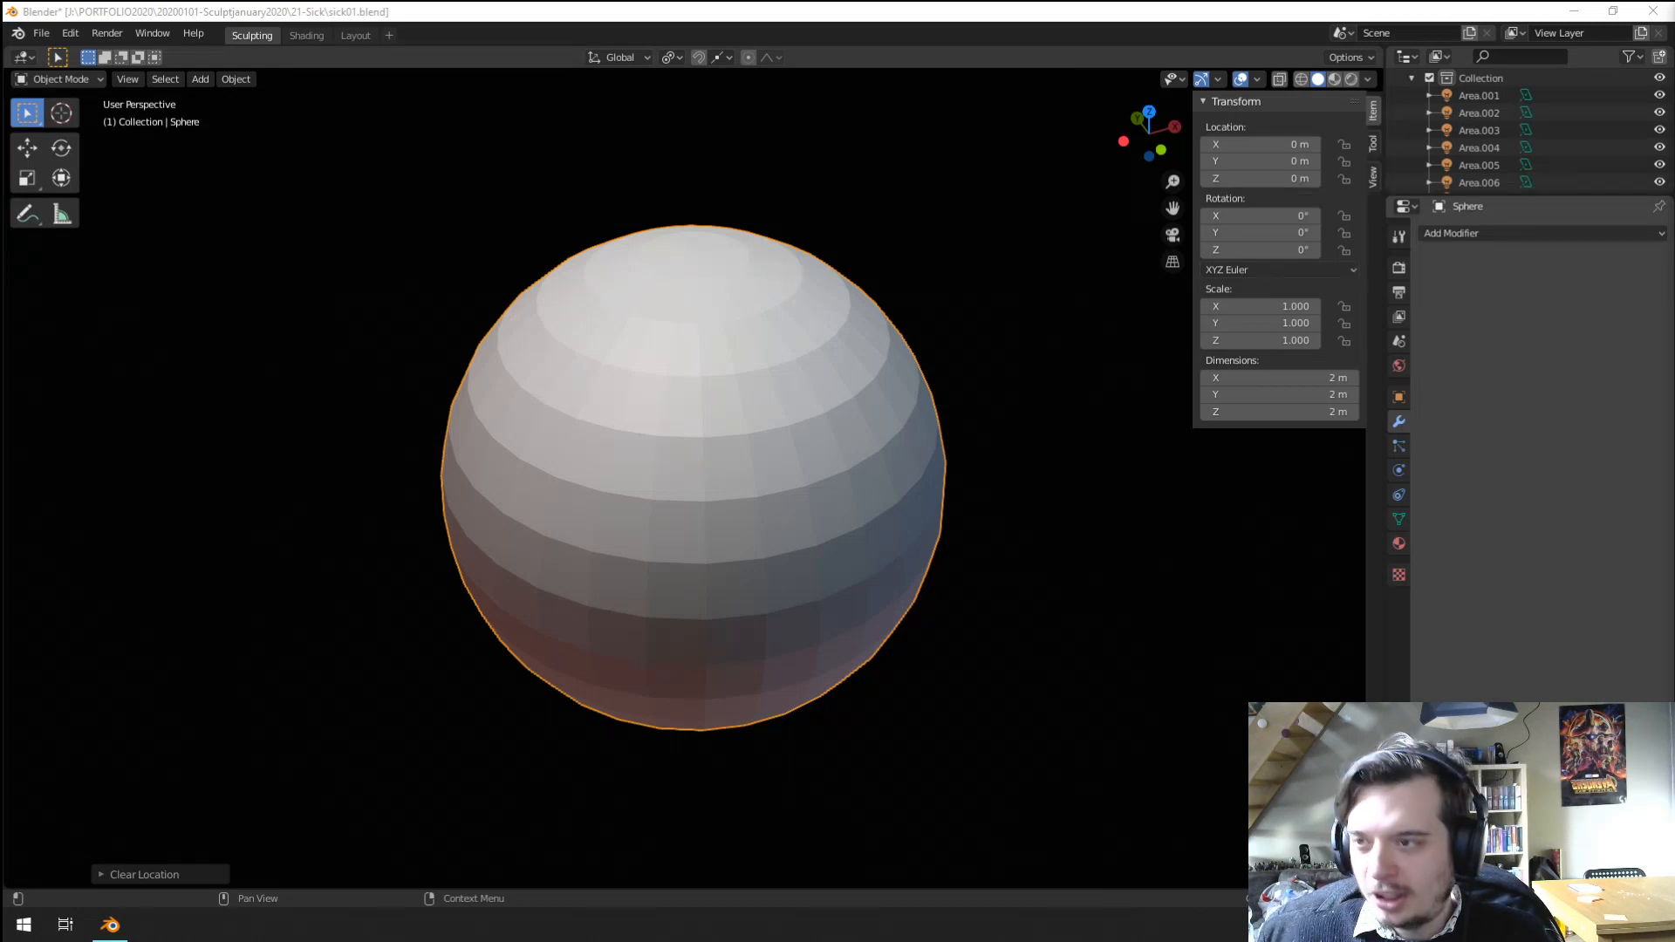
Switch the sphere to Sculpt Mode and remesh it with a voxel size of 0.015 m.
middle_drag(761, 443, 759, 412)
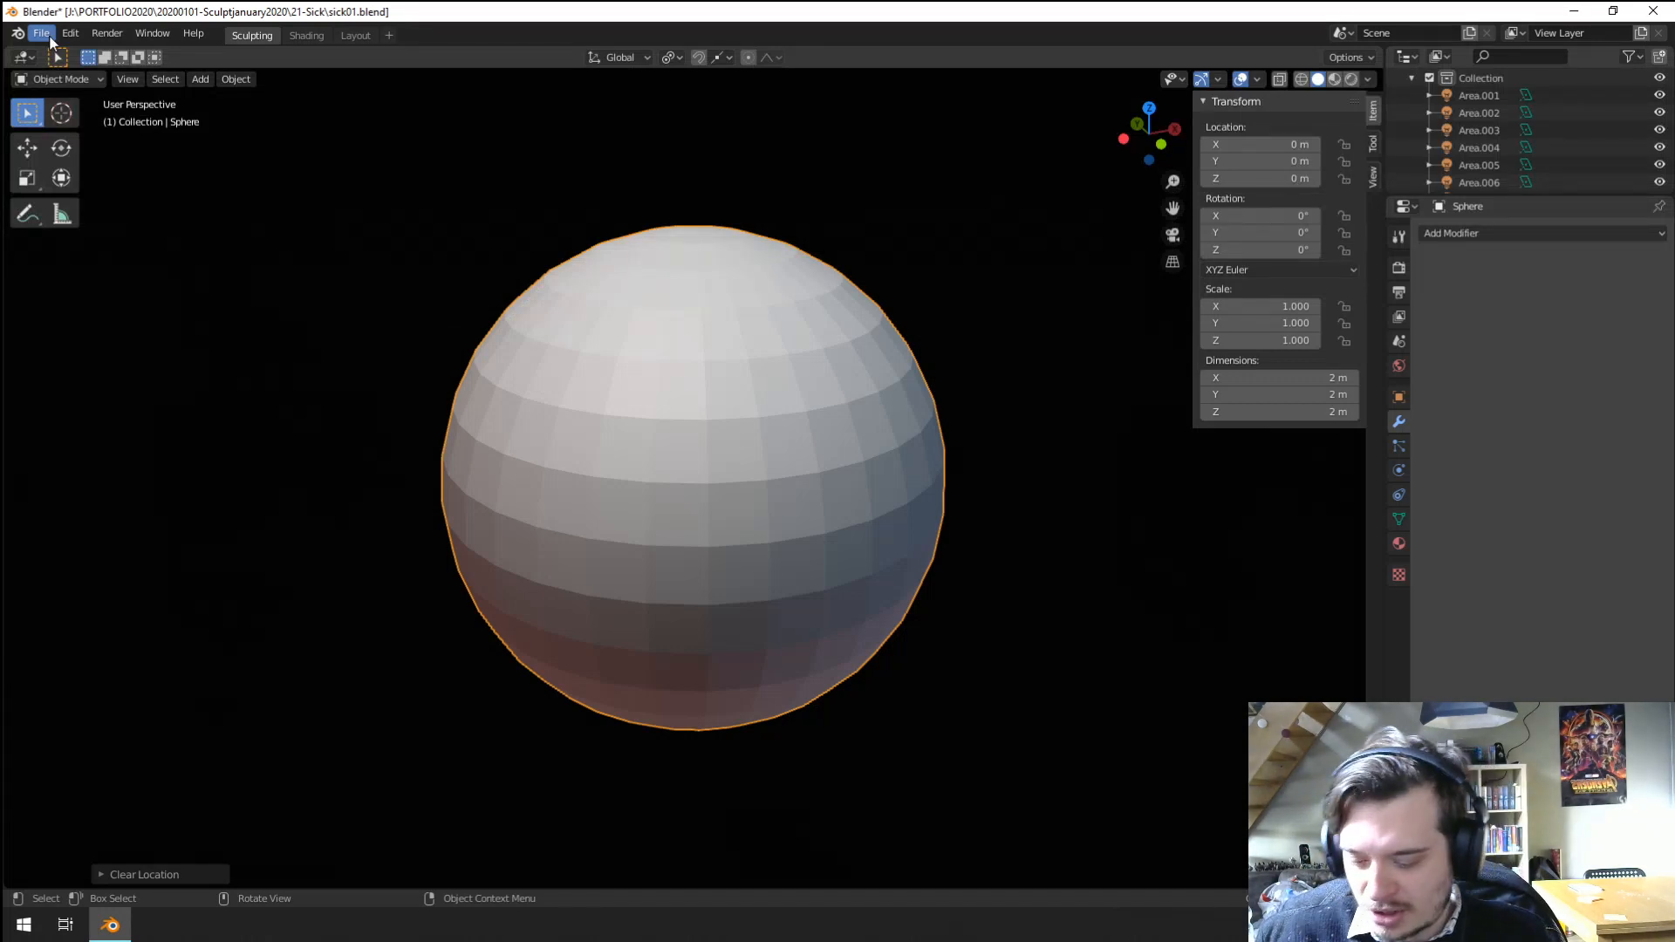
click(80, 81)
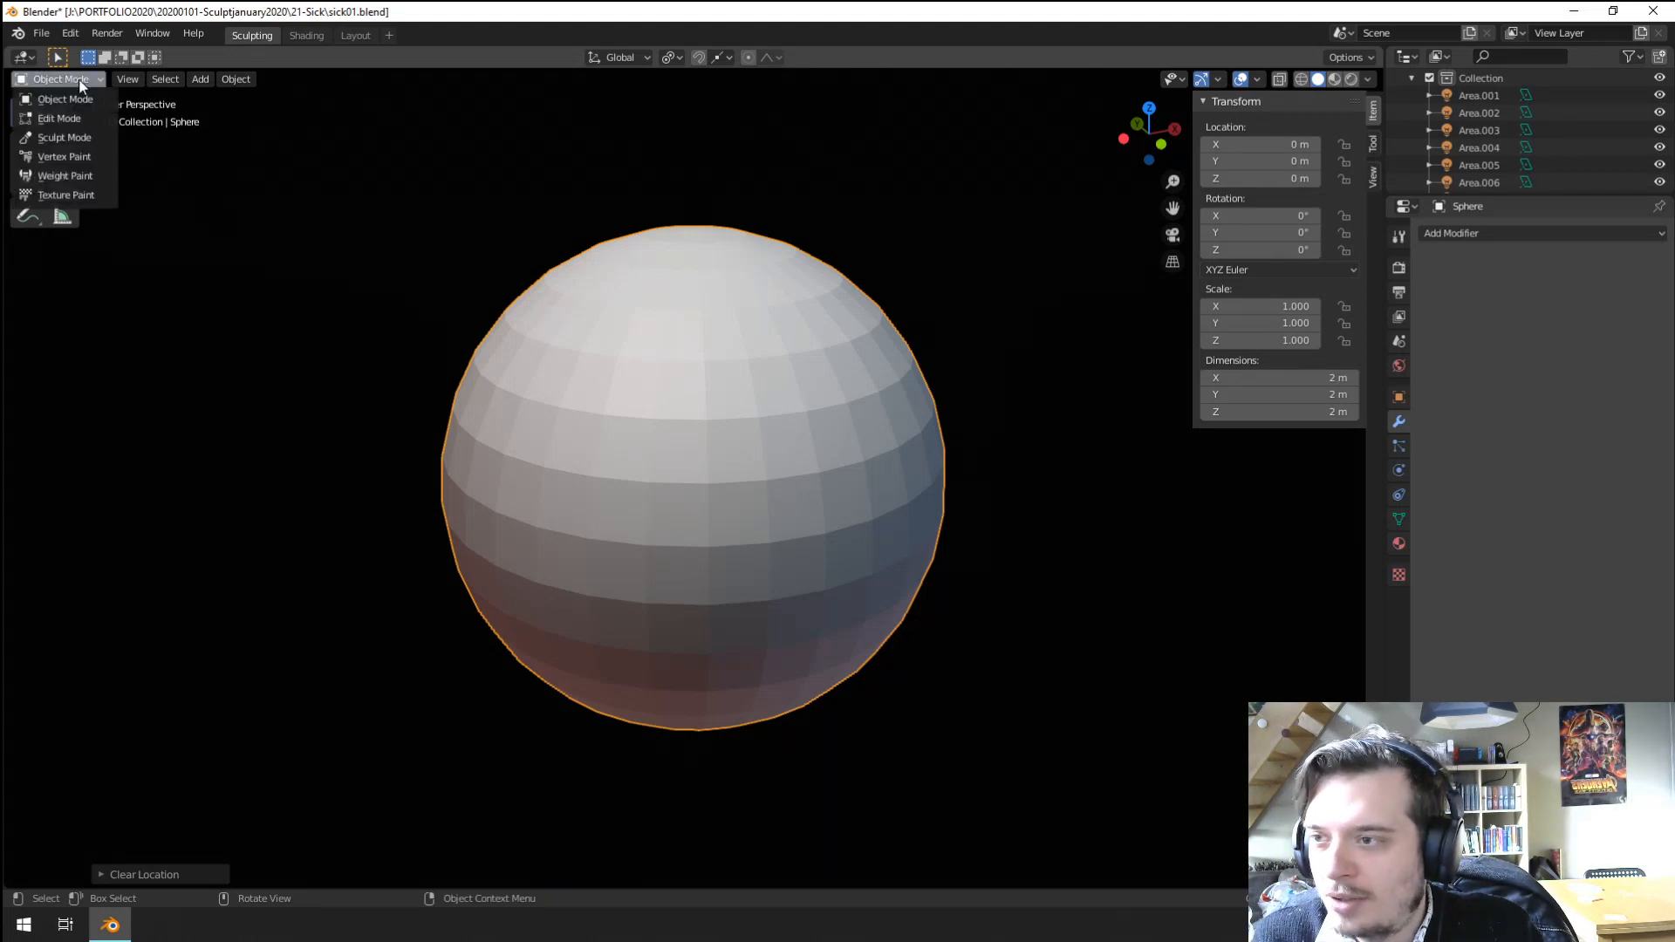
click(64, 137)
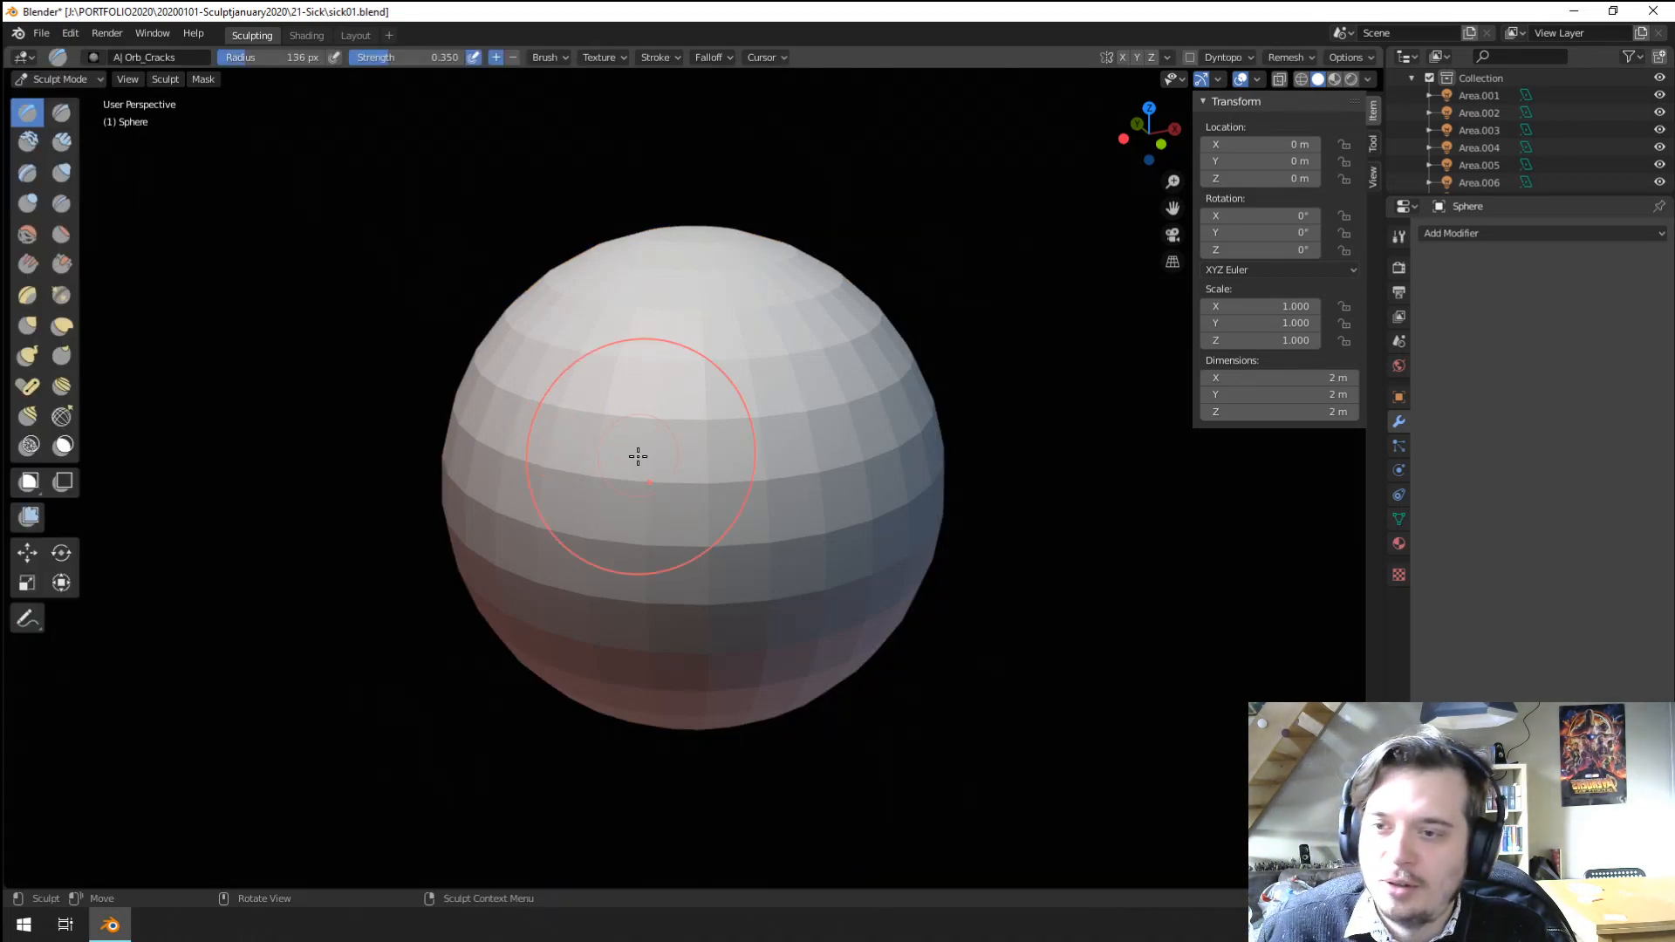
click(1287, 58)
click(1361, 90)
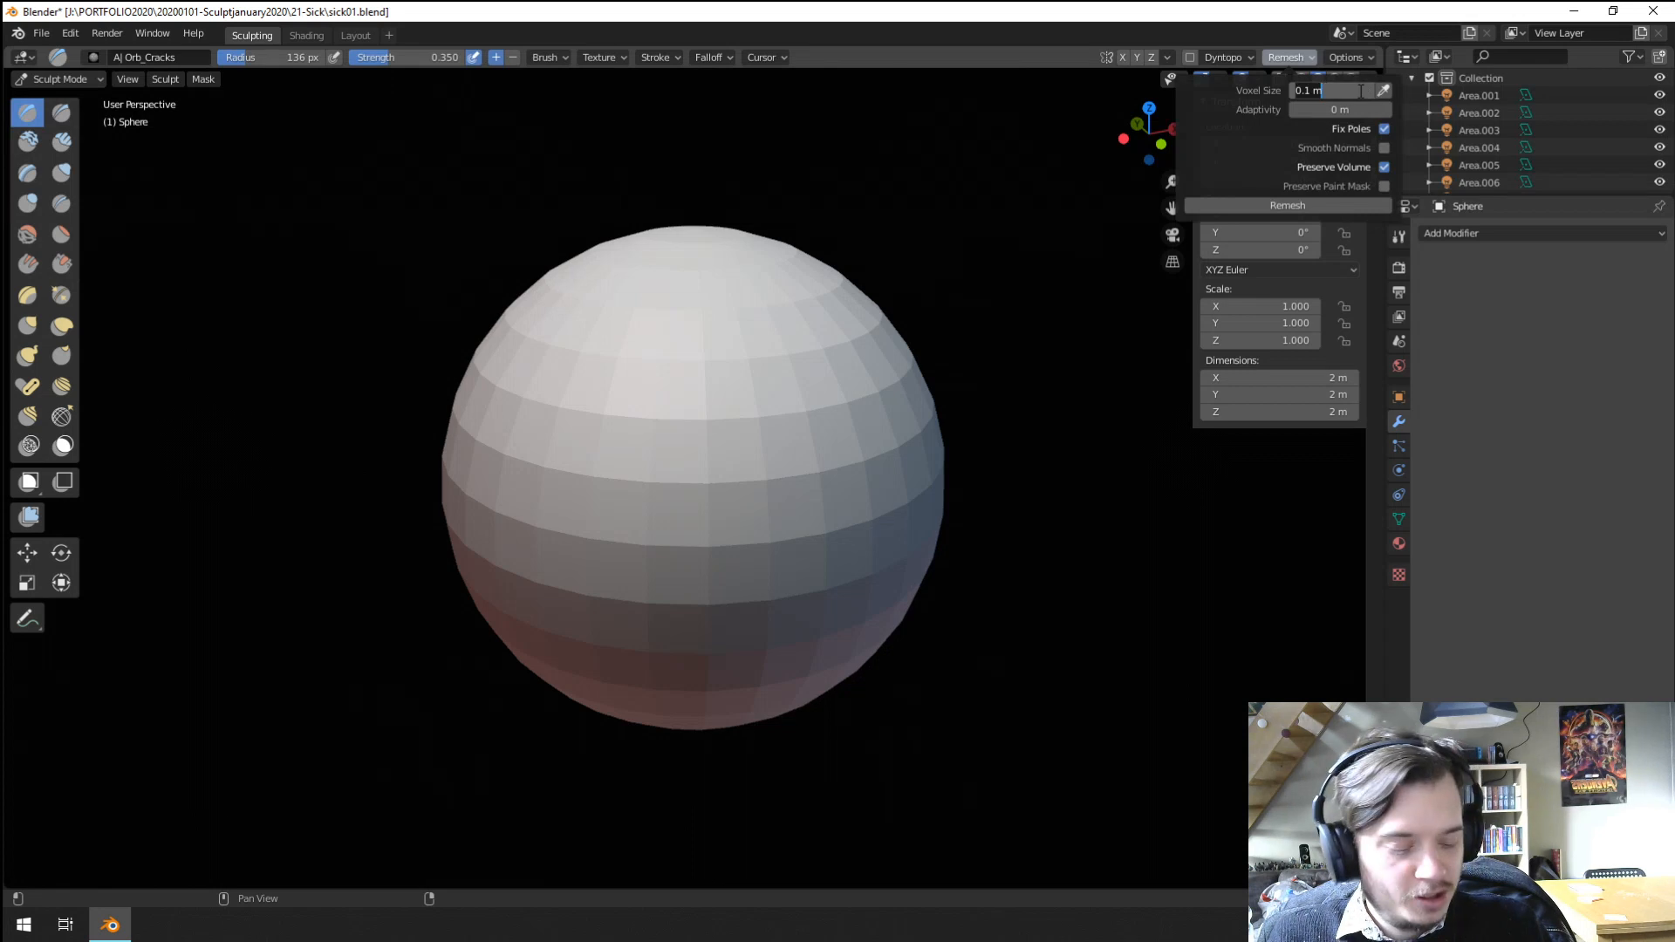
text(0.015)
key(Return)
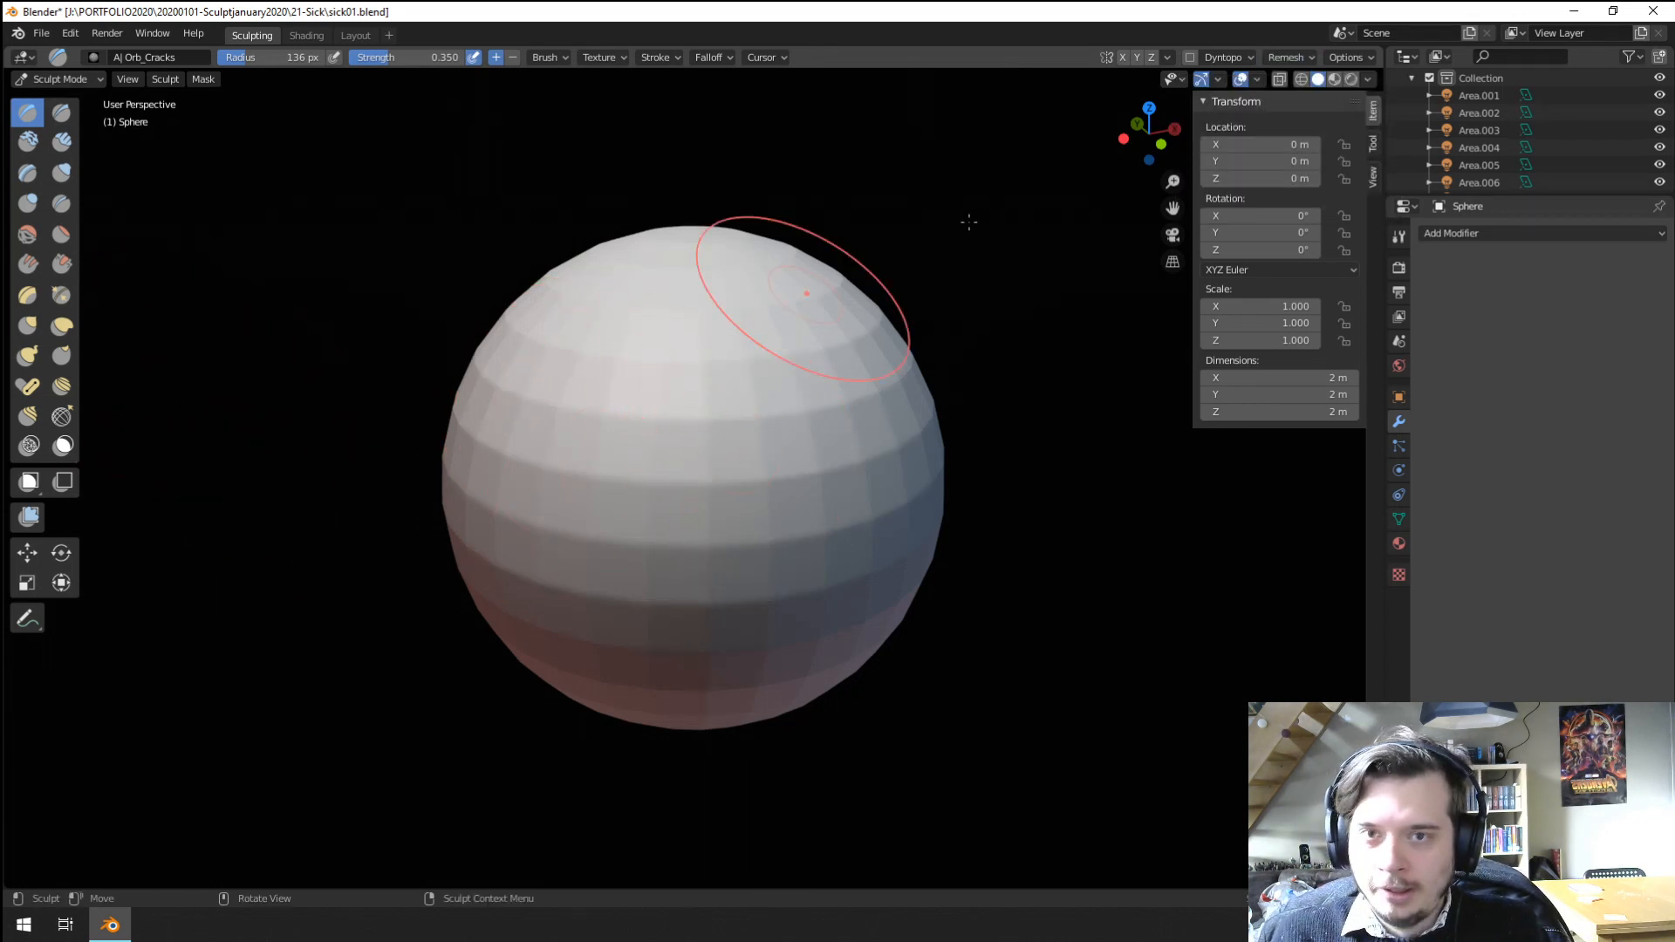
Turn on X-axis symmetry, enlarge the brush radius to 304 px and smooth the front of the sphere.
click(1122, 57)
key(f)
click(751, 427)
mouse_move(749, 426)
shift+mouse_down()
mouse_move(707, 401)
mouse_move(733, 445)
shift+mouse_up()
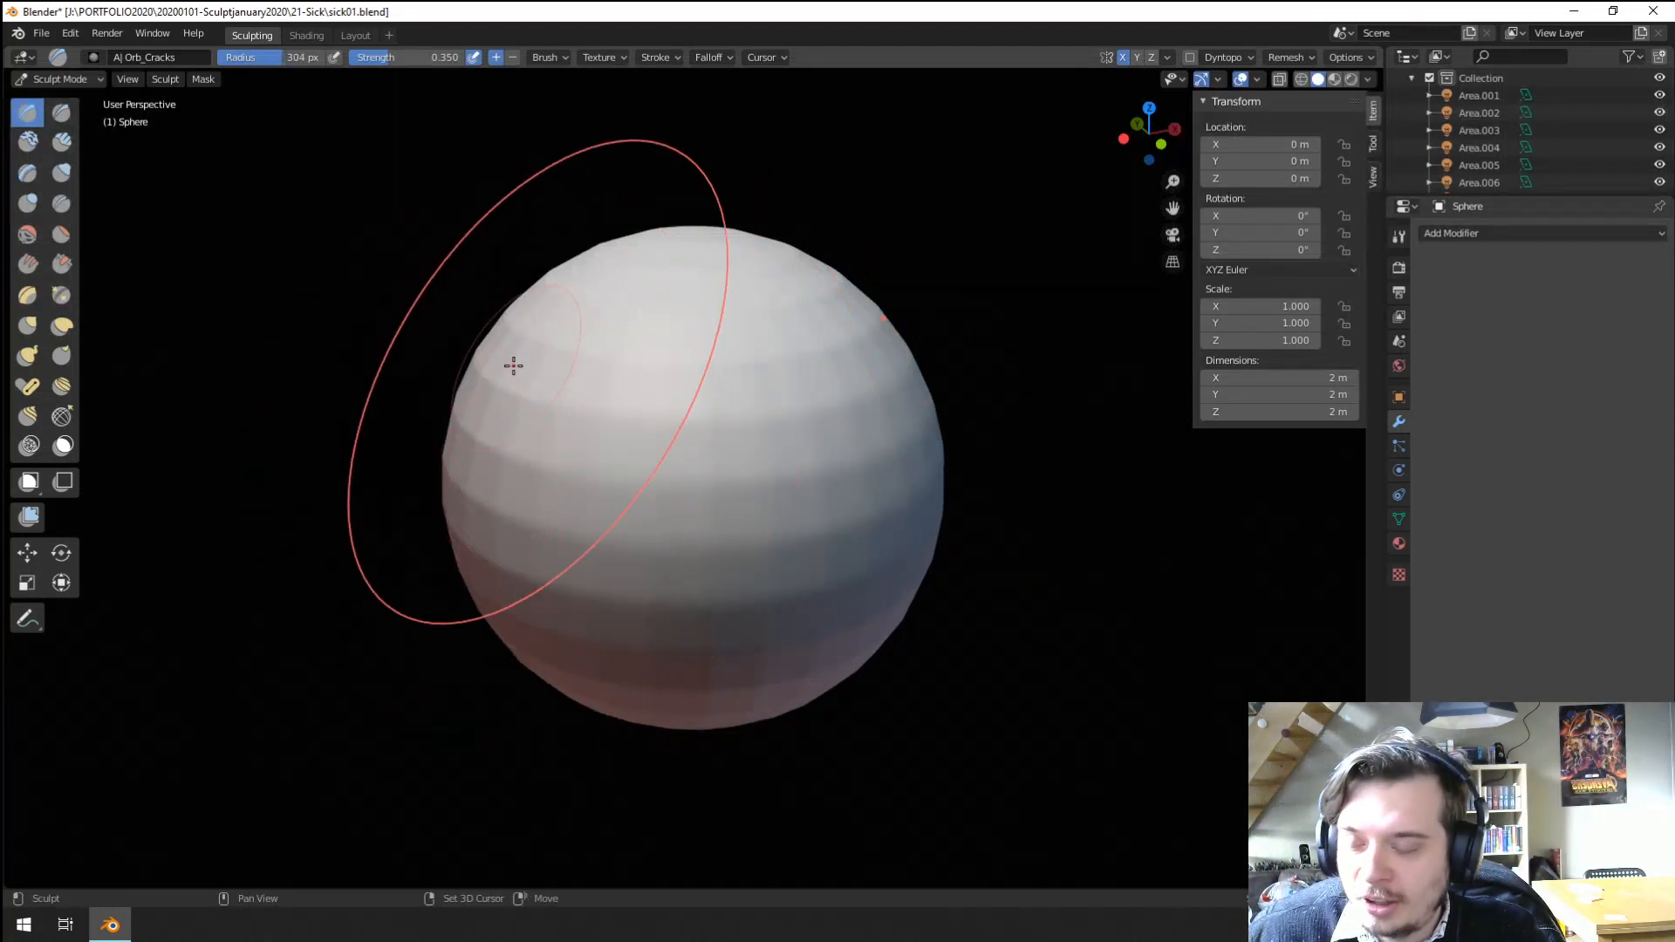
mouse_move(512, 365)
shift+mouse_down()
mouse_move(608, 379)
mouse_move(820, 489)
shift+mouse_up()
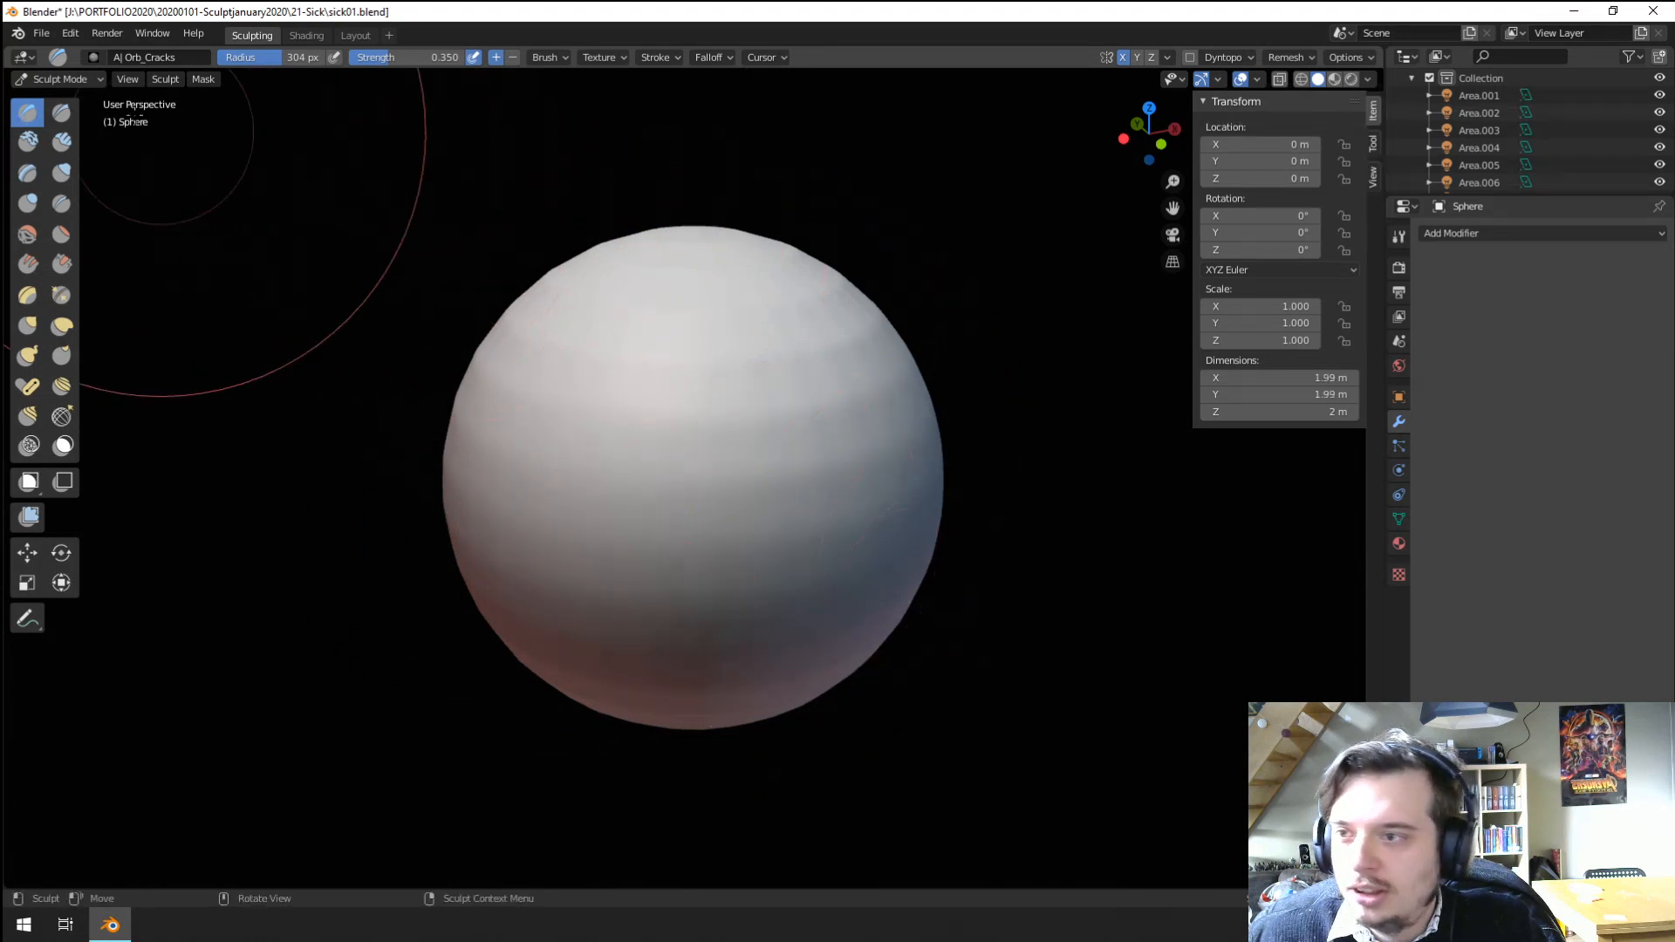
Check the Draw brush presets and choose the F Clay Strips preset for the Clay Strips tool.
click(93, 57)
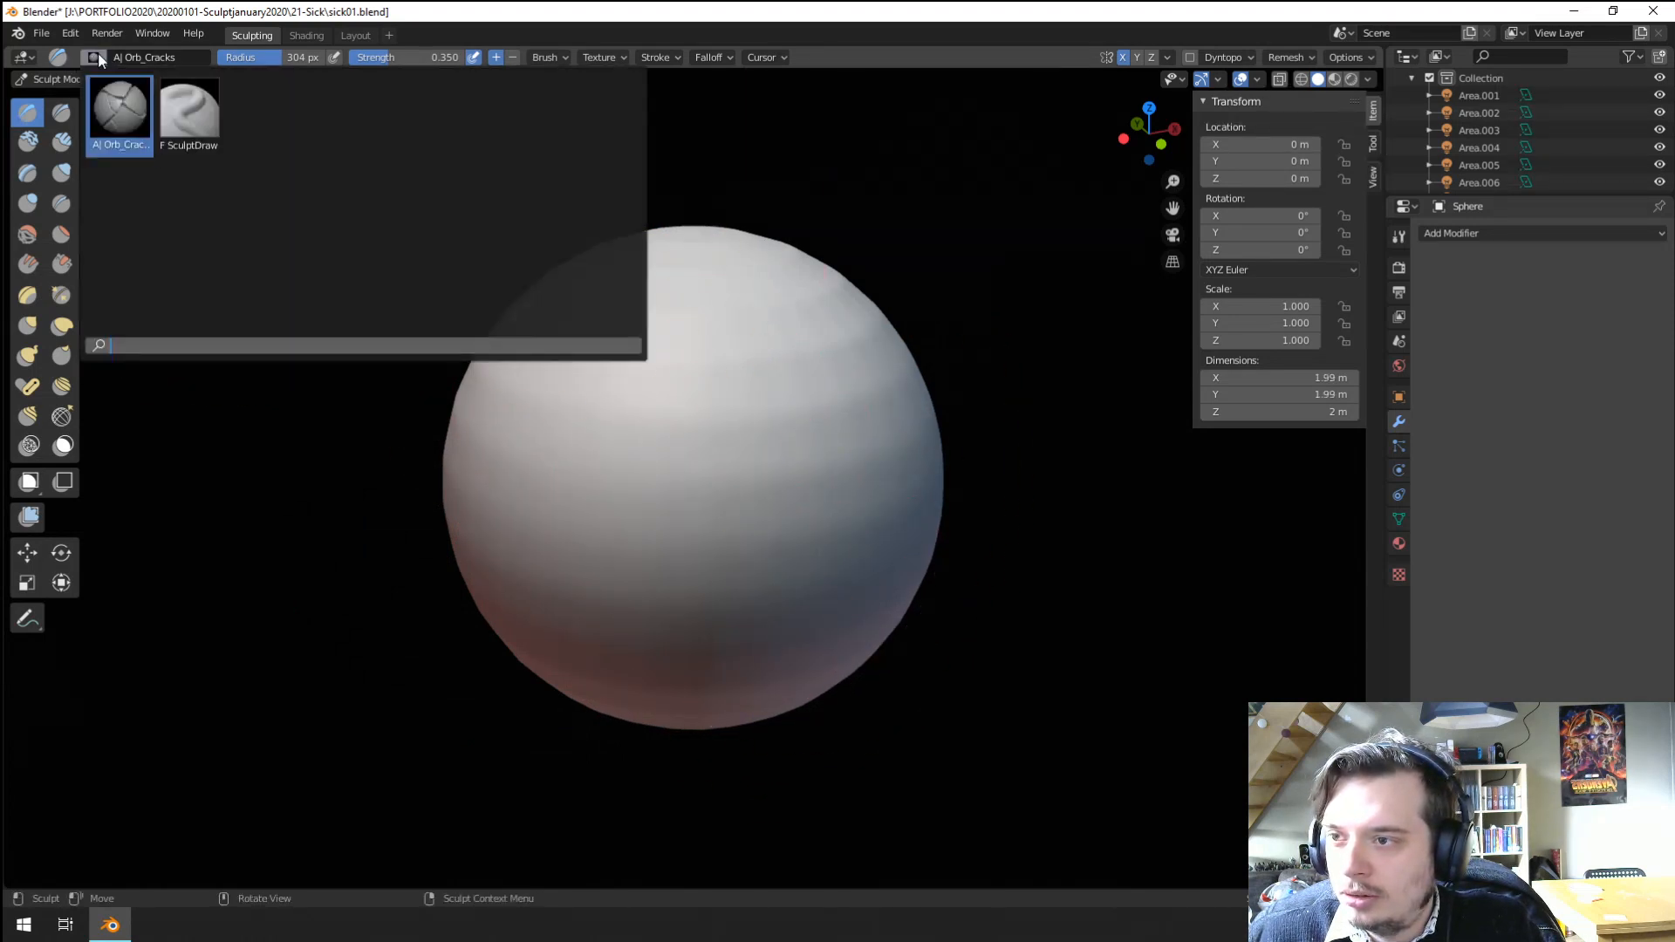
click(61, 141)
click(93, 57)
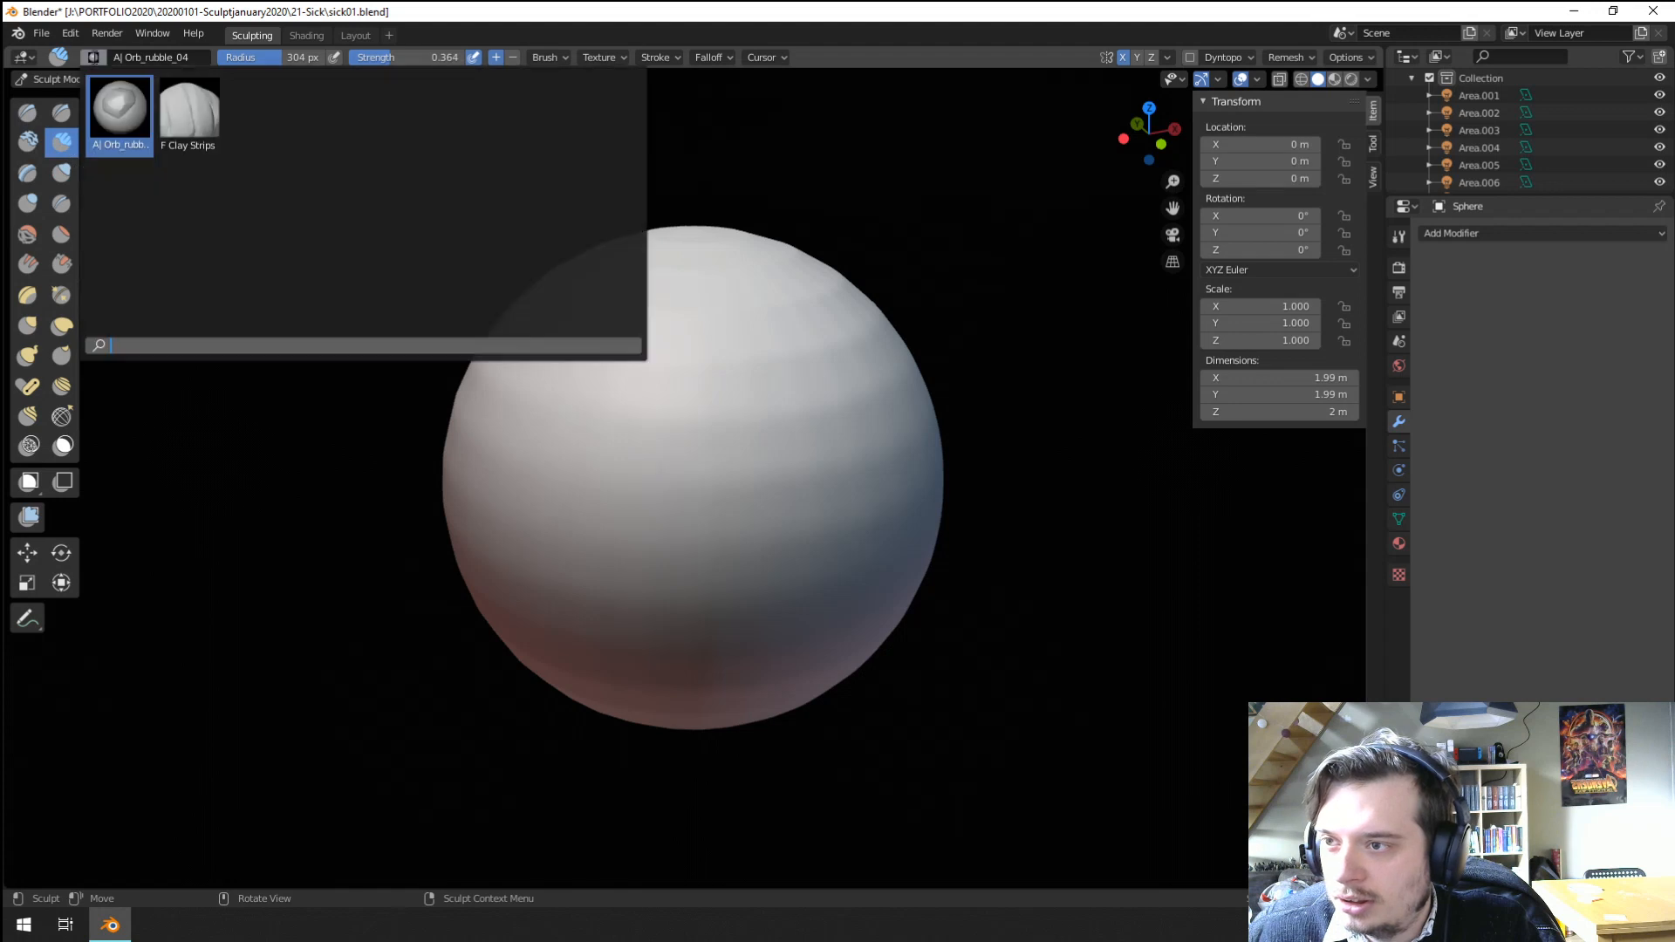
click(179, 114)
Smooth away the remaining facet bands on all sides of the sphere.
mouse_move(691, 448)
shift+mouse_down()
mouse_move(701, 666)
mouse_move(704, 646)
shift+mouse_up()
middle_drag(711, 436, 742, 532)
mouse_move(744, 508)
shift+mouse_down()
mouse_move(767, 471)
mouse_move(632, 419)
mouse_move(611, 475)
shift+mouse_up()
mouse_move(607, 487)
middle_down()
mouse_move(735, 405)
mouse_move(486, 487)
mouse_move(688, 393)
mouse_move(553, 445)
mouse_move(636, 361)
mouse_move(812, 489)
mouse_move(699, 322)
mouse_move(814, 415)
mouse_move(617, 470)
mouse_move(879, 385)
middle_up()
middle_drag(771, 534, 820, 587)
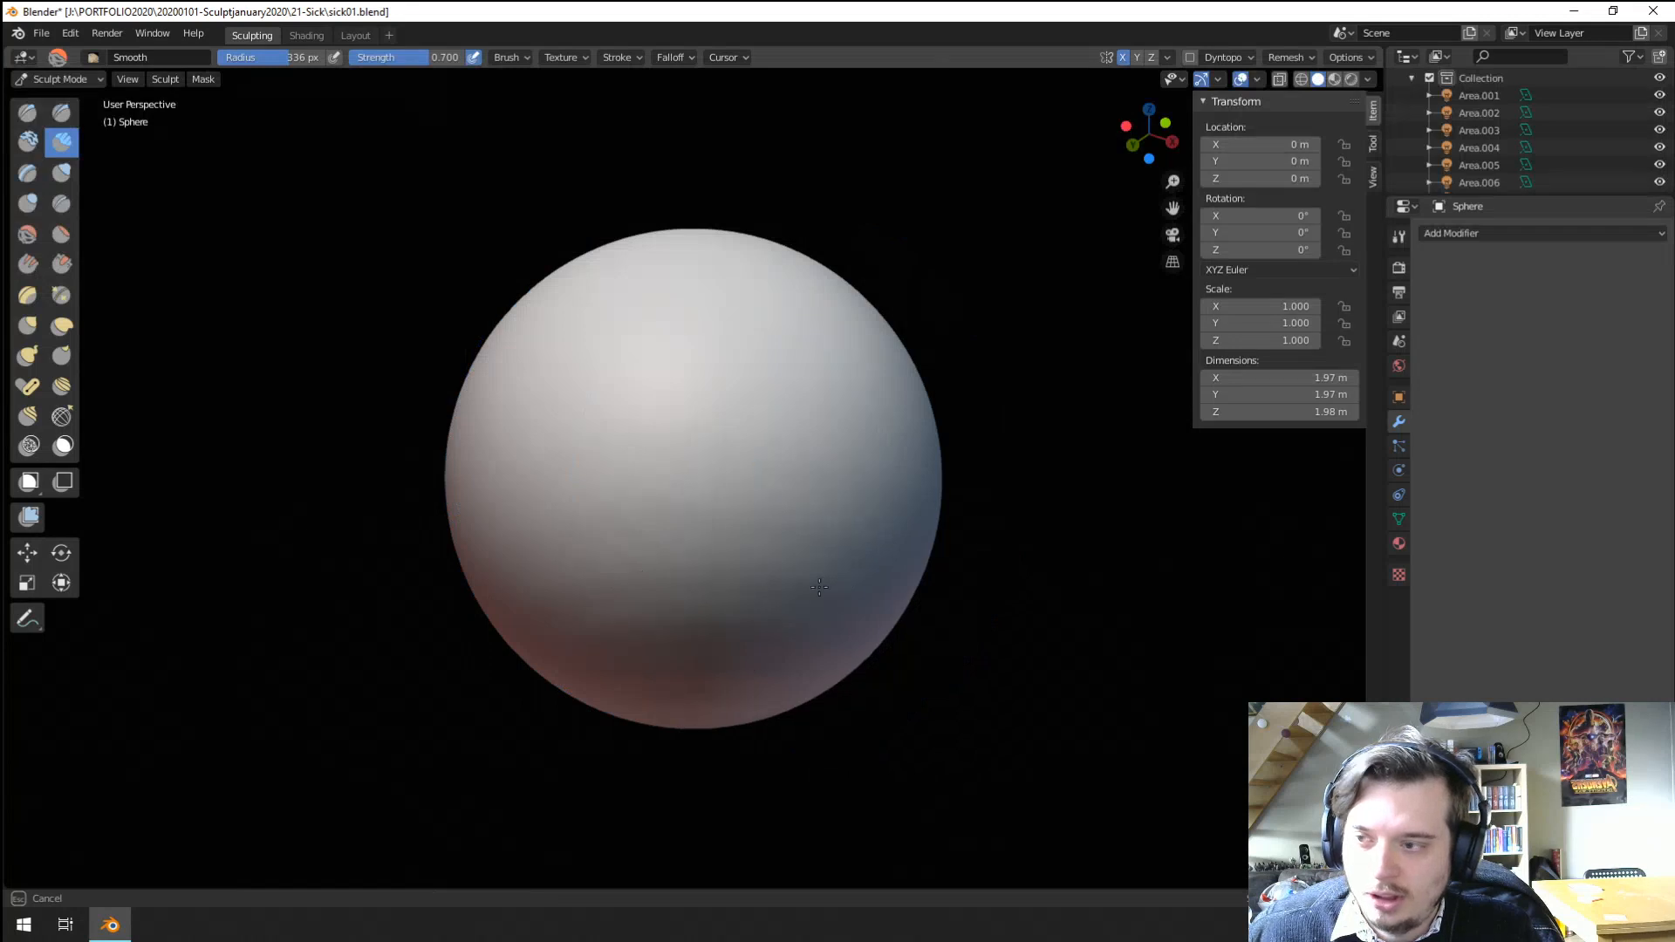
Check the available brush presets of the Pinch, Scrape, Fill and Flatten tools.
click(61, 294)
click(92, 57)
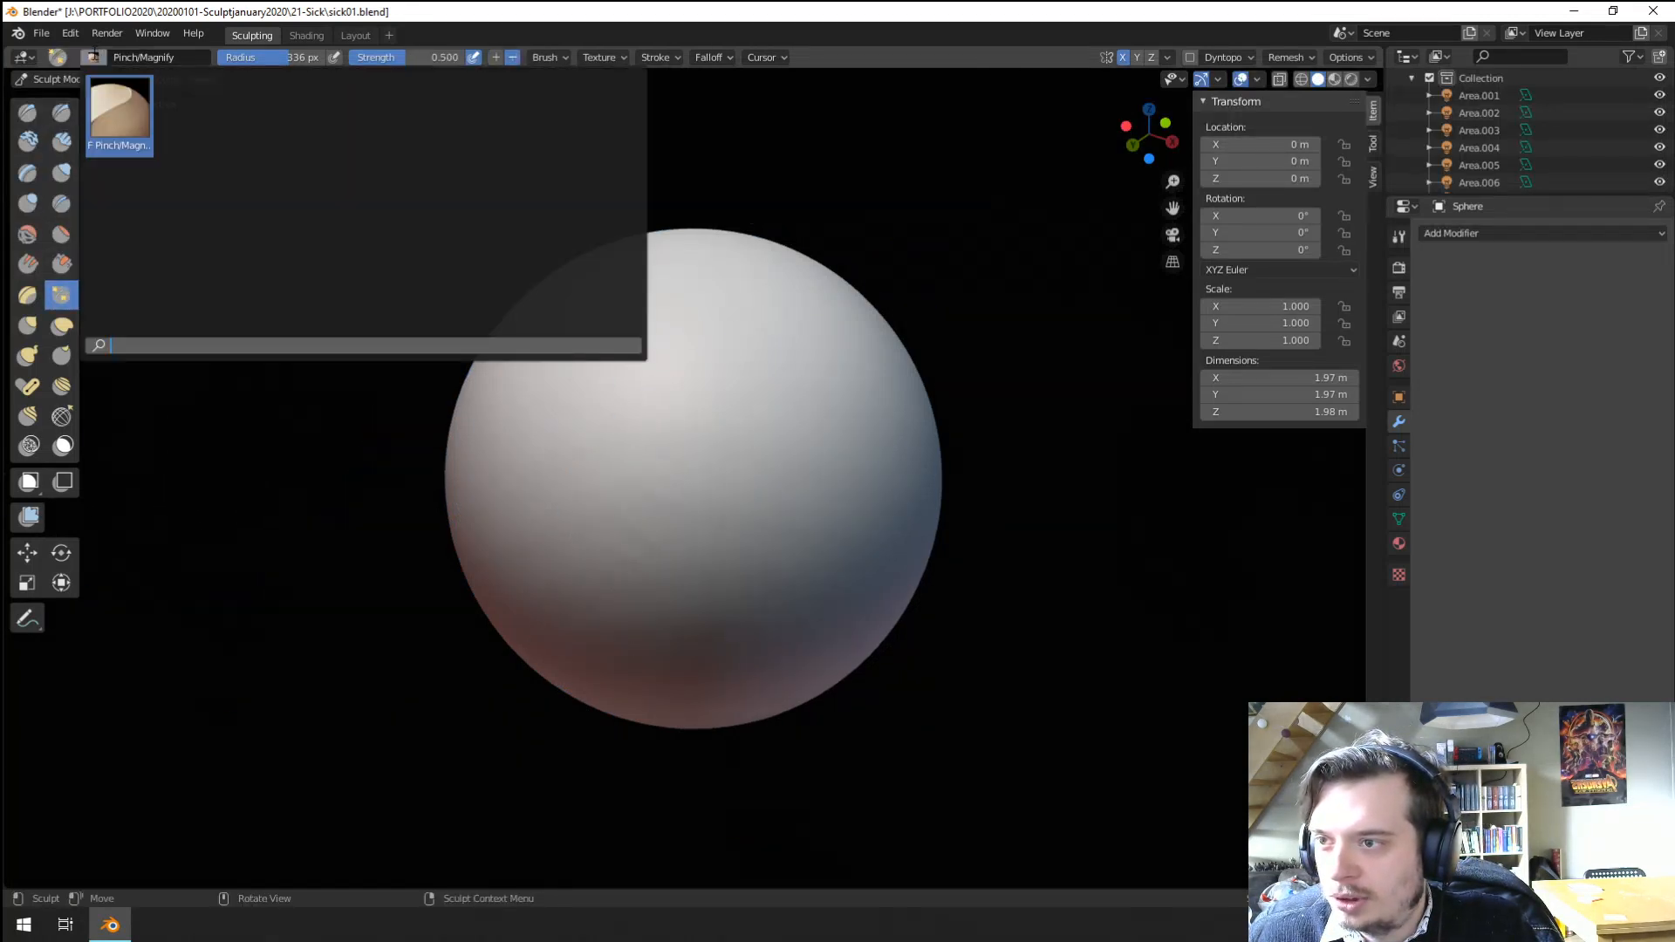
click(61, 264)
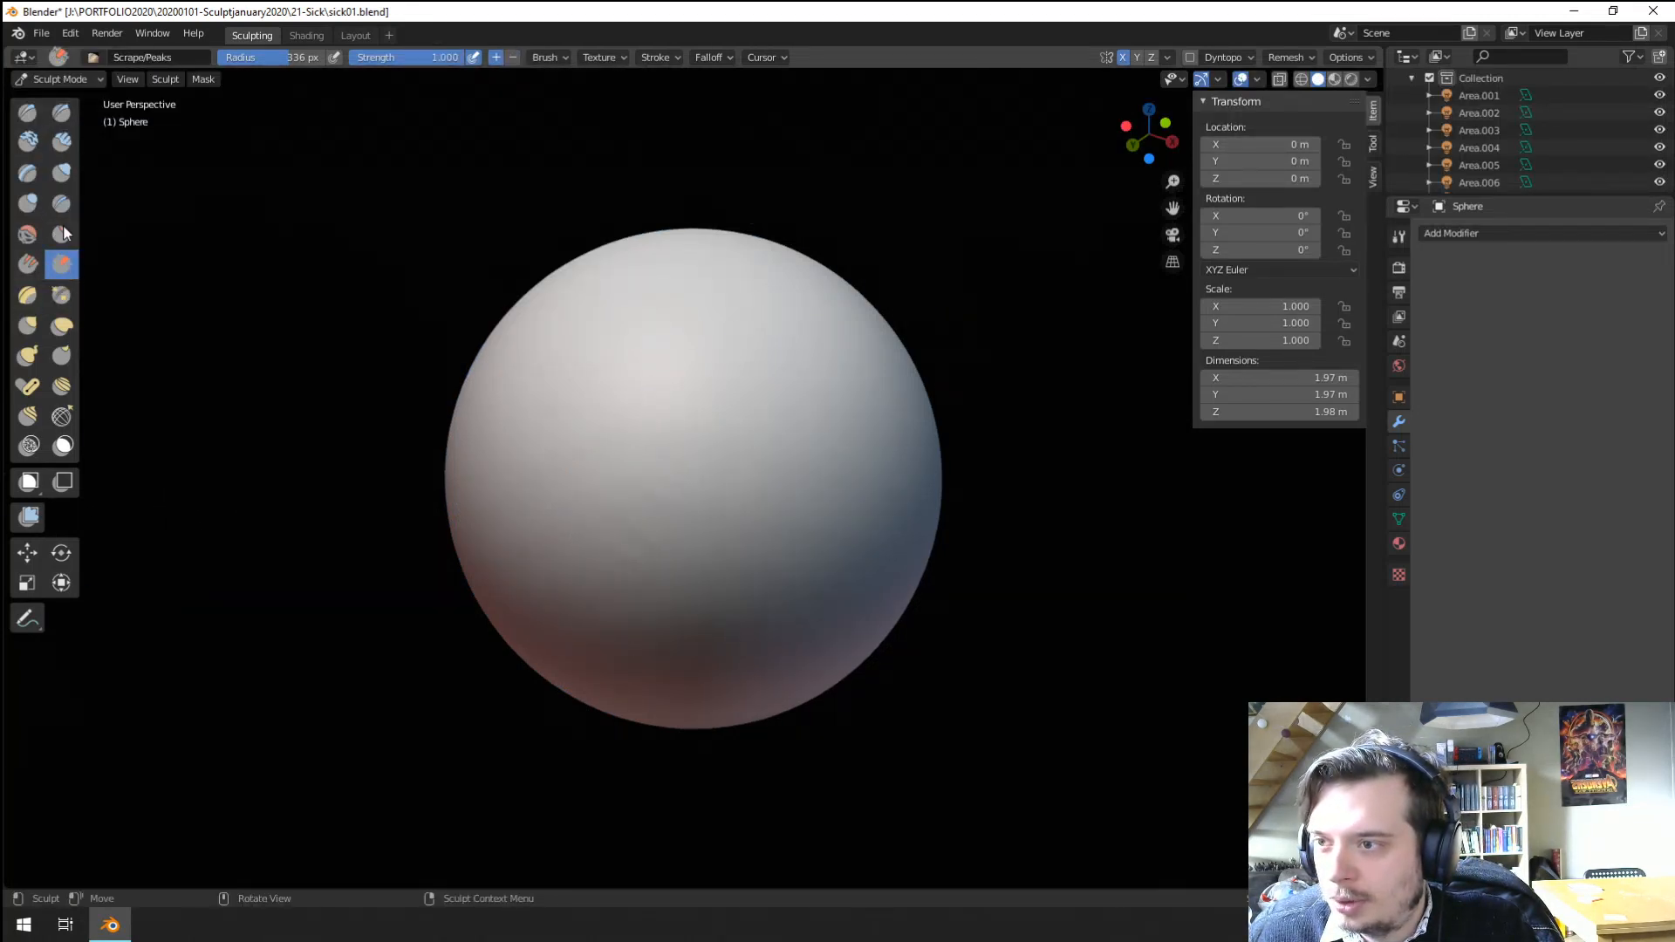
click(93, 54)
click(27, 263)
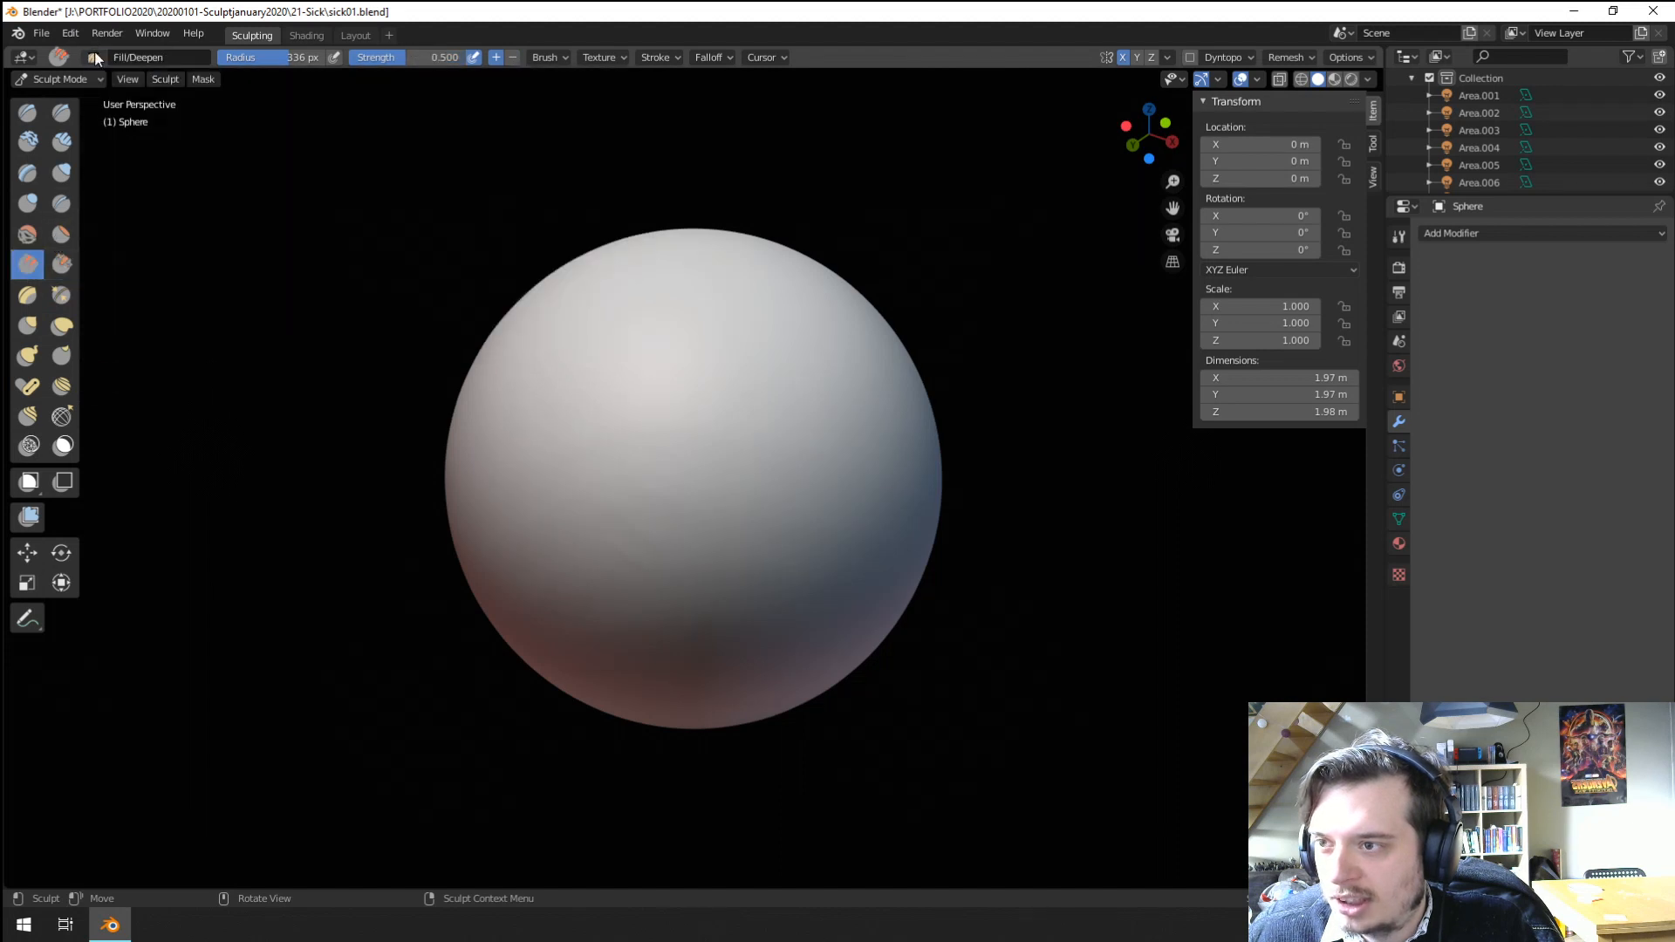
click(92, 57)
click(61, 234)
click(92, 57)
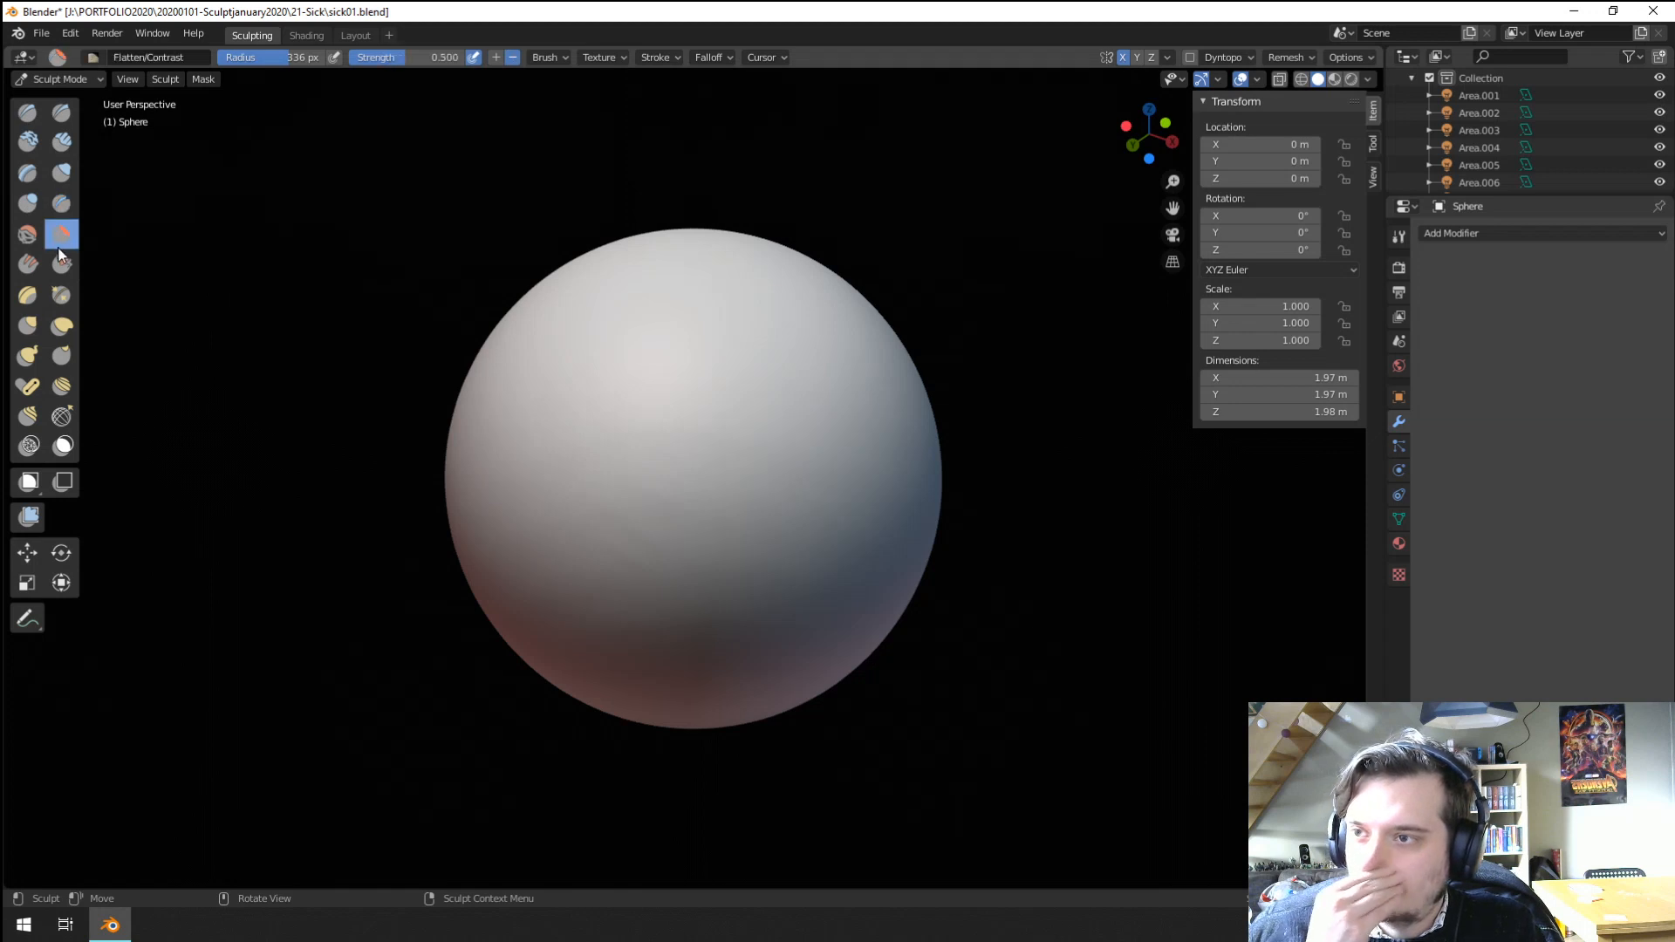
click(41, 33)
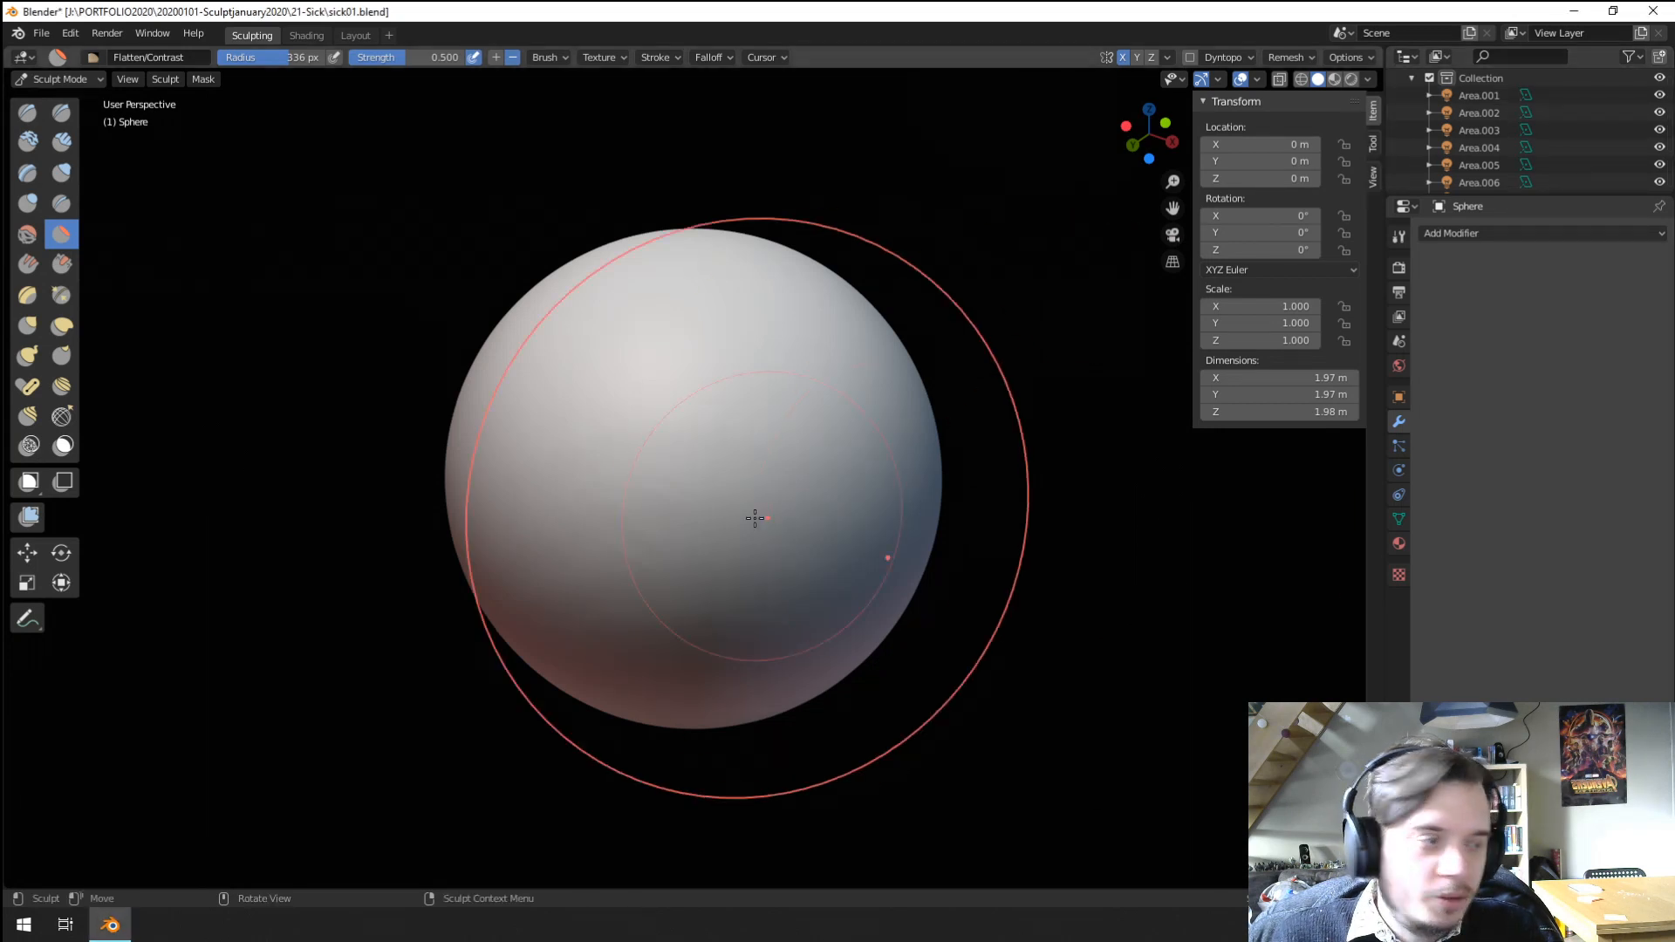
Reduce the Flatten brush radius to 276 px and switch to the Snake Hook brush.
scroll(785, 511, down, 1)
key(f)
click(684, 501)
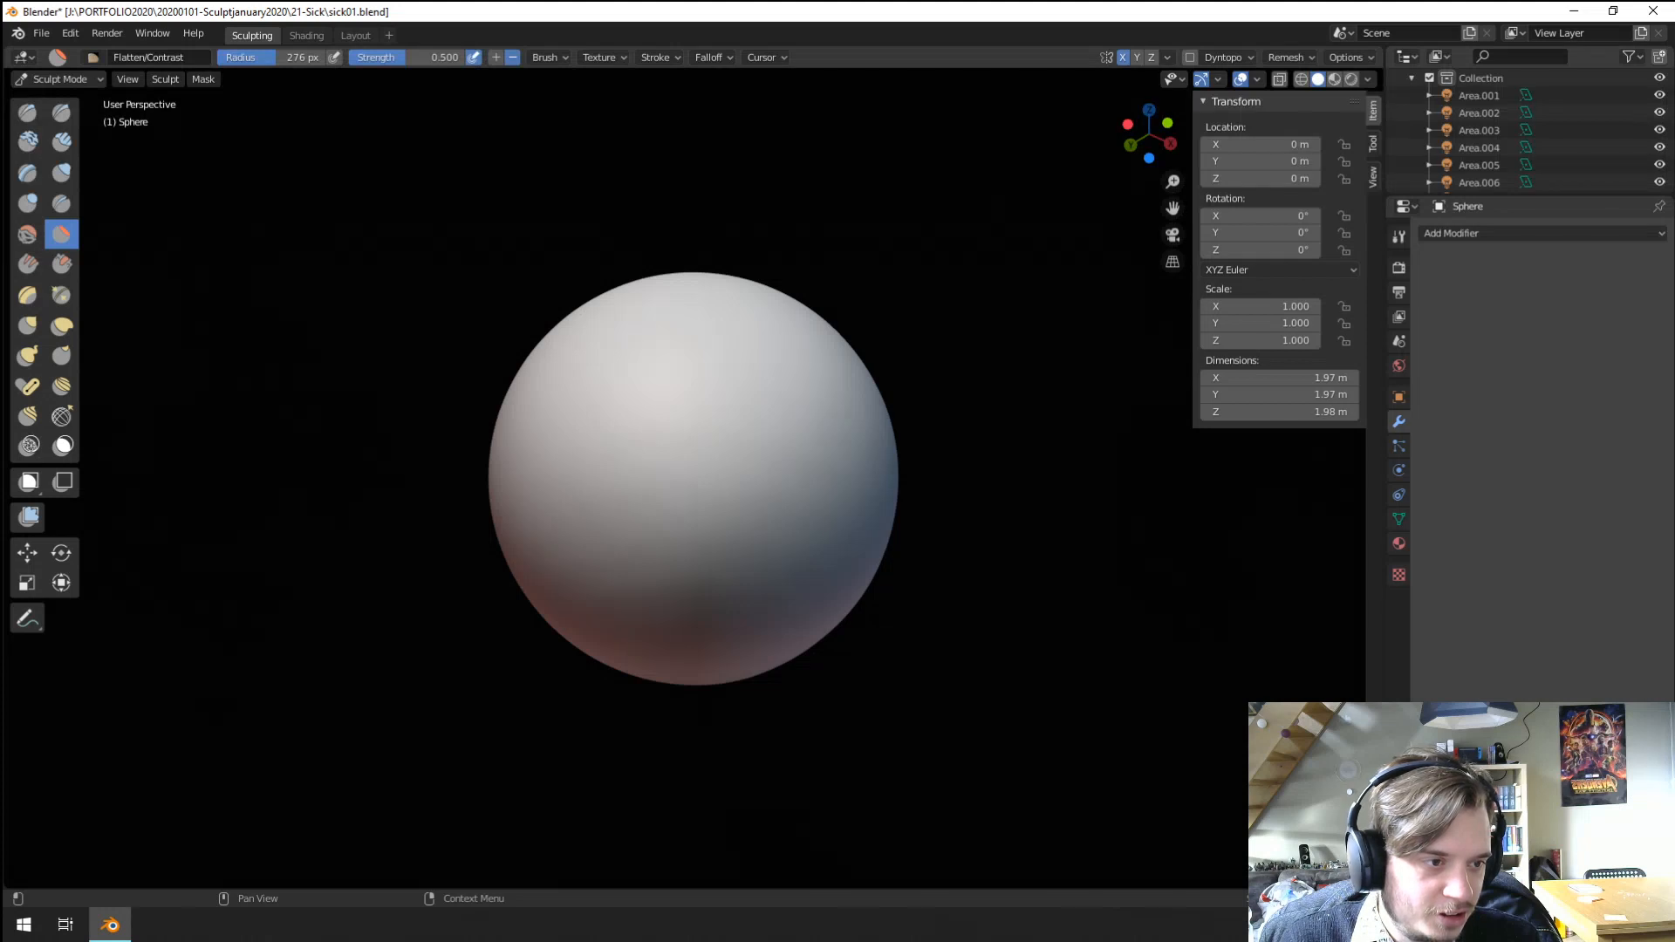
middle_drag(965, 610, 929, 603)
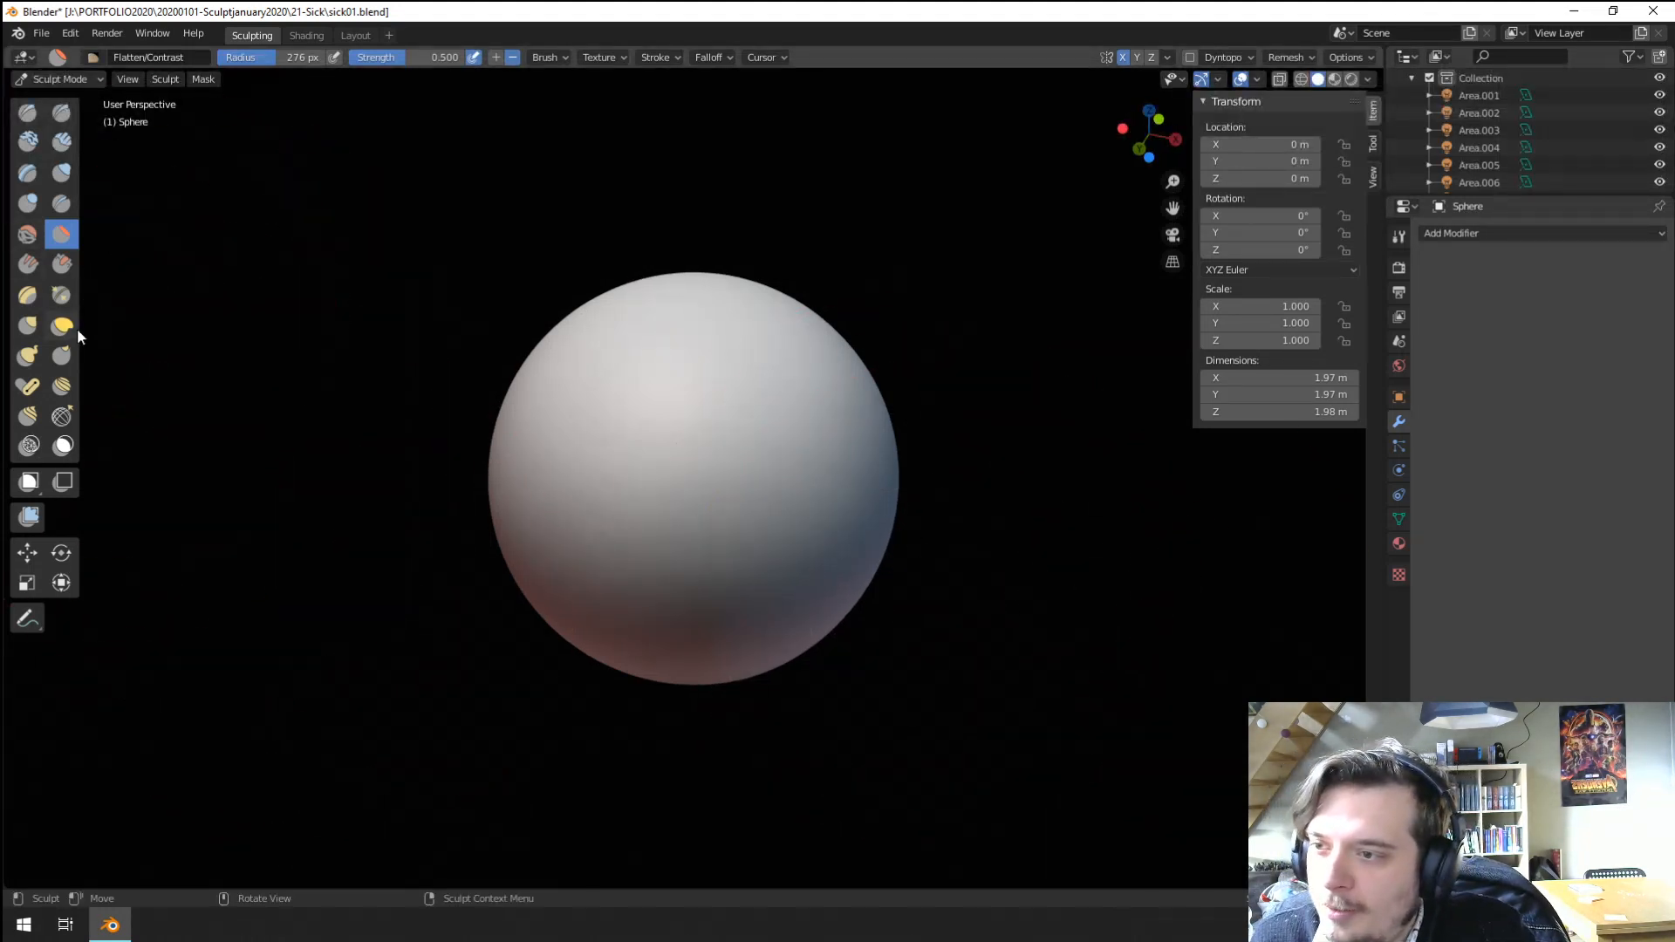
click(28, 355)
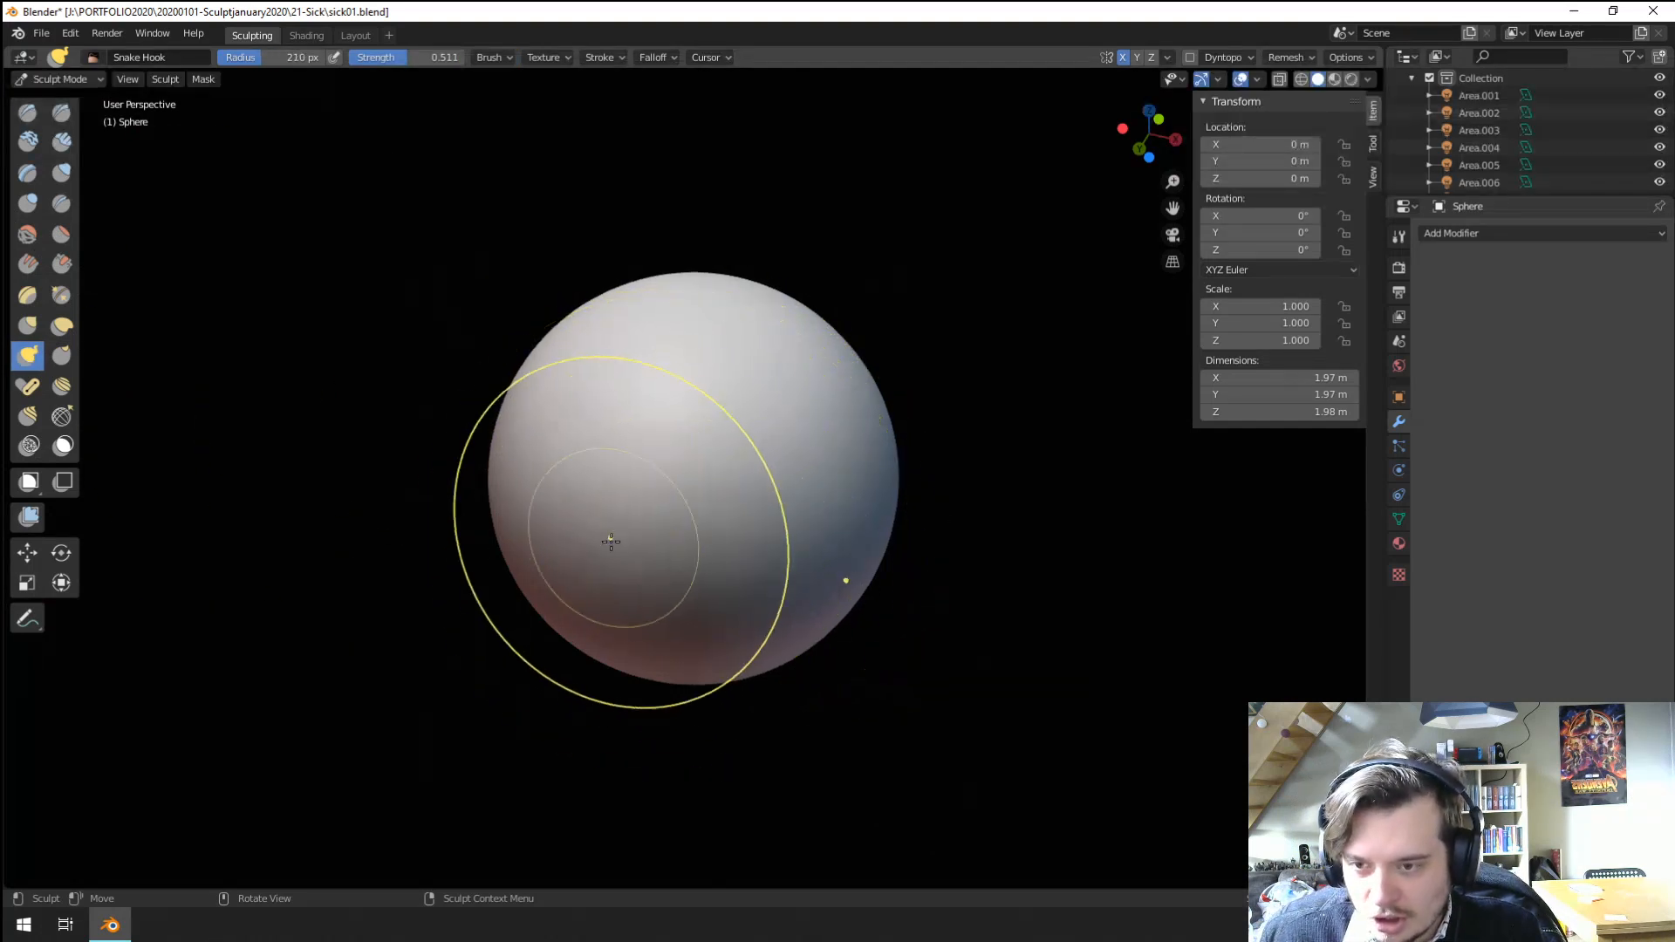
Try pulling the sphere's lower side inward and up with a 263 px and a 170 px Snake Hook brush, undoing both strokes.
mouse_move(654, 531)
middle_down()
mouse_move(554, 479)
mouse_move(572, 563)
middle_up()
key(f)
click(561, 568)
drag(554, 572, 639, 499)
key(ctrl+z)
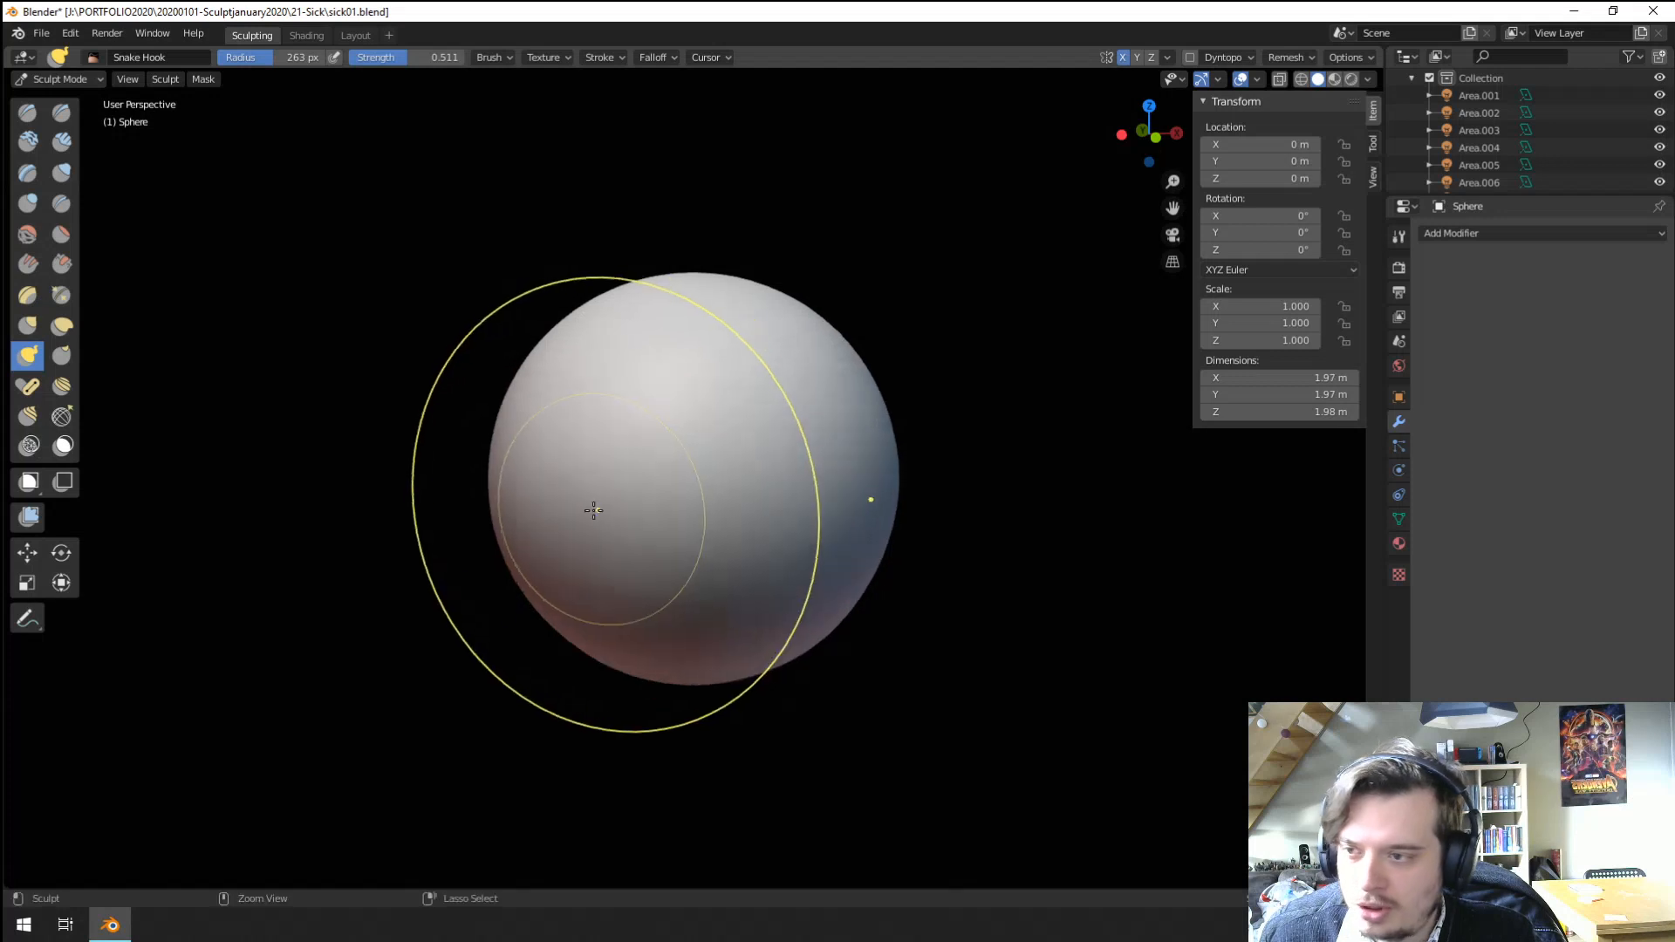
key(f)
click(443, 569)
mouse_move(546, 560)
mouse_down()
mouse_move(569, 576)
mouse_move(651, 535)
mouse_move(669, 430)
mouse_up()
key(ctrl+z)
Choose a different falloff curve for the Snake Hook brush and push in the sphere's lower side.
click(654, 58)
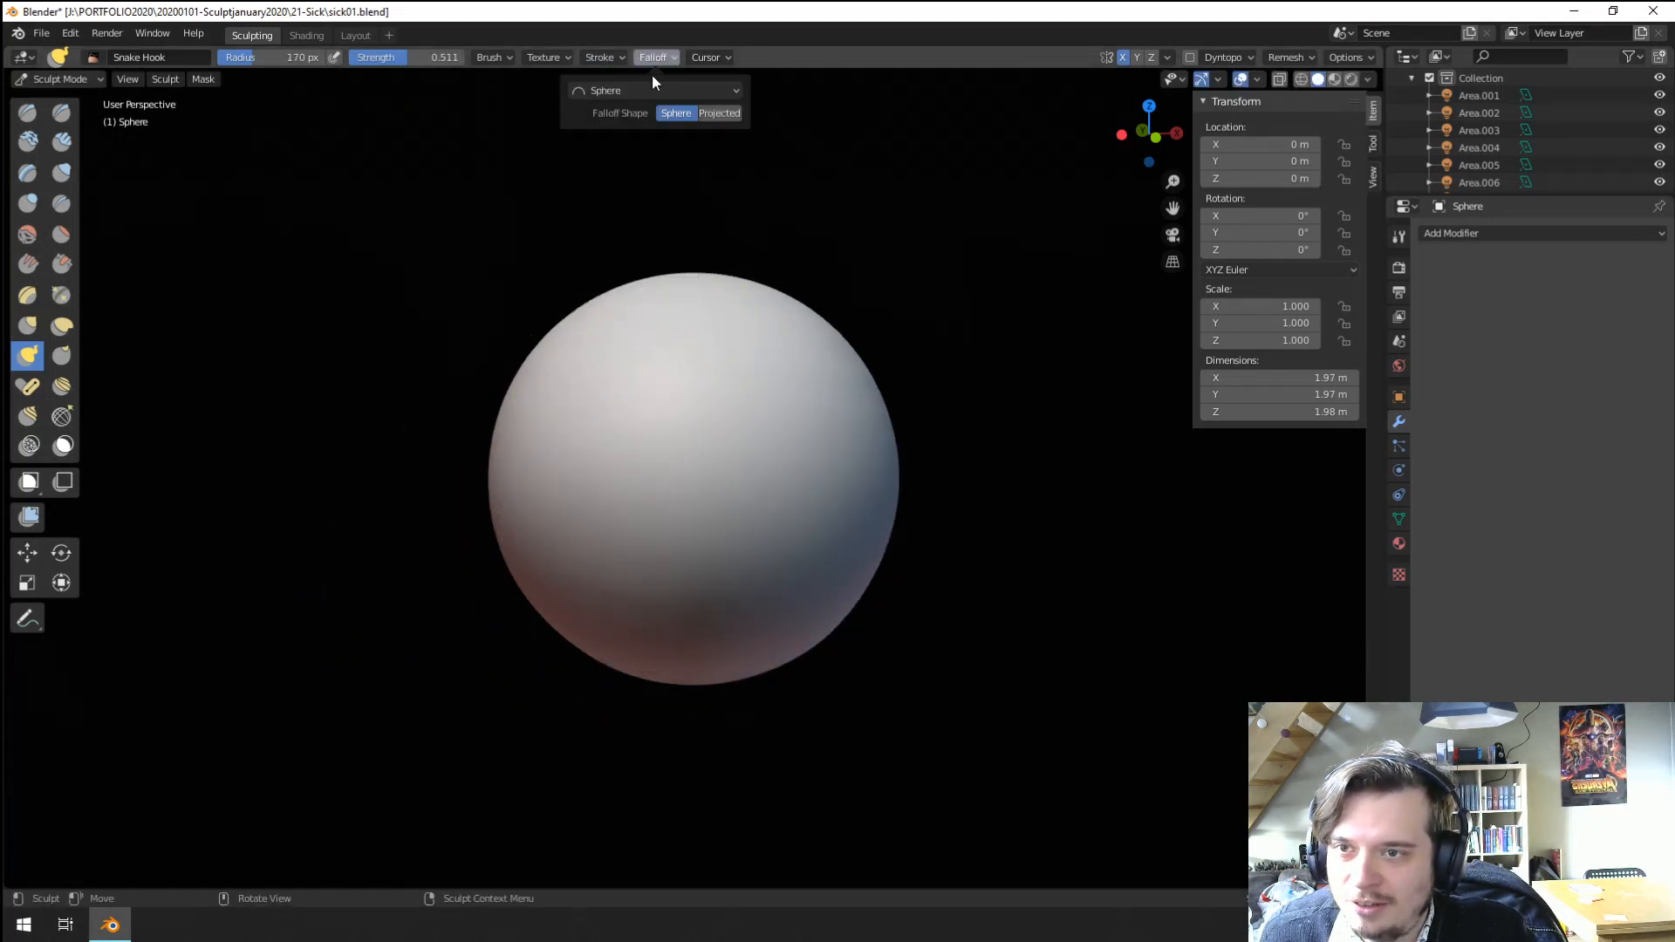
click(653, 90)
click(599, 250)
drag(561, 604, 668, 519)
Set the brush radius to 242 px and pull the bottom of the sphere down into a rounded point.
middle_drag(668, 519, 768, 465)
key(f)
click(994, 495)
drag(789, 593, 823, 759)
middle_drag(823, 757, 667, 683)
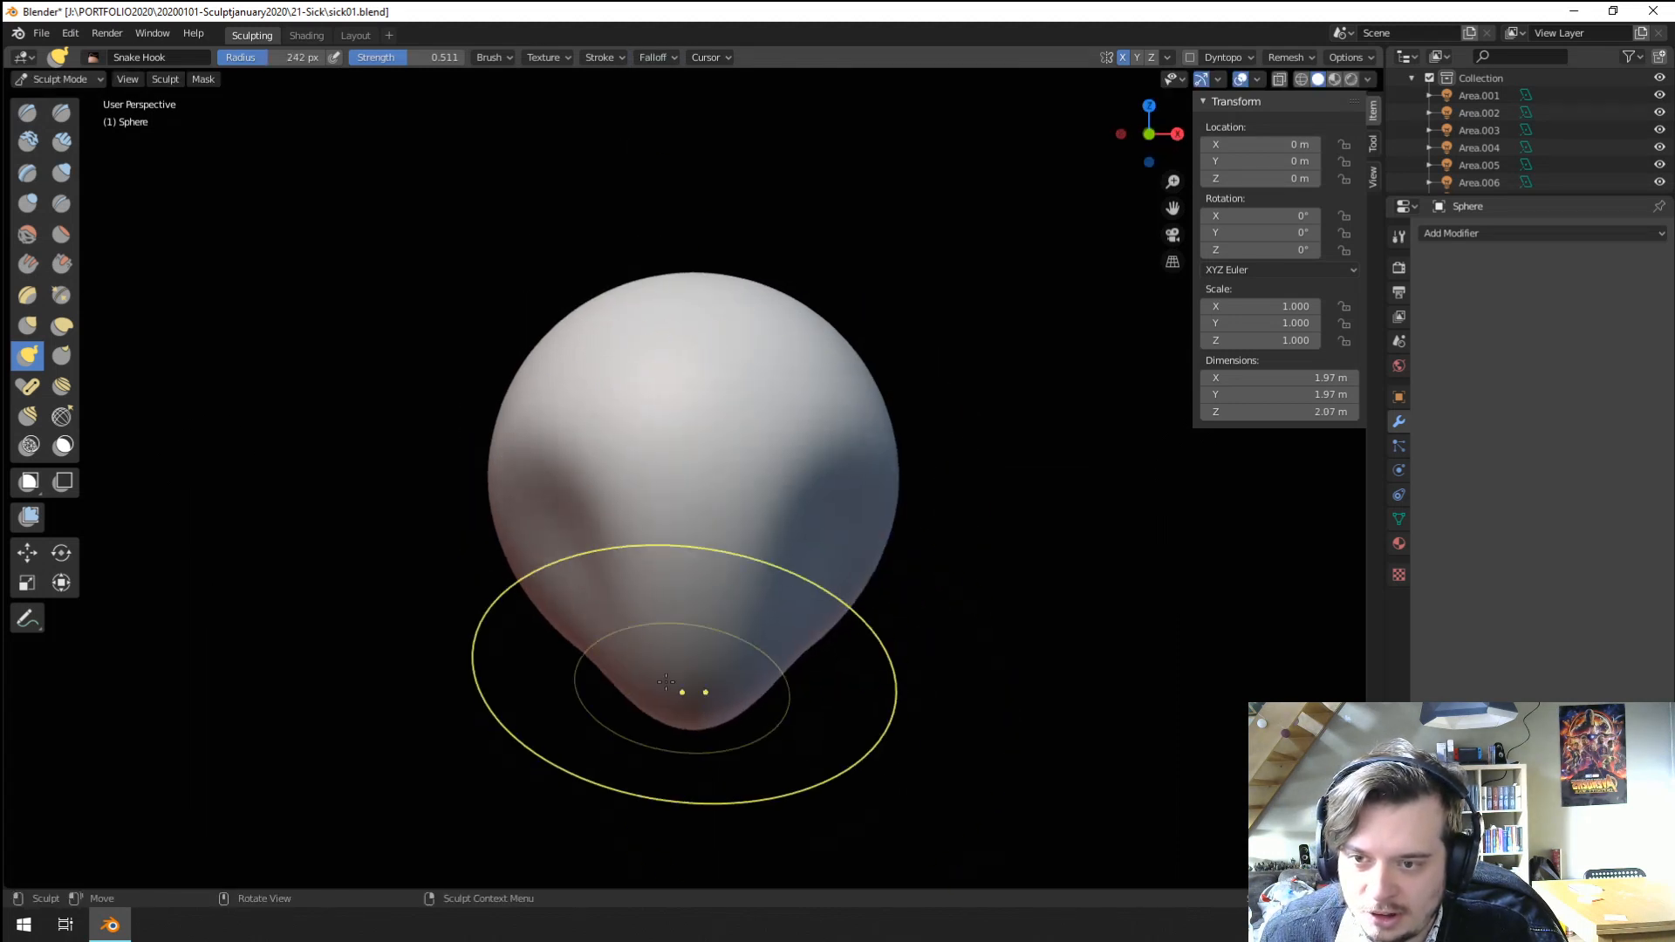
Pull the lower side of the form upward, and raise its crown with a 236 px brush.
key(f)
click(748, 579)
drag(586, 553, 534, 355)
middle_drag(552, 359, 614, 398)
key(f)
click(613, 359)
drag(632, 316, 662, 192)
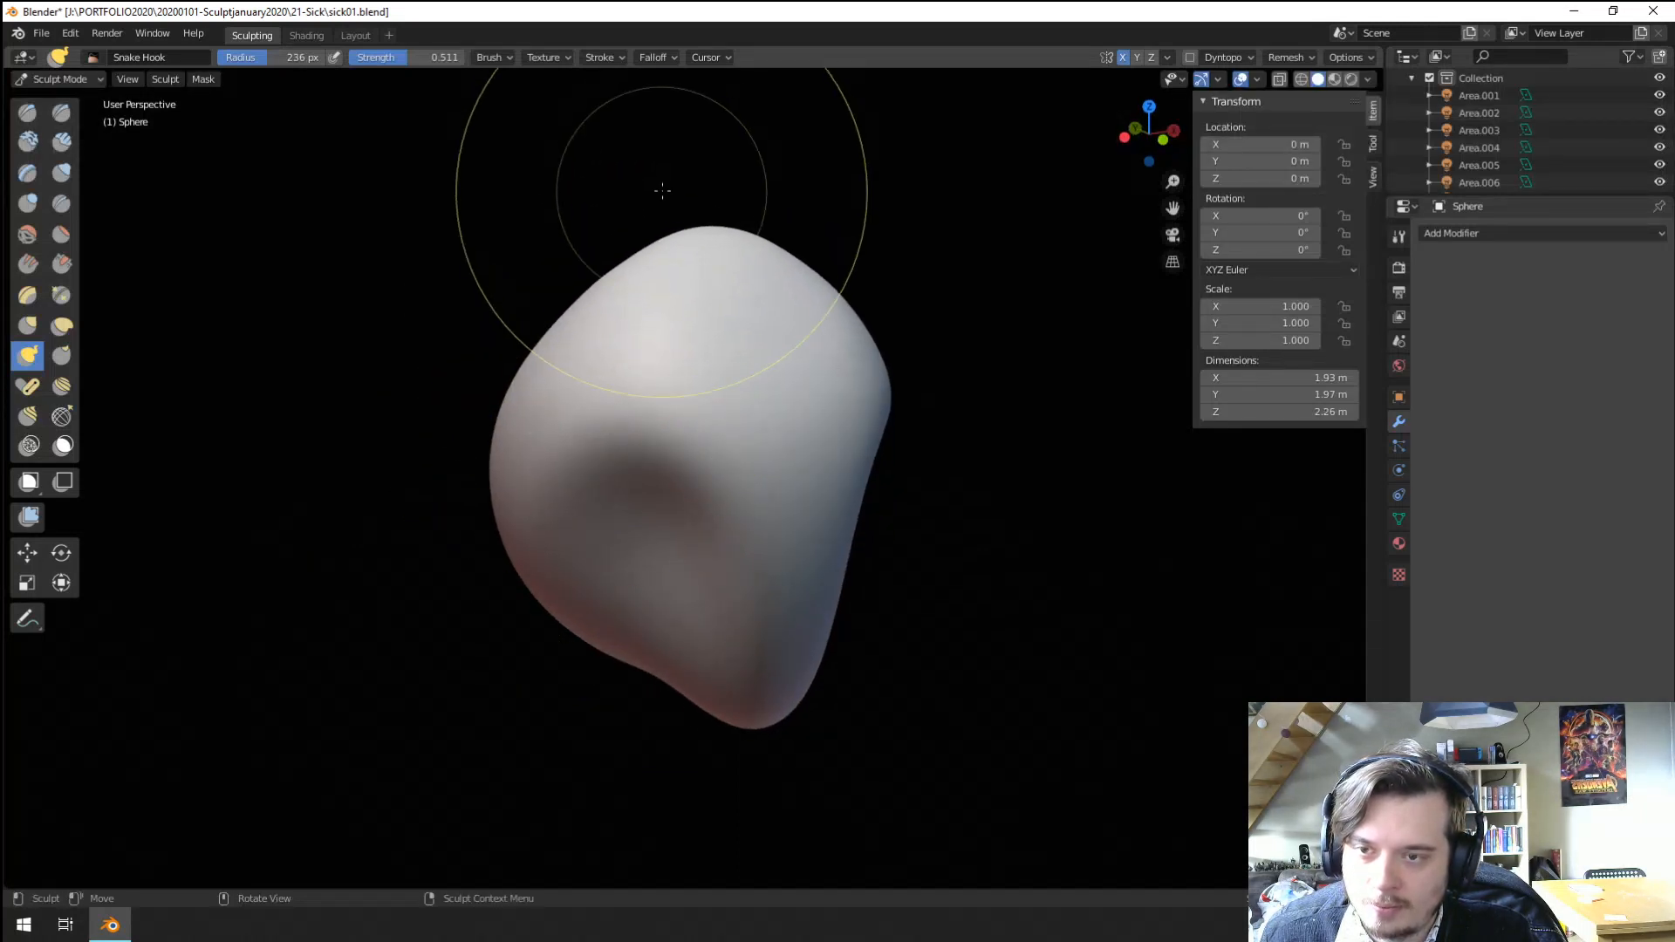
Push the crown down slightly and stretch the pointed lower end further down.
scroll(665, 200, down, 3)
drag(687, 351, 690, 386)
mouse_move(698, 366)
middle_down()
mouse_move(804, 326)
mouse_move(741, 356)
middle_up()
key(f)
click(733, 355)
mouse_move(750, 482)
mouse_down()
mouse_move(757, 589)
mouse_move(703, 743)
mouse_up()
Lengthen and round off the pointed lower end with Snake Hook pulls, using 293 px and 345 px brush radii.
key(f)
click(683, 630)
key(f)
click(769, 660)
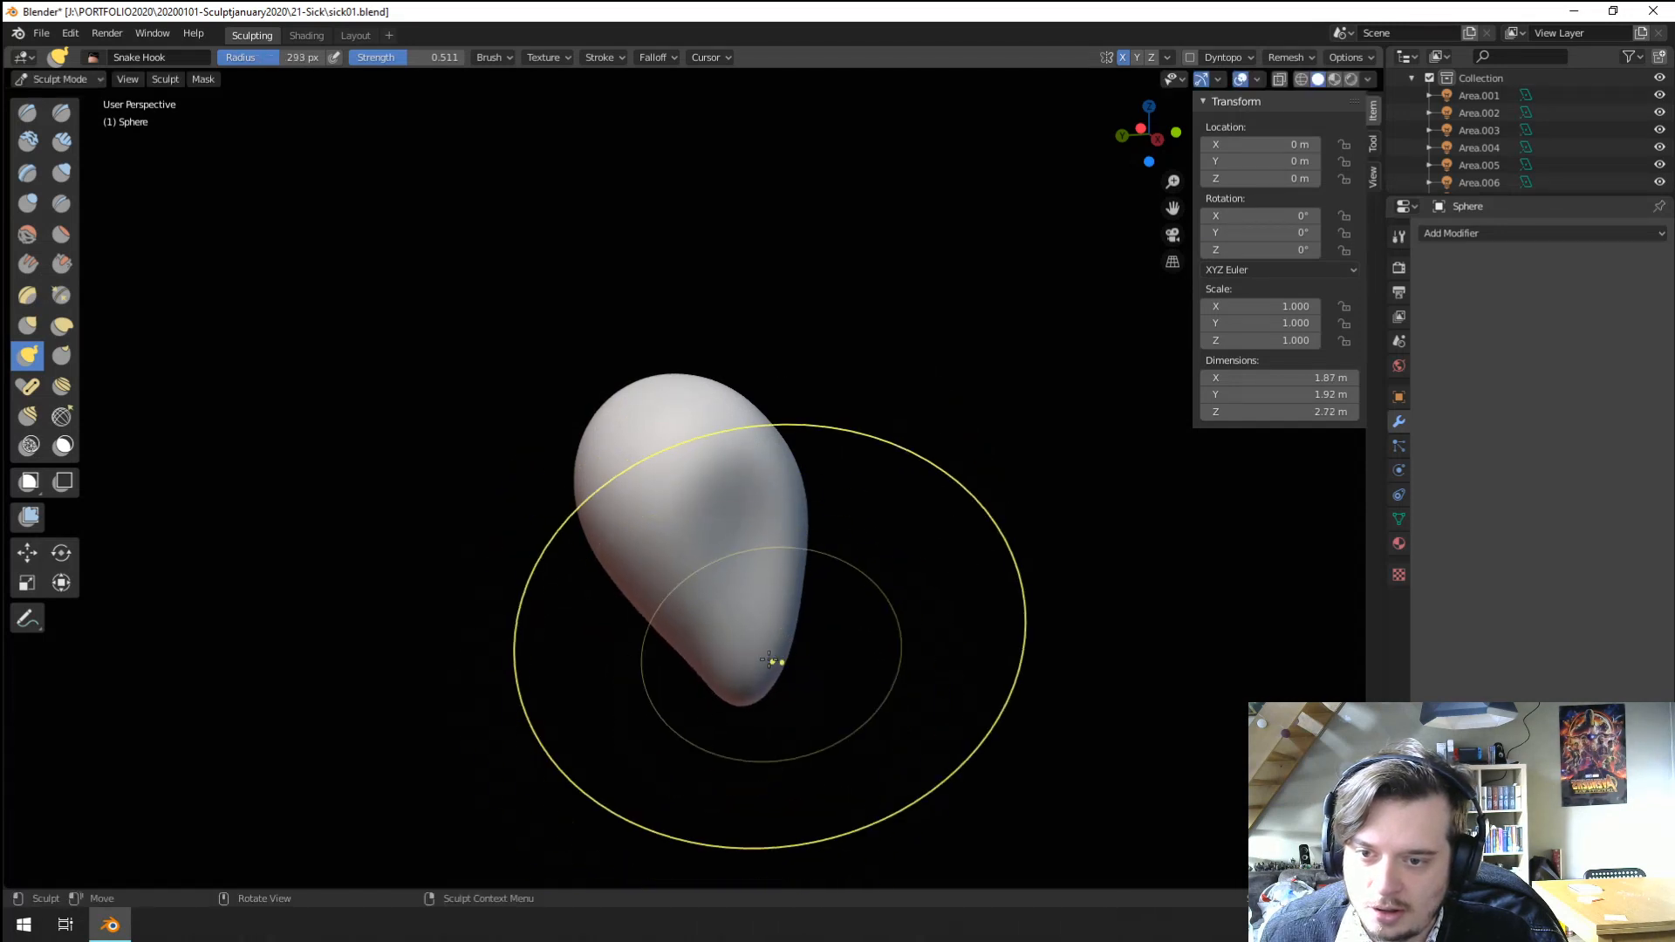
drag(769, 660, 640, 756)
mouse_move(631, 703)
middle_down()
mouse_move(517, 630)
mouse_move(677, 630)
middle_up()
key(f)
click(737, 650)
drag(691, 731, 689, 689)
middle_drag(576, 641, 698, 588)
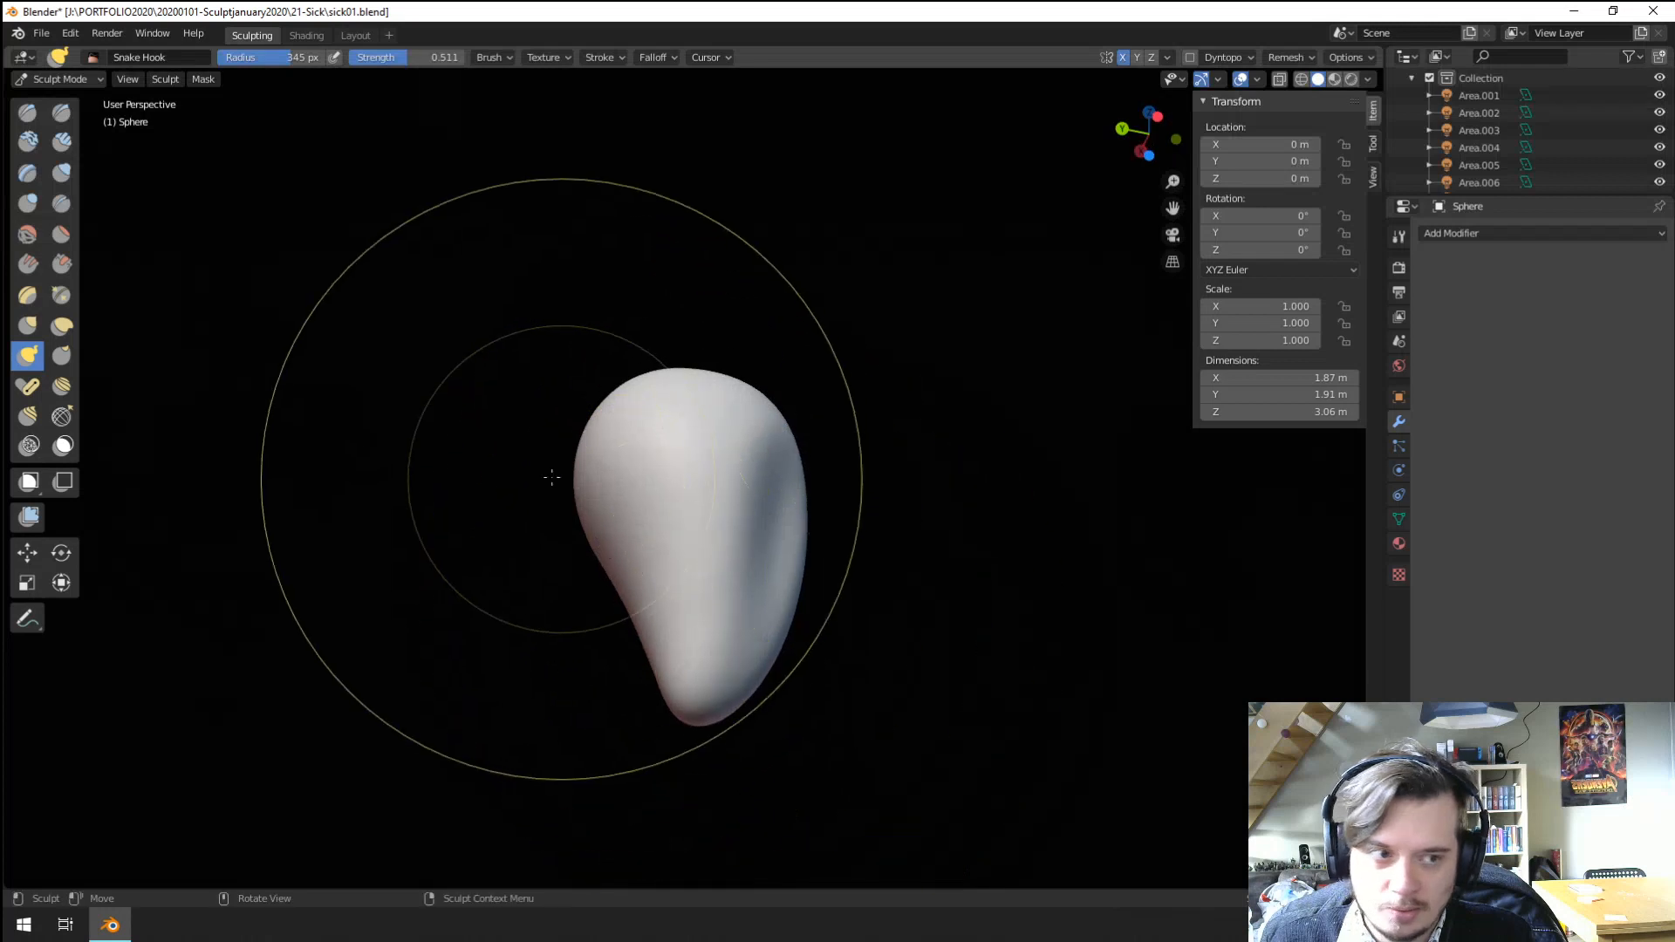
Try pulling the upper side of the form outward with a 200 px brush, undoing the stroke.
middle_drag(551, 477, 524, 517)
key(f)
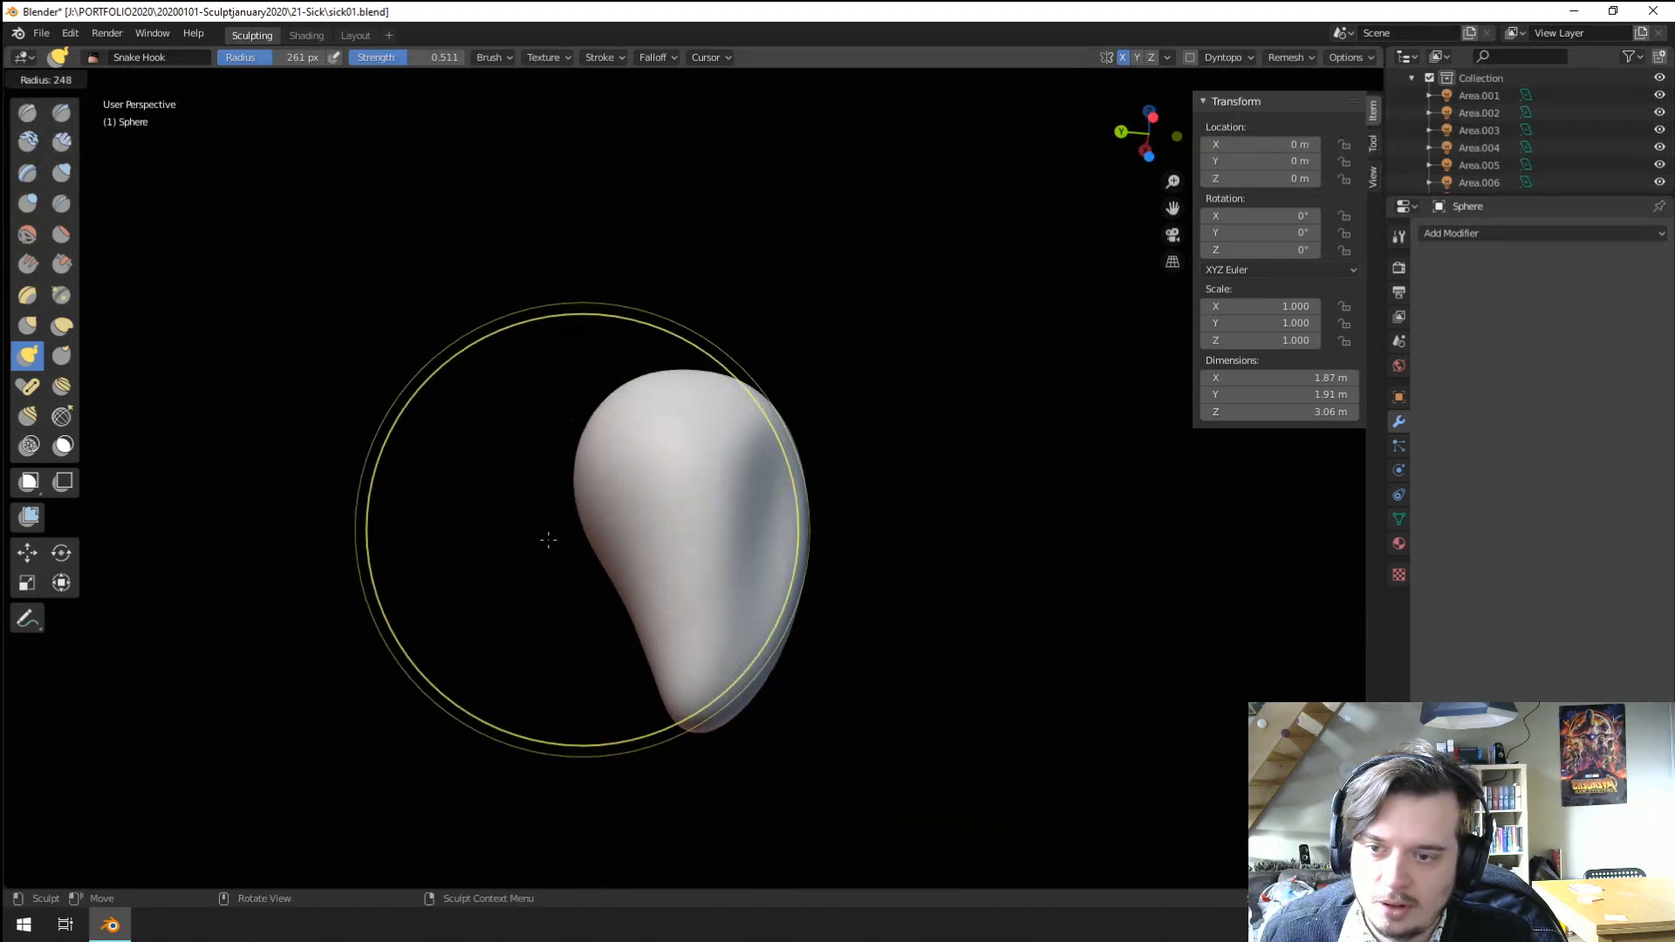
click(543, 524)
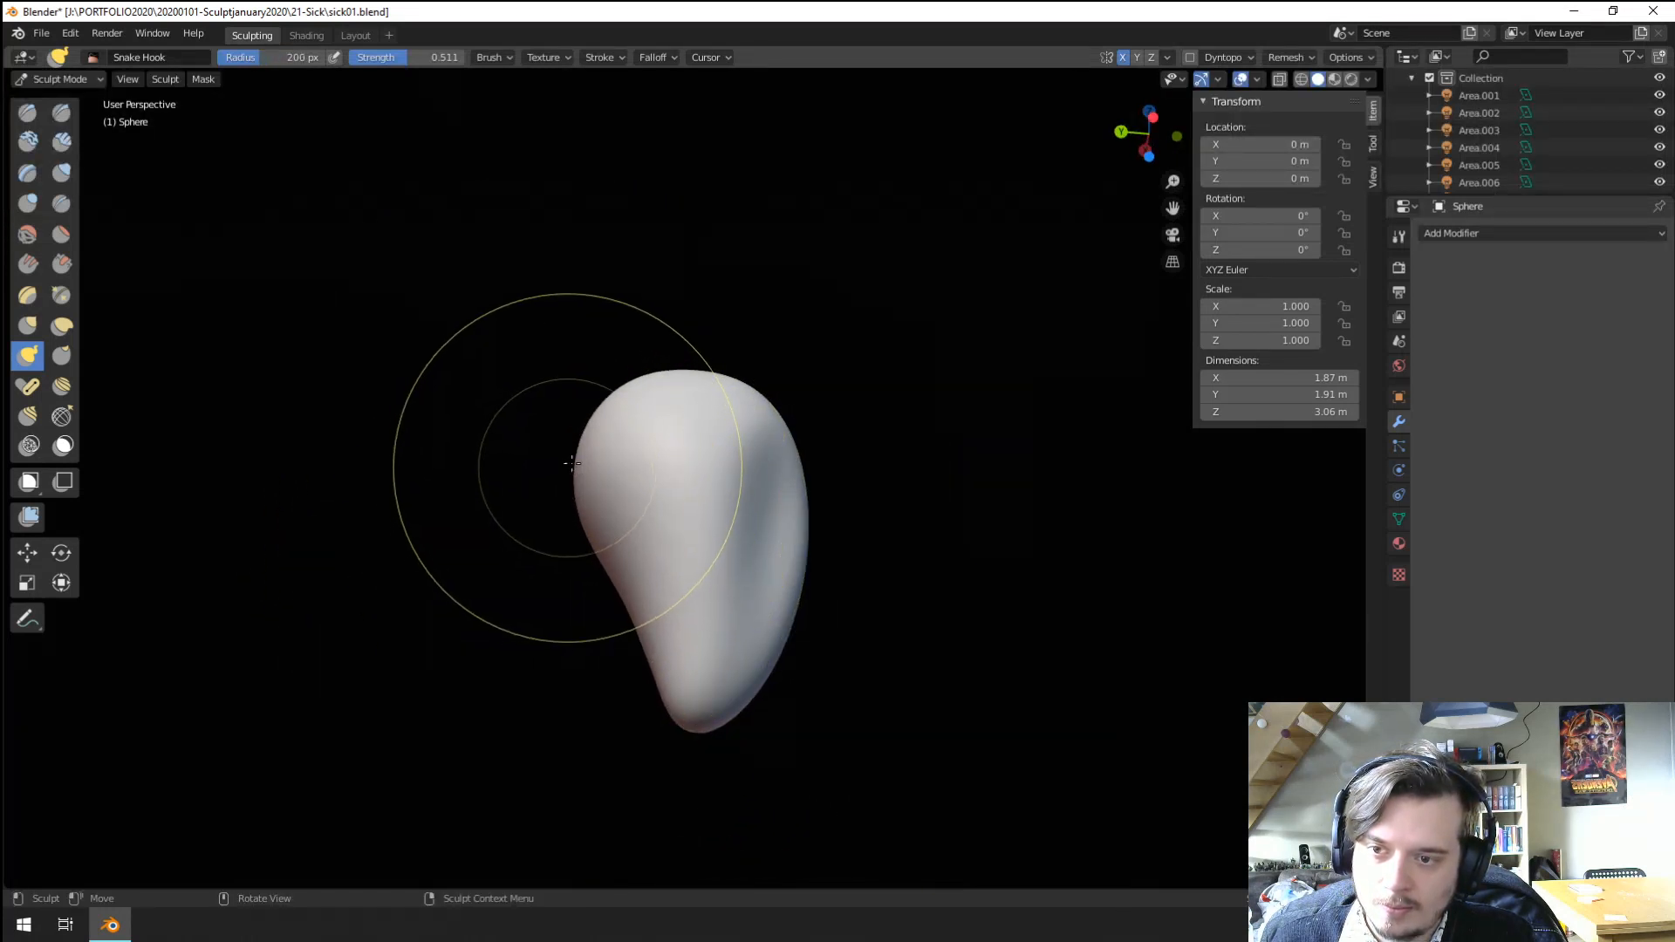
middle_drag(571, 463, 549, 410)
drag(398, 358, 393, 359)
drag(569, 412, 279, 415)
key(ctrl+z)
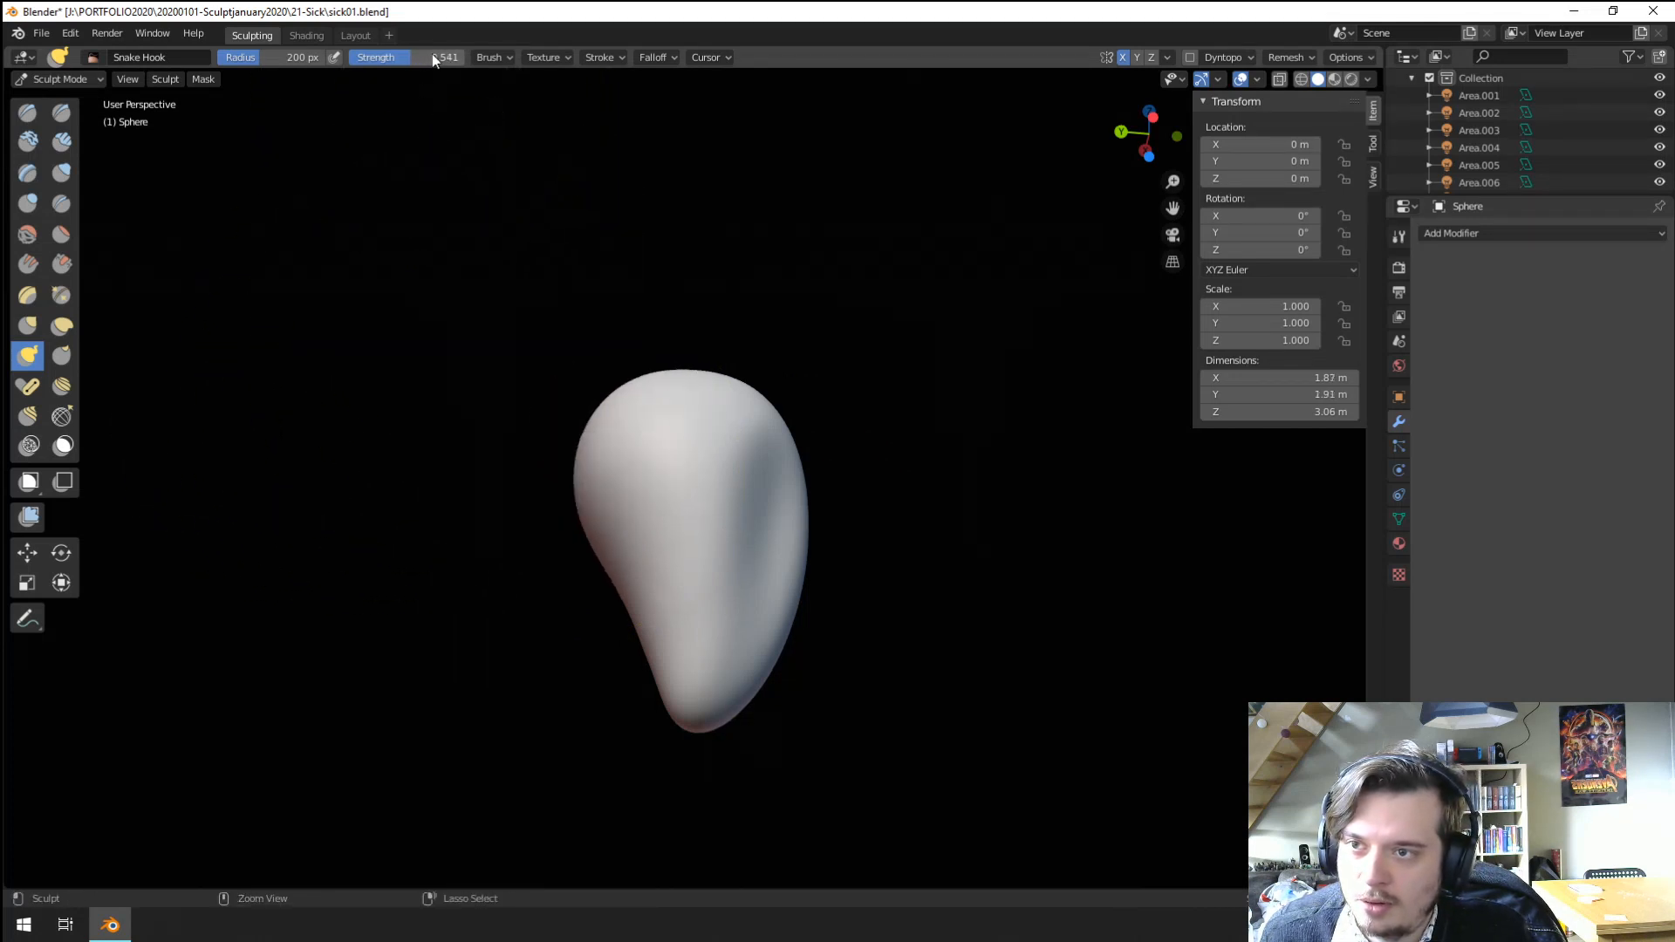
Set the brush strength to 0.822 and radius to 169 px, and pull a protrusion out of the upper side.
drag(433, 60, 464, 61)
key(f)
click(567, 373)
drag(578, 424, 534, 414)
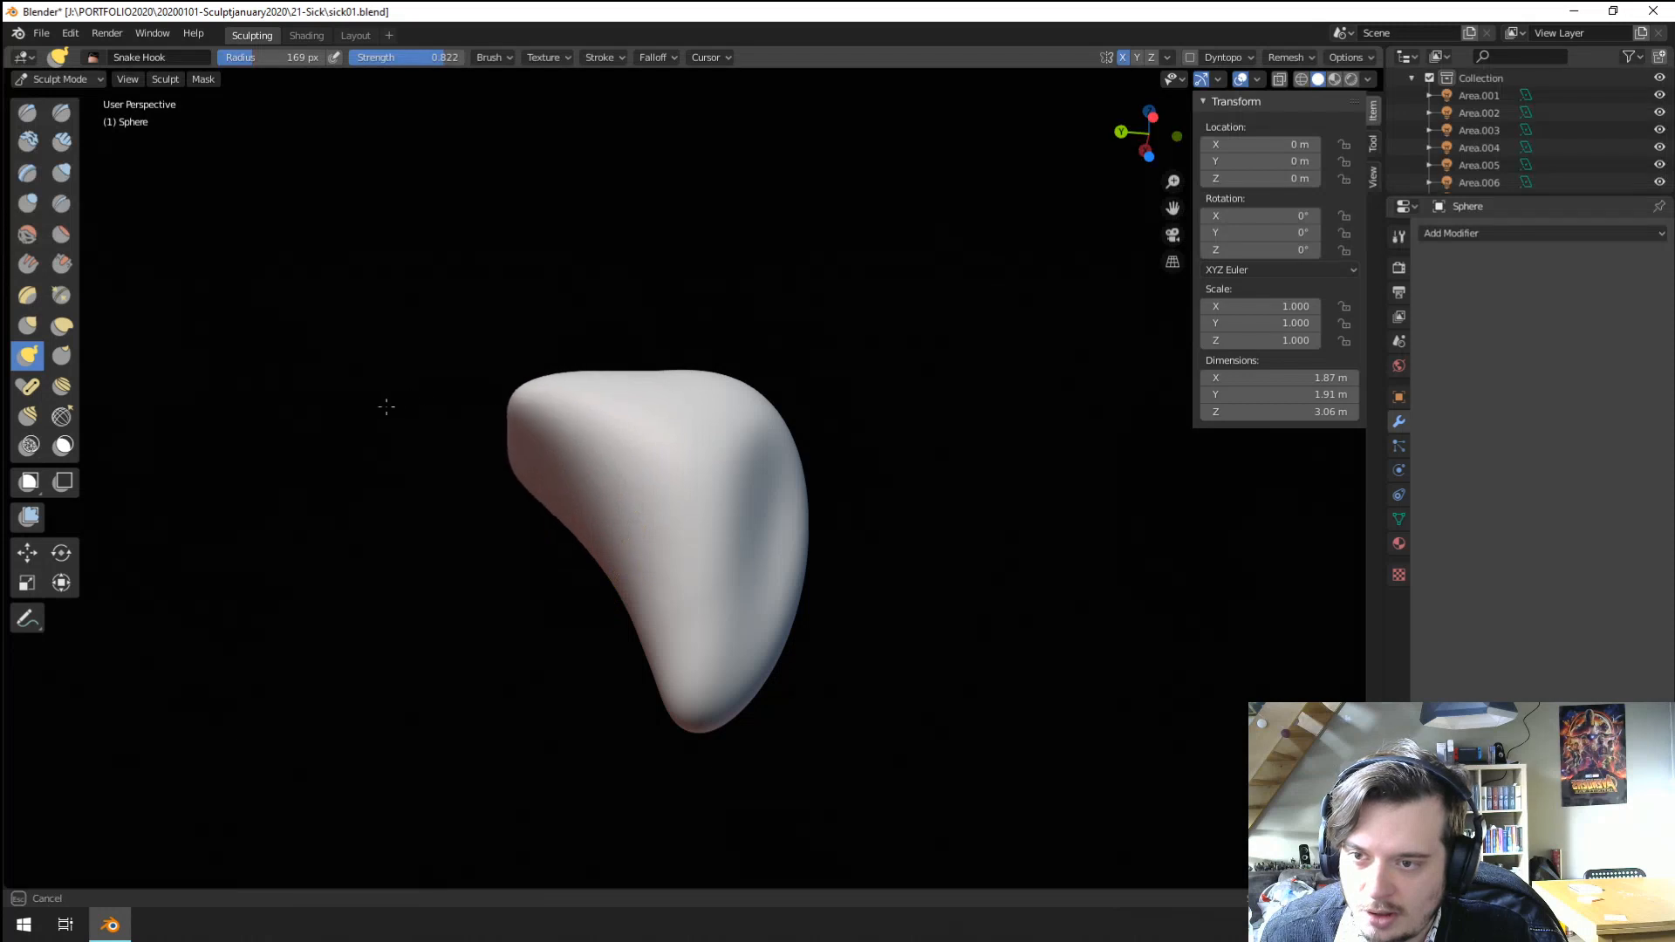
drag(386, 407, 353, 425)
Stretch the protrusion further outward and downward with a 138 px brush.
middle_drag(448, 433, 479, 563)
key(f)
click(455, 553)
drag(527, 493, 372, 555)
middle_drag(426, 555, 452, 446)
mouse_move(621, 447)
middle_down()
mouse_move(742, 463)
mouse_move(602, 545)
middle_up()
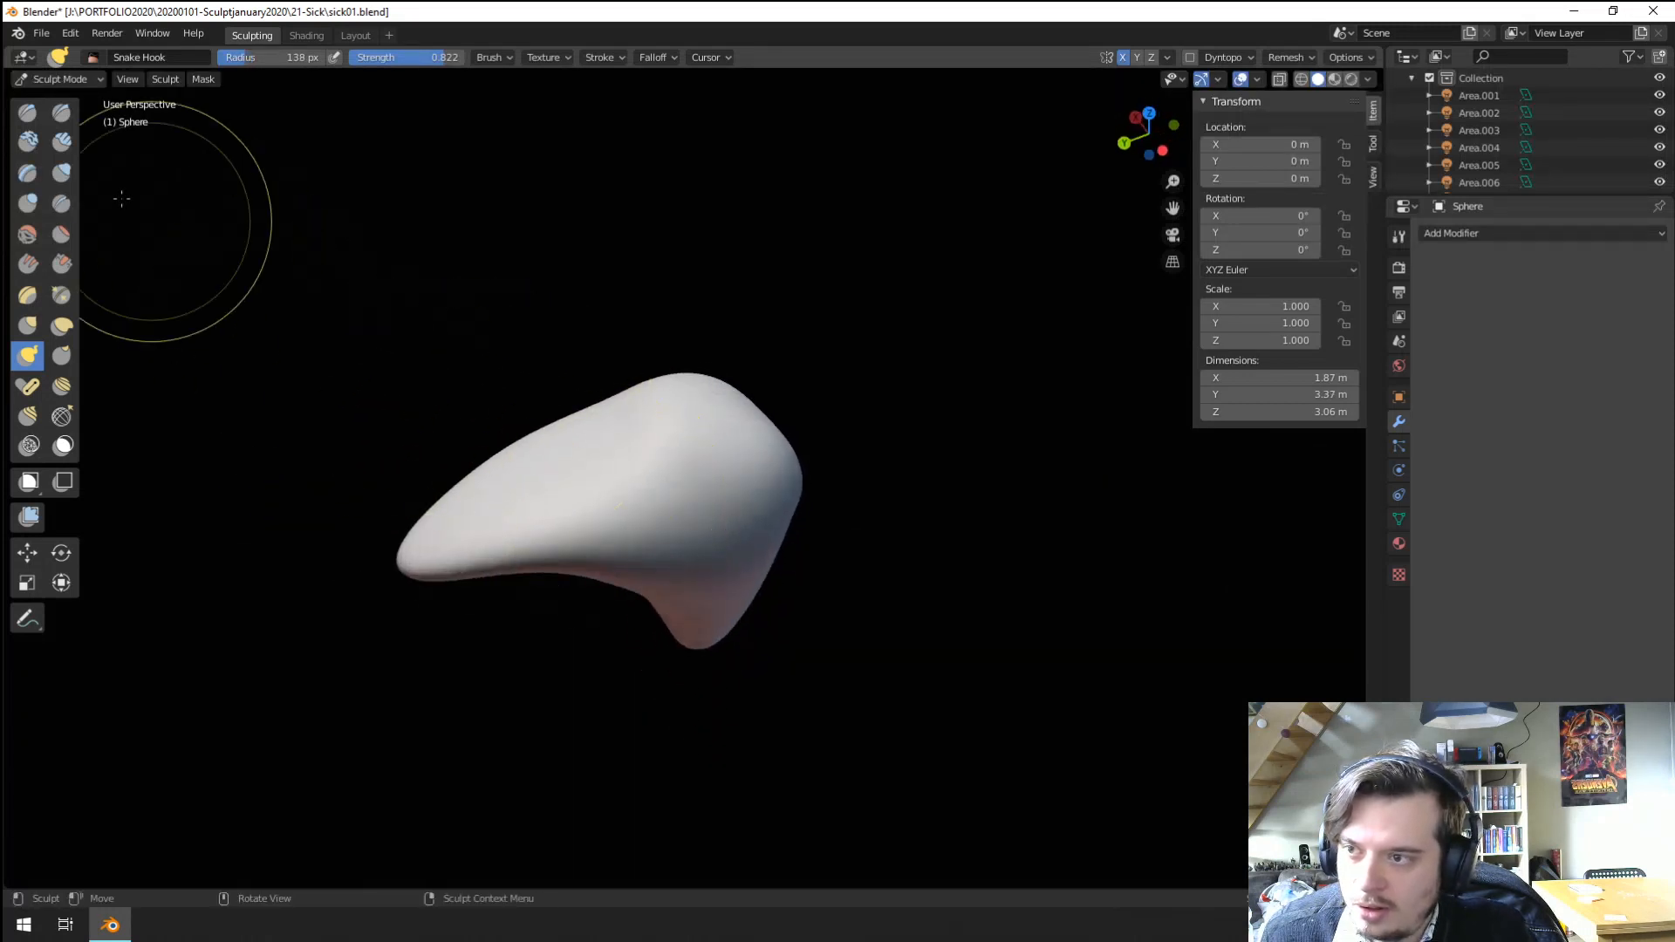
Thicken the protrusion and the main body with the Inflate/Deflate brush at 311 px.
click(61, 172)
drag(605, 489, 673, 437)
middle_drag(673, 437, 547, 345)
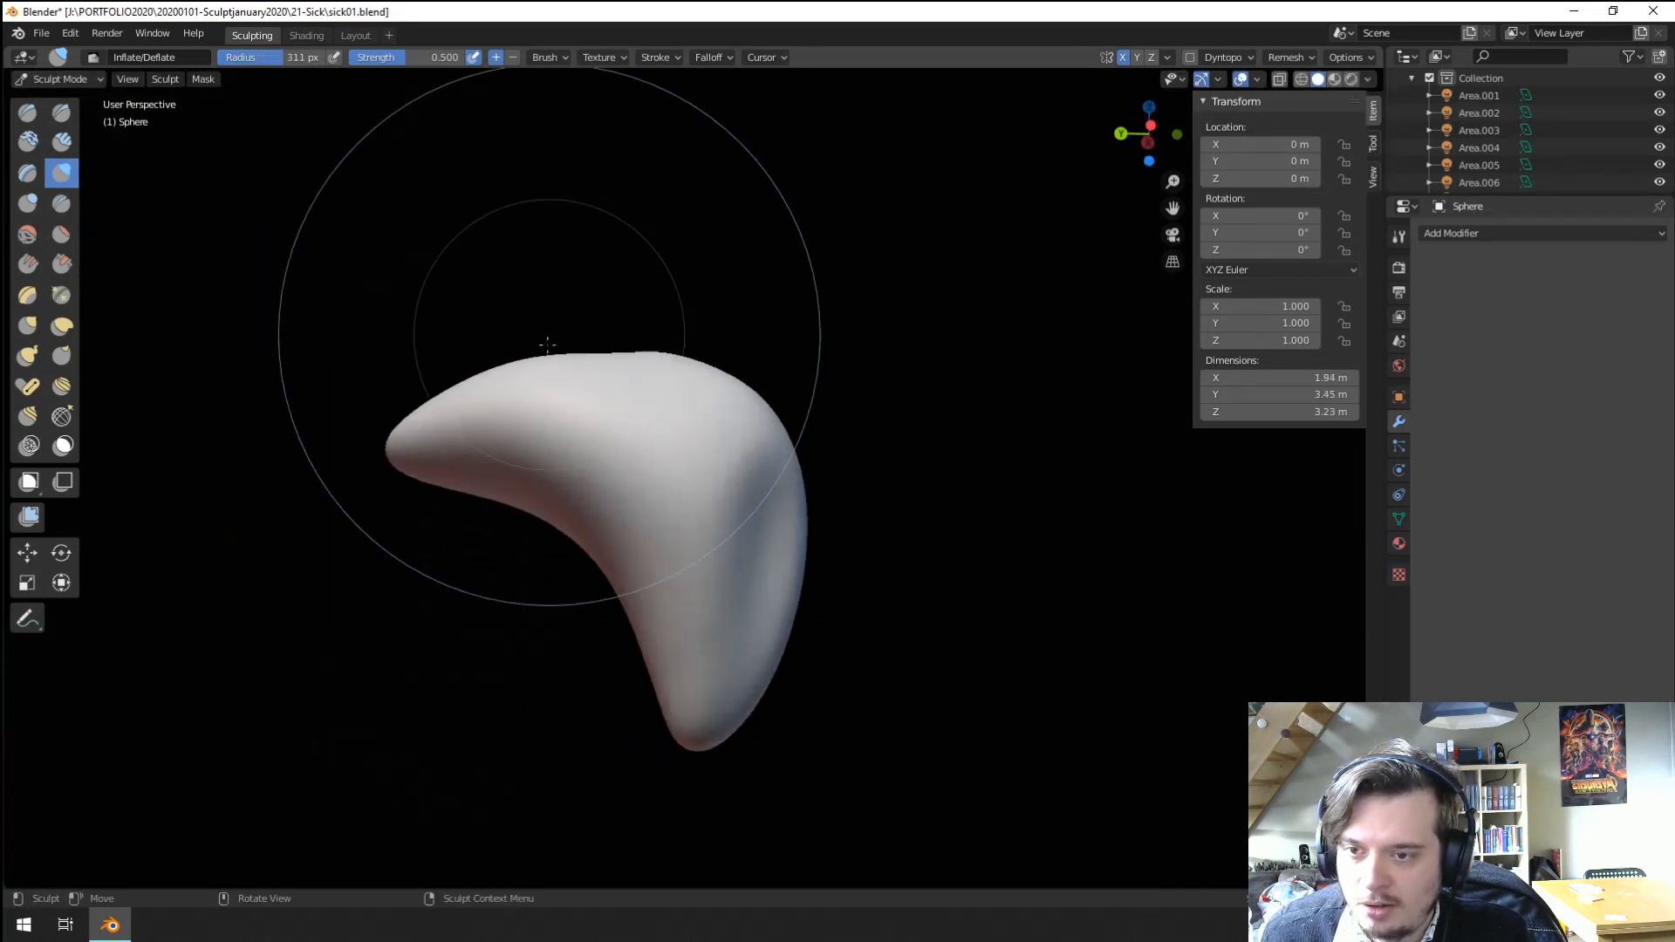
drag(476, 423, 565, 538)
mouse_move(565, 538)
middle_down()
mouse_move(370, 520)
mouse_move(554, 523)
middle_up()
middle_drag(175, 262, 262, 307)
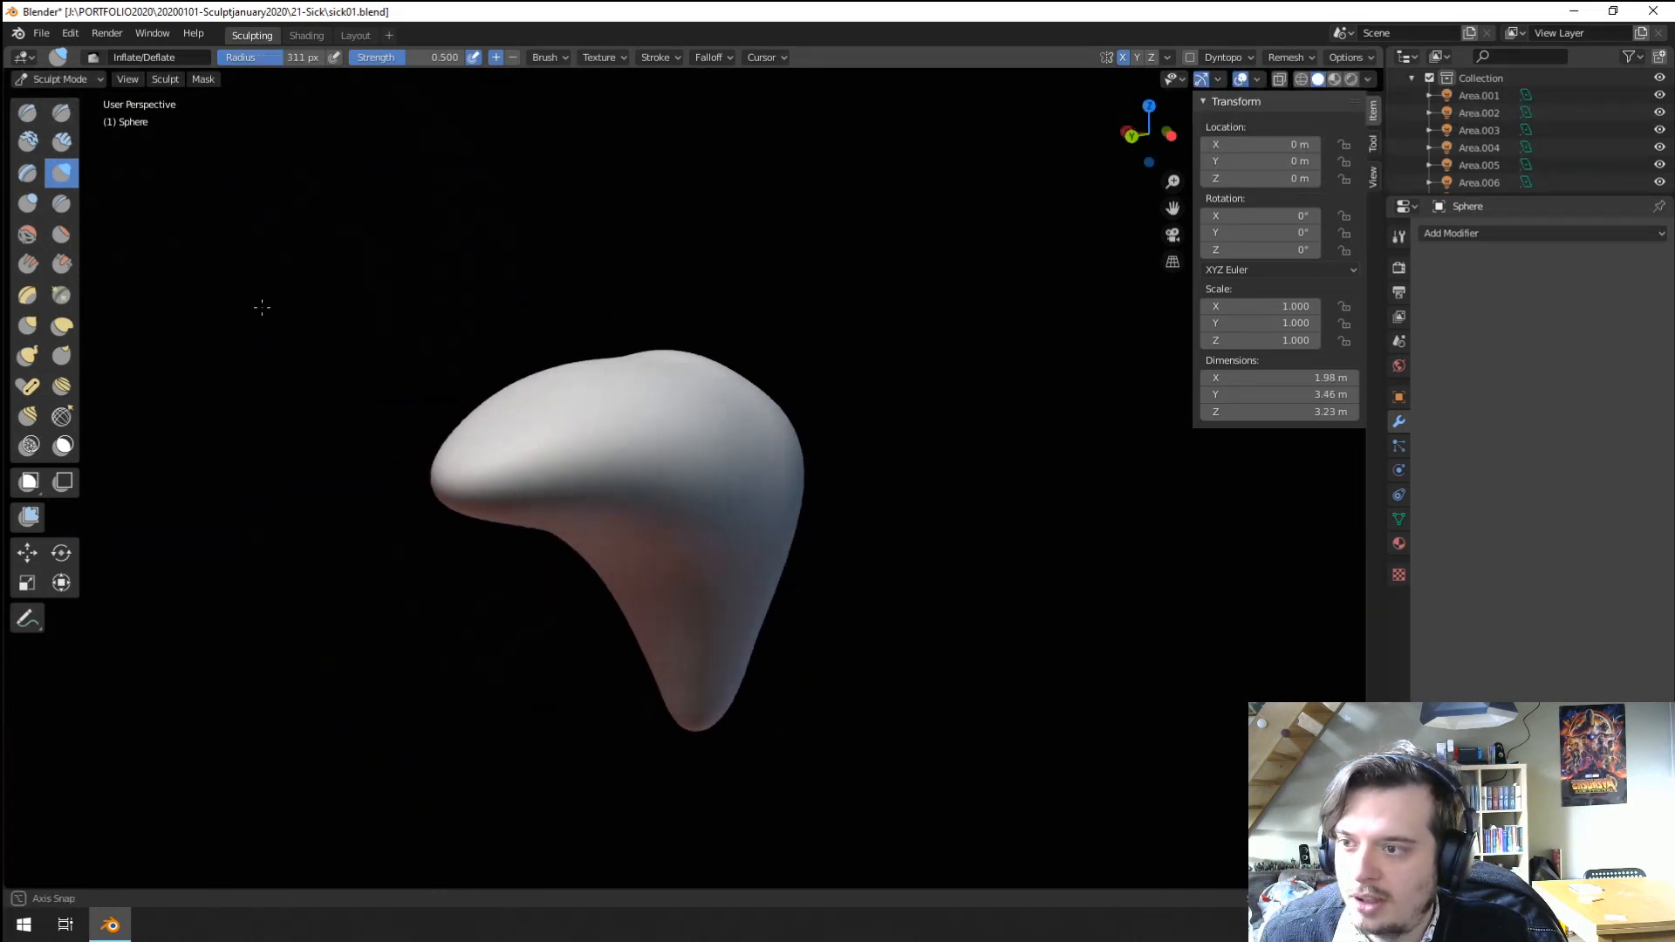
Return to the Snake Hook brush, resize it and start a pair of mirrored branches from the protrusion's sides.
click(61, 327)
middle_drag(288, 420, 523, 445)
middle_drag(788, 475, 754, 469)
click(31, 365)
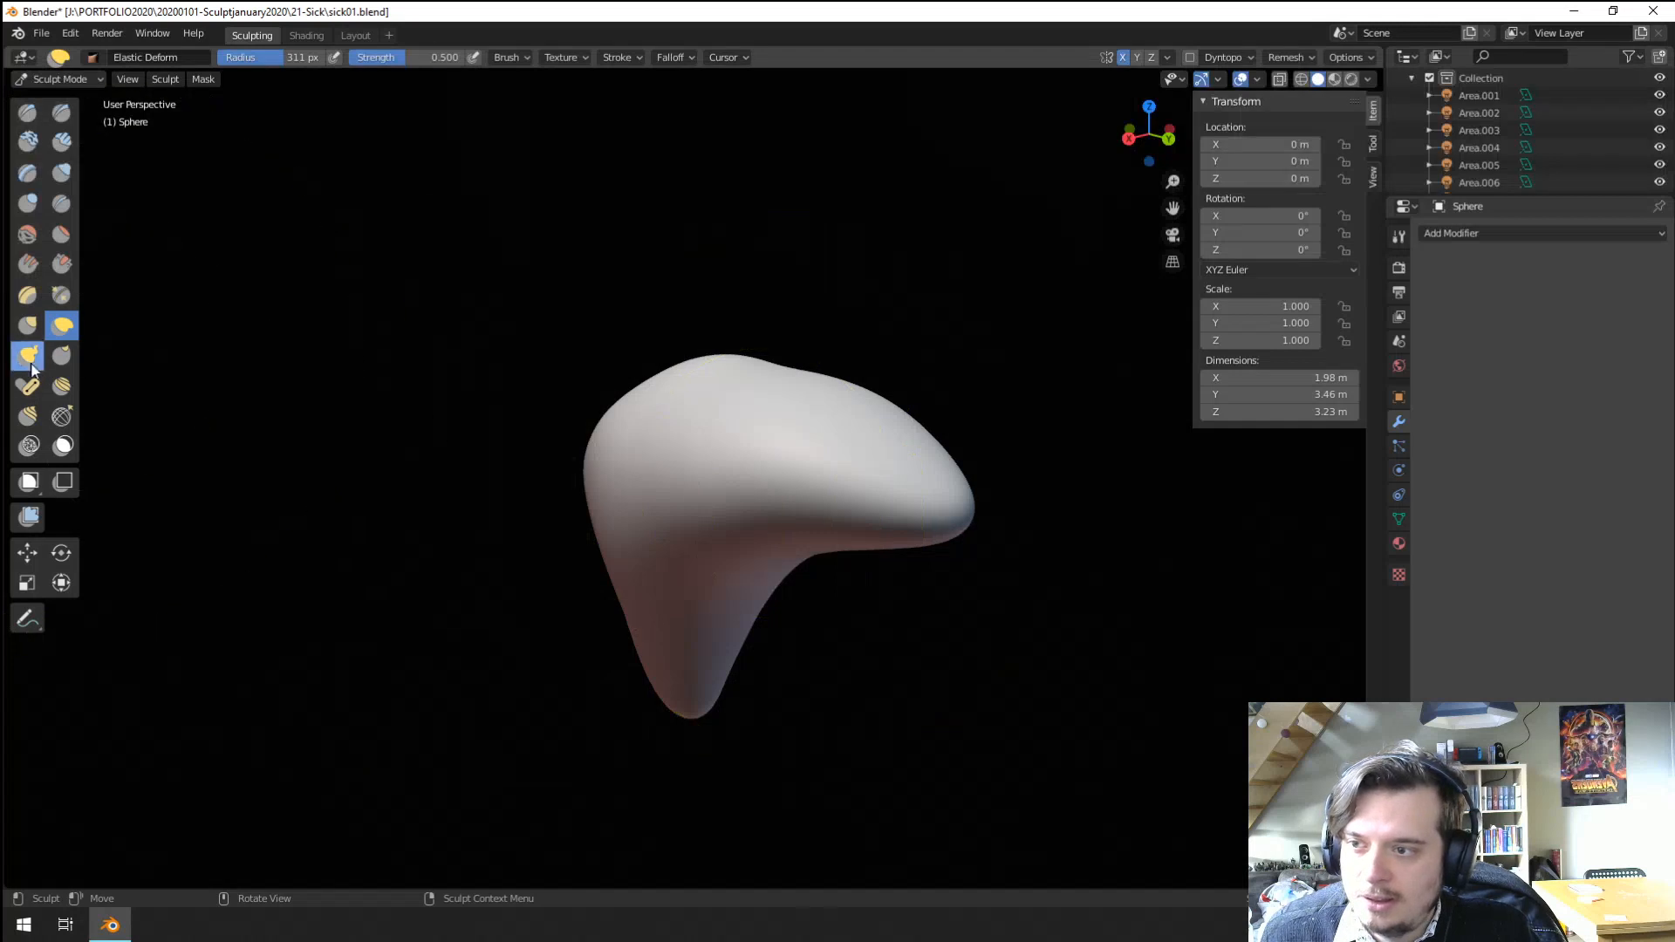
middle_drag(846, 438, 771, 434)
key(f)
click(741, 499)
drag(835, 469, 958, 399)
Extend the mirrored side branches outward and slightly upward with a 207 px brush.
key(f)
click(1004, 427)
drag(798, 495, 1080, 391)
drag(858, 460, 1054, 399)
middle_drag(899, 430, 774, 410)
middle_drag(506, 422, 360, 446)
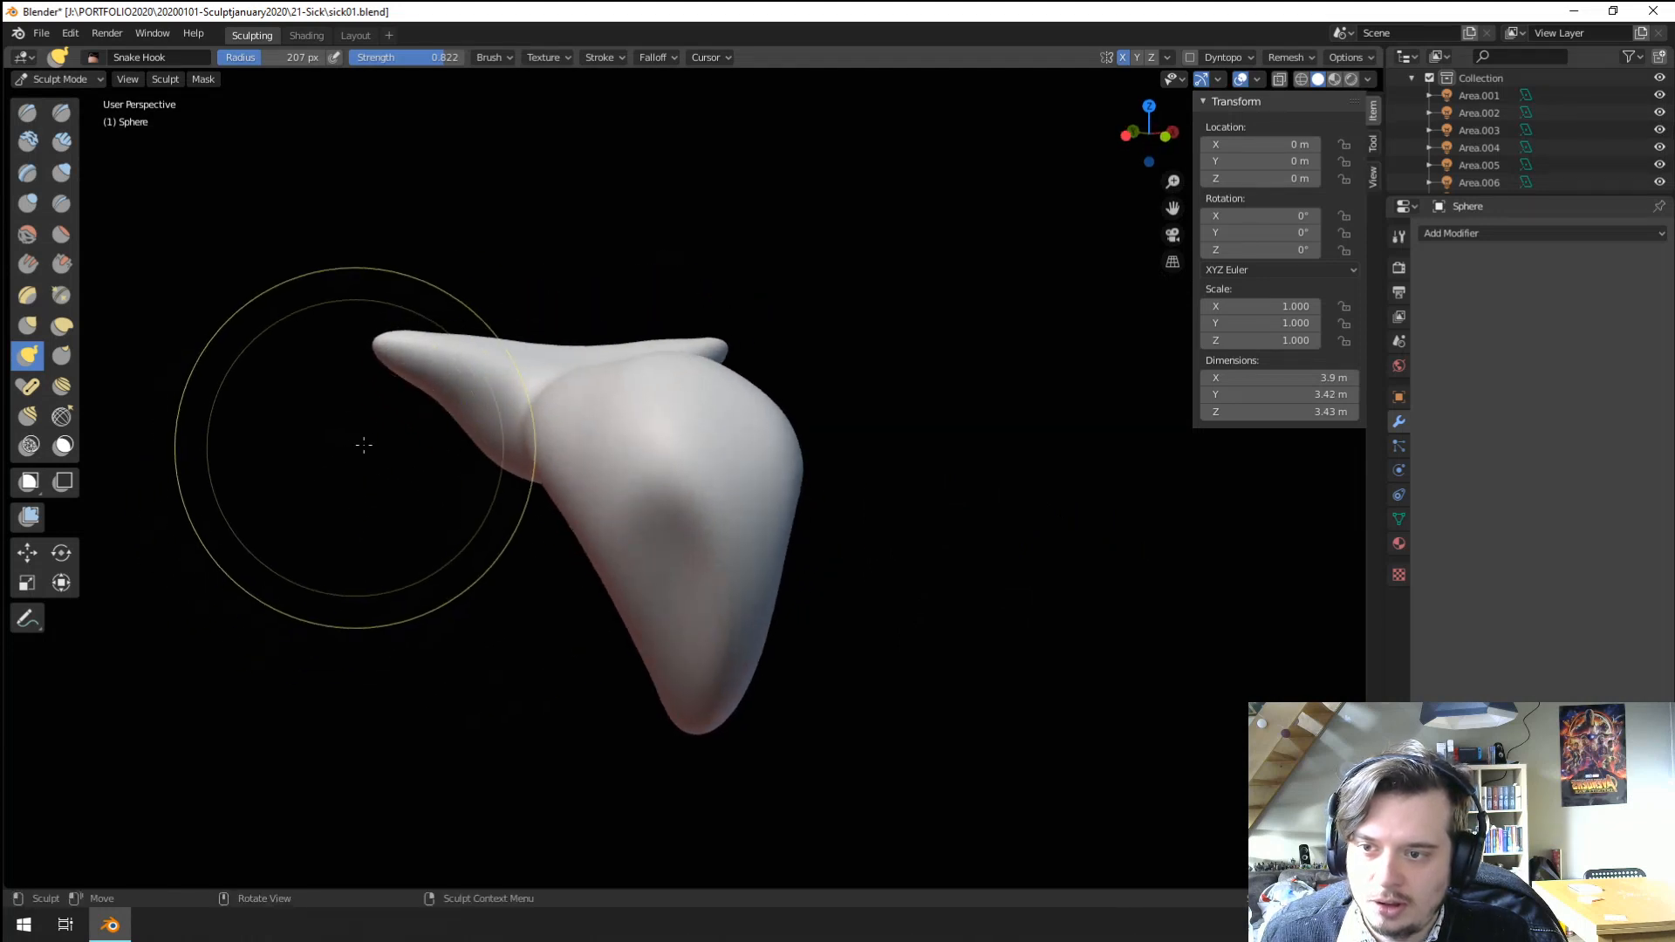
Adjust the brush size and pull the mirrored side branches upward.
key(f)
click(417, 411)
mouse_move(436, 384)
mouse_down()
mouse_move(338, 487)
mouse_move(443, 327)
mouse_move(448, 262)
mouse_up()
Draw the mirrored branches further outward and reshape their inner bends, reducing the brush radius to 173 px.
key(f)
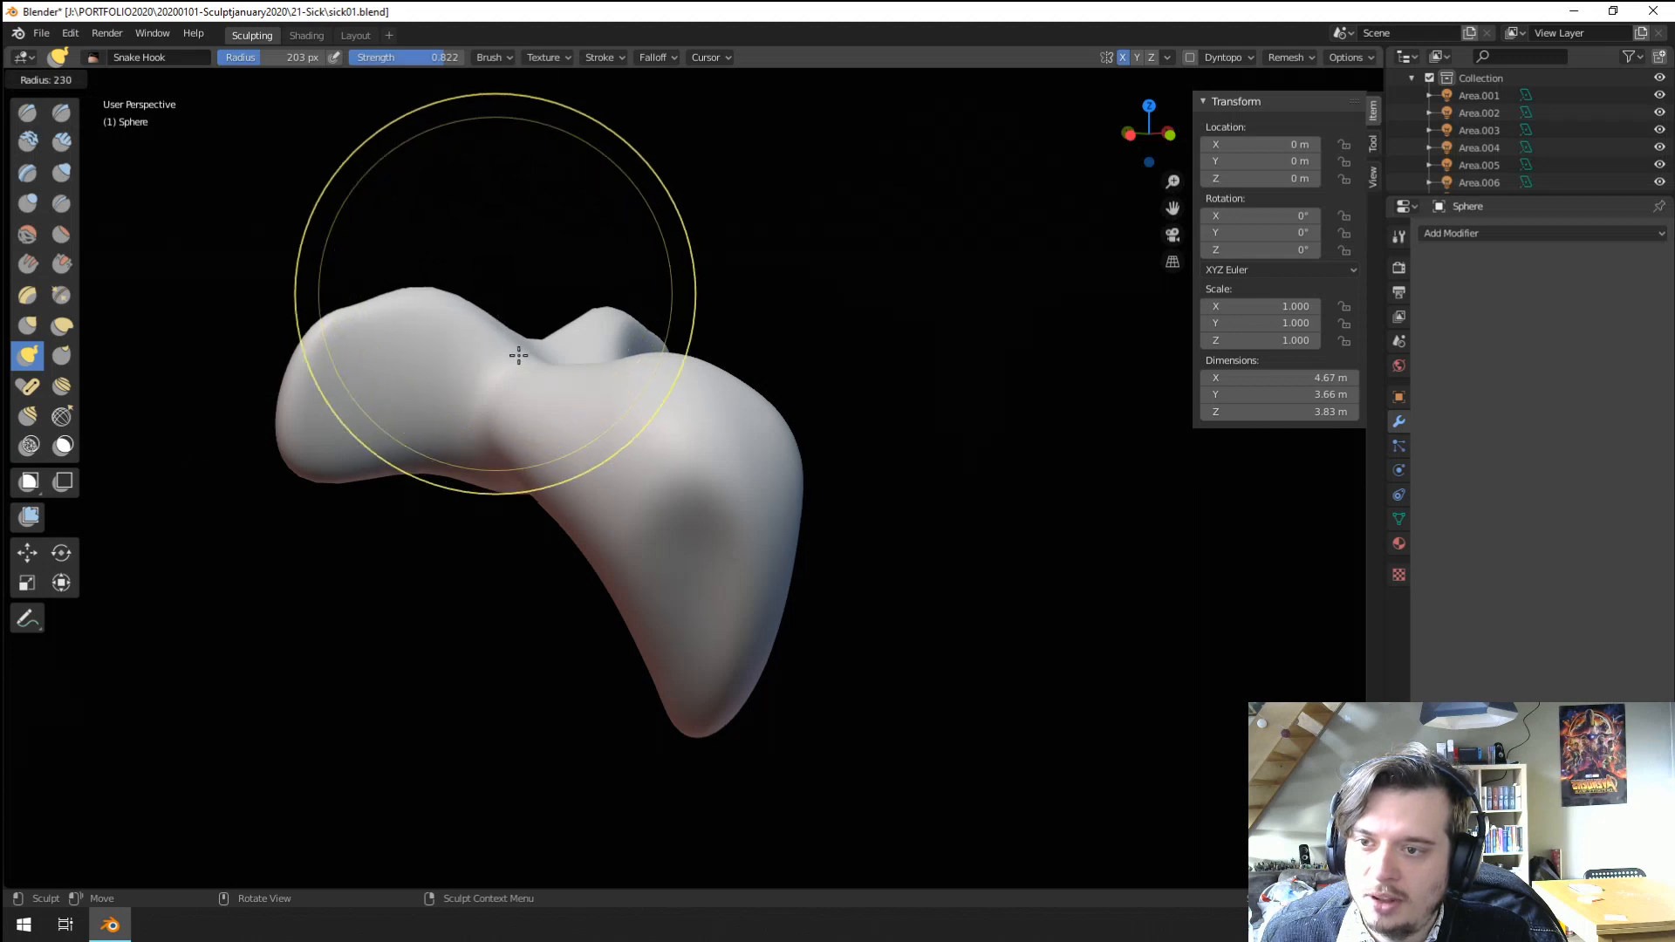
click(353, 339)
mouse_move(351, 340)
middle_down()
mouse_move(410, 355)
mouse_move(440, 388)
mouse_move(404, 567)
mouse_move(432, 572)
middle_up()
key(f)
click(471, 576)
drag(462, 613, 415, 635)
key(f)
click(436, 567)
drag(493, 475, 455, 463)
middle_drag(447, 493, 375, 484)
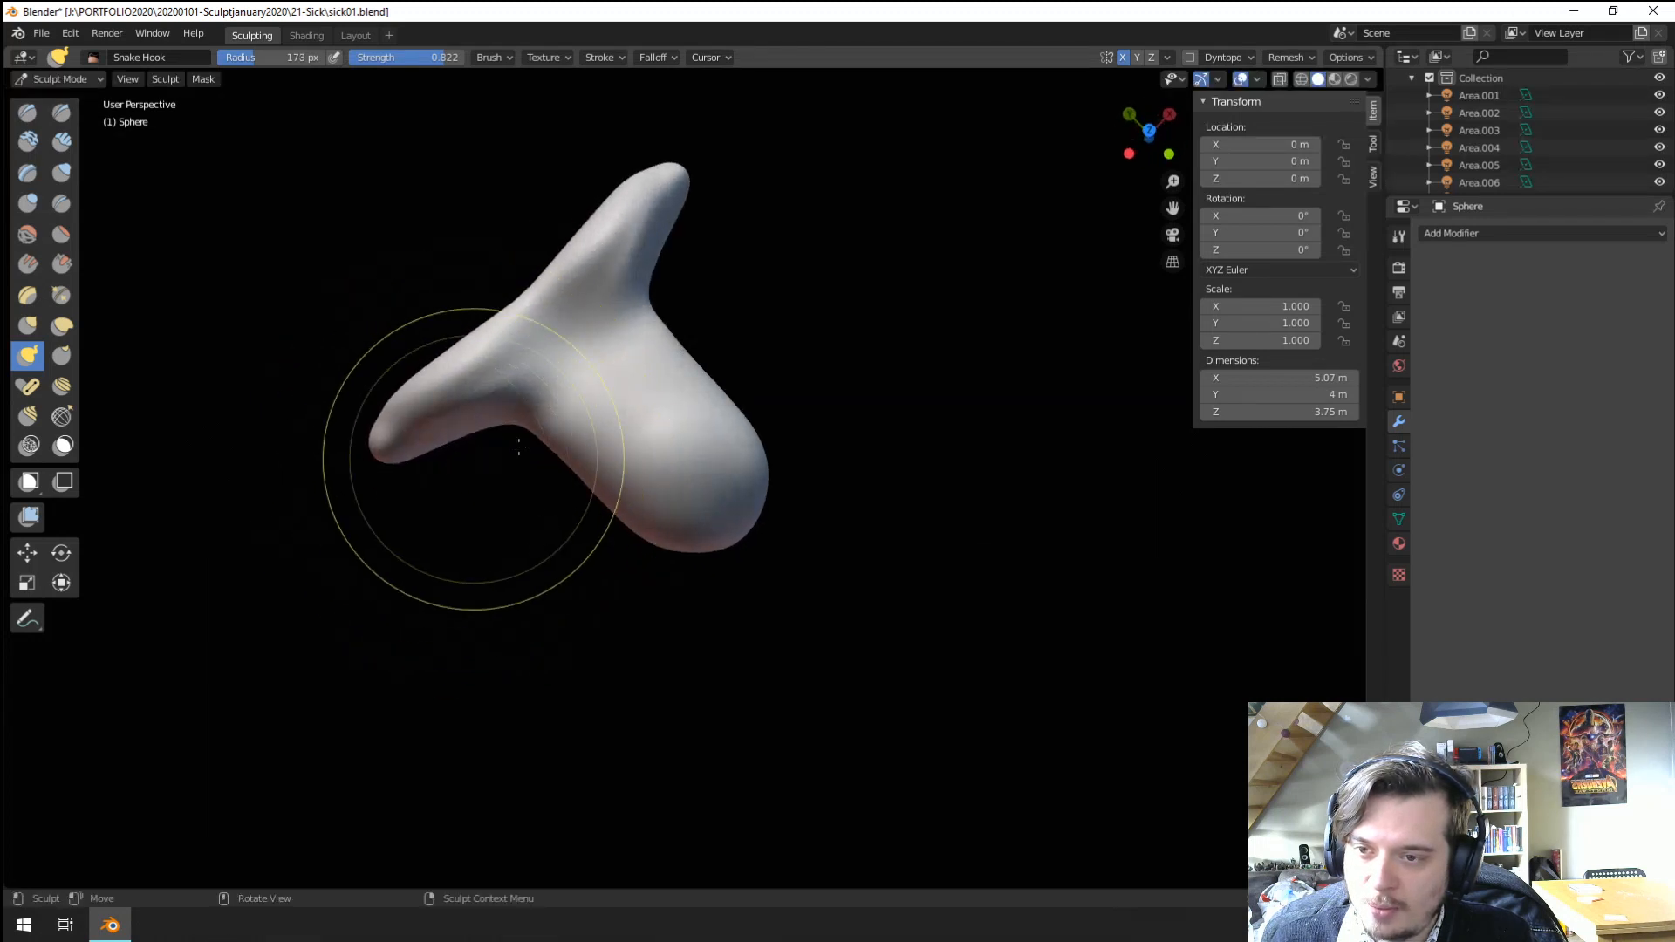
Reduce the Snake Hook radius to 152 px and pull the neck area between the body and the mirrored branches upward.
mouse_move(624, 382)
middle_down()
mouse_move(646, 217)
mouse_move(598, 286)
mouse_move(665, 410)
middle_up()
key(f)
click(551, 426)
drag(567, 417, 565, 324)
middle_drag(561, 415, 574, 418)
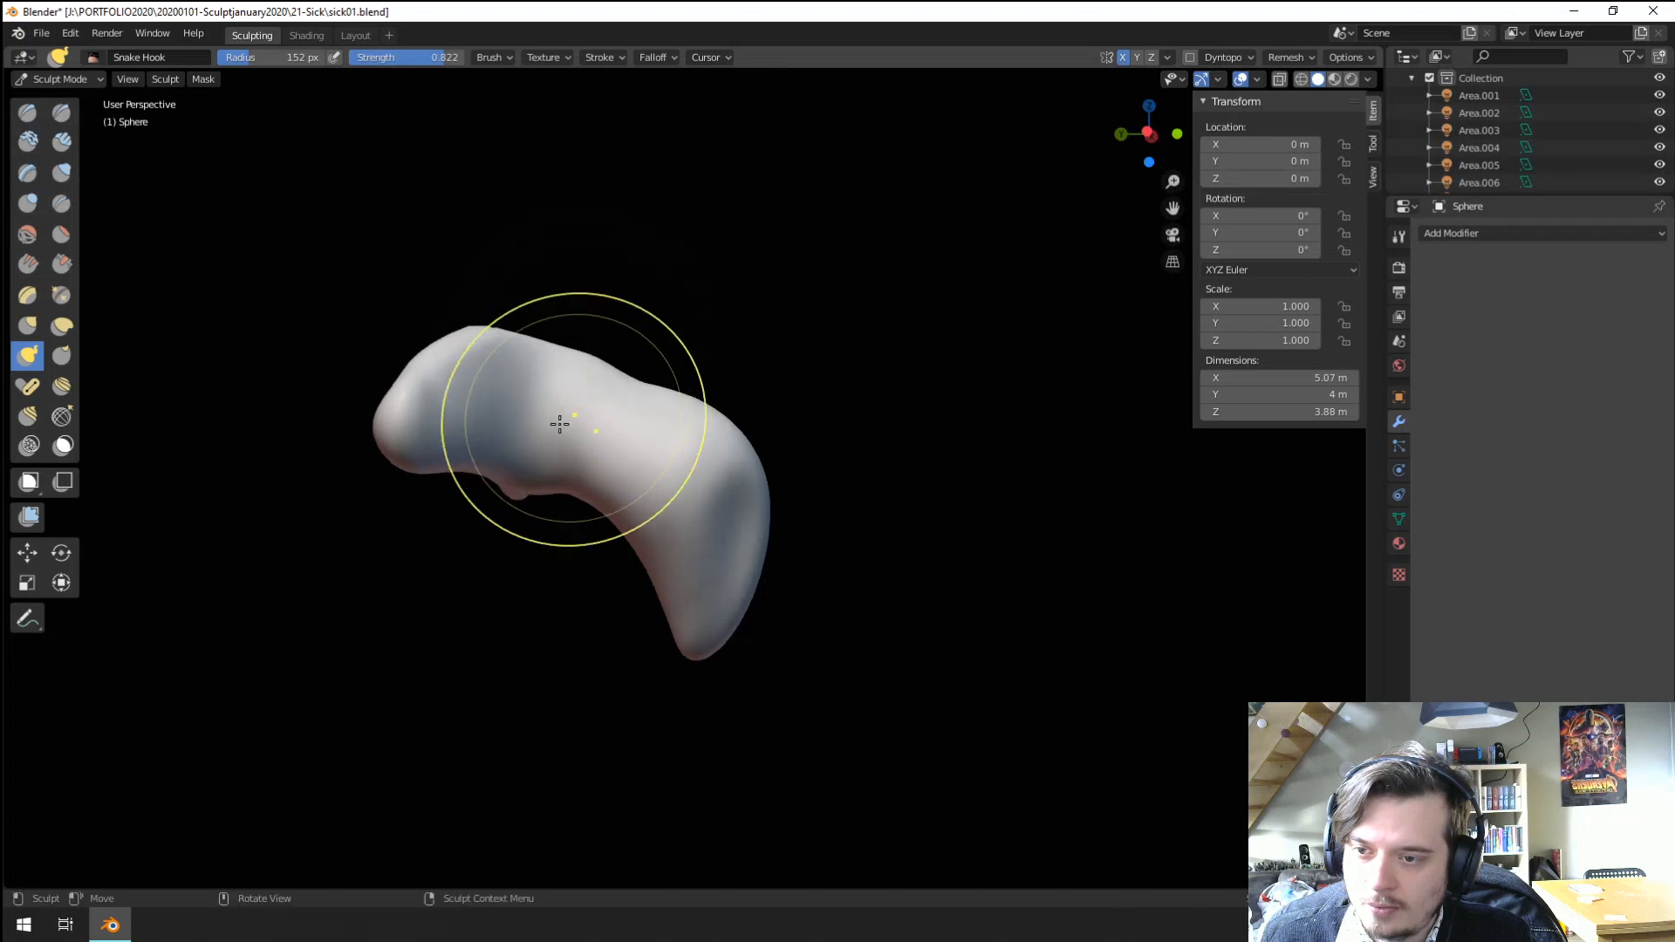
Resize the Snake Hook brush, down to 133 px, and reshape the underside and top of the neck joint.
key(f)
click(547, 426)
mouse_move(582, 473)
mouse_down()
mouse_move(585, 443)
mouse_move(567, 443)
mouse_up()
key(f)
click(587, 462)
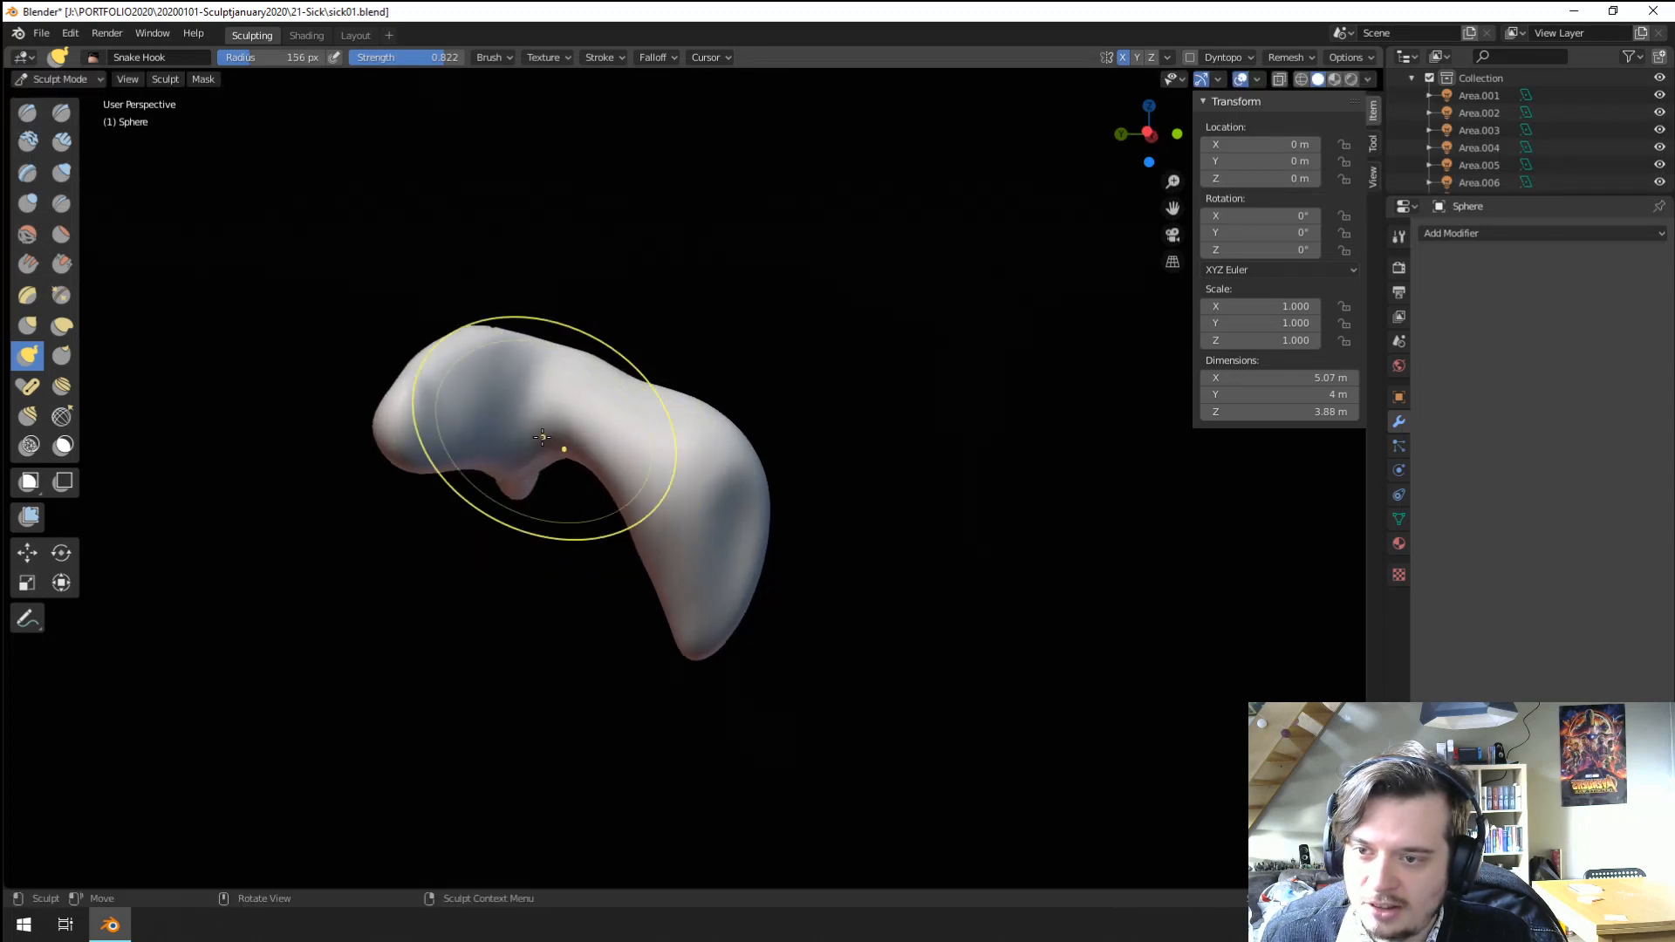
mouse_move(561, 448)
middle_down()
mouse_move(558, 471)
mouse_move(600, 484)
mouse_move(520, 516)
middle_up()
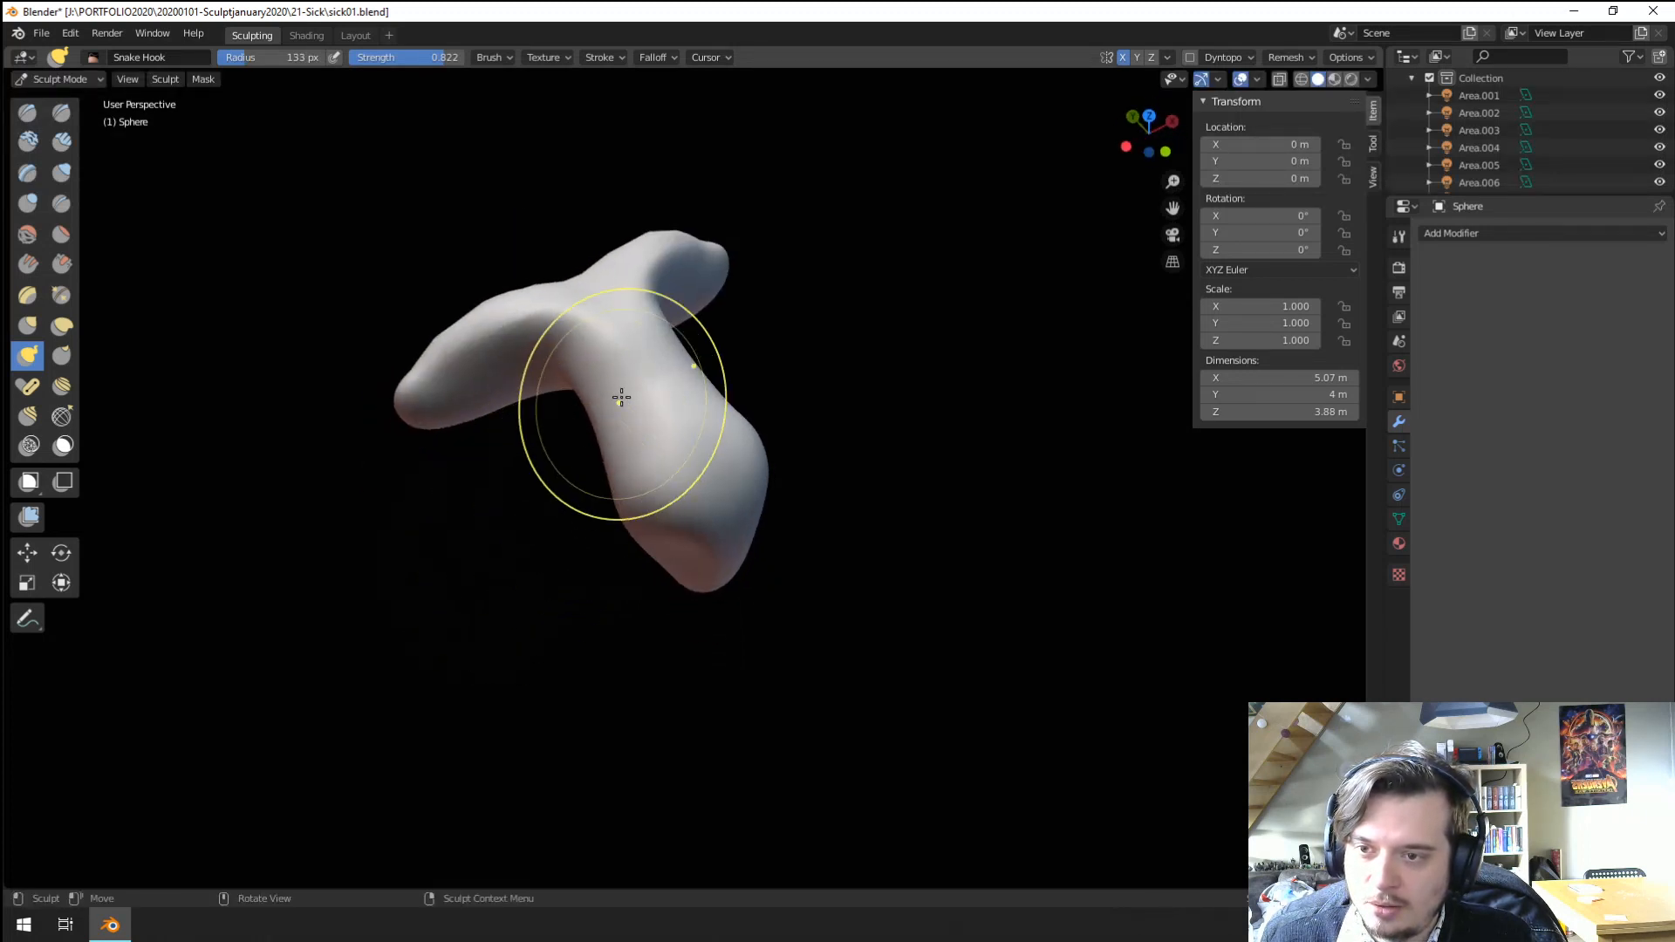
drag(632, 279, 609, 314)
middle_drag(577, 332, 671, 392)
middle_drag(556, 663, 676, 558)
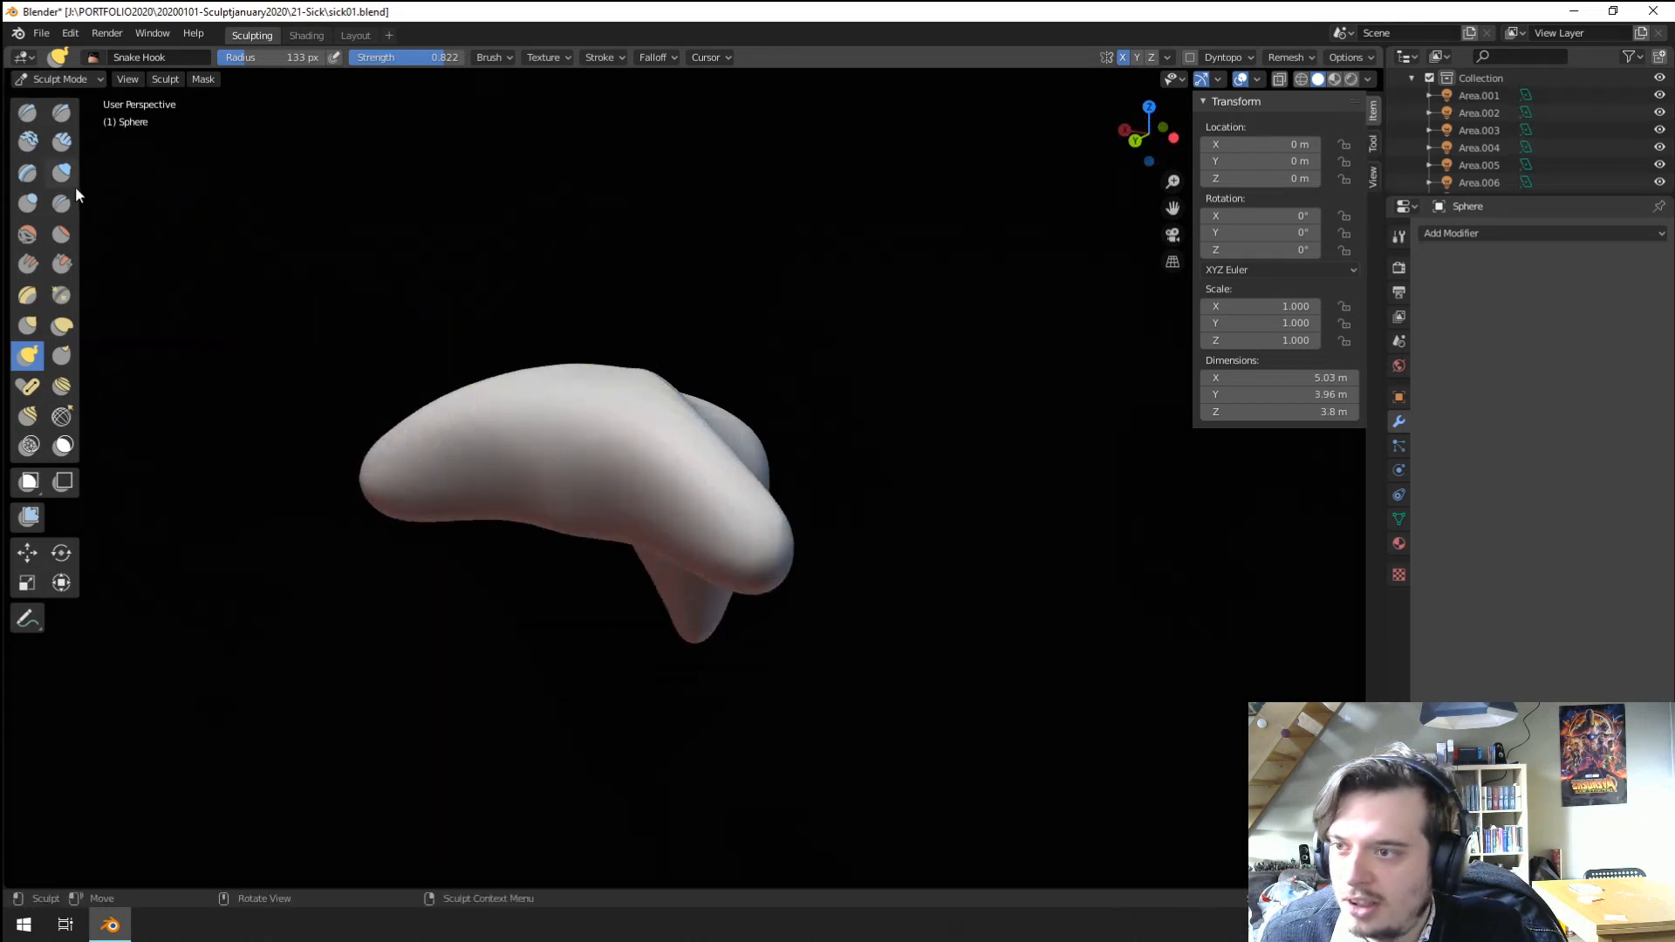
Thicken the mirrored side branches with the Inflate/Deflate brush at 183 px.
click(63, 174)
mouse_move(463, 476)
mouse_down()
mouse_move(462, 494)
mouse_move(497, 471)
mouse_move(698, 535)
mouse_move(515, 454)
mouse_up()
mouse_move(707, 468)
middle_down()
mouse_move(523, 482)
mouse_move(553, 453)
mouse_move(561, 378)
middle_up()
scroll(525, 480, down, 3)
scroll(553, 453, up, 3)
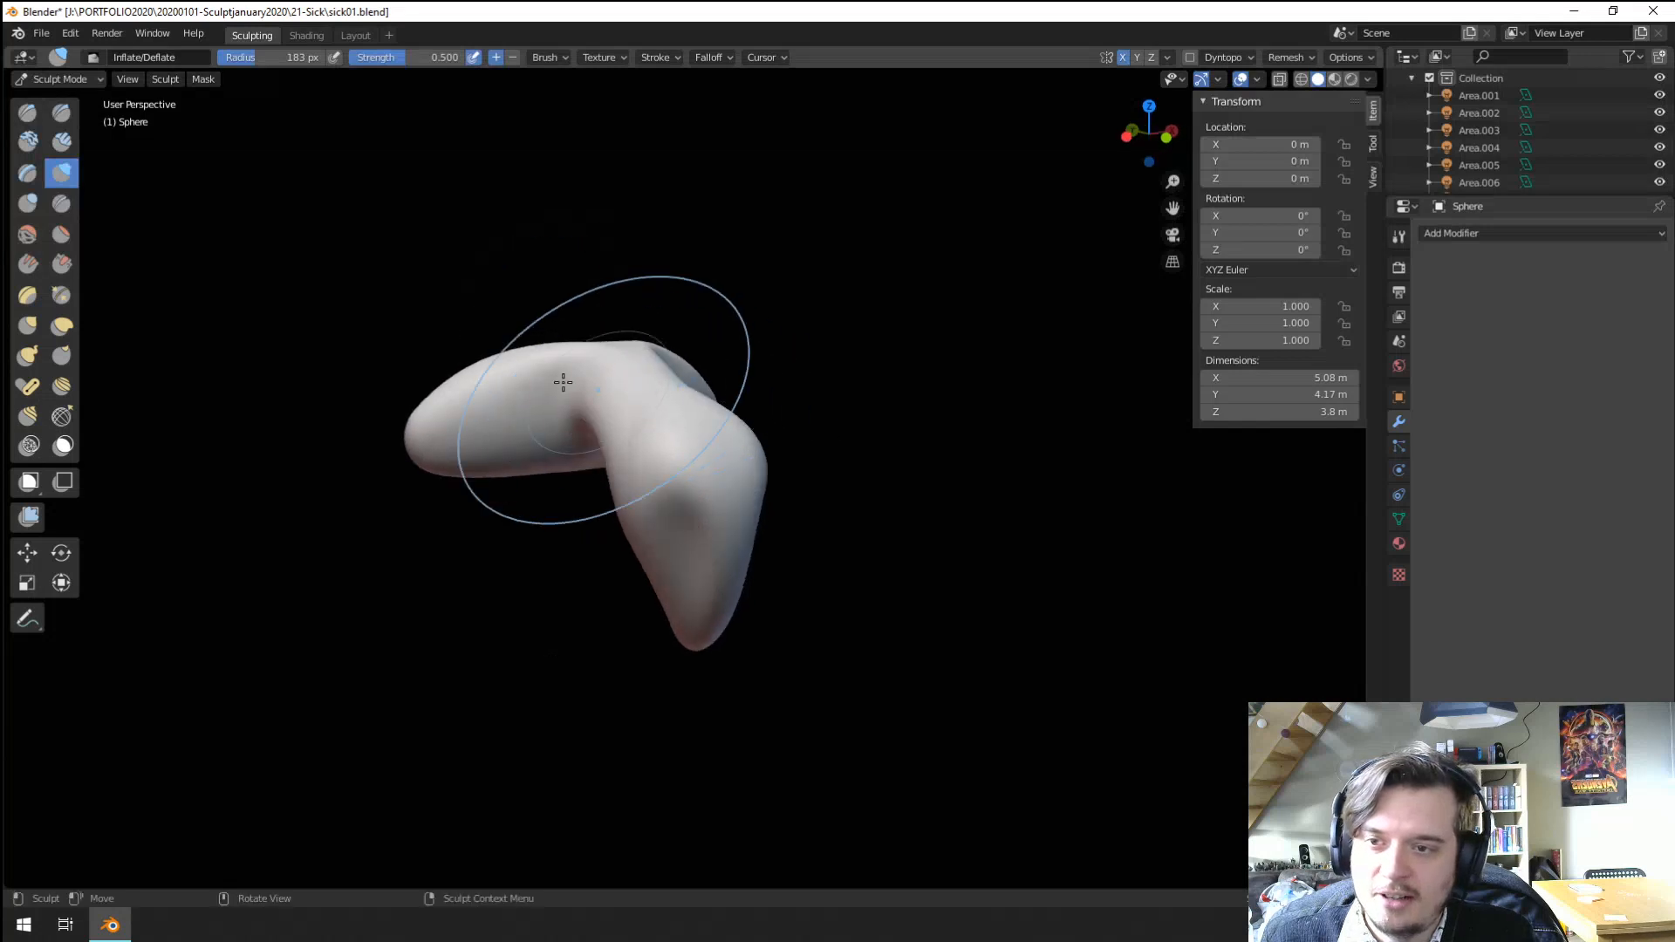
Switch to the Grab brush, lift the joint between the branches and the head, and set the brush radius to 285 px.
key(g)
mouse_move(589, 355)
mouse_down()
mouse_move(590, 321)
mouse_move(614, 338)
mouse_move(617, 324)
mouse_up()
key(f)
click(613, 360)
mouse_move(605, 357)
middle_down()
mouse_move(494, 363)
mouse_move(529, 446)
middle_up()
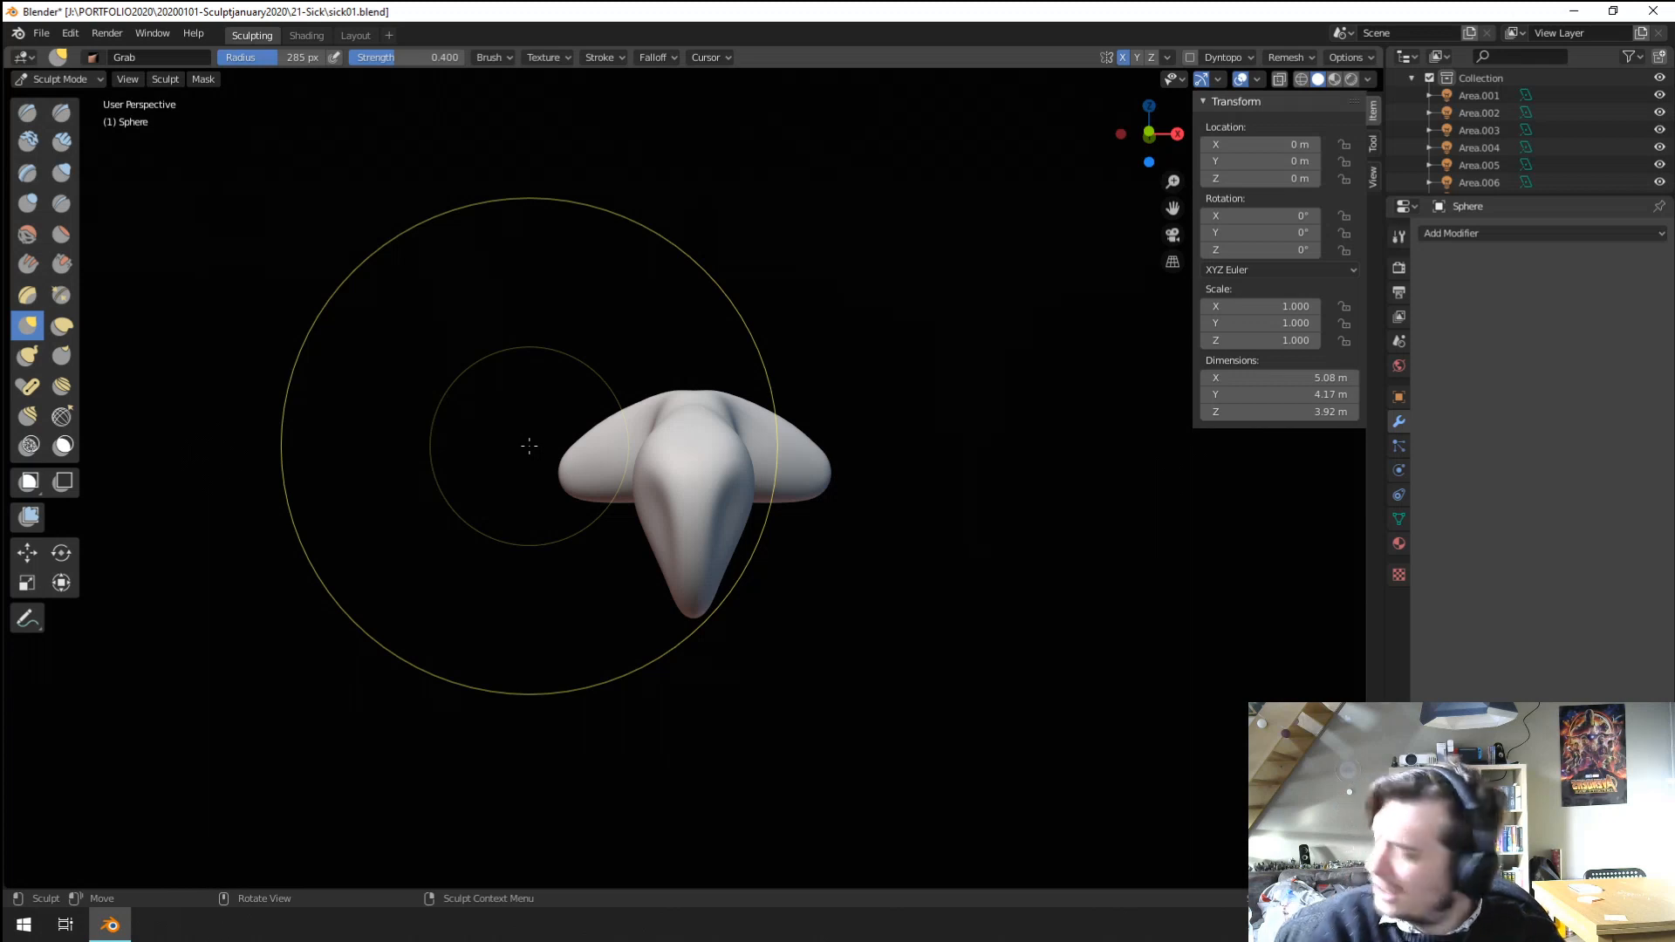
Reduce the Grab brush radius to 193 px and widen the pointed lower end of the head into a chin.
mouse_move(474, 572)
middle_down()
mouse_move(520, 505)
mouse_move(488, 548)
middle_up()
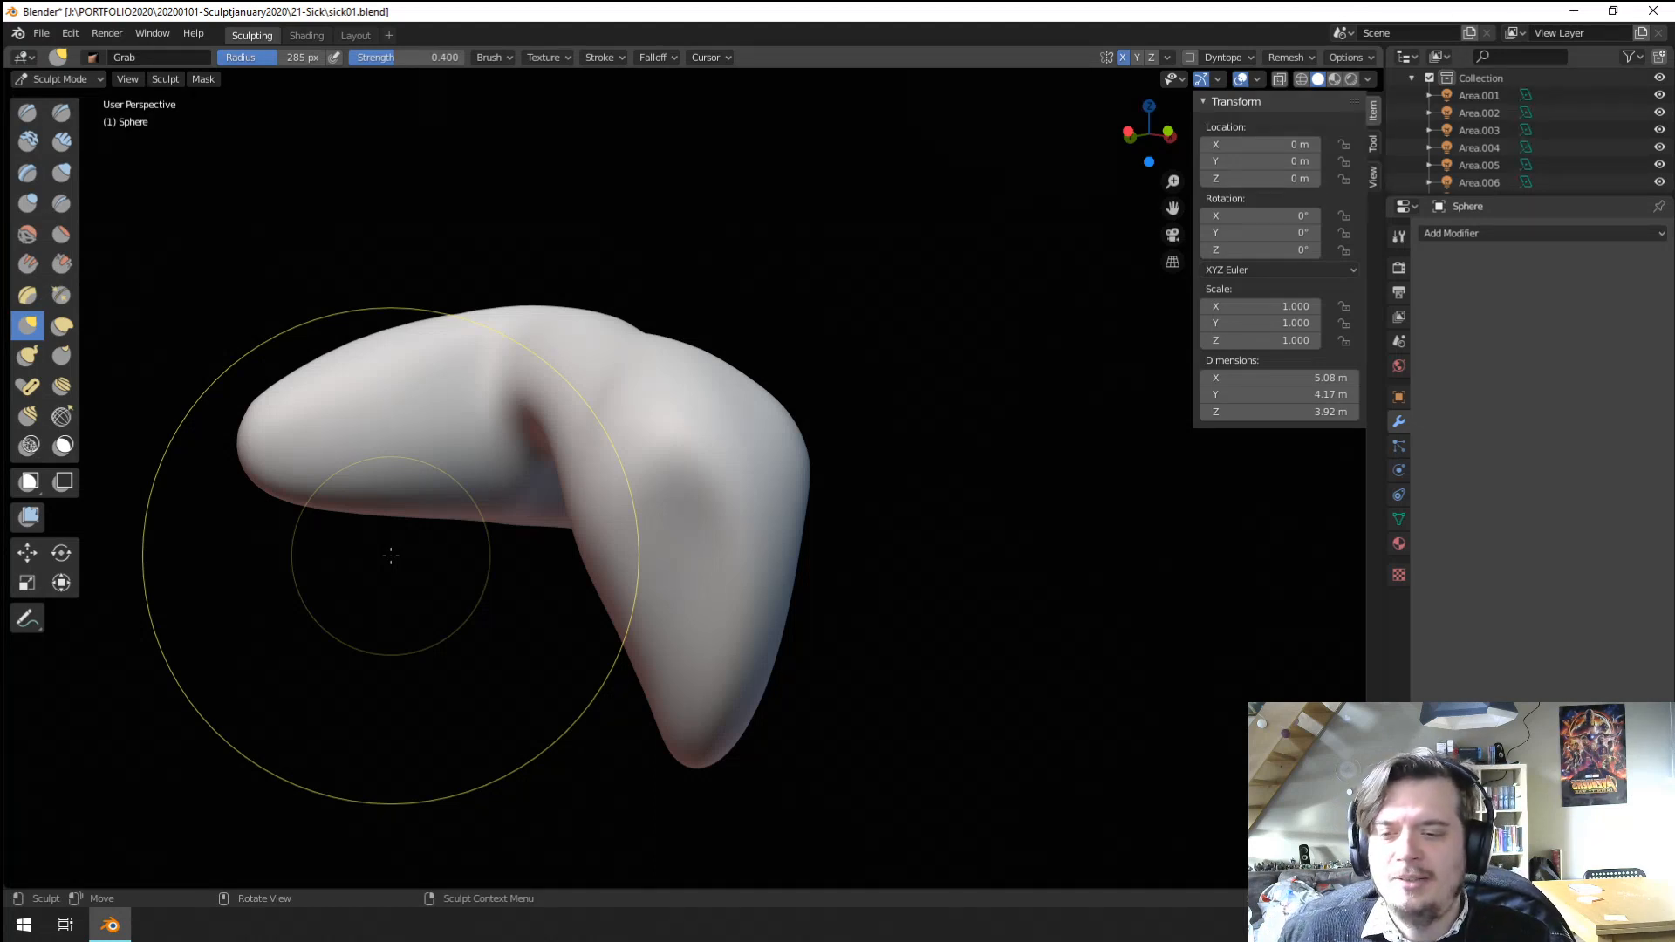
middle_drag(514, 450, 538, 528)
scroll(503, 680, down, 2)
mouse_move(502, 696)
middle_down()
mouse_move(502, 612)
mouse_move(631, 599)
mouse_move(561, 568)
mouse_move(559, 597)
mouse_move(523, 583)
mouse_move(152, 344)
mouse_move(448, 580)
mouse_move(641, 600)
middle_up()
scroll(628, 597, up, 2)
key(f)
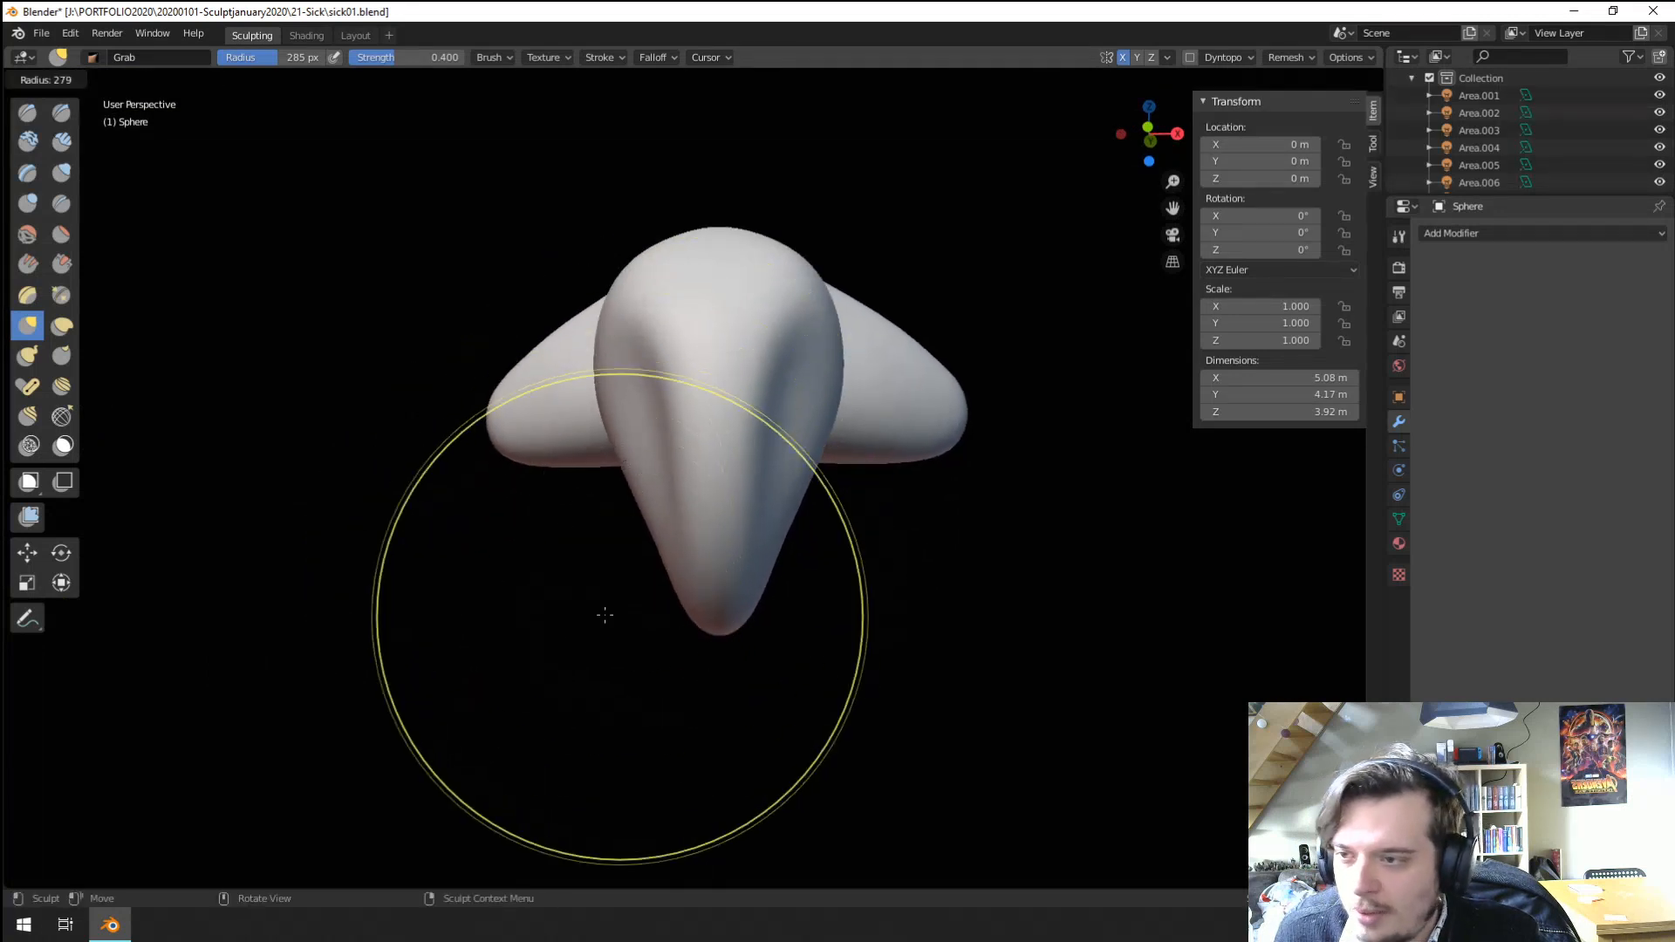
click(596, 621)
key(f)
click(586, 632)
key(f)
click(606, 632)
key(f)
click(681, 595)
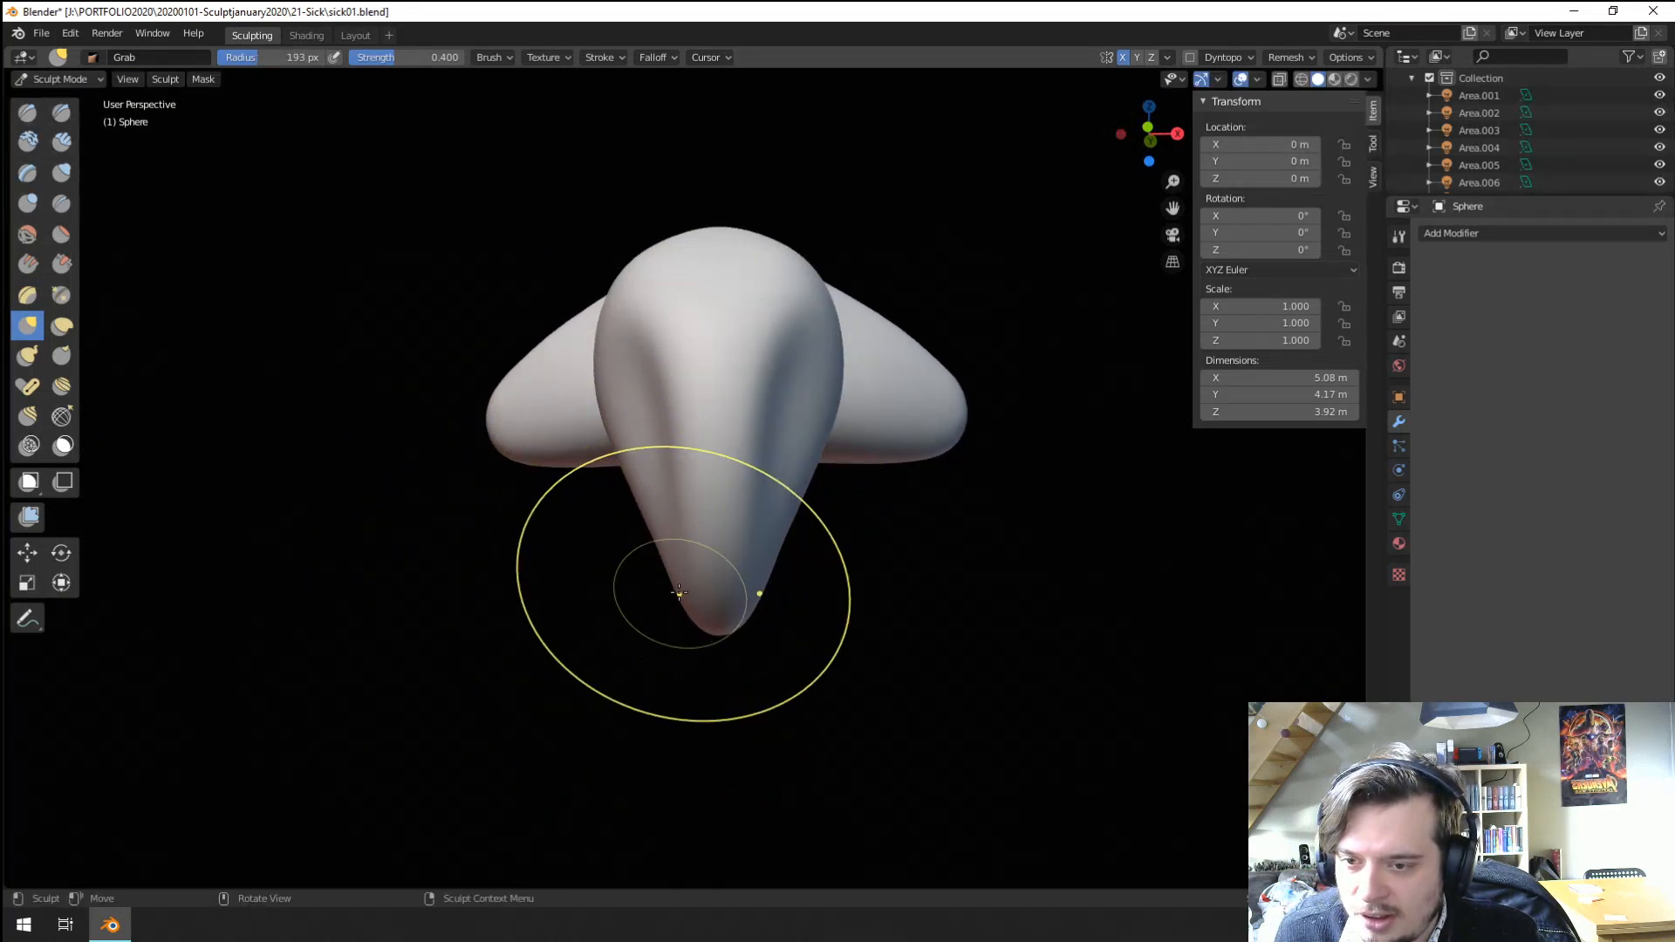
drag(684, 585, 659, 600)
middle_drag(658, 599, 754, 611)
Resize the Grab brush to 197 px and pull the crown of the head up and back into a rounded skull.
key(f)
mouse_move(670, 326)
middle_down()
mouse_move(742, 283)
mouse_move(728, 225)
middle_up()
click(782, 269)
key(f)
click(709, 228)
mouse_move(726, 228)
mouse_down()
mouse_move(754, 214)
mouse_move(655, 201)
mouse_up()
middle_drag(654, 202, 766, 207)
Push in the mirrored sides of the face below the forehead with the Grab brush.
key(f)
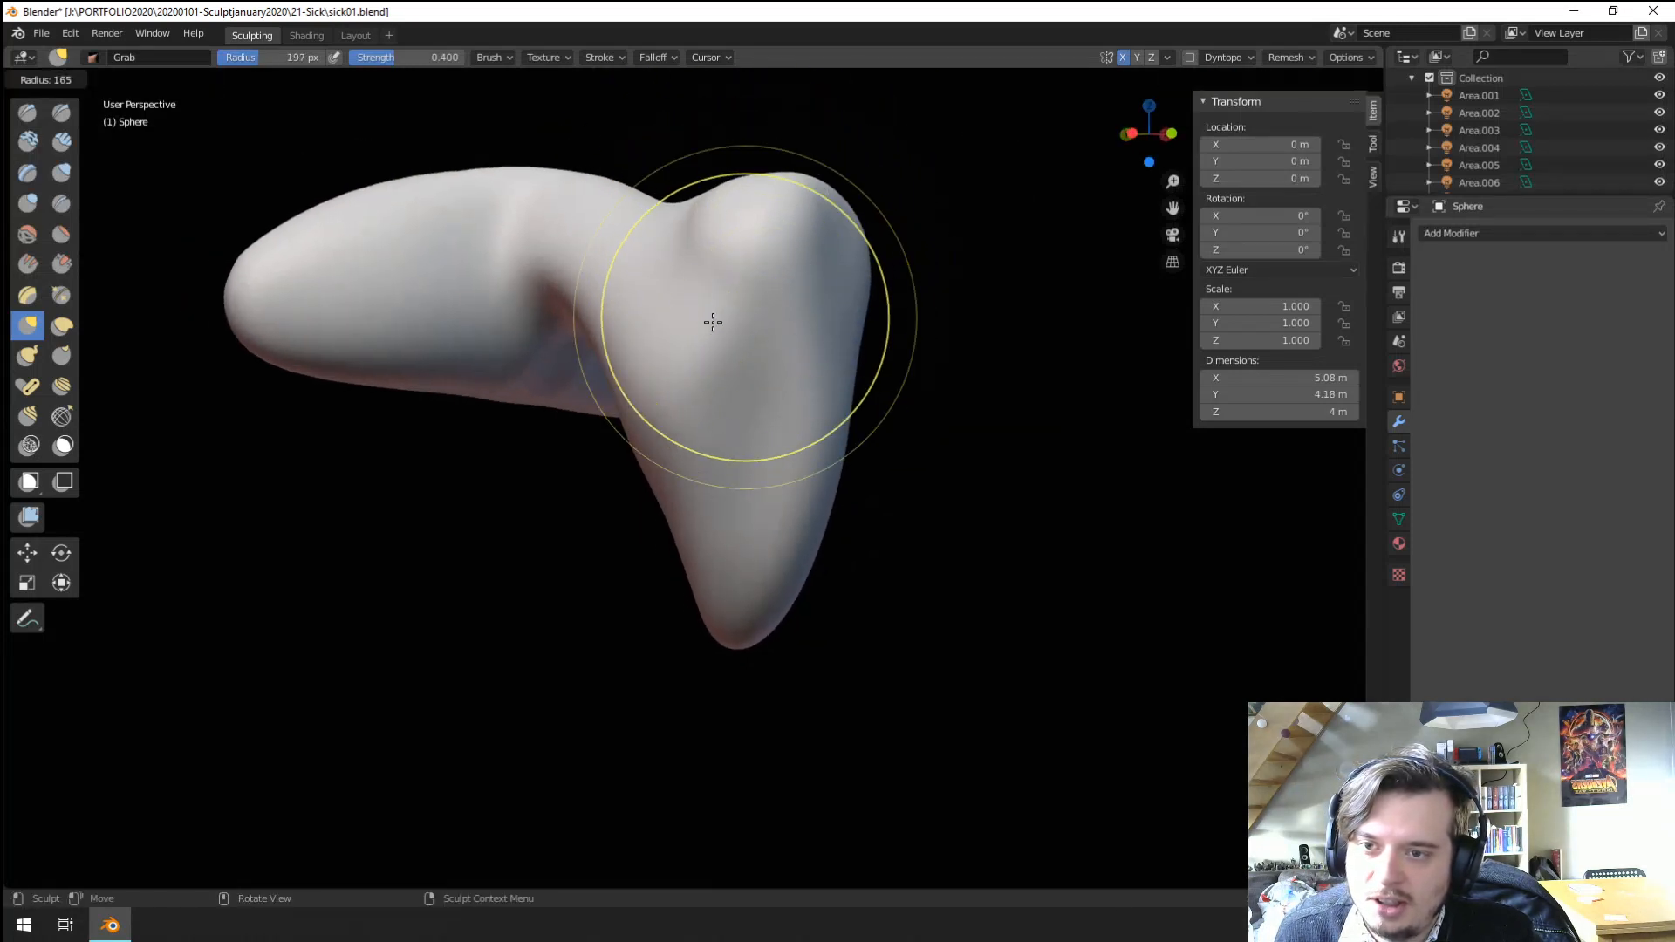
right_click(710, 322)
drag(738, 314, 706, 311)
middle_drag(731, 323, 642, 310)
drag(642, 309, 703, 295)
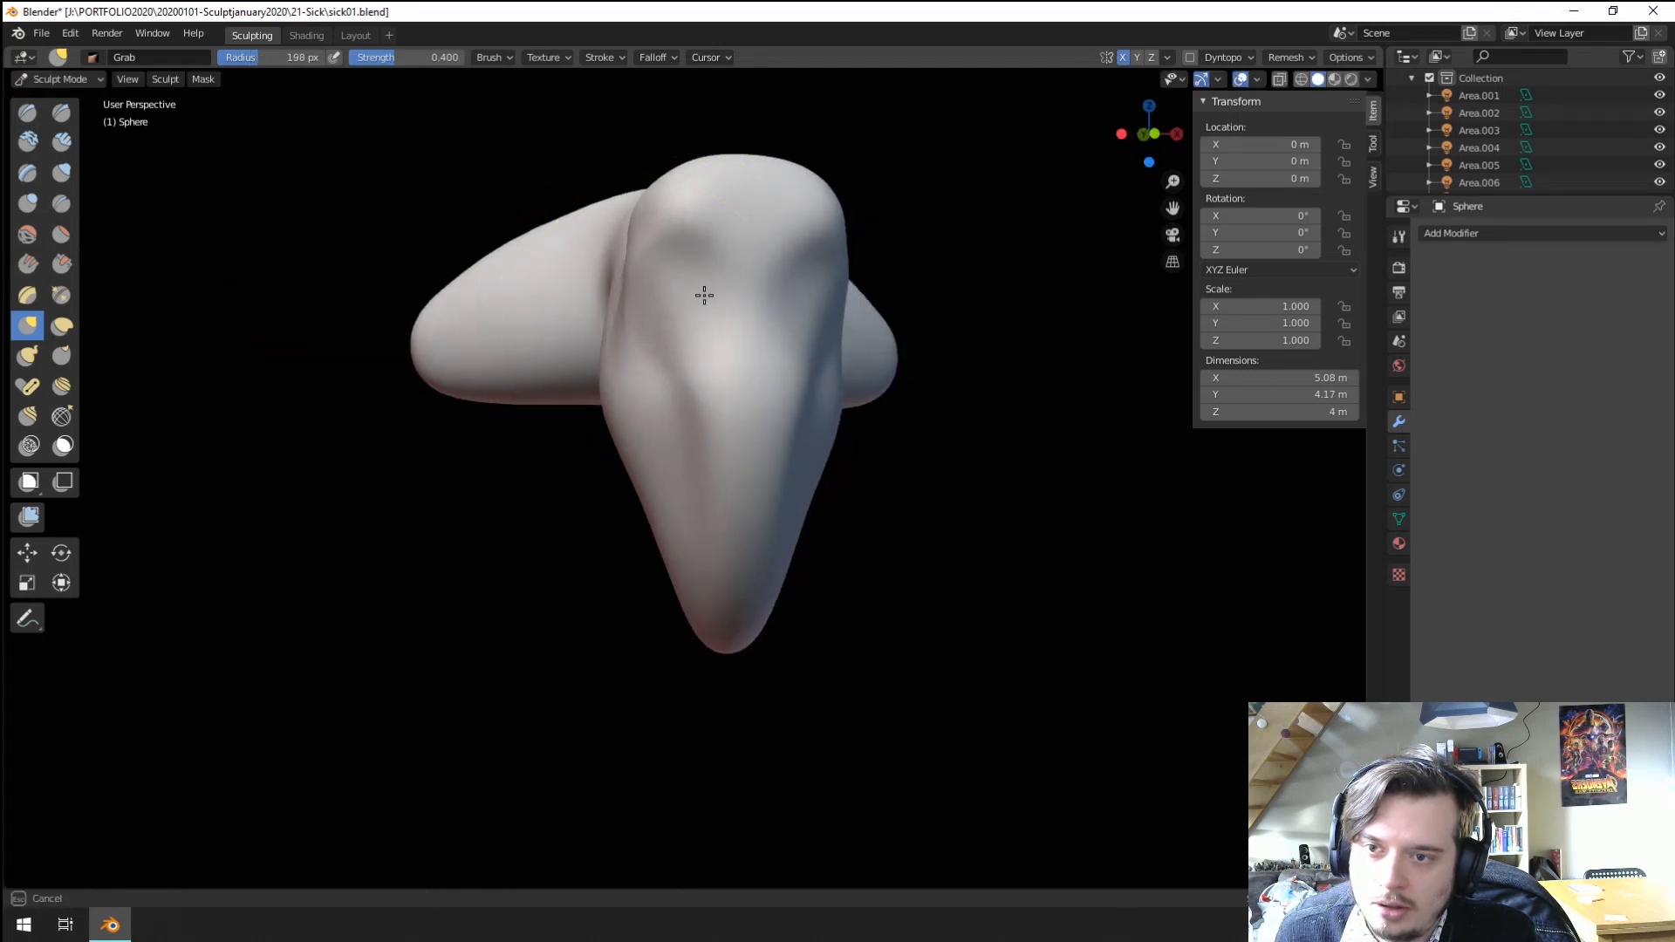
mouse_move(706, 293)
middle_down()
mouse_move(744, 278)
mouse_move(711, 244)
middle_up()
Shape mirrored cheek bulges and inner hollows on the face, reducing the Grab brush from 138 px to 85 px.
key(f)
click(626, 360)
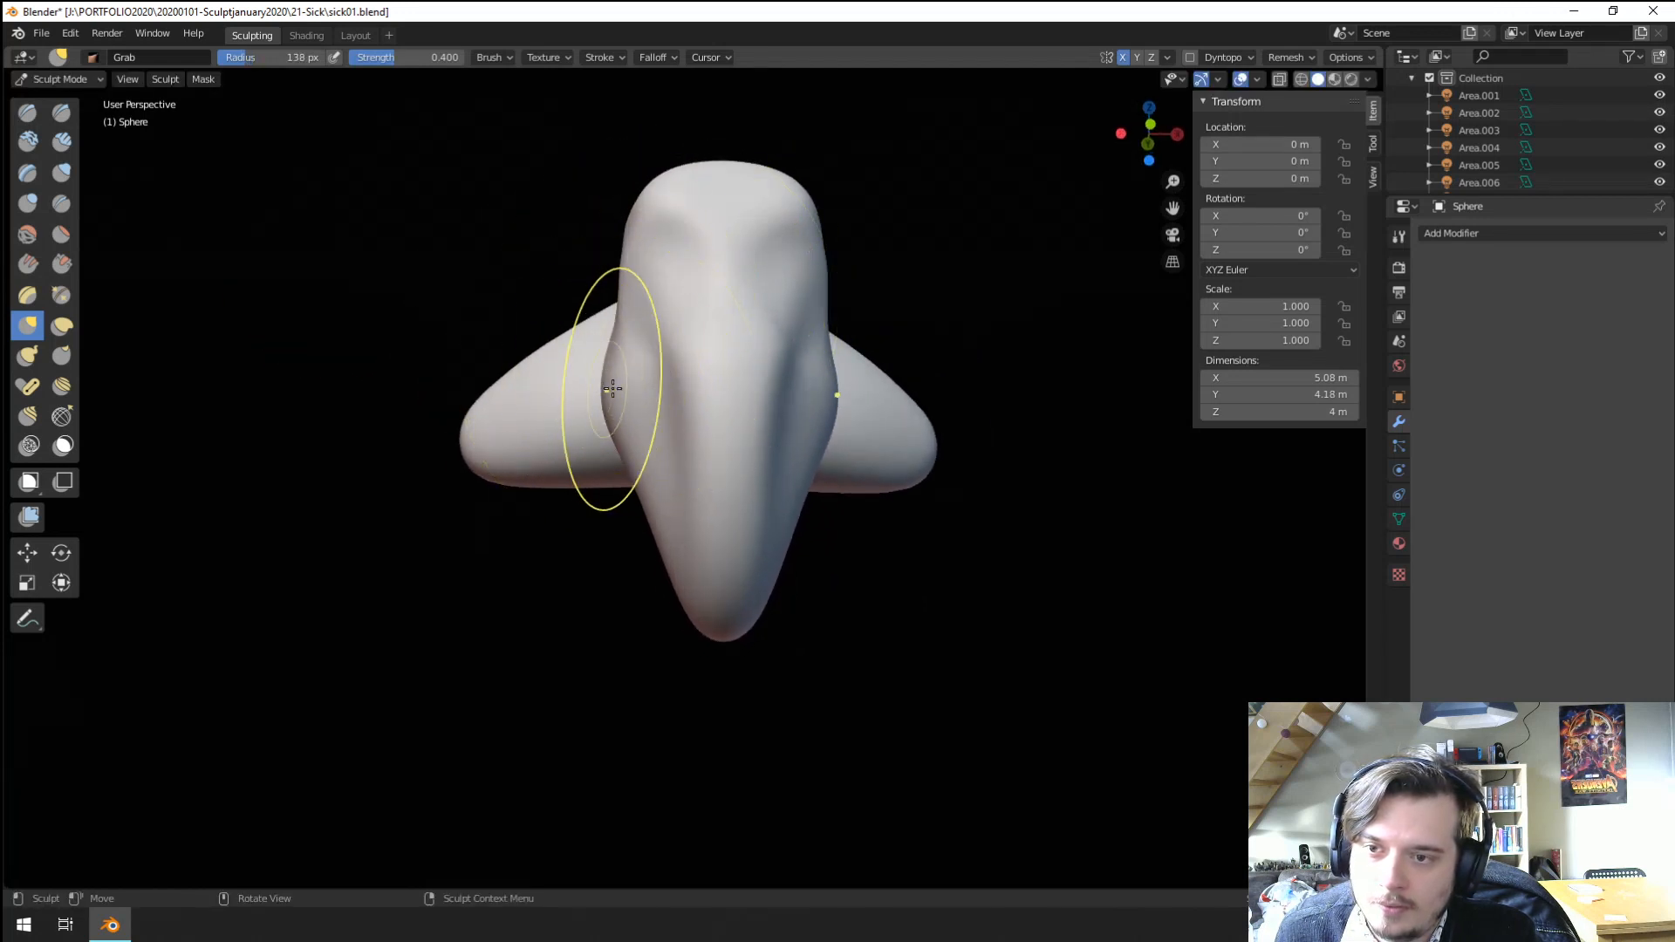
middle_drag(612, 388, 665, 374)
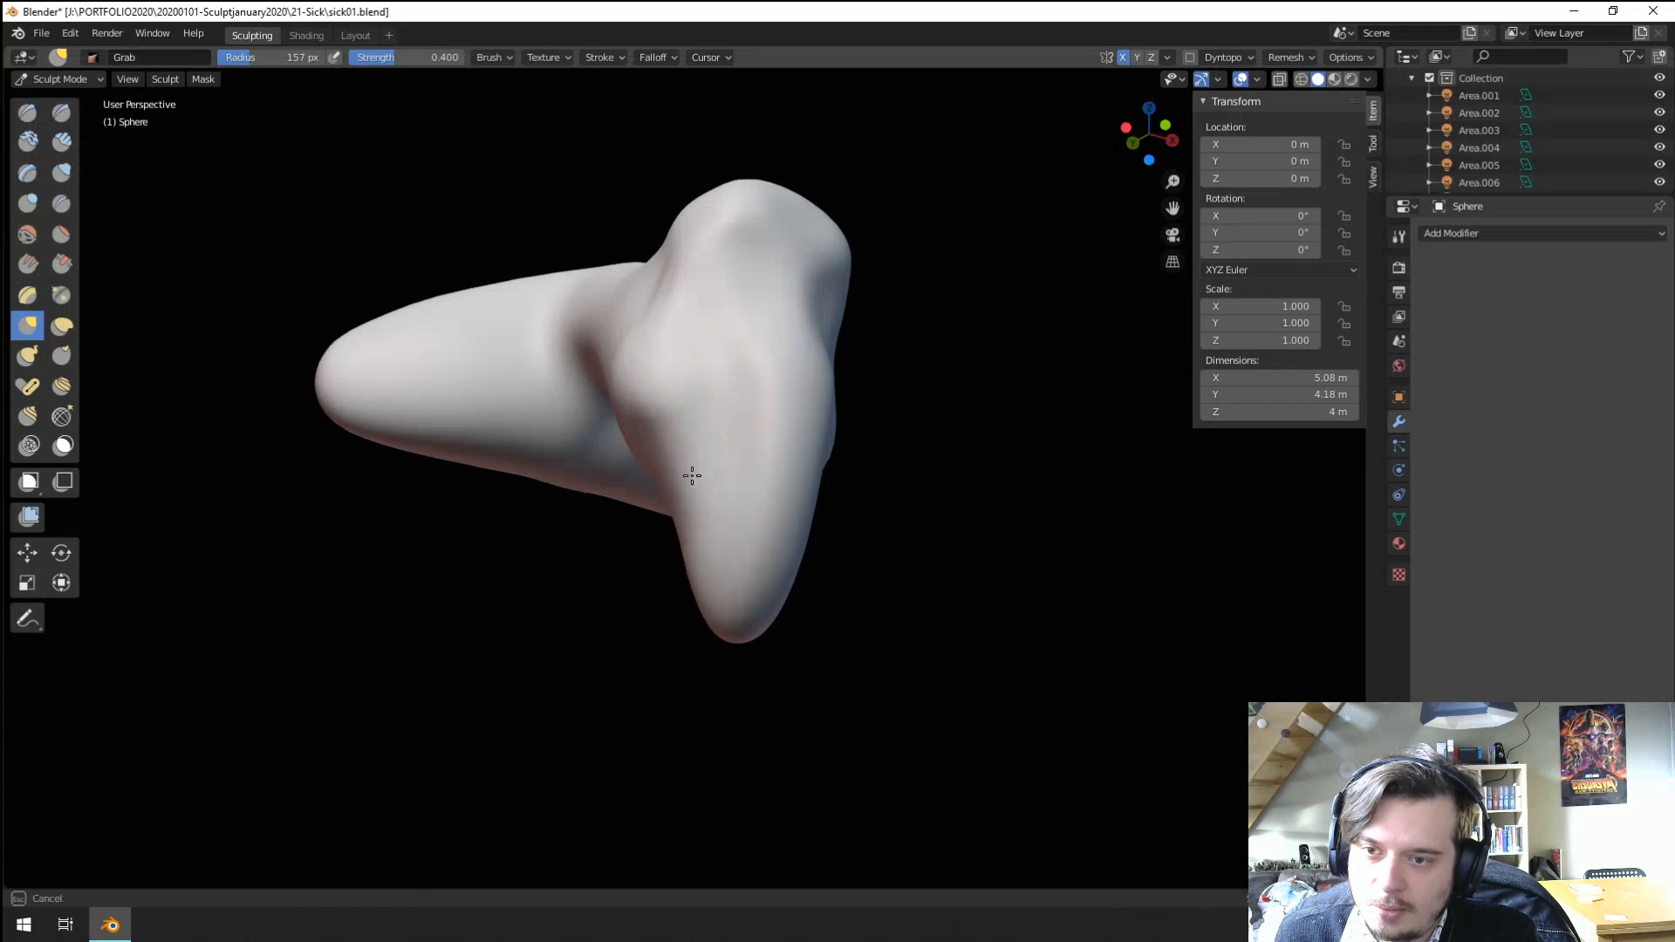
middle_drag(689, 471, 628, 363)
key(f)
click(616, 395)
drag(654, 375, 680, 365)
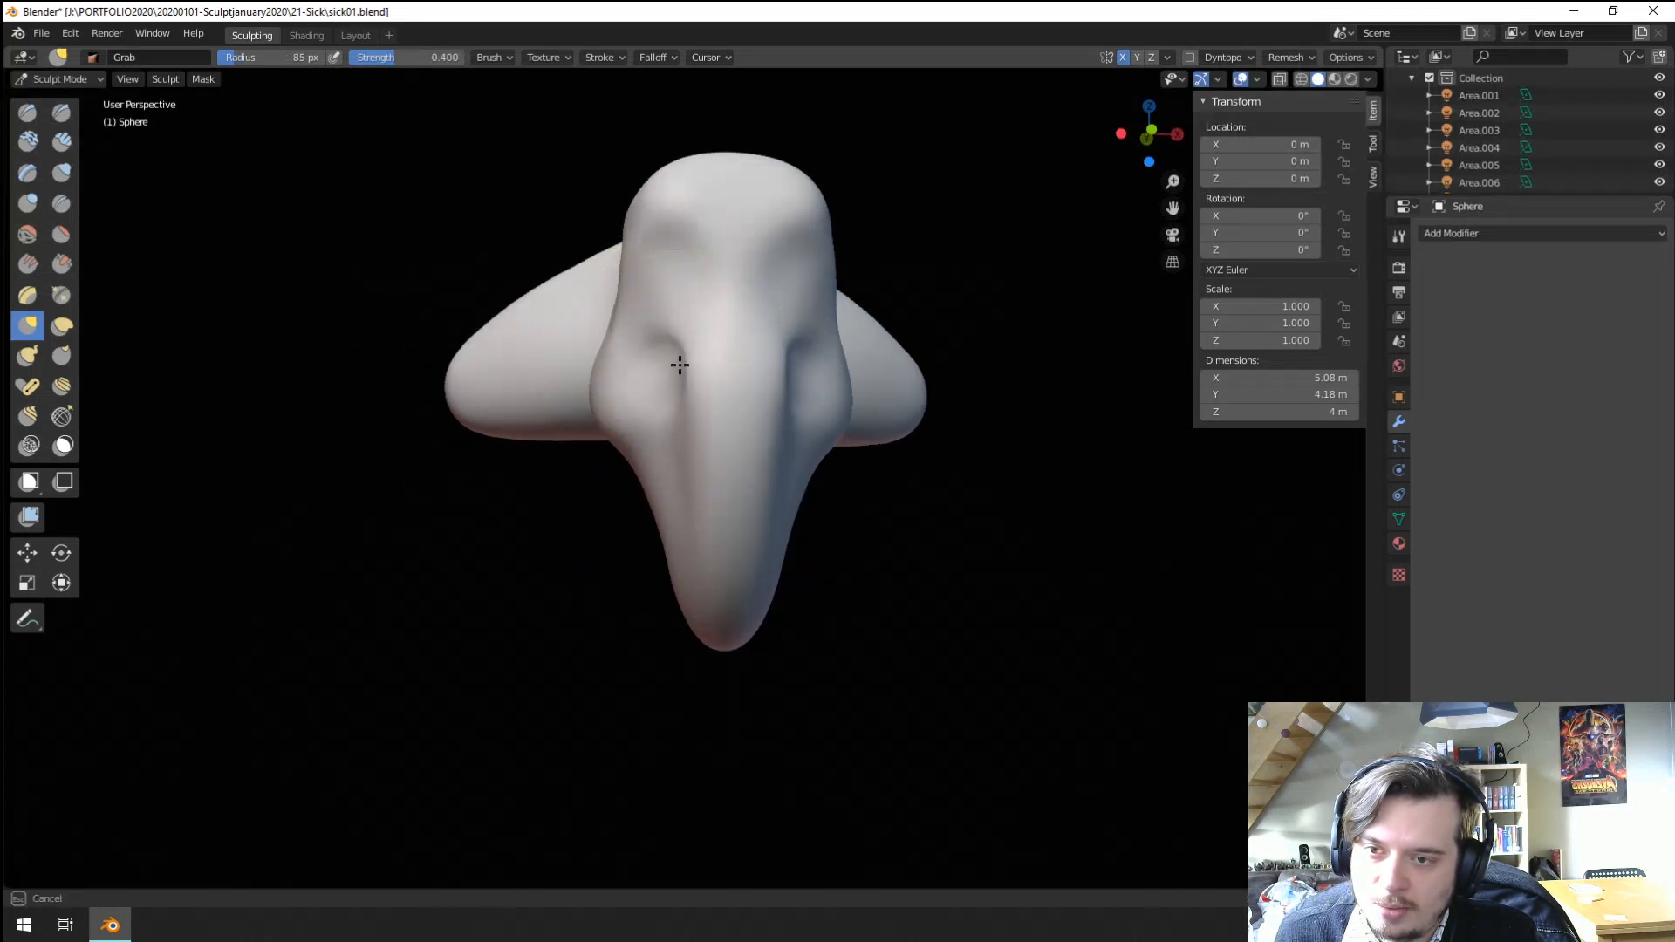
middle_drag(718, 341, 827, 353)
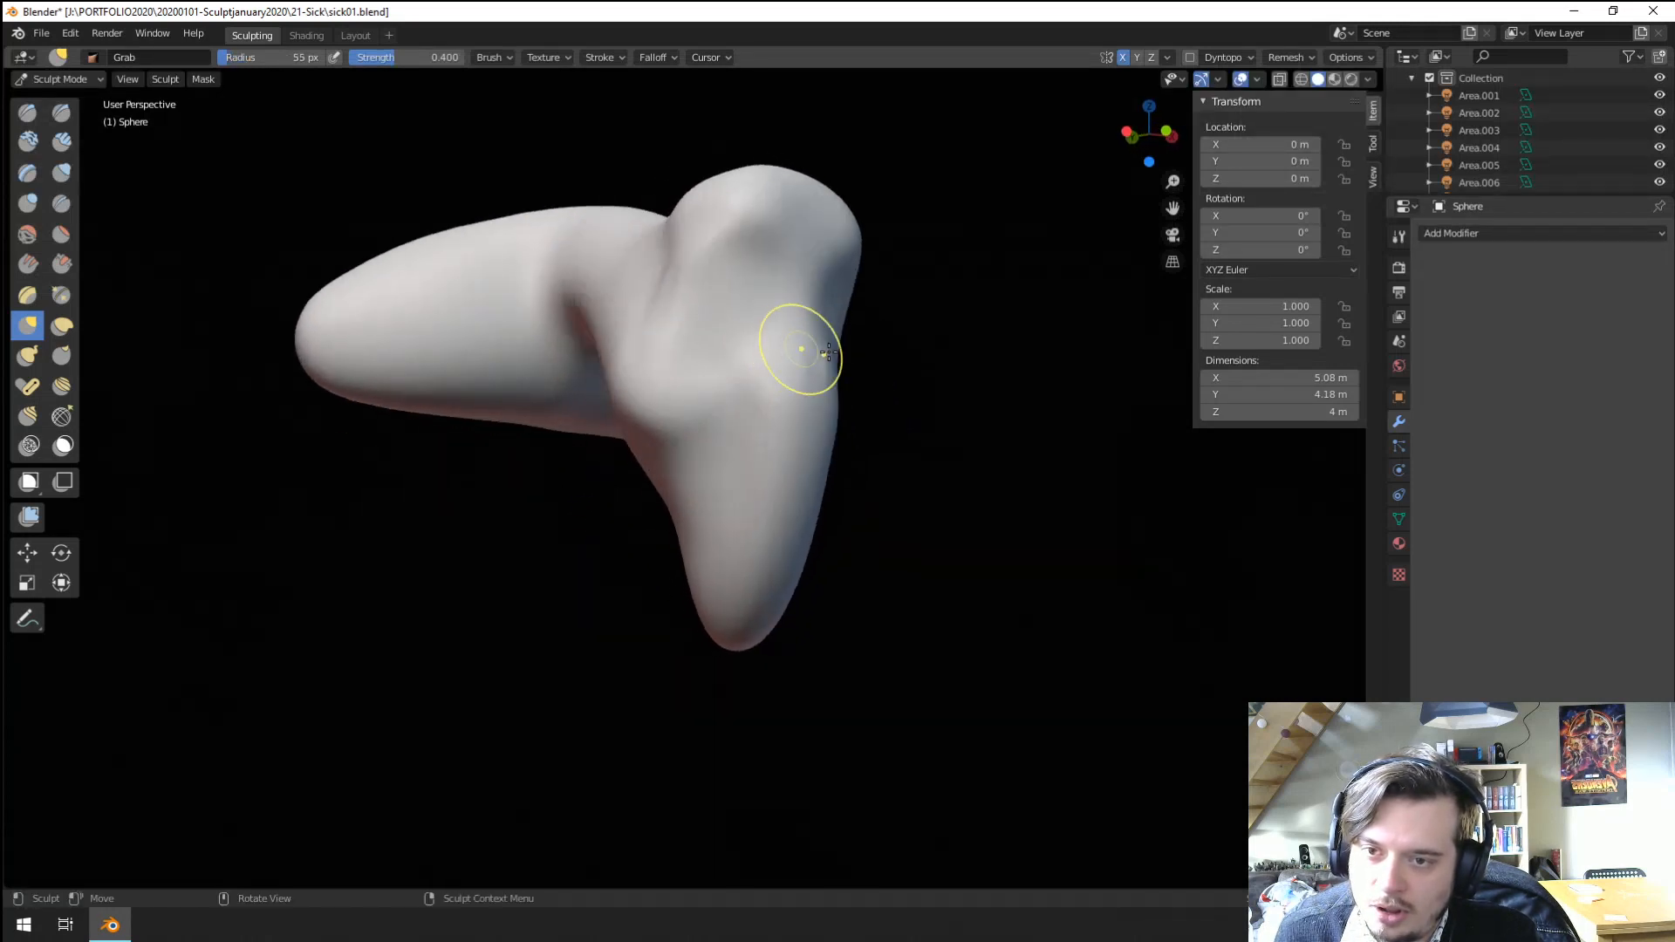
Pull a small nose forward from the middle of the face with a resized Grab brush.
drag(815, 359, 813, 360)
key(f)
click(918, 359)
middle_drag(823, 359, 872, 358)
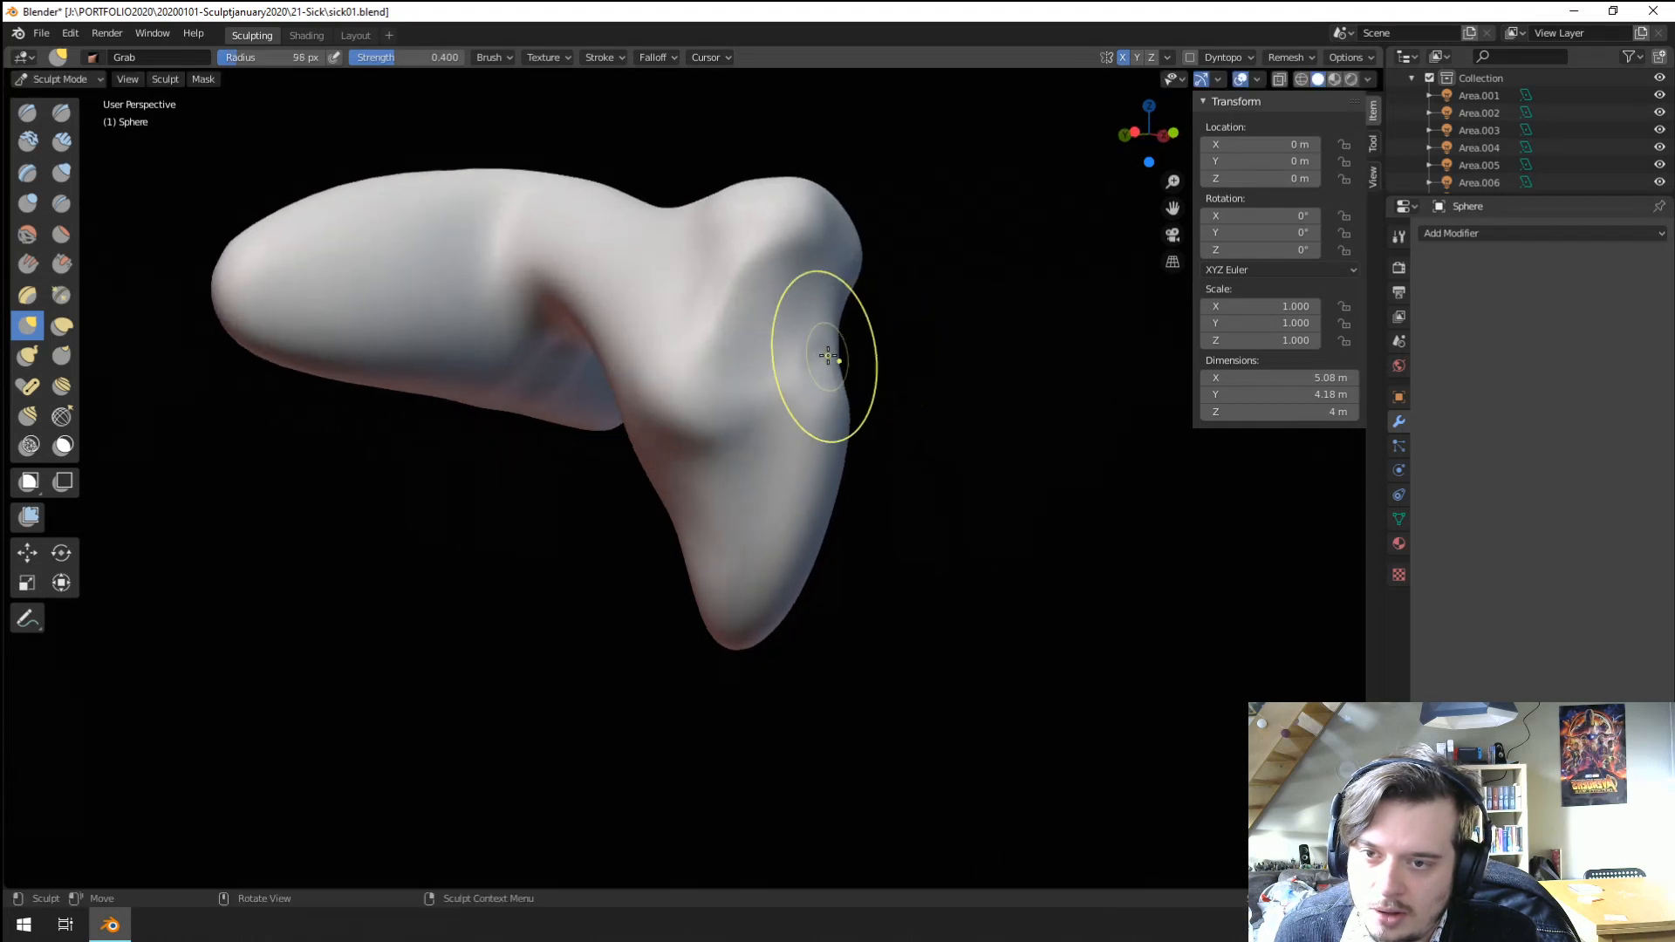
drag(883, 351, 874, 363)
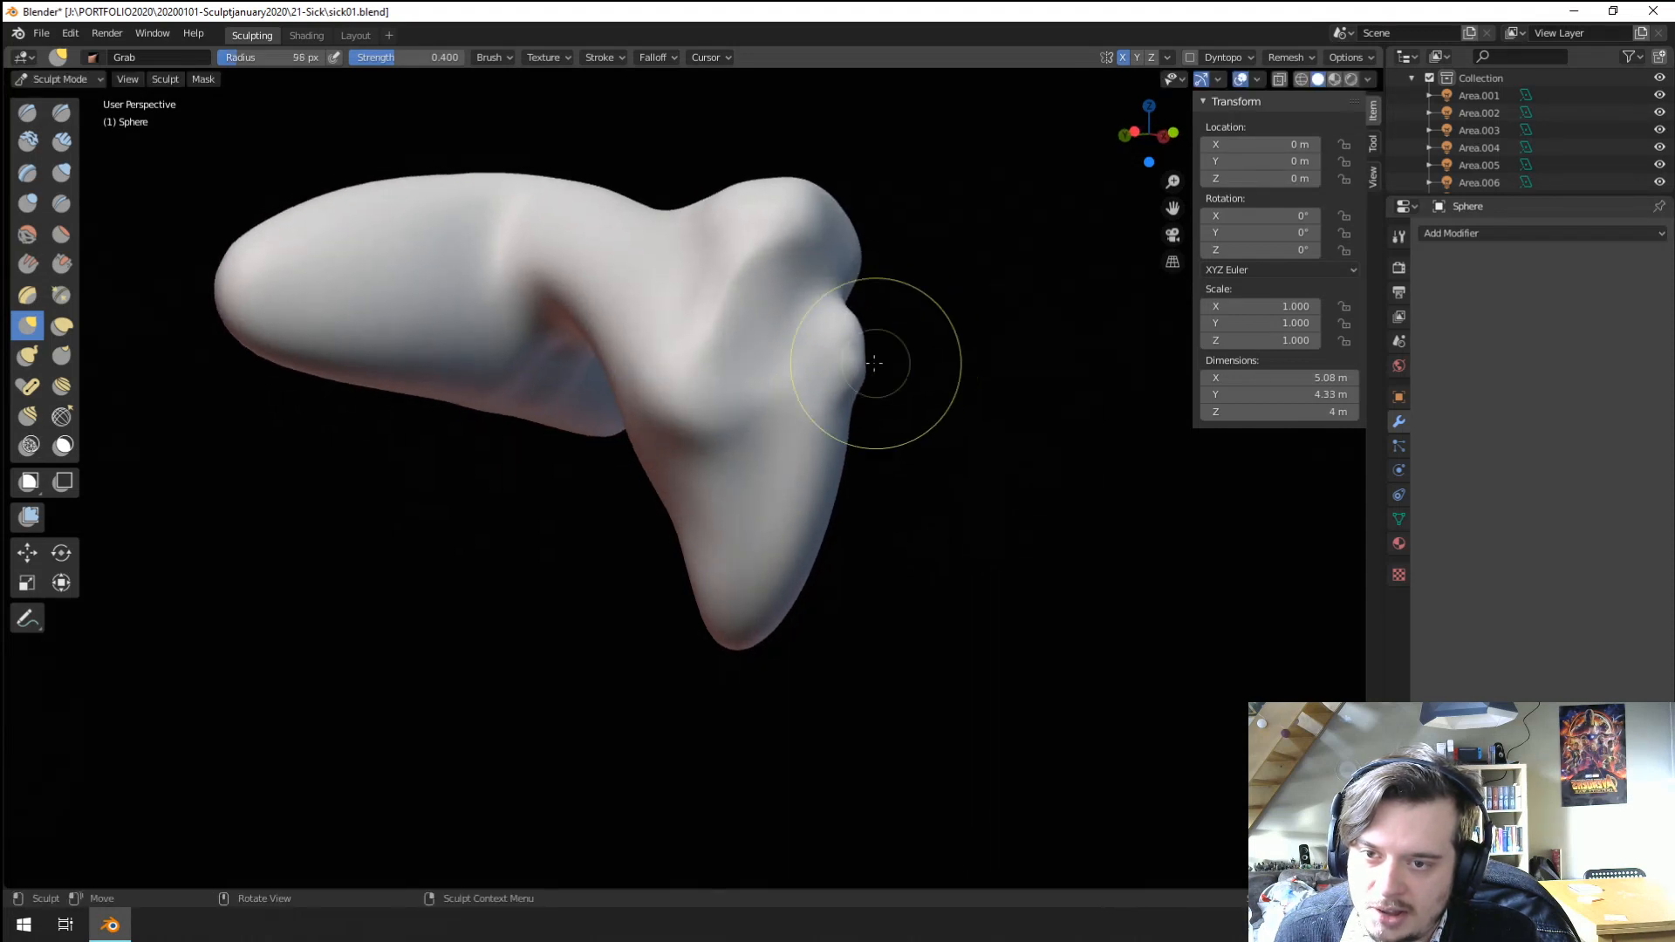
Refine the nose tip and its underside with the Grab brush, working at a 96 px radius.
middle_drag(818, 365, 698, 367)
key(f)
click(801, 366)
drag(747, 353, 744, 366)
middle_drag(741, 374, 602, 386)
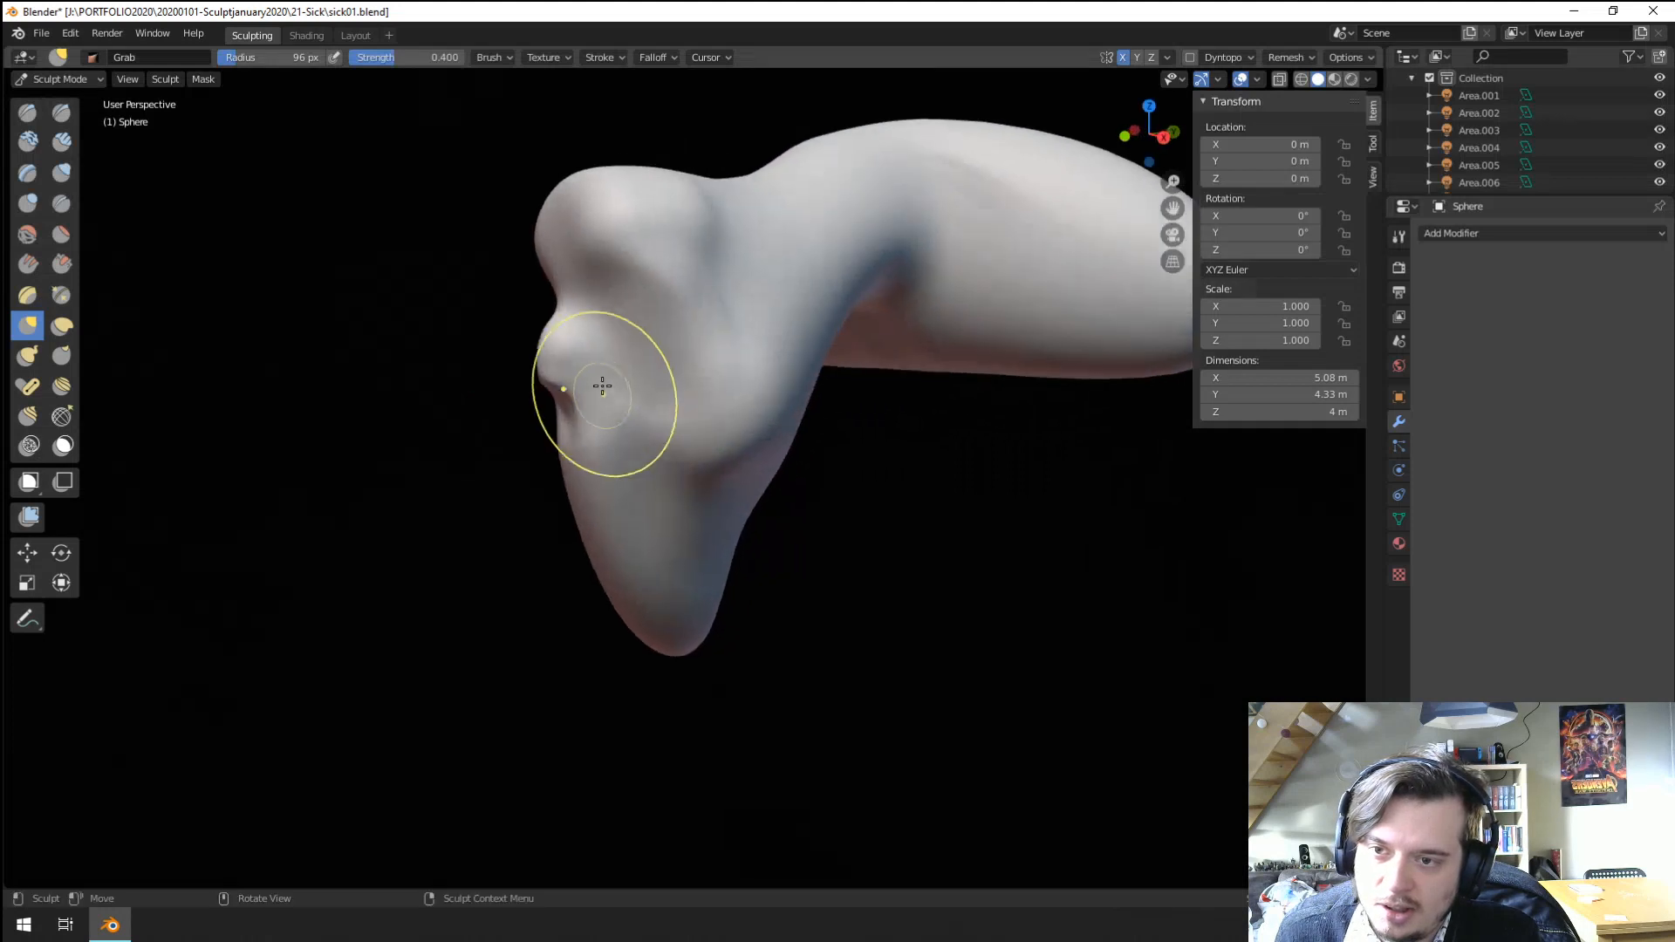
key(f)
click(624, 348)
drag(568, 354, 561, 340)
middle_drag(558, 341, 510, 348)
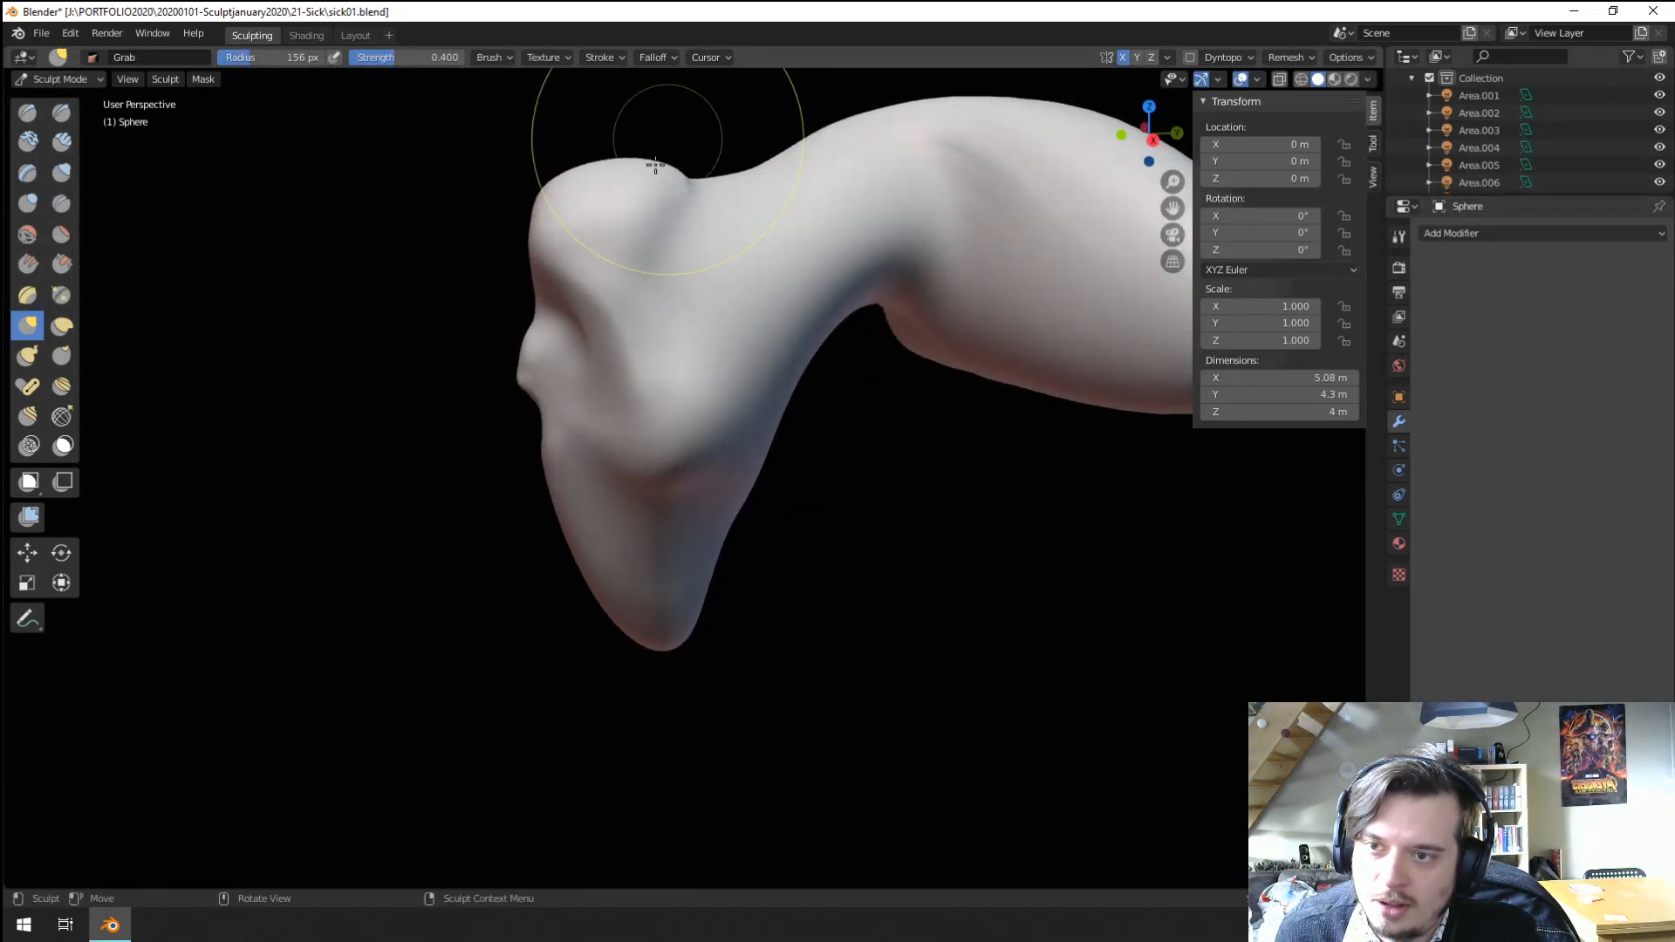
Reshape the back of the head at 156 px and broaden the chin at 132 px with the Grab brush.
drag(696, 208, 693, 224)
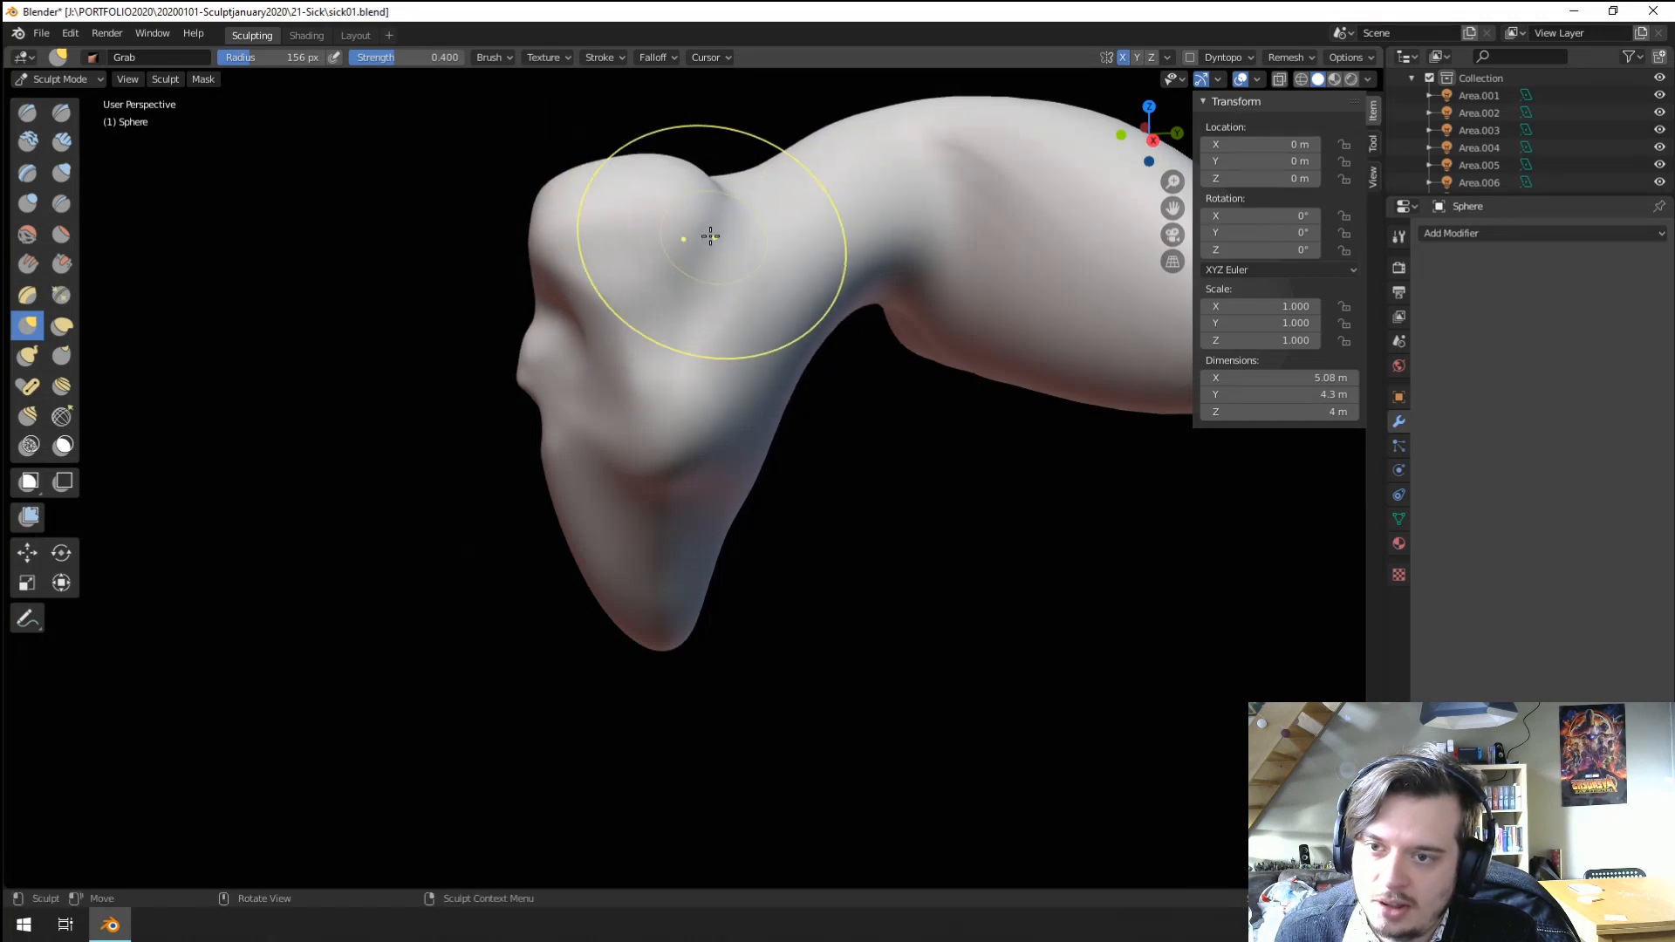
mouse_move(692, 224)
middle_down()
mouse_move(671, 262)
mouse_move(707, 344)
mouse_move(812, 404)
mouse_move(692, 375)
mouse_move(754, 379)
mouse_move(666, 389)
mouse_move(670, 456)
middle_up()
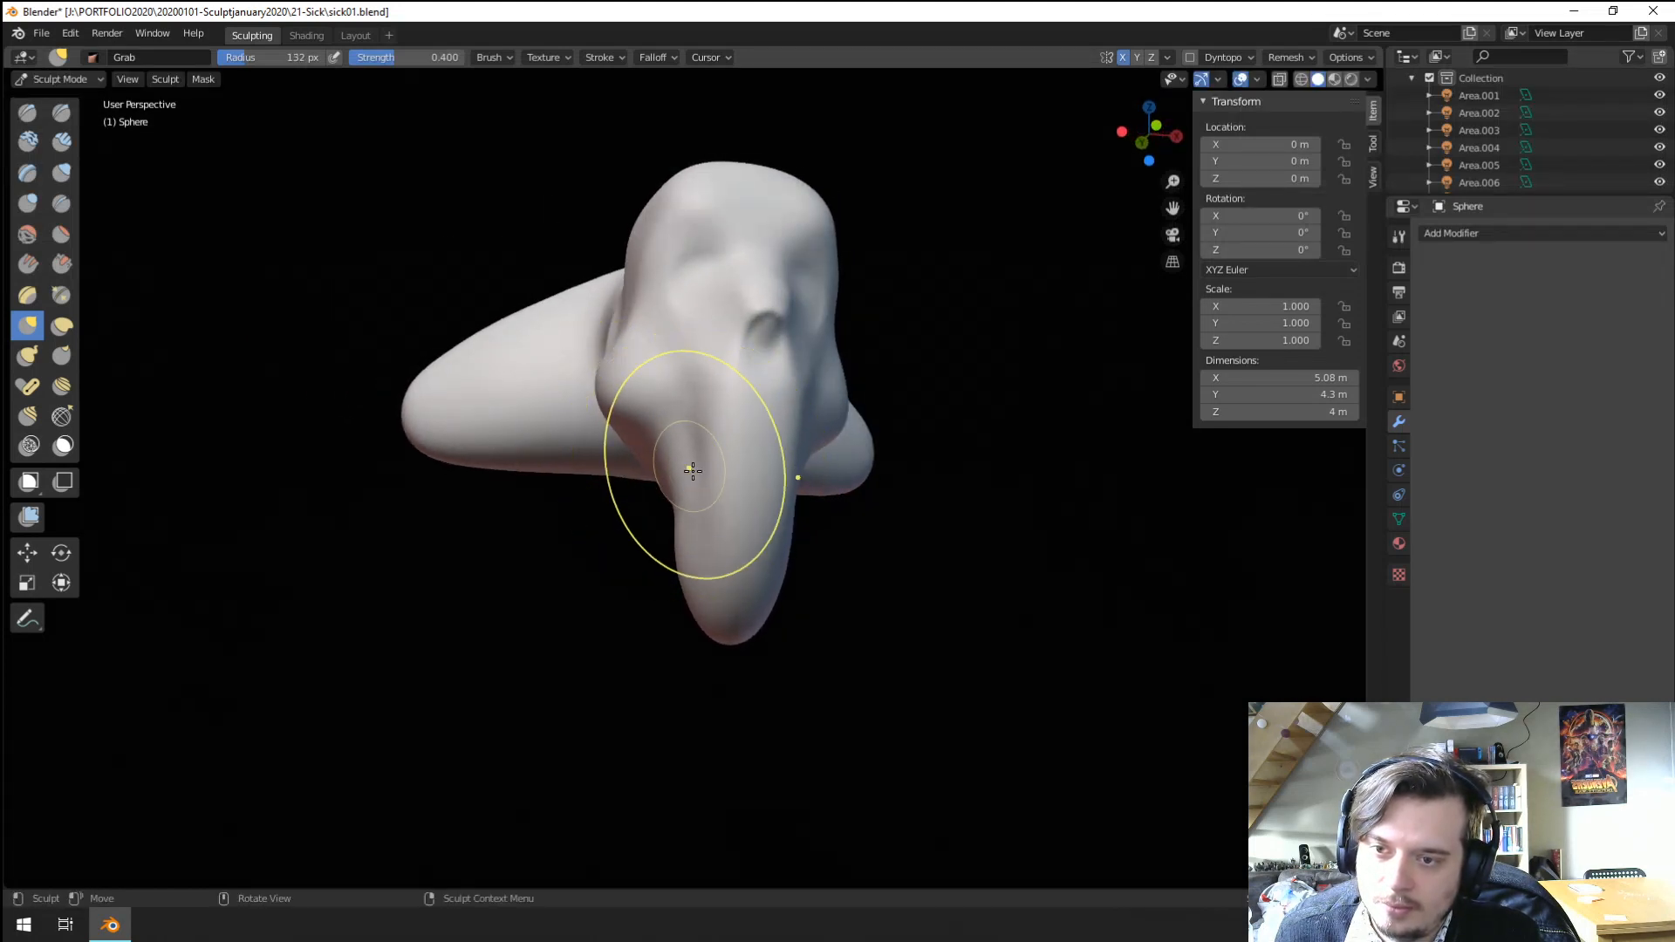
drag(721, 546, 691, 579)
mouse_move(691, 579)
middle_down()
mouse_move(462, 599)
mouse_move(736, 486)
mouse_move(699, 437)
mouse_move(367, 425)
middle_up()
Deepen the hollow under the nose with the Crease brush, reducing its radius to 60 px.
click(63, 206)
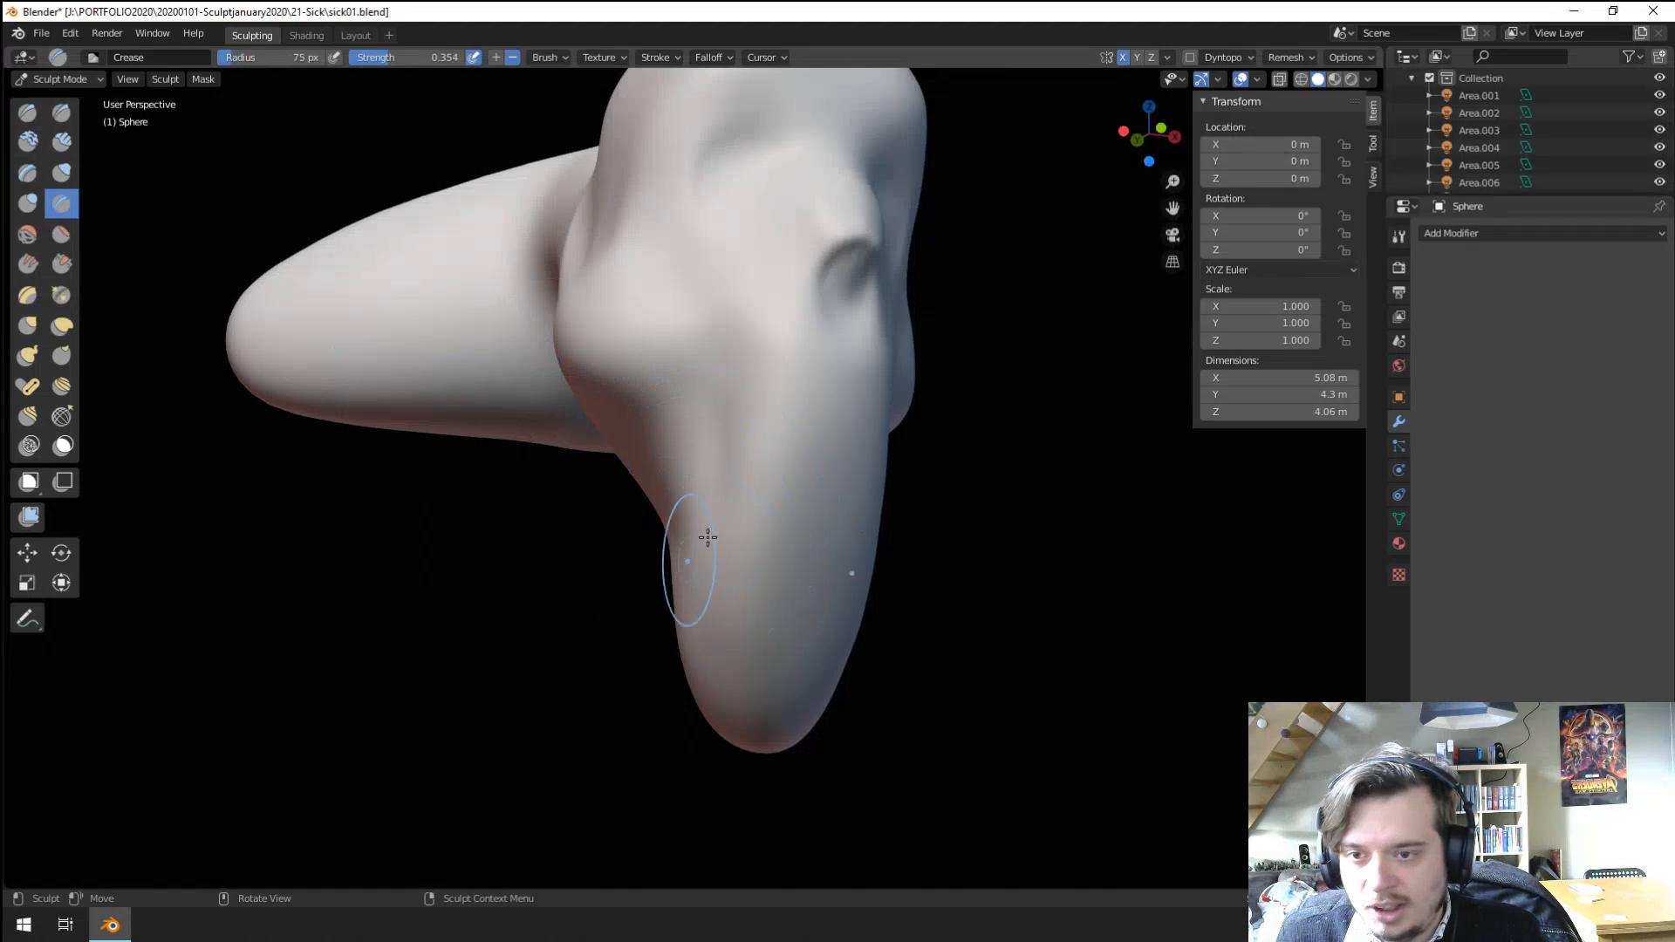
middle_drag(736, 409, 823, 615)
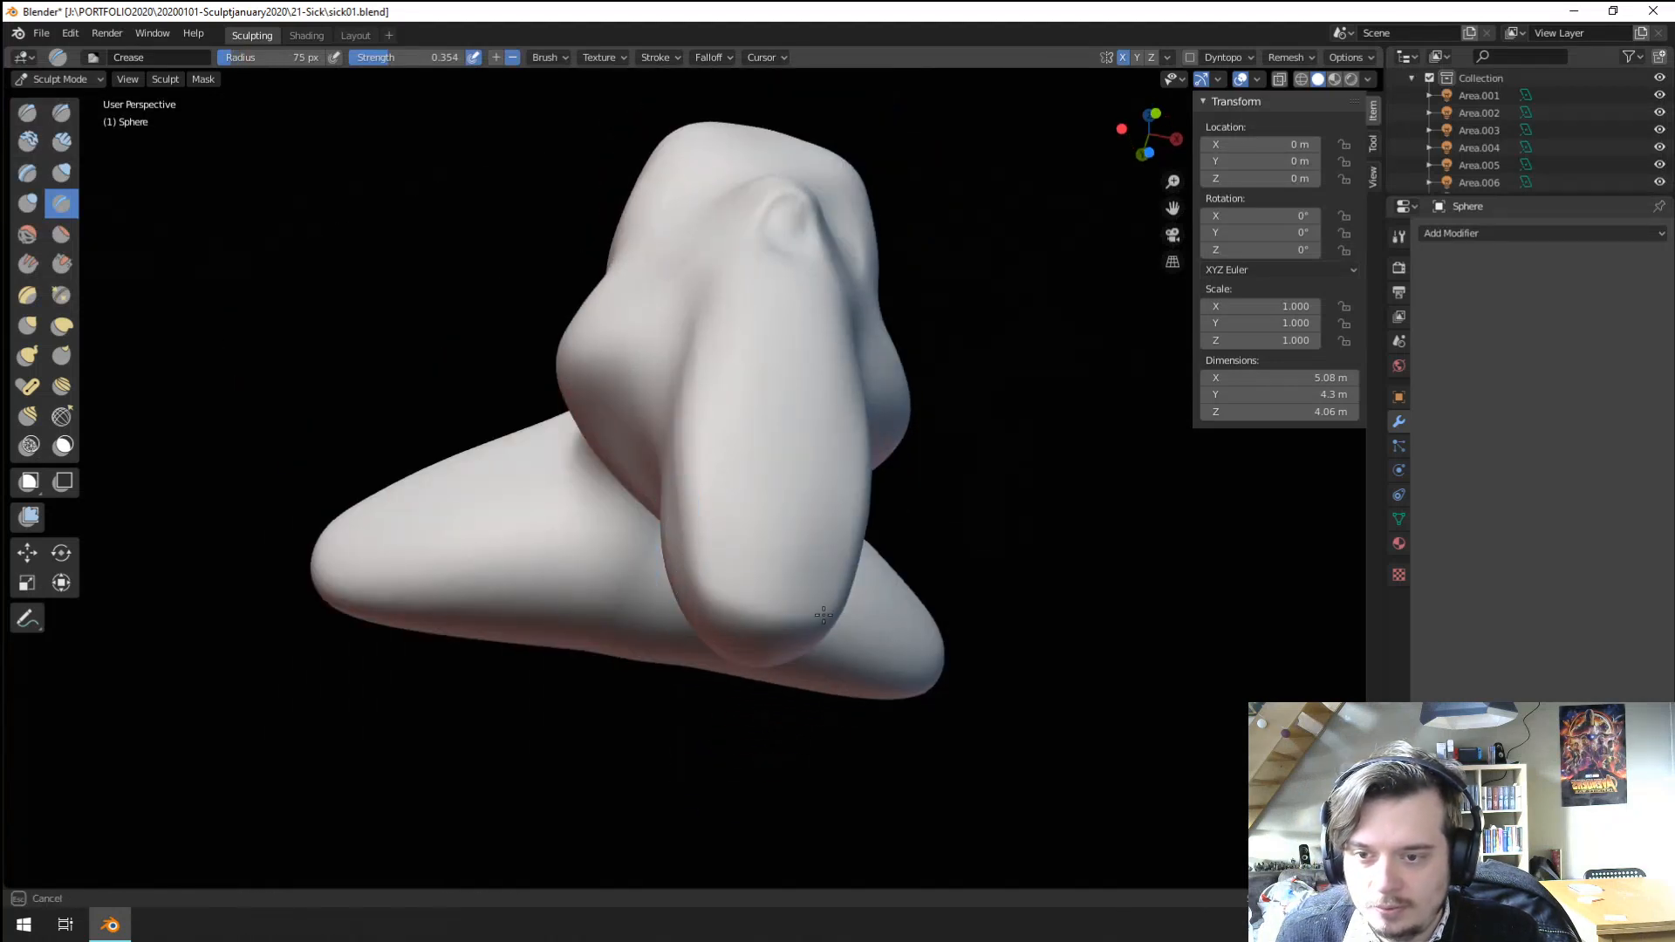
mouse_move(737, 484)
middle_down()
mouse_move(703, 579)
mouse_move(701, 538)
middle_up()
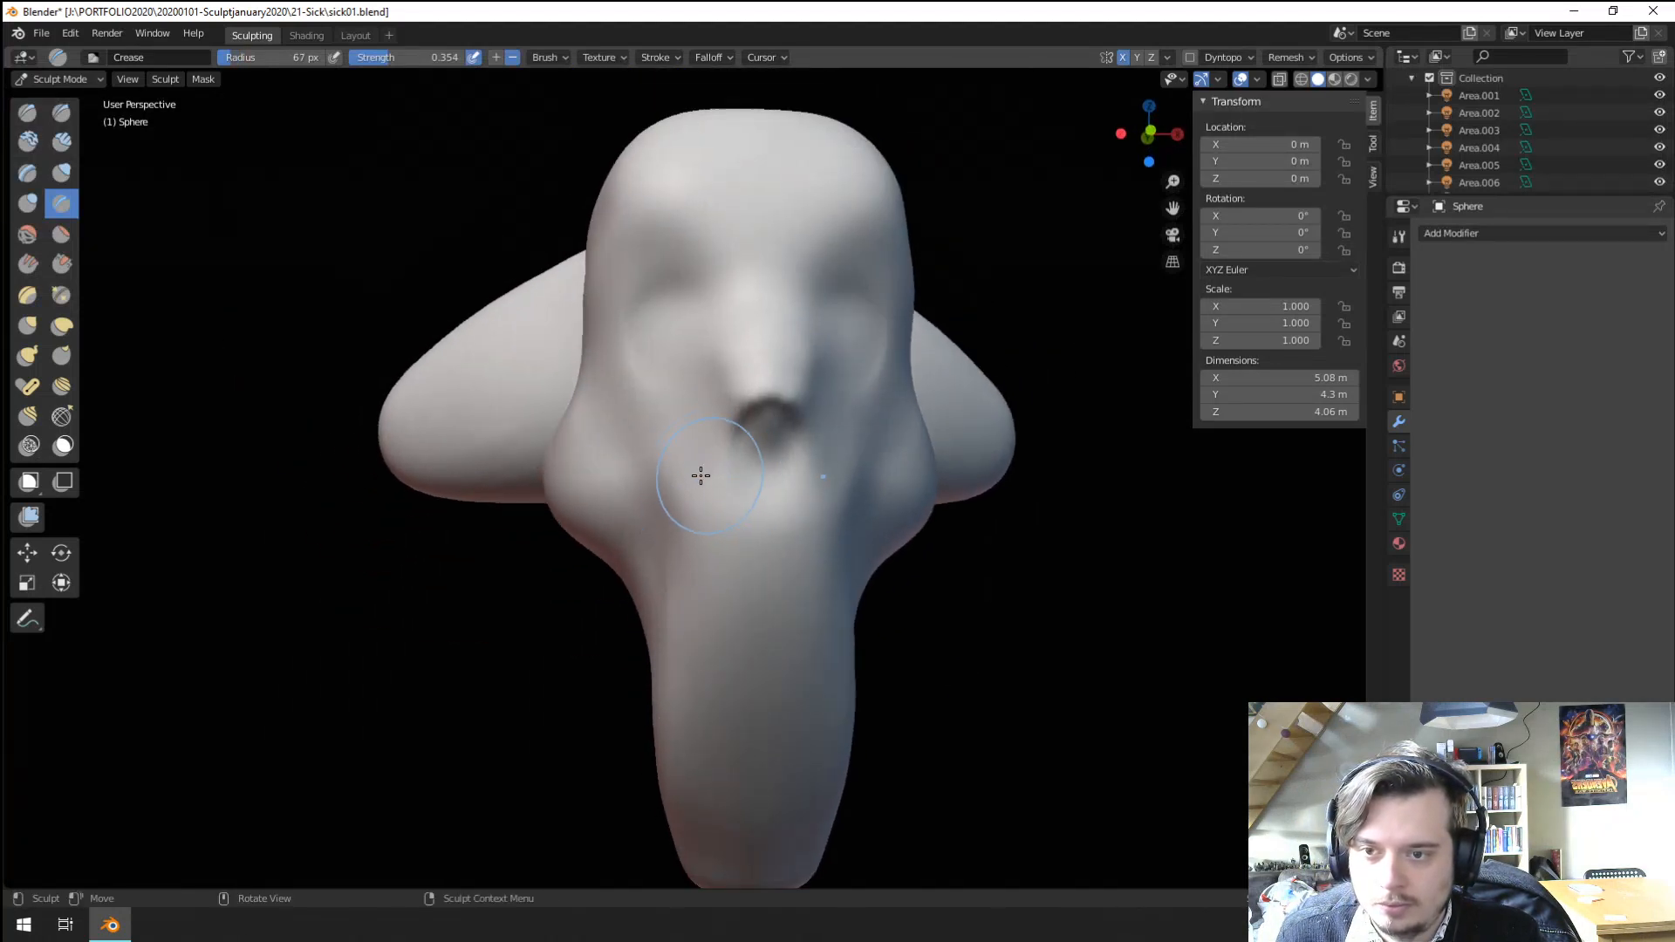
drag(747, 393, 745, 390)
middle_drag(738, 366, 759, 378)
key(f)
click(753, 379)
drag(754, 389, 751, 391)
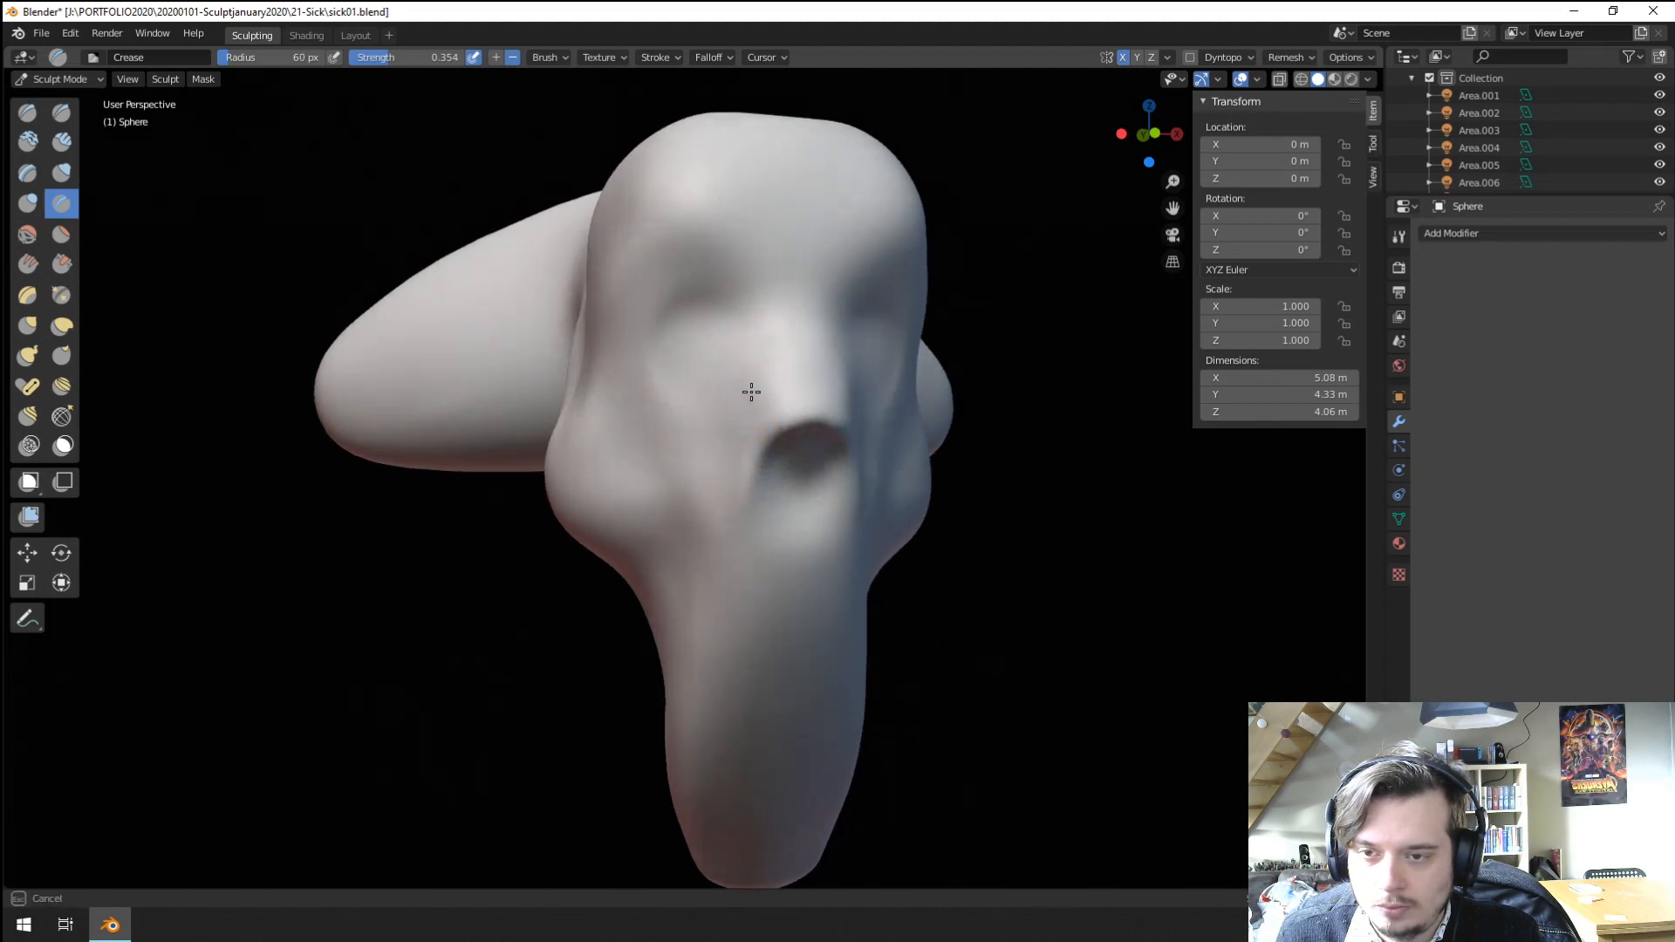
Carve mirrored eye sockets and grooves running down the cheeks to the jaw, enlarging the Crease brush to 82 px.
mouse_move(706, 304)
mouse_down()
mouse_move(665, 254)
mouse_move(618, 359)
mouse_move(696, 551)
mouse_up()
key(f)
click(647, 404)
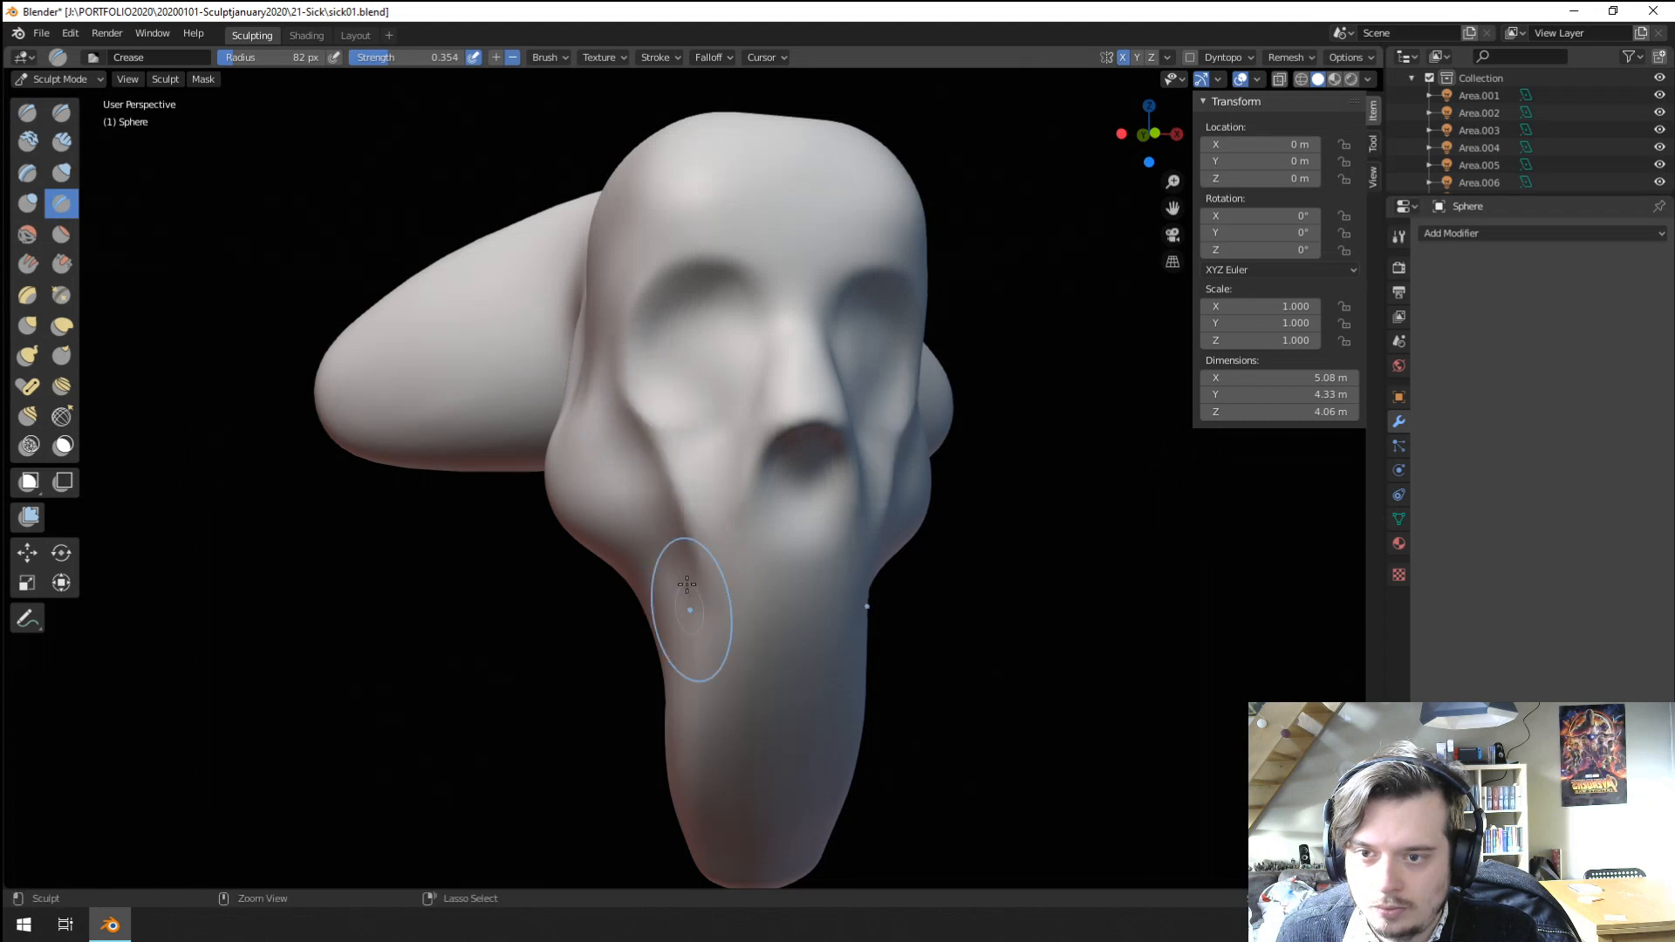
mouse_move(686, 583)
middle_down()
mouse_move(587, 471)
mouse_move(669, 374)
mouse_move(703, 463)
mouse_move(686, 636)
middle_up()
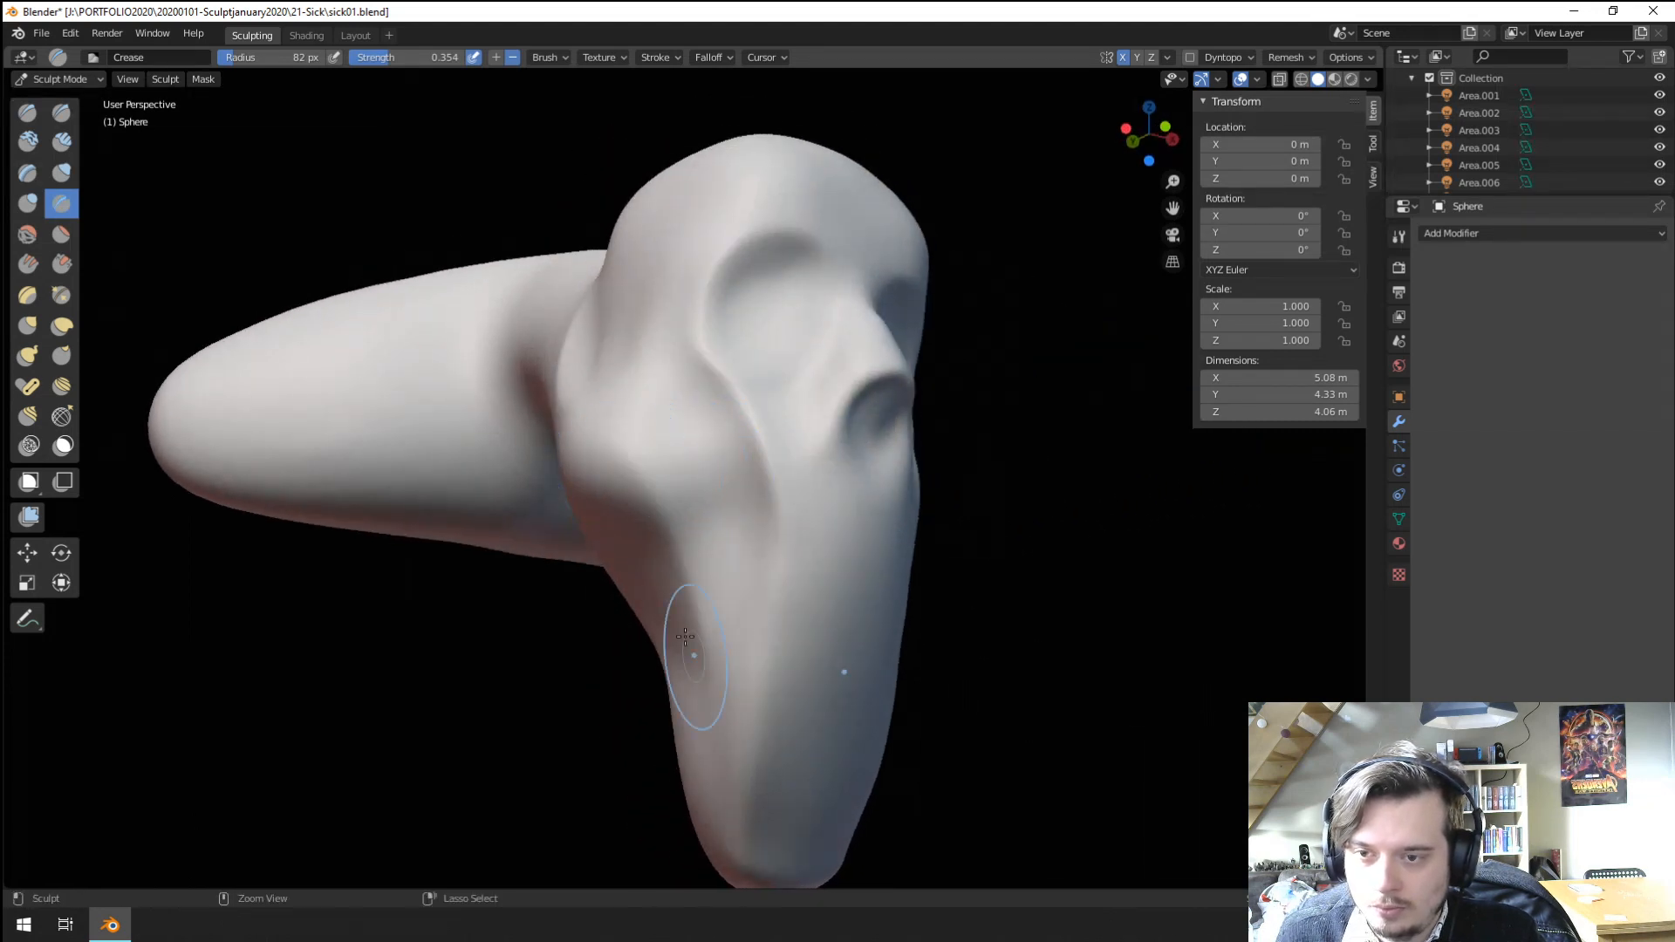
mouse_move(736, 767)
middle_down()
mouse_move(599, 580)
mouse_move(643, 530)
mouse_move(668, 458)
middle_up()
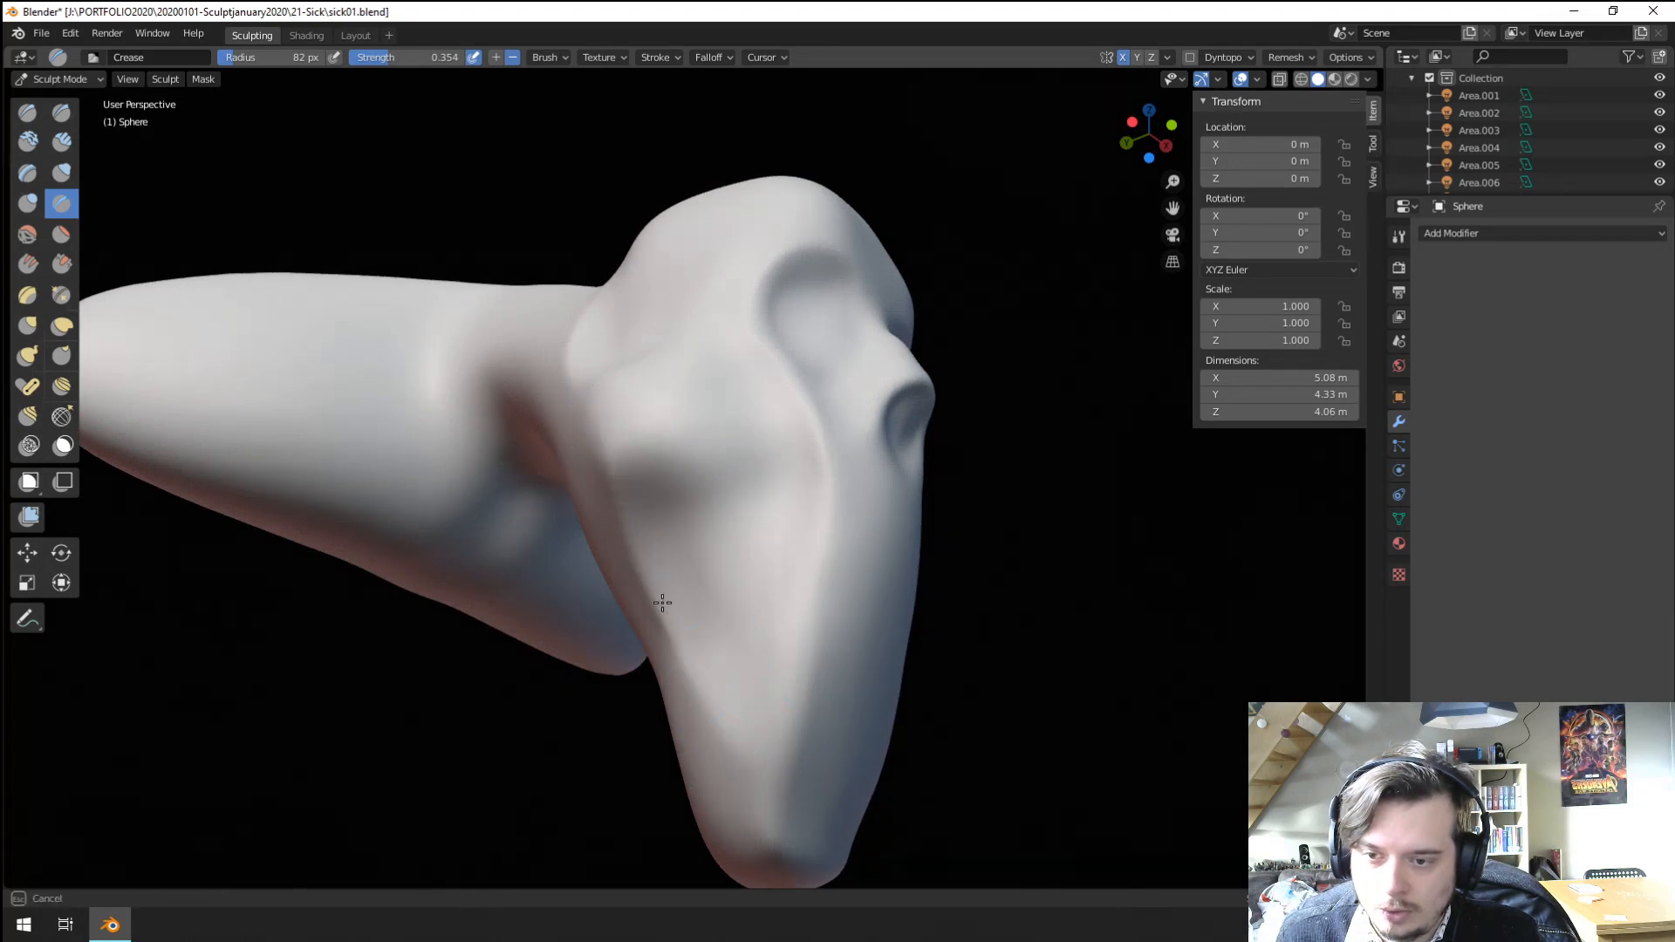
mouse_move(662, 603)
middle_down()
mouse_move(563, 635)
mouse_move(593, 585)
middle_up()
Switch to the Grab brush and pull the jaw's back edge forward, narrowing the lower face with radii of 144 and 186 px.
key(g)
middle_drag(553, 449, 714, 629)
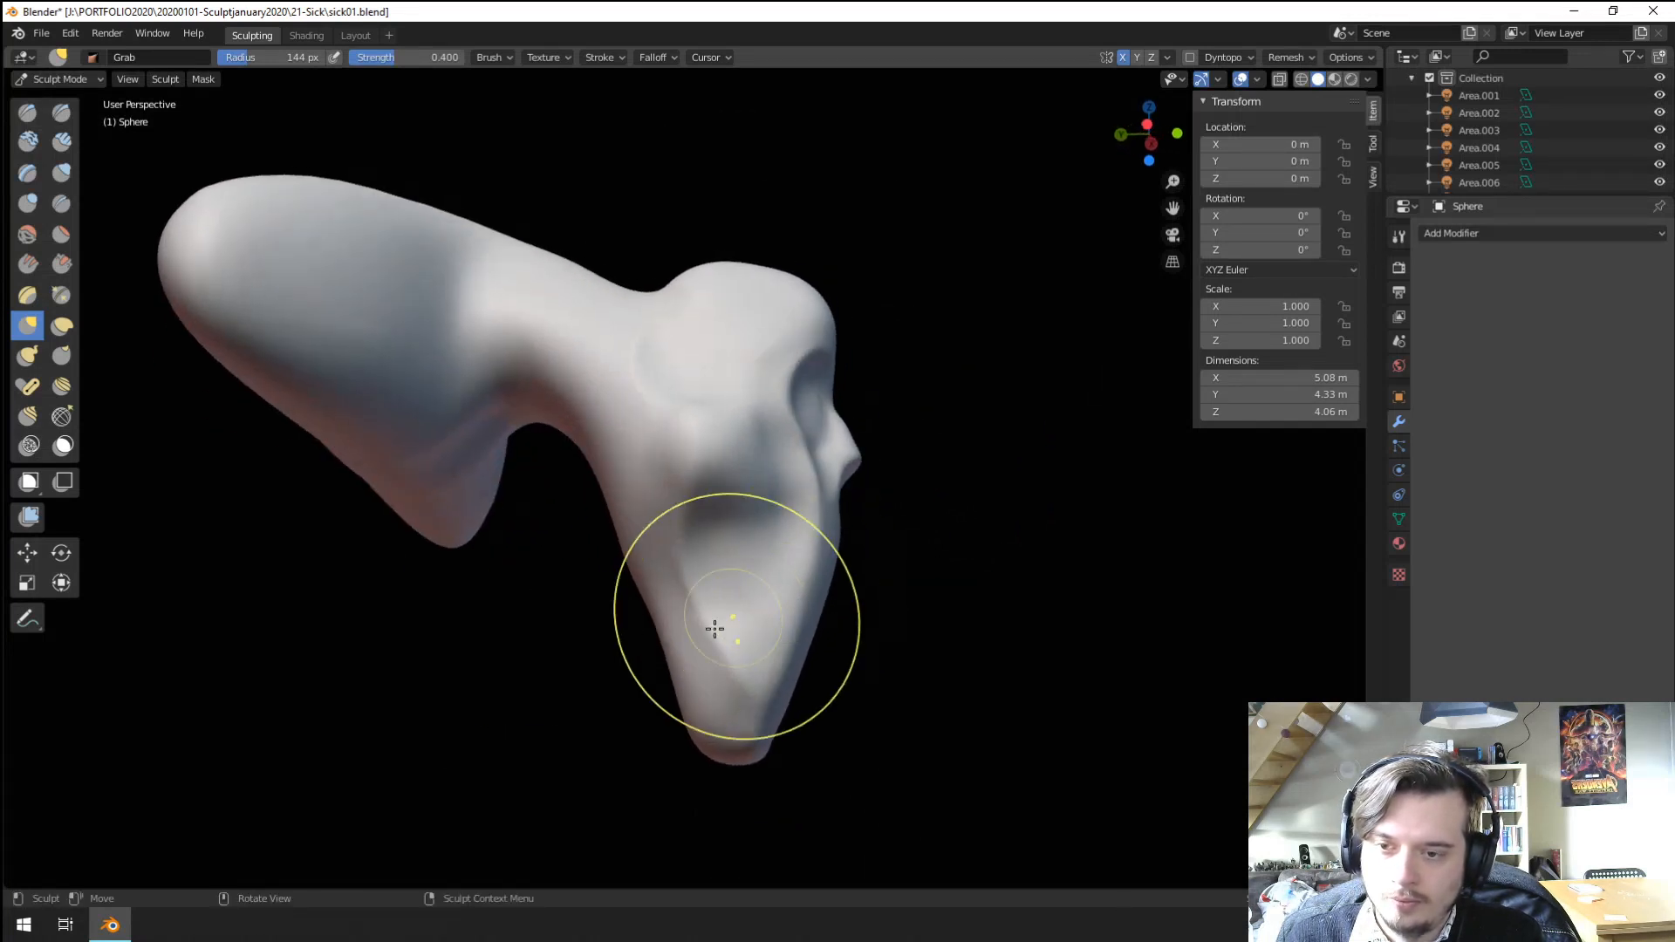
drag(670, 640, 703, 579)
middle_drag(786, 512, 735, 560)
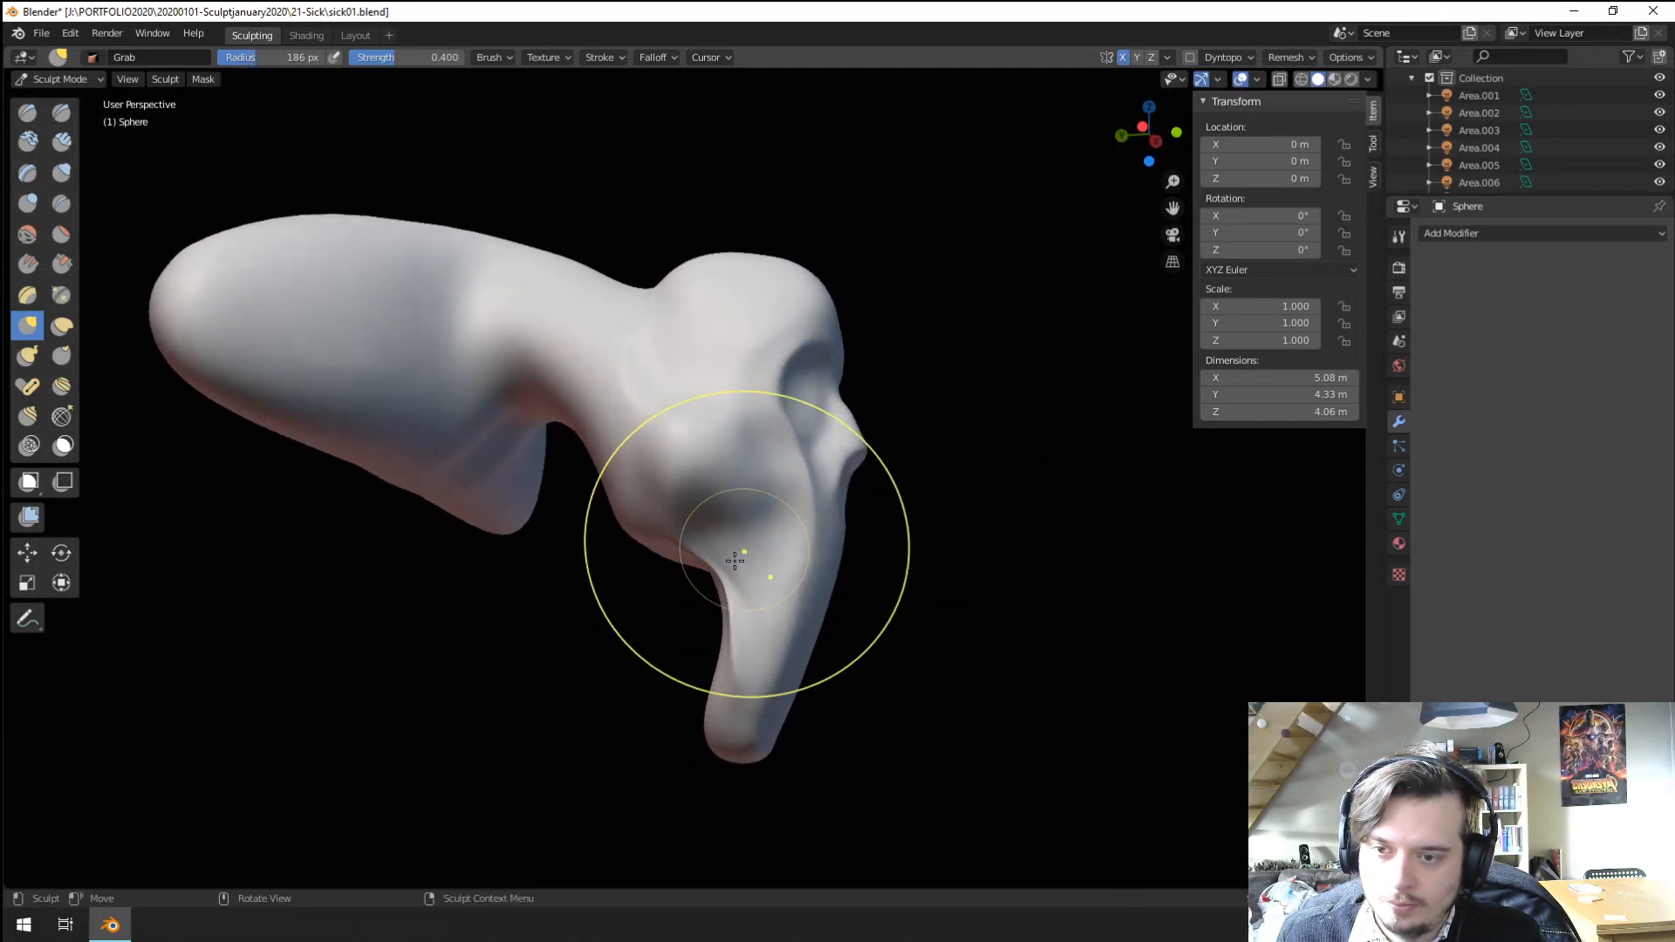
drag(758, 536, 775, 524)
middle_drag(855, 515, 725, 494)
Pull the mirrored cheekbones outward and upward with a resized Grab brush.
key(f)
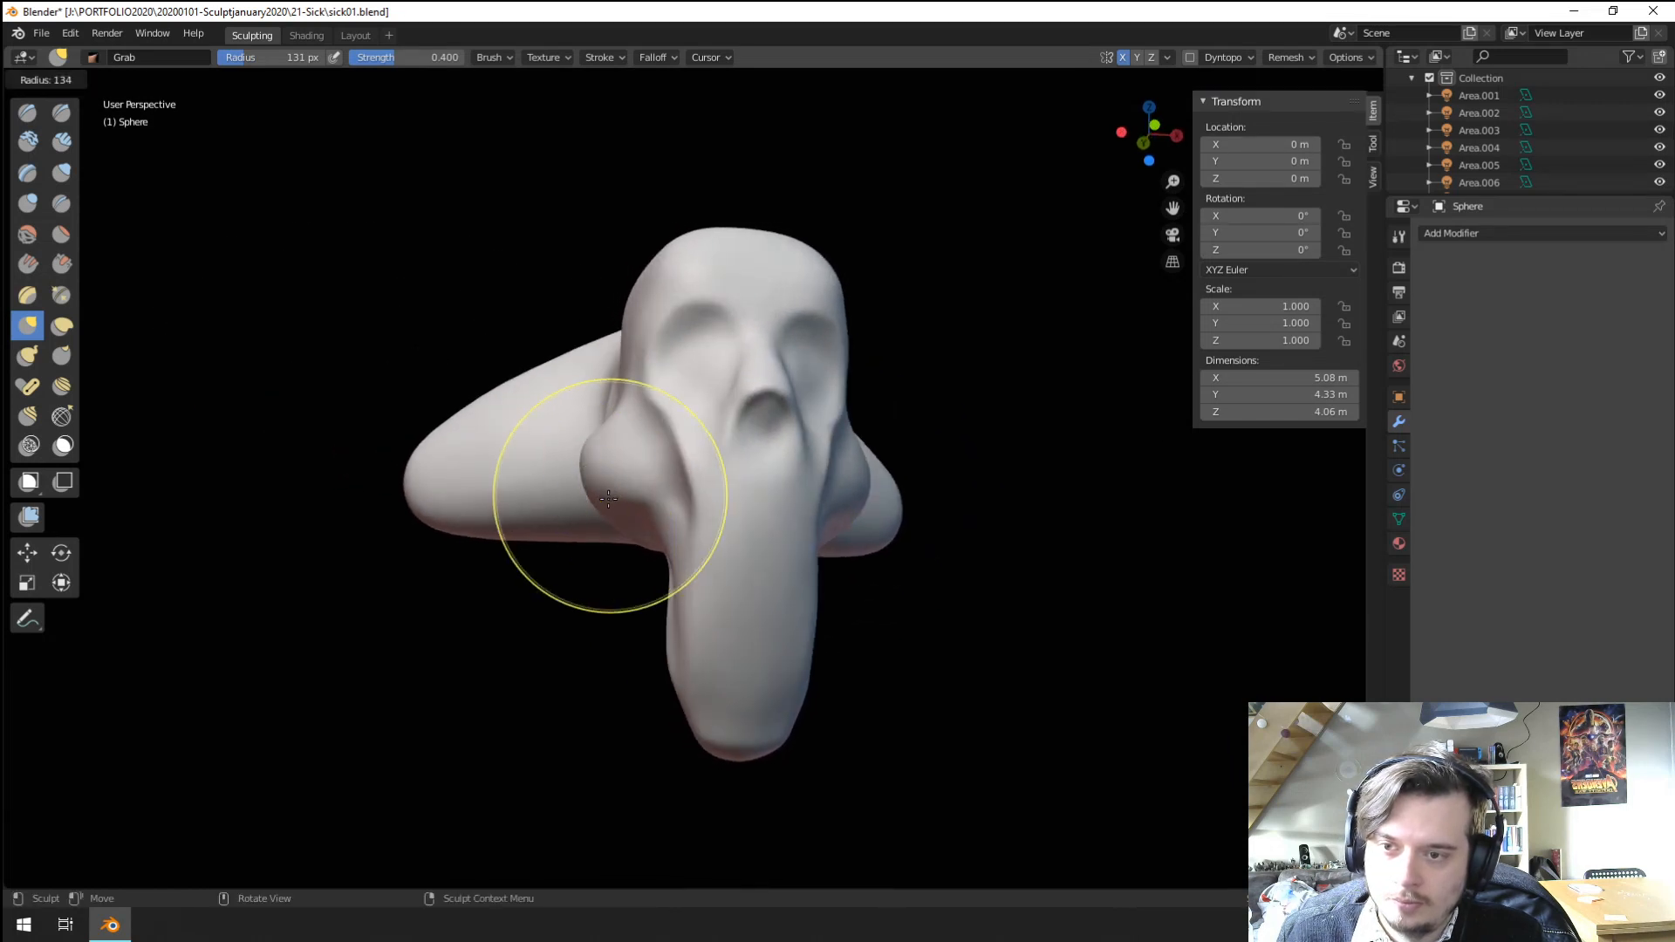
click(726, 493)
drag(630, 470, 636, 463)
drag(632, 391, 632, 389)
mouse_move(630, 412)
middle_down()
mouse_move(598, 403)
mouse_move(615, 407)
middle_up()
key(f)
click(588, 462)
drag(604, 438, 585, 406)
mouse_move(564, 404)
middle_down()
mouse_move(807, 423)
mouse_move(666, 480)
mouse_move(698, 474)
mouse_move(699, 411)
mouse_move(209, 290)
middle_up()
Hollow the areas below the mirrored cheekbones and even them out with the Flatten/Contrast brush.
key(f)
click(804, 431)
key(f)
click(618, 514)
click(63, 234)
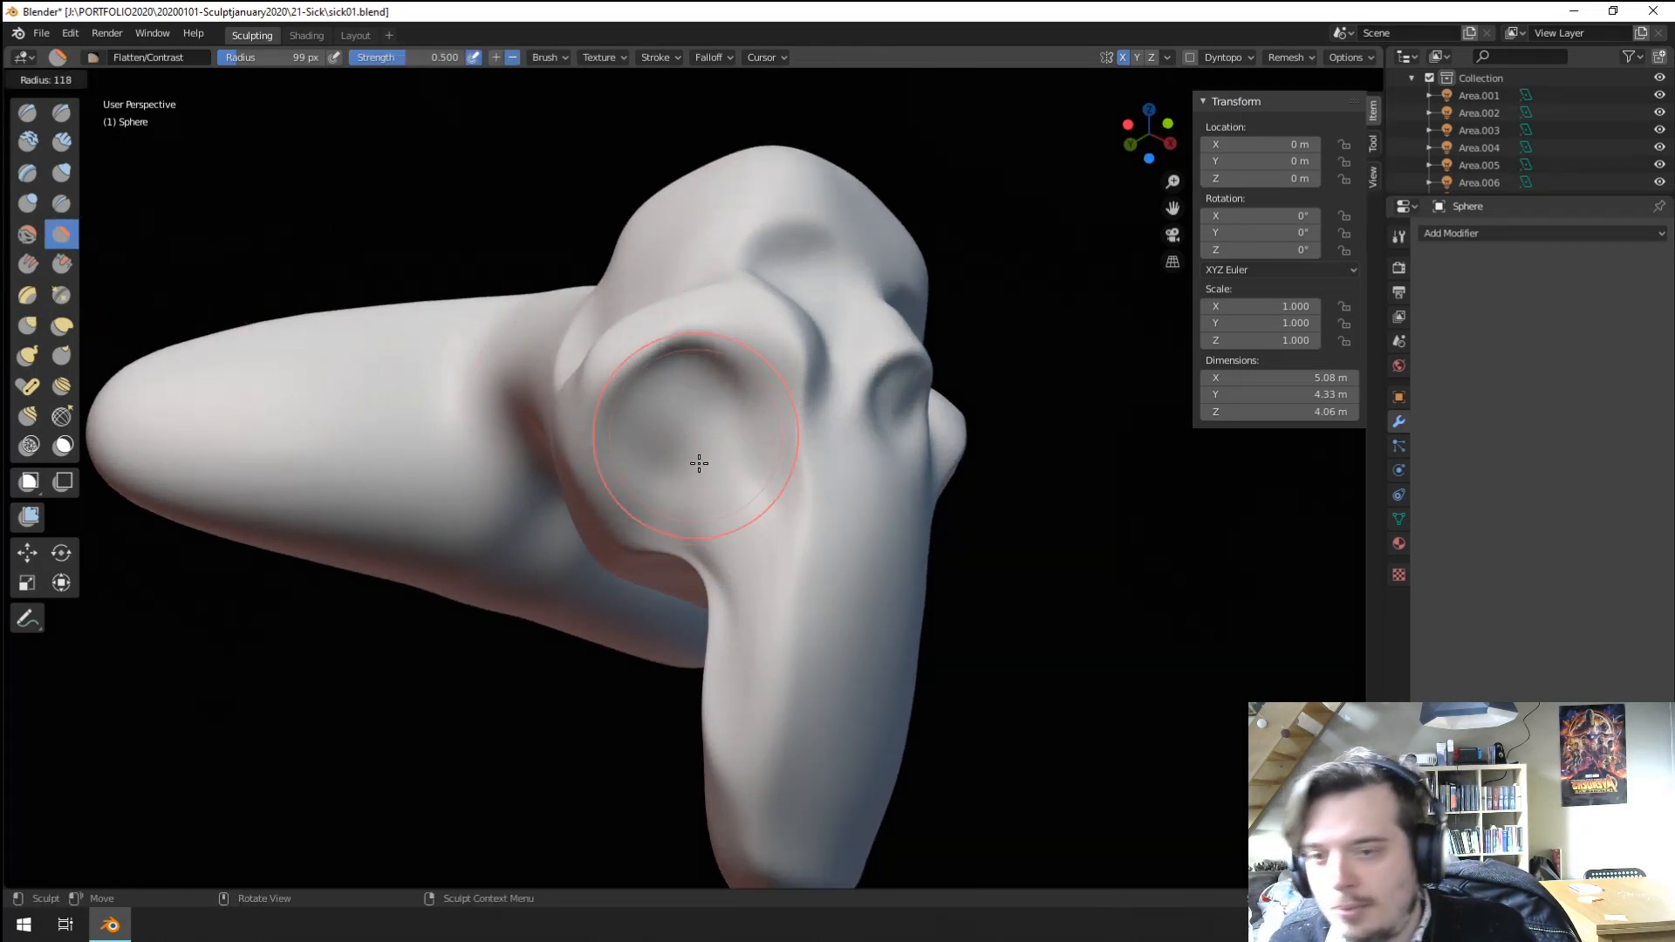
mouse_move(782, 344)
middle_down()
mouse_move(610, 430)
mouse_move(580, 403)
mouse_move(604, 240)
middle_up()
Return to the Grab brush, pull the sides of the brow outward and lift the mirrored brow ridges at about 157 px.
key(g)
drag(604, 240, 618, 219)
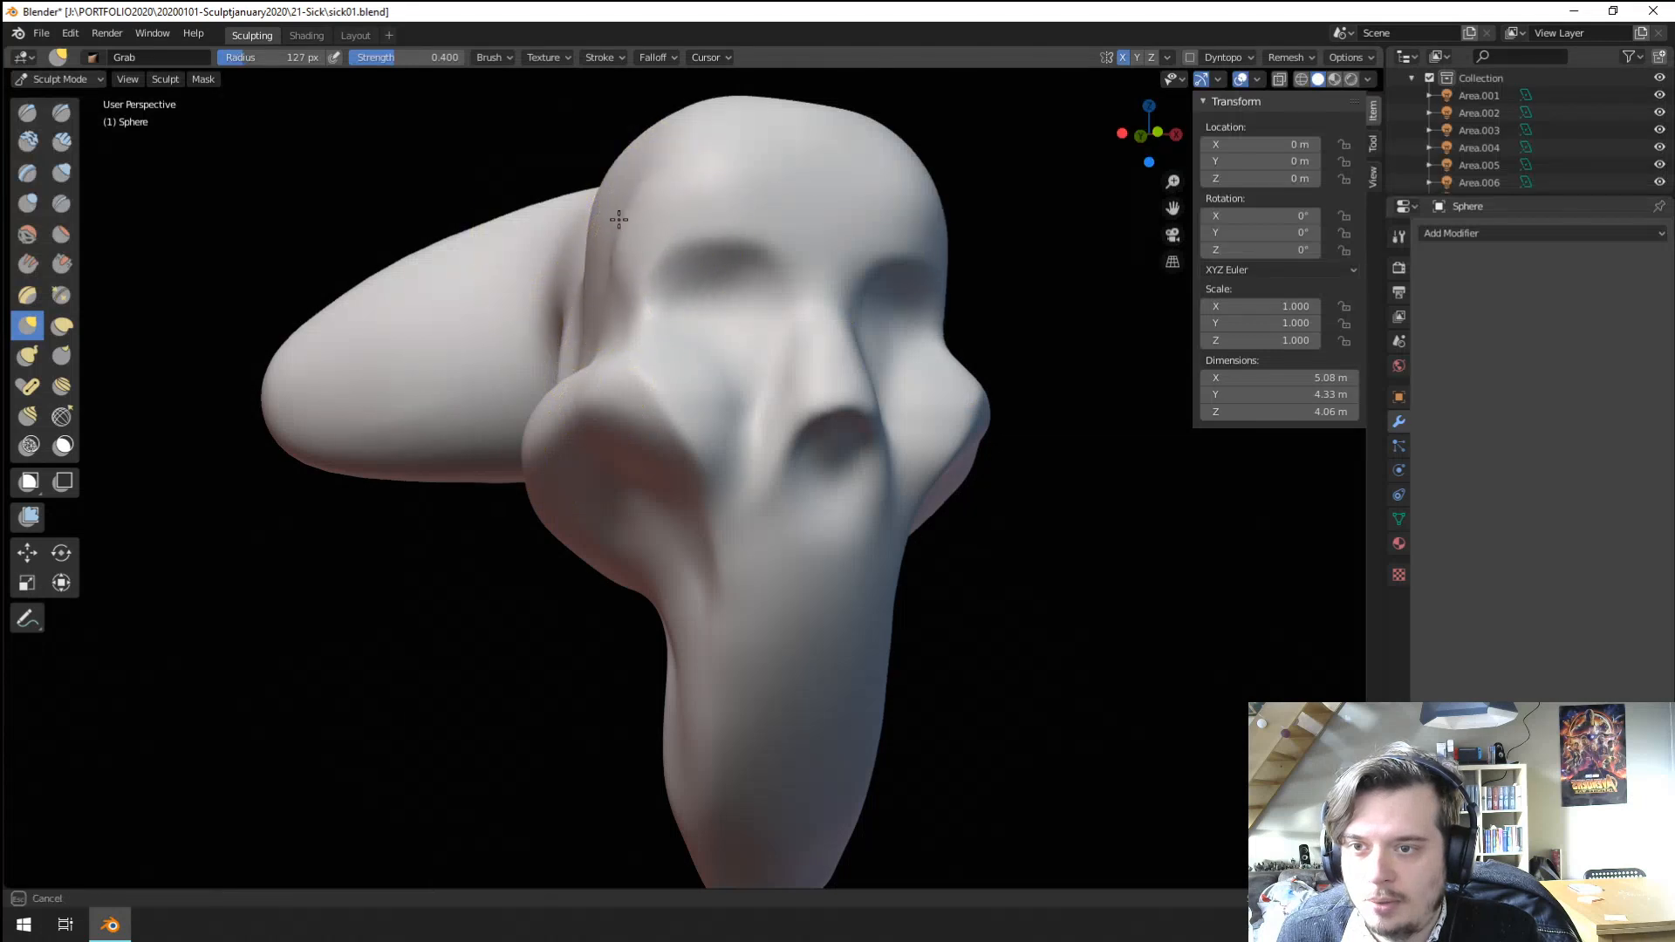
middle_drag(574, 207, 573, 238)
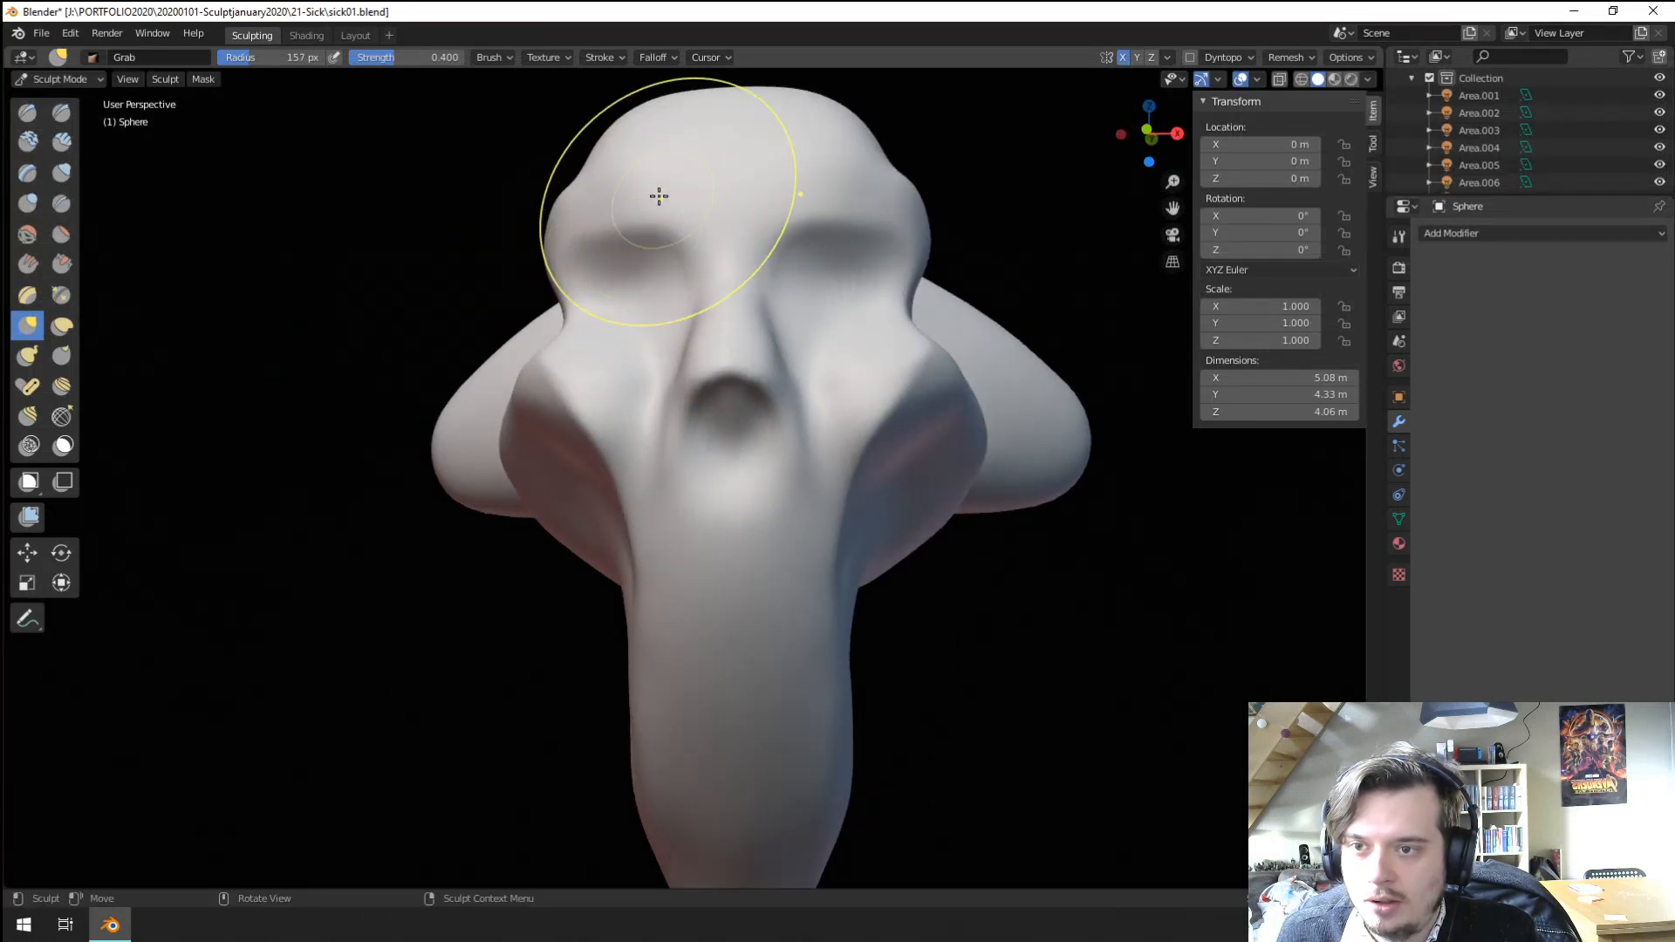
drag(660, 211, 658, 181)
middle_drag(656, 188, 739, 211)
drag(684, 209, 679, 176)
middle_drag(680, 185, 856, 243)
scroll(785, 349, down, 4)
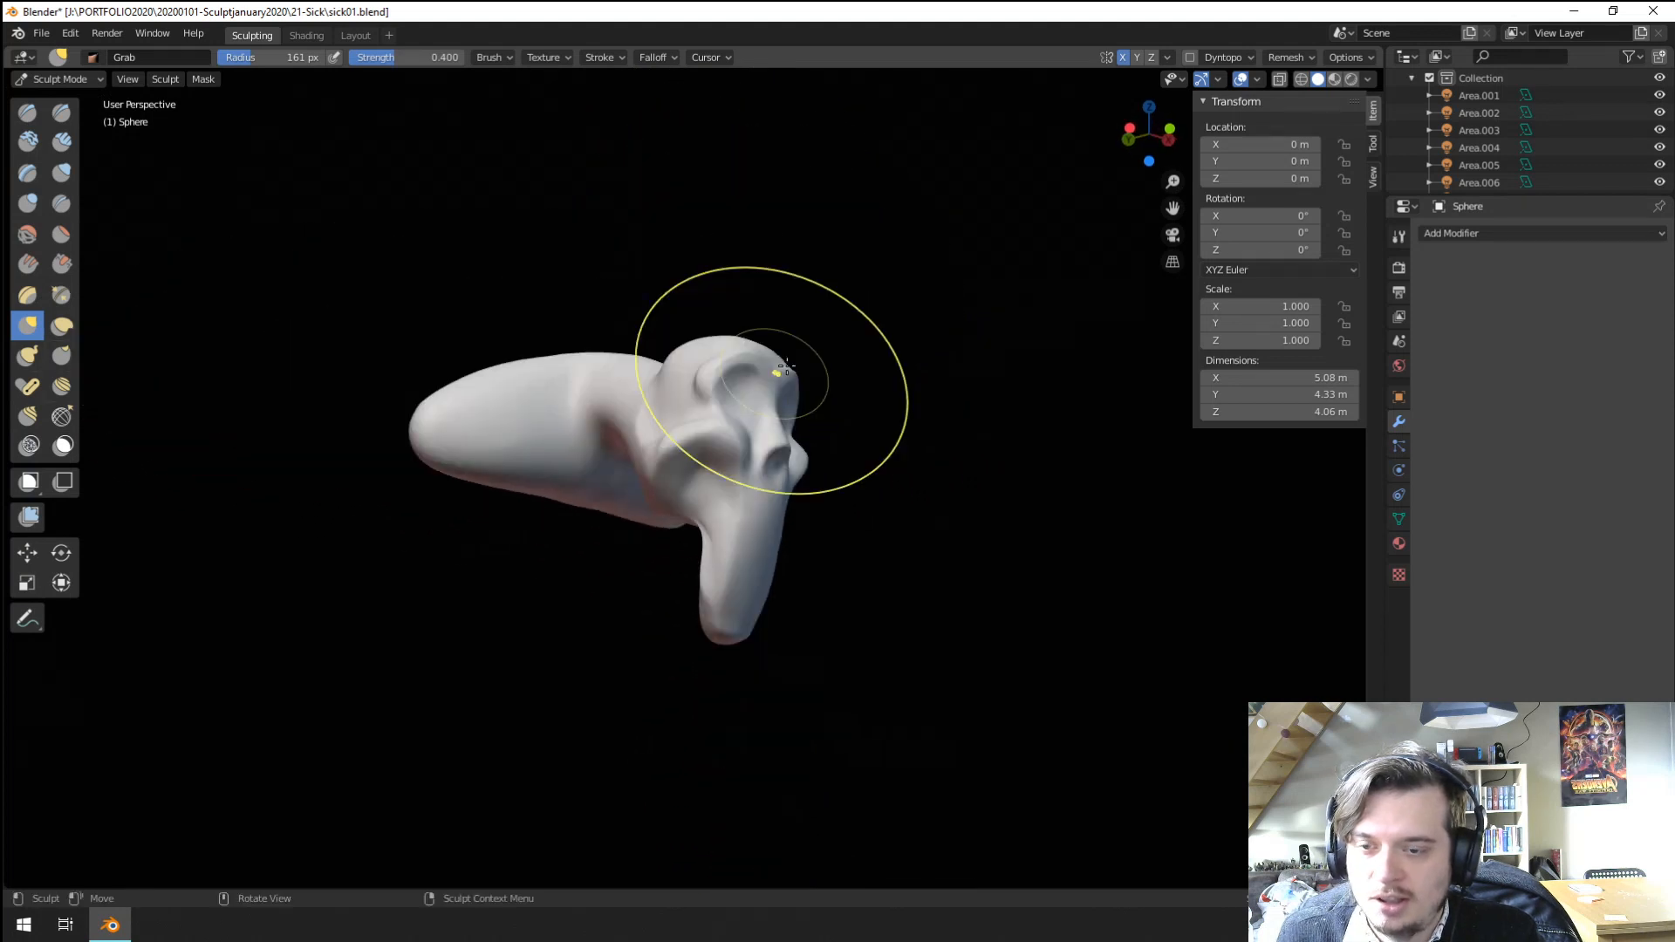
Switch to the Blob brush, adjust its falloff and build up the inside of the mirrored eye sockets at about 70 px.
mouse_move(767, 393)
middle_down()
mouse_move(527, 390)
mouse_move(628, 369)
mouse_move(665, 437)
mouse_move(741, 319)
middle_up()
scroll(558, 384, up, 4)
key(f)
click(656, 439)
click(27, 203)
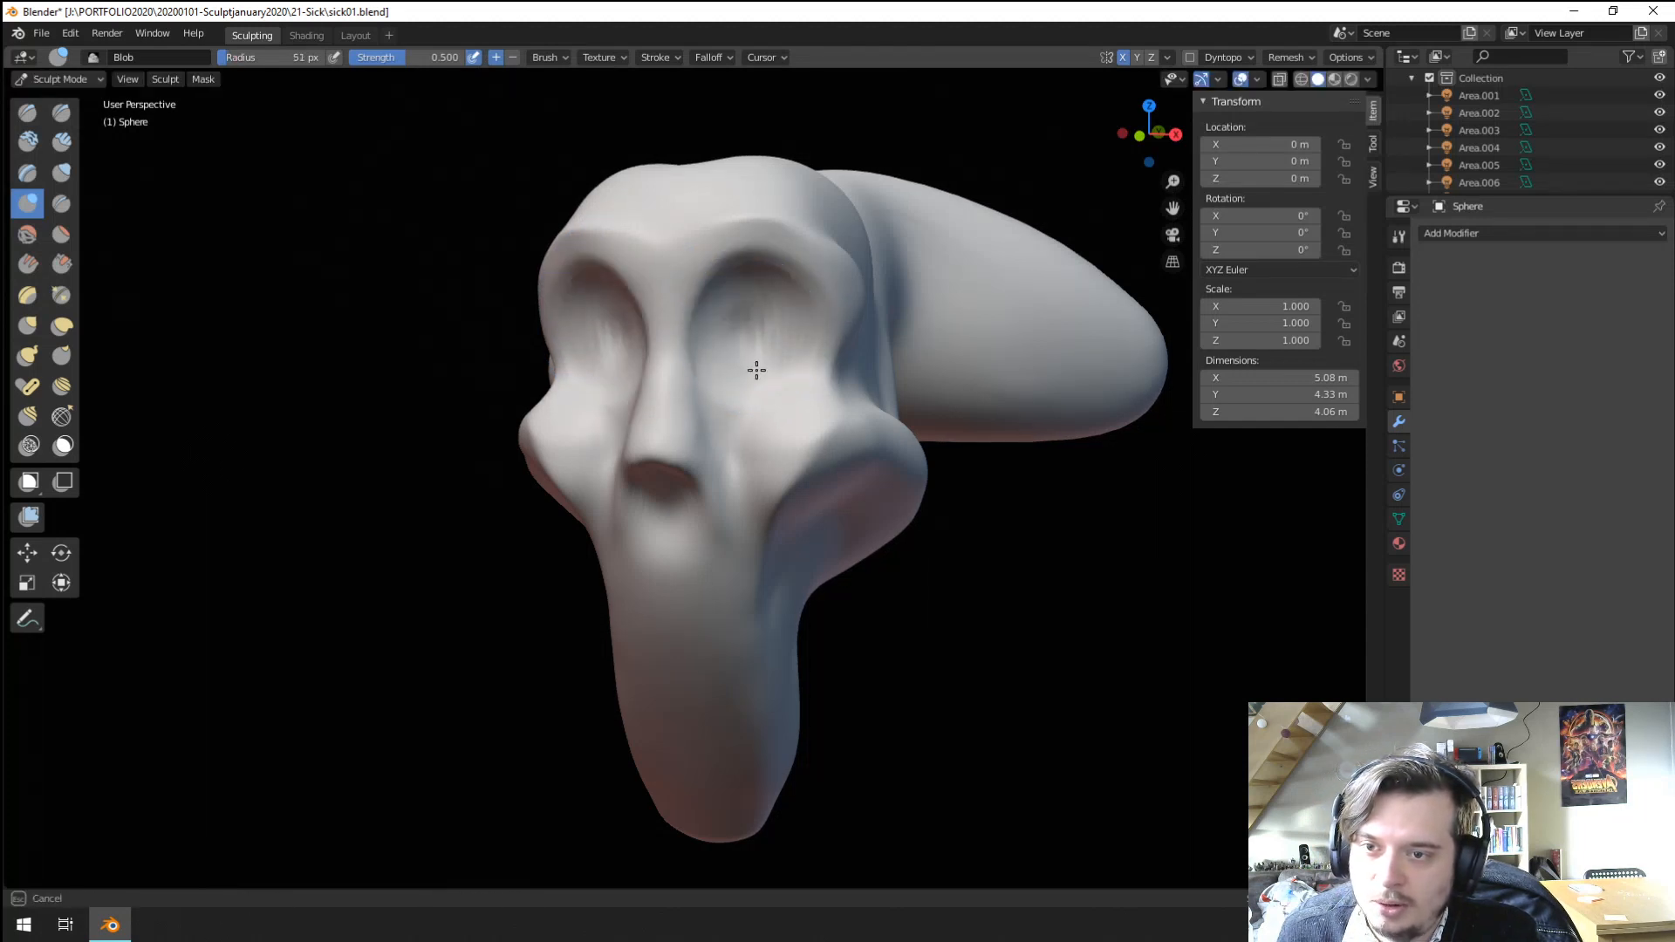
click(611, 52)
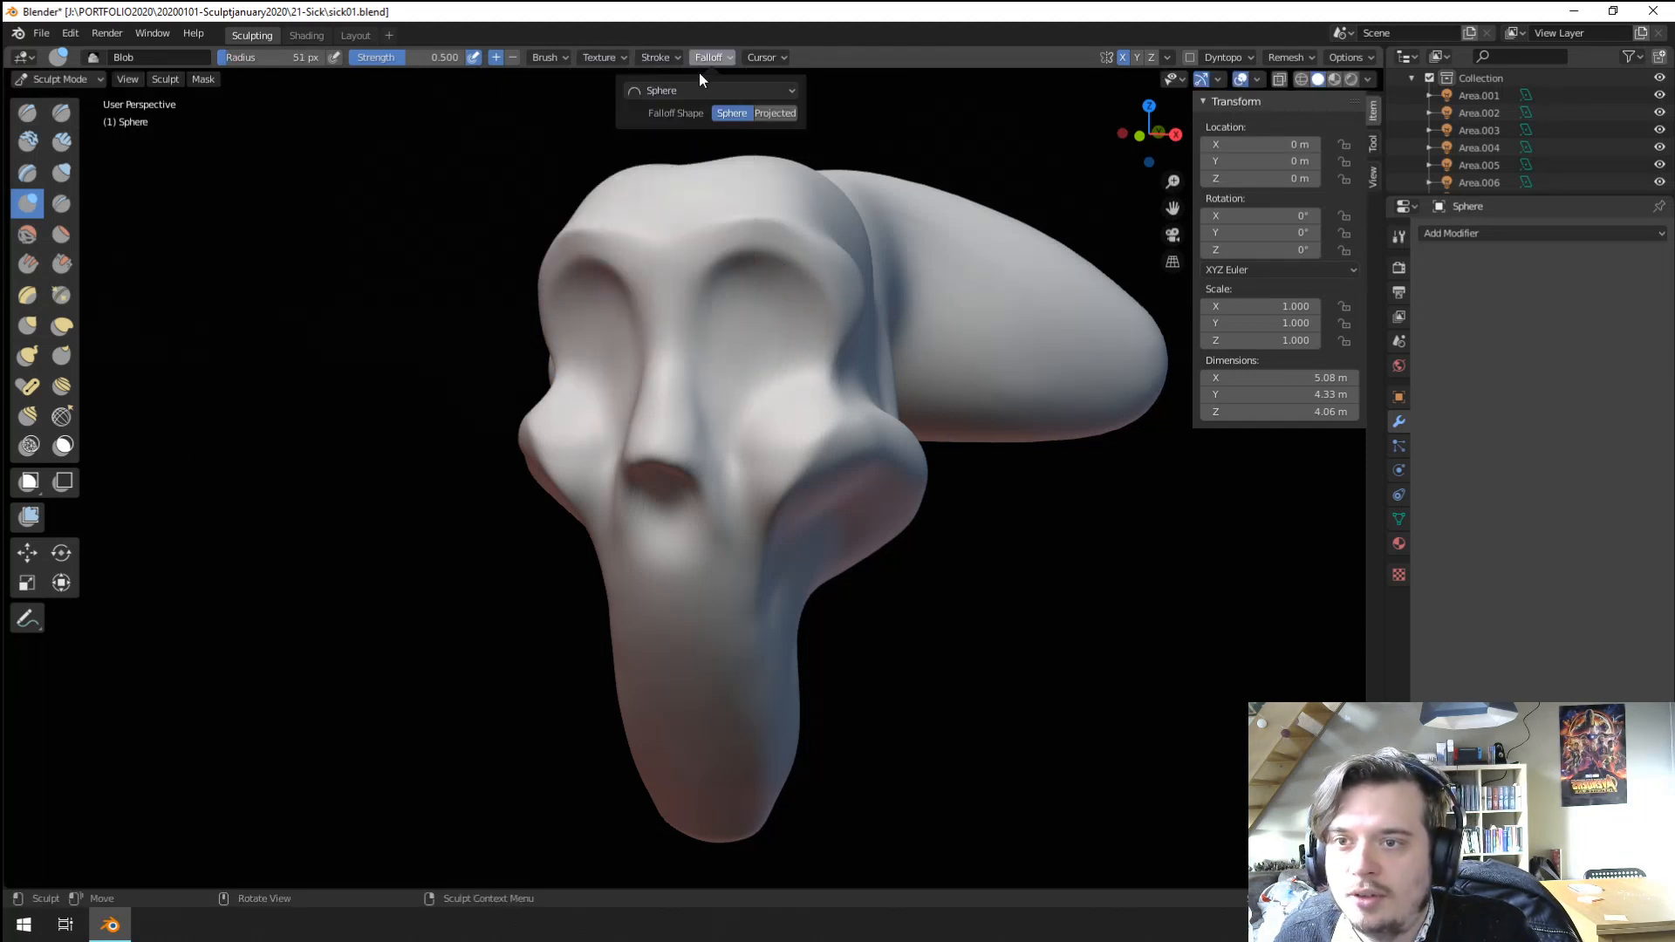
click(702, 89)
click(665, 148)
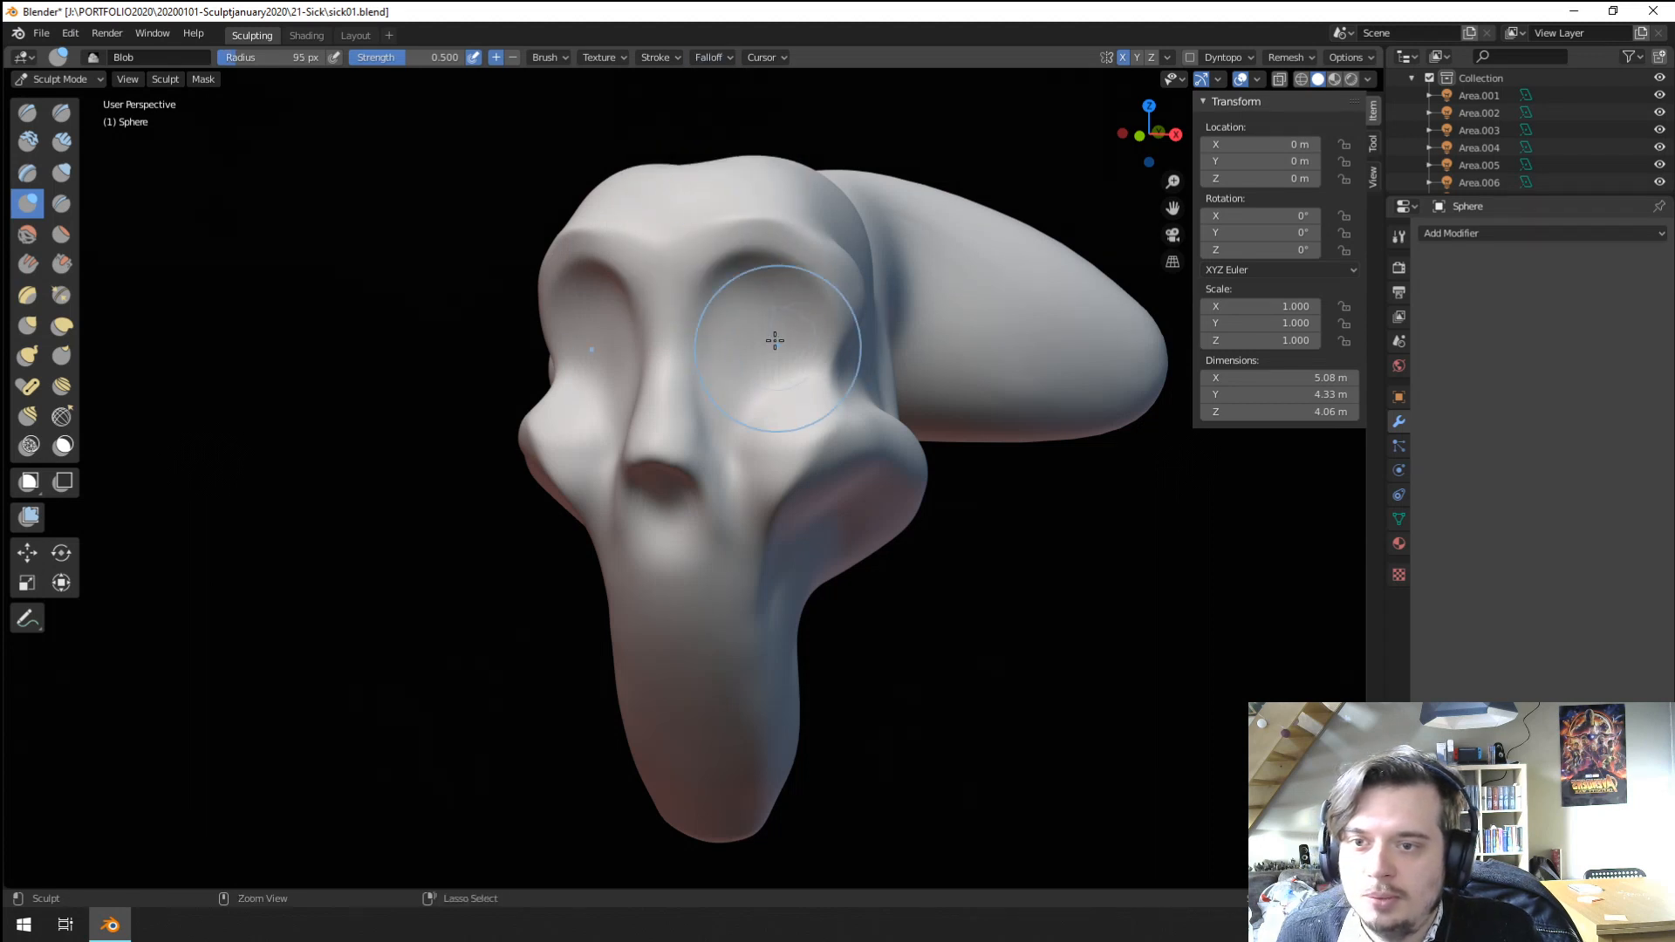
key(f)
click(724, 336)
mouse_move(726, 316)
mouse_down()
mouse_move(735, 375)
mouse_move(724, 340)
mouse_up()
mouse_move(724, 340)
middle_down()
mouse_move(801, 331)
mouse_move(851, 366)
middle_up()
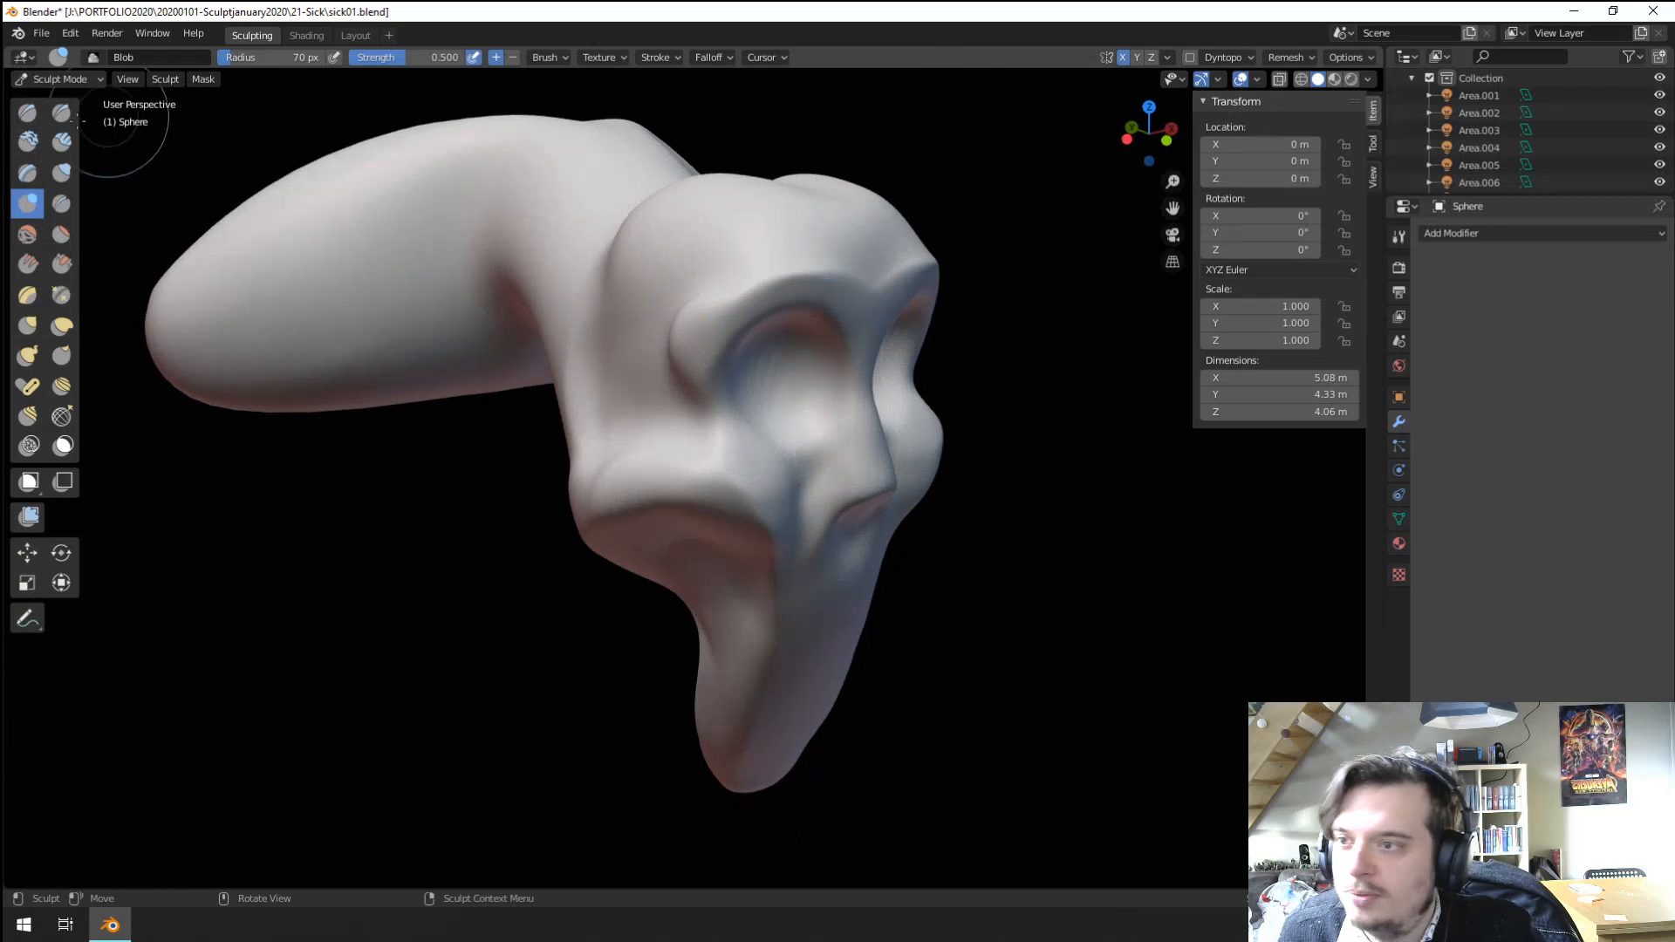
Swell the mirrored brow ridges with Inflate/Deflate at 114 px and pull the sockets' outer edges outward with Grab at 147 px.
click(62, 173)
drag(801, 281, 806, 275)
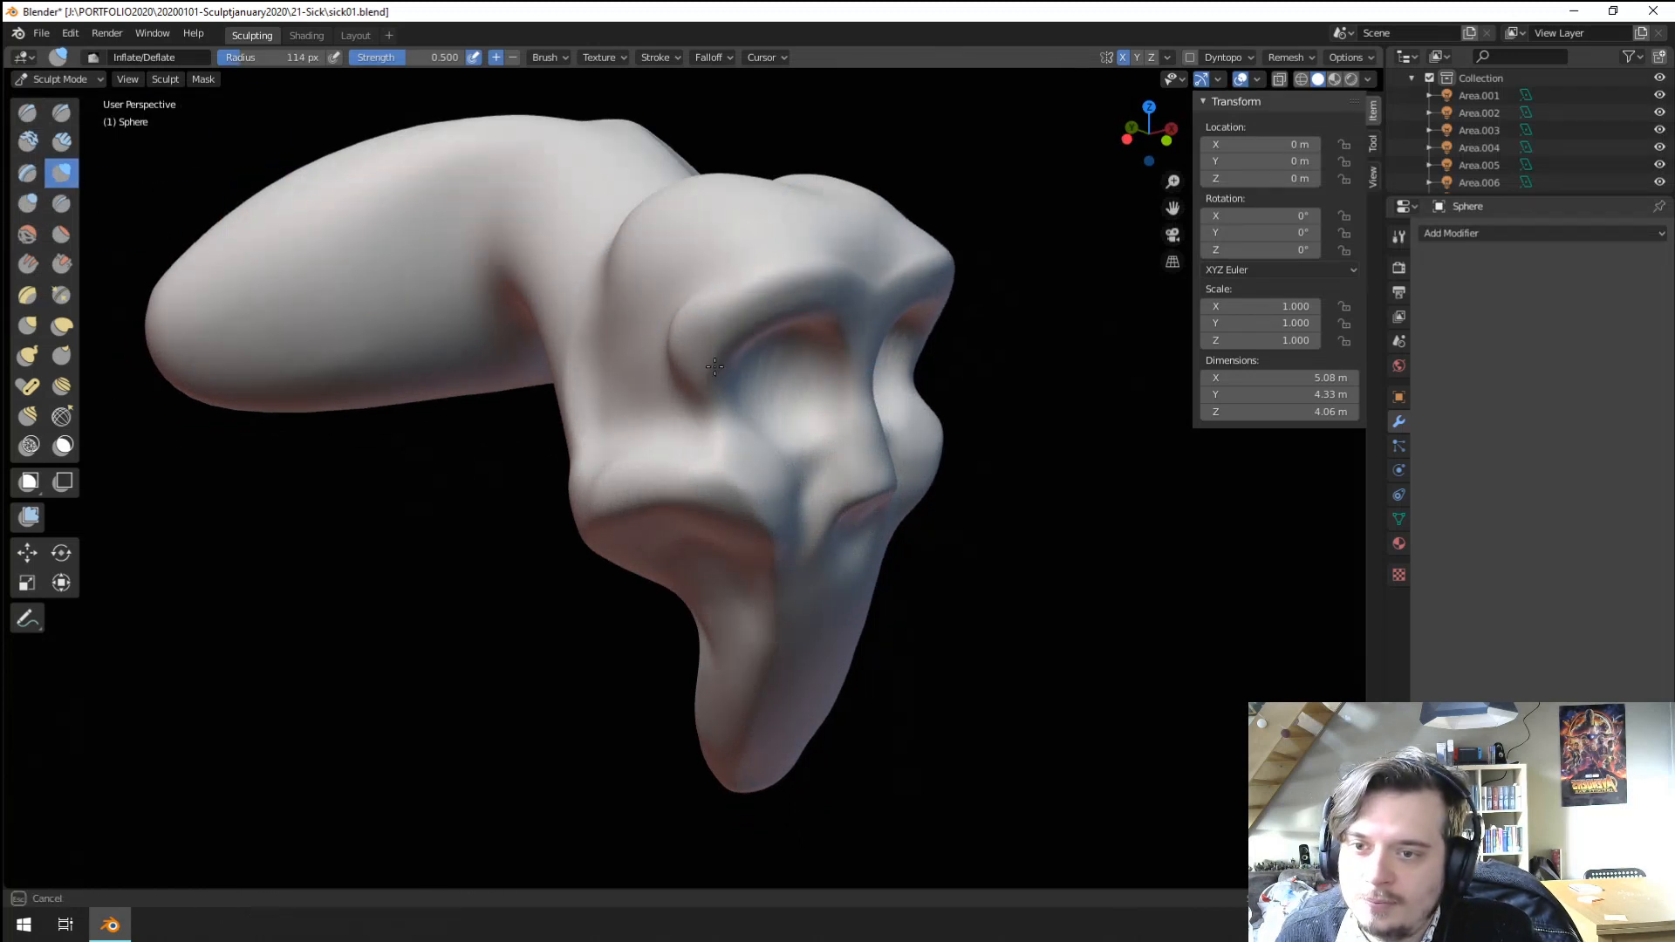
middle_drag(711, 411, 625, 384)
key(g)
key(f)
click(629, 262)
drag(624, 265, 606, 269)
middle_drag(646, 287, 562, 281)
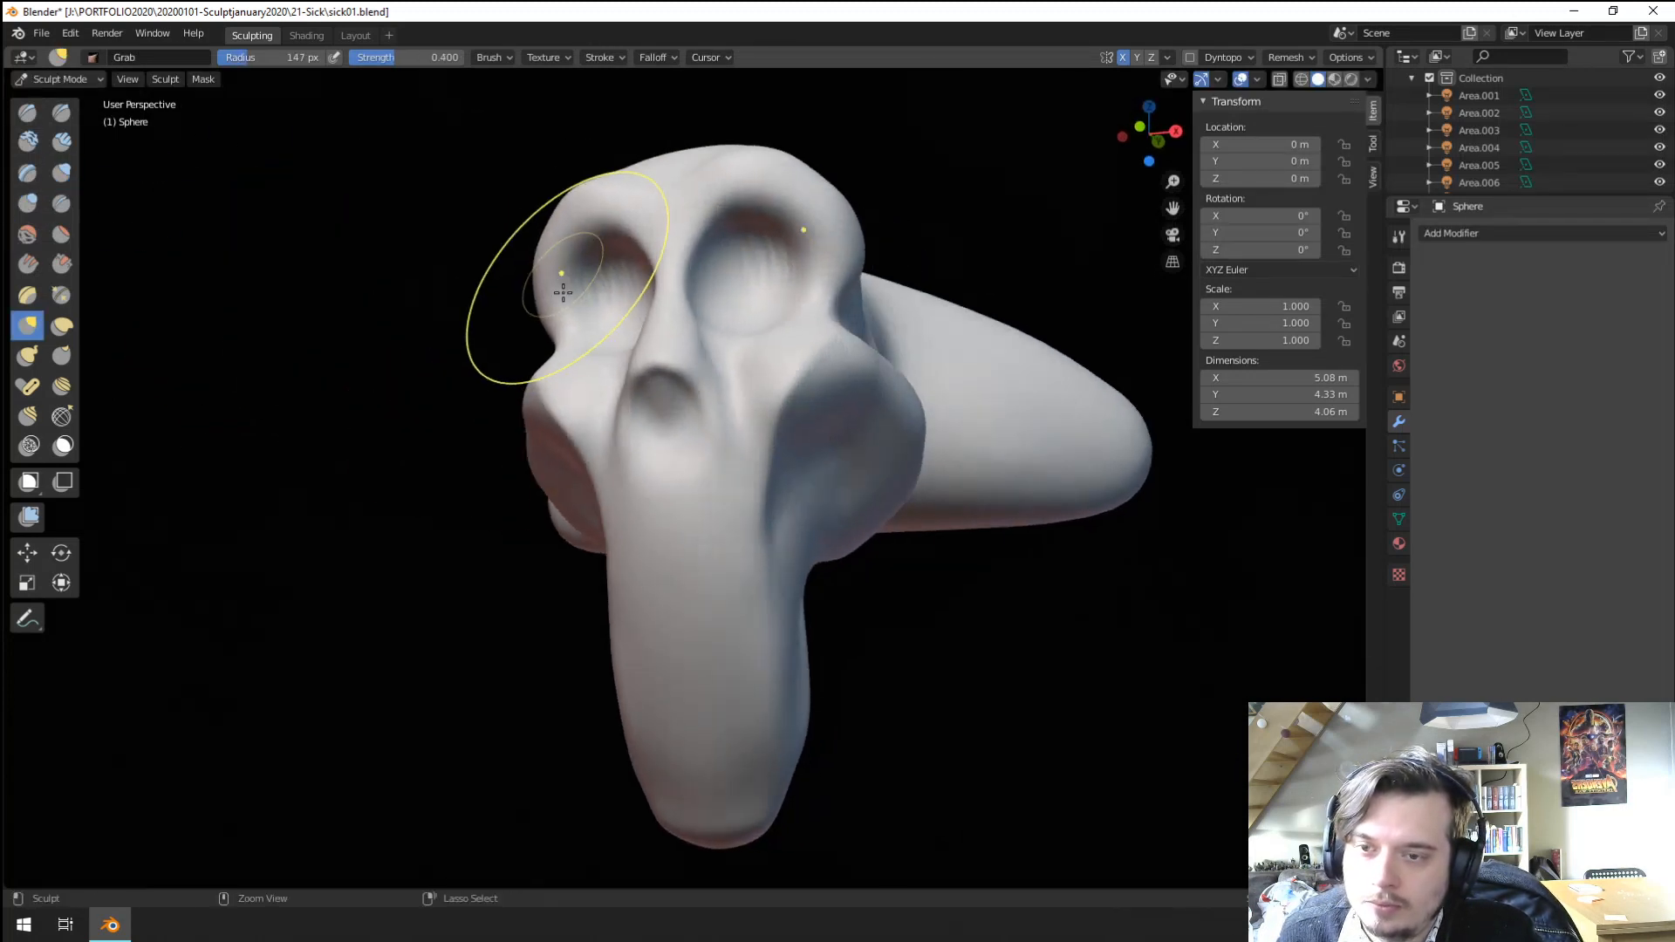
Resize the Grab brush to 106 px and lift the tip of the nose.
scroll(563, 288, down, 4)
mouse_move(619, 401)
middle_down()
mouse_move(548, 419)
mouse_move(681, 331)
mouse_move(462, 397)
middle_up()
scroll(681, 331, up, 3)
key(f)
click(620, 340)
mouse_move(620, 341)
middle_down()
mouse_move(879, 340)
mouse_move(711, 345)
middle_up()
key(f)
click(831, 371)
key(f)
click(702, 390)
drag(718, 425, 715, 375)
scroll(697, 342, down, 3)
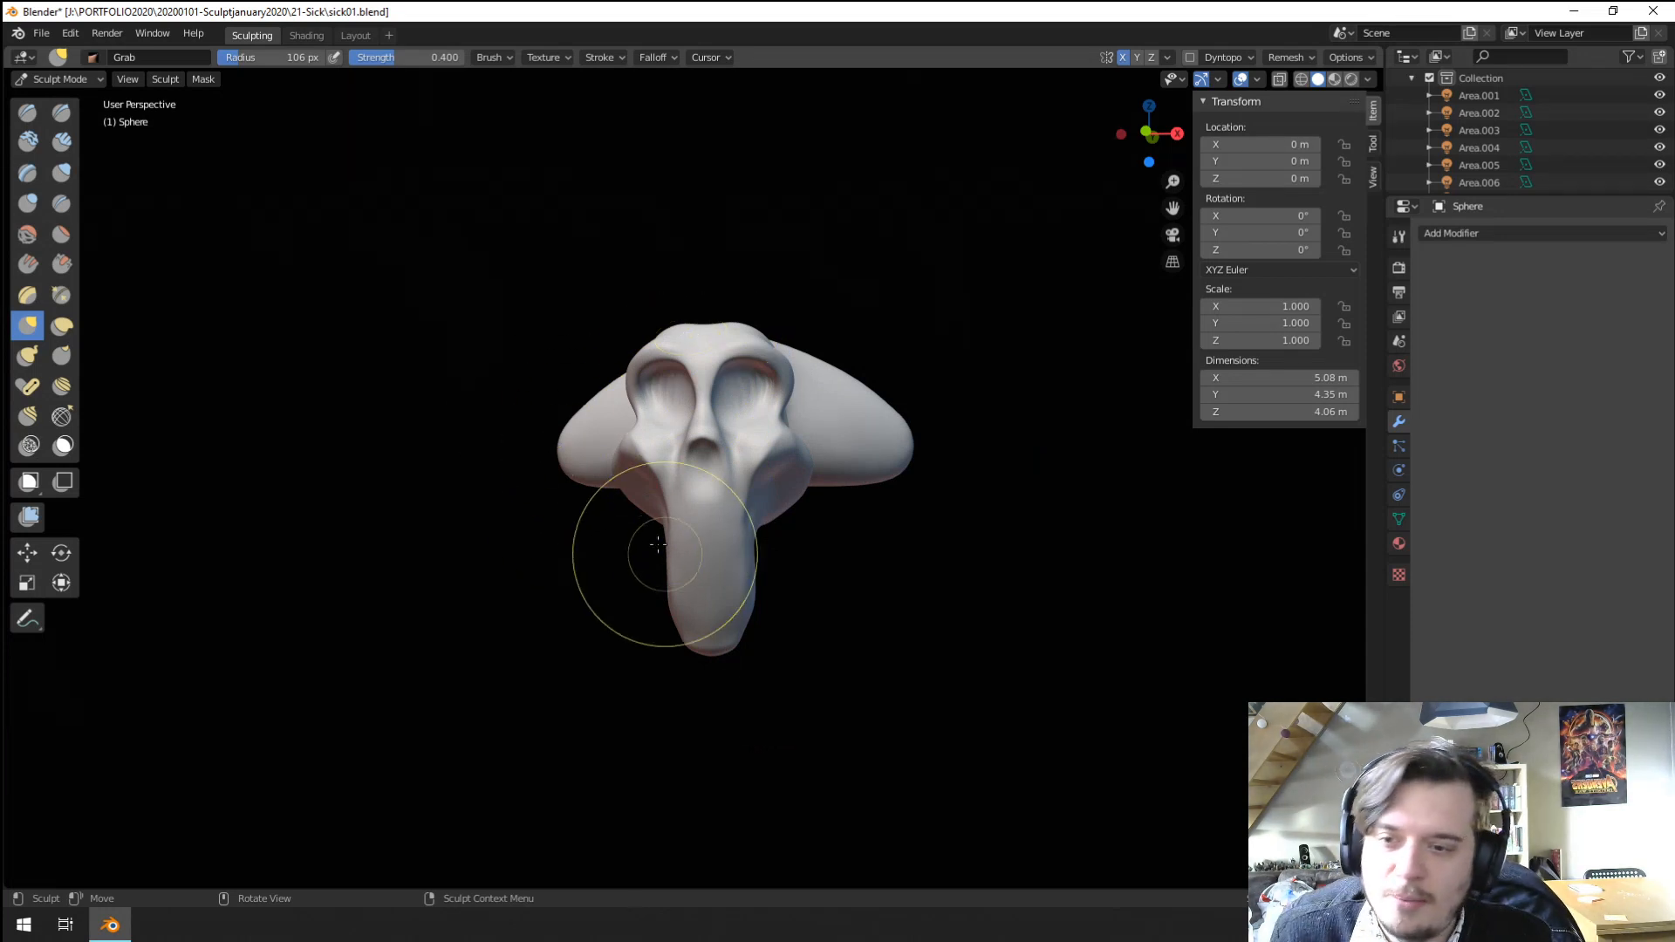
Review the head from the side and the front and open the Remesh settings.
scroll(715, 548, up, 3)
middle_drag(665, 556, 748, 524)
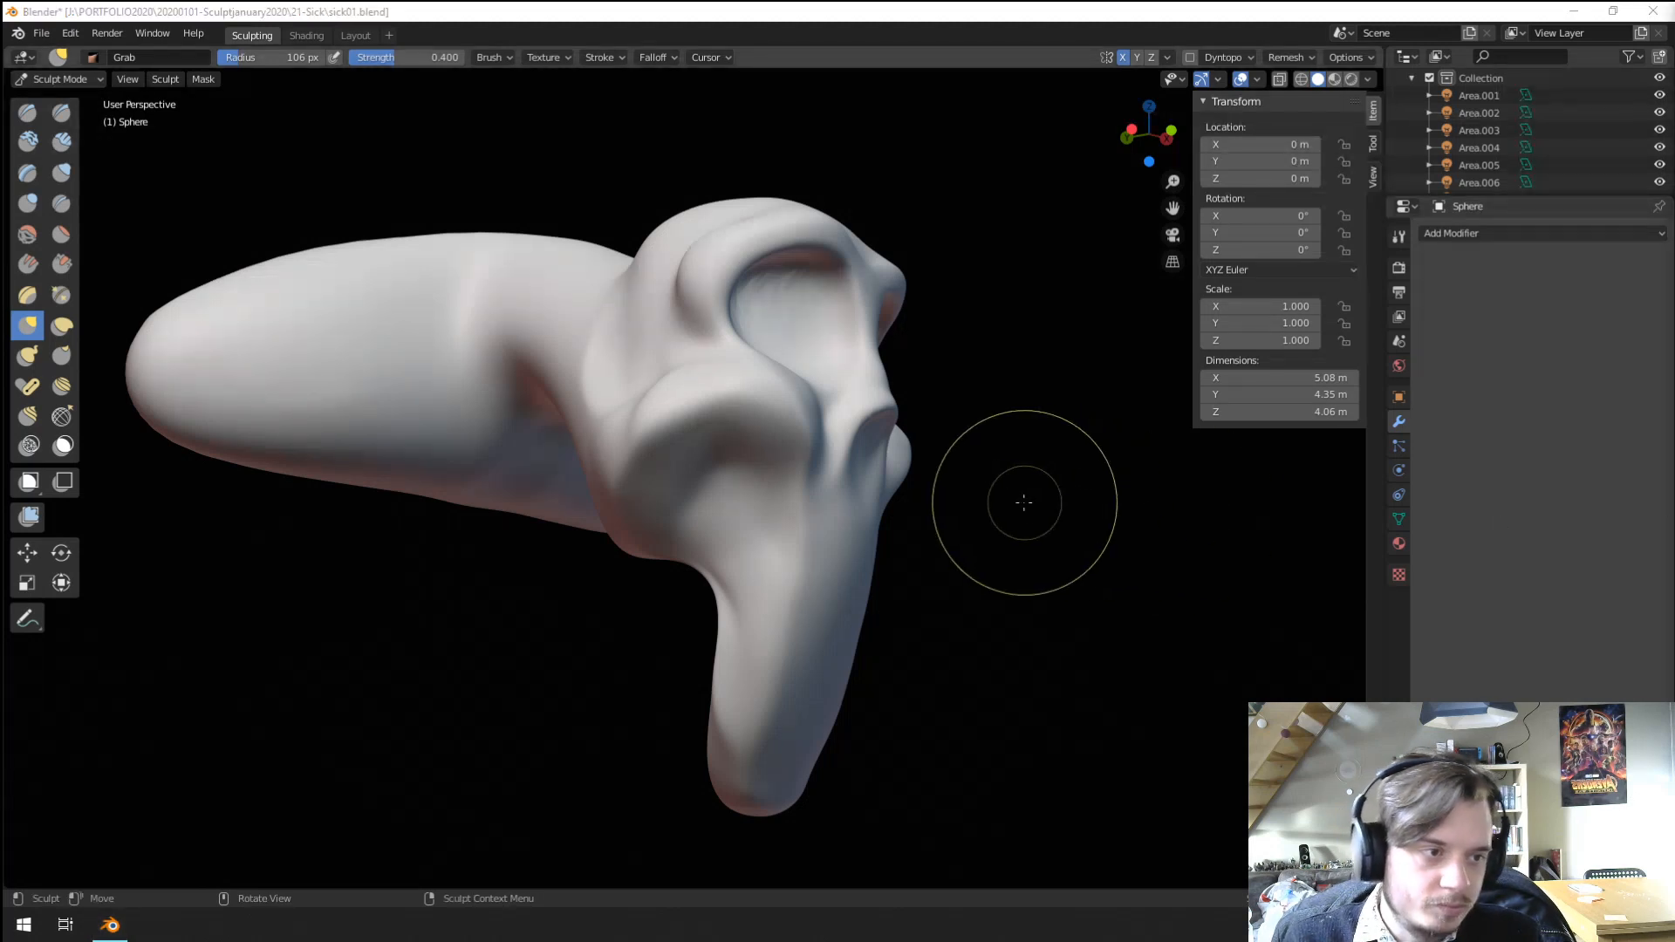
mouse_move(1005, 501)
middle_down()
mouse_move(475, 617)
mouse_move(583, 614)
mouse_move(593, 534)
middle_up()
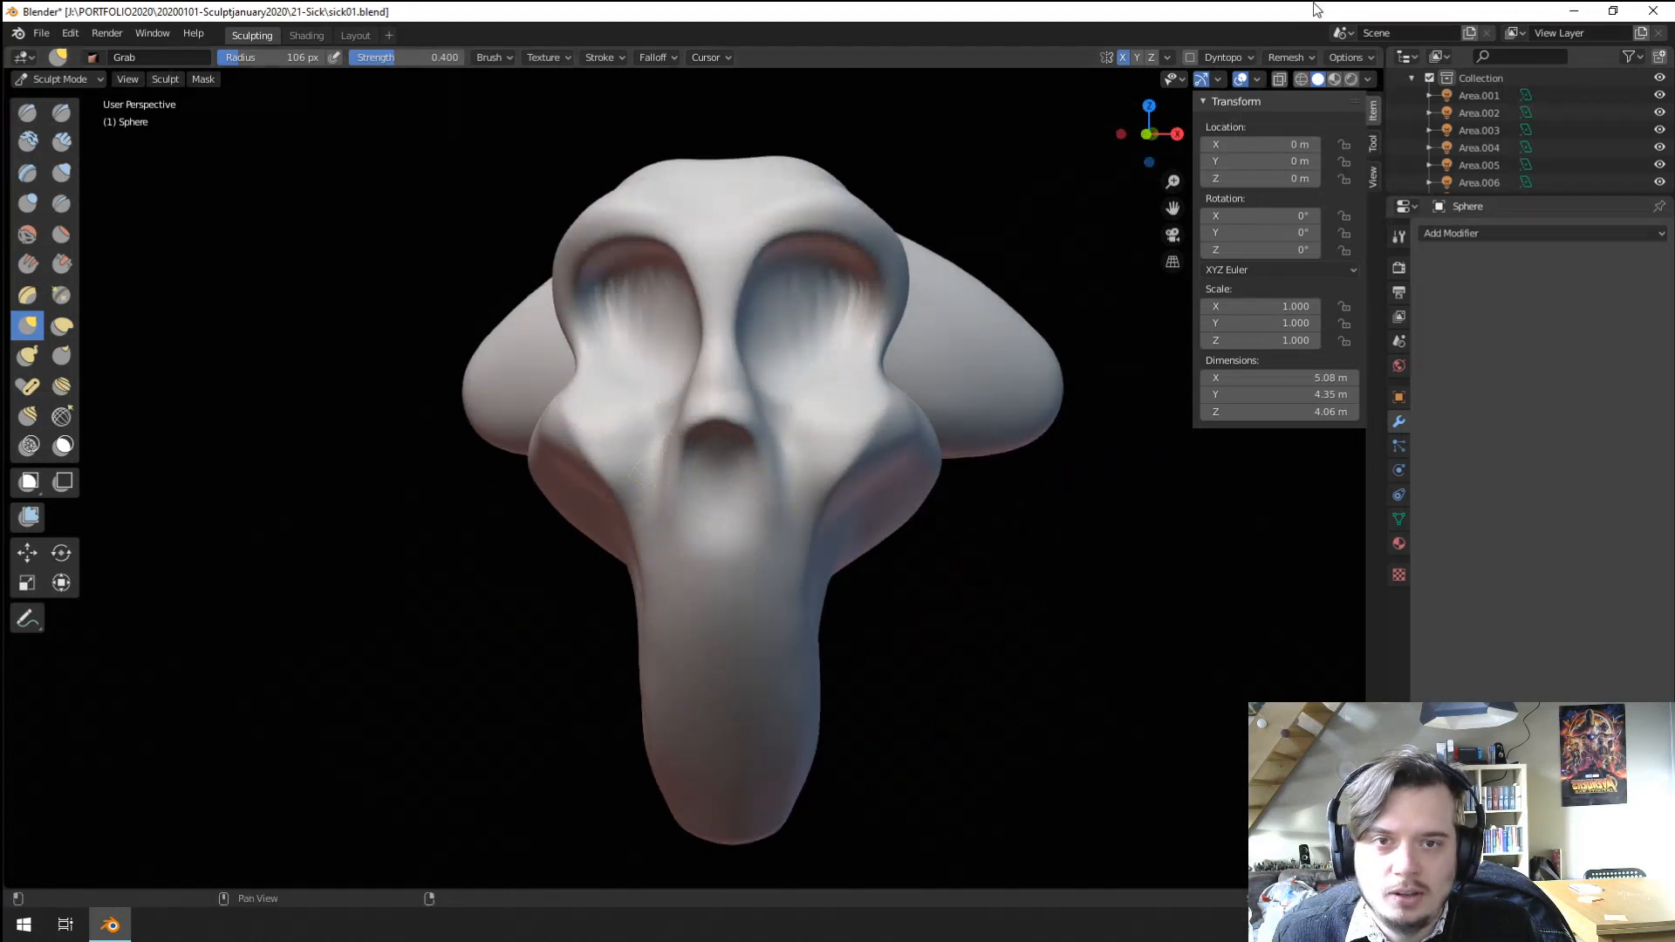
click(1289, 61)
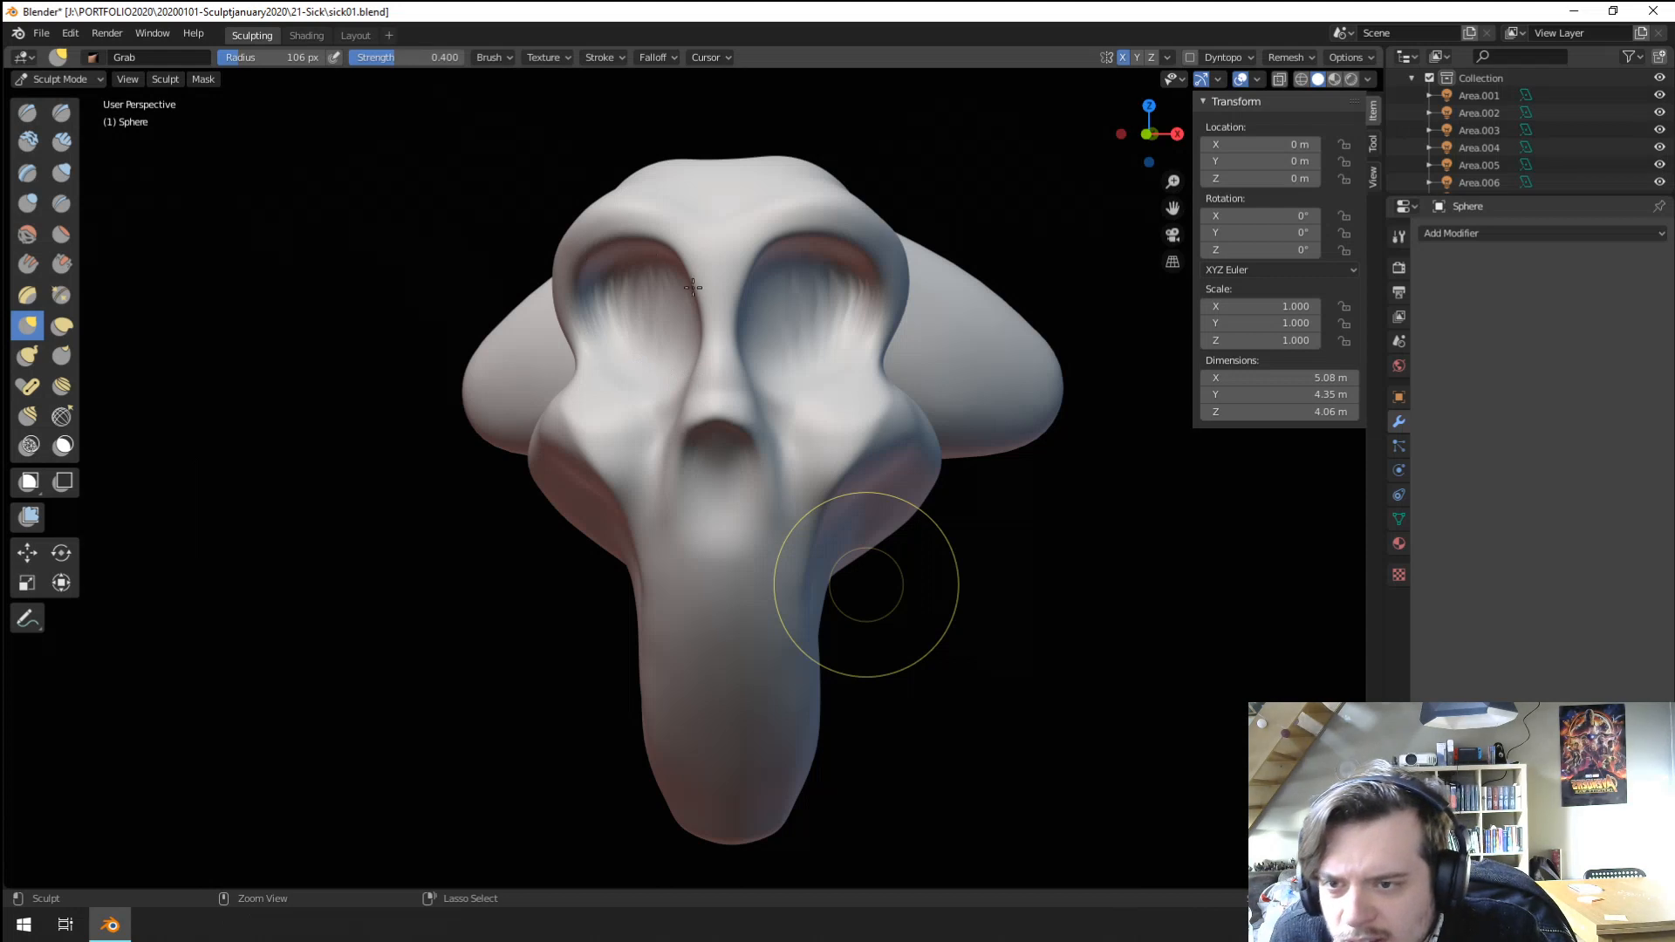
Adjust the outline of the mirrored shoulders with the Grab brush at radii of 106 and 197 px.
mouse_move(693, 287)
middle_down()
mouse_move(697, 339)
mouse_move(270, 414)
middle_up()
drag(435, 300, 401, 274)
mouse_move(330, 403)
mouse_down()
mouse_move(316, 422)
mouse_move(327, 414)
mouse_up()
mouse_move(478, 360)
ctrl+middle_down()
mouse_move(452, 501)
mouse_move(689, 454)
ctrl+middle_up()
key(f)
click(785, 436)
drag(454, 428, 458, 426)
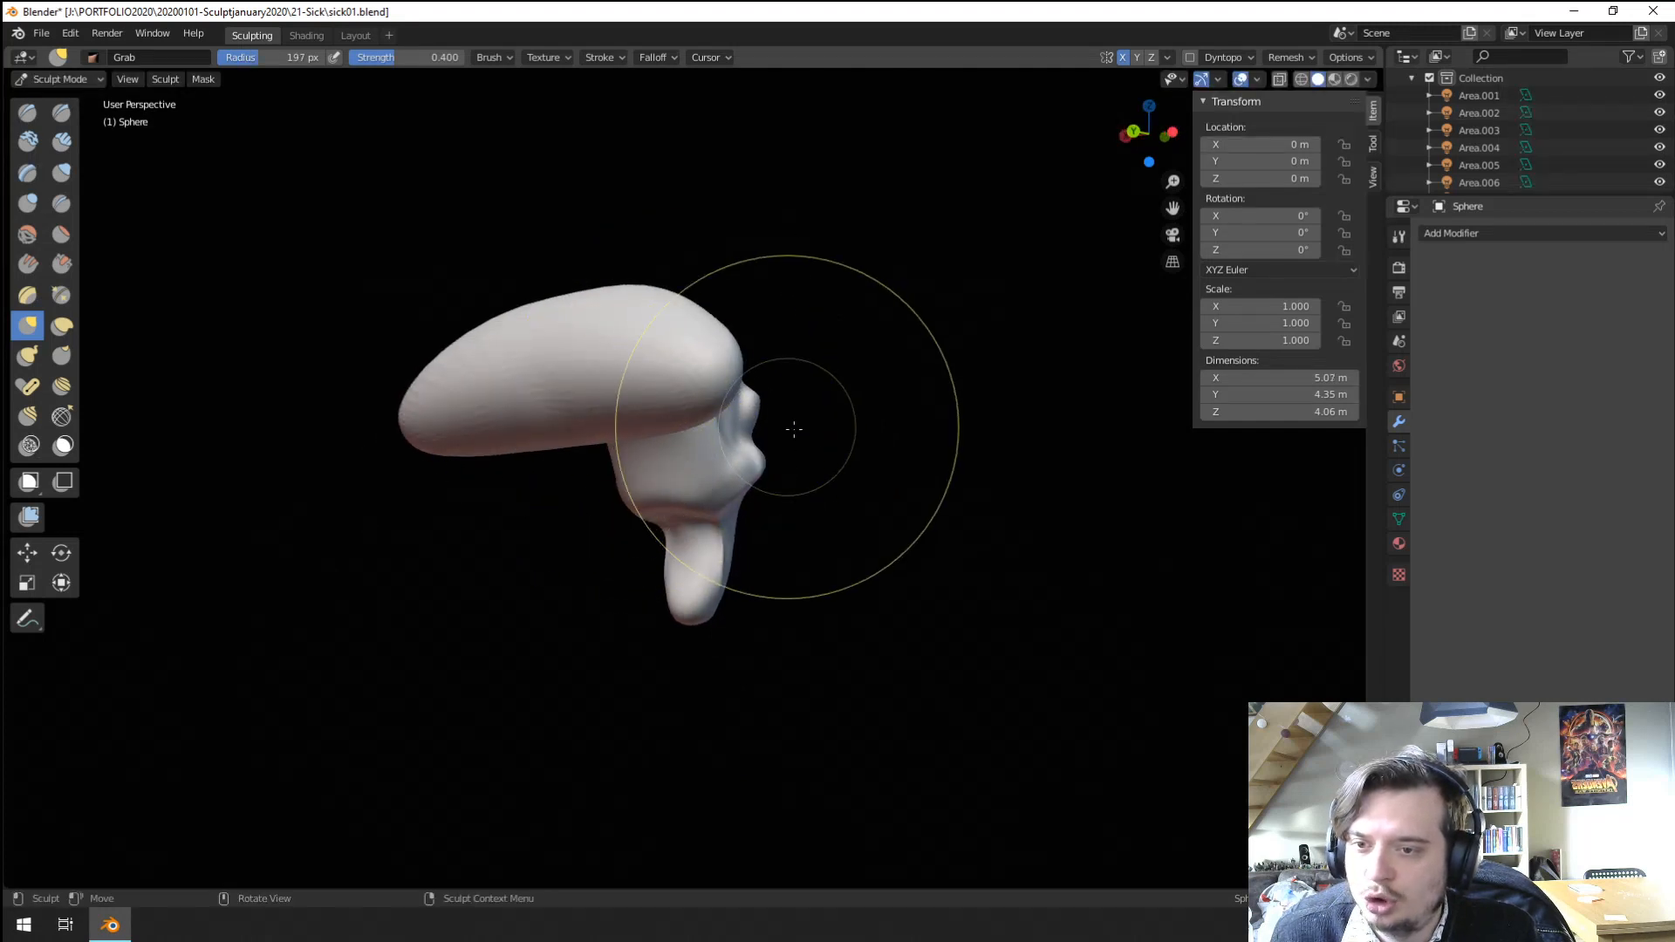
Switch to the Scrape/Peaks brush and scrape the back of the jaw beneath the mirrored cheekbones at about 73 px.
mouse_move(788, 422)
middle_down()
mouse_move(738, 647)
mouse_move(679, 553)
mouse_move(747, 488)
middle_up()
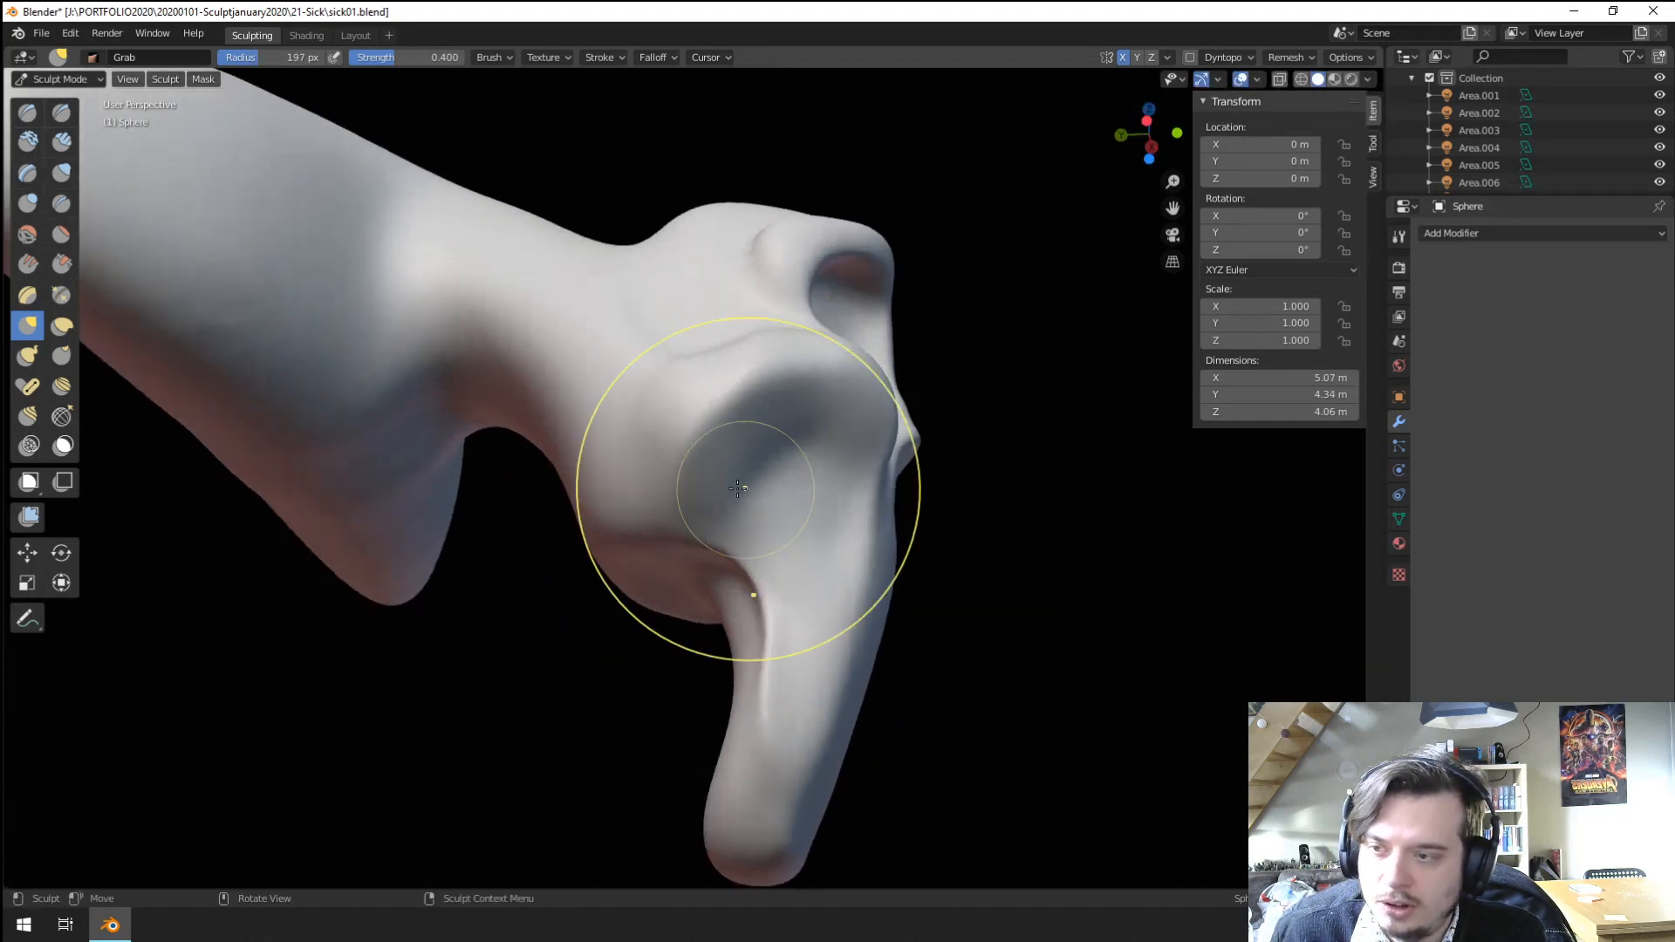
click(60, 268)
ctrl+middle_drag(444, 497, 420, 565)
key(f)
click(731, 586)
mouse_move(741, 605)
mouse_down()
mouse_move(729, 643)
mouse_move(774, 556)
mouse_move(751, 624)
mouse_up()
mouse_move(752, 628)
middle_down()
mouse_move(813, 588)
mouse_move(769, 576)
middle_up()
key(f)
click(654, 523)
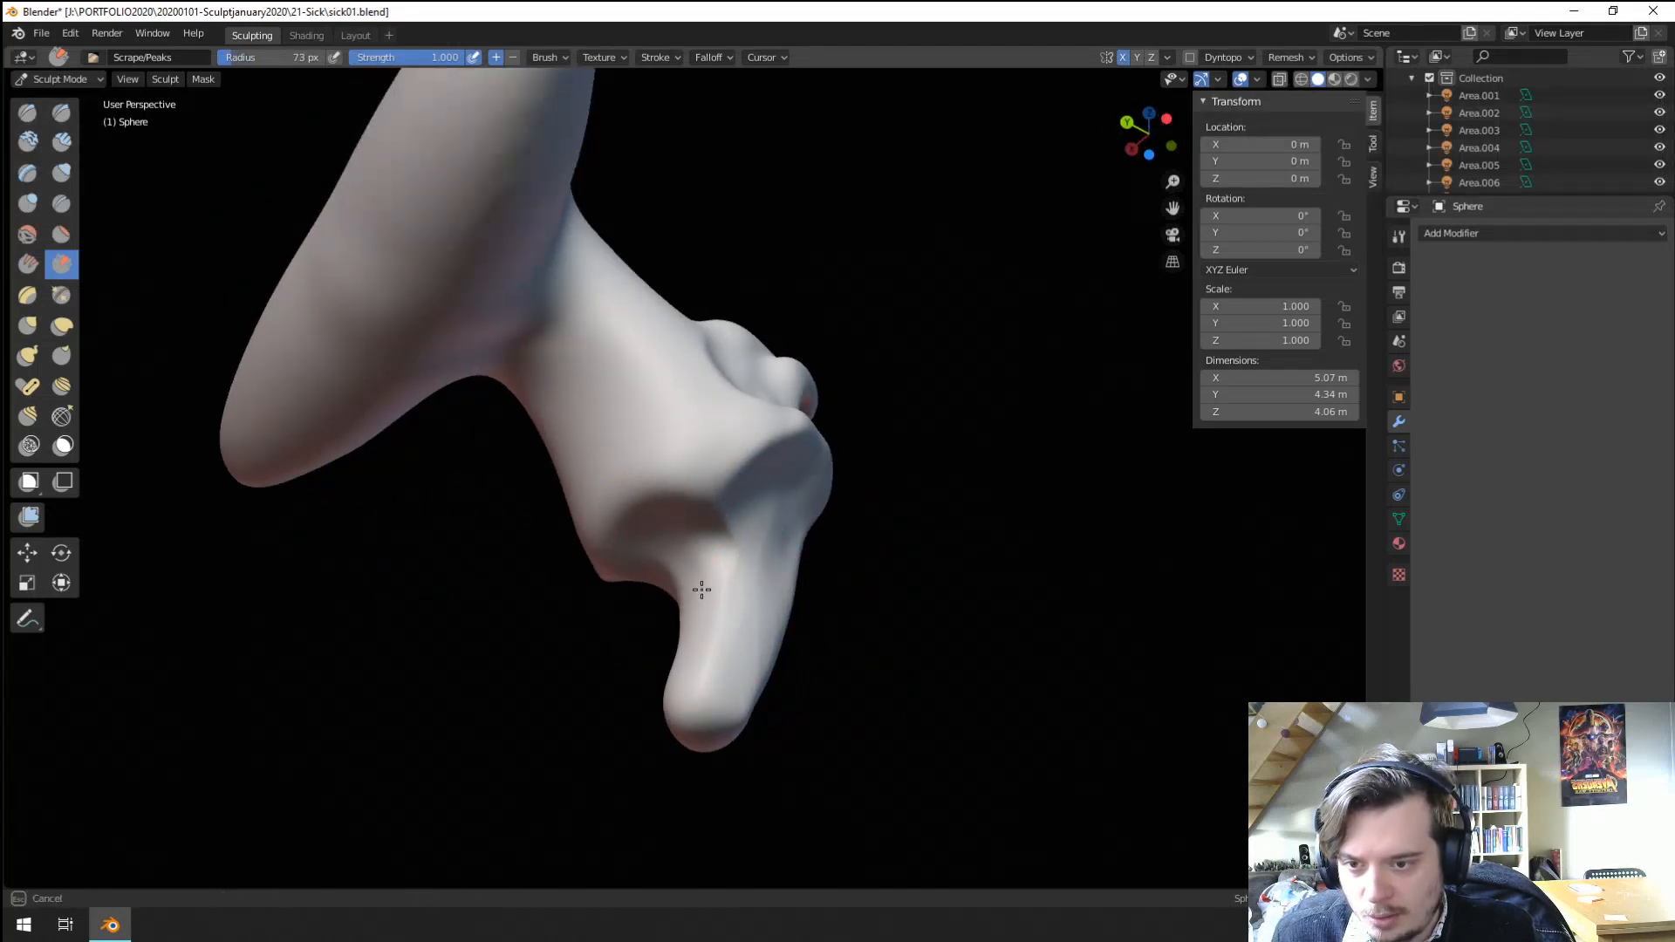
drag(702, 590, 695, 622)
Flatten the hollows below the mirrored cheekbones with the Scrape/Peaks brush at 105 px.
key(f)
click(693, 546)
mouse_move(696, 654)
middle_down()
mouse_move(584, 643)
mouse_move(593, 584)
middle_up()
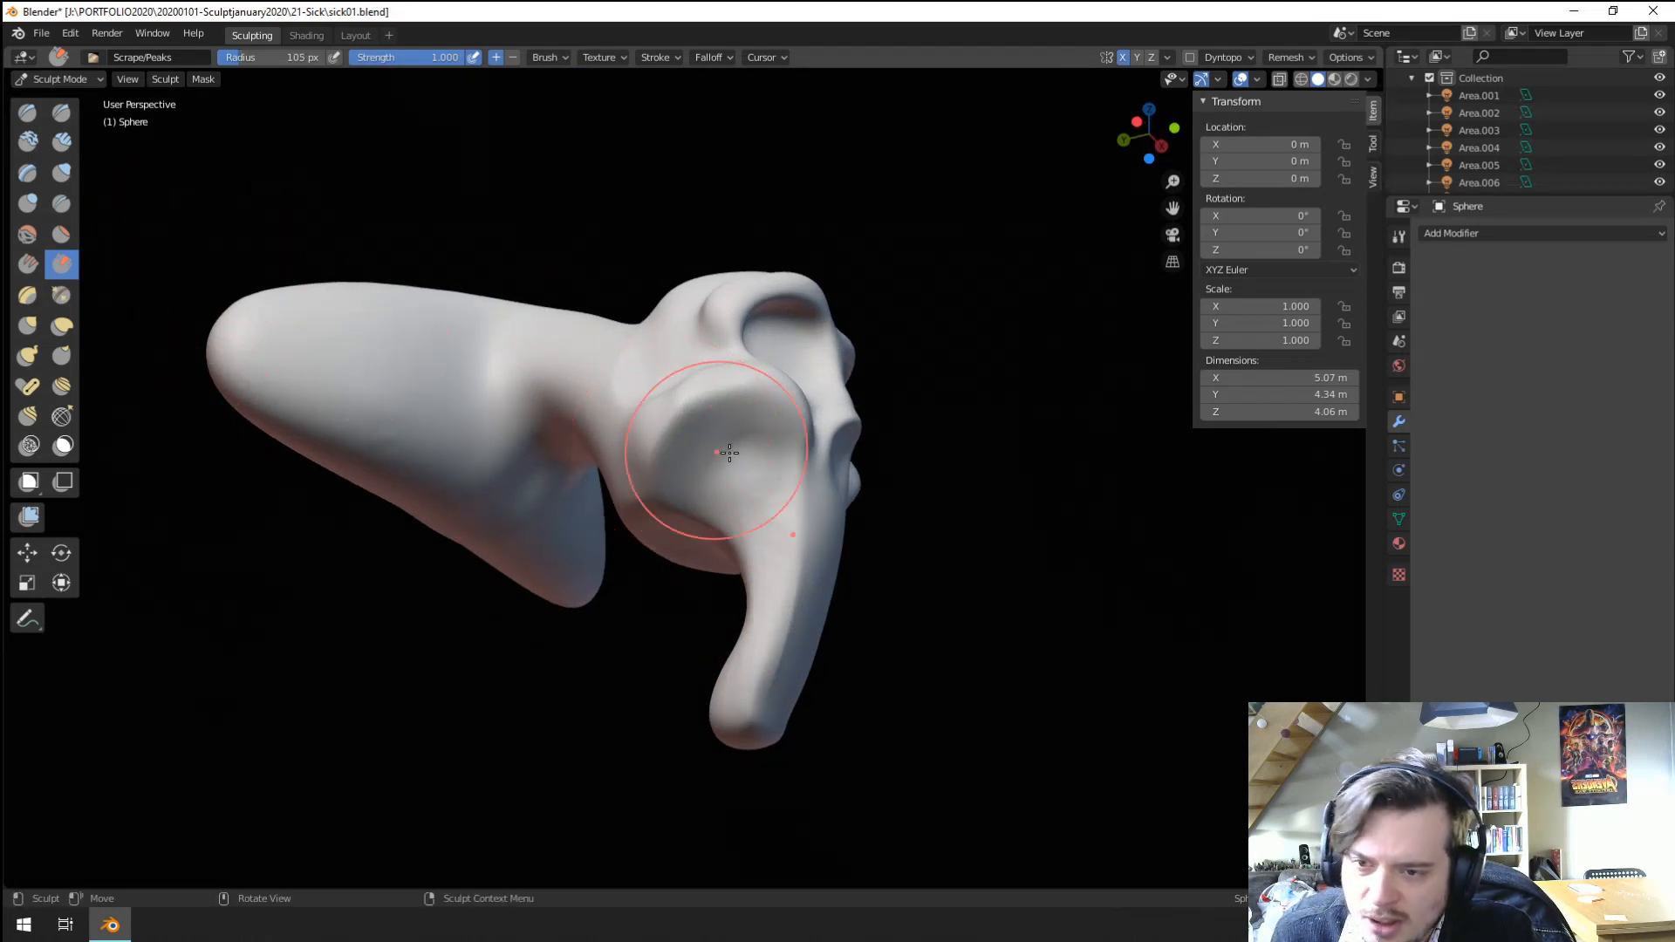
drag(713, 439, 720, 445)
middle_drag(720, 445, 659, 471)
key(f)
click(667, 418)
middle_drag(694, 393, 656, 422)
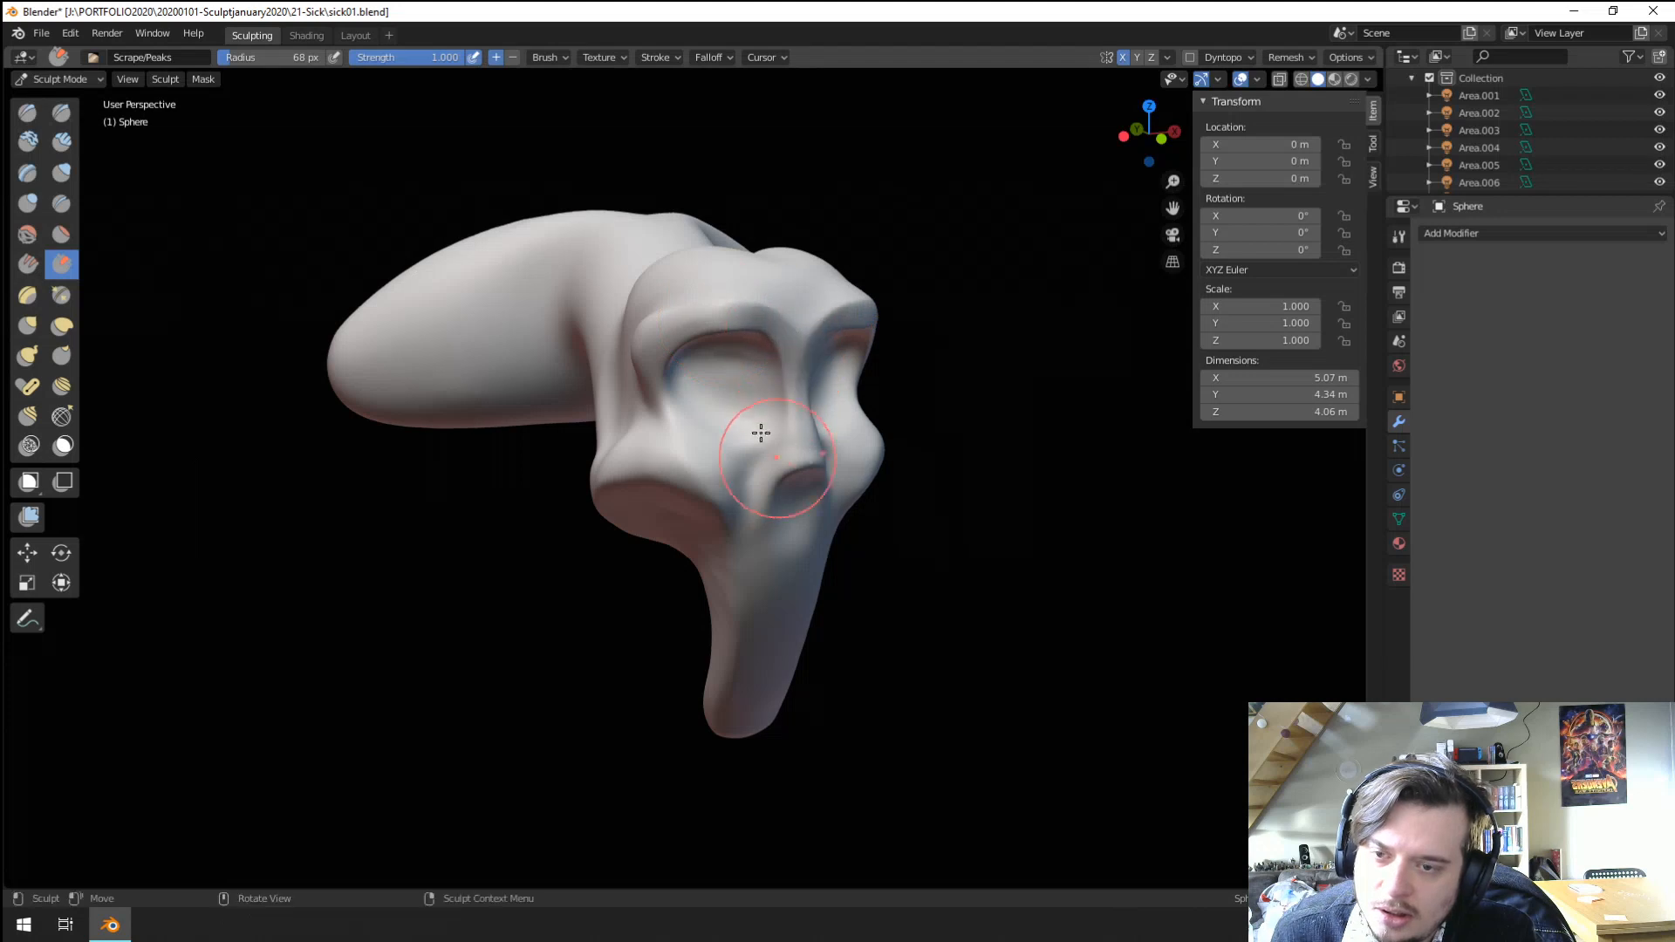
Return to a small Grab brush and pull the upper outer rims of the mirrored eye sockets outward and down.
mouse_move(761, 433)
middle_down()
mouse_move(748, 336)
mouse_move(729, 347)
middle_up()
key(g)
key(f)
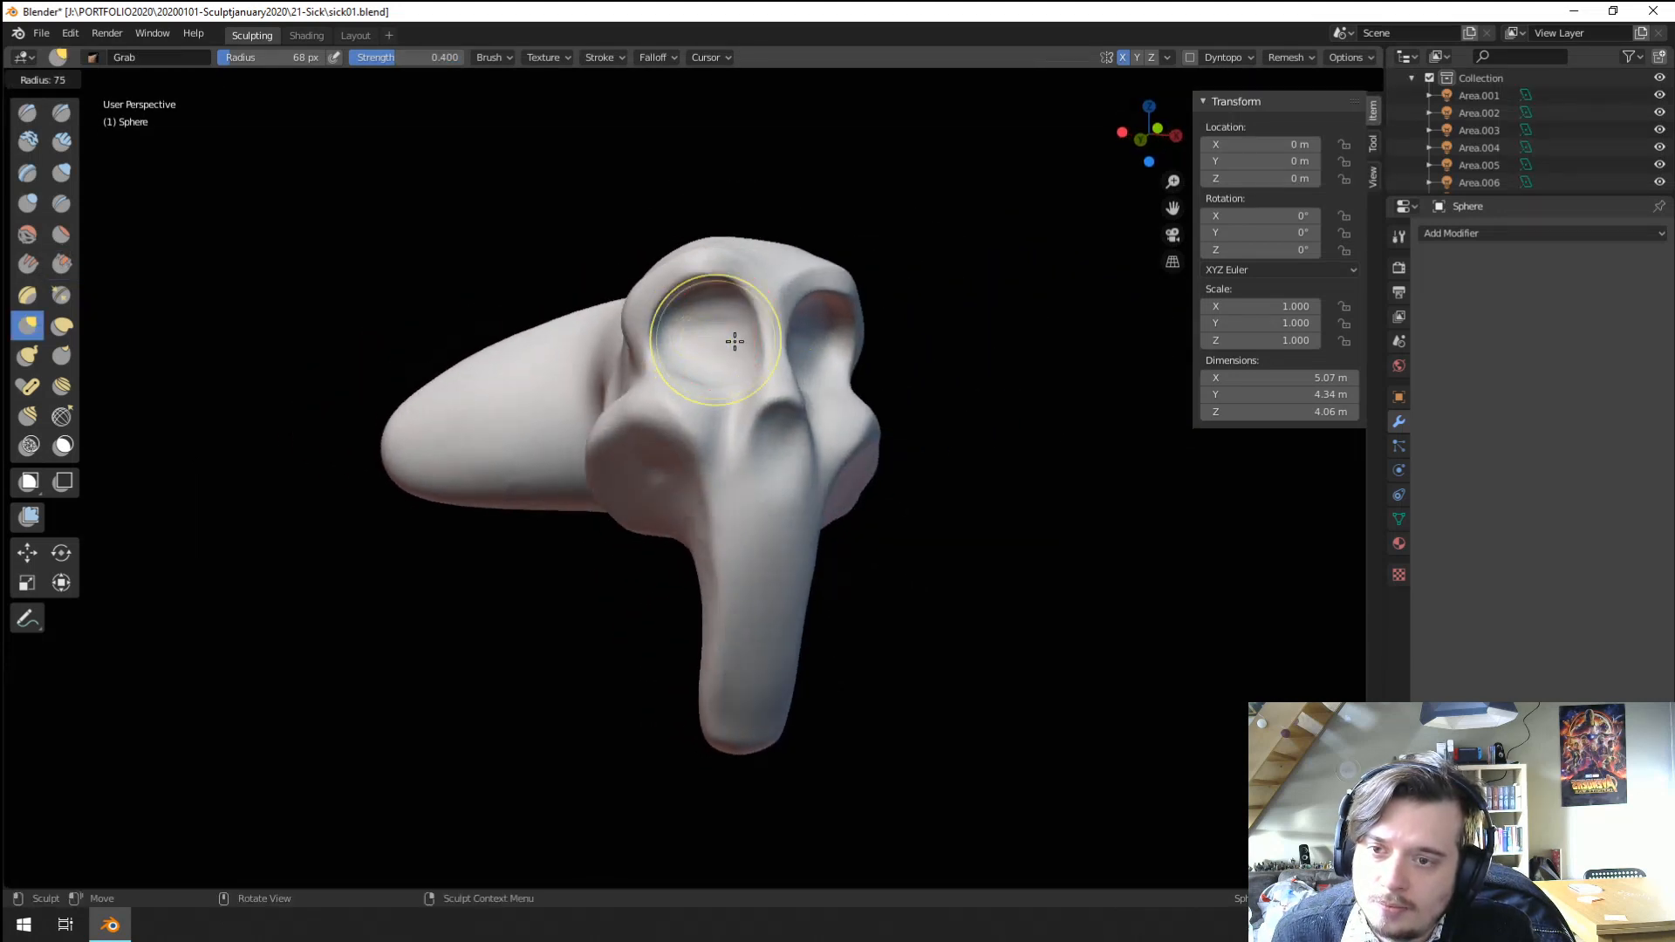
click(736, 340)
key(f)
click(689, 301)
drag(670, 298, 650, 334)
mouse_move(651, 334)
middle_down()
mouse_move(736, 341)
mouse_move(575, 362)
mouse_move(460, 348)
mouse_move(512, 341)
mouse_move(562, 400)
mouse_move(732, 410)
mouse_move(637, 440)
mouse_move(650, 449)
mouse_move(758, 436)
middle_up()
Shorten the jaw by pulling its tip upward with the Grab brush, finishing at a radius of 177 px.
scroll(650, 449, up, 2)
key(f)
click(827, 684)
drag(745, 765, 789, 641)
key(f)
click(743, 652)
drag(761, 648, 789, 562)
mouse_move(767, 611)
middle_down()
mouse_move(796, 505)
mouse_move(530, 554)
middle_up()
scroll(563, 602, down, 1)
middle_drag(572, 610, 558, 607)
scroll(563, 576, up, 2)
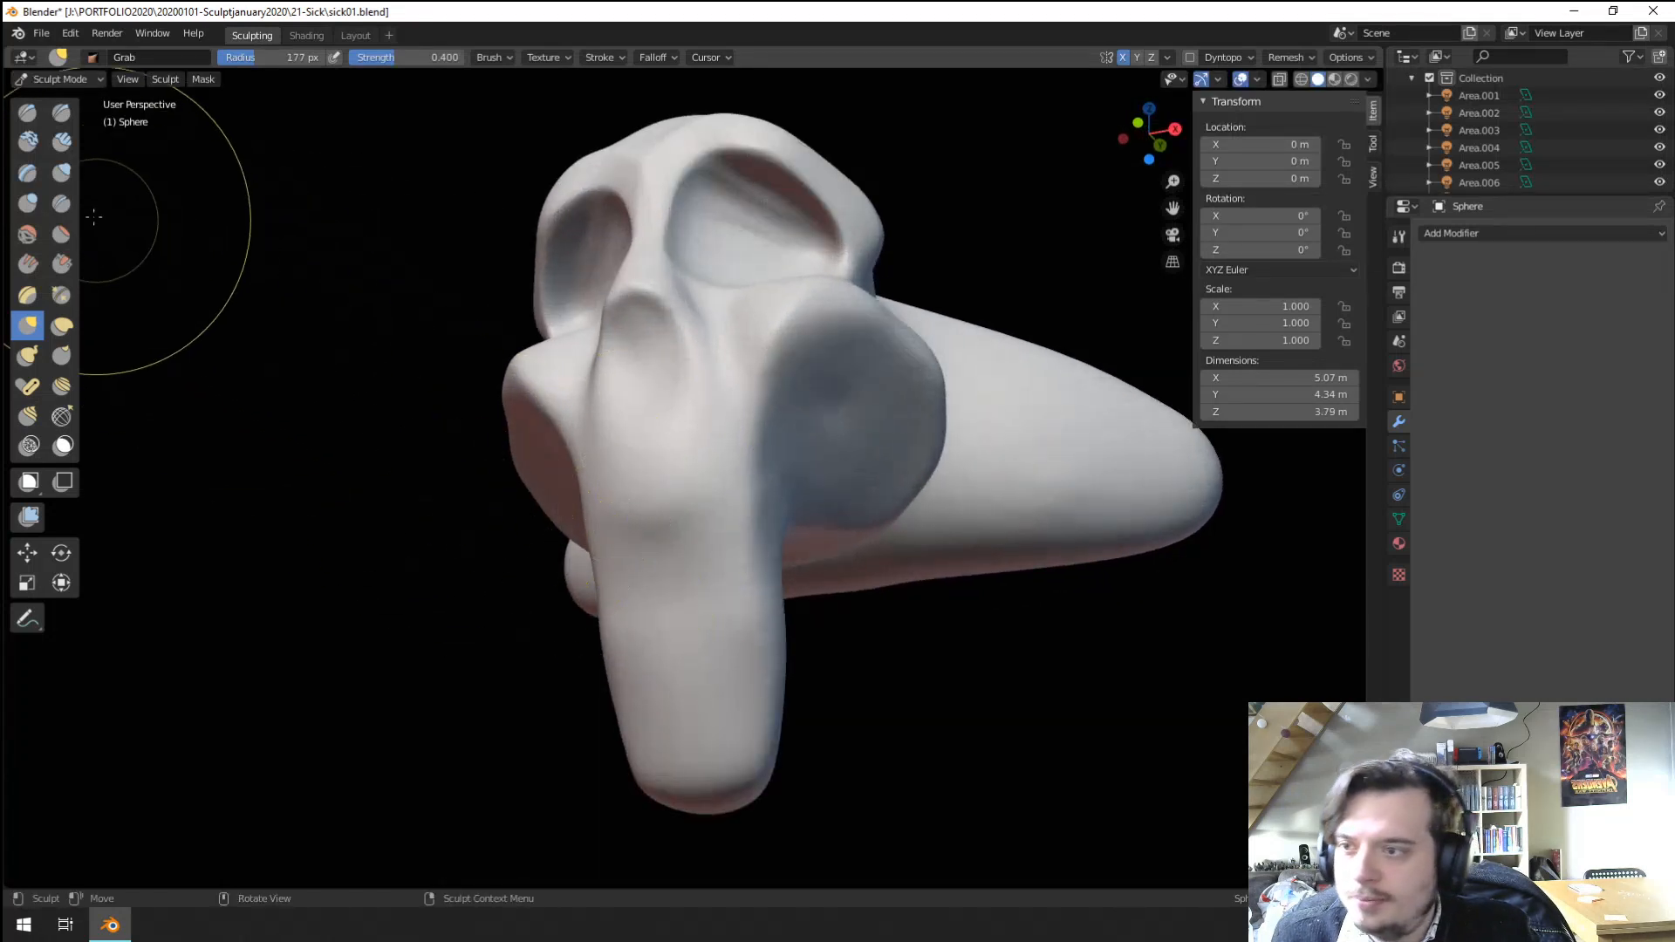
Build up clay along the front of the jaw with the Orb_ClayTubes brush at 86 px and strength 0.631.
mouse_move(522, 416)
middle_down()
mouse_move(658, 325)
mouse_move(628, 453)
middle_up()
click(61, 141)
middle_drag(280, 296, 678, 548)
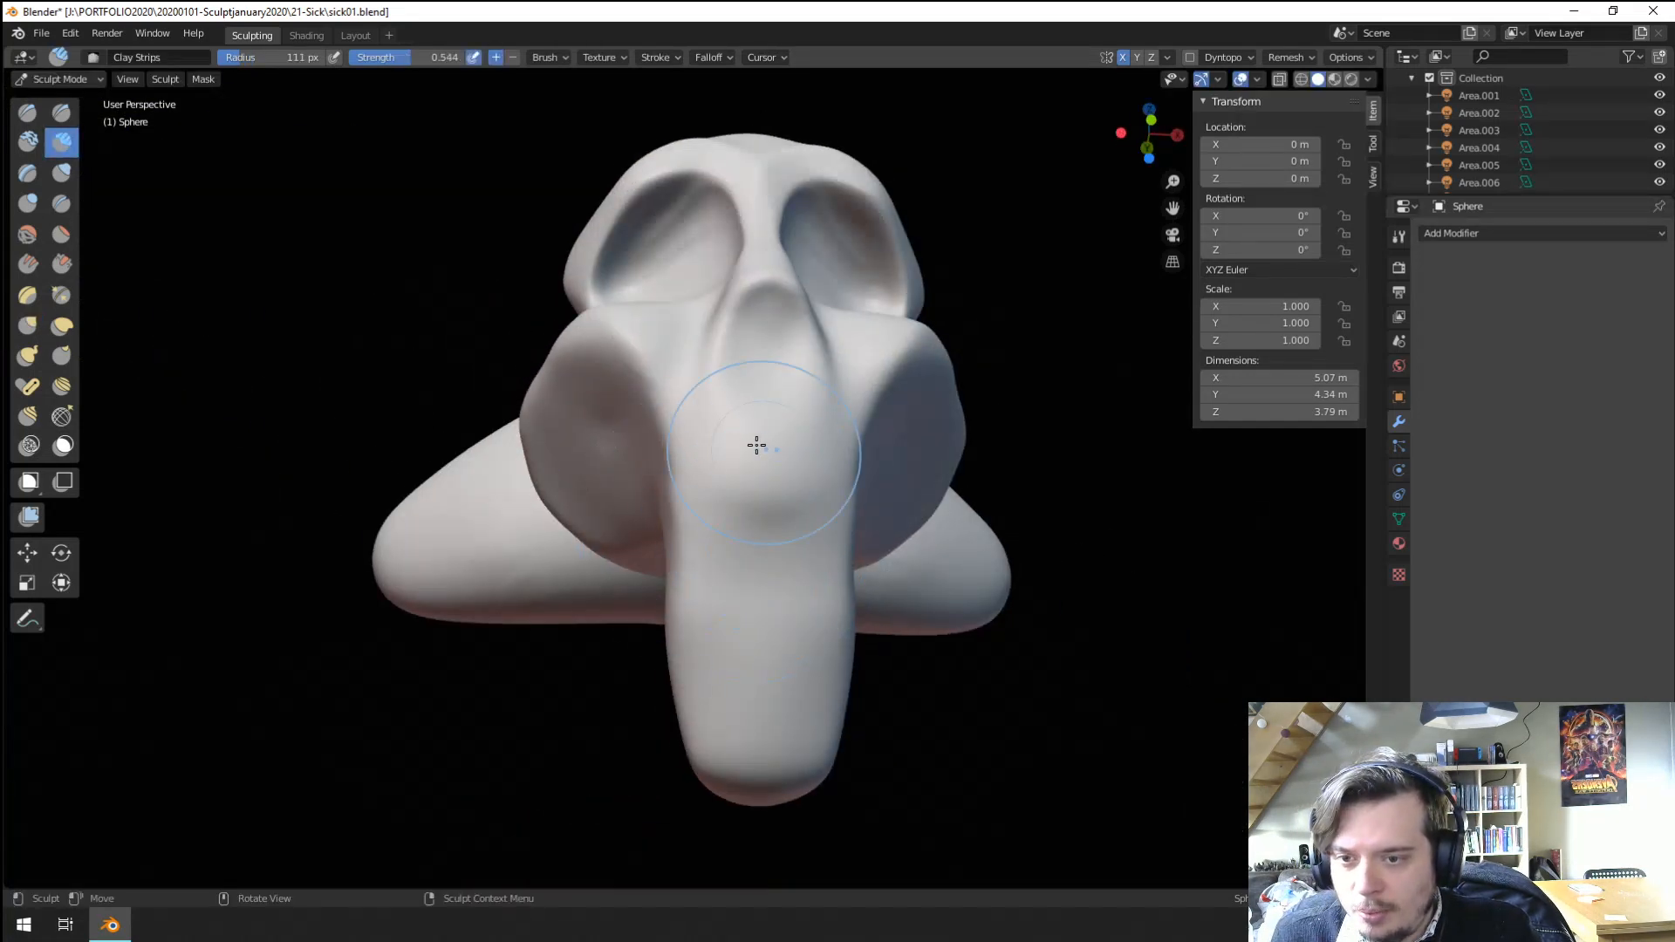
click(121, 56)
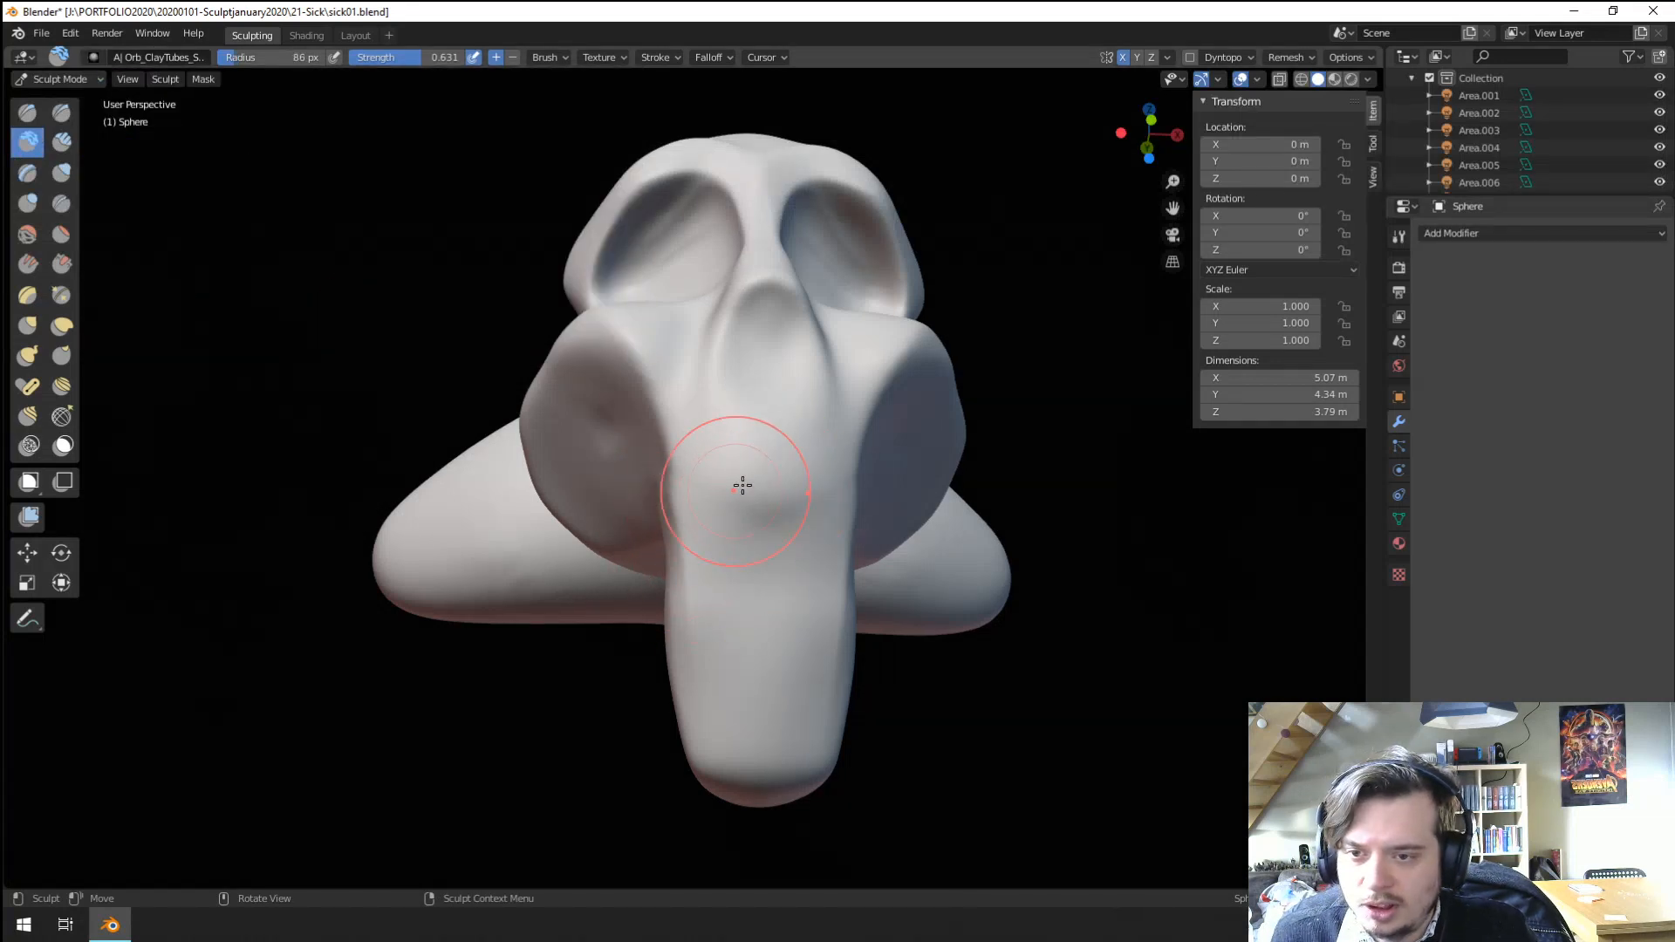
drag(771, 611, 771, 741)
mouse_move(771, 524)
mouse_down()
mouse_move(770, 790)
mouse_move(738, 558)
mouse_up()
mouse_move(740, 548)
middle_down()
mouse_move(835, 499)
mouse_move(364, 408)
middle_up()
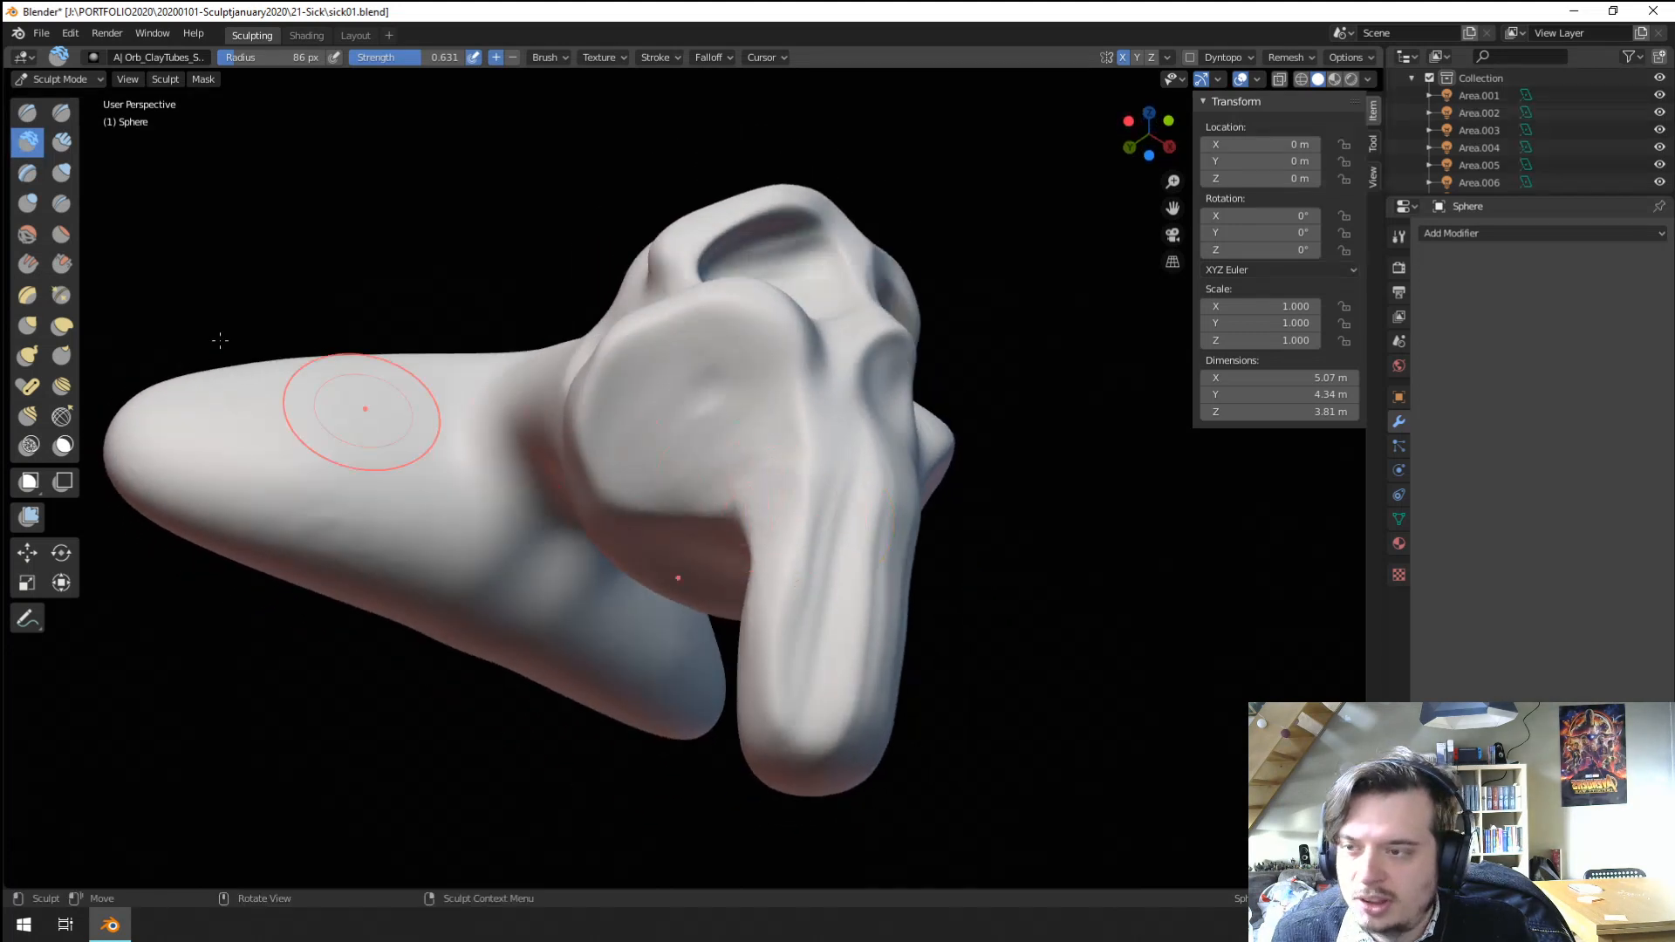
Even out the built-up clay on the jaw with the Flatten/Contrast brush at 159 px.
click(61, 234)
mouse_move(870, 486)
mouse_down()
mouse_move(826, 665)
mouse_move(841, 651)
mouse_move(807, 530)
mouse_up()
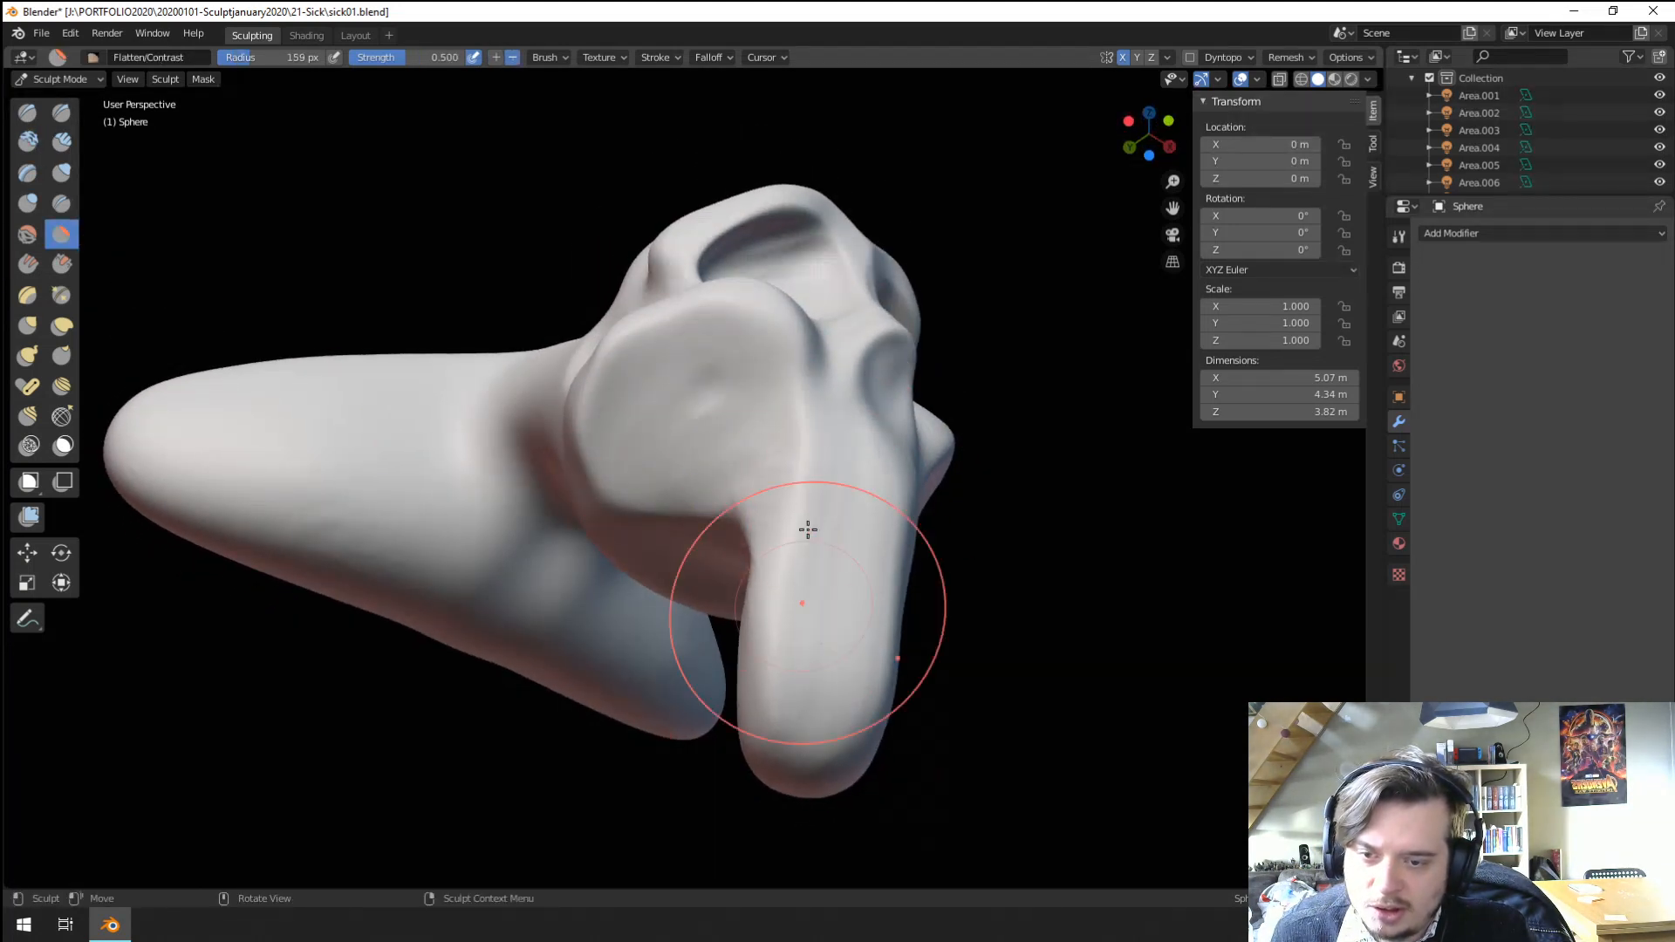
middle_drag(808, 530, 743, 398)
mouse_move(767, 475)
middle_down()
mouse_move(572, 531)
mouse_move(658, 598)
mouse_move(630, 498)
mouse_move(786, 509)
mouse_move(767, 489)
mouse_move(798, 453)
mouse_move(881, 441)
mouse_move(965, 568)
mouse_move(855, 527)
mouse_move(859, 549)
mouse_move(852, 441)
mouse_move(763, 449)
middle_up()
Reshape the back edge of the jaw in profile with the Grab brush at radii of 209 and 113 px.
key(g)
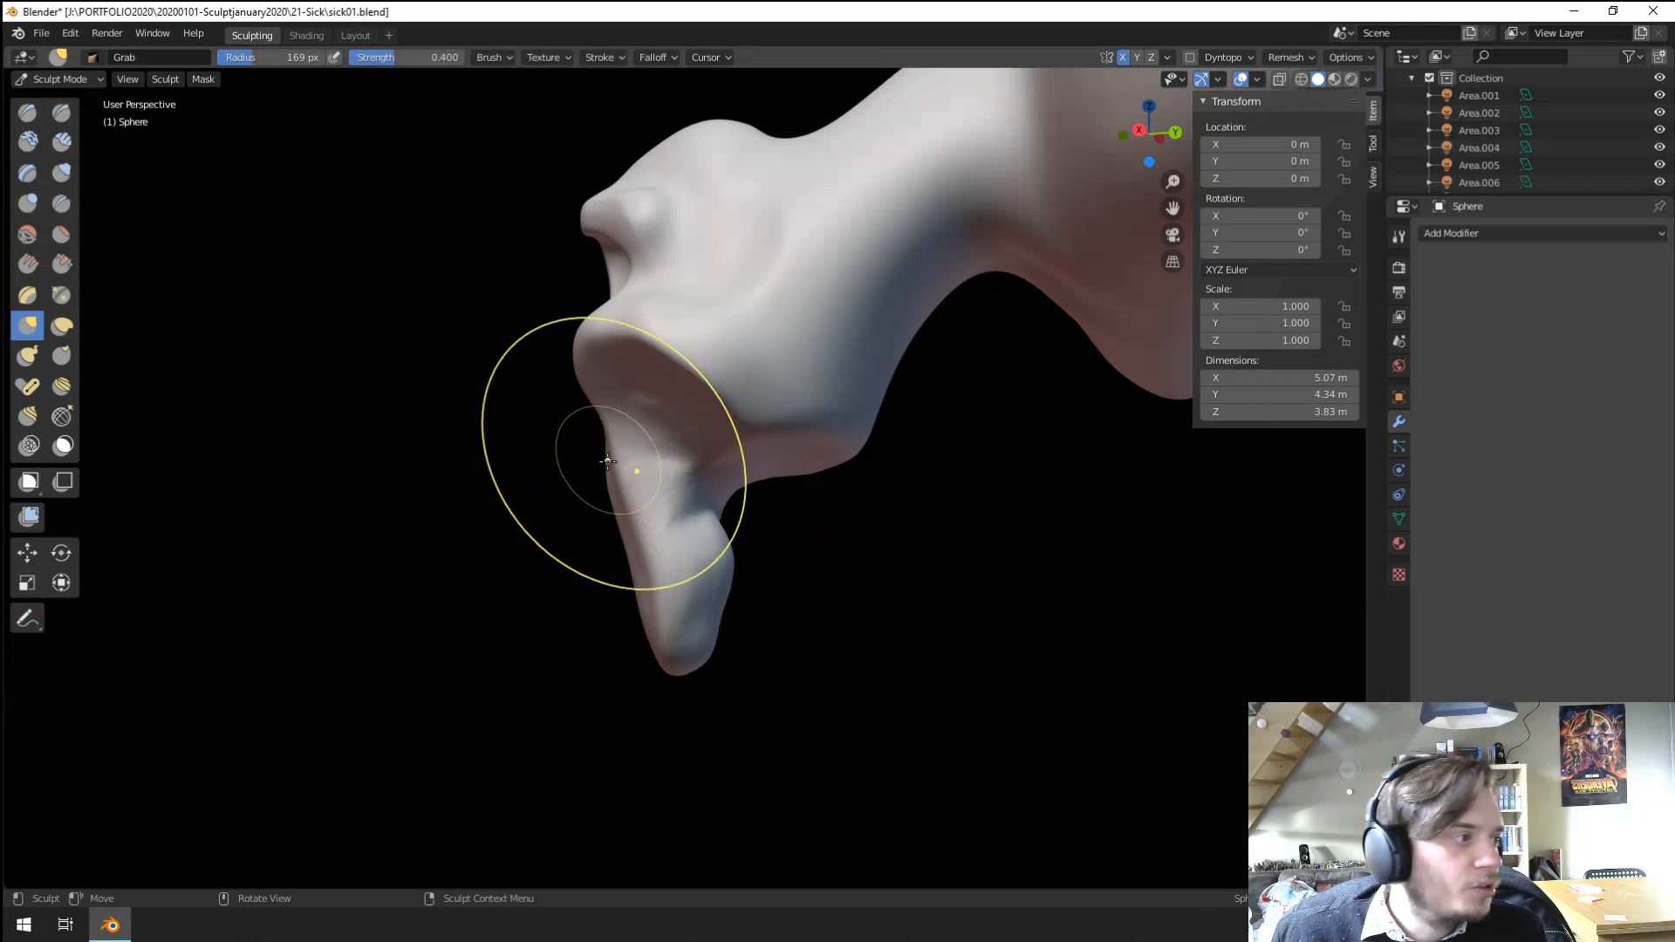
scroll(630, 488, up, 2)
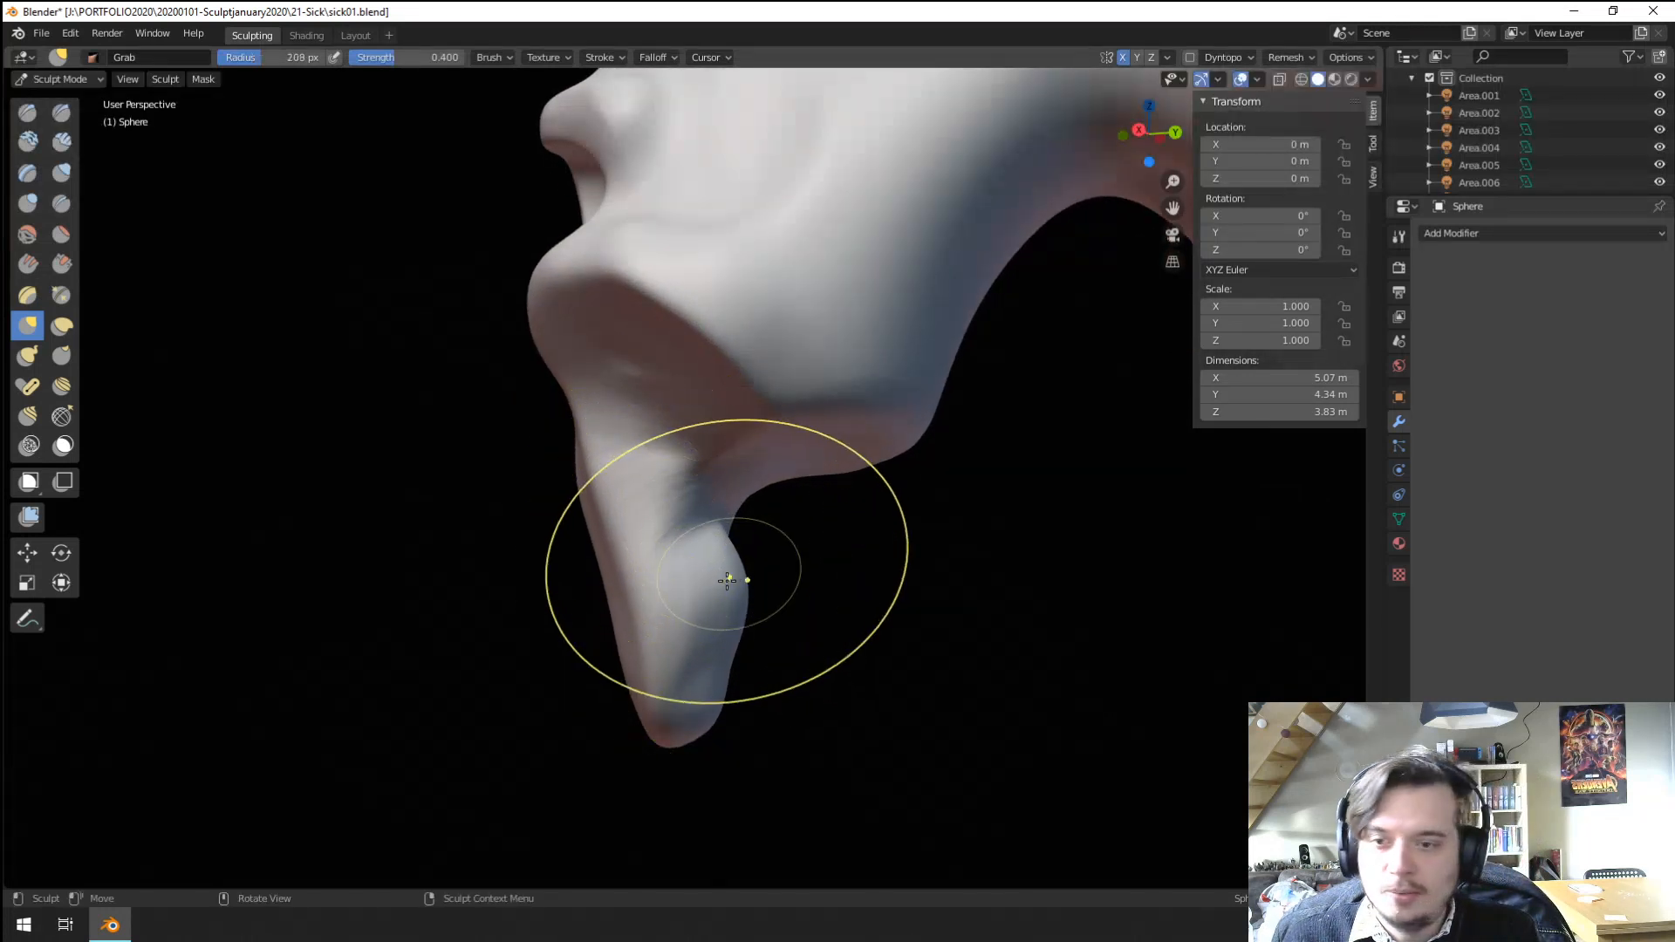
key(f)
click(716, 587)
mouse_move(756, 671)
middle_down()
mouse_move(729, 685)
mouse_move(769, 680)
middle_up()
key(f)
click(782, 689)
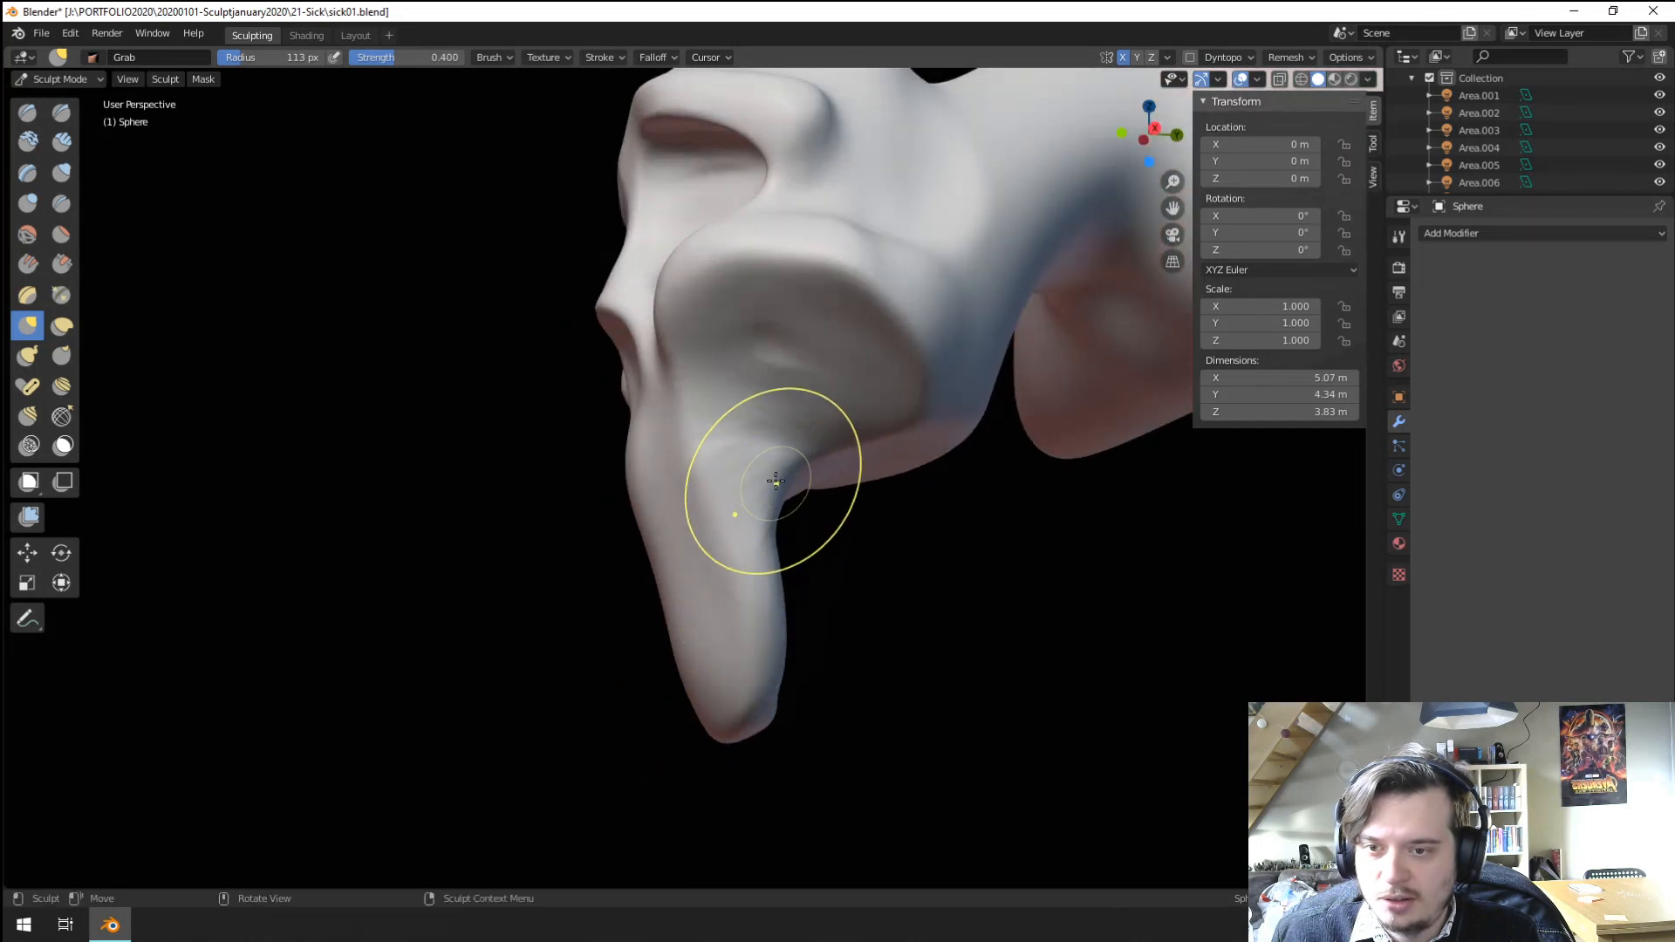
Examine the jaw and the overall head proportions from the front and both sides.
mouse_move(776, 480)
middle_down()
mouse_move(920, 515)
mouse_move(822, 445)
mouse_move(850, 462)
mouse_move(548, 471)
middle_up()
middle_drag(583, 440, 543, 425)
key(f)
click(766, 438)
mouse_move(682, 462)
middle_down()
mouse_move(560, 427)
mouse_move(567, 484)
middle_up()
middle_drag(567, 484, 535, 509)
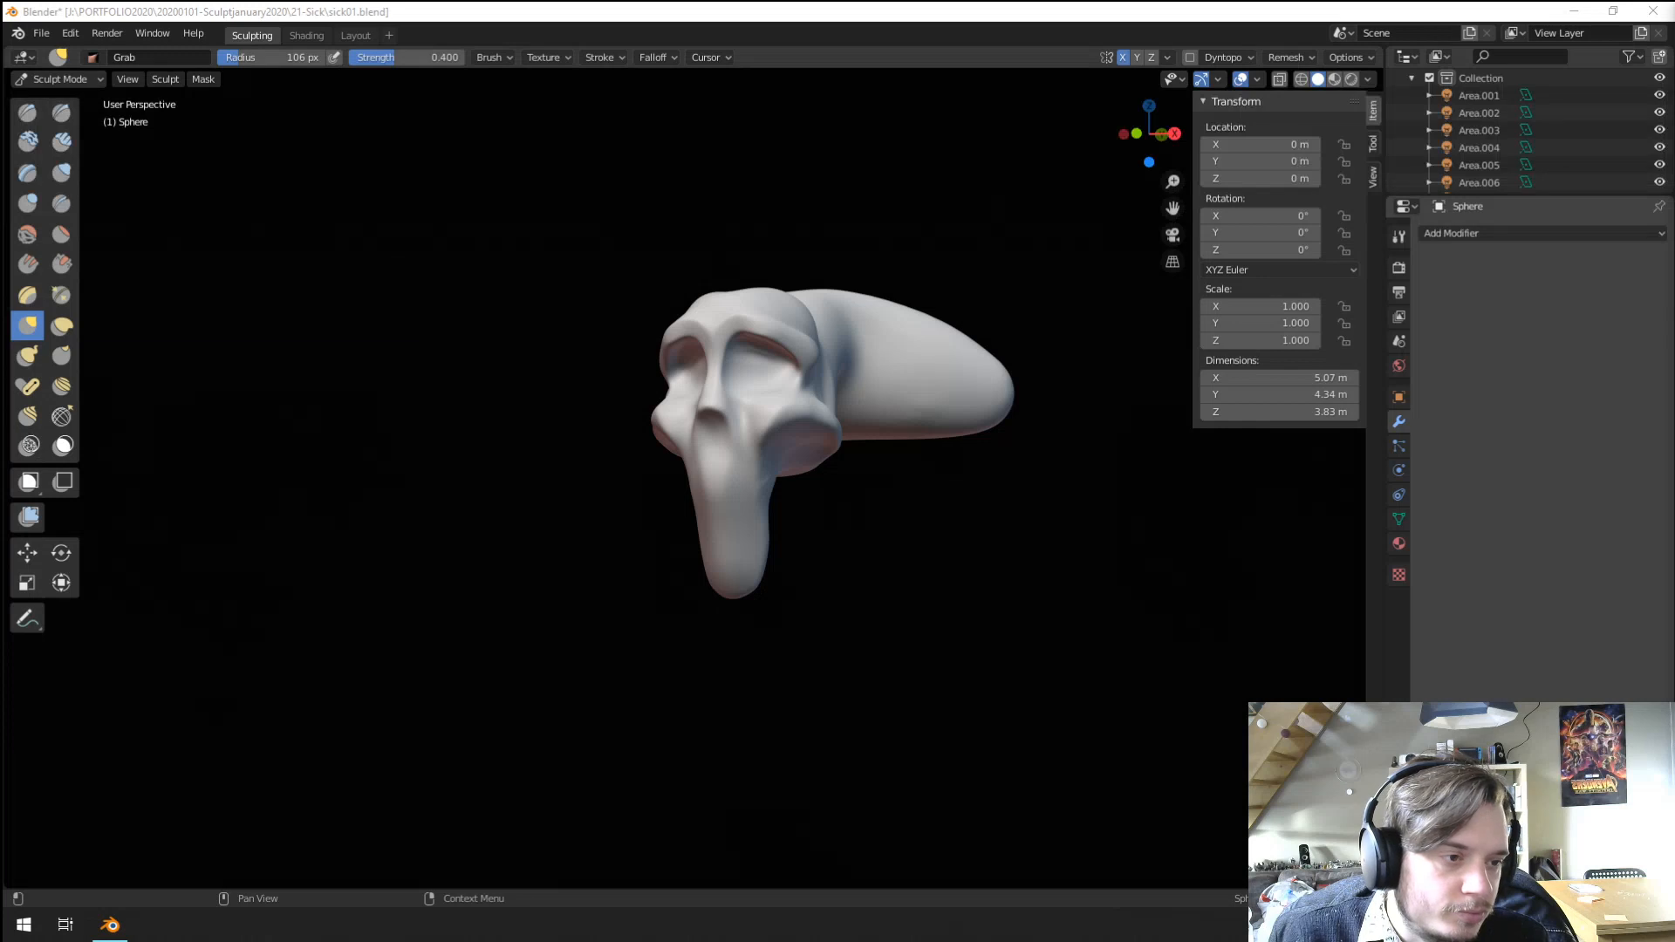
middle_drag(703, 515, 871, 526)
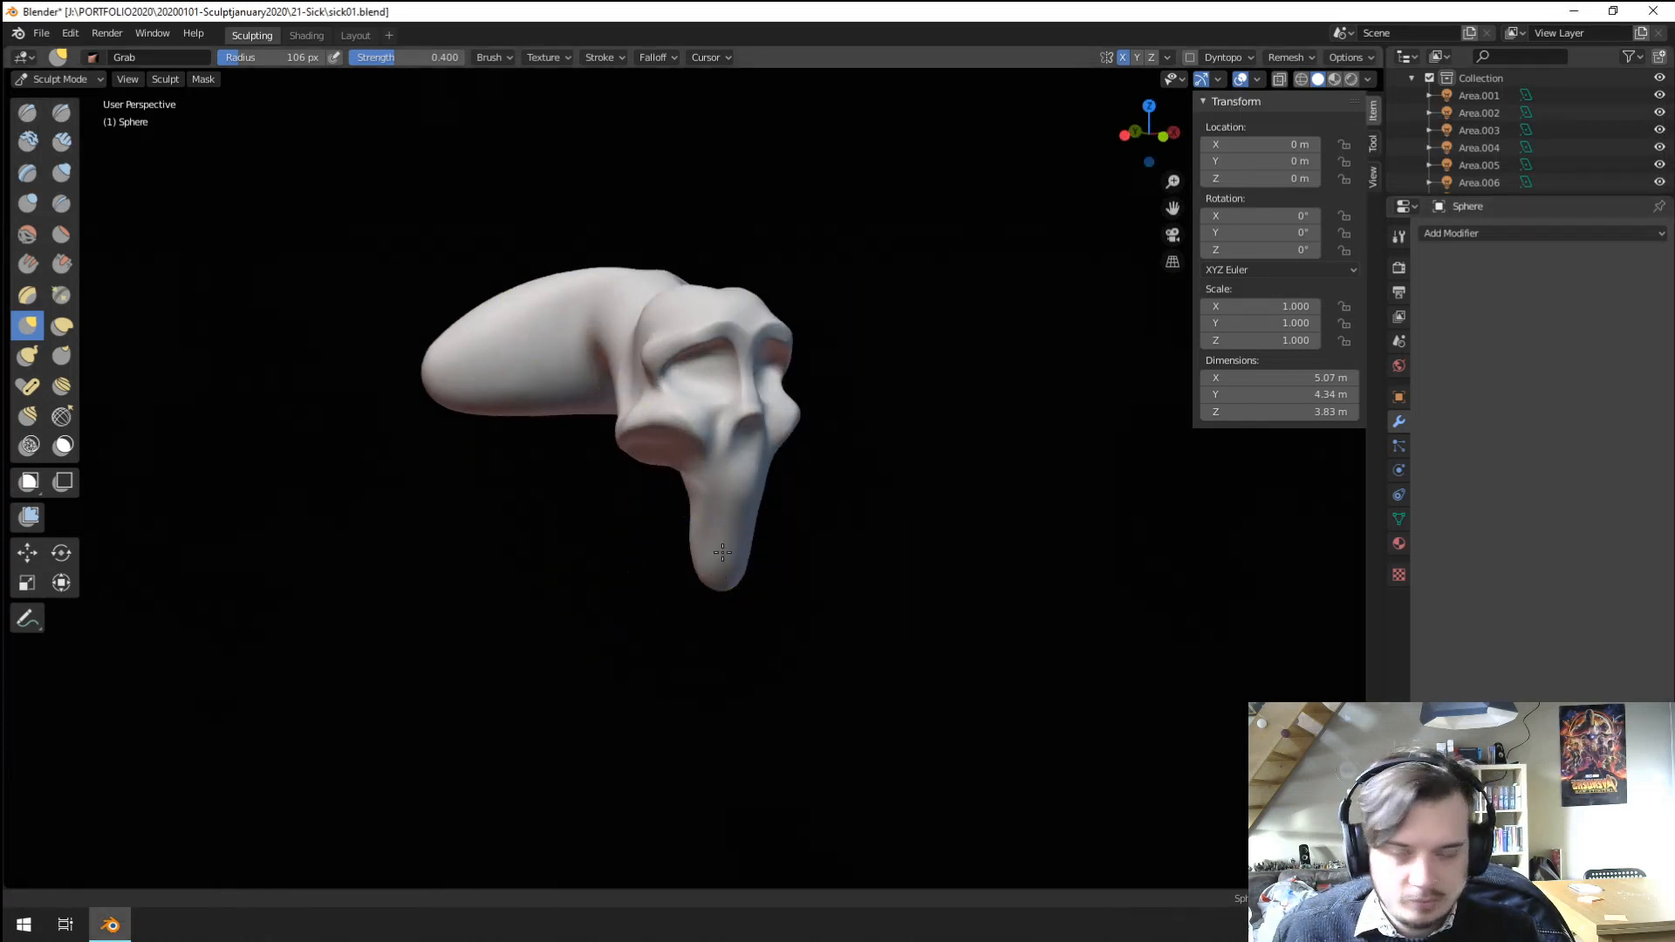
Scrape the tops of the mirrored cheekbones and the inside of the eye sockets with Scrape/Peaks at about 74 px.
scroll(568, 450, up, 5)
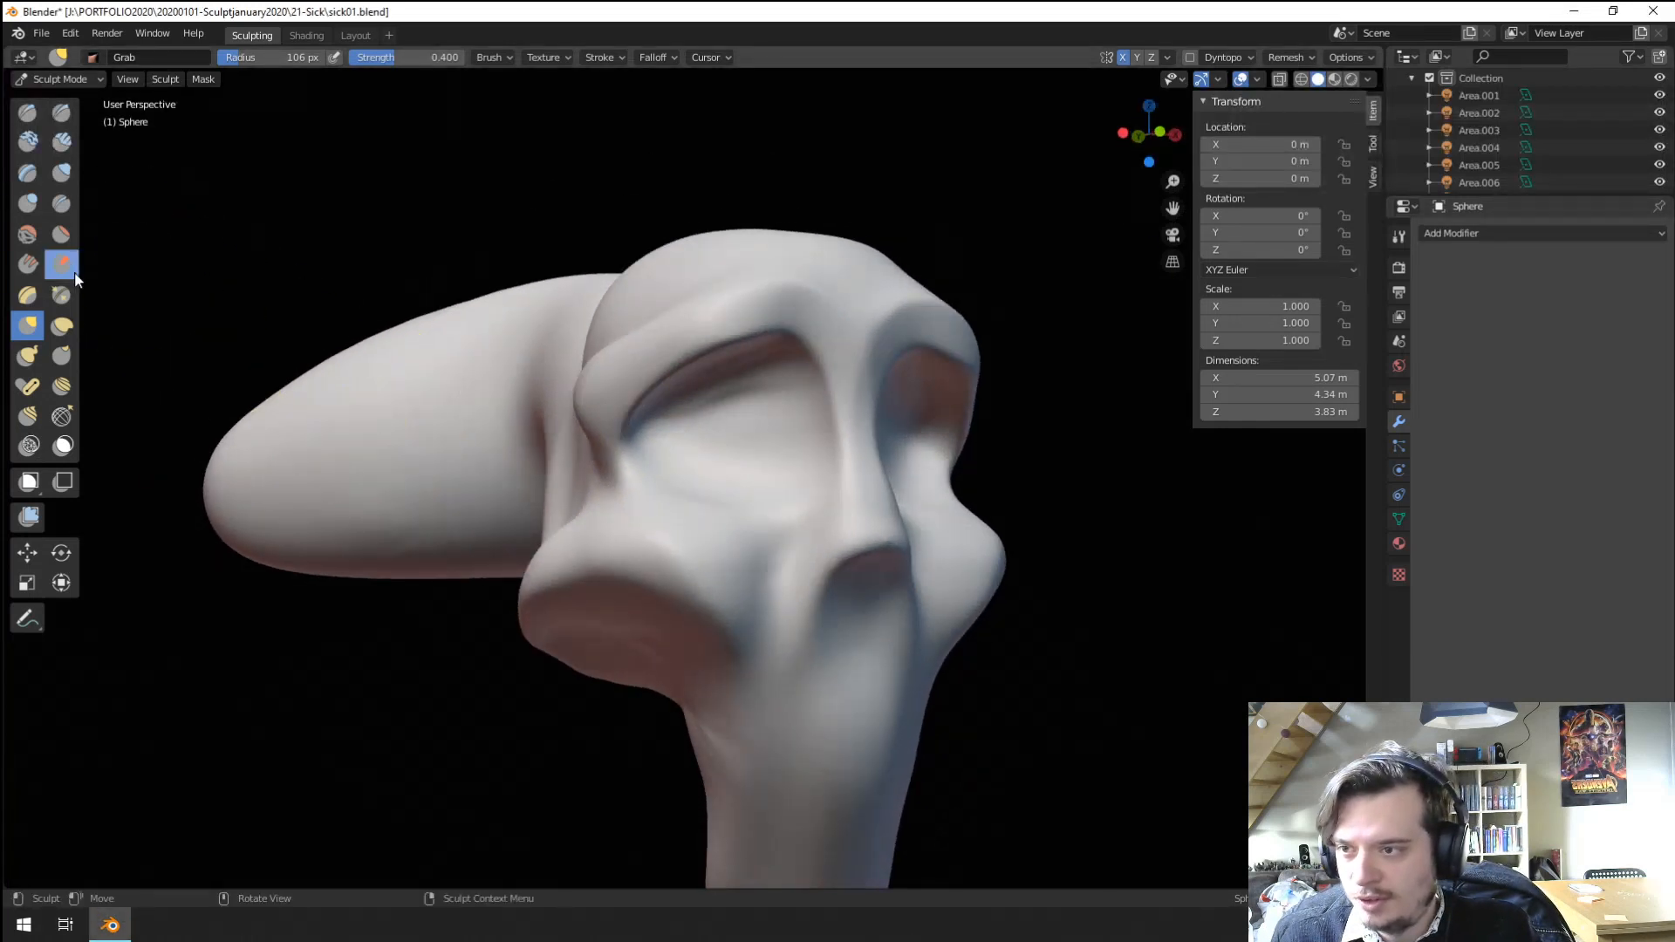
click(74, 274)
middle_drag(641, 452, 643, 489)
mouse_move(618, 497)
mouse_down()
mouse_move(661, 532)
mouse_move(783, 537)
mouse_move(760, 533)
mouse_up()
middle_drag(764, 526, 785, 479)
key(f)
click(774, 480)
mouse_move(773, 481)
mouse_down()
mouse_move(801, 400)
mouse_move(672, 432)
mouse_up()
middle_drag(671, 432, 662, 390)
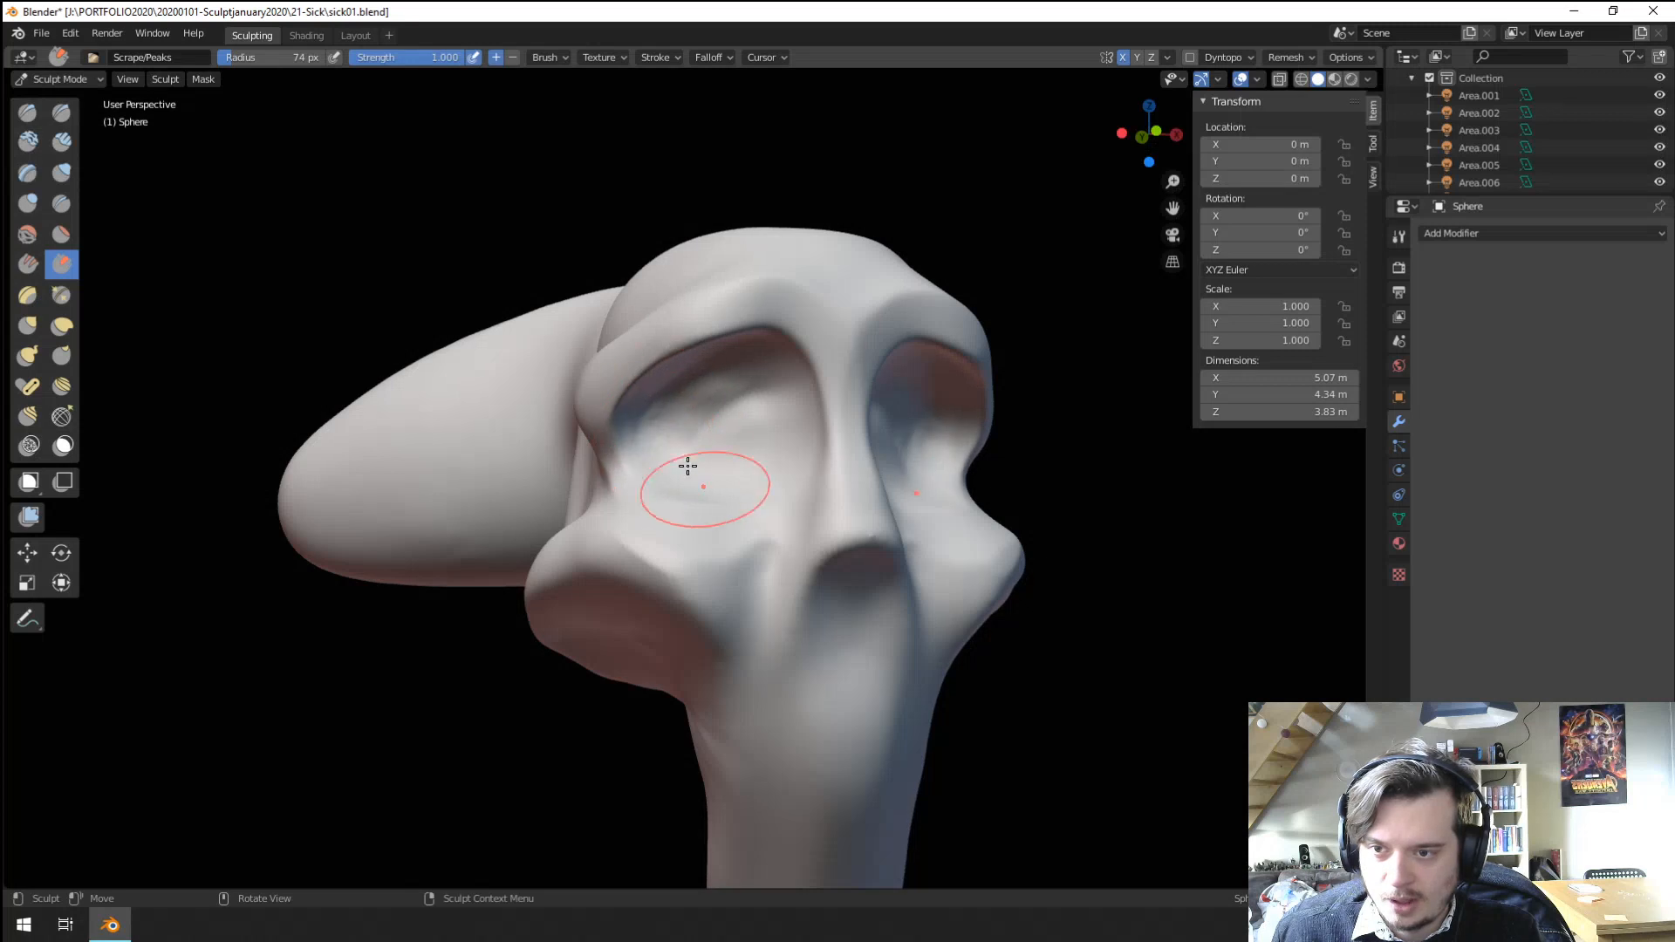
mouse_move(687, 467)
middle_down()
mouse_move(796, 459)
mouse_move(759, 437)
mouse_move(671, 493)
middle_up()
drag(671, 492, 680, 482)
Switch to the Grab brush at 231 px and pull the inner brow ridges forward.
middle_drag(698, 450, 705, 424)
key(f)
click(735, 421)
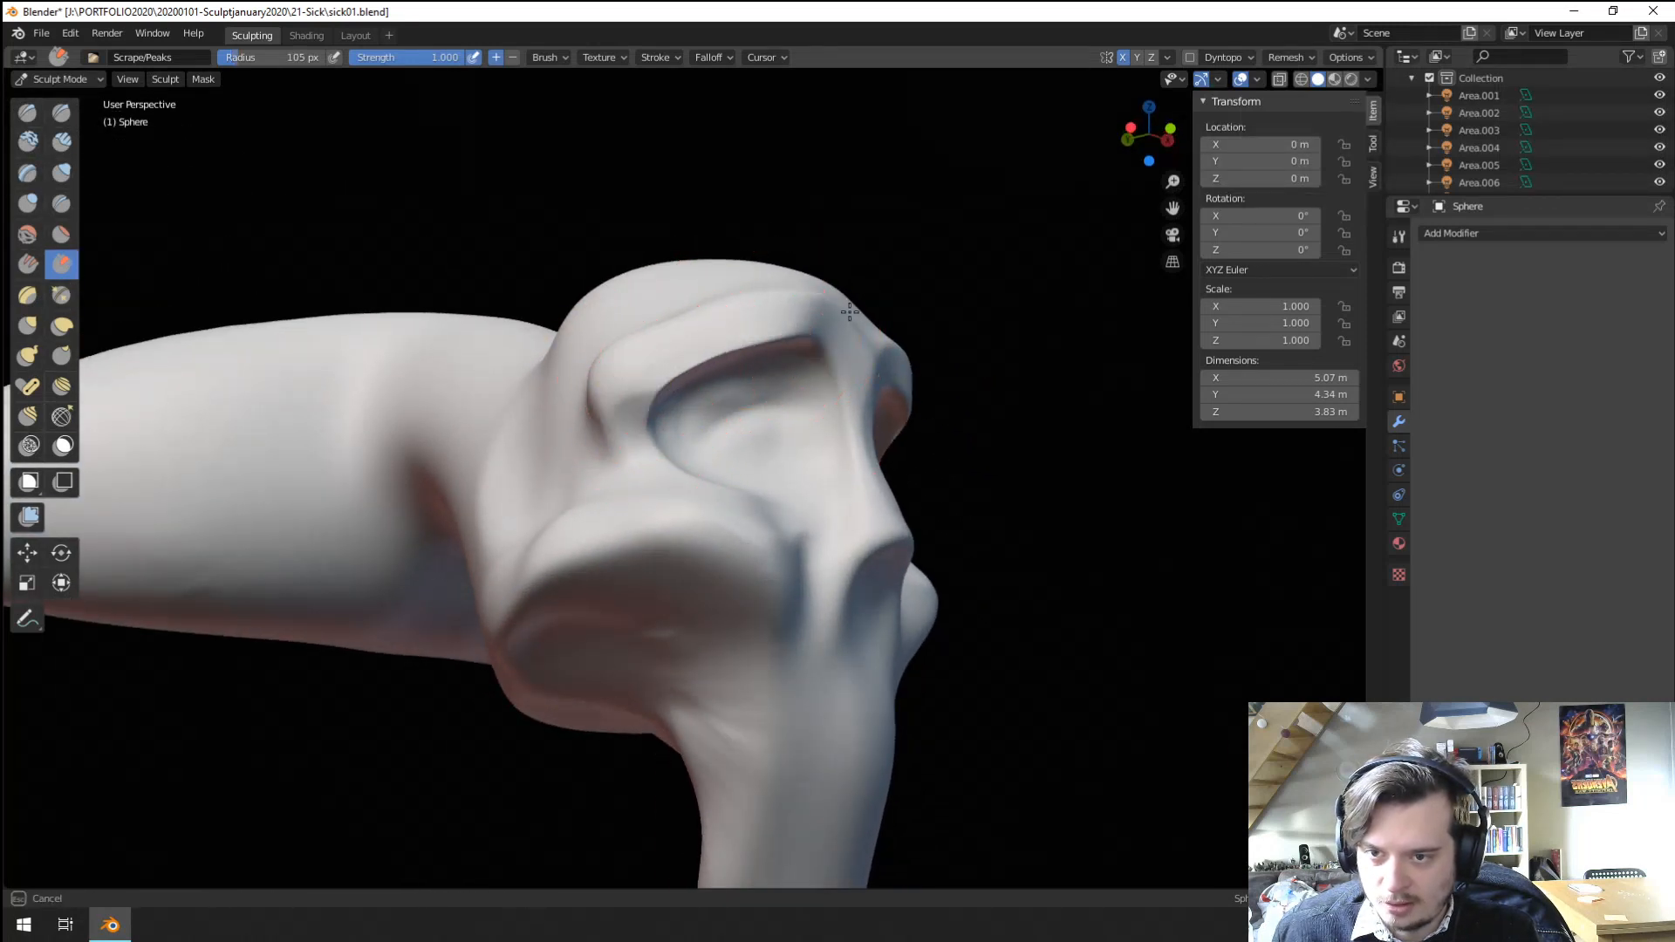
middle_drag(806, 327, 639, 347)
middle_drag(698, 280, 861, 442)
key(g)
key(f)
click(861, 443)
drag(846, 420, 862, 400)
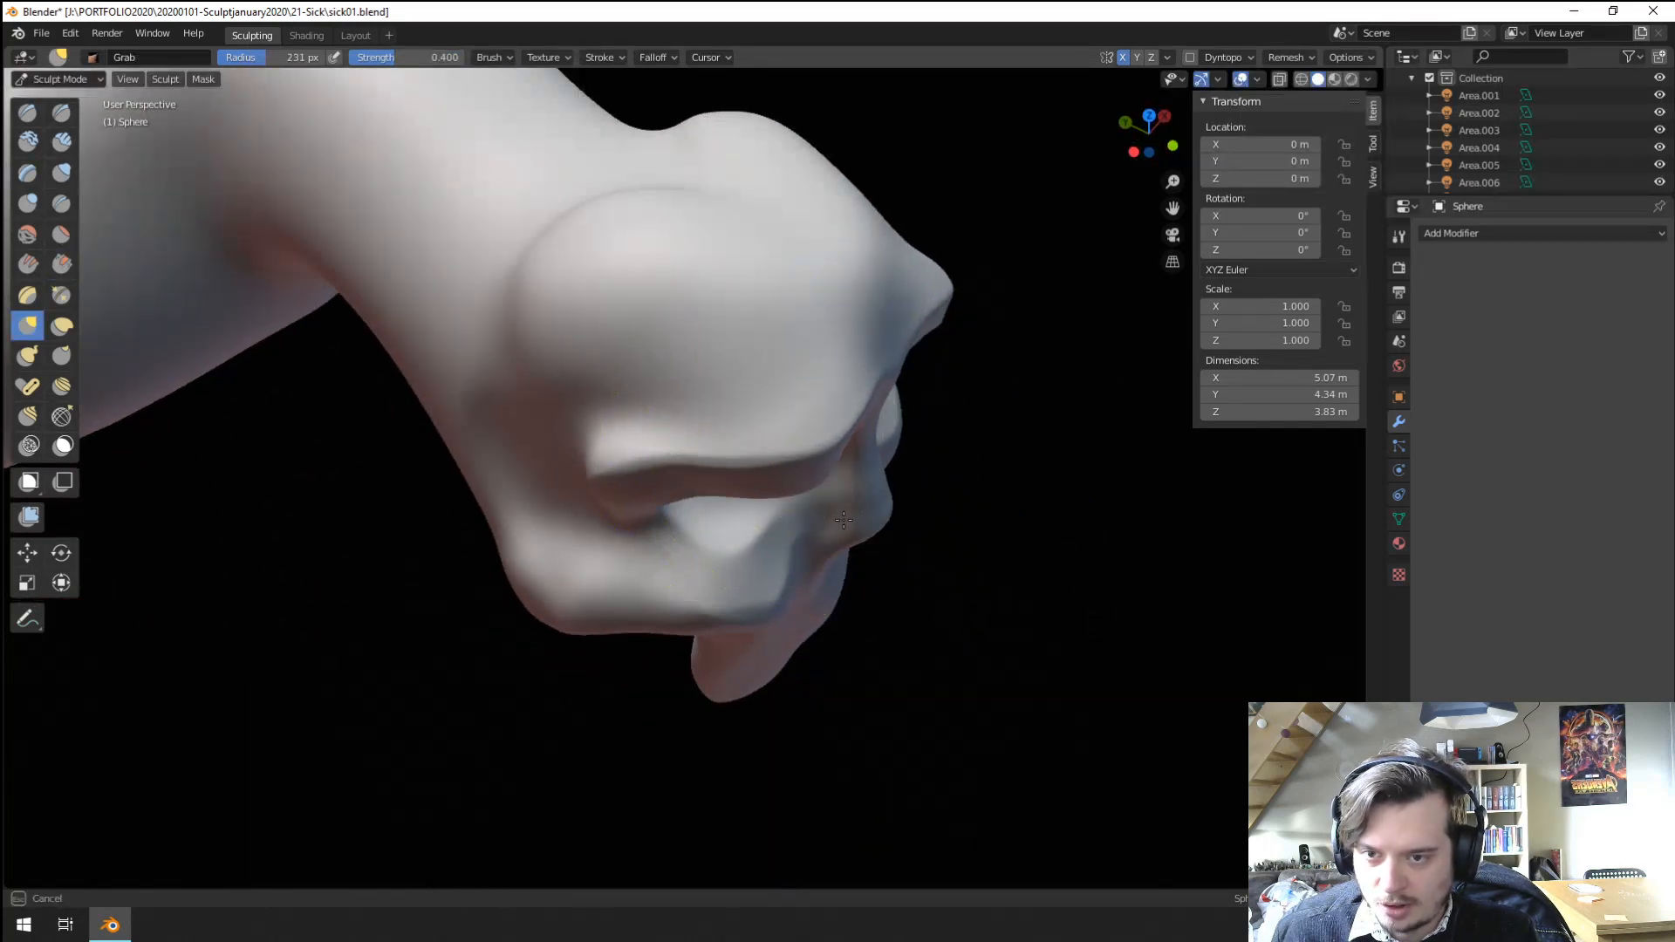
Push the middle of the brow above the nose back with the Grab brush at 197 px.
mouse_move(837, 432)
middle_down()
mouse_move(647, 437)
mouse_move(665, 567)
middle_up()
key(f)
click(666, 602)
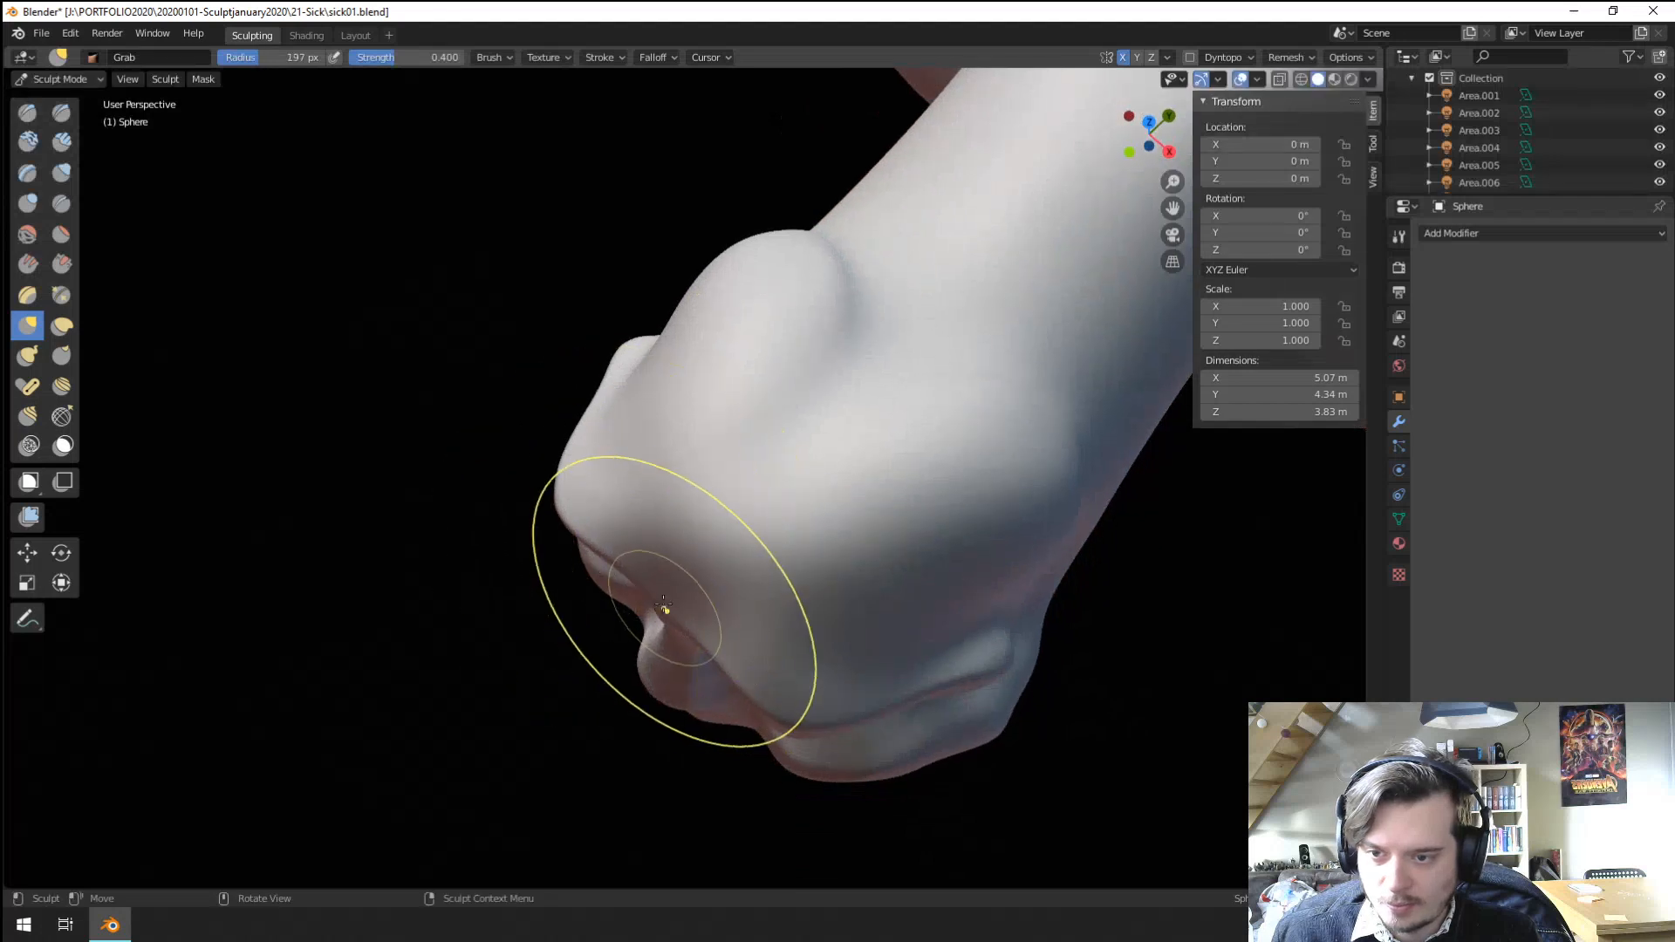
drag(665, 610, 690, 600)
mouse_move(690, 606)
middle_down()
mouse_move(680, 516)
mouse_move(610, 453)
mouse_move(744, 404)
middle_up()
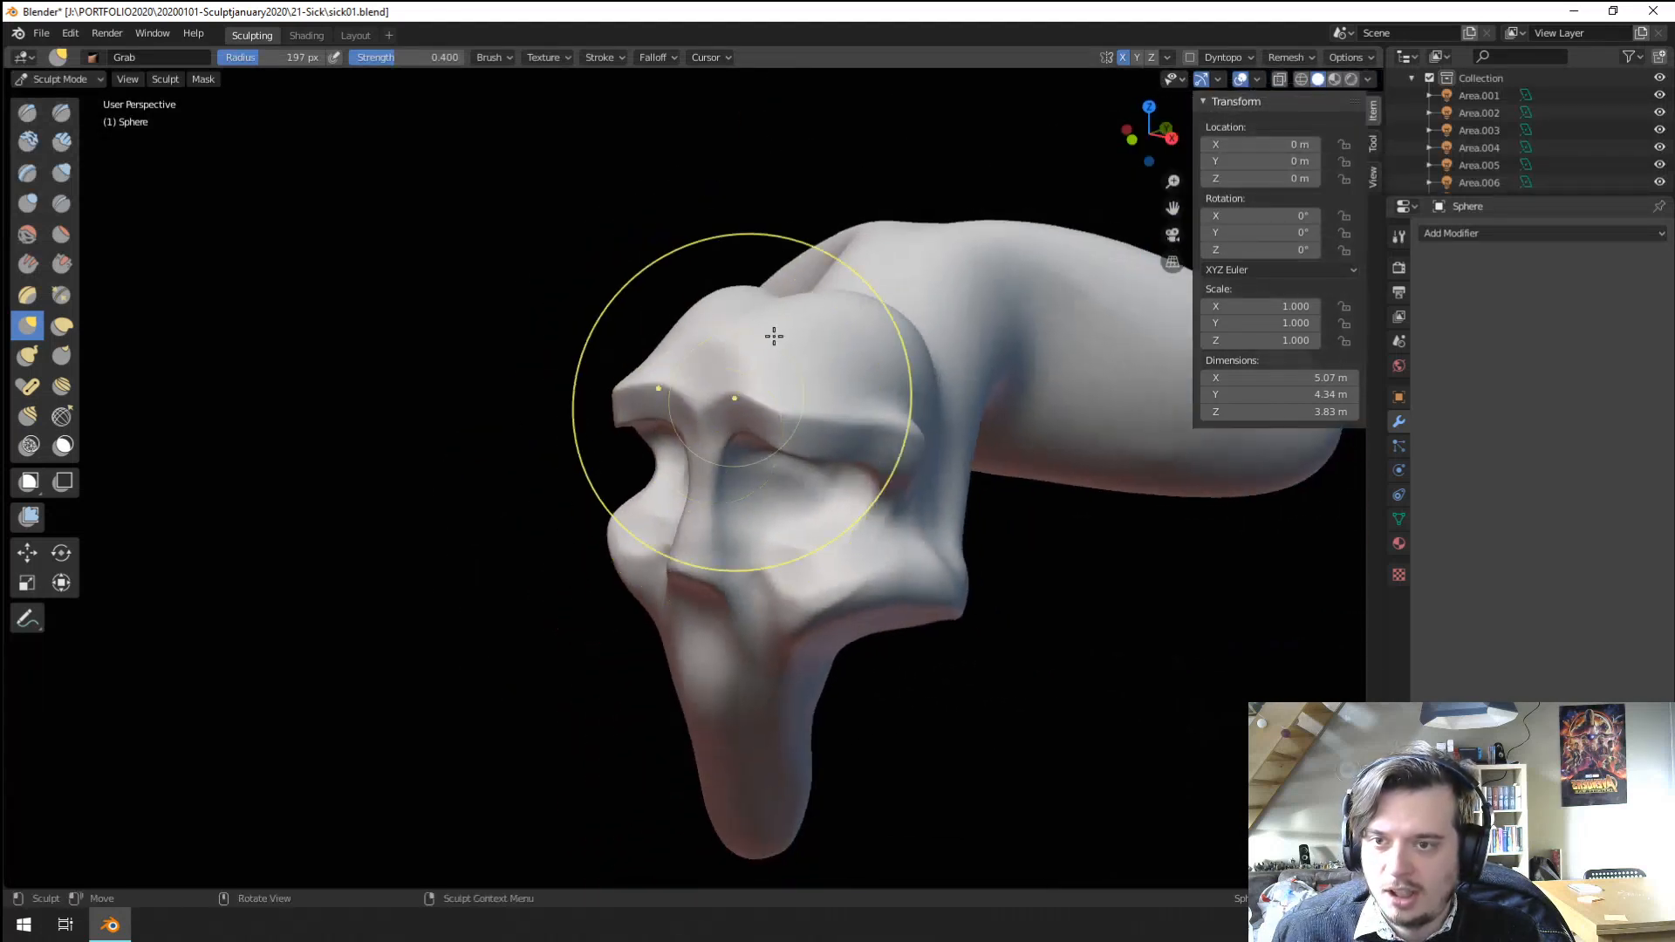
Raise the top of the cranium with the Grab brush at 185 px.
key(f)
mouse_move(773, 337)
middle_down()
mouse_move(710, 370)
mouse_move(759, 364)
middle_up()
click(738, 380)
key(f)
click(720, 374)
drag(795, 324, 811, 274)
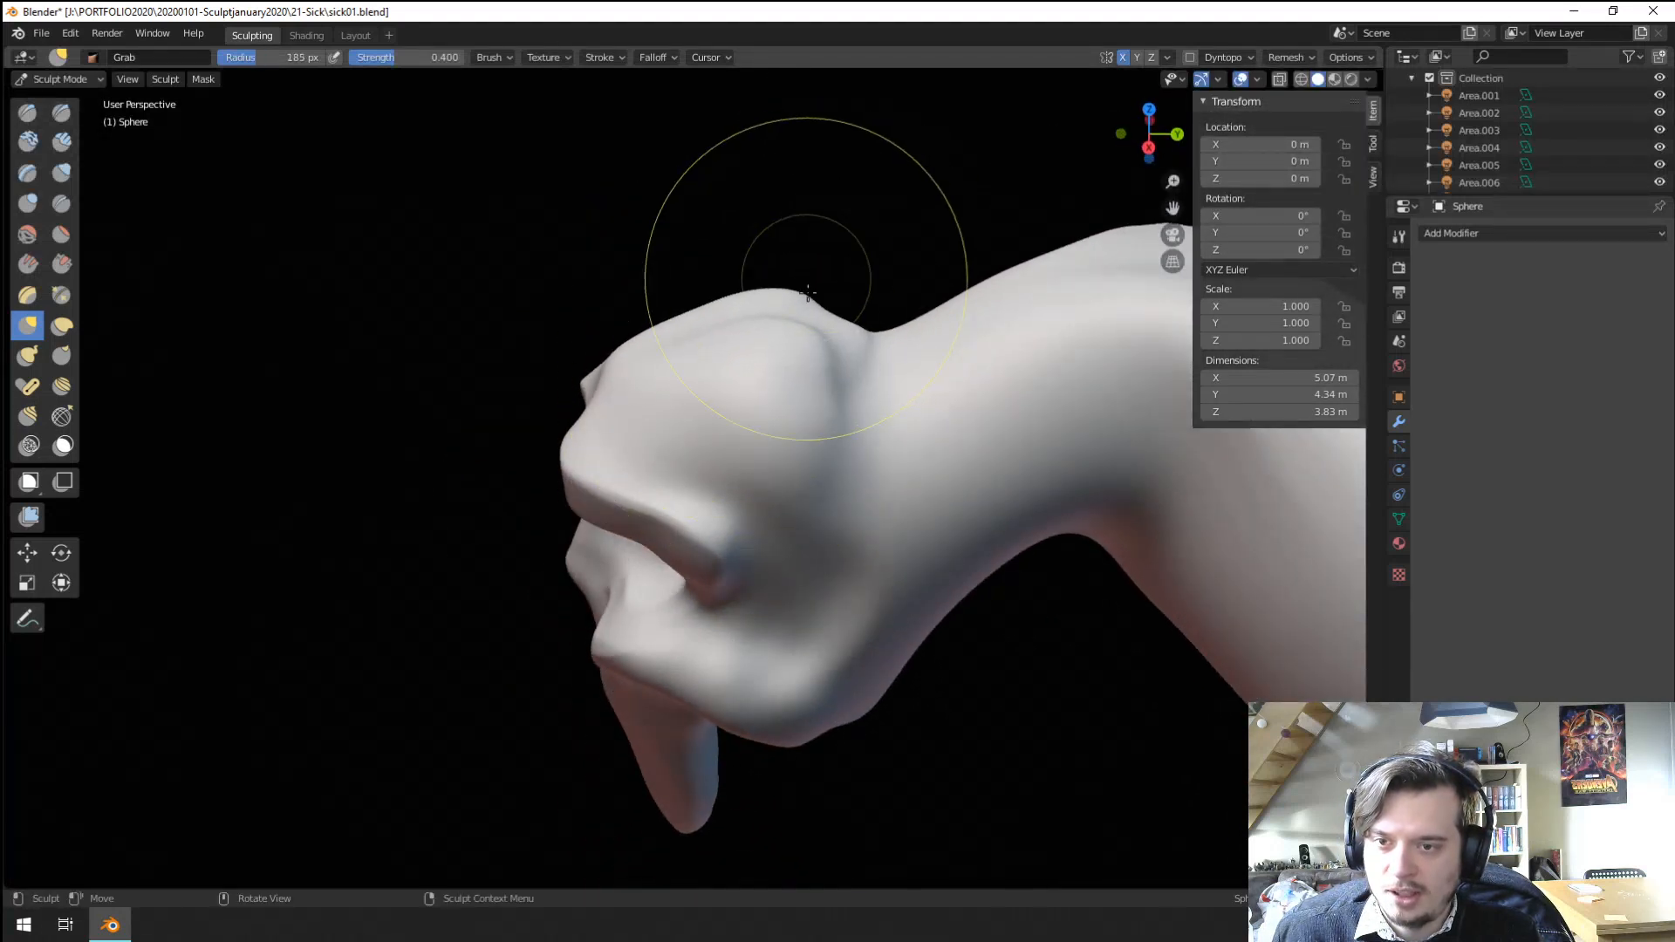
middle_drag(805, 277, 775, 397)
Push in the side of the forehead and pull up the crown with the resized Grab brush, ending at 186 px.
key(f)
click(731, 421)
drag(736, 430, 782, 463)
middle_drag(781, 463, 785, 387)
key(f)
click(835, 403)
drag(807, 371, 790, 330)
mouse_move(785, 331)
middle_down()
mouse_move(872, 339)
mouse_move(888, 360)
middle_up()
Flatten the brow and side of the forehead with the Scrape/Peaks brush at 186 px.
click(61, 264)
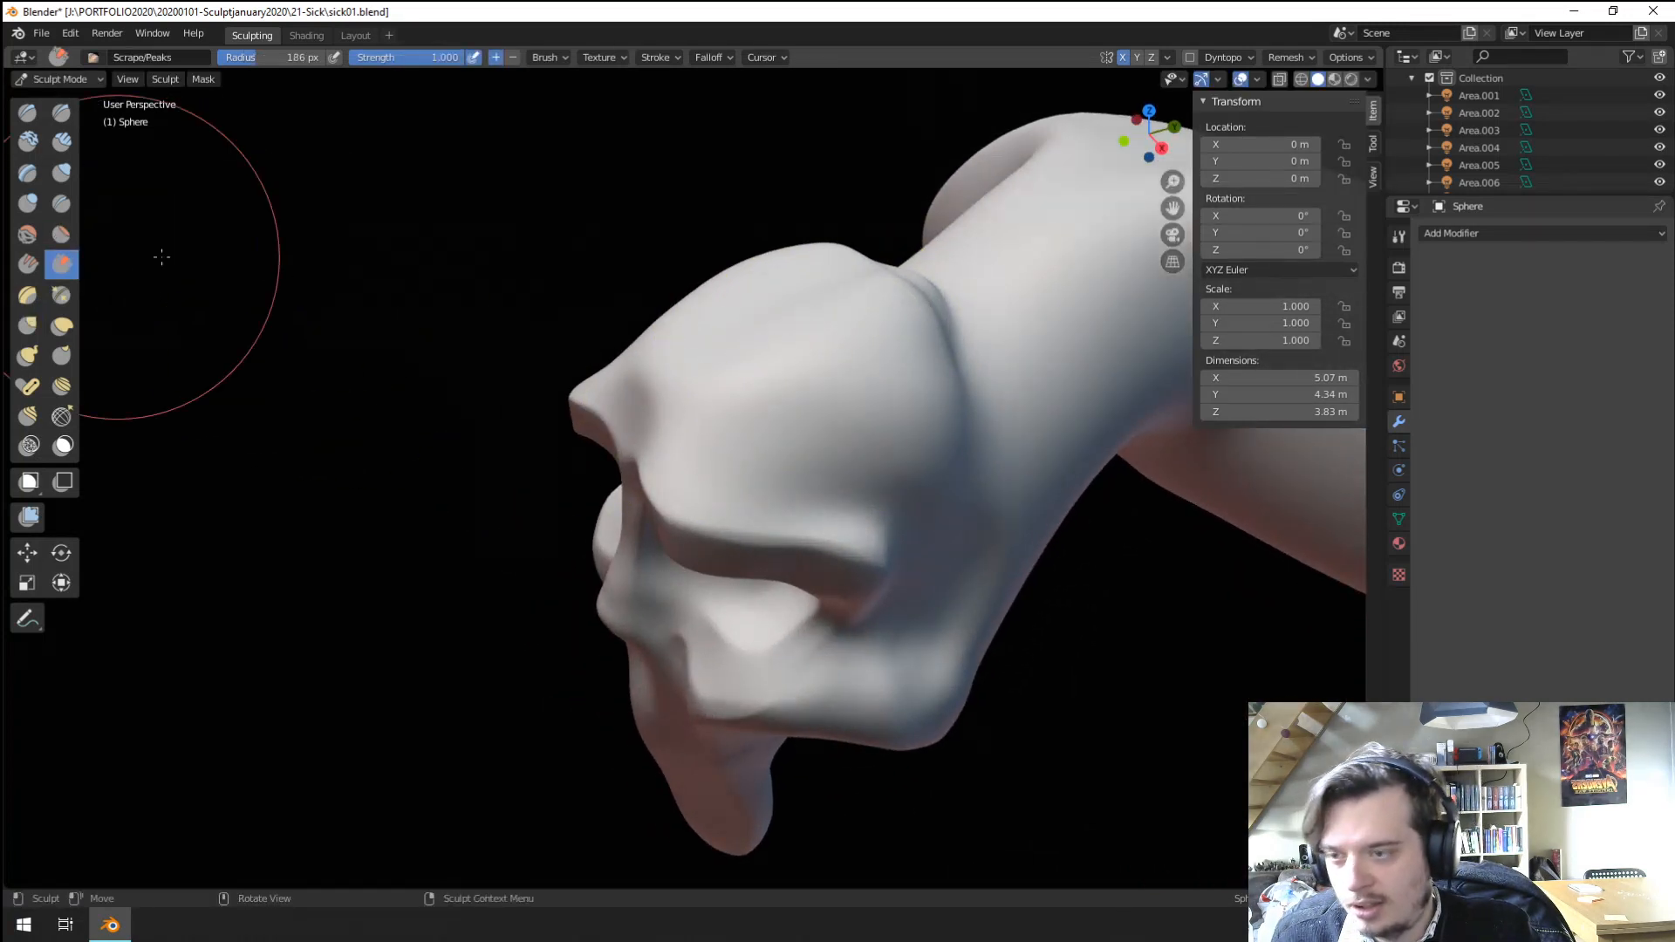
drag(629, 359, 672, 338)
drag(689, 410, 812, 384)
drag(837, 349, 899, 315)
Scrape firmer planes into the side and back of the cranium with the Scrape/Peaks brush reduced to 119 px.
middle_drag(864, 312, 813, 344)
key(f)
click(771, 412)
mouse_move(749, 423)
middle_down()
mouse_move(829, 419)
mouse_move(702, 507)
middle_up()
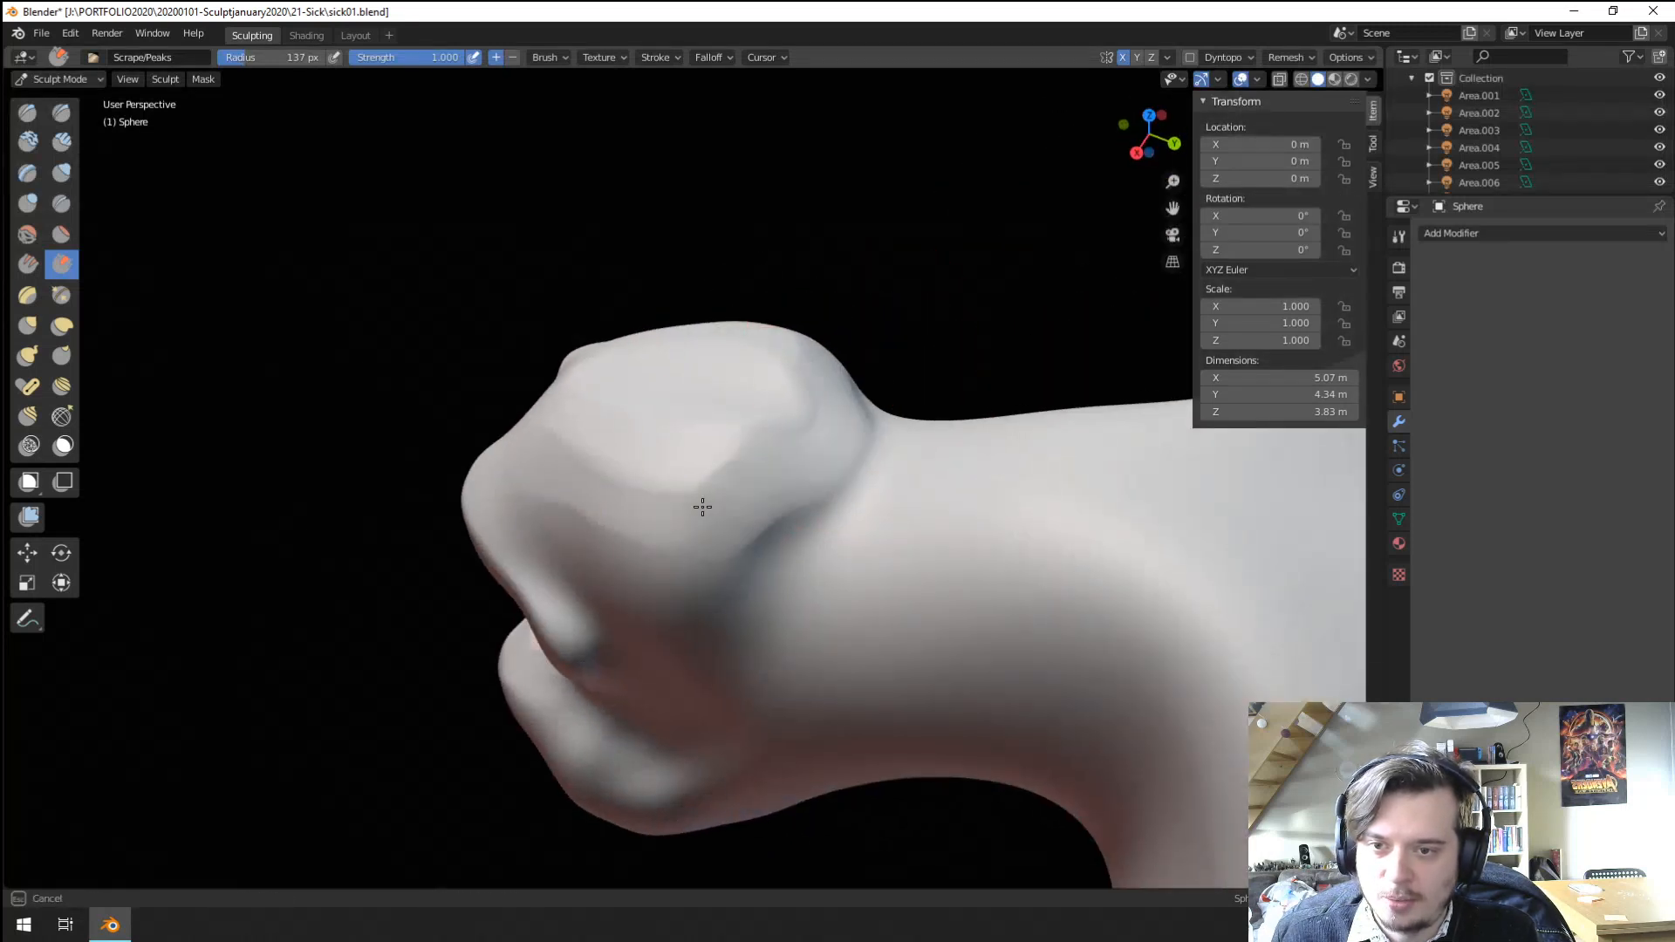
mouse_move(816, 375)
middle_down()
mouse_move(733, 381)
mouse_move(866, 255)
middle_up()
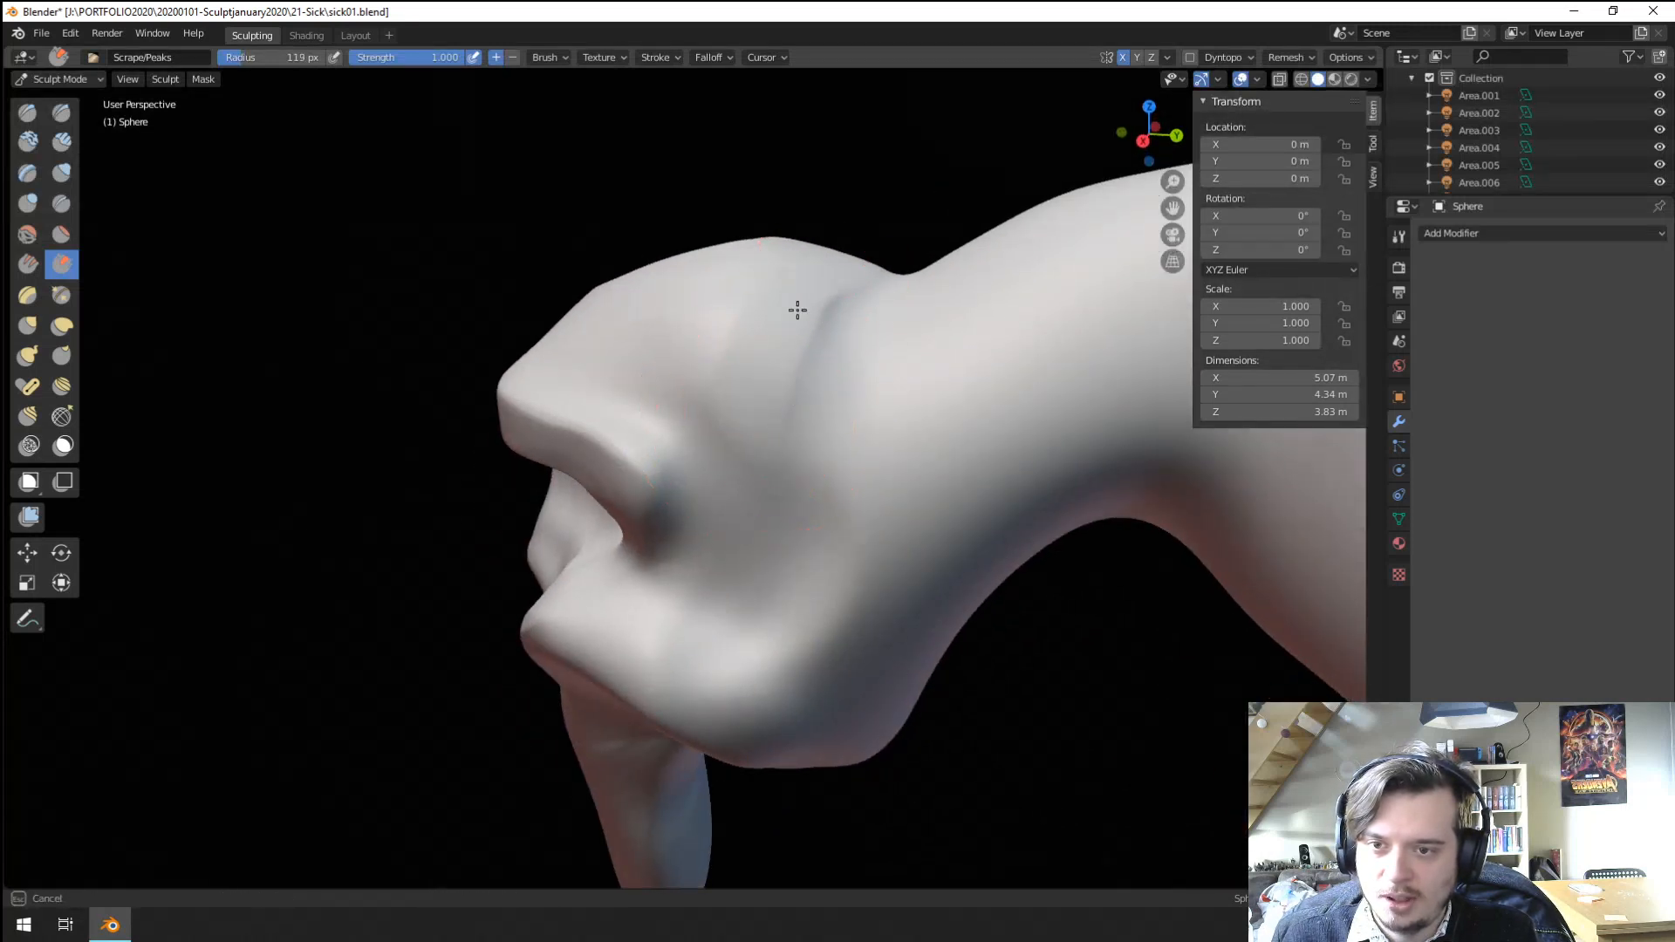
middle_drag(797, 310, 865, 412)
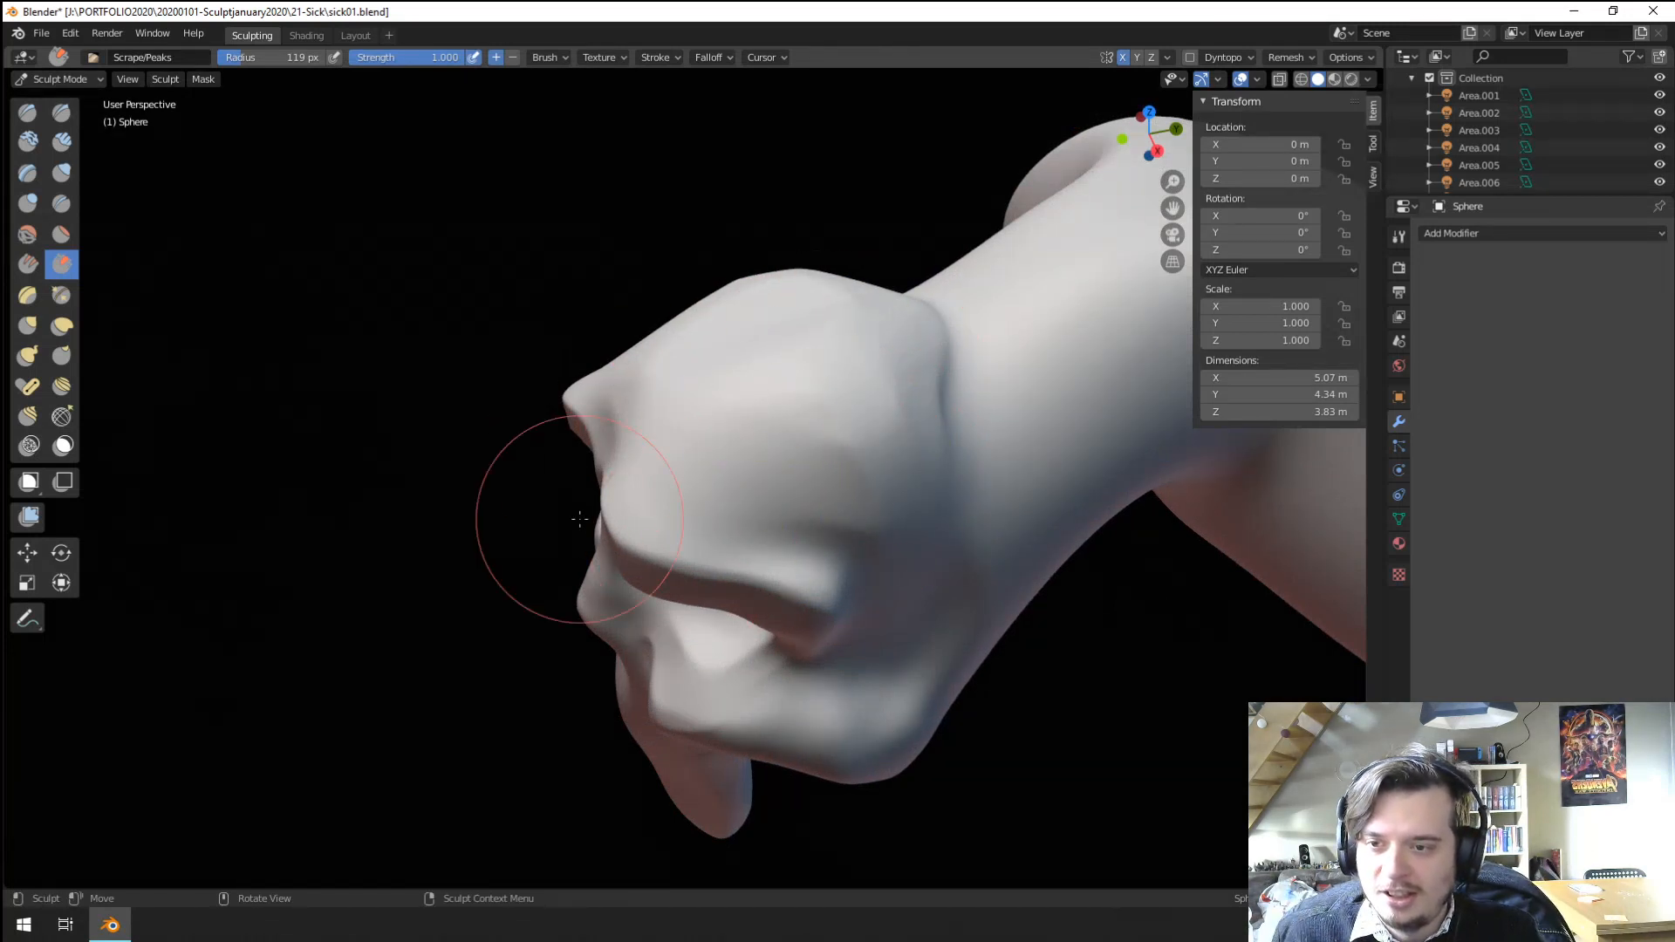
Adjust the outline of the forehead and cranium with the Grab brush, ending at 193 px.
mouse_move(579, 519)
middle_down()
mouse_move(785, 430)
mouse_move(610, 497)
mouse_move(674, 416)
mouse_move(799, 405)
middle_up()
key(g)
key(f)
click(761, 419)
mouse_move(677, 379)
mouse_down()
mouse_move(675, 415)
mouse_move(632, 418)
mouse_up()
mouse_move(628, 419)
middle_down()
mouse_move(542, 430)
mouse_move(651, 393)
mouse_move(722, 410)
middle_up()
key(f)
click(697, 414)
drag(663, 417, 615, 426)
Carve a long open mouth cavity from below the nose down the jaw with the inverted Blob brush, ending at 86 px.
mouse_move(615, 425)
middle_down()
mouse_move(516, 415)
mouse_move(541, 523)
mouse_move(460, 512)
mouse_move(498, 545)
mouse_move(698, 523)
mouse_move(777, 553)
mouse_move(713, 488)
mouse_move(730, 497)
mouse_move(789, 445)
mouse_move(852, 460)
mouse_move(650, 584)
middle_up()
middle_drag(698, 527, 704, 585)
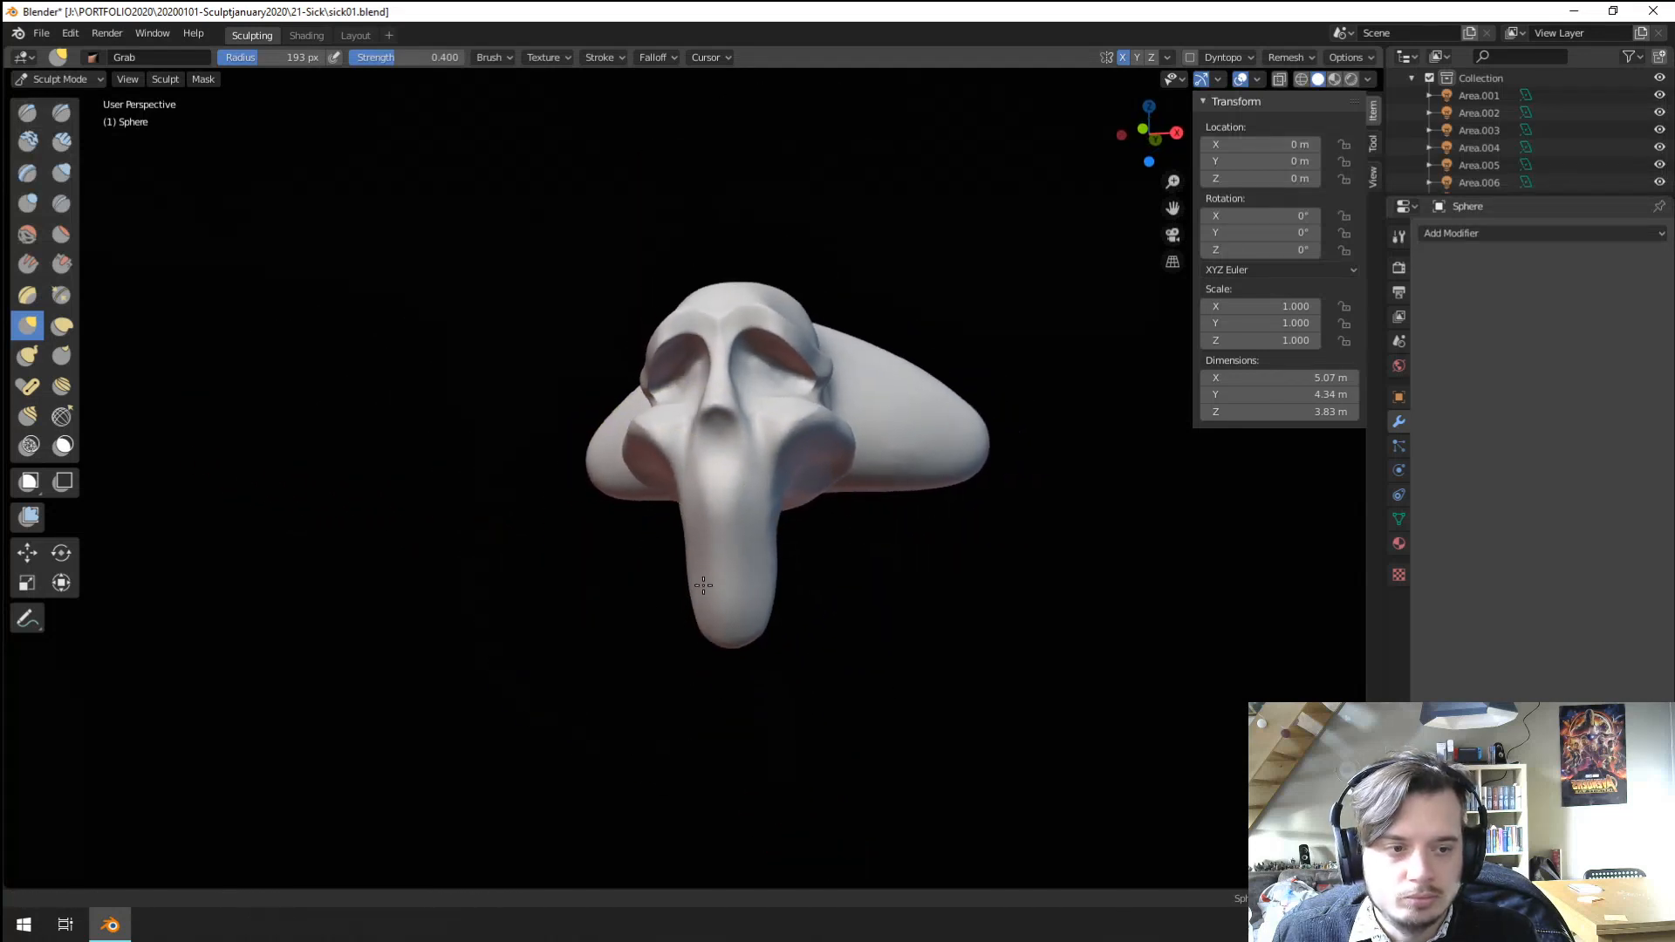
scroll(703, 586, up, 2)
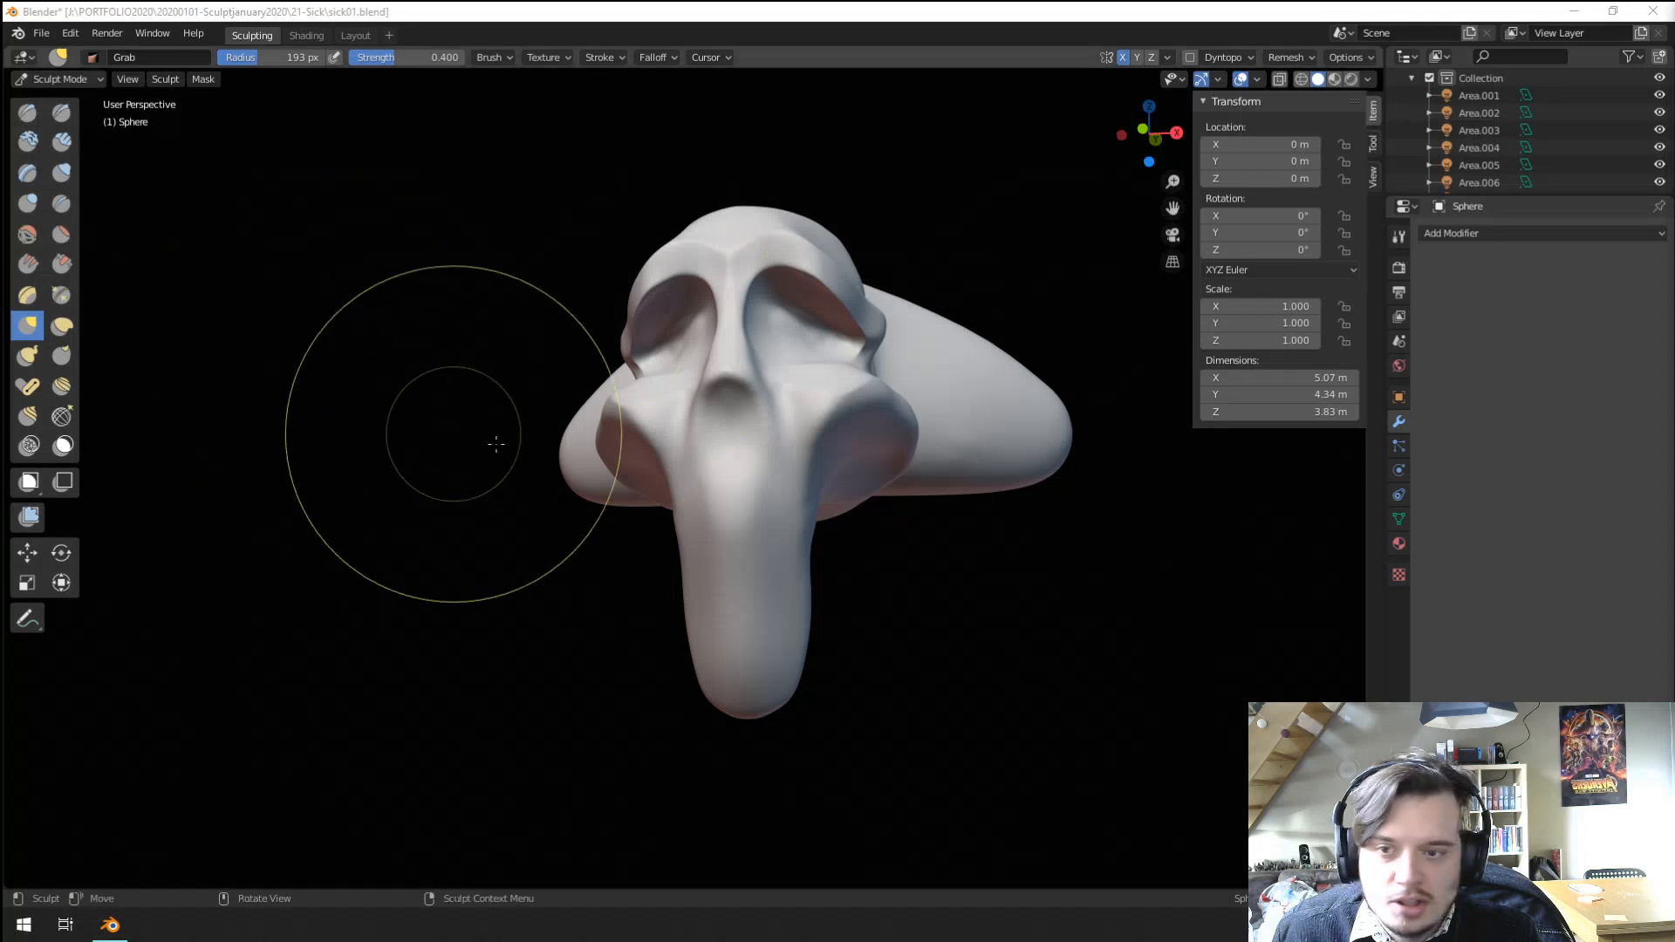
middle_drag(437, 430, 793, 505)
scroll(796, 484, up, 2)
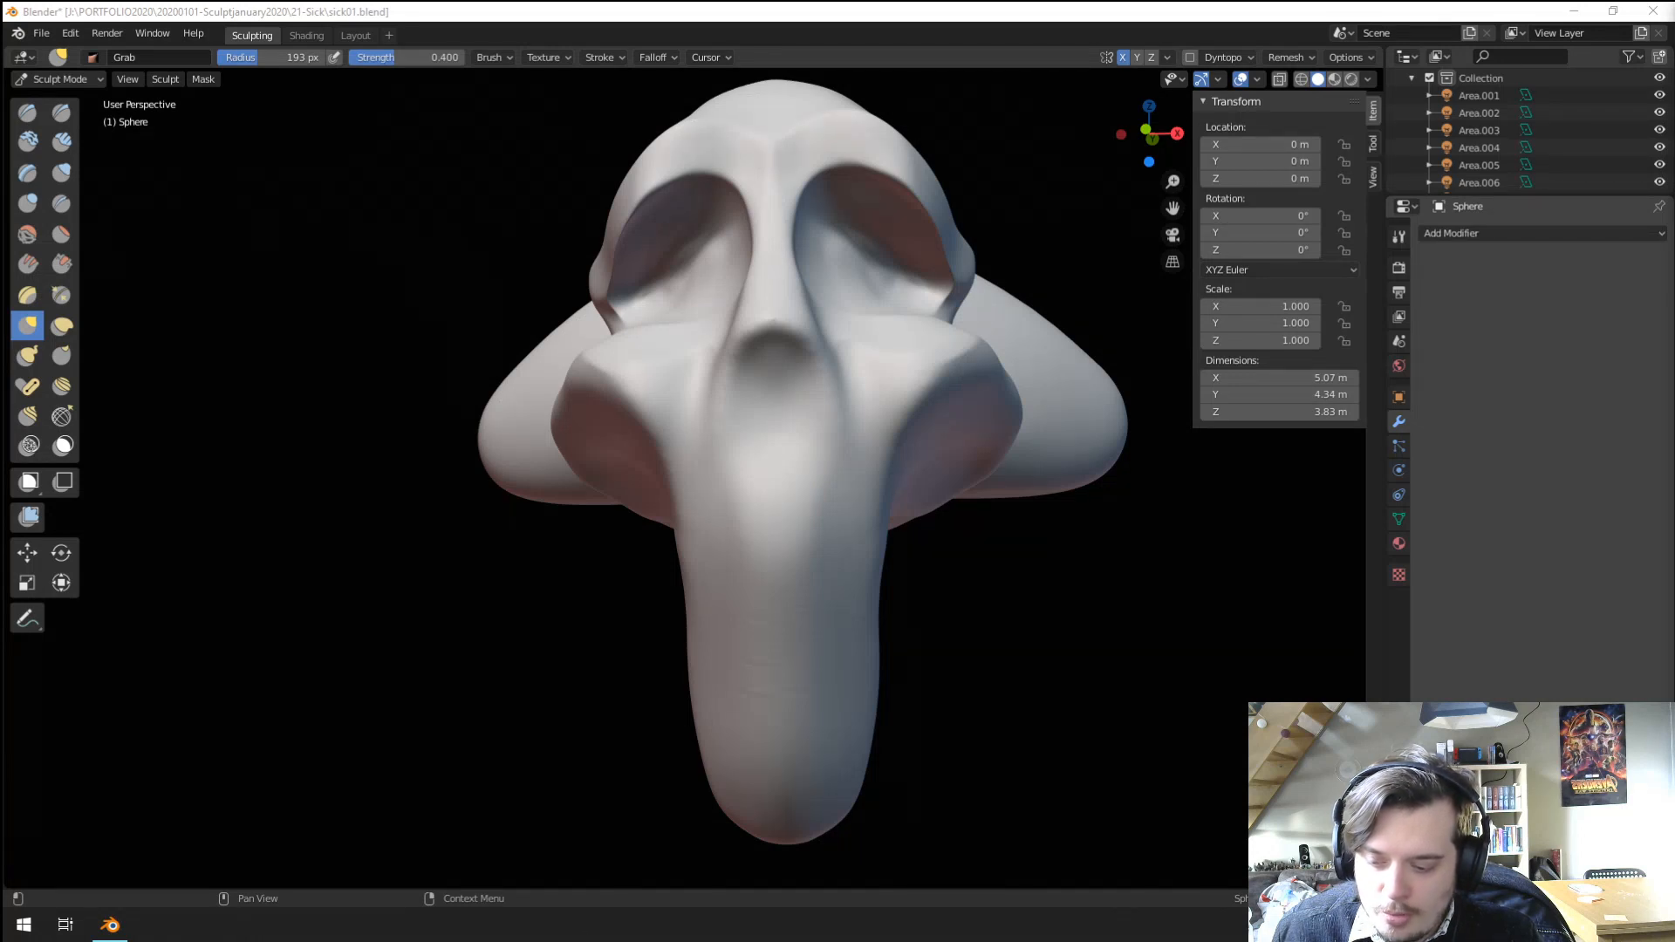
middle_drag(1113, 527, 1096, 531)
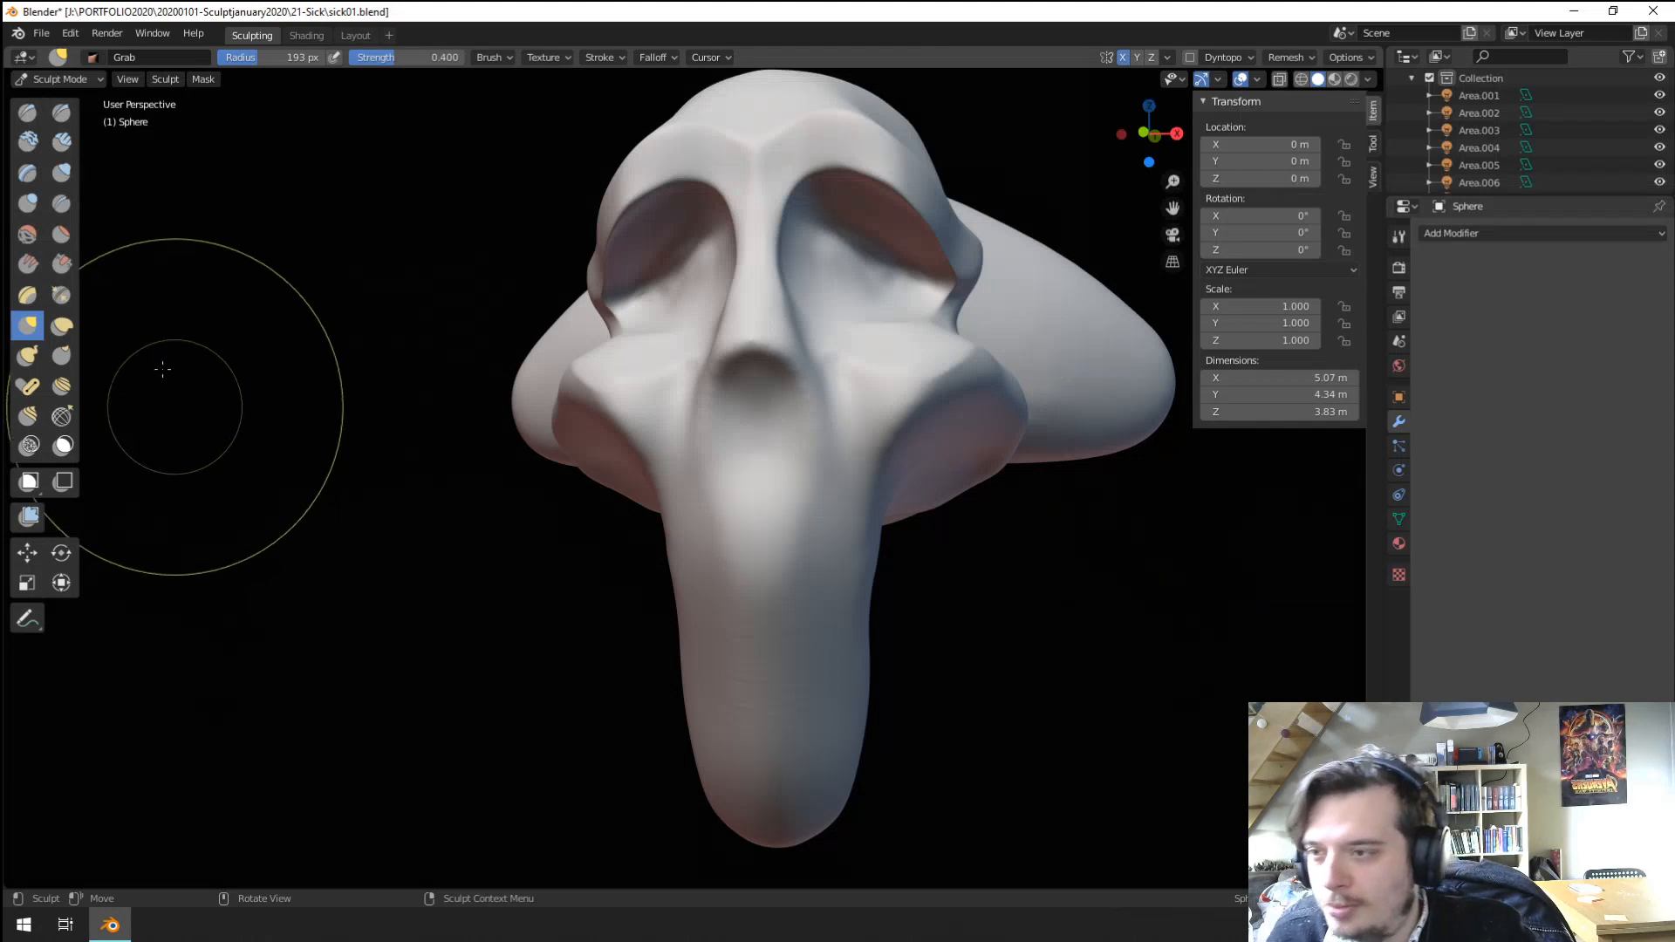
click(27, 202)
key(f)
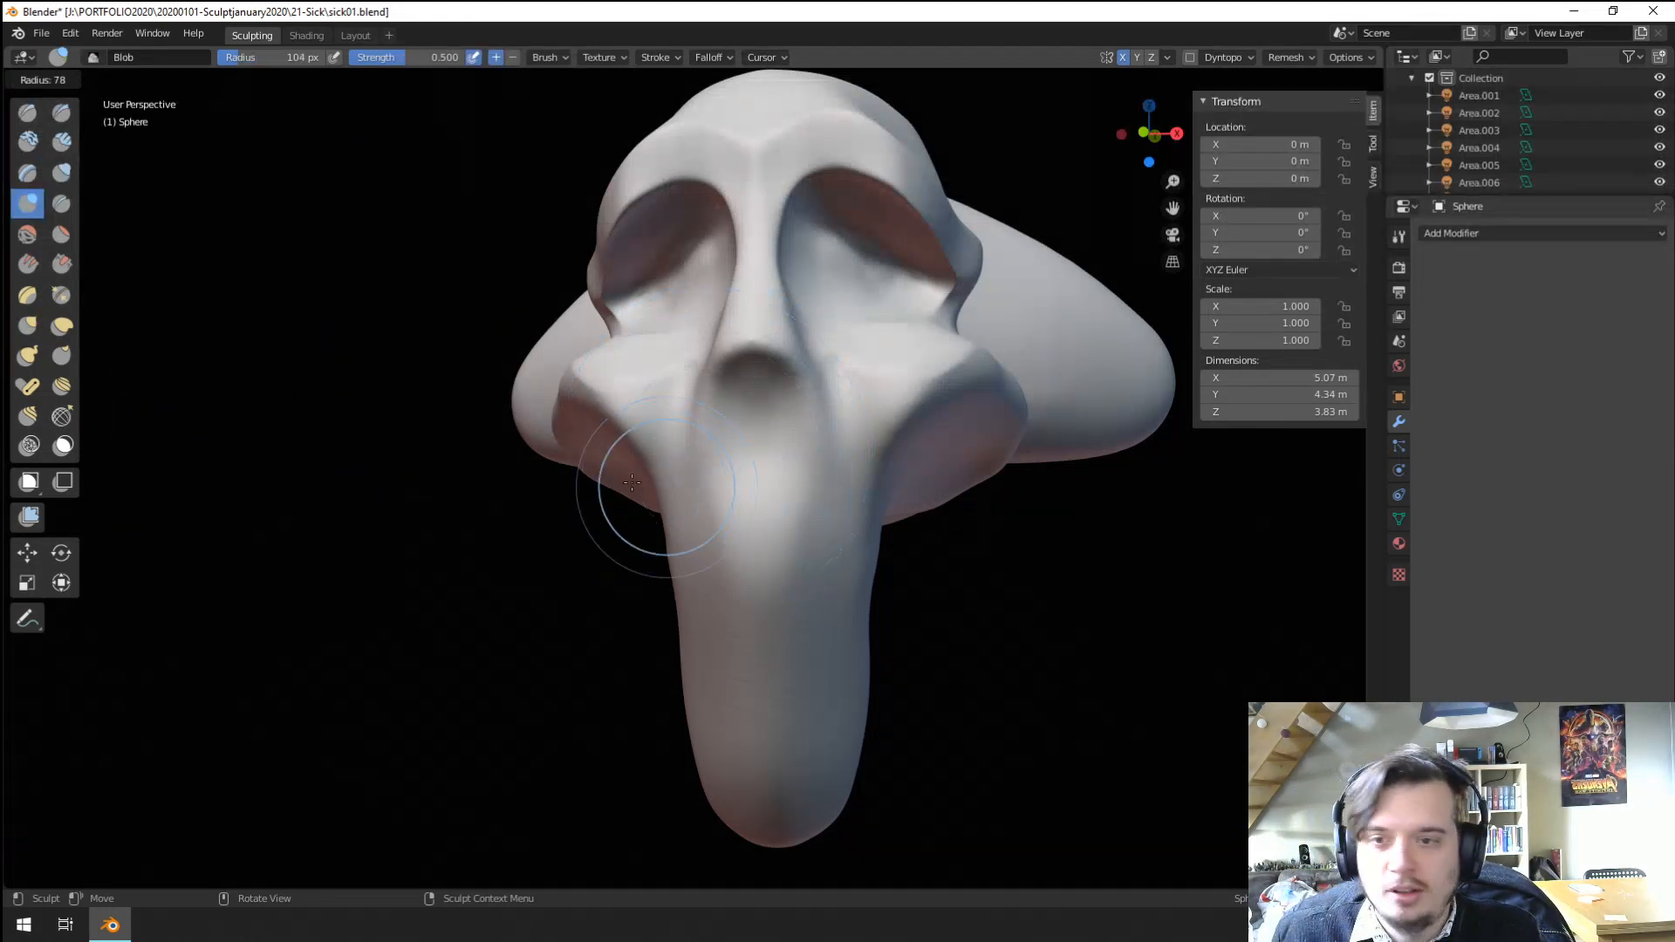
click(709, 438)
mouse_move(728, 422)
ctrl+mouse_down()
mouse_move(773, 389)
mouse_move(741, 483)
mouse_move(752, 593)
ctrl+mouse_up()
key(f)
click(767, 482)
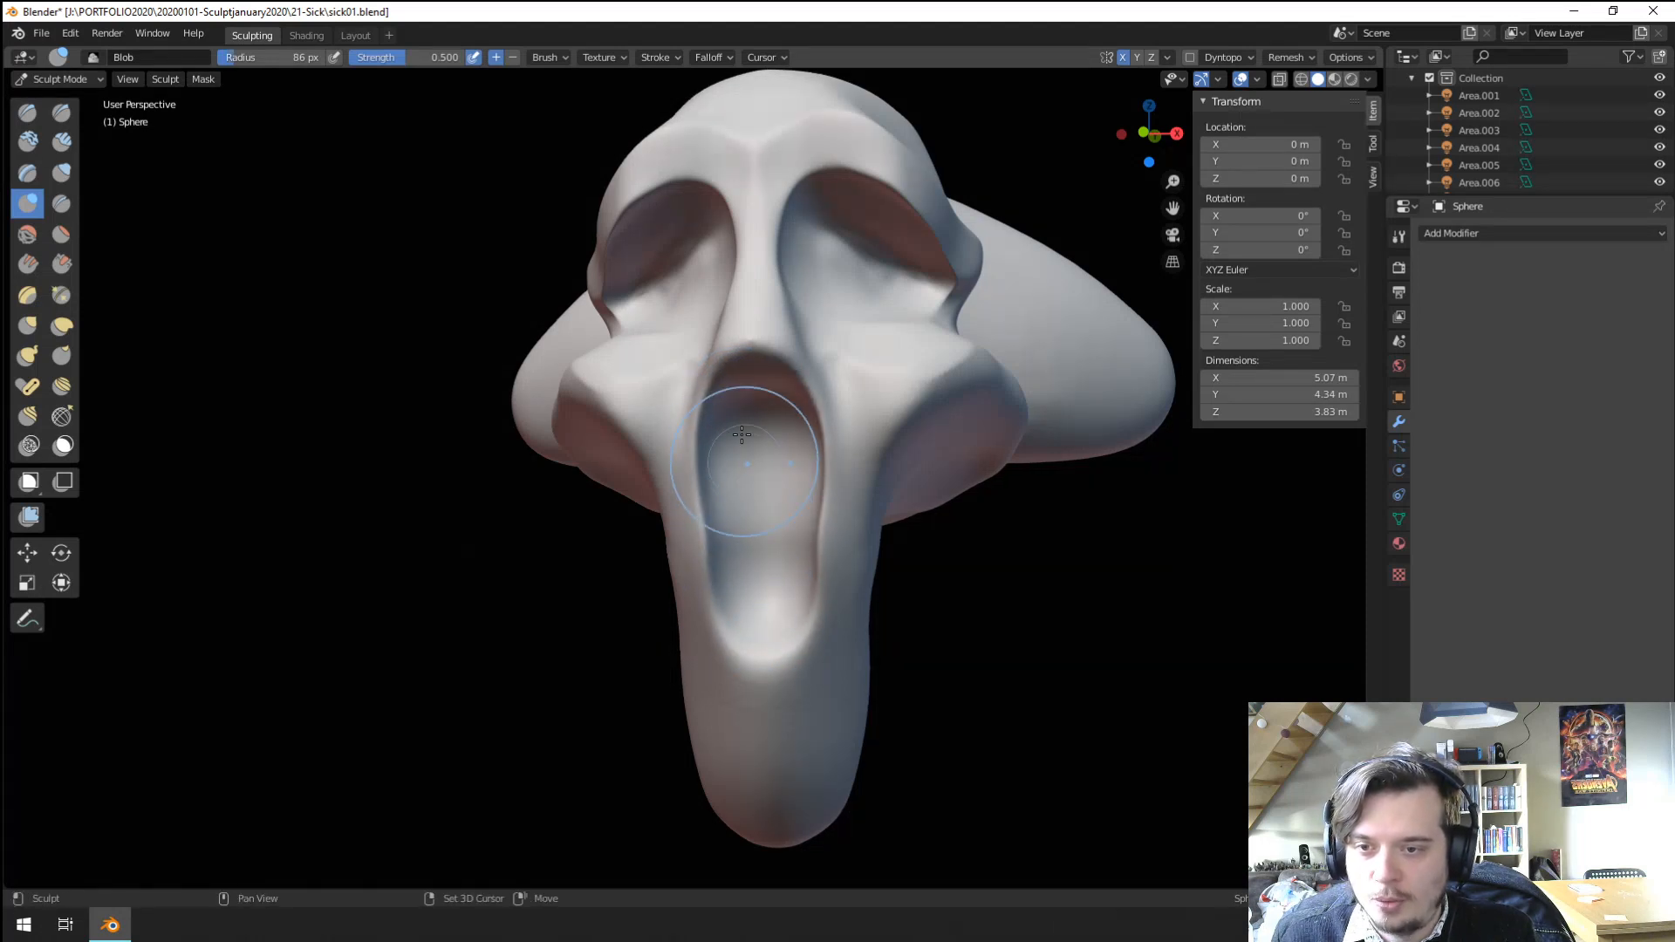
Deepen and reshape the upper and lower parts of the mouth cavity with the Grab brush, ending at 179 px.
middle_drag(742, 405, 785, 505)
key(g)
drag(755, 596, 780, 626)
mouse_move(734, 427)
mouse_down()
mouse_move(756, 407)
mouse_move(785, 630)
mouse_move(770, 555)
mouse_up()
drag(766, 614, 759, 534)
mouse_move(758, 534)
middle_down()
mouse_move(882, 479)
mouse_move(598, 501)
mouse_move(681, 452)
mouse_move(602, 547)
mouse_move(617, 549)
mouse_move(280, 422)
middle_up()
key(f)
click(646, 550)
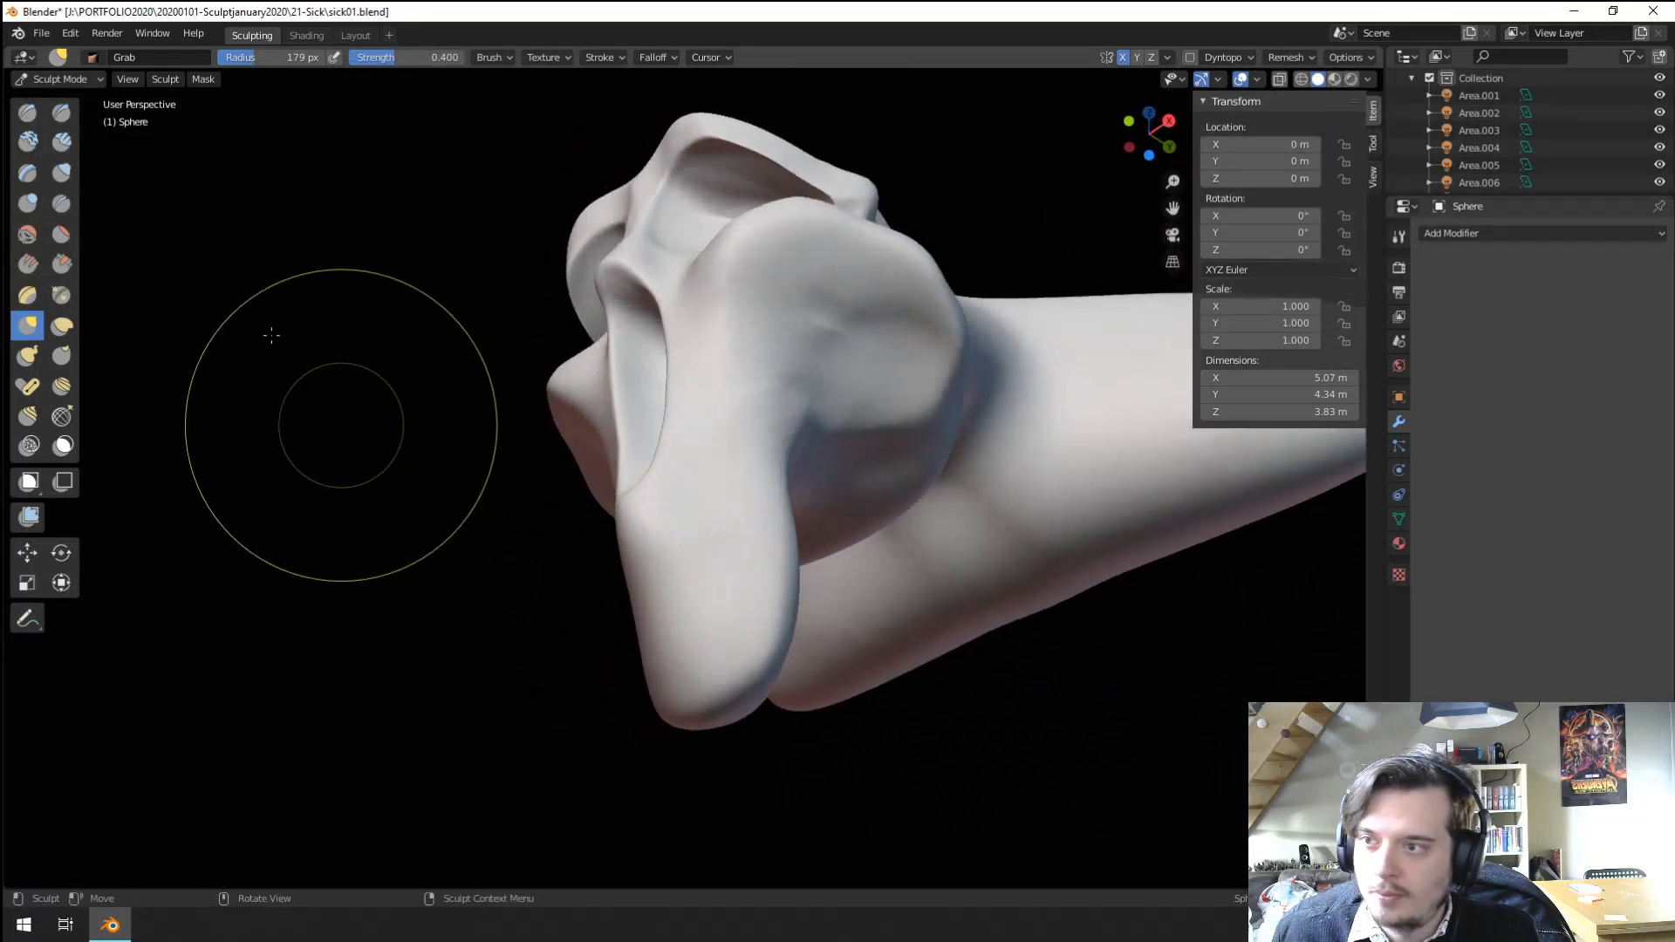
Build up a raised rim around the lower end and side of the mouth cavity with the Clay Tubes brush at 54 px.
click(27, 141)
key(f)
click(635, 528)
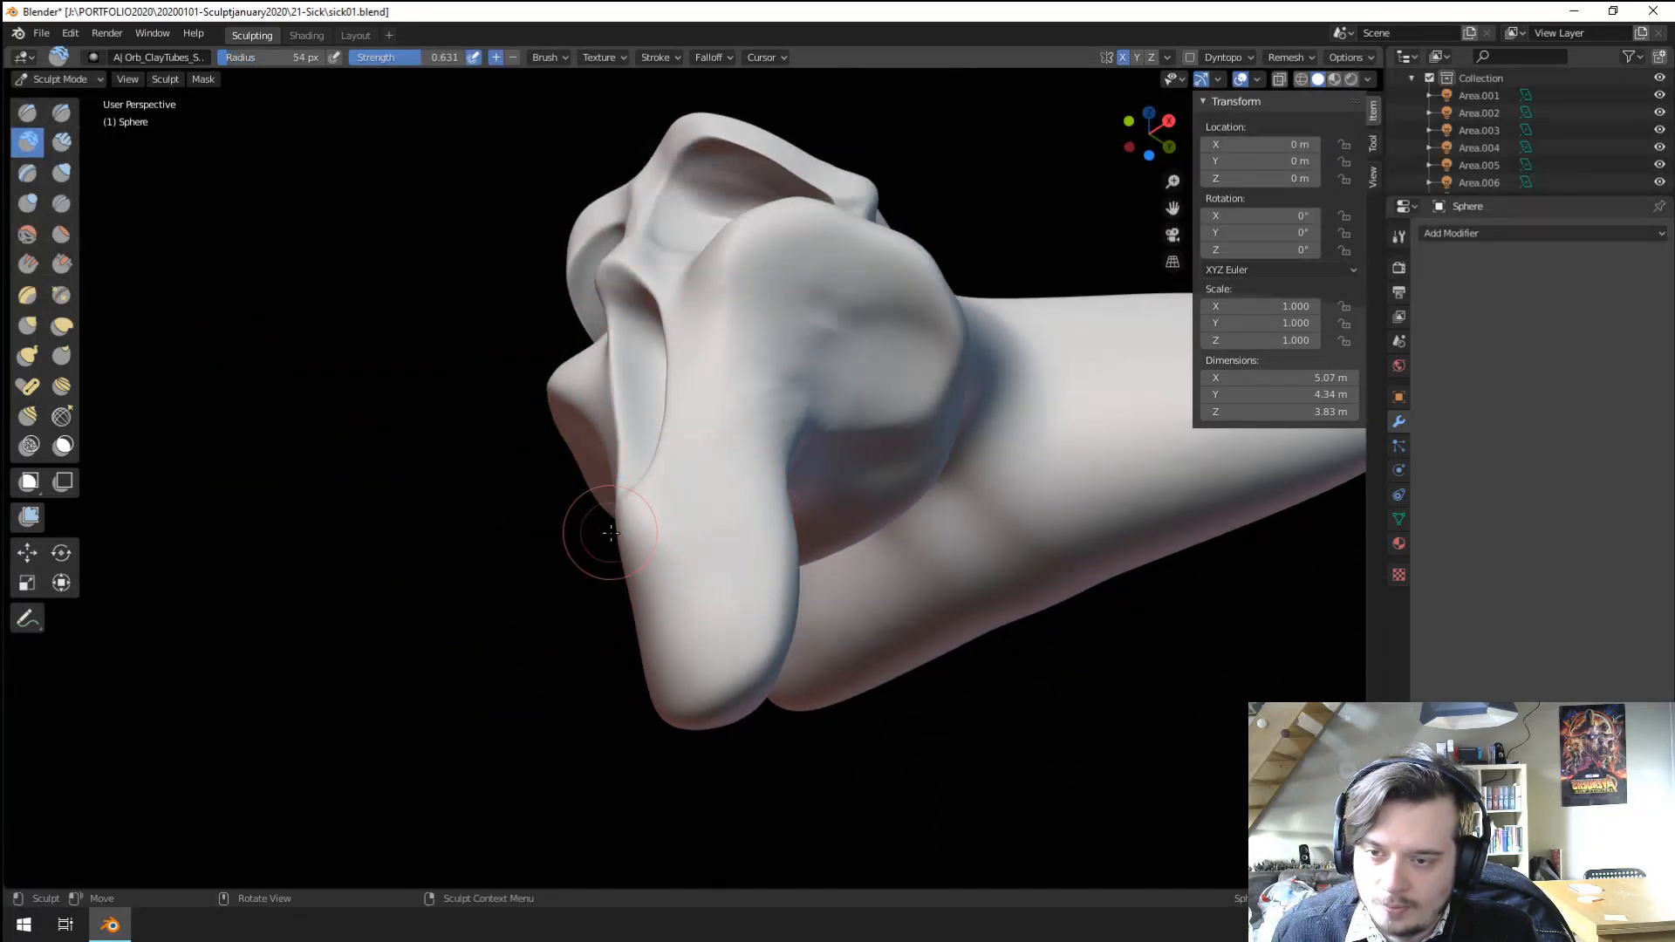
drag(616, 530, 637, 511)
middle_drag(685, 453, 657, 500)
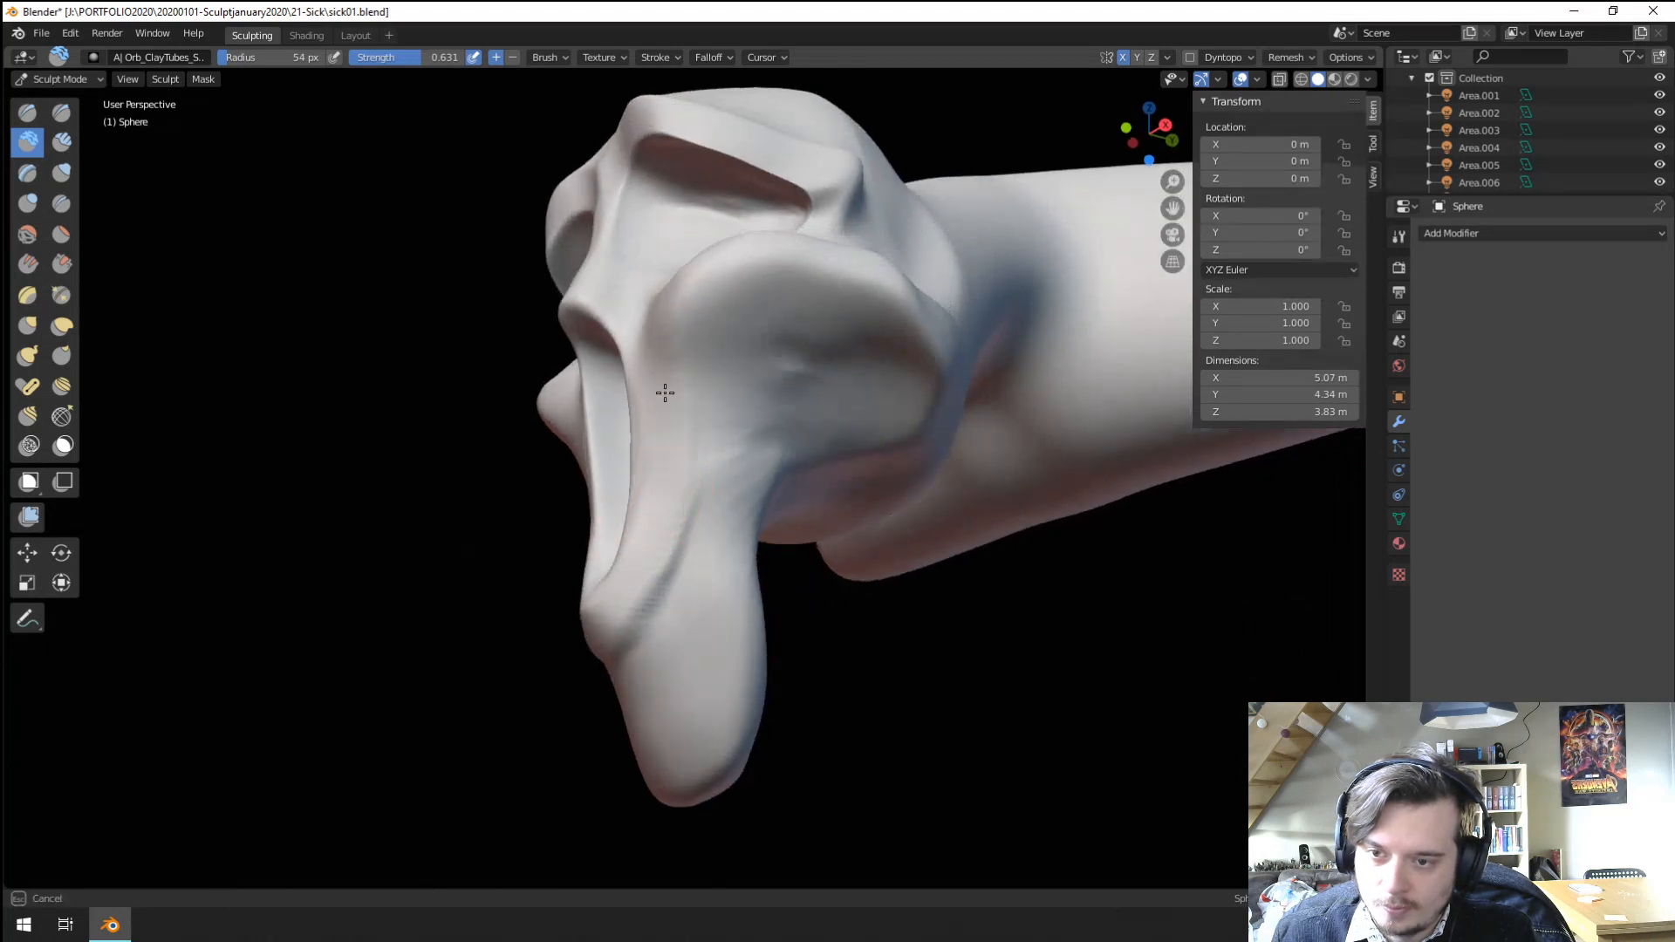
drag(626, 394, 652, 336)
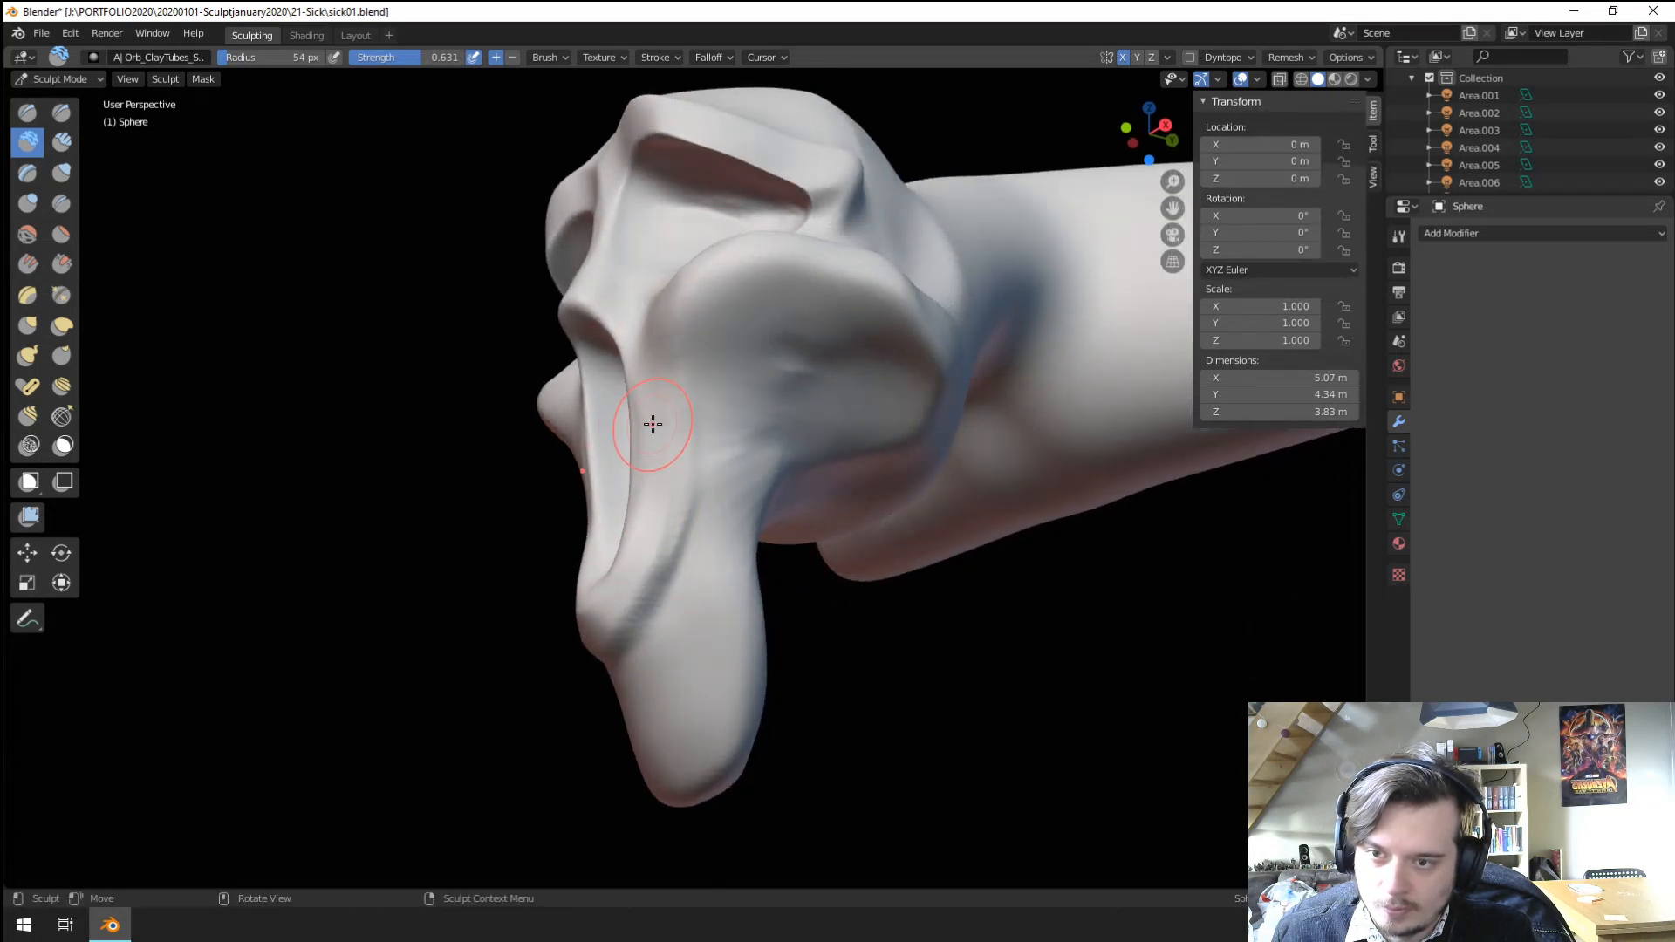
mouse_move(661, 419)
mouse_down()
mouse_move(677, 341)
mouse_move(729, 283)
mouse_up()
Thicken the ridge running from the cheekbone down to the mouth rim with the Clay Tubes brush, ending at 83 px.
key(f)
click(785, 349)
drag(711, 349, 663, 489)
mouse_move(693, 392)
mouse_down()
mouse_move(647, 549)
mouse_move(696, 386)
mouse_up()
key(f)
click(641, 543)
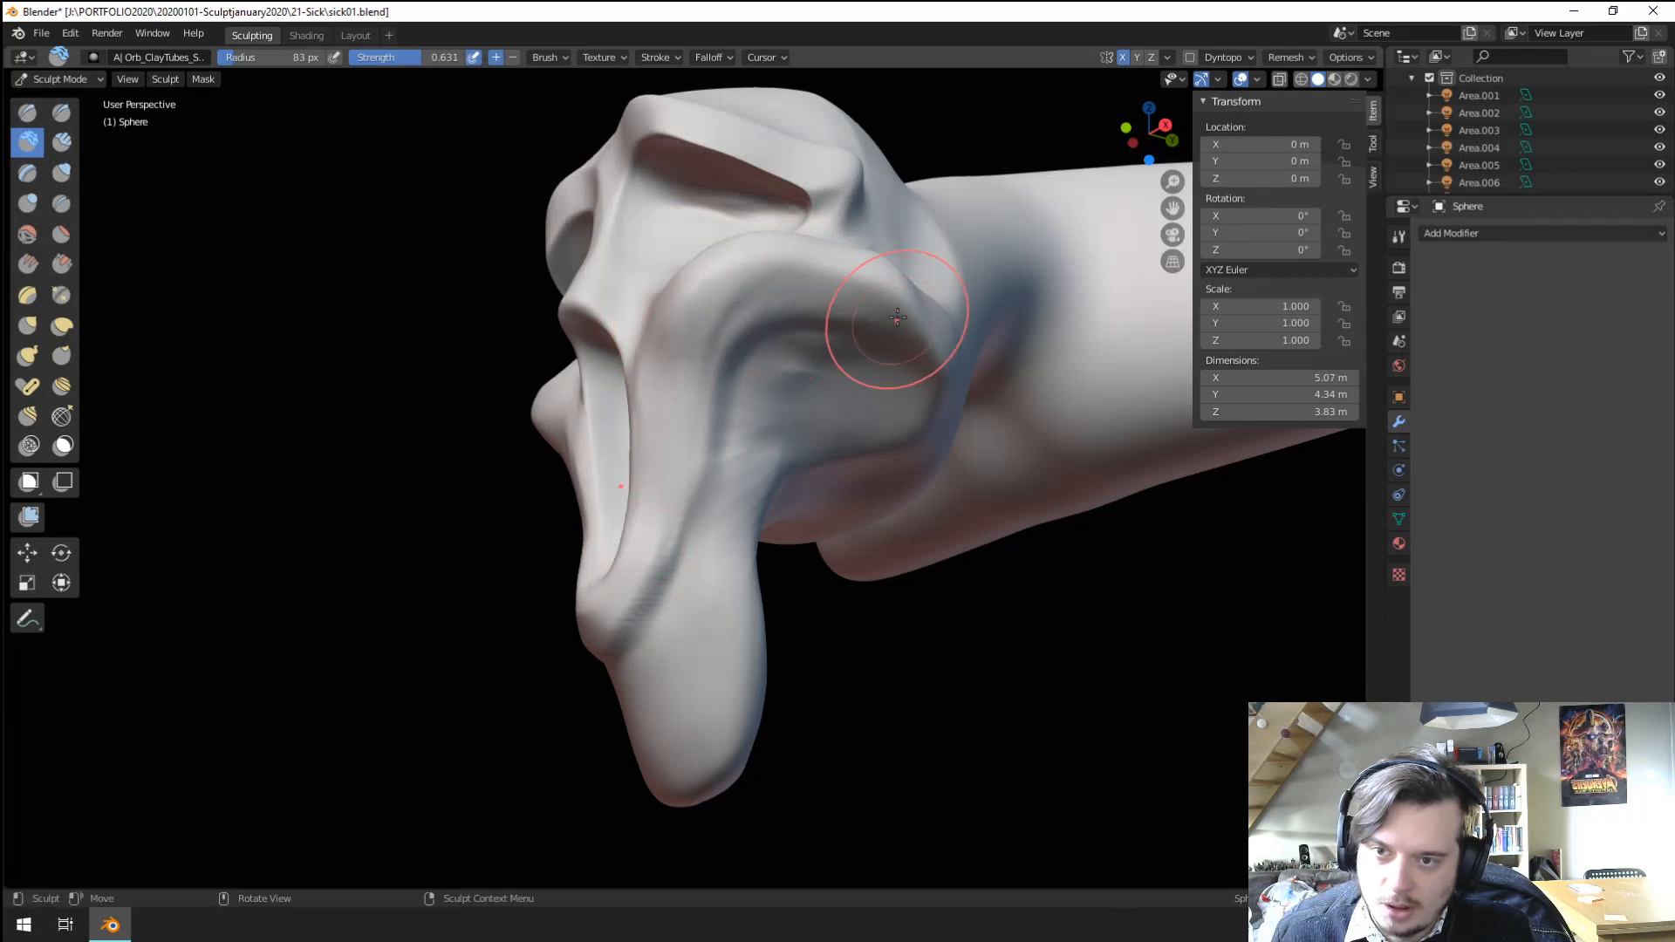
Pull the sides of the mouth rim inward with the Grab brush at 169 px.
mouse_move(785, 328)
middle_down()
mouse_move(869, 490)
mouse_move(721, 494)
middle_up()
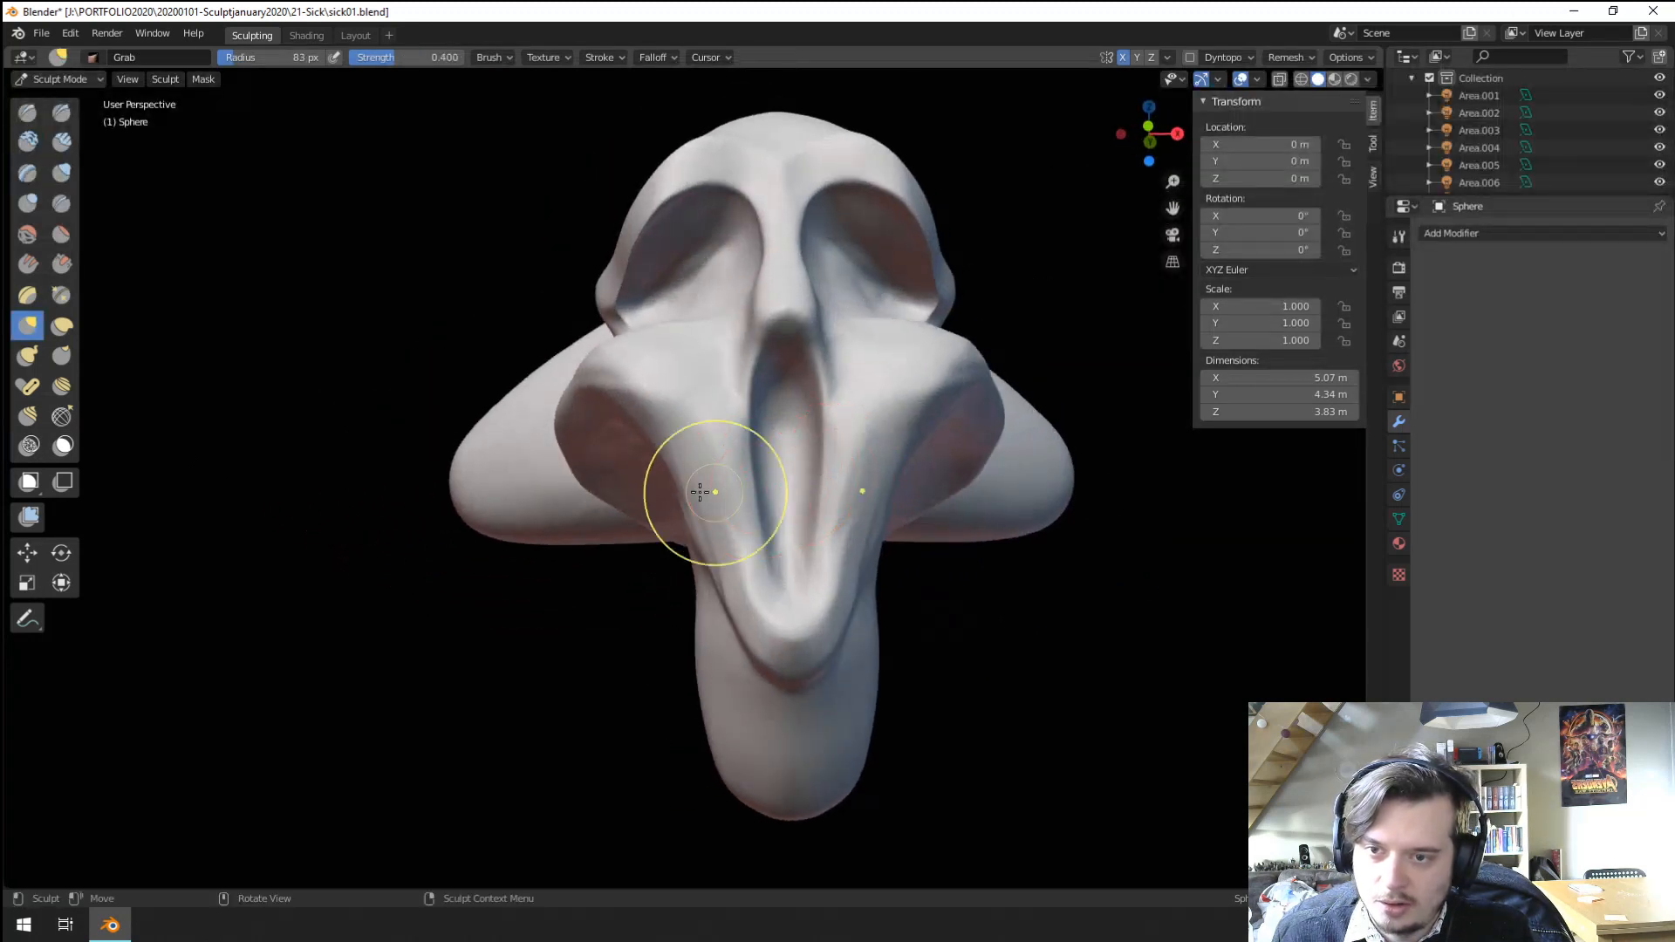
key(g)
key(f)
drag(704, 487, 714, 475)
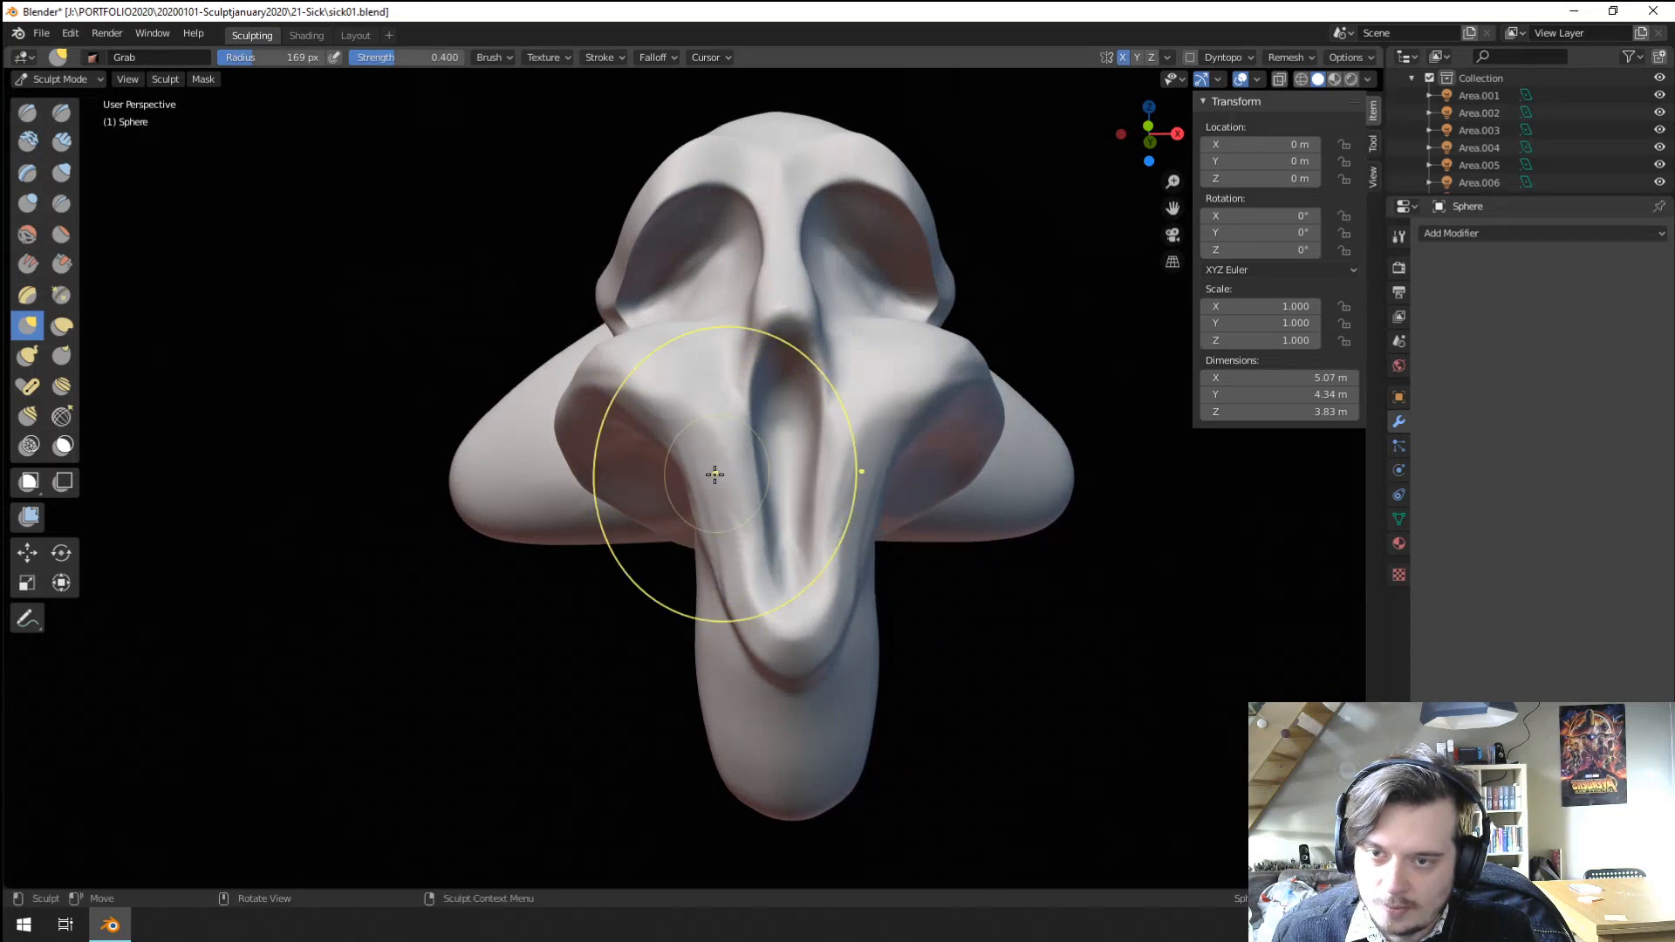
Pull the outer cheekbone up and outward with the Grab brush, ending at 182 px.
mouse_move(714, 475)
middle_down()
mouse_move(602, 494)
mouse_move(615, 561)
mouse_move(560, 545)
mouse_move(767, 486)
mouse_move(788, 405)
middle_up()
key(f)
click(600, 551)
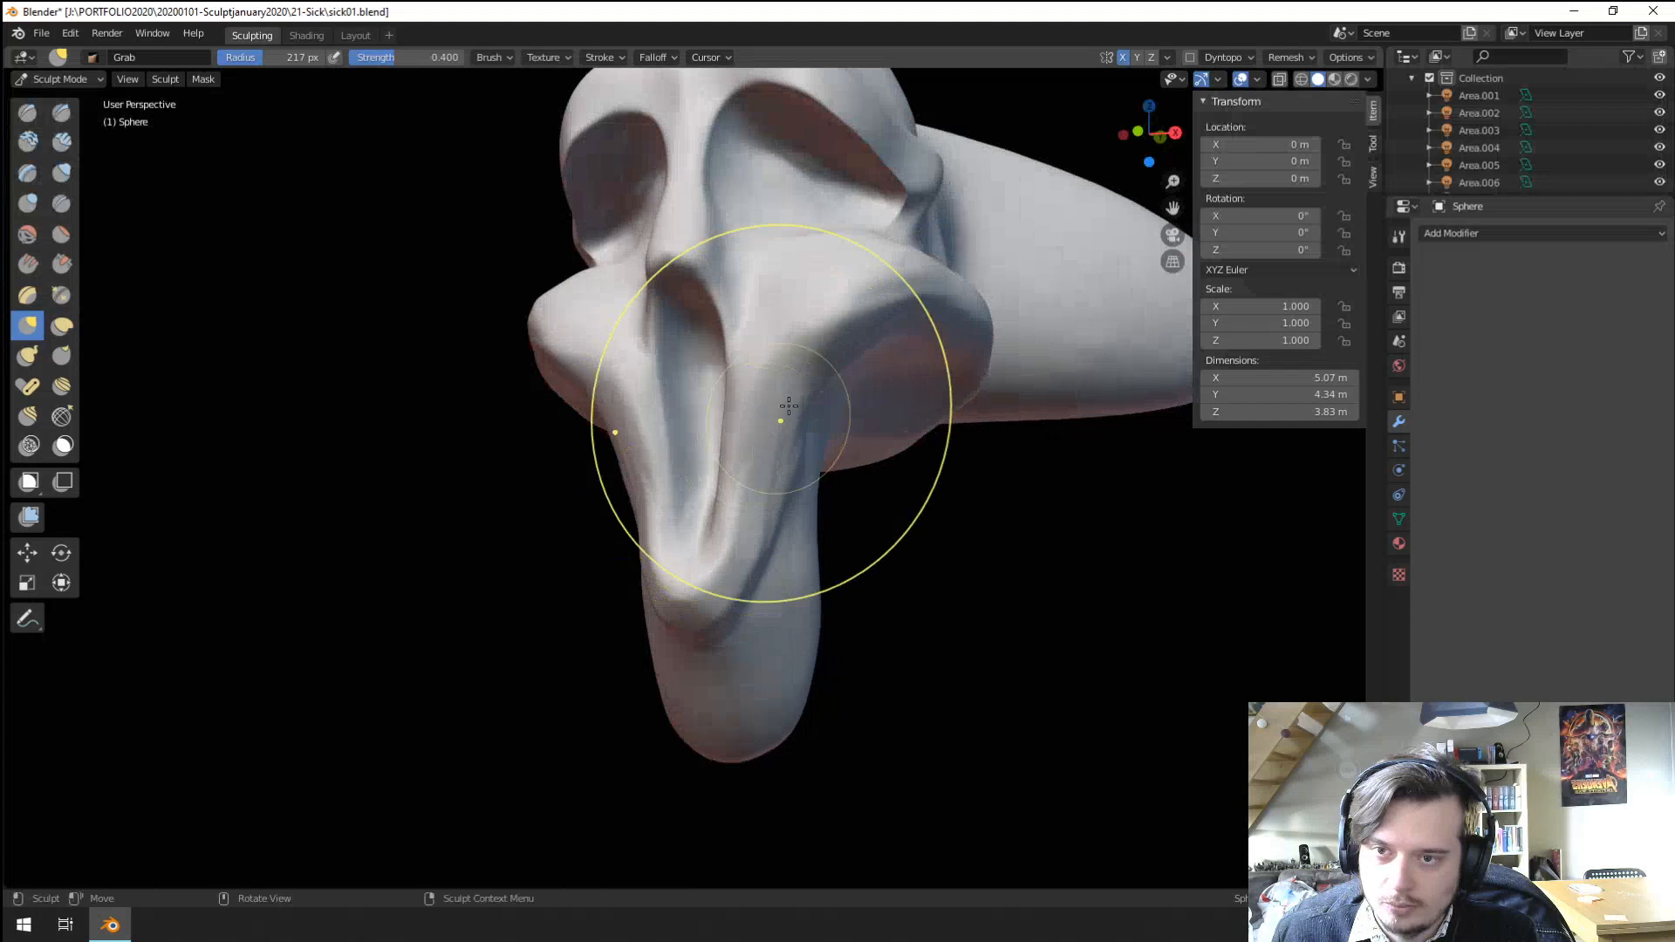
key(f)
click(873, 358)
drag(905, 351, 940, 276)
Build up a raised band across the jaw below the mouth rim with the Clay Tubes brush, starting at 56 px.
mouse_move(925, 322)
middle_down()
mouse_move(973, 344)
mouse_move(967, 367)
middle_up()
scroll(873, 418, down, 4)
mouse_move(794, 453)
middle_down()
mouse_move(958, 464)
mouse_move(938, 450)
middle_up()
scroll(859, 414, up, 2)
middle_drag(846, 411, 685, 458)
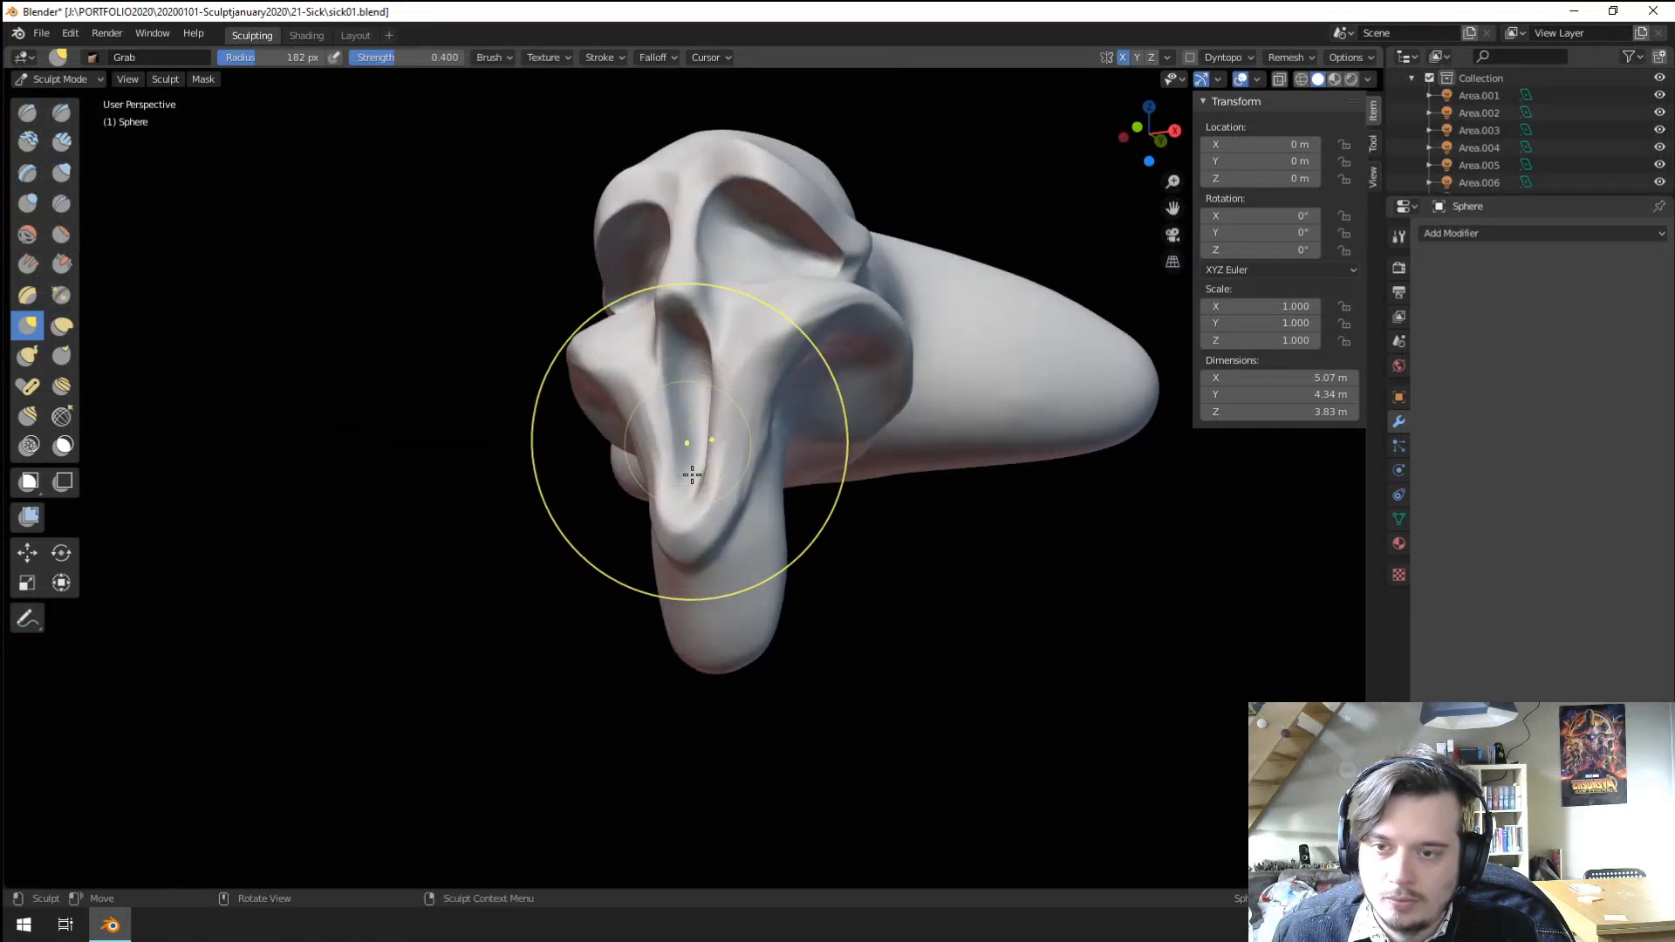
scroll(685, 458, up, 6)
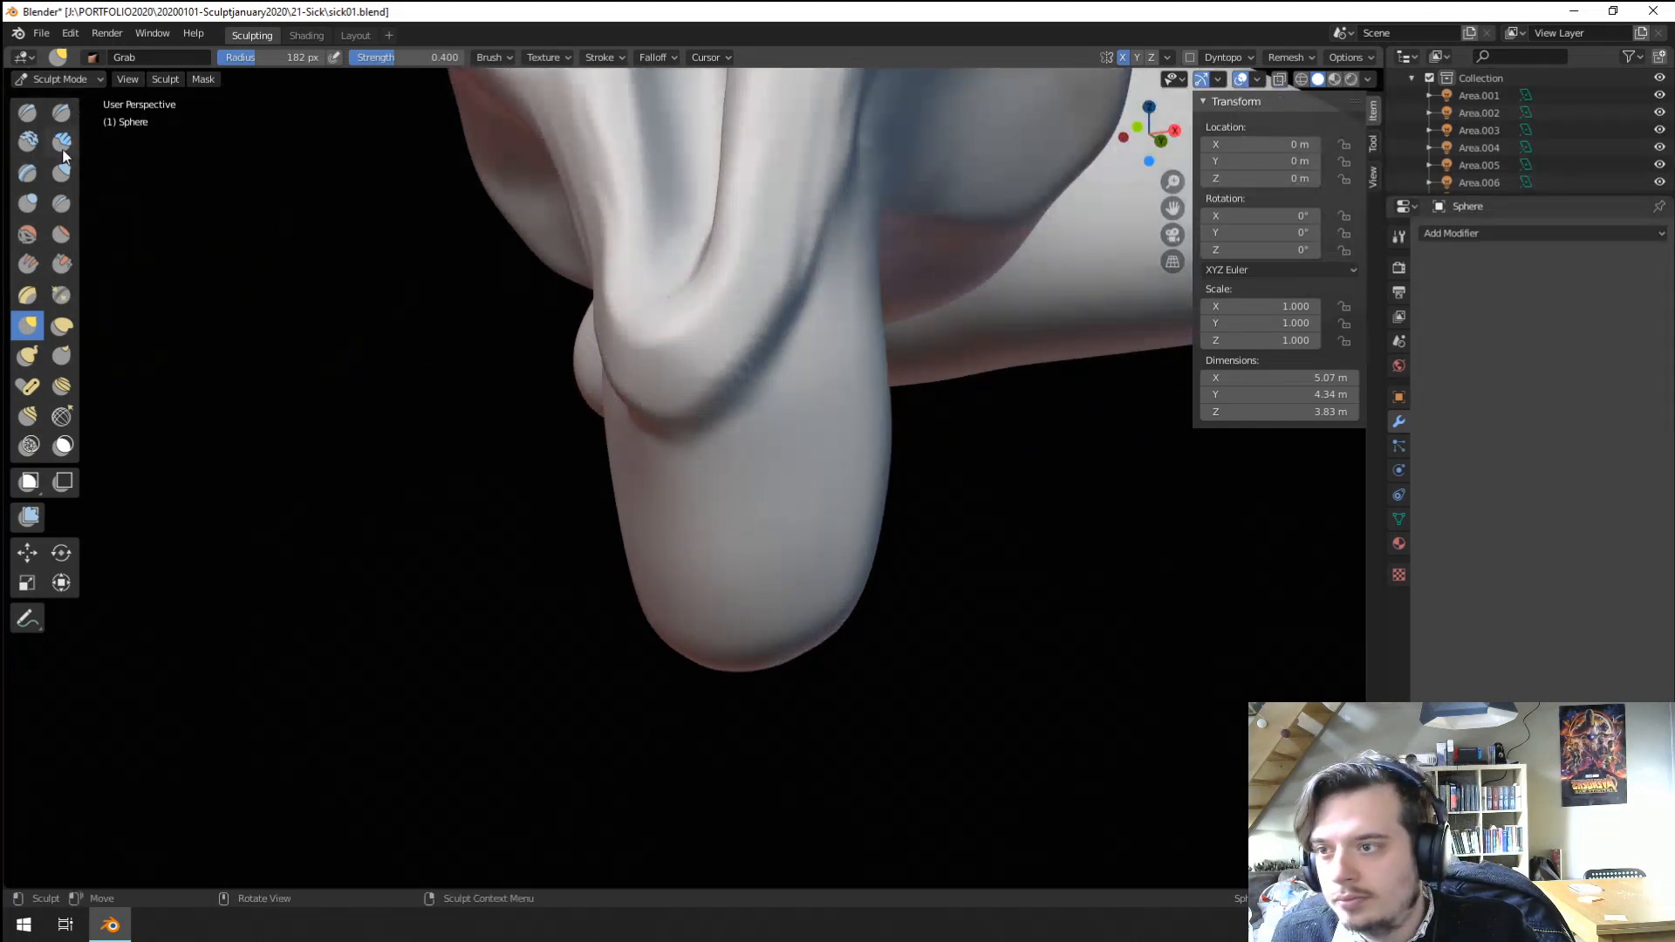
click(28, 140)
drag(692, 495, 686, 472)
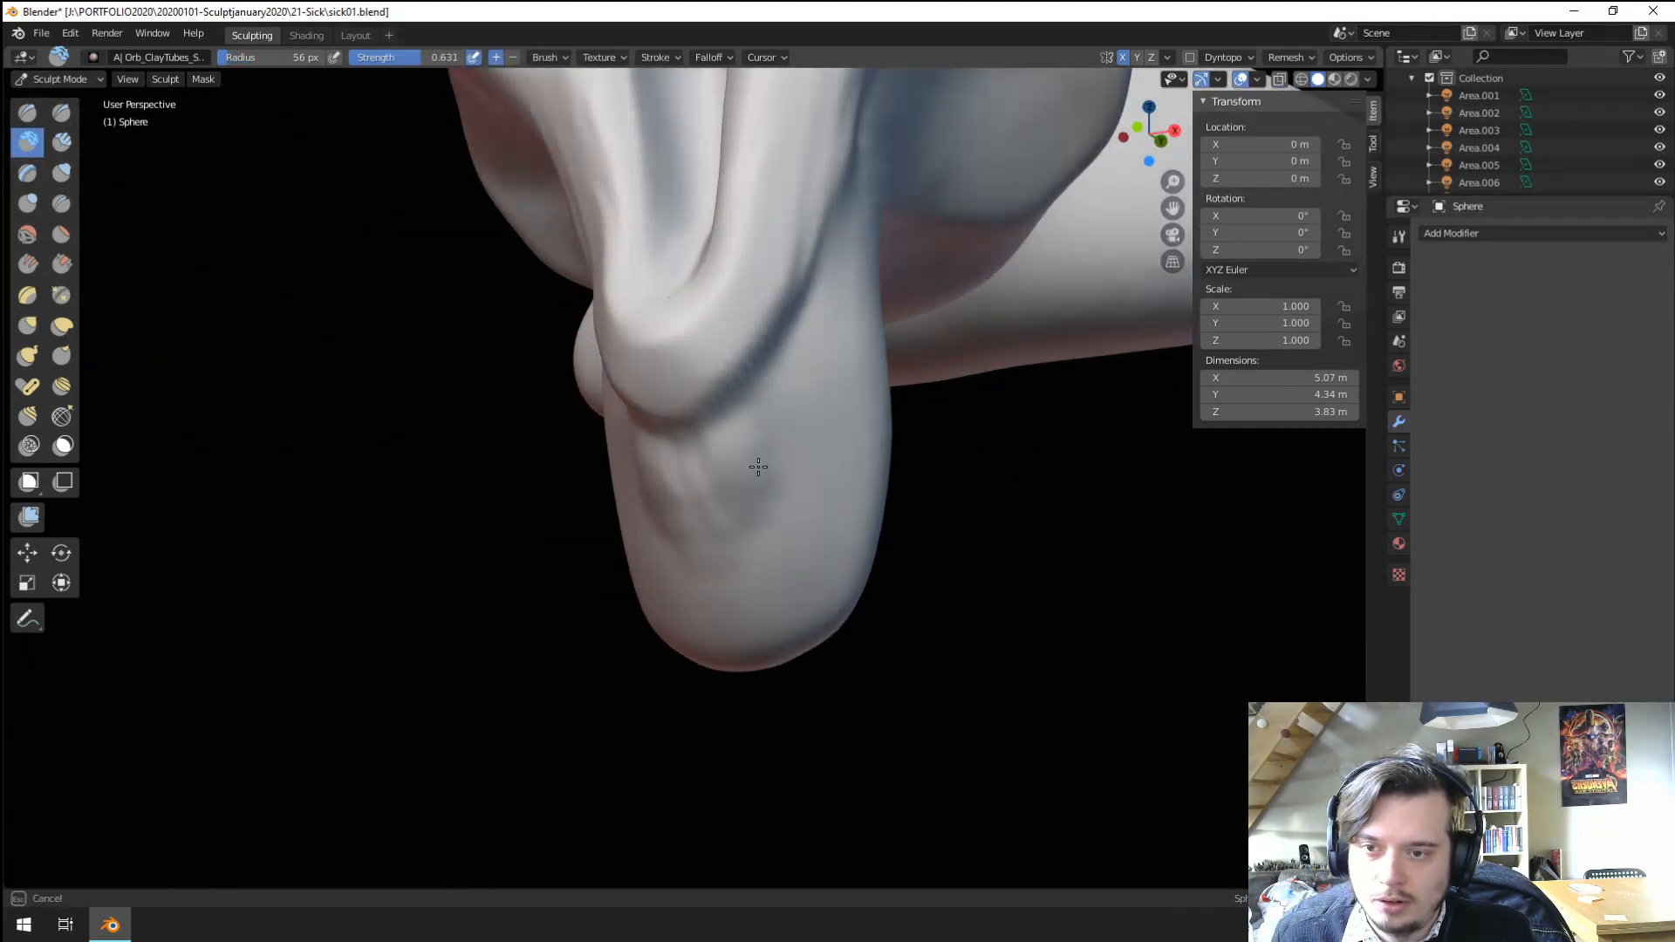
mouse_move(809, 437)
mouse_down()
mouse_move(815, 417)
mouse_move(733, 467)
mouse_move(842, 406)
mouse_up()
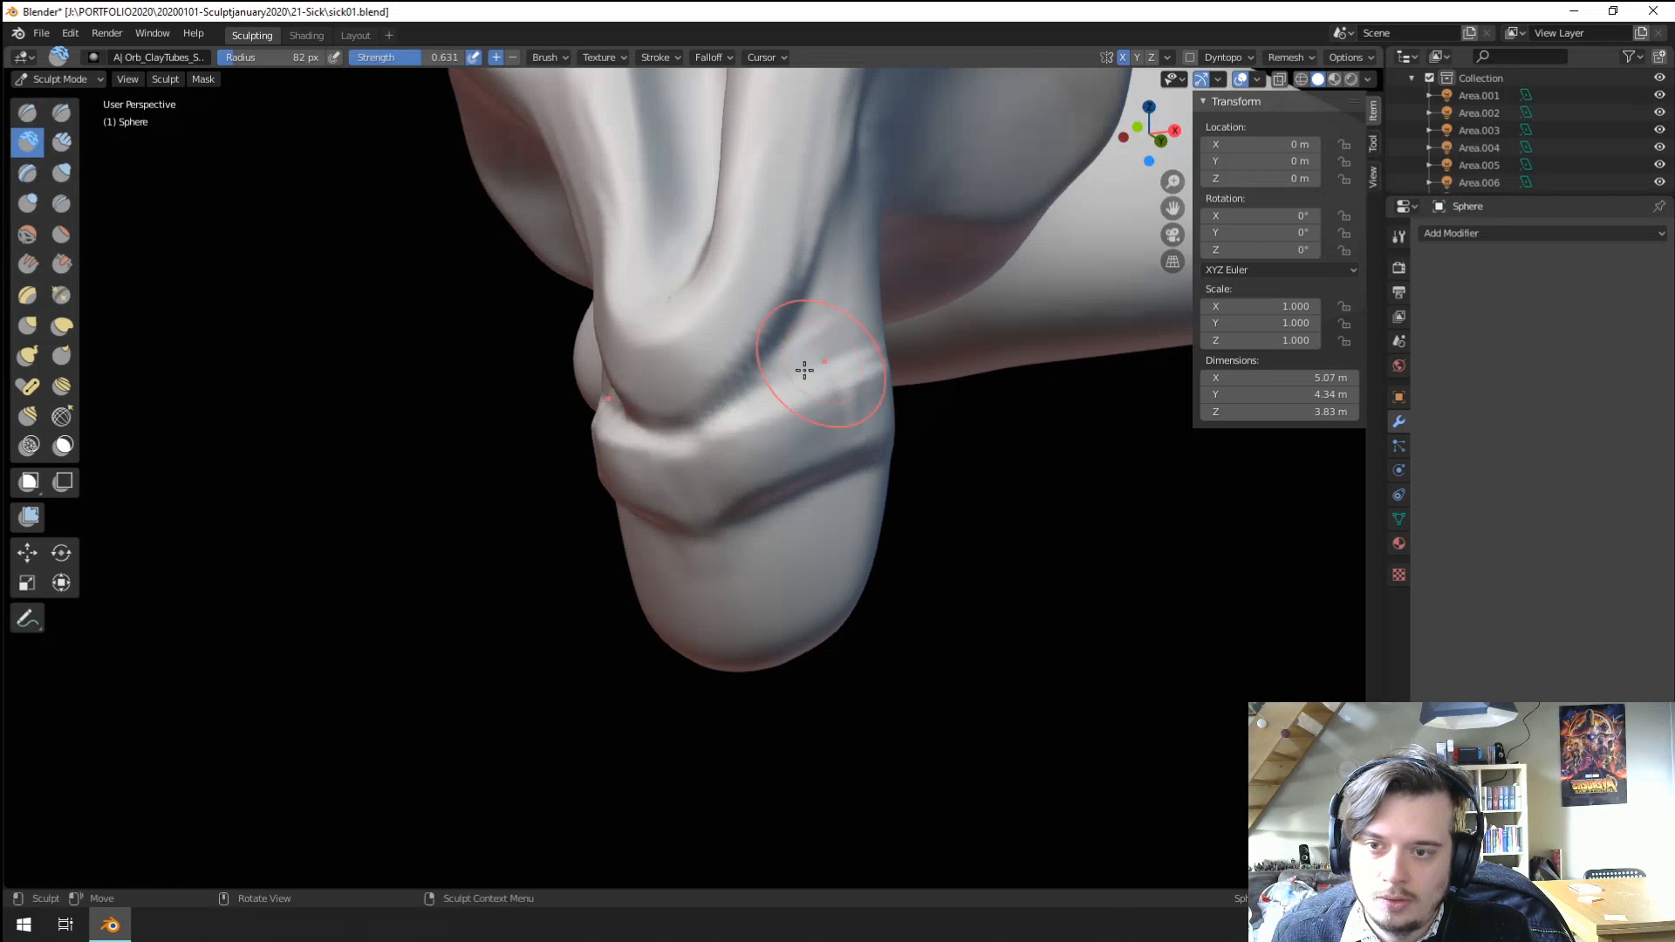
Extend the raised form up the side of the jaw with Clay Tubes strokes, ending at 58 px.
middle_drag(804, 370, 715, 396)
drag(711, 402, 781, 262)
drag(701, 439, 754, 351)
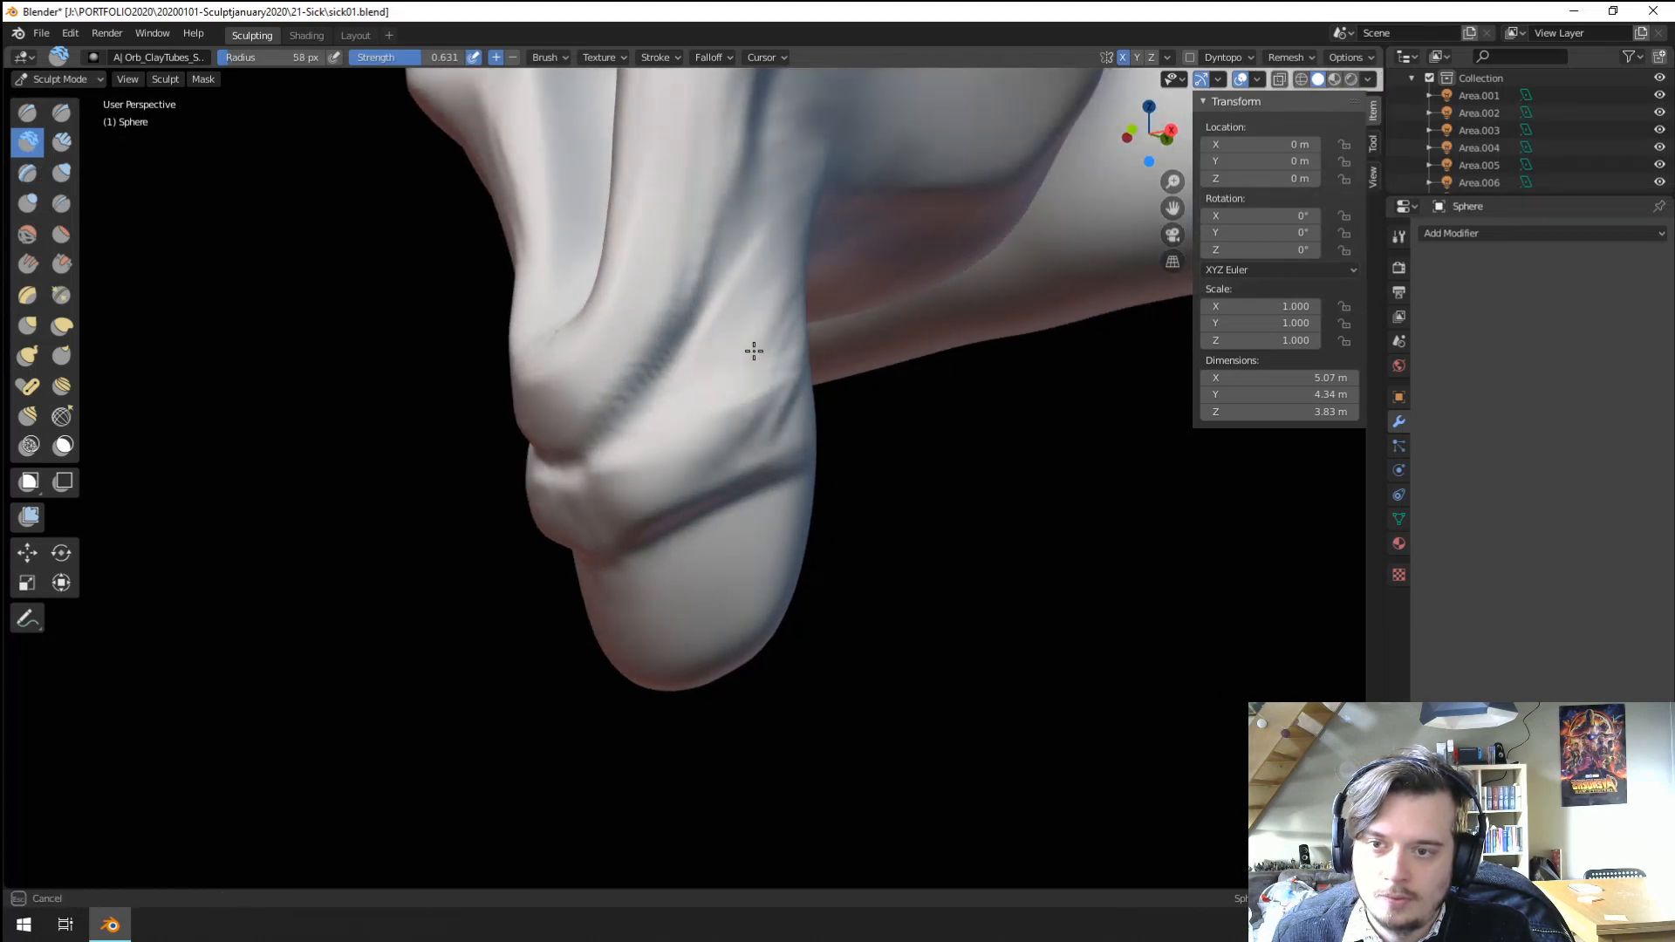
Sculpt a row of vertical tooth-like ridges across the chin with the Clay Tubes brush at 38 px.
middle_drag(758, 391, 824, 362)
key(f)
click(776, 485)
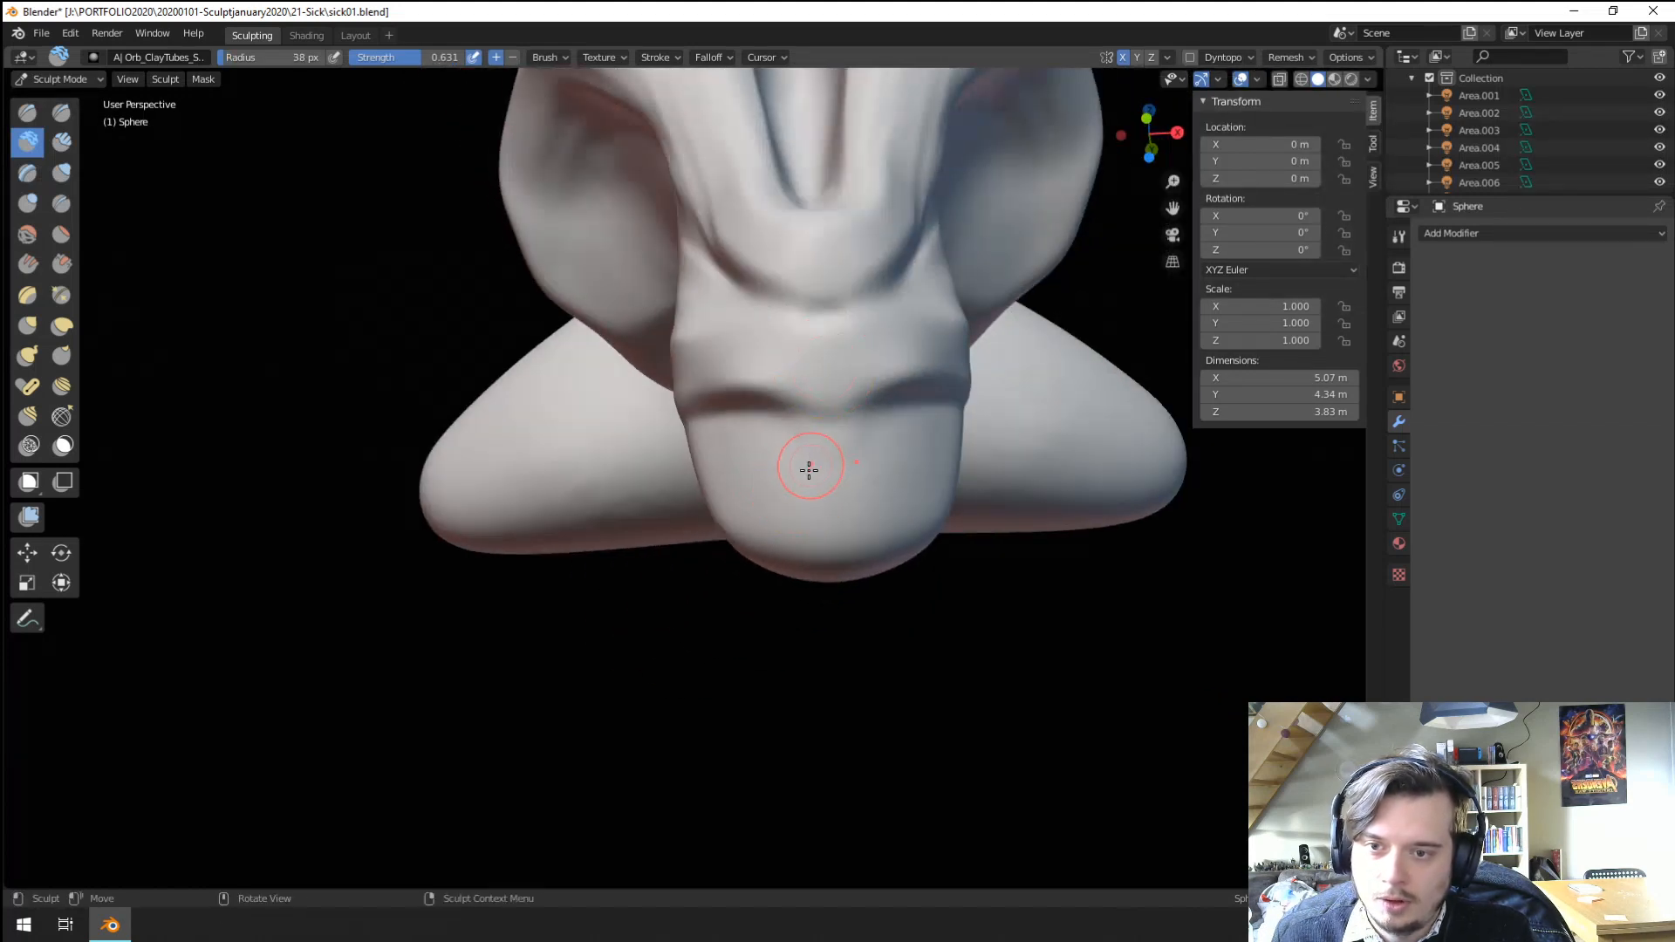
drag(812, 440, 822, 565)
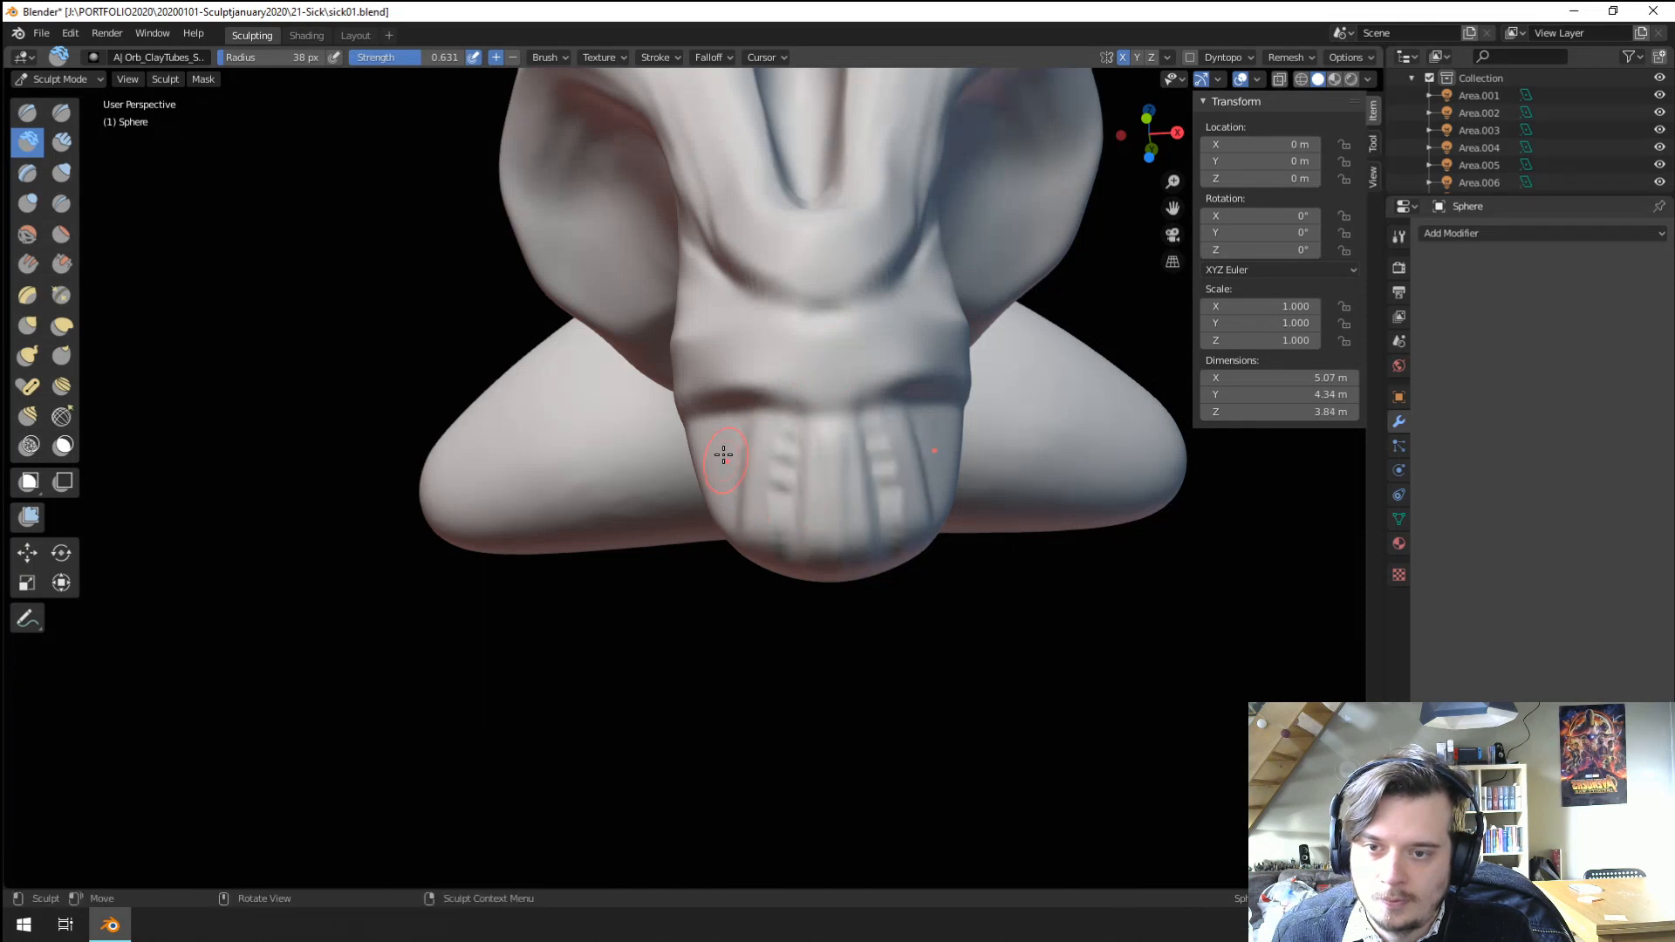
drag(723, 454, 721, 420)
Pull the outer corners of the toothed chin outward with the Grab brush at 98 px.
ctrl+middle_drag(720, 425, 732, 577)
ctrl+middle_drag(733, 577, 754, 507)
key(g)
key(f)
click(771, 506)
mouse_move(731, 535)
mouse_down()
mouse_move(707, 545)
mouse_move(711, 523)
mouse_up()
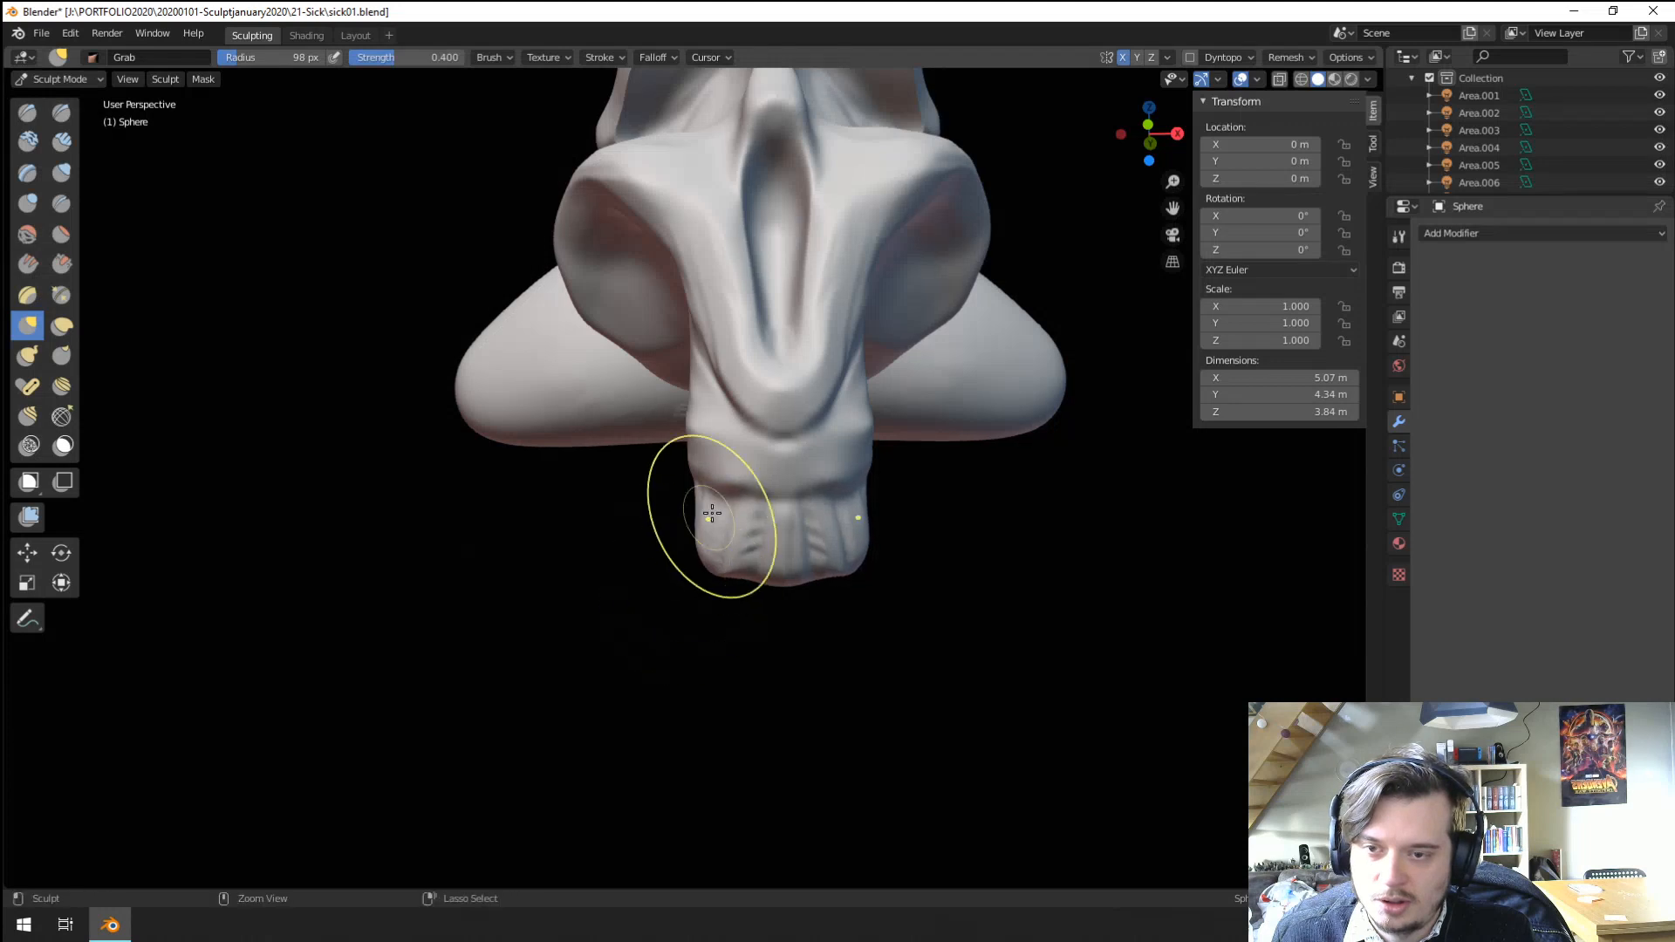
Lift the lower mouth rim with the Grab brush resized to 135 px.
mouse_move(711, 523)
middle_down()
mouse_move(580, 599)
mouse_move(758, 563)
mouse_move(767, 610)
middle_up()
middle_drag(767, 611, 851, 558)
ctrl+middle_drag(851, 558, 676, 354)
key(f)
click(856, 434)
ctrl+middle_drag(676, 353, 656, 476)
middle_drag(656, 475, 758, 466)
mouse_move(757, 467)
ctrl+middle_down()
mouse_move(772, 432)
mouse_move(706, 445)
mouse_move(737, 438)
ctrl+middle_up()
key(f)
click(877, 408)
drag(752, 414, 747, 388)
Pull the ridge beside the mouth cavity upward with the resized Grab brush.
middle_drag(747, 388, 779, 355)
key(f)
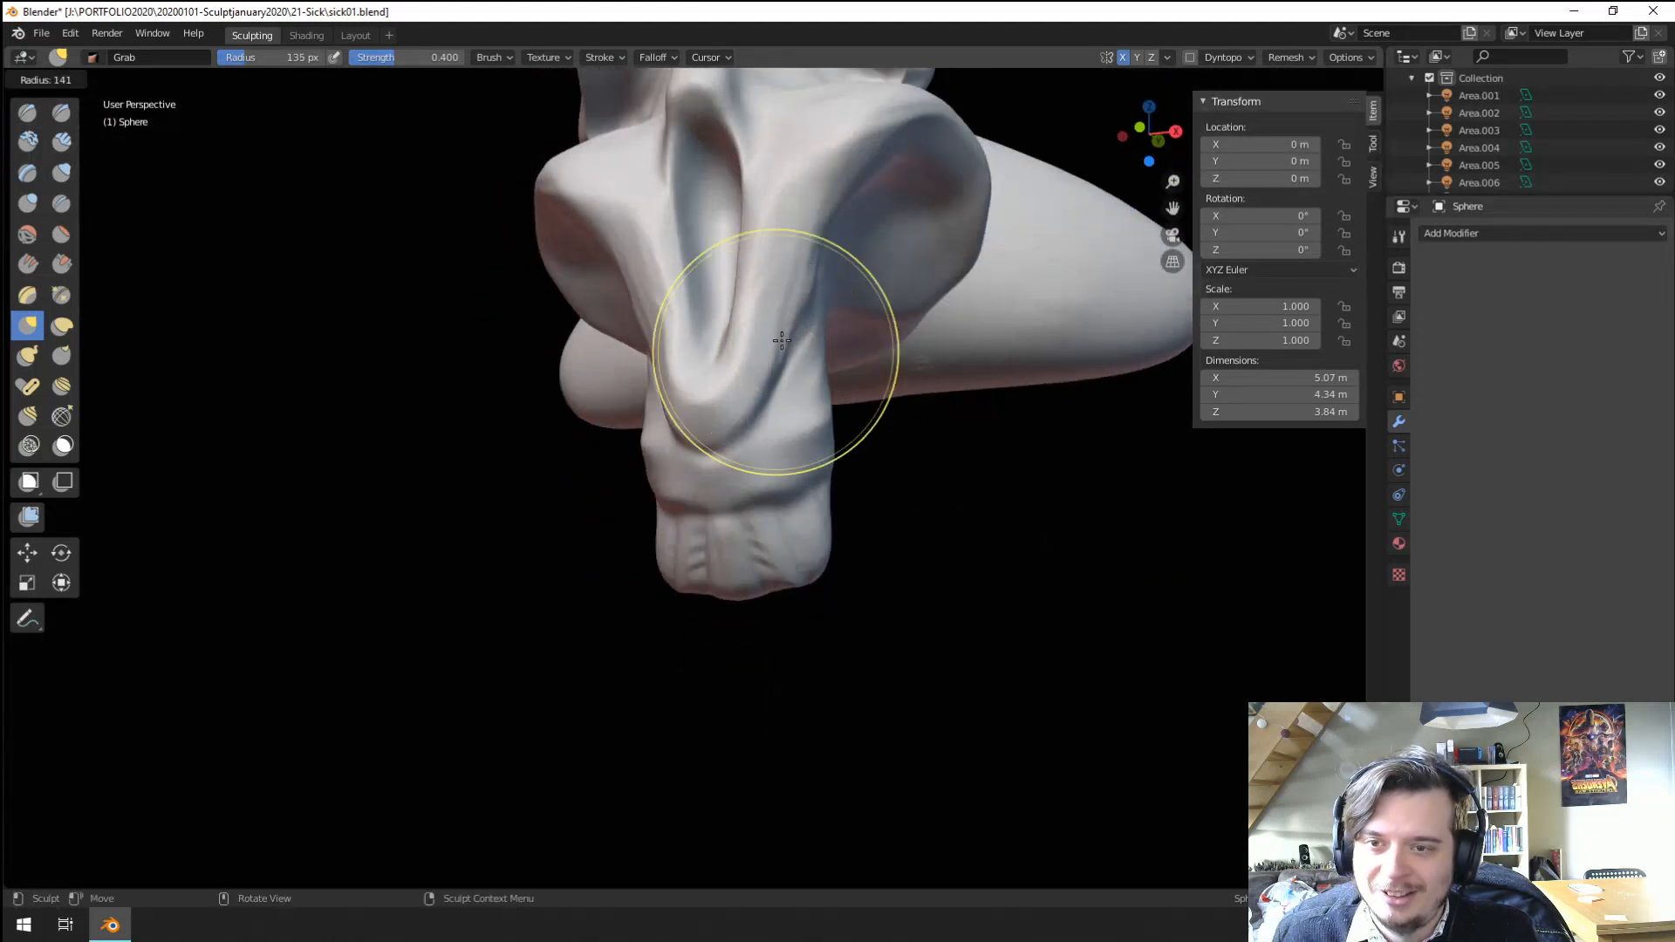
click(883, 355)
drag(790, 305, 794, 266)
Examine the overall skull proportions from the front and side, including the cheek and muzzle.
mouse_move(755, 301)
ctrl+middle_down()
mouse_move(681, 501)
mouse_move(717, 547)
mouse_move(714, 490)
ctrl+middle_up()
middle_drag(714, 491, 791, 407)
mouse_move(792, 406)
shift+middle_down()
mouse_move(814, 456)
mouse_move(636, 430)
shift+middle_up()
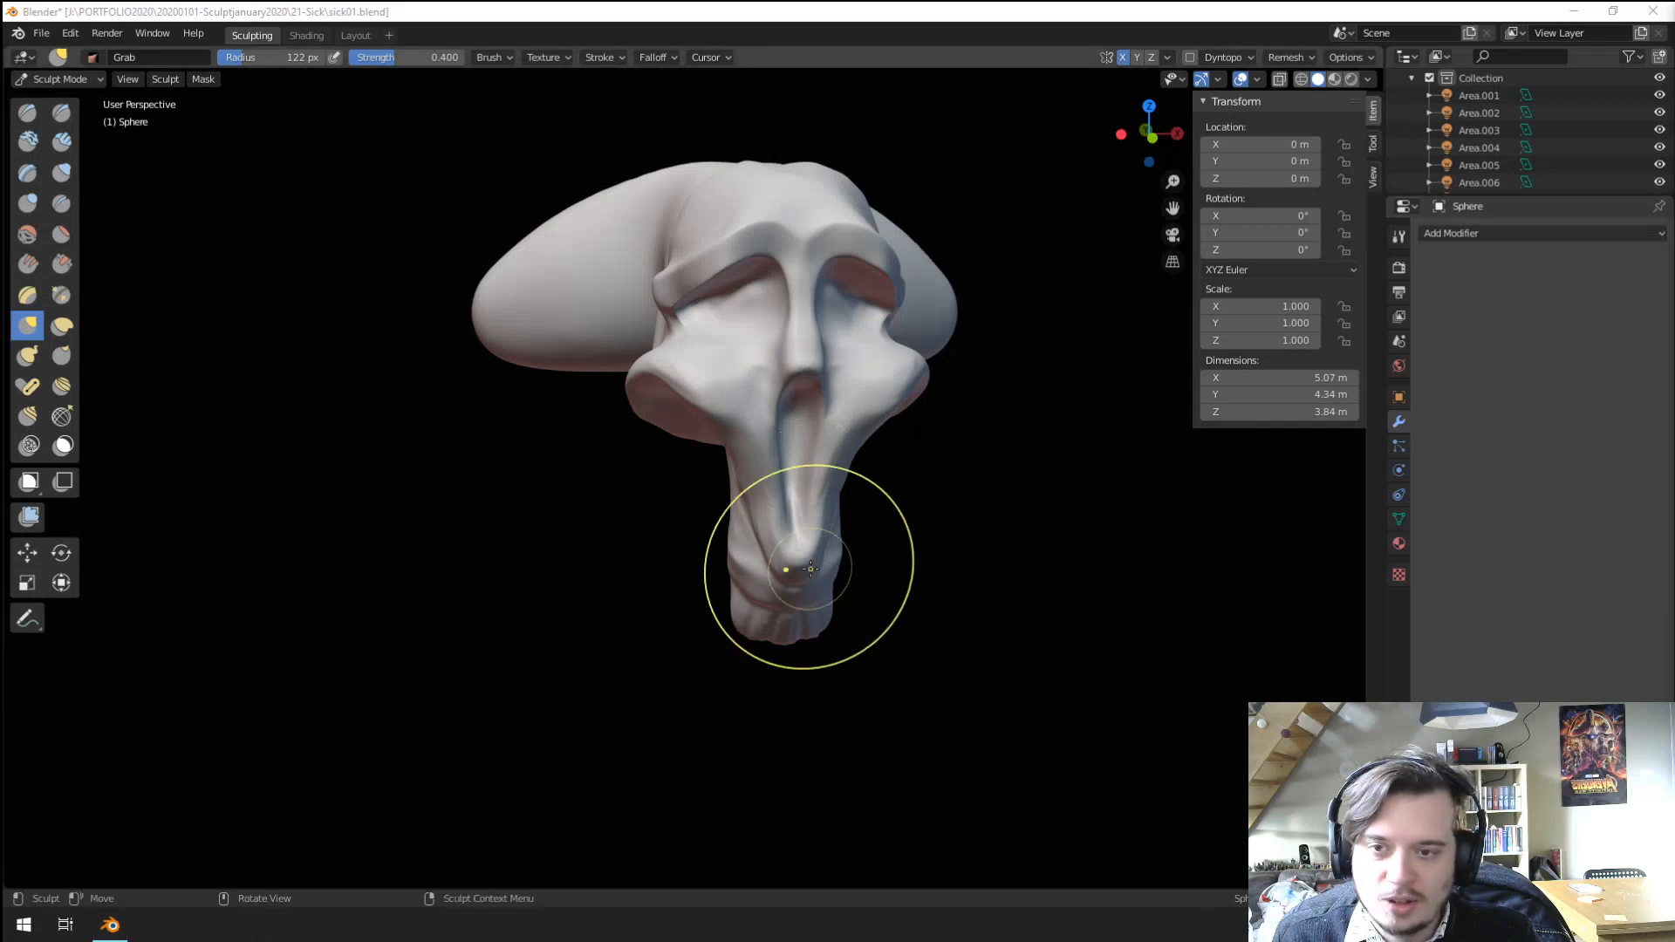
middle_drag(808, 567, 677, 534)
scroll(676, 535, up, 2)
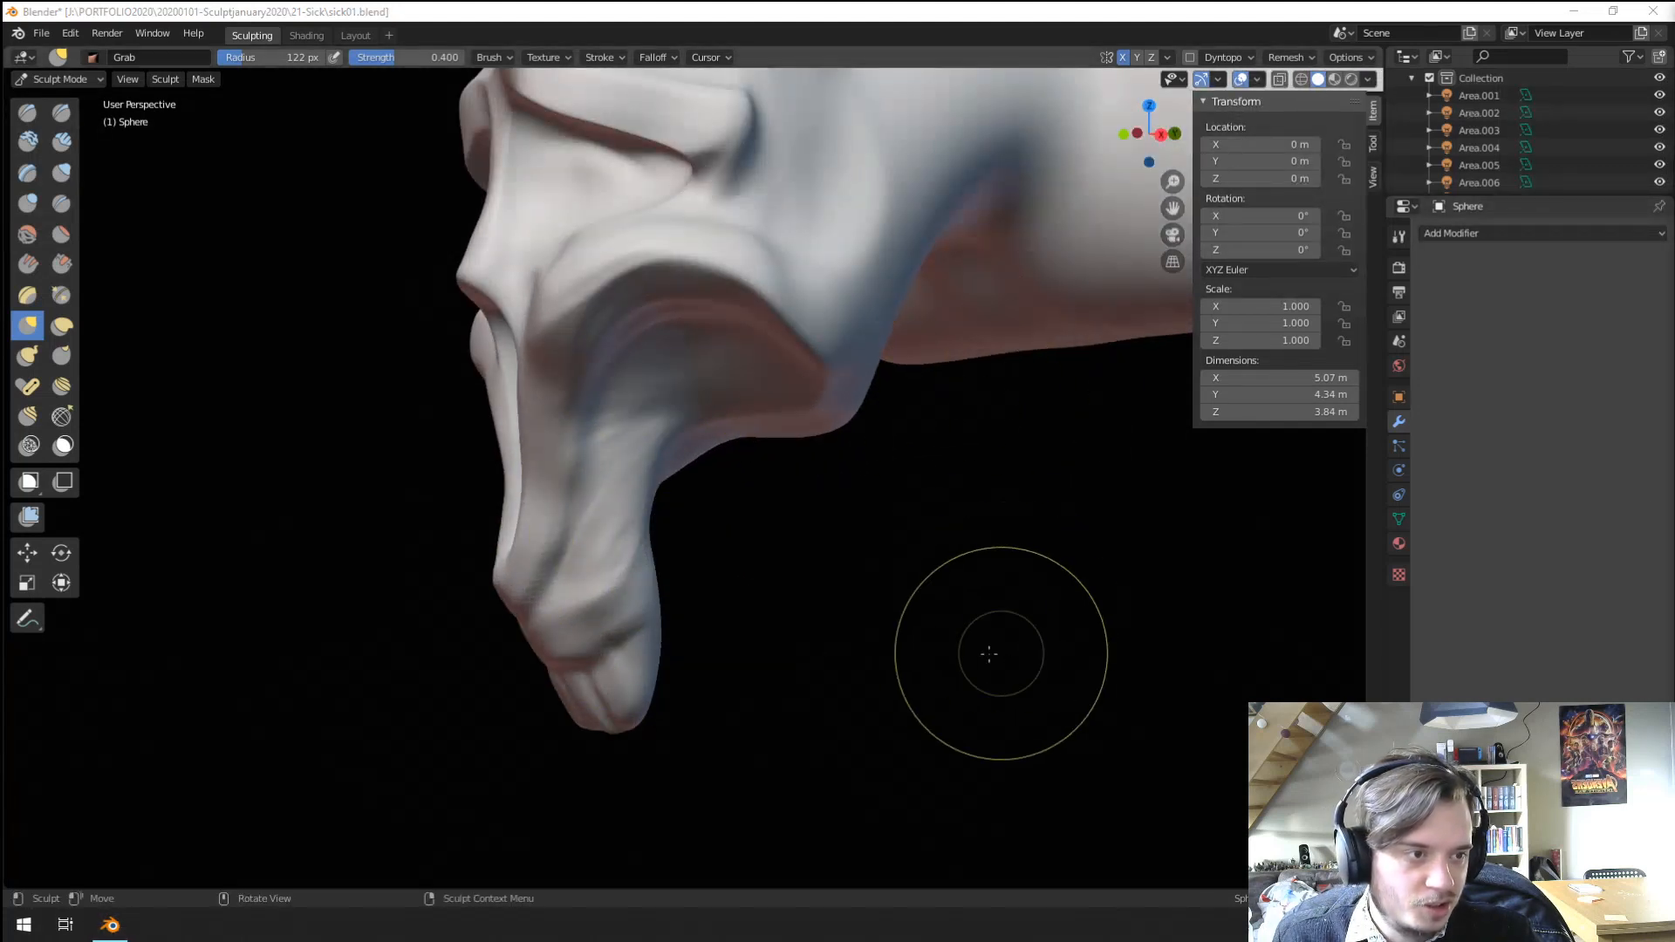
middle_drag(990, 655, 1017, 599)
middle_drag(580, 317, 721, 452)
scroll(710, 273, up, 4)
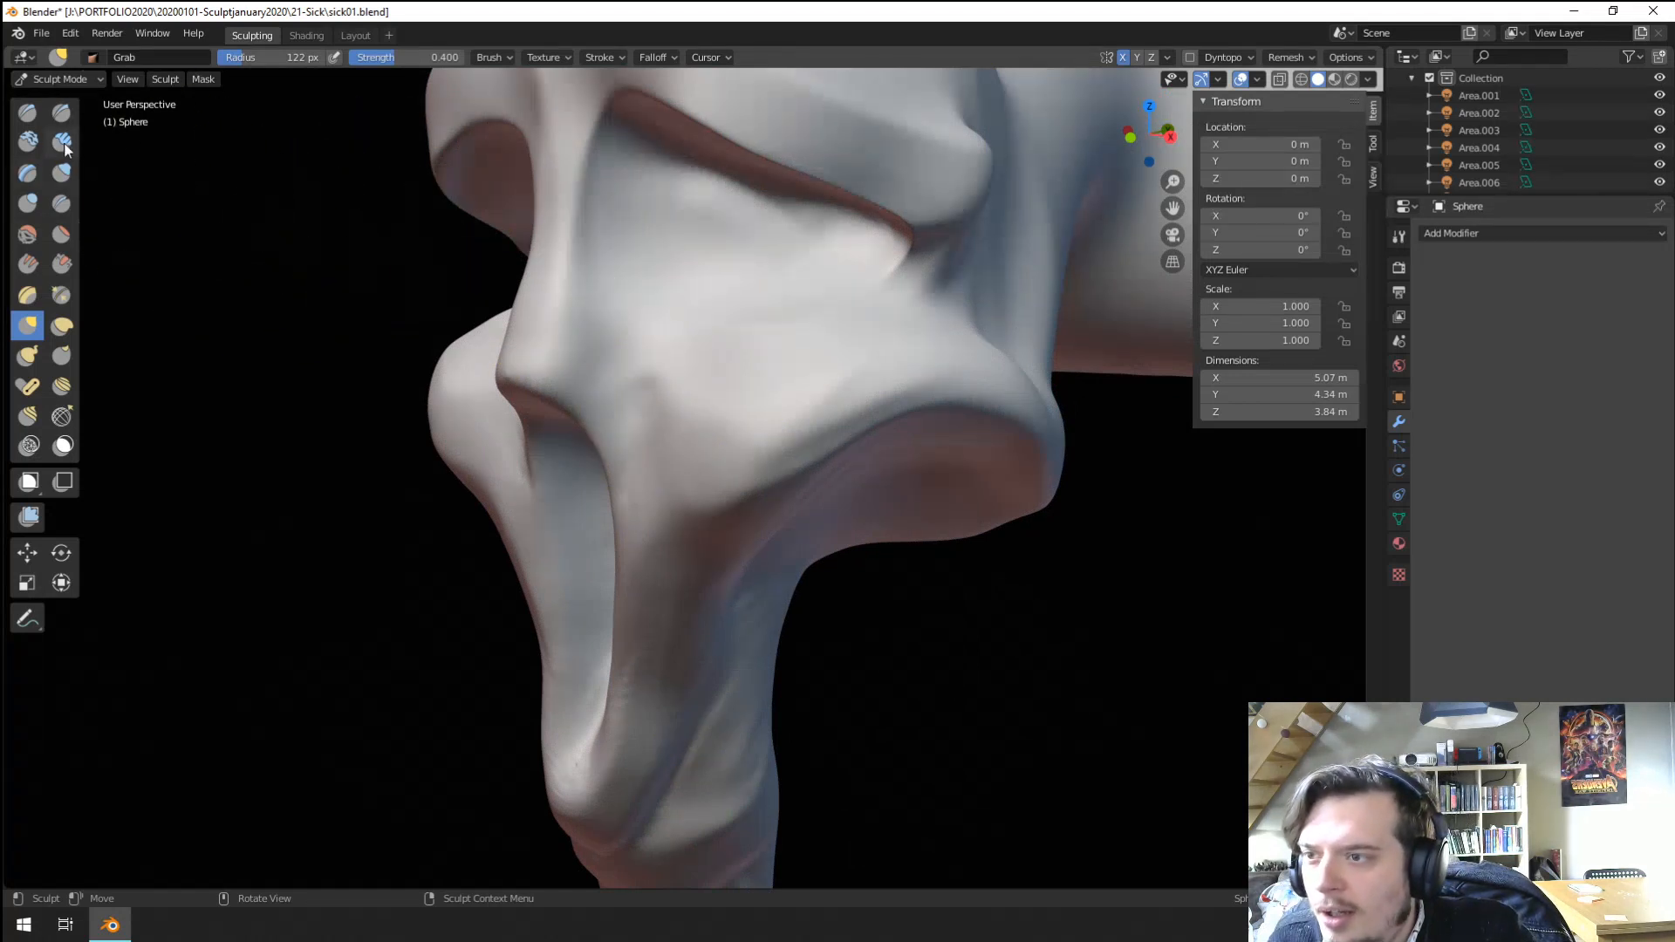
Build up a fold from beside the nostril across the cheek with the Clay Tubes brush, ending at 45 px.
click(61, 142)
click(29, 141)
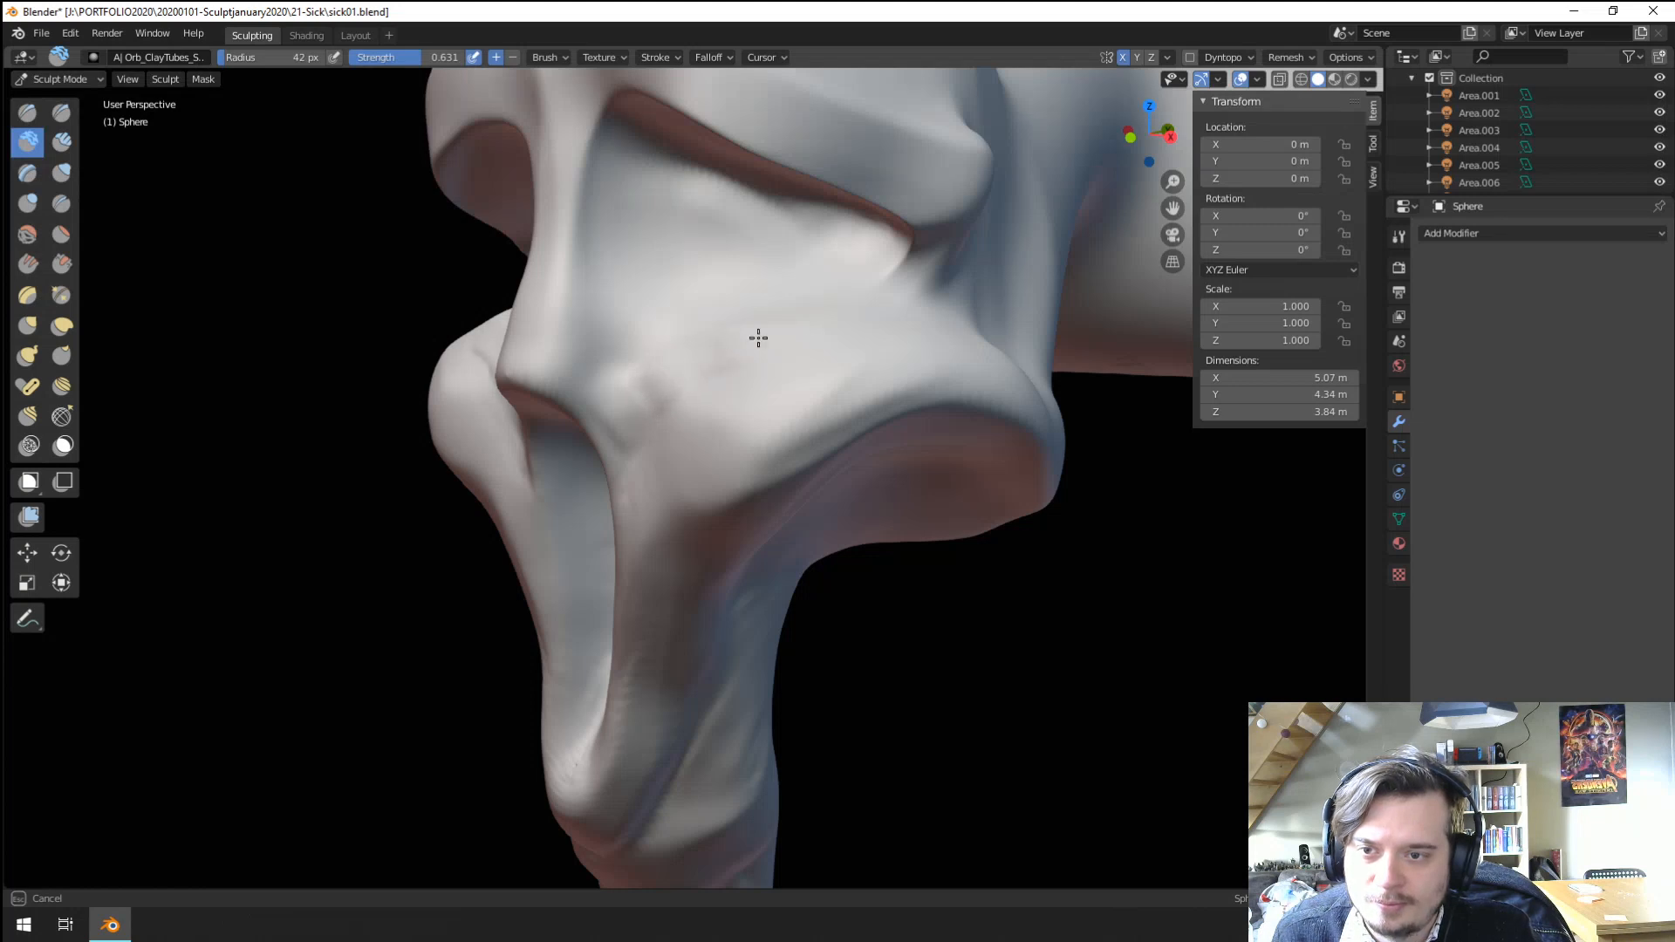
drag(758, 338, 864, 307)
key(f)
click(880, 293)
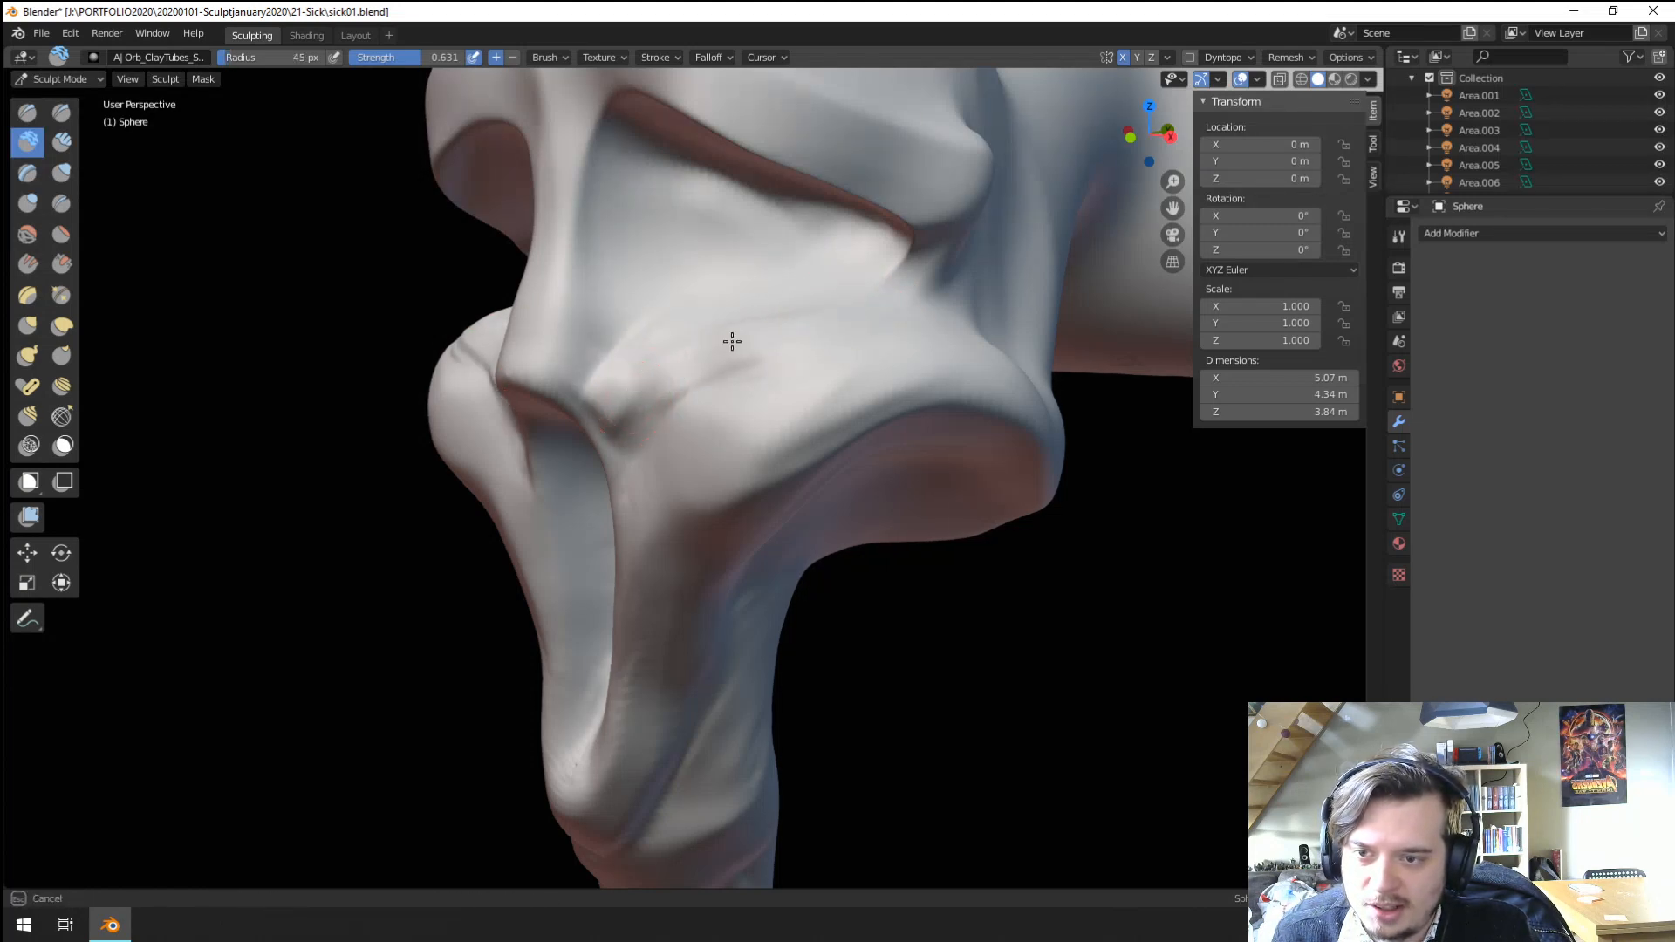
middle_drag(722, 330, 734, 335)
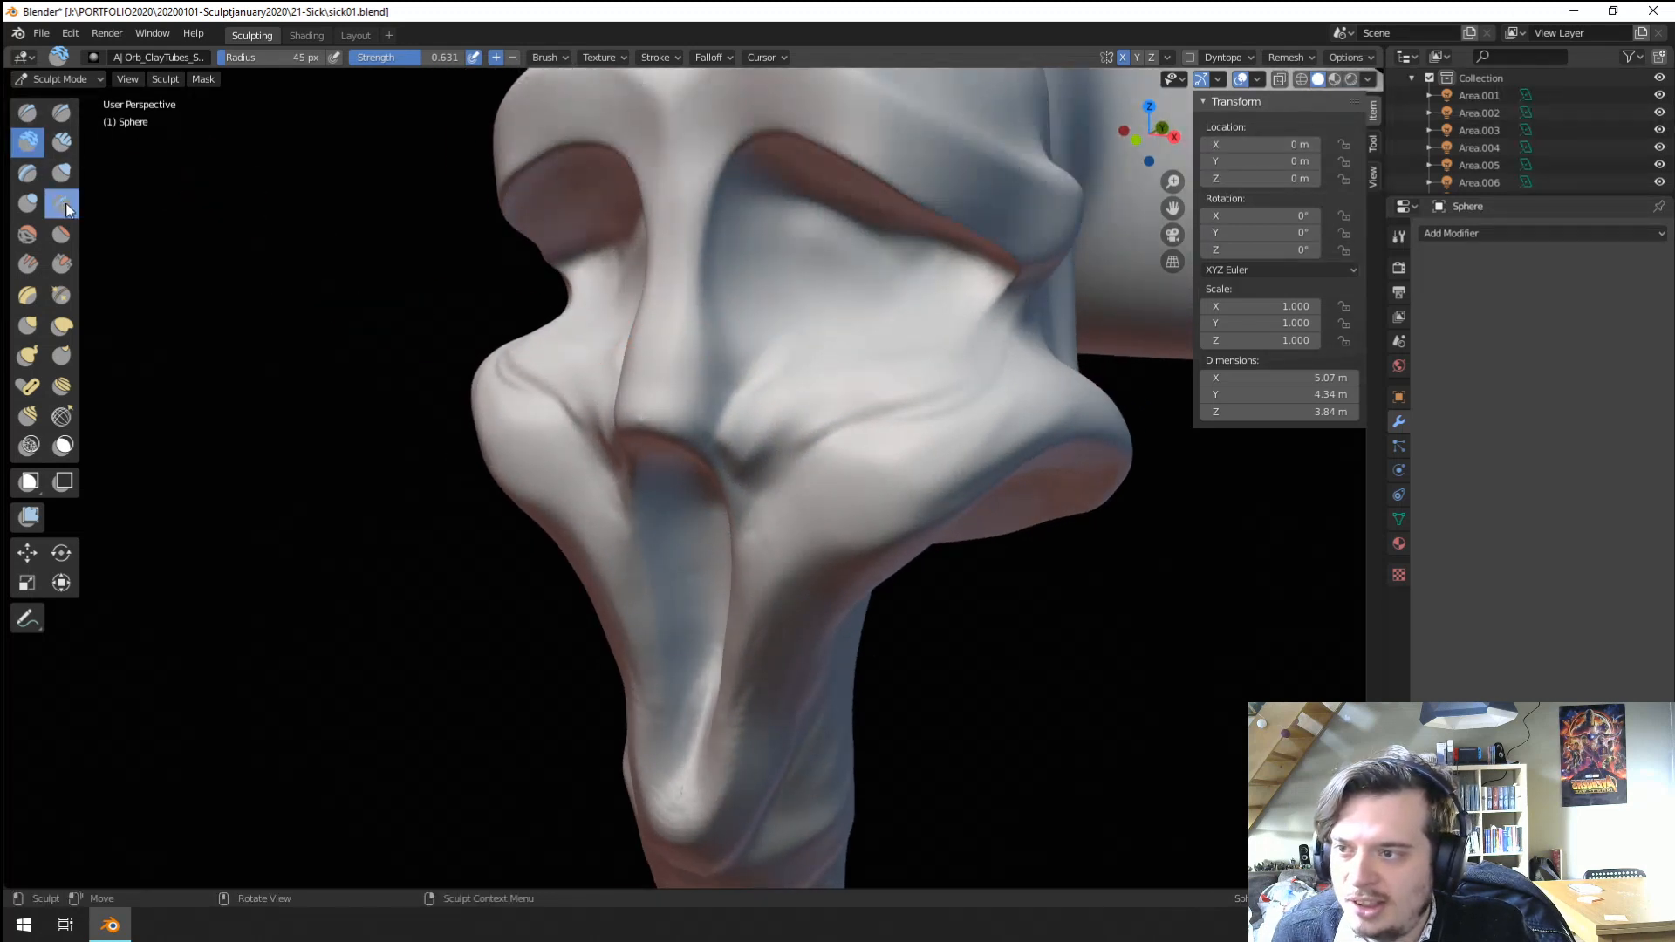
Cut a crease from the nostril along the cheek fold and at the outer eye socket with the Crease brush at 53 px.
click(61, 203)
mouse_move(777, 479)
mouse_down()
mouse_move(983, 371)
mouse_move(942, 371)
mouse_up()
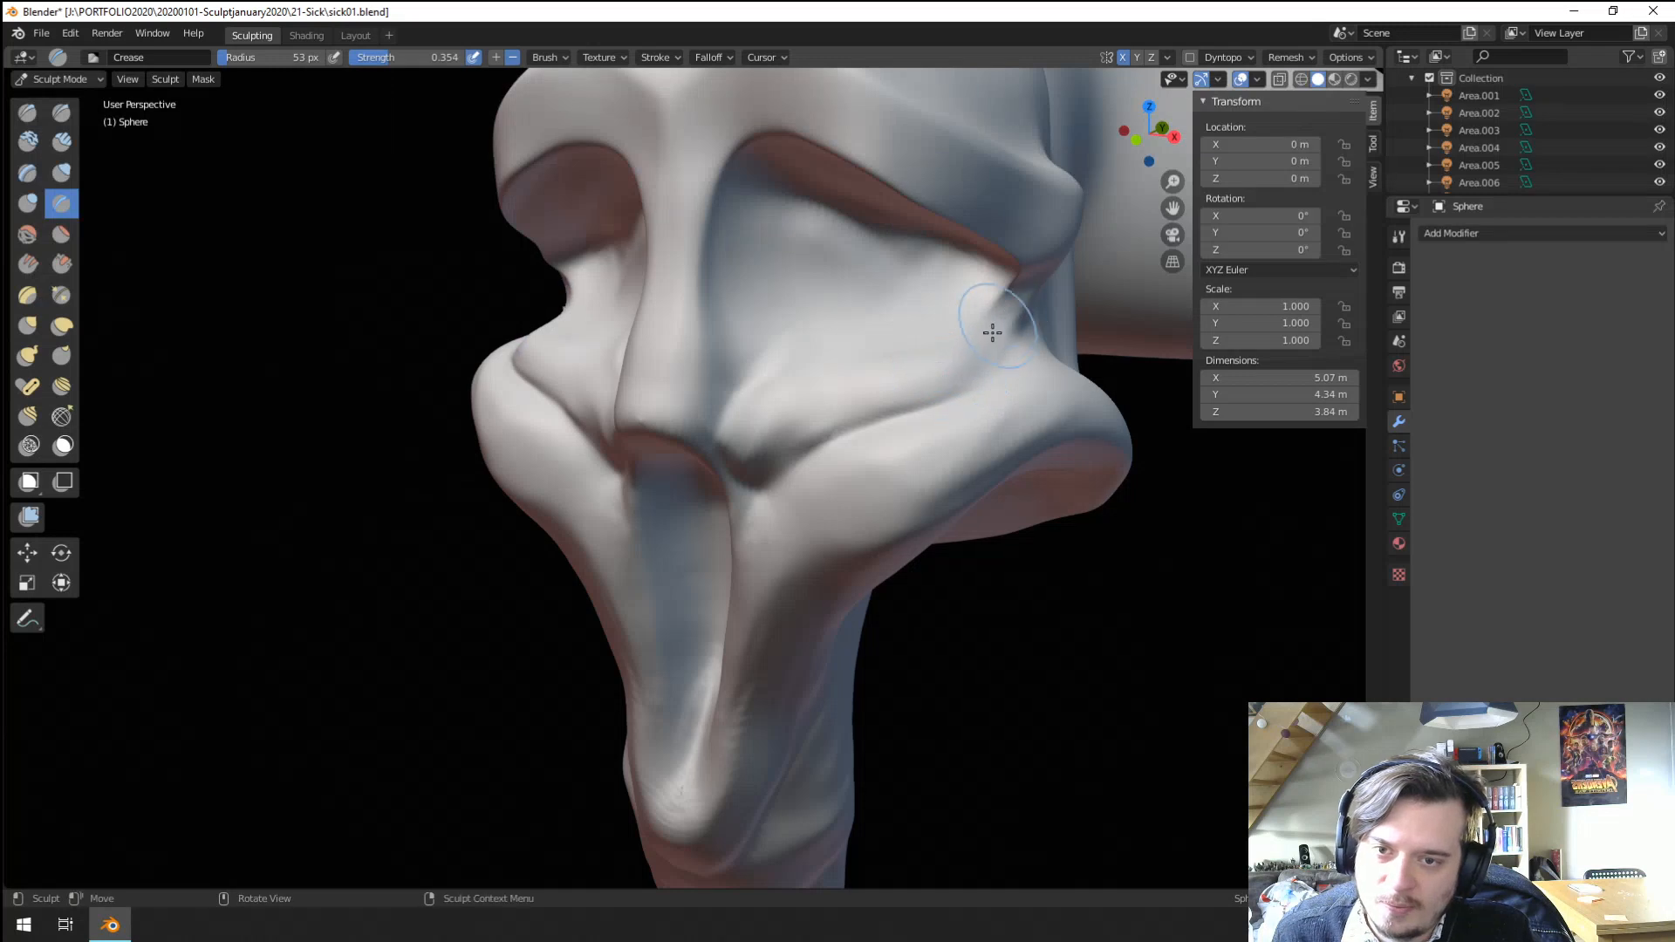
drag(1053, 254, 1057, 246)
Try carving a long hollow into the cheek ridge beside the mouth cavity with the inverted Blob brush at 36 px.
mouse_move(873, 394)
ctrl+middle_down()
mouse_move(815, 479)
mouse_move(890, 447)
ctrl+middle_up()
mouse_move(889, 447)
ctrl+middle_down()
mouse_move(913, 354)
mouse_move(867, 348)
mouse_move(847, 385)
ctrl+middle_up()
click(27, 203)
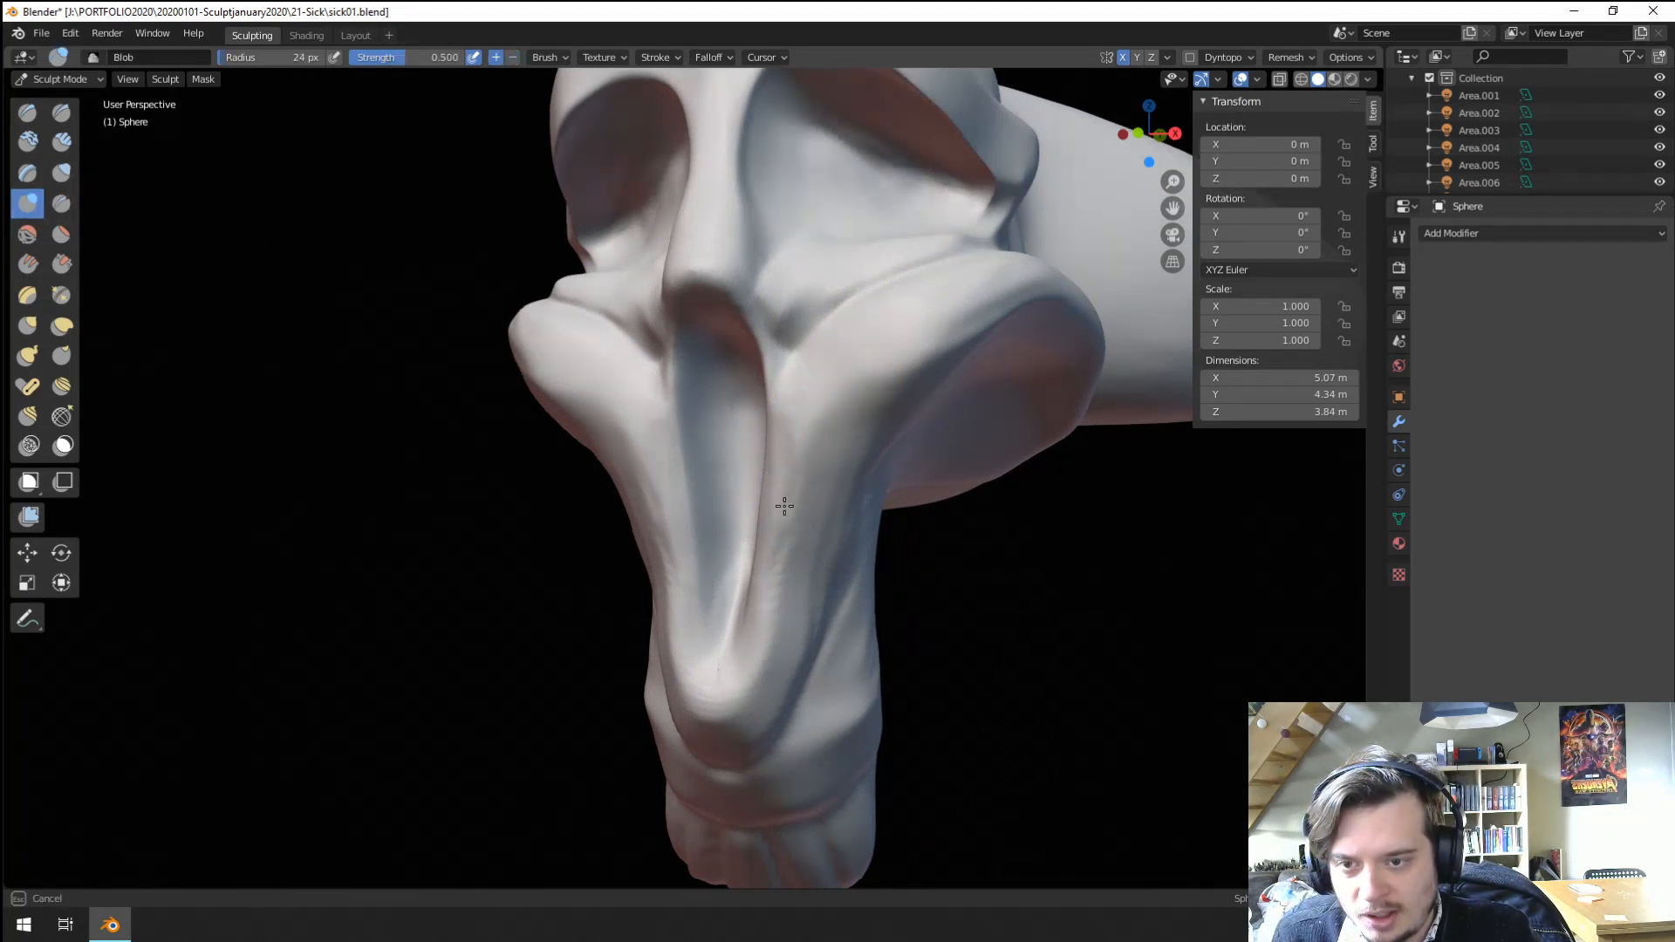
key(f)
click(843, 479)
mouse_move(812, 514)
ctrl+mouse_down()
mouse_move(807, 420)
mouse_move(812, 488)
mouse_move(888, 356)
mouse_move(826, 426)
ctrl+mouse_up()
mouse_move(817, 484)
ctrl+mouse_down()
mouse_move(819, 370)
mouse_move(819, 501)
mouse_move(842, 358)
mouse_move(864, 358)
mouse_move(837, 366)
mouse_move(898, 340)
mouse_move(814, 451)
ctrl+mouse_up()
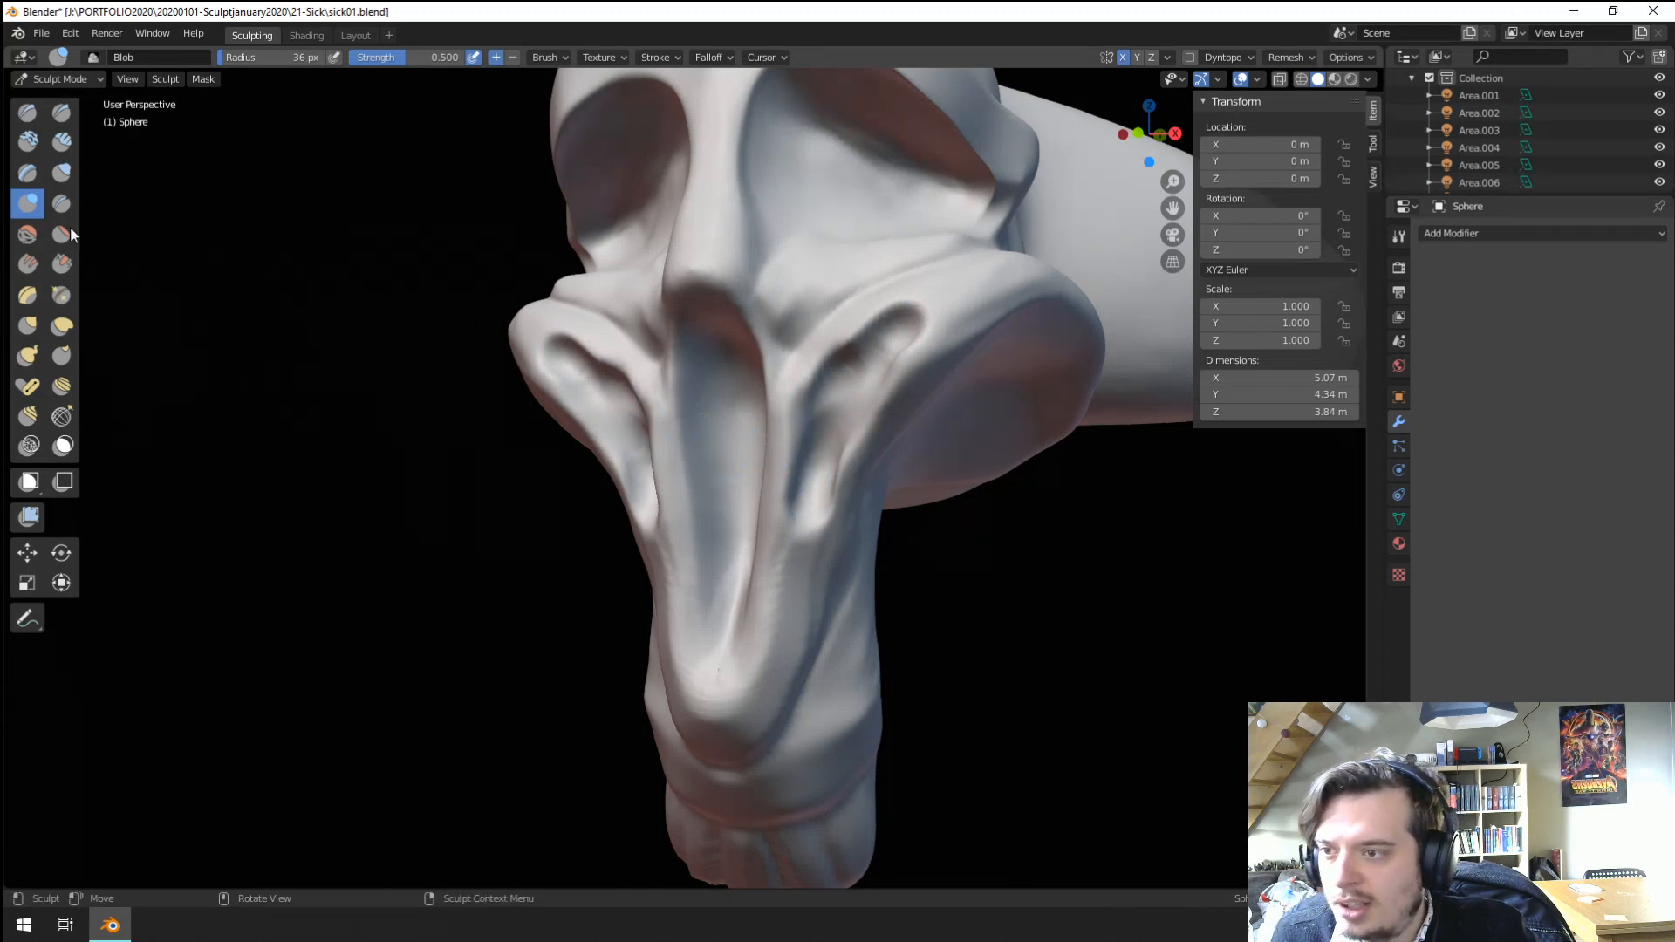
Try flattening the lower lip of the mouth cavity and the hollow's outer edge with the Flatten/Contrast brush, ending at 74 px.
click(61, 234)
drag(739, 685, 722, 731)
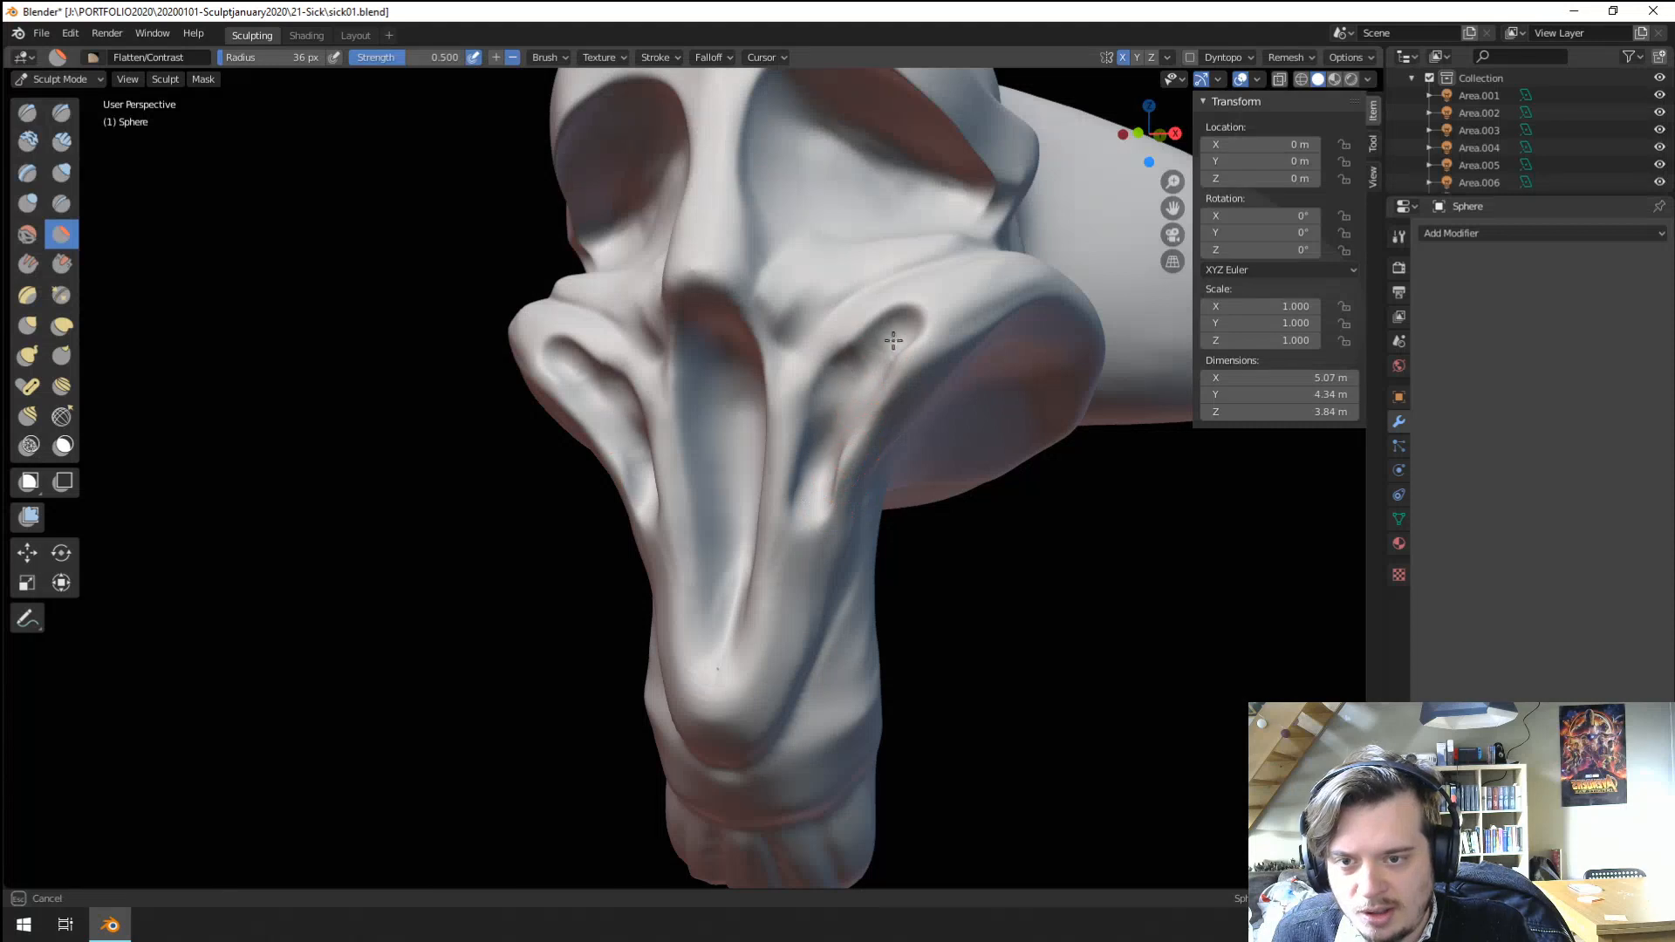
drag(842, 418, 838, 432)
scroll(776, 524, down, 2)
middle_drag(764, 552, 710, 543)
key(f)
click(742, 546)
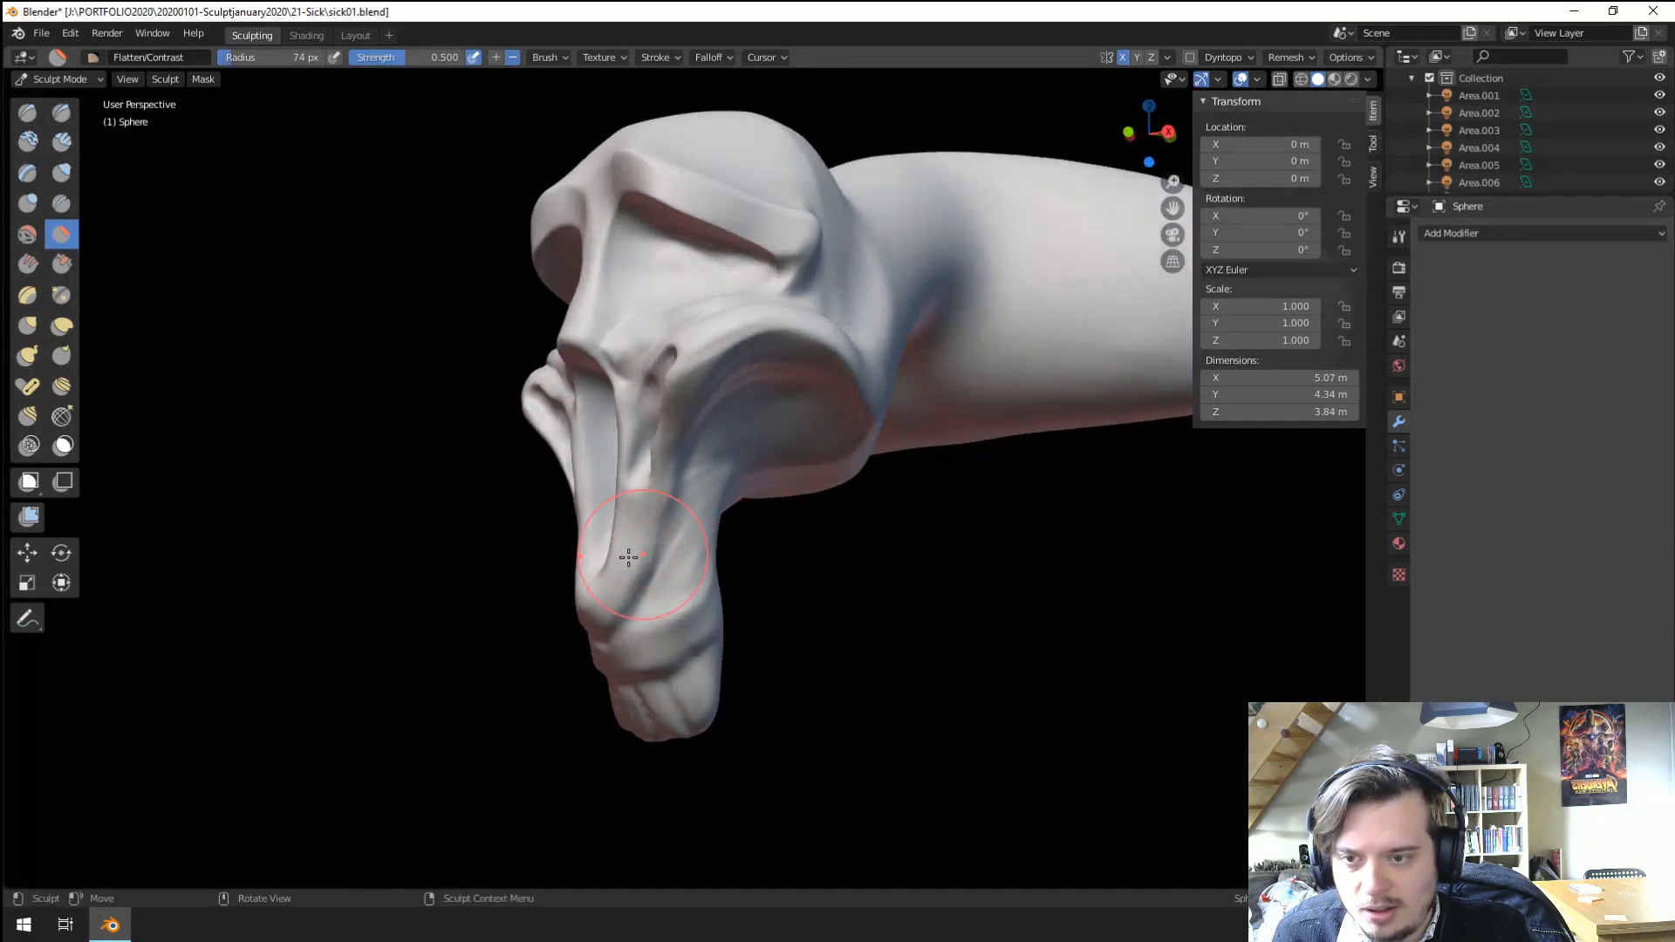
scroll(732, 410, up, 3)
Try reshaping the cheek and its hollow from several angles with the Grab brush, enlarging the radius to 175 px.
key(g)
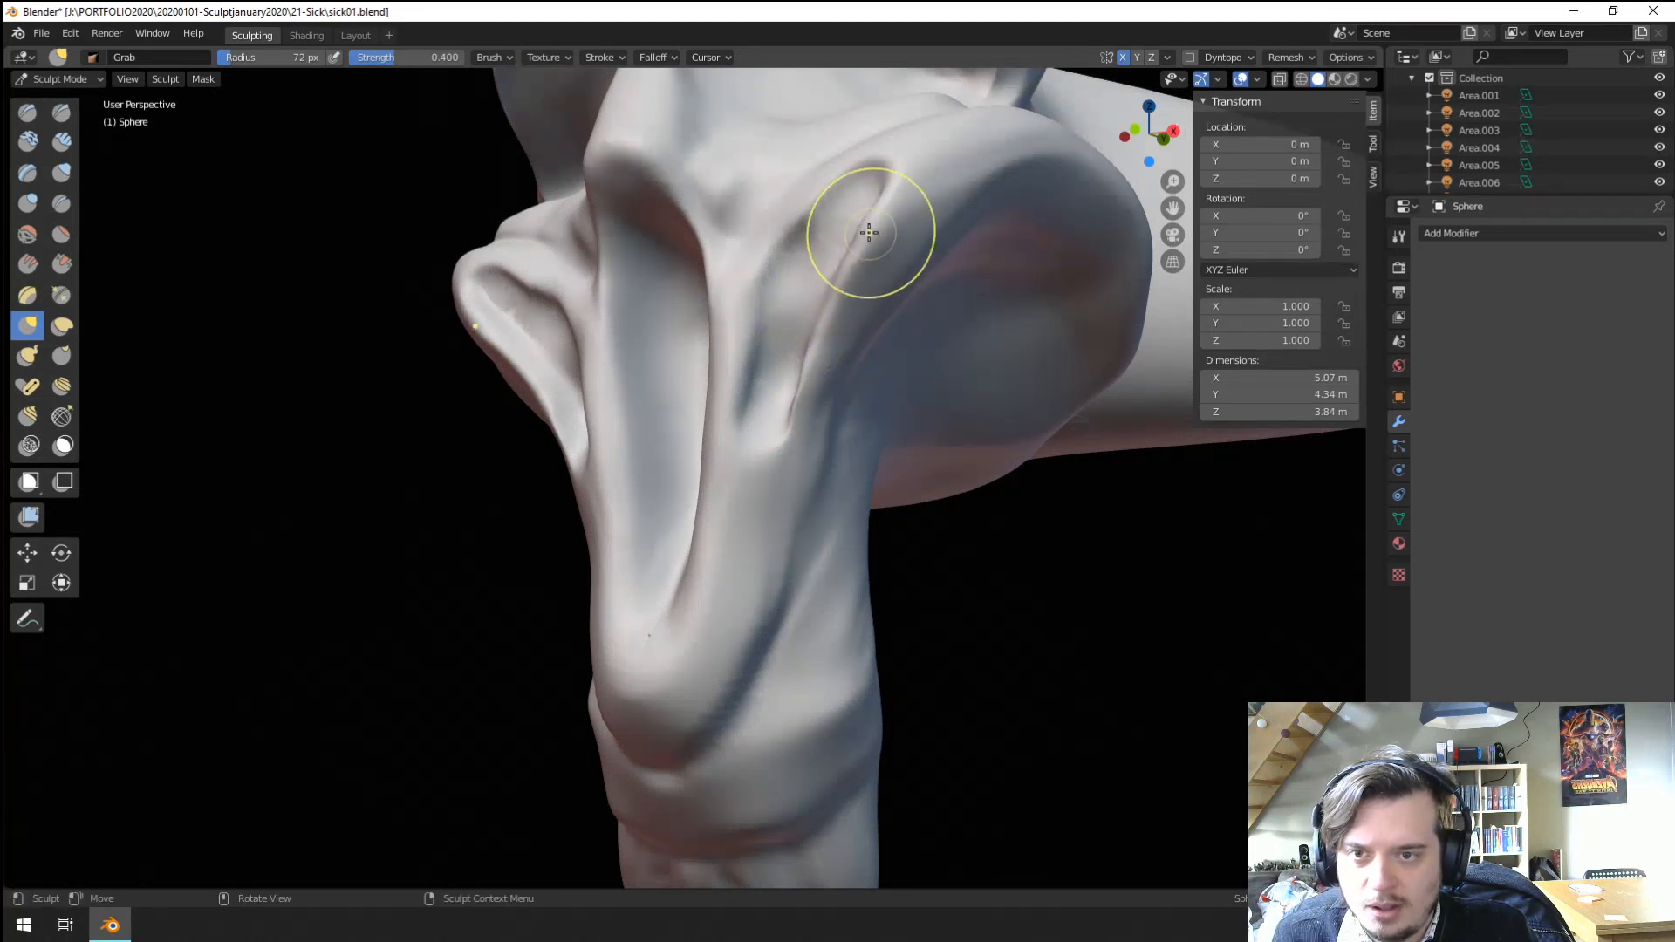
scroll(837, 332, down, 8)
middle_drag(743, 501, 807, 504)
scroll(761, 528, up, 4)
mouse_move(811, 427)
middle_down()
mouse_move(744, 407)
mouse_move(815, 375)
mouse_move(722, 410)
middle_up()
scroll(814, 376, up, 2)
drag(722, 424, 726, 420)
middle_drag(725, 420, 530, 440)
key(f)
click(615, 439)
drag(496, 427, 466, 413)
mouse_move(466, 411)
middle_down()
mouse_move(806, 411)
mouse_move(767, 418)
mouse_move(669, 376)
mouse_move(559, 496)
mouse_move(662, 438)
middle_up()
drag(653, 455, 652, 458)
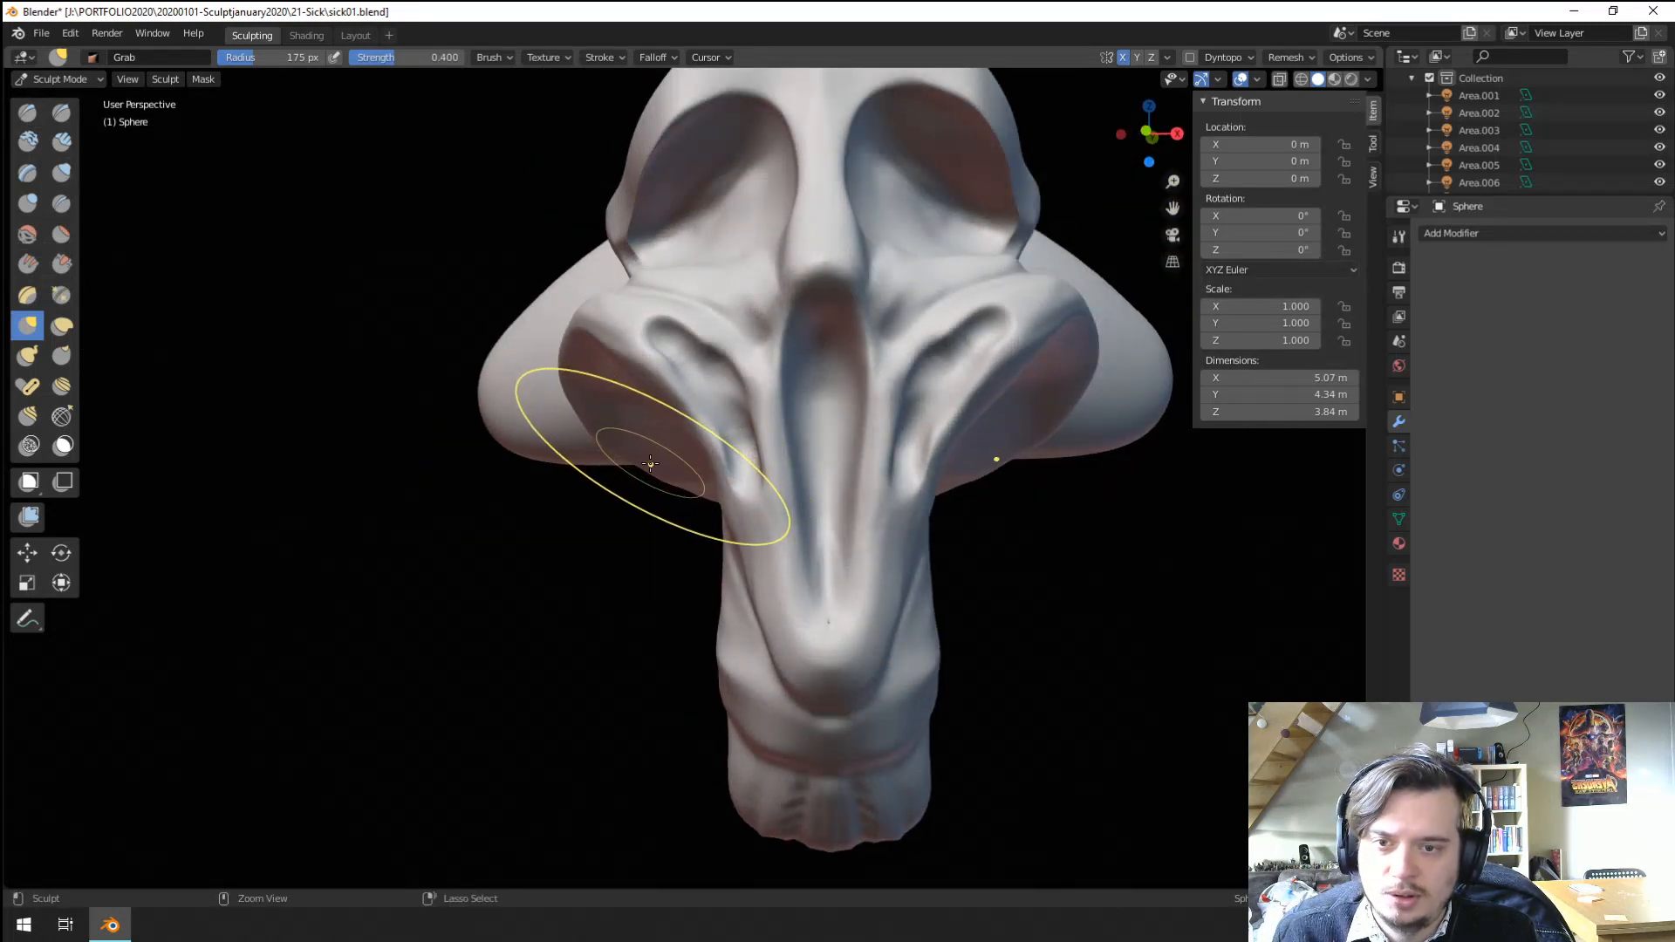
Undo the recent Grab, Flatten/Contrast and Blob strokes on the cheeks and mouth.
key(ctrl+z)
key(ctrl+z)
key(ctrl+z)
key(ctrl+z)
key(ctrl+z)
key(ctrl+z)
key(ctrl+z)
key(ctrl+z)
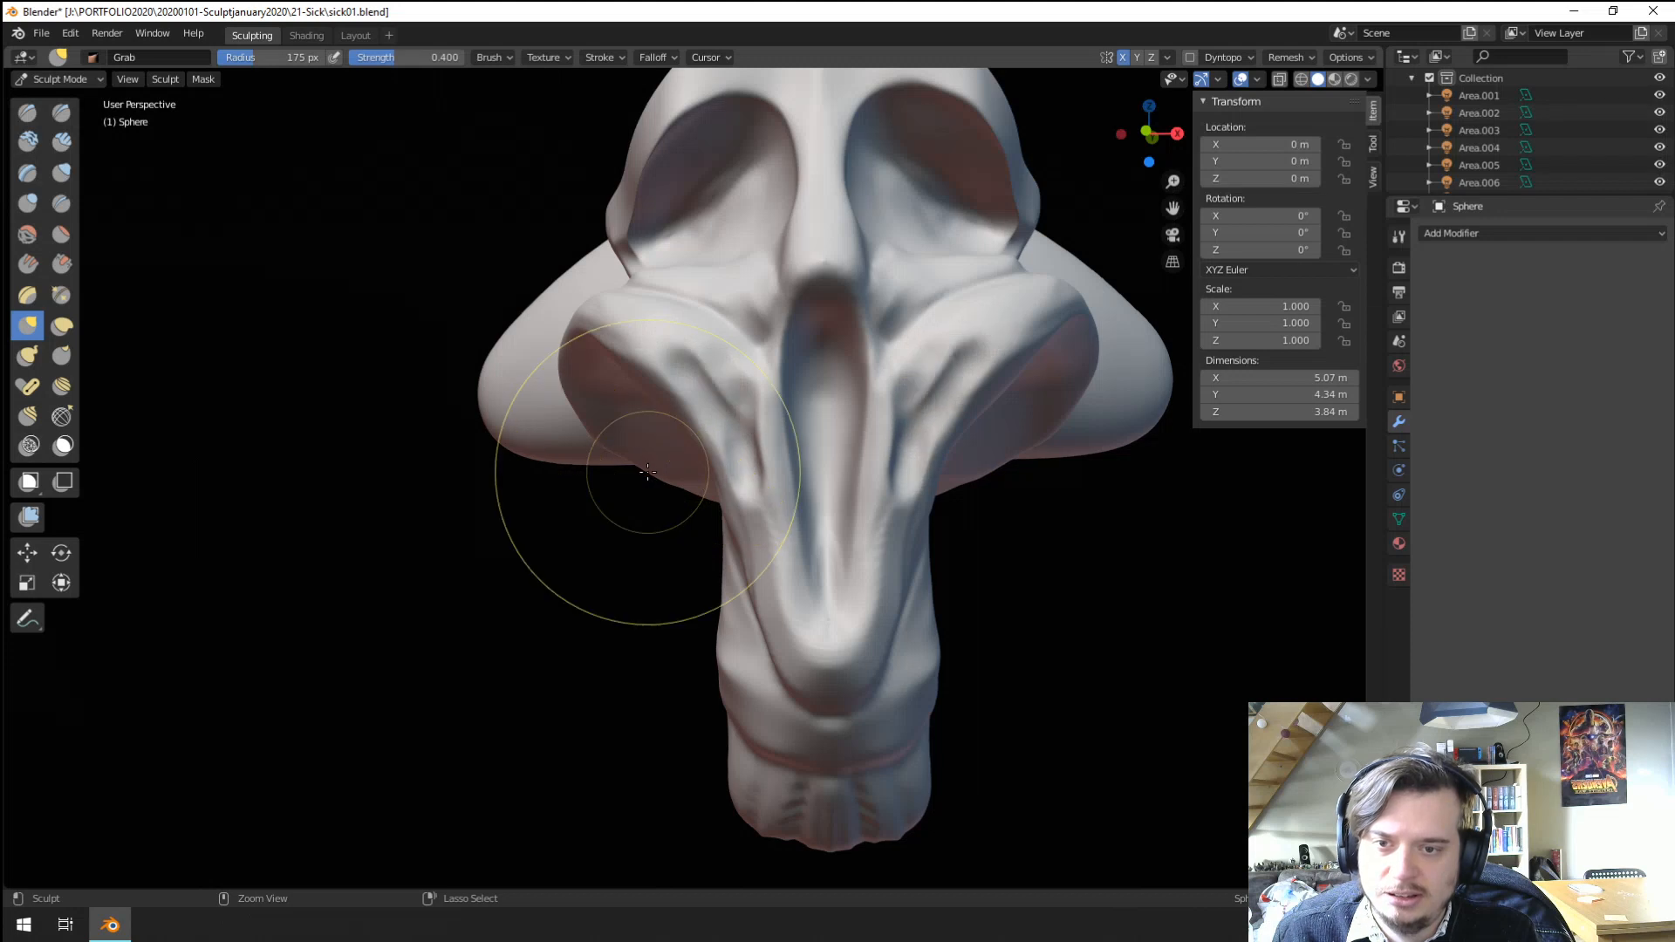
Plane the ridge beside the mouth cavity and the side of the muzzle with the Scrape/Peaks brush, ending at 96 px.
middle_drag(643, 478, 541, 454)
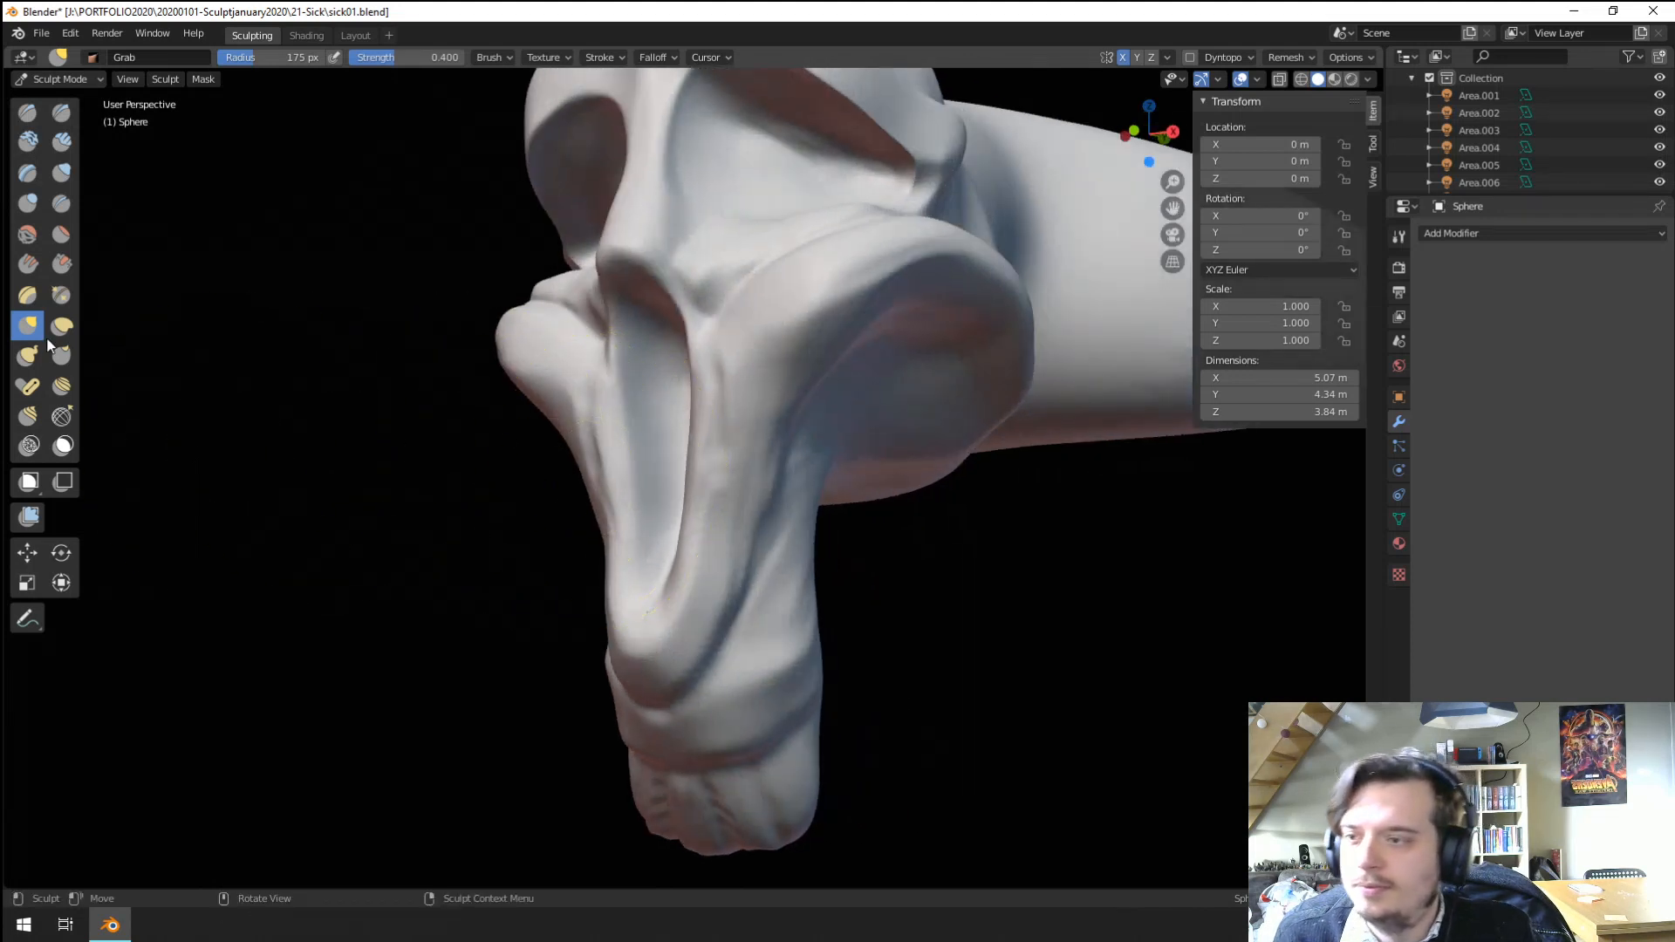
click(62, 263)
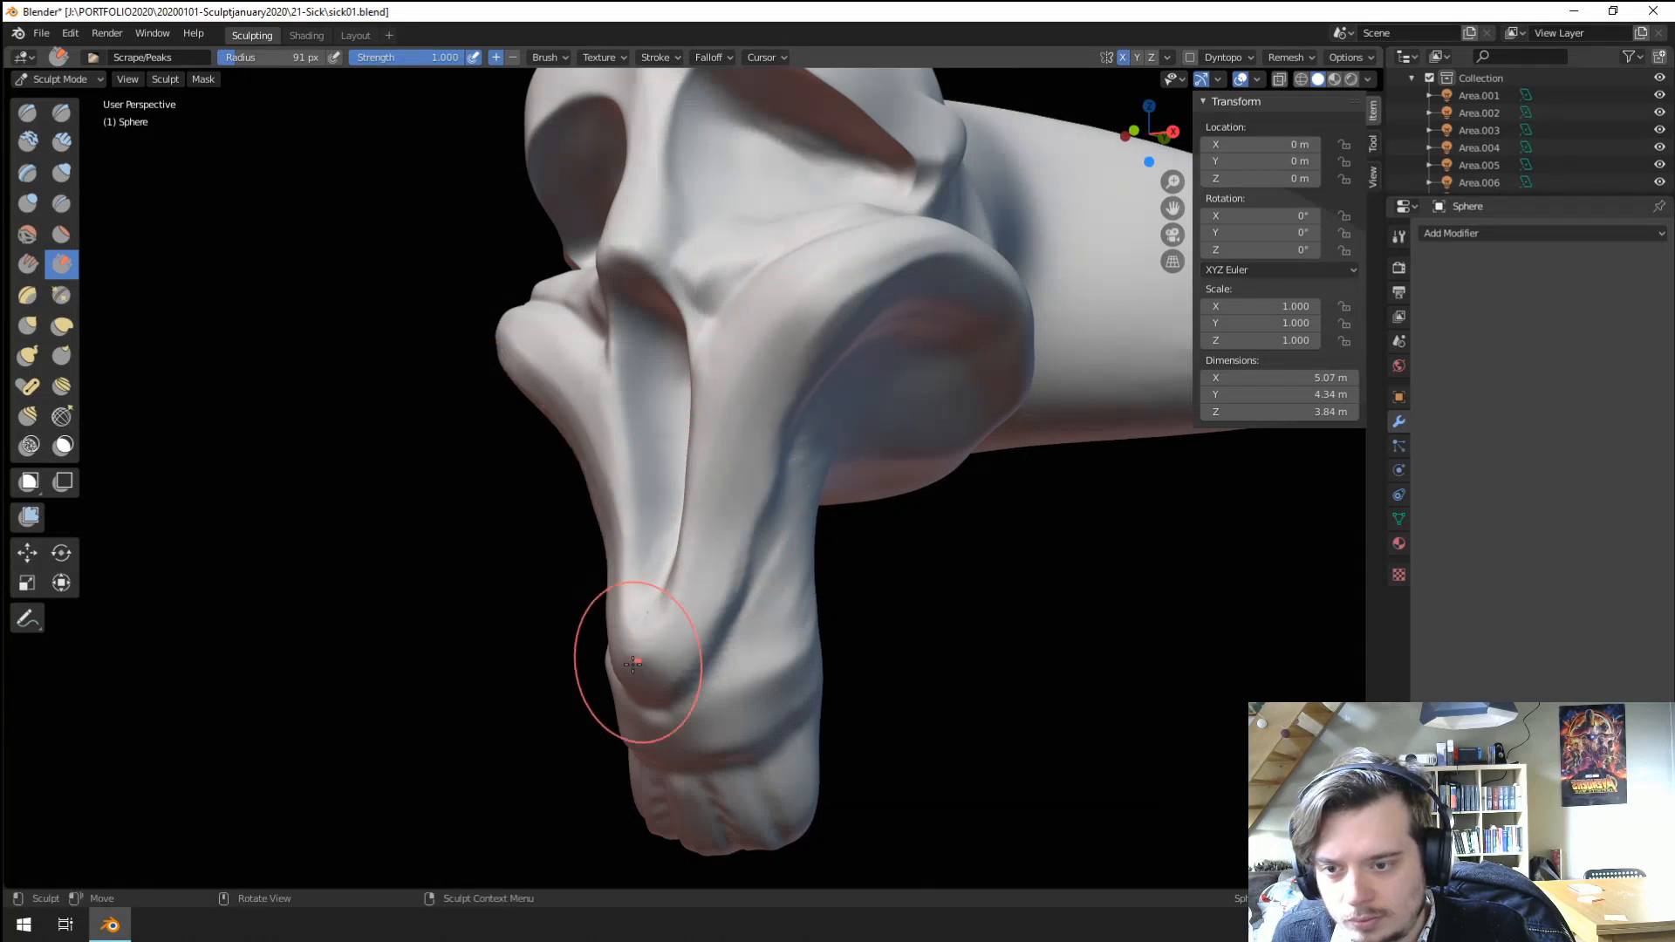
middle_drag(724, 572, 707, 413)
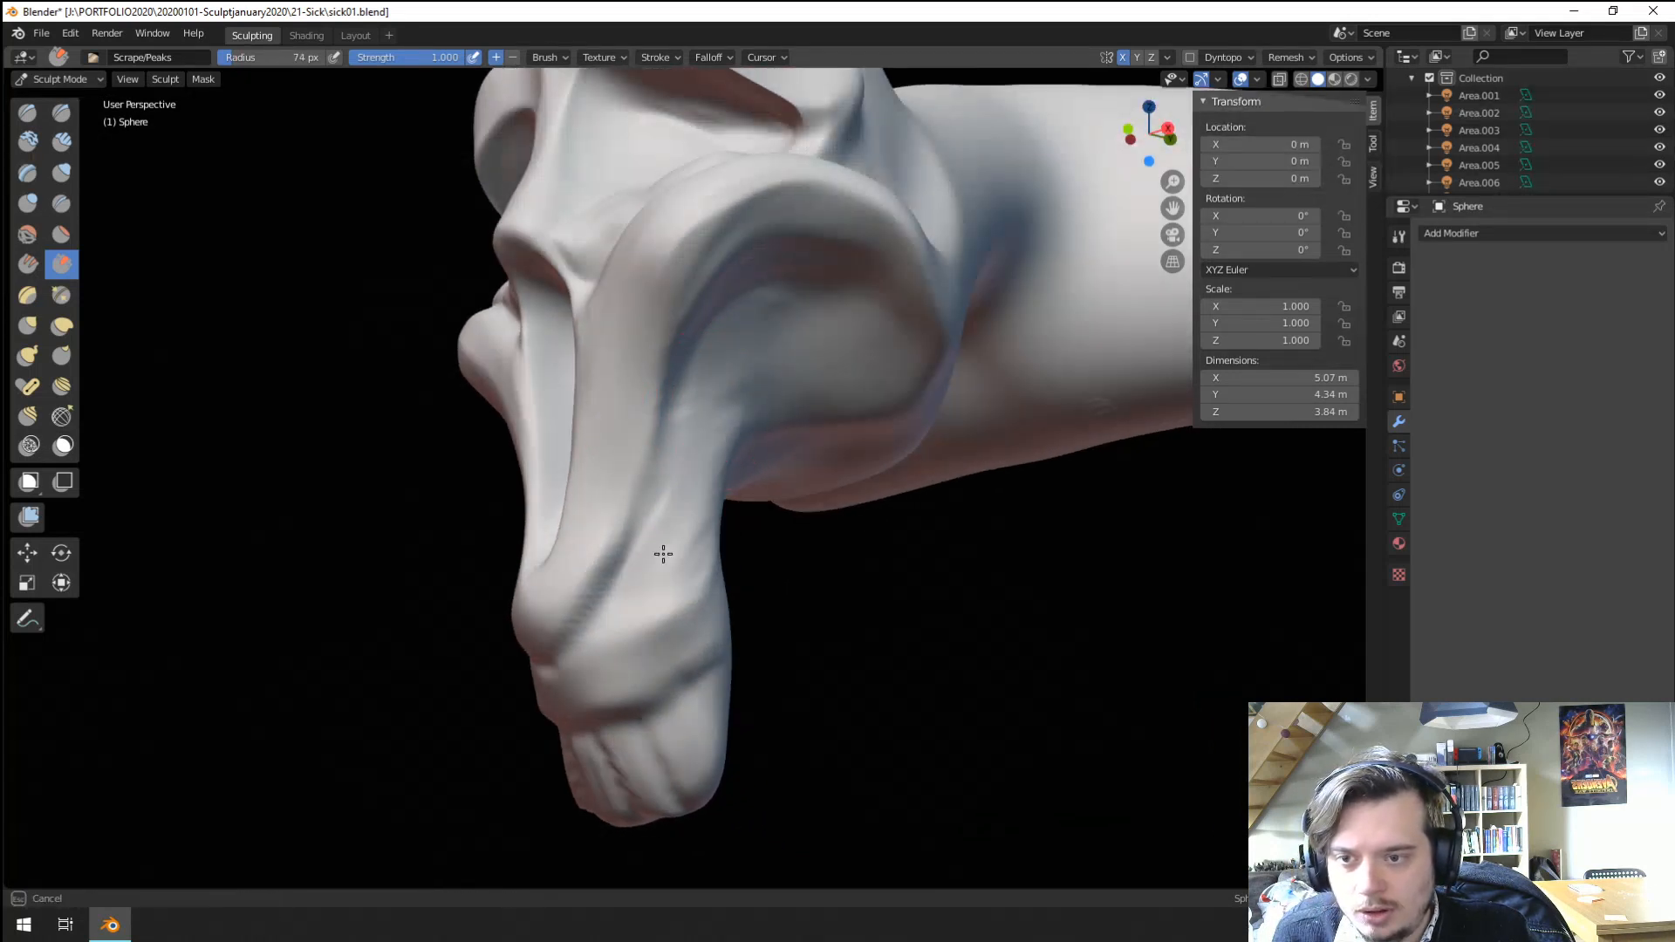
key(f)
click(755, 399)
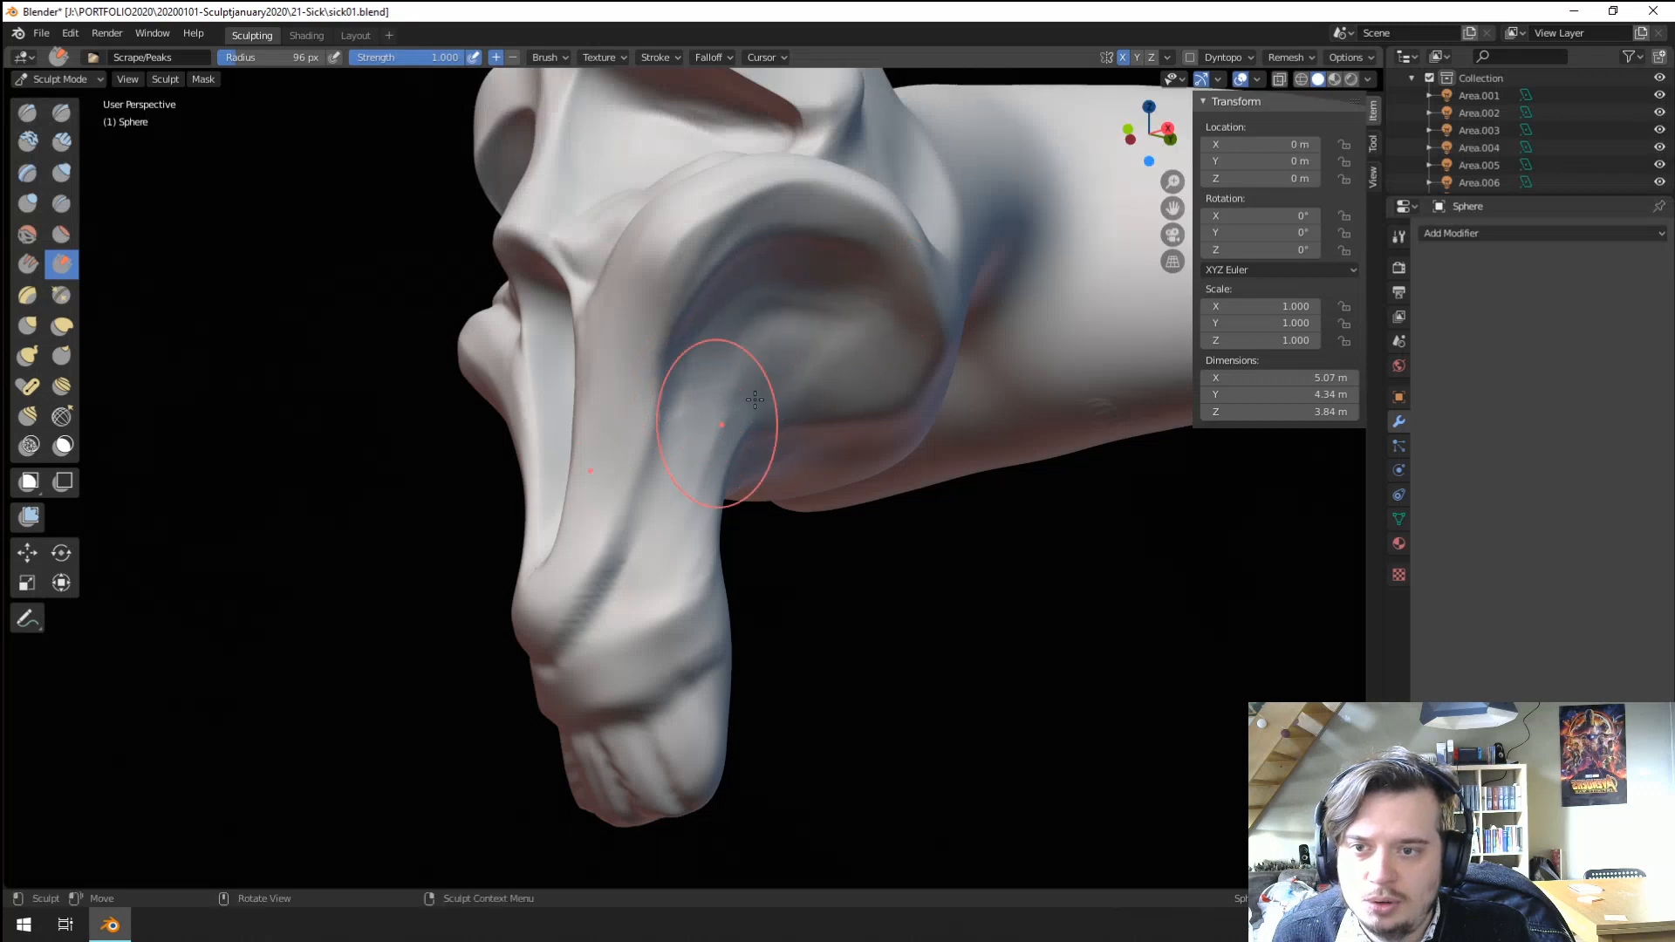
ctrl+middle_drag(730, 365, 726, 515)
middle_drag(726, 515, 763, 533)
mouse_move(759, 532)
ctrl+middle_down()
mouse_move(746, 467)
mouse_move(733, 527)
mouse_move(703, 468)
mouse_move(701, 336)
ctrl+middle_up()
mouse_move(702, 336)
middle_down()
mouse_move(654, 366)
mouse_move(654, 329)
mouse_move(681, 317)
middle_up()
Scrape the inside of the eye socket into cleaner planes with the Scrape/Peaks brush at about 80 px.
key(f)
click(680, 235)
middle_drag(829, 280, 937, 229)
drag(821, 143, 944, 216)
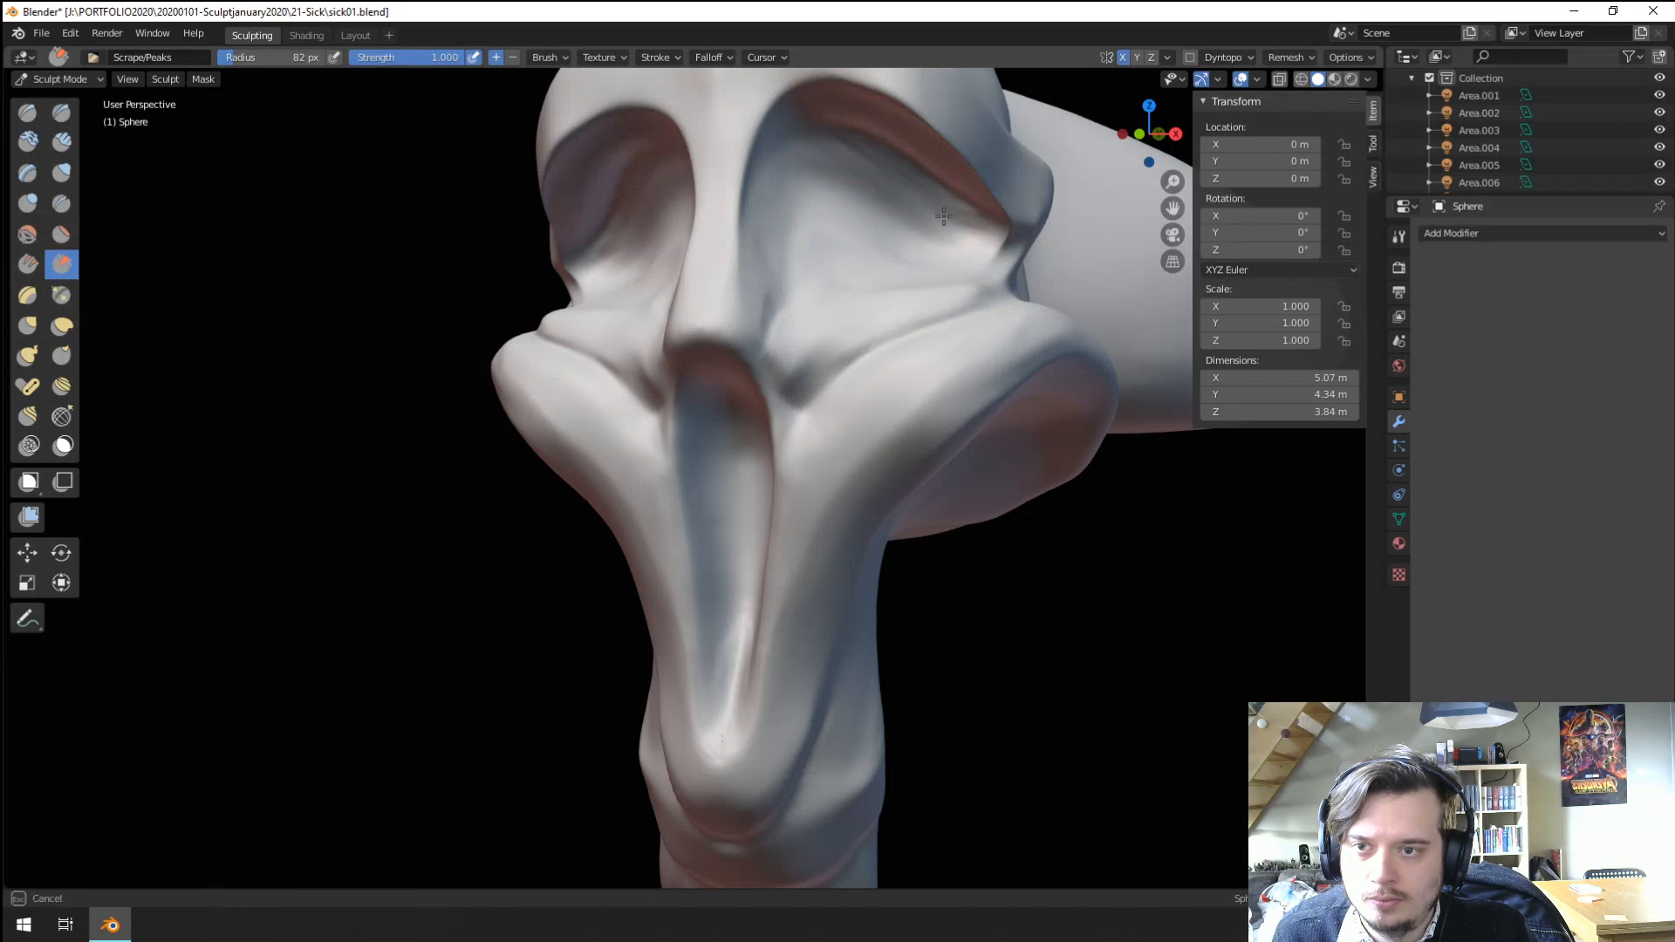
middle_drag(828, 207, 766, 224)
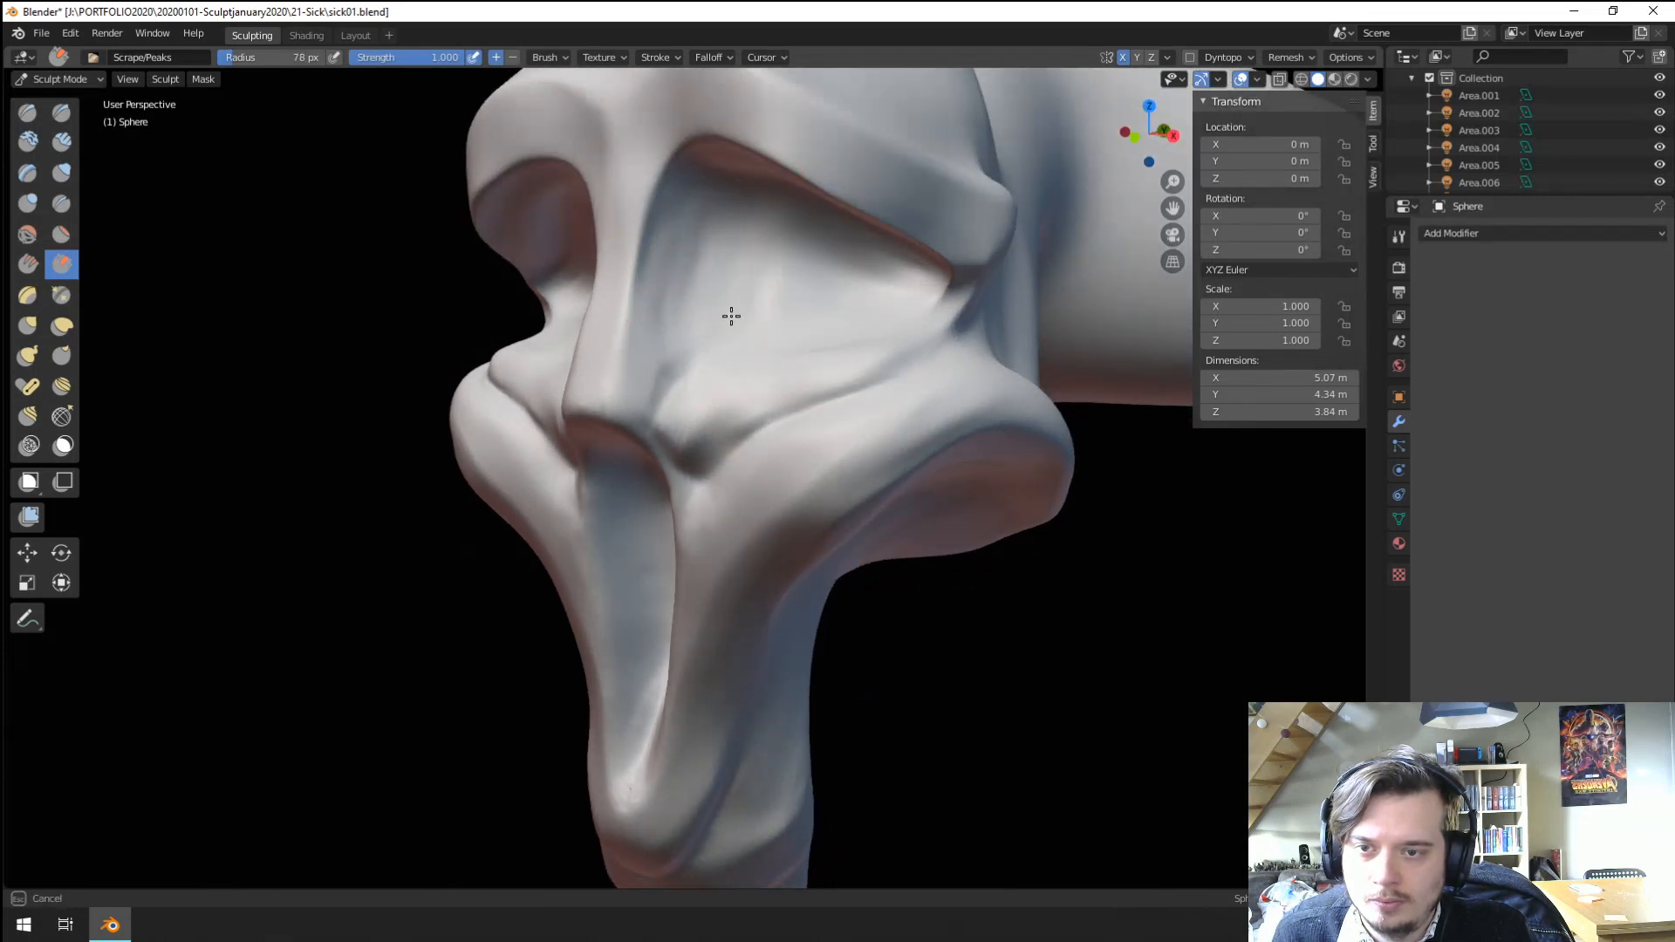
Build up raised folds across the back of the neck with the Clay Tubes brush, raising the radius to 40 px.
scroll(767, 348, down, 5)
mouse_move(766, 348)
middle_down()
mouse_move(850, 375)
mouse_move(901, 505)
mouse_move(792, 584)
middle_up()
scroll(792, 584, up, 3)
middle_drag(818, 375, 826, 433)
mouse_move(754, 362)
shift+middle_down()
mouse_move(684, 520)
mouse_move(685, 602)
shift+middle_up()
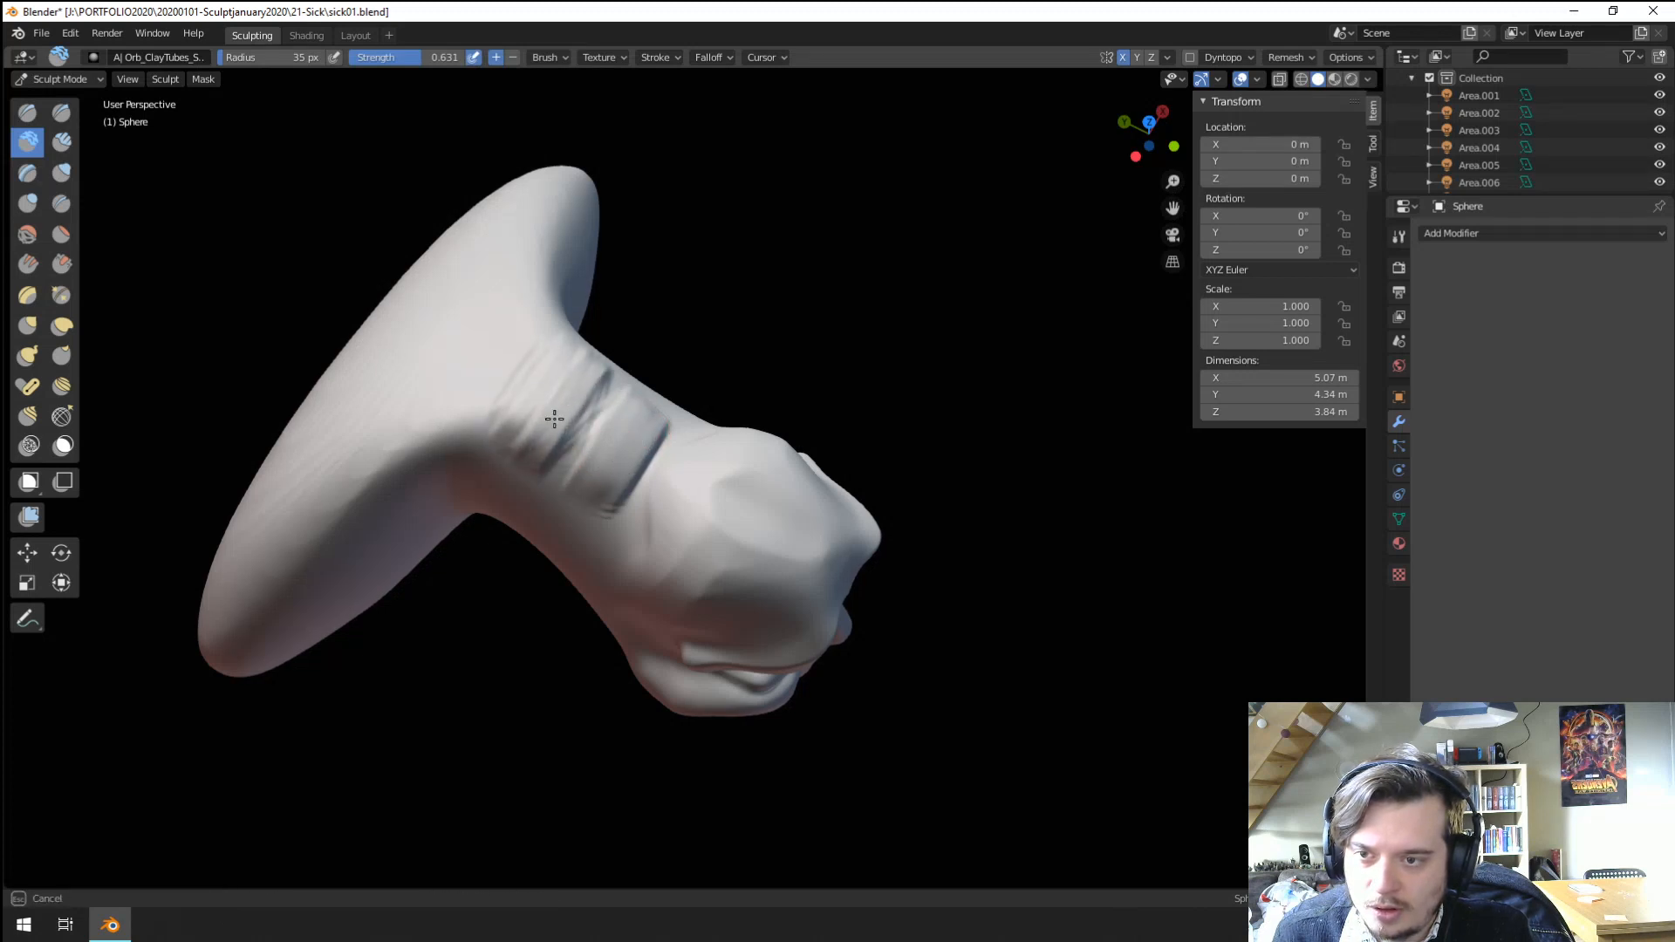
mouse_move(554, 419)
middle_down()
mouse_move(658, 269)
mouse_move(590, 374)
middle_up()
key(f)
click(593, 359)
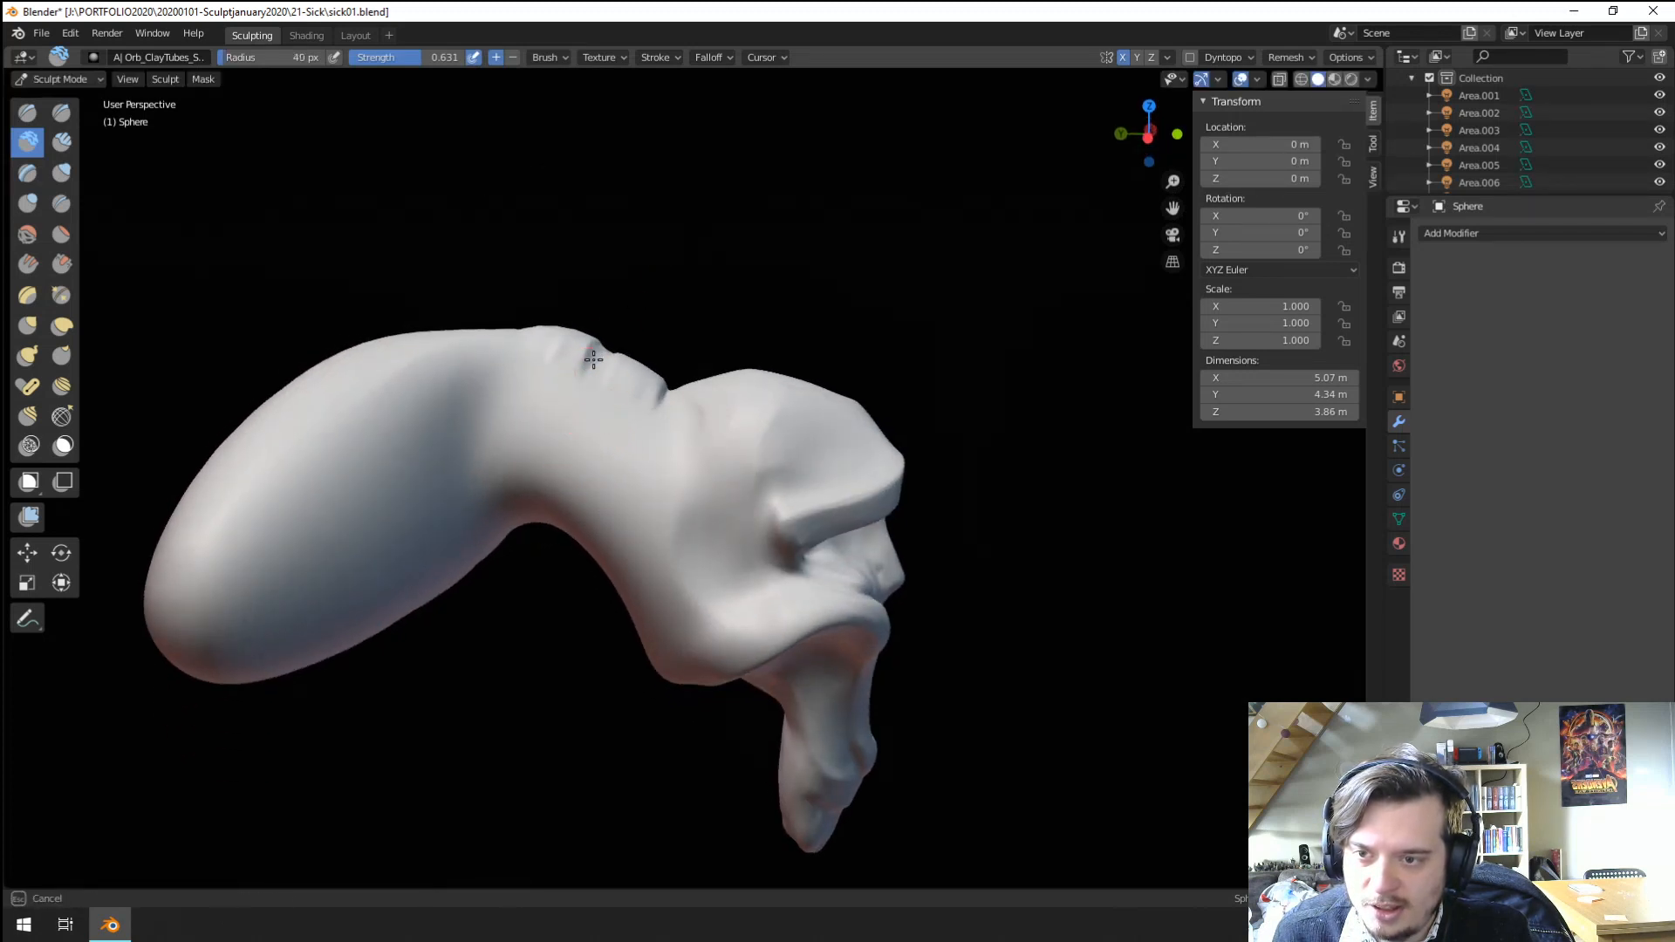
mouse_move(607, 509)
middle_down()
mouse_move(650, 349)
mouse_move(588, 442)
mouse_move(249, 219)
middle_up()
Extend the neck folds around the side and underside of the neck with the Clay Tubes brush at 68 px.
key(g)
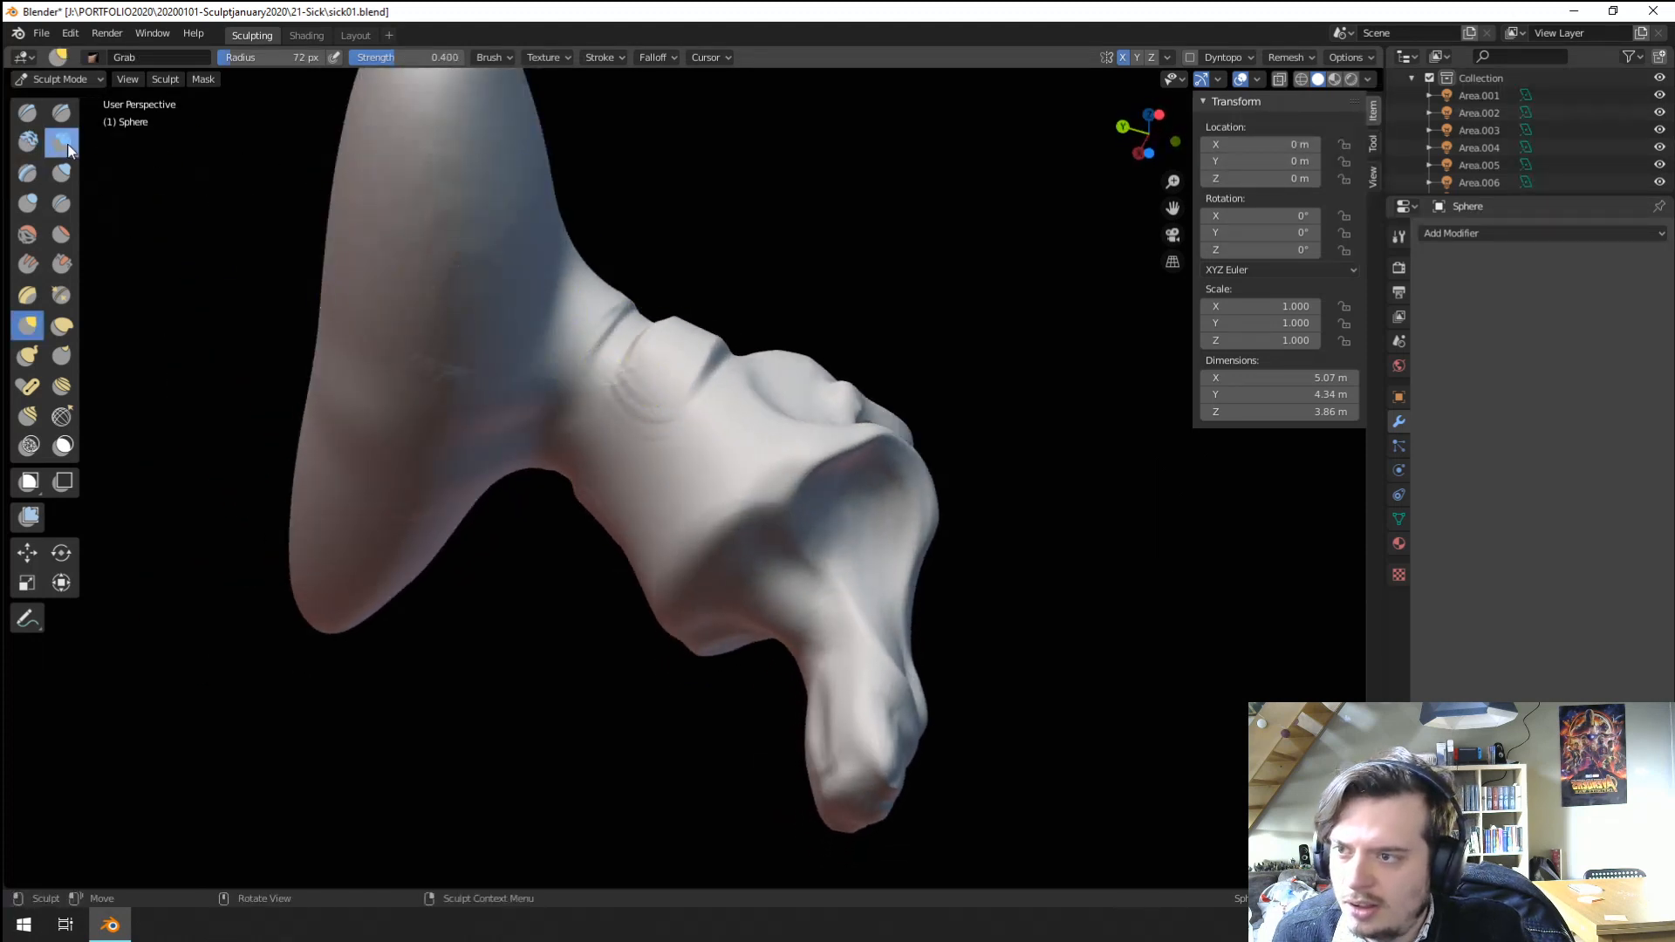
click(31, 144)
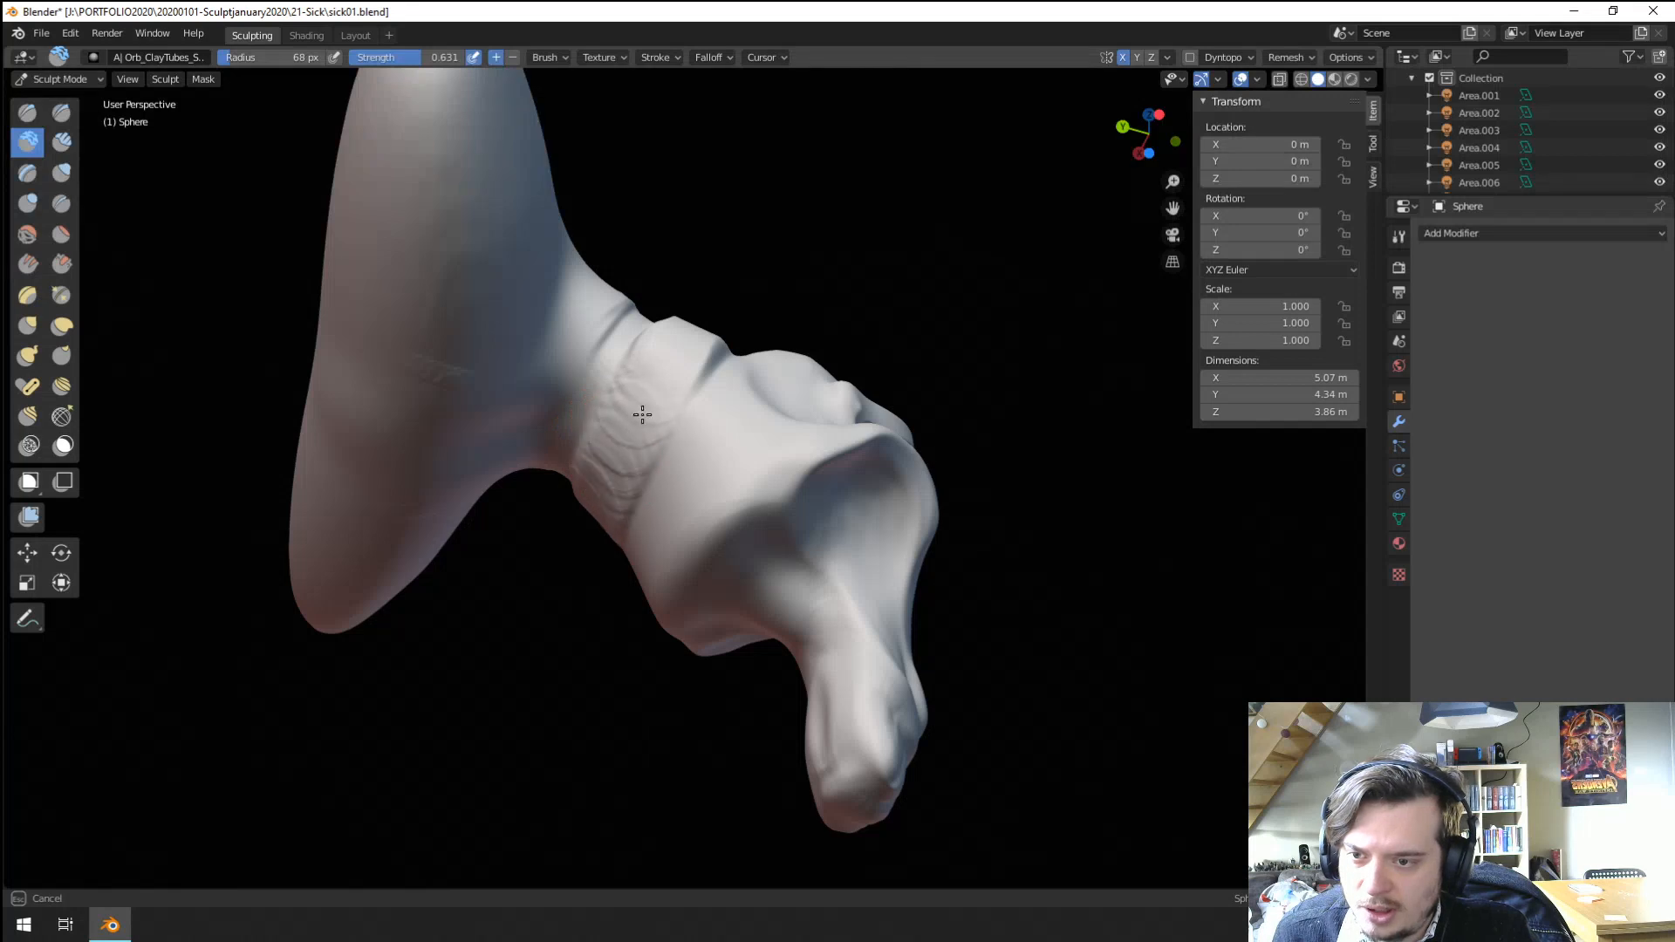
middle_drag(600, 454, 542, 542)
Pull the underside of the neck and its junction with the shoulders into shape with the Grab brush, ending at 166 px.
key(g)
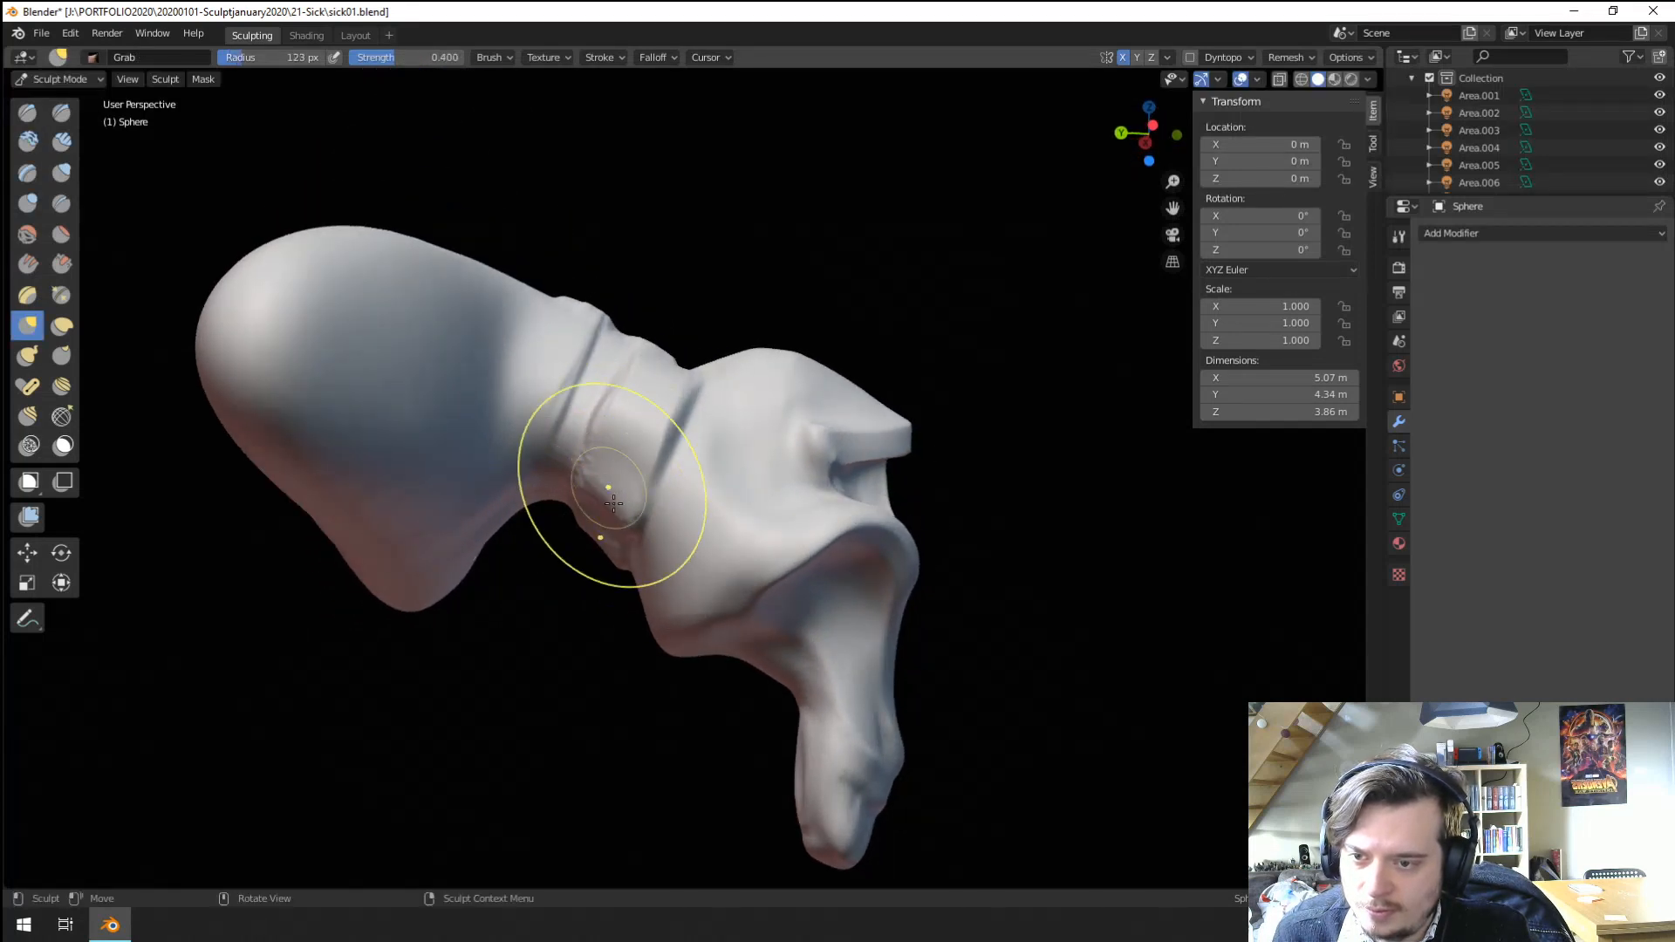
mouse_move(681, 396)
middle_down()
mouse_move(622, 450)
mouse_move(633, 442)
middle_up()
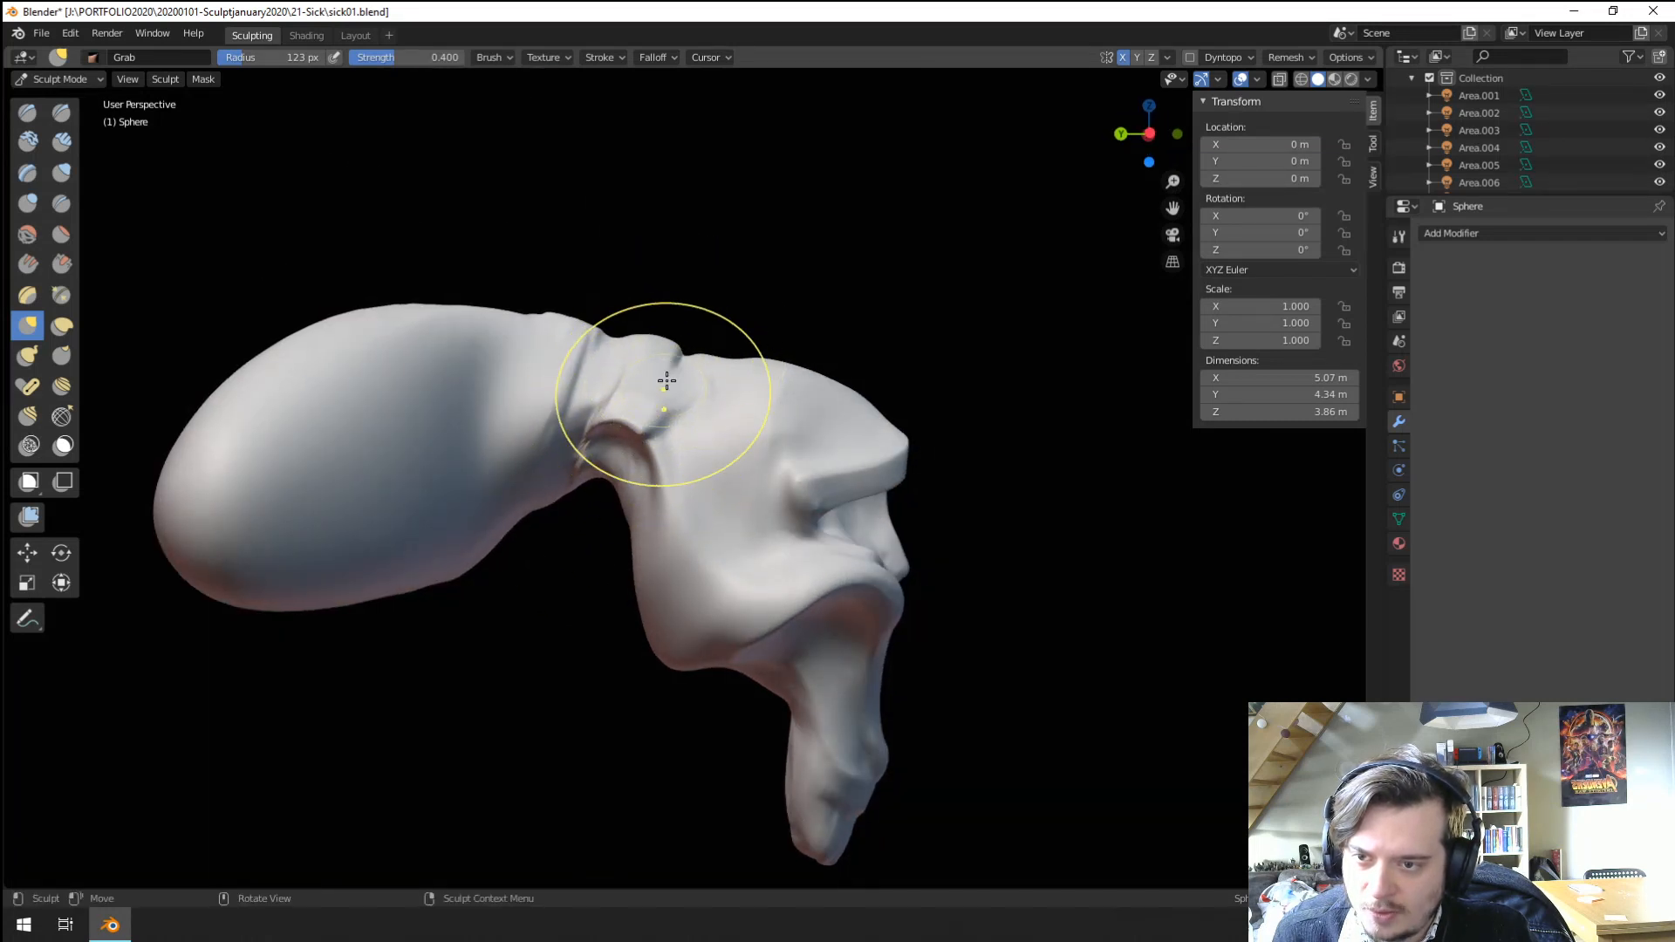
key(f)
click(670, 502)
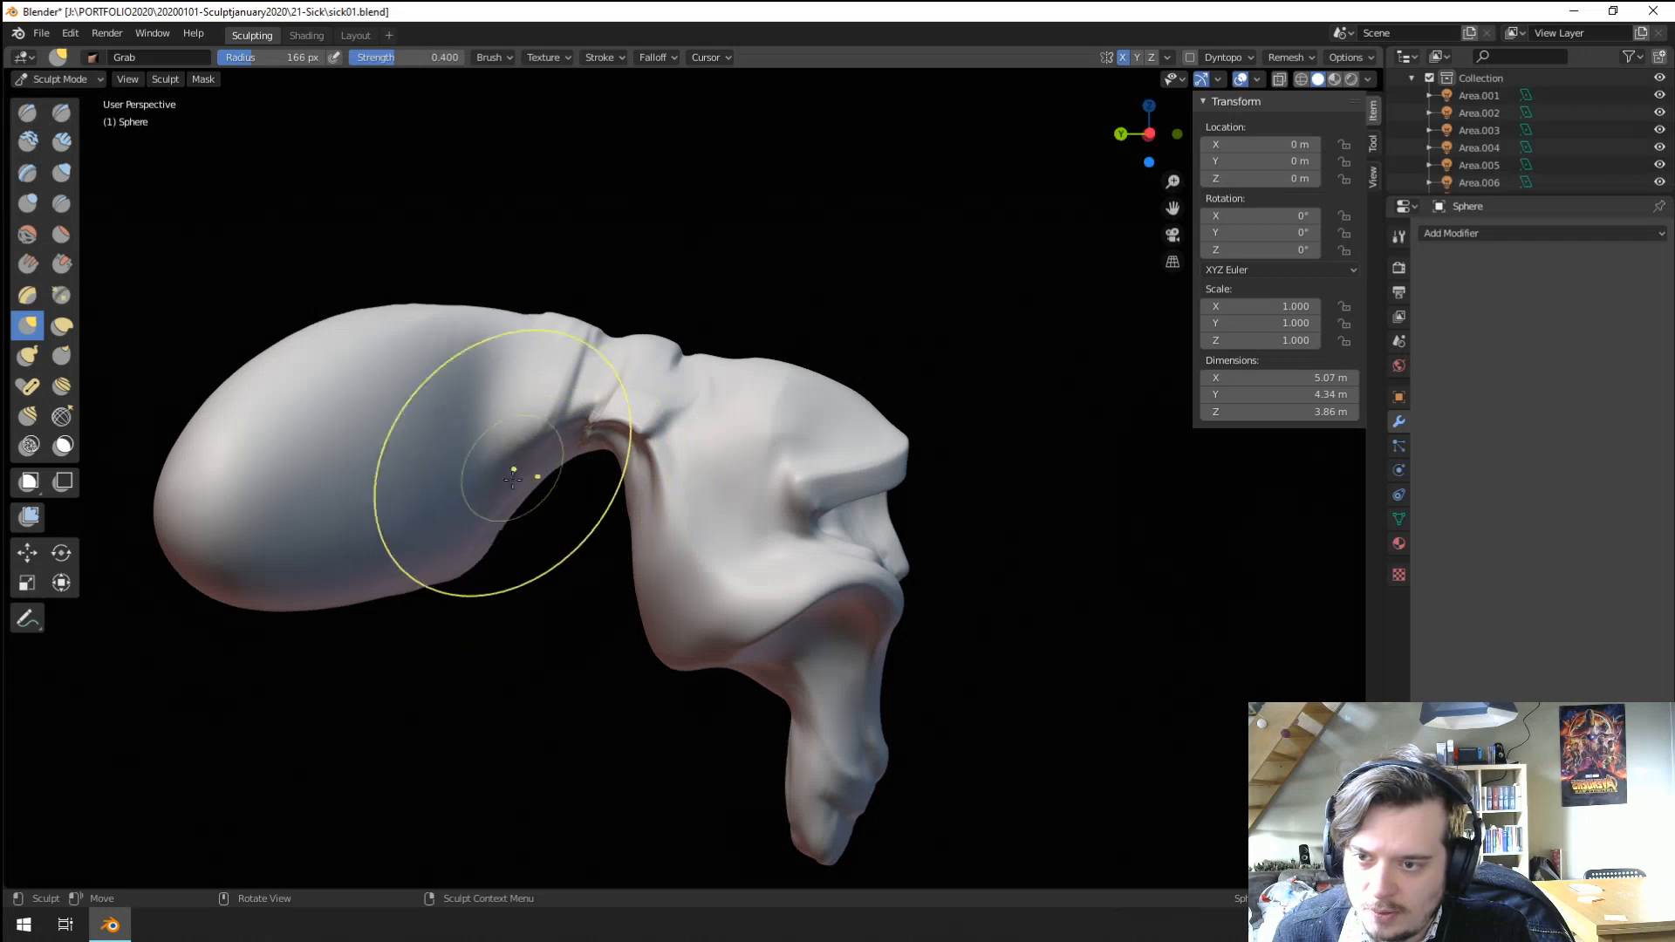
drag(519, 476, 492, 441)
middle_drag(489, 436, 412, 360)
drag(460, 427, 487, 460)
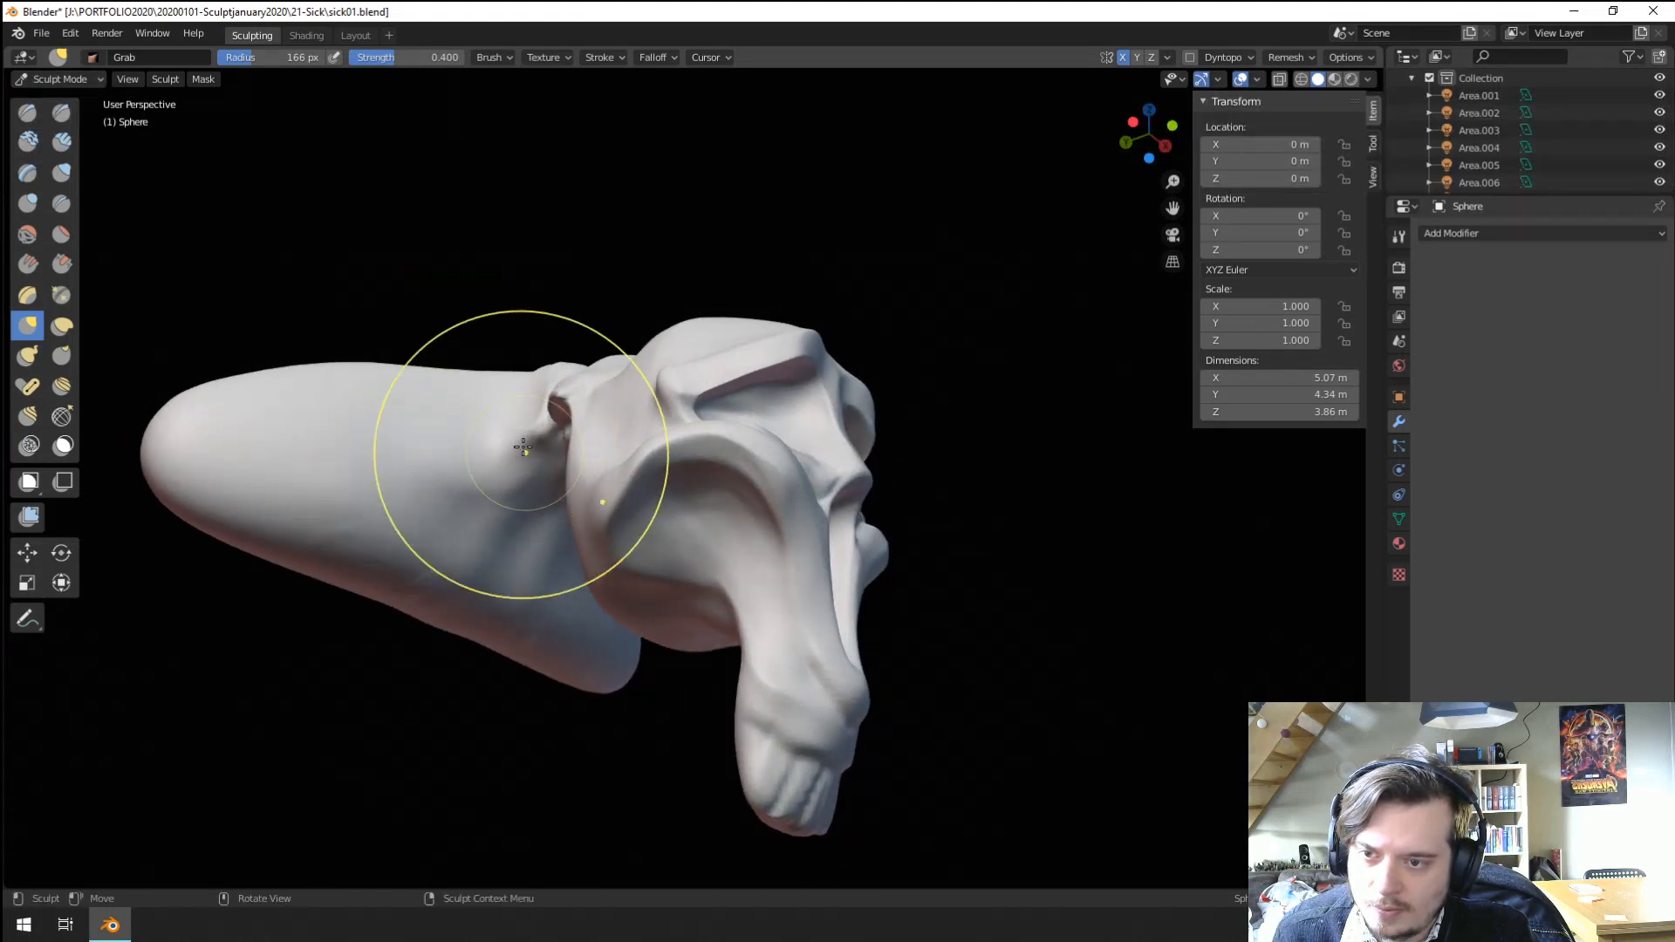
Adjust the top and sides of the neck behind the skull with the Grab brush, reducing the radius to 138 px.
middle_drag(524, 453, 503, 606)
drag(517, 410, 521, 376)
mouse_move(474, 458)
middle_down()
mouse_move(486, 542)
mouse_move(486, 485)
middle_up()
key(f)
click(464, 502)
drag(543, 500, 556, 498)
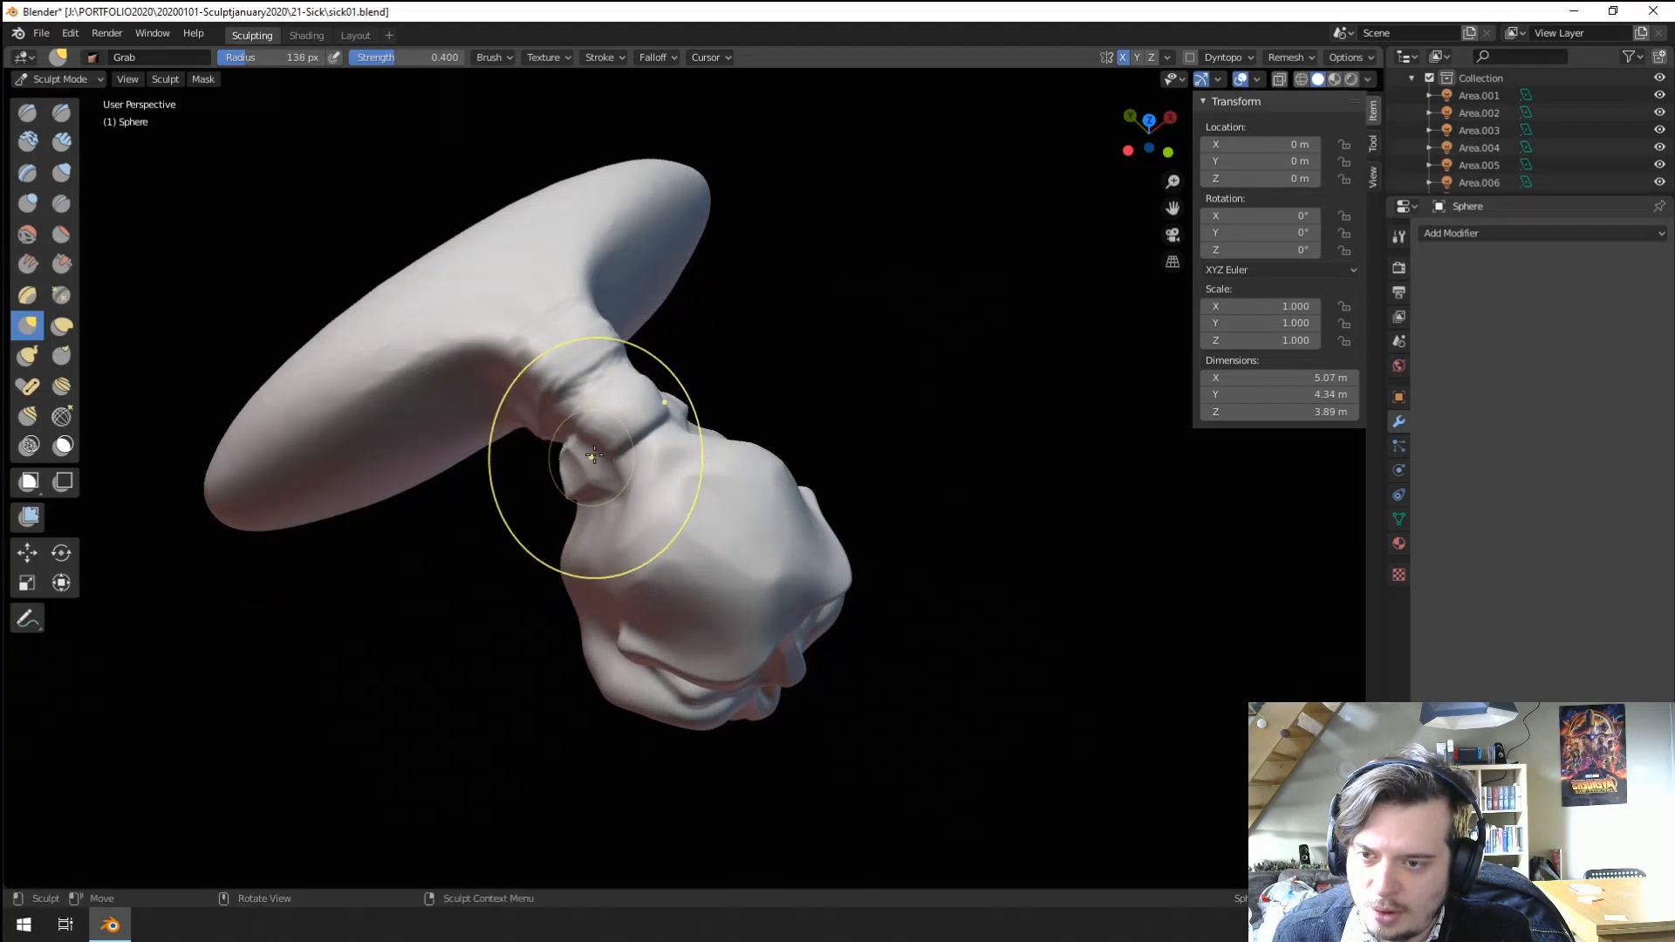
middle_drag(594, 455, 730, 306)
Scrape down the neck folds just behind the skull with the Scrape/Peaks brush at 157 px.
scroll(559, 358, up, 3)
click(64, 255)
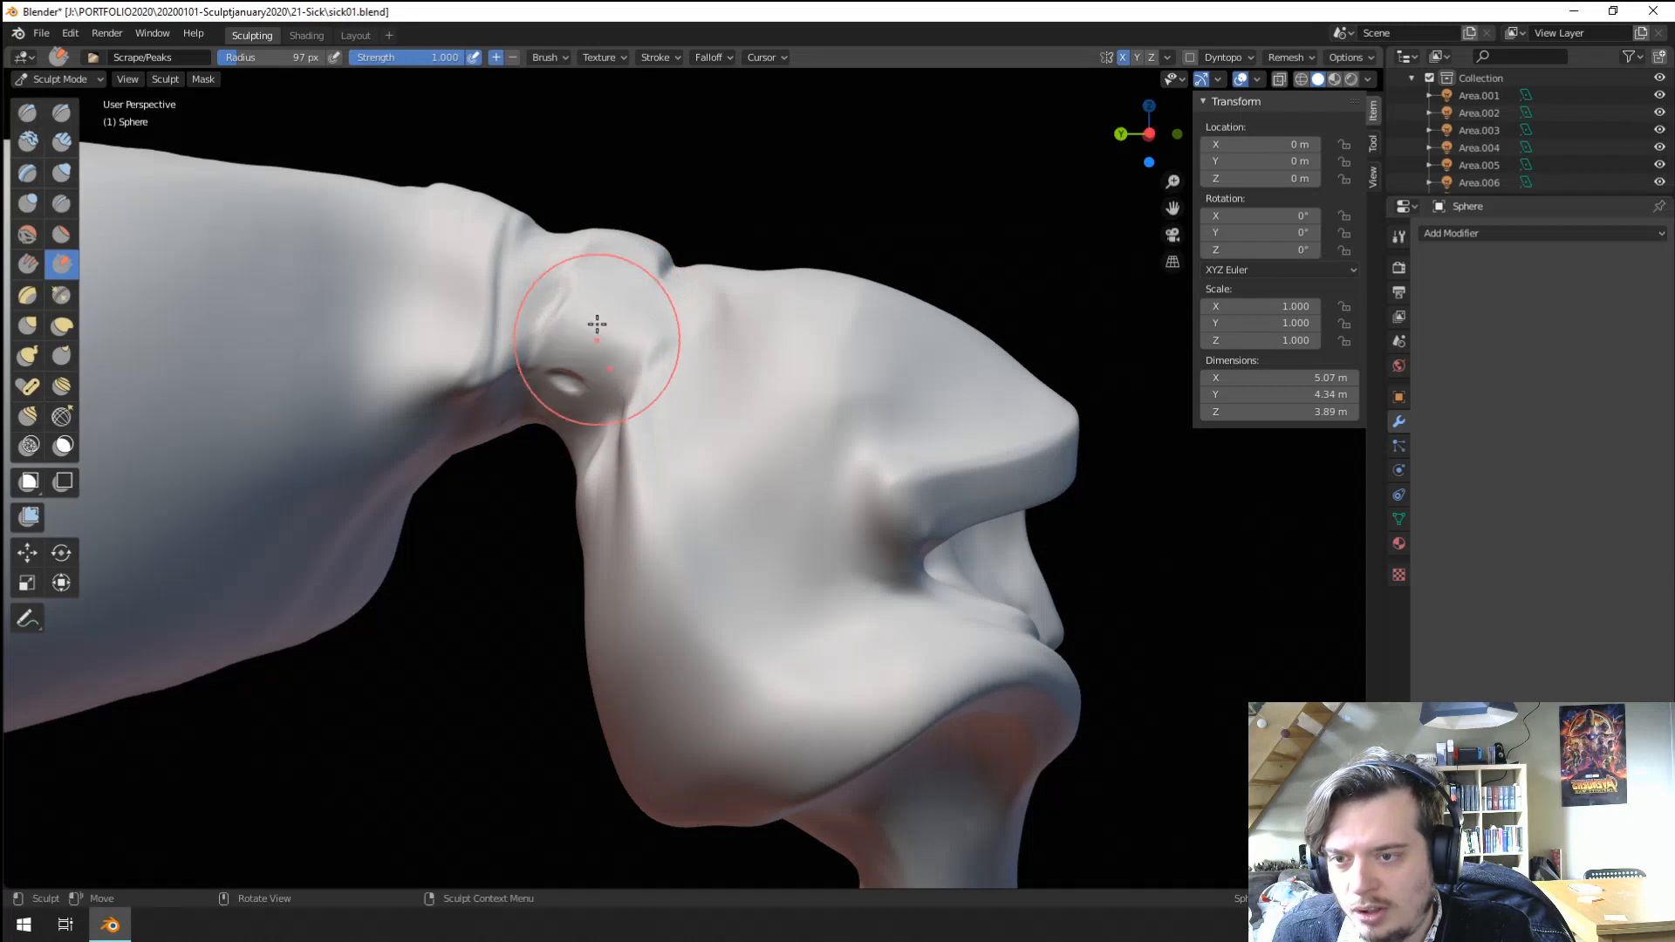
middle_drag(523, 307, 497, 385)
key(f)
click(551, 375)
drag(599, 288, 526, 370)
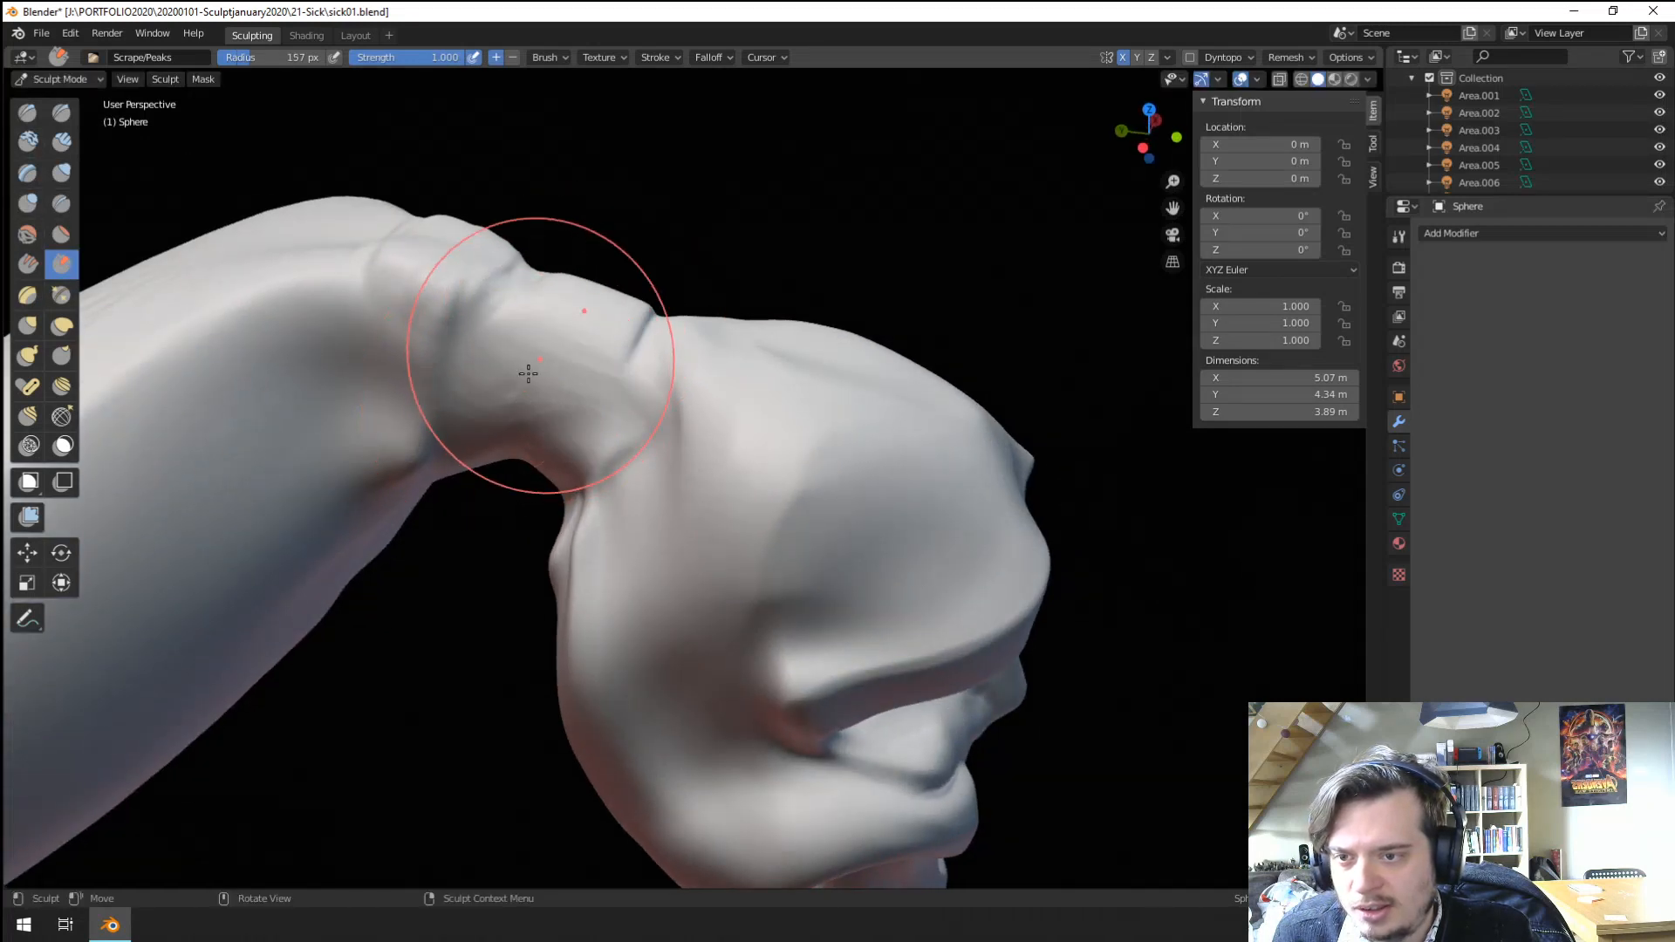
Level the remaining folds along the neck toward the shoulders with the Scrape/Peaks brush, ending at 120 px.
middle_drag(436, 377, 376, 412)
drag(376, 412, 516, 347)
middle_drag(534, 345, 569, 295)
drag(611, 326, 627, 322)
middle_drag(626, 323, 591, 373)
key(f)
click(637, 278)
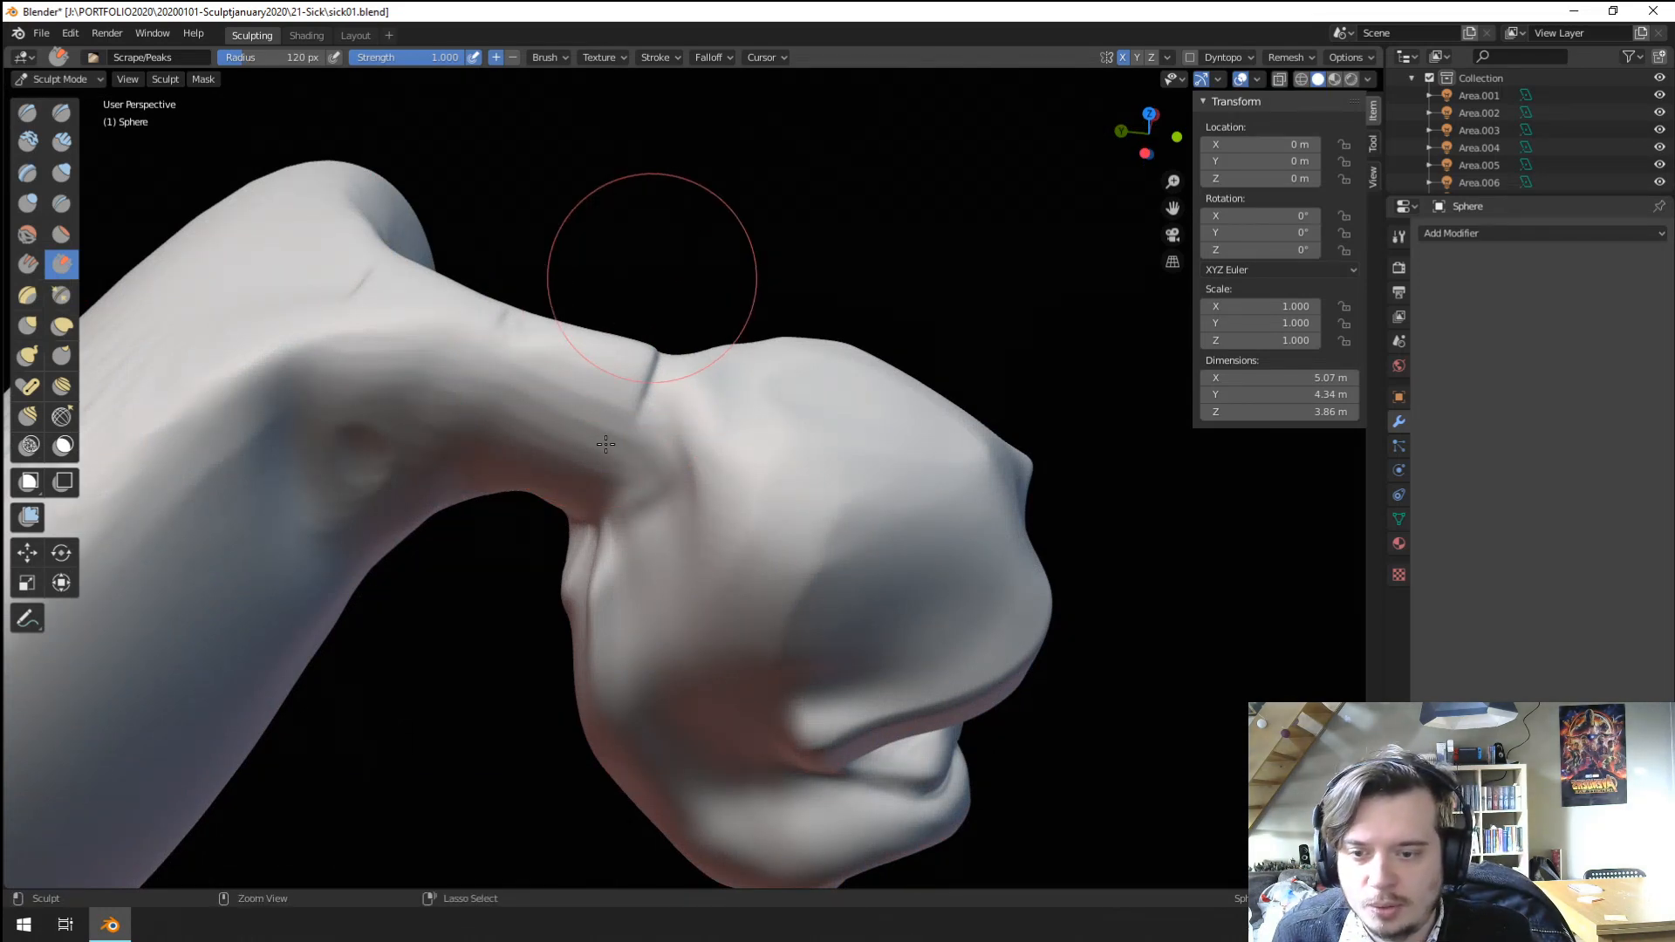
Scrape away the creases at the back of the jaw and side of the cranium with the Scrape/Peaks brush at 165 px.
middle_drag(604, 495, 666, 479)
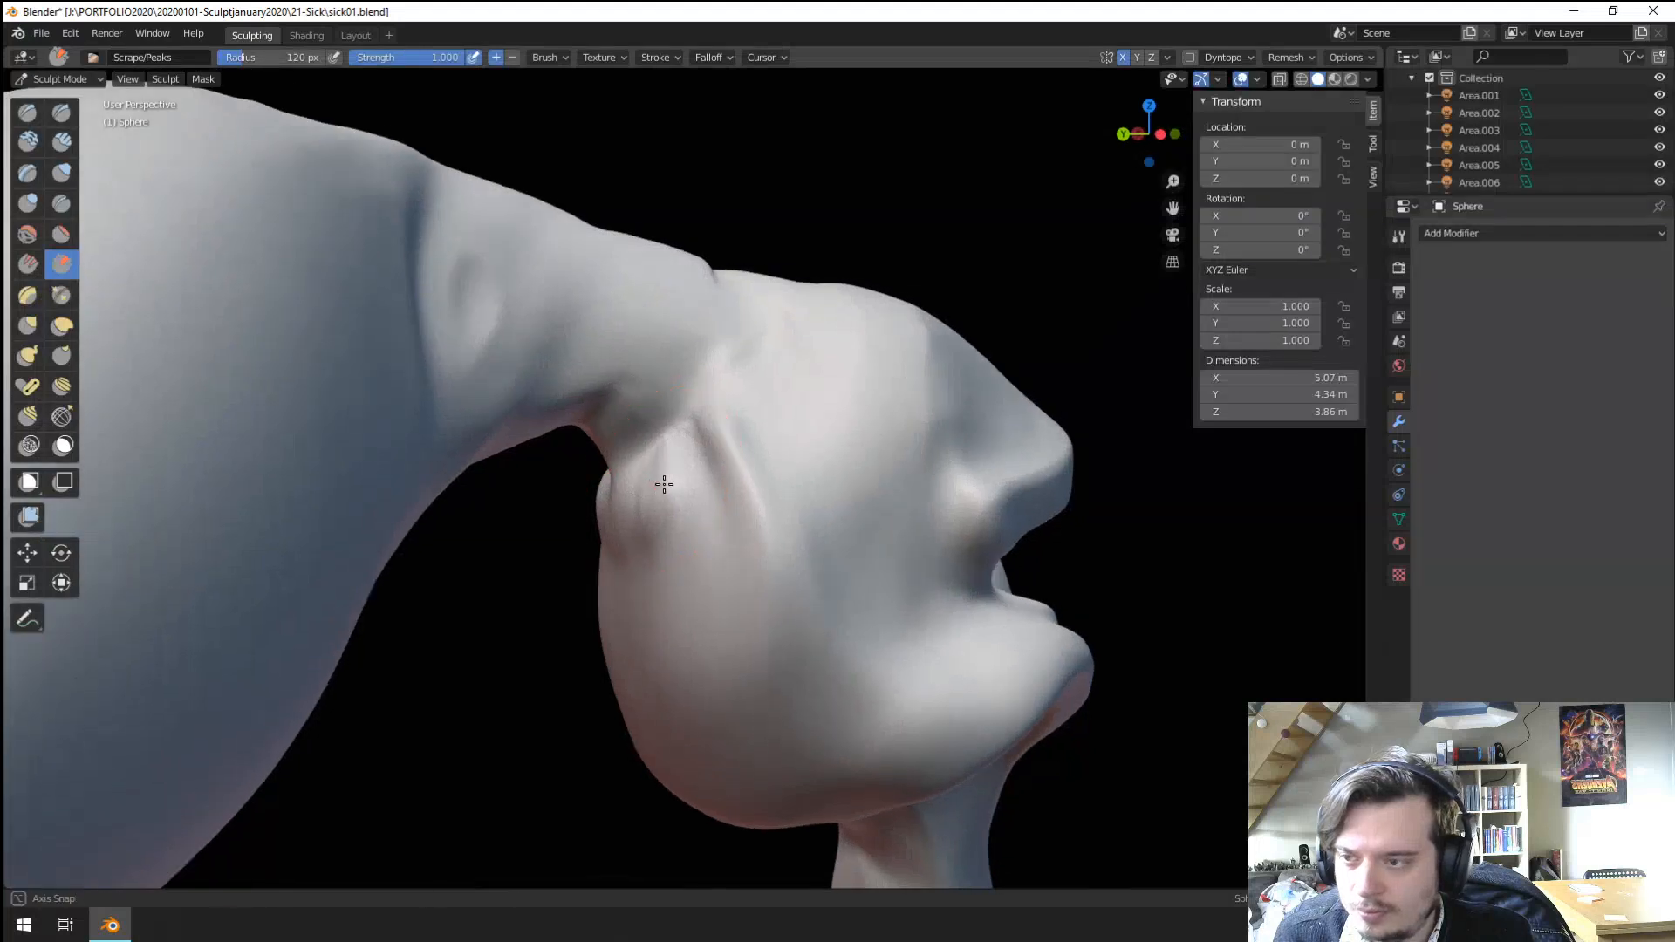
key(f)
click(689, 444)
drag(747, 388, 763, 344)
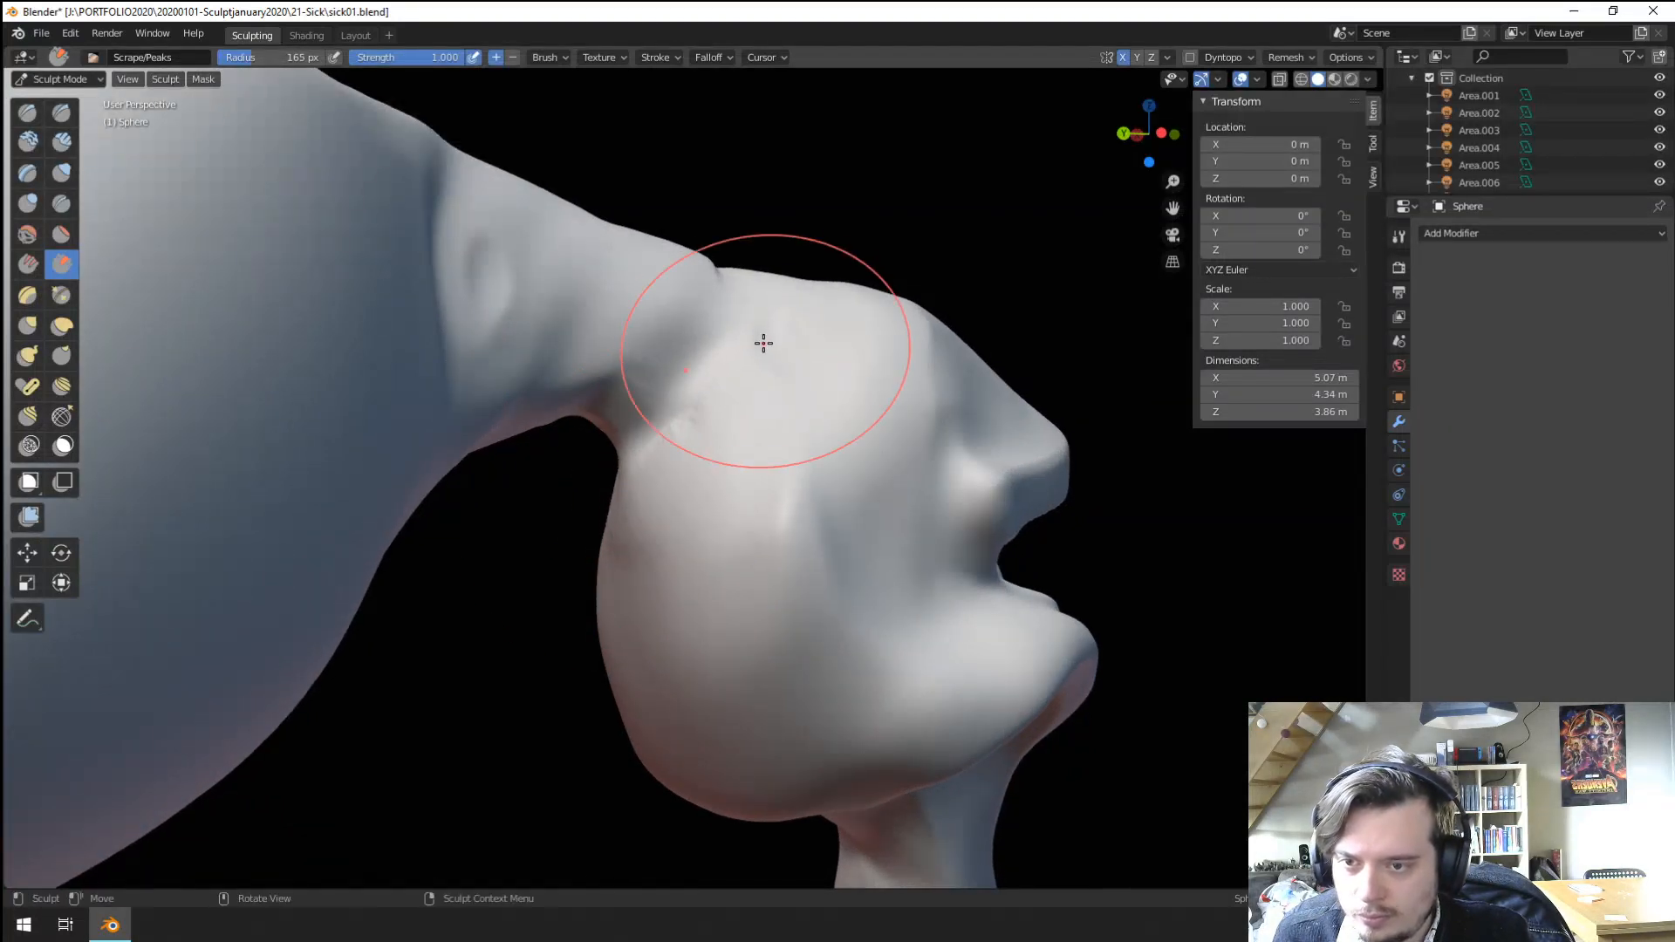
Push the underside of the skull into a wide rounded hollow with the Grab brush, varying the radius between 131 and 186 px.
scroll(762, 344, down, 5)
mouse_move(680, 497)
middle_down()
mouse_move(528, 520)
mouse_move(617, 505)
mouse_move(636, 468)
mouse_move(645, 536)
mouse_move(687, 452)
mouse_move(676, 584)
mouse_move(703, 568)
middle_up()
scroll(581, 520, up, 2)
key(g)
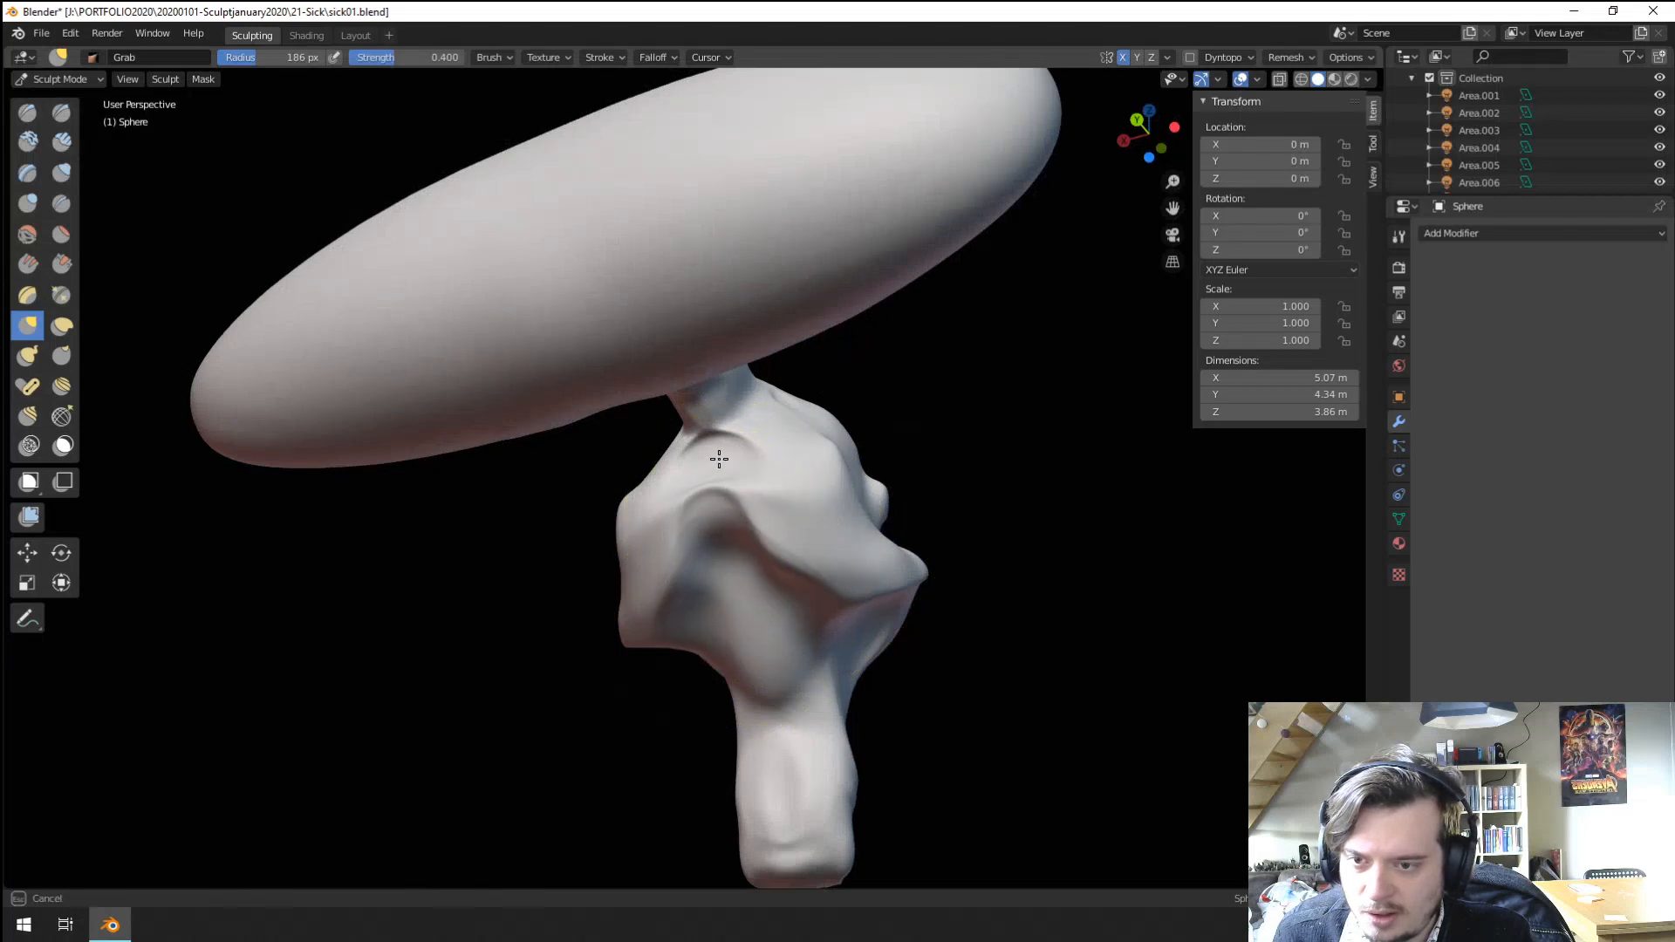
middle_drag(718, 459, 707, 561)
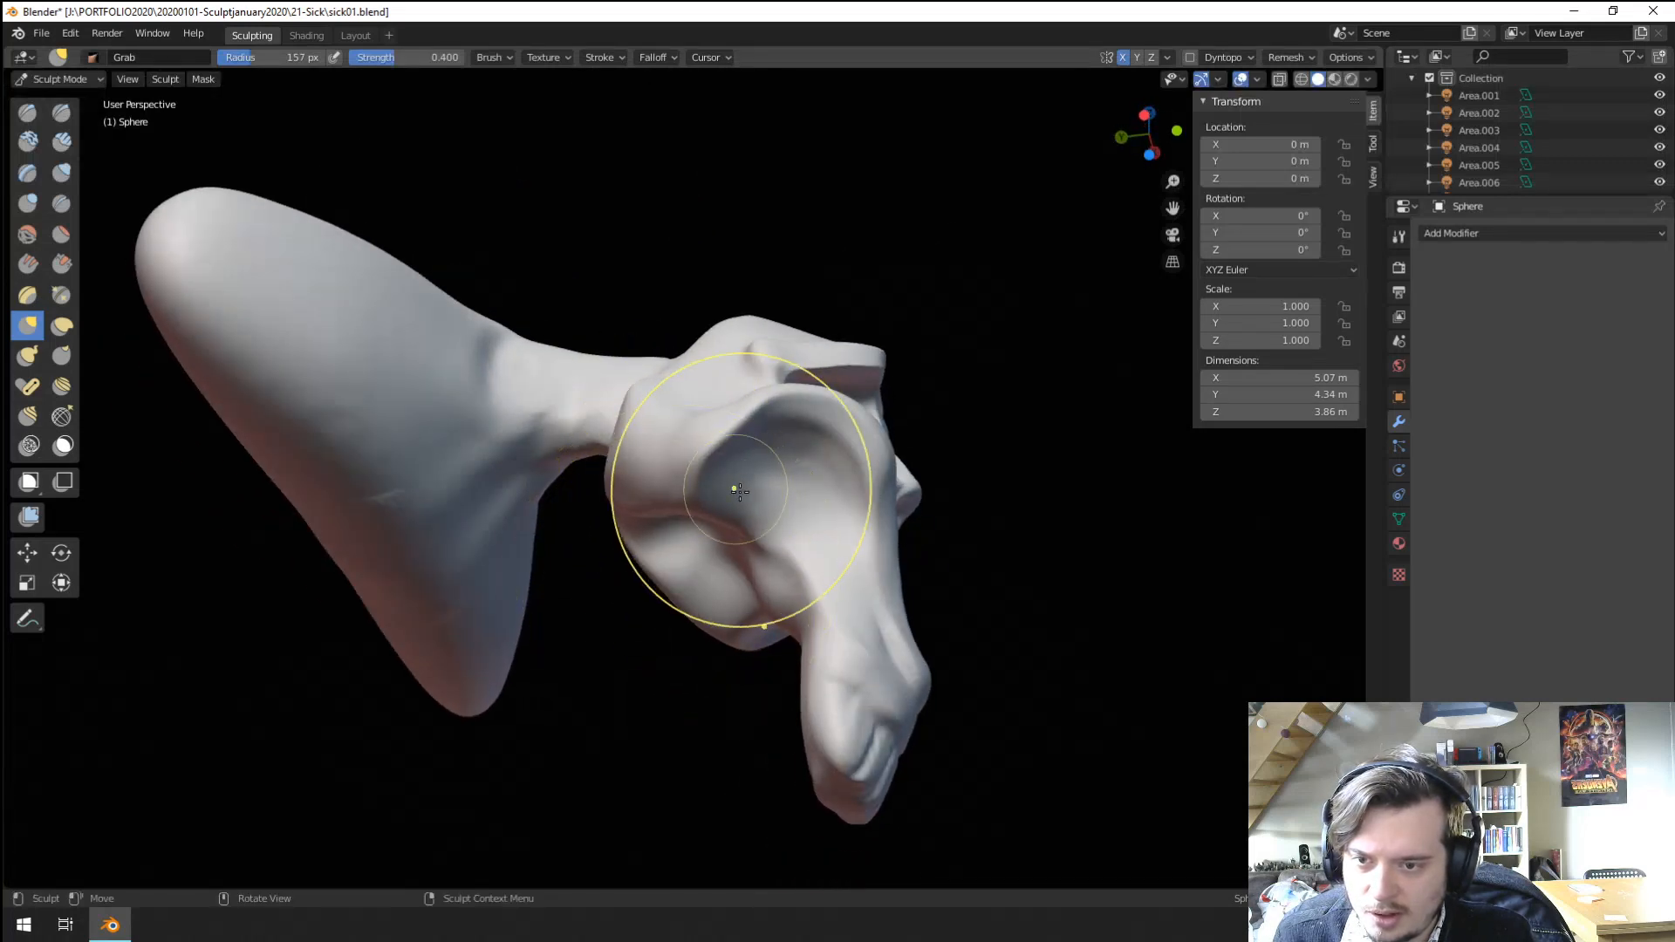
middle_drag(739, 491, 682, 565)
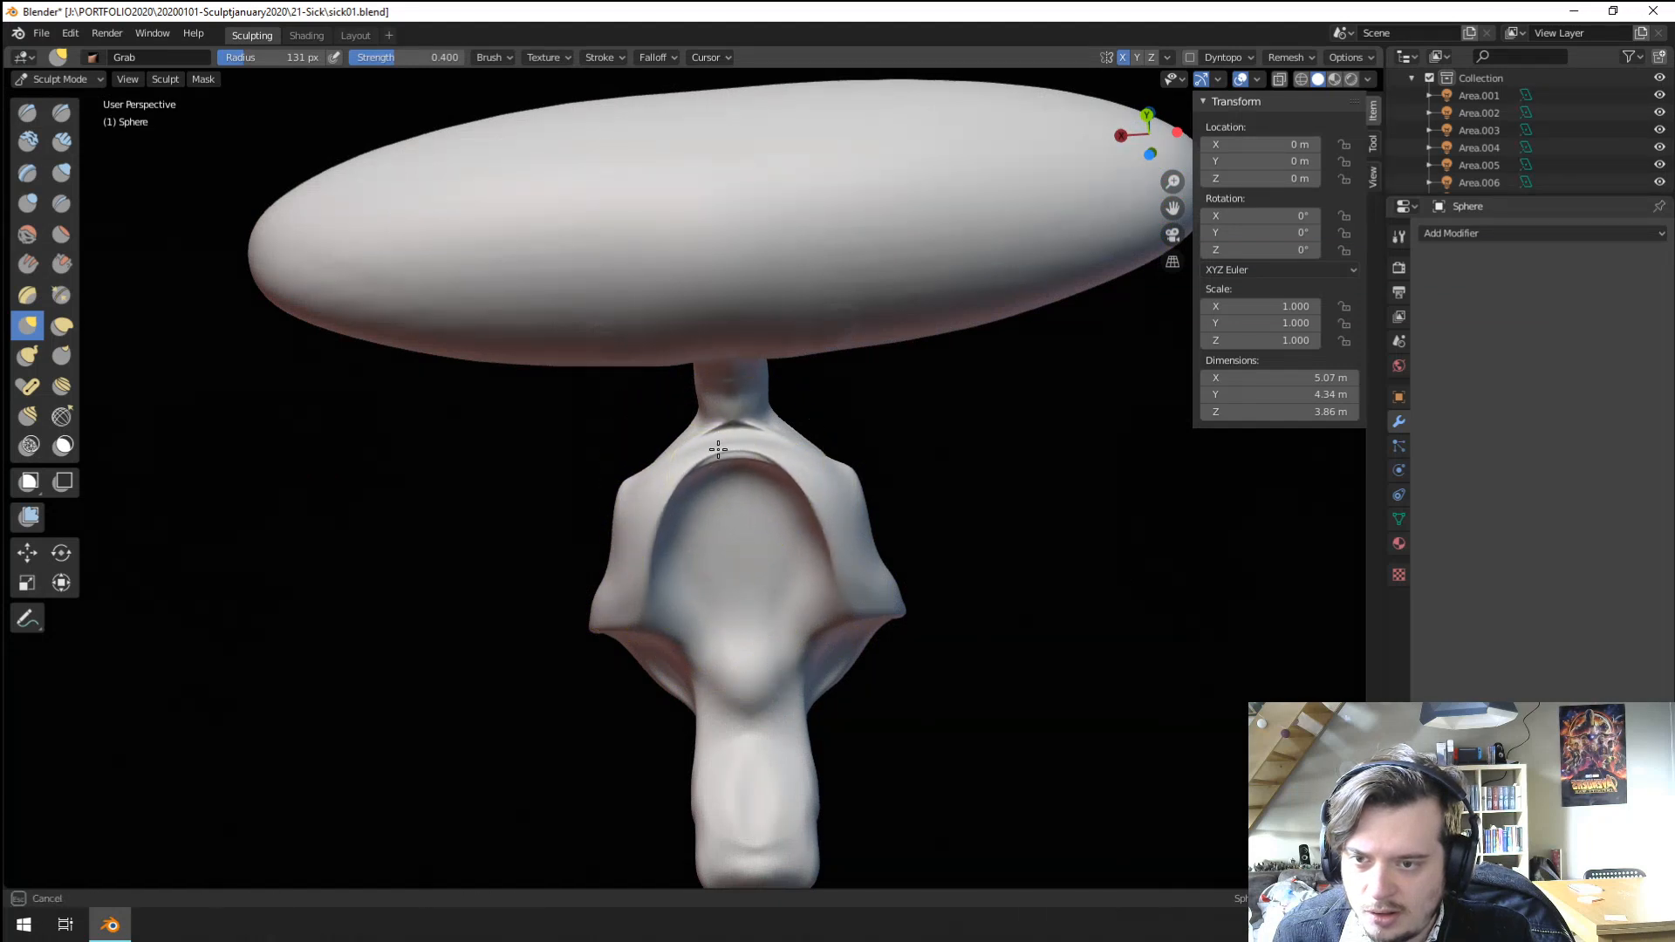
middle_drag(752, 424, 637, 493)
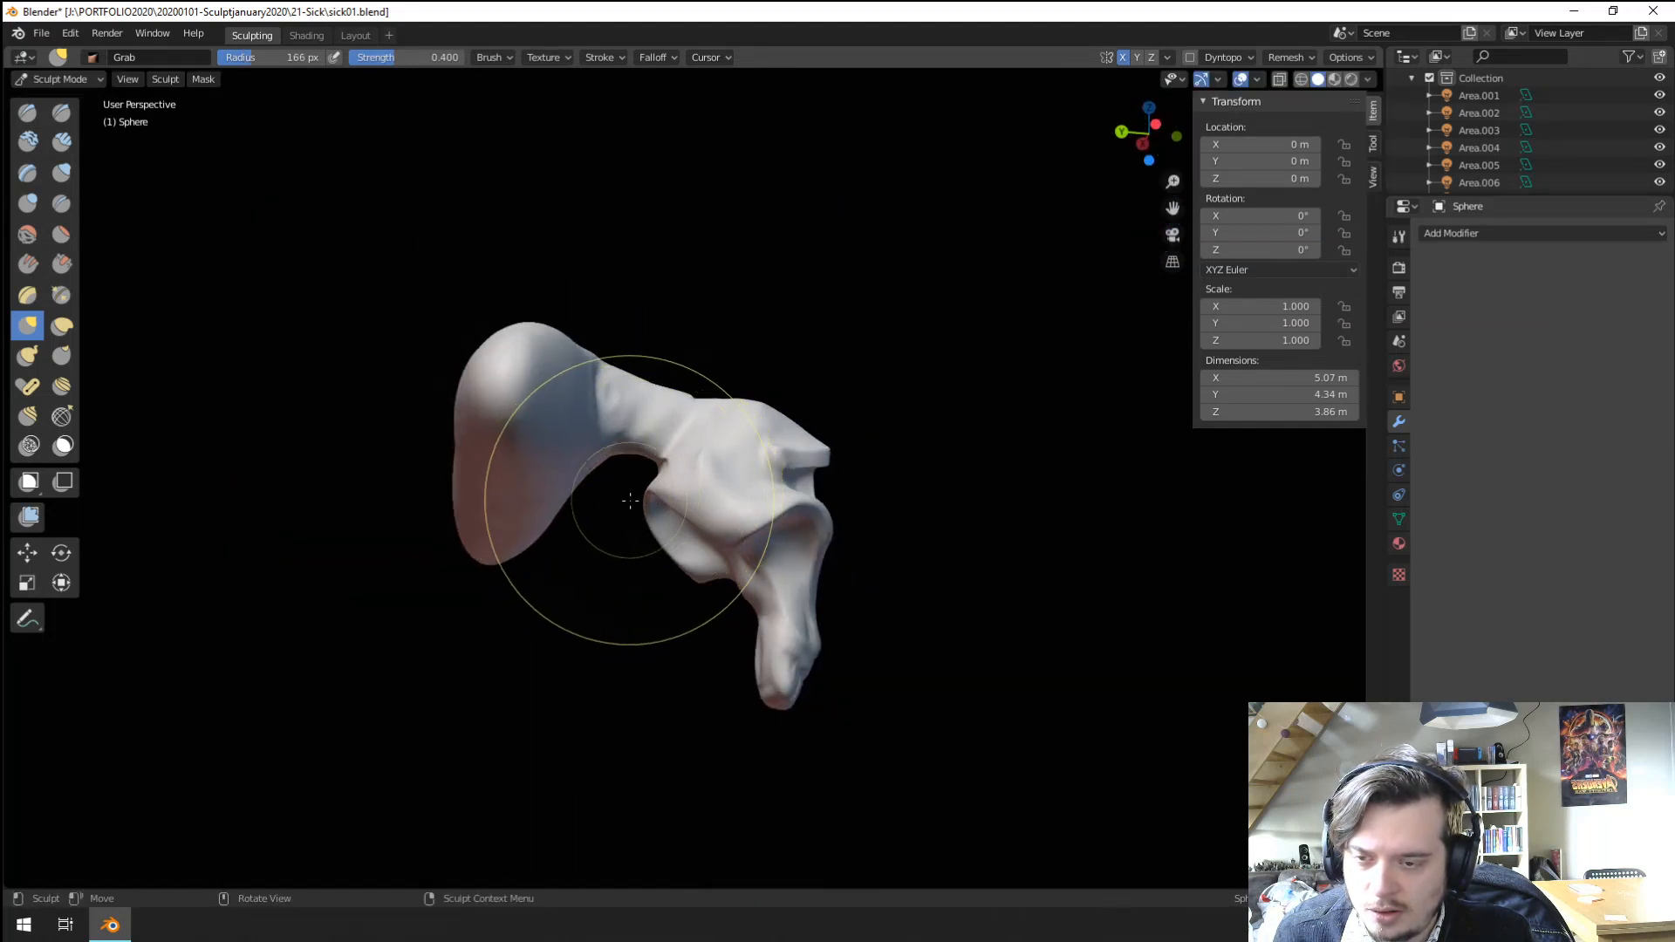
Adjust the back of the jaw where it meets the neck with the Grab brush at 99 px.
scroll(656, 485, up, 2)
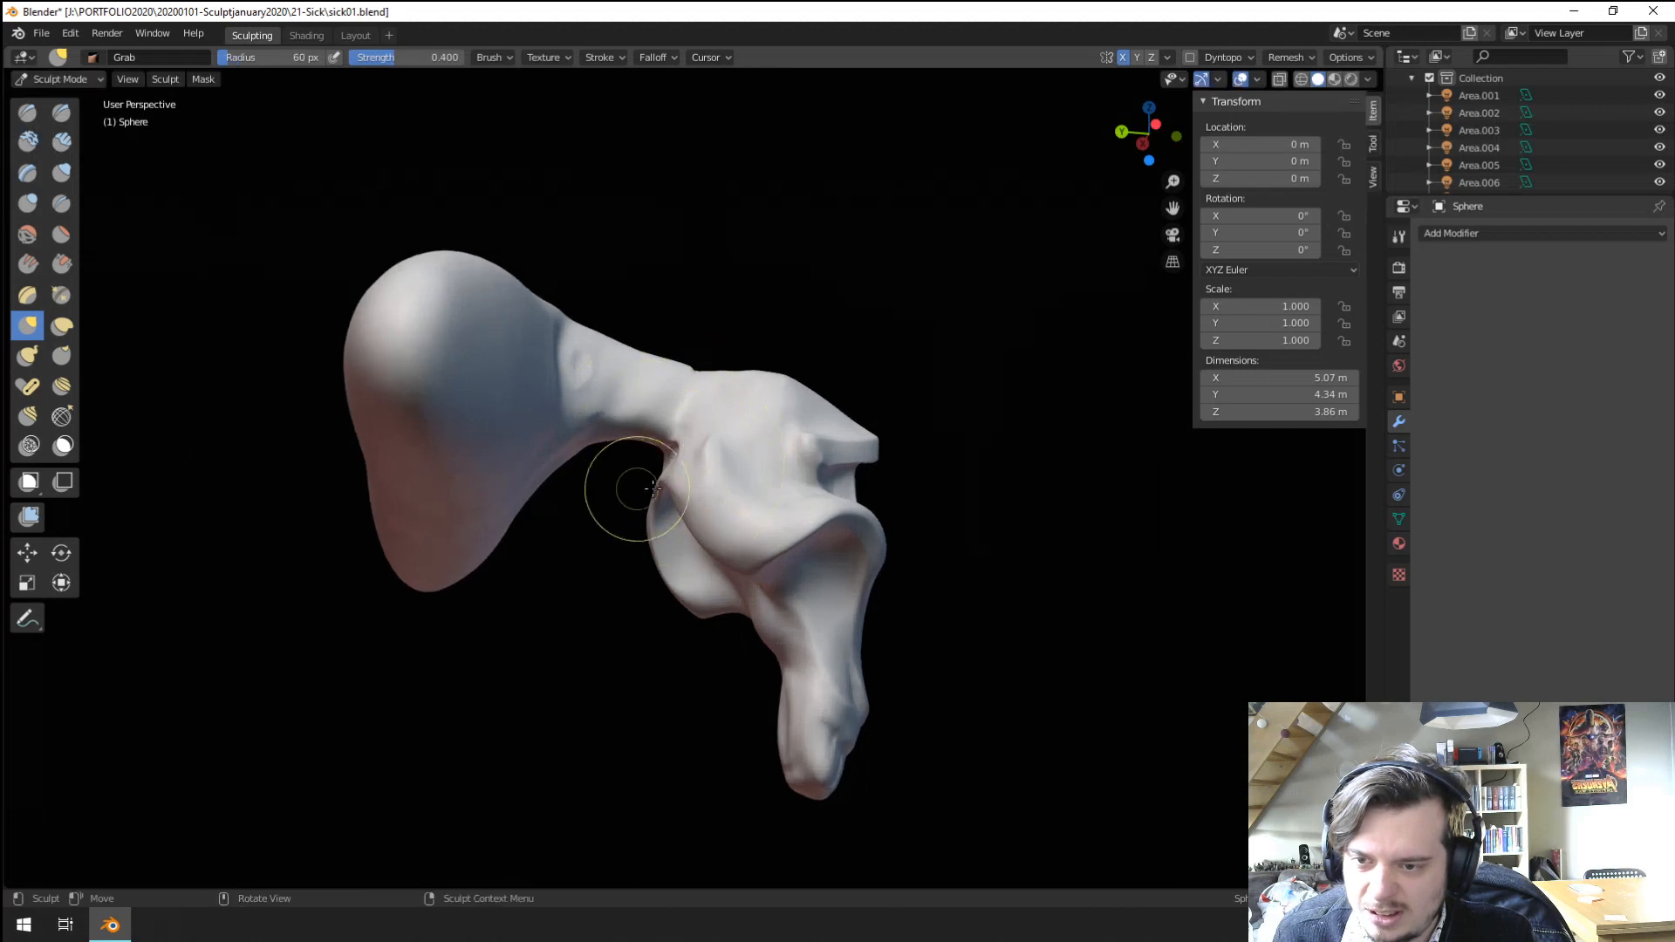
key(f)
click(673, 440)
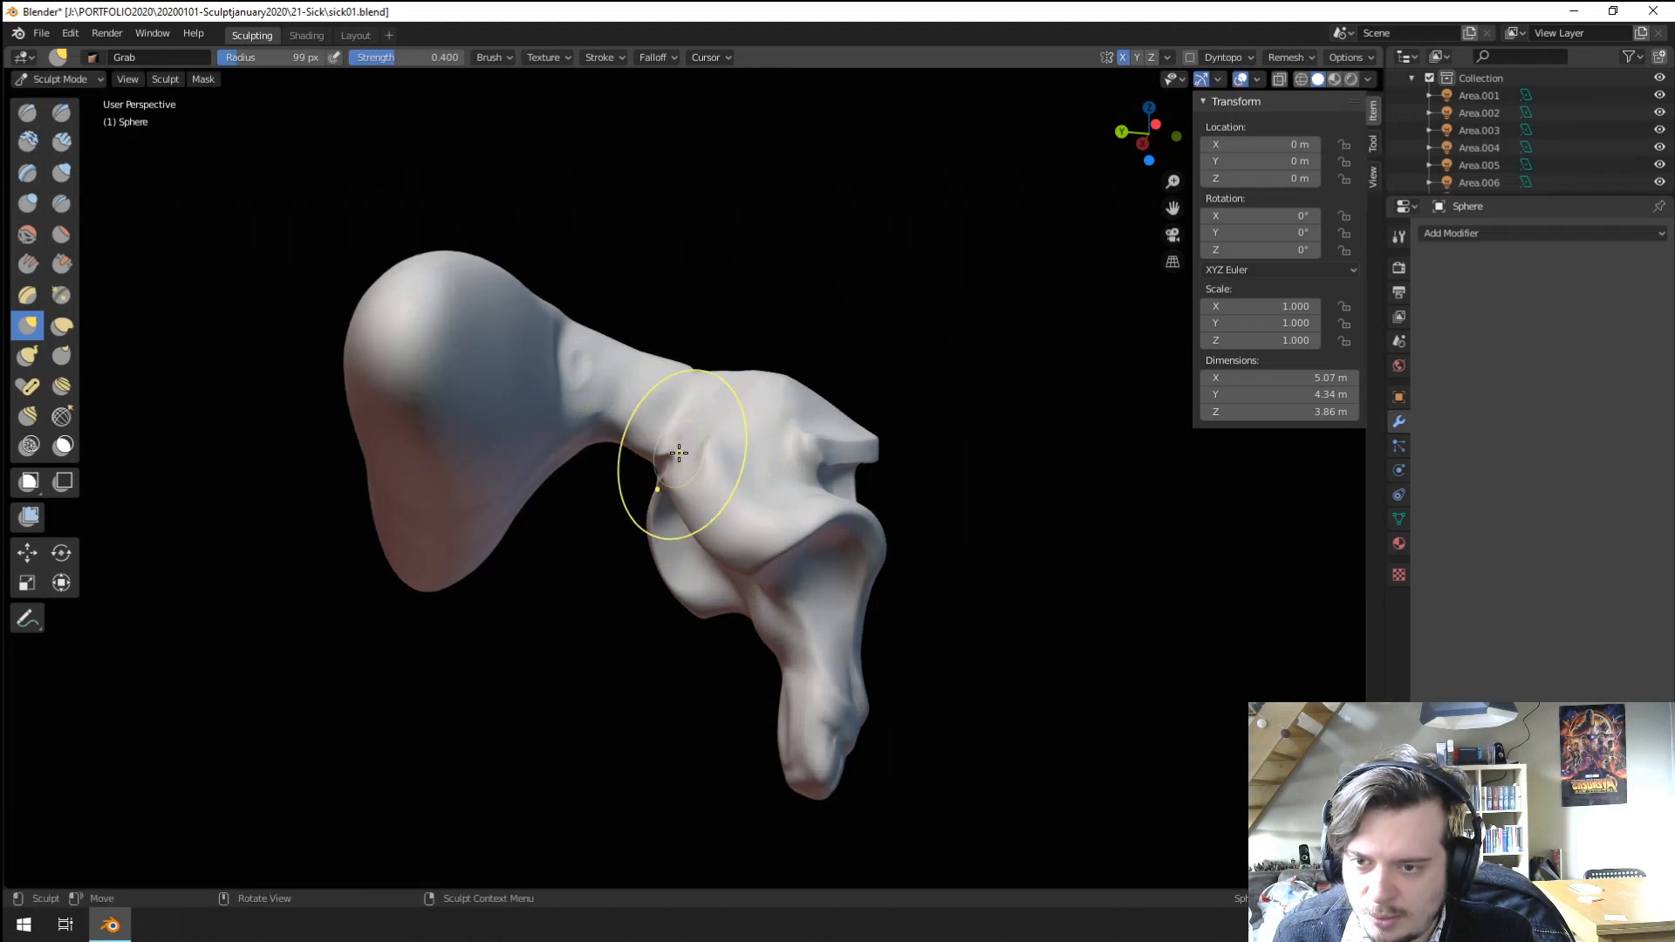
middle_drag(679, 453, 602, 493)
Pull the underside of the neck near the shoulders toward the skull with the Grab brush at 138 px.
key(f)
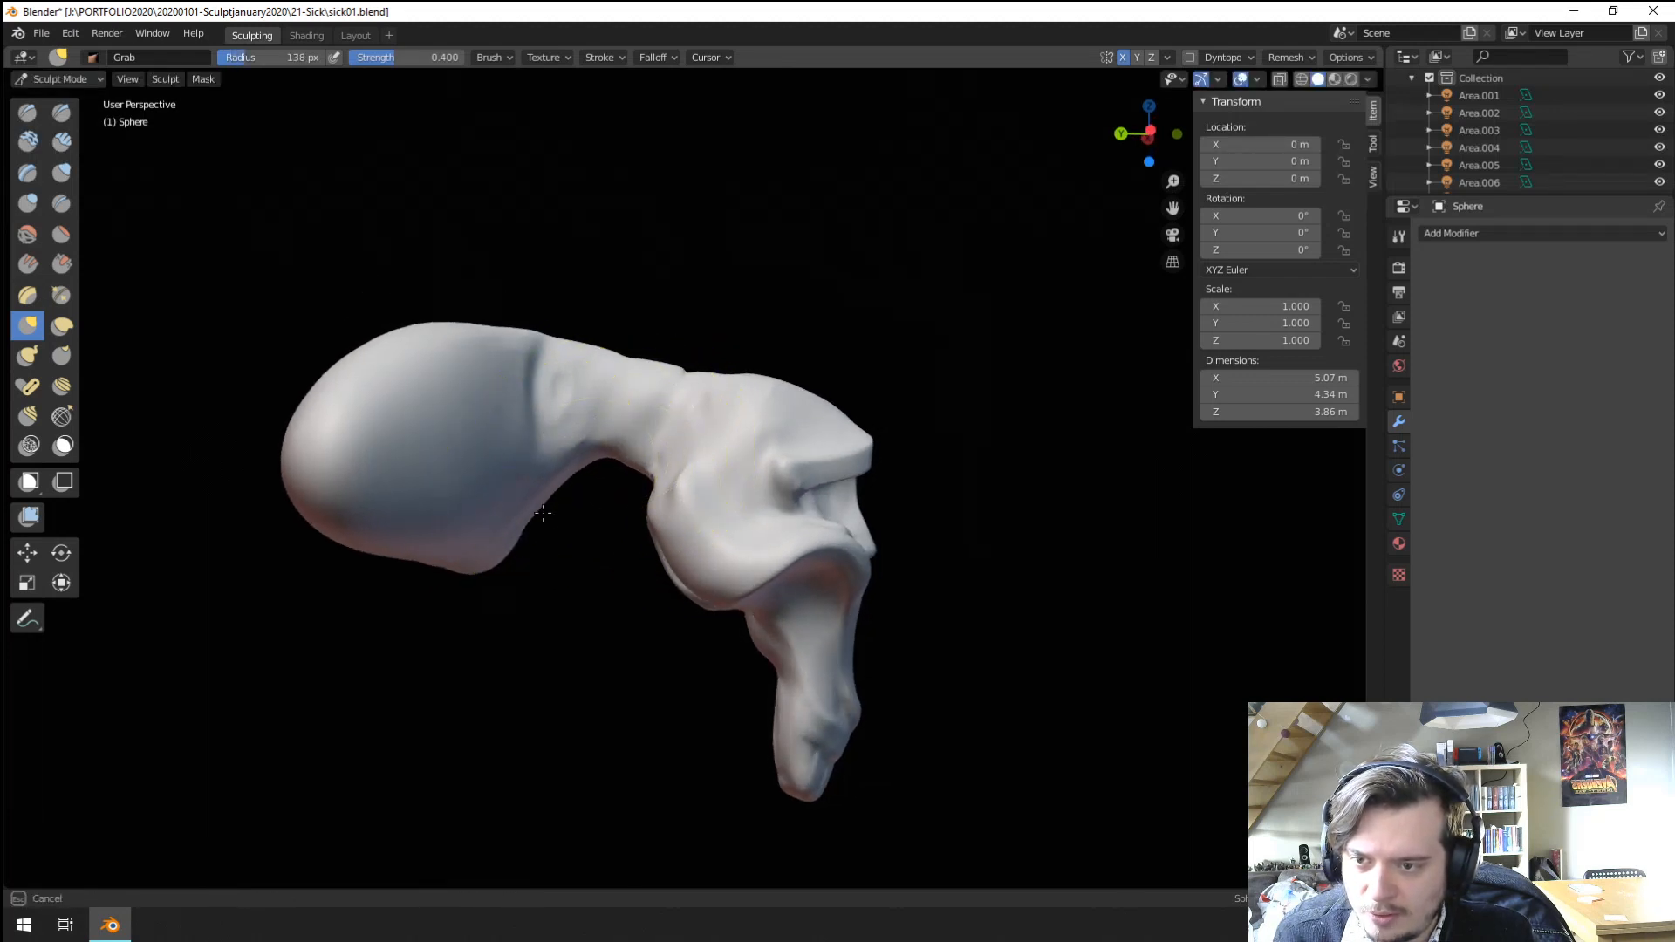
key(f)
click(643, 480)
drag(543, 513, 583, 478)
ctrl+middle_drag(579, 488, 558, 578)
middle_drag(552, 563, 452, 554)
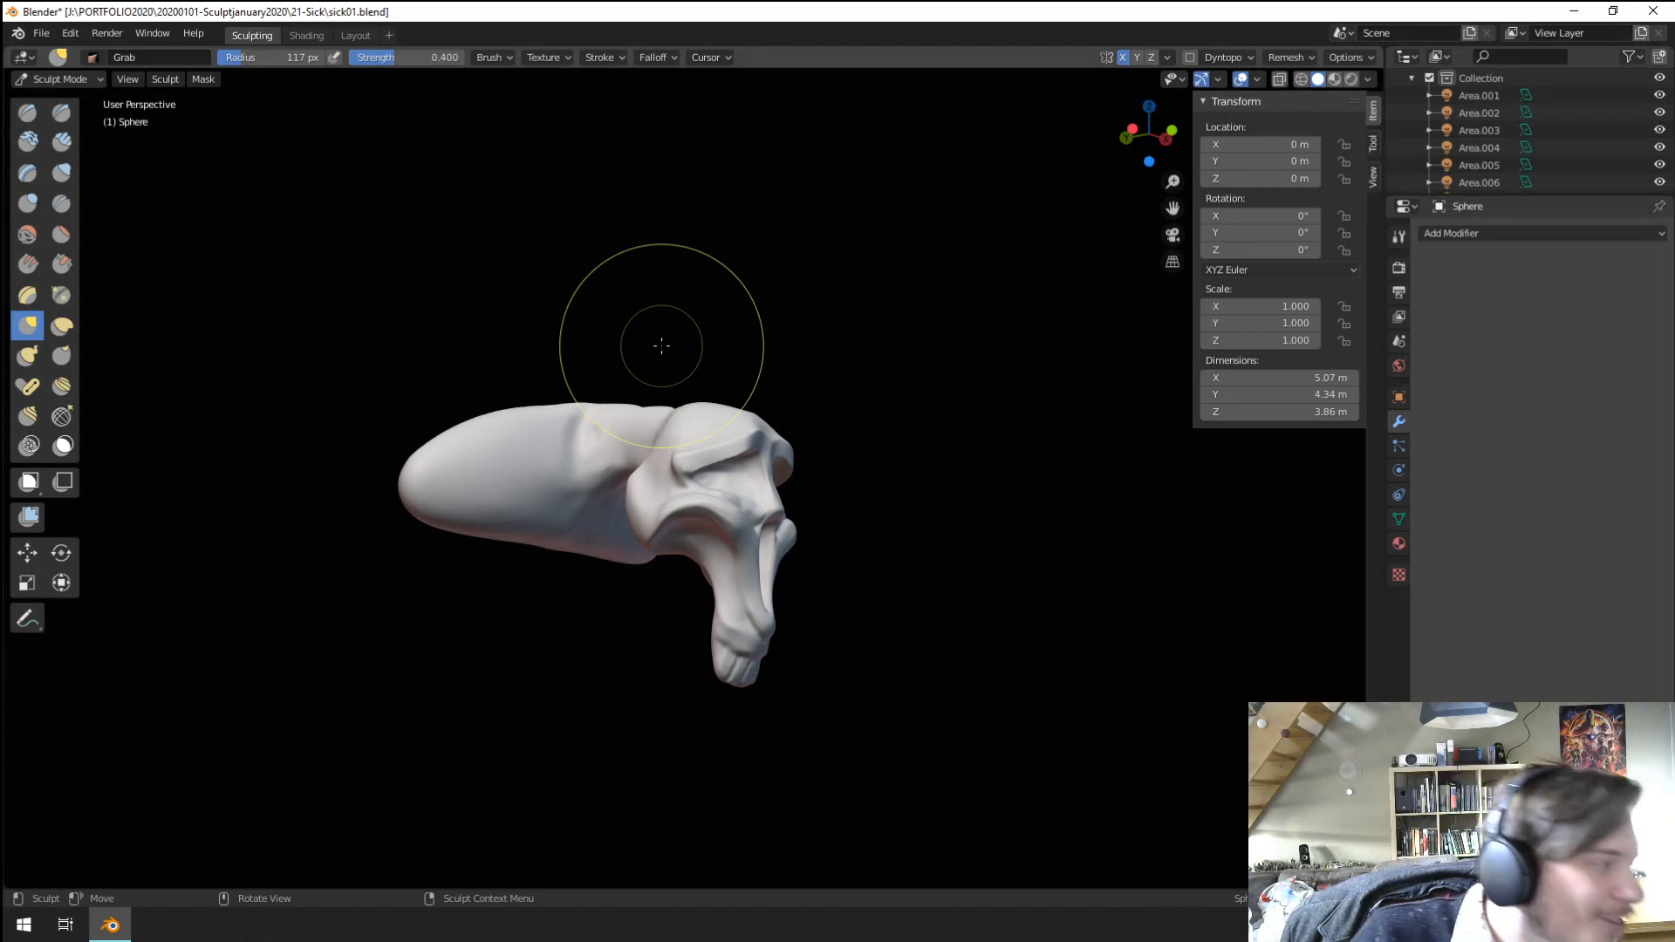
Scrape the area where the neck meets the shoulders with the Scrape/Peaks brush at about 116 px.
mouse_move(623, 658)
middle_down()
mouse_move(553, 635)
mouse_move(573, 651)
middle_up()
mouse_move(573, 651)
ctrl+middle_down()
mouse_move(602, 516)
mouse_move(690, 569)
mouse_move(485, 594)
ctrl+middle_up()
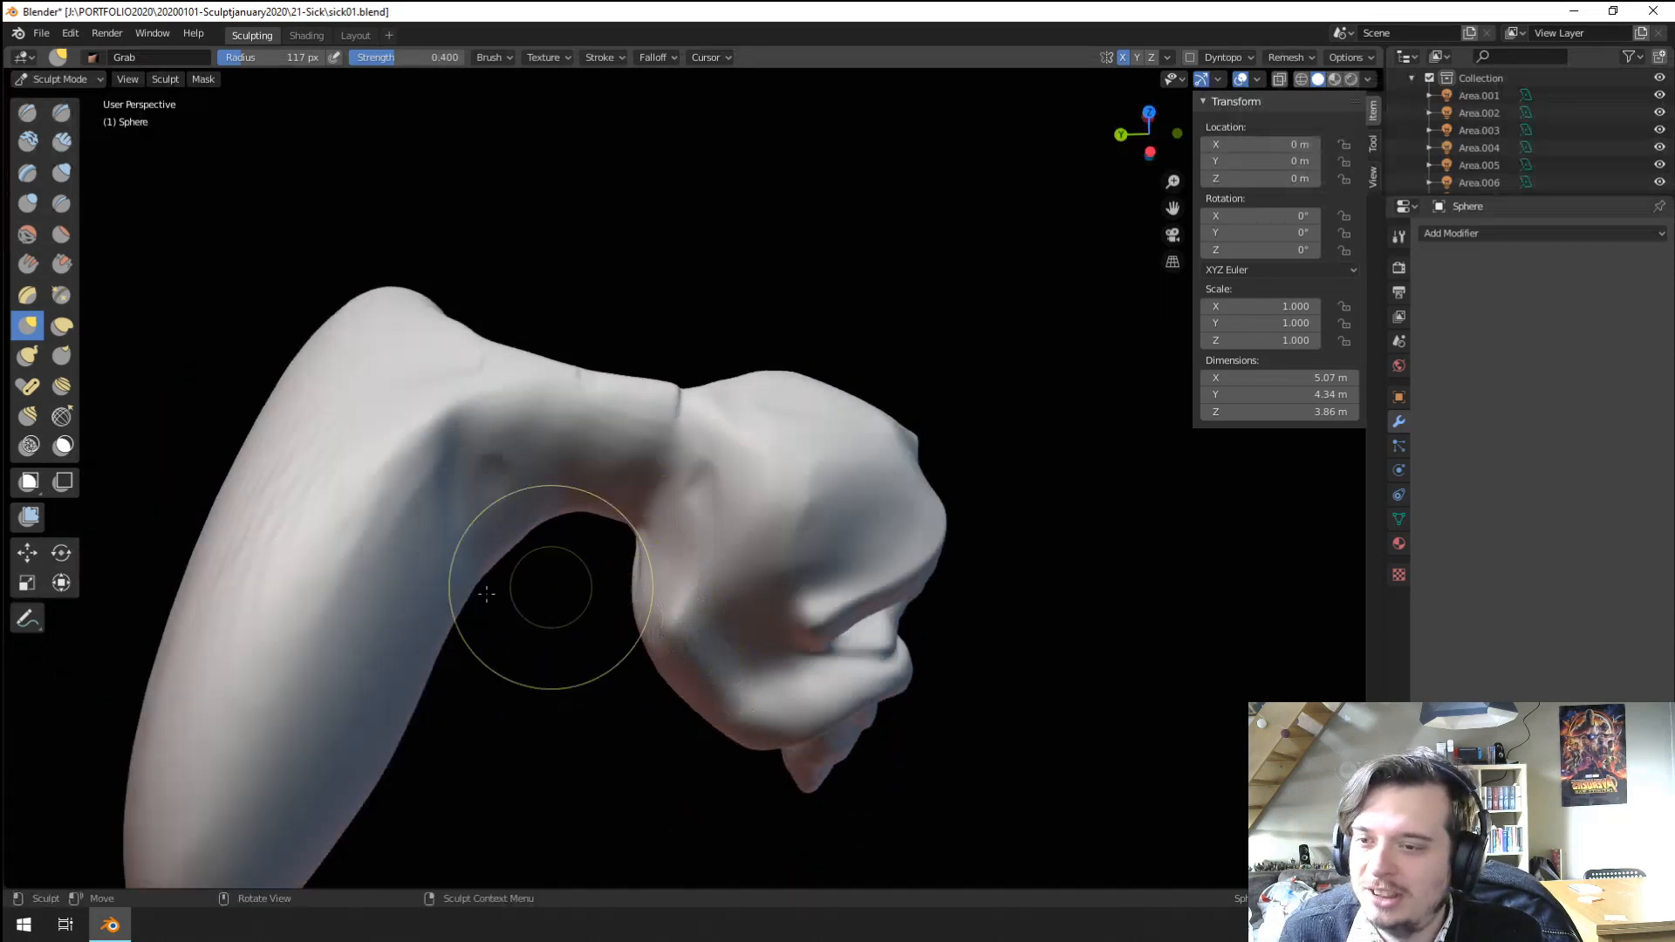
click(68, 259)
mouse_move(456, 409)
mouse_down()
mouse_move(404, 437)
mouse_move(572, 378)
mouse_move(601, 386)
mouse_up()
mouse_move(648, 413)
middle_down()
mouse_move(591, 337)
mouse_move(501, 347)
middle_up()
key(f)
click(360, 370)
middle_drag(359, 376, 417, 424)
key(f)
click(353, 367)
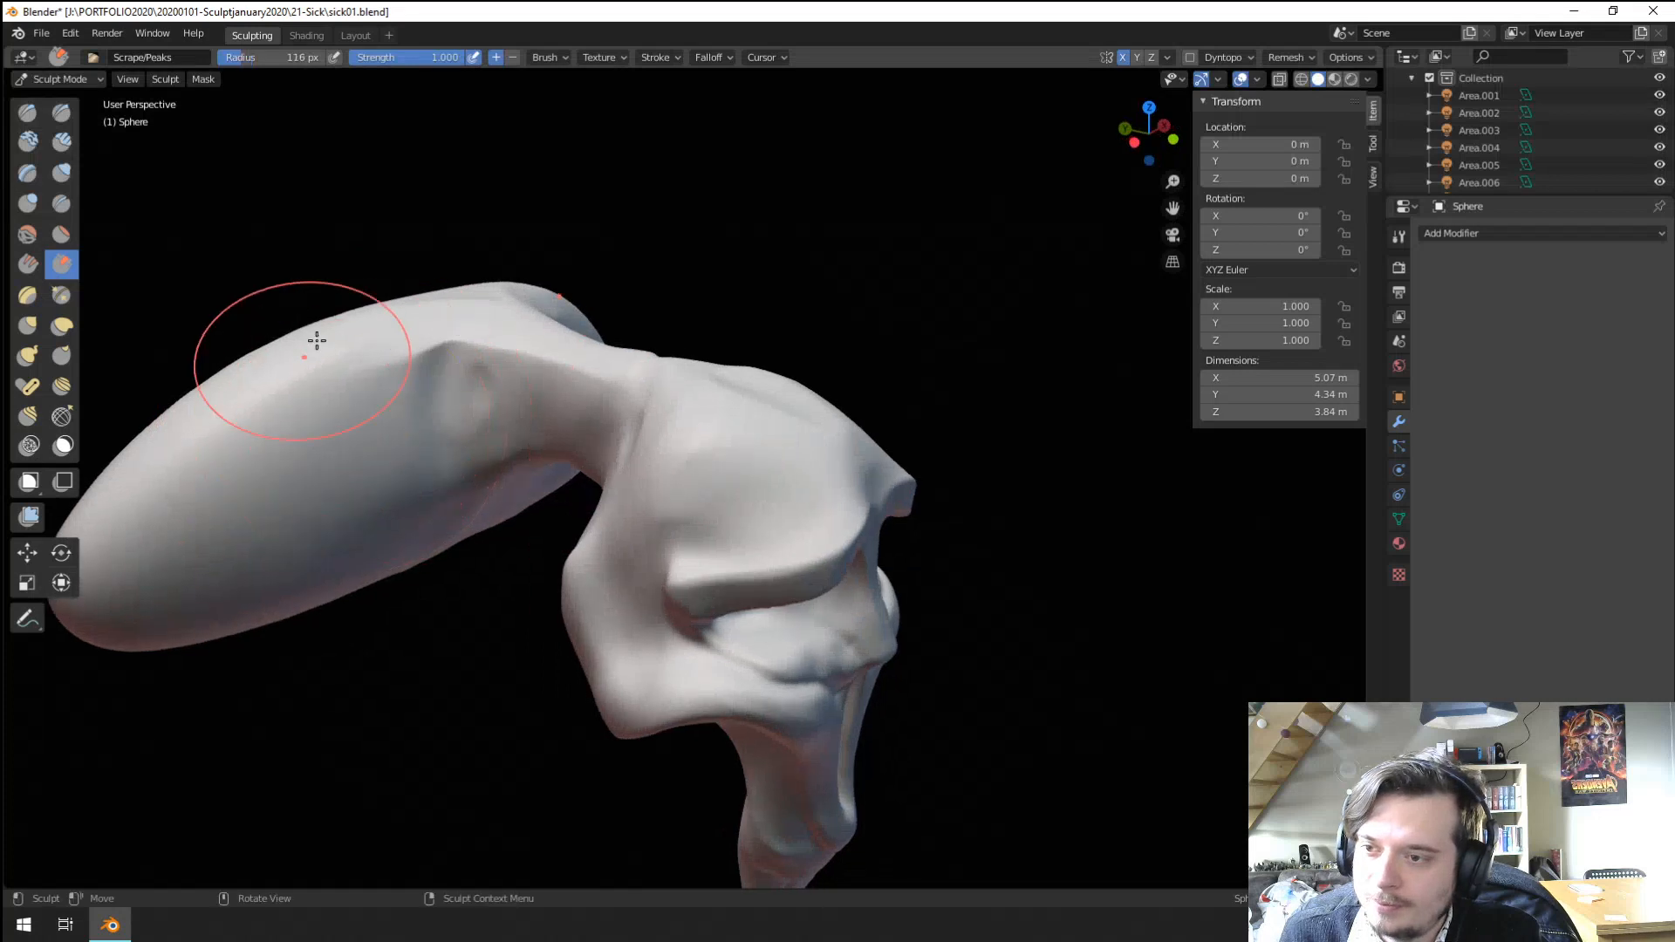
Pull the upper back of the shoulders upward into raised peaks with the Grab brush.
key(g)
middle_drag(393, 343, 648, 373)
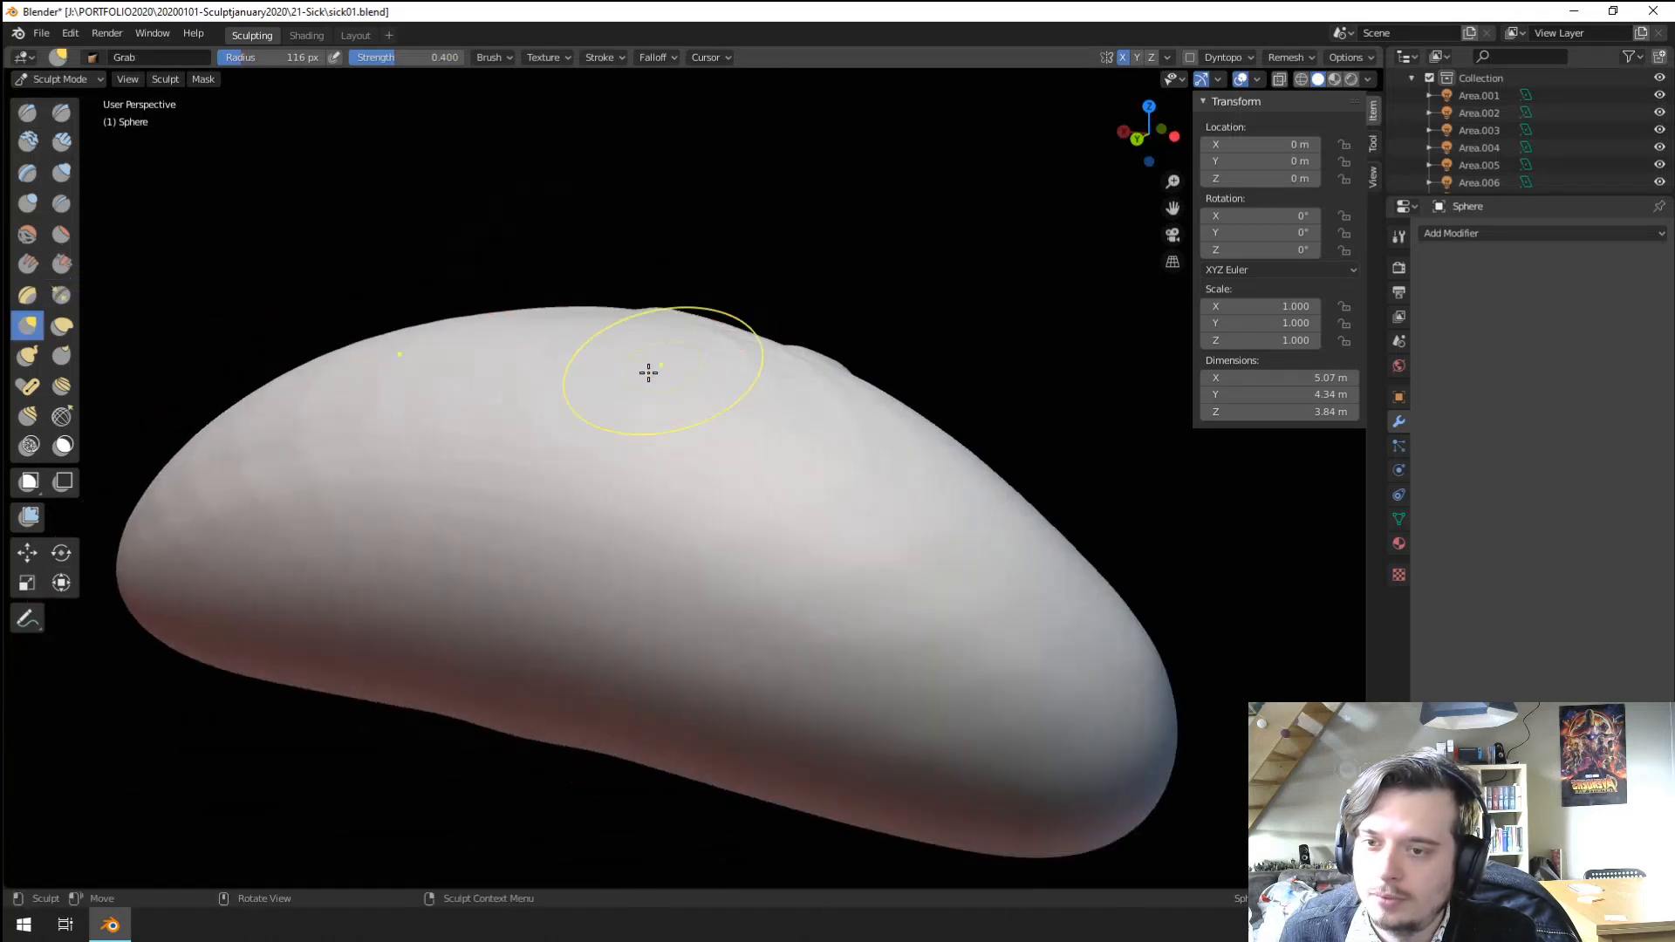
key(f)
click(873, 376)
mouse_move(807, 415)
mouse_down()
mouse_move(841, 269)
mouse_move(908, 135)
mouse_up()
scroll(768, 375, down, 8)
mouse_move(709, 449)
middle_down()
mouse_move(612, 470)
mouse_move(553, 374)
mouse_move(513, 357)
mouse_move(516, 338)
middle_up()
scroll(553, 374, up, 6)
key(f)
key(f)
click(307, 326)
drag(380, 325, 518, 245)
Reshape the shoulder peaks and their slope toward the shoulder ends with the Grab brush at 168 and 187 px.
mouse_move(312, 360)
middle_down()
mouse_move(323, 460)
mouse_move(437, 433)
mouse_move(431, 449)
middle_up()
key(f)
click(375, 553)
drag(462, 521, 498, 459)
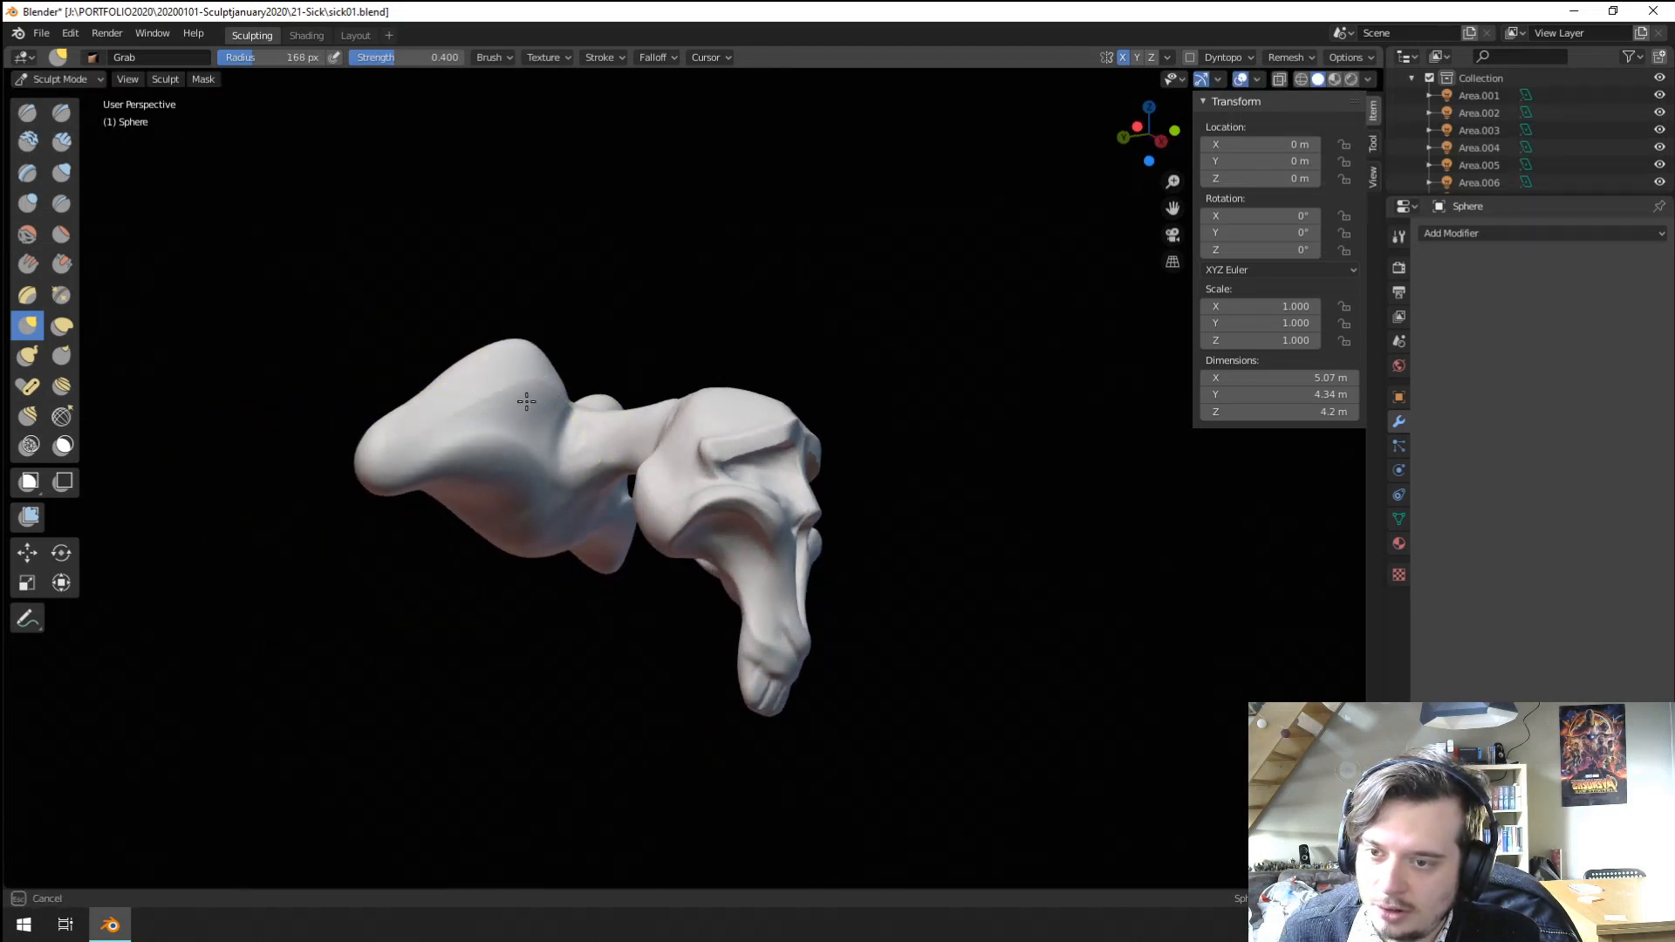
drag(526, 401, 529, 394)
mouse_move(530, 398)
middle_down()
mouse_move(396, 430)
mouse_move(460, 419)
middle_up()
key(f)
click(504, 427)
drag(498, 445, 493, 479)
Scrape the rounded shoulder ends into flat faces with the Scrape/Peaks brush at 187 px.
middle_drag(492, 478, 634, 477)
ctrl+middle_drag(634, 477, 624, 397)
click(64, 263)
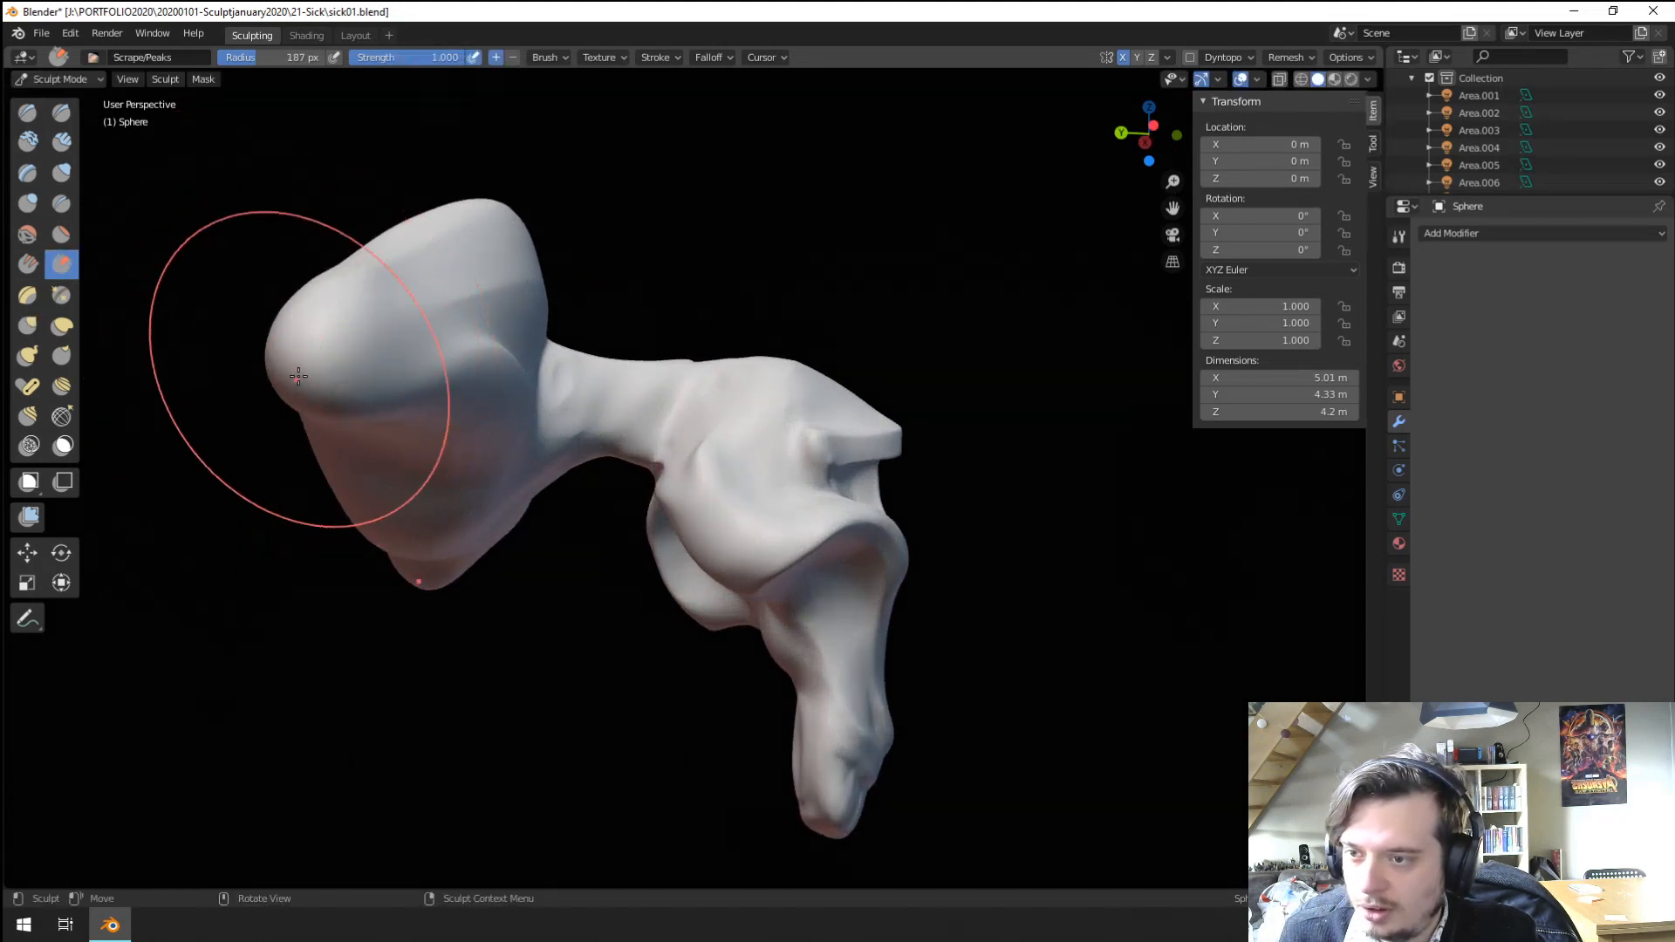
mouse_move(298, 375)
mouse_down()
mouse_move(362, 345)
mouse_move(342, 356)
mouse_up()
mouse_move(559, 375)
ctrl+middle_down()
mouse_move(571, 454)
mouse_move(413, 458)
mouse_move(661, 420)
ctrl+middle_up()
middle_drag(757, 429, 620, 417)
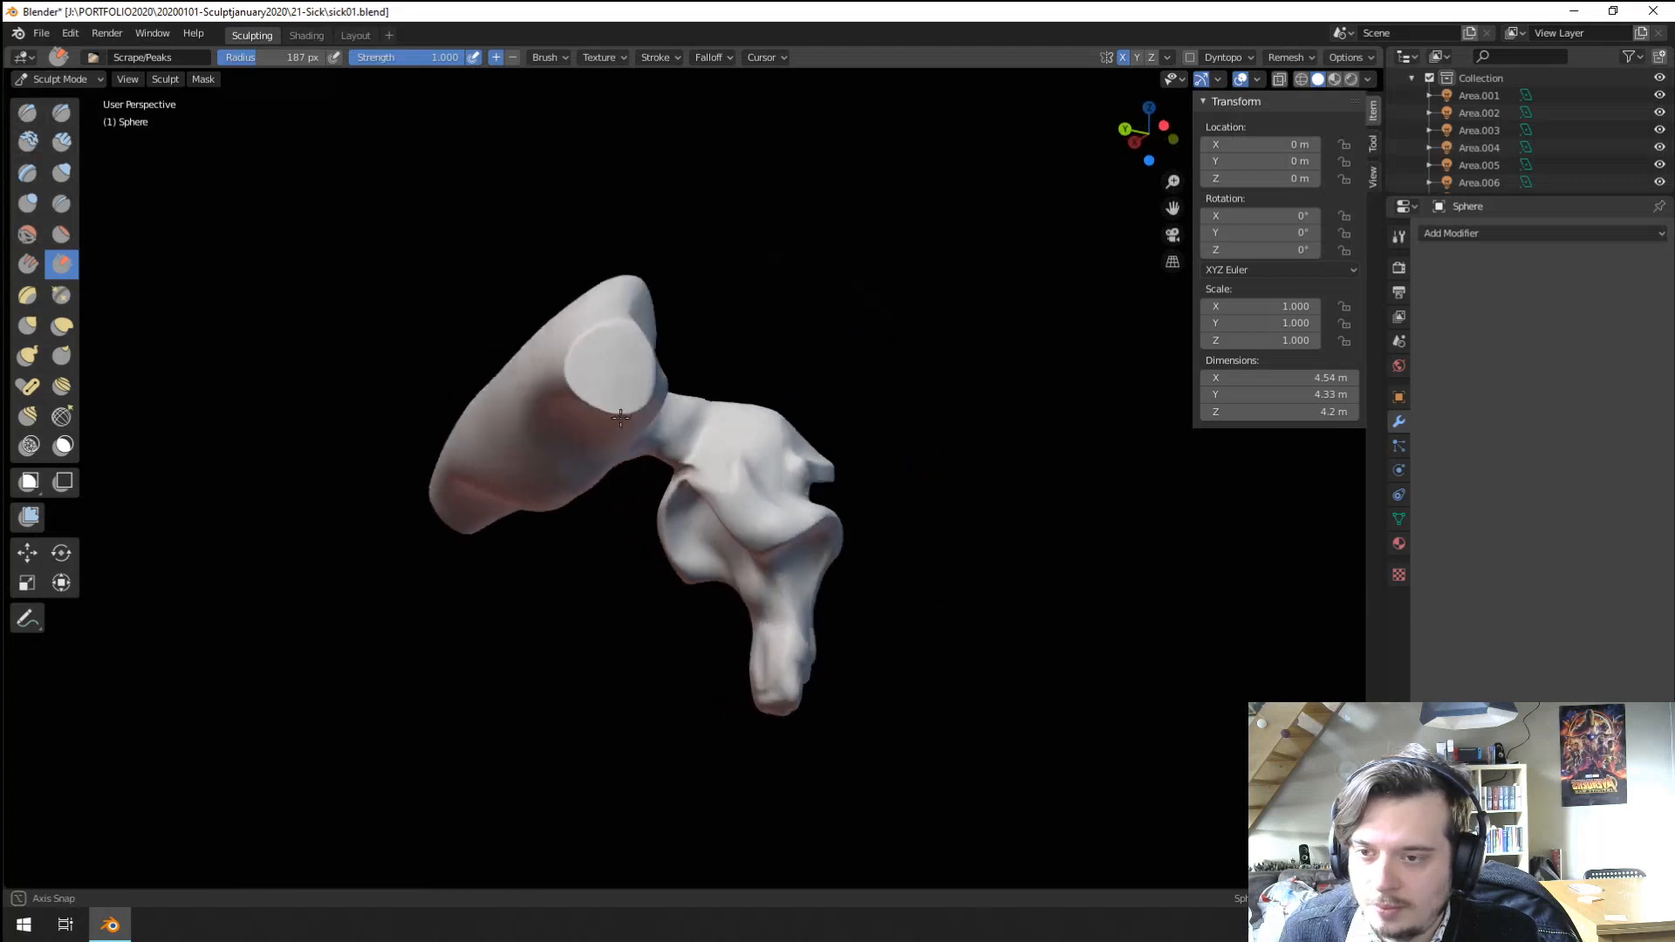
Flatten the lumps on the underside of the shoulders with the Scrape/Peaks brush at 187 px.
ctrl+middle_drag(550, 465, 532, 367)
middle_drag(532, 367, 592, 310)
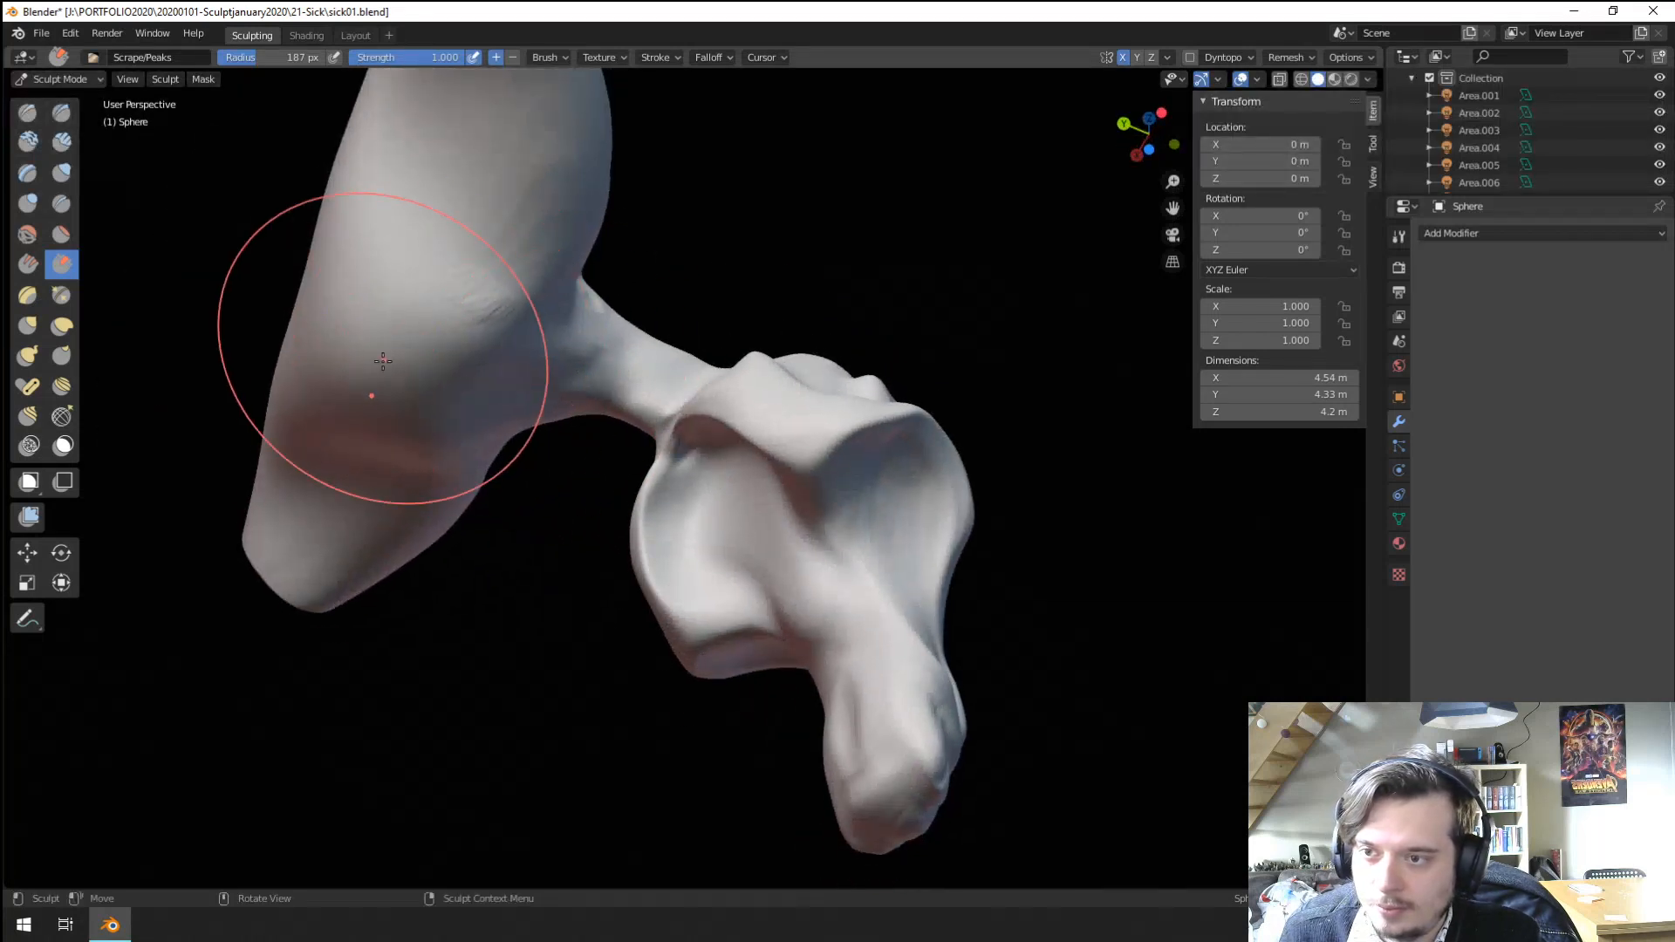
mouse_move(373, 391)
mouse_down()
mouse_move(401, 338)
mouse_move(393, 381)
mouse_move(381, 349)
mouse_up()
mouse_move(602, 323)
ctrl+middle_down()
mouse_move(619, 439)
mouse_move(435, 559)
mouse_move(501, 670)
mouse_move(445, 572)
mouse_move(481, 513)
mouse_move(621, 466)
ctrl+middle_up()
Adjust the transition between the neck and the shoulder peaks with the Grab brush, reducing the radius to 97 px.
key(g)
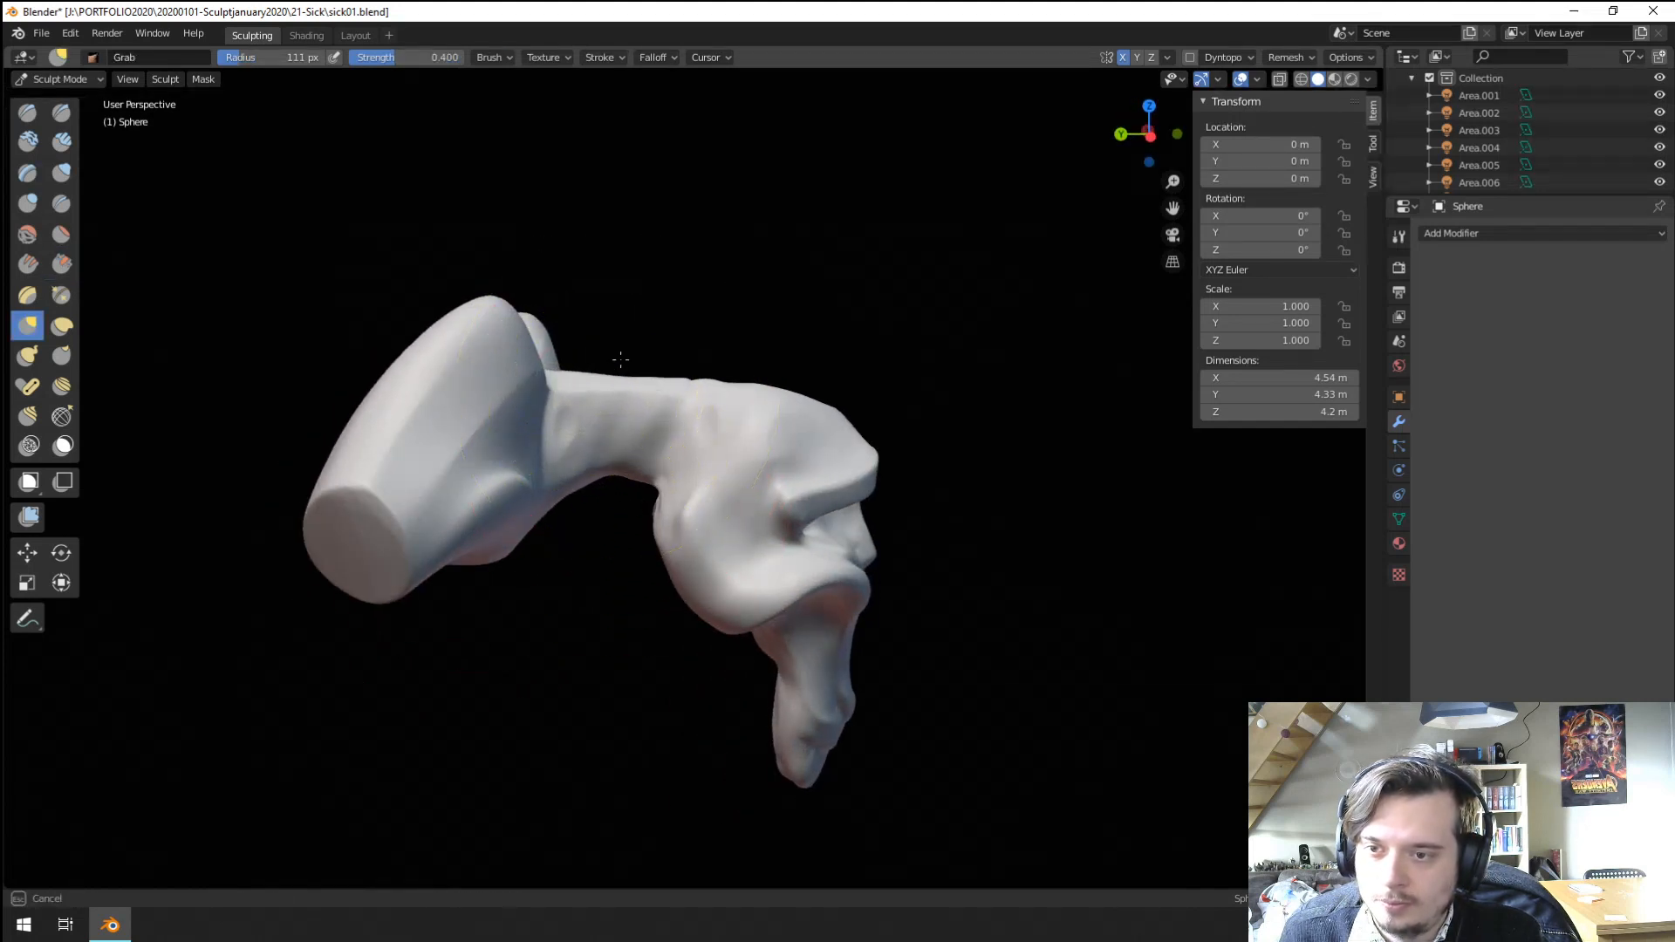
mouse_move(623, 341)
middle_down()
mouse_move(523, 393)
mouse_move(566, 430)
middle_up()
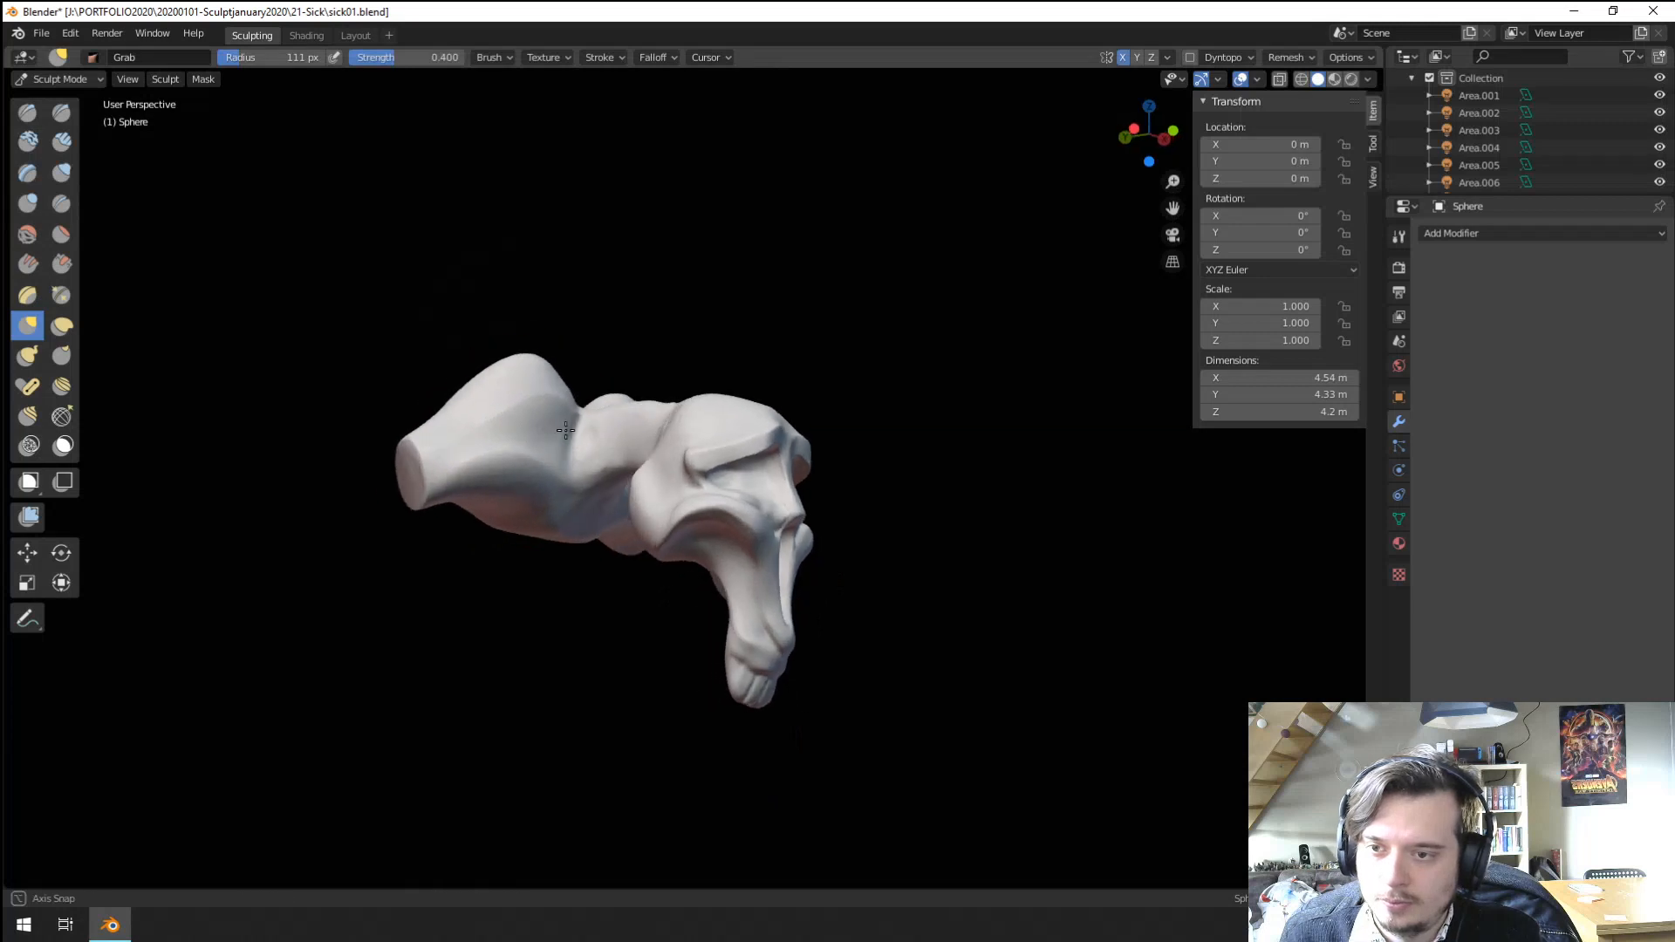
key(f)
click(618, 419)
drag(624, 399, 630, 422)
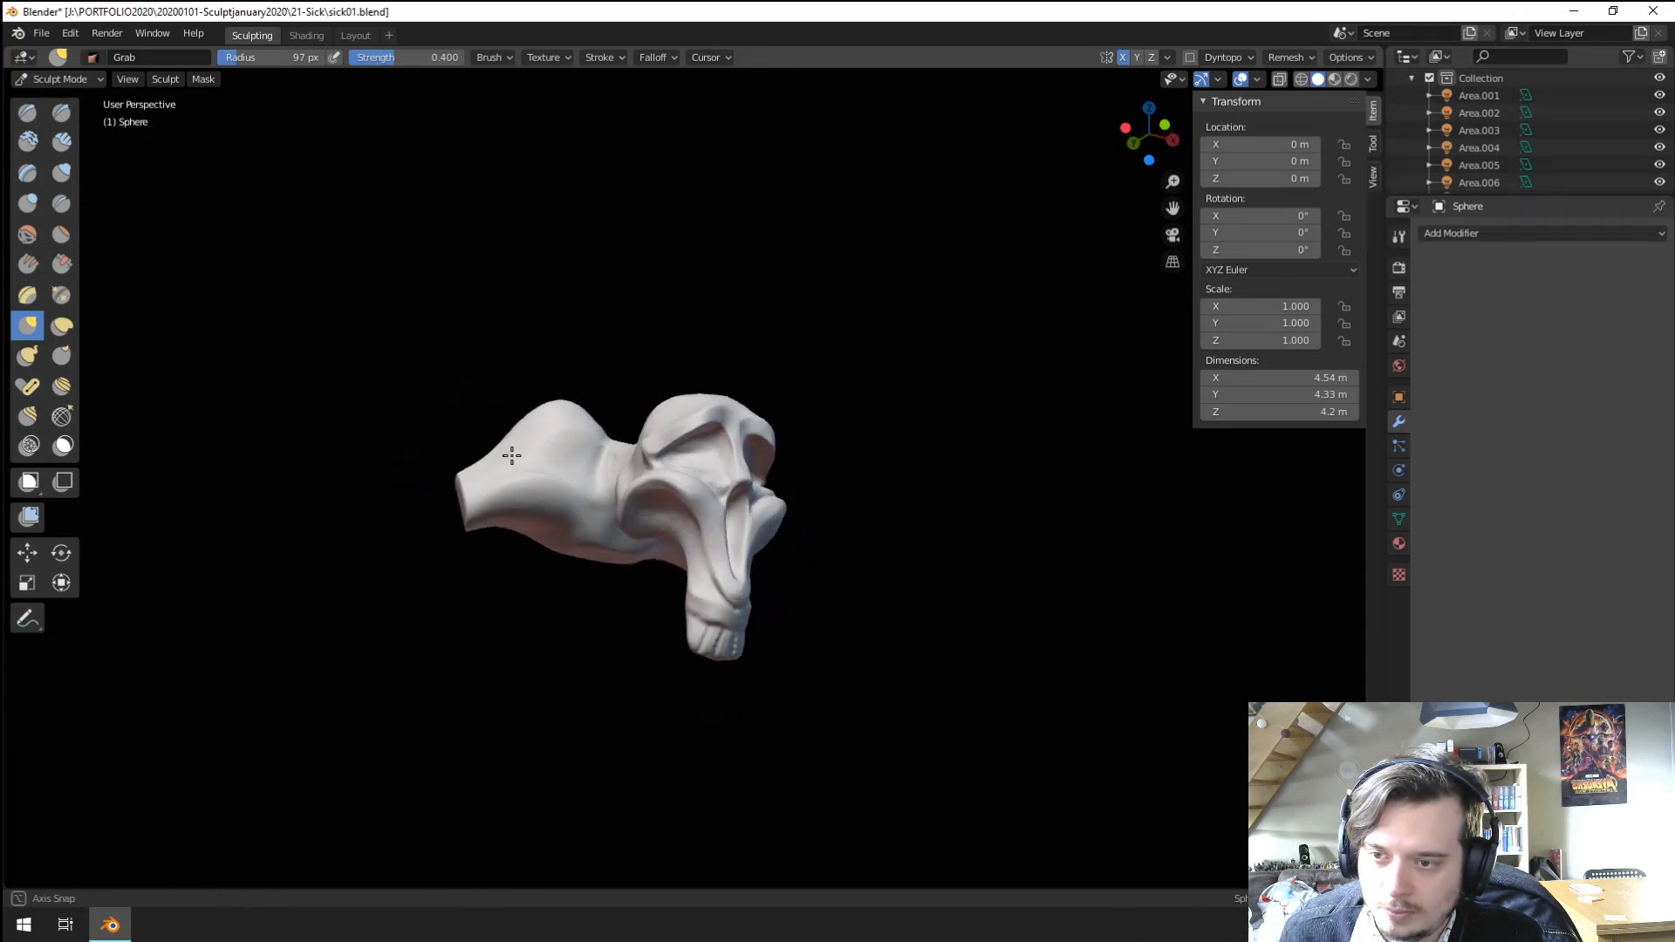
middle_drag(626, 521, 624, 516)
key(f)
click(582, 460)
mouse_move(531, 430)
middle_down()
mouse_move(536, 447)
mouse_move(534, 347)
mouse_move(669, 326)
middle_up()
key(f)
click(540, 449)
Scrape the side of the shoulder toward its peak with the Scrape/Peaks brush at 102 px.
scroll(542, 329, up, 3)
click(66, 268)
middle_drag(393, 462, 326, 439)
drag(359, 452, 446, 366)
mouse_move(398, 454)
middle_down()
mouse_move(401, 524)
mouse_move(363, 501)
mouse_move(397, 524)
mouse_move(436, 483)
mouse_move(576, 537)
middle_up()
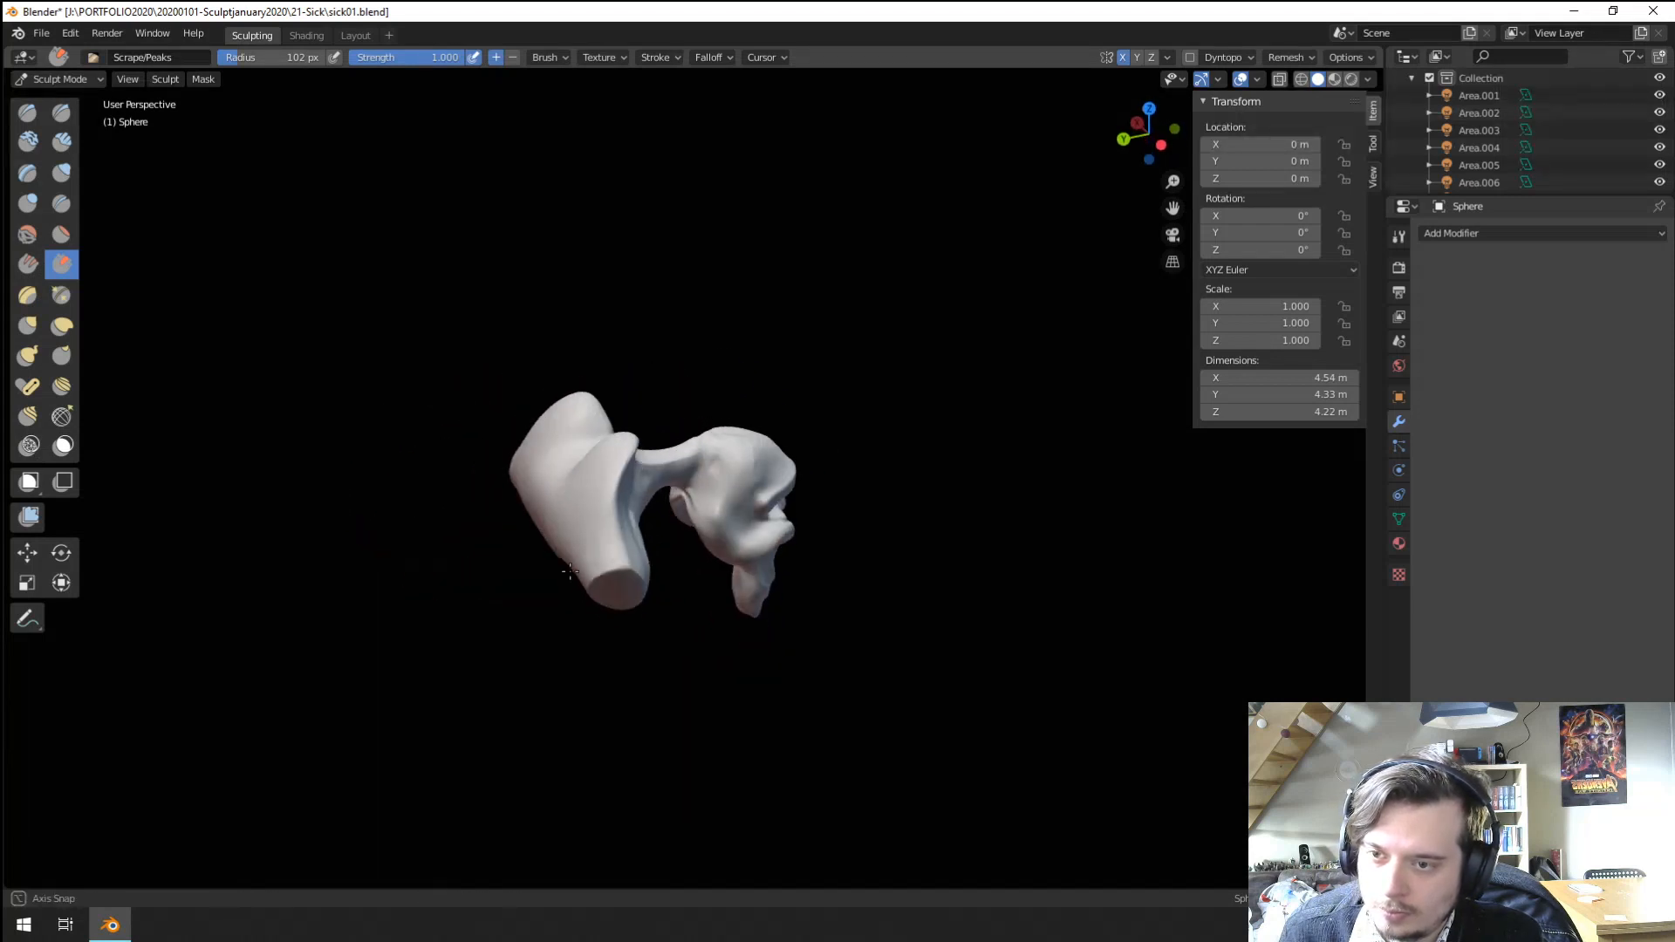
Pull the shoulder peaks slightly higher with the Grab brush at 160 px.
key(g)
key(f)
click(717, 456)
drag(658, 478, 644, 434)
mouse_move(624, 421)
middle_down()
mouse_move(558, 416)
mouse_move(471, 373)
middle_up()
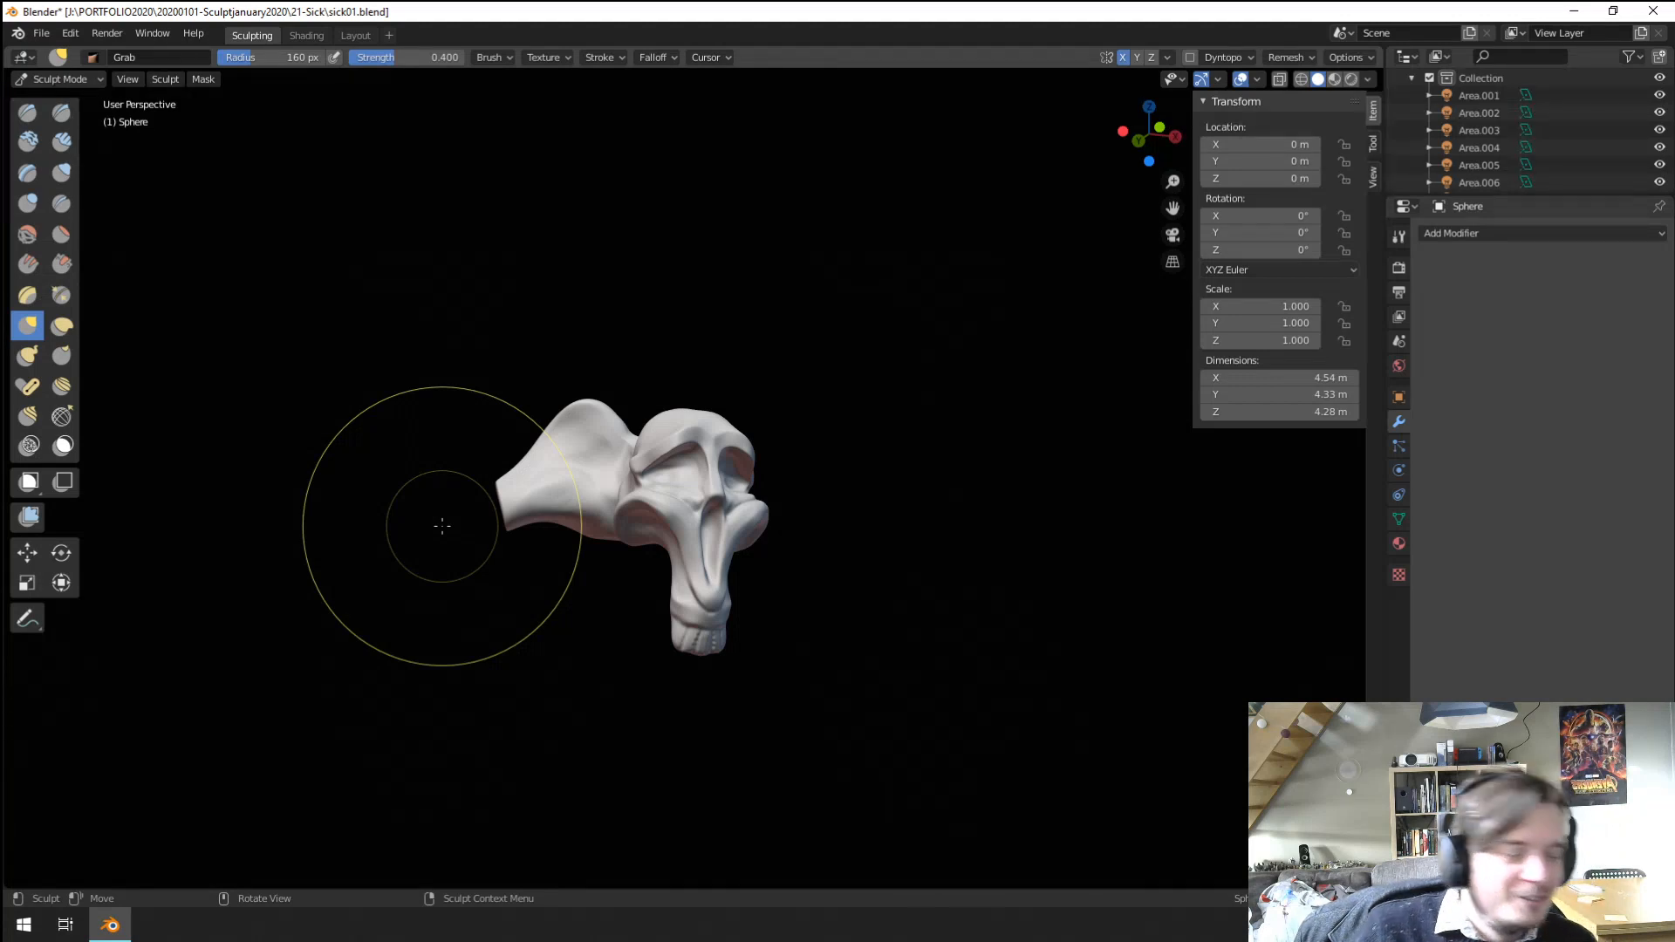
Build up a long ridge along the lower side of the shoulder with the Blob brush.
middle_drag(442, 525, 467, 511)
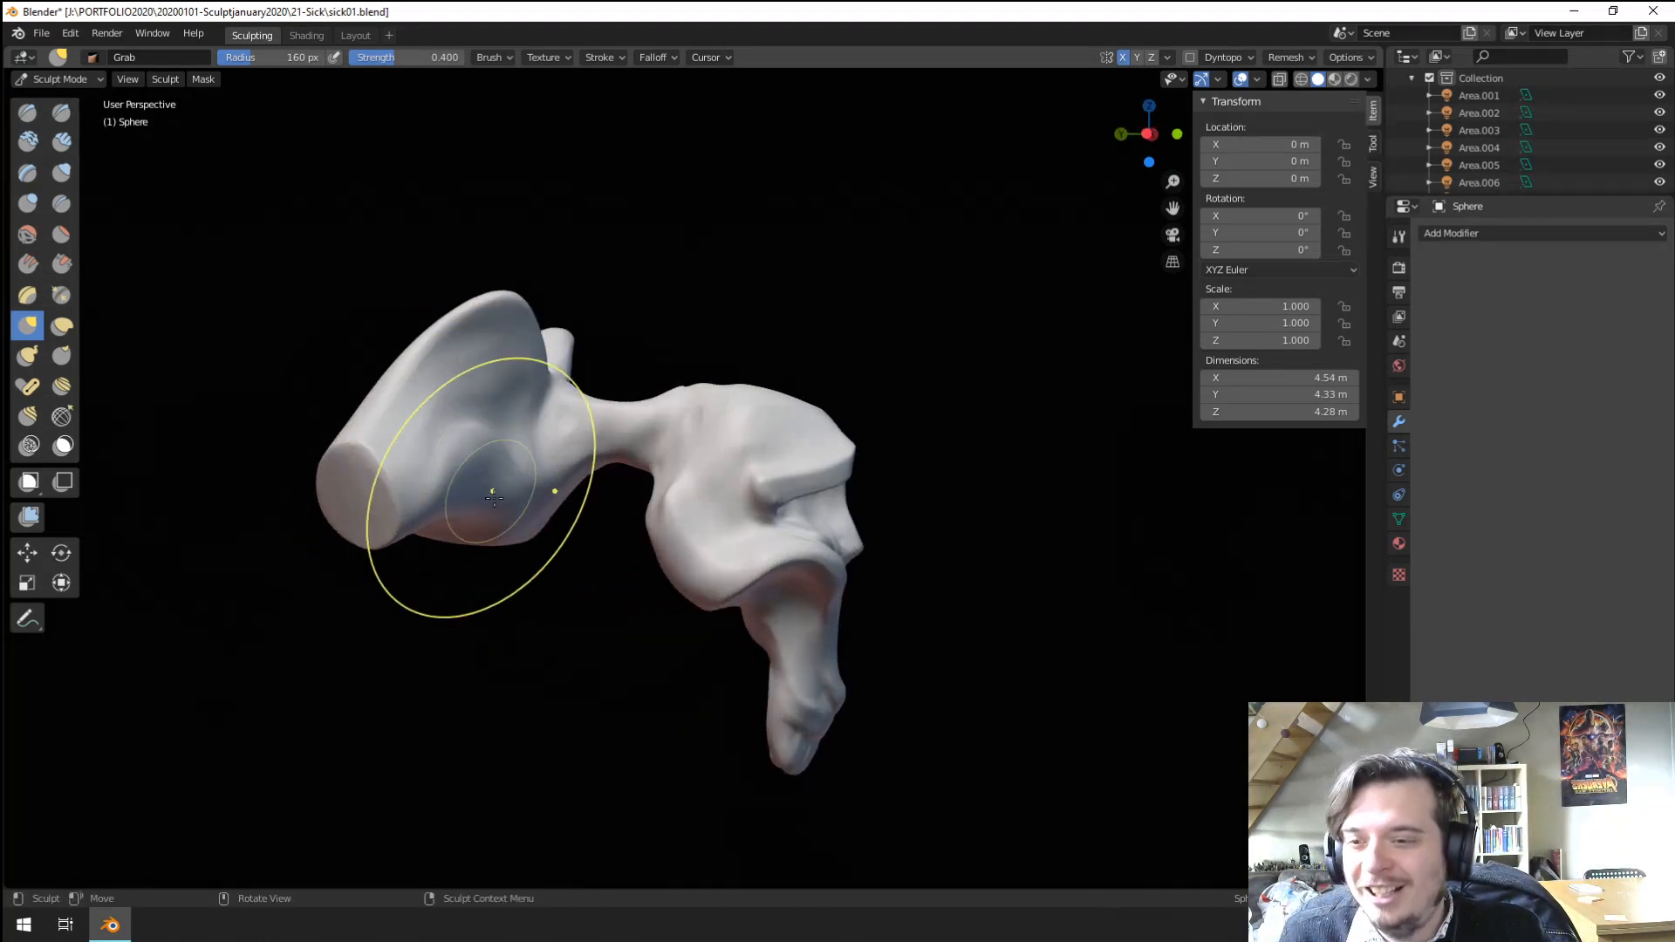
scroll(448, 563, up, 3)
scroll(447, 562, up, 5)
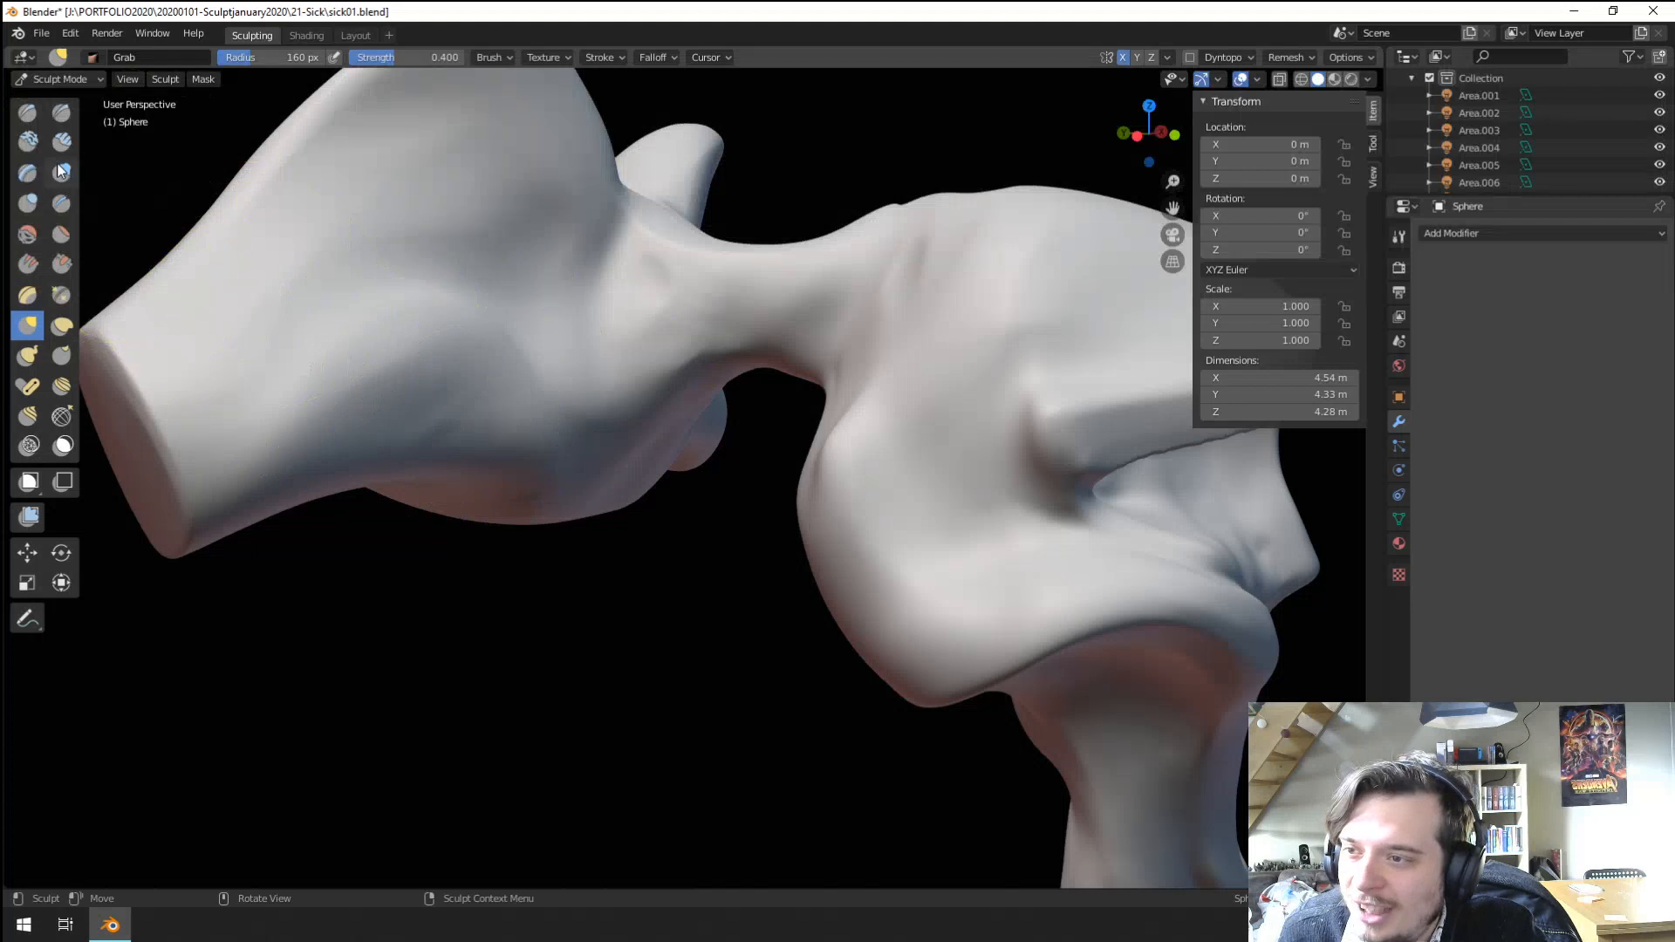
click(27, 203)
key(f)
click(391, 497)
mouse_move(268, 481)
mouse_down()
mouse_move(471, 456)
mouse_move(609, 466)
mouse_move(496, 438)
mouse_move(621, 461)
mouse_up()
middle_drag(512, 389, 516, 301)
key(f)
click(523, 433)
mouse_move(596, 466)
mouse_down()
mouse_move(558, 427)
mouse_move(619, 469)
mouse_up()
Add muscle folds across the side of the shoulder and strengthen its lower edge with adjusted brush sizes.
key(f)
click(412, 344)
drag(395, 350, 560, 432)
drag(366, 325, 523, 394)
drag(463, 373, 576, 427)
middle_drag(499, 387, 438, 524)
key(f)
click(417, 529)
drag(370, 543, 497, 526)
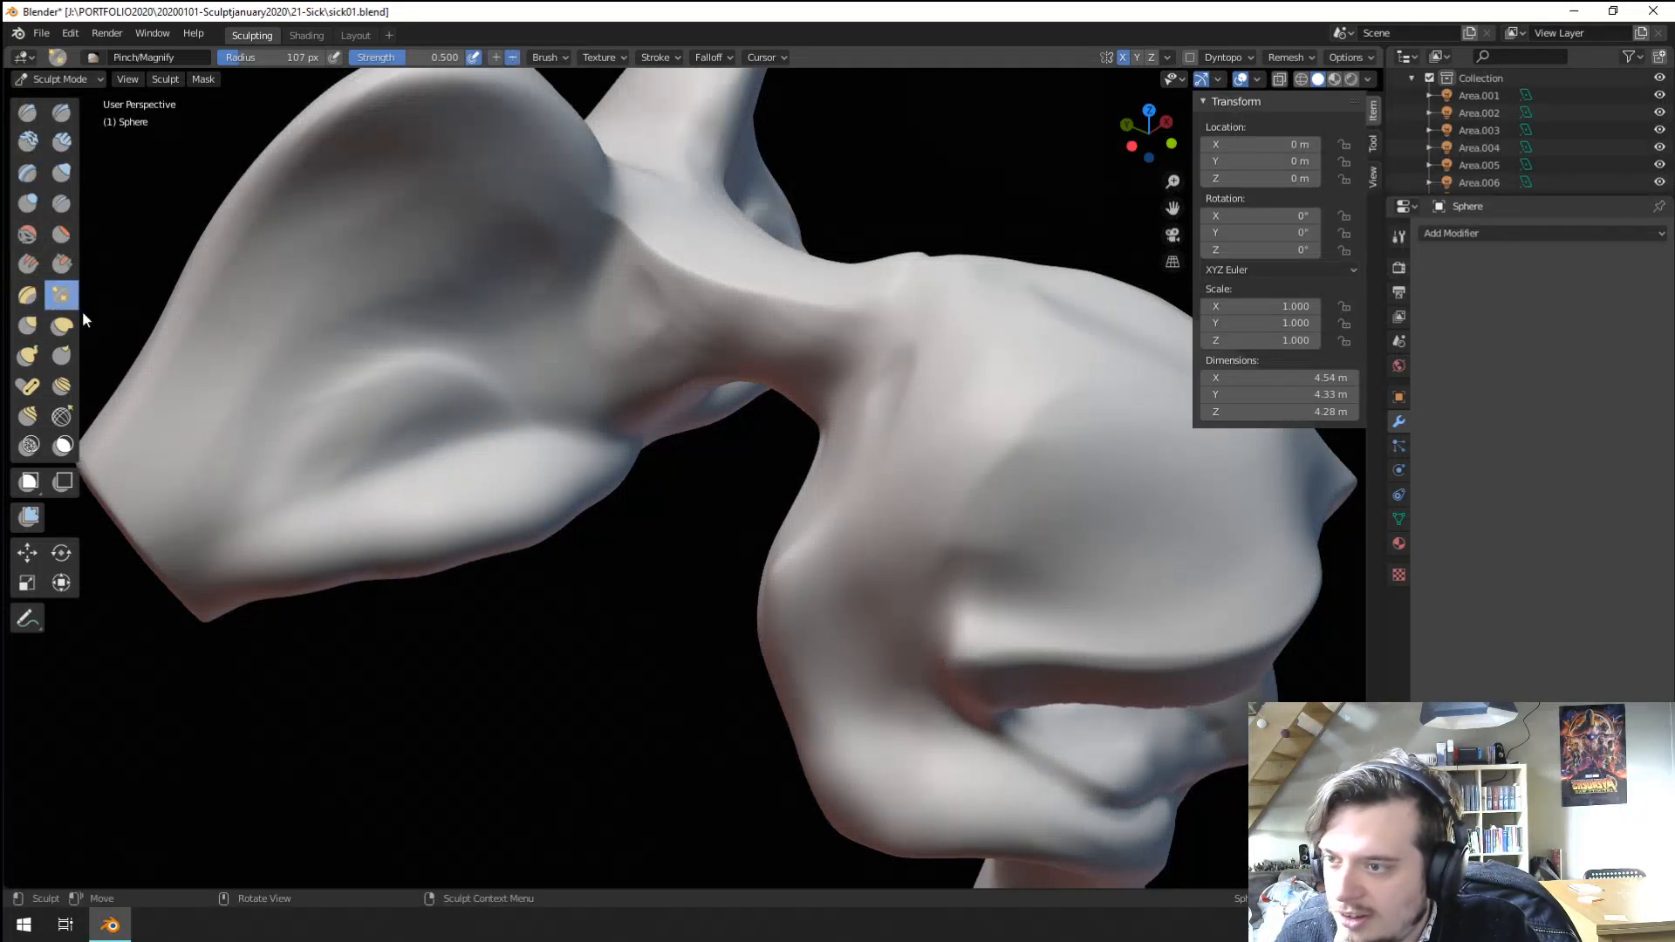
Tighten the lower shoulder ridge with the Pinch/Magnify brush at 137 and 113 px.
middle_drag(450, 541, 437, 464)
key(f)
click(463, 463)
drag(349, 458, 553, 463)
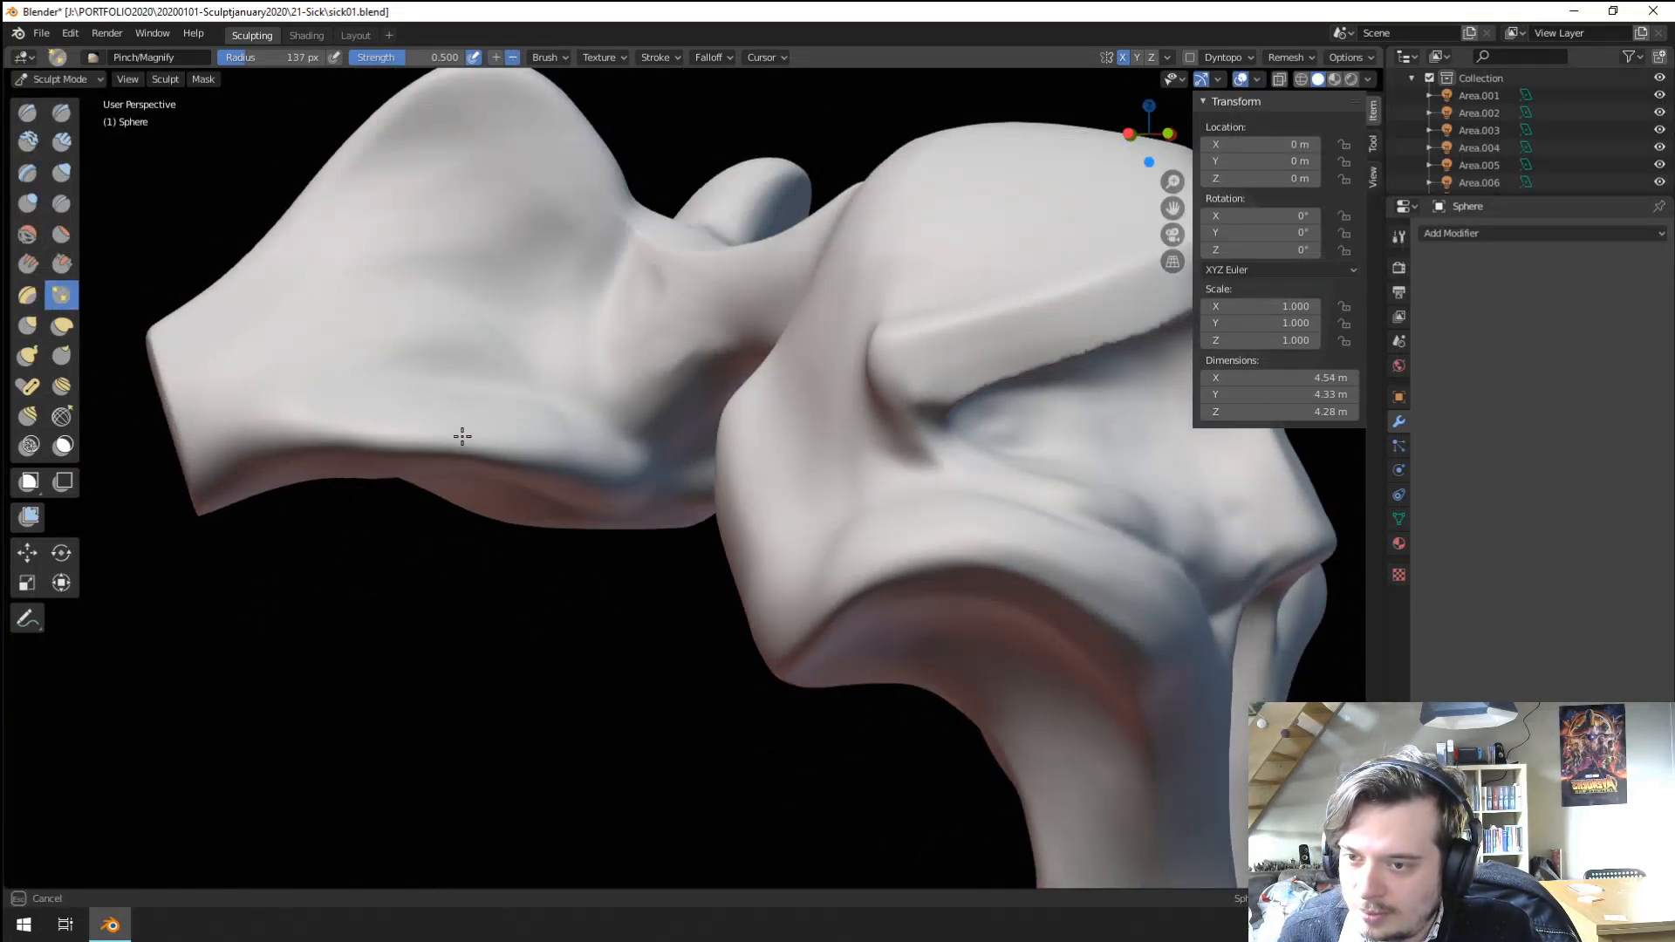
middle_drag(462, 436, 575, 425)
key(f)
click(563, 428)
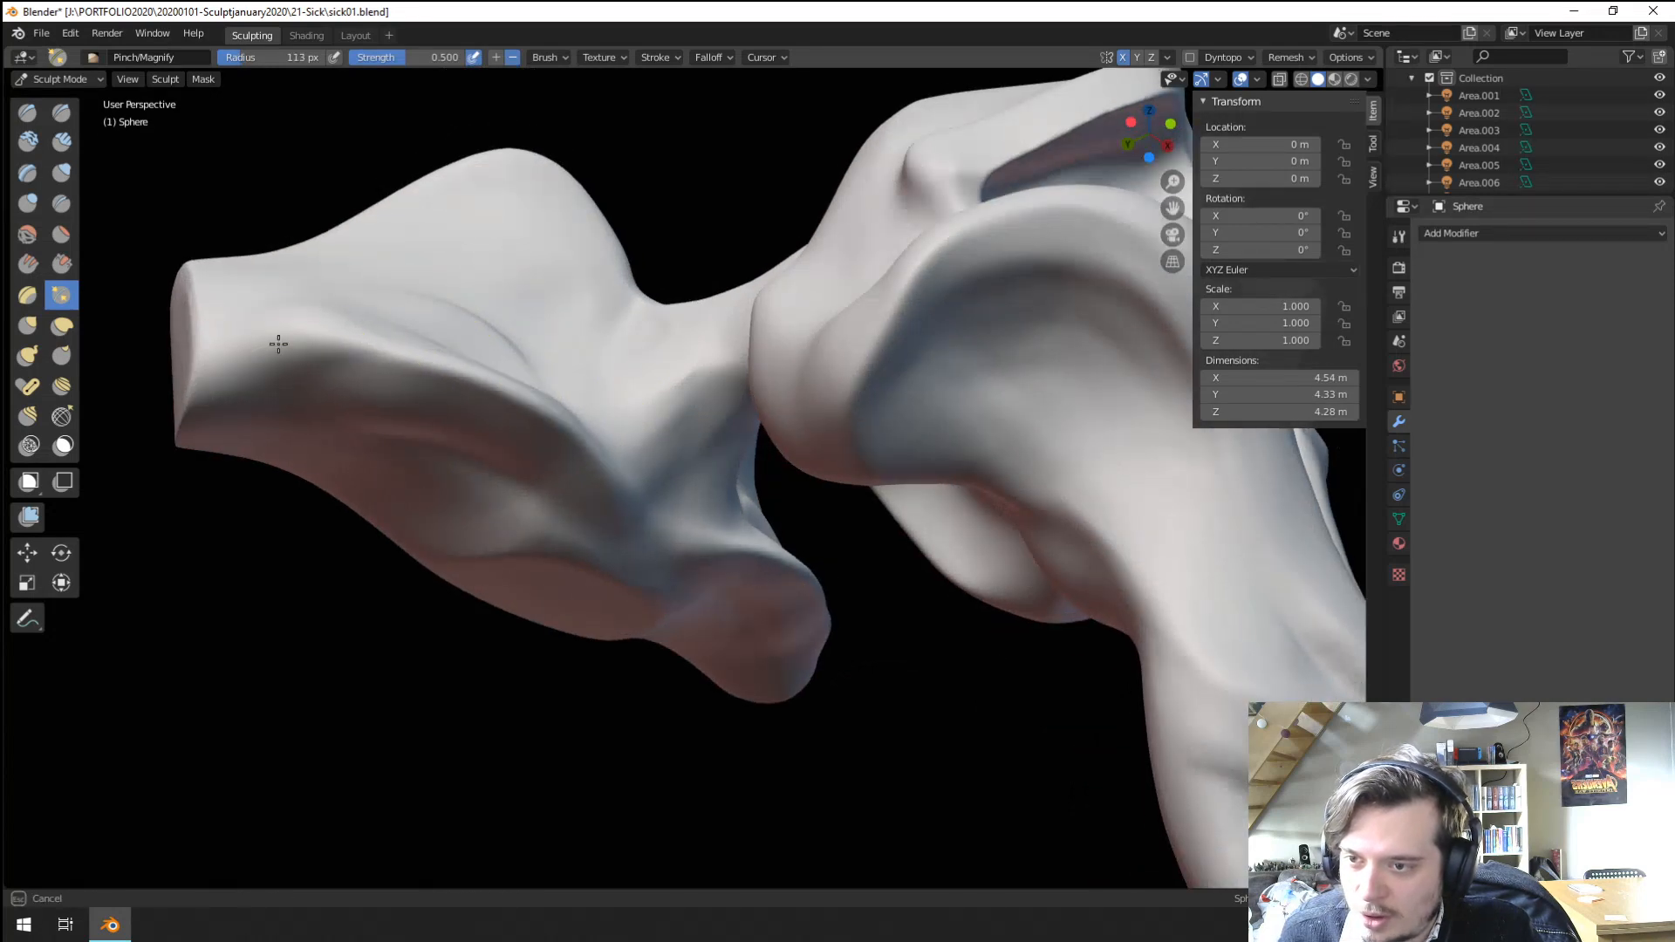
middle_drag(270, 355, 189, 363)
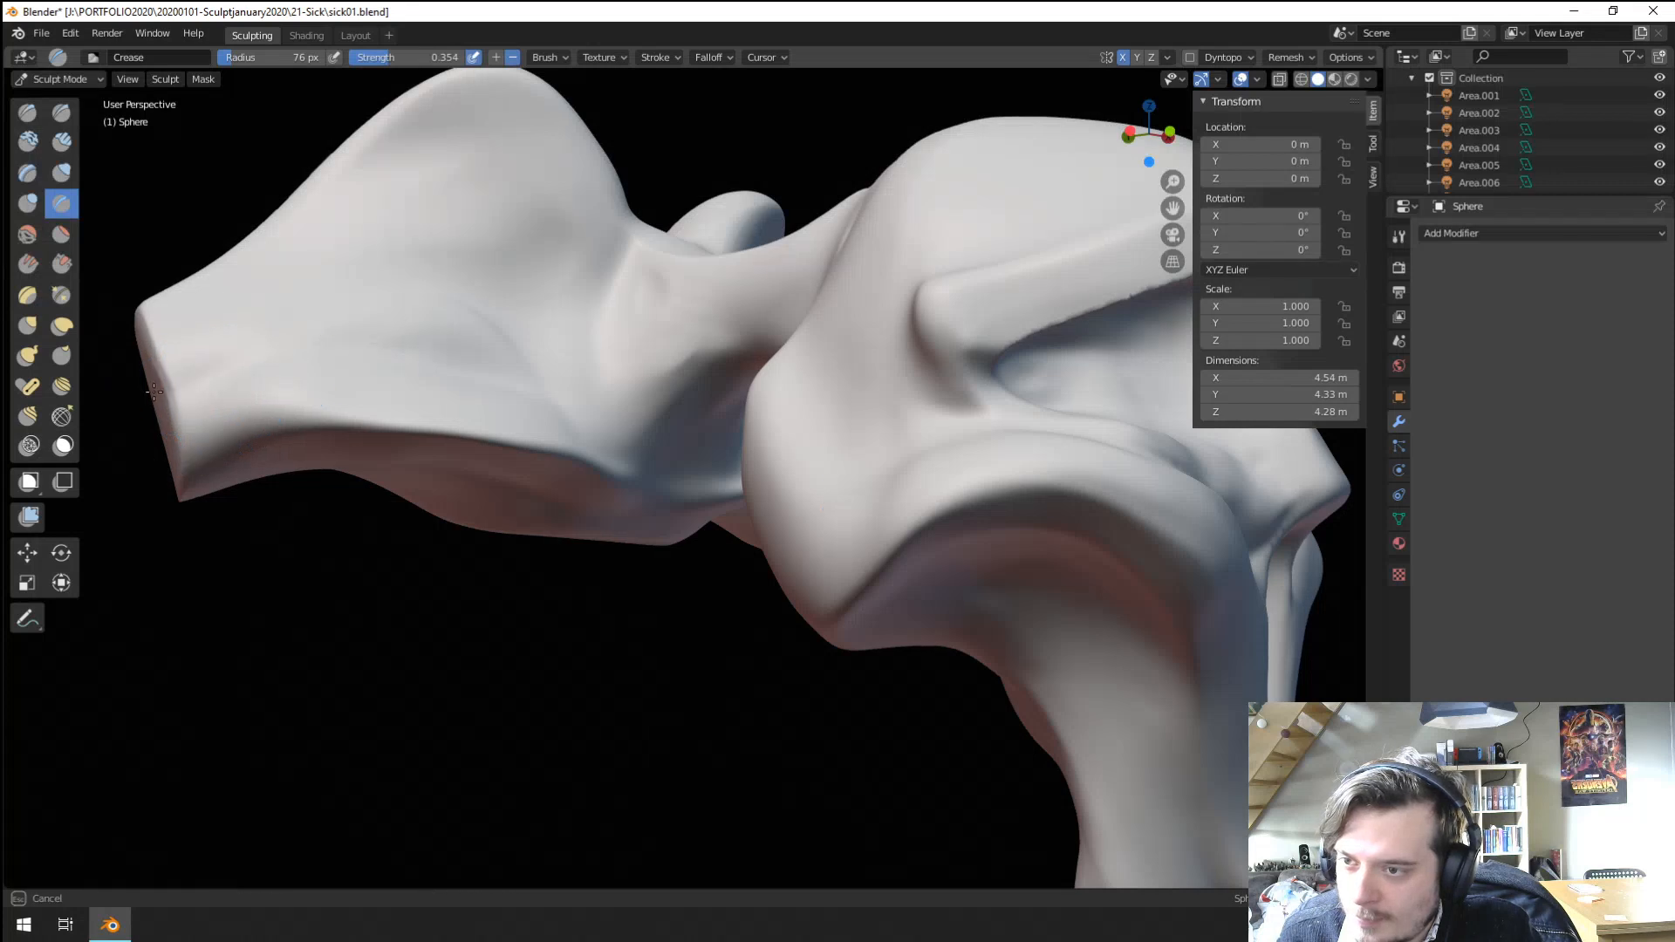
Cut grooves between the muscle folds on the side of the shoulder with the Crease brush at 84 px.
mouse_move(179, 410)
middle_down()
mouse_move(380, 461)
mouse_move(467, 404)
middle_up()
key(f)
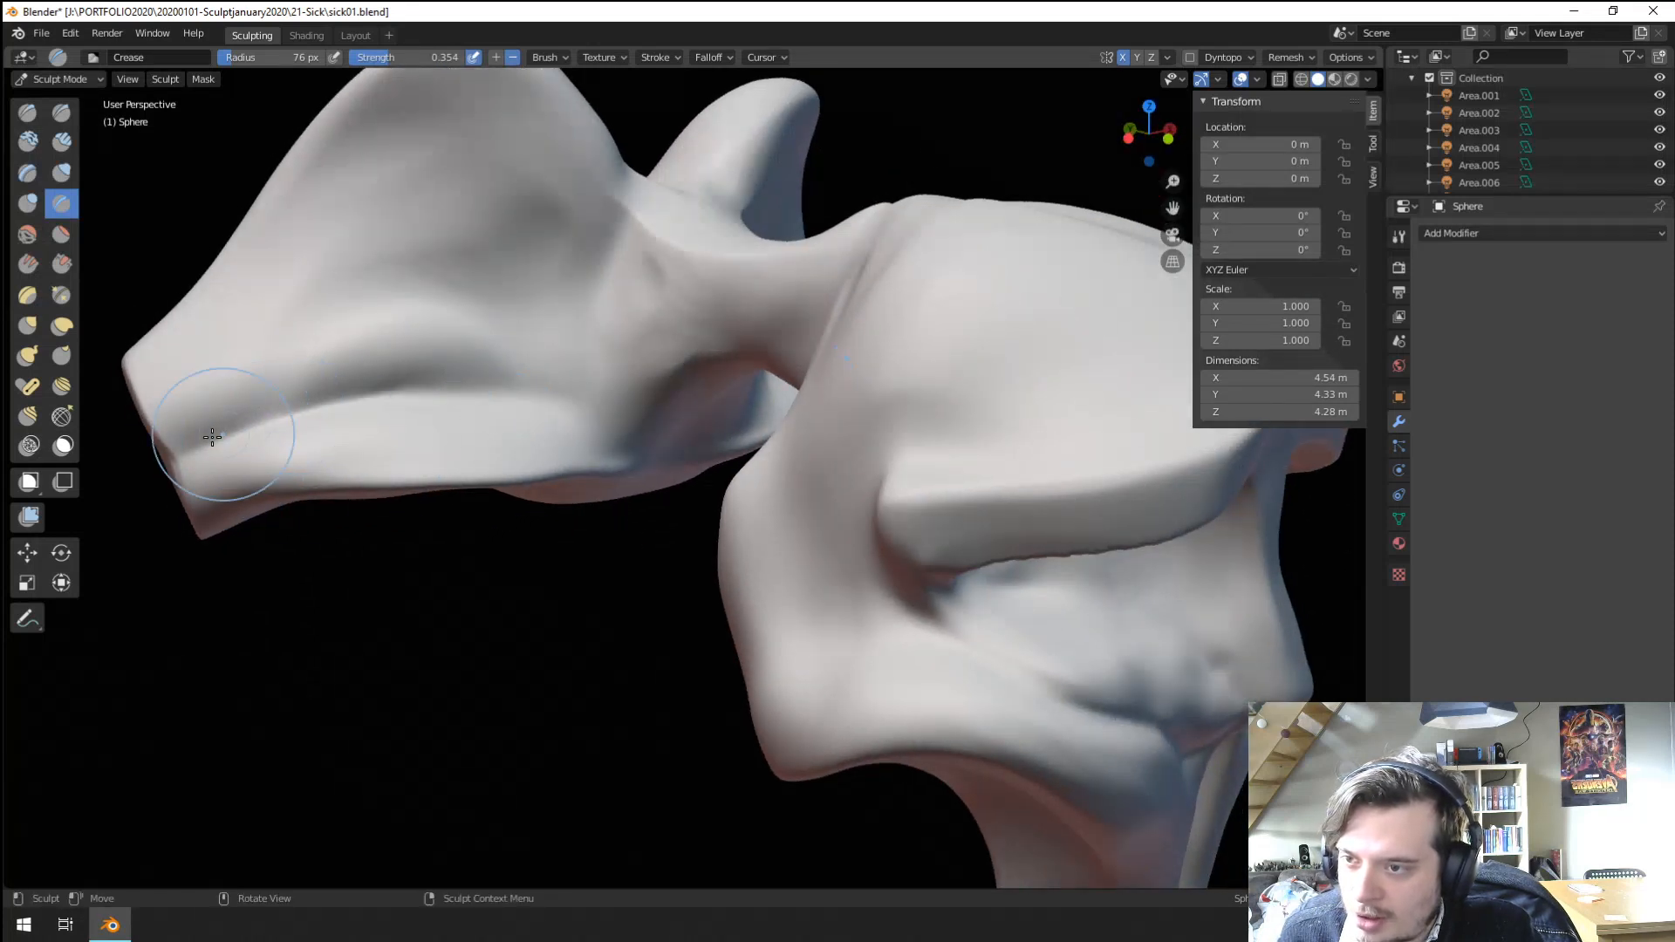
mouse_move(204, 414)
mouse_down()
mouse_move(438, 185)
mouse_move(427, 349)
mouse_move(526, 366)
mouse_up()
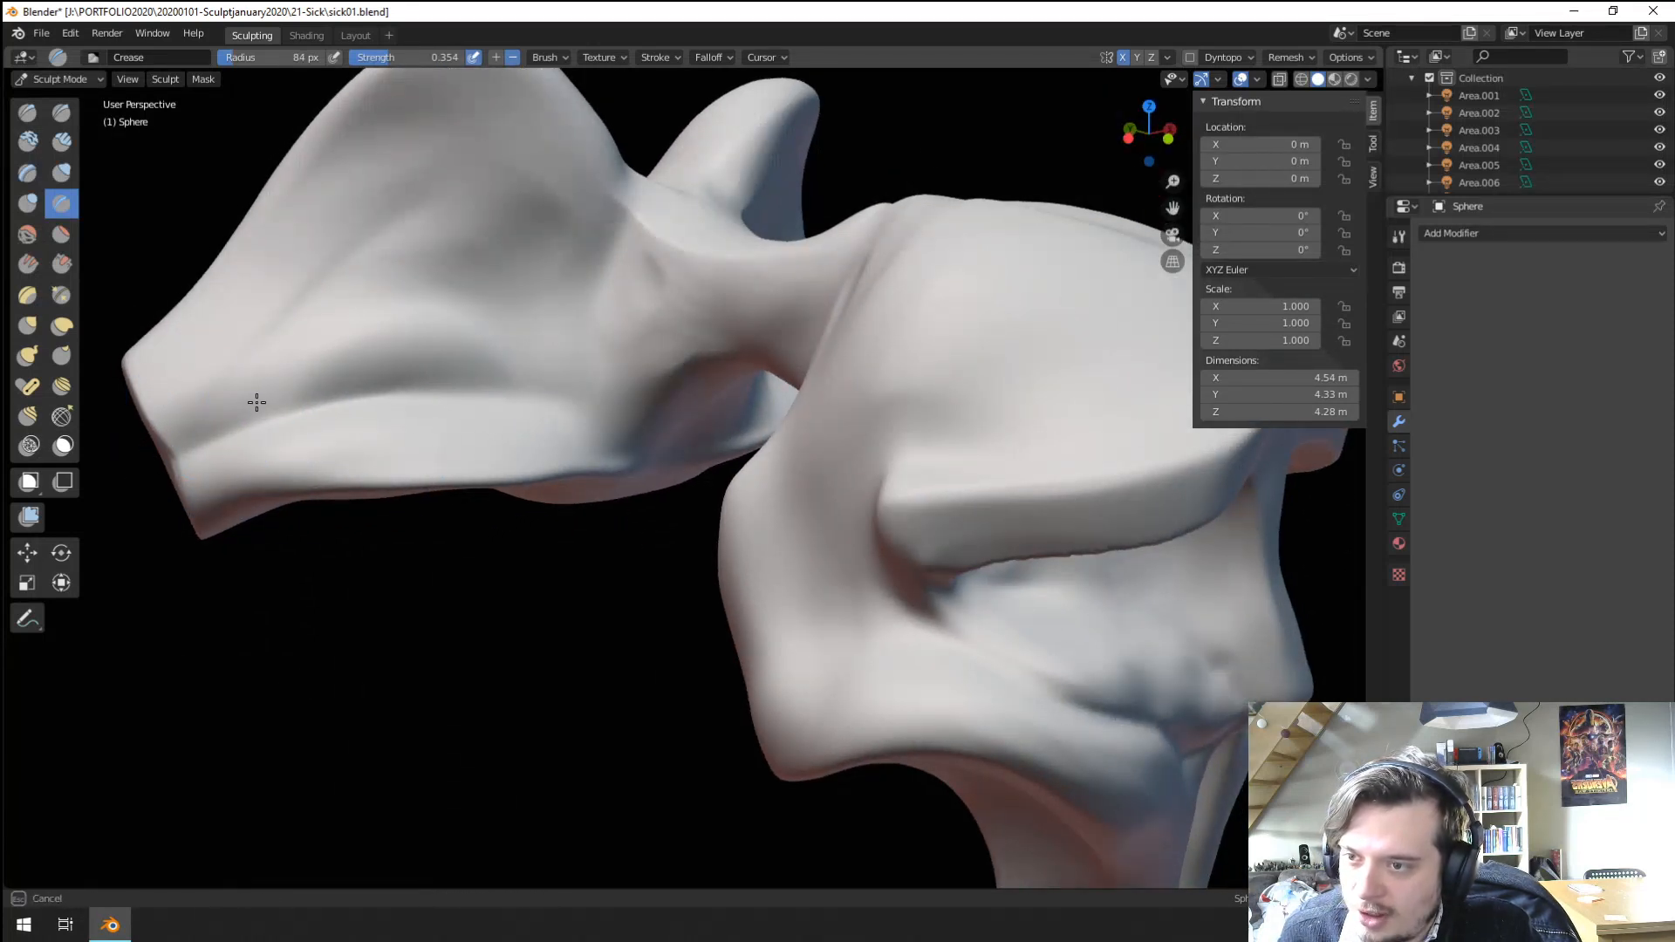
drag(400, 323, 493, 318)
scroll(418, 440, down, 5)
mouse_move(415, 442)
middle_down()
mouse_move(523, 422)
mouse_move(432, 396)
middle_up()
scroll(524, 422, up, 3)
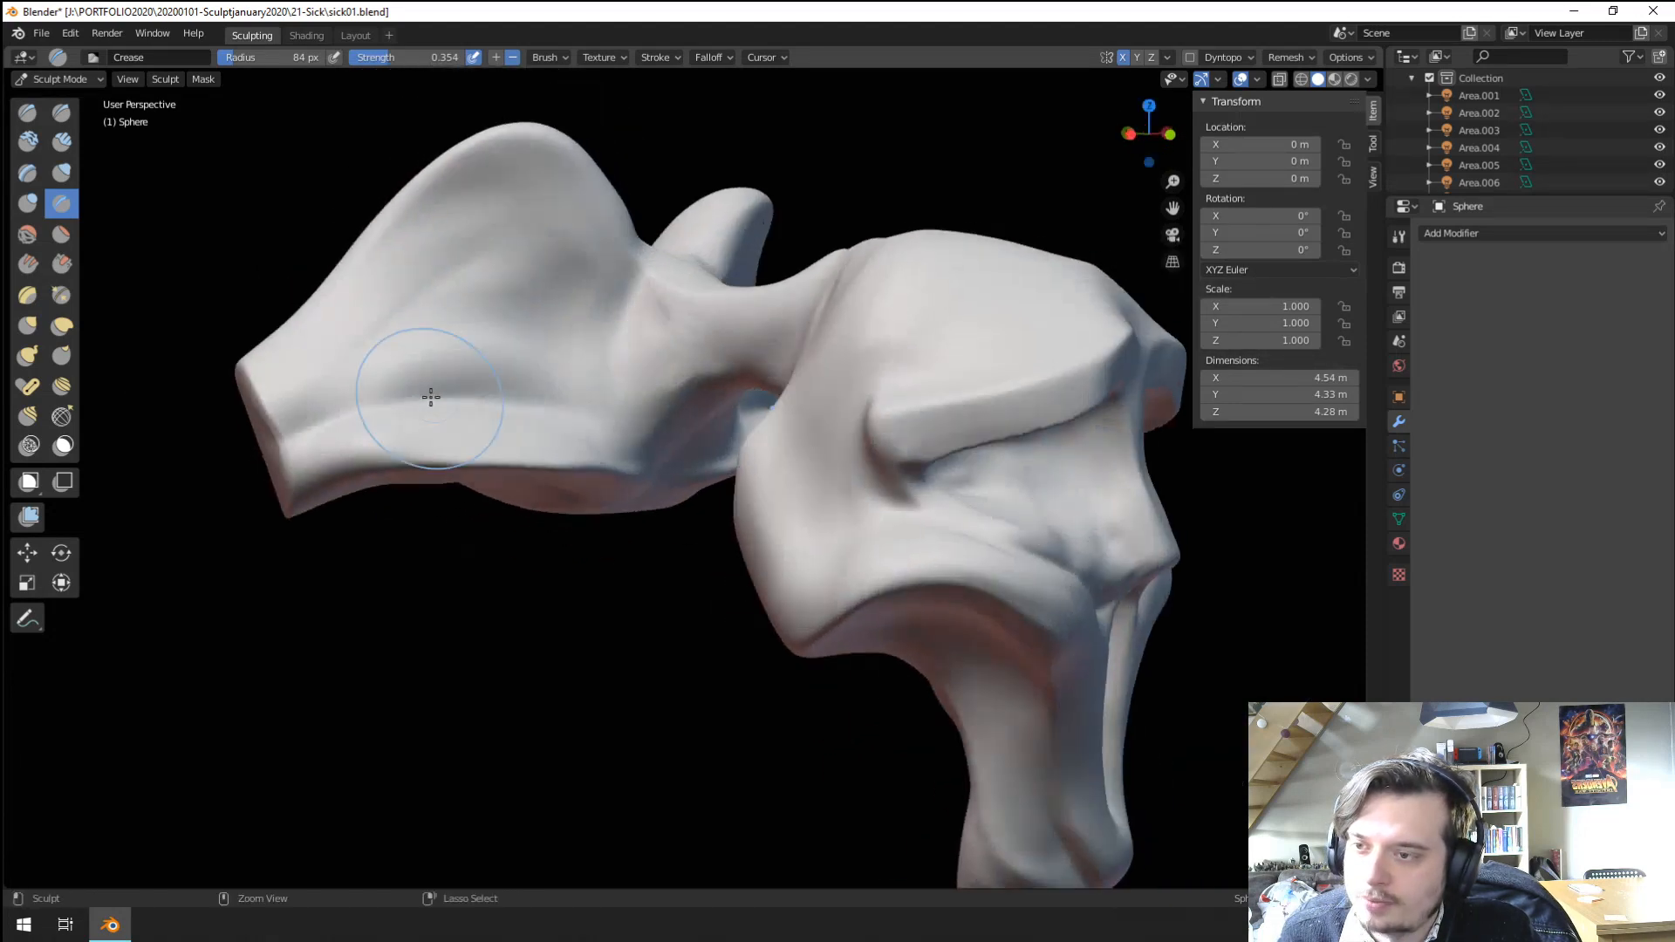
scroll(418, 391, up, 1)
Scrape the lower edge of the shoulder with the Scrape/Peaks brush at 83 px.
click(61, 263)
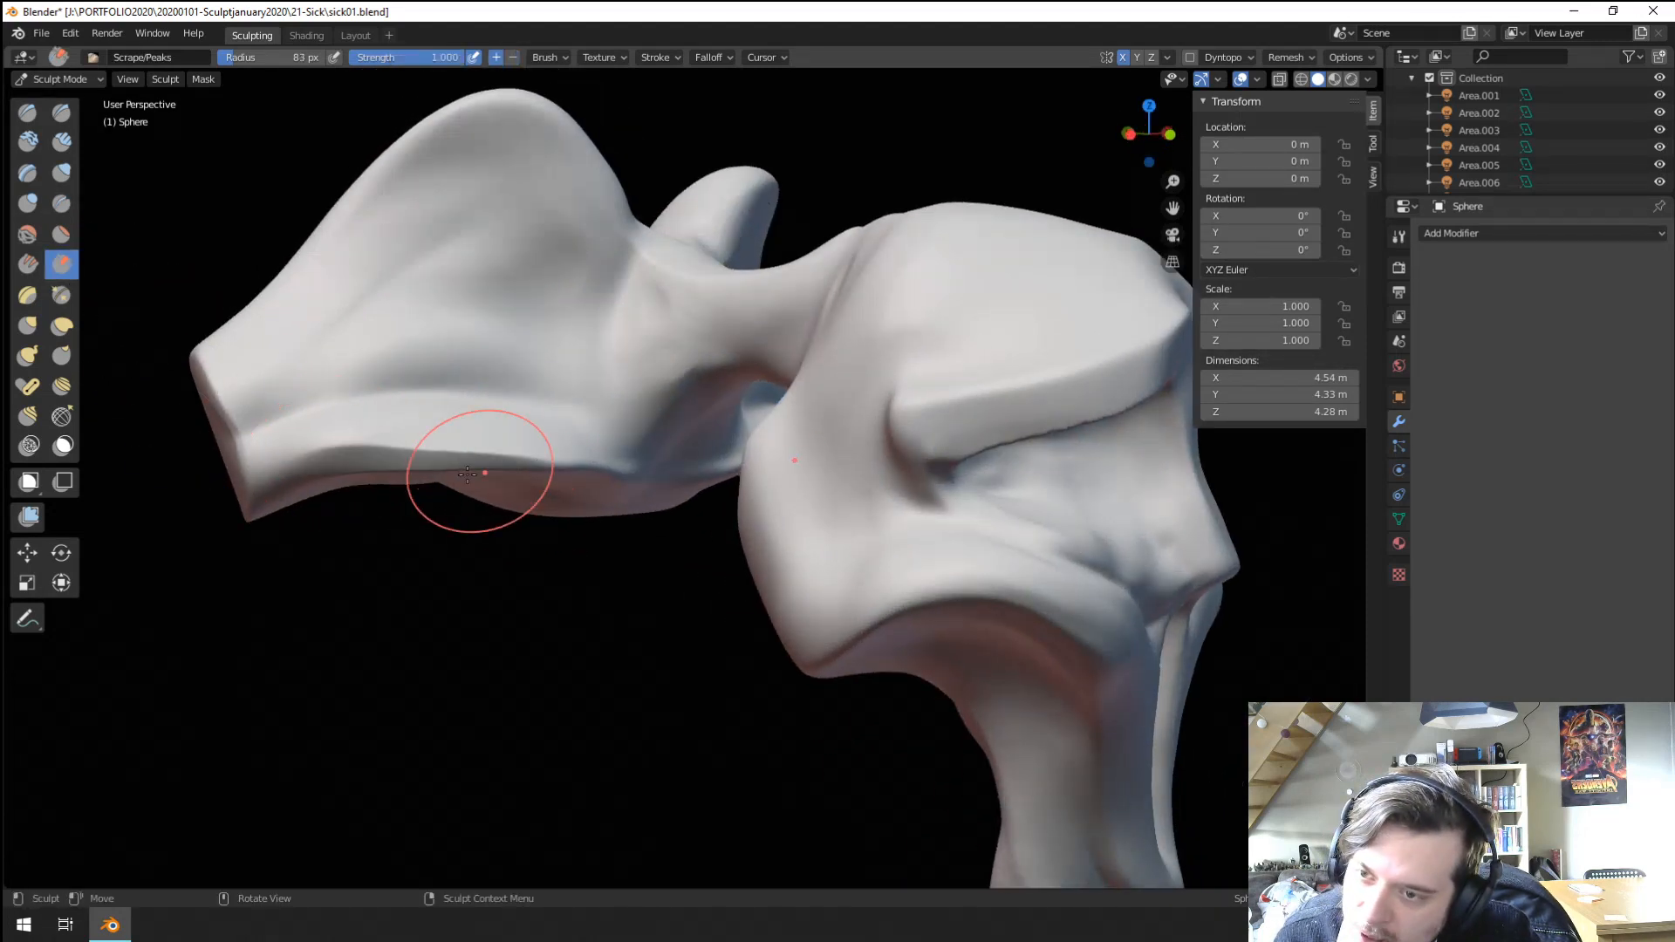
drag(521, 473, 579, 449)
mouse_move(579, 449)
middle_down()
mouse_move(479, 404)
mouse_move(404, 553)
mouse_move(262, 539)
mouse_move(411, 569)
mouse_move(491, 537)
mouse_move(508, 572)
middle_up()
scroll(521, 428, down, 5)
scroll(491, 537, up, 2)
scroll(505, 445, up, 6)
Crease tendon-like lines running from the shoulder into the neck with the Crease brush at 47 px.
click(64, 204)
scroll(205, 384, down, 3)
middle_drag(210, 389, 279, 411)
mouse_move(580, 399)
ctrl+mouse_down()
mouse_move(697, 362)
mouse_move(811, 359)
ctrl+mouse_up()
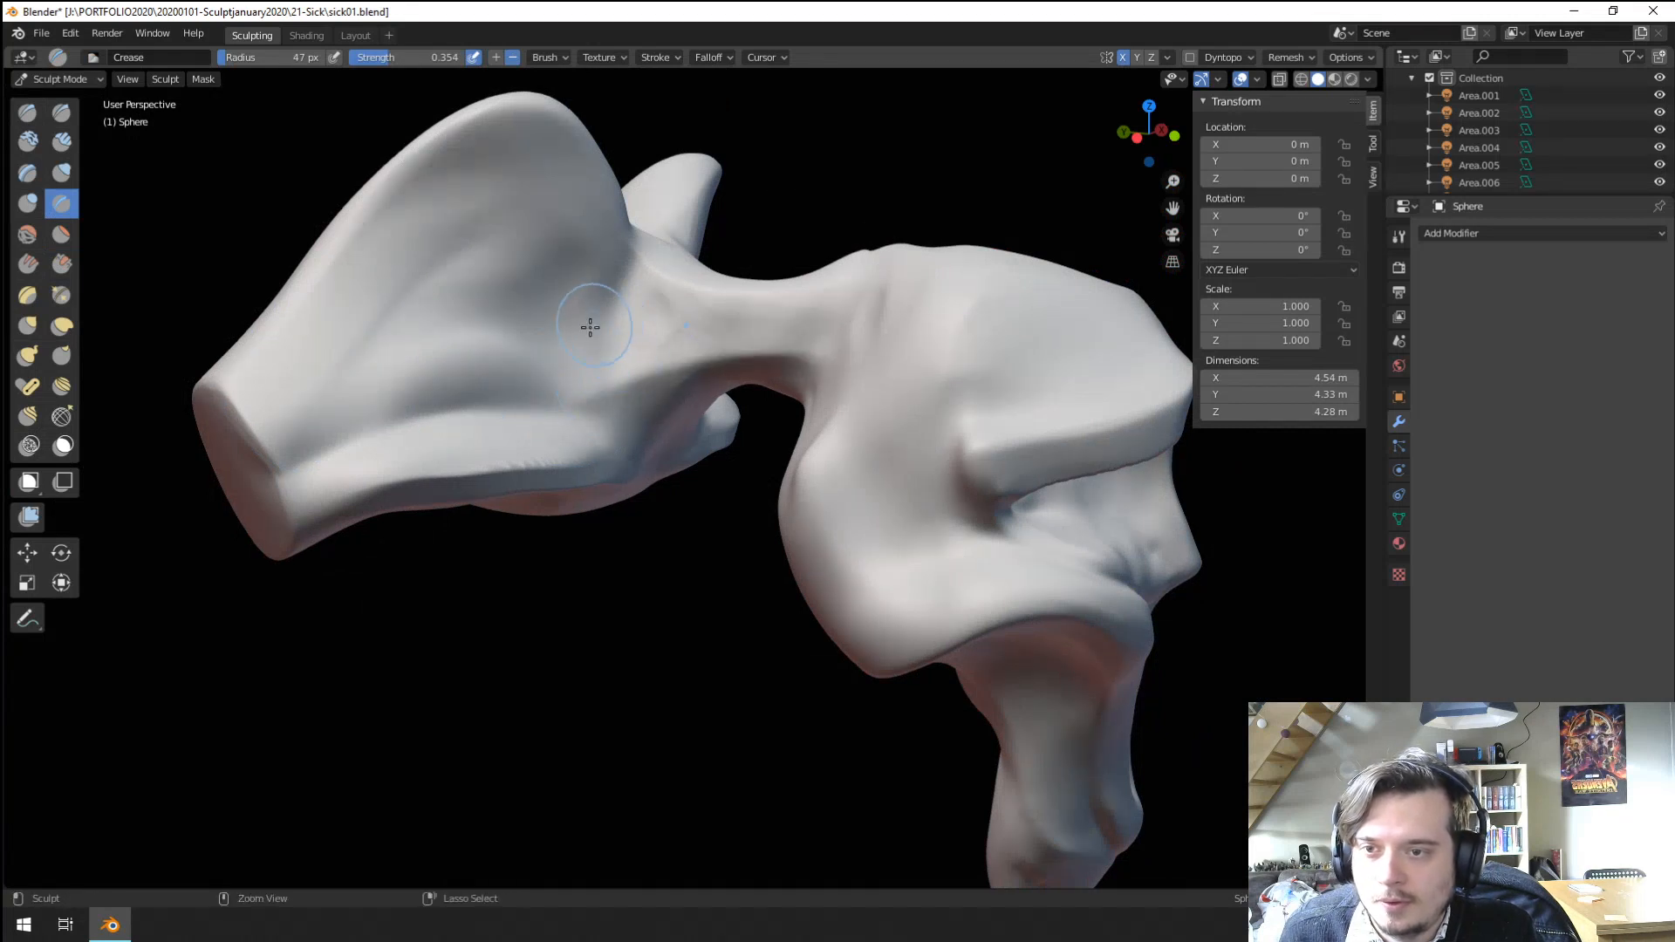
mouse_move(540, 330)
mouse_down()
mouse_move(665, 317)
mouse_move(788, 337)
mouse_up()
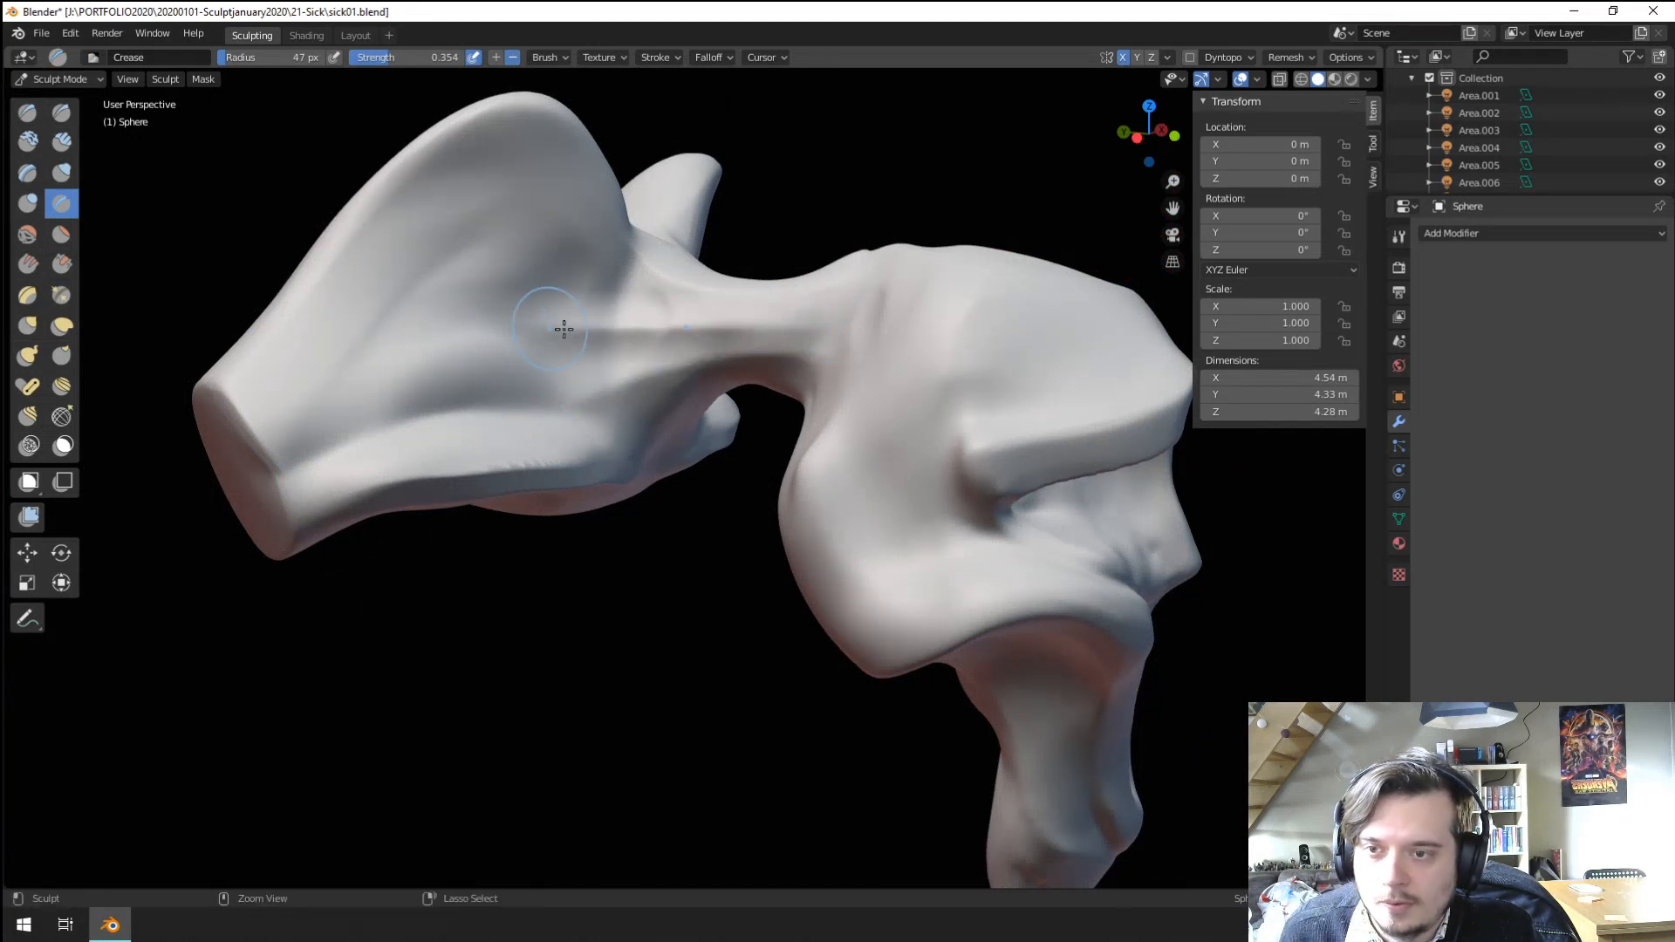
scroll(764, 311, down, 5)
mouse_move(489, 419)
middle_down()
mouse_move(486, 467)
mouse_move(575, 482)
middle_up()
scroll(543, 375, up, 2)
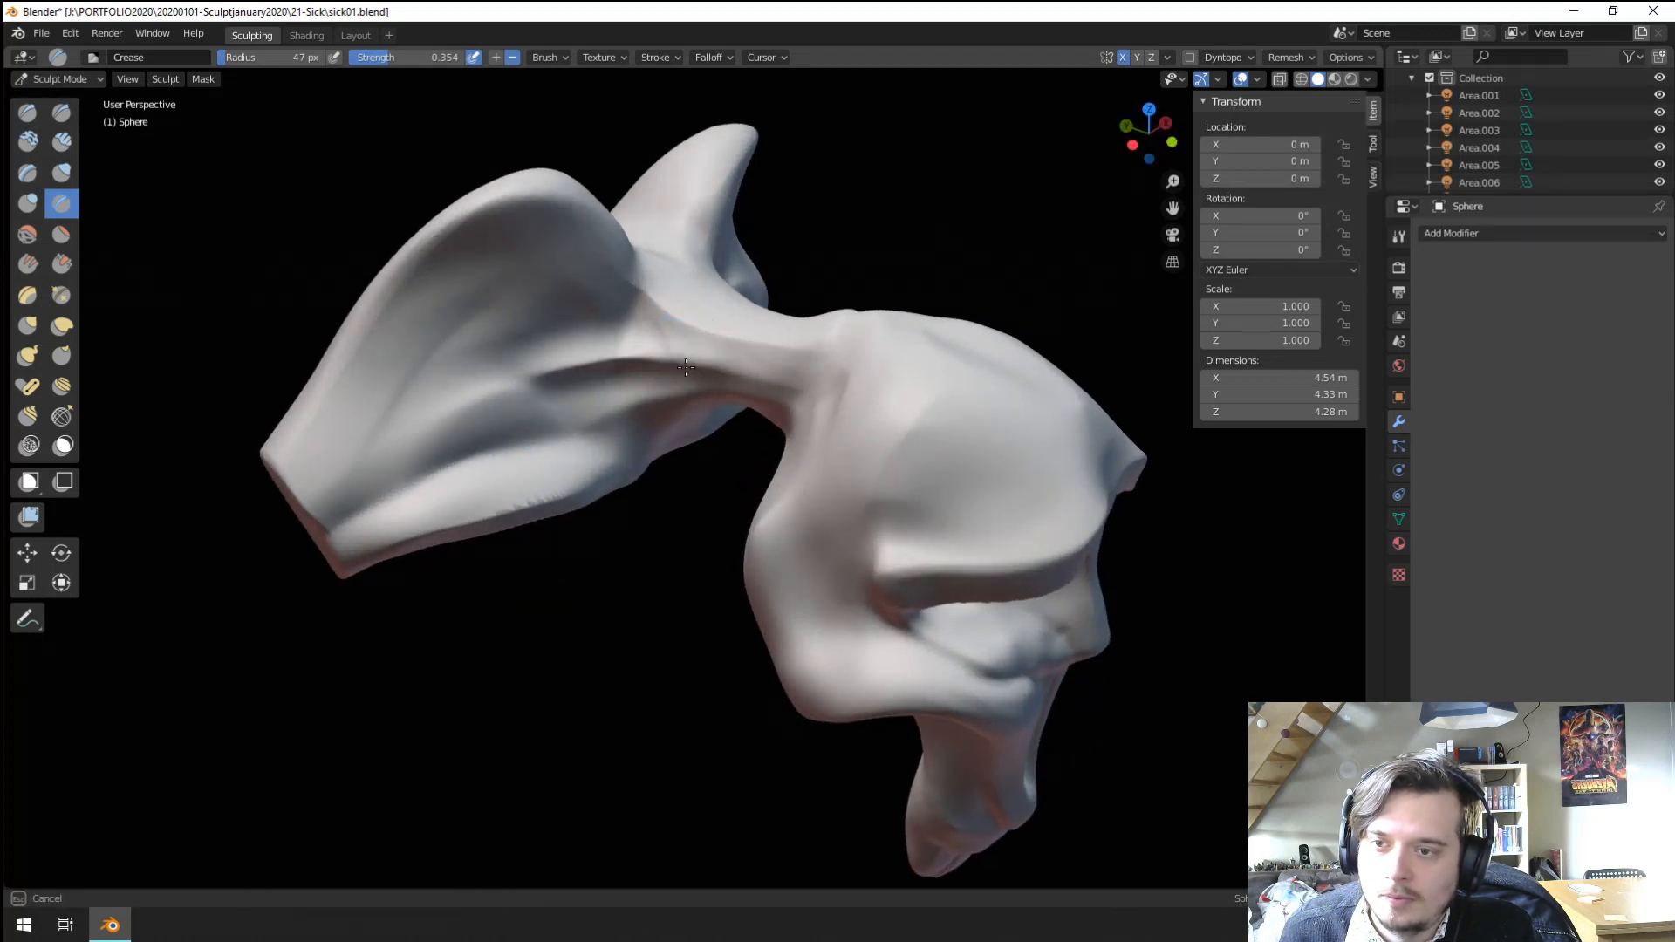
Deepen the shoulder hollow and add finer neck folds with the Crease brush at 47 and 24 px.
middle_drag(669, 372, 648, 399)
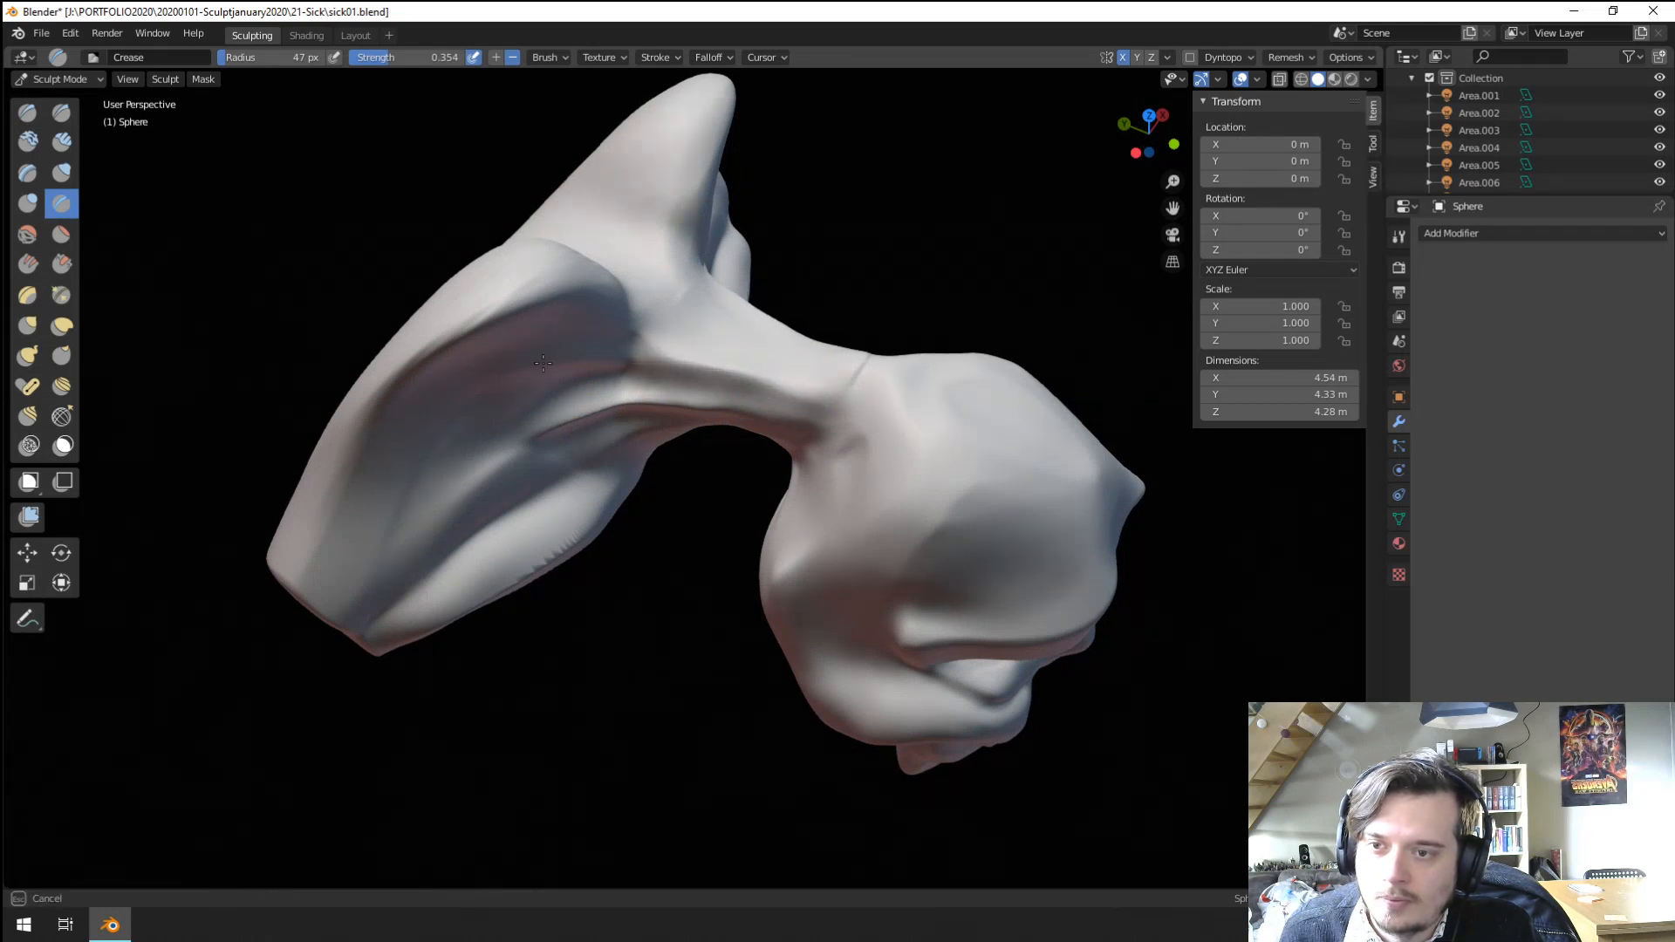
scroll(542, 363, down, 4)
mouse_move(643, 535)
middle_down()
mouse_move(553, 385)
mouse_move(523, 374)
mouse_move(629, 363)
mouse_move(562, 386)
middle_up()
scroll(561, 387, up, 2)
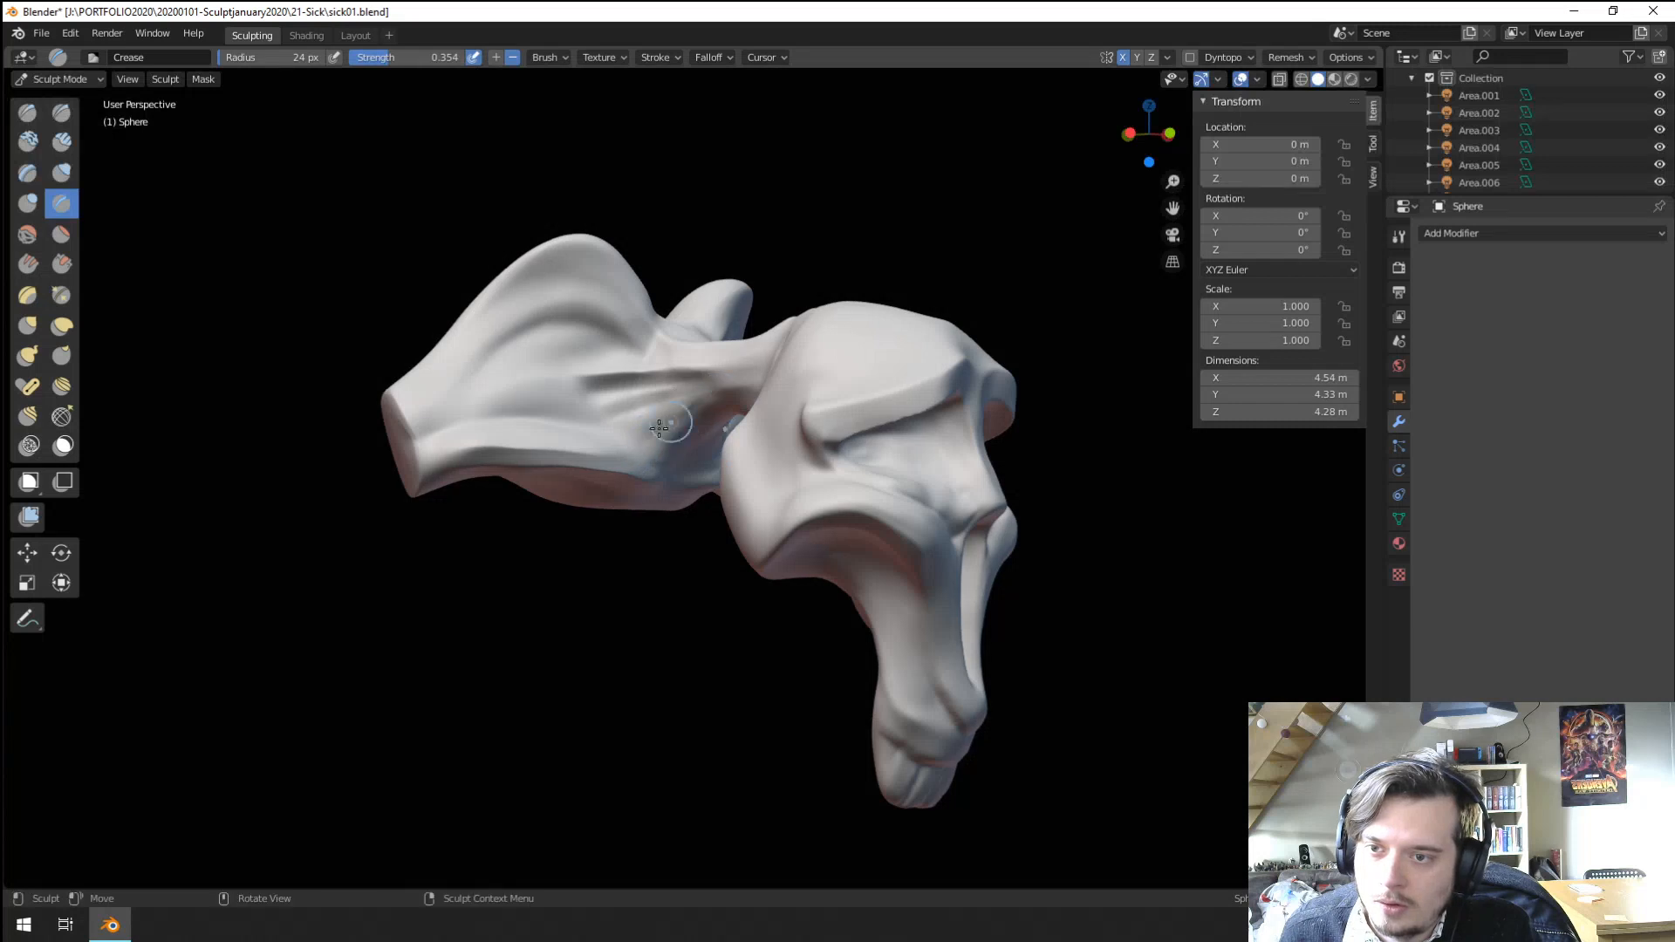
mouse_move(739, 333)
middle_down()
mouse_move(916, 354)
mouse_move(657, 374)
middle_up()
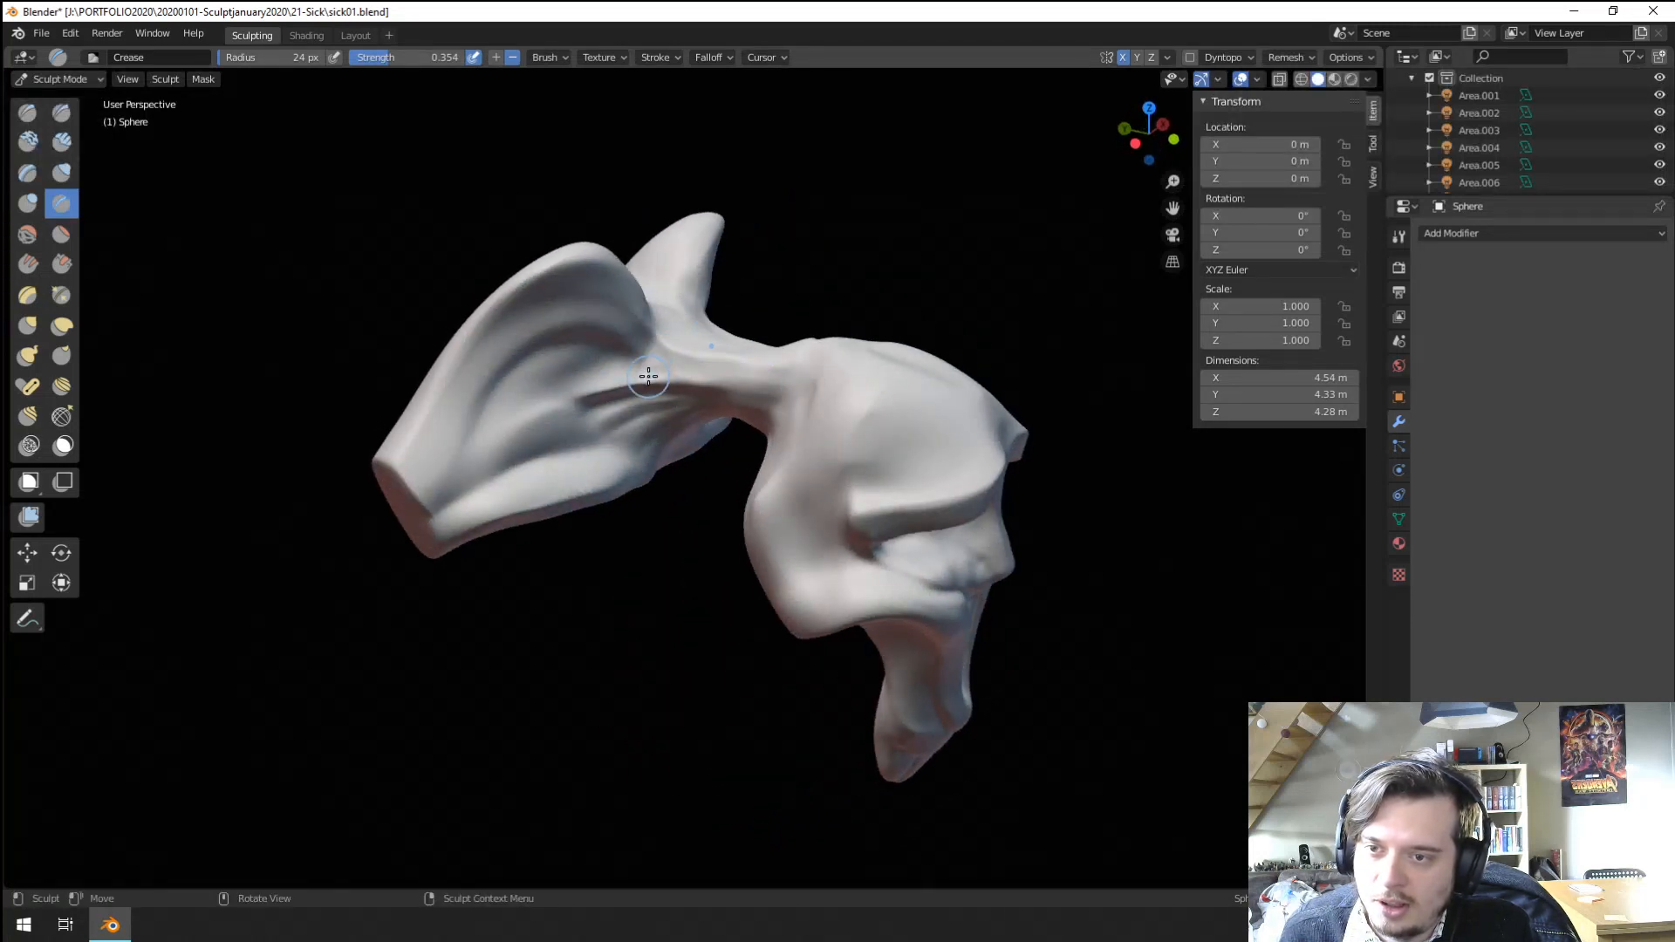
Nudge the silhouette of the head with short Grab brush strokes, finishing at a radius of 119 px.
middle_drag(743, 309, 602, 553)
key(g)
drag(717, 556, 707, 543)
key(f)
click(711, 527)
mouse_move(718, 524)
middle_down()
mouse_move(765, 416)
mouse_move(839, 417)
mouse_move(849, 374)
middle_up()
scroll(765, 416, up, 4)
key(f)
click(825, 374)
drag(820, 373, 848, 373)
Start a diagonal wrinkle above the brow ridge with the Orb_ClayTubes brush at 42 px.
mouse_move(849, 373)
middle_down()
mouse_move(811, 365)
mouse_move(611, 467)
mouse_move(527, 460)
mouse_move(549, 531)
mouse_move(559, 448)
mouse_move(521, 461)
mouse_move(558, 523)
middle_up()
scroll(558, 524, up, 4)
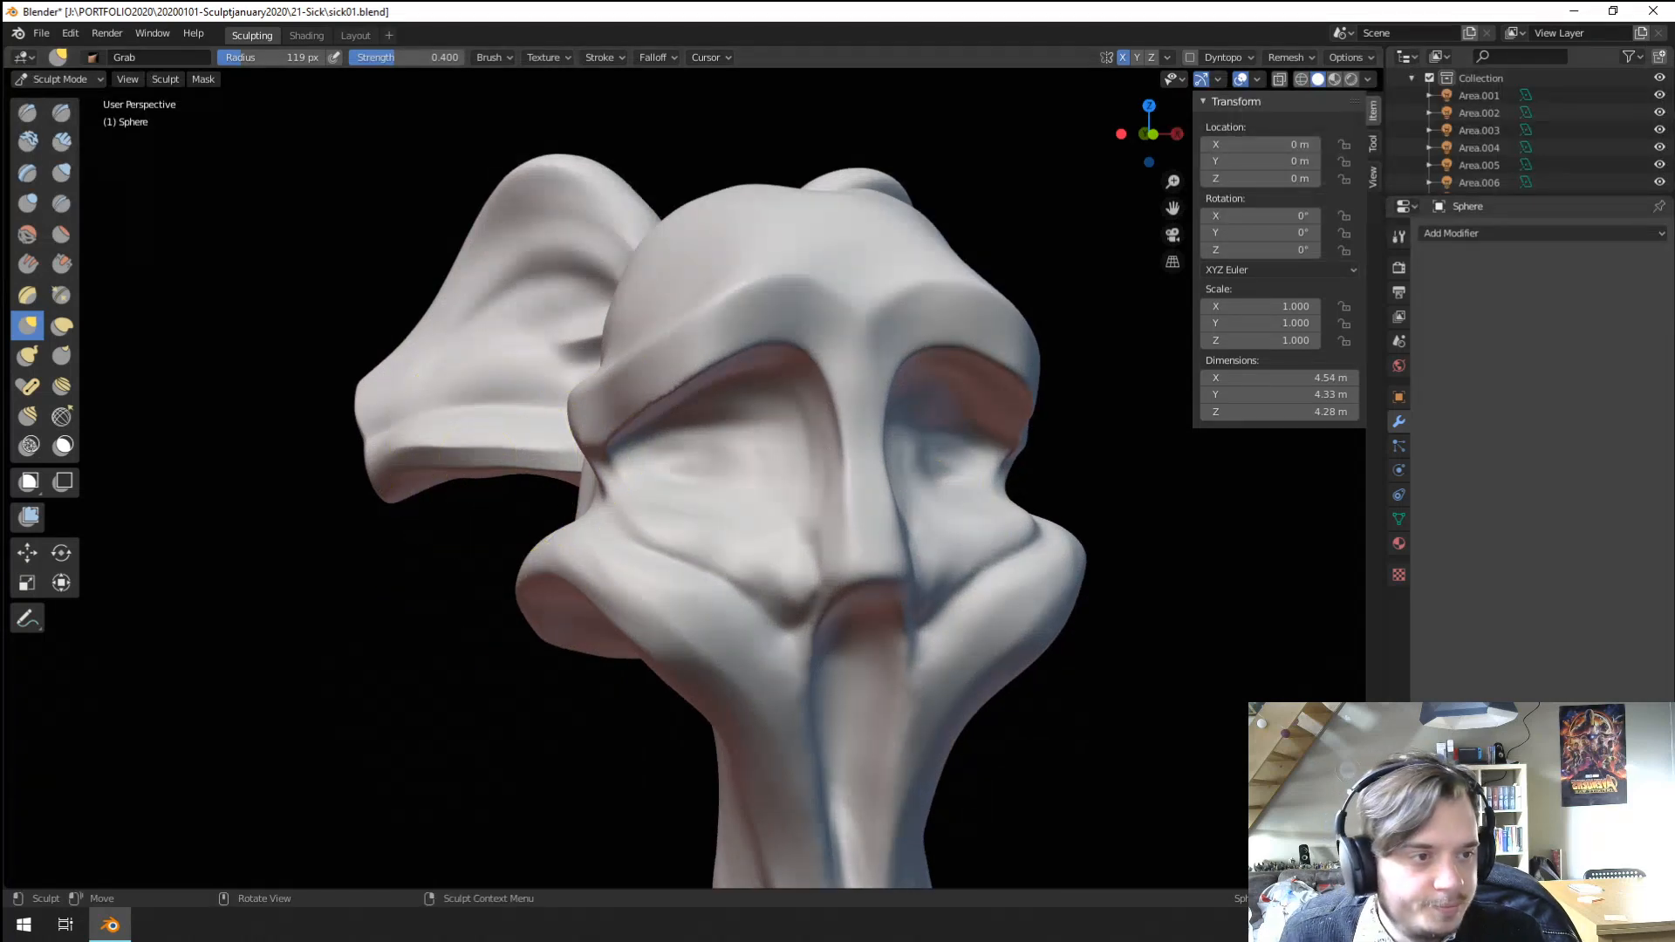
mouse_move(1215, 587)
middle_down()
mouse_move(524, 499)
mouse_move(674, 486)
mouse_move(168, 232)
middle_up()
click(62, 141)
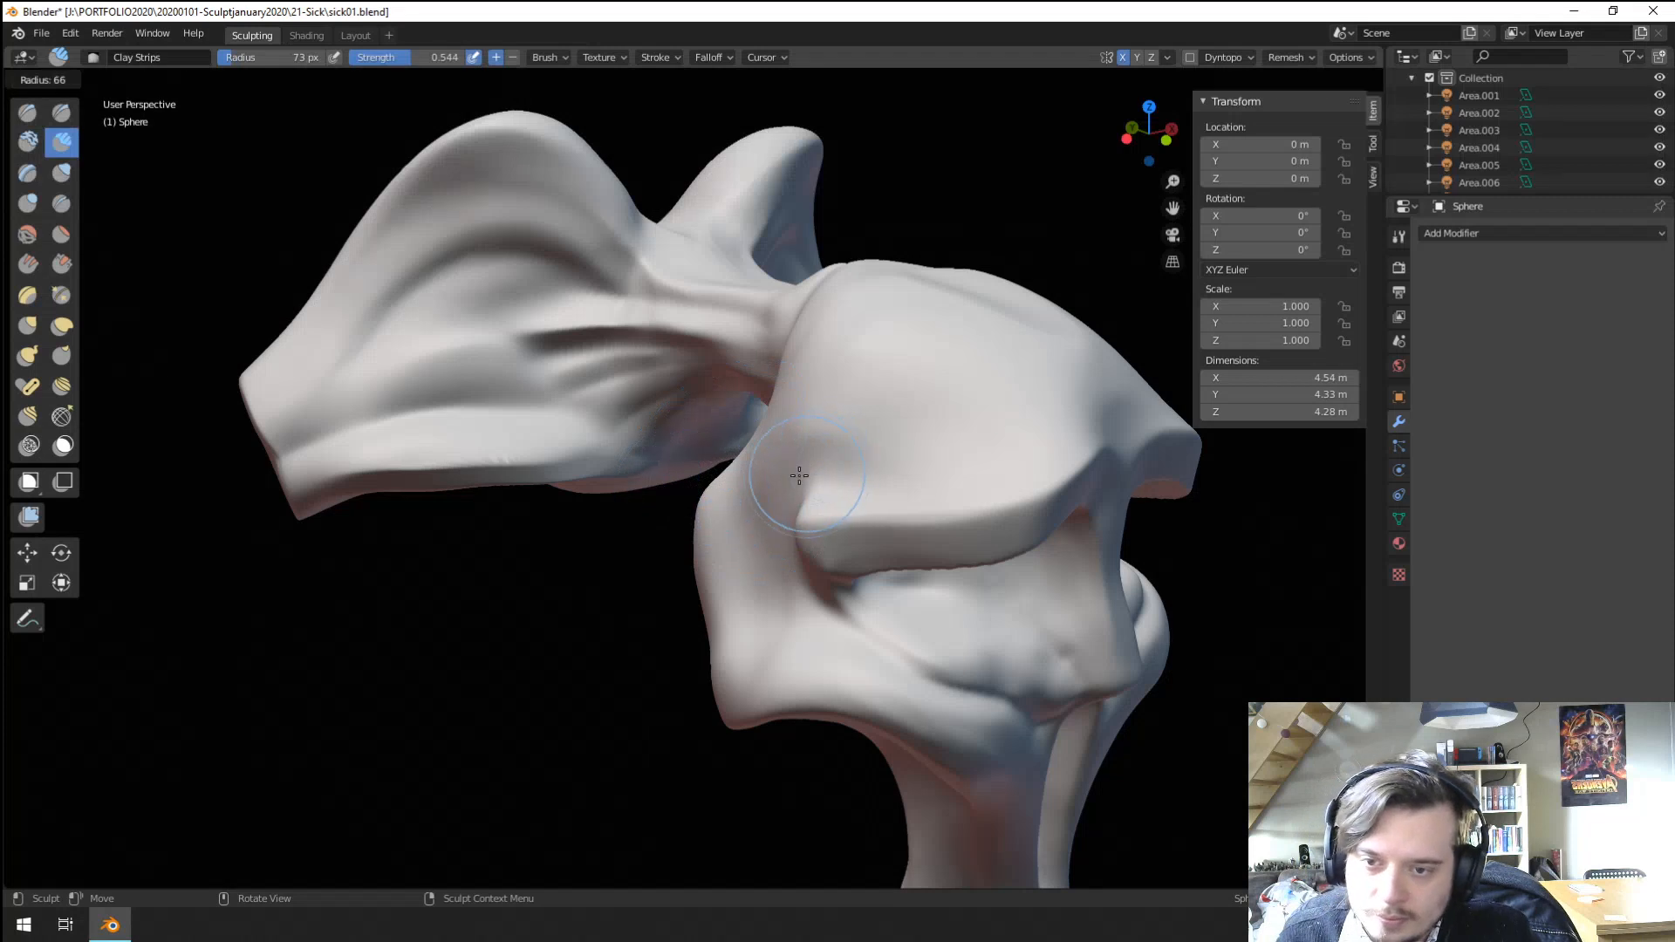
click(27, 141)
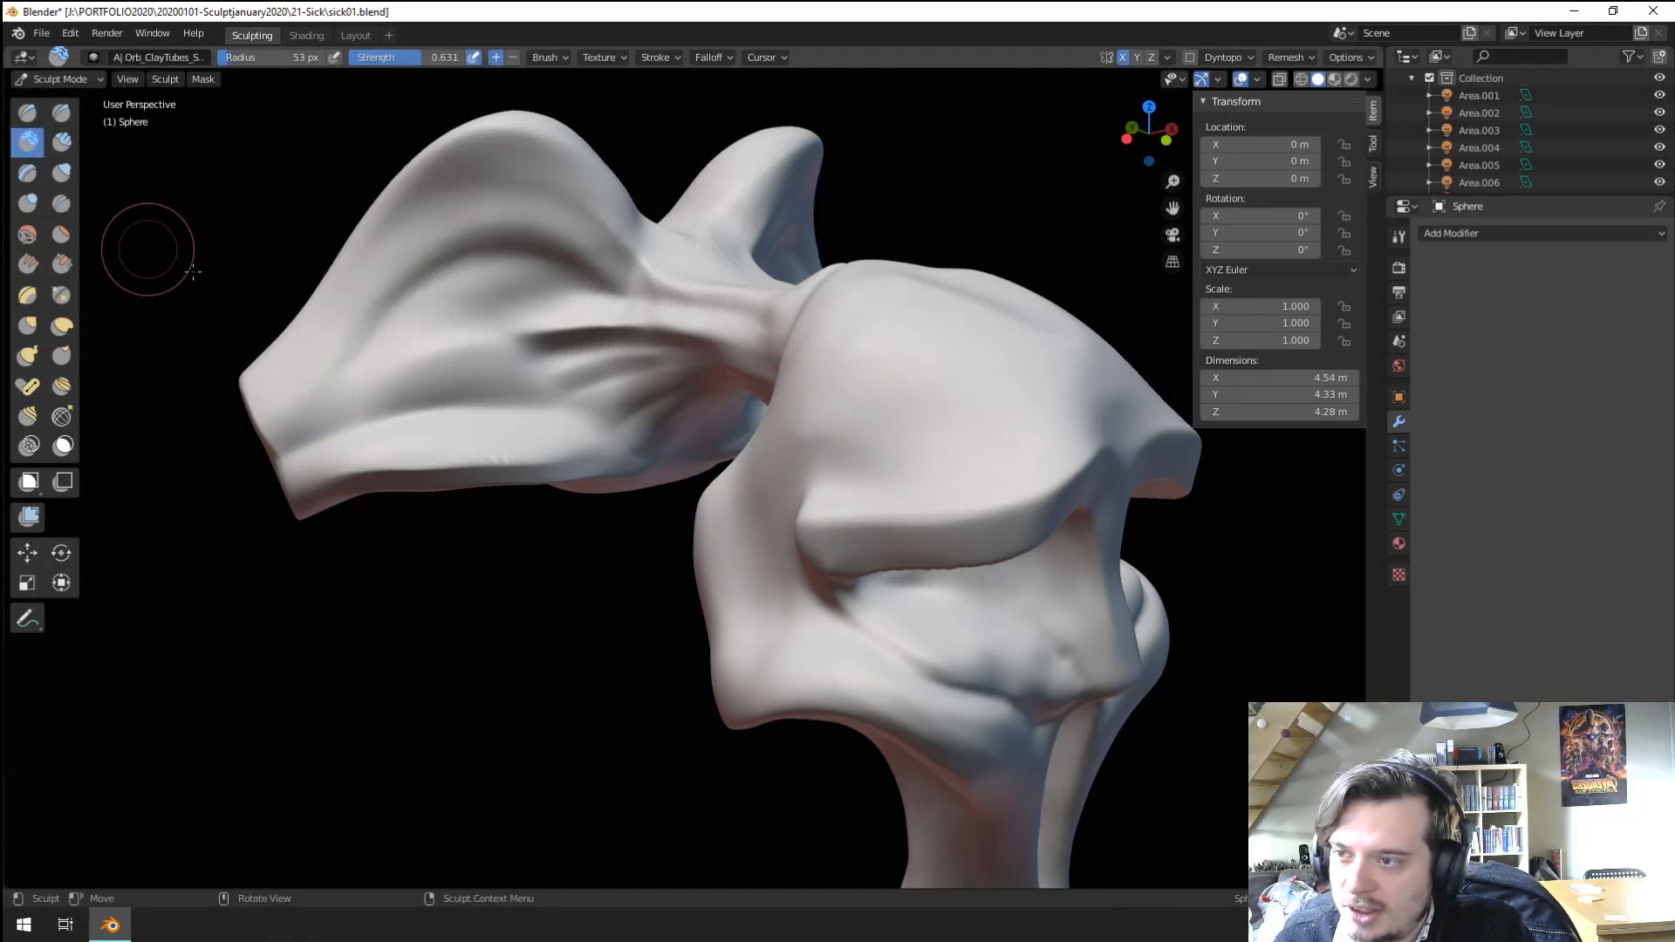
drag(830, 474, 901, 393)
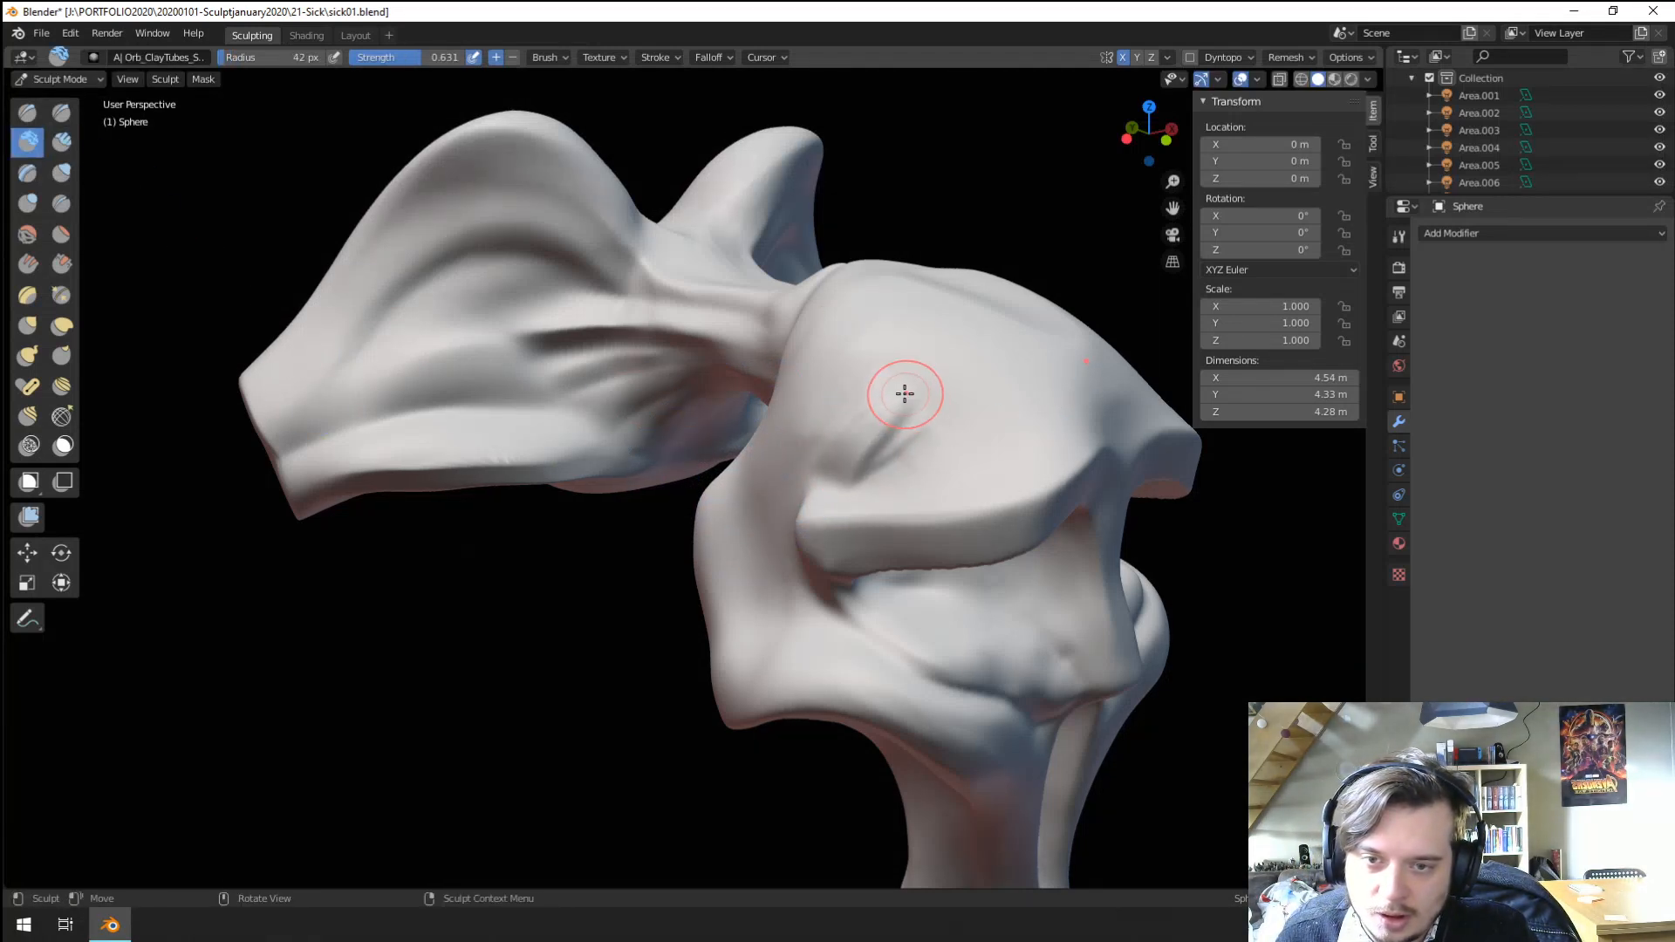
middle_drag(901, 392, 746, 466)
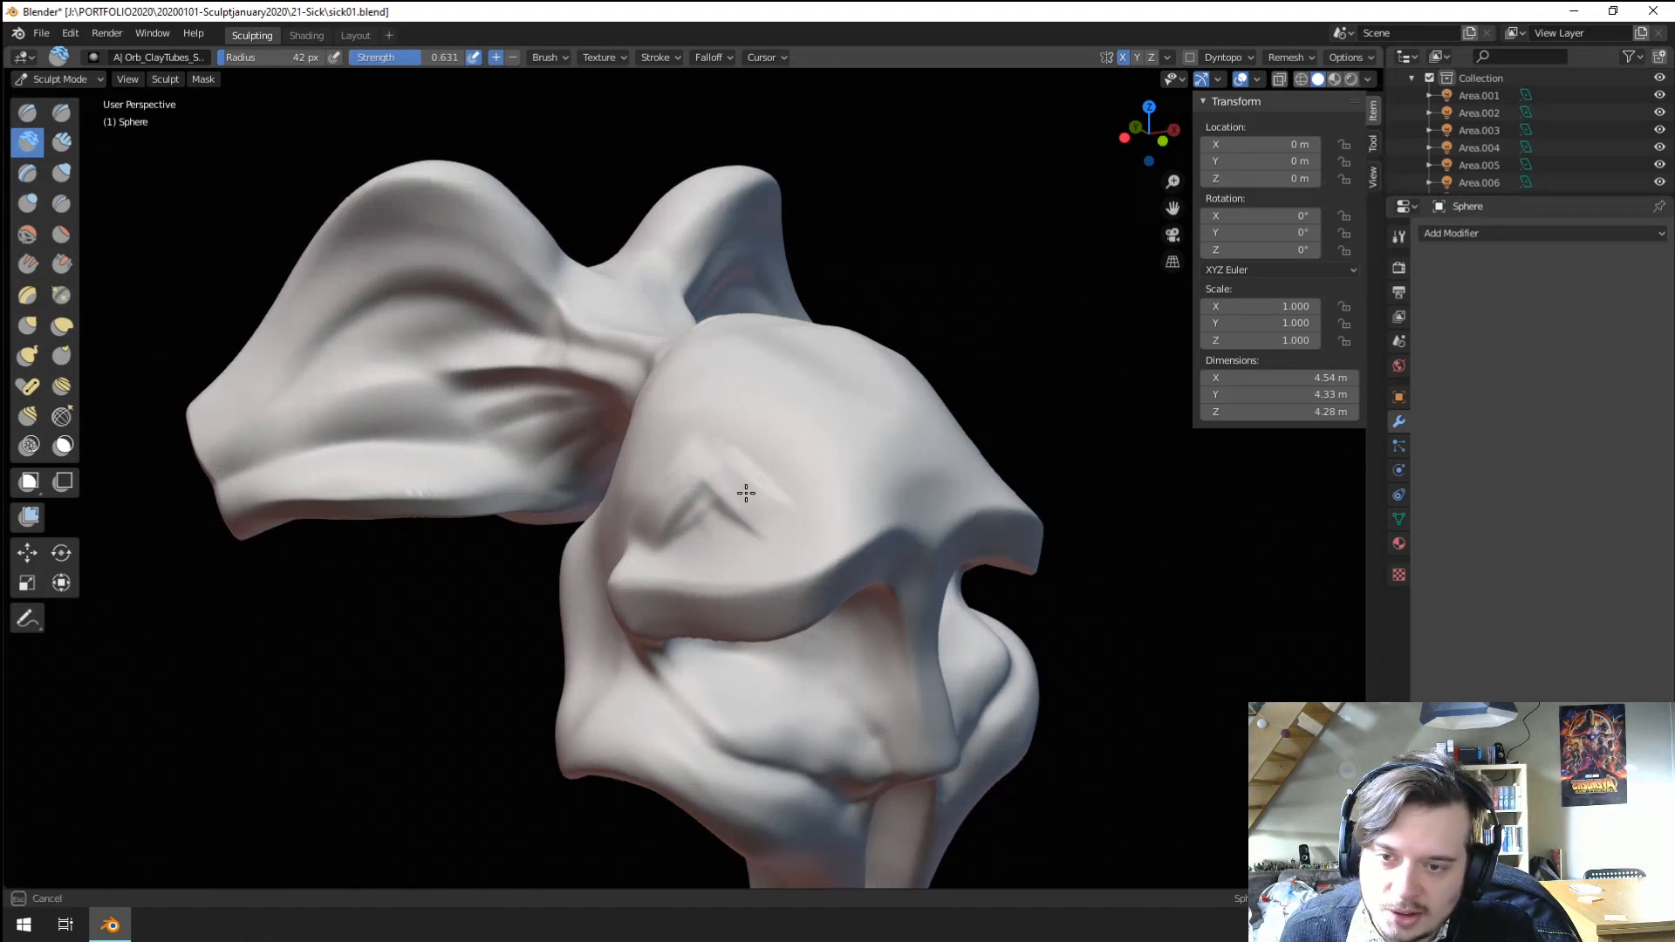
Build up and smooth wrinkle folds above the brow ridge with the Orb_ClayTubes brush at 42 to 66 px.
mouse_move(712, 515)
mouse_down()
mouse_move(695, 509)
mouse_move(707, 550)
mouse_move(640, 564)
mouse_move(725, 510)
mouse_move(741, 582)
mouse_move(811, 534)
mouse_up()
mouse_move(785, 491)
middle_down()
mouse_move(721, 475)
mouse_move(751, 486)
middle_up()
mouse_move(689, 497)
shift+mouse_down()
mouse_move(611, 487)
mouse_move(628, 517)
shift+mouse_up()
middle_drag(641, 497, 777, 453)
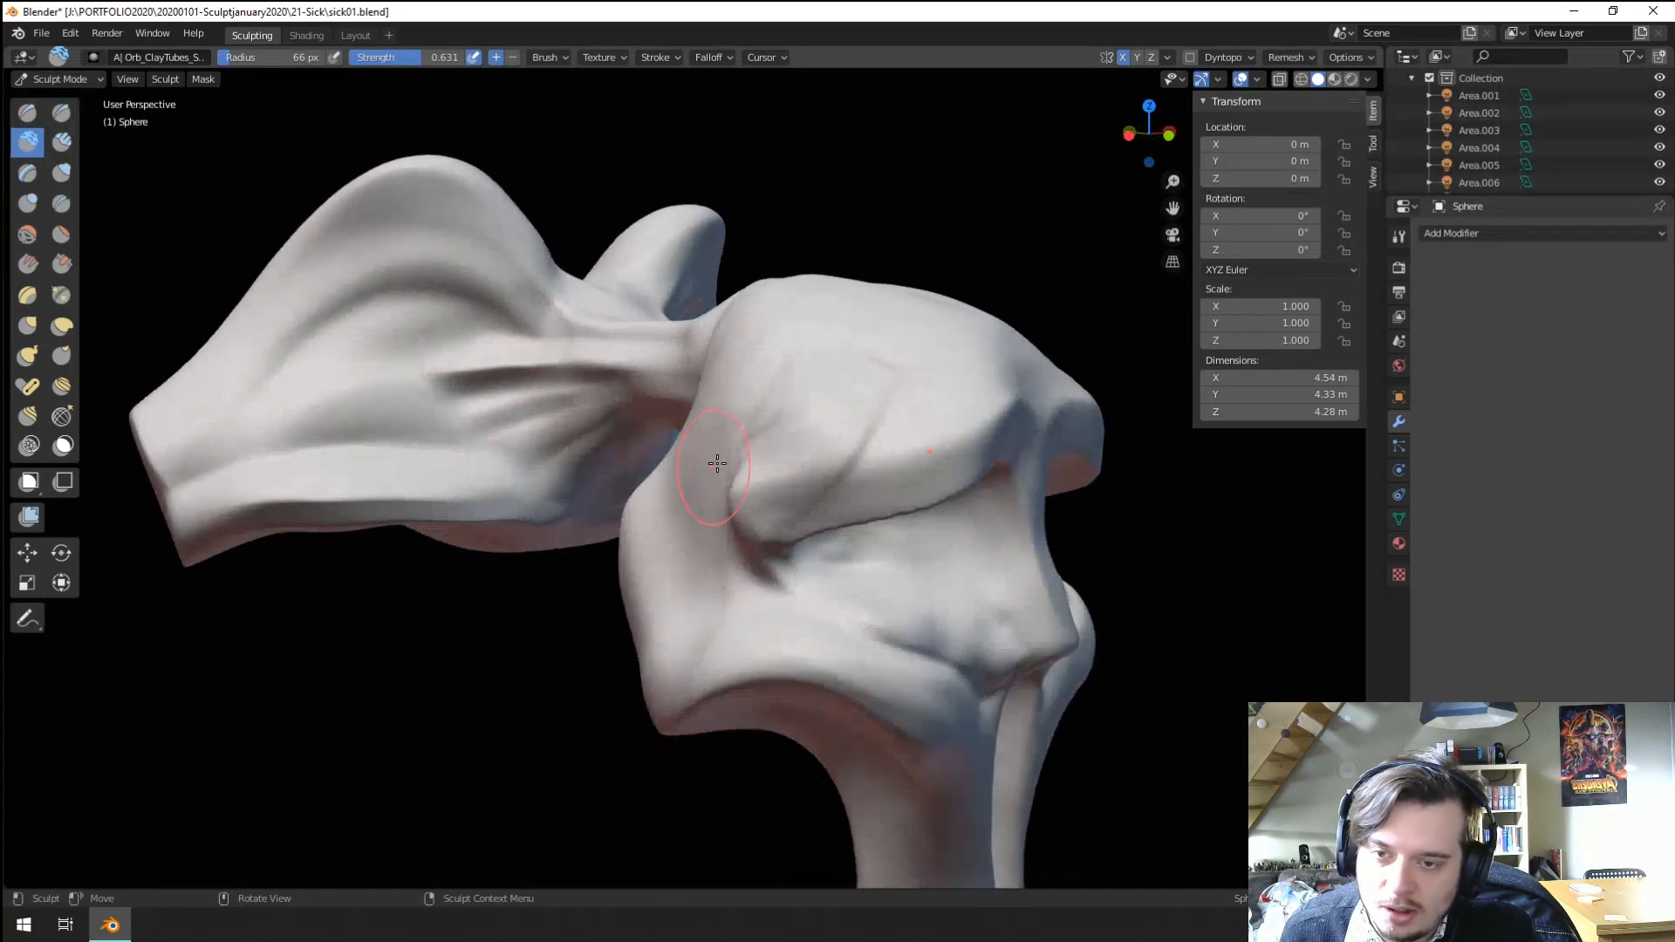
mouse_move(830, 403)
mouse_down()
mouse_move(763, 489)
mouse_move(907, 450)
mouse_up()
middle_drag(938, 392, 835, 443)
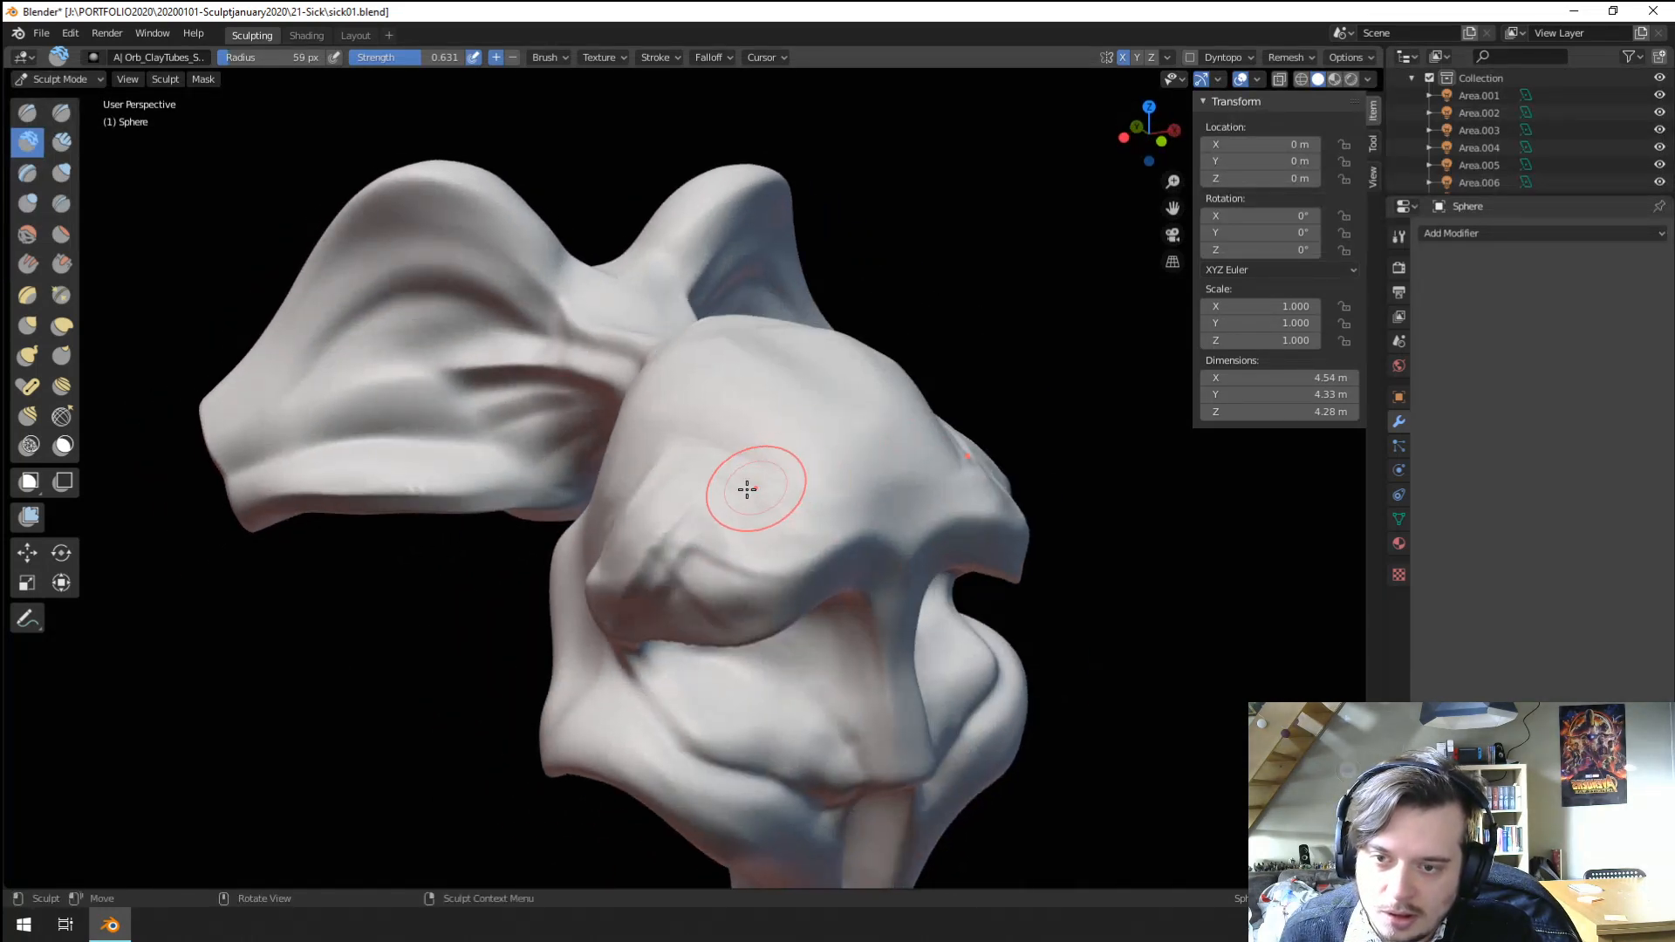
drag(756, 515, 889, 525)
mouse_move(757, 602)
mouse_down()
mouse_move(698, 572)
mouse_move(728, 584)
mouse_up()
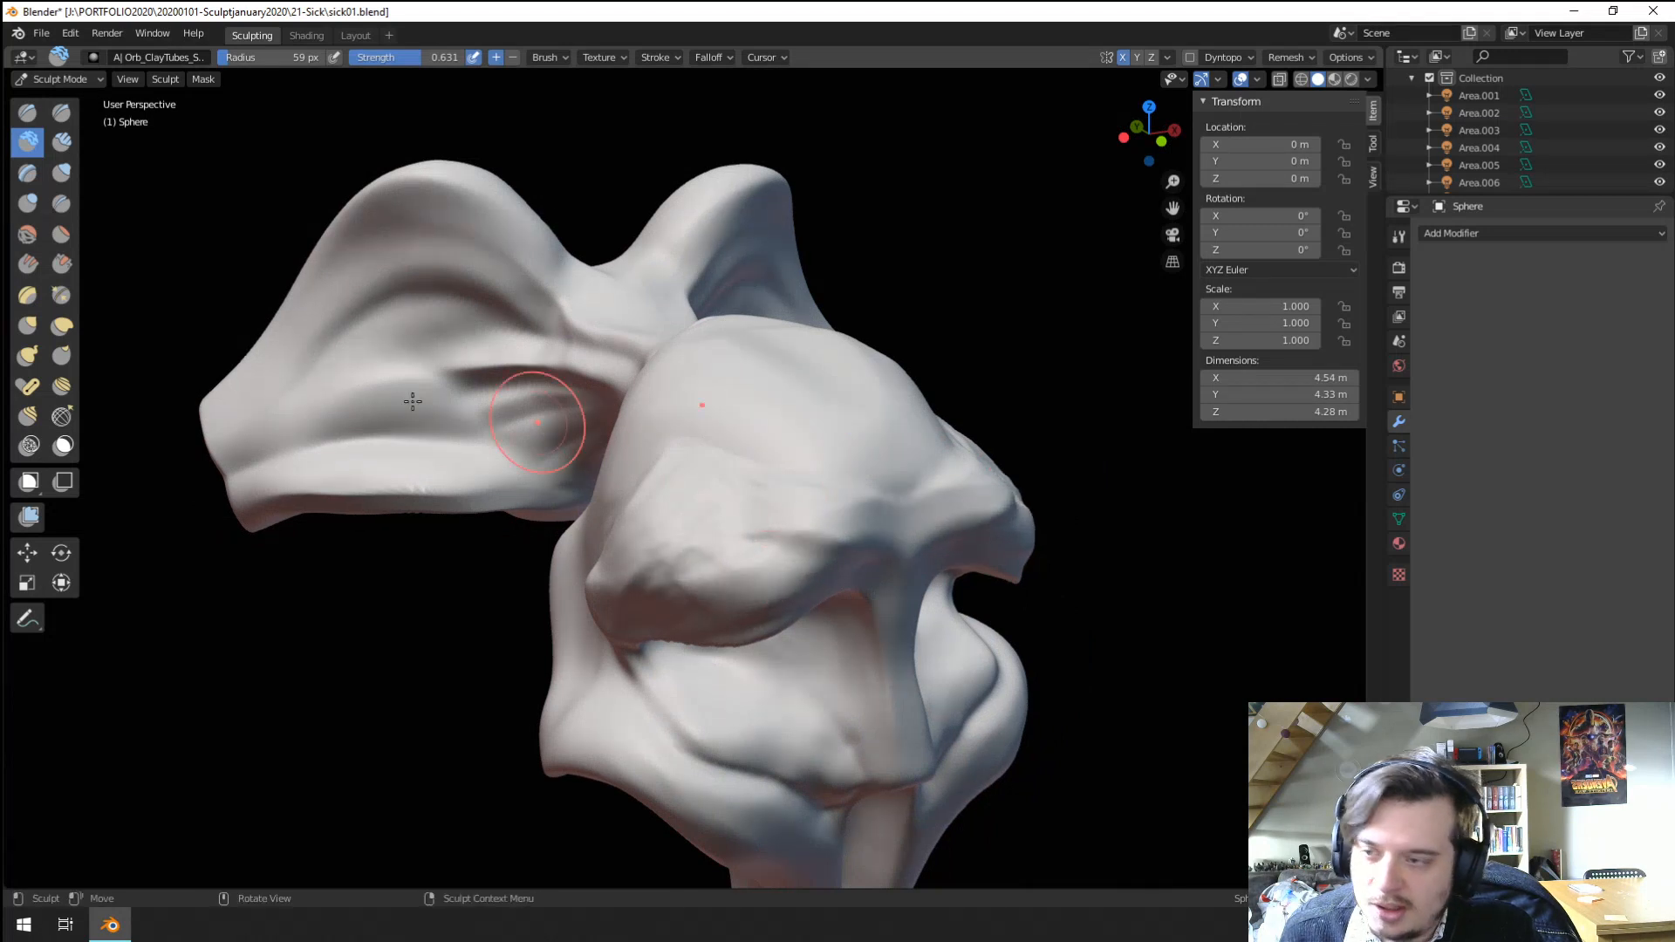
Plane down the new brow folds with the Scrape/Peaks brush at 109 px.
click(61, 264)
key(f)
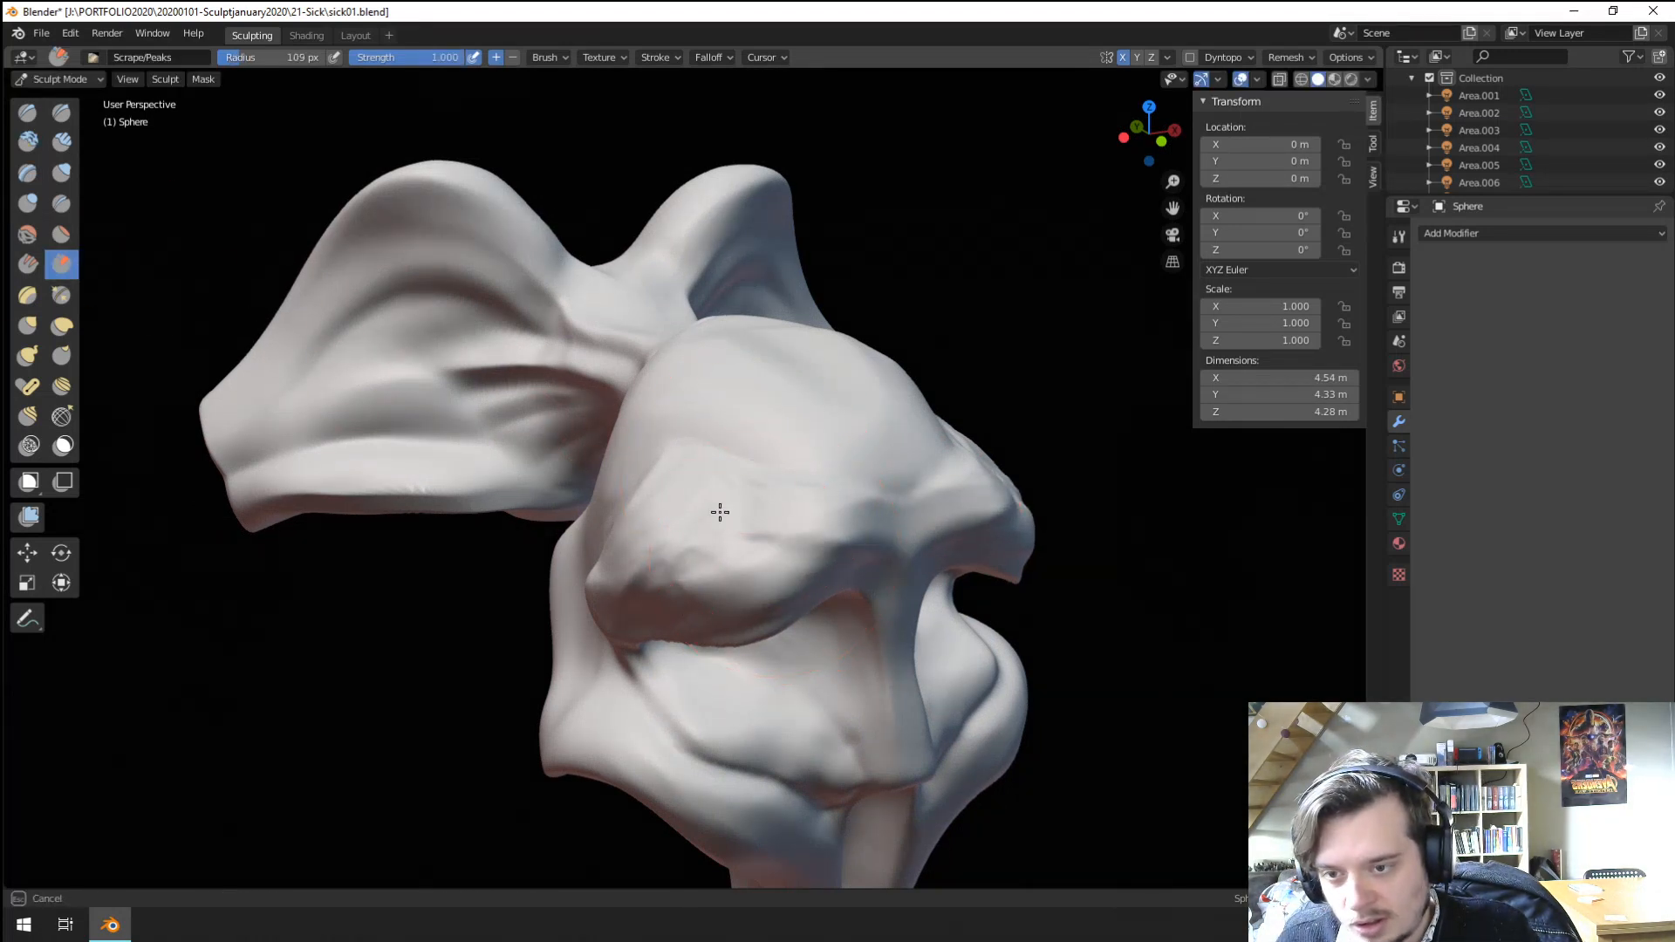
drag(708, 617, 731, 589)
middle_drag(740, 533, 806, 489)
mouse_move(858, 427)
mouse_down()
mouse_move(898, 501)
mouse_move(927, 487)
mouse_up()
middle_drag(930, 430, 692, 449)
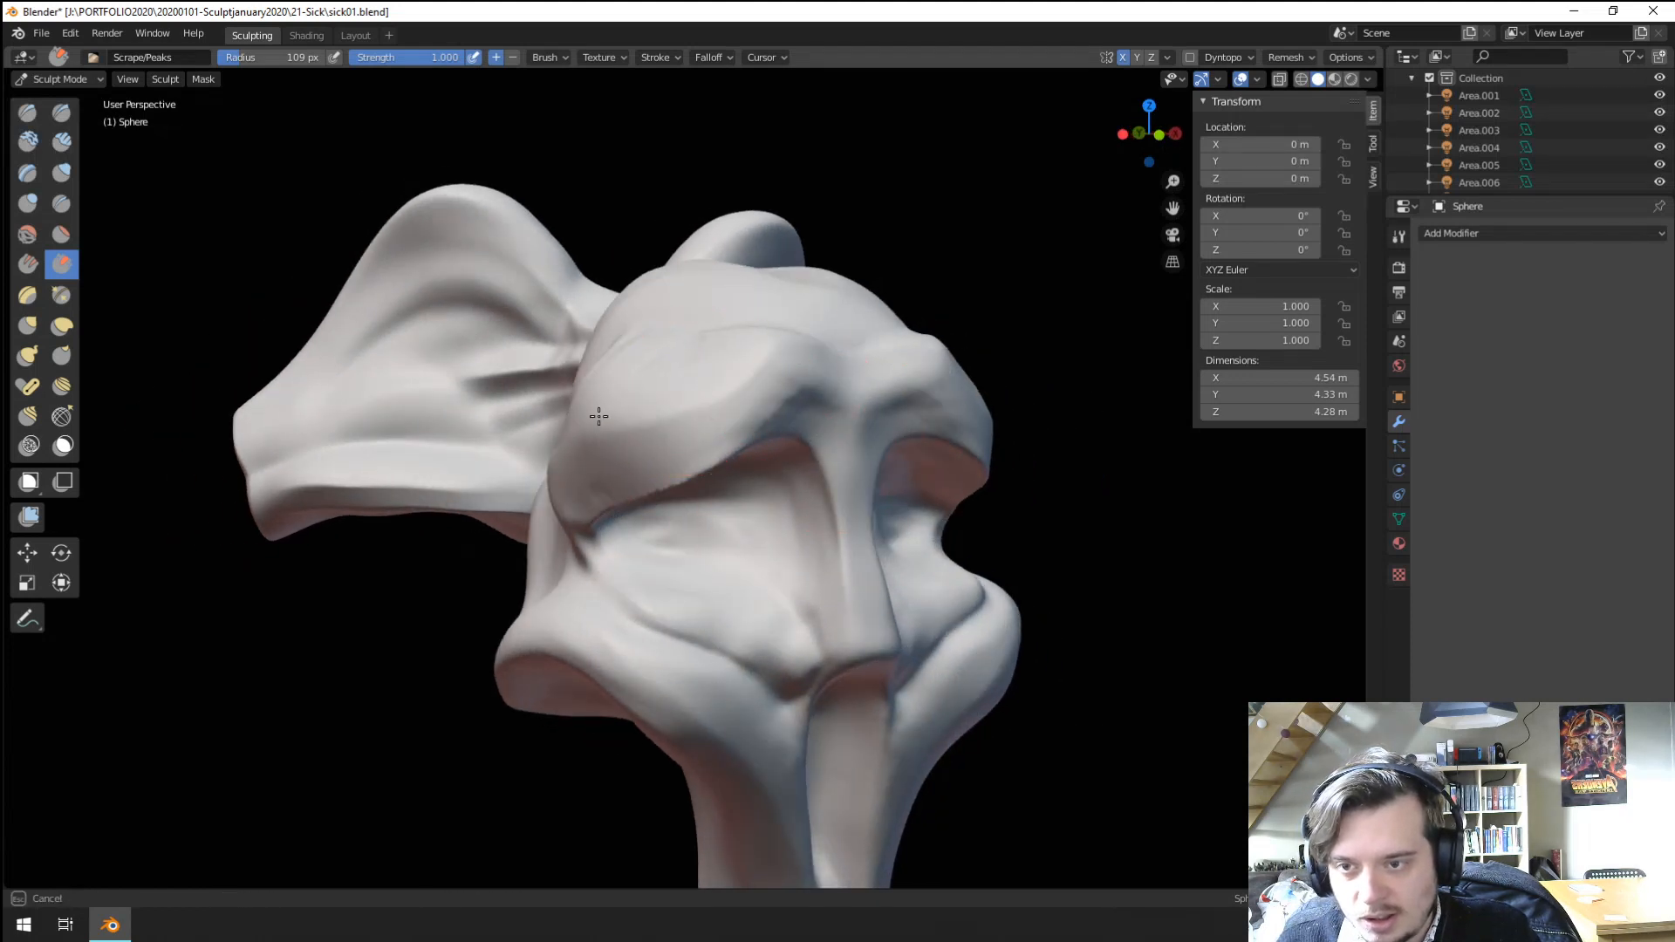
Reshape the brow bulge and its outer contour with the Grab brush at 125 and 114 px.
mouse_move(590, 396)
middle_down()
mouse_move(610, 489)
mouse_move(841, 437)
mouse_move(767, 479)
middle_up()
key(g)
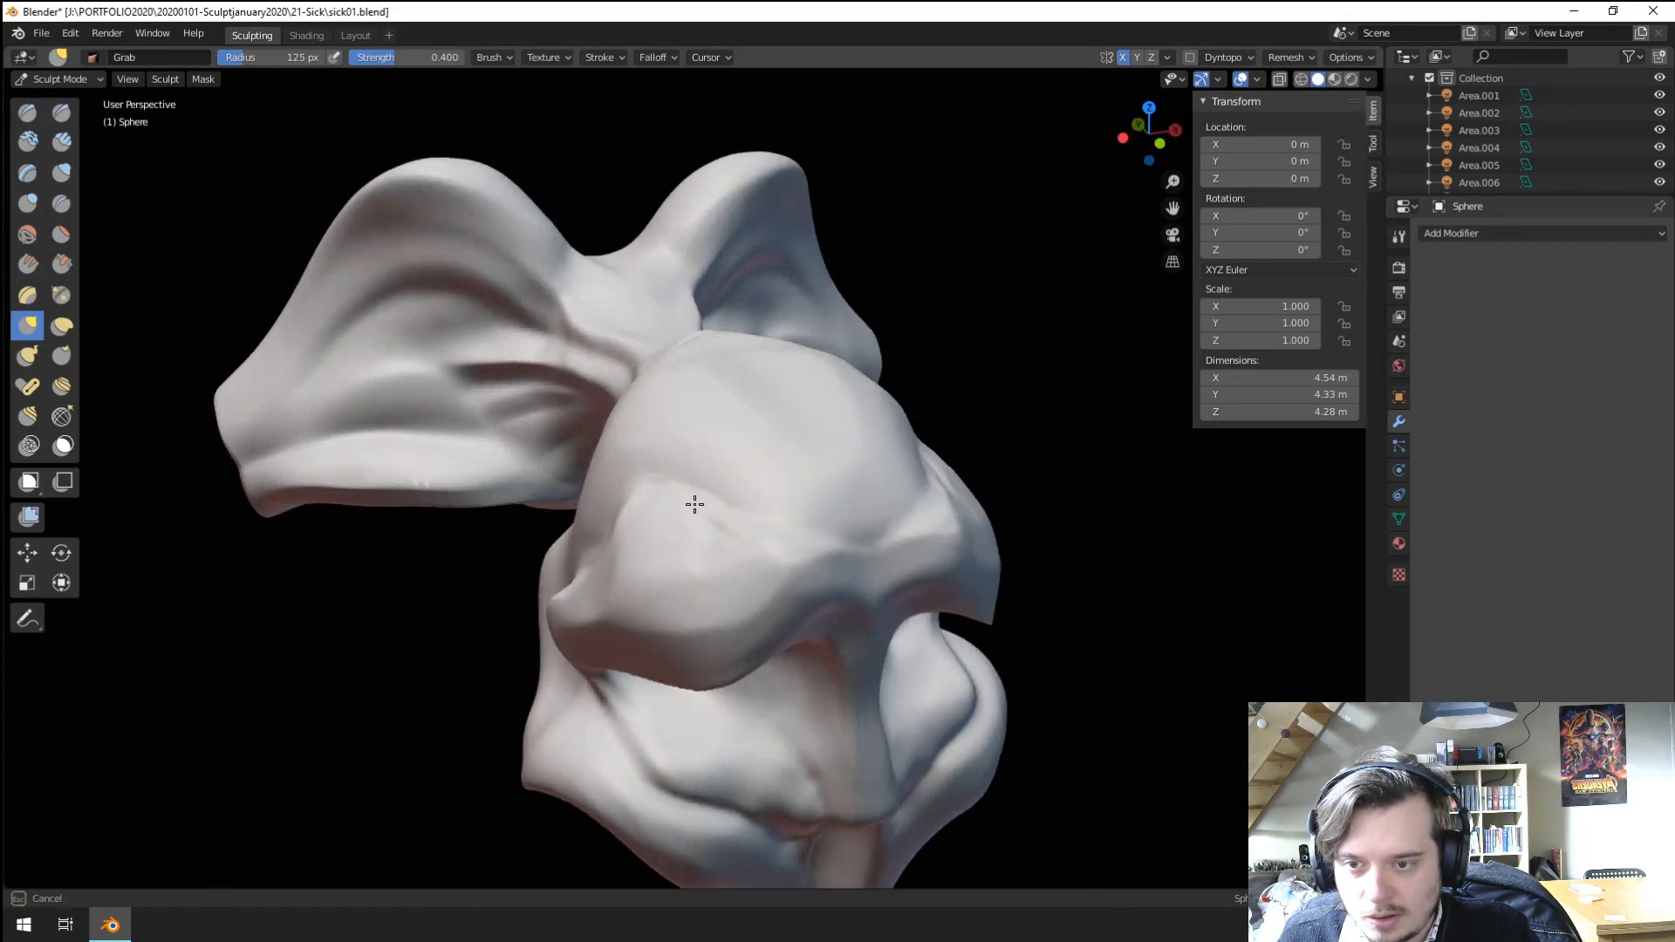
drag(694, 504, 692, 508)
mouse_move(693, 508)
middle_down()
mouse_move(696, 461)
mouse_move(528, 441)
mouse_move(629, 459)
mouse_move(553, 479)
mouse_move(486, 471)
mouse_move(411, 516)
mouse_move(360, 515)
middle_up()
scroll(696, 461, down, 4)
scroll(629, 459, up, 3)
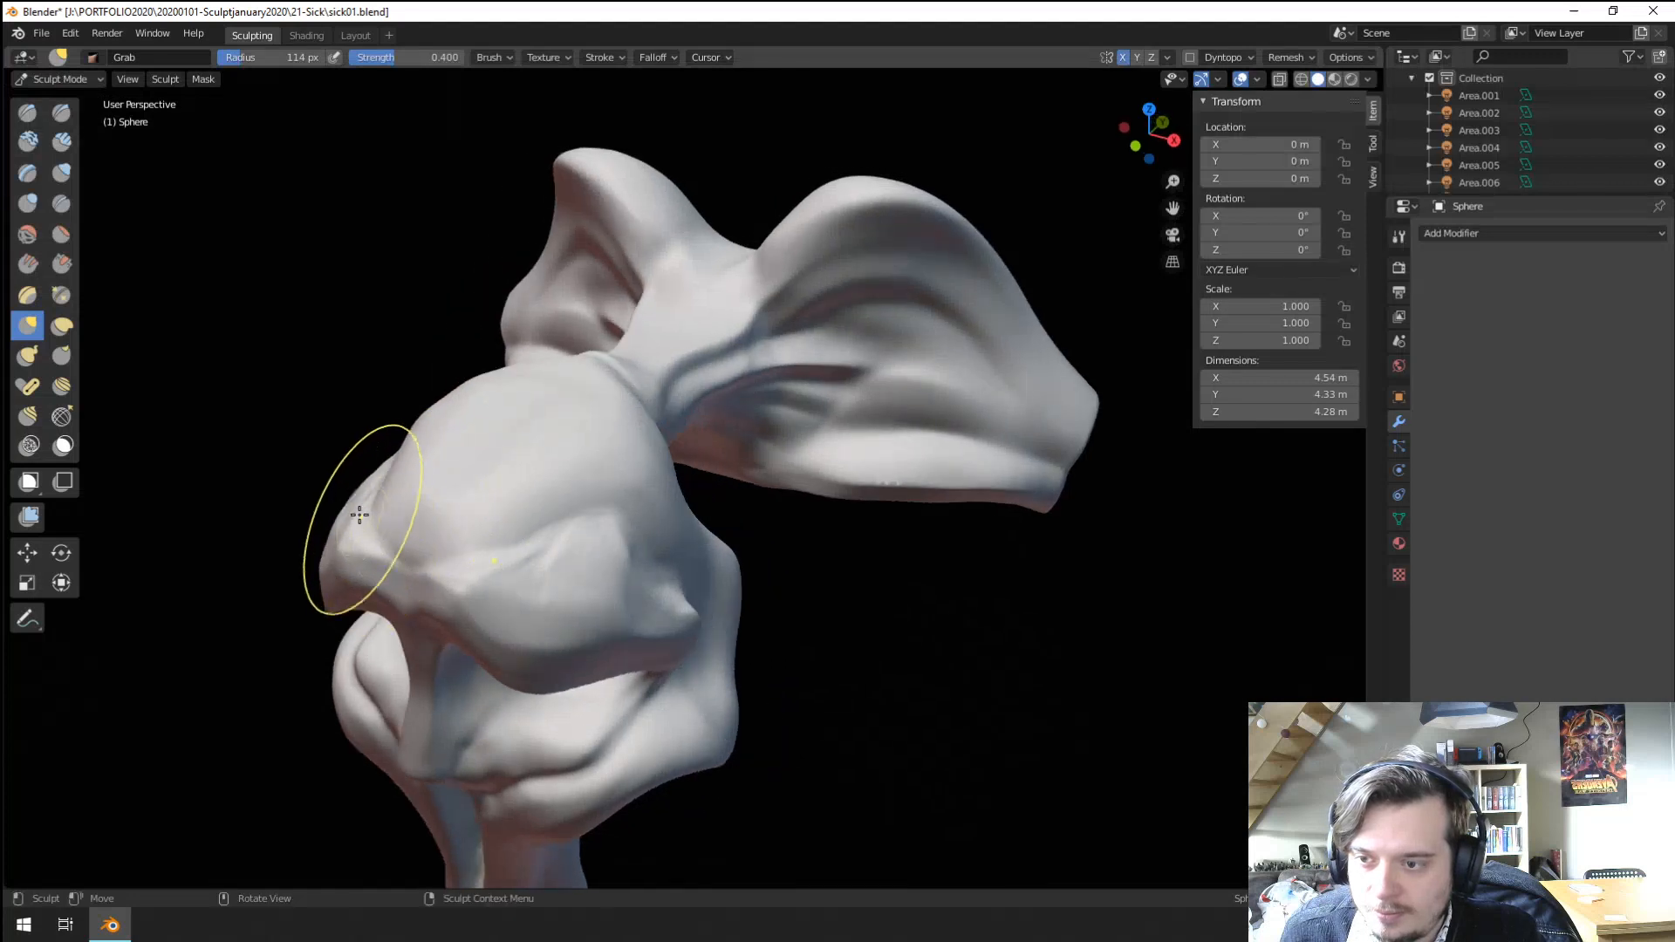
drag(359, 514, 332, 493)
mouse_move(331, 493)
middle_down()
mouse_move(456, 393)
mouse_move(471, 463)
mouse_move(483, 448)
middle_up()
middle_drag(430, 358, 572, 406)
Scrape the outer end of the brow ridge with the Scrape/Peaks brush, enlarging it from 56 to 101 px.
key(f)
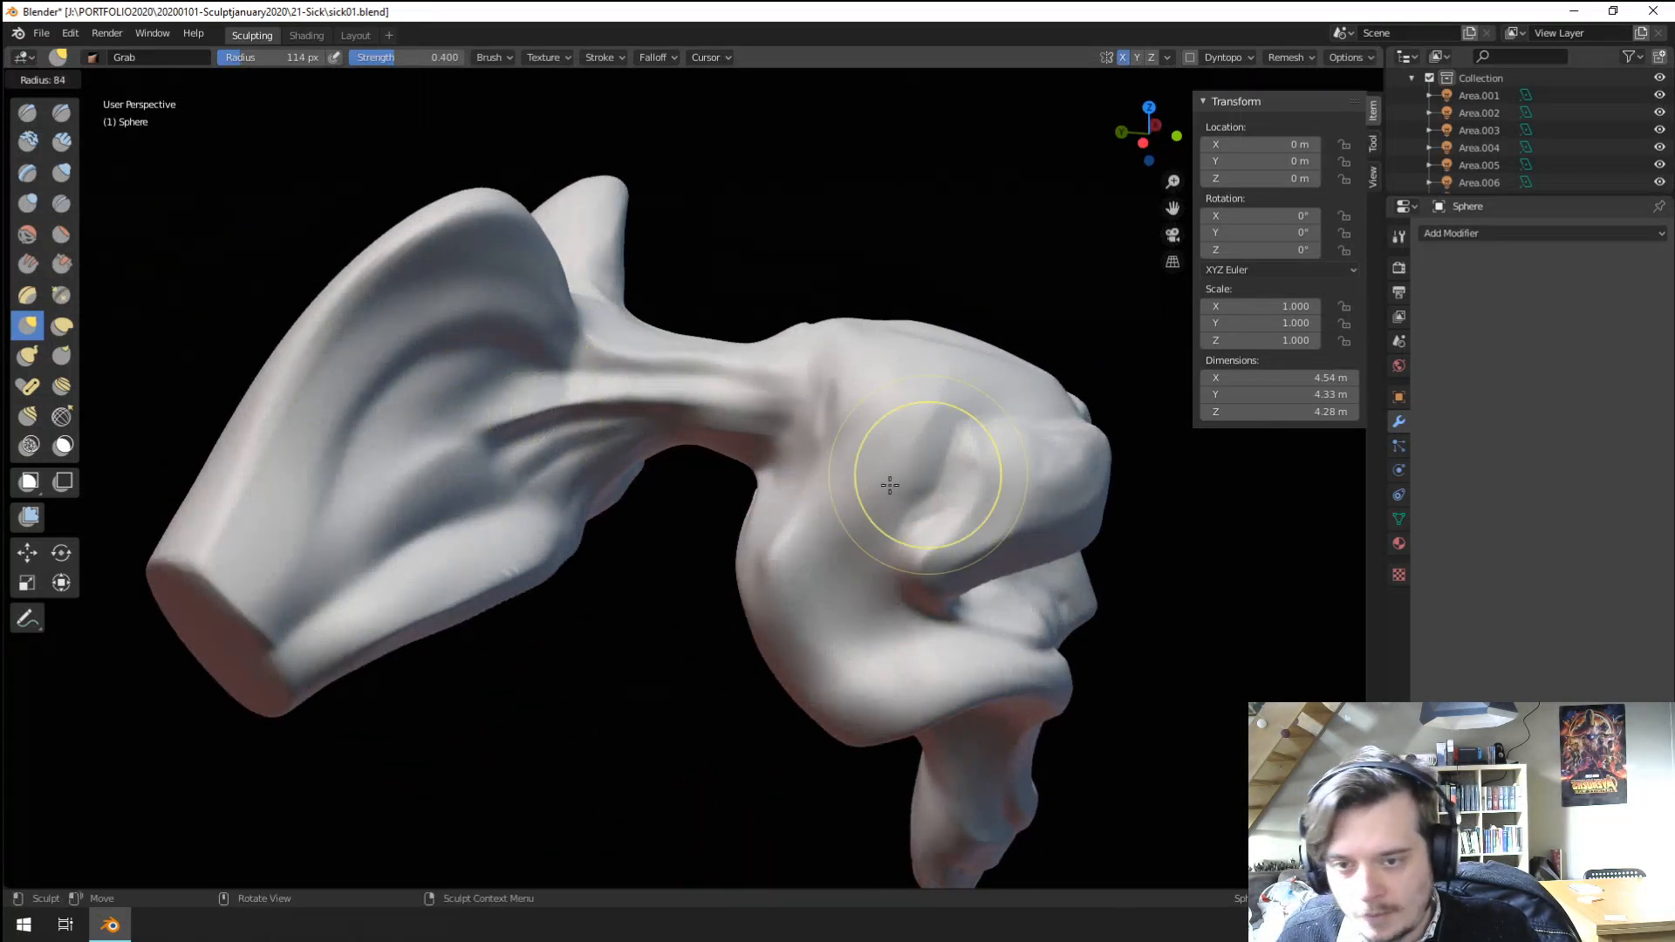
click(977, 482)
middle_drag(977, 483, 856, 485)
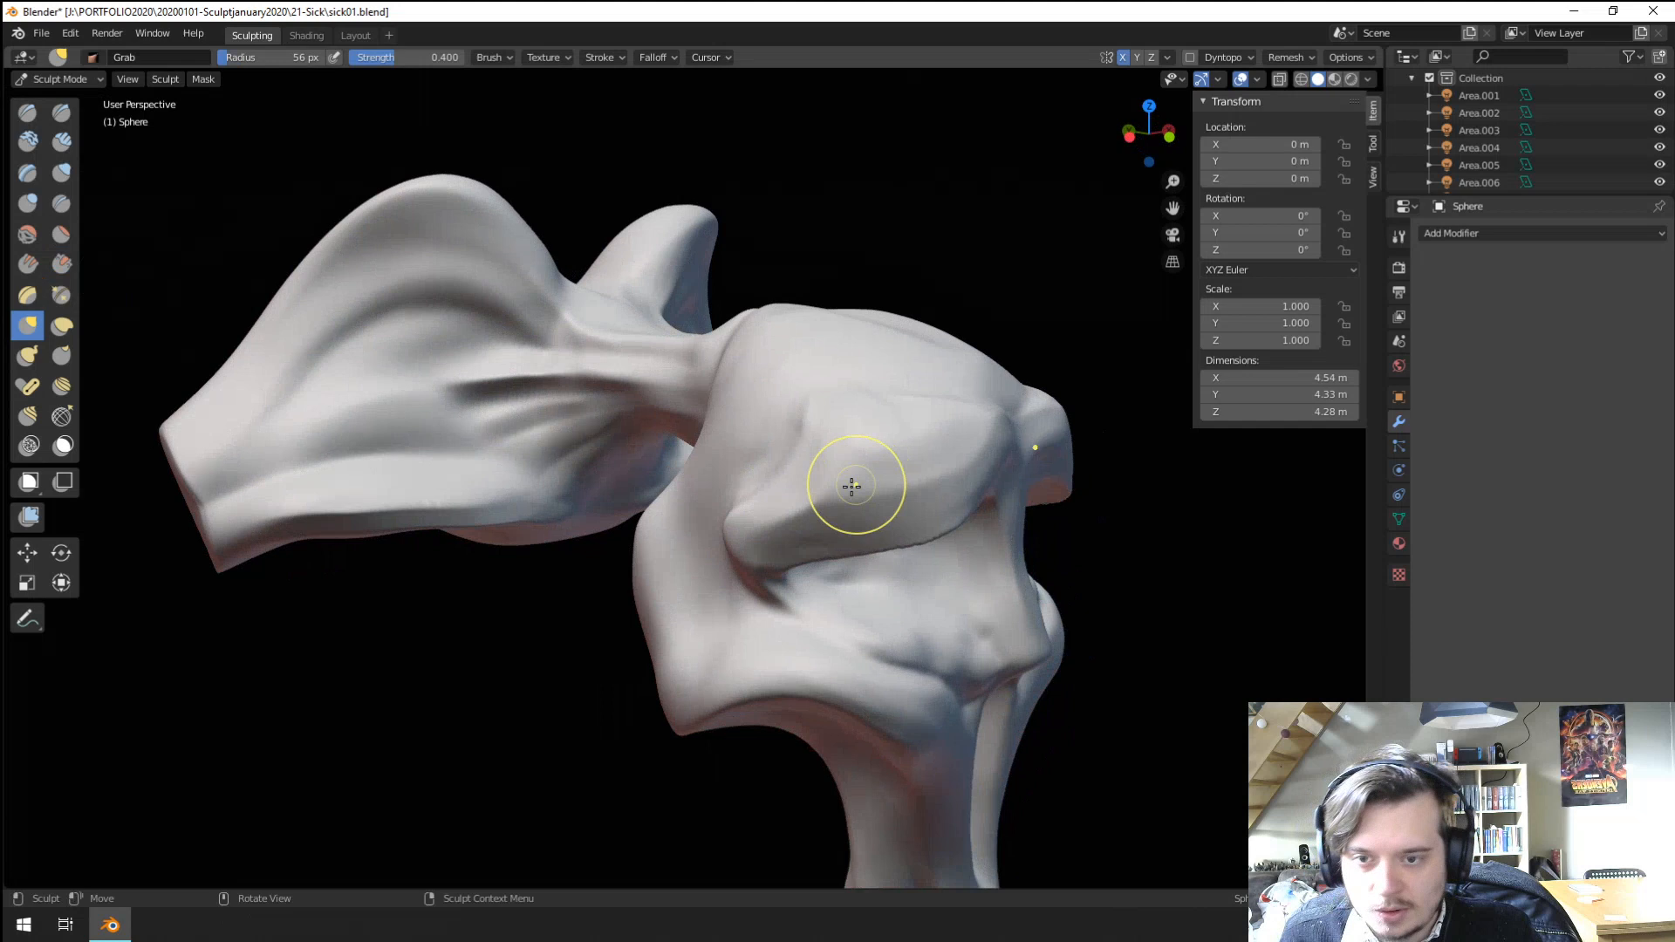
click(62, 263)
mouse_move(792, 516)
middle_down()
mouse_move(646, 441)
mouse_move(656, 423)
middle_up()
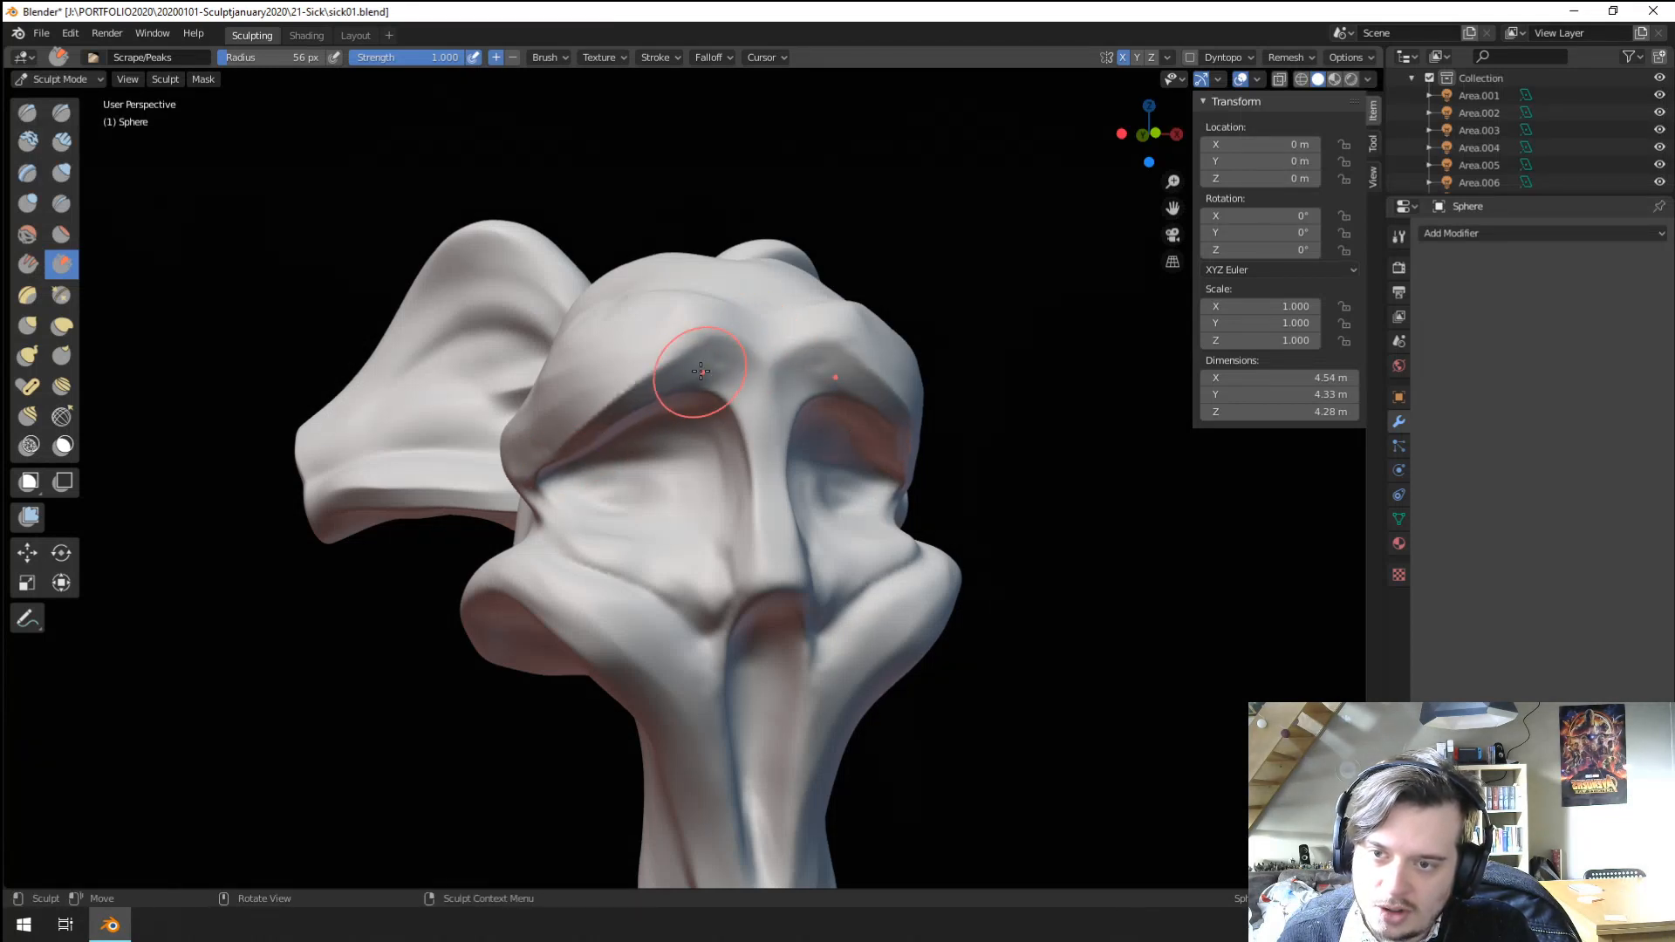
mouse_move(700, 371)
middle_down()
mouse_move(659, 517)
mouse_move(695, 456)
mouse_move(676, 460)
mouse_move(671, 384)
mouse_move(699, 385)
middle_up()
scroll(697, 246, down, 4)
scroll(699, 388, up, 4)
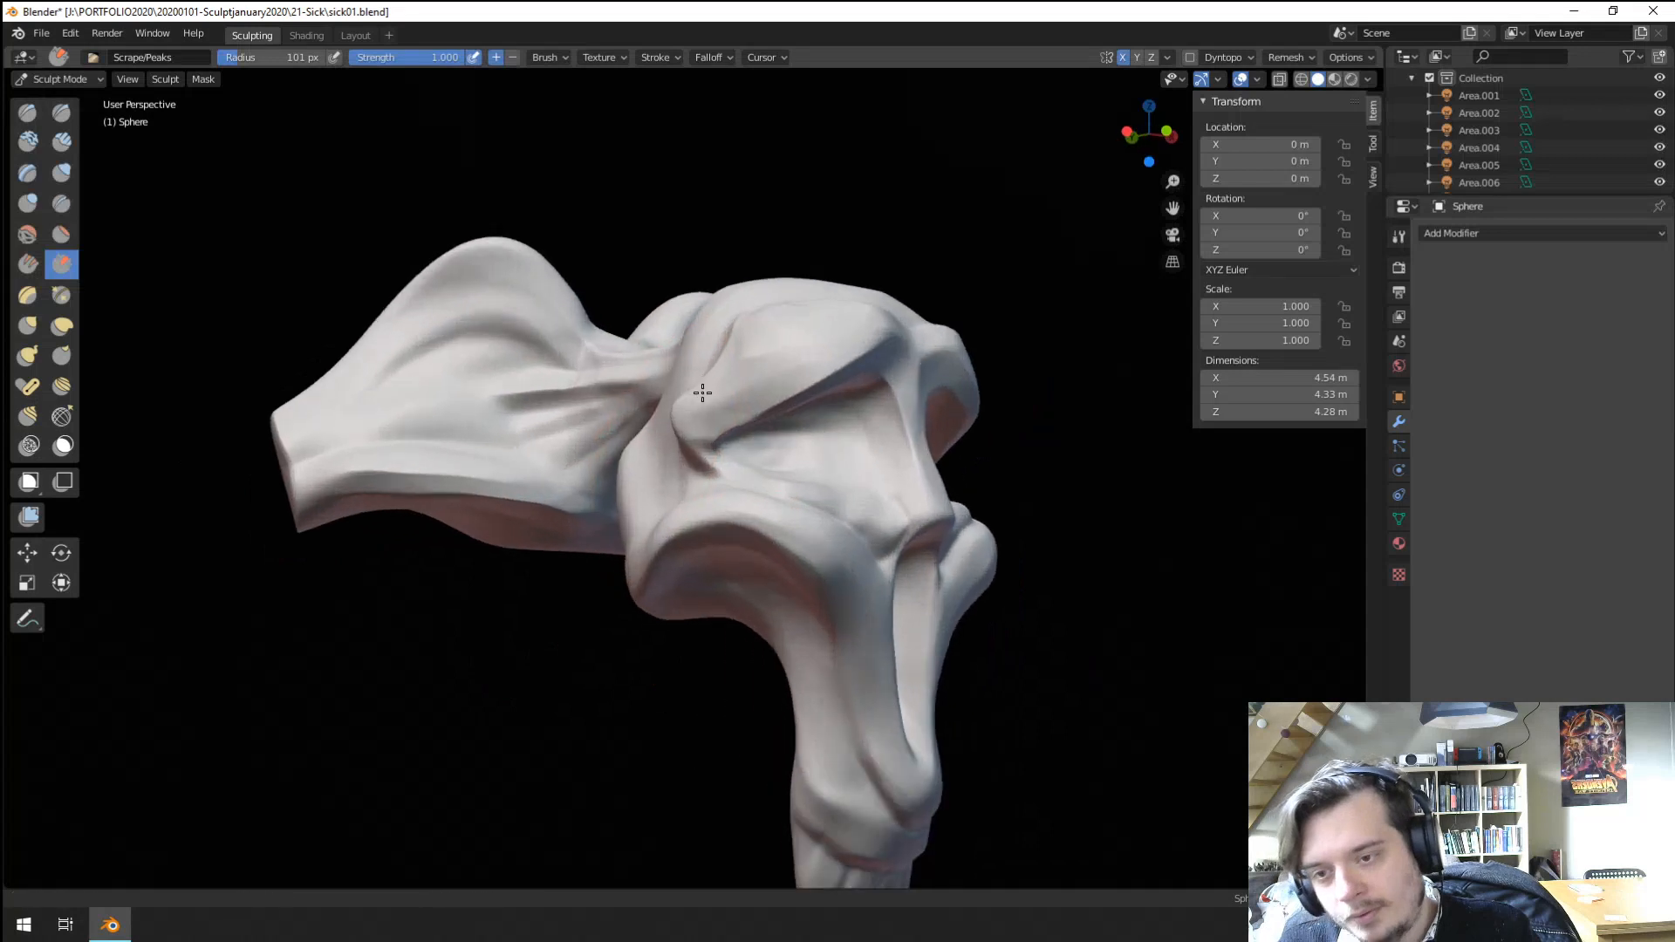
key(f)
click(685, 422)
drag(715, 431, 711, 458)
scroll(710, 485, down, 2)
middle_drag(710, 489, 624, 471)
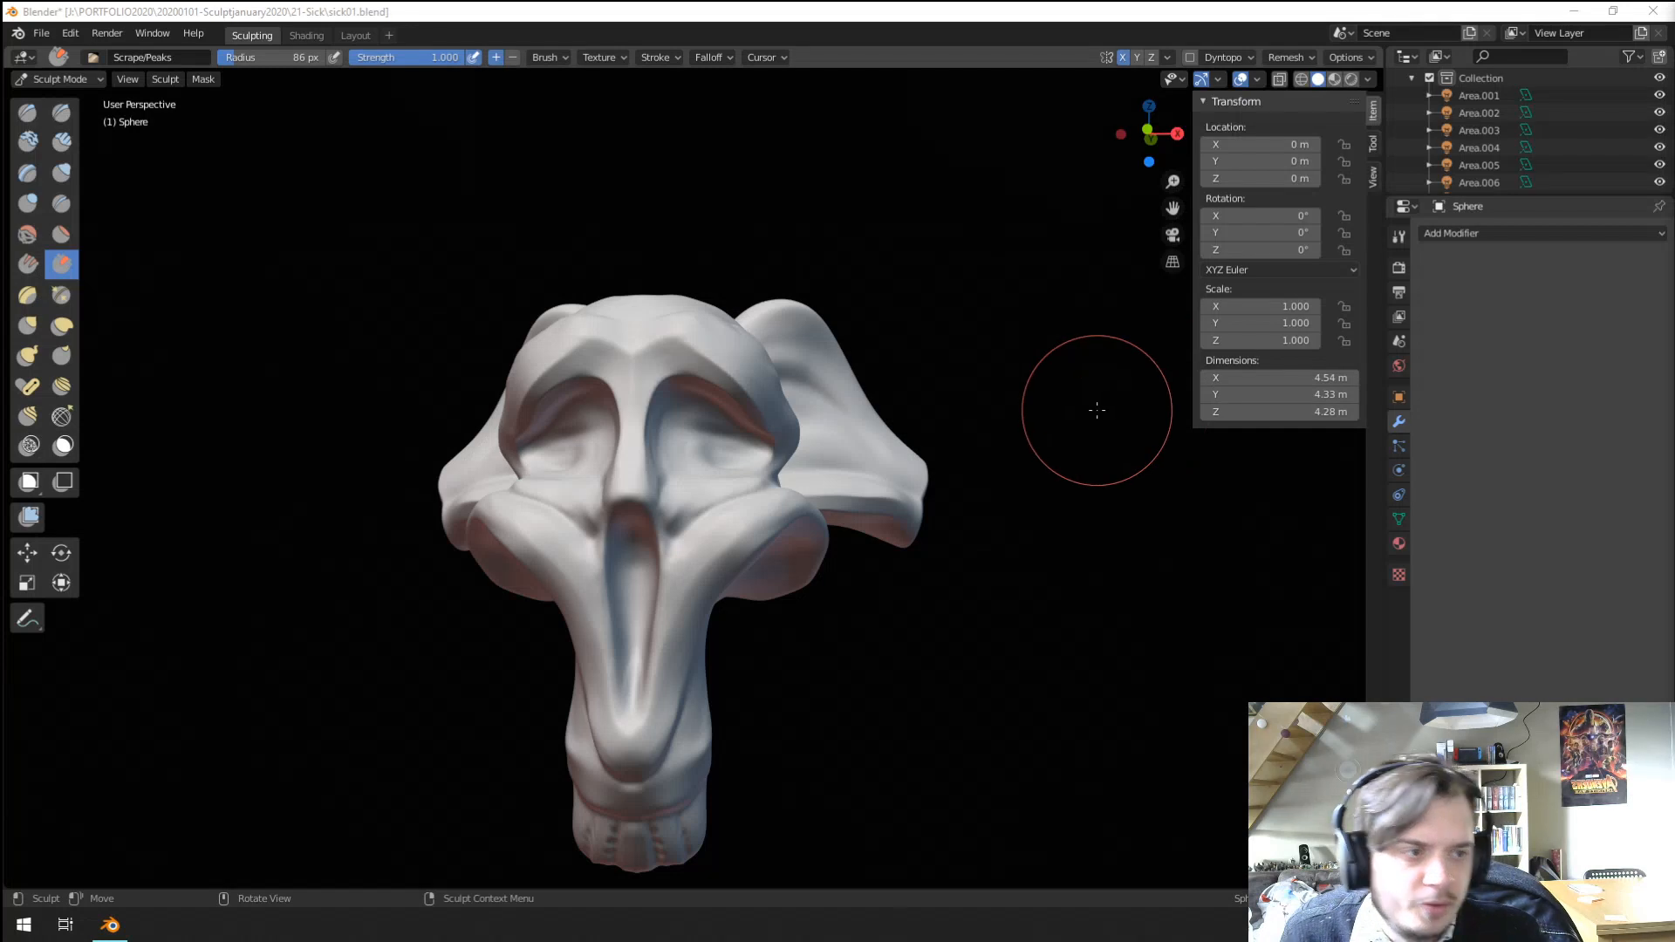
Pull the cheek flare outward and its rear corner down with the Grab brush, finishing at a radius of 177 px.
mouse_move(899, 514)
middle_down()
mouse_move(879, 442)
mouse_move(841, 468)
mouse_move(826, 518)
middle_up()
key(g)
drag(803, 523, 878, 545)
middle_drag(768, 563, 620, 596)
middle_drag(724, 602, 677, 587)
key(f)
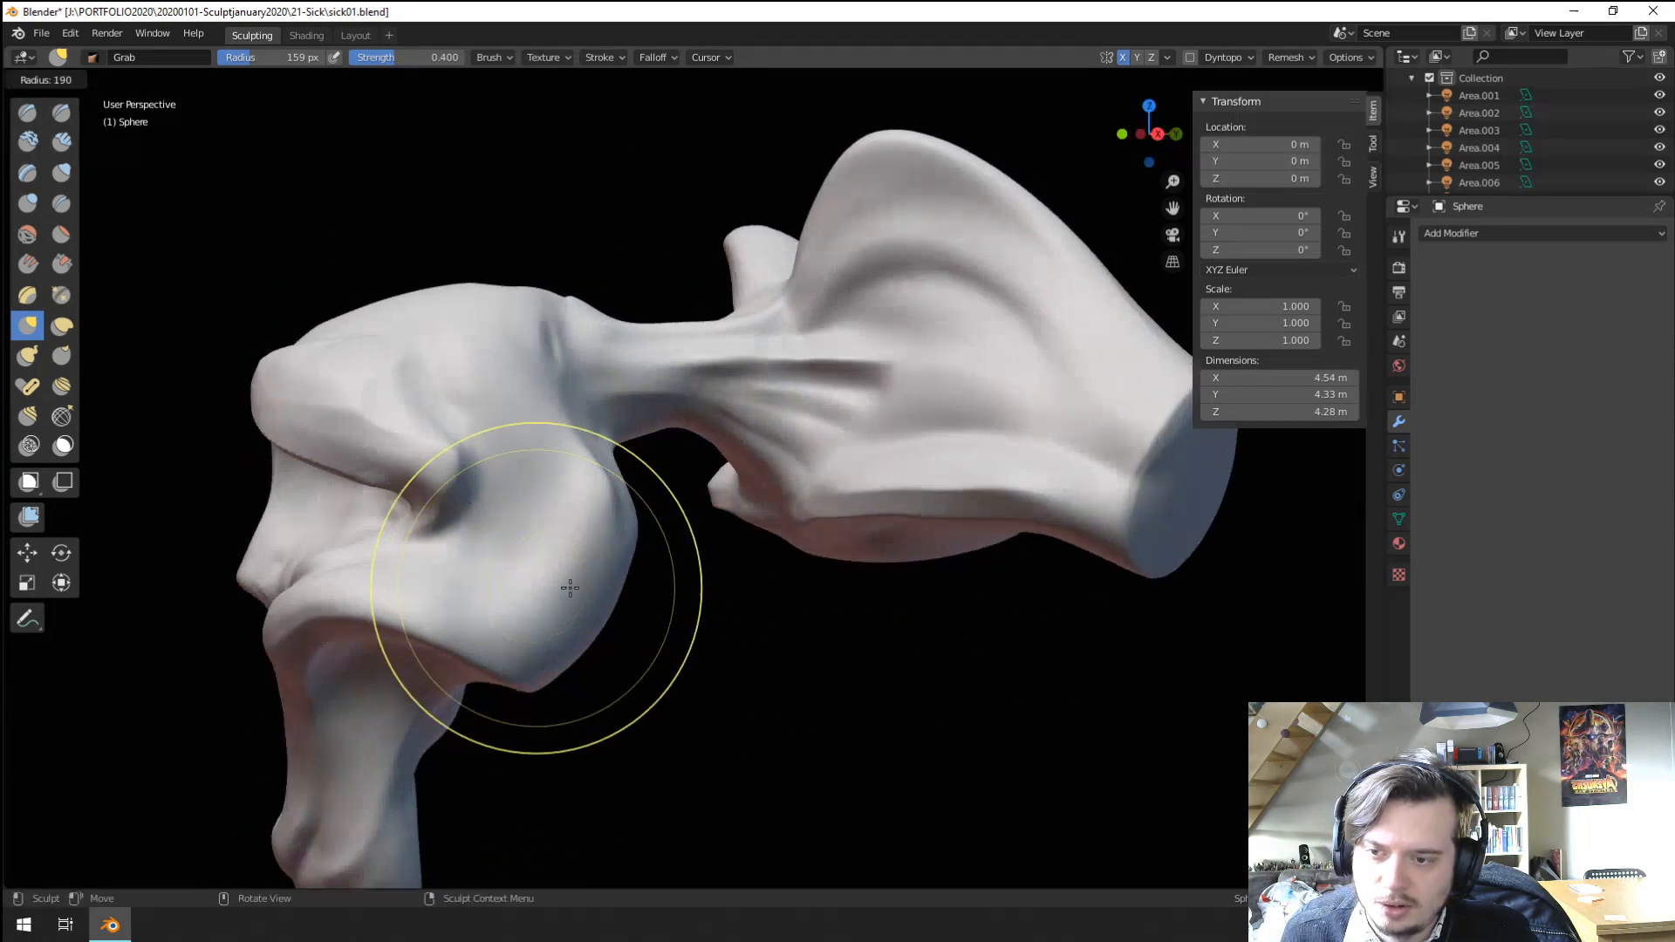
click(707, 587)
drag(496, 652, 478, 693)
middle_drag(484, 661, 512, 624)
key(f)
click(500, 618)
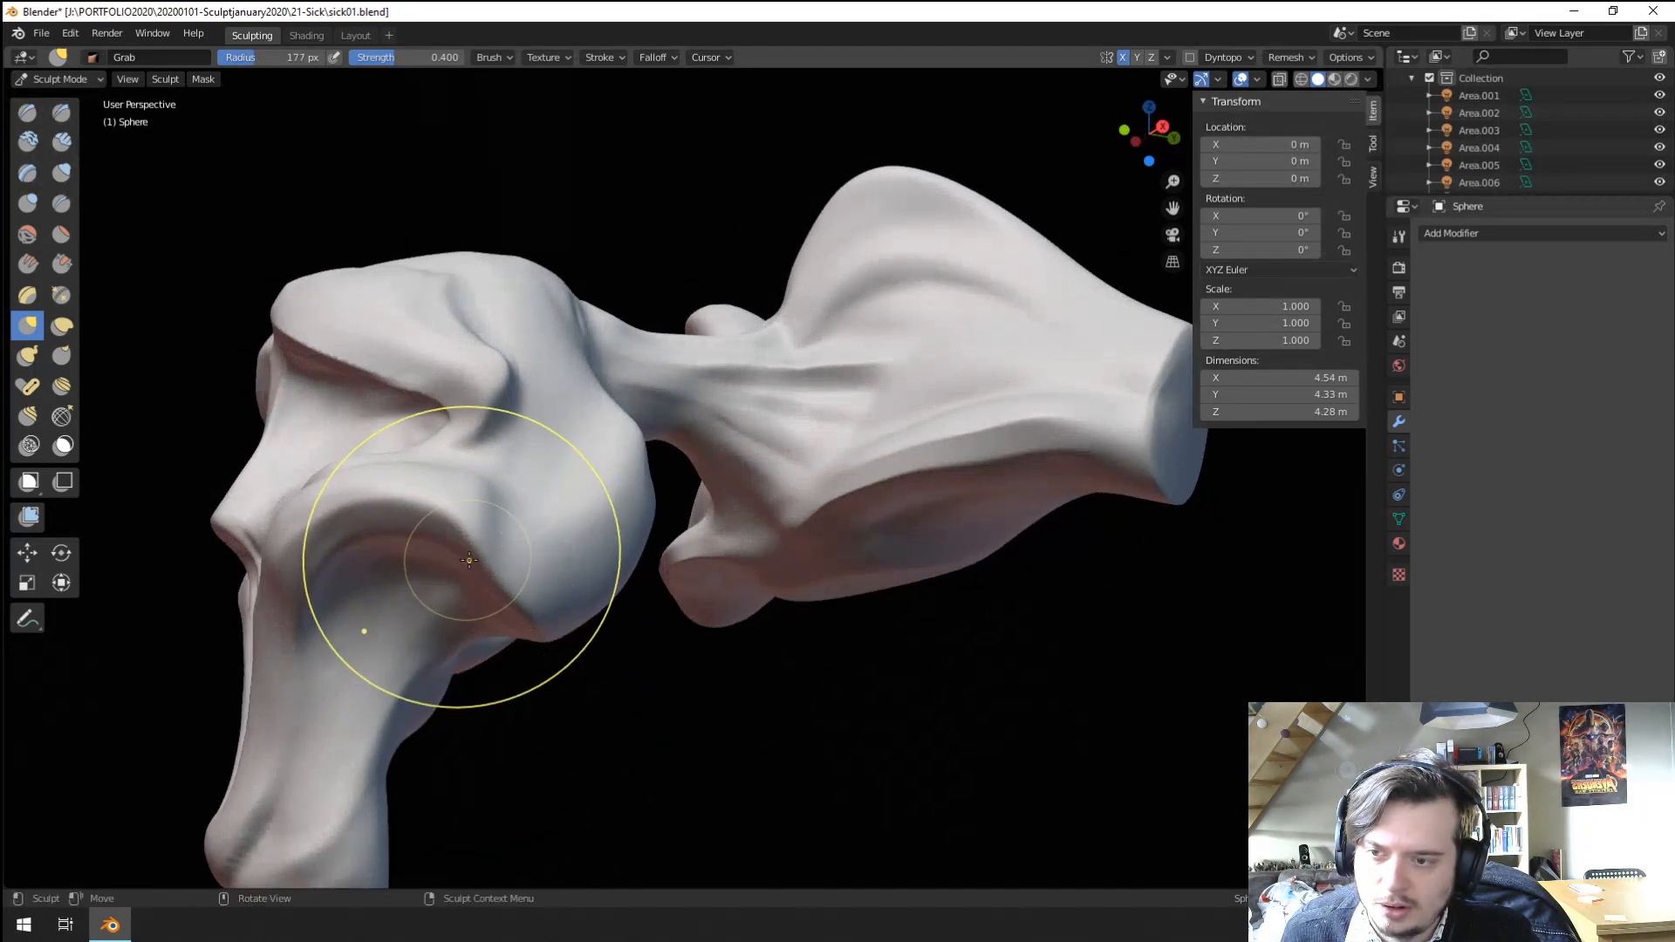
Raise long ridges running from the cheekbone down the muzzle with the Blob brush at 38 and 32 px.
mouse_move(477, 551)
ctrl+middle_down()
mouse_move(502, 650)
mouse_move(670, 630)
ctrl+middle_up()
scroll(659, 563, up, 6)
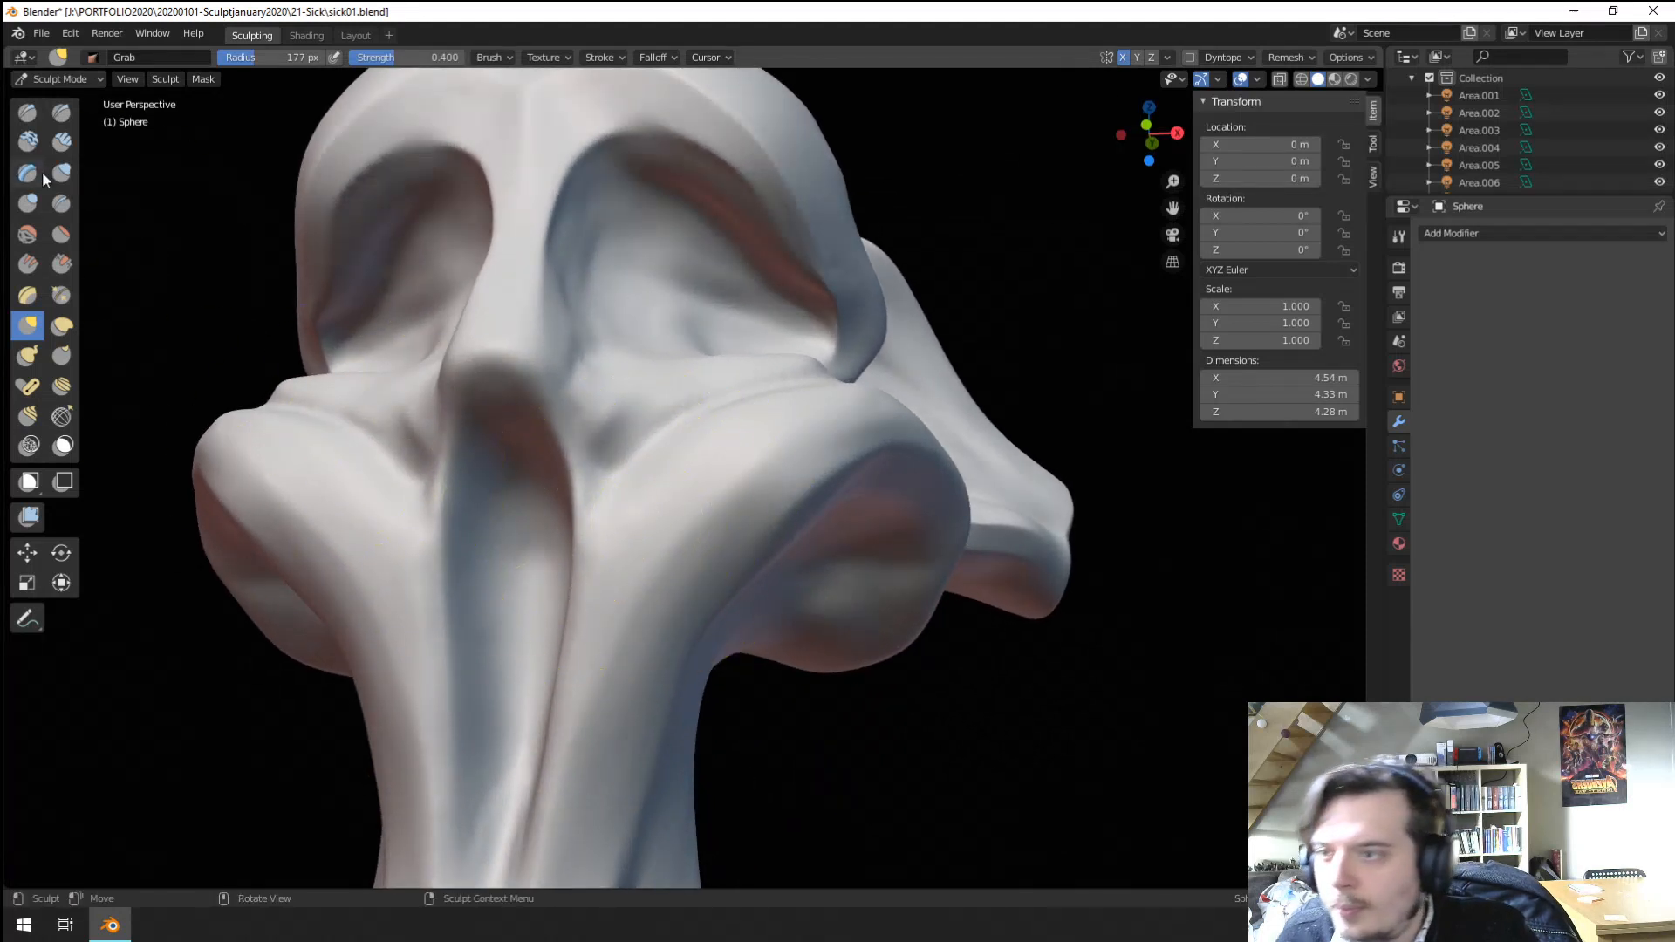
click(28, 203)
key(f)
click(688, 607)
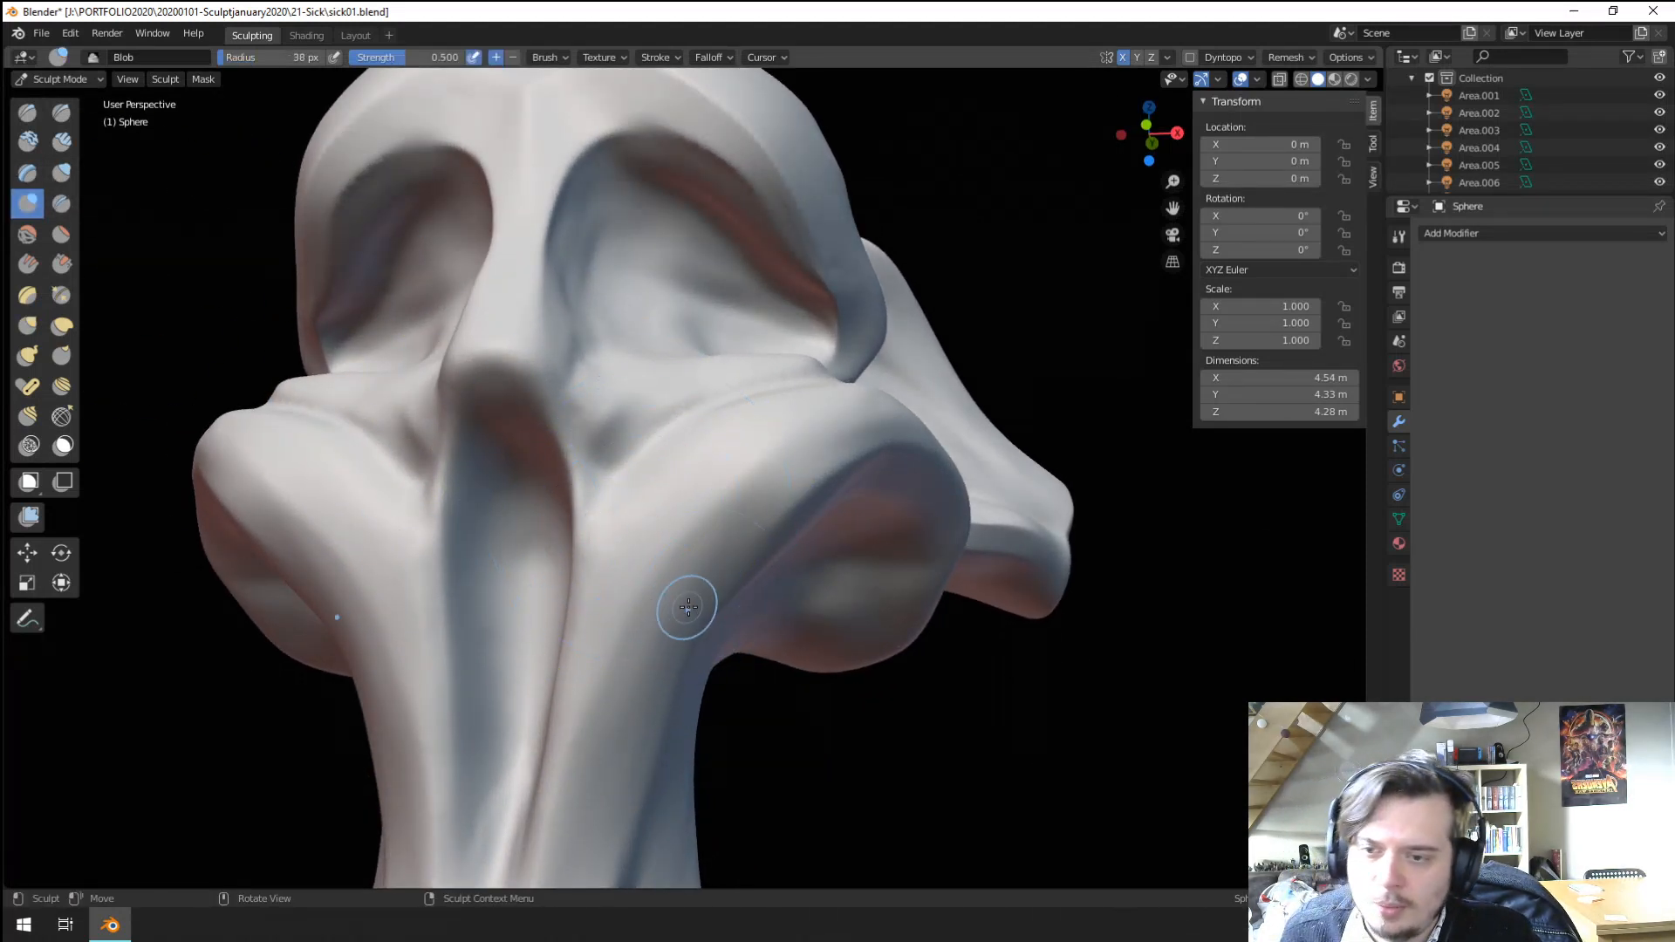
mouse_move(766, 486)
mouse_down()
mouse_move(646, 692)
mouse_move(593, 718)
mouse_up()
Build root-like bulges along the gum above the teeth with the Blob brush at 63 and 56 px.
scroll(617, 681, down, 5)
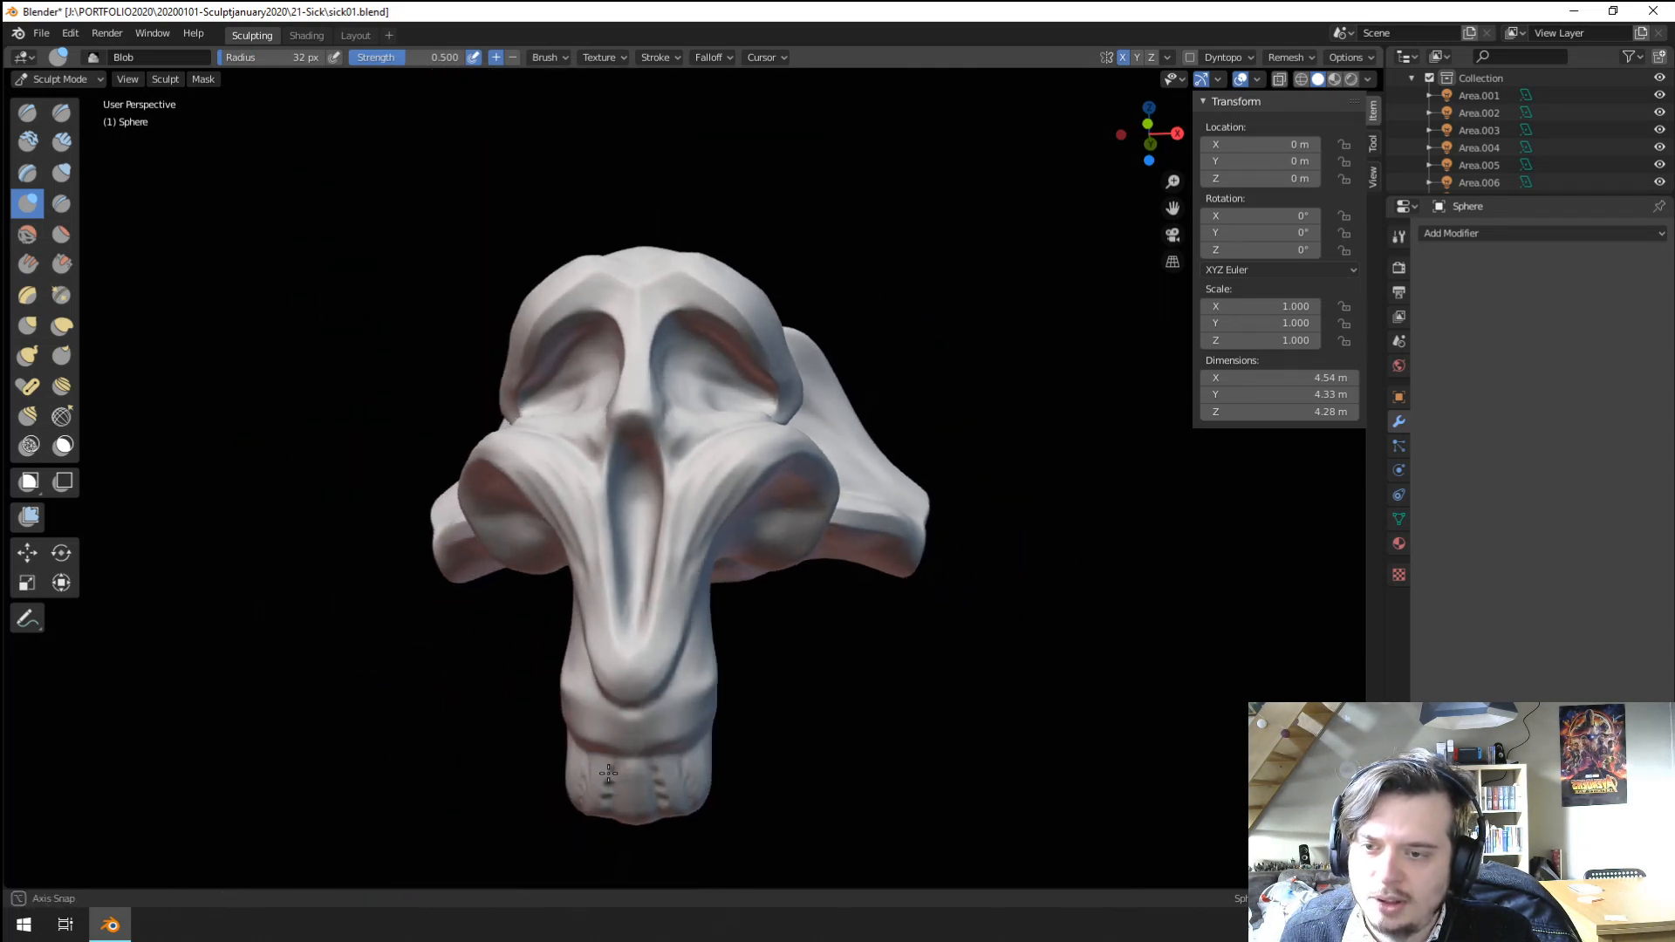
mouse_move(617, 680)
middle_down()
mouse_move(541, 801)
mouse_move(615, 624)
mouse_move(603, 584)
mouse_move(537, 593)
middle_up()
scroll(635, 628, up, 4)
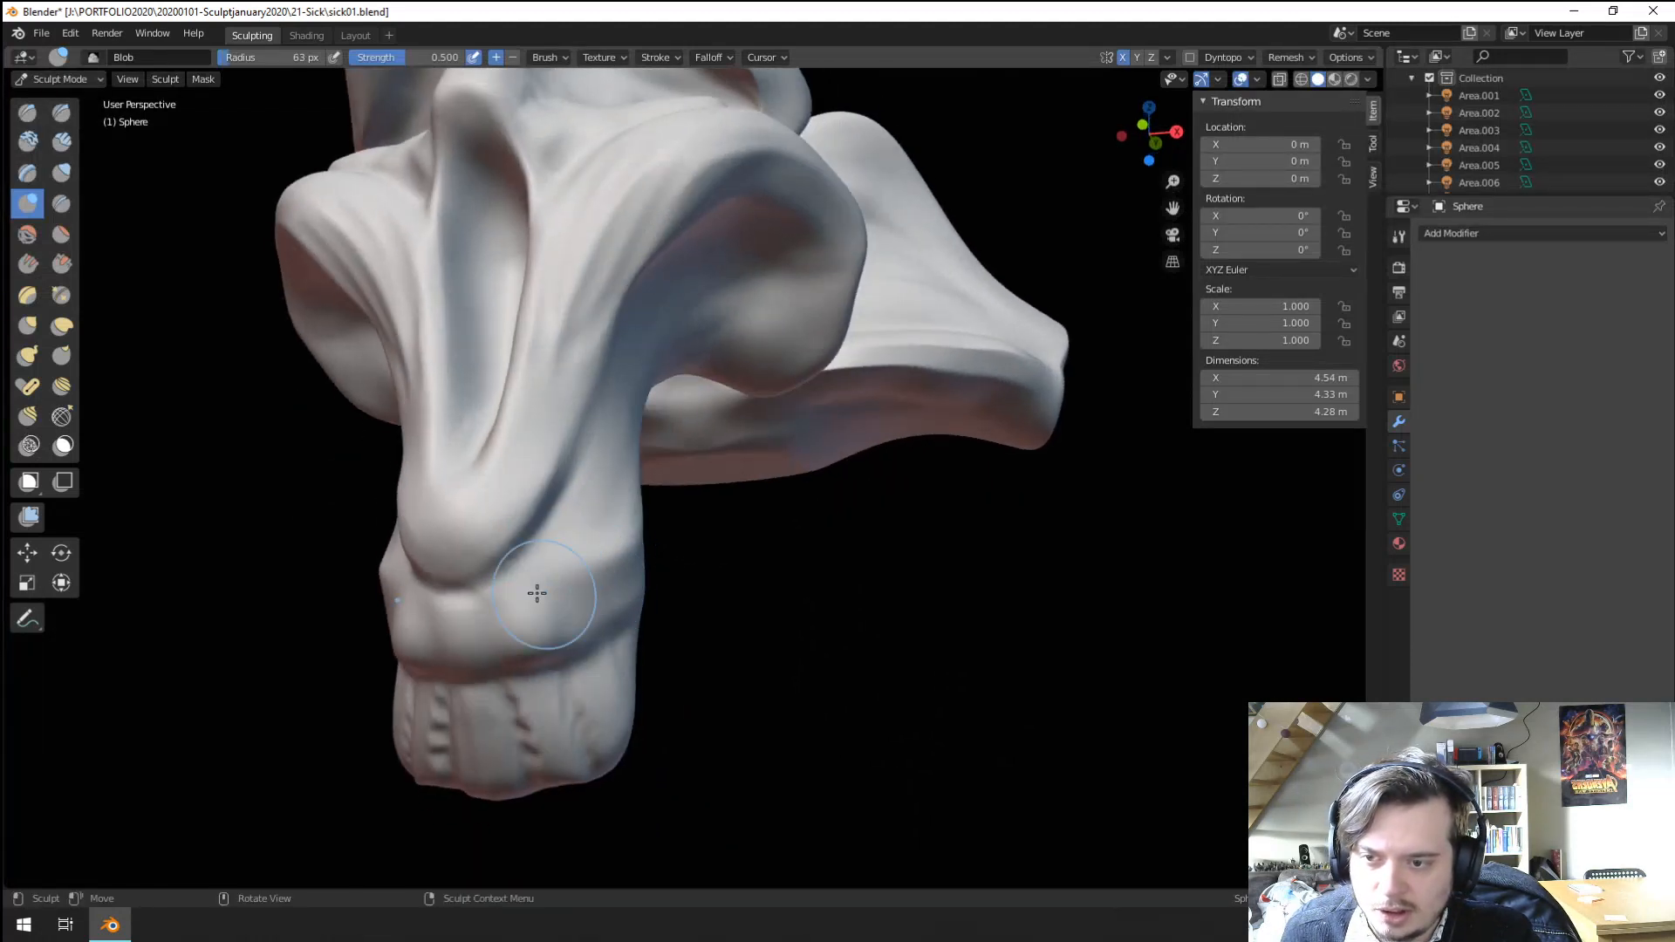
drag(533, 564, 557, 618)
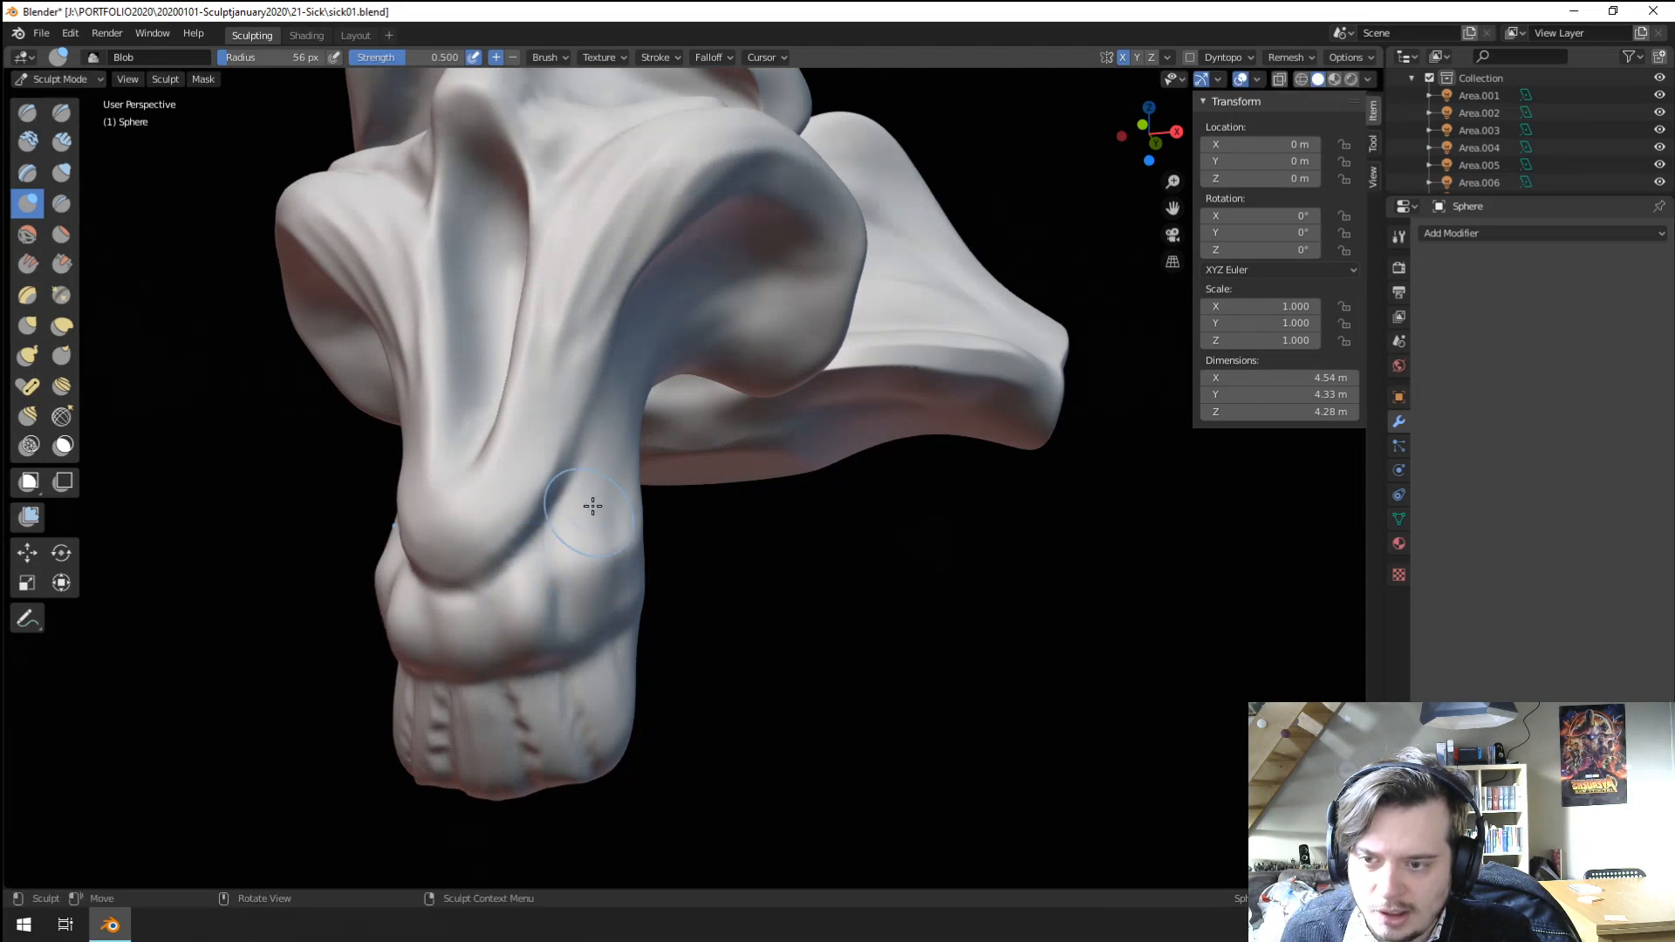
Lengthen and taper the toothed chin below the gum with the Grab brush at 107 to 134 px.
mouse_move(593, 506)
middle_down()
mouse_move(829, 392)
mouse_move(845, 299)
mouse_move(701, 574)
mouse_move(645, 497)
middle_up()
scroll(641, 491, up, 2)
key(g)
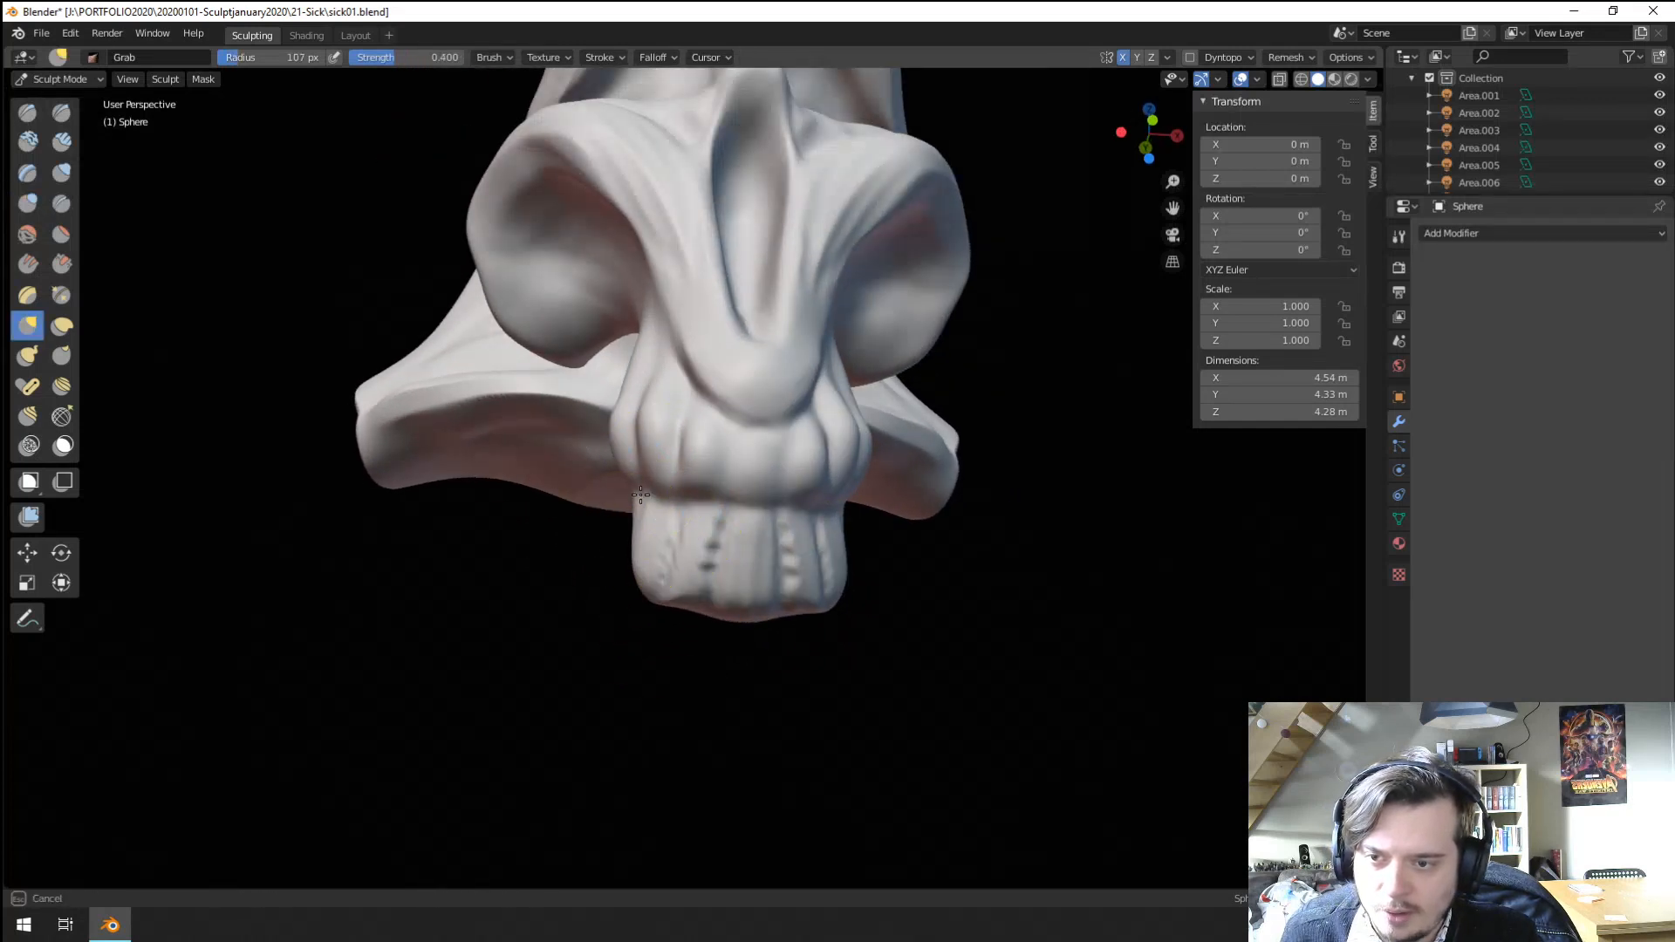
drag(640, 495, 628, 505)
key(f)
click(668, 514)
middle_drag(685, 528, 669, 570)
mouse_move(694, 615)
mouse_down()
mouse_move(740, 723)
mouse_move(708, 686)
mouse_up()
key(f)
click(709, 673)
drag(650, 631, 630, 606)
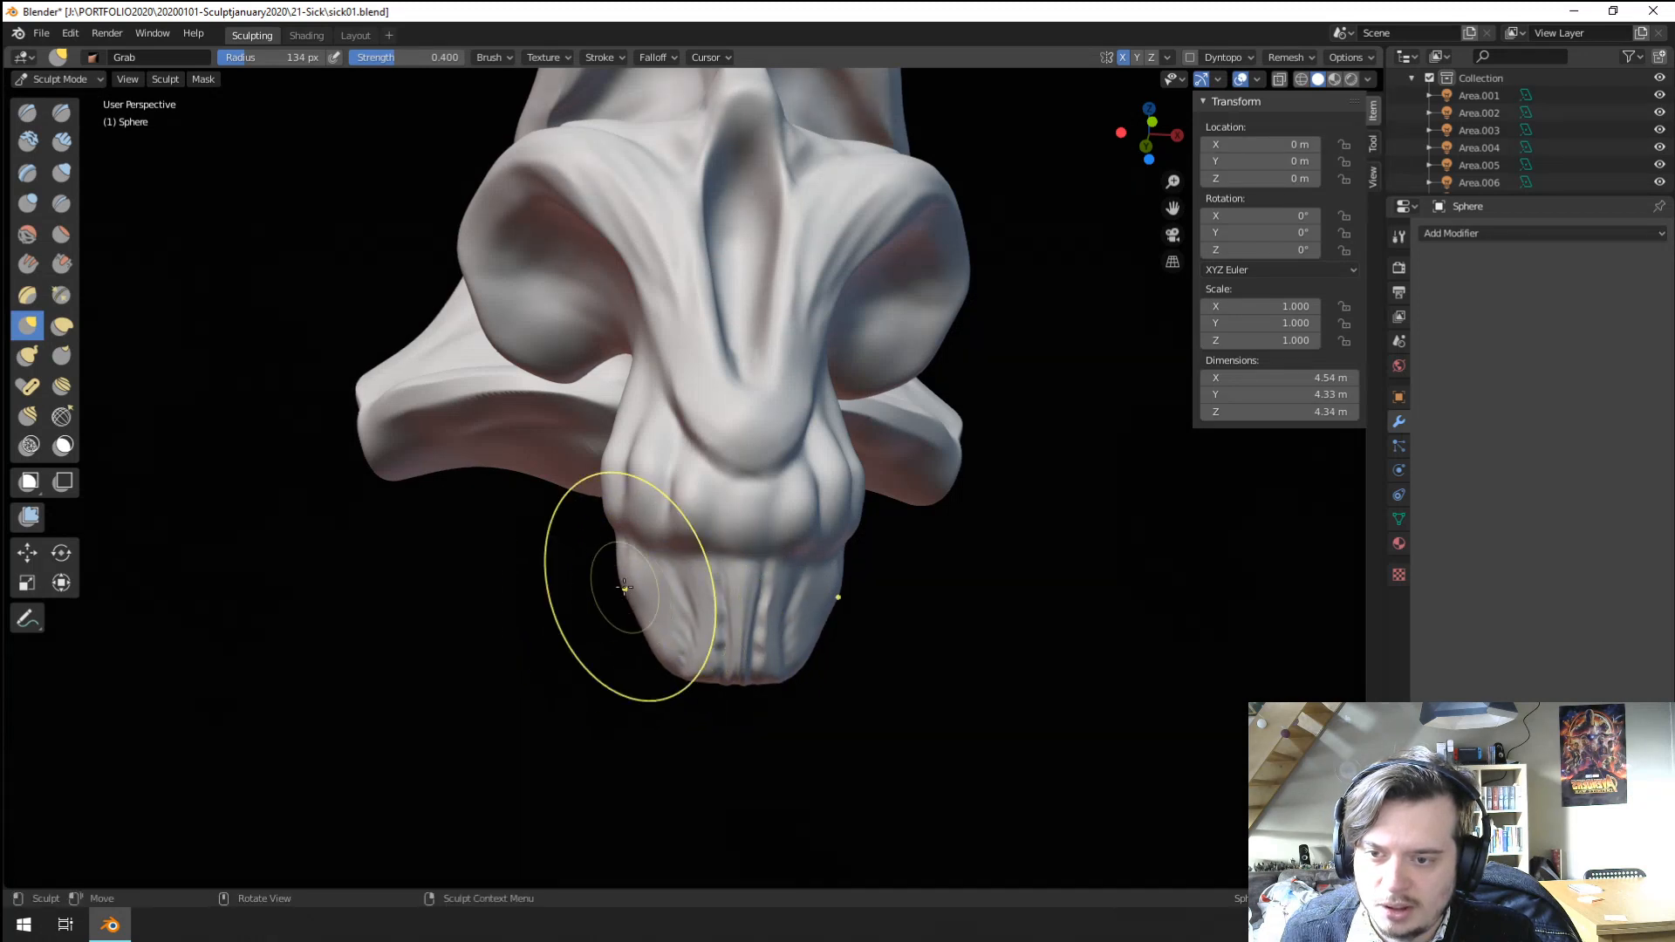
Adjust the side profile of the toothed chin with short Grab brush strokes at varying radii.
mouse_move(639, 585)
middle_down()
mouse_move(666, 616)
mouse_move(840, 590)
middle_up()
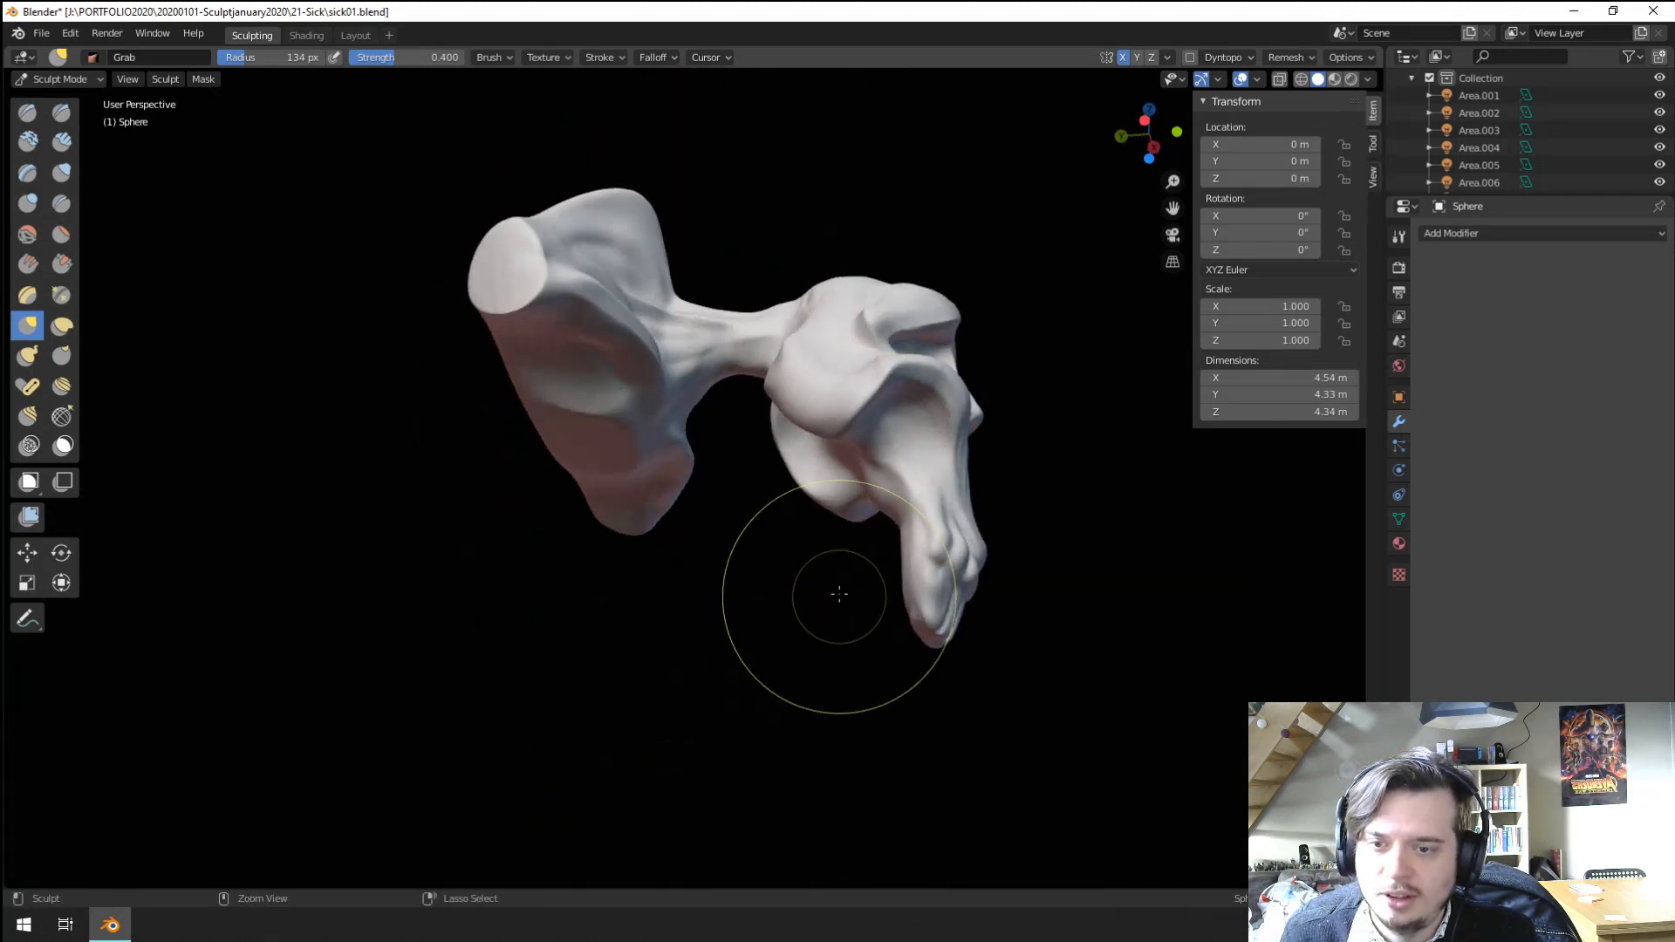
key(f)
click(955, 591)
drag(970, 657, 929, 659)
key(f)
click(907, 654)
drag(926, 593, 950, 592)
middle_drag(950, 591, 932, 638)
drag(938, 613, 949, 602)
Flatten the side plane of the rear cheek with the Scrape/Peaks brush at 139 and 103 px.
mouse_move(949, 602)
middle_down()
mouse_move(829, 558)
mouse_move(933, 532)
mouse_move(710, 587)
mouse_move(624, 629)
mouse_move(710, 502)
mouse_move(732, 526)
mouse_move(751, 498)
mouse_move(724, 524)
mouse_move(662, 486)
mouse_move(605, 490)
middle_up()
key(f)
click(921, 522)
key(f)
click(909, 511)
scroll(662, 486, up, 3)
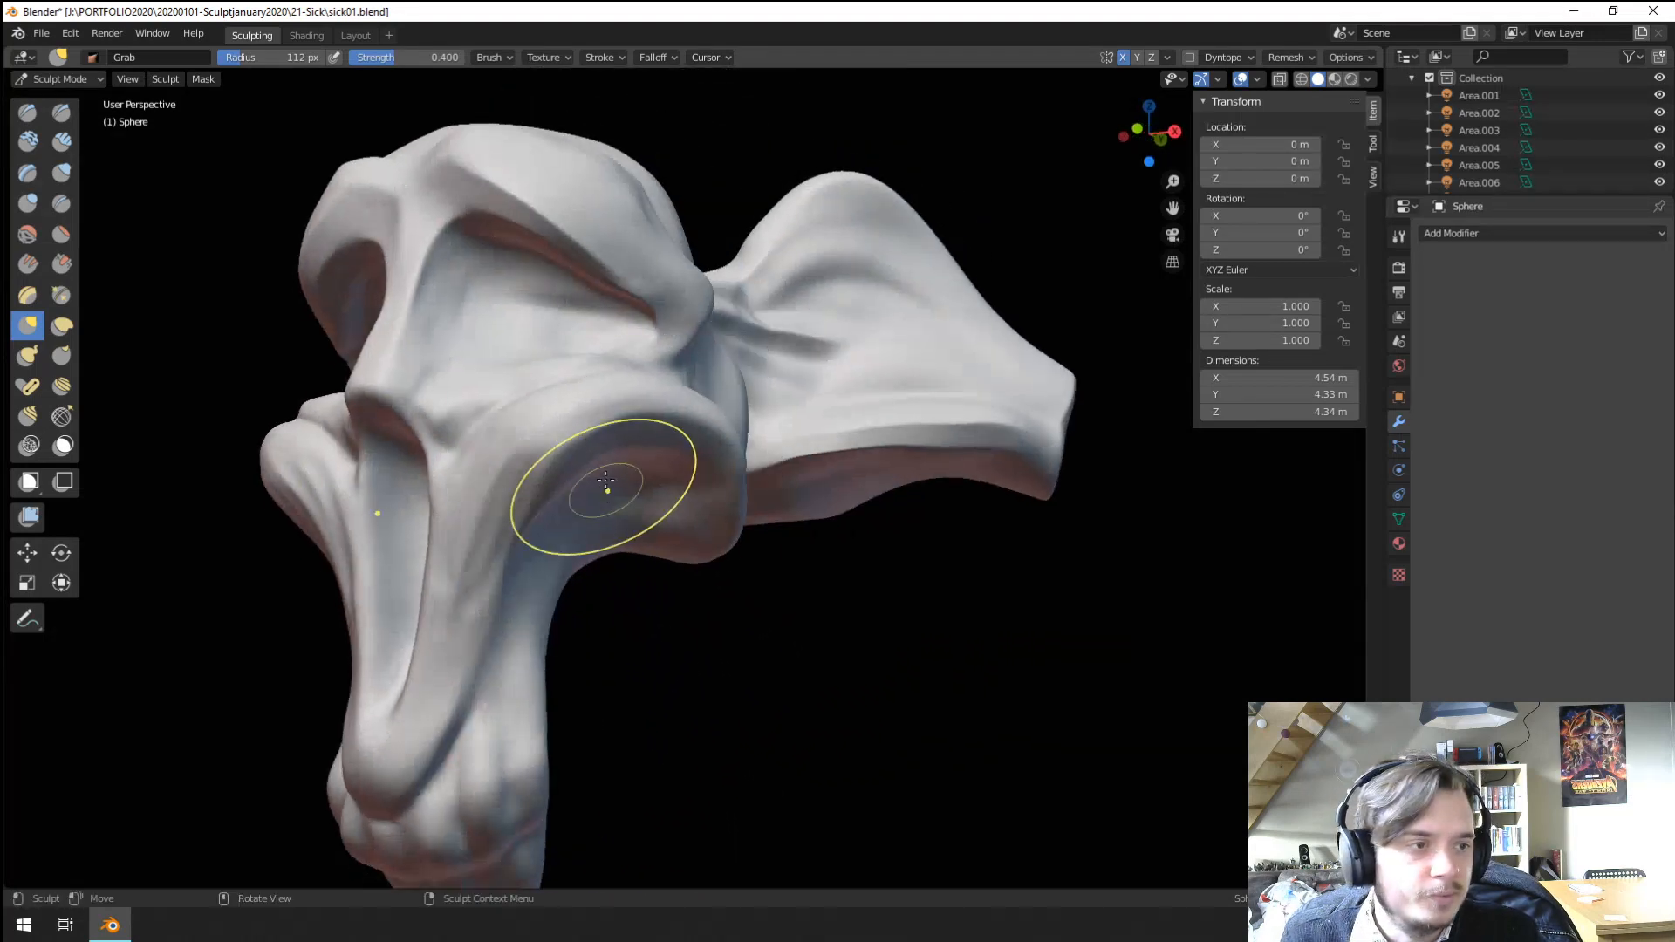
mouse_move(676, 354)
shift+middle_down()
mouse_move(719, 400)
mouse_move(733, 377)
mouse_move(758, 438)
mouse_move(711, 542)
shift+middle_up()
scroll(806, 414, up, 5)
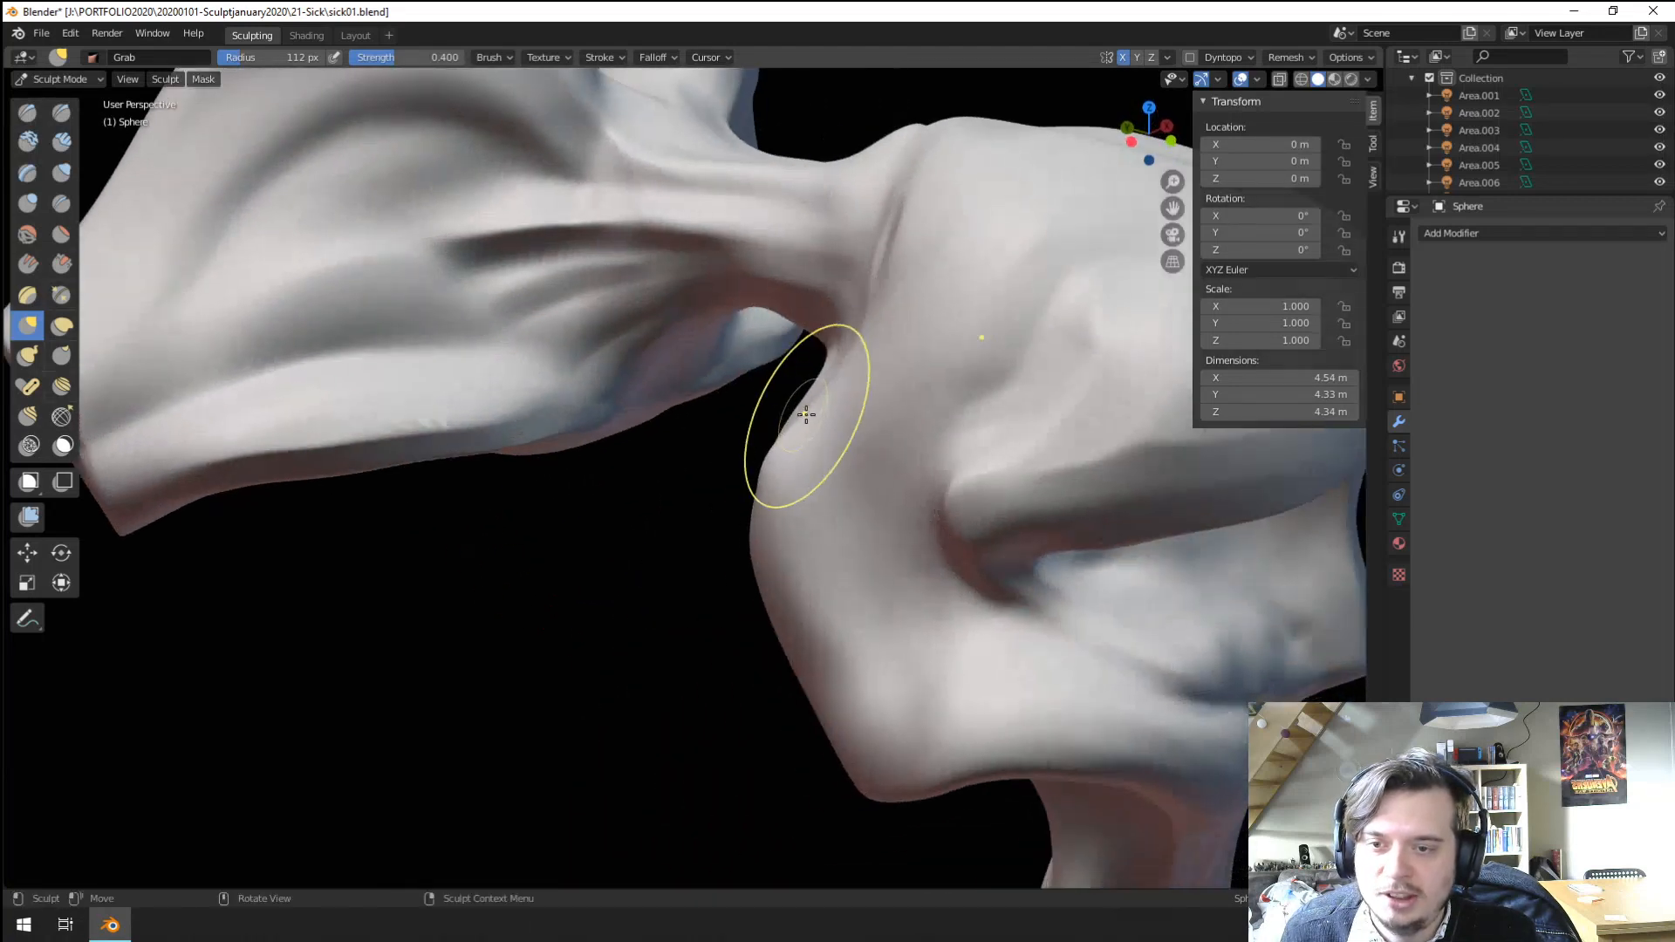
click(61, 264)
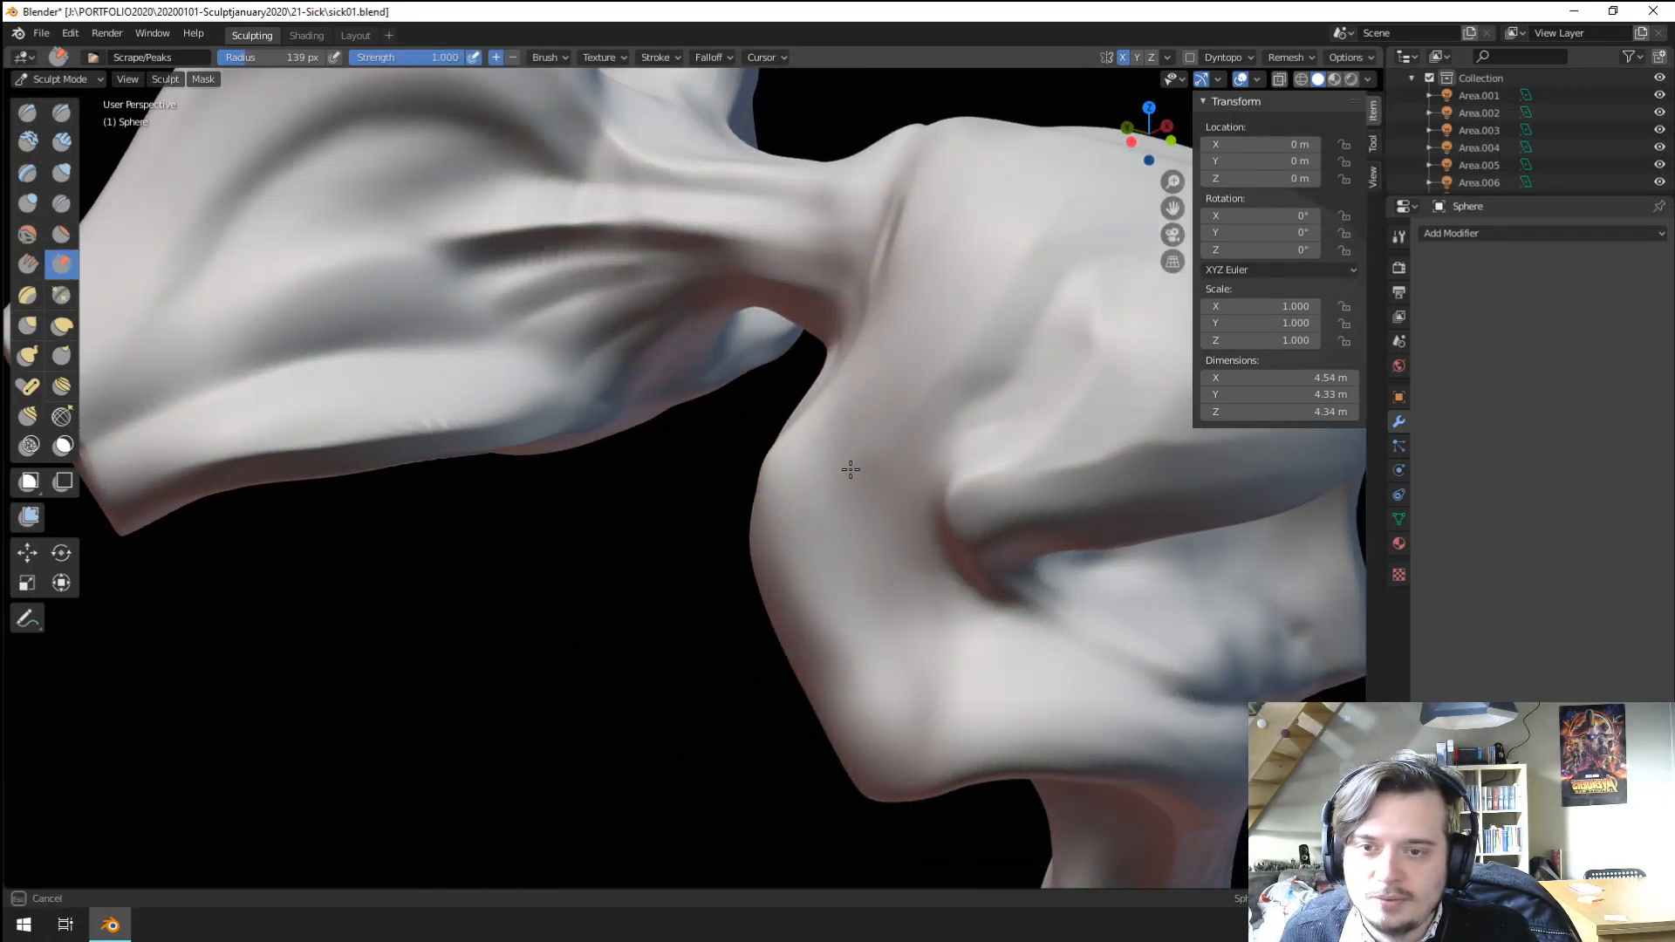
middle_drag(863, 617, 807, 527)
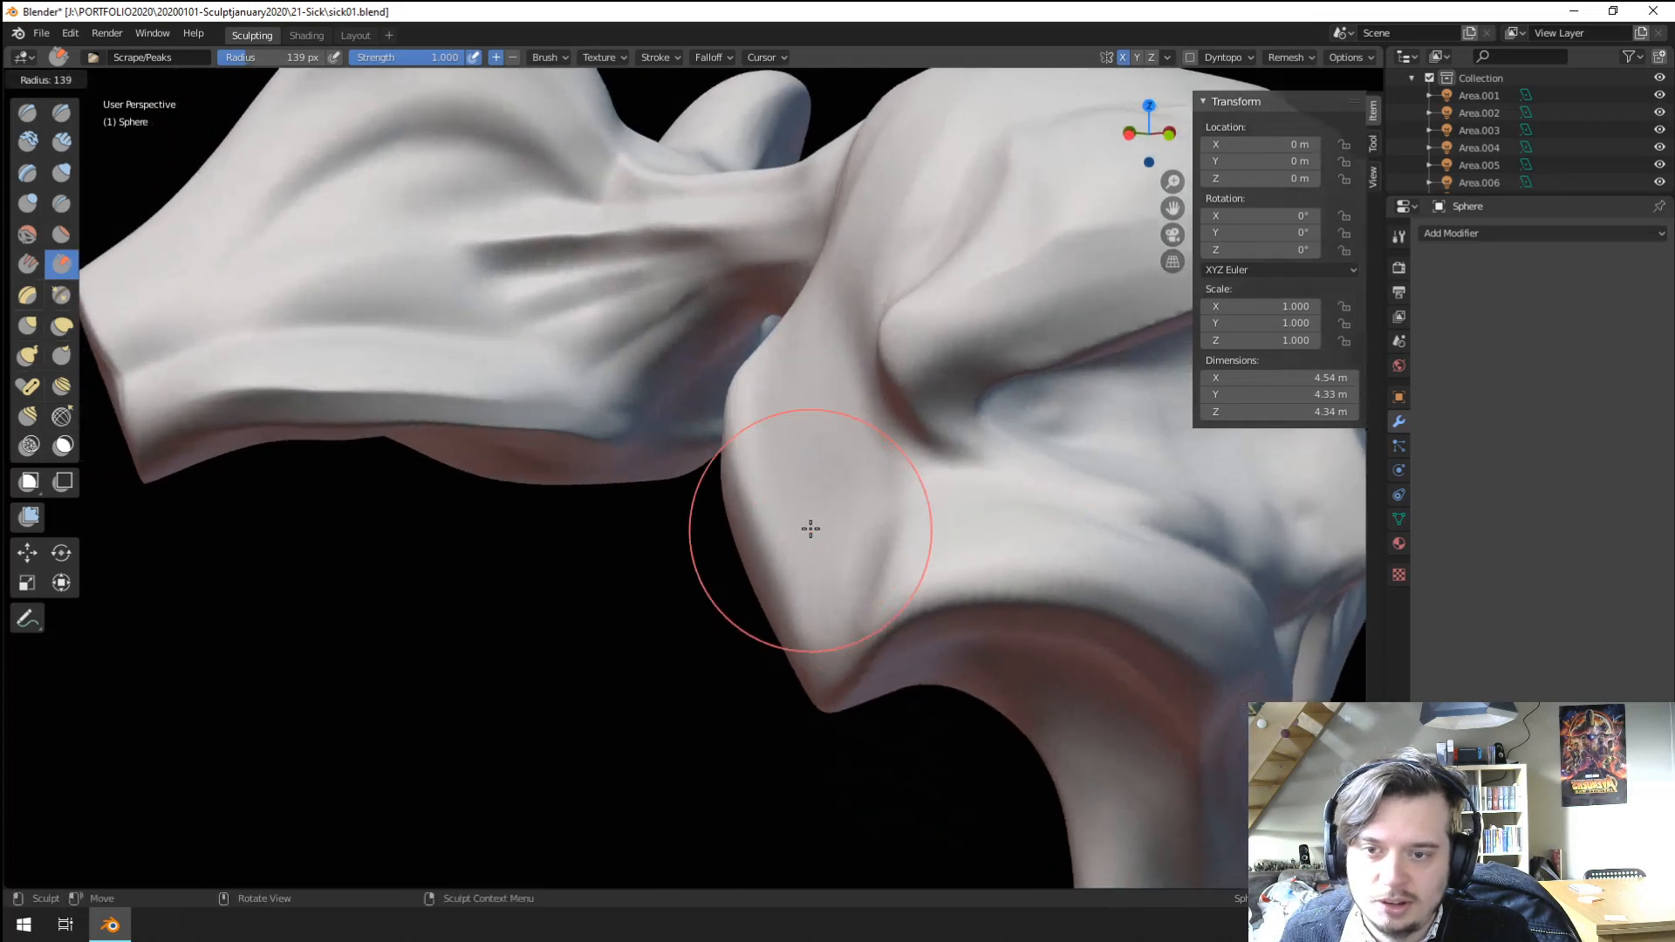
scroll(803, 666, down, 5)
mouse_move(804, 666)
middle_down()
mouse_move(846, 604)
mouse_move(876, 608)
middle_up()
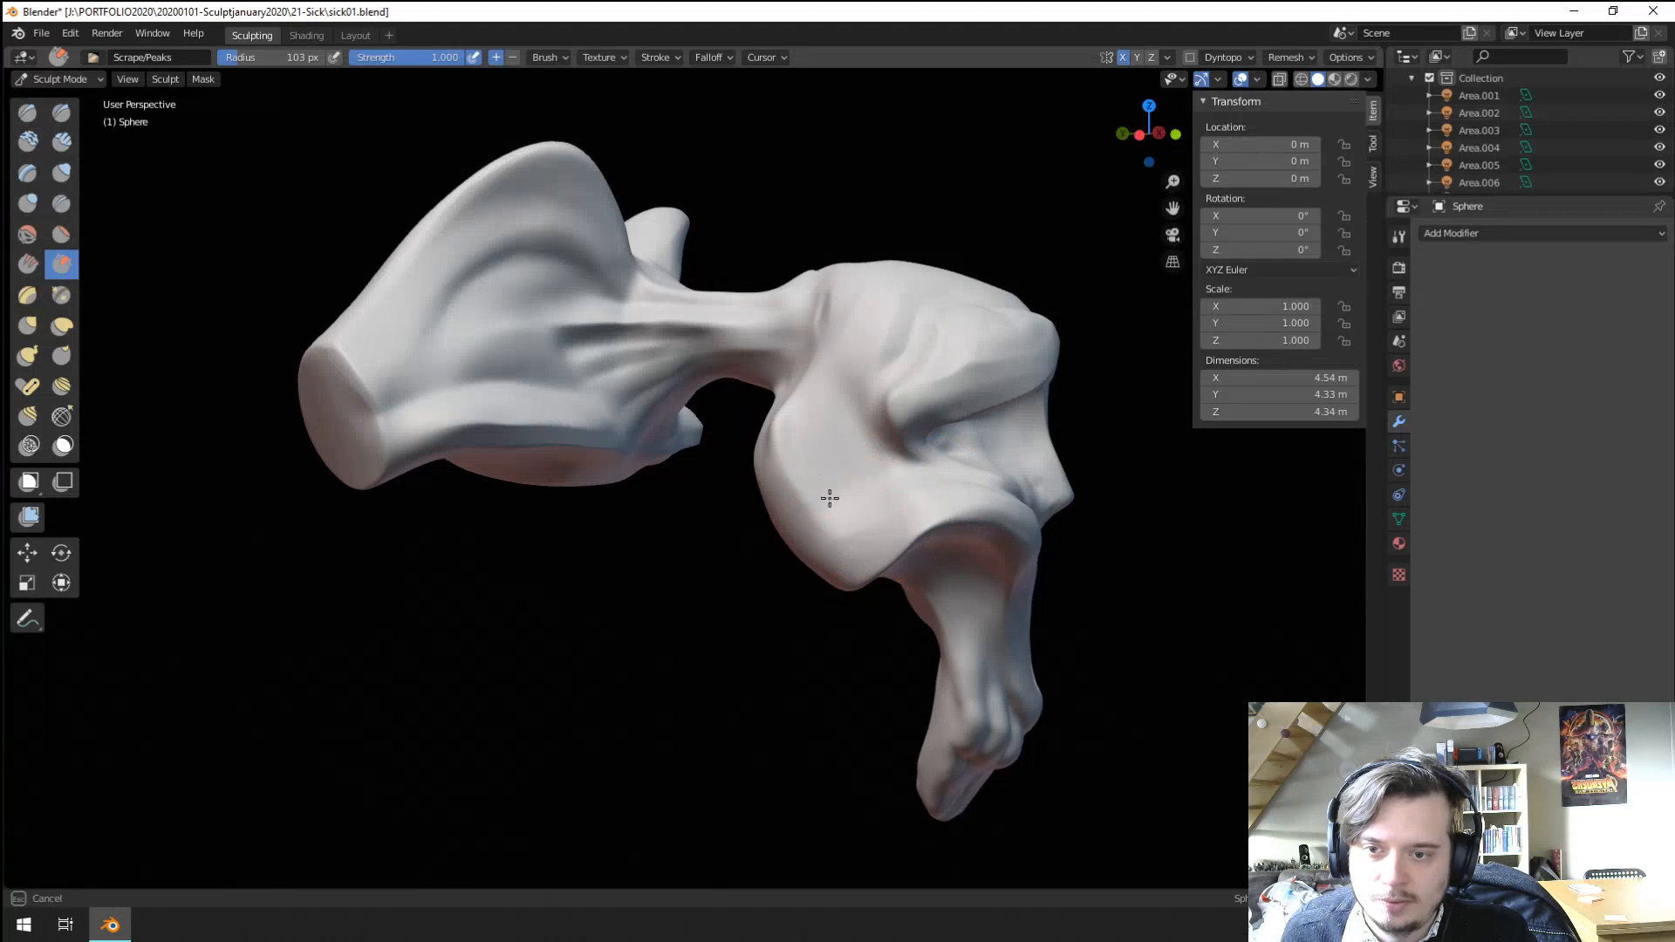
Pull the lower rear corner and back edge of the cheek with the Grab brush, finishing at 163 px.
key(g)
middle_drag(838, 468, 751, 589)
drag(750, 589, 712, 604)
key(f)
click(739, 597)
drag(715, 522, 709, 509)
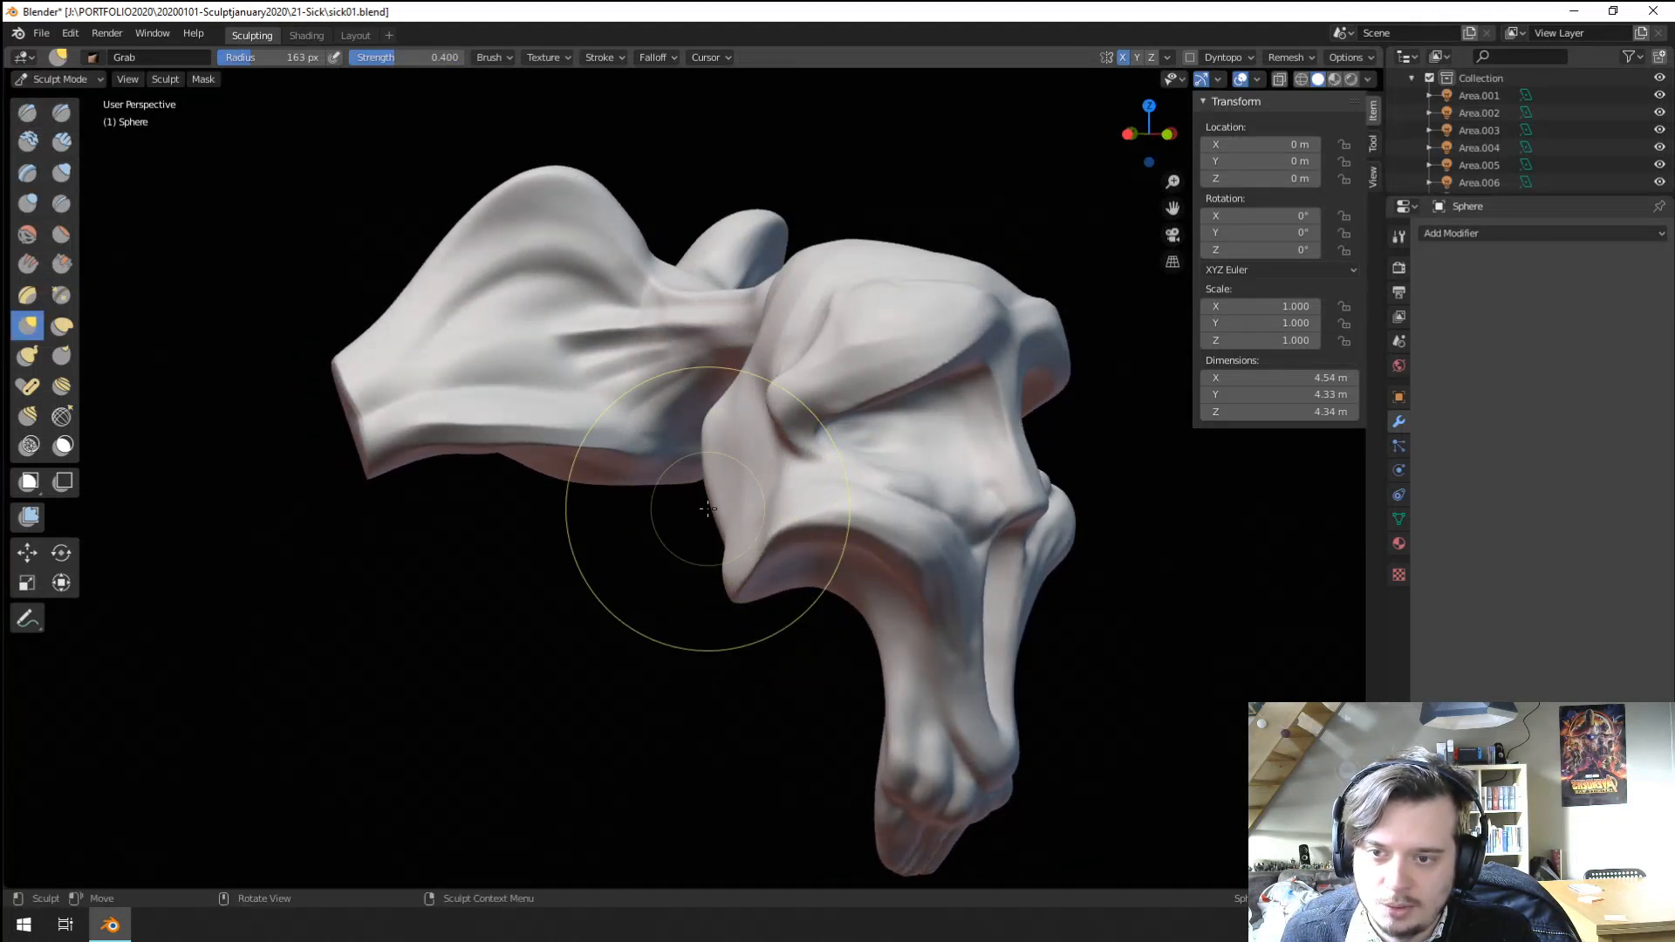
Refine the upper rear contour of the cheek near the neck with short Grab brush strokes at changing radii.
mouse_move(718, 492)
middle_down()
mouse_move(673, 484)
mouse_move(737, 422)
mouse_move(819, 508)
mouse_move(824, 488)
mouse_move(715, 418)
mouse_move(599, 381)
mouse_move(873, 407)
mouse_move(837, 434)
middle_up()
key(f)
click(703, 393)
key(f)
click(828, 471)
key(f)
click(803, 441)
drag(804, 441, 824, 429)
middle_drag(825, 429, 628, 438)
key(f)
click(675, 421)
drag(677, 418, 694, 410)
mouse_move(698, 408)
middle_down()
mouse_move(655, 396)
mouse_move(690, 405)
mouse_move(698, 375)
middle_up()
Push the back edge of the cheek inward and reshape its side with the Grab brush, starting at 116 px.
mouse_move(700, 376)
middle_down()
mouse_move(758, 469)
mouse_move(765, 626)
middle_up()
key(f)
click(740, 631)
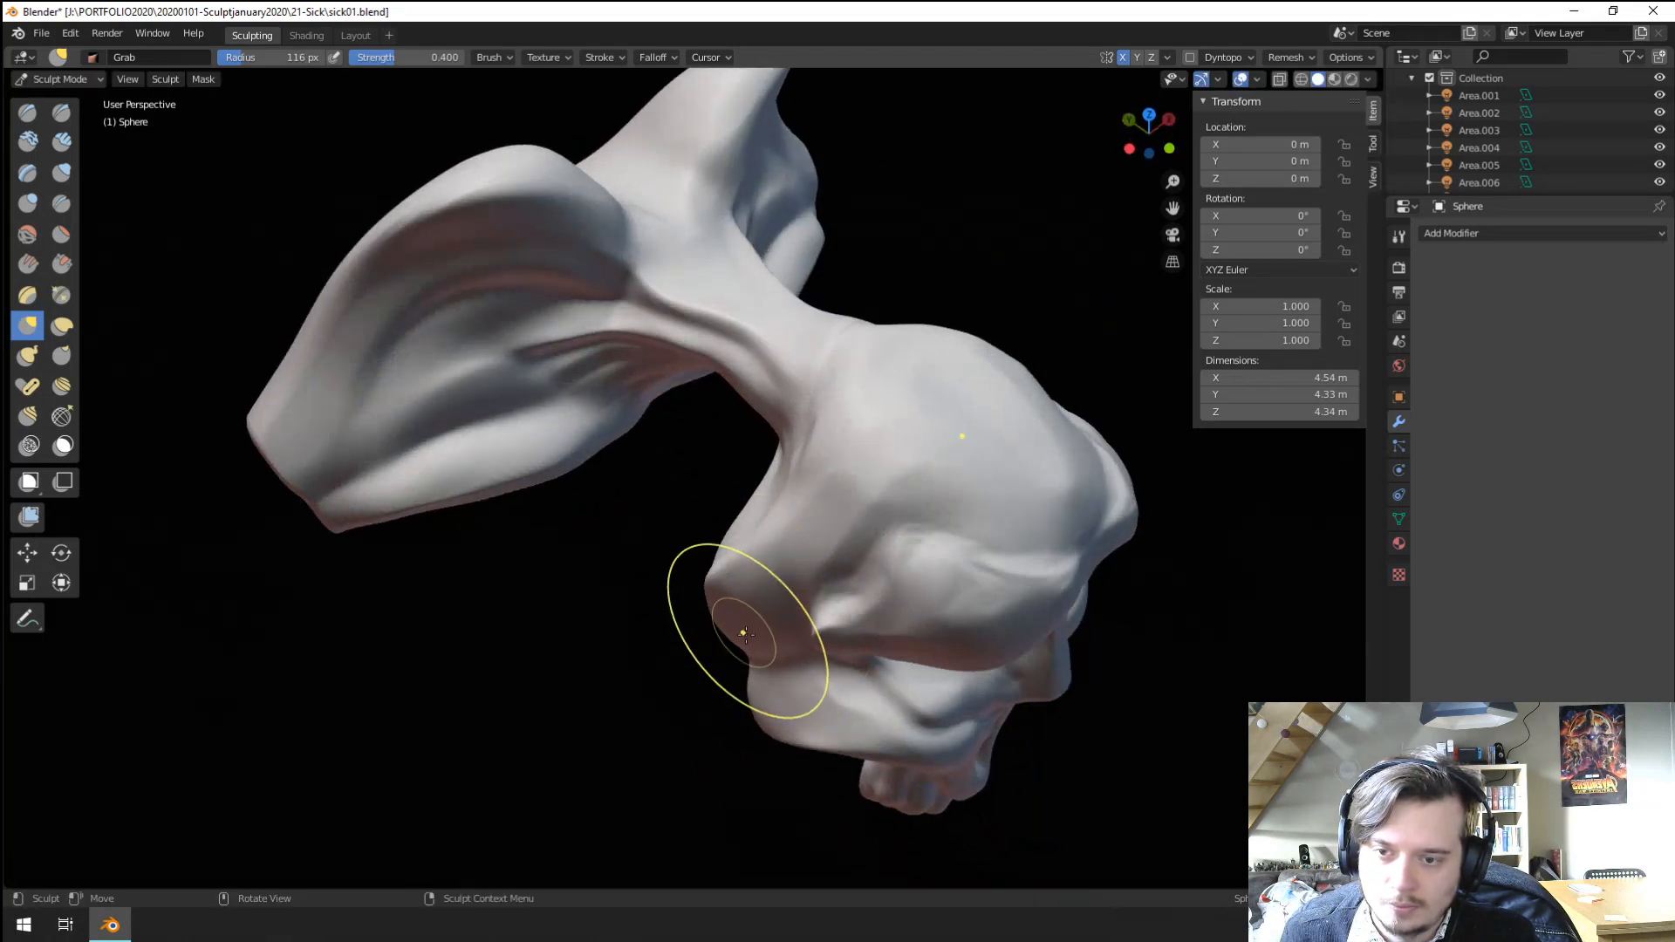
drag(741, 631, 789, 584)
middle_drag(800, 542, 815, 457)
key(f)
click(818, 449)
mouse_move(813, 436)
mouse_down()
mouse_move(801, 413)
mouse_move(766, 431)
mouse_move(818, 523)
mouse_up()
Plane the rear side of the cheek into a flat facet with the Scrape/Peaks brush at 95 px.
scroll(742, 418, up, 2)
click(68, 265)
key(f)
click(820, 429)
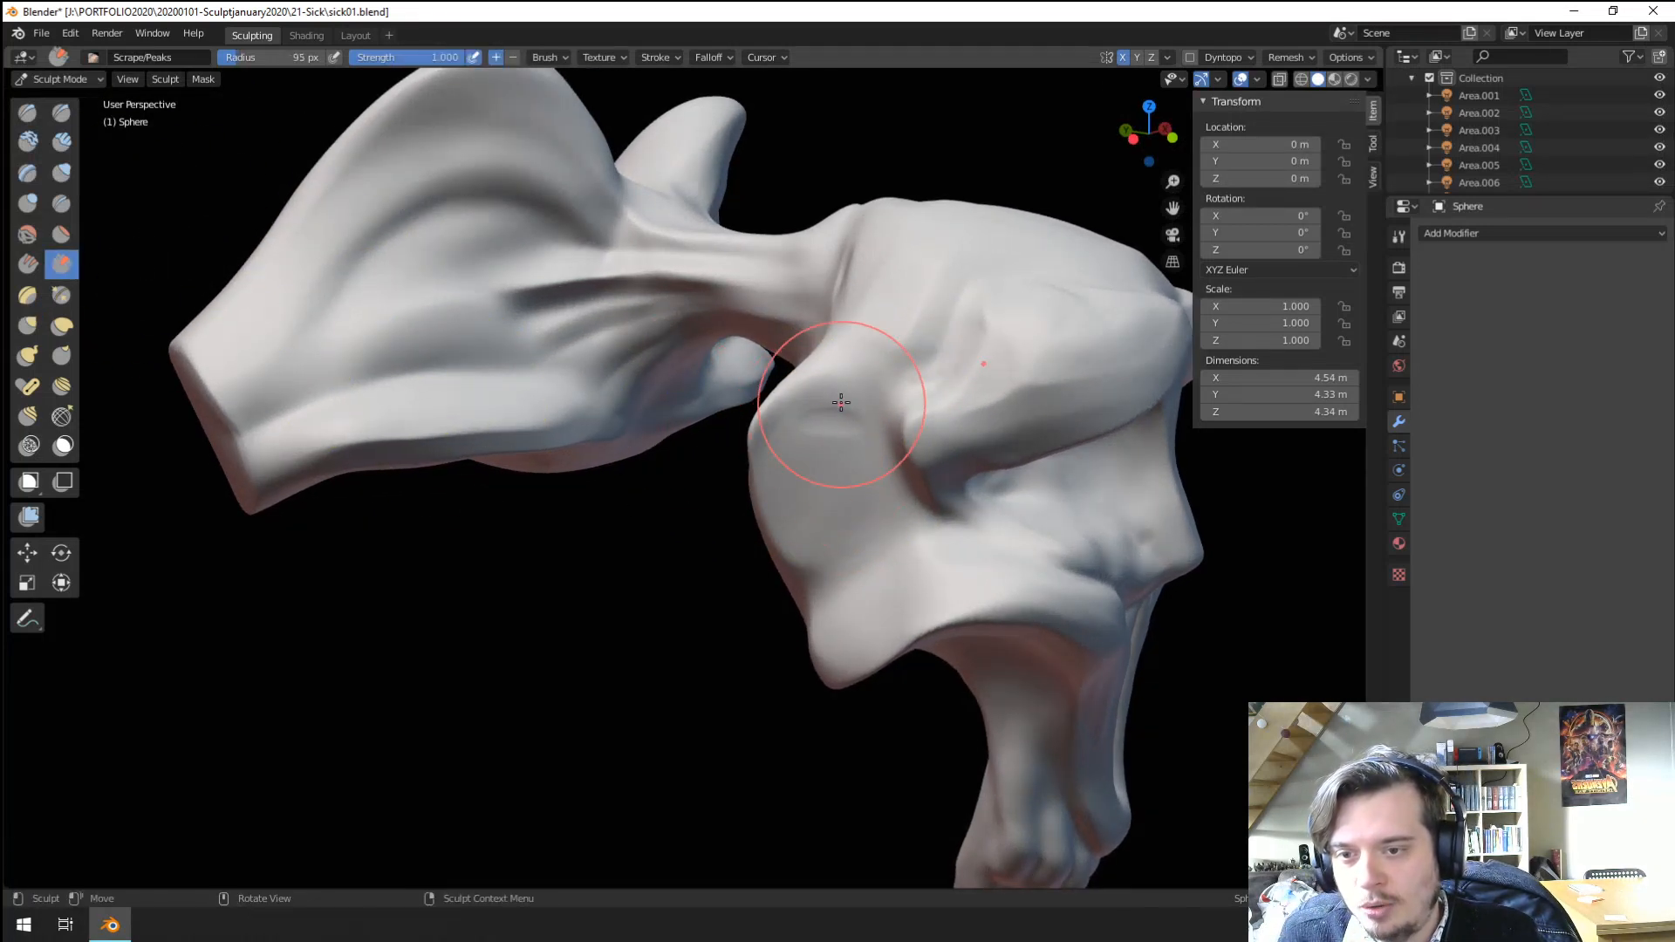
drag(840, 417, 836, 563)
Swell the flat facet on the rear cheek with the Inflate/Deflate brush at 116 px.
middle_drag(815, 442, 789, 432)
scroll(785, 430, up, 1)
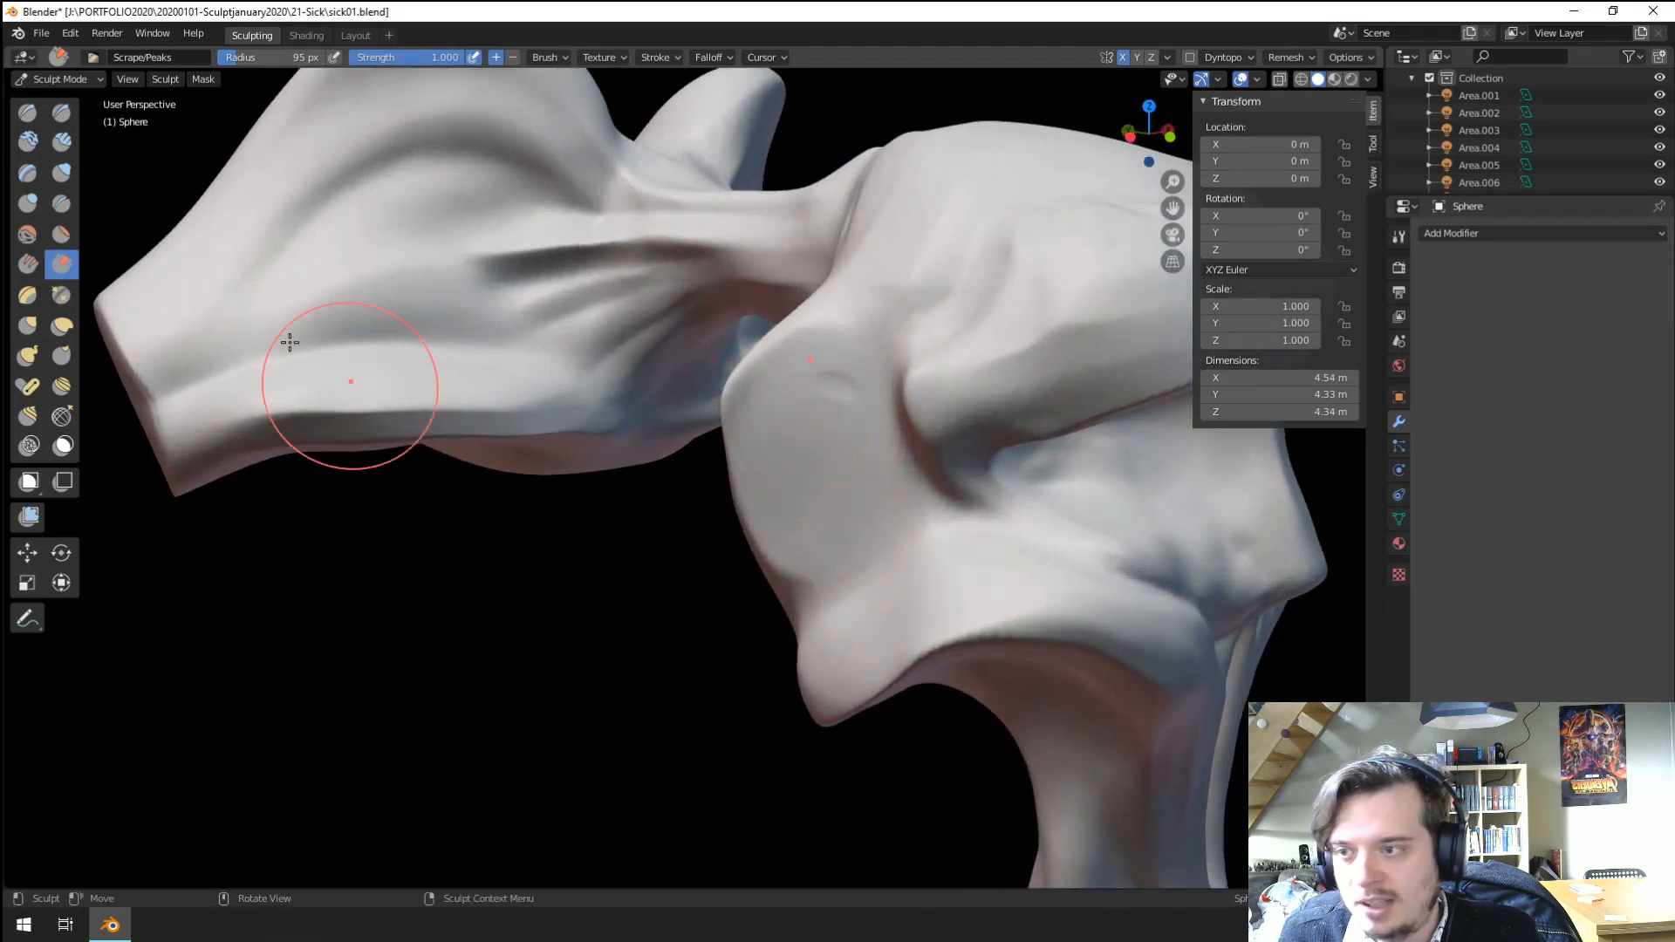
click(61, 172)
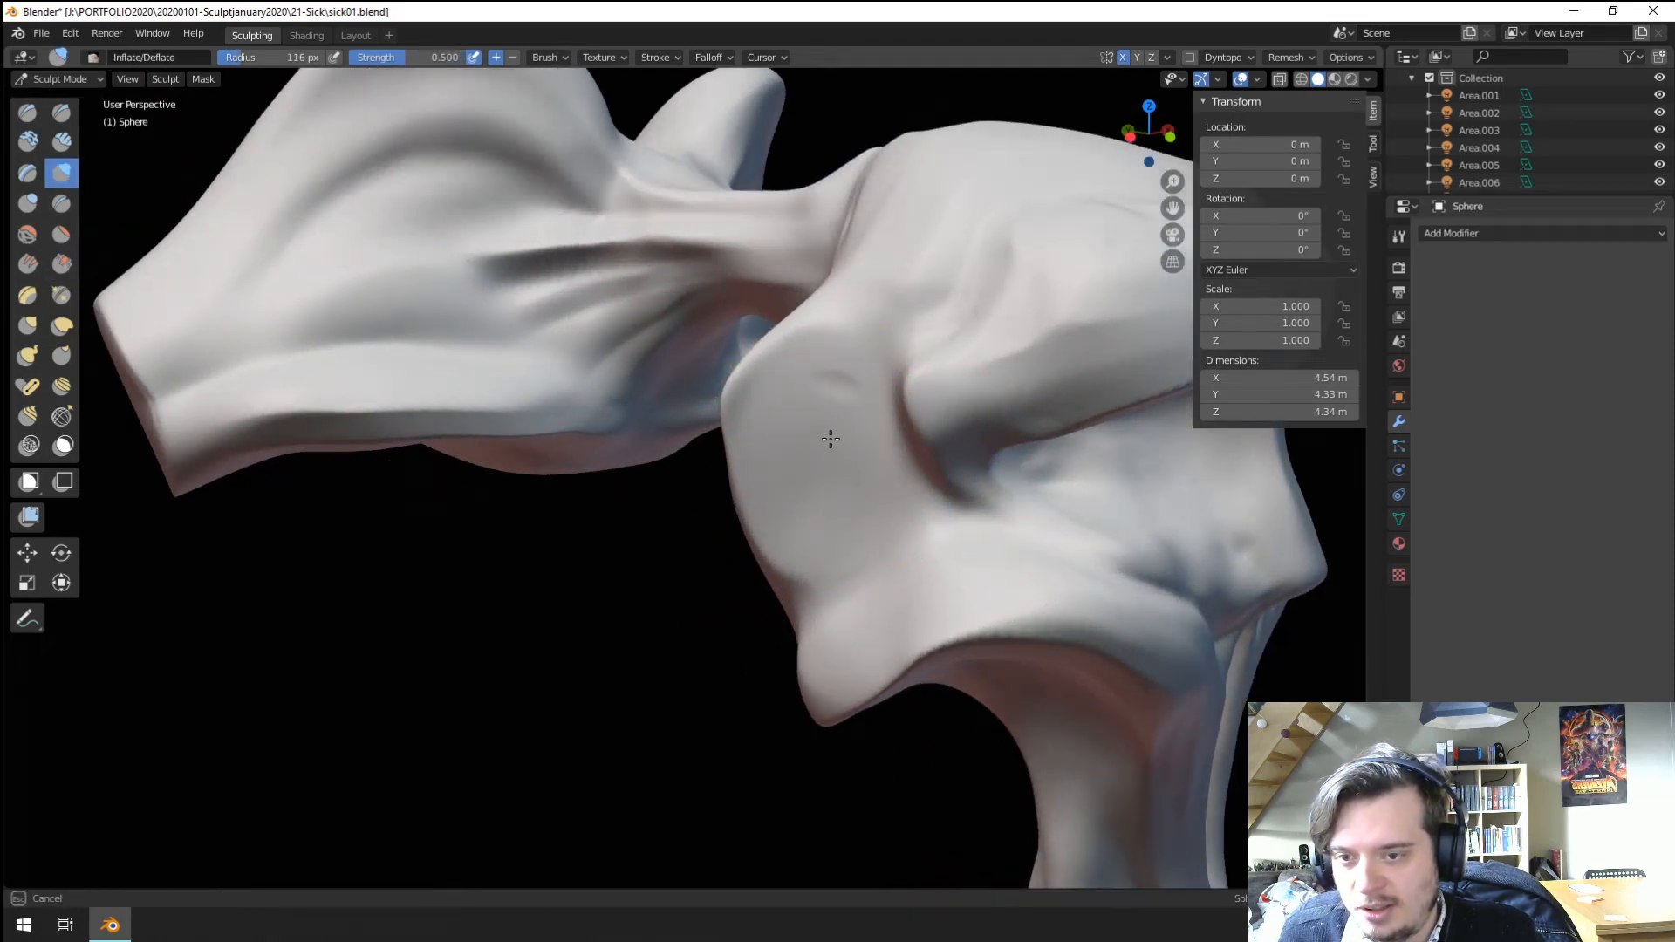
drag(876, 478, 867, 443)
scroll(759, 611, down, 5)
mouse_move(743, 600)
middle_down()
mouse_move(670, 567)
mouse_move(685, 562)
mouse_move(557, 556)
mouse_move(602, 488)
middle_up()
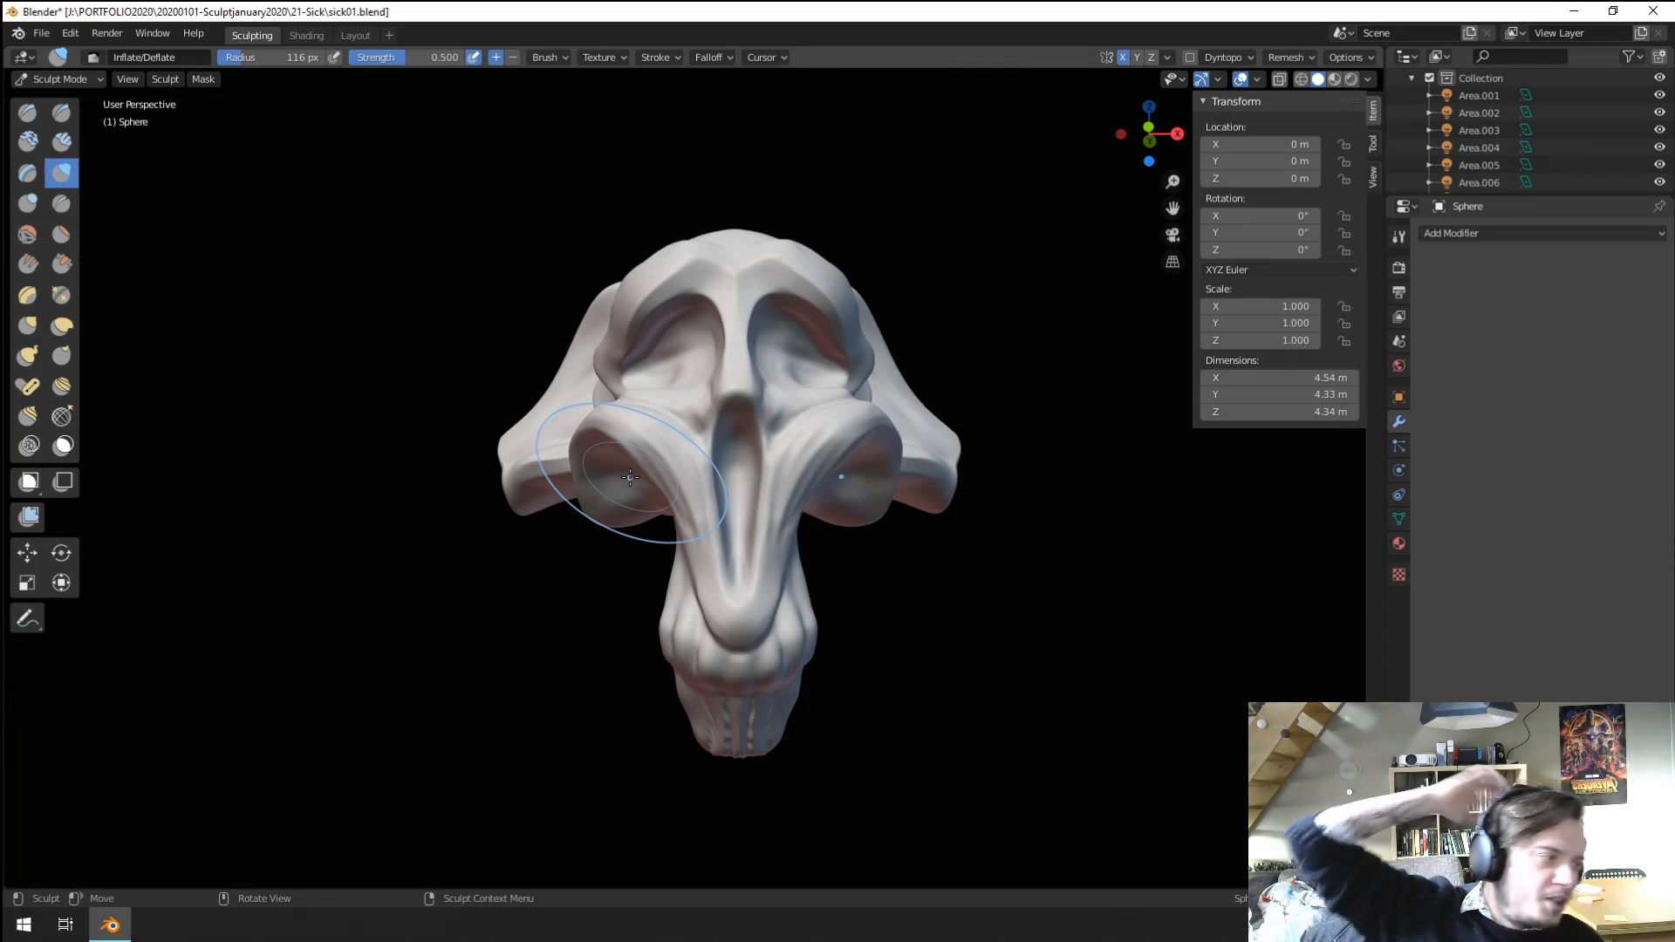
Flatten the outer face of the rear cheek with the Flatten/Contrast brush at 91 px.
mouse_move(583, 389)
middle_down()
mouse_move(777, 490)
mouse_move(676, 507)
middle_up()
scroll(778, 492, up, 4)
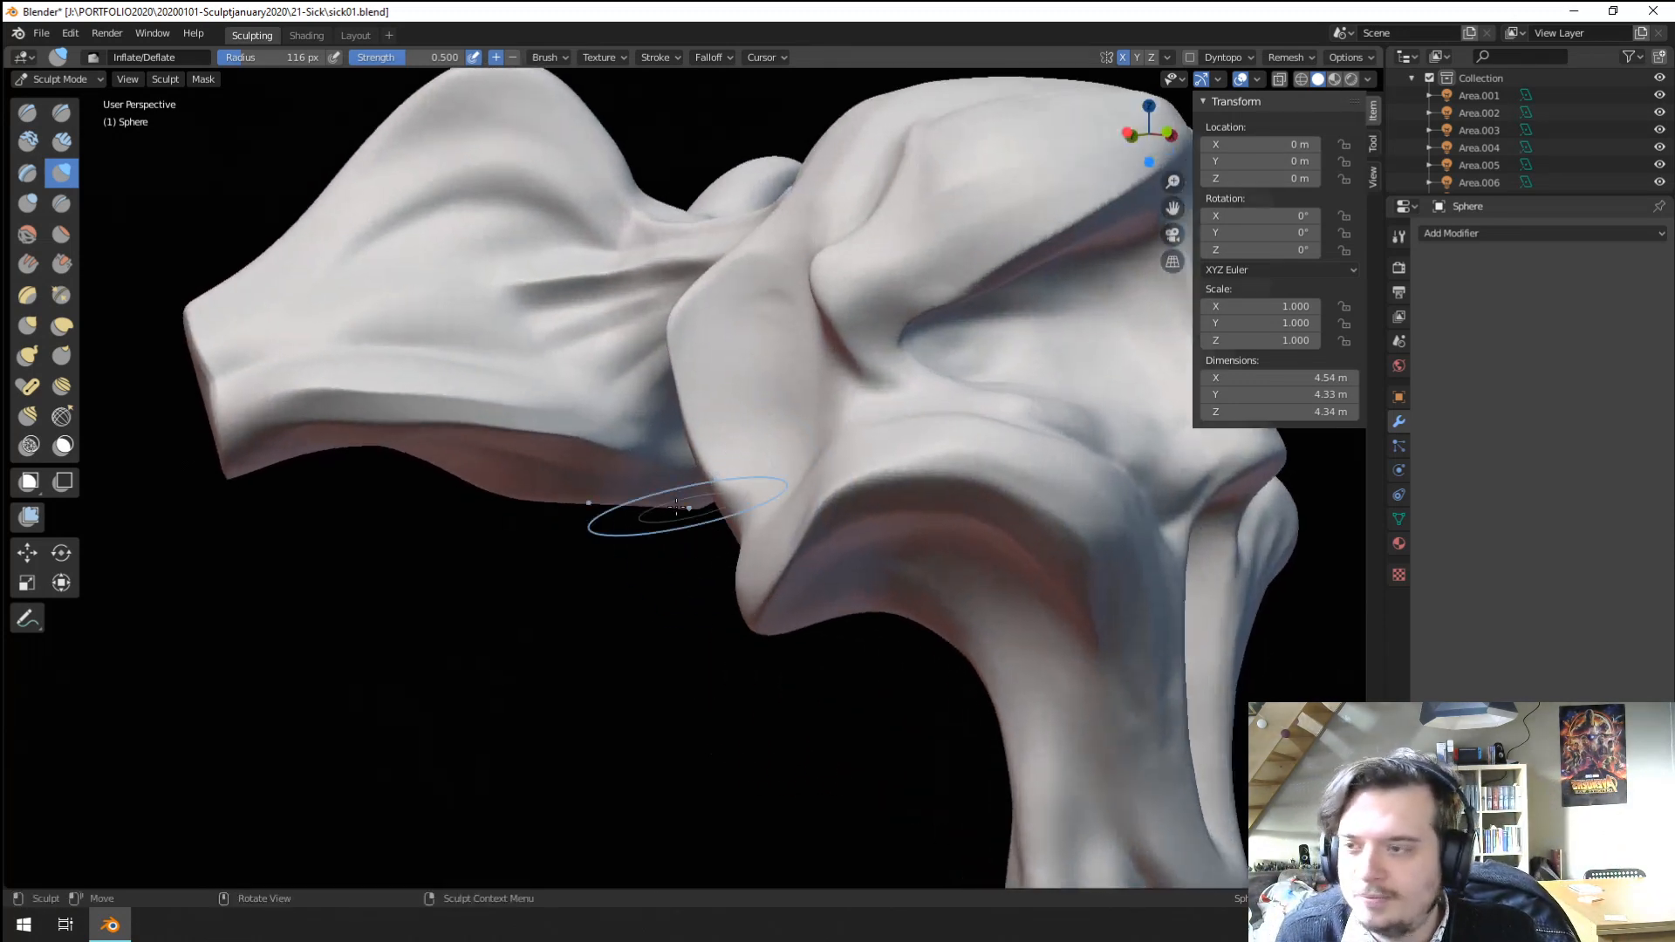
click(61, 234)
drag(743, 375, 756, 497)
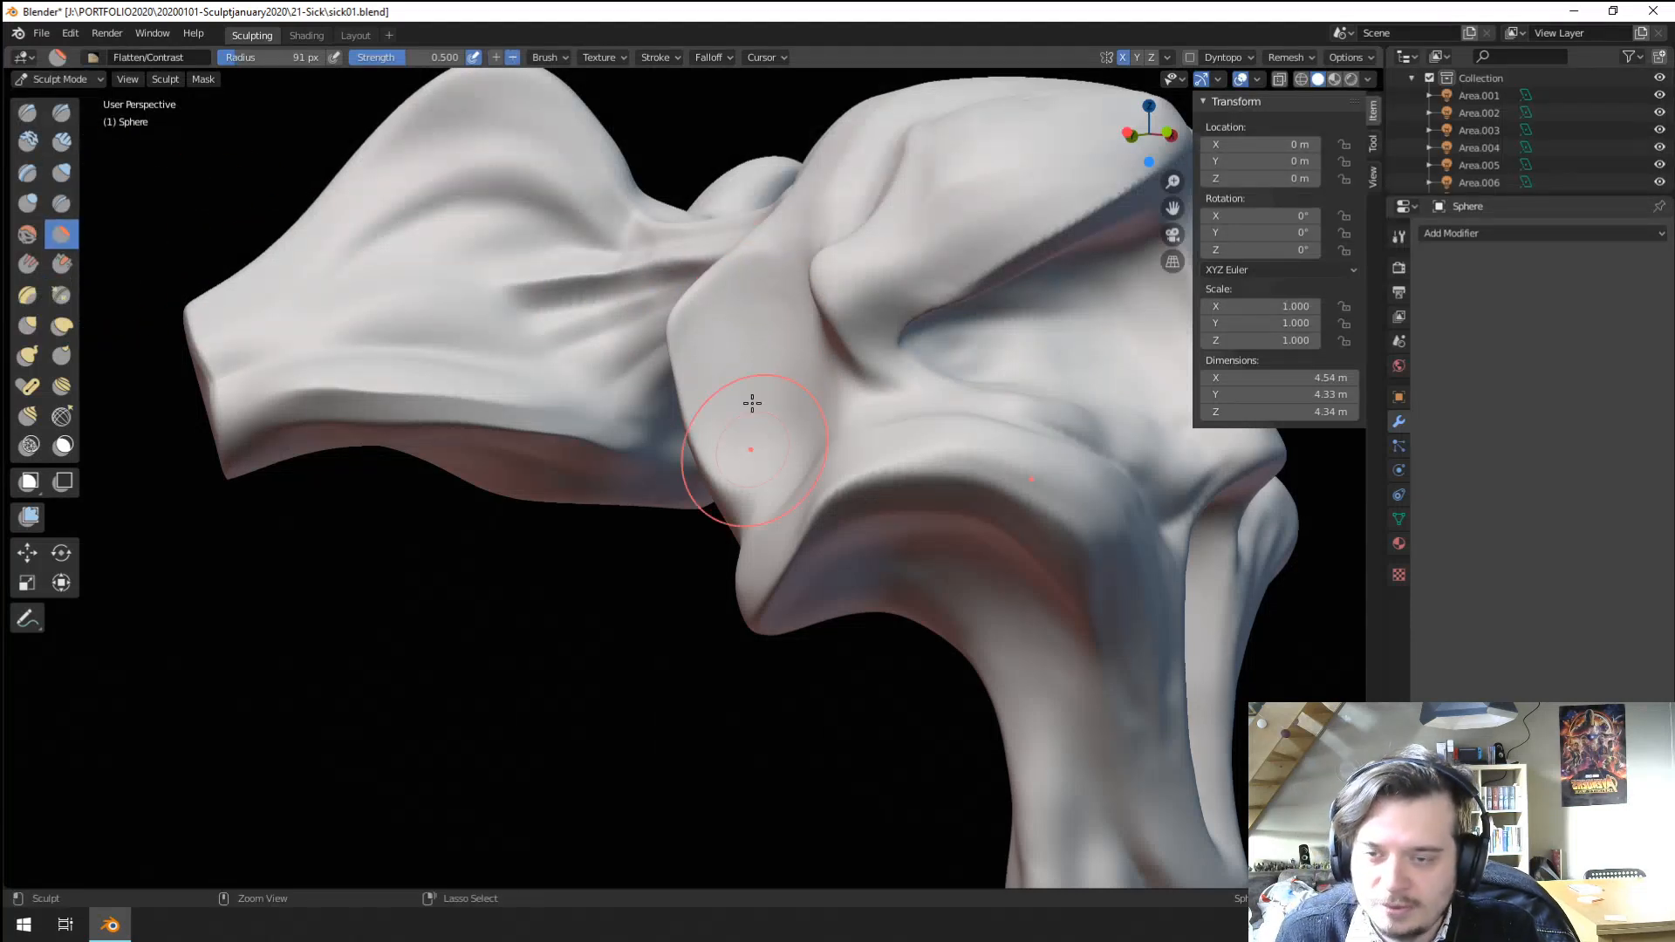
Sharpen the ridges beside the nasal hollow and along the muzzle with the Pinch/Magnify brush at 48 px.
ctrl+middle_drag(751, 400, 751, 593)
mouse_move(752, 593)
middle_down()
mouse_move(543, 600)
mouse_move(653, 602)
middle_up()
ctrl+middle_drag(653, 601, 631, 516)
click(61, 294)
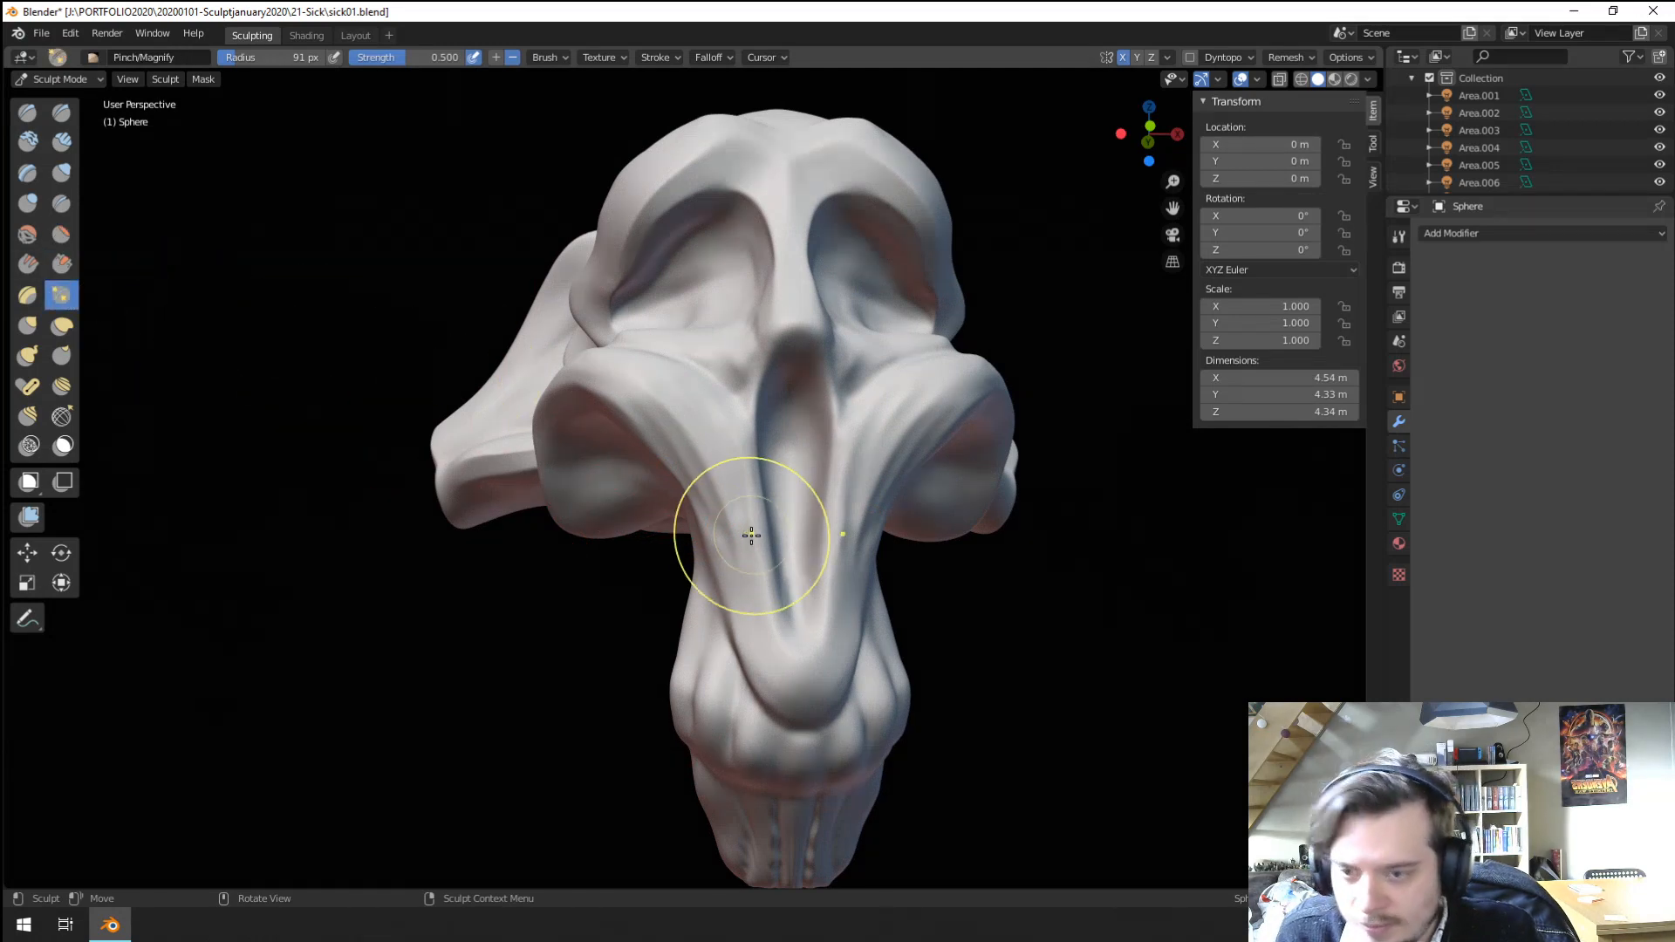
drag(749, 485, 773, 591)
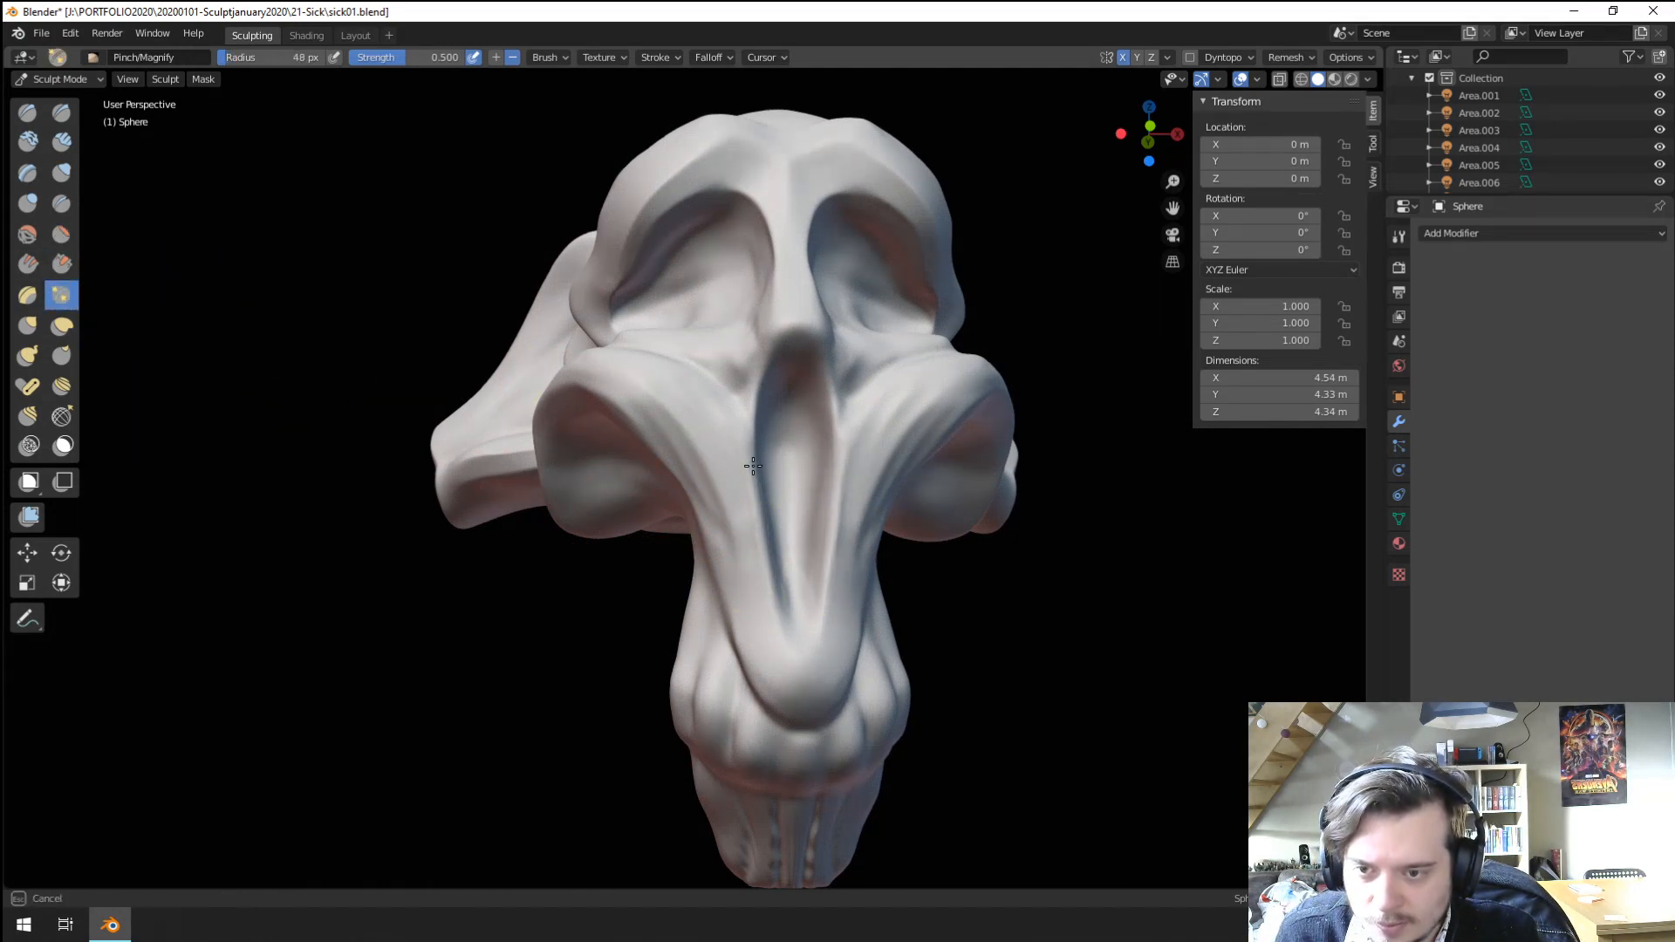
ctrl+middle_drag(764, 602, 594, 545)
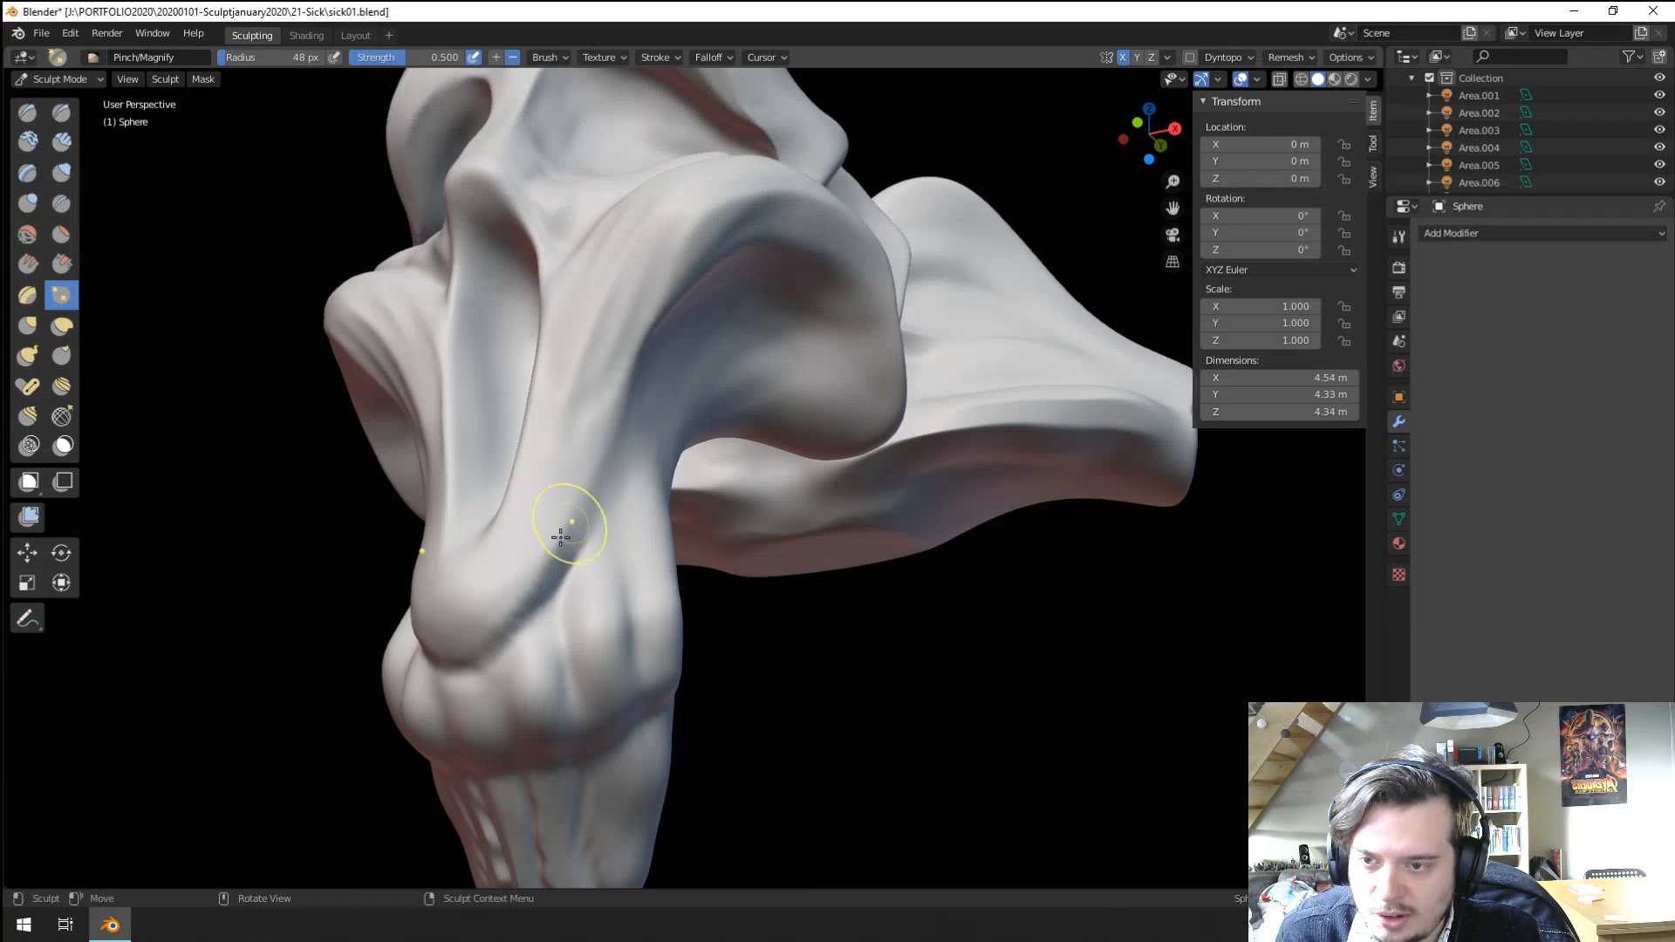
mouse_move(539, 577)
mouse_down()
mouse_move(625, 366)
mouse_move(667, 316)
mouse_up()
Adjust the side of the neck behind the head with the Grab brush, reducing its radius to 60 px.
ctrl+middle_drag(668, 315, 665, 410)
mouse_move(665, 410)
middle_down()
mouse_move(797, 422)
mouse_move(838, 674)
mouse_move(742, 636)
middle_up()
mouse_move(742, 637)
ctrl+middle_down()
mouse_move(721, 442)
mouse_move(785, 606)
ctrl+middle_up()
key(g)
drag(775, 558, 742, 572)
key(f)
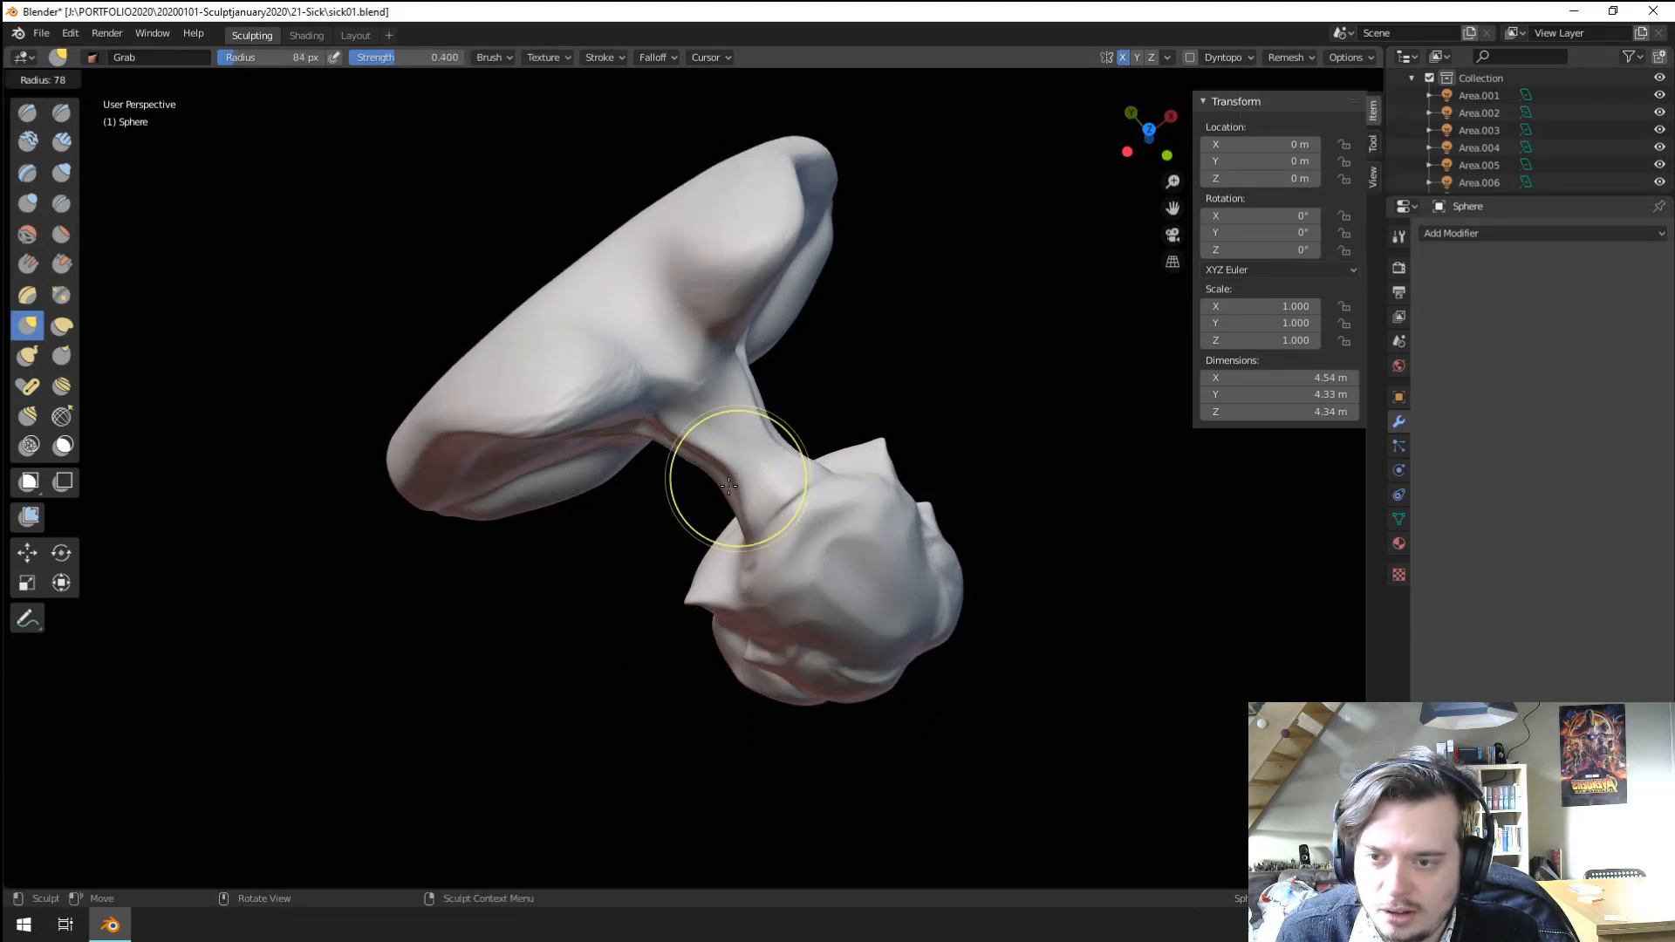
click(790, 479)
drag(743, 471, 726, 481)
Remesh the sculpt with a voxel size of 0.005 m and switch to the Crease brush.
mouse_move(725, 481)
ctrl+middle_down()
mouse_move(677, 591)
mouse_move(610, 469)
mouse_move(632, 549)
mouse_move(538, 531)
mouse_move(628, 505)
ctrl+middle_up()
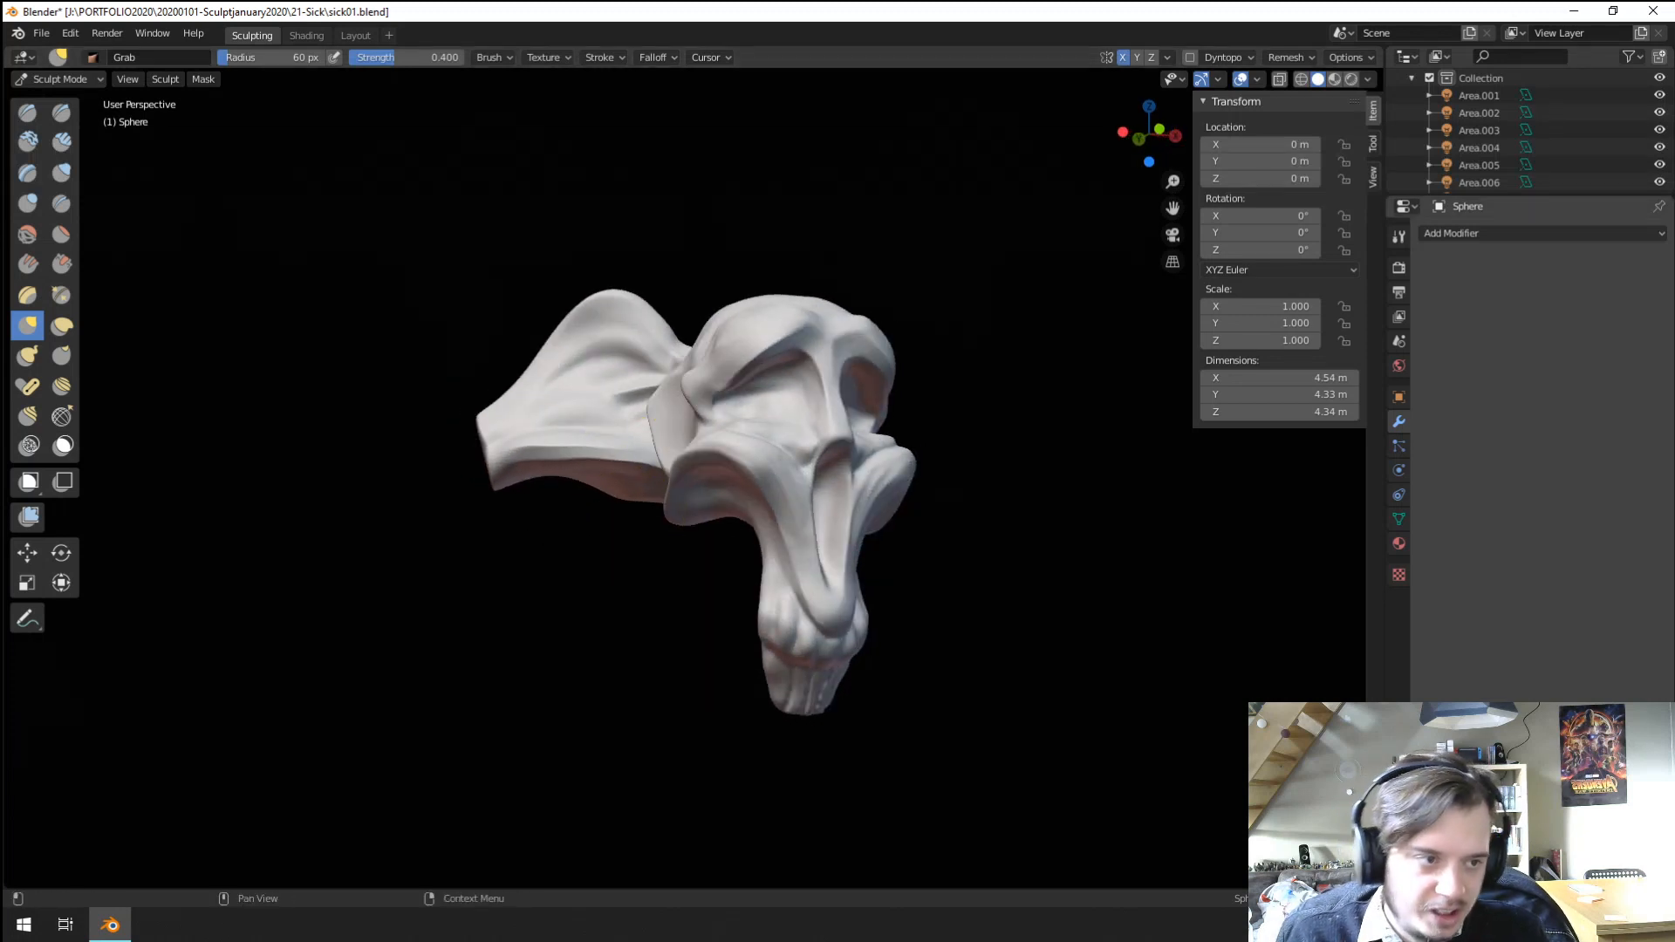
scroll(756, 576, up, 3)
middle_drag(755, 576, 701, 610)
scroll(701, 610, up, 2)
click(61, 203)
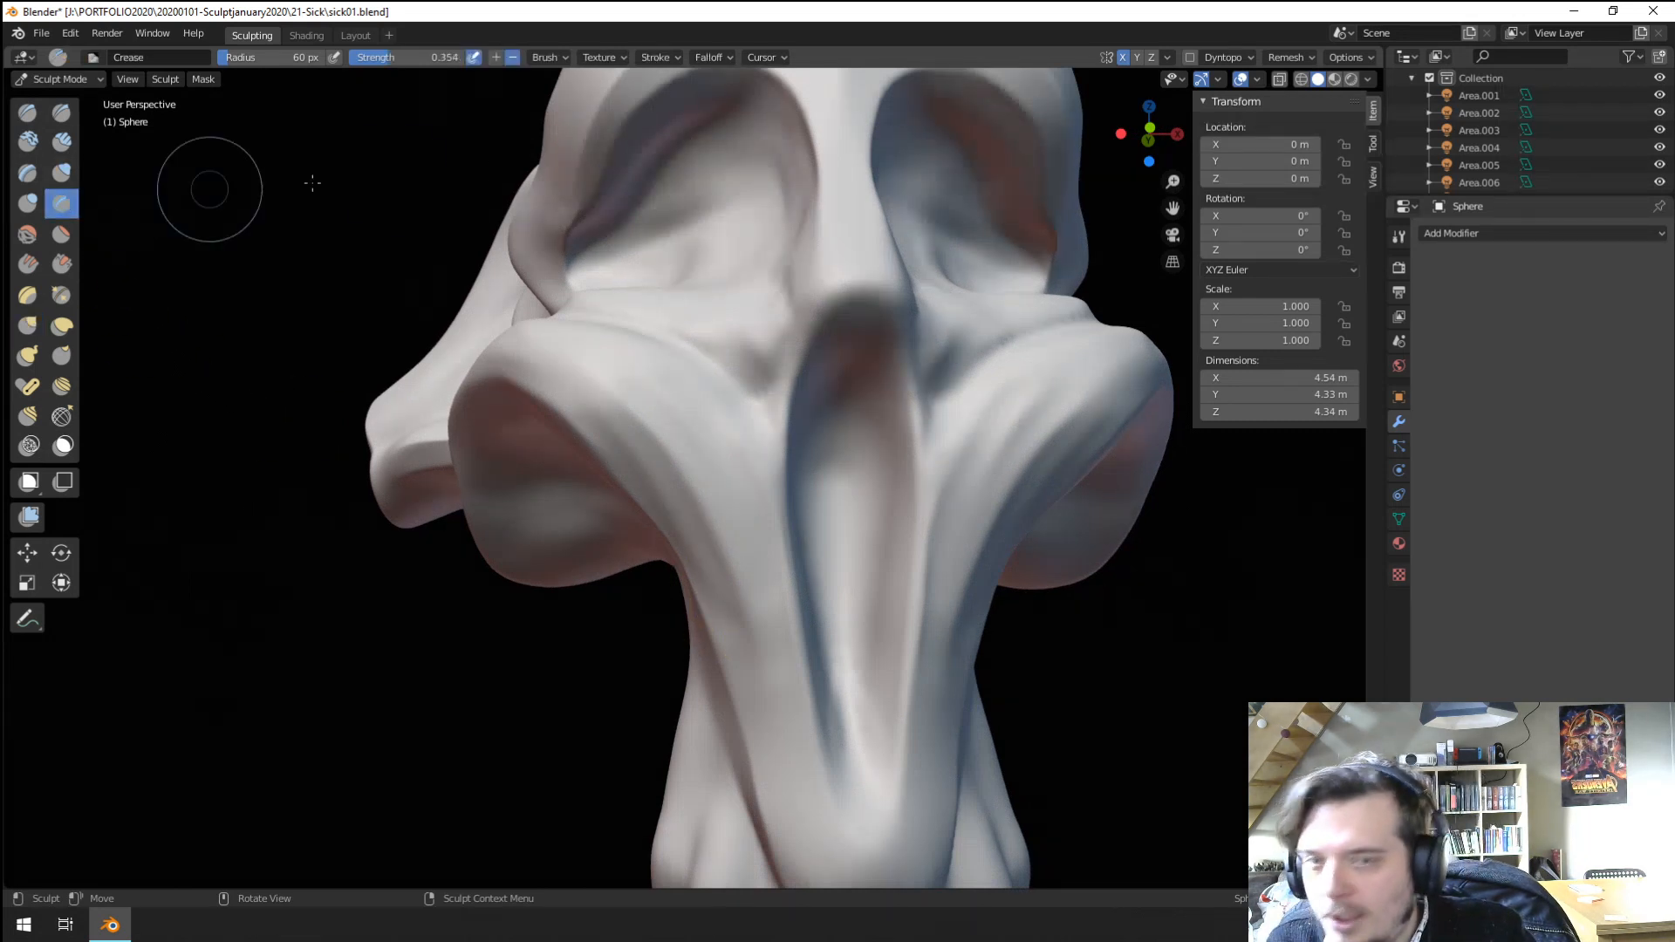
click(1285, 57)
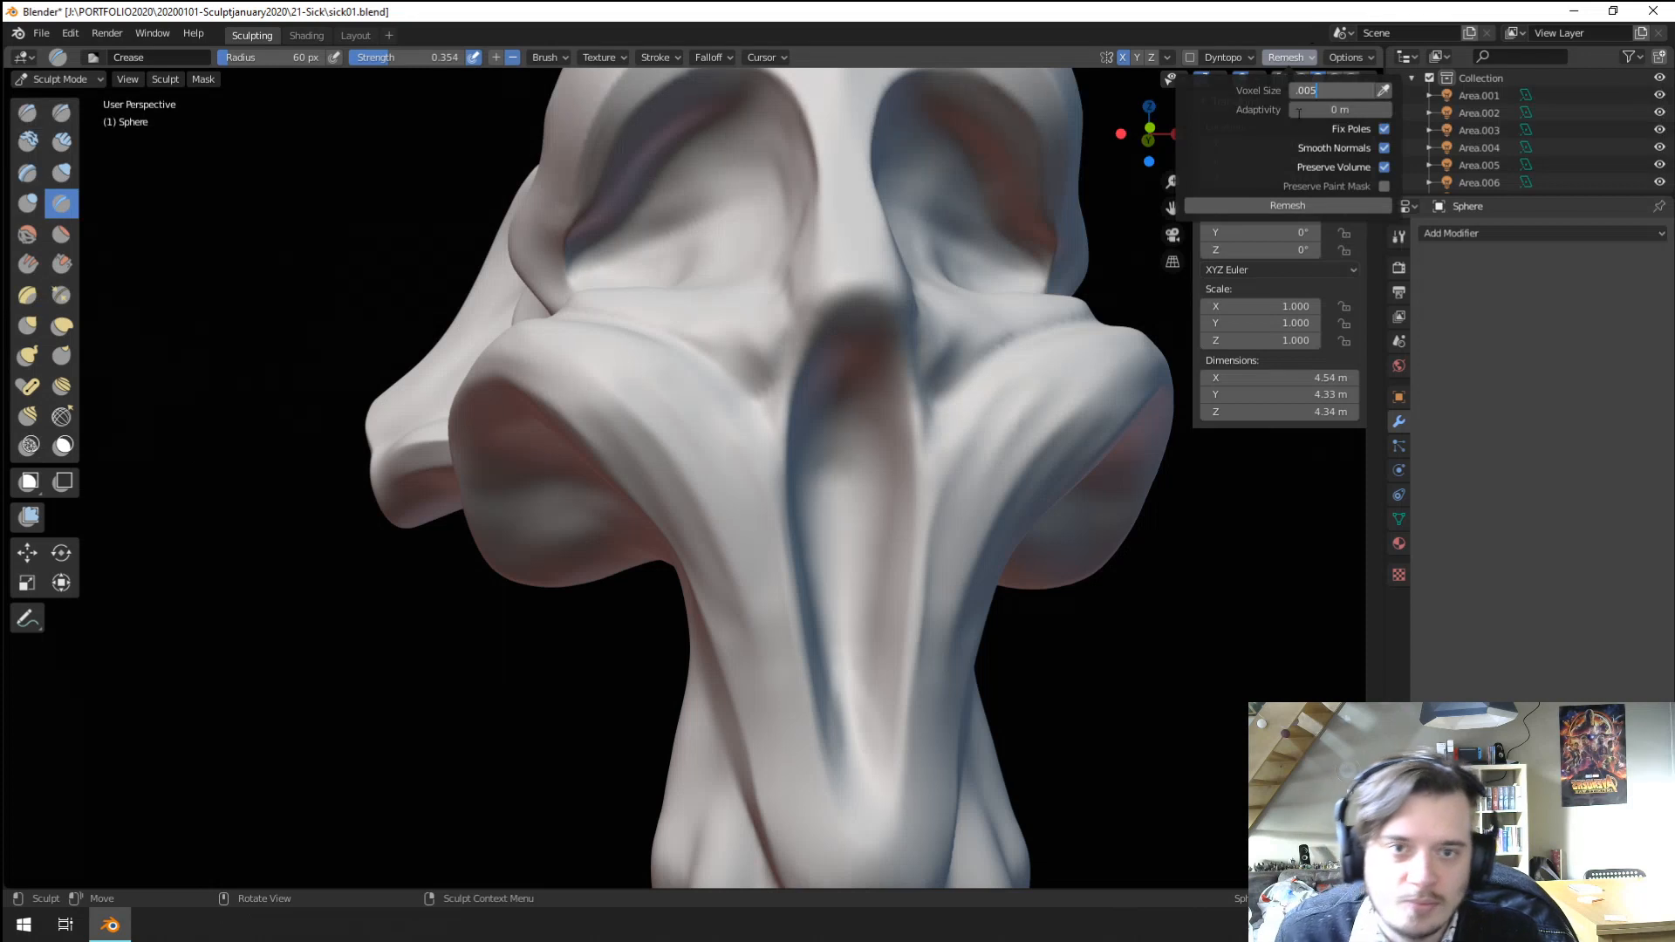
text(.005)
key(Return)
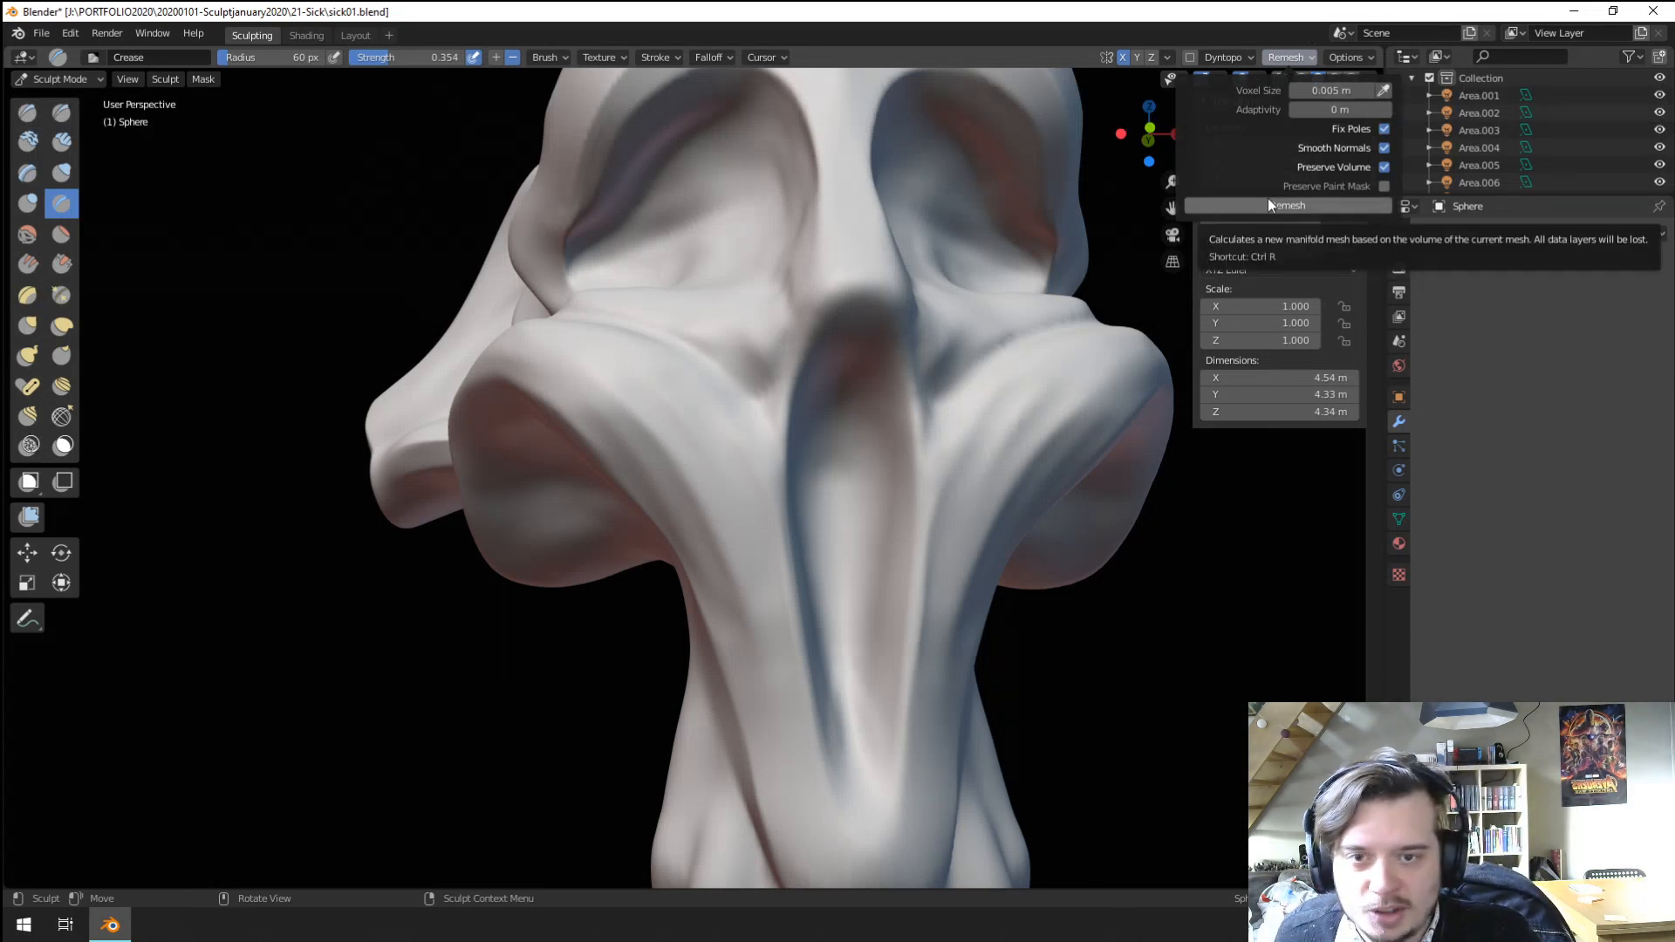
click(1268, 200)
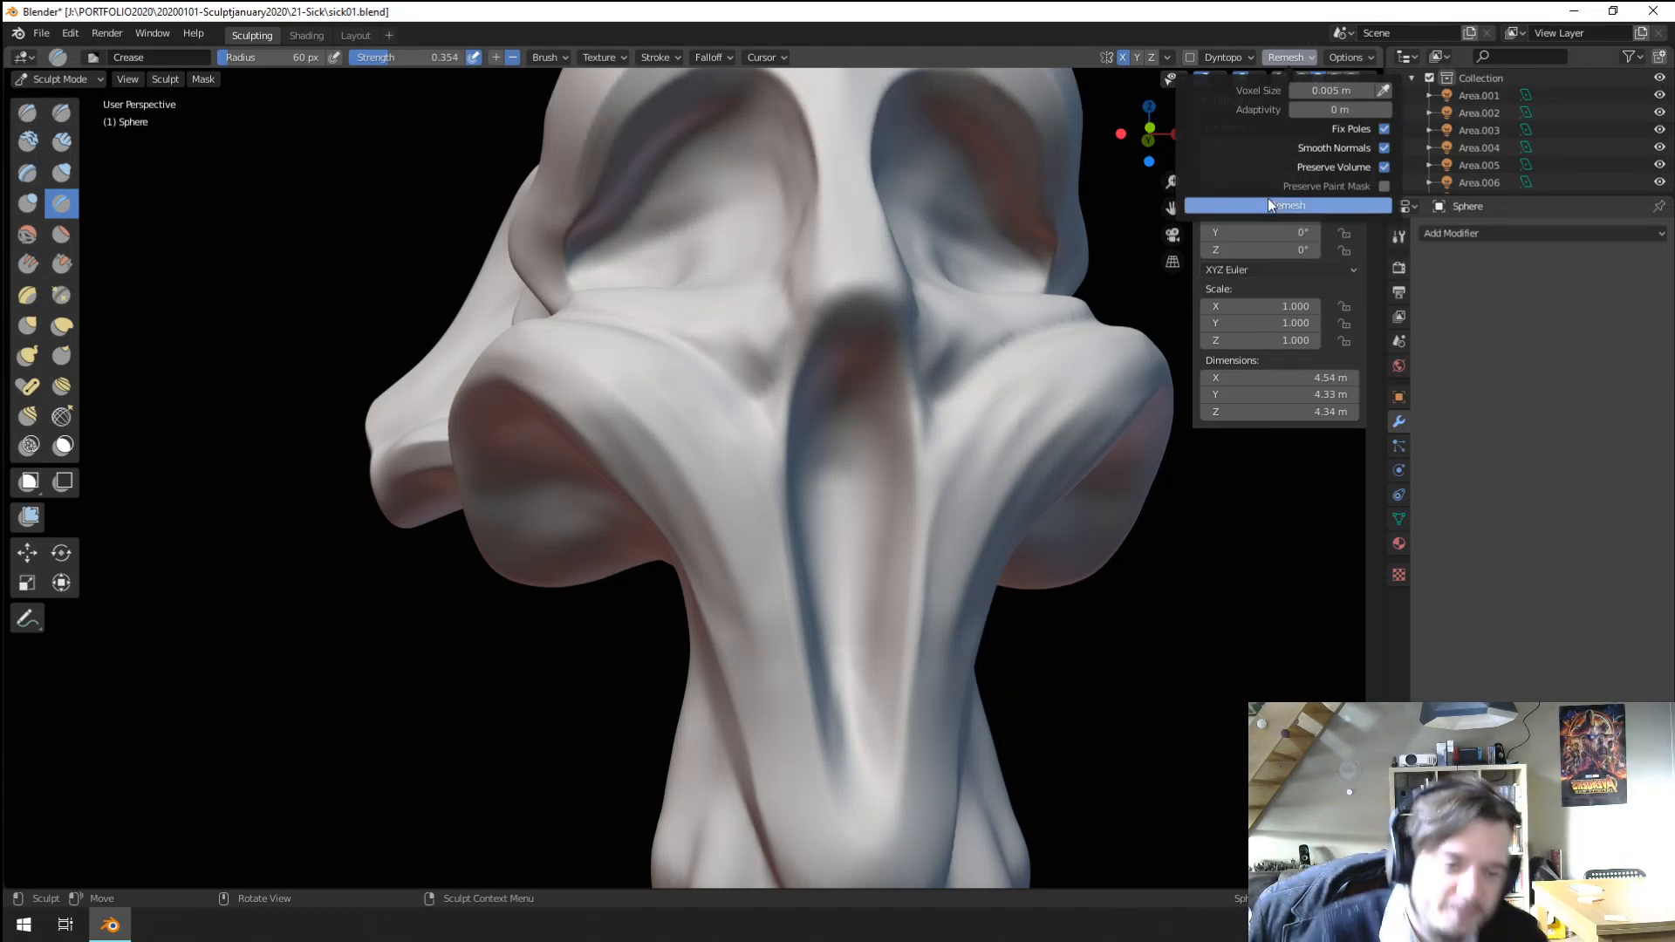
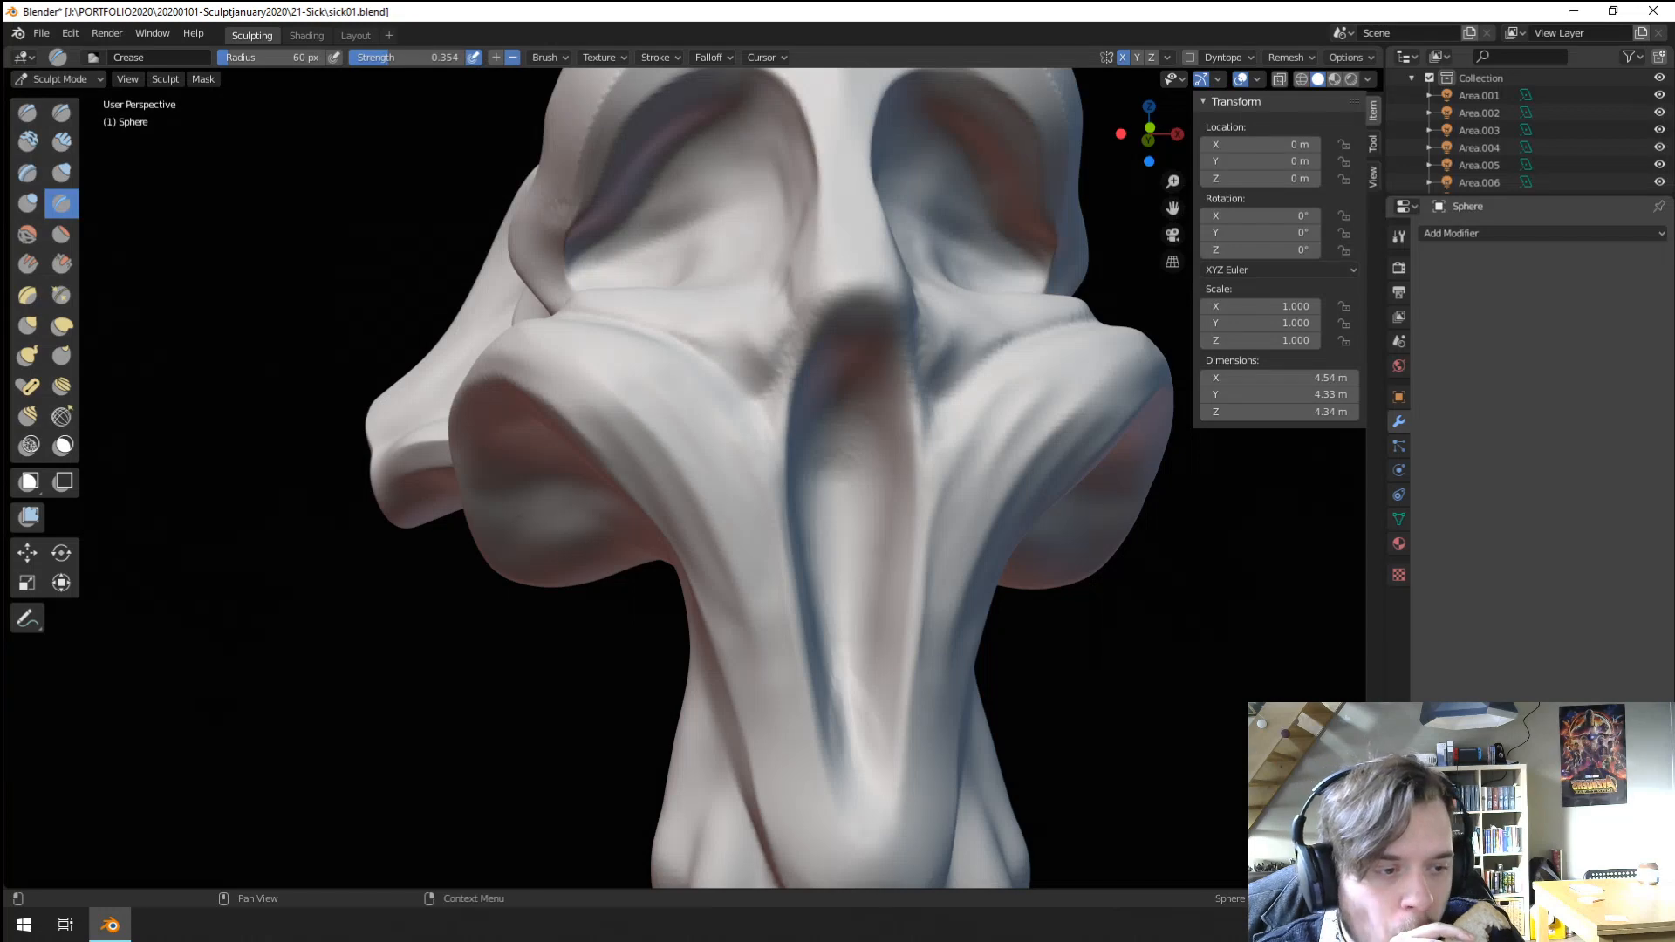
Carve vertical lines down the middle of the long nasal hollow with the Crease brush at 40 px.
scroll(1059, 441, down, 5)
mouse_move(830, 456)
middle_down()
mouse_move(766, 475)
mouse_move(781, 471)
middle_up()
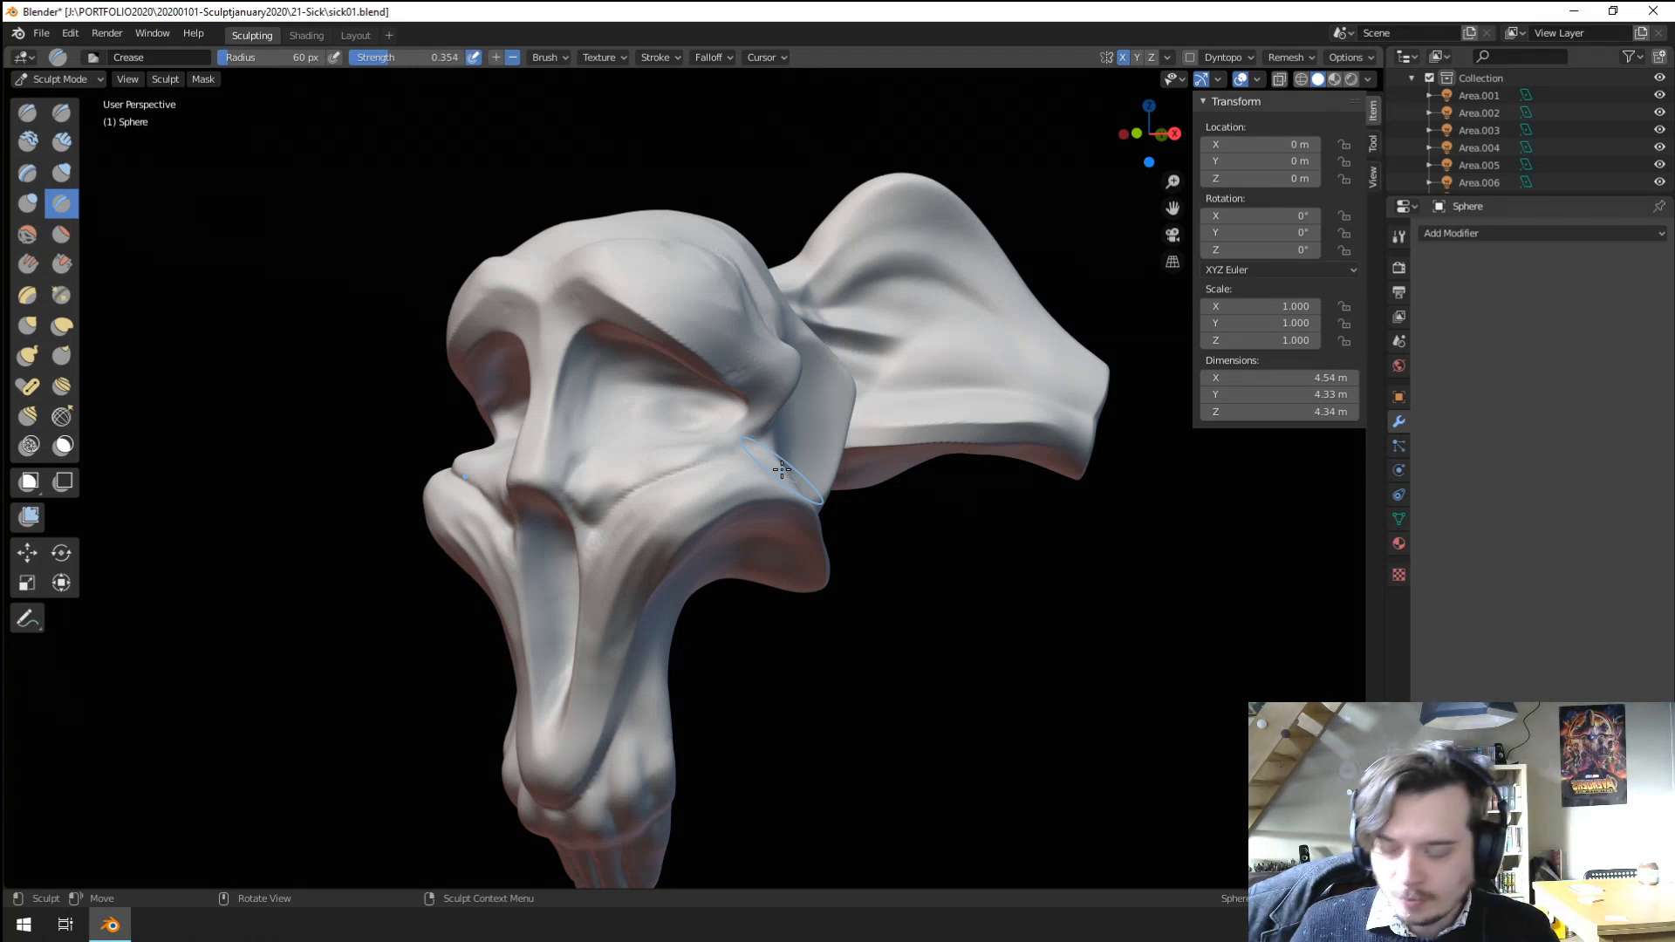
middle_drag(661, 485, 699, 532)
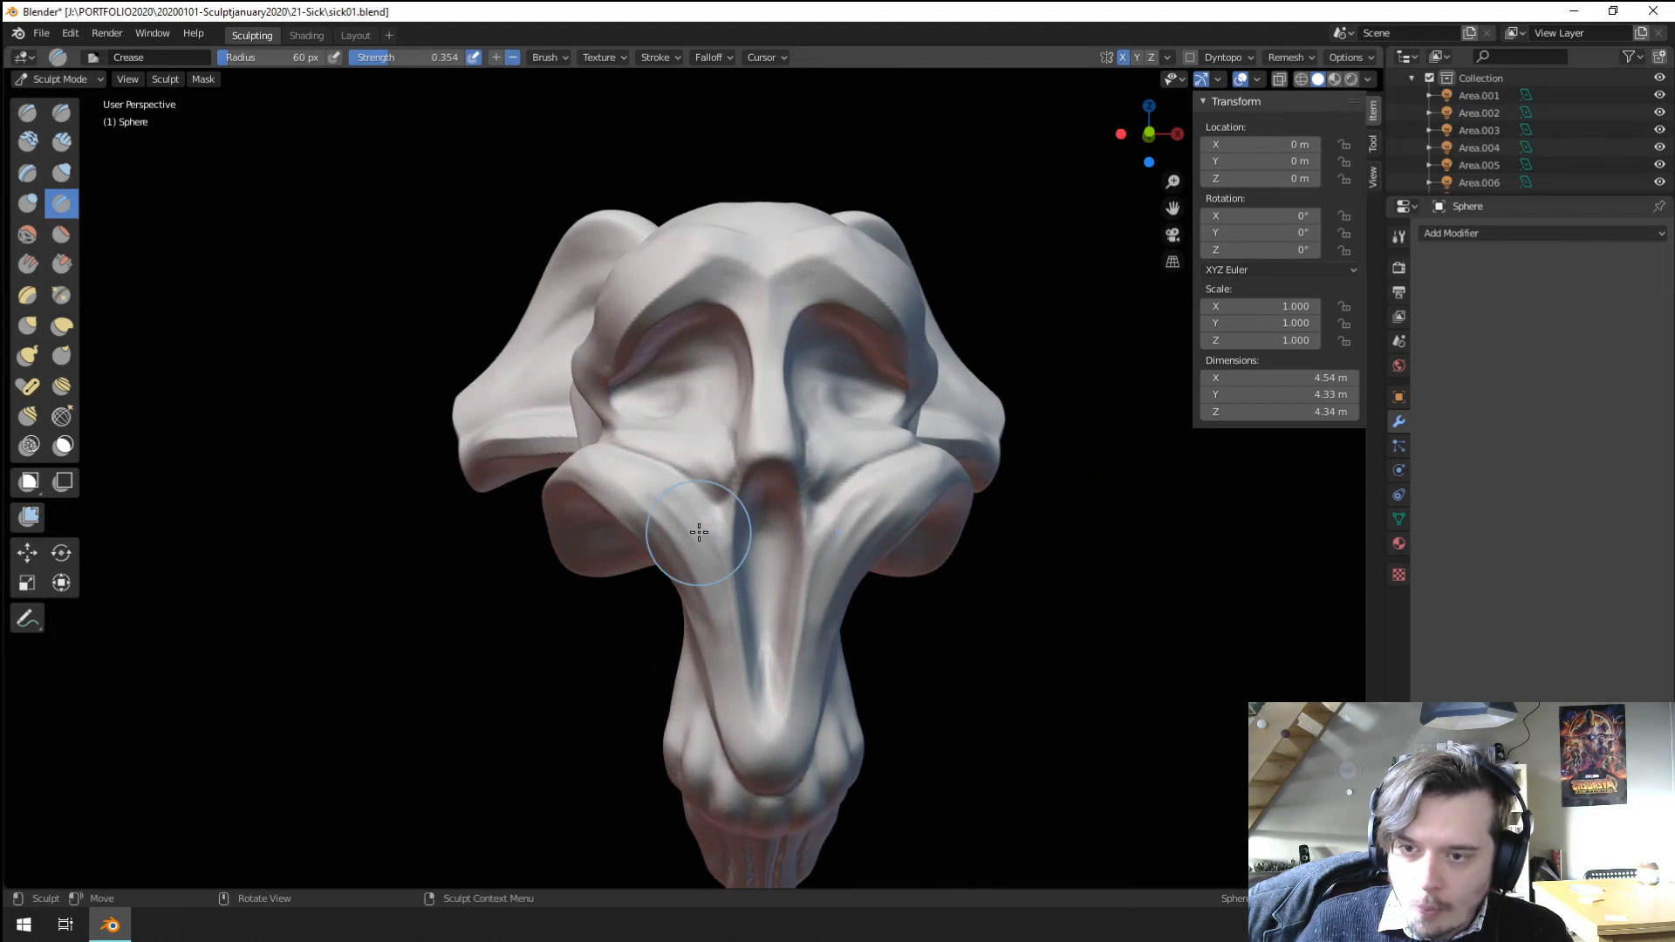
scroll(558, 463, up, 5)
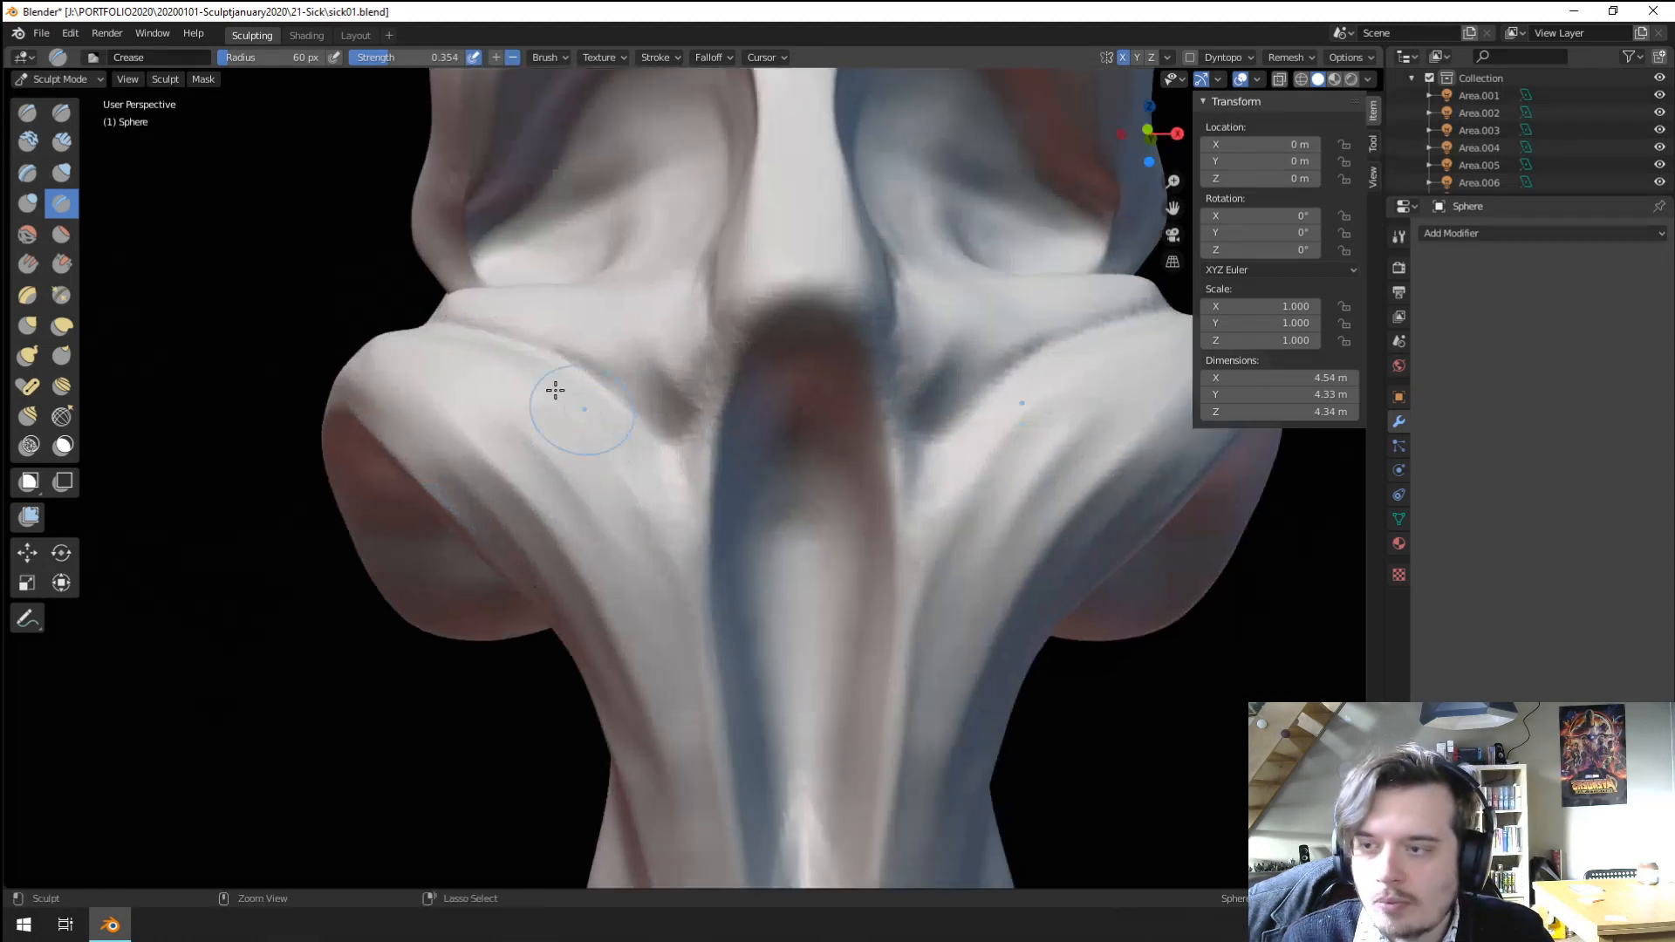
click(27, 173)
click(62, 206)
scroll(711, 479, down, 1)
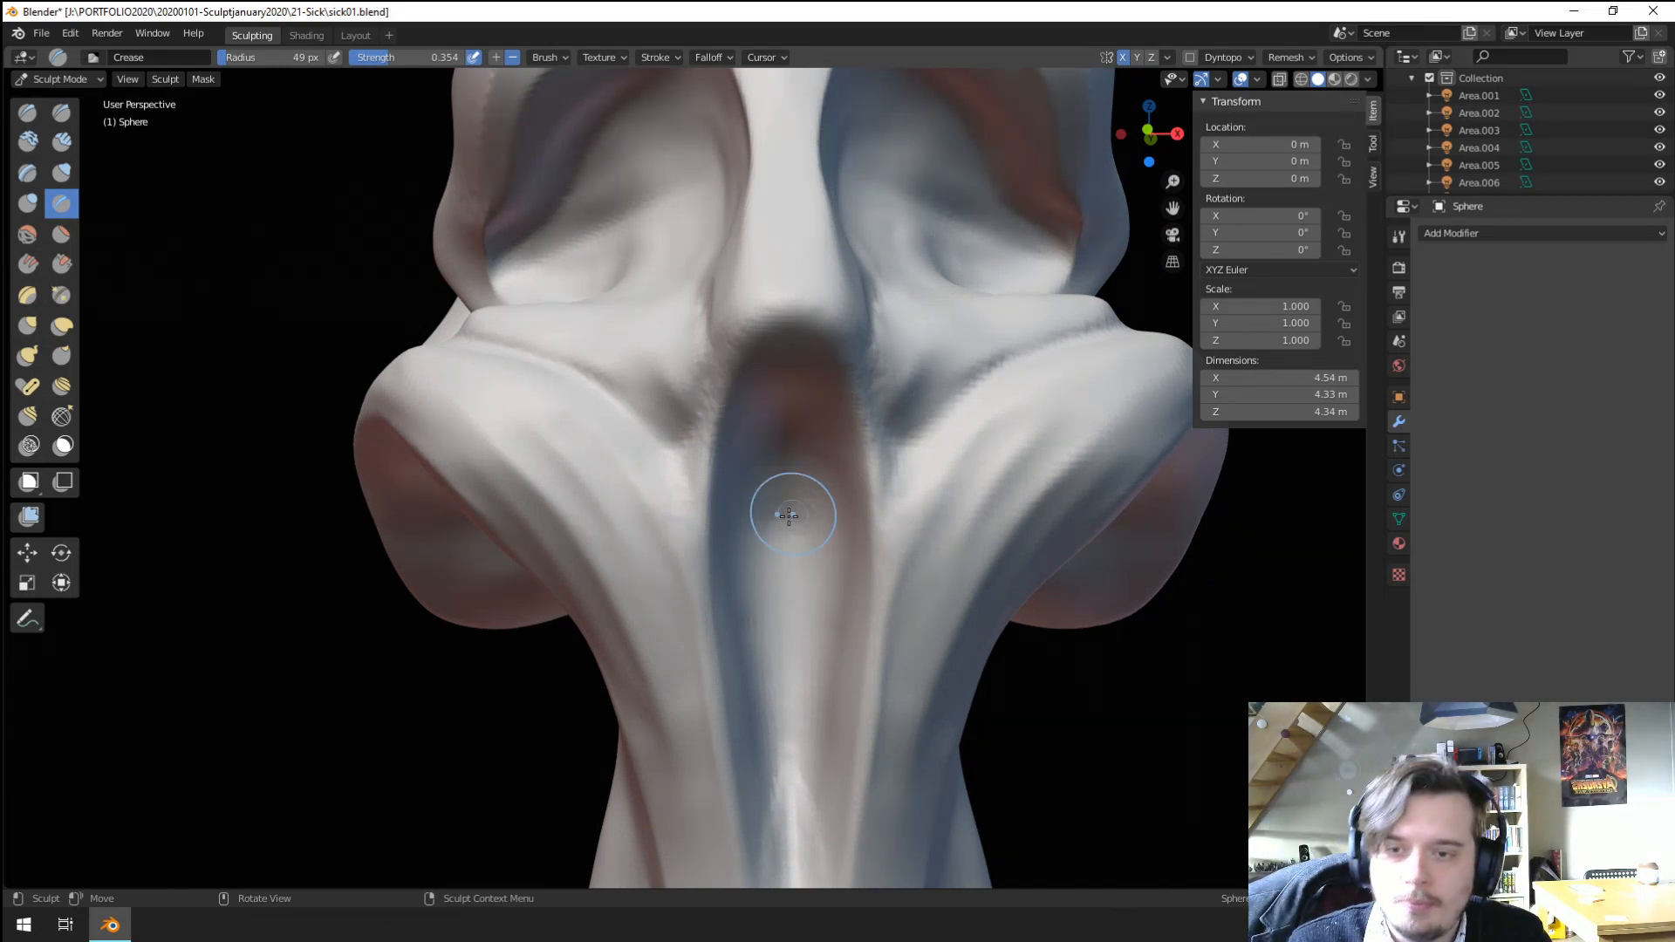
scroll(789, 516, down, 3)
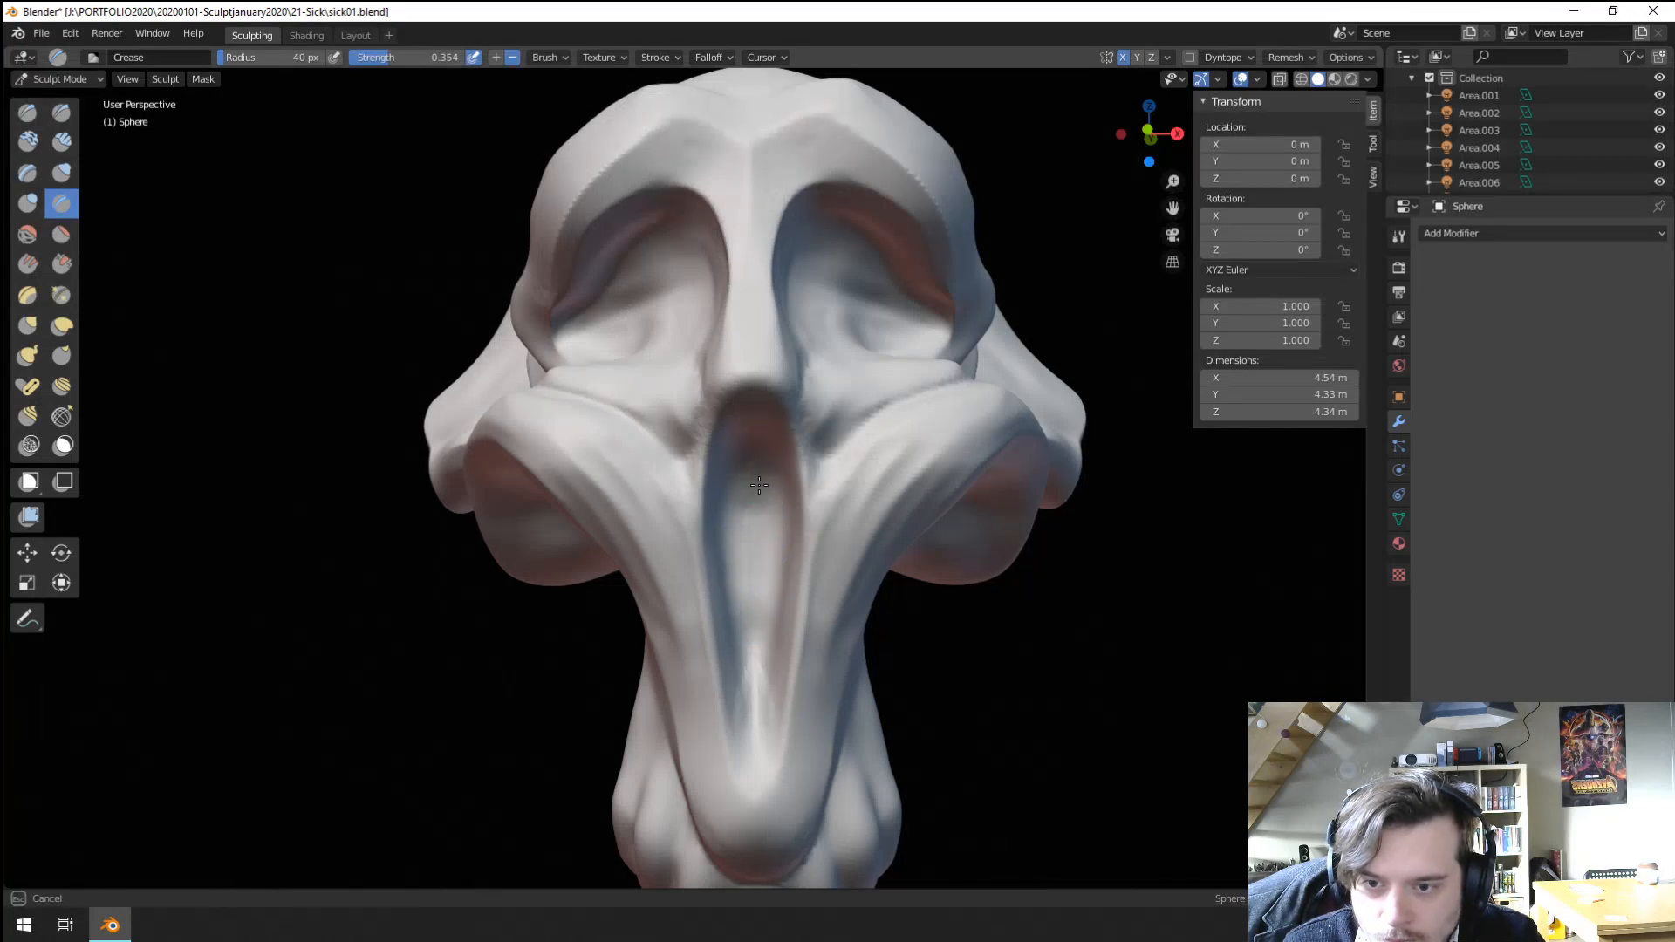
drag(757, 579, 757, 690)
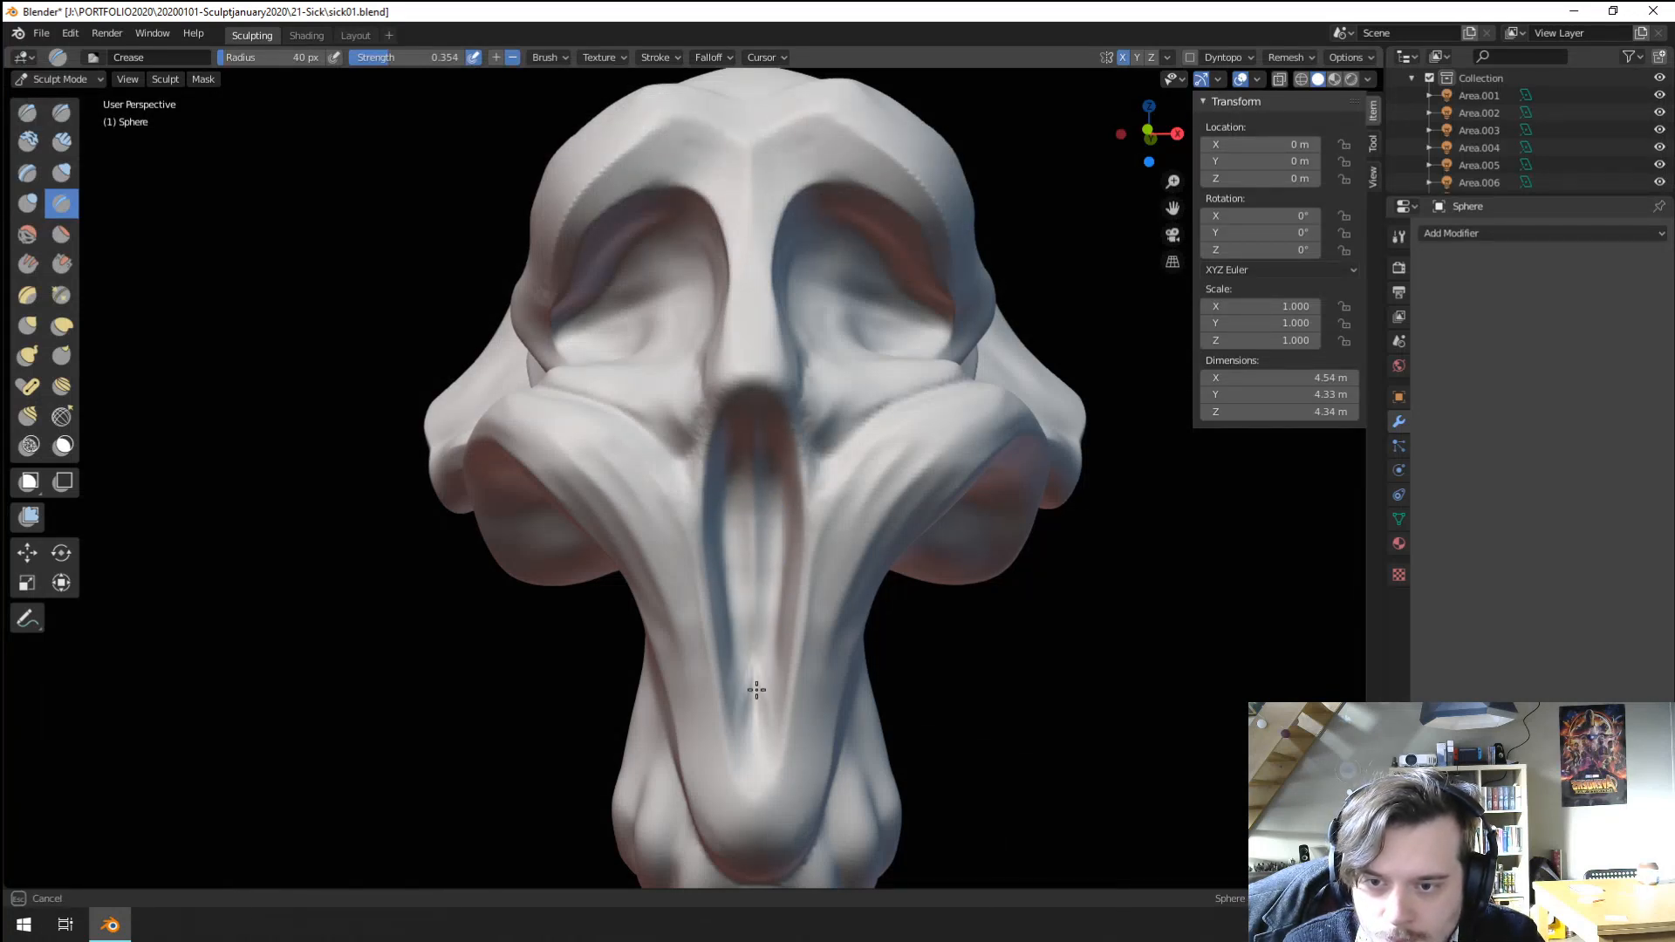
Strengthen the creases along the inside of the nasal hollow with the Crease brush at 55 px.
middle_drag(738, 571, 729, 460)
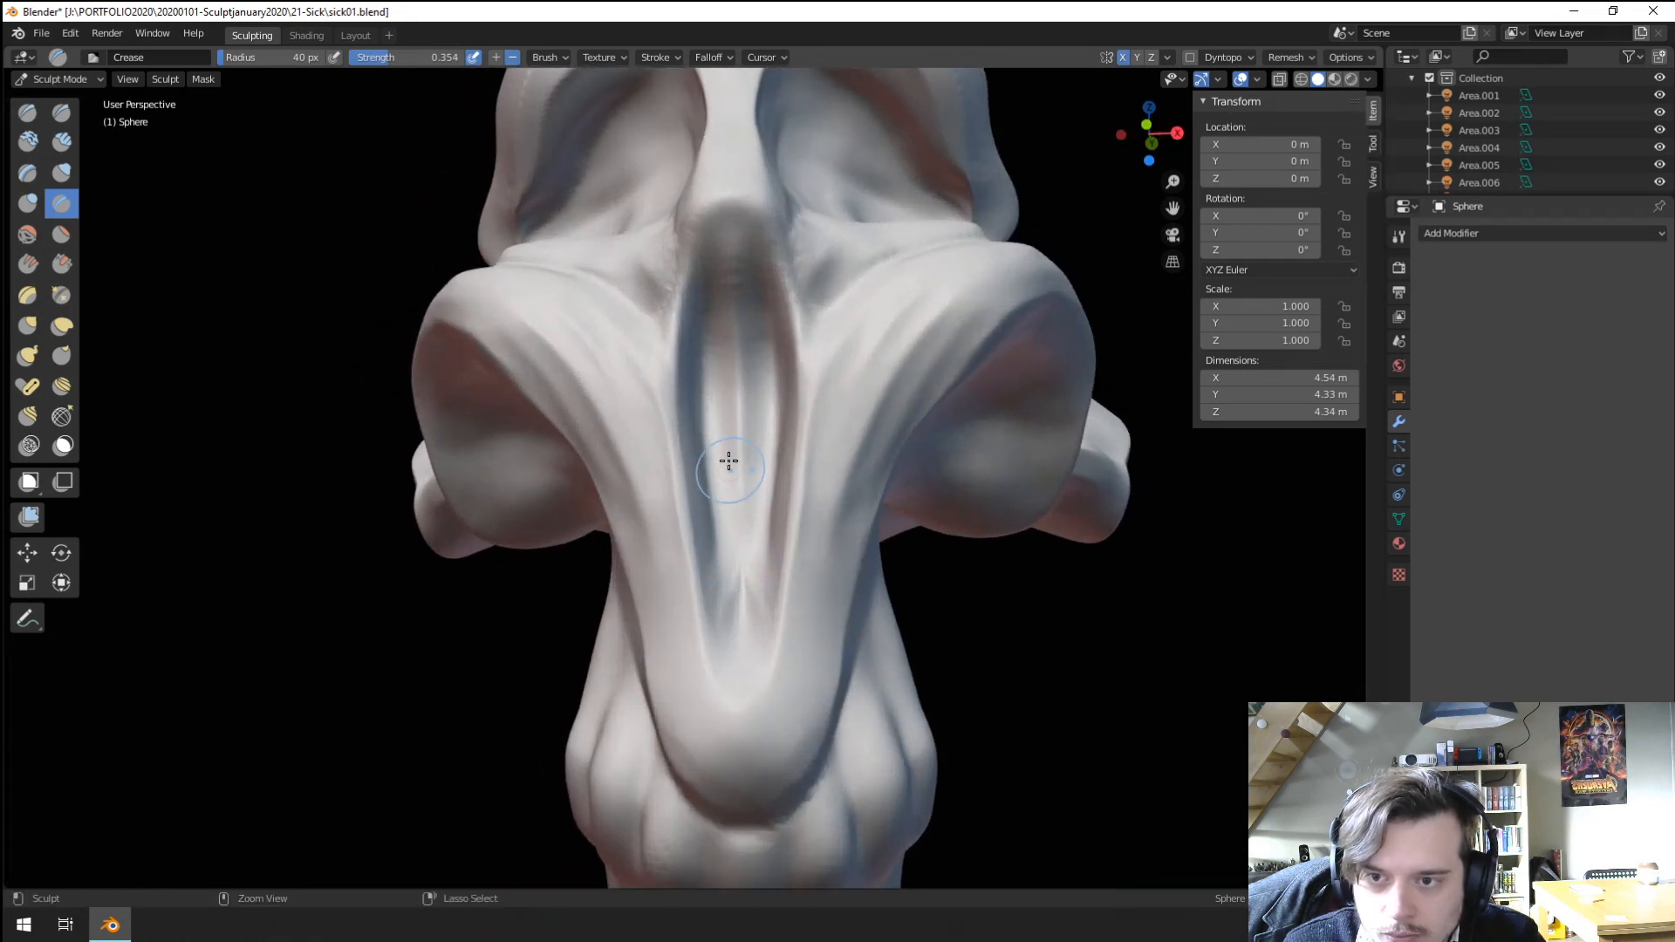
key(f)
click(743, 460)
mouse_move(741, 484)
mouse_down()
mouse_move(740, 316)
mouse_move(703, 370)
mouse_move(717, 559)
mouse_up()
mouse_move(710, 498)
mouse_down()
mouse_move(732, 615)
mouse_move(714, 358)
mouse_up()
Build up the central ridge inside the nasal hollow with the Blob brush at 55 px.
ctrl+middle_drag(731, 317, 758, 558)
ctrl+middle_drag(759, 558, 748, 375)
middle_drag(759, 393, 728, 408)
click(27, 203)
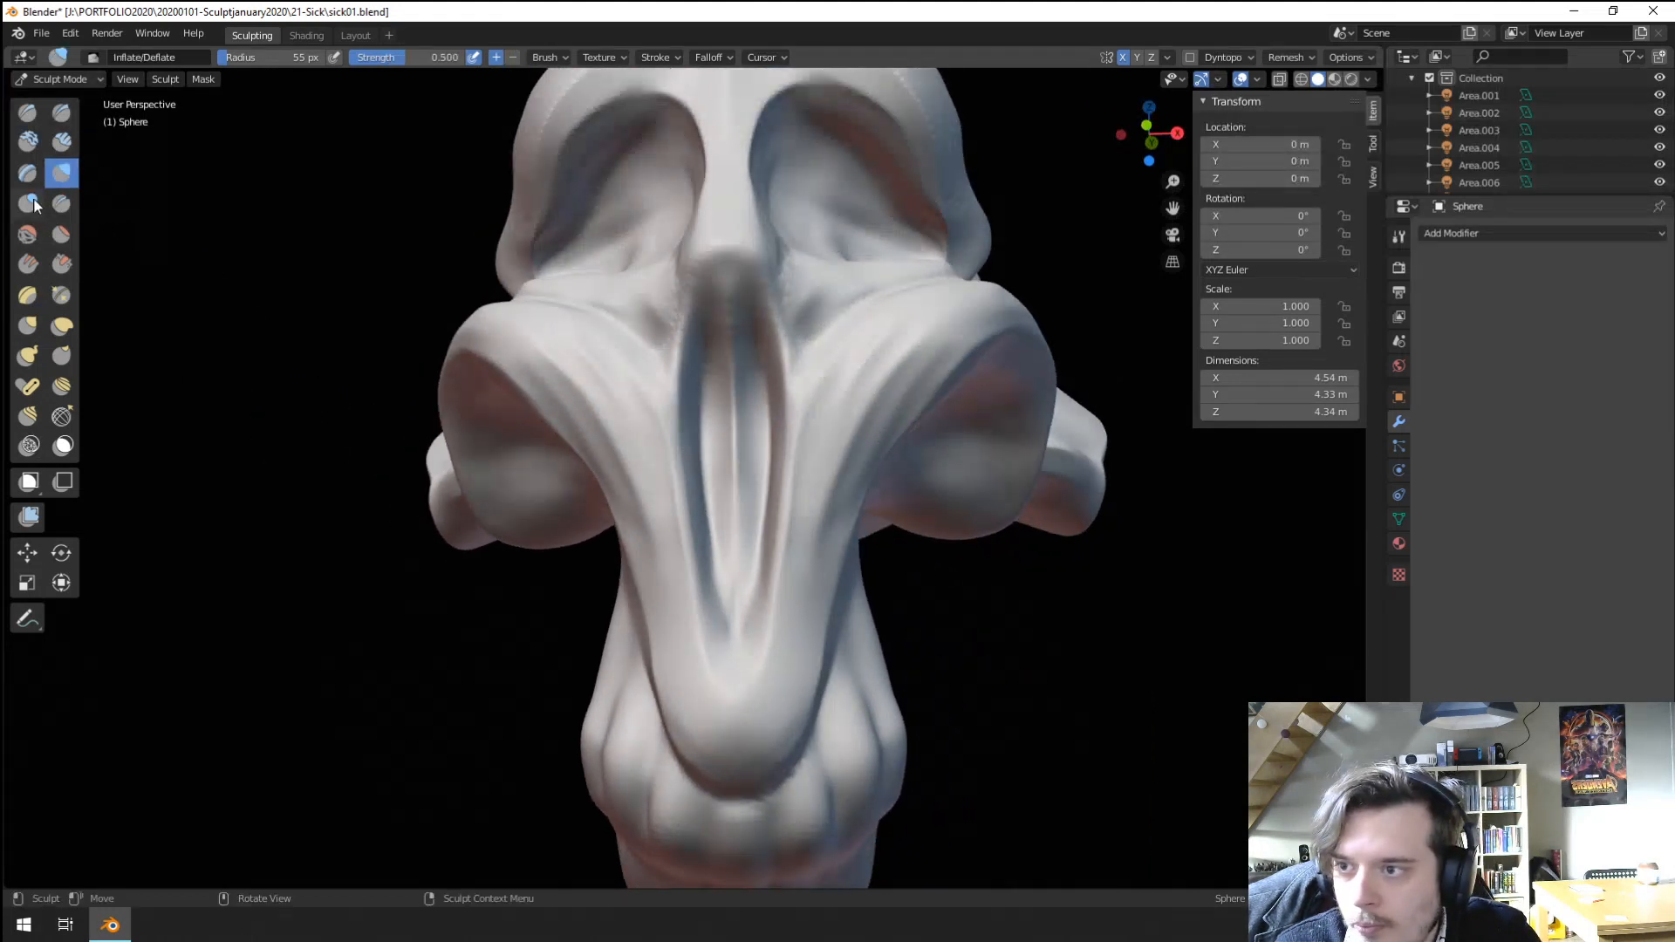
mouse_move(698, 397)
mouse_down()
mouse_move(731, 337)
mouse_move(729, 526)
mouse_move(725, 483)
mouse_up()
drag(728, 566, 727, 558)
Deepen the grooves alongside the central nasal ridge with the Crease brush at 55 px.
click(61, 203)
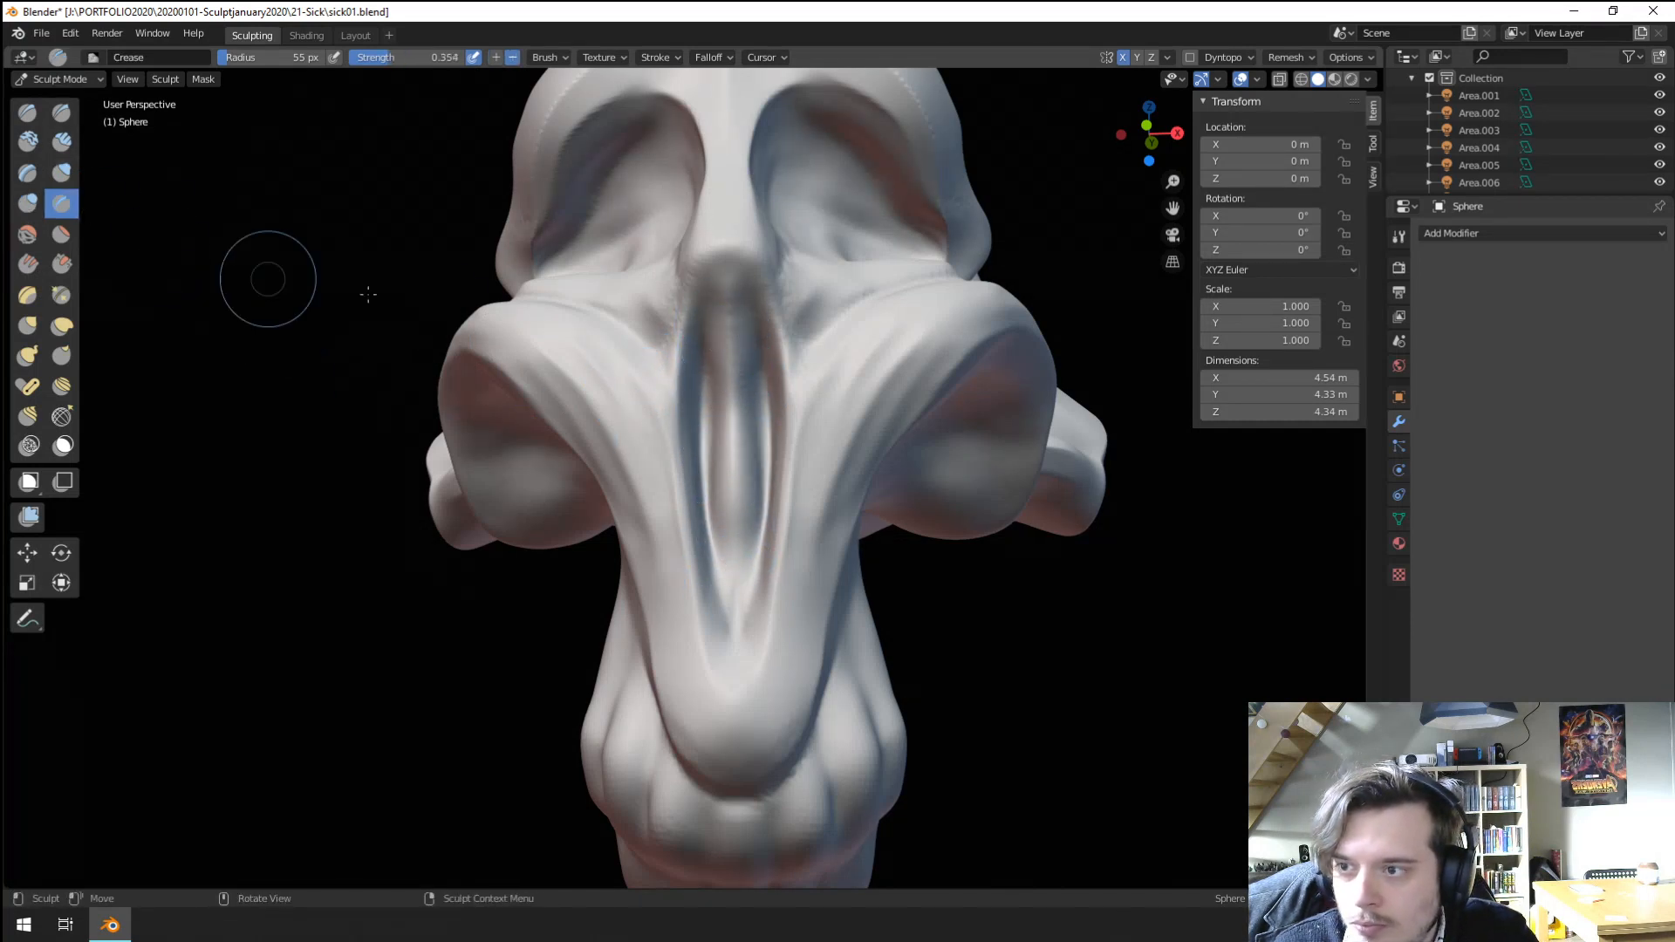
mouse_move(745, 363)
mouse_down()
mouse_move(717, 444)
mouse_move(715, 543)
mouse_up()
drag(705, 394, 721, 556)
Reshape the central nasal ridge and its lower end from the side with the Grab brush at 84 px.
mouse_move(712, 438)
middle_down()
mouse_move(635, 437)
mouse_move(593, 489)
middle_up()
key(g)
key(f)
click(602, 524)
drag(578, 532, 548, 567)
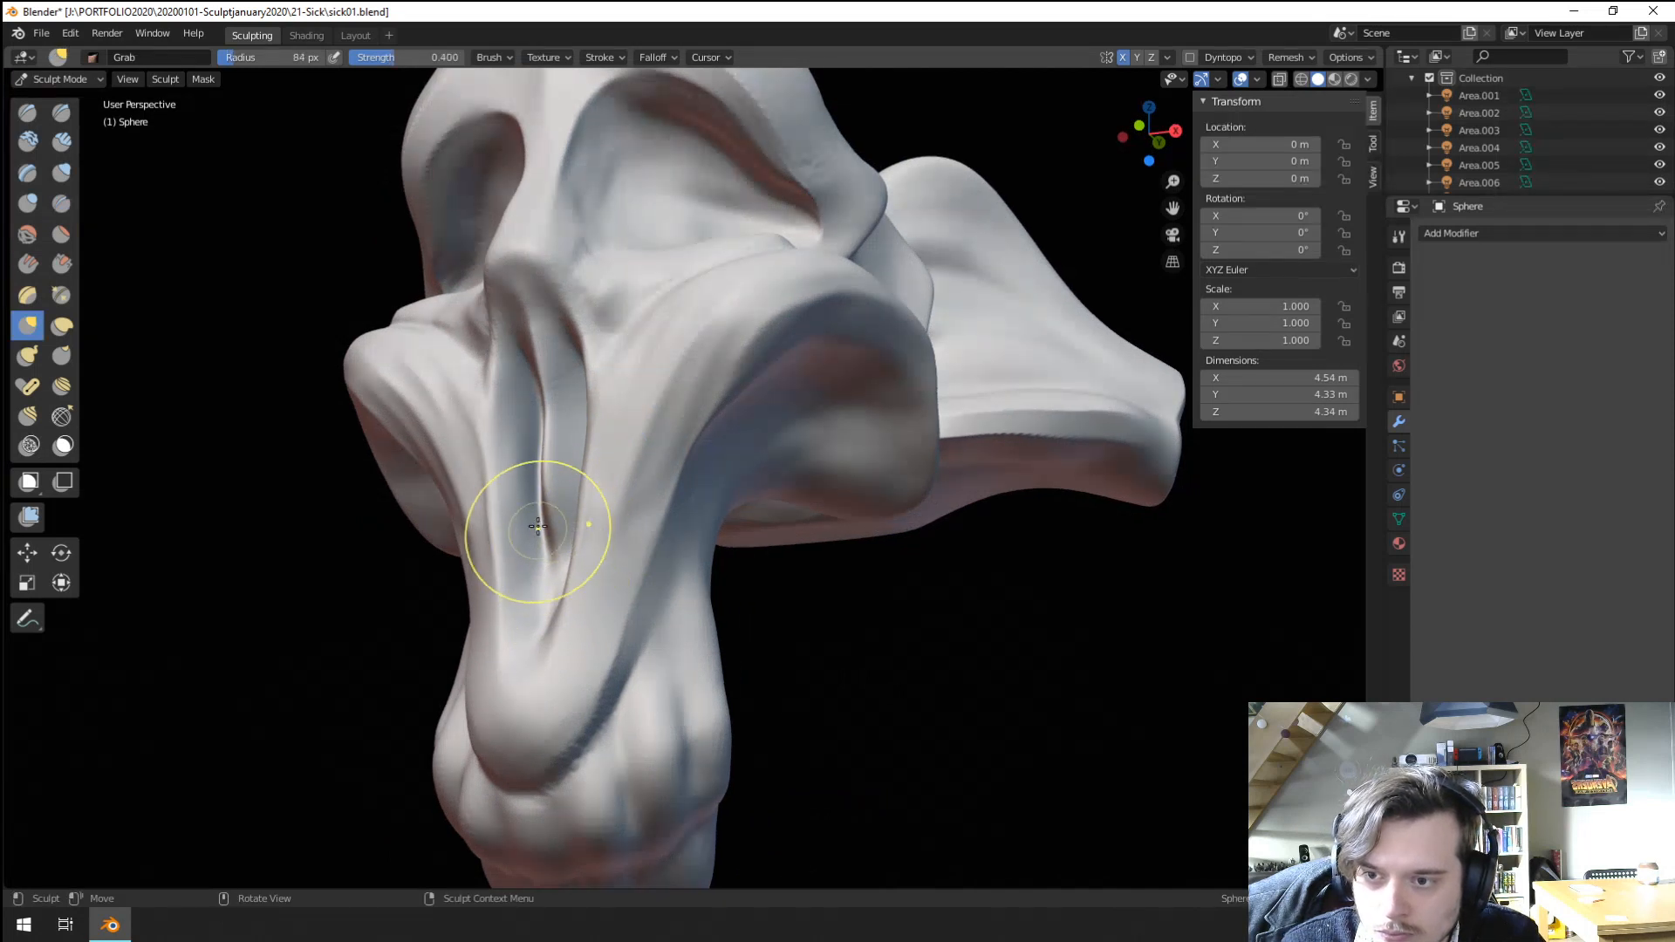
middle_drag(561, 472, 521, 502)
drag(441, 540, 453, 559)
mouse_move(441, 477)
mouse_down()
mouse_move(450, 555)
mouse_move(464, 553)
mouse_up()
Plane the side of the central nasal ridge with the Scrape/Peaks brush at 58 px.
mouse_move(387, 477)
middle_down()
mouse_move(404, 467)
mouse_move(209, 375)
middle_up()
ctrl+middle_drag(118, 319, 187, 338)
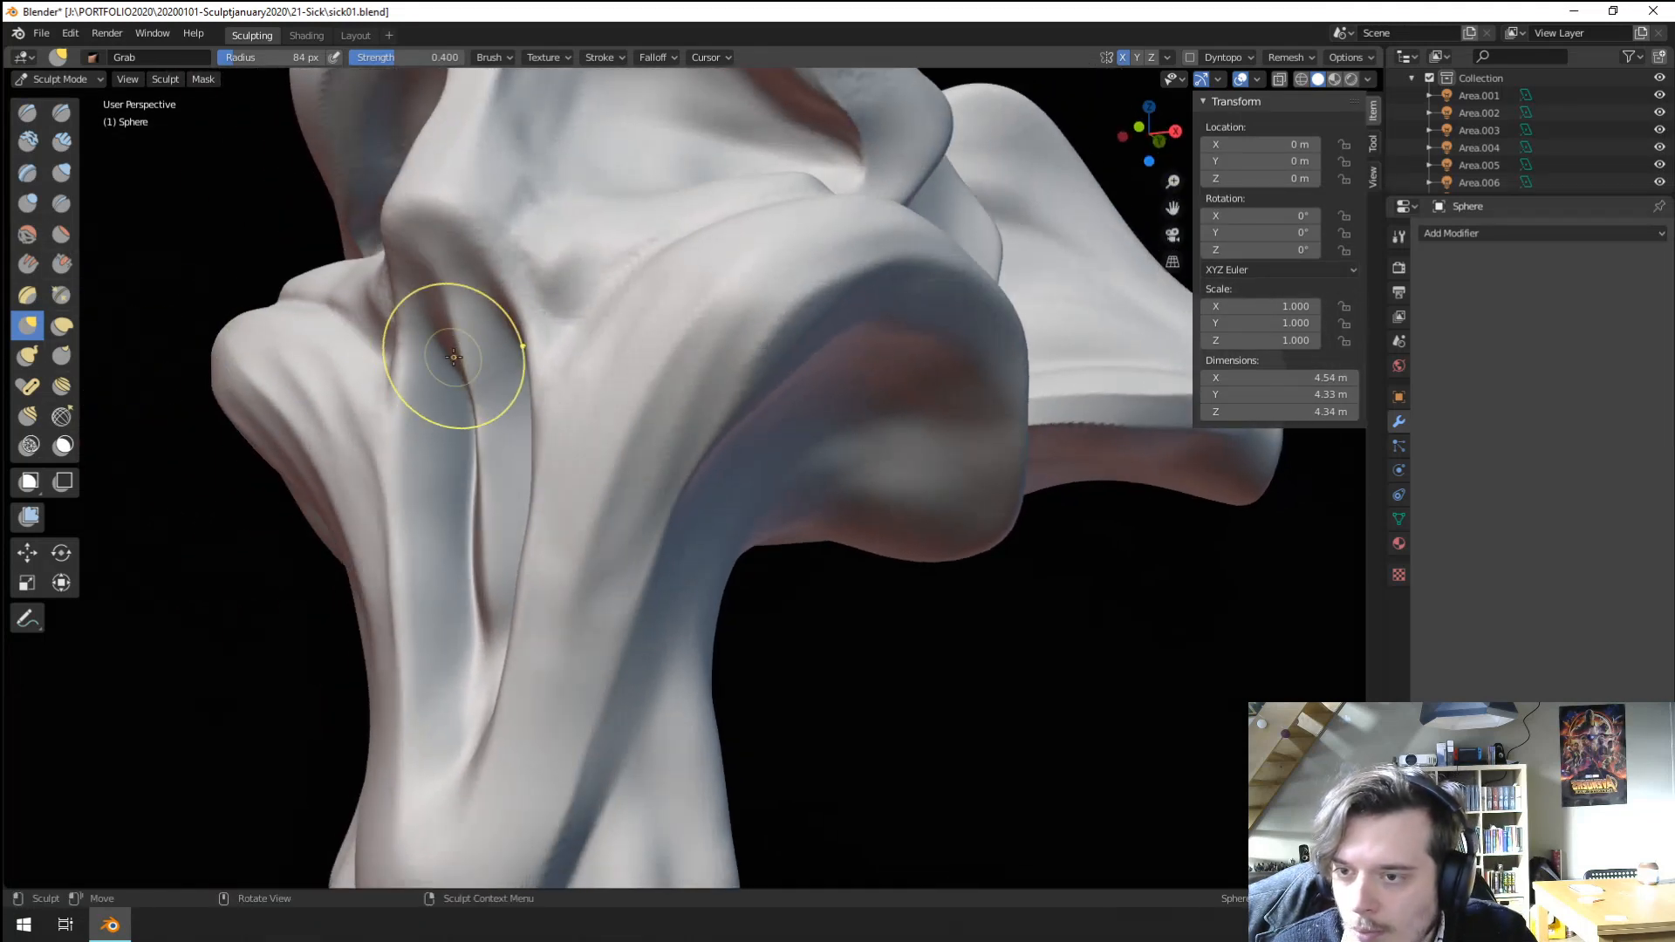
key(f)
click(451, 348)
middle_drag(450, 349, 492, 358)
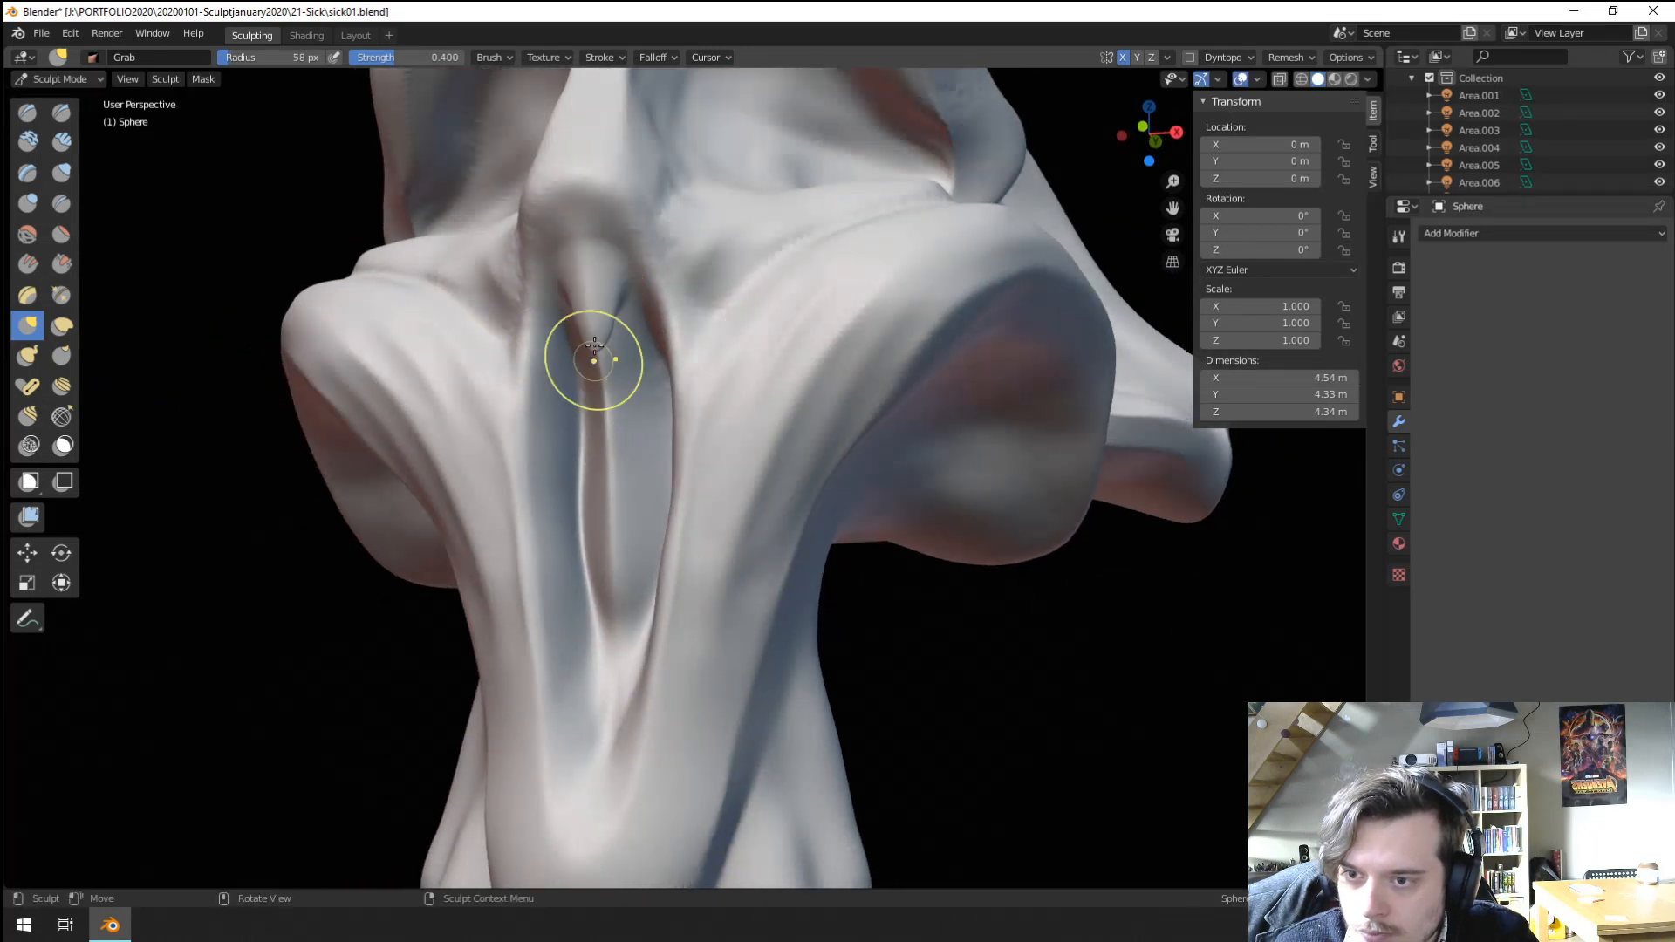
click(73, 264)
drag(606, 333, 609, 428)
drag(608, 413, 612, 495)
Try more Scrape/Peaks strokes lower on the nasal ridge and along the hollow's wall, and undo them.
drag(609, 456, 618, 530)
key(ctrl+z)
mouse_move(649, 381)
mouse_down()
mouse_move(653, 489)
mouse_move(651, 422)
mouse_up()
key(ctrl+z)
key(ctrl+z)
Adjust the edges of the inner nasal ridge with the Grab brush at 118 px.
middle_drag(645, 402, 690, 471)
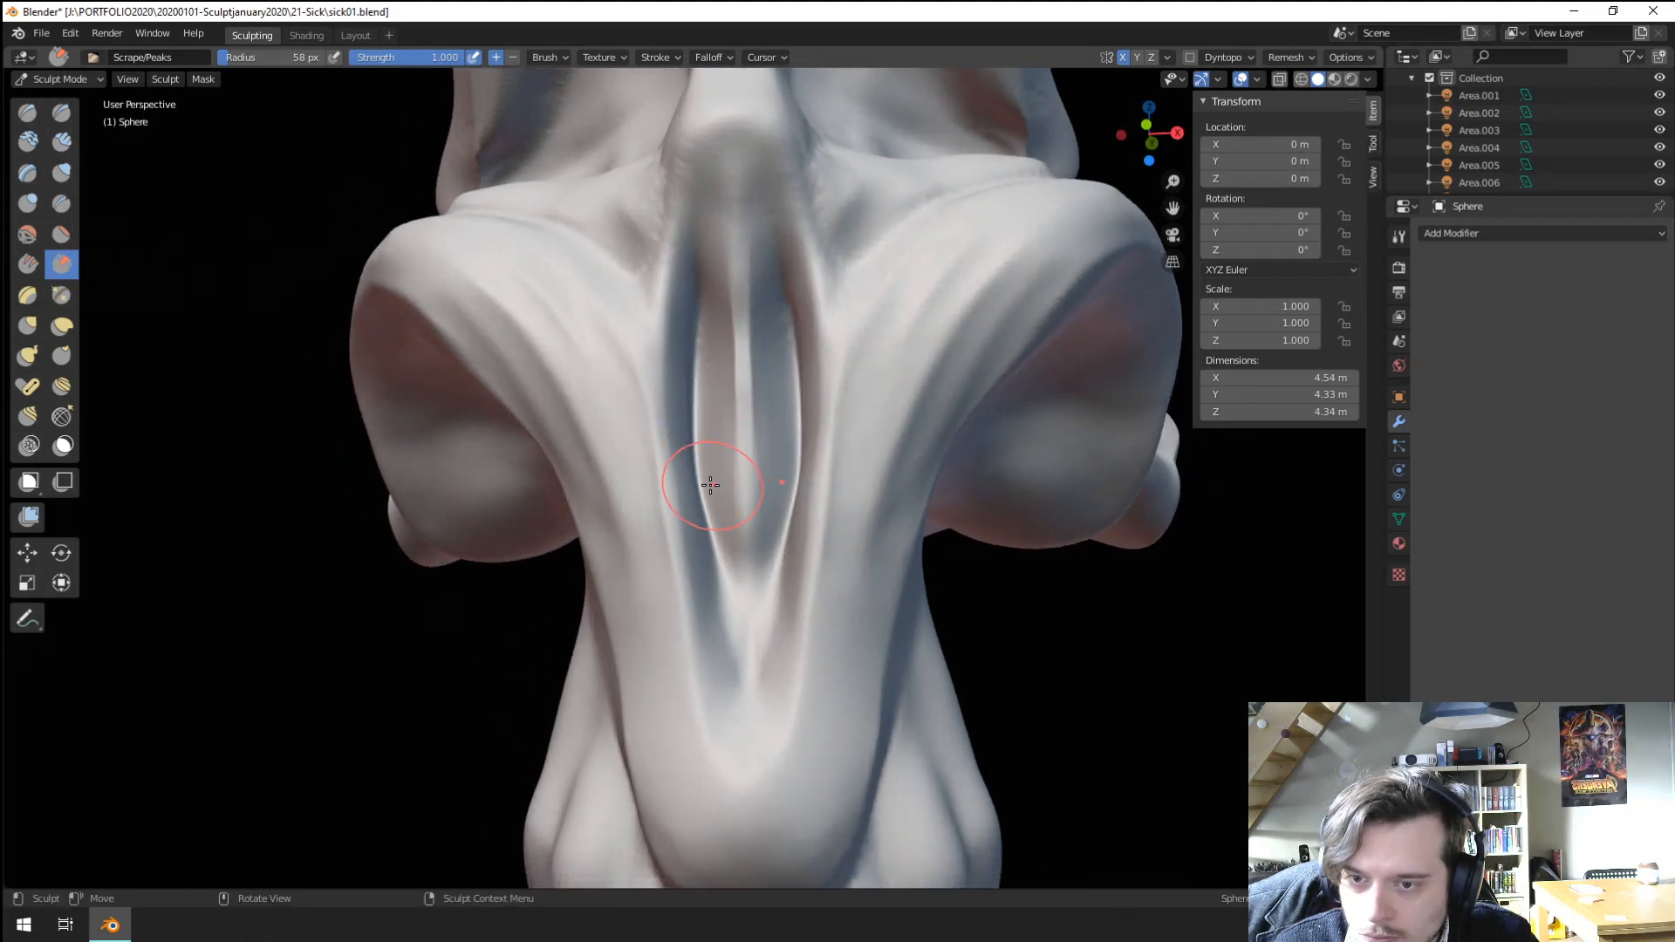
key(g)
key(f)
click(744, 484)
mouse_move(703, 474)
mouse_down()
mouse_move(729, 463)
mouse_move(702, 413)
mouse_up()
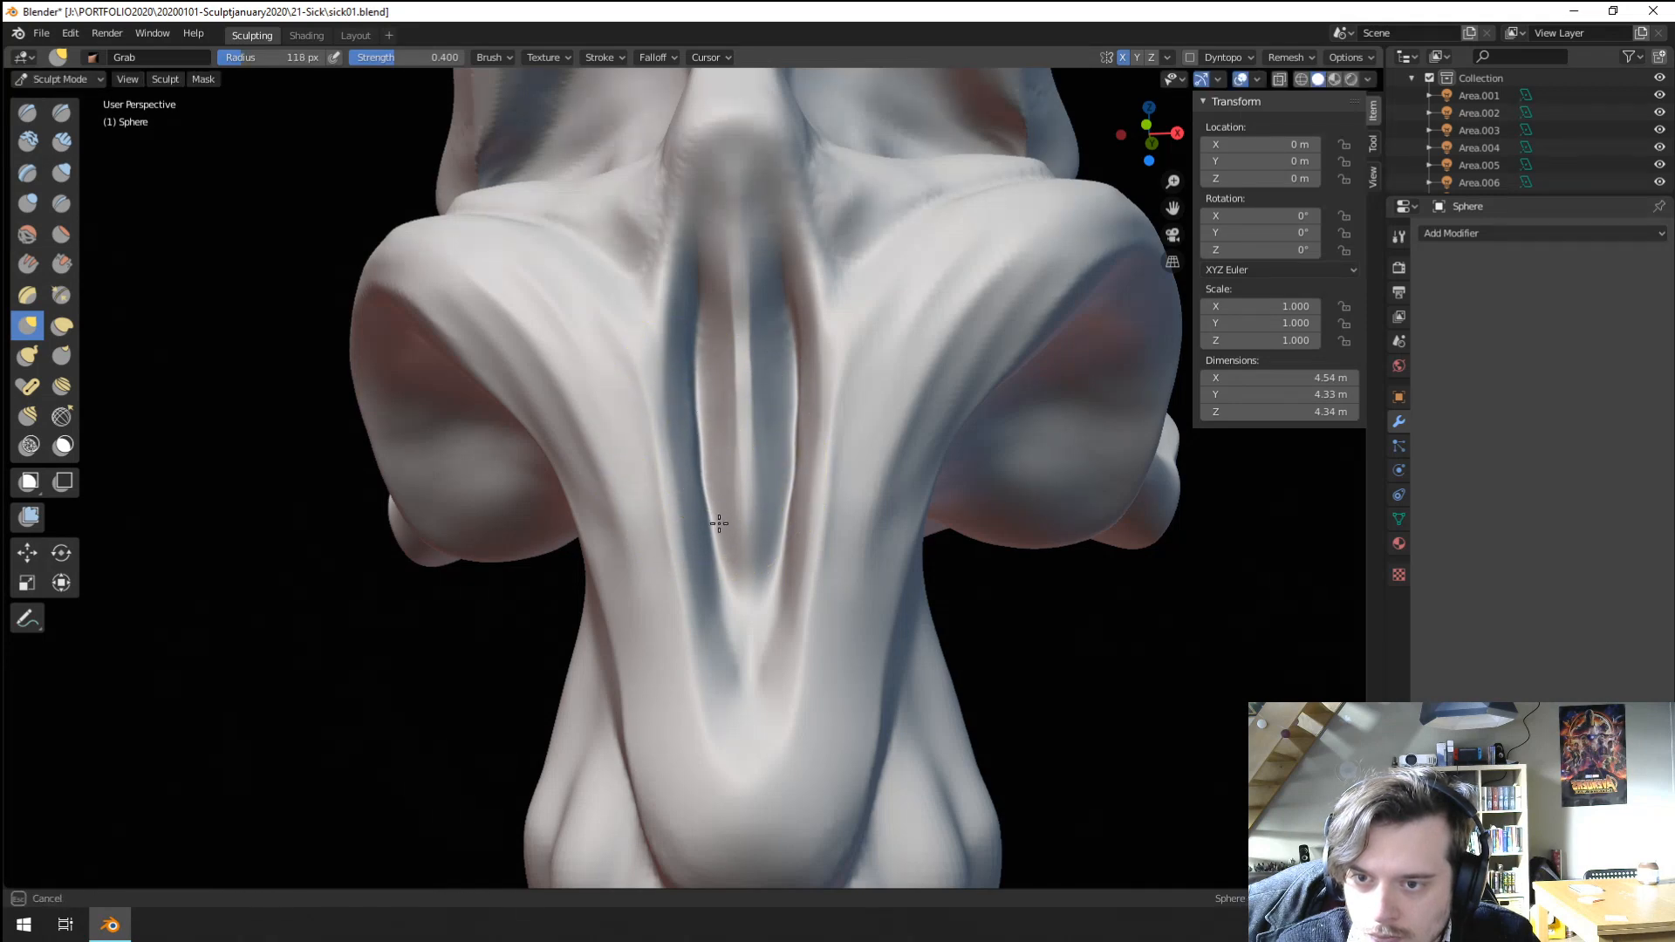
scroll(708, 478, down, 7)
mouse_move(642, 532)
middle_down()
mouse_move(744, 553)
mouse_move(599, 597)
mouse_move(609, 654)
middle_up()
scroll(744, 553, up, 2)
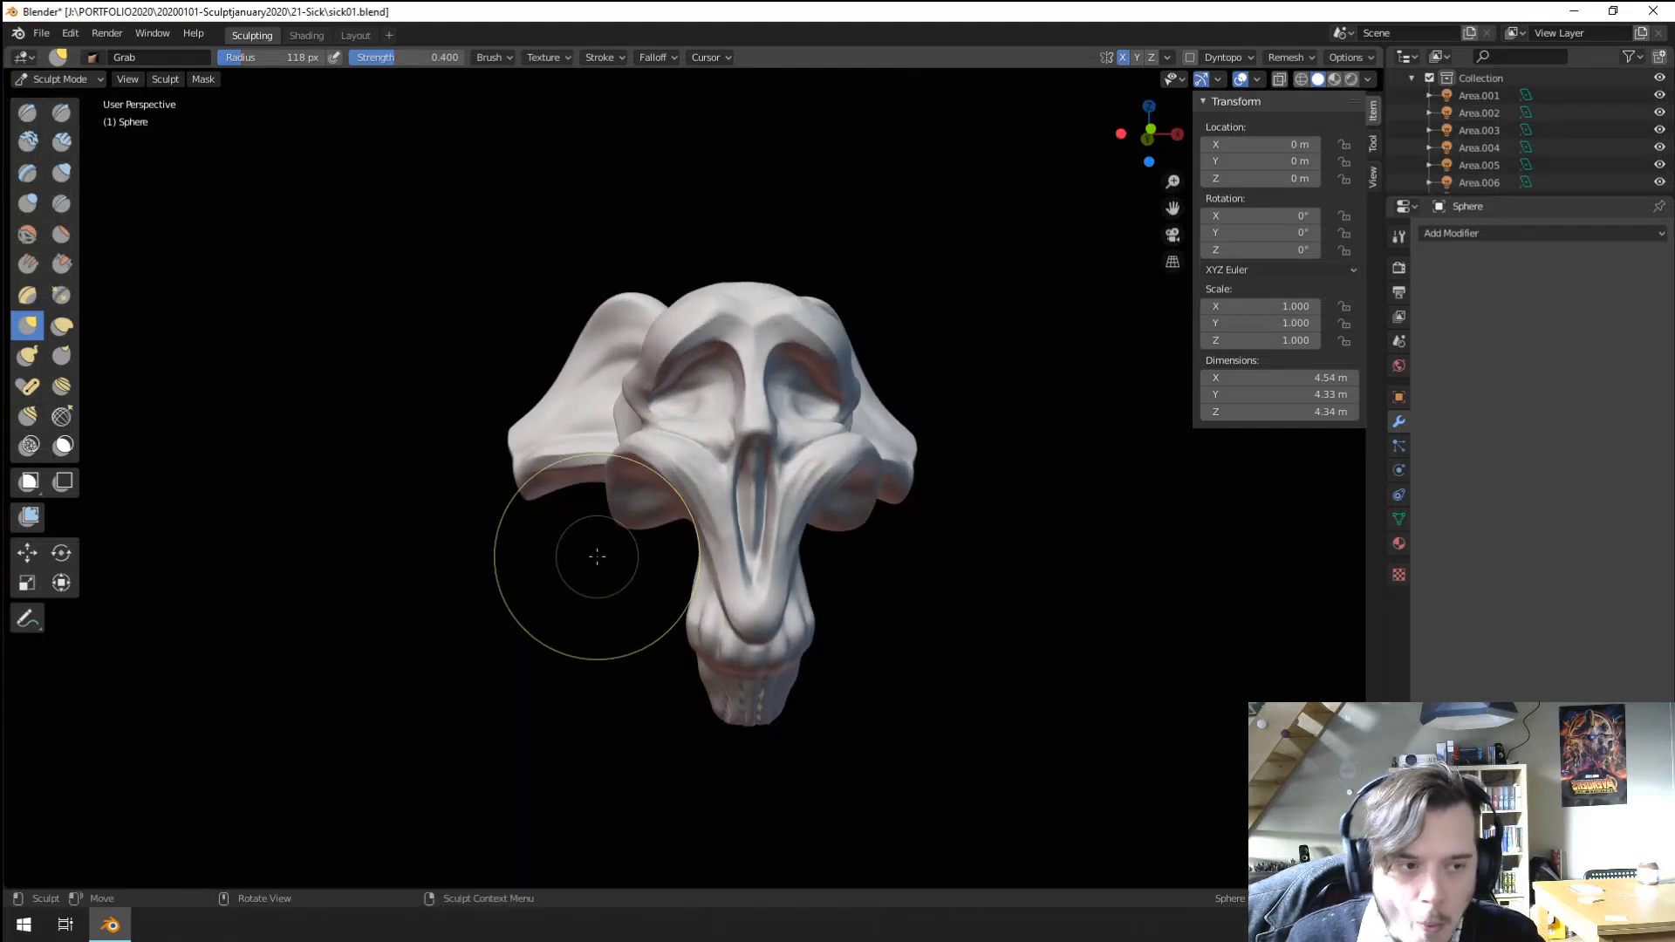
Try a Blob brush stroke at 73 px on the inner brow above the nose bridge, and undo it.
mouse_move(883, 442)
middle_down()
mouse_move(848, 504)
mouse_move(793, 280)
middle_up()
scroll(706, 426, up, 4)
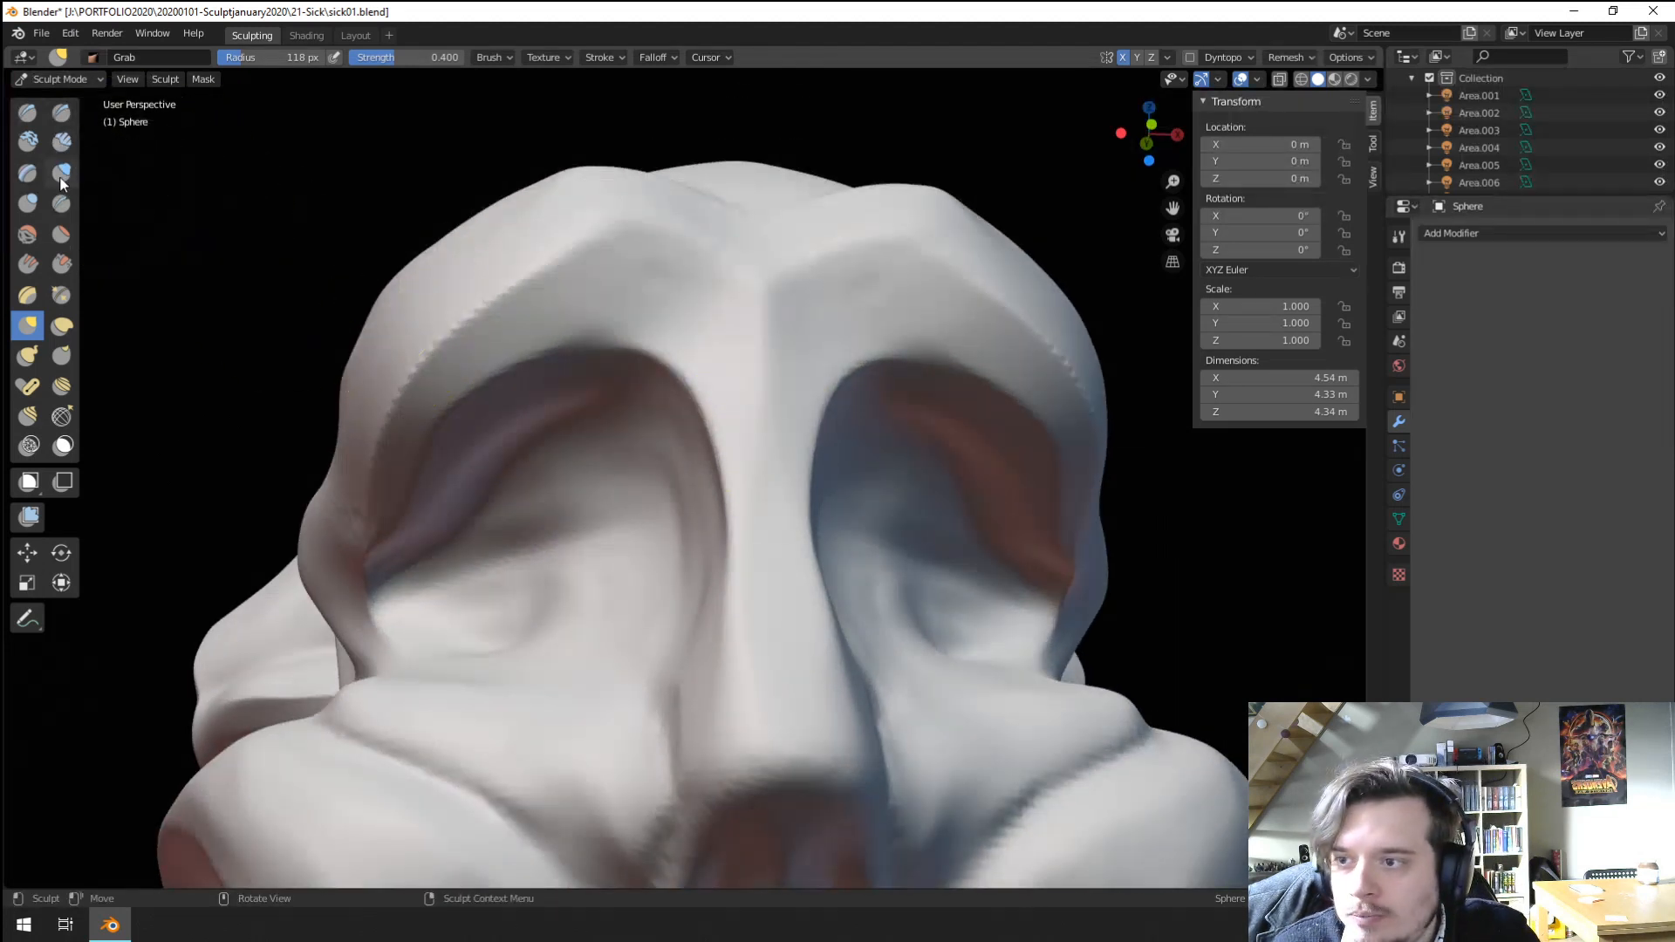
click(28, 202)
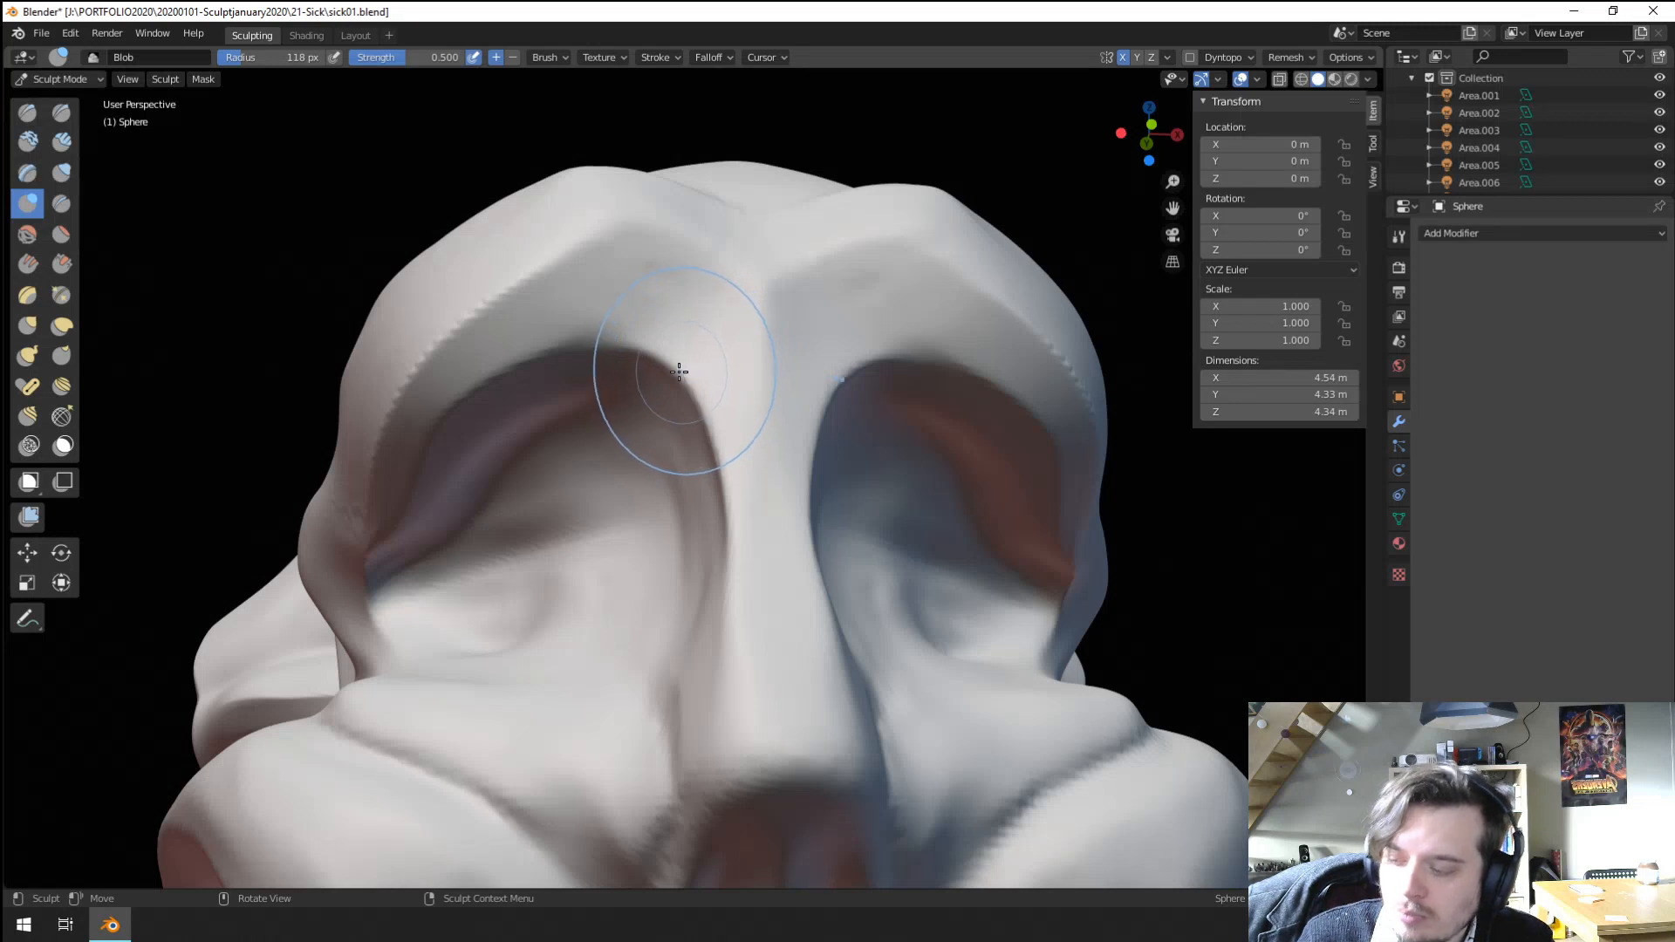
key(f)
click(773, 346)
mouse_move(808, 281)
mouse_down()
mouse_move(826, 326)
mouse_move(836, 309)
mouse_move(853, 337)
mouse_up()
key(ctrl+z)
Build up a fold across the nose bridge and inner brows with the Orb_ClayTubes brush at 54 px.
click(29, 142)
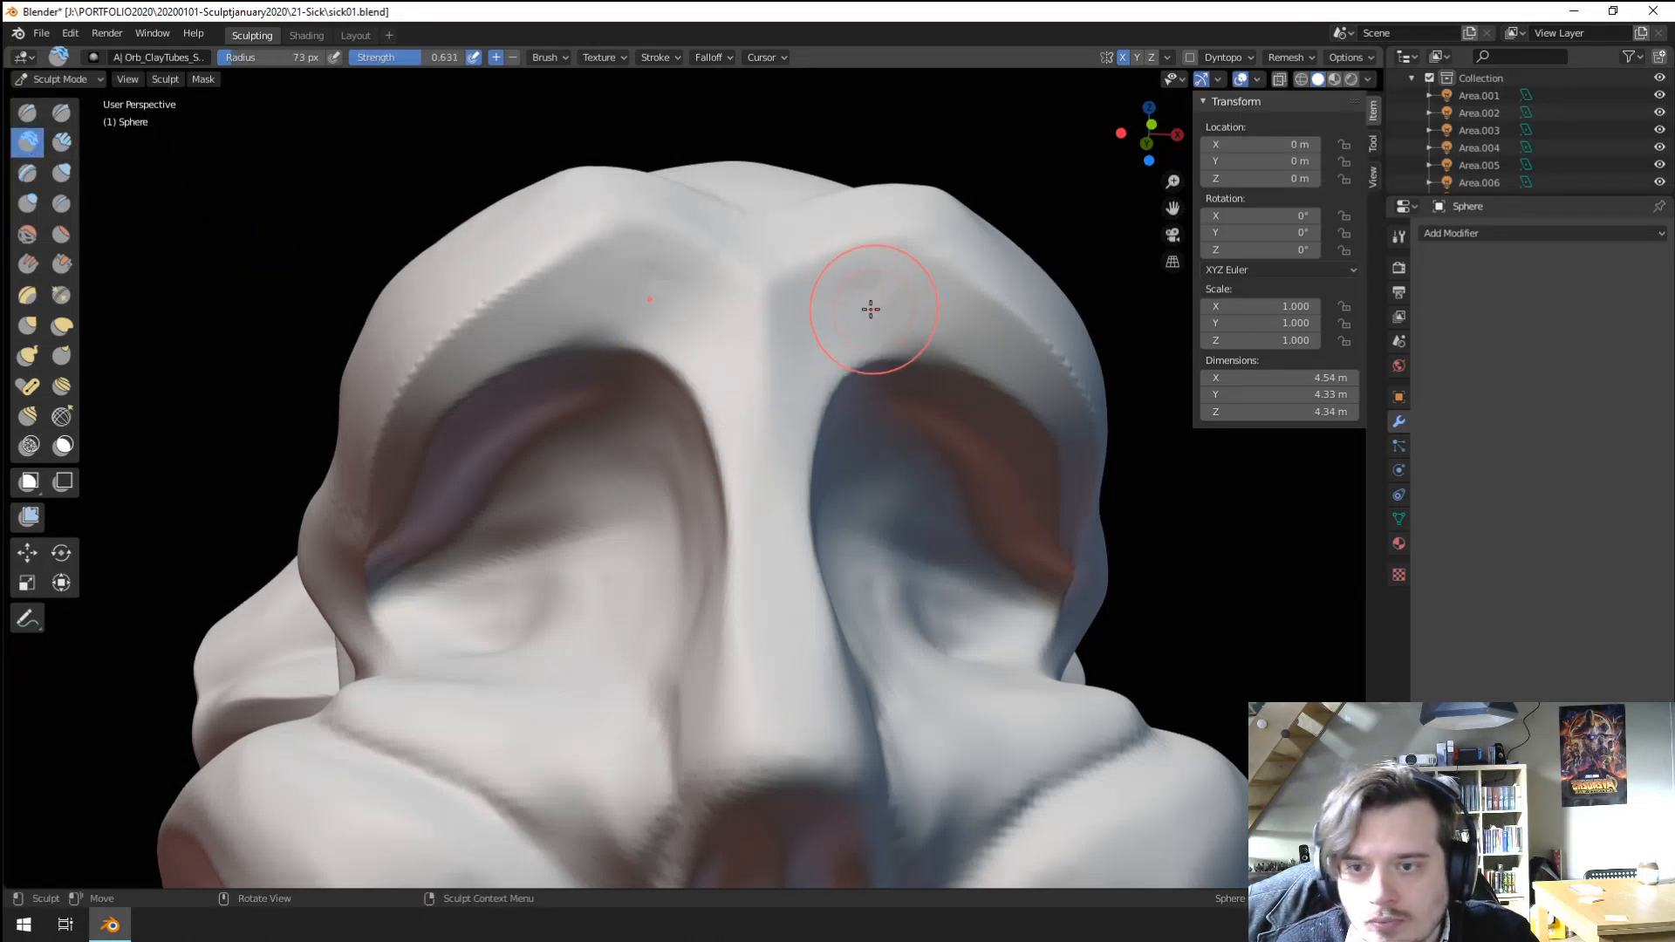
mouse_move(826, 282)
mouse_down()
mouse_move(826, 299)
mouse_move(808, 273)
mouse_move(833, 331)
mouse_move(690, 313)
mouse_up()
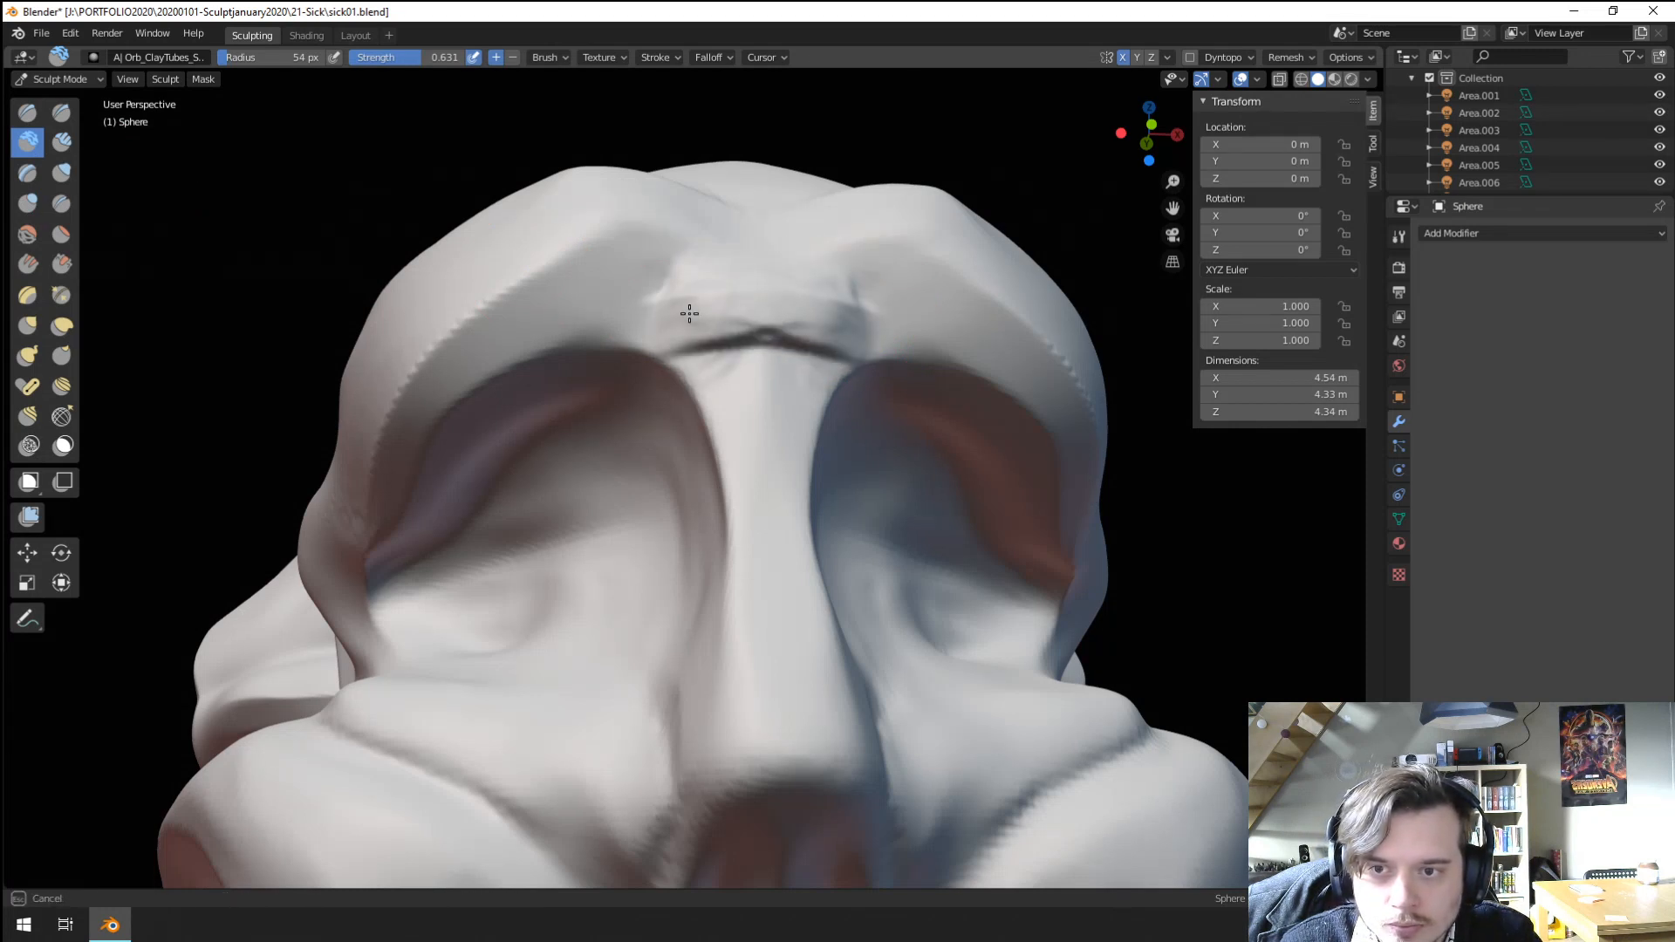
mouse_move(857, 336)
mouse_down()
mouse_move(923, 291)
mouse_move(900, 320)
mouse_up()
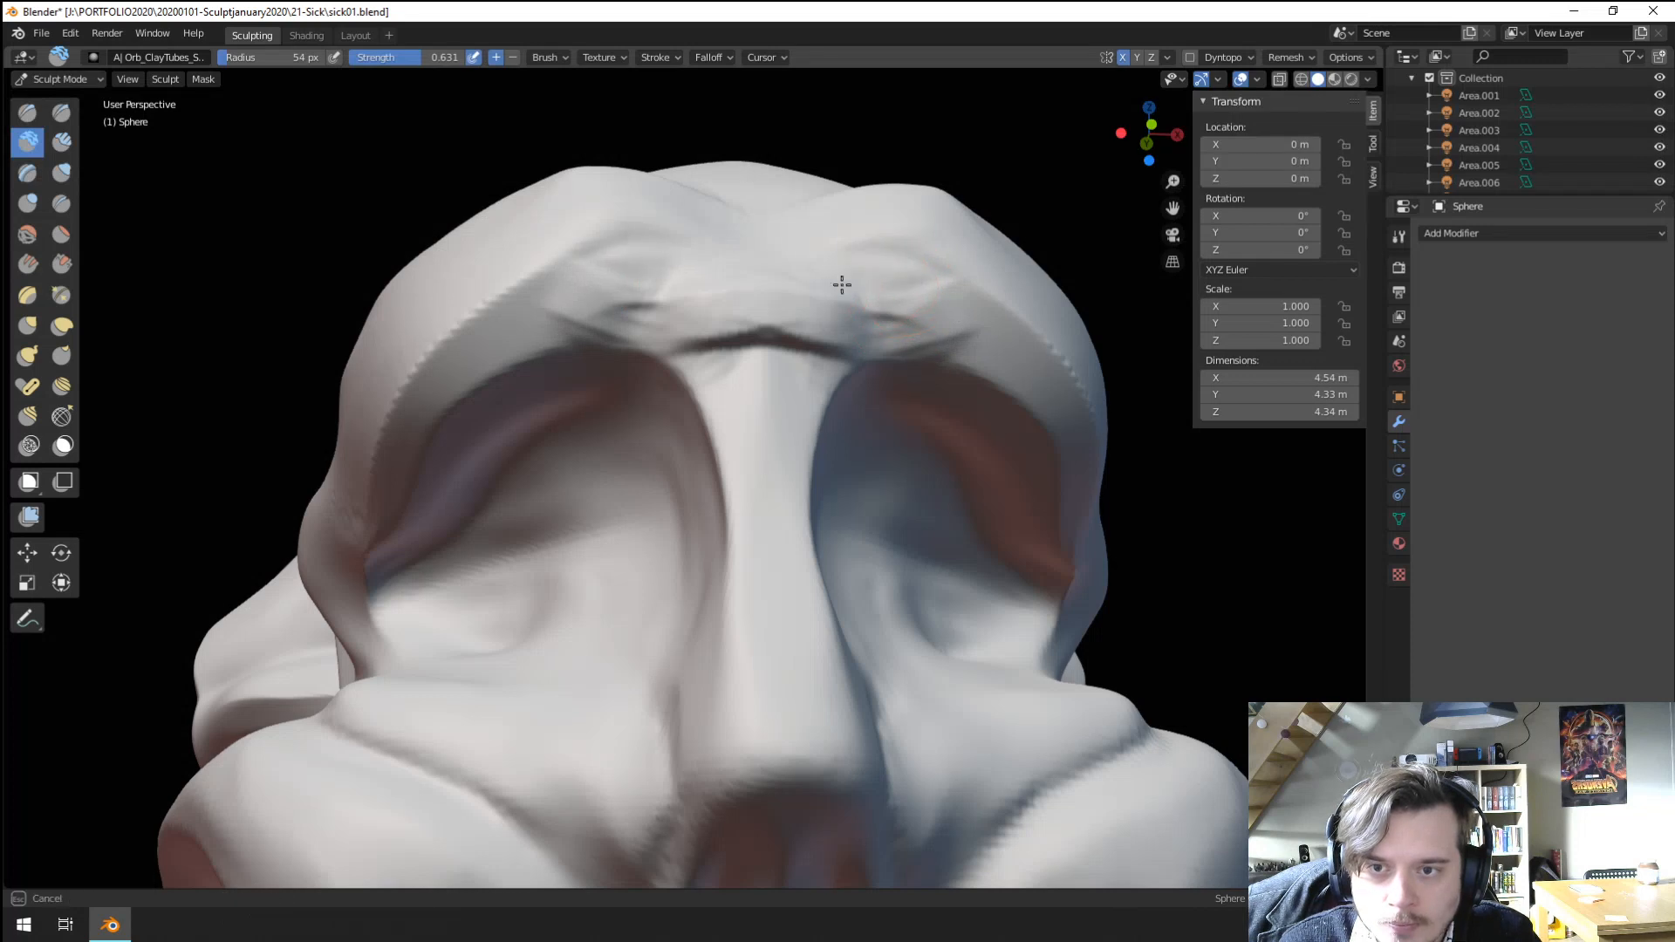
mouse_move(757, 309)
mouse_down()
mouse_move(699, 385)
mouse_move(744, 324)
mouse_up()
mouse_move(603, 251)
mouse_down()
mouse_move(609, 329)
mouse_move(594, 285)
mouse_move(711, 311)
mouse_up()
Plane the built-up brow fold and the side of the nose bridge with the Scrape/Peaks brush, ending at 81 px.
click(61, 263)
key(f)
click(602, 288)
key(f)
click(748, 409)
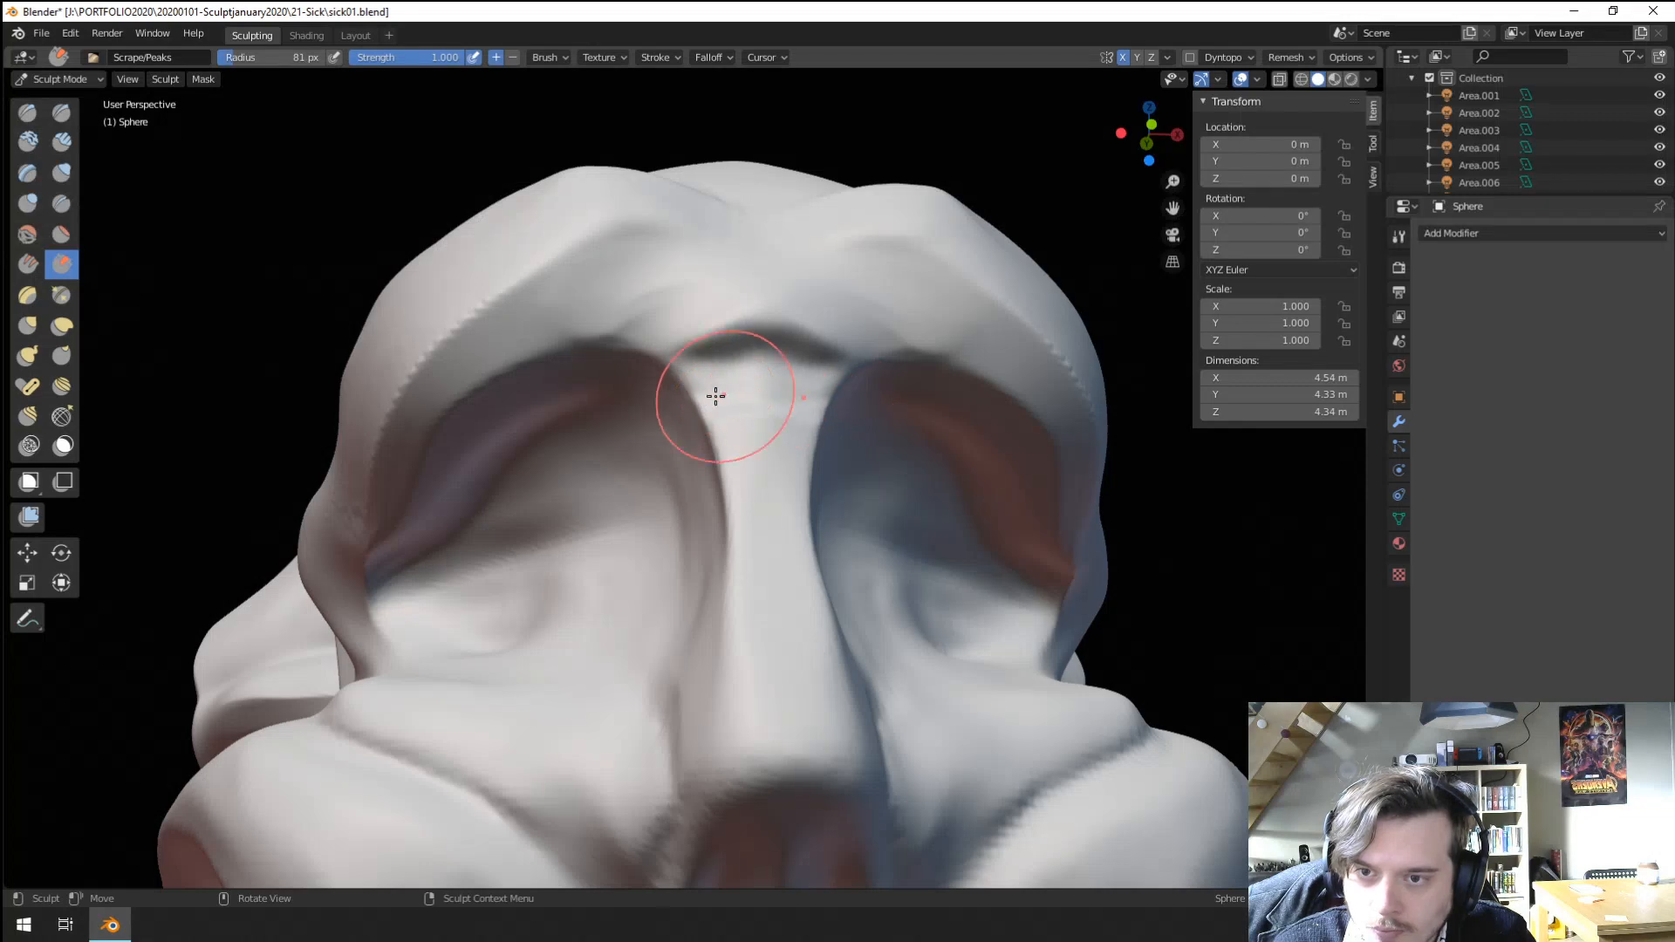
mouse_move(715, 396)
mouse_down()
mouse_move(695, 389)
mouse_move(695, 456)
mouse_move(713, 467)
mouse_up()
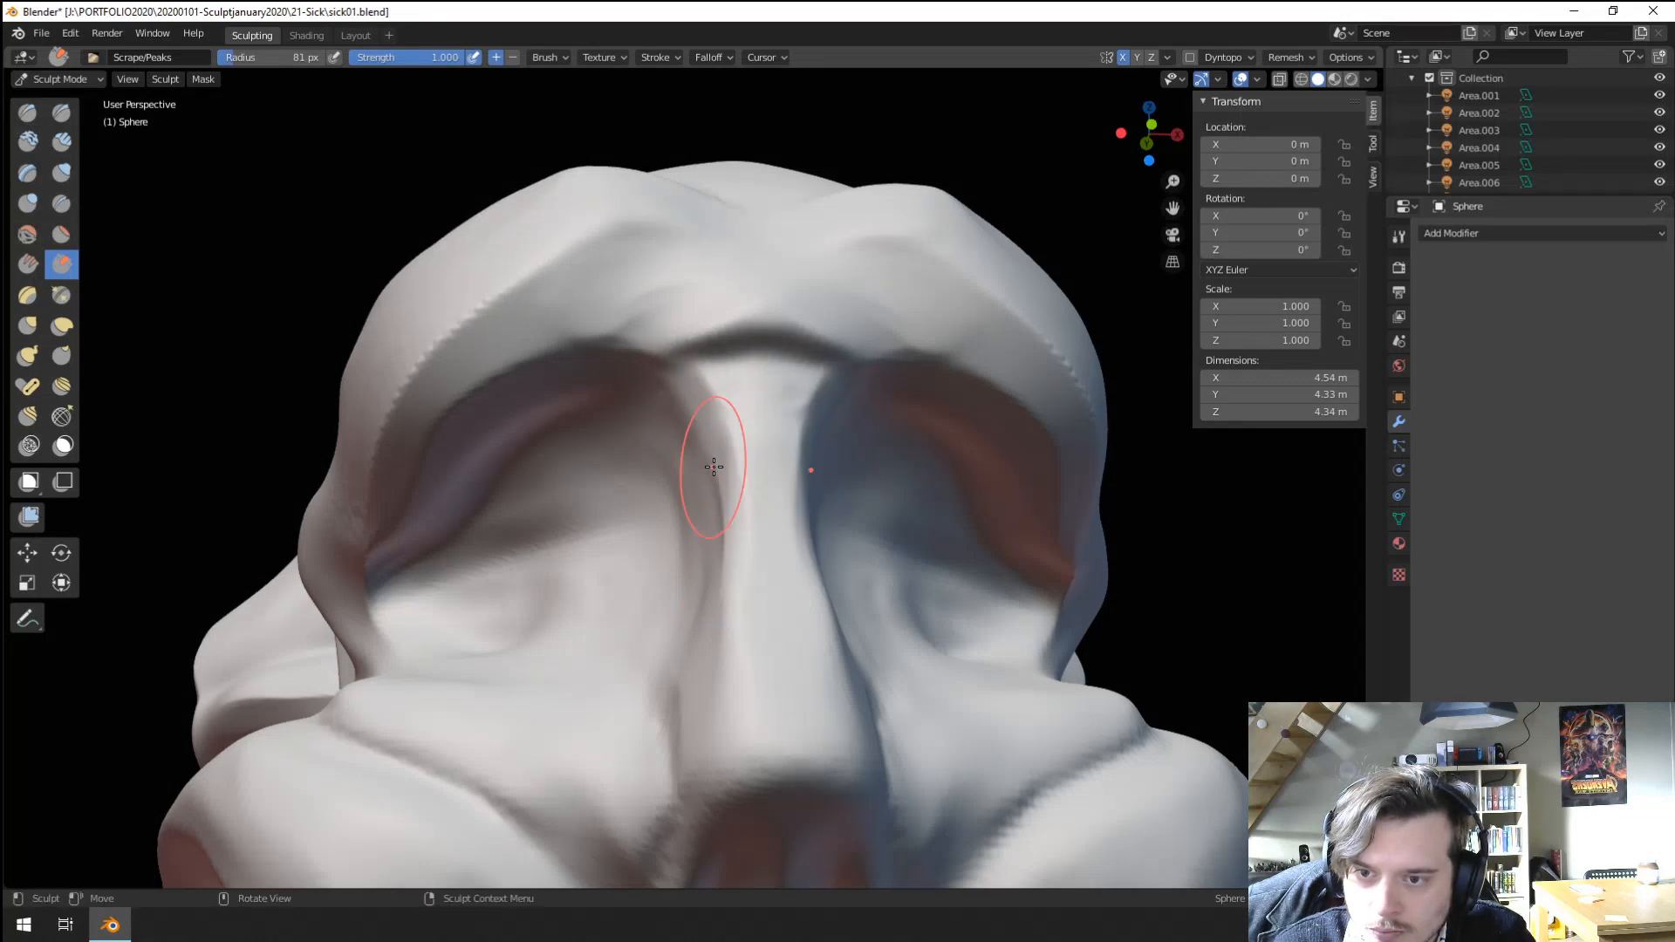
mouse_move(647, 527)
middle_down()
mouse_move(610, 573)
mouse_move(609, 546)
mouse_move(540, 568)
mouse_move(611, 454)
mouse_move(636, 344)
middle_up()
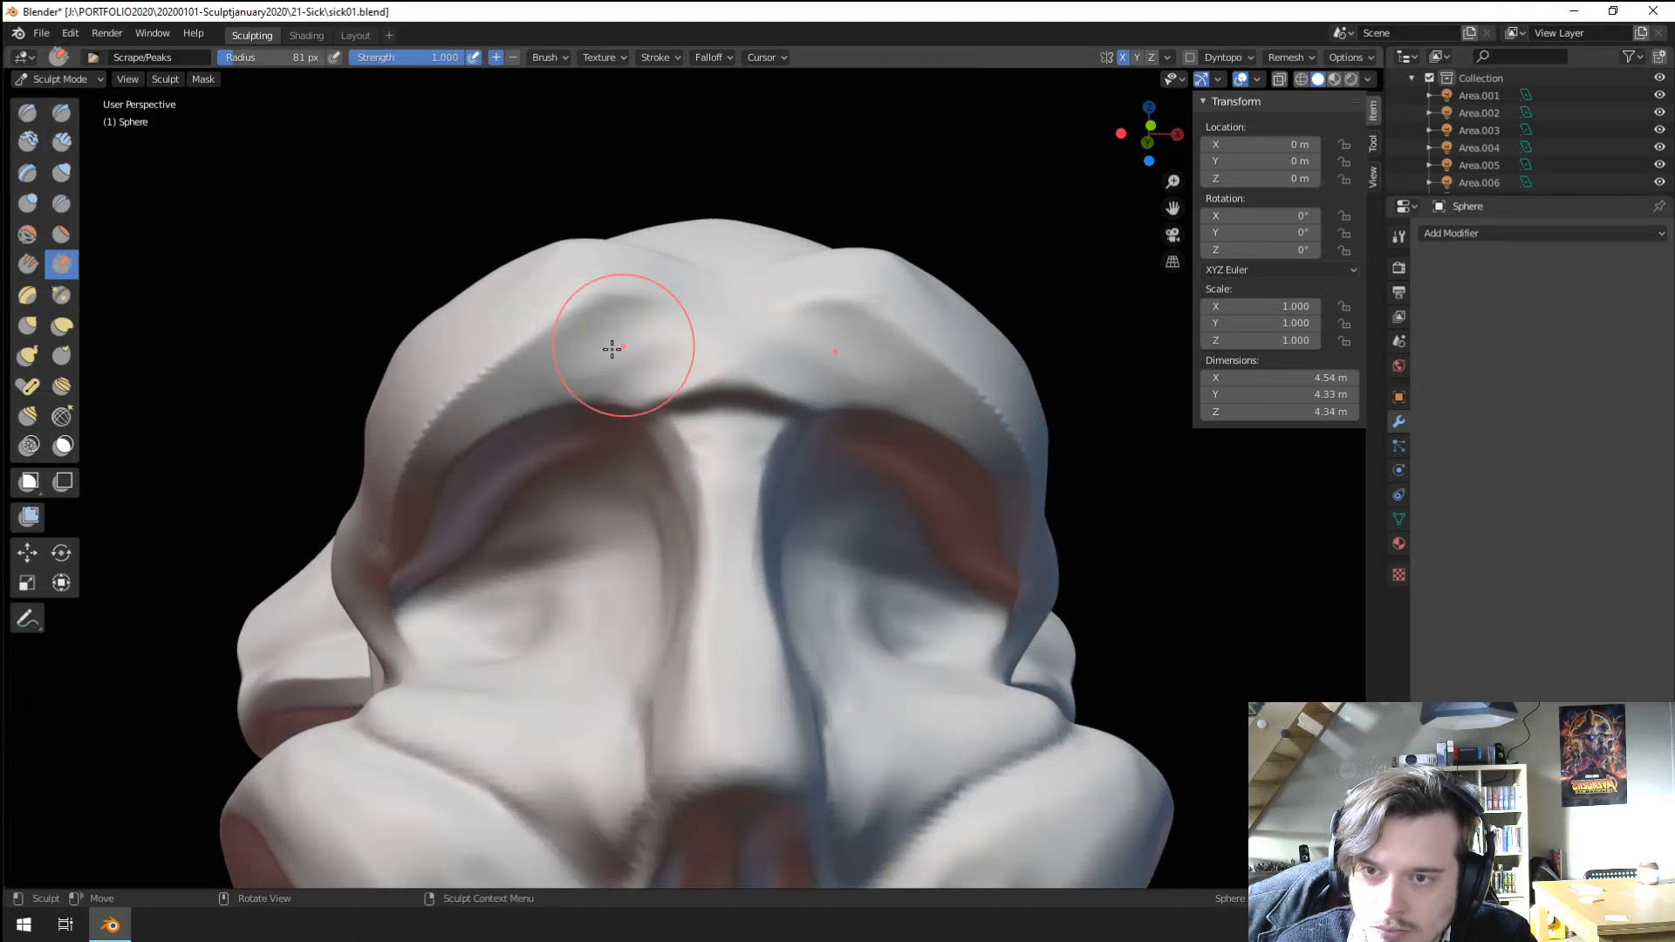
Plane the brow ridge from the inner brow out to the temple with the Scrape/Peaks brush.
key(f)
click(522, 353)
mouse_move(520, 348)
mouse_down()
mouse_move(426, 431)
mouse_move(391, 532)
mouse_up()
drag(391, 531, 566, 334)
mouse_move(635, 298)
ctrl+middle_down()
mouse_move(527, 479)
mouse_move(567, 444)
mouse_move(503, 515)
ctrl+middle_up()
mouse_move(503, 515)
middle_down()
mouse_move(527, 508)
mouse_move(602, 378)
middle_up()
key(f)
click(593, 380)
mouse_move(549, 415)
mouse_down()
mouse_move(529, 427)
mouse_move(598, 389)
mouse_move(601, 358)
mouse_move(644, 331)
mouse_up()
ctrl+middle_drag(658, 348, 534, 519)
Adjust the form around the nose with a short Grab brush stroke at 99 px.
mouse_move(533, 519)
middle_down()
mouse_move(454, 532)
mouse_move(392, 598)
mouse_move(666, 467)
mouse_move(765, 600)
middle_up()
key(g)
key(f)
click(818, 629)
drag(731, 634, 737, 651)
middle_drag(738, 651, 692, 553)
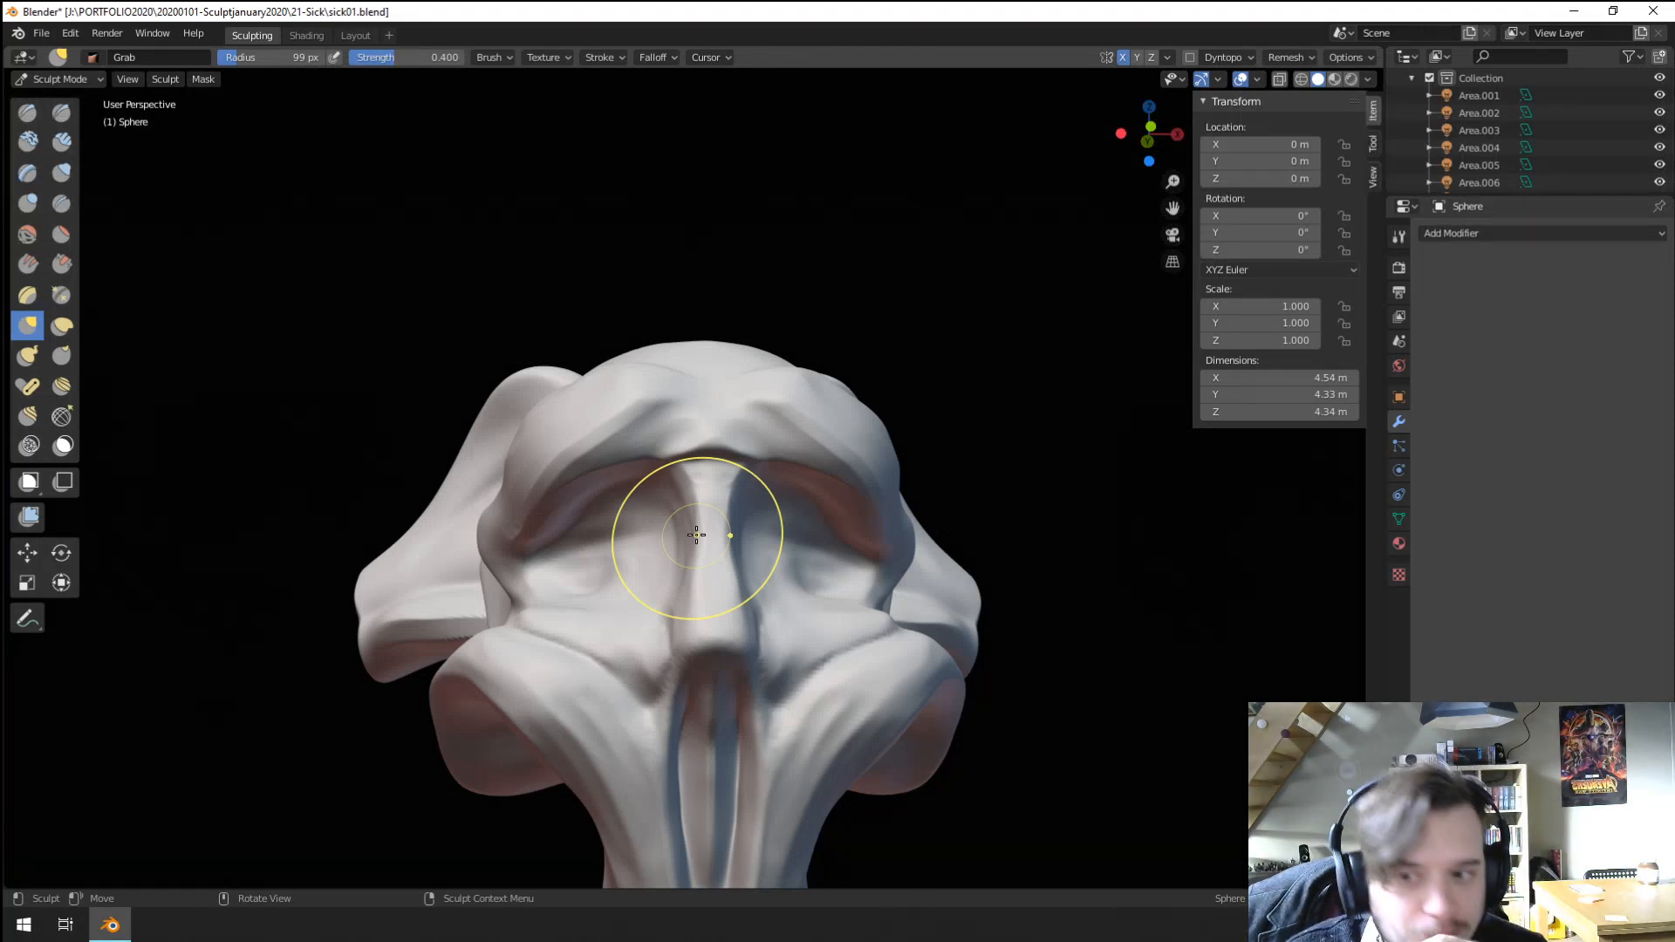
mouse_move(599, 486)
middle_down()
mouse_move(632, 474)
mouse_move(613, 463)
mouse_move(637, 480)
mouse_move(615, 469)
middle_up()
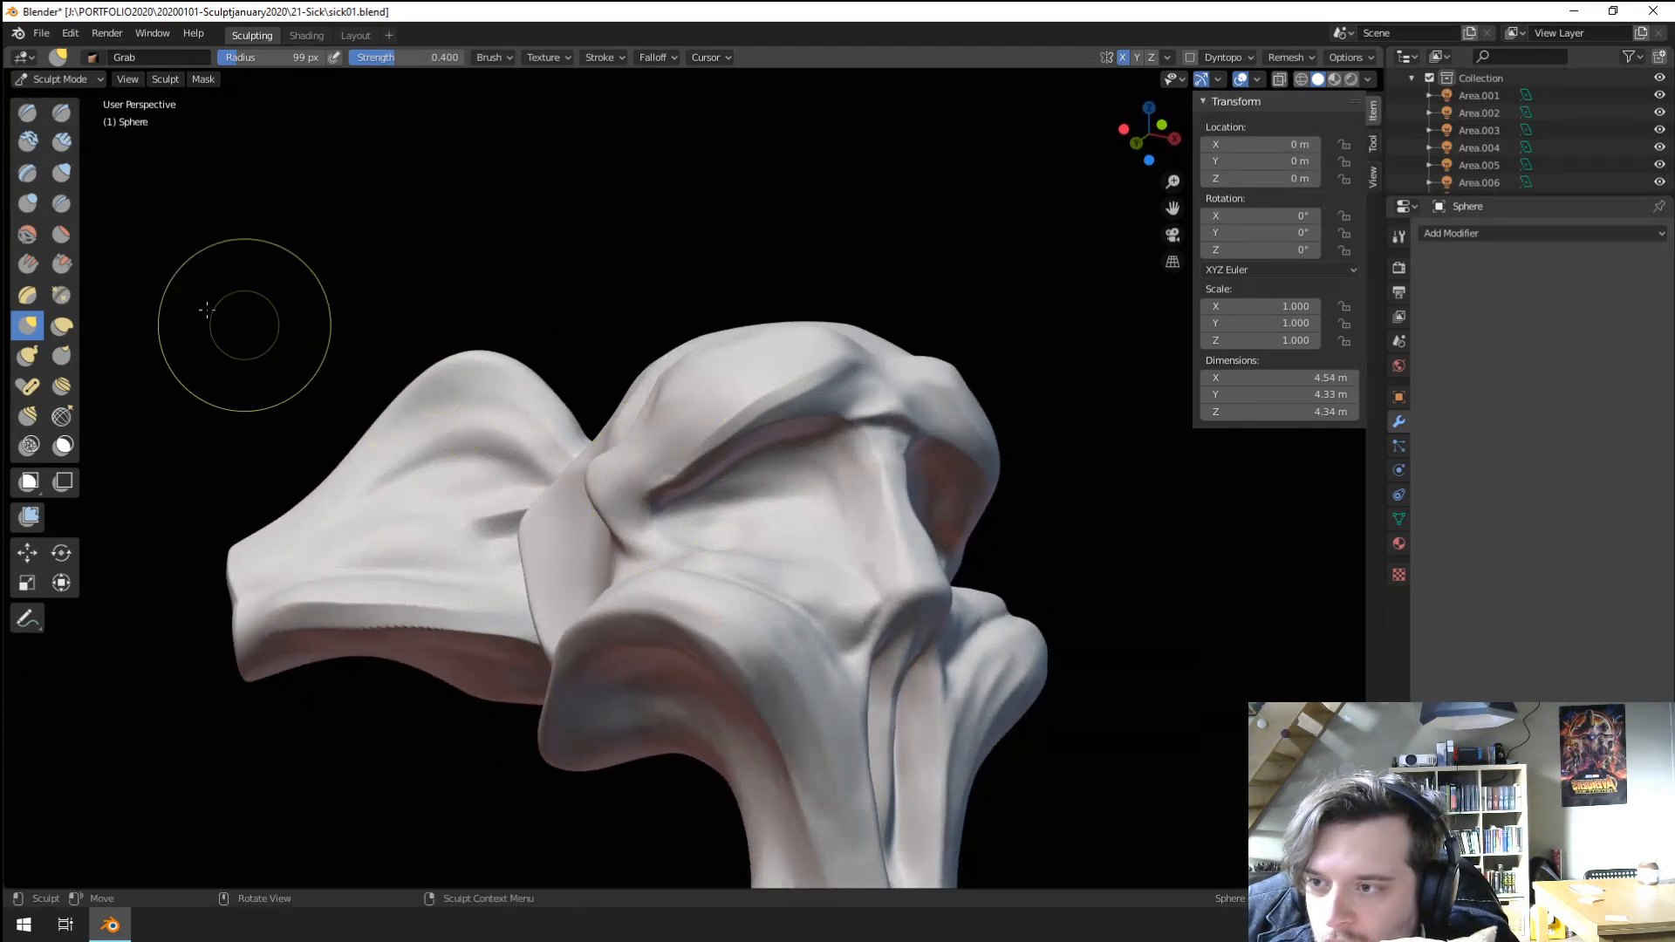
Flatten the outer end of the brow ridge with the Flatten/Contrast brush at 99 px and strength 0.500.
click(61, 233)
drag(631, 460, 630, 487)
mouse_move(703, 415)
middle_down()
mouse_move(641, 419)
mouse_move(579, 467)
middle_up()
drag(580, 467, 555, 498)
middle_drag(565, 492, 462, 428)
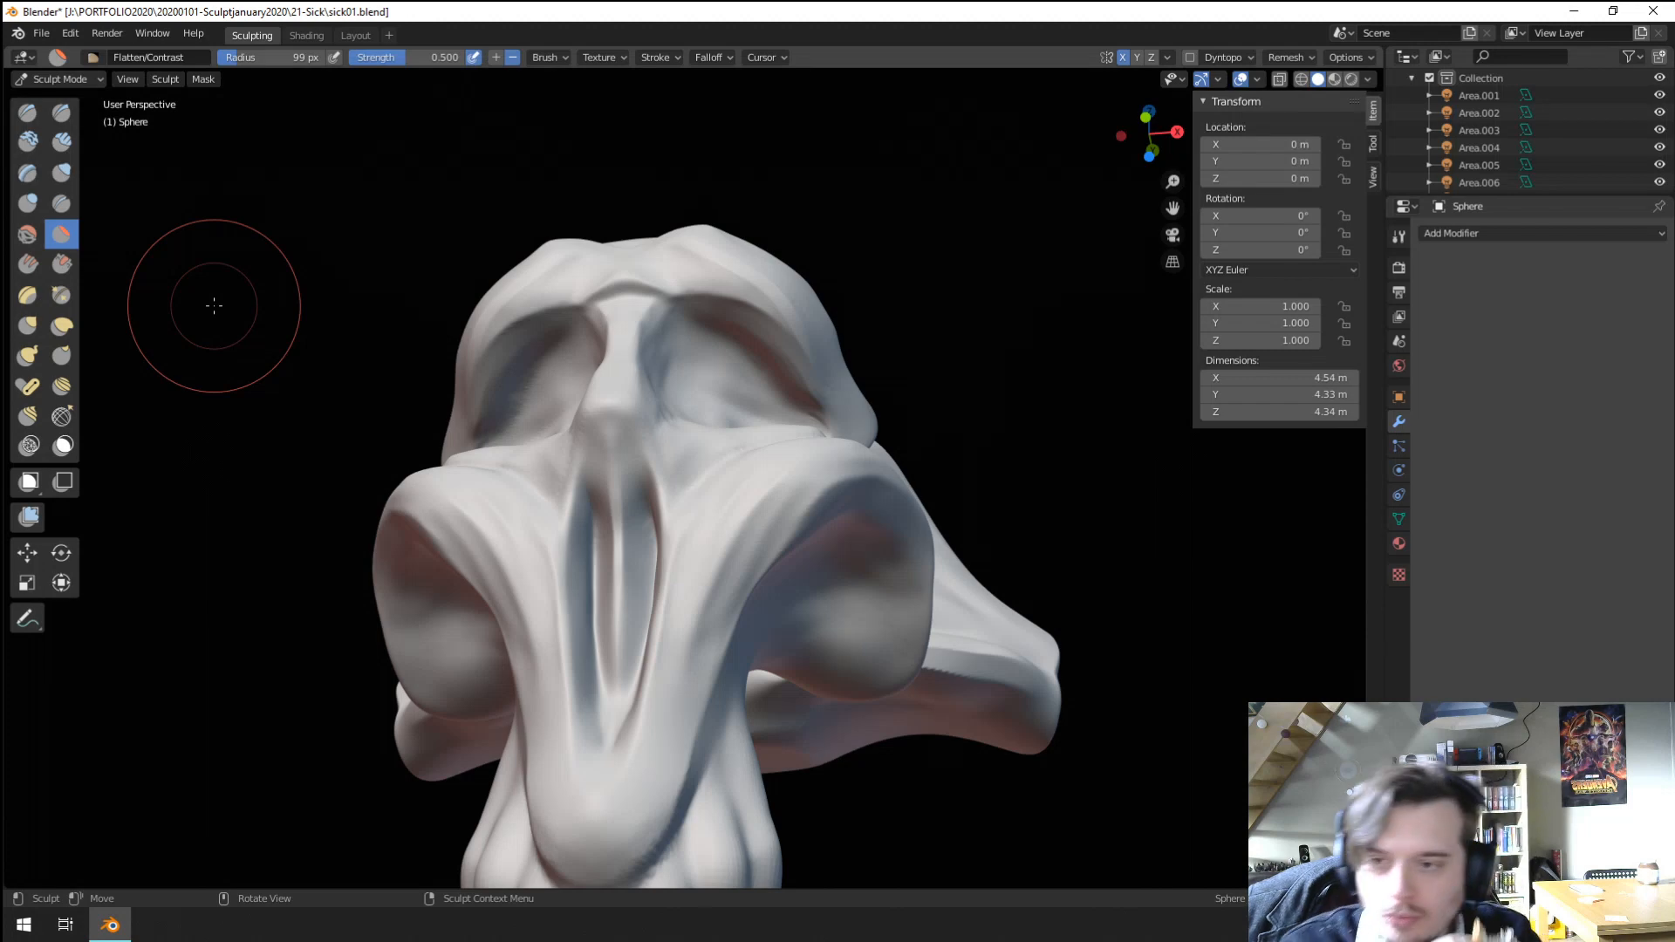
mouse_move(785, 561)
middle_down()
mouse_move(815, 568)
mouse_move(642, 392)
mouse_move(591, 412)
mouse_move(601, 436)
mouse_move(669, 436)
mouse_move(668, 393)
middle_up()
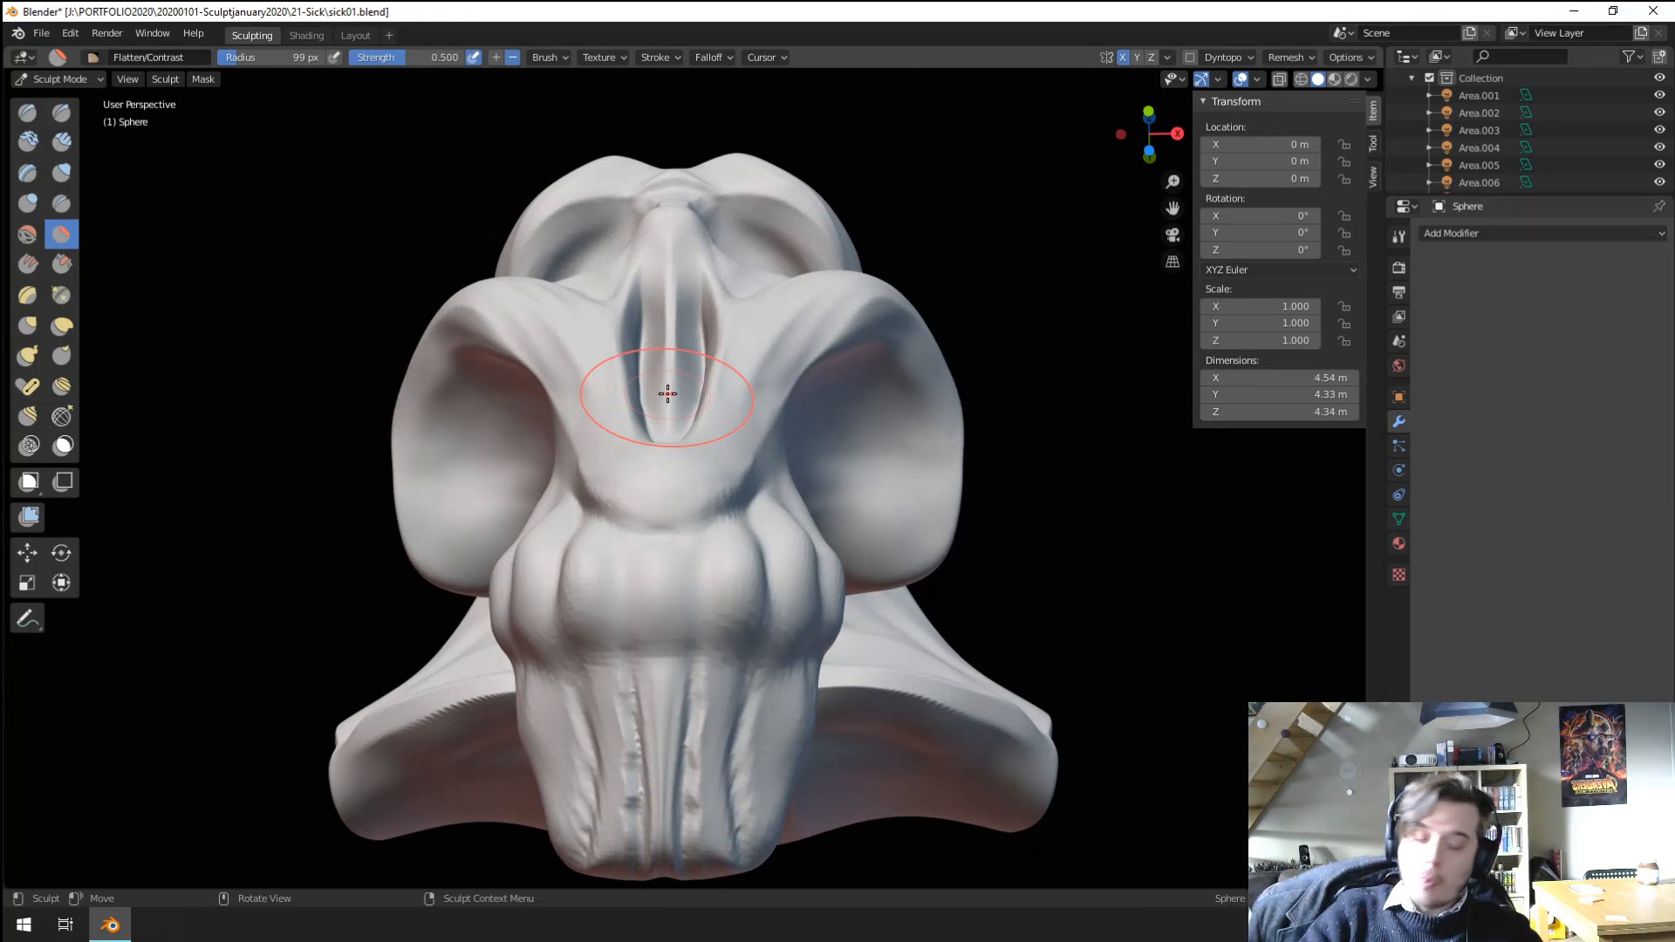
Refine the muzzle with the Scrape/Peaks brush at 72 px and pull the side of the lower jaw with Grab.
click(63, 265)
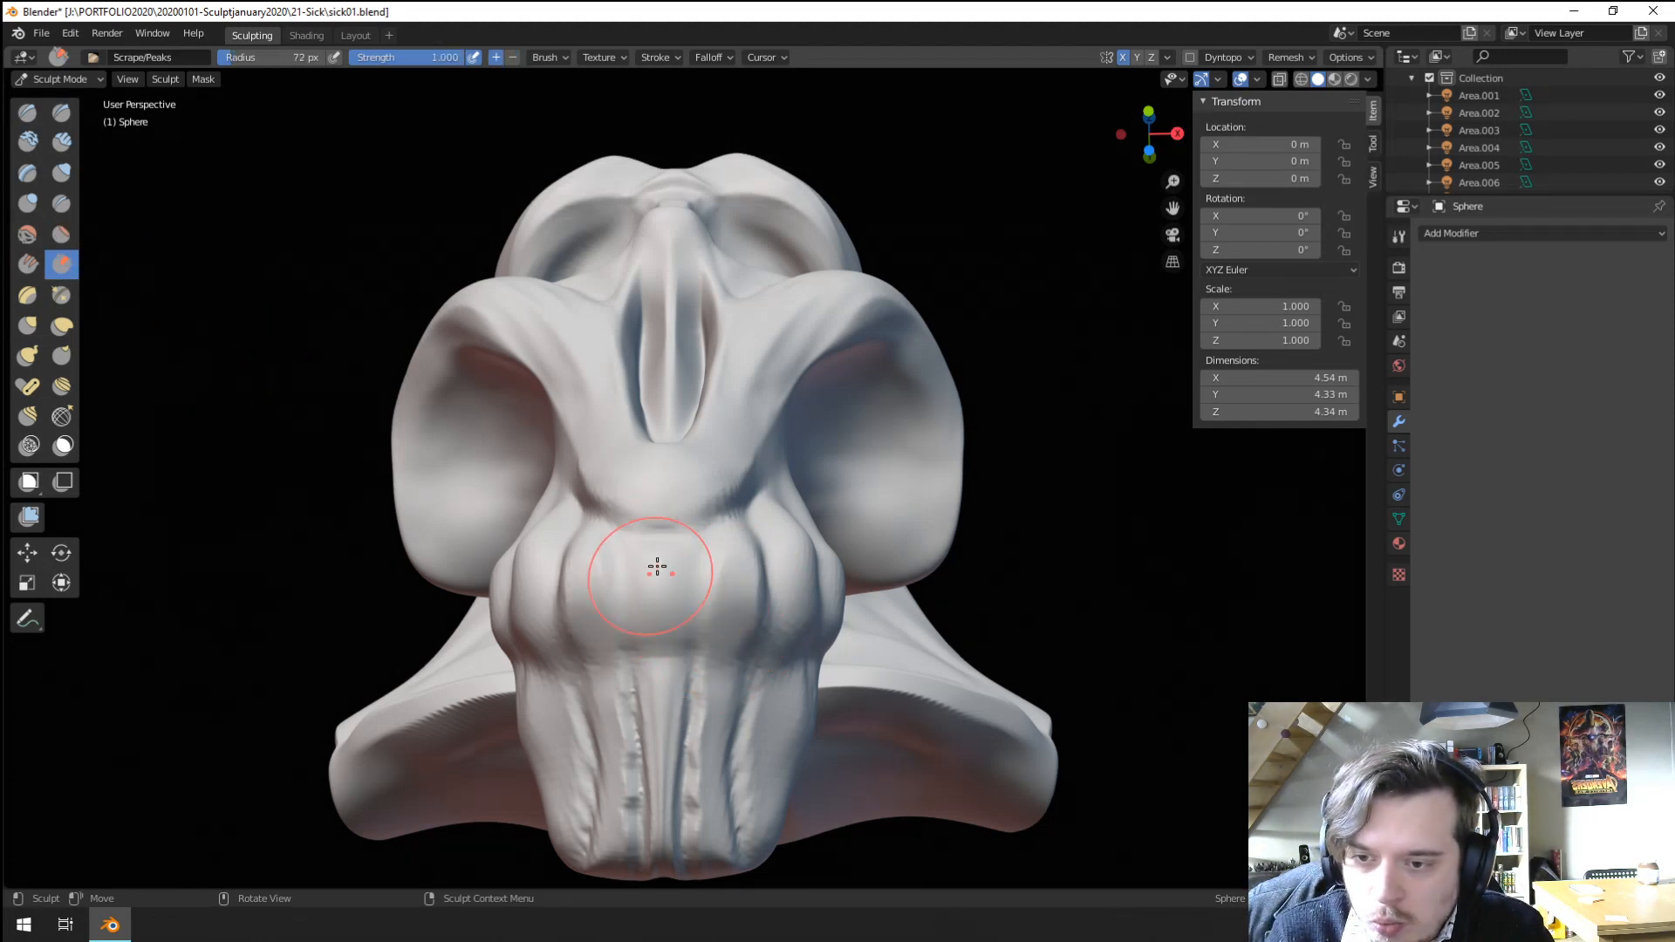
mouse_move(706, 564)
middle_down()
mouse_move(563, 603)
mouse_move(616, 637)
mouse_move(580, 442)
mouse_move(602, 558)
middle_up()
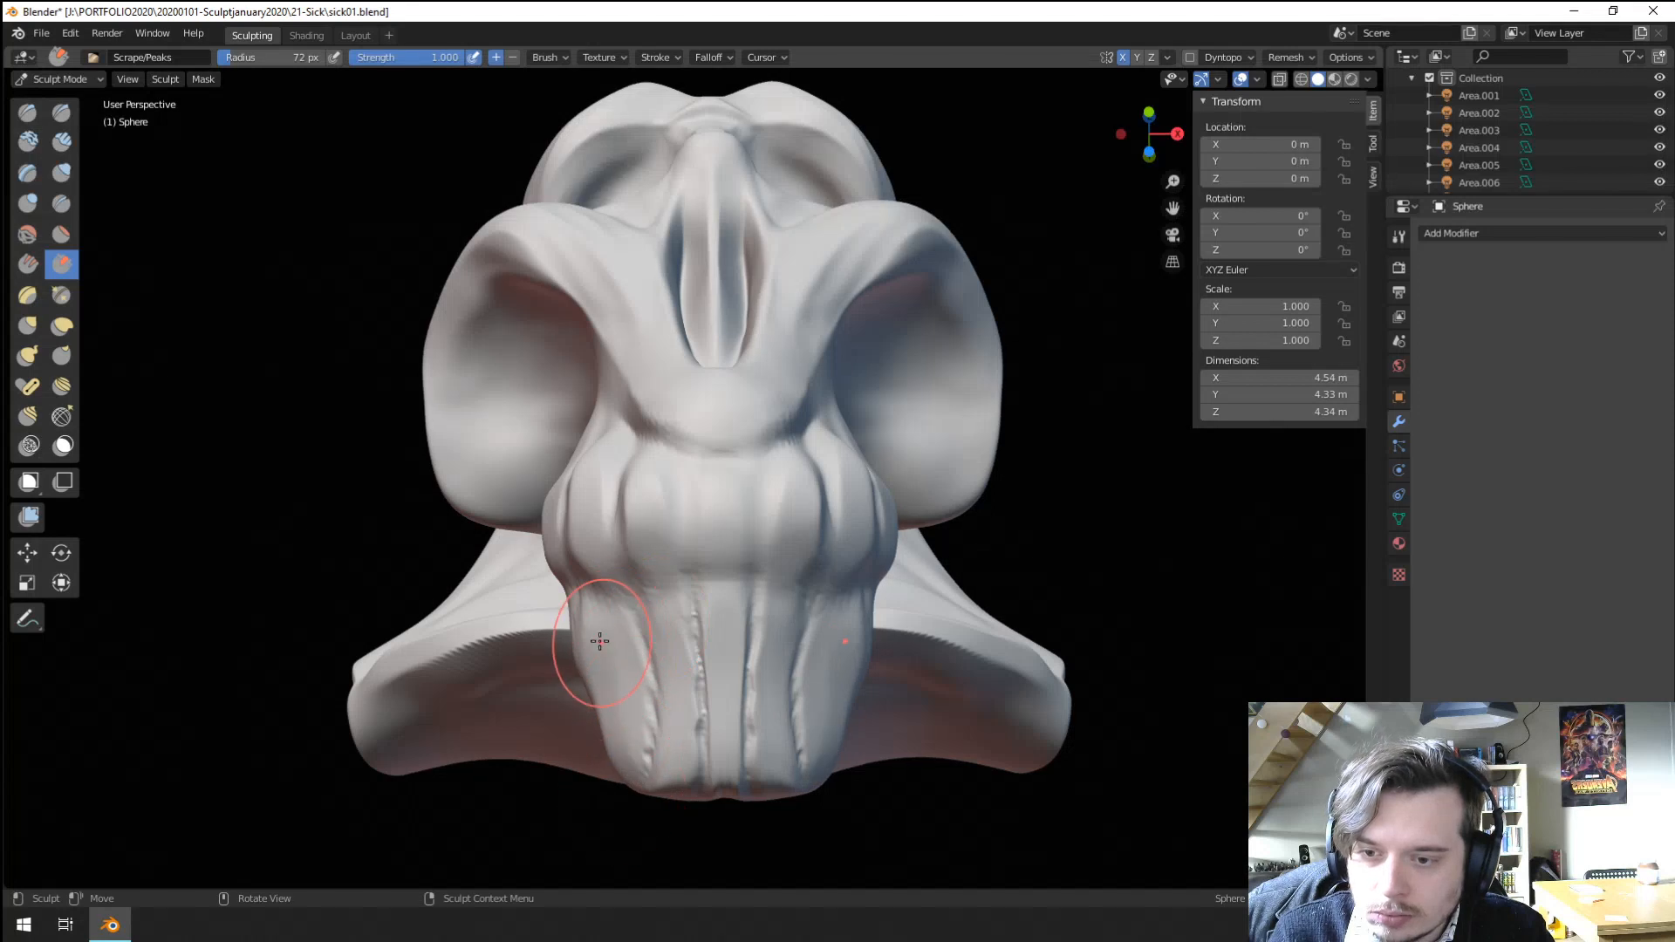
middle_drag(598, 643, 667, 648)
key(g)
drag(683, 637, 685, 611)
Carve vertical grooves down the side and front of the lower jaw with the Crease brush at 27 px.
click(62, 204)
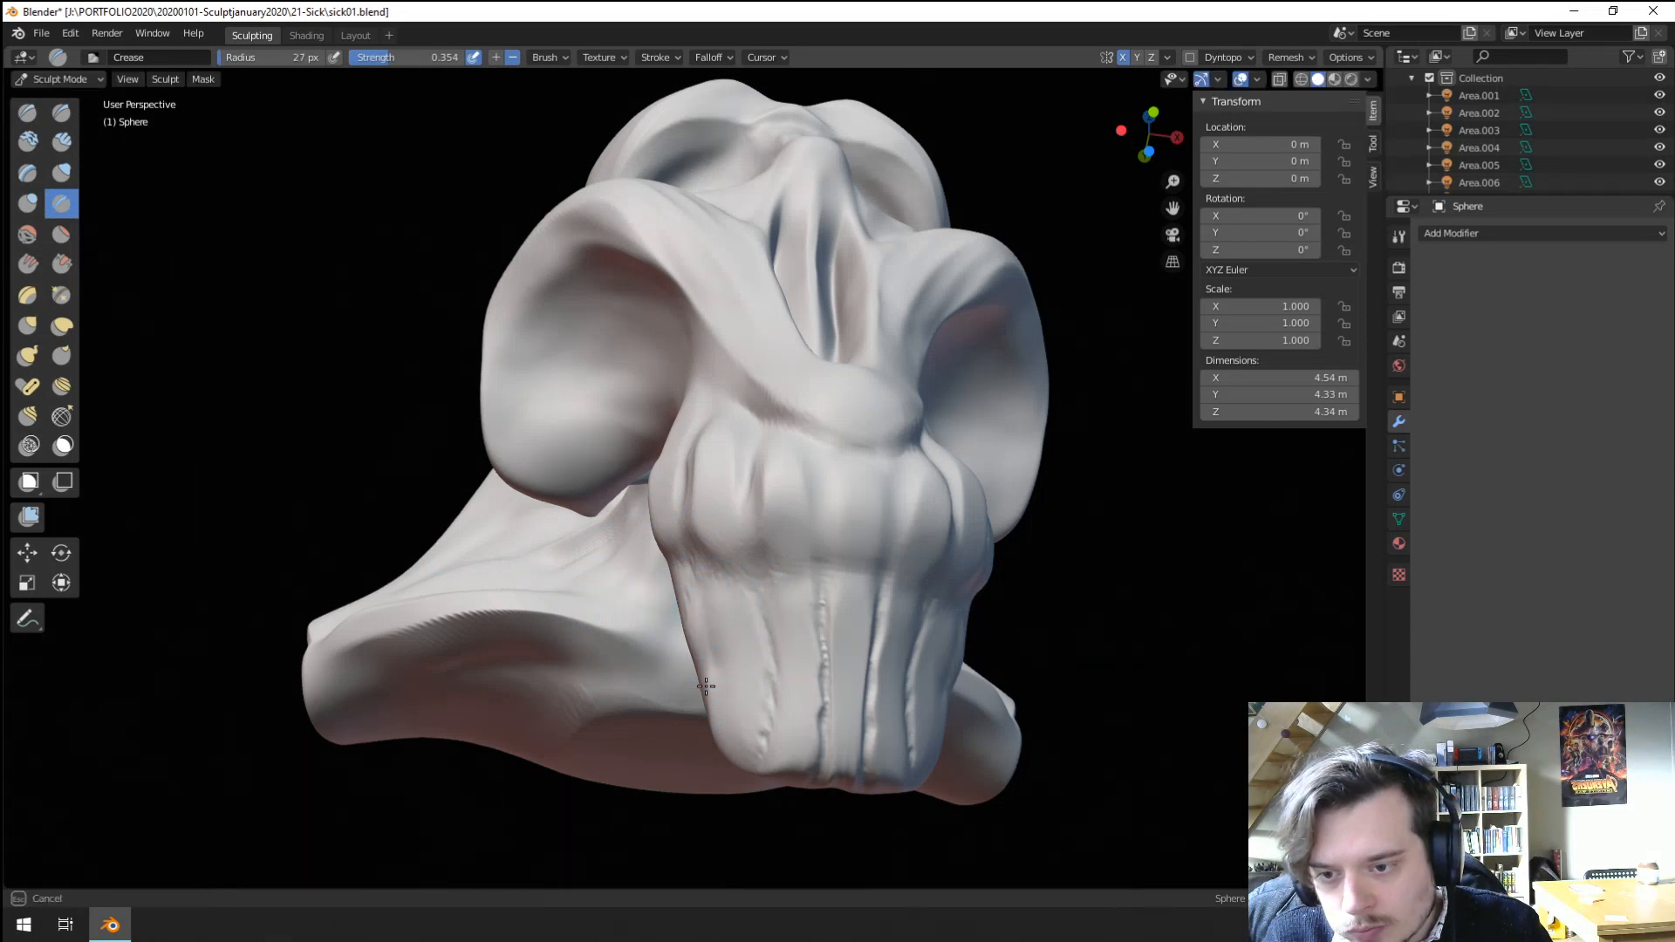
drag(707, 594, 709, 698)
drag(711, 623, 728, 738)
drag(706, 586, 733, 768)
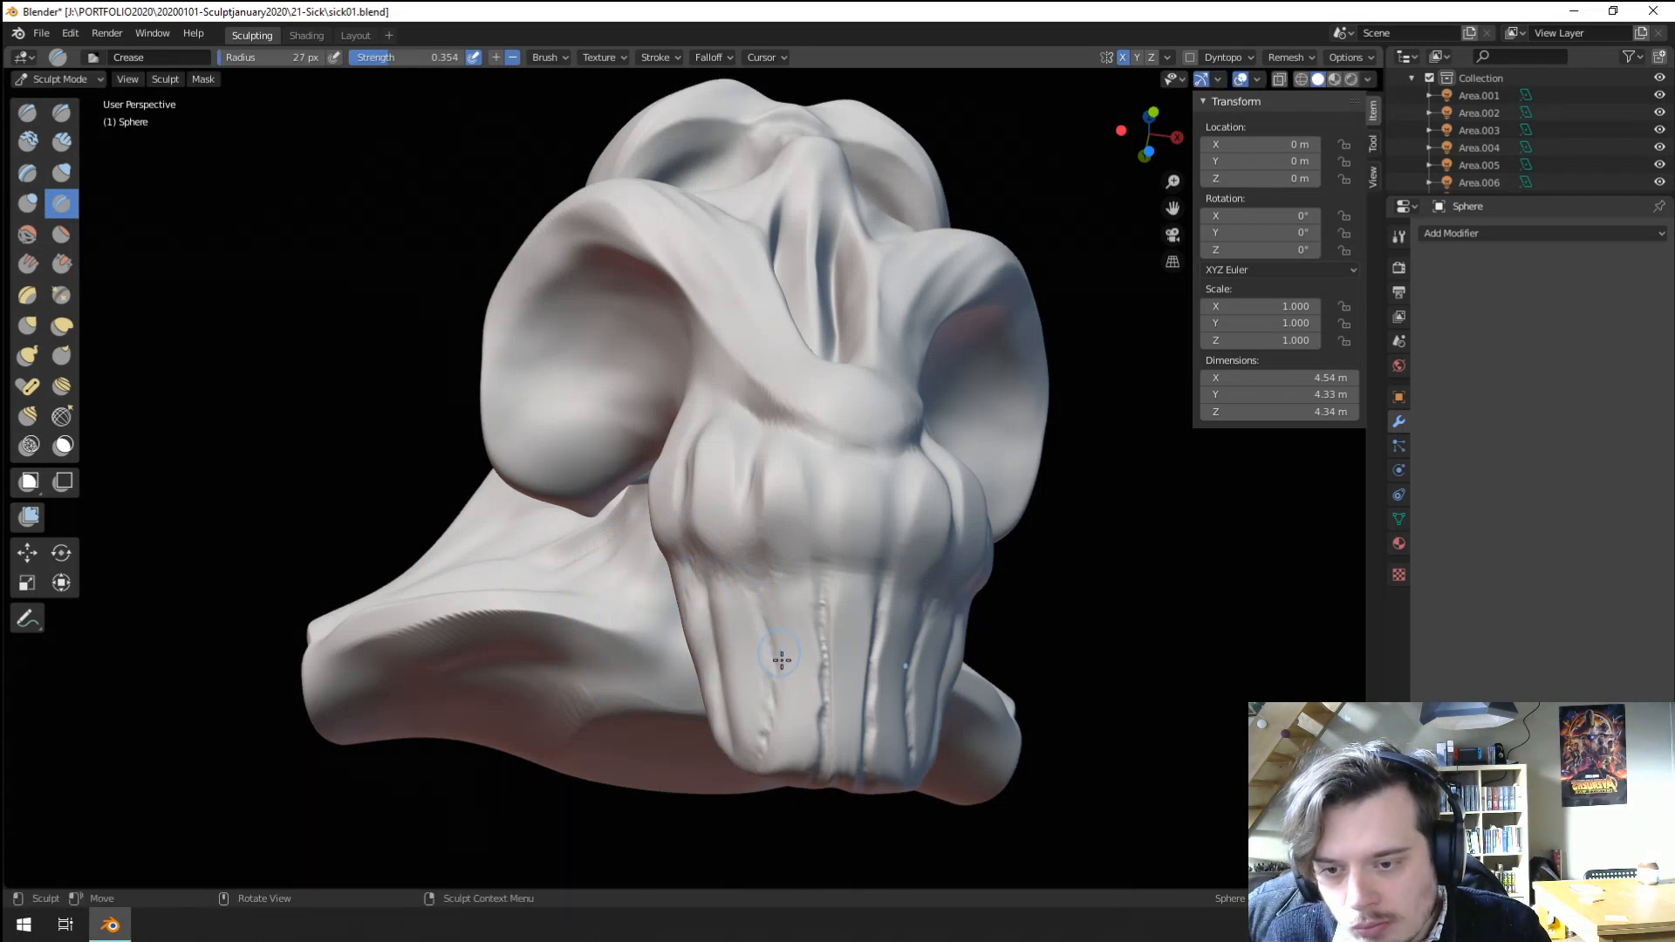
drag(761, 587, 771, 755)
drag(754, 580, 771, 746)
Smooth the rough vertical groove near the middle of the lower jaw.
shift+drag(826, 580, 824, 759)
shift+drag(824, 611, 823, 766)
shift+drag(826, 593, 823, 755)
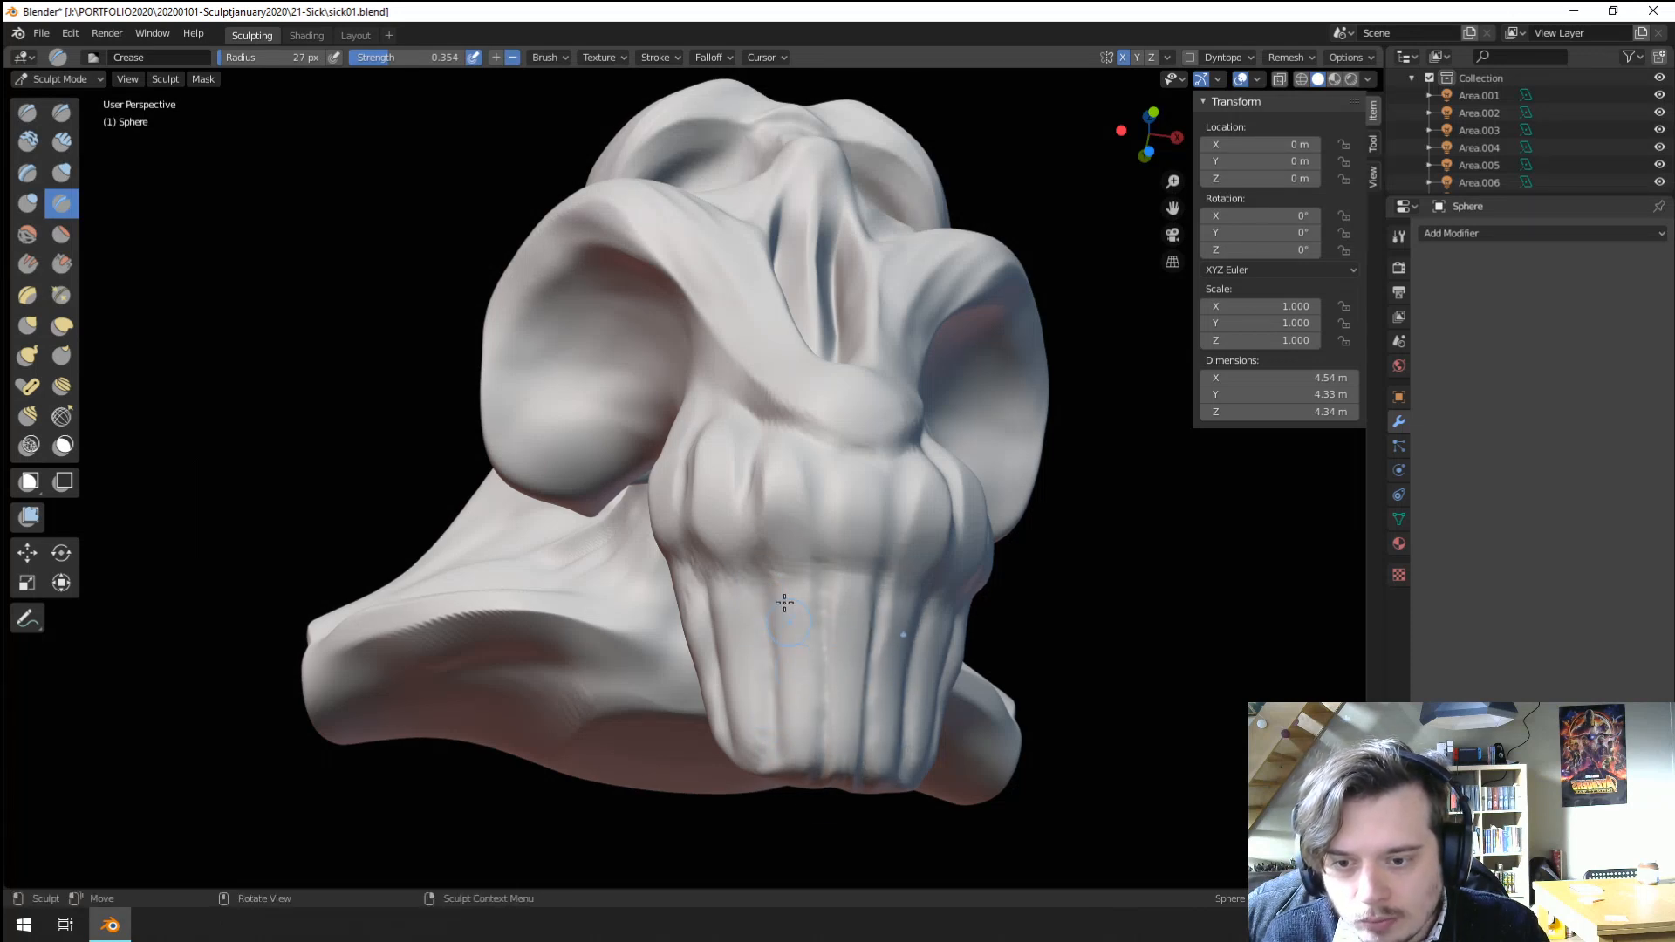
mouse_move(784, 603)
middle_down()
mouse_move(686, 737)
mouse_move(646, 654)
middle_up()
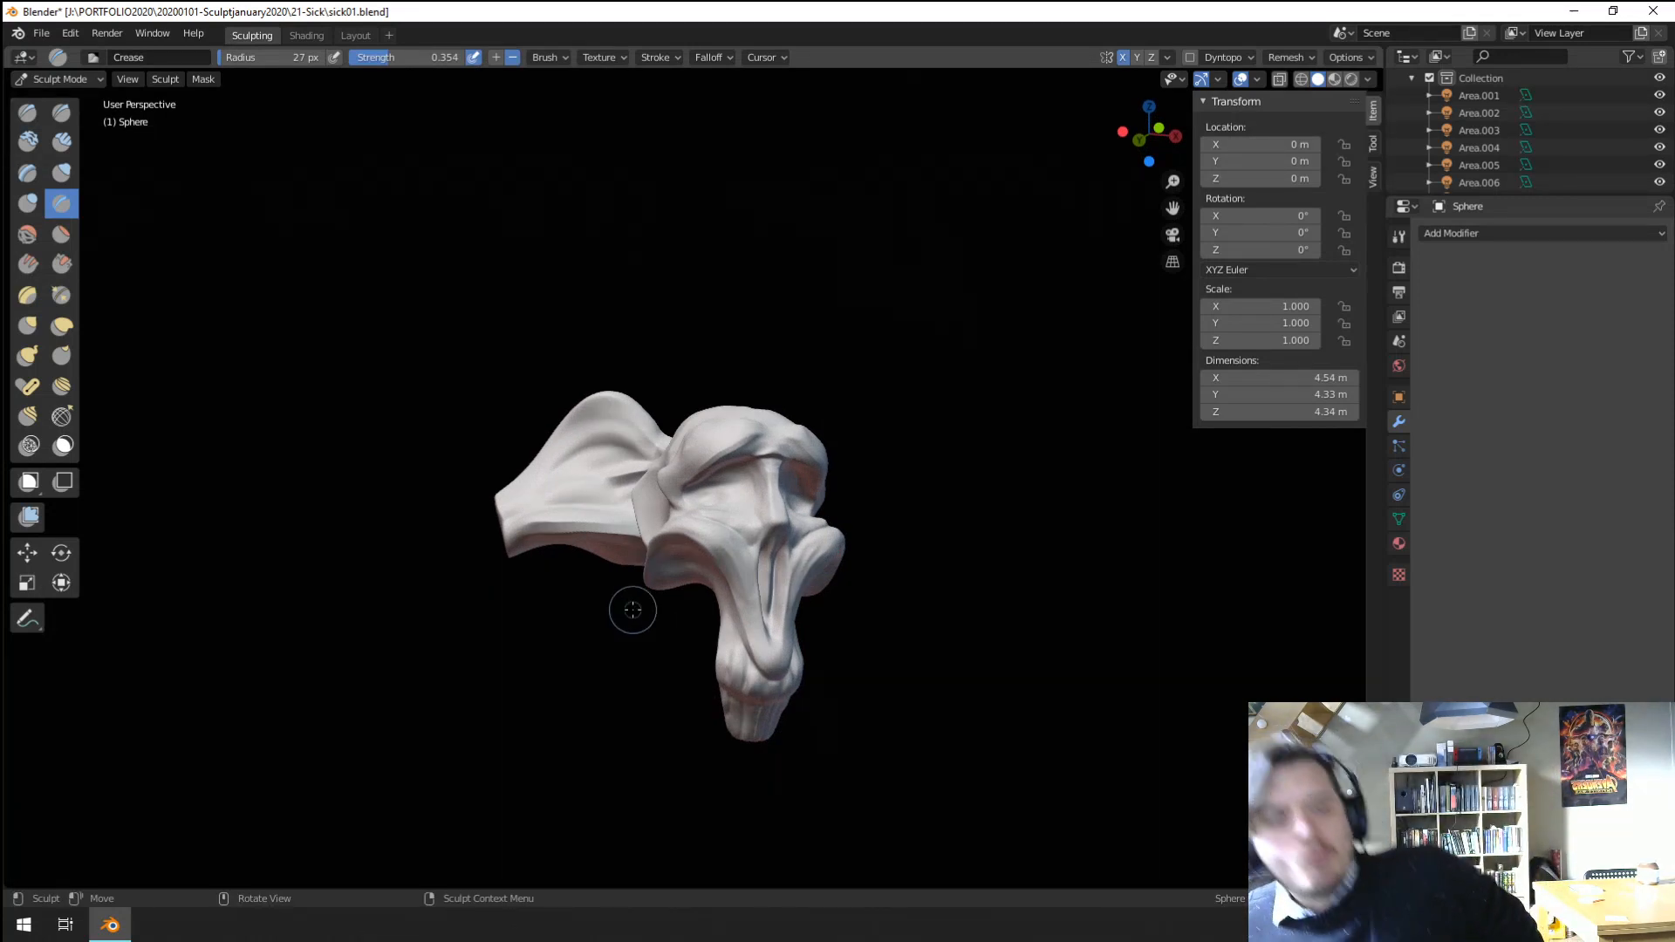
Crease the fold between the cheek and the side of the nose with the Crease brush at 26 px.
mouse_move(694, 477)
middle_down()
mouse_move(744, 531)
mouse_move(672, 549)
middle_up()
scroll(744, 532, up, 5)
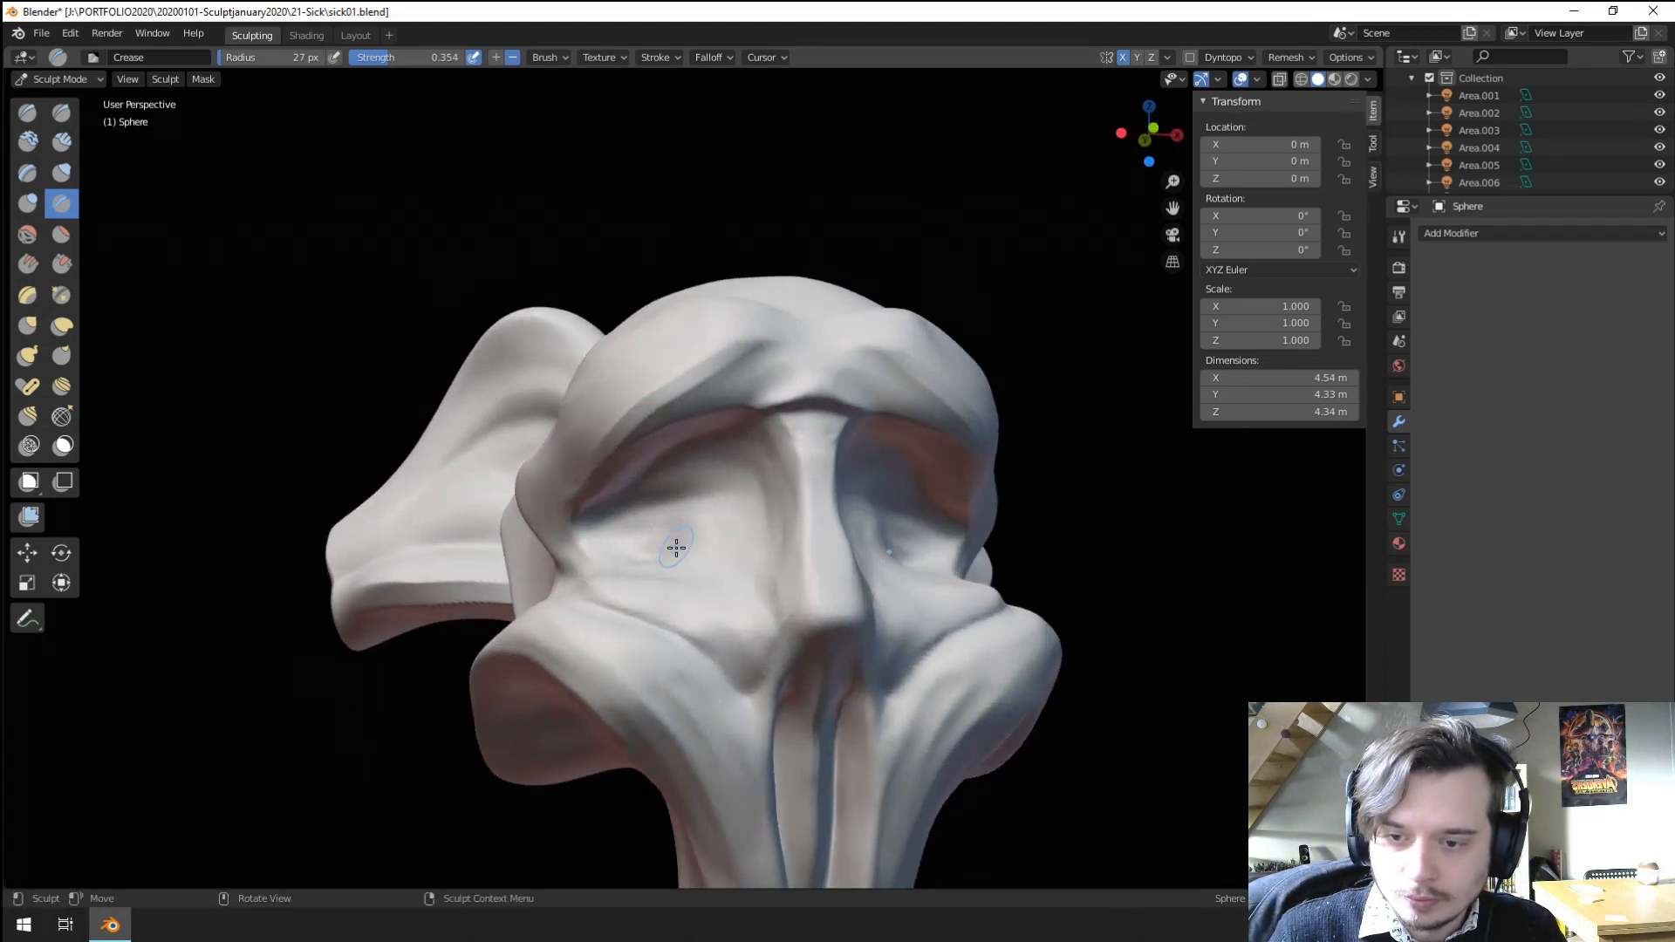
scroll(672, 550, up, 1)
key(f)
click(575, 613)
mouse_move(571, 609)
mouse_down()
mouse_move(714, 689)
mouse_move(744, 726)
mouse_move(707, 682)
mouse_move(806, 634)
mouse_move(783, 611)
mouse_up()
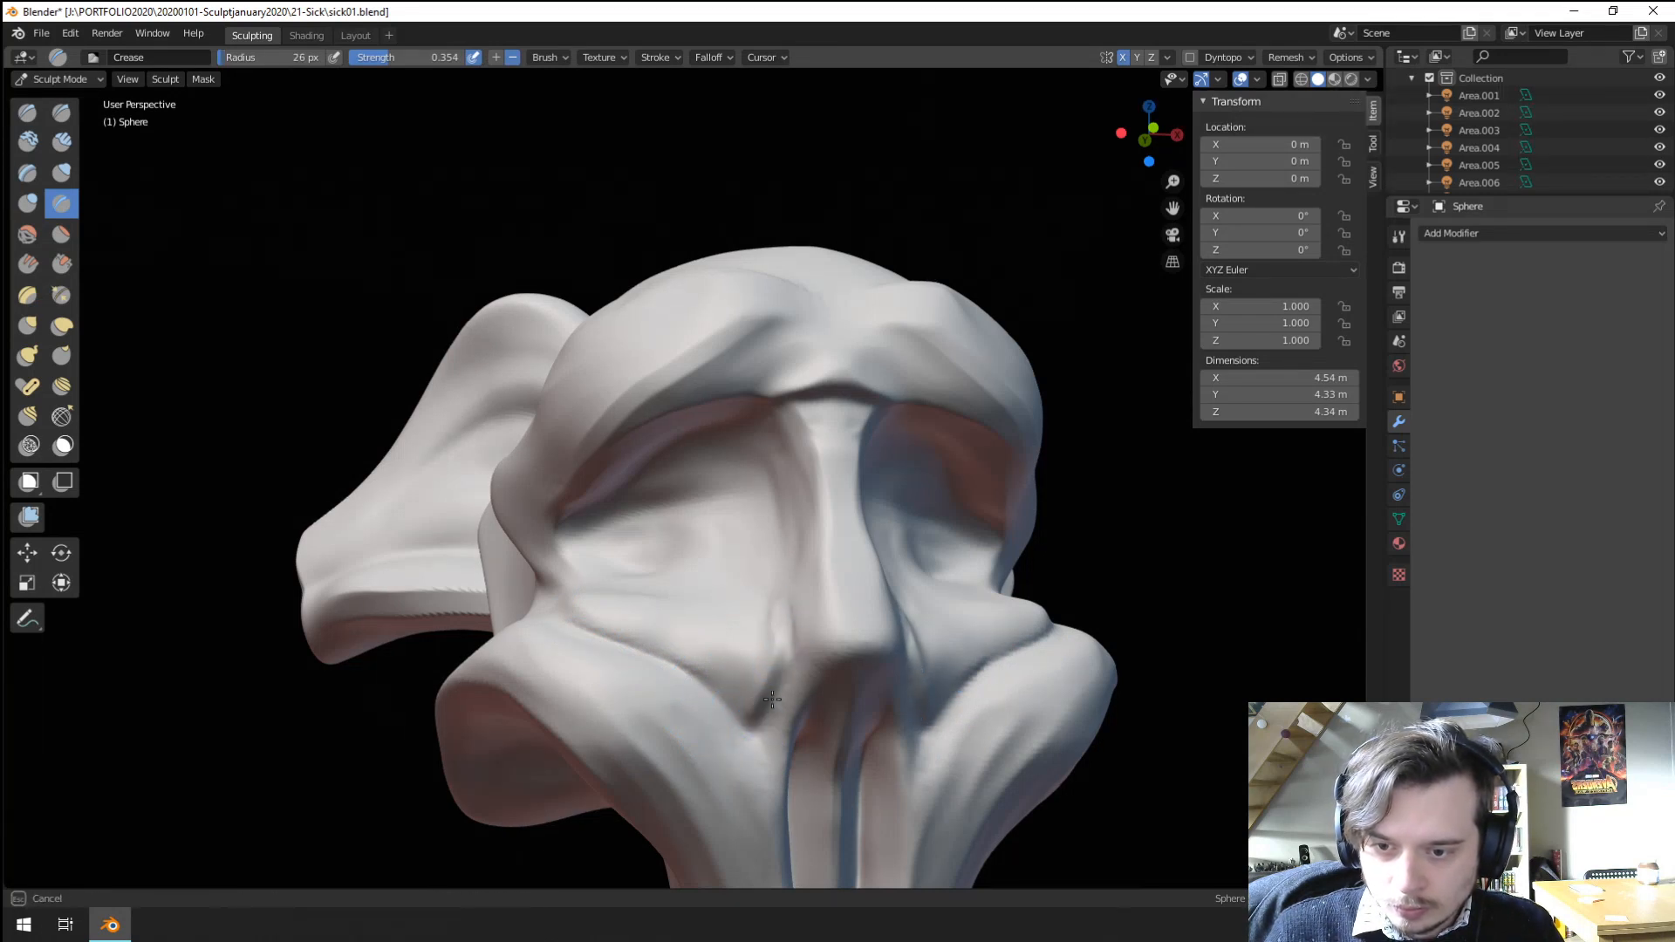
scroll(653, 585, down, 2)
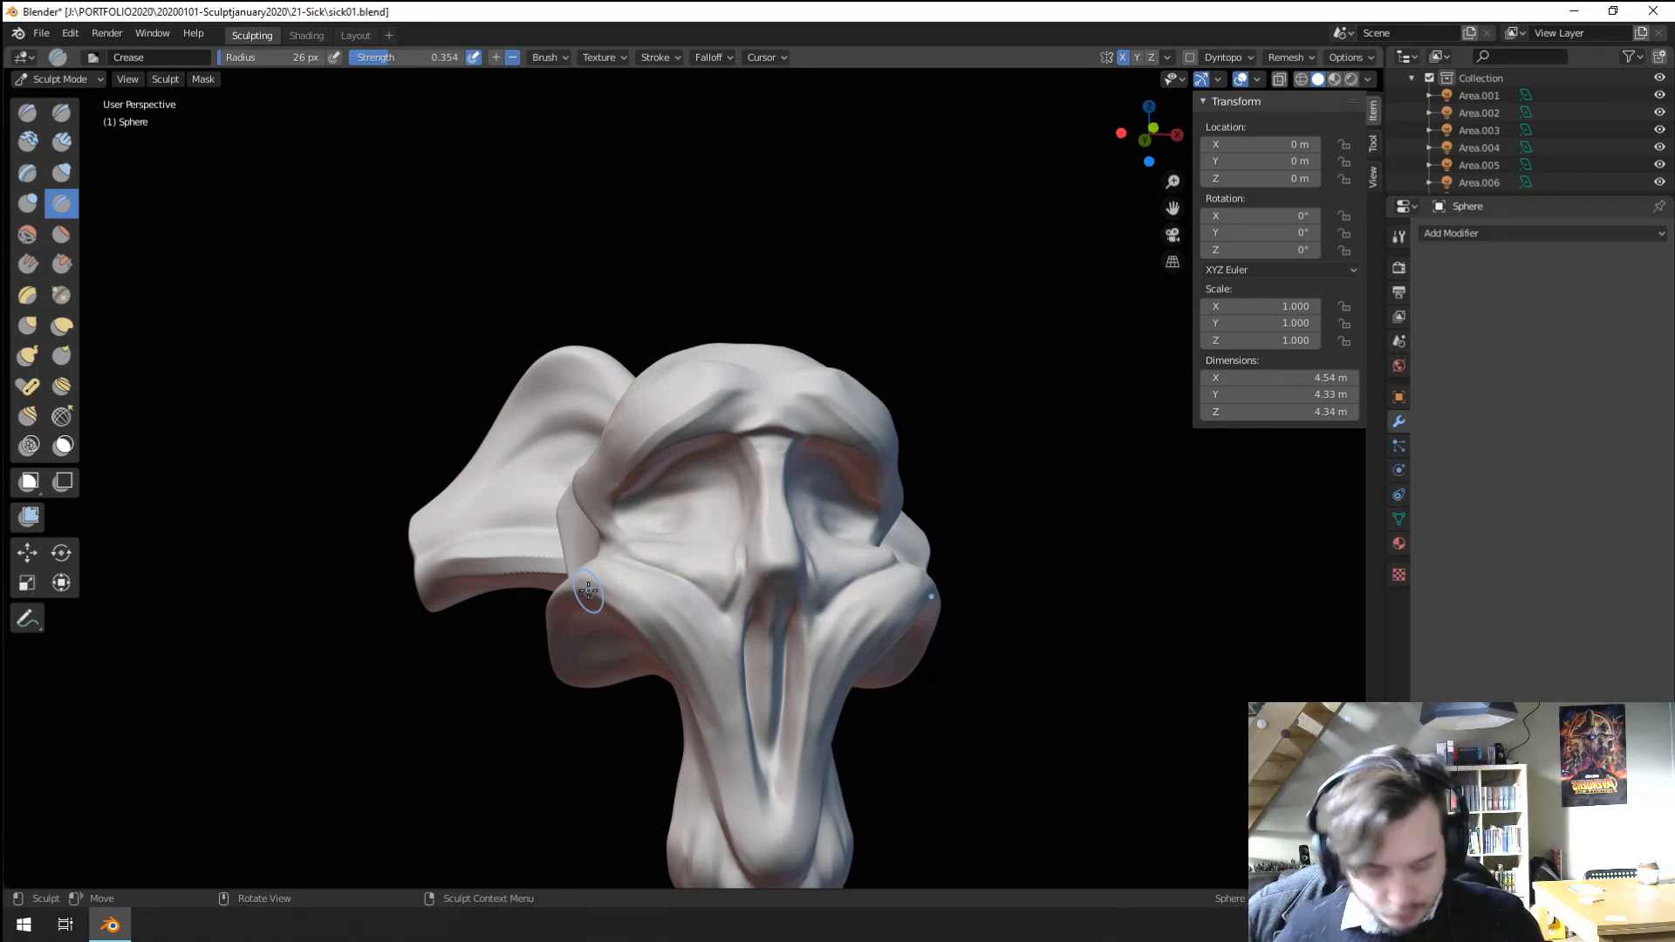
Reshape the edges of the nasal hollow with the Grab brush at 104 px and 111 px.
middle_drag(393, 582, 571, 583)
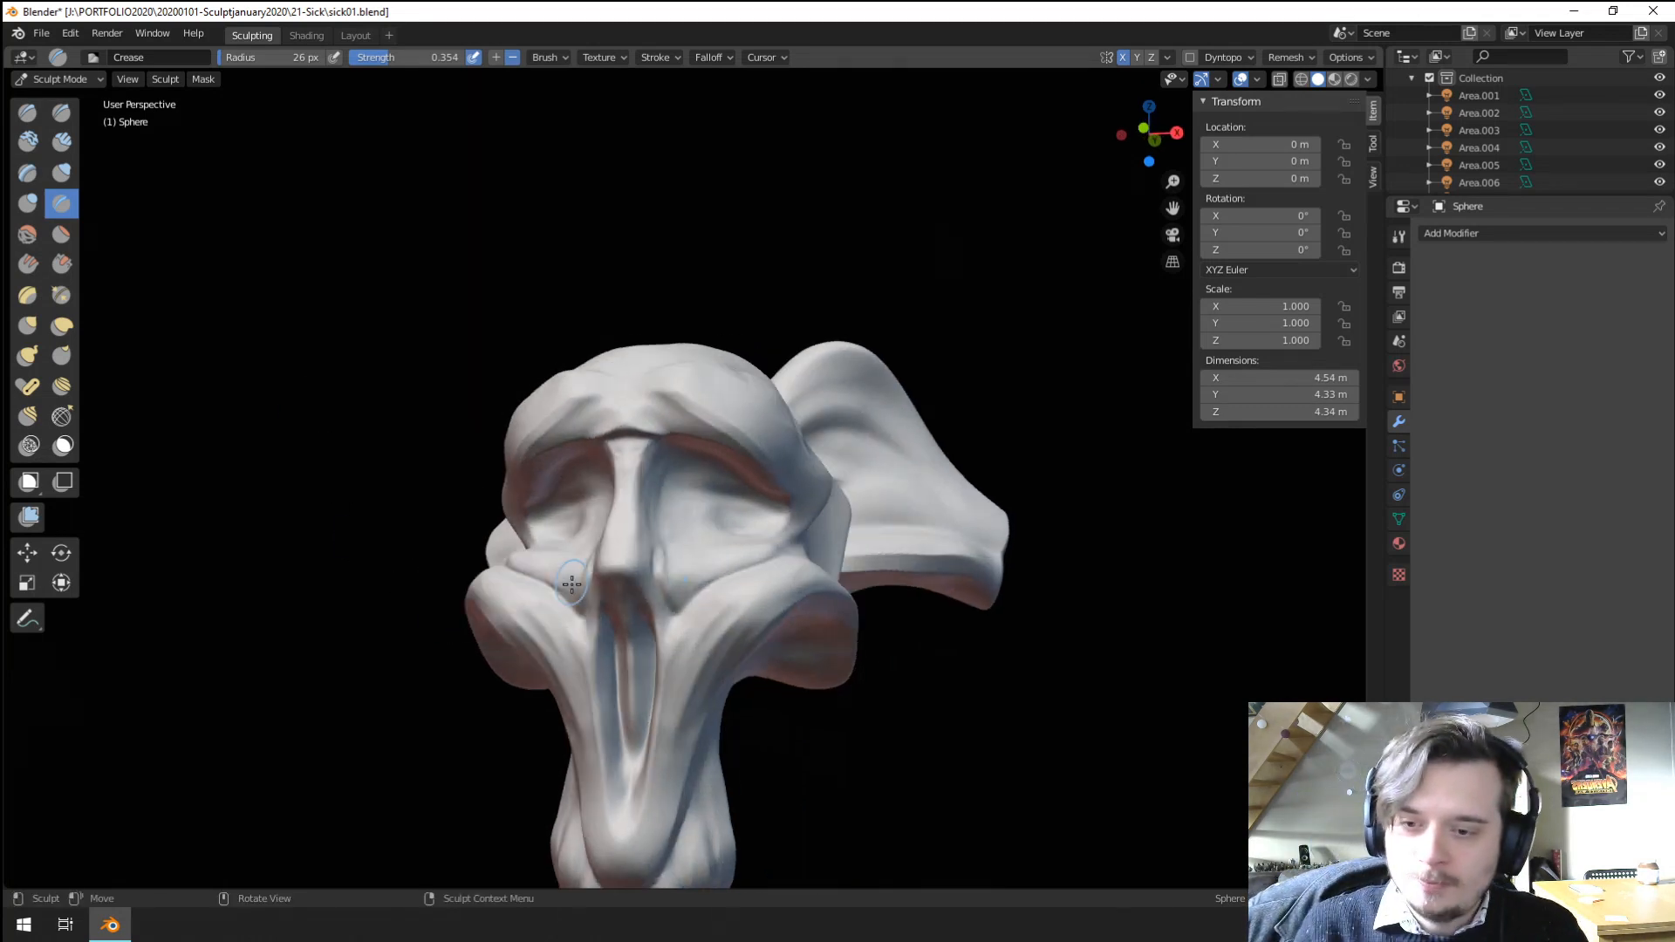
middle_drag(603, 686, 641, 722)
mouse_move(718, 703)
middle_down()
mouse_move(663, 663)
mouse_move(599, 699)
mouse_move(643, 489)
mouse_move(720, 370)
middle_up()
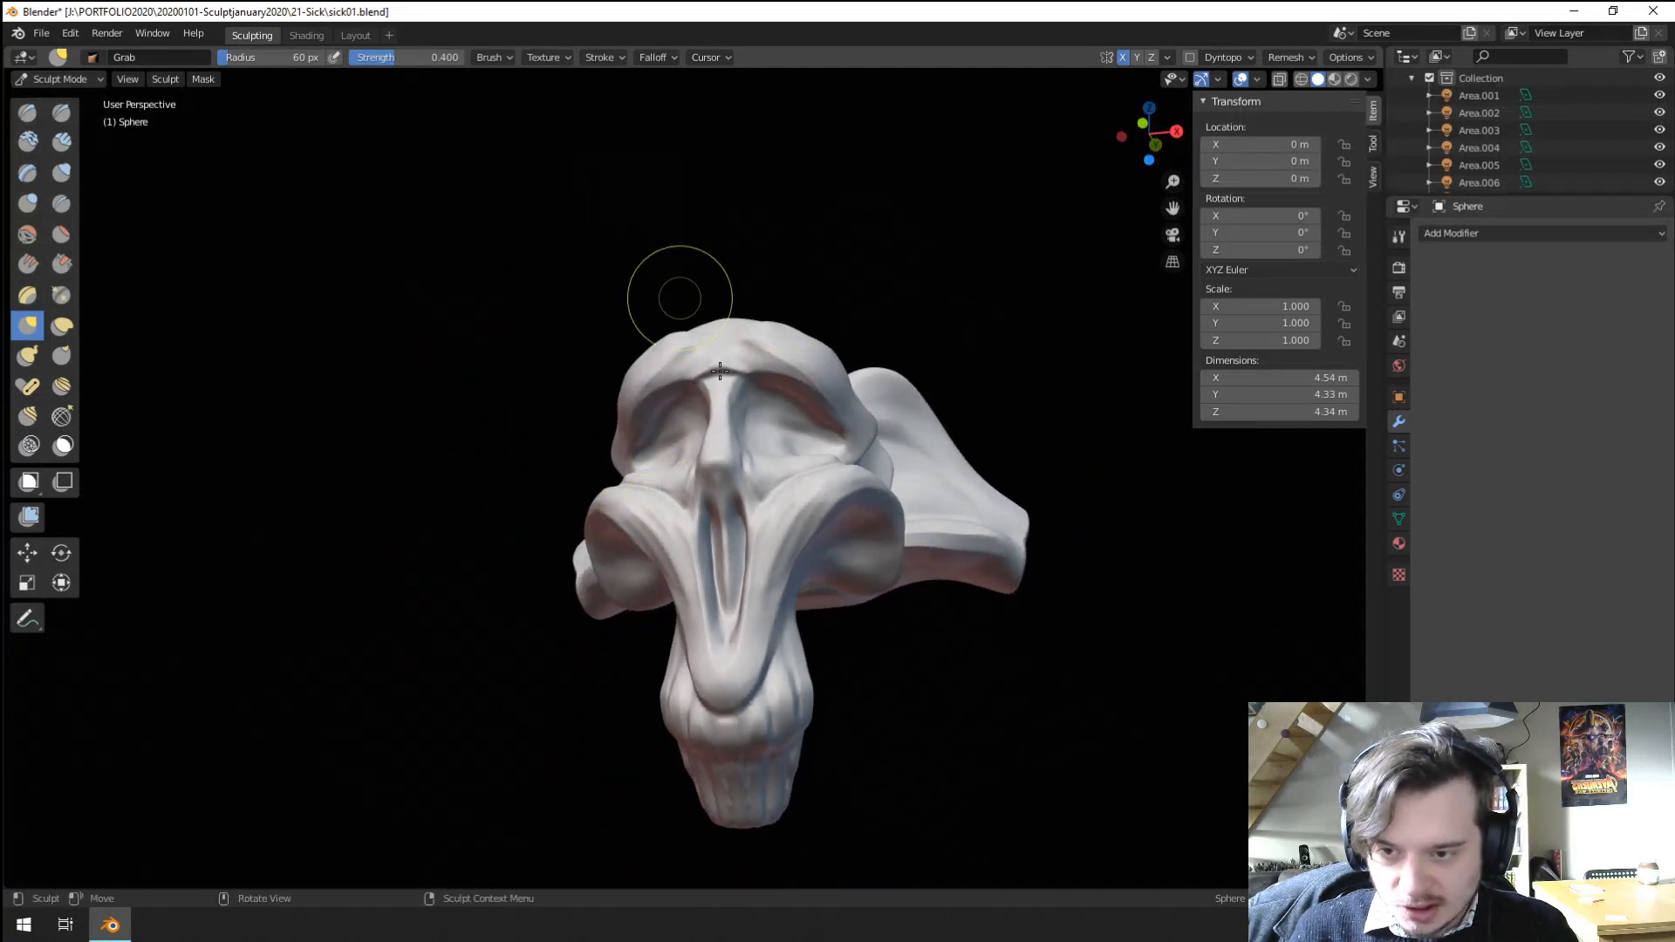
ctrl+middle_drag(677, 673, 710, 534)
key(f)
click(757, 580)
drag(735, 730, 706, 634)
key(f)
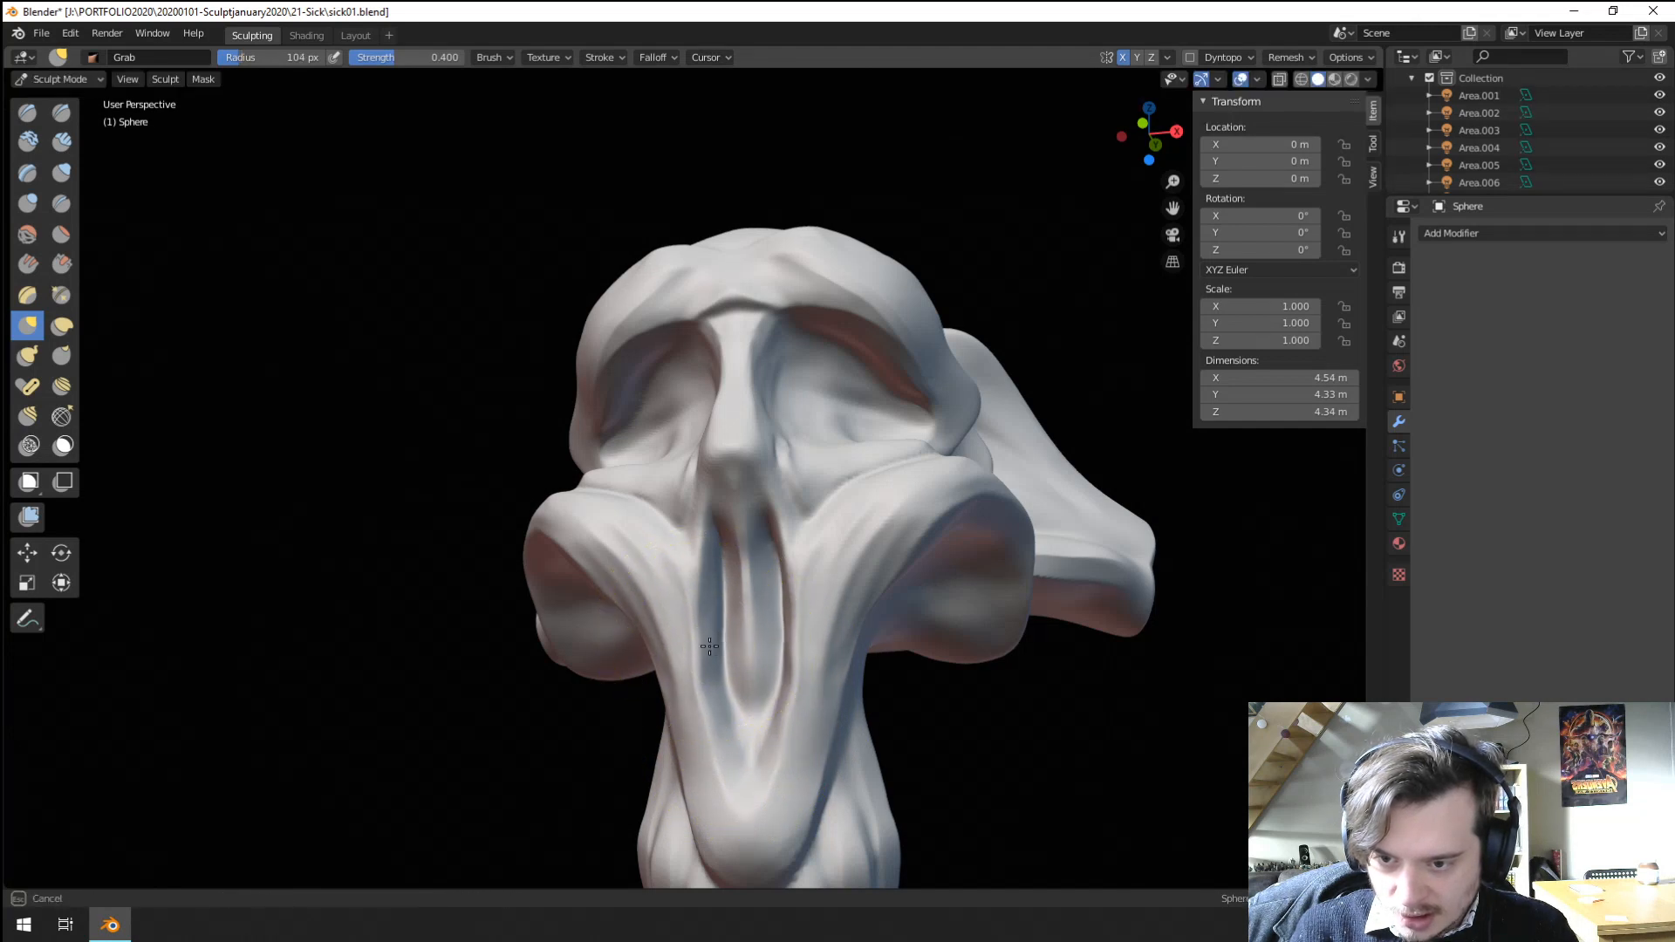
click(714, 626)
mouse_move(713, 627)
middle_down()
mouse_move(740, 629)
mouse_move(722, 539)
middle_up()
drag(705, 531, 693, 594)
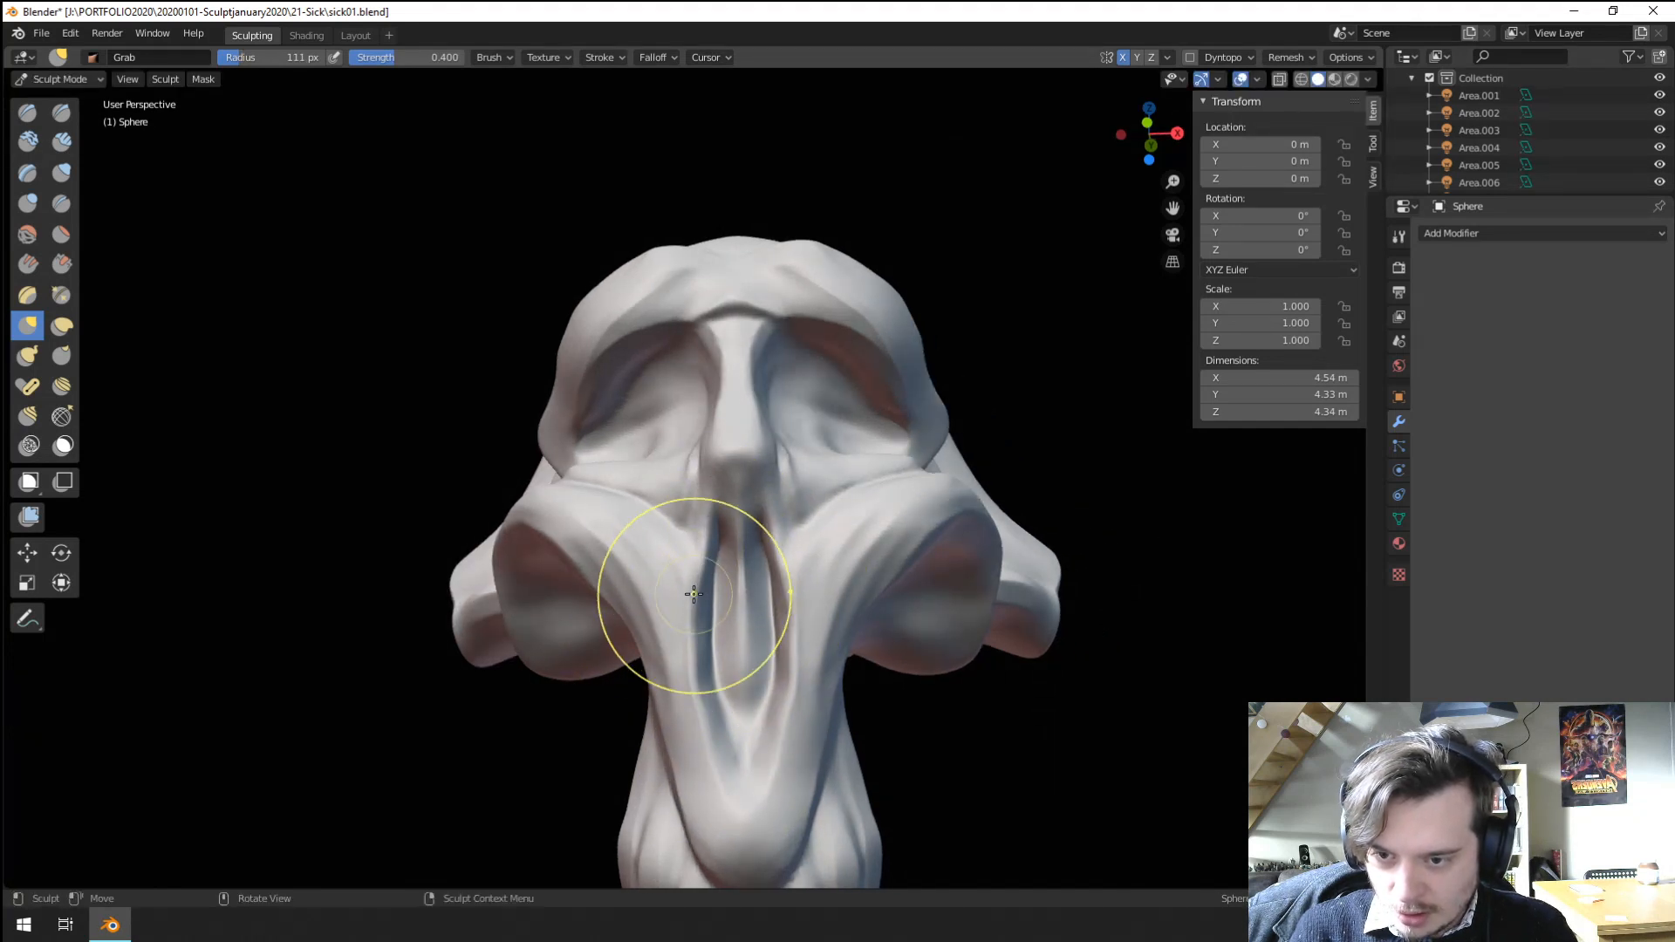
drag(709, 526, 691, 531)
middle_drag(691, 532, 621, 553)
Sculpt the cavity under the nose tip and the top of the inner nasal ridge with the Blob brush, ending at 48 px.
scroll(621, 553, up, 2)
click(28, 203)
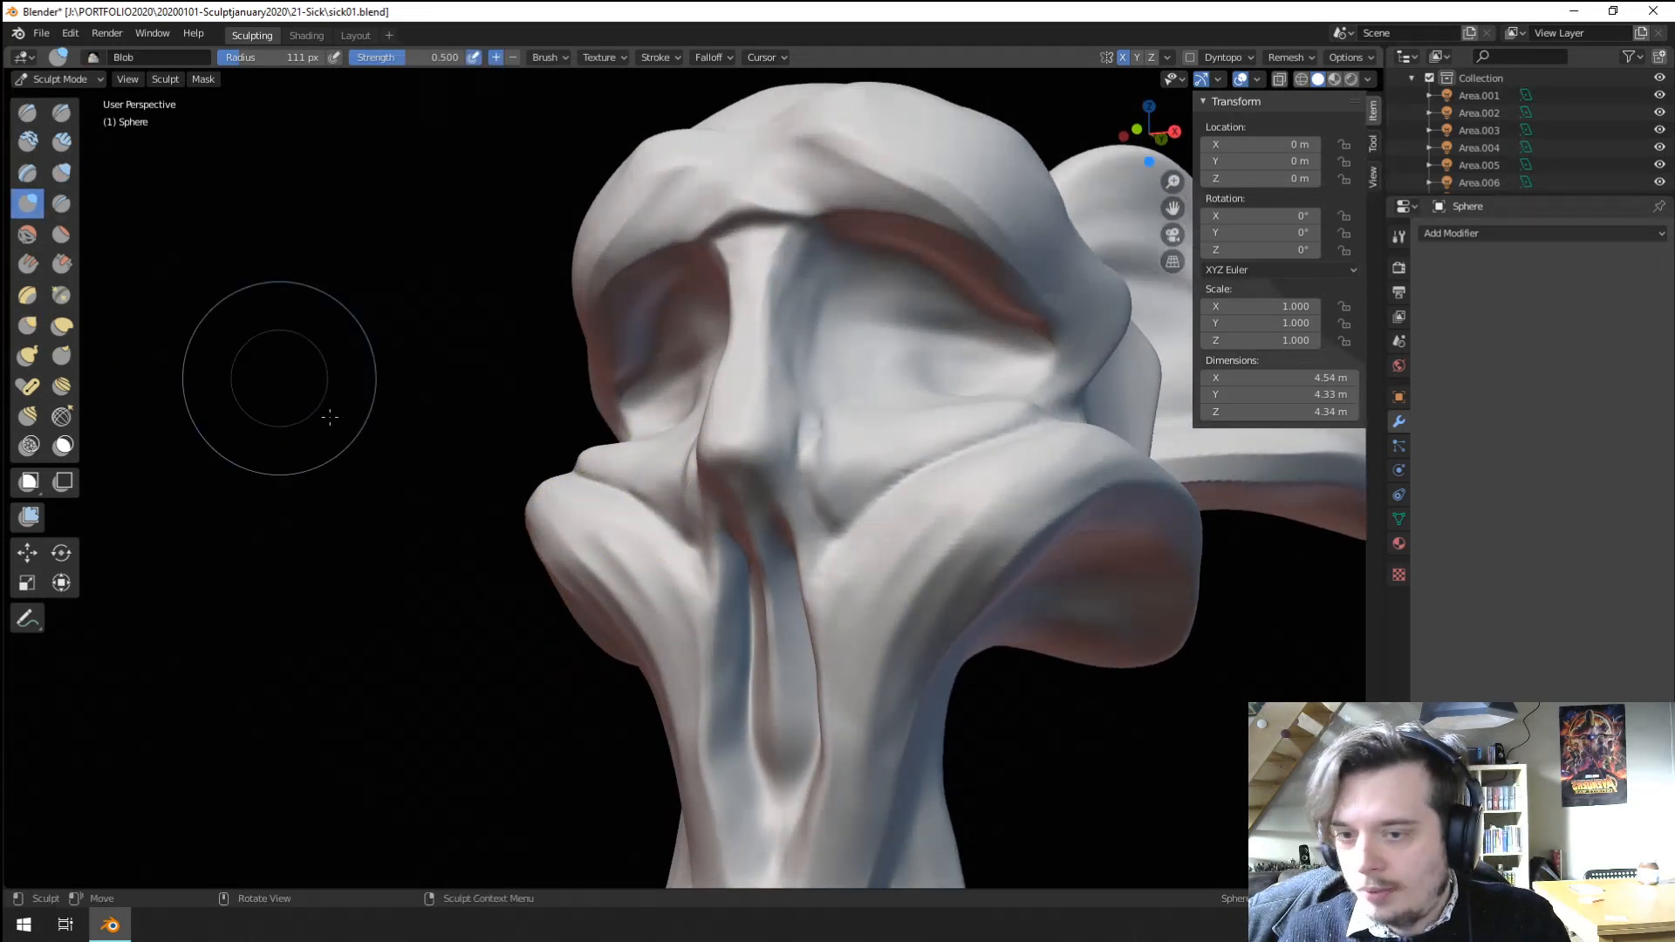
scroll(715, 511, up, 3)
middle_drag(757, 531, 785, 484)
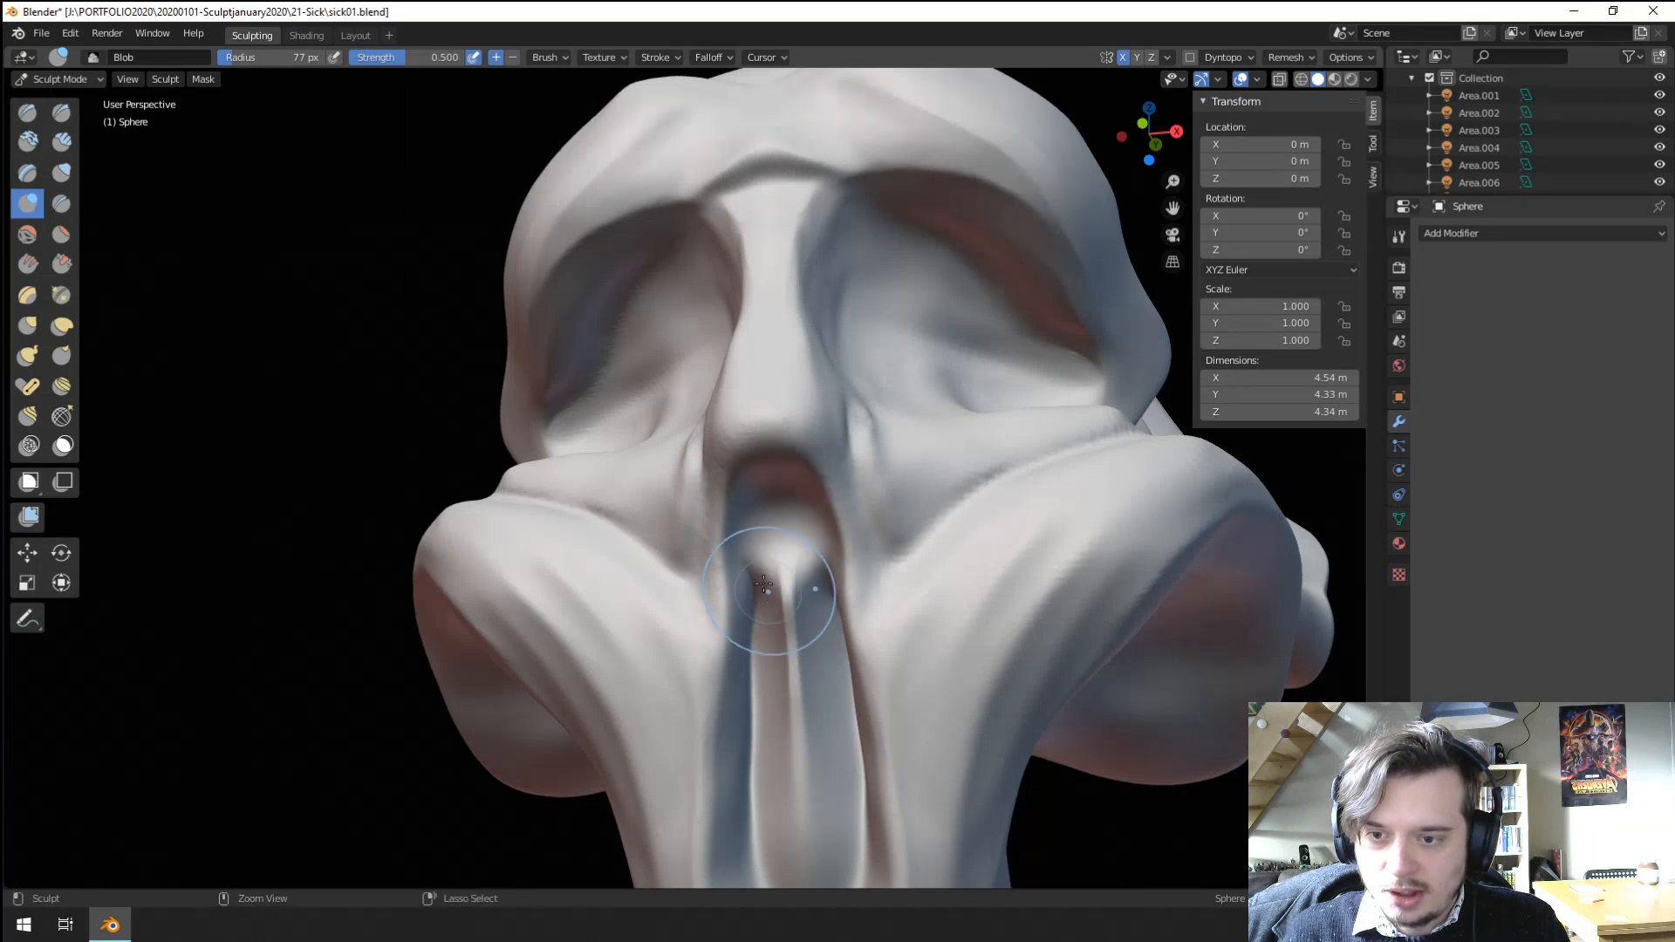
key(f)
click(759, 542)
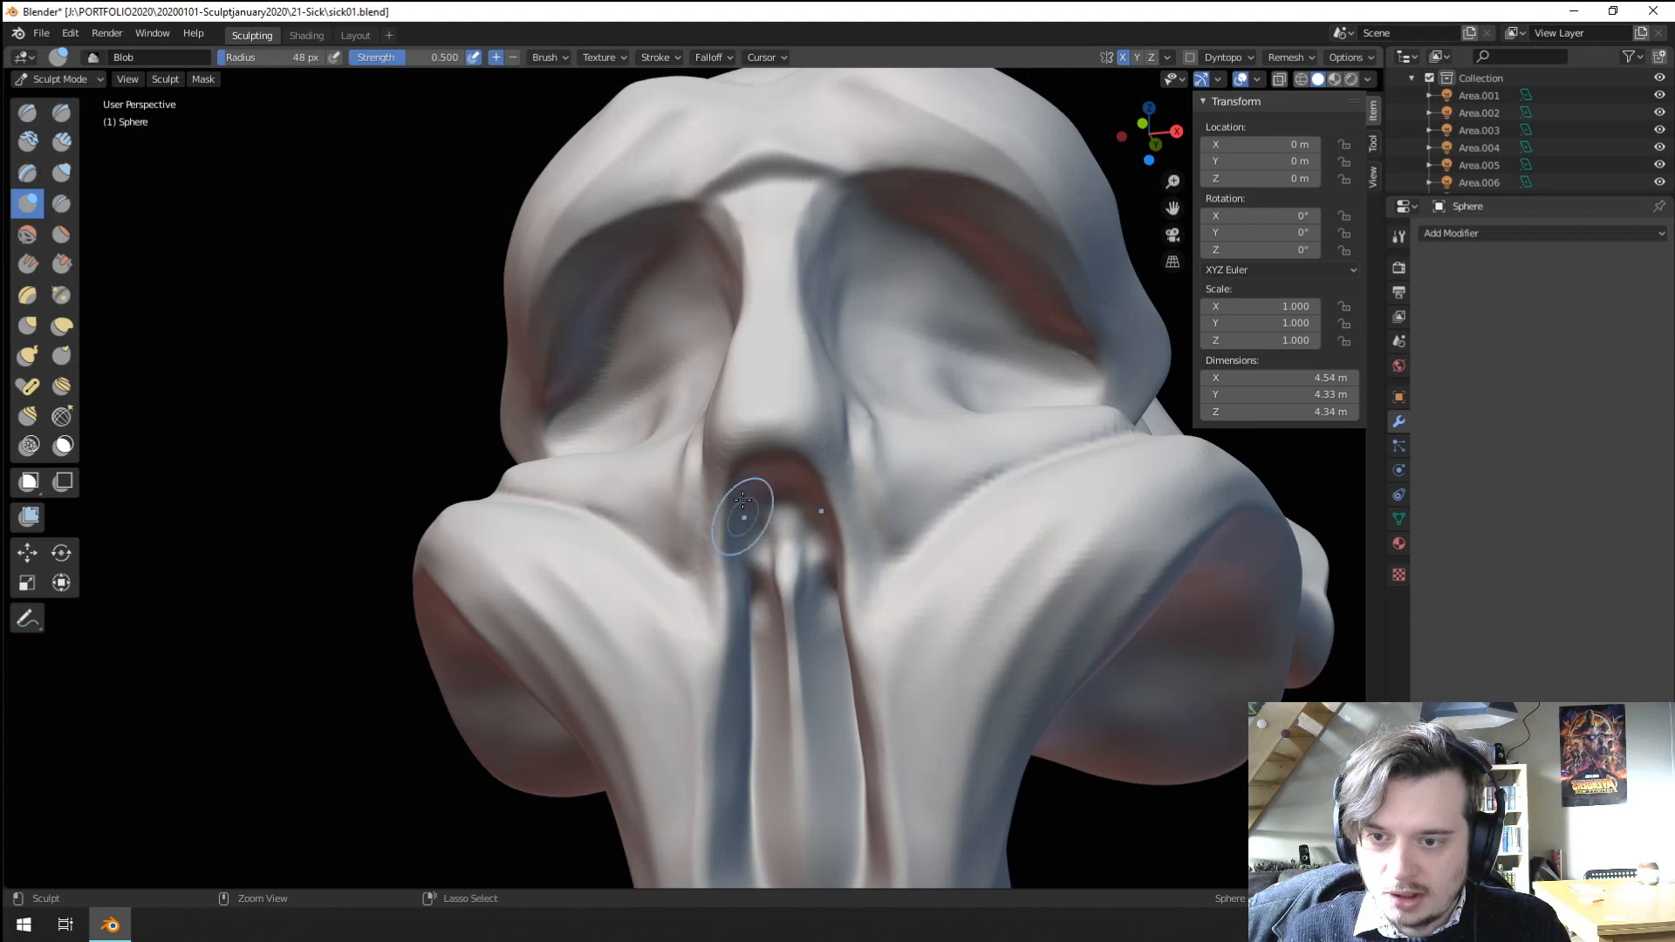
middle_drag(749, 509, 773, 616)
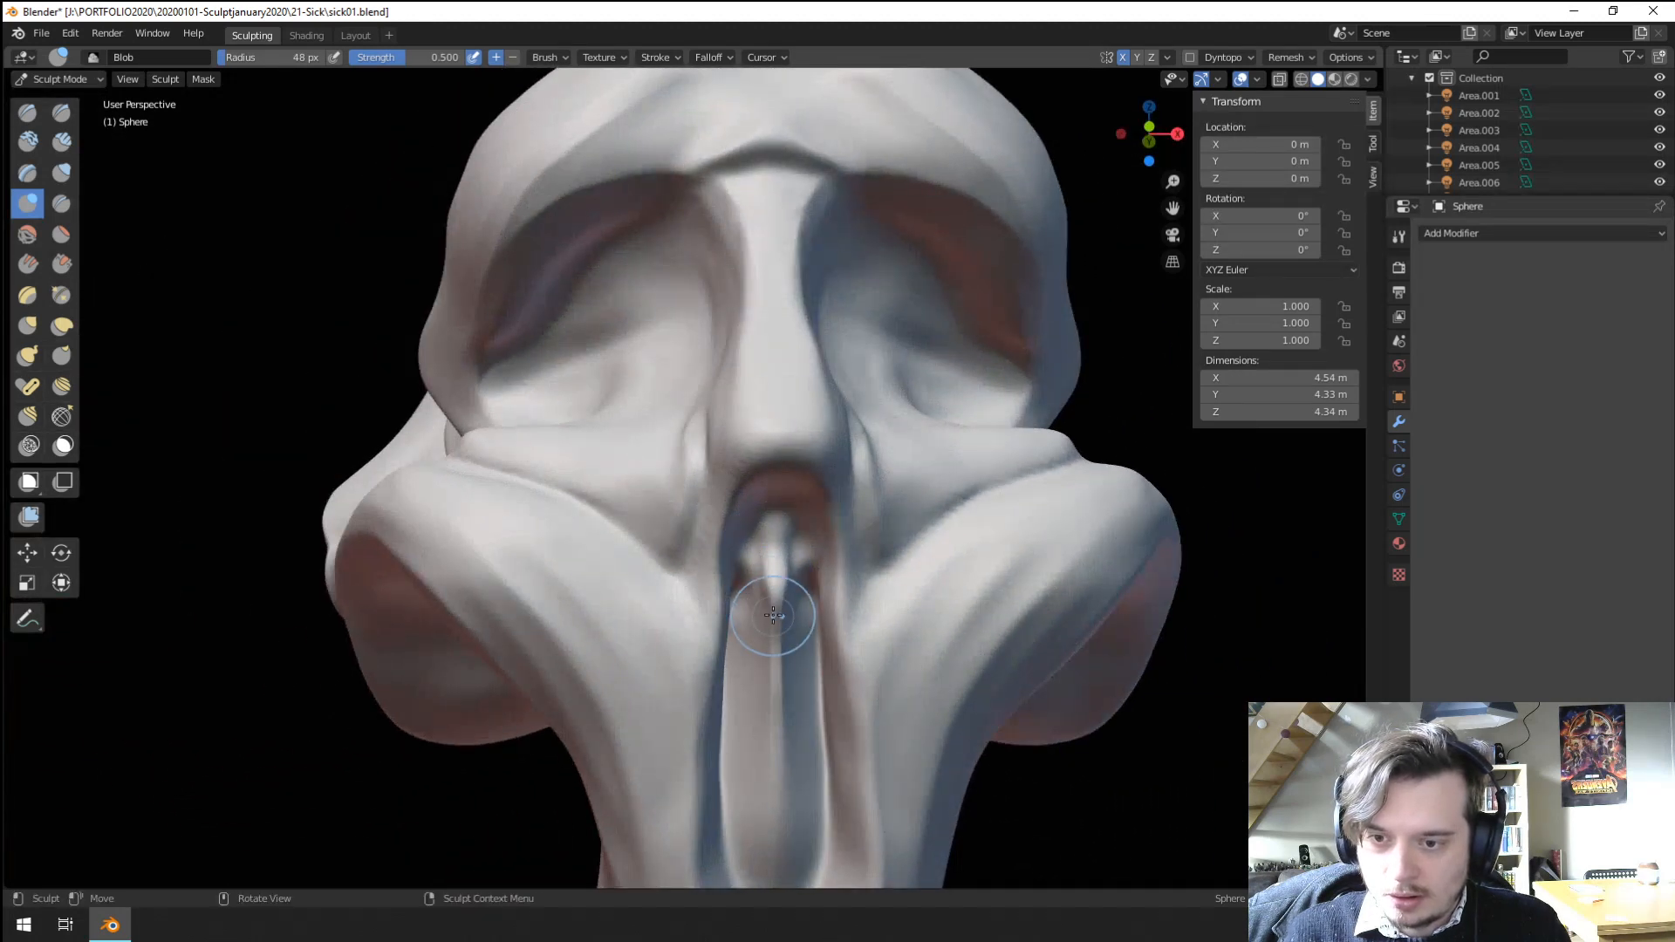
Plane the upper end of the inner nasal ridge with the Scrape/Peaks brush at 48 px.
click(68, 260)
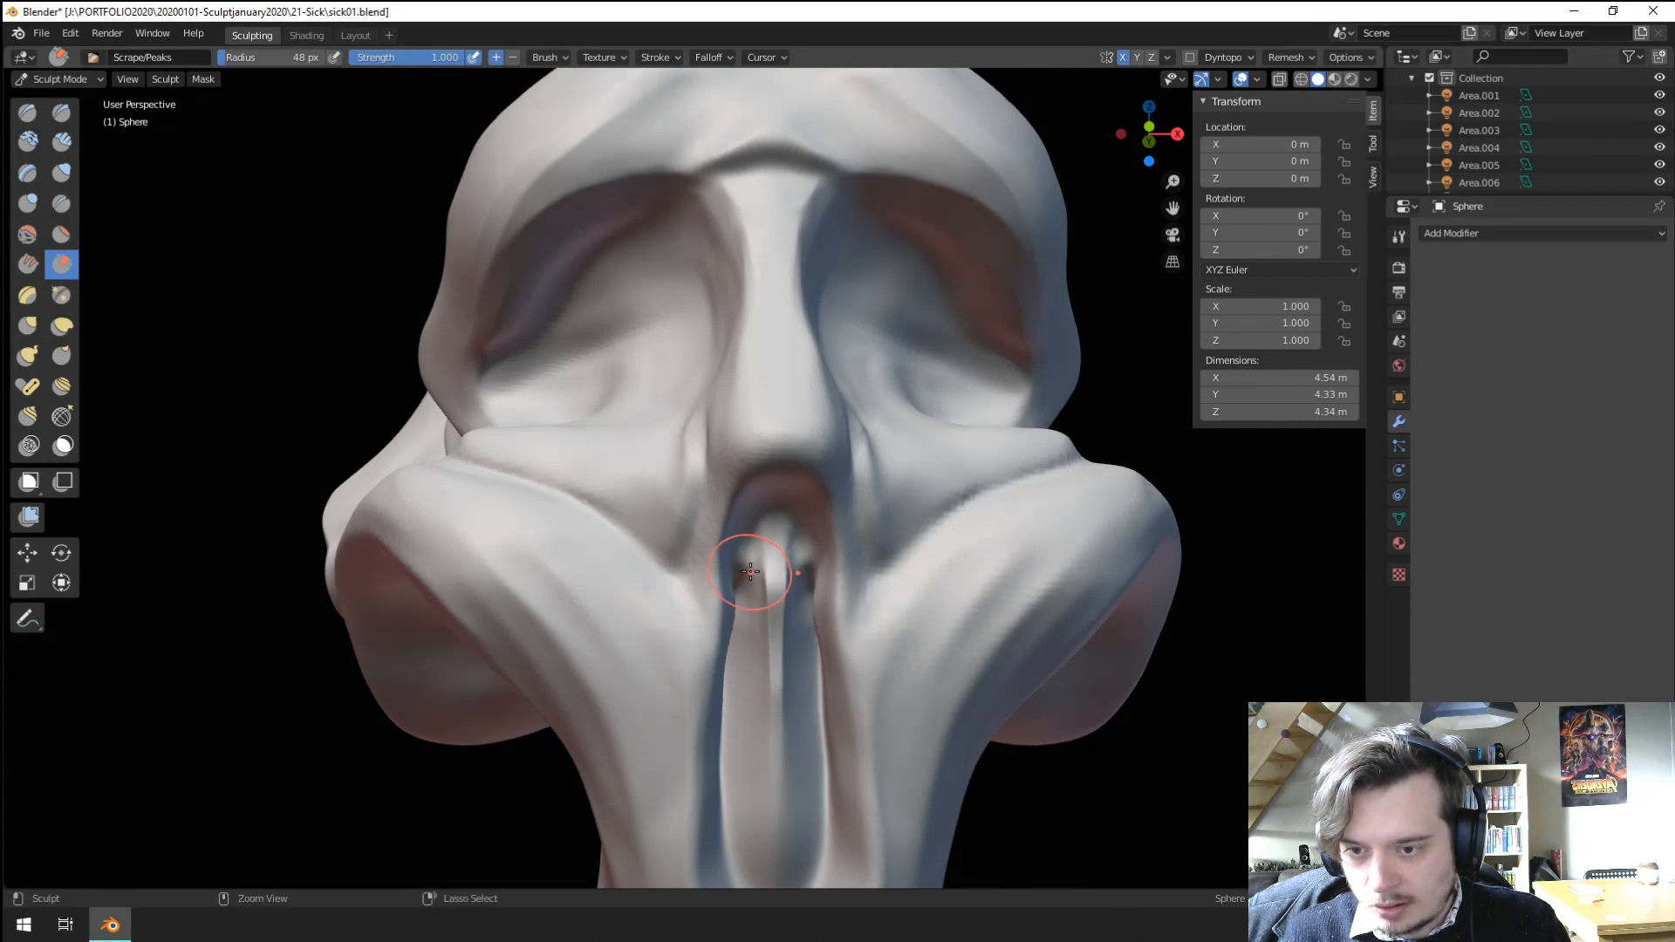
mouse_move(750, 572)
middle_down()
mouse_move(657, 606)
mouse_move(611, 602)
mouse_move(779, 604)
mouse_move(776, 663)
mouse_move(743, 558)
mouse_move(741, 573)
middle_up()
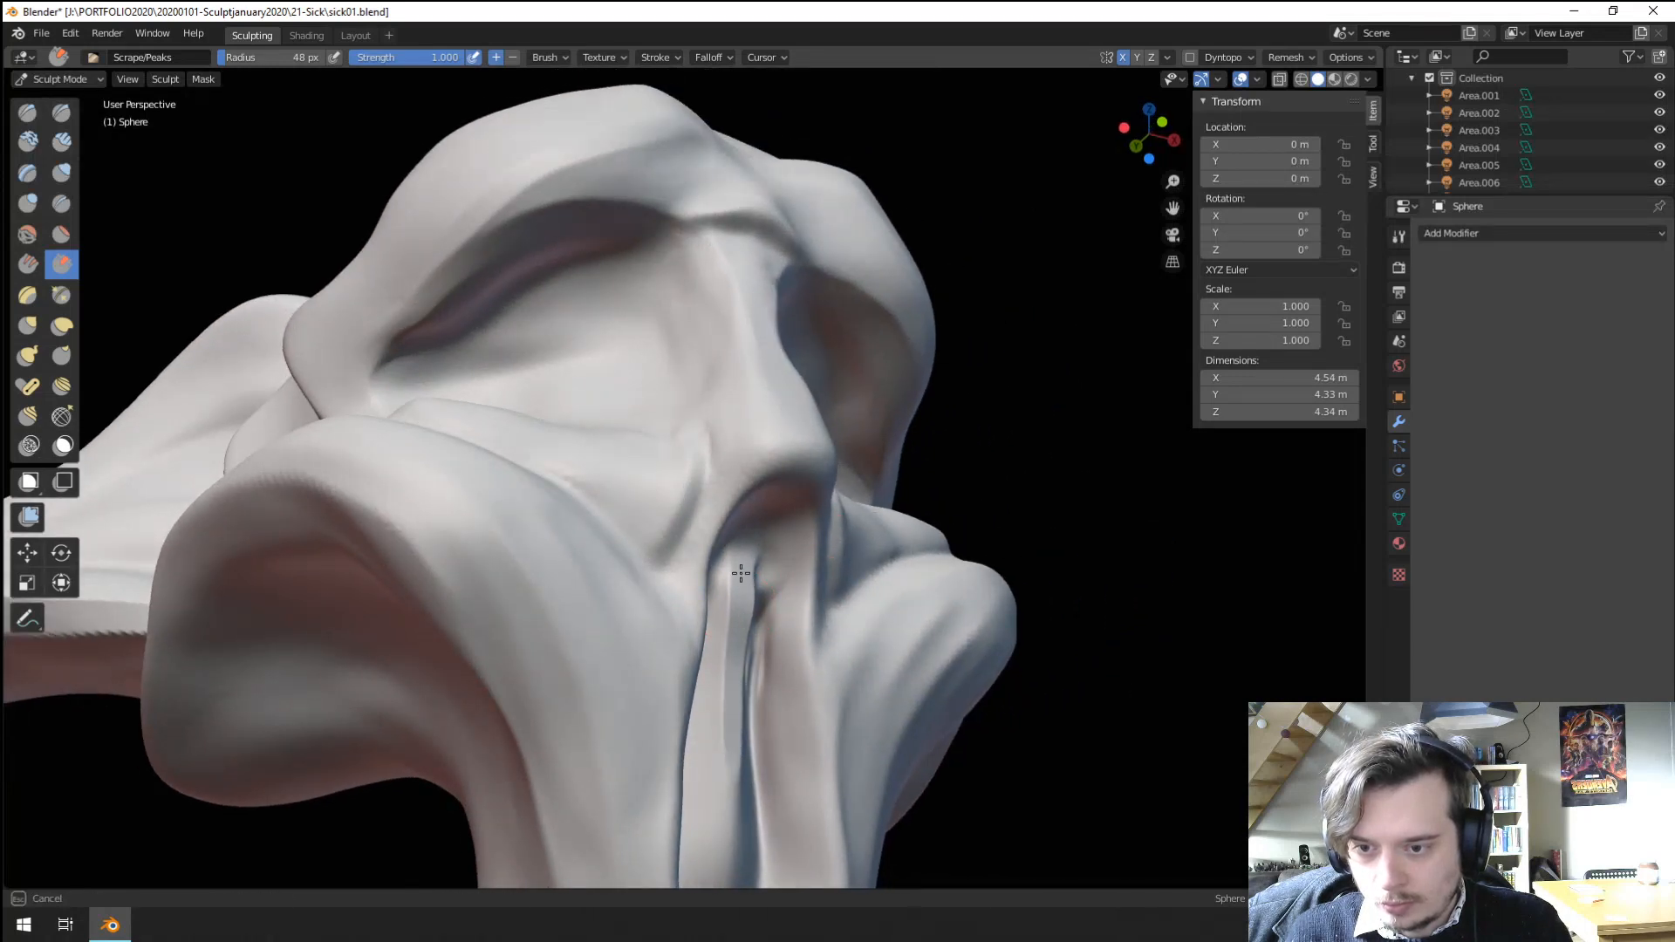
middle_drag(735, 695, 684, 605)
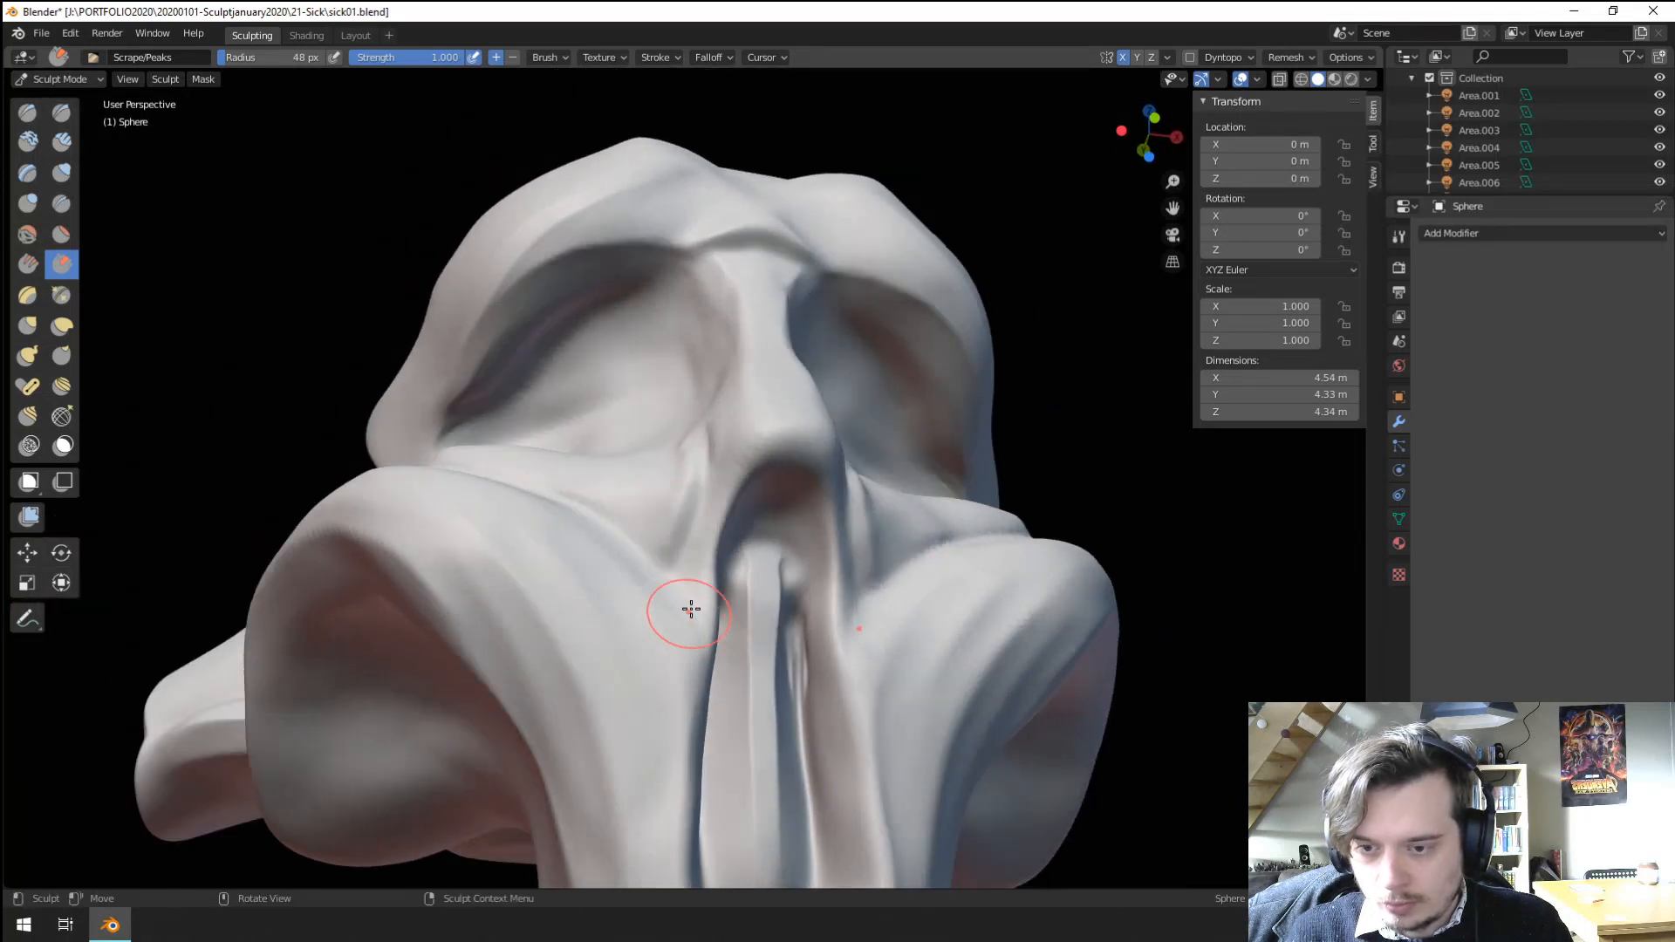
mouse_move(745, 736)
middle_down()
mouse_move(721, 757)
mouse_move(698, 741)
middle_up()
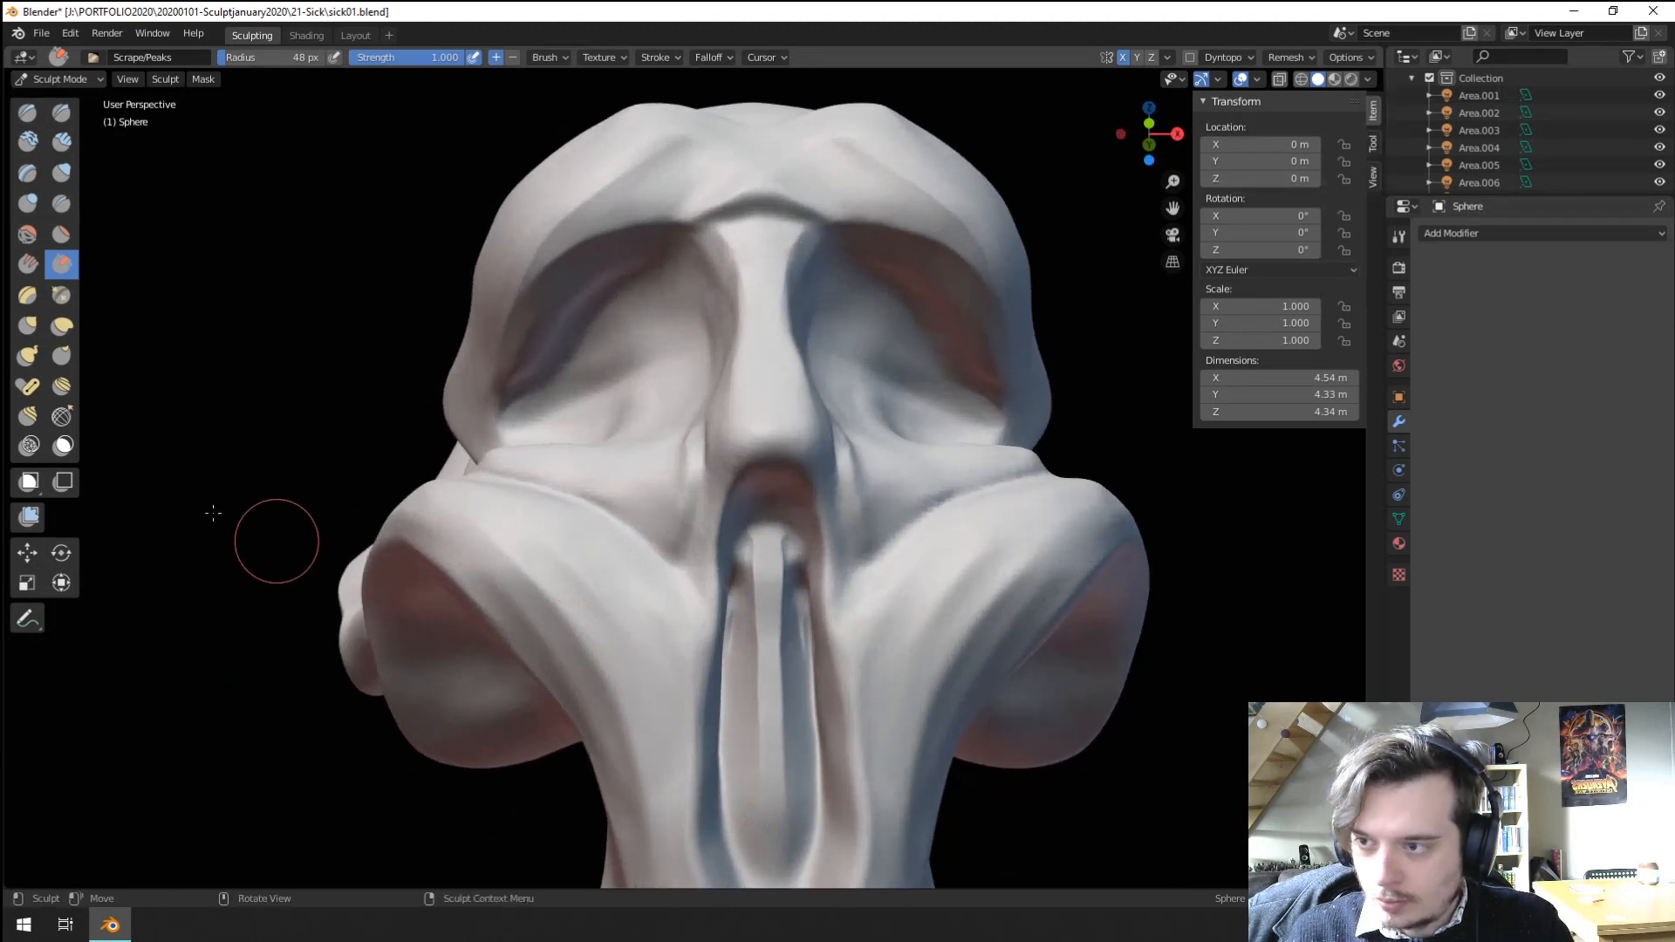
Sharpen the central line of the inner nasal ridge with the Pinch/Magnify brush at 77 px.
click(61, 295)
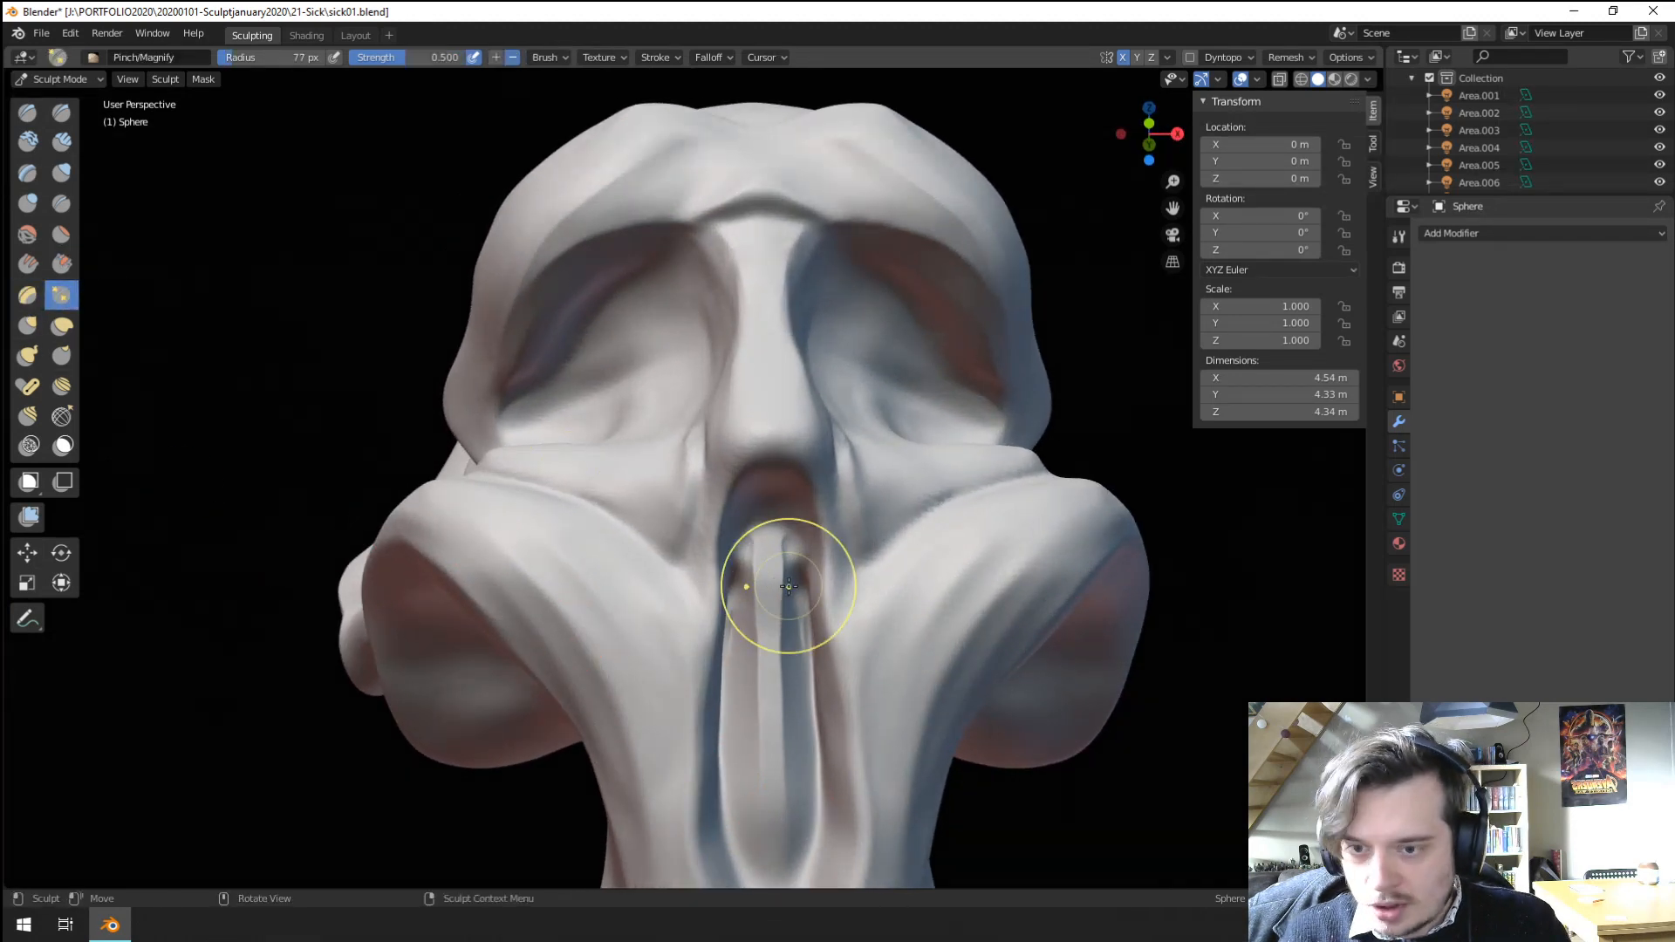
shift+middle_drag(752, 633, 761, 581)
drag(767, 593, 782, 775)
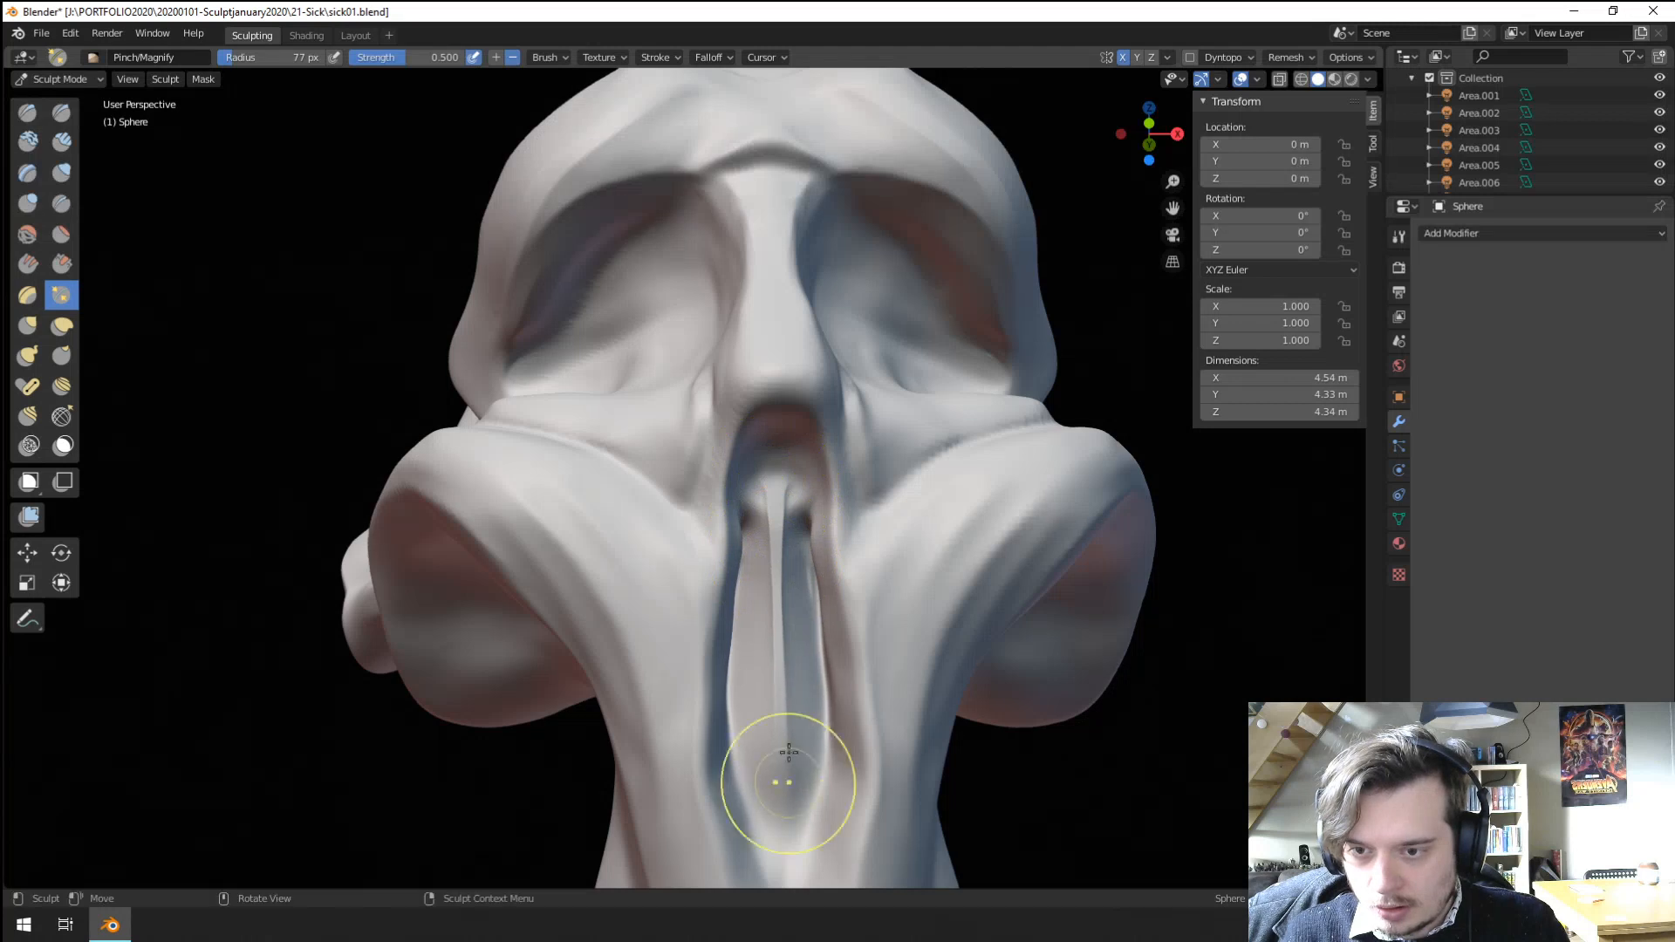
Adjust the upper part of the inner nasal ridge with the Grab brush at 86 px.
key(g)
key(f)
click(757, 549)
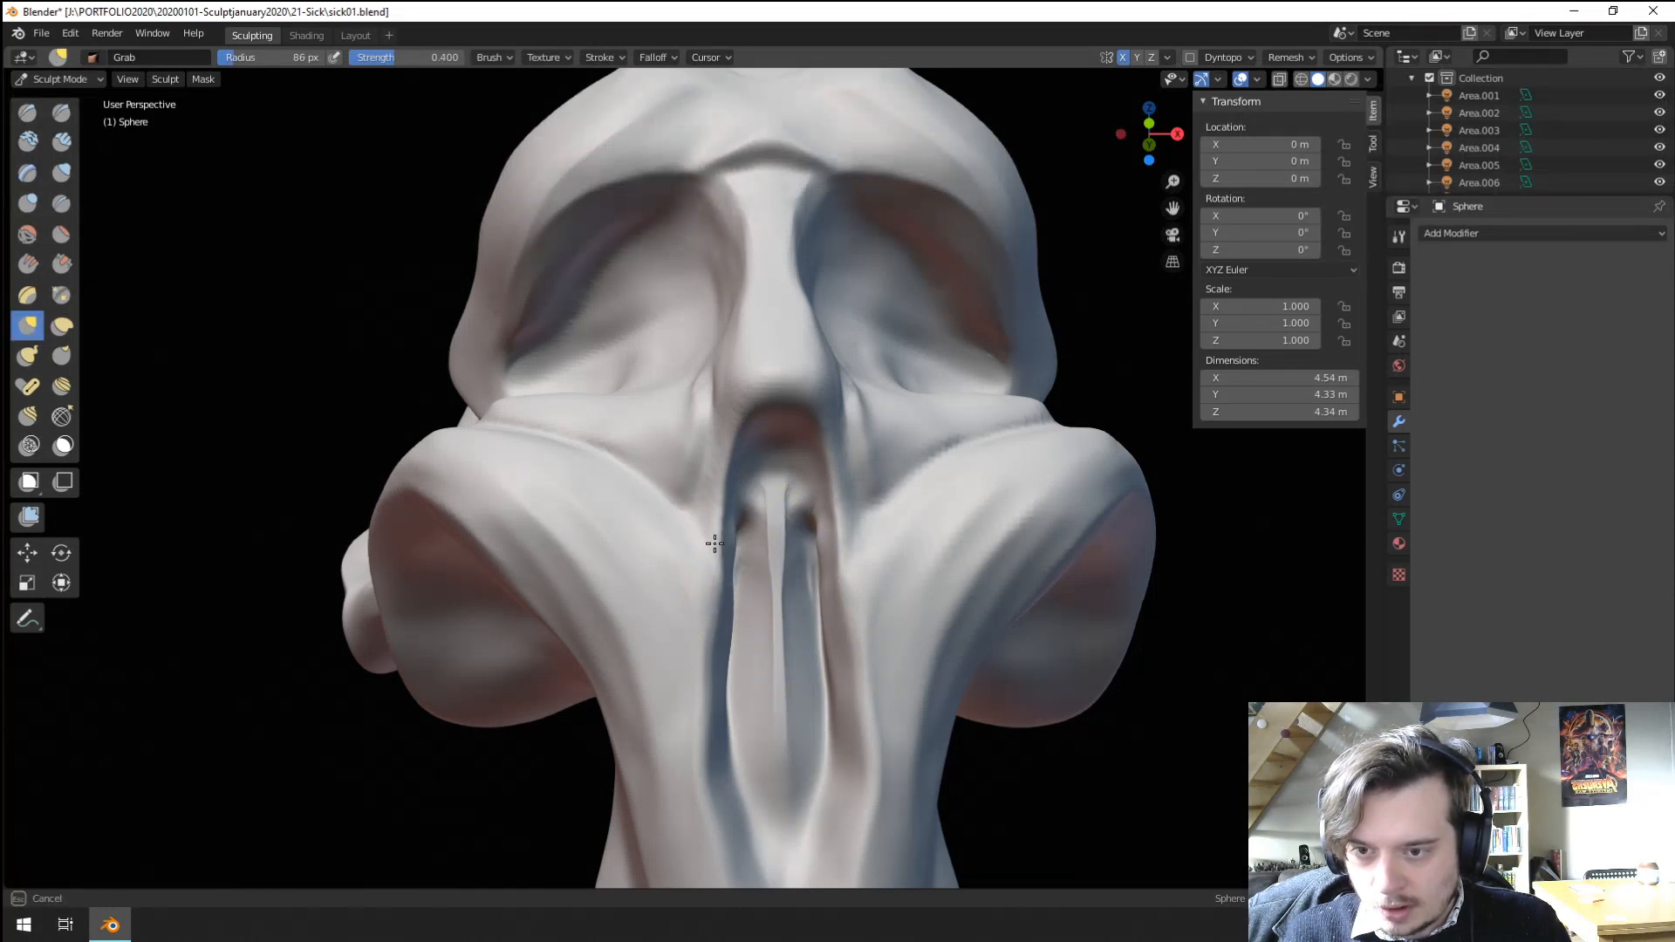
mouse_move(715, 543)
middle_down()
mouse_move(684, 561)
mouse_move(777, 587)
middle_up()
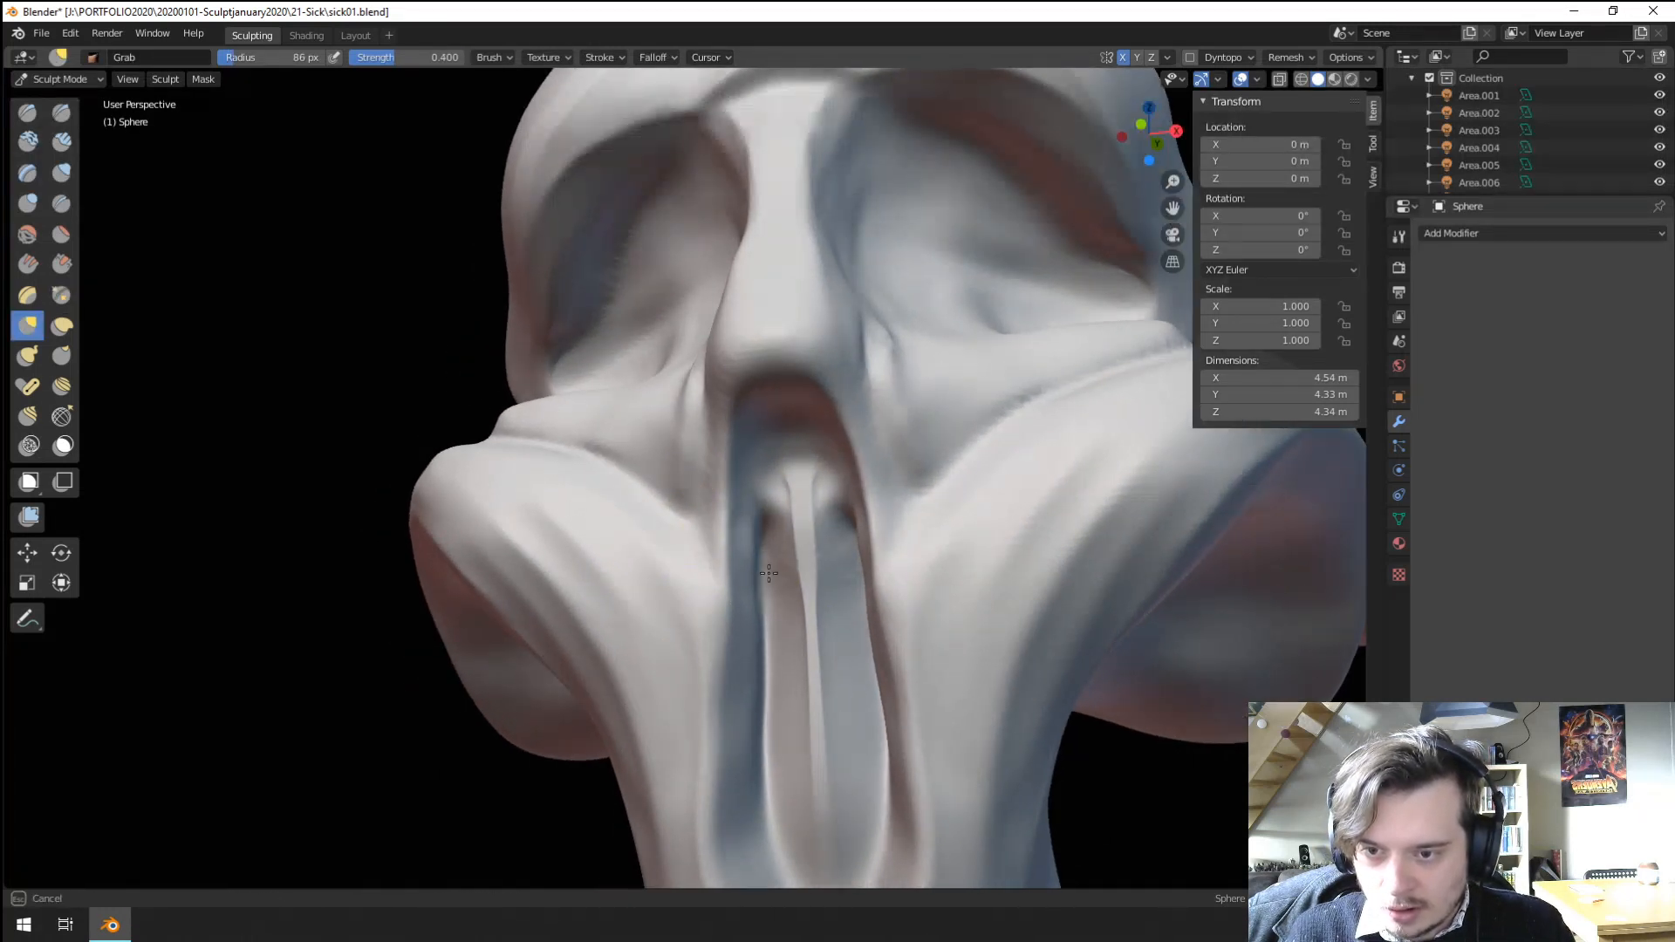
drag(774, 474, 774, 478)
ctrl+middle_drag(752, 551, 687, 772)
mouse_move(687, 741)
middle_down()
mouse_move(815, 700)
mouse_move(738, 546)
mouse_move(758, 511)
middle_up()
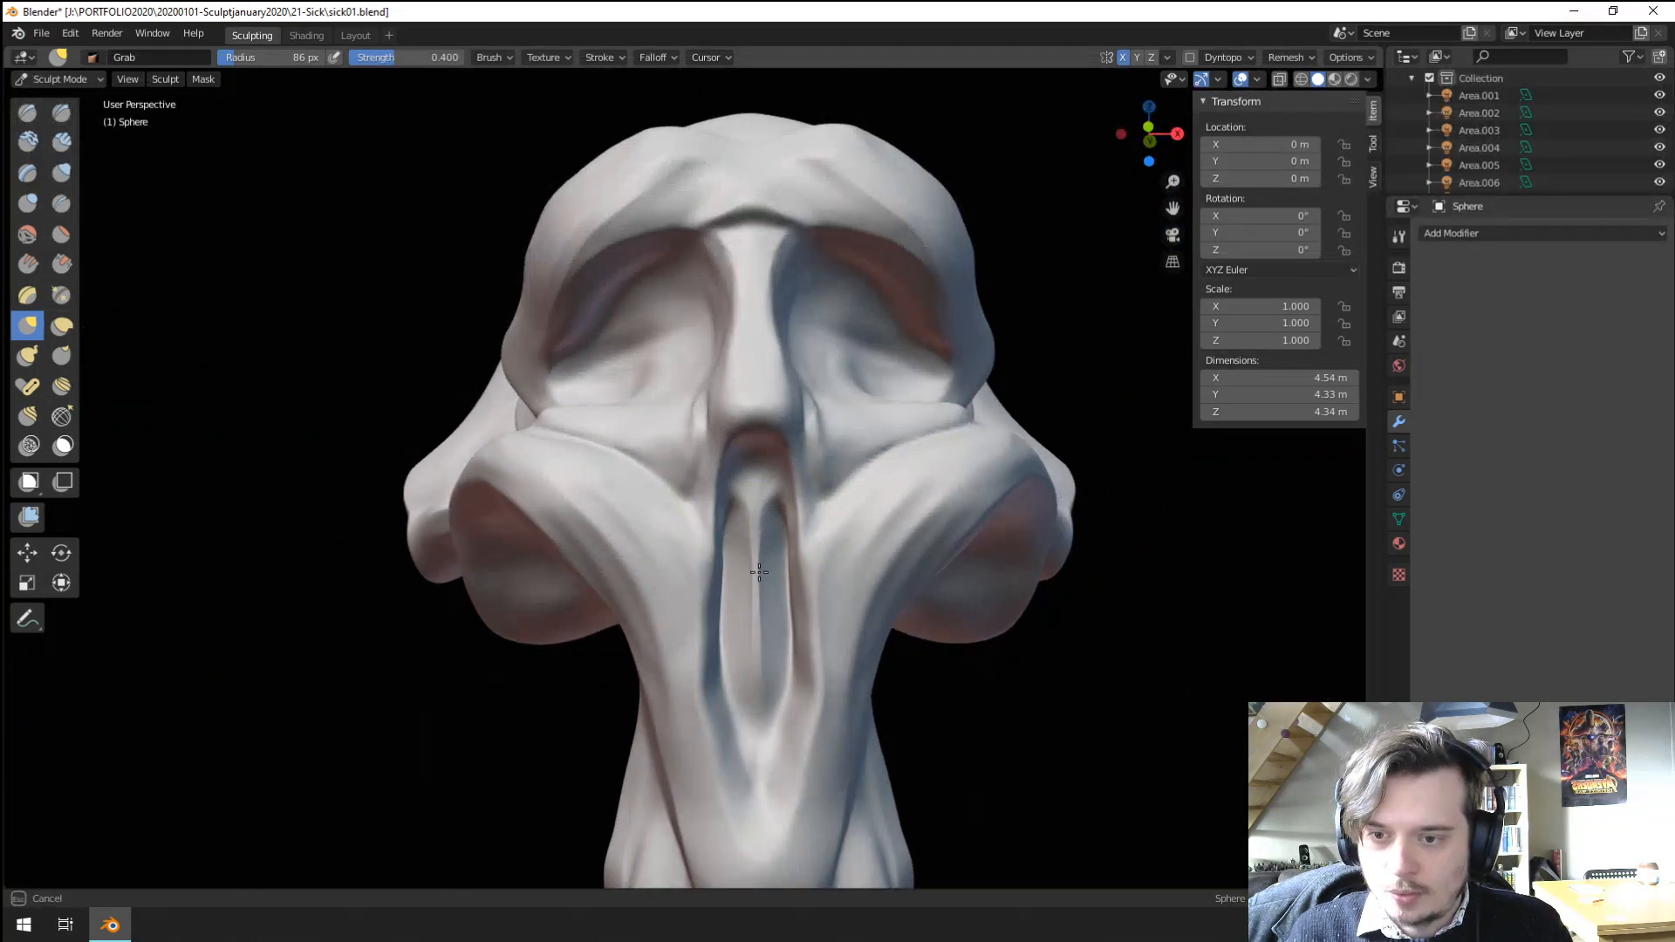
Reshape the nose tip and bridge in profile with the Grab brush at 147 px.
mouse_move(753, 662)
middle_down()
mouse_move(797, 535)
mouse_move(863, 568)
mouse_move(609, 606)
mouse_move(568, 515)
mouse_move(628, 463)
middle_up()
key(f)
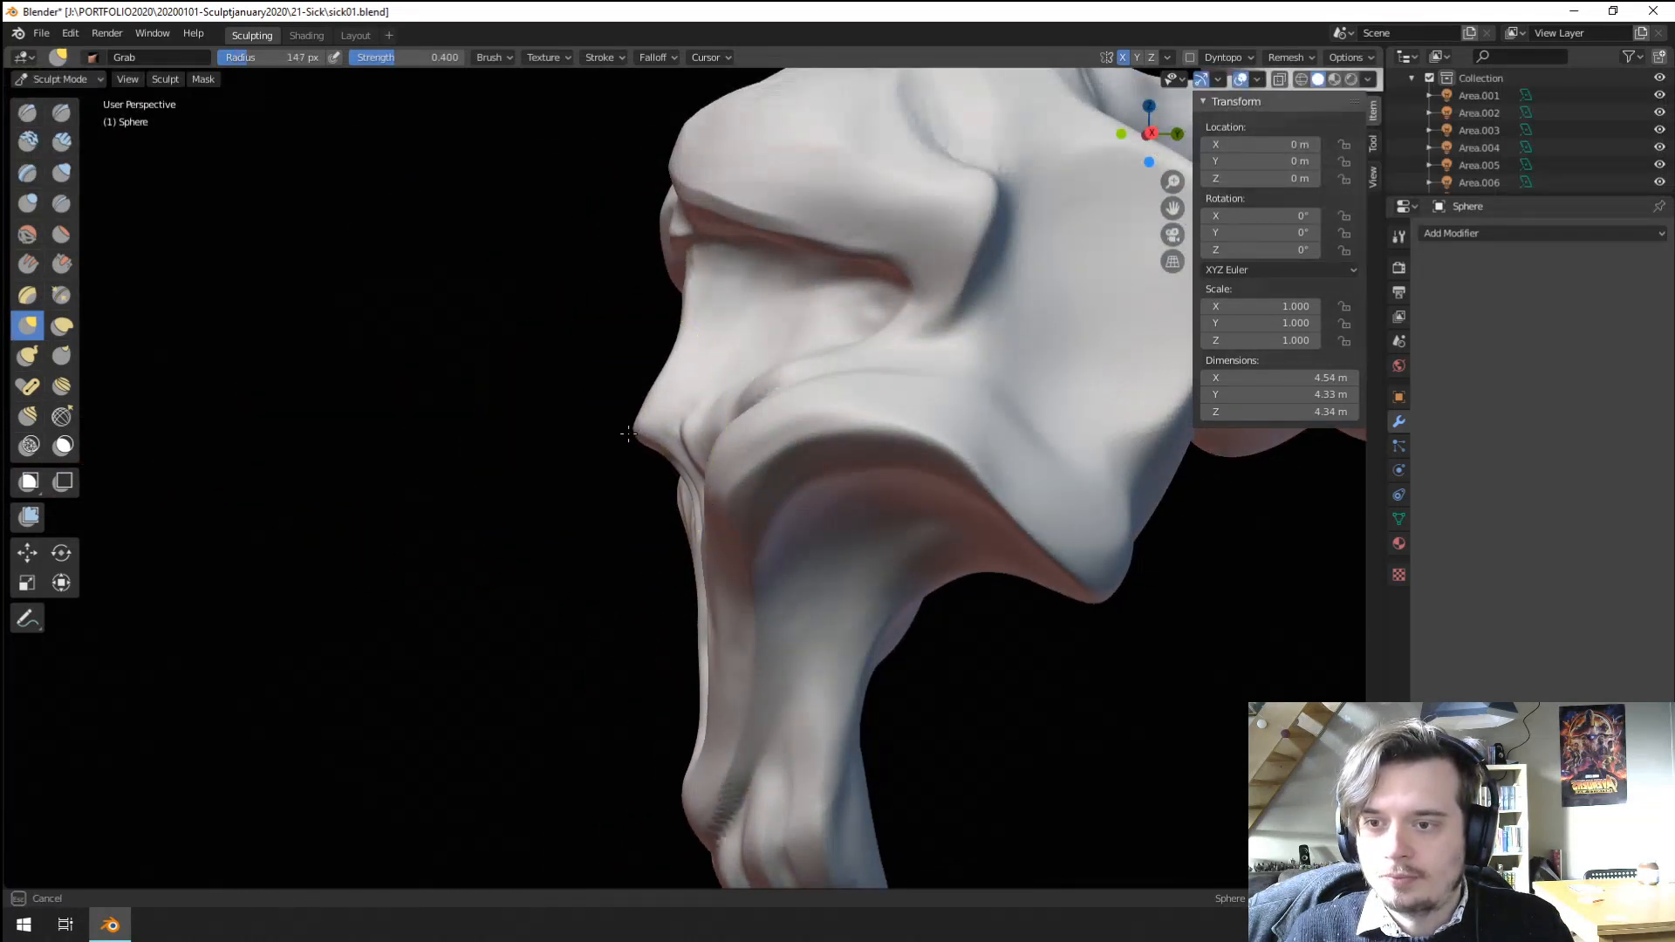
click(612, 437)
drag(673, 384, 695, 385)
mouse_move(695, 386)
middle_down()
mouse_move(763, 370)
mouse_move(781, 317)
mouse_move(846, 321)
middle_up()
Build up volume inside the cavity under the nose tip with the Blob brush, reducing the radius to 65 px.
click(27, 204)
middle_drag(336, 280, 774, 357)
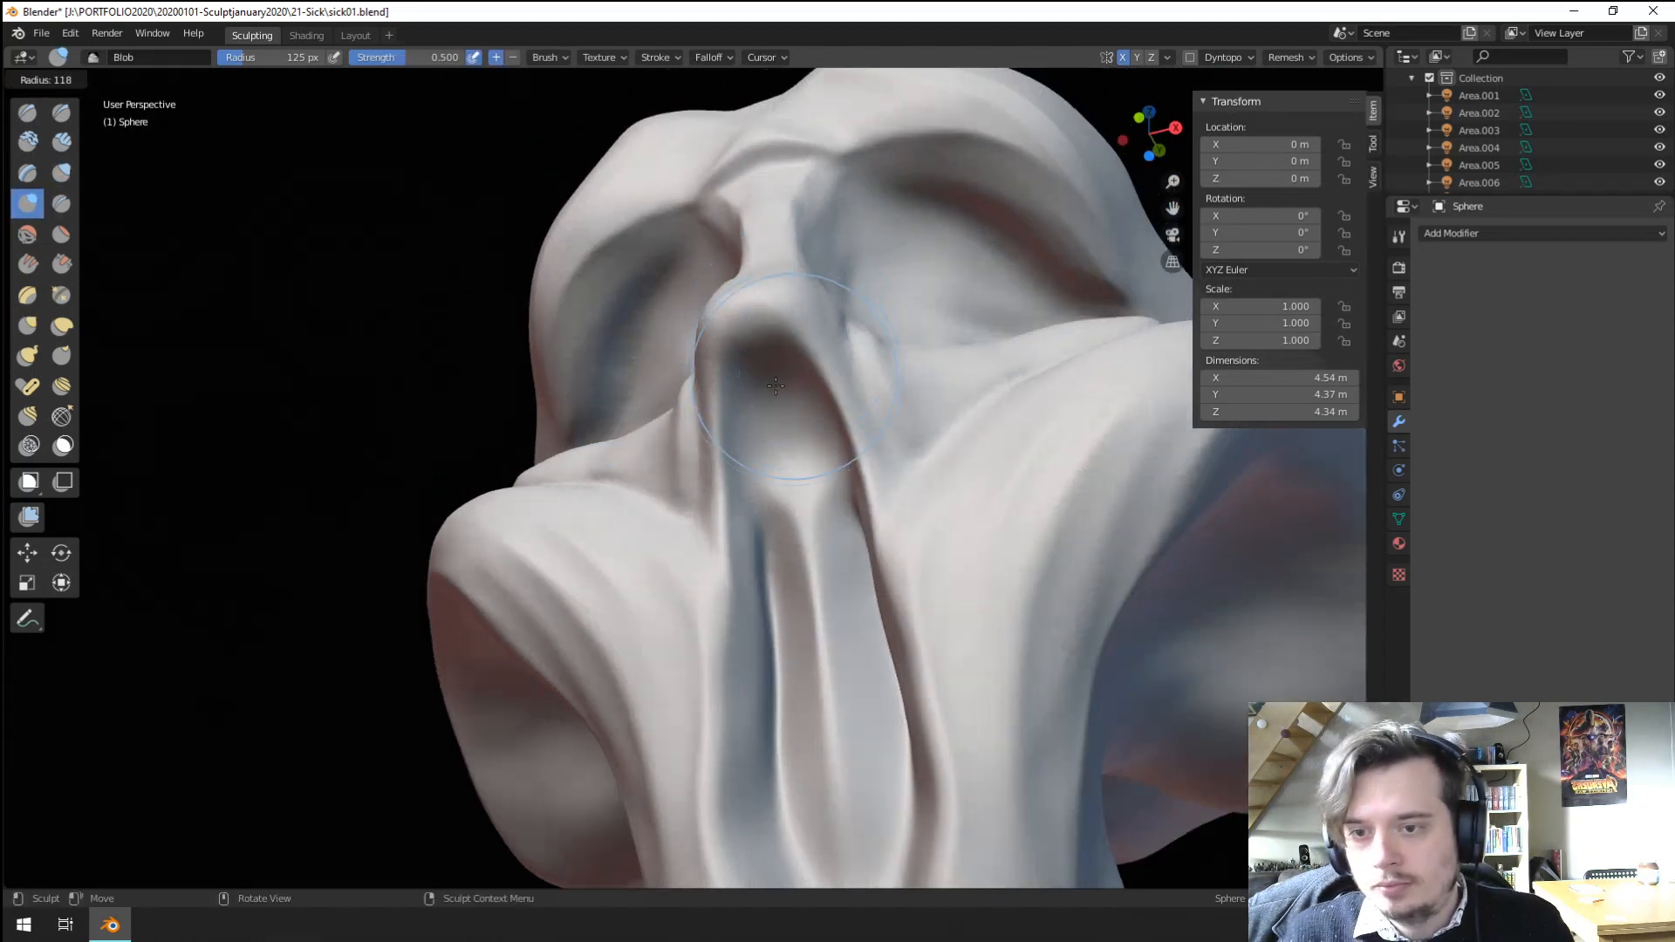
drag(760, 487, 768, 424)
key(f)
click(760, 363)
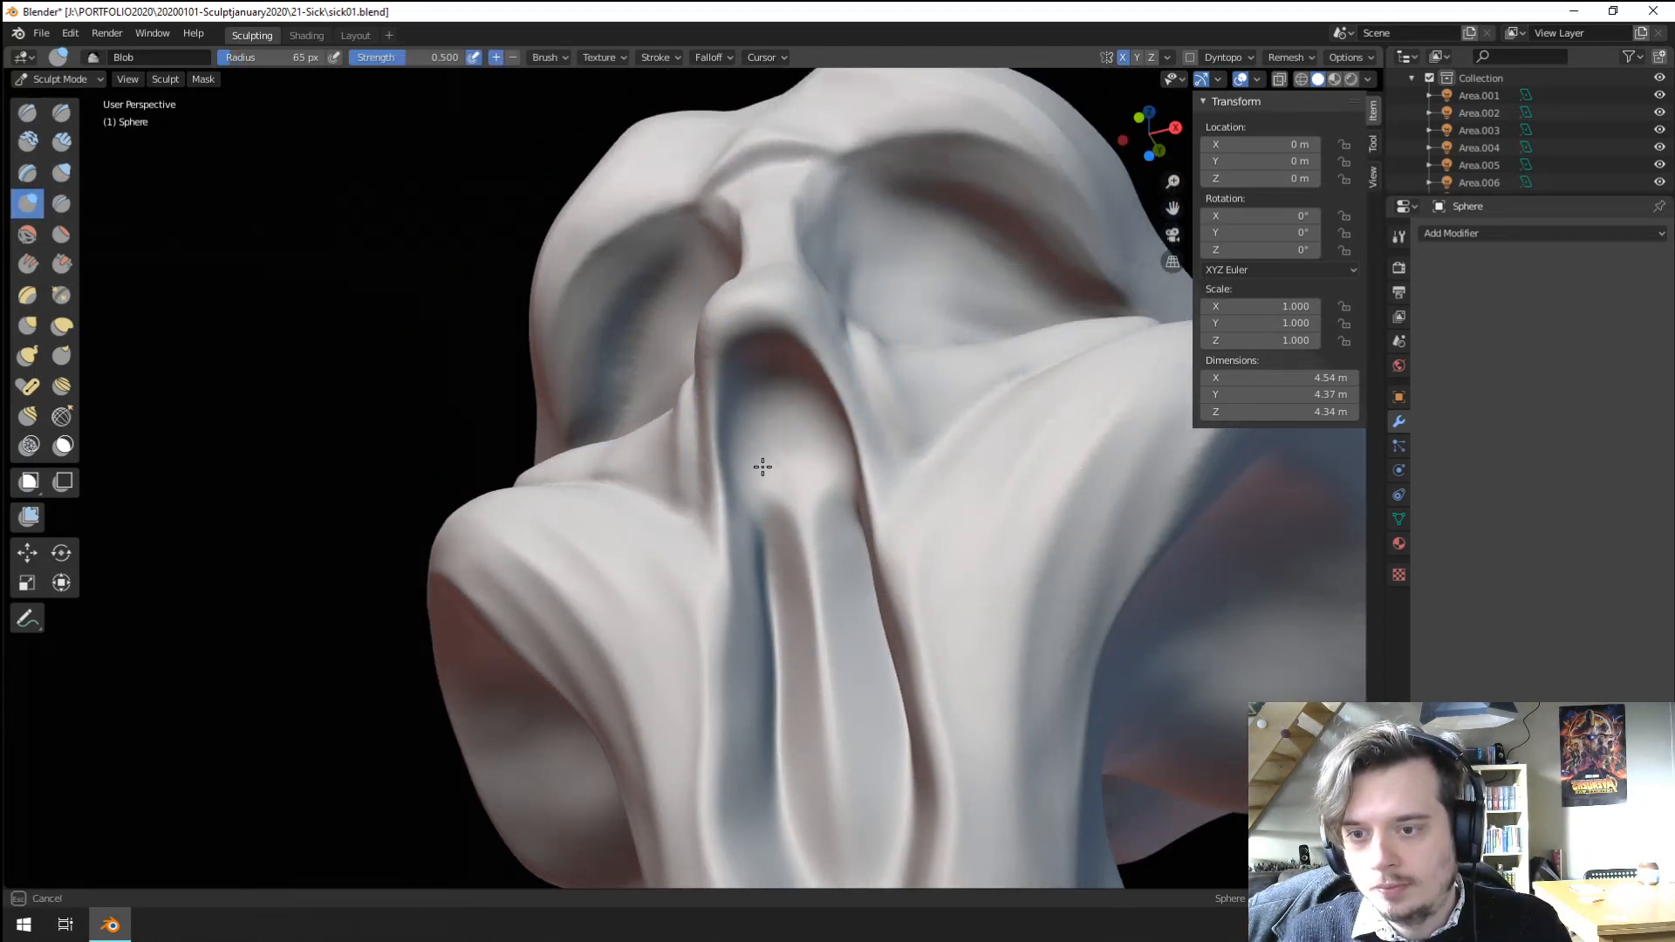
Build up the side rim of the nasal cavity below the nose tip with the Blob brush at 82 px.
mouse_move(767, 361)
middle_down()
mouse_move(799, 412)
mouse_move(724, 534)
mouse_move(837, 599)
mouse_move(886, 583)
mouse_move(820, 532)
middle_up()
mouse_move(819, 532)
ctrl+middle_down()
mouse_move(795, 398)
mouse_move(741, 389)
mouse_move(848, 377)
ctrl+middle_up()
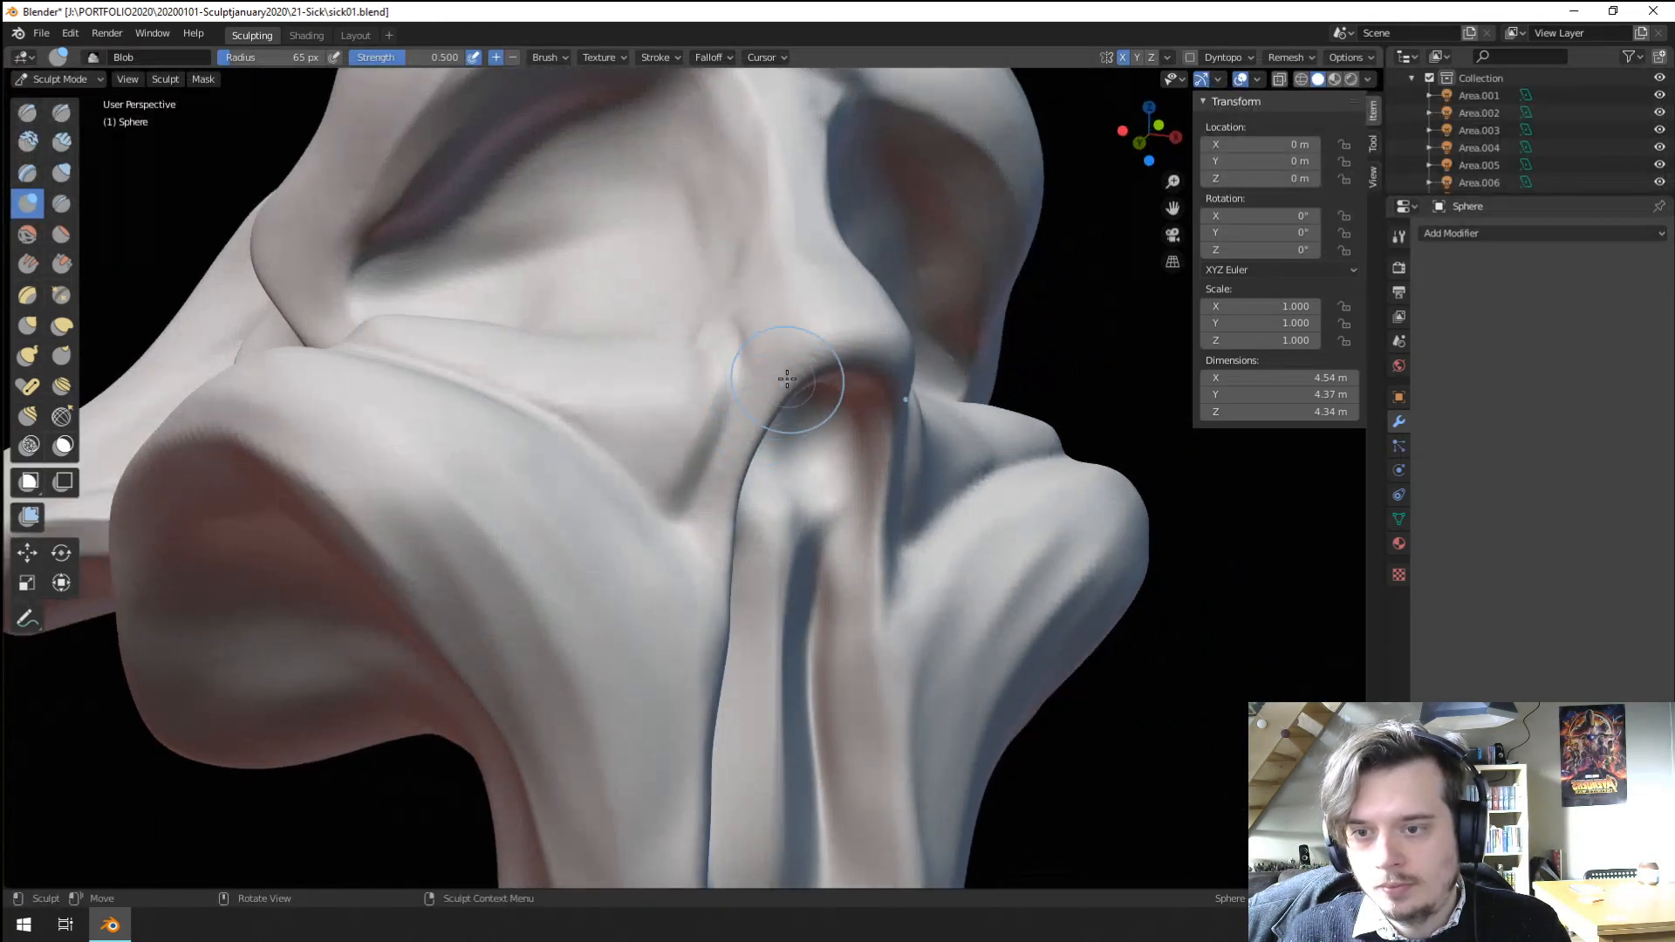
key(f)
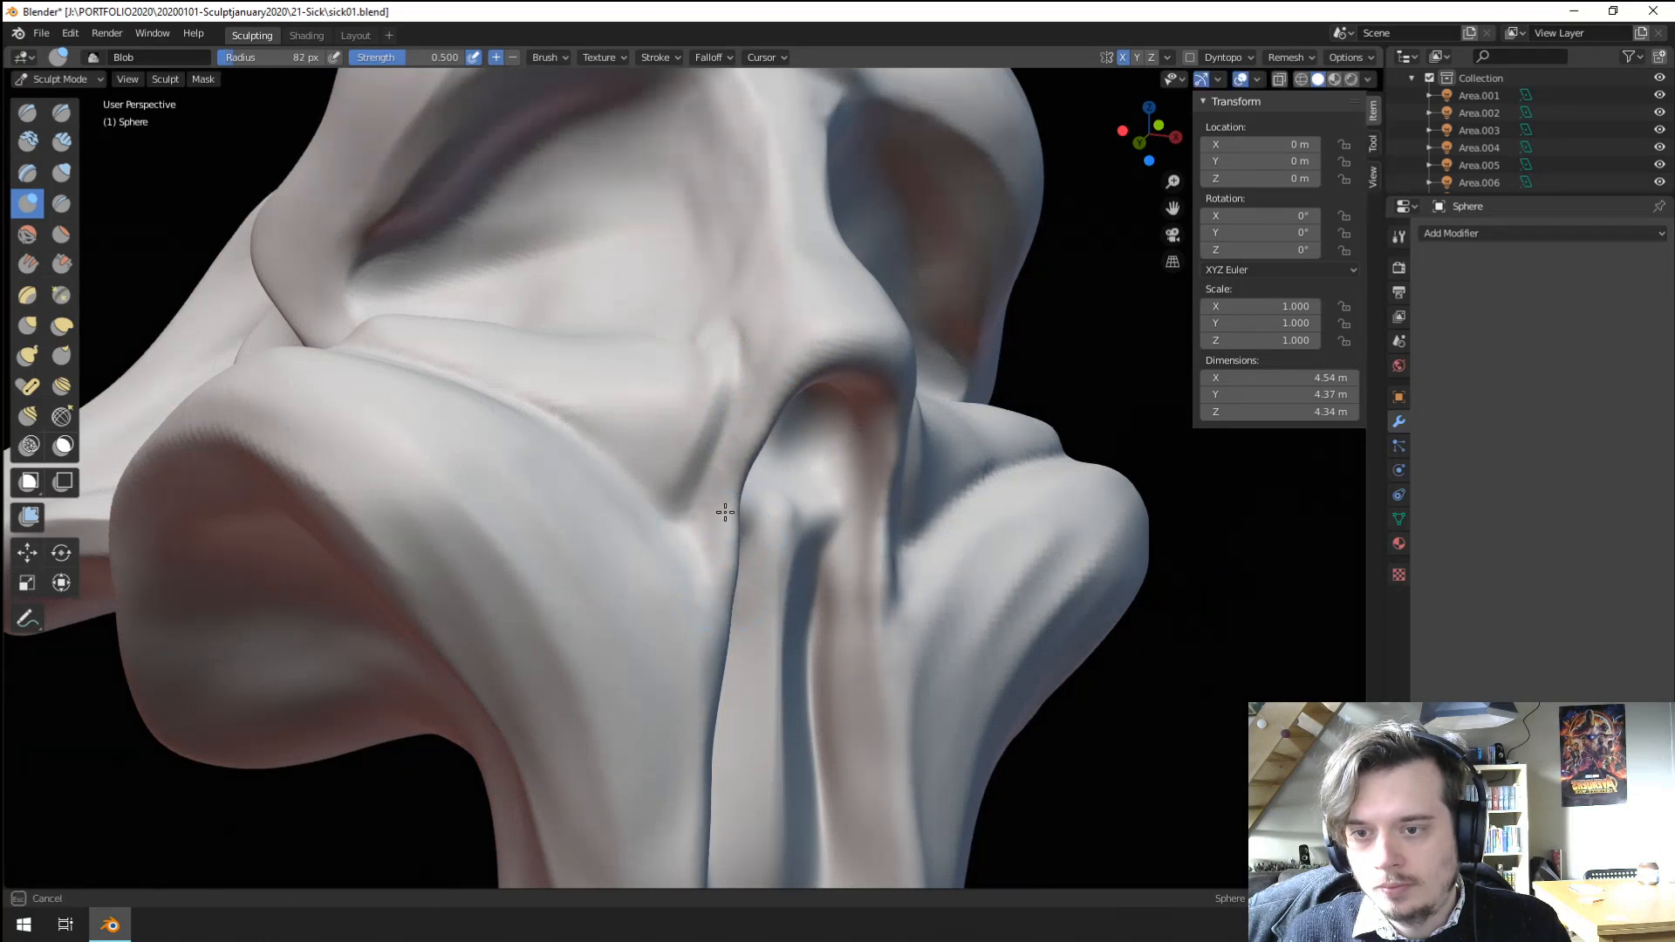
middle_drag(730, 439, 798, 467)
ctrl+middle_drag(798, 467, 734, 624)
Fine-tune the upper edge of the nasal cavity with the Grab brush at 40 px.
middle_drag(734, 624, 693, 593)
mouse_move(693, 593)
ctrl+middle_down()
mouse_move(700, 477)
mouse_move(737, 449)
mouse_move(708, 412)
mouse_move(694, 428)
ctrl+middle_up()
key(g)
mouse_move(694, 427)
ctrl+middle_down()
mouse_move(705, 379)
mouse_move(717, 396)
mouse_move(765, 393)
mouse_move(771, 366)
mouse_move(800, 376)
mouse_move(794, 306)
ctrl+middle_up()
key(f)
click(757, 354)
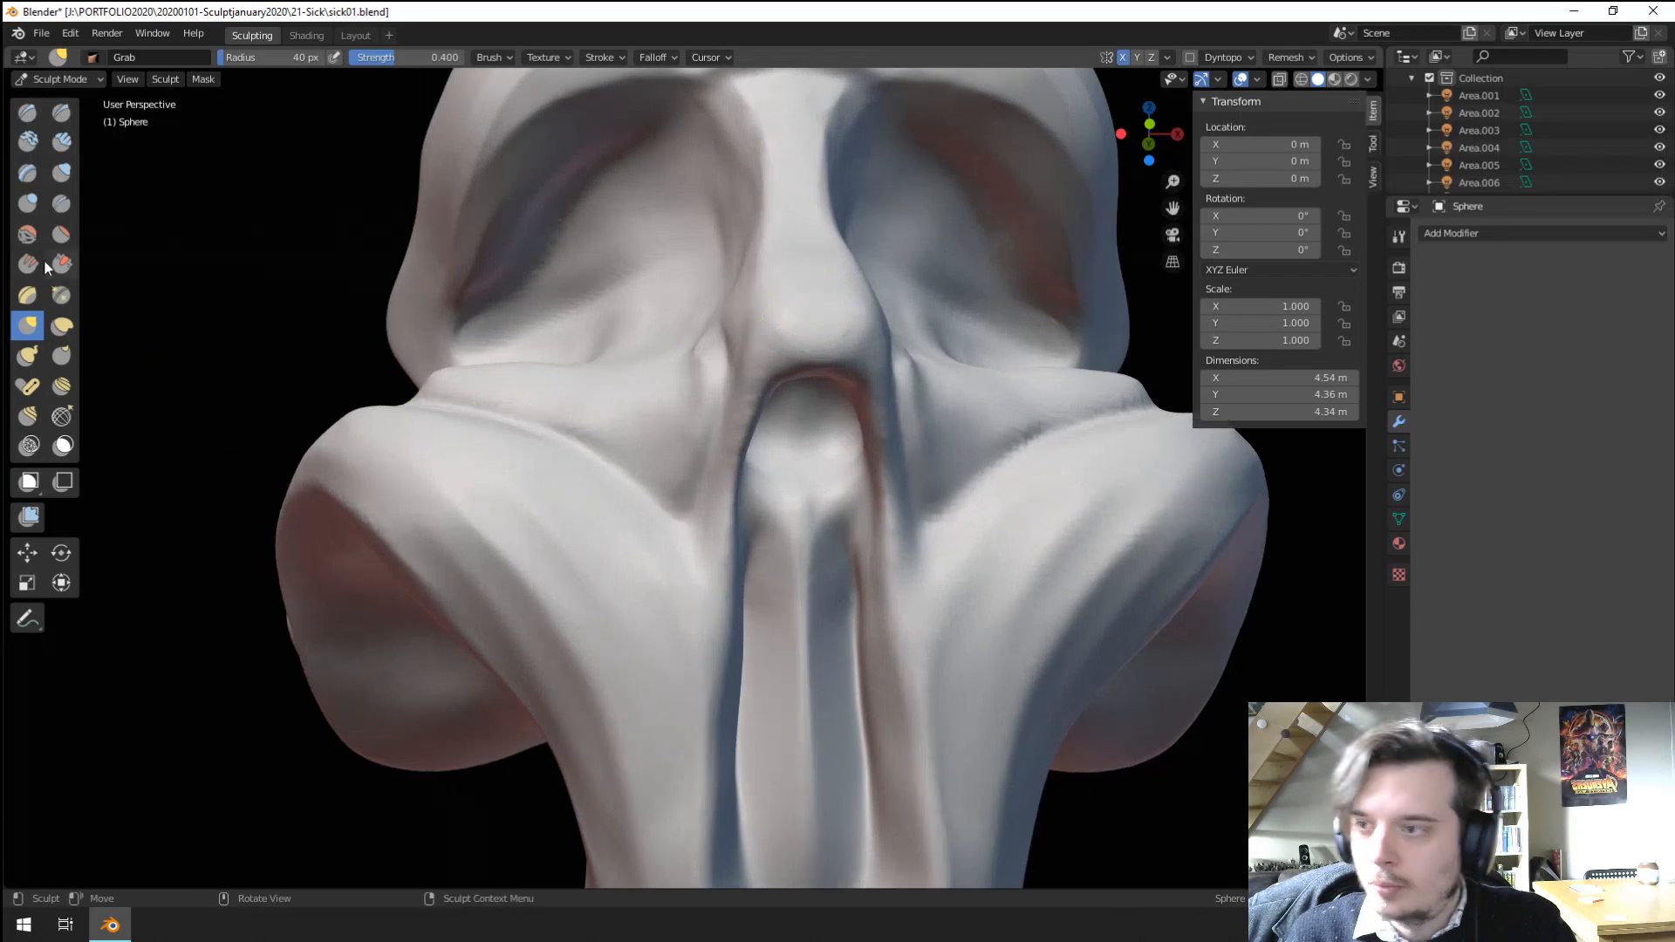
Reshape the side of the nose around the nostril with the Grab brush at 84 px.
click(27, 203)
mouse_move(747, 385)
middle_down()
mouse_move(750, 342)
mouse_move(764, 445)
mouse_move(782, 437)
mouse_move(655, 404)
mouse_move(630, 363)
middle_up()
key(g)
key(f)
click(810, 432)
key(f)
click(692, 404)
key(f)
click(633, 362)
mouse_move(629, 376)
mouse_down()
mouse_move(576, 350)
mouse_move(541, 382)
mouse_up()
mouse_move(541, 382)
middle_down()
mouse_move(641, 401)
mouse_move(698, 443)
middle_up()
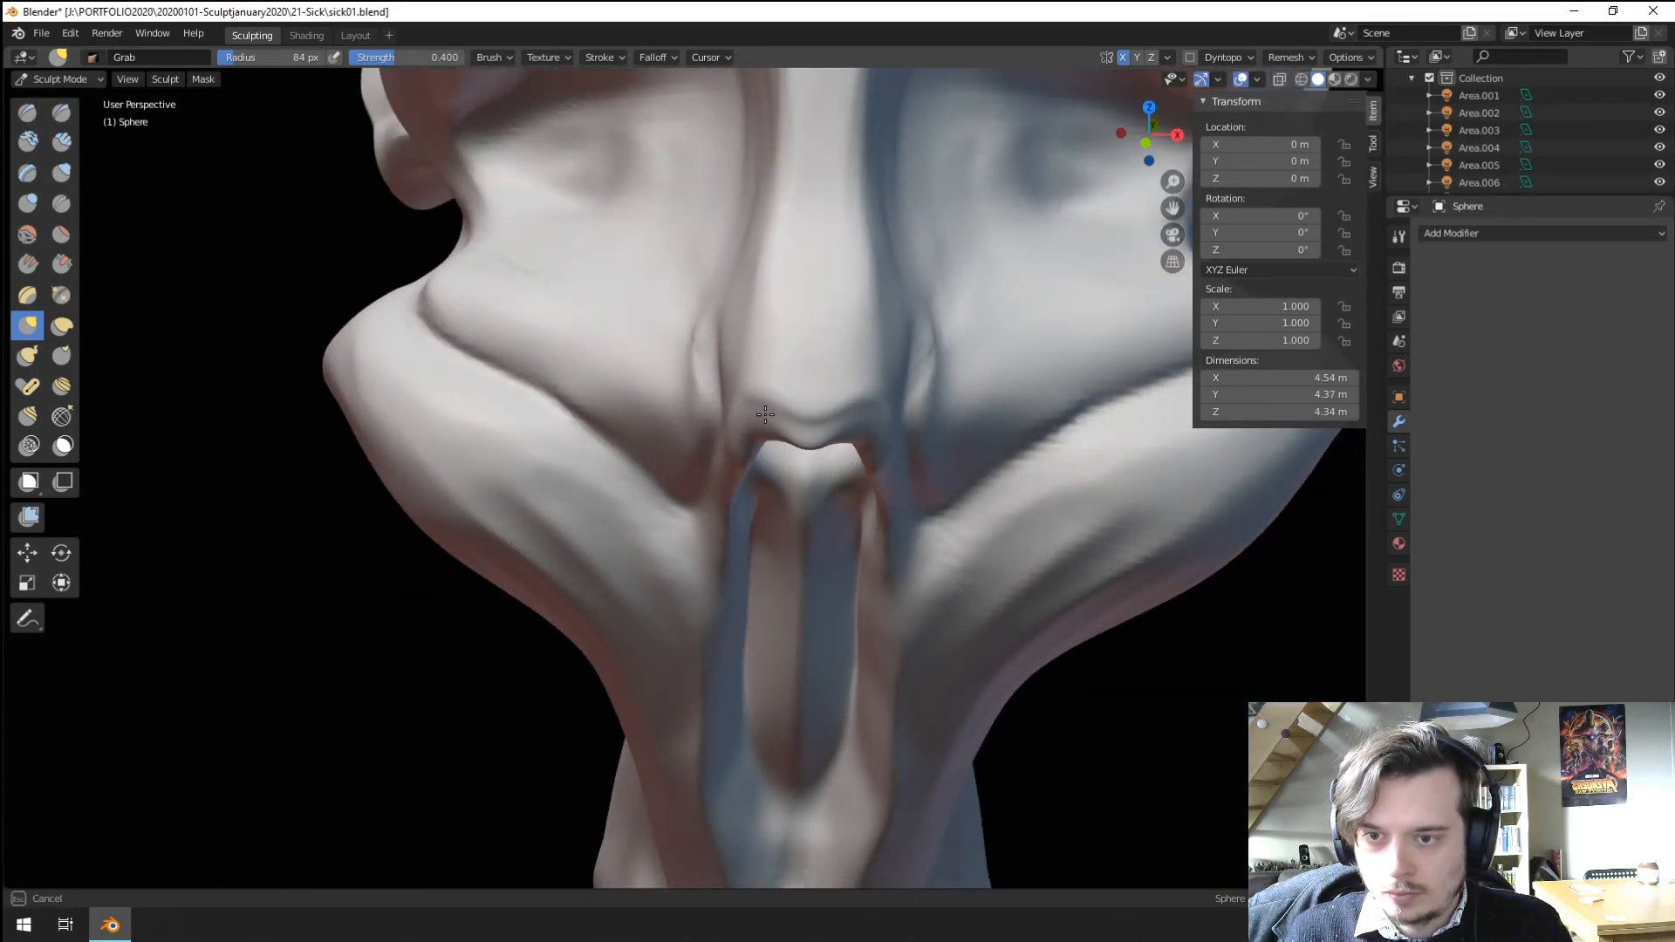
Pull the nostril edge back toward the cheek with the Grab brush at 90 px.
mouse_move(845, 336)
middle_down()
mouse_move(863, 328)
mouse_move(785, 366)
mouse_move(881, 408)
middle_up()
key(f)
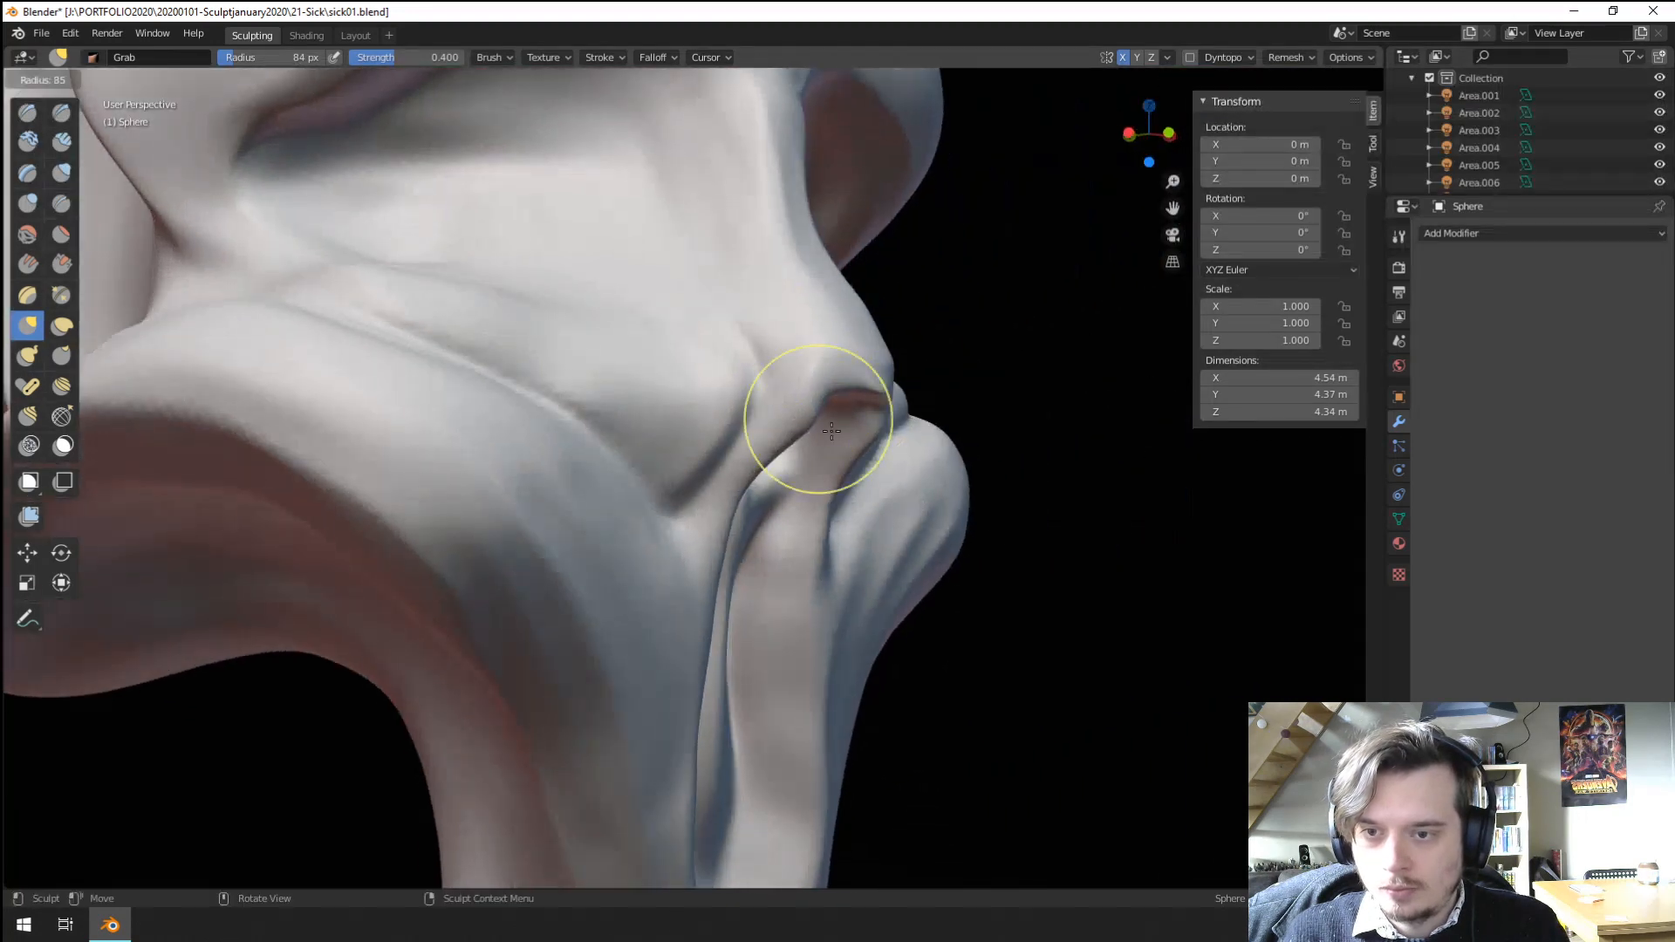
click(903, 411)
drag(792, 414, 777, 407)
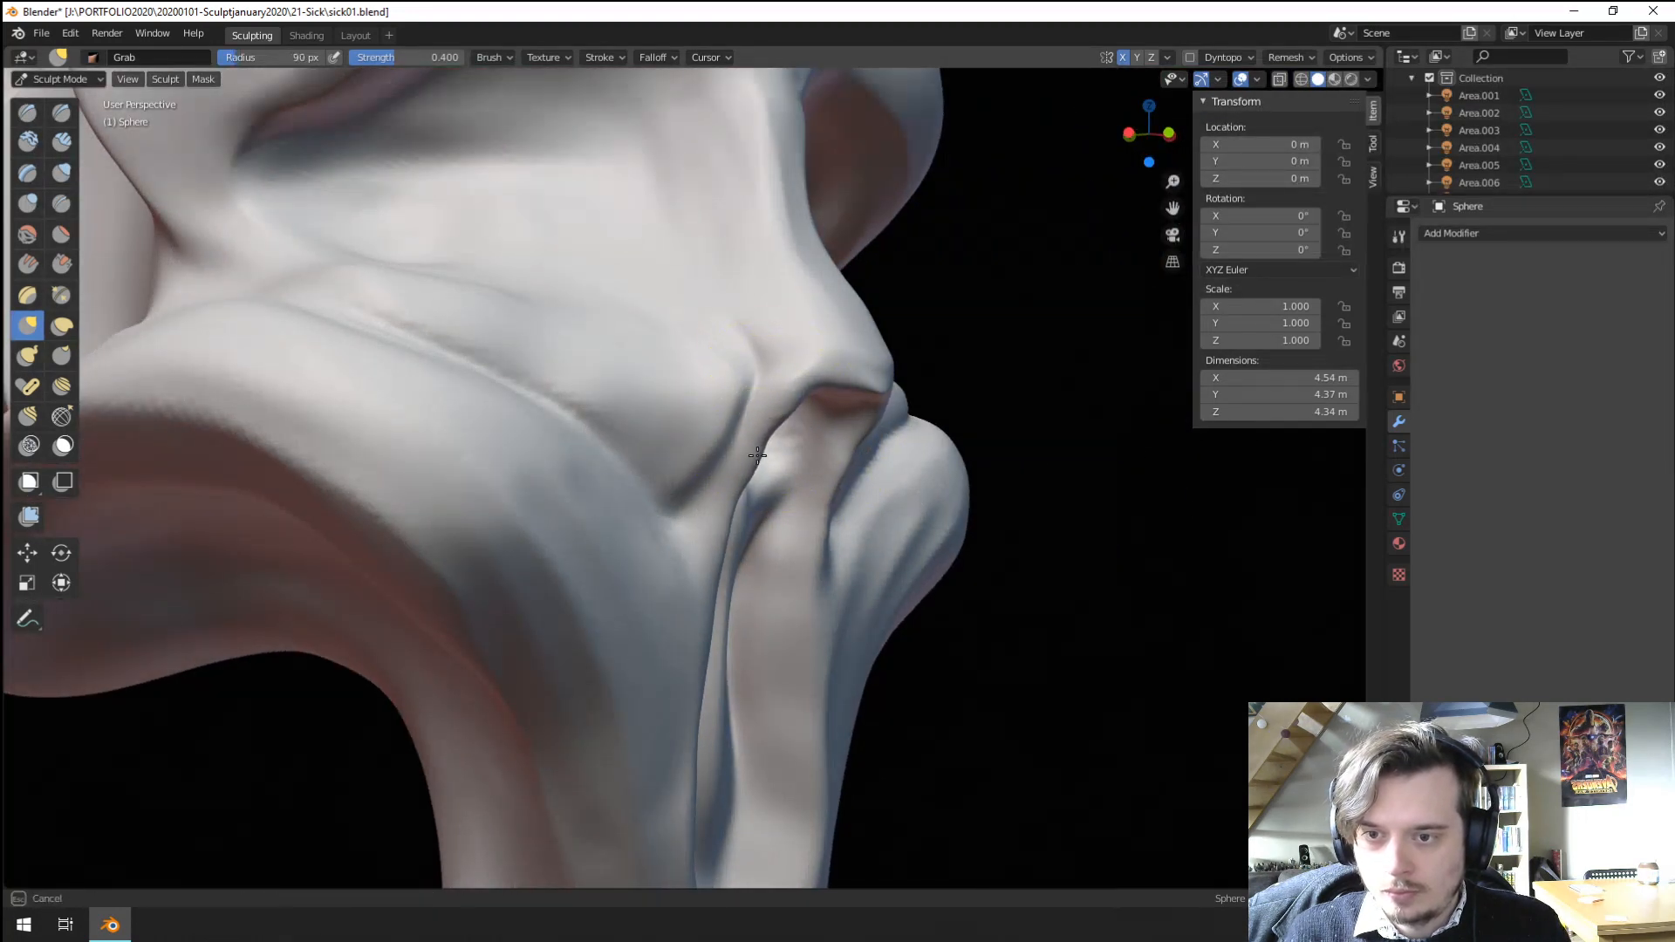
Refine the underside of the nose tip and nostril arch with the Grab brush, using radii of 63 and 75 px.
scroll(748, 397, down, 3)
middle_drag(820, 392, 786, 407)
key(f)
click(761, 428)
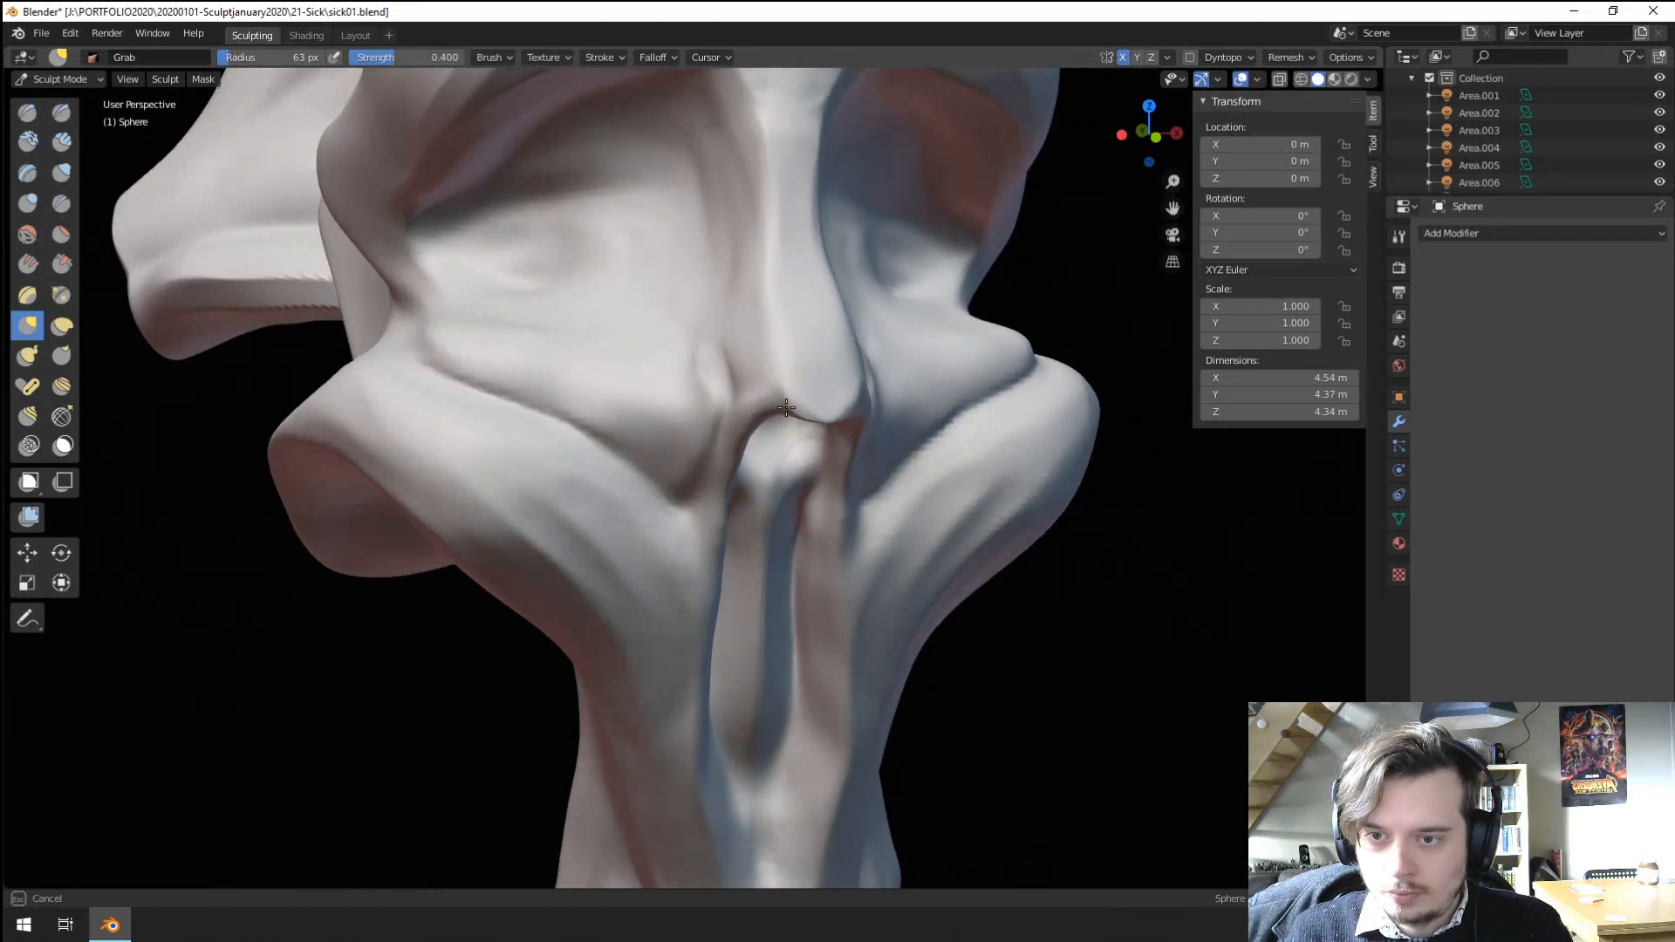
drag(797, 387, 797, 384)
mouse_move(796, 384)
middle_down()
mouse_move(703, 367)
mouse_move(616, 479)
mouse_move(891, 433)
mouse_move(742, 463)
mouse_move(770, 428)
mouse_move(654, 422)
mouse_move(610, 524)
mouse_move(719, 399)
middle_up()
scroll(698, 376, down, 2)
scroll(720, 399, up, 6)
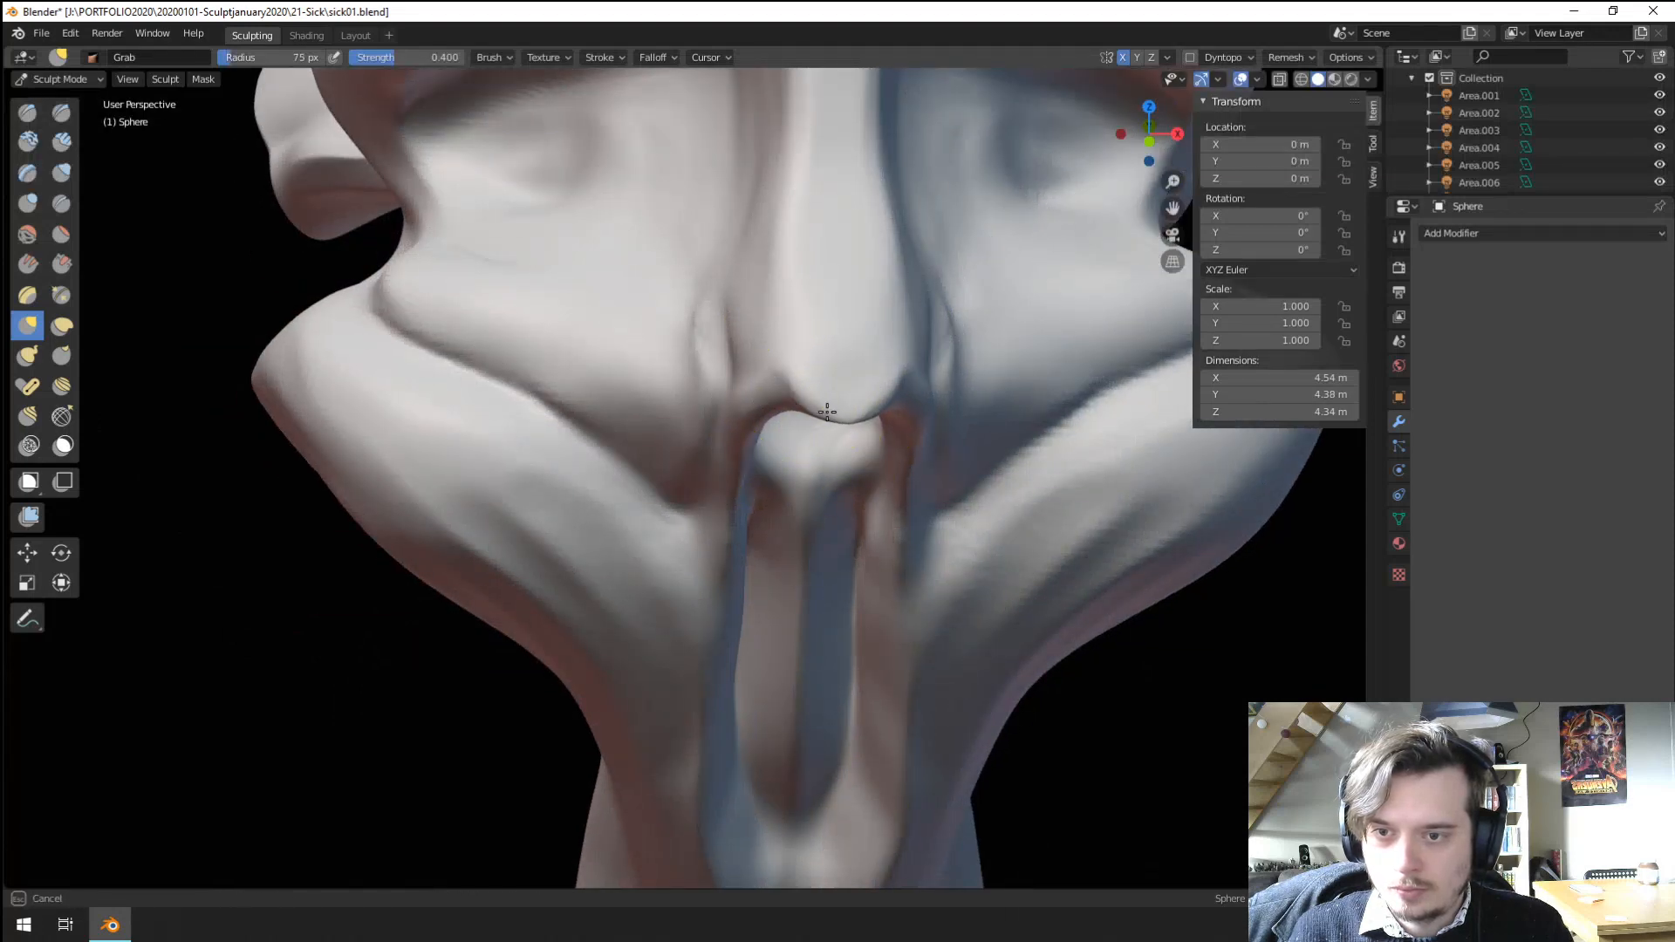
Build up raised muscle folds on the forehead above the brow with the Orb_ClayTubes brush at 57 px.
scroll(735, 389, down, 6)
mouse_move(735, 389)
middle_down()
mouse_move(667, 418)
mouse_move(792, 489)
mouse_move(759, 356)
middle_up()
middle_drag(719, 459, 684, 445)
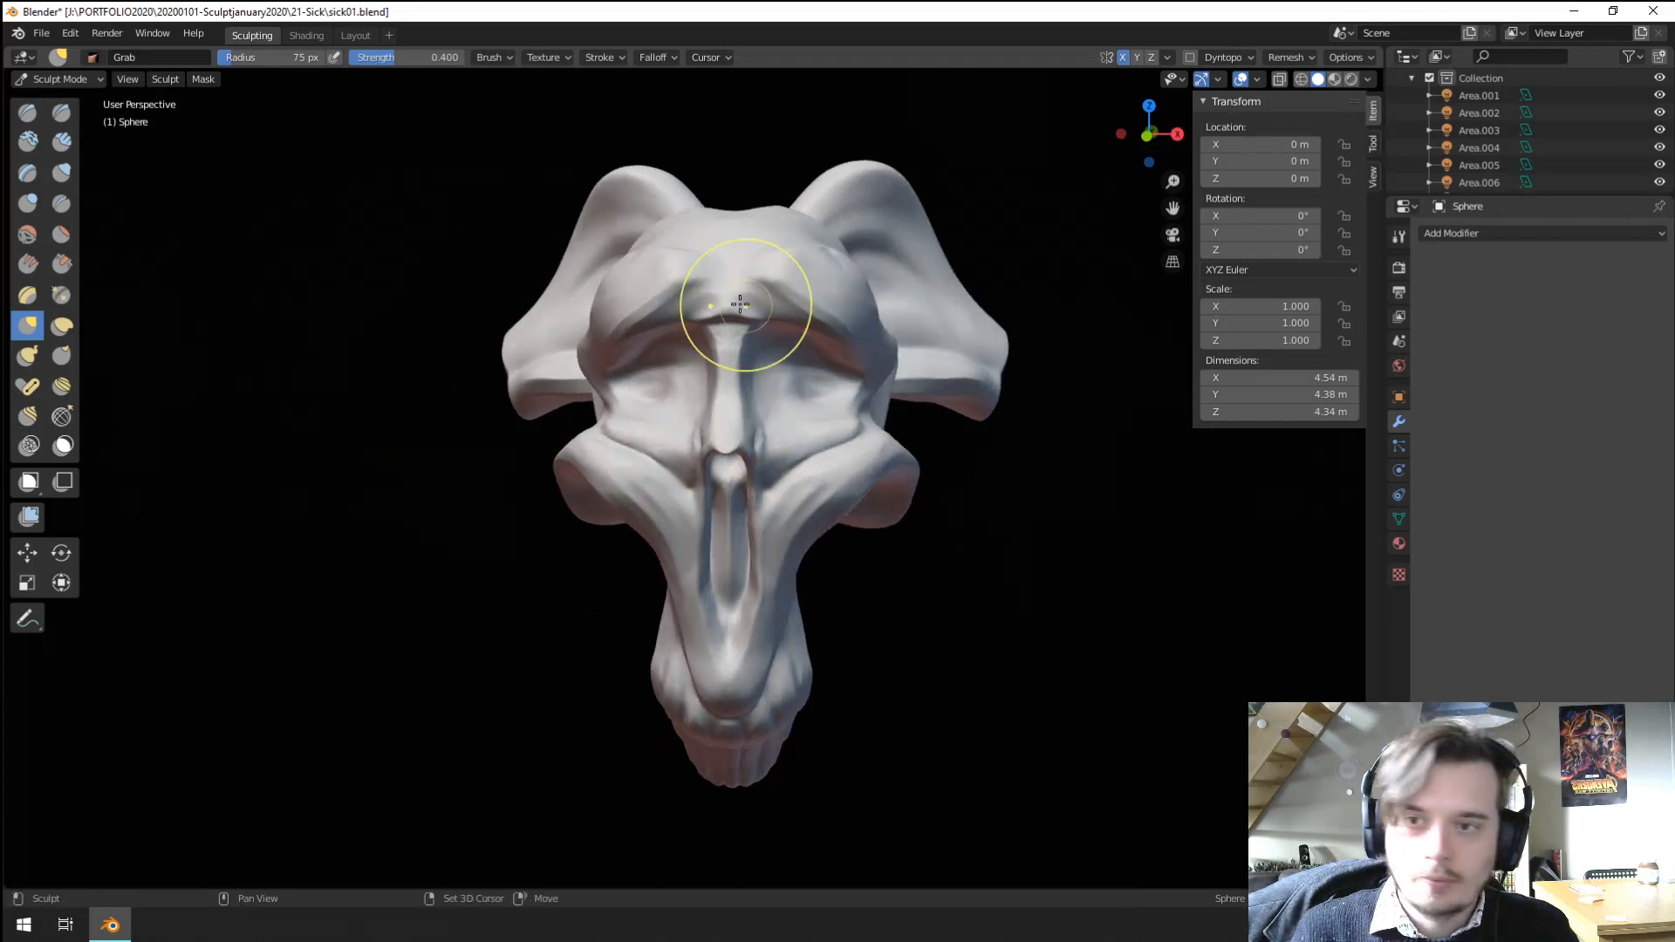
middle_drag(744, 306, 662, 453)
scroll(689, 427, up, 3)
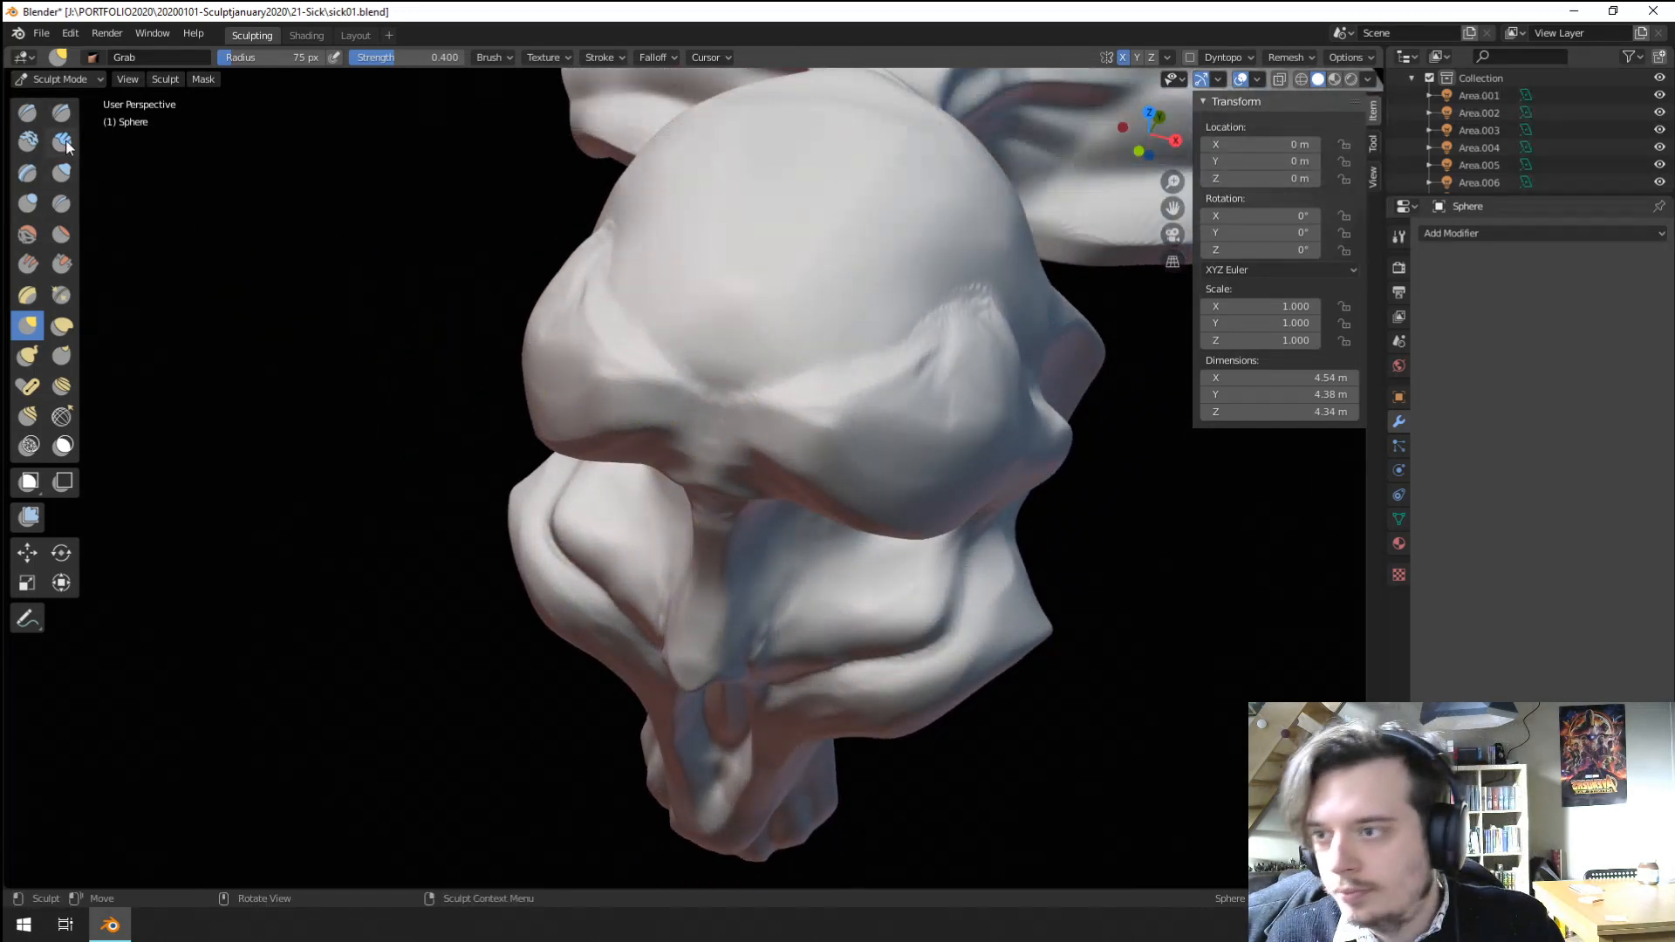
click(63, 142)
click(18, 146)
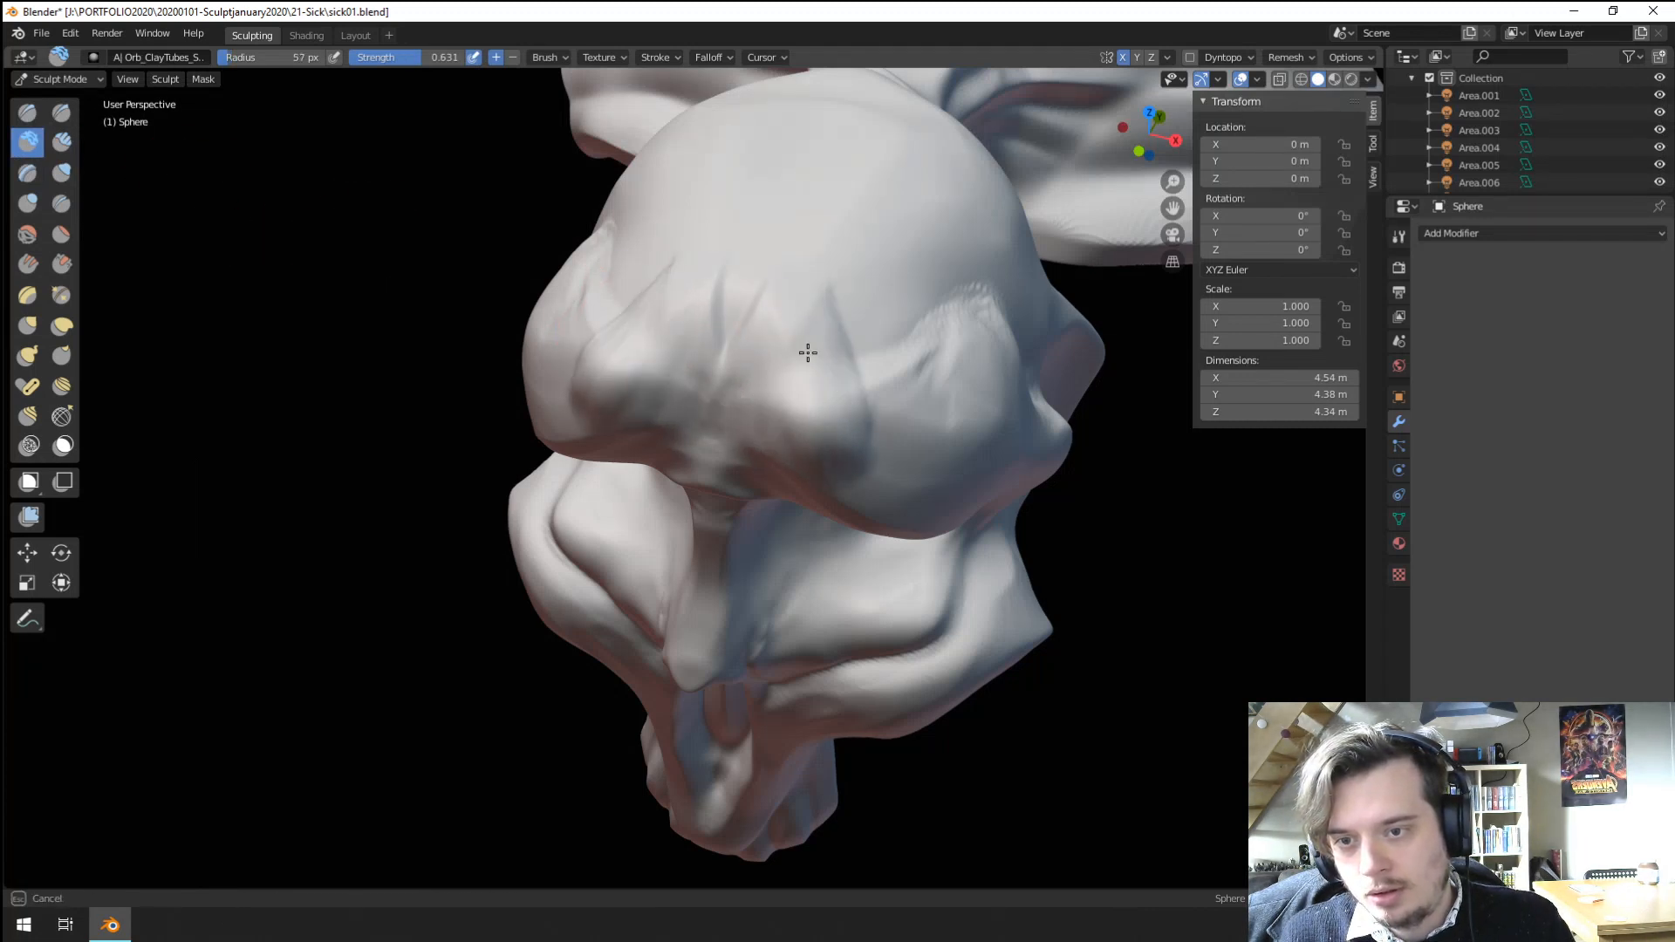
Scrape down the new forehead folds with the Scrape/Peaks brush at 93 px.
scroll(768, 334, down, 3)
mouse_move(767, 334)
middle_down()
mouse_move(834, 325)
mouse_move(815, 303)
mouse_move(747, 291)
mouse_move(742, 328)
middle_up()
scroll(747, 292, up, 3)
click(63, 262)
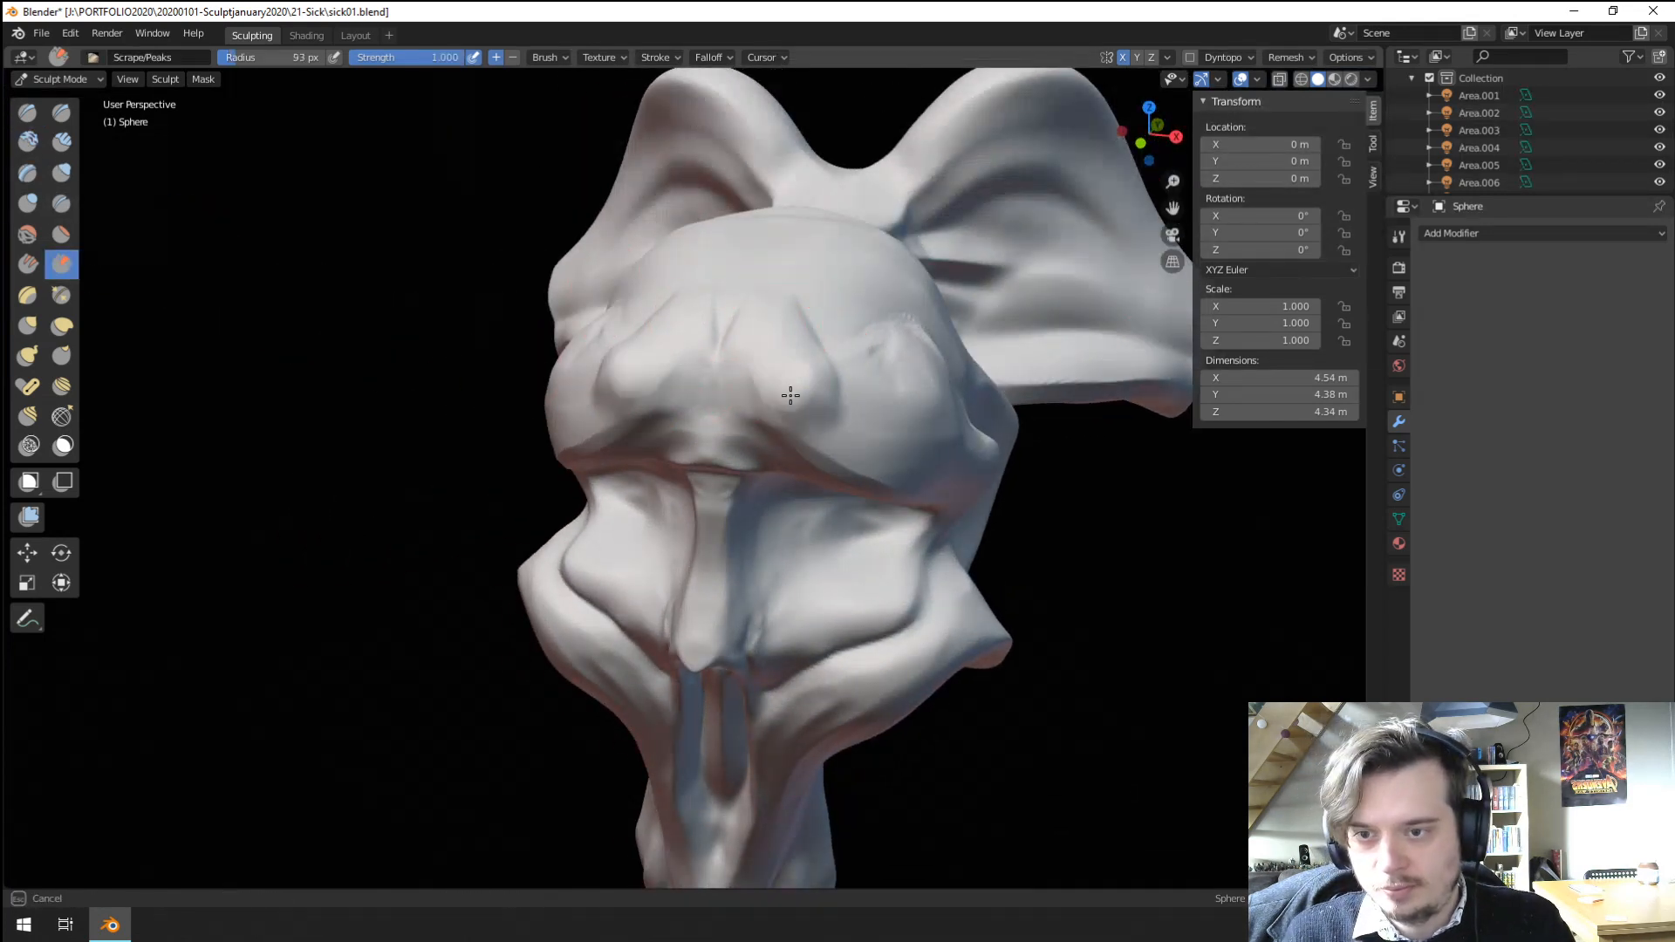
scroll(786, 366, down, 4)
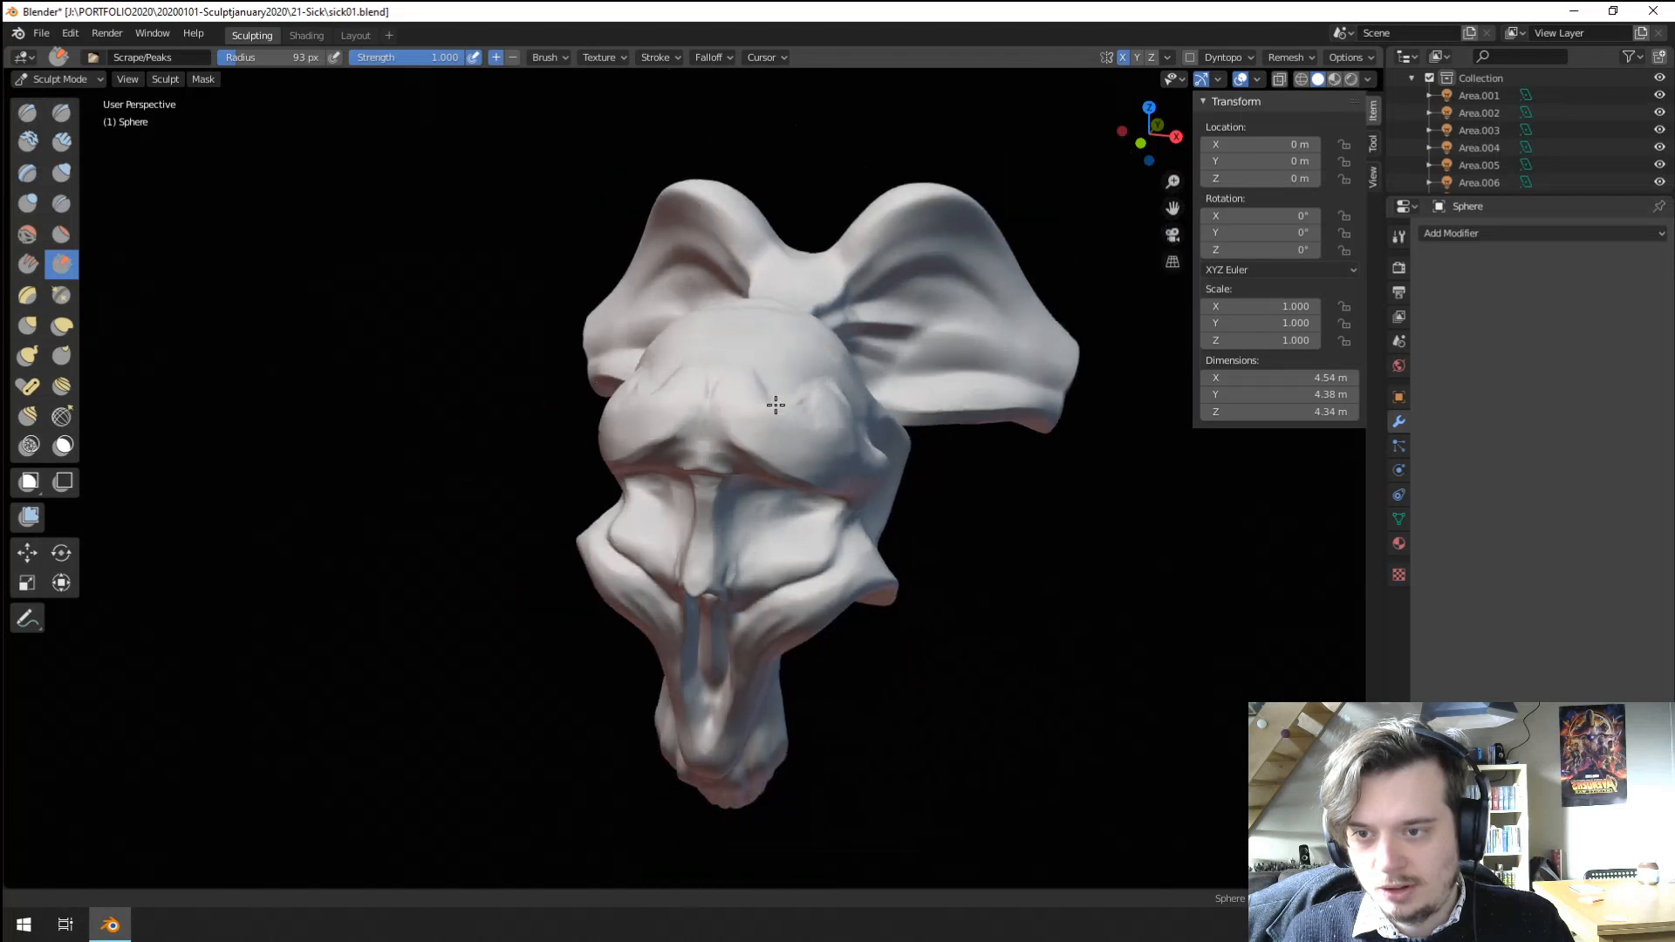
Adjust the forehead and brow silhouette in profile with the Grab brush at 90 px.
mouse_move(773, 400)
middle_down()
mouse_move(886, 314)
mouse_move(890, 389)
mouse_move(685, 445)
mouse_move(893, 317)
mouse_move(897, 422)
mouse_move(680, 329)
mouse_move(759, 340)
middle_up()
scroll(890, 389, up, 3)
key(g)
key(f)
click(670, 338)
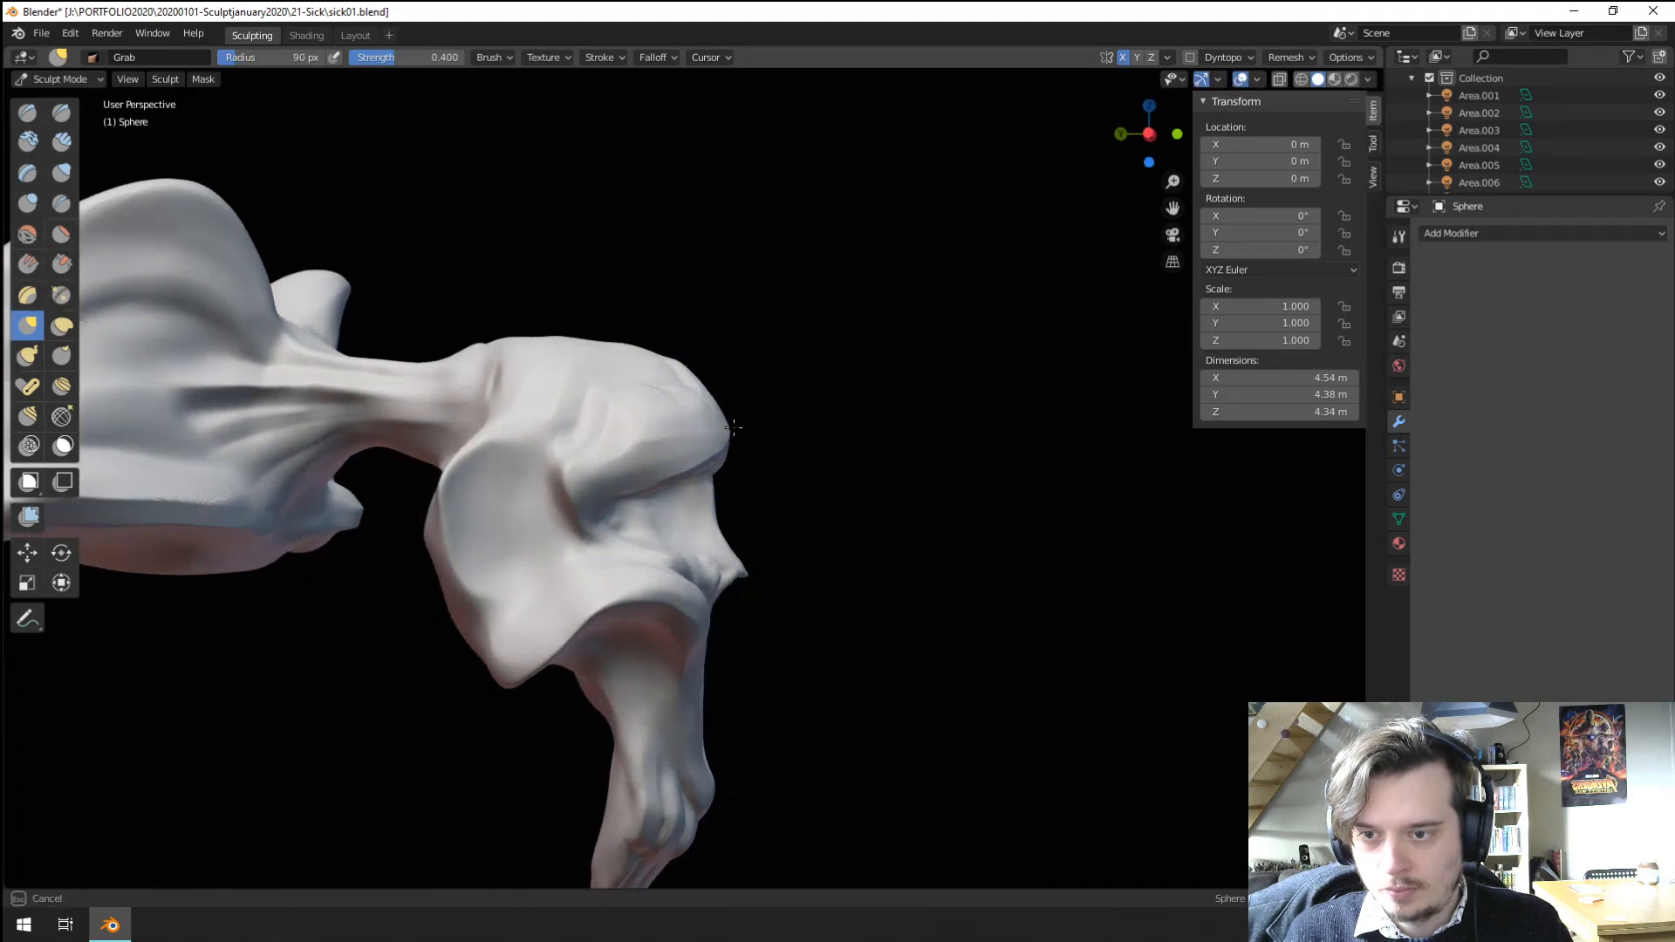
mouse_move(732, 428)
middle_down()
mouse_move(643, 400)
mouse_move(606, 366)
mouse_move(643, 374)
mouse_move(654, 433)
middle_up()
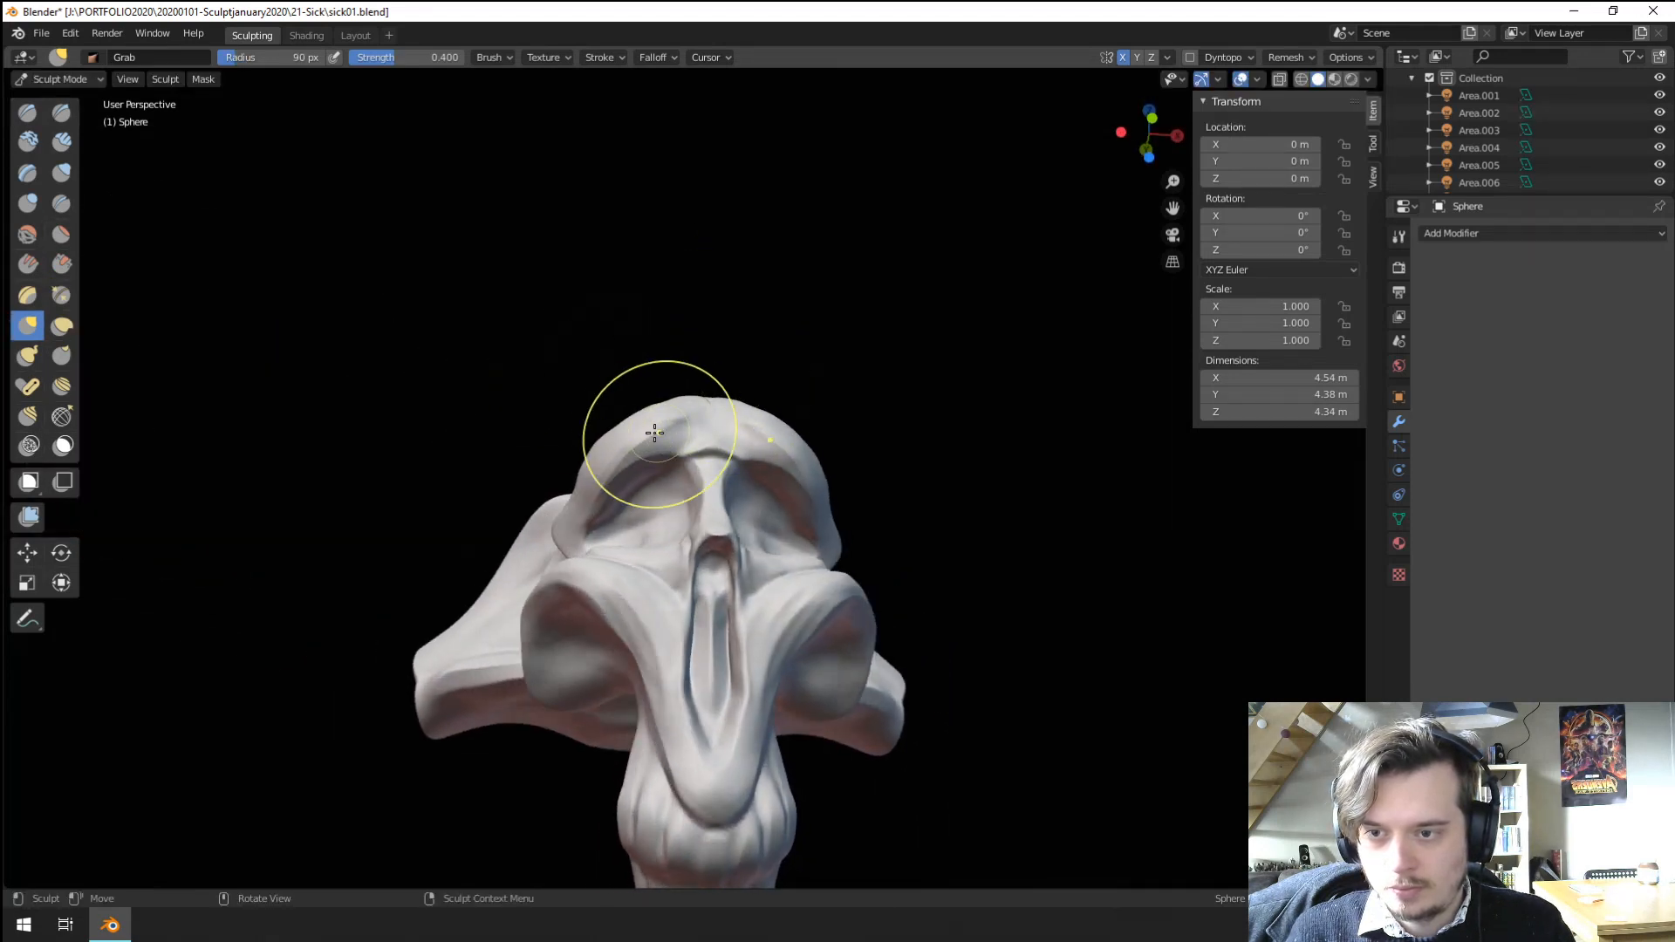
mouse_move(582, 494)
middle_down()
mouse_move(489, 598)
mouse_move(658, 550)
mouse_move(615, 624)
mouse_move(620, 649)
mouse_move(688, 541)
mouse_move(679, 479)
mouse_move(646, 643)
mouse_move(617, 561)
mouse_move(680, 518)
mouse_move(673, 486)
middle_up()
scroll(678, 479, up, 4)
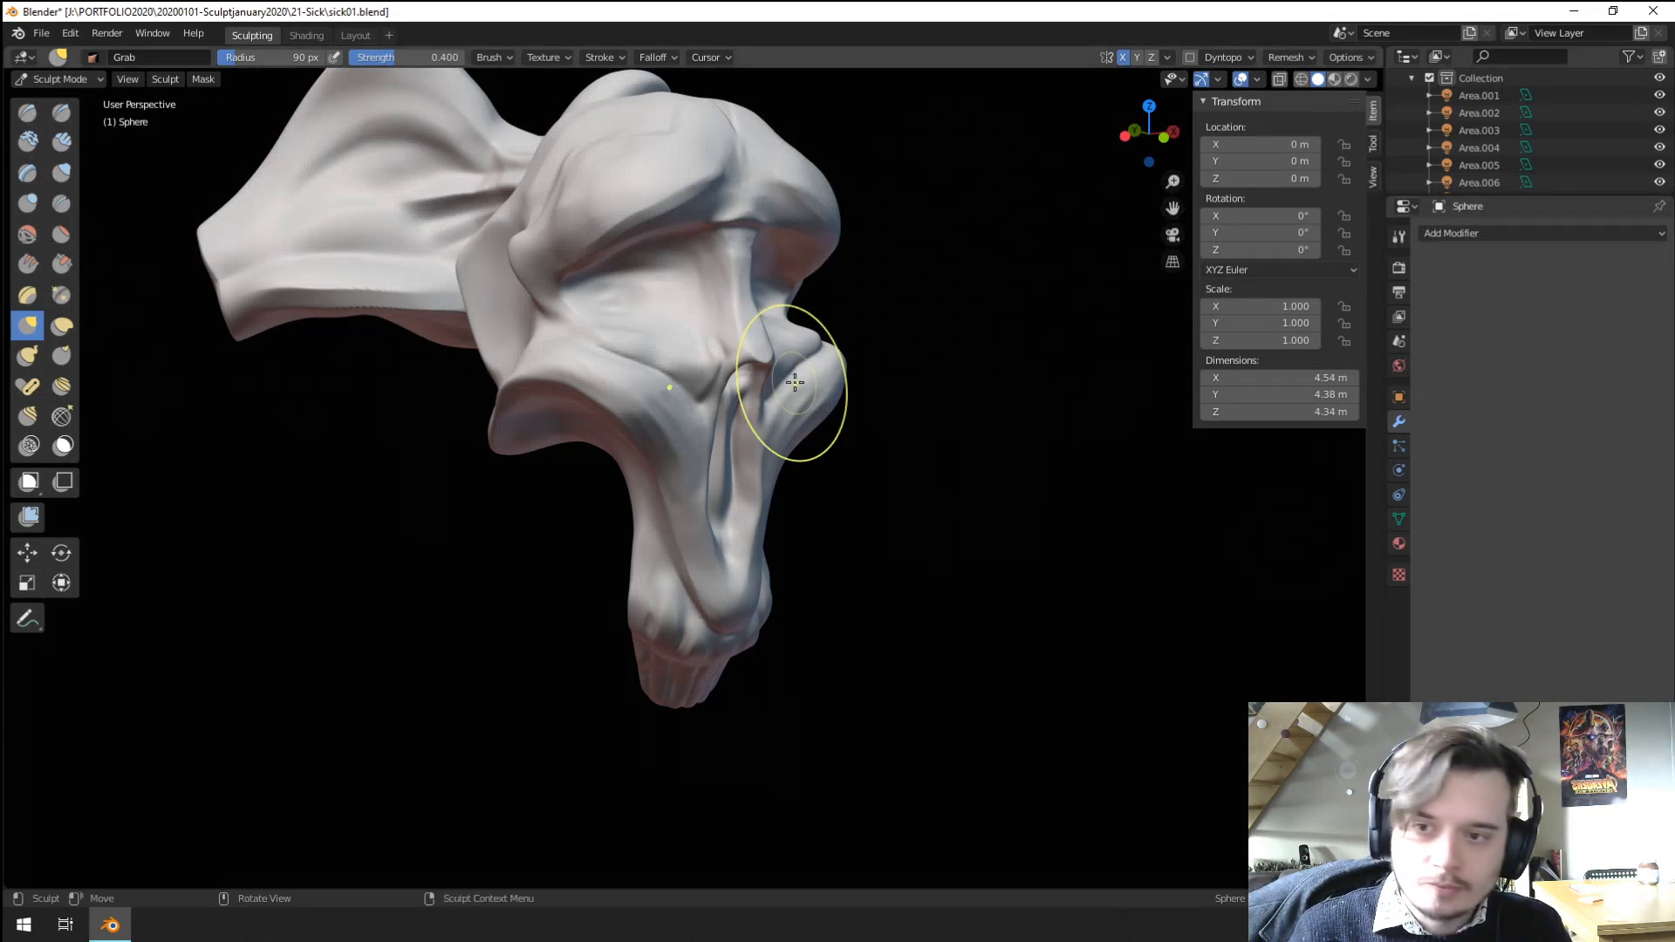
Push the cheek beside the nasal cavity inward and up with the Grab brush at 154 px.
middle_drag(844, 446, 796, 468)
scroll(811, 392, up, 3)
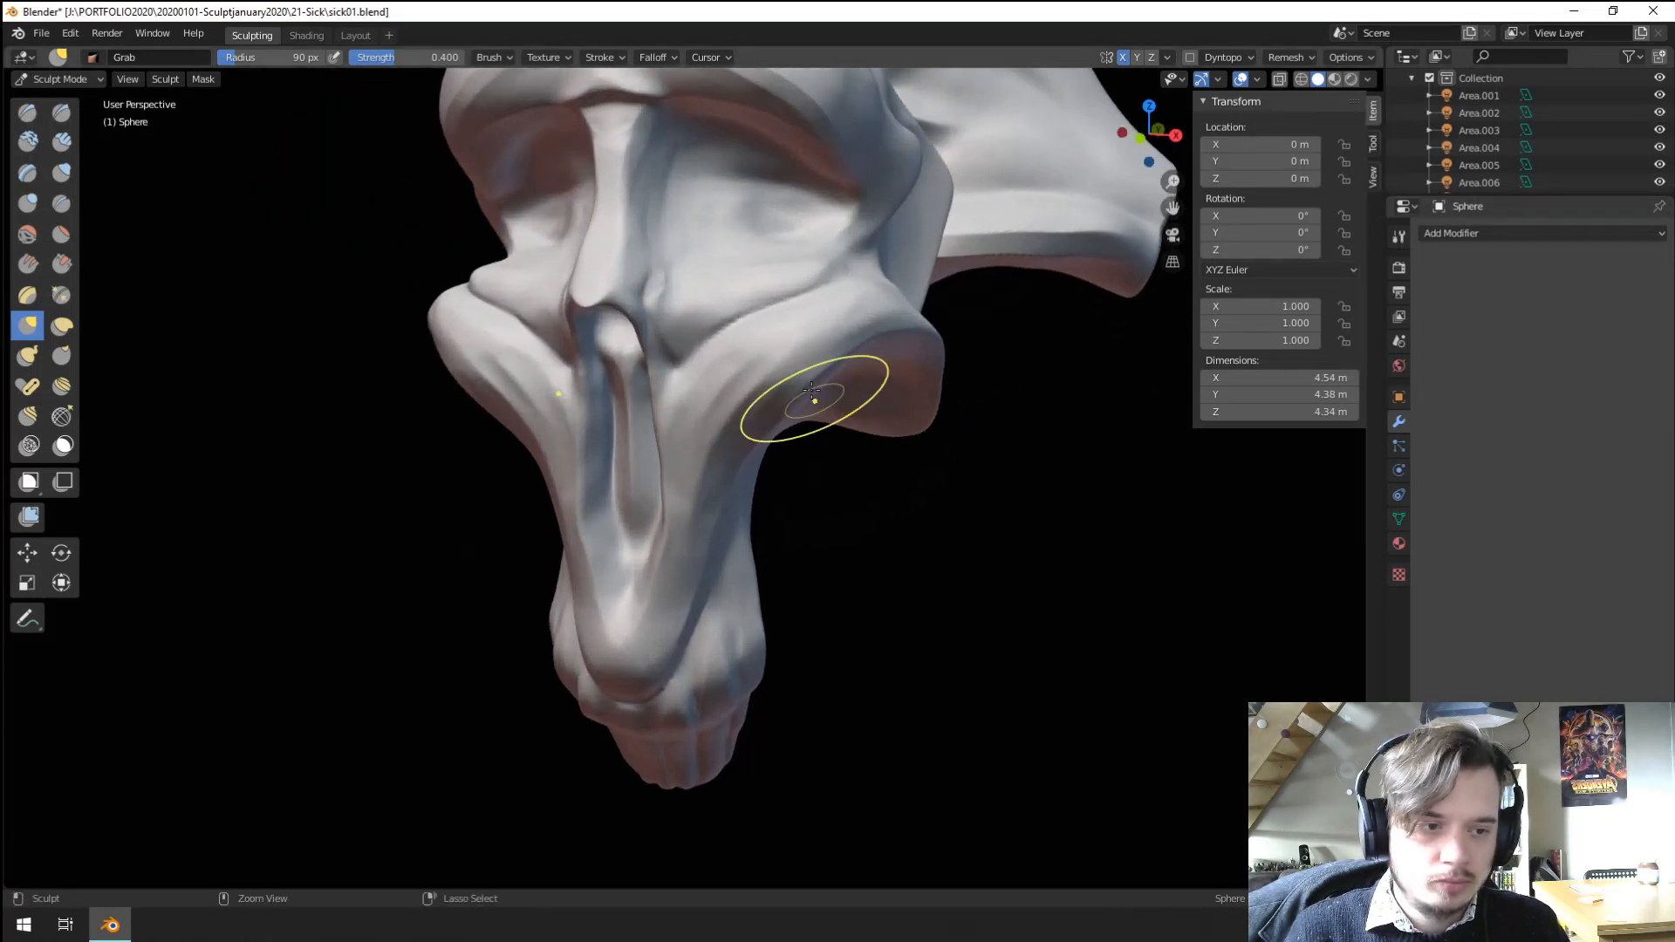
mouse_move(812, 393)
middle_down()
mouse_move(729, 349)
mouse_move(703, 378)
middle_up()
key(f)
click(775, 357)
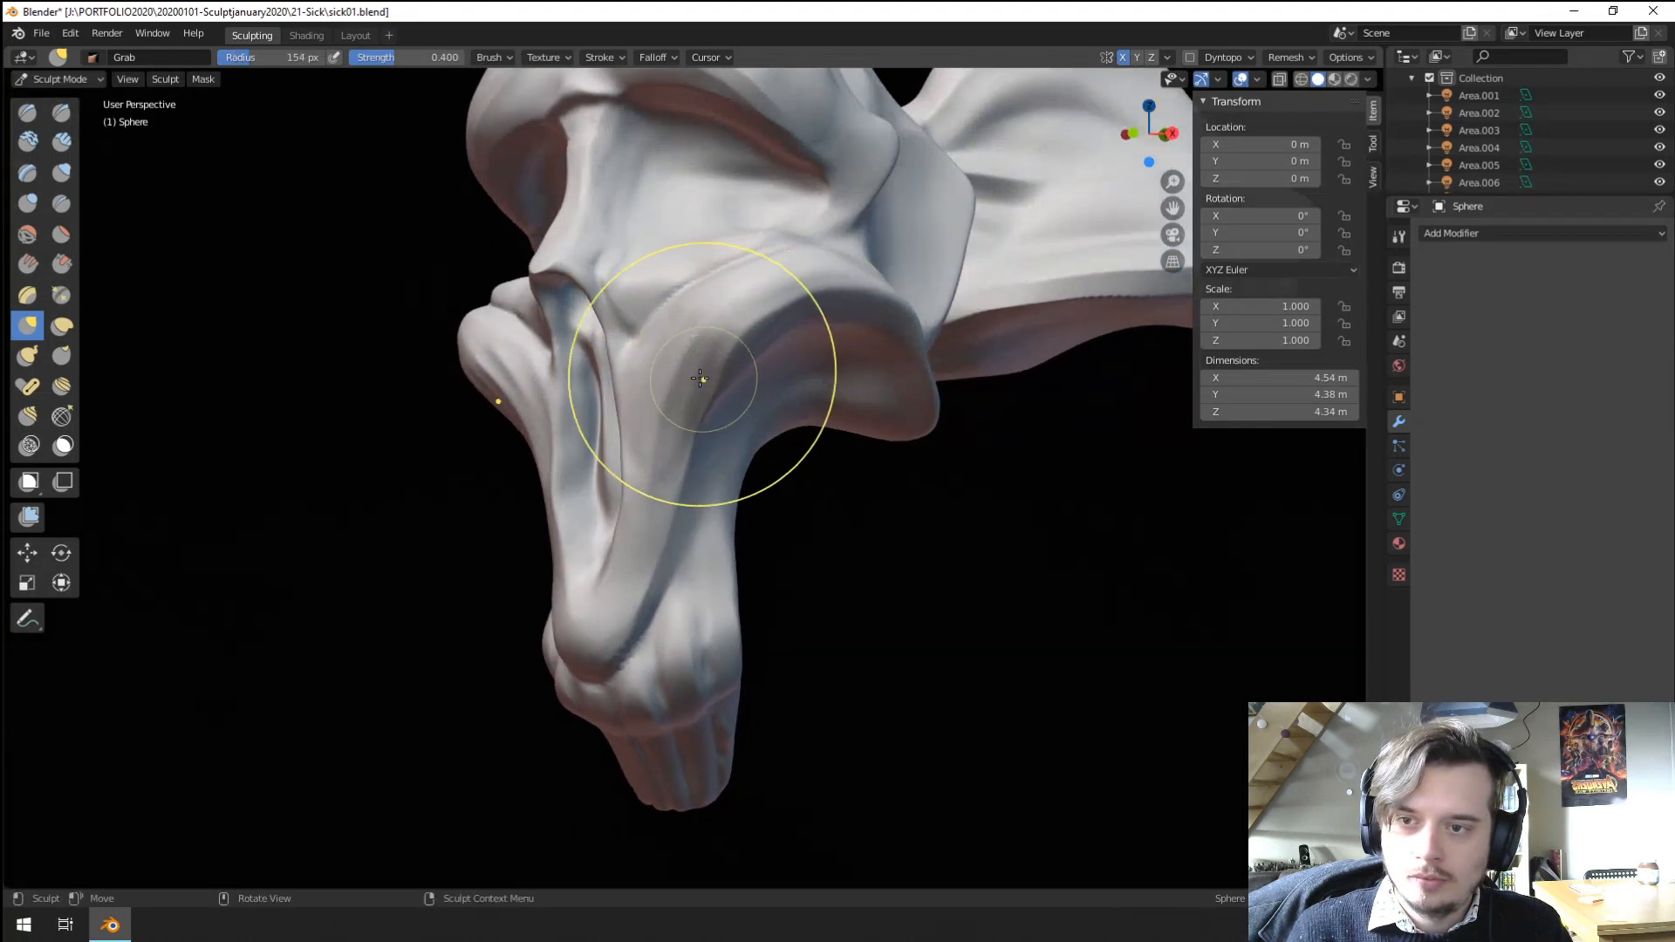
drag(703, 378, 676, 360)
Pull up the cheekbone's lower edge where it meets the upper jaw with a resized Grab brush.
mouse_move(670, 356)
middle_down()
mouse_move(702, 362)
mouse_move(741, 421)
mouse_move(723, 426)
middle_up()
key(f)
click(724, 396)
drag(715, 445, 672, 392)
mouse_move(673, 392)
middle_down()
mouse_move(665, 363)
mouse_move(757, 417)
middle_up()
Flatten the cheek with the Flatten/Contrast brush at 87 px and deepen the fold beside the nostril with the Crease brush at 48 px.
click(61, 234)
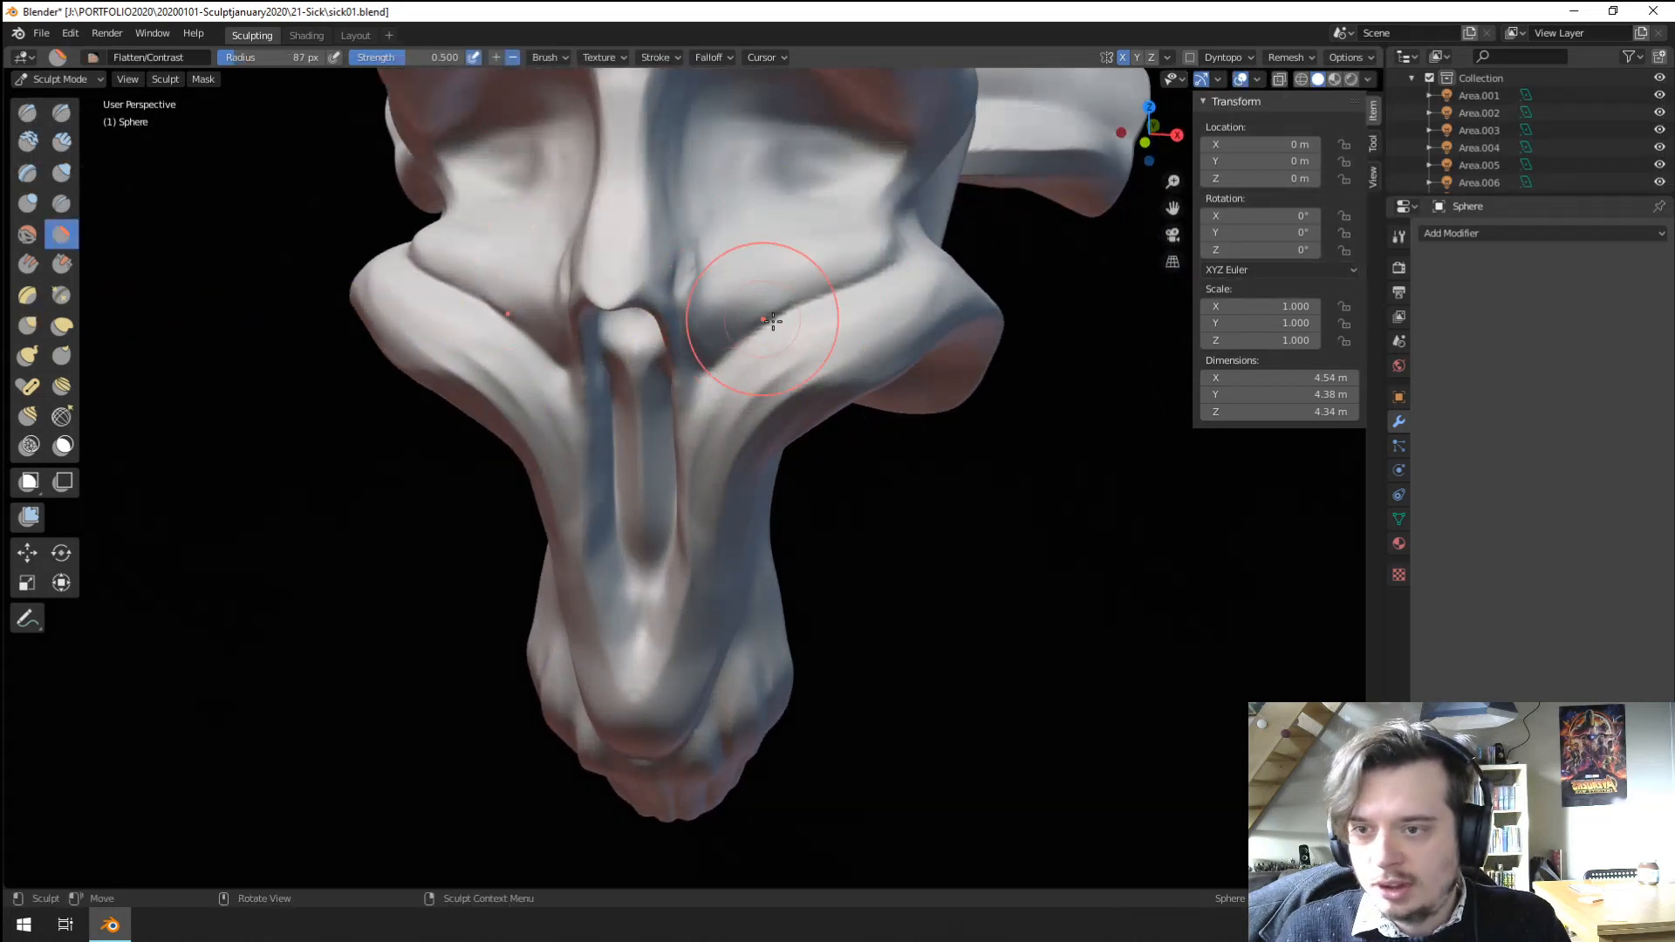
middle_drag(796, 291, 791, 301)
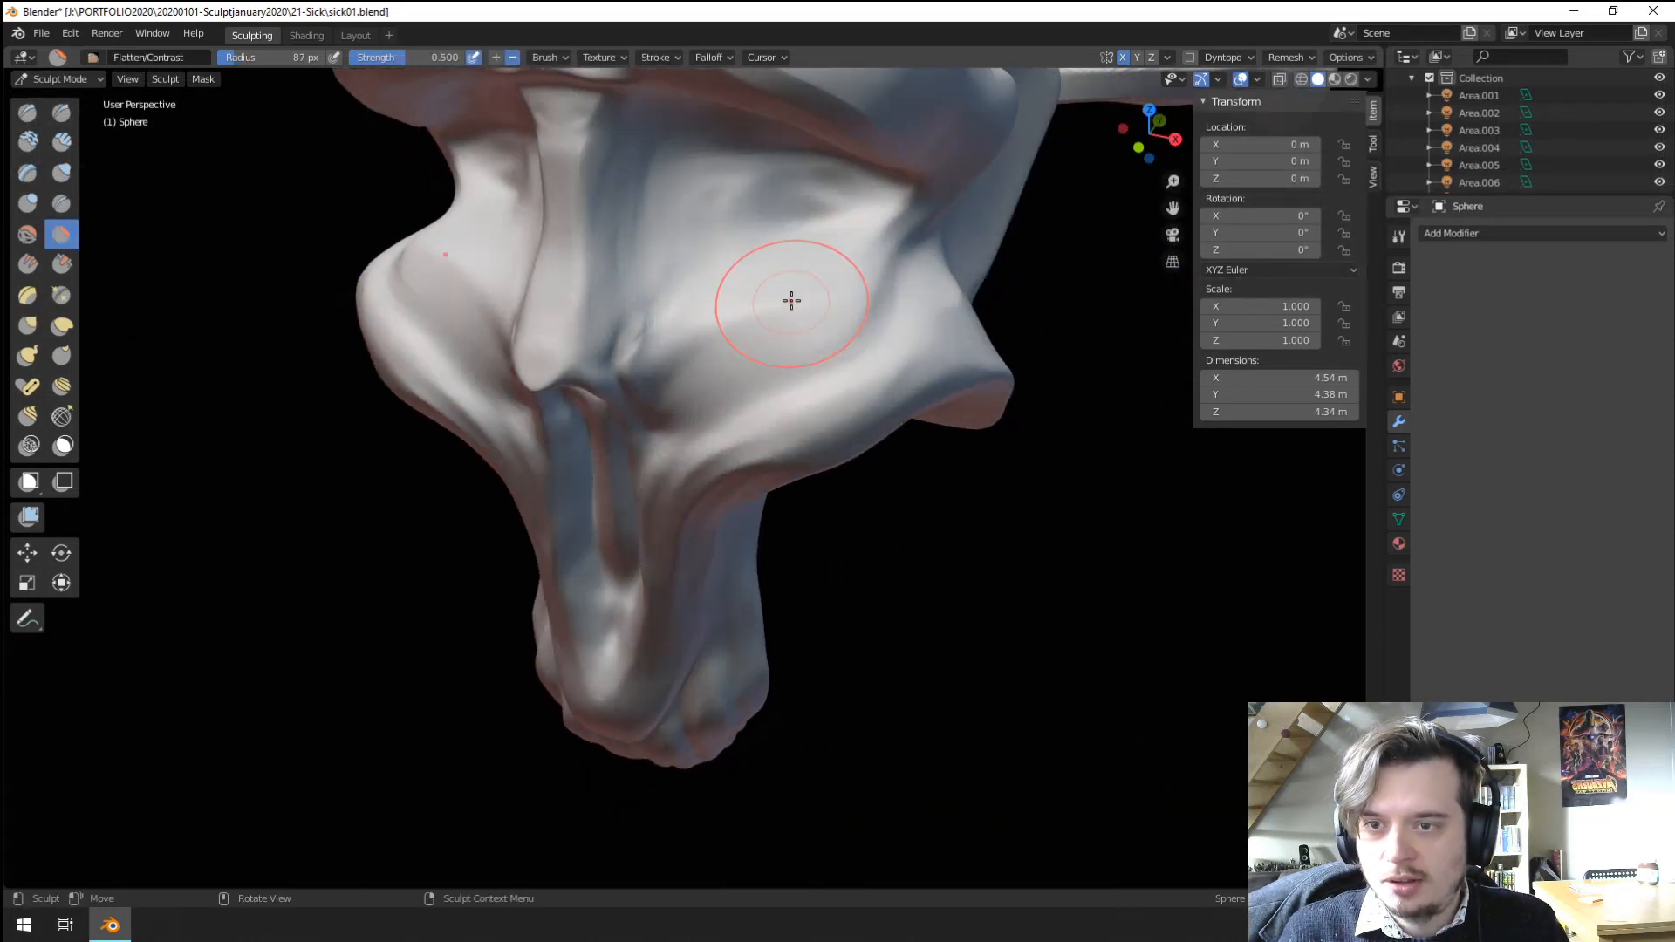
click(61, 203)
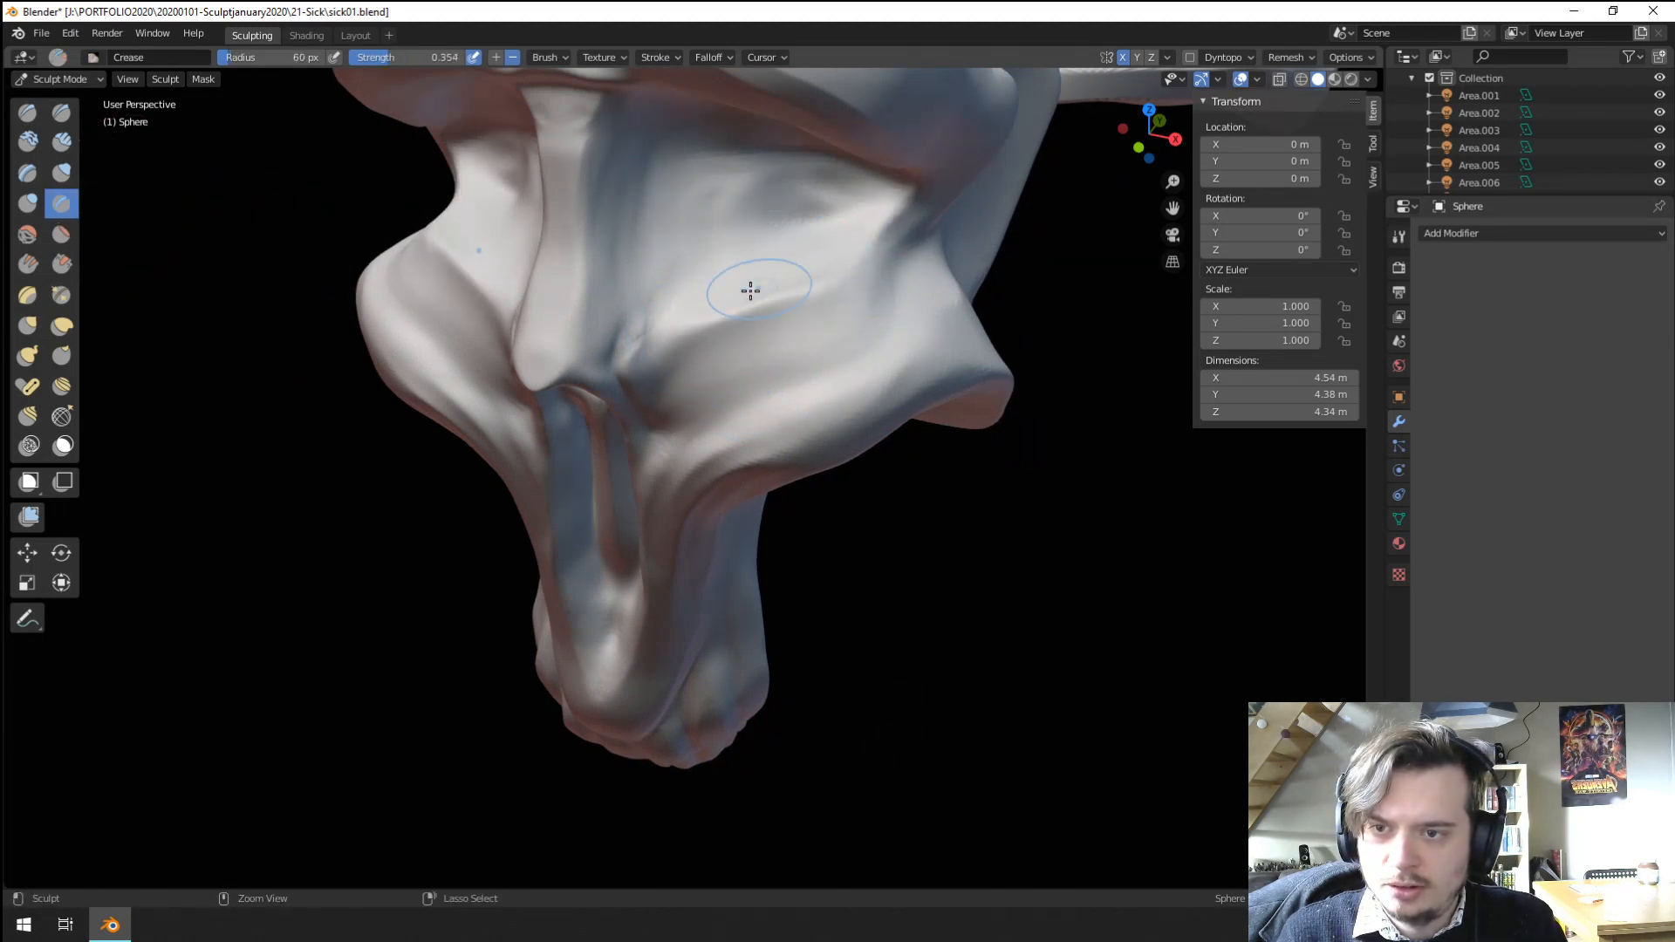
key(f)
mouse_move(657, 313)
shift+mouse_down()
mouse_move(661, 300)
mouse_move(620, 370)
shift+mouse_up()
click(685, 344)
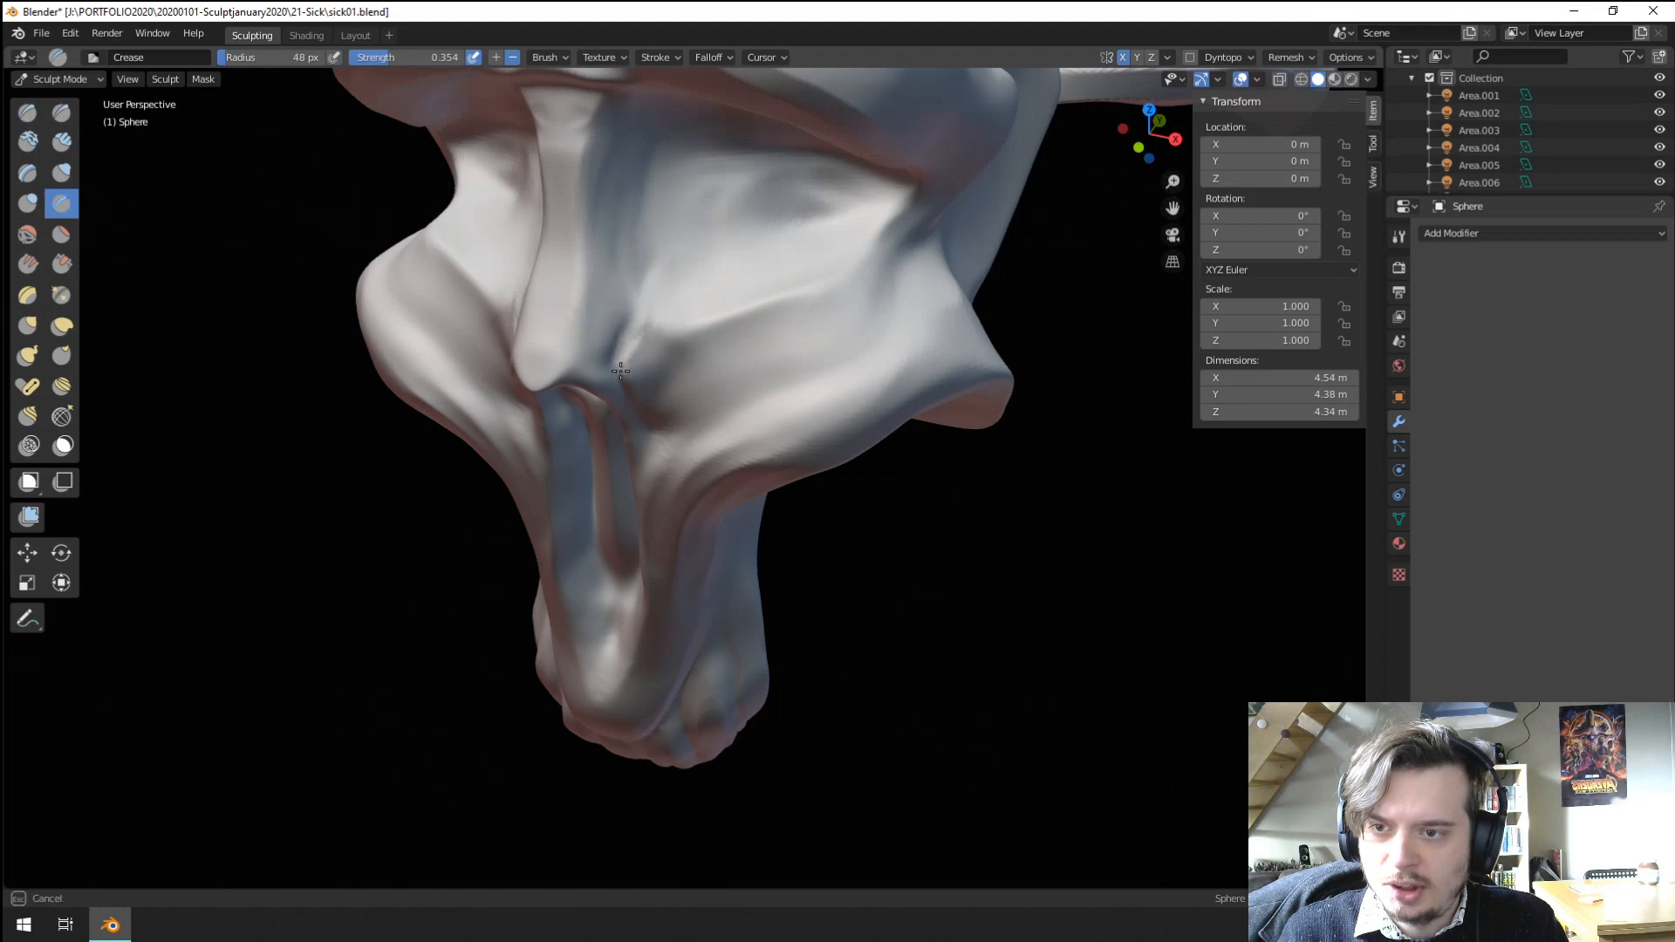
mouse_move(616, 350)
middle_down()
mouse_move(654, 269)
mouse_move(544, 350)
middle_up()
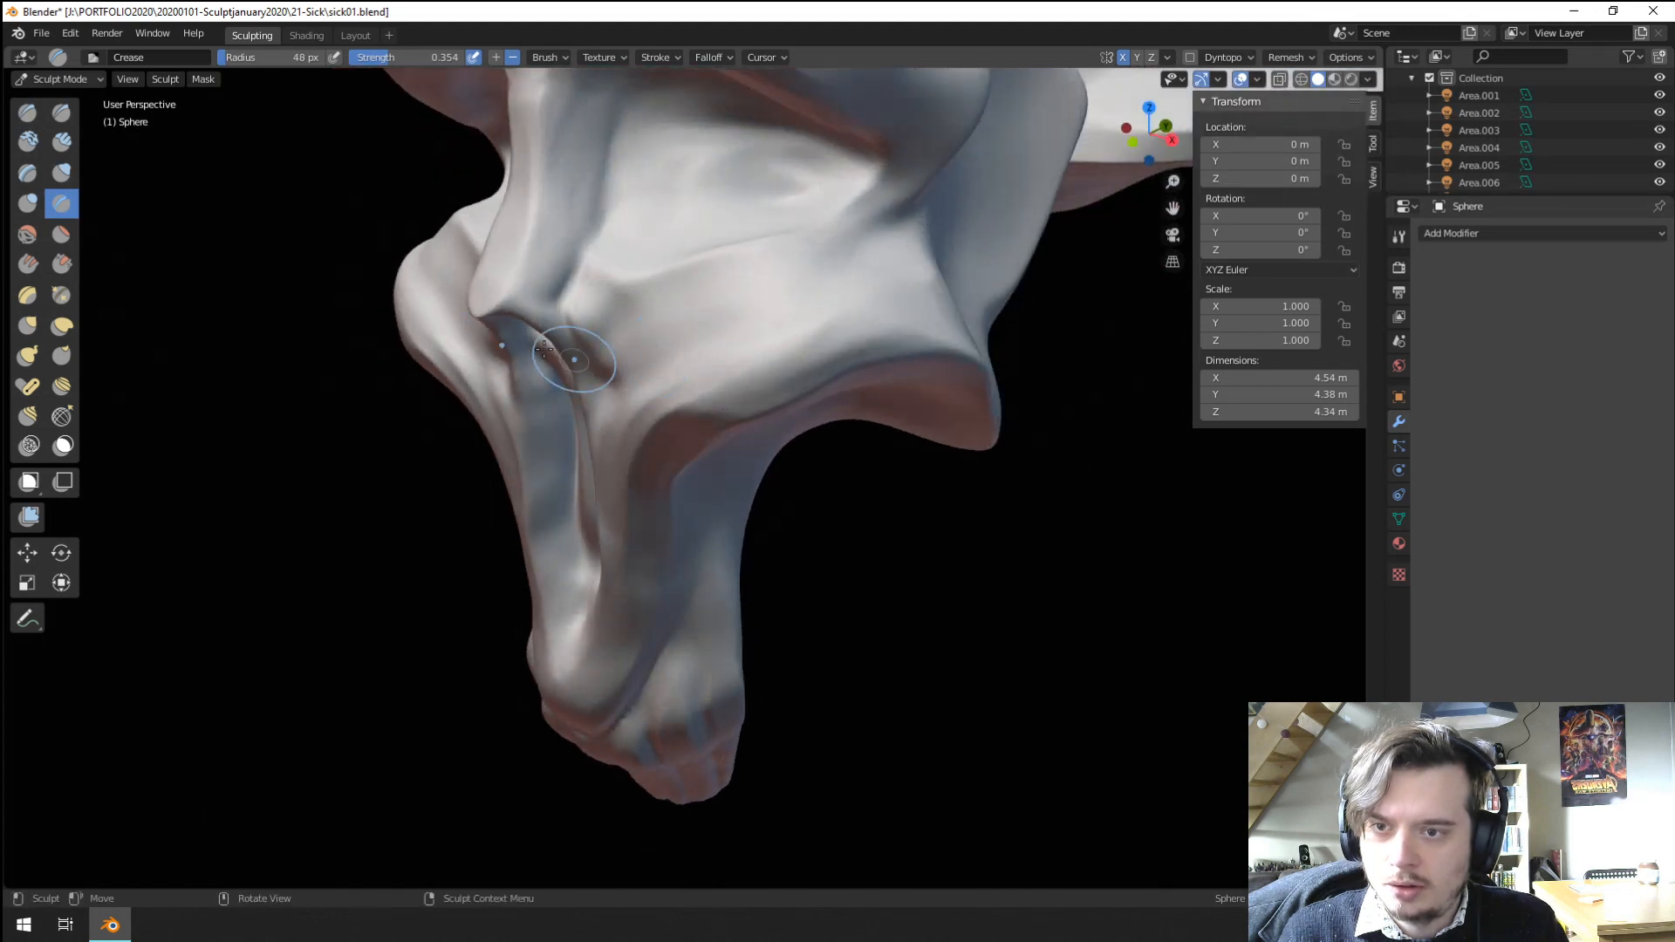
Scrape the top plane of the cheekbone with the Scrape/Peaks brush at 102 px.
click(61, 265)
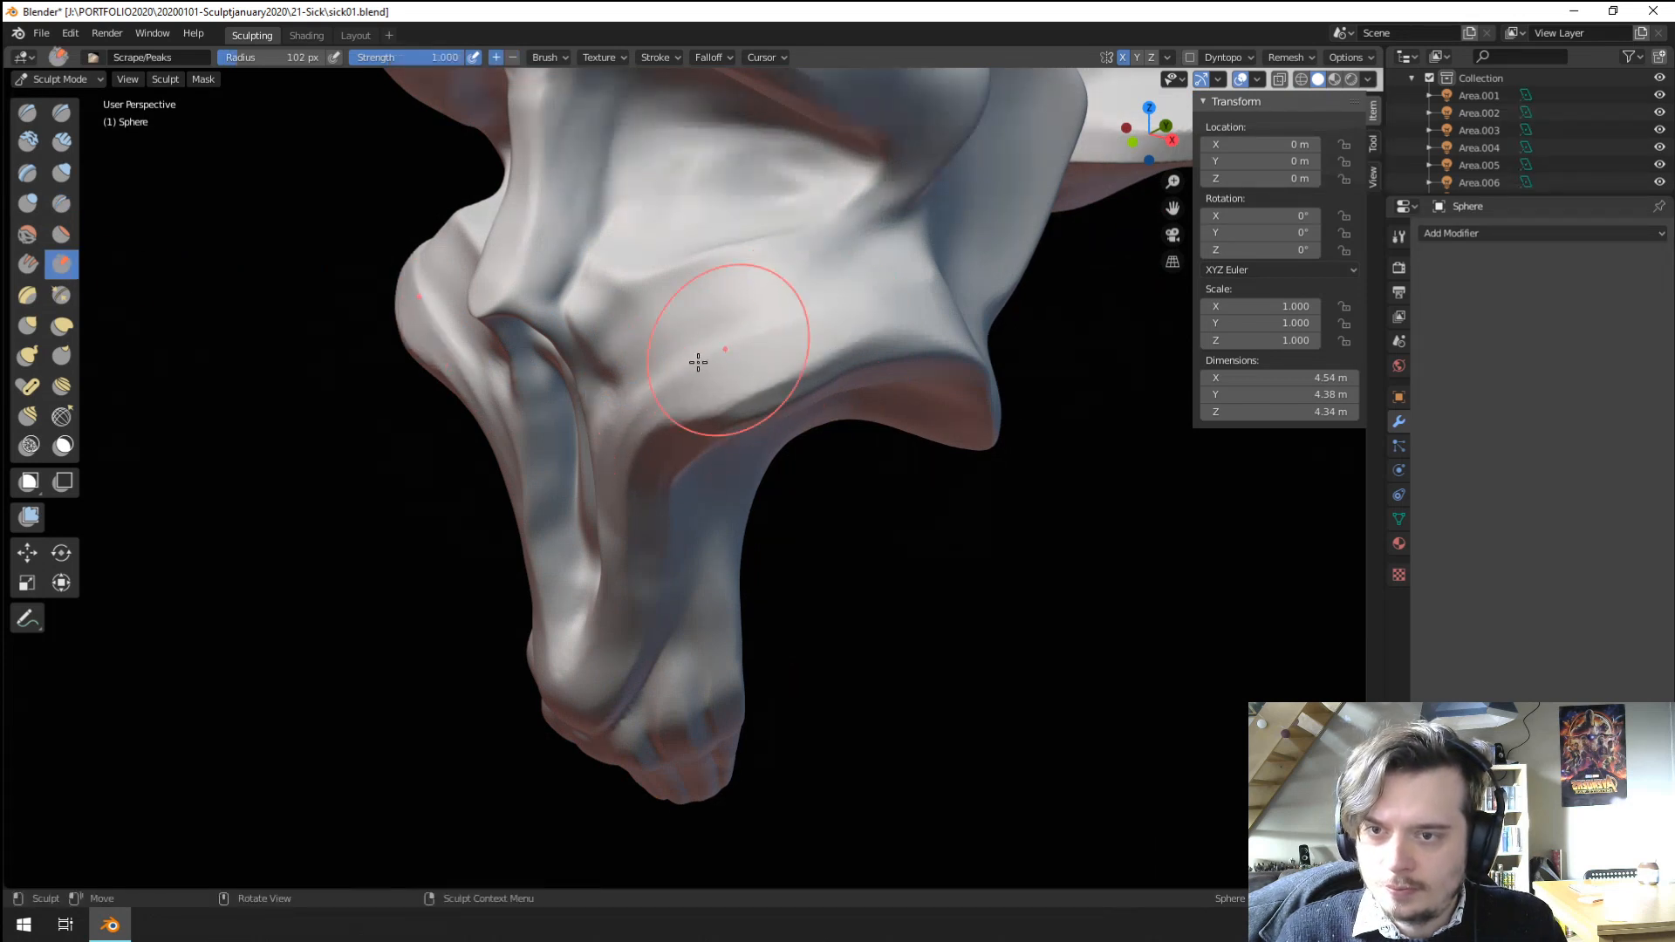
drag(860, 263, 798, 243)
mouse_move(799, 243)
ctrl+middle_down()
mouse_move(703, 426)
mouse_move(830, 348)
mouse_move(748, 376)
ctrl+middle_up()
Shift the front of the cheekbone up and inward with the Grab brush at 95 px.
key(g)
key(f)
click(760, 396)
key(f)
click(762, 396)
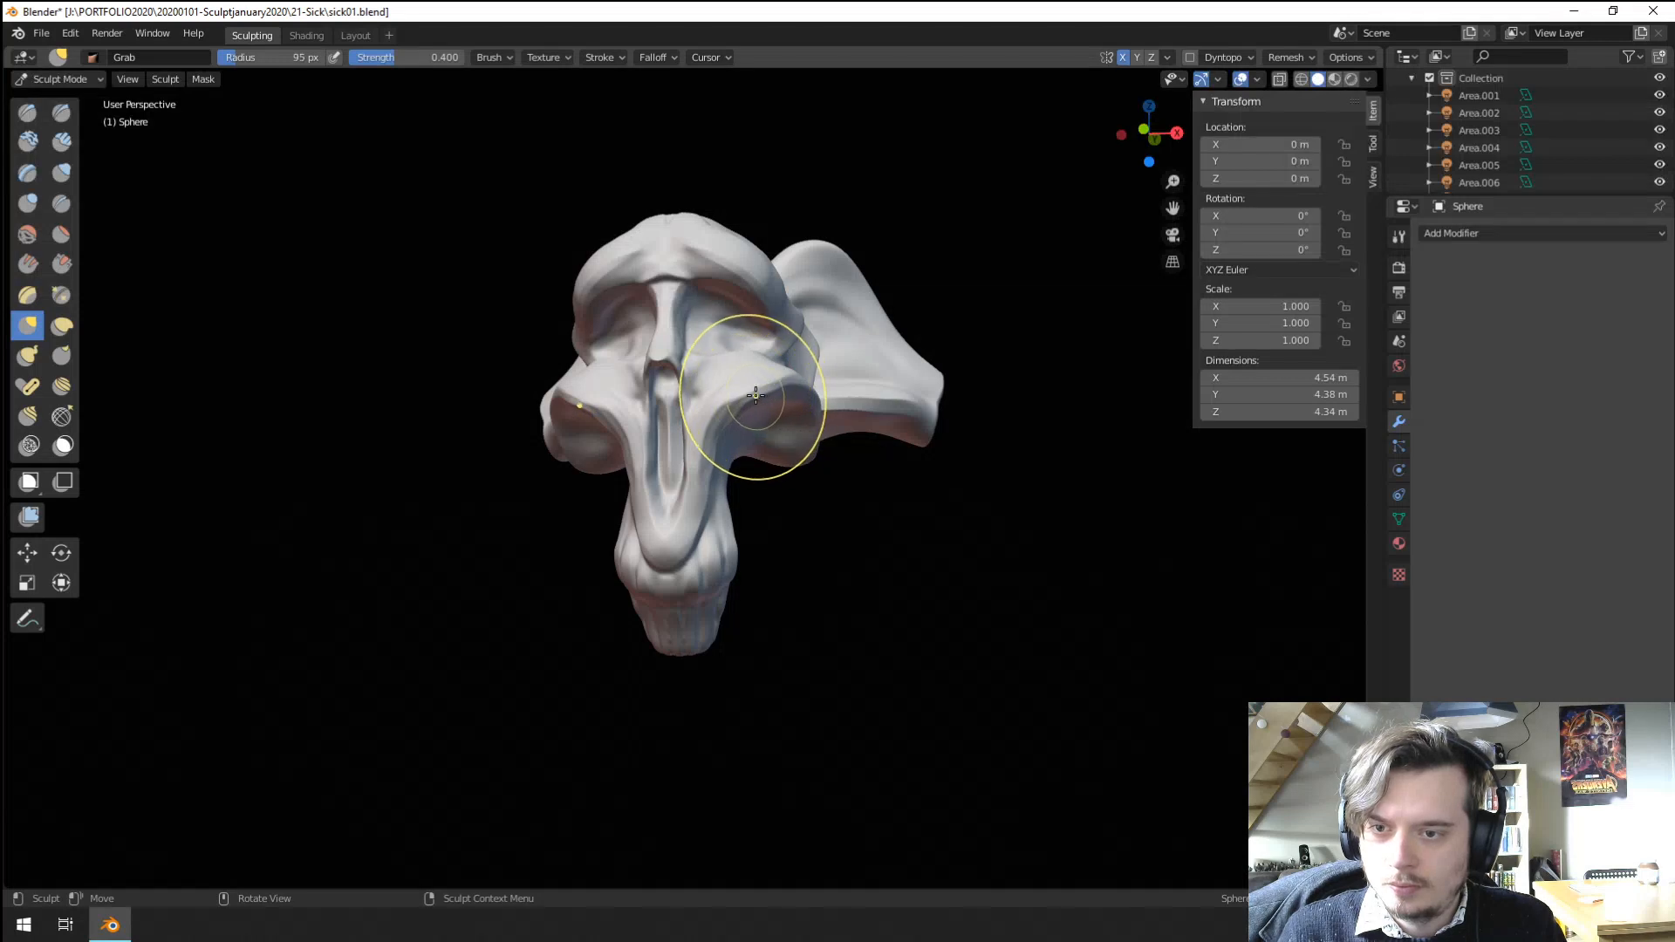
drag(759, 397, 734, 366)
mouse_move(733, 363)
middle_down()
mouse_move(849, 370)
mouse_move(752, 363)
mouse_move(637, 435)
mouse_move(759, 377)
mouse_move(752, 345)
middle_up()
middle_drag(752, 344, 818, 365)
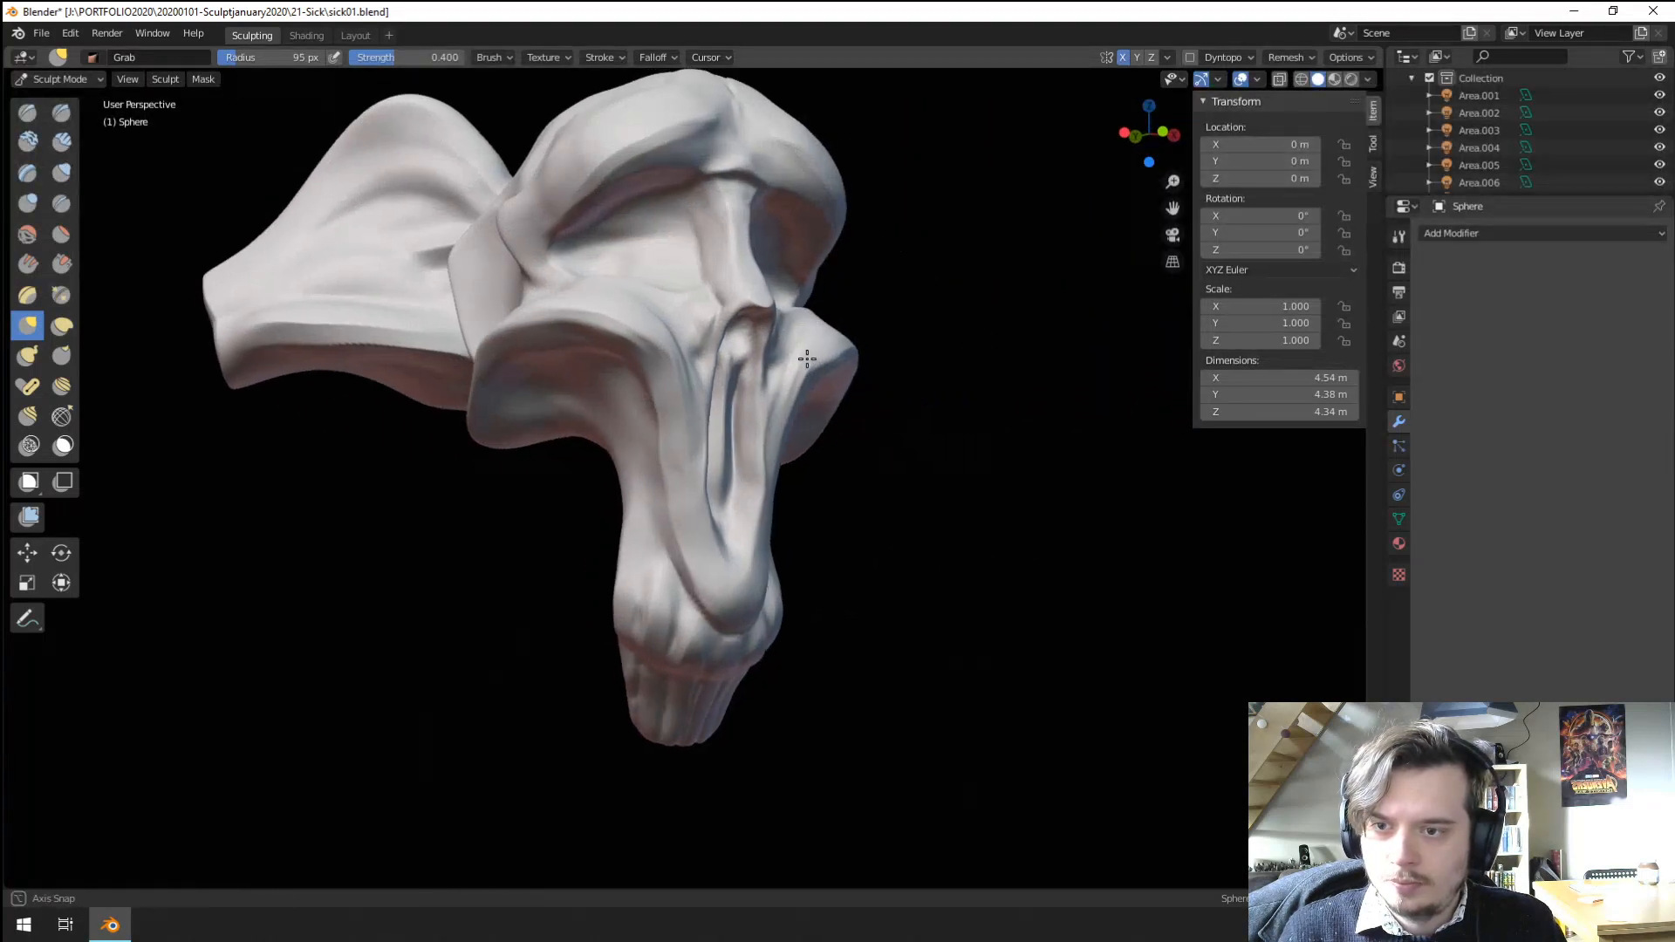
Adjust the lower edge of the flared cheekbone with the Grab brush at 83 px.
mouse_move(725, 420)
middle_down()
mouse_move(616, 512)
mouse_move(652, 481)
middle_up()
key(f)
click(724, 487)
drag(646, 499, 632, 505)
mouse_move(632, 505)
middle_down()
mouse_move(612, 534)
mouse_move(640, 403)
middle_up()
ctrl+middle_drag(641, 403, 576, 549)
mouse_move(576, 549)
middle_down()
mouse_move(683, 567)
mouse_move(606, 539)
middle_up()
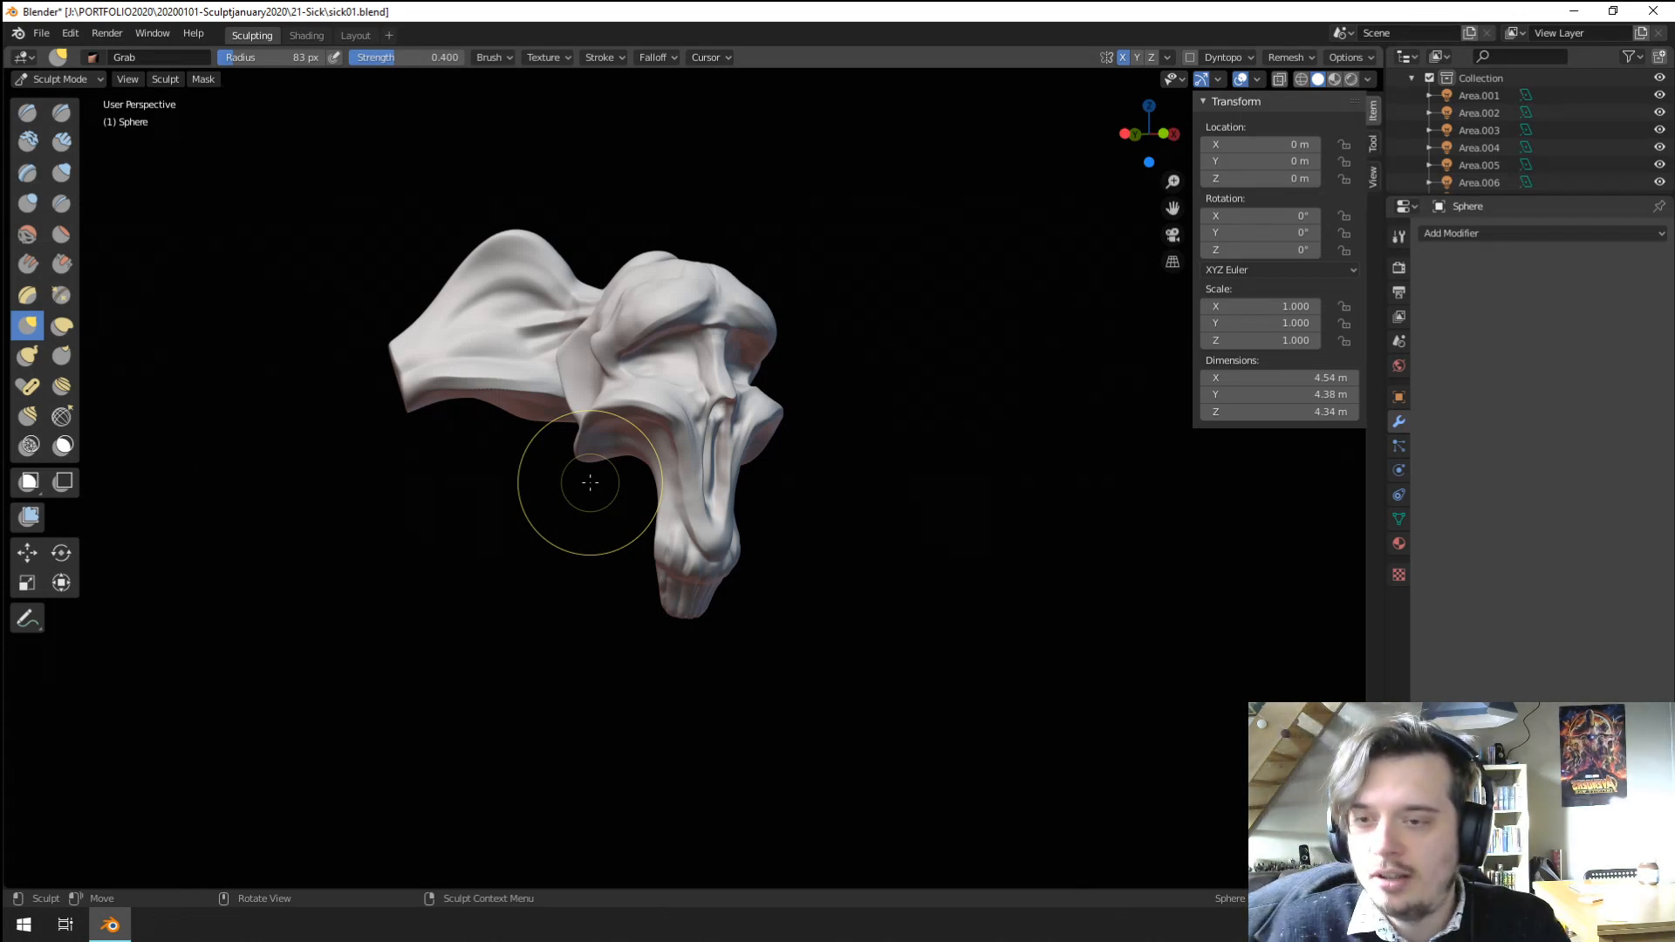
Reshape the overall form of the flared cheekbones with the Grab brush at 161 px.
mouse_move(494, 499)
middle_down()
mouse_move(476, 449)
mouse_move(510, 513)
middle_up()
scroll(493, 480, up, 5)
mouse_move(478, 449)
middle_down()
mouse_move(436, 365)
mouse_move(432, 381)
middle_up()
key(f)
click(467, 359)
mouse_move(478, 319)
ctrl+middle_down()
mouse_move(553, 402)
mouse_move(469, 435)
ctrl+middle_up()
middle_drag(580, 548, 558, 441)
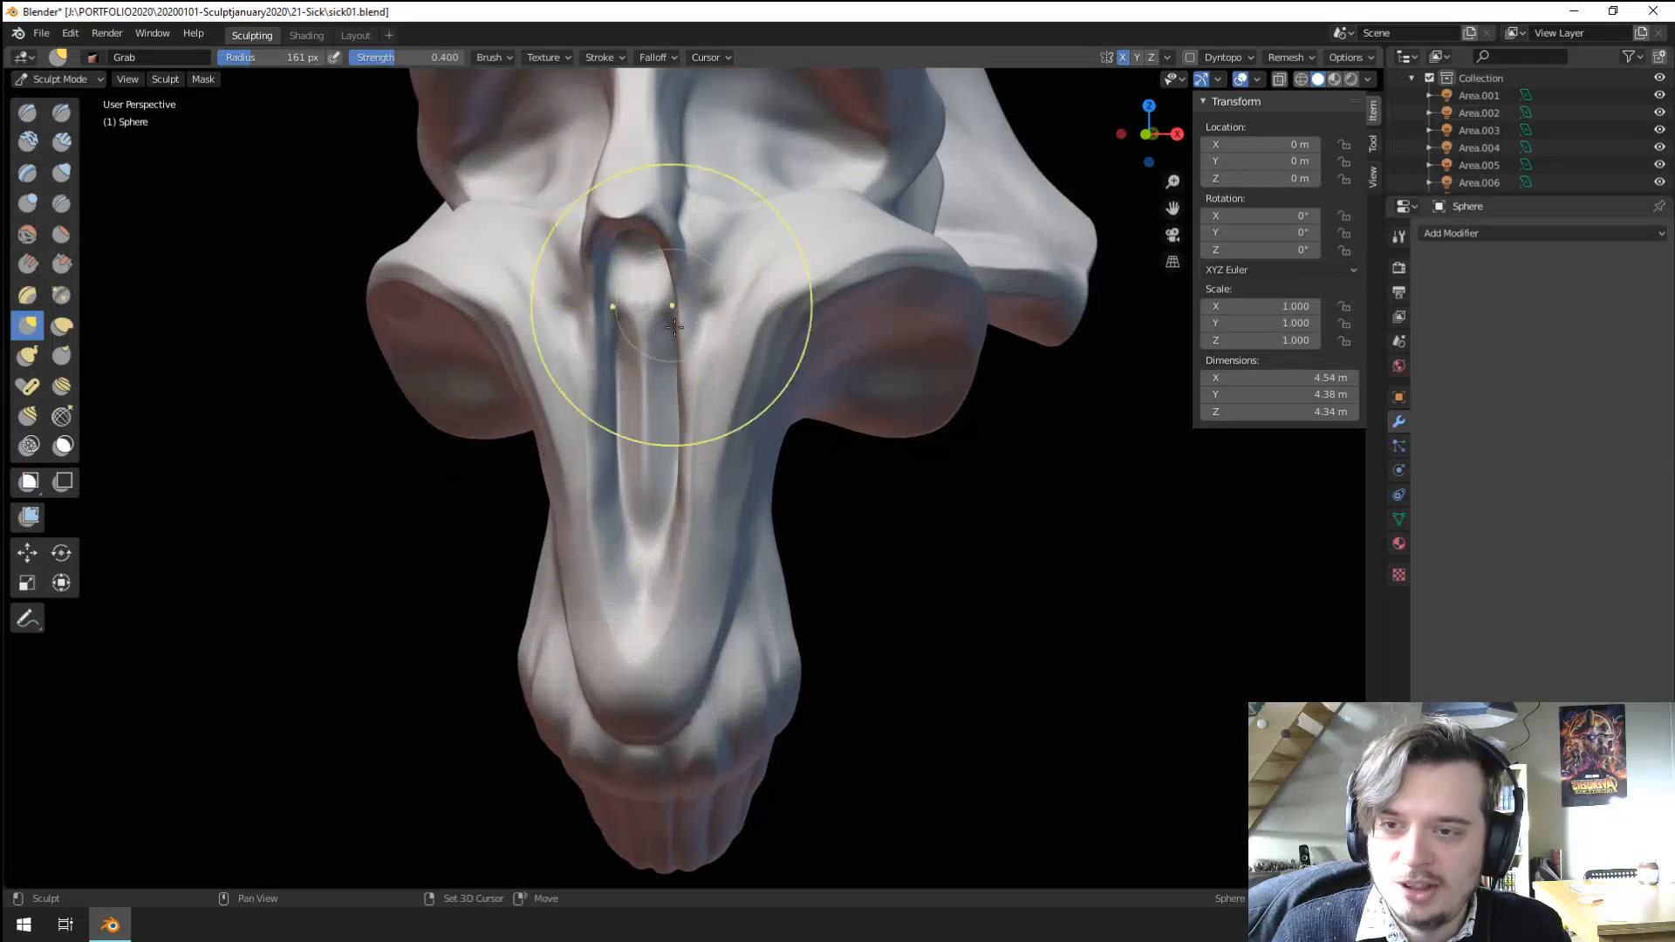
shift+middle_drag(677, 306, 504, 572)
Scrape the transition between the nostril and the cheek with the Scrape/Peaks brush, using radii of 46 and 78 px.
click(61, 264)
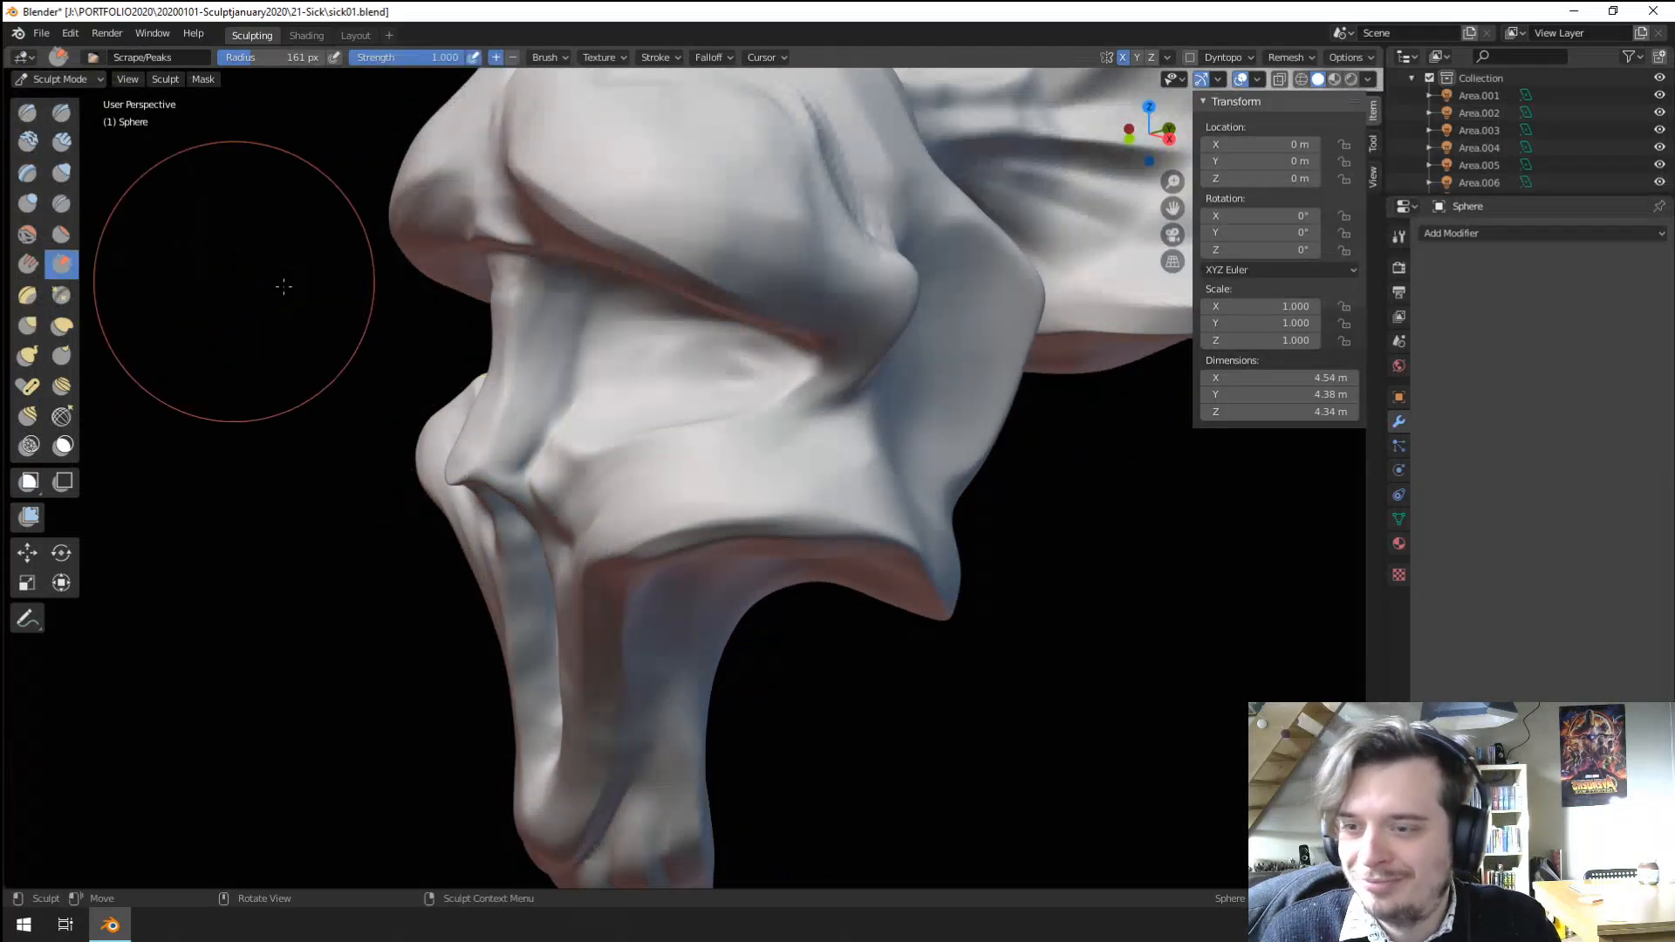
middle_drag(520, 400, 645, 410)
key(bracketleft)
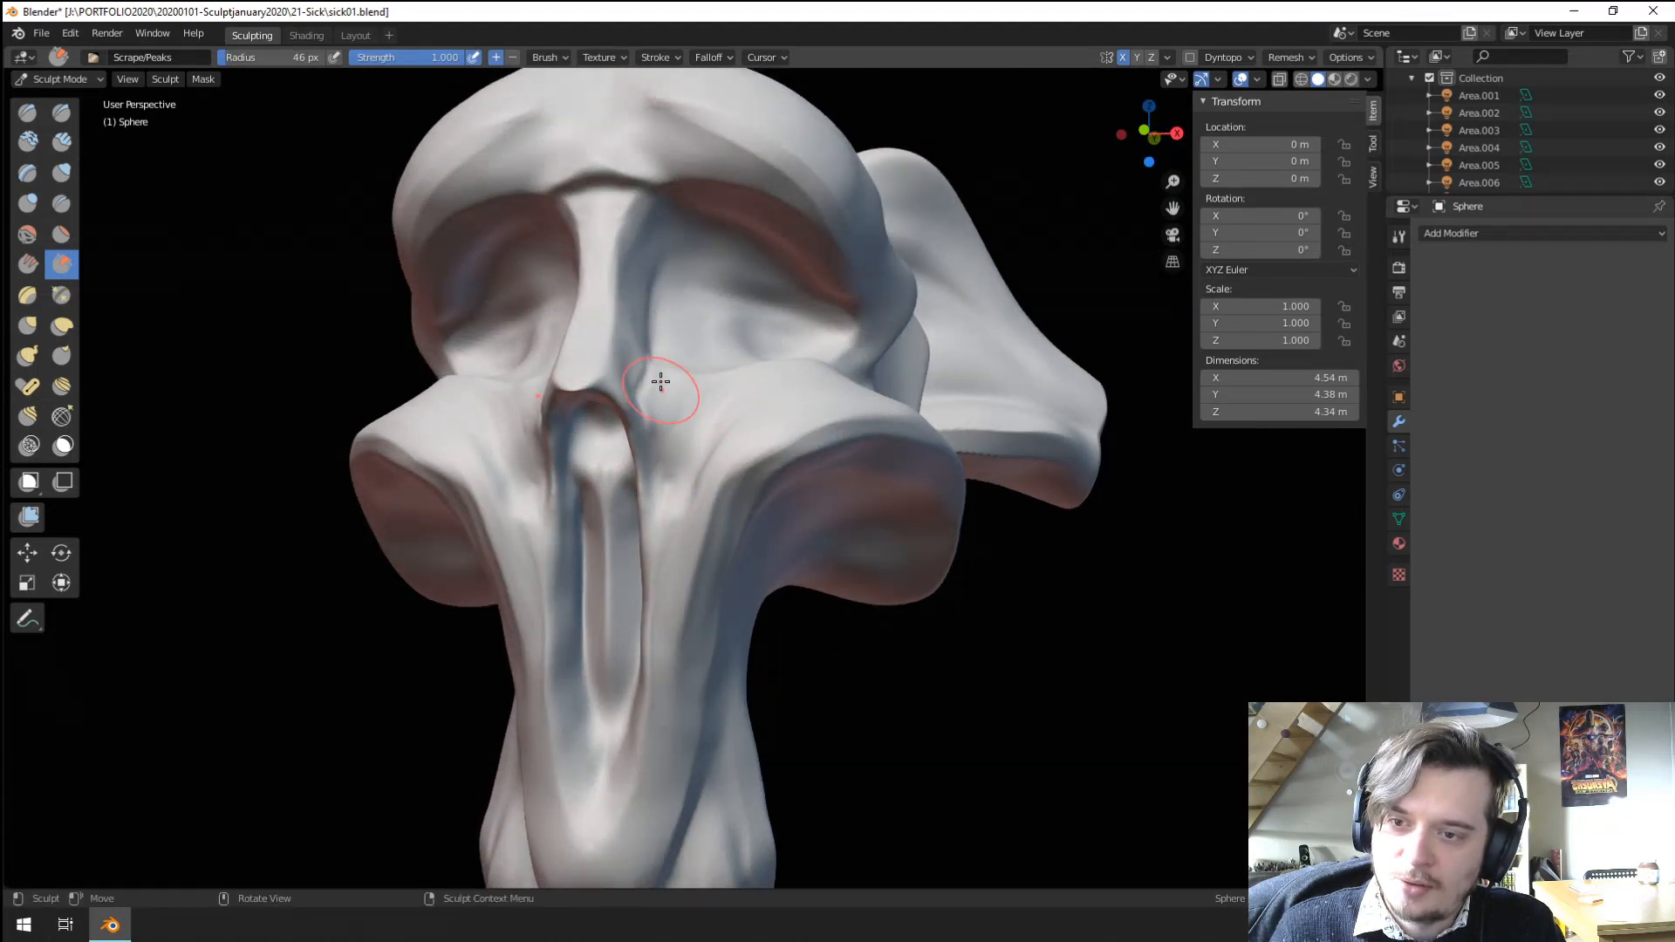
middle_drag(644, 433, 603, 445)
key(f)
click(617, 421)
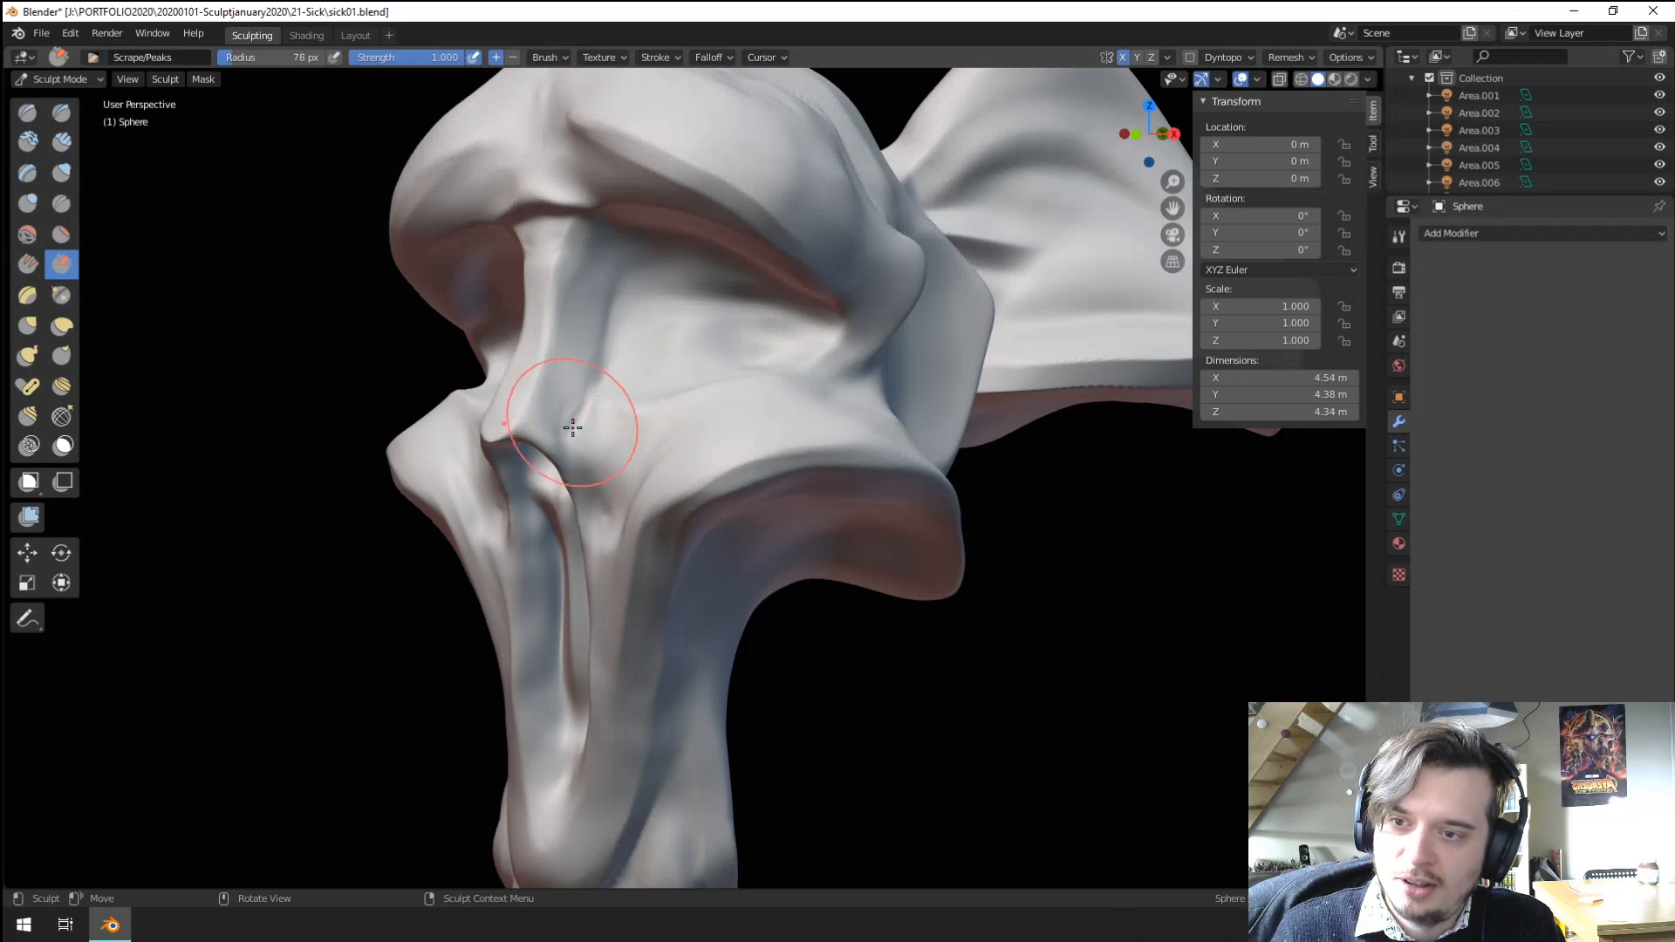
middle_drag(608, 307, 663, 278)
scroll(610, 393, down, 4)
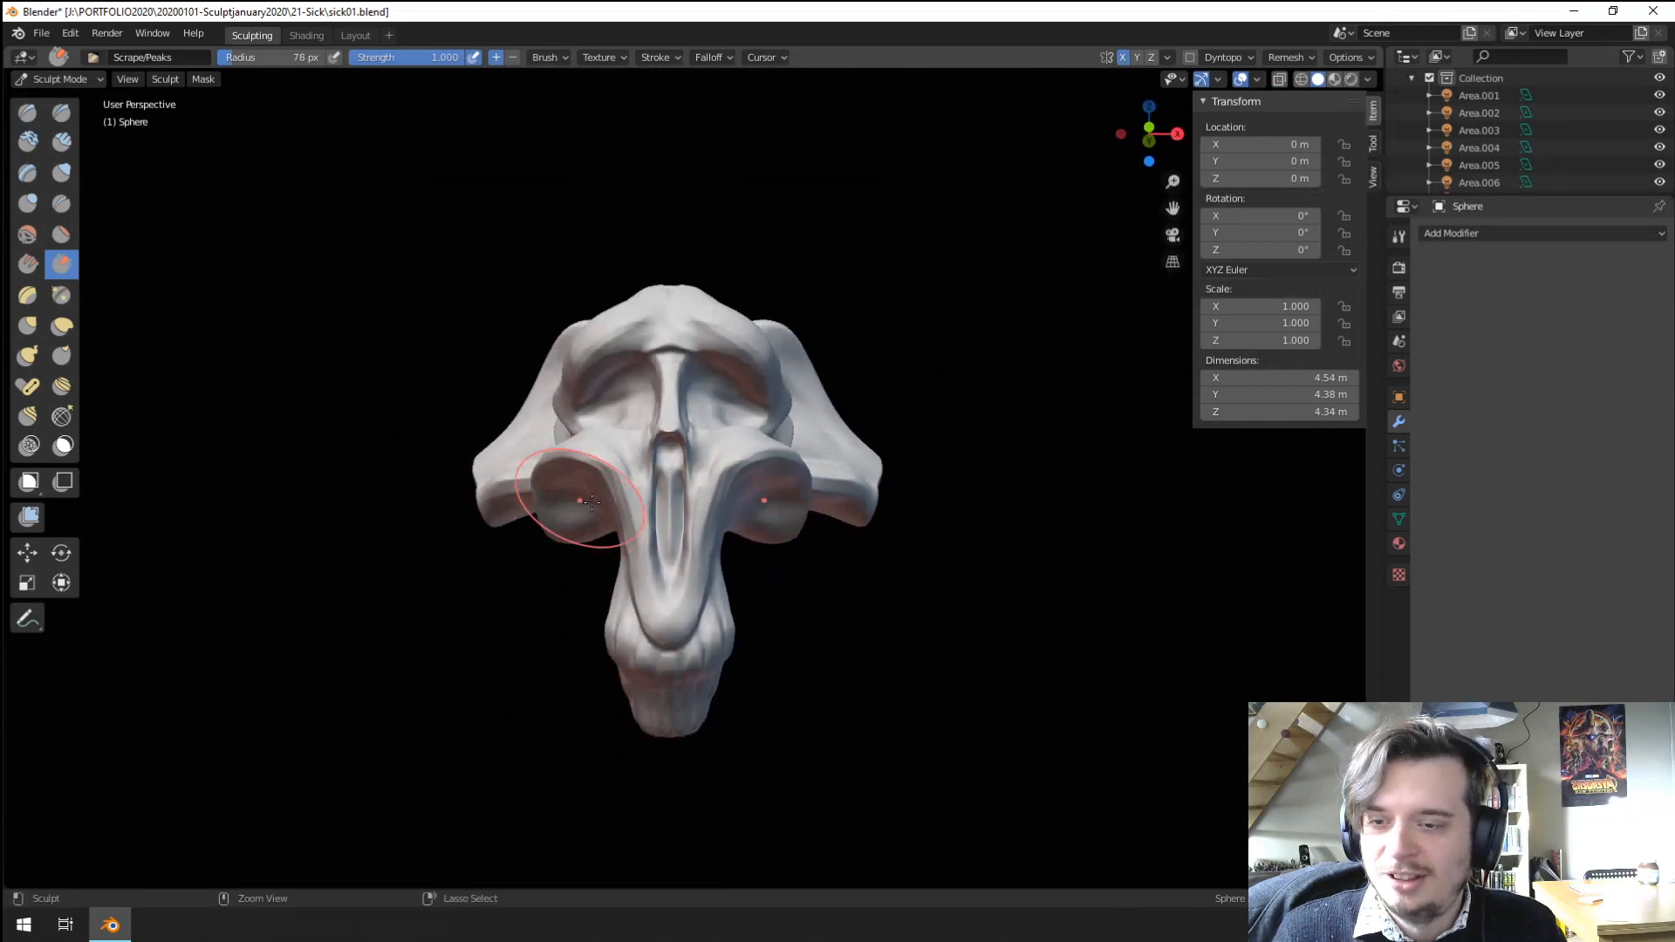
Scrape the side of the upper jaw below the cheekbone with the Scrape/Peaks brush at 61 px.
mouse_move(525, 471)
middle_down()
mouse_move(609, 467)
mouse_move(646, 487)
middle_up()
scroll(678, 503, up, 5)
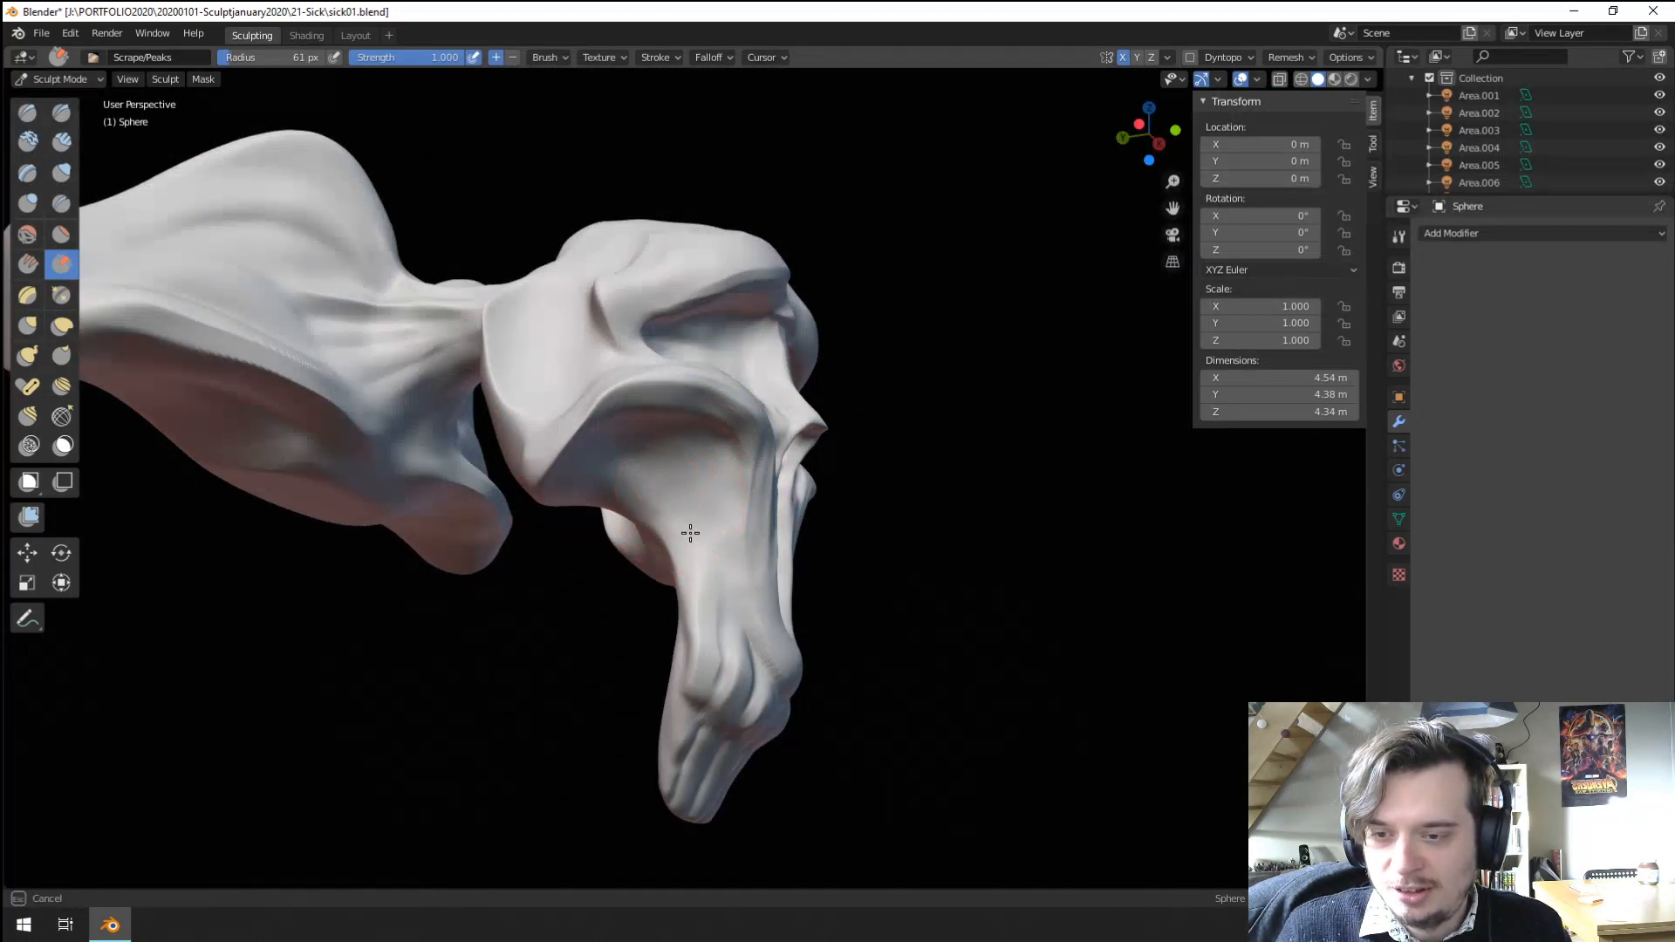
mouse_move(647, 518)
middle_down()
mouse_move(618, 636)
mouse_move(553, 628)
mouse_move(617, 673)
middle_up()
Sharpen the vertical folds on the side of the upper gum with the Crease brush, using radii of 30 and 42 px.
key(g)
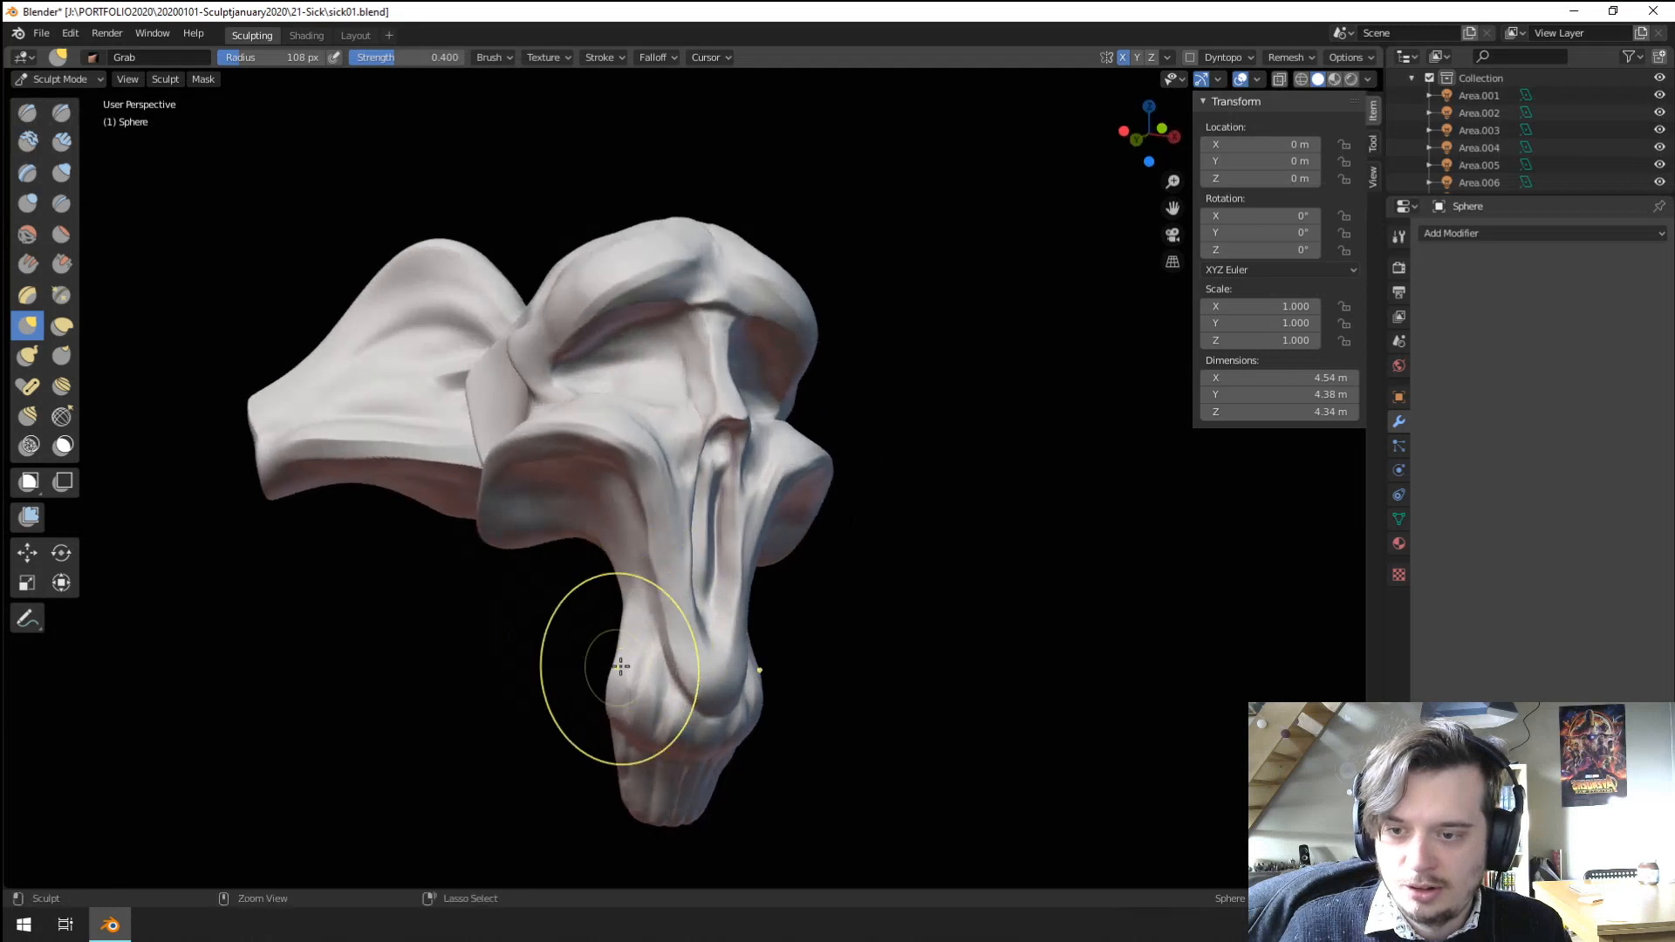
scroll(611, 611, up, 5)
click(71, 206)
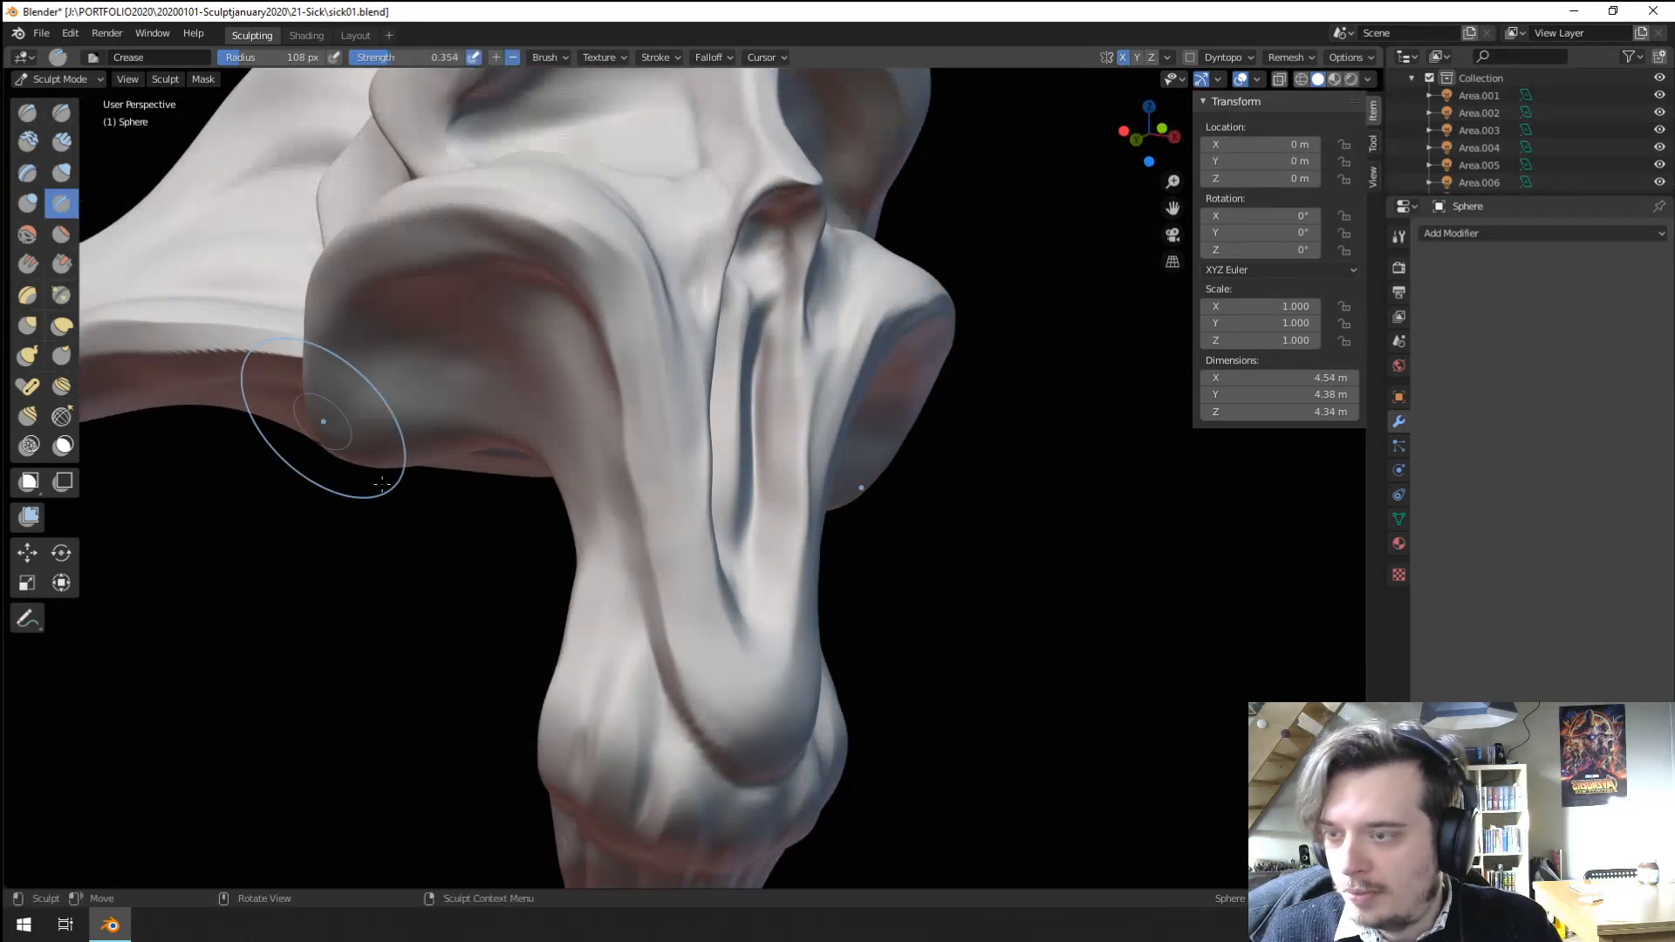
middle_drag(318, 411, 631, 568)
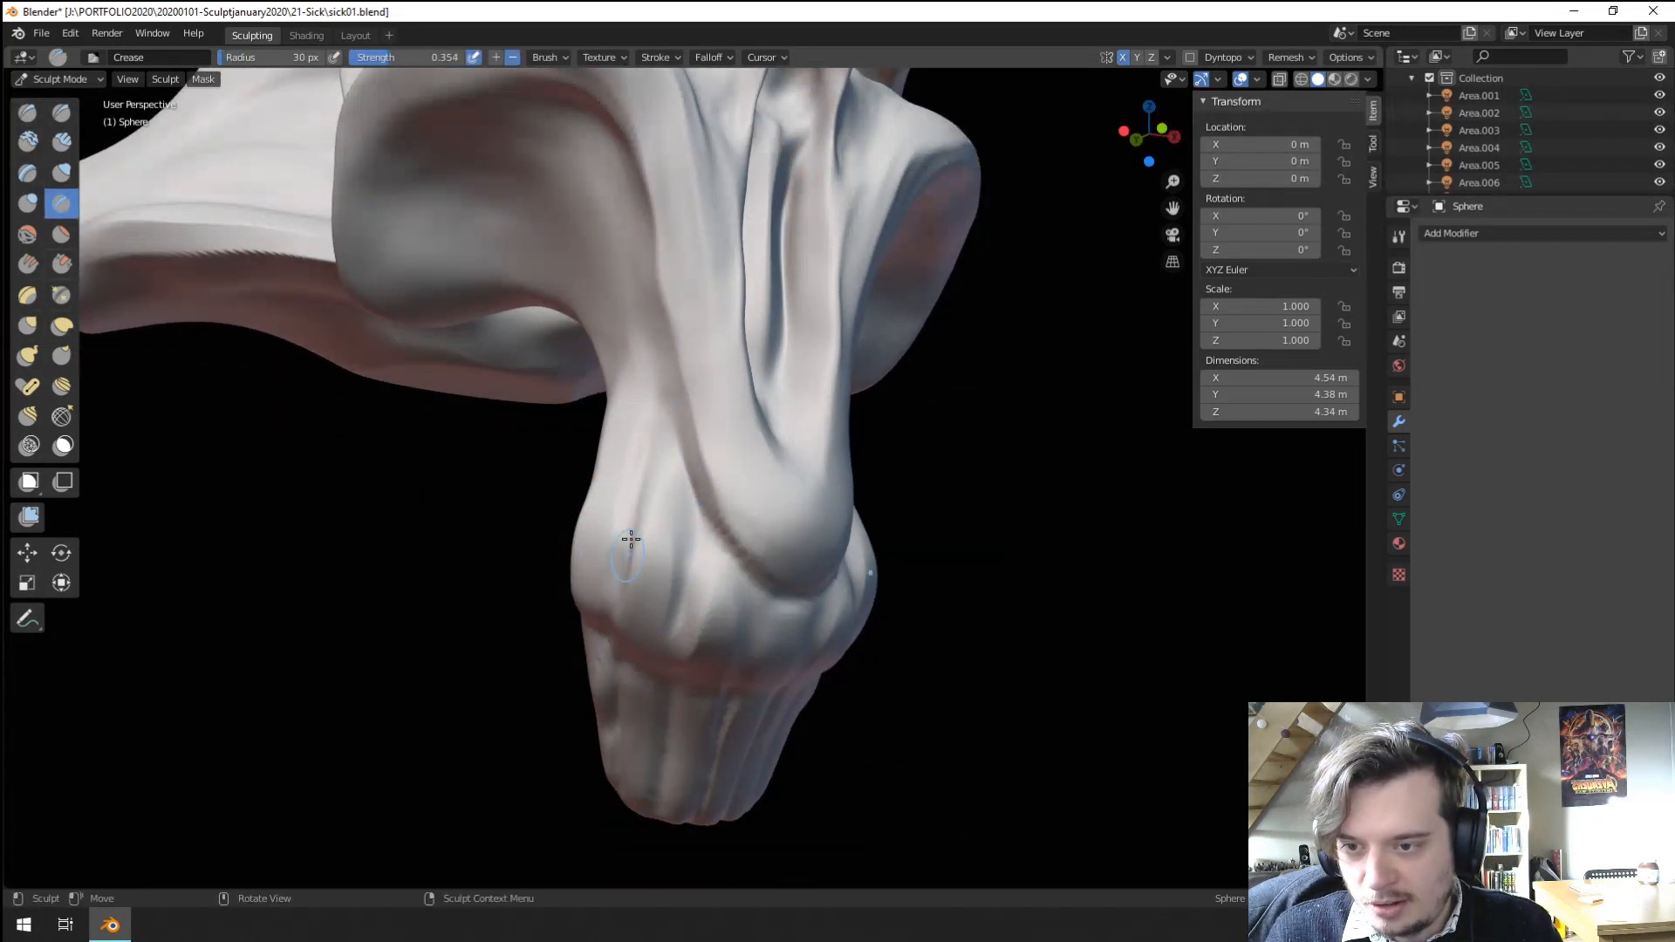
key(f)
click(639, 553)
ctrl+drag(624, 497, 602, 606)
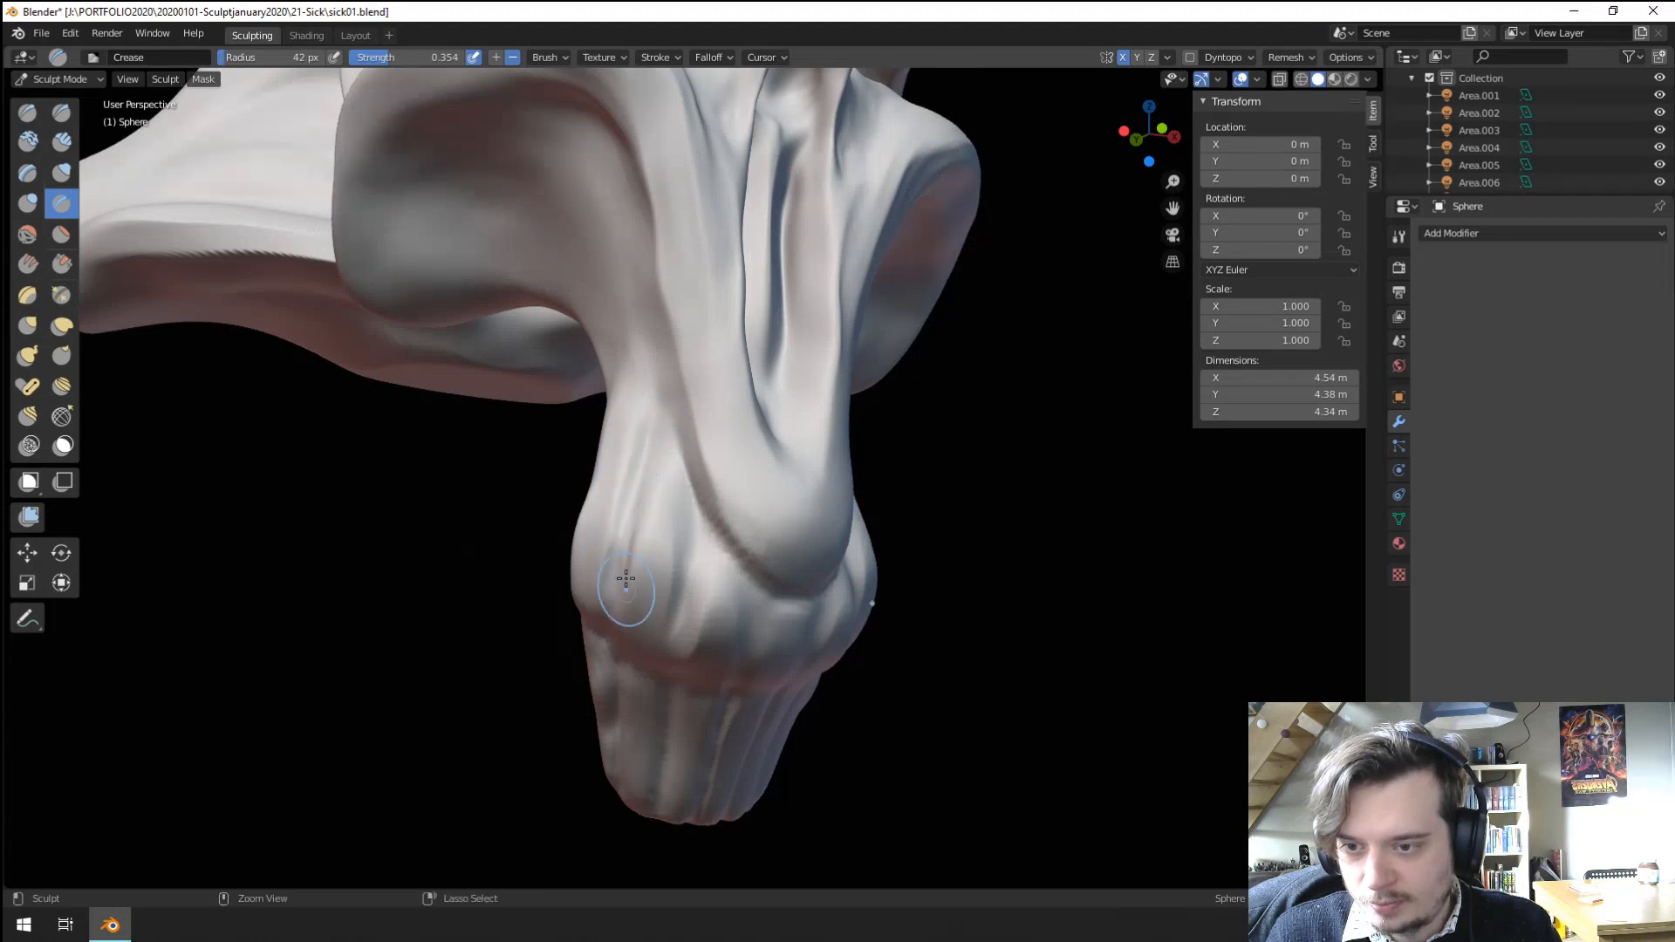
Define the creases between the tooth roots and along the gum line with the Crease brush at 23 px.
mouse_move(614, 546)
middle_down()
mouse_move(617, 486)
mouse_move(698, 423)
middle_up()
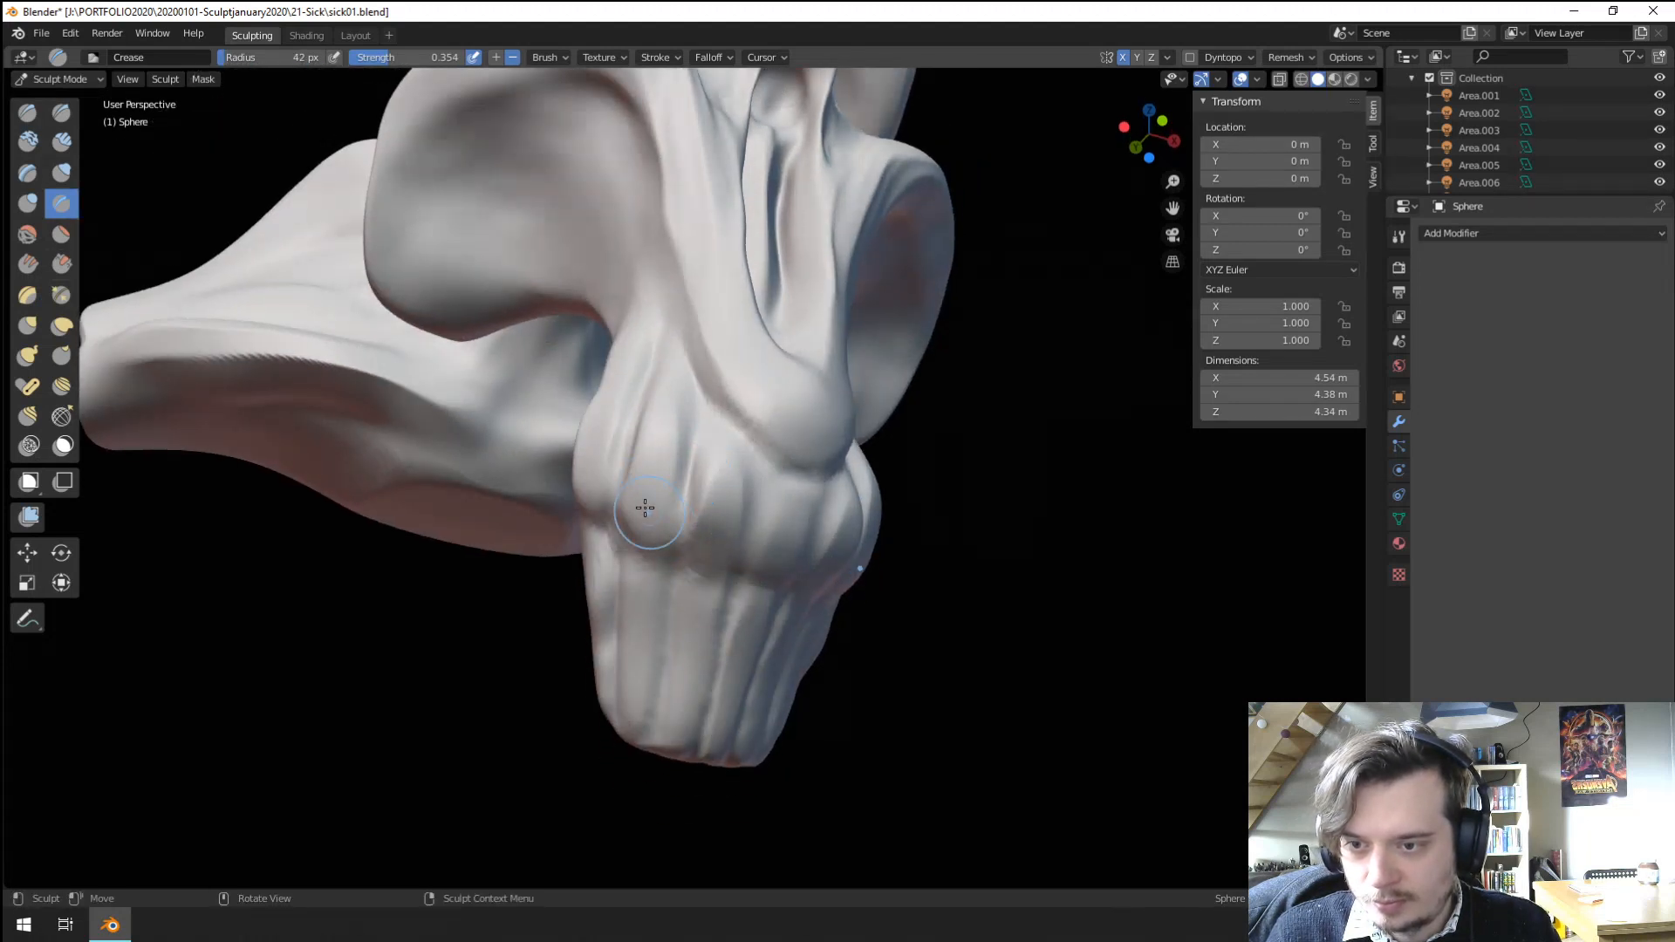
middle_drag(644, 508, 597, 474)
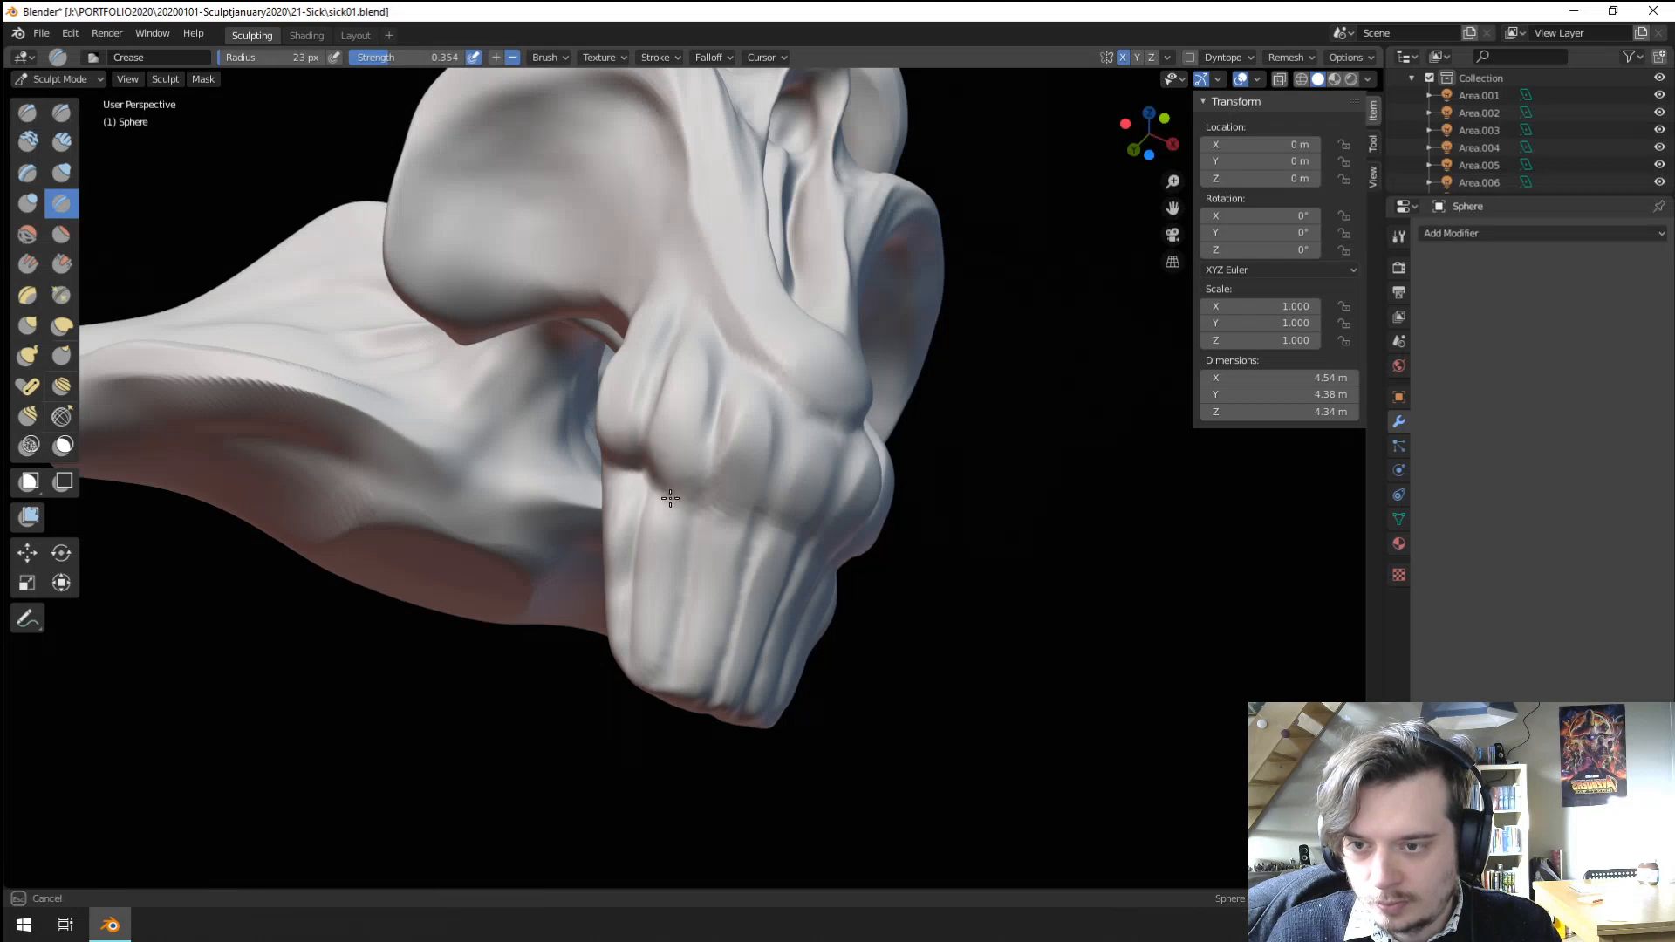
middle_drag(706, 498, 630, 490)
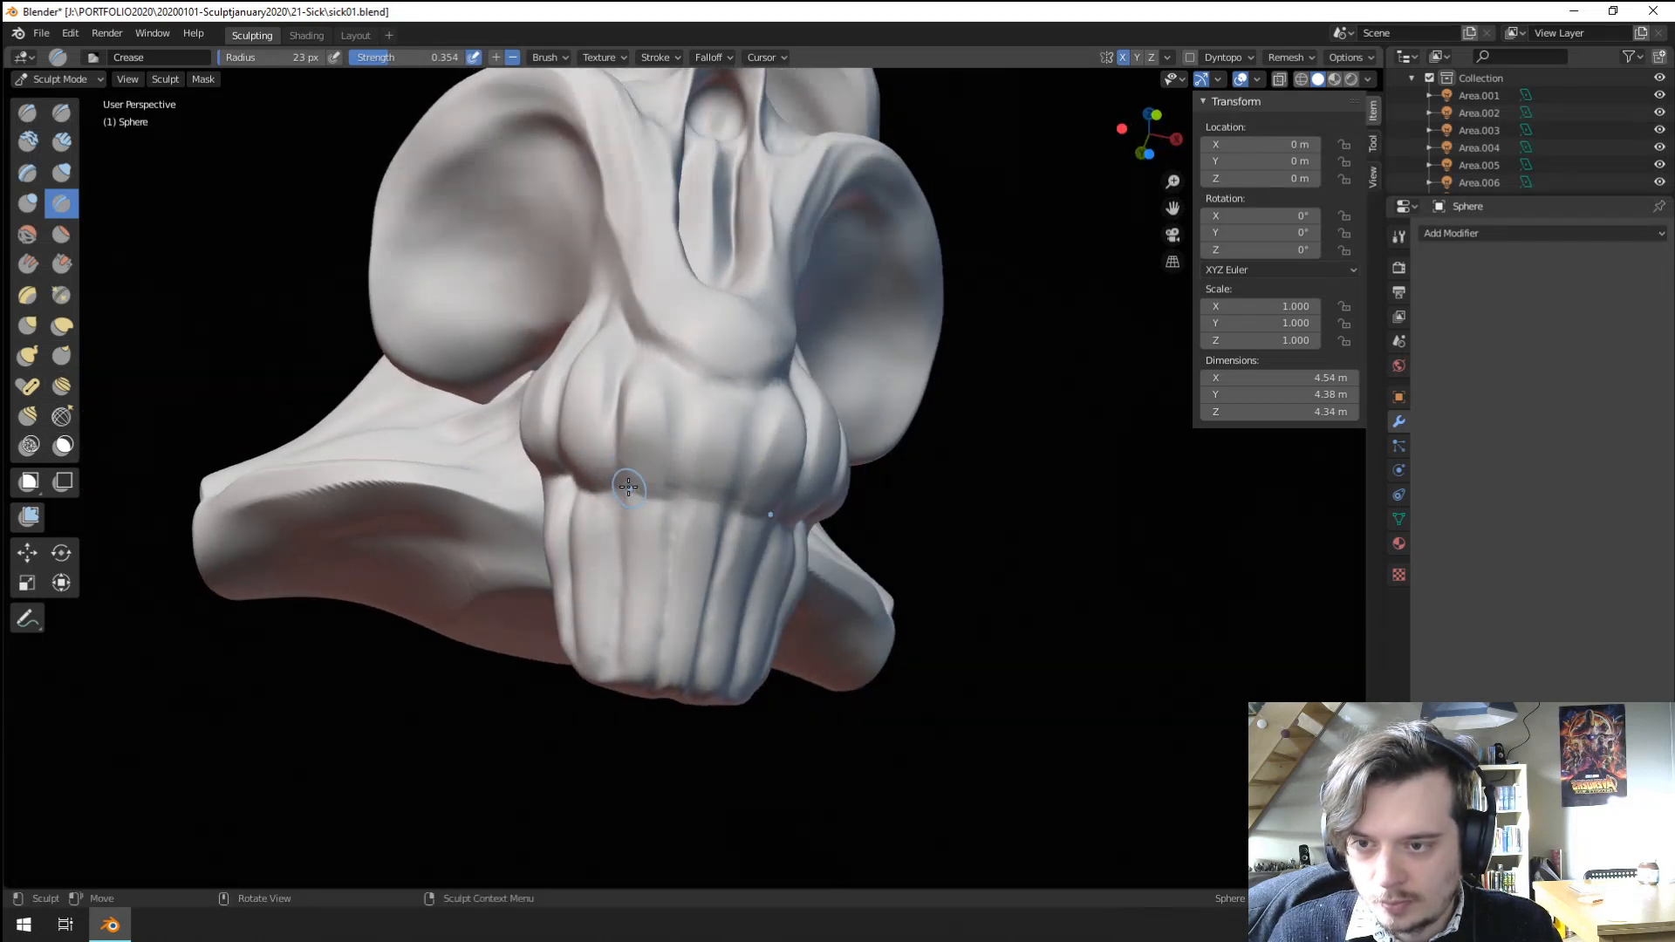
mouse_move(727, 508)
middle_down()
mouse_move(641, 516)
mouse_move(622, 547)
middle_up()
Pull the lower edge of the front teeth slightly down with the Grab brush at 65 px.
key(g)
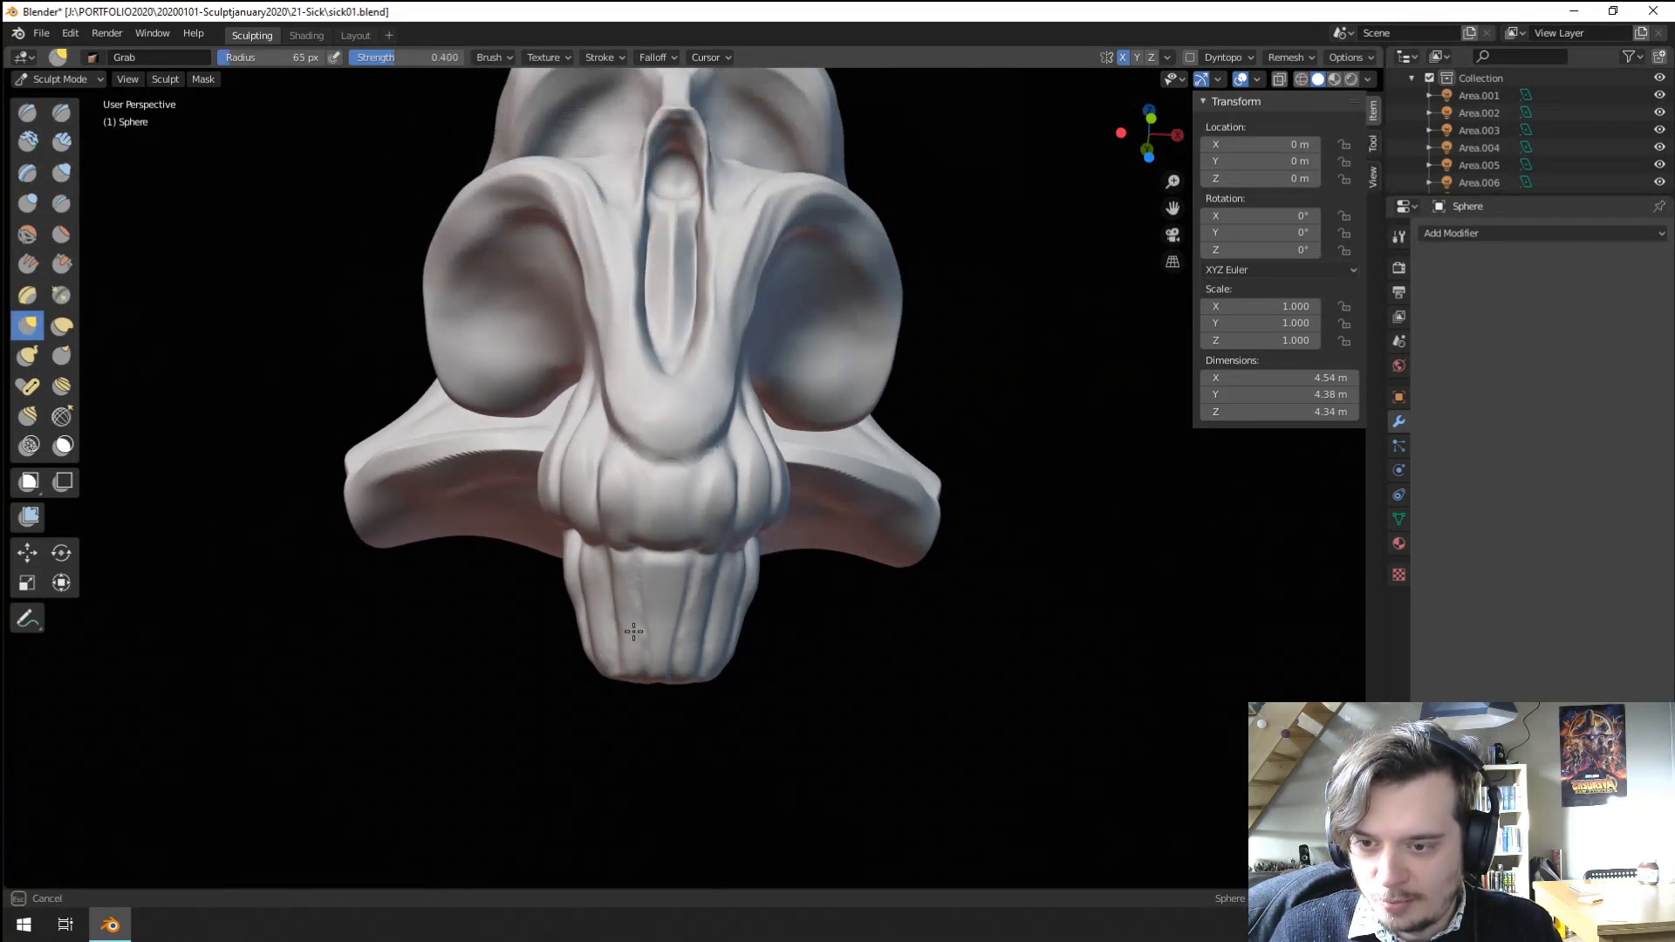
drag(633, 632, 625, 649)
scroll(602, 633, up, 1)
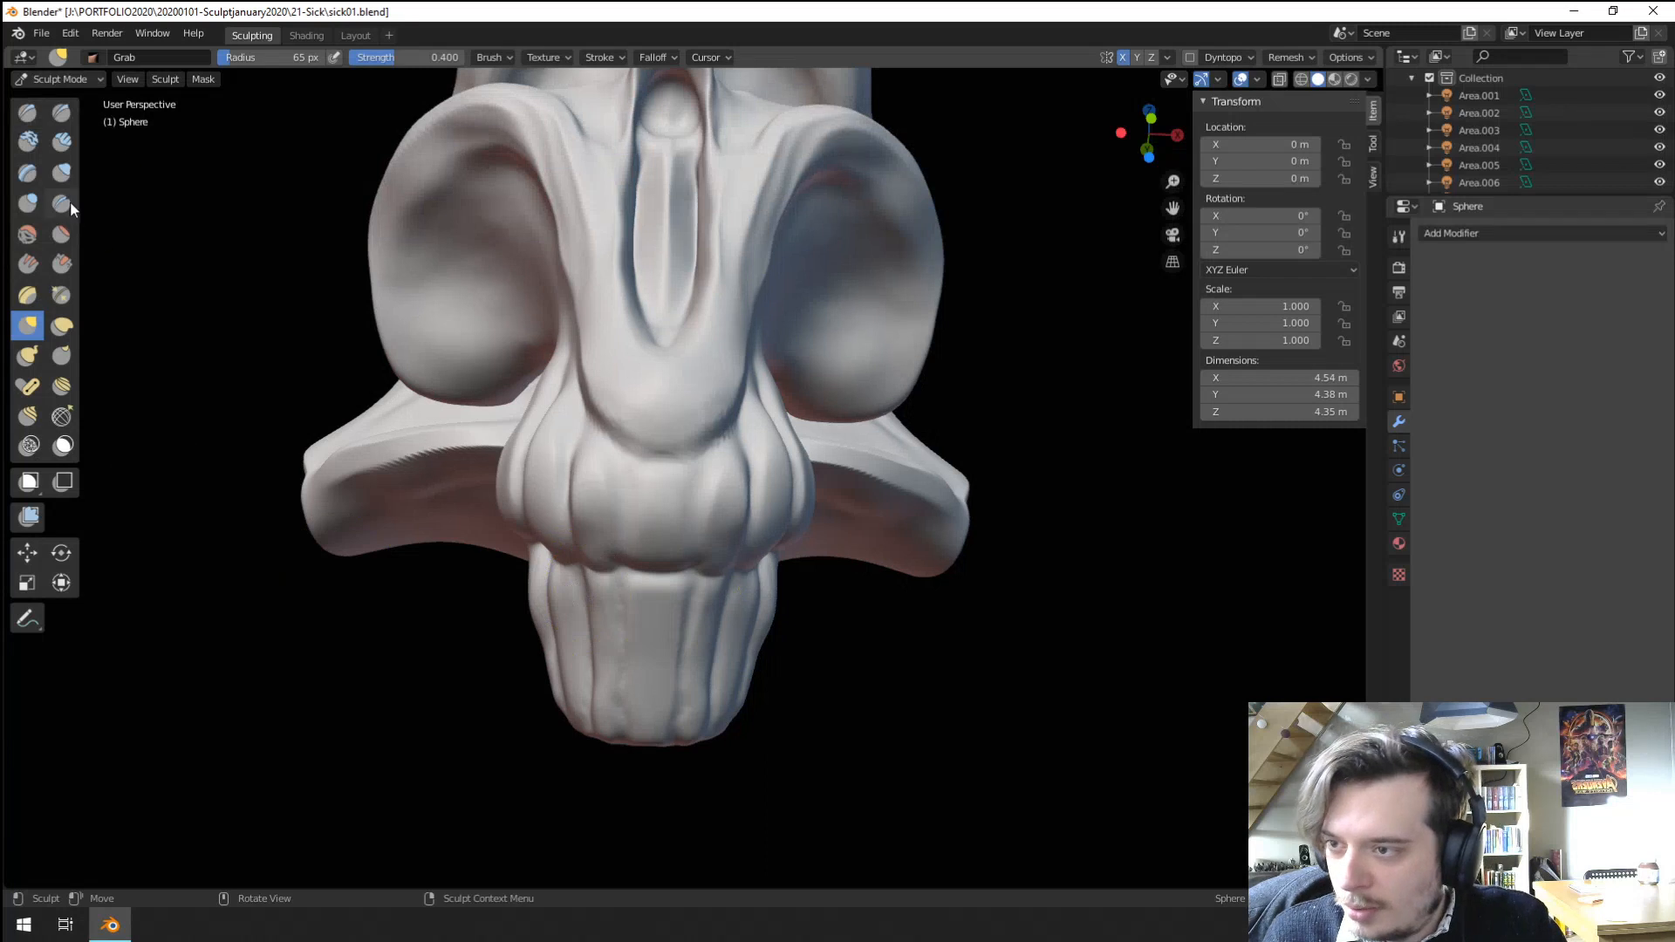
Carve vertical divisions into the front teeth and the gum above them with the Crease brush at 26 px.
click(71, 208)
scroll(567, 488, up, 1)
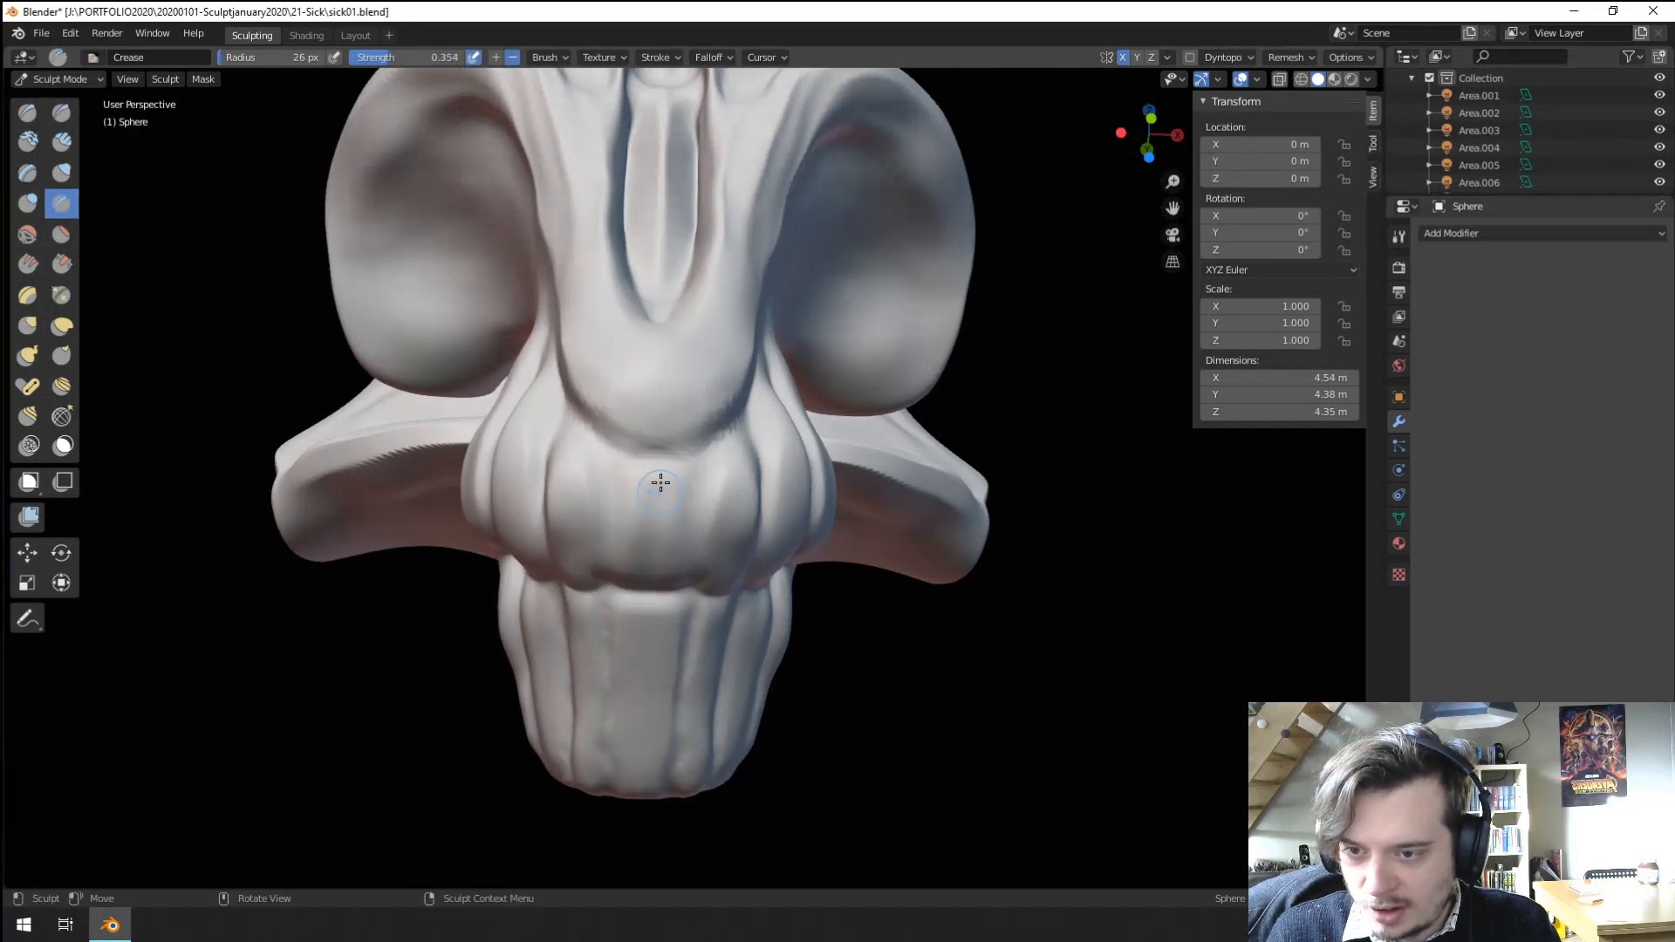
middle_drag(660, 483, 641, 565)
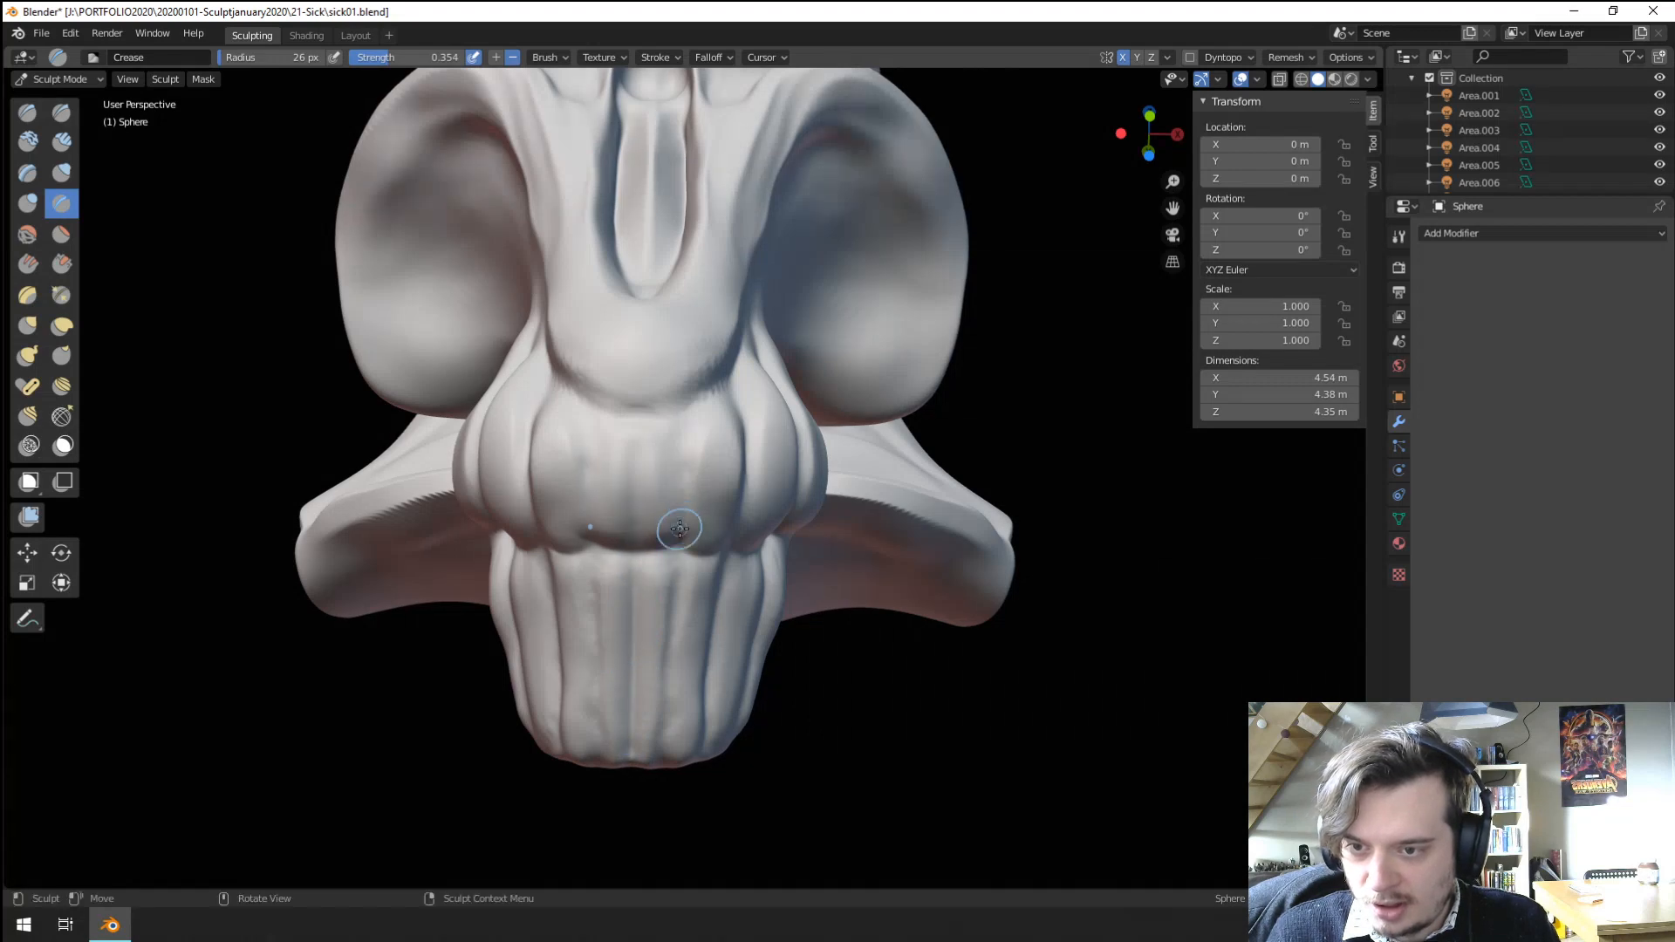
mouse_move(695, 458)
ctrl+middle_down()
mouse_move(646, 611)
mouse_move(764, 601)
mouse_move(640, 574)
mouse_move(622, 529)
ctrl+middle_up()
Adjust the shape of the front teeth and upper jaw with the Grab brush at 94 and 110 px.
key(g)
key(f)
click(624, 547)
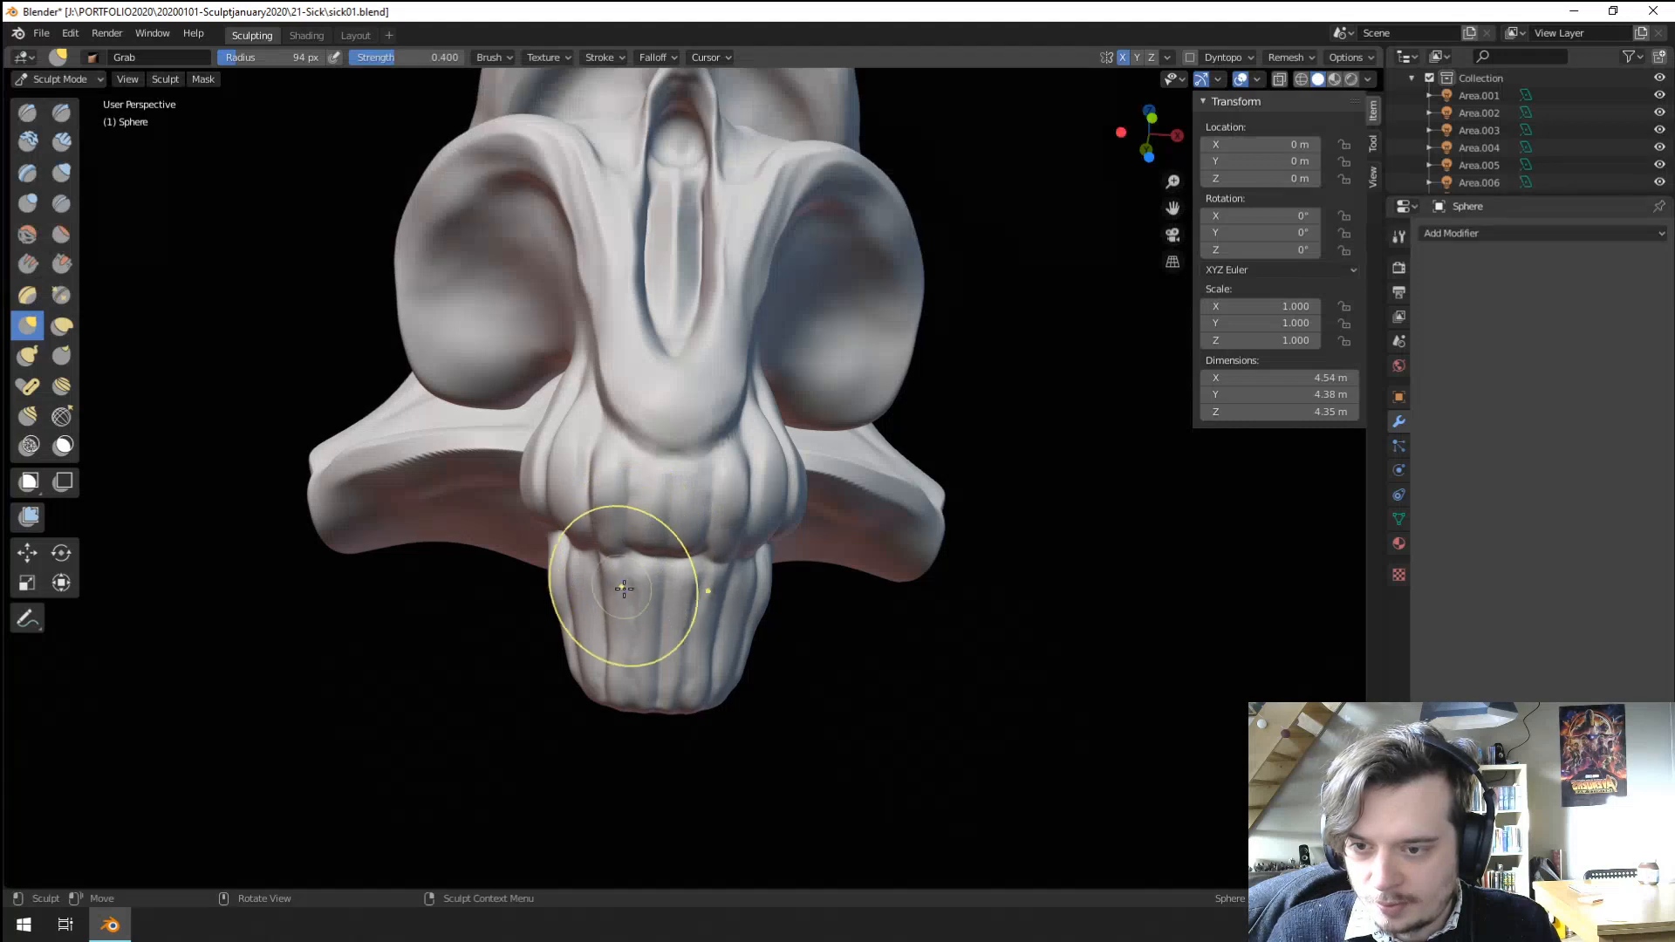
mouse_move(616, 692)
middle_down()
mouse_move(624, 550)
mouse_move(722, 480)
middle_up()
key(f)
click(718, 394)
mouse_move(710, 375)
middle_down()
mouse_move(662, 523)
mouse_move(698, 593)
middle_up()
Pull the rear lower corner of the tooth row outward with the Grab brush at 79 px.
key(f)
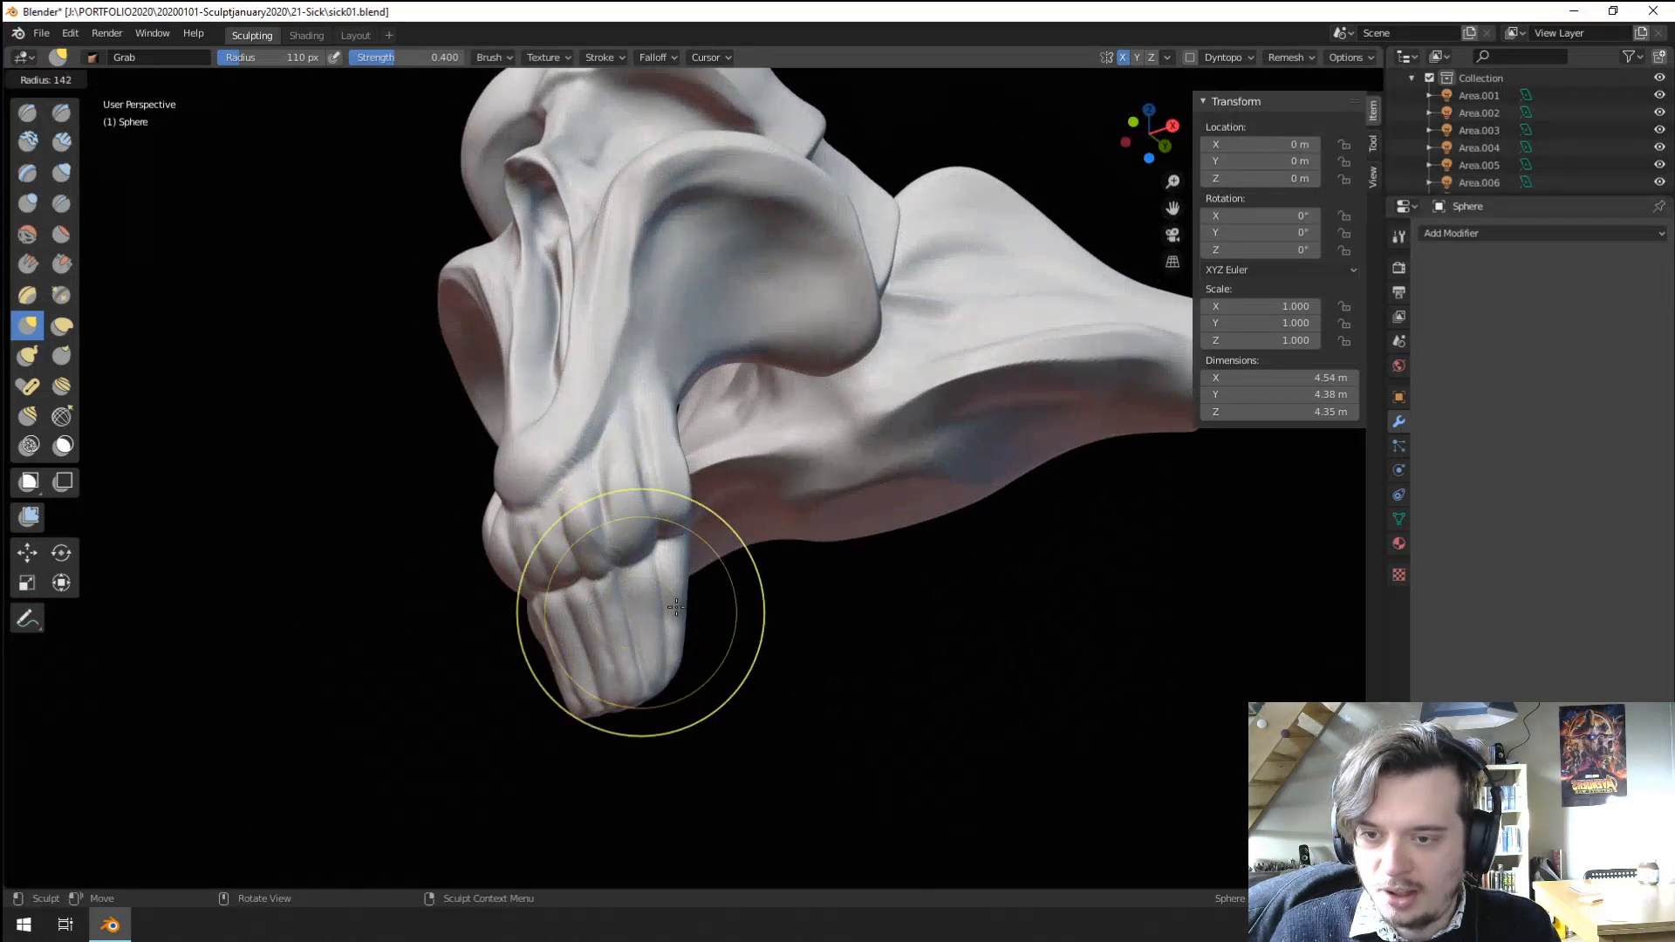
key(f)
drag(688, 680, 696, 666)
click(628, 680)
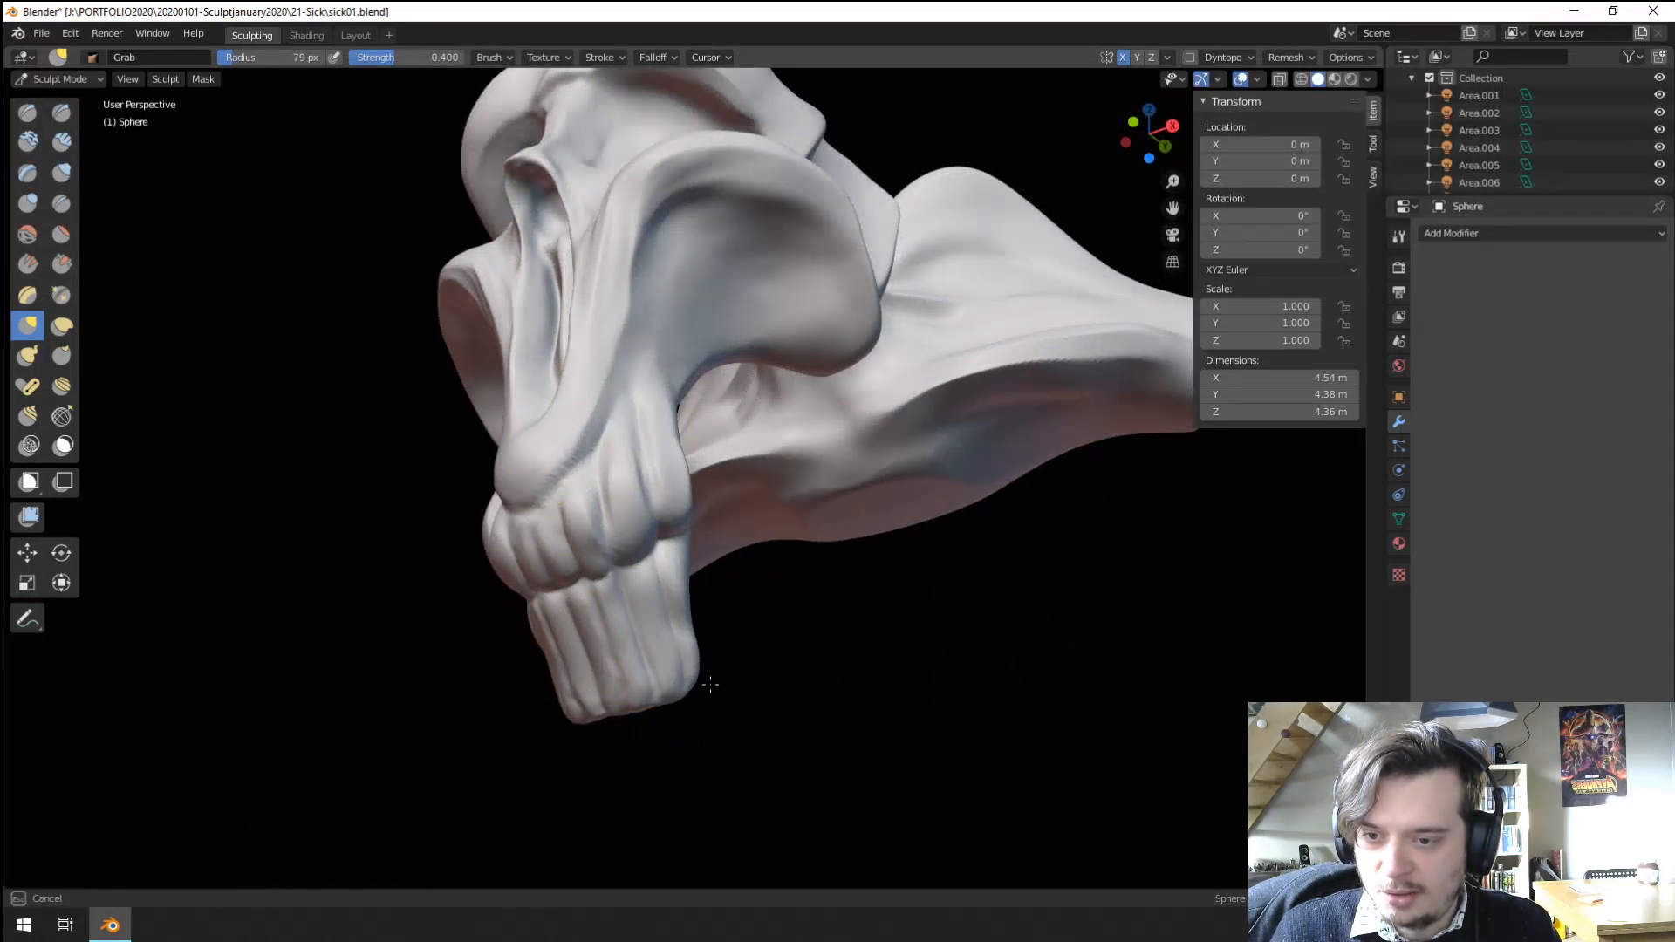
Reshape the profile of the upper jaw and shorten the teeth with the Grab brush at 152 and 148 px.
middle_drag(710, 684, 740, 542)
key(f)
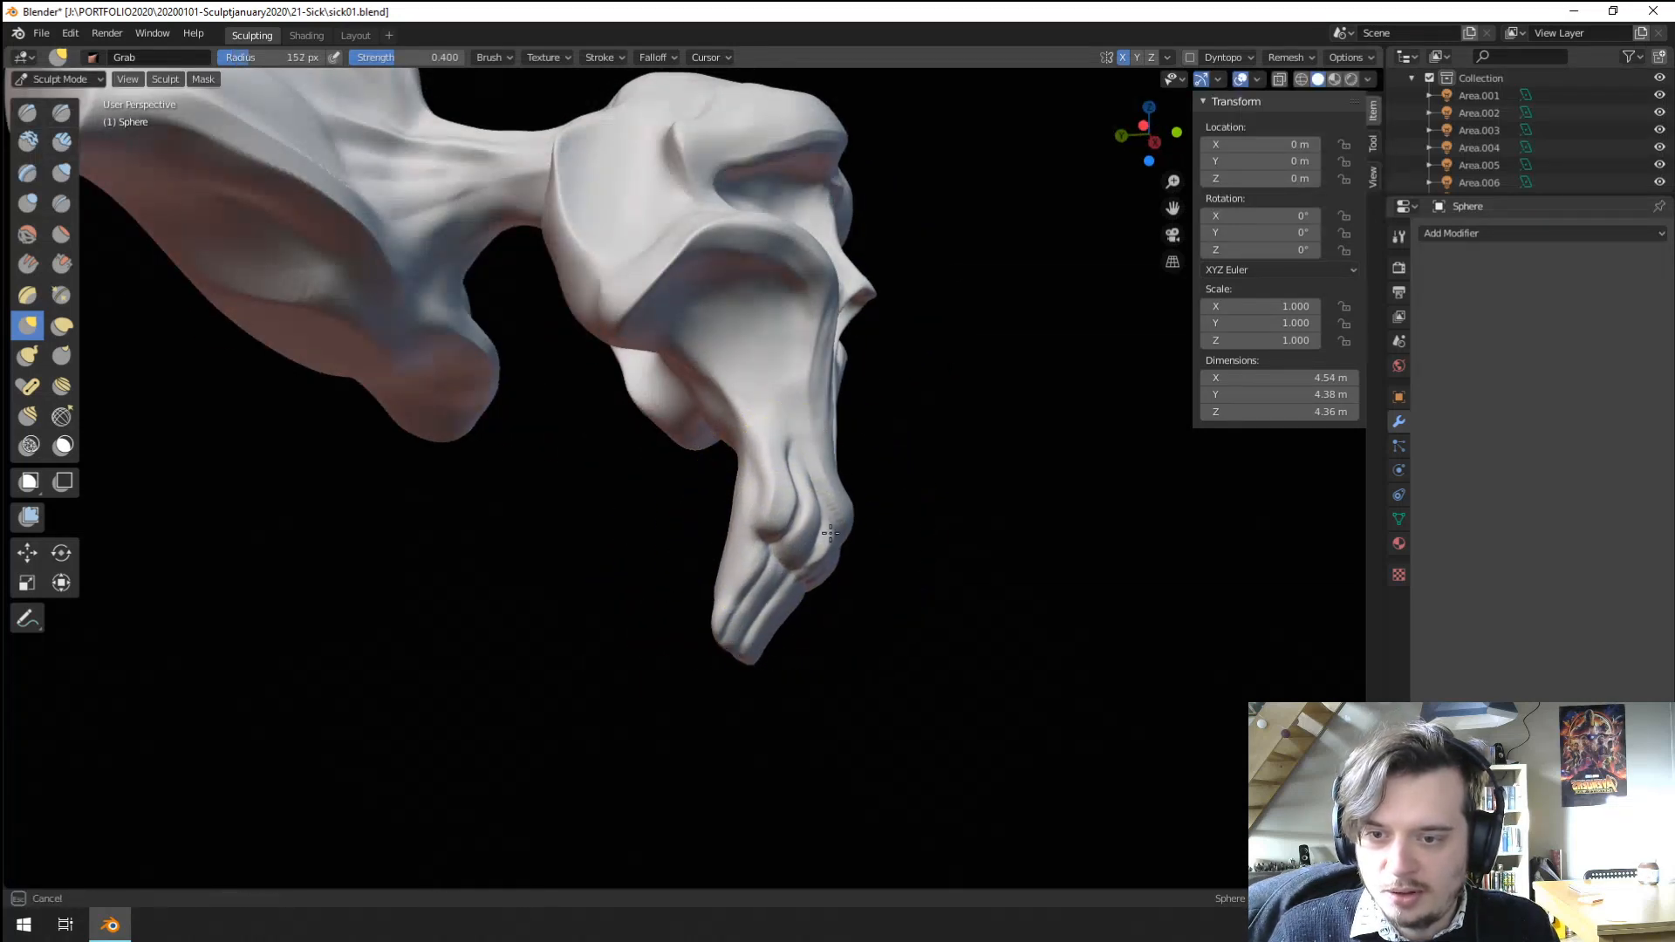
drag(830, 533, 838, 531)
mouse_move(841, 532)
middle_down()
mouse_move(728, 535)
mouse_move(787, 538)
mouse_move(803, 598)
mouse_move(628, 598)
mouse_move(587, 628)
mouse_move(478, 639)
mouse_move(560, 662)
mouse_move(621, 641)
middle_up()
key(f)
click(841, 531)
key(f)
click(751, 616)
mouse_move(622, 641)
ctrl+middle_down()
mouse_move(659, 475)
mouse_move(642, 542)
mouse_move(542, 523)
mouse_move(478, 584)
mouse_move(611, 602)
mouse_move(829, 554)
mouse_move(688, 626)
mouse_move(564, 658)
mouse_move(732, 610)
mouse_move(733, 579)
mouse_move(713, 567)
mouse_move(610, 628)
mouse_move(654, 628)
mouse_move(669, 579)
mouse_move(541, 506)
ctrl+middle_up()
key(f)
click(692, 449)
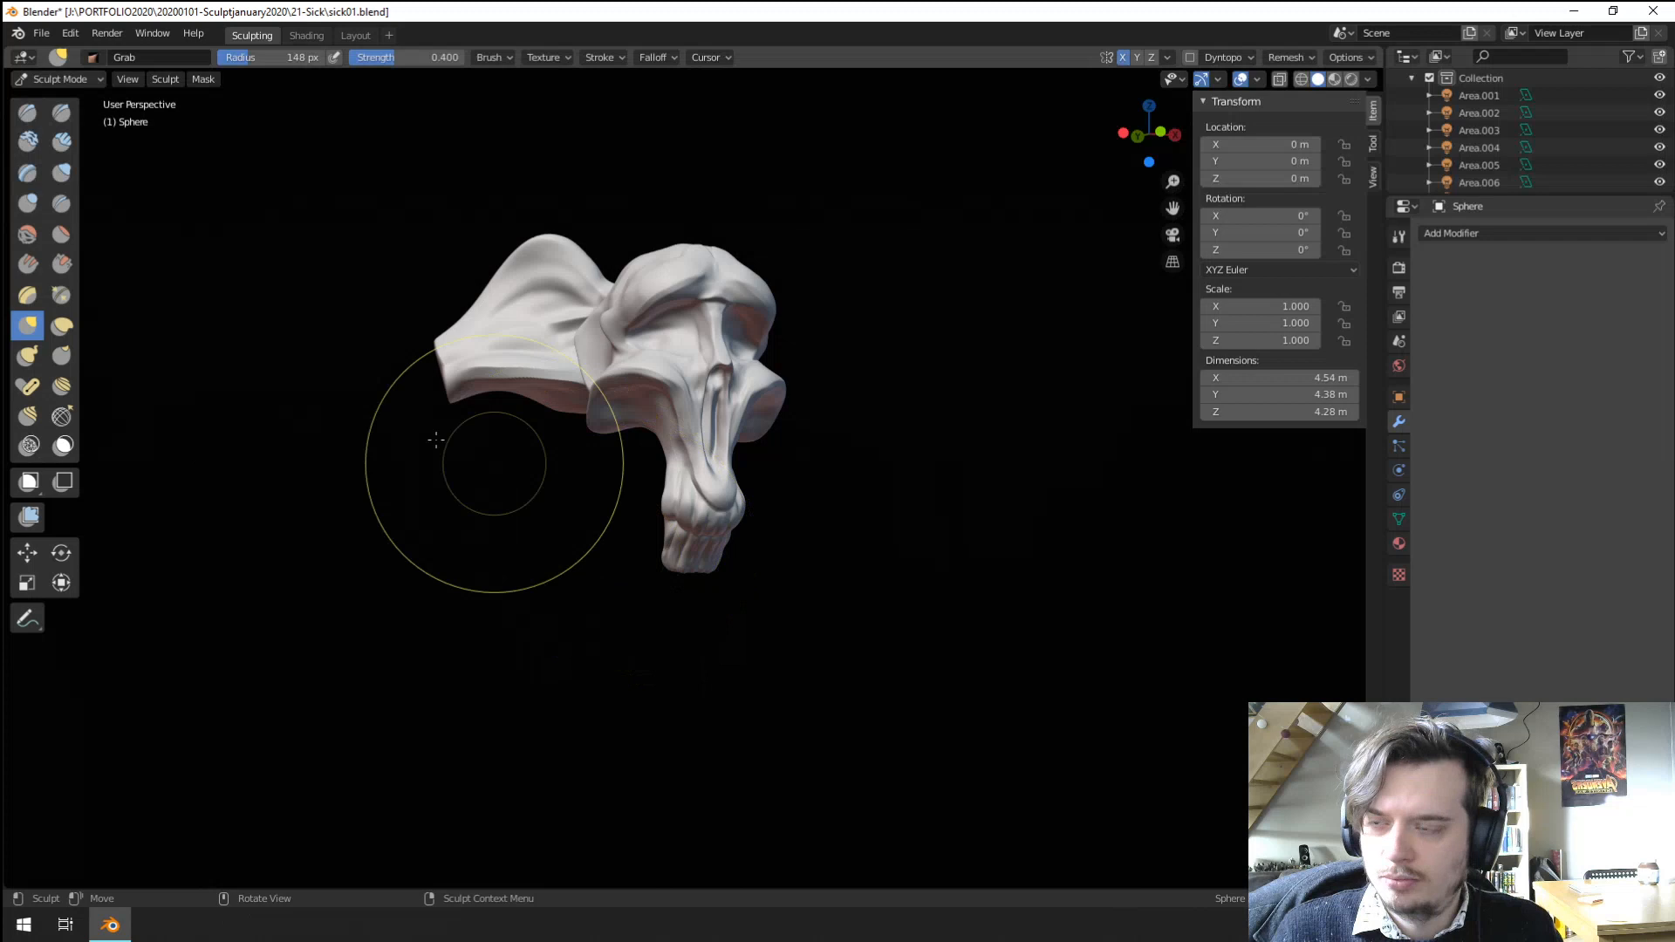
Switch the sculpt to Object Mode and enable the Annotations overlay in the viewport.
click(62, 78)
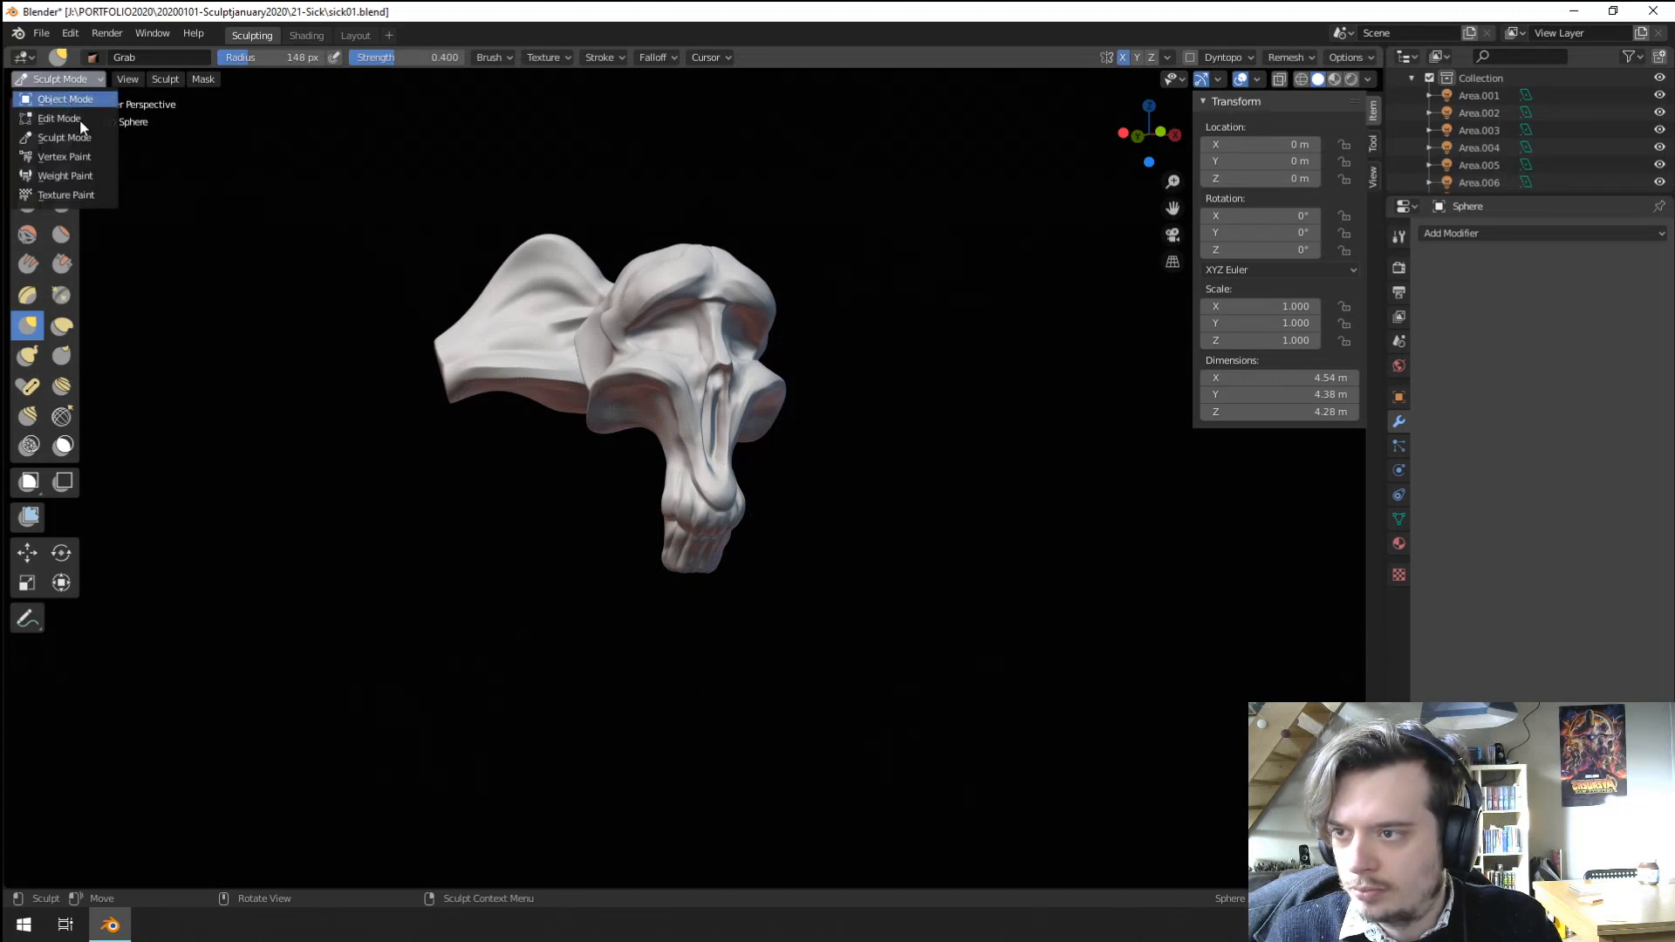
click(66, 98)
click(29, 212)
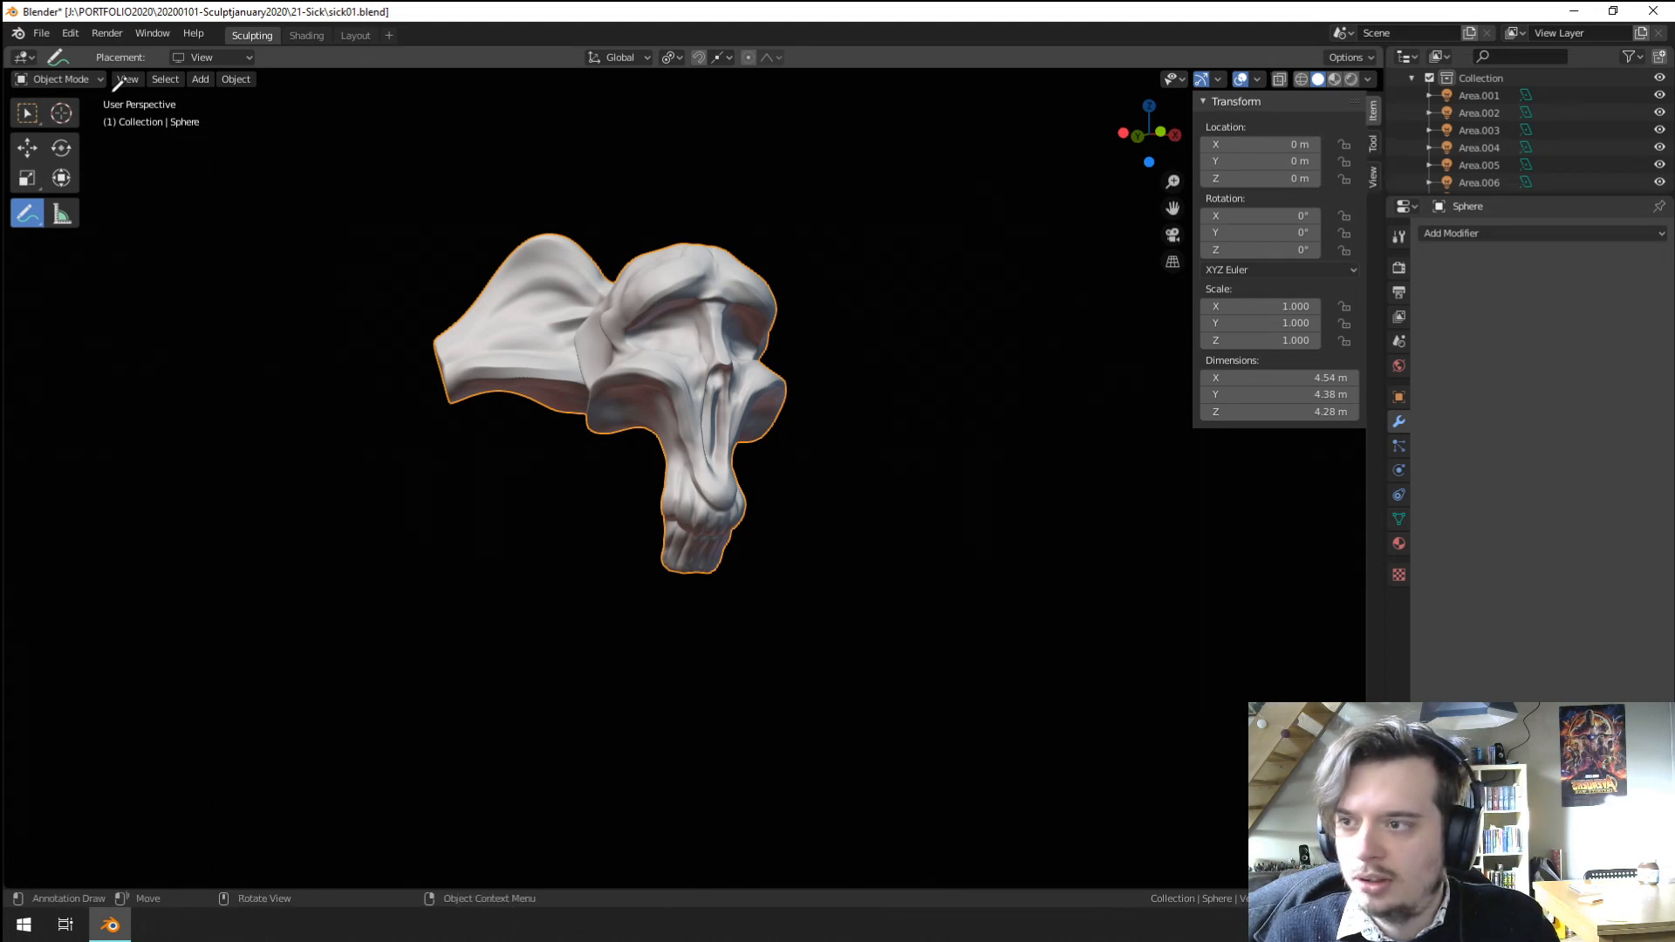
click(27, 112)
click(1257, 79)
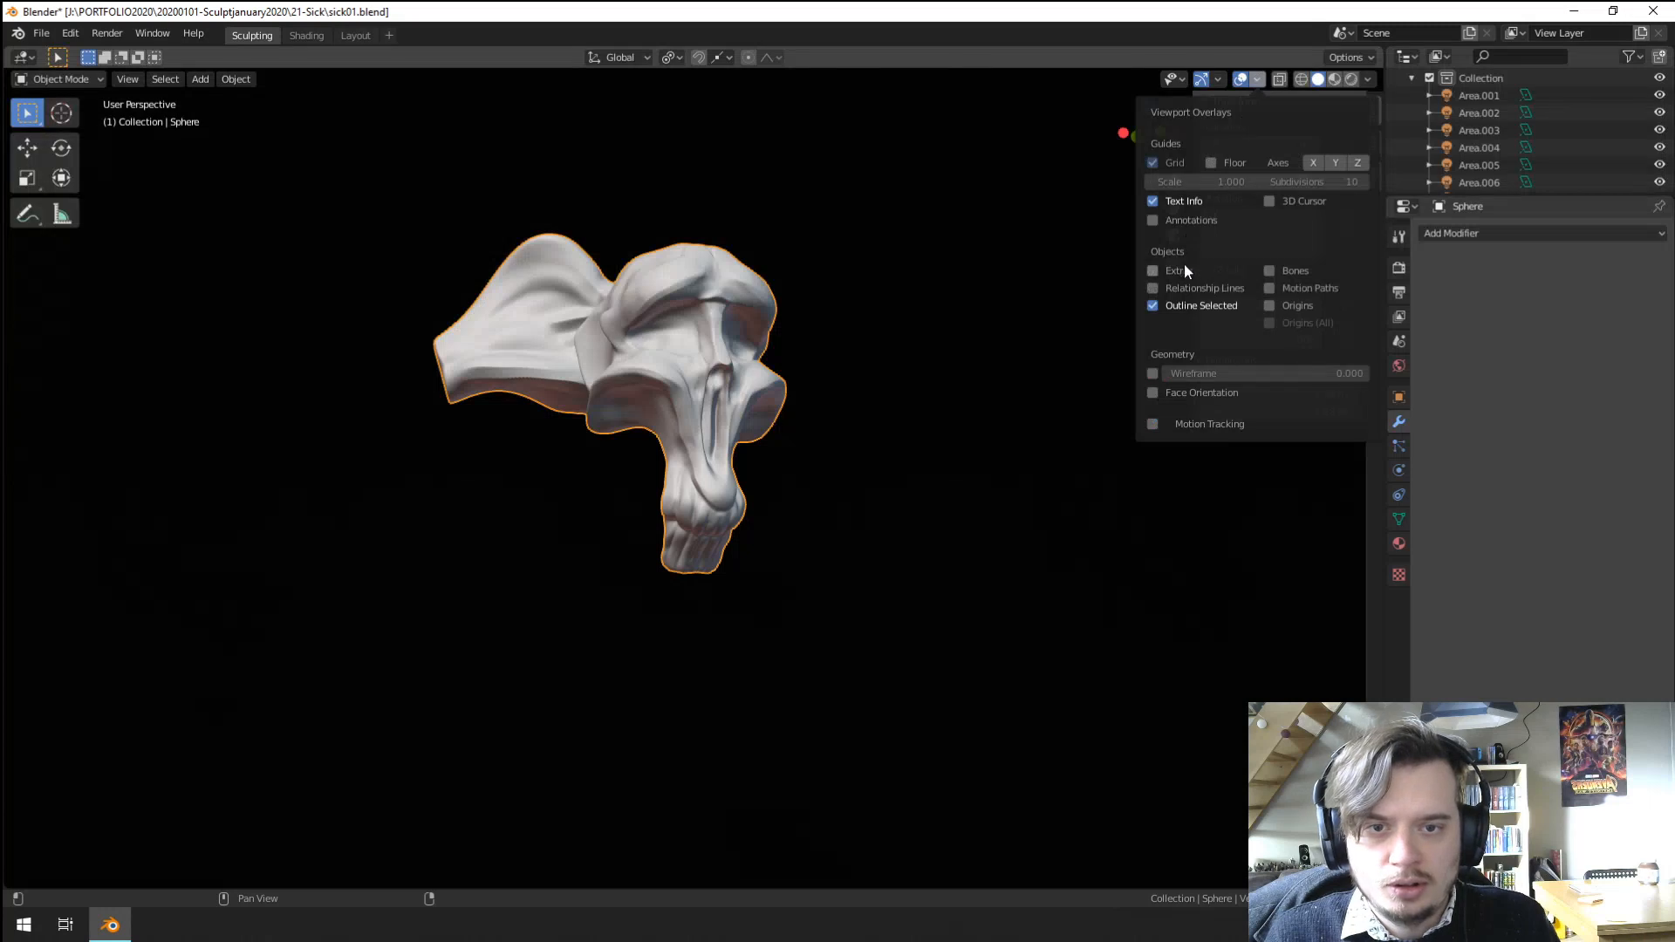
click(1153, 220)
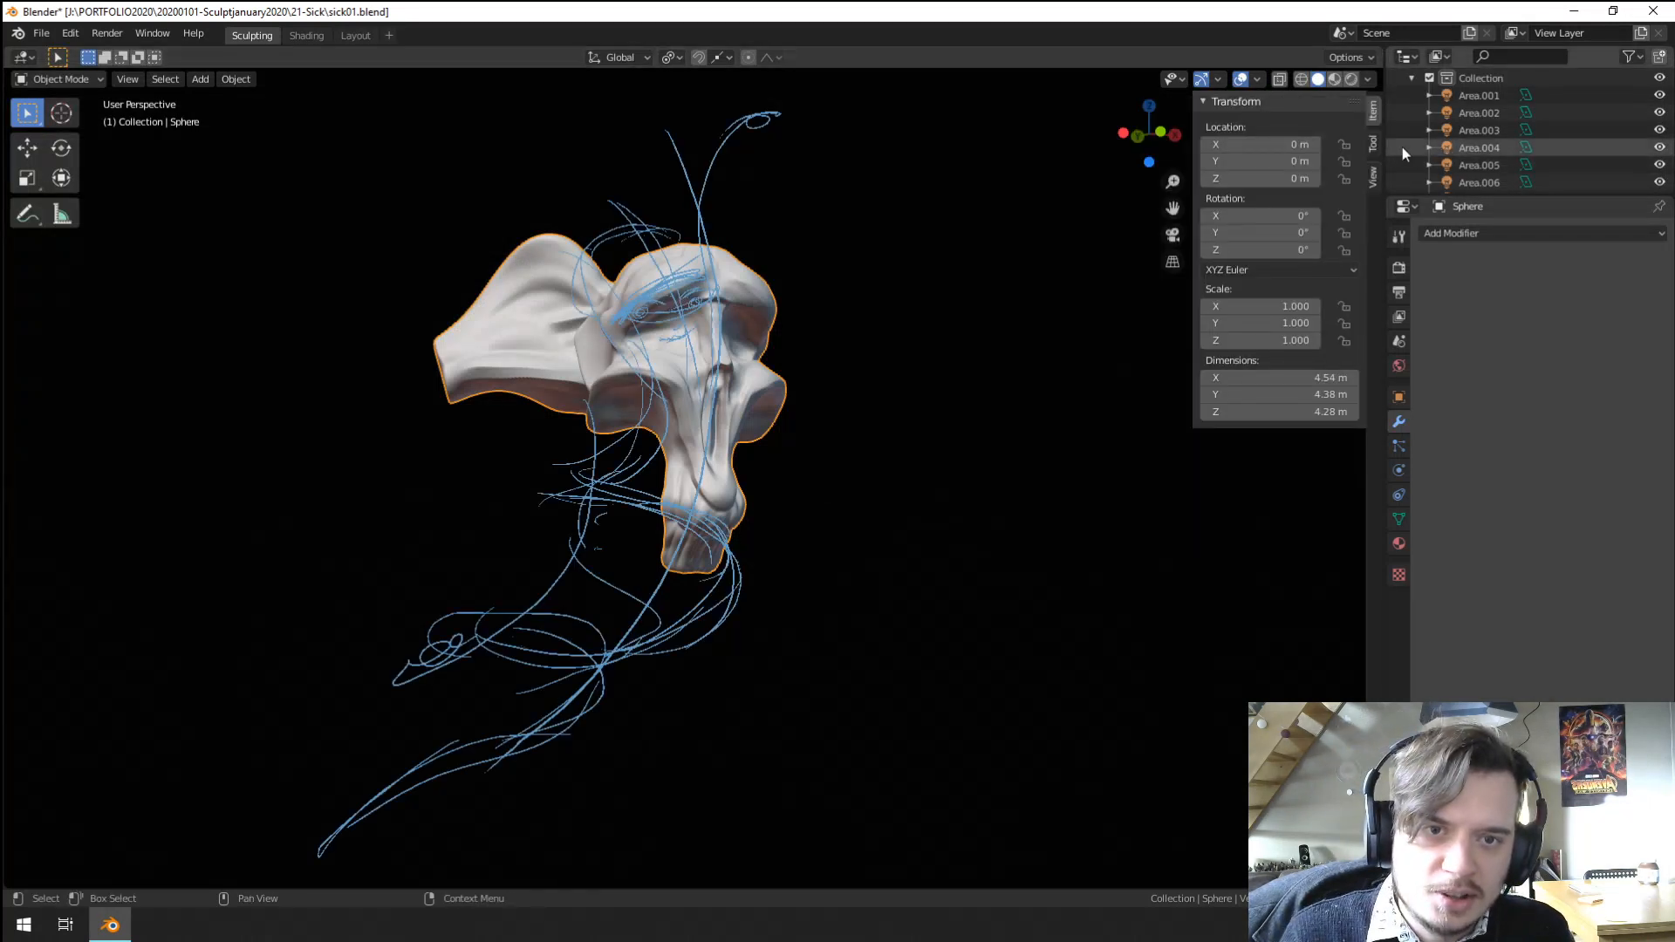
Find the annotation settings and delete the existing Note layer with the old creature sketch.
click(1370, 145)
click(1371, 176)
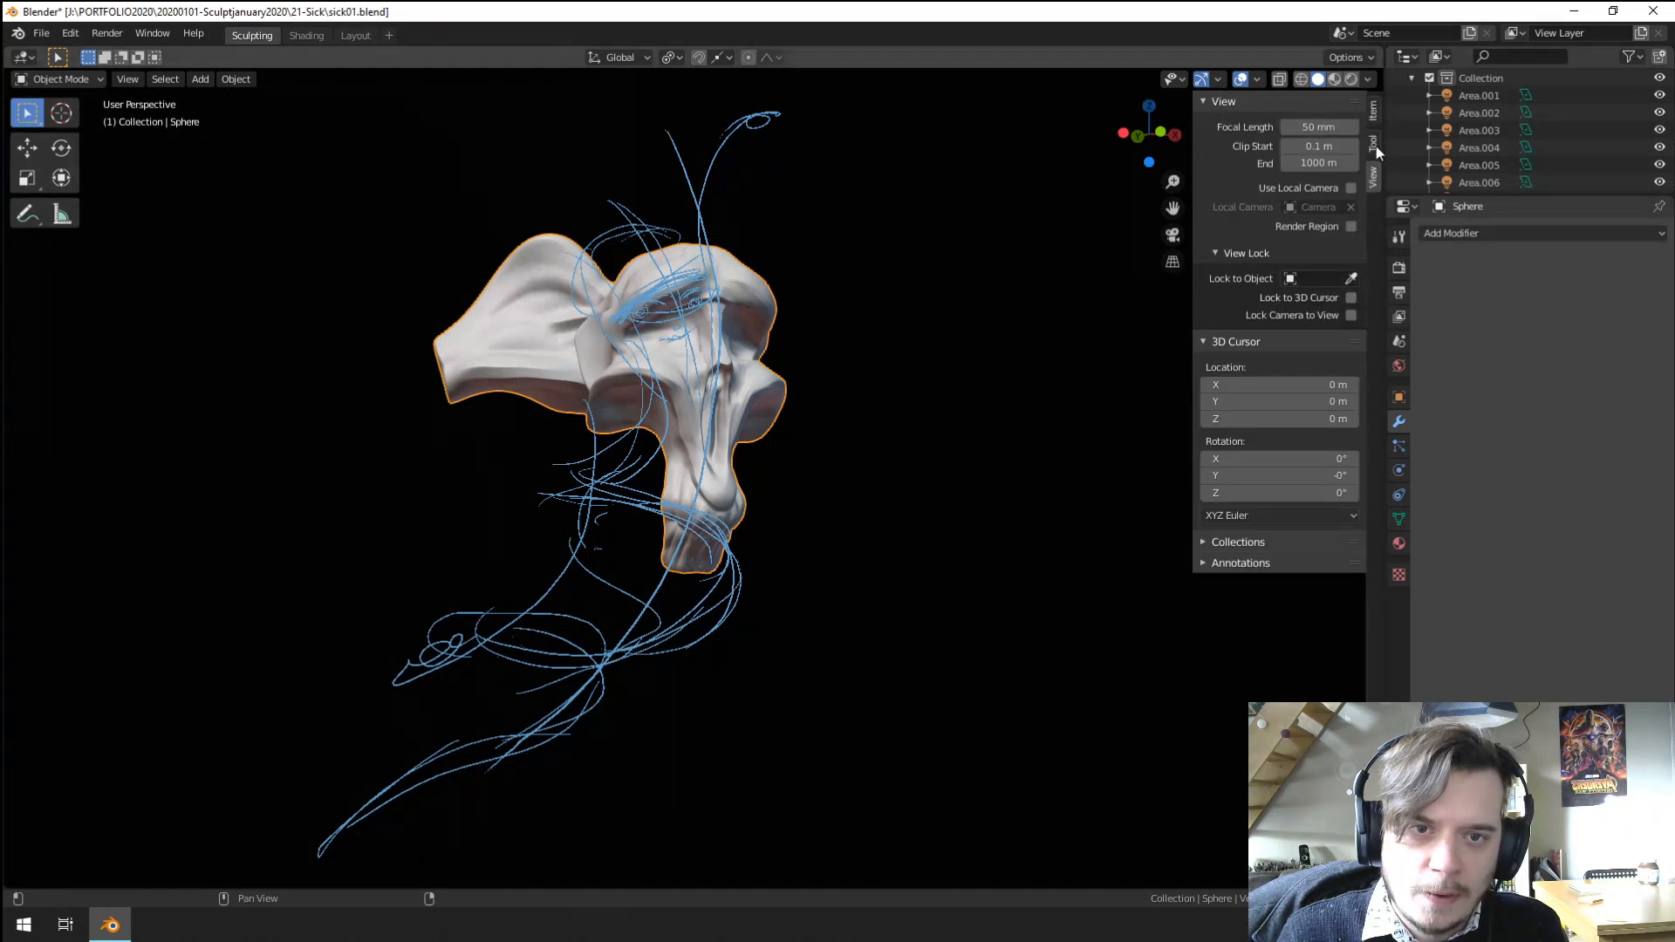
click(1373, 145)
click(1373, 120)
click(1374, 170)
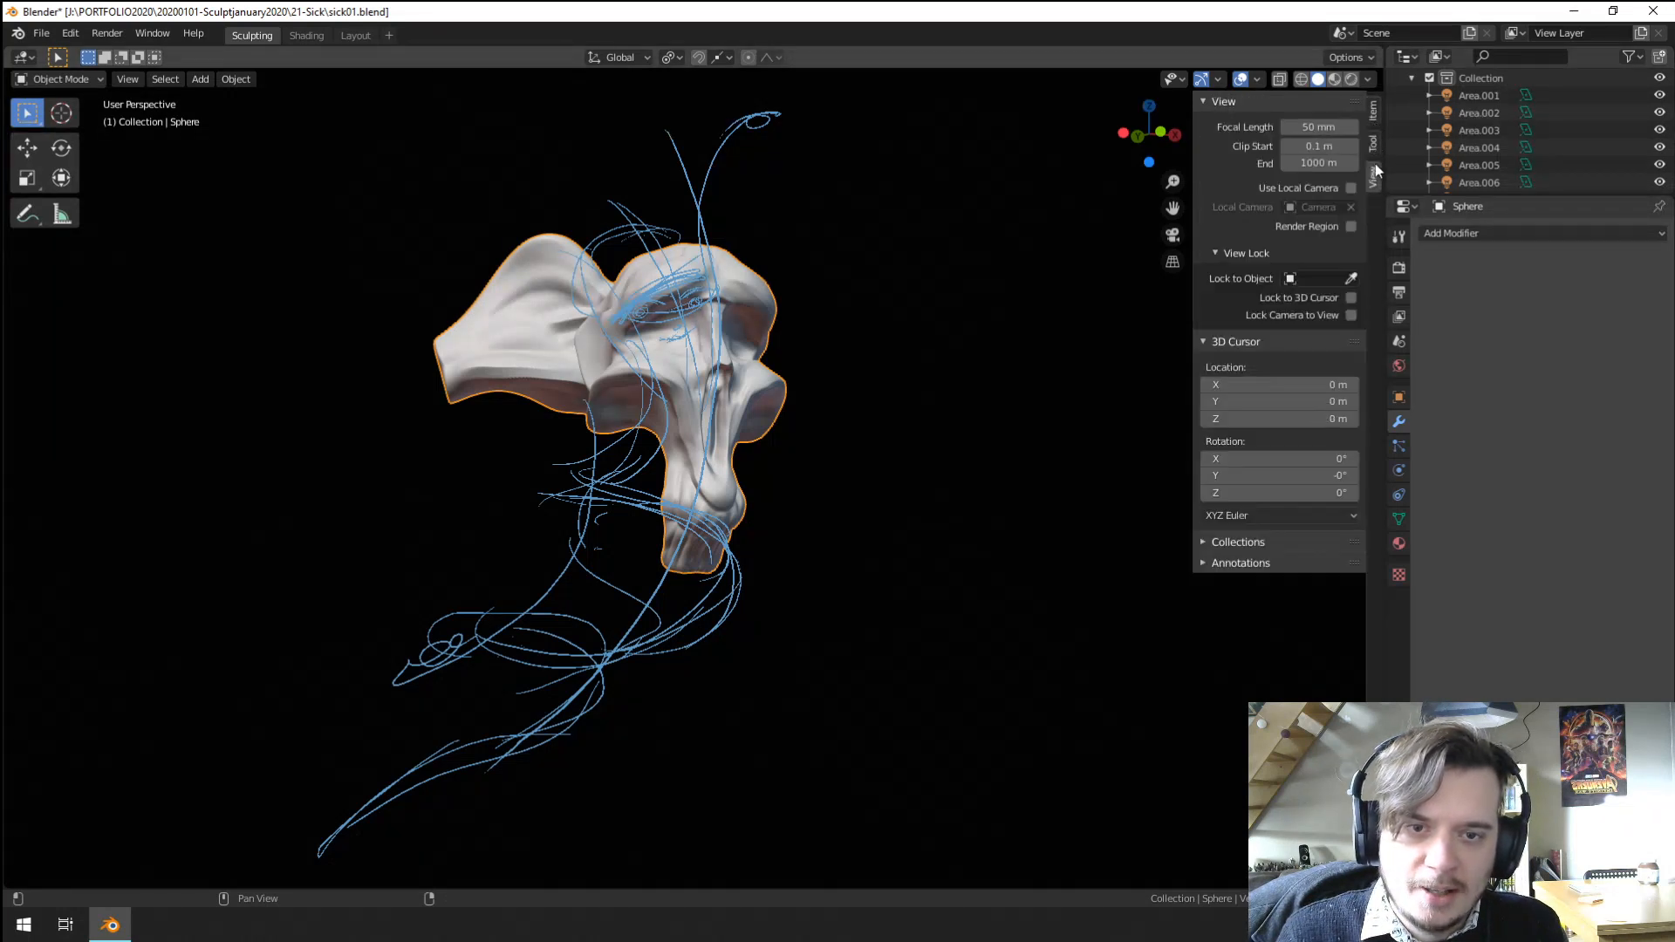
click(1237, 542)
click(1235, 626)
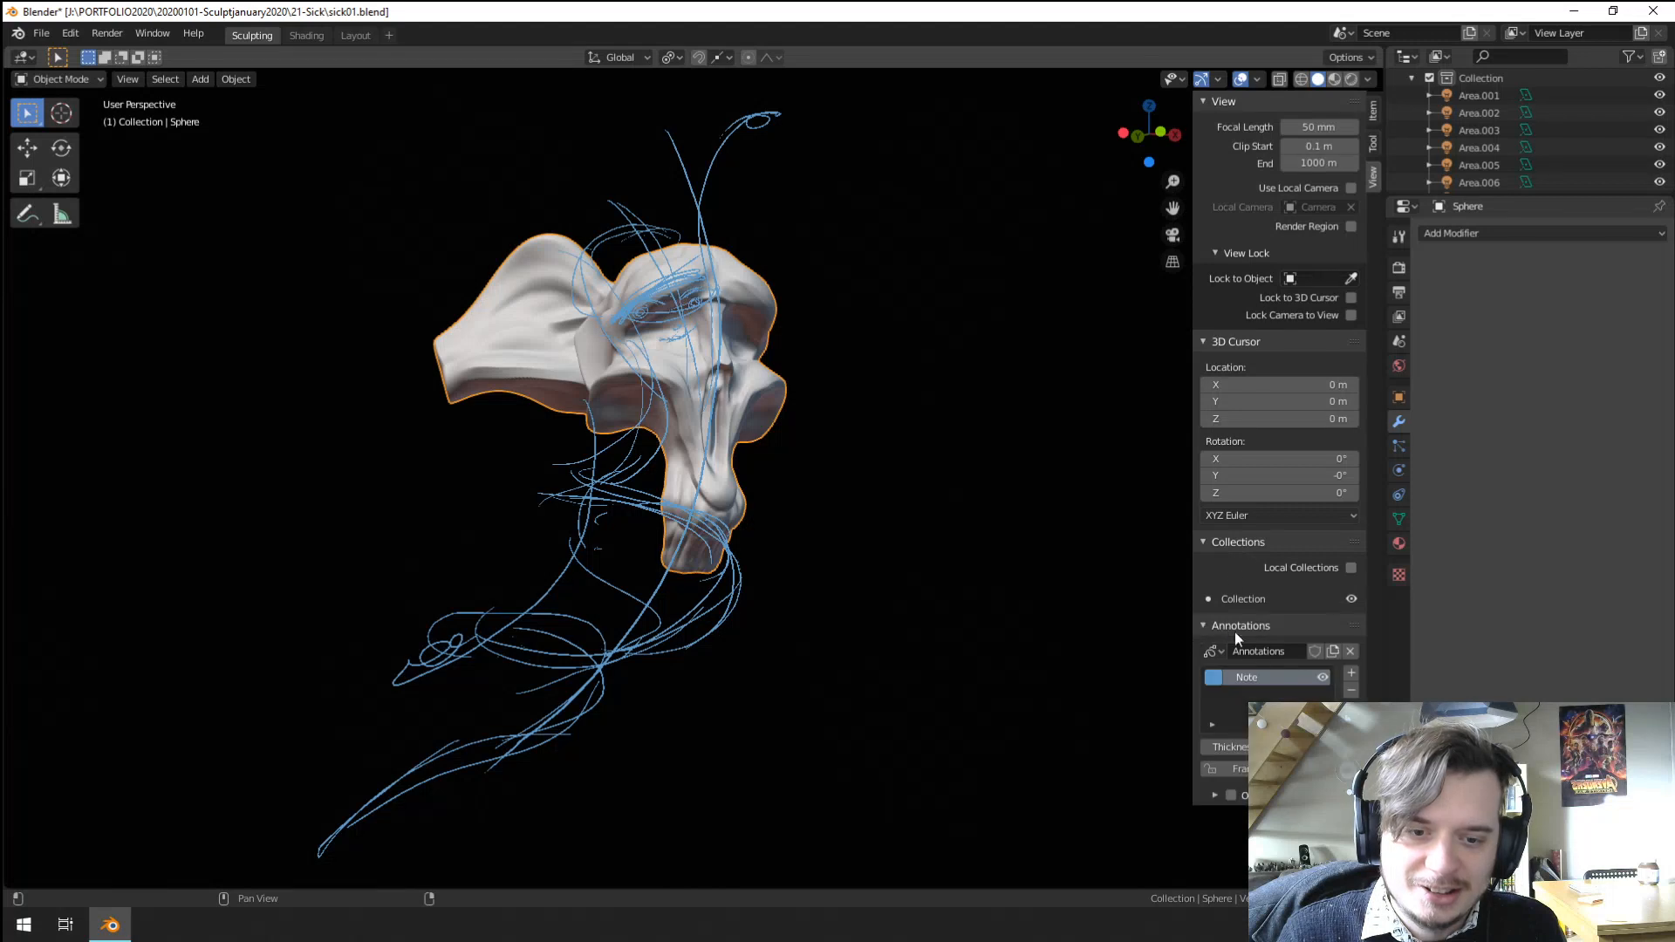
click(1351, 691)
Sketch a lower jaw hanging from the cheekbone and running under the upper teeth with the Annotate tool.
click(28, 214)
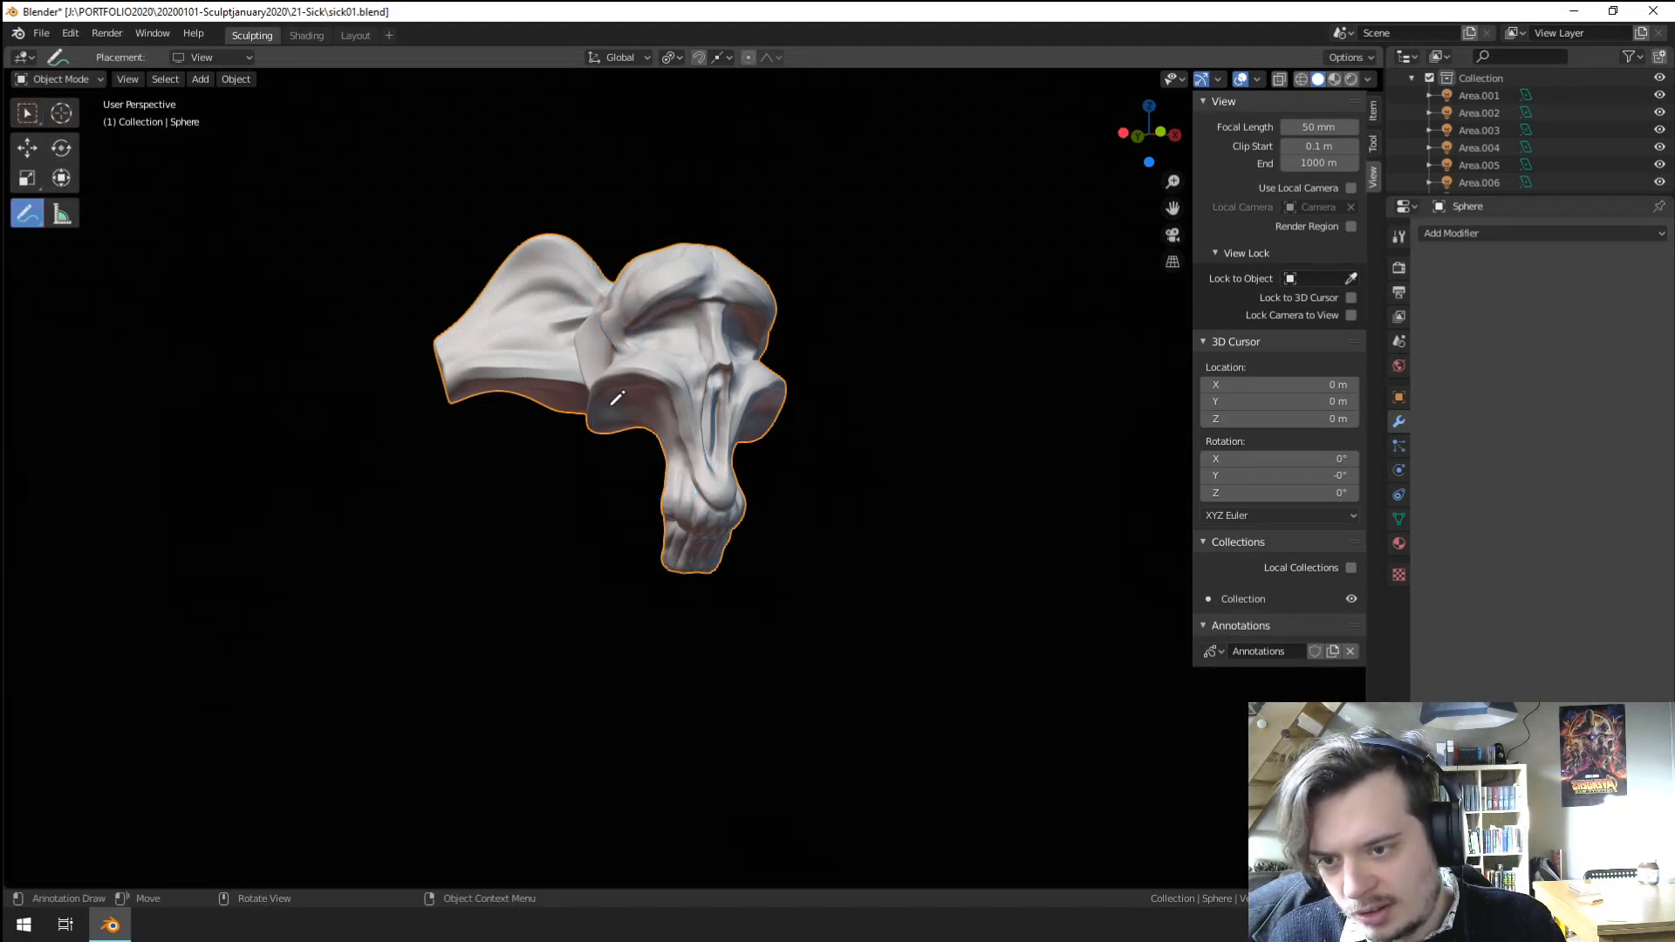
drag(616, 399, 601, 527)
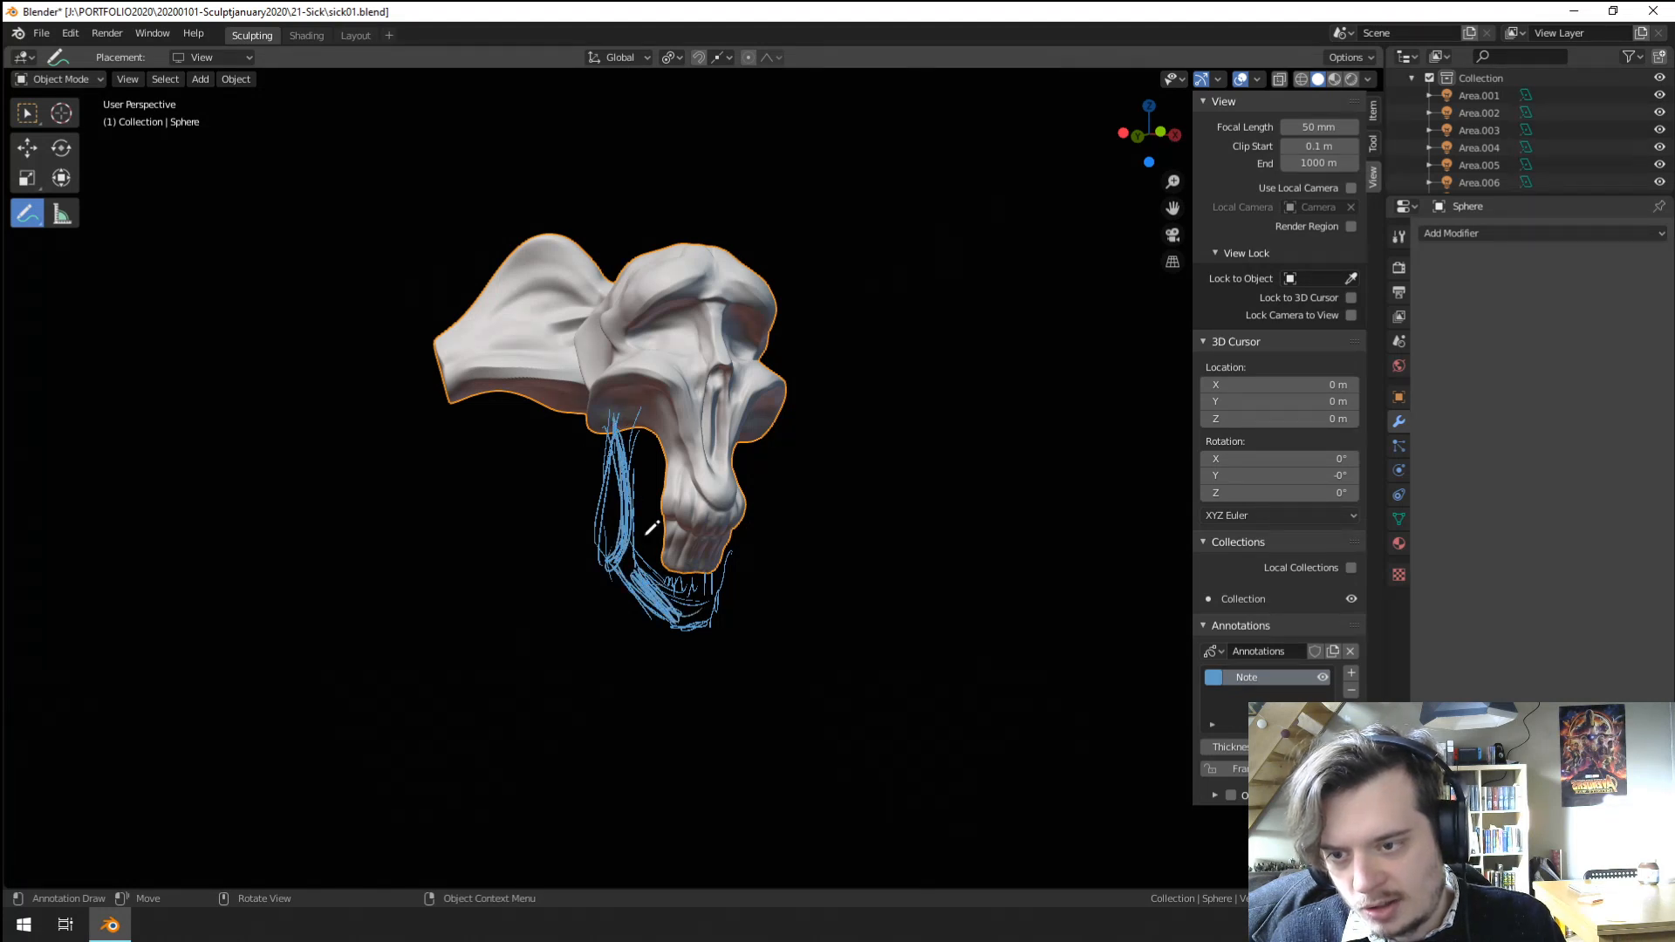
Erase the outer strokes on the rear of the sketched jaw with the annotation eraser at 25 px.
click(26, 218)
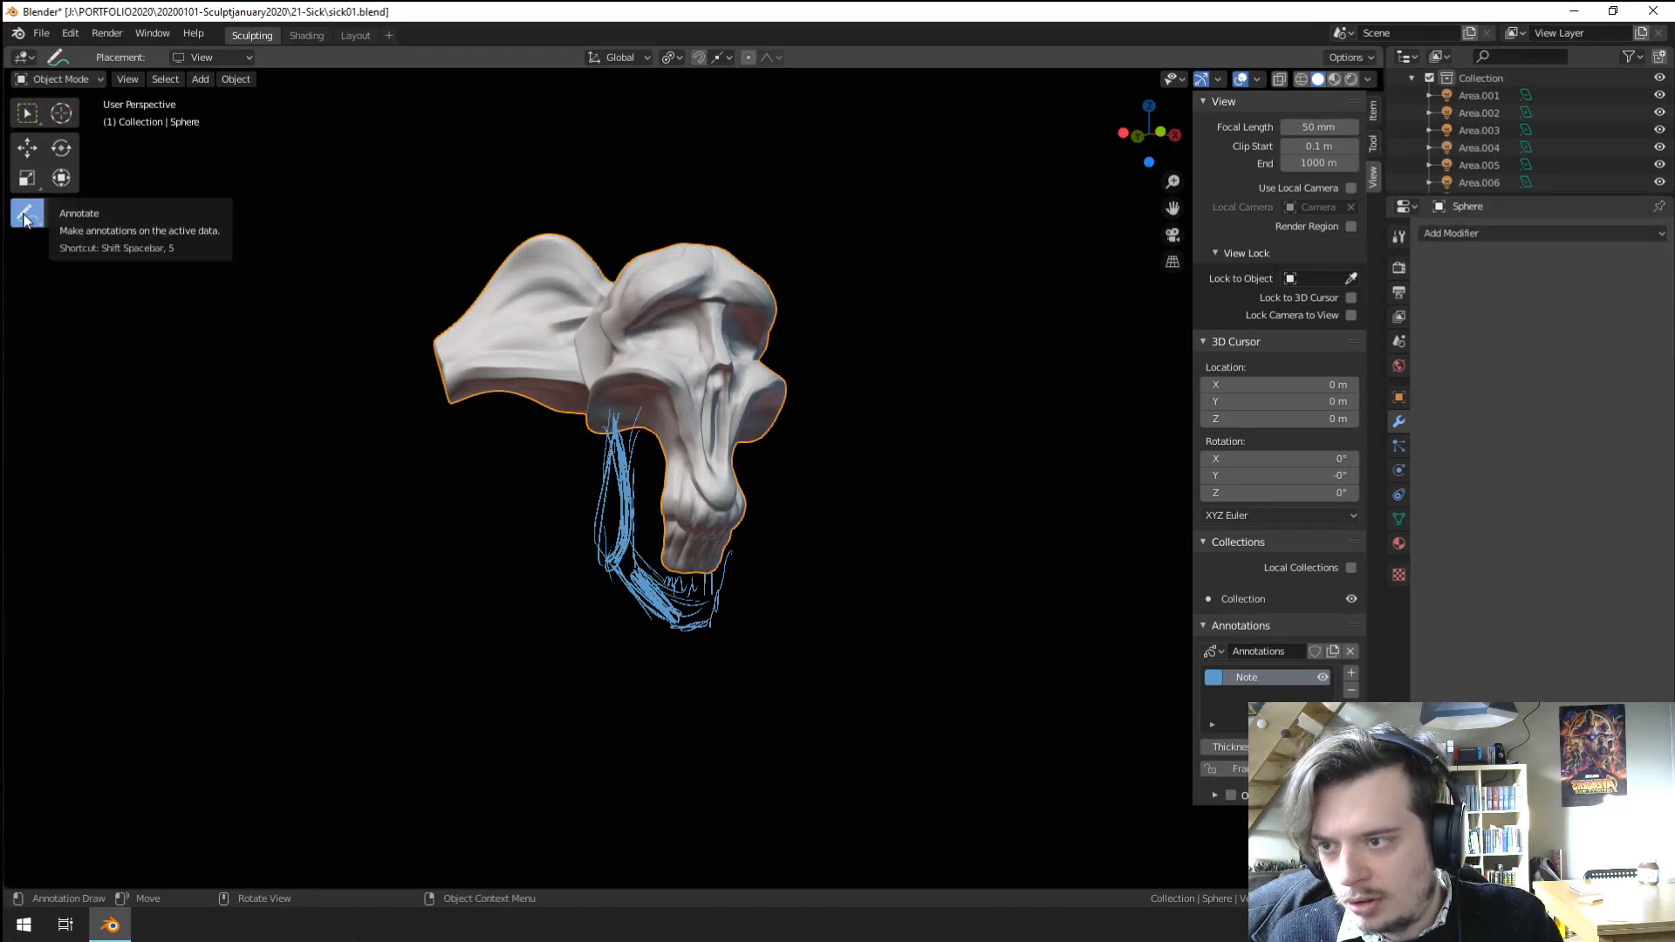
mouse_move(26, 216)
mouse_down()
mouse_move(124, 288)
mouse_move(116, 324)
mouse_up()
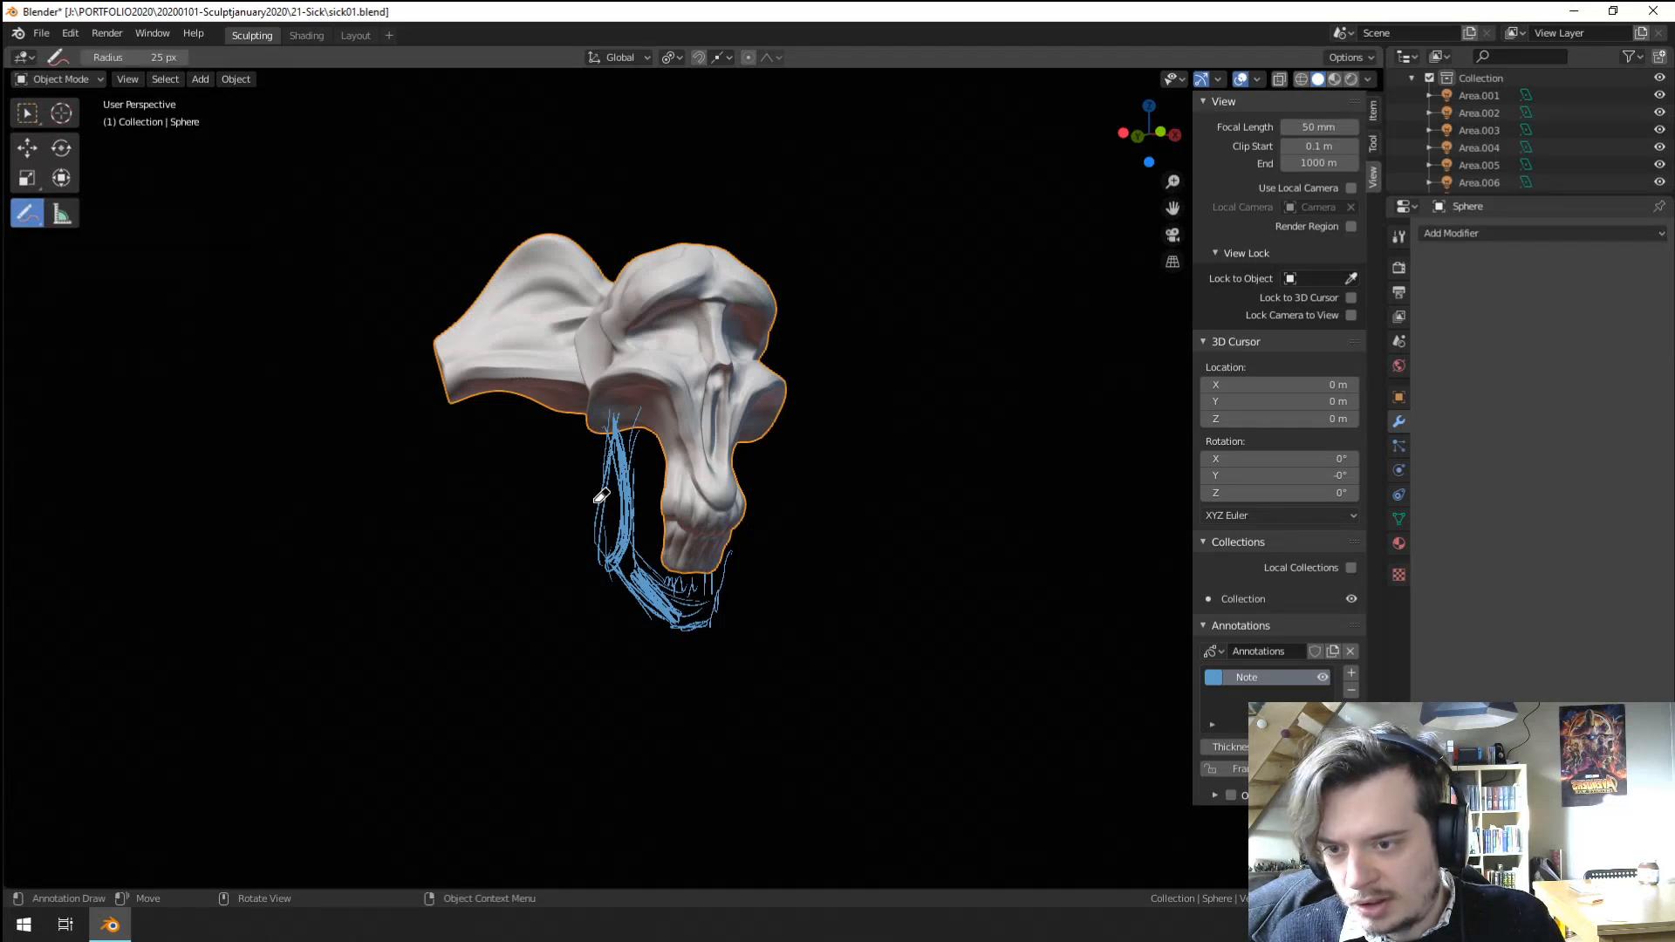
mouse_move(602, 496)
mouse_down()
mouse_move(578, 469)
mouse_move(573, 612)
mouse_up()
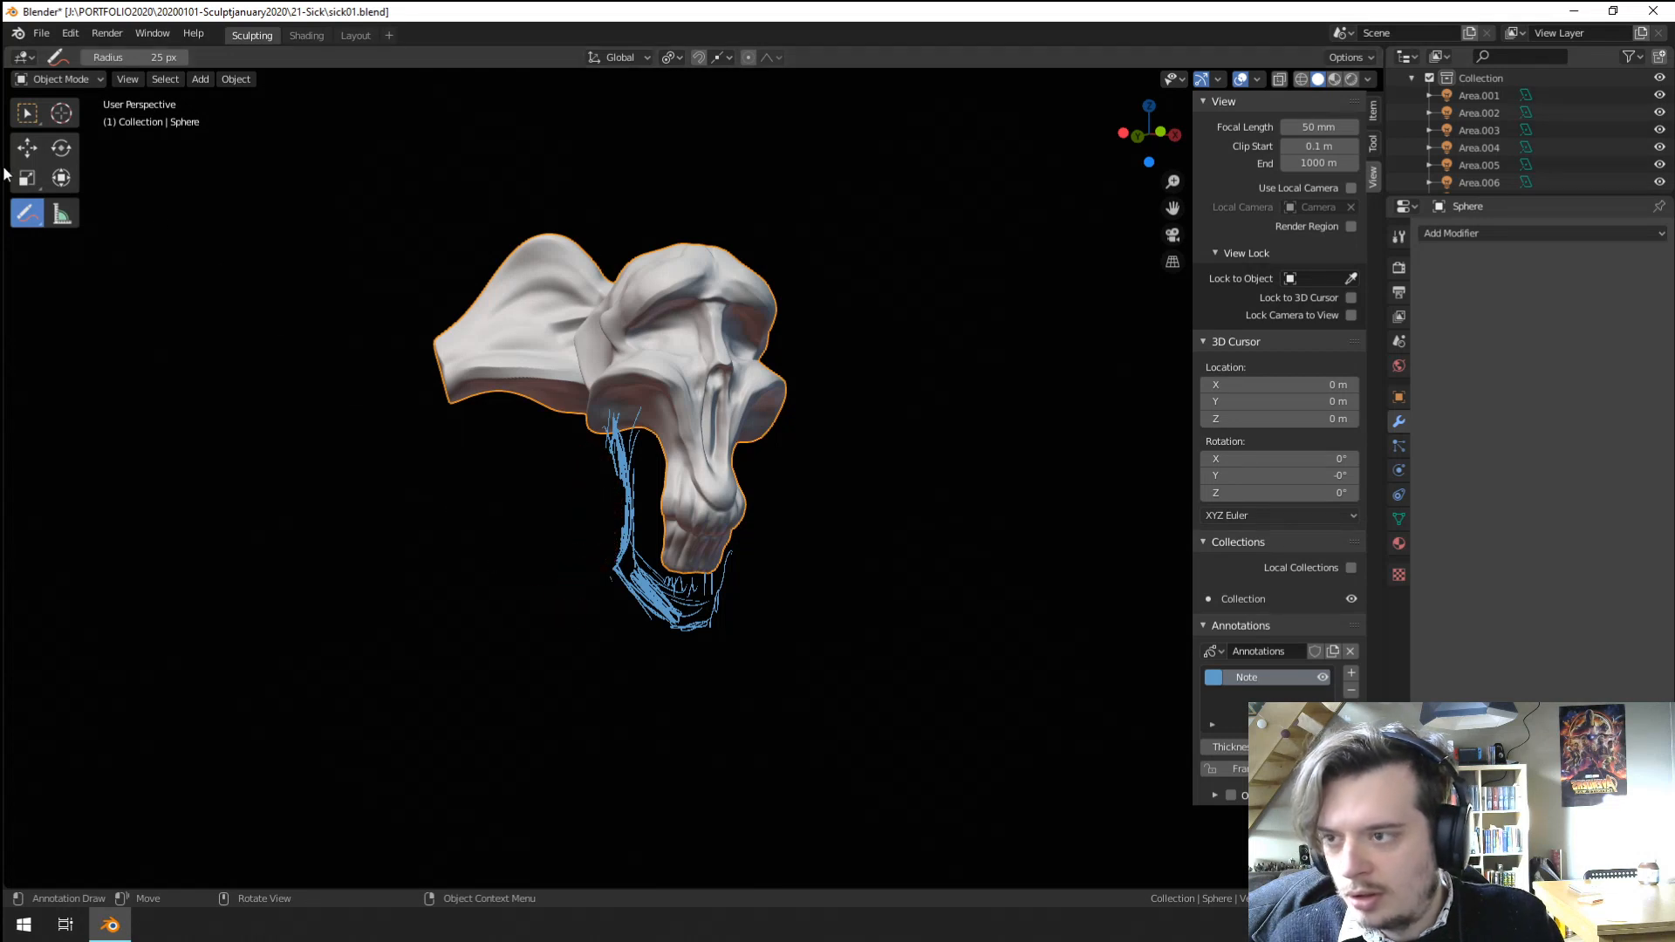
Sketch an extra jaw line with the Annotate tool and recolour the note layer white.
drag(26, 214, 87, 219)
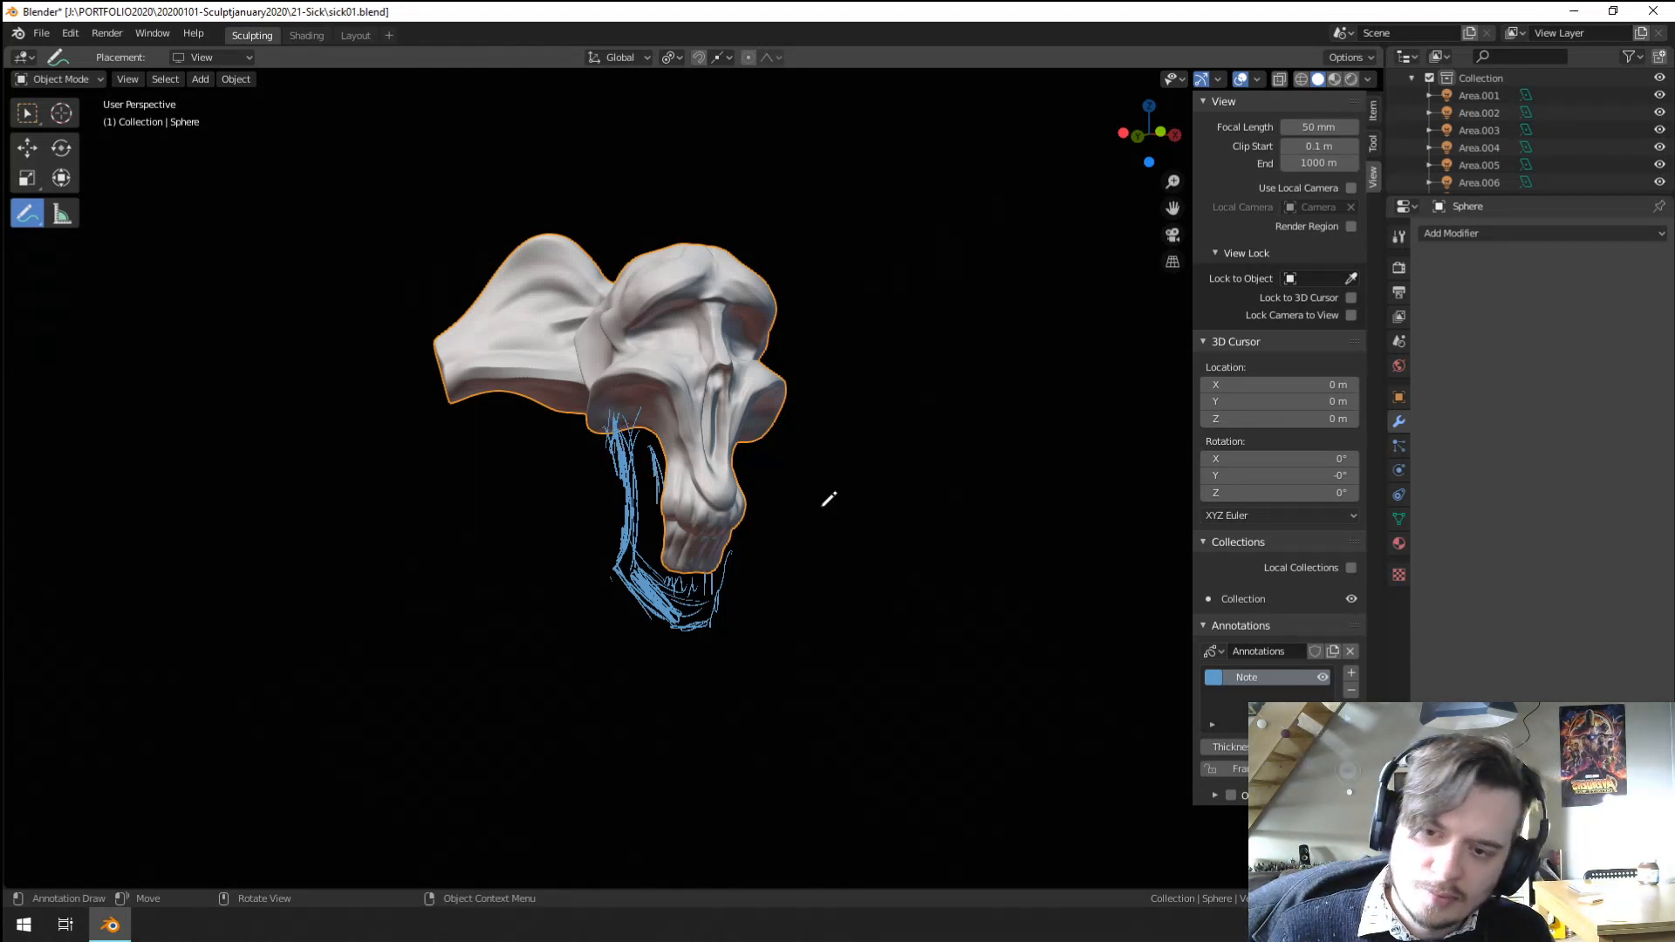
click(1212, 677)
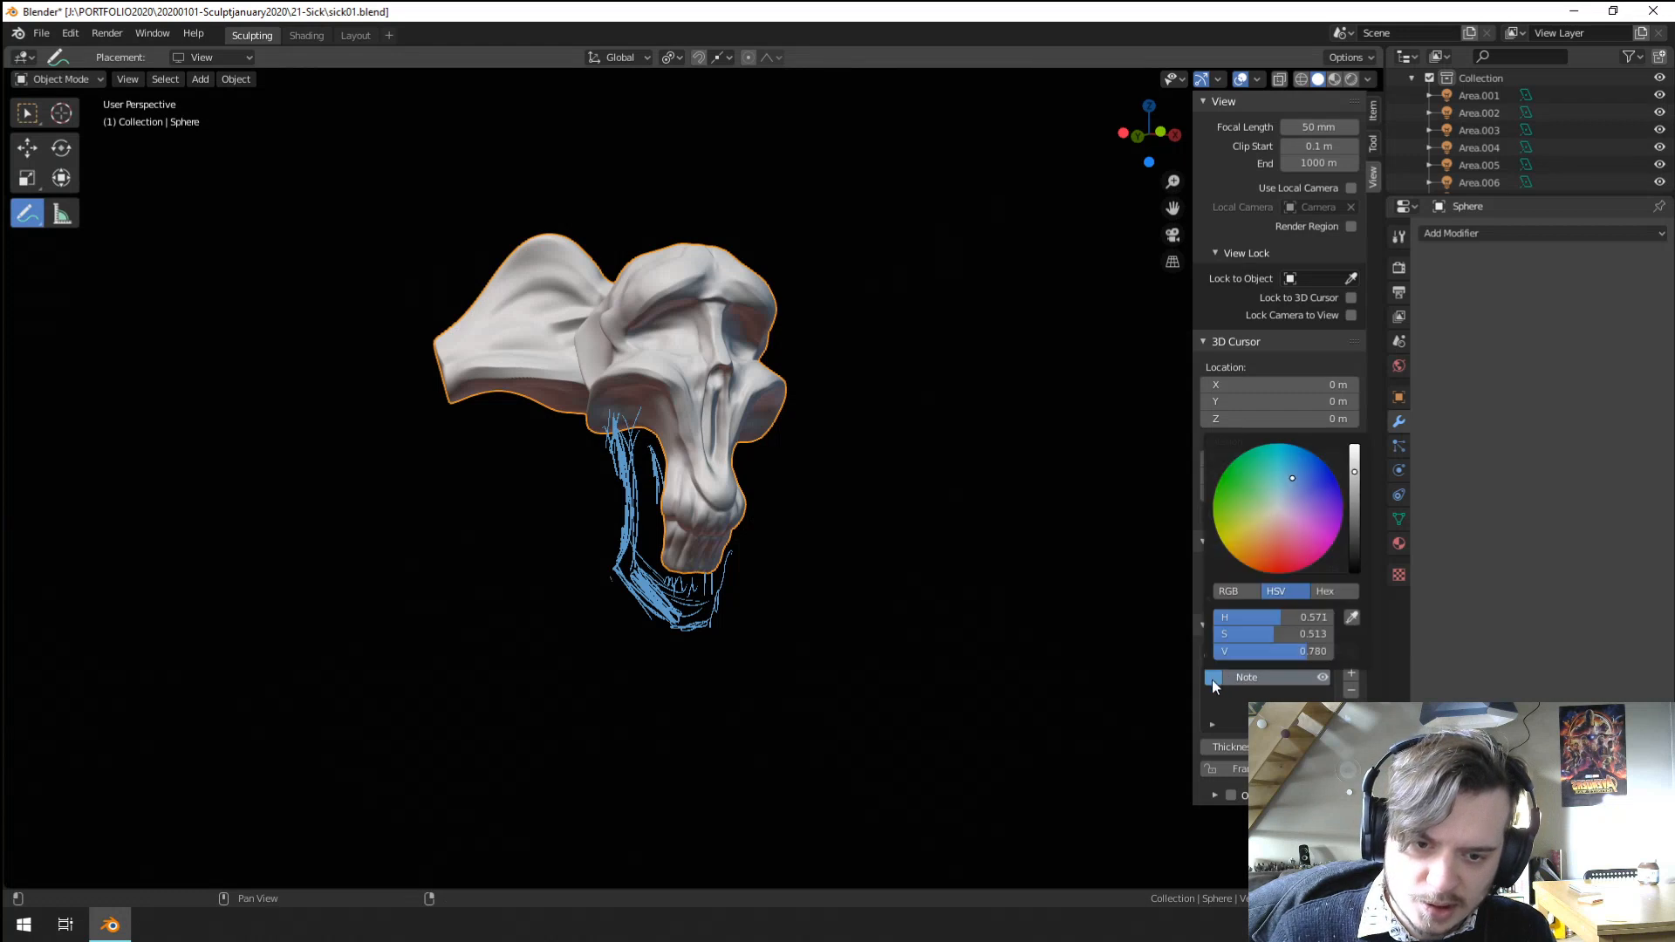
click(1281, 504)
drag(1356, 477, 1354, 447)
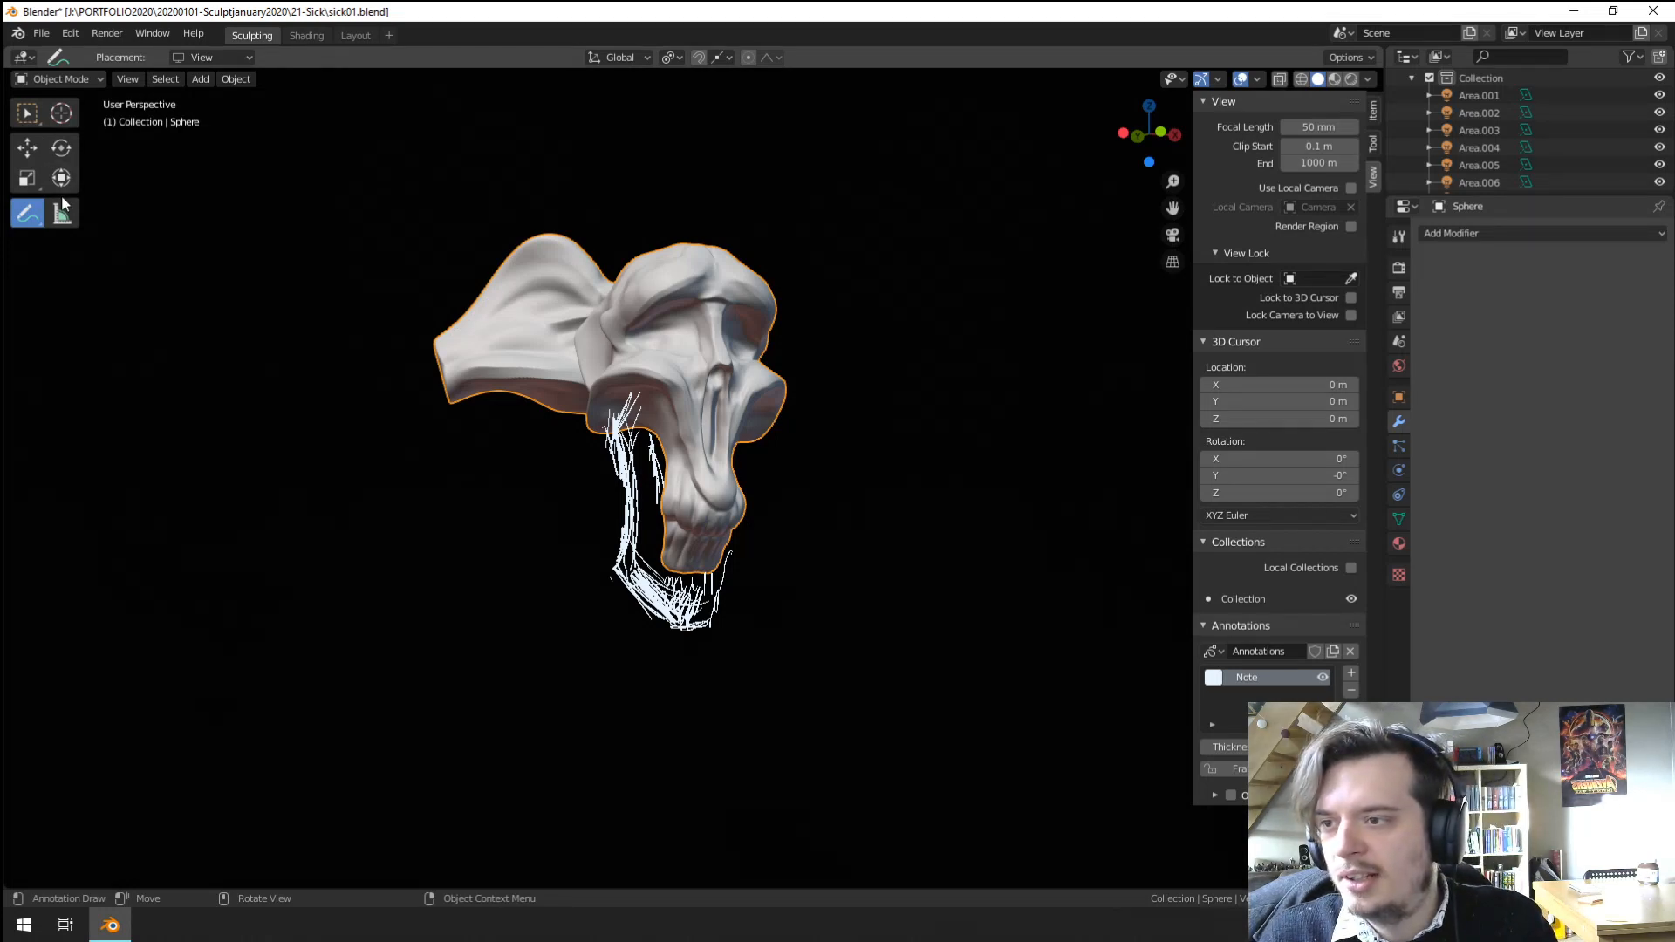
Delete the annotation note layer and put the skull into Sculpt Mode.
click(1351, 690)
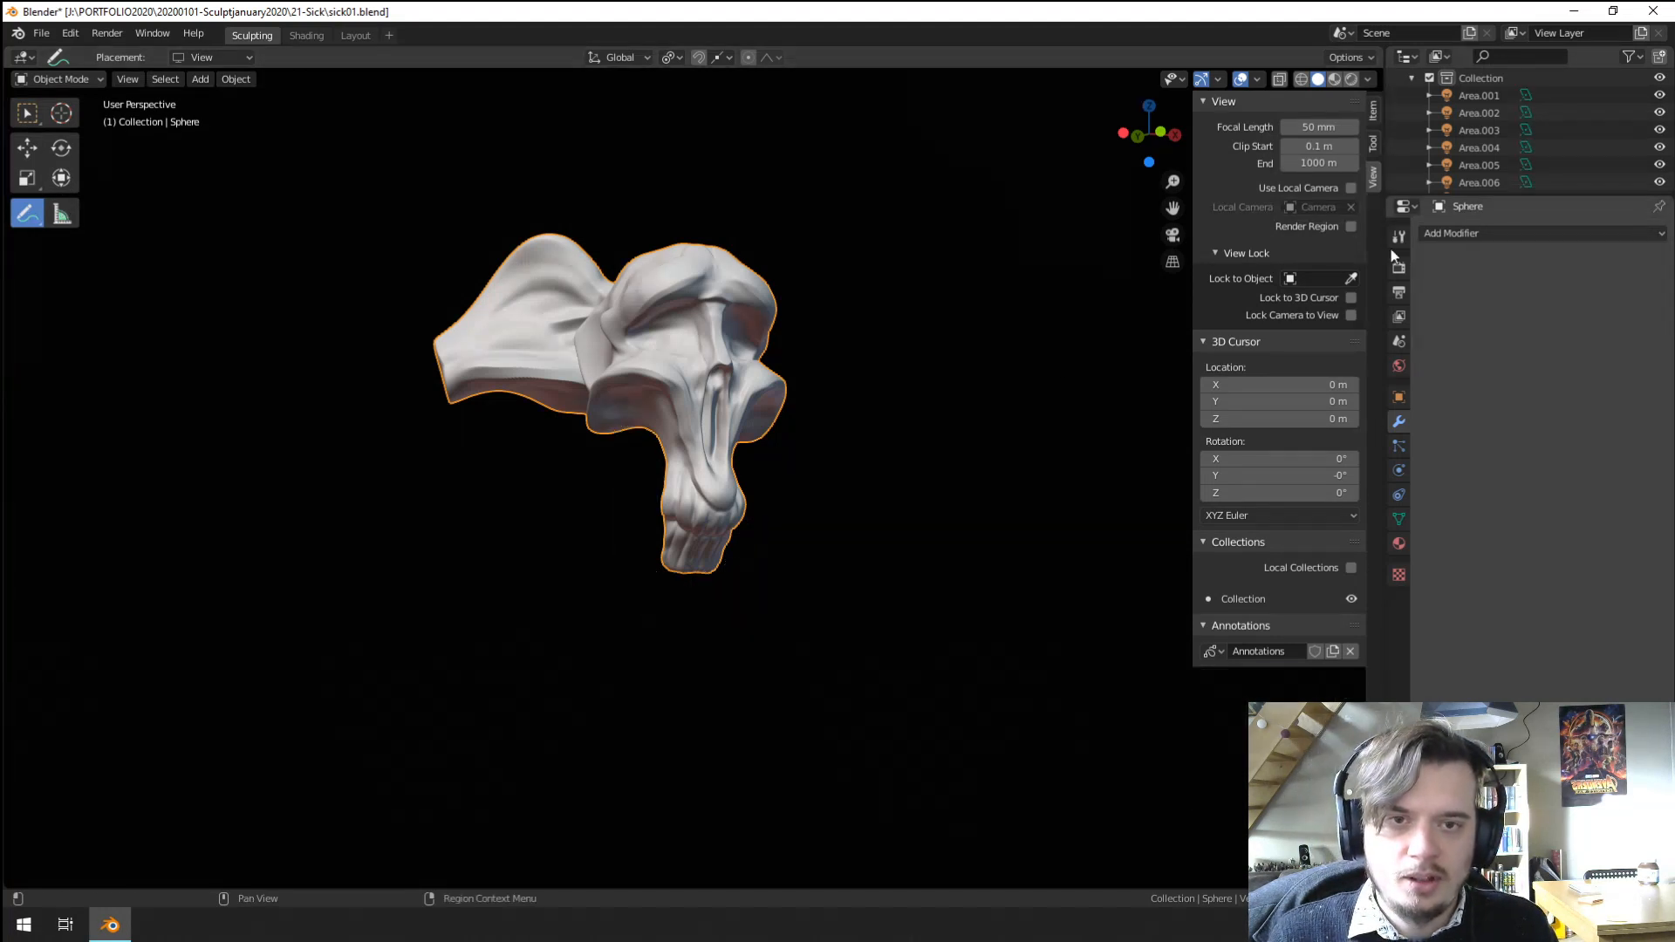
click(1374, 111)
middle_drag(776, 375, 740, 393)
scroll(833, 445, up, 3)
click(59, 79)
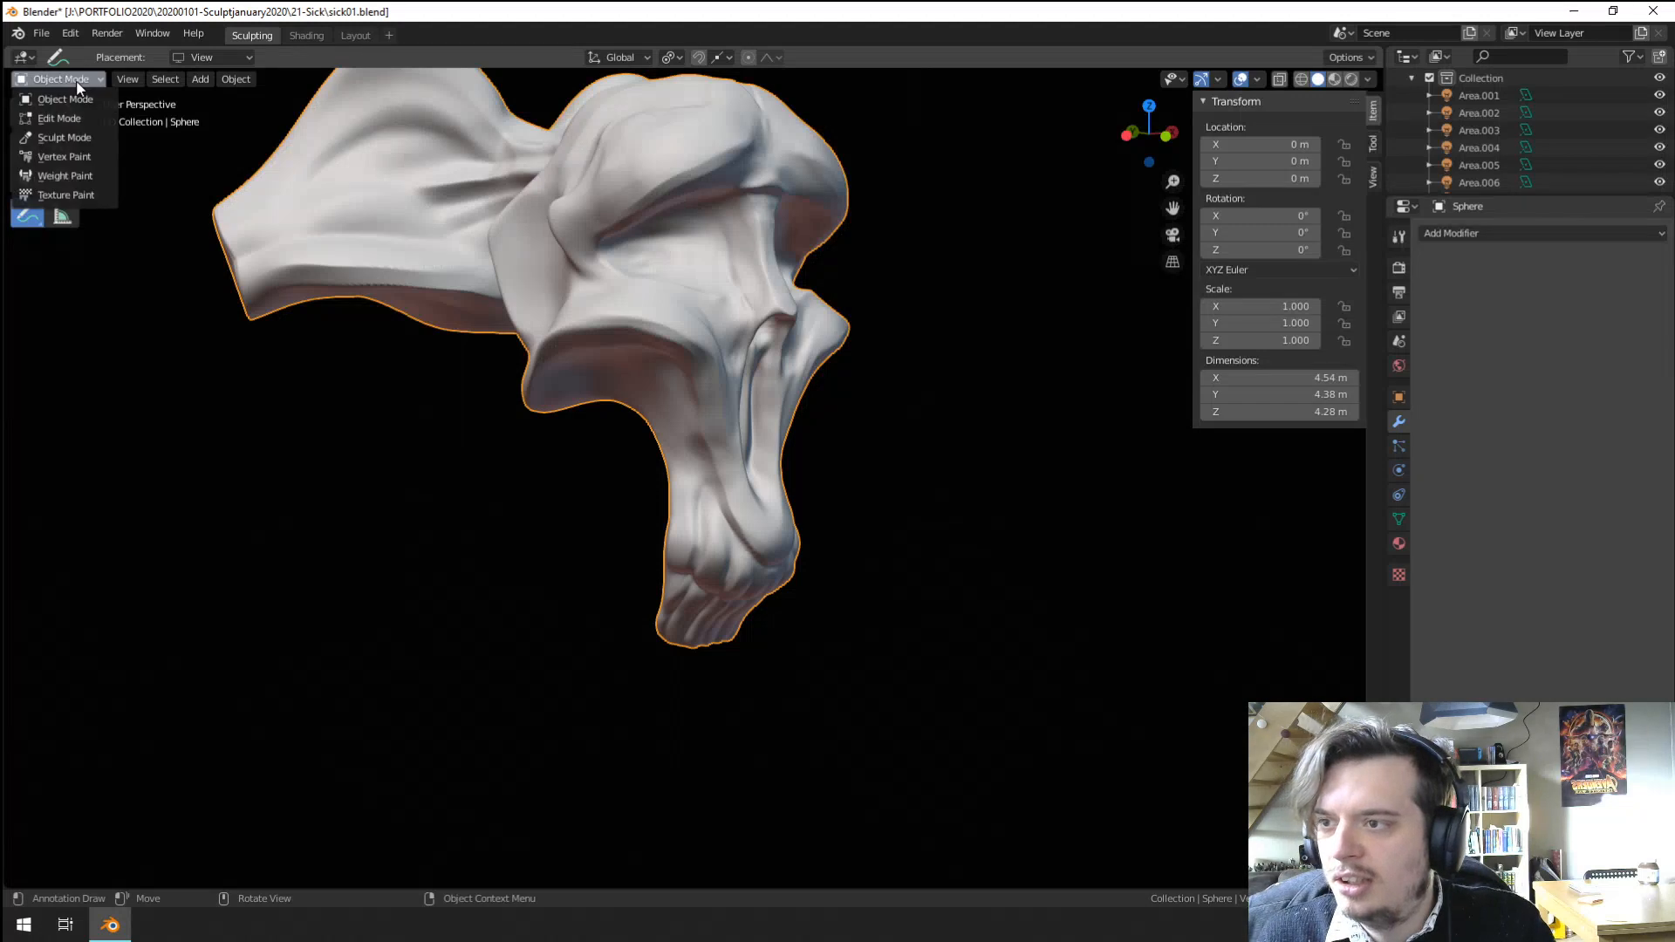
click(66, 138)
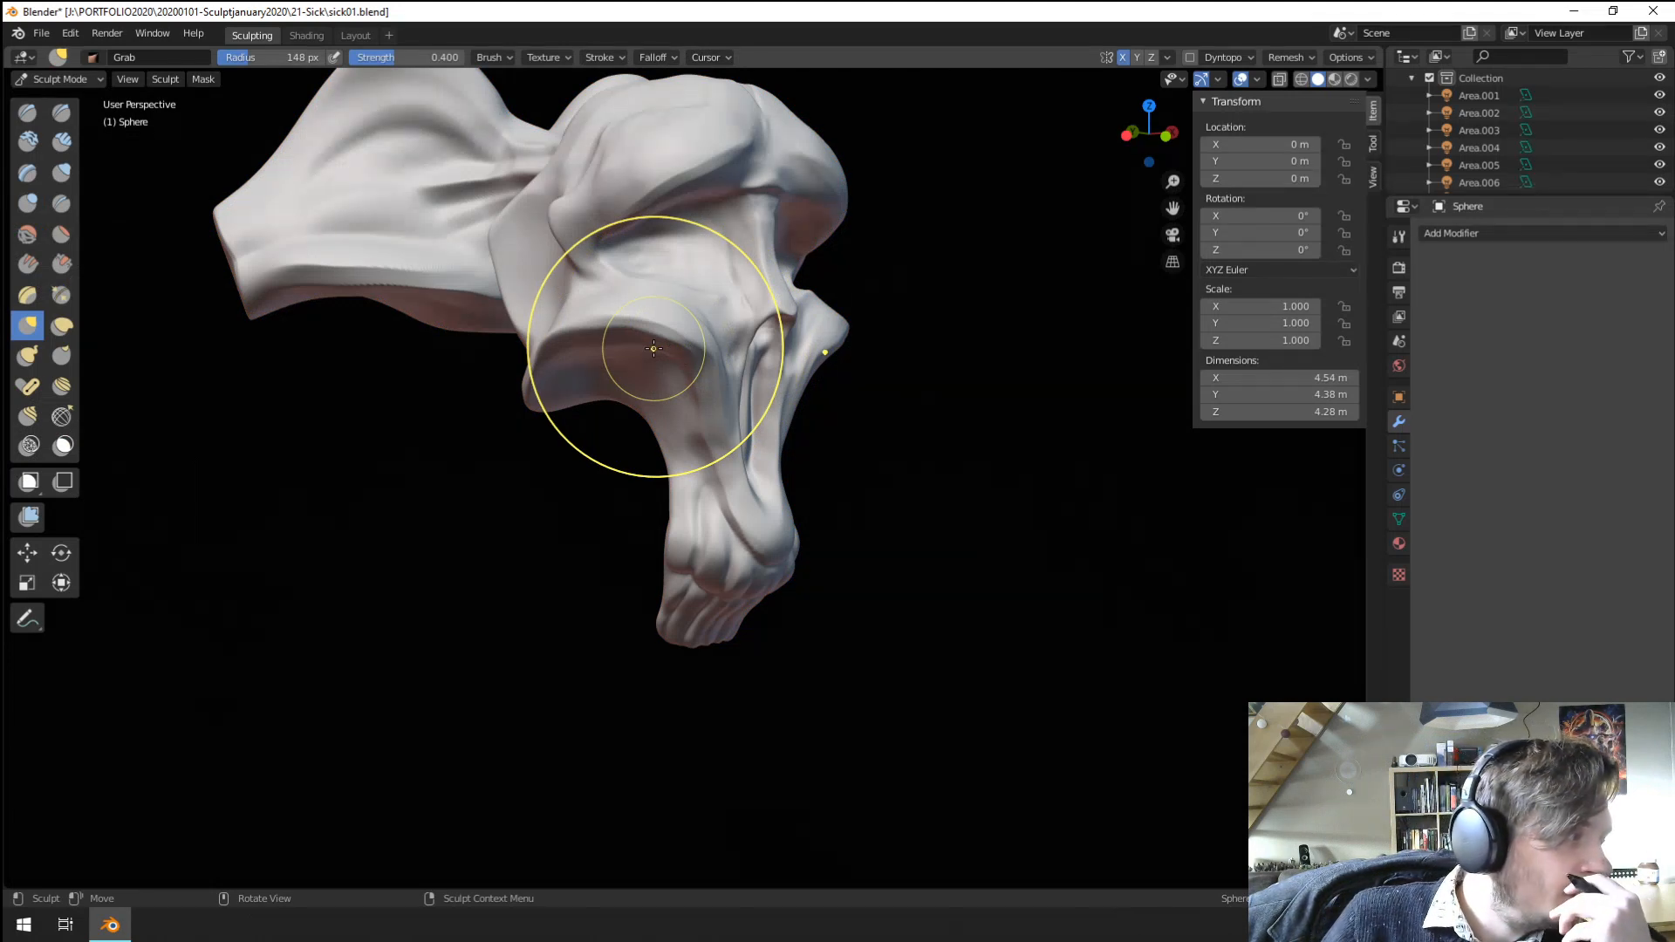
Add strokes from the side of the muzzle up into the cheek hollow with the Orb_ClayTubes brush.
mouse_move(374, 430)
middle_down()
mouse_move(534, 494)
mouse_move(525, 459)
middle_up()
key(f)
click(819, 462)
middle_drag(819, 463, 868, 476)
key(f)
click(646, 490)
mouse_move(646, 489)
middle_down()
mouse_move(588, 481)
mouse_move(169, 224)
middle_up()
click(62, 142)
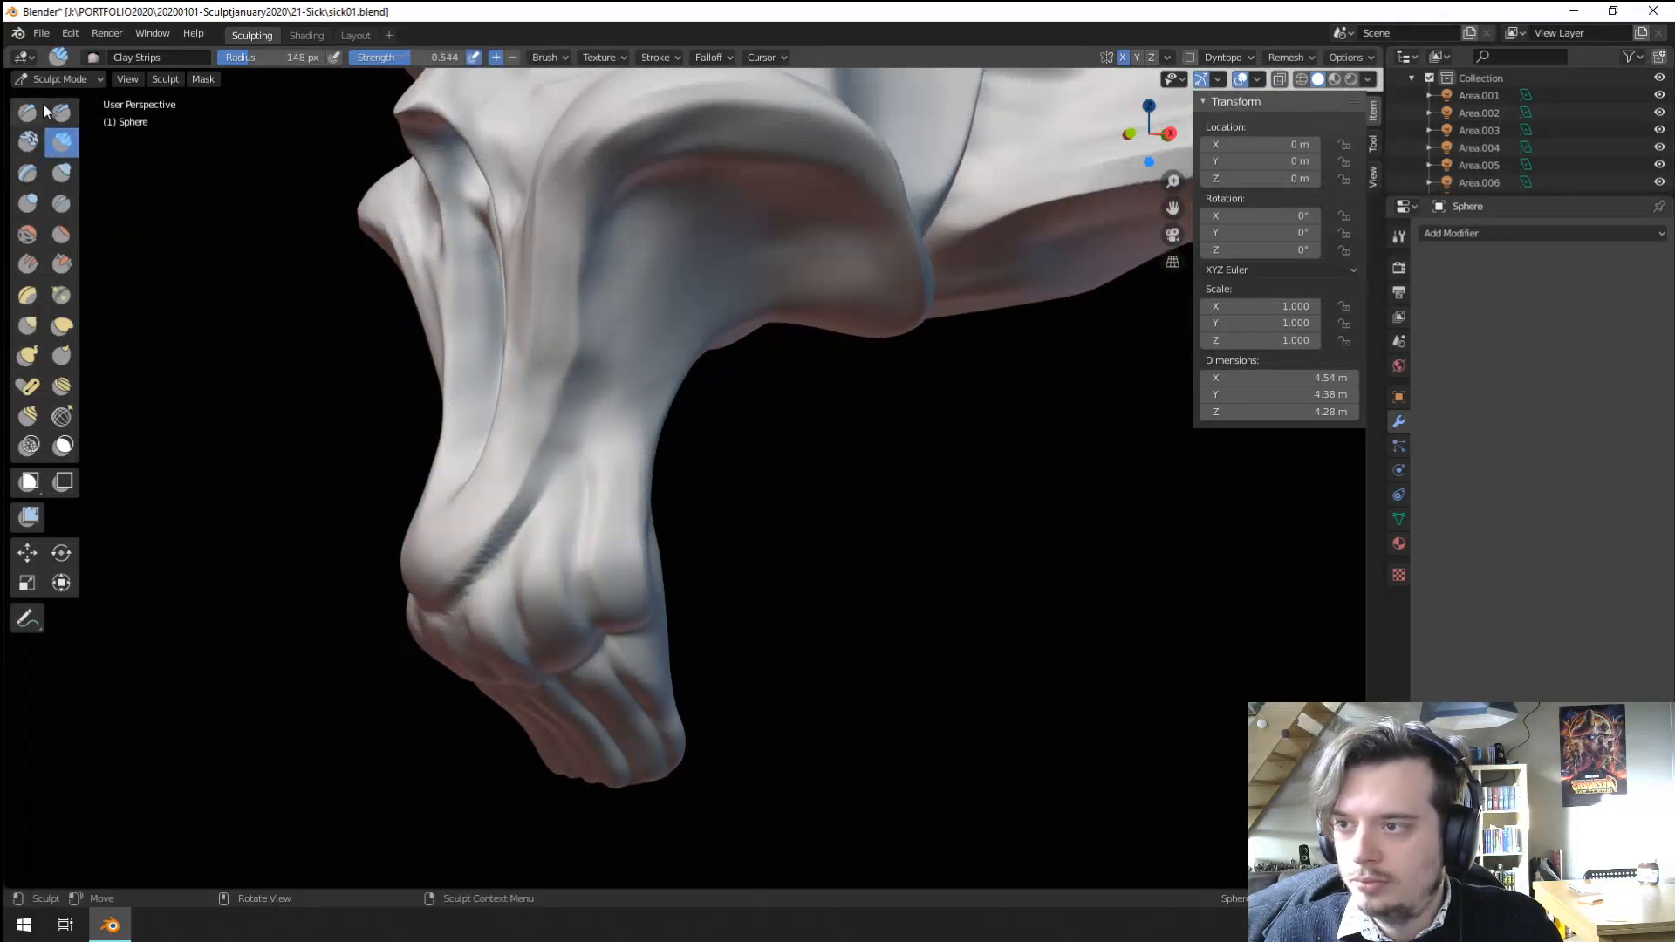
click(28, 142)
drag(618, 430, 628, 421)
mouse_move(628, 417)
mouse_down()
mouse_move(654, 252)
mouse_move(639, 384)
mouse_move(681, 285)
mouse_move(663, 255)
mouse_up()
Build up ridges fanning from the muzzle across the cheek hollow to its outer rim, using a 42 px clay tubes brush.
mouse_move(597, 487)
middle_down()
mouse_move(573, 479)
mouse_move(677, 453)
mouse_move(568, 422)
middle_up()
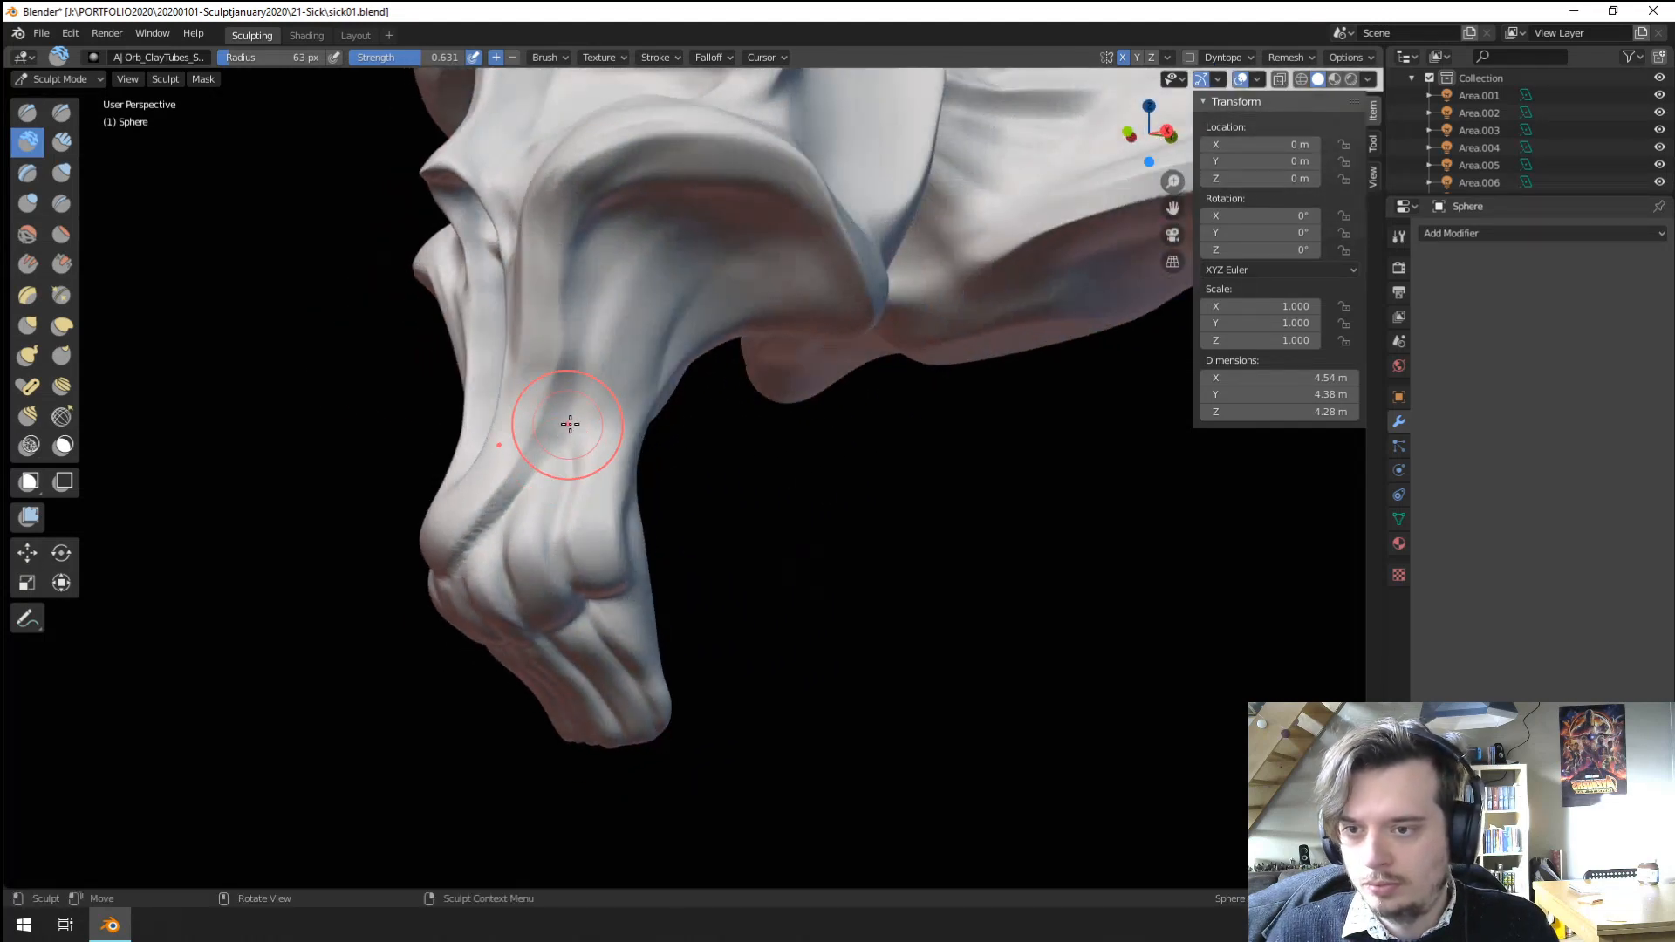
key(f)
click(602, 424)
key(f)
click(587, 424)
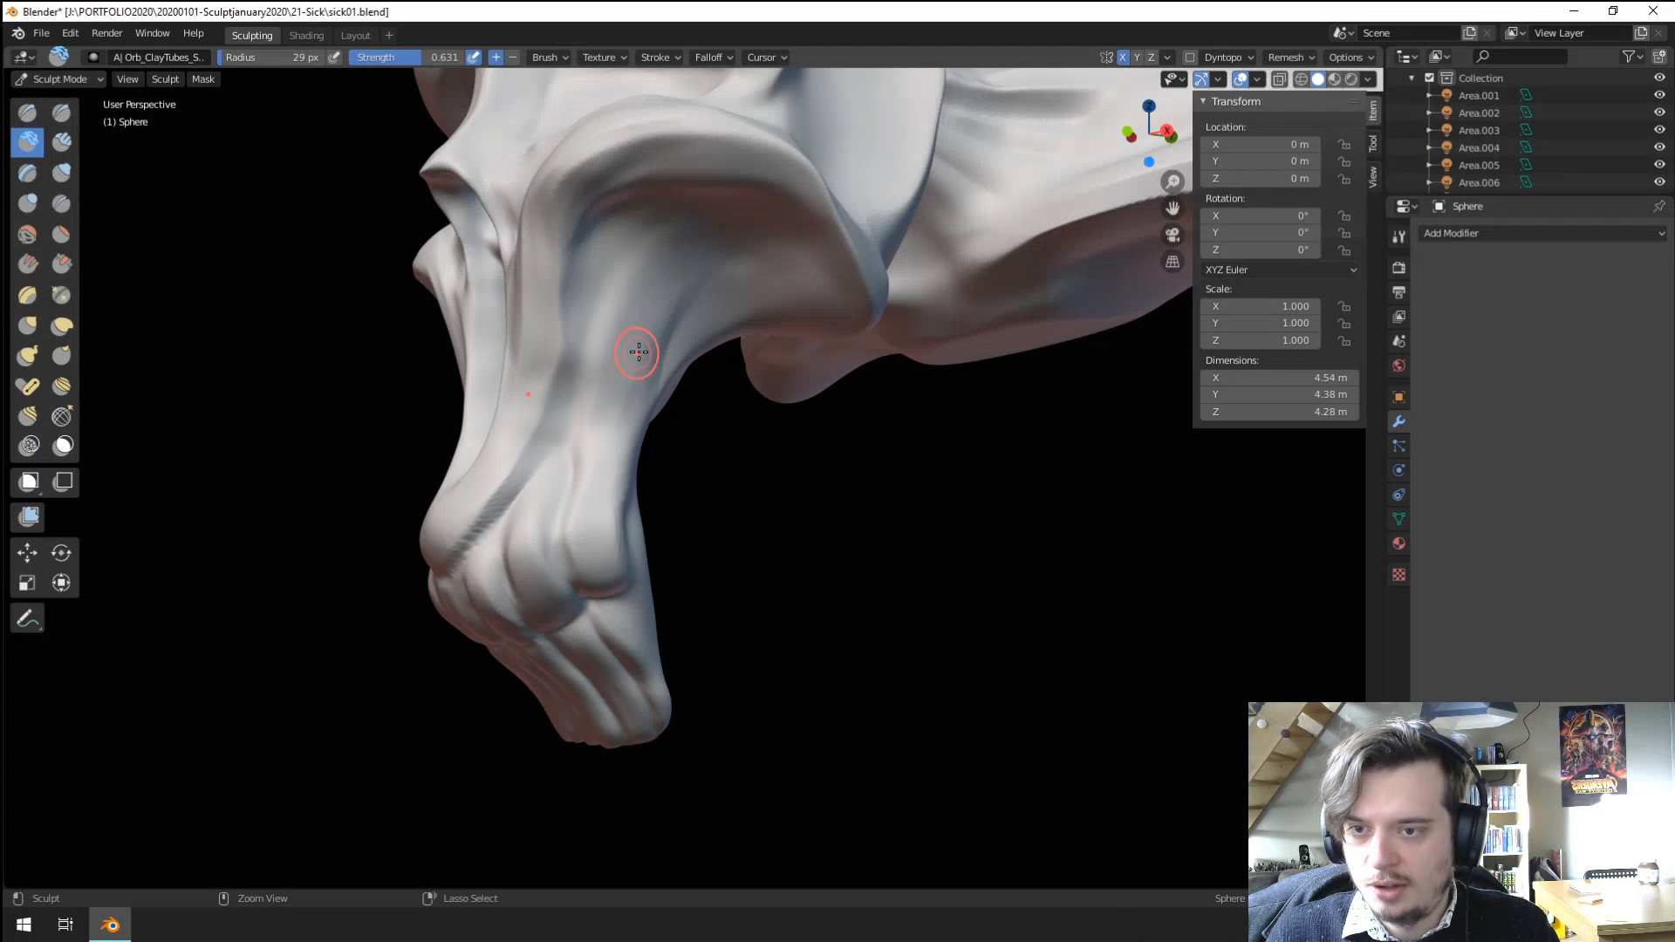
middle_drag(659, 319, 646, 284)
key(f)
click(658, 286)
mouse_move(698, 324)
mouse_down()
mouse_move(813, 257)
mouse_move(687, 346)
mouse_move(802, 239)
mouse_up()
drag(652, 339, 735, 228)
drag(623, 324, 703, 202)
mouse_move(601, 358)
mouse_down()
mouse_move(698, 207)
mouse_move(686, 267)
mouse_up()
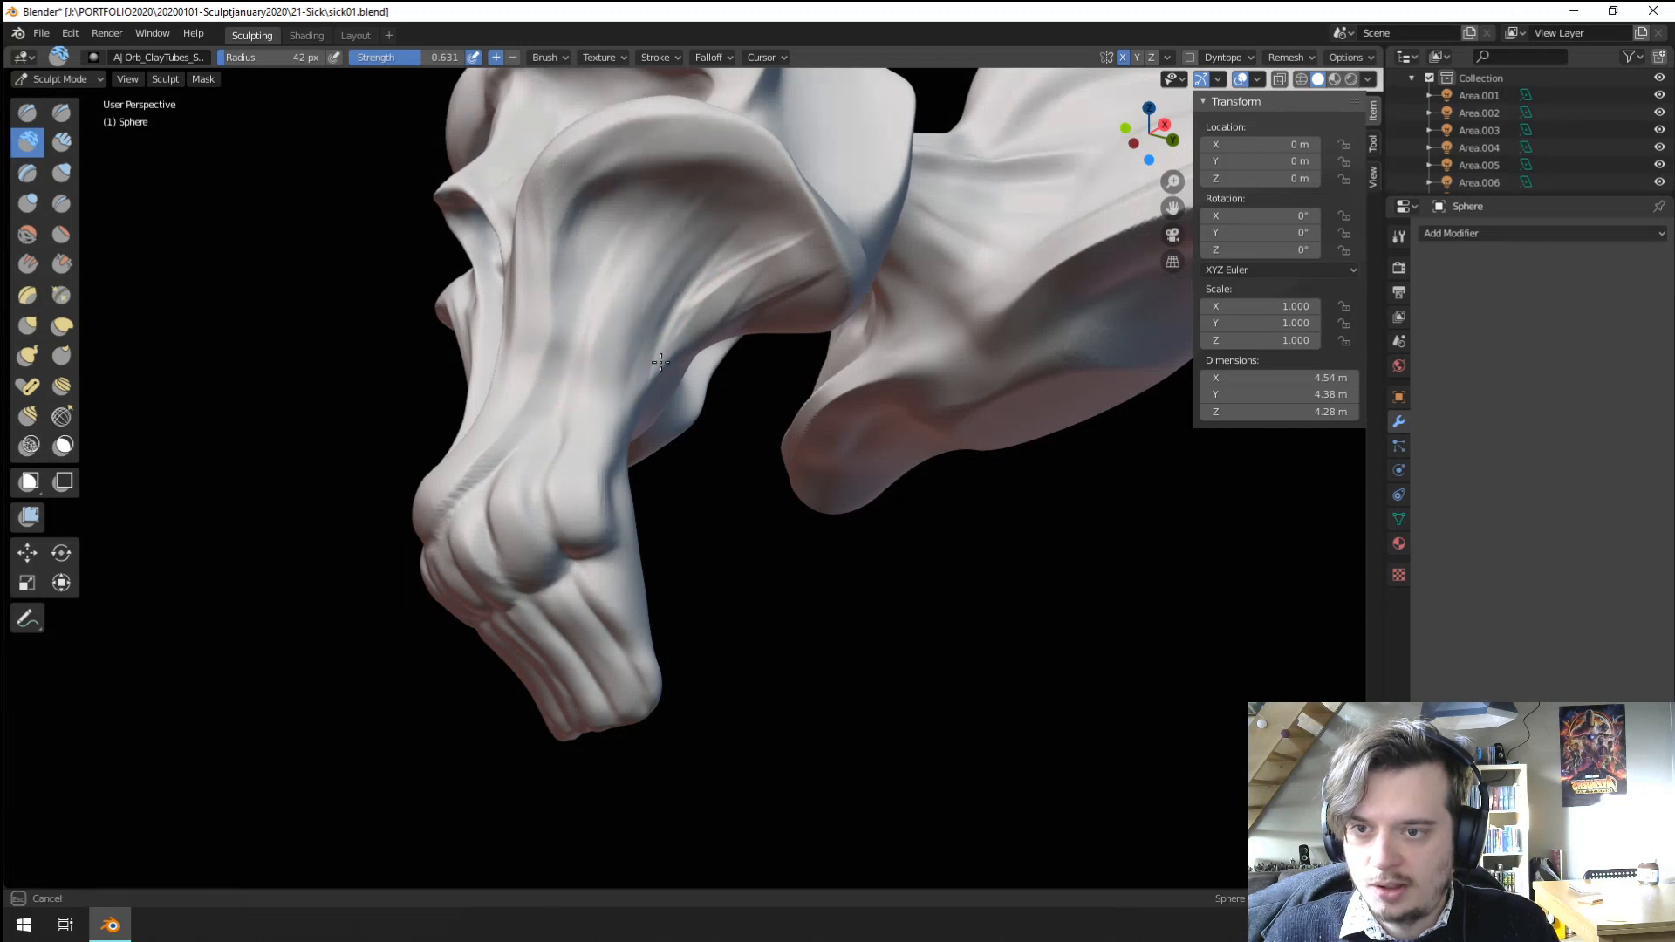
drag(660, 362, 781, 265)
drag(722, 329, 803, 205)
Sculpt vertical ridges along the front upper and lower teeth with the clay tubes brush.
mouse_move(806, 167)
ctrl+middle_down()
mouse_move(750, 305)
mouse_move(851, 349)
mouse_move(818, 260)
ctrl+middle_up()
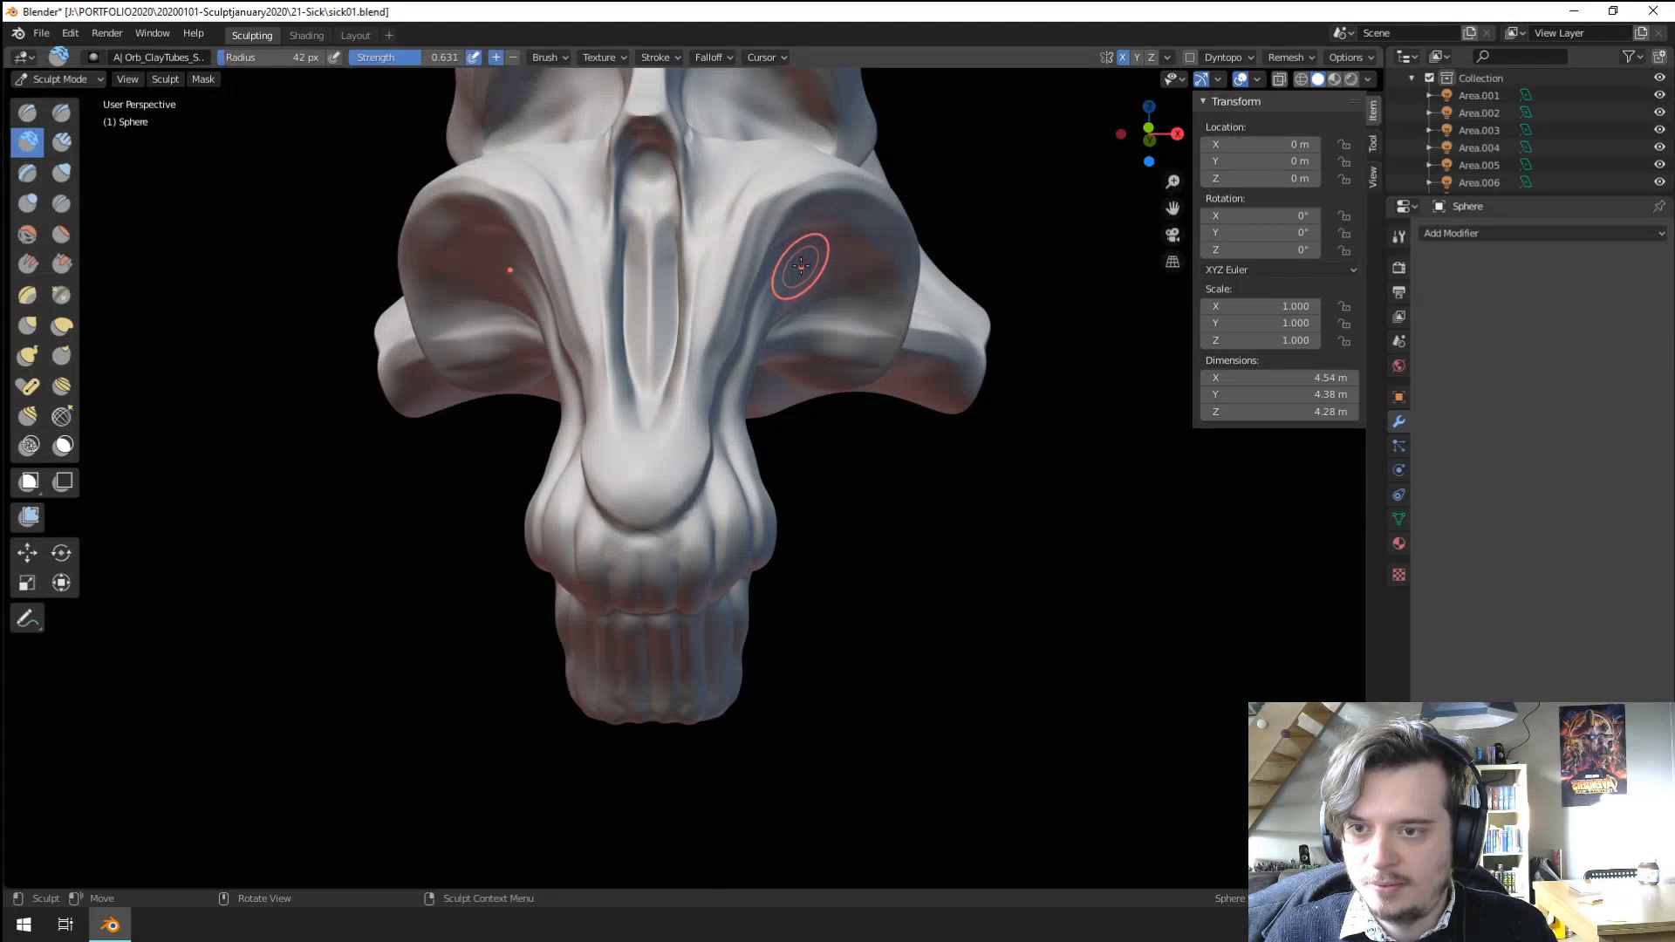
mouse_move(796, 261)
middle_down()
mouse_move(665, 317)
mouse_move(628, 451)
mouse_move(617, 431)
middle_up()
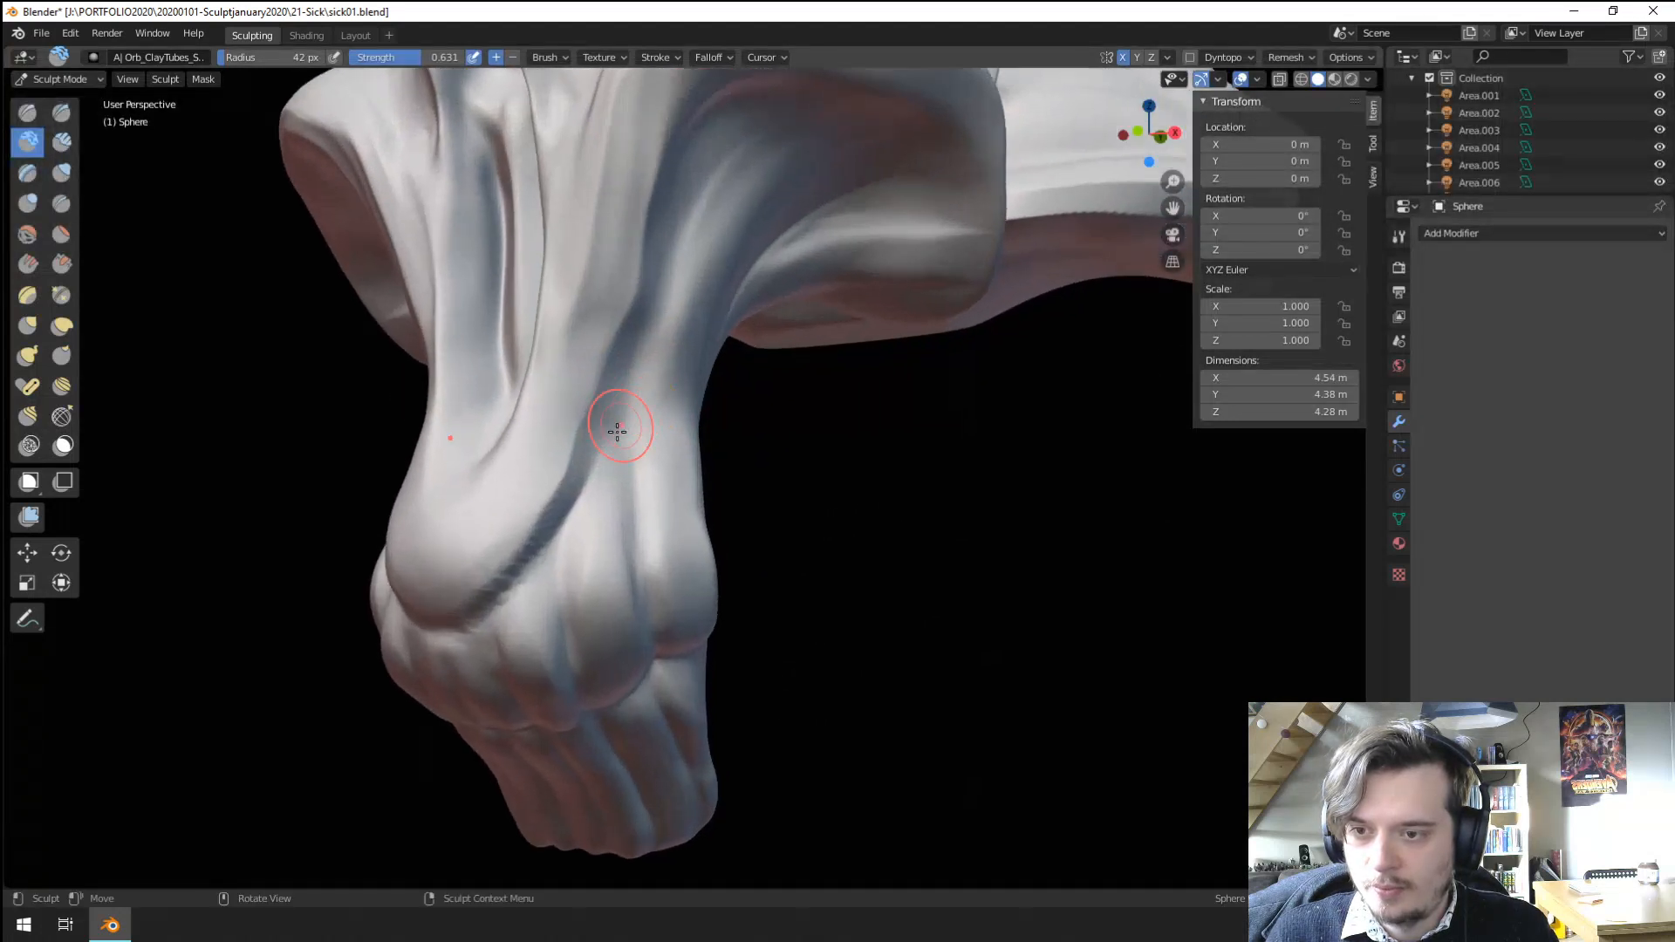
middle_drag(599, 524, 643, 453)
key(f)
click(650, 465)
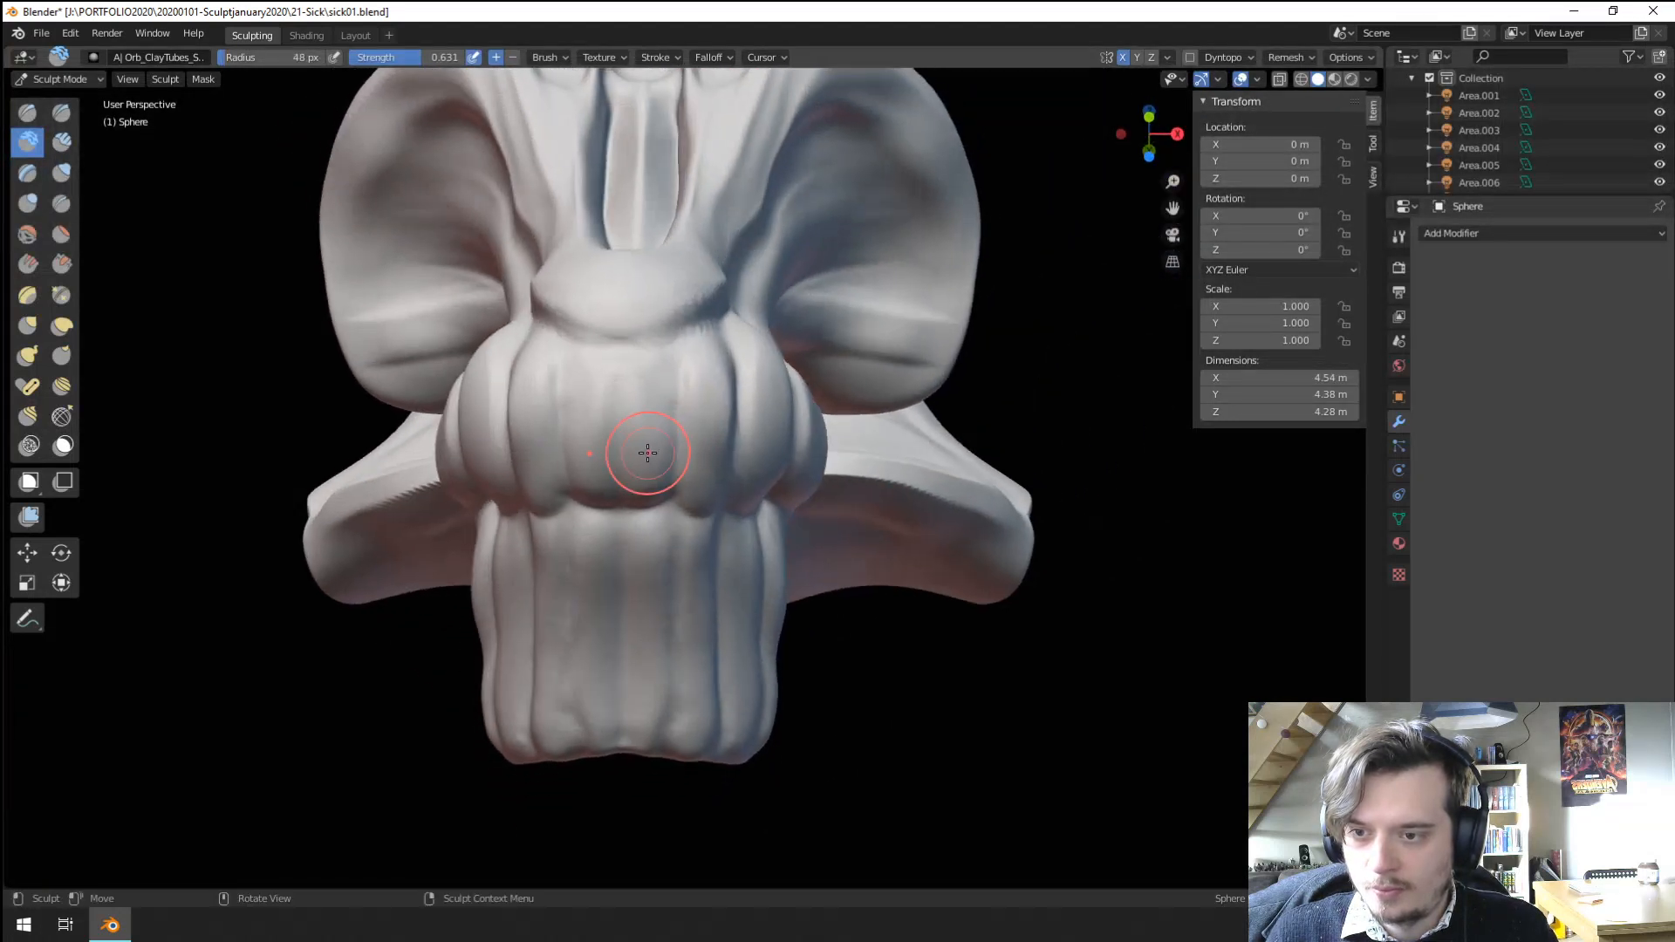
drag(643, 422, 635, 491)
mouse_move(653, 382)
mouse_down()
mouse_move(641, 507)
mouse_move(650, 536)
mouse_move(666, 531)
mouse_up()
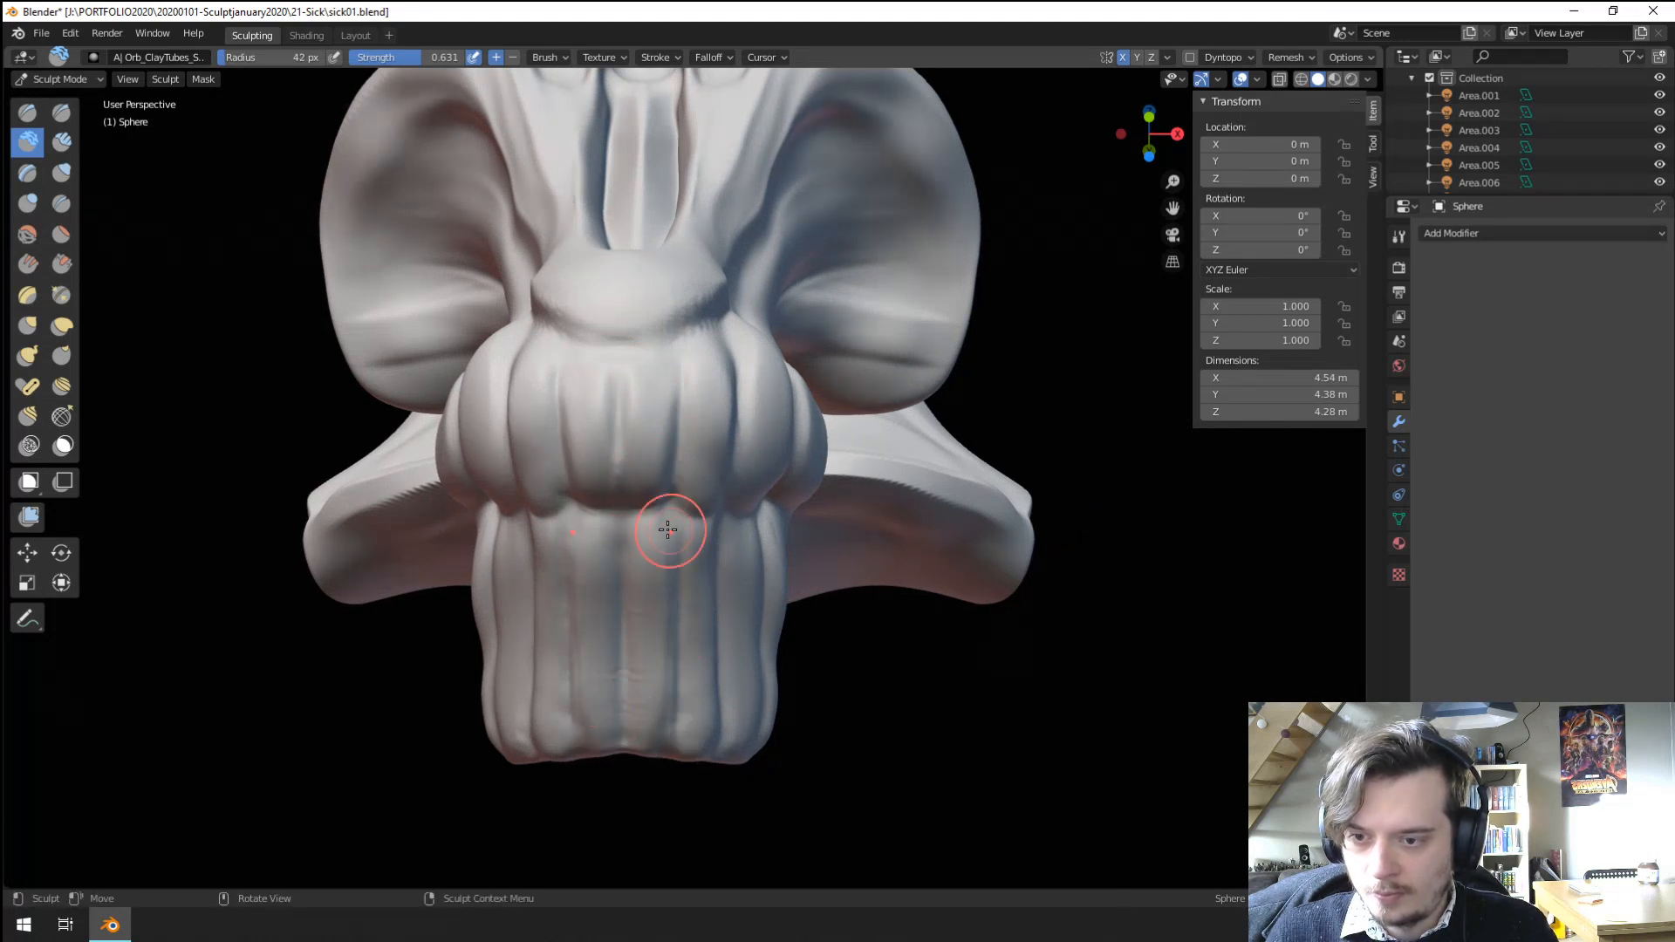
Define the side teeth of the lower row with vertical clay tubes strokes.
mouse_move(665, 531)
middle_down()
mouse_move(617, 546)
mouse_move(612, 532)
mouse_move(599, 553)
middle_up()
drag(599, 553, 590, 537)
drag(617, 646, 627, 715)
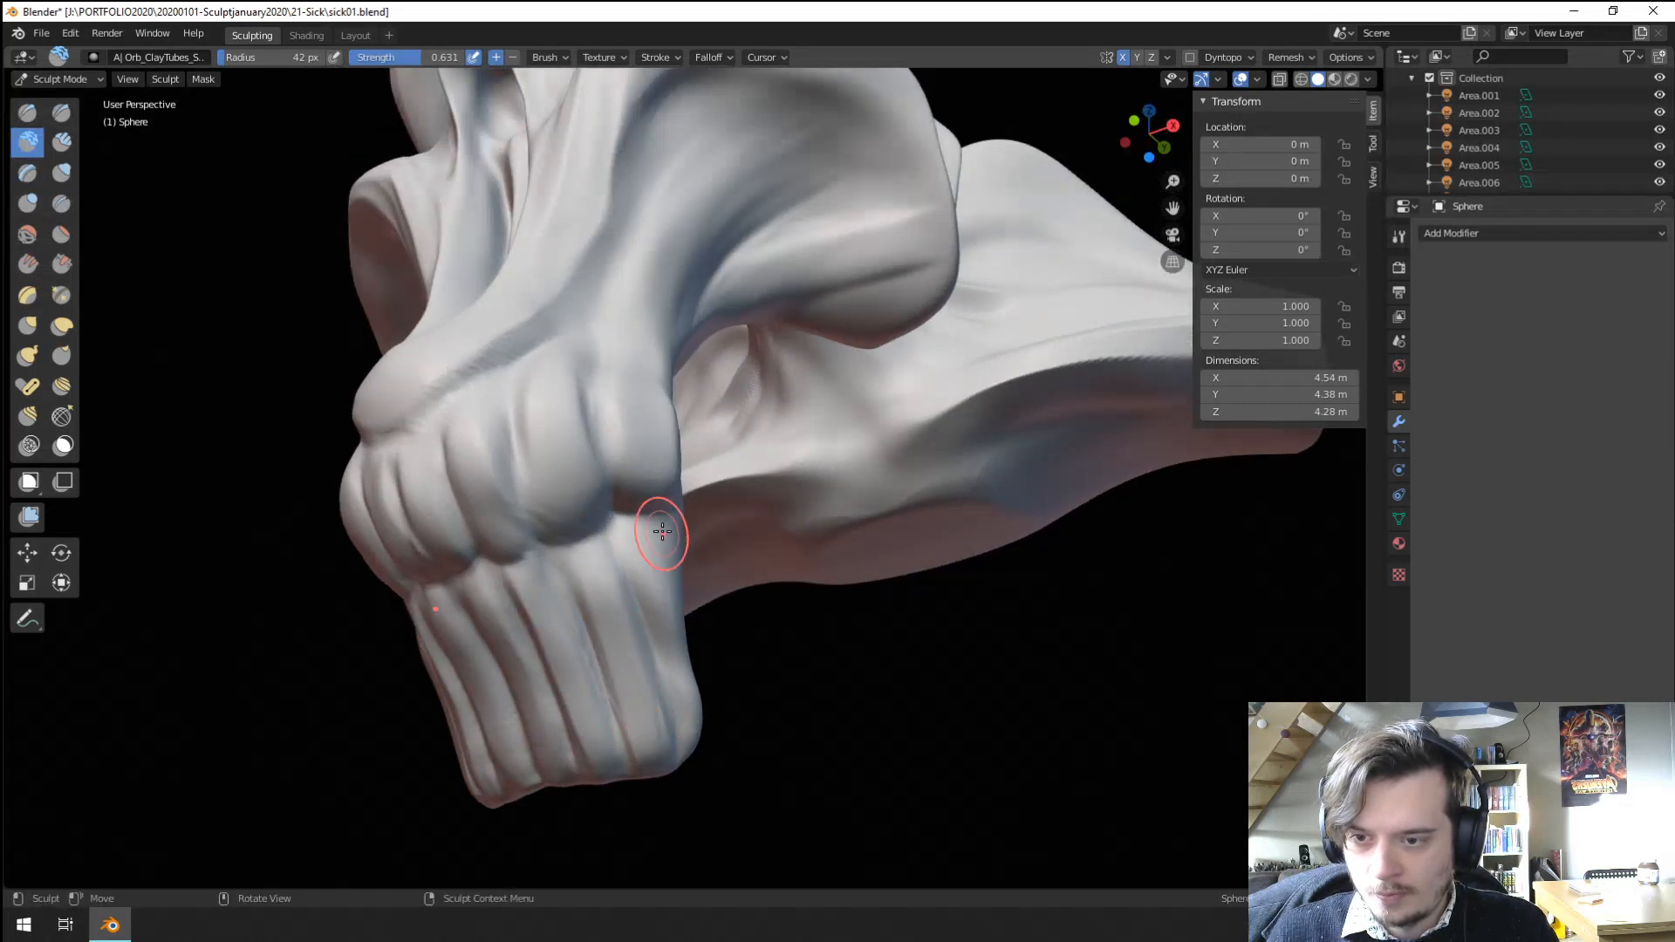
drag(658, 535, 659, 645)
Reshape the bottom end of the lower teeth with the Grab brush, enlarging its radius to 186 px.
scroll(589, 682, down, 3)
middle_drag(589, 683, 692, 617)
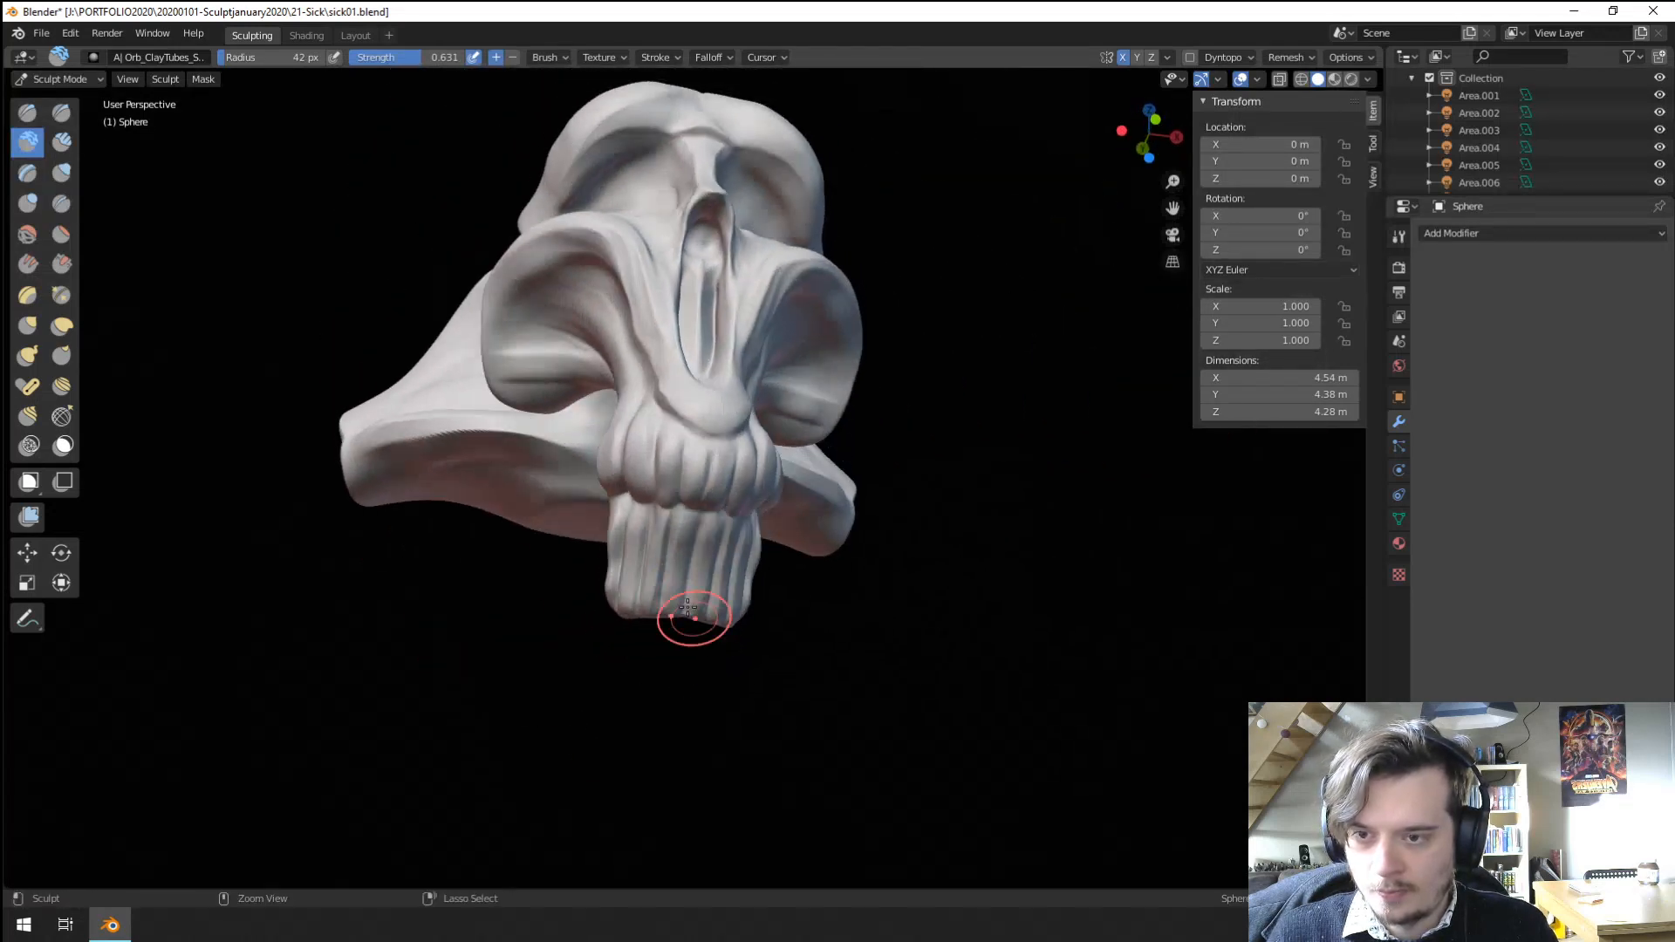
scroll(655, 567, up, 3)
key(g)
mouse_move(643, 636)
mouse_down()
mouse_move(591, 656)
mouse_move(617, 673)
mouse_up()
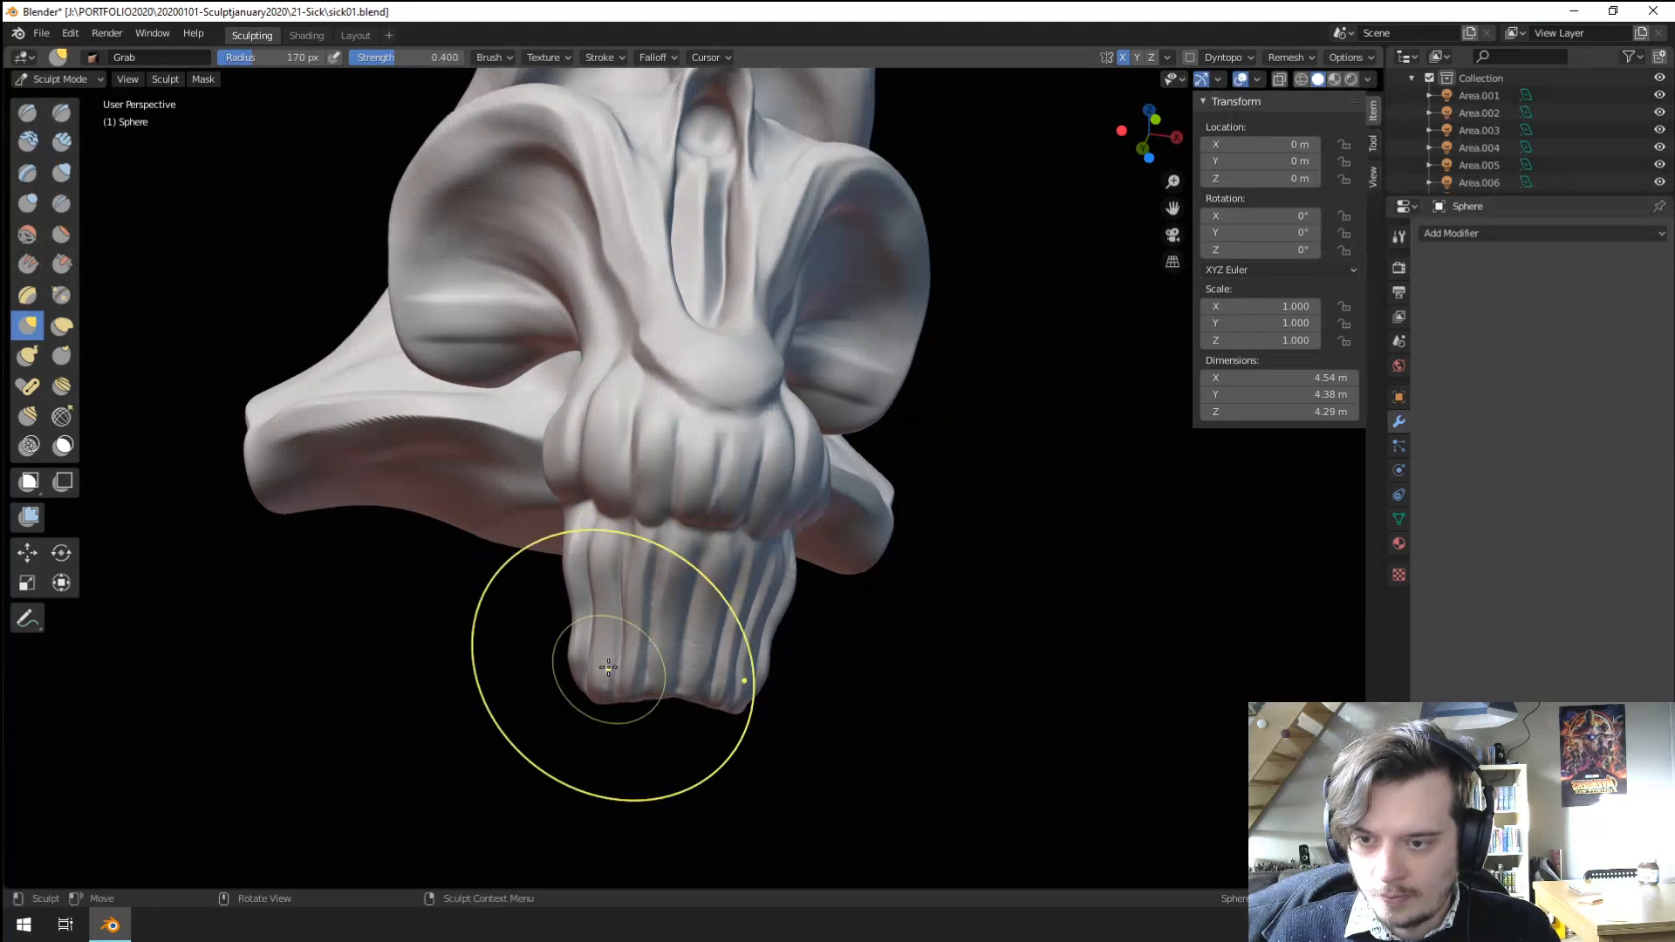
middle_drag(617, 672, 654, 615)
key(f)
click(671, 609)
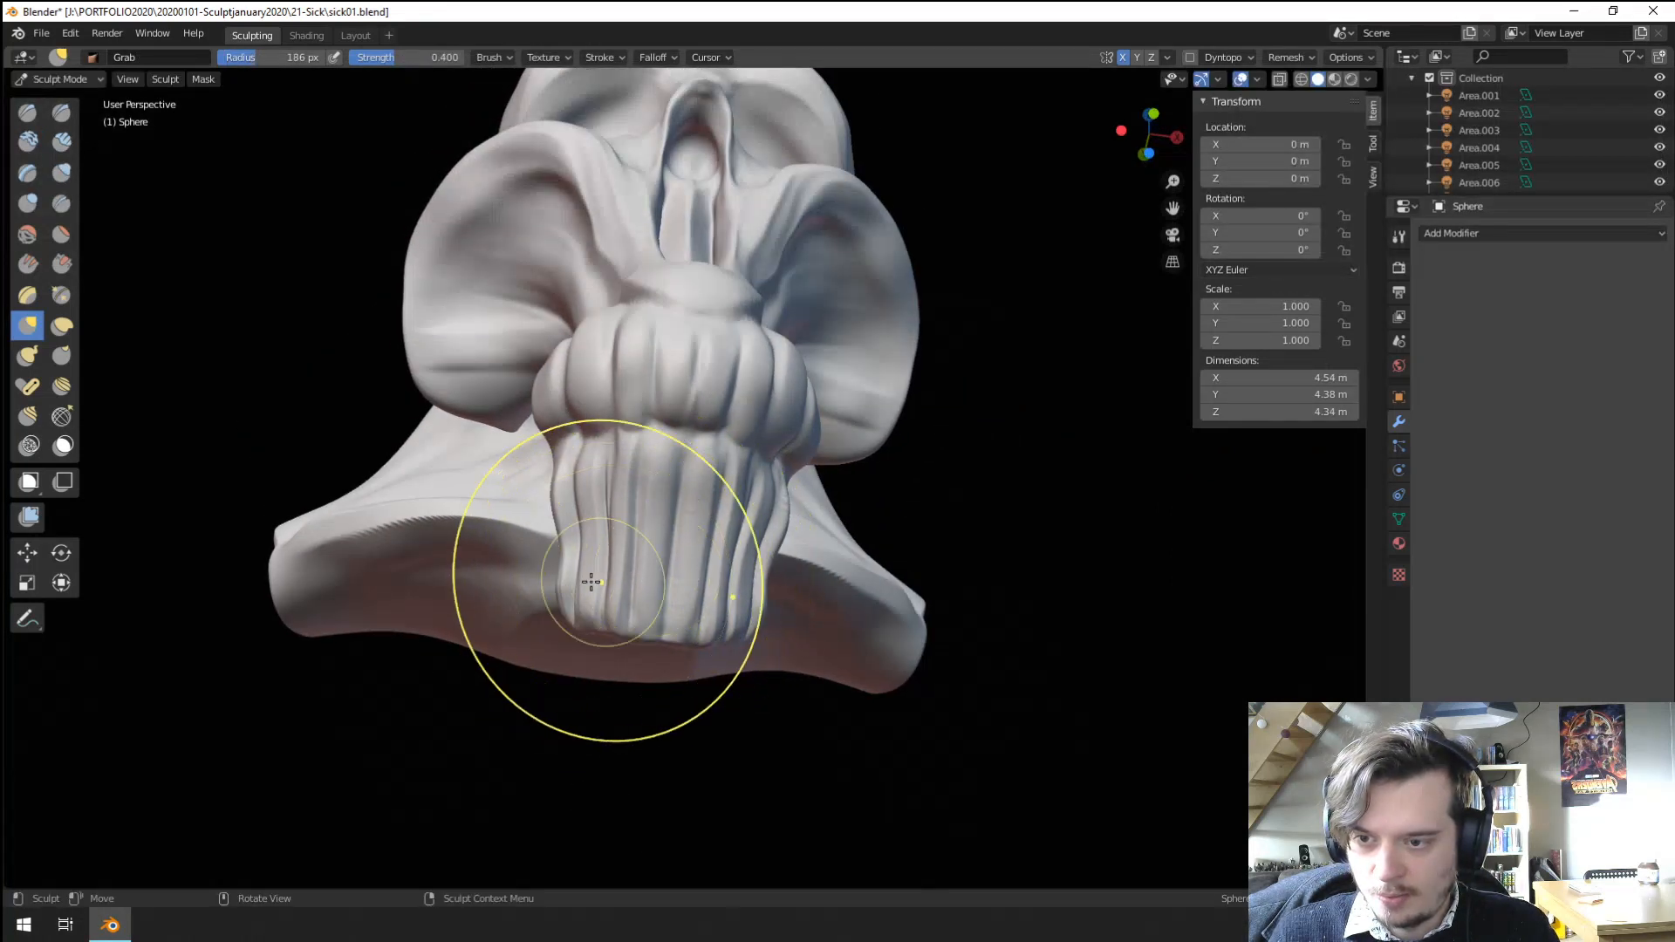
drag(591, 600, 571, 538)
Taper and flatten the end of the lower teeth with the Scrape/Peaks brush, reducing its radius to 71 px.
key(f)
click(576, 551)
middle_drag(574, 538, 572, 528)
key(f)
click(558, 532)
click(61, 264)
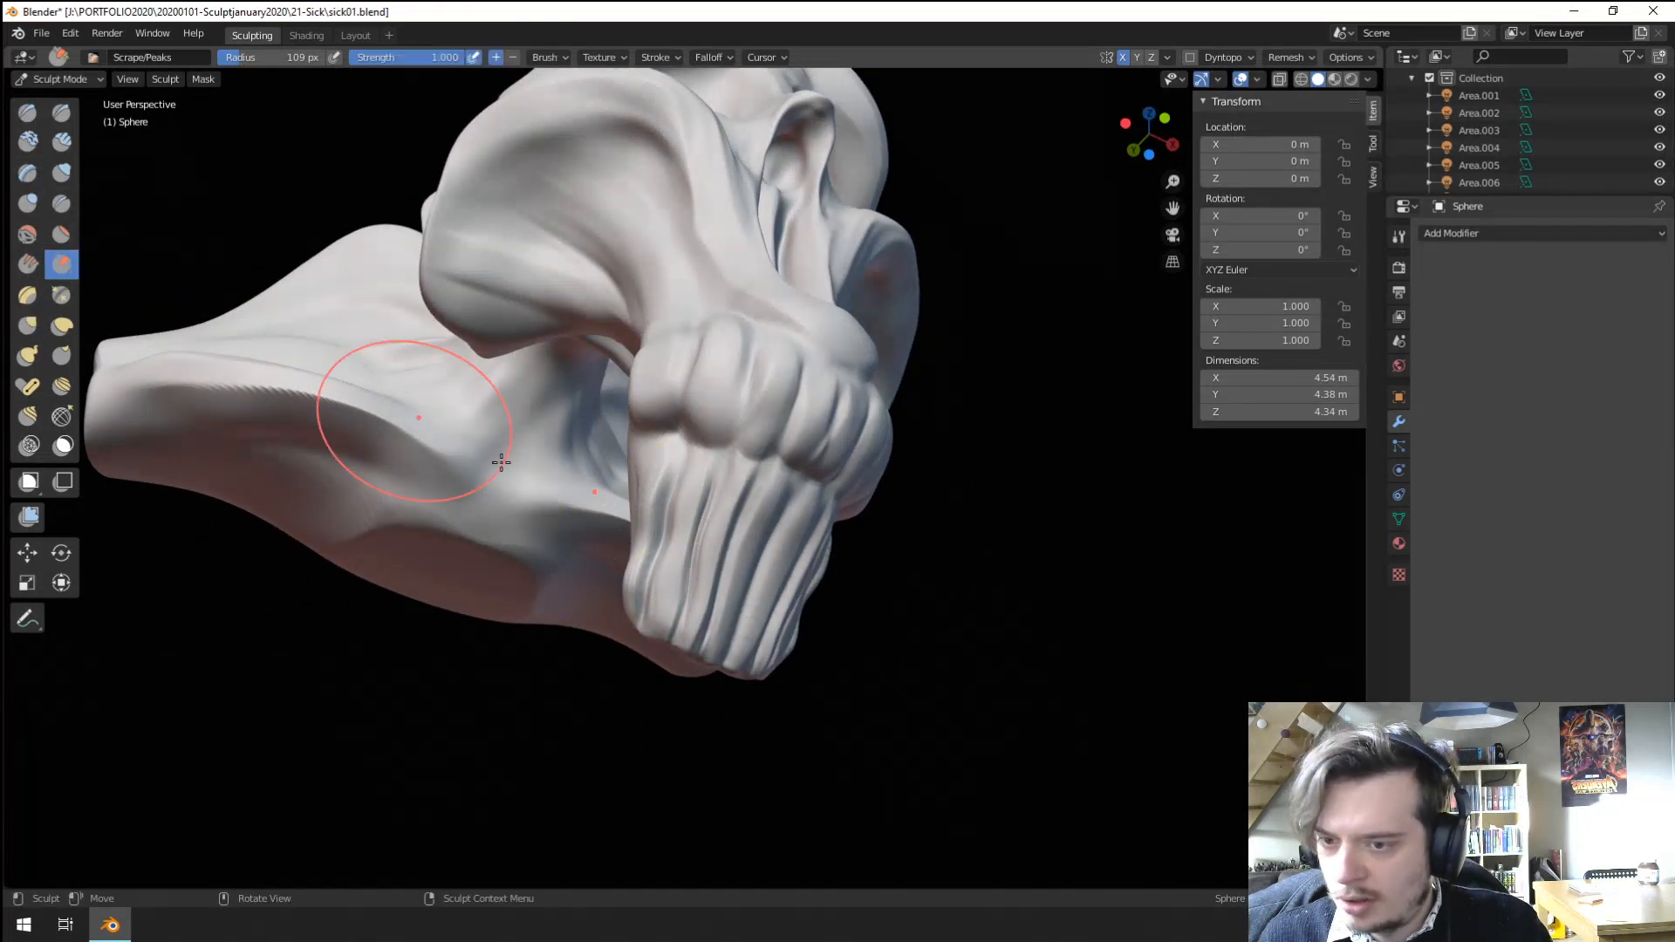
mouse_move(672, 691)
middle_down()
mouse_move(683, 487)
mouse_move(637, 541)
mouse_move(546, 587)
mouse_move(579, 497)
mouse_move(715, 611)
mouse_move(838, 602)
mouse_move(698, 602)
mouse_move(771, 670)
mouse_move(568, 666)
mouse_move(680, 683)
mouse_move(693, 536)
middle_up()
key(f)
click(622, 568)
mouse_move(693, 536)
middle_down()
mouse_move(793, 535)
mouse_move(746, 506)
mouse_move(785, 441)
middle_up()
key(f)
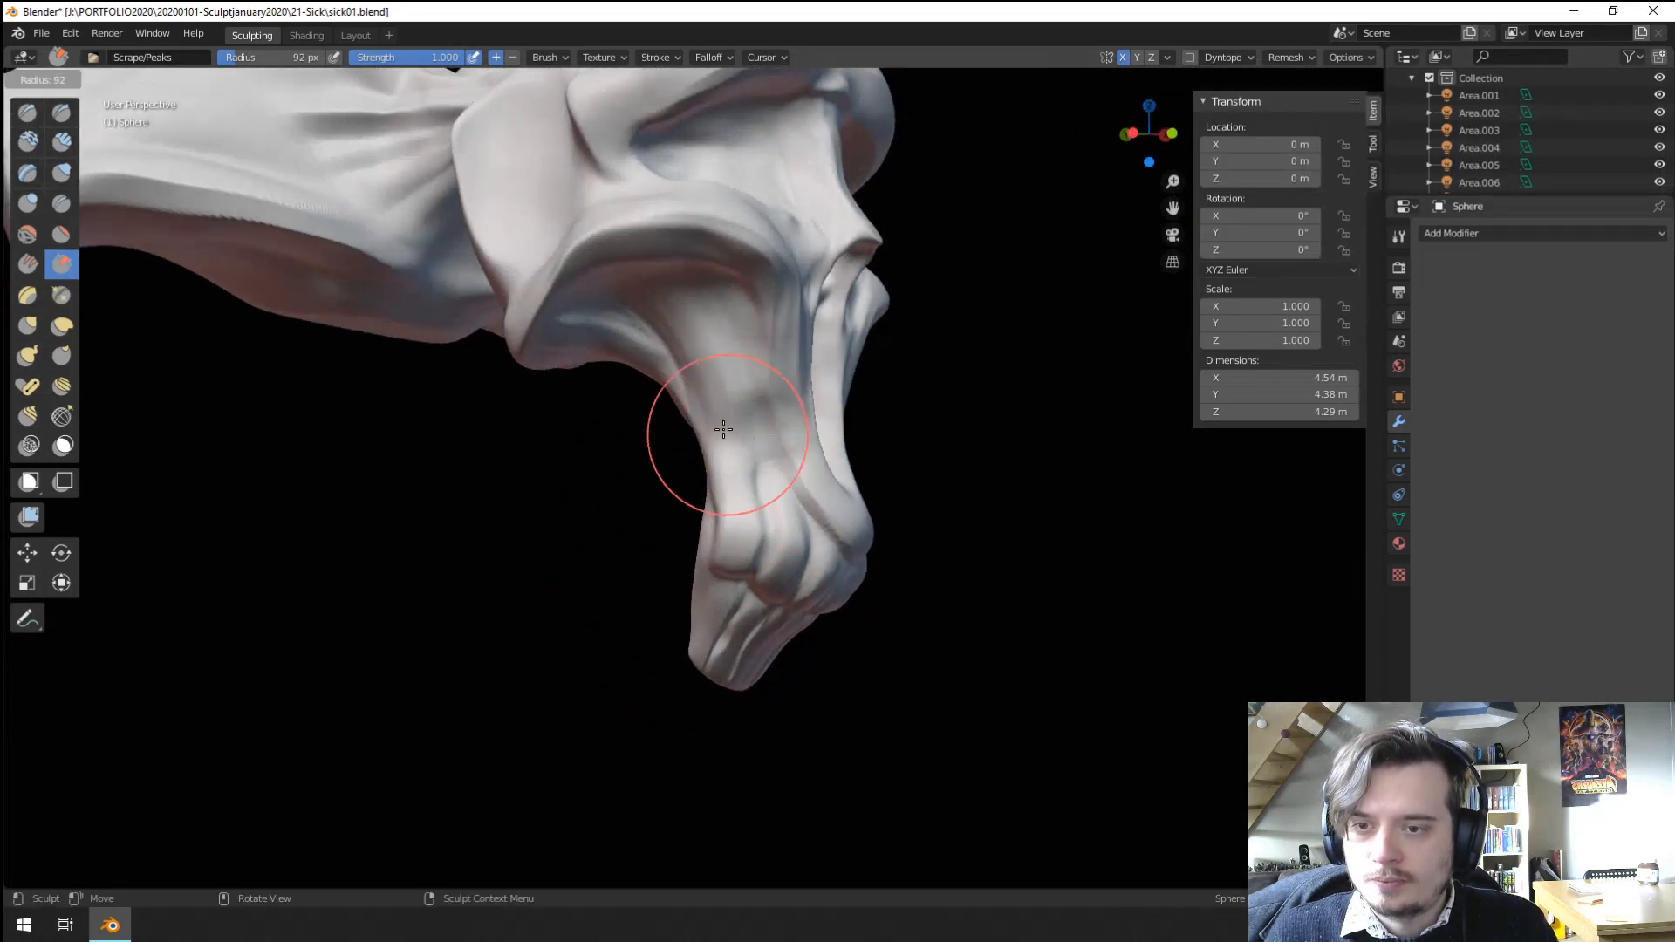
click(777, 445)
Build up the outer end of the brow ridge with the clay tubes brush at an 85 px radius.
middle_drag(670, 503, 571, 506)
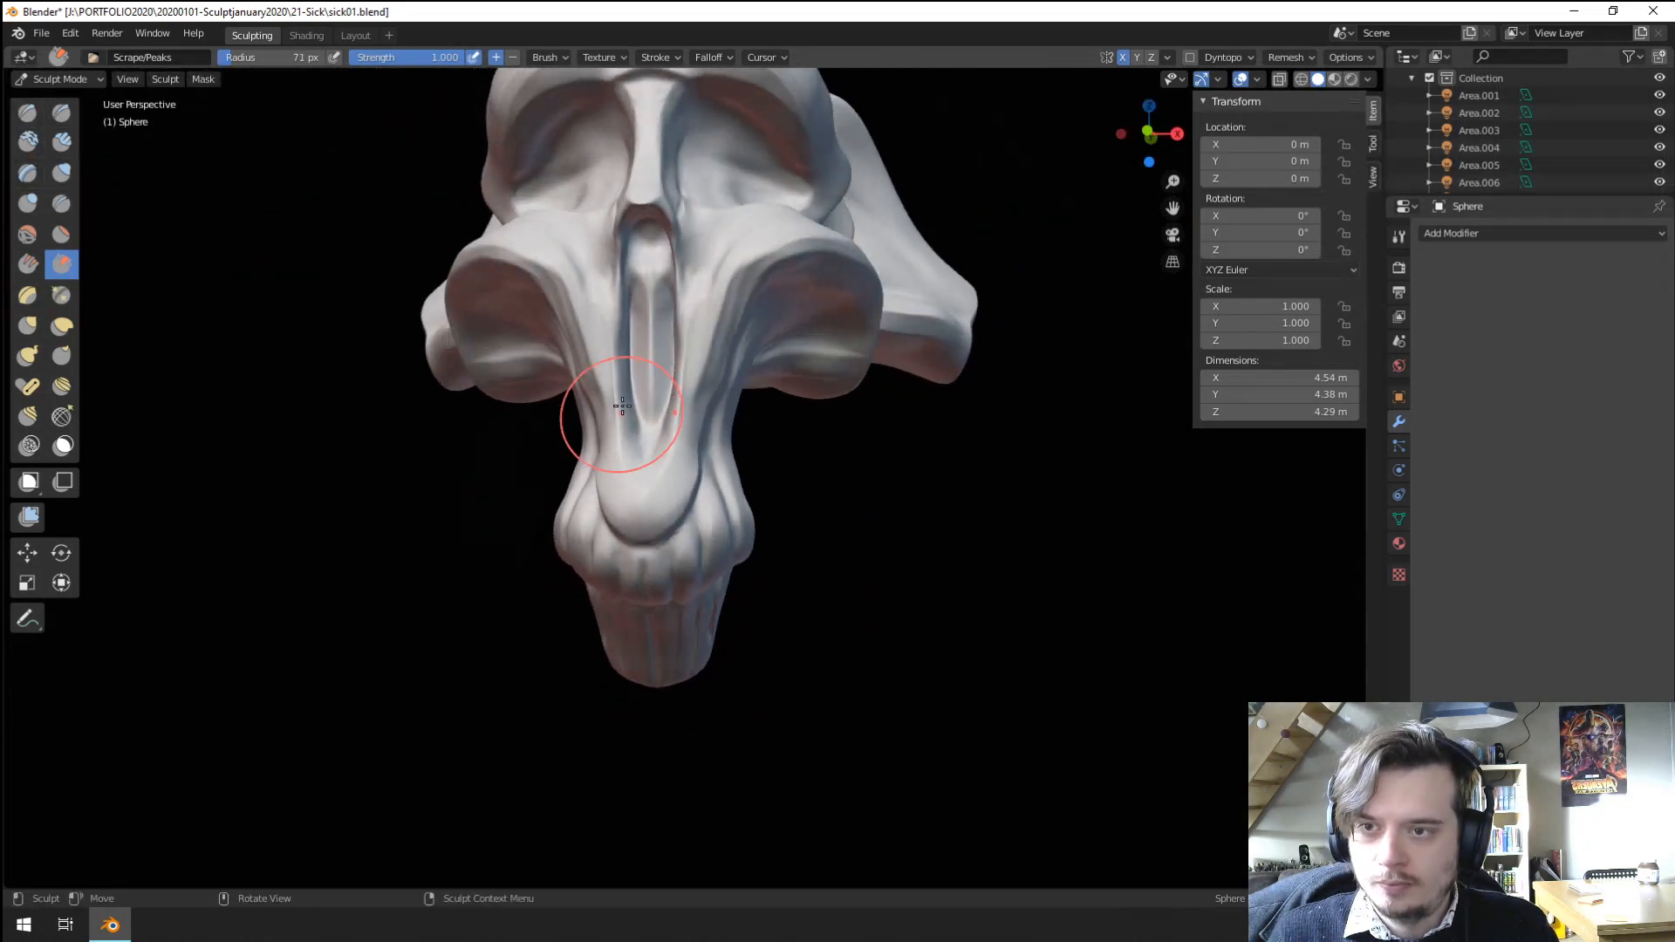
ctrl+middle_drag(616, 404, 737, 658)
ctrl+middle_drag(696, 576, 711, 467)
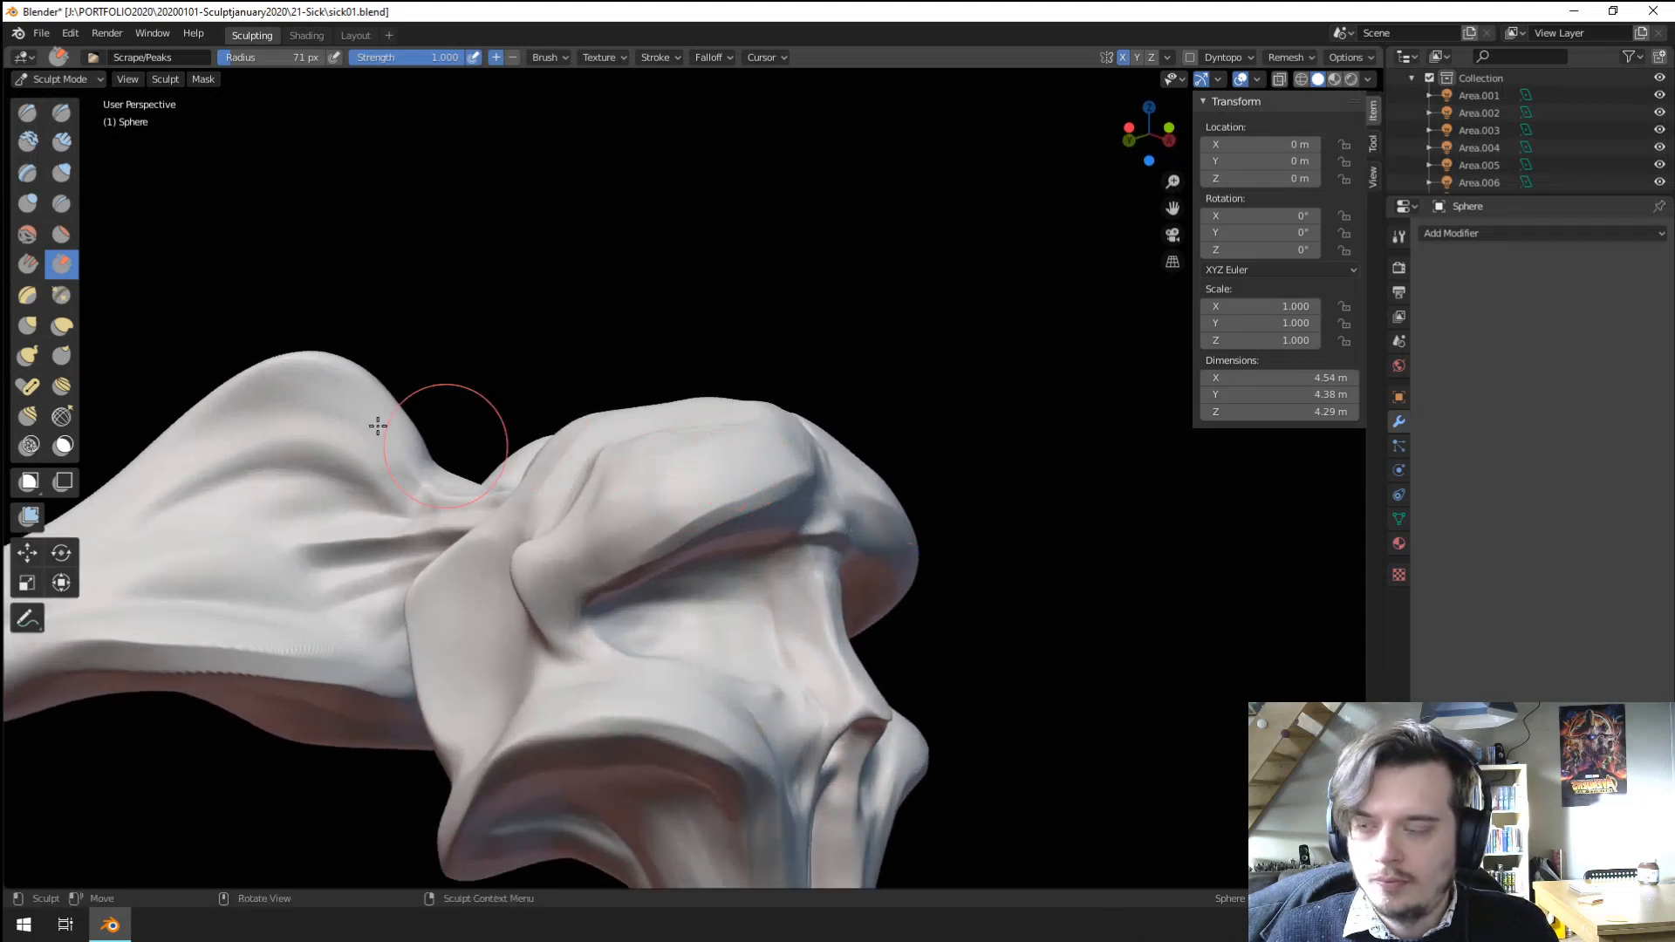
click(30, 144)
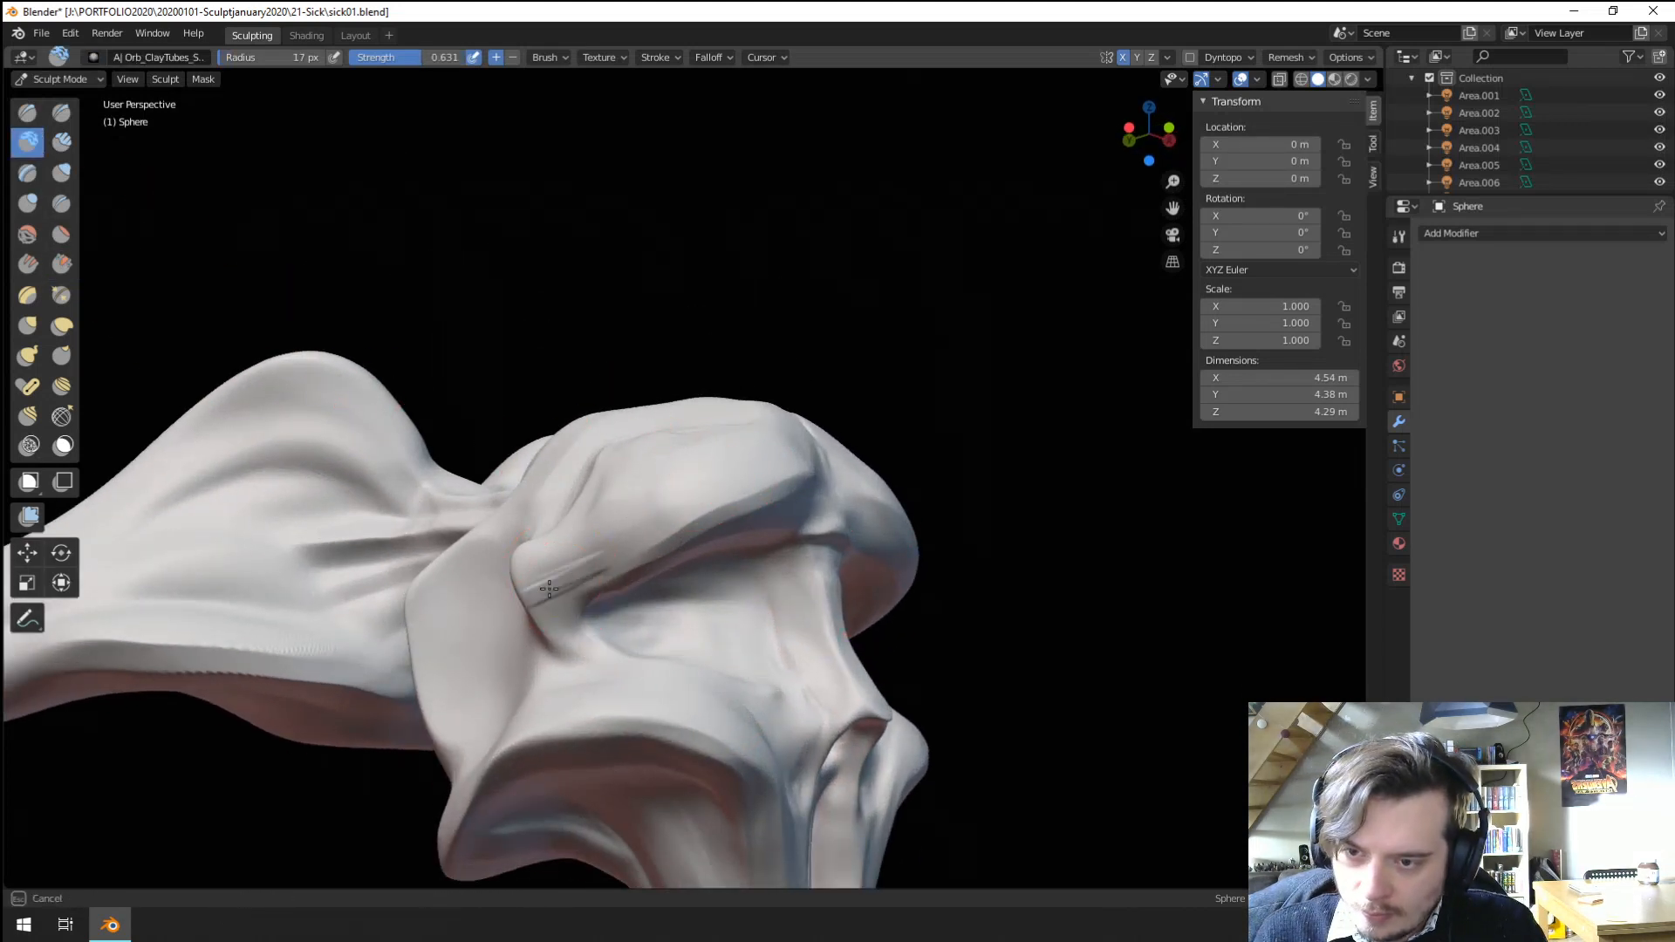
key(f)
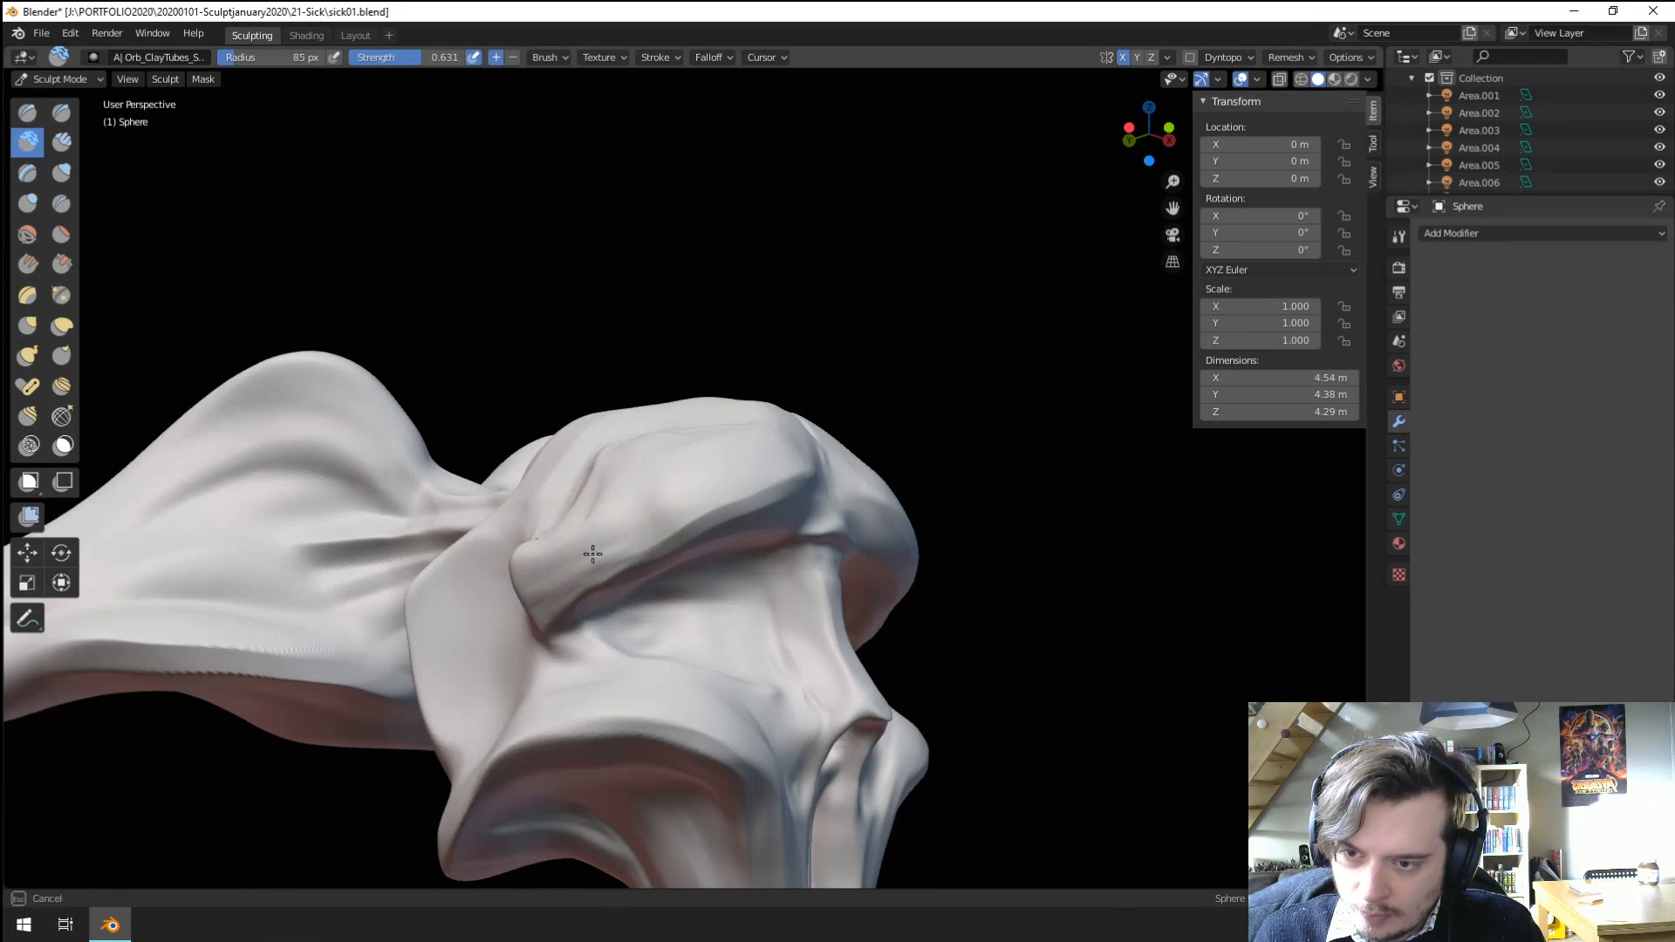
mouse_move(588, 518)
middle_down()
mouse_move(489, 463)
mouse_move(518, 511)
mouse_move(572, 505)
middle_up()
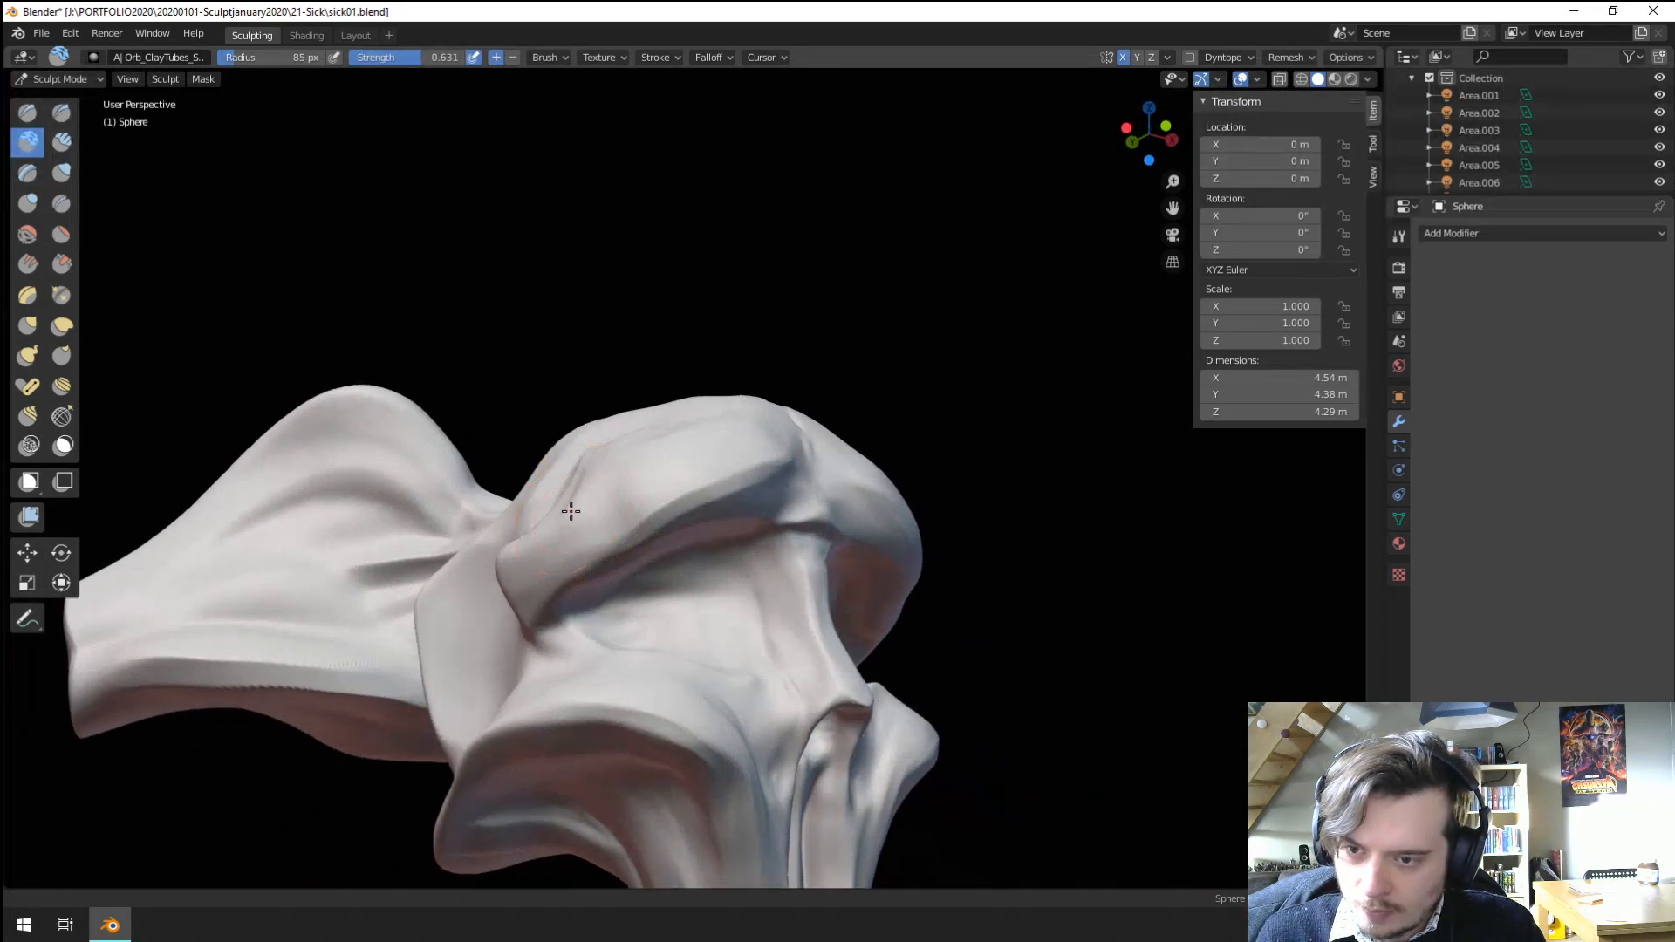
scroll(572, 505, up, 1)
Flatten the brow ridge and its underside above the eye socket with the Scrape/Peaks brush.
click(61, 263)
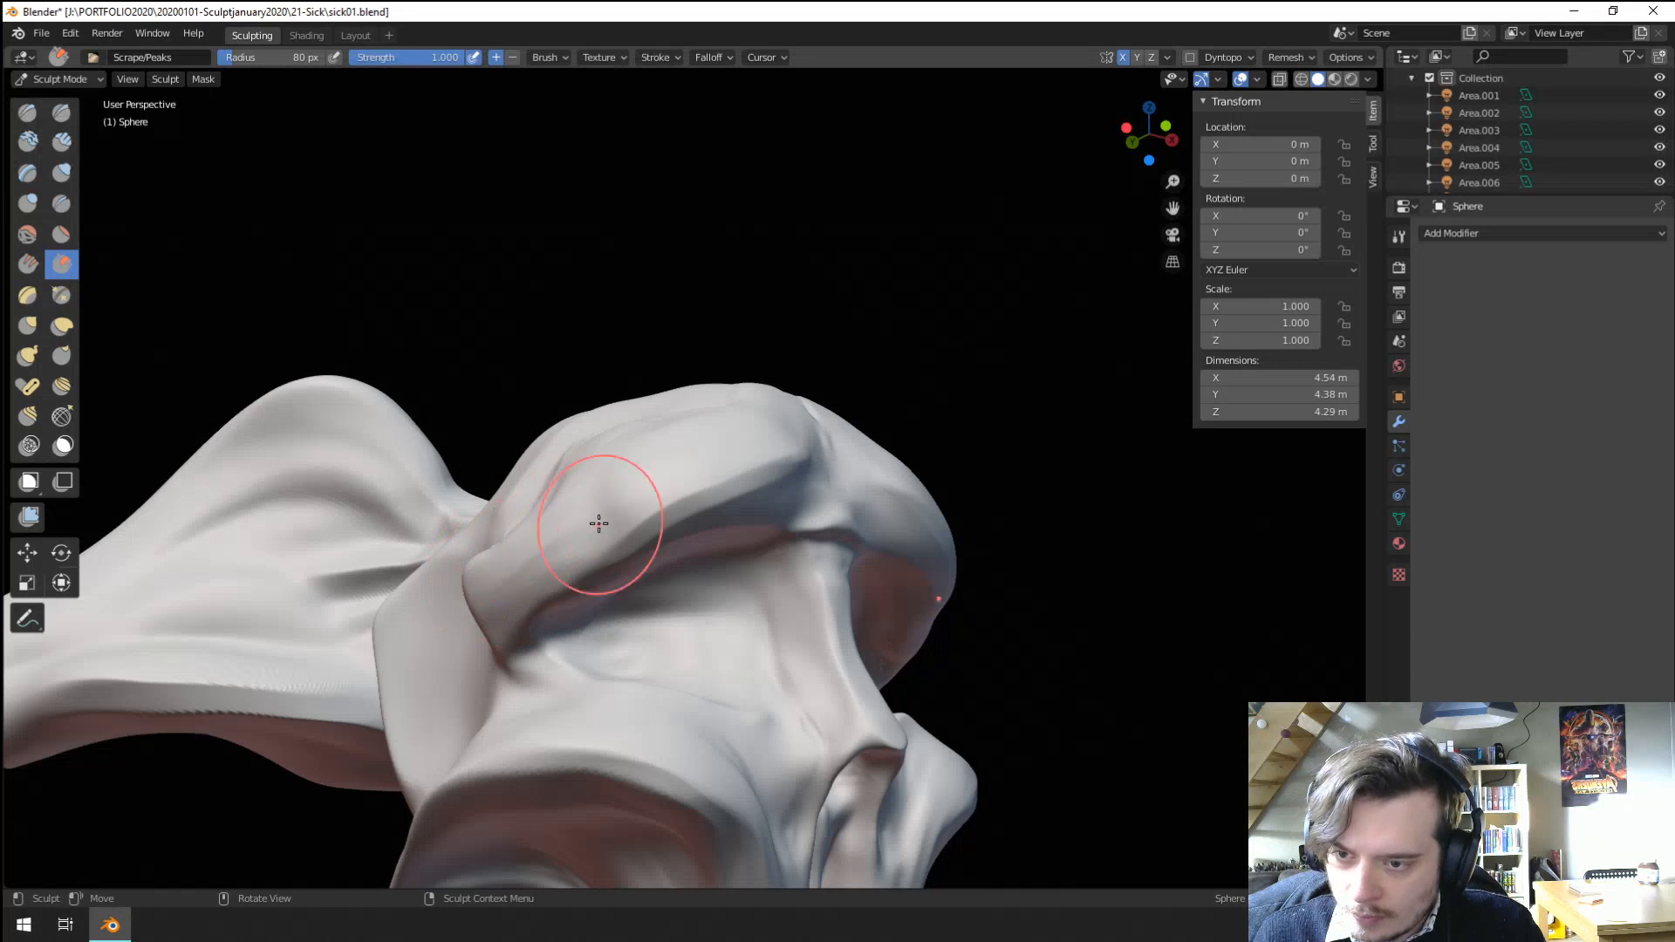
mouse_move(481, 628)
middle_down()
mouse_move(498, 559)
mouse_move(523, 571)
middle_up()
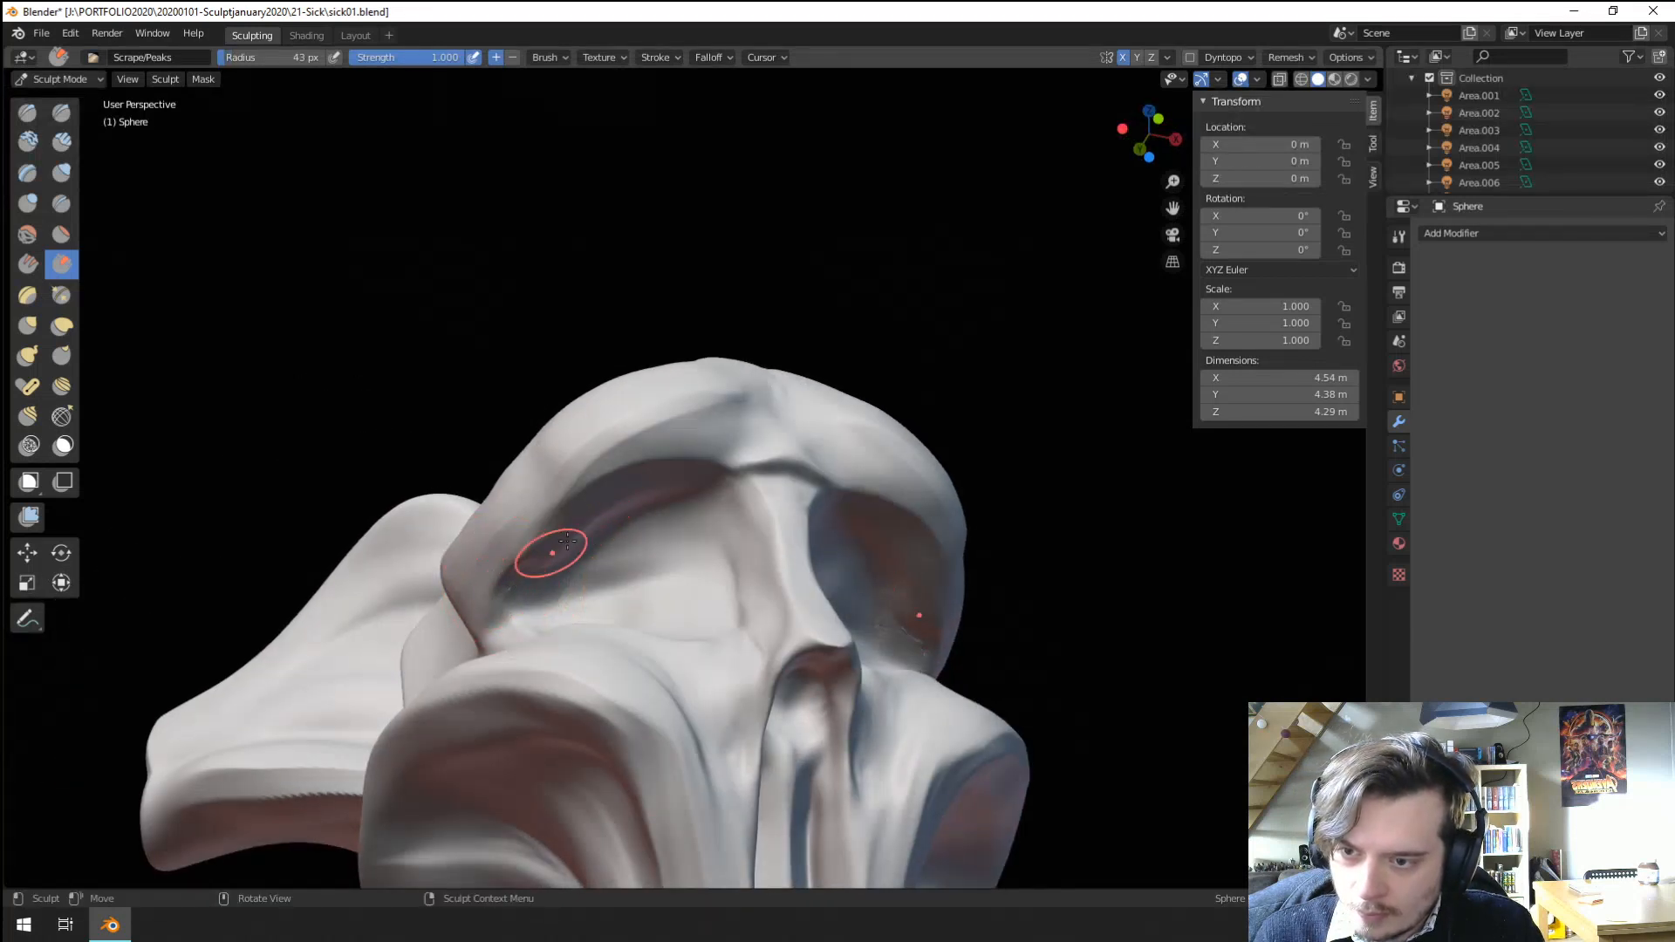
drag(539, 576, 547, 563)
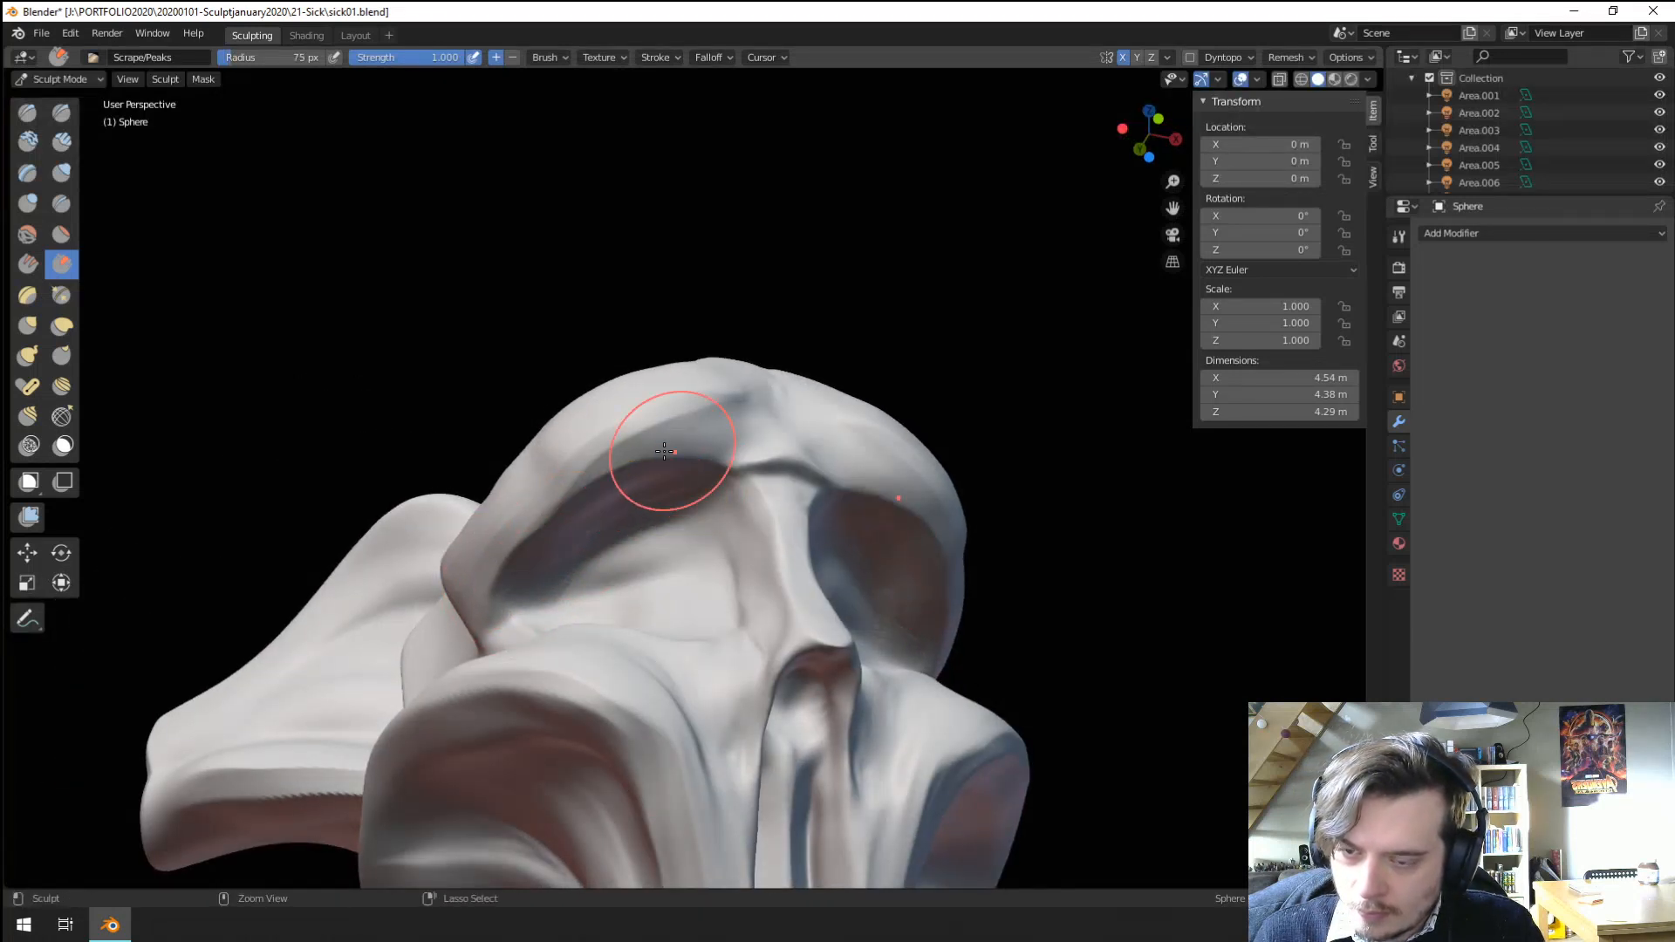
mouse_move(665, 451)
middle_down()
mouse_move(587, 587)
mouse_move(546, 515)
middle_up()
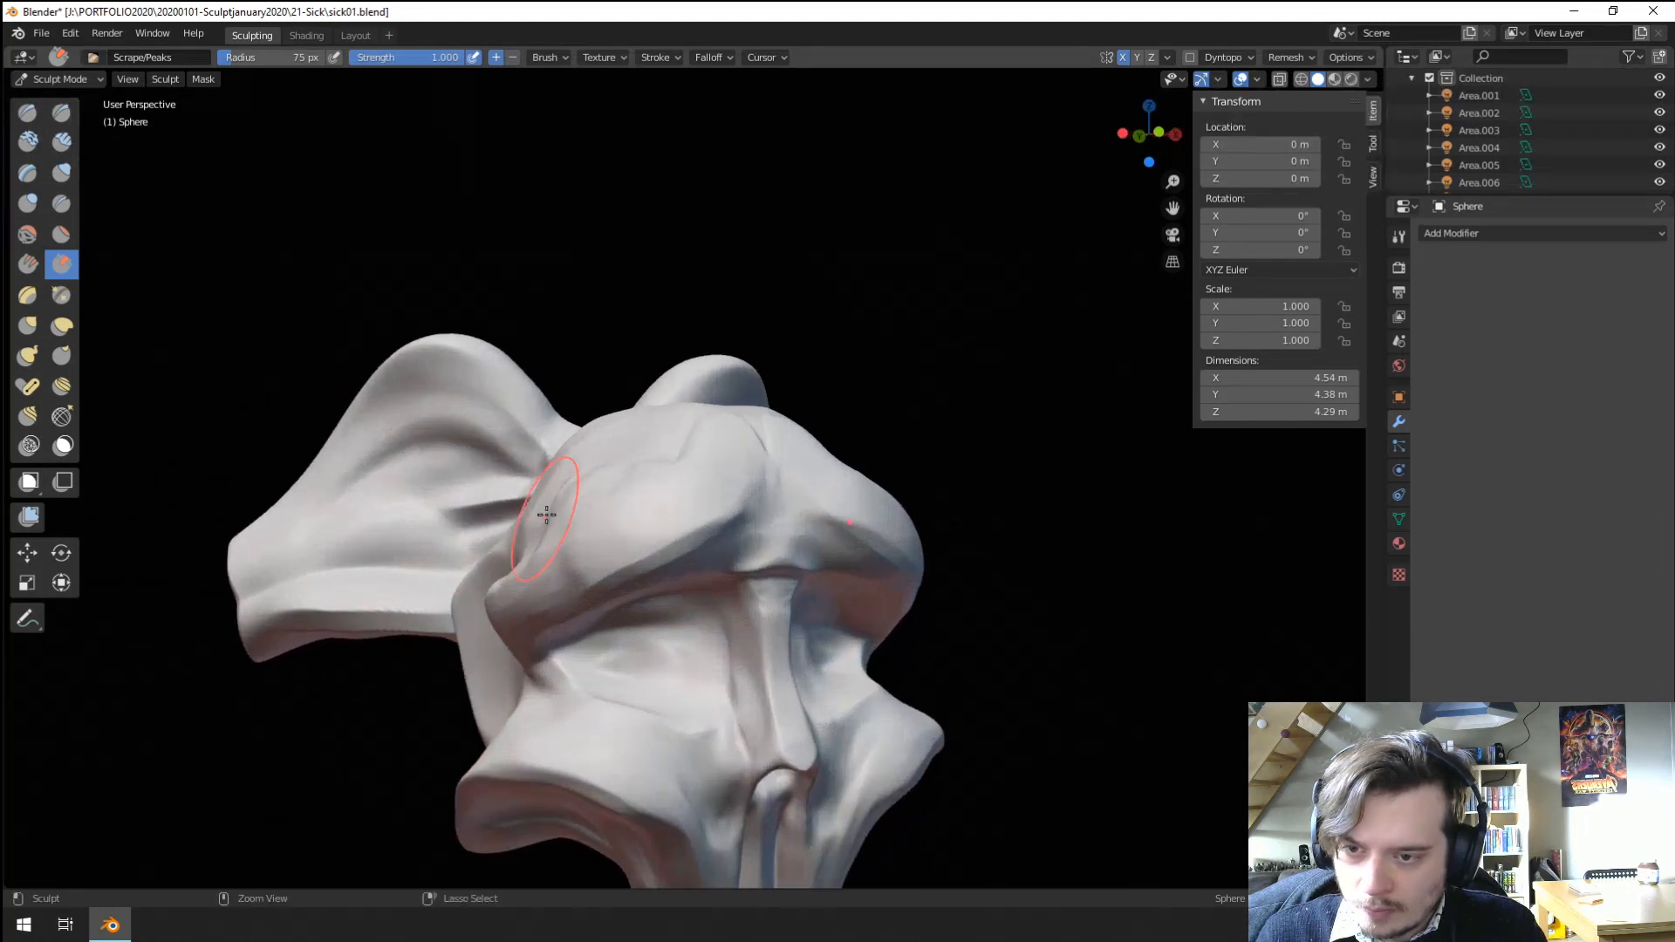
Inflate rounded eyeballs inside the eye sockets with the Blob brush at an 82 px radius.
click(27, 202)
middle_drag(250, 403, 590, 560)
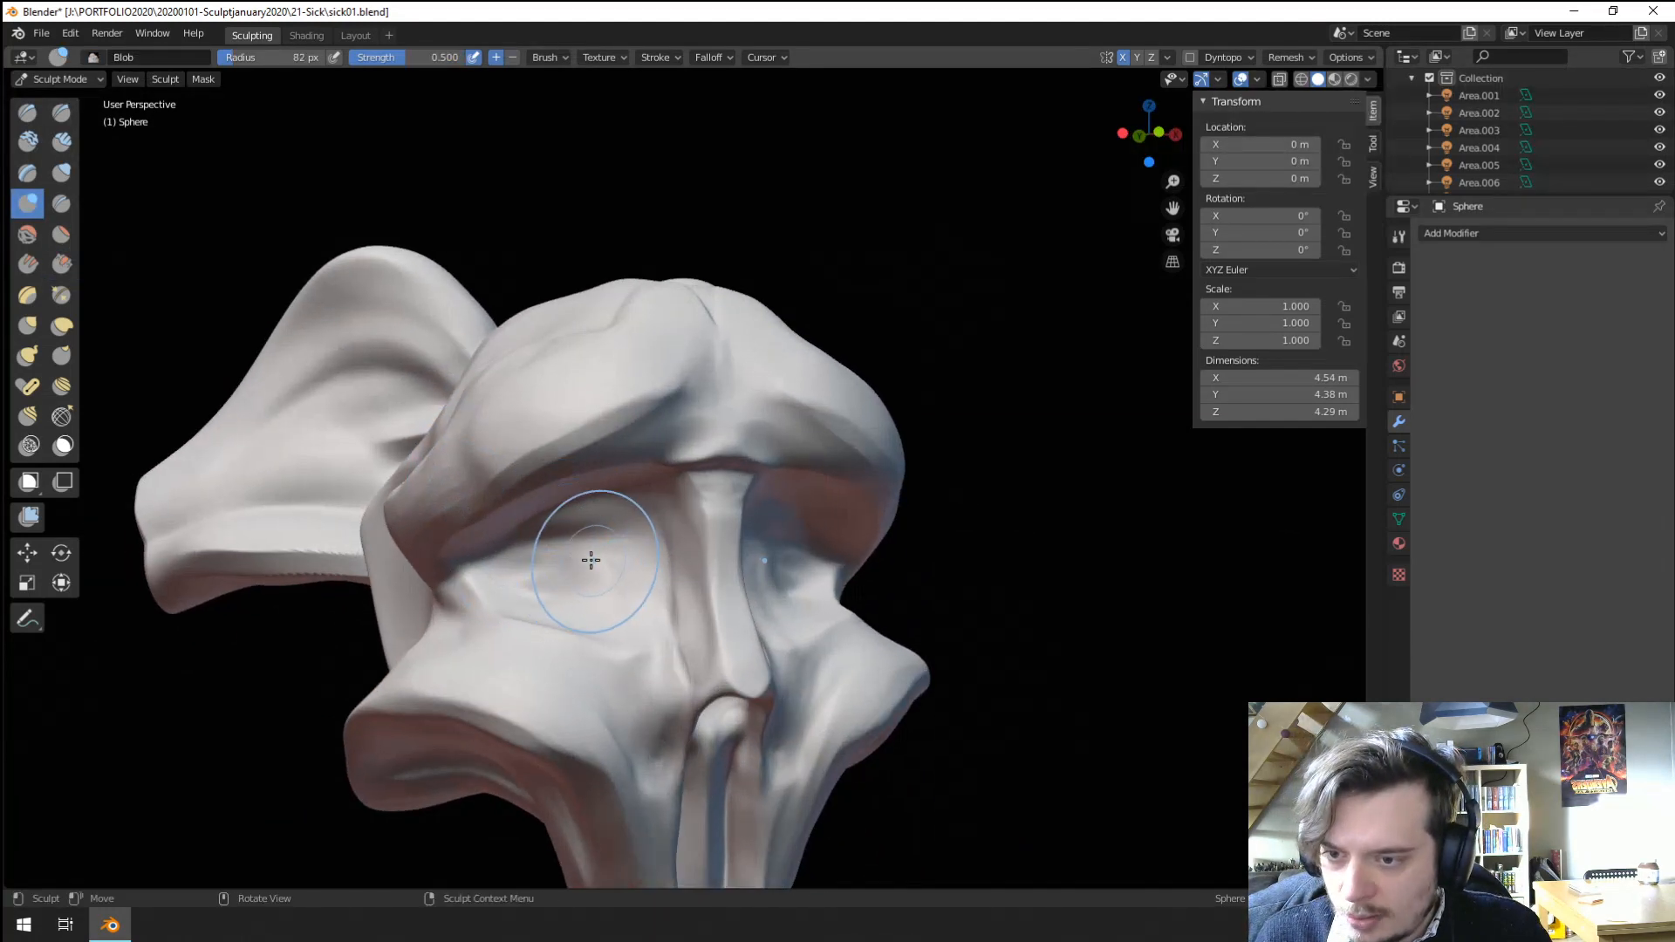
drag(591, 560, 559, 599)
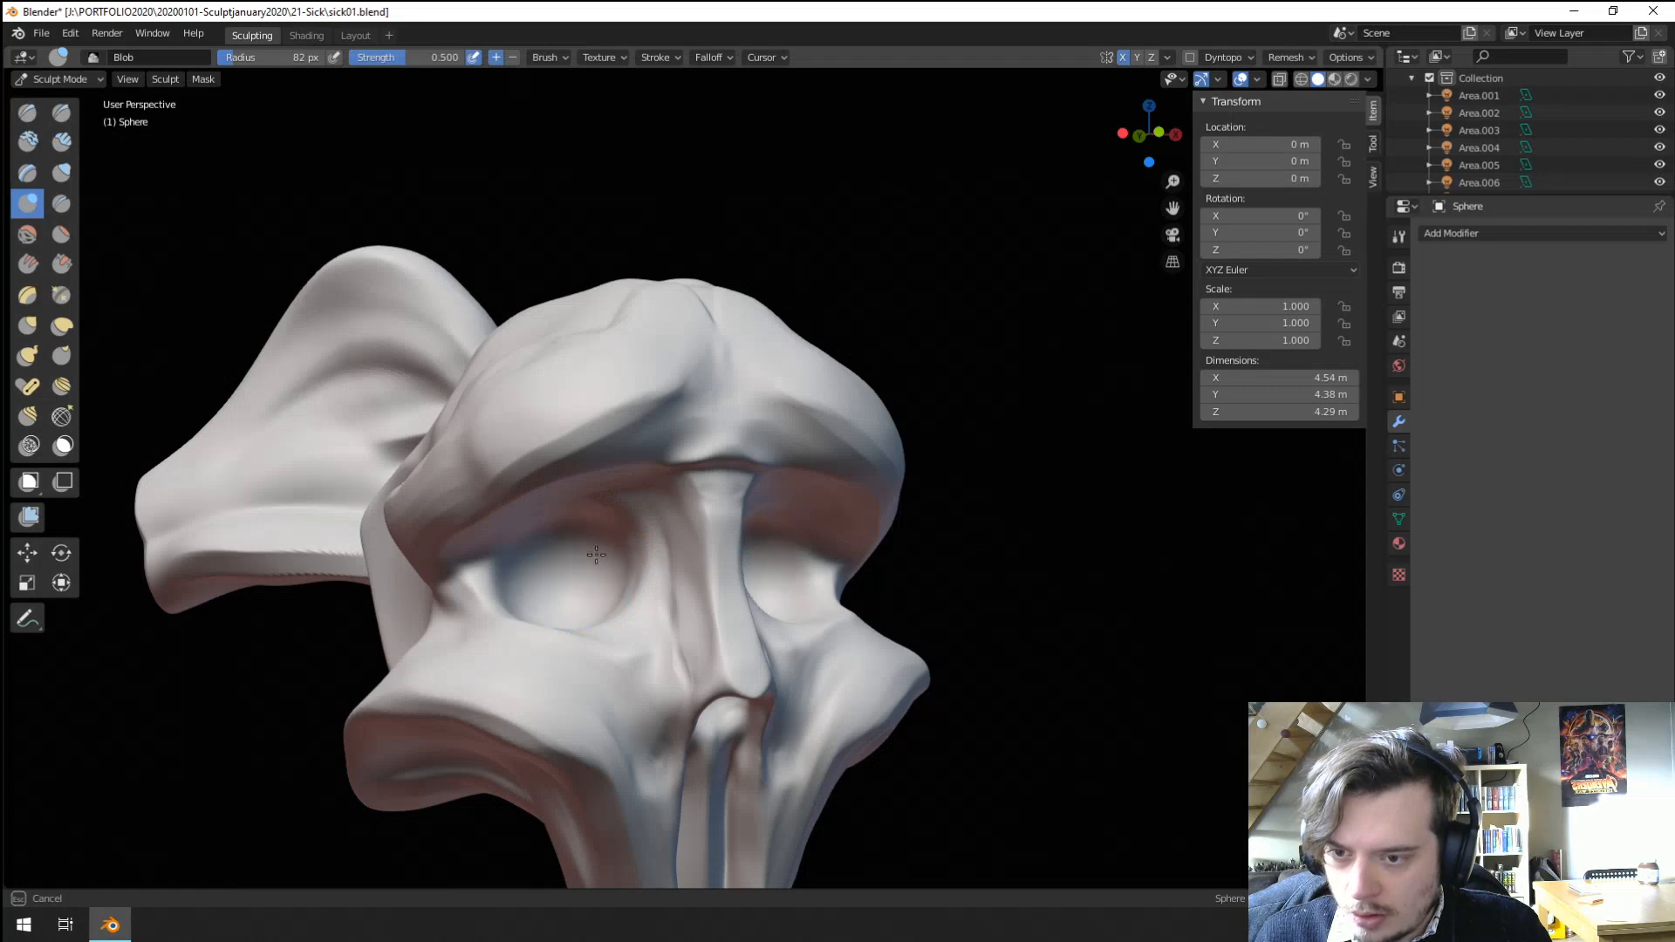
mouse_move(543, 564)
middle_down()
mouse_move(515, 667)
mouse_move(452, 604)
mouse_move(534, 580)
middle_up()
Carve a crease around the lower inner edge of the eyeballs with the Crease brush.
ctrl+middle_drag(534, 580, 545, 524)
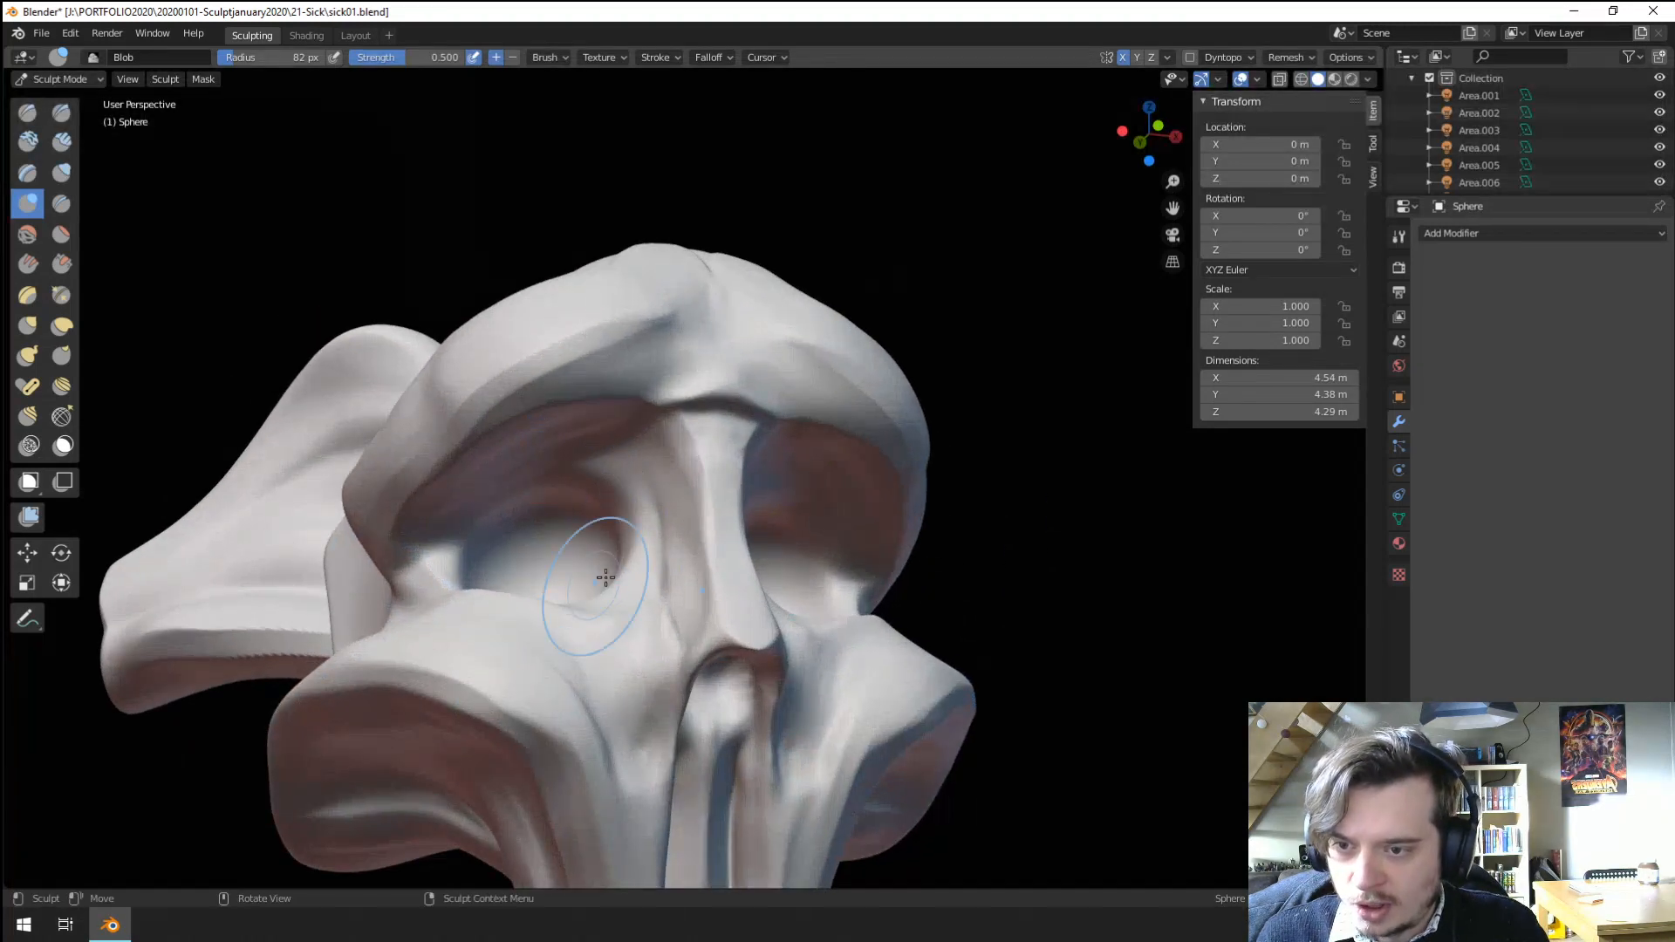
ctrl+middle_drag(493, 453, 449, 393)
click(62, 203)
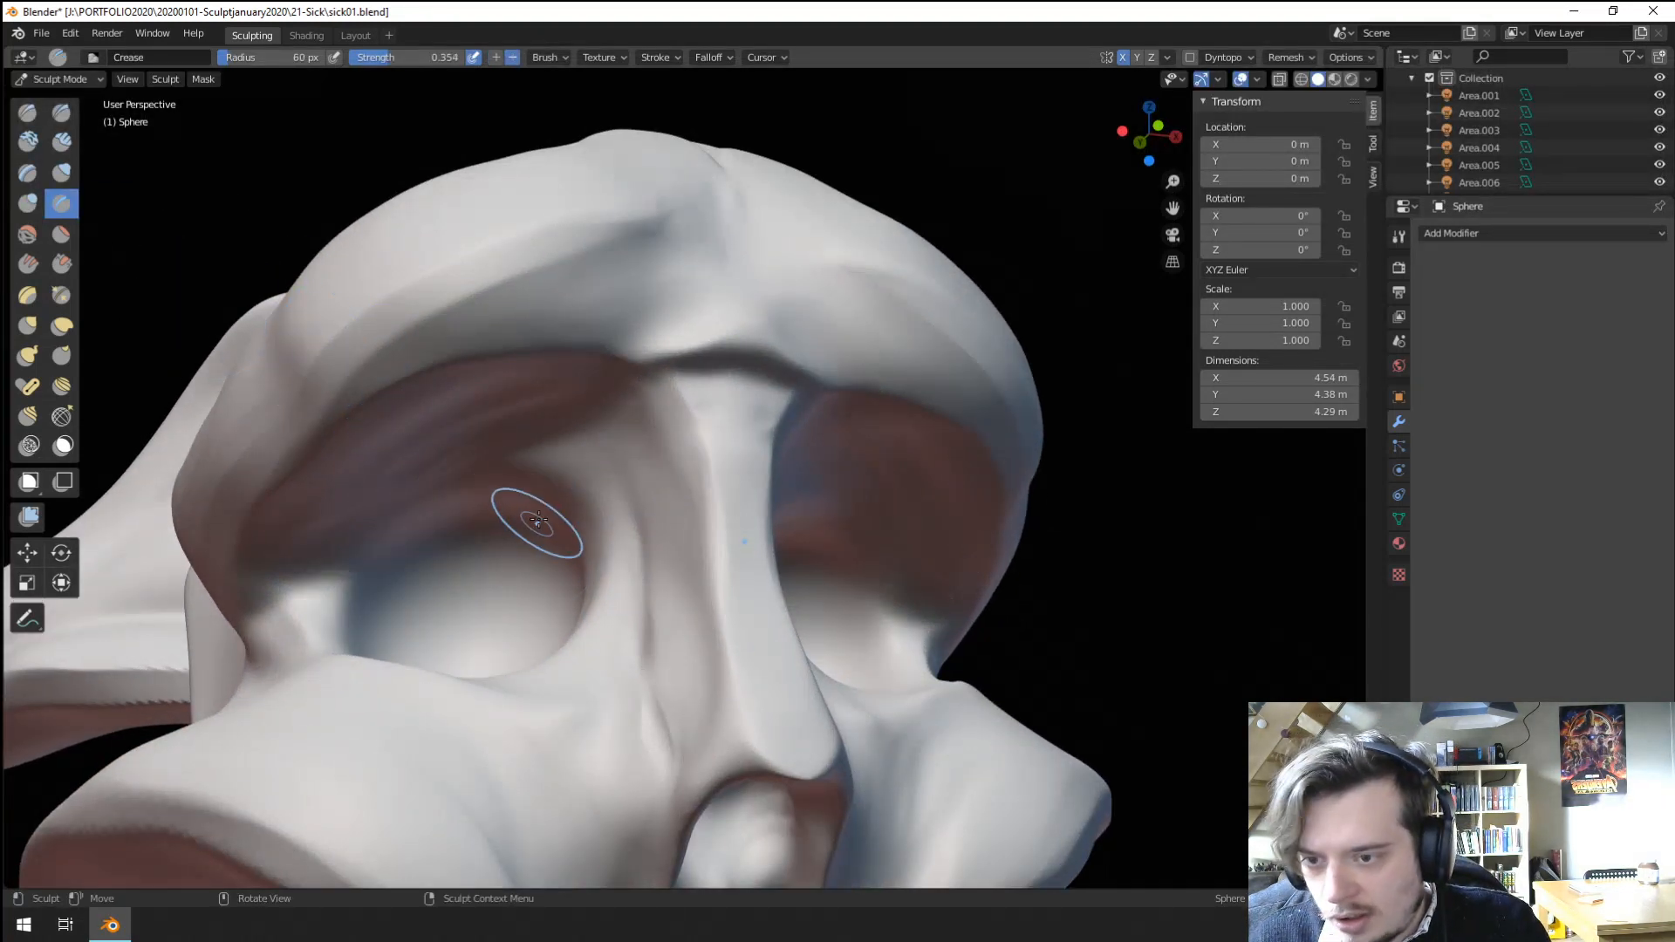
mouse_move(577, 615)
mouse_down()
mouse_move(590, 642)
mouse_move(513, 684)
mouse_up()
middle_drag(471, 685, 447, 611)
ctrl+middle_drag(436, 606, 429, 703)
mouse_move(453, 632)
middle_down()
mouse_move(478, 710)
mouse_move(464, 689)
middle_up()
mouse_move(459, 680)
ctrl+middle_down()
mouse_move(452, 722)
mouse_move(378, 628)
mouse_move(476, 663)
ctrl+middle_up()
mouse_move(475, 663)
ctrl+middle_down()
mouse_move(464, 571)
mouse_move(445, 746)
mouse_move(448, 666)
mouse_move(549, 666)
mouse_move(580, 636)
mouse_move(583, 663)
ctrl+middle_up()
Reshape the side of the forehead above the brow ridge with the Grab brush, reducing its radius to 88 px.
key(g)
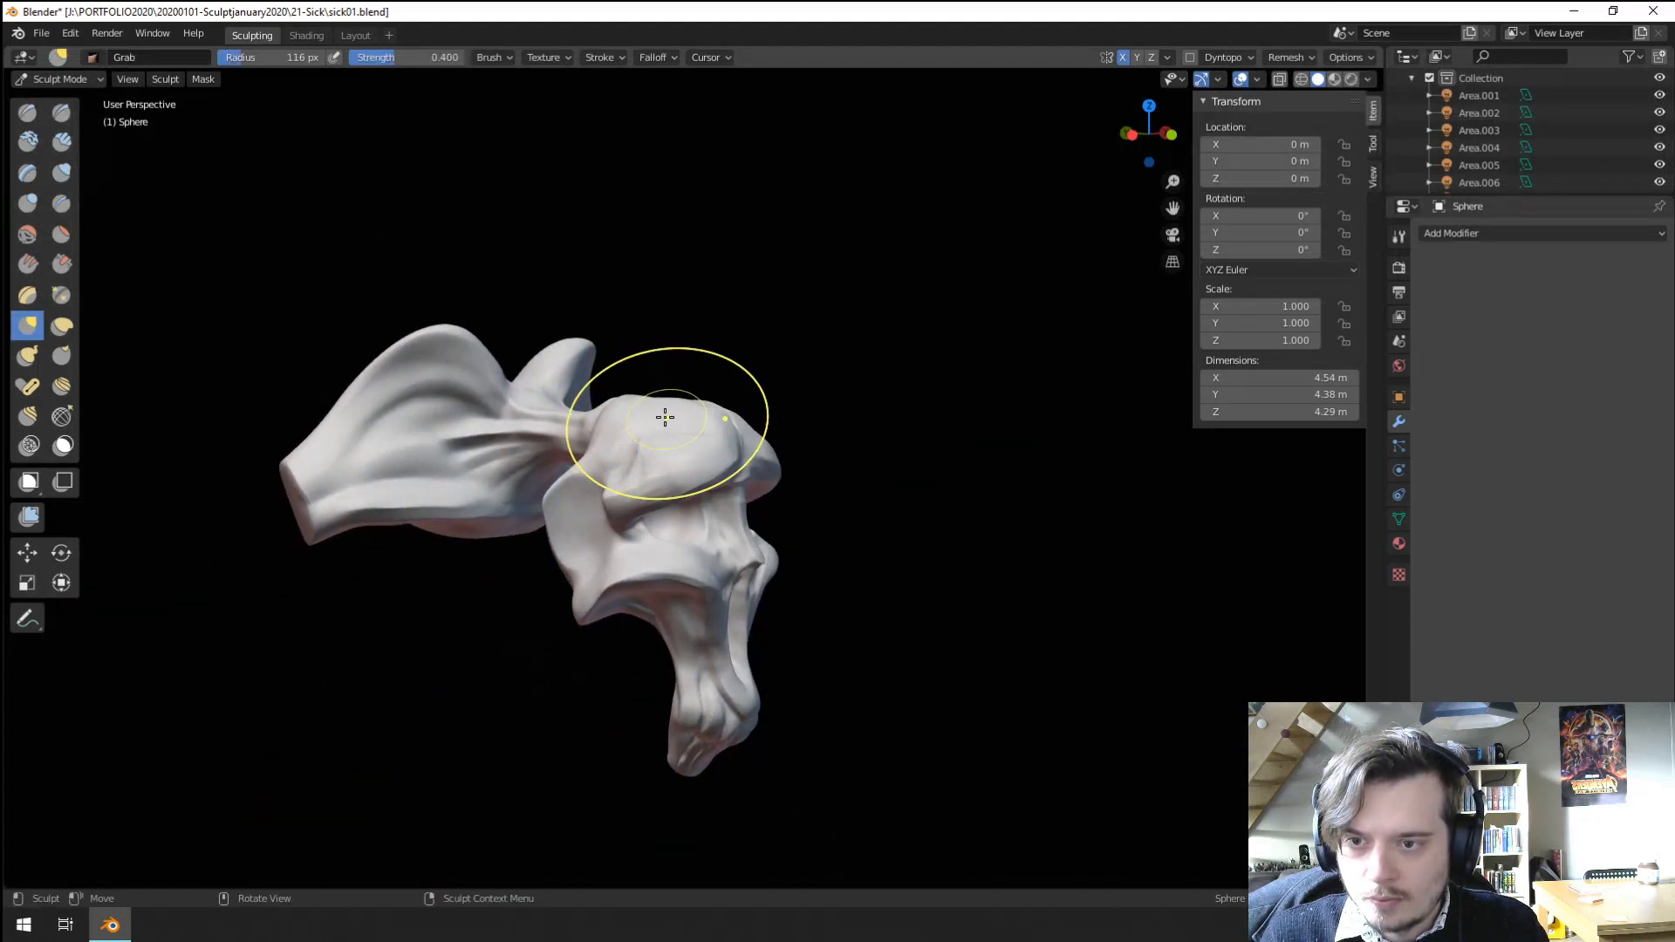
mouse_move(673, 430)
middle_down()
mouse_move(545, 375)
mouse_move(565, 376)
middle_up()
key(f)
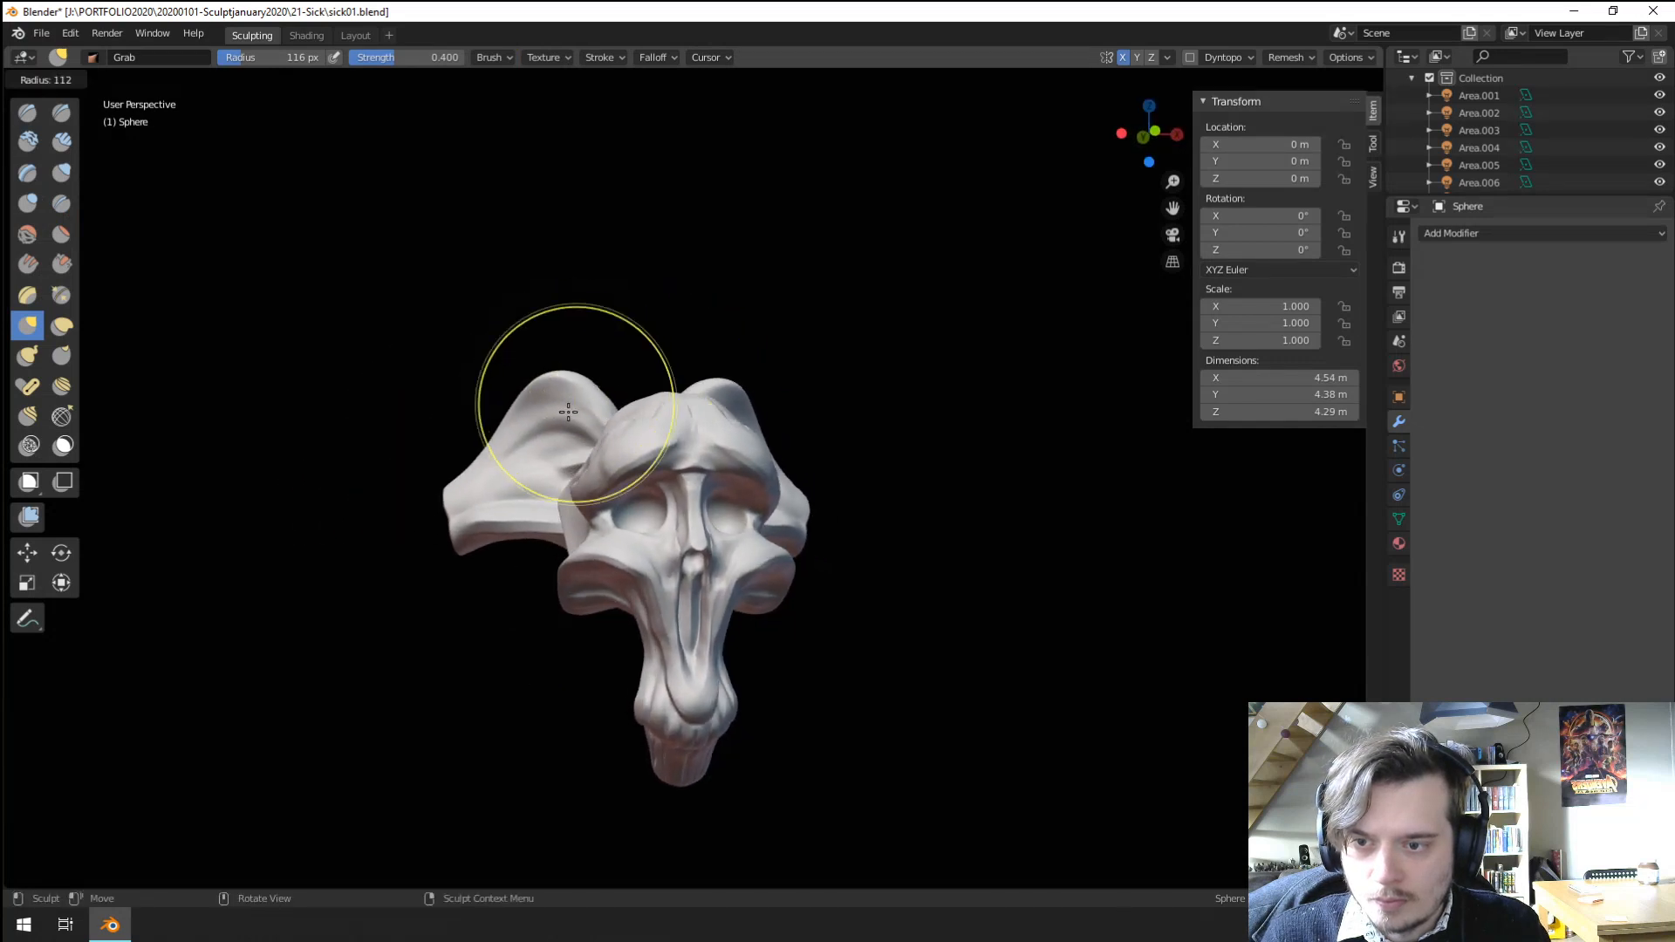
click(663, 400)
drag(613, 442, 601, 430)
mouse_move(602, 427)
middle_down()
mouse_move(542, 419)
mouse_move(673, 431)
mouse_move(619, 434)
middle_up()
key(f)
click(630, 441)
drag(631, 440, 680, 431)
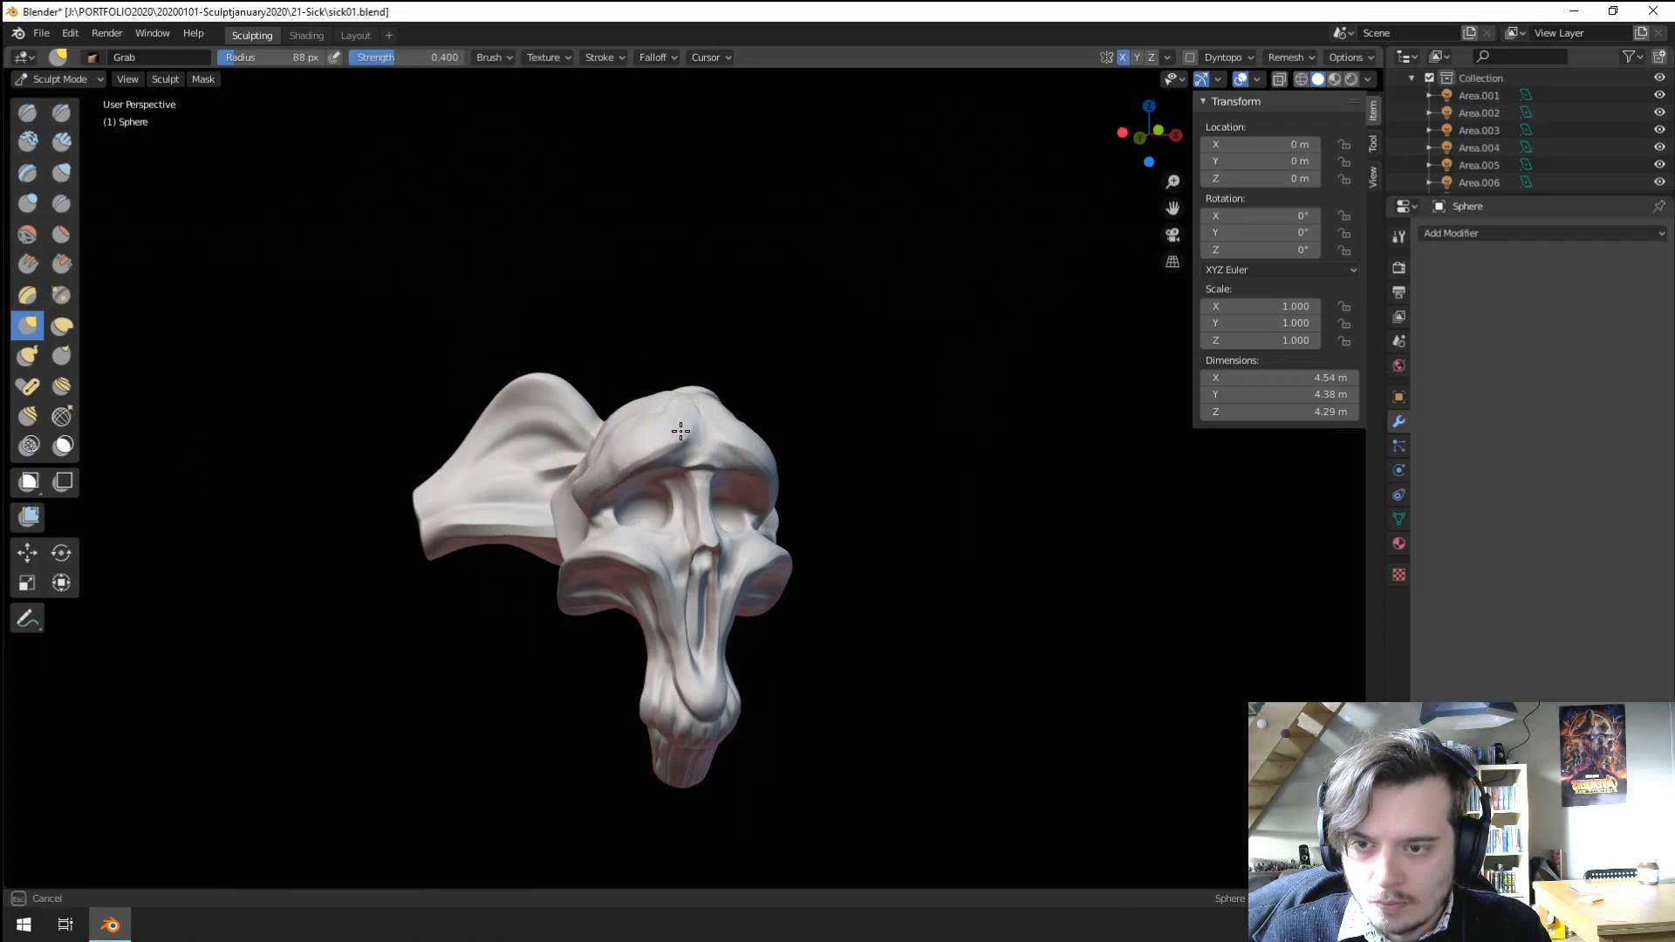
Pull the centre of the brow down and the forehead upward with the Grab brush at a 135 px radius.
drag(675, 544, 676, 545)
key(f)
click(729, 489)
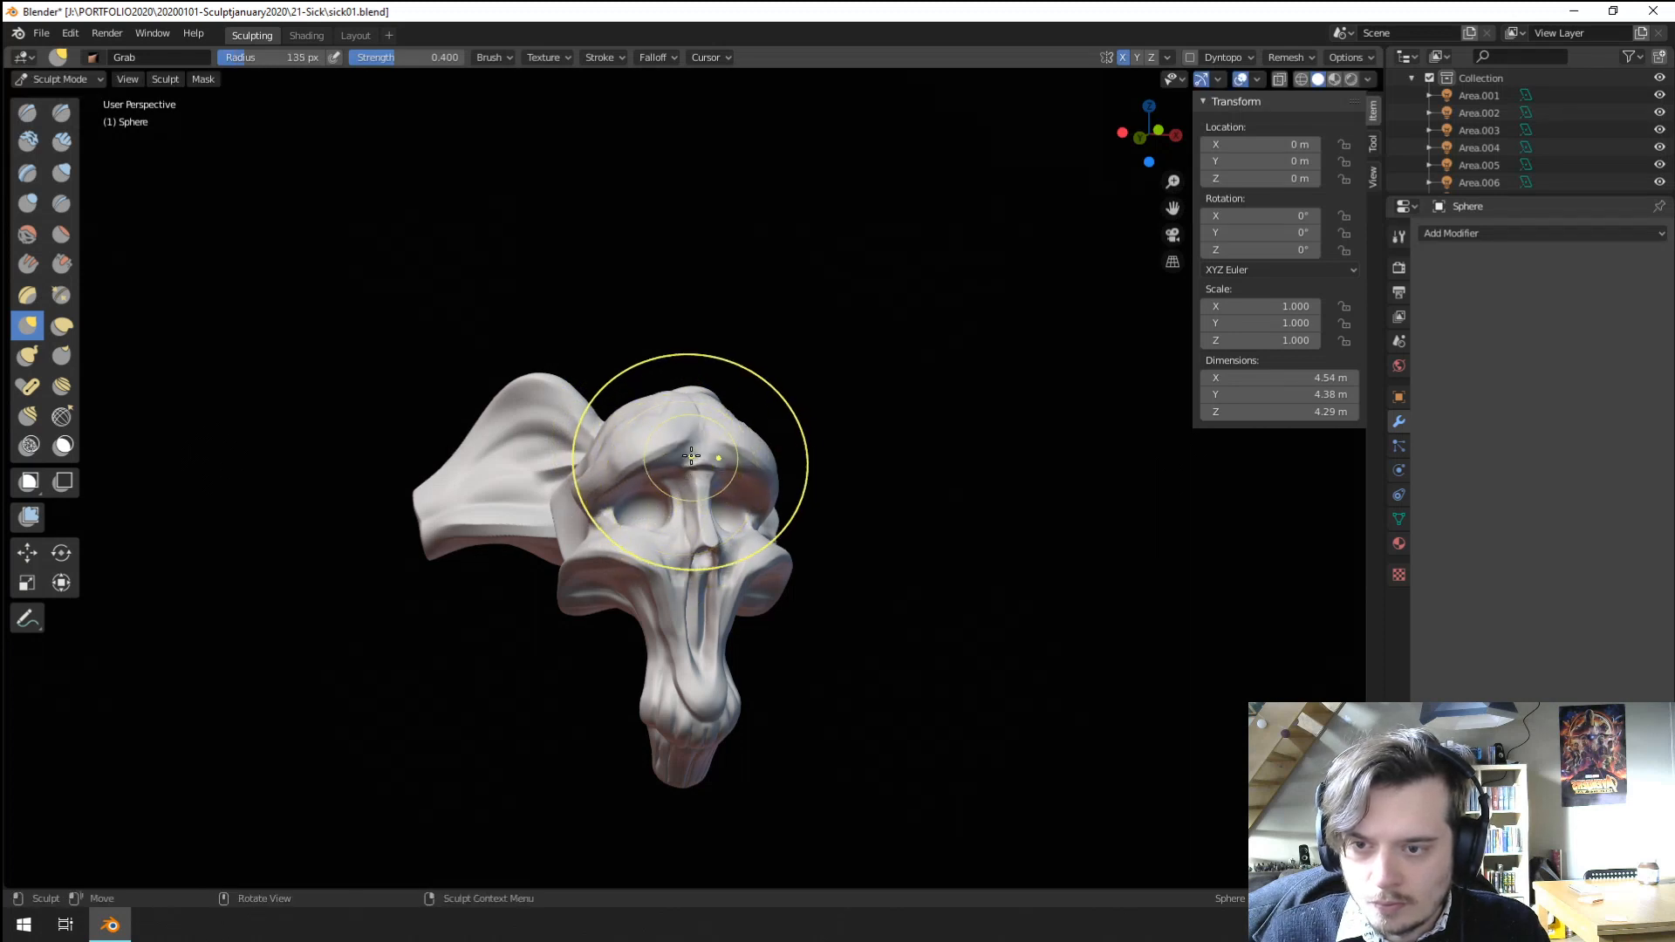
drag(692, 464, 676, 537)
mouse_move(643, 535)
middle_down()
mouse_move(479, 535)
mouse_move(630, 522)
middle_up()
drag(651, 467, 642, 406)
middle_drag(658, 398, 789, 408)
drag(753, 442, 731, 407)
mouse_move(711, 381)
middle_down()
mouse_move(527, 400)
mouse_move(688, 422)
mouse_move(651, 463)
middle_up()
Pull the brow ridge's outer end down and the eye socket's outer edge outward with the Grab brush, starting at a 107 px radius.
key(f)
click(626, 472)
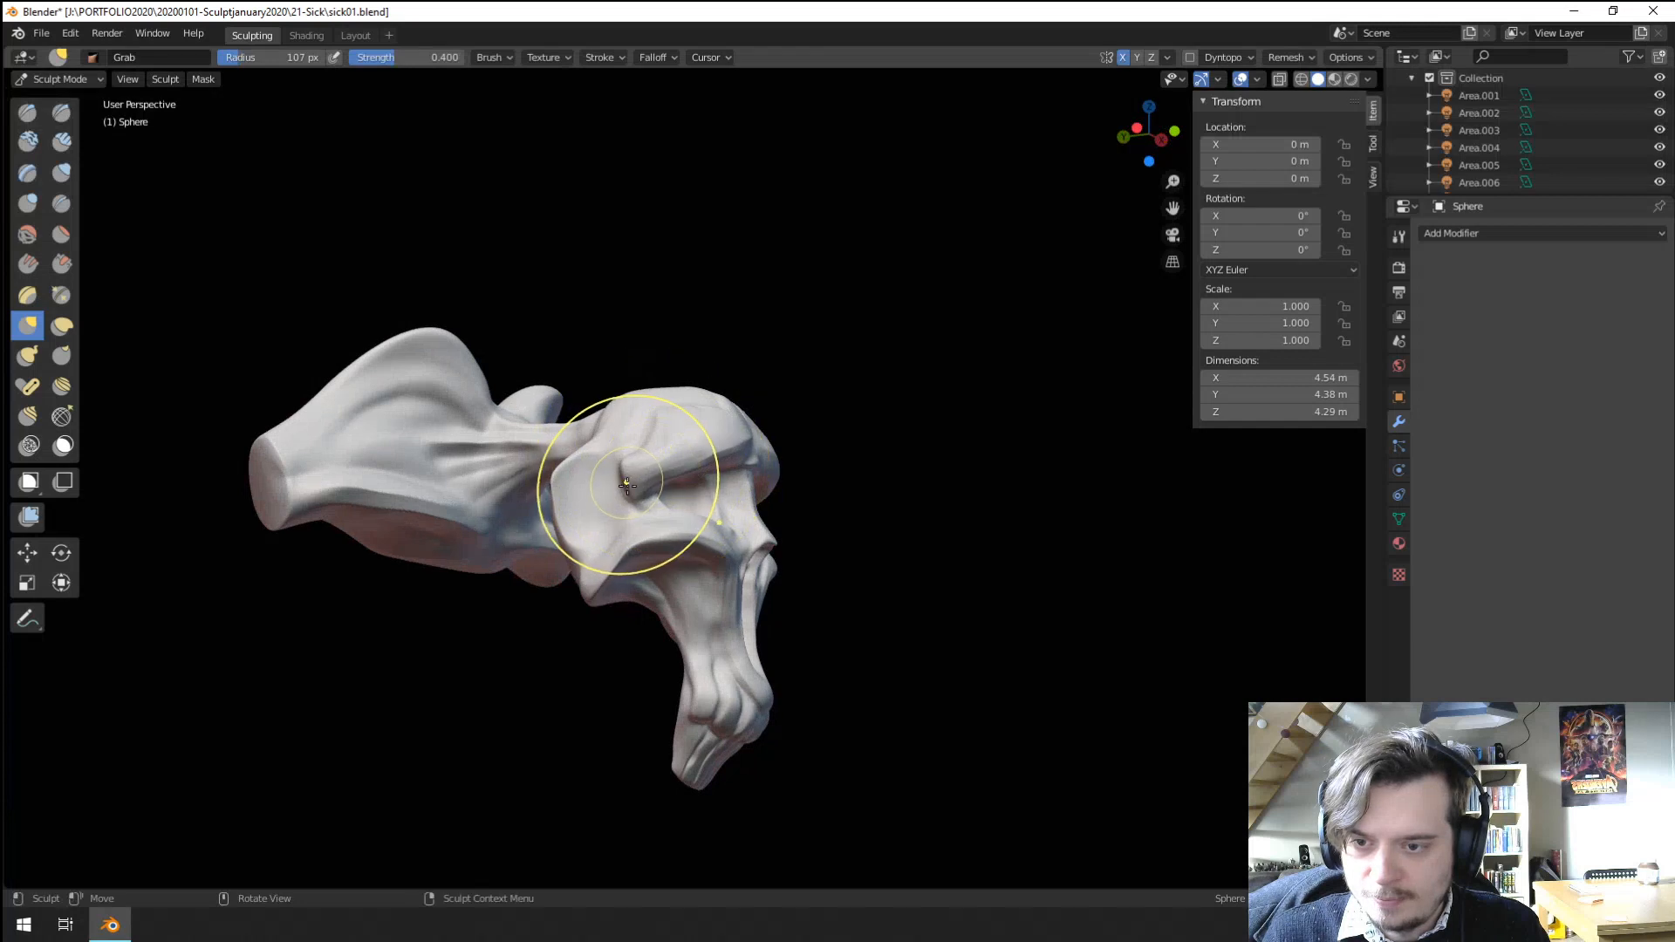
drag(628, 484, 624, 507)
mouse_move(625, 508)
middle_down()
mouse_move(488, 515)
mouse_move(604, 526)
middle_up()
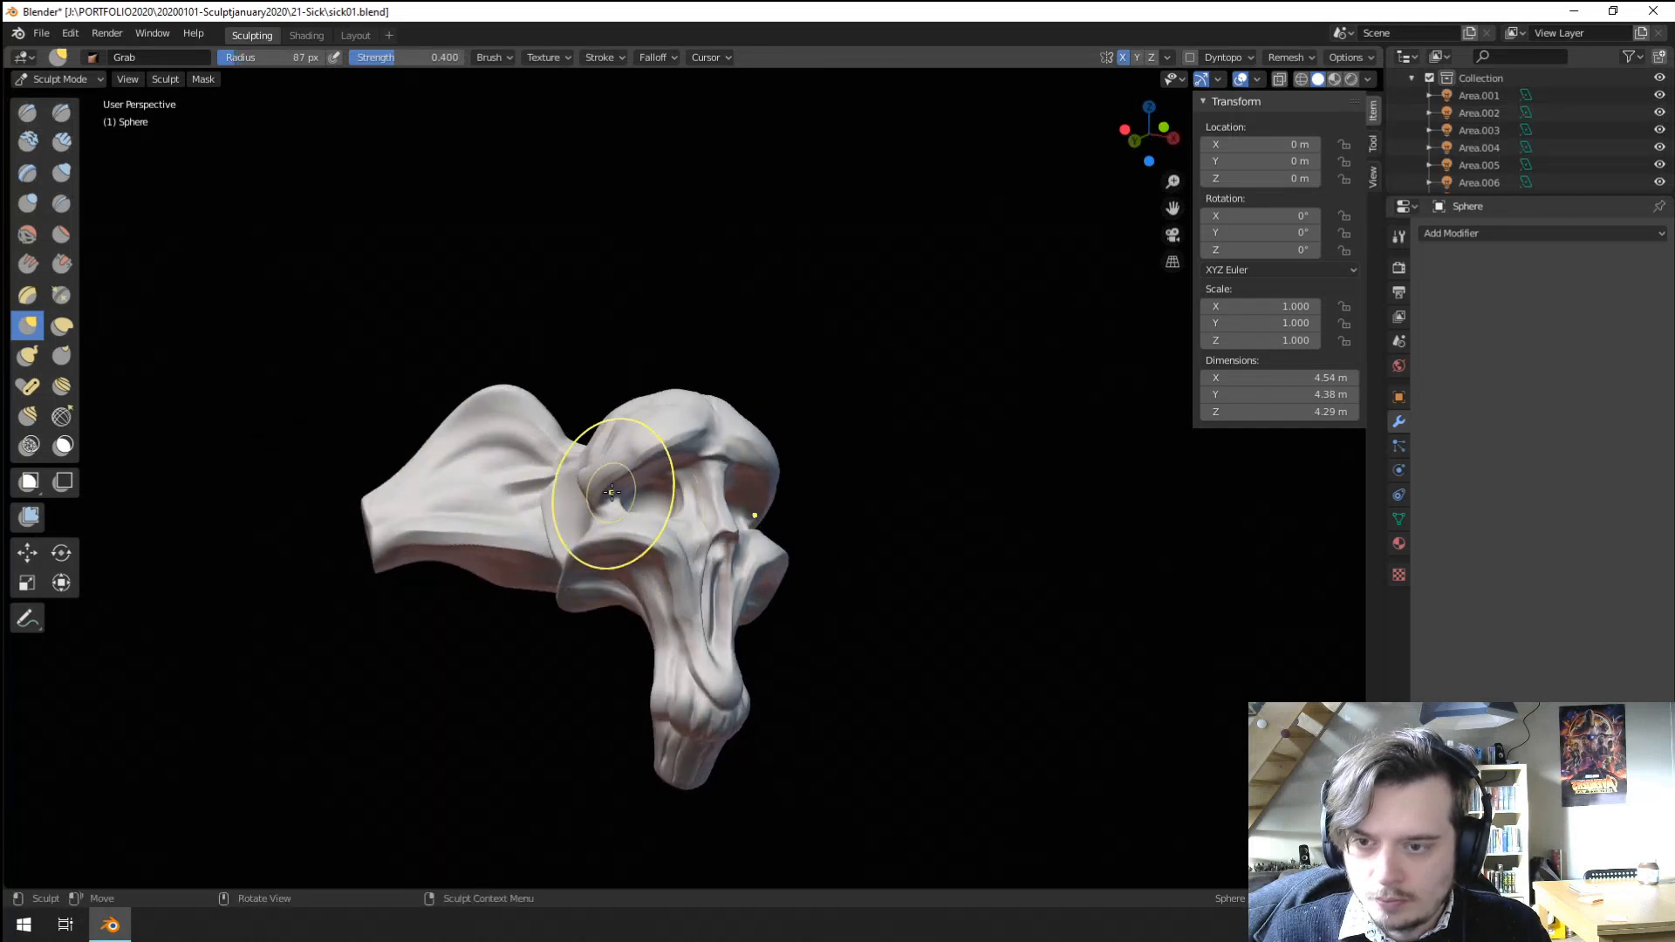
key(f)
click(711, 494)
drag(608, 490, 581, 472)
mouse_move(580, 472)
middle_down()
mouse_move(512, 494)
mouse_move(512, 523)
mouse_move(639, 535)
mouse_move(505, 587)
mouse_move(602, 518)
mouse_move(573, 538)
mouse_move(611, 574)
mouse_move(571, 526)
mouse_move(629, 515)
mouse_move(548, 557)
mouse_move(567, 515)
mouse_move(541, 513)
mouse_move(548, 551)
middle_up()
key(f)
click(527, 556)
Push the sides of the cranium inward and pull its rear backward with the Grab brush at a 115 px radius.
mouse_move(549, 532)
middle_down()
mouse_move(568, 583)
mouse_move(580, 572)
middle_up()
middle_drag(627, 464, 655, 452)
key(f)
click(628, 448)
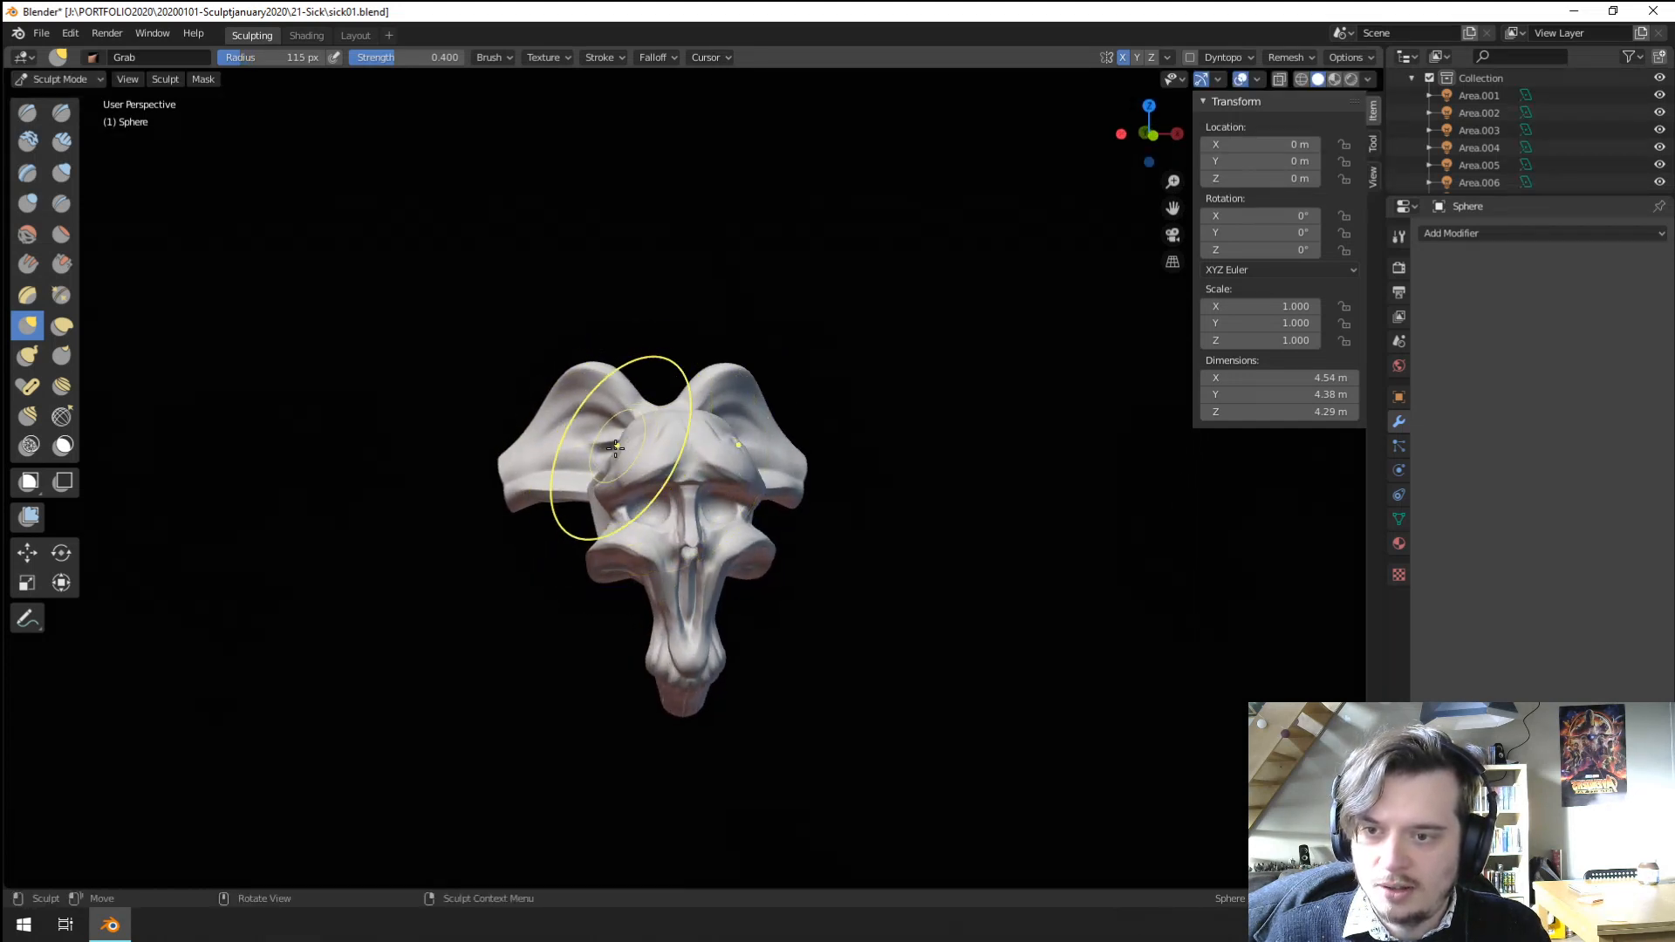
drag(635, 443, 651, 435)
mouse_move(661, 489)
middle_down()
mouse_move(617, 524)
mouse_move(641, 450)
middle_up()
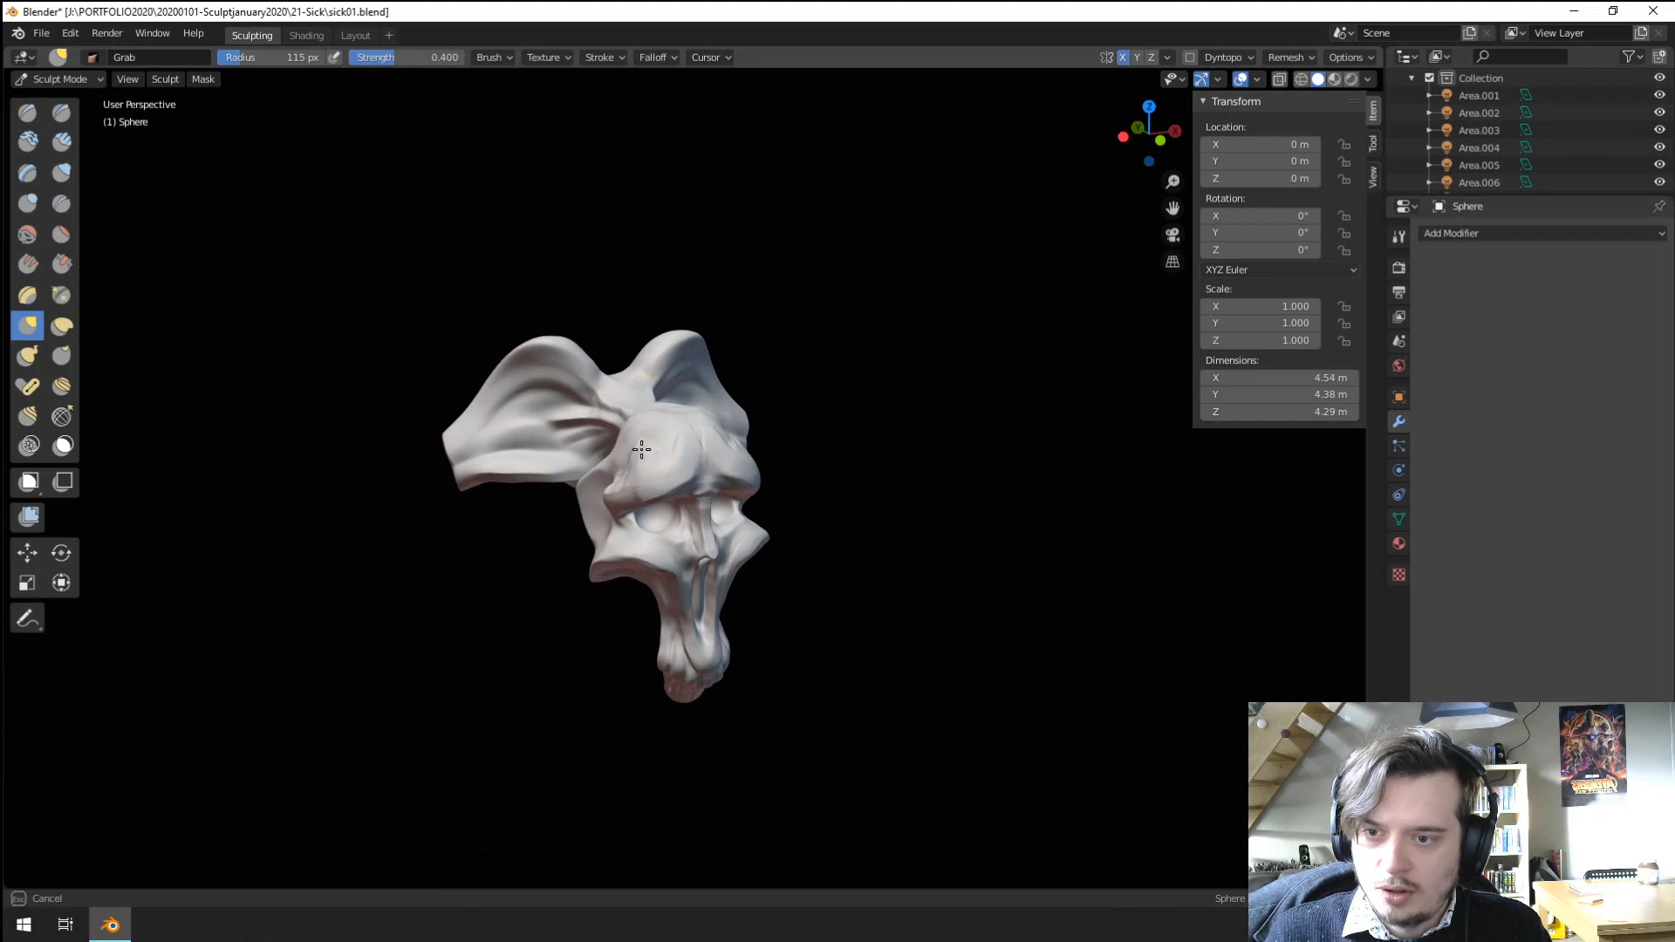
drag(649, 444, 654, 441)
middle_drag(615, 442, 563, 442)
drag(535, 442, 480, 443)
mouse_move(523, 458)
middle_down()
mouse_move(646, 479)
mouse_move(580, 436)
middle_up()
Push the plate behind the eye socket toward the face with the Grab brush at 100 px and 111 px radii.
mouse_move(601, 445)
middle_down()
mouse_move(726, 458)
mouse_move(624, 462)
middle_up()
key(f)
click(686, 460)
middle_drag(579, 411, 474, 443)
drag(533, 515, 586, 497)
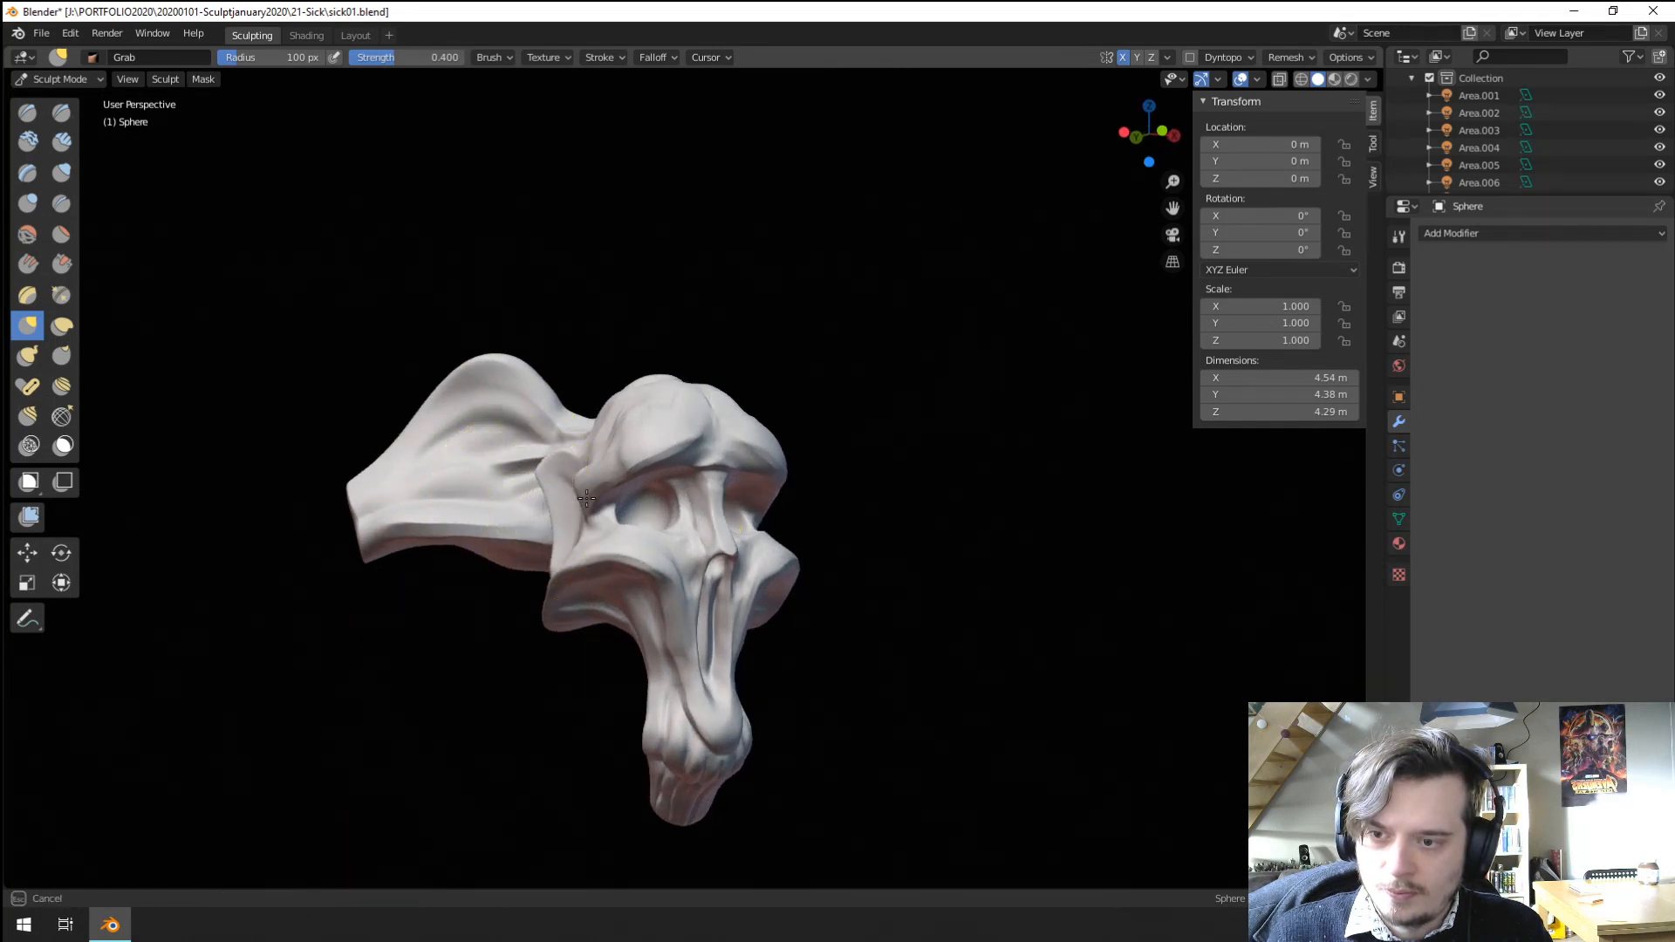
mouse_move(578, 506)
middle_down()
mouse_move(483, 591)
mouse_move(404, 584)
mouse_move(634, 559)
mouse_move(550, 530)
middle_up()
key(f)
click(572, 532)
drag(573, 531, 607, 518)
mouse_move(607, 519)
middle_down()
mouse_move(500, 523)
mouse_move(488, 502)
mouse_move(549, 458)
mouse_move(536, 487)
mouse_move(567, 499)
mouse_move(525, 517)
middle_up()
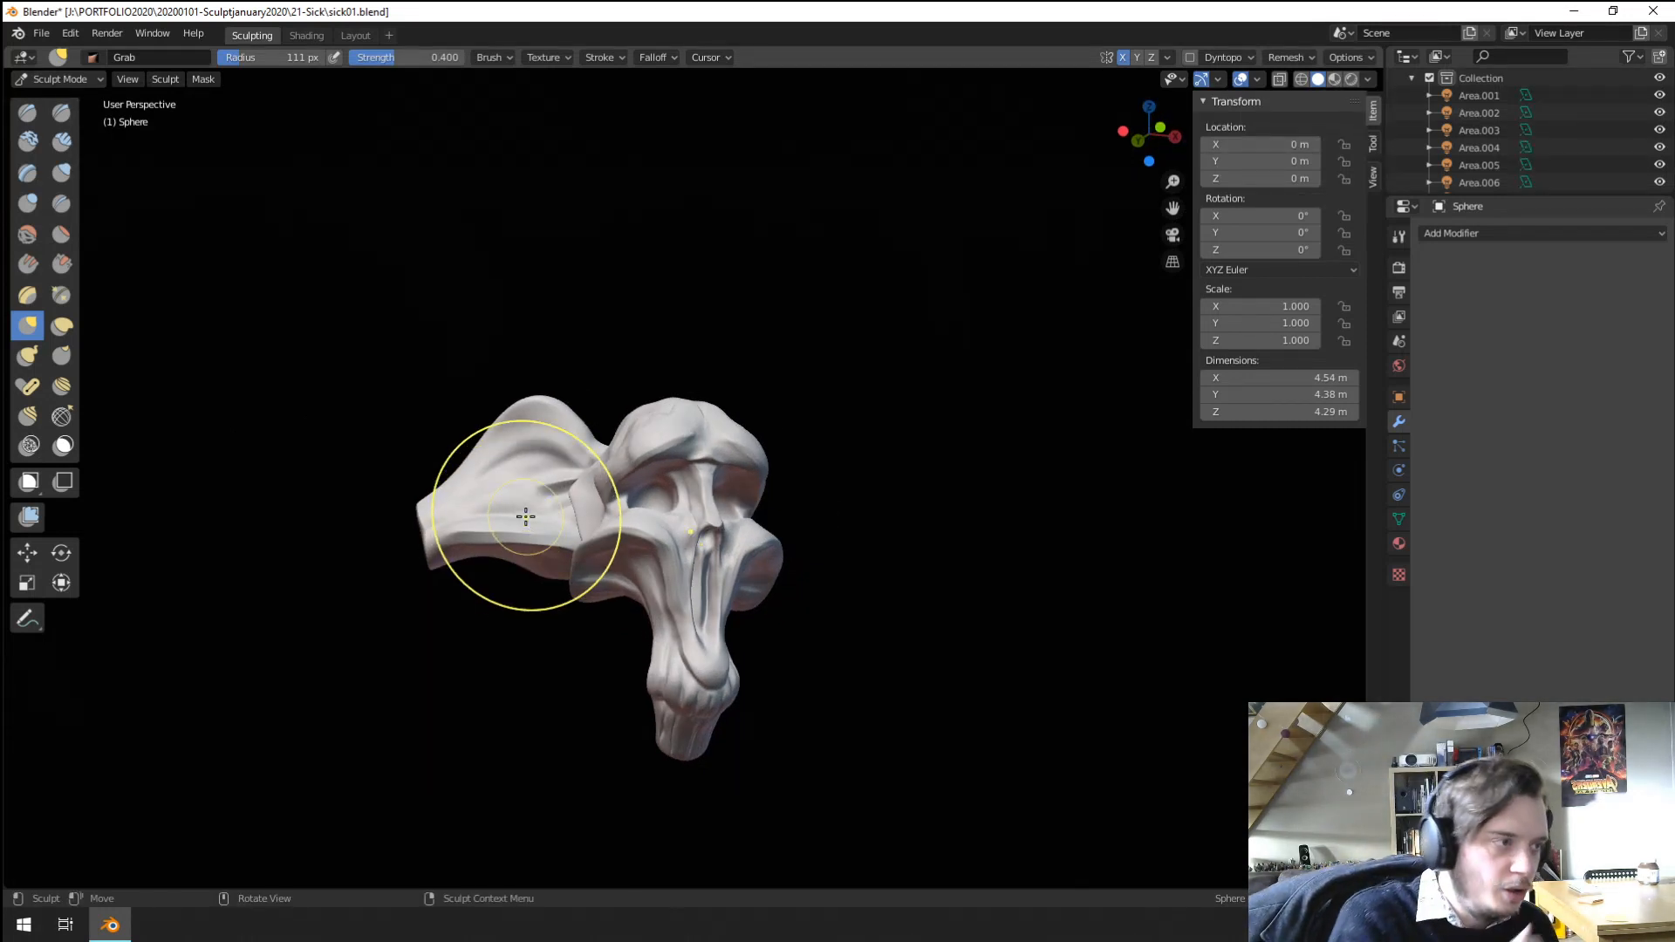
Remesh the whole sculpt with a voxel size of 0.004 m.
scroll(710, 616, up, 3)
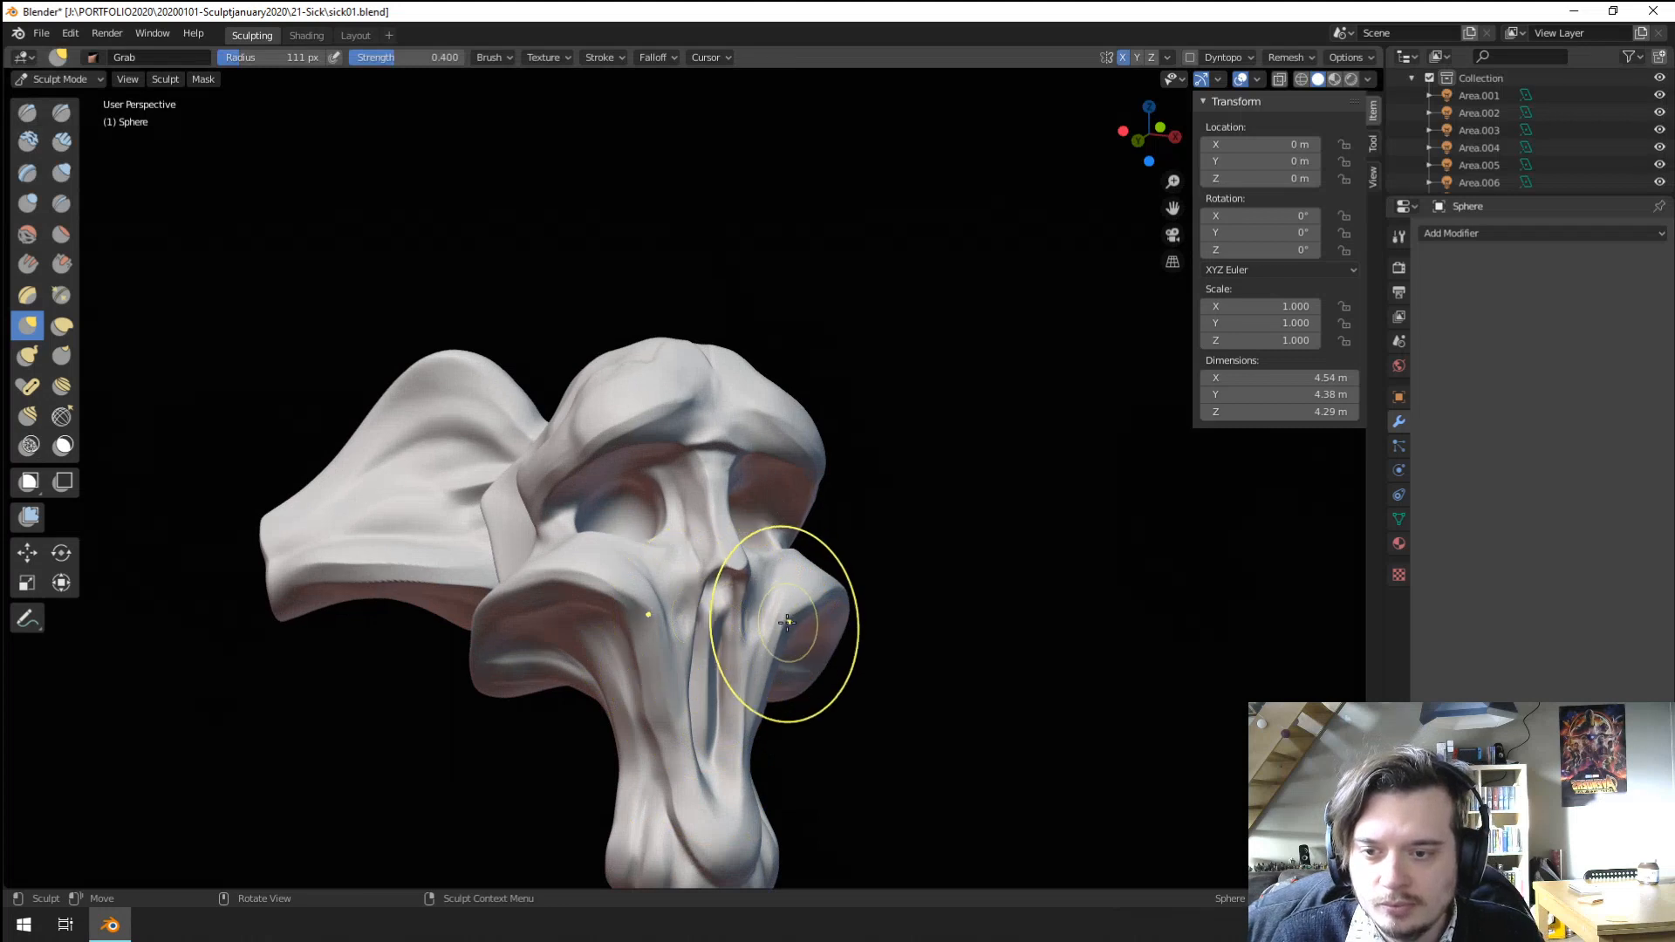
scroll(785, 636, up, 2)
click(1286, 57)
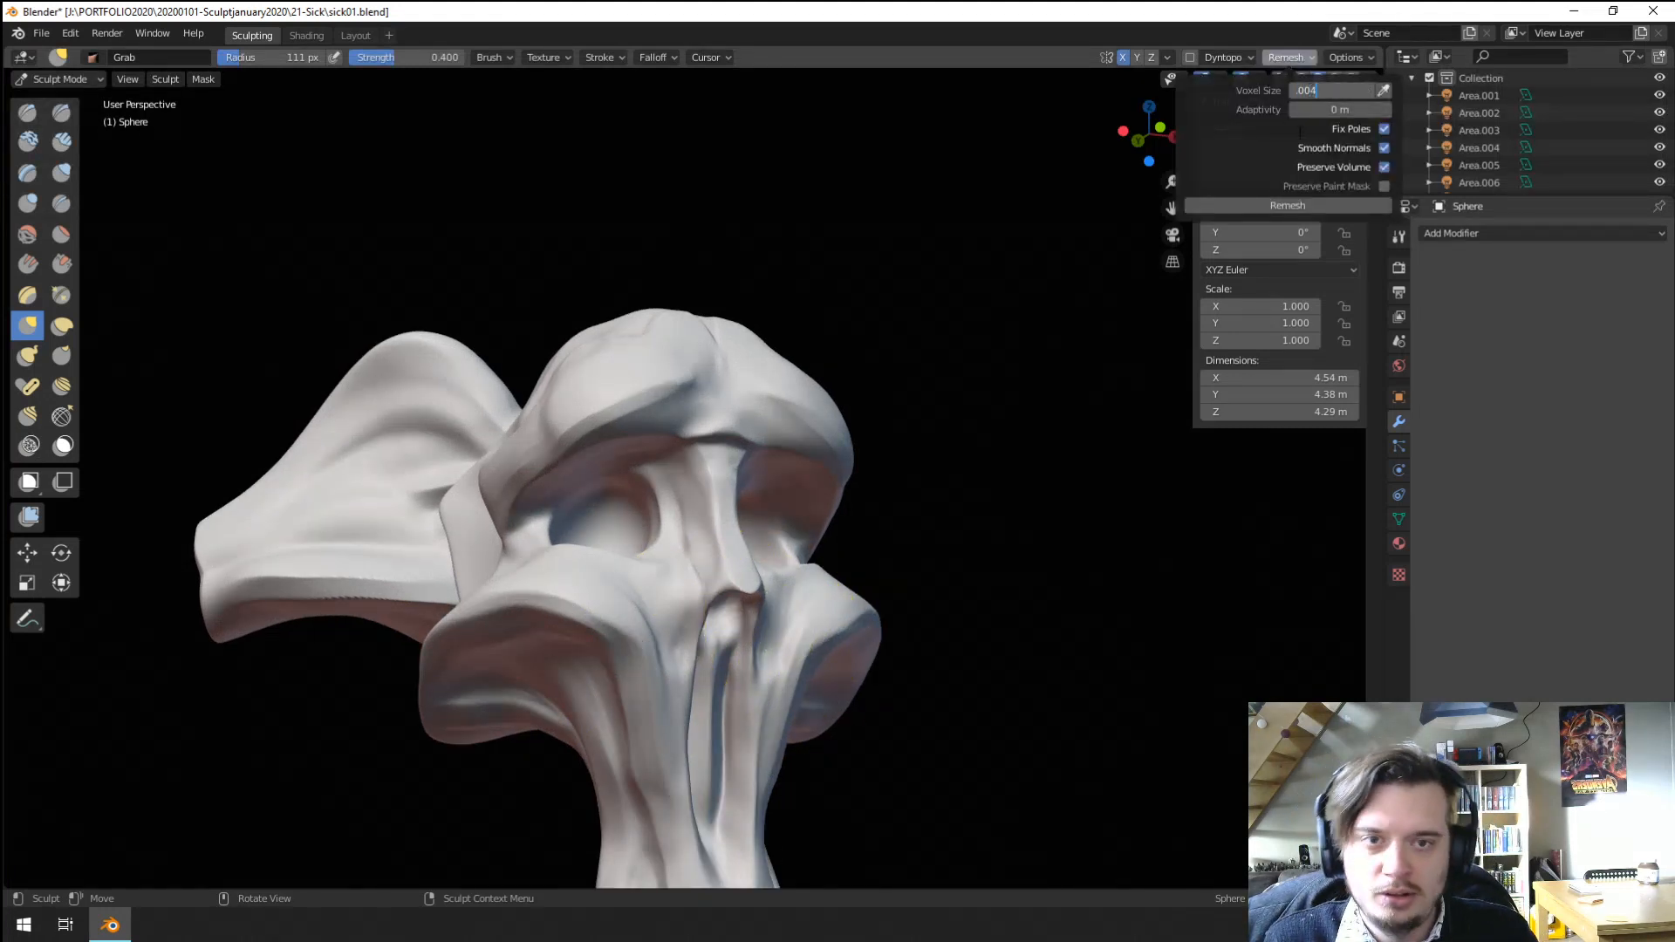
click(1297, 205)
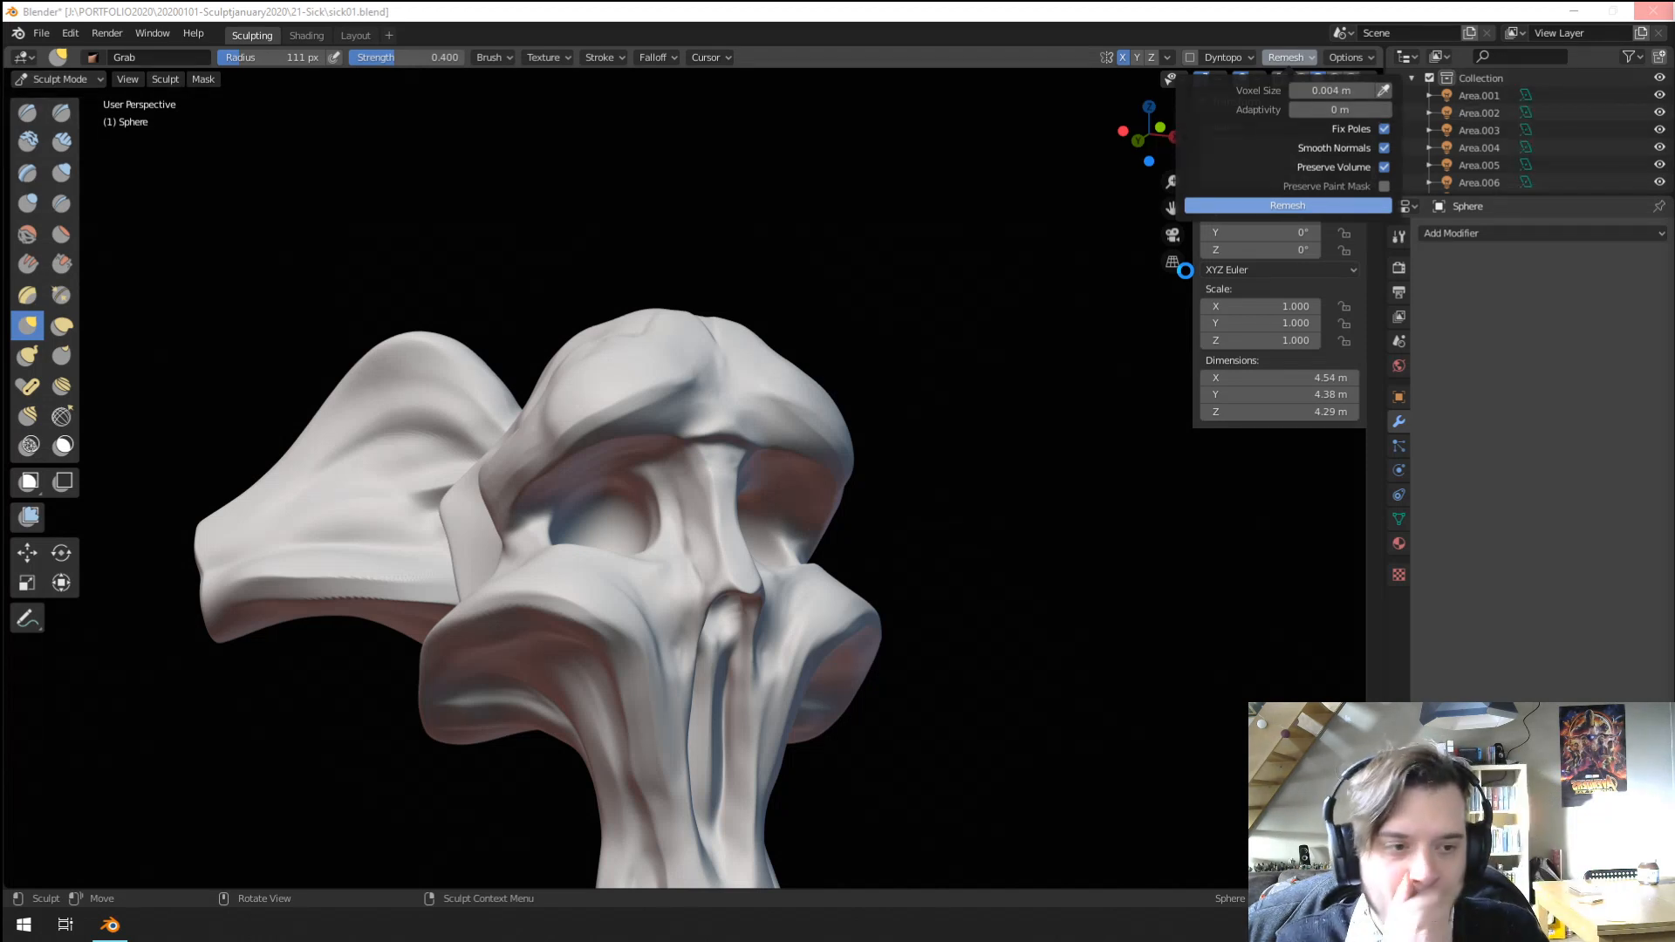
Define the crease at the temple around the brow ridge's outer end with the Crease brush at a 51 px radius.
middle_drag(813, 643, 923, 701)
key(shift+c)
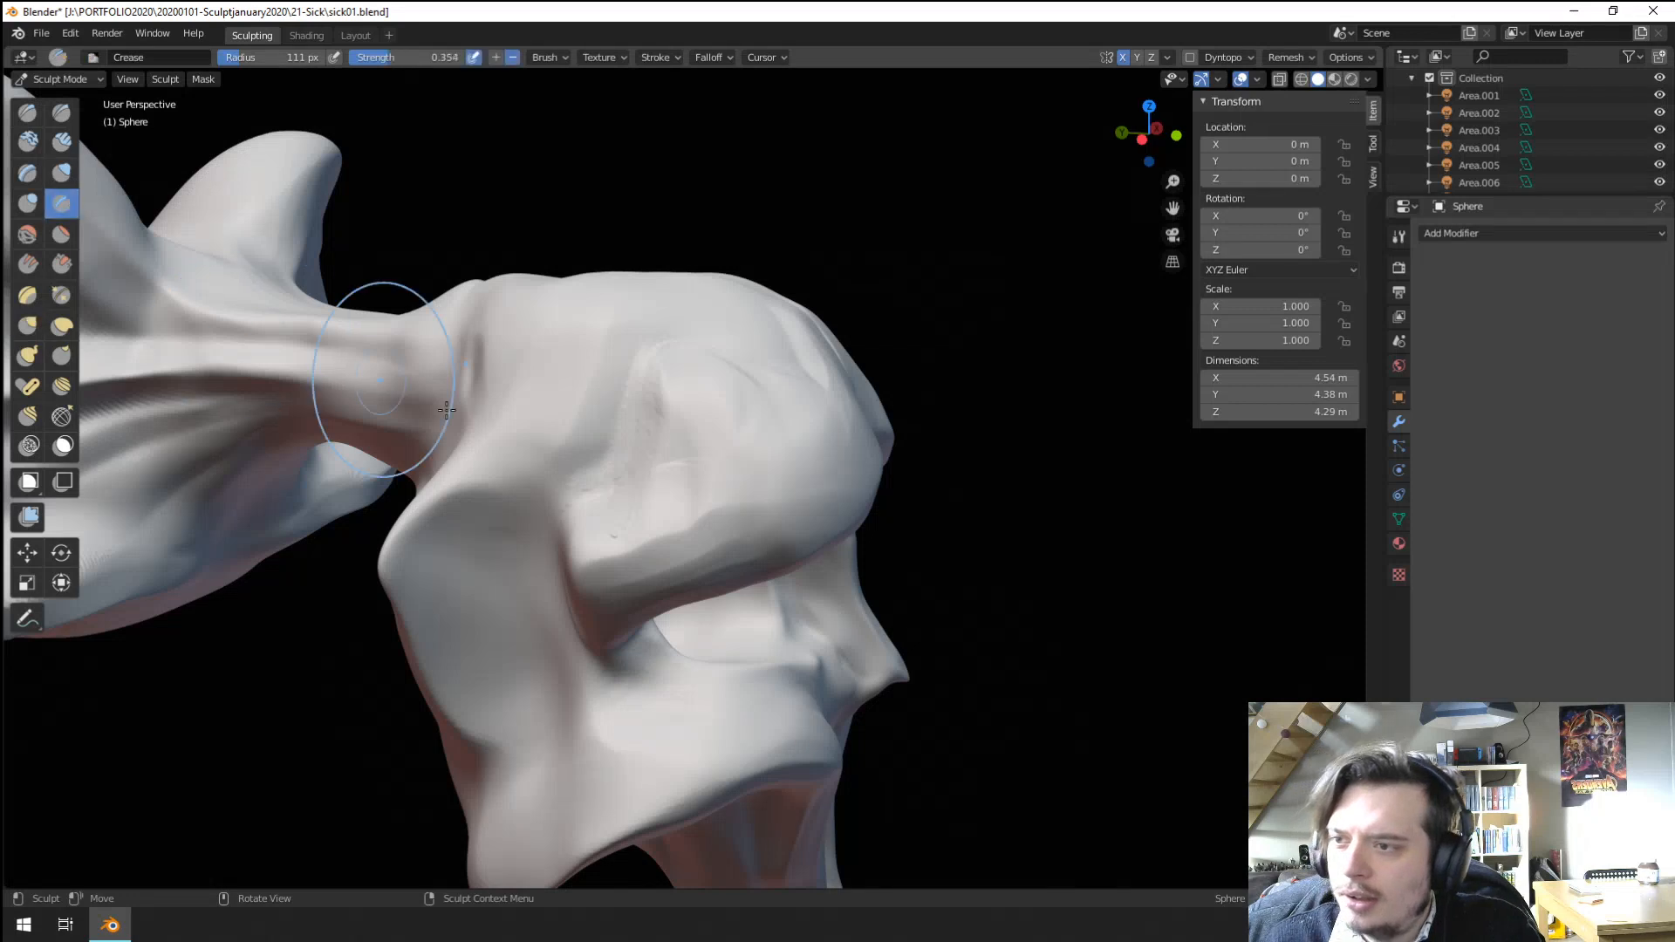
middle_drag(374, 301, 692, 502)
mouse_move(774, 422)
middle_down()
mouse_move(707, 553)
mouse_move(748, 575)
middle_up()
mouse_move(707, 498)
middle_down()
mouse_move(721, 549)
mouse_move(725, 498)
mouse_move(561, 389)
mouse_move(548, 512)
middle_up()
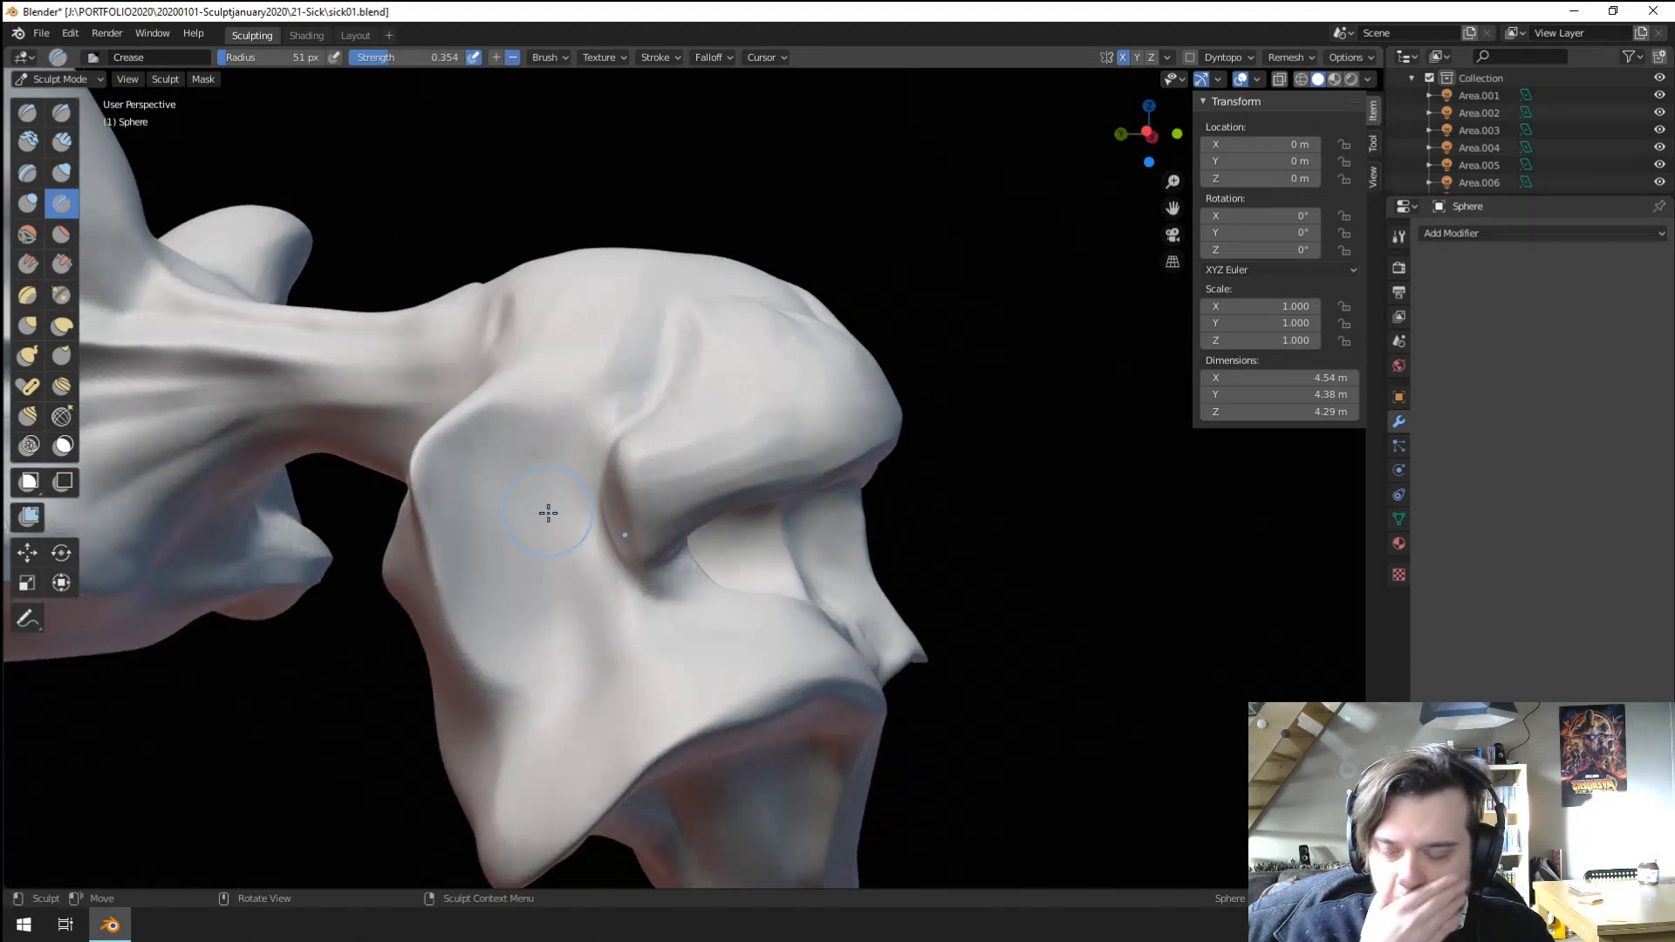
mouse_move(486, 421)
middle_down()
mouse_move(497, 523)
mouse_move(597, 449)
middle_up()
mouse_move(650, 294)
middle_down()
mouse_move(553, 437)
mouse_move(532, 363)
mouse_move(548, 537)
mouse_move(523, 643)
mouse_move(580, 699)
mouse_move(561, 610)
mouse_move(454, 666)
middle_up()
key(g)
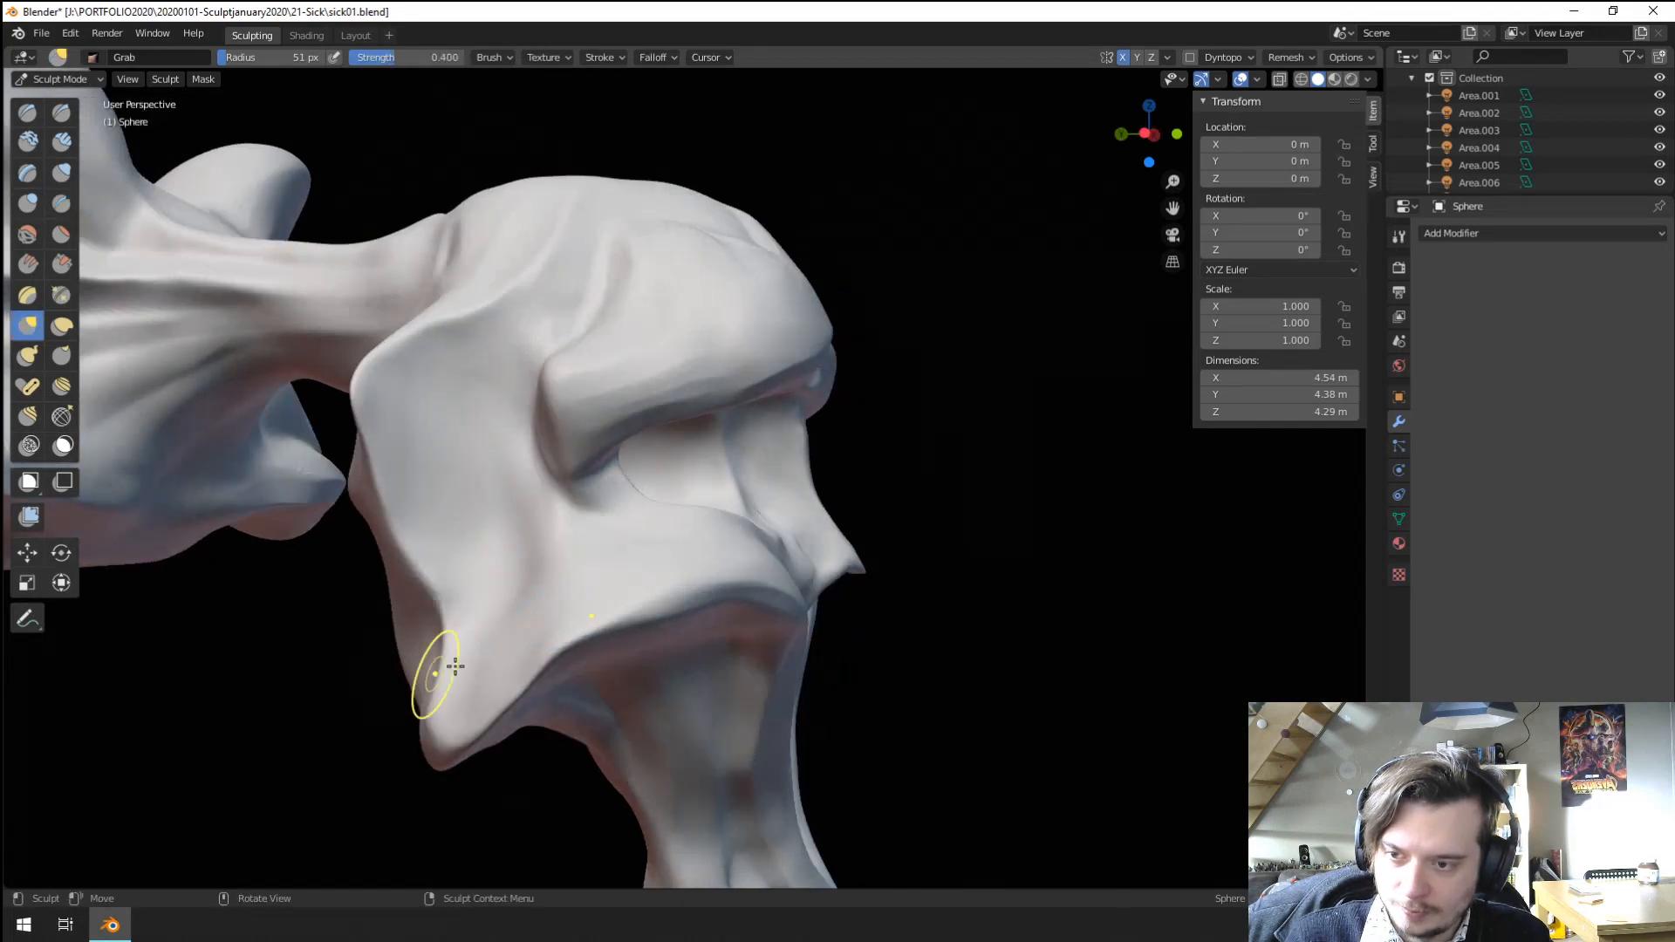
key(f)
click(587, 699)
mouse_move(444, 734)
middle_down()
mouse_move(383, 676)
mouse_move(447, 656)
middle_up()
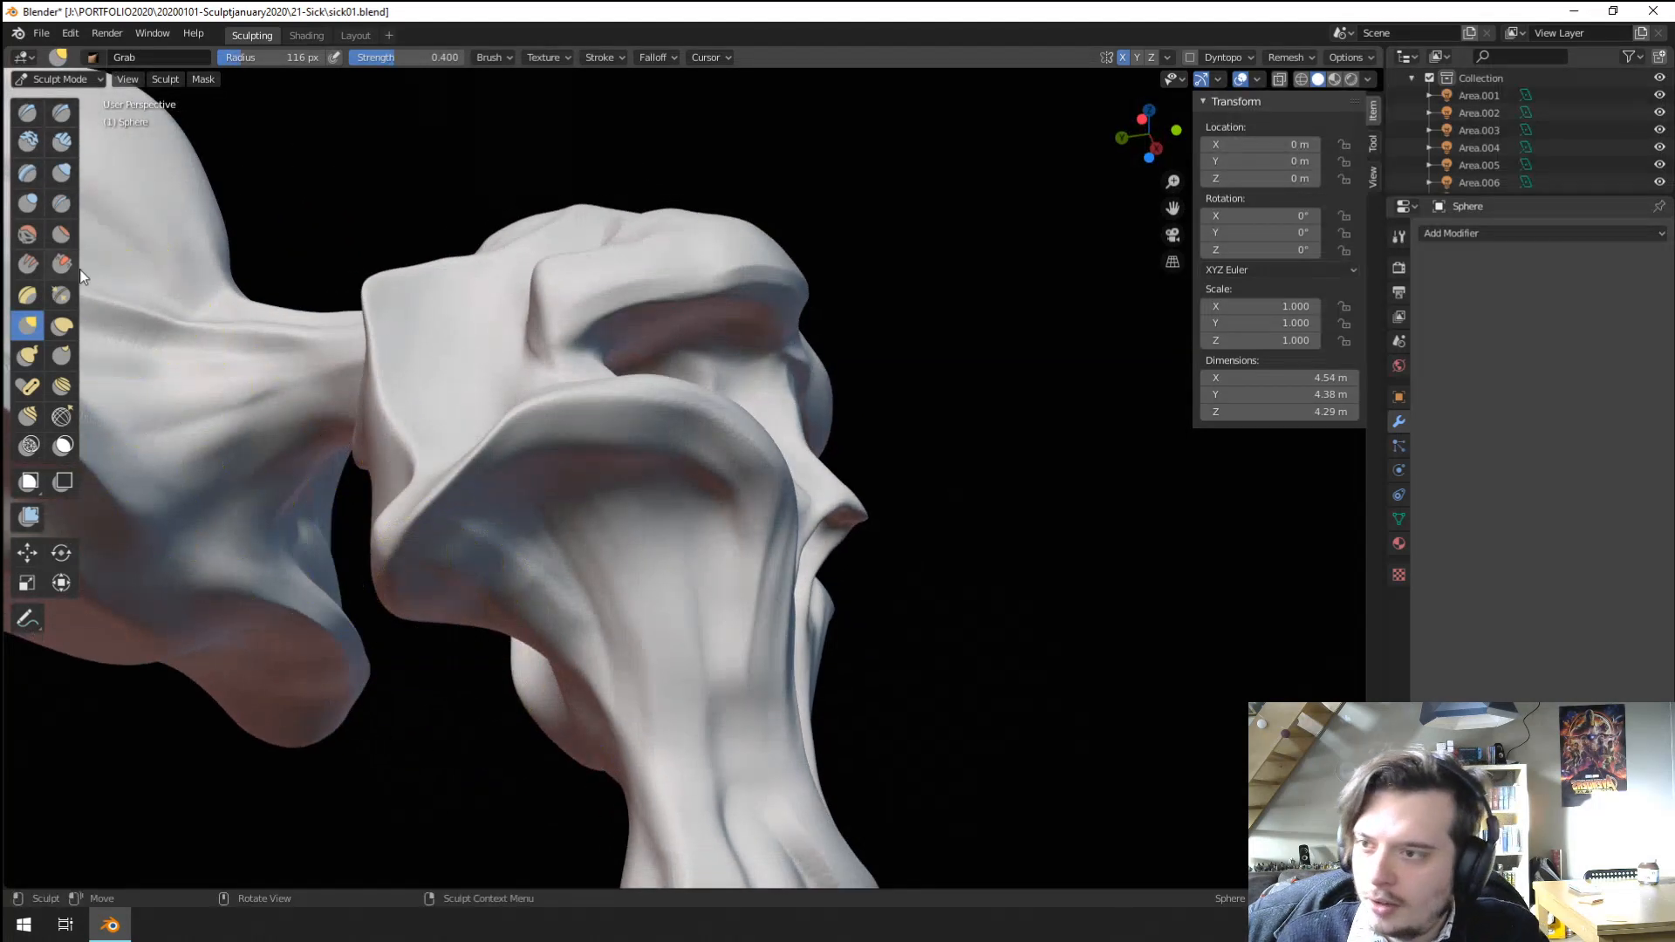
Thicken the flared rear underside of the cheekbone with the Inflate/Deflate brush at a 94 px radius.
click(62, 173)
middle_drag(300, 551, 341, 475)
key(f)
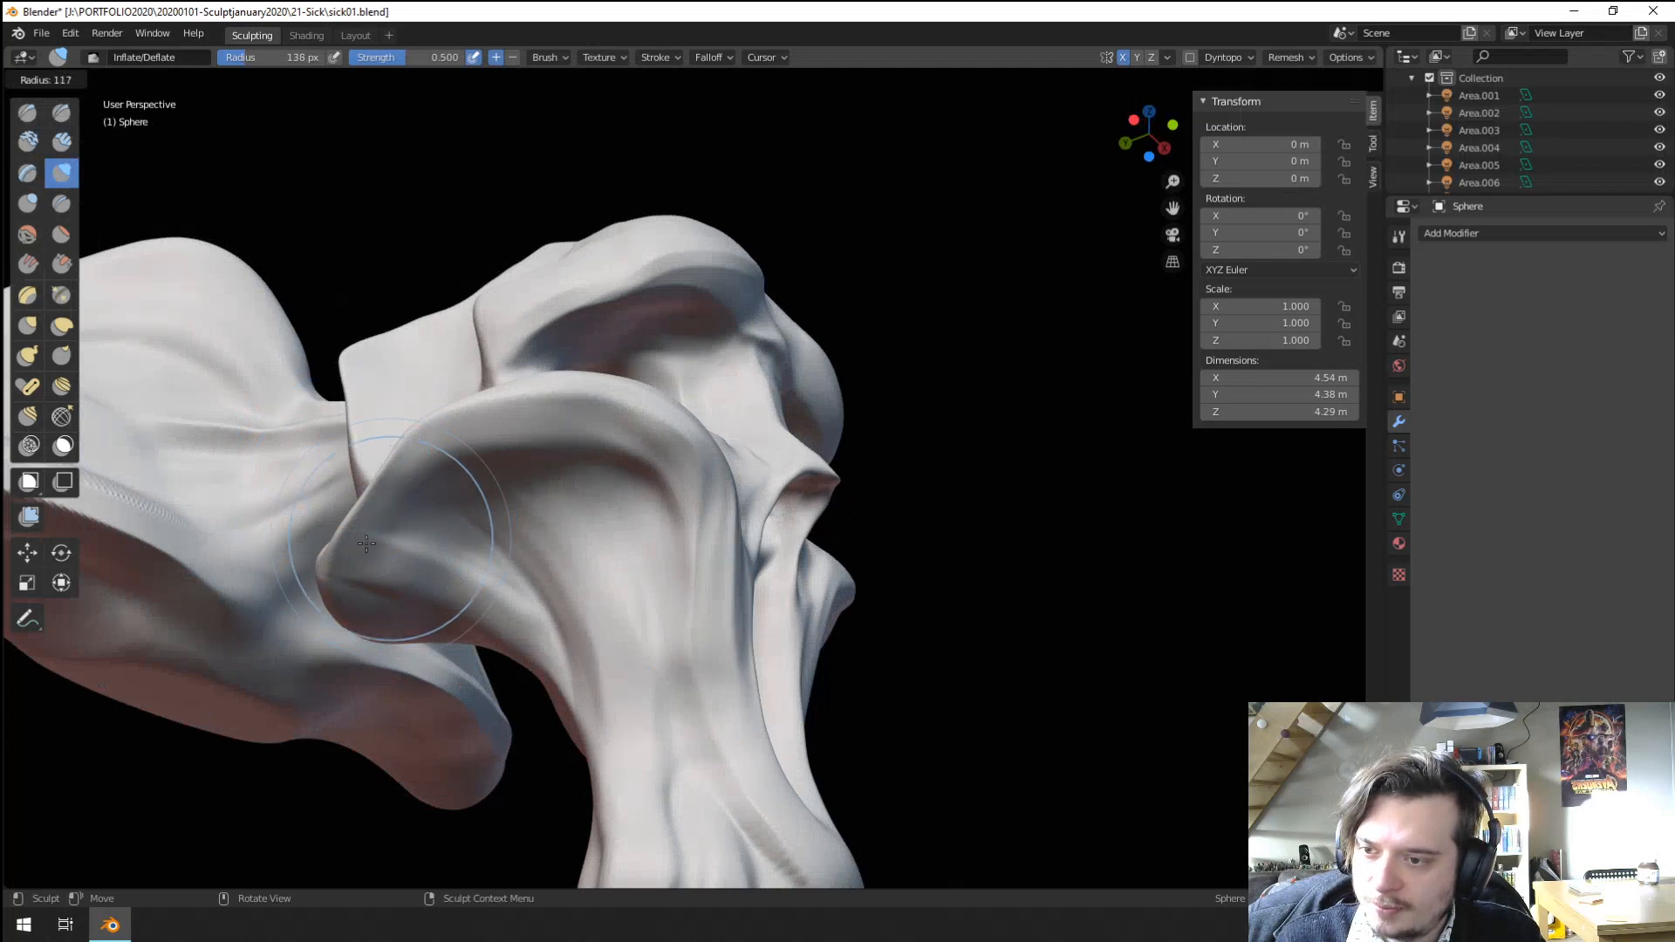
click(498, 555)
middle_drag(489, 524, 498, 607)
key(f)
click(398, 616)
drag(439, 658, 572, 543)
mouse_move(471, 600)
mouse_down()
mouse_move(445, 617)
mouse_move(486, 526)
mouse_up()
middle_drag(469, 540, 504, 537)
scroll(467, 639, down, 2)
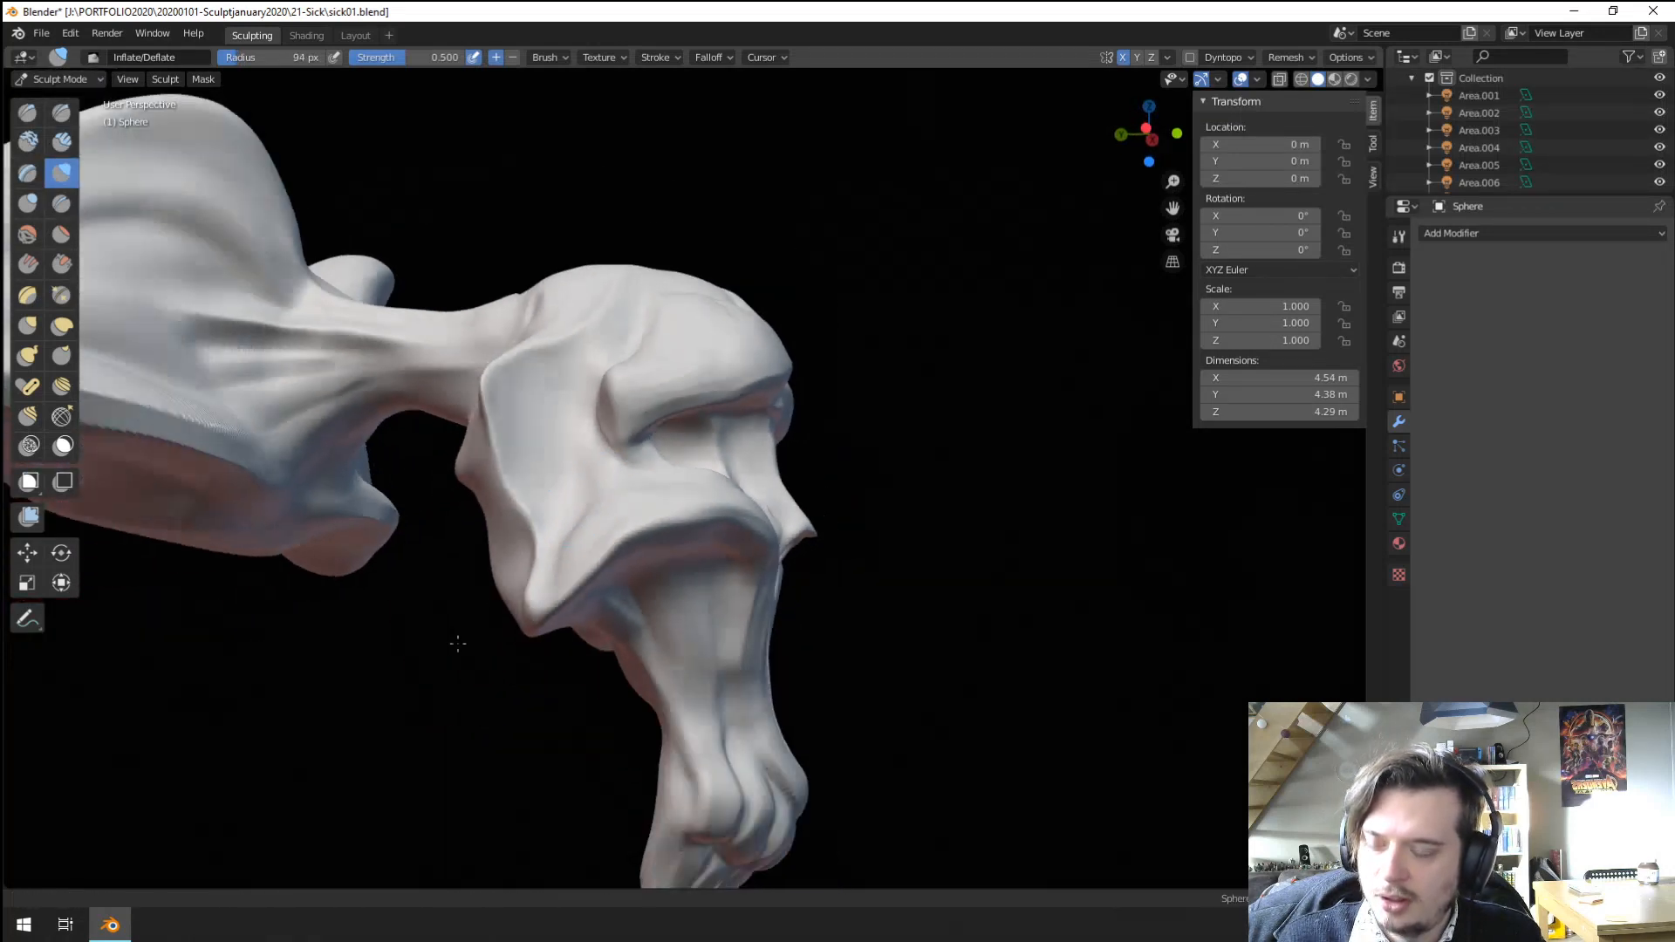
Inflate the surface inside the large hollow at the back of the skull at a 94 px radius.
mouse_move(457, 643)
middle_down()
mouse_move(335, 580)
mouse_move(265, 591)
mouse_move(401, 590)
mouse_move(608, 534)
mouse_move(638, 507)
middle_up()
scroll(403, 590, up, 3)
mouse_move(420, 376)
mouse_down()
mouse_move(602, 269)
mouse_move(714, 456)
mouse_move(423, 376)
mouse_move(625, 261)
mouse_up()
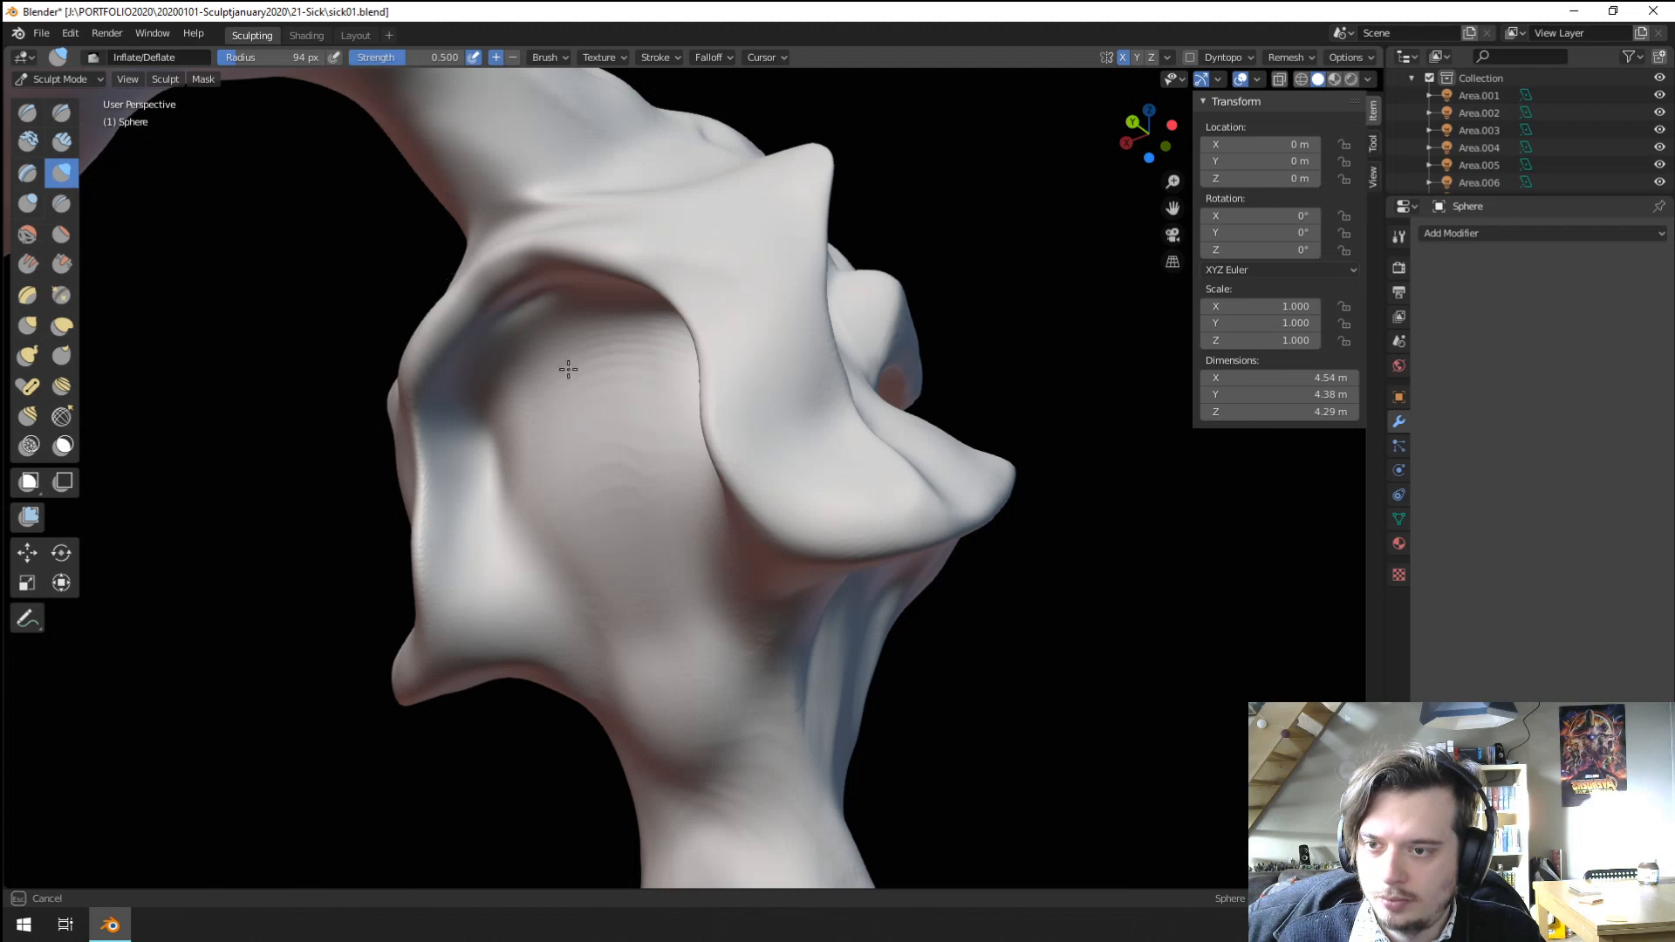
drag(668, 470, 602, 489)
Pull the rear edge of the muzzle below the cheekbone backward with the Grab brush at a 140 px radius.
middle_drag(654, 559, 506, 580)
middle_drag(598, 692, 679, 698)
key(g)
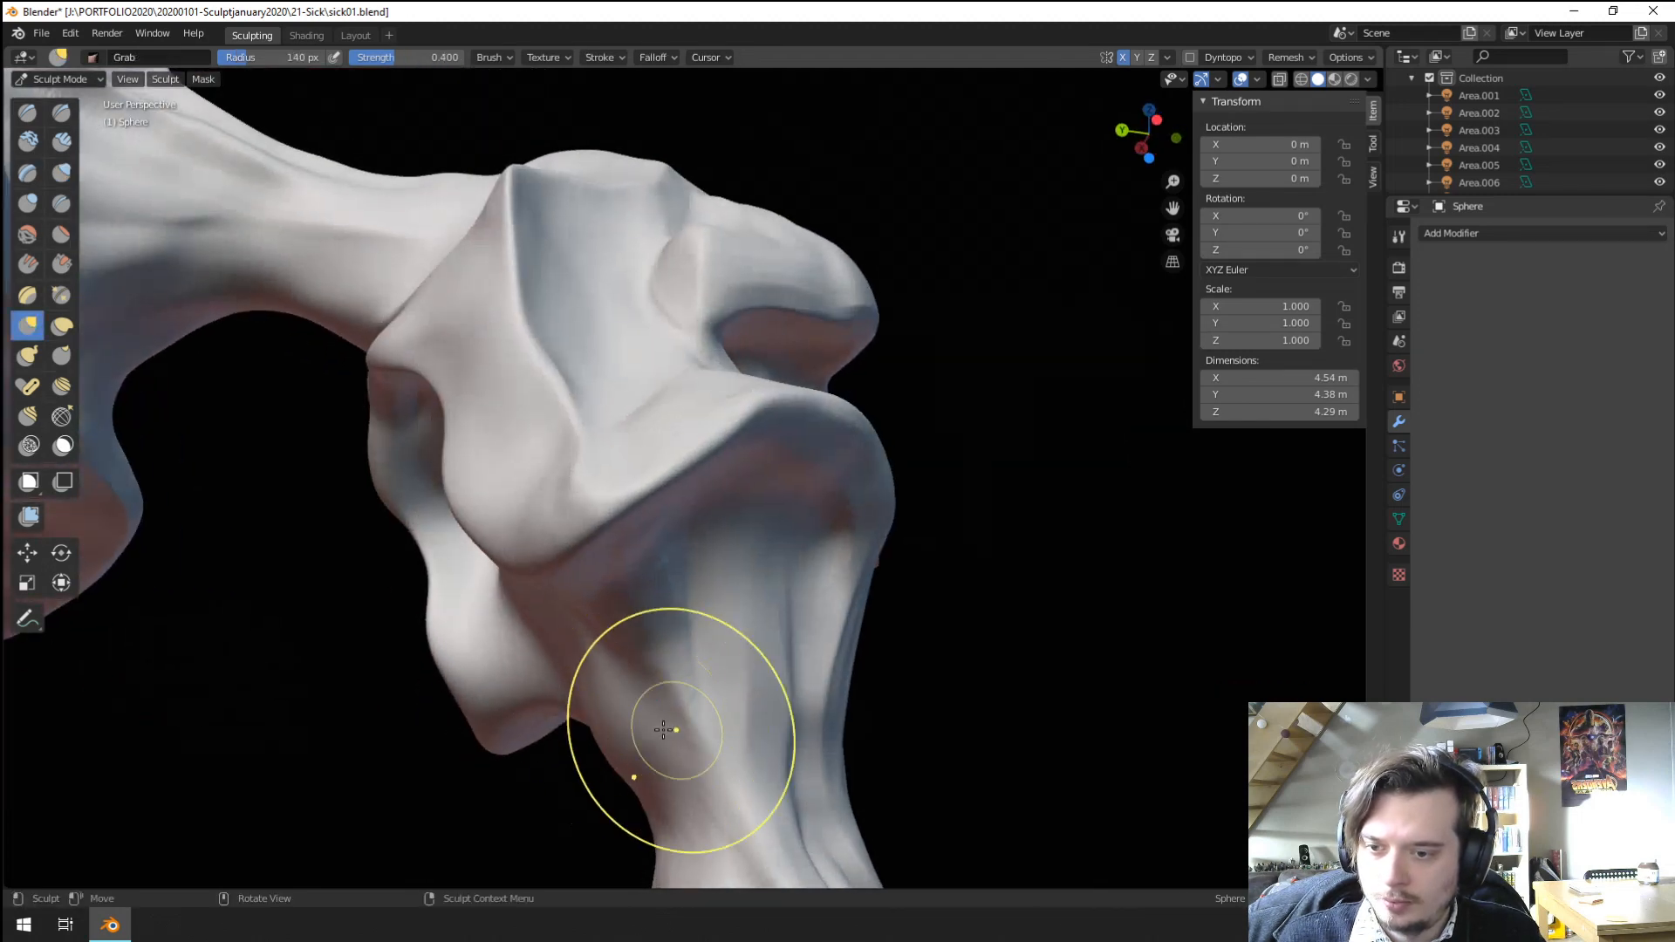
drag(674, 731, 648, 724)
shift+middle_drag(643, 722, 625, 527)
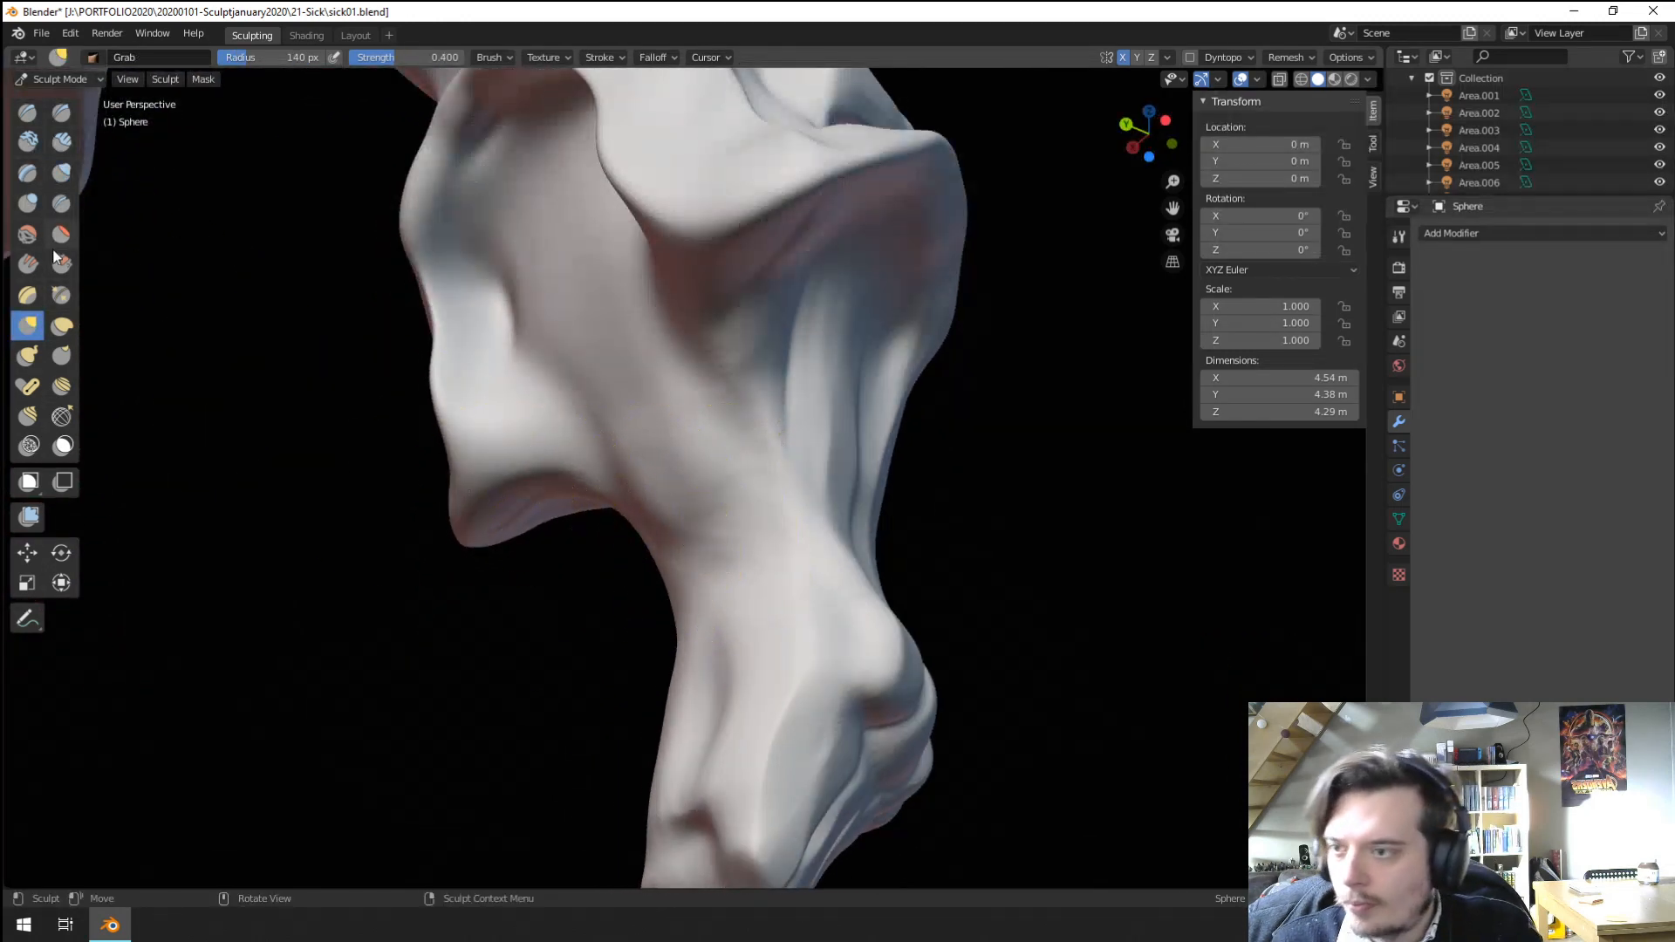
Flatten the side and rear of the muzzle below the cheekbone with the Scrape/Peaks brush, setting its radius to 87 px.
click(61, 264)
middle_drag(453, 452, 557, 452)
key(f)
click(766, 460)
mouse_move(775, 533)
mouse_down()
mouse_move(819, 646)
mouse_move(848, 493)
mouse_up()
drag(852, 429, 863, 476)
mouse_move(872, 506)
middle_down()
mouse_move(781, 505)
mouse_move(774, 484)
middle_up()
key(f)
click(752, 480)
mouse_move(741, 336)
mouse_down()
mouse_move(772, 558)
mouse_move(749, 614)
mouse_up()
Scrape a flat plane down the muzzle beside the nasal opening with the Scrape/Peaks brush at an 80 px radius.
mouse_move(643, 343)
middle_down()
mouse_move(636, 606)
mouse_move(619, 537)
mouse_move(486, 442)
middle_up()
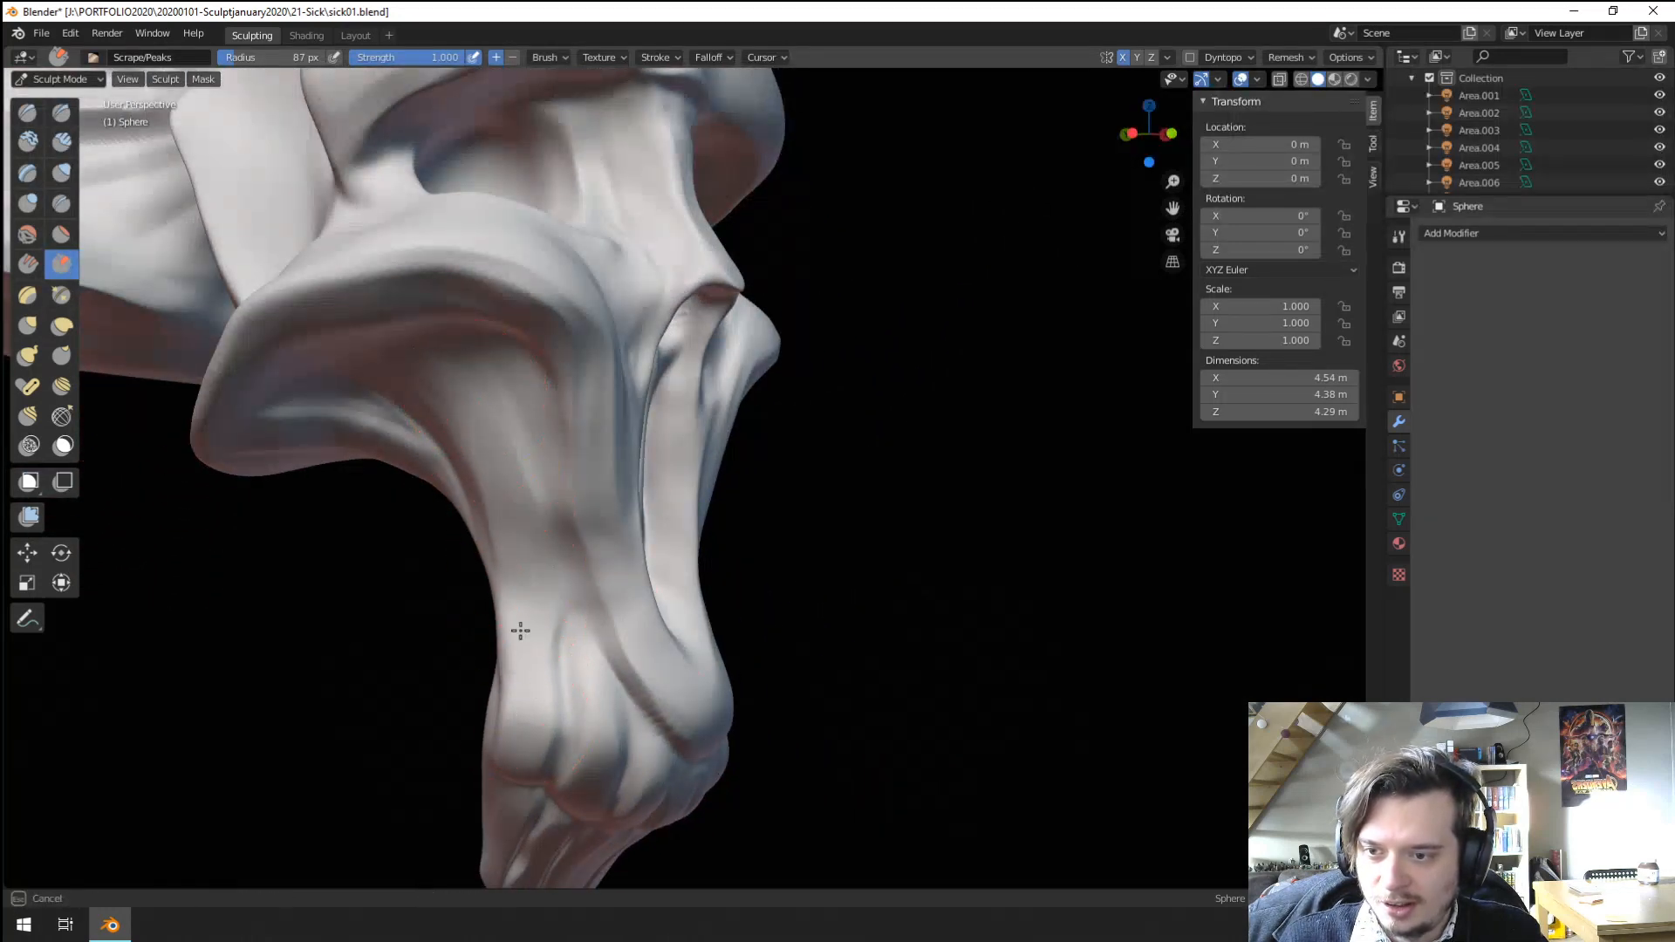
mouse_move(519, 629)
middle_down()
mouse_move(461, 621)
mouse_move(527, 463)
middle_up()
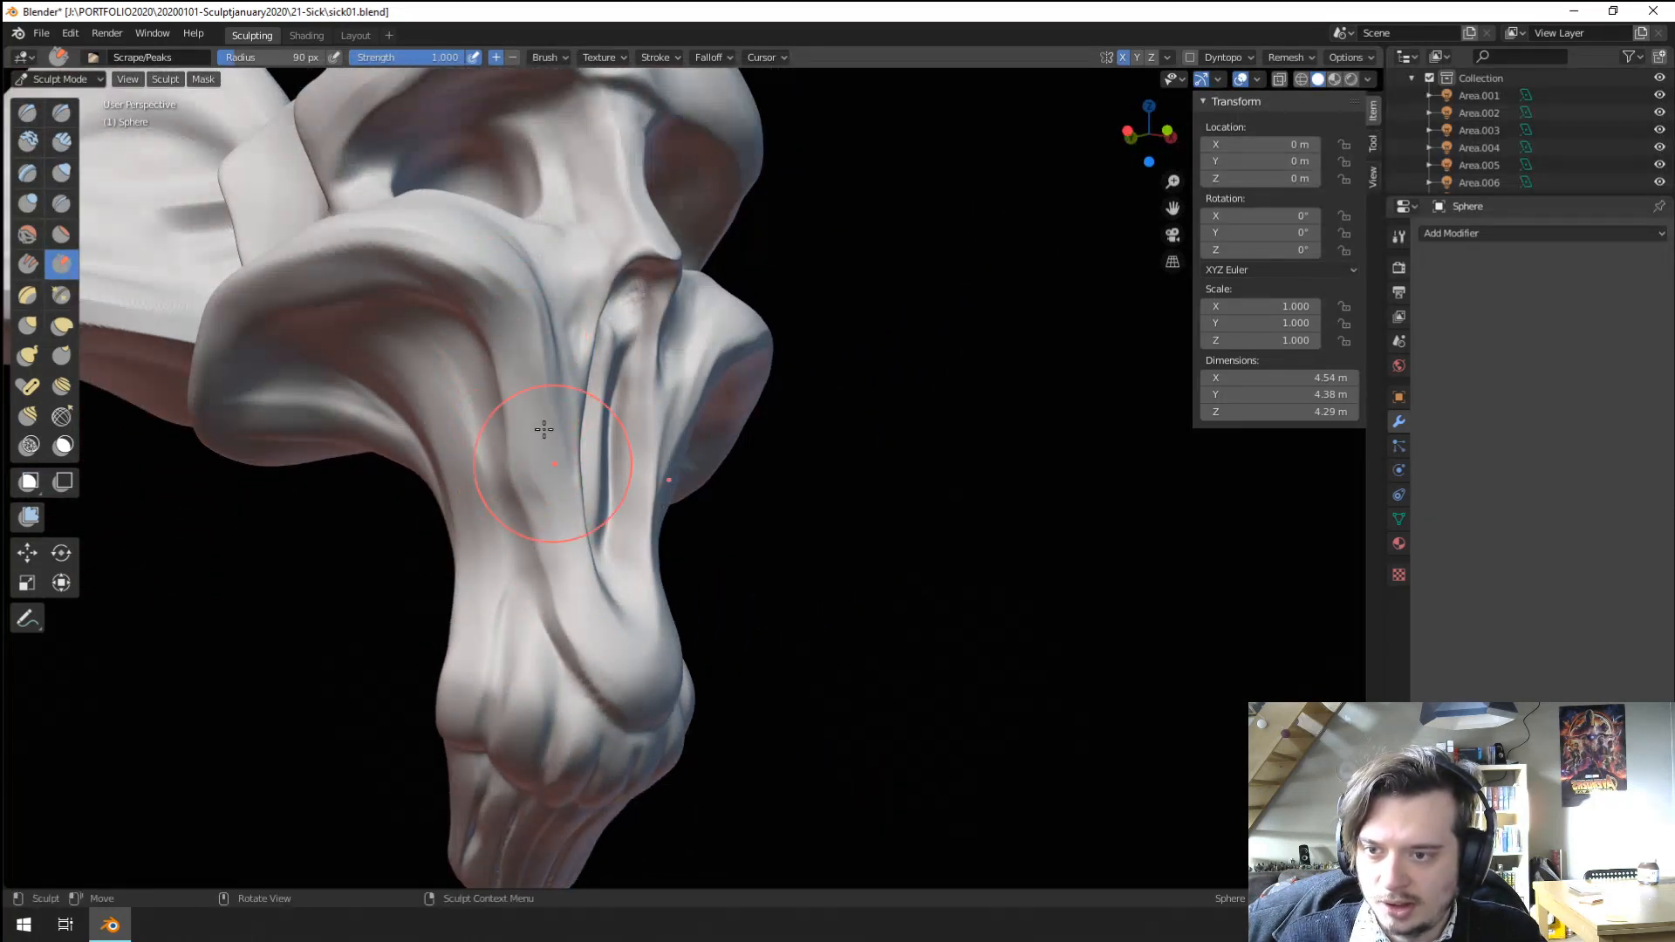
key(bracketleft)
drag(586, 604, 520, 392)
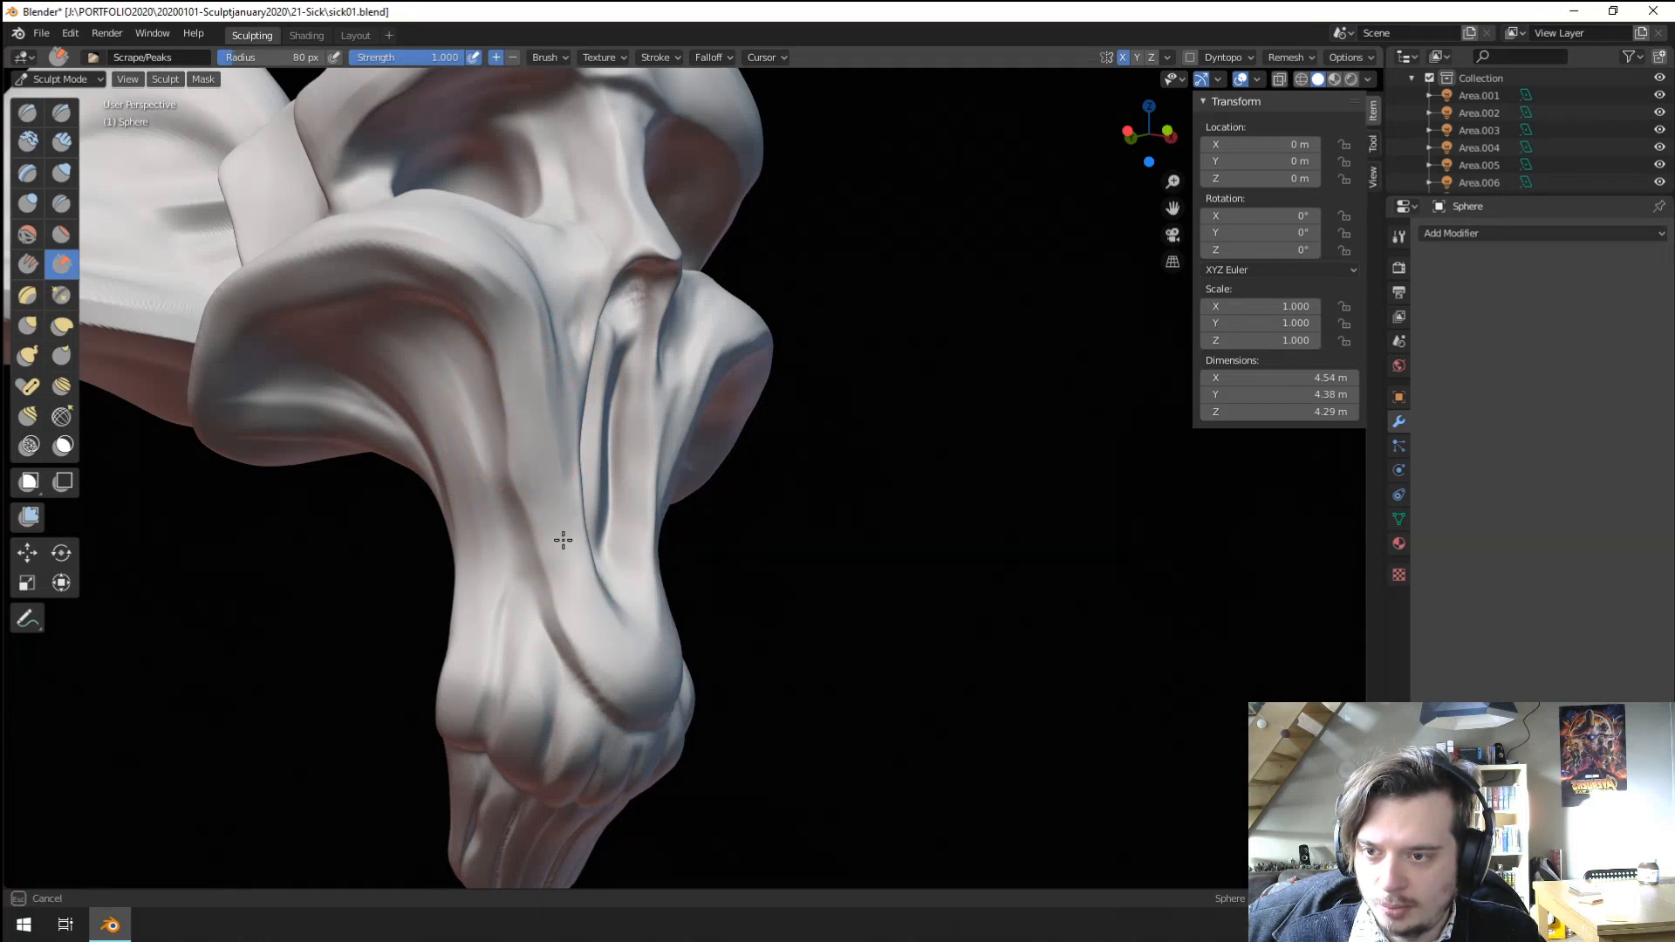
Adjust the long groove down the muzzle's side with the Grab brush at 94 px and tighten it with Pinch/Magnify at 68 px.
key(g)
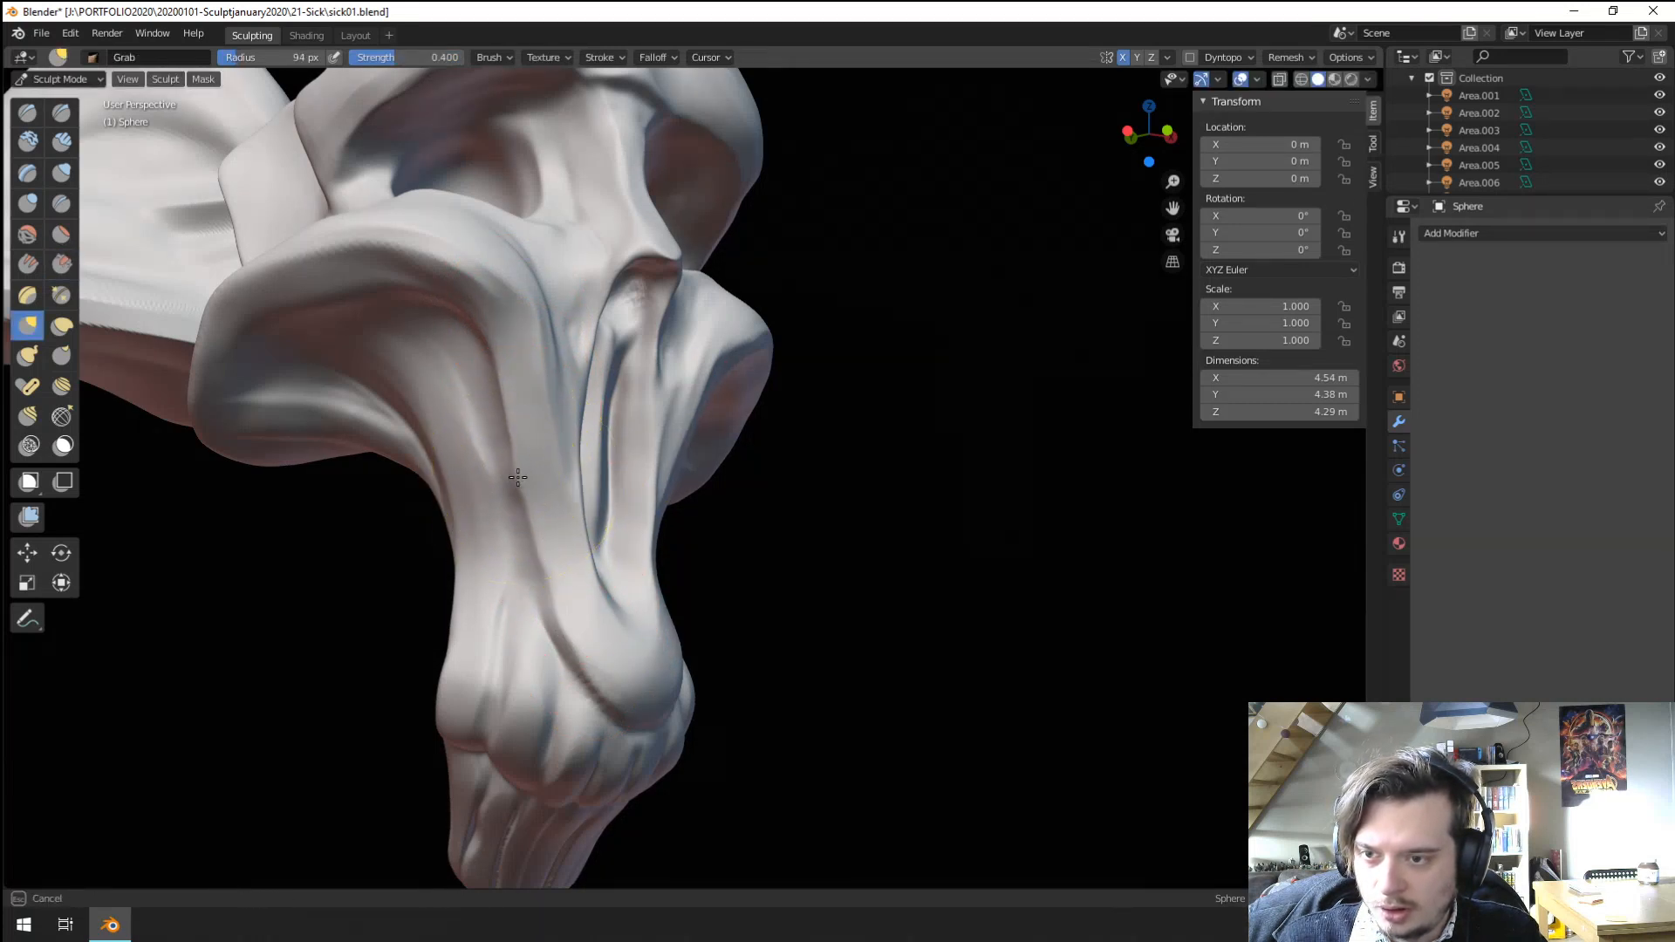
middle_drag(543, 608, 337, 393)
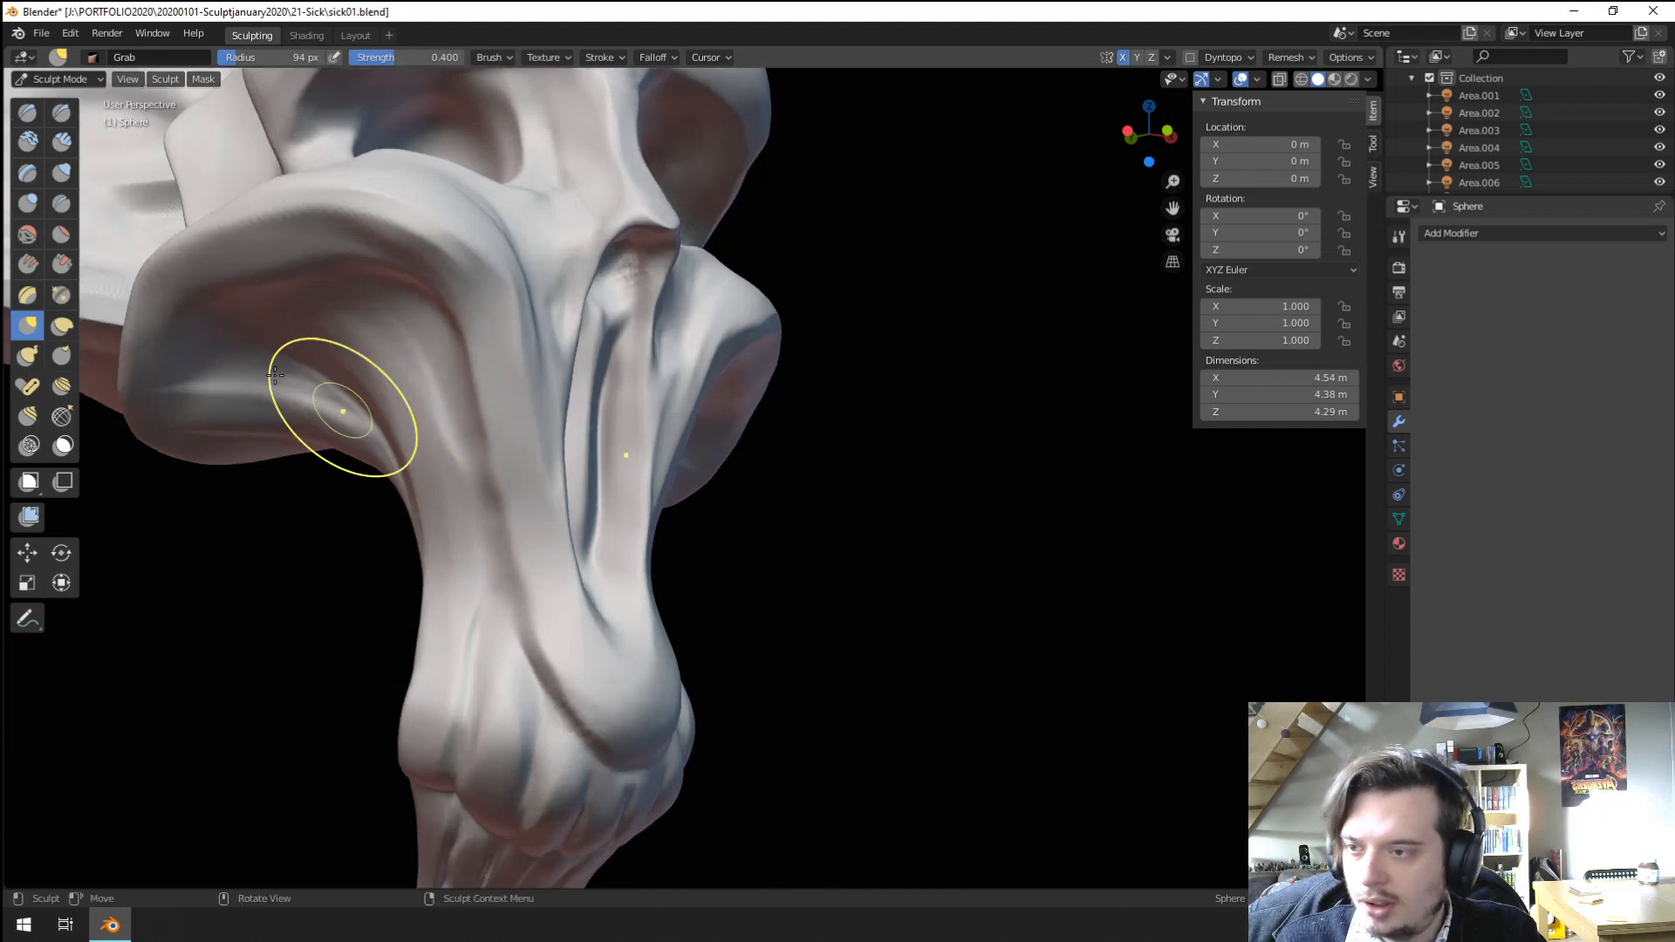
key(p)
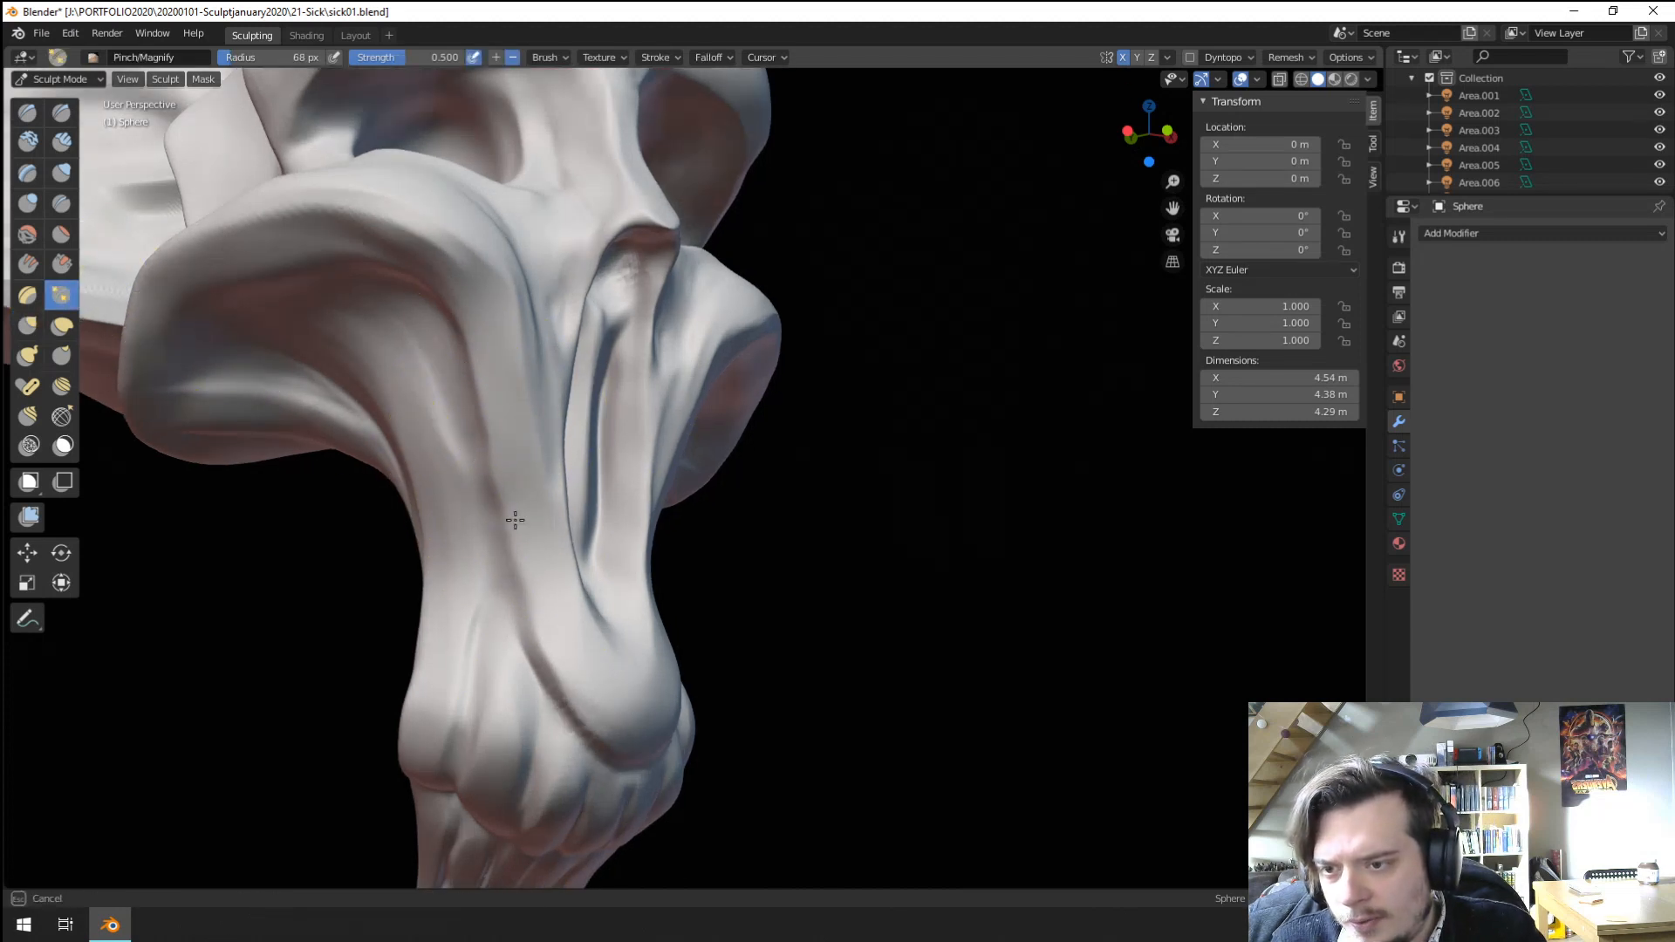
Deepen the groove down the muzzle's side and sharpen the strip beside the nasal opening with the Crease brush at a 67 px radius.
key(shift+c)
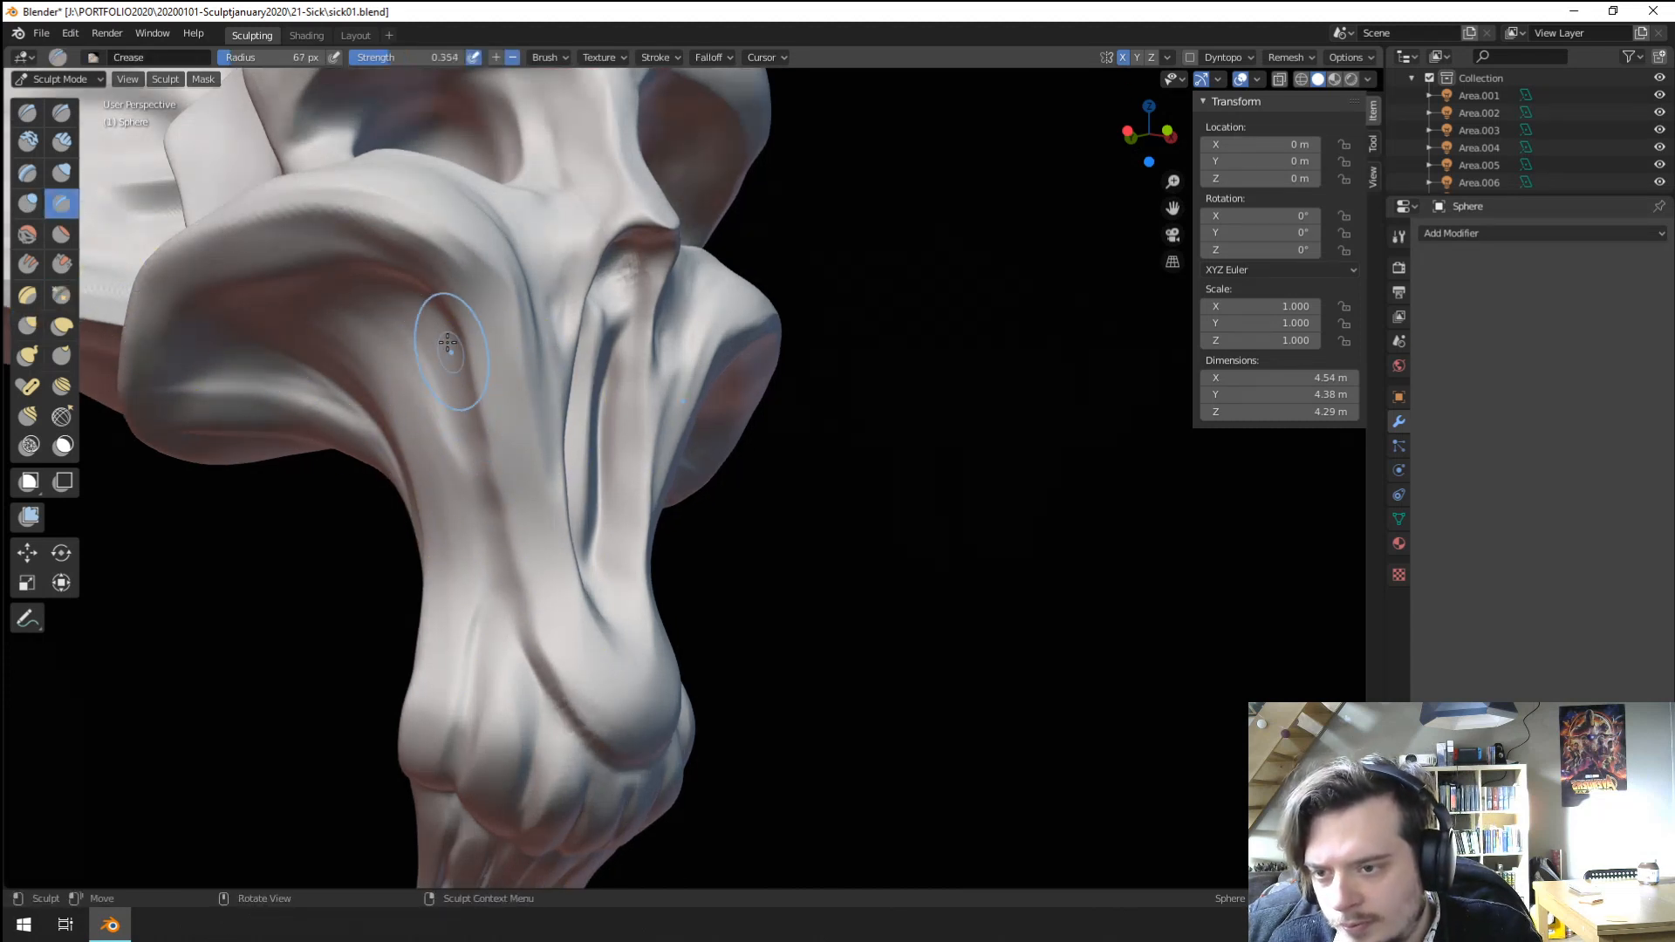
drag(447, 342, 449, 361)
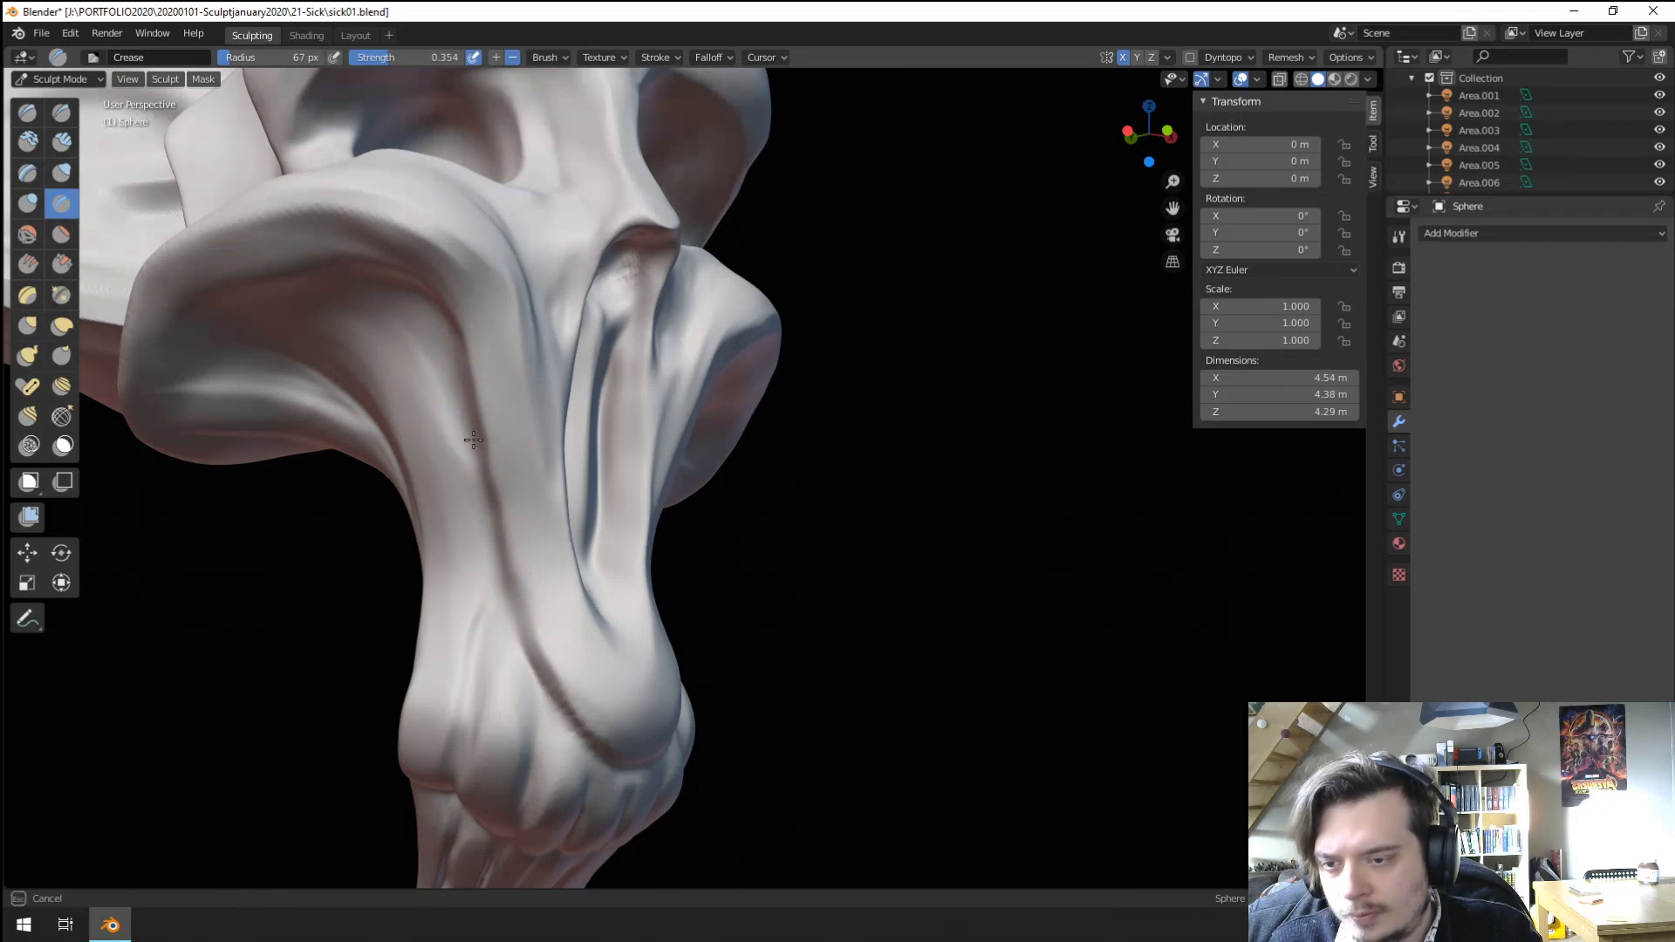
mouse_move(475, 468)
middle_down()
mouse_move(473, 596)
mouse_move(433, 553)
mouse_move(422, 579)
mouse_move(453, 497)
mouse_move(445, 513)
middle_up()
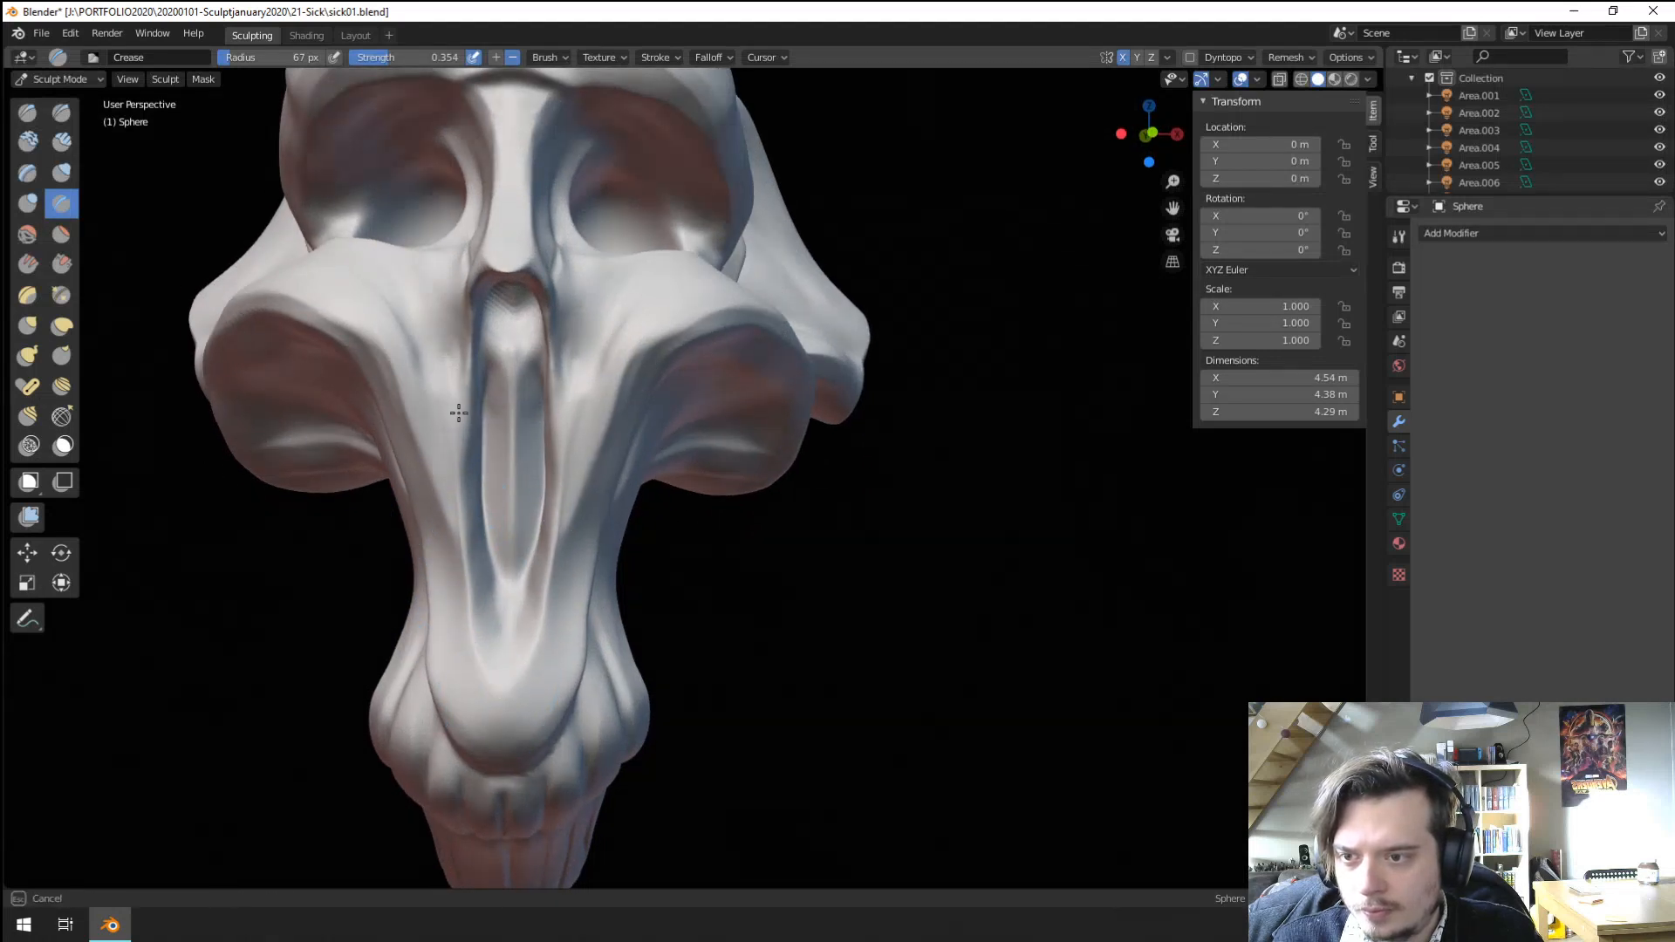
mouse_move(470, 289)
mouse_down()
mouse_move(460, 475)
mouse_move(501, 684)
mouse_up()
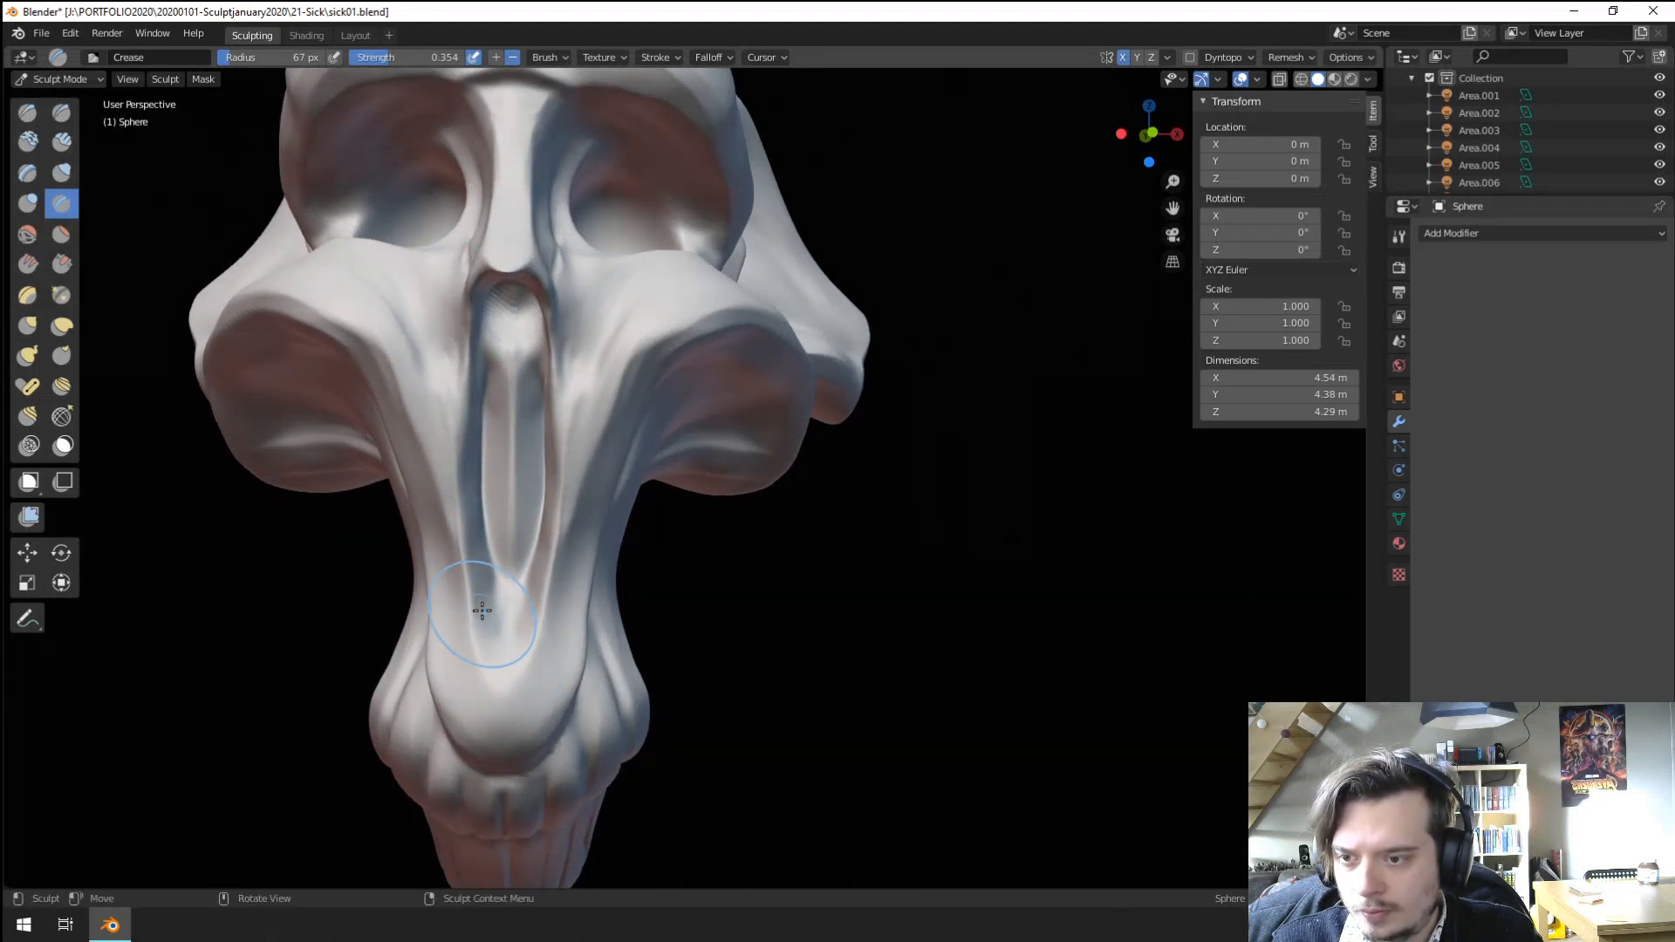
middle_drag(490, 677, 392, 523)
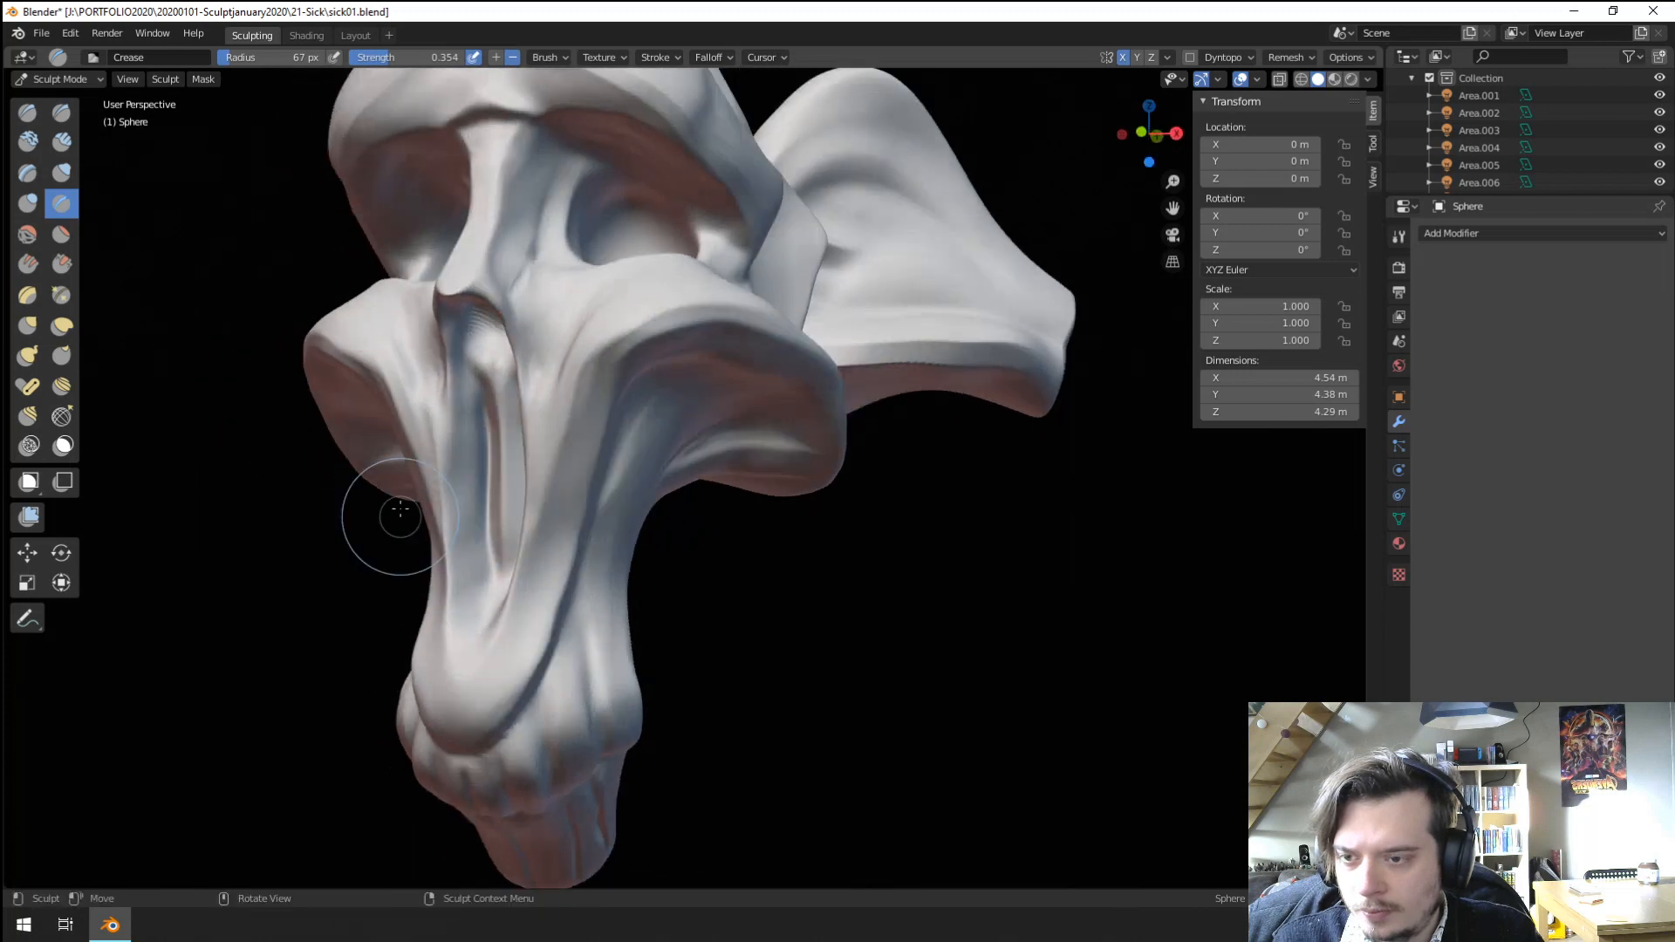
Scrape clean planes down the ridge between the nasal opening and the muzzle's side groove with the Scrape/Peaks brush at 44 px.
click(63, 265)
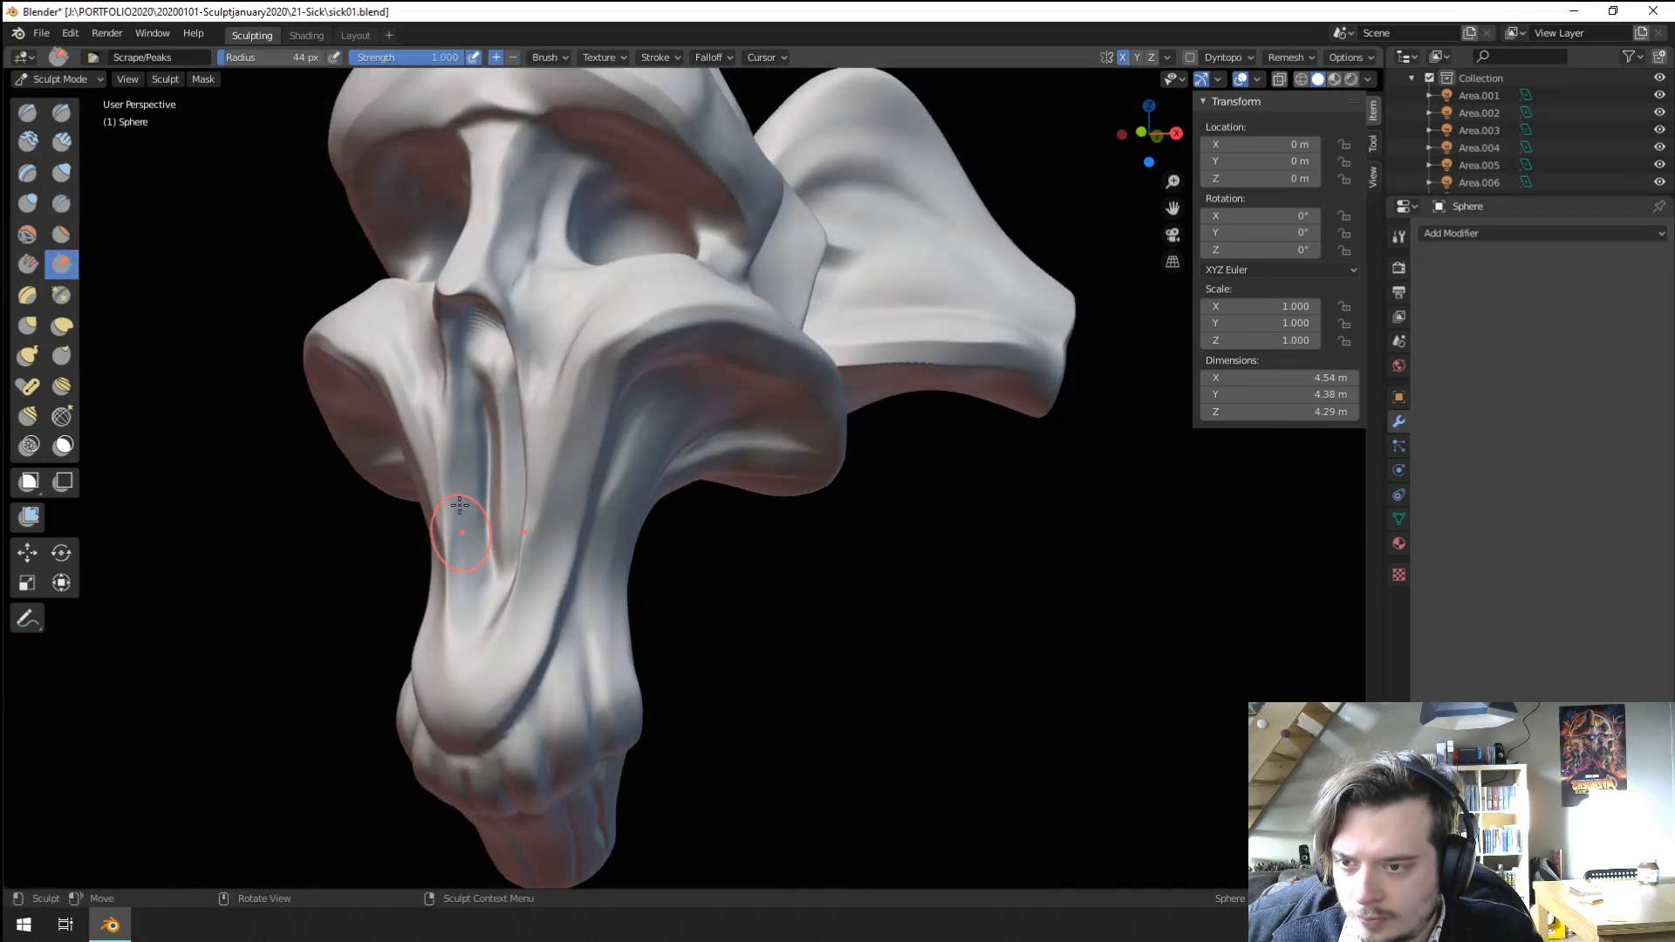
drag(459, 504, 459, 492)
mouse_move(468, 502)
middle_down()
mouse_move(516, 526)
mouse_move(448, 479)
middle_up()
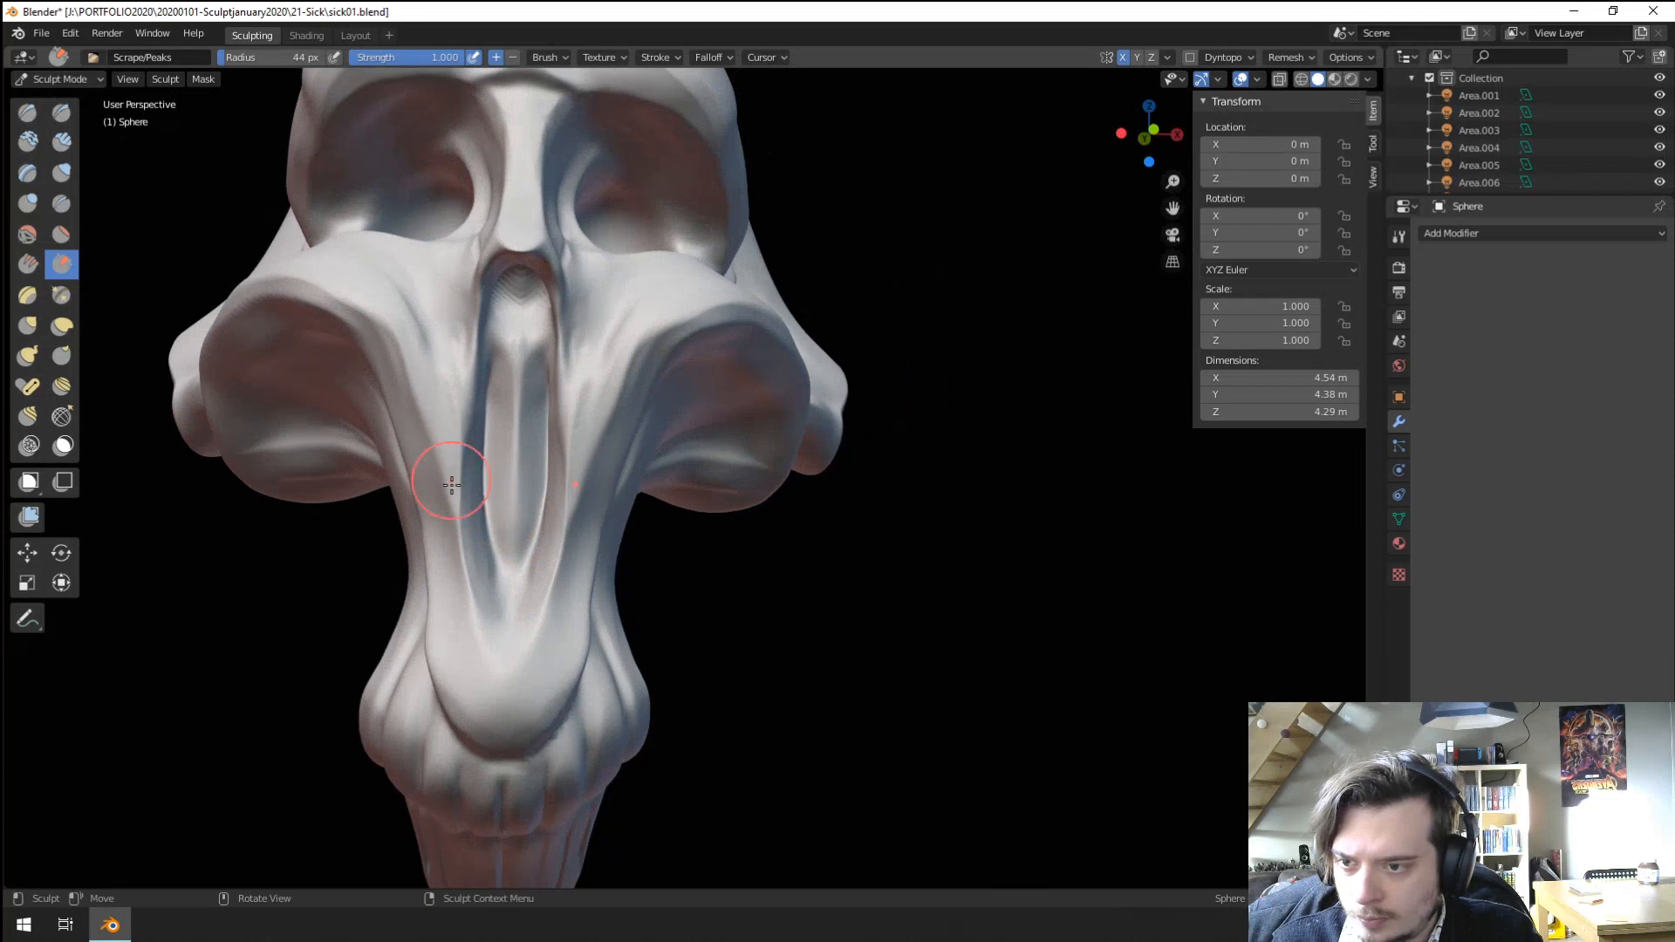
mouse_move(448, 479)
mouse_down()
mouse_move(466, 573)
mouse_move(528, 676)
mouse_up()
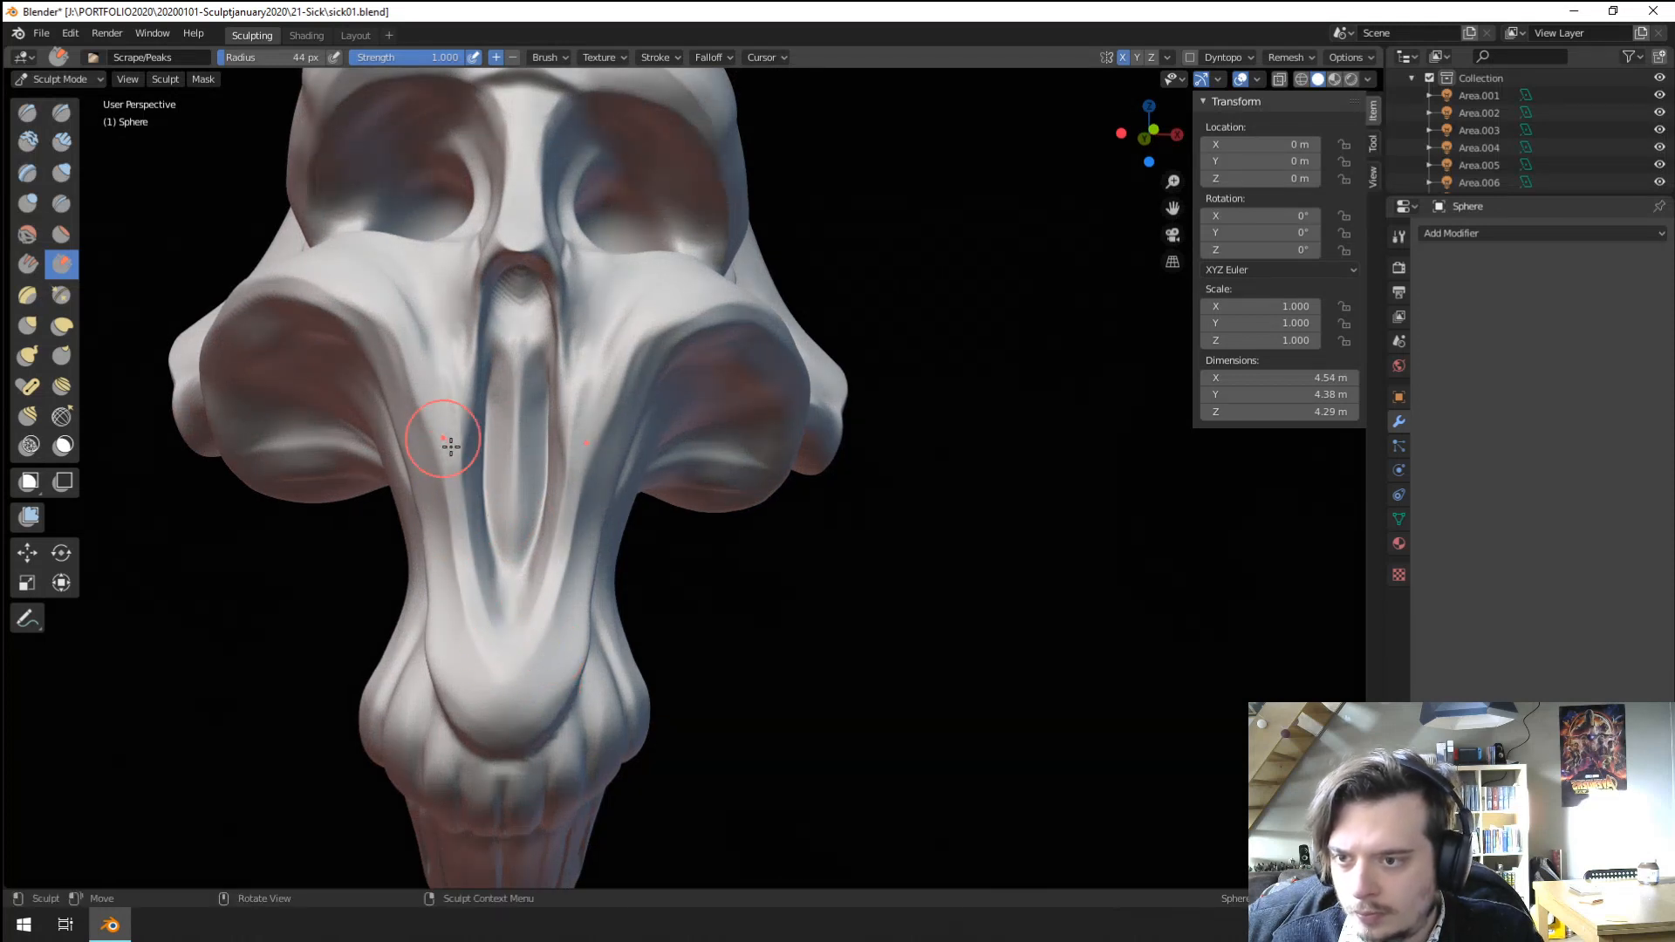
drag(446, 442, 462, 497)
mouse_move(463, 389)
mouse_down()
mouse_move(479, 285)
mouse_move(477, 302)
mouse_up()
middle_drag(459, 332, 511, 364)
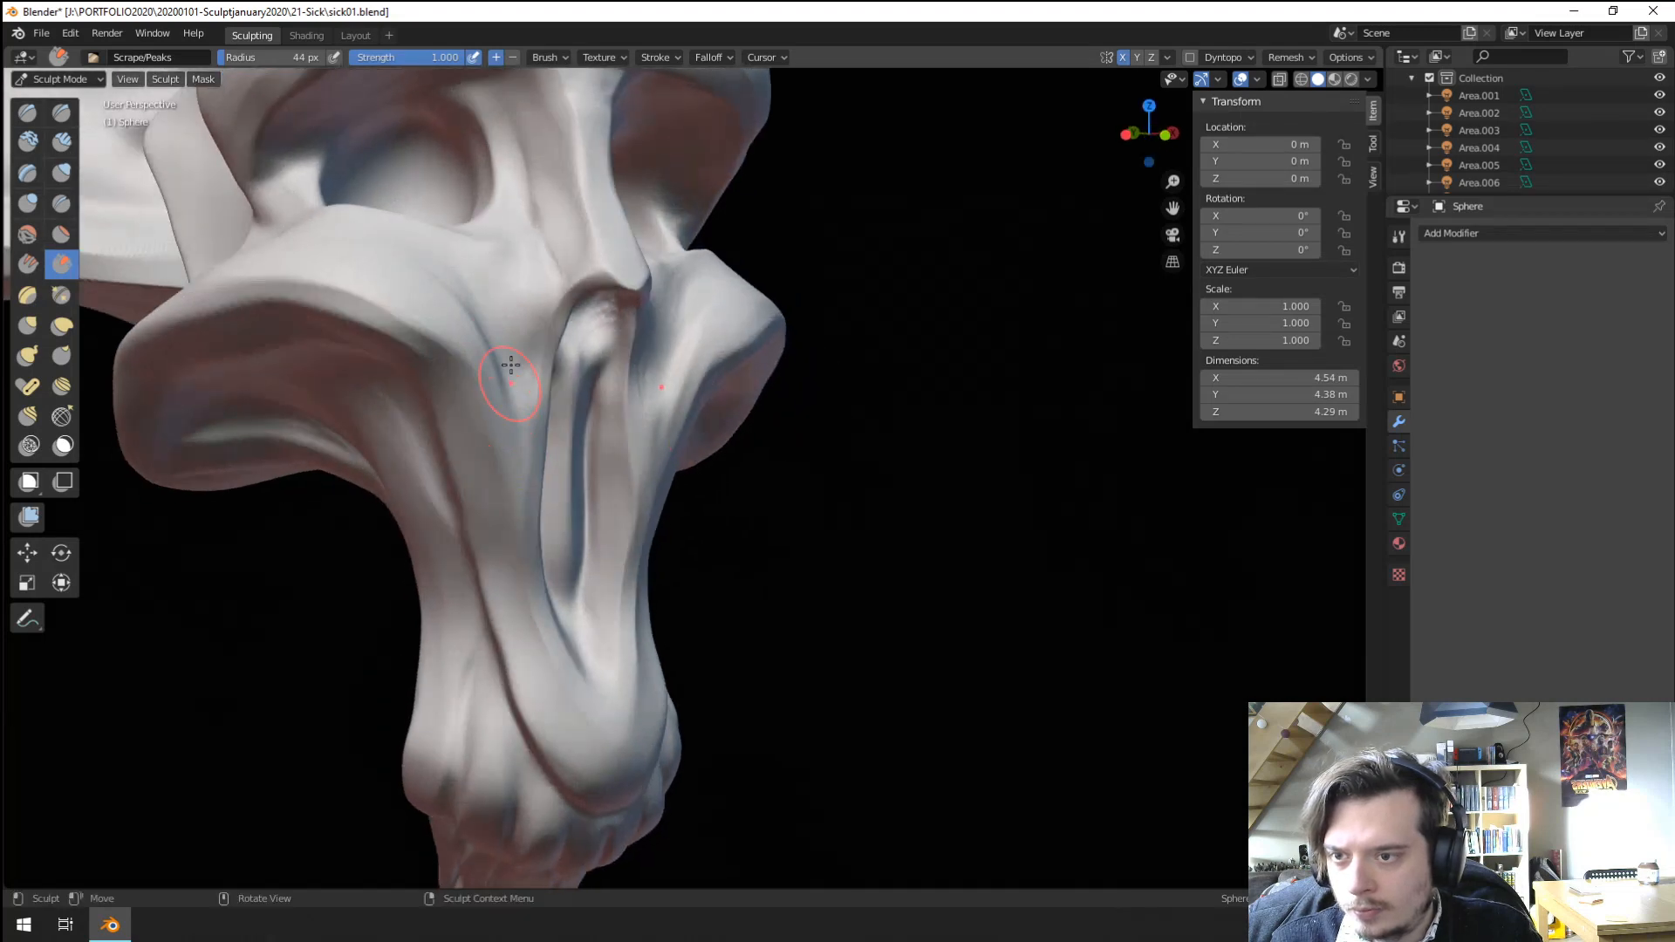
drag(518, 402, 525, 328)
drag(511, 538, 508, 522)
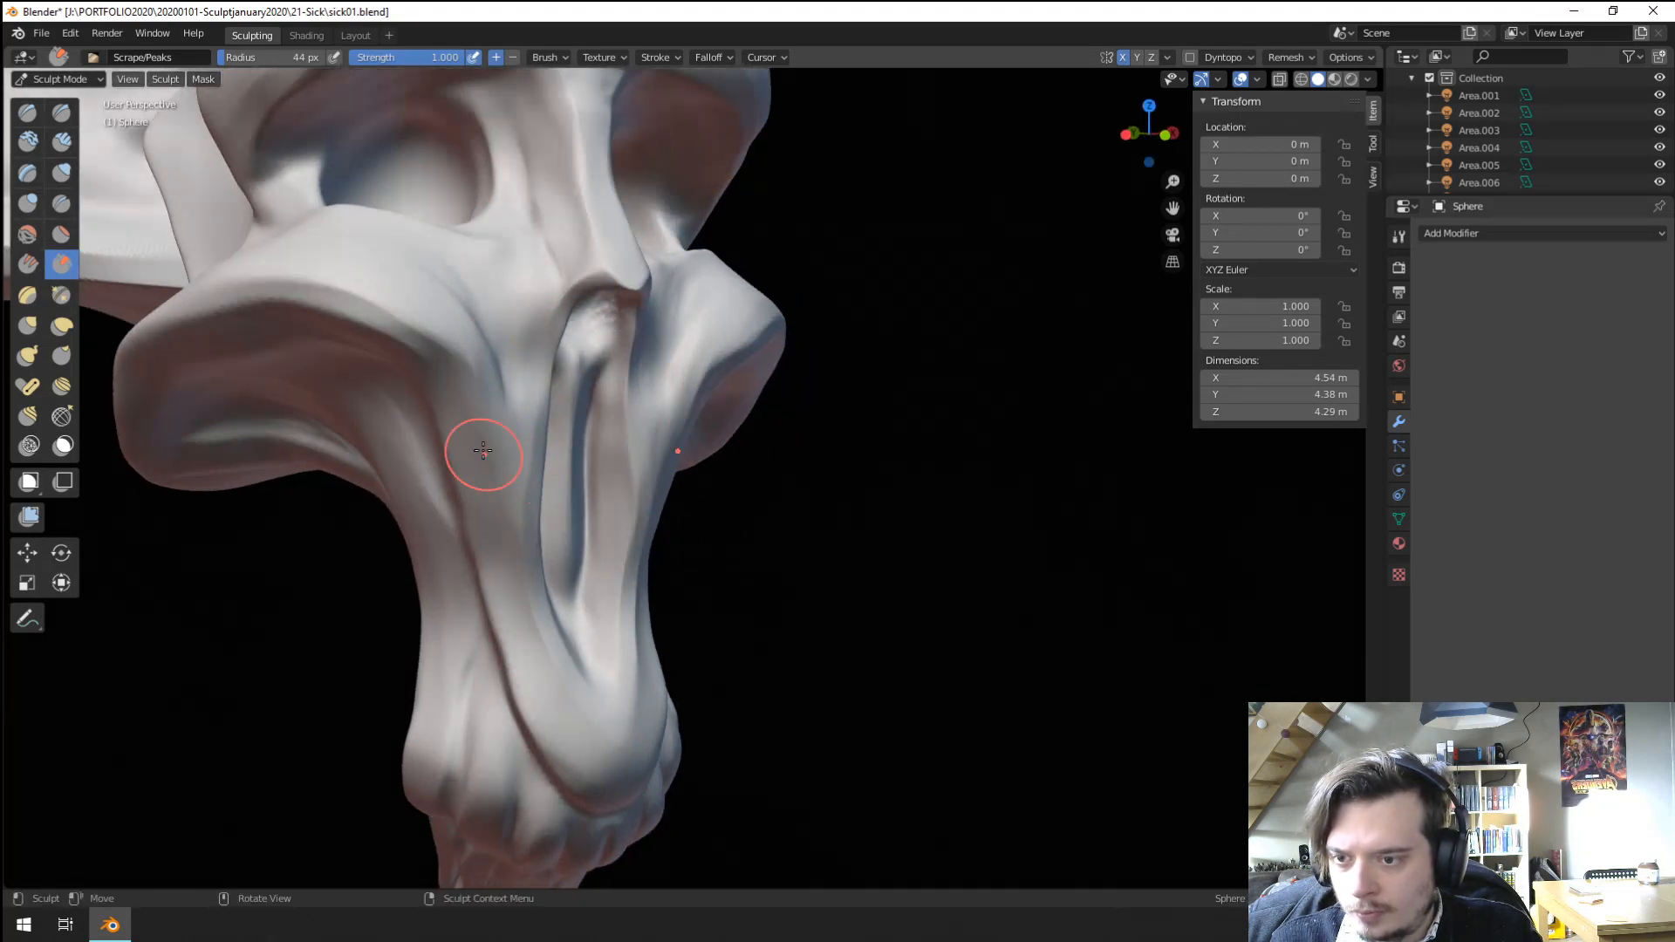
middle_drag(483, 450, 450, 343)
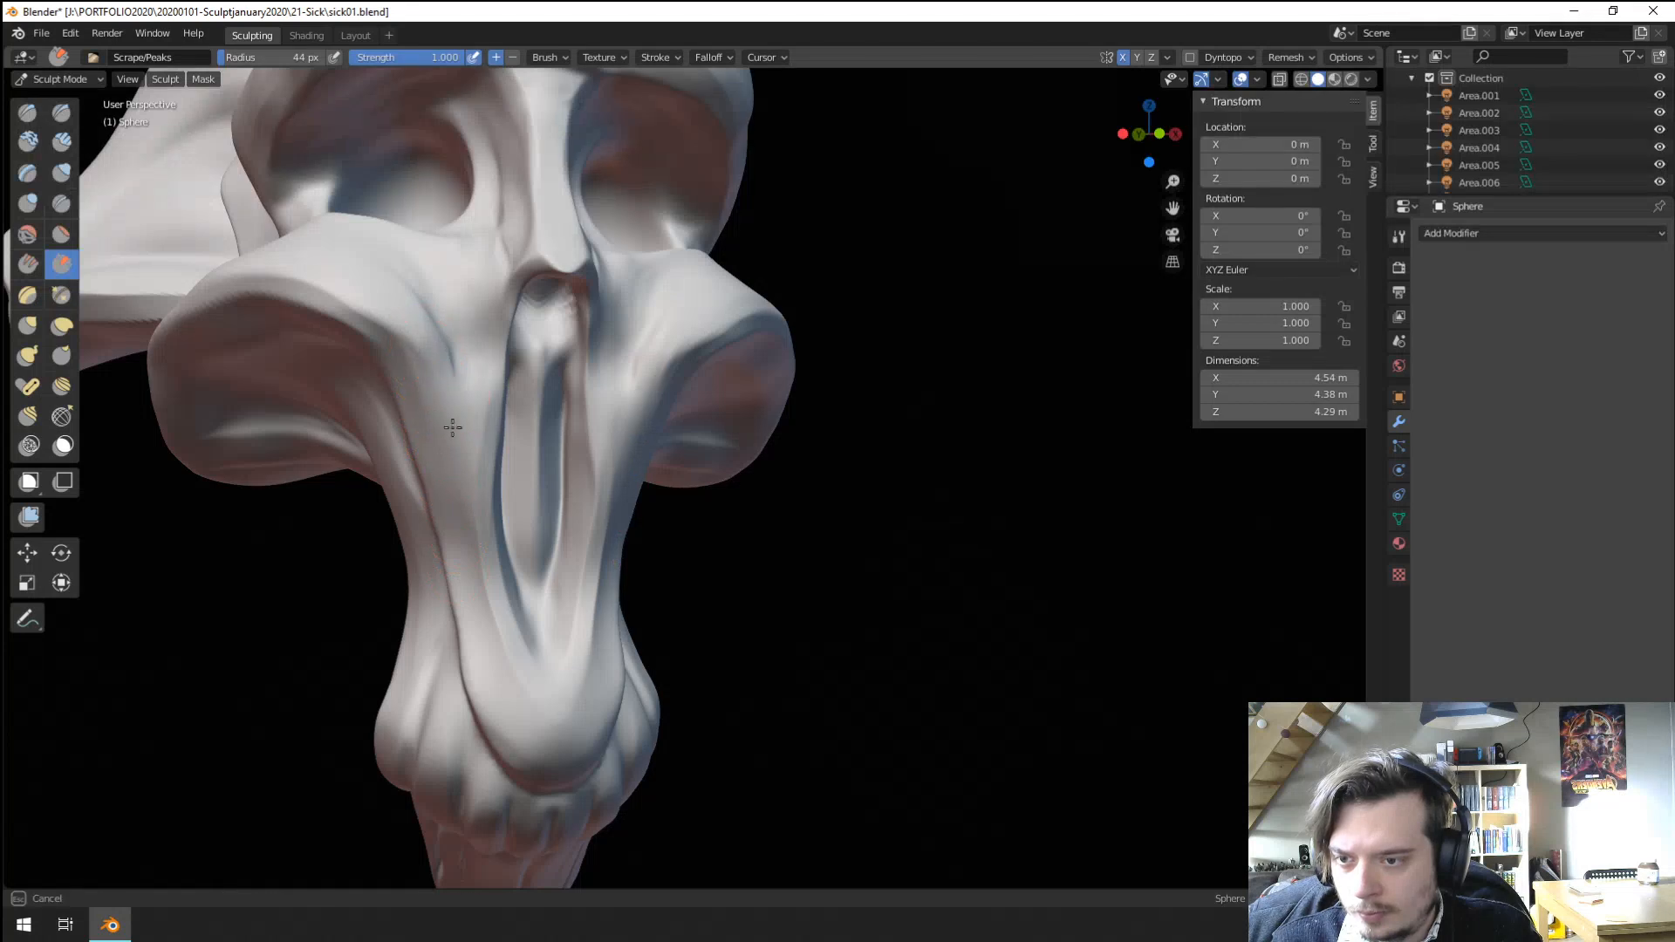
drag(453, 427, 459, 358)
Scrape from the inner cheekbone down into the muzzle with Scrape/Peaks at a 54 px radius, and reduce the radius to 37 px.
mouse_move(444, 342)
ctrl+middle_down()
mouse_move(430, 523)
mouse_move(345, 517)
mouse_move(430, 521)
mouse_move(430, 335)
ctrl+middle_up()
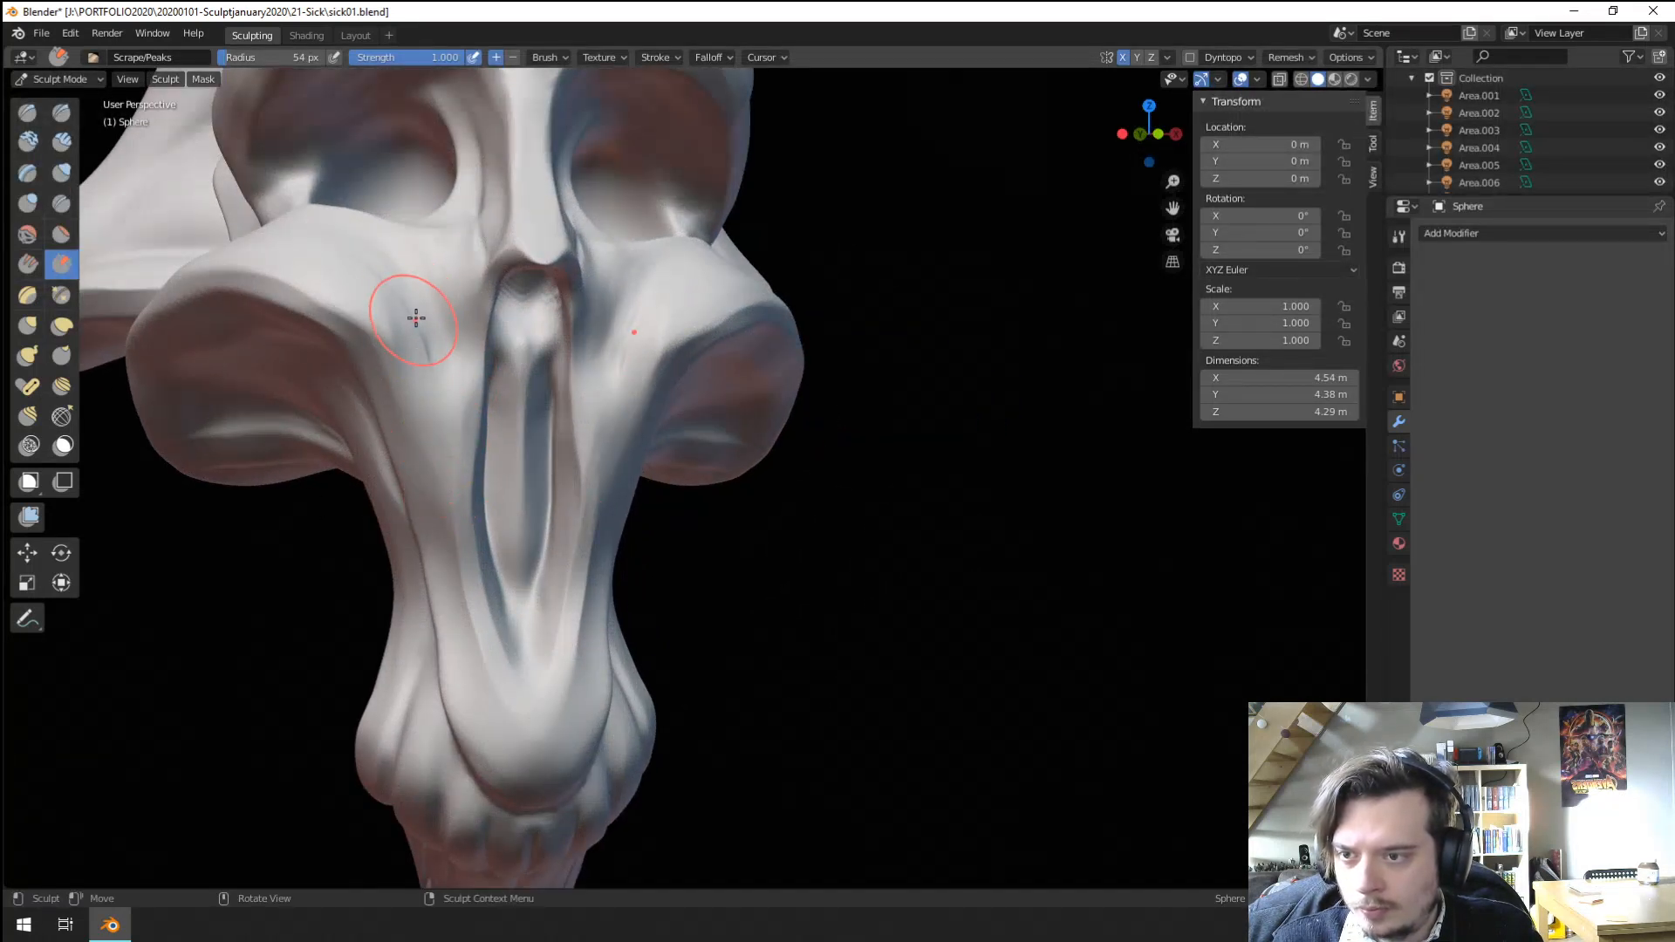
drag(375, 307, 415, 444)
mouse_move(423, 384)
middle_down()
mouse_move(472, 351)
mouse_move(454, 410)
mouse_move(425, 433)
middle_up()
key(f)
click(458, 349)
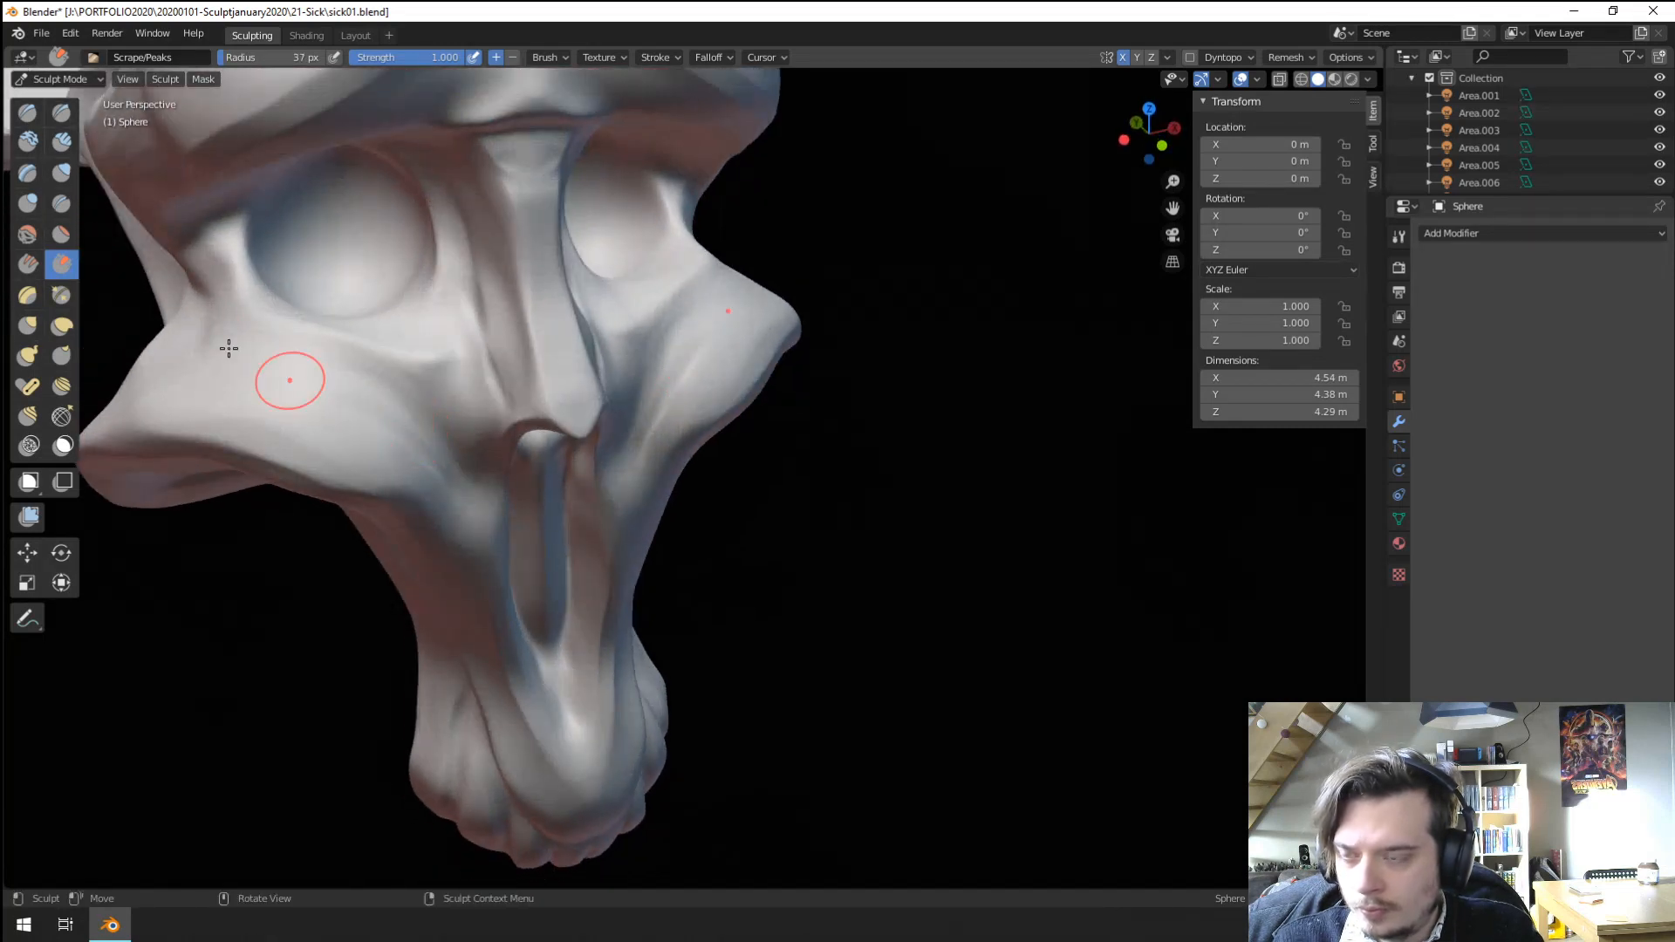
Refine the fold running from the inner cheekbone down beside the nasal opening with the Crease brush at a 48 px radius.
click(61, 203)
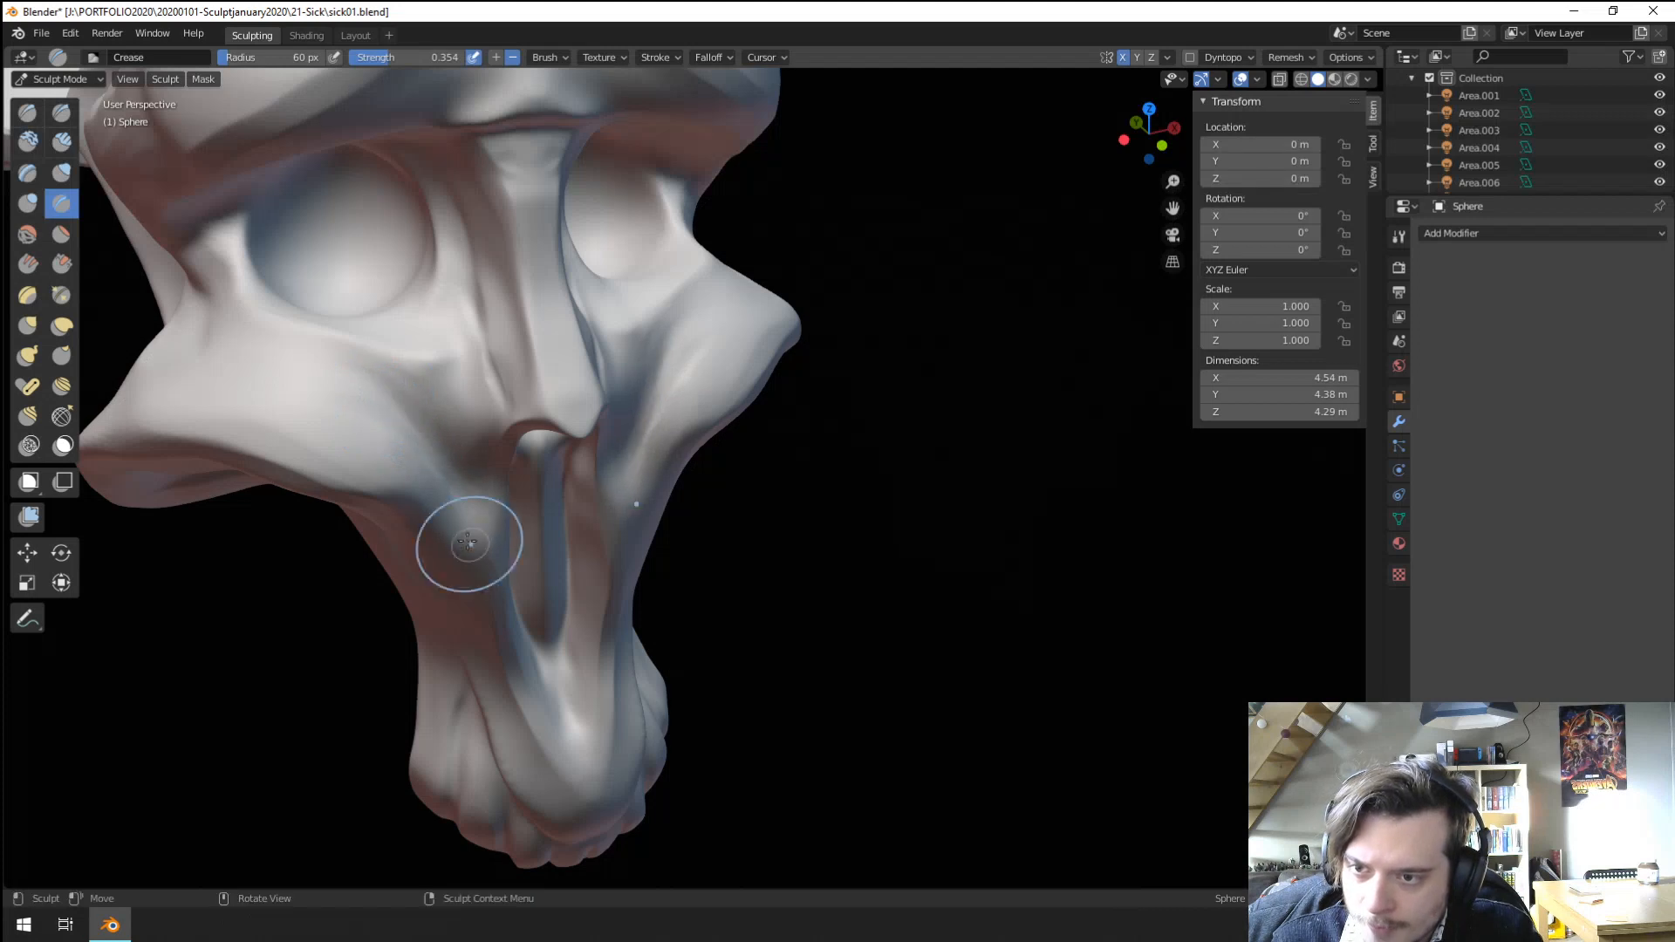
mouse_move(467, 542)
middle_down()
mouse_move(448, 524)
mouse_move(454, 457)
middle_up()
key(f)
click(447, 429)
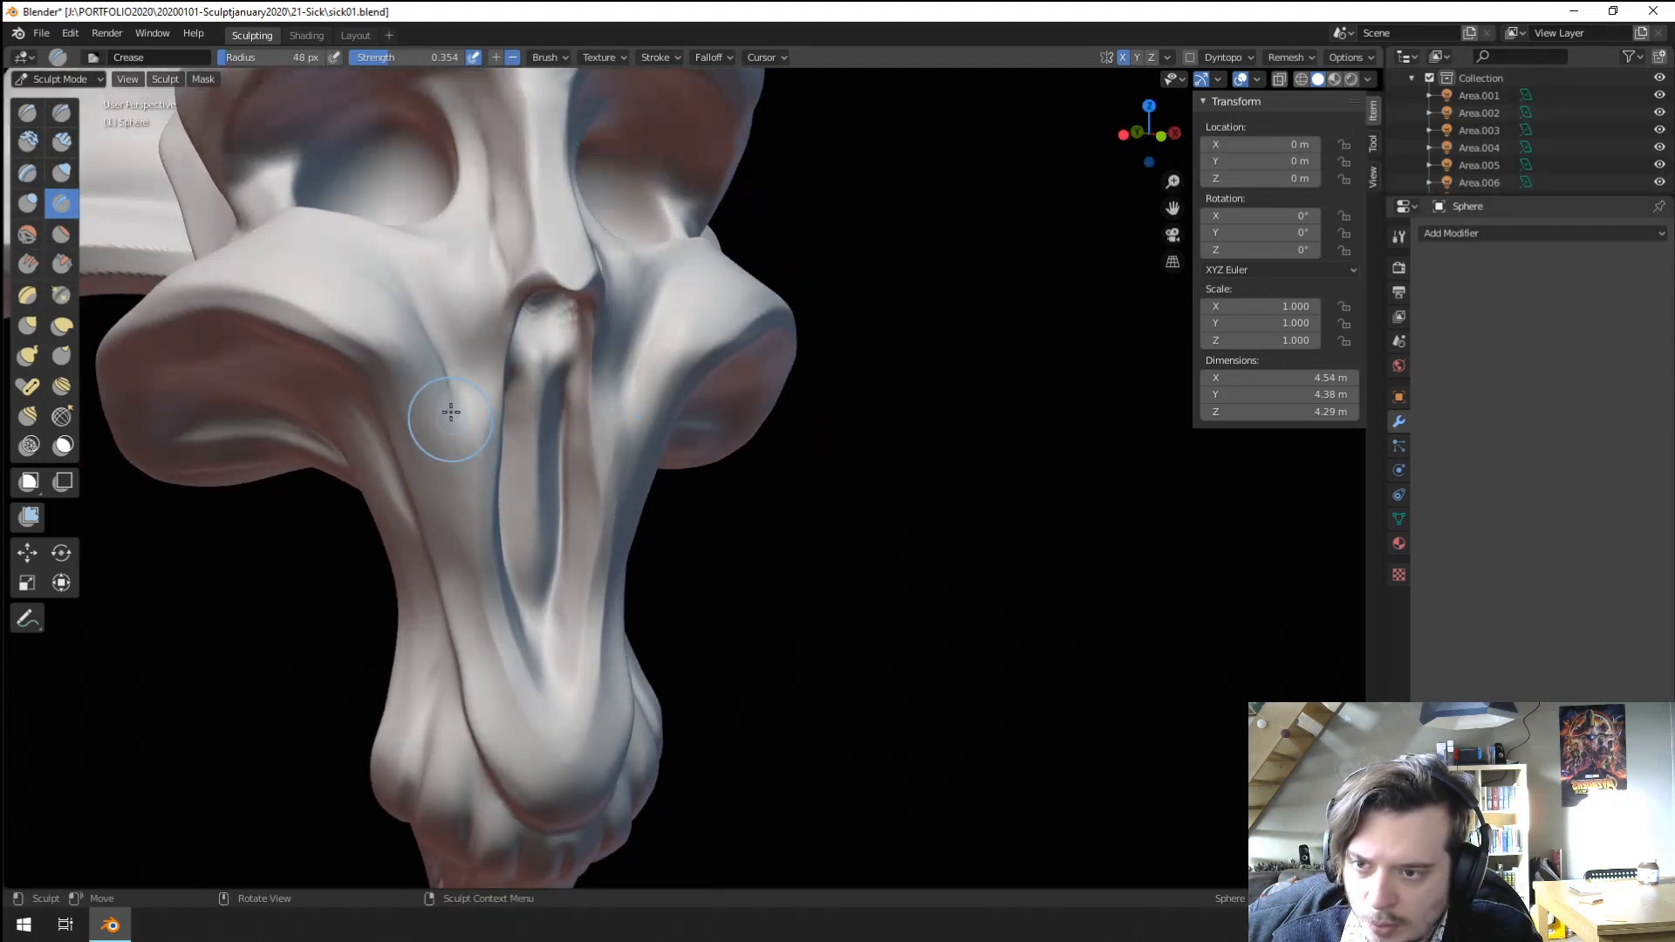
shift+drag(468, 521, 441, 423)
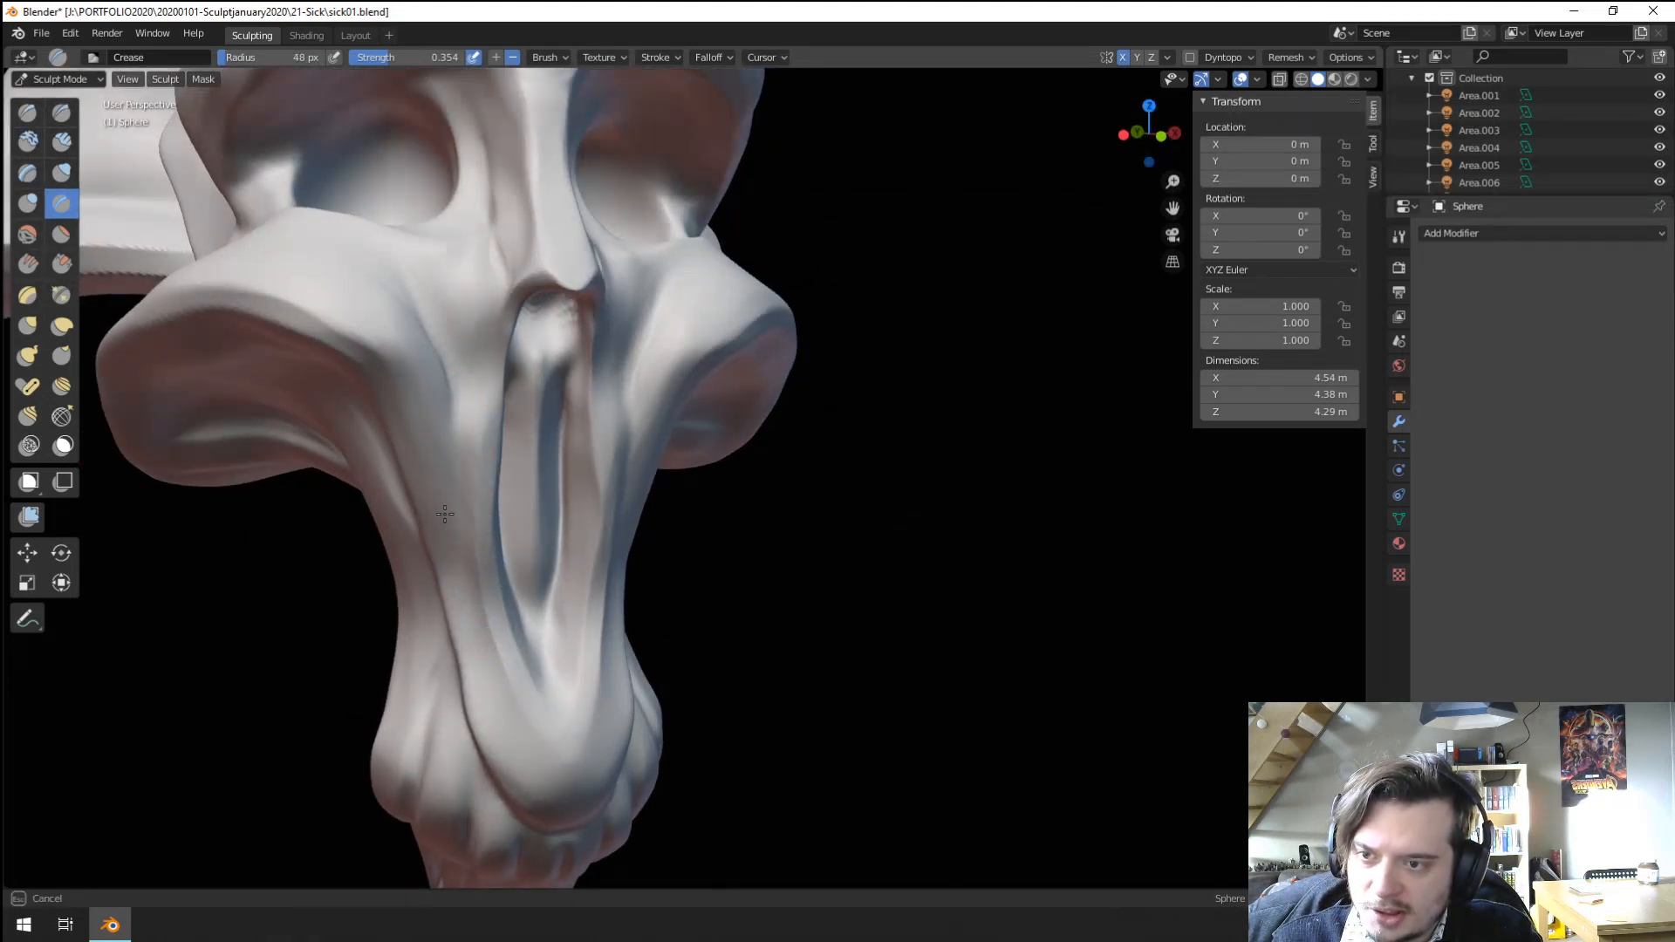
Carve a fine crease from below the eye socket down the cheekbone's front with the Crease brush at a 22 px radius.
ctrl+middle_drag(446, 384, 403, 478)
ctrl+middle_drag(410, 536, 504, 419)
middle_drag(354, 342, 371, 401)
key(f)
click(375, 402)
key(f)
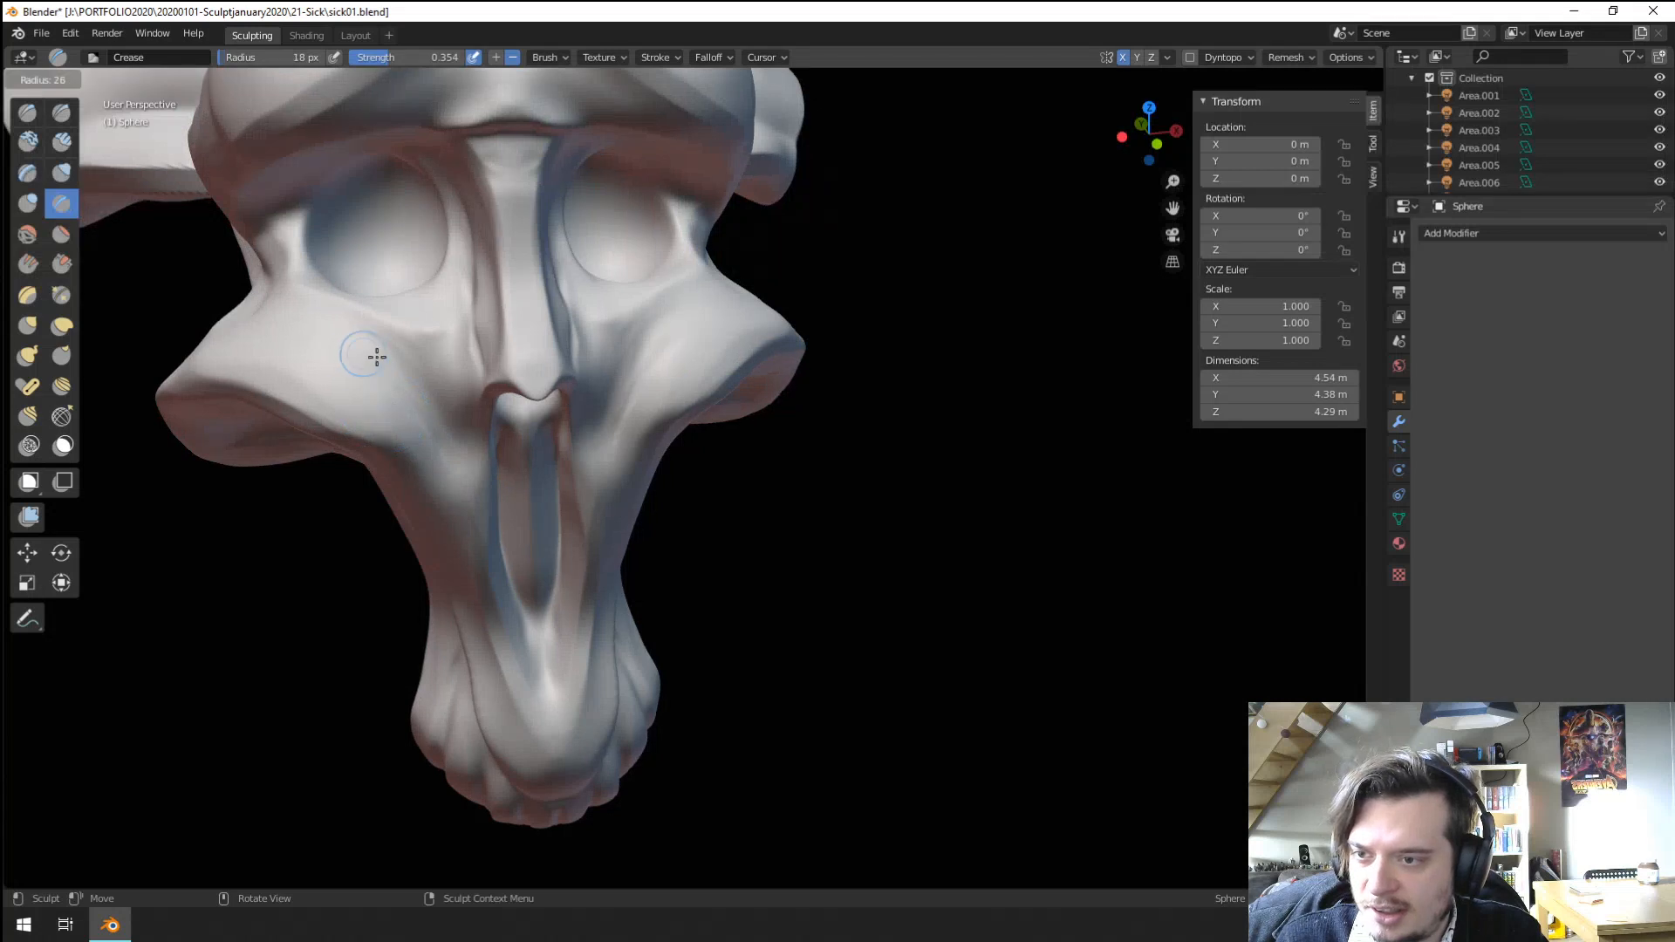
click(378, 355)
drag(381, 347, 443, 458)
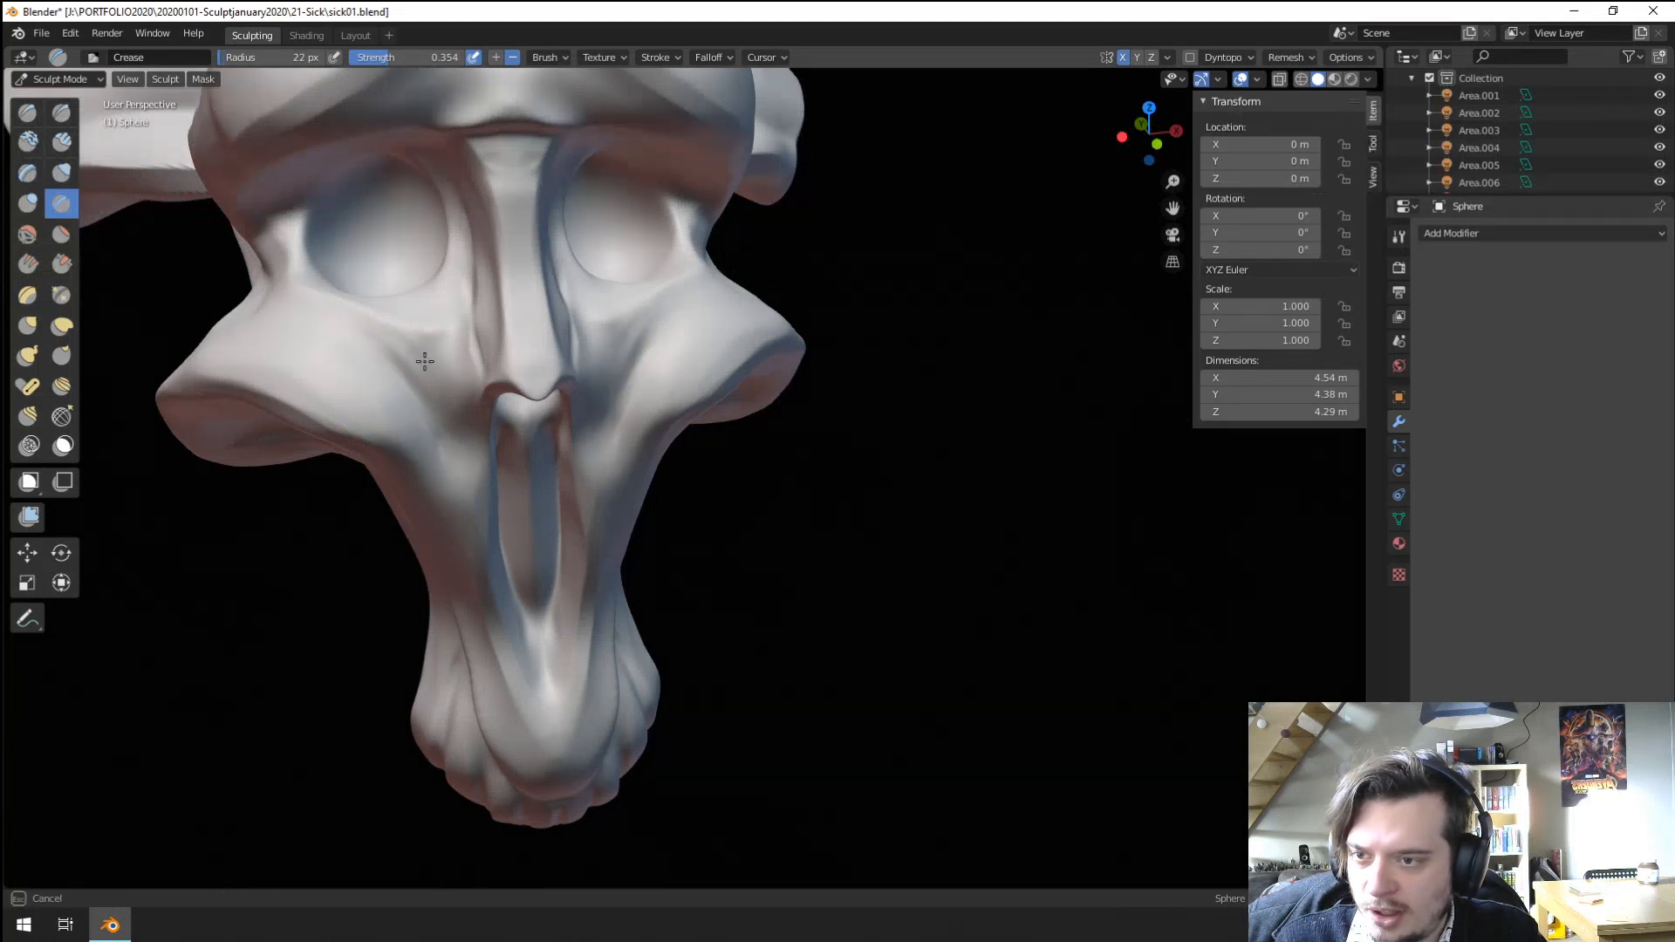
Crease the slope from the cheekbone's front into the muzzle, setting the brush radius to 41 px and to 30 px.
mouse_move(450, 352)
middle_down()
mouse_move(442, 467)
mouse_move(385, 456)
mouse_move(486, 451)
mouse_move(490, 399)
middle_up()
mouse_move(602, 410)
middle_down()
mouse_move(605, 370)
mouse_move(561, 410)
mouse_move(571, 373)
middle_up()
middle_drag(596, 408, 595, 448)
key(f)
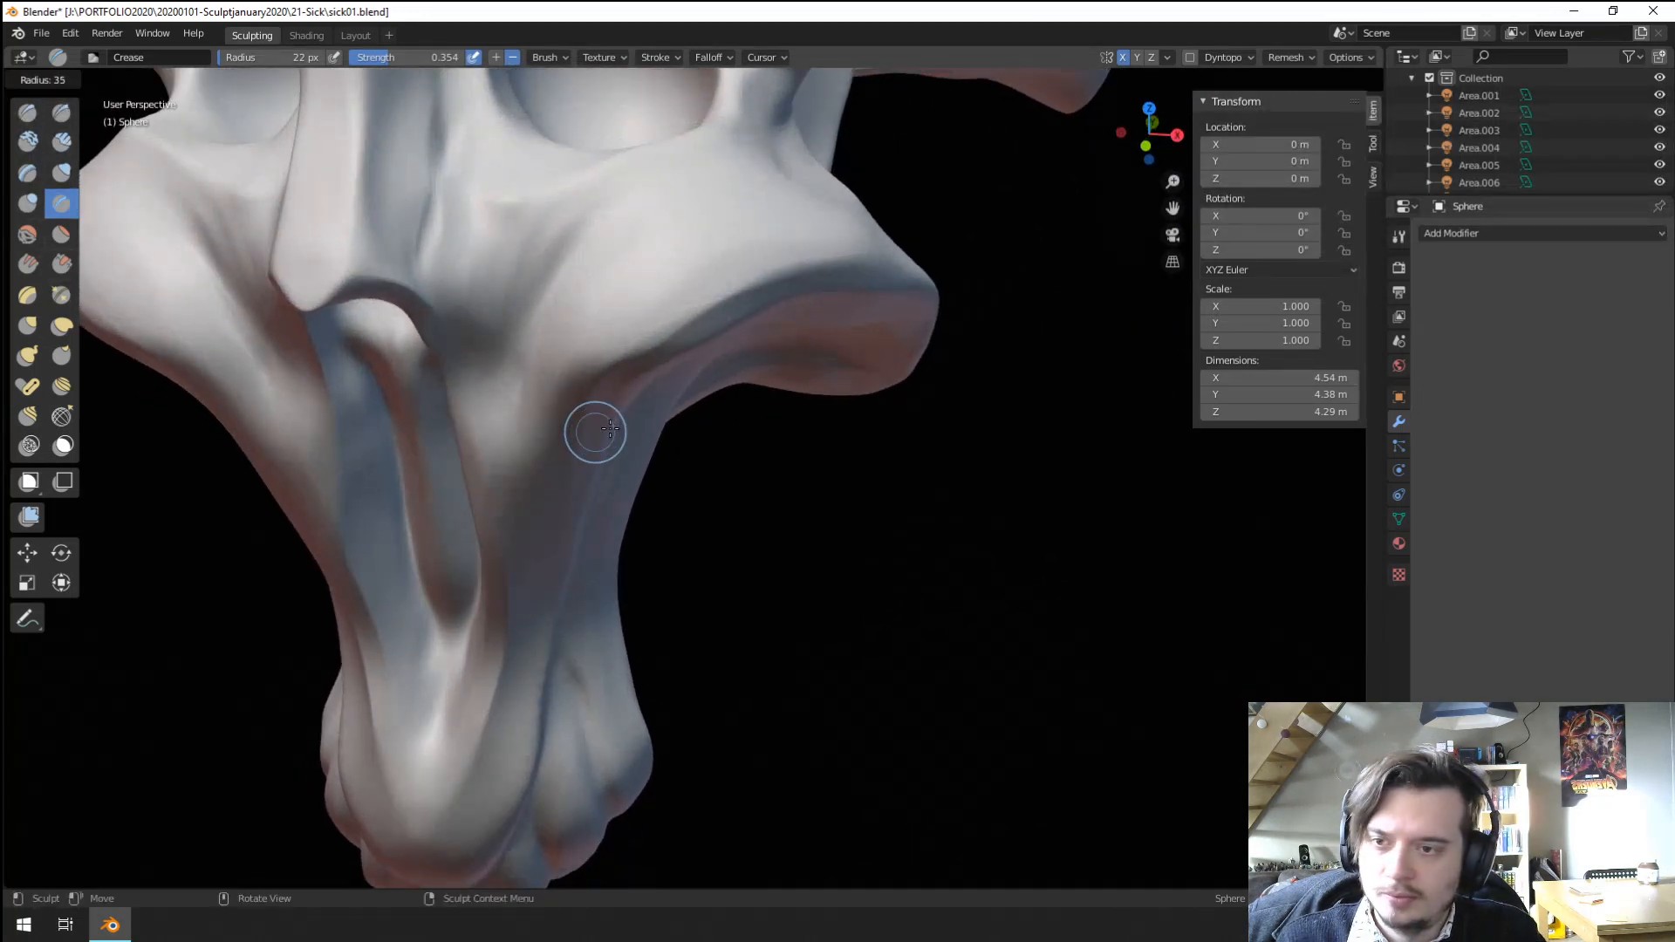
click(628, 434)
middle_drag(636, 286, 667, 260)
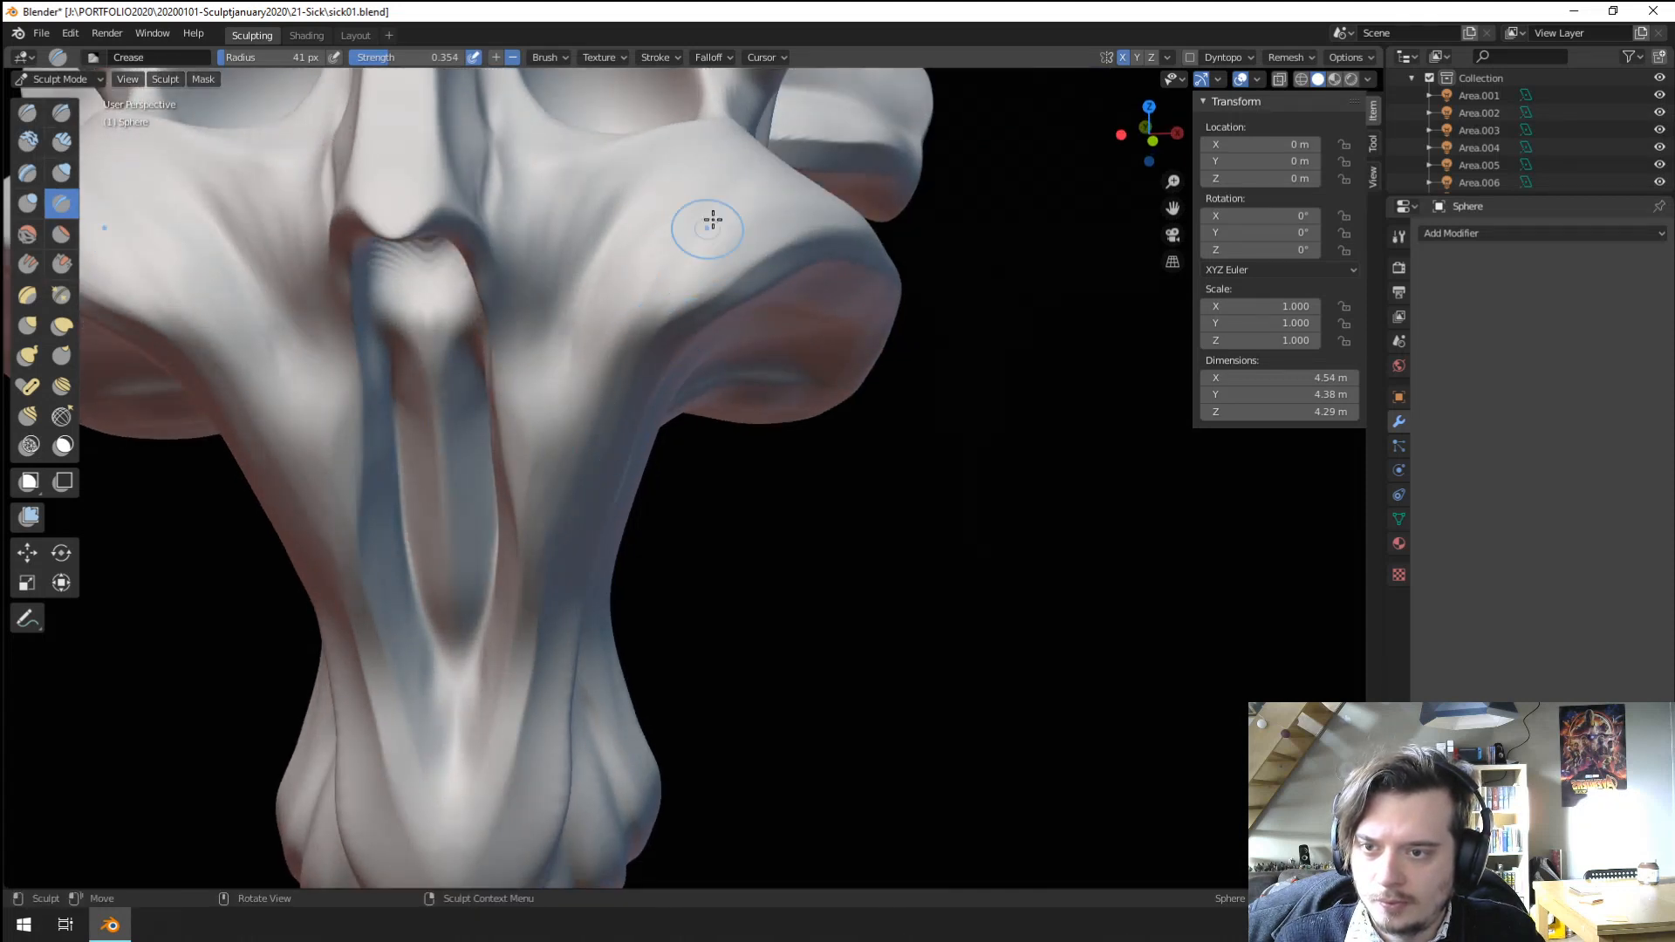
mouse_move(563, 573)
middle_down()
mouse_move(587, 403)
mouse_move(567, 411)
middle_up()
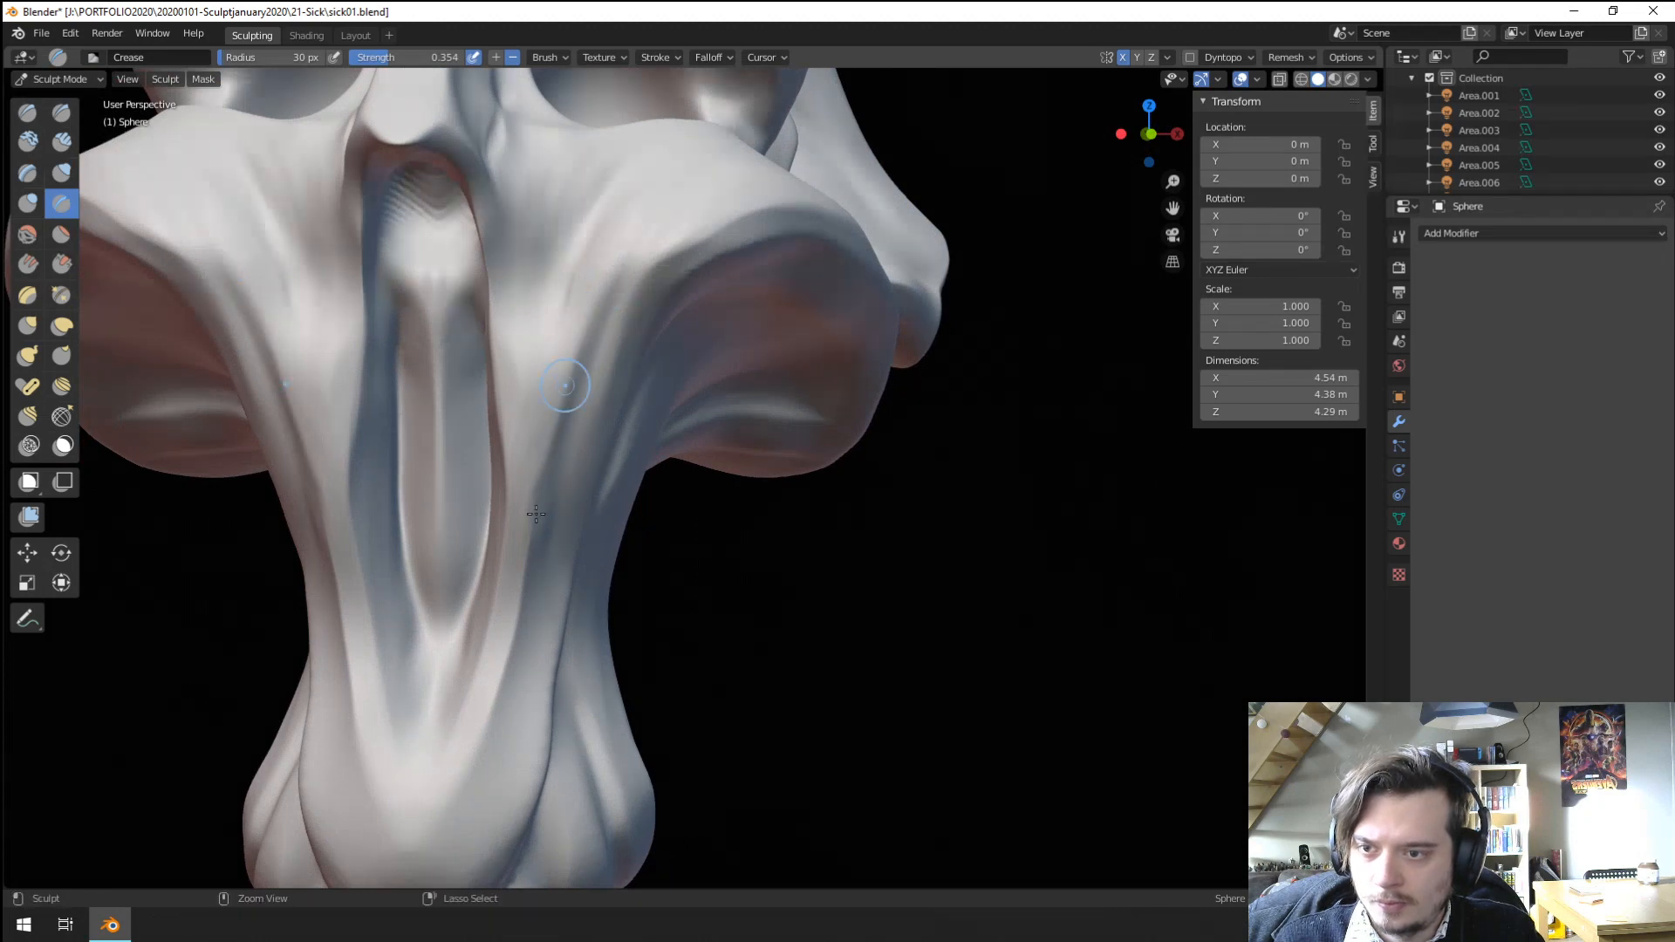
Carve long flowing creases across the cheekbone and down the muzzle's side with the Crease brush at a 30 px radius.
mouse_move(517, 534)
middle_down()
mouse_move(542, 410)
mouse_move(622, 420)
mouse_move(712, 348)
middle_up()
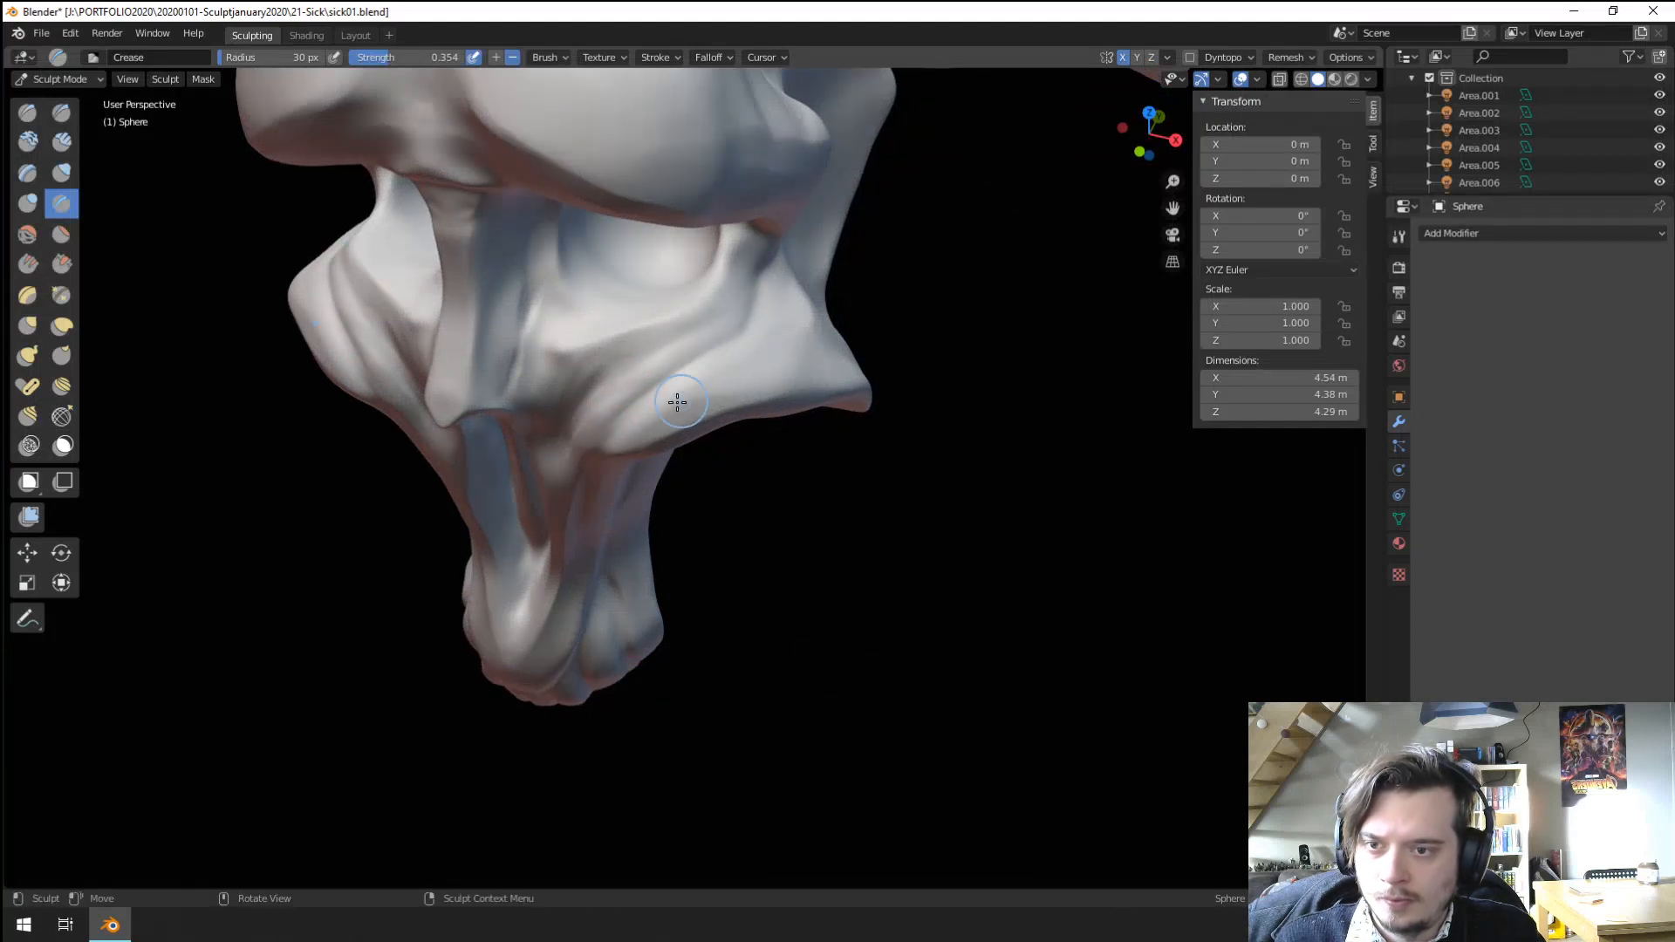
drag(619, 441, 840, 349)
scroll(566, 454, down, 2)
mouse_move(602, 447)
middle_down()
mouse_move(661, 417)
mouse_move(620, 323)
middle_up()
scroll(650, 367, up, 2)
scroll(615, 314, up, 2)
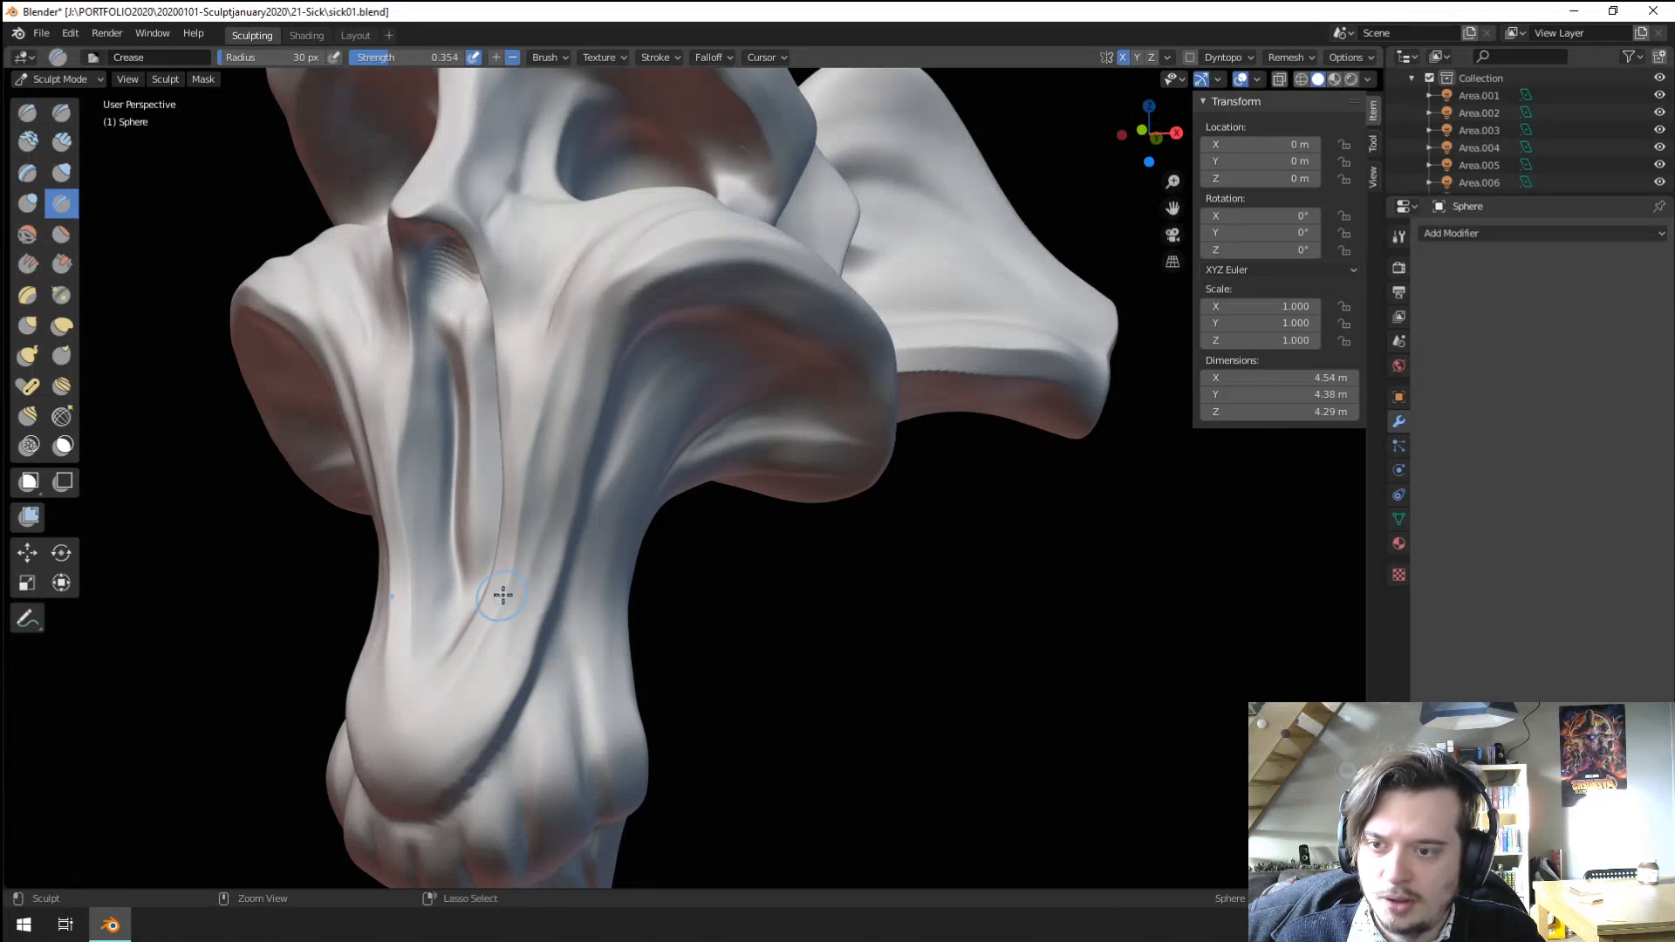
drag(580, 313, 632, 210)
Nudge the nasal opening's side rim with the Grab brush, set its radius to 60 px, and undo the last pull.
scroll(602, 331, down, 5)
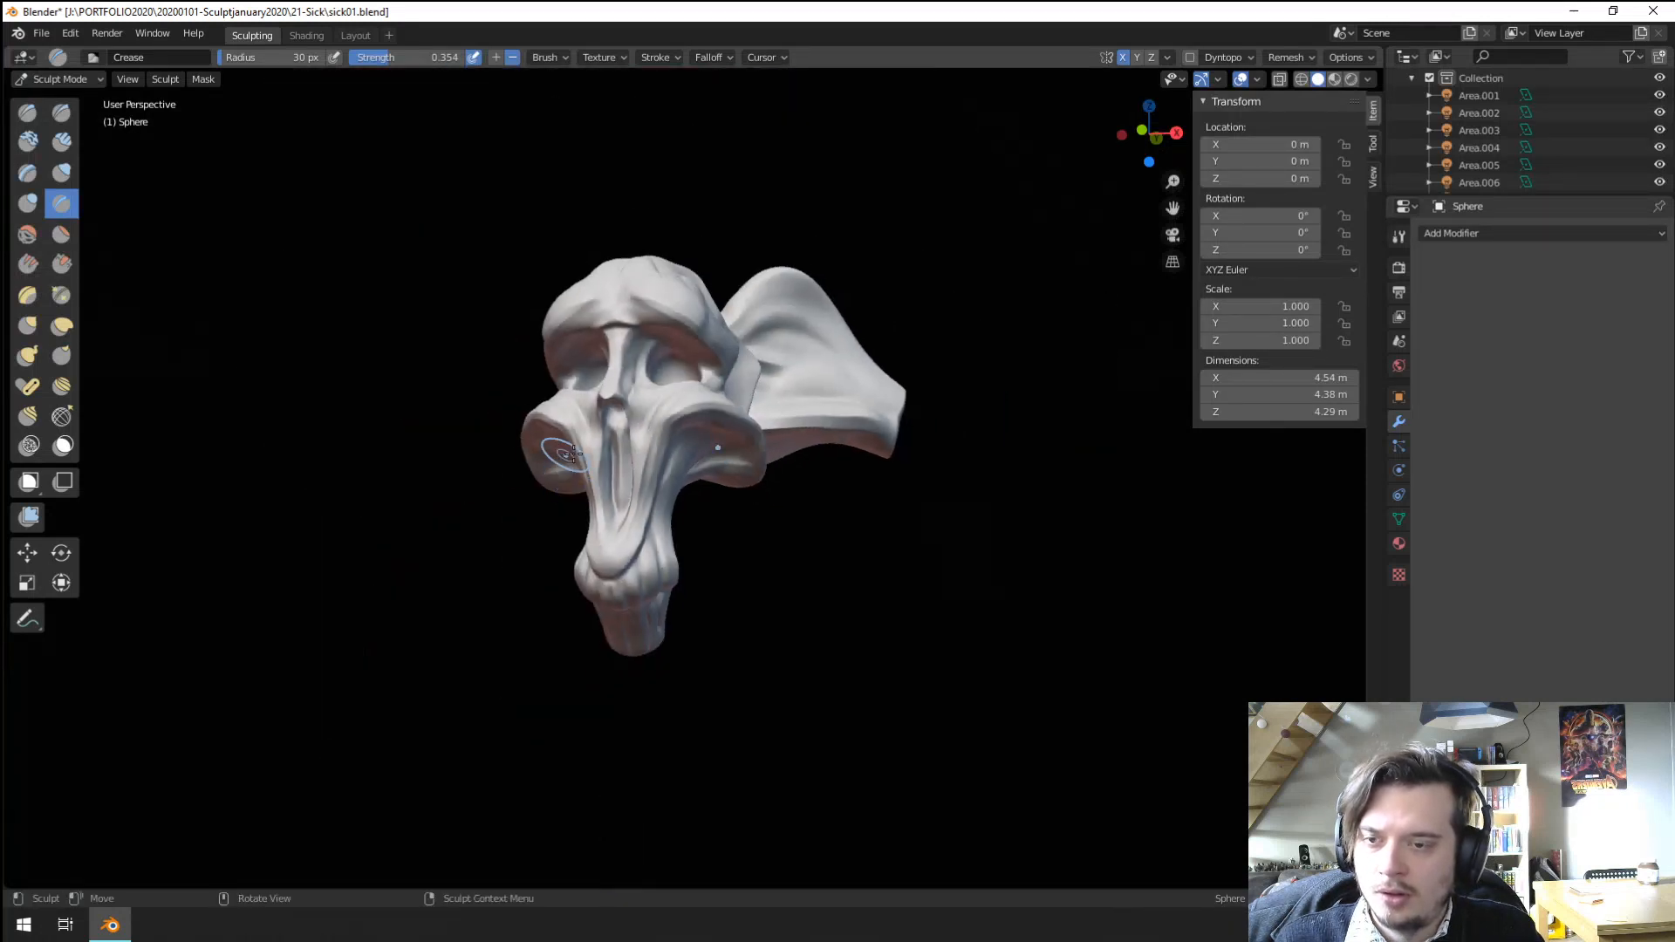
mouse_move(562, 428)
middle_down()
mouse_move(714, 362)
mouse_move(762, 367)
middle_up()
scroll(690, 371, up, 5)
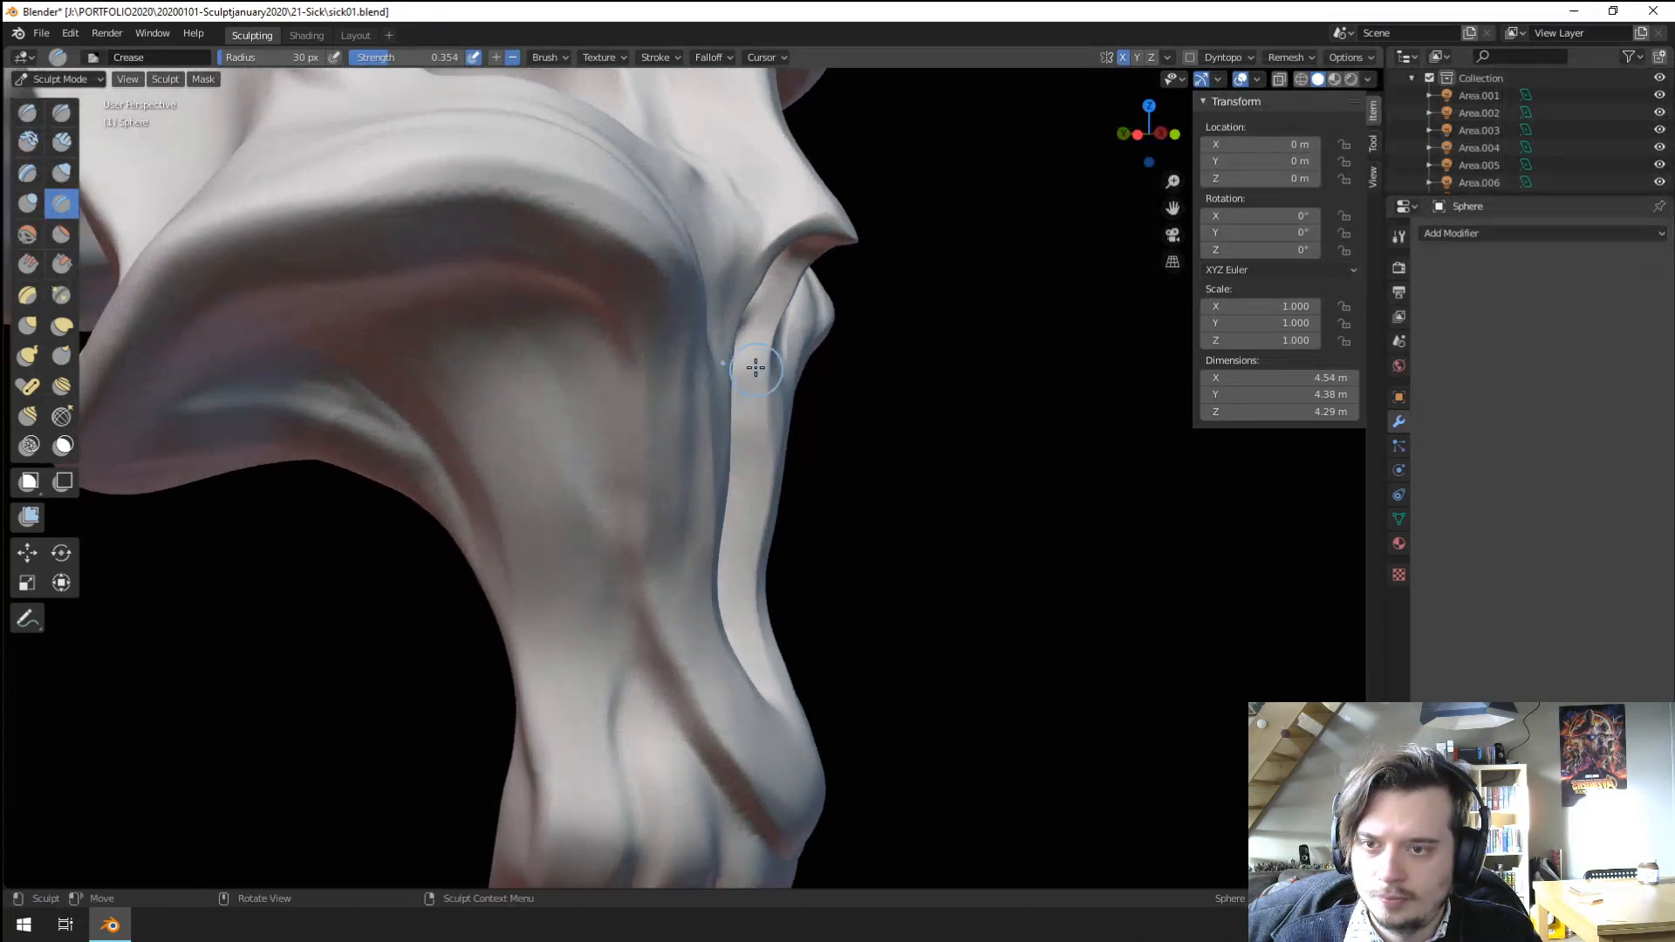
key(g)
drag(763, 318, 749, 328)
middle_drag(749, 328, 559, 349)
key(f)
click(553, 327)
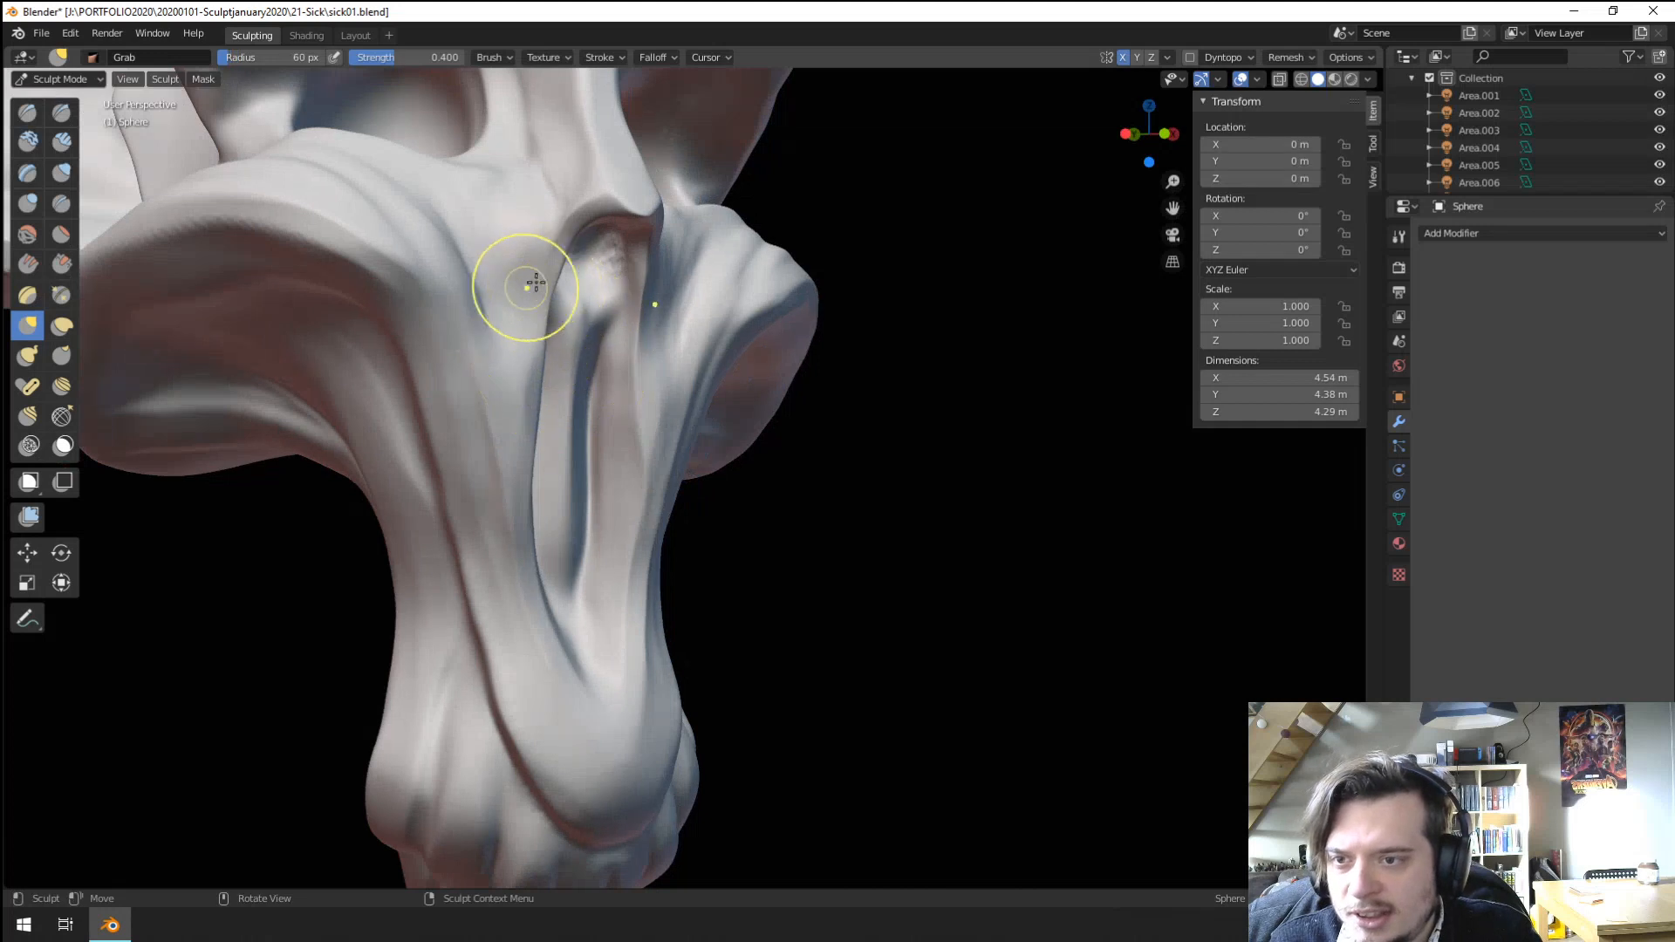
drag(579, 220, 558, 258)
key(ctrl+z)
Thicken the nasal opening's side rim along its full length with the Inflate/Deflate brush at 60 px and 70 px.
click(61, 172)
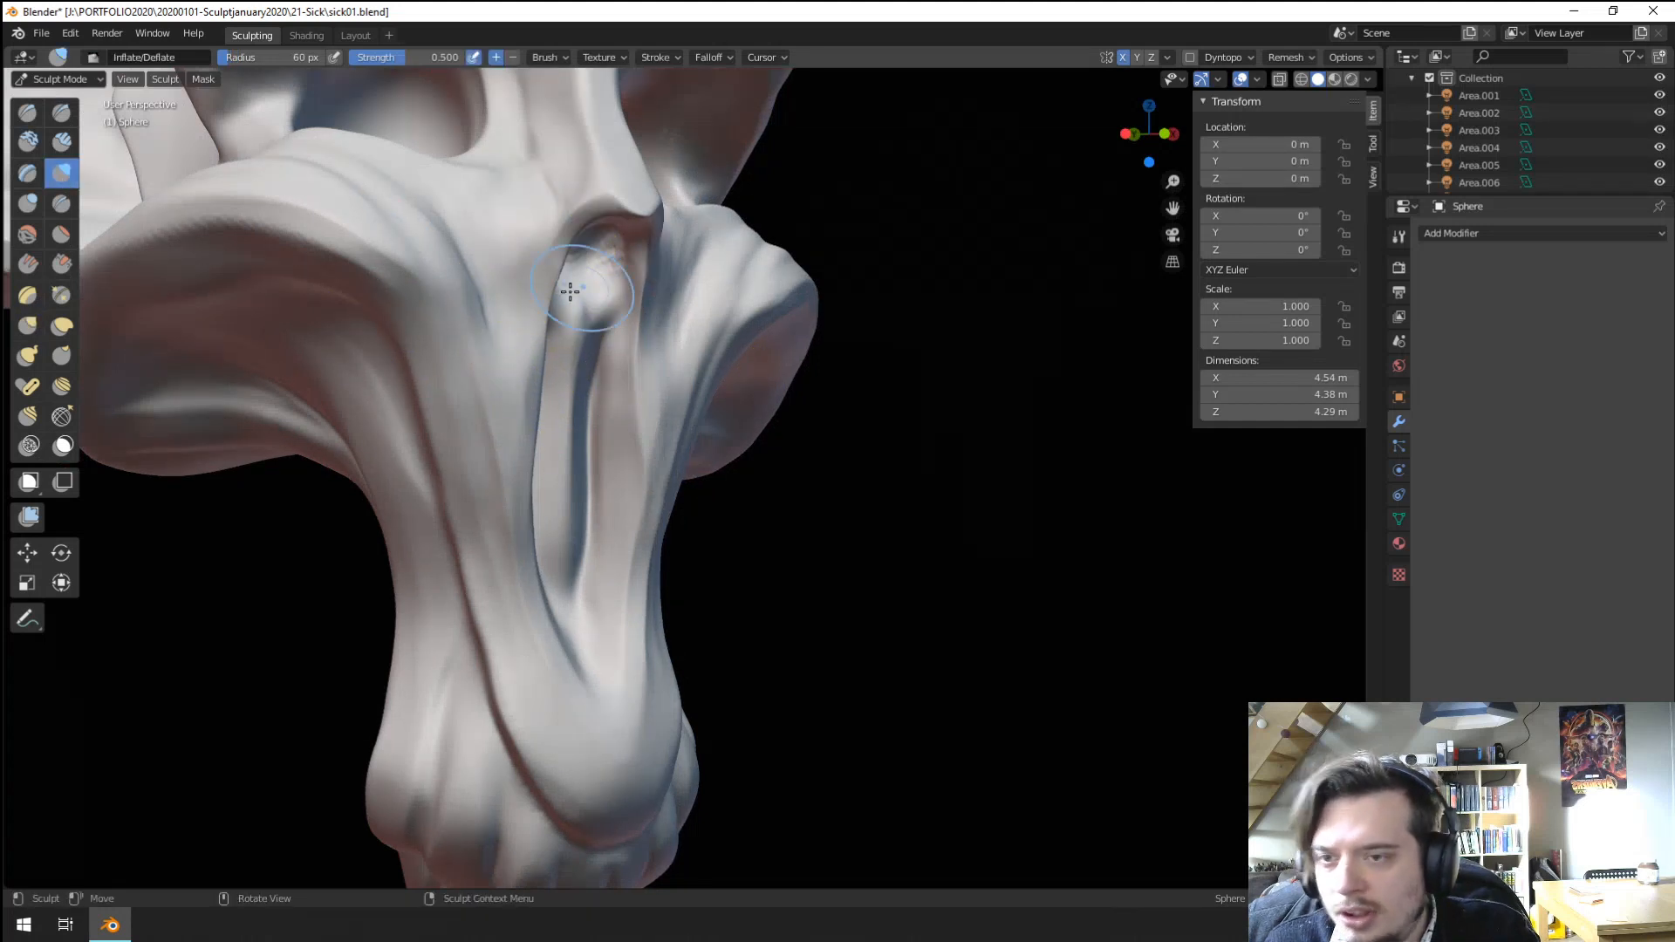
mouse_move(558, 323)
mouse_down()
mouse_move(529, 432)
mouse_move(582, 712)
mouse_up()
key(f)
click(610, 739)
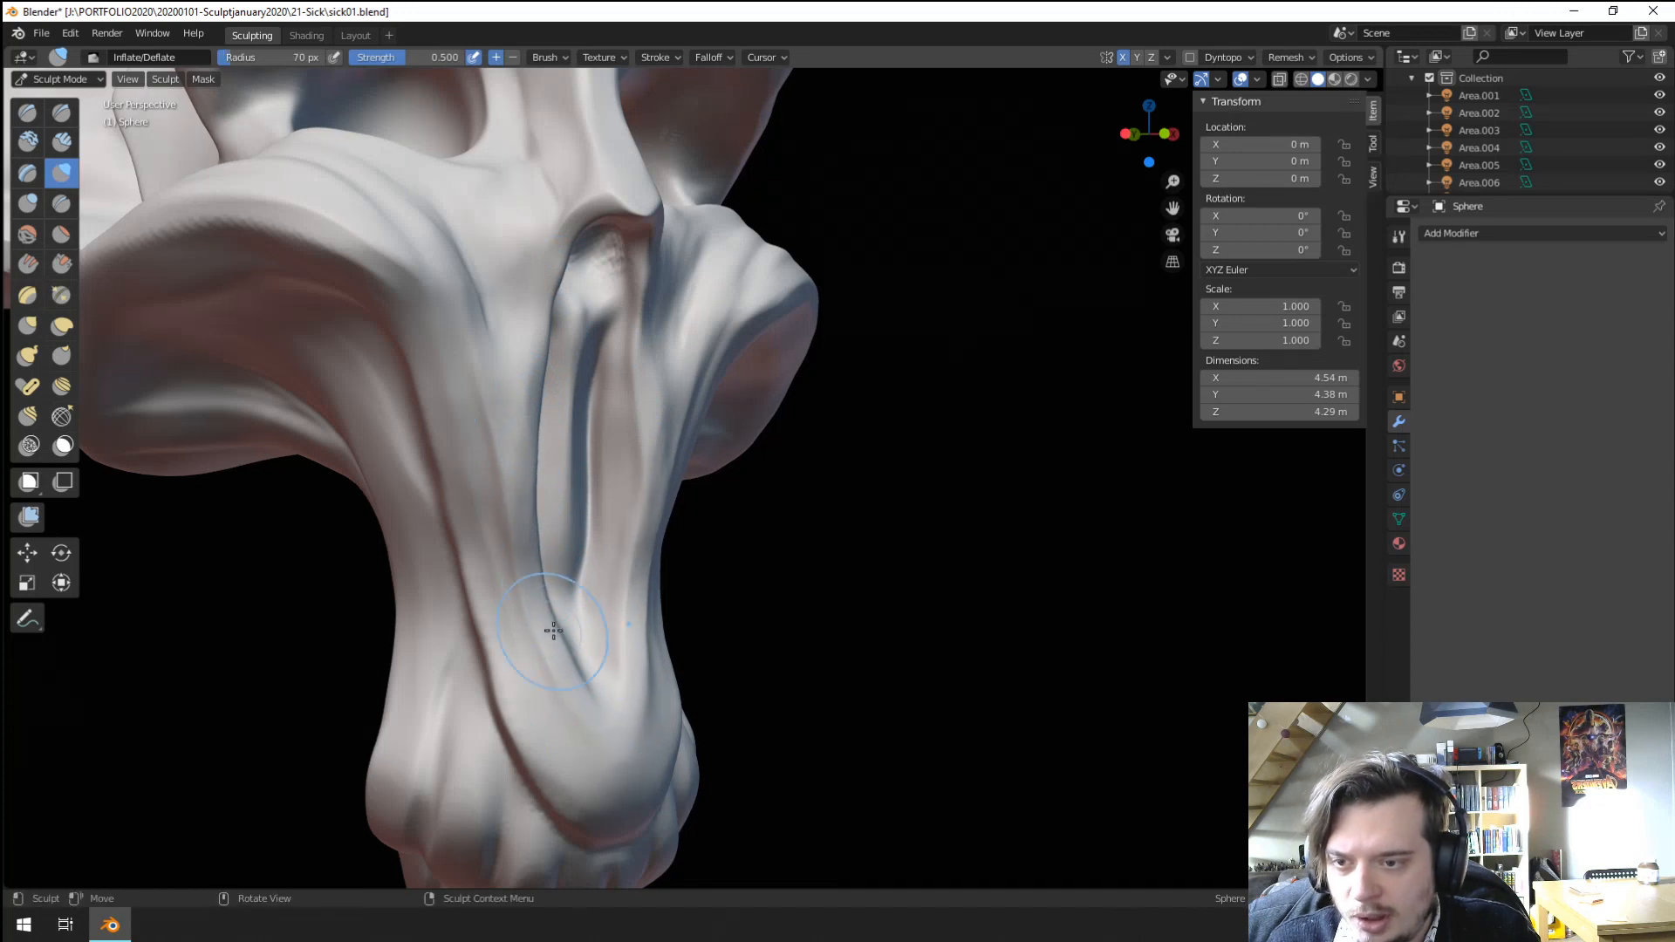
mouse_move(558, 615)
mouse_down()
mouse_move(527, 422)
mouse_move(587, 253)
mouse_move(546, 418)
mouse_move(562, 397)
mouse_move(580, 331)
mouse_move(537, 434)
mouse_move(560, 305)
mouse_move(553, 348)
mouse_up()
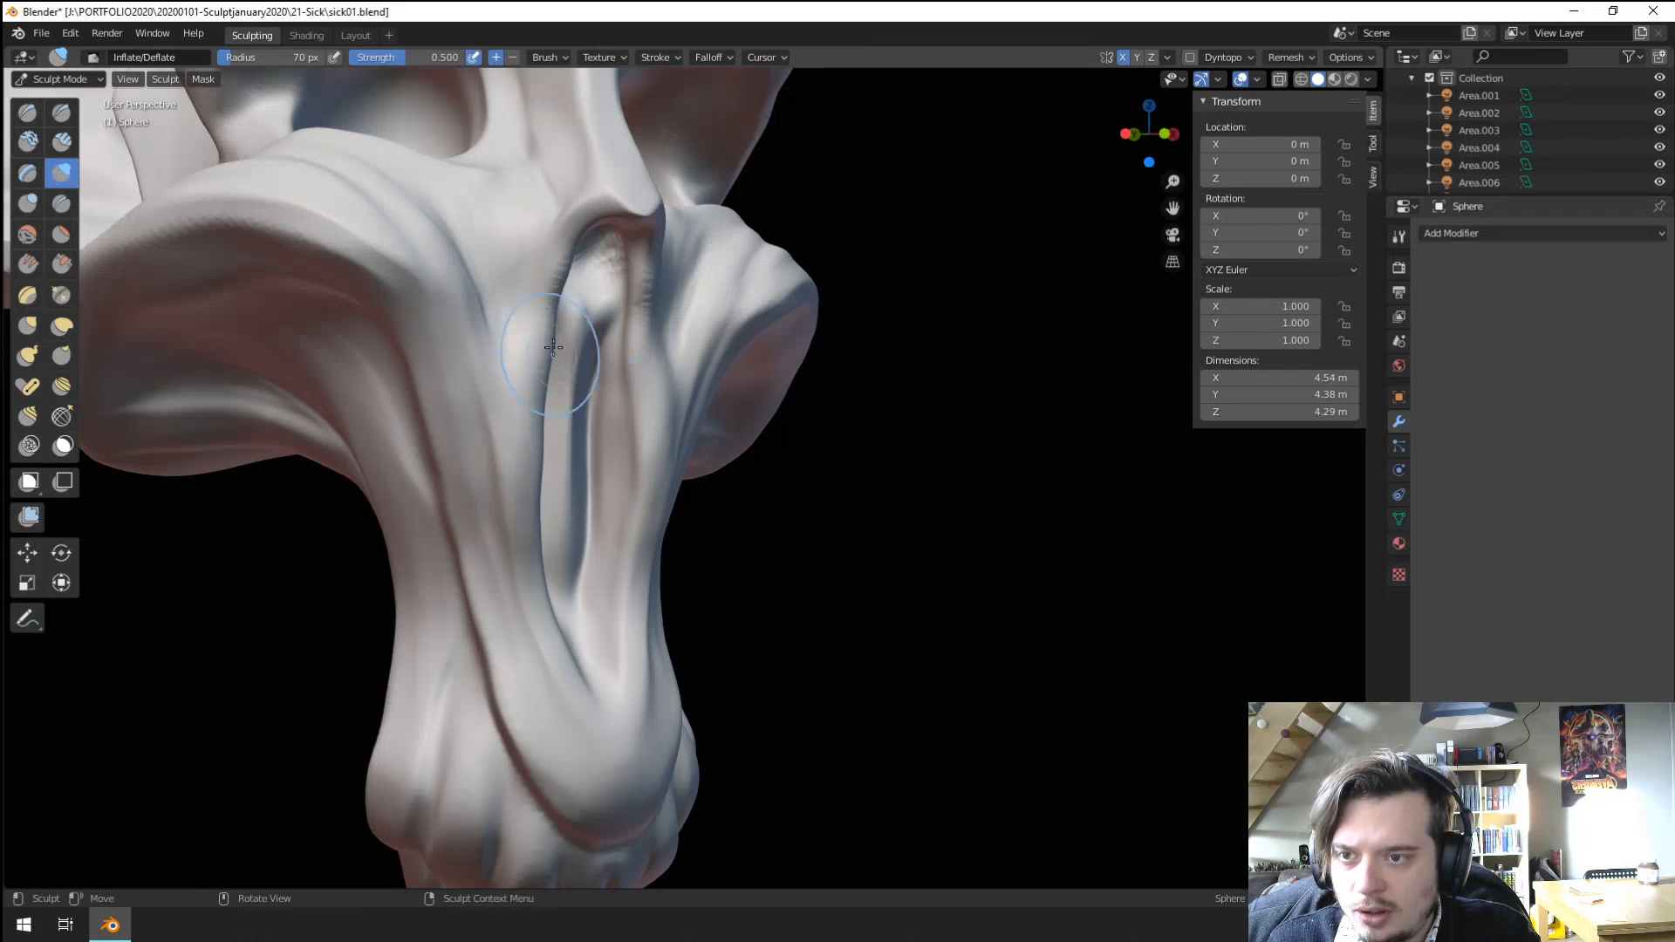
Scrape the thickened rim beside the nasal opening into a cleaner plane with the Scrape/Peaks brush at a 33 px radius.
click(63, 264)
middle_drag(555, 327, 508, 329)
key(f)
click(506, 321)
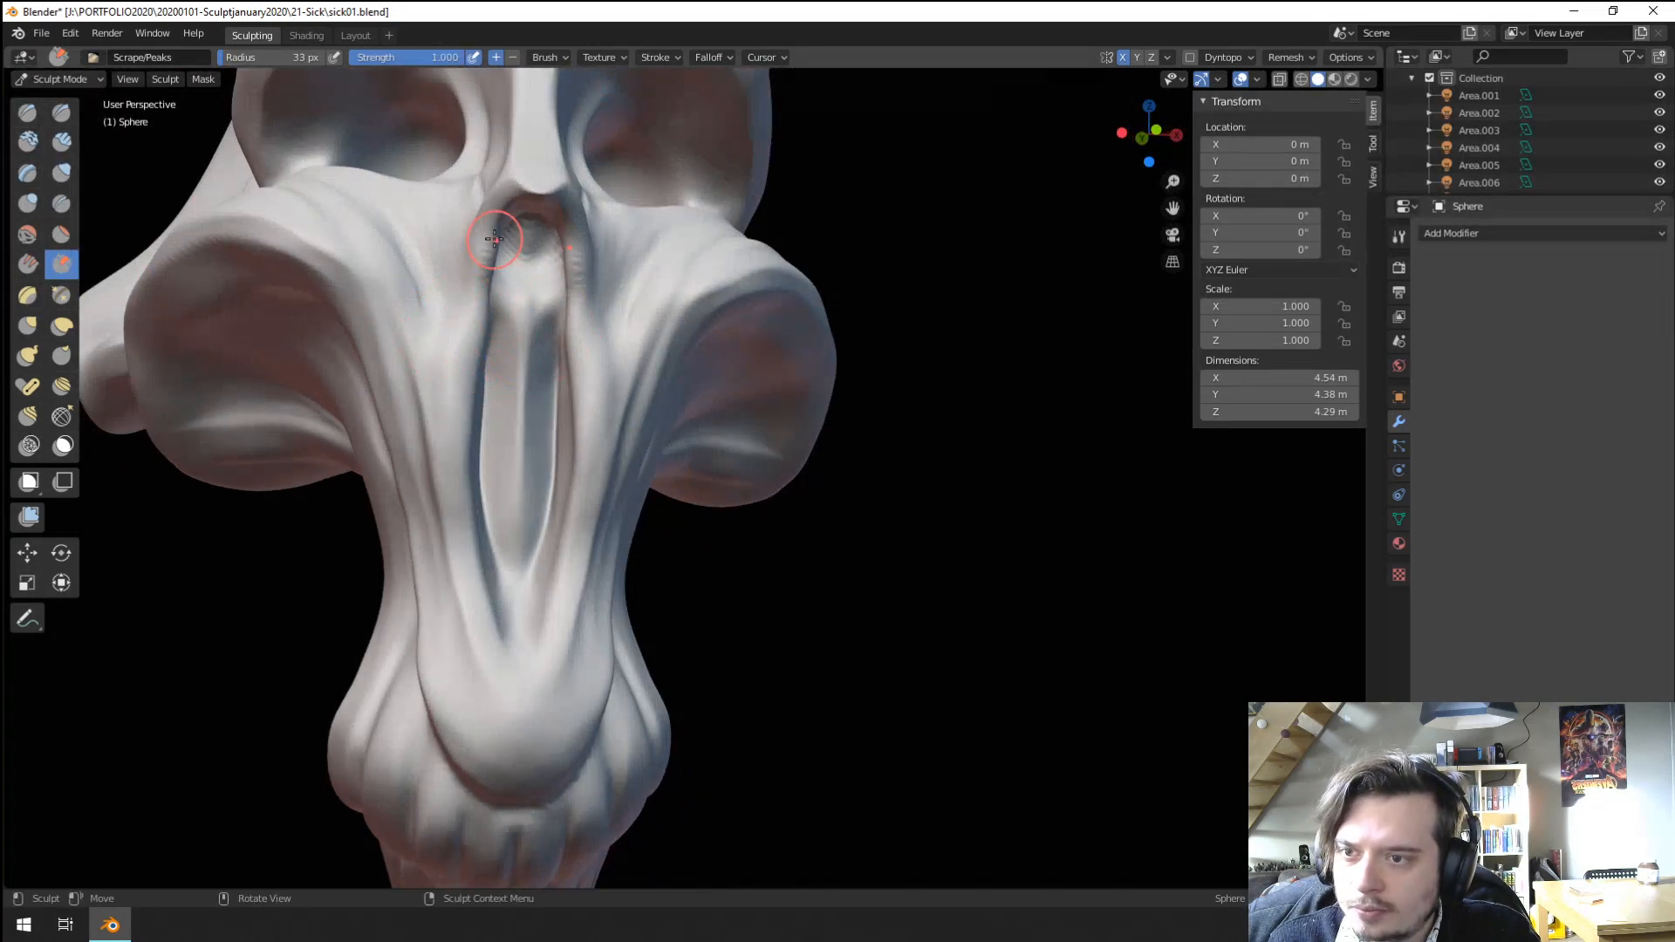
mouse_move(475, 324)
mouse_down()
mouse_move(480, 288)
mouse_move(460, 454)
mouse_up()
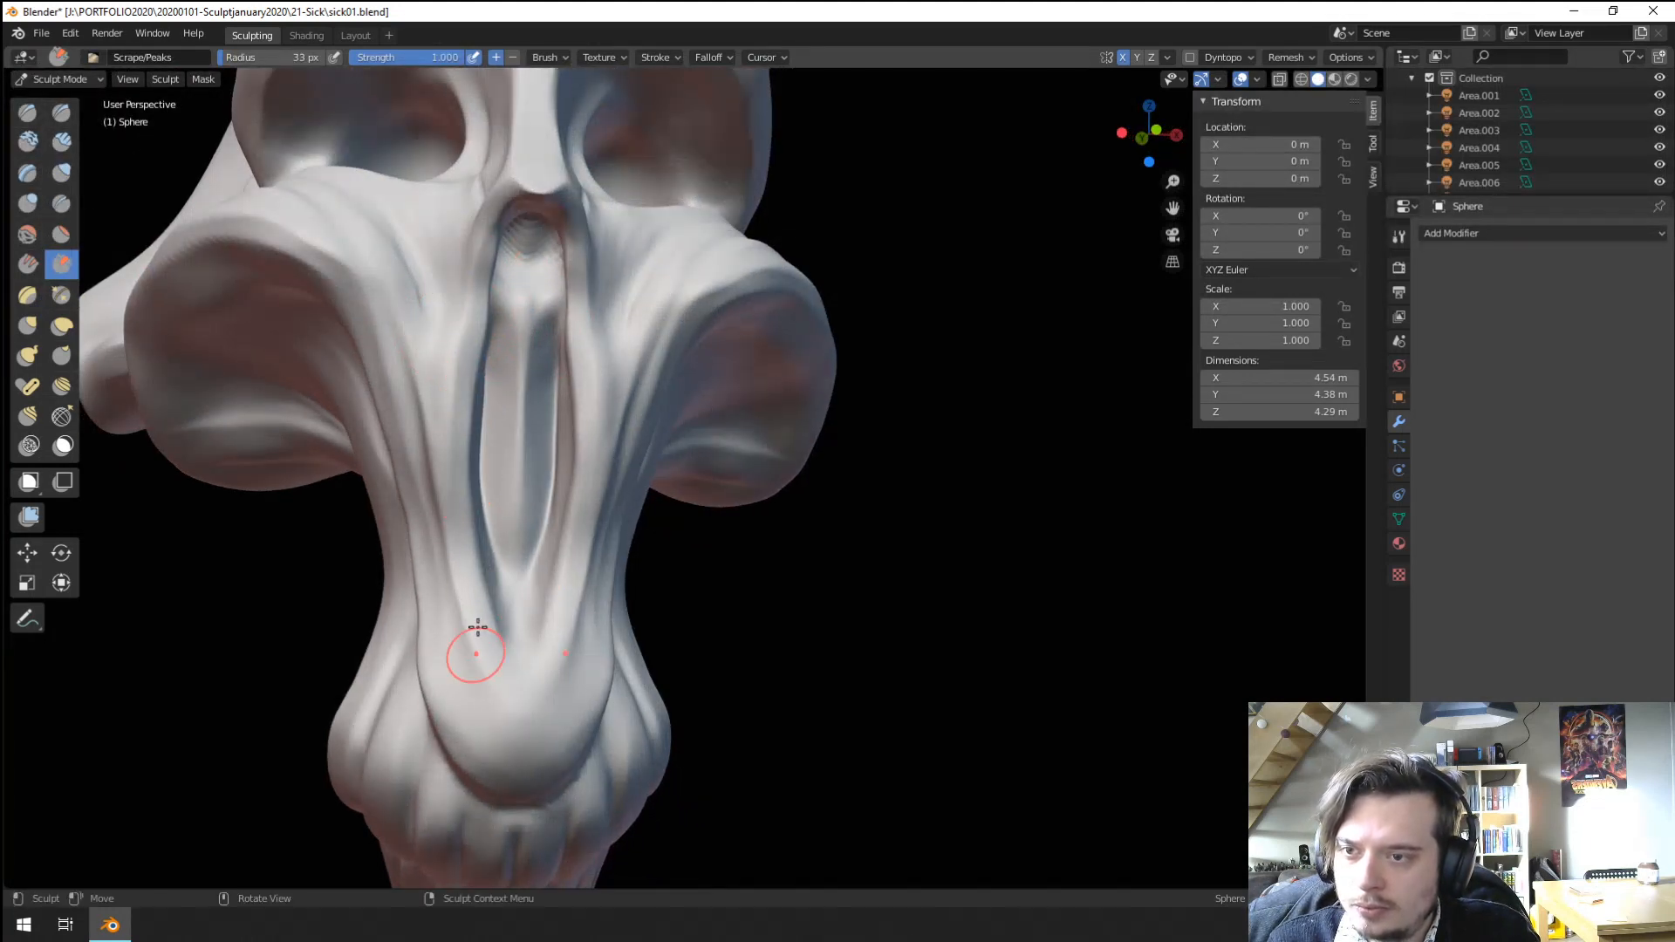
Scrape the upper side of the nasal opening and its inner surface with Scrape/Peaks, setting the radius to 44 px and 22 px.
middle_drag(477, 389, 414, 395)
key(f)
click(453, 264)
mouse_move(452, 277)
mouse_down()
mouse_move(439, 400)
mouse_move(443, 367)
mouse_up()
key(f)
click(456, 333)
middle_drag(442, 464, 508, 354)
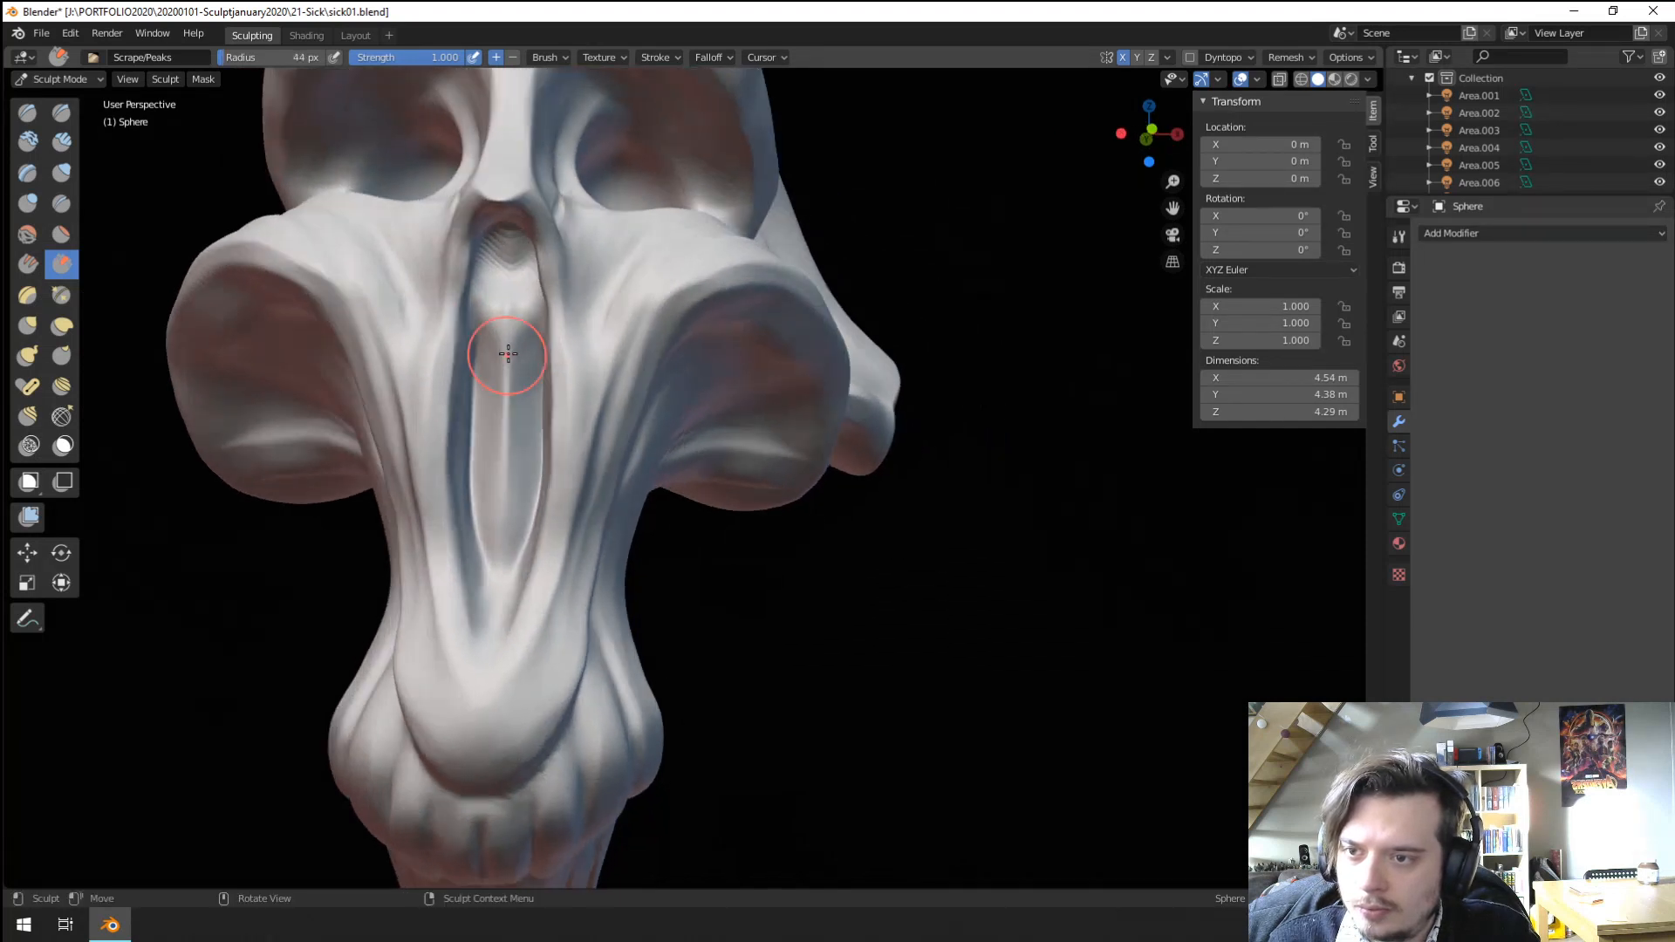
key(f)
click(490, 288)
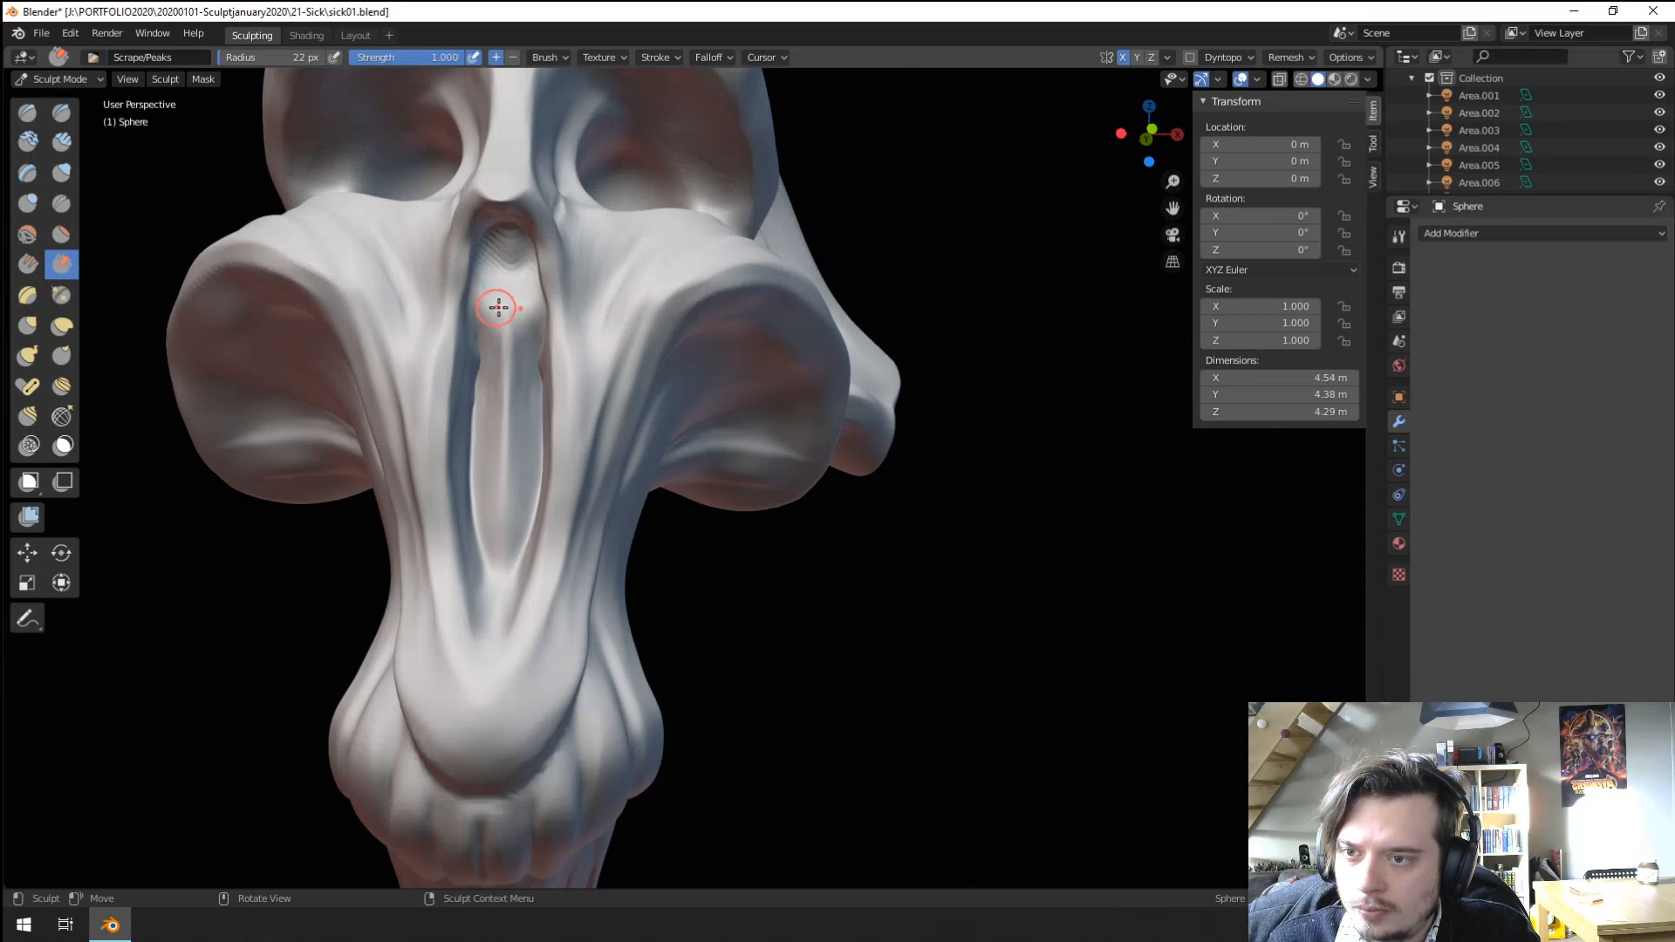
Flatten the bump at the upper end of the nasal opening with the Flatten/Contrast brush at a 77 px radius.
click(68, 240)
middle_drag(478, 381, 499, 301)
middle_drag(493, 336, 520, 322)
key(f)
click(558, 316)
drag(471, 144, 483, 93)
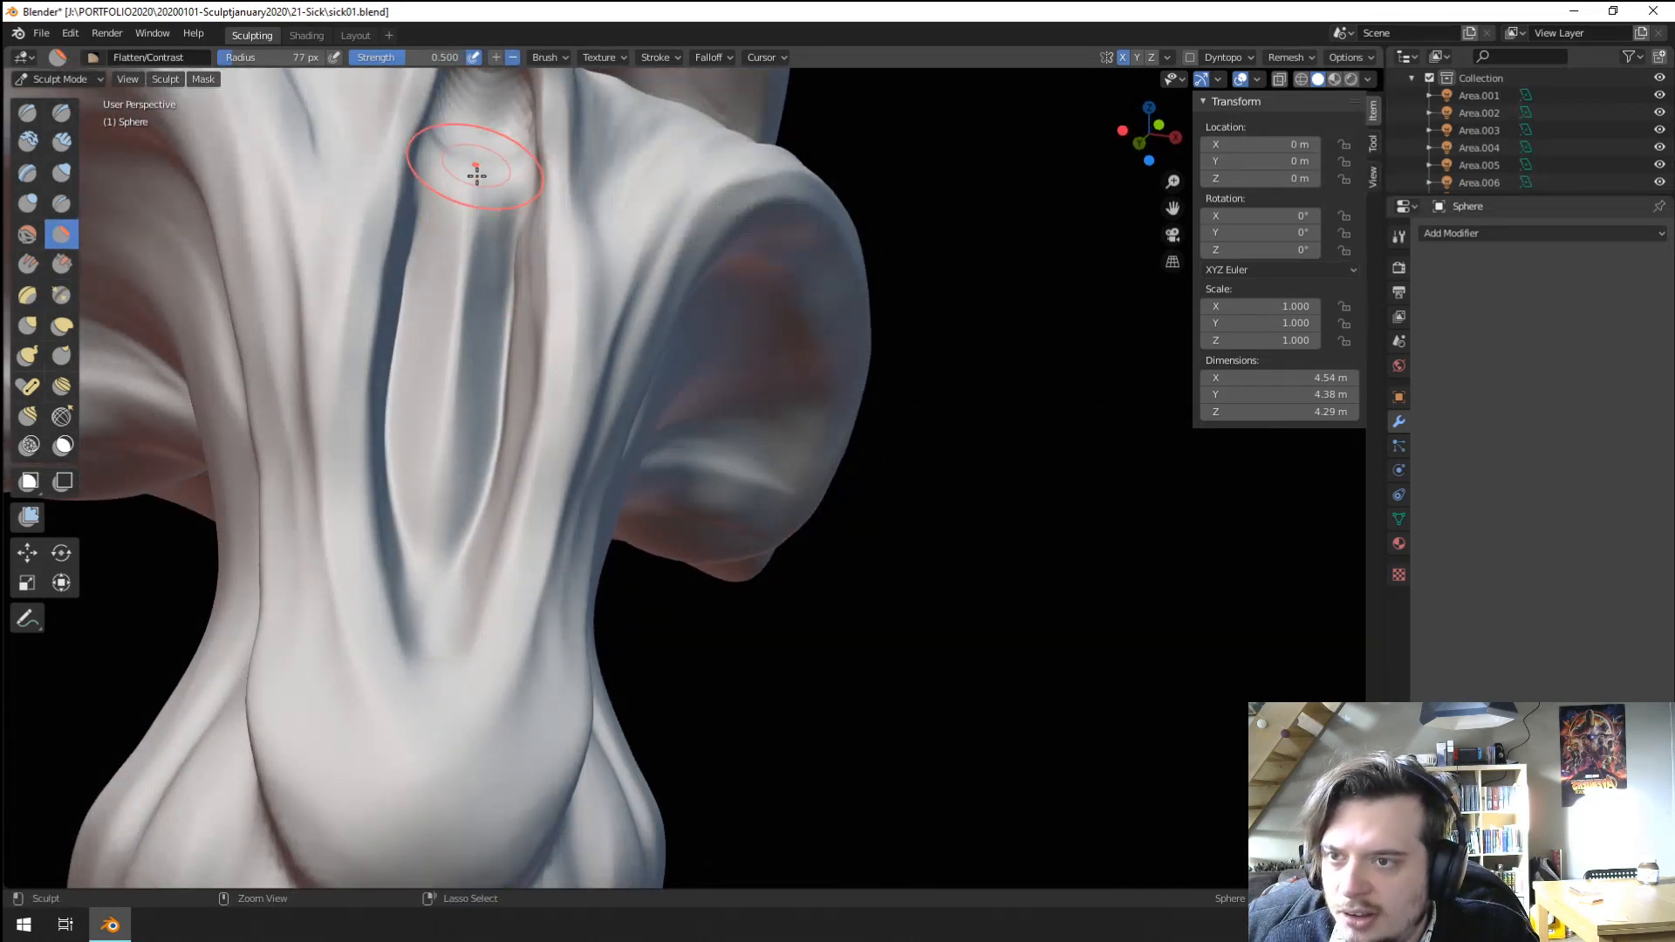
ctrl+middle_drag(474, 172, 476, 205)
drag(553, 179, 511, 253)
drag(549, 206, 517, 261)
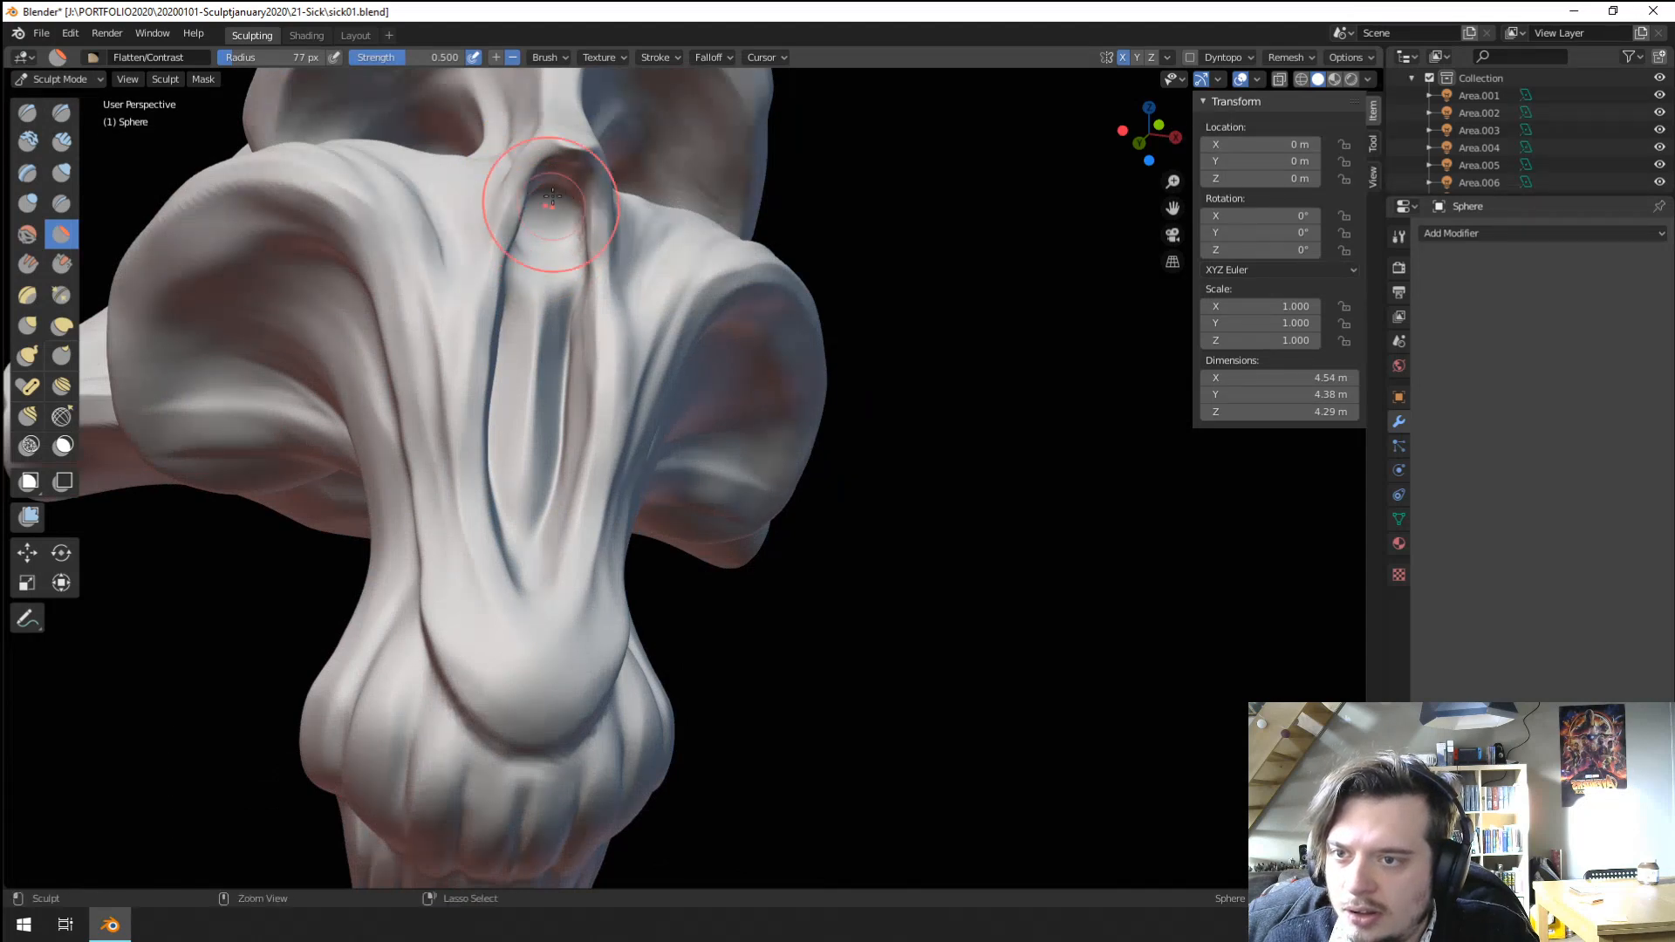
Pull the inner surface of the nasal opening upward beneath the nose tip with the Grab brush at a 77 px radius.
ctrl+middle_drag(553, 210, 567, 323)
mouse_move(567, 323)
middle_down()
mouse_move(685, 357)
mouse_move(576, 371)
mouse_move(578, 339)
mouse_move(556, 373)
middle_up()
key(g)
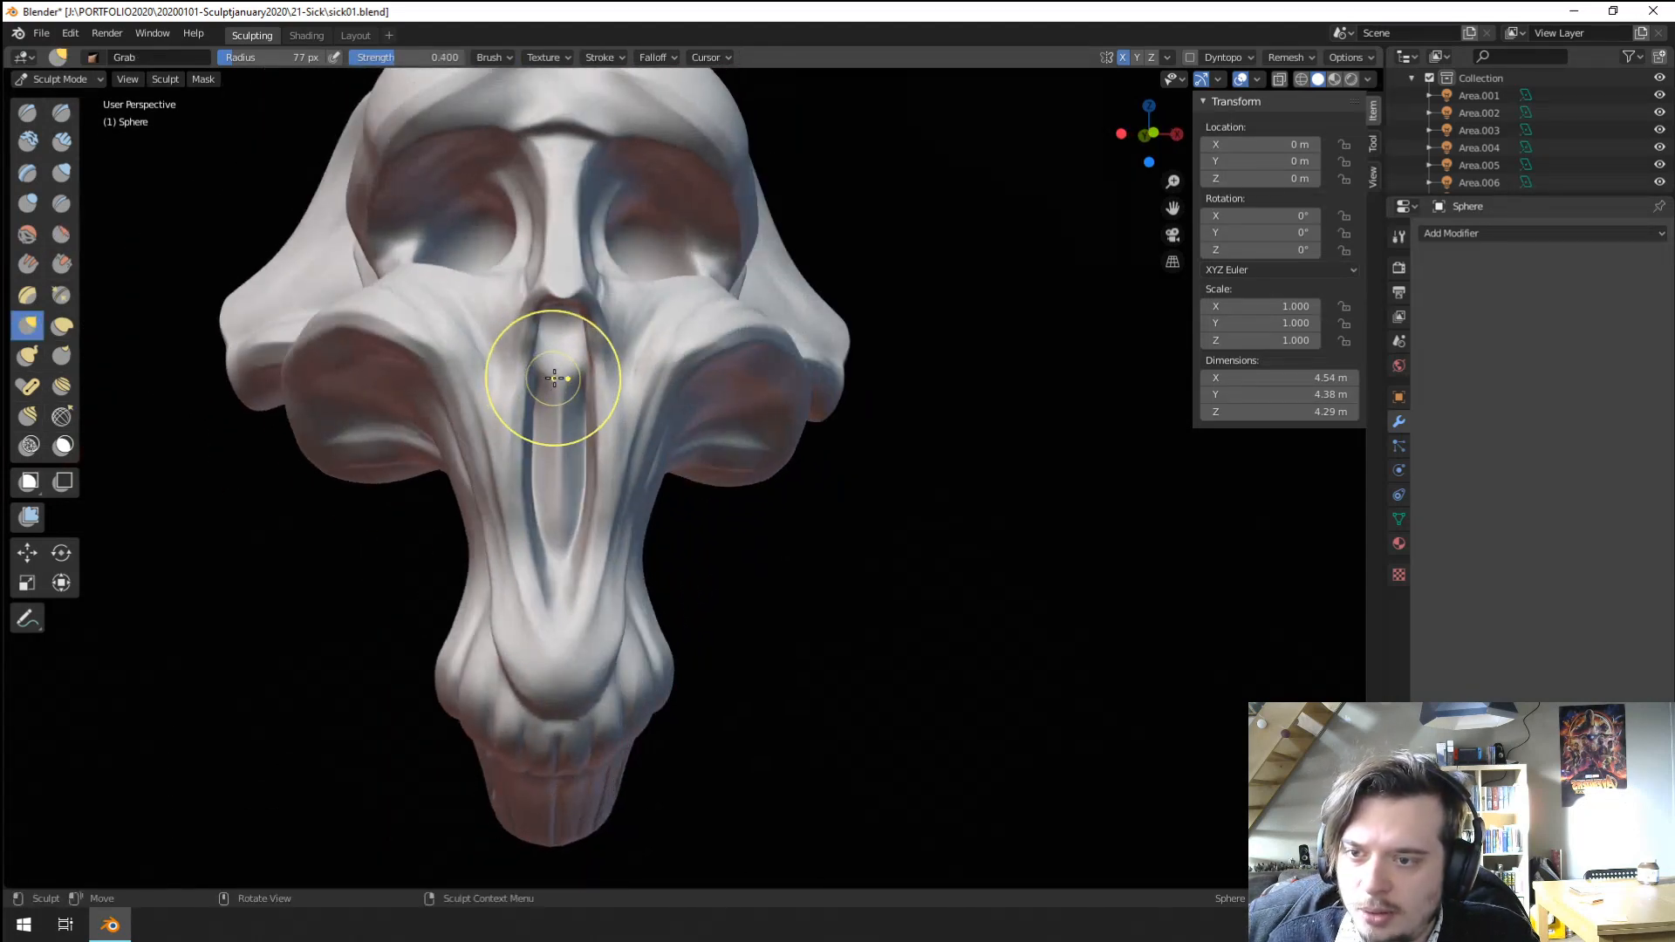
drag(559, 371, 561, 285)
mouse_move(563, 293)
middle_down()
mouse_move(476, 309)
mouse_move(567, 253)
mouse_move(548, 349)
mouse_move(574, 305)
middle_up()
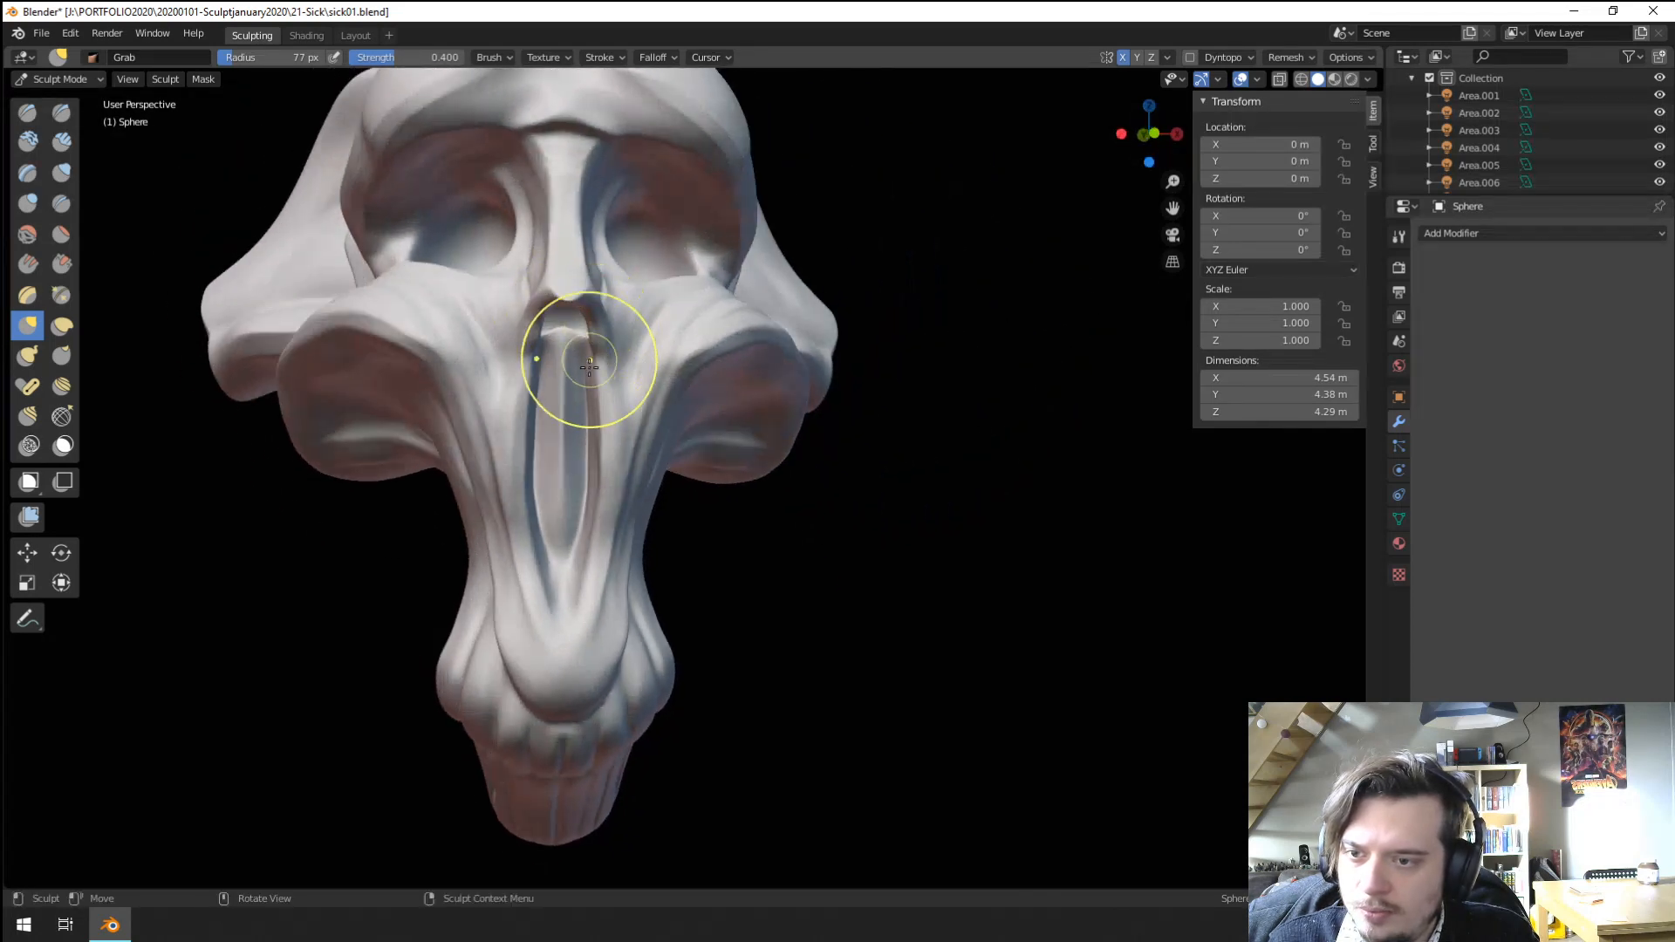
Examine the nasal opening, cheekbones and muzzle from several angles and distances.
middle_drag(568, 462, 626, 419)
middle_drag(593, 428, 562, 375)
middle_drag(580, 459, 543, 430)
ctrl+middle_drag(569, 366, 582, 339)
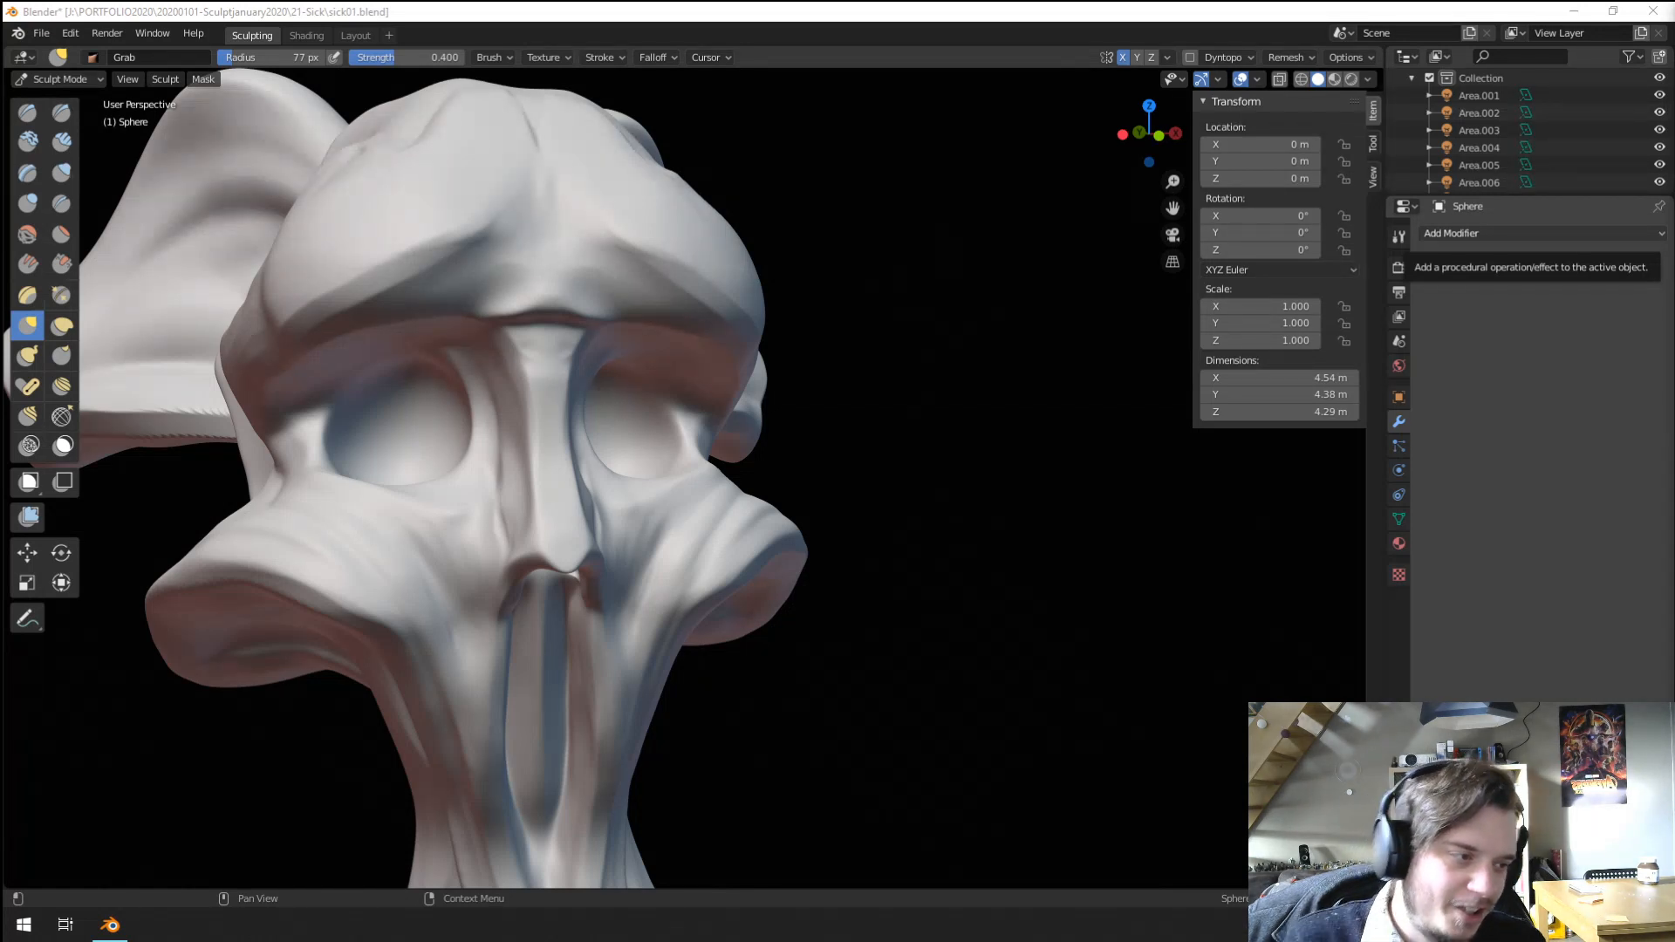
scroll(920, 556, down, 3)
scroll(811, 650, up, 1)
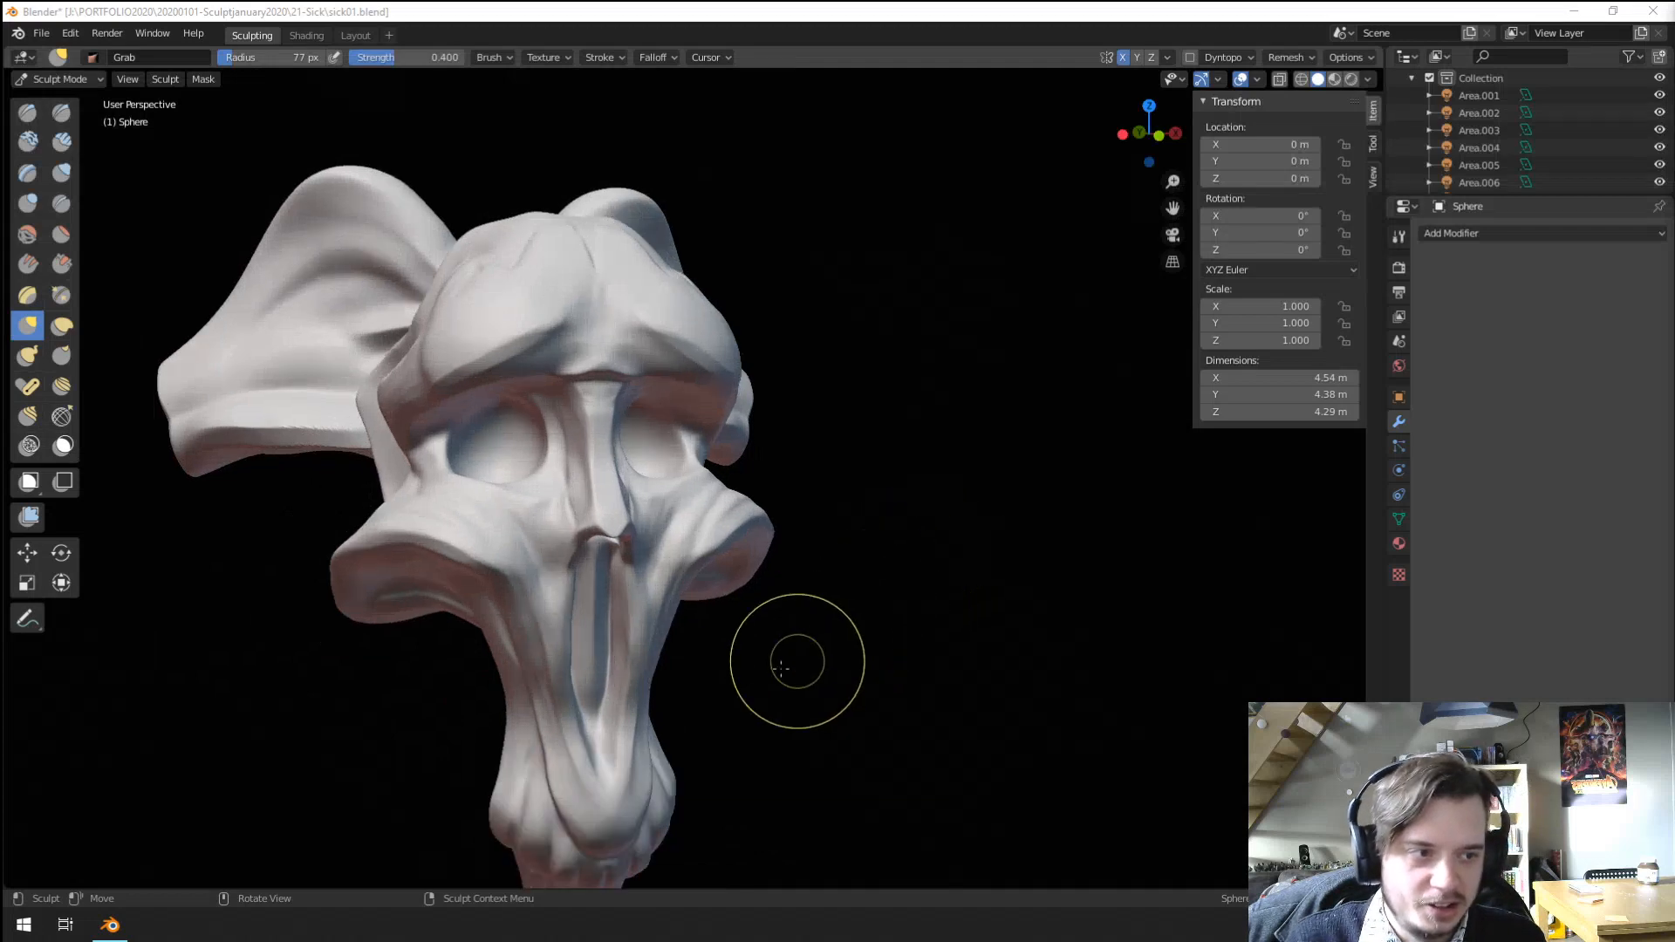
middle_drag(797, 652, 819, 522)
scroll(731, 577, up, 2)
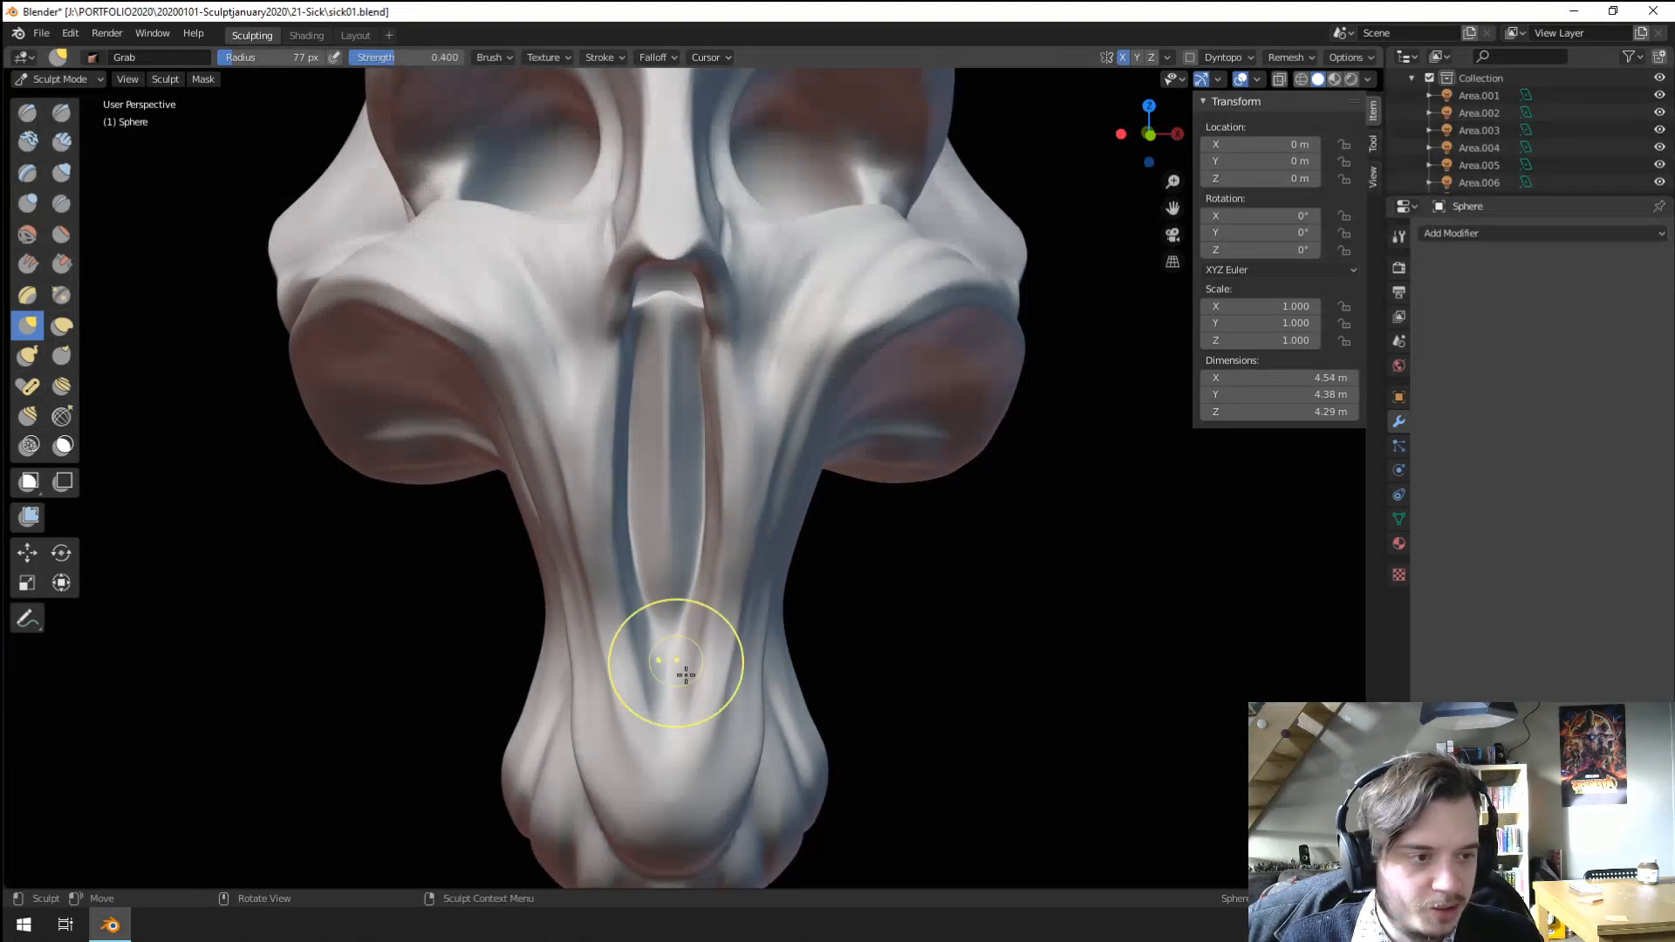
Build up a rounded rim along the lower edge of the front gum folds with the Blob brush at a 36 px radius.
scroll(756, 700, down, 1)
mouse_move(756, 701)
shift+middle_down()
mouse_move(756, 561)
mouse_move(698, 583)
mouse_move(737, 442)
mouse_move(707, 492)
shift+middle_up()
scroll(711, 576, up, 1)
scroll(707, 592, up, 1)
scroll(706, 512, up, 4)
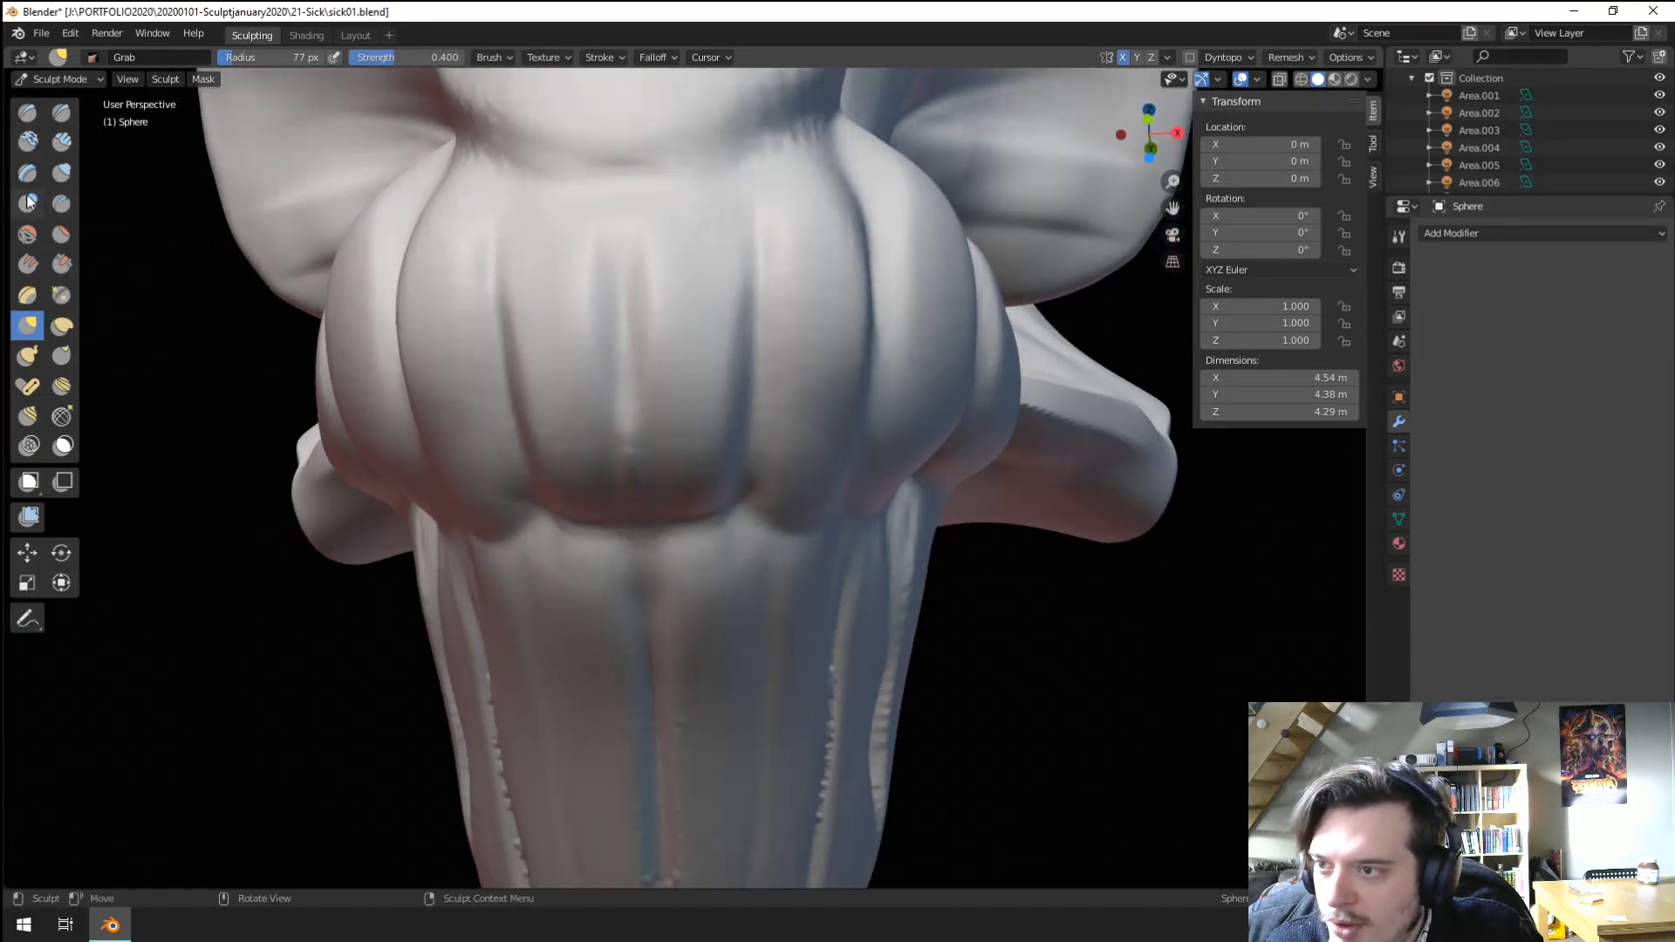
click(29, 203)
mouse_move(650, 507)
mouse_down()
mouse_move(611, 489)
mouse_move(689, 478)
mouse_move(567, 480)
mouse_move(731, 504)
mouse_up()
middle_drag(729, 495, 648, 460)
drag(648, 461, 742, 458)
middle_drag(741, 458, 678, 463)
mouse_move(620, 438)
mouse_down()
mouse_move(723, 413)
mouse_move(816, 424)
mouse_up()
Extend the rounded rim under the rearmost side gum folds with the Blob brush at a 46 px radius.
middle_drag(817, 424, 694, 381)
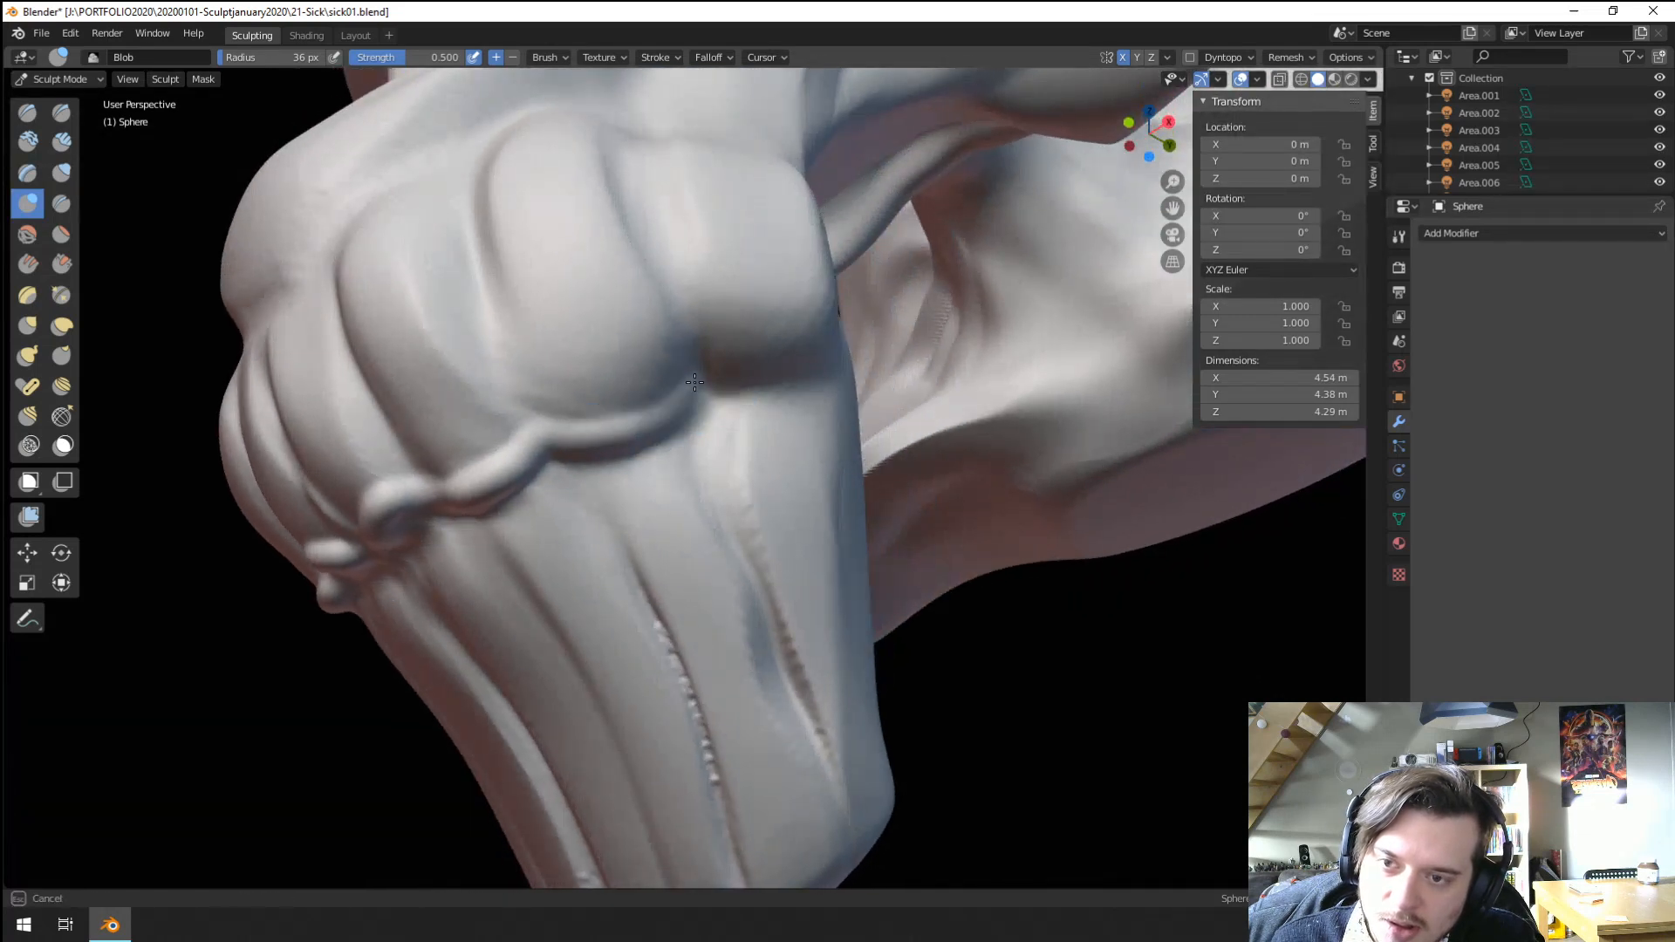
middle_drag(614, 437, 641, 402)
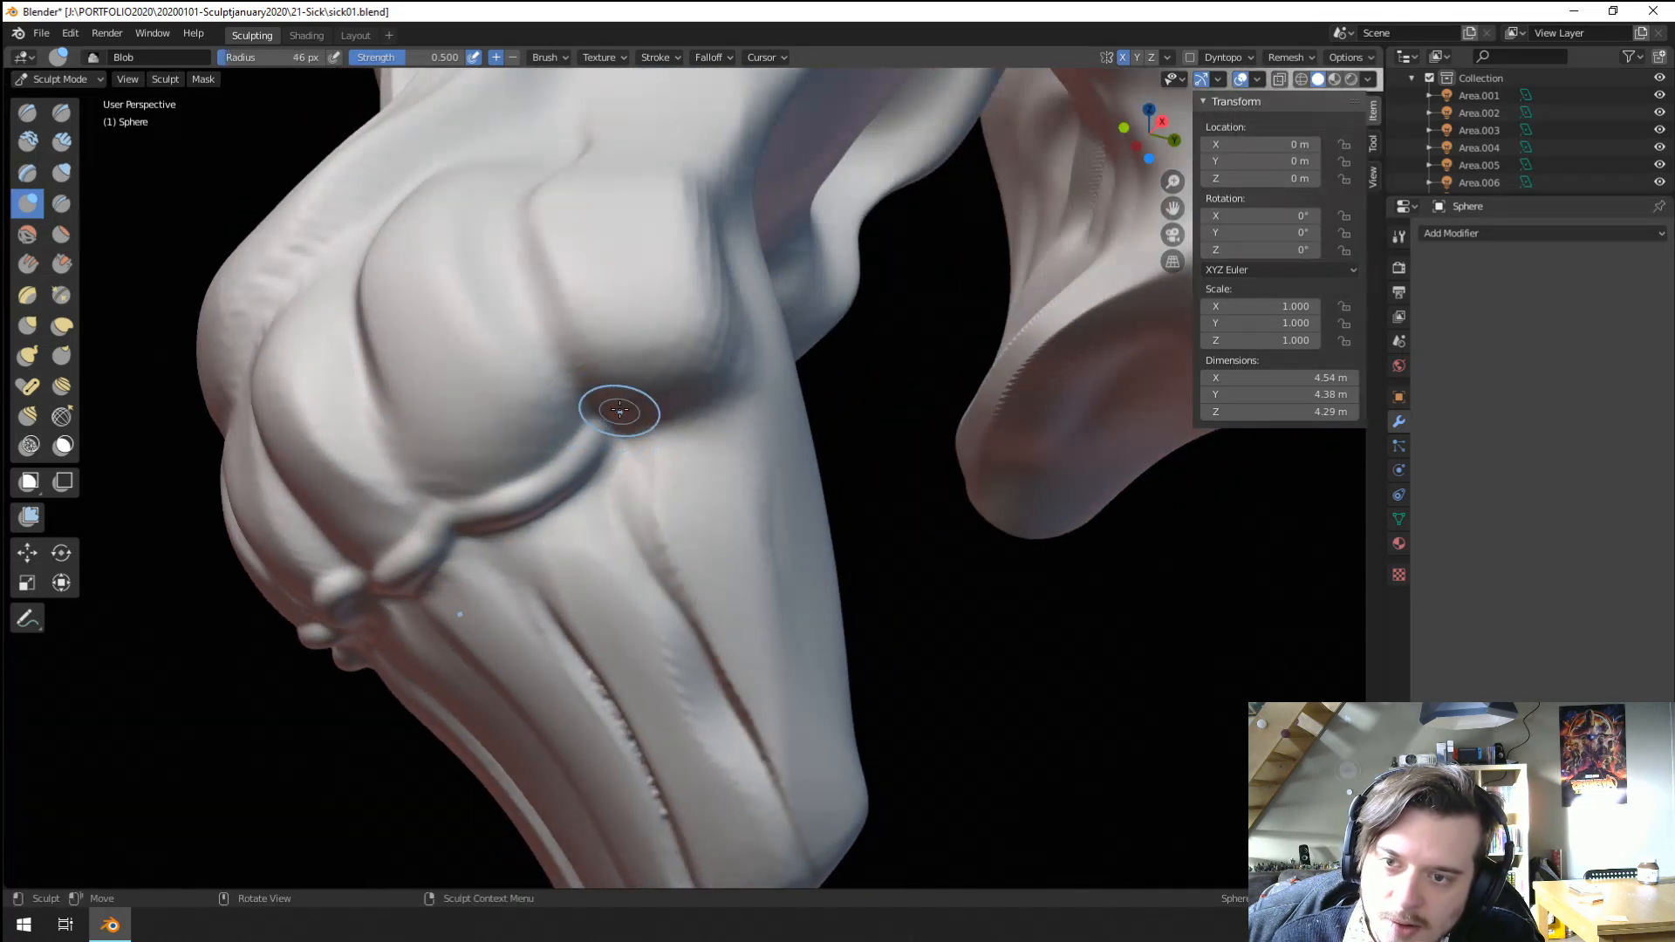
drag(620, 410, 743, 346)
drag(674, 399, 703, 370)
middle_drag(702, 371, 748, 372)
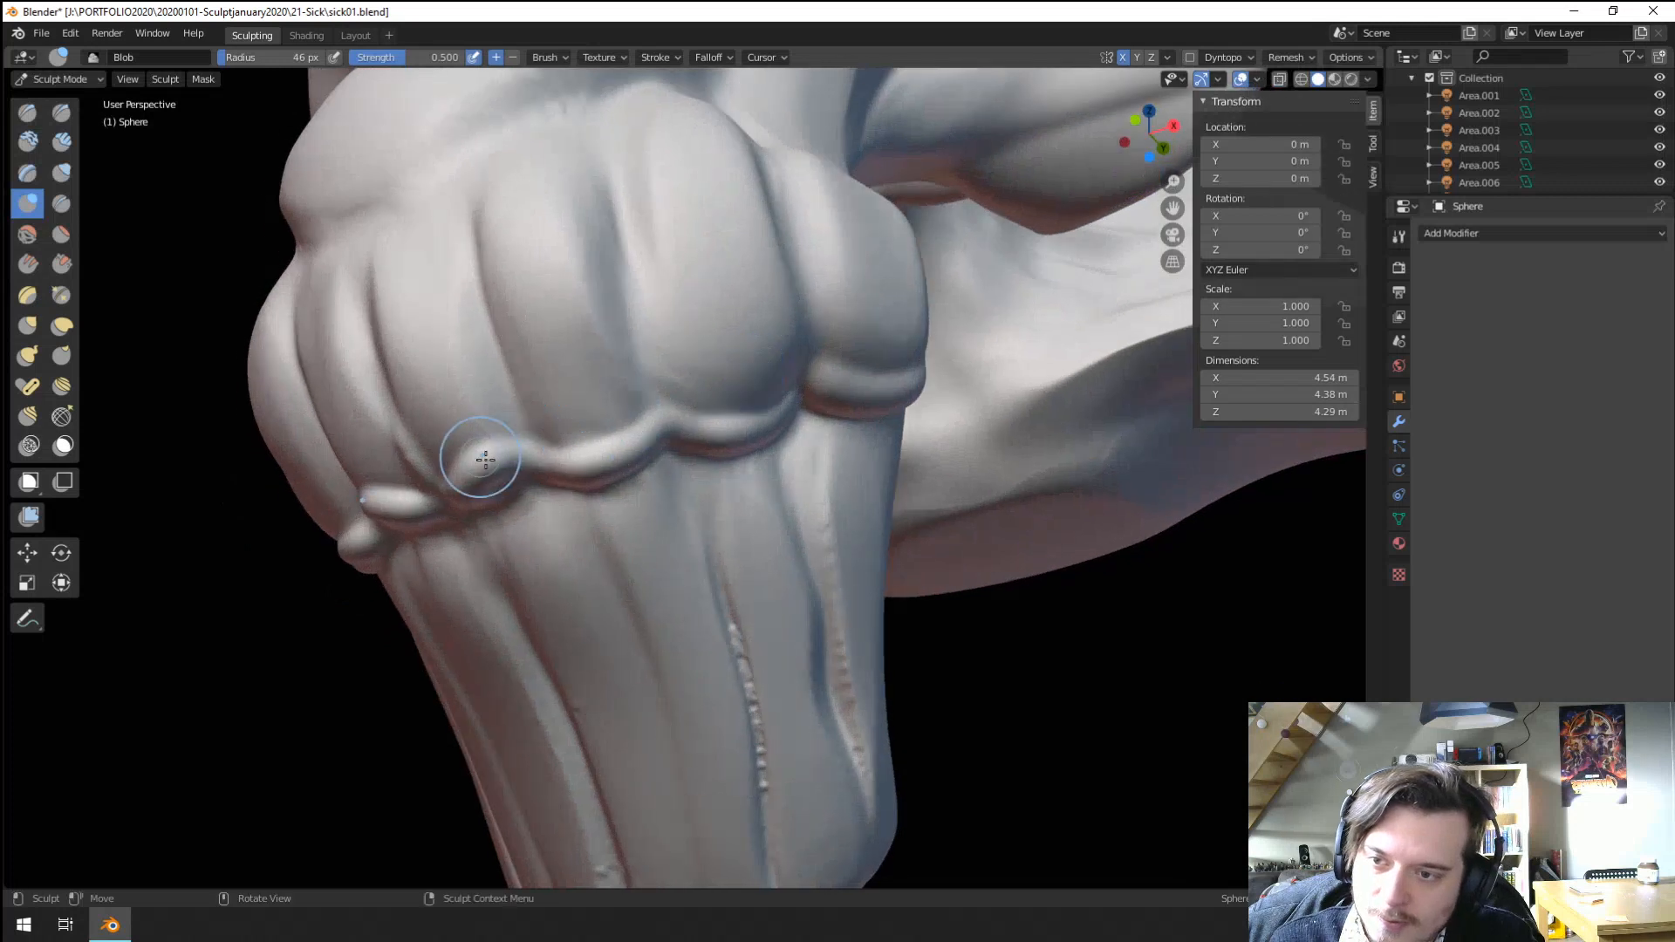
Thicken the rim beneath the front and side gum folds with the Blob brush at a 35 px radius.
key(f)
click(513, 464)
mouse_move(508, 427)
mouse_down()
mouse_move(553, 448)
mouse_move(633, 408)
mouse_move(760, 387)
mouse_up()
mouse_move(642, 424)
mouse_down()
mouse_move(555, 449)
mouse_move(582, 427)
mouse_up()
drag(482, 467, 515, 445)
middle_drag(612, 394, 581, 392)
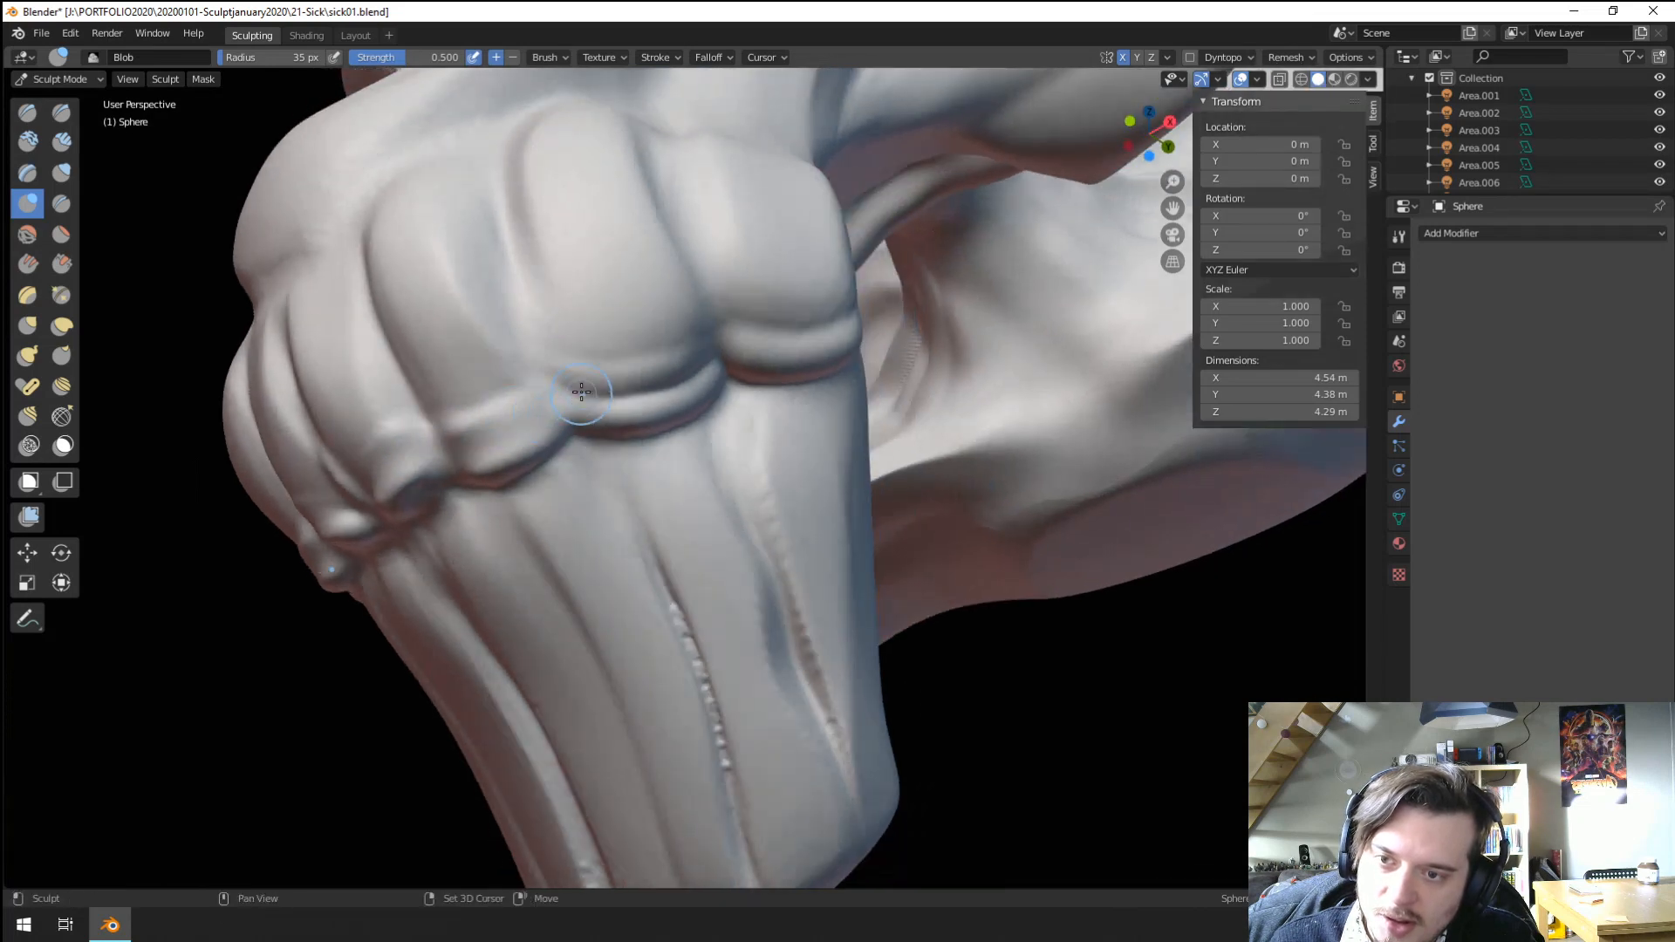
Reshape the rim of the front gum folds into arches over the teeth with the Grab brush at 82 px and 73 px radii.
mouse_move(698, 362)
middle_down()
mouse_move(672, 332)
mouse_move(669, 408)
mouse_move(719, 303)
mouse_move(619, 371)
mouse_move(658, 366)
mouse_move(659, 416)
middle_up()
key(g)
mouse_move(677, 544)
middle_down()
mouse_move(672, 513)
mouse_move(697, 554)
middle_up()
click(698, 554)
drag(702, 552, 733, 535)
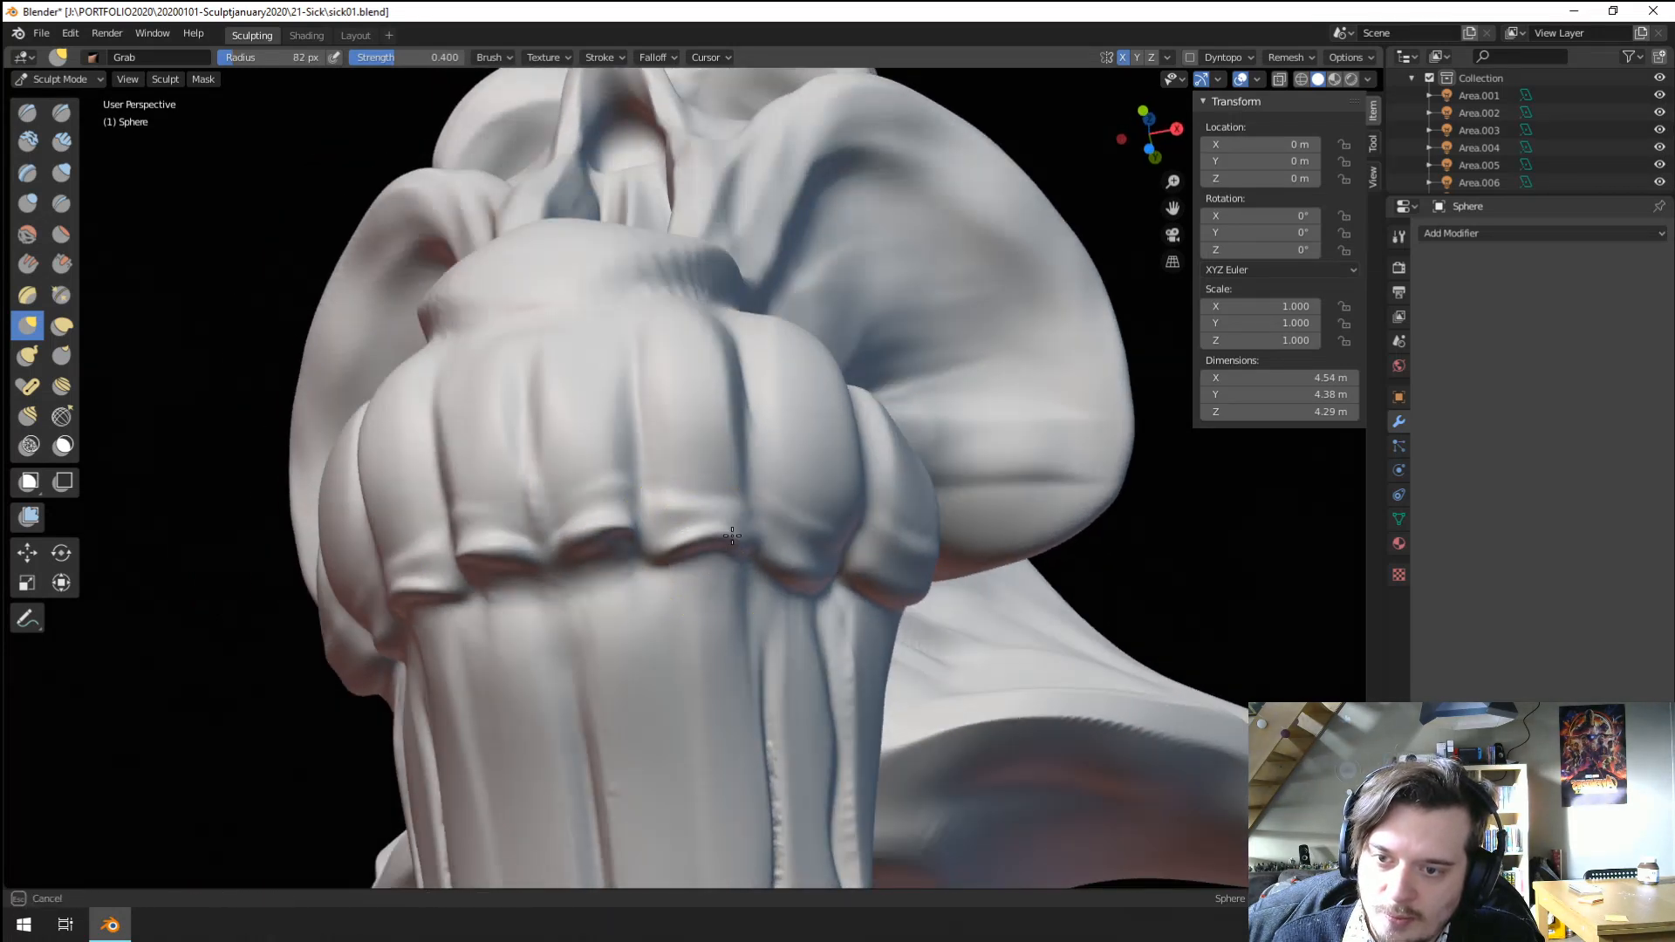
mouse_move(691, 552)
middle_down()
mouse_move(692, 527)
mouse_move(598, 578)
mouse_move(616, 497)
mouse_move(650, 487)
middle_up()
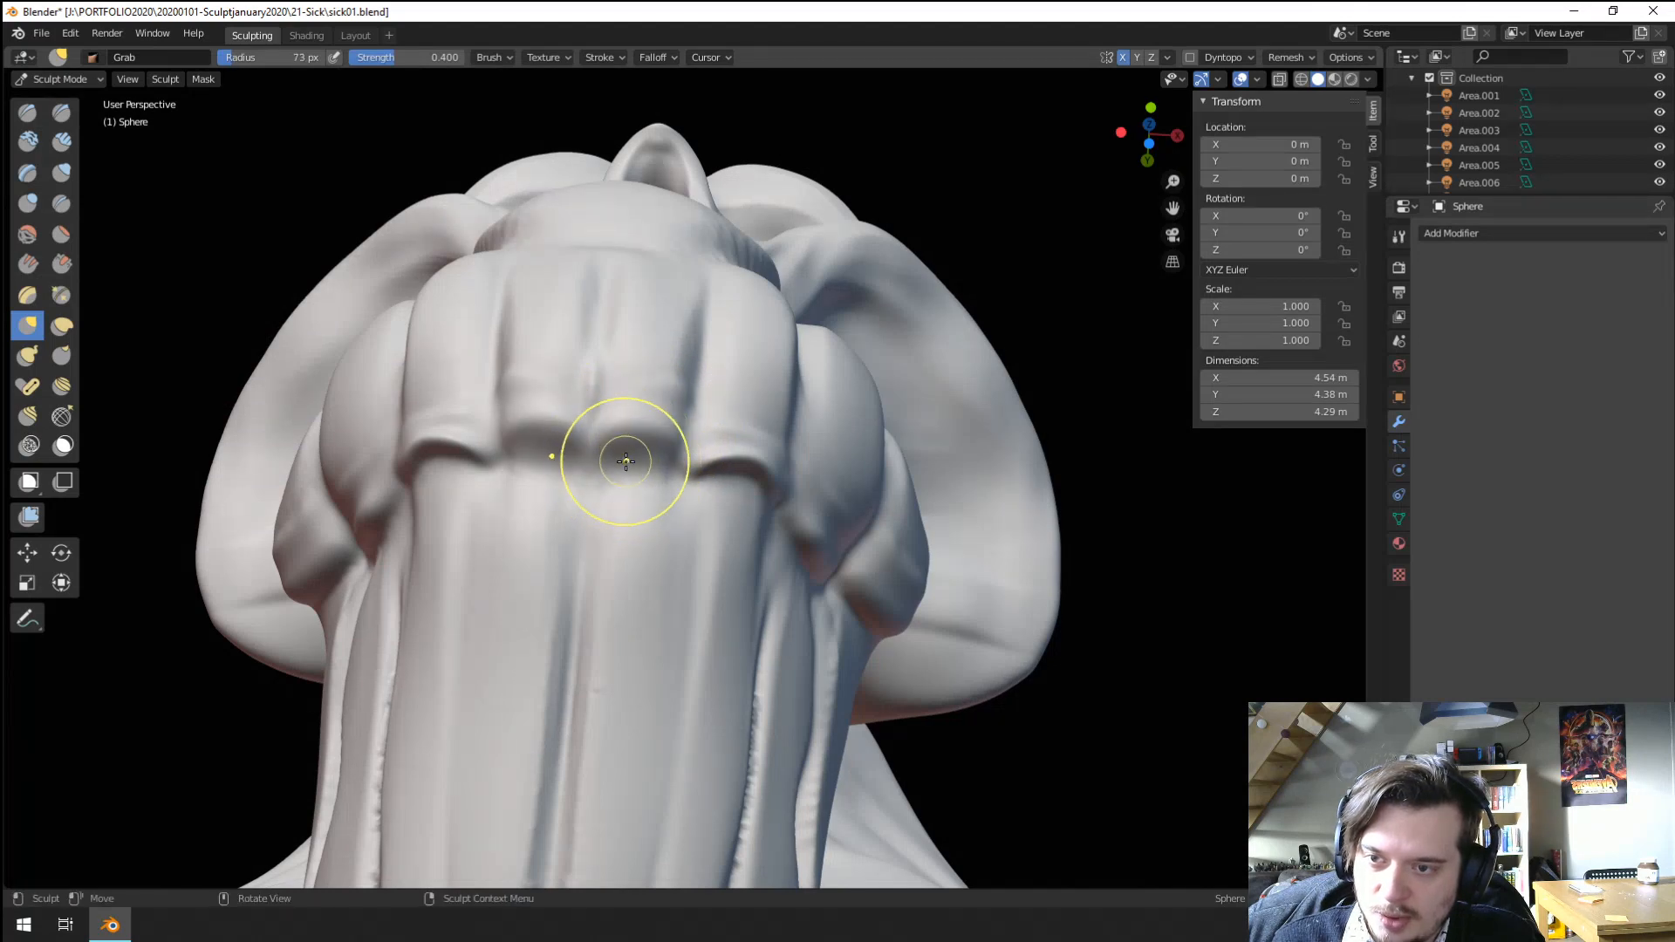
Pull the rim of the side gum folds into shape with the Grab brush, including an 87 px radius.
mouse_move(642, 442)
middle_down()
mouse_move(617, 497)
mouse_move(628, 512)
mouse_move(688, 530)
mouse_move(771, 487)
mouse_move(689, 509)
middle_up()
key(f)
click(729, 554)
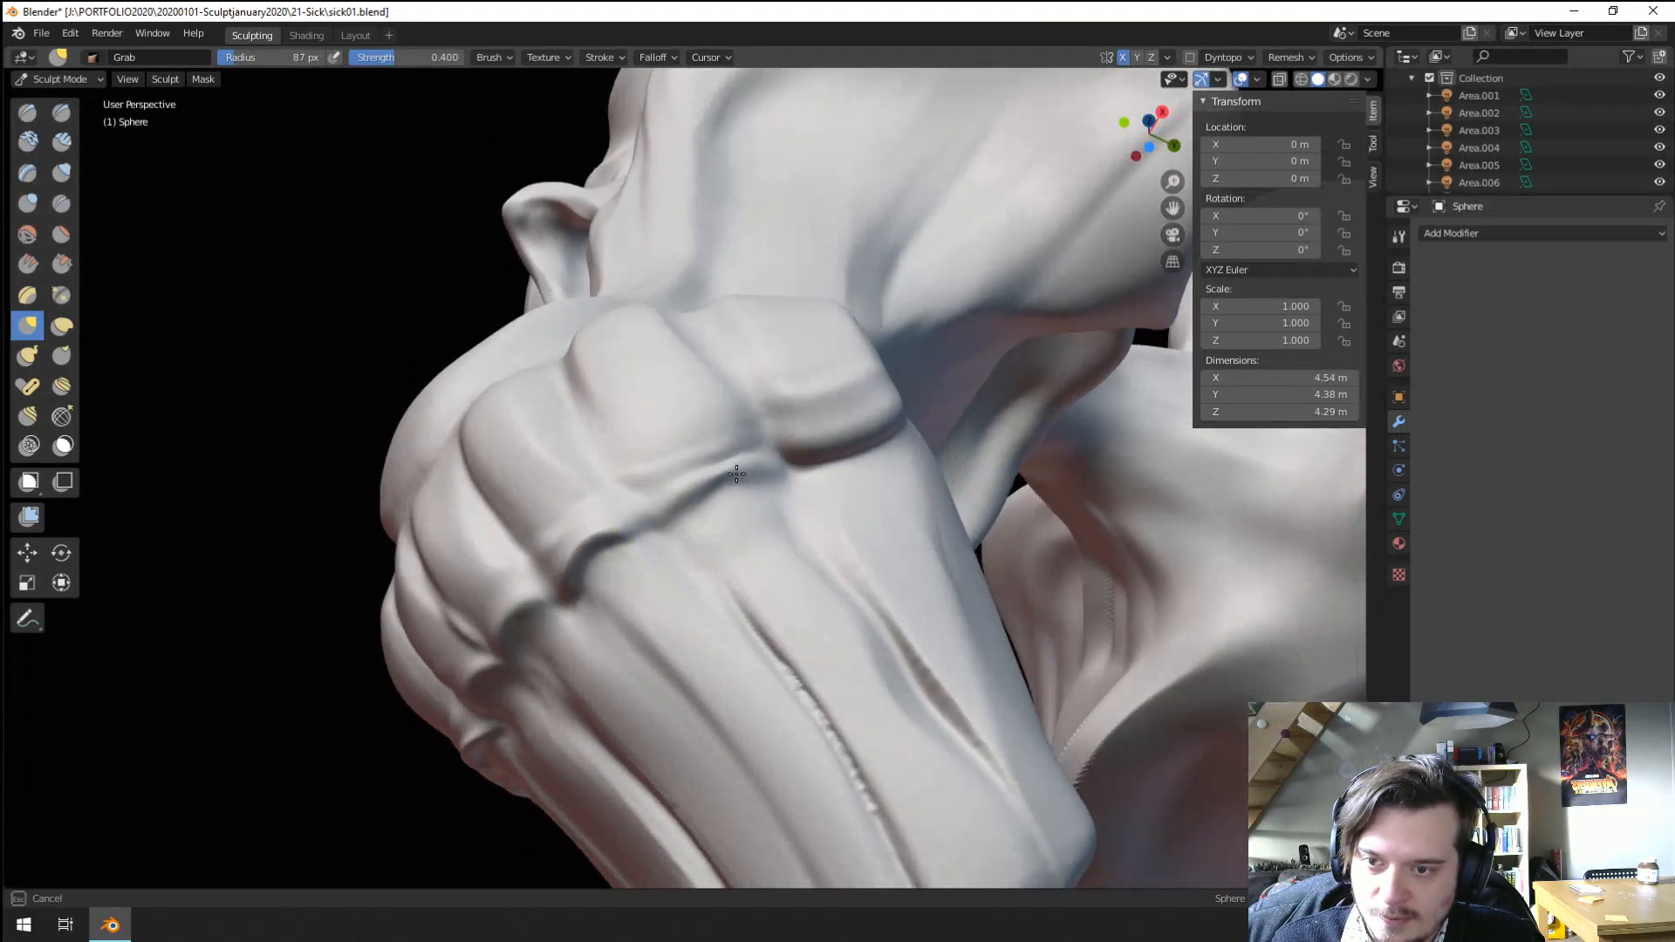
key(f)
drag(707, 465, 698, 471)
mouse_move(672, 480)
middle_down()
mouse_move(710, 523)
mouse_move(790, 515)
mouse_move(755, 494)
middle_up()
drag(828, 506, 817, 424)
scroll(692, 549, down, 3)
mouse_move(692, 550)
middle_down()
mouse_move(844, 568)
mouse_move(844, 523)
mouse_move(736, 448)
mouse_move(214, 255)
middle_up()
Carve a crease under the front gum rim where it meets the teeth with the Crease brush at a 28 px radius.
scroll(745, 410, up, 3)
click(61, 204)
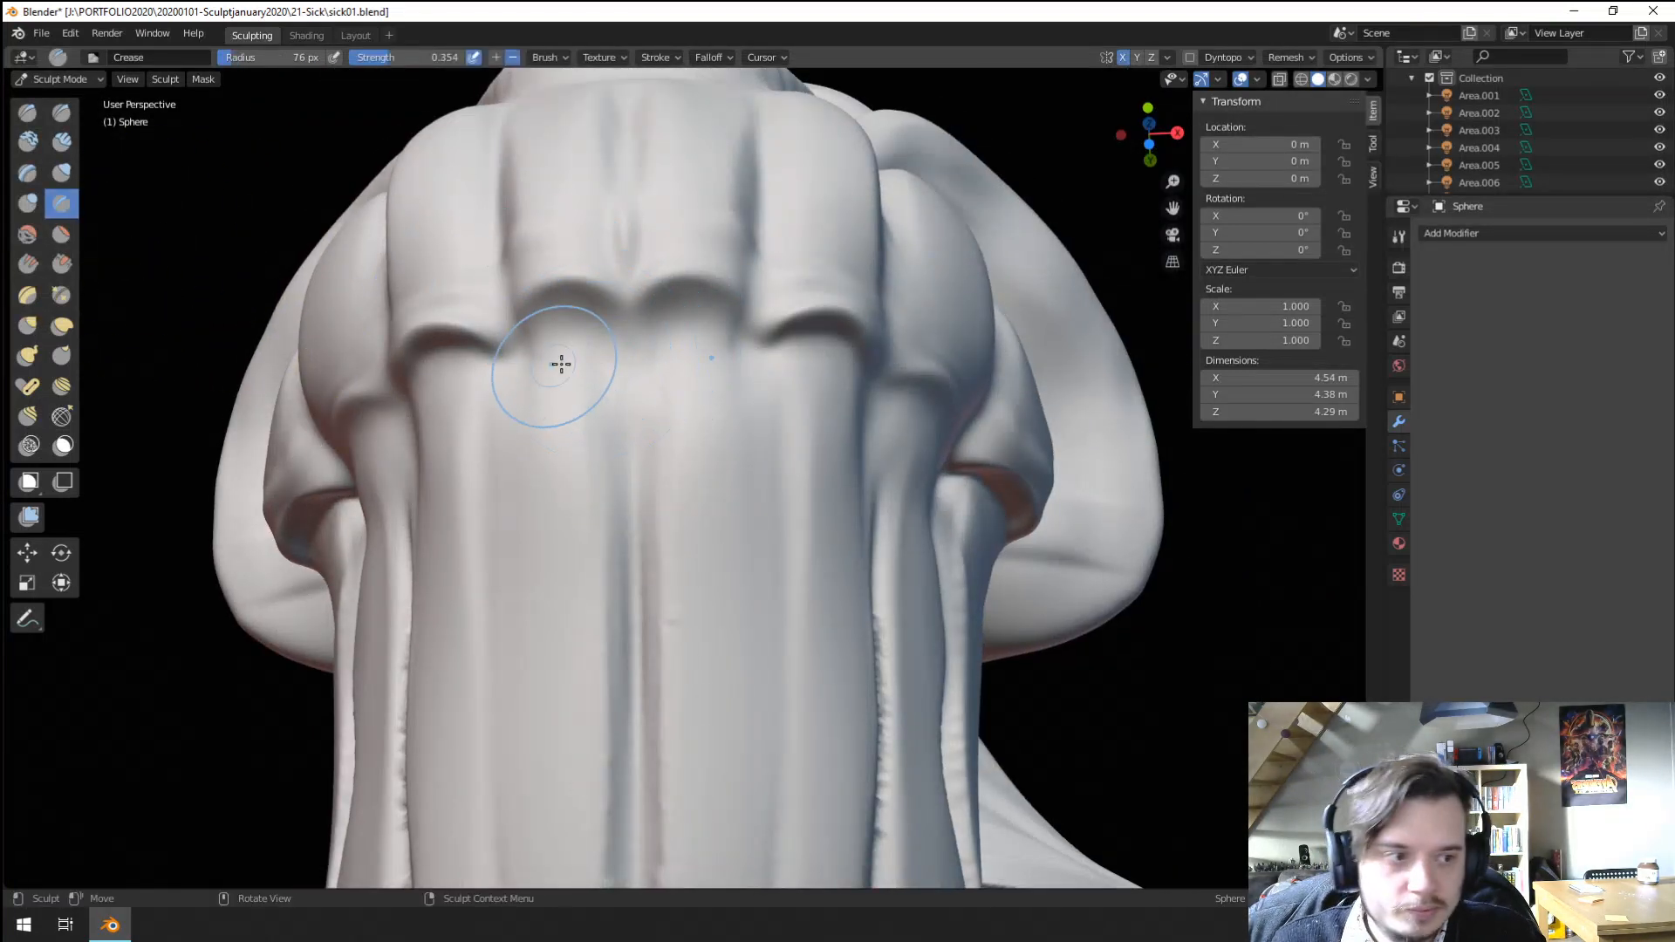
key(f)
click(620, 344)
drag(641, 326, 745, 335)
middle_drag(742, 337, 687, 339)
drag(660, 352, 764, 336)
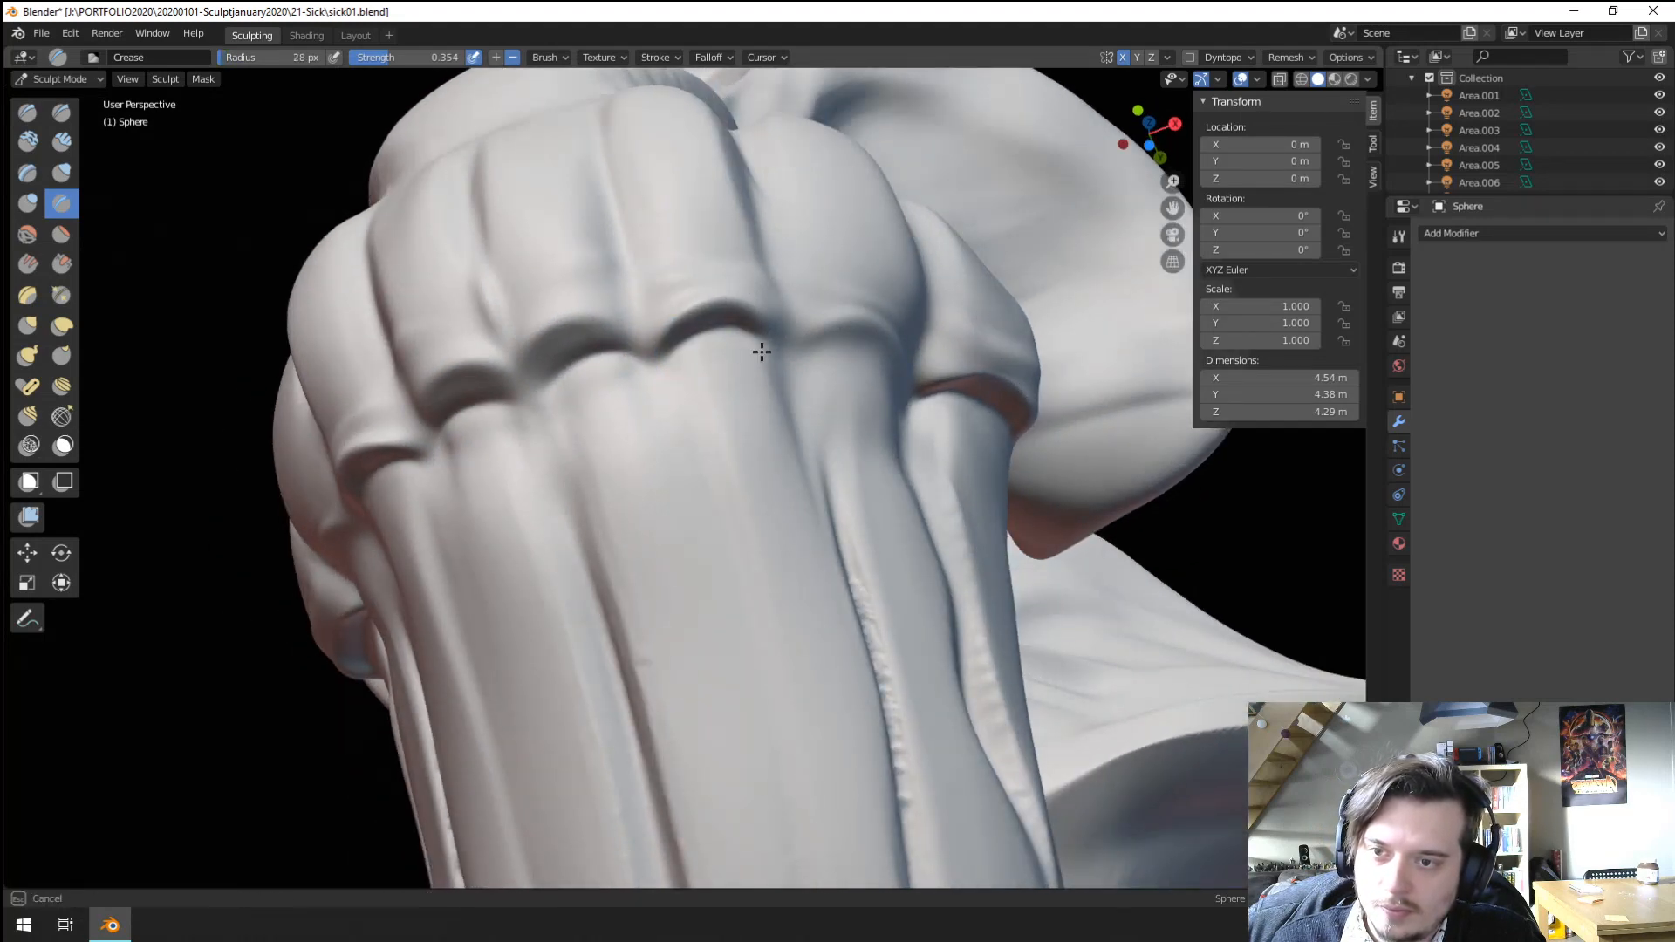
middle_drag(761, 352, 737, 392)
drag(767, 351, 779, 309)
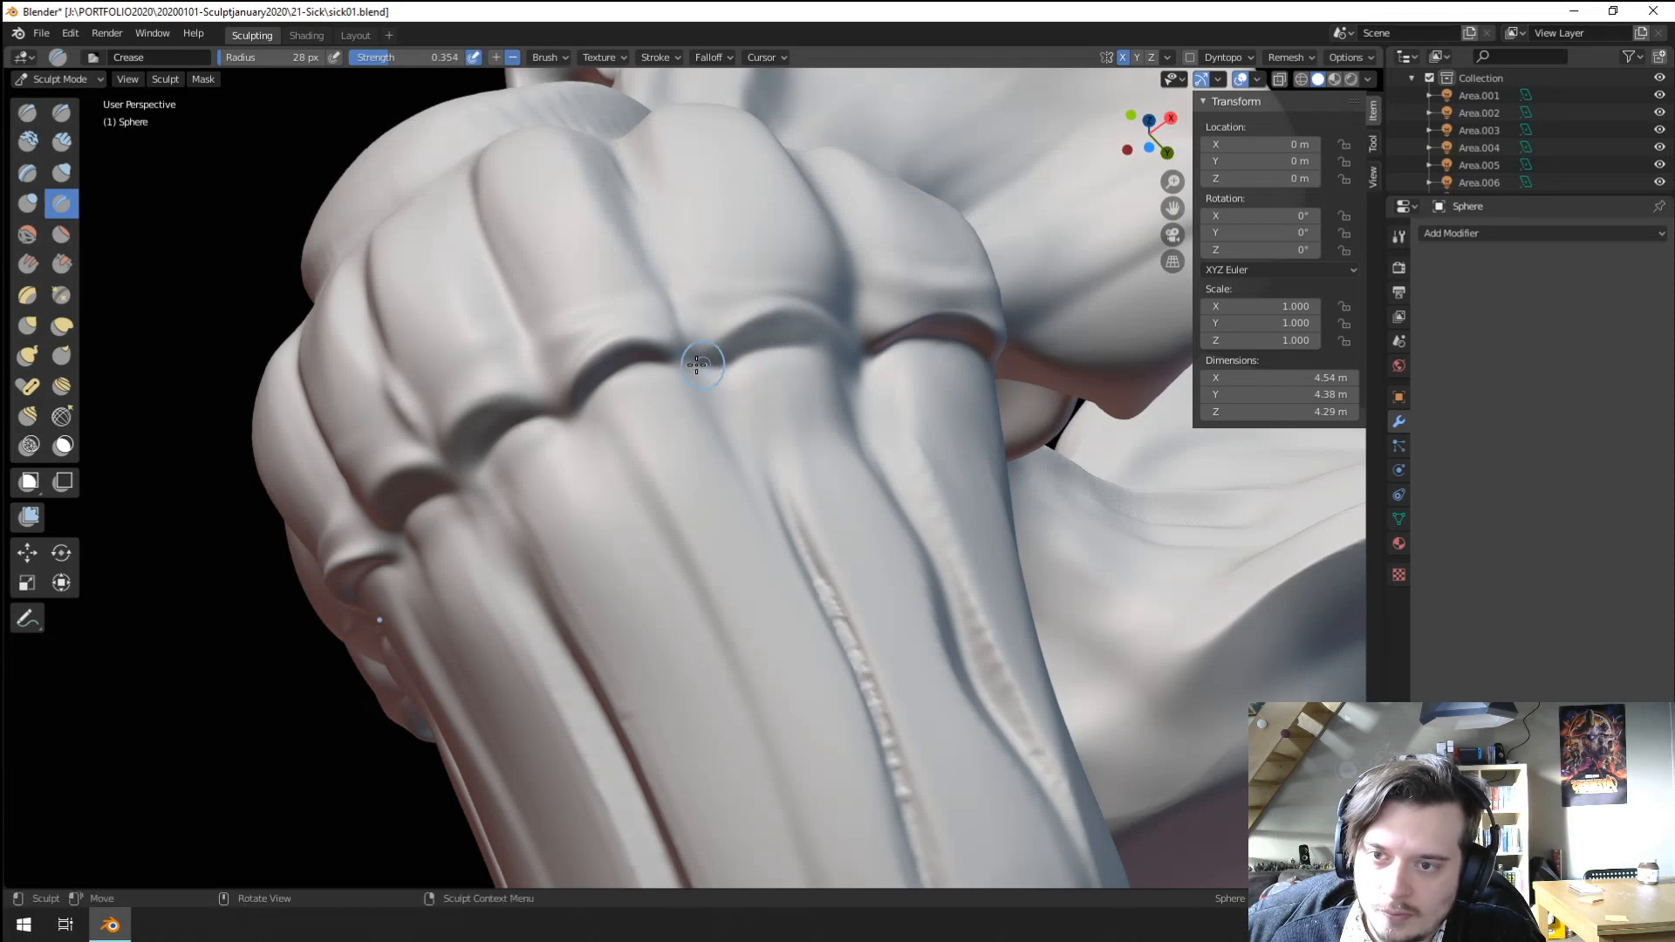
Deepen the crease under the side gum folds with the Crease brush at a 54 px radius.
mouse_move(686, 368)
middle_down()
mouse_move(699, 340)
mouse_move(613, 401)
middle_up()
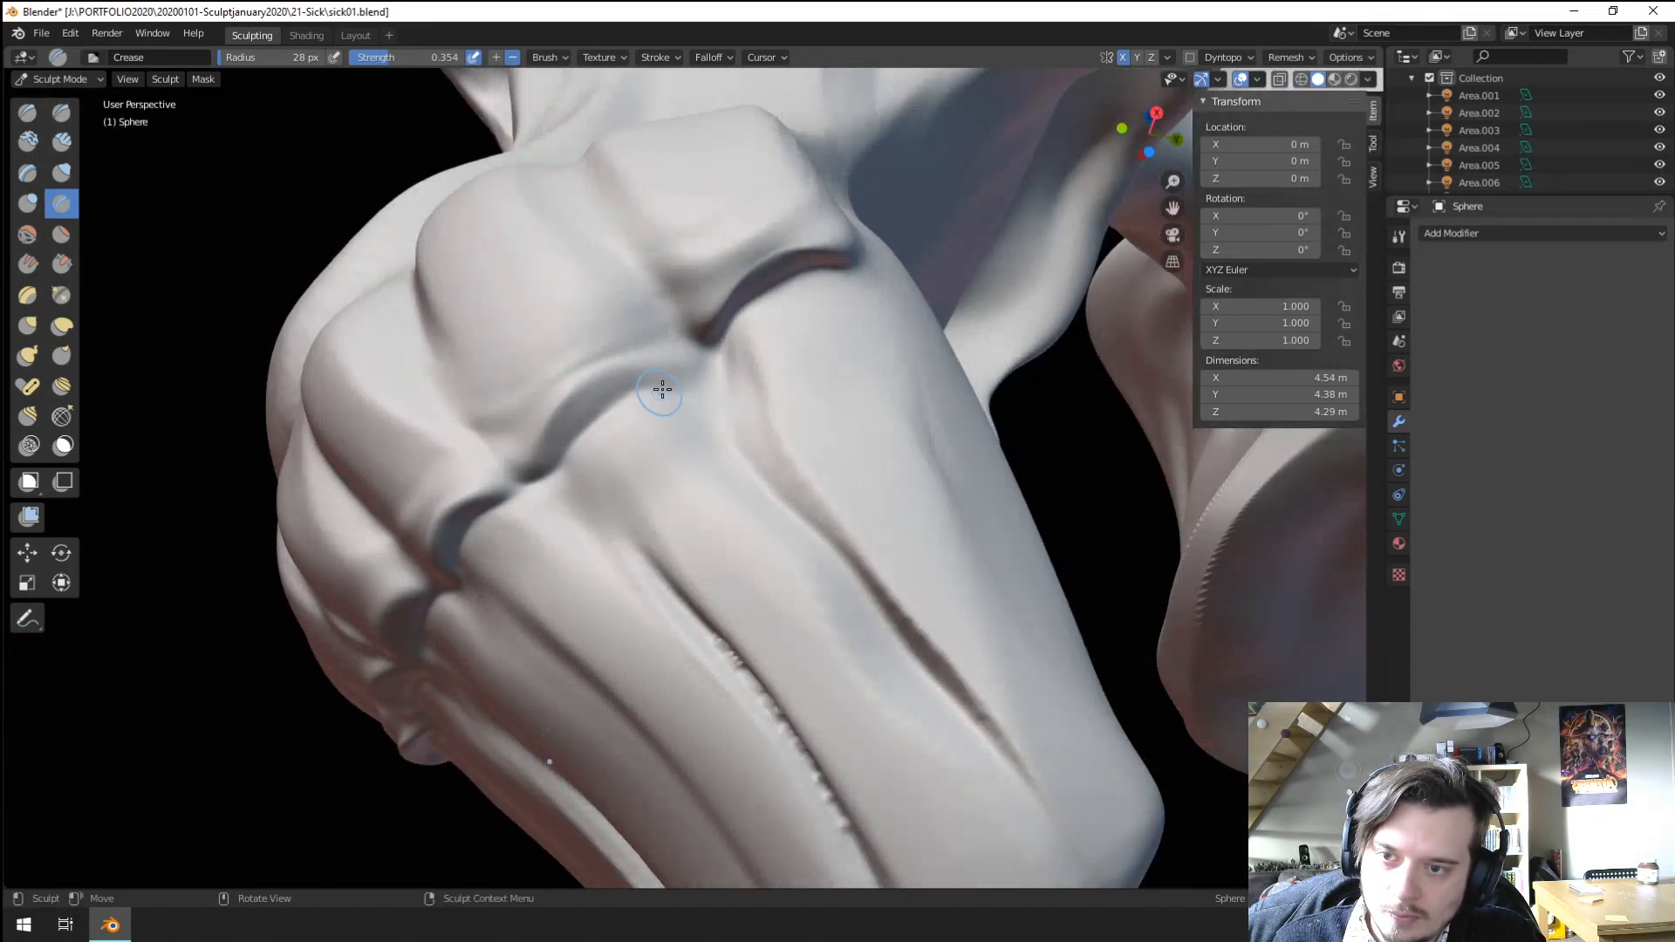
key(f)
click(569, 449)
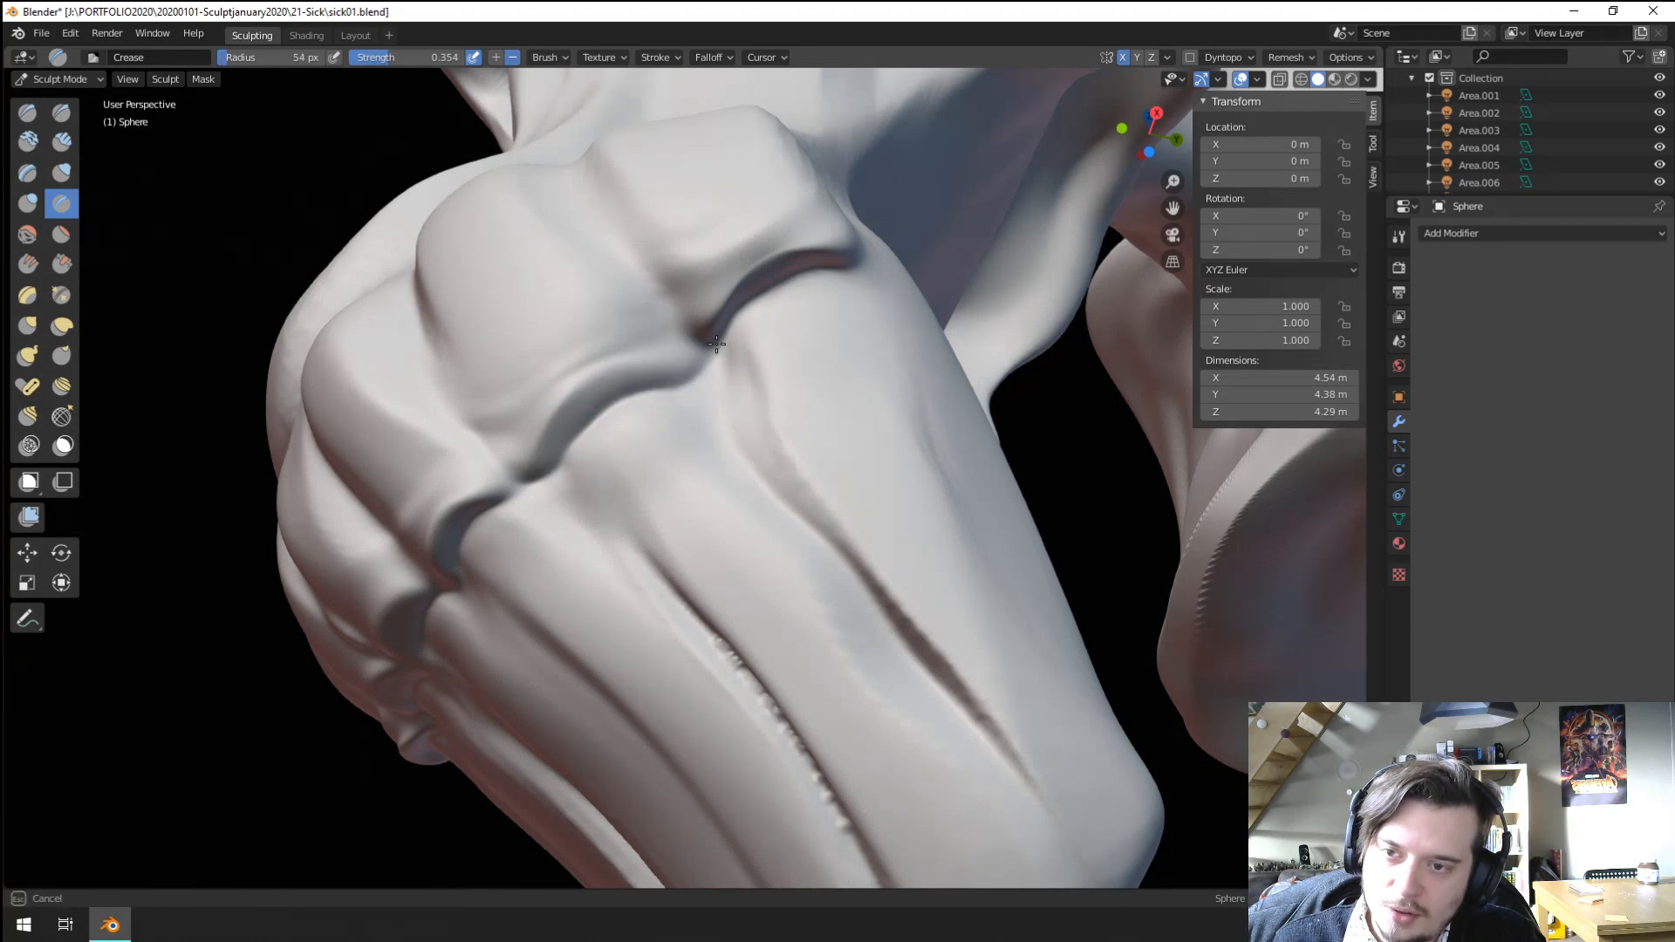
middle_drag(708, 332, 655, 318)
mouse_move(718, 269)
middle_down()
mouse_move(710, 337)
mouse_move(665, 427)
mouse_move(646, 400)
mouse_move(658, 445)
middle_up()
drag(659, 445, 652, 417)
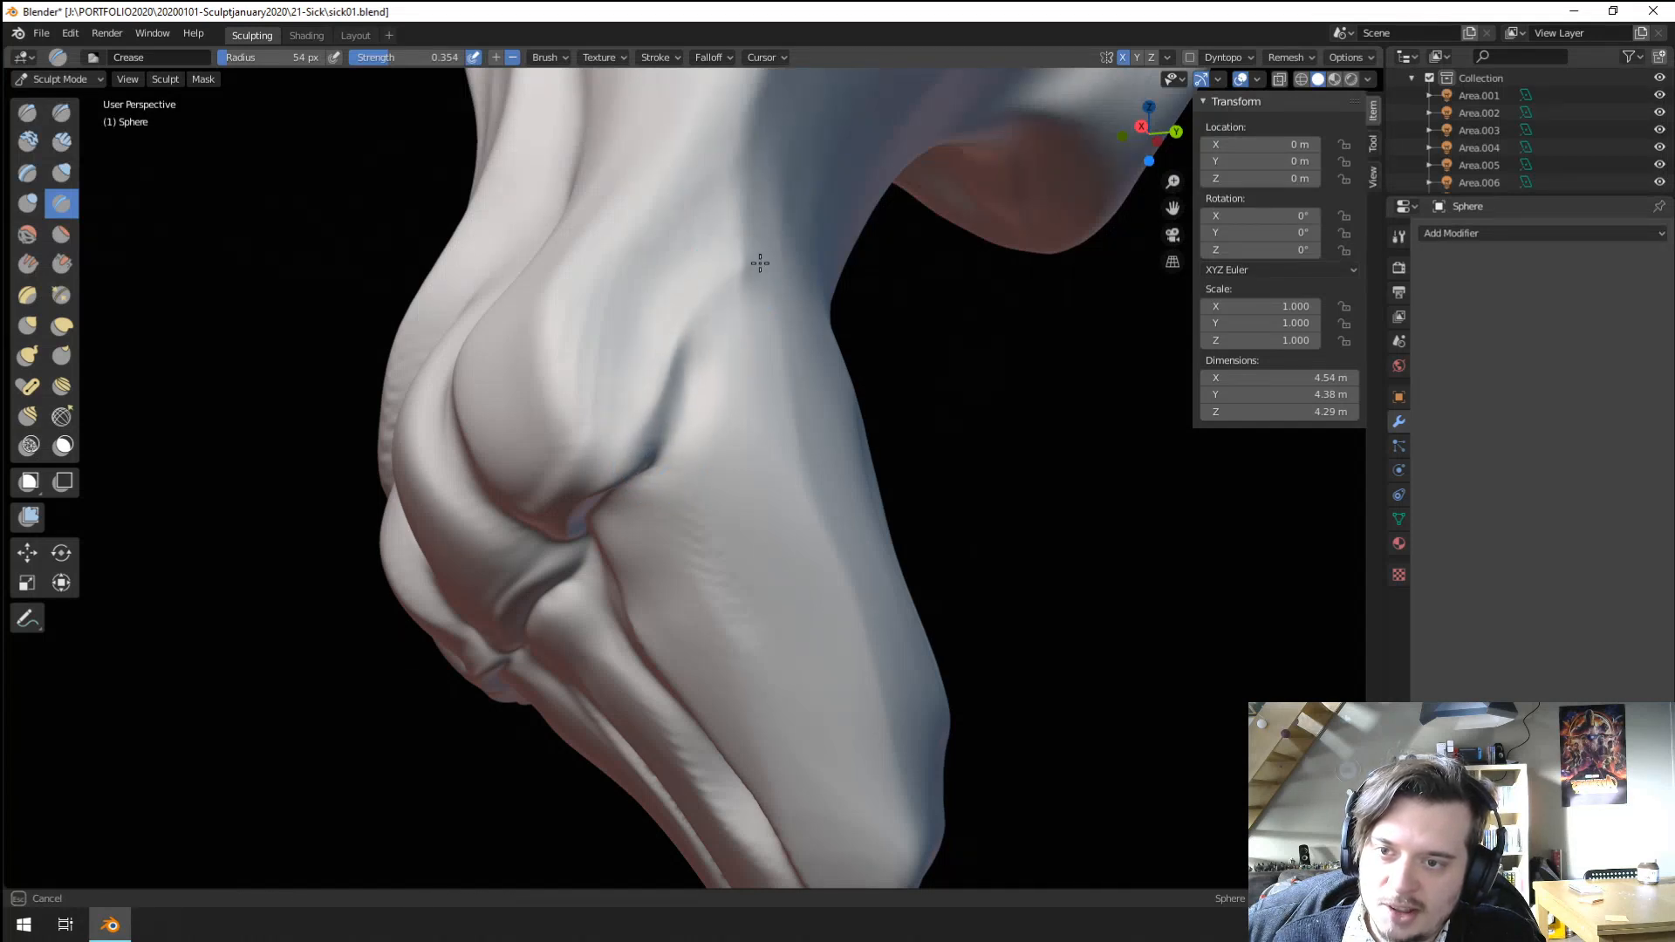
Extend the crease upward behind the rearmost gum fold with a resized Crease brush.
key(f)
click(671, 389)
drag(703, 340, 768, 313)
drag(665, 444, 733, 316)
middle_drag(740, 359, 681, 371)
mouse_move(680, 371)
mouse_down()
mouse_move(705, 331)
mouse_move(527, 454)
mouse_up()
Sharpen the vertical grooves between the front gum folds with the Crease brush at a 31 px radius.
mouse_move(528, 454)
middle_down()
mouse_move(720, 415)
mouse_move(803, 418)
middle_up()
scroll(740, 458, up, 2)
mouse_move(681, 462)
middle_down()
mouse_move(740, 458)
mouse_move(579, 520)
mouse_move(606, 432)
mouse_move(606, 446)
middle_up()
scroll(605, 432, up, 1)
key(f)
click(605, 446)
key(f)
click(623, 437)
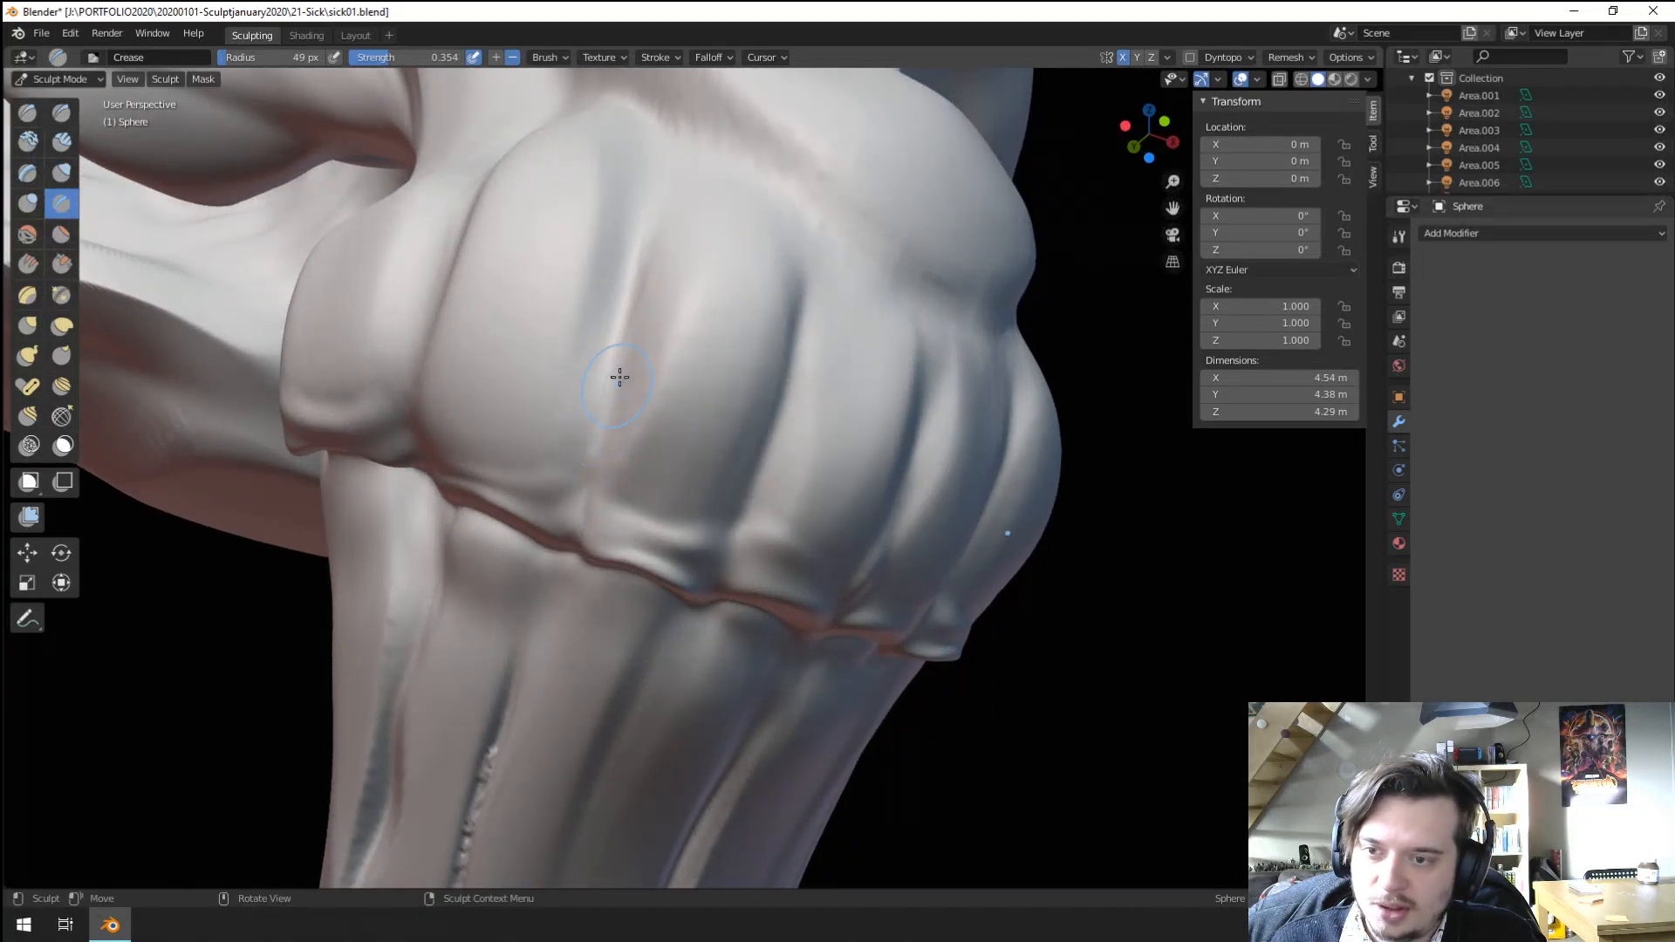
mouse_move(616, 374)
middle_down()
mouse_move(553, 437)
mouse_move(559, 487)
middle_up()
middle_drag(581, 408, 614, 428)
key(f)
click(578, 433)
drag(645, 261, 617, 510)
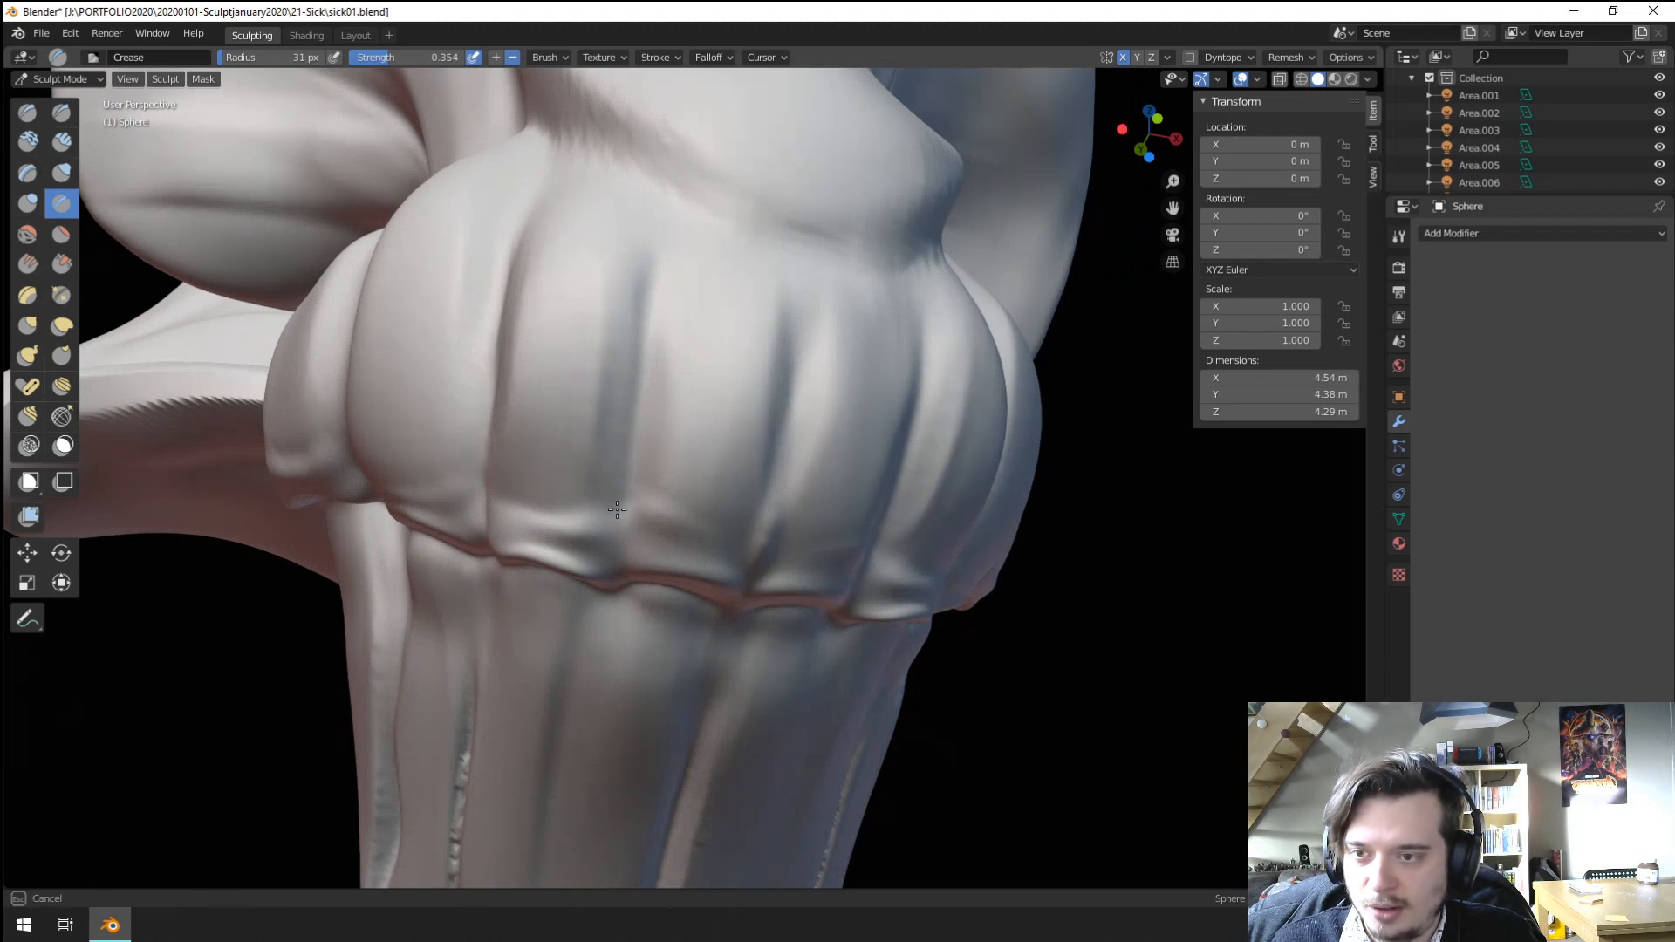
Deepen the crease around the underside of the muzzle tip with the Crease brush at 46 px and 39 px radii.
mouse_move(518, 499)
middle_down()
mouse_move(587, 348)
mouse_move(602, 389)
middle_up()
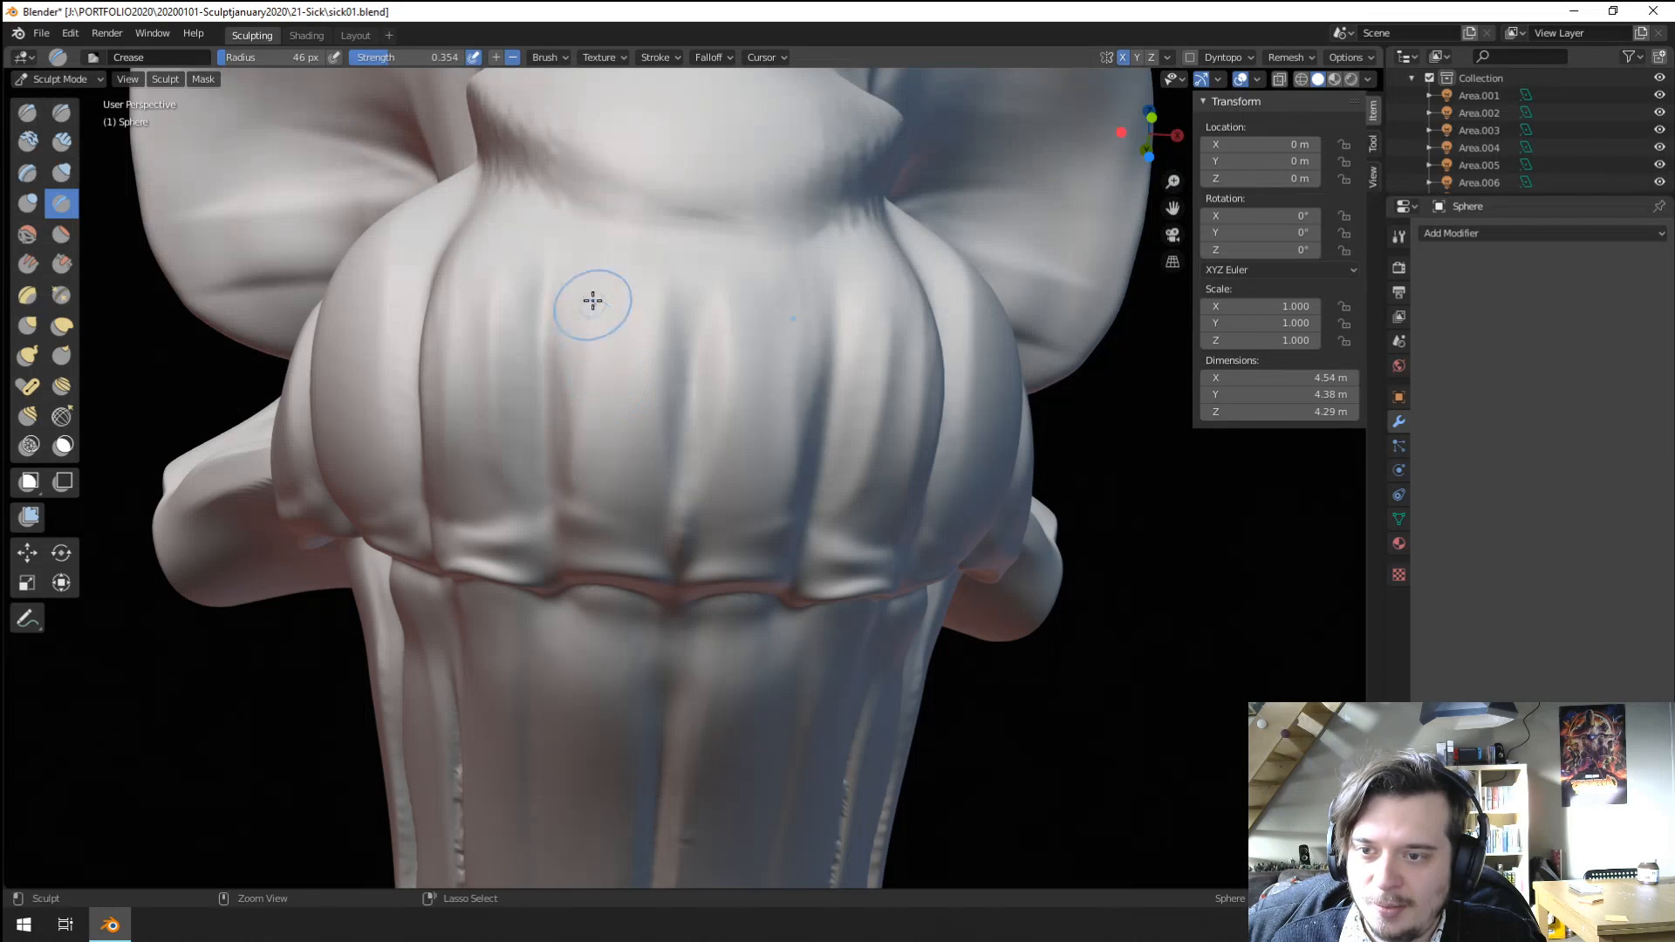
middle_drag(592, 301, 566, 426)
mouse_move(593, 370)
middle_down()
mouse_move(489, 643)
mouse_move(597, 367)
middle_up()
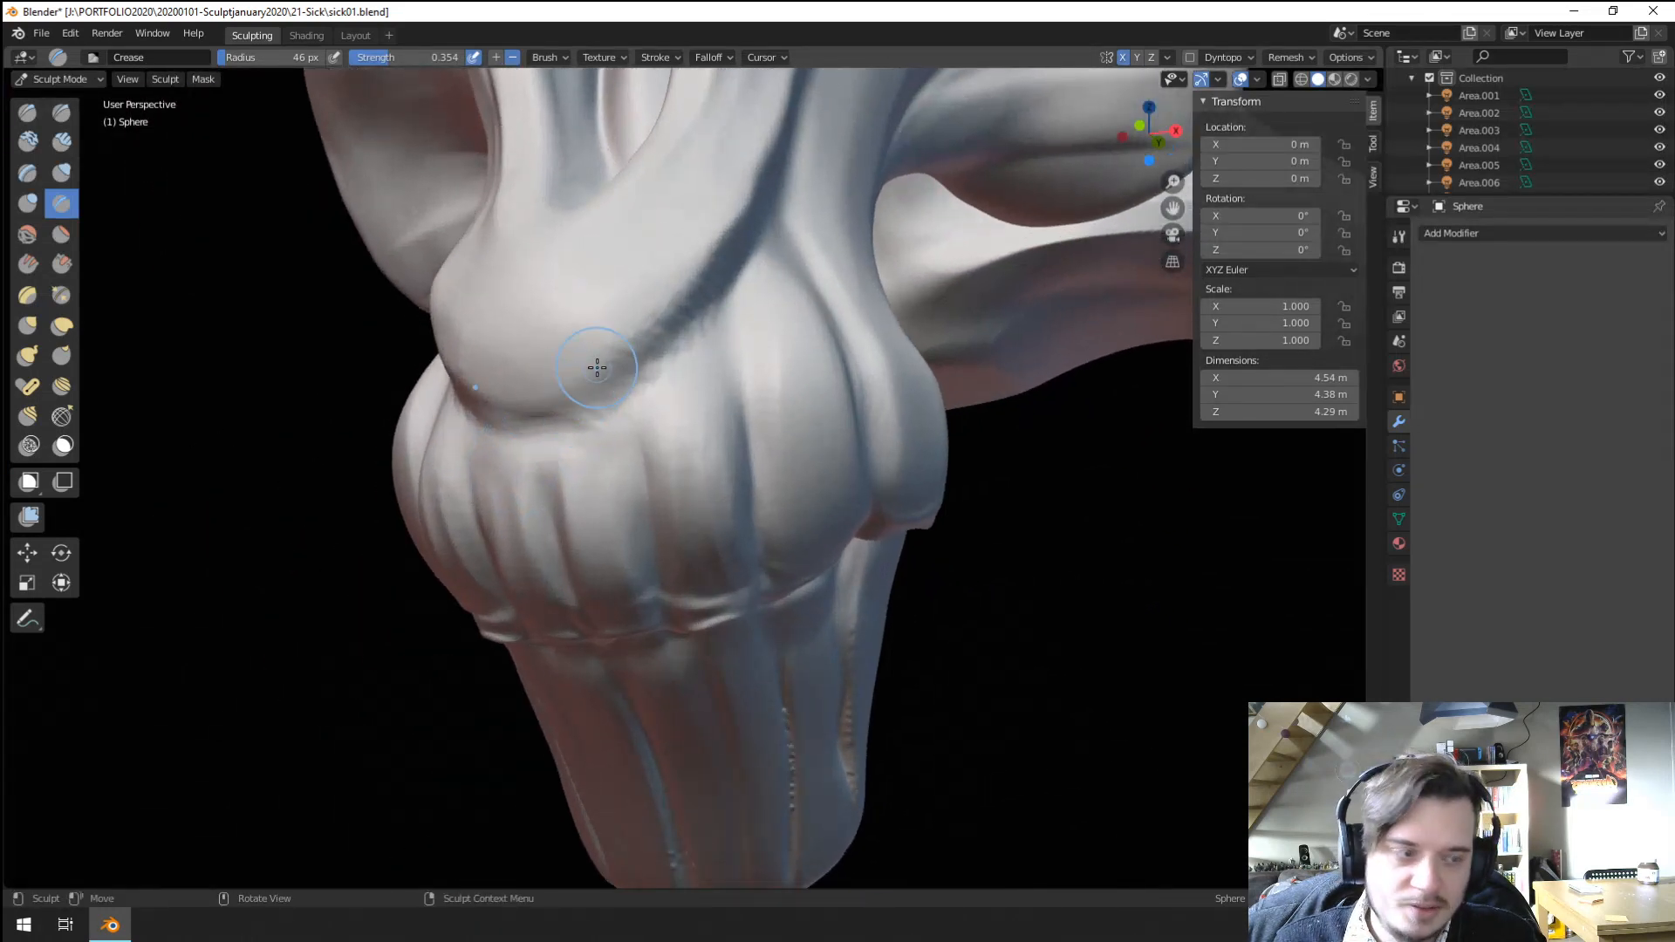
mouse_move(545, 403)
ctrl+mouse_down()
mouse_move(631, 372)
mouse_move(716, 243)
ctrl+mouse_up()
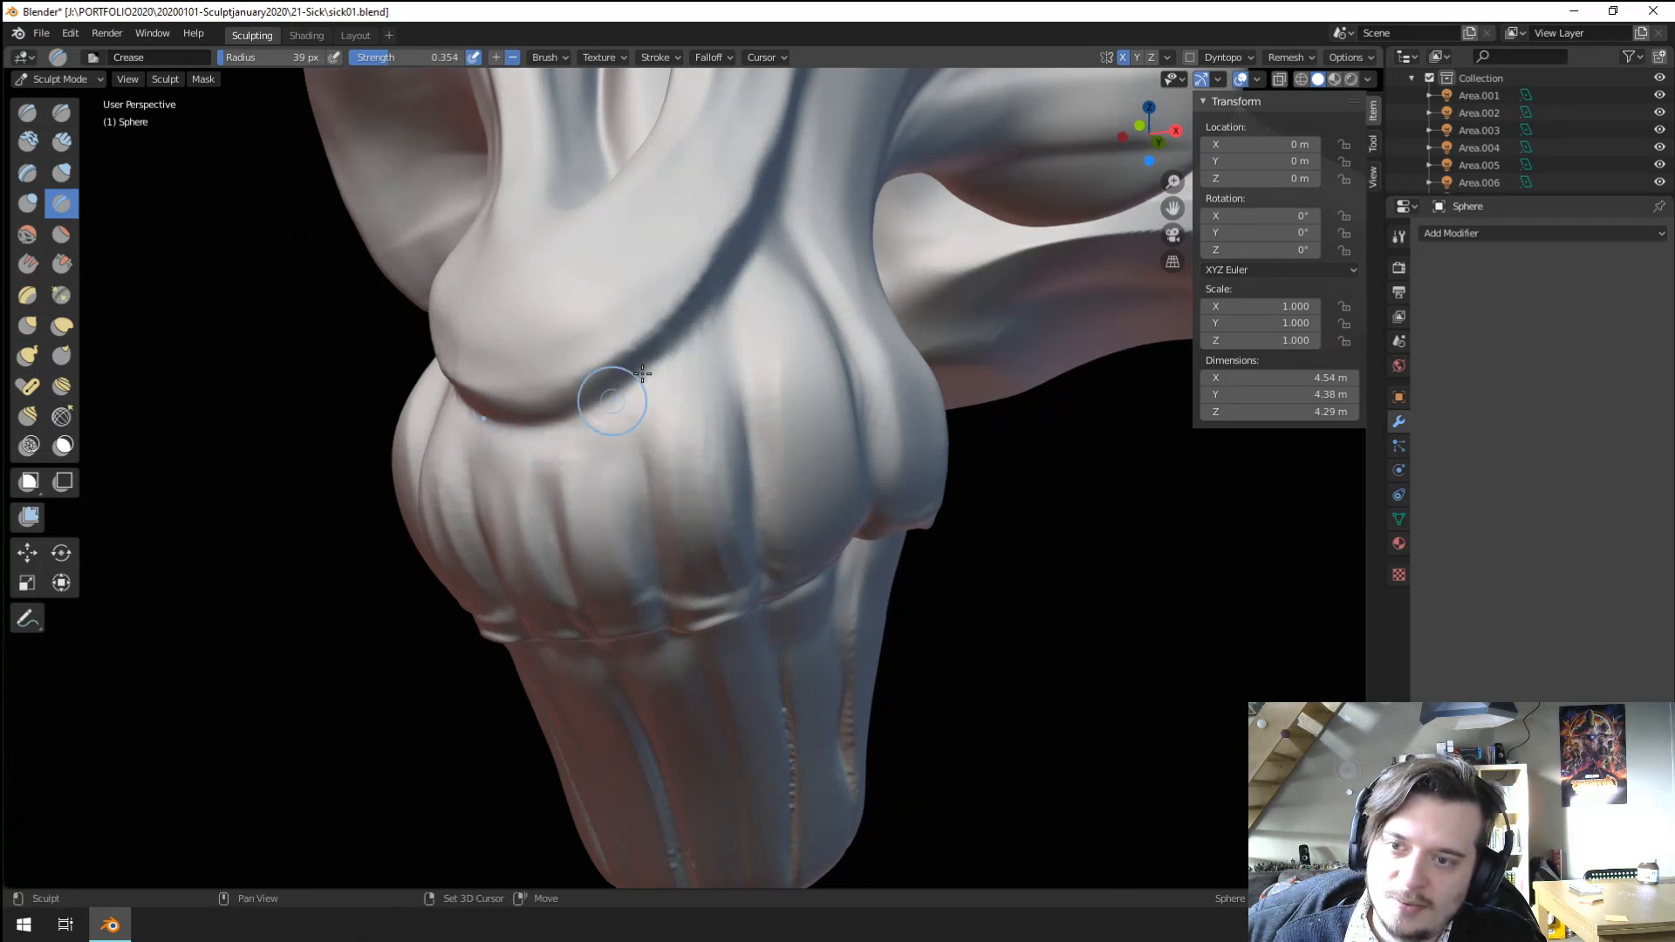
mouse_move(642, 373)
mouse_down()
mouse_move(469, 442)
mouse_move(687, 270)
mouse_up()
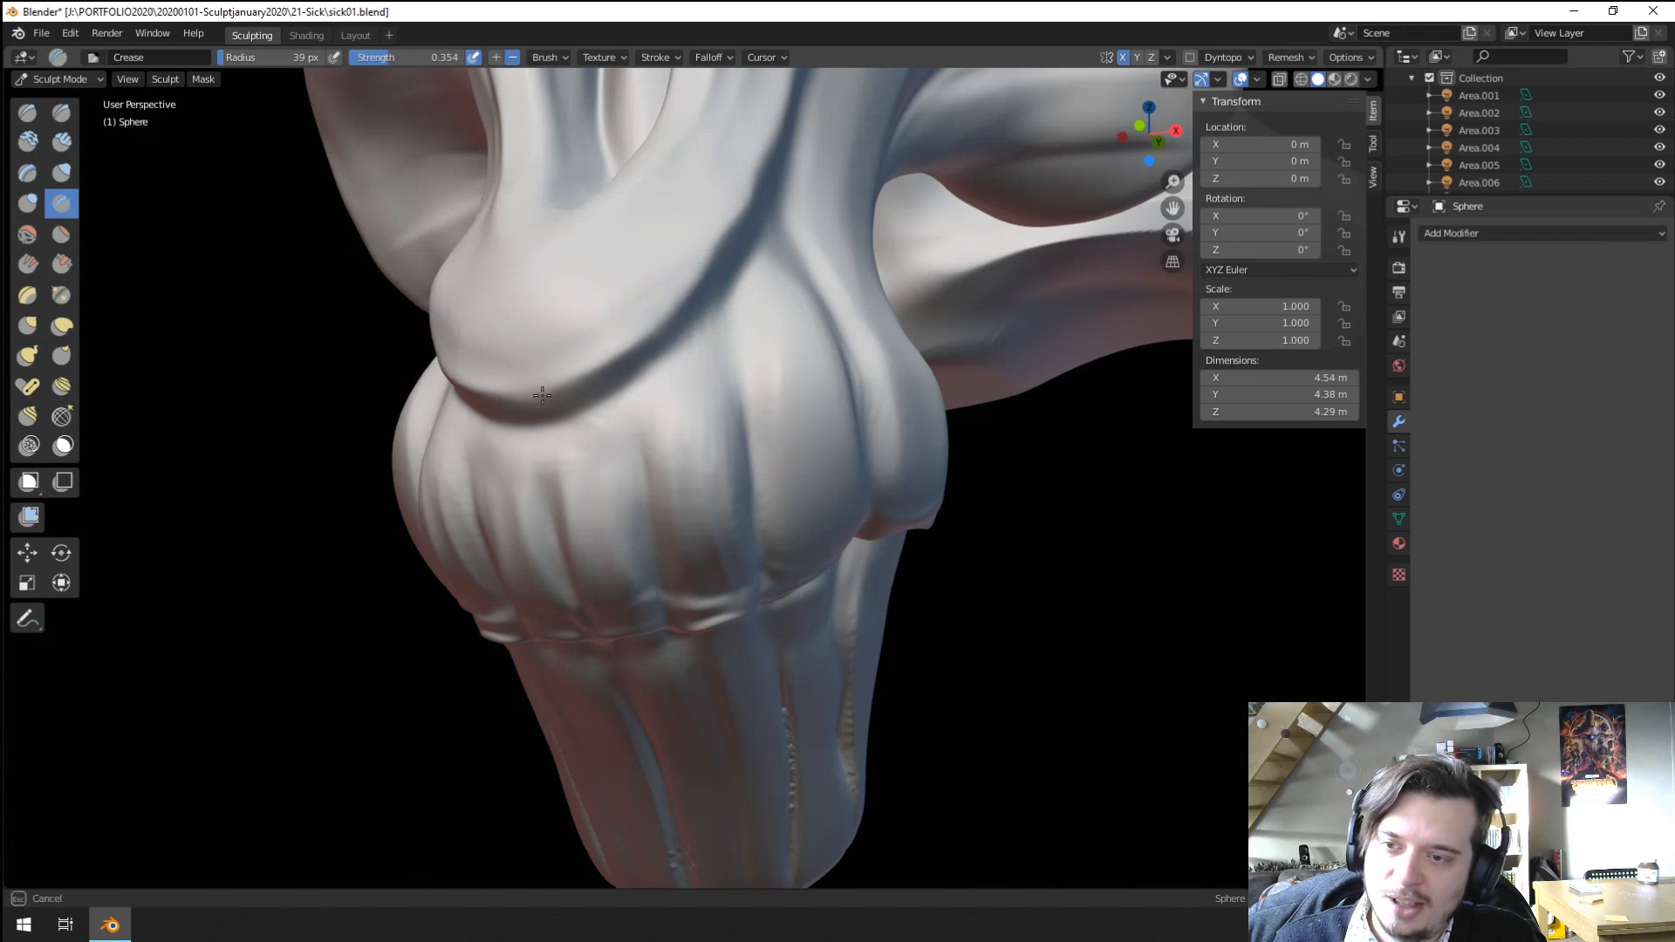
scroll(802, 201, down, 5)
mouse_move(587, 486)
middle_down()
mouse_move(593, 541)
mouse_move(565, 579)
middle_up()
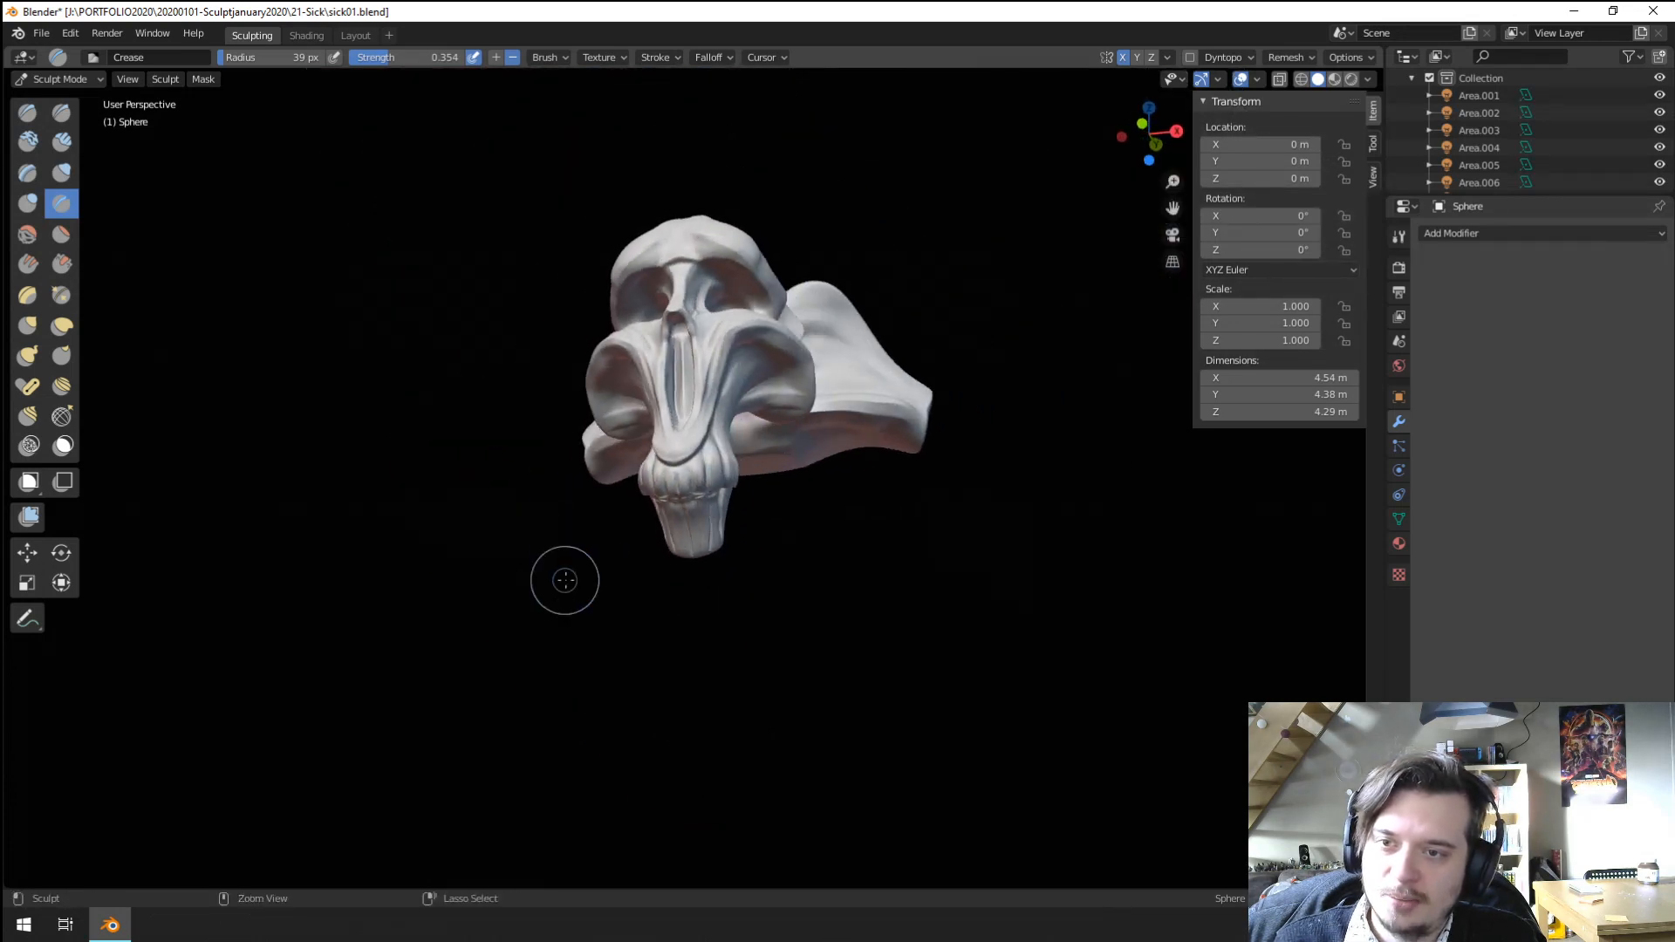
Add volume down the two central front teeth with the Clay Tubes brush at a 52 px radius and 0.631 strength.
scroll(565, 579, up, 5)
mouse_move(633, 510)
middle_down()
mouse_move(654, 531)
mouse_move(665, 496)
mouse_move(610, 433)
middle_up()
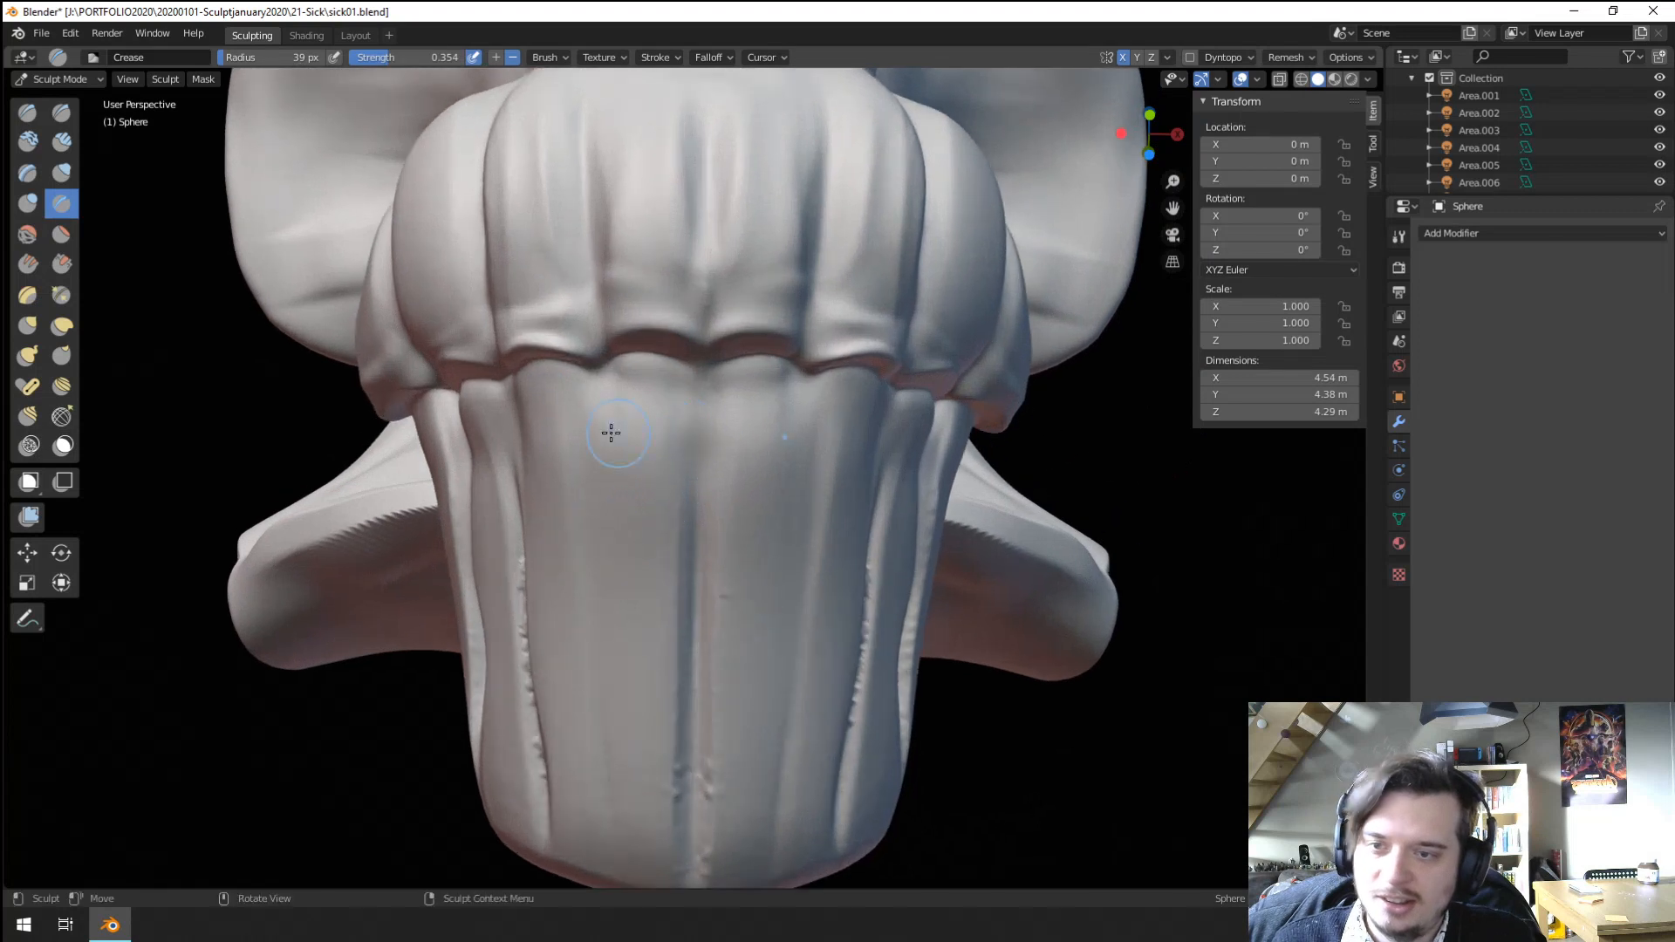
click(33, 143)
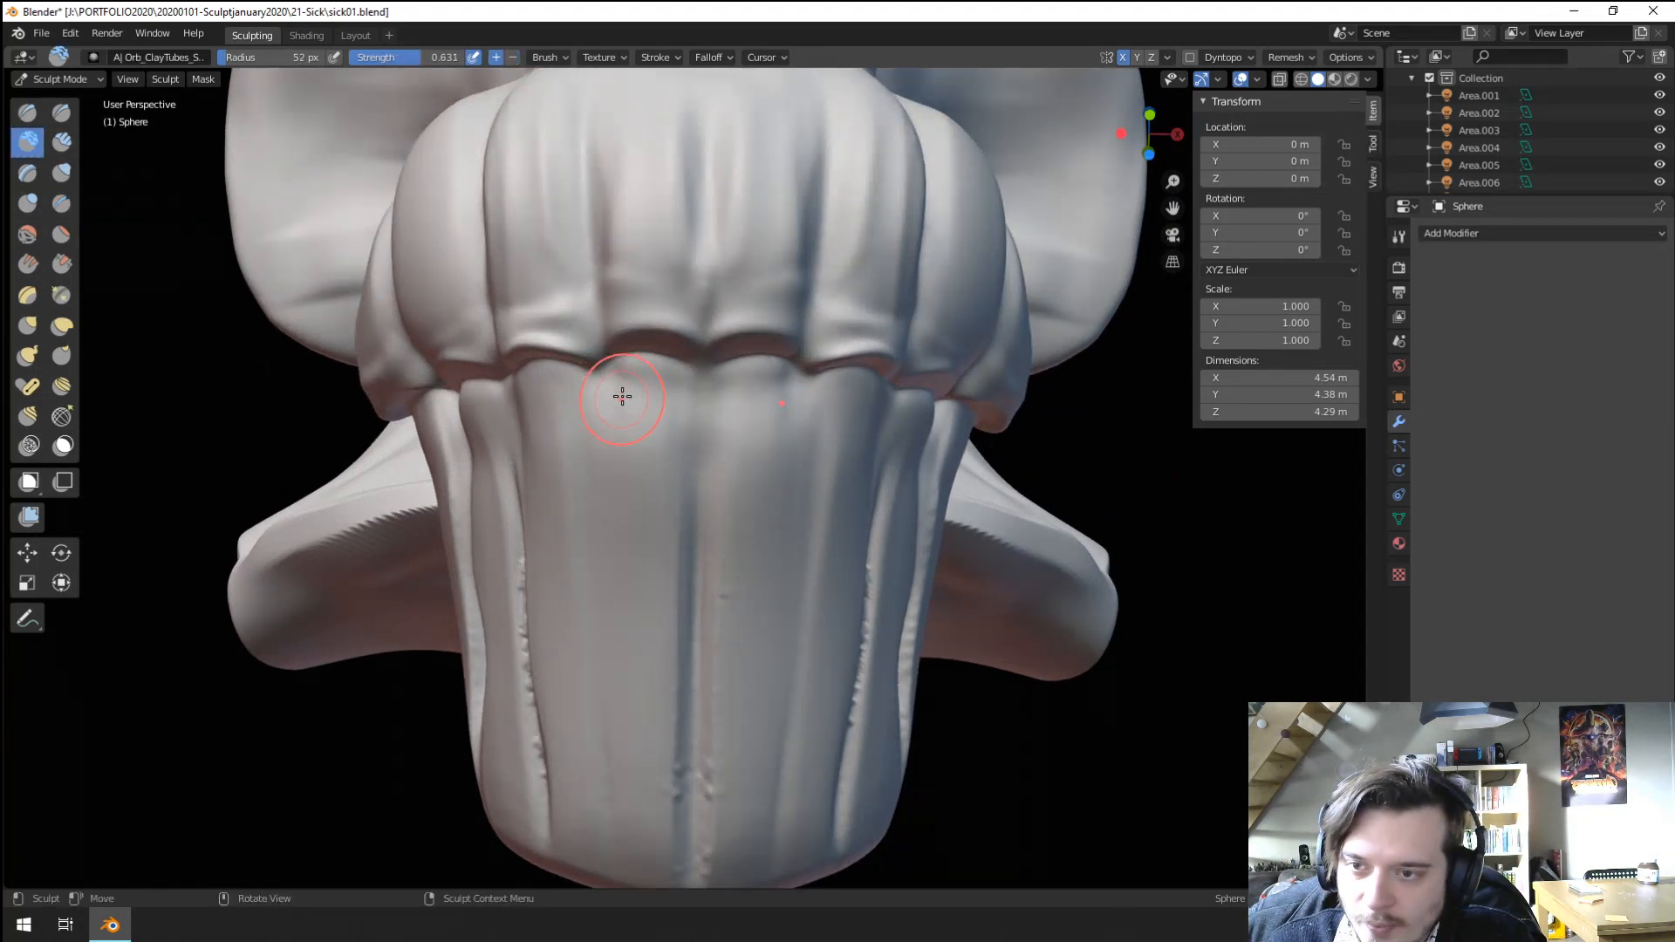
mouse_move(622, 397)
mouse_down()
mouse_move(636, 374)
mouse_move(660, 581)
mouse_move(654, 524)
mouse_up()
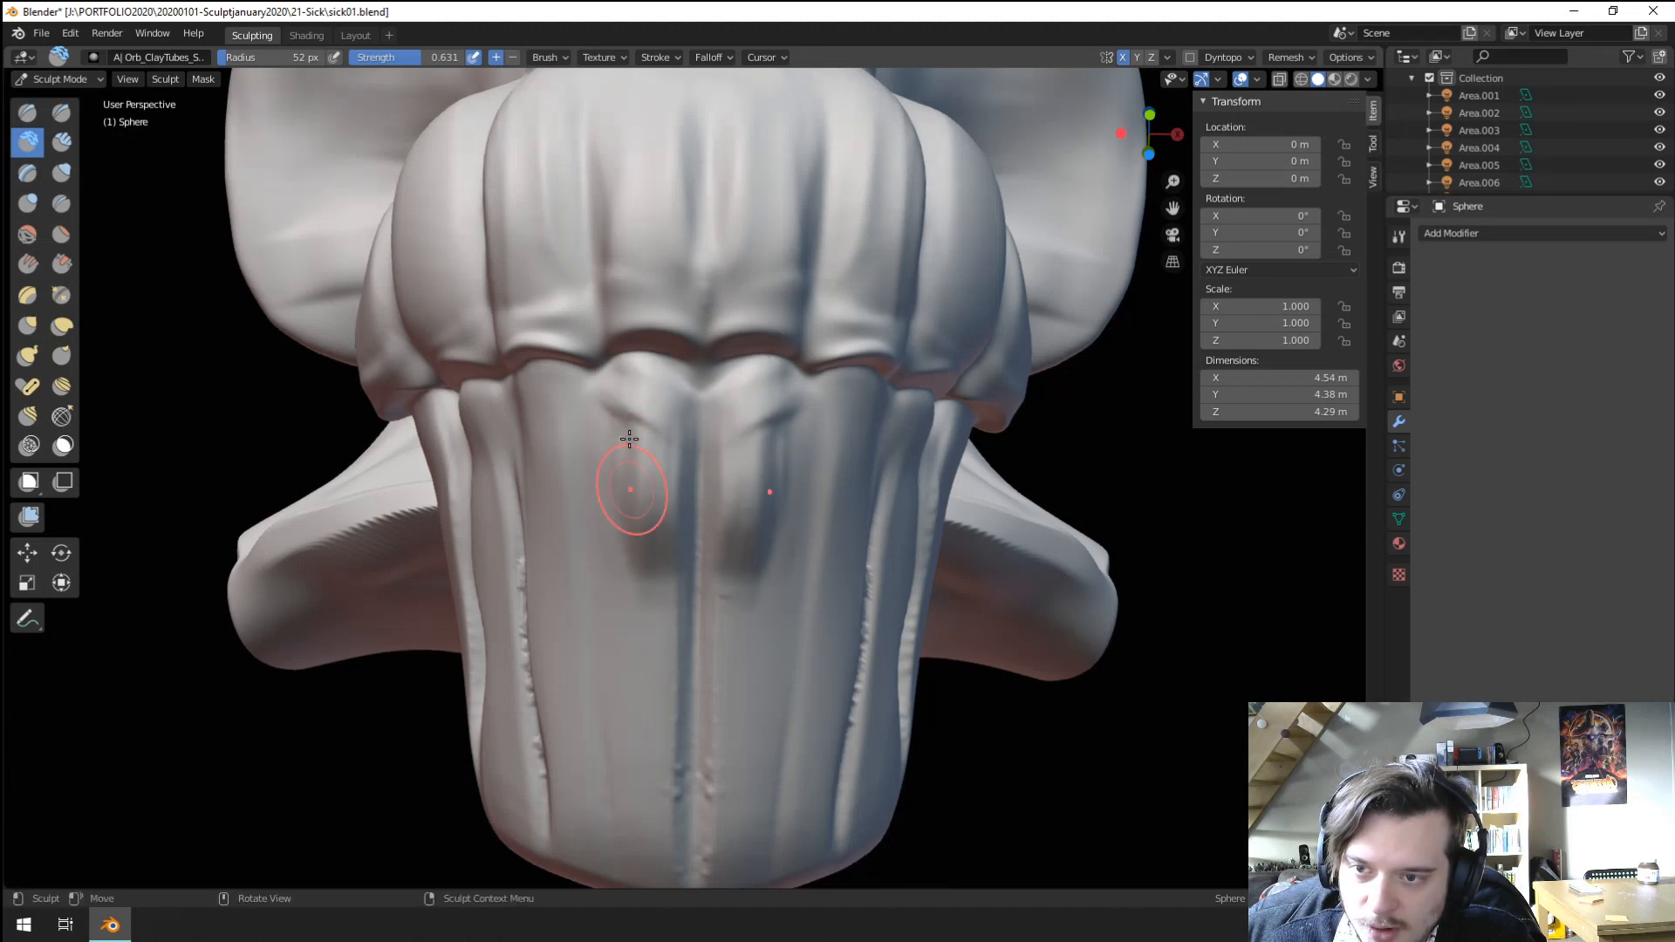
middle_drag(629, 439, 665, 370)
mouse_move(665, 370)
mouse_down()
mouse_move(665, 445)
mouse_move(669, 344)
mouse_move(672, 383)
mouse_move(701, 349)
mouse_up()
drag(683, 480, 638, 786)
mouse_move(644, 604)
mouse_down()
mouse_move(639, 715)
mouse_move(658, 729)
mouse_move(649, 582)
mouse_up()
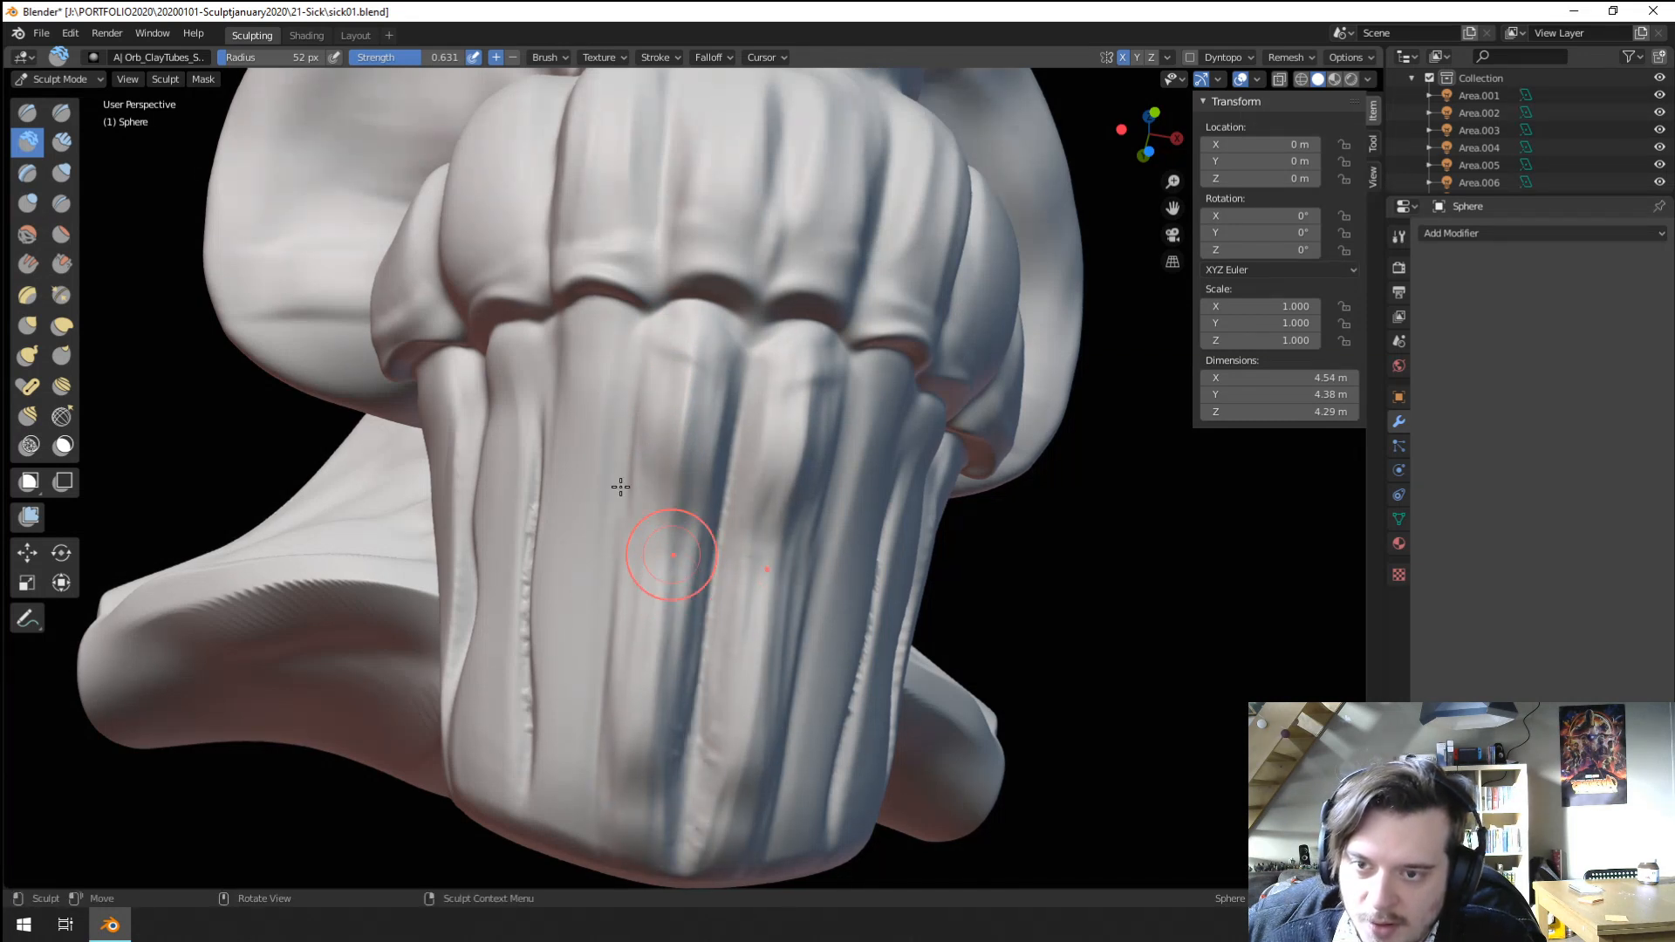
Tighten the groove between the two central front teeth with the Pinch/Magnify brush at 0.500 strength.
middle_drag(620, 486, 656, 401)
click(59, 295)
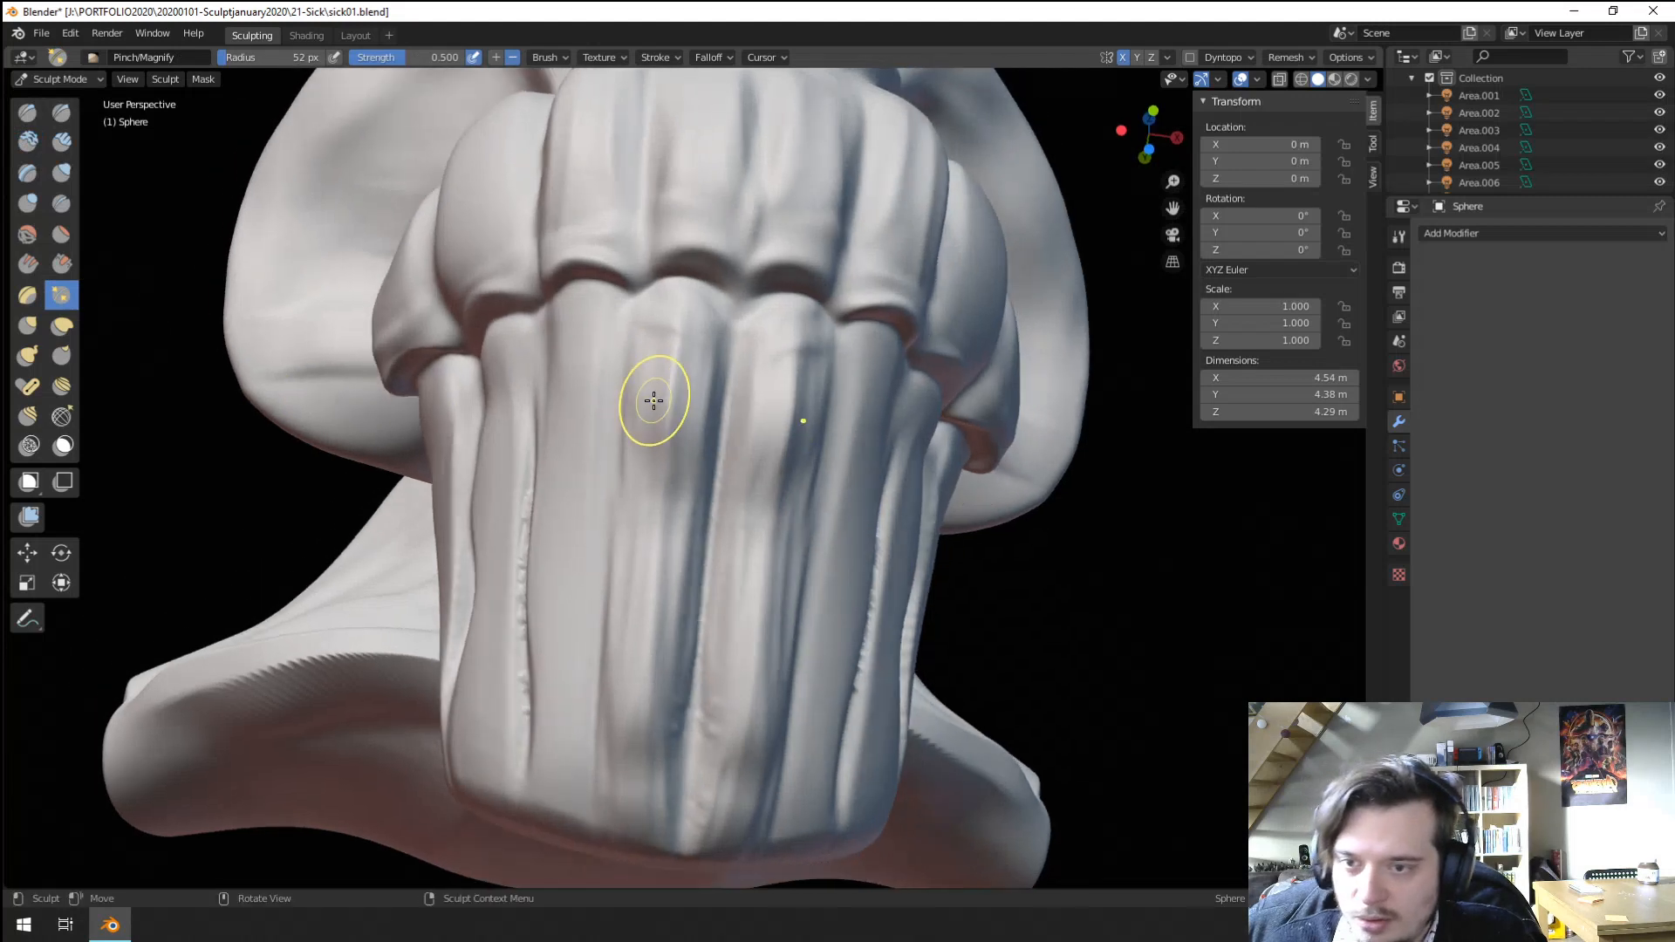
key(f)
click(745, 379)
mouse_move(729, 384)
mouse_down()
mouse_move(701, 498)
mouse_move(698, 523)
mouse_move(736, 430)
mouse_move(695, 695)
mouse_up()
key(f)
click(743, 384)
drag(695, 695, 690, 759)
middle_drag(741, 322, 680, 411)
key(f)
click(683, 339)
mouse_move(732, 329)
middle_down()
mouse_move(703, 434)
mouse_move(673, 463)
mouse_move(705, 528)
mouse_move(643, 591)
mouse_move(731, 429)
middle_up()
Adjust the upper ends of the central front teeth below the gum rim with the Grab brush.
key(g)
key(f)
click(807, 434)
mouse_move(728, 424)
mouse_down()
mouse_move(726, 404)
mouse_move(703, 419)
mouse_up()
mouse_move(703, 418)
middle_down()
mouse_move(636, 437)
mouse_move(561, 422)
mouse_move(580, 397)
middle_up()
Scrape the surfaces of the central front teeth with Scrape/Peaks at 57 px and 42 px radii.
click(61, 267)
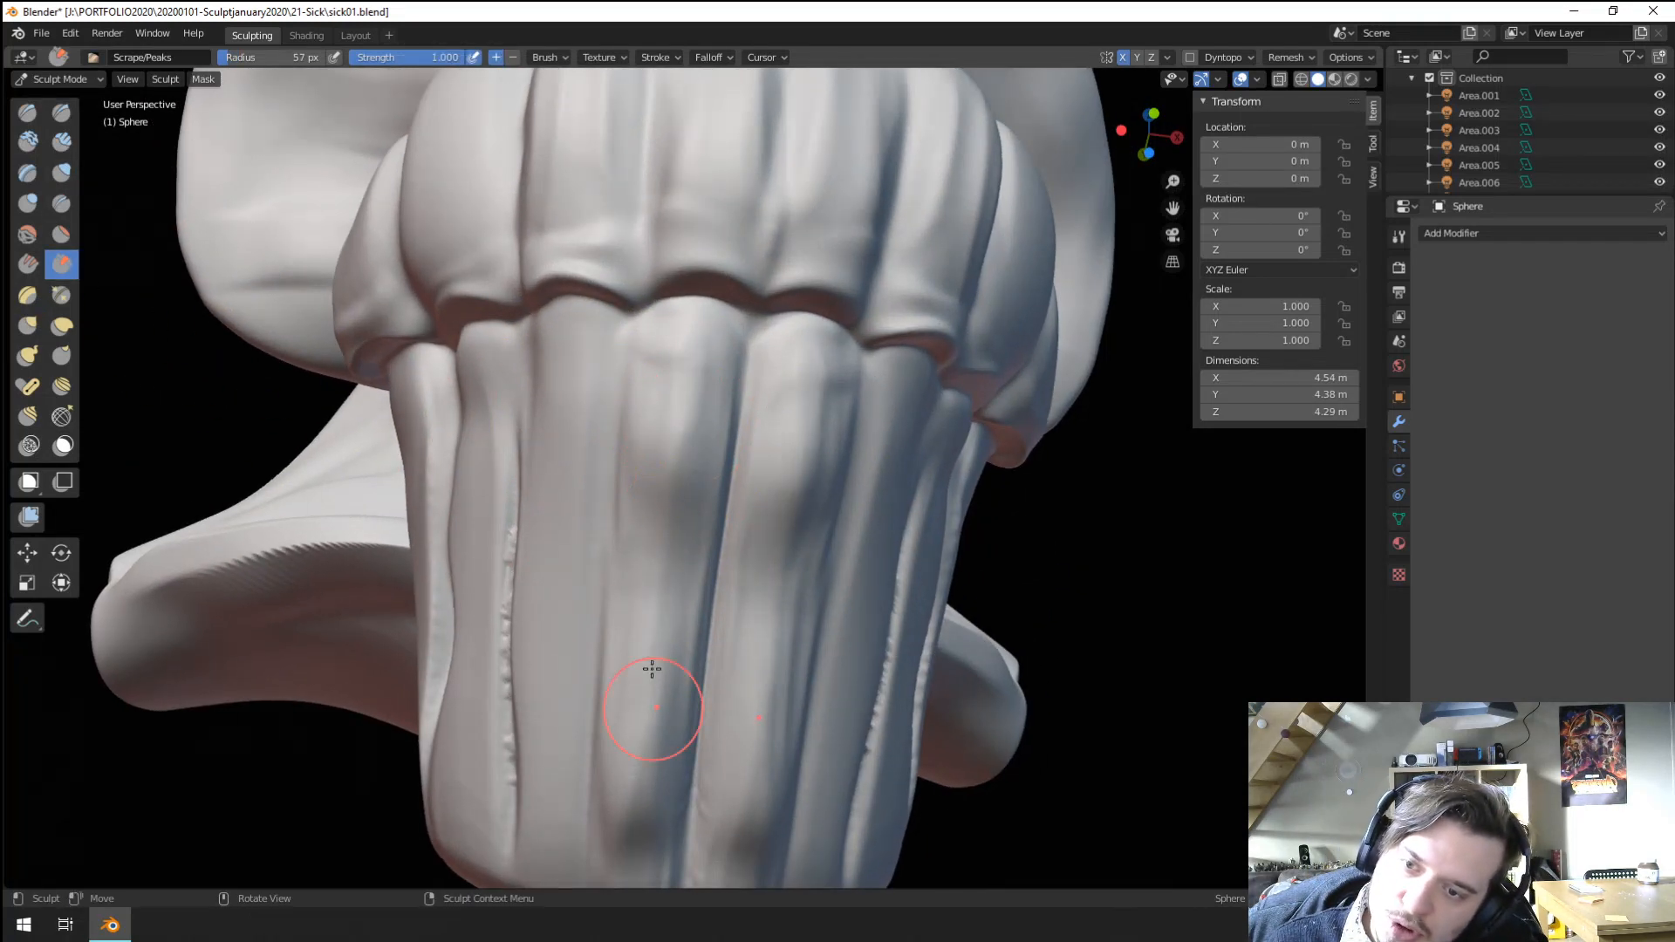
middle_drag(632, 822, 652, 471)
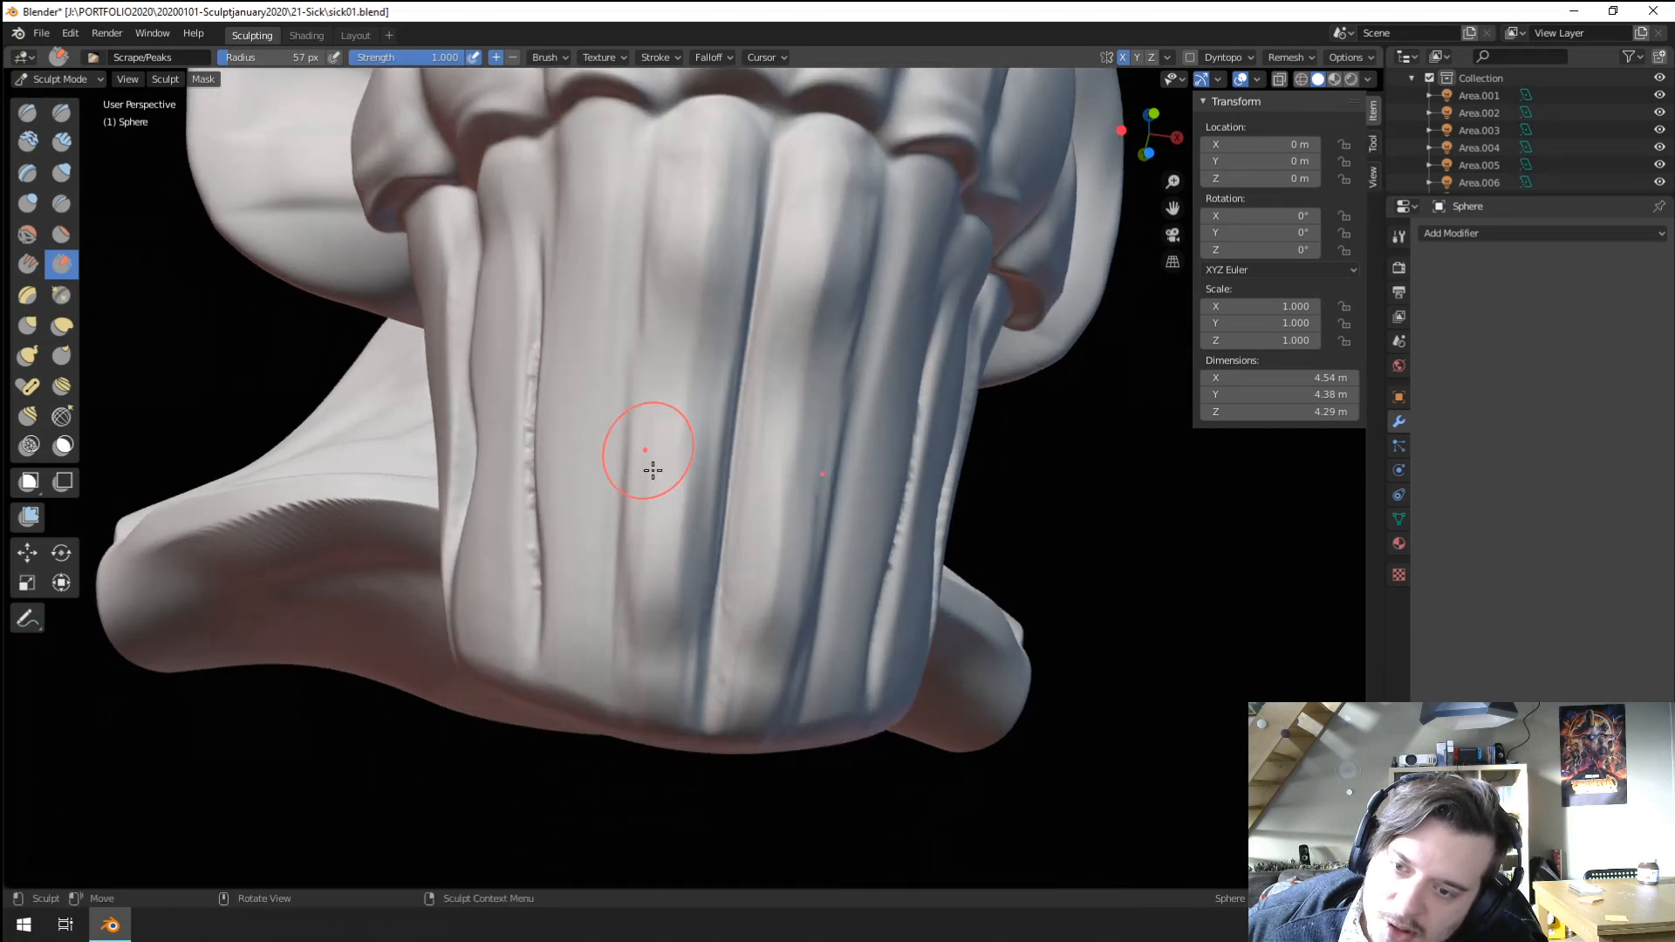
mouse_move(661, 679)
middle_down()
mouse_move(625, 587)
mouse_move(639, 457)
middle_up()
scroll(640, 456, up, 4)
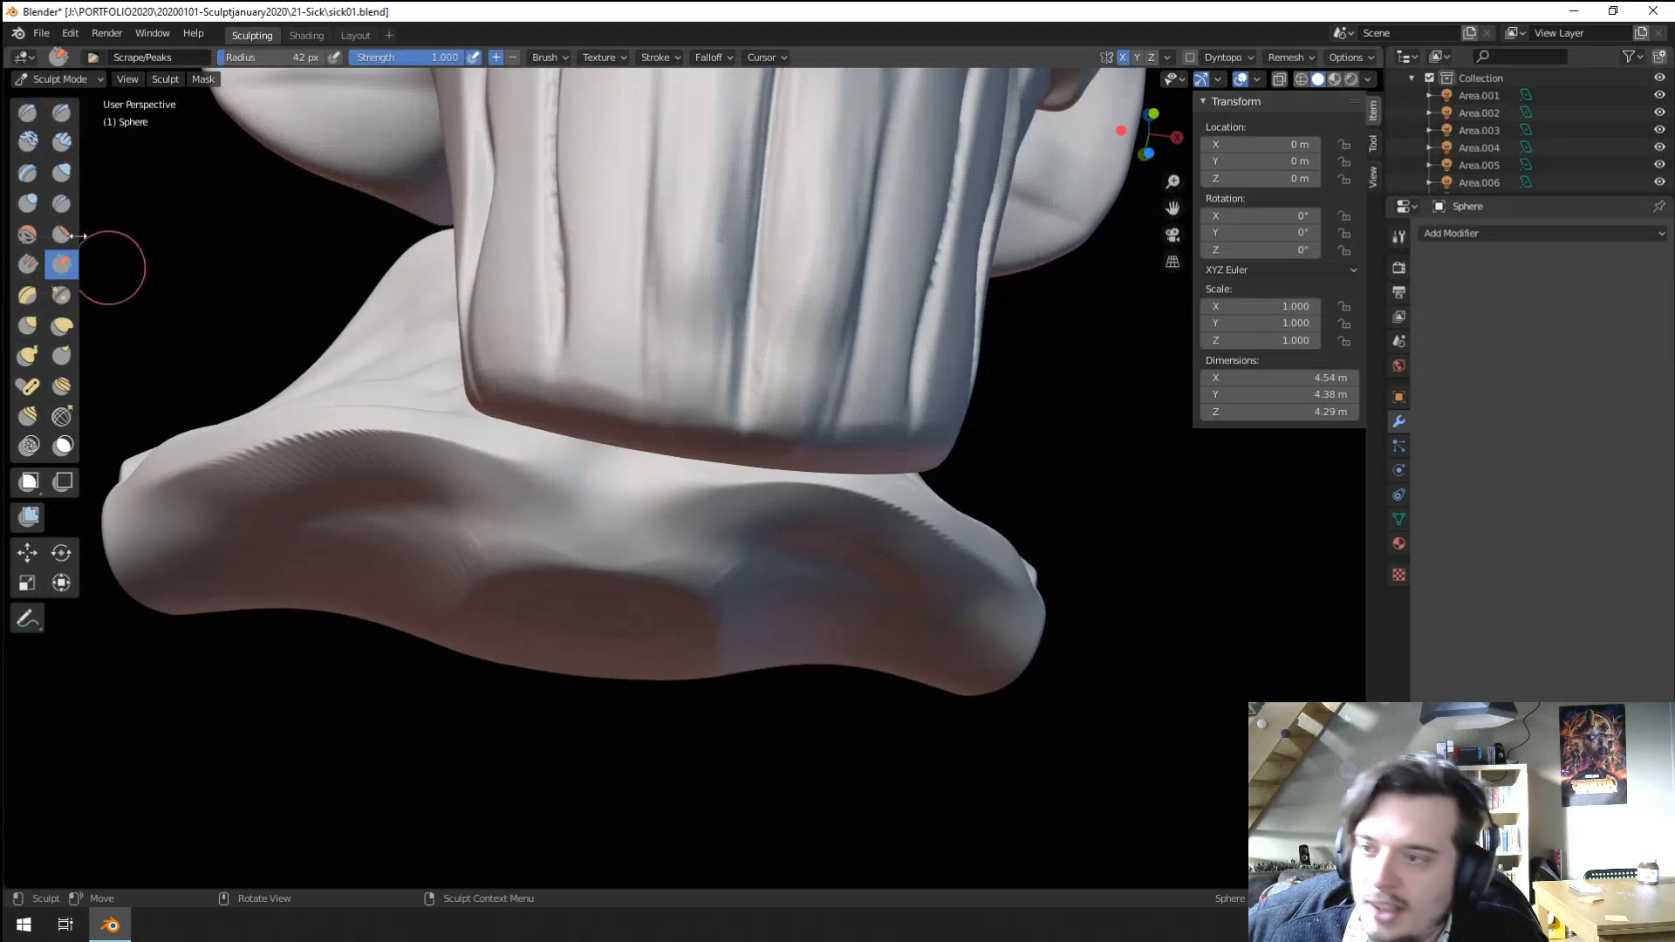
Carve the gaps between the teeth across their lower edge with the Crease brush at 58 px and 38 px radii.
click(61, 203)
middle_drag(150, 268, 611, 426)
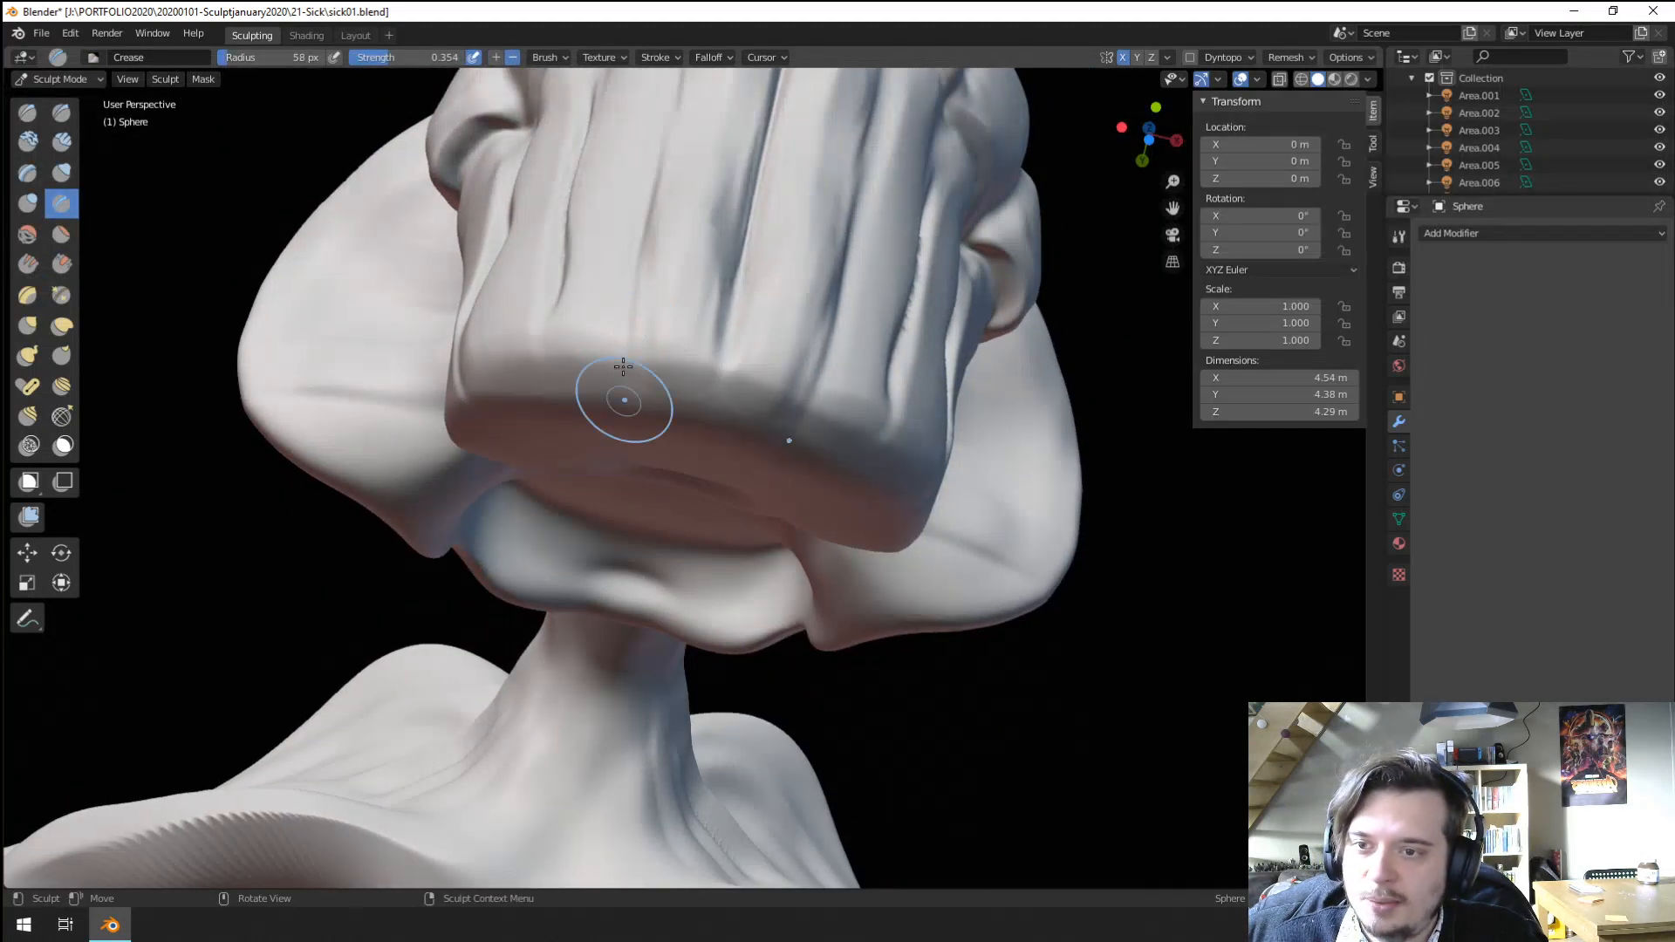
middle_drag(623, 488, 625, 305)
key(f)
click(720, 333)
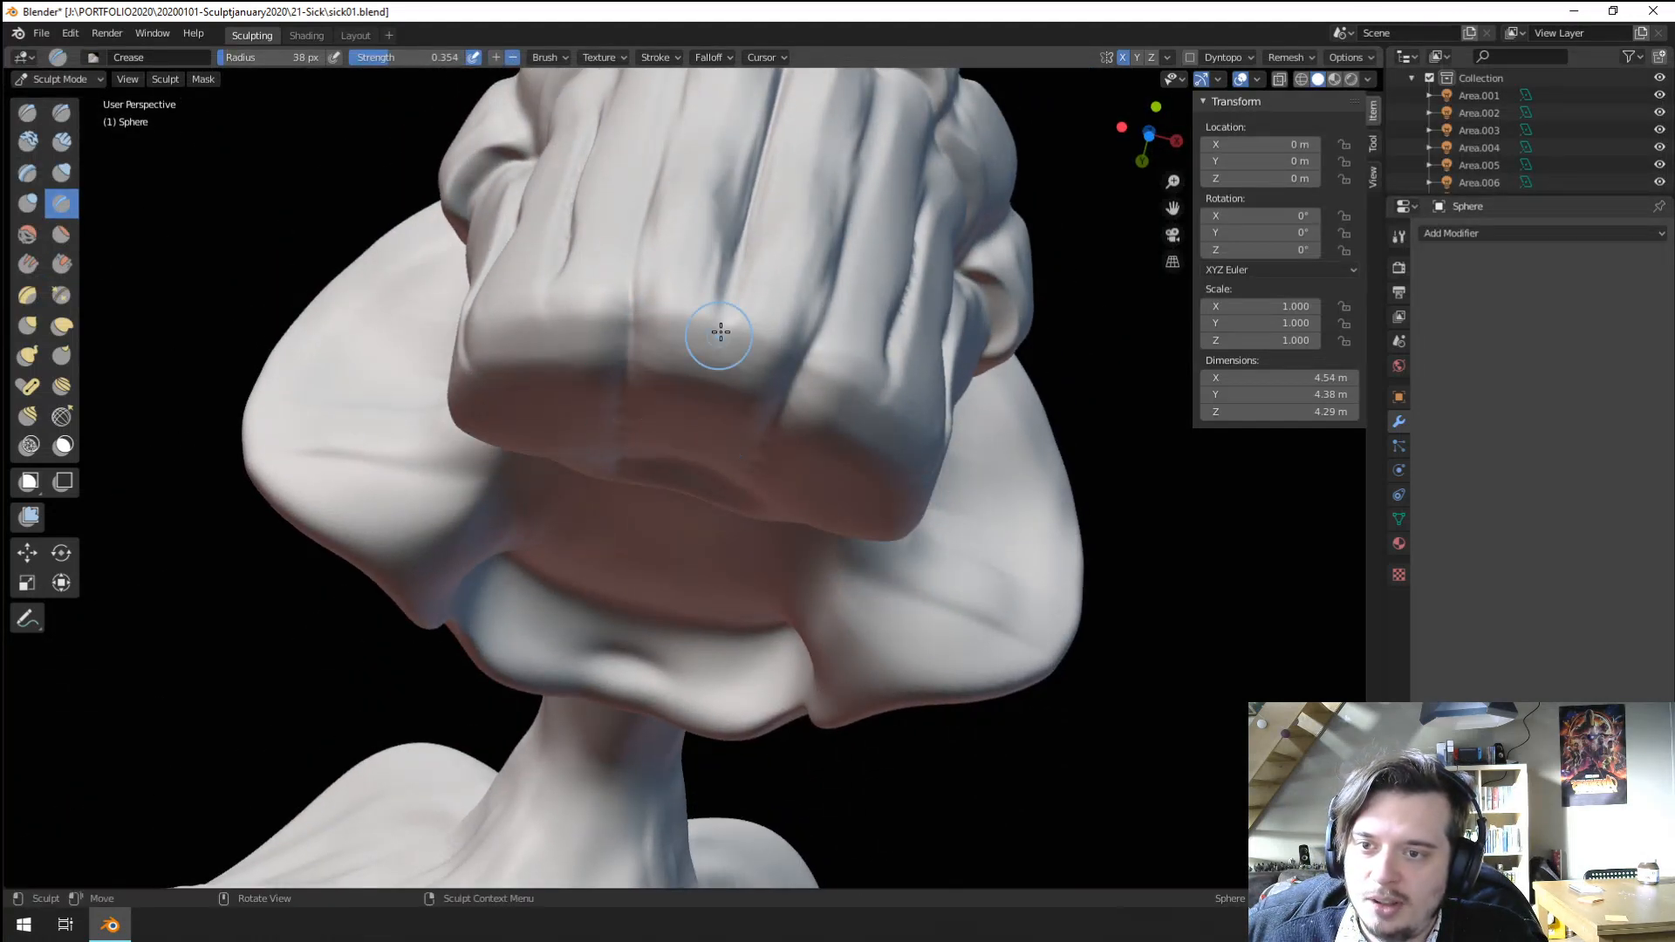
Reshape the lower ends of the central front teeth with the Grab brush at 54 px and 72 px radii.
middle_drag(669, 387, 617, 509)
key(g)
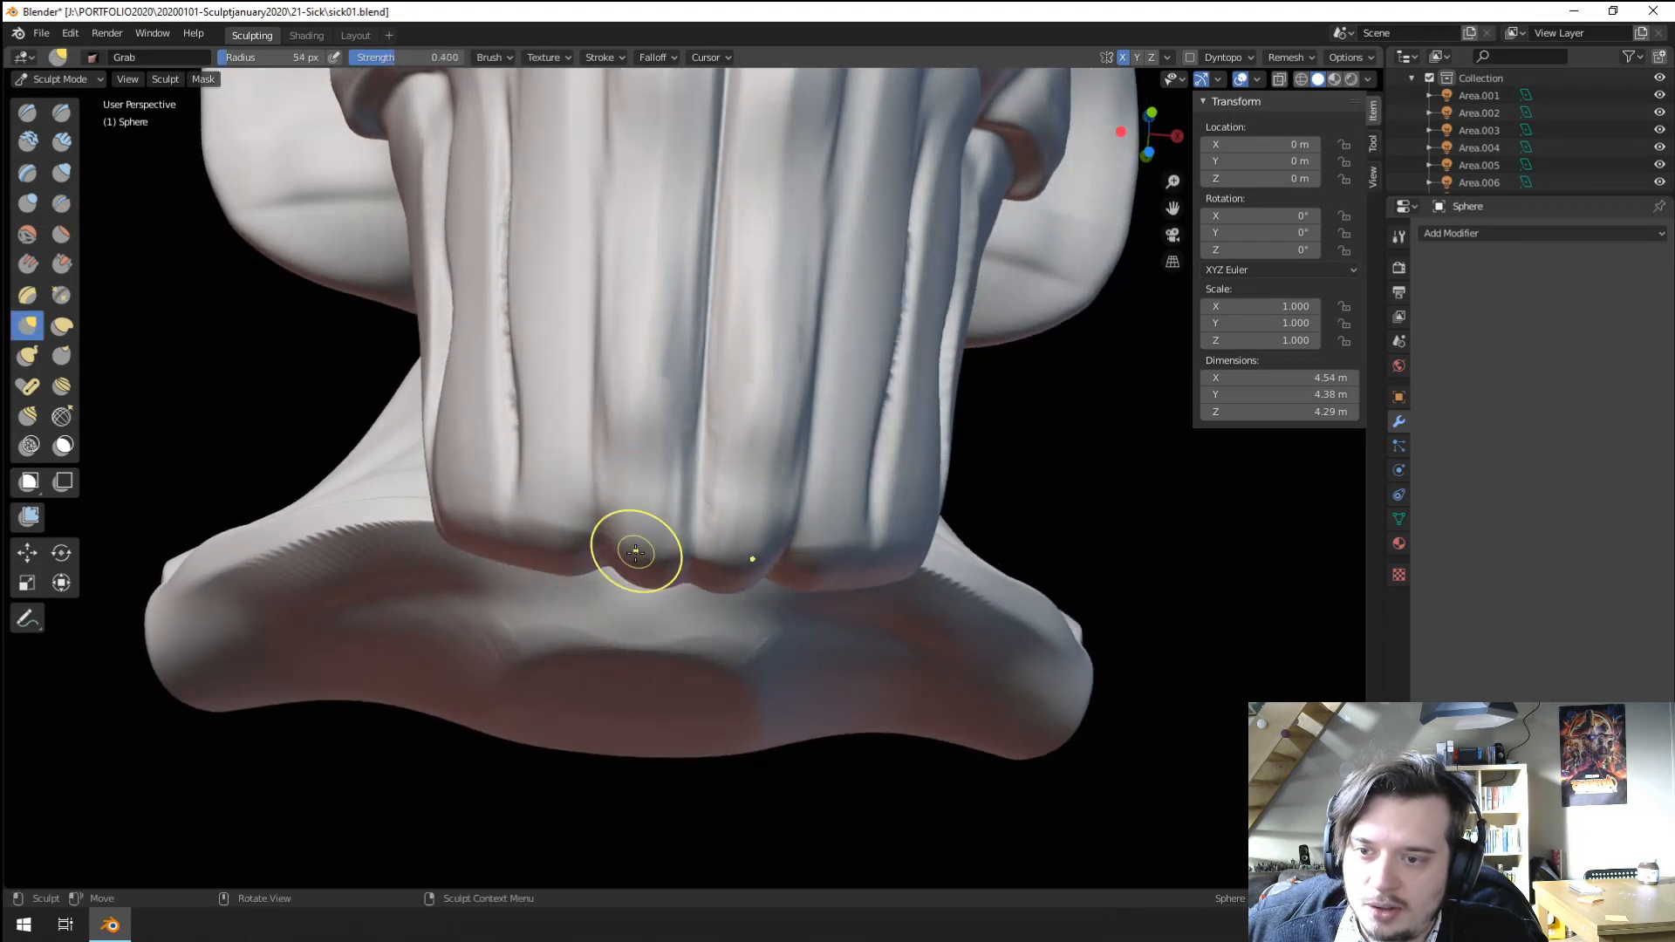
click(592, 601)
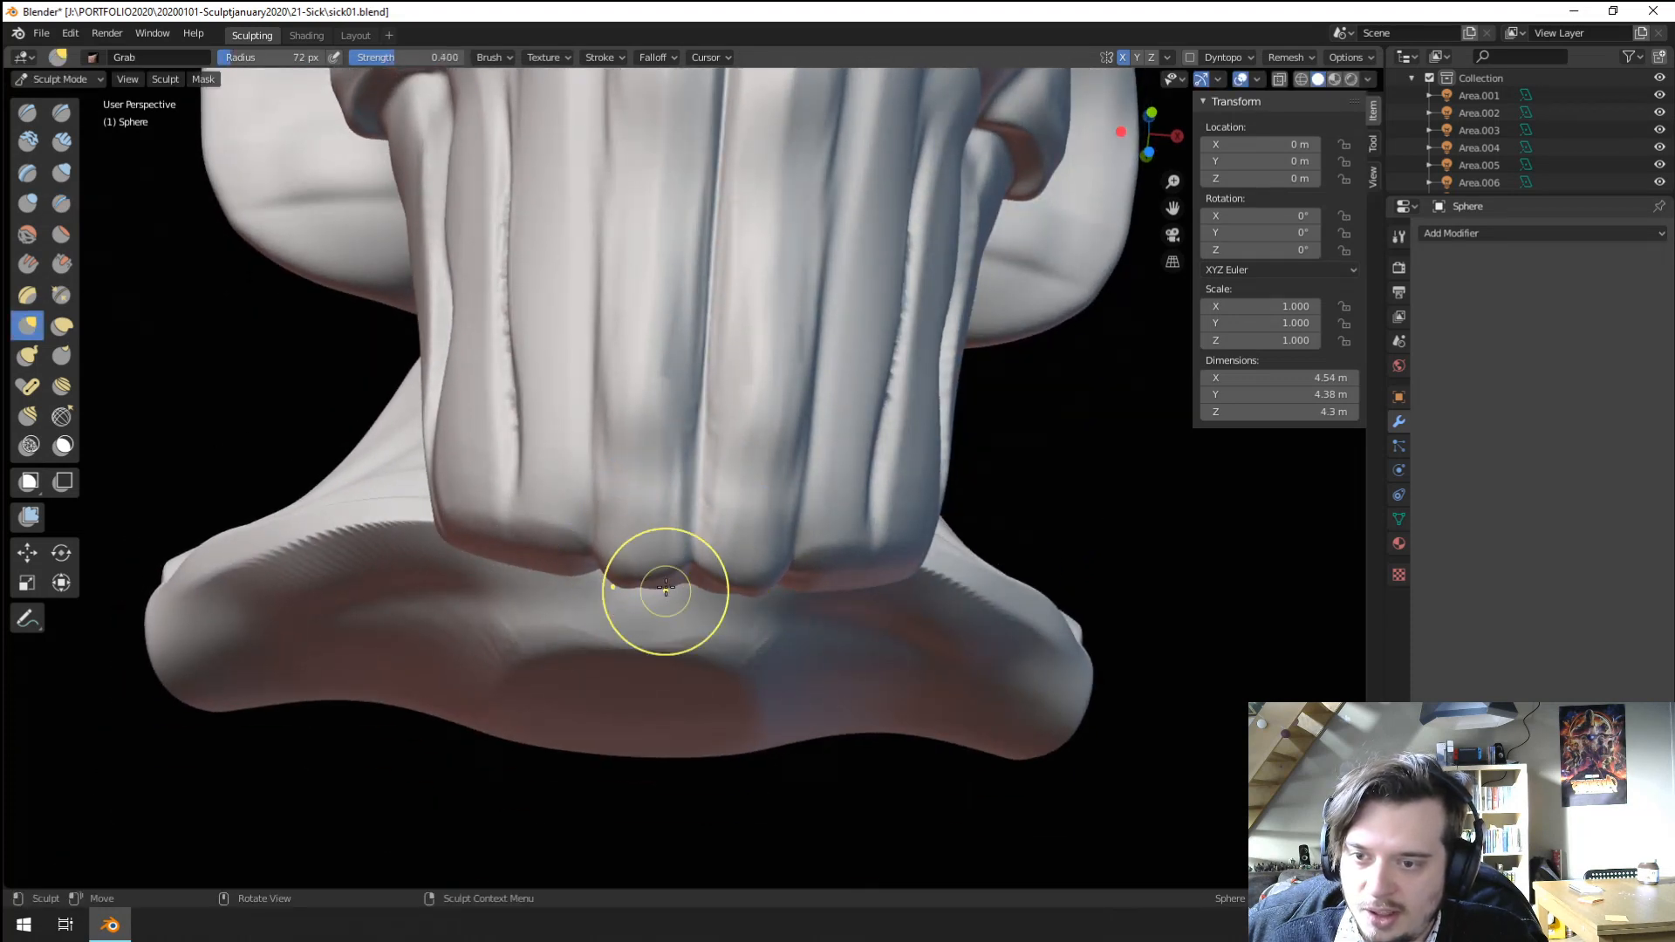
middle_drag(636, 566, 659, 551)
scroll(647, 539, down, 5)
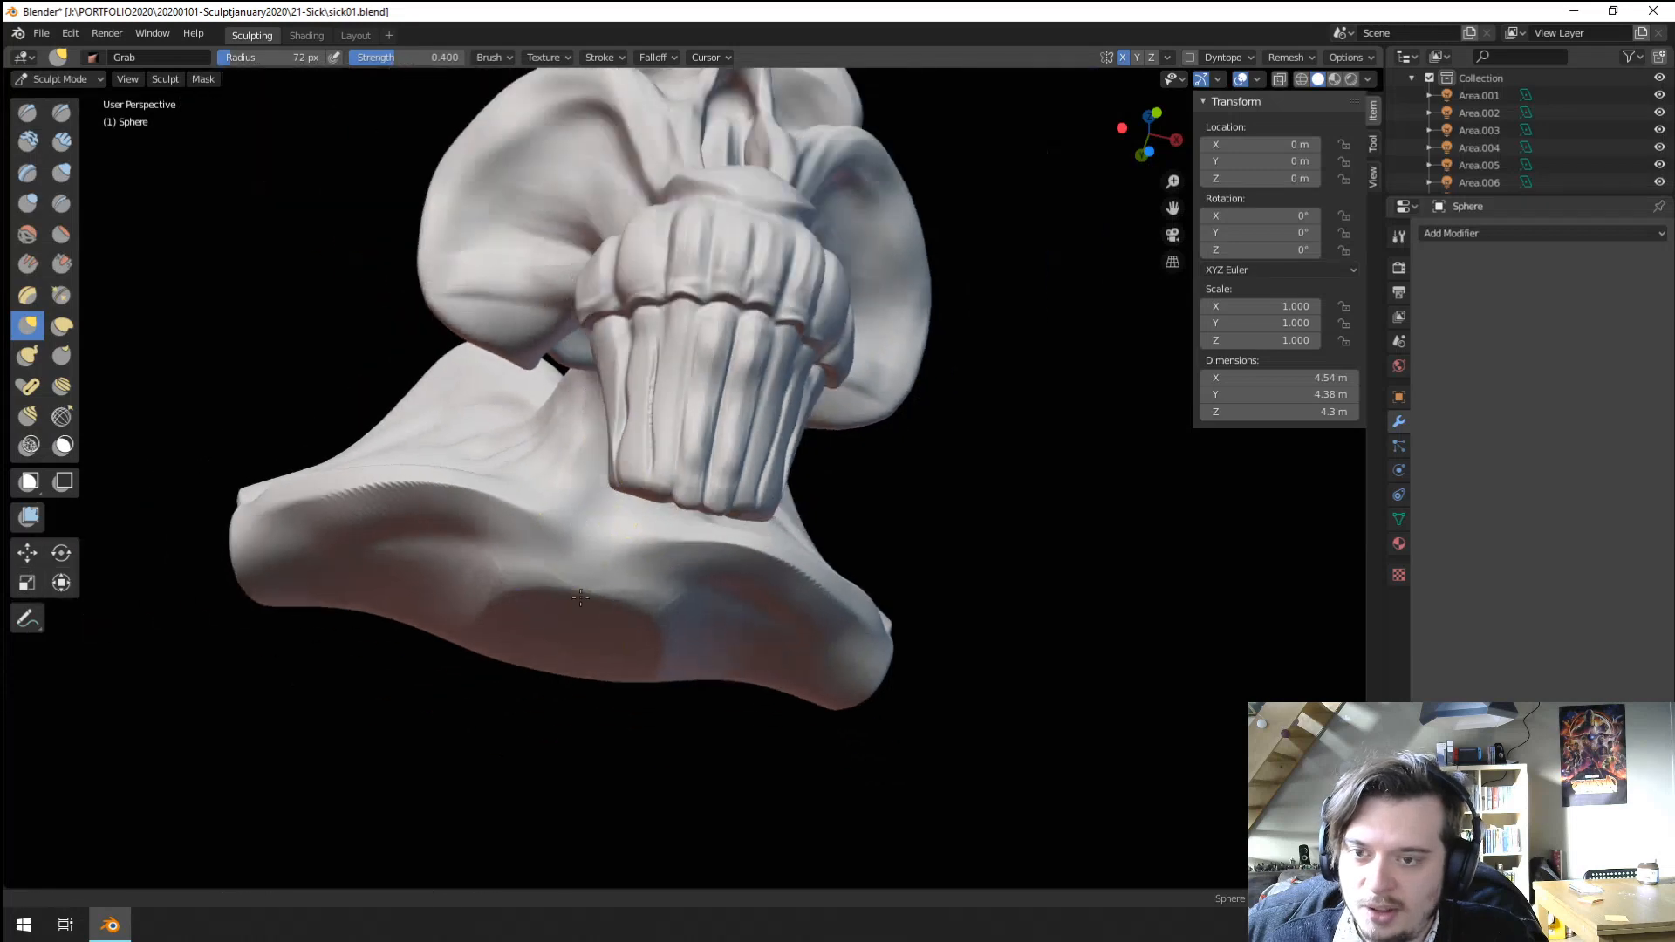
Adjust the lower end of the tooth row from the side with the Grab brush at a 92 px radius.
mouse_move(575, 516)
middle_down()
mouse_move(546, 587)
mouse_move(630, 452)
mouse_move(770, 472)
mouse_move(778, 498)
middle_up()
scroll(558, 567, up, 3)
key(f)
click(826, 572)
key(f)
click(824, 572)
drag(825, 571, 810, 554)
mouse_move(816, 532)
middle_down()
mouse_move(751, 471)
mouse_move(673, 621)
mouse_move(666, 479)
mouse_move(733, 576)
mouse_move(665, 448)
middle_up()
scroll(617, 628, up, 6)
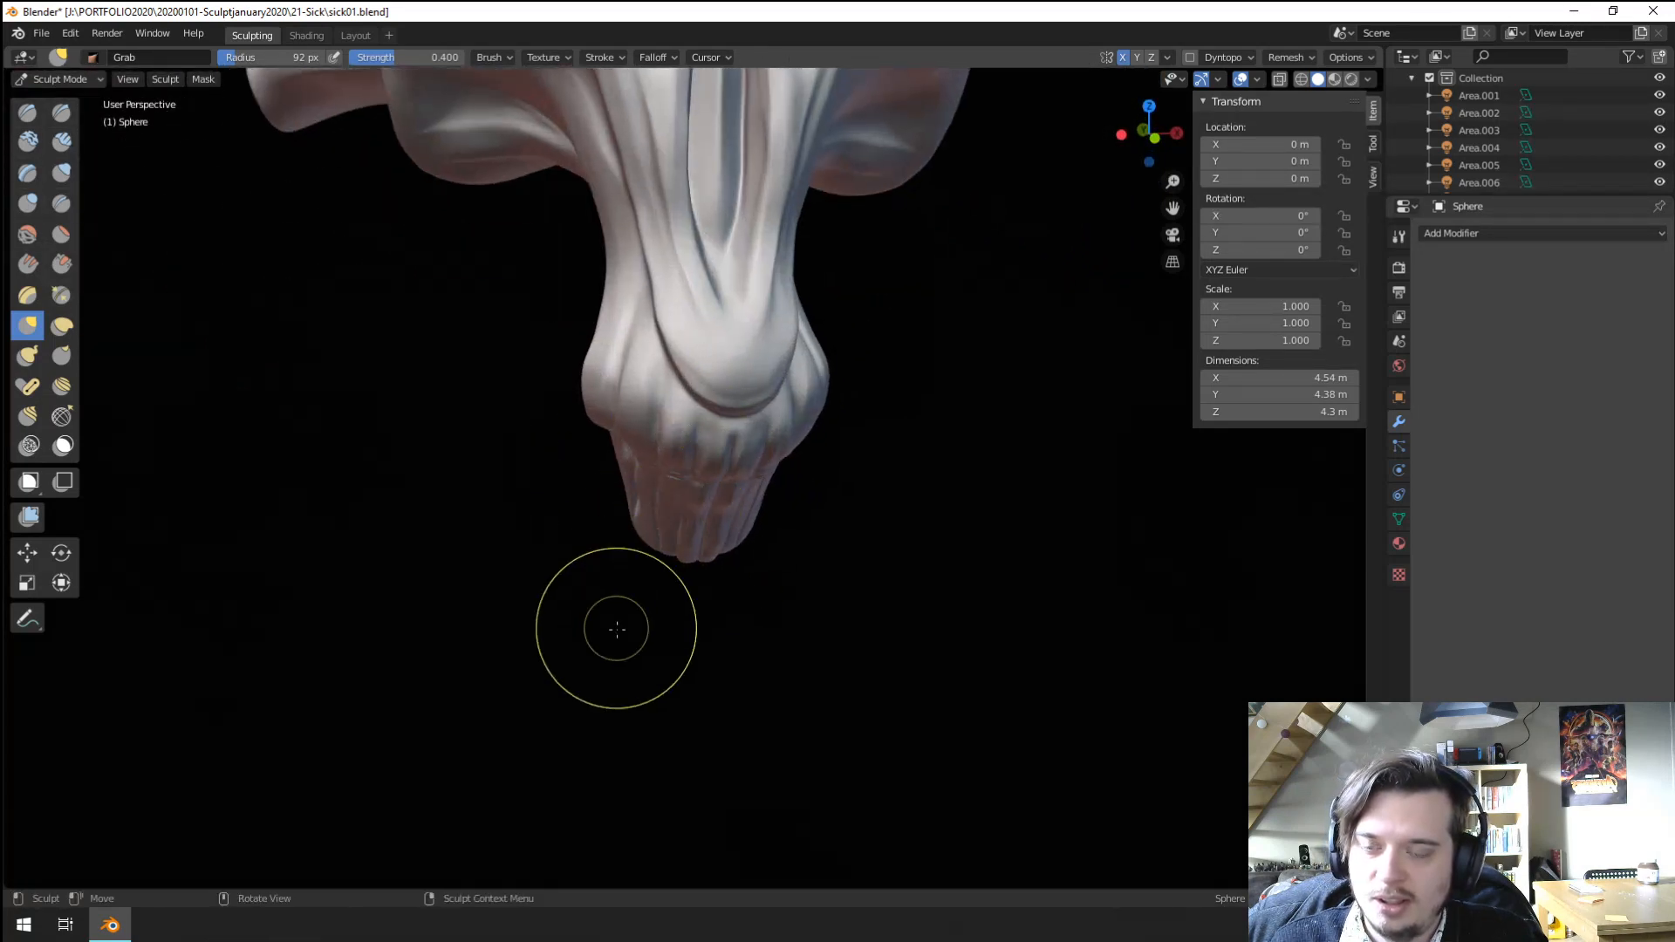
Reshape the side teeth around the rough vertical groove with the Grab brush at a 101 px radius.
middle_drag(617, 628, 643, 479)
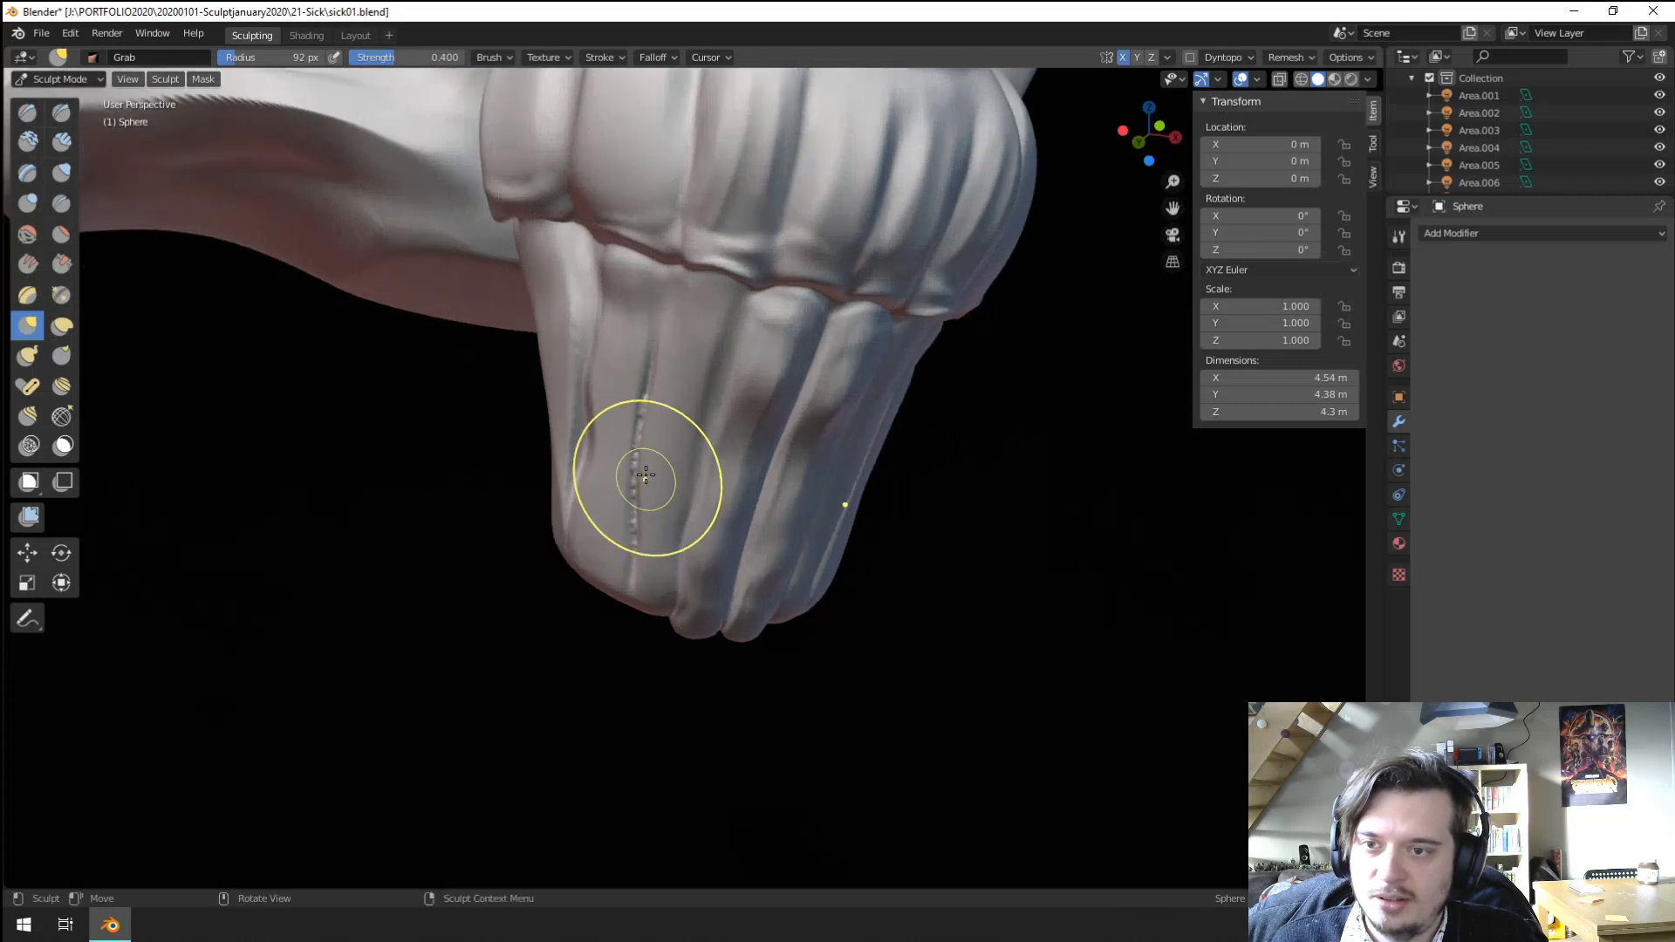
click(61, 172)
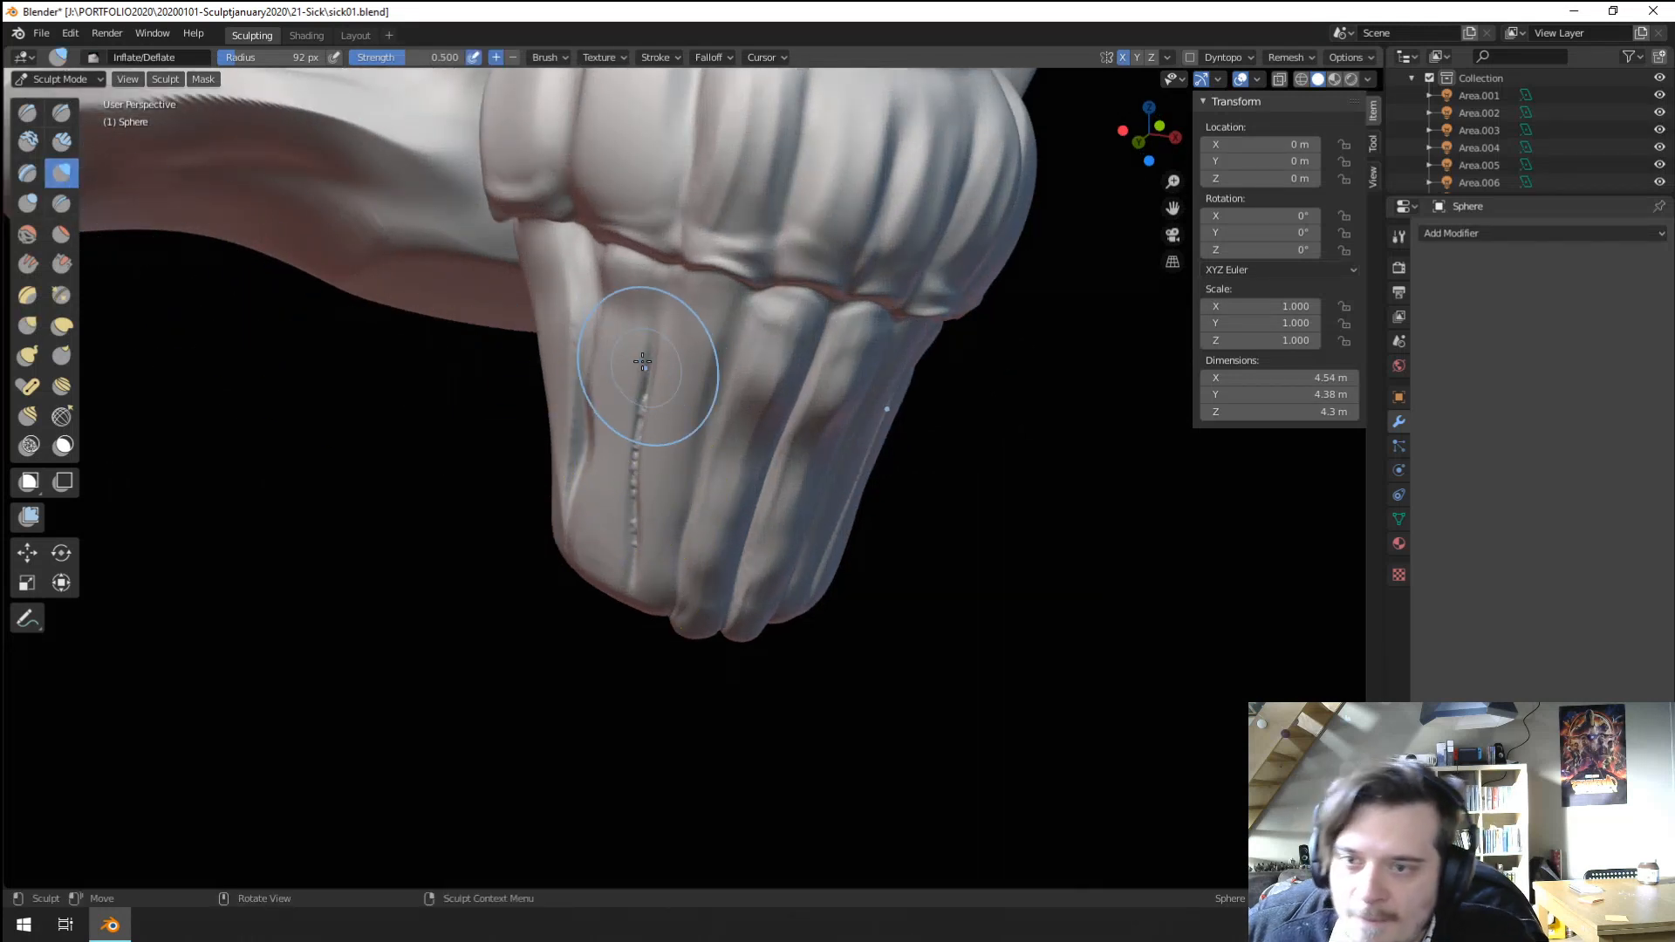
key(g)
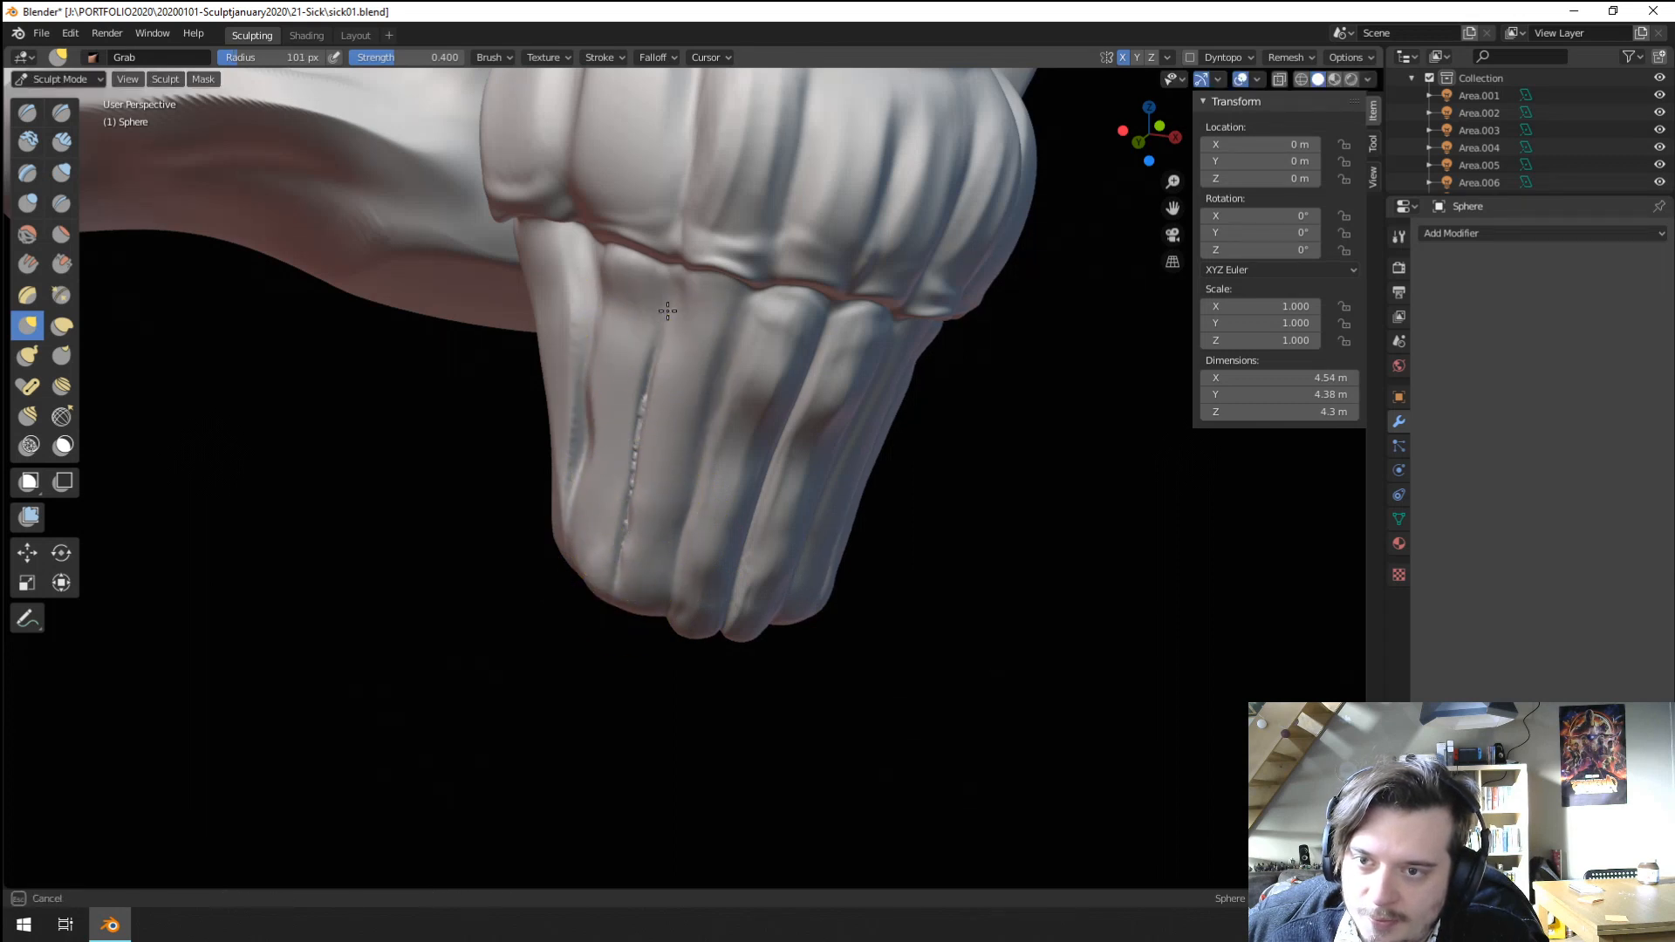
Carve the gaps between the side teeth from the gum line to their lower ends with the Crease brush at 38 px.
key(shift+c)
key(f)
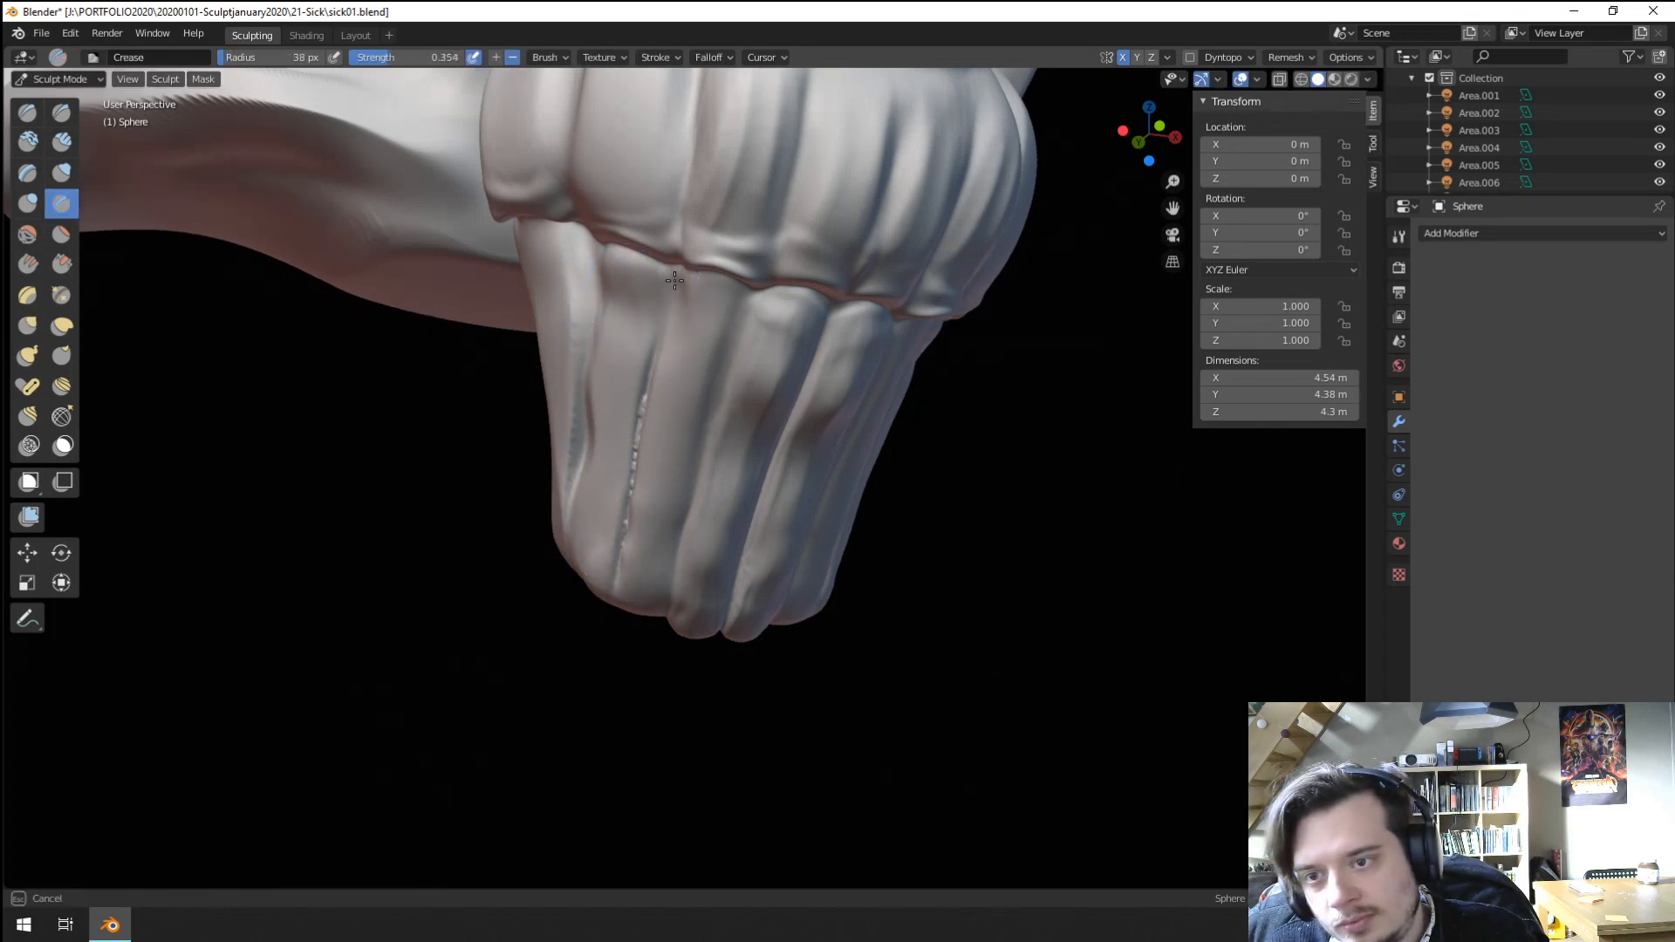
click(654, 373)
middle_drag(661, 340, 680, 280)
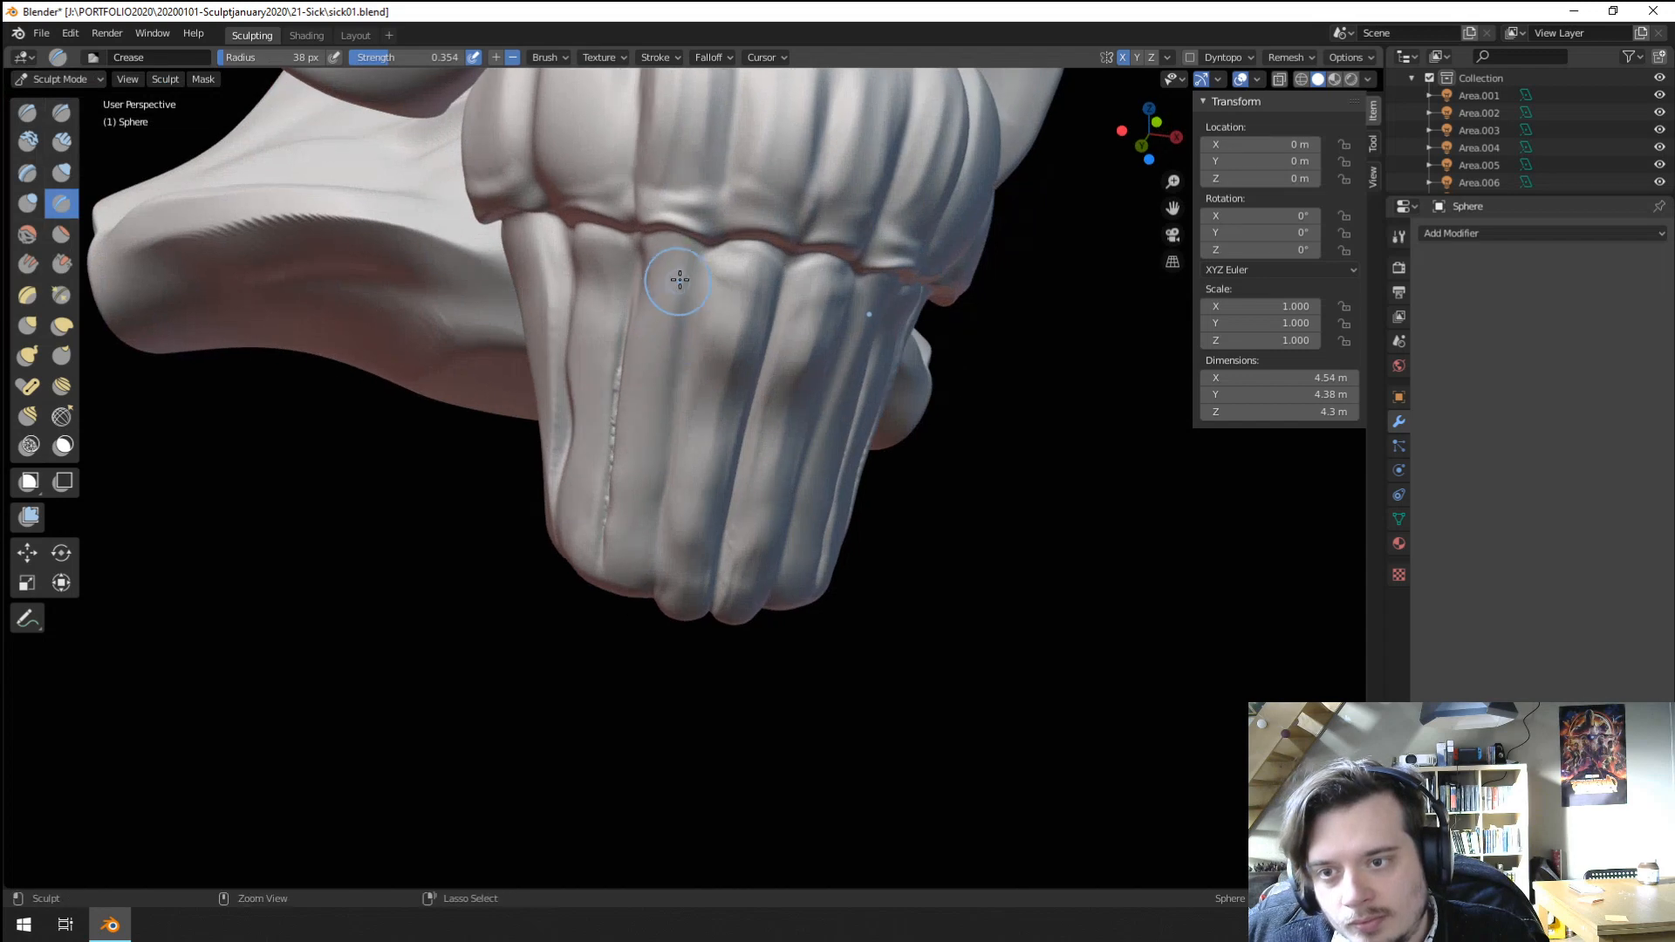
drag(711, 253, 648, 546)
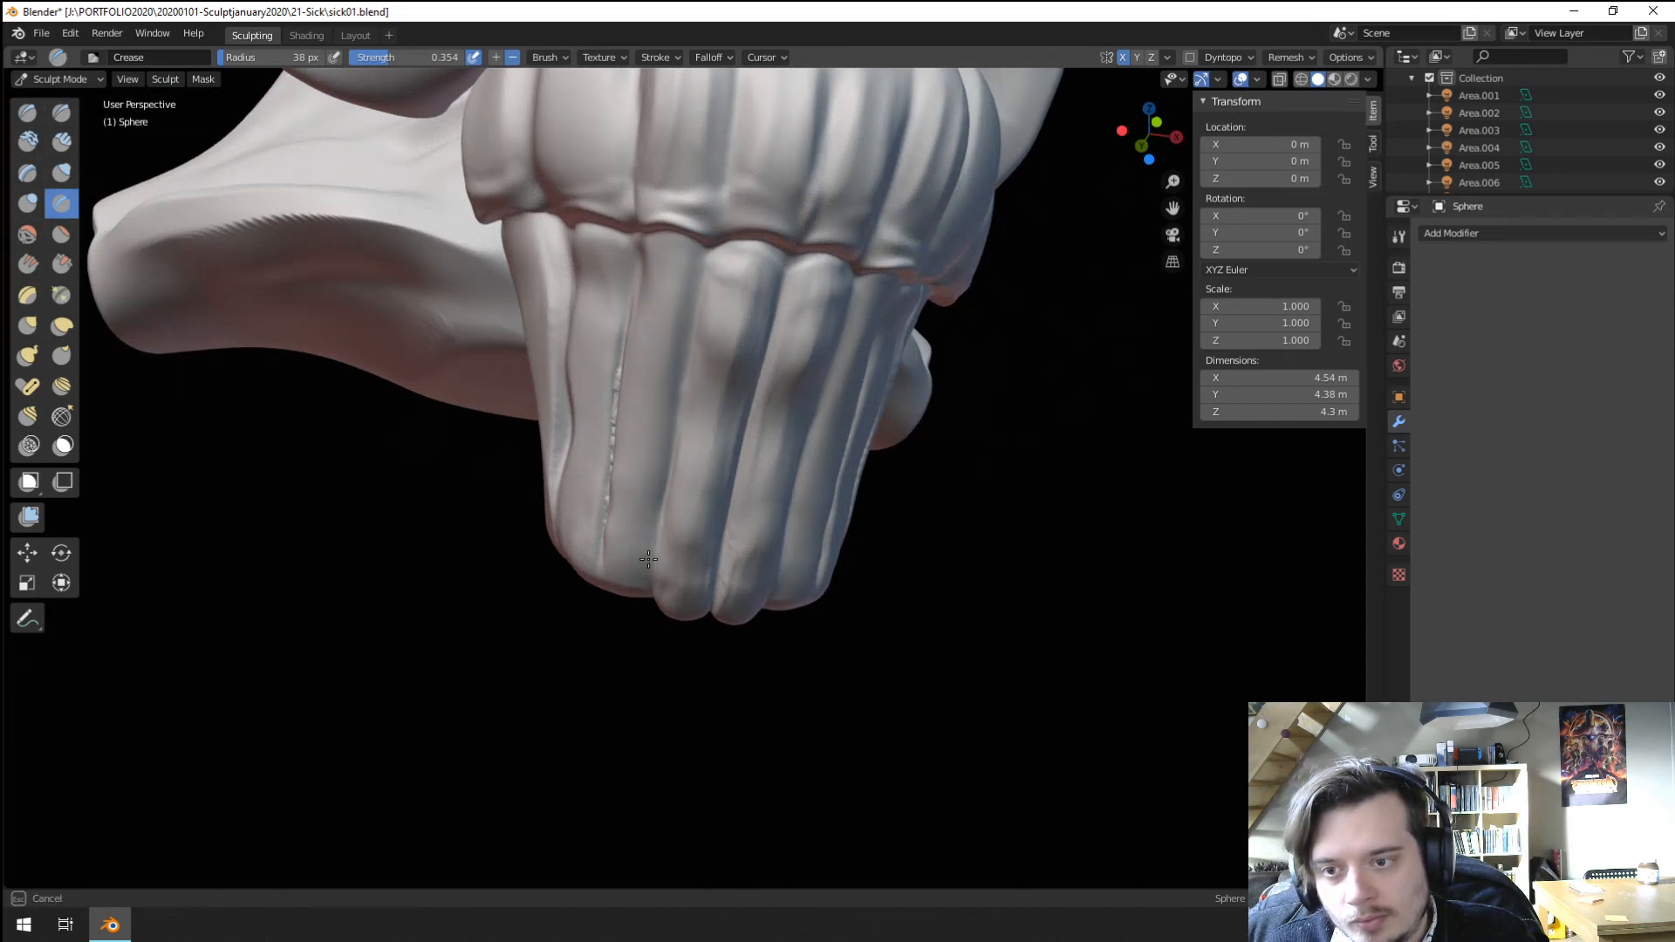
middle_drag(648, 560, 670, 418)
drag(675, 449, 669, 488)
middle_drag(668, 488, 684, 407)
drag(685, 418, 720, 283)
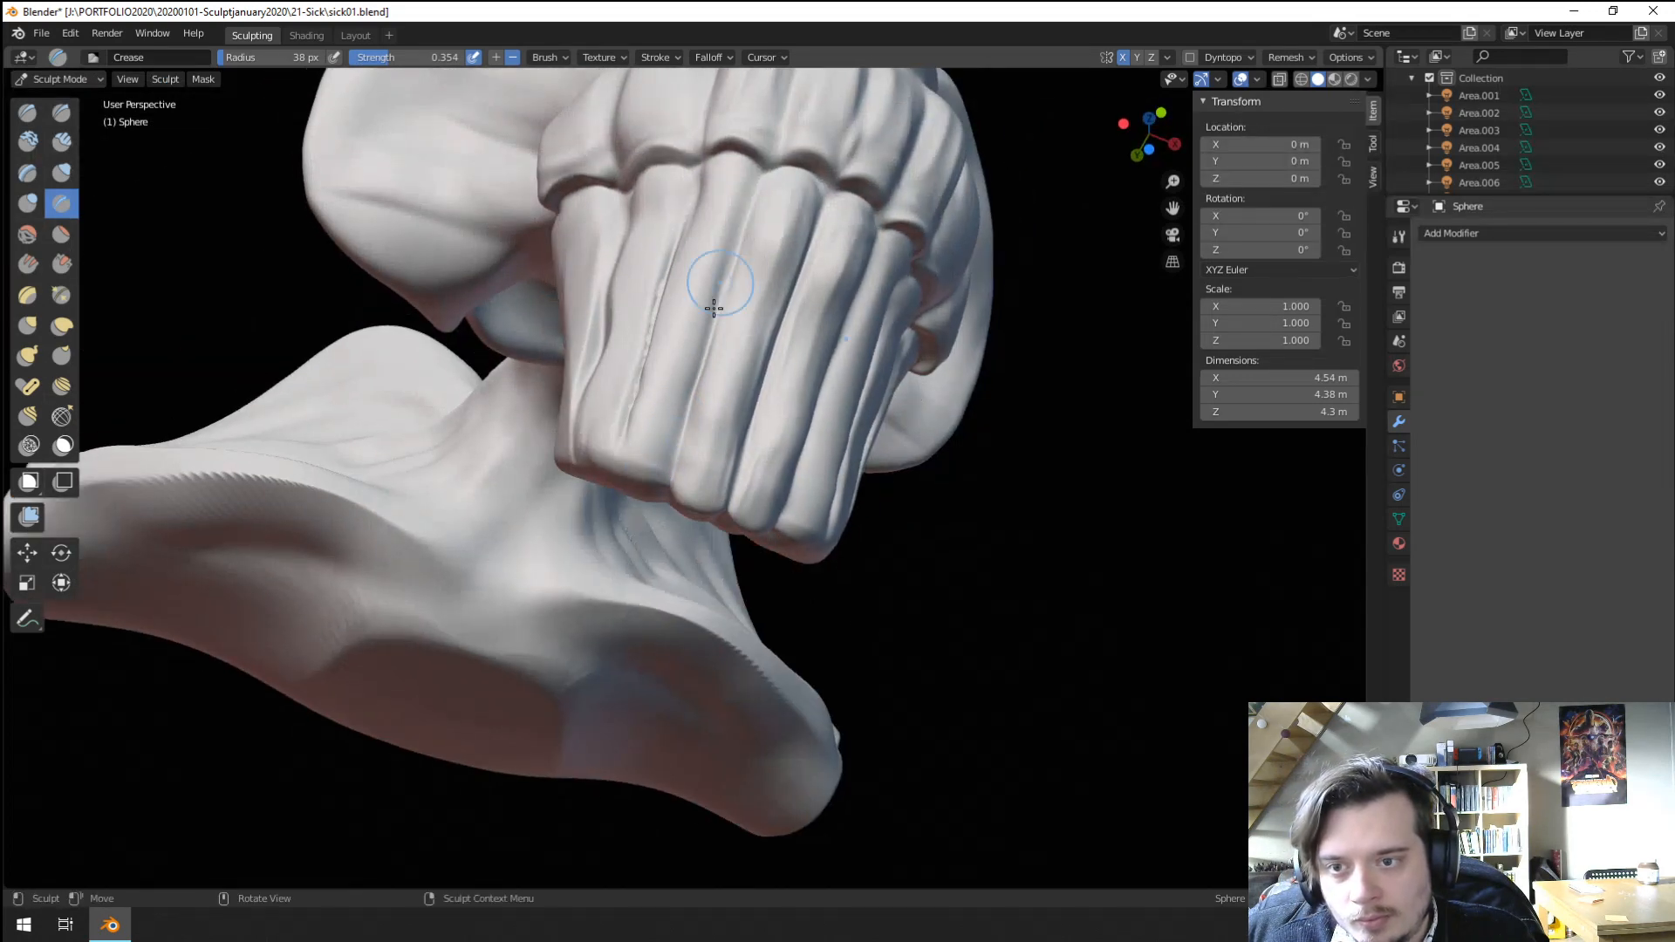
drag(703, 366, 767, 172)
mouse_move(698, 388)
middle_down()
mouse_move(644, 434)
mouse_move(568, 437)
mouse_move(666, 431)
mouse_move(709, 332)
middle_up()
Open the Crease brush's stroke settings, undo the last change, and recarve the groove between the side teeth at 38 px.
click(650, 58)
mouse_move(731, 57)
click(729, 90)
click(707, 244)
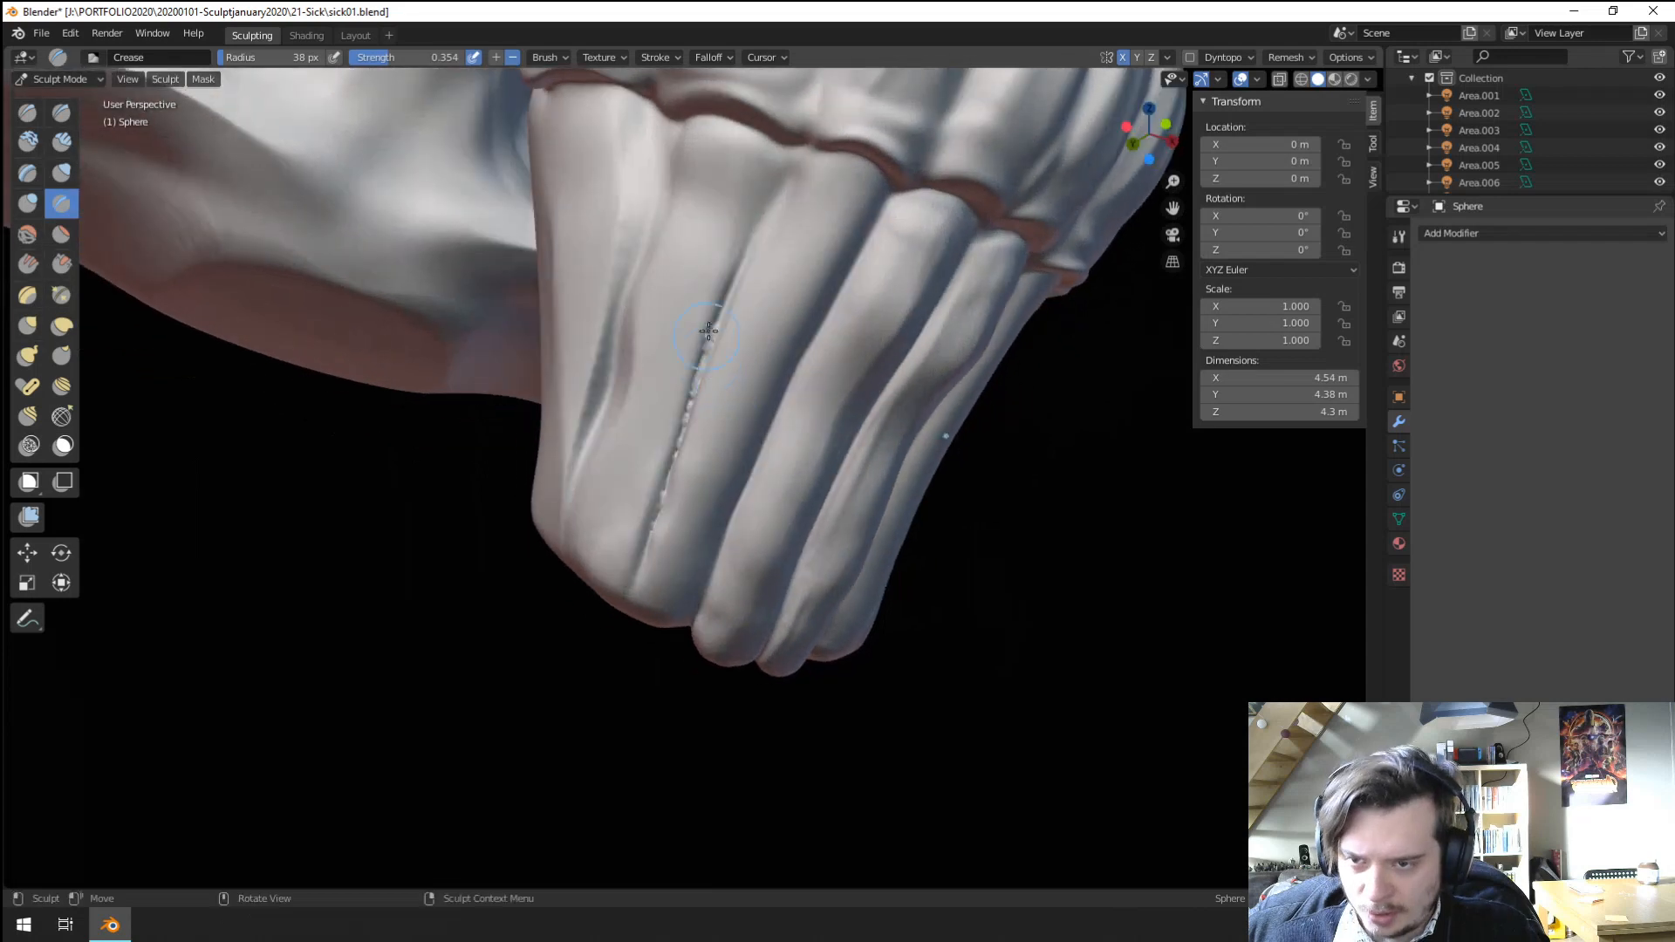
key(ctrl+z)
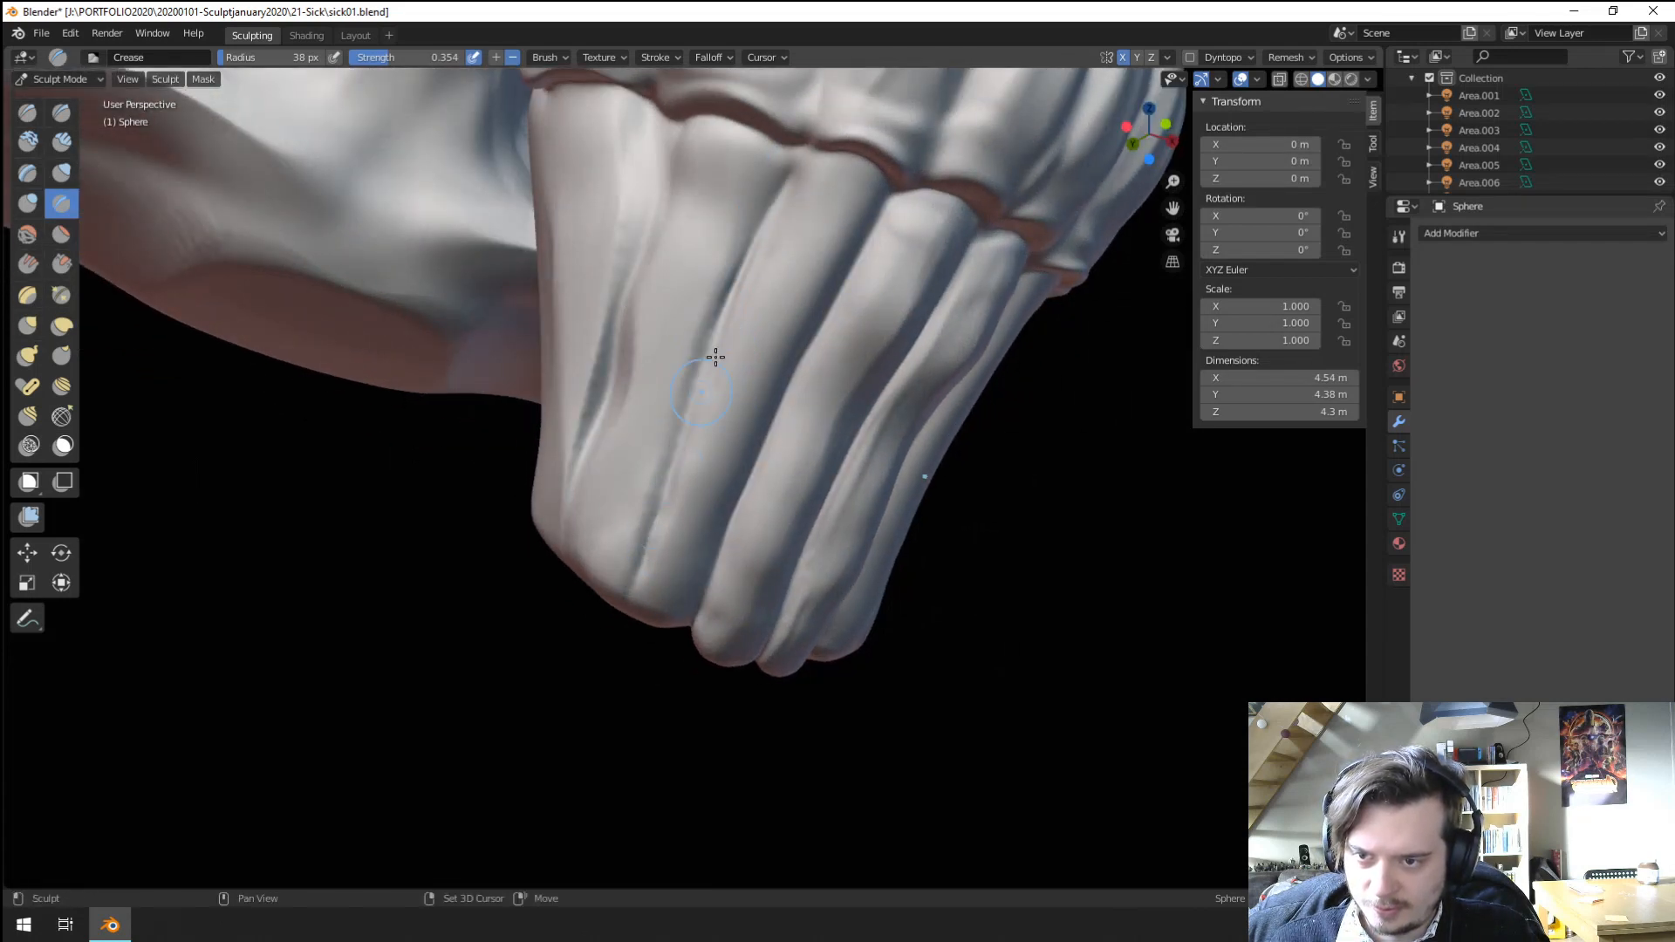
drag(710, 355, 631, 593)
drag(651, 531, 795, 150)
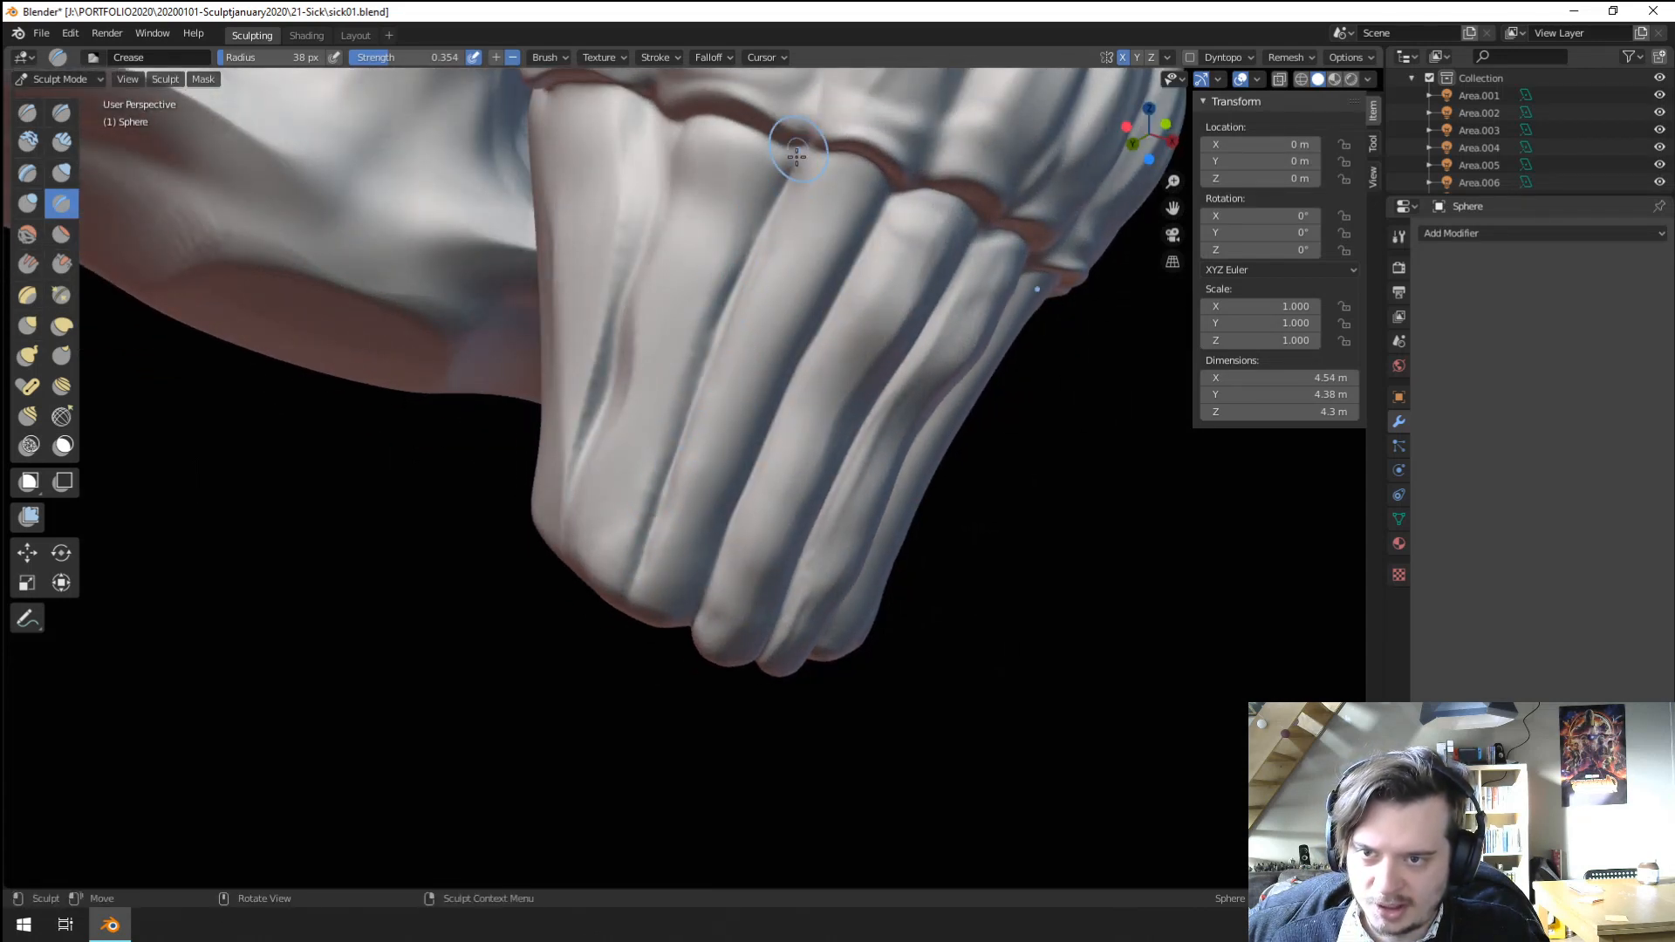
Scrape the face of the side tooth beside the central front teeth with Scrape/Peaks at a 64 px radius.
scroll(698, 262, down, 5)
mouse_move(648, 307)
middle_down()
mouse_move(587, 564)
mouse_move(608, 400)
mouse_move(555, 388)
middle_up()
click(61, 272)
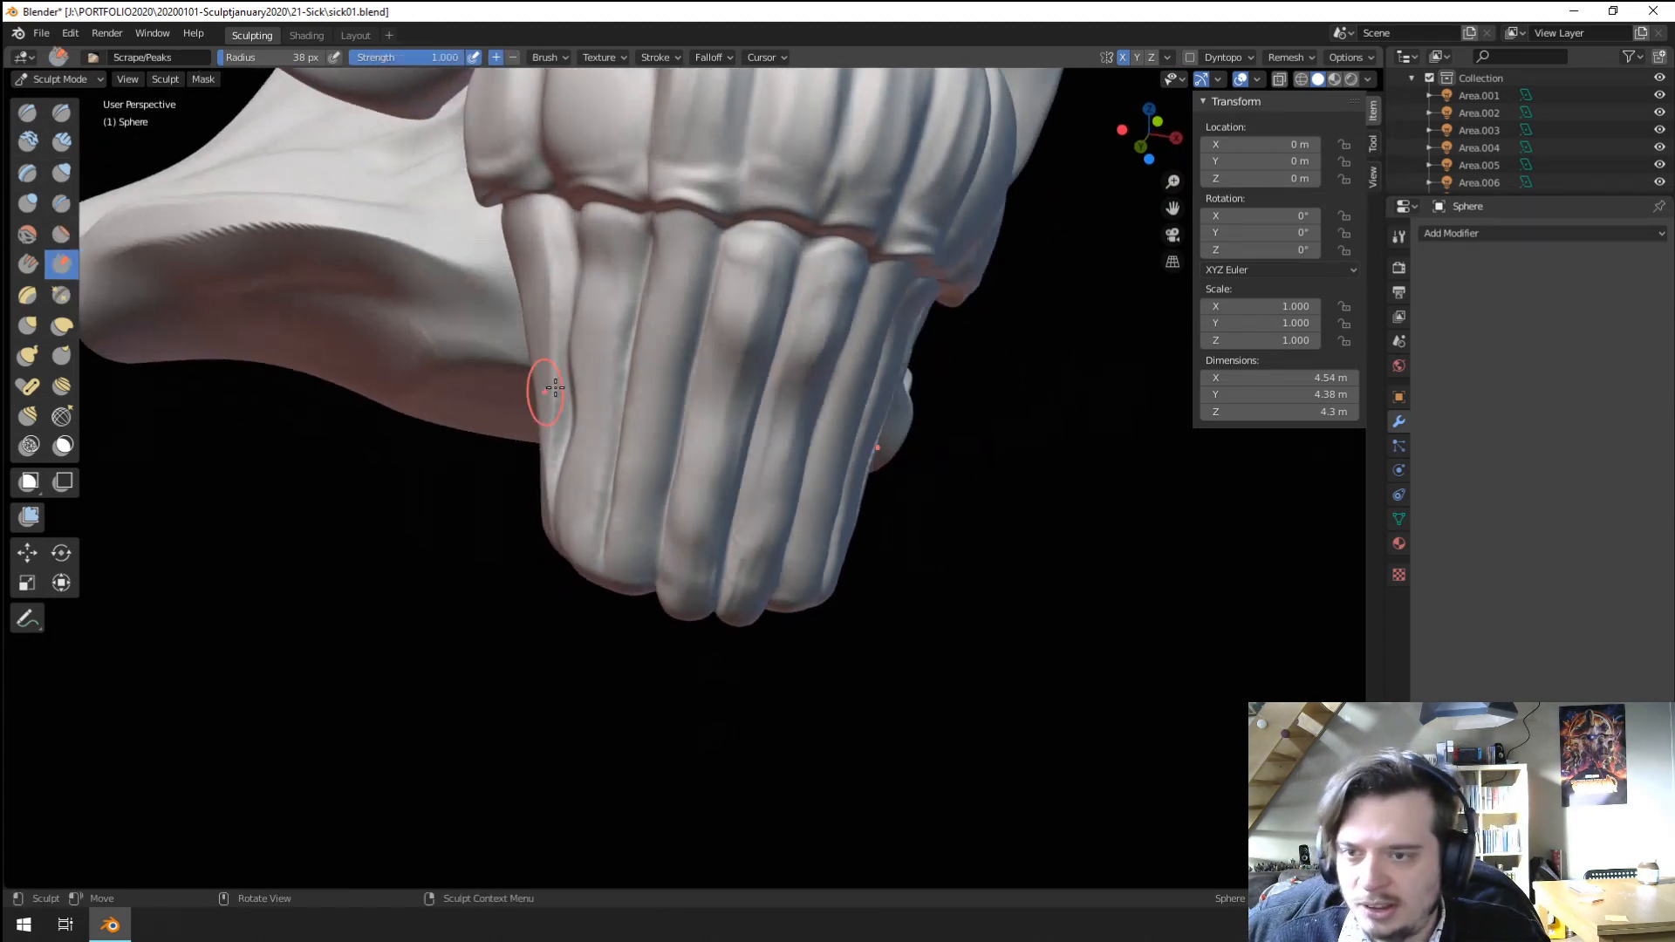
mouse_move(659, 369)
mouse_down()
mouse_move(666, 318)
mouse_move(628, 495)
mouse_up()
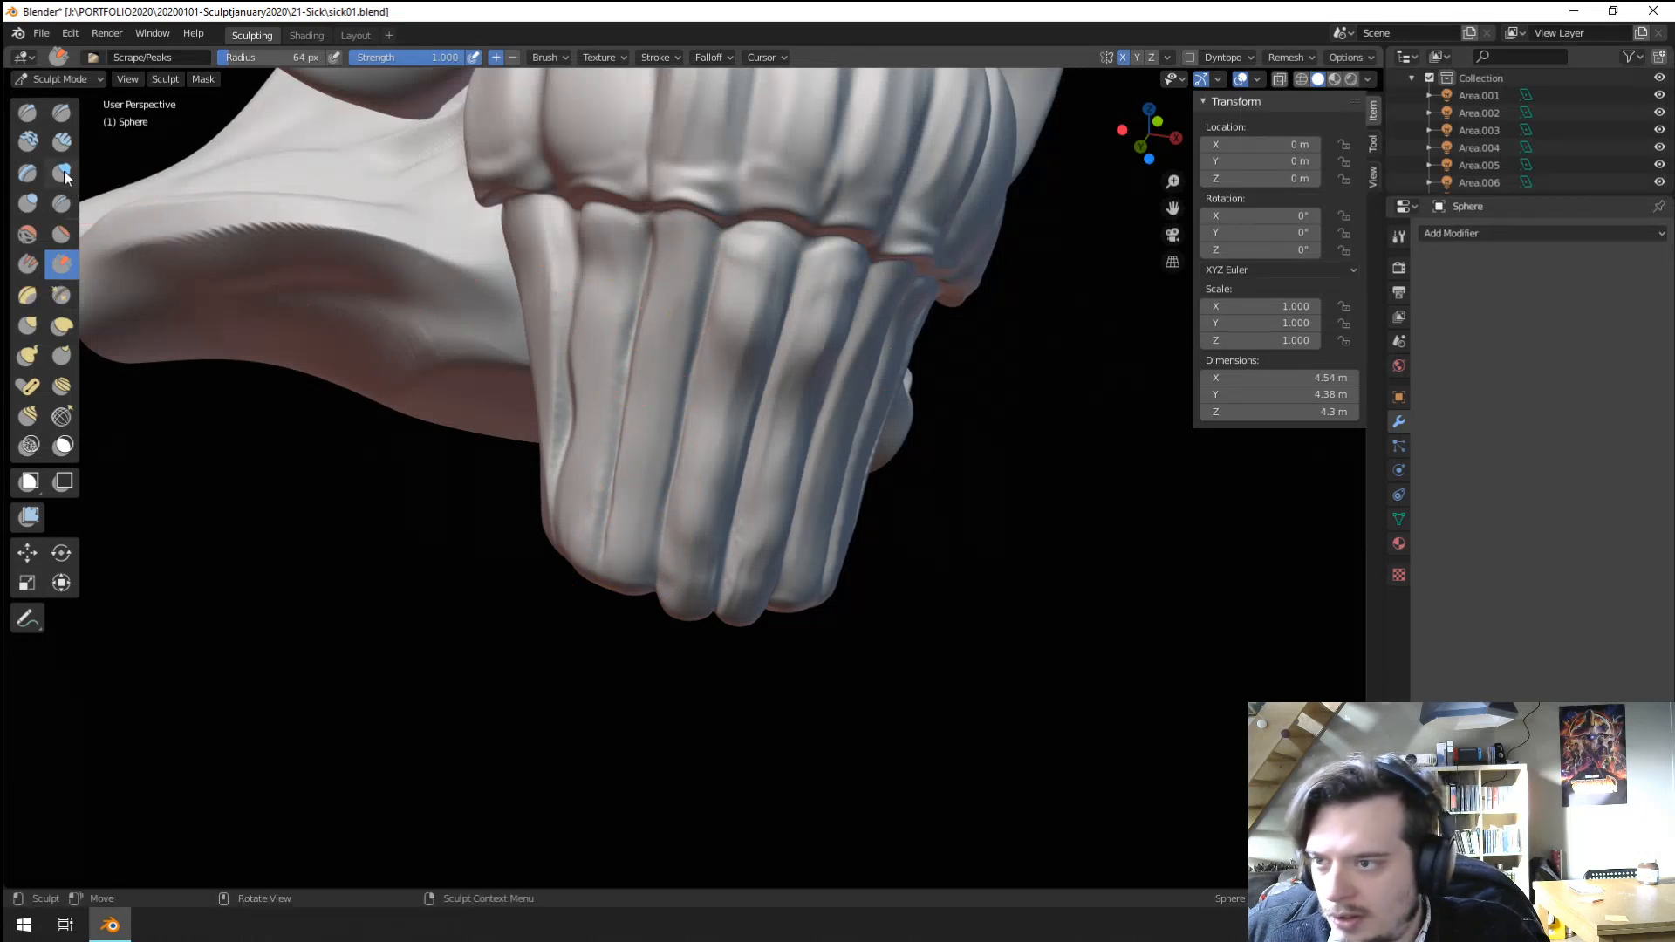
Add fine lengthwise ridges to the tooth surfaces with the Blob brush at a 12 px radius.
click(27, 203)
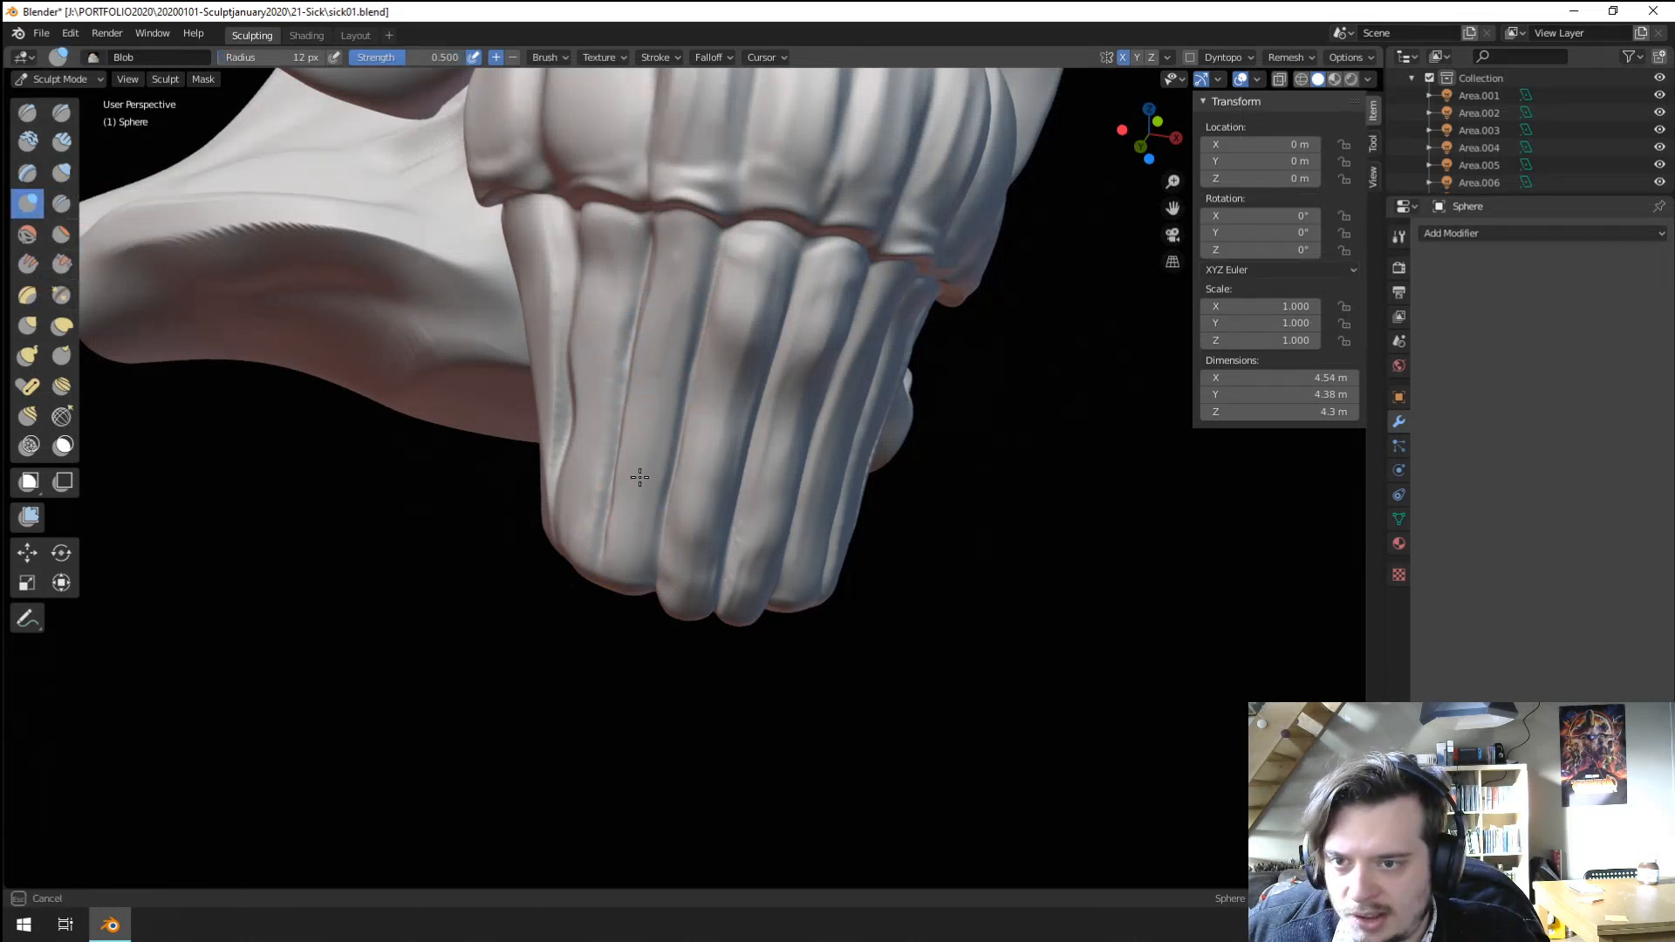
mouse_move(649, 462)
mouse_down()
mouse_move(639, 523)
mouse_move(641, 506)
mouse_up()
drag(660, 319, 621, 589)
mouse_move(596, 590)
middle_down()
mouse_move(602, 479)
mouse_move(680, 187)
mouse_move(679, 329)
middle_up()
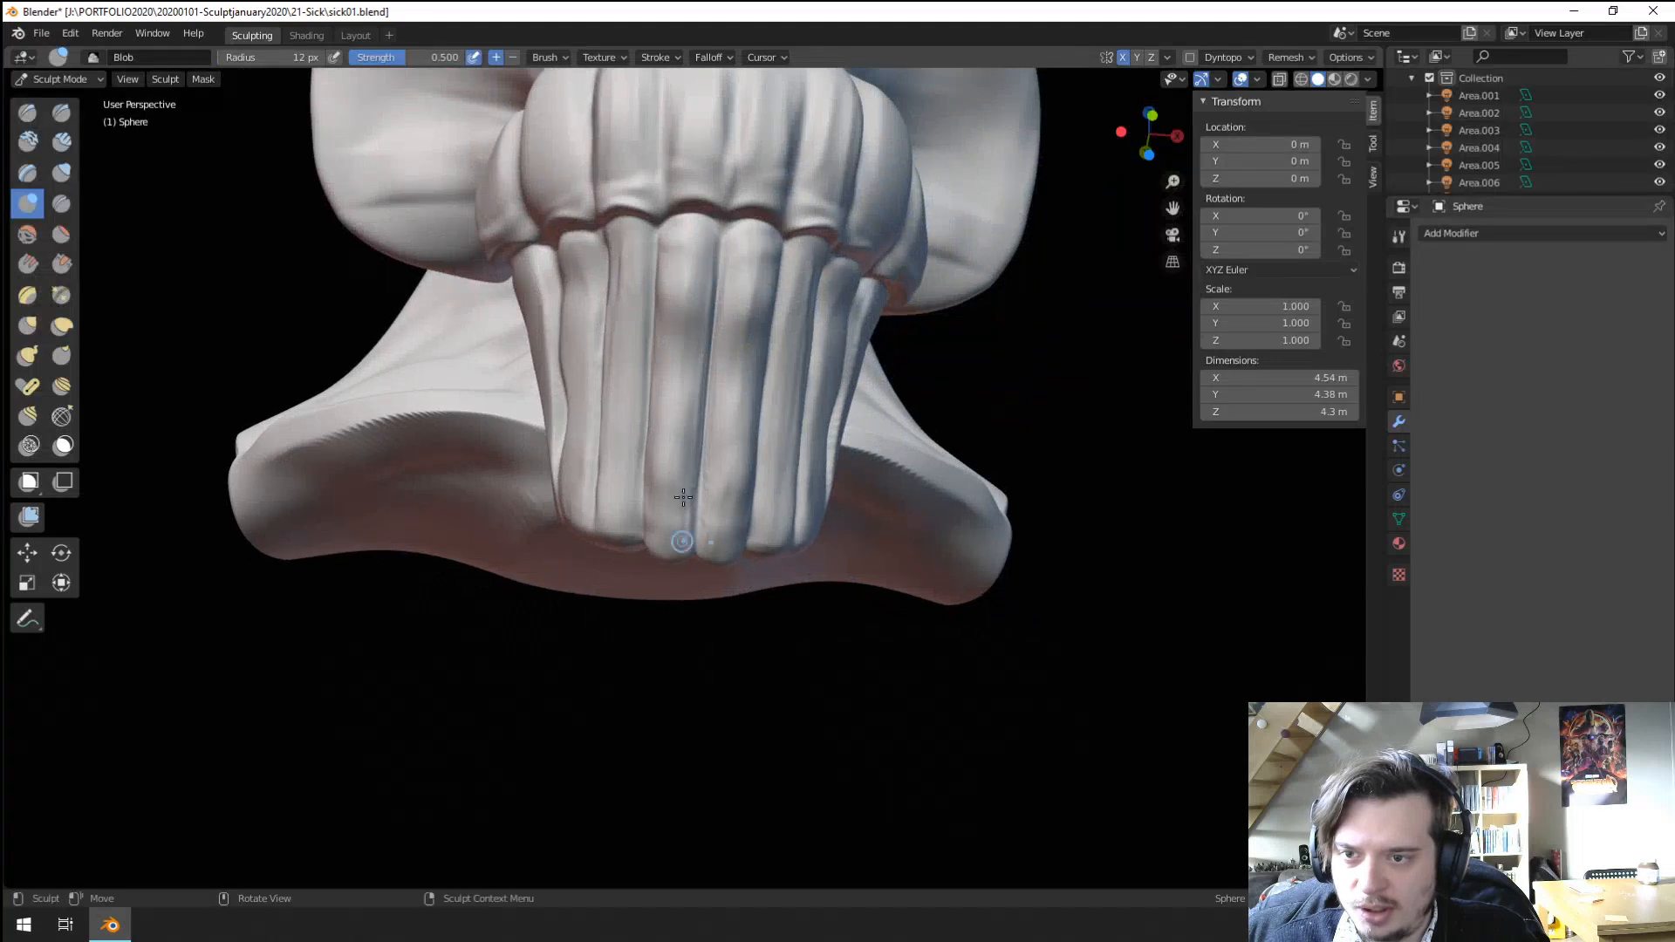
drag(681, 246, 646, 628)
mouse_move(621, 384)
ctrl+middle_down()
mouse_move(613, 471)
mouse_move(673, 479)
mouse_move(661, 373)
ctrl+middle_up()
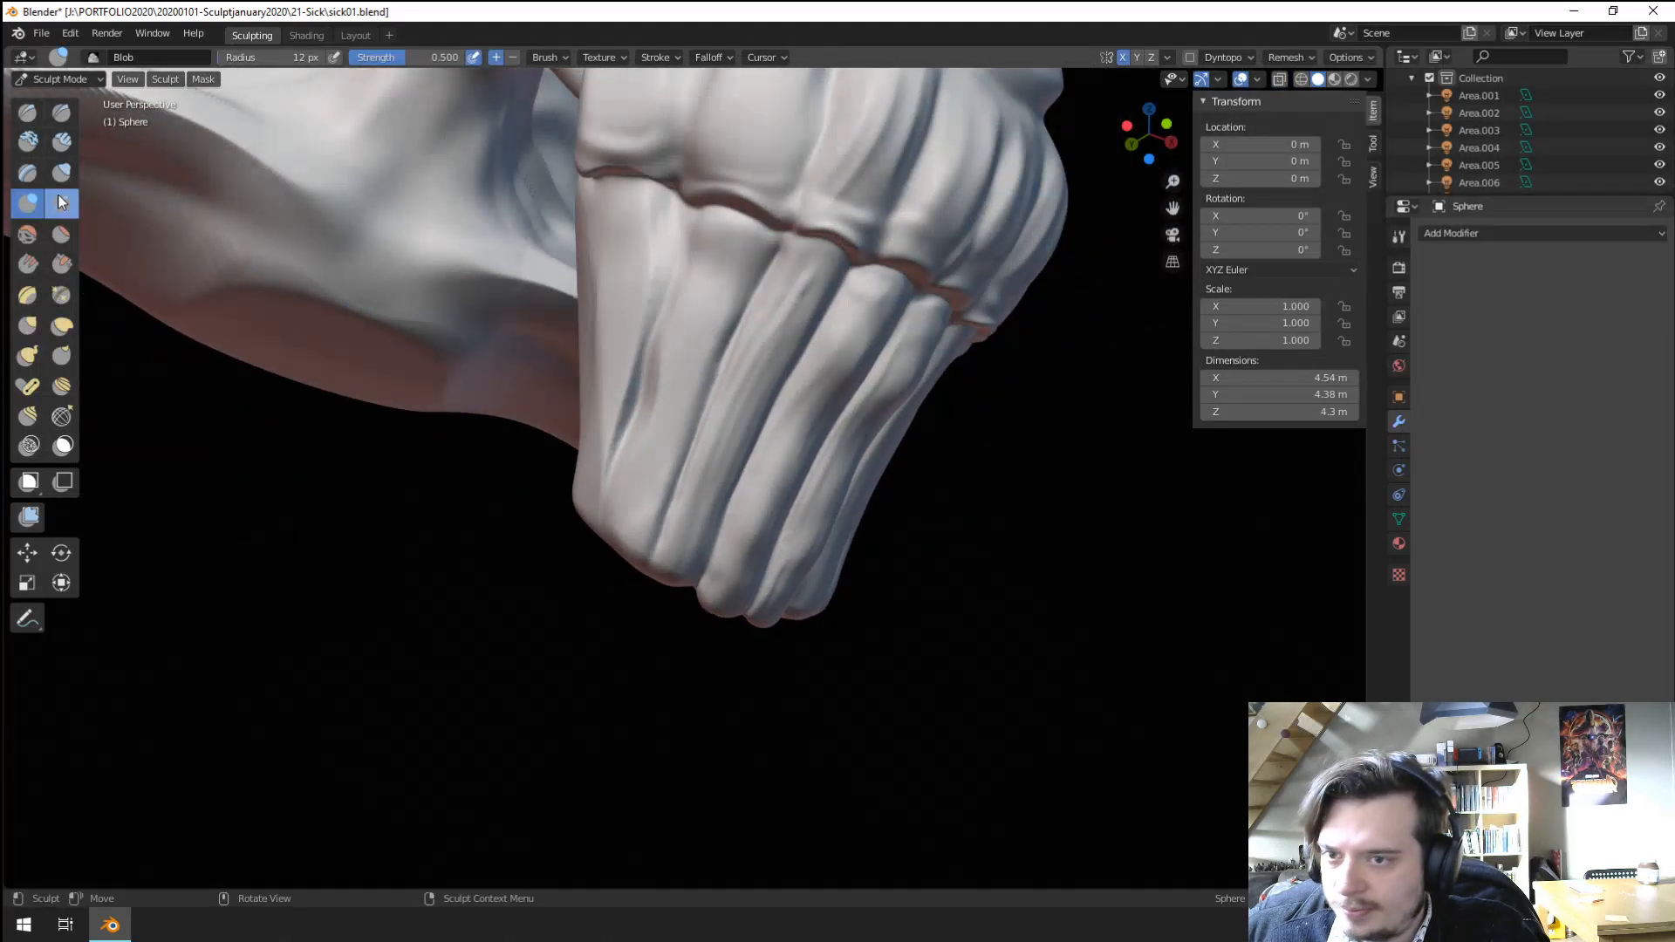
Deepen the gap in front of the outermost side tooth with the Crease brush.
click(61, 202)
drag(682, 227, 615, 472)
middle_drag(611, 471, 623, 476)
Reshape the outer edge of the outermost side tooth with the Grab brush, enlarging its radius to 107 px.
key(g)
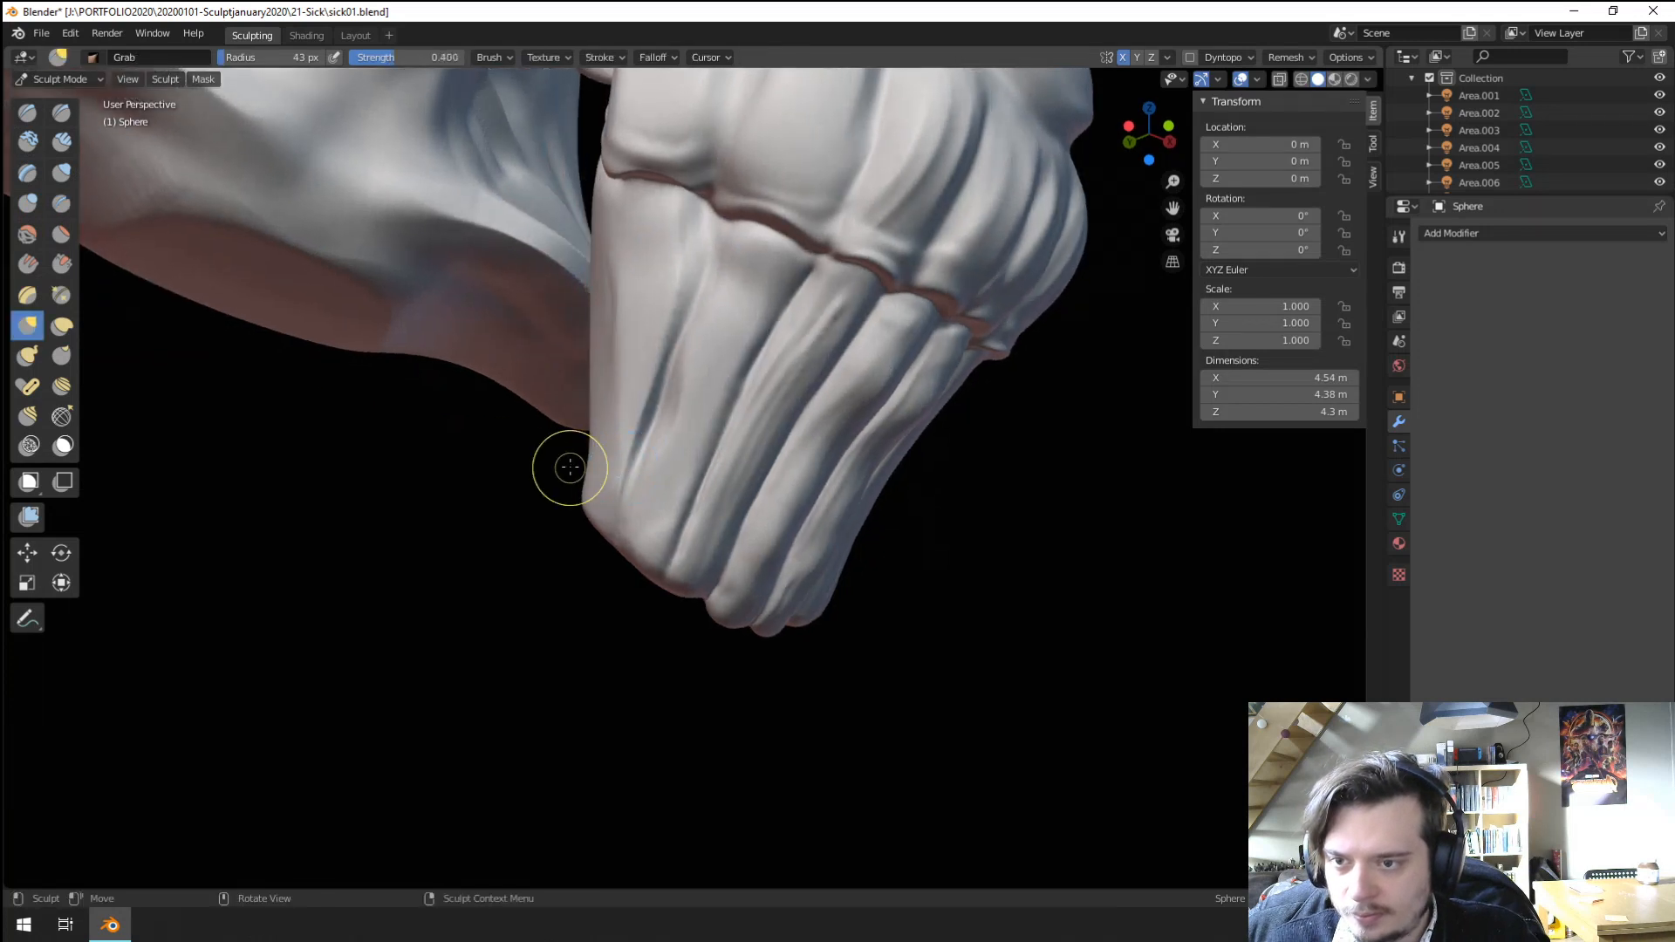
key(f)
click(611, 454)
drag(600, 439, 576, 449)
key(f)
middle_drag(576, 419, 639, 428)
mouse_move(618, 417)
mouse_down()
mouse_move(654, 375)
mouse_move(656, 289)
mouse_up()
middle_drag(658, 280, 637, 307)
key(f)
click(611, 366)
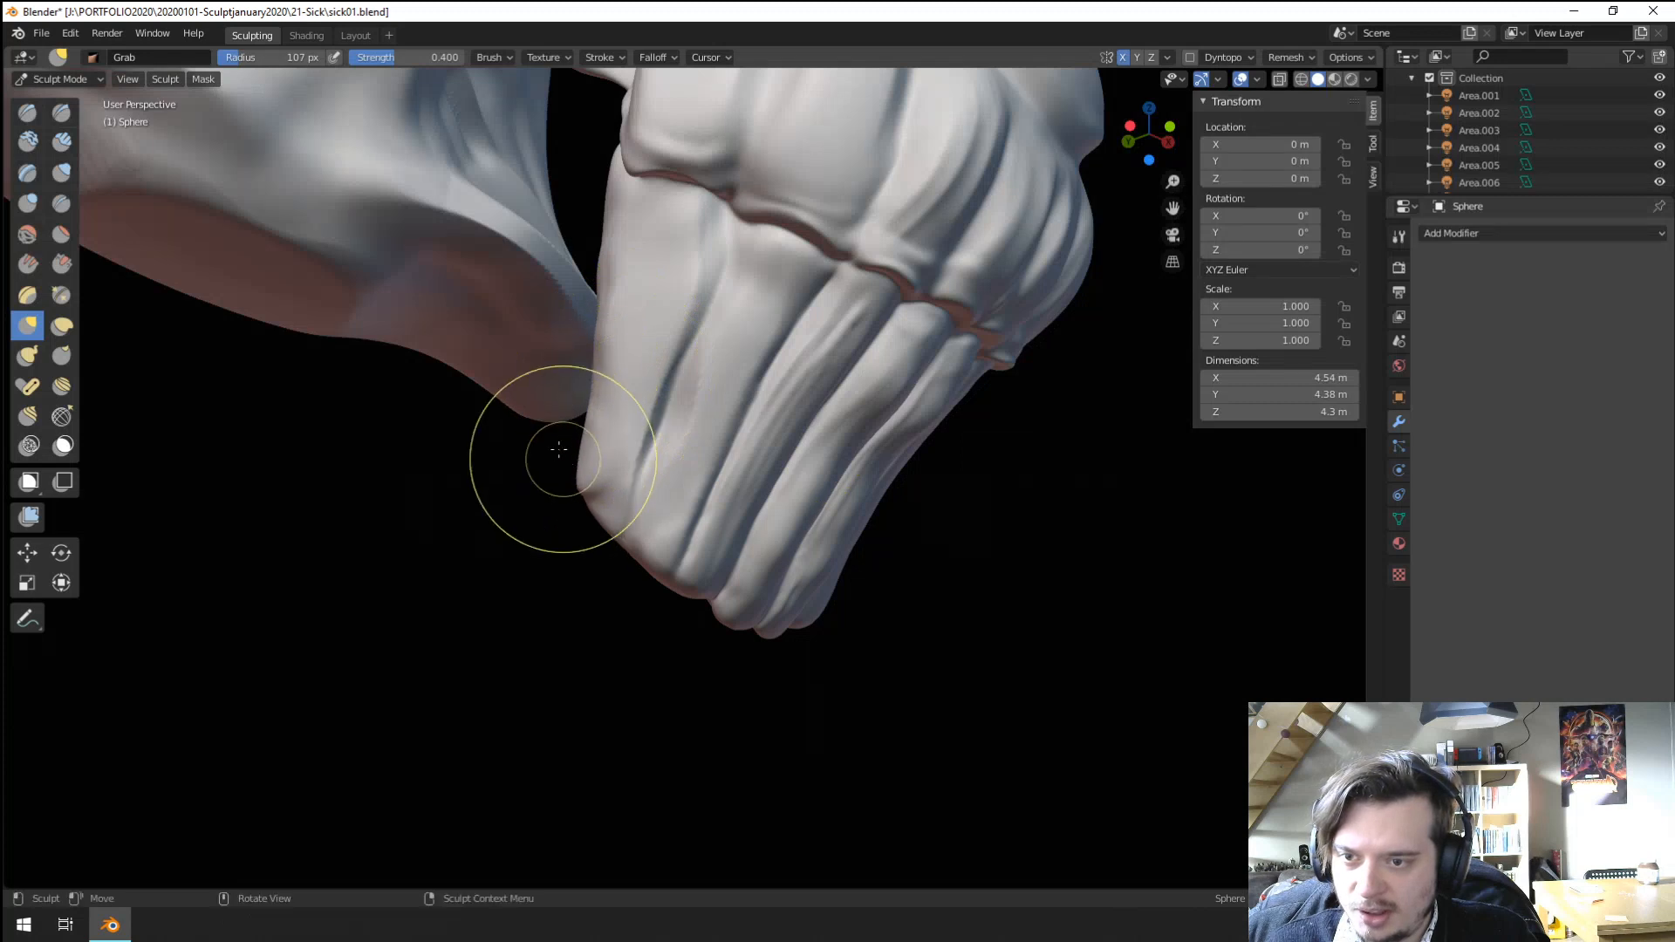
Sharpen the grooves between the side teeth and notch their lower ends with the Crease brush at 68 px and 33 px.
key(shift+c)
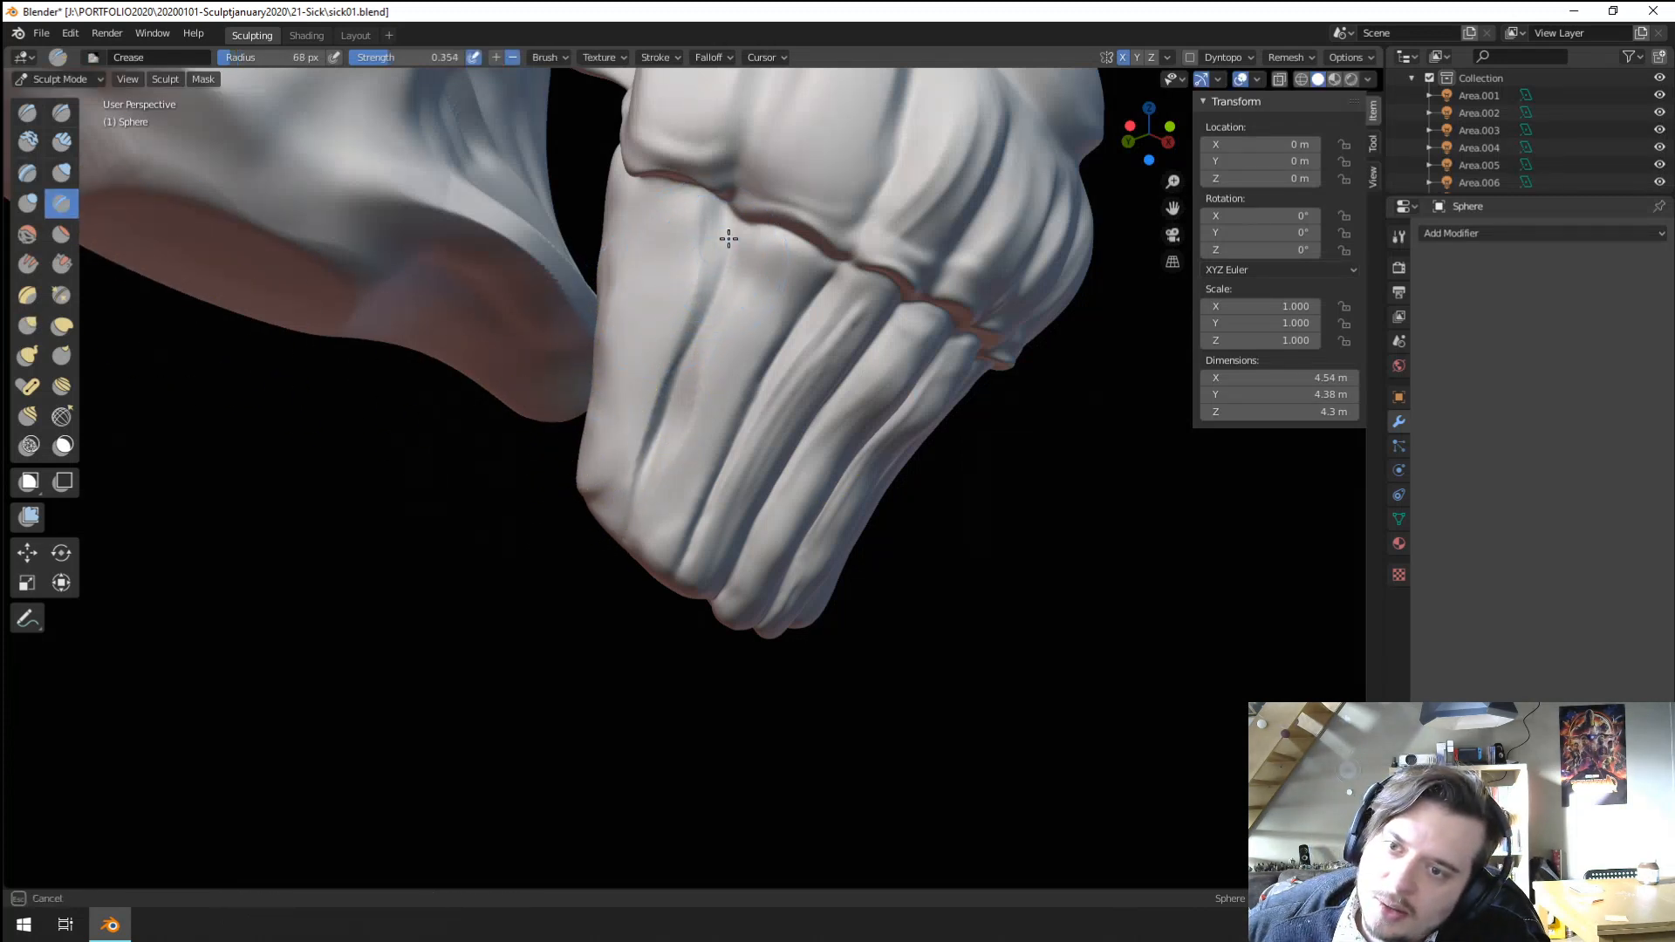
mouse_move(728, 238)
mouse_down()
mouse_move(681, 340)
mouse_move(650, 487)
mouse_up()
drag(697, 324, 728, 333)
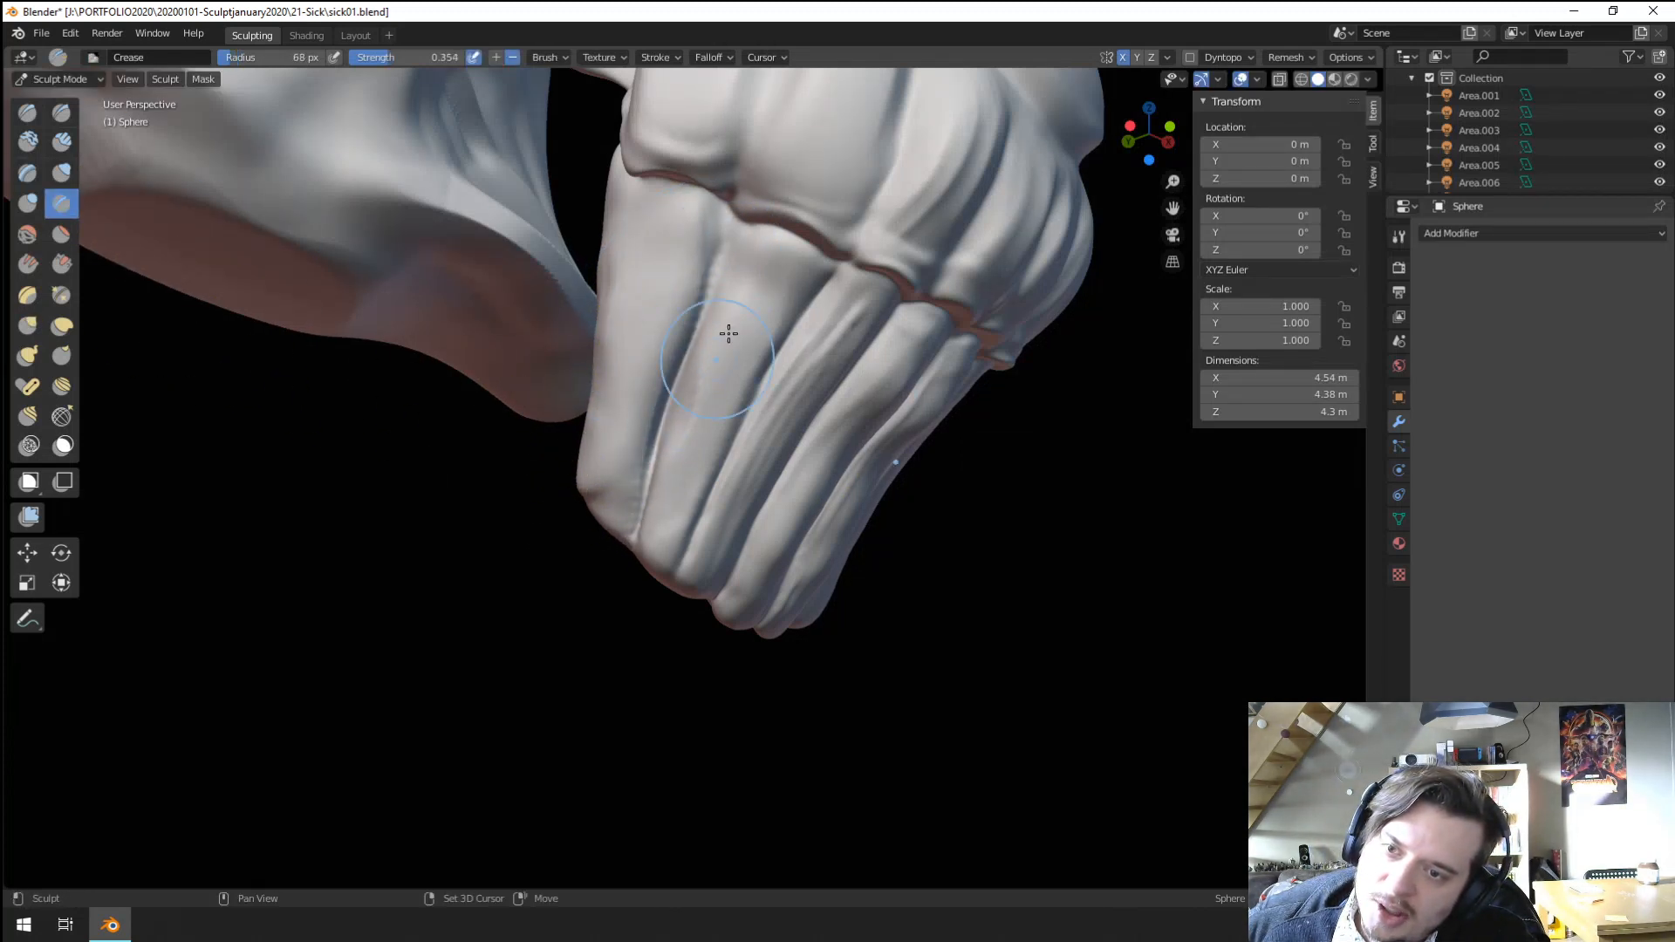
drag(707, 244, 635, 512)
mouse_move(670, 338)
middle_down()
mouse_move(623, 336)
mouse_move(659, 310)
mouse_move(688, 319)
middle_up()
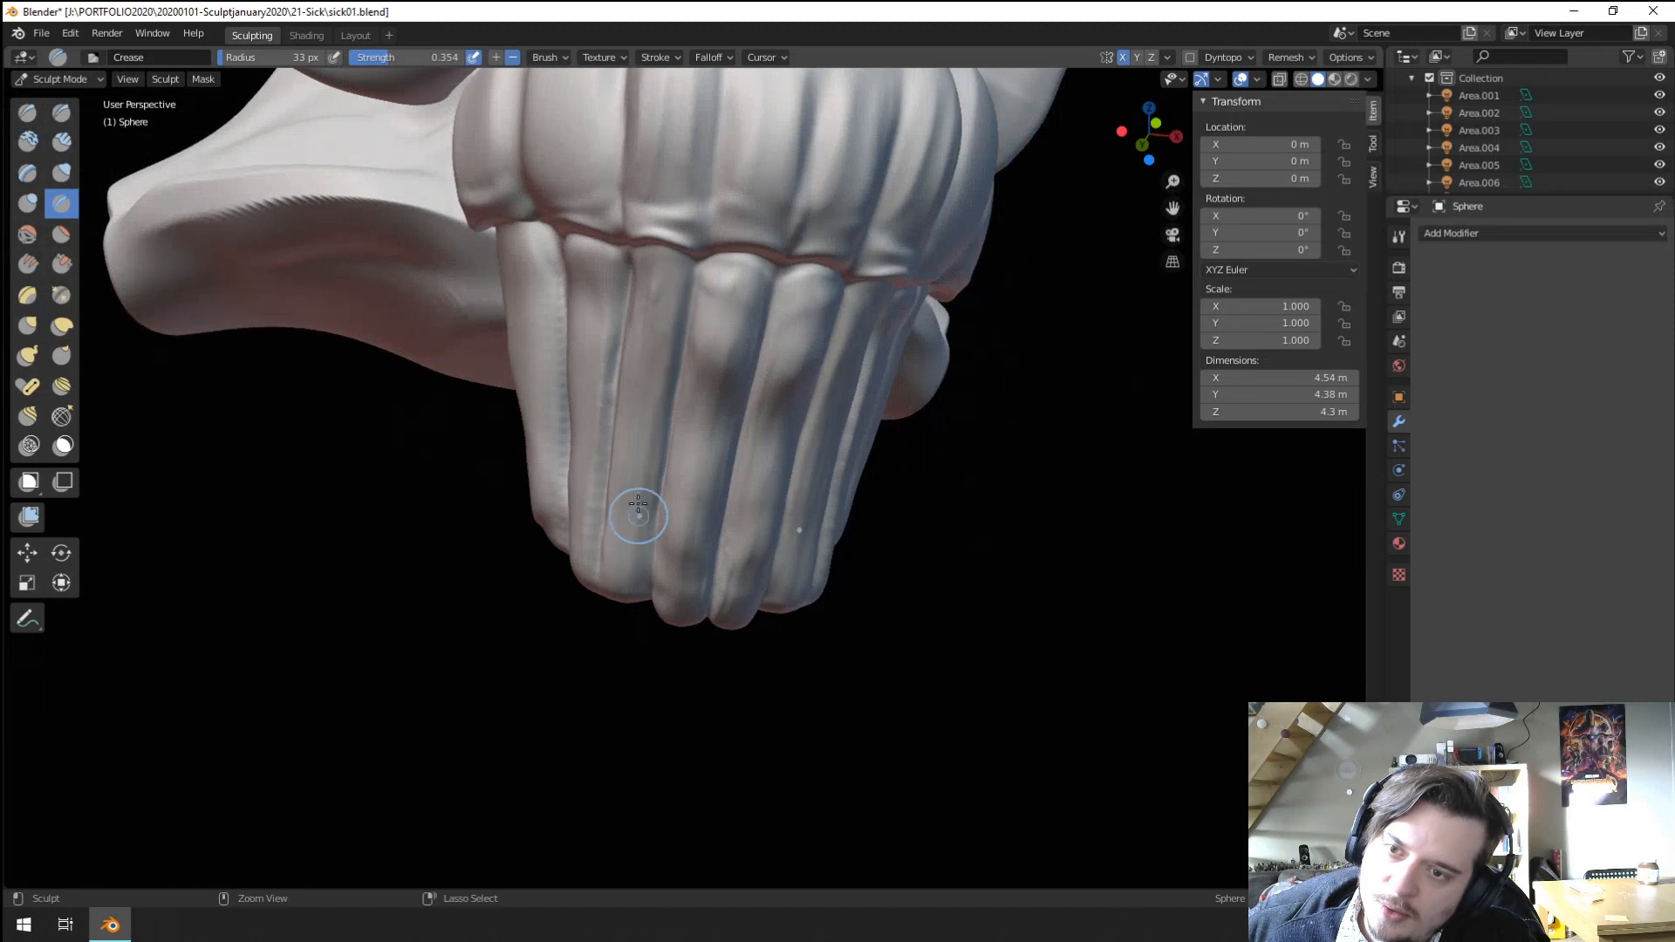
middle_drag(642, 573, 660, 348)
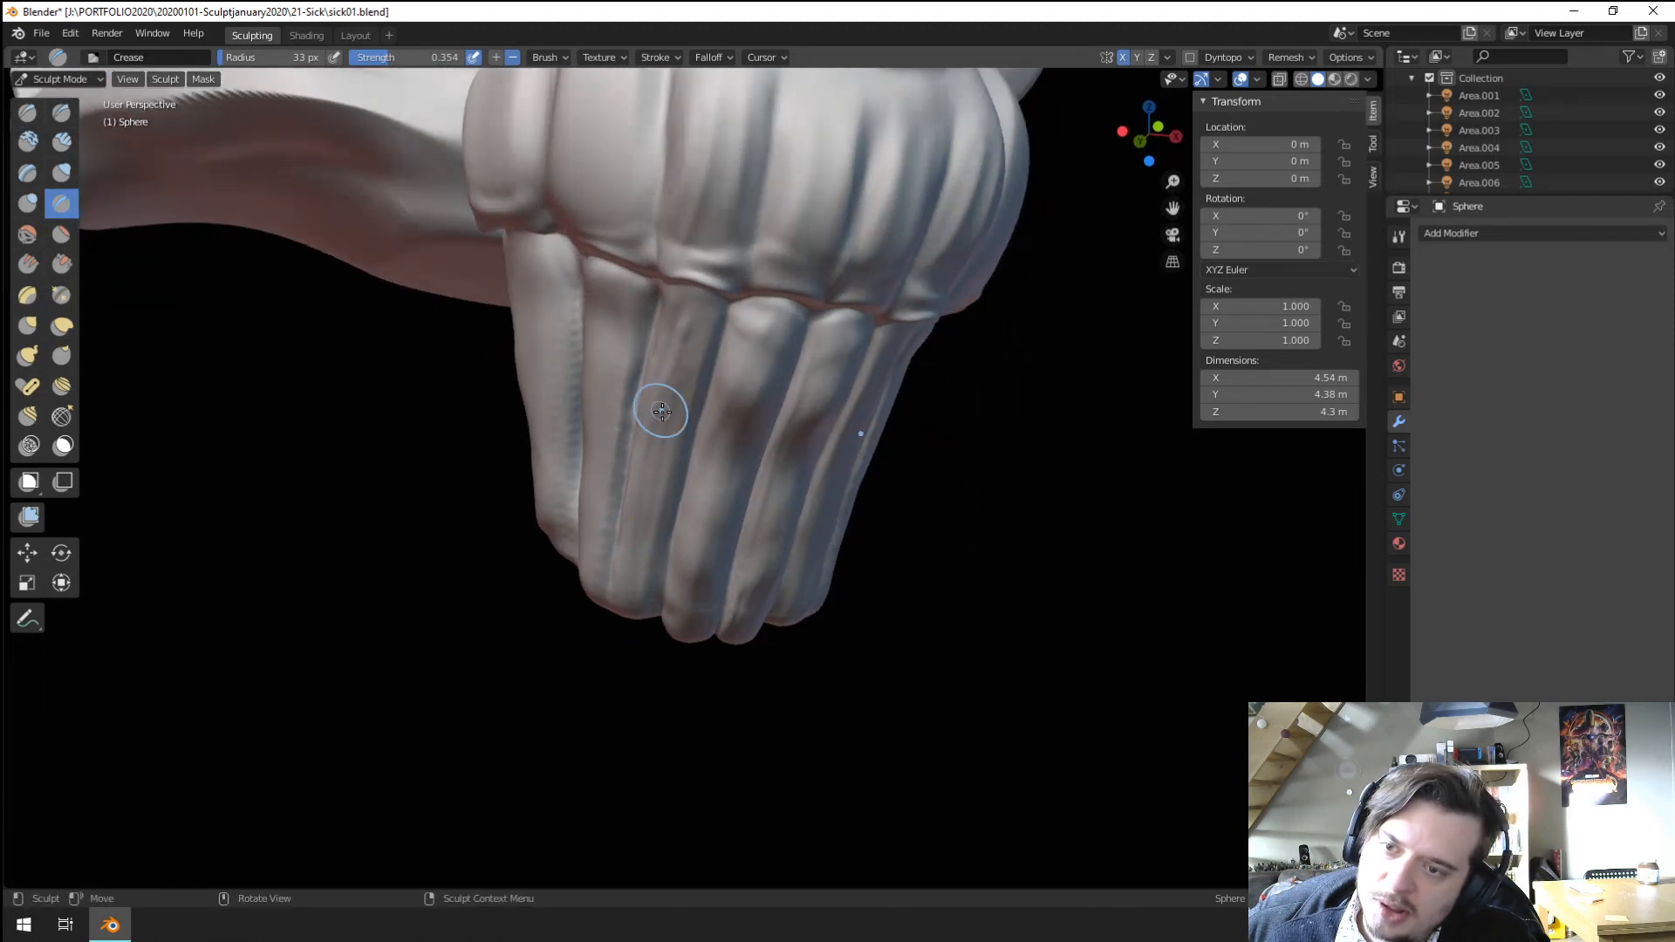
middle_drag(661, 411, 630, 266)
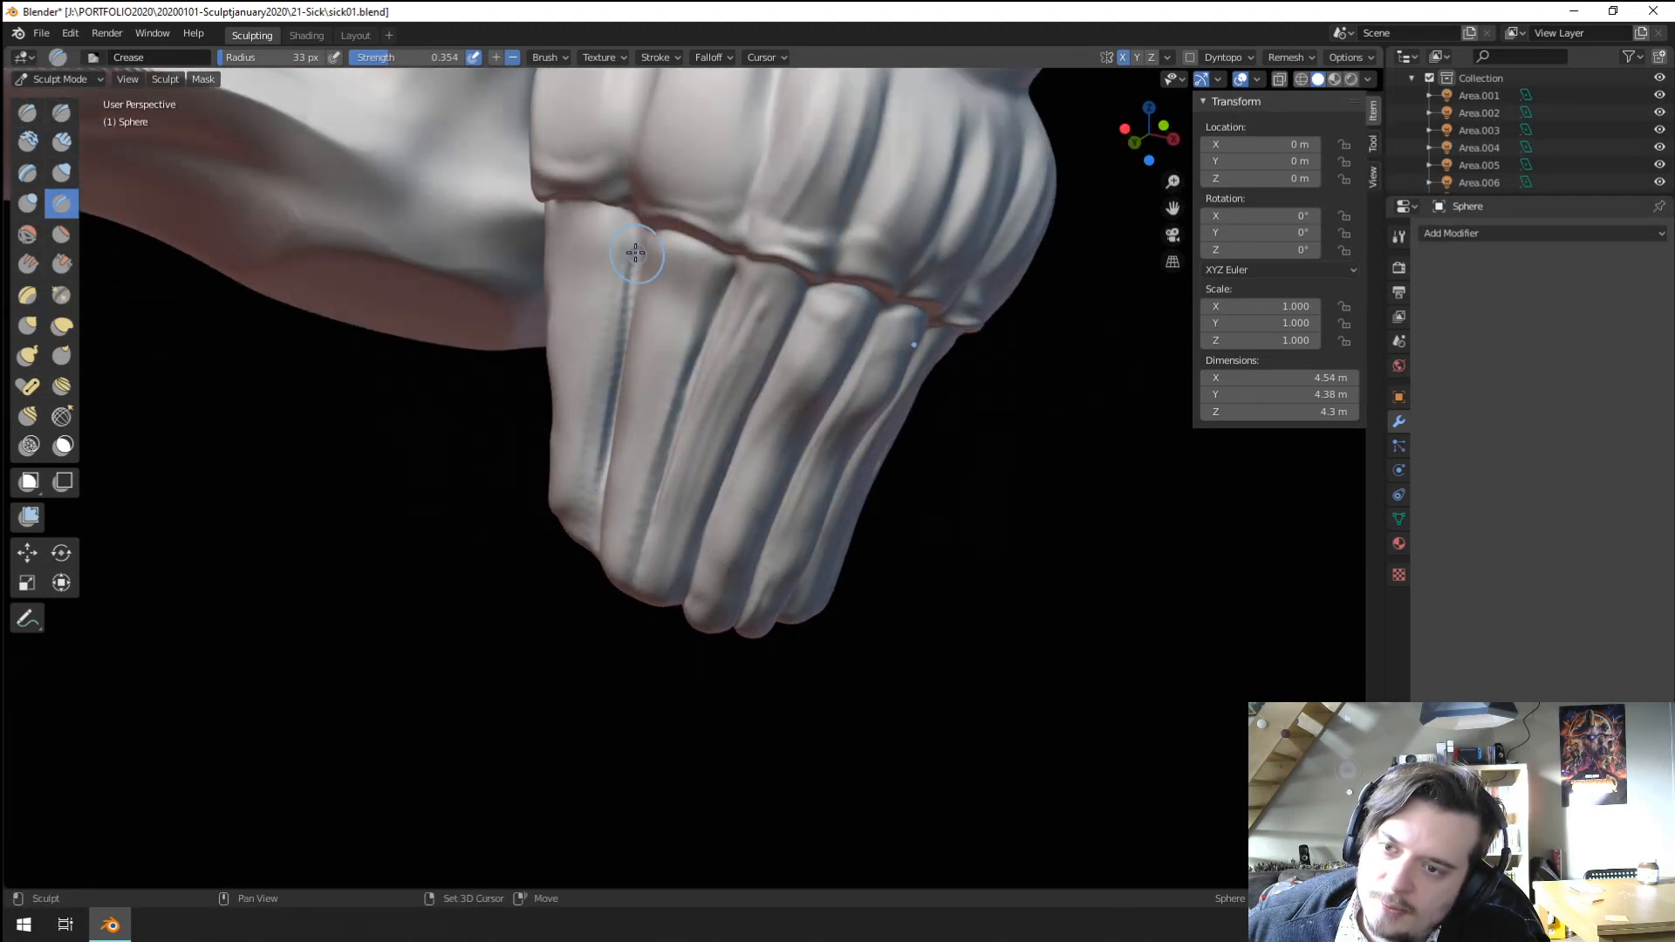
drag(573, 487, 581, 453)
middle_drag(583, 450, 635, 371)
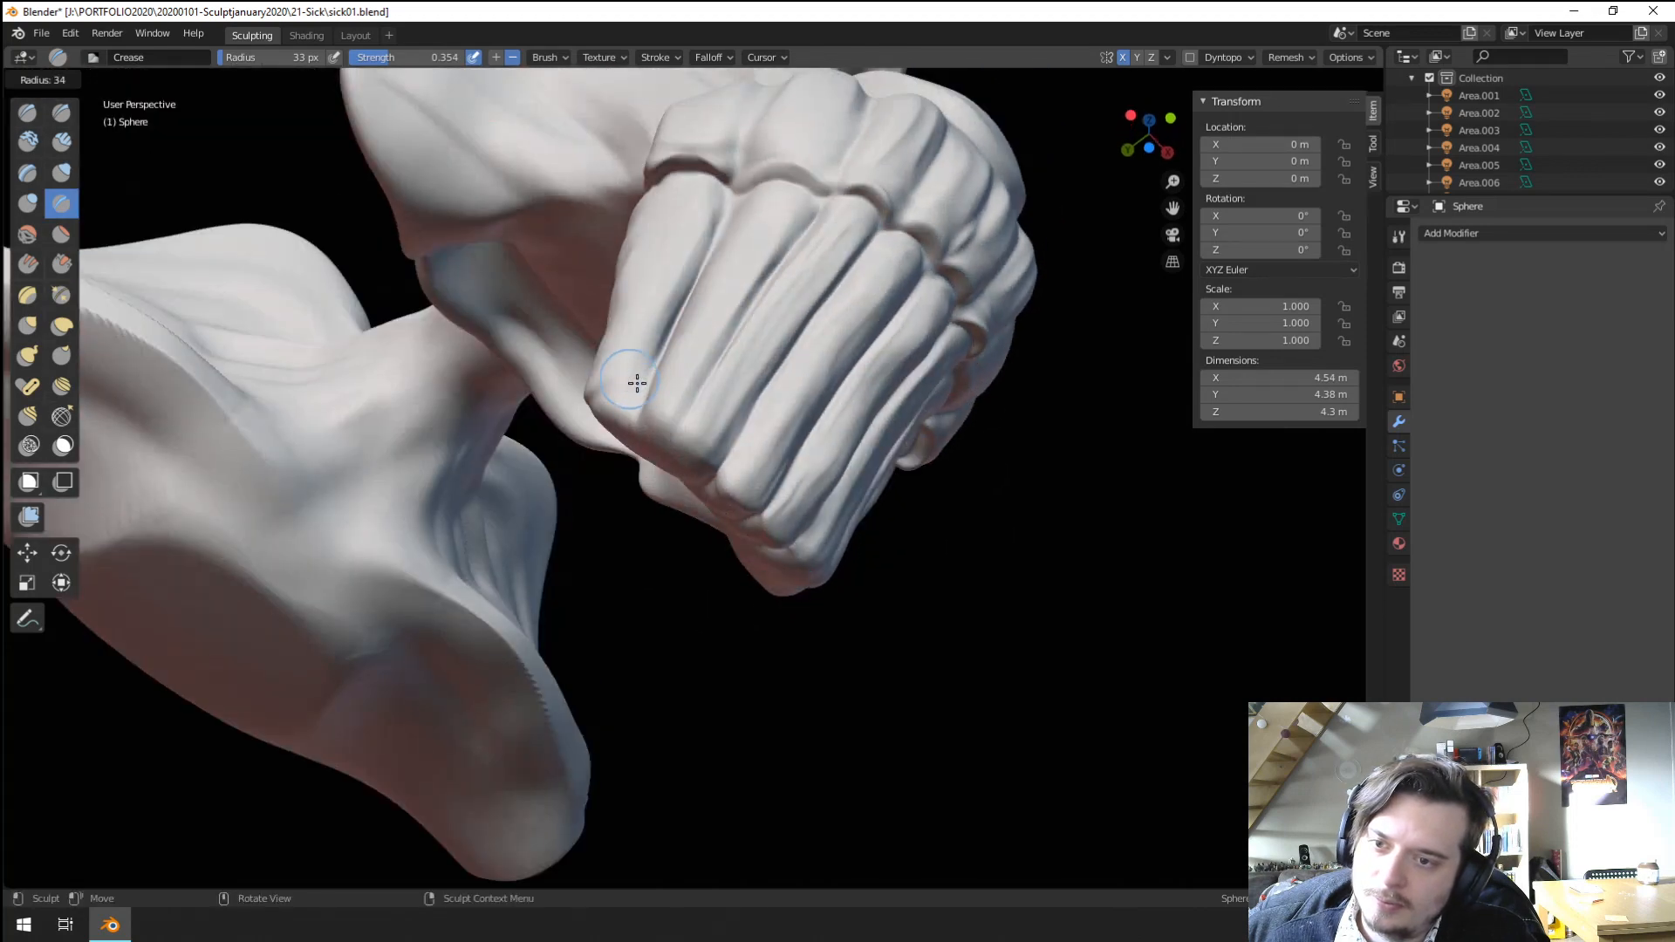
drag(635, 393, 638, 429)
mouse_move(638, 429)
middle_down()
mouse_move(645, 392)
mouse_move(640, 434)
mouse_move(666, 410)
middle_up()
drag(716, 379, 696, 415)
mouse_move(689, 418)
middle_down()
mouse_move(639, 505)
mouse_move(618, 478)
middle_up()
scroll(628, 506, up, 2)
middle_drag(648, 541, 642, 523)
Pull the lower ends of the side teeth into separate rounded tips with the Grab brush, starting at a 78 px radius.
key(g)
key(f)
click(662, 544)
mouse_move(639, 567)
mouse_down()
mouse_move(619, 586)
mouse_move(638, 621)
mouse_up()
drag(586, 536, 553, 583)
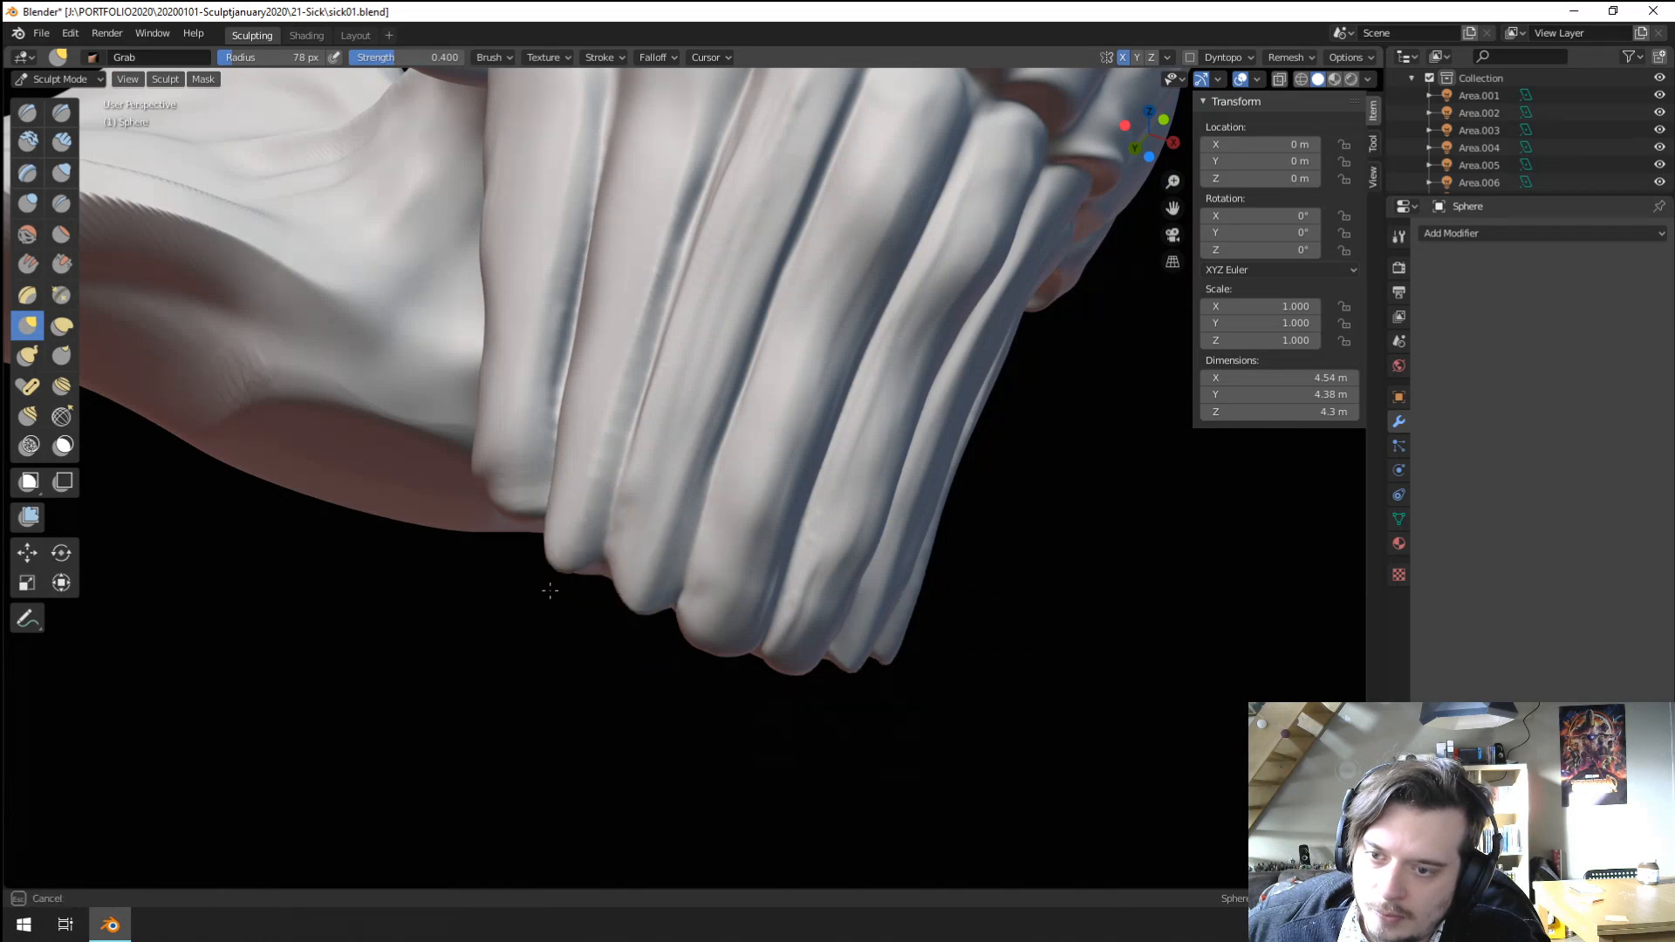
key(f)
click(653, 557)
middle_drag(621, 553, 618, 514)
key(f)
click(610, 512)
mouse_move(542, 466)
mouse_down()
mouse_move(548, 504)
mouse_move(529, 480)
mouse_up()
mouse_move(539, 476)
mouse_down()
mouse_move(561, 536)
mouse_move(553, 499)
mouse_up()
drag(553, 468, 562, 497)
ctrl+middle_drag(558, 471, 555, 540)
middle_drag(559, 515, 539, 523)
Adjust the overall curve of the outermost side tooth with the Grab brush at radii up to 168 px.
key(f)
click(611, 375)
mouse_move(584, 347)
mouse_down()
mouse_move(609, 346)
mouse_move(600, 288)
mouse_up()
key(f)
click(613, 346)
key(f)
click(576, 427)
drag(576, 451, 587, 451)
key(f)
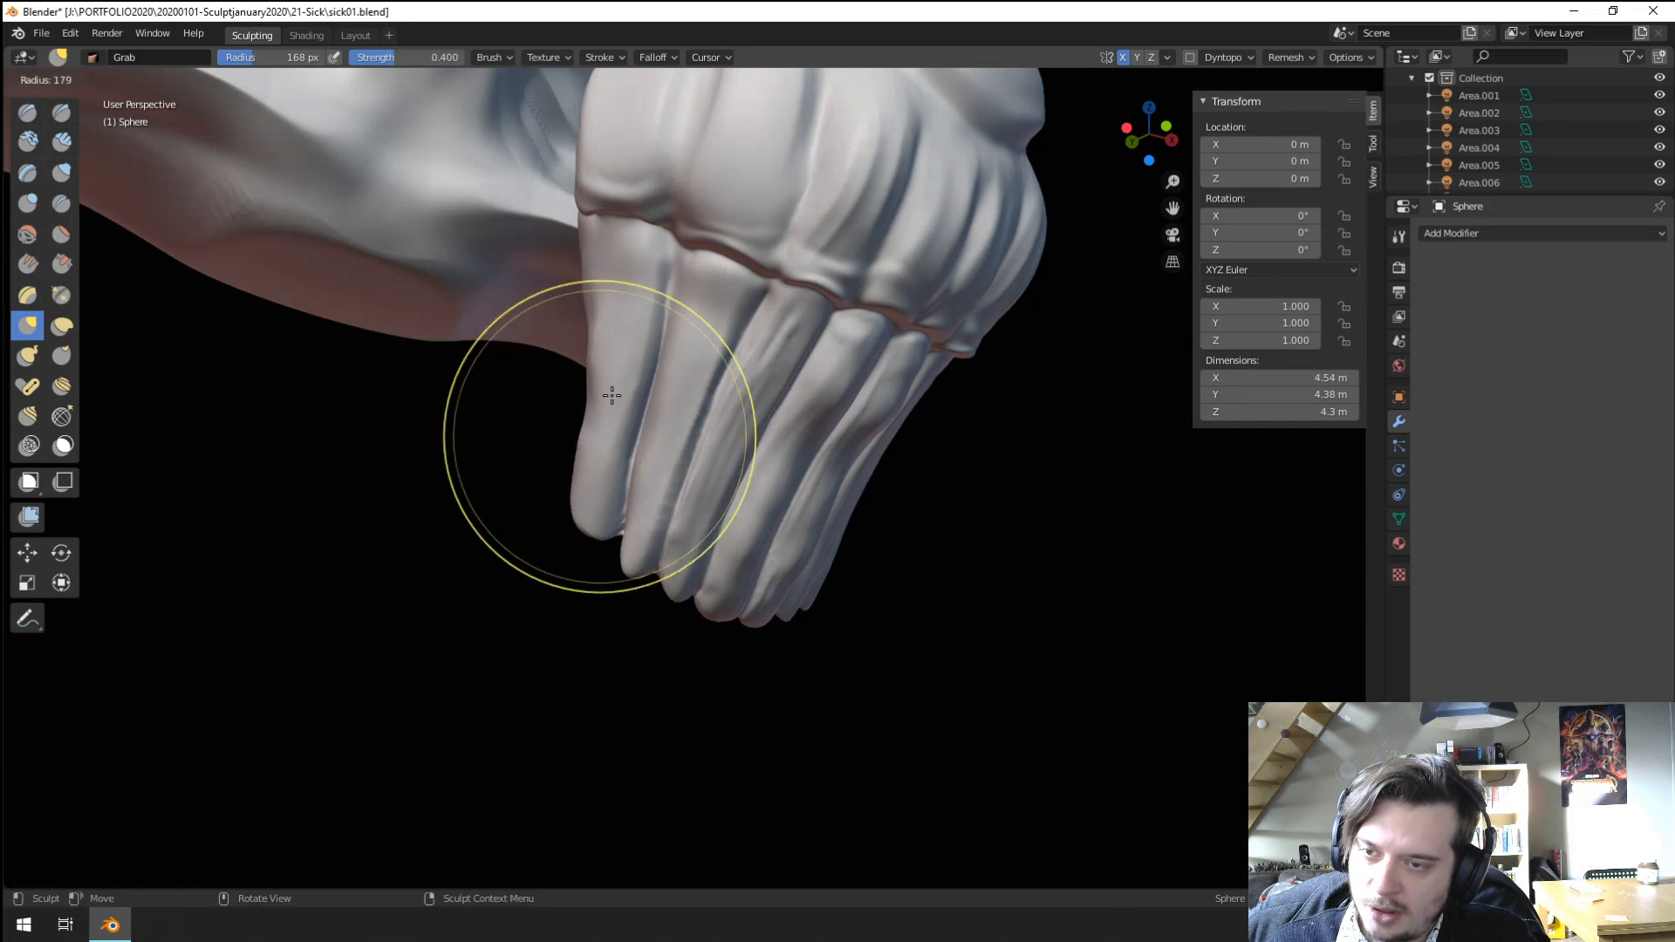
click(592, 419)
middle_drag(616, 382, 702, 400)
Flatten the outer face of the rearmost side tooth with Scrape/Peaks, ending at a 125 px radius.
click(61, 263)
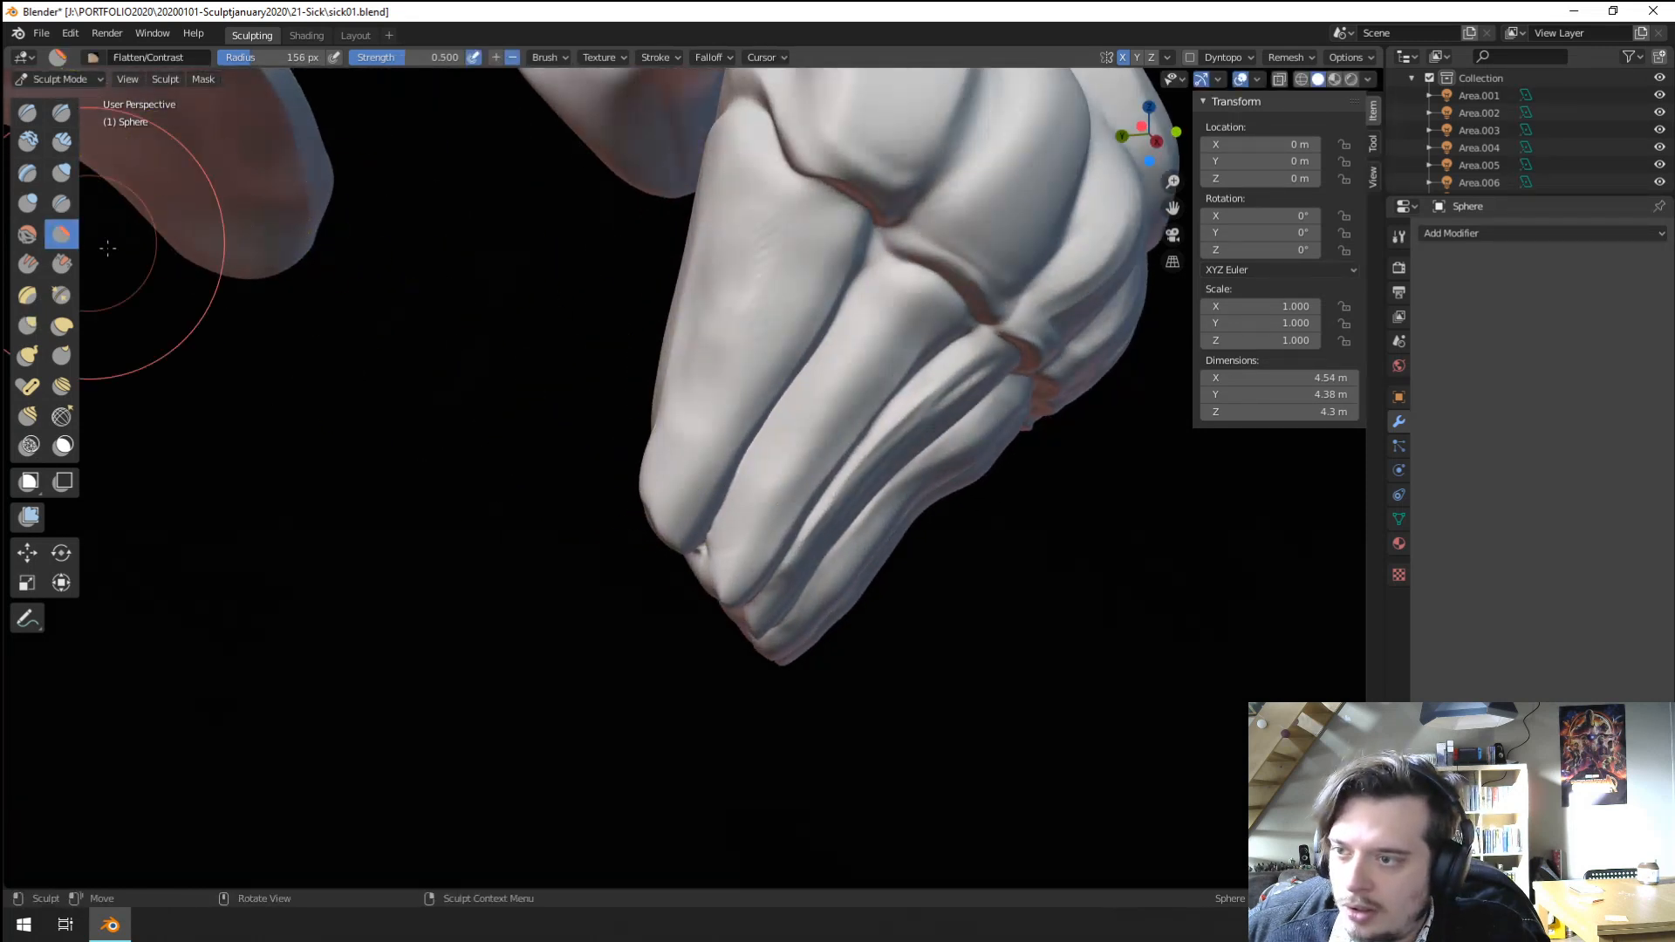
key(f)
click(611, 316)
mouse_move(744, 225)
mouse_down()
mouse_move(671, 497)
mouse_move(684, 410)
mouse_up()
middle_drag(676, 397, 766, 397)
middle_drag(797, 186, 845, 285)
key(f)
mouse_move(699, 402)
mouse_down()
mouse_move(792, 374)
mouse_move(822, 430)
mouse_move(770, 370)
mouse_move(767, 323)
mouse_up()
mouse_move(765, 310)
middle_down()
mouse_move(659, 307)
mouse_move(766, 299)
mouse_move(749, 374)
mouse_move(785, 385)
middle_up()
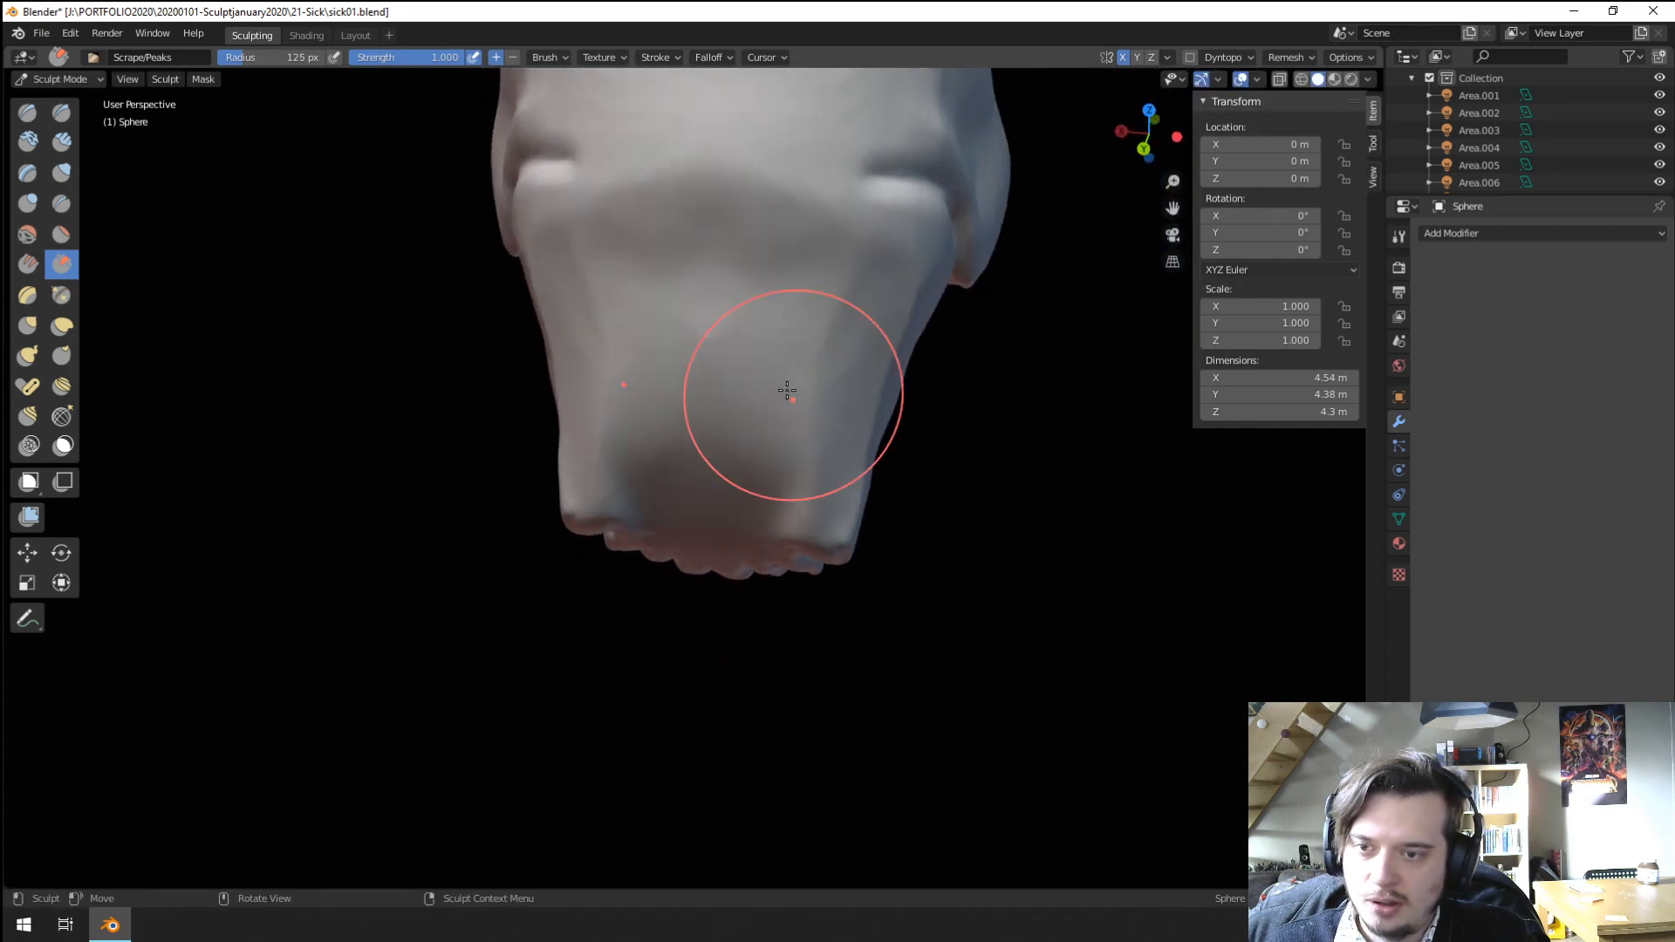
Carve a deep hollow into the back of the muzzle behind the teeth with the Blob brush at 91 px and 106 px.
click(33, 210)
middle_drag(688, 452, 695, 403)
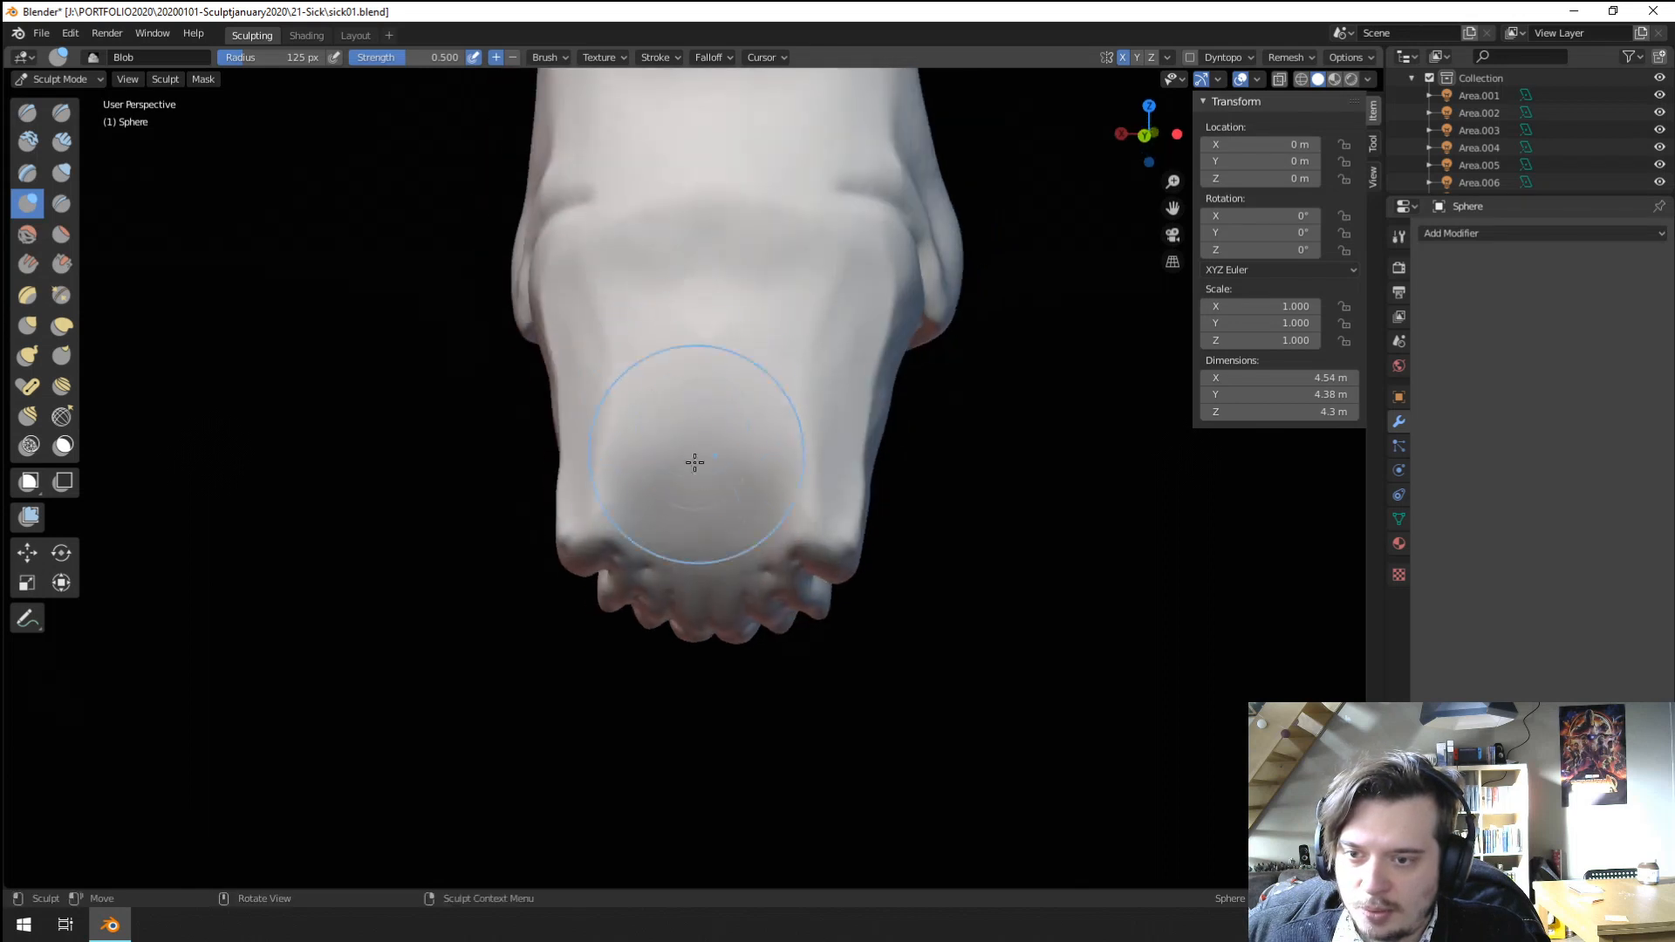
key(f)
click(682, 465)
middle_drag(683, 541, 686, 518)
drag(666, 527, 720, 506)
key(f)
click(760, 531)
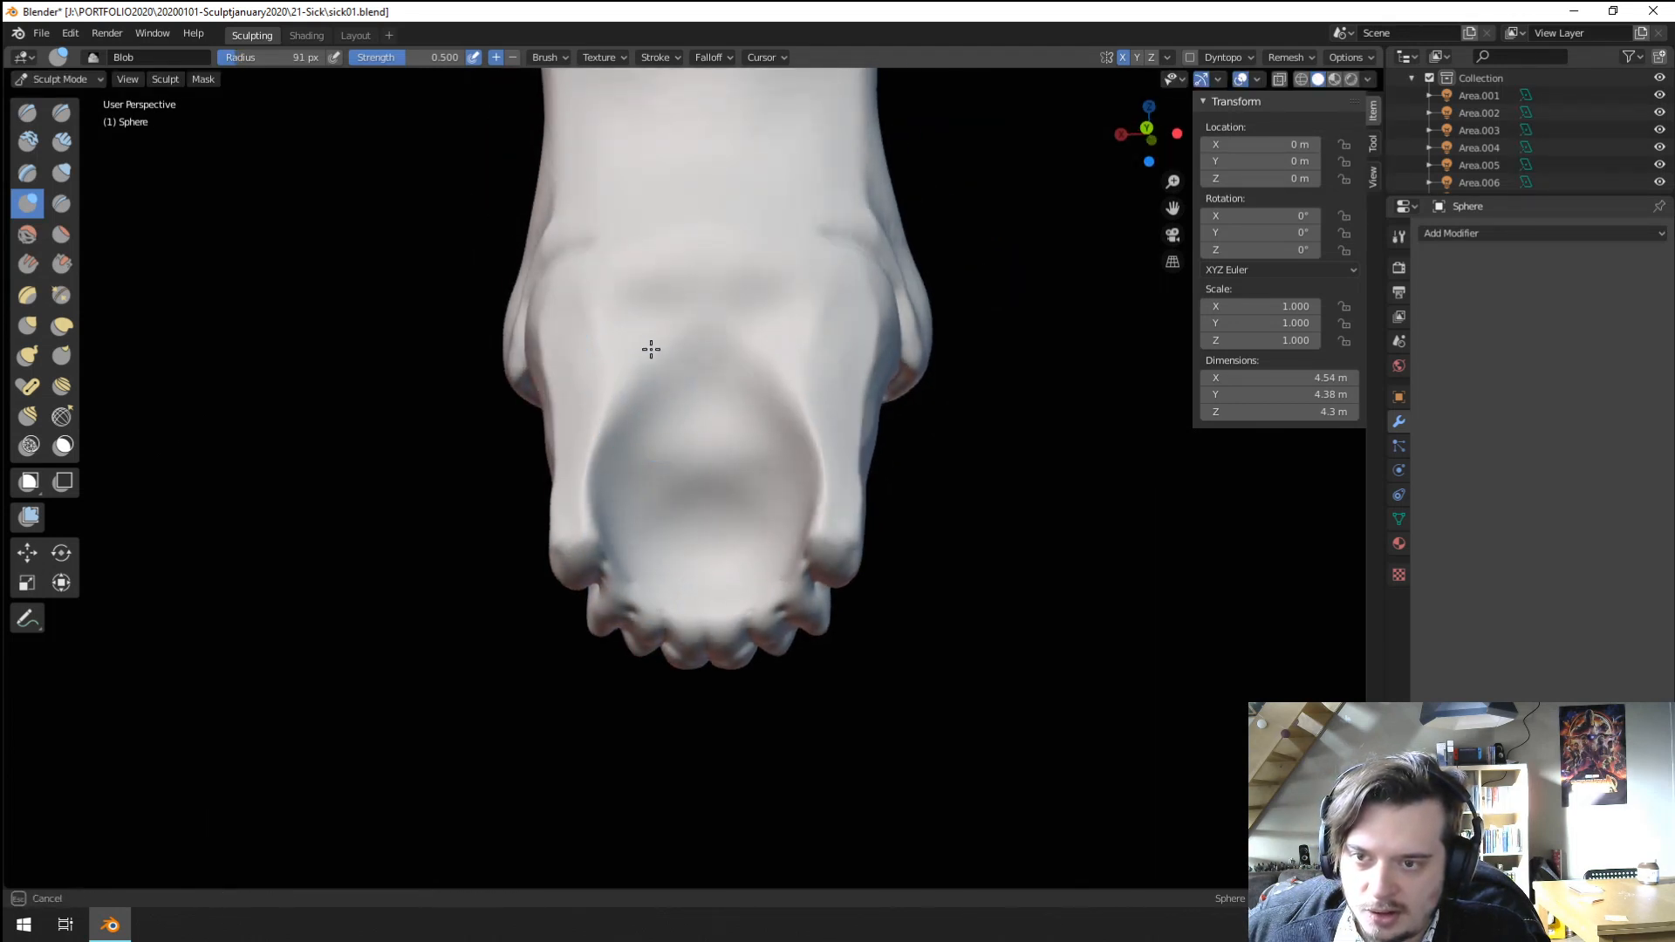
key(f)
click(730, 410)
mouse_move(680, 423)
ctrl+mouse_down()
mouse_move(635, 433)
mouse_move(651, 498)
mouse_move(652, 463)
ctrl+mouse_up()
middle_drag(658, 349, 488, 419)
middle_drag(585, 498, 777, 462)
key(f)
click(683, 398)
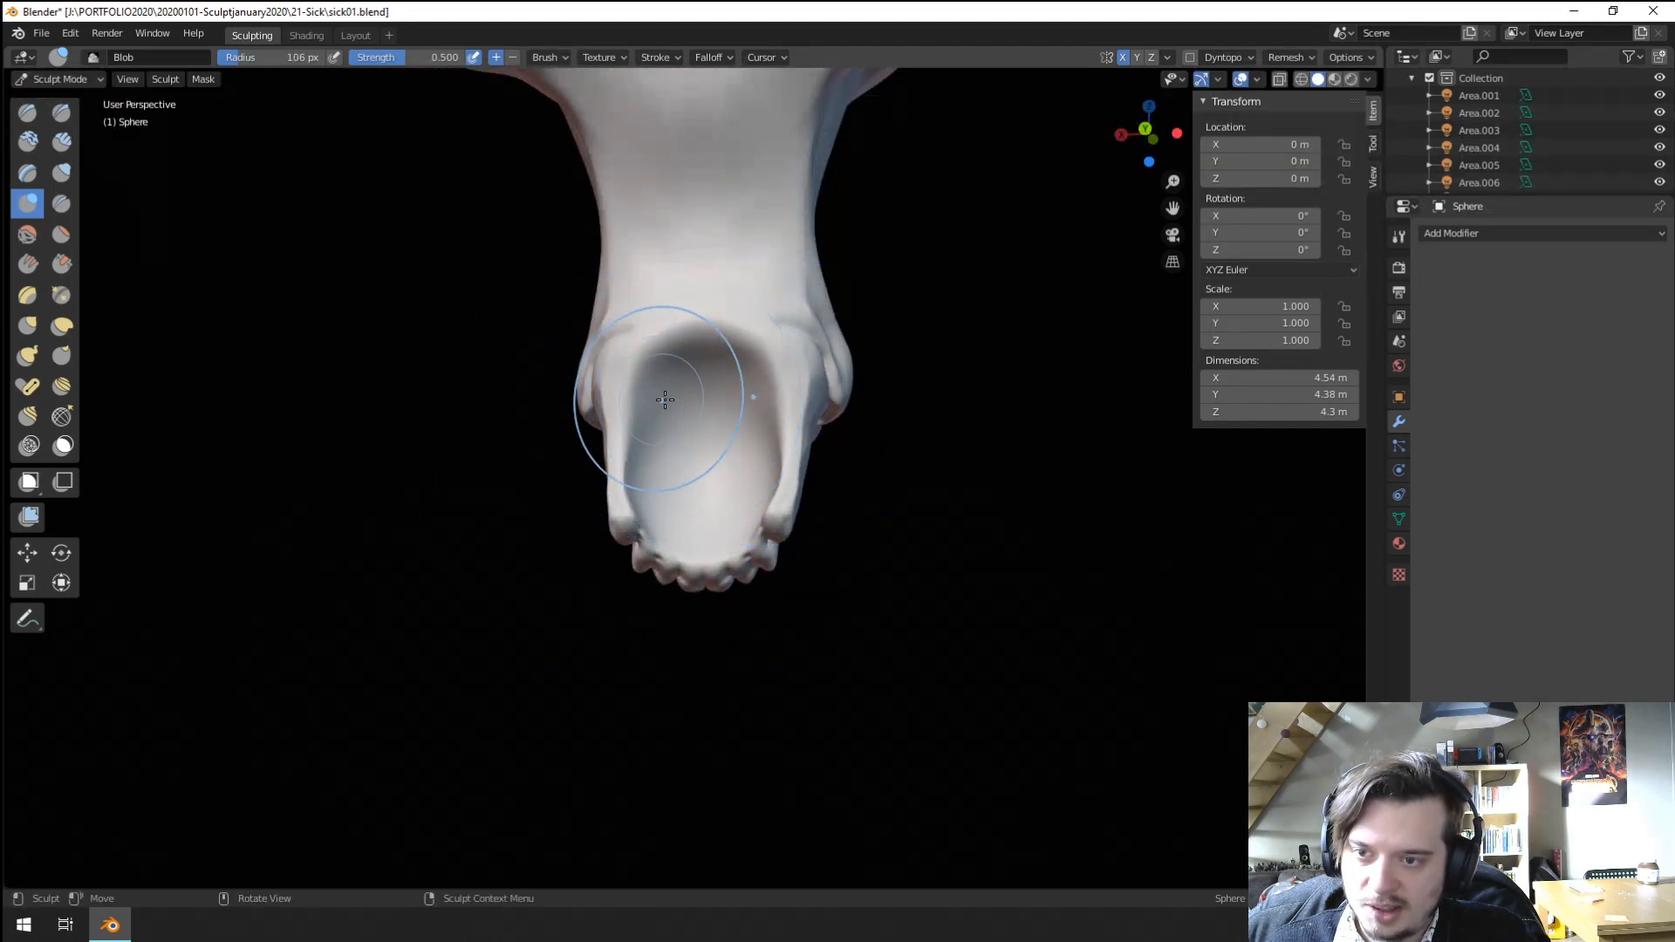
middle_drag(681, 415, 667, 458)
scroll(680, 453, up, 6)
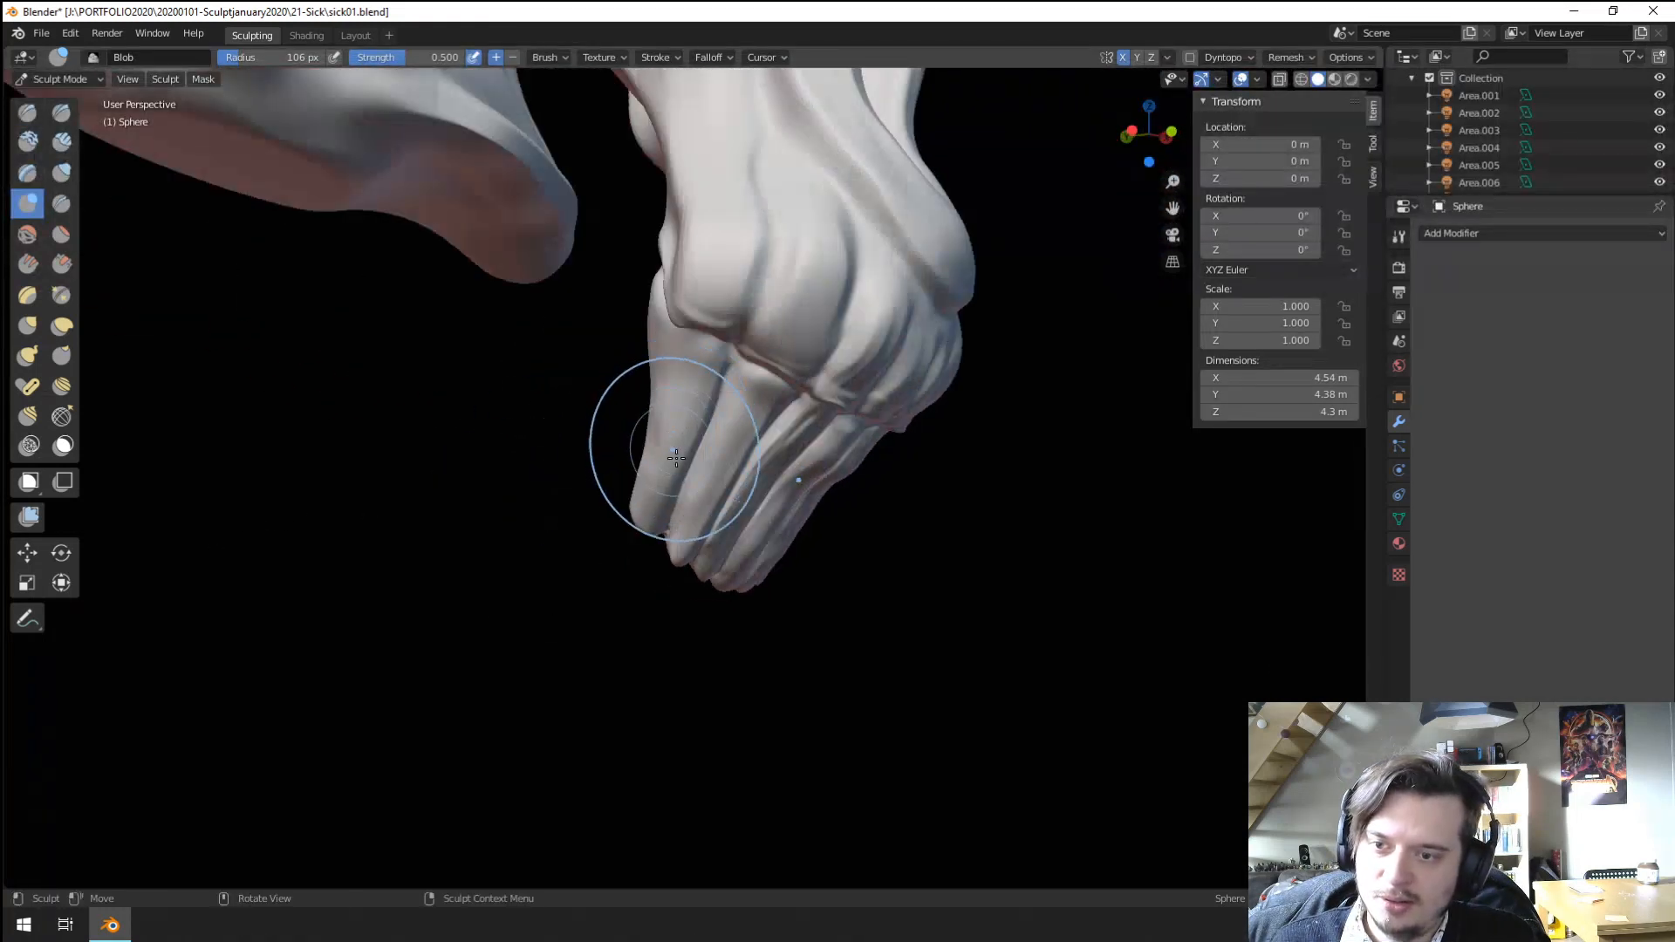
Scrape down the outer face of the rearmost side tooth with Scrape/Peaks at a radius of about 86 px.
click(60, 266)
ctrl+middle_drag(355, 343, 419, 436)
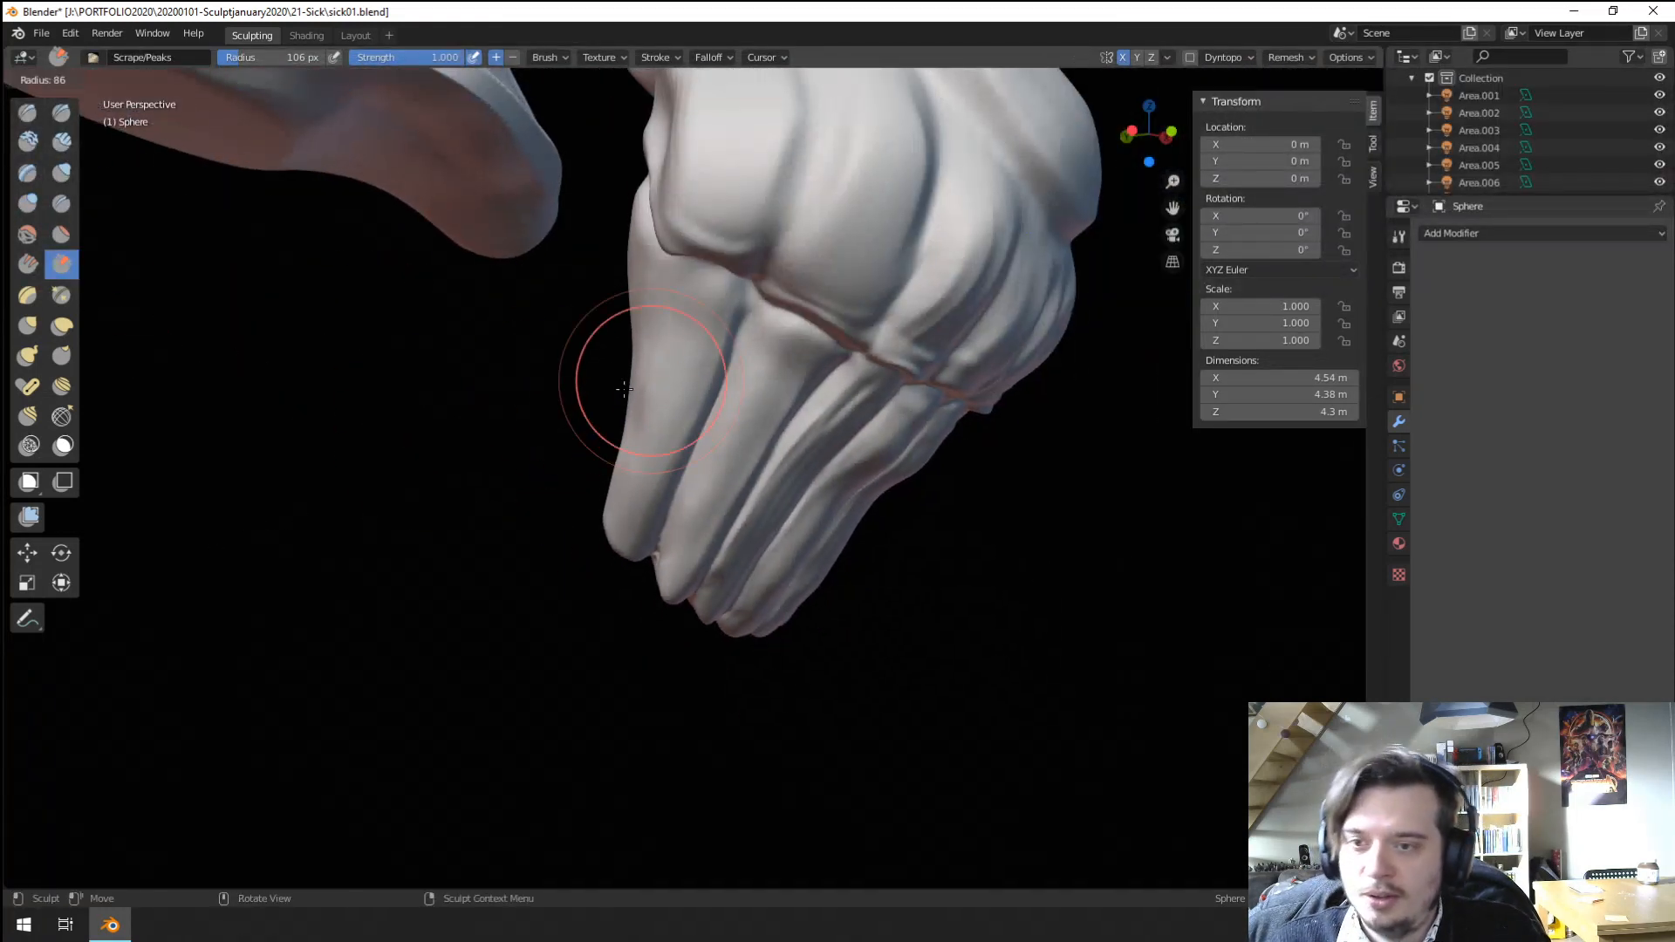
drag(635, 384, 625, 578)
mouse_move(664, 327)
middle_down()
mouse_move(651, 430)
mouse_move(665, 280)
mouse_move(676, 383)
middle_up()
Adjust the shape of the outermost side teeth with the Grab brush at 120 px and 136 px radii.
key(g)
key(f)
click(639, 507)
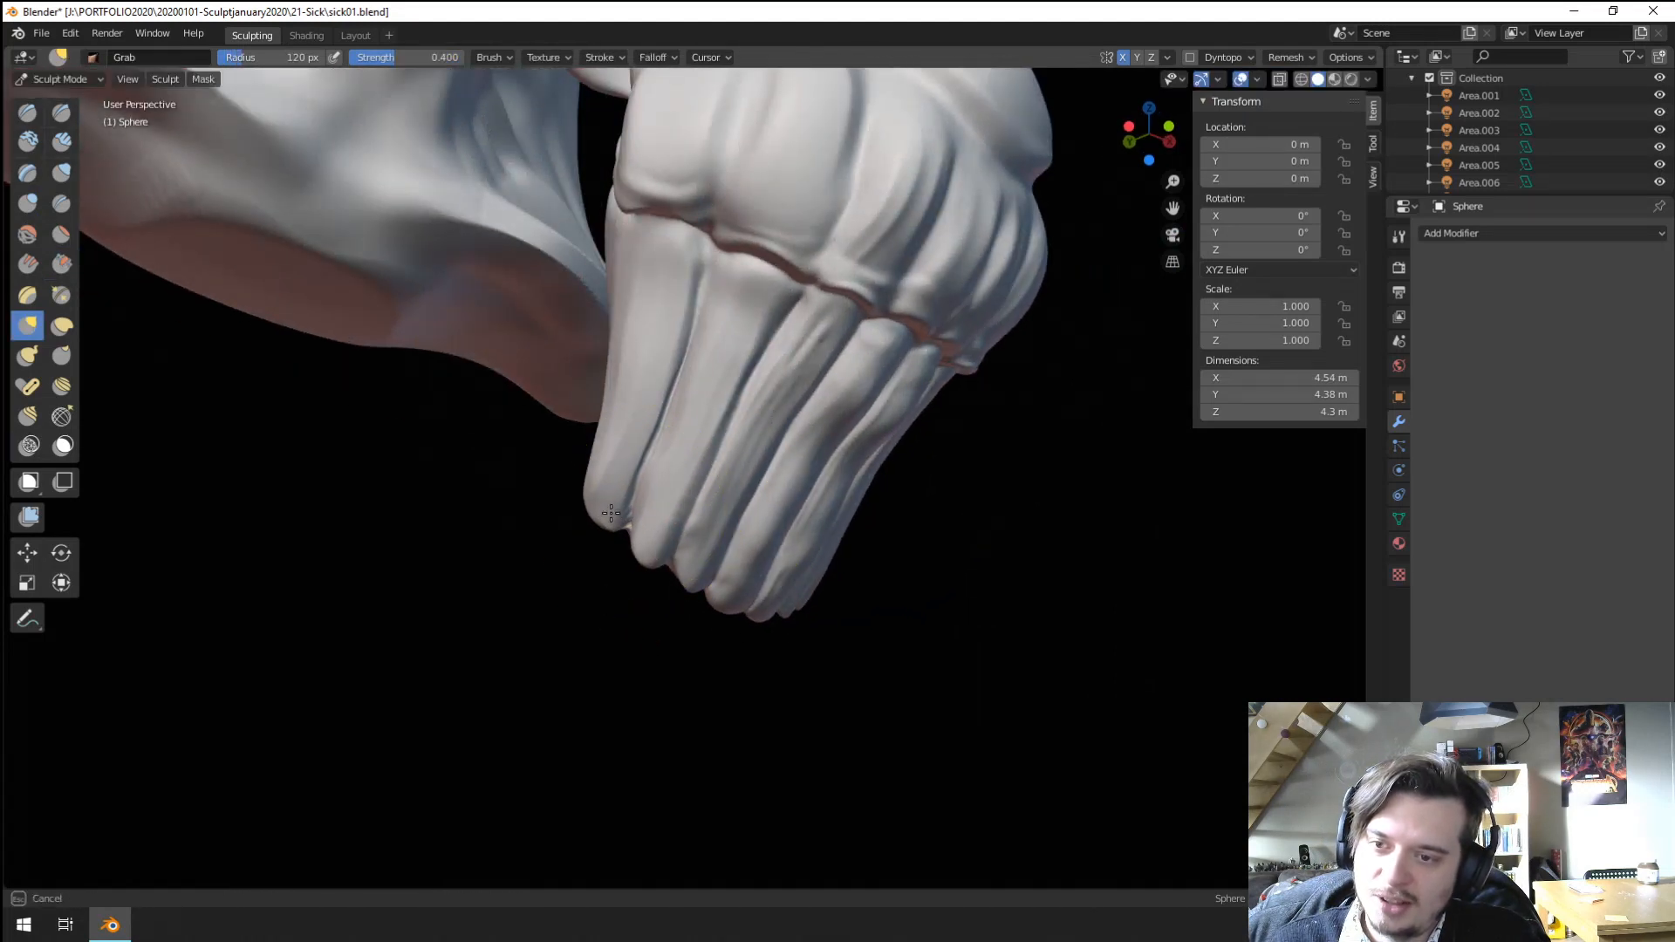
middle_drag(611, 513, 618, 513)
key(f)
click(659, 445)
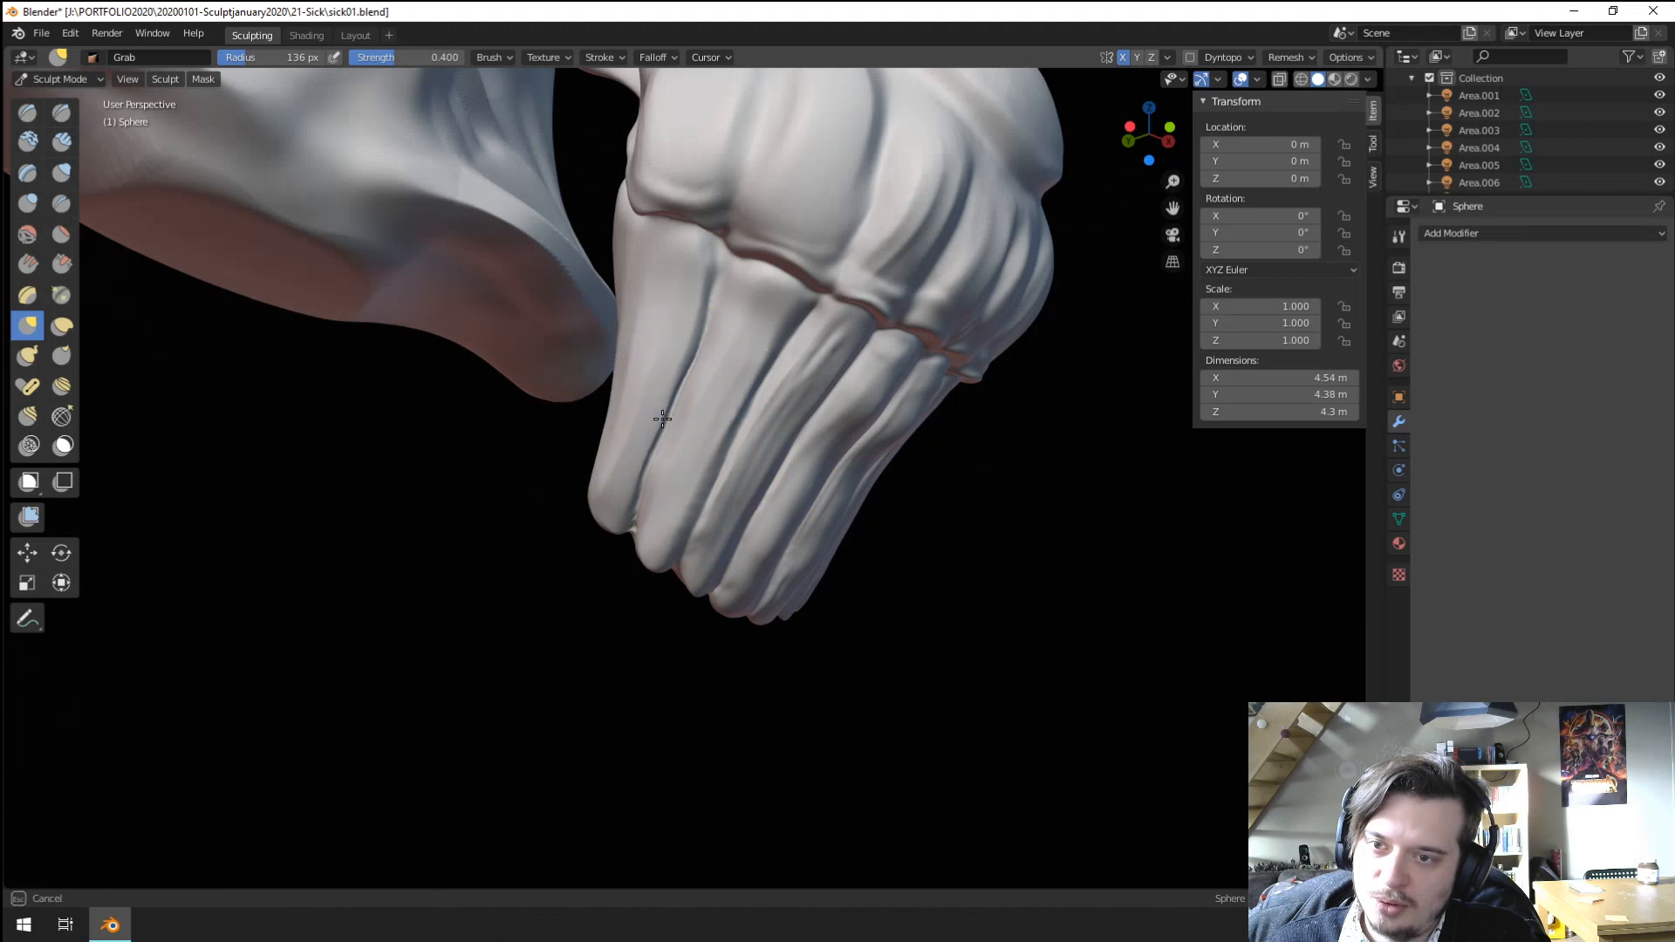
ctrl+middle_drag(714, 297, 478, 543)
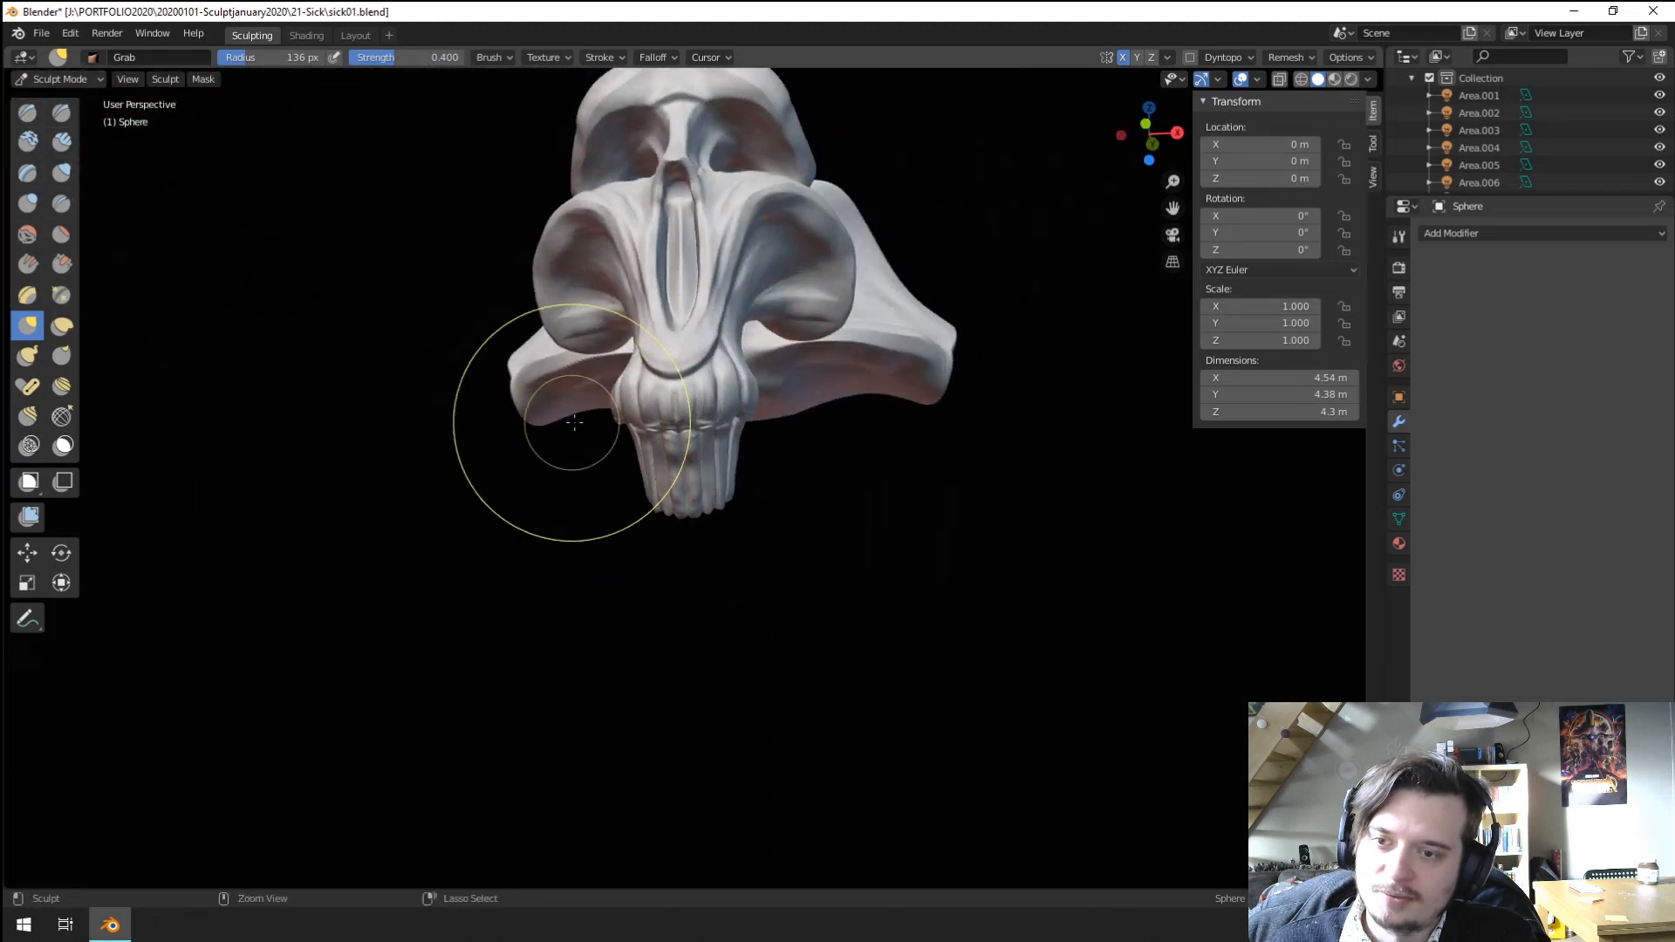
Pull the tips of the teeth slightly downward with the Grab brush at 130 px, ending at a 183 px radius.
ctrl+middle_drag(568, 427, 569, 557)
mouse_move(569, 557)
middle_down()
mouse_move(619, 581)
mouse_move(601, 488)
mouse_move(722, 463)
mouse_move(741, 478)
mouse_move(655, 560)
middle_up()
key(f)
click(746, 505)
middle_drag(654, 560, 730, 533)
key(ctrl+z)
ctrl+middle_drag(731, 533, 765, 426)
drag(713, 537, 725, 550)
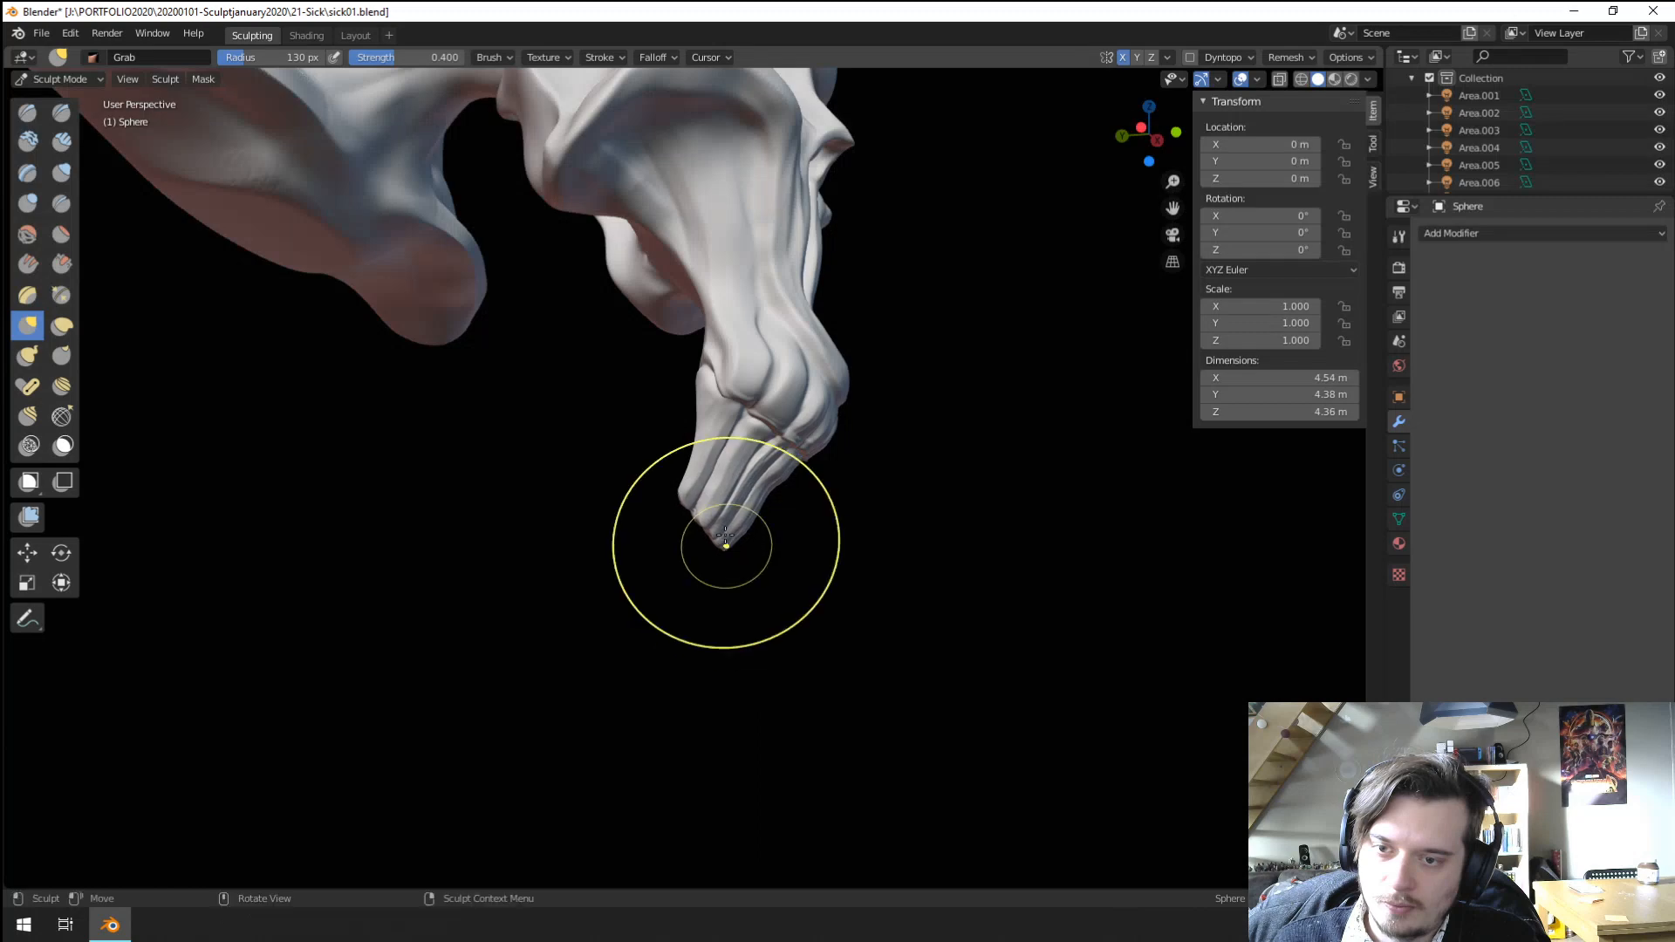
mouse_move(641, 572)
ctrl+middle_down()
mouse_move(574, 499)
mouse_move(463, 489)
mouse_move(456, 579)
mouse_move(433, 599)
mouse_move(665, 637)
ctrl+middle_up()
mouse_move(665, 637)
ctrl+middle_down()
mouse_move(681, 389)
mouse_move(636, 478)
mouse_move(486, 553)
mouse_move(499, 535)
ctrl+middle_up()
key(f)
click(785, 475)
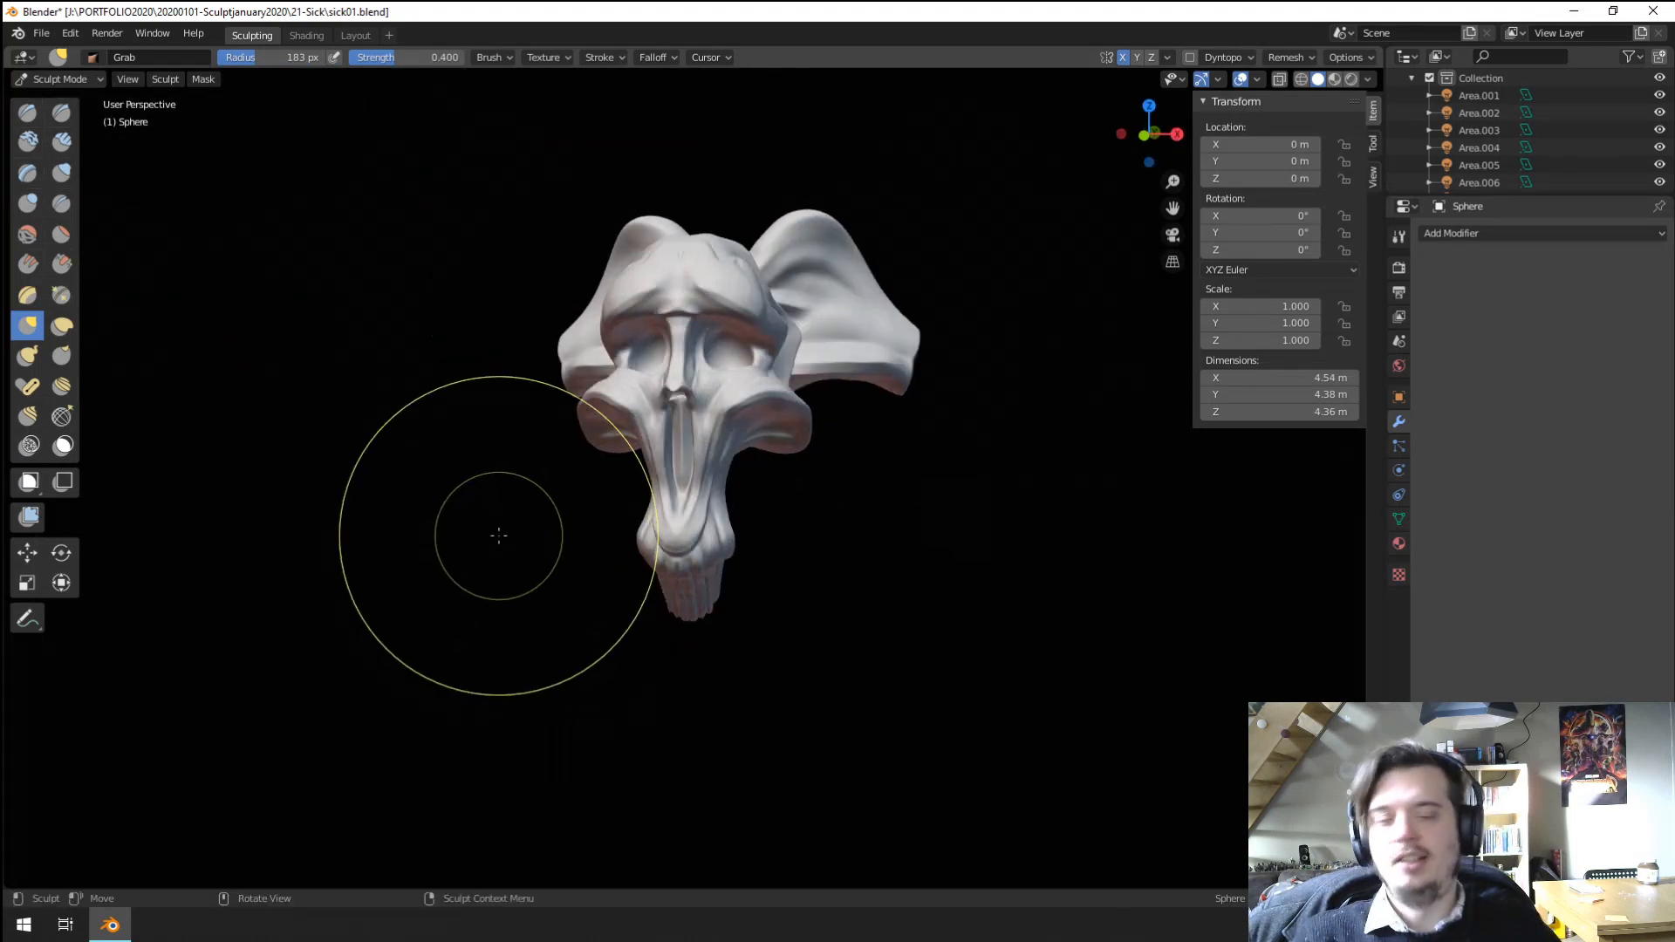
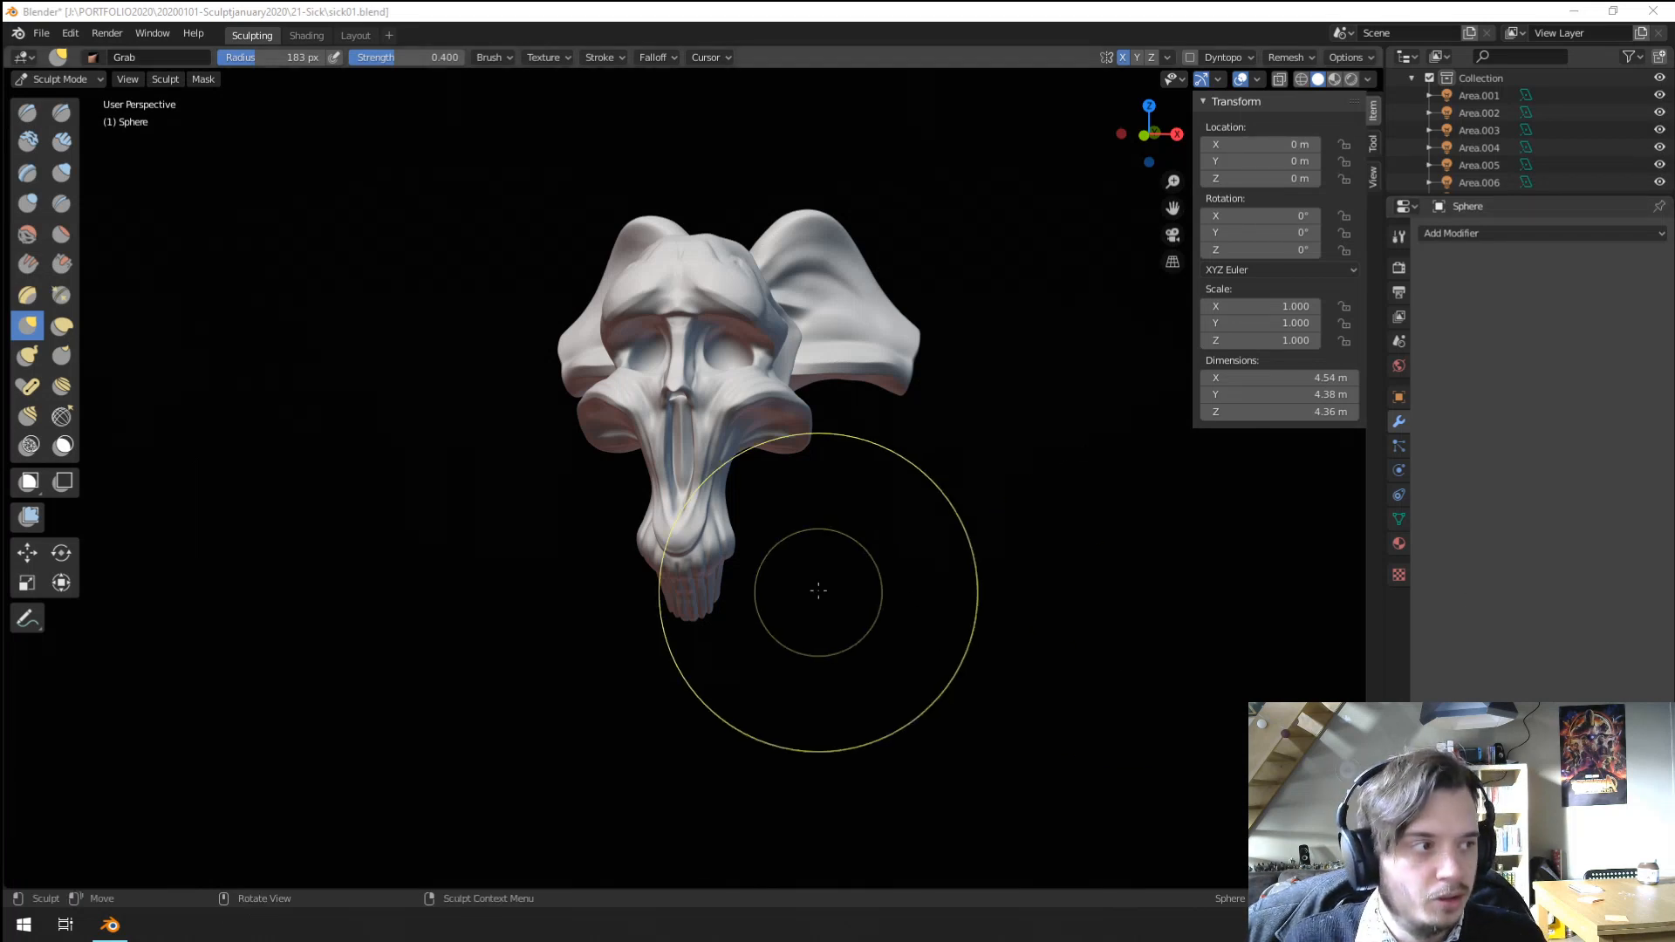
Switch to the Blob brush at a 118 px radius for detailing the cheek beside the nose.
scroll(989, 581, down, 2)
scroll(991, 579, up, 1)
middle_drag(744, 578, 782, 579)
scroll(767, 569, up, 2)
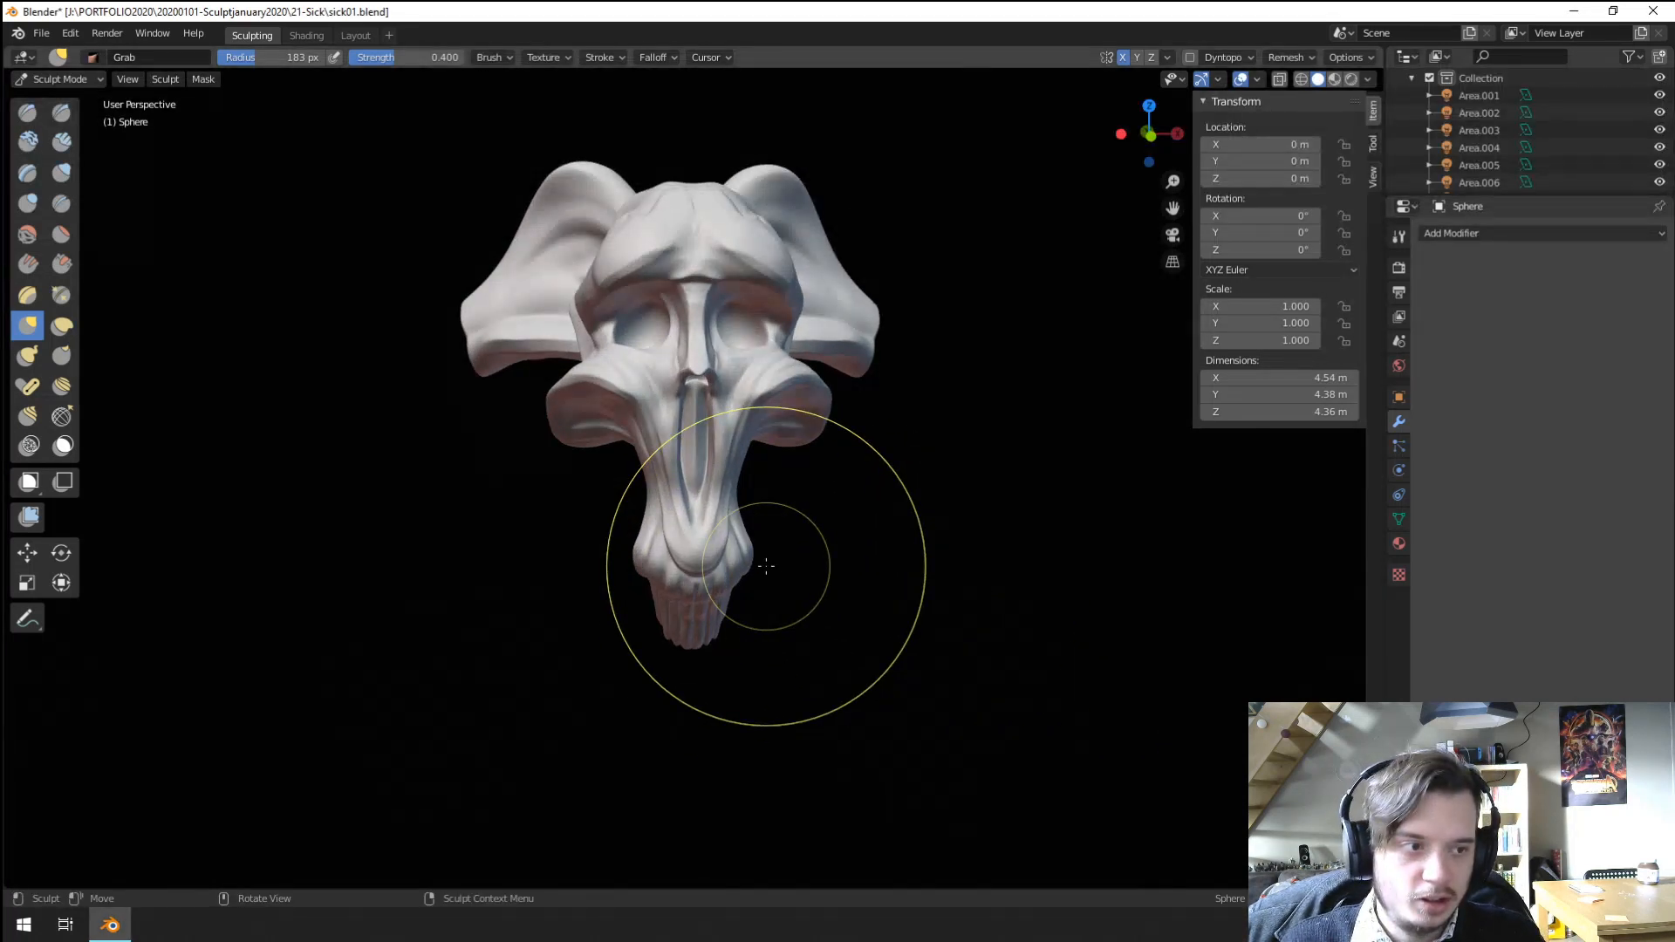
ctrl+middle_drag(648, 612, 657, 489)
shift+middle_drag(672, 445, 689, 567)
mouse_move(694, 541)
ctrl+middle_down()
mouse_move(725, 424)
mouse_move(663, 443)
ctrl+middle_up()
ctrl+middle_drag(665, 463, 676, 434)
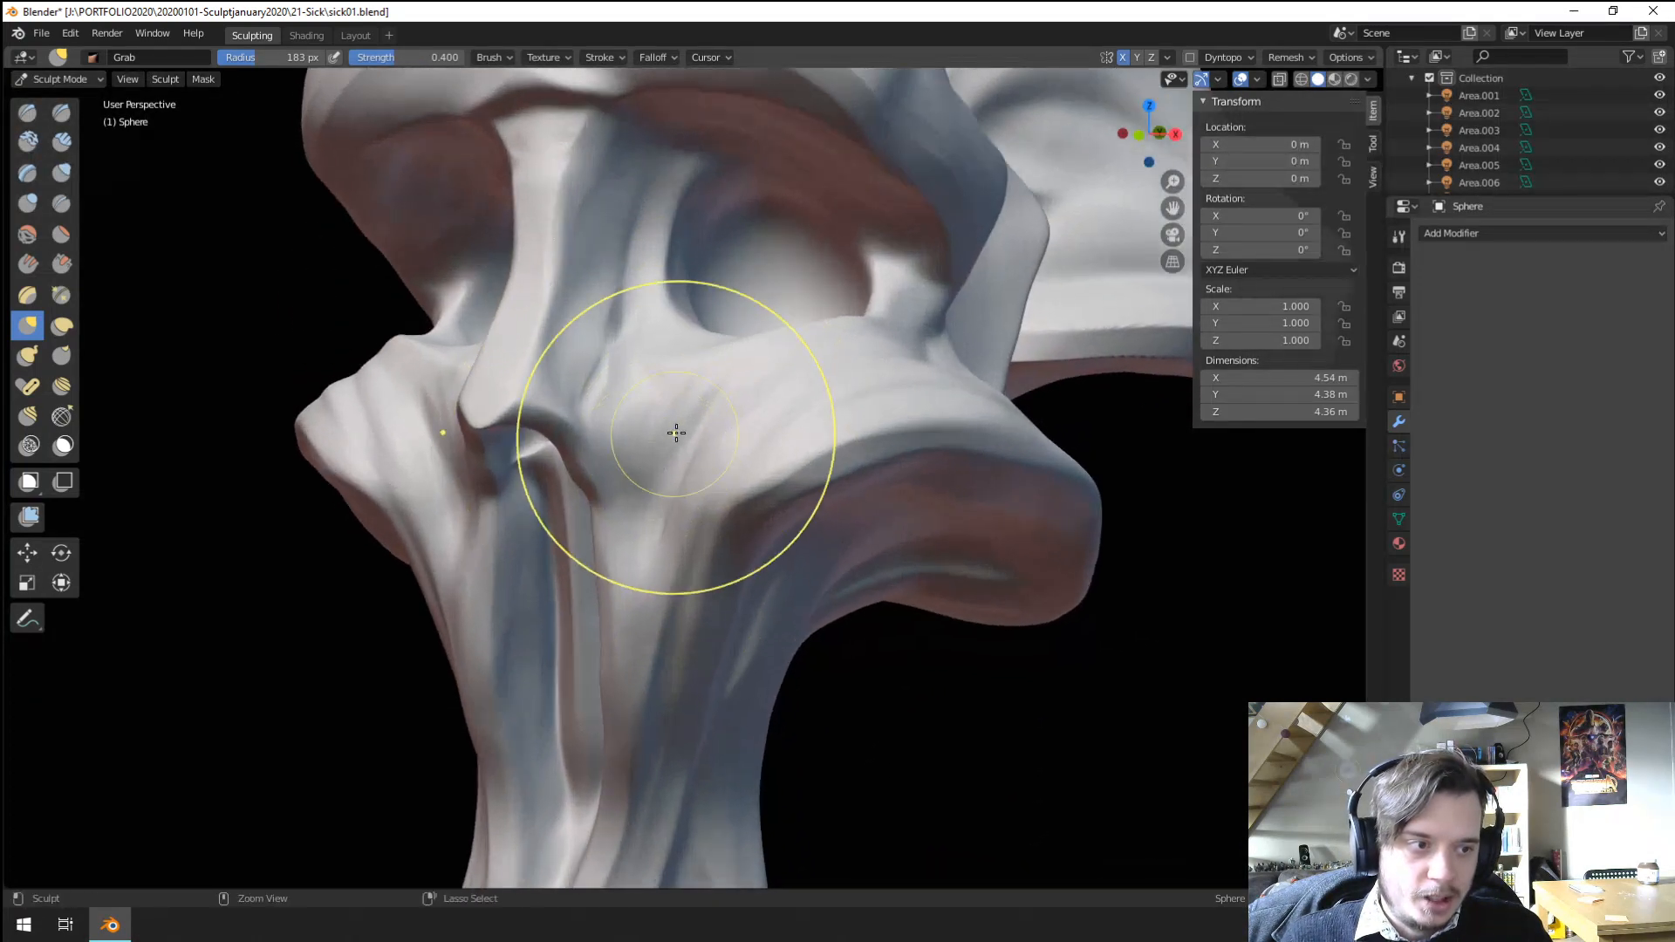
mouse_move(676, 506)
shift+middle_down()
mouse_move(692, 411)
mouse_move(658, 430)
mouse_move(684, 494)
mouse_move(728, 508)
shift+middle_up()
click(35, 205)
key(f)
click(733, 515)
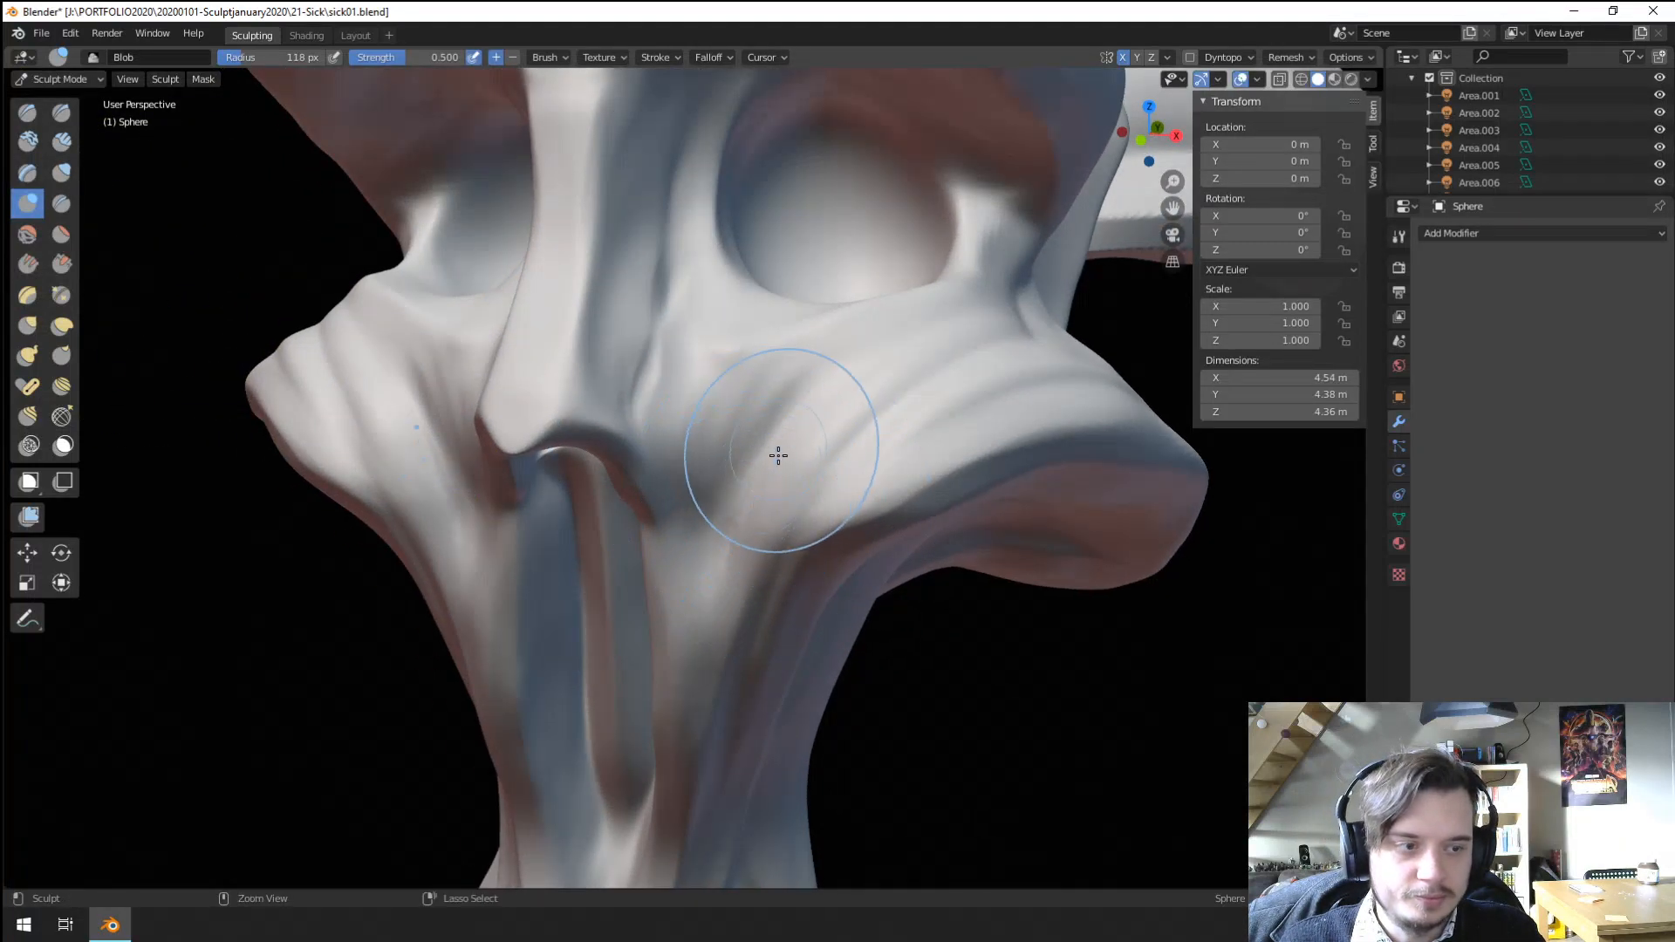
Carve two short slanted grooves into the cheek below the eye socket with the pressure-sensitive Blob brush at 28 px.
ctrl+middle_drag(780, 455, 724, 594)
mouse_move(710, 598)
middle_down()
mouse_move(761, 563)
mouse_move(696, 569)
middle_up()
mouse_move(698, 567)
ctrl+middle_down()
mouse_move(759, 474)
mouse_move(760, 513)
mouse_move(736, 527)
mouse_move(737, 455)
ctrl+middle_up()
key(f)
click(731, 521)
middle_drag(737, 455, 706, 475)
key(f)
click(677, 478)
ctrl+middle_drag(677, 404, 679, 376)
key(f)
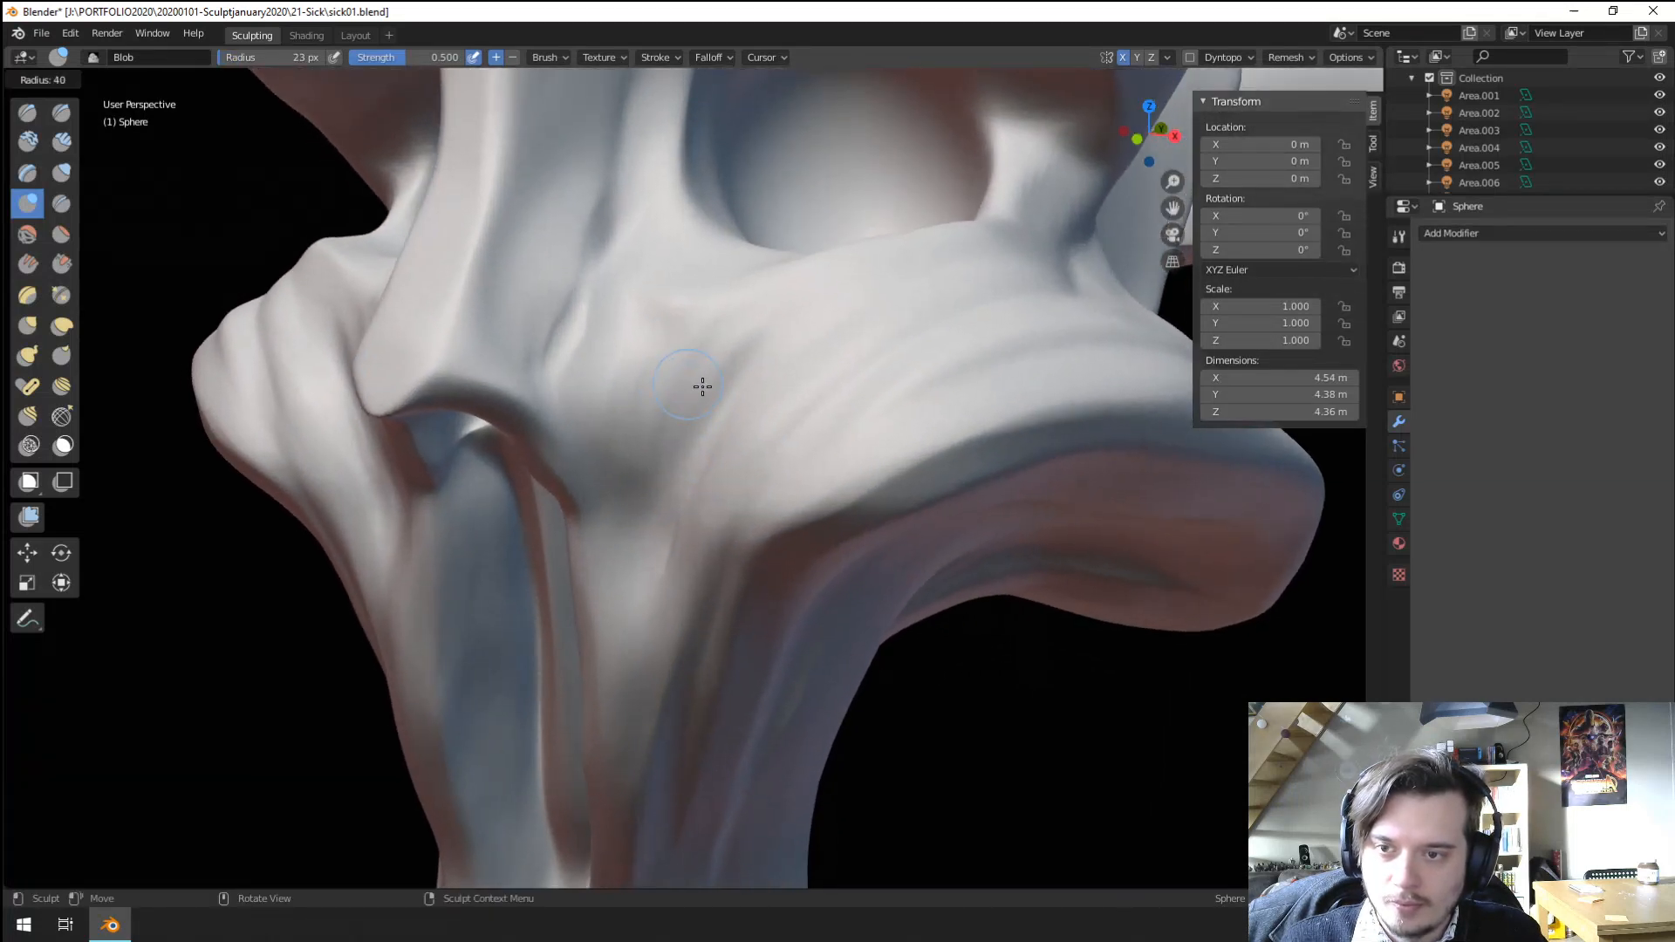
click(677, 392)
click(717, 353)
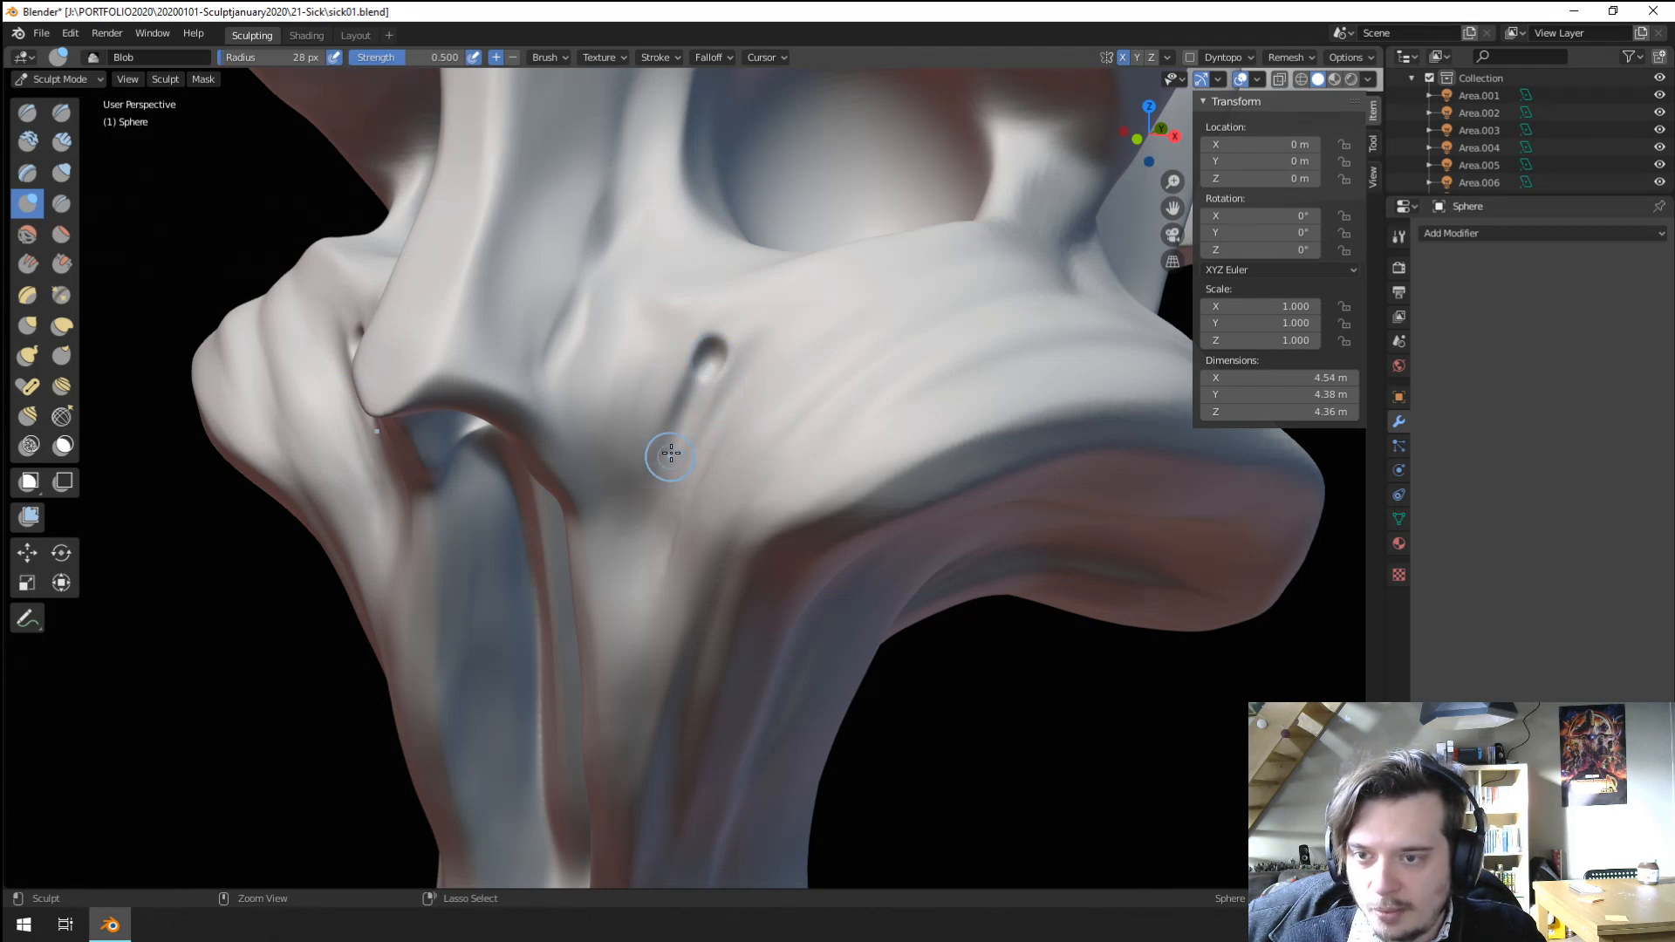
ctrl+middle_drag(643, 496, 667, 410)
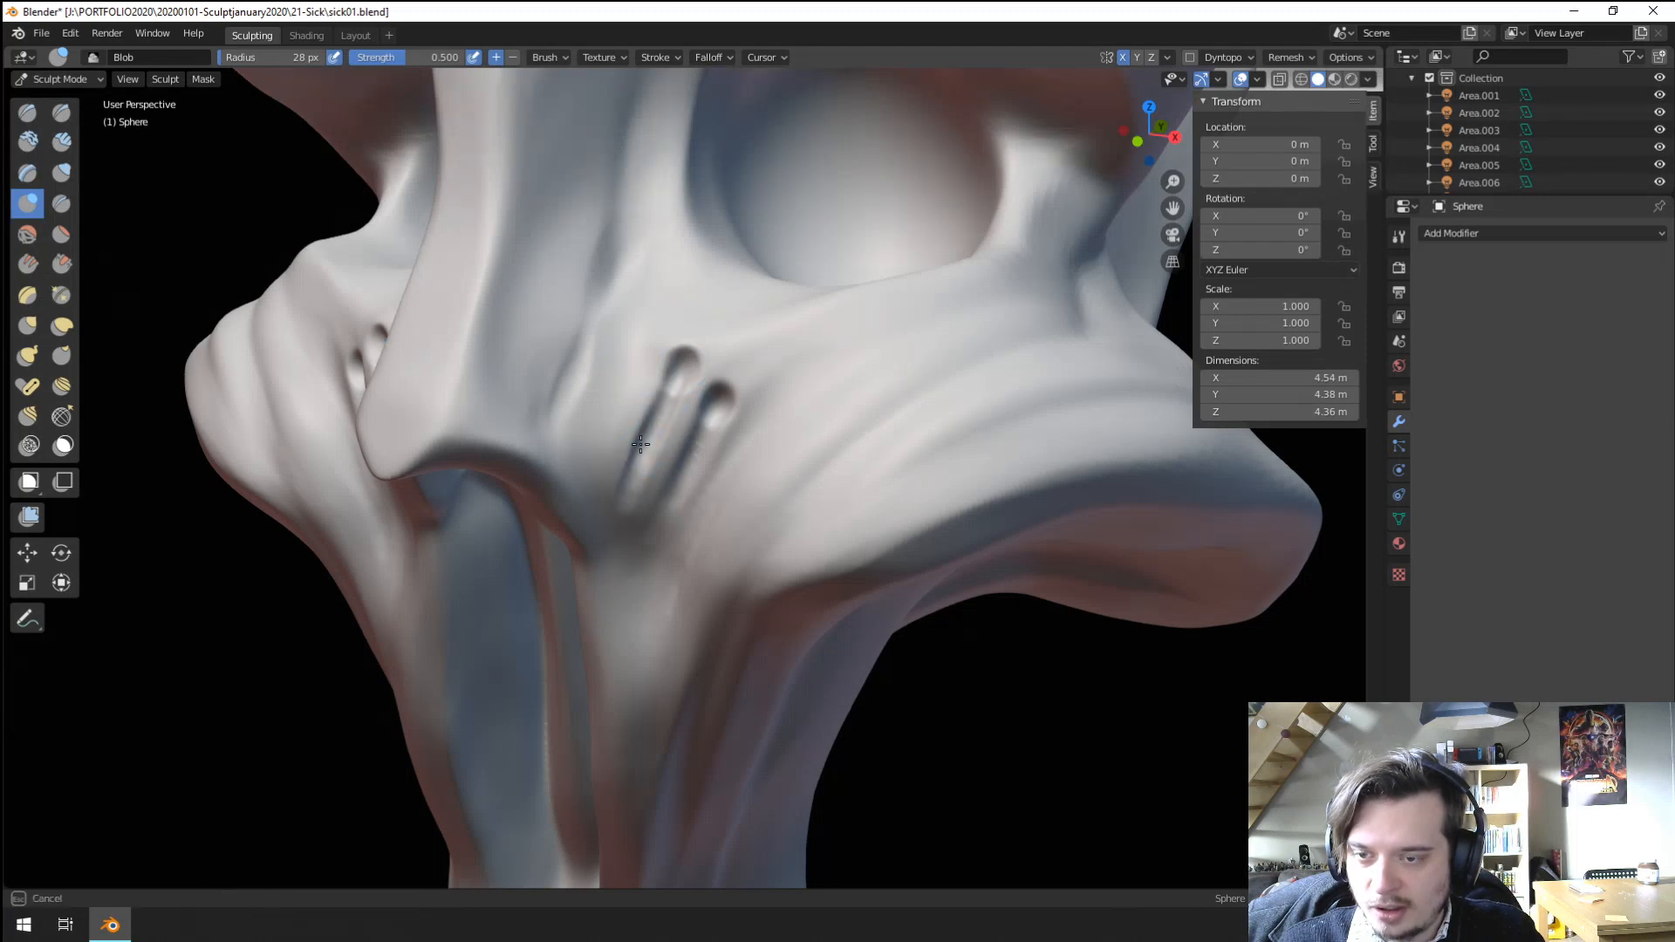
drag(640, 444, 631, 439)
Sink a round pit into the cheek just outside the two slanted grooves with the Blob brush at 31 px.
mouse_move(631, 439)
ctrl+middle_down()
mouse_move(602, 520)
mouse_move(685, 453)
mouse_move(685, 524)
mouse_move(622, 494)
mouse_move(636, 512)
mouse_move(692, 389)
mouse_move(793, 420)
mouse_move(819, 450)
ctrl+middle_up()
key(f)
click(835, 423)
click(831, 429)
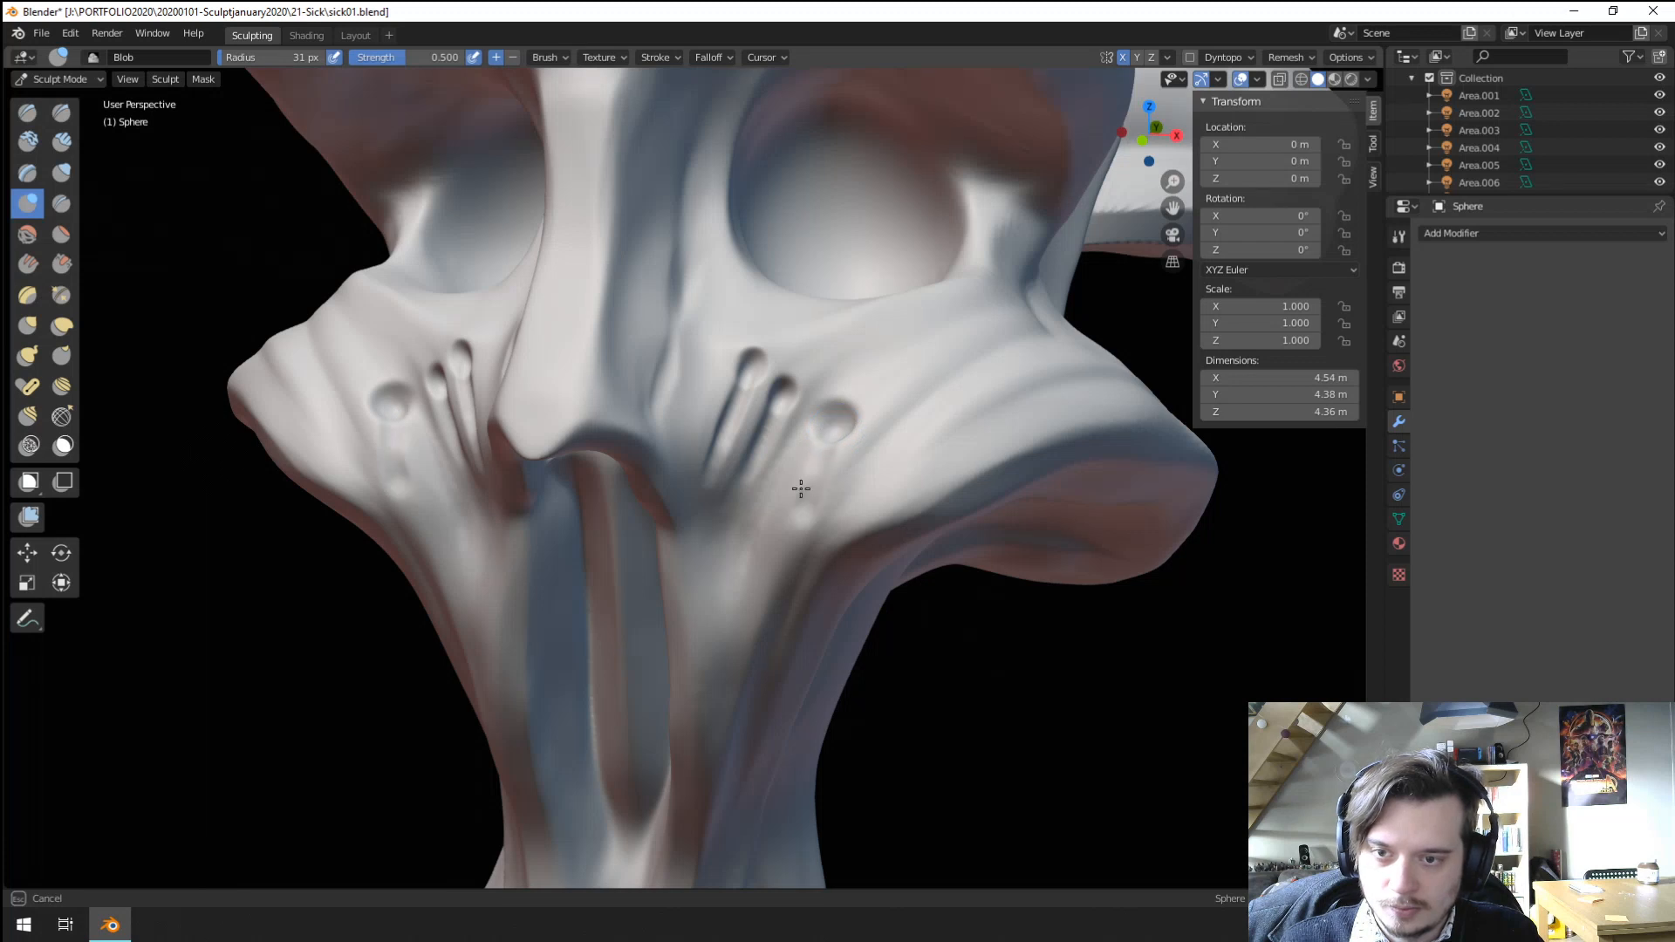
click(781, 532)
drag(779, 533, 828, 442)
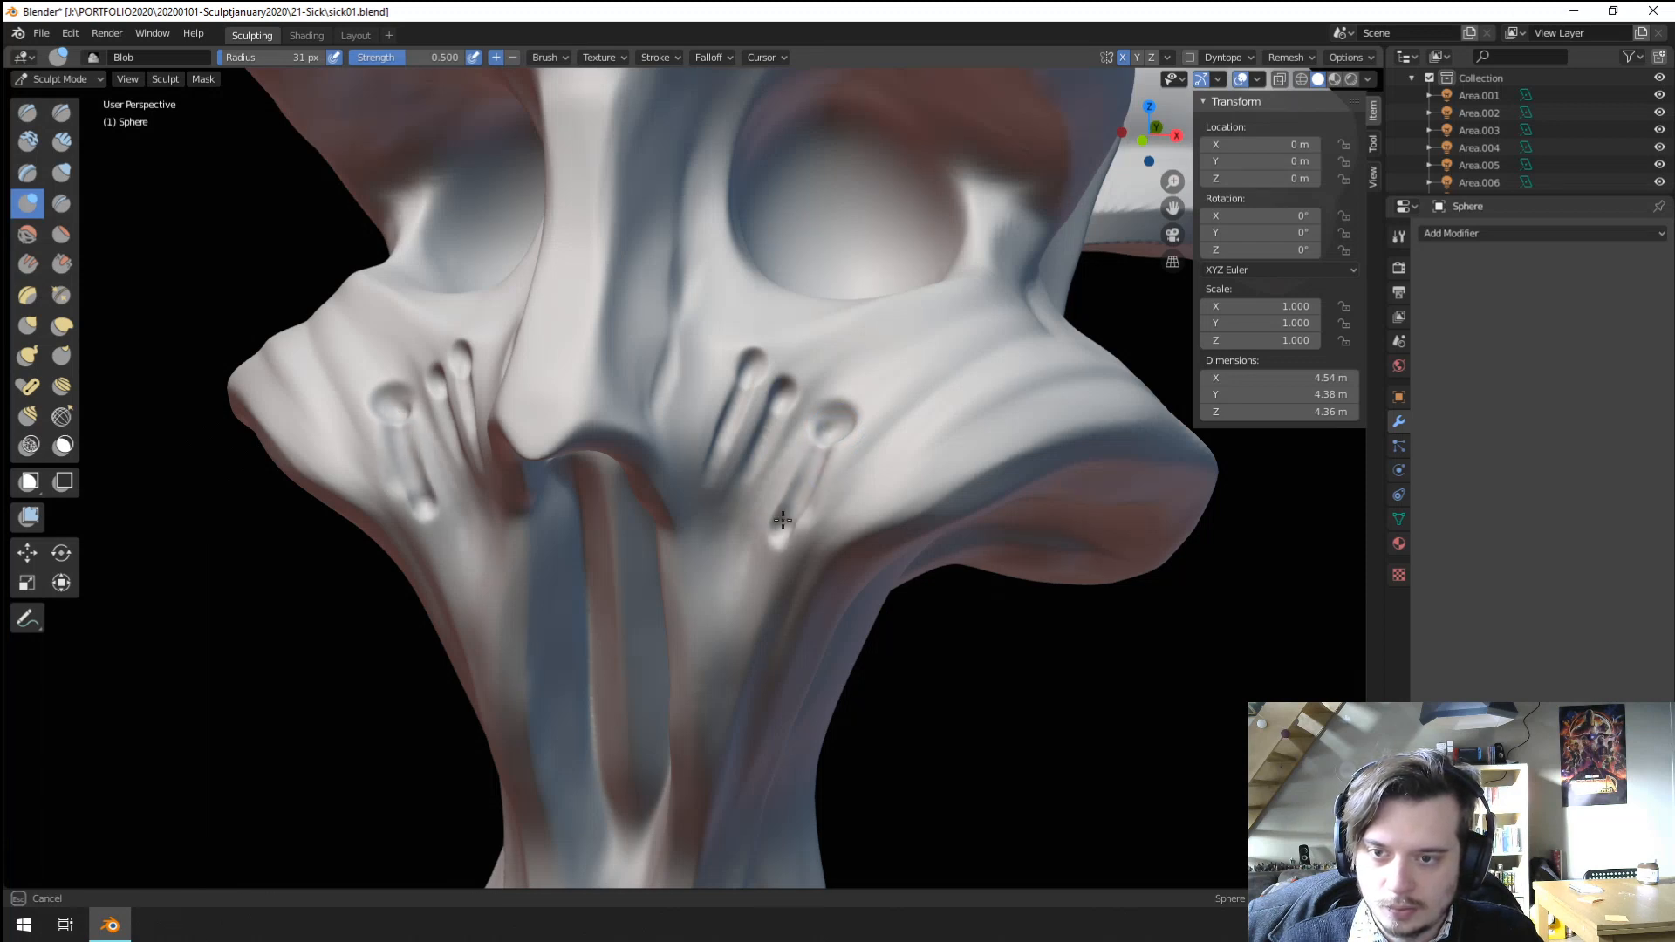
mouse_move(783, 520)
mouse_down()
mouse_move(792, 485)
mouse_move(783, 508)
mouse_up()
middle_drag(817, 429, 854, 418)
key(ctrl+z)
key(ctrl+z)
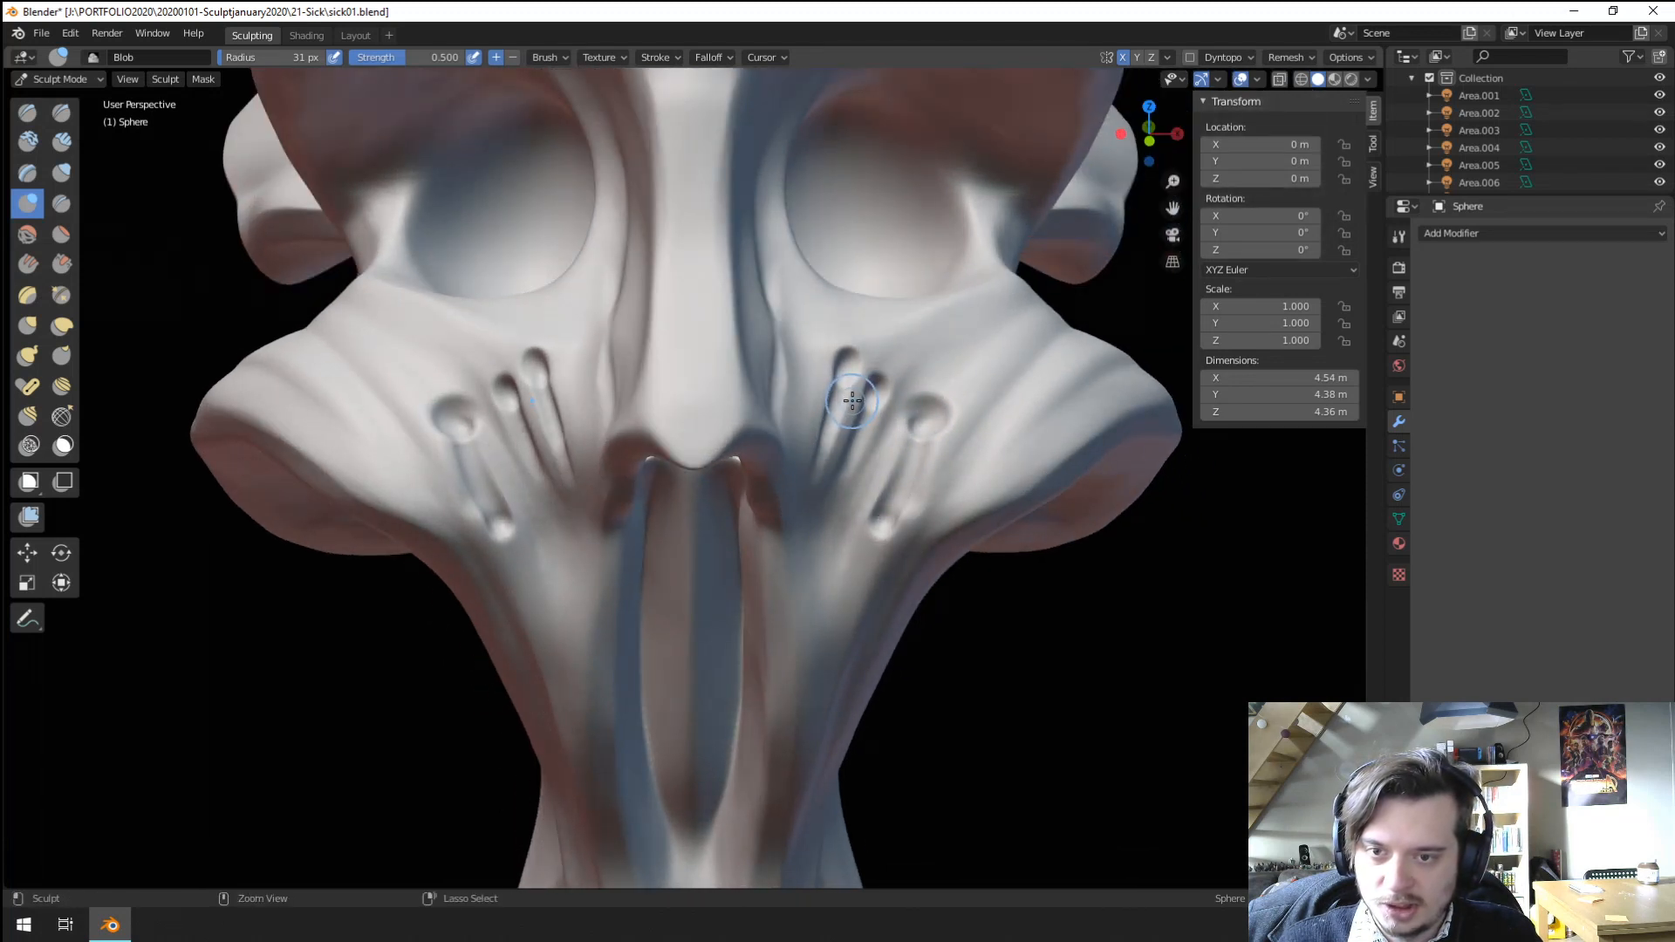
key(ctrl+z)
key(ctrl+z)
key(ctrl+z)
key(ctrl+z)
key(ctrl+z)
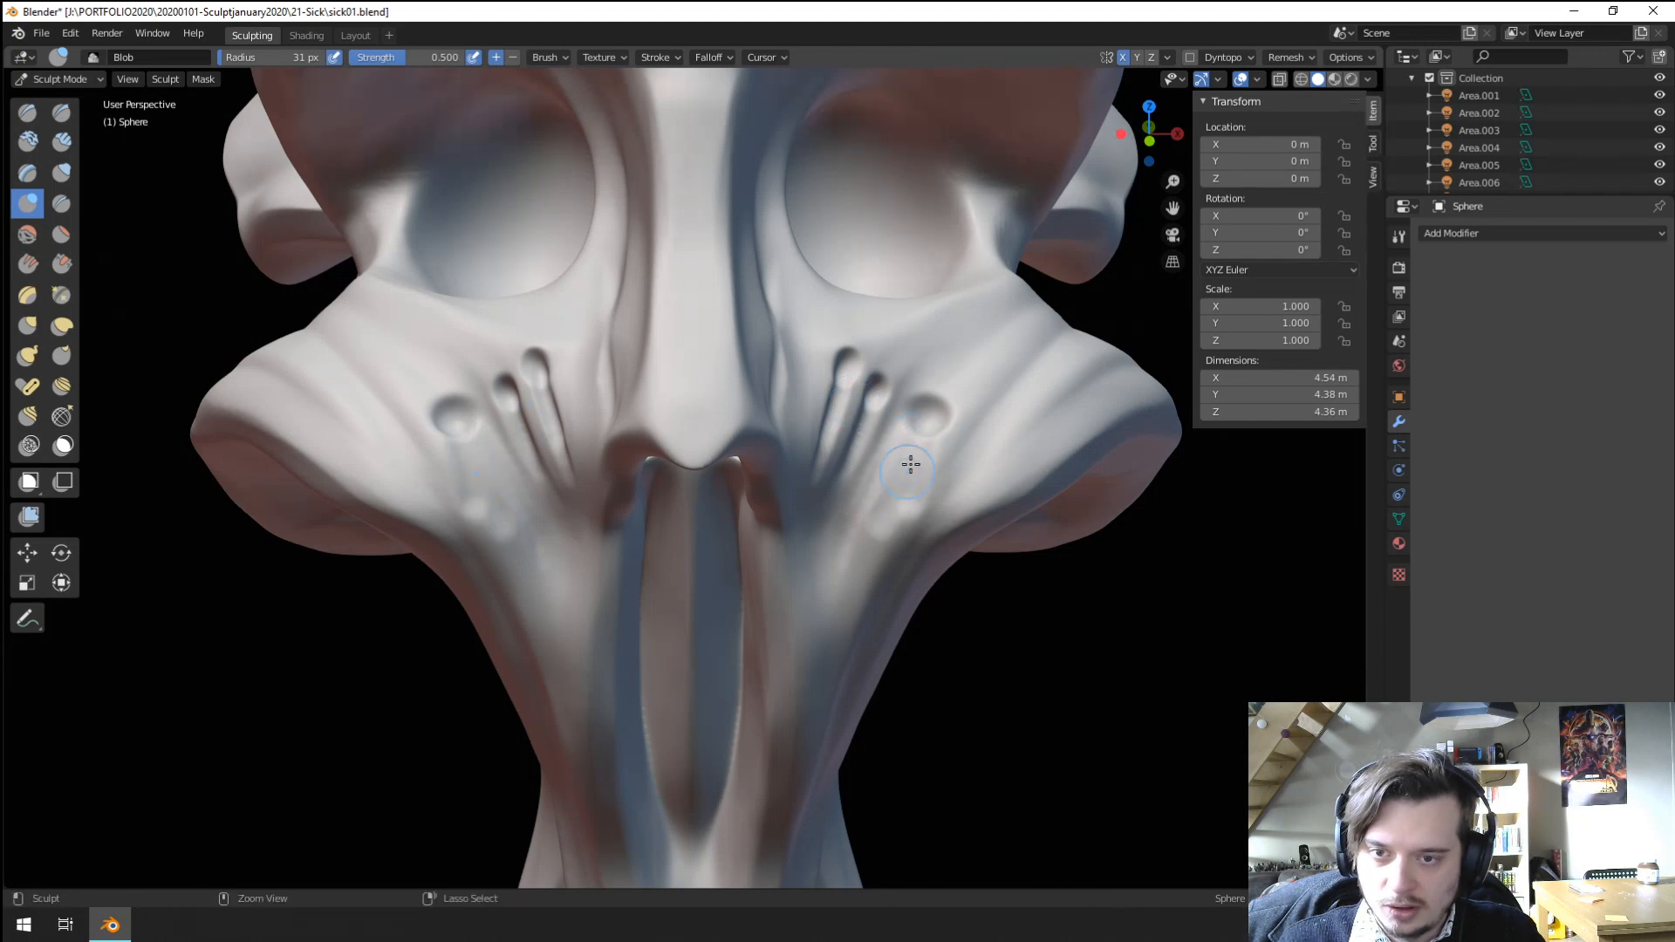
key(ctrl+z)
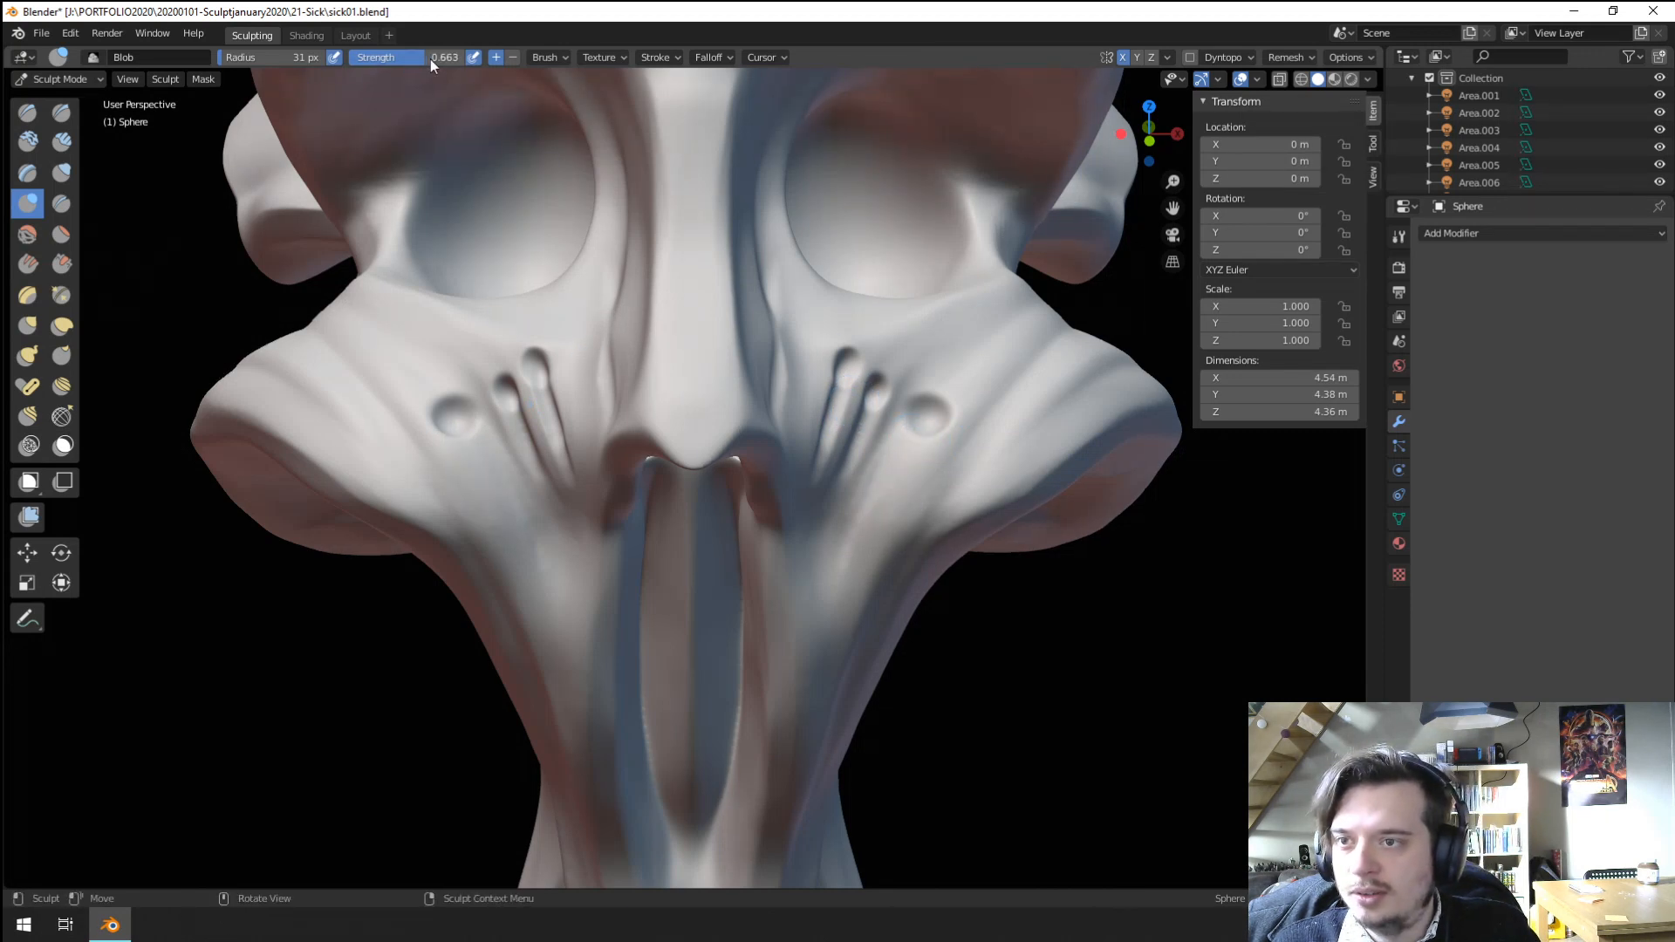
Raise the Blob strength to 0.752, carve a slanted groove running down from the outer cheek pit and rework the pit.
drag(902, 462, 881, 517)
drag(930, 410, 867, 535)
mouse_move(920, 436)
ctrl+mouse_down()
mouse_move(898, 510)
mouse_move(927, 416)
ctrl+mouse_up()
scroll(915, 443, down, 3)
middle_drag(863, 468, 865, 434)
scroll(859, 432, up, 3)
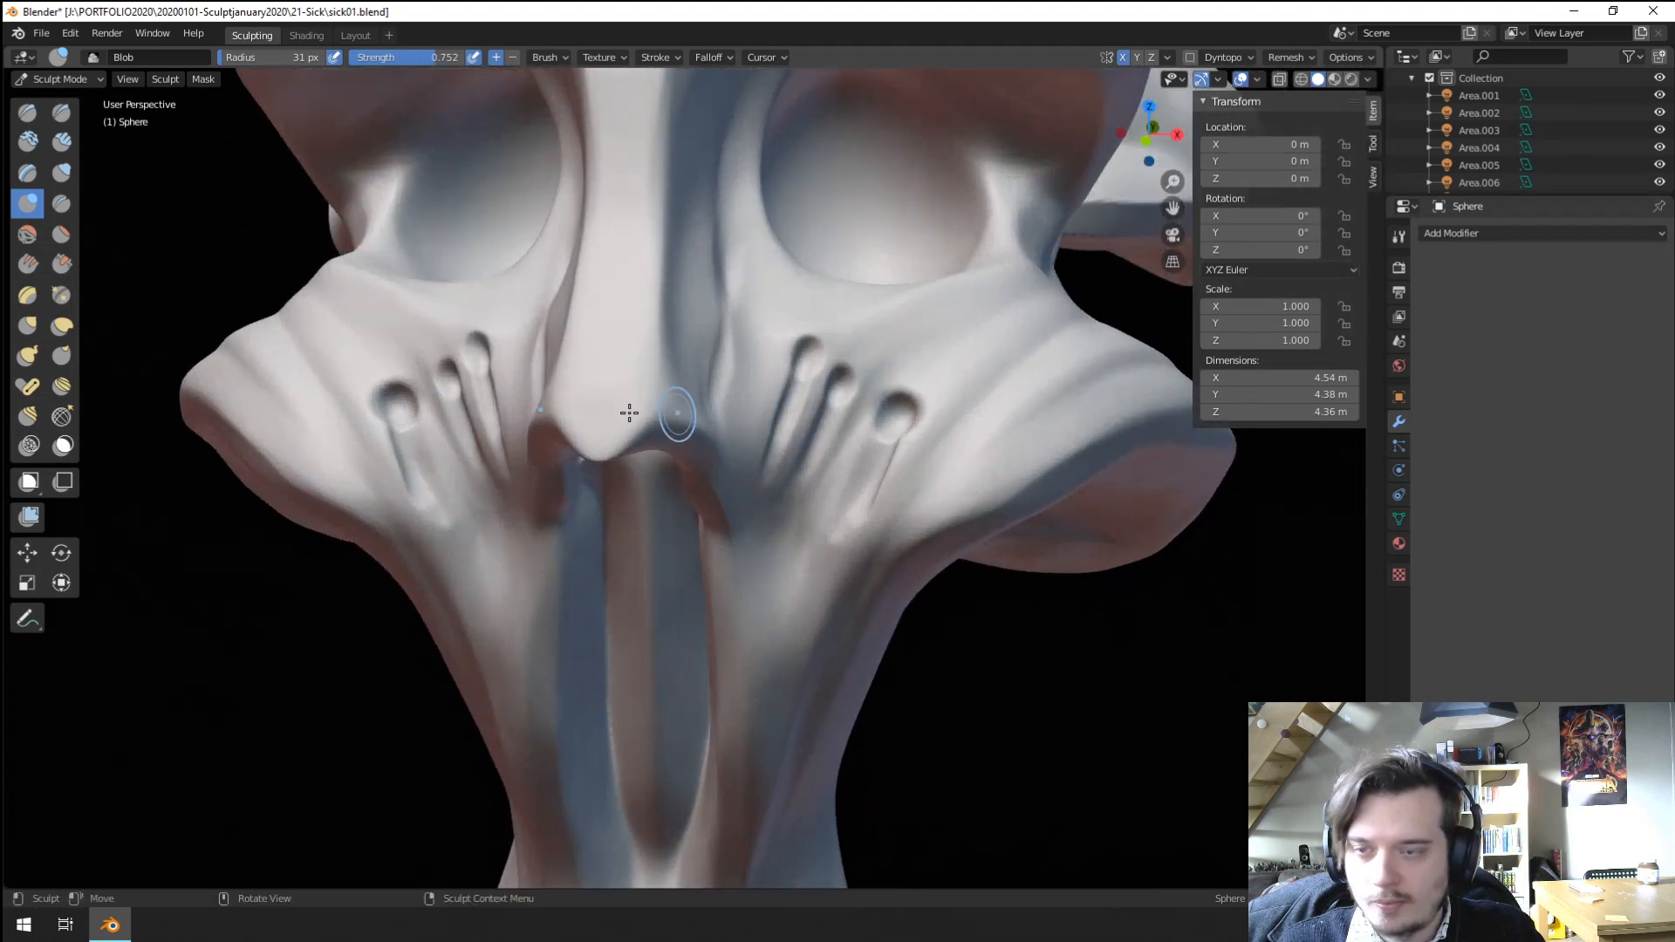
Tighten the edges of the cheek grooves with the Pinch/Magnify brush at a 57 px radius.
click(60, 297)
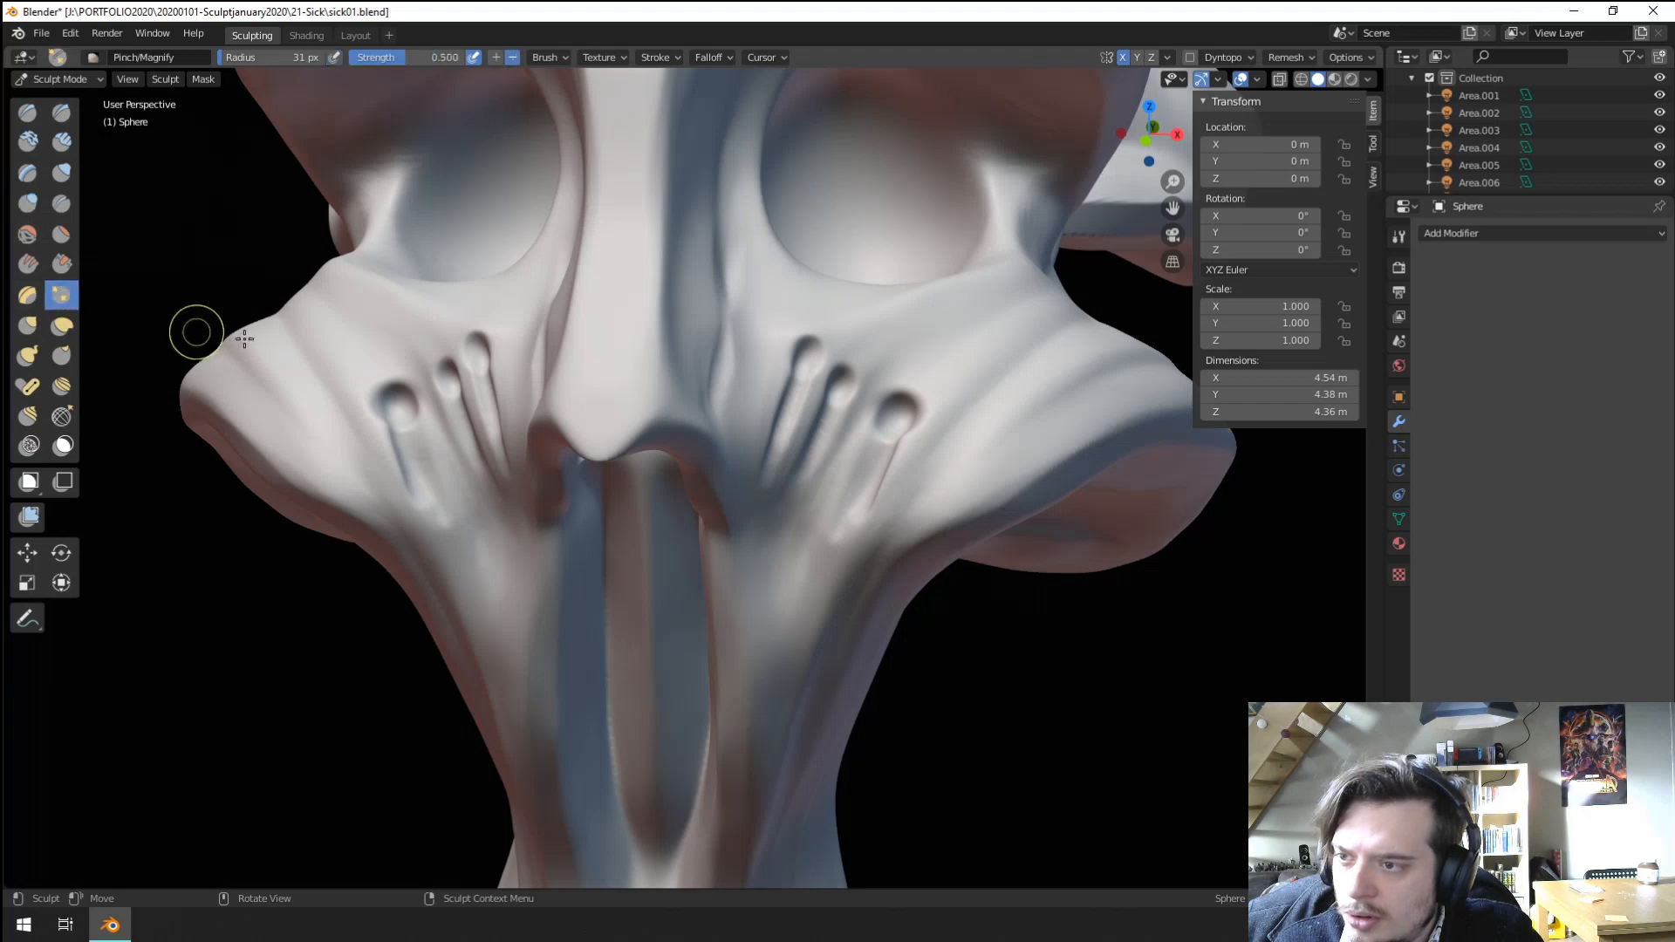
scroll(869, 471, up, 1)
middle_drag(883, 441, 829, 433)
key(f)
click(680, 435)
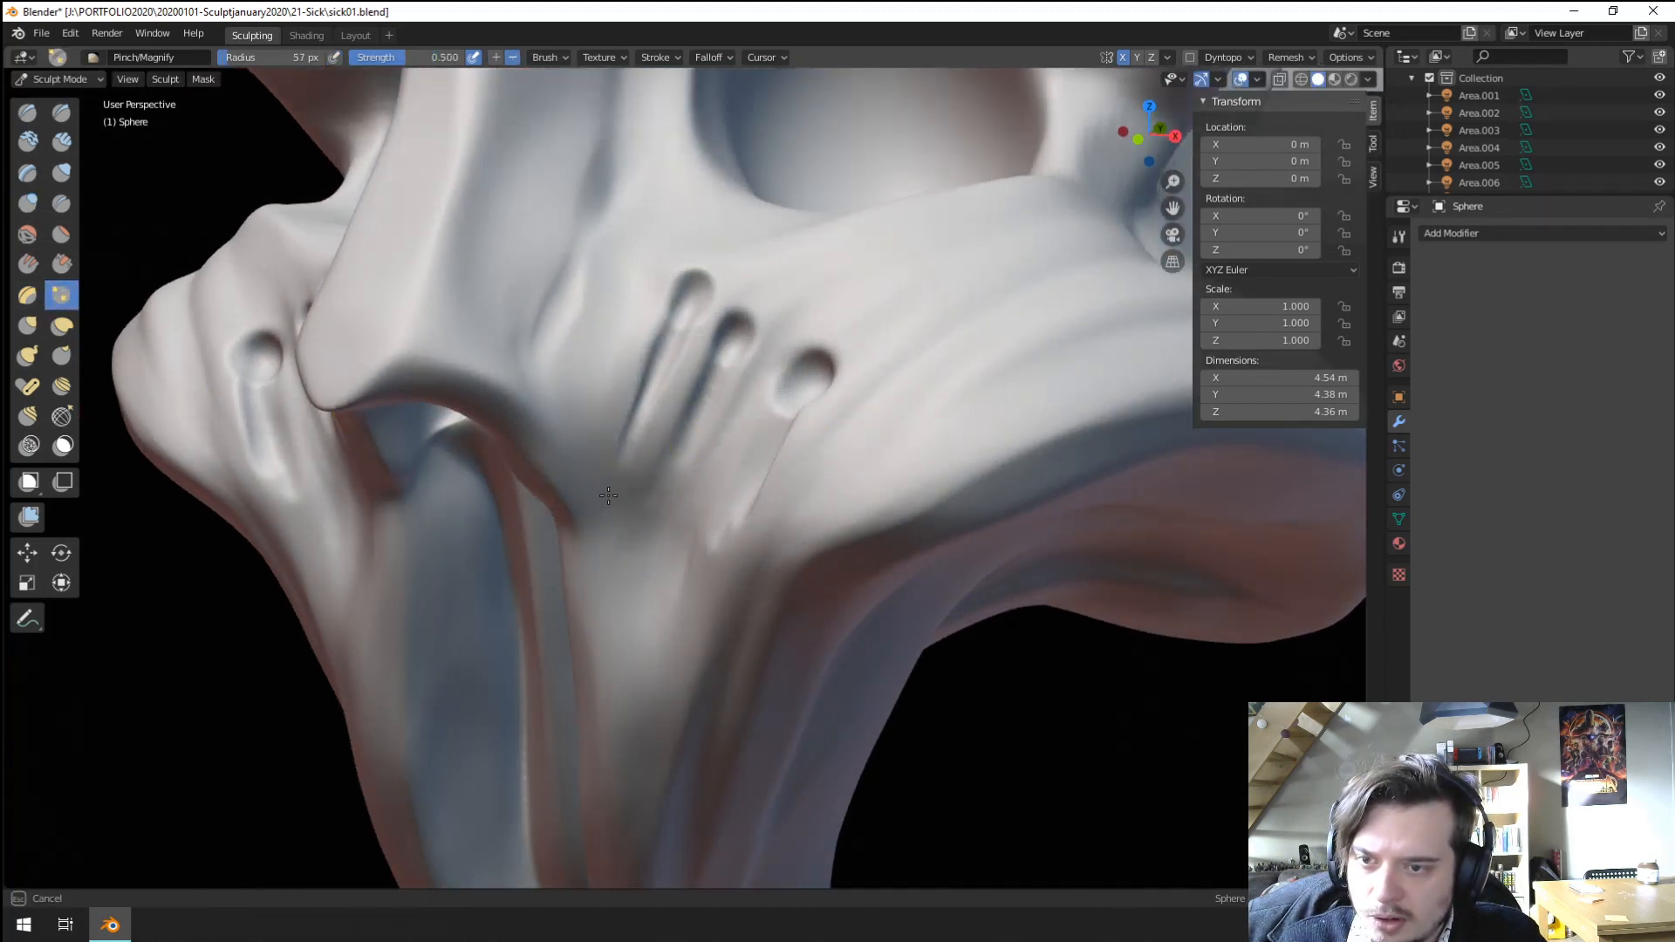
middle_drag(681, 449, 907, 510)
drag(907, 510, 926, 560)
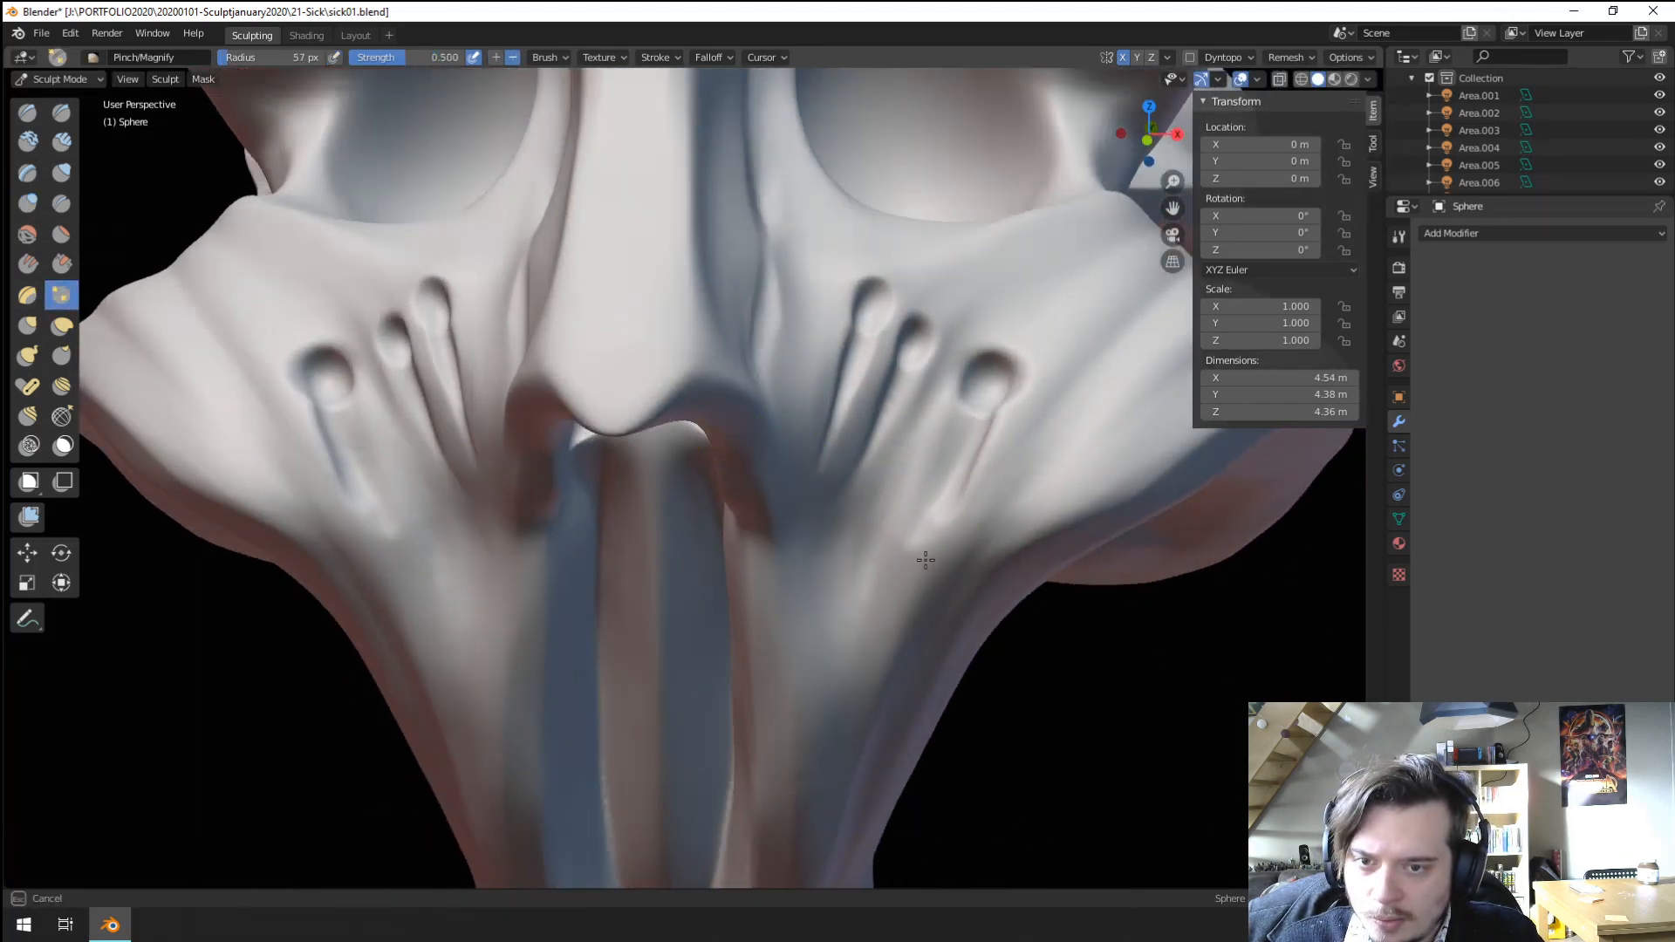
scroll(830, 662, down, 5)
scroll(593, 415, up, 6)
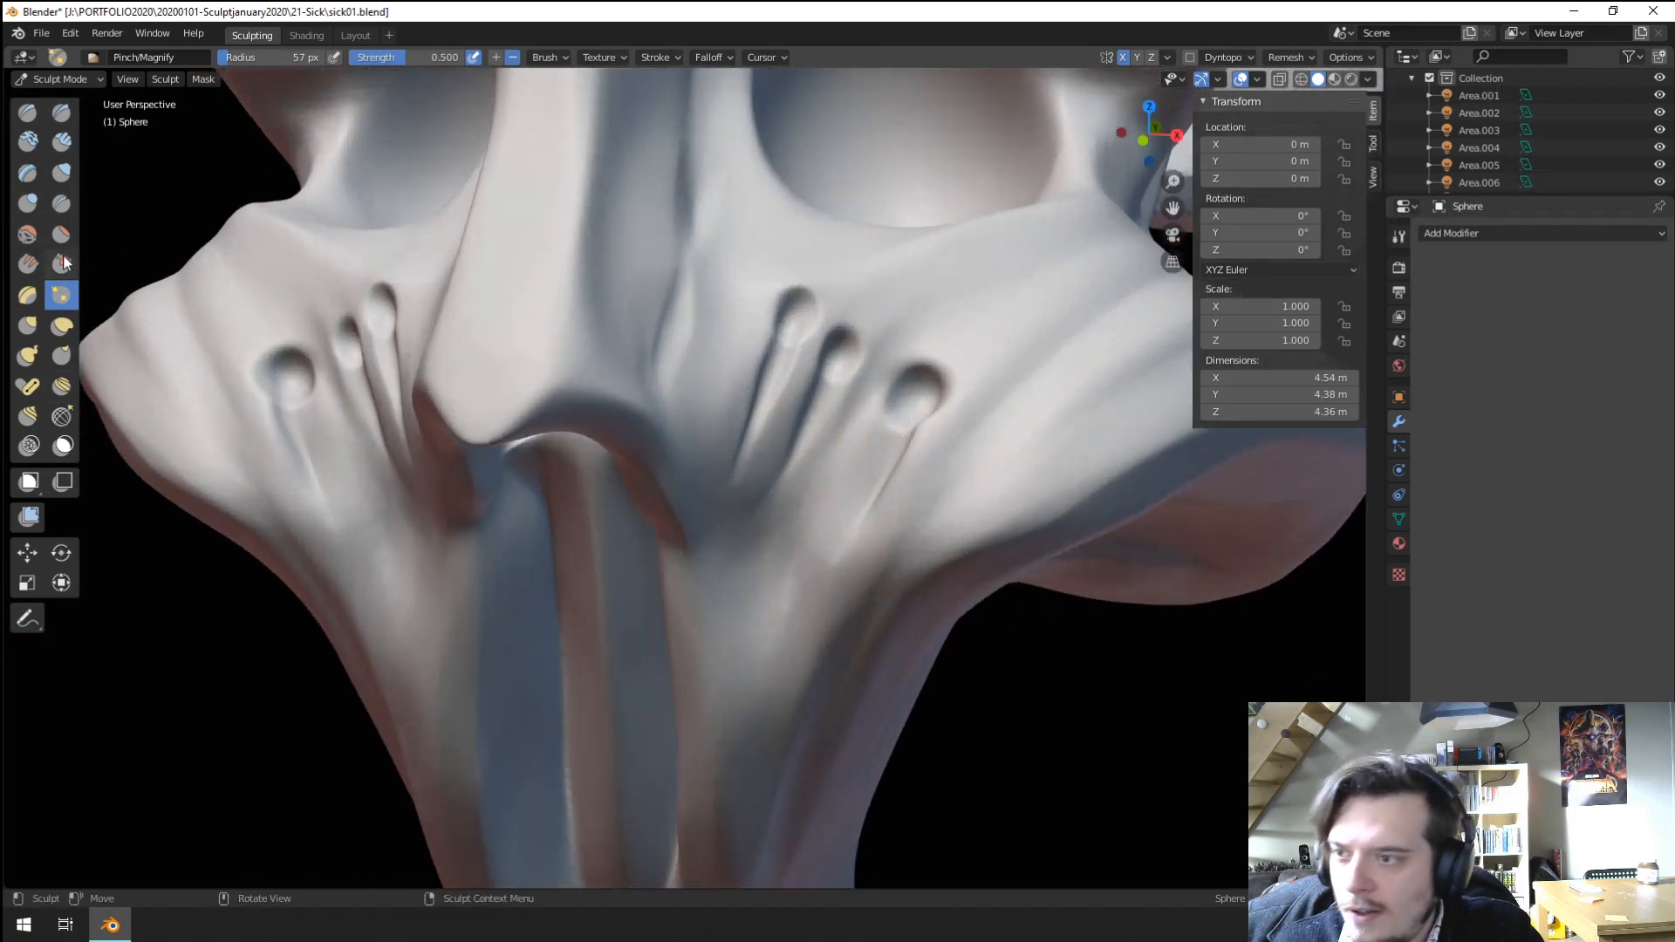
Scrape the floors of the slanted cheek grooves with Scrape/Peaks at 28 px, ending at a 46 px radius.
click(65, 263)
middle_drag(792, 370, 737, 373)
scroll(729, 365, up, 1)
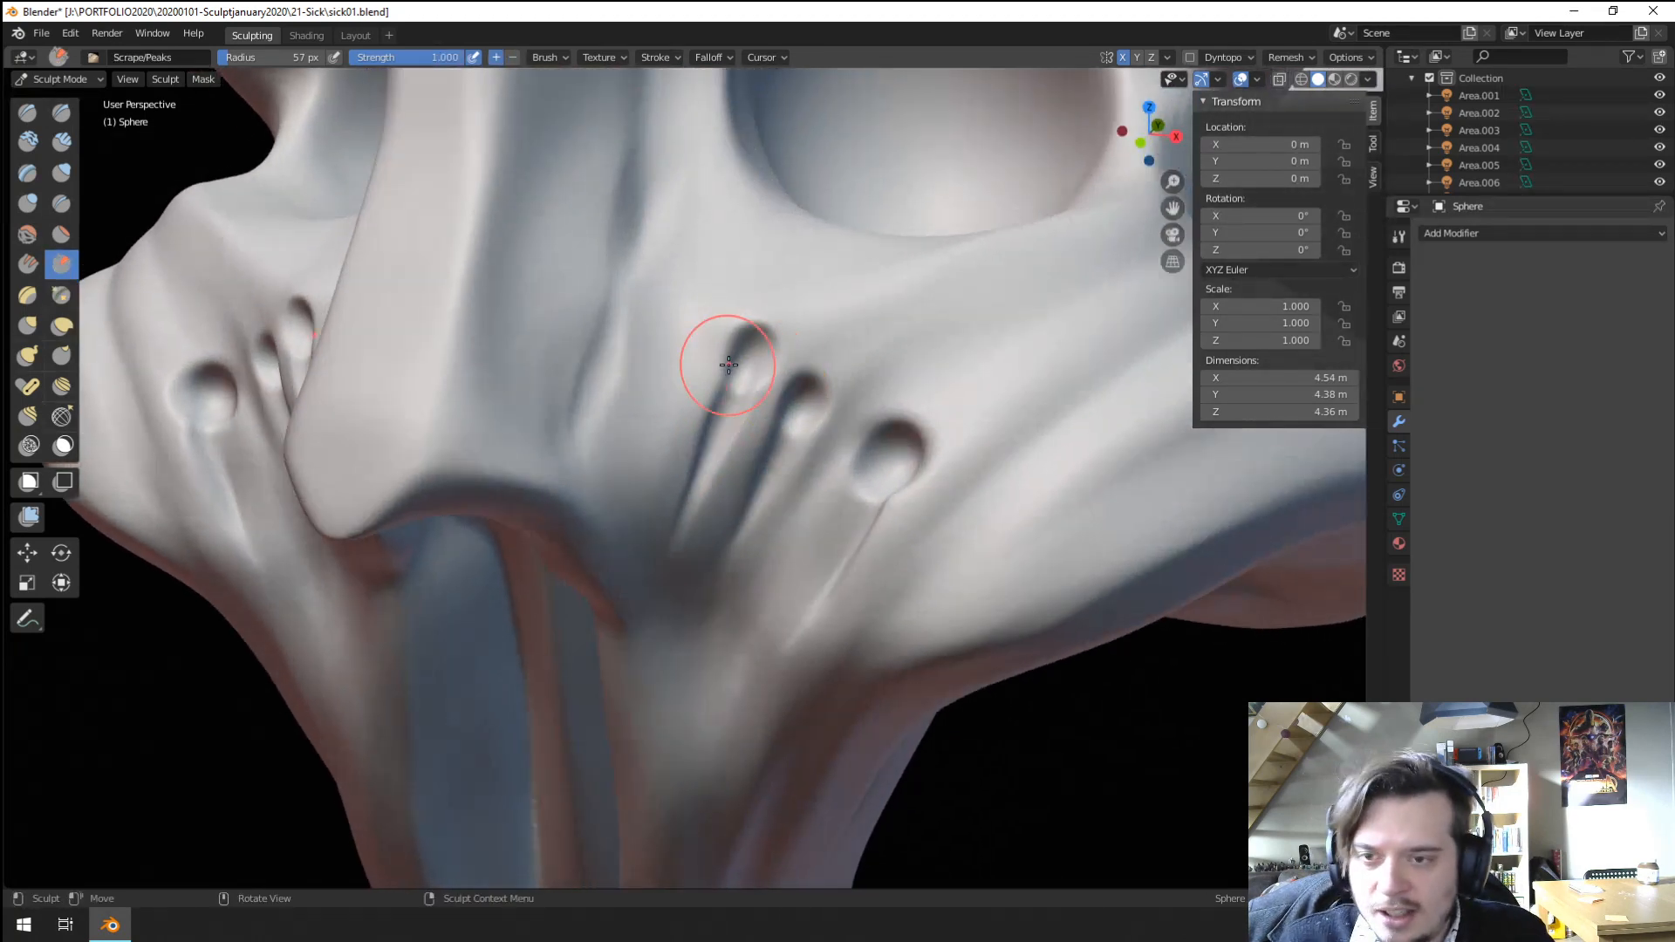
key(f)
click(757, 389)
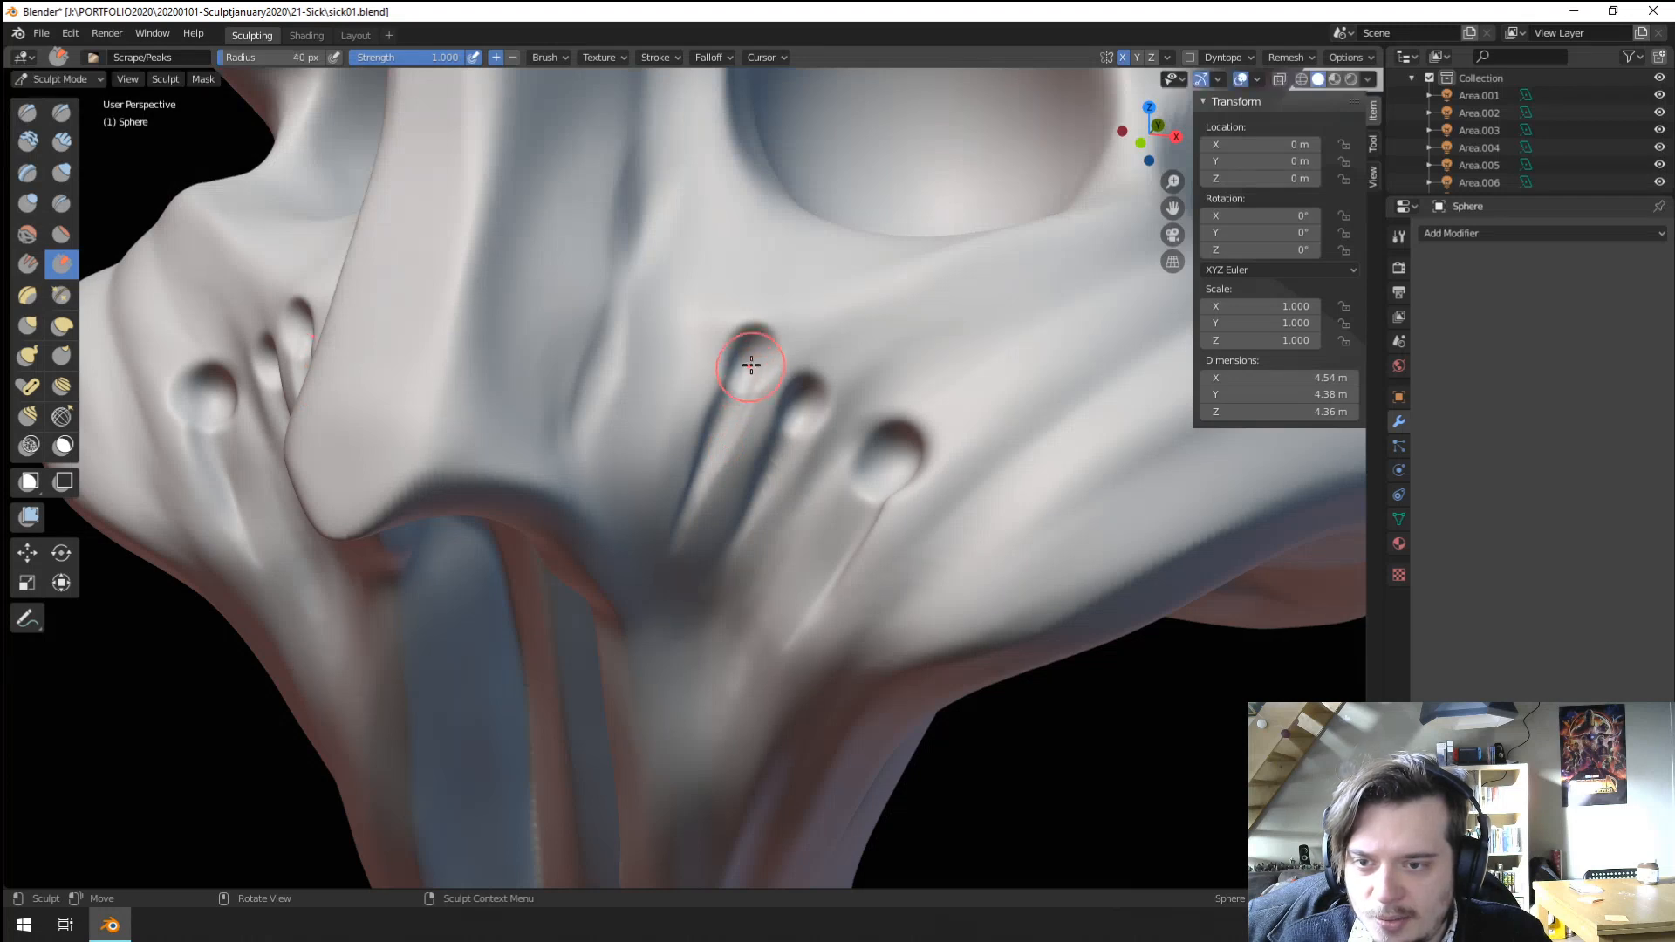
drag(750, 362, 698, 497)
key(ctrl+z)
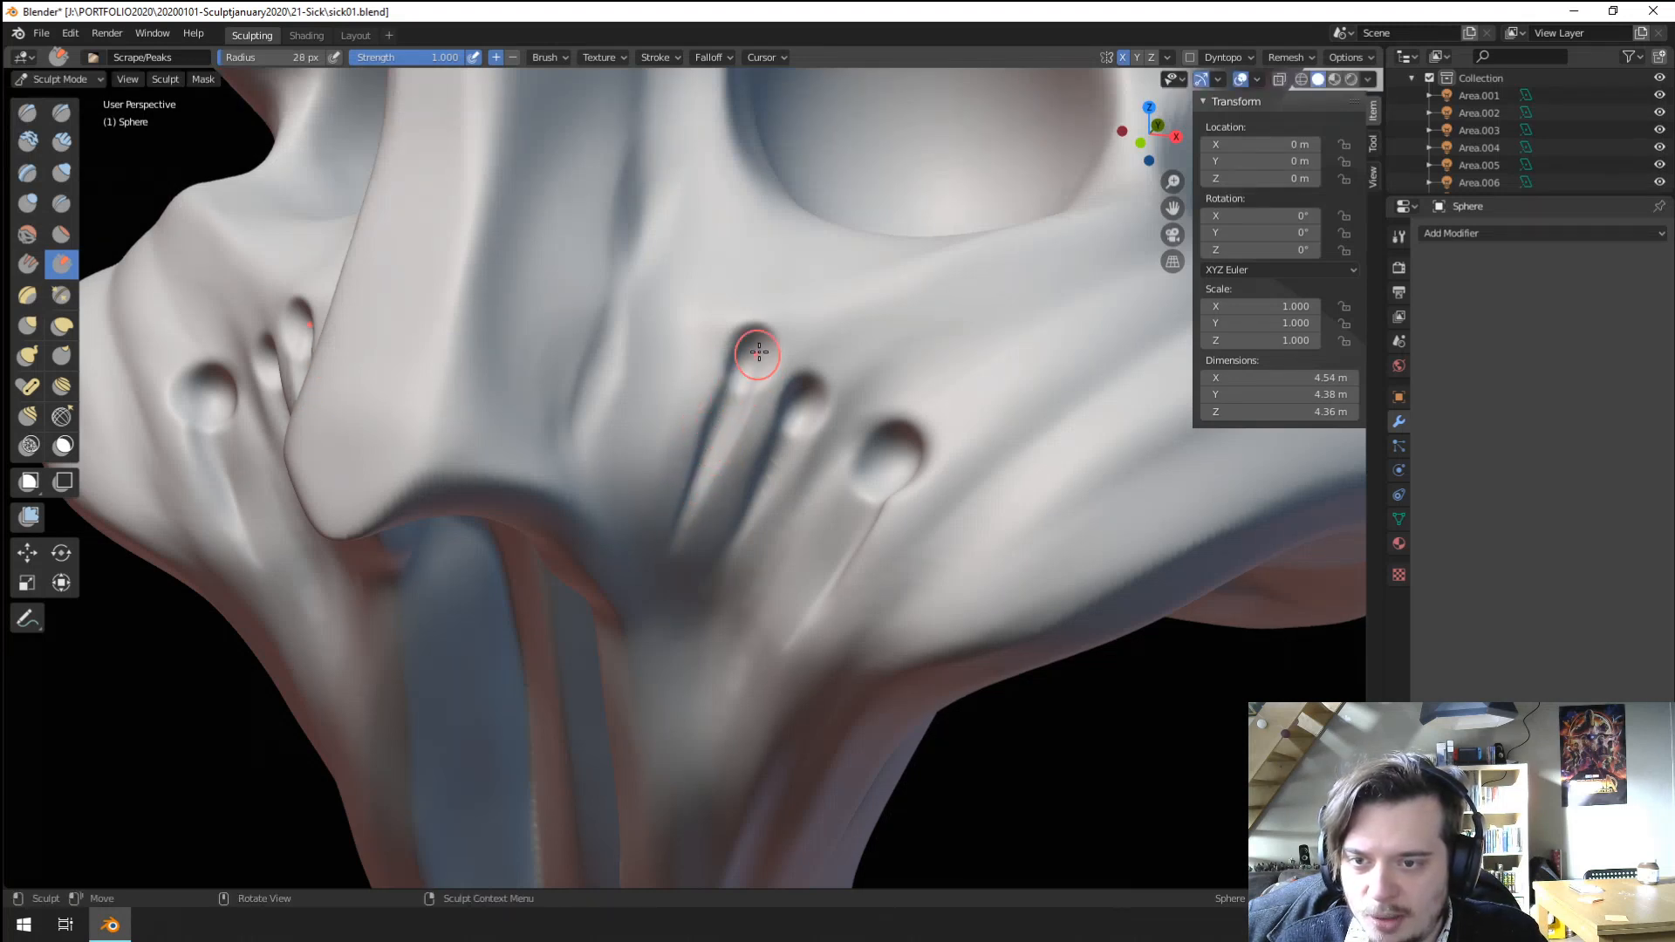
drag(758, 353, 678, 568)
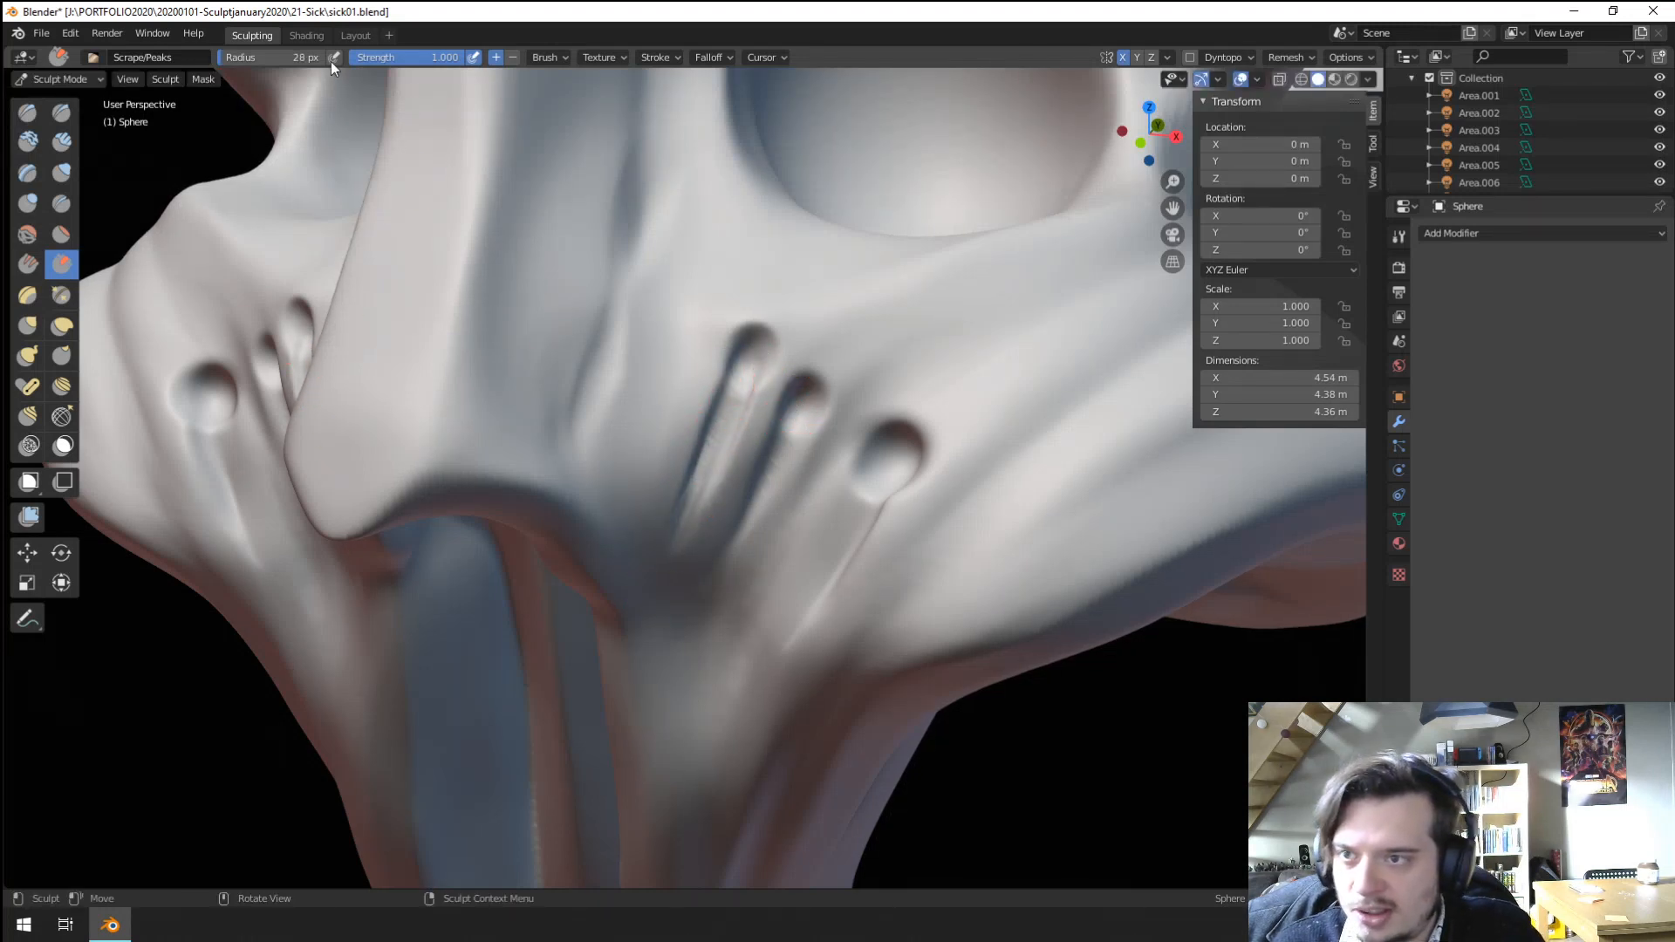
mouse_move(804, 412)
mouse_down()
mouse_move(744, 509)
mouse_move(738, 530)
mouse_move(753, 527)
mouse_up()
middle_drag(854, 476, 1110, 497)
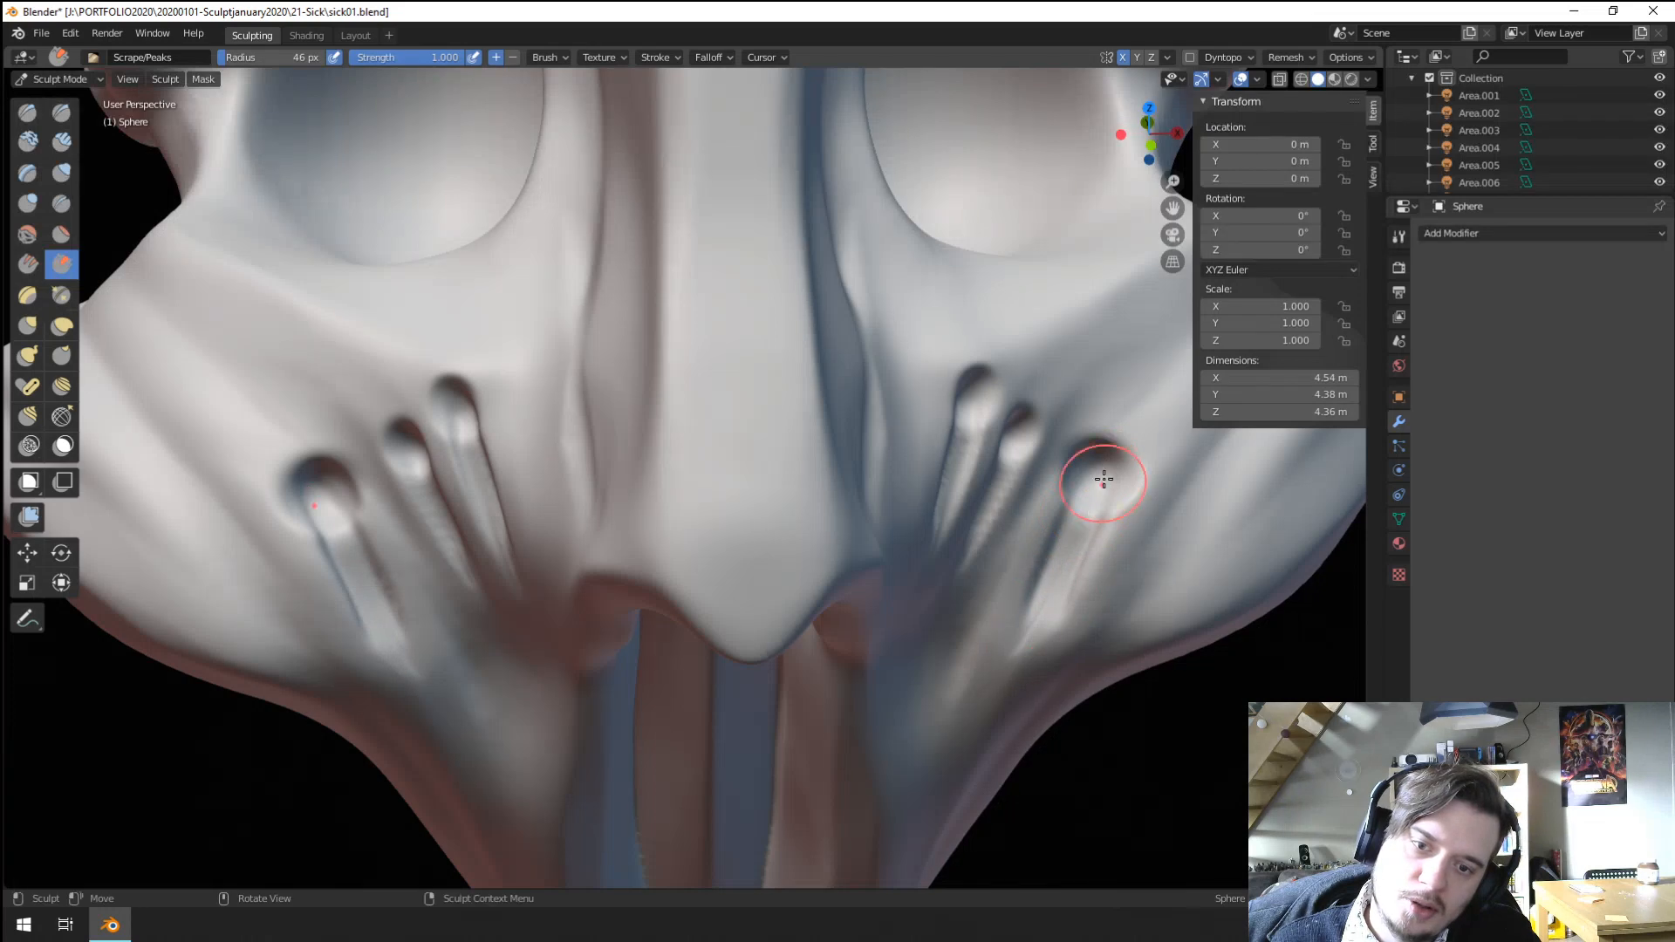
Swell the long fold running down to the muzzle tip with Inflate/Deflate at 49 px and strength 0.670.
scroll(979, 684, down, 3)
mouse_move(980, 684)
middle_down()
mouse_move(949, 595)
mouse_move(867, 542)
mouse_move(872, 514)
mouse_move(843, 527)
middle_up()
key(g)
scroll(857, 532, down, 3)
scroll(843, 527, up, 8)
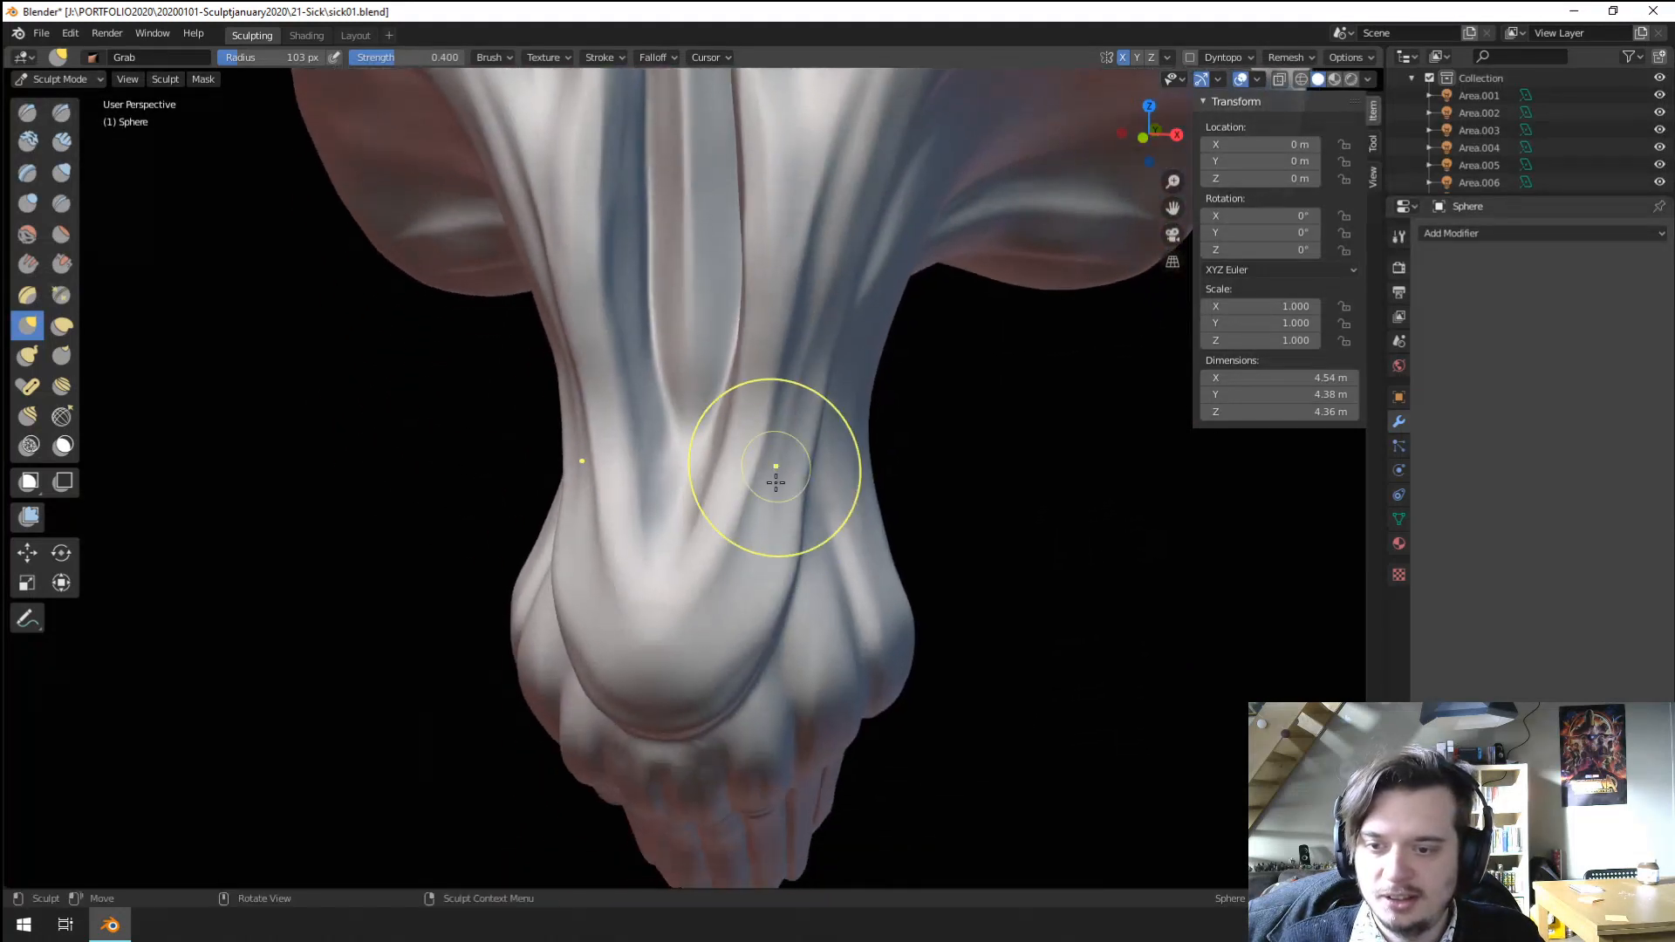
middle_drag(775, 481, 722, 497)
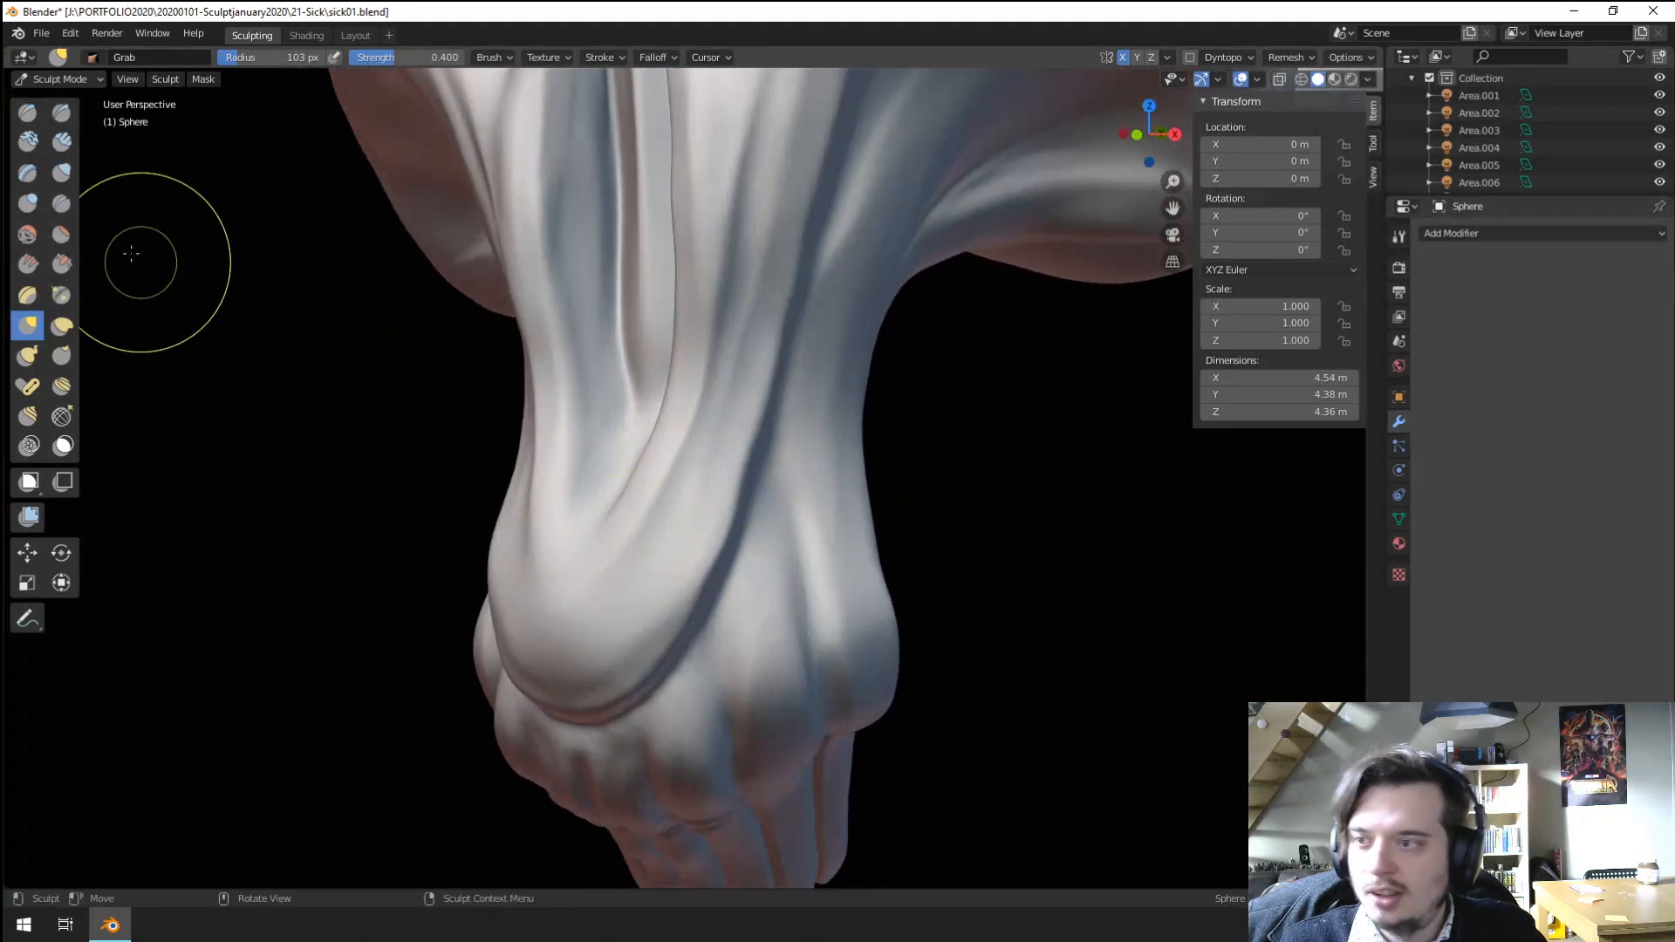
click(61, 172)
key(f)
click(620, 599)
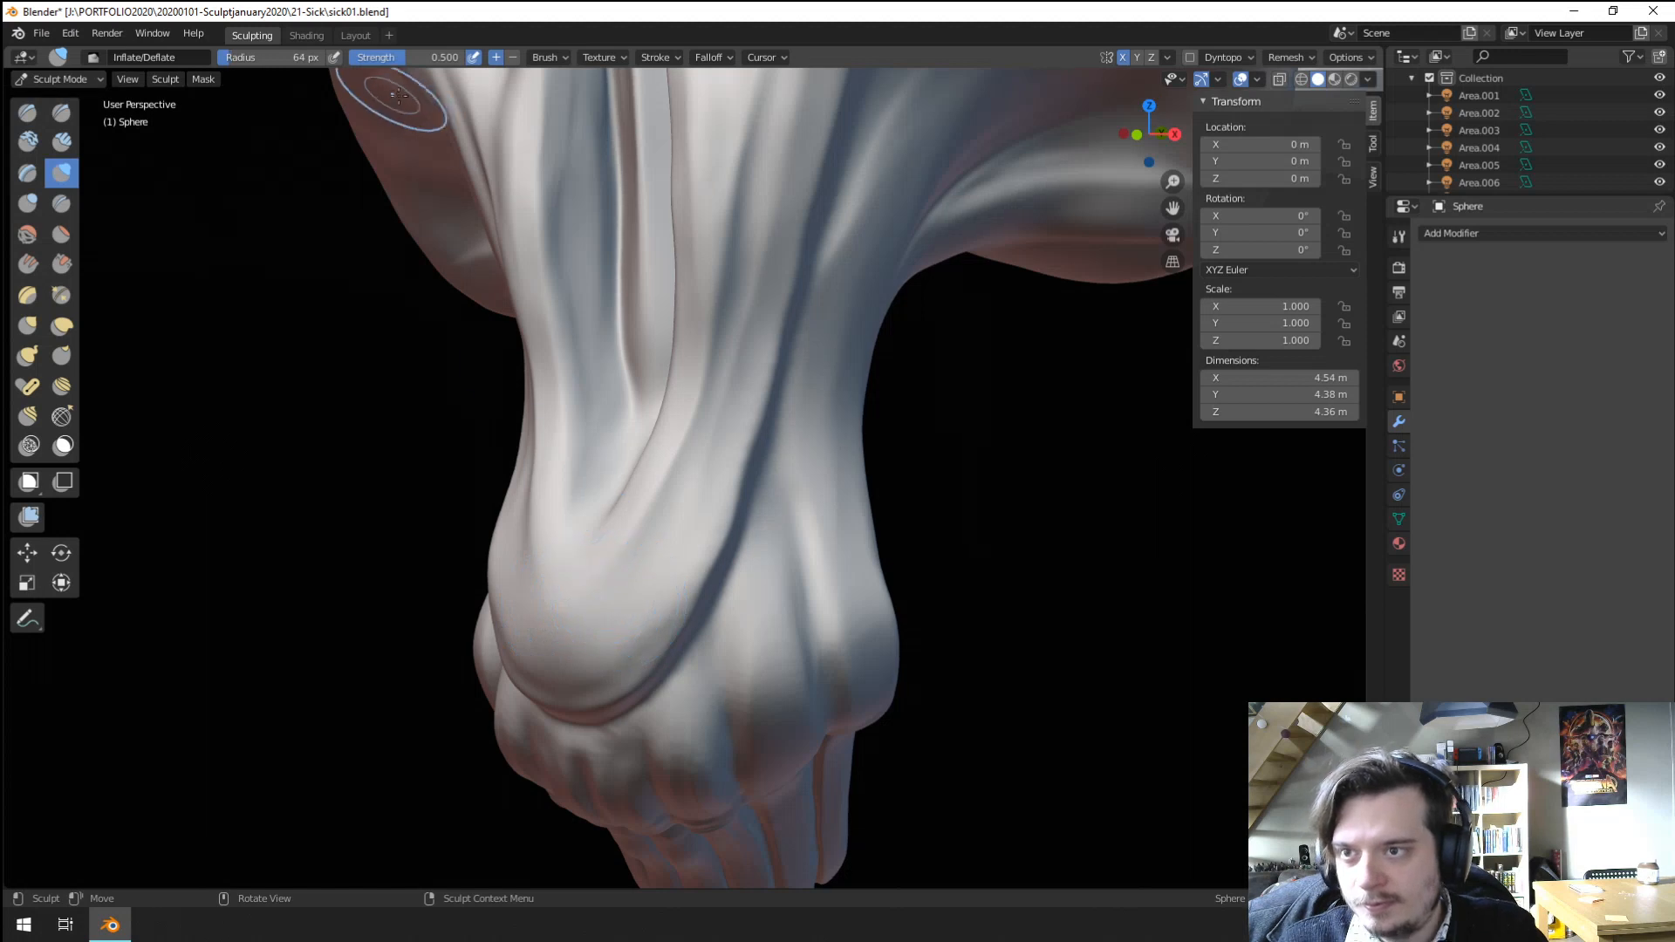
key(f)
click(656, 568)
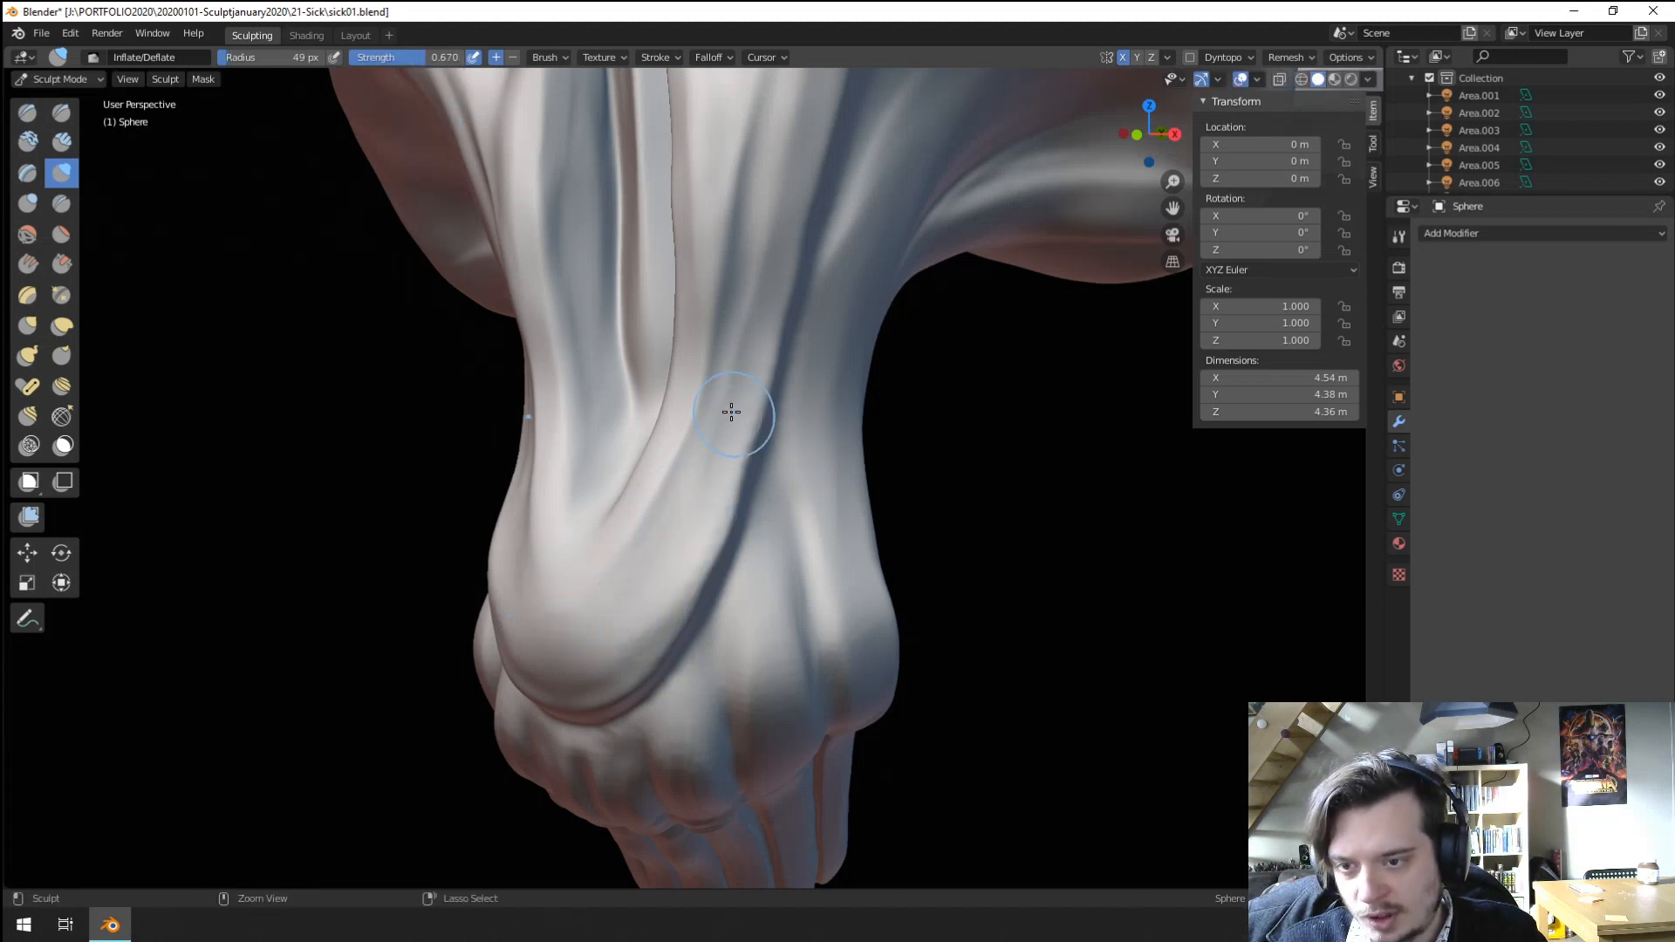
drag(680, 585, 724, 445)
drag(599, 660, 685, 563)
Sculpt along the inside of the flared cheekbone's upper rim with the Blob brush, starting from a 67 px radius.
middle_drag(743, 370, 771, 381)
ctrl+middle_drag(772, 381, 628, 519)
ctrl+middle_drag(628, 520, 577, 692)
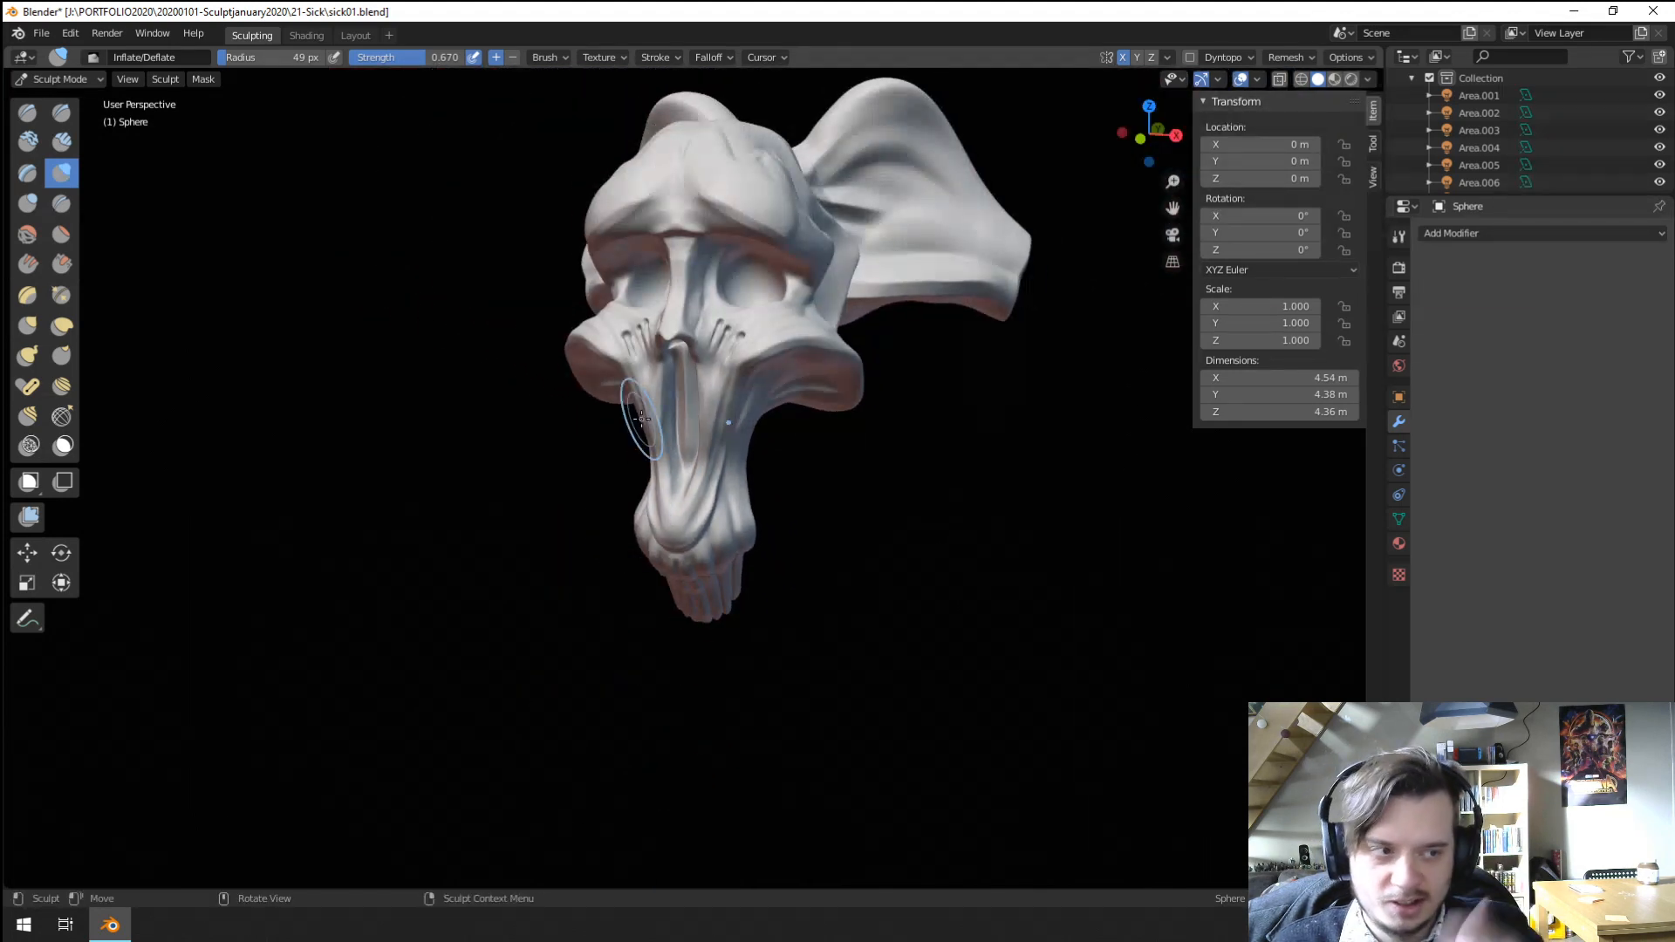
mouse_move(642, 418)
middle_down()
mouse_move(898, 467)
mouse_move(841, 579)
mouse_move(766, 553)
mouse_move(764, 409)
mouse_move(779, 431)
middle_up()
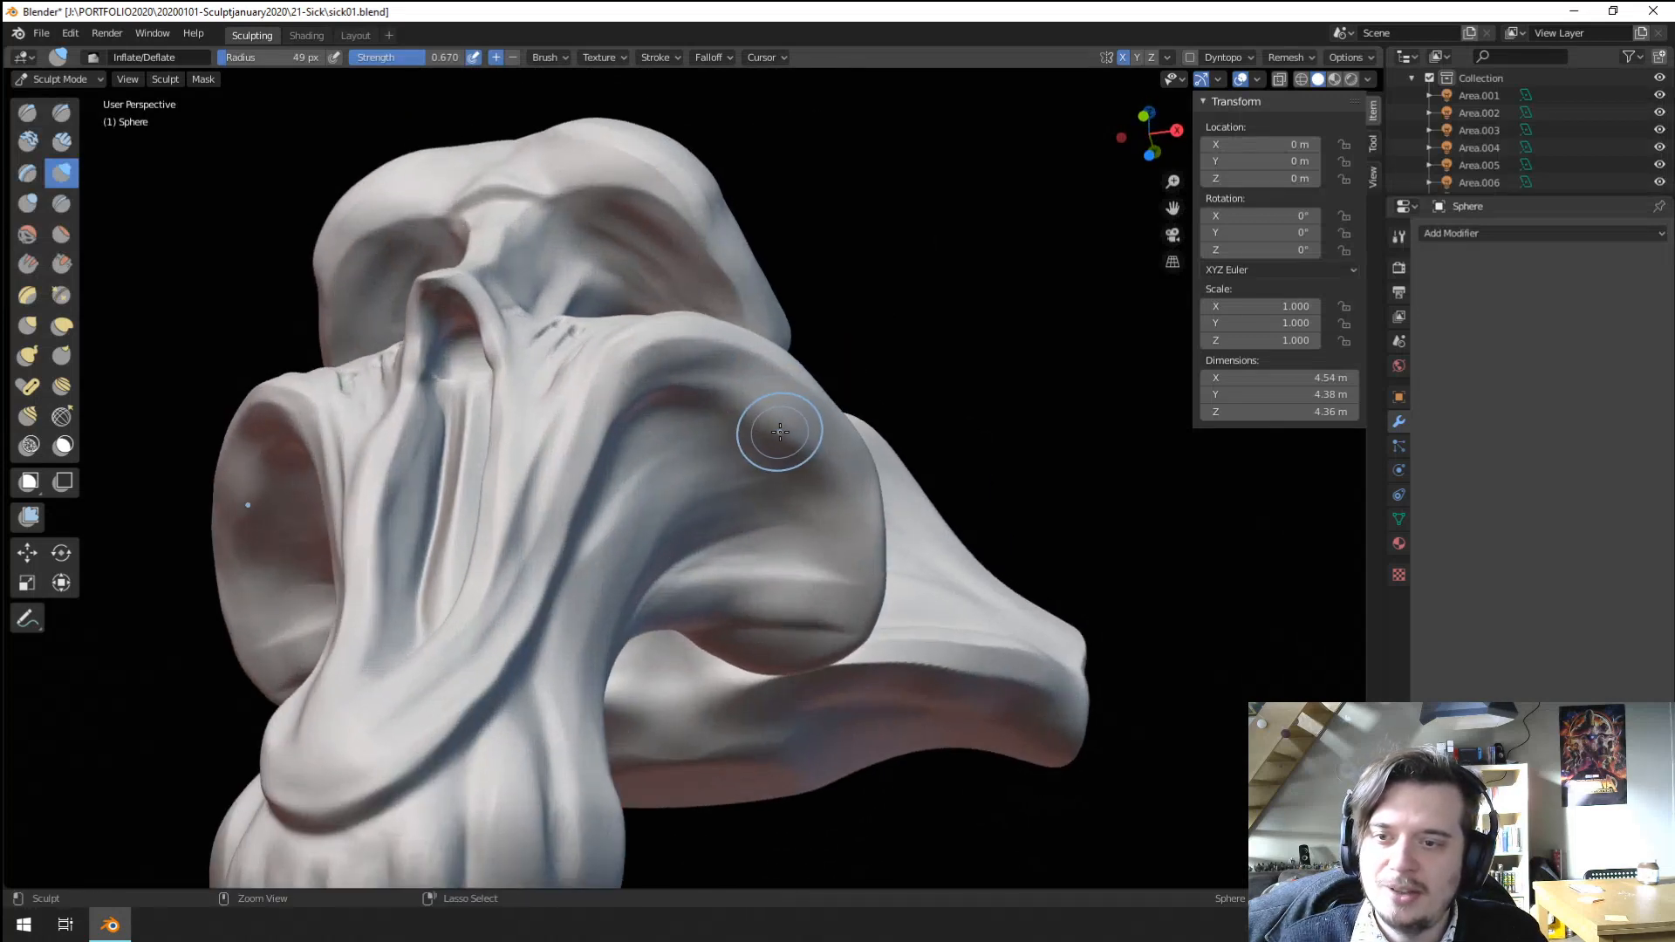
click(27, 204)
middle_drag(367, 401, 610, 385)
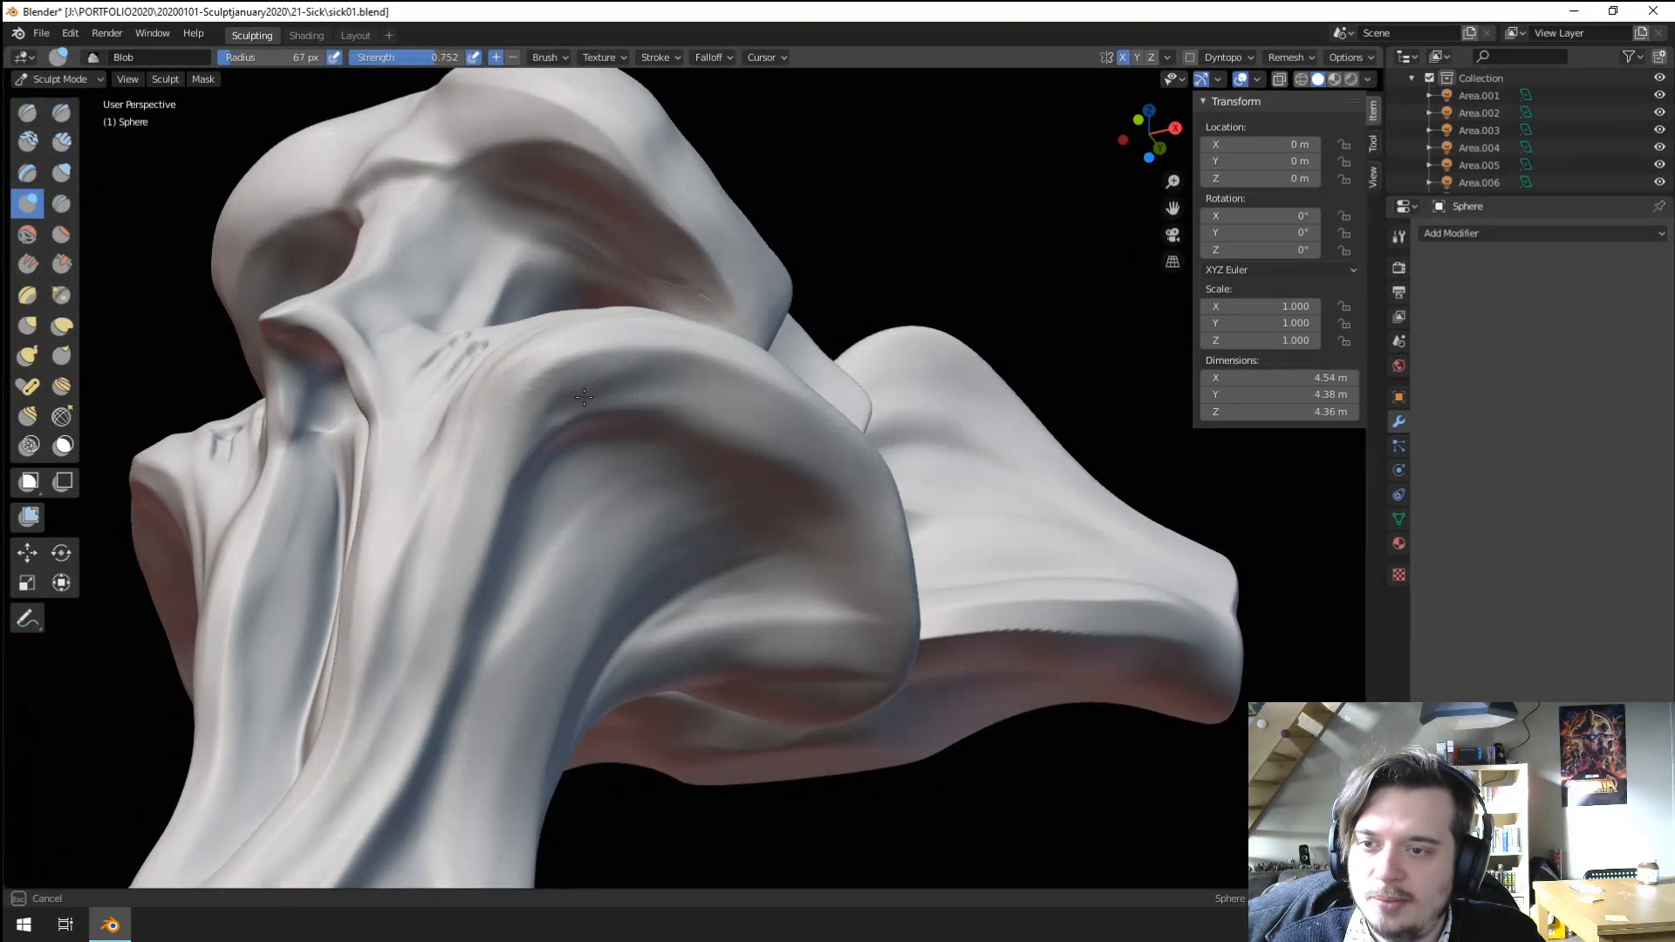
key(f)
click(742, 415)
mouse_move(607, 392)
mouse_down()
mouse_move(764, 437)
mouse_move(822, 497)
mouse_up()
Adjust the shape of the flared cheekbone rim with a resized Grab brush.
scroll(672, 553, down, 2)
mouse_move(672, 553)
middle_down()
mouse_move(803, 567)
mouse_move(706, 454)
middle_up()
scroll(741, 493, up, 2)
key(g)
key(f)
click(757, 457)
drag(773, 475, 759, 420)
Sculpt the side of the muzzle just below the cheek grooves with the Blob brush at 38 px.
scroll(602, 597, down, 5)
mouse_move(598, 599)
middle_down()
mouse_move(785, 608)
mouse_move(711, 514)
mouse_move(725, 505)
mouse_move(646, 448)
mouse_move(684, 527)
mouse_move(692, 445)
mouse_move(629, 561)
mouse_move(634, 506)
mouse_move(611, 476)
middle_up()
scroll(703, 497, up, 4)
scroll(677, 504, up, 3)
click(28, 203)
scroll(579, 478, up, 2)
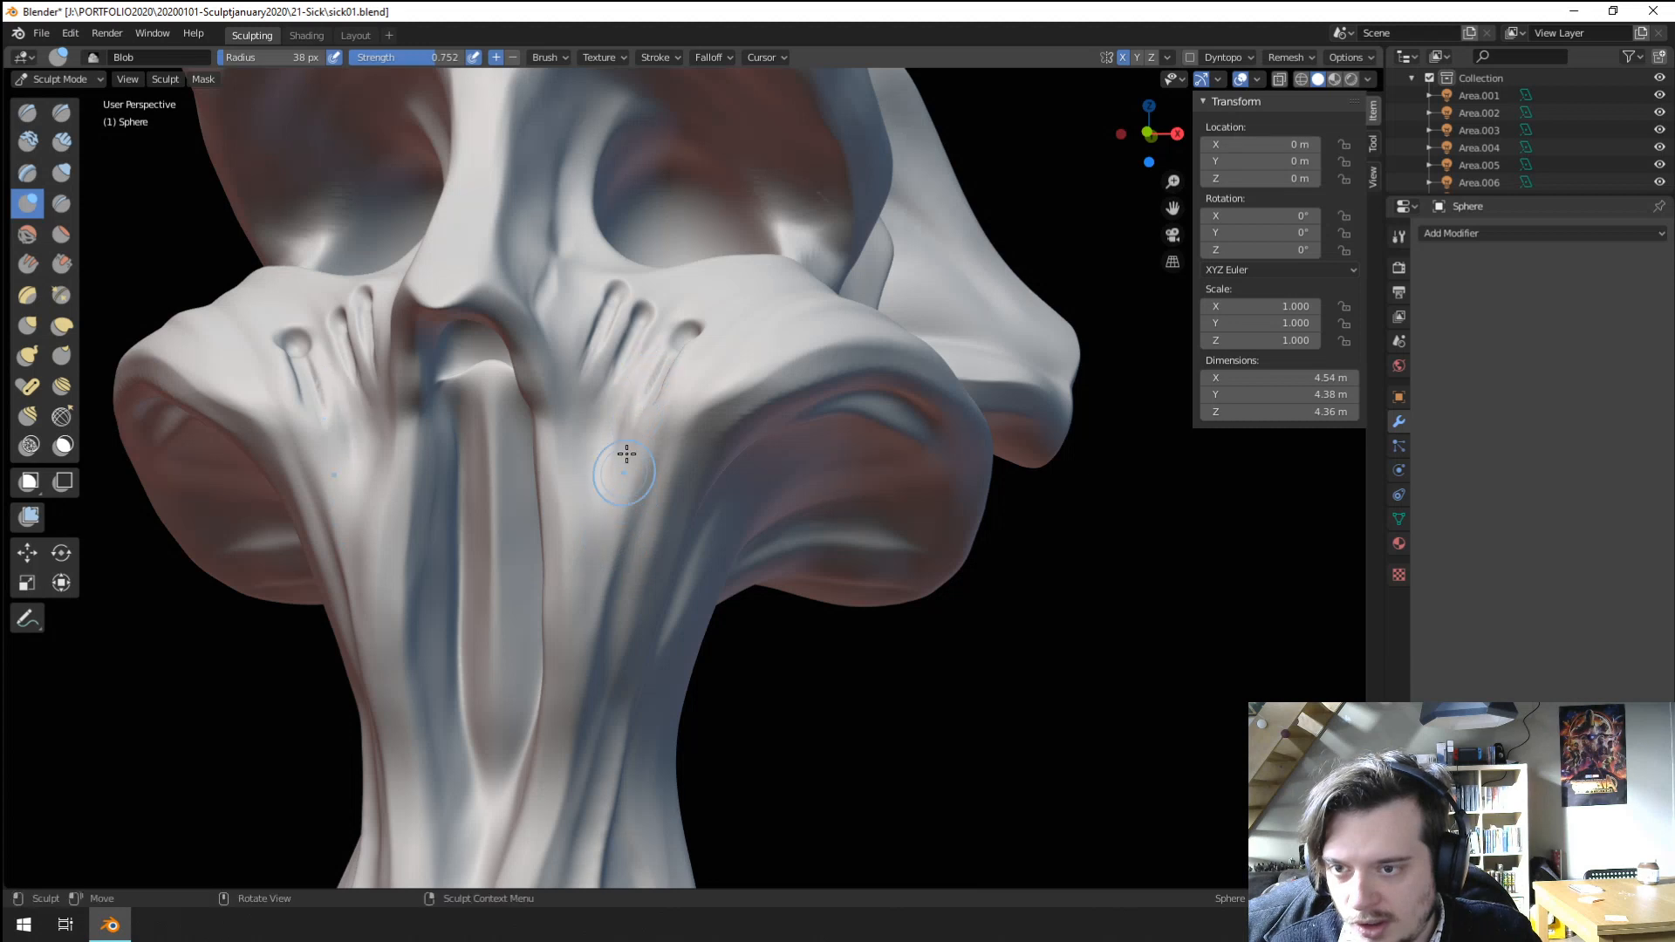
drag(622, 451, 610, 485)
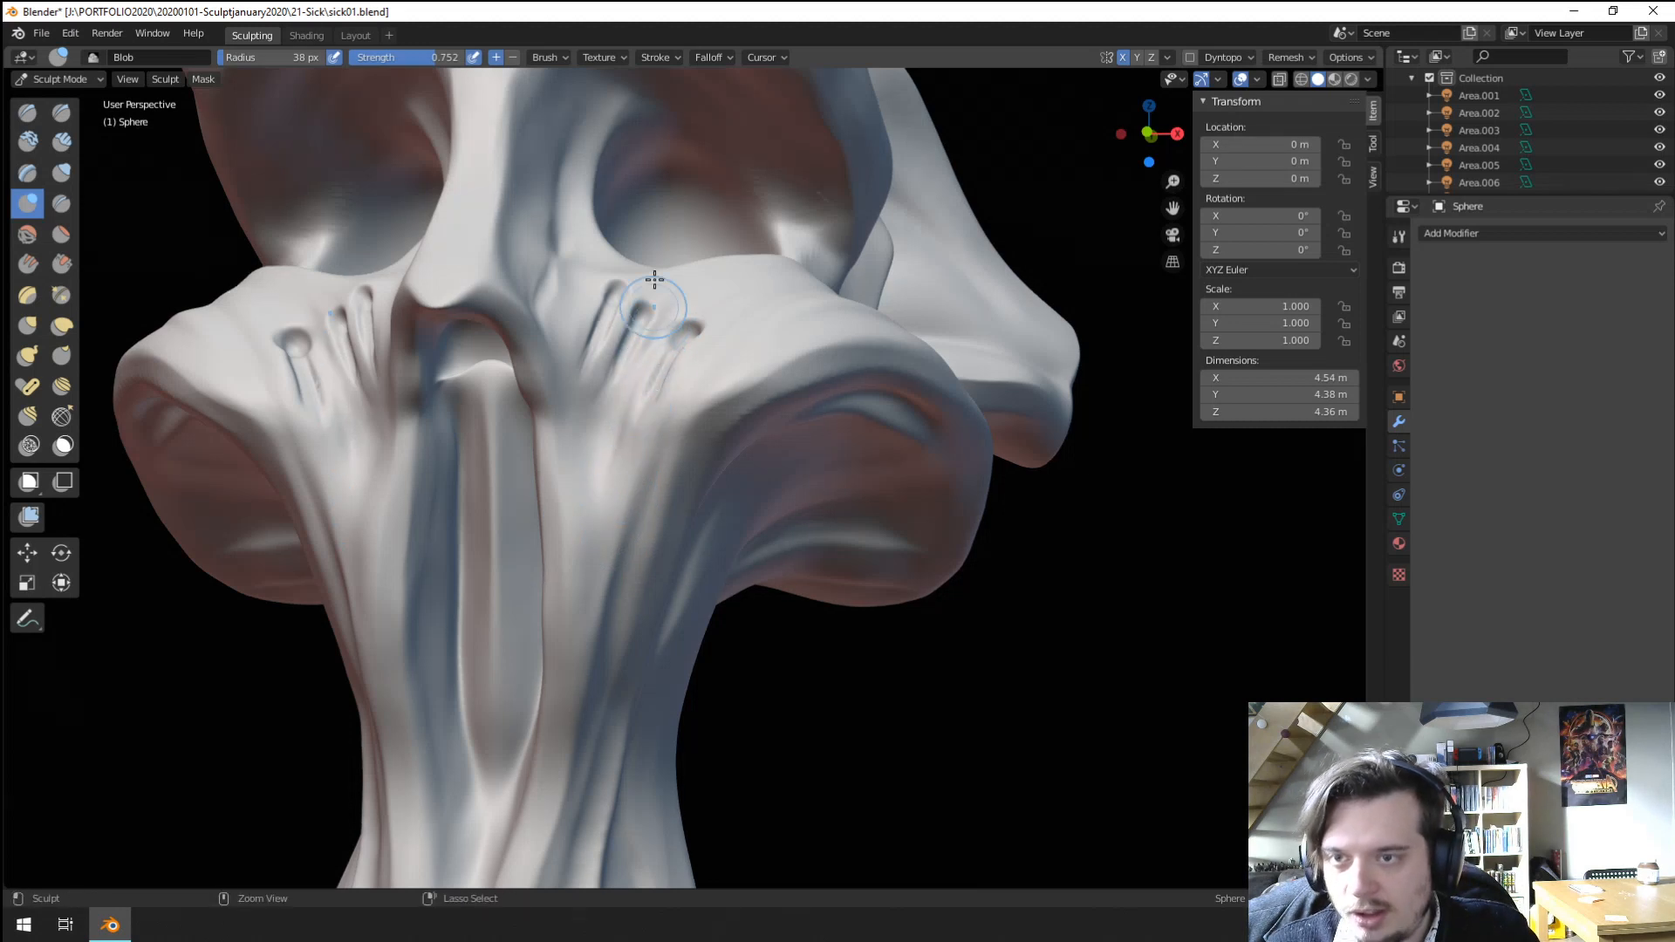
Set the Blob brush falloff to Sharp and carve from the cheek pits down along the side of the muzzle.
click(714, 58)
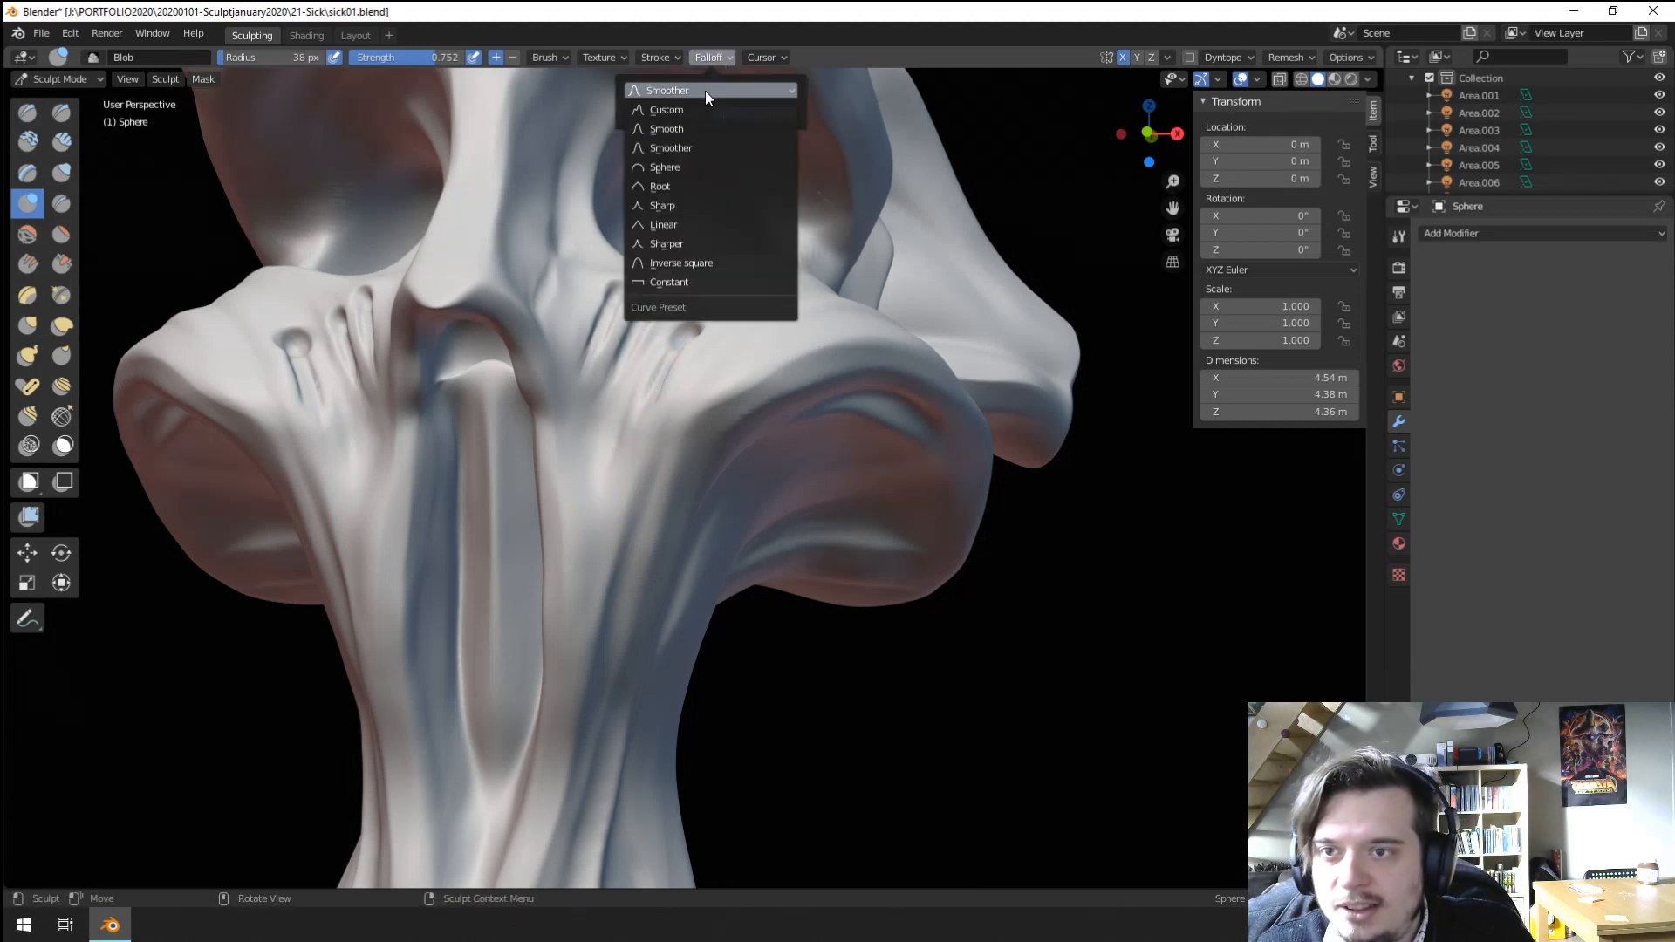
click(679, 205)
mouse_move(670, 314)
mouse_down()
mouse_move(606, 574)
mouse_move(614, 515)
mouse_up()
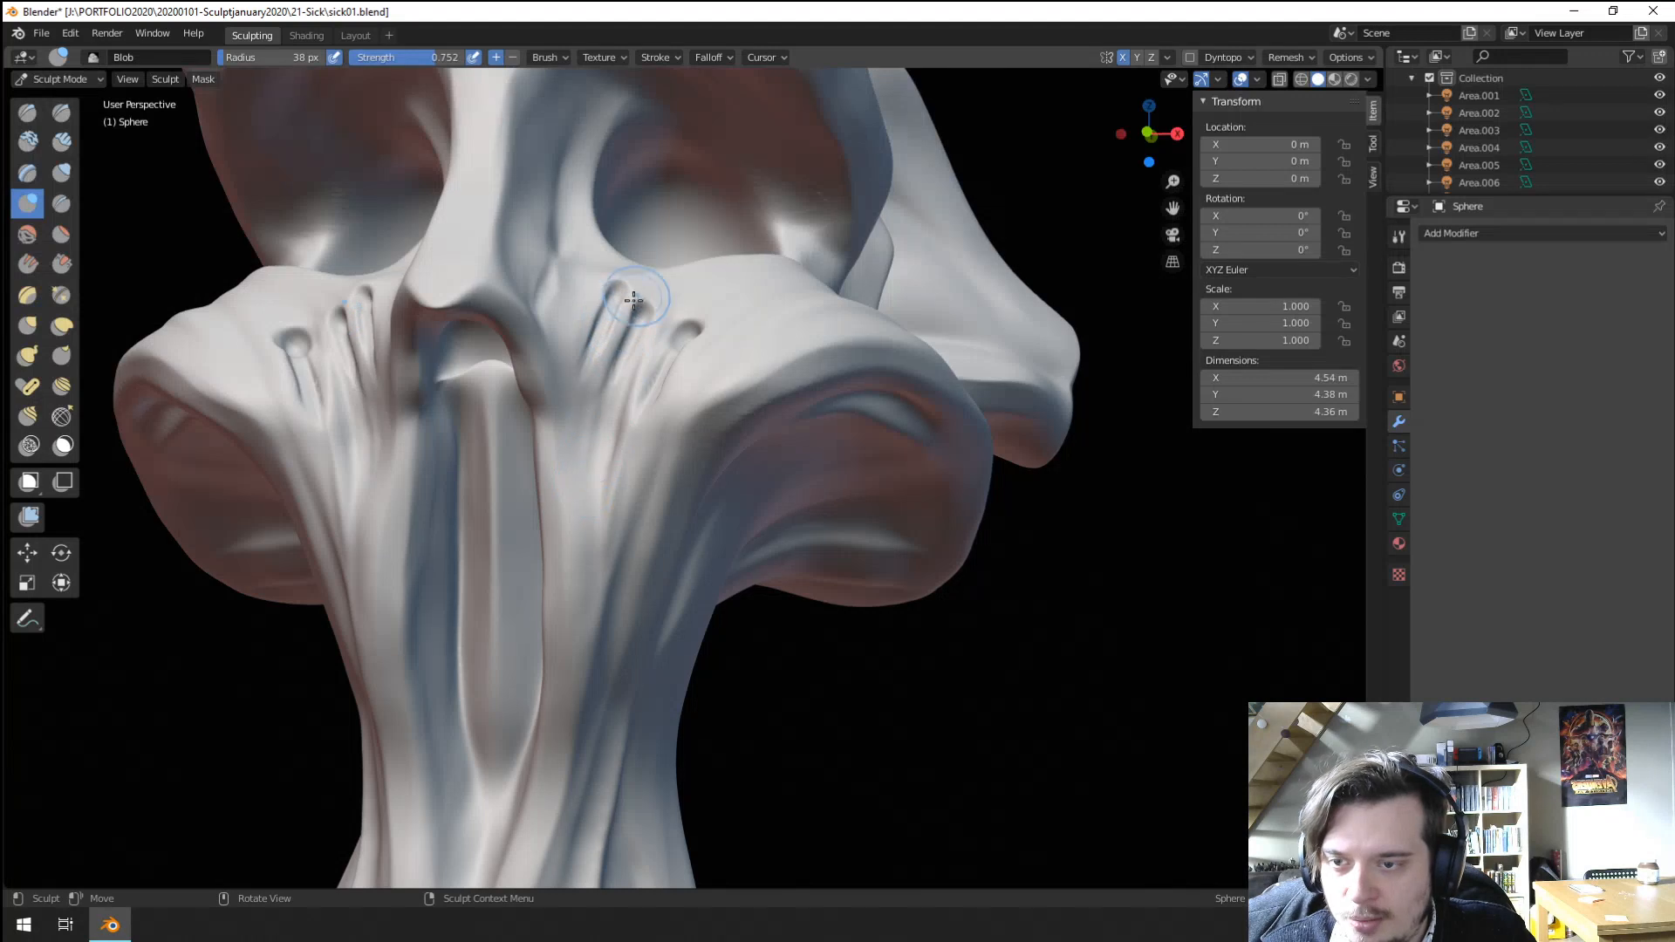
Carve the cheek grooves from the inner pits down toward the muzzle with the 38 px Blob brush.
mouse_move(634, 300)
mouse_down()
mouse_move(602, 560)
mouse_move(612, 488)
mouse_up()
drag(622, 341, 614, 471)
key(g)
key(f)
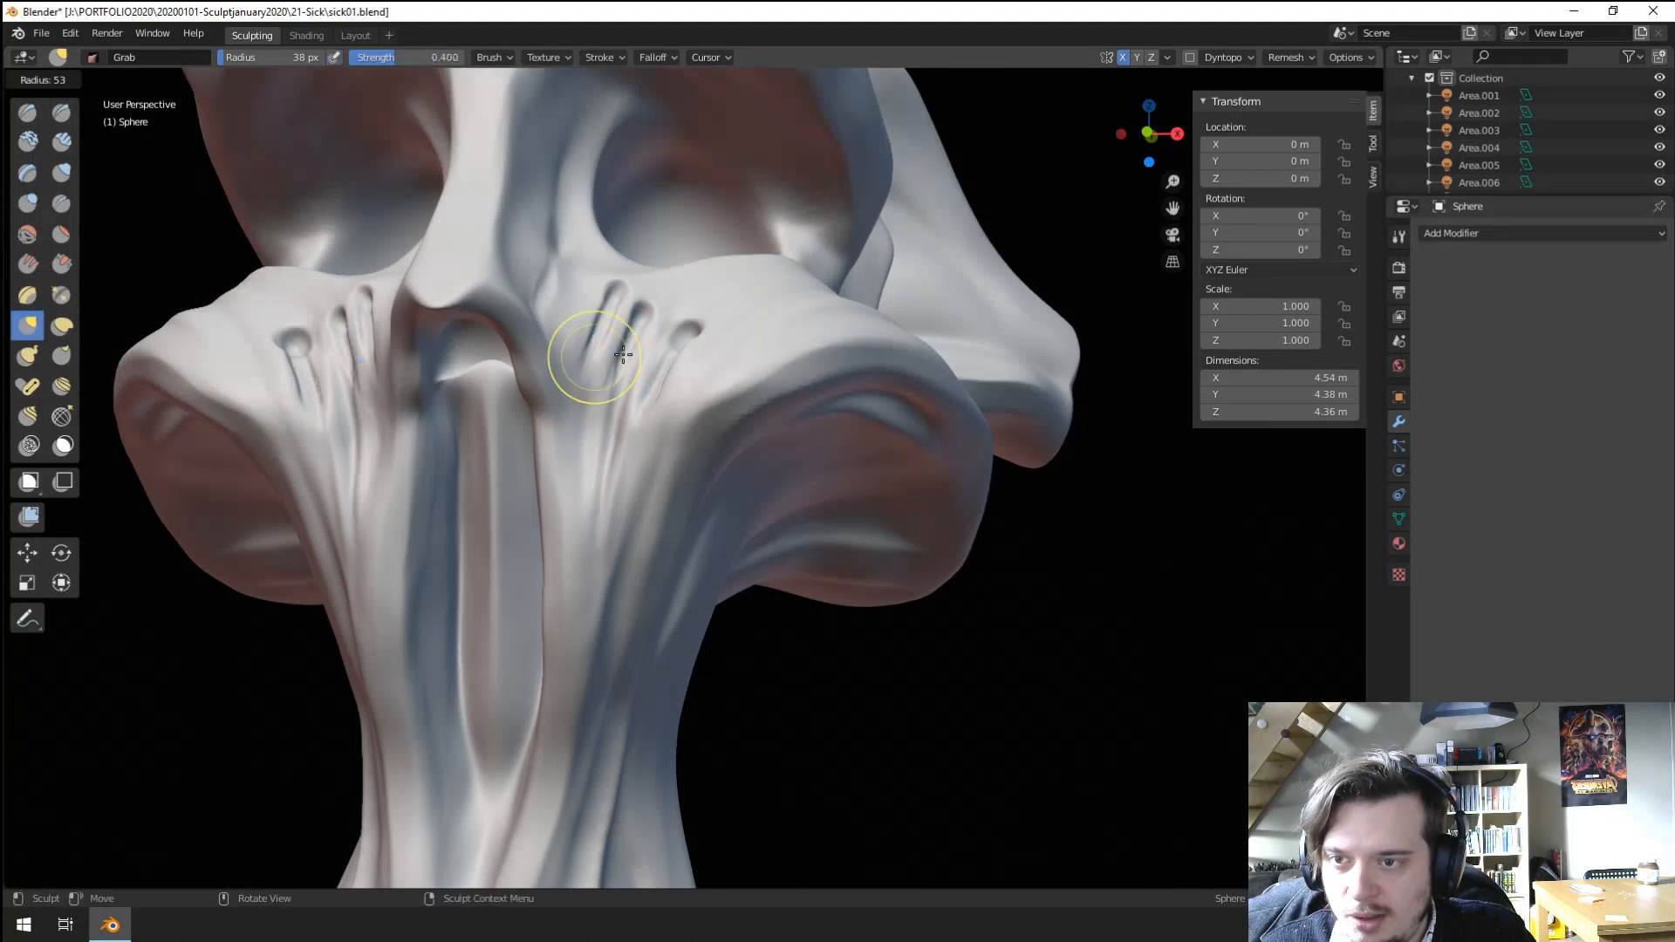
click(665, 357)
mouse_move(605, 370)
mouse_down()
mouse_move(598, 397)
mouse_move(598, 358)
mouse_move(617, 349)
mouse_up()
key(ctrl+z)
key(f)
click(592, 358)
Try the Nudge brush and a Rotate brush enlarged to 200 px on the cheek grooves.
click(61, 386)
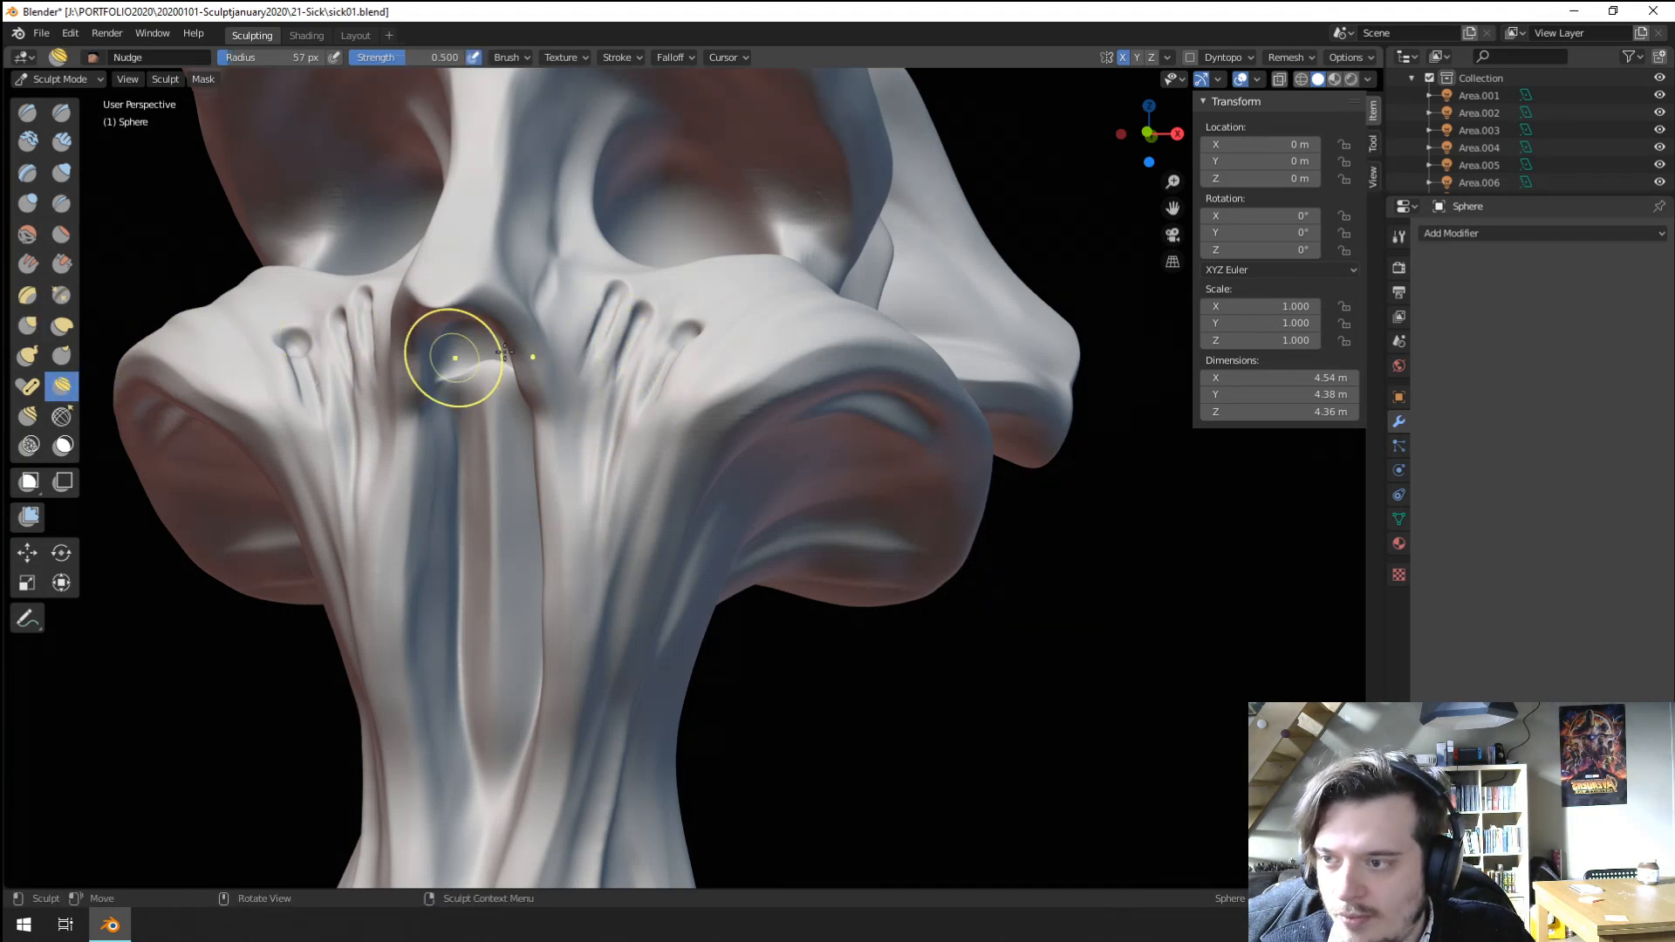
key(f)
click(734, 378)
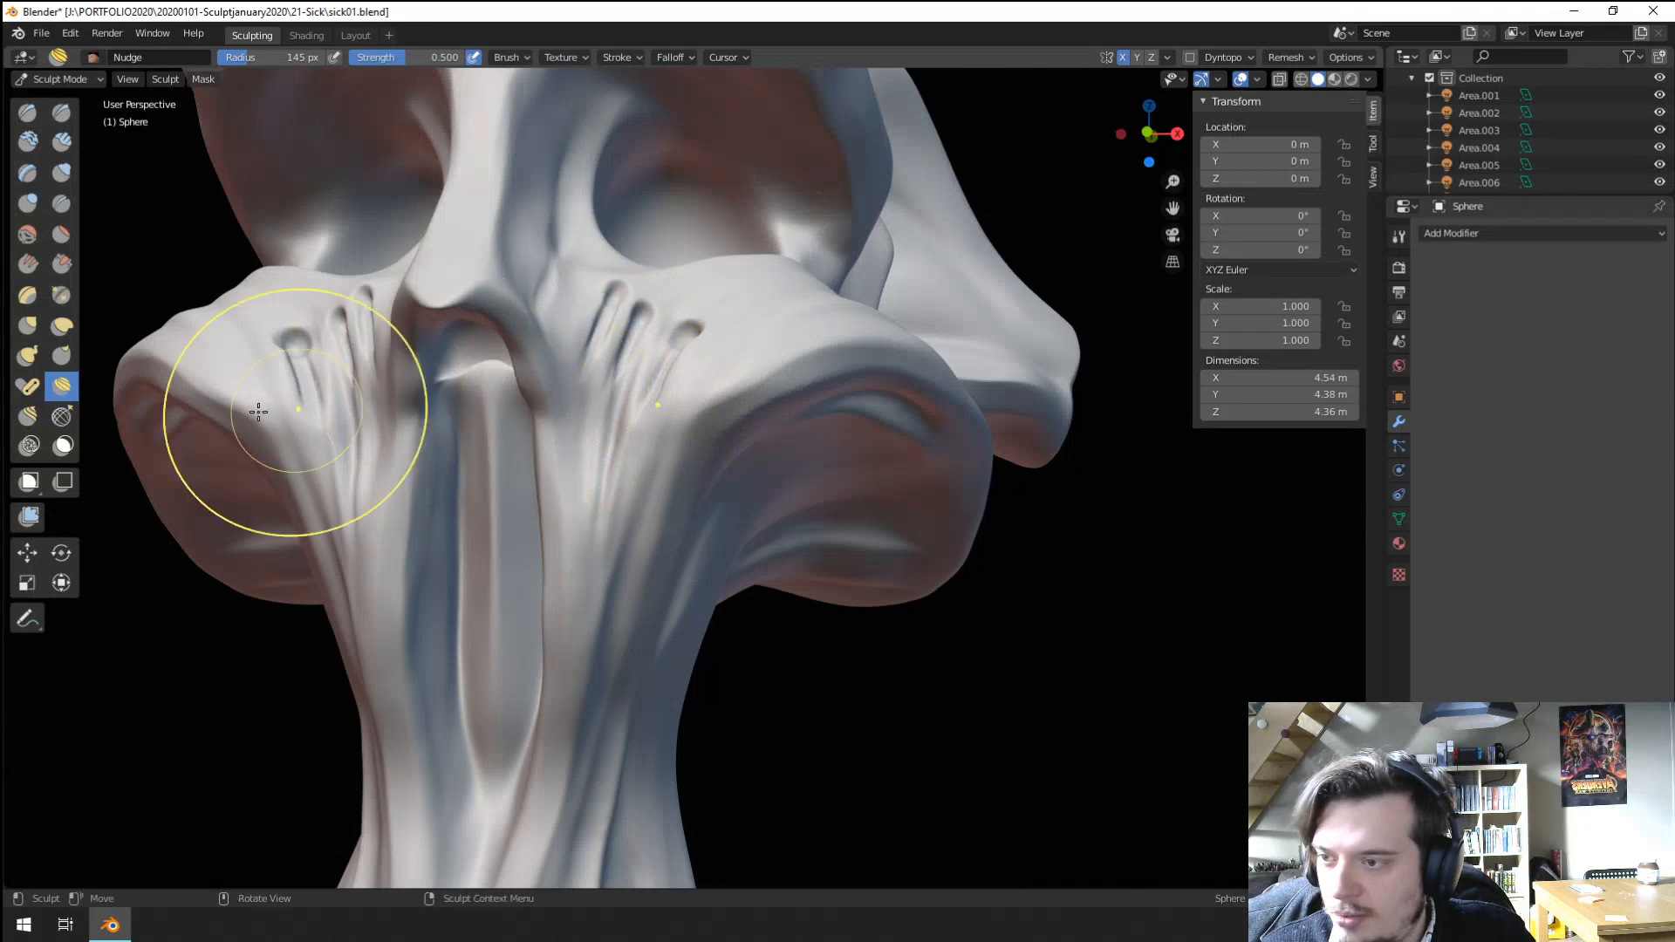
click(27, 416)
drag(624, 374, 619, 403)
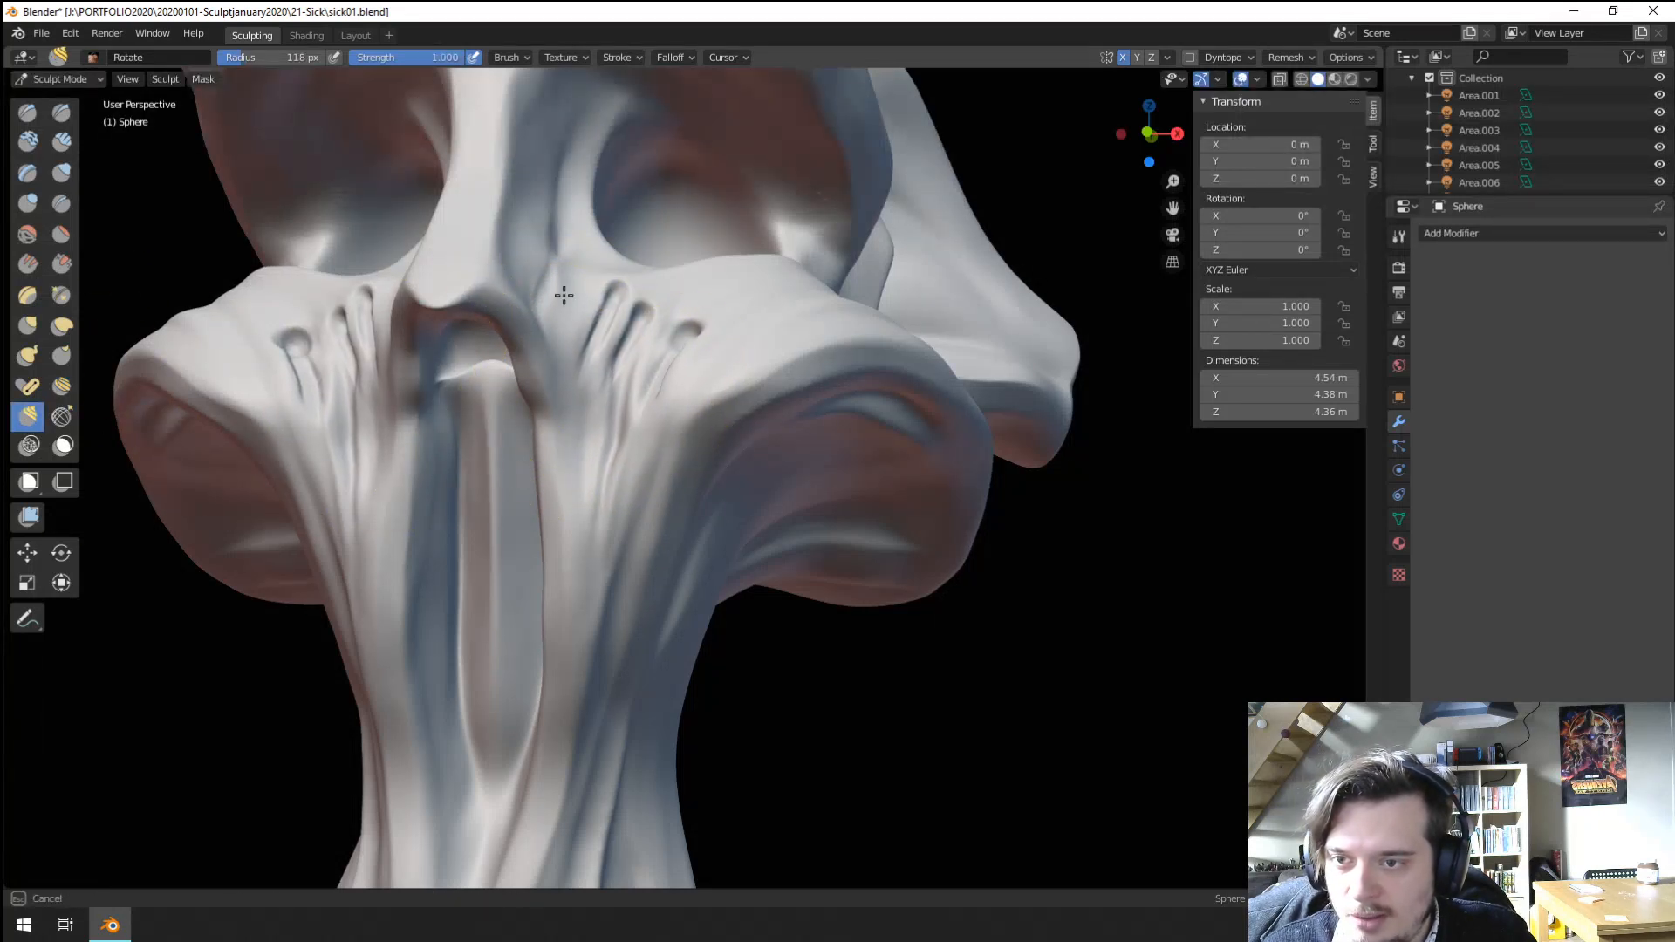
middle_drag(565, 377, 643, 411)
key(f)
click(756, 486)
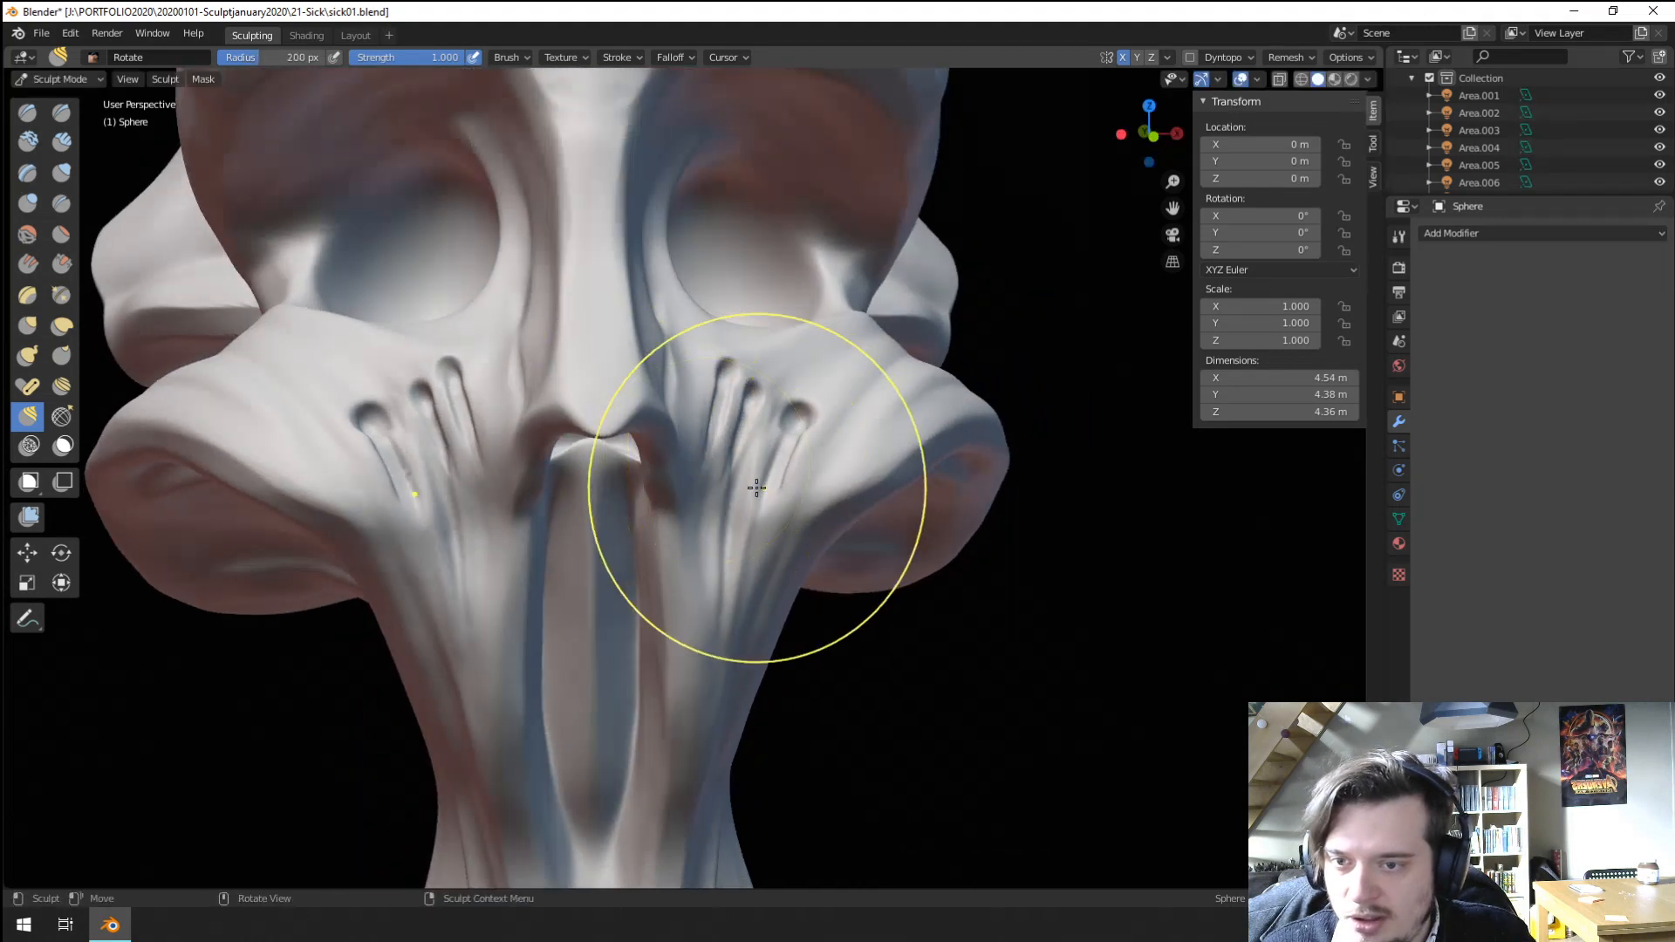
middle_drag(756, 486, 693, 494)
drag(693, 494, 735, 398)
Deepen the grooves running down from the cheek pits with the Blob brush reduced to 23 px.
scroll(734, 398, down, 2)
middle_drag(708, 479, 606, 477)
scroll(663, 445, up, 2)
click(63, 200)
click(63, 174)
click(29, 203)
key(f)
click(567, 460)
key(f)
click(606, 450)
key(f)
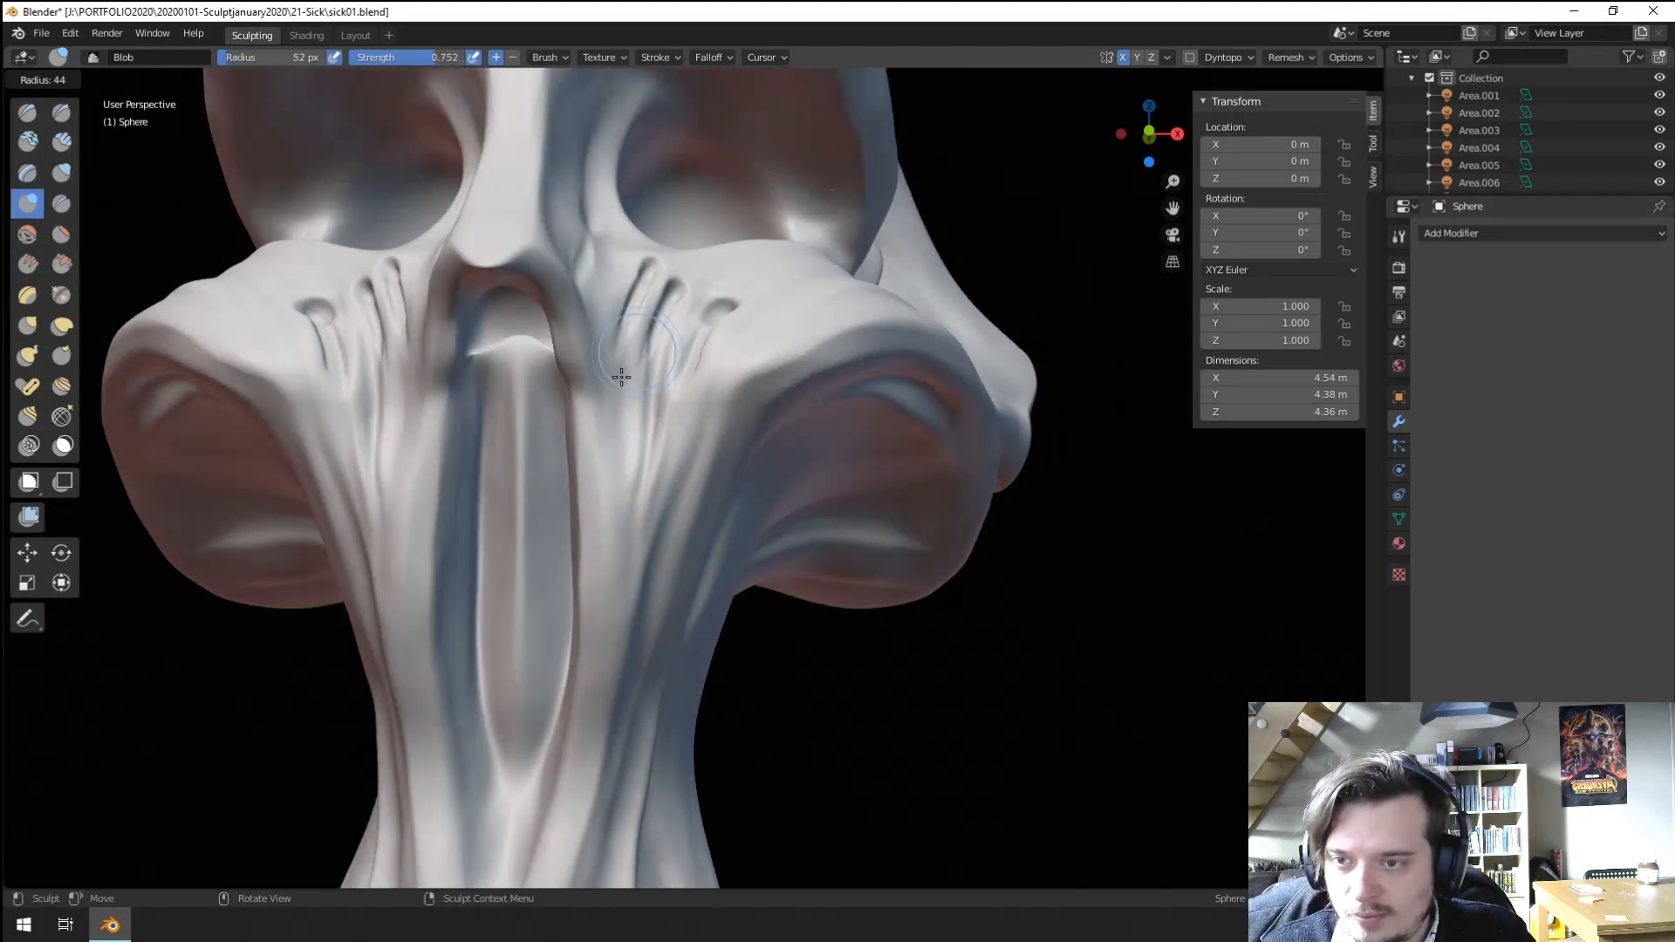
click(626, 359)
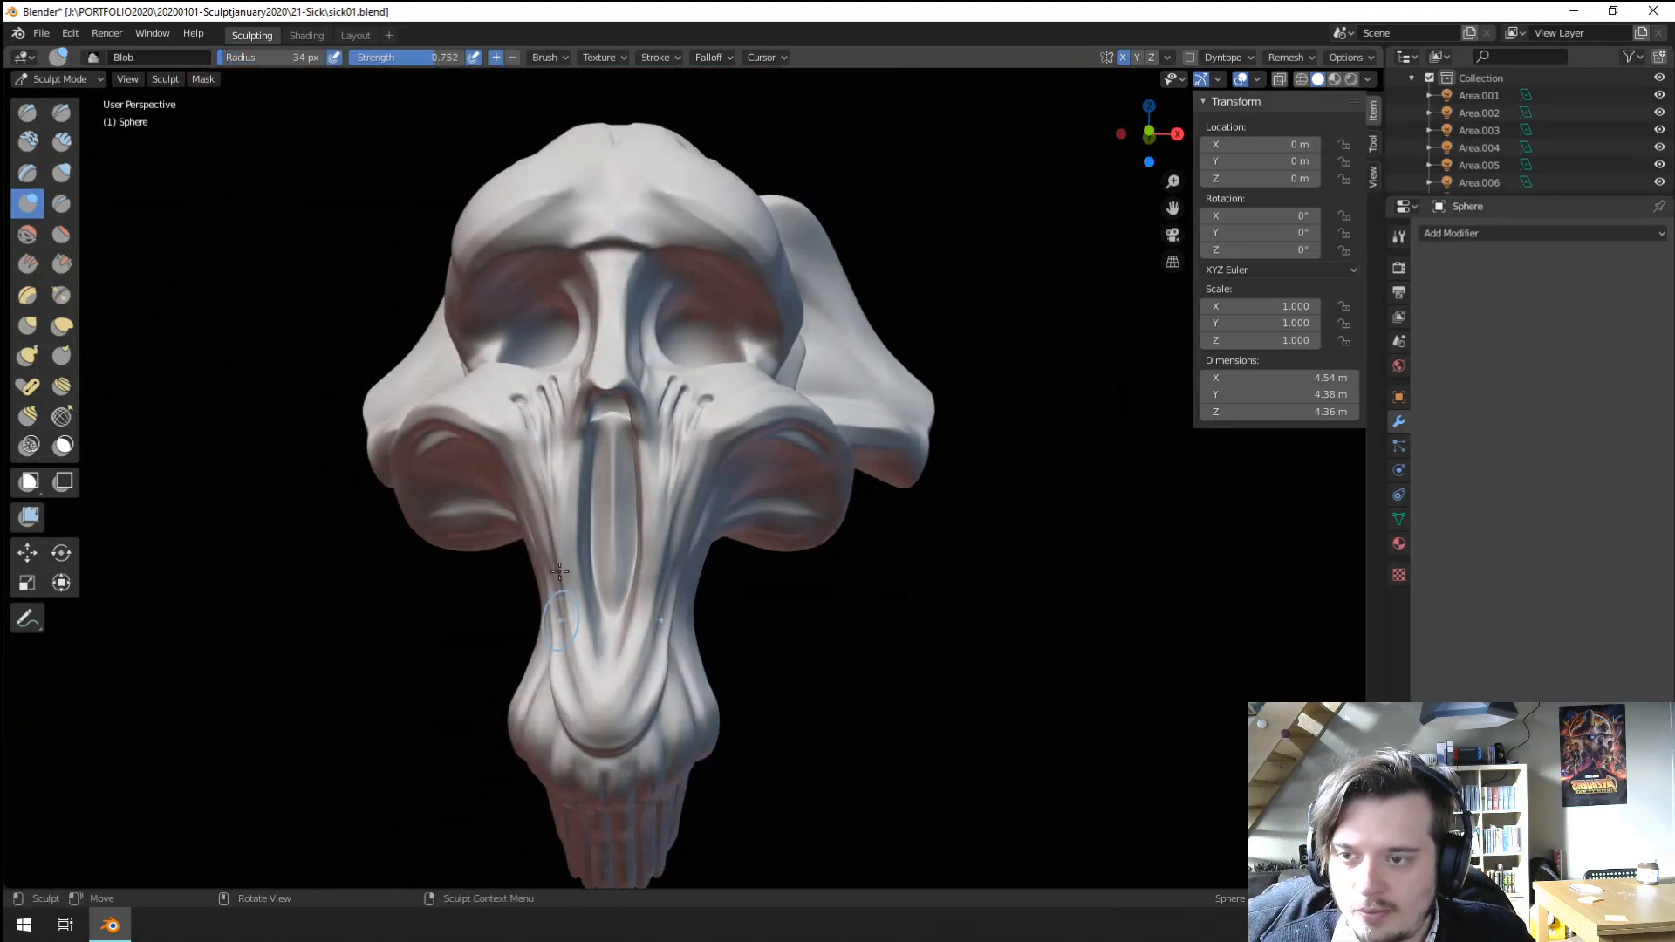
scroll(546, 555, down, 4)
scroll(546, 556, up, 5)
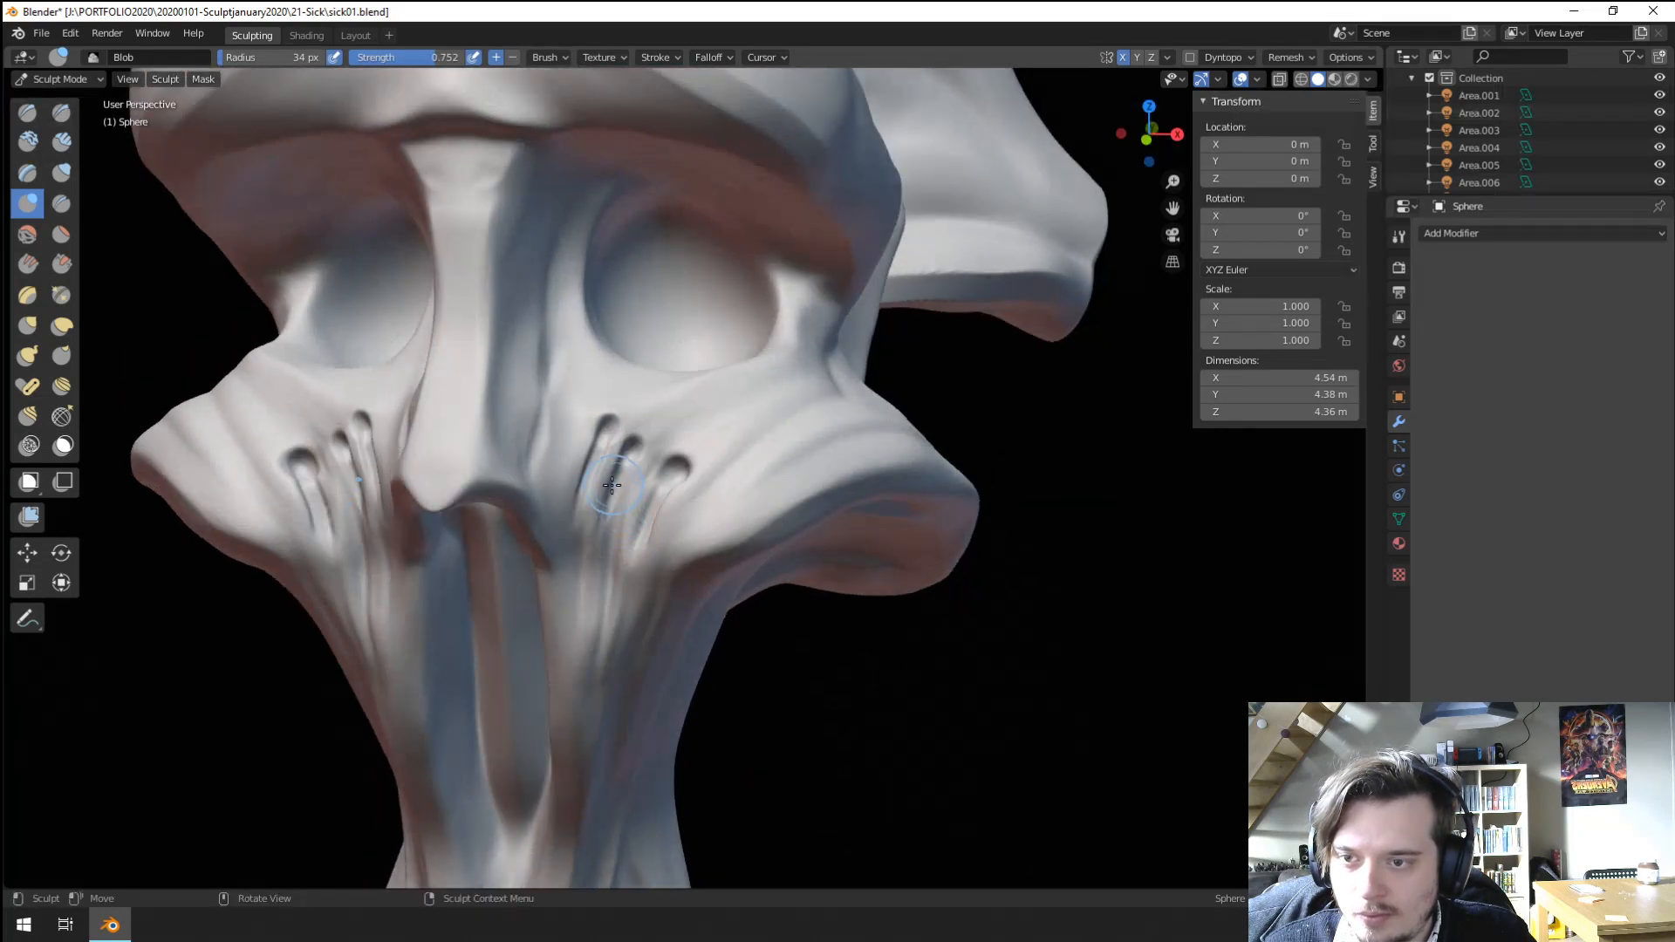
drag(618, 553, 605, 634)
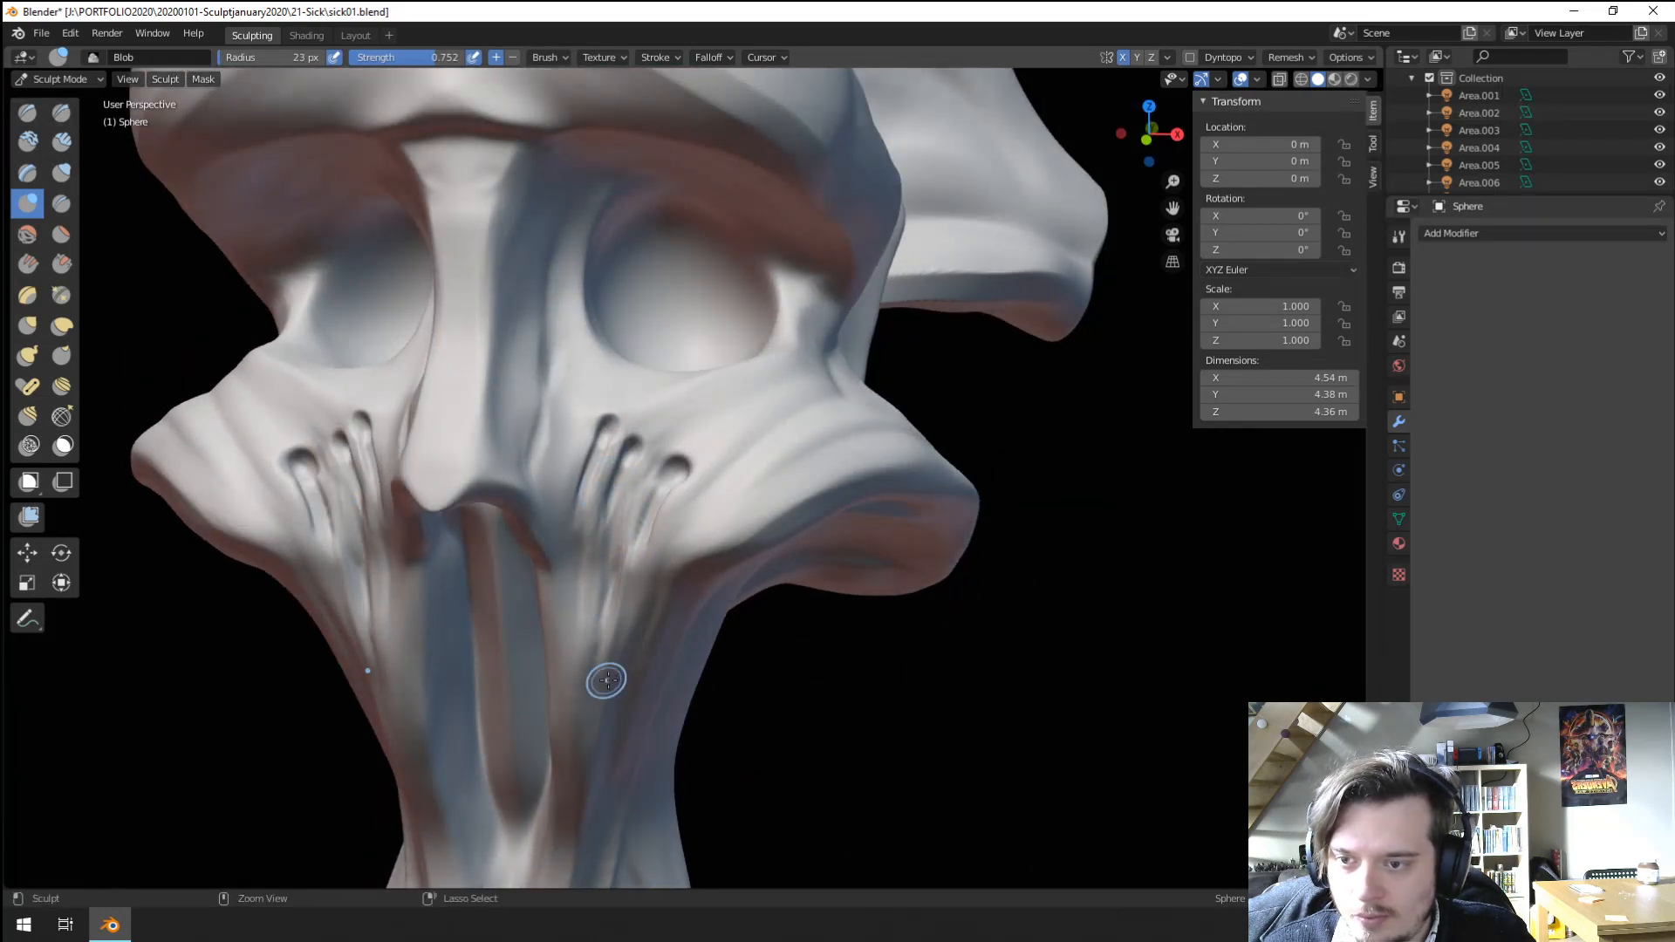
ctrl+drag(633, 446, 602, 548)
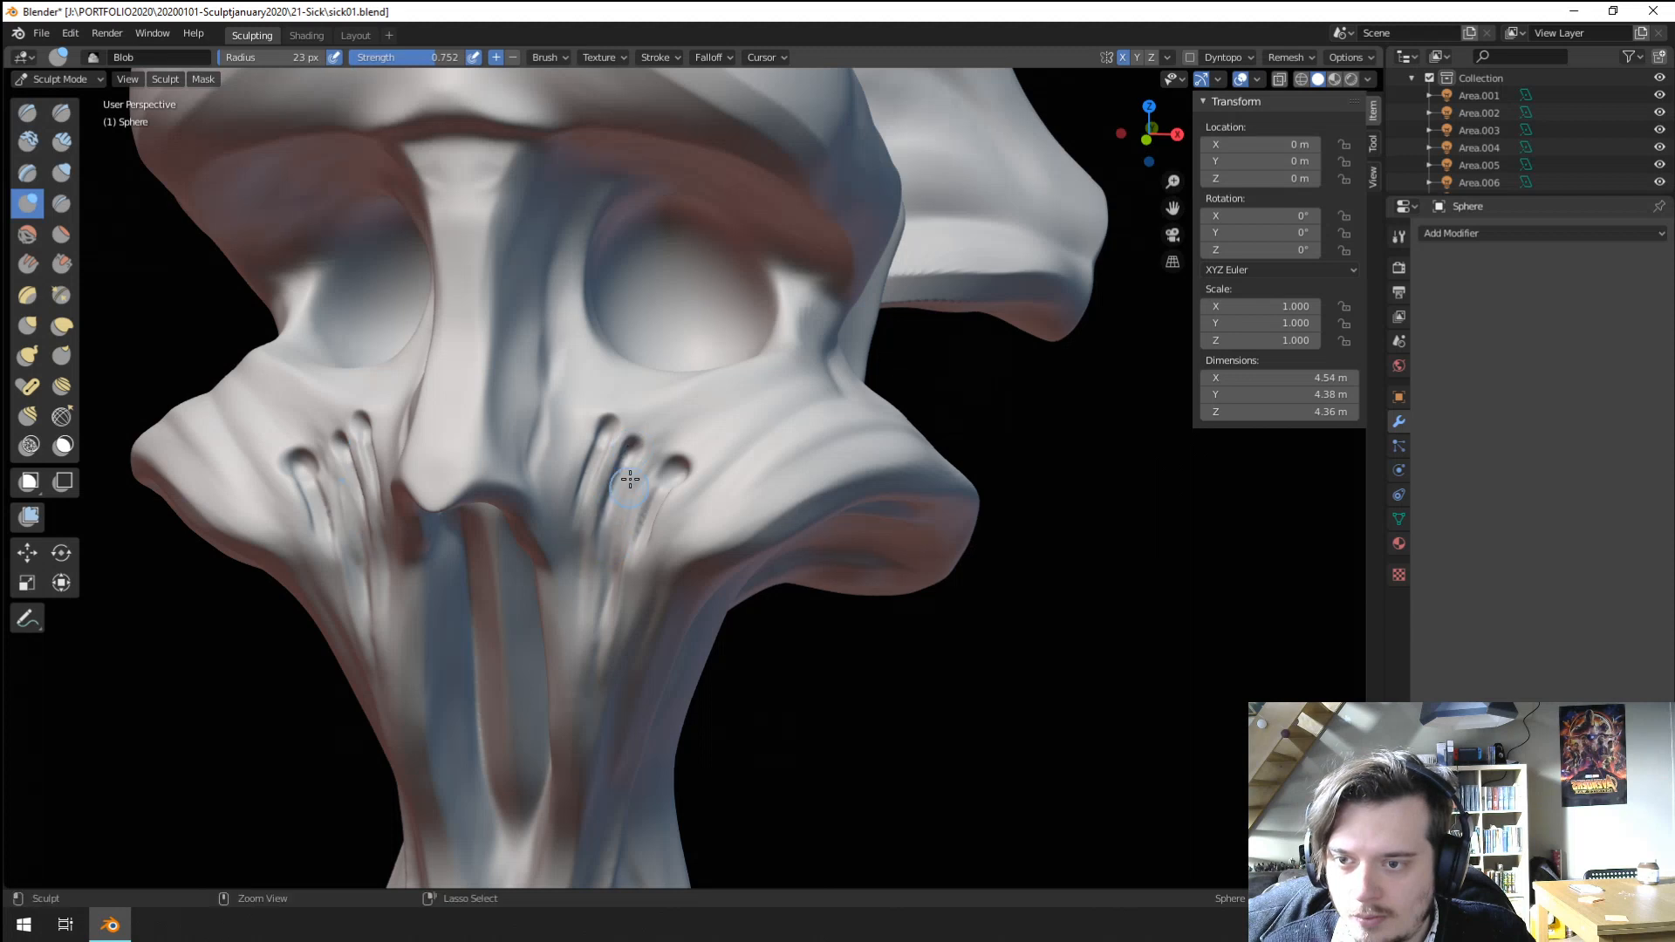
Reduce the brush radius to 18 px and smooth the cheek pits into softer hollows.
key(f)
click(657, 454)
mouse_move(630, 462)
shift+mouse_down()
mouse_move(623, 429)
mouse_move(618, 463)
mouse_move(680, 448)
mouse_move(582, 580)
shift+mouse_up()
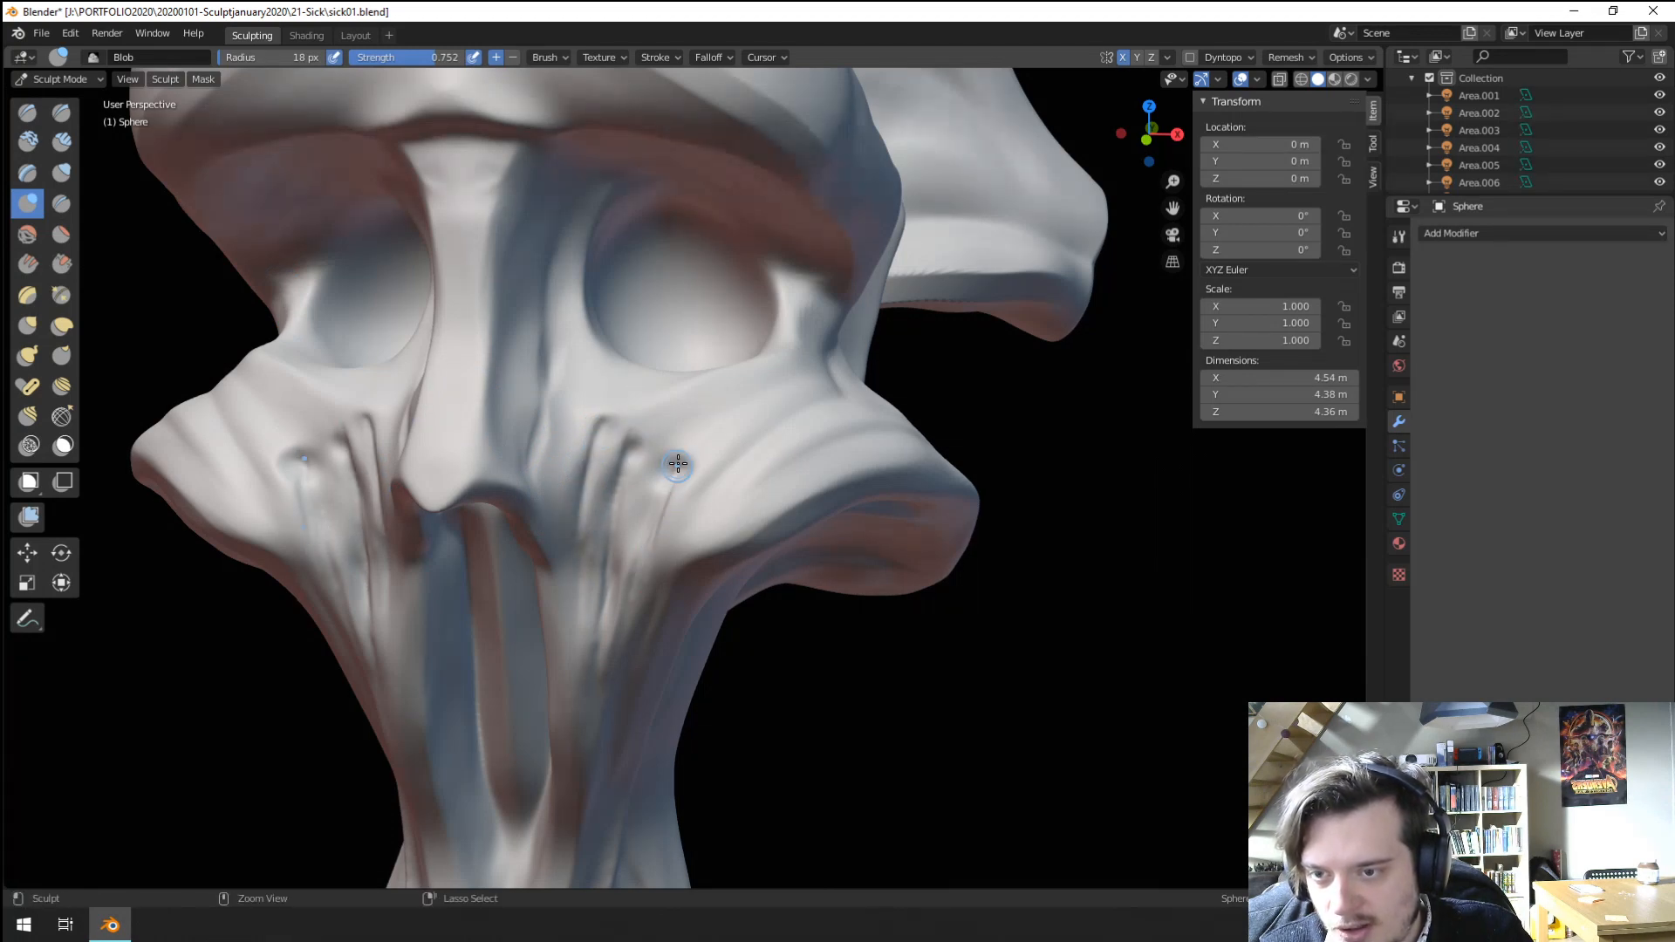
middle_drag(677, 463, 710, 422)
drag(710, 422, 772, 373)
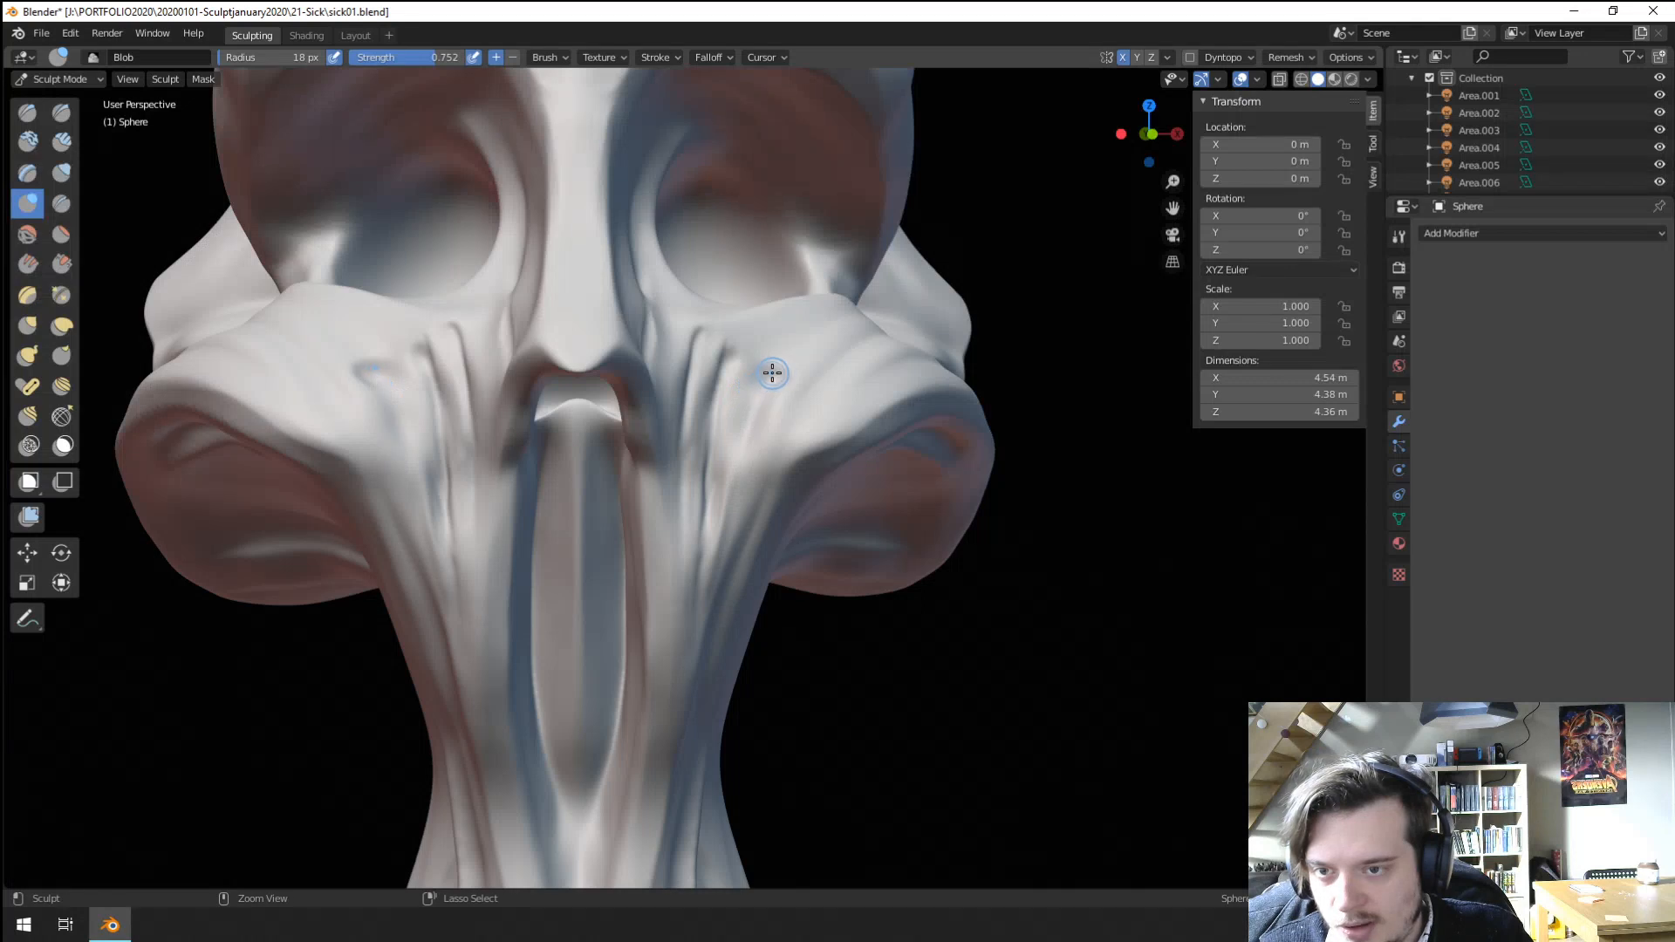
Sculpt along the cheek grooves beside the nose opening with the Blob brush at 18 px.
key(f)
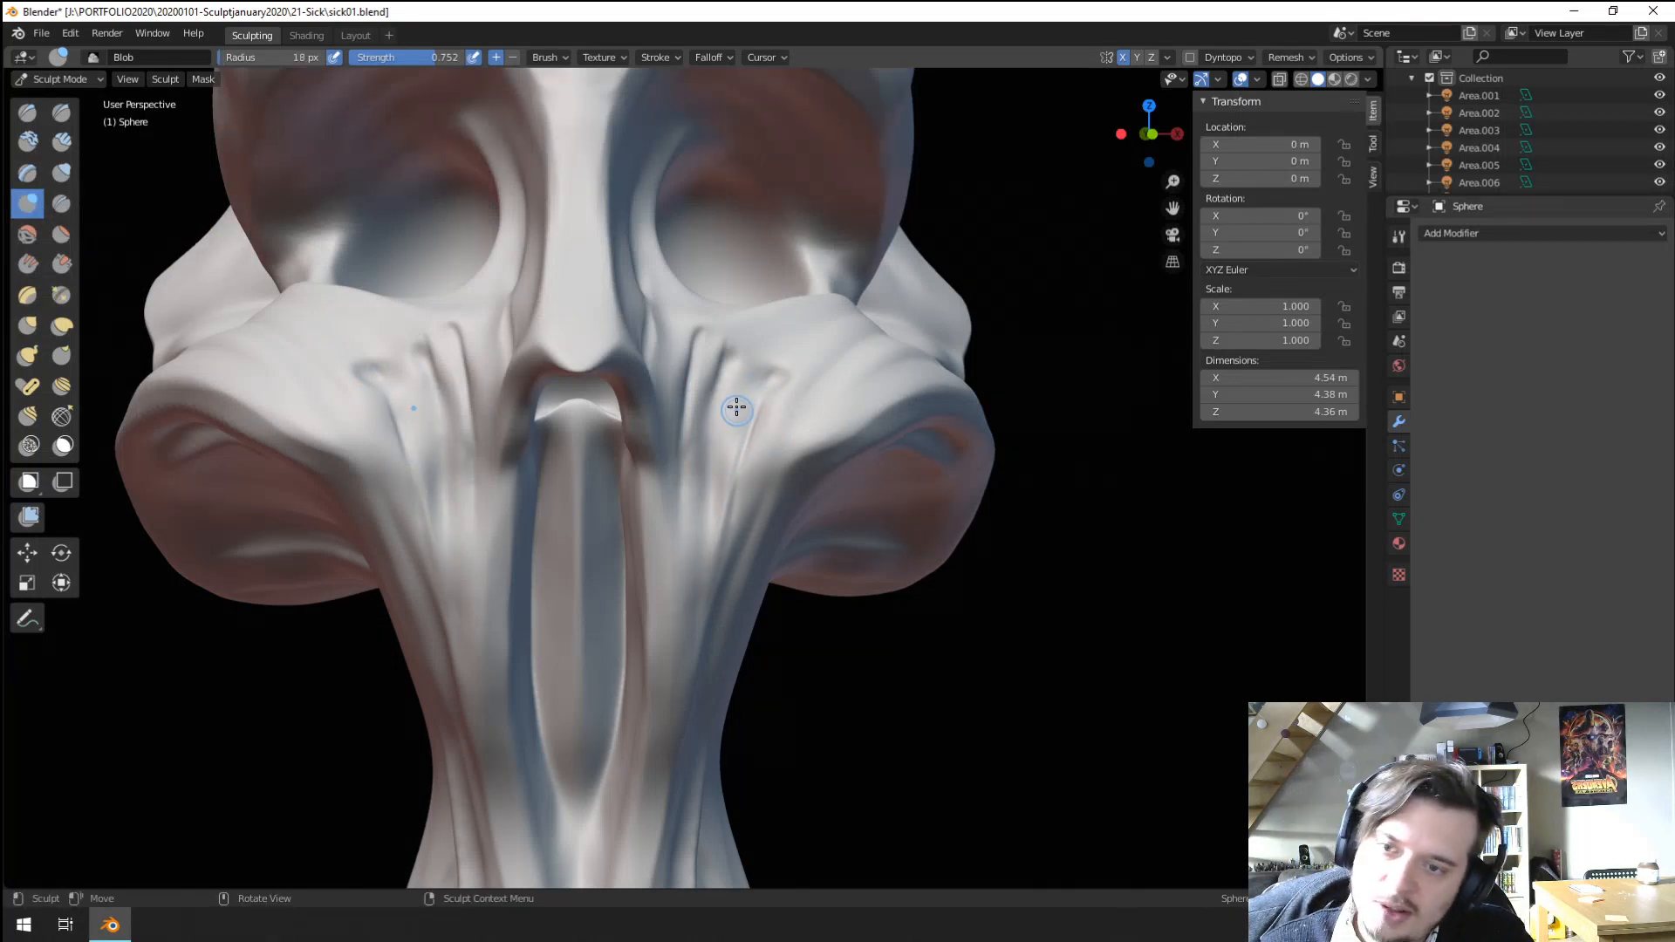
drag(711, 397, 717, 584)
drag(696, 660, 706, 436)
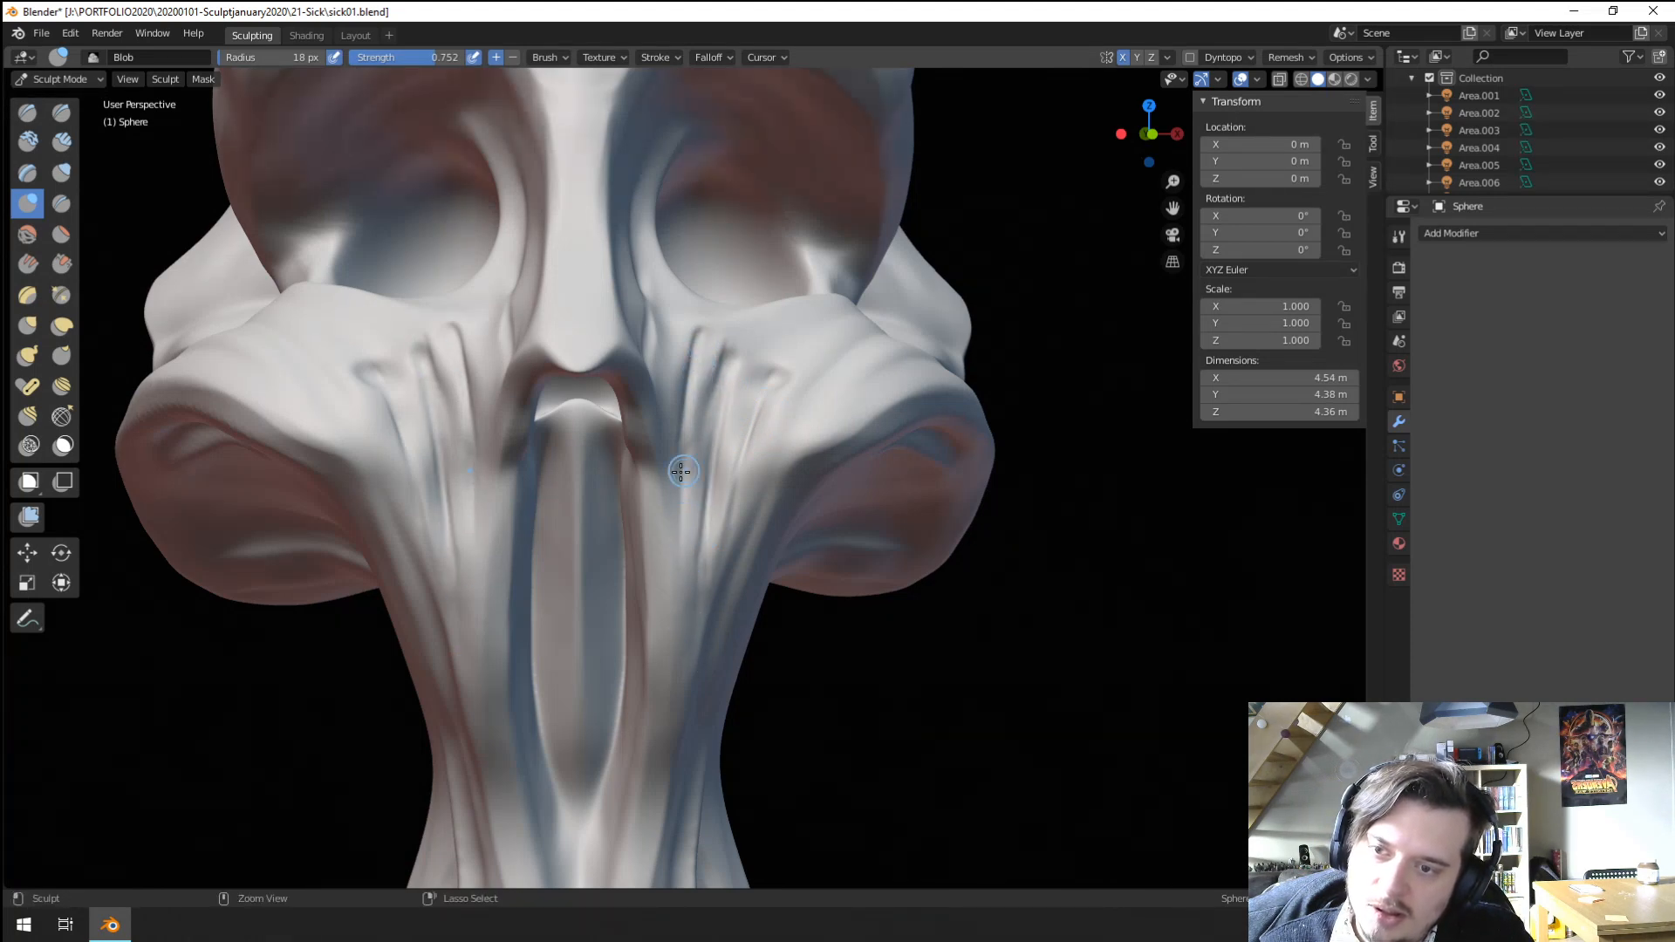
Scrape the ridges between the cheek grooves with the Scrape/Peaks brush at 51 px.
scroll(681, 472, down, 5)
middle_drag(681, 472, 645, 437)
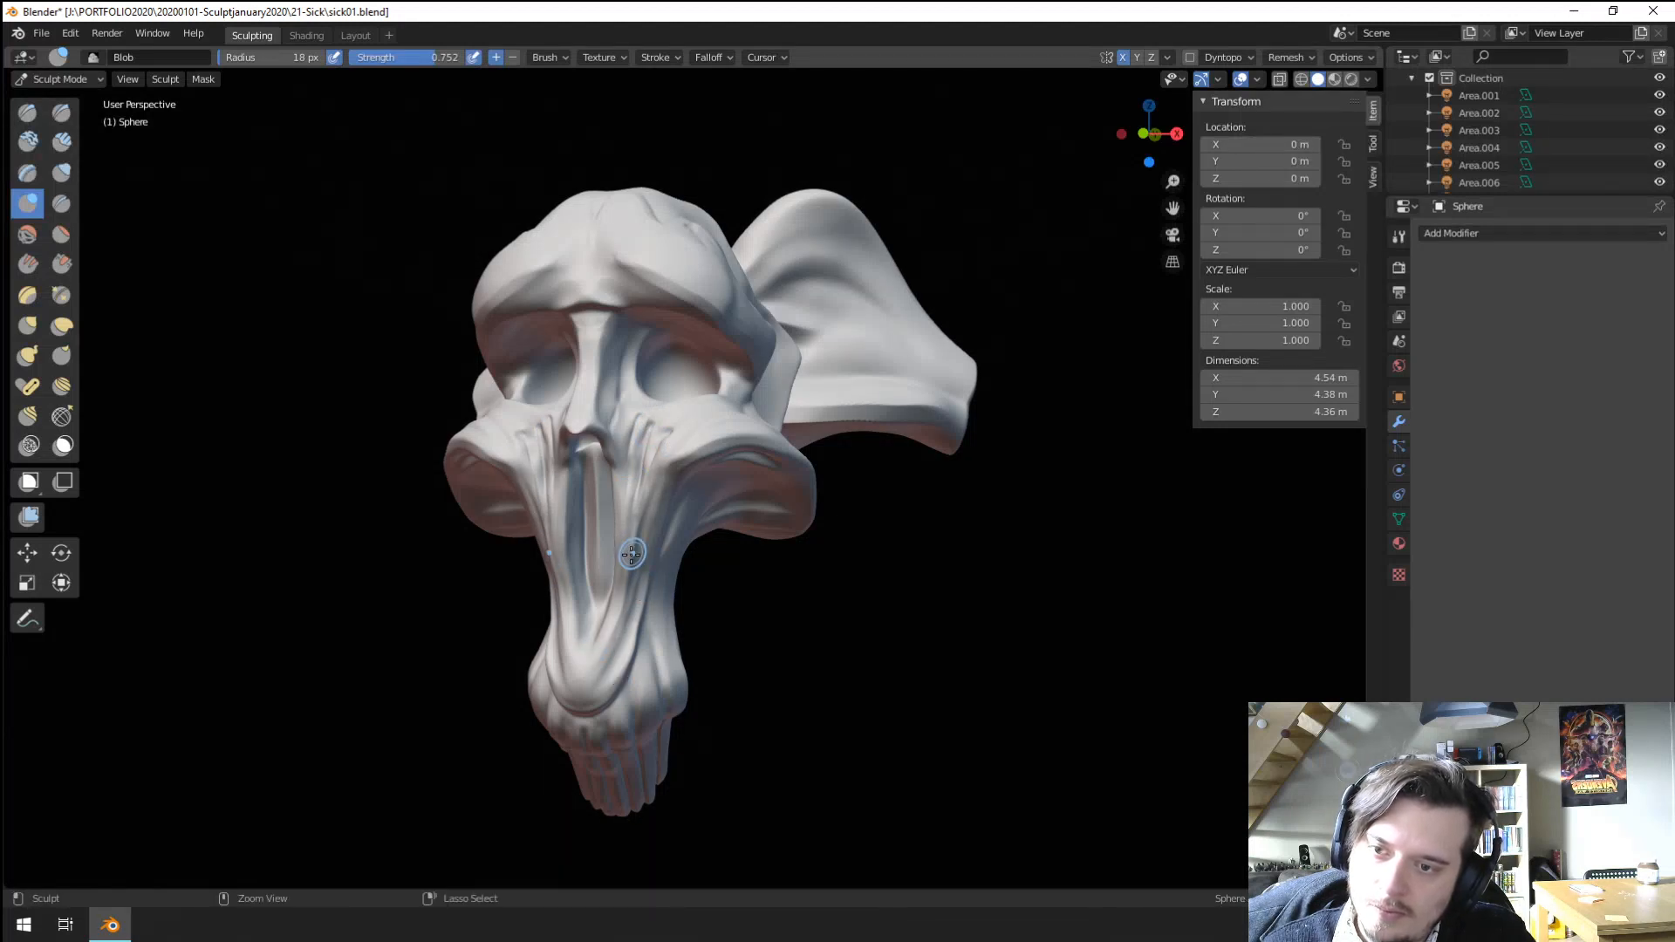
ctrl+middle_drag(642, 419, 650, 480)
middle_drag(650, 480, 680, 514)
ctrl+middle_drag(681, 514, 766, 555)
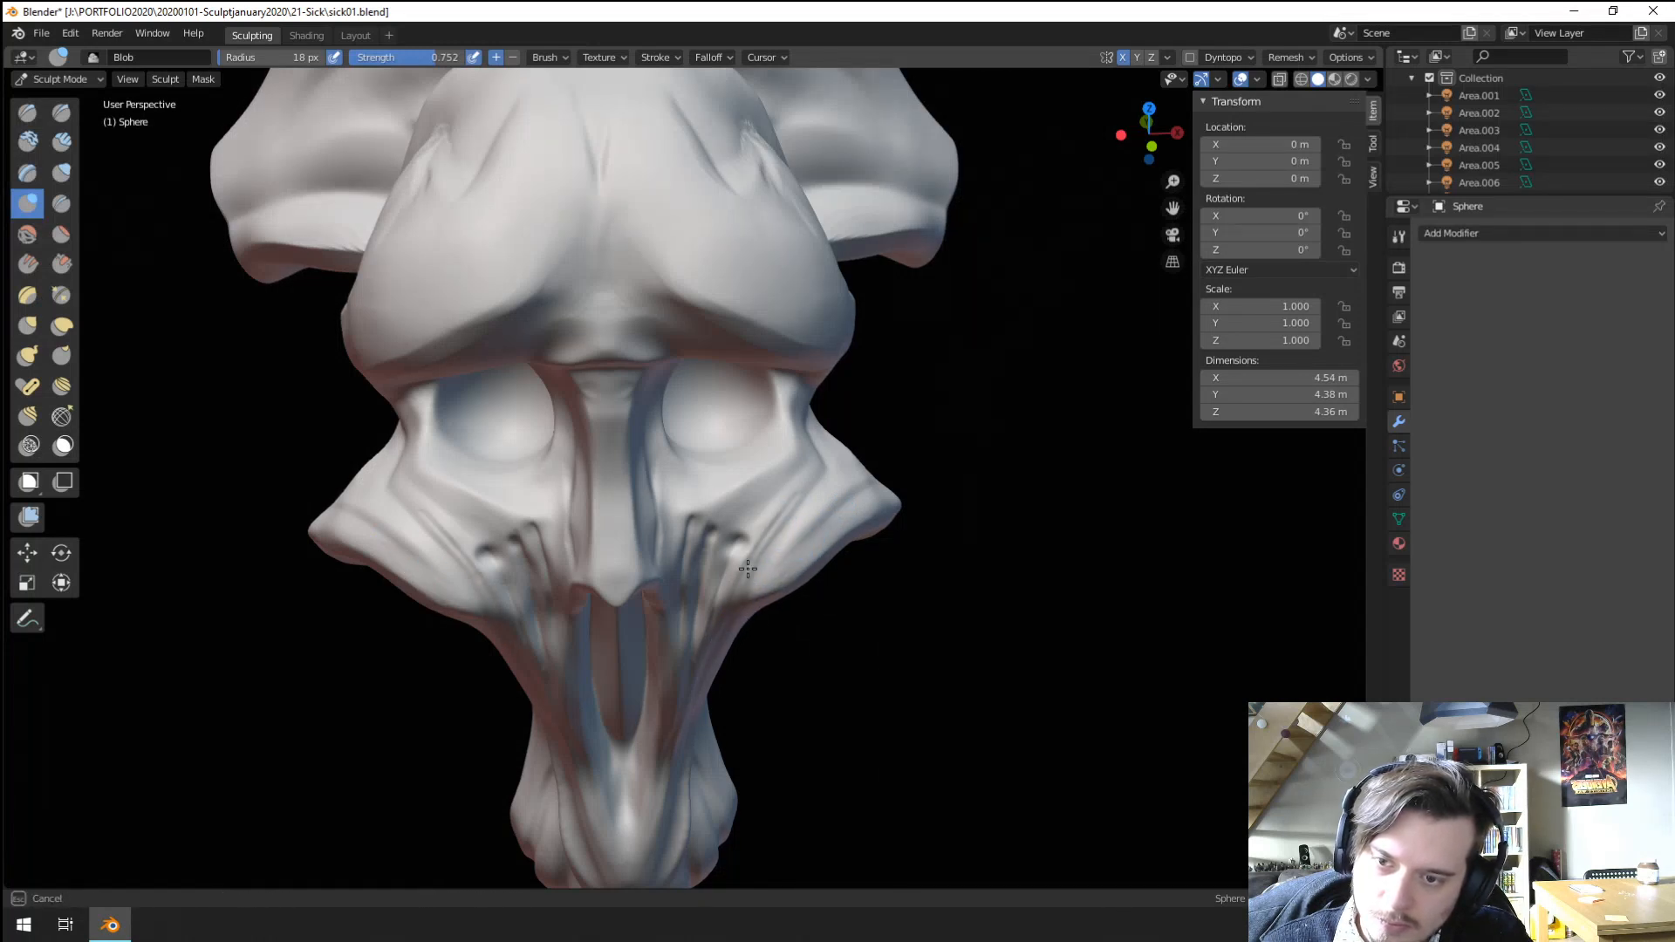
middle_drag(763, 541, 778, 498)
ctrl+middle_drag(778, 497, 750, 477)
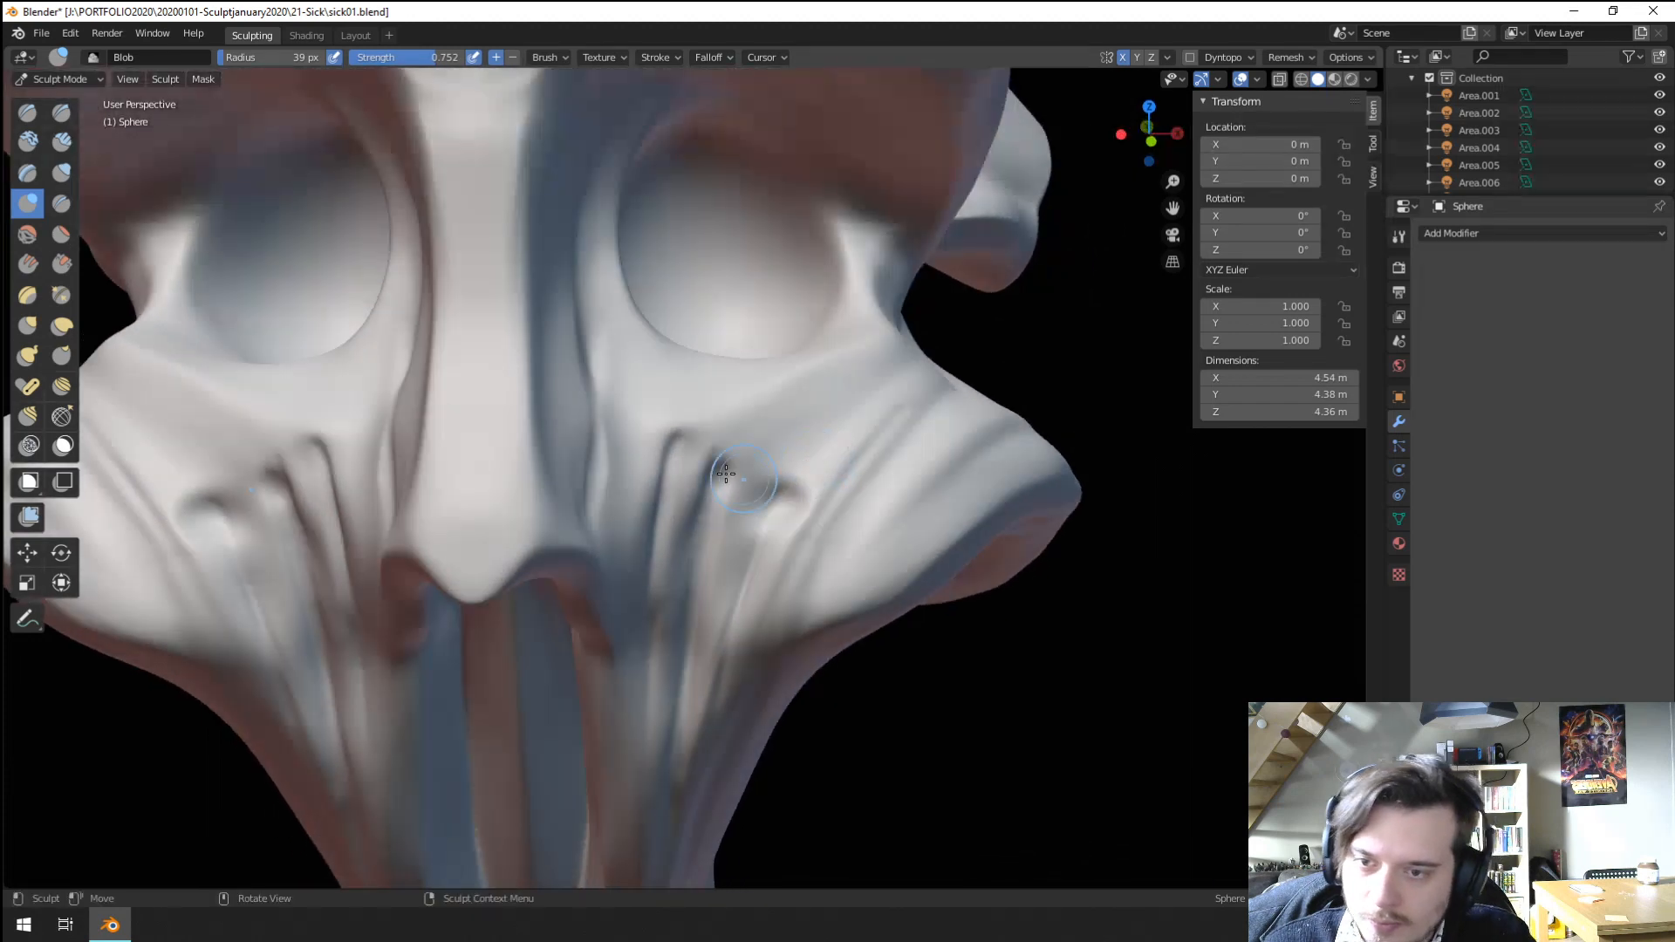
click(61, 263)
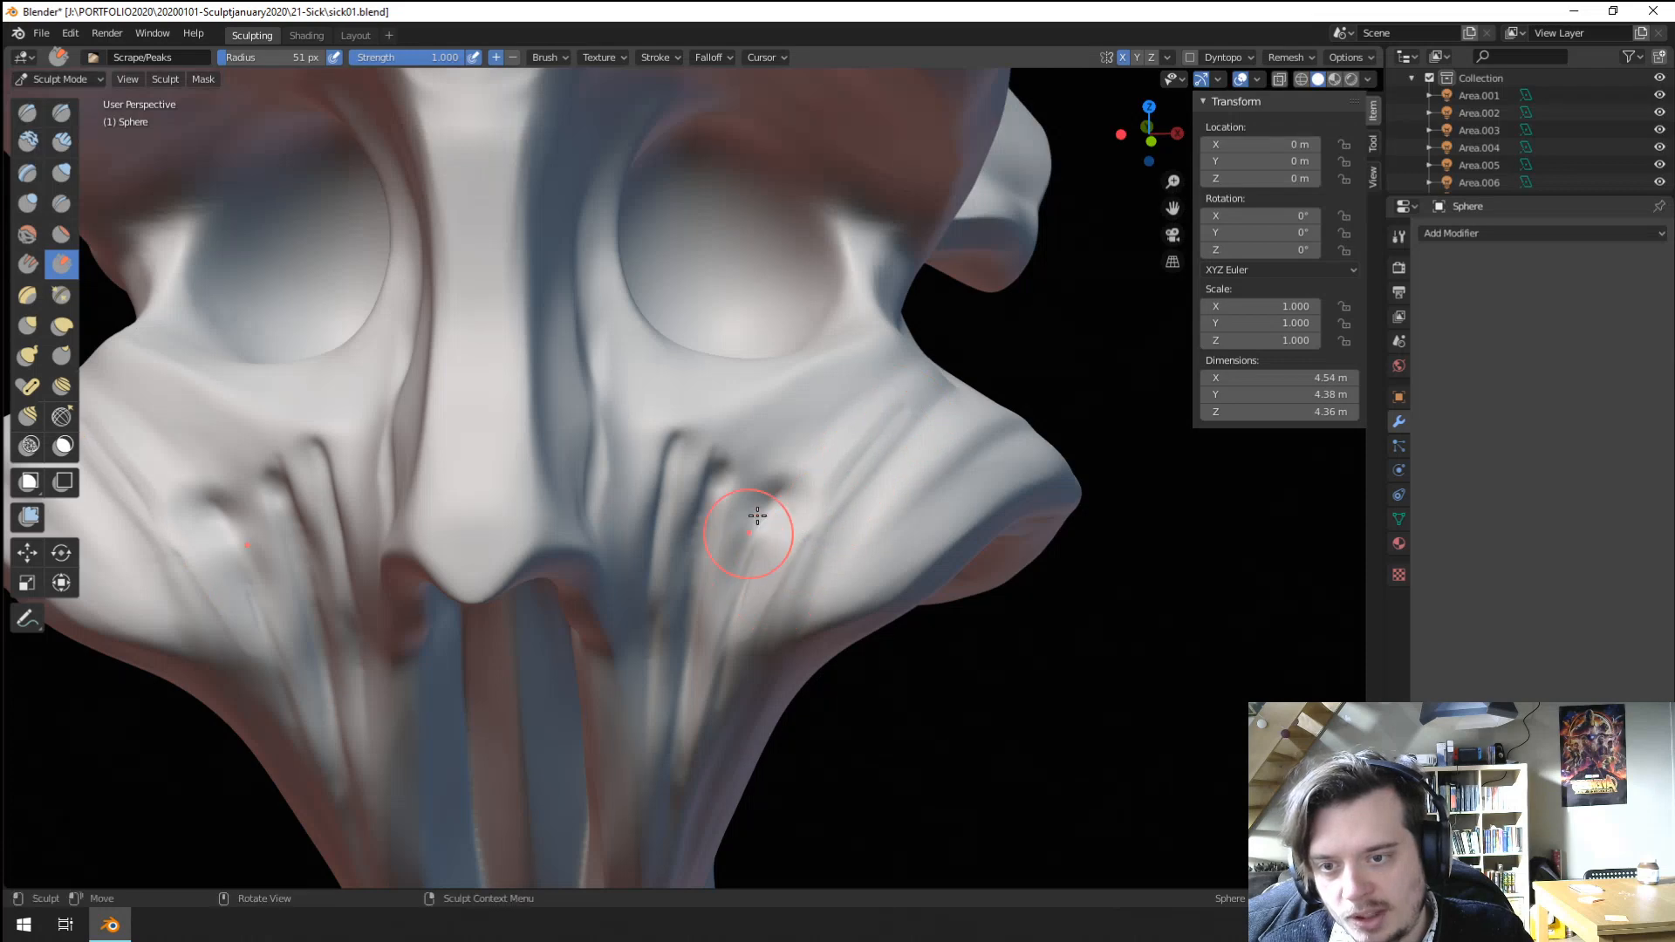
middle_drag(761, 430, 686, 369)
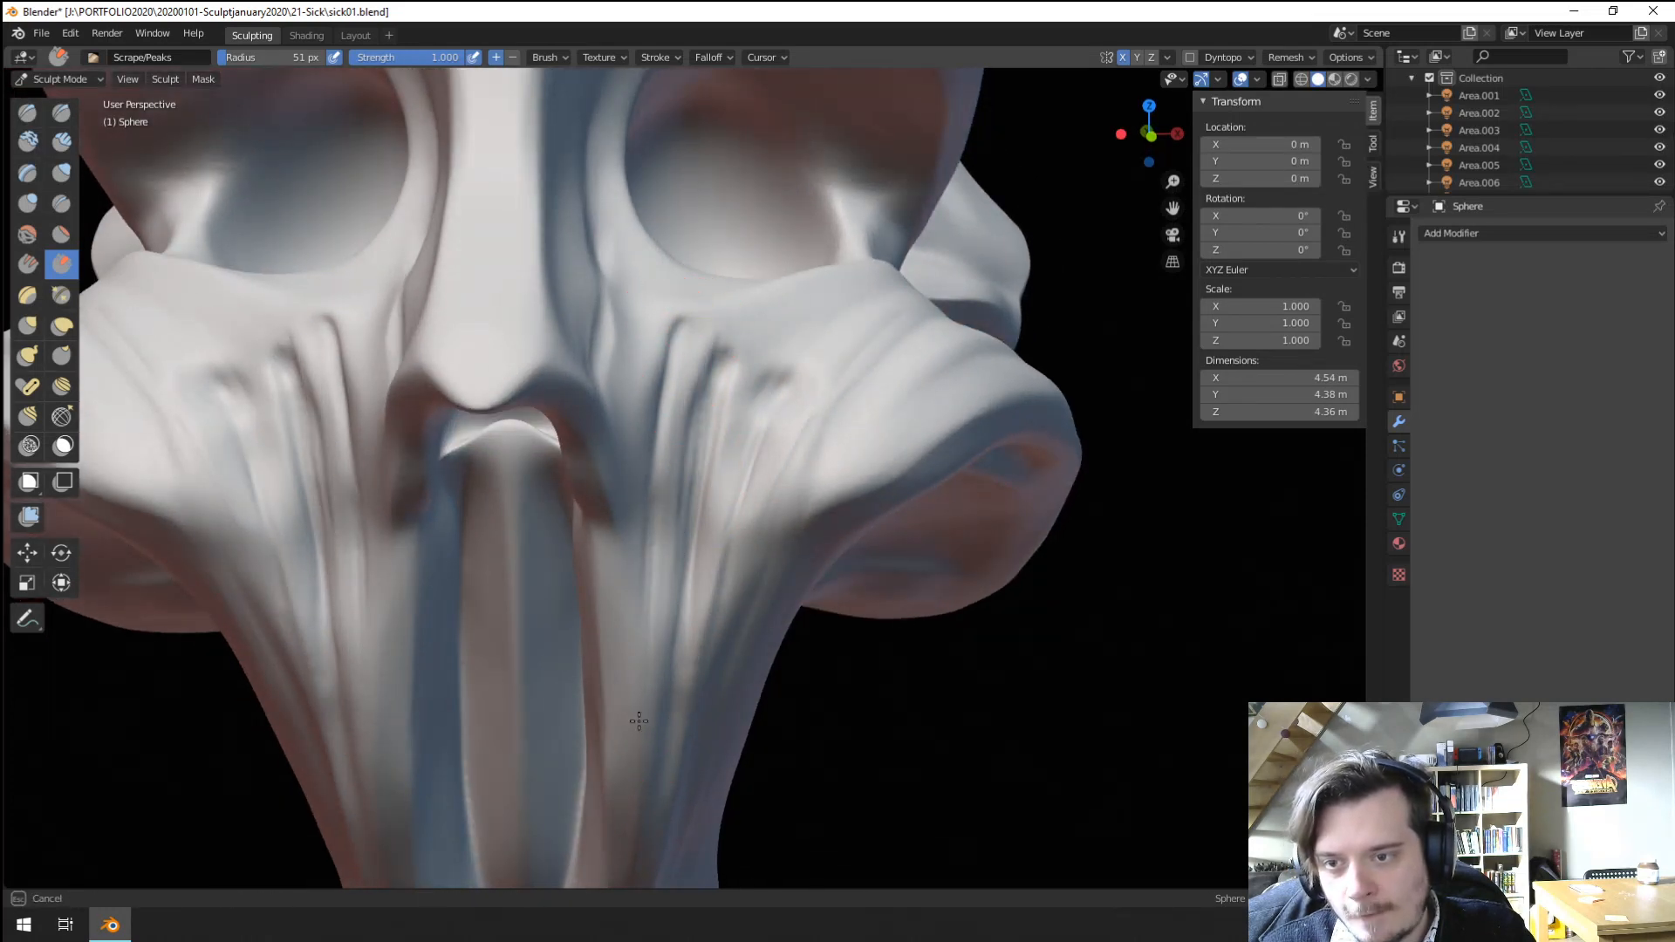
scroll(626, 697, down, 5)
mouse_move(638, 720)
mouse_down()
mouse_move(633, 534)
mouse_move(726, 437)
mouse_up()
Scrape from the cheek pits outward across the cheekbone with the Scrape/Peaks brush at 76 px and 101 px.
scroll(650, 602, up, 3)
key(f)
click(706, 414)
scroll(714, 455, down, 4)
middle_drag(706, 467, 668, 530)
scroll(668, 531, up, 4)
drag(606, 564, 680, 525)
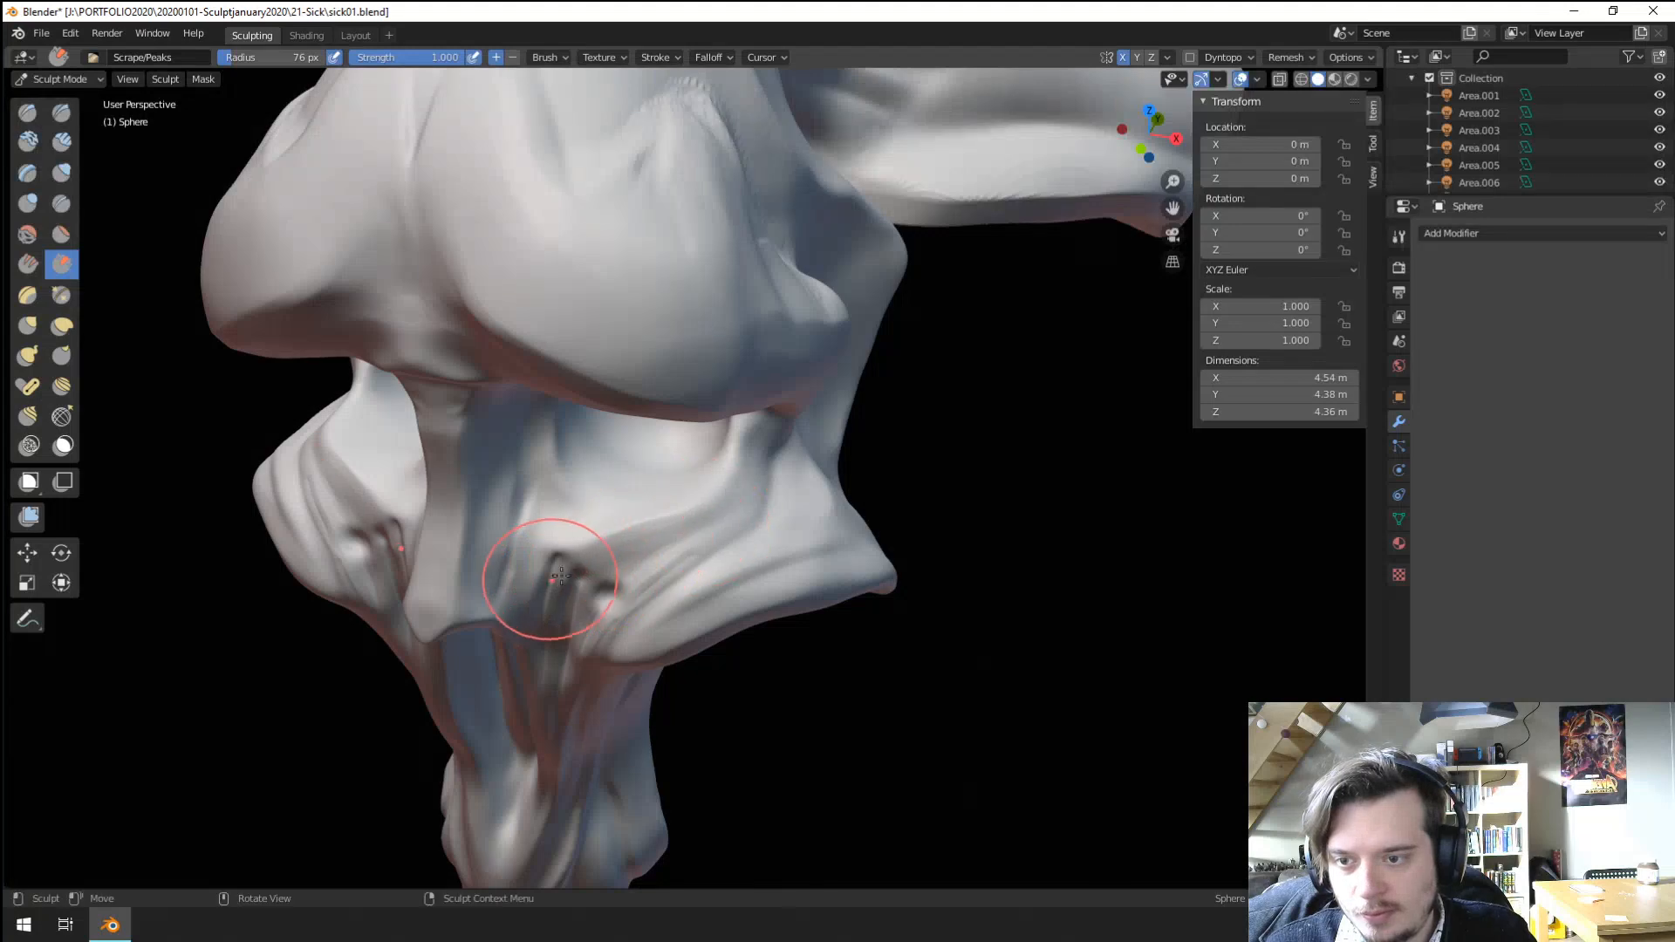
drag(555, 576, 681, 534)
key(f)
click(734, 547)
drag(571, 591, 706, 524)
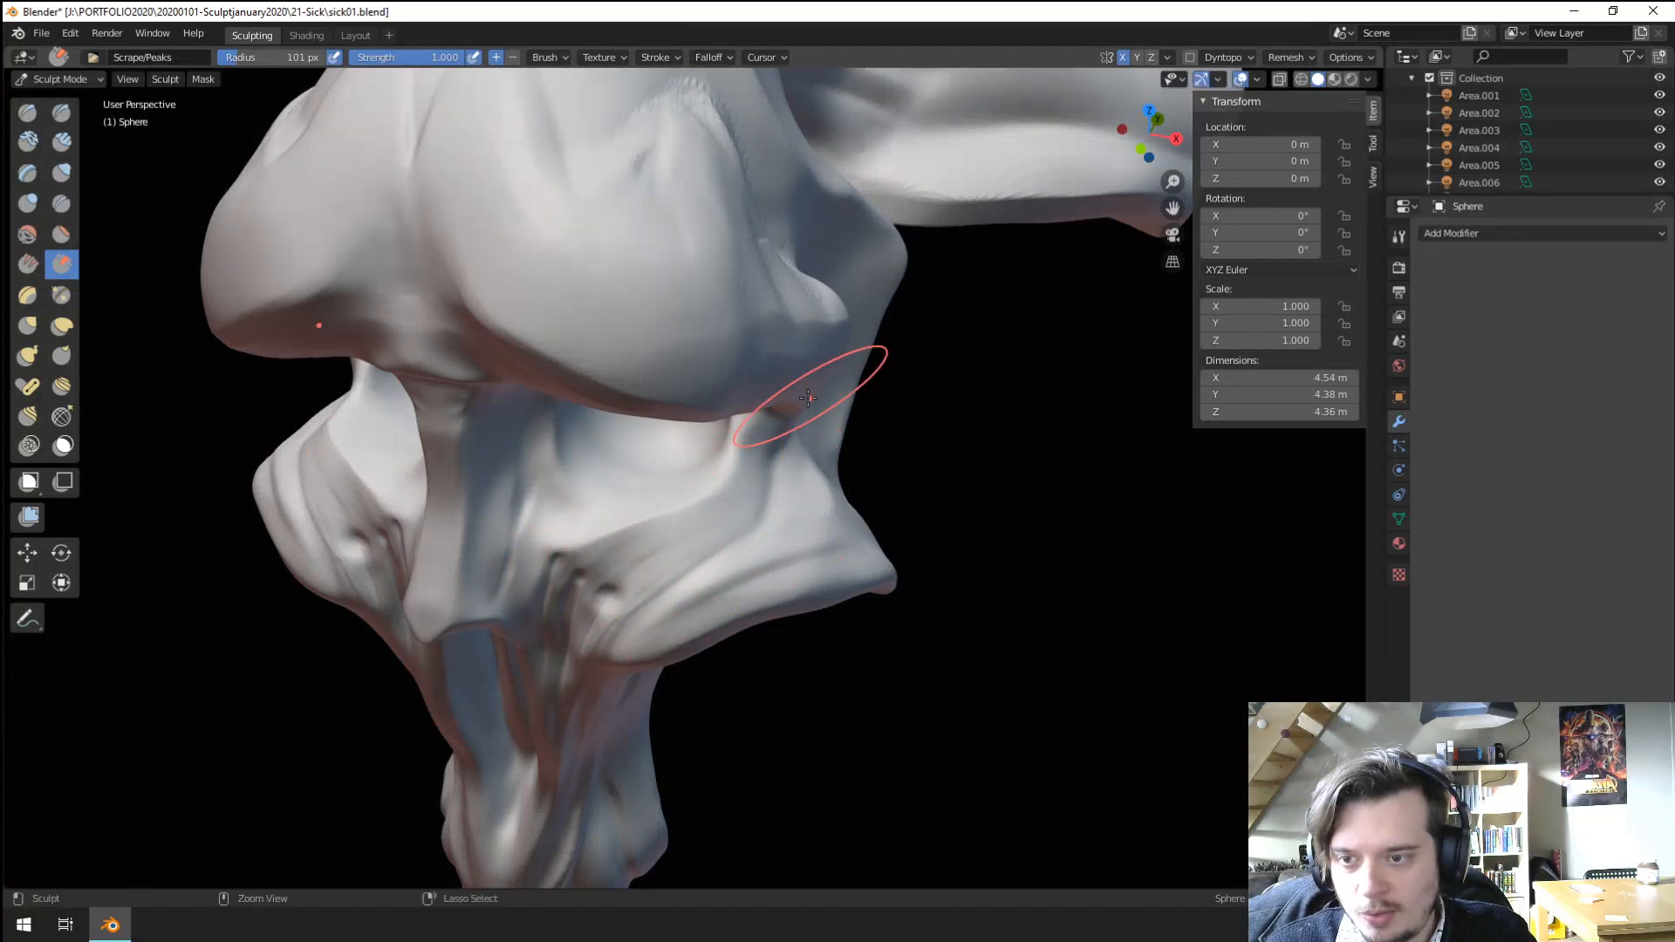
Adjust the shape of the flared cheekbone with the Grab brush at 151 px.
scroll(759, 454, down, 4)
mouse_move(680, 515)
middle_down()
mouse_move(740, 469)
mouse_move(684, 460)
mouse_move(362, 553)
mouse_move(366, 524)
mouse_move(392, 601)
middle_up()
scroll(737, 476, up, 4)
key(g)
key(f)
click(391, 601)
drag(387, 601, 364, 584)
mouse_move(363, 582)
middle_down()
mouse_move(459, 490)
mouse_move(488, 539)
mouse_move(514, 533)
middle_up()
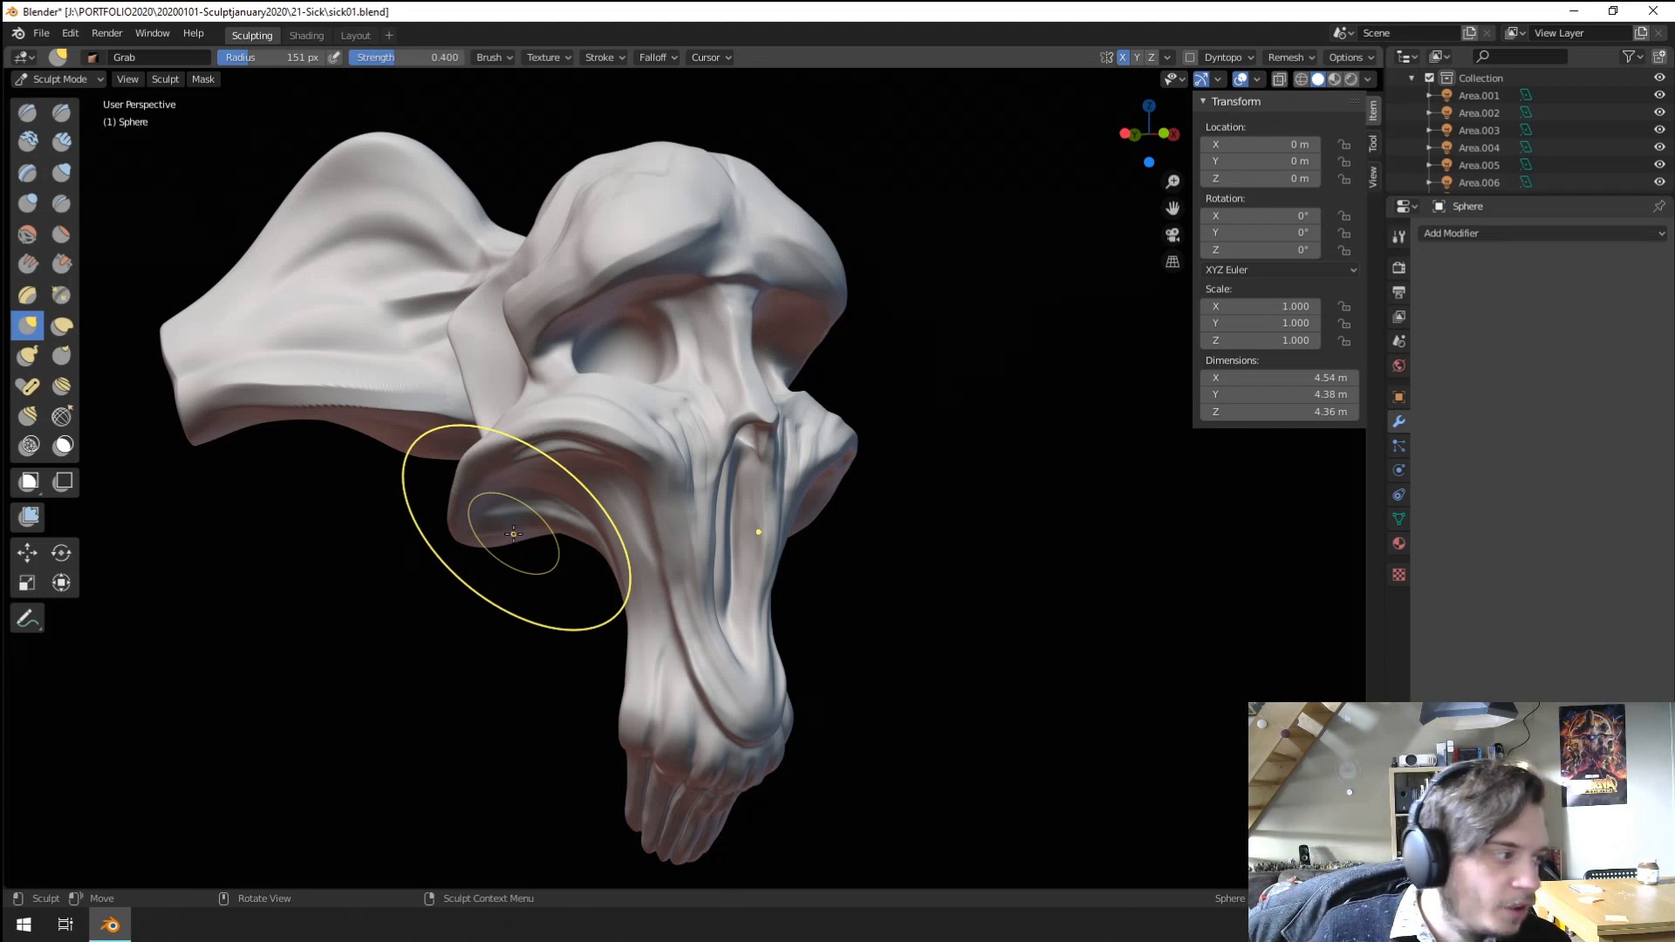
Carve short creases around the outer cheek pit with the Blob brush at 31 px.
mouse_move(495, 742)
middle_down()
mouse_move(598, 628)
mouse_move(523, 741)
mouse_move(553, 632)
mouse_move(524, 559)
middle_up()
scroll(523, 559, up, 4)
click(28, 203)
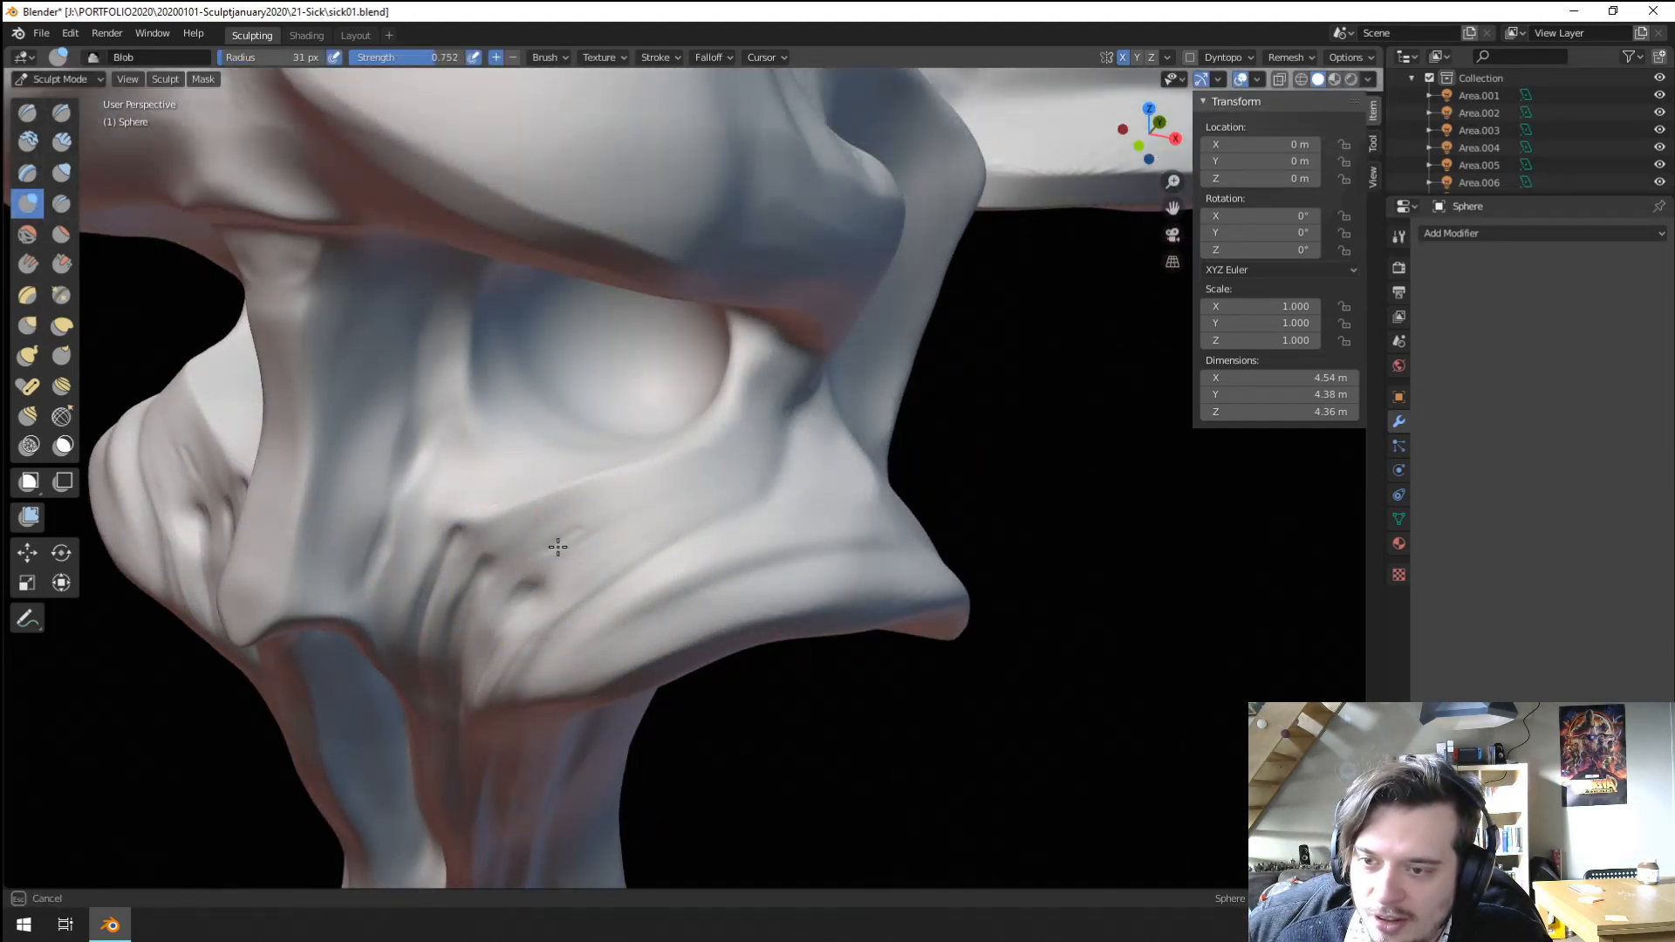
ctrl+drag(598, 526, 549, 573)
ctrl+drag(484, 621, 469, 683)
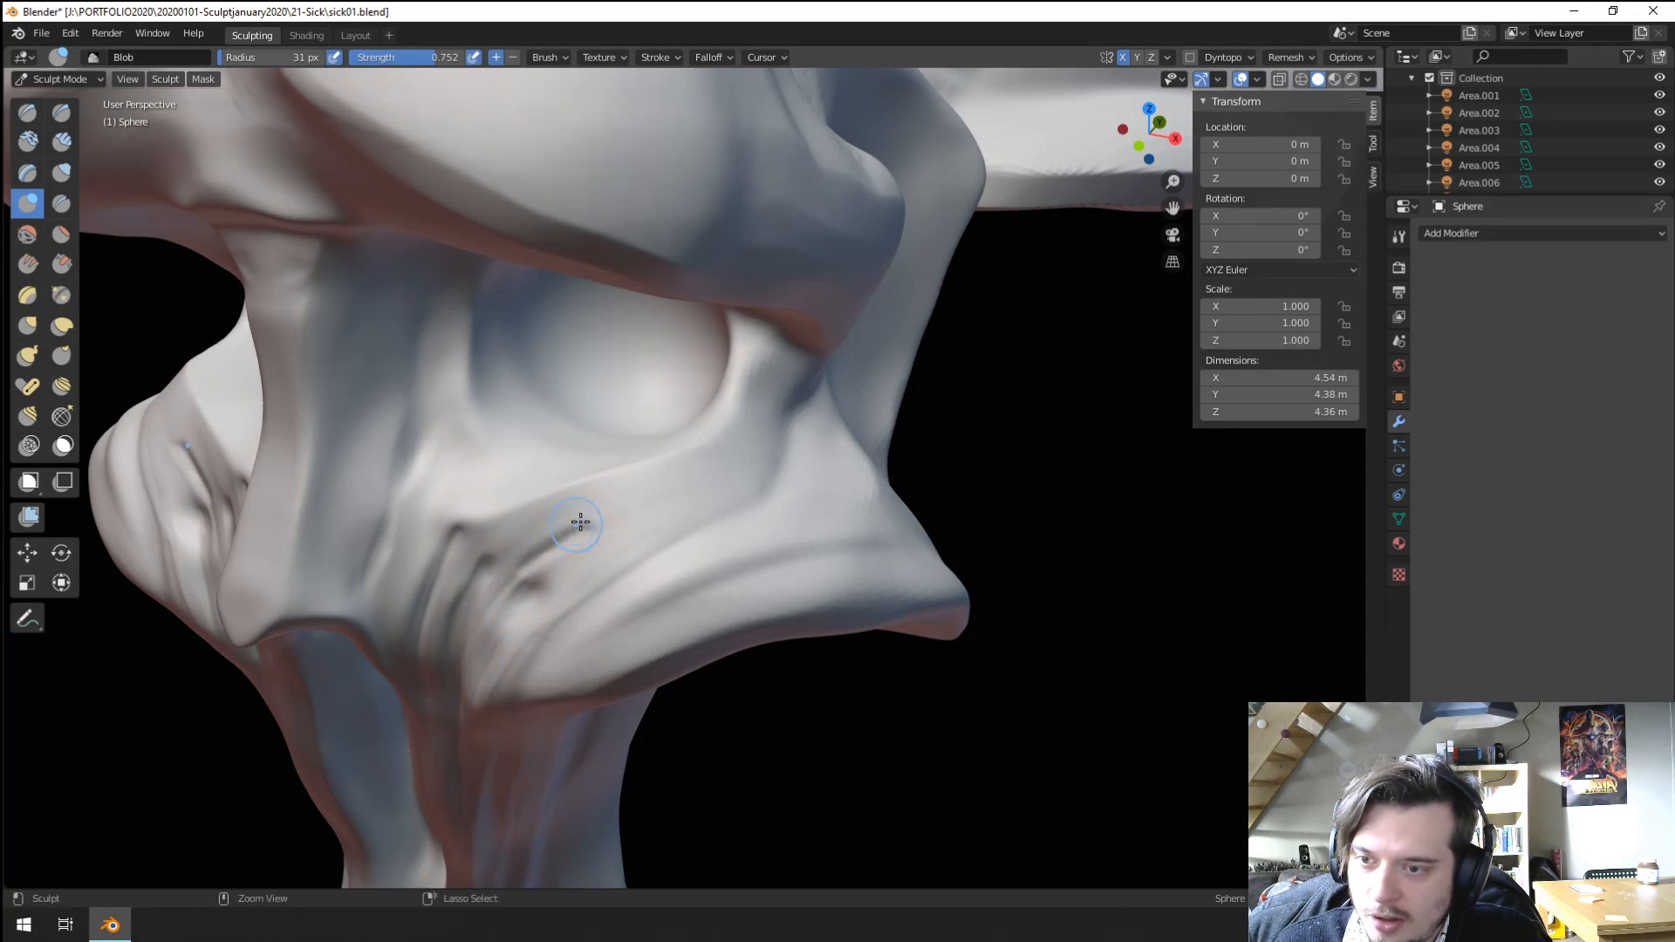
Carve longer creases from below the eye socket's outer corner down to the cheek pits.
middle_drag(581, 527, 625, 512)
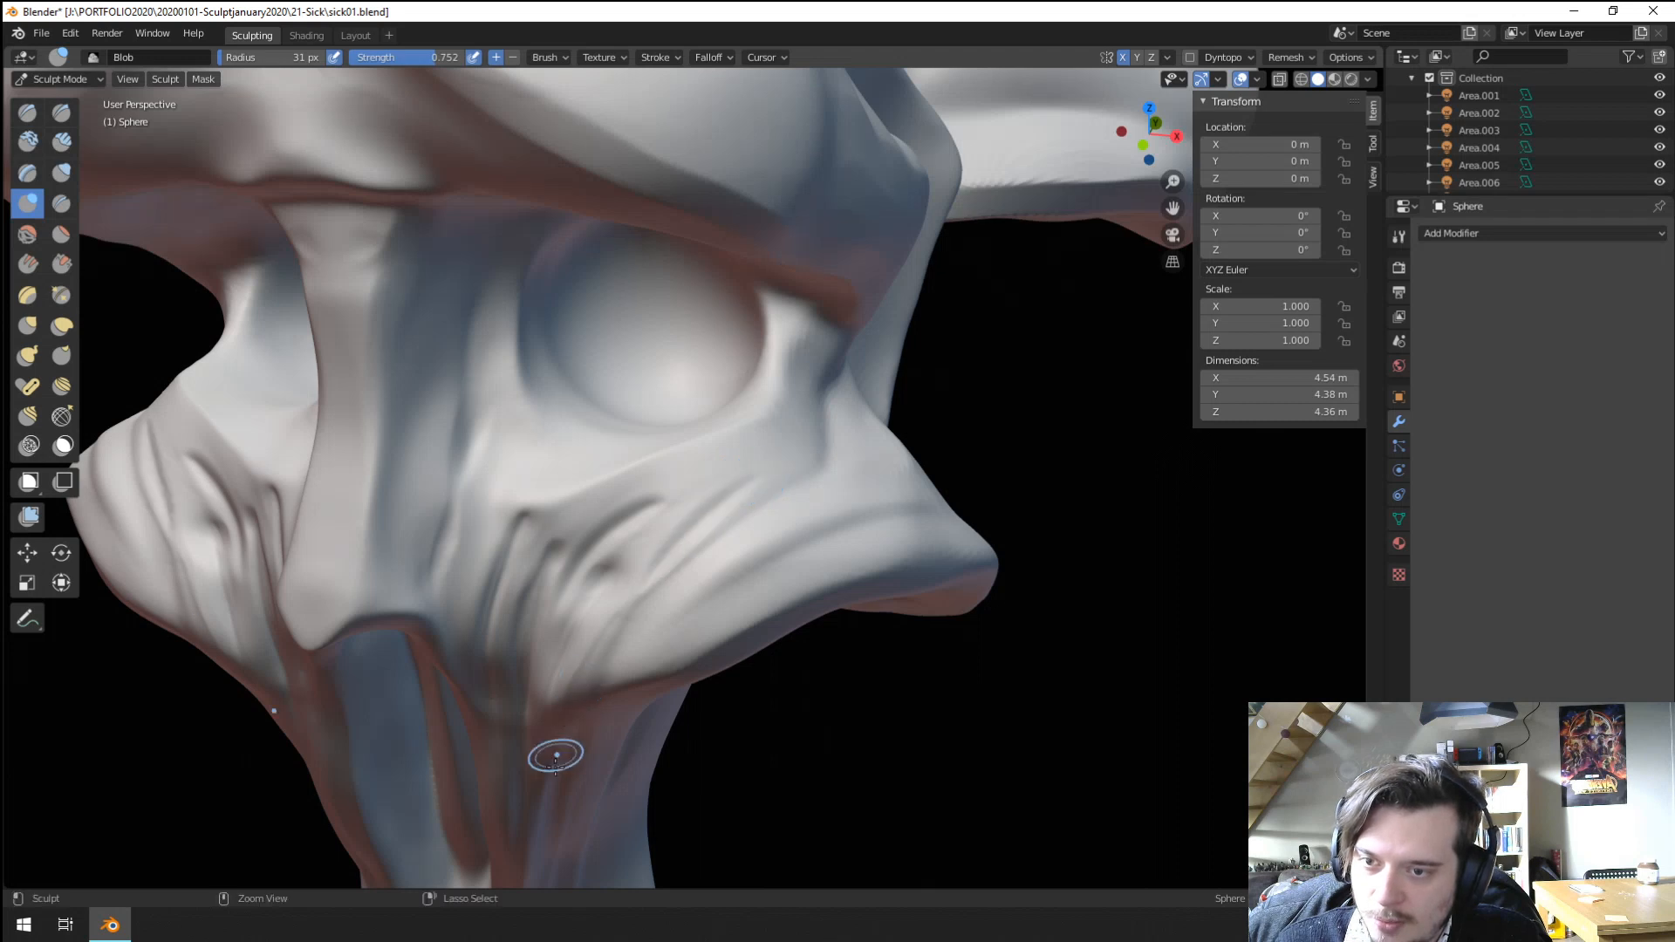
ctrl+drag(788, 442, 650, 542)
mouse_move(727, 449)
ctrl+mouse_down()
mouse_move(646, 486)
mouse_move(514, 609)
ctrl+mouse_up()
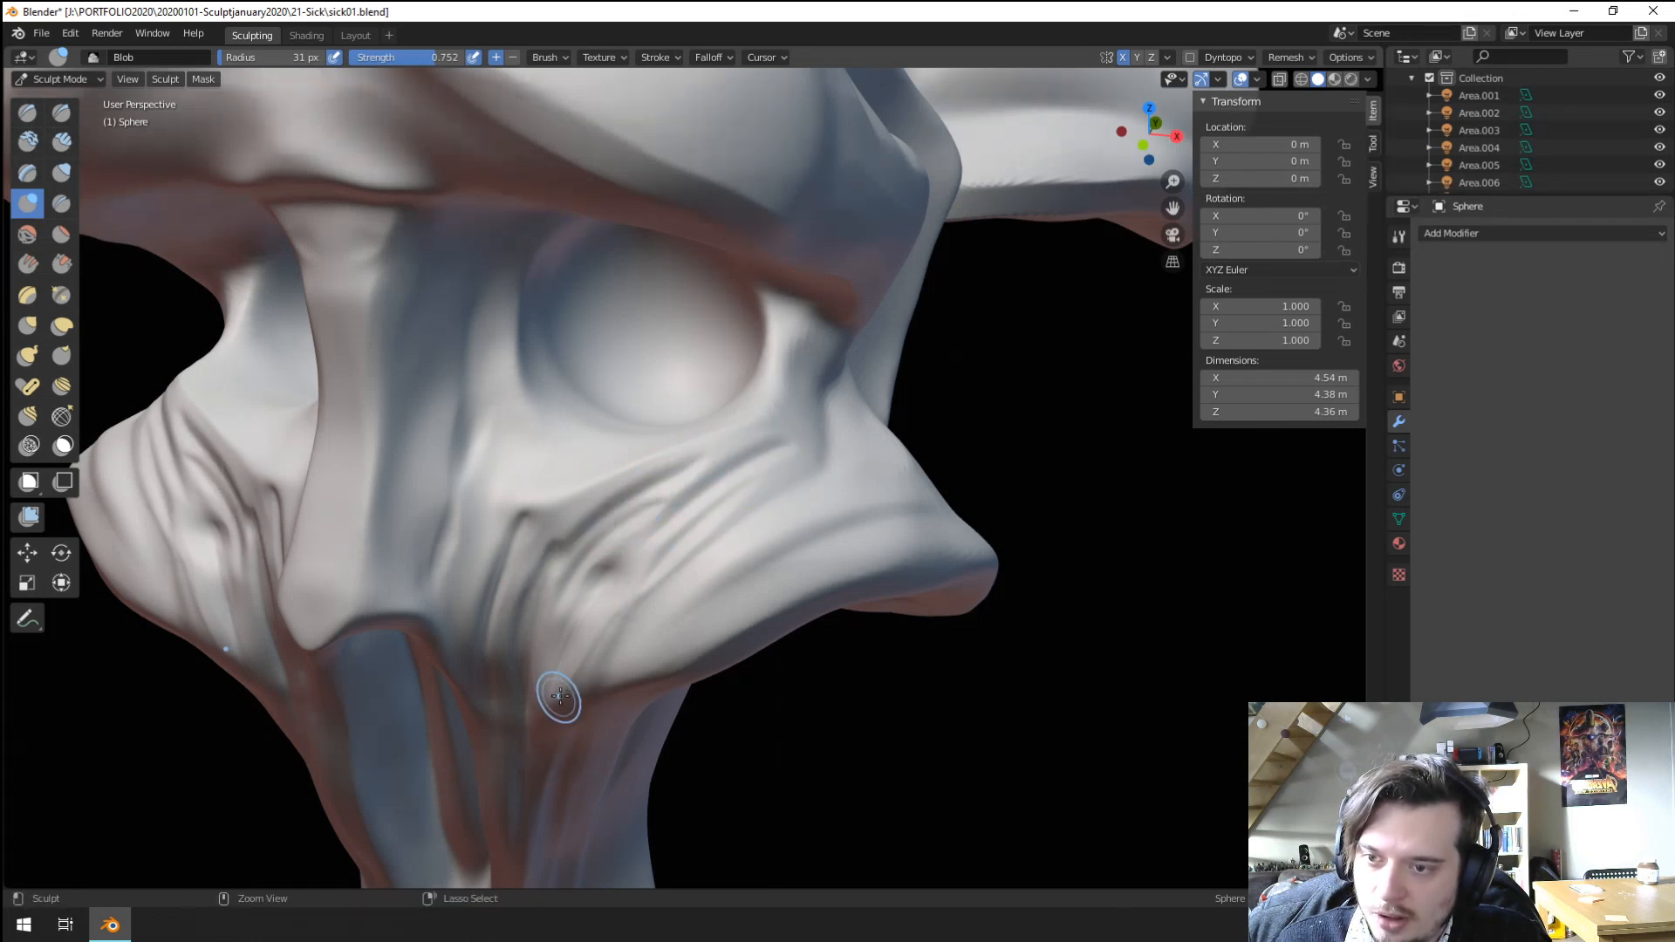
Sculpt a pronounced fold along the eye socket's lower rim with the Blob brush at 51 px and 63 px.
mouse_move(518, 767)
middle_down()
mouse_move(493, 741)
mouse_move(628, 490)
mouse_move(617, 510)
middle_up()
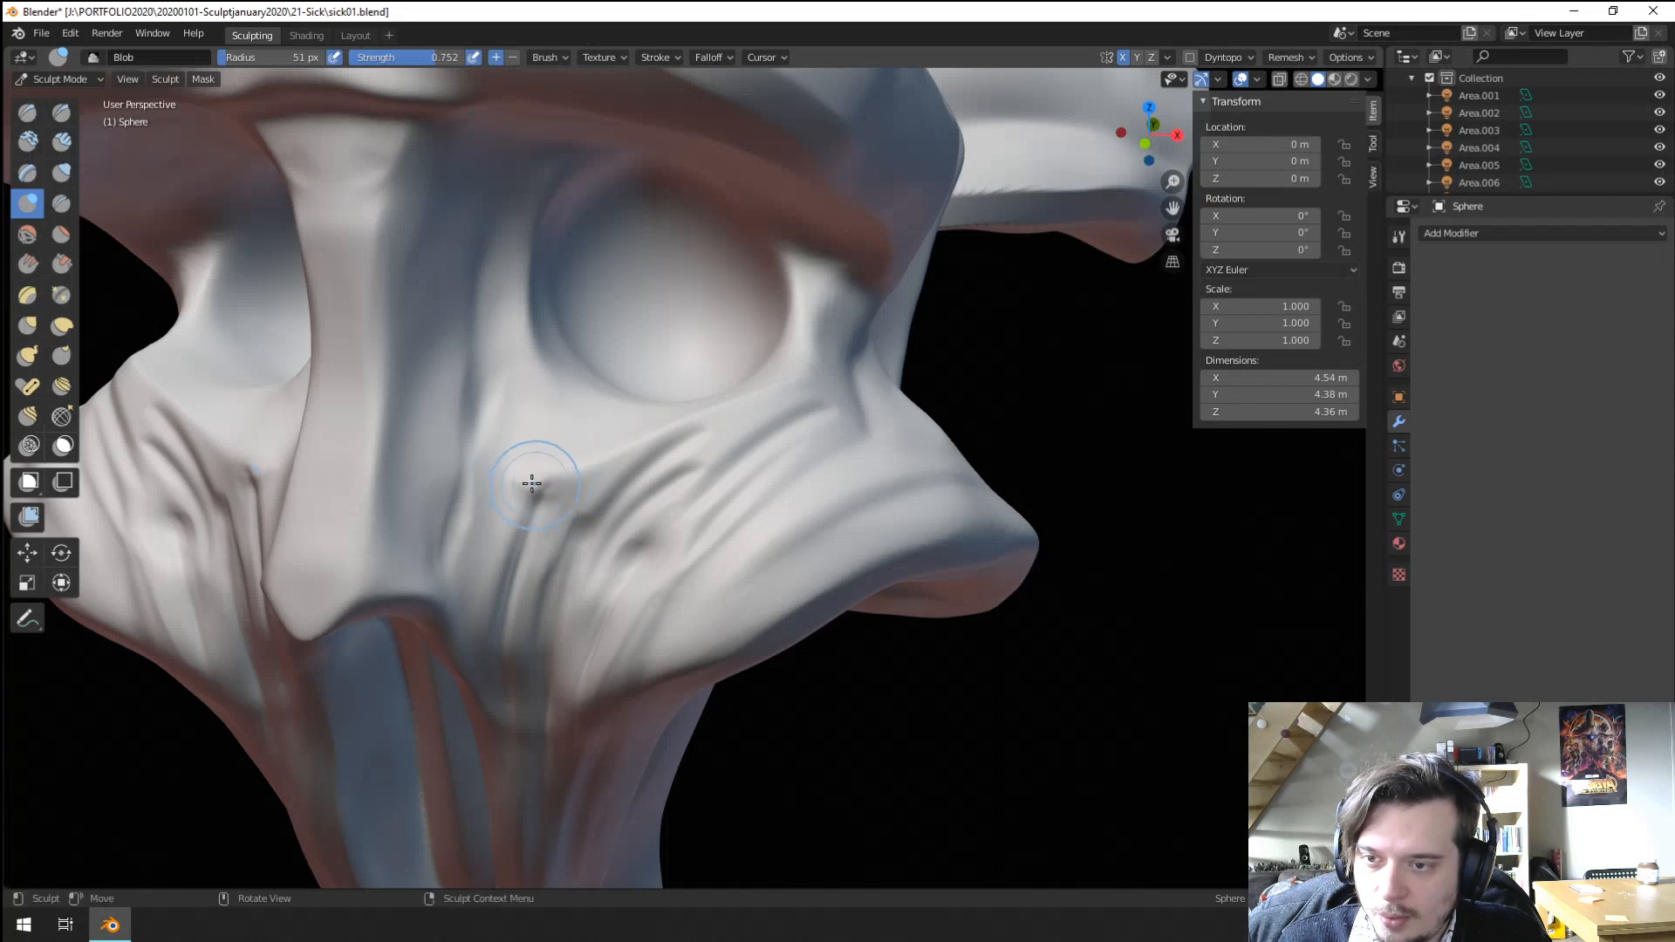
drag(532, 484, 611, 469)
mouse_move(576, 480)
mouse_down()
mouse_move(755, 415)
mouse_move(815, 366)
mouse_up()
key(f)
click(680, 439)
drag(610, 456, 690, 427)
mouse_move(513, 492)
mouse_down()
mouse_move(605, 475)
mouse_move(785, 391)
mouse_up()
drag(679, 429, 831, 353)
Try to extend the fold up around the eye socket's outer corner with the Blob brush at 68 px.
mouse_move(650, 397)
ctrl+middle_down()
mouse_move(628, 525)
mouse_move(696, 479)
mouse_move(633, 519)
mouse_move(684, 396)
mouse_move(650, 473)
ctrl+middle_up()
scroll(681, 404, up, 4)
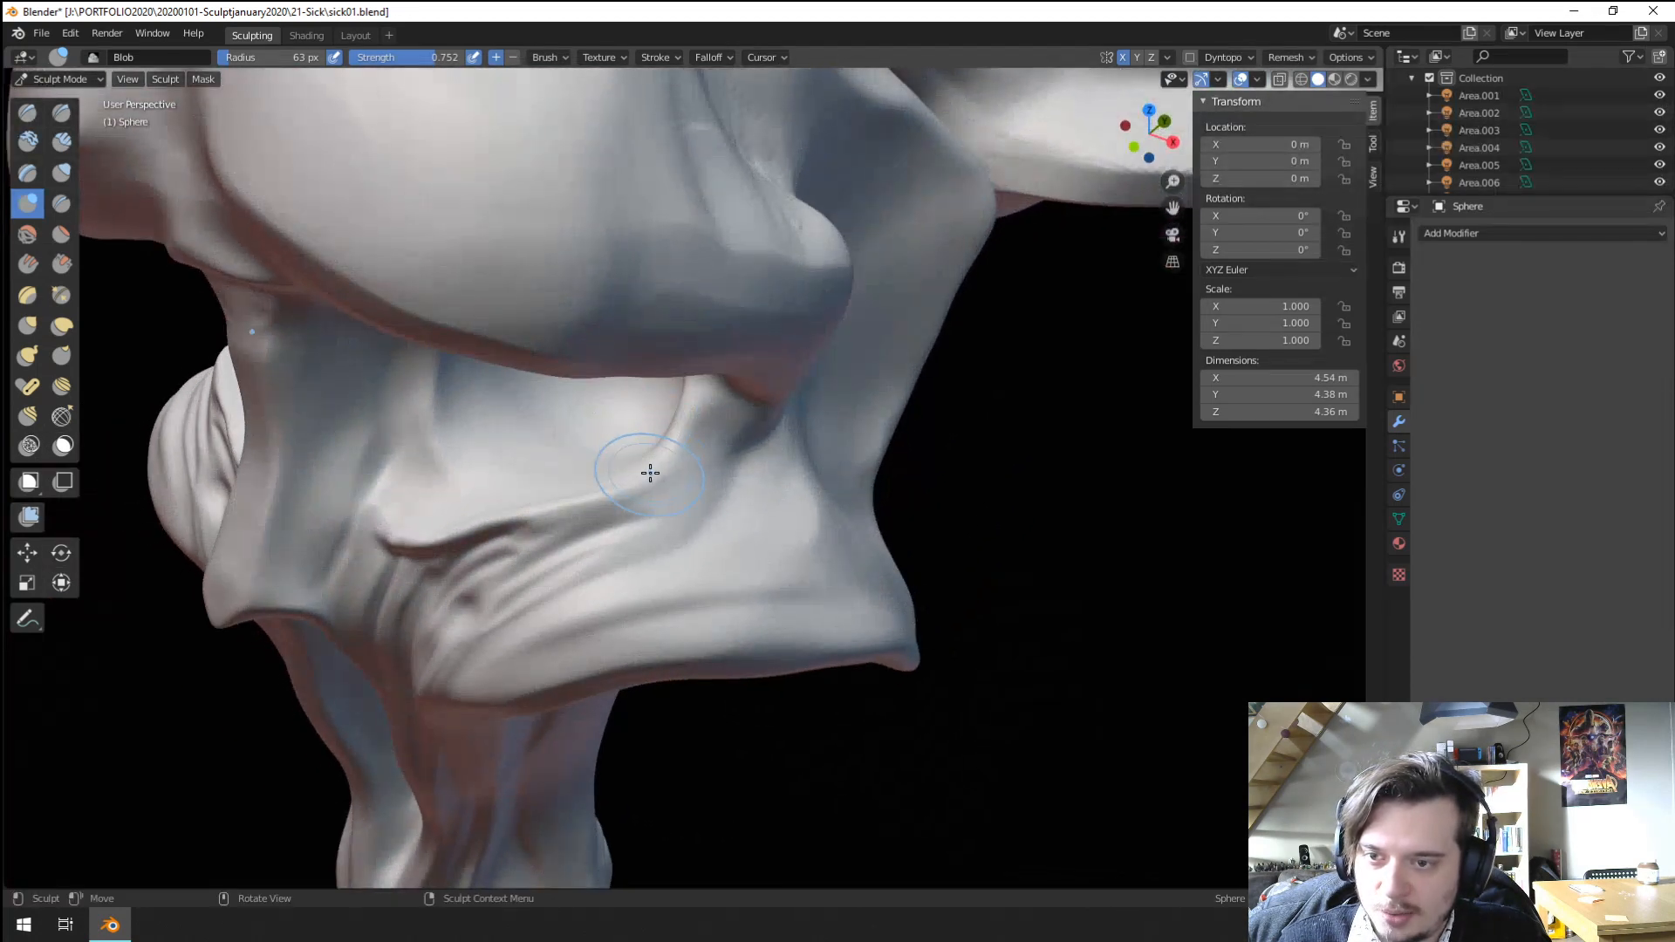
middle_drag(686, 412, 695, 377)
key(f)
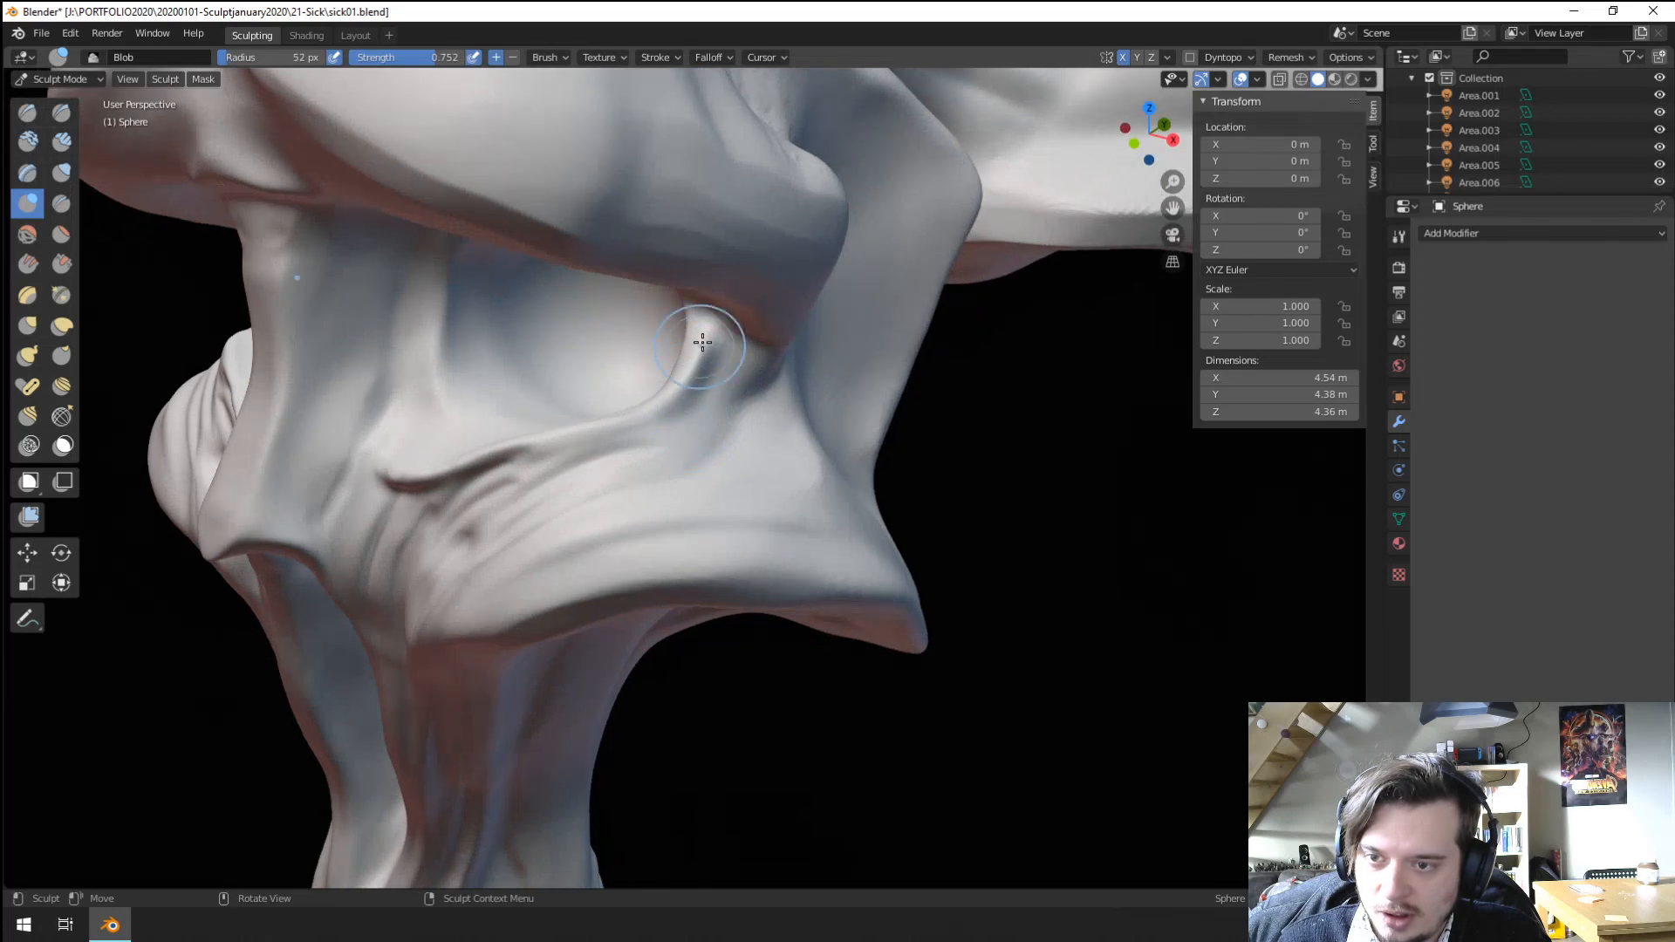
click(748, 335)
key(f)
click(649, 410)
mouse_move(613, 422)
mouse_down()
mouse_move(643, 404)
mouse_move(678, 305)
mouse_up()
ctrl+middle_drag(655, 410, 632, 480)
mouse_move(630, 456)
middle_down()
mouse_move(716, 439)
mouse_move(607, 506)
mouse_move(610, 486)
middle_up()
scroll(610, 486, up, 3)
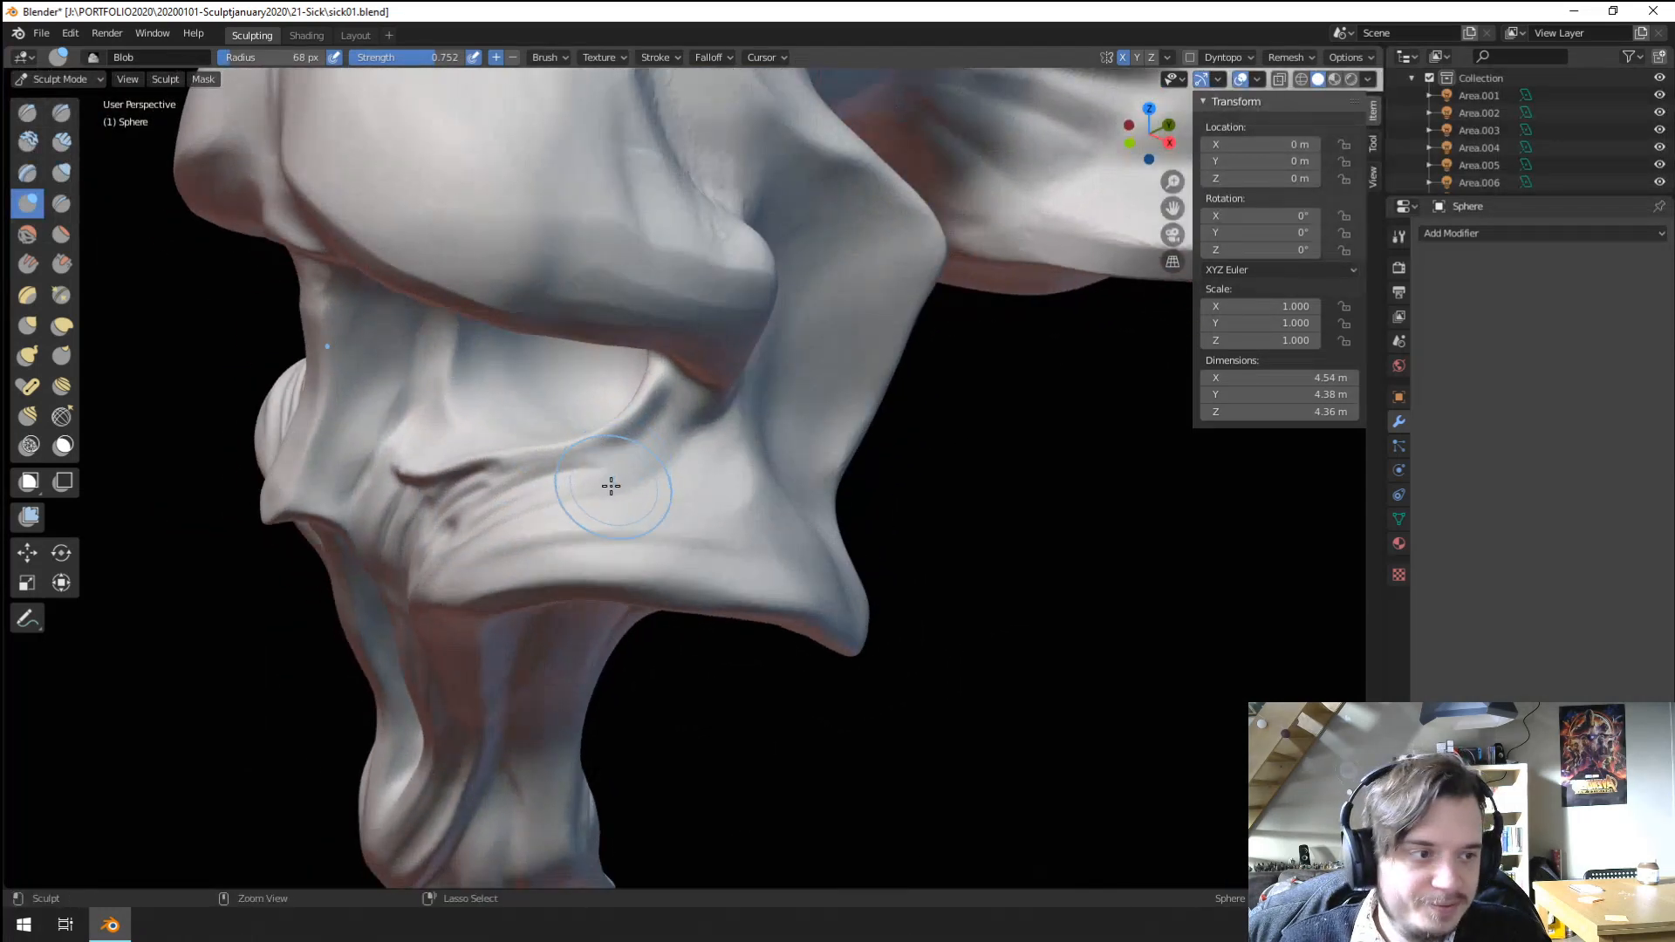
key(ctrl+z)
key(ctrl+z)
Sculpt small creases below the eye socket's outer corner with the Blob brush at 52 px.
mouse_move(620, 455)
mouse_down()
mouse_move(673, 363)
mouse_move(557, 459)
mouse_up()
scroll(608, 436, down, 3)
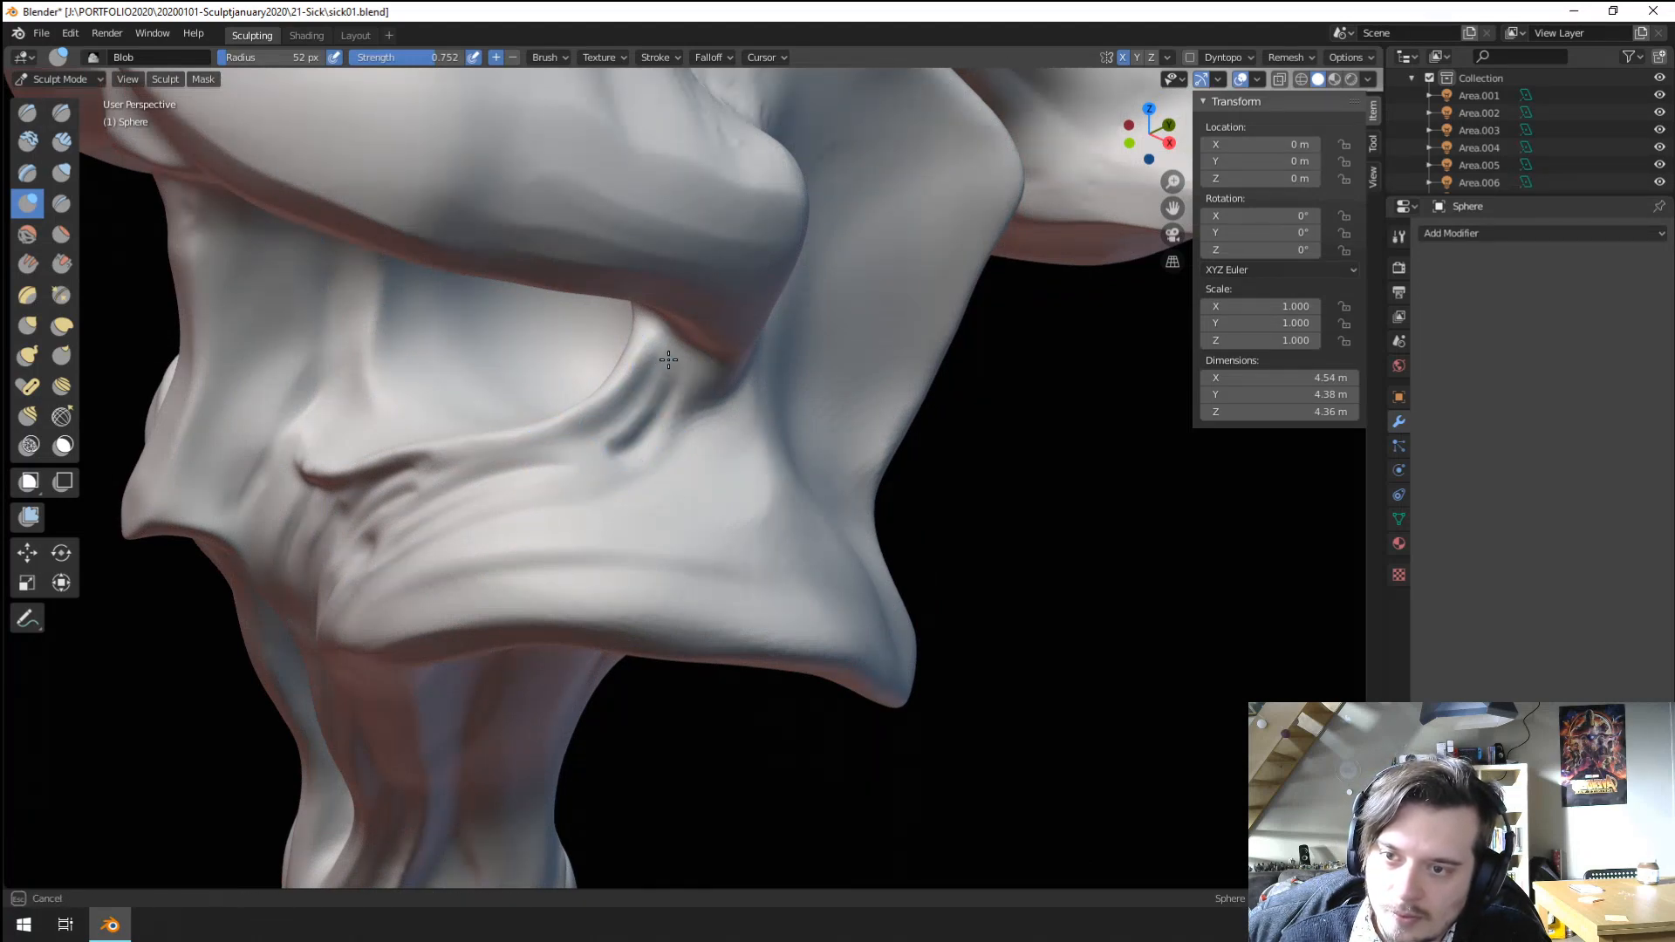
mouse_move(523, 430)
middle_down()
mouse_move(596, 551)
mouse_move(538, 568)
mouse_move(580, 489)
middle_up()
scroll(541, 568, down, 2)
scroll(583, 462, up, 6)
scroll(583, 462, down, 5)
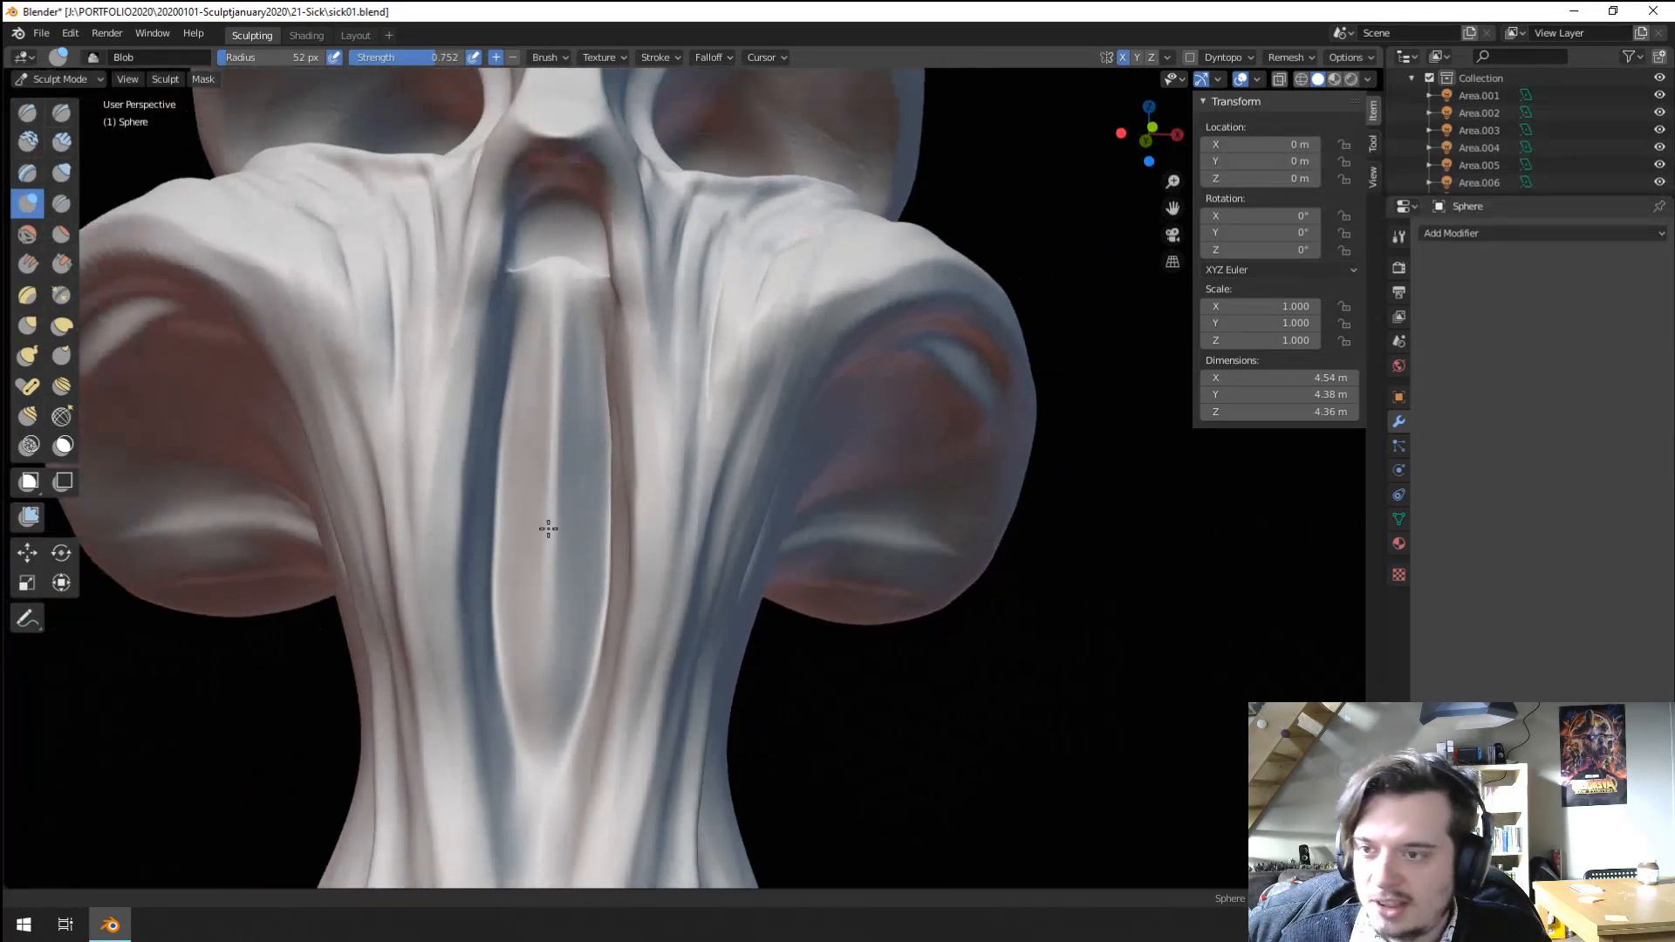
Switch to the A) Orb_Cracks brush and start the Append command for bringing in data from another file.
key(x)
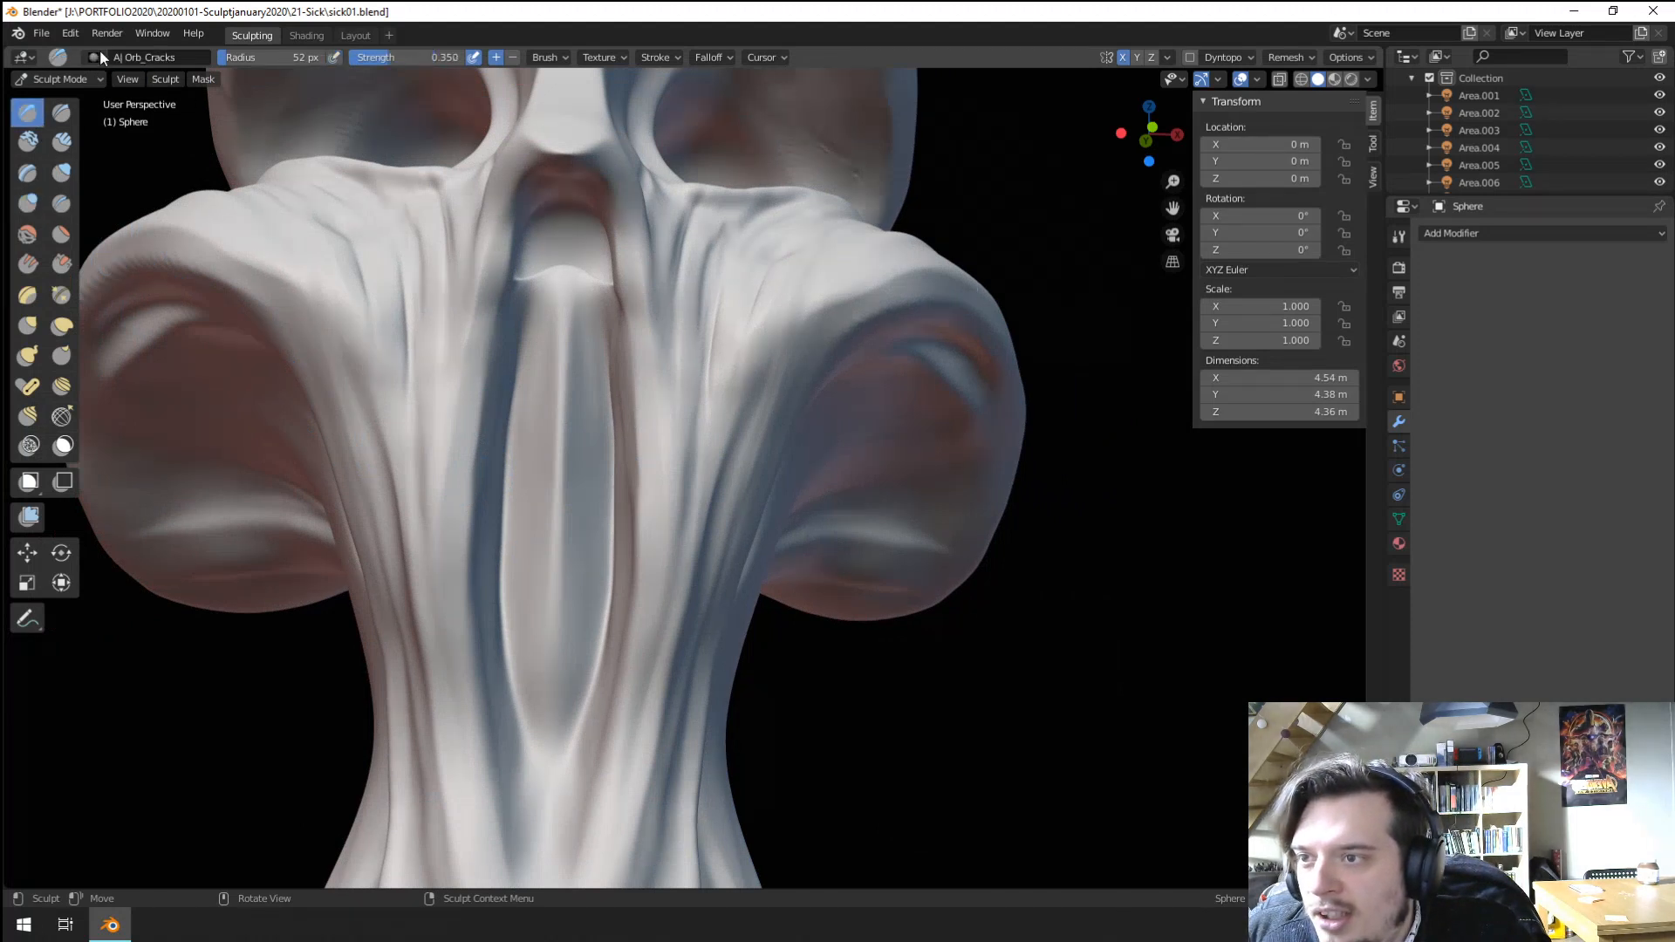
click(98, 54)
click(40, 39)
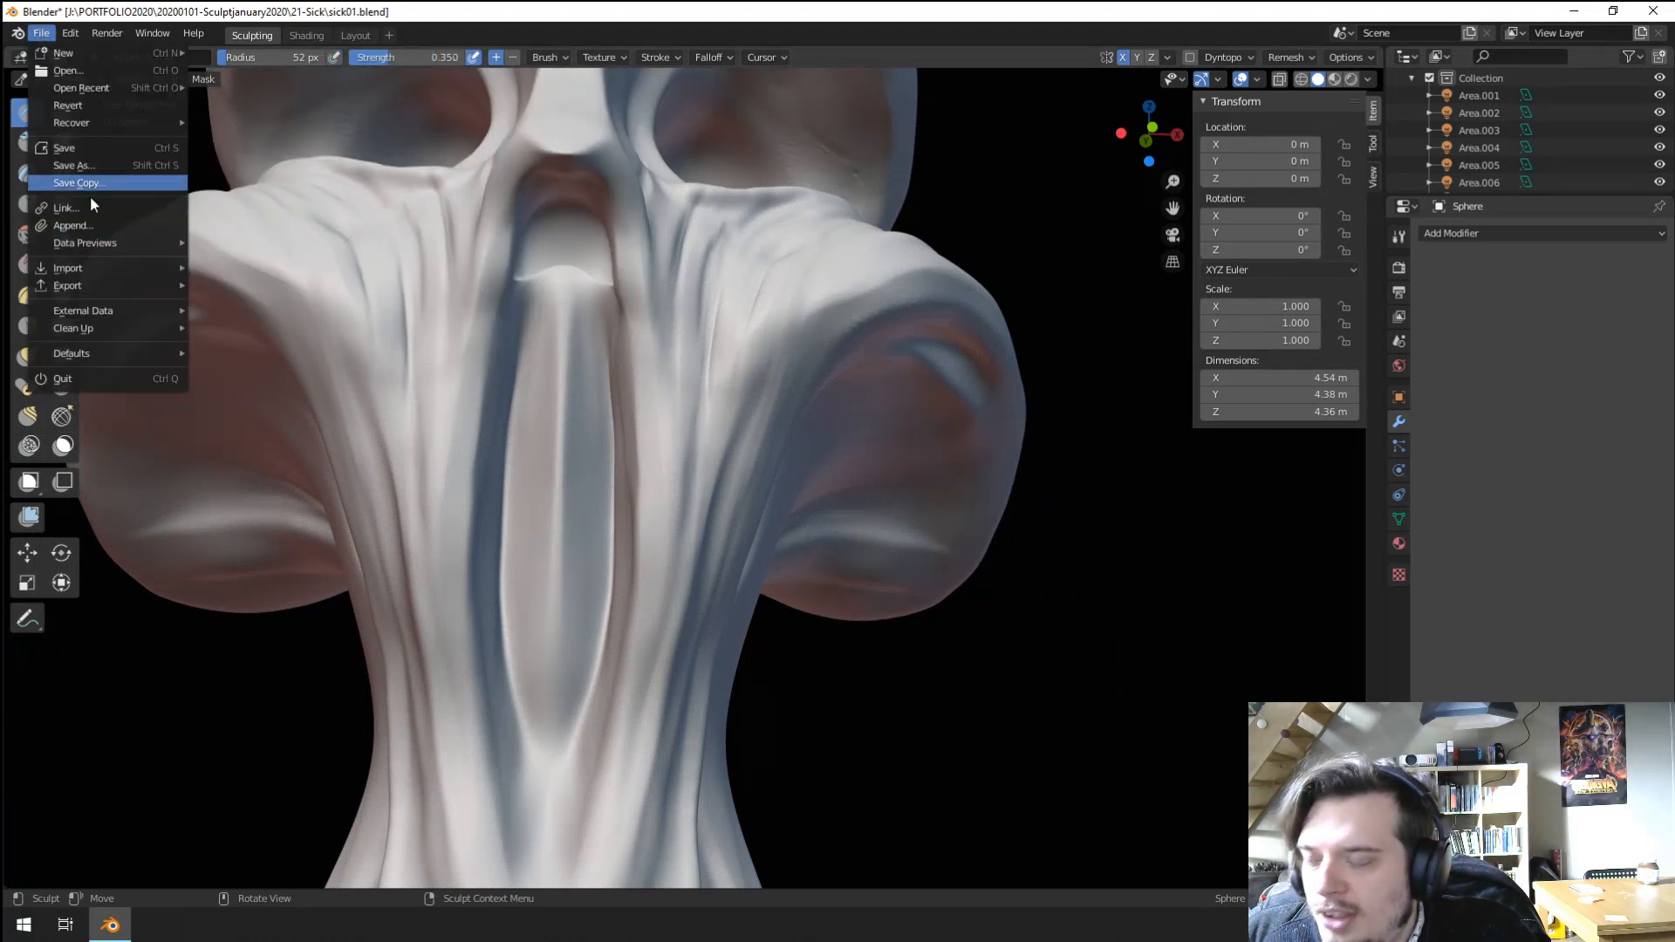
click(120, 223)
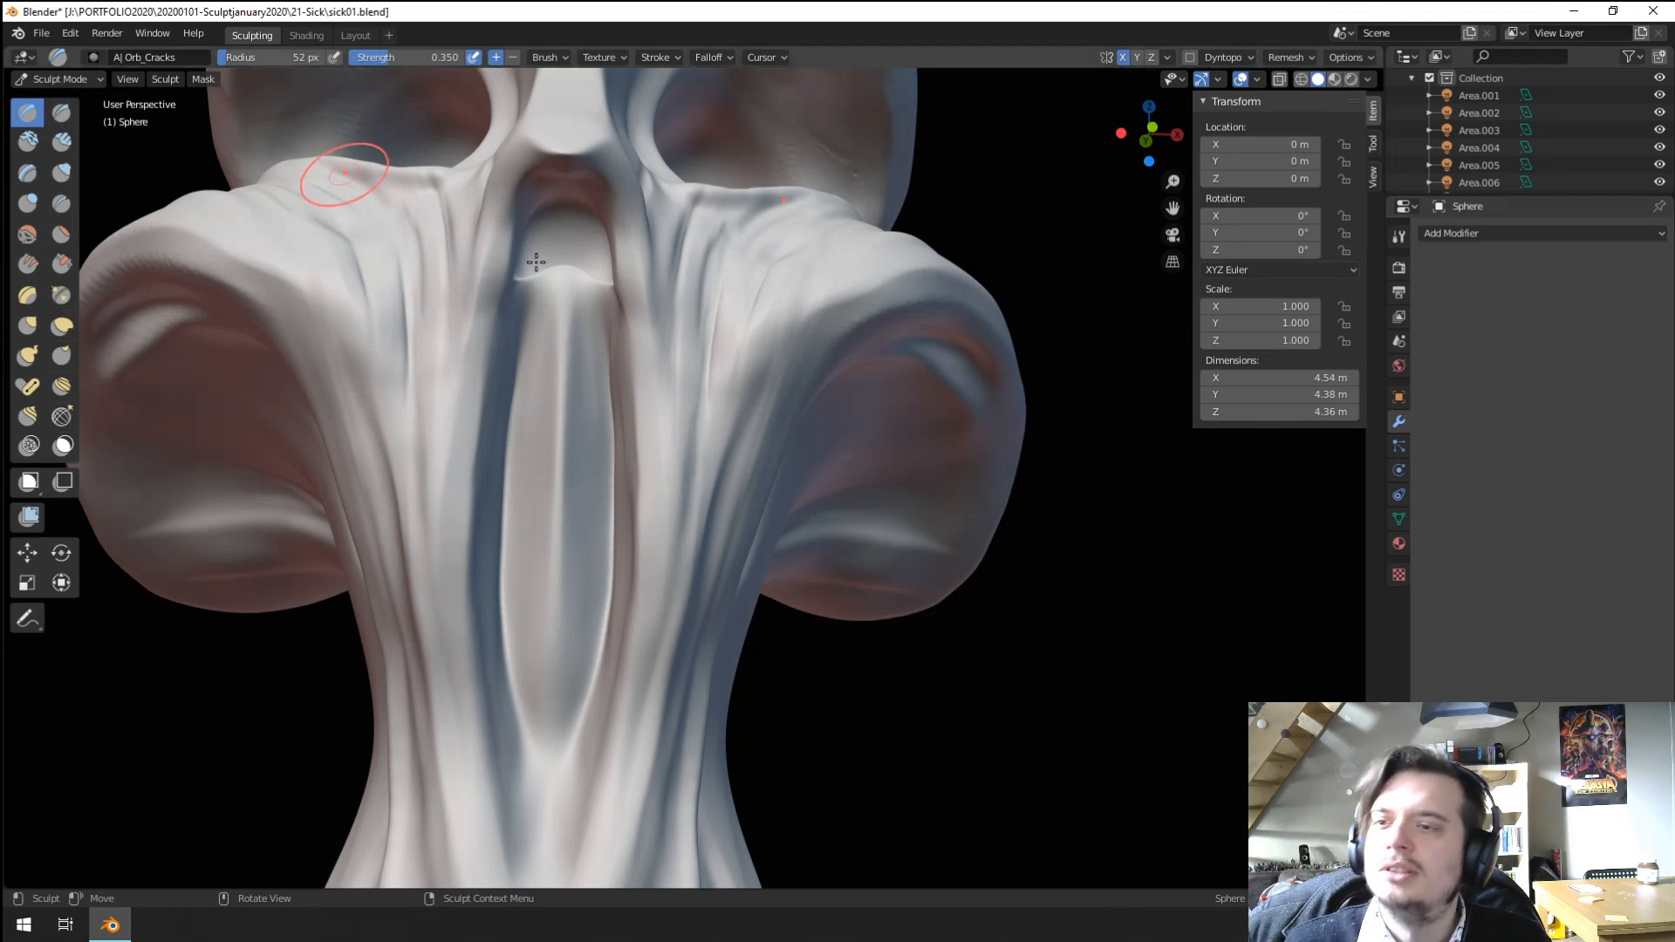
Save the sculpt as a new file version named sick02.blend.
scroll(749, 355, down, 5)
key(ctrl+shift+Escape)
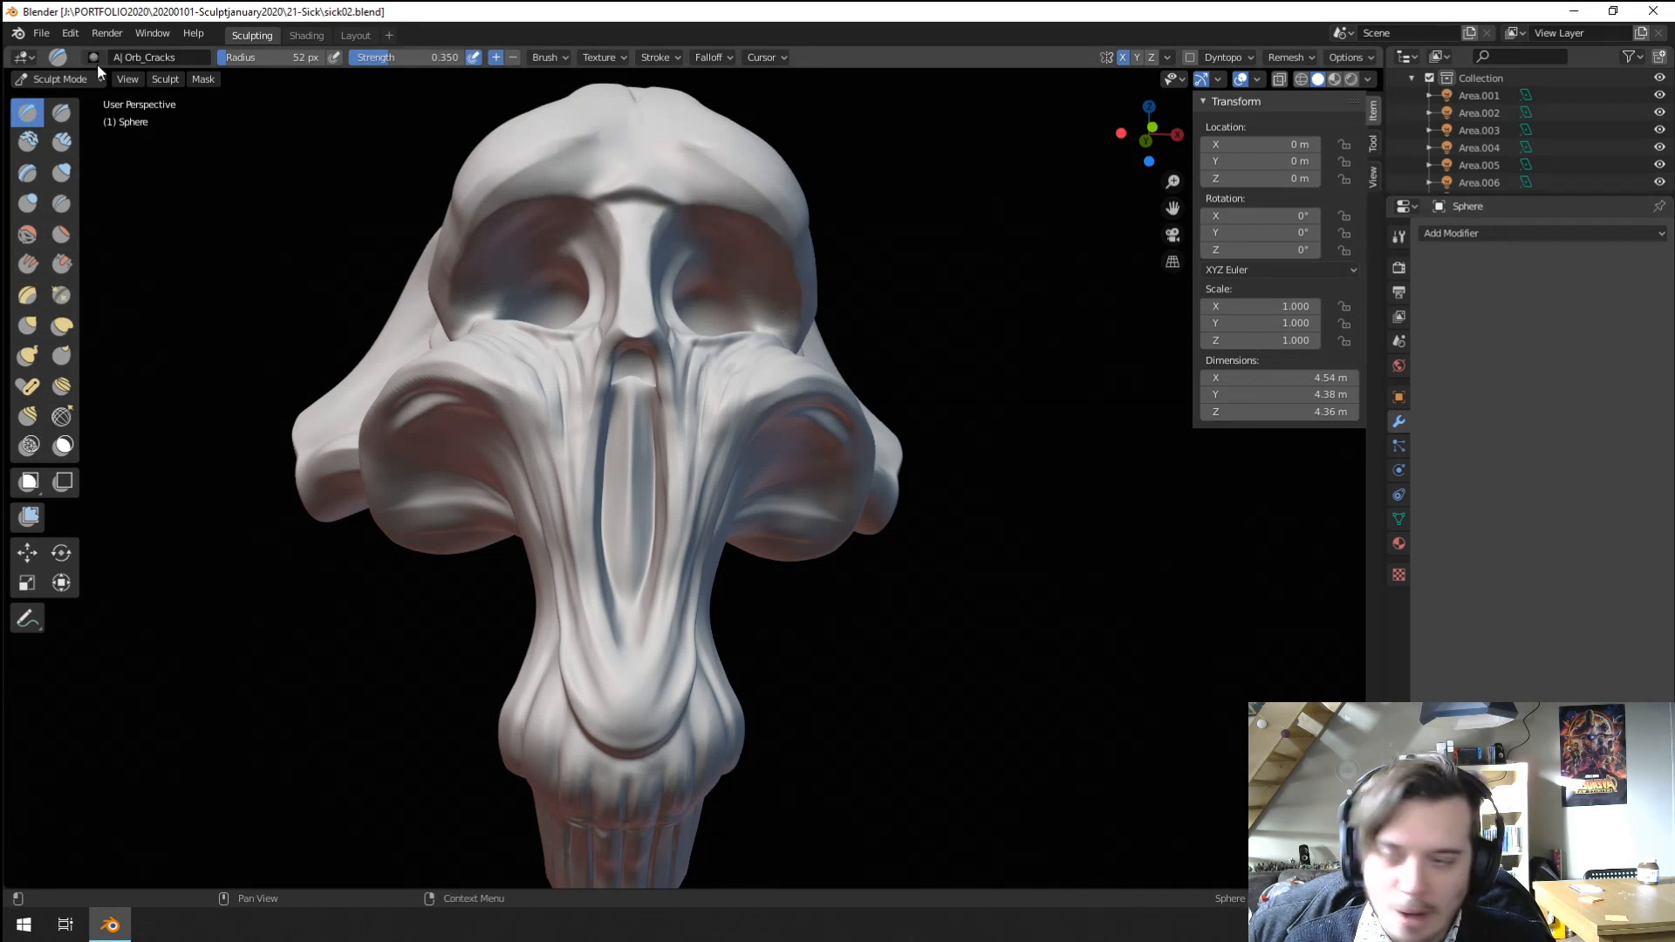
Examine the brush presets available for the Draw, Clay Strips, Inflate, Blob and Crease tools.
click(94, 57)
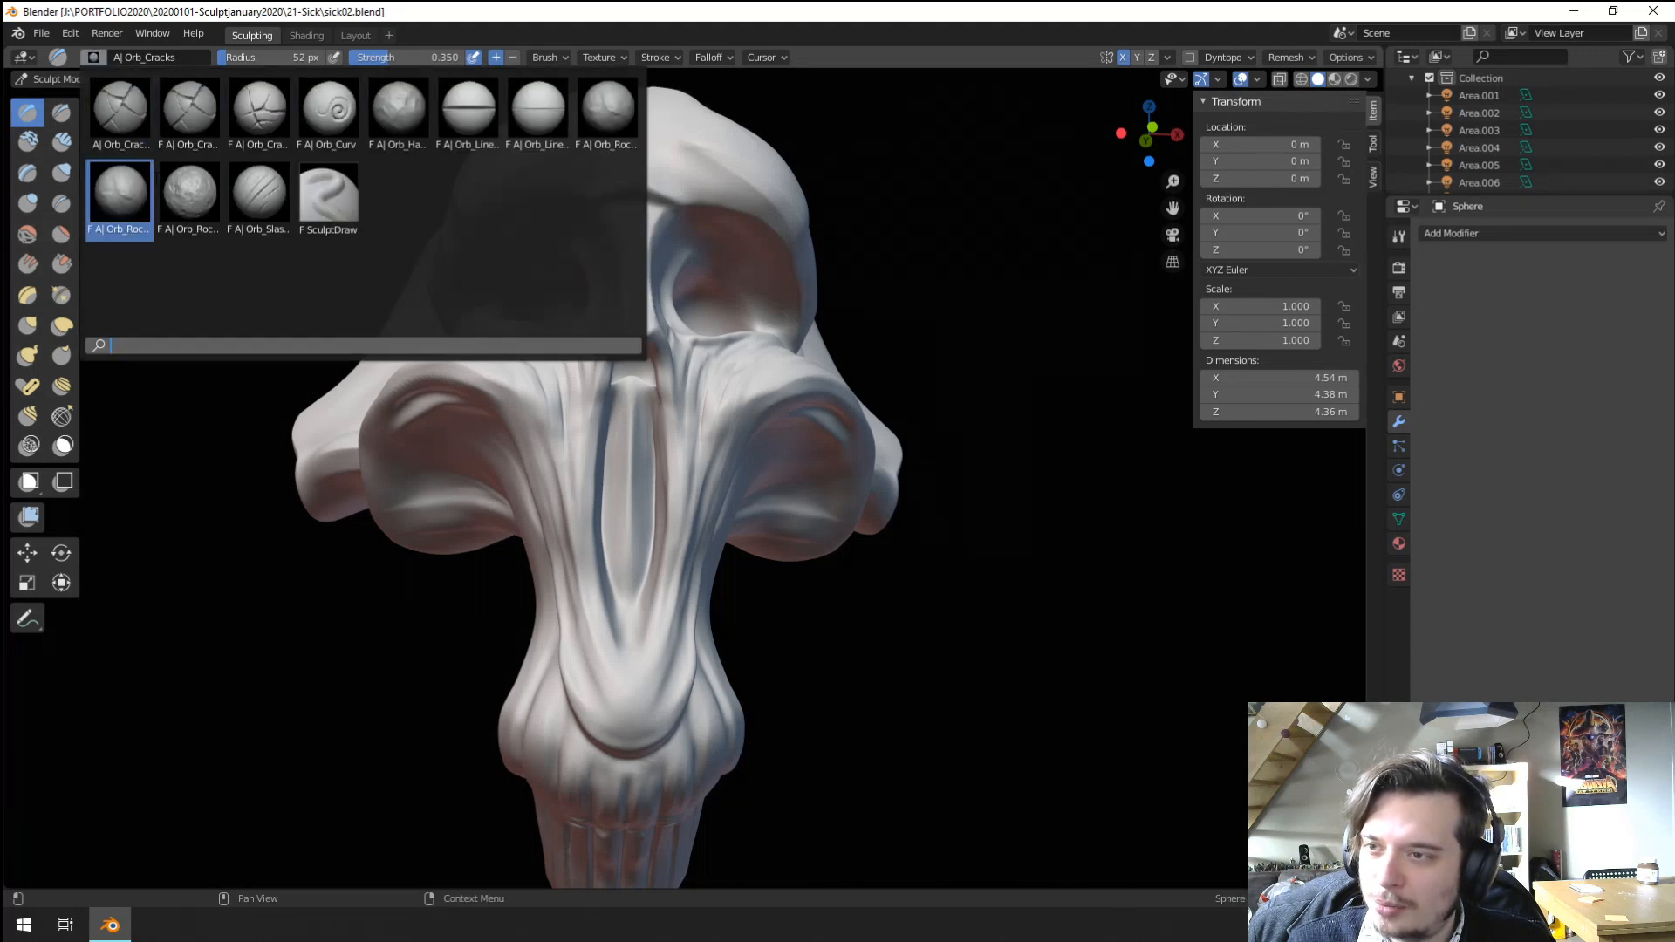
click(61, 141)
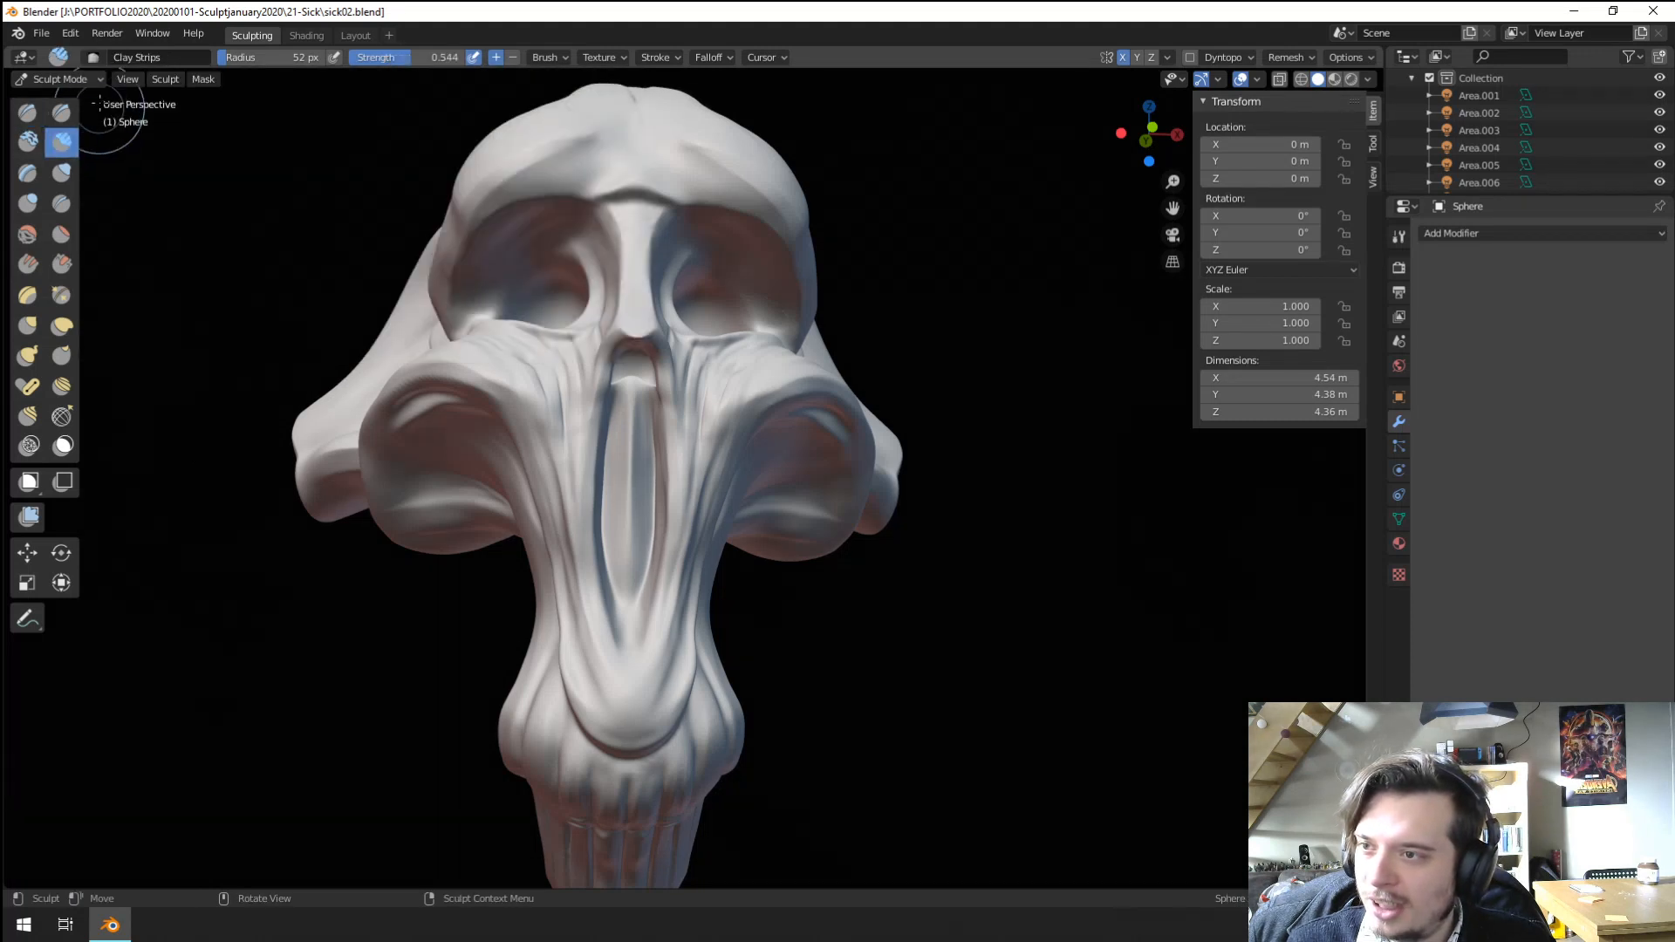
click(94, 58)
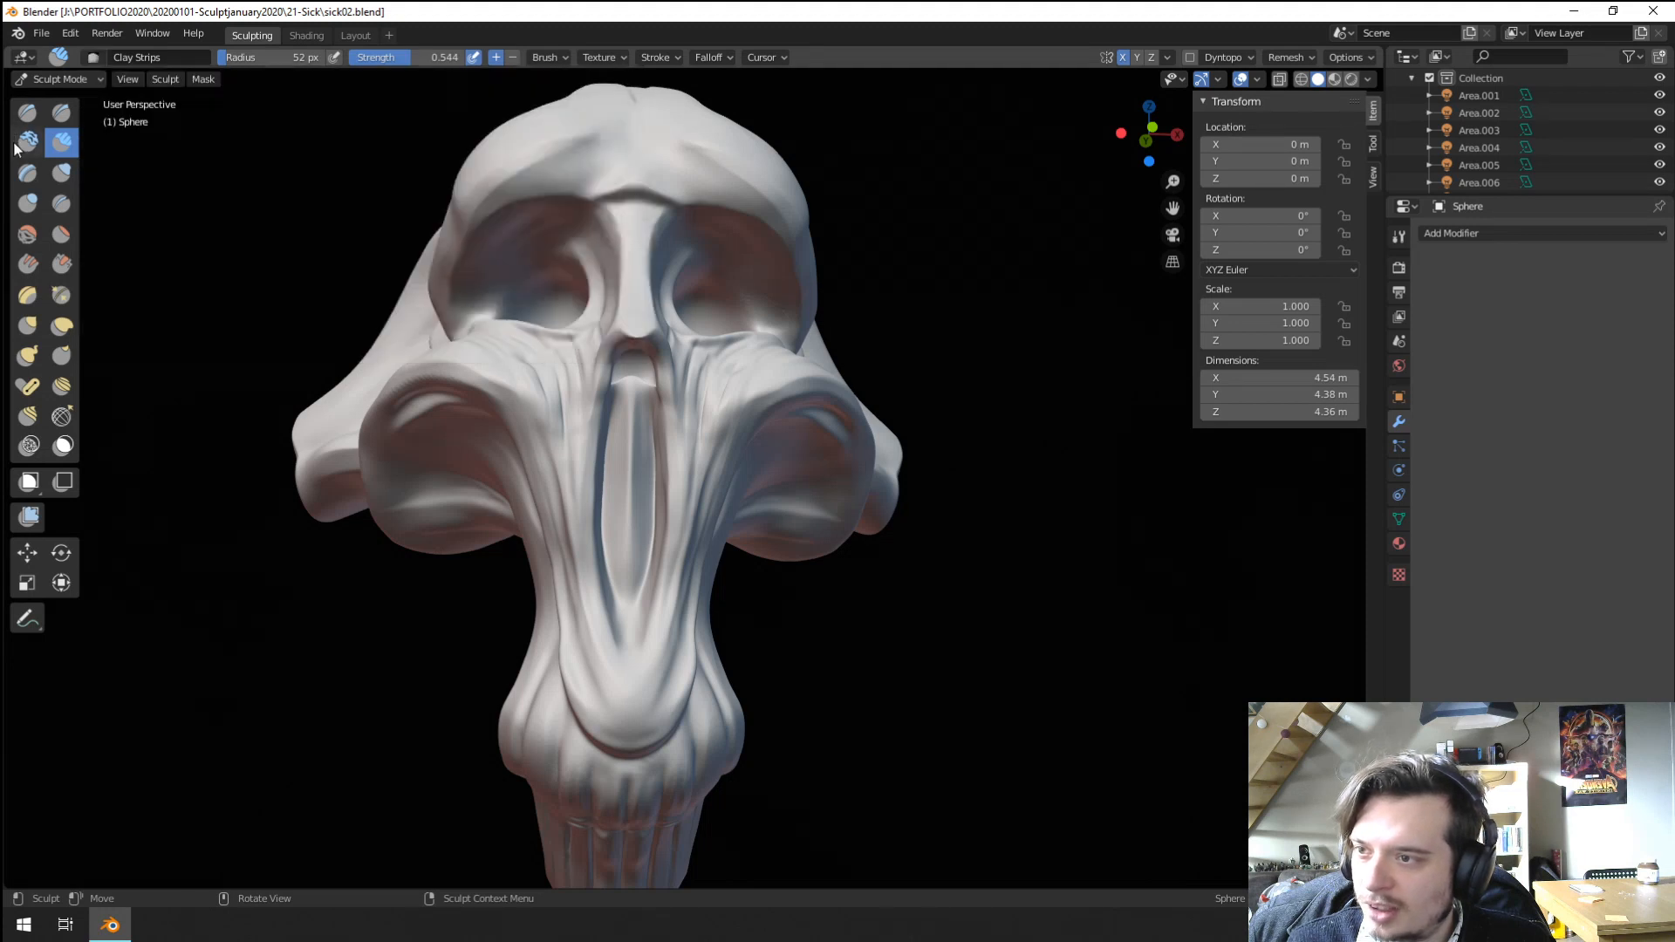
click(95, 57)
click(61, 111)
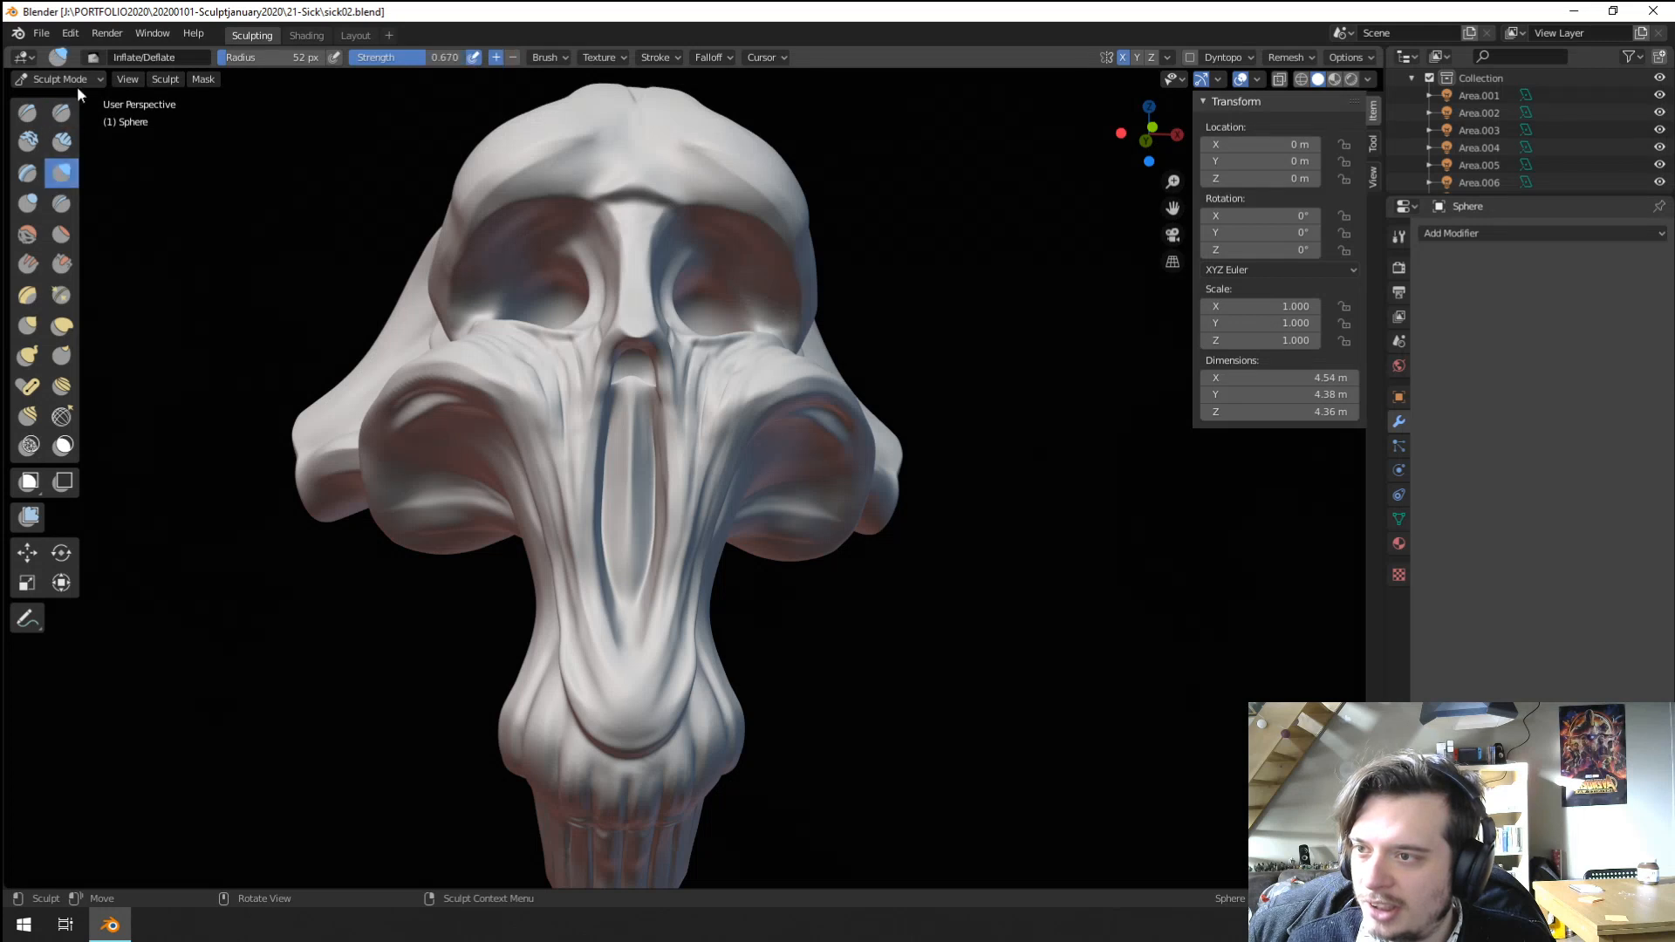
click(28, 201)
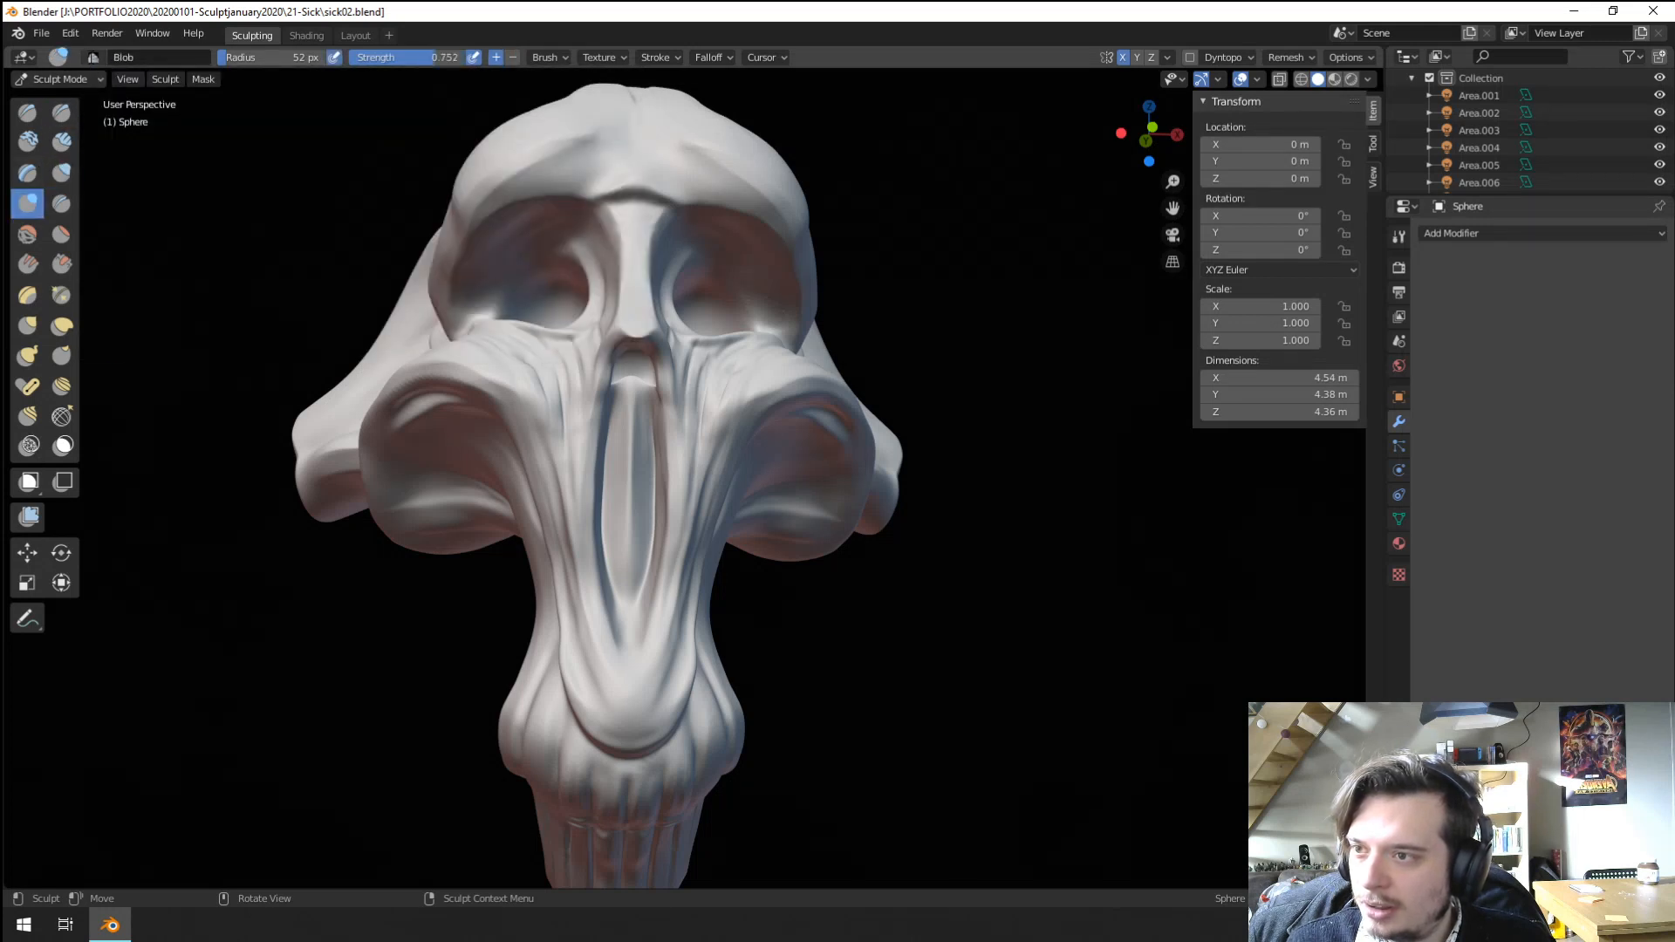
click(61, 206)
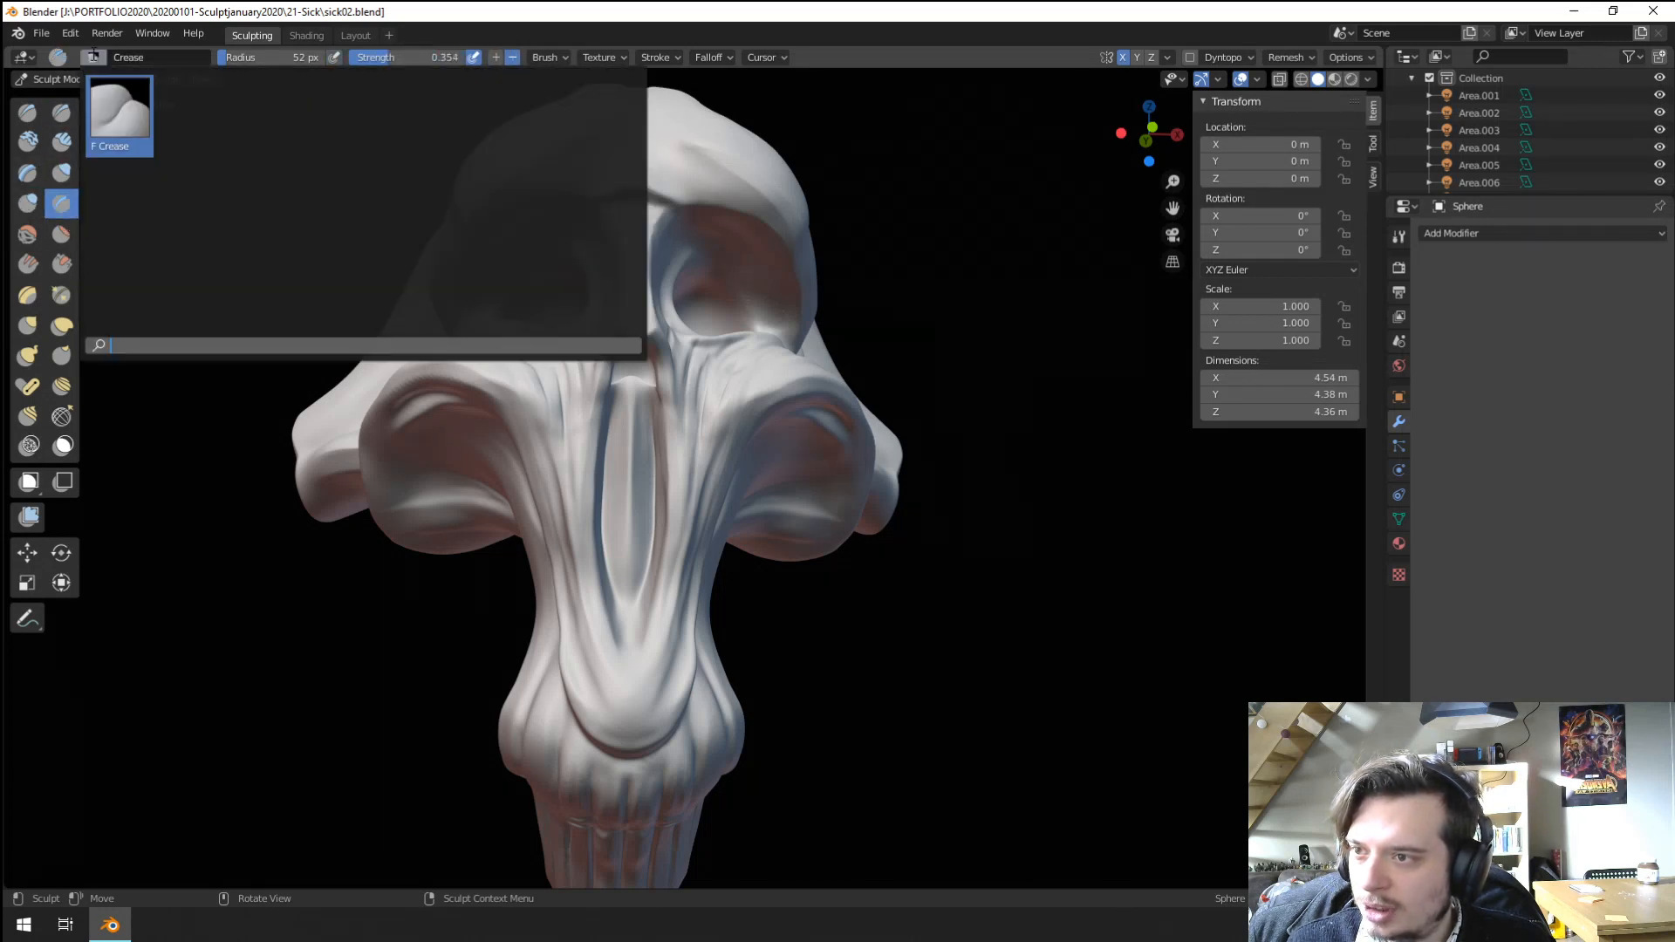
click(29, 173)
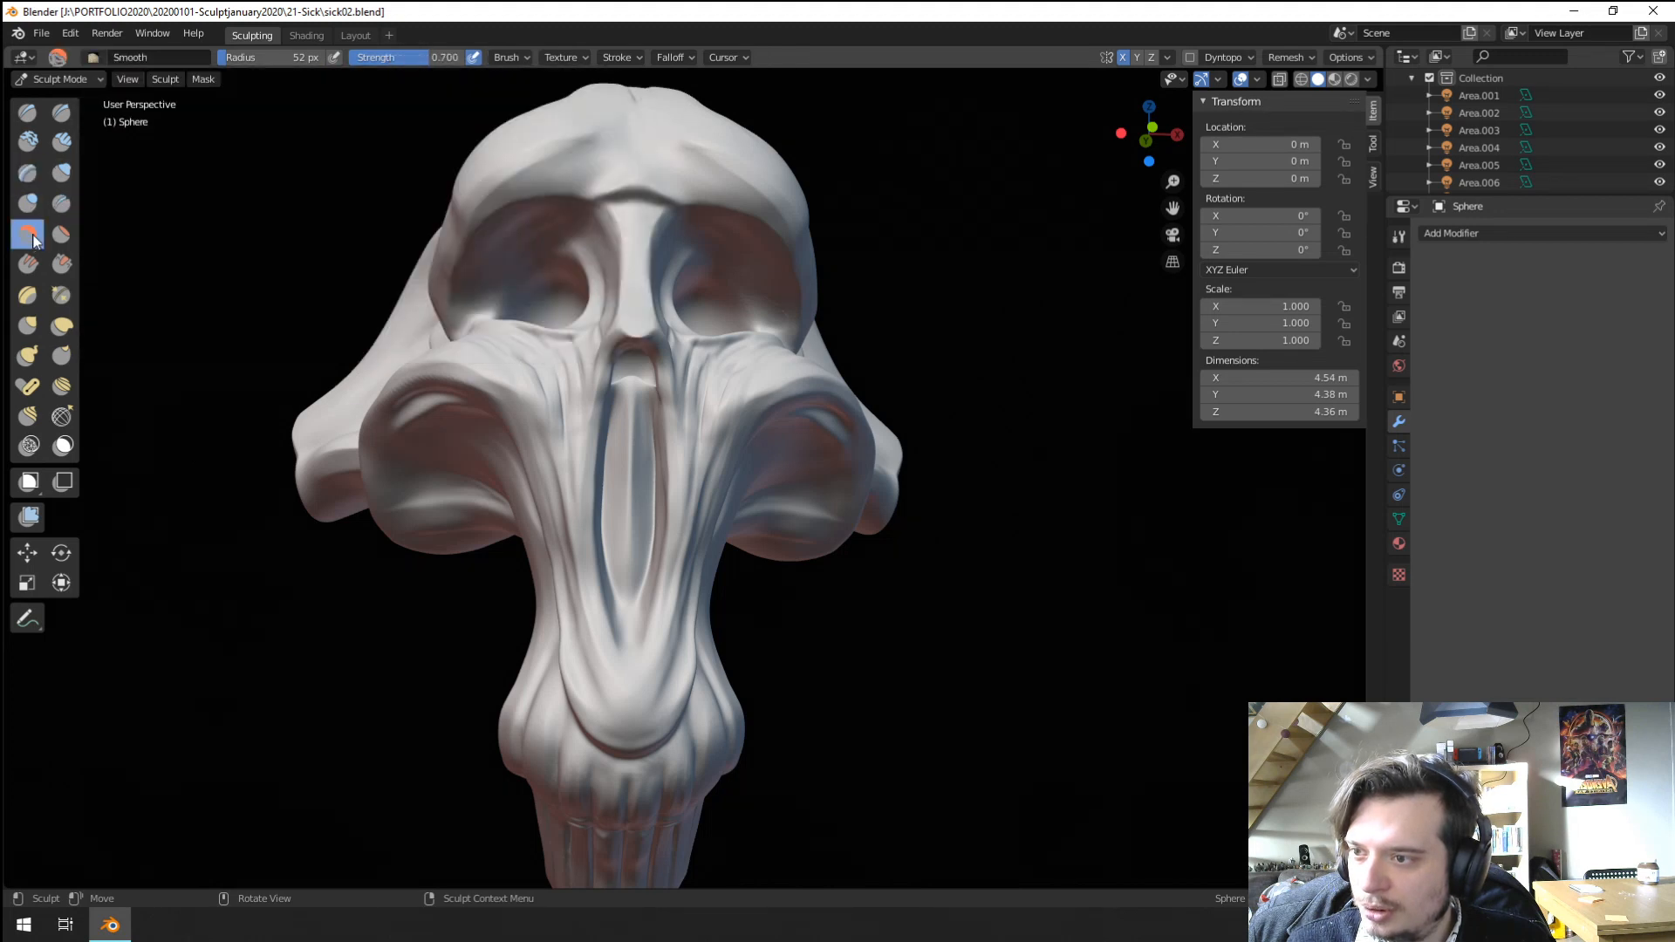
Examine the brush presets available for the Flatten, Scrape, Fill, Pinch and Multiplane Scrape tools.
click(55, 227)
click(101, 61)
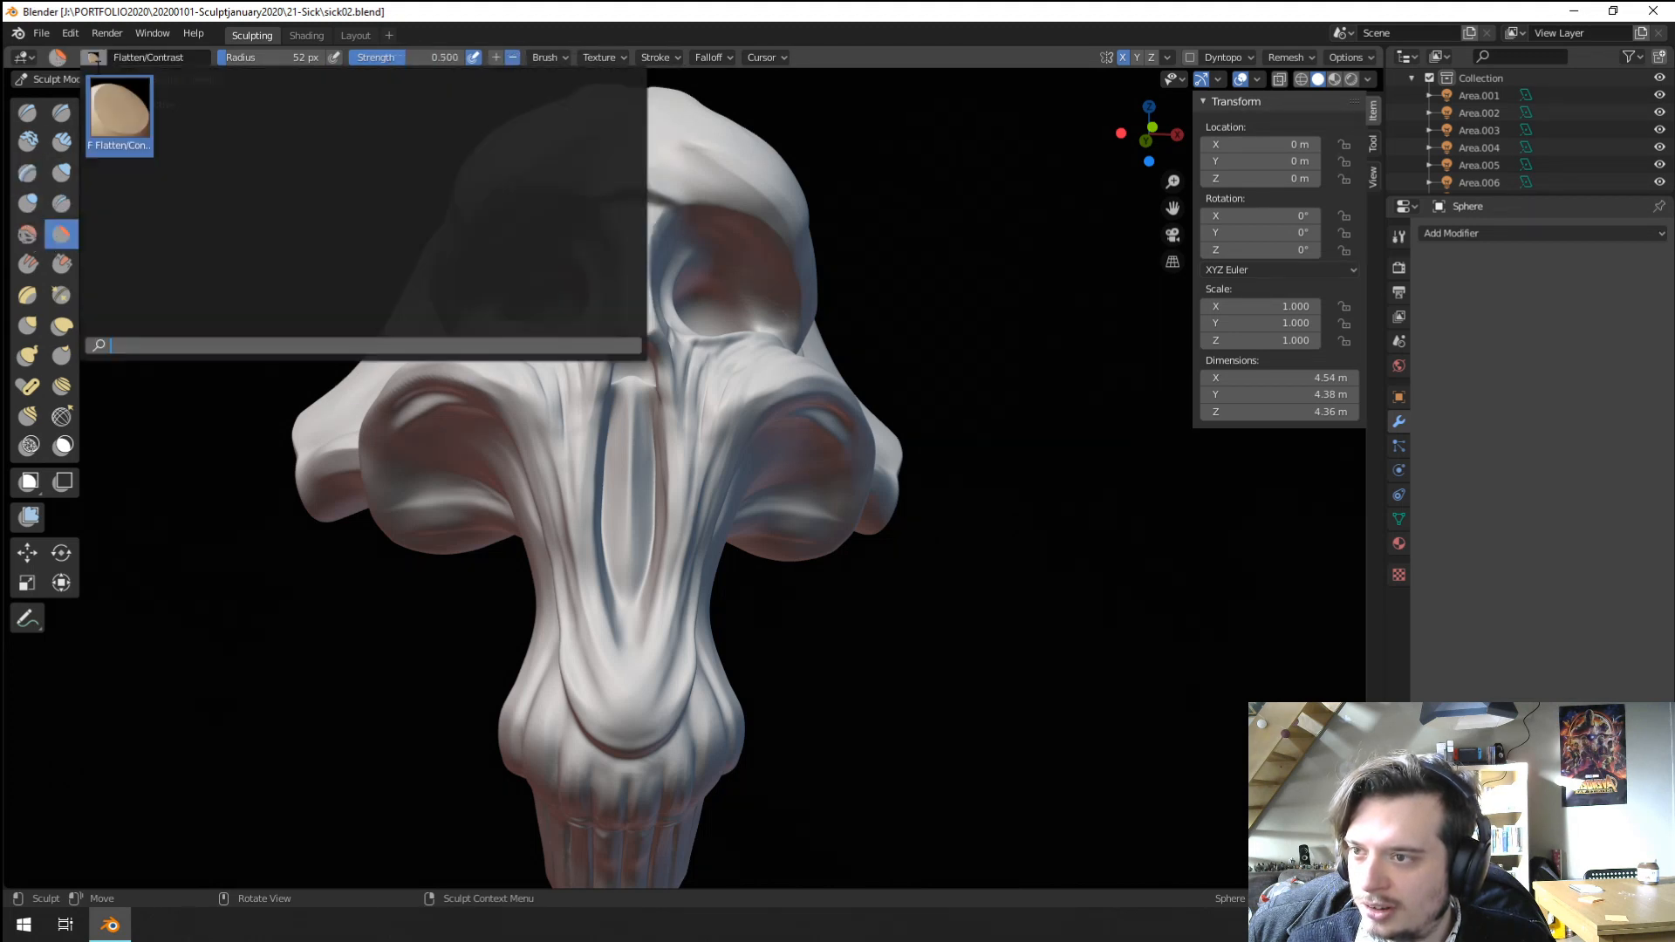
click(57, 260)
click(103, 60)
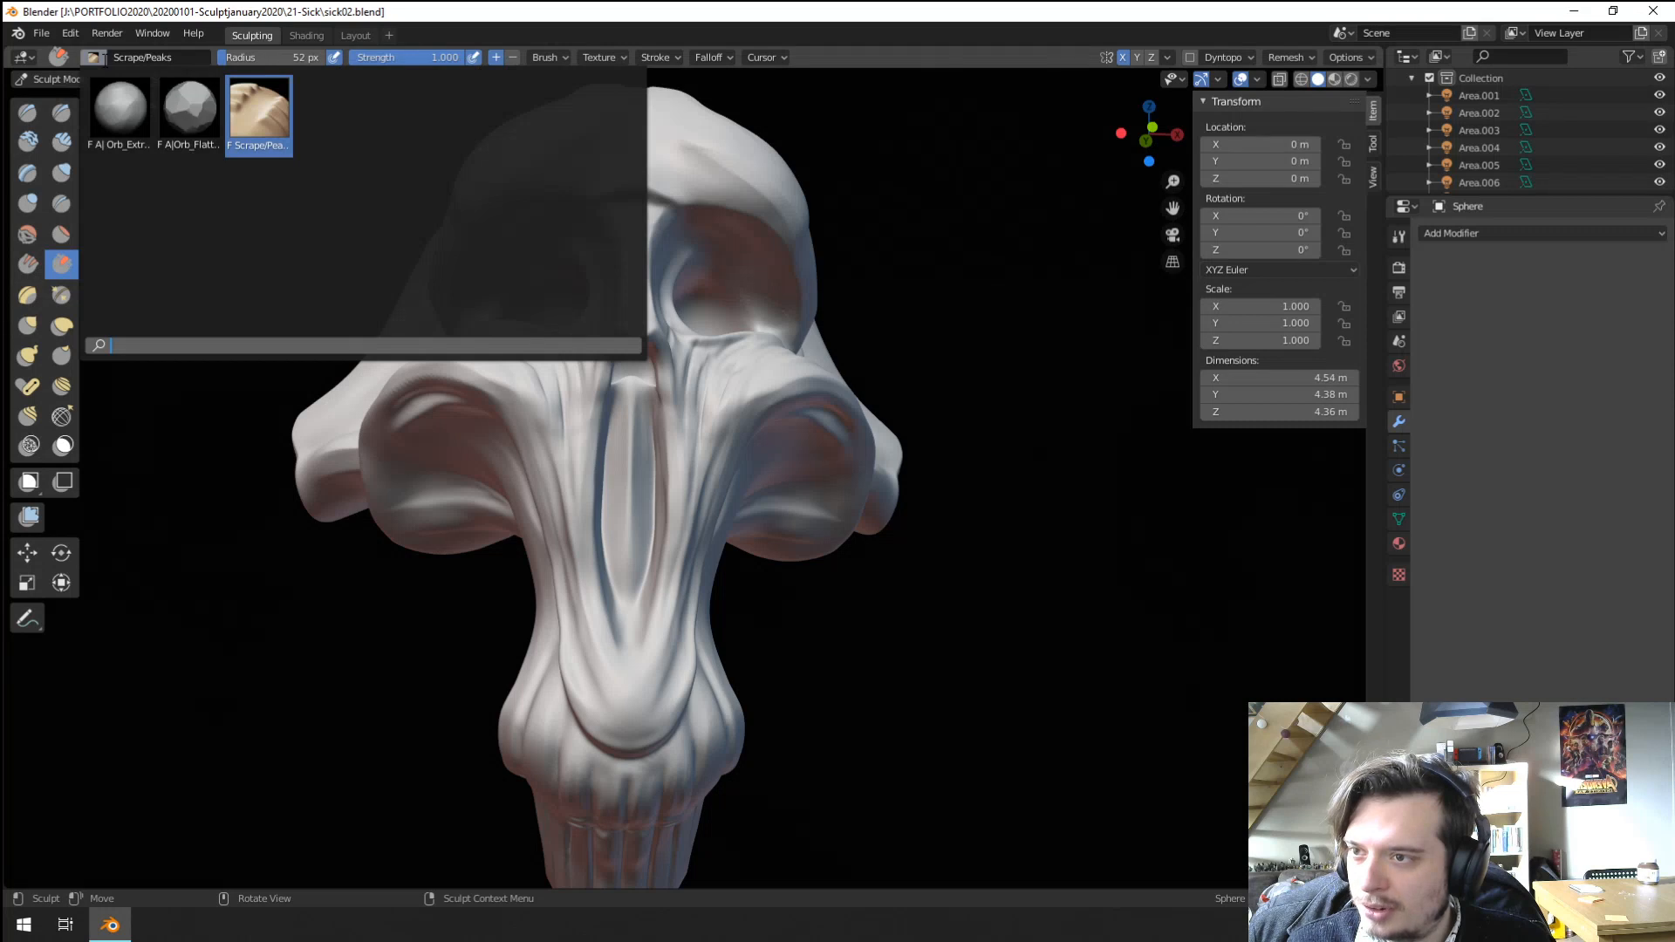
click(29, 263)
click(101, 60)
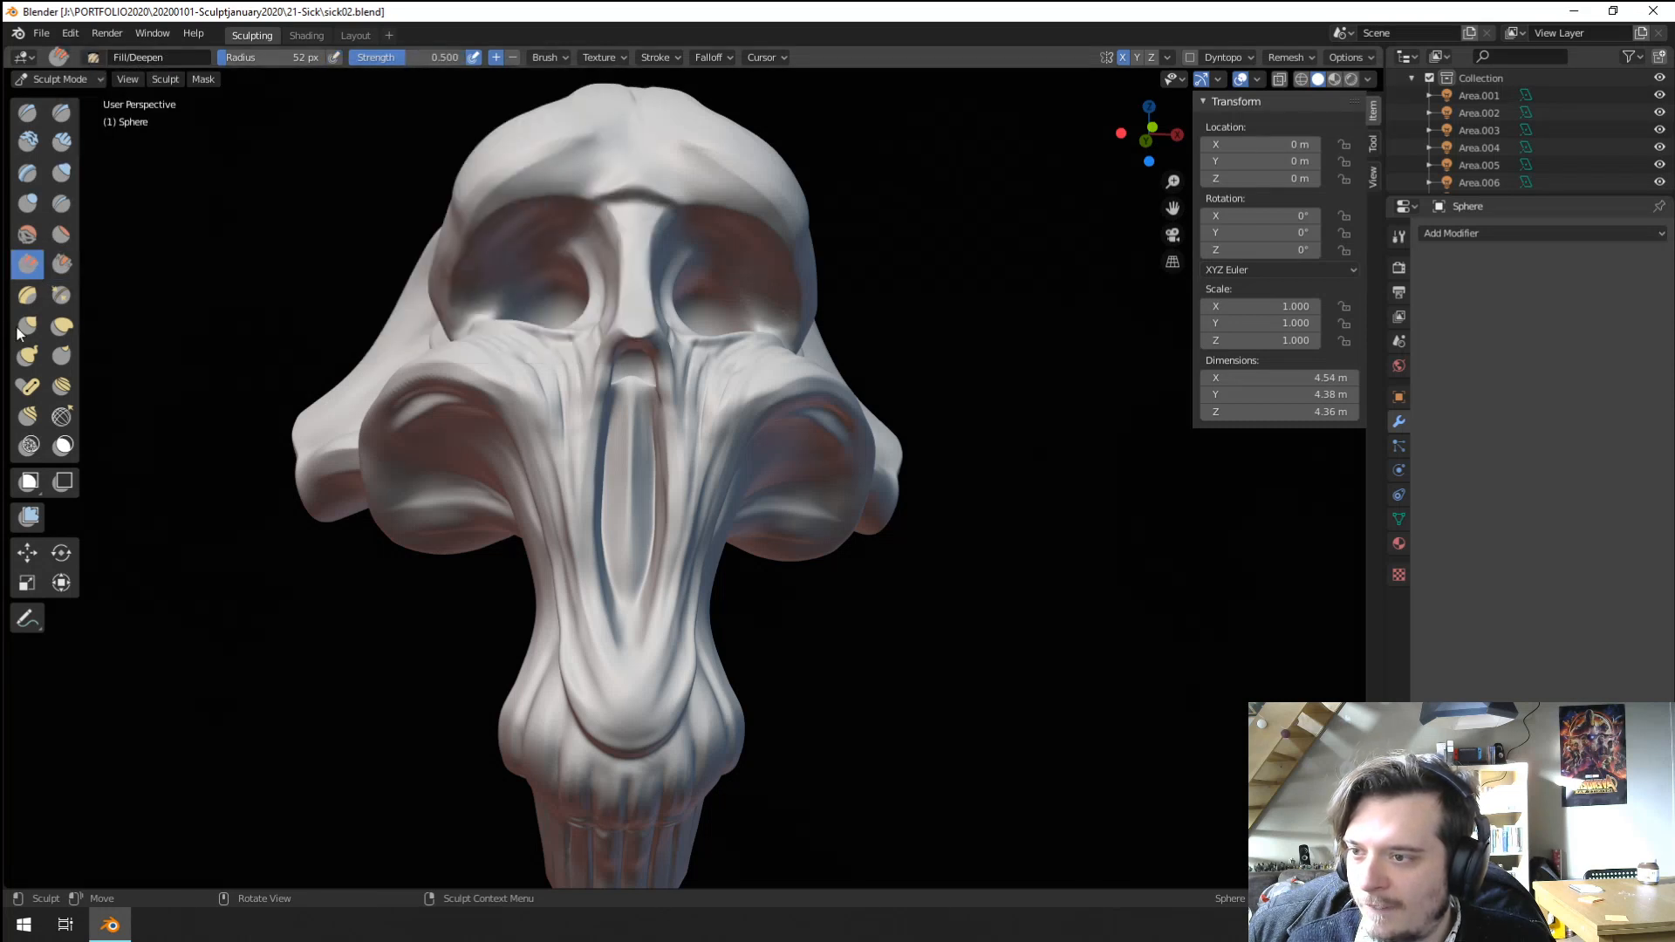
click(61, 295)
click(94, 67)
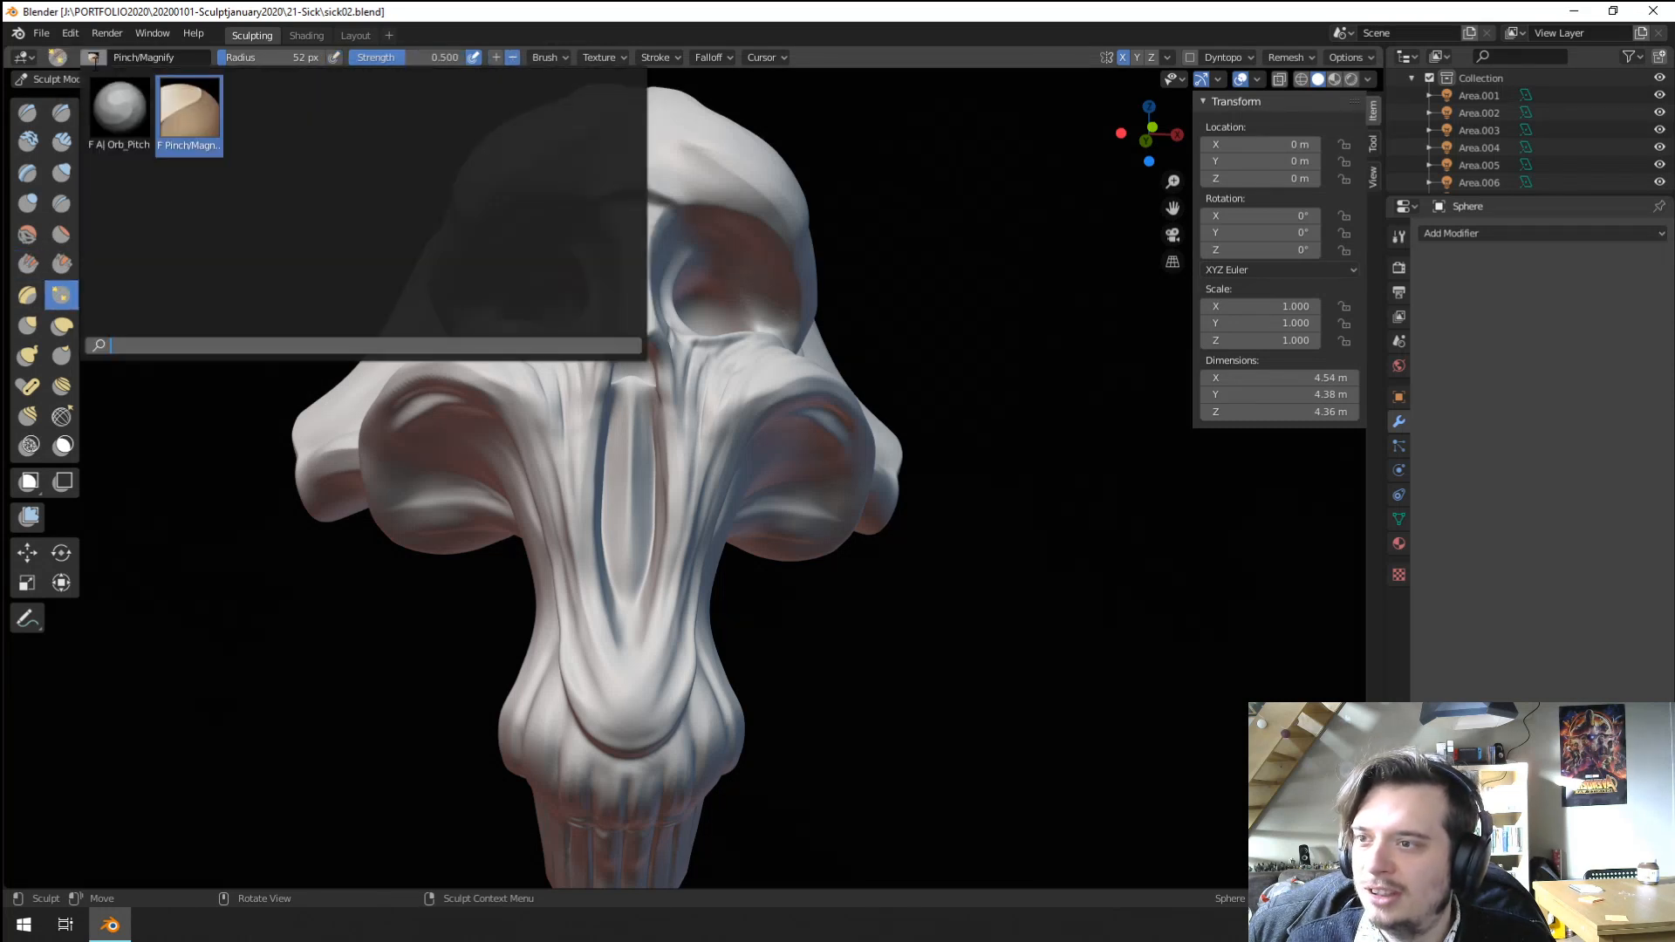
click(27, 295)
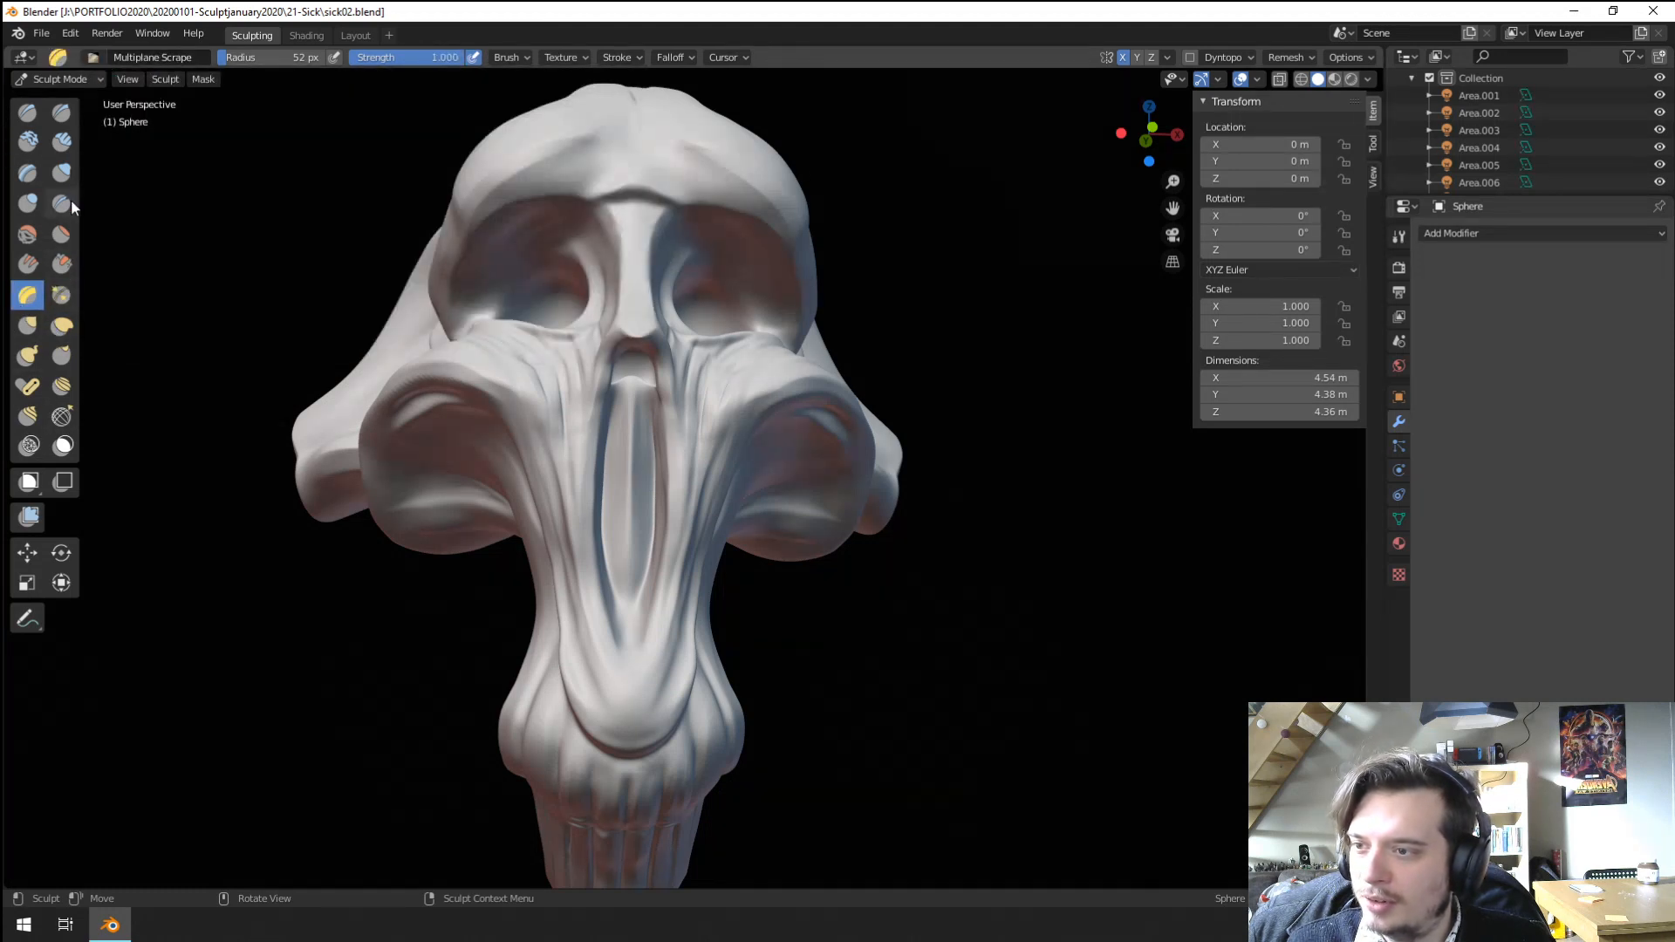
click(95, 57)
click(134, 111)
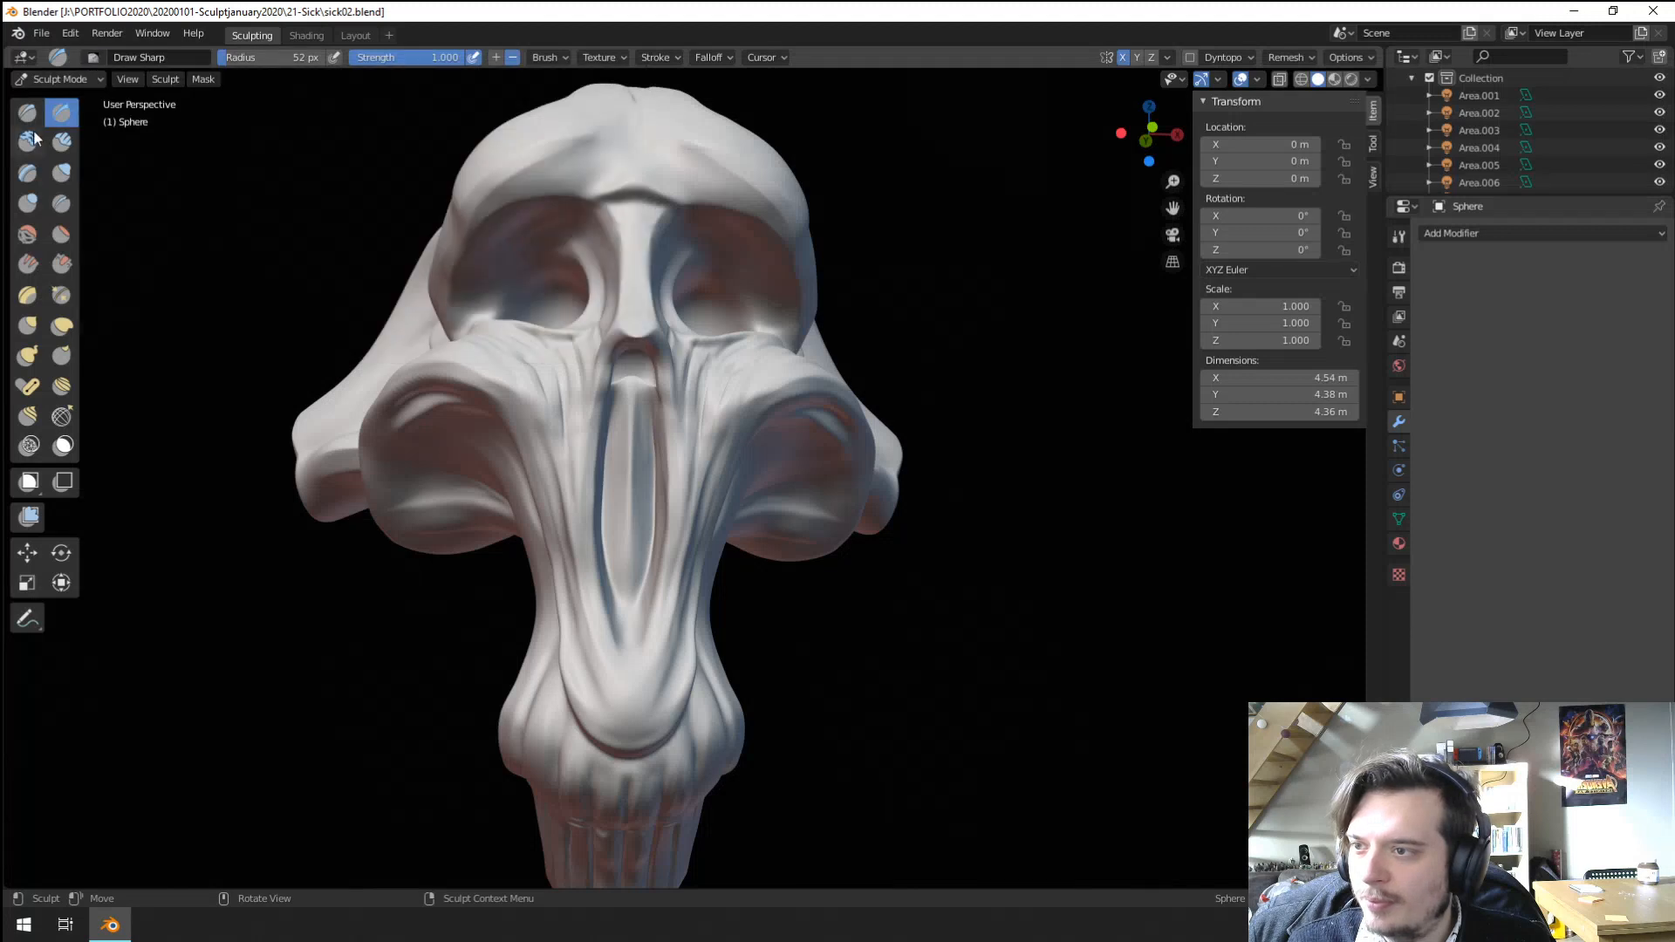
Switch to the A| Orb_Hammered brush of the Draw tool for the strip running down the middle of the muzzle.
click(94, 57)
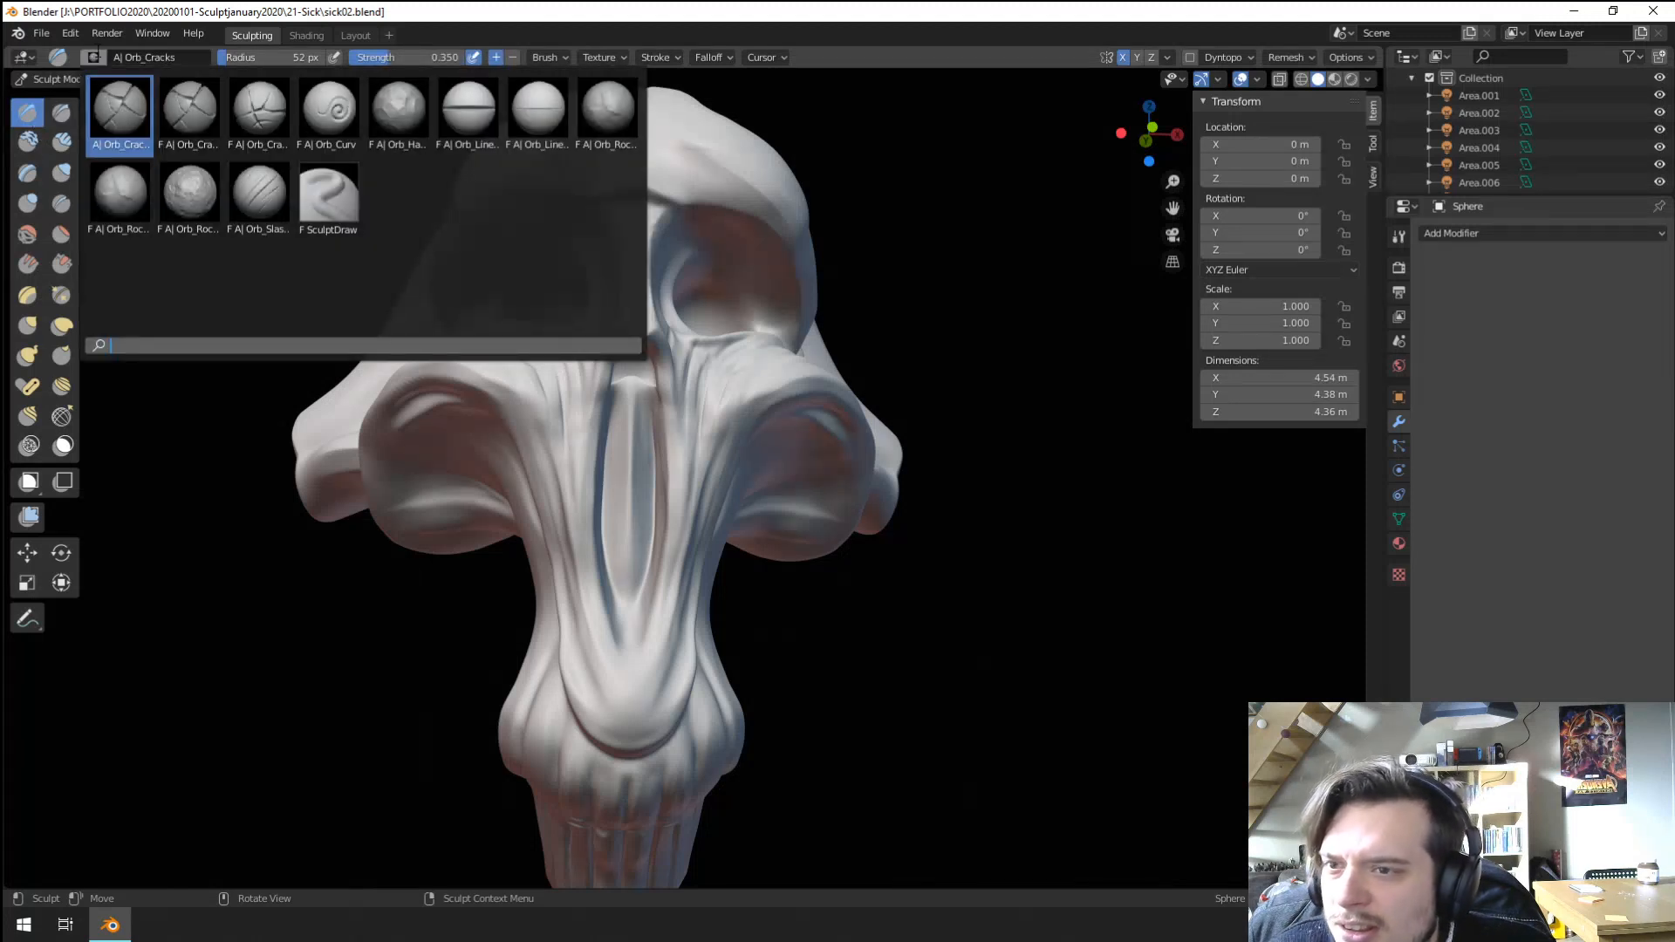
click(632, 130)
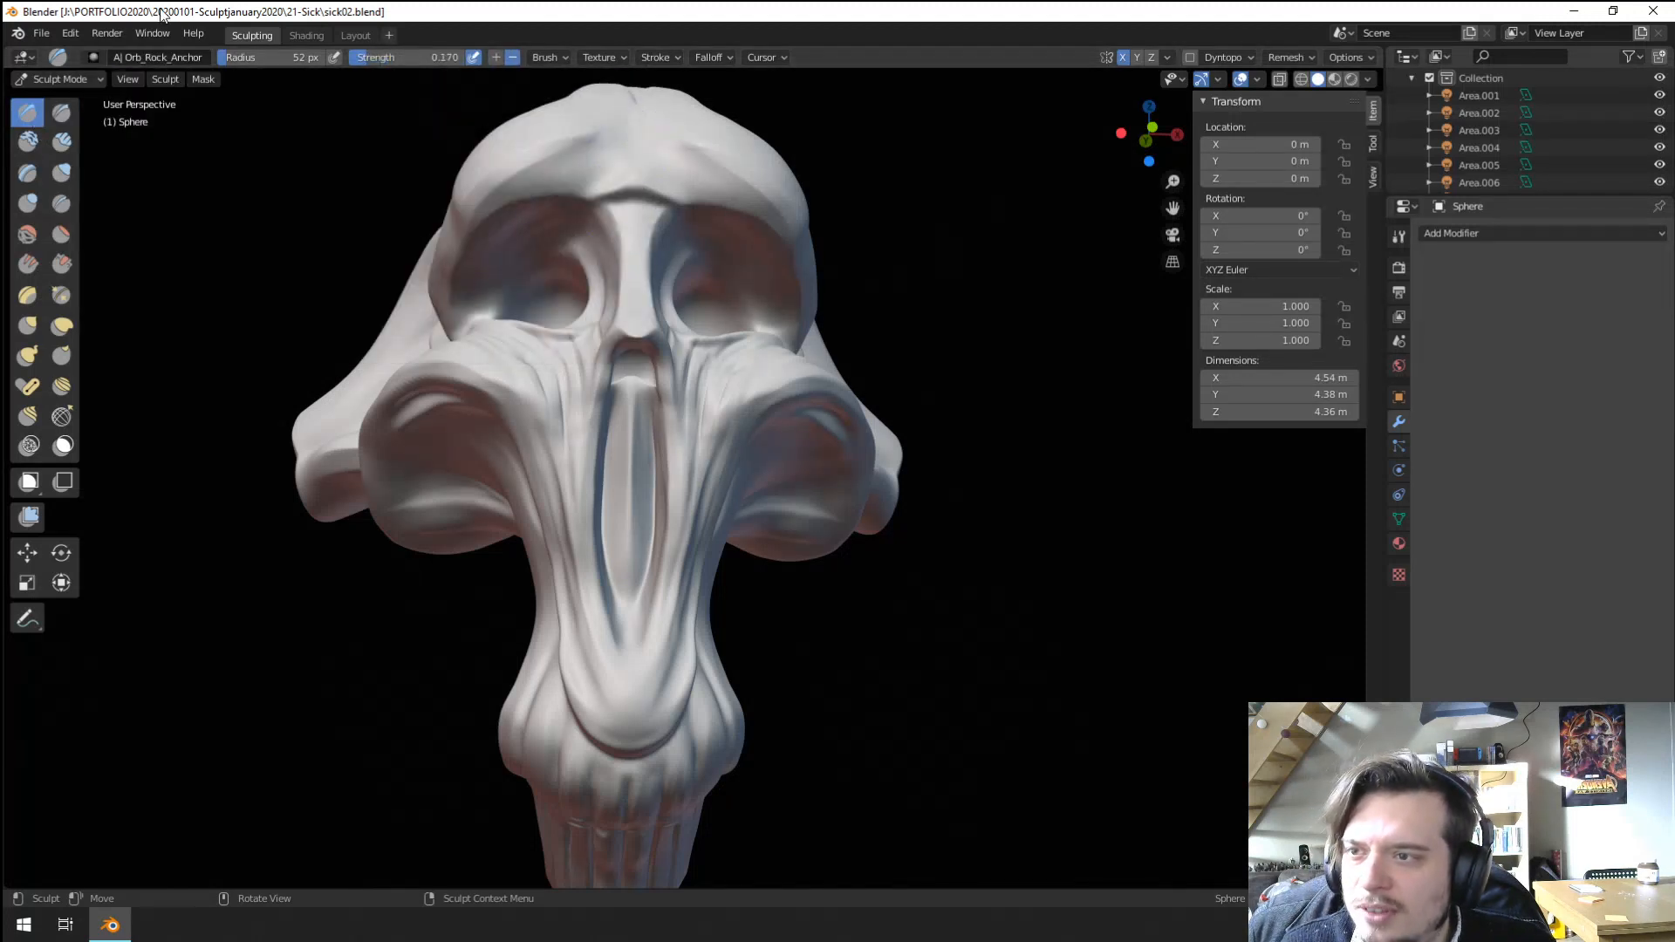
click(94, 57)
click(410, 116)
scroll(663, 452, up, 5)
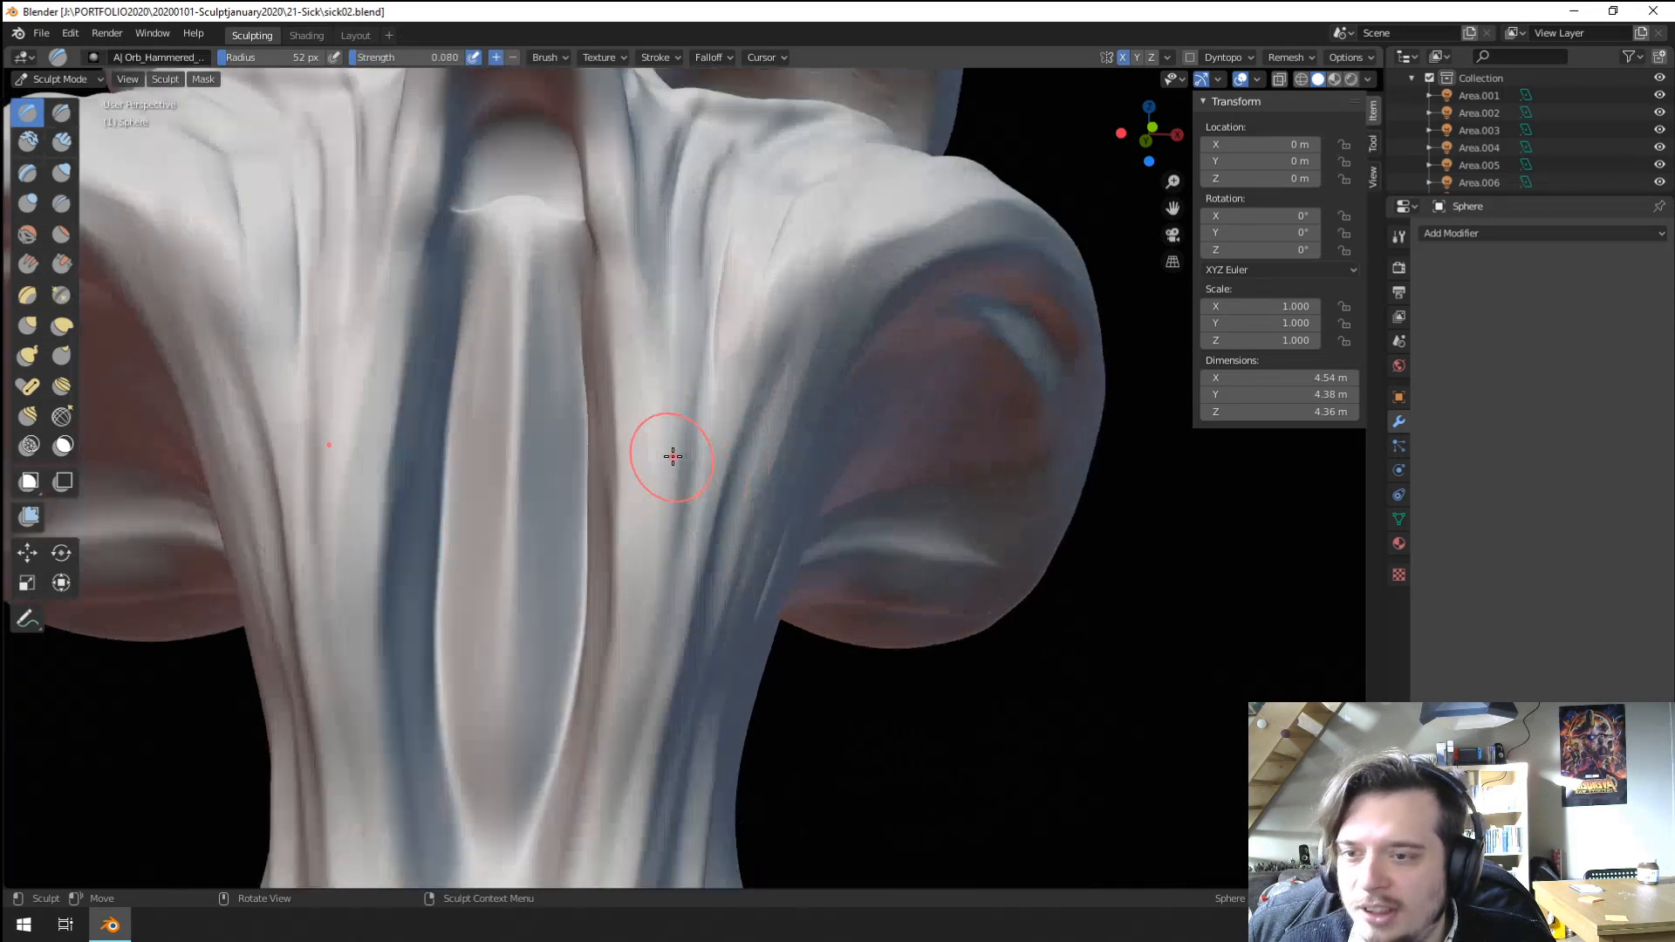
Try the hammered texture on the central muzzle strip at strengths 0.080 and 0.584.
mouse_move(661, 452)
mouse_down()
mouse_move(703, 329)
mouse_move(489, 329)
mouse_move(524, 407)
mouse_up()
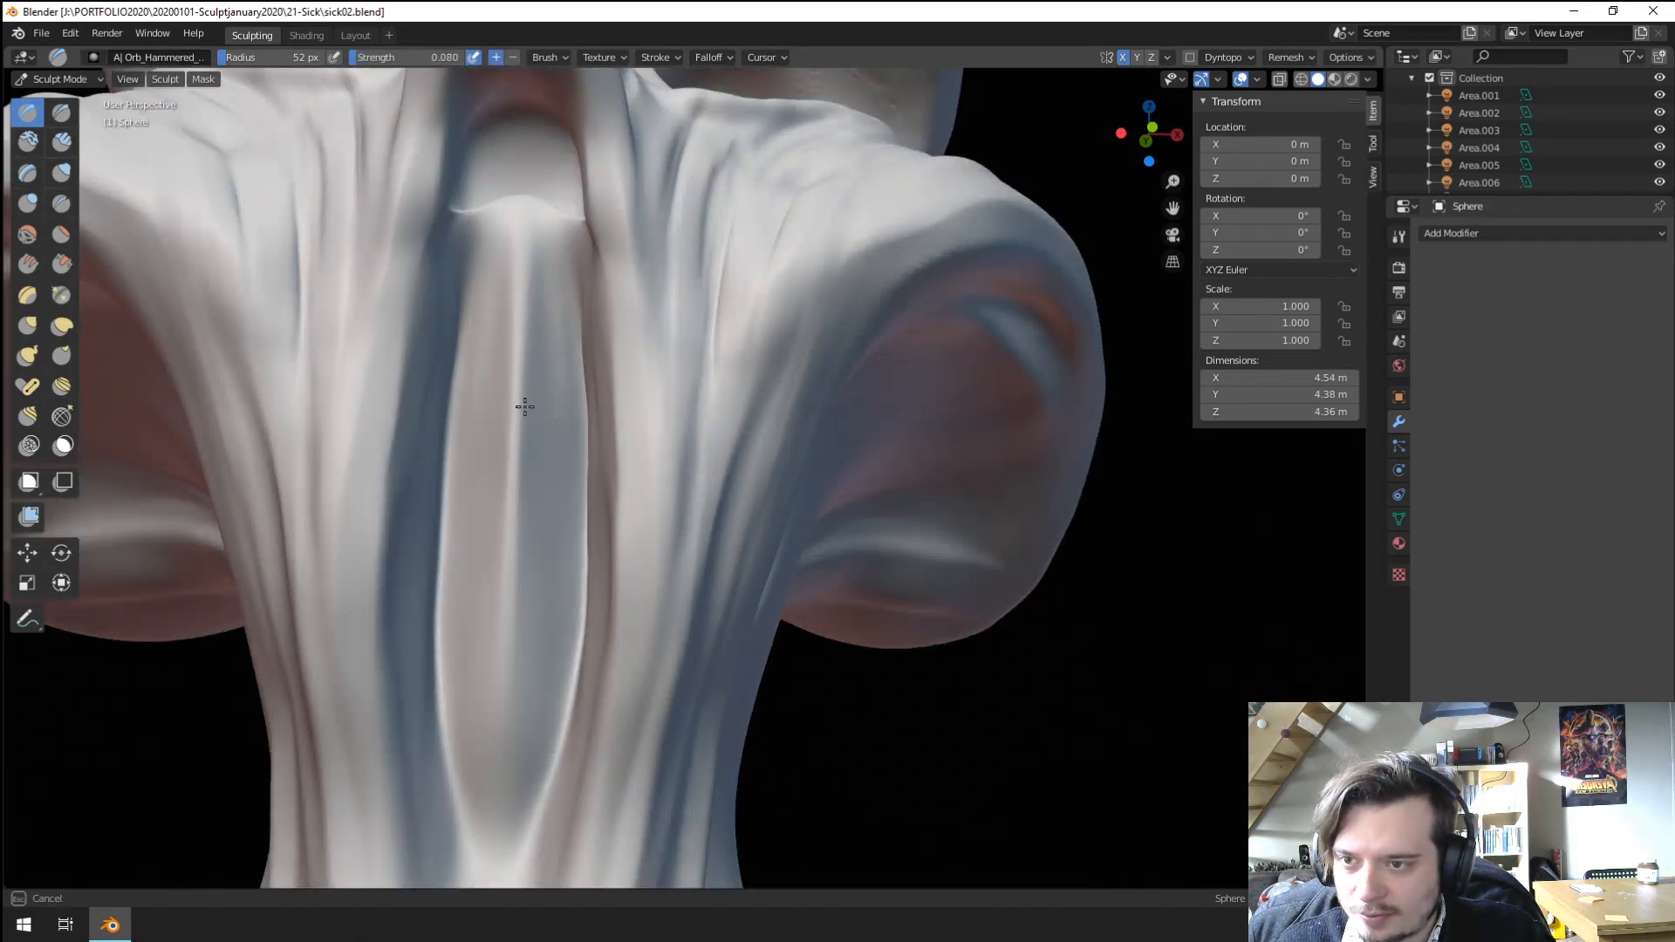
drag(529, 473, 494, 207)
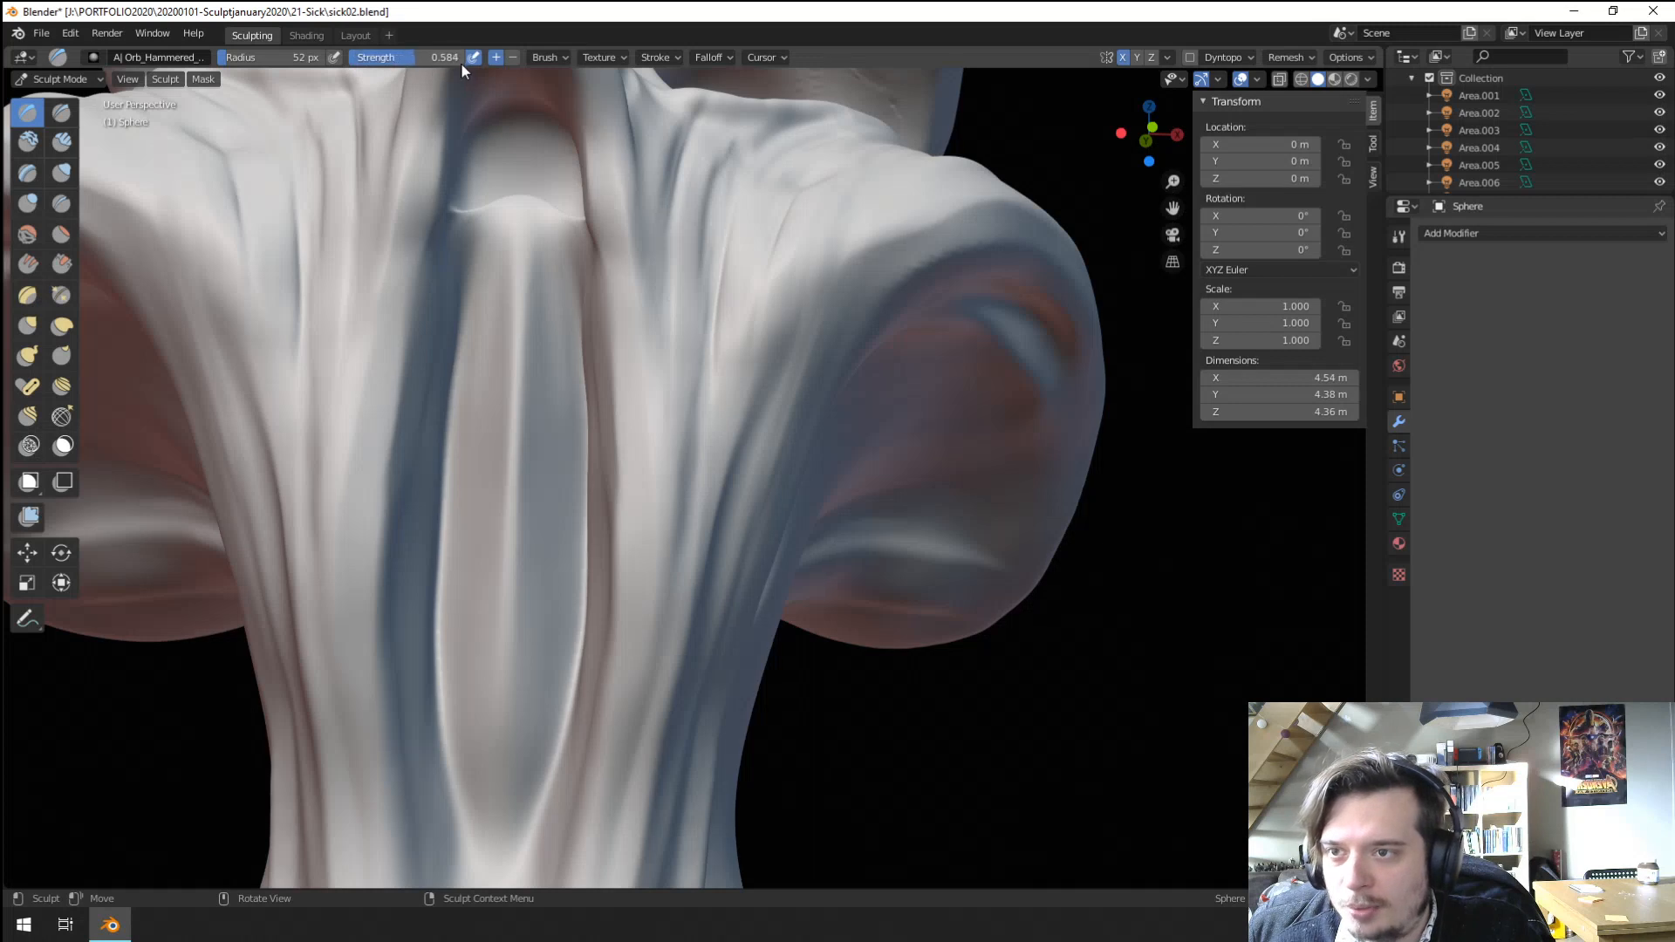
drag(517, 324, 500, 433)
key(ctrl+z)
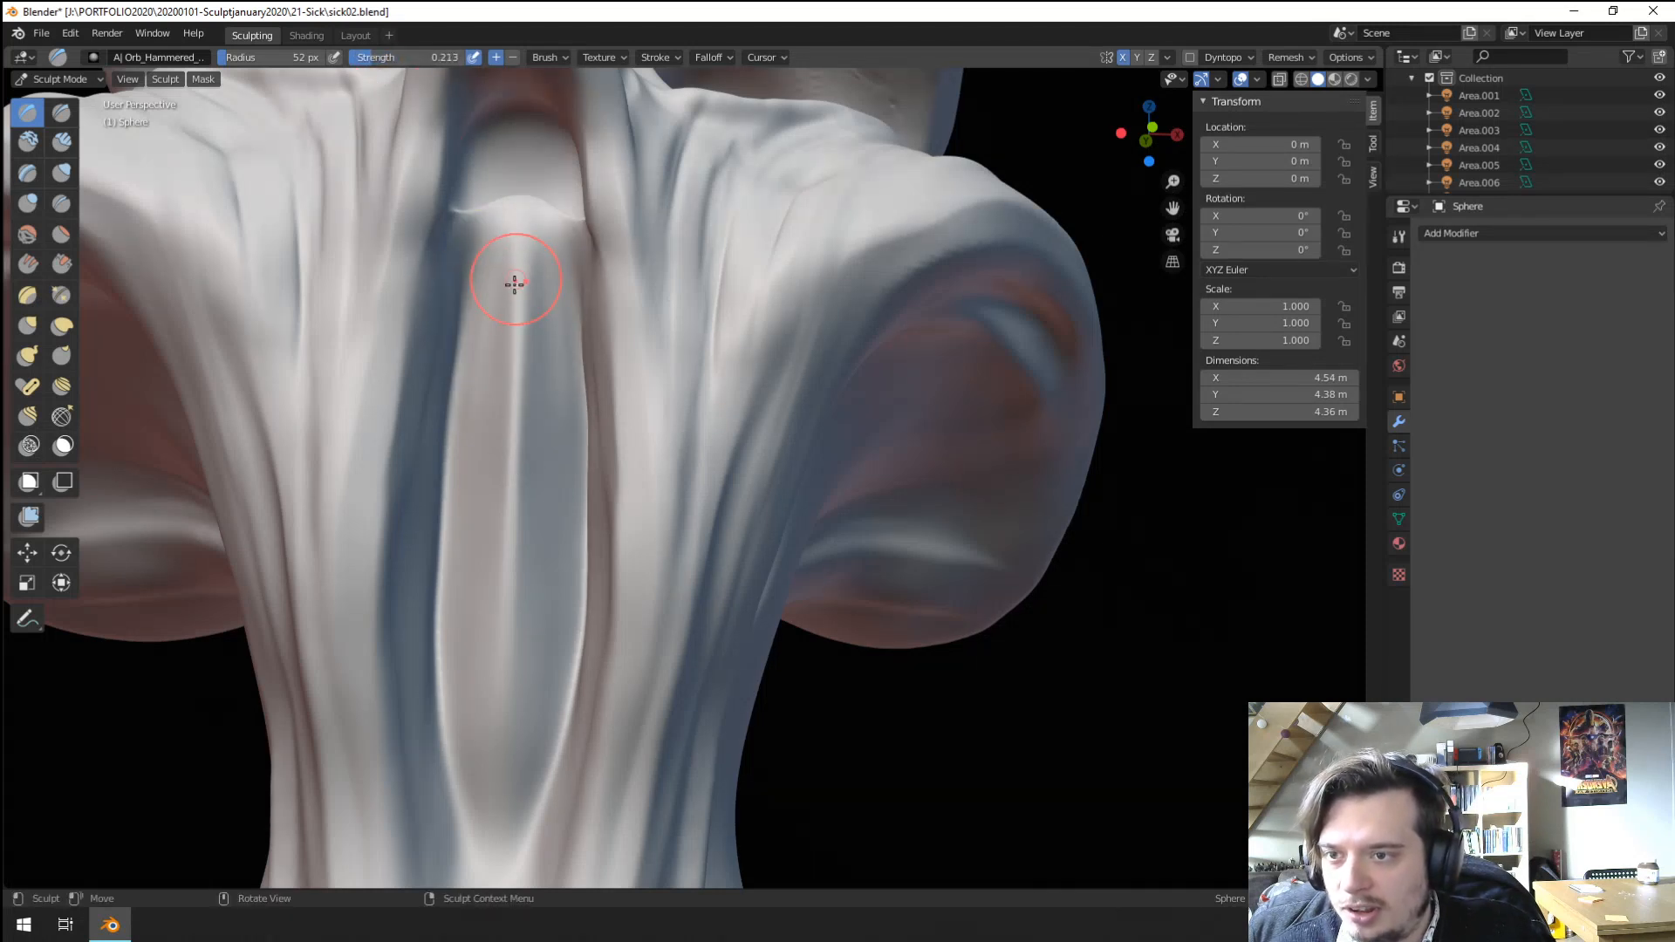
Cover the central muzzle strip with hammered texture down to its lower tip, using the A| Orb_Hammered brush at strength 0.213.
mouse_move(512, 280)
mouse_down()
mouse_move(501, 430)
mouse_move(483, 445)
mouse_move(486, 553)
mouse_move(467, 531)
mouse_move(469, 654)
mouse_up()
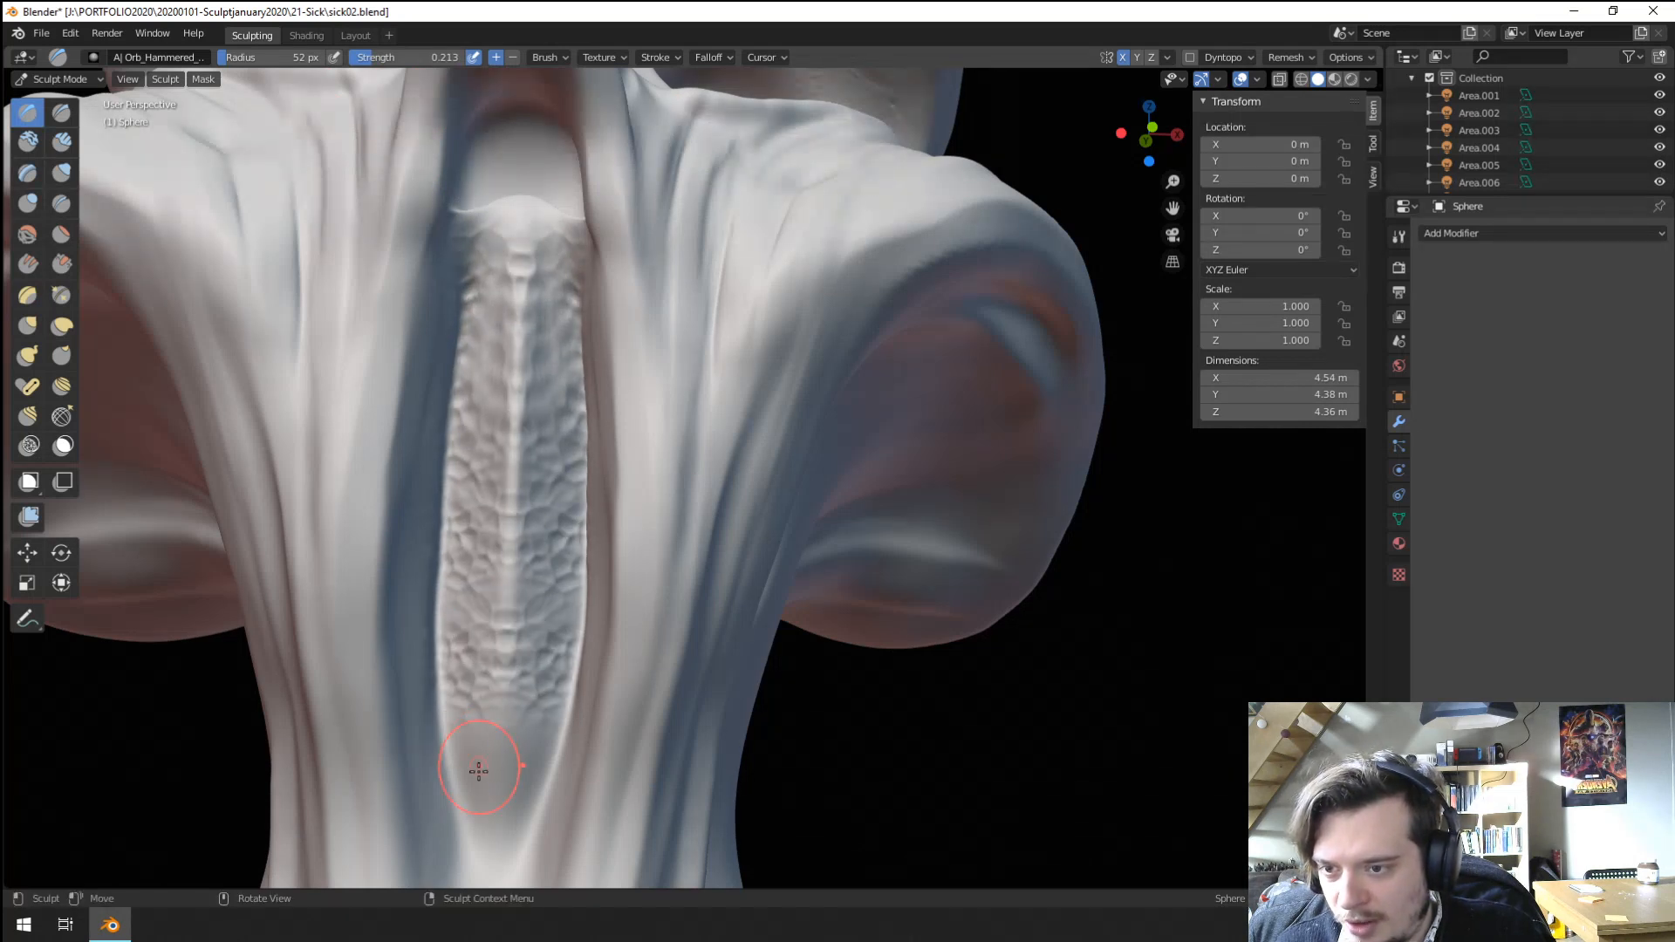
middle_drag(469, 654, 456, 617)
drag(490, 455, 521, 476)
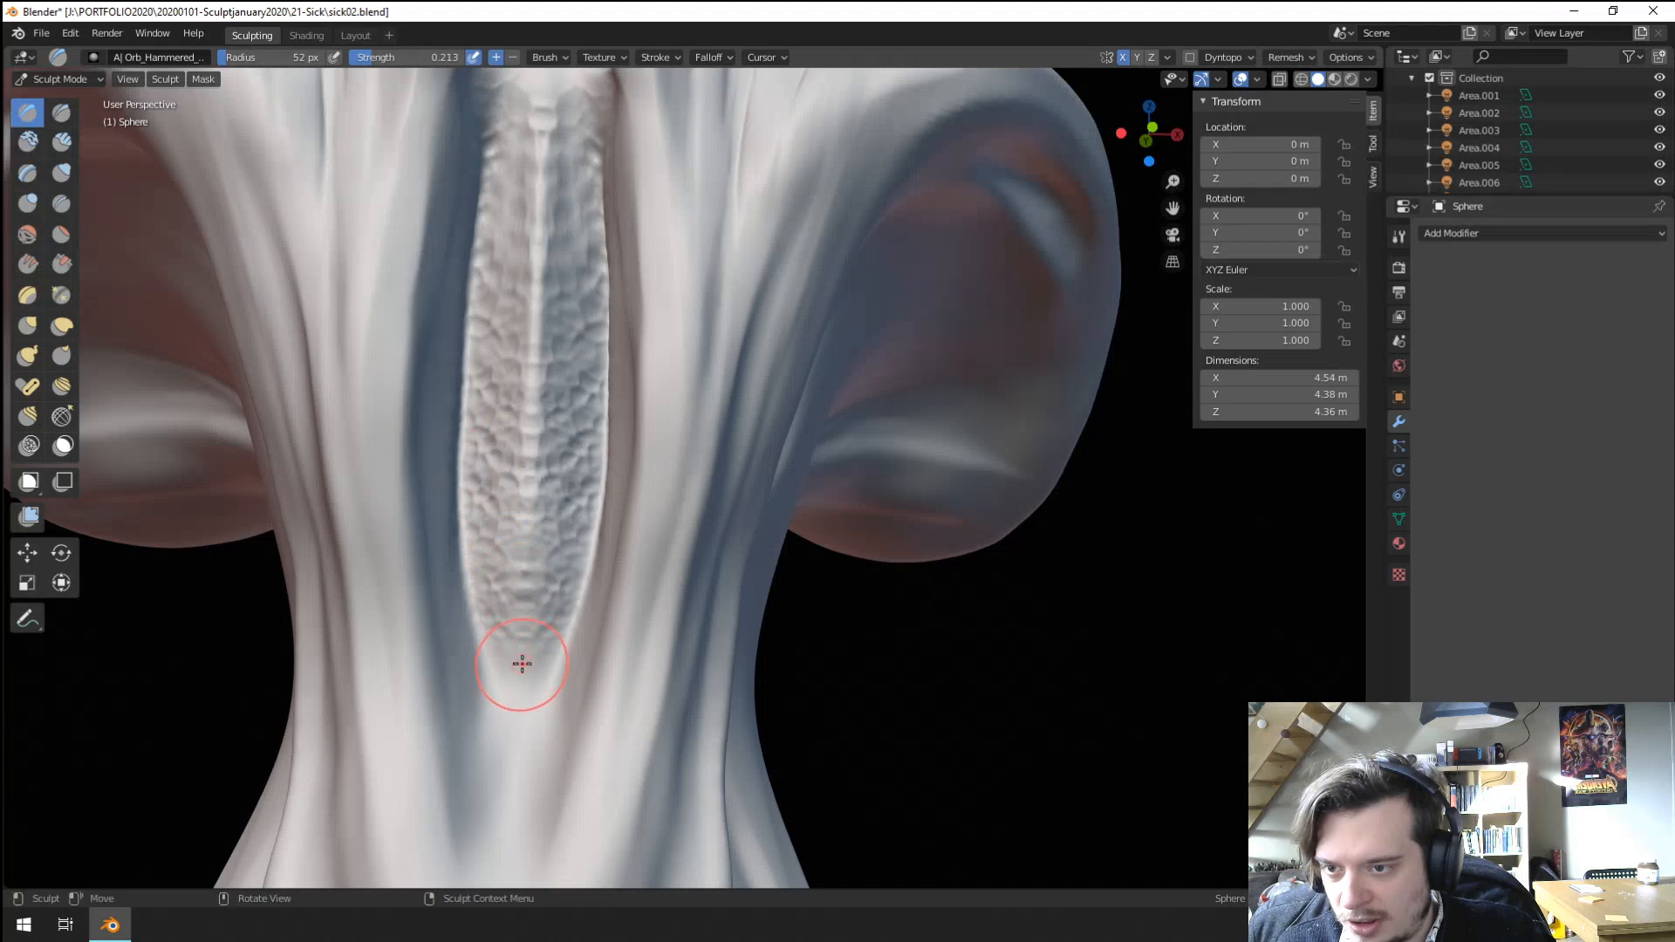
ctrl+middle_drag(524, 703, 477, 847)
ctrl+middle_drag(489, 636, 490, 711)
mouse_move(484, 705)
middle_down()
mouse_move(516, 715)
mouse_move(482, 738)
middle_up()
ctrl+middle_drag(482, 741, 525, 485)
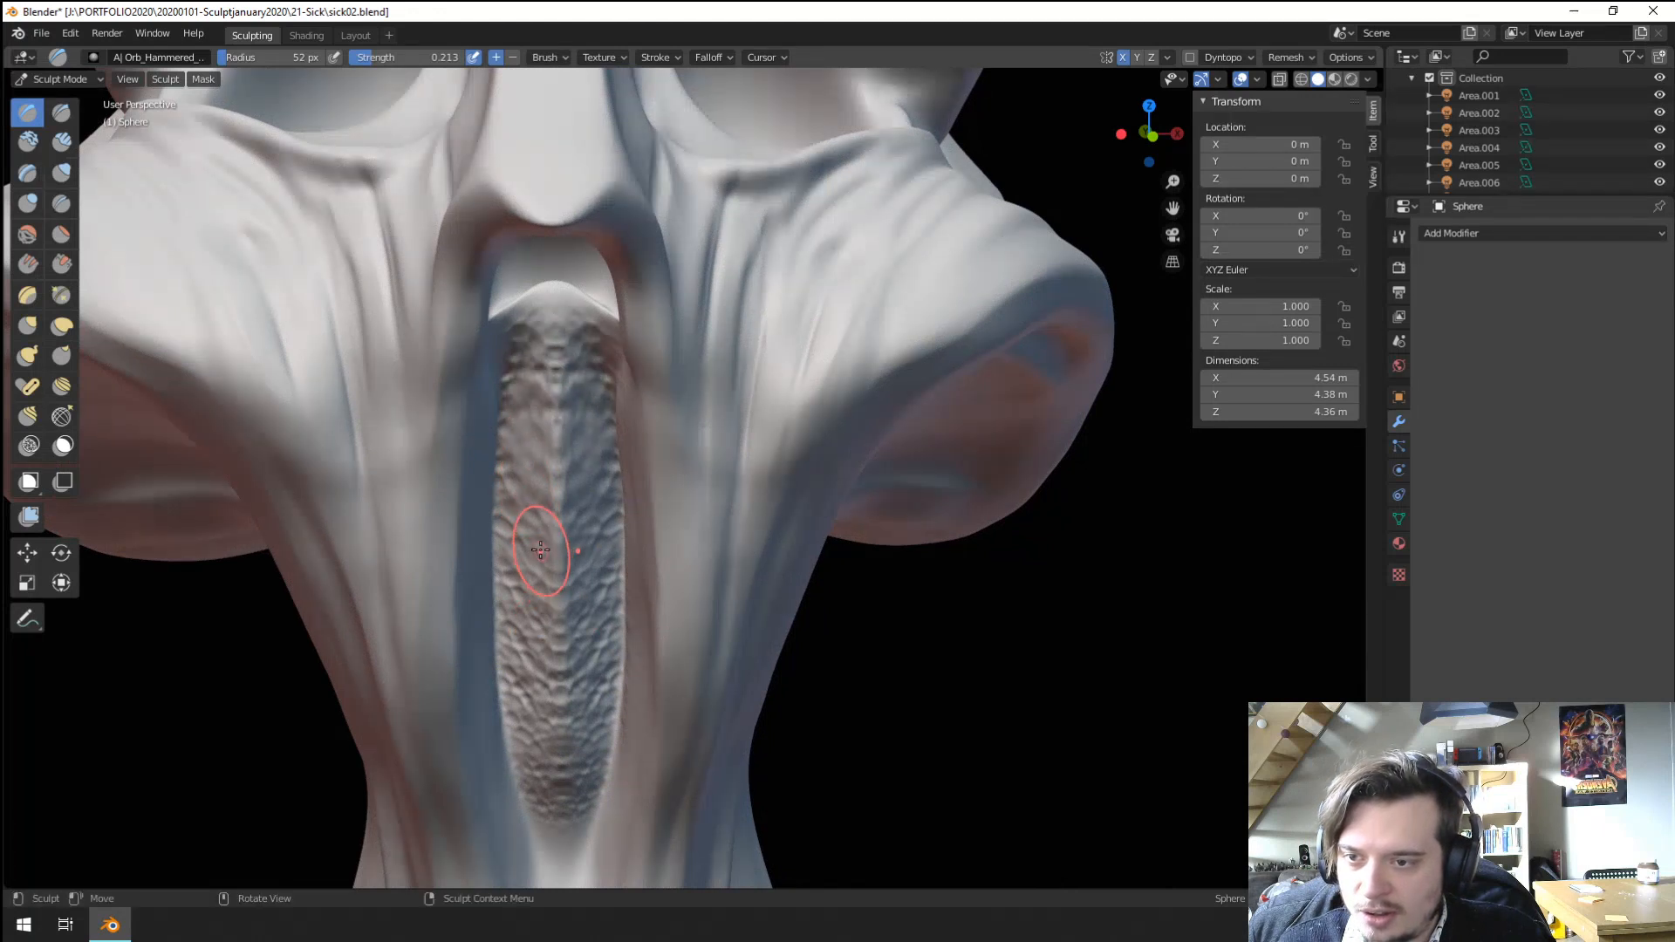
Flatten the ridge along the middle of the textured muzzle strip with the Scrape/Peaks brush at 52 px and strength 1.000.
click(63, 263)
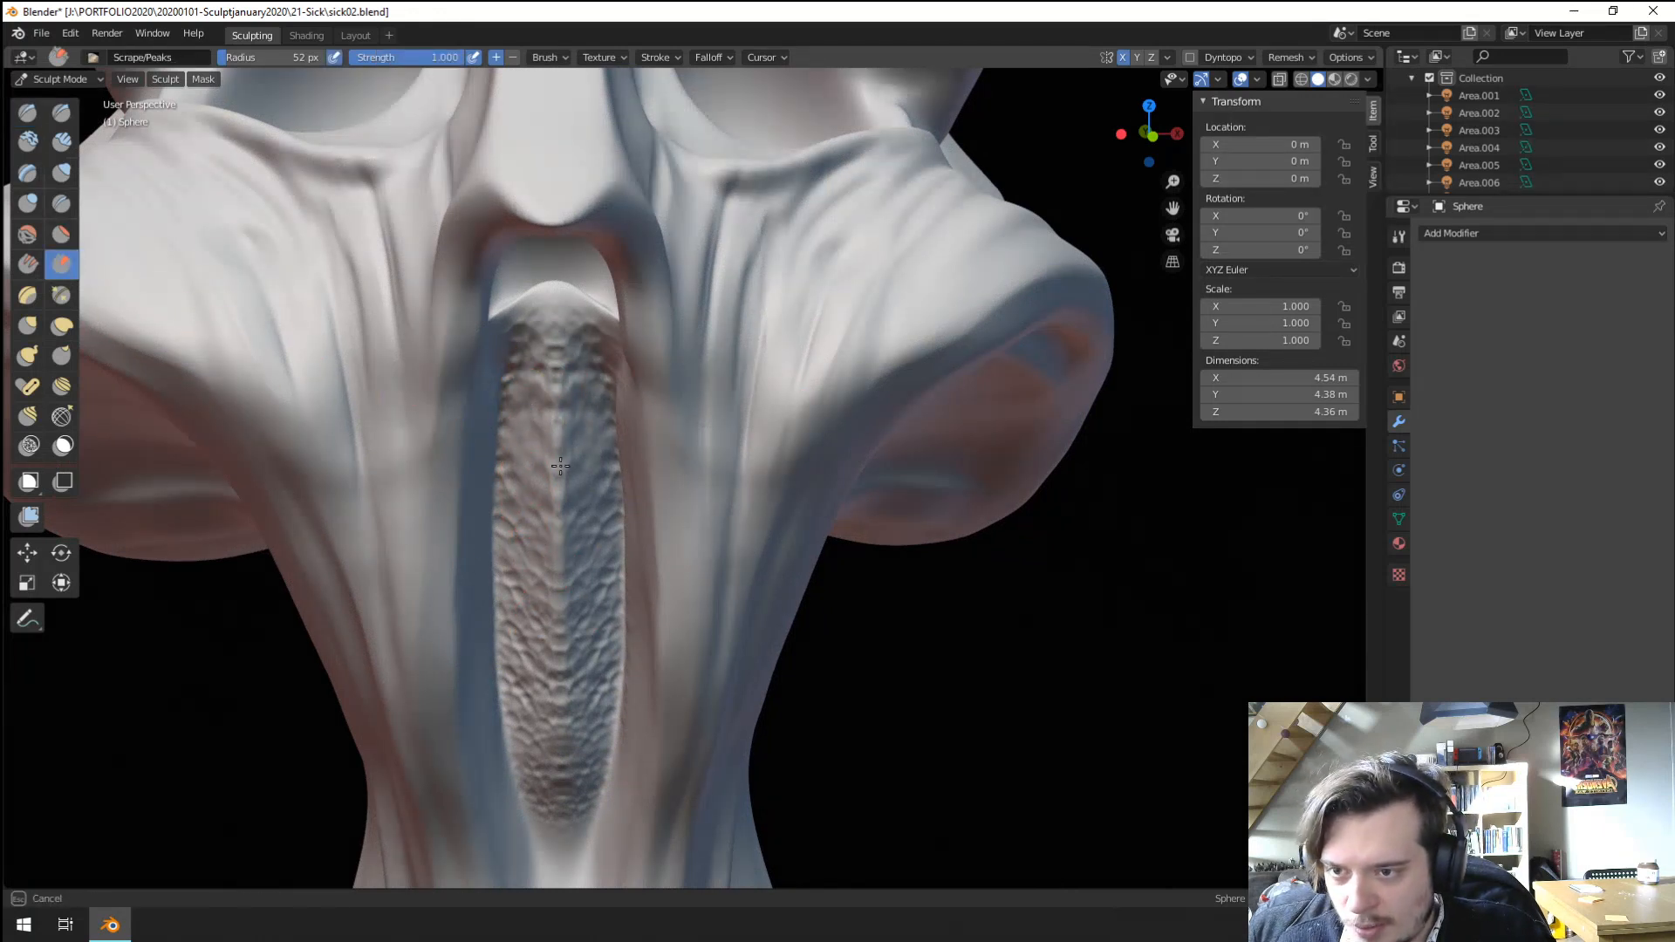
drag(562, 629, 561, 638)
drag(559, 563, 565, 731)
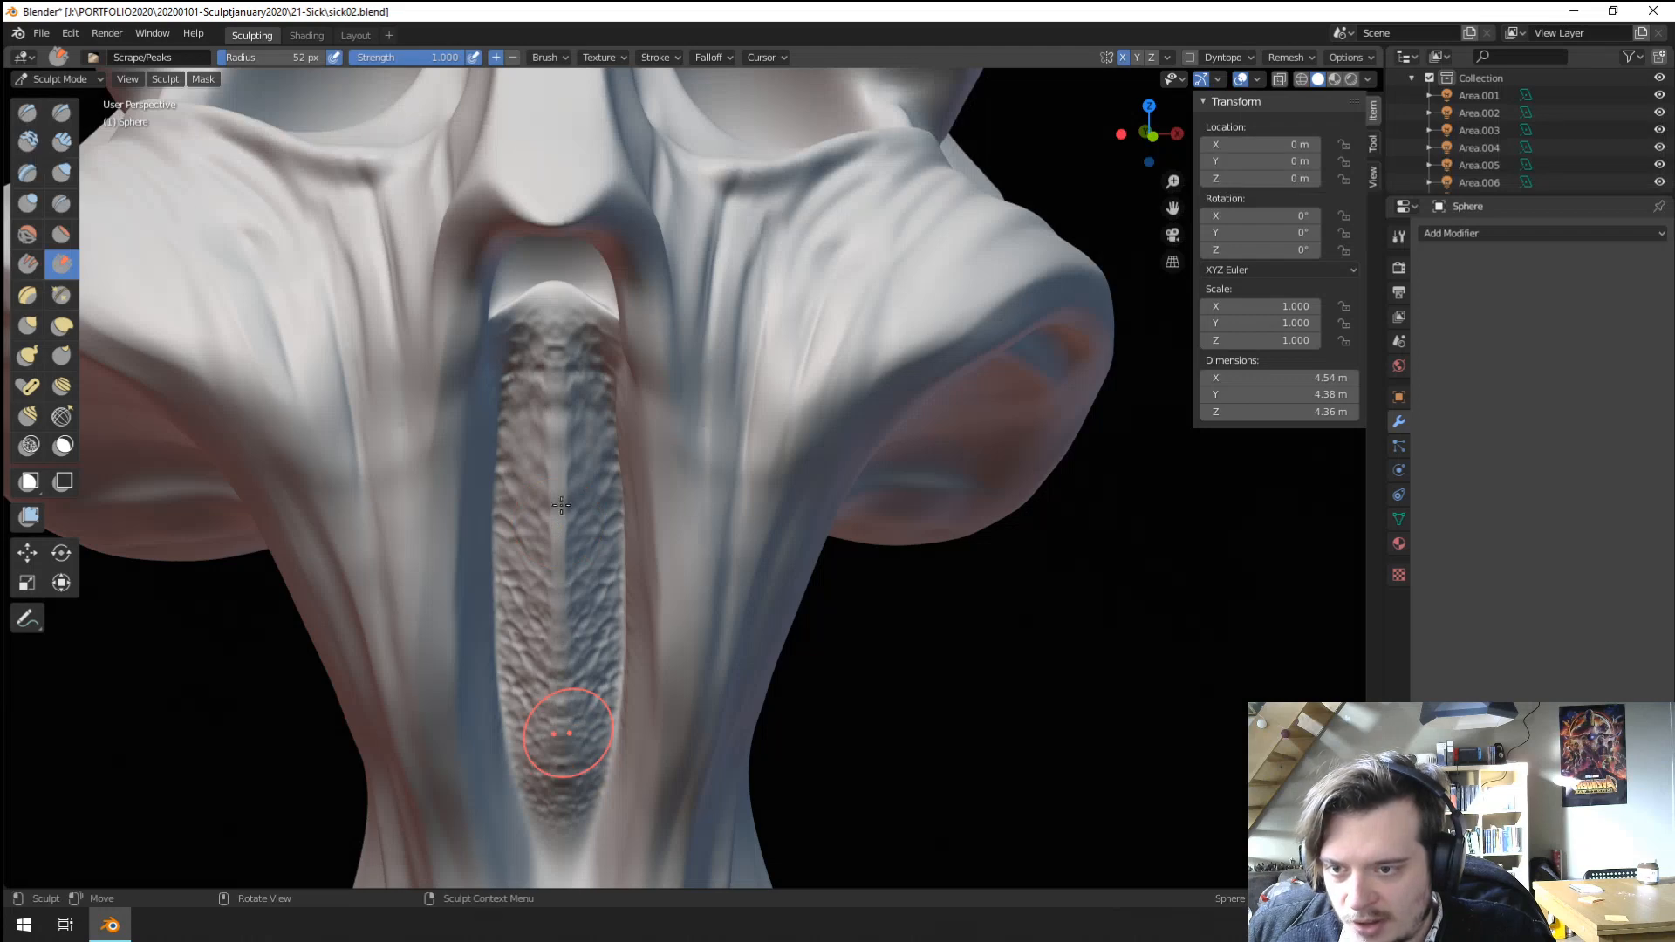
mouse_move(565, 584)
middle_down()
mouse_move(562, 512)
mouse_move(558, 530)
middle_up()
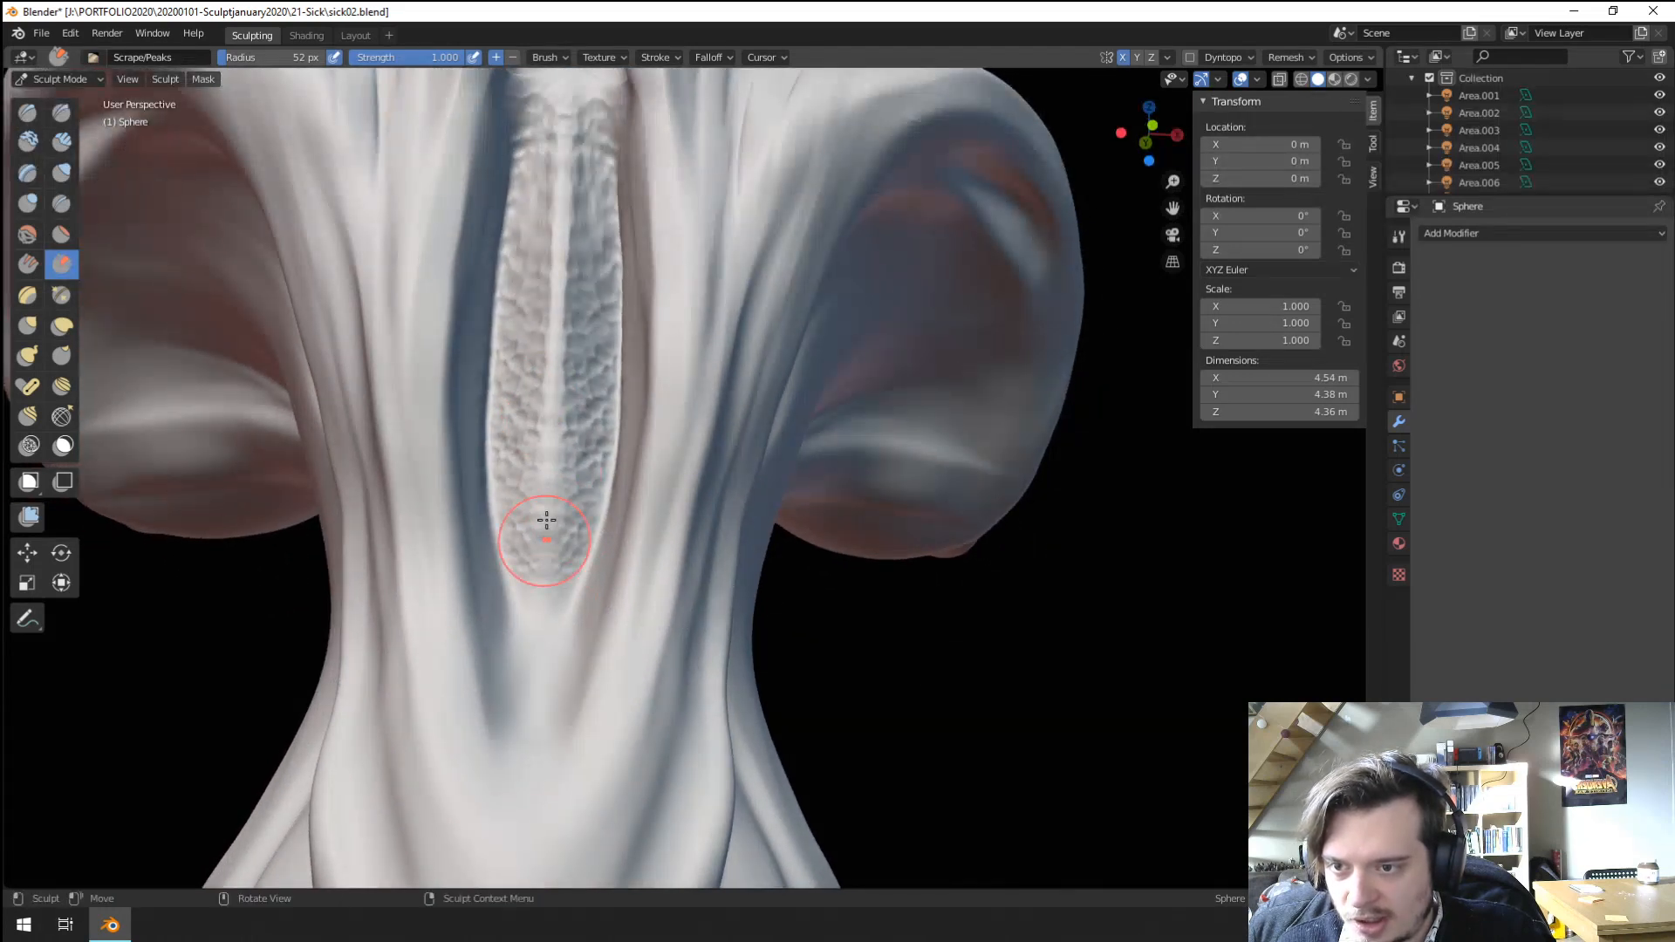
drag(547, 504, 544, 591)
Examine the textured muzzle strip up close and against the whole head.
scroll(523, 478, down, 5)
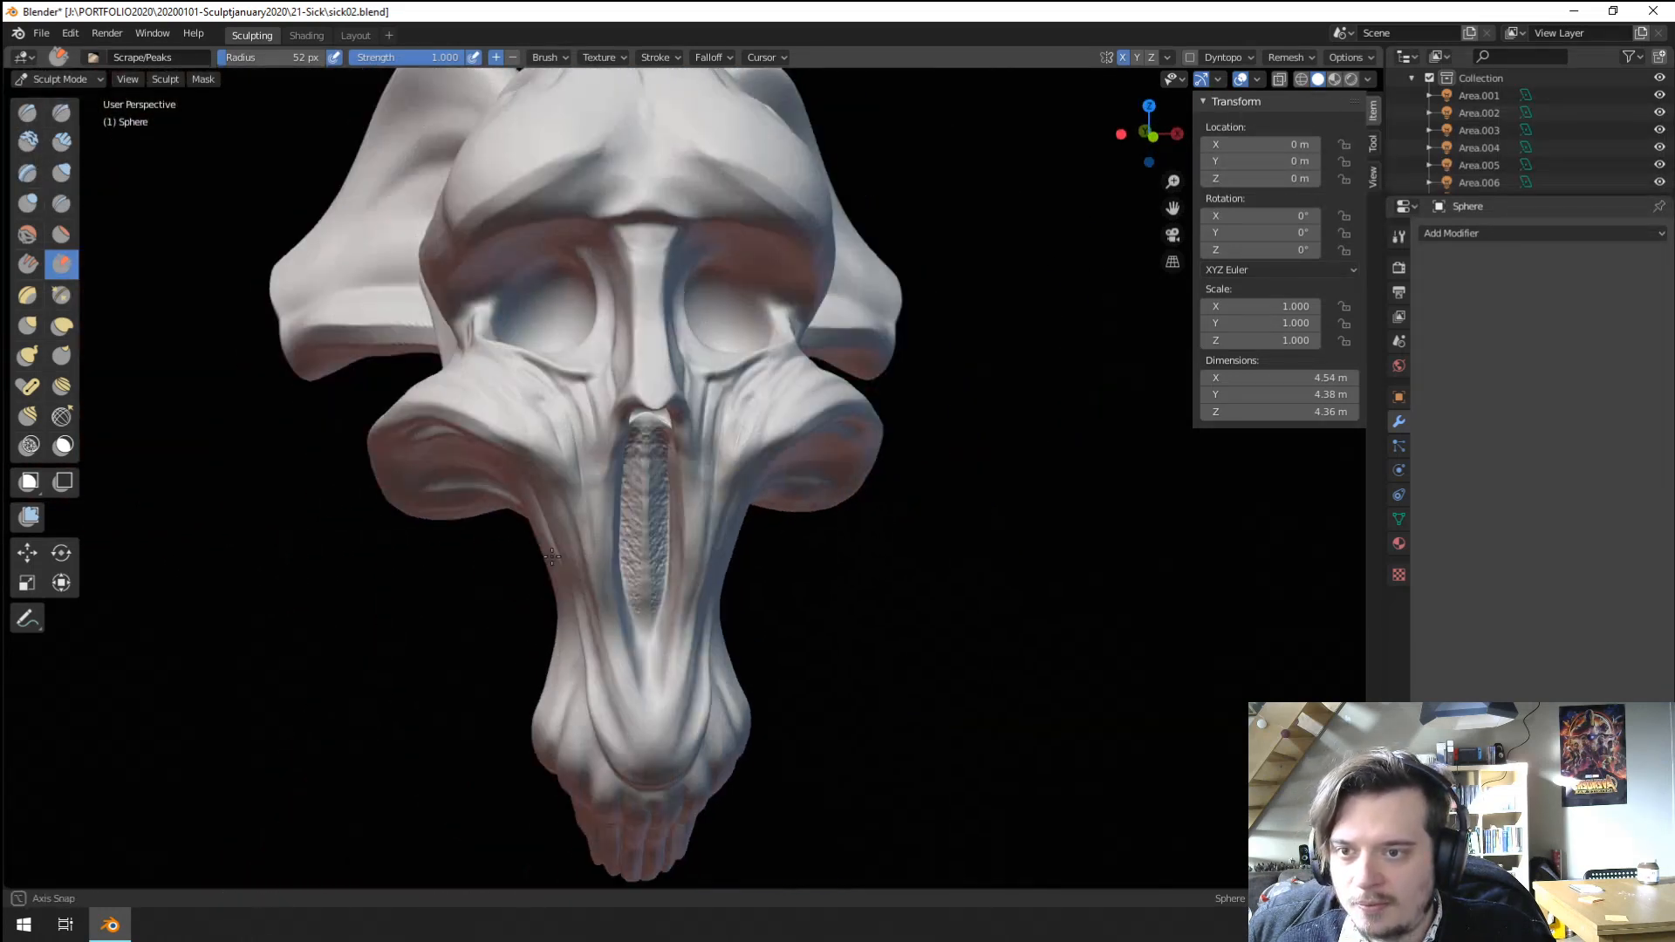
scroll(542, 523, up, 5)
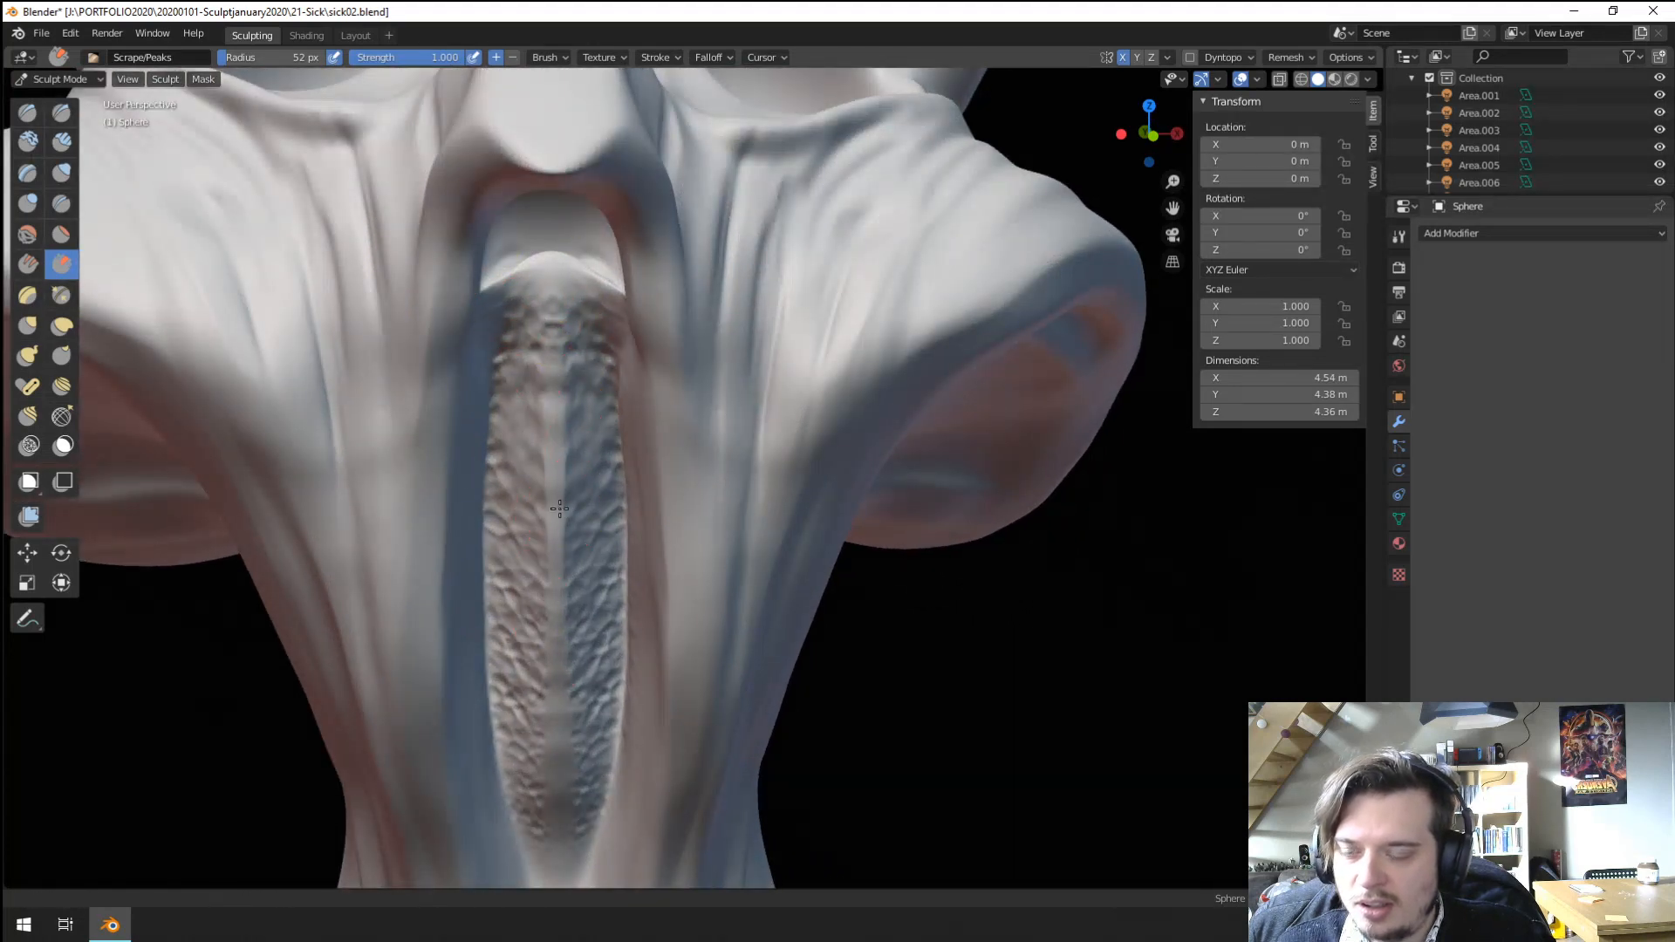
scroll(563, 515, down, 5)
middle_drag(560, 526, 564, 462)
scroll(584, 510, down, 3)
scroll(574, 523, up, 4)
scroll(564, 451, up, 4)
scroll(564, 451, up, 2)
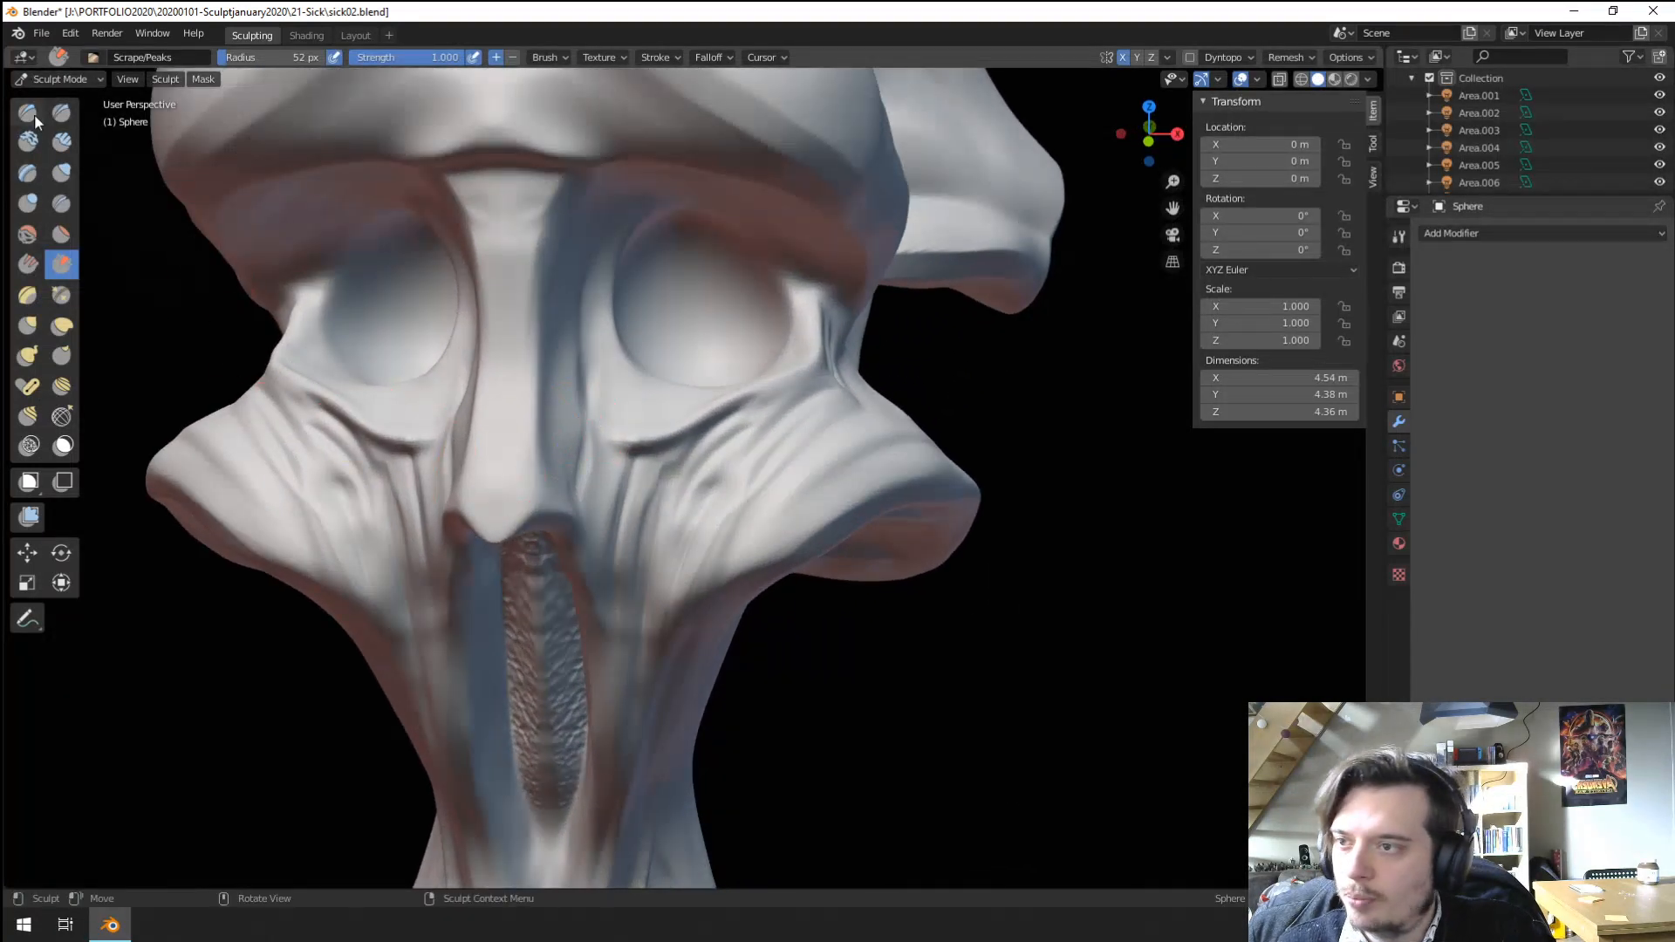
Switch to the A| Orb_Rock_Anchor brush and set its radius to 170 px for the brow.
click(61, 142)
click(61, 111)
click(92, 57)
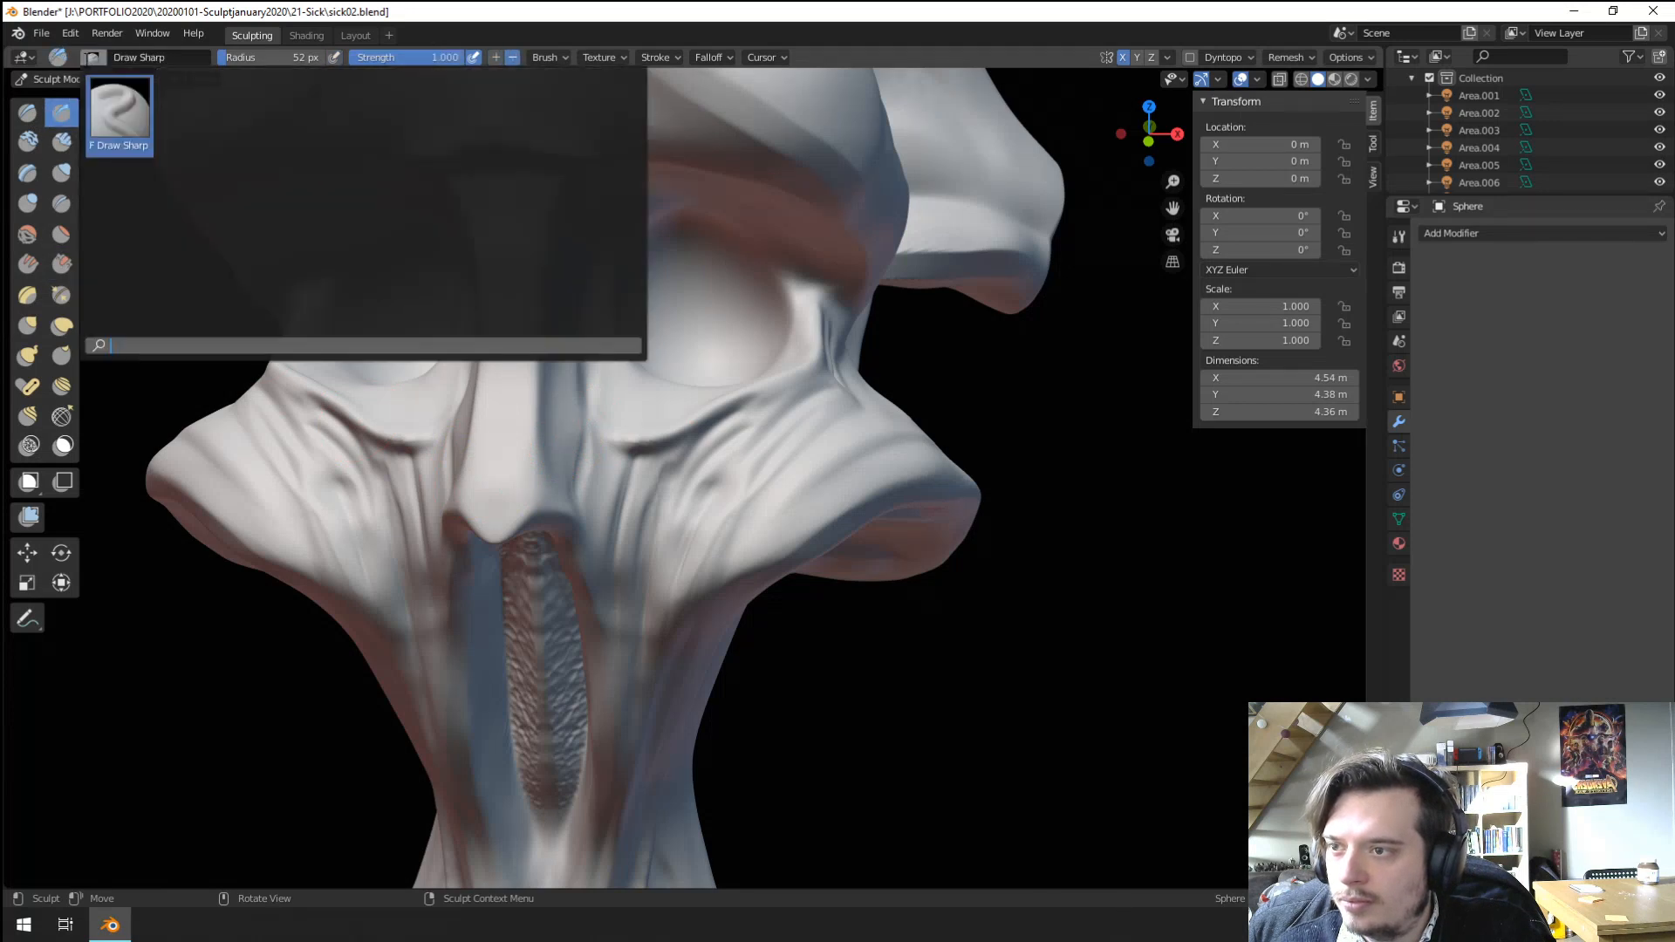
click(27, 111)
click(93, 57)
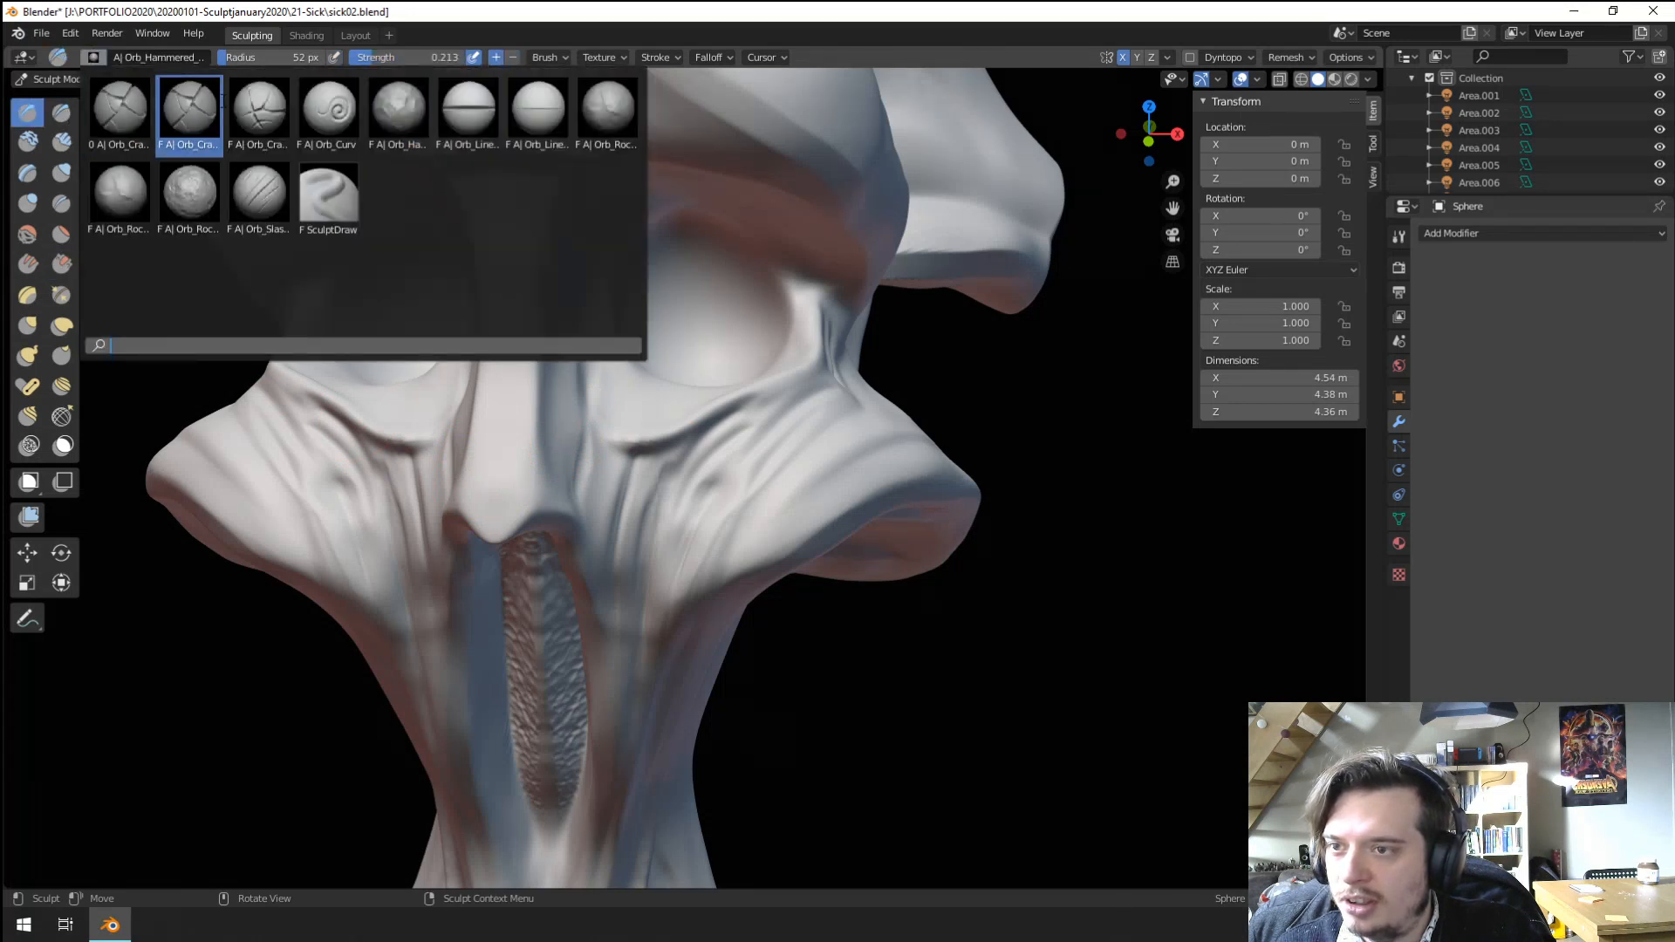
click(608, 109)
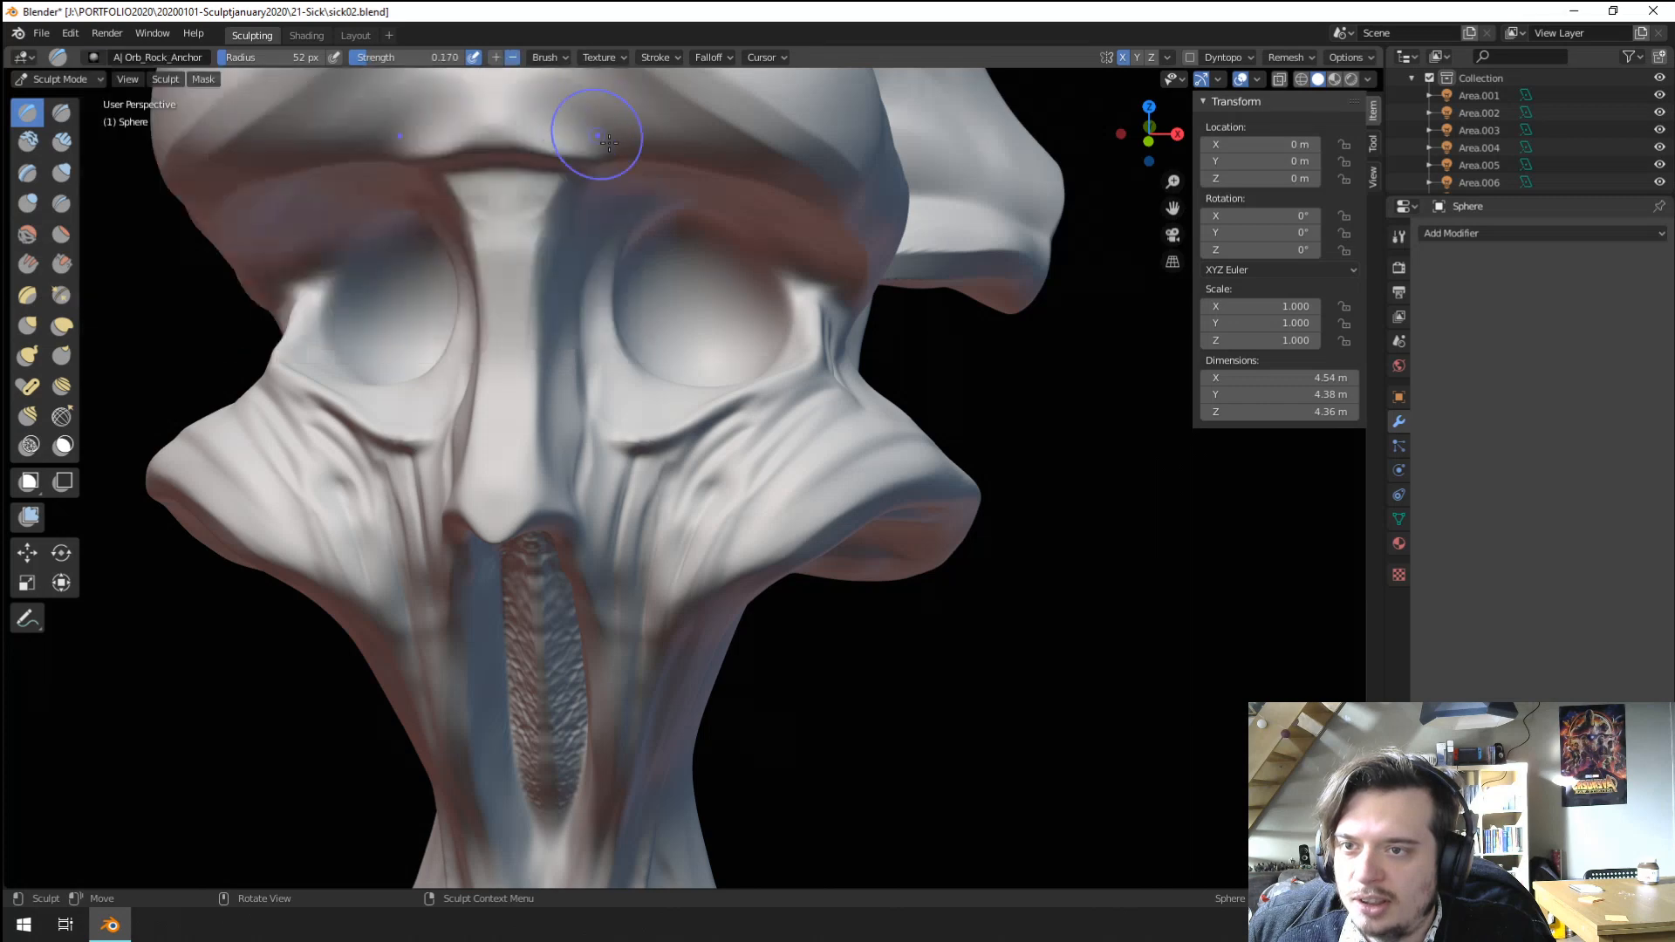
mouse_move(599, 143)
middle_down()
mouse_move(660, 339)
mouse_move(692, 286)
middle_up()
key(f)
click(674, 276)
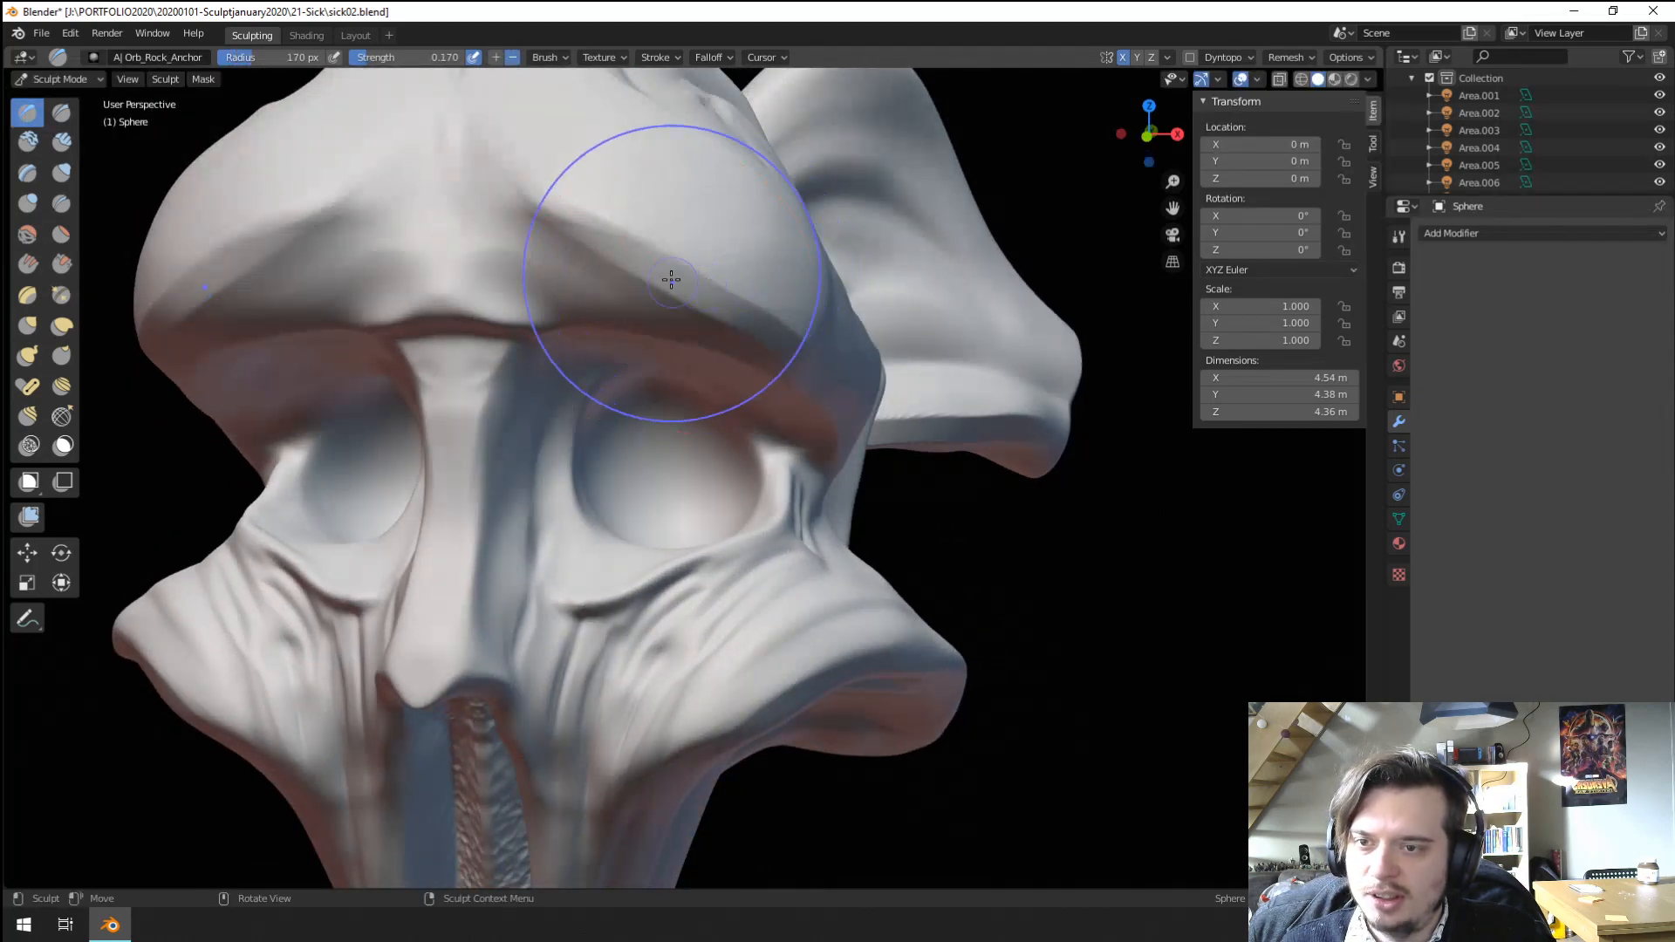
Set the brush strength to 0.518 and stamp rocky chips and cracks into the brow ridge above the eye sockets.
drag(674, 277, 704, 375)
key(ctrl+z)
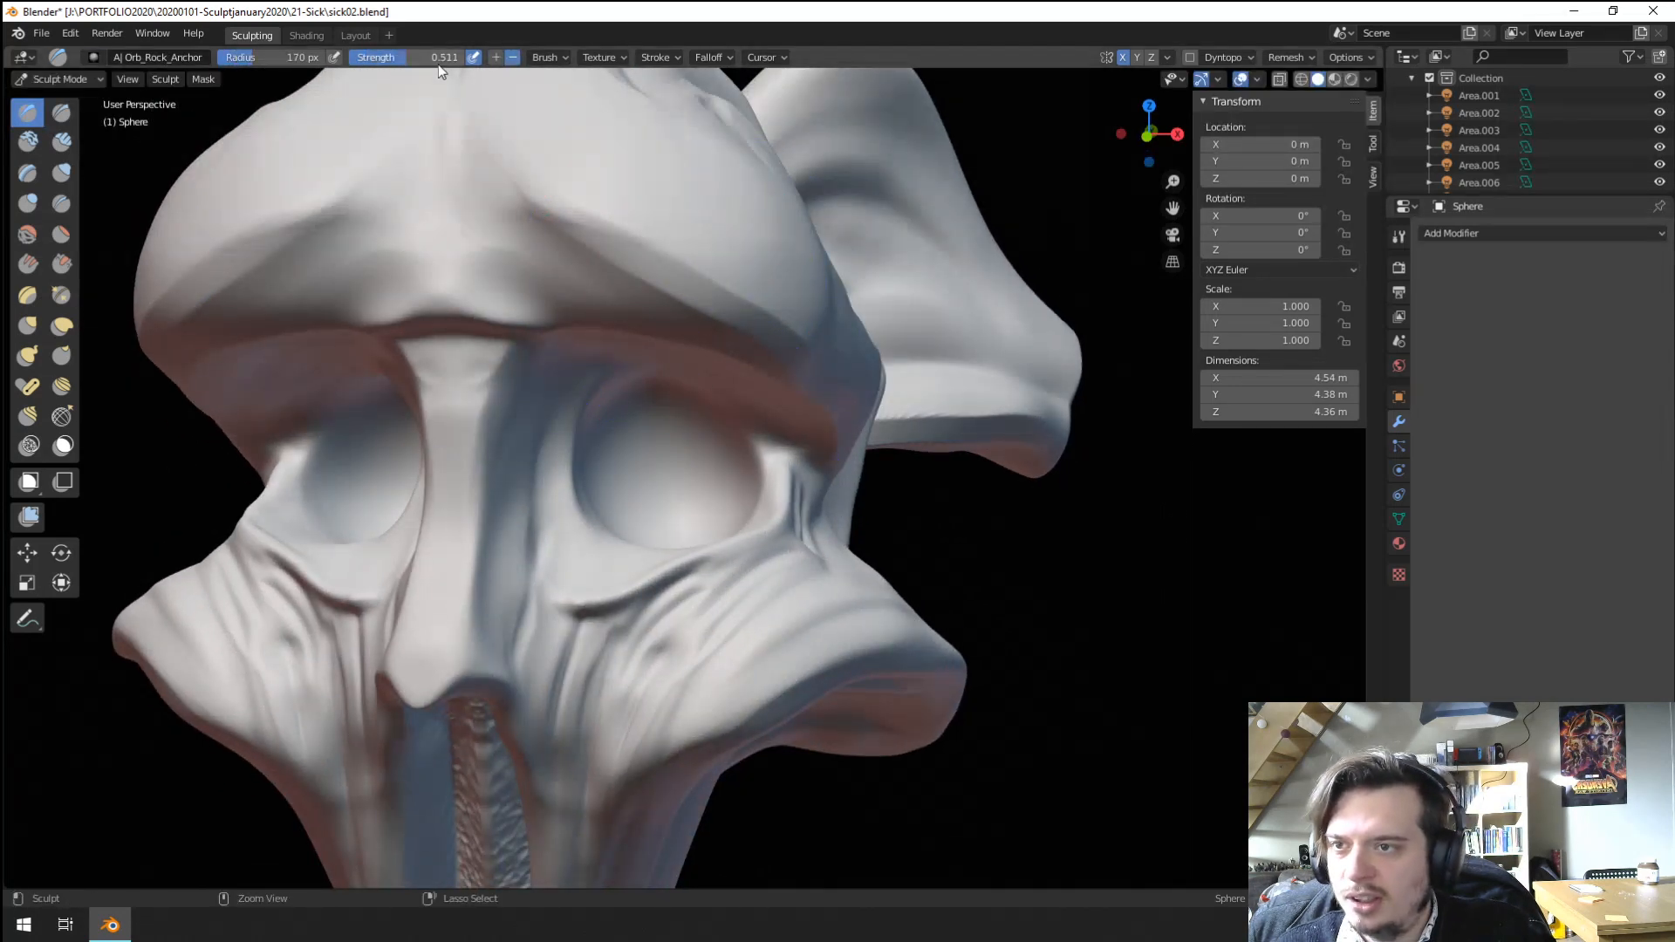
drag(441, 72, 441, 73)
mouse_move(638, 256)
mouse_down()
mouse_move(665, 512)
mouse_move(613, 462)
mouse_up()
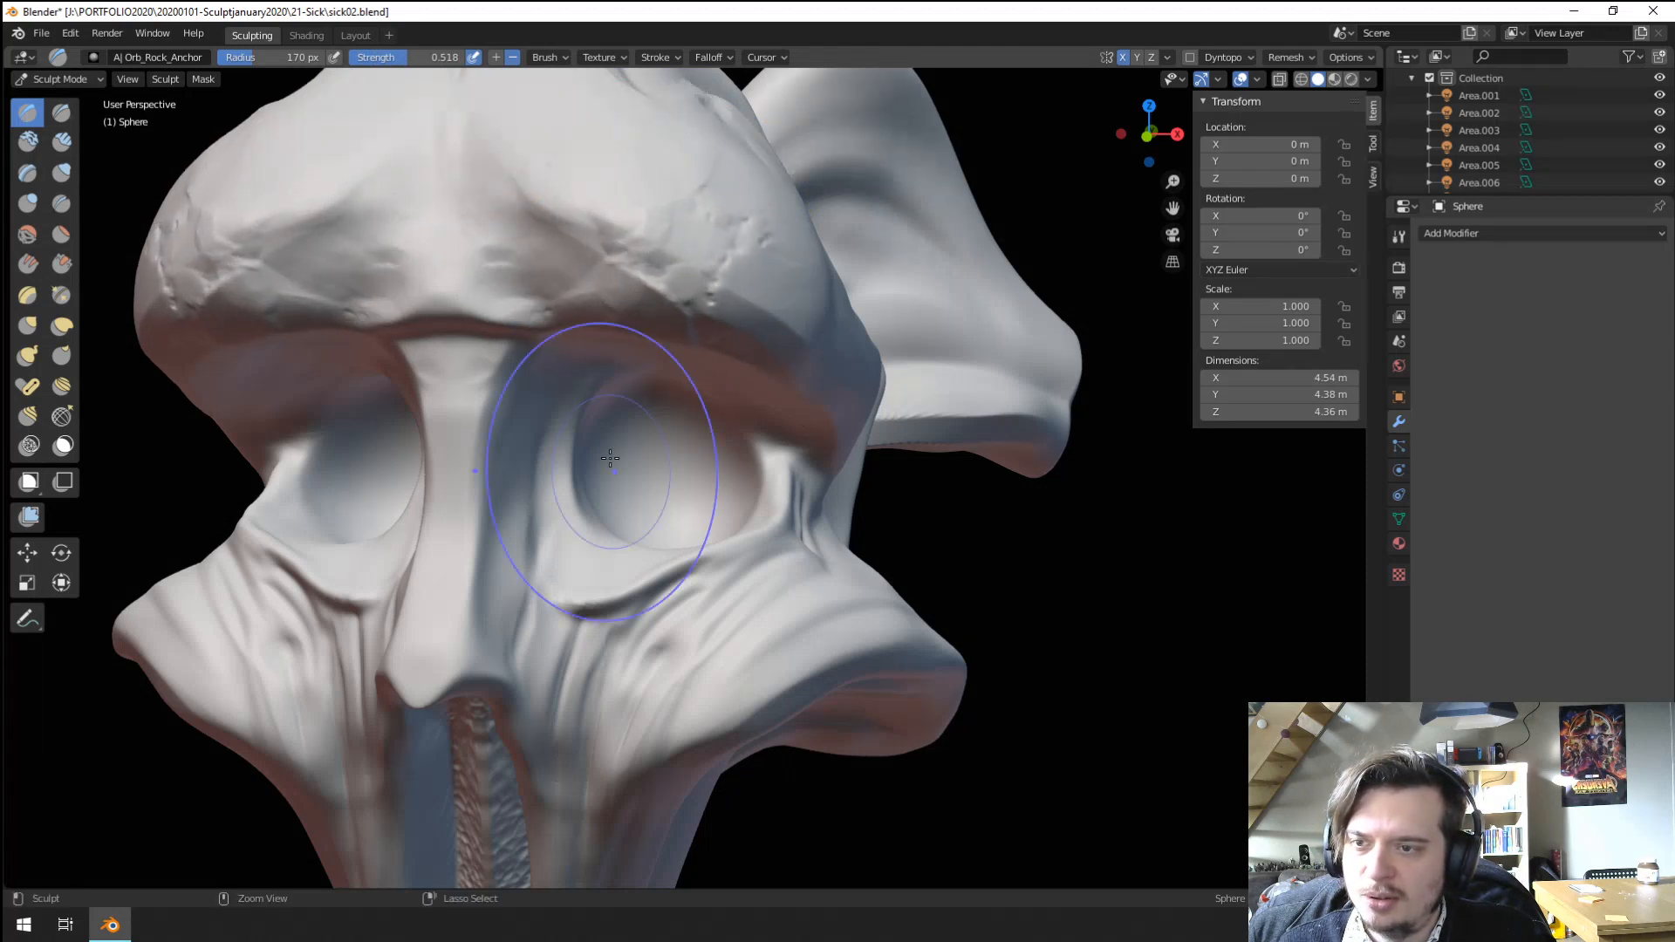
Undo the last rock stamp, set the brush radius to 204 px and chip the area beside the nose bridge and eye socket.
key(ctrl+z)
ctrl+middle_drag(610, 458, 706, 550)
middle_drag(610, 611, 615, 414)
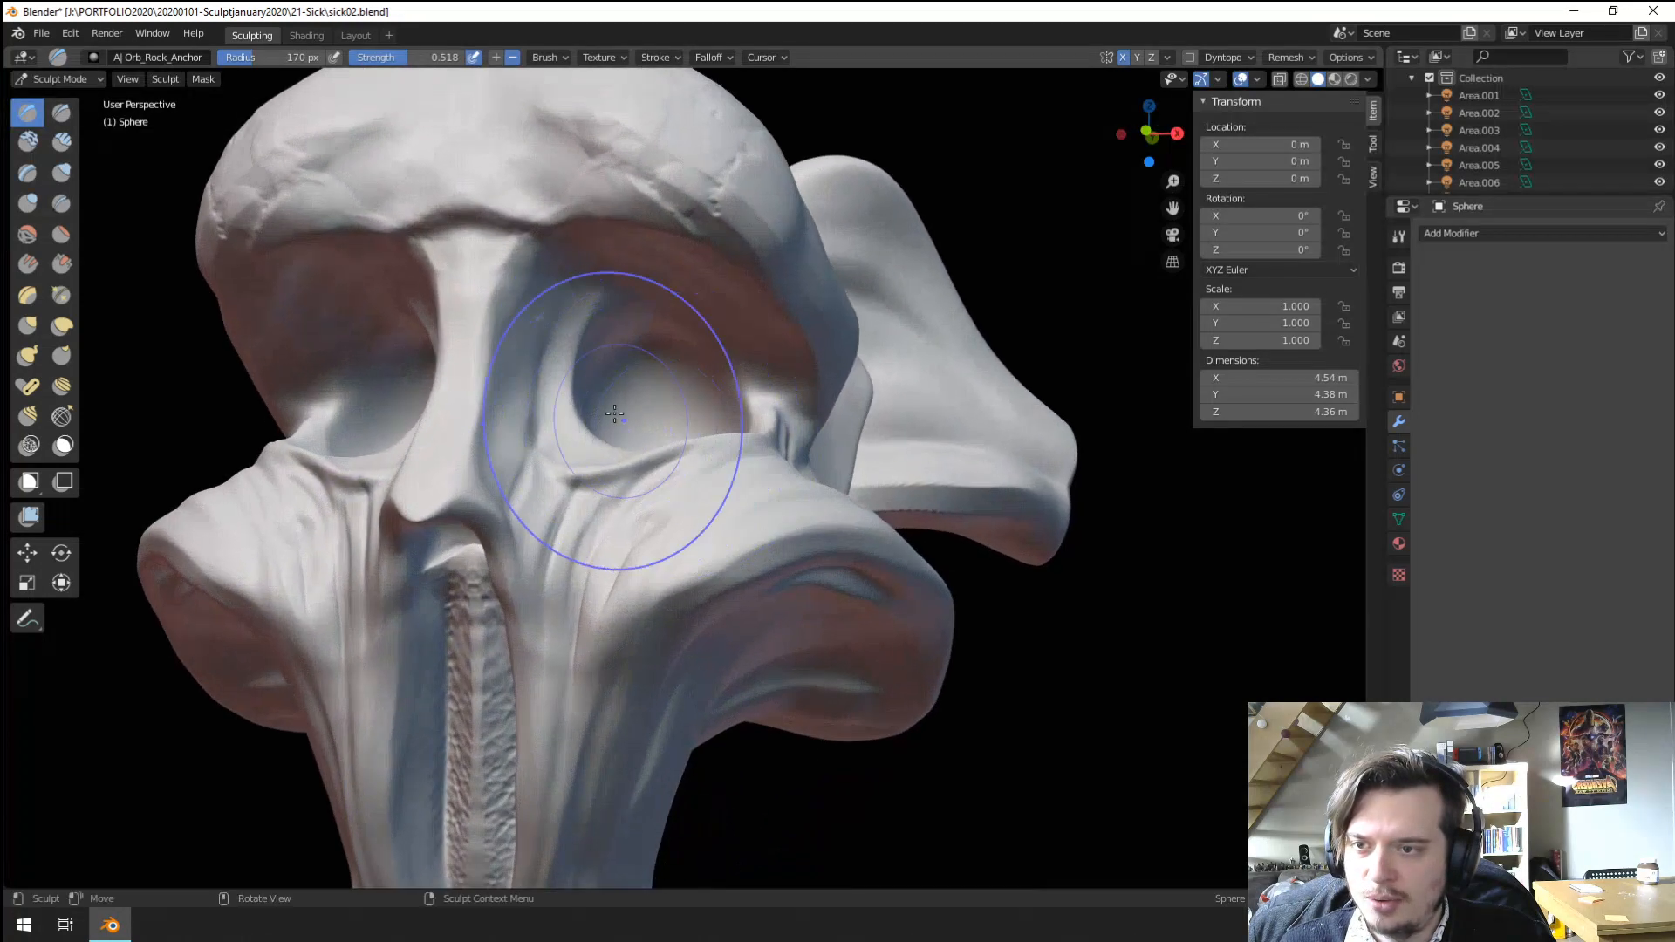
key(f)
click(492, 392)
mouse_move(496, 394)
mouse_down()
mouse_move(639, 628)
mouse_move(609, 605)
mouse_up()
Set the brush radius to 170 px and stamp rocky chips around the eye socket's outer corner and temple.
mouse_move(610, 605)
ctrl+middle_down()
mouse_move(621, 668)
mouse_move(565, 692)
mouse_move(571, 619)
ctrl+middle_up()
ctrl+middle_drag(571, 619, 593, 480)
key(f)
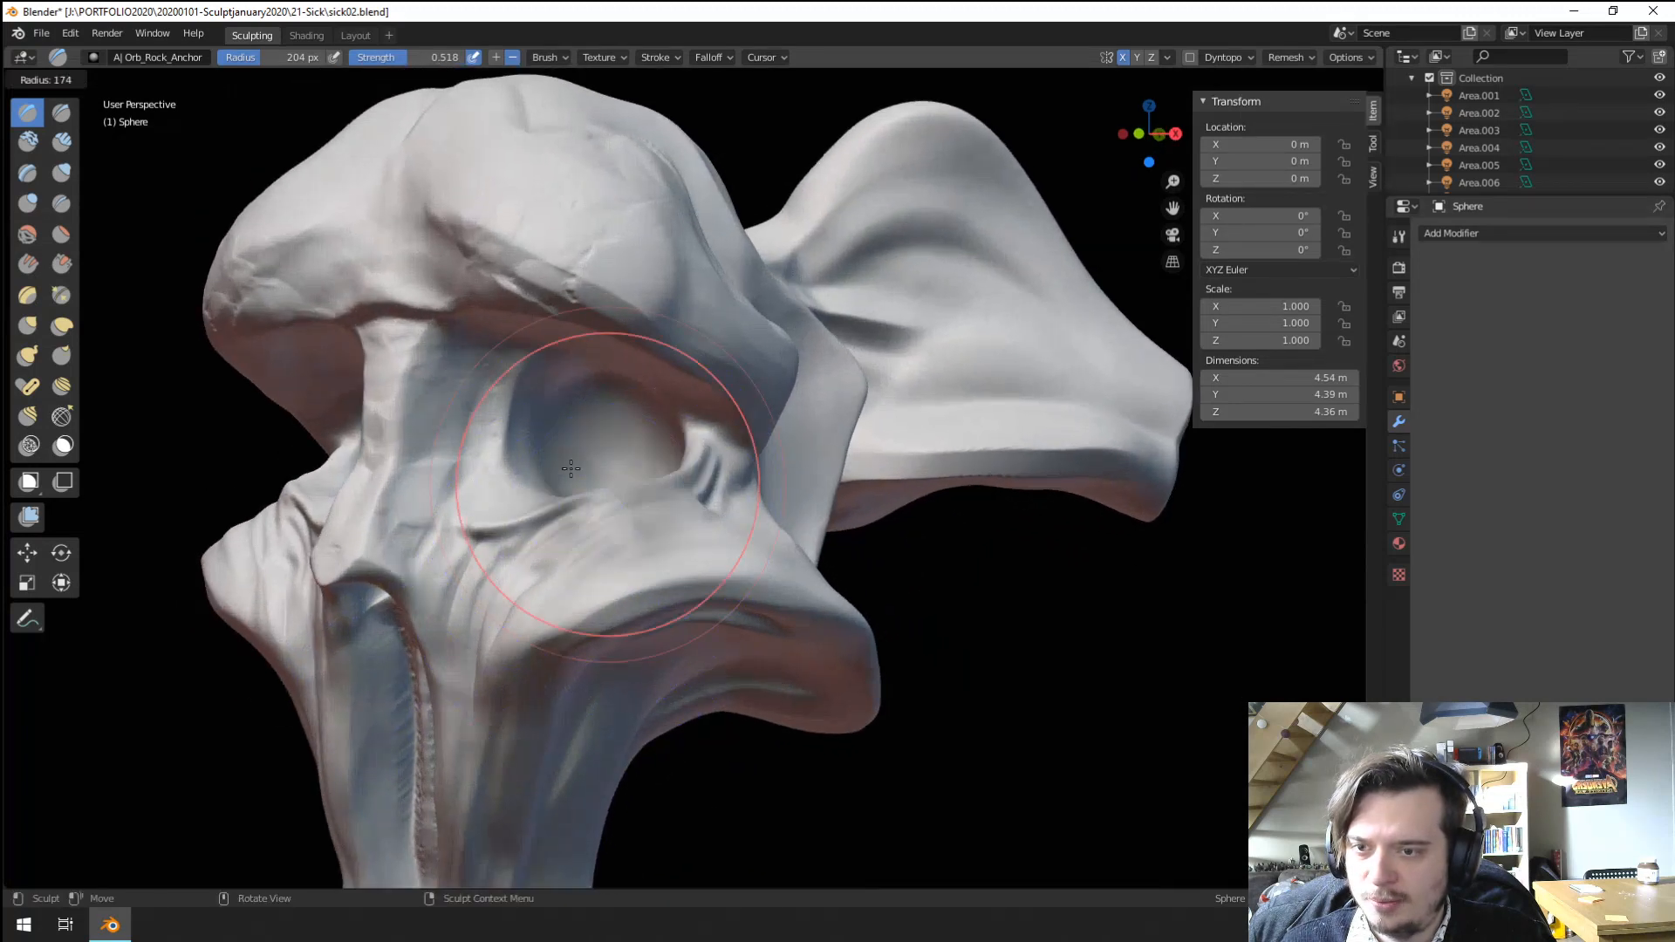
click(567, 470)
drag(680, 467, 684, 467)
drag(743, 592, 744, 740)
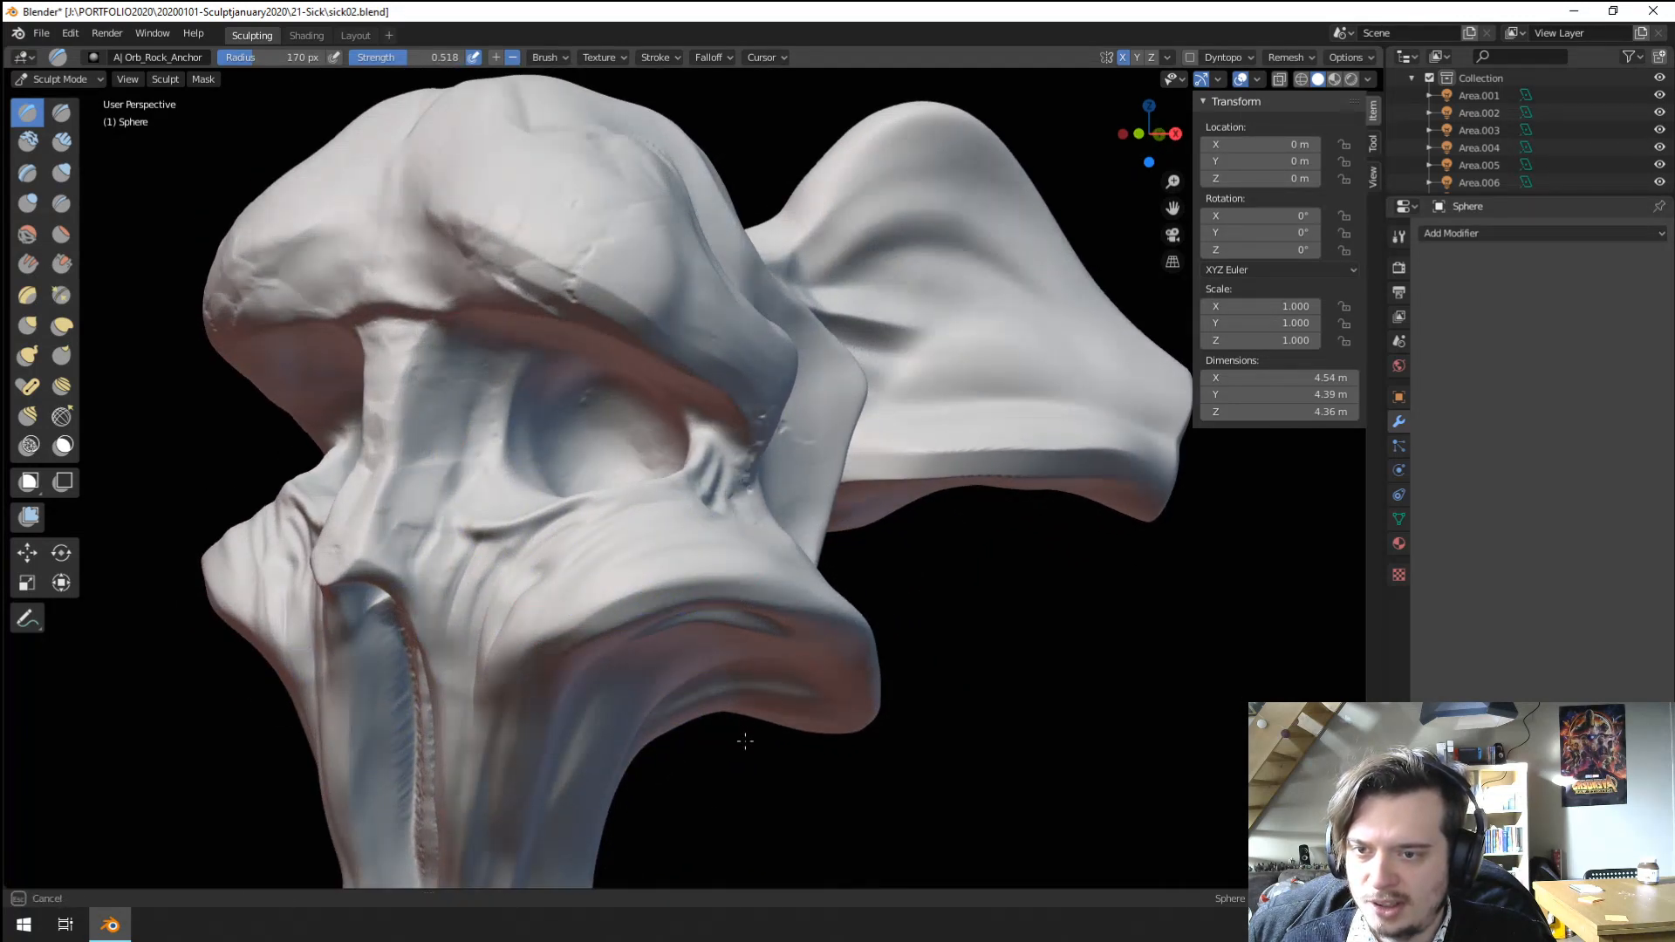
Stamp rocky chips and cracks into the cheekbone's underside and the side of the rear crest.
mouse_move(676, 603)
ctrl+middle_down()
mouse_move(667, 654)
mouse_move(698, 589)
mouse_move(651, 539)
ctrl+middle_up()
ctrl+middle_drag(651, 539, 637, 452)
drag(608, 505, 700, 738)
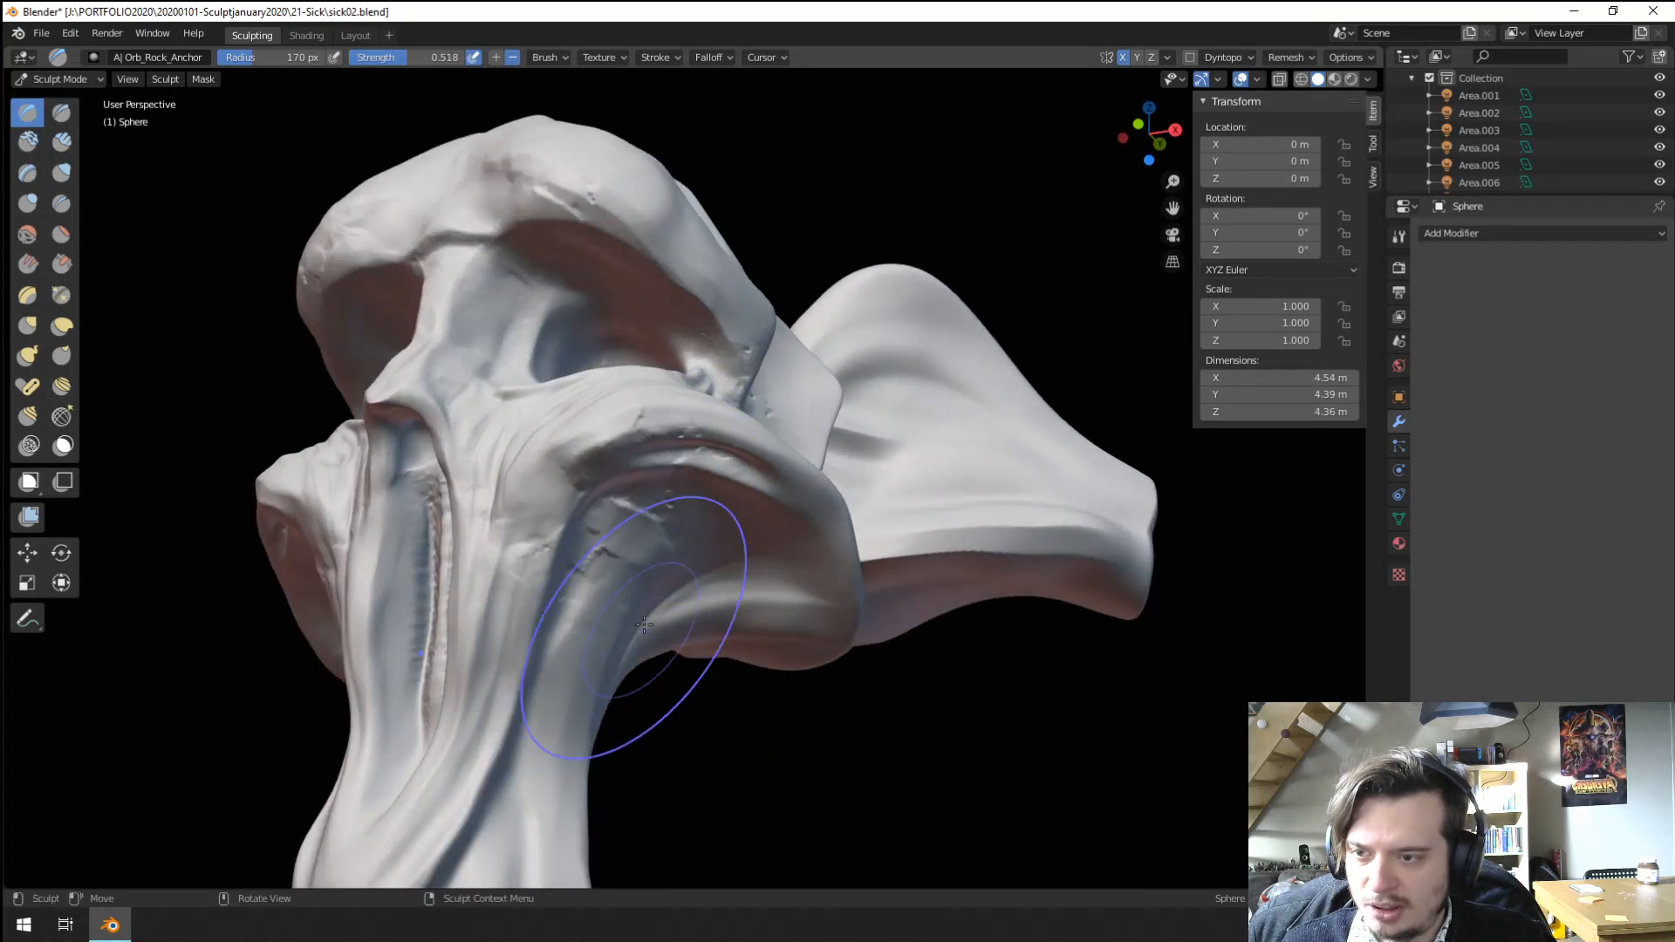
ctrl+middle_drag(646, 624, 637, 680)
mouse_move(624, 620)
middle_down()
mouse_move(675, 659)
mouse_move(611, 575)
mouse_move(398, 393)
middle_up()
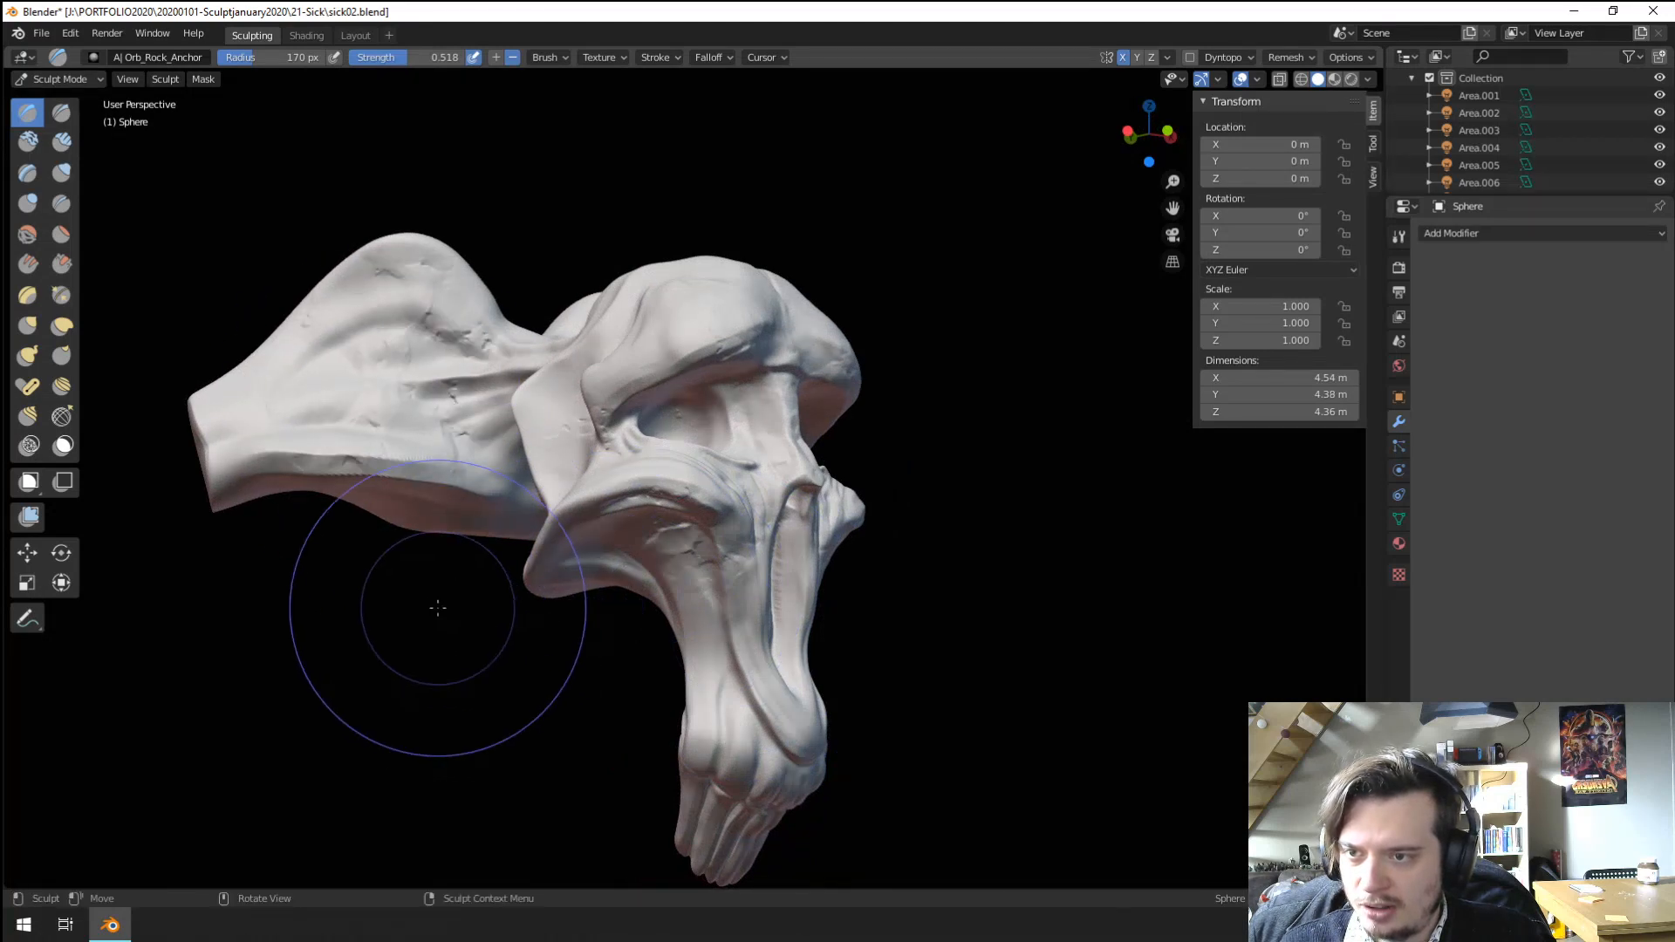
middle_drag(430, 606, 341, 569)
middle_drag(496, 574, 486, 524)
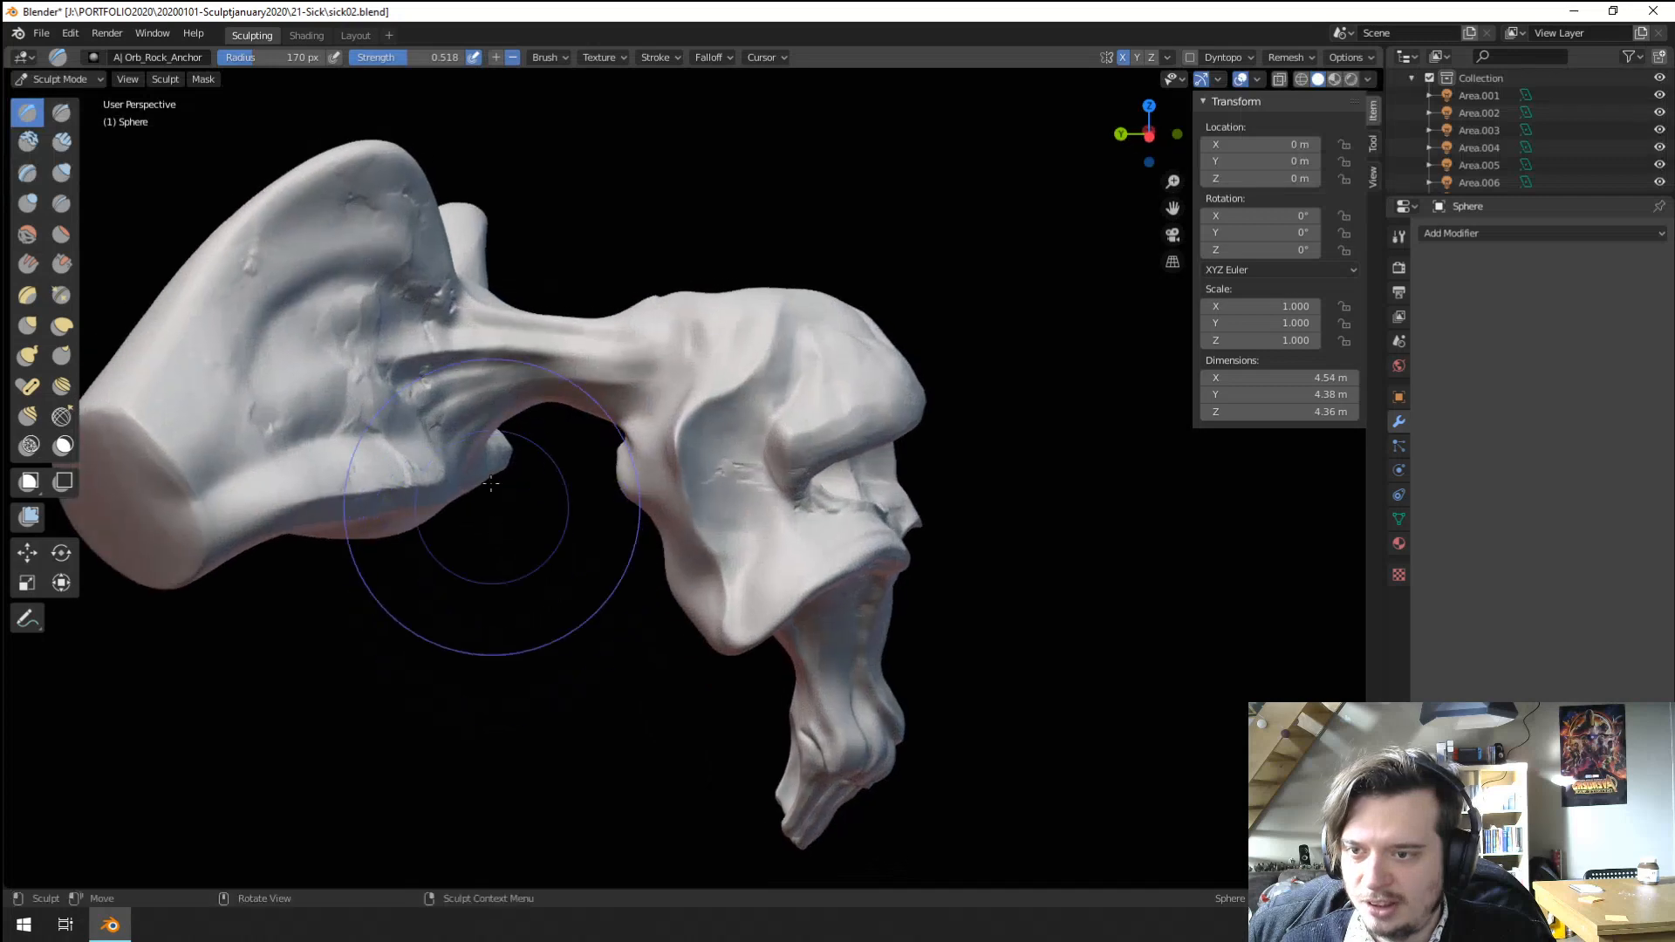
Chip the rear crest's edges and blunt outer end with the rock brush at 123 px and 101 px.
key(f)
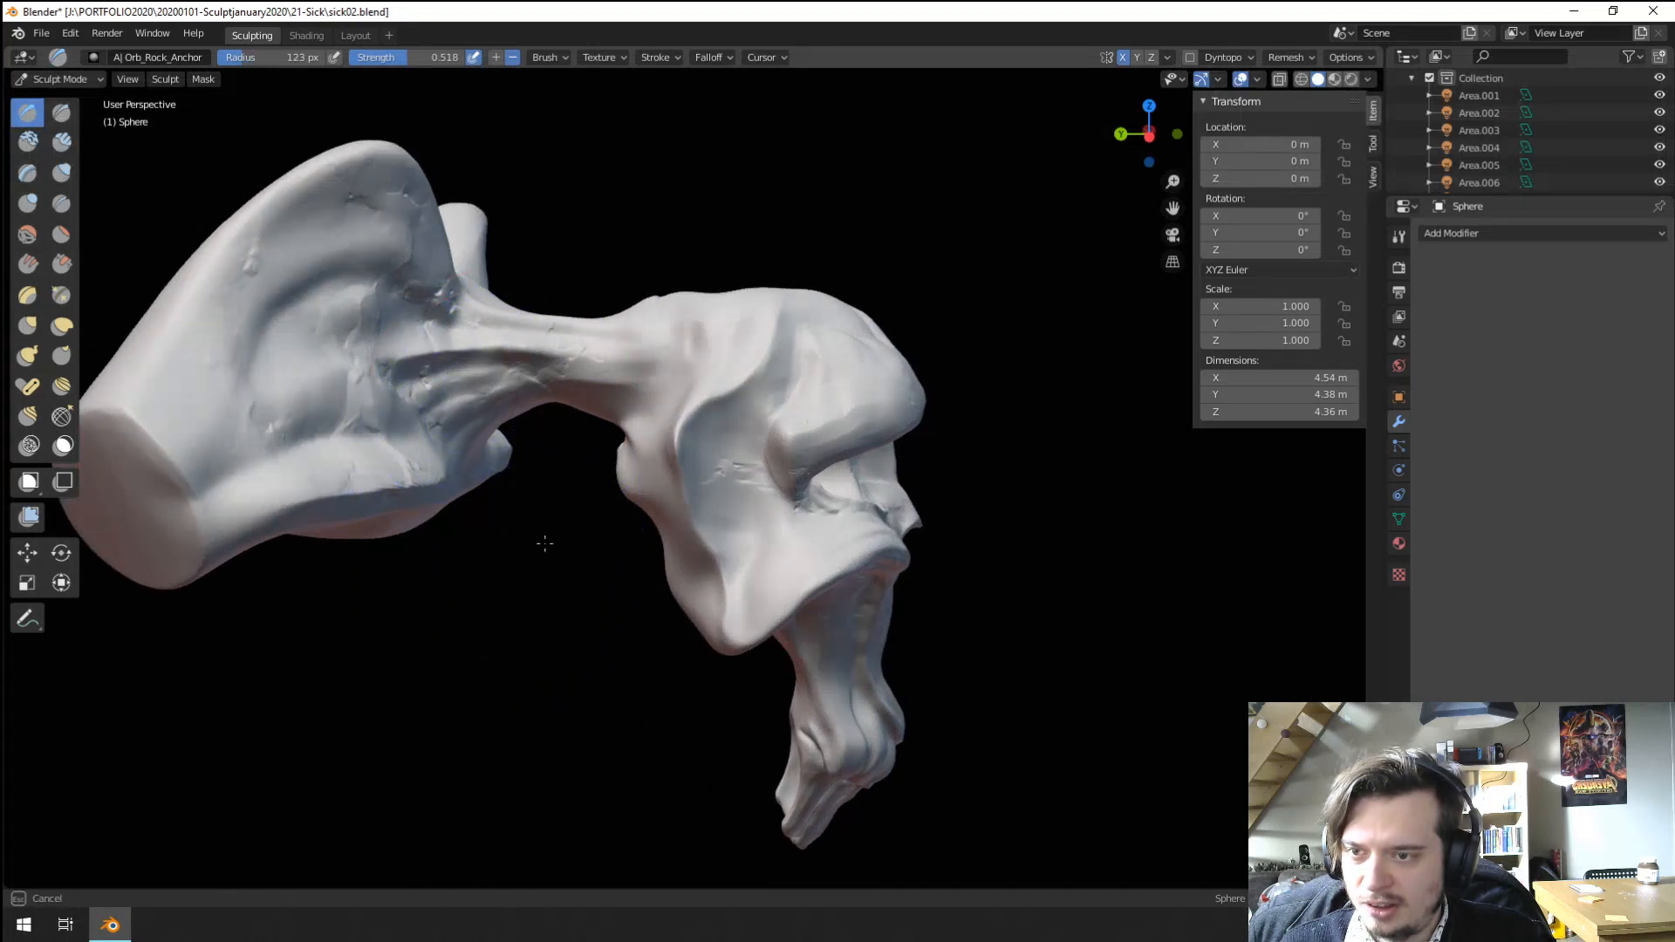
click(544, 543)
mouse_move(535, 535)
middle_down()
mouse_move(451, 553)
mouse_move(399, 599)
mouse_move(288, 506)
middle_up()
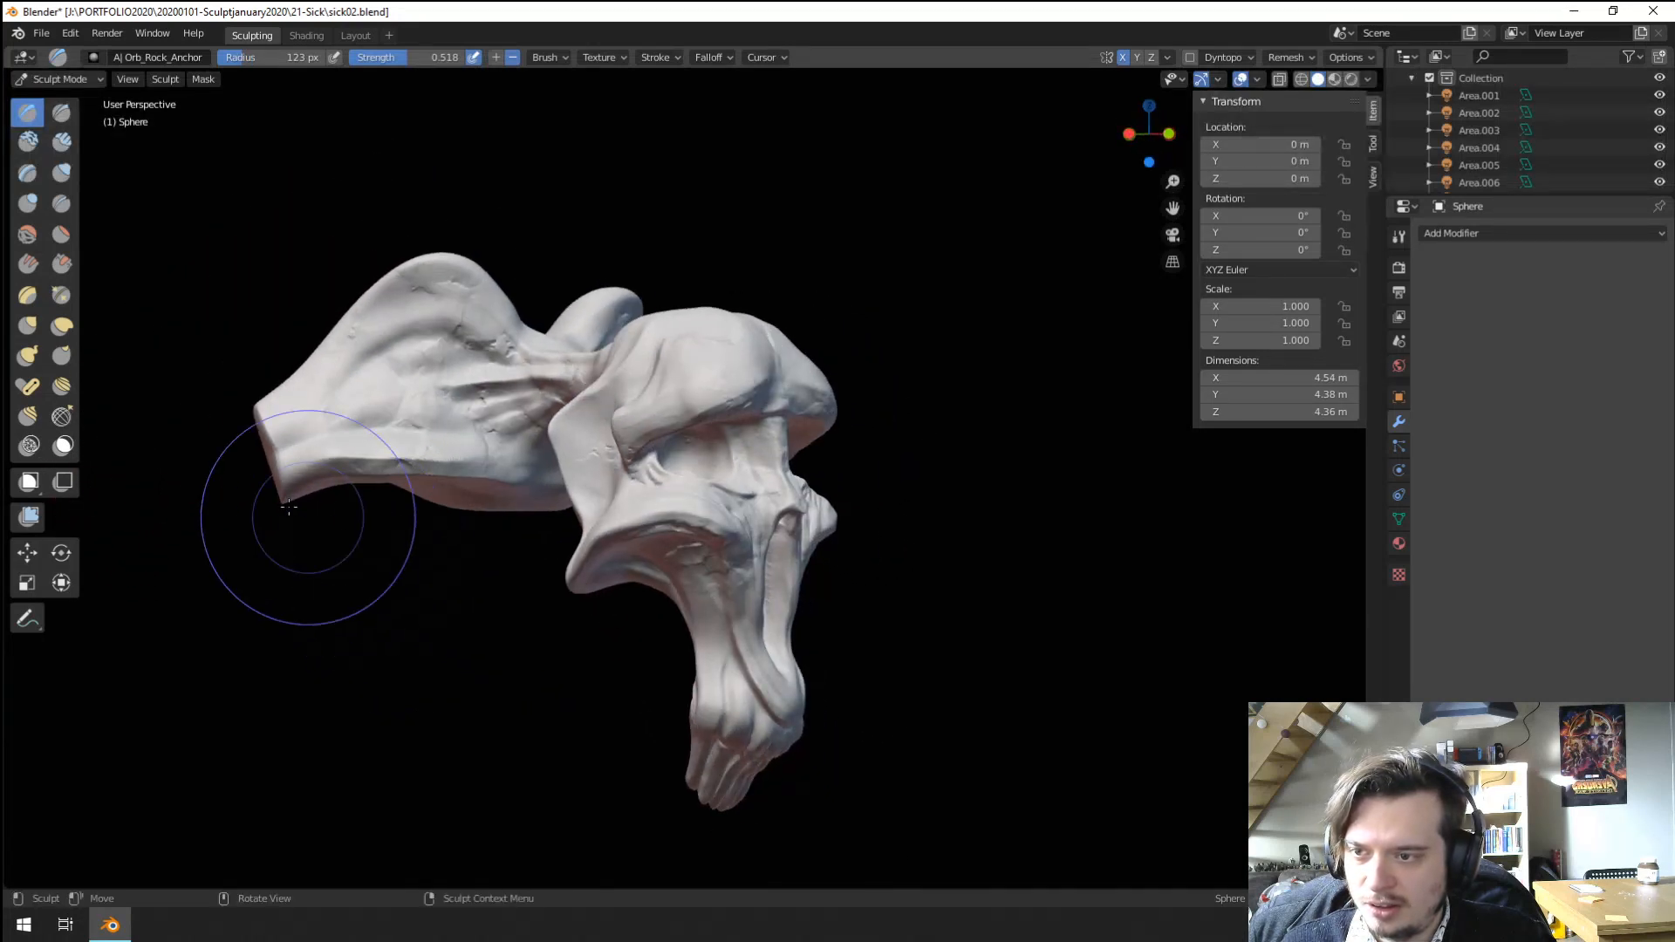
key(f)
click(337, 587)
mouse_move(336, 586)
middle_down()
mouse_move(262, 587)
mouse_move(519, 585)
middle_up()
scroll(558, 611, up, 4)
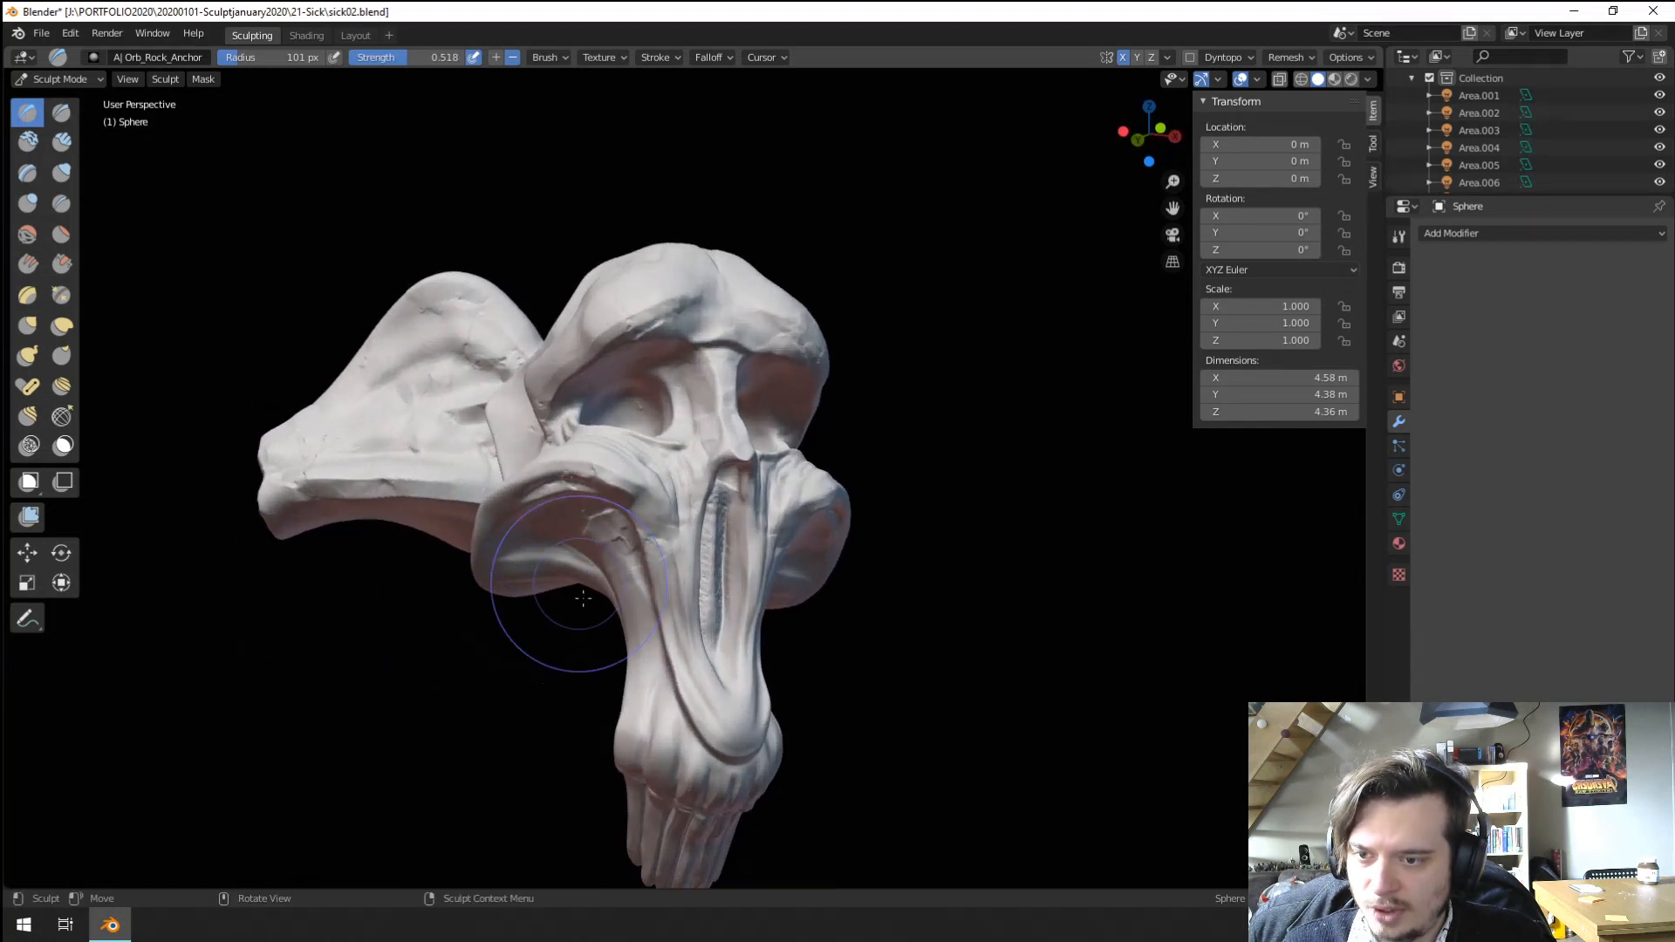
Stamp rocky chips into the hollow under the cheekbone and along the rear crest at 142 px and 117 px.
drag(536, 502, 569, 599)
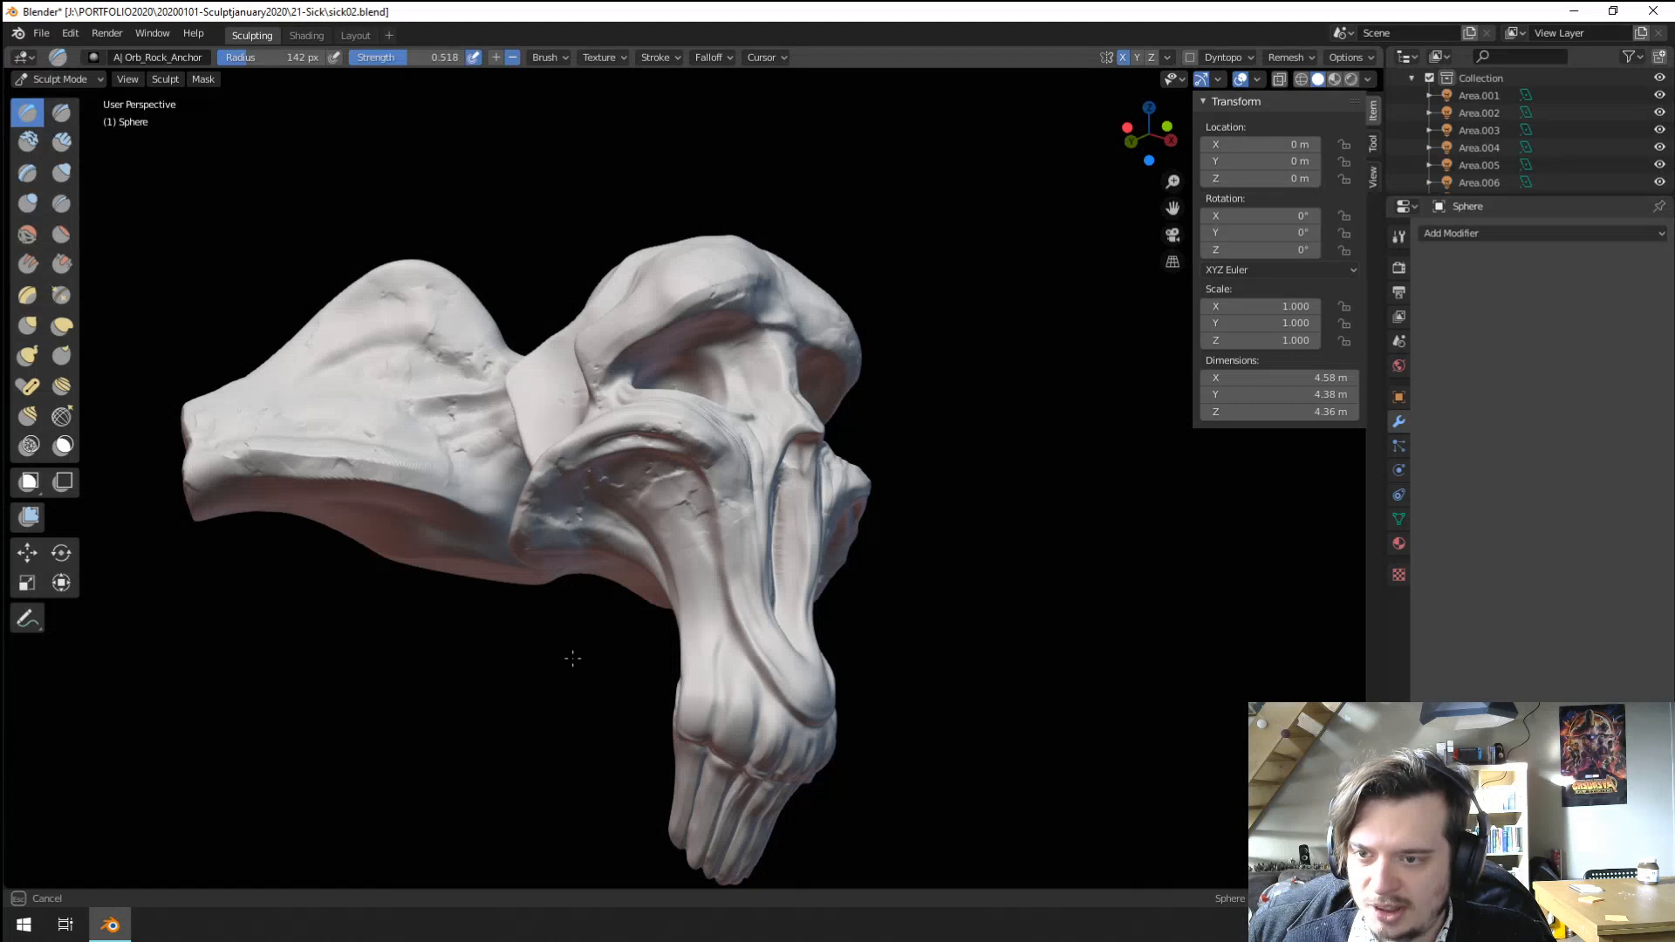
drag(573, 657, 486, 523)
middle_drag(486, 523, 564, 492)
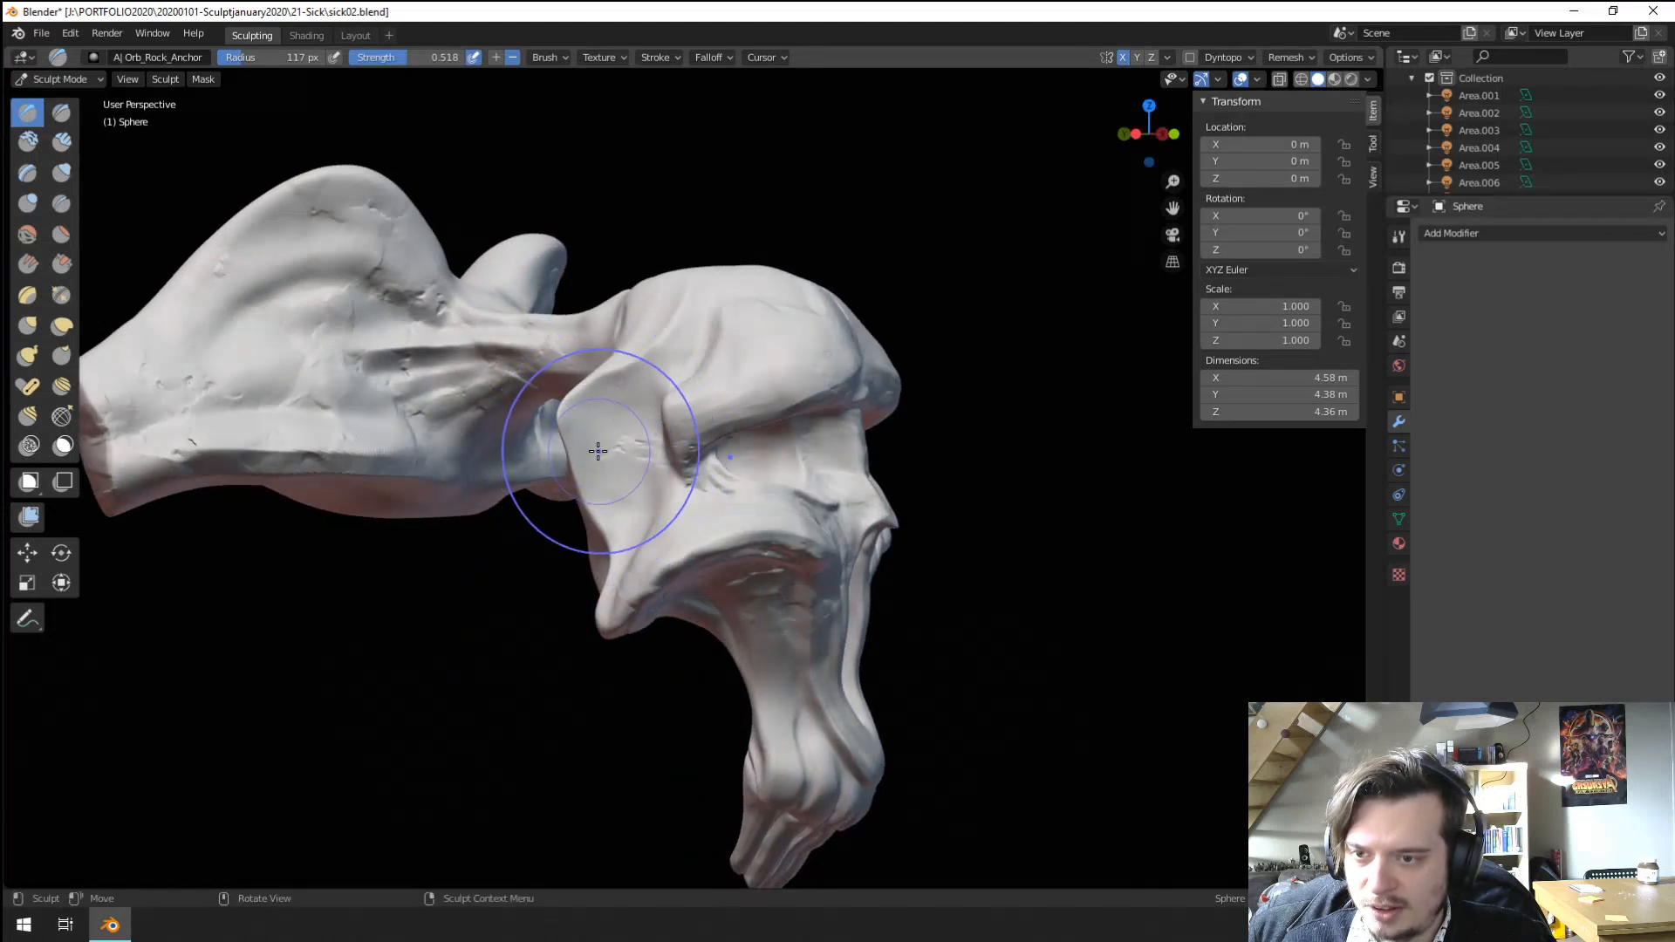
drag(600, 661, 579, 641)
mouse_move(579, 641)
middle_down()
mouse_move(583, 532)
mouse_move(585, 598)
middle_up()
mouse_move(615, 477)
mouse_down()
mouse_move(651, 493)
mouse_move(674, 633)
mouse_up()
mouse_move(674, 637)
middle_down()
mouse_move(540, 561)
mouse_move(584, 632)
mouse_move(541, 610)
mouse_move(561, 628)
middle_up()
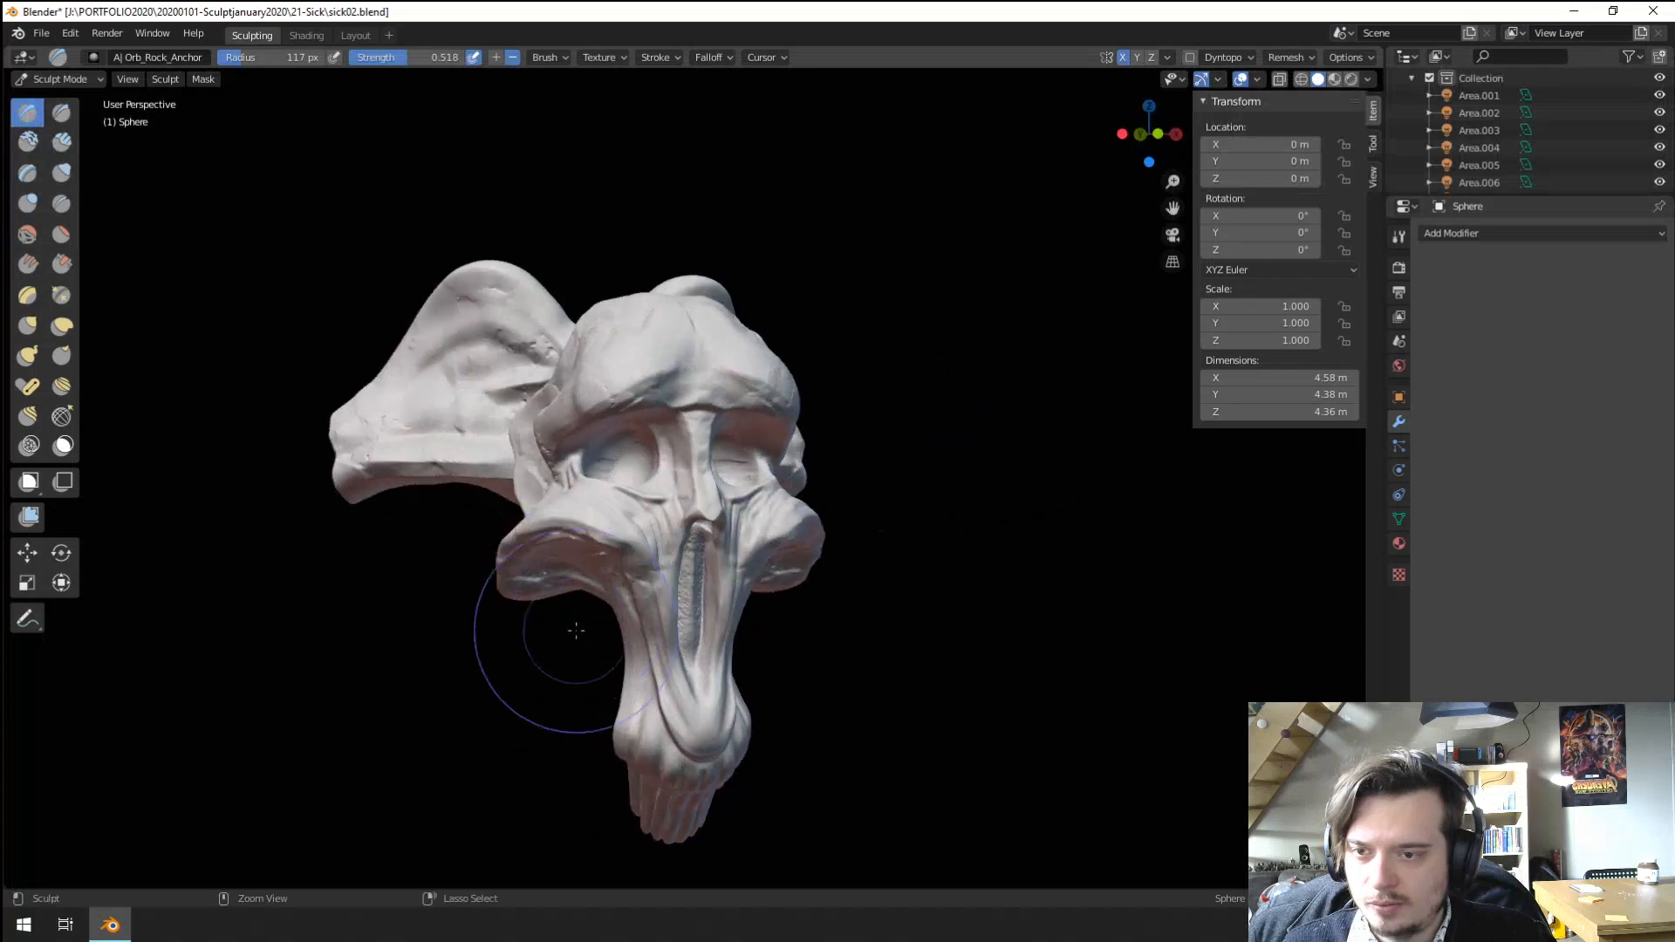
scroll(631, 639, up, 4)
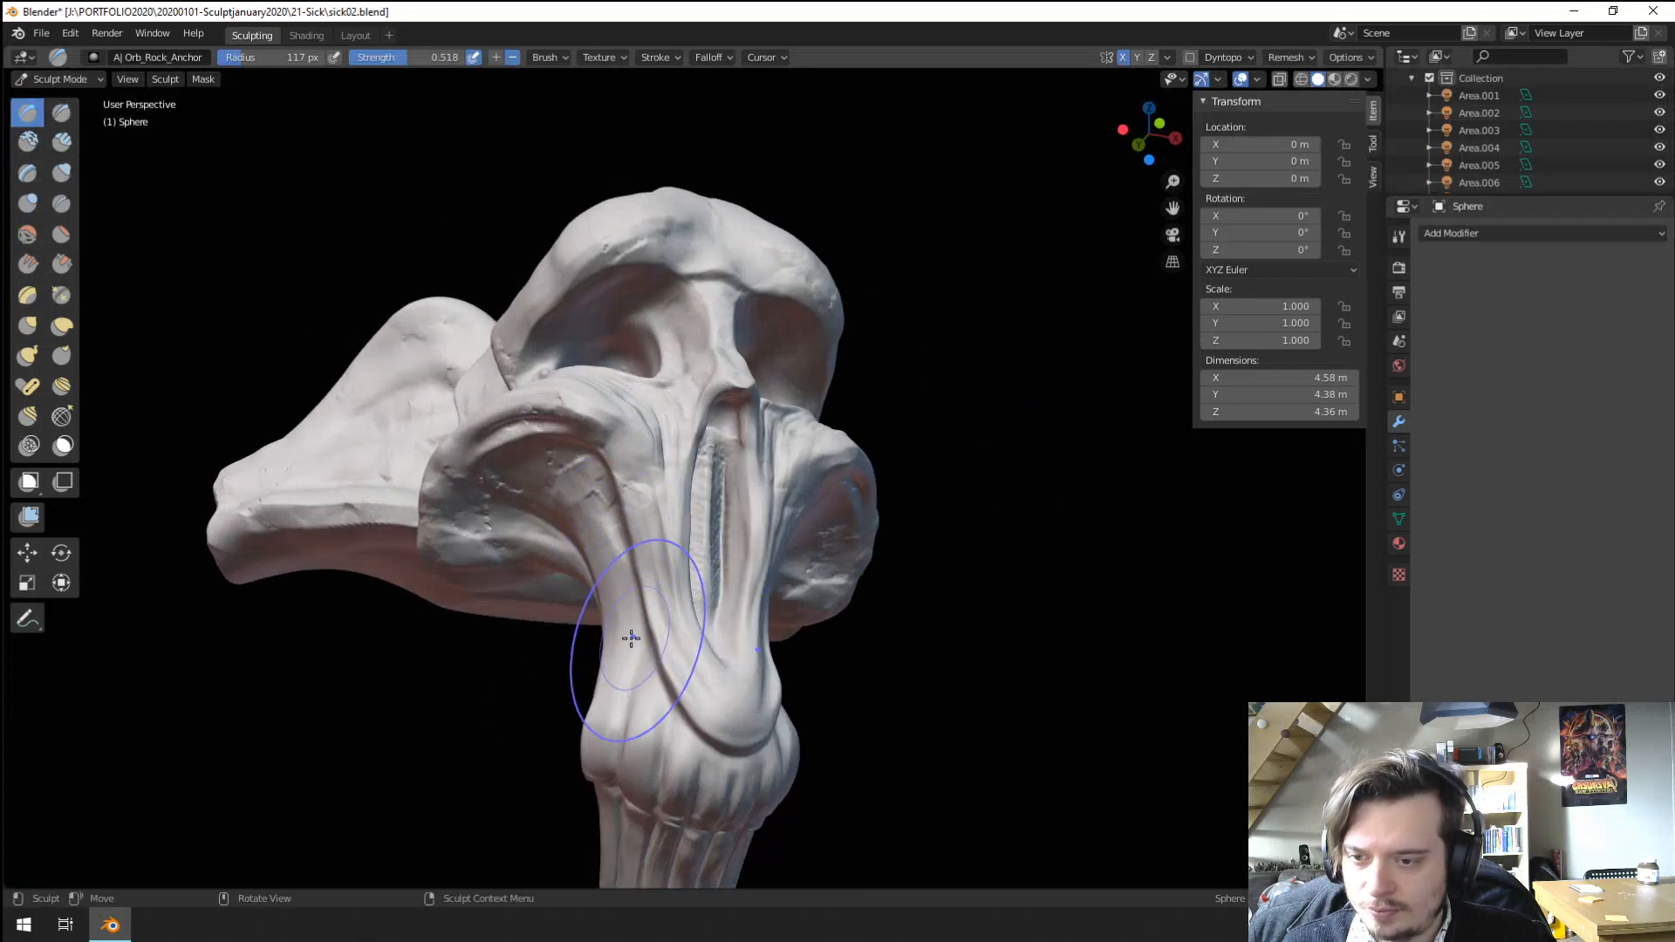
Switch to the A| Orb_Rock_Noise brush and roughen the lower muzzle and gums at 117 px and 153 px.
click(93, 57)
click(189, 196)
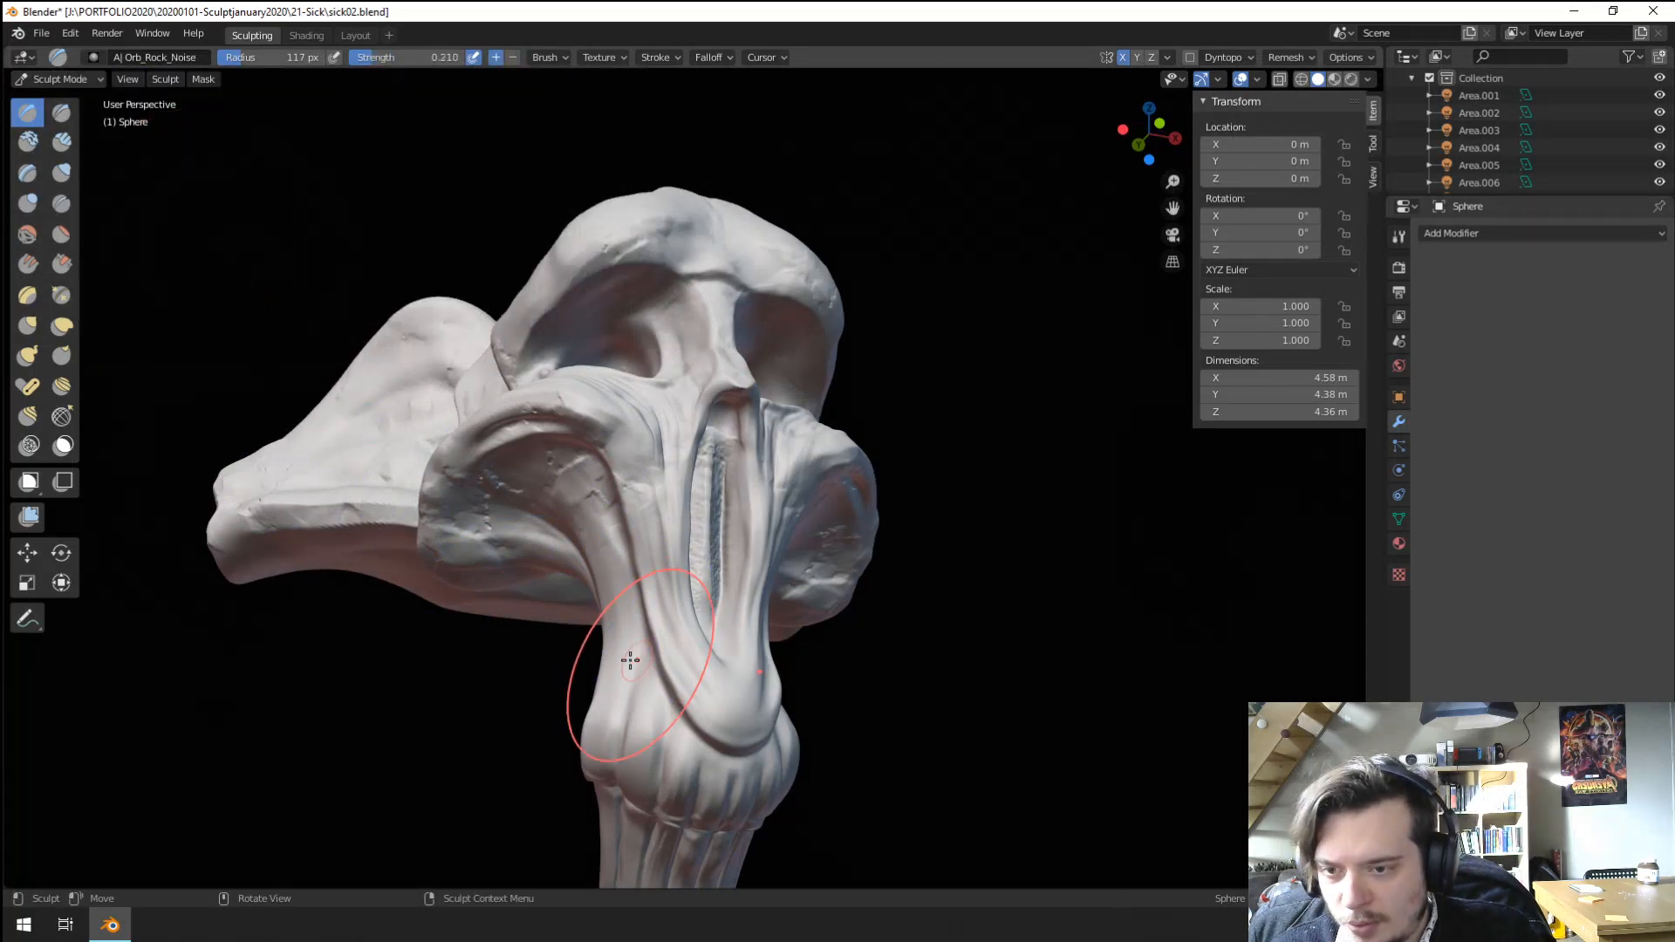
mouse_move(628, 689)
mouse_down()
mouse_move(633, 721)
mouse_move(616, 726)
mouse_up()
middle_drag(615, 717, 639, 653)
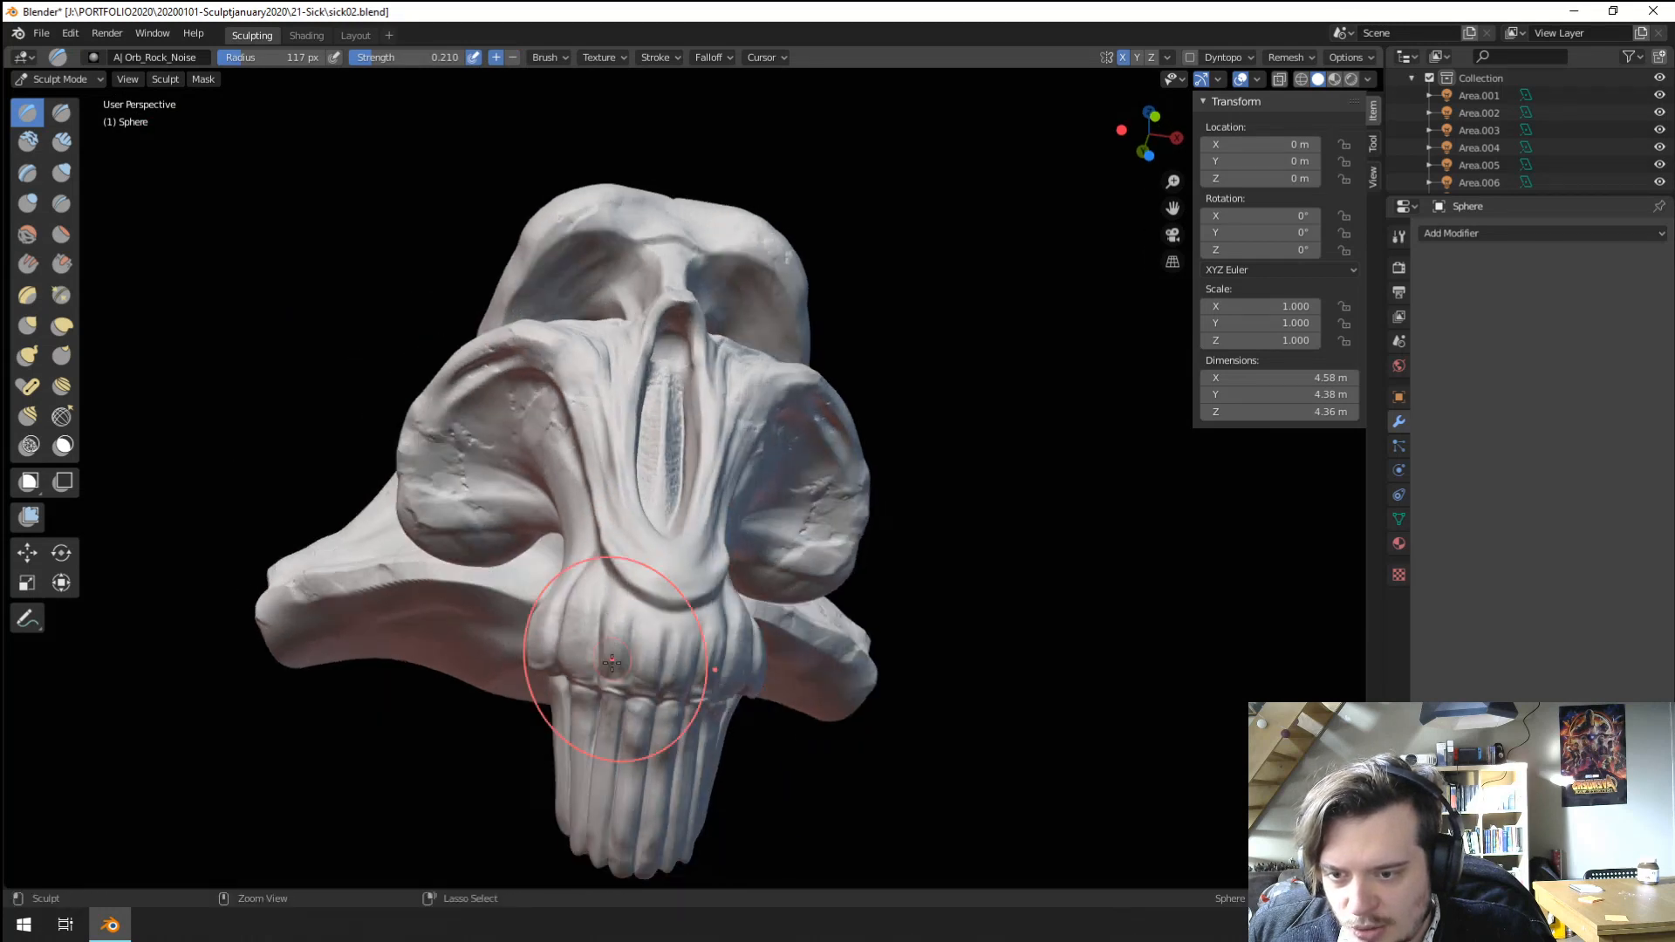
key(f)
click(734, 699)
drag(627, 653, 605, 641)
ctrl+middle_drag(554, 623, 572, 558)
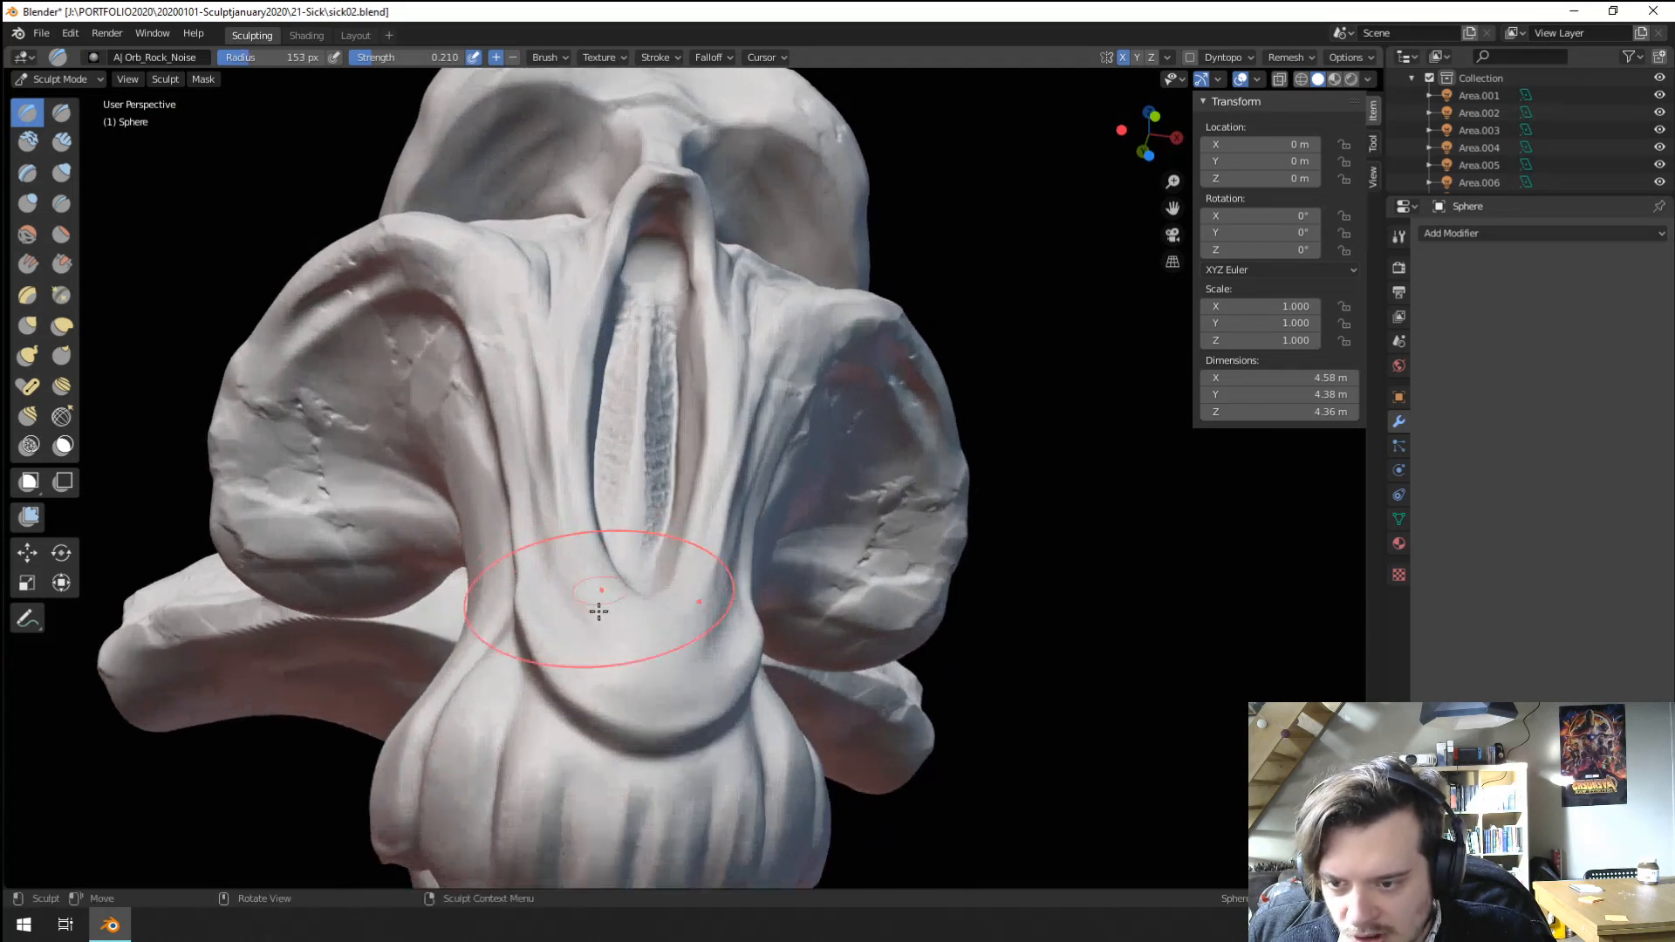
Set the brush radius to 101 px and add rock noise to the bulging gums above the front teeth.
key(f)
click(564, 708)
ctrl+middle_drag(561, 729, 608, 513)
drag(559, 576, 592, 634)
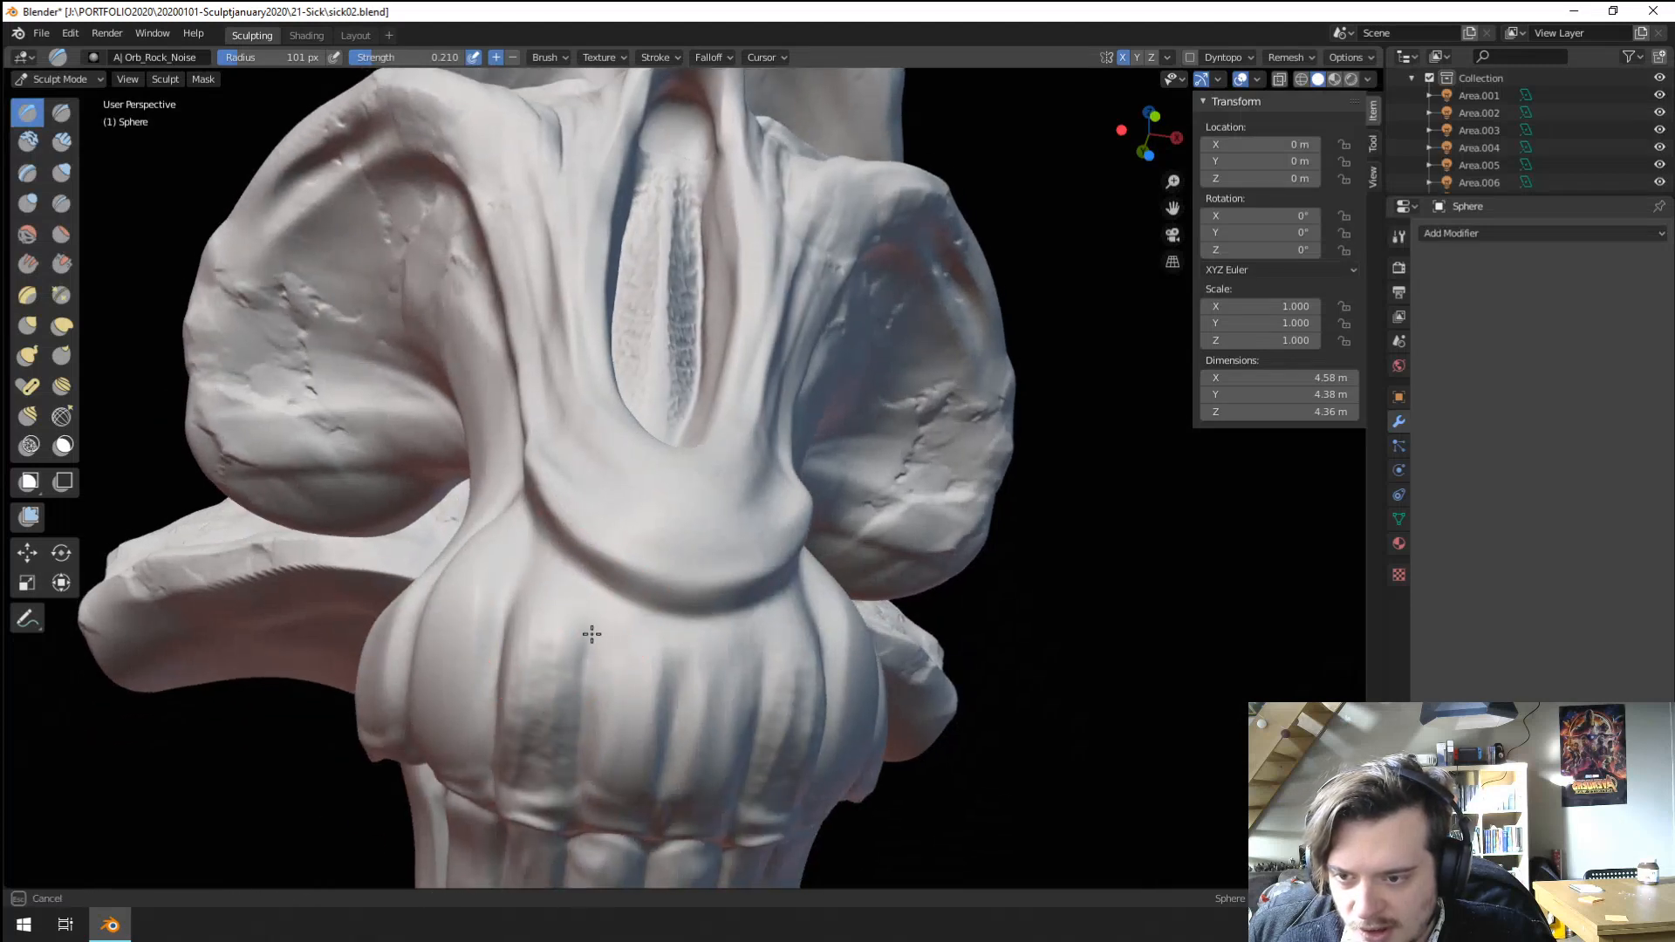
click(619, 676)
middle_drag(619, 676, 715, 605)
Spread rock noise over the muzzle's sides and outer gums with the radius at 184 px, 120 px and 98 px.
key(f)
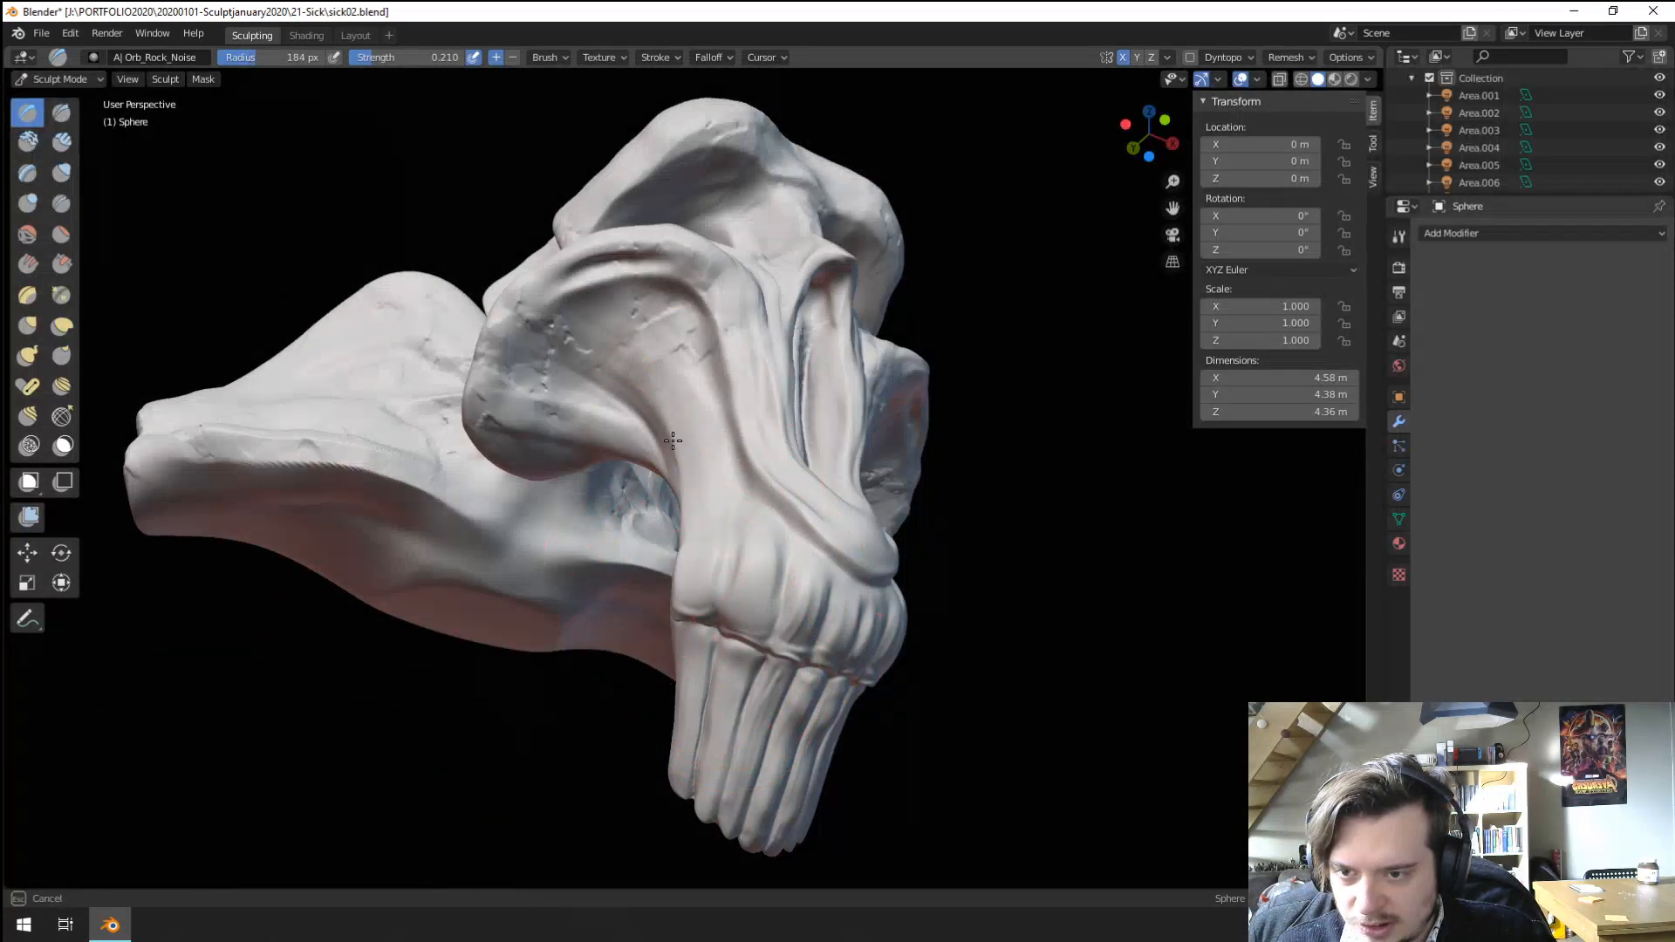
click(674, 406)
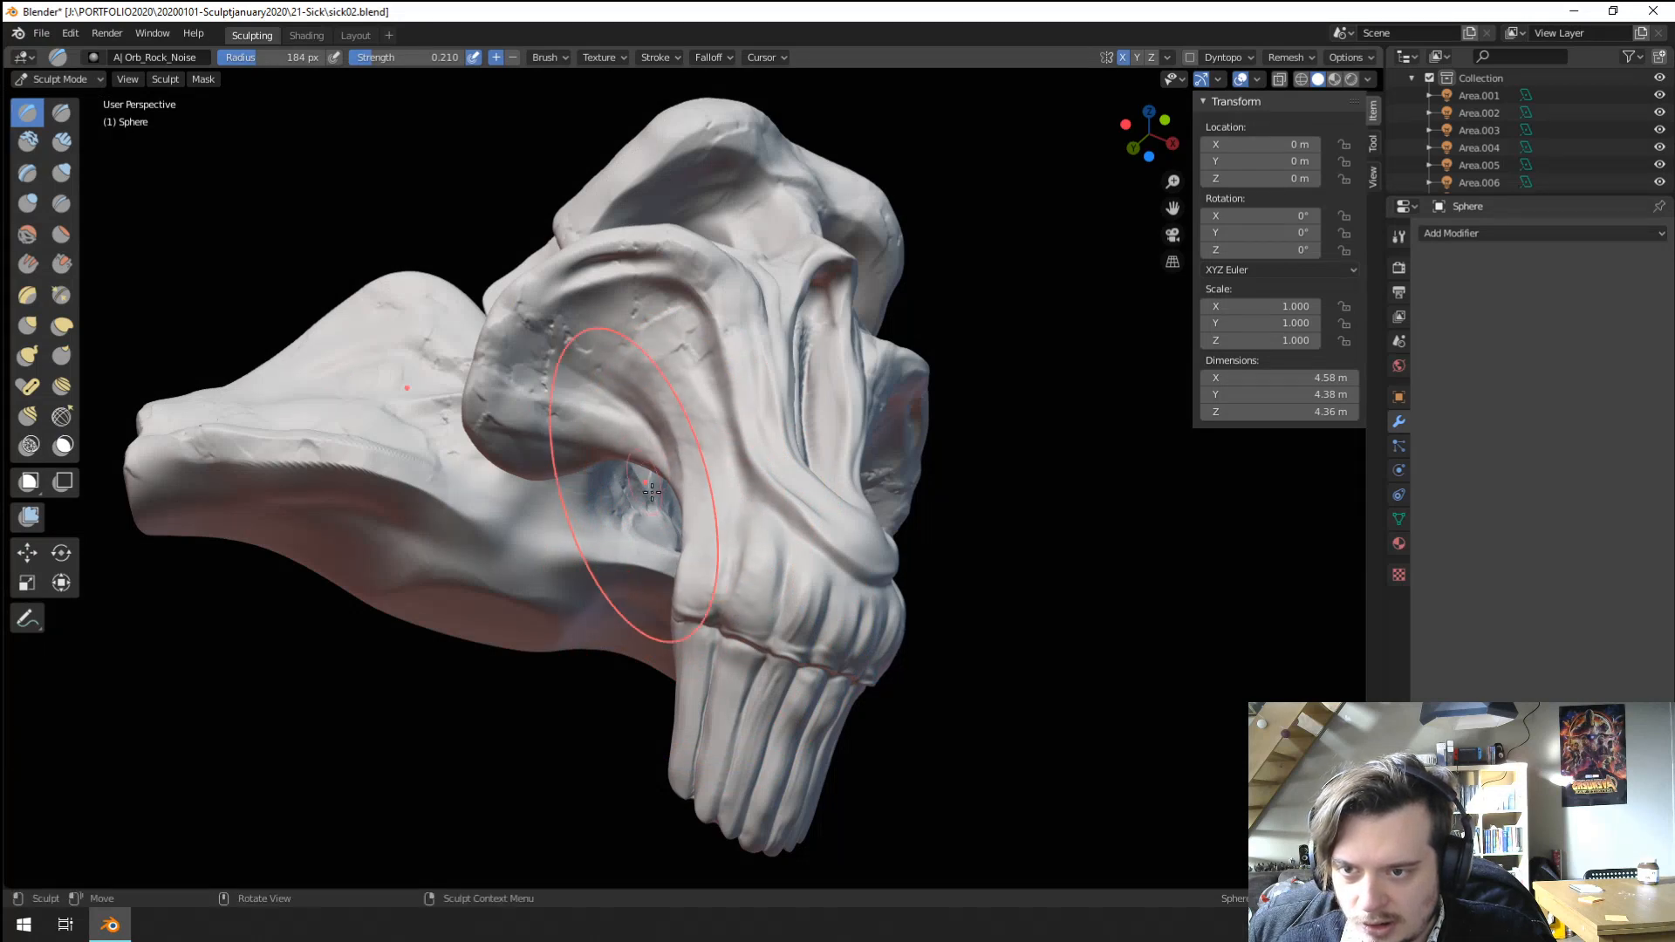
middle_drag(568, 524, 587, 572)
key(f)
click(556, 644)
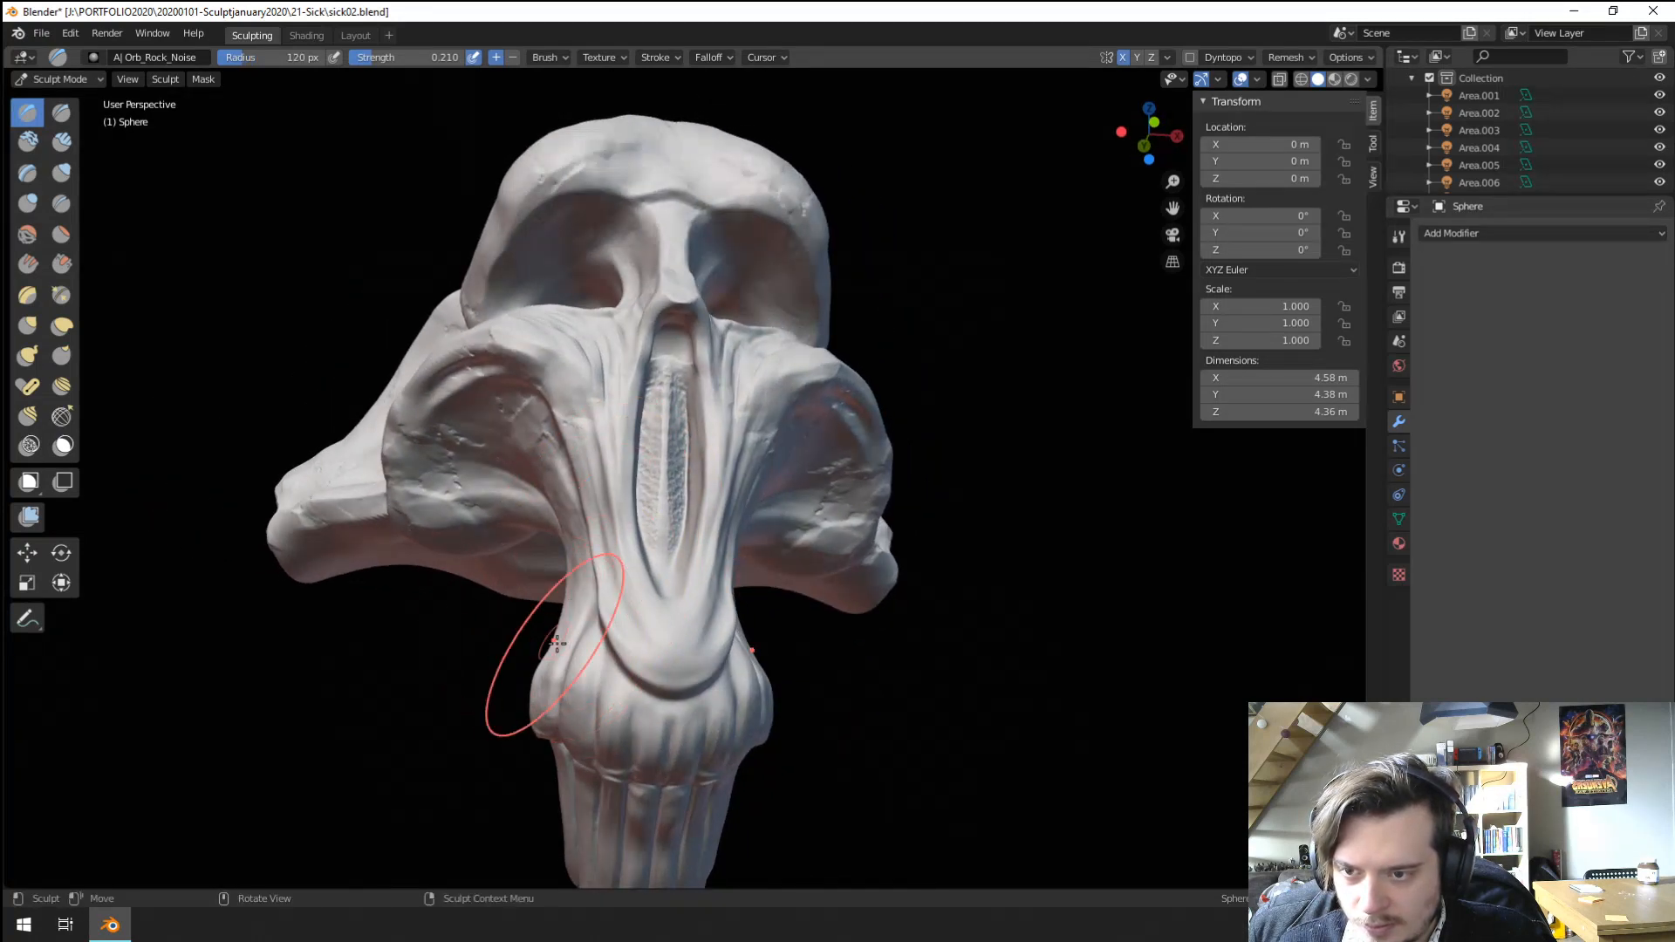
mouse_move(555, 678)
mouse_down()
mouse_move(607, 702)
mouse_move(750, 698)
mouse_up()
scroll(796, 613, down, 2)
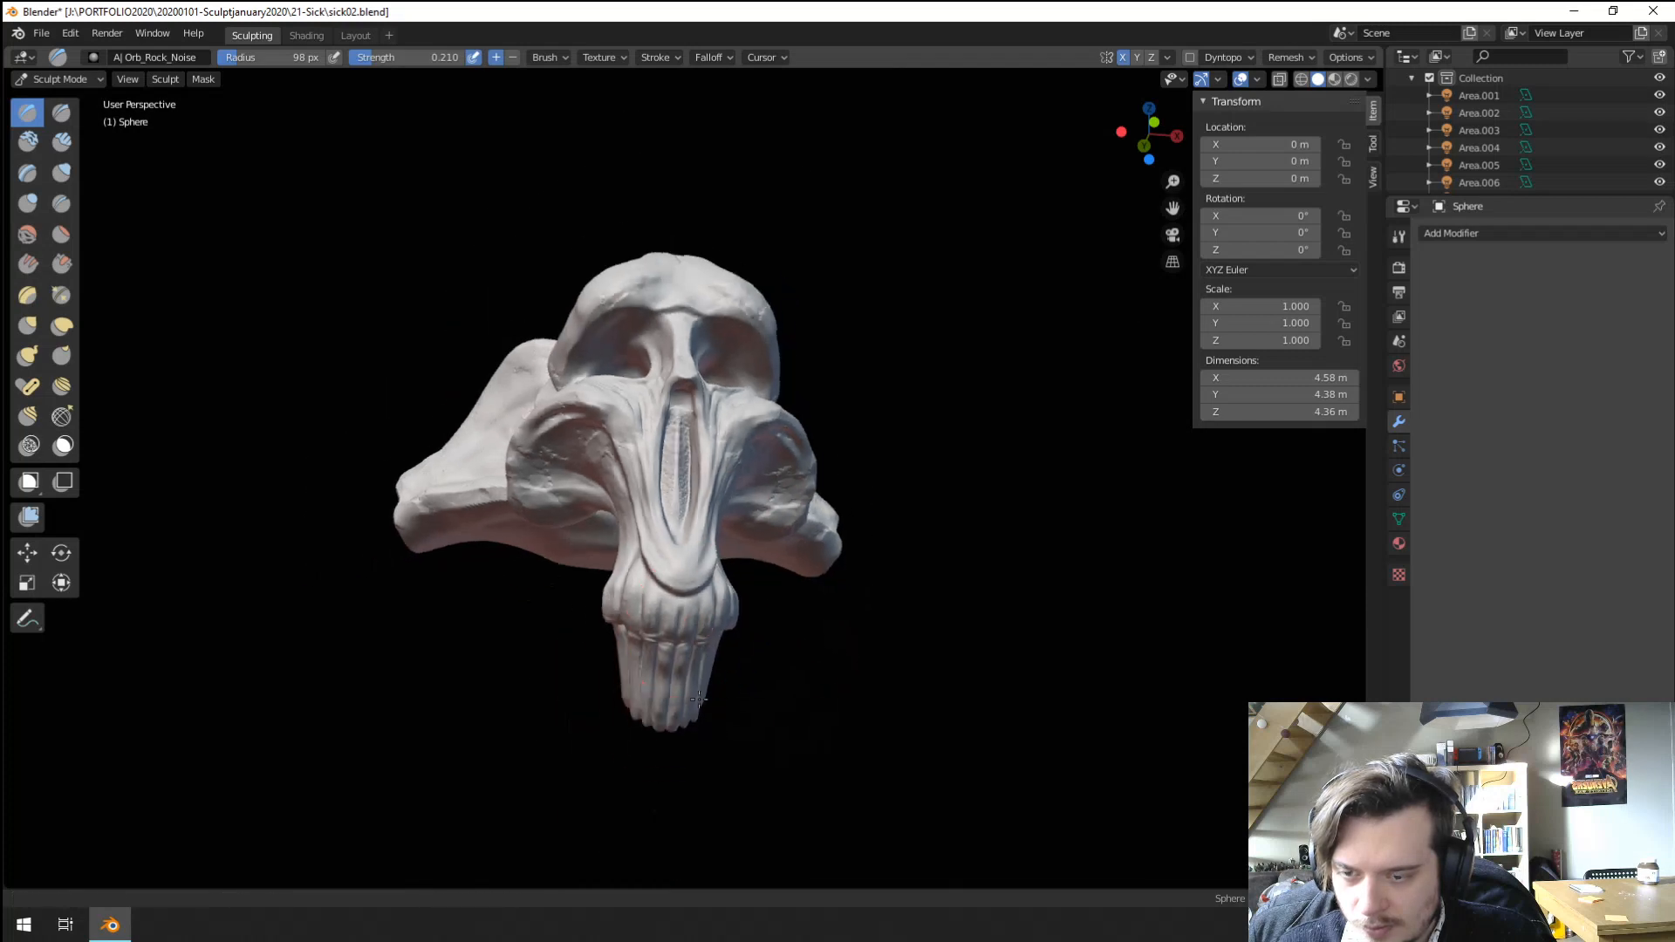
mouse_move(755, 567)
middle_down()
mouse_move(628, 551)
mouse_move(700, 523)
mouse_move(695, 508)
middle_up()
scroll(697, 519, up, 2)
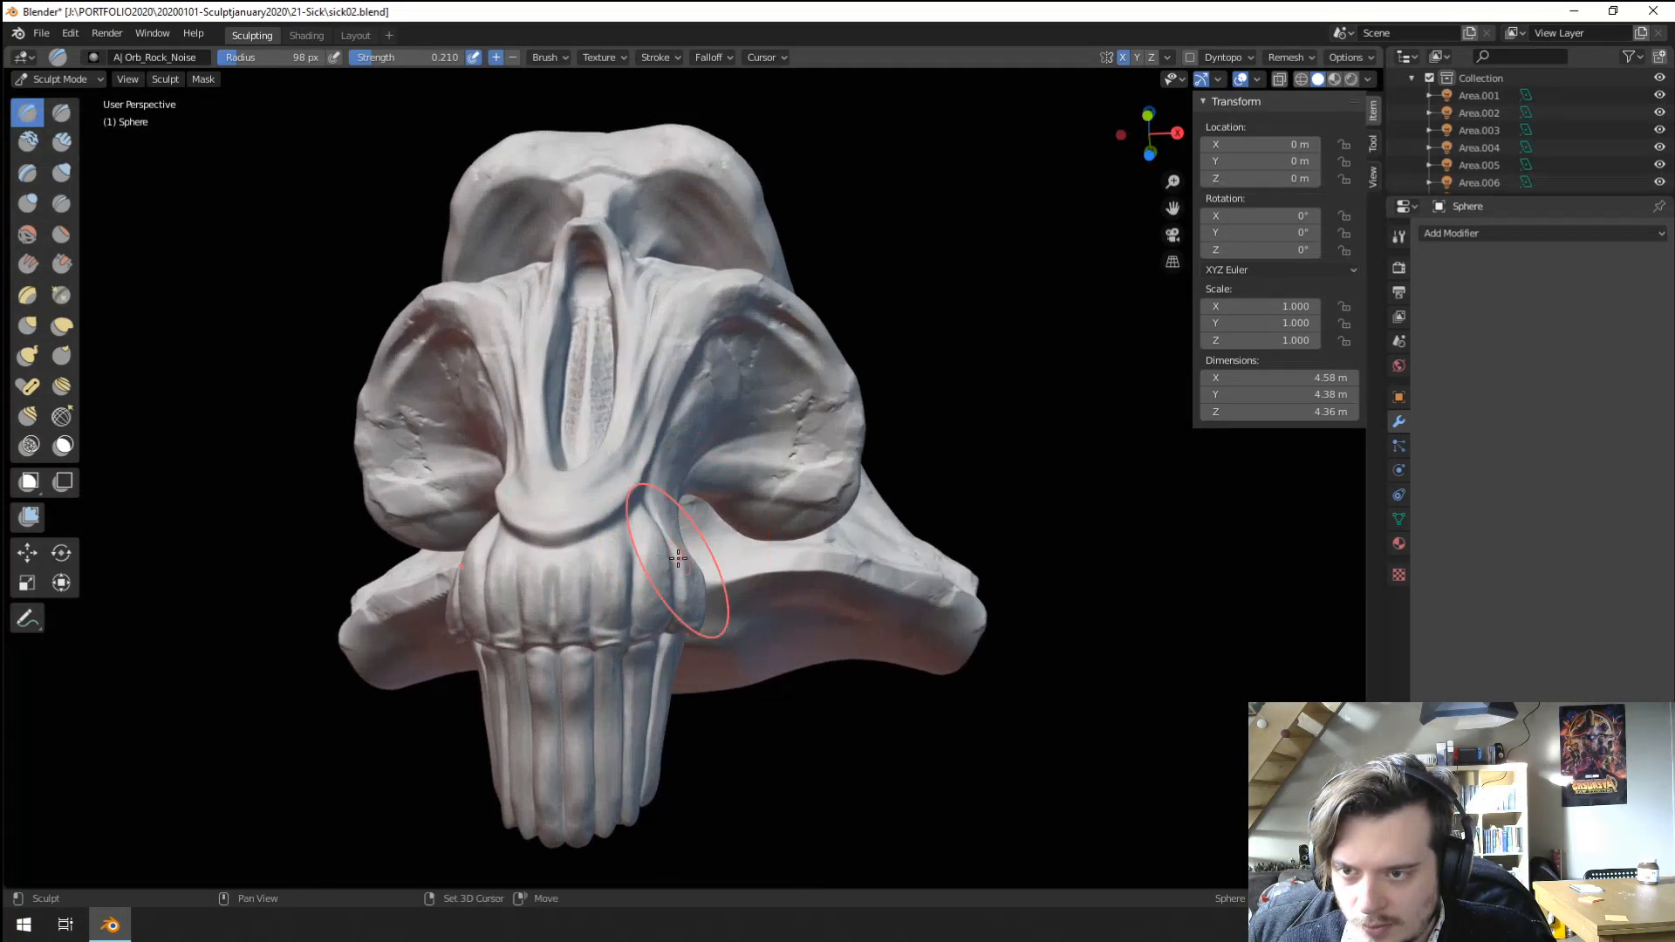
shift+middle_drag(677, 574, 720, 462)
Switch to the A| Orb_Line_Large brush at 102 px radius and engrave vertical lines down the front teeth.
click(87, 80)
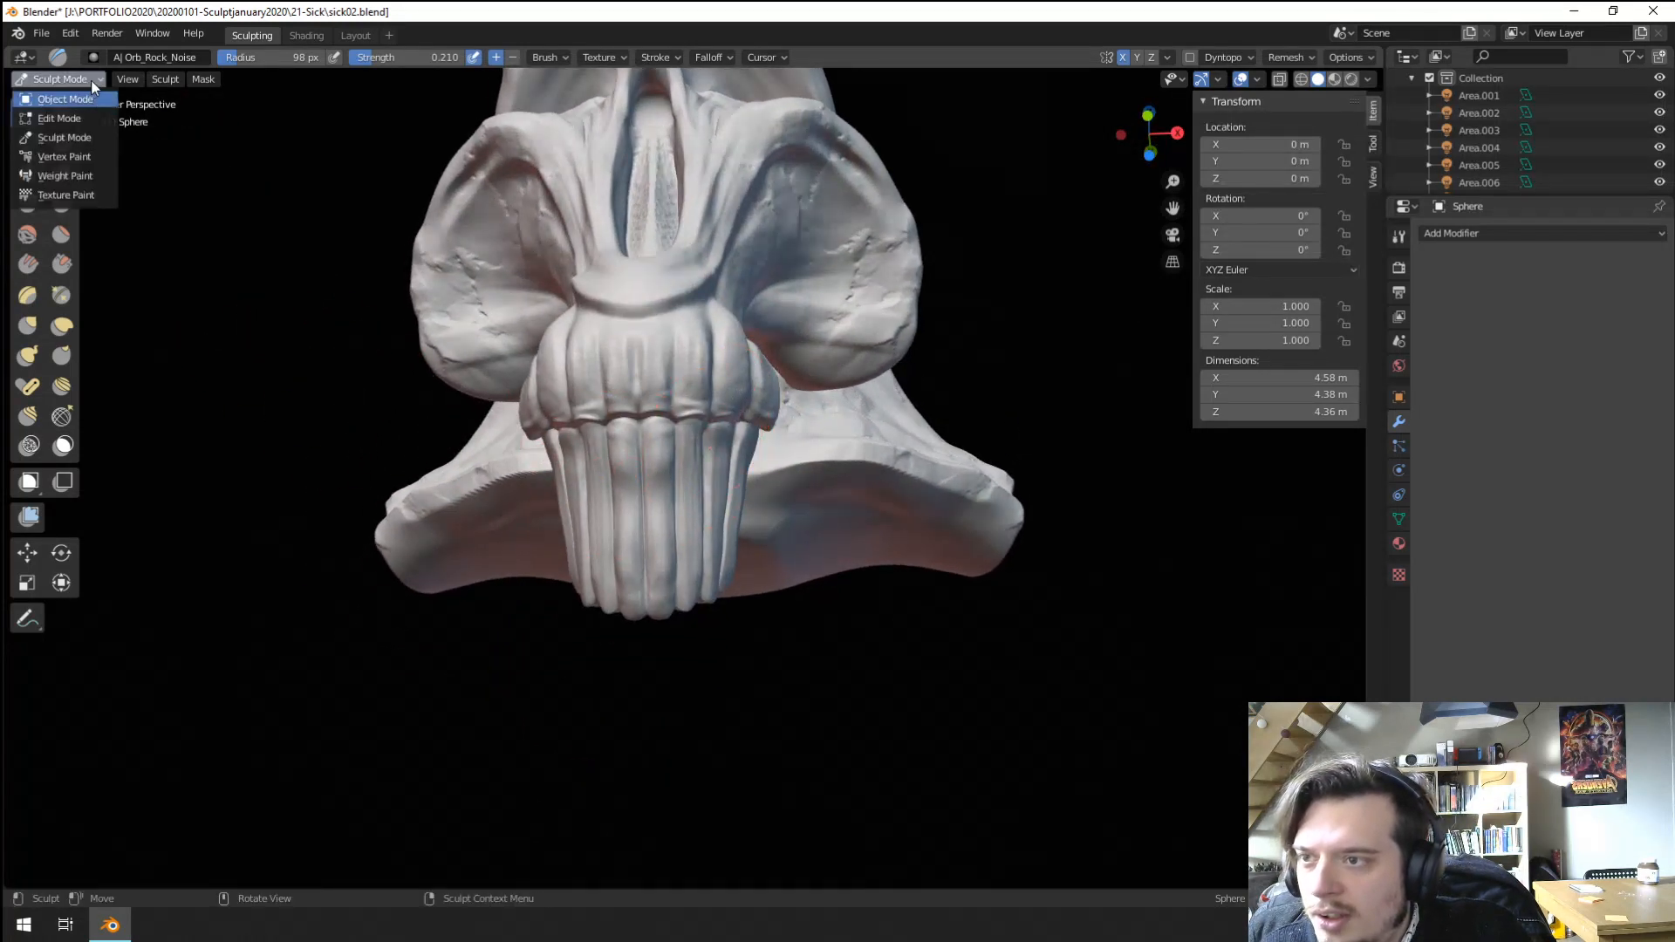
click(94, 57)
click(535, 117)
mouse_move(640, 553)
middle_down()
mouse_move(632, 520)
mouse_move(620, 529)
mouse_move(637, 487)
middle_up()
key(f)
click(623, 532)
drag(599, 557, 600, 626)
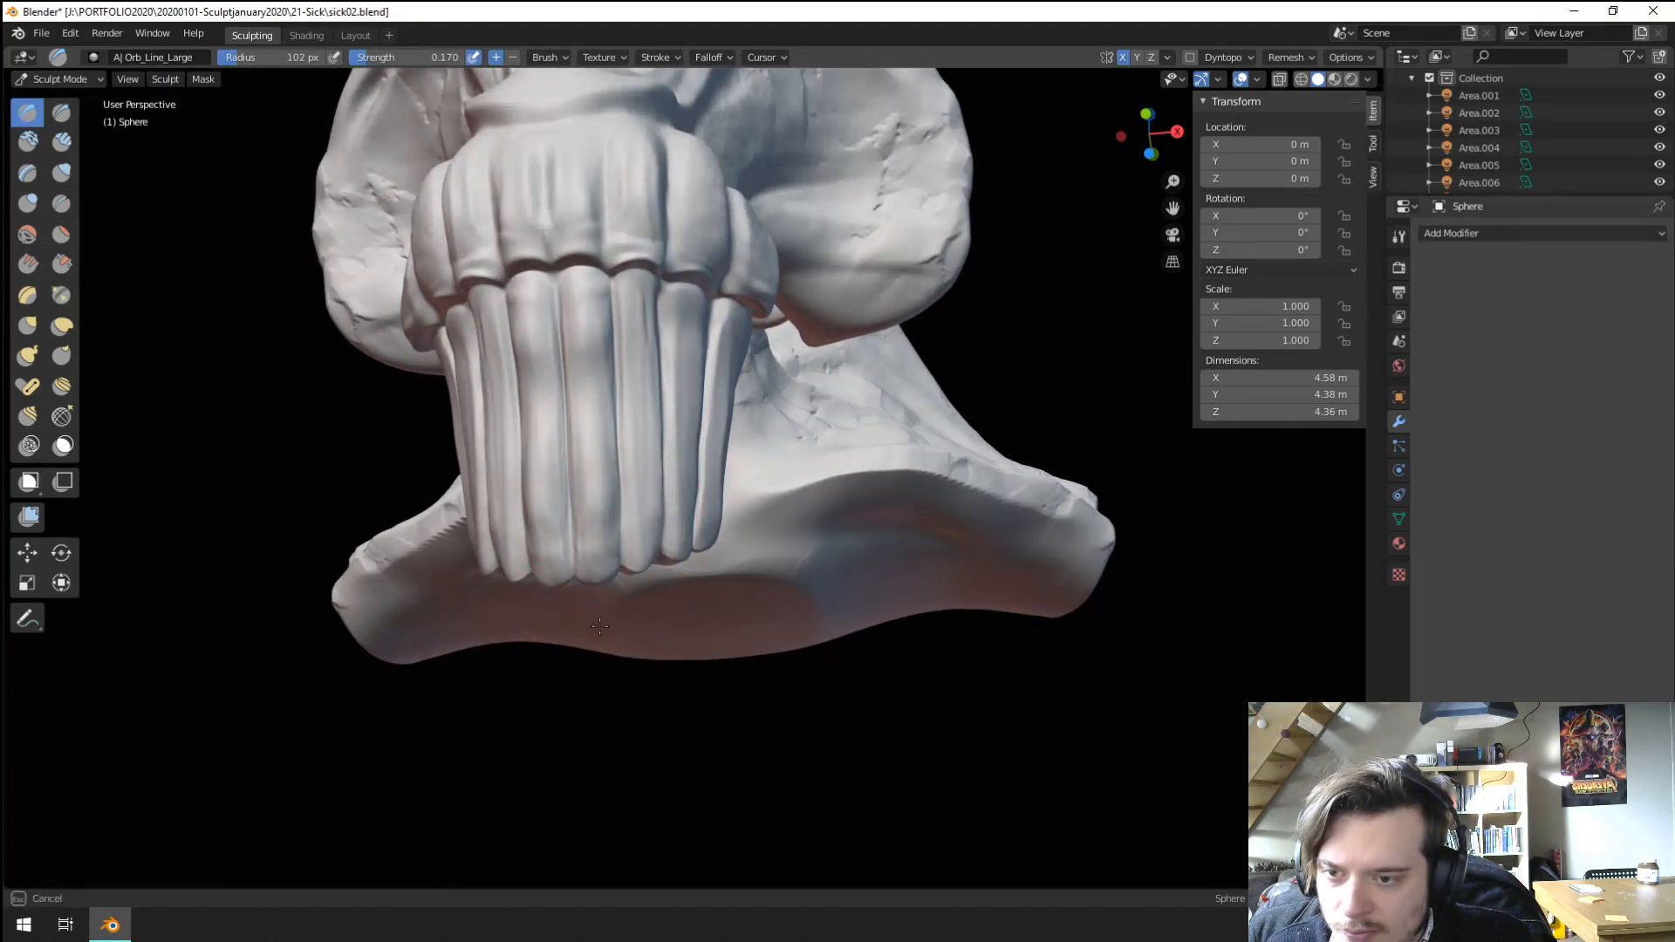
mouse_move(595, 336)
middle_down()
mouse_move(610, 441)
mouse_move(545, 486)
middle_up()
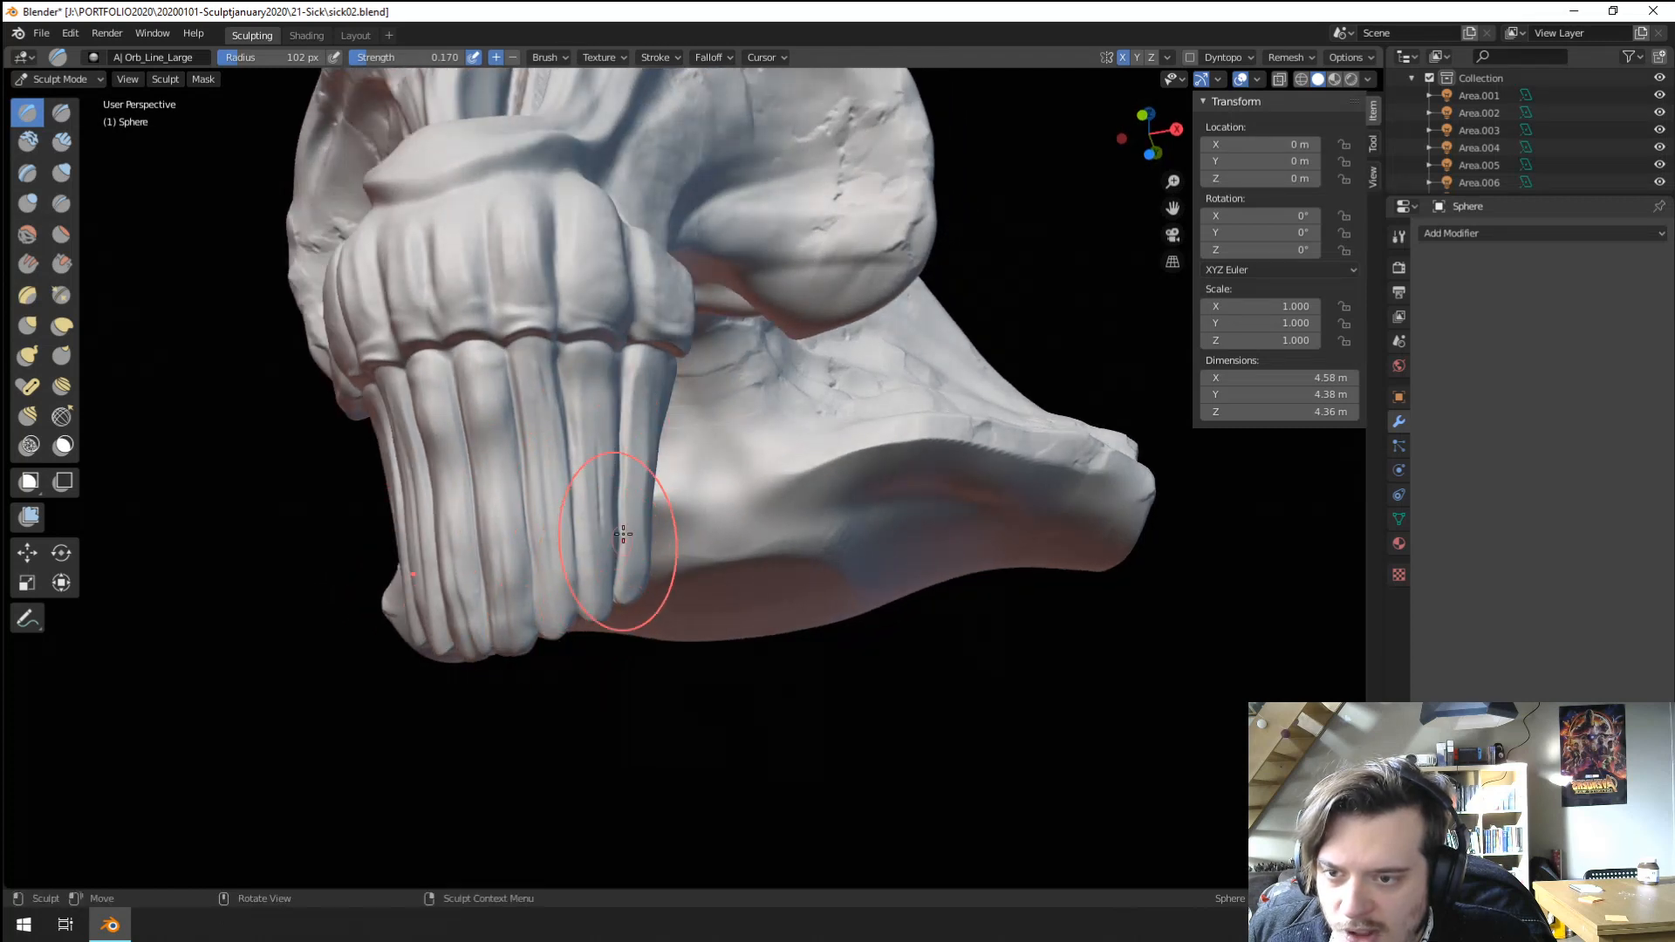
Engrave more lengthwise grooves into the front teeth and their immediate neighbours.
middle_drag(610, 710, 671, 714)
ctrl+middle_drag(672, 714, 680, 533)
drag(730, 396, 730, 582)
drag(792, 455, 790, 563)
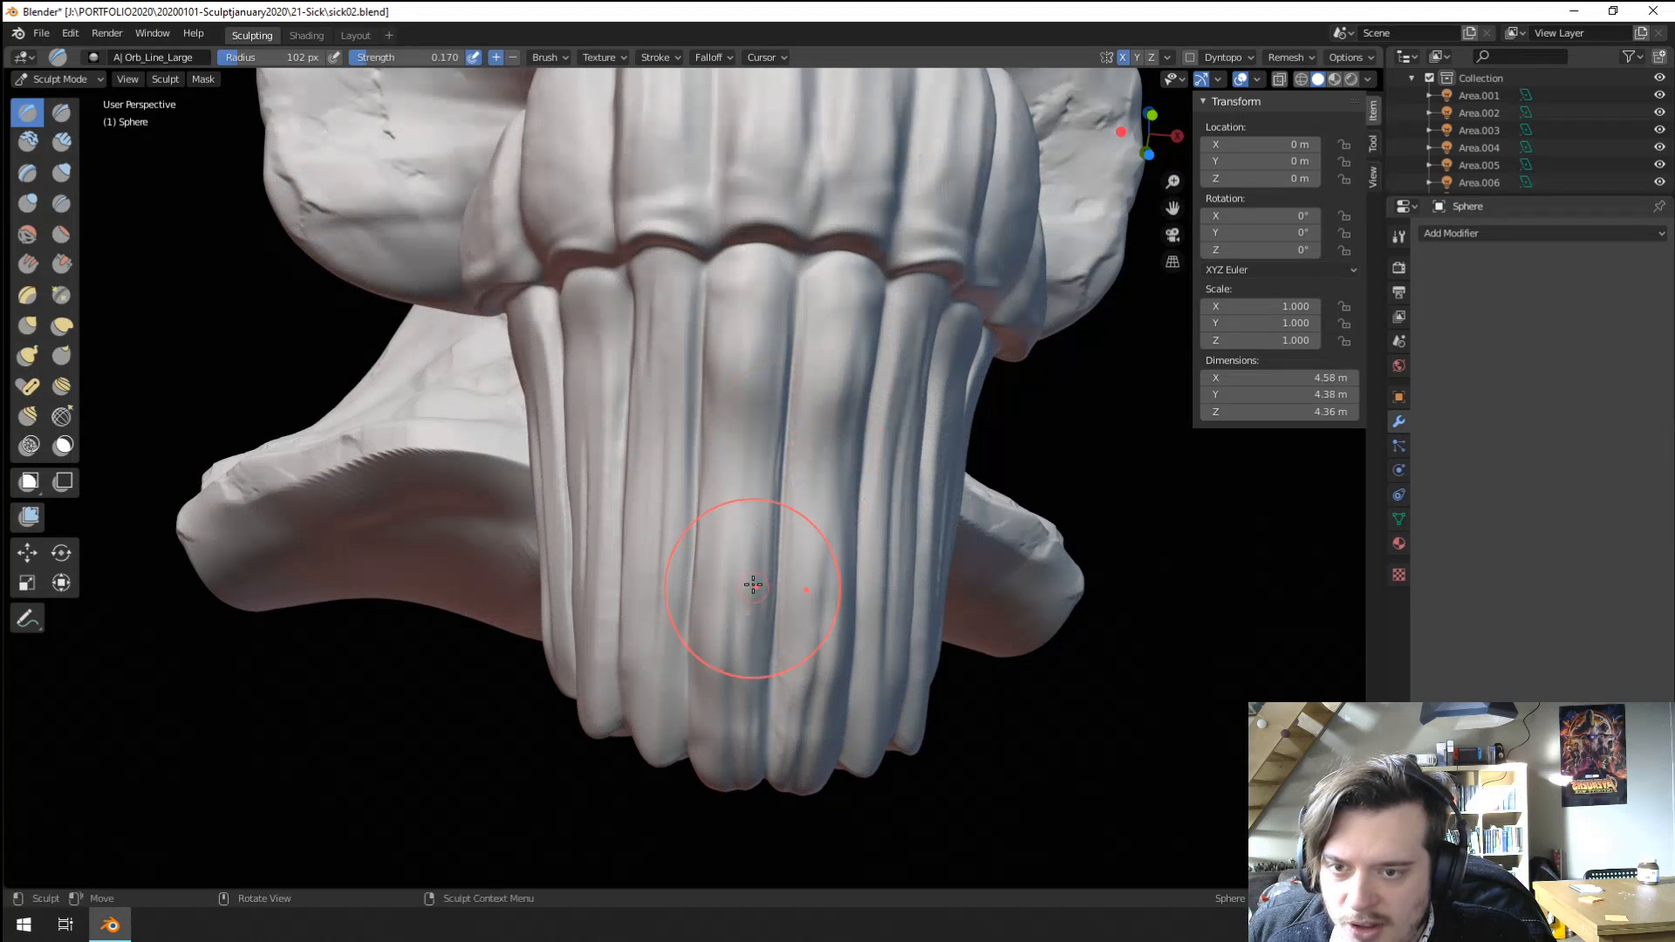
drag(673, 522, 676, 610)
drag(672, 553, 676, 667)
middle_drag(641, 610, 680, 577)
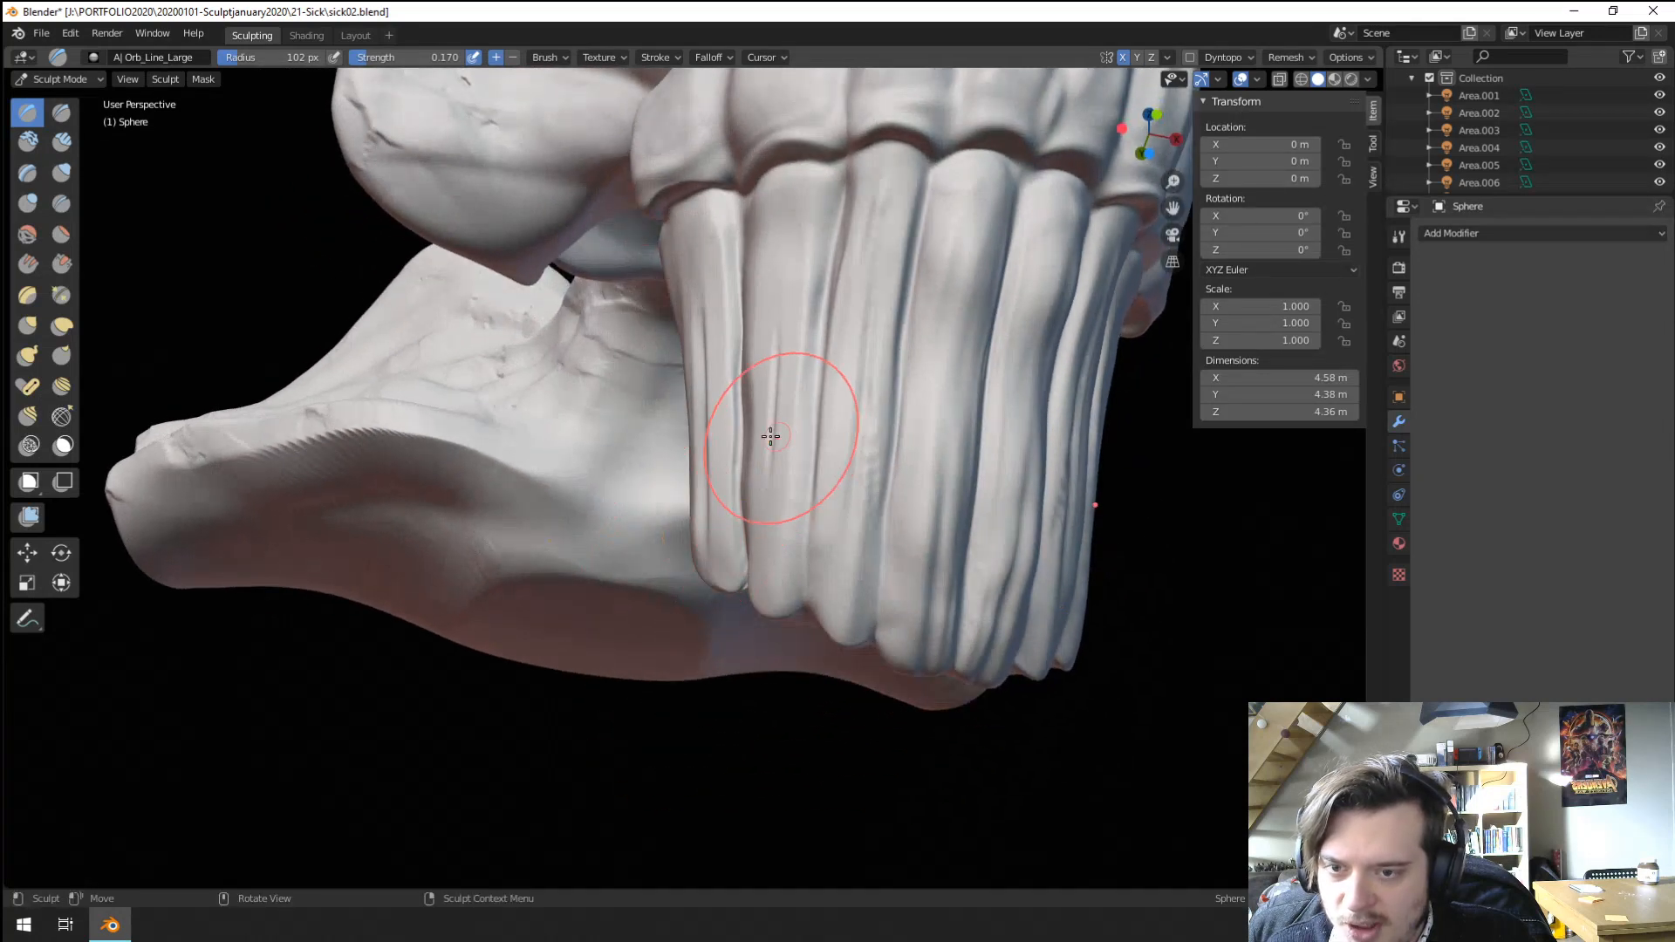
Engrave lengthwise grooves into the outer teeth at the side of the mouth.
drag(768, 410, 774, 575)
drag(741, 506, 748, 602)
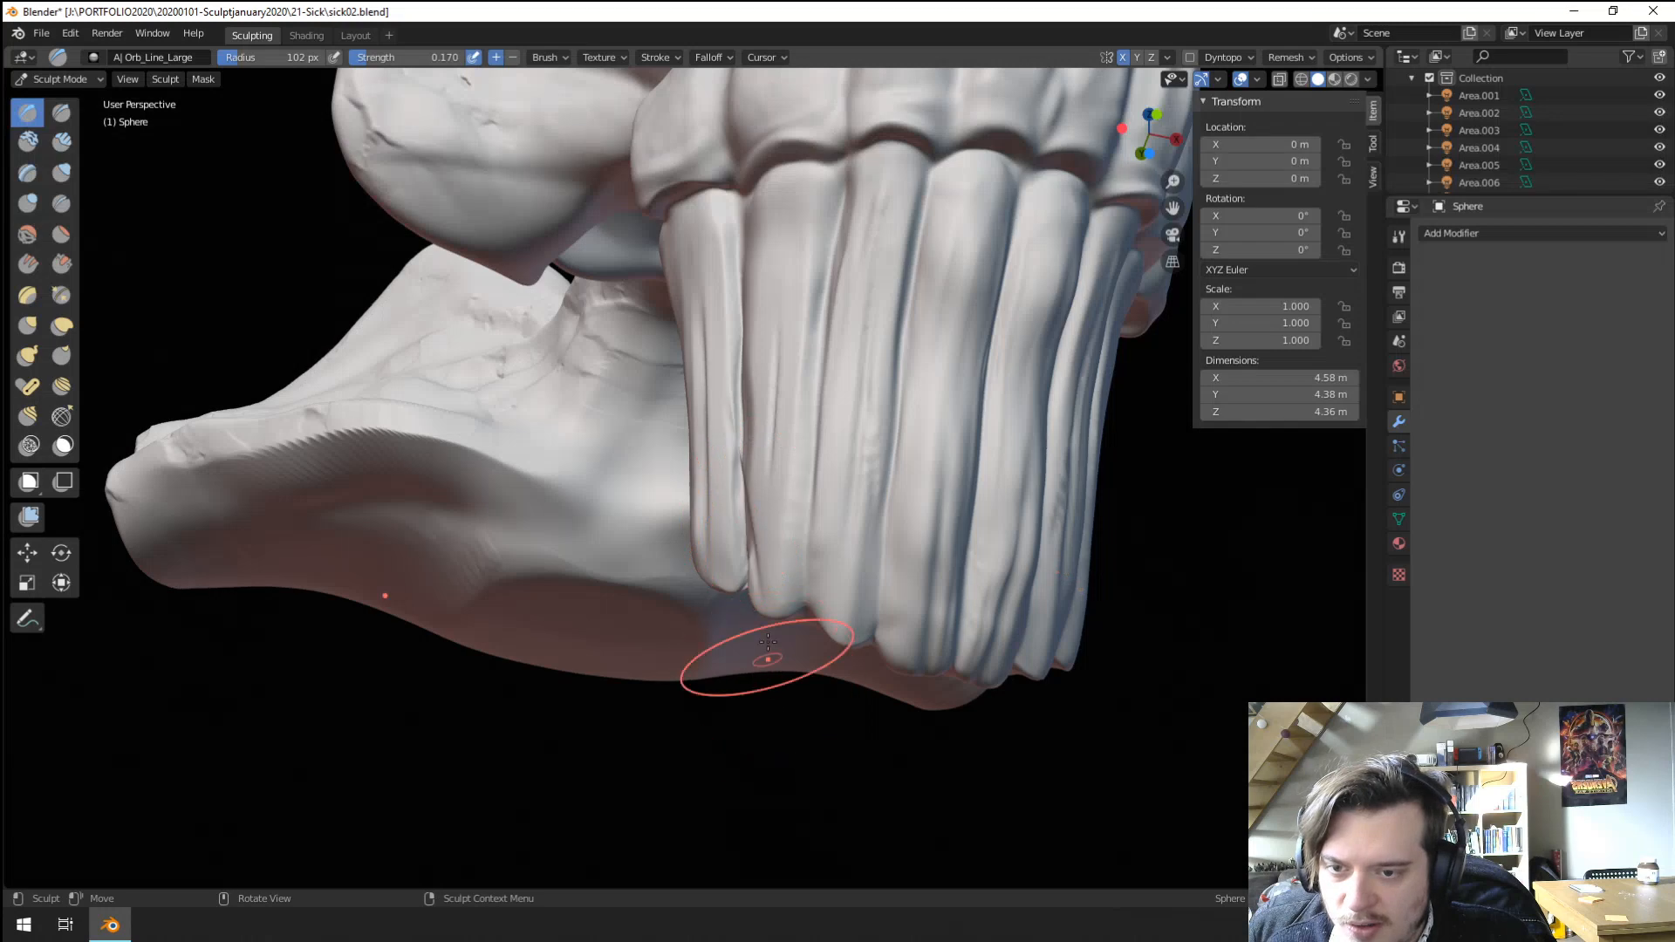
drag(796, 389, 770, 542)
mouse_move(733, 509)
ctrl+middle_down()
mouse_move(718, 606)
mouse_move(656, 623)
mouse_move(550, 615)
mouse_move(667, 576)
ctrl+middle_up()
ctrl+middle_drag(667, 576, 679, 480)
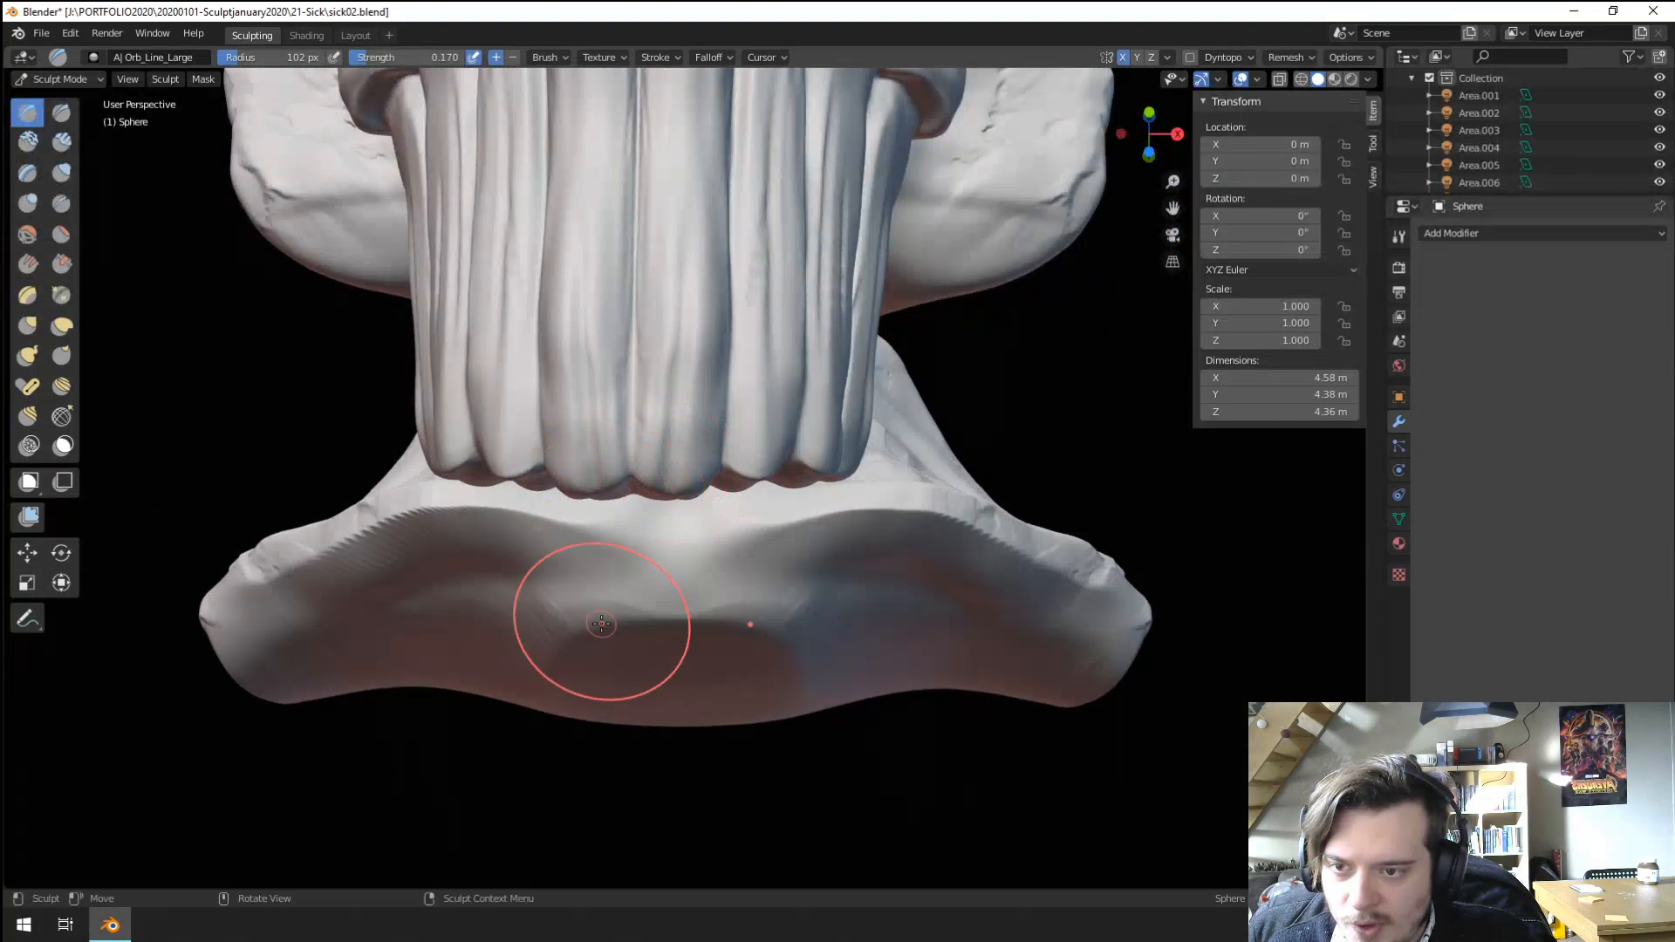
Switch to the A| Orb_Slash_02 brush, set strength 0.545 and radius 189 px, and turn off X-axis symmetry.
click(61, 112)
click(28, 113)
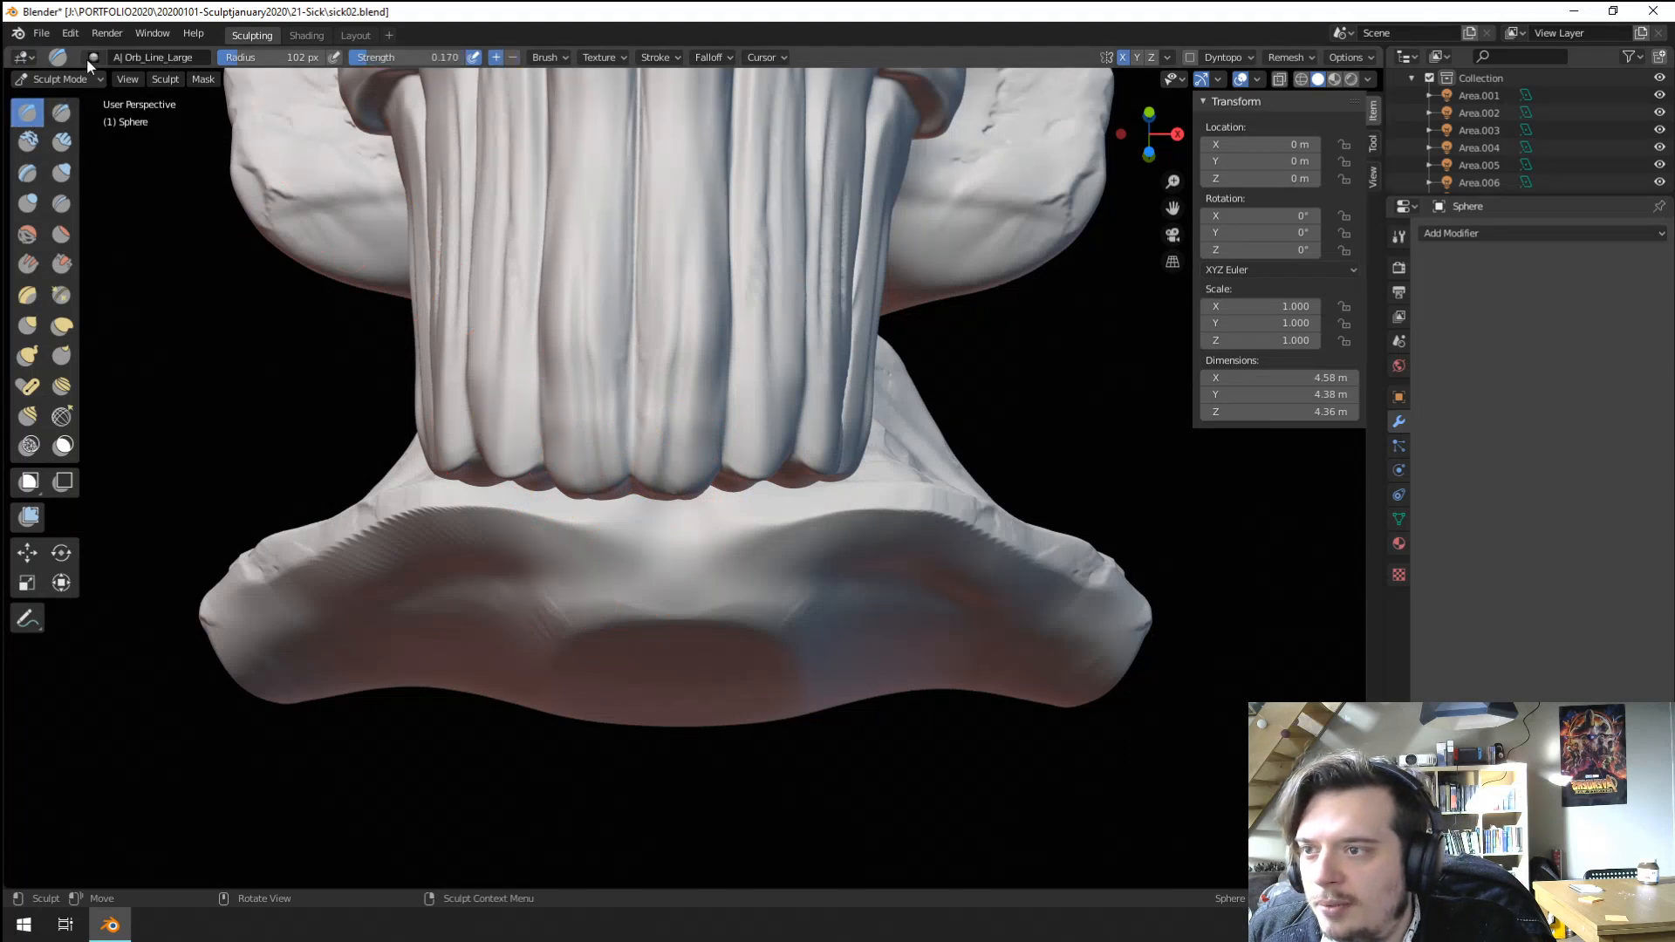
click(93, 57)
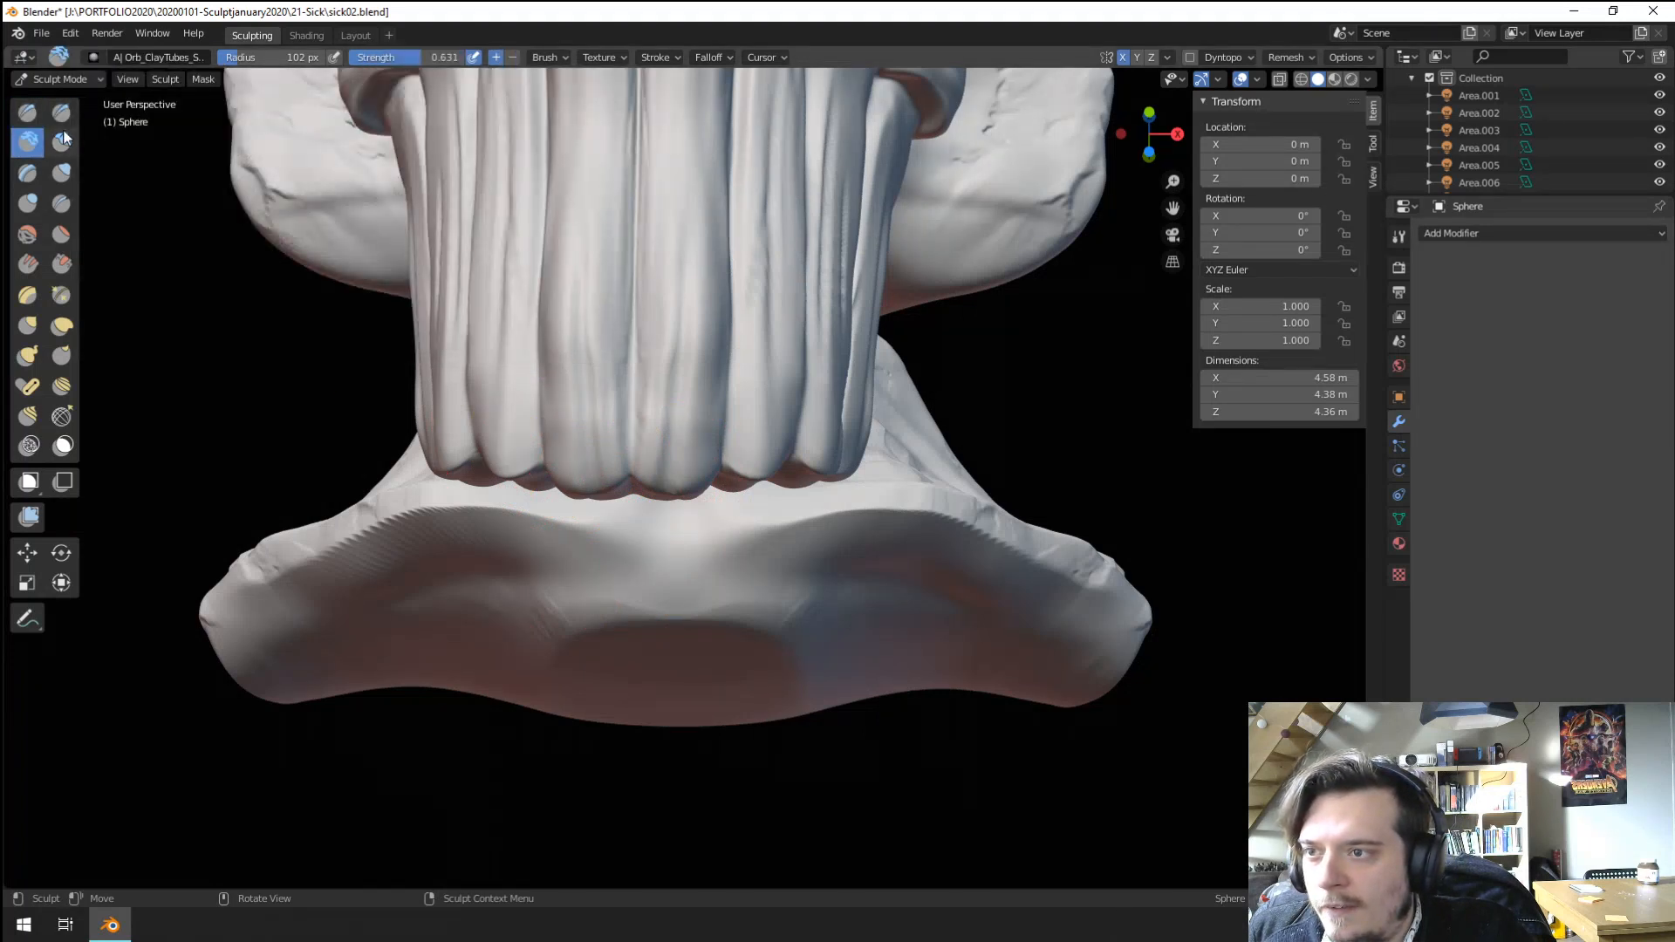
click(61, 140)
click(94, 58)
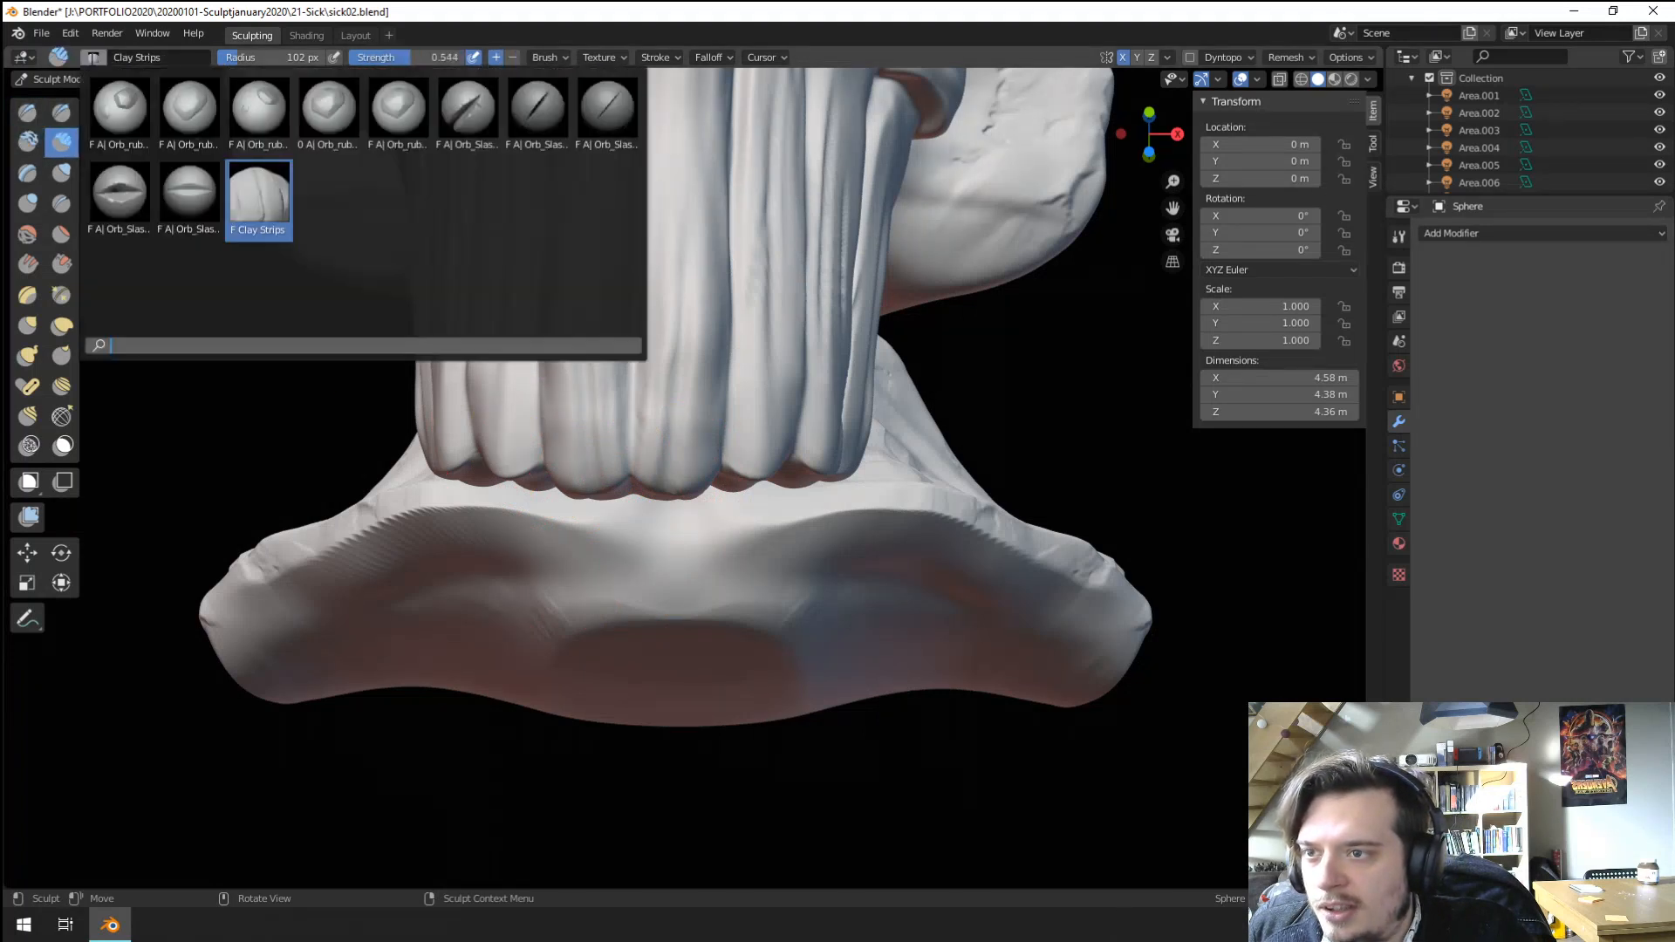
click(537, 106)
drag(441, 58, 461, 58)
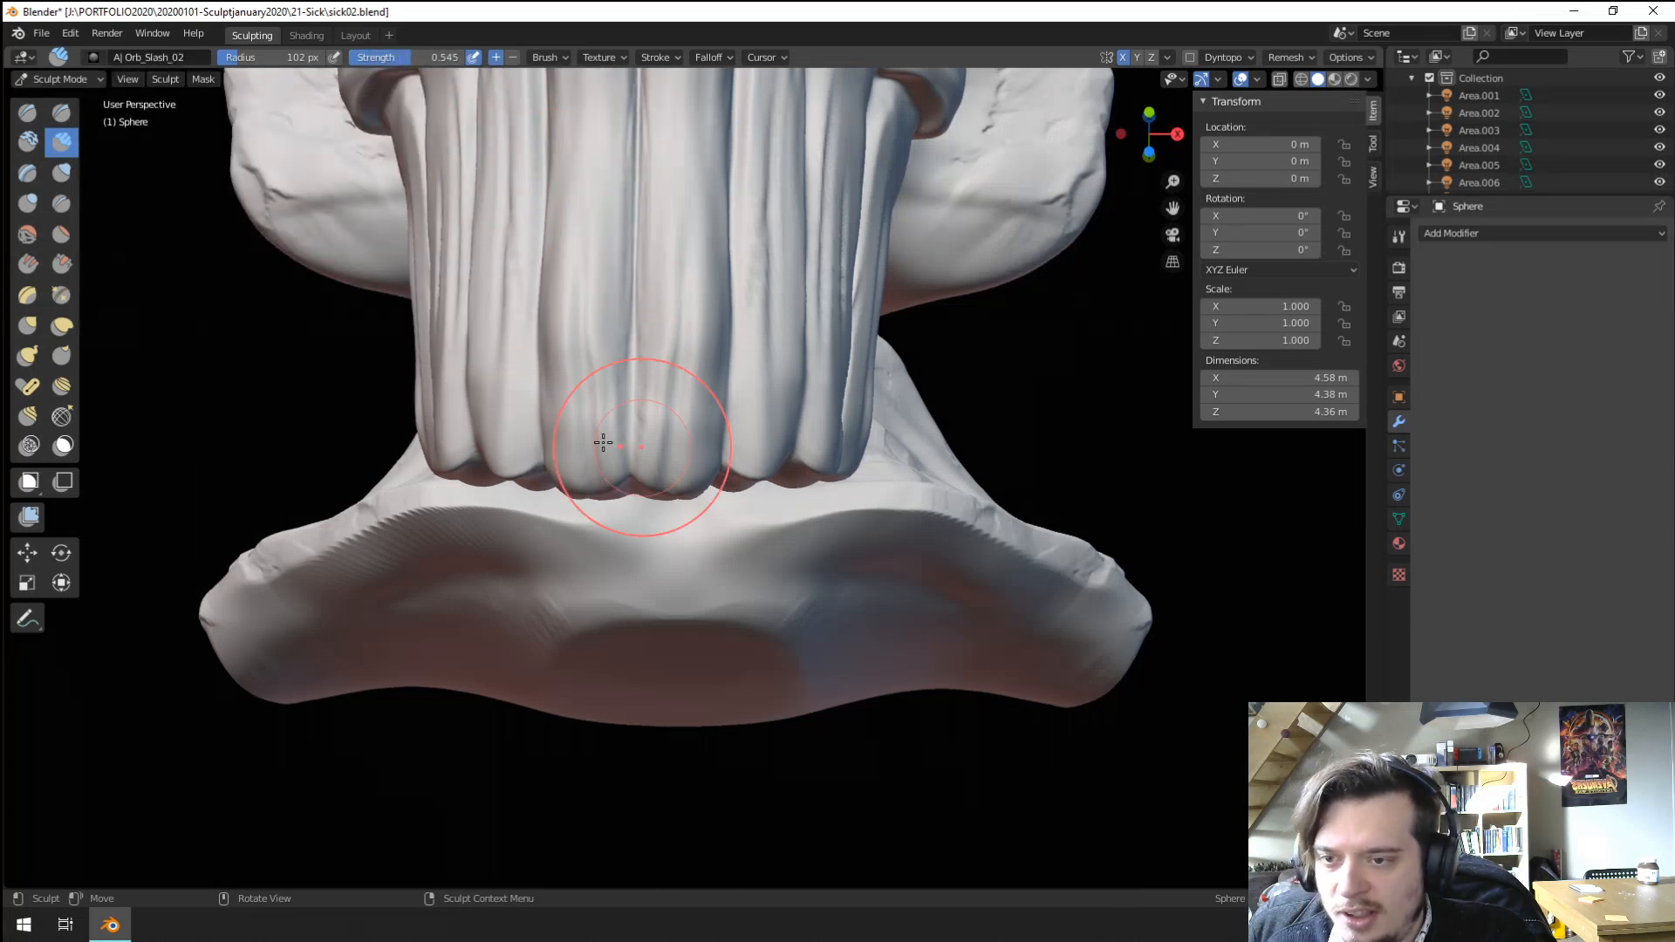
key(f)
click(718, 403)
click(1123, 60)
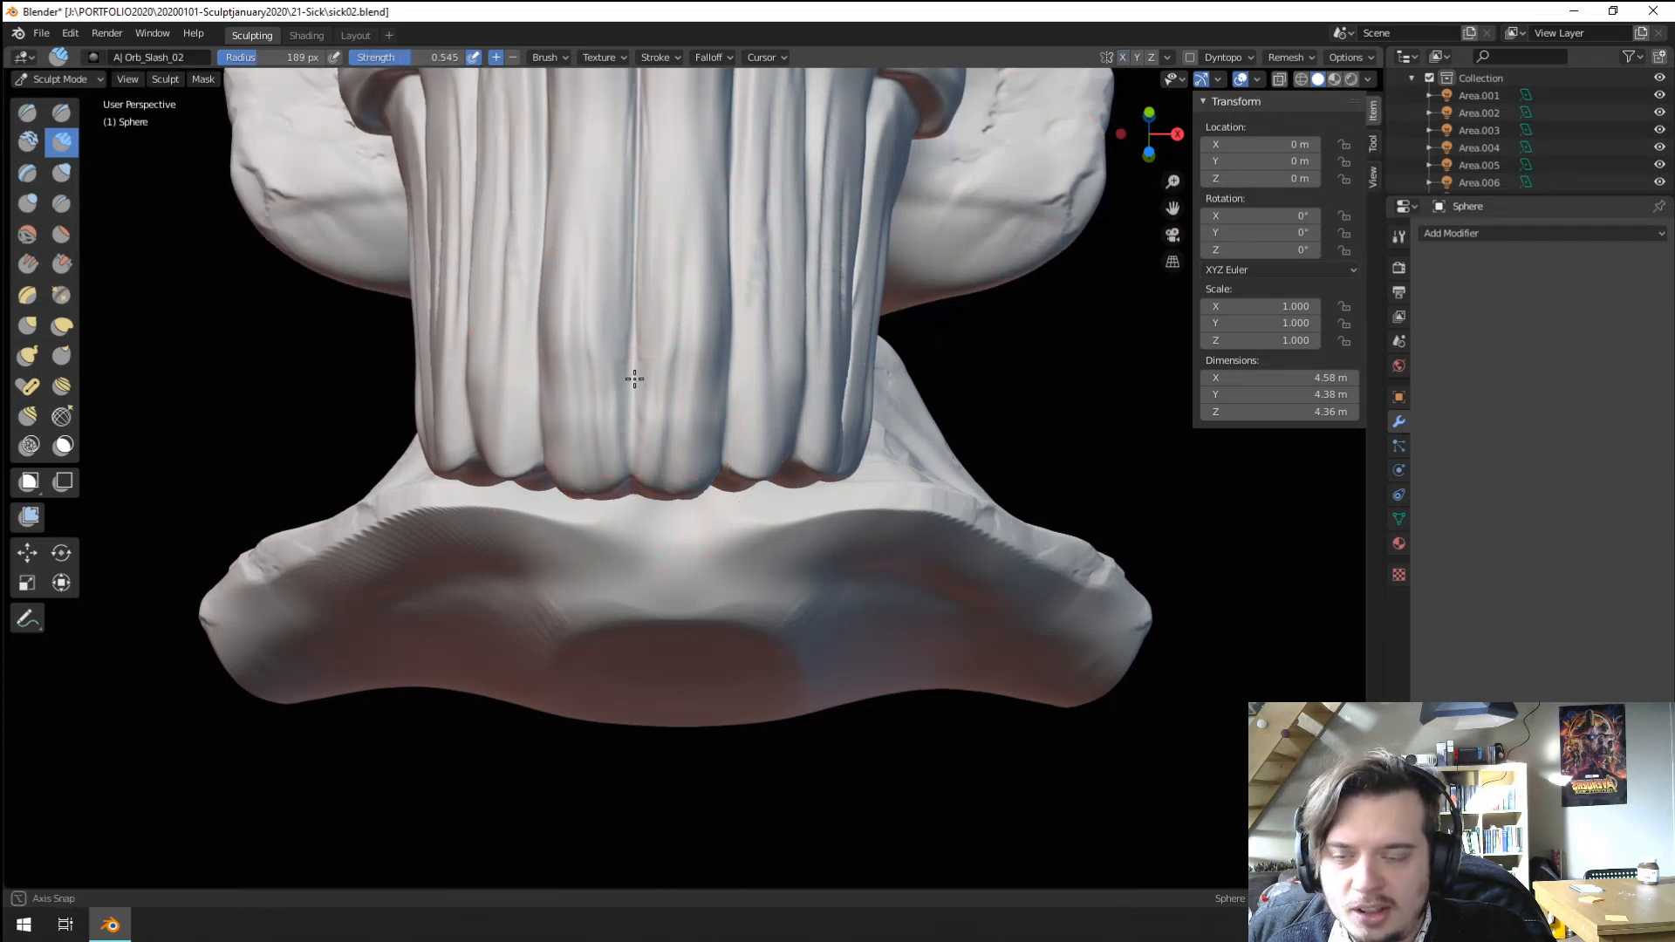
Try slashing the tips of the front teeth at a 103 px brush radius and undo the stroke.
middle_drag(632, 378, 656, 359)
key(f)
click(628, 441)
middle_drag(628, 442, 707, 326)
drag(707, 327, 695, 284)
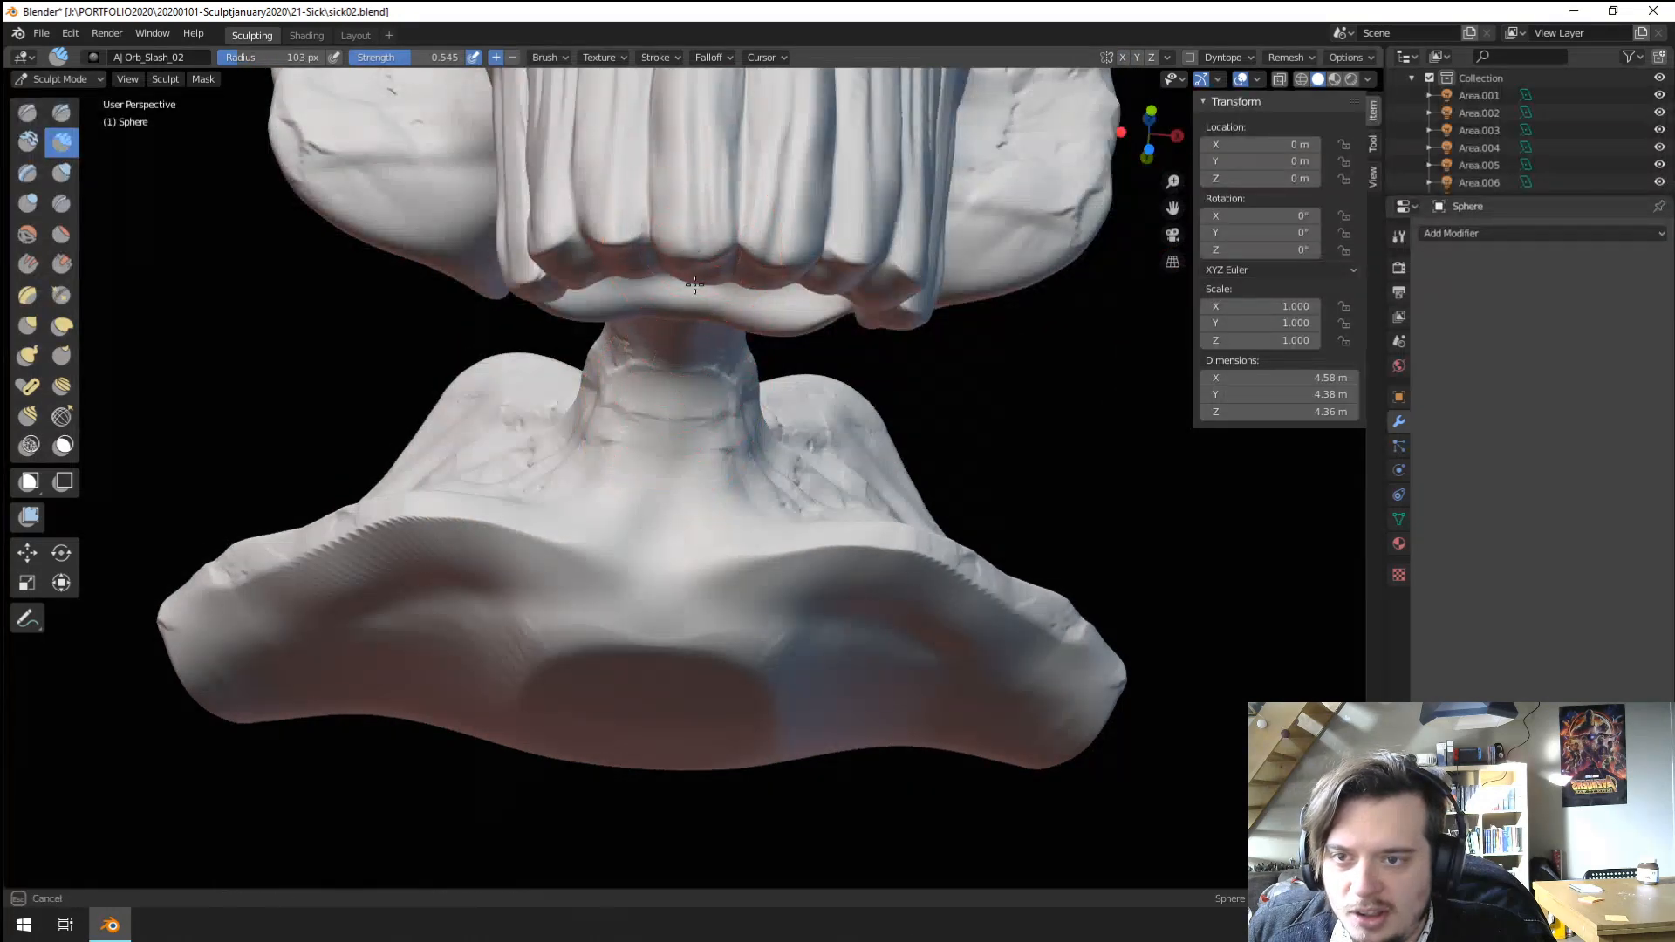
drag(721, 416, 735, 484)
key(ctrl+z)
Reduce the brush radius to 53 px and slash the tips of the central front teeth.
key(f)
click(651, 269)
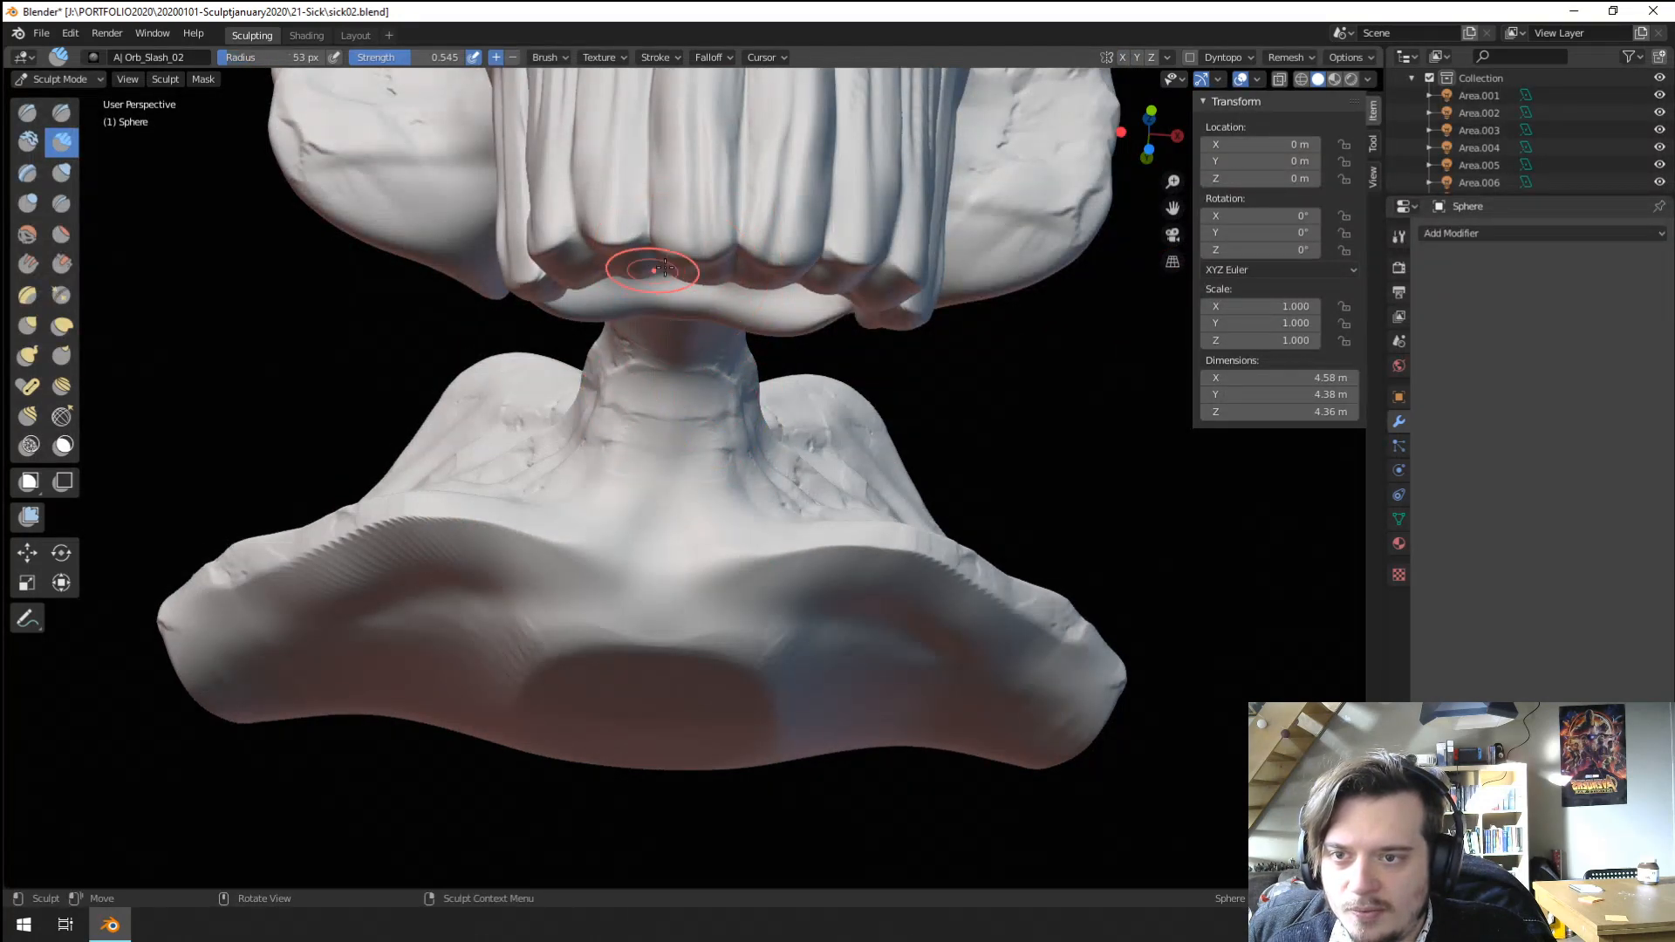
drag(694, 256, 706, 347)
drag(726, 513, 680, 375)
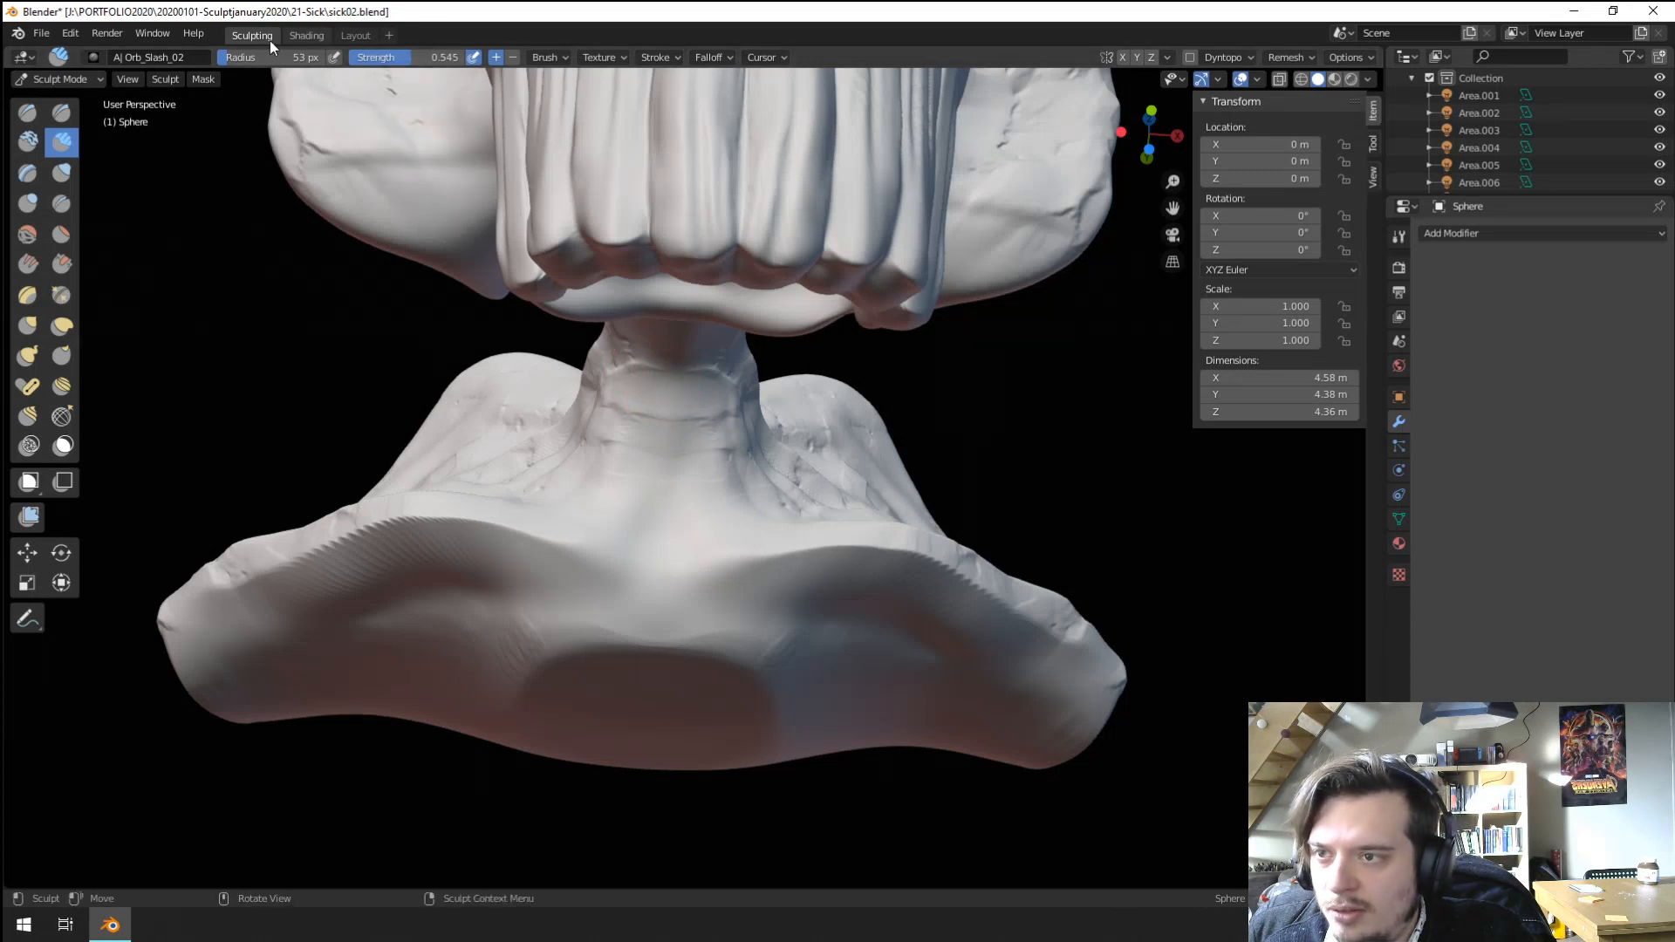
Switch to the A| Orb_Slash_01 brush, set strength 0.853 and radius 13 px, and slash the tips of the front teeth.
click(58, 56)
click(468, 118)
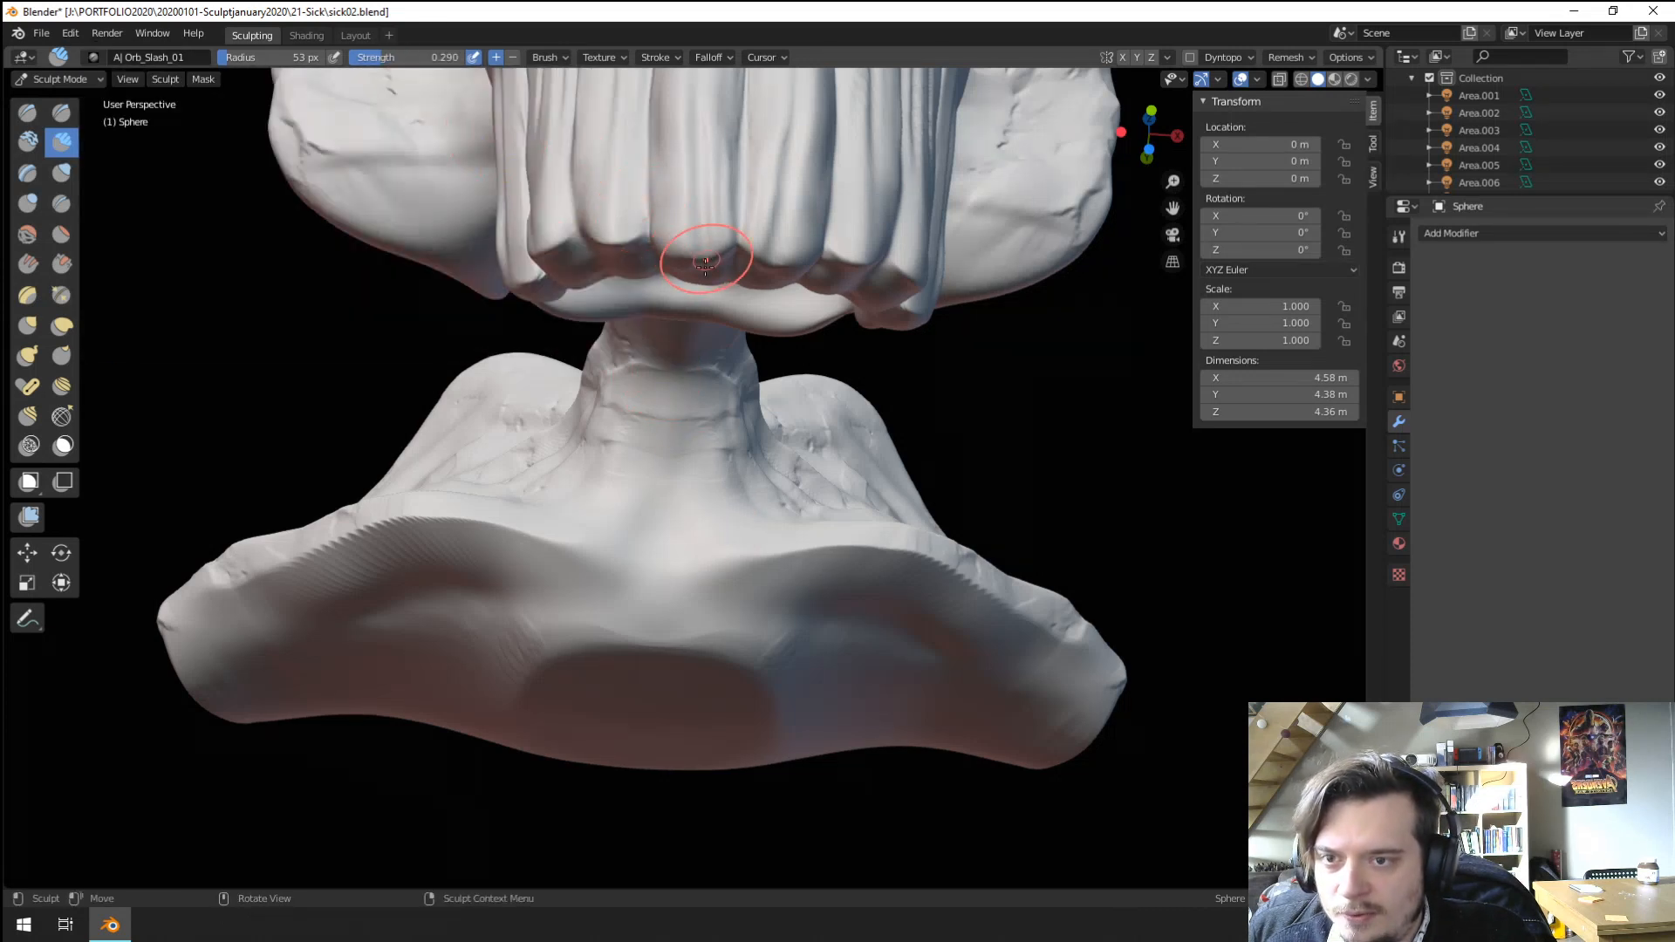
drag(740, 400, 742, 415)
drag(815, 626, 813, 621)
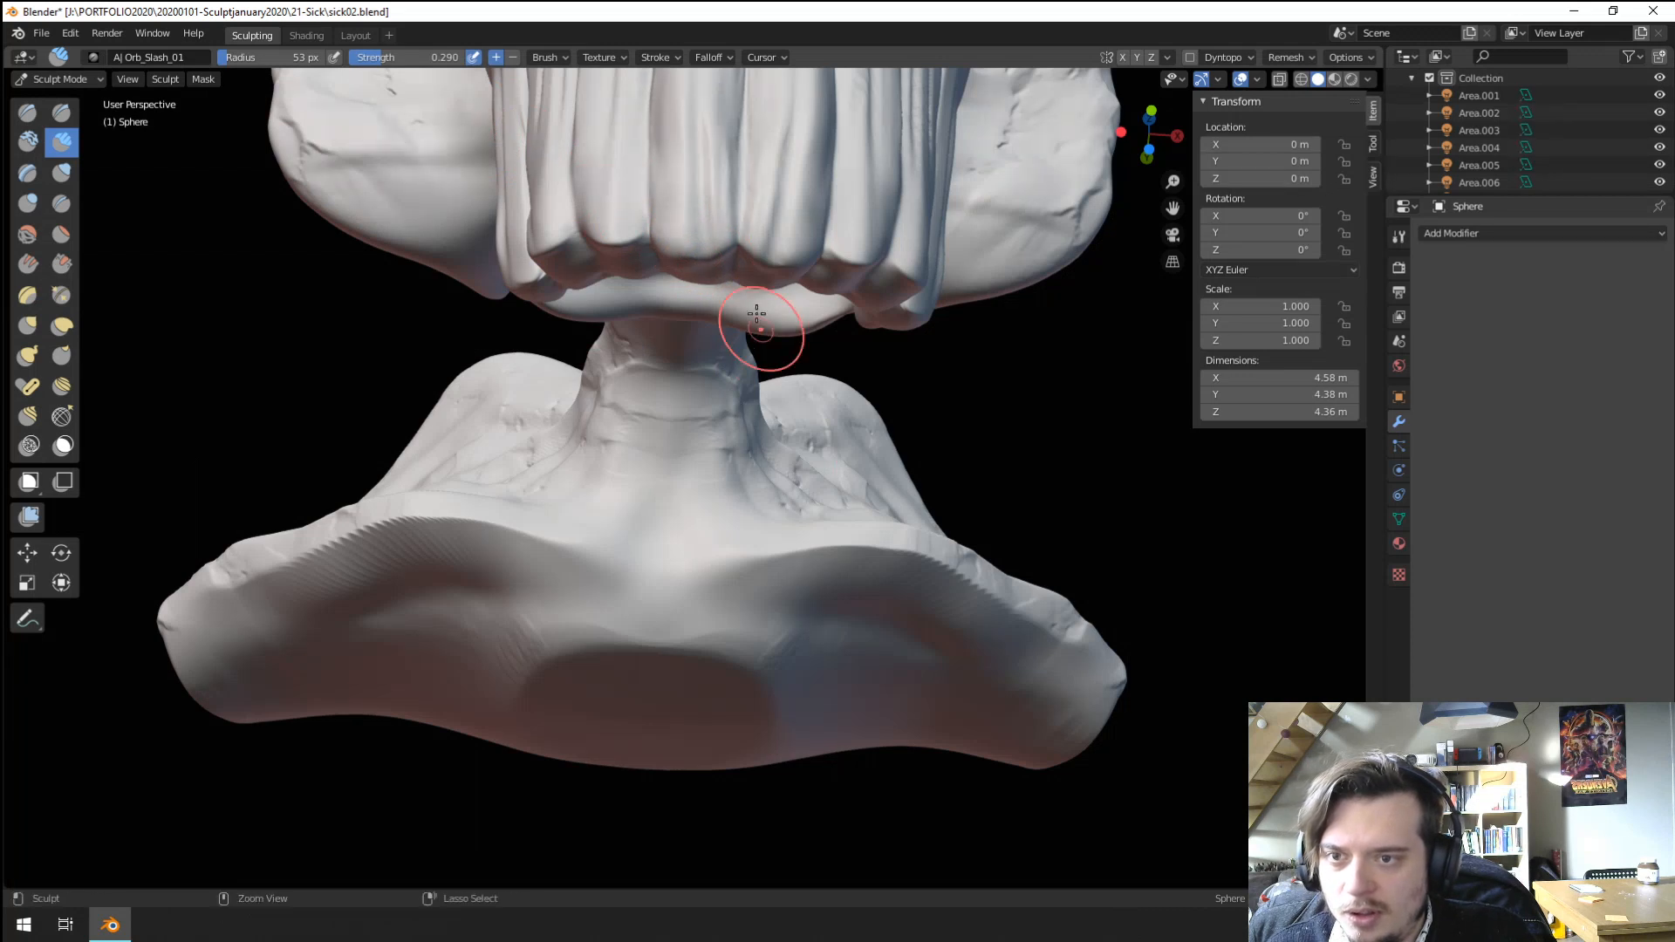
key(f)
click(705, 262)
drag(692, 254, 697, 283)
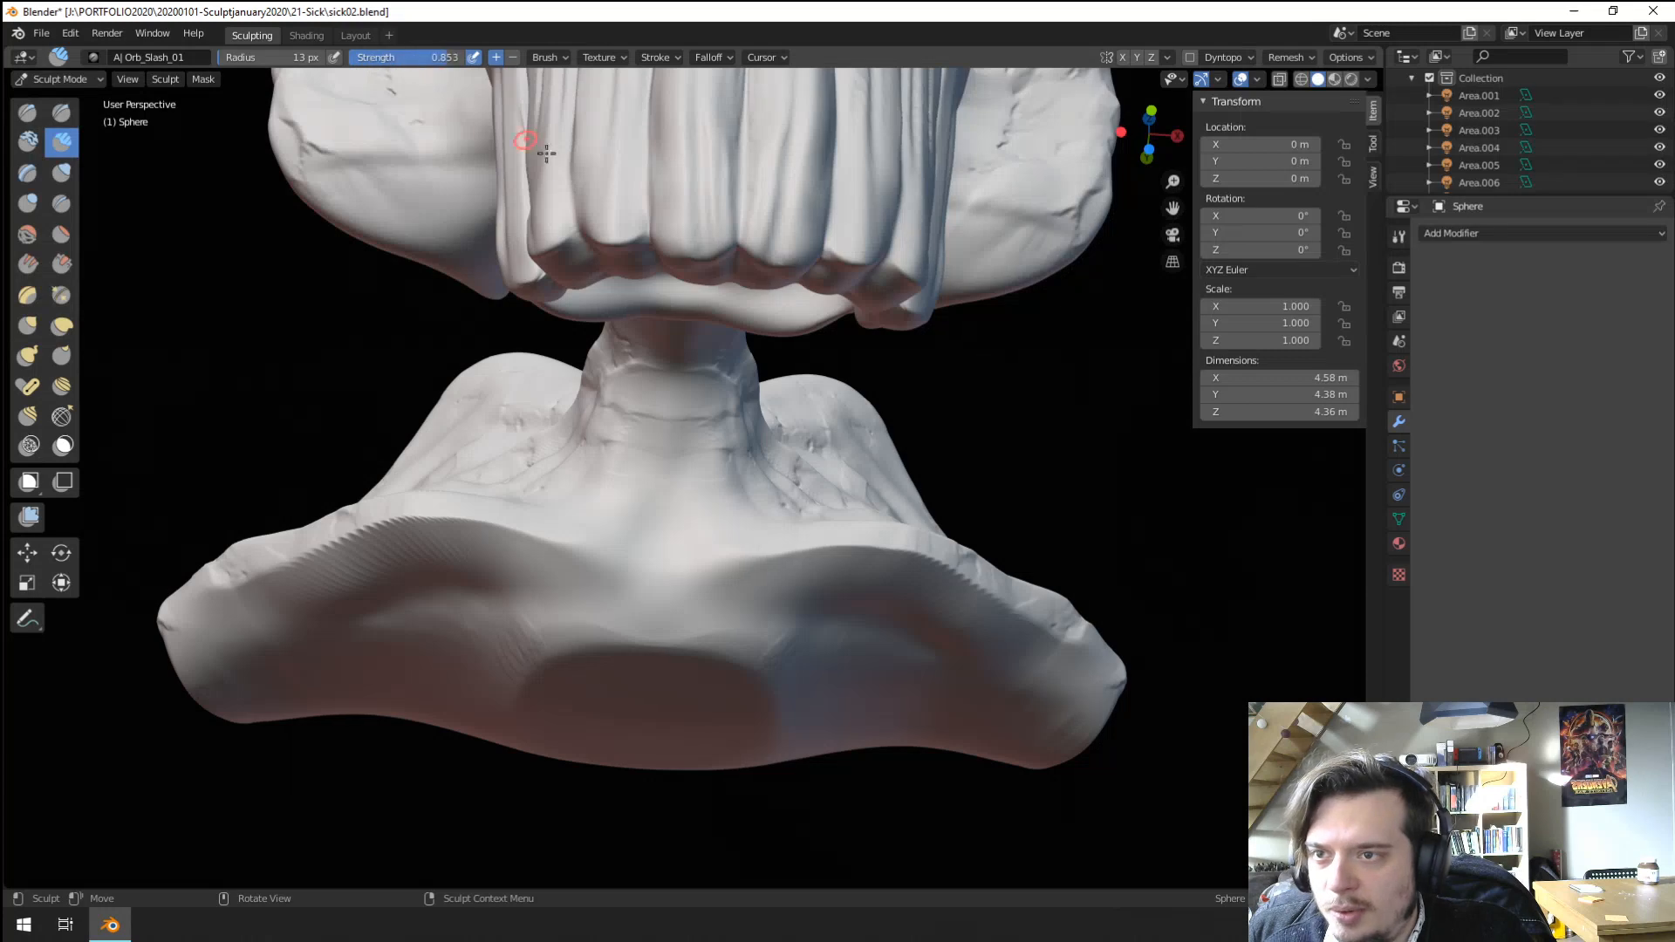
Try further thin slashes along the front teeth and undo the last stroke.
drag(728, 293, 704, 323)
mouse_move(716, 394)
middle_down()
mouse_move(688, 431)
mouse_move(731, 429)
middle_up()
drag(729, 463, 727, 567)
key(ctrl+z)
Set the brush radius to 11 px and gouge a slash into the upper part of a central front tooth.
key(f)
click(714, 480)
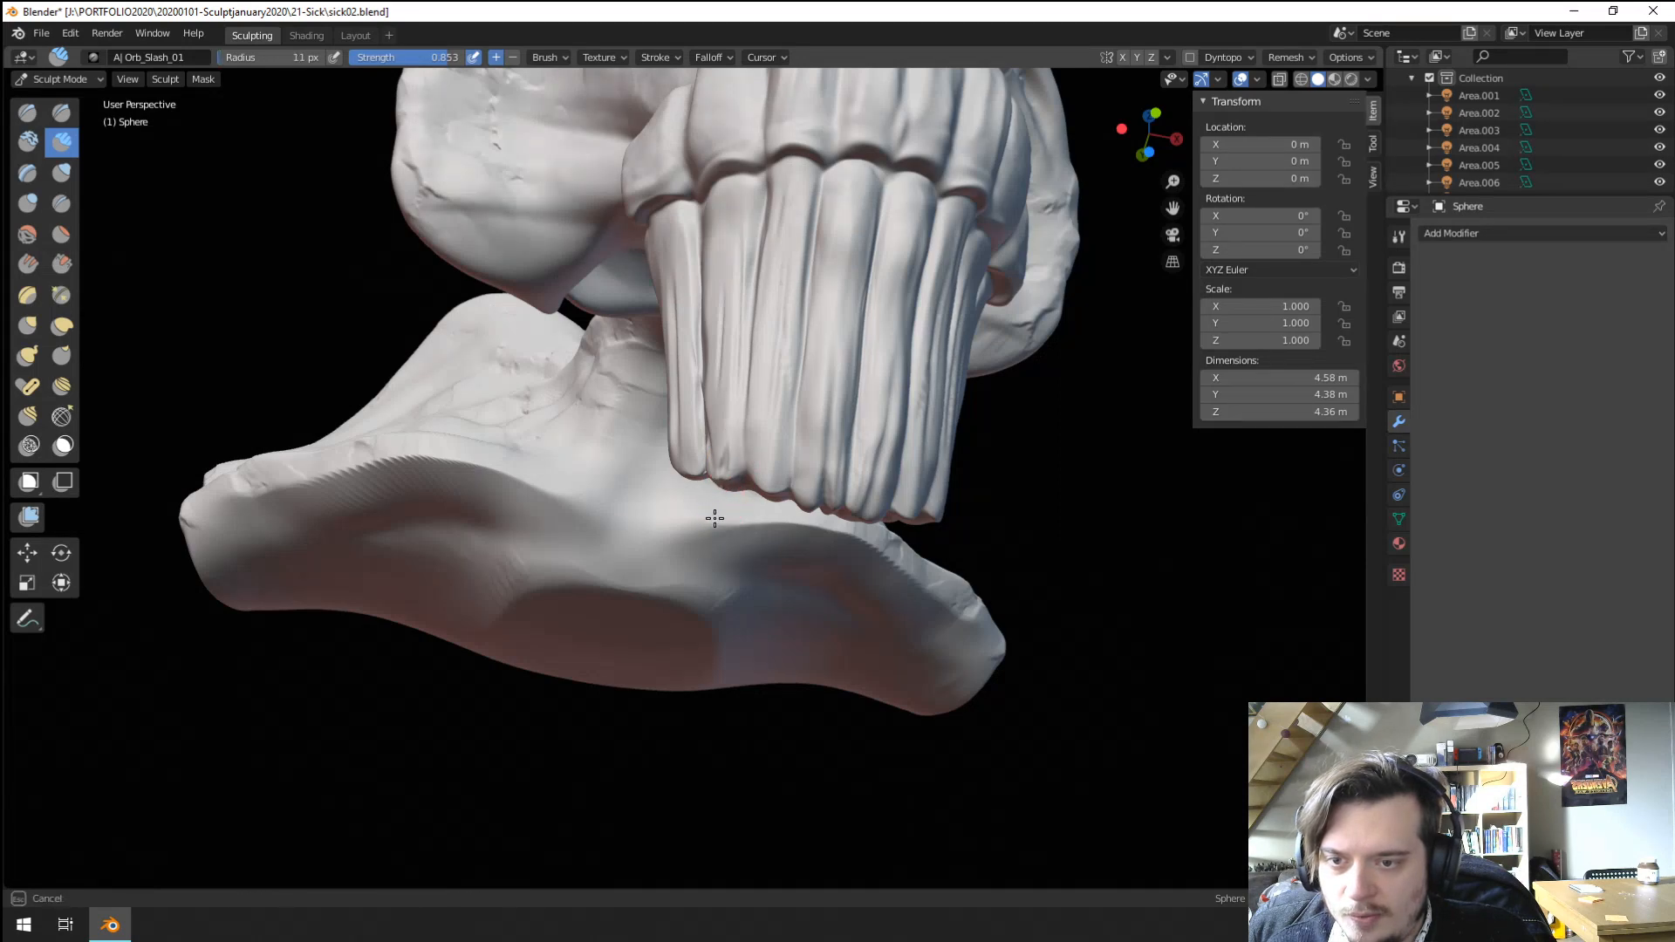
mouse_move(784, 255)
mouse_down()
mouse_move(849, 262)
mouse_move(851, 306)
mouse_up()
Cut small notches into the lower tips of the front teeth, raising the brush radius to 44 px.
scroll(710, 490, down, 4)
middle_drag(710, 490, 680, 479)
scroll(680, 479, up, 4)
middle_drag(724, 410, 680, 402)
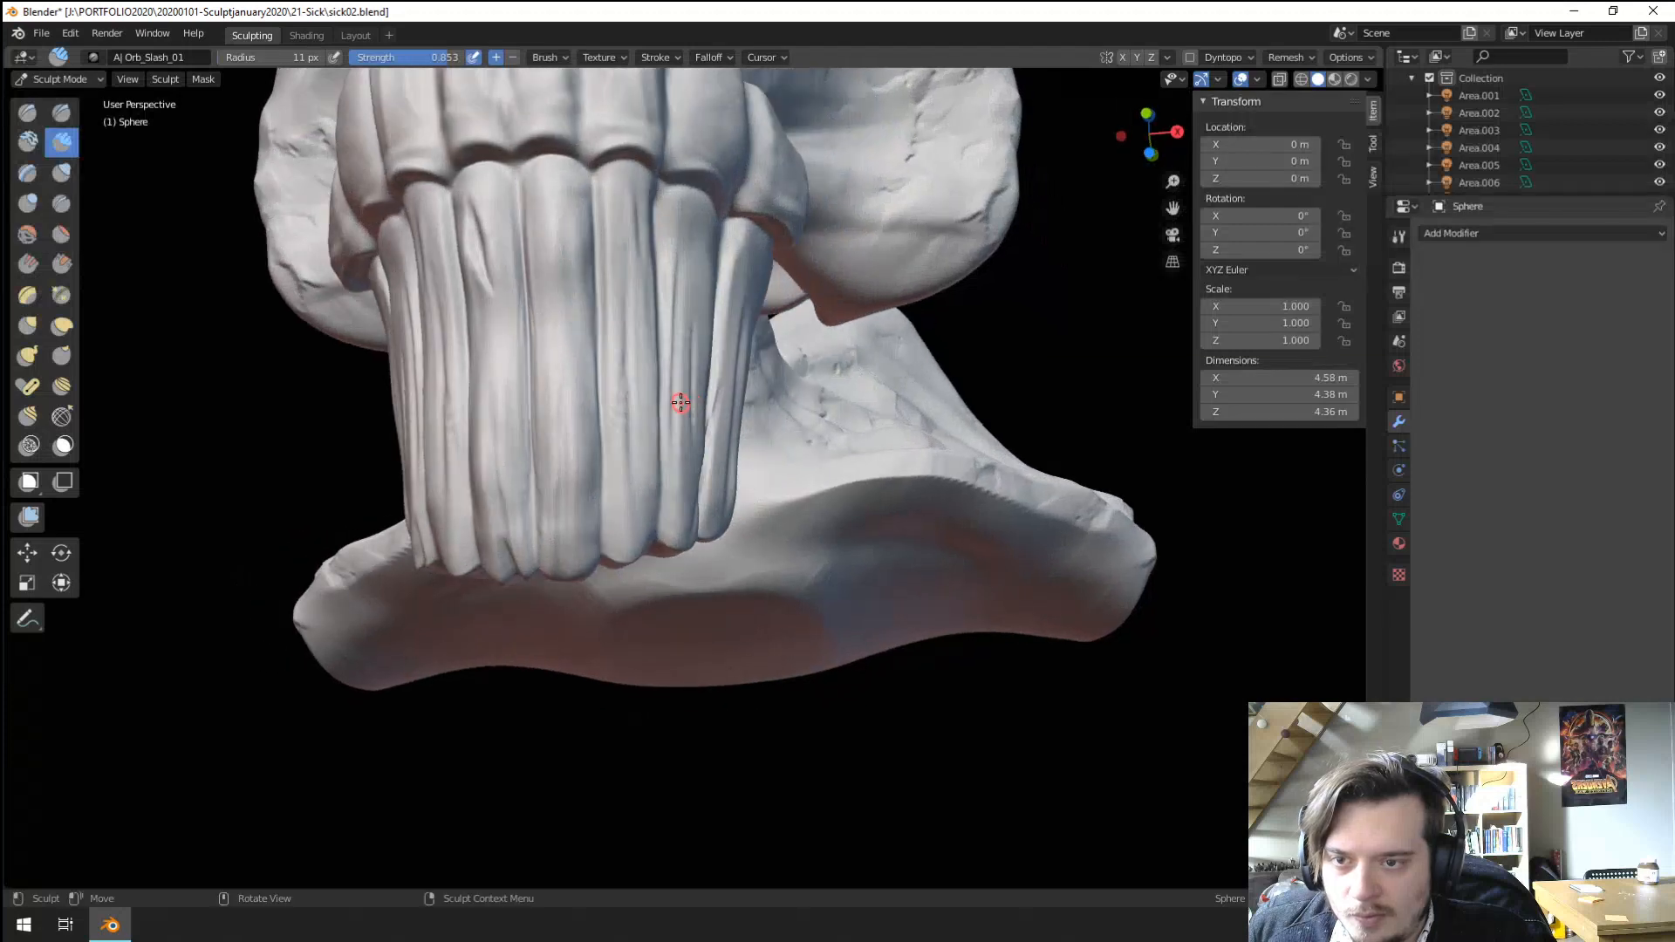
drag(628, 555, 635, 498)
middle_drag(635, 497, 598, 468)
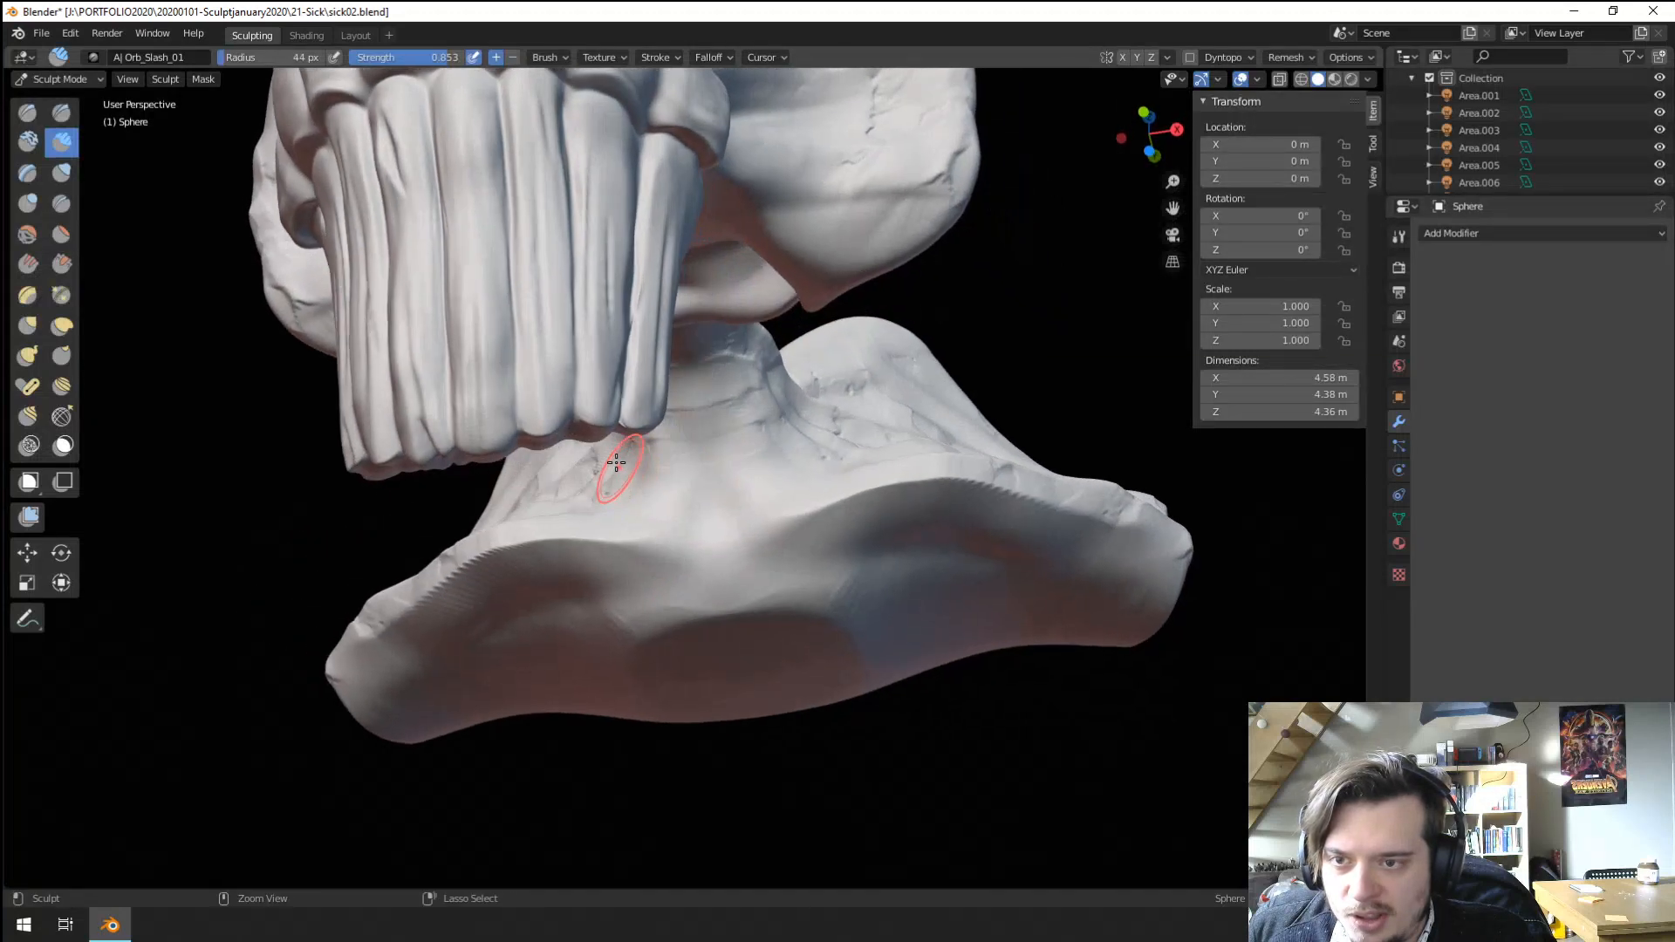
Notch the tips of the outer teeth on both sides using brush radii of 30 px and 24 px.
mouse_move(535, 527)
middle_down()
mouse_move(588, 556)
mouse_move(610, 498)
mouse_move(647, 499)
middle_up()
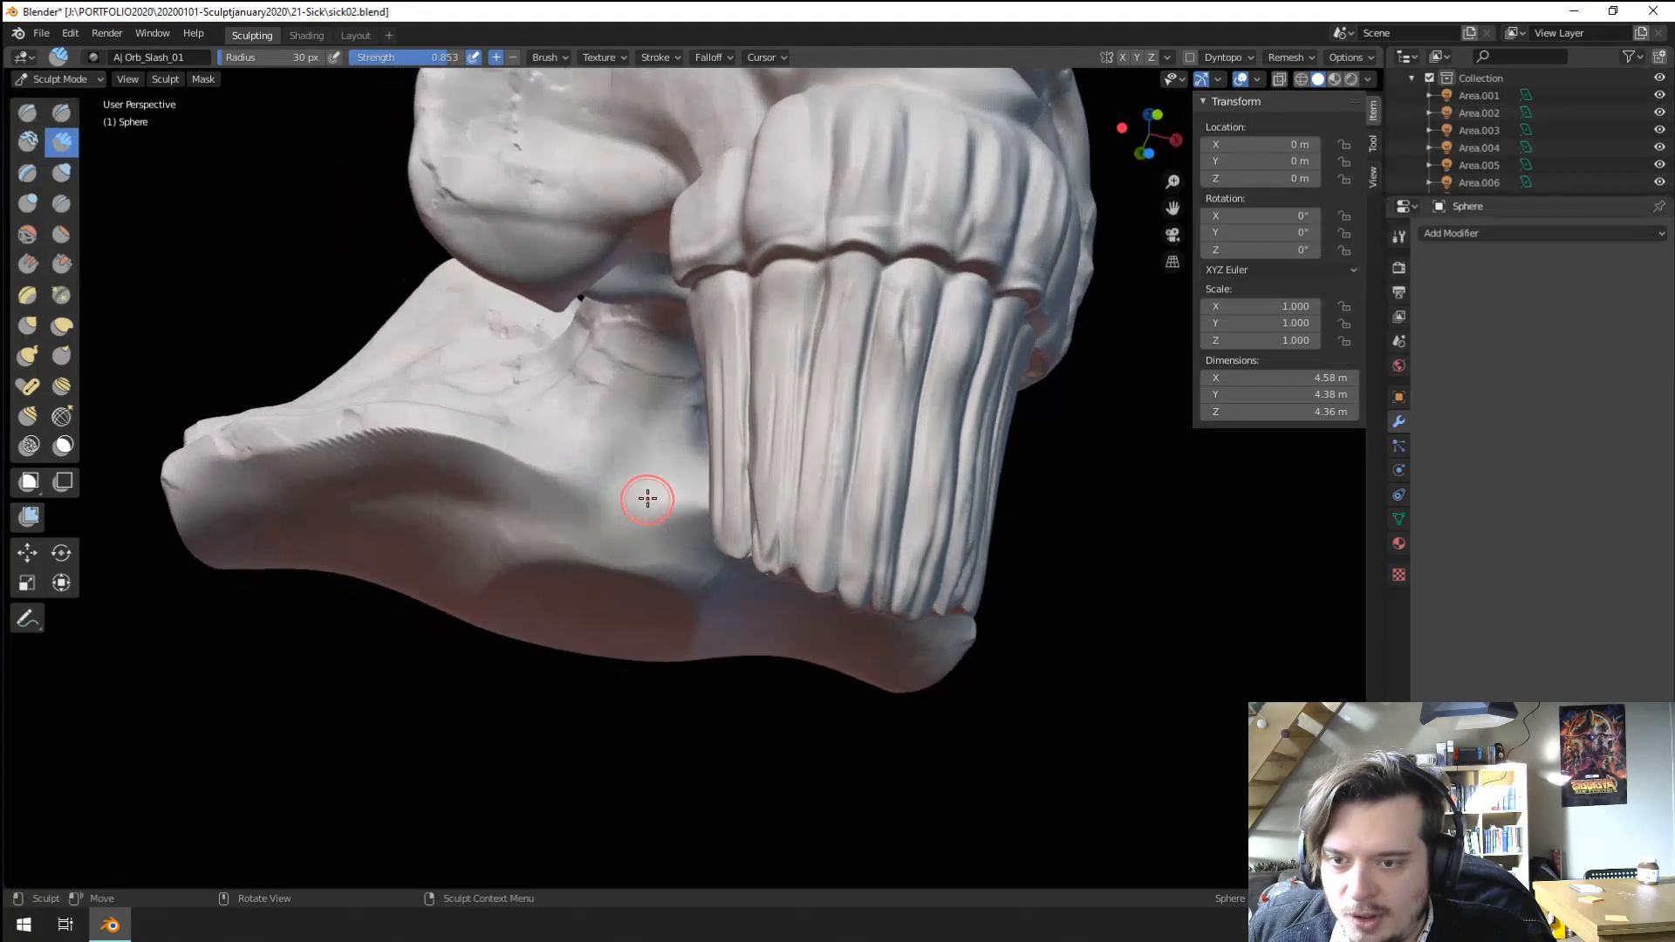
drag(705, 528, 707, 572)
mouse_move(707, 573)
middle_down()
mouse_move(672, 474)
mouse_move(570, 493)
mouse_move(576, 465)
middle_up()
middle_drag(576, 465, 559, 463)
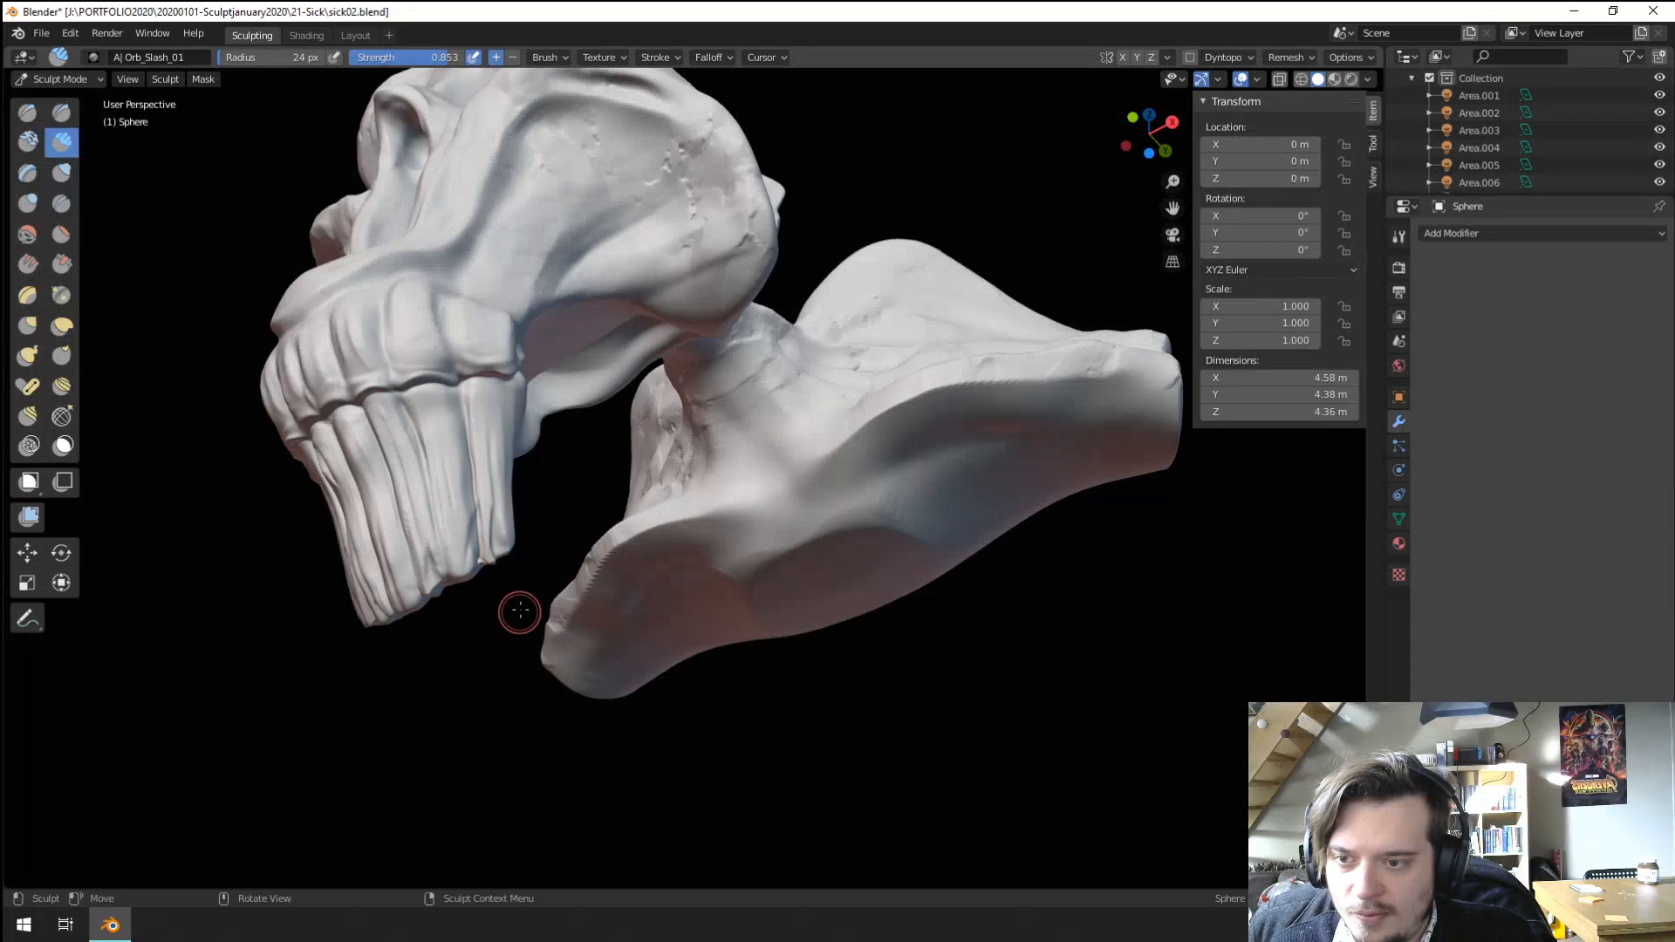
middle_drag(516, 610, 551, 525)
middle_drag(531, 448, 507, 476)
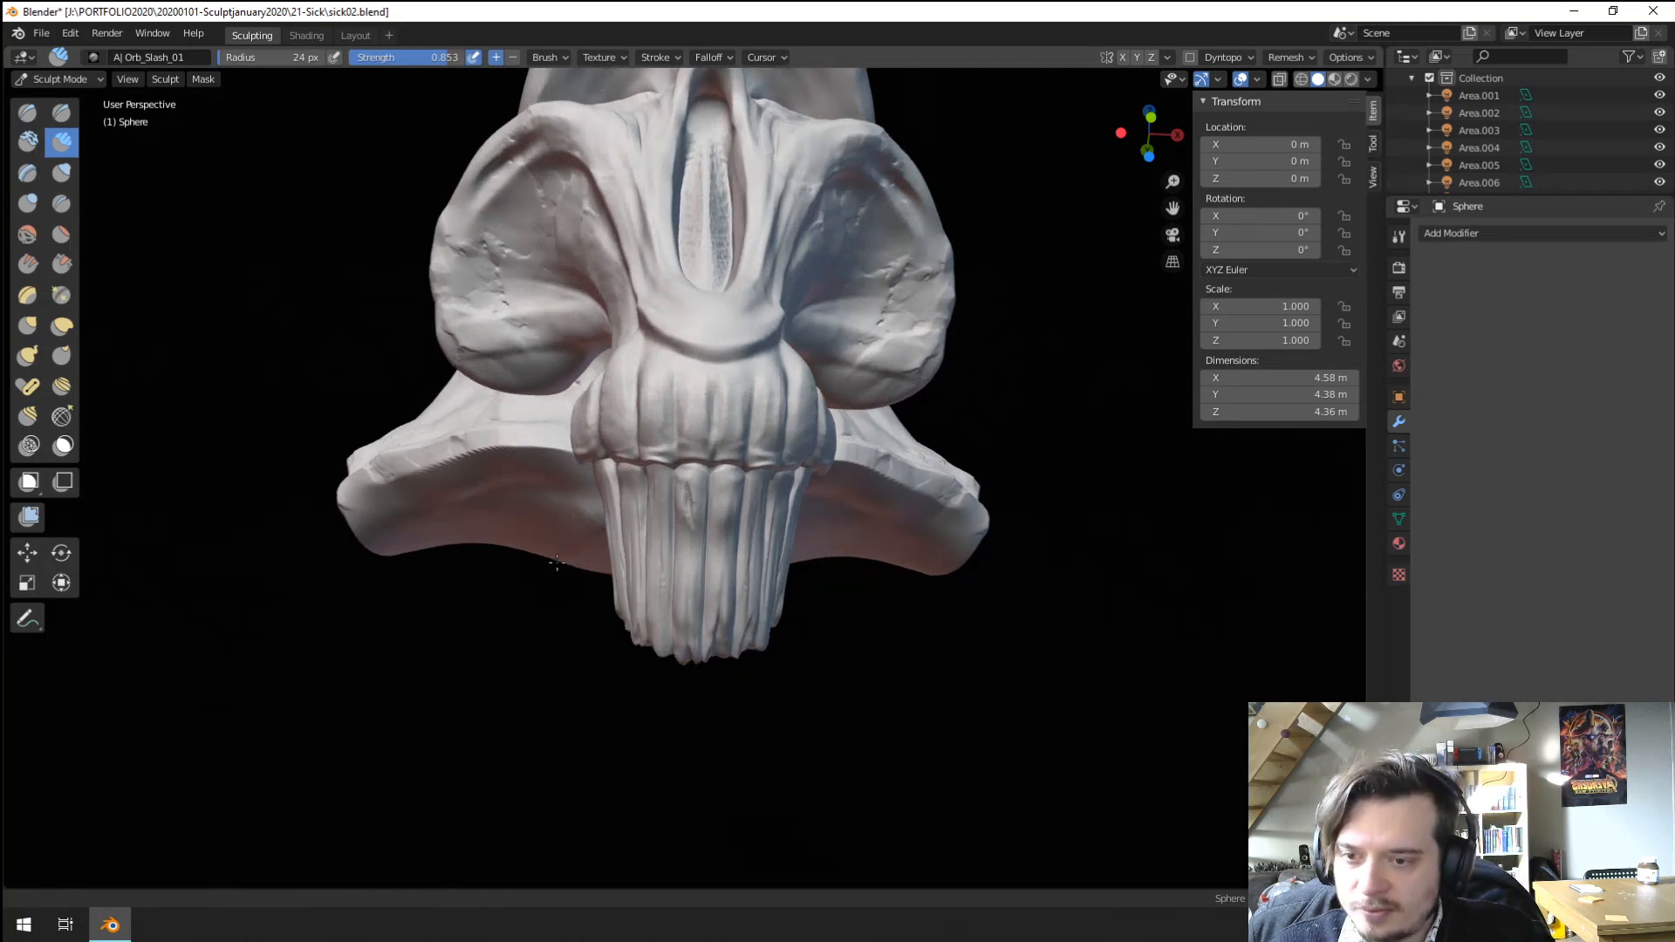
Switch to the Crease brush for the gum area above the teeth and set its radius to 76 px.
scroll(465, 479, up, 2)
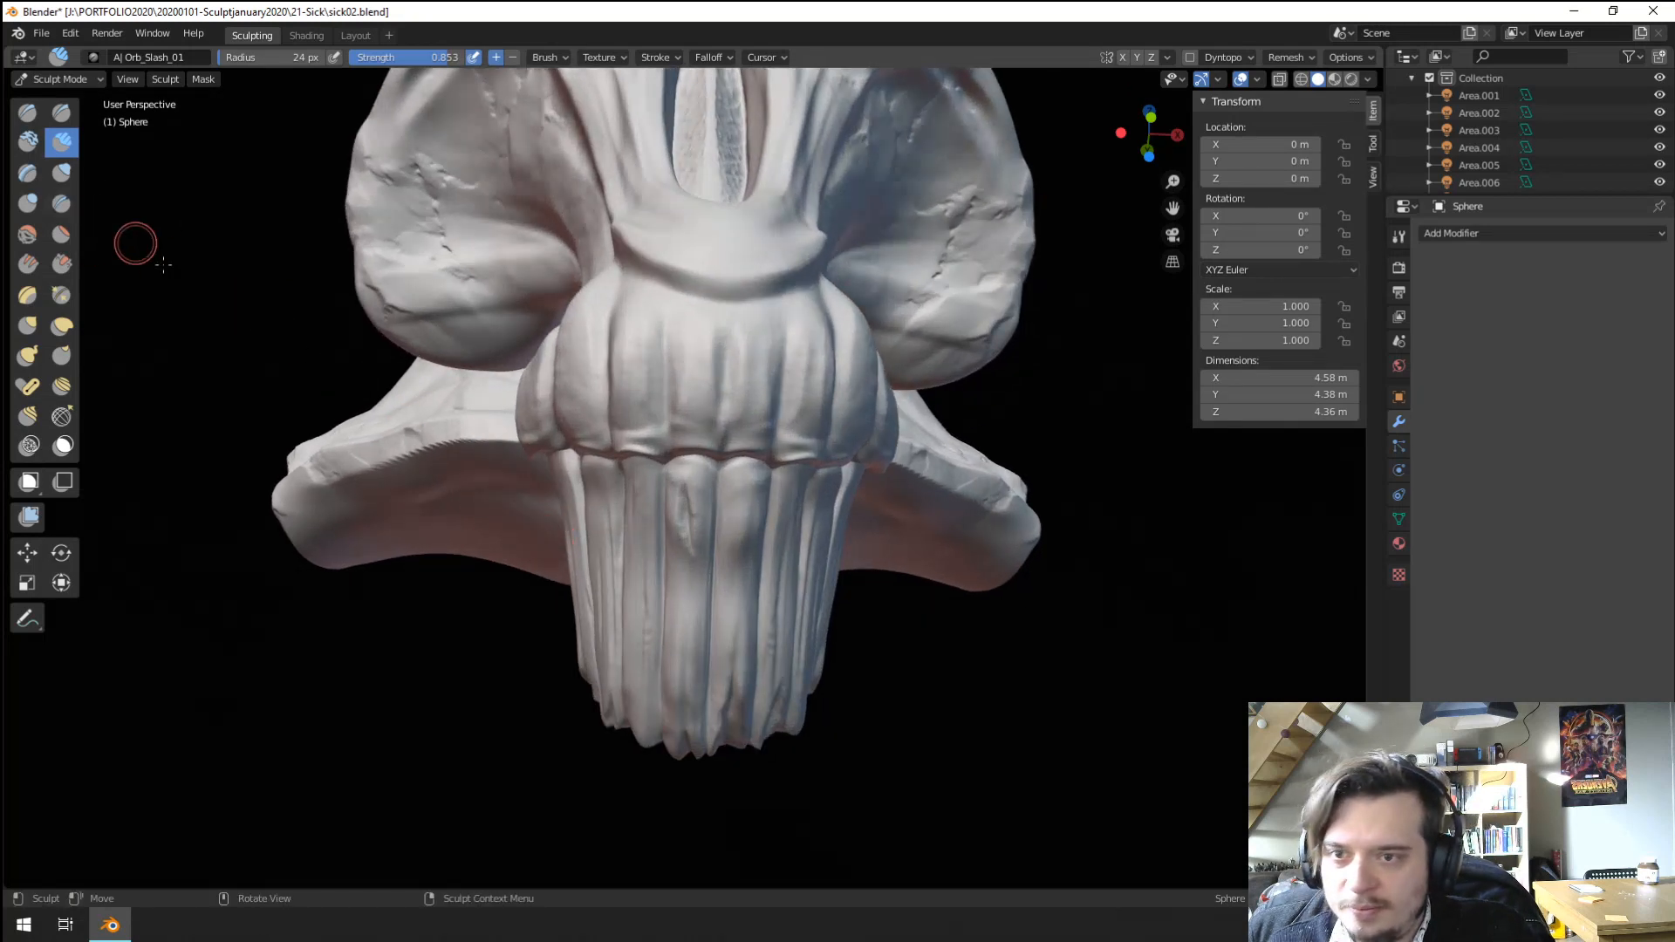
middle_drag(163, 265, 451, 404)
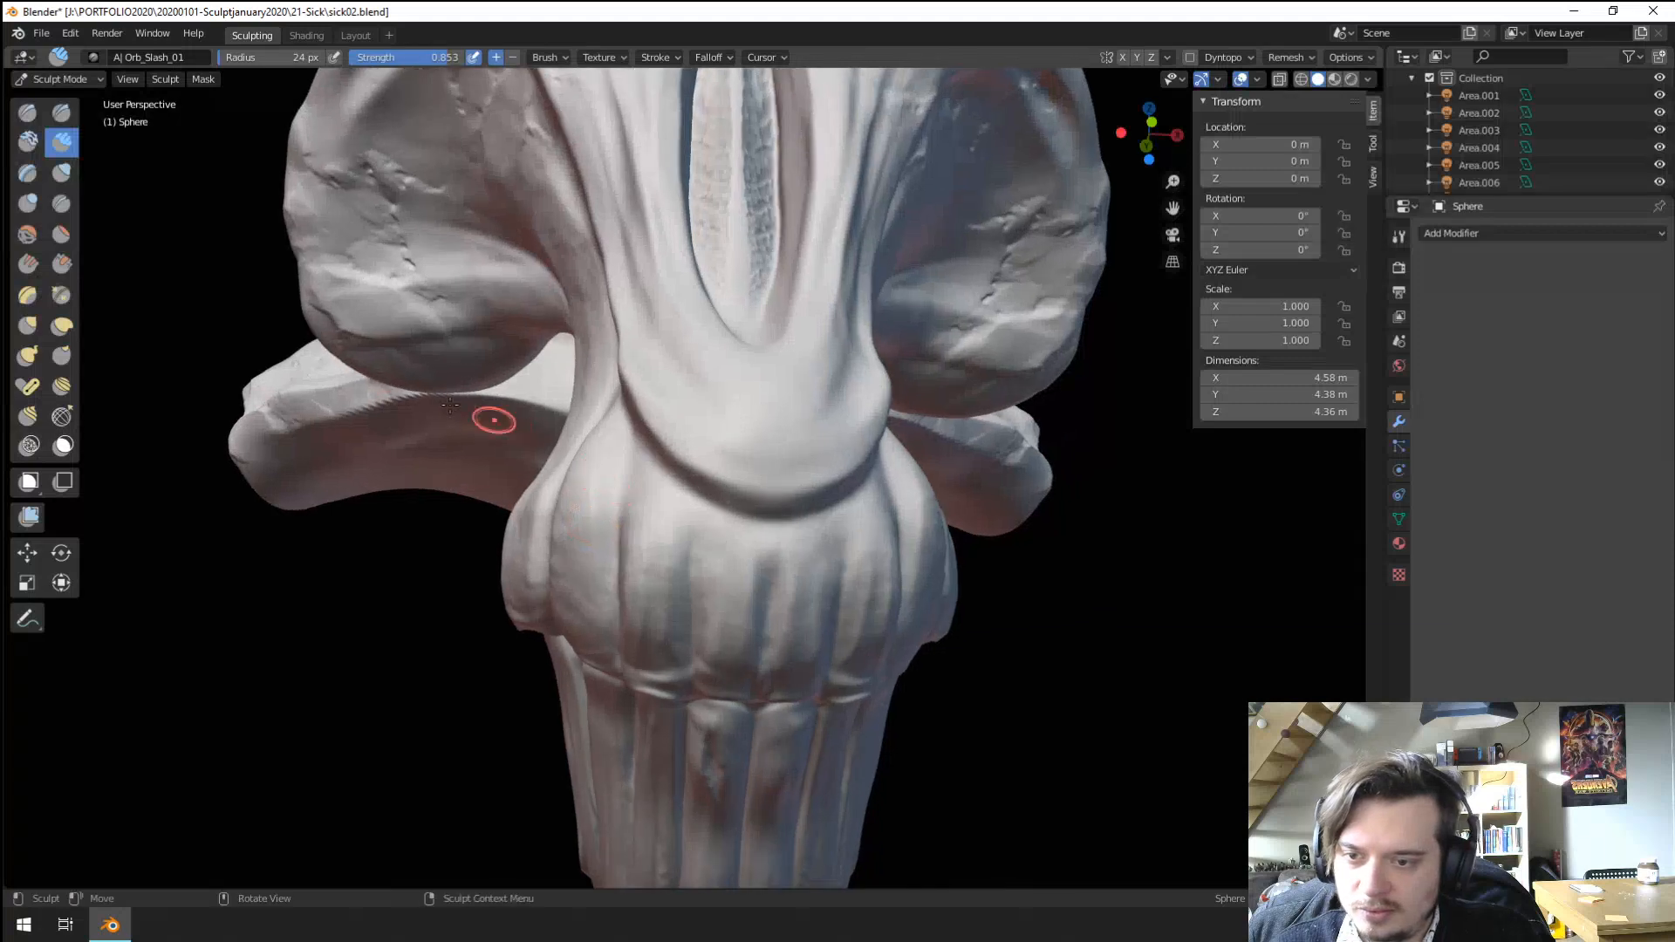
key(i)
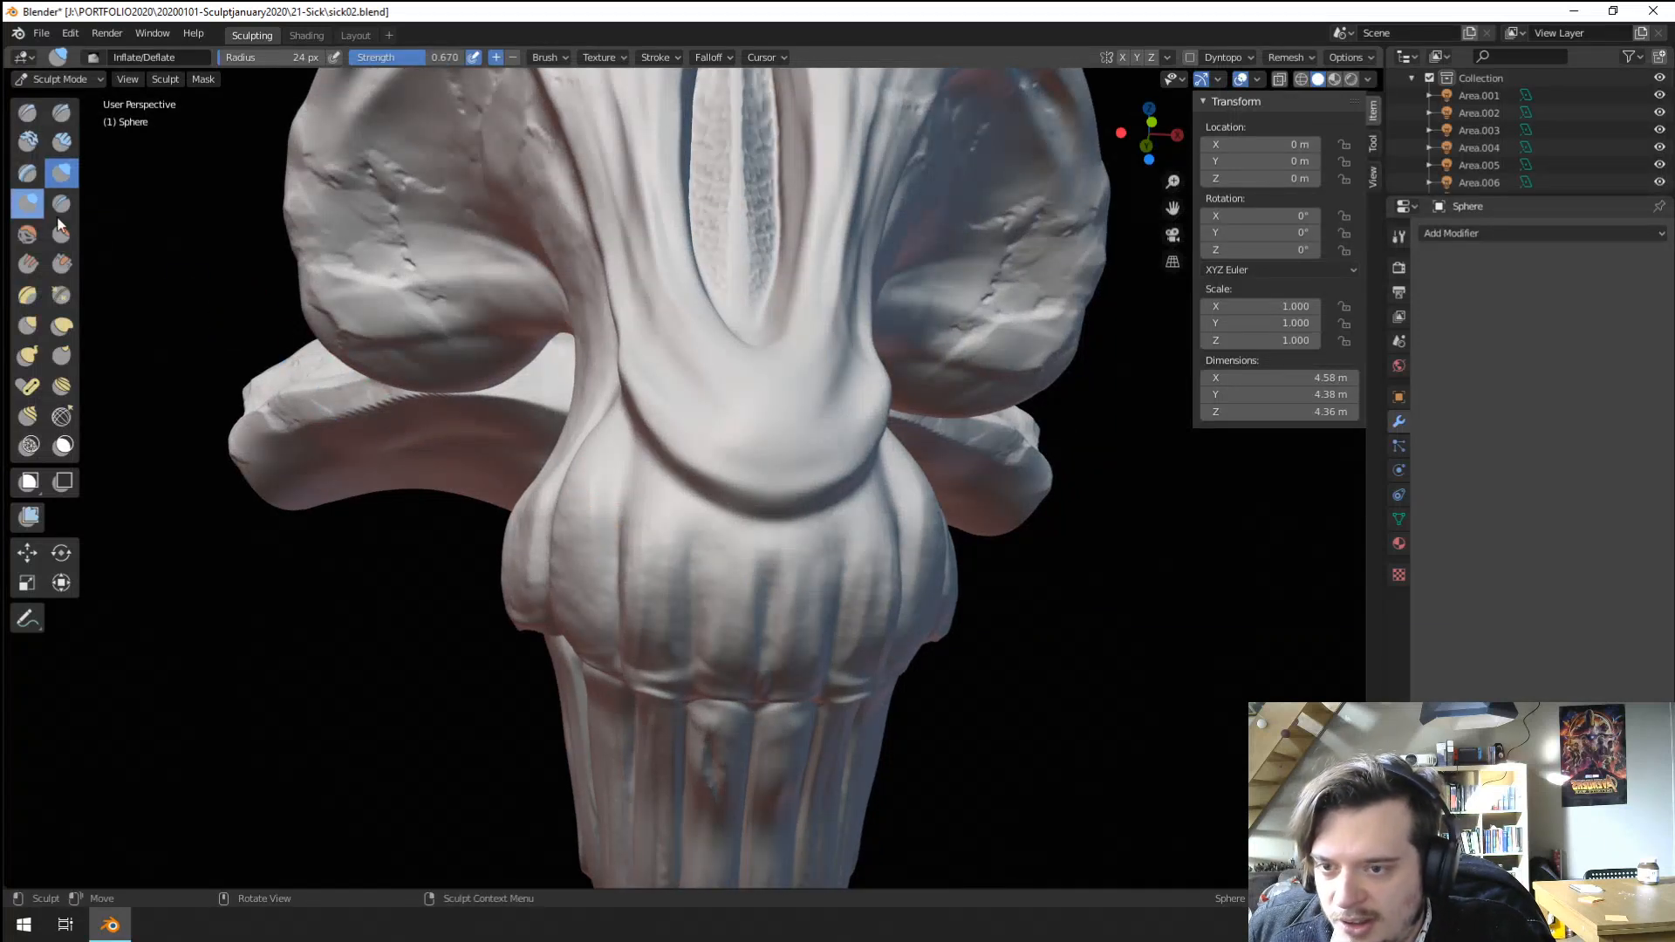
click(32, 206)
scroll(607, 491, up, 3)
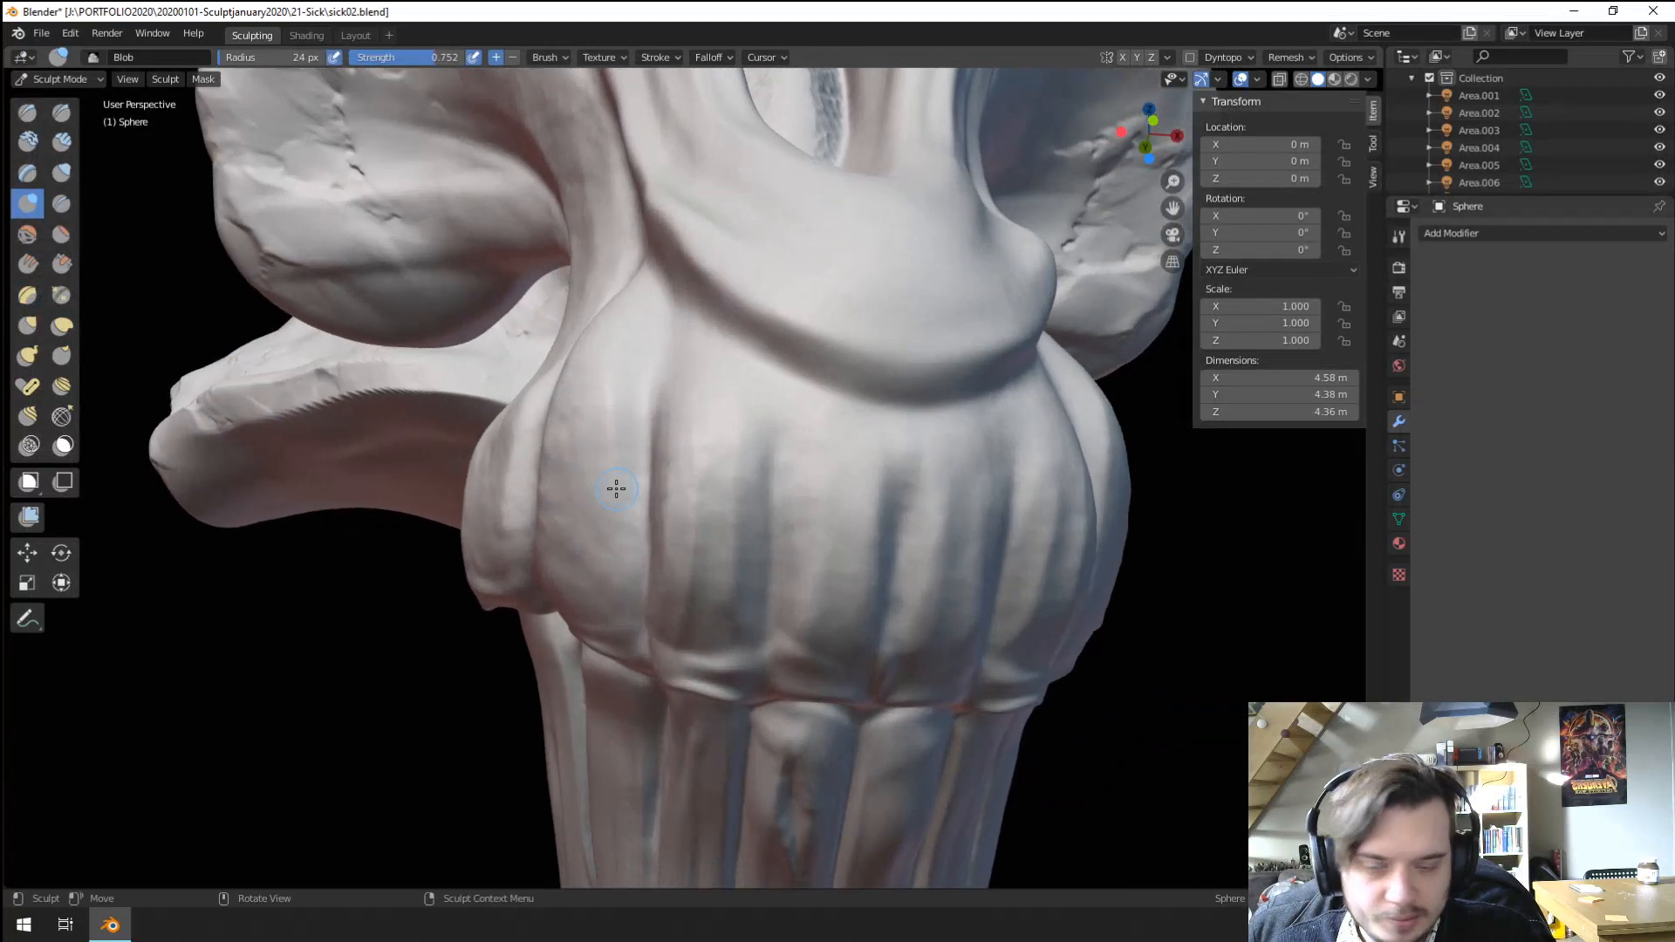
click(63, 205)
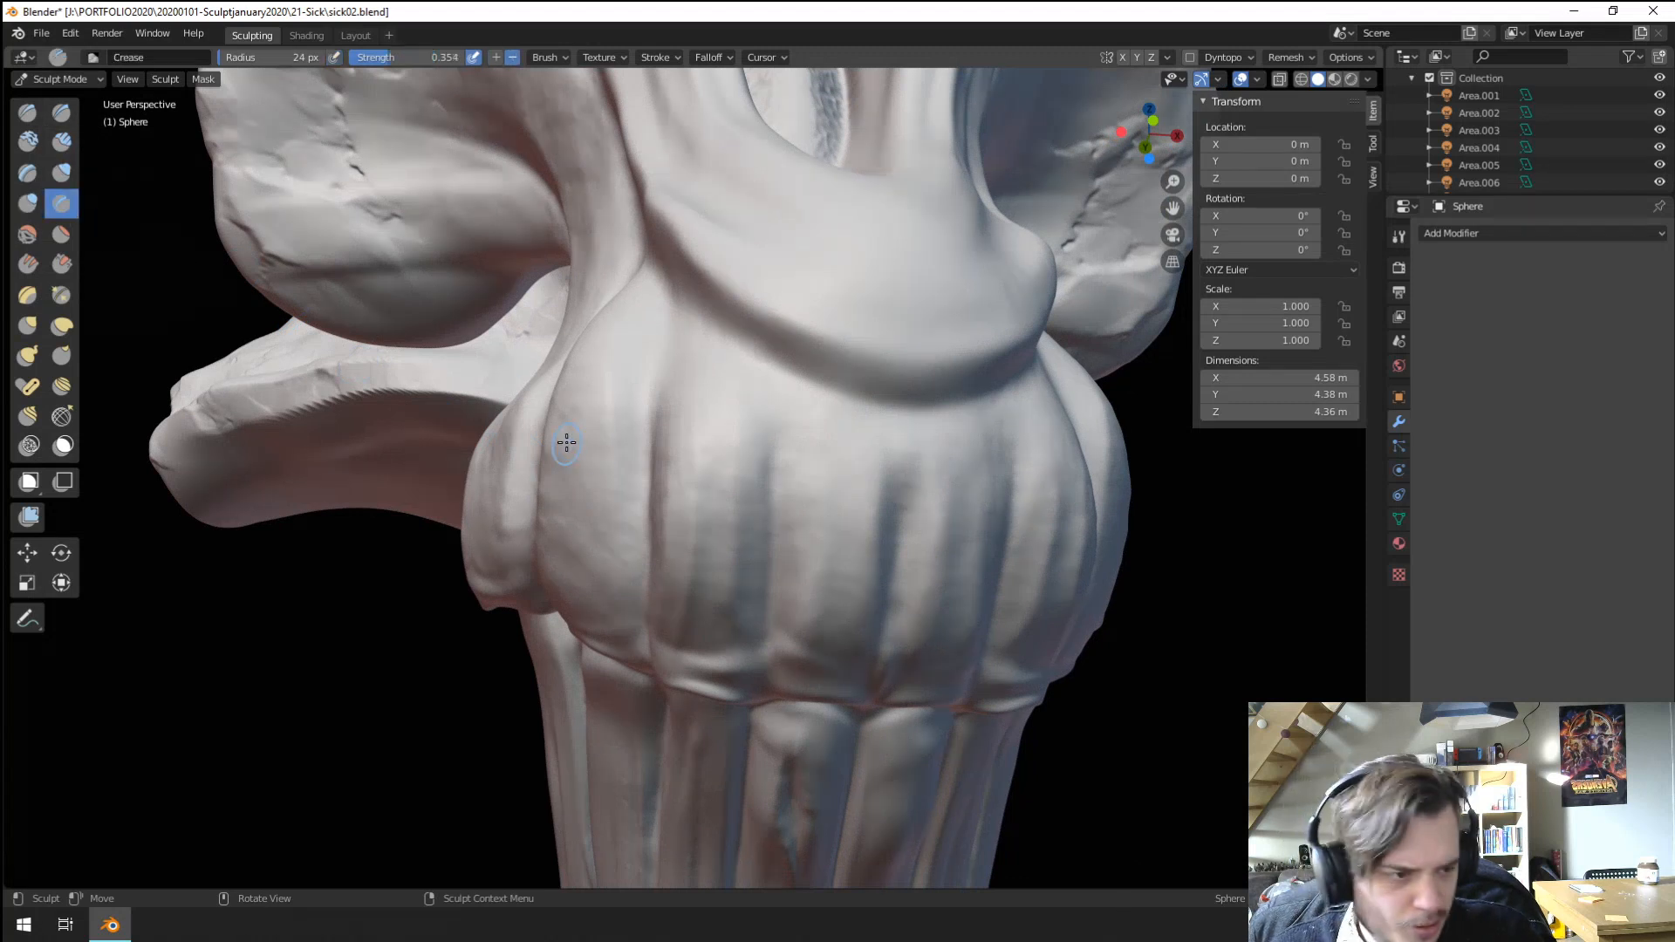
key(f)
click(641, 398)
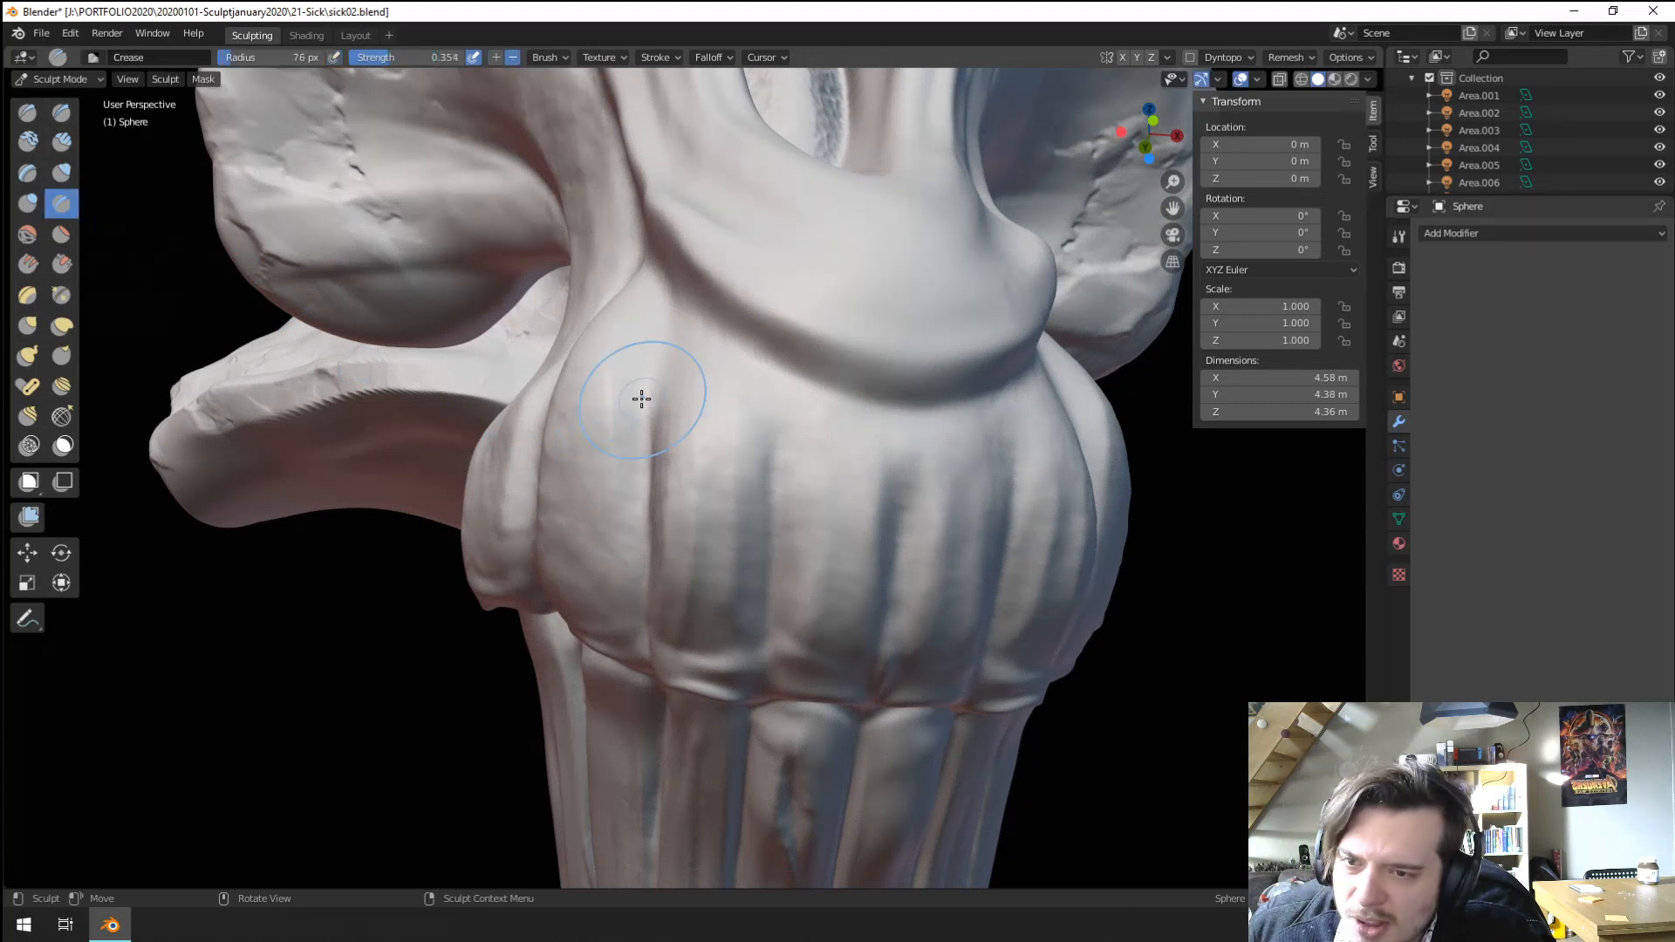
Reduce the Crease radius to 49 px and carve vertical grooves into the gum above the front teeth.
drag(684, 402, 693, 489)
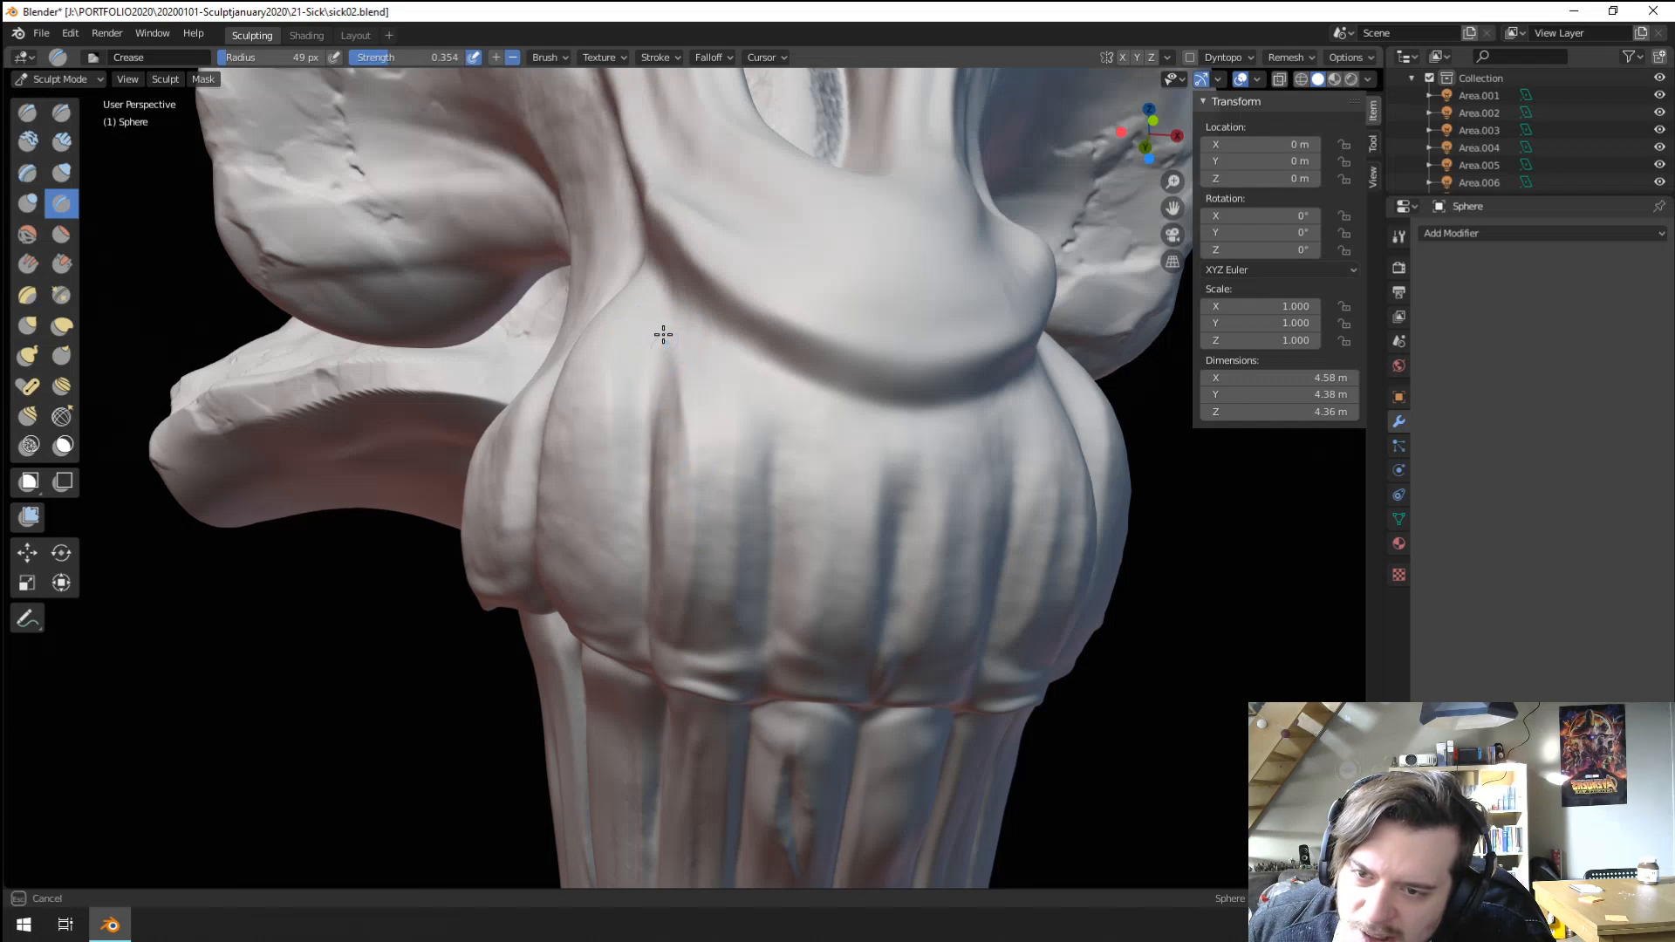
drag(666, 337, 687, 541)
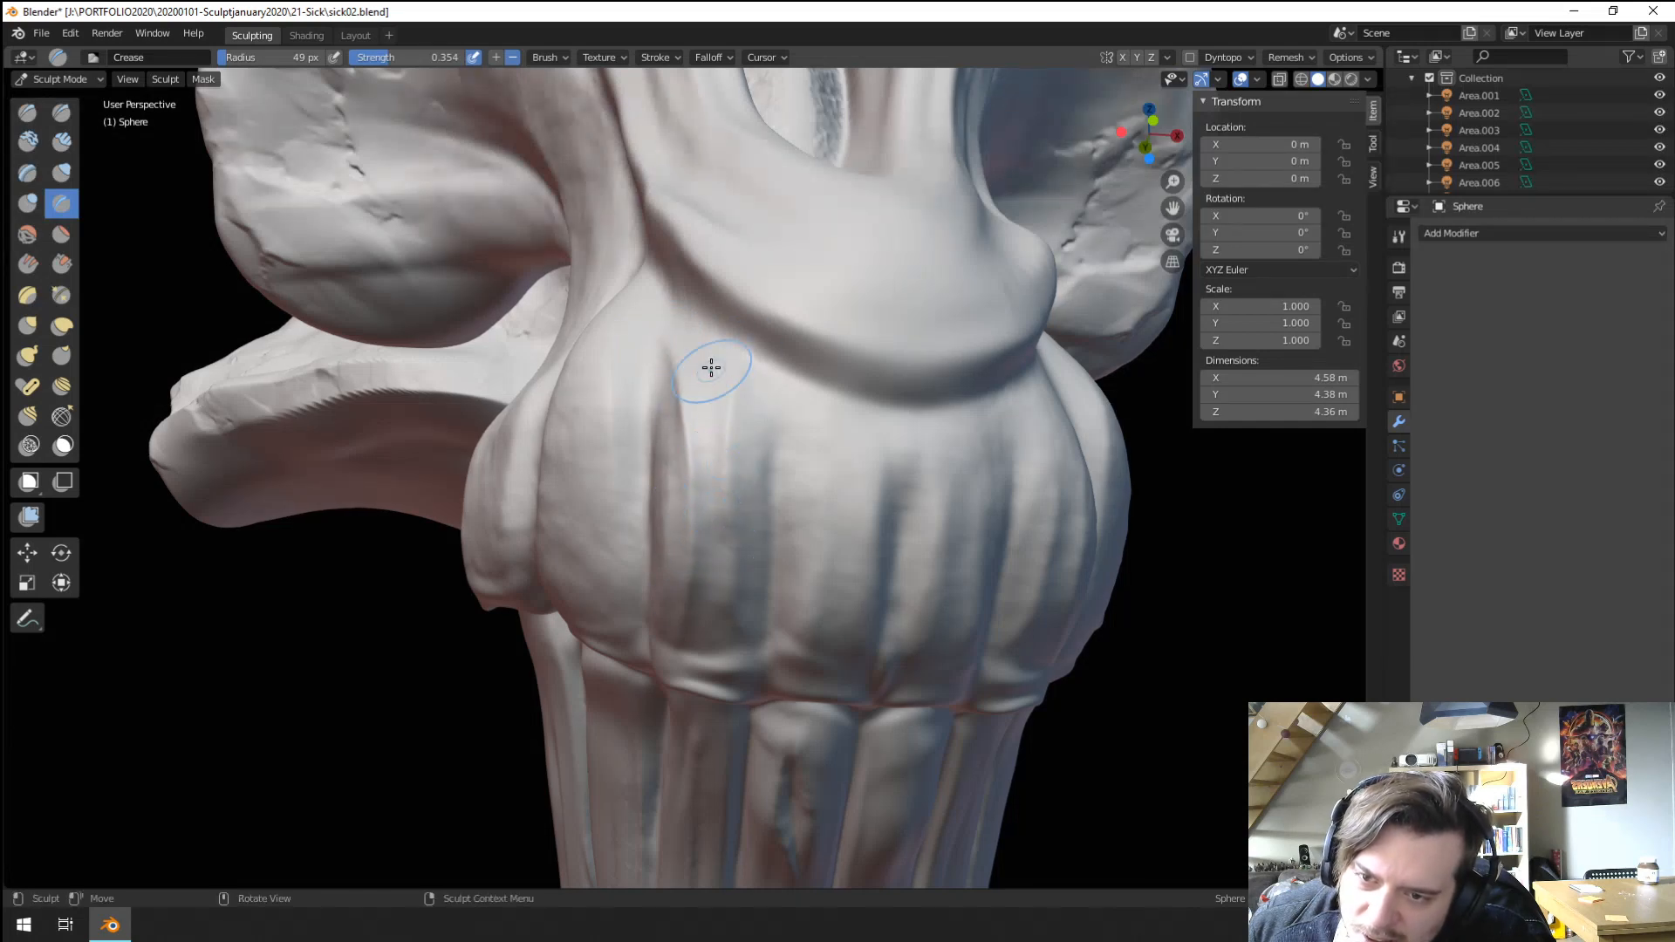
middle_drag(705, 535, 638, 450)
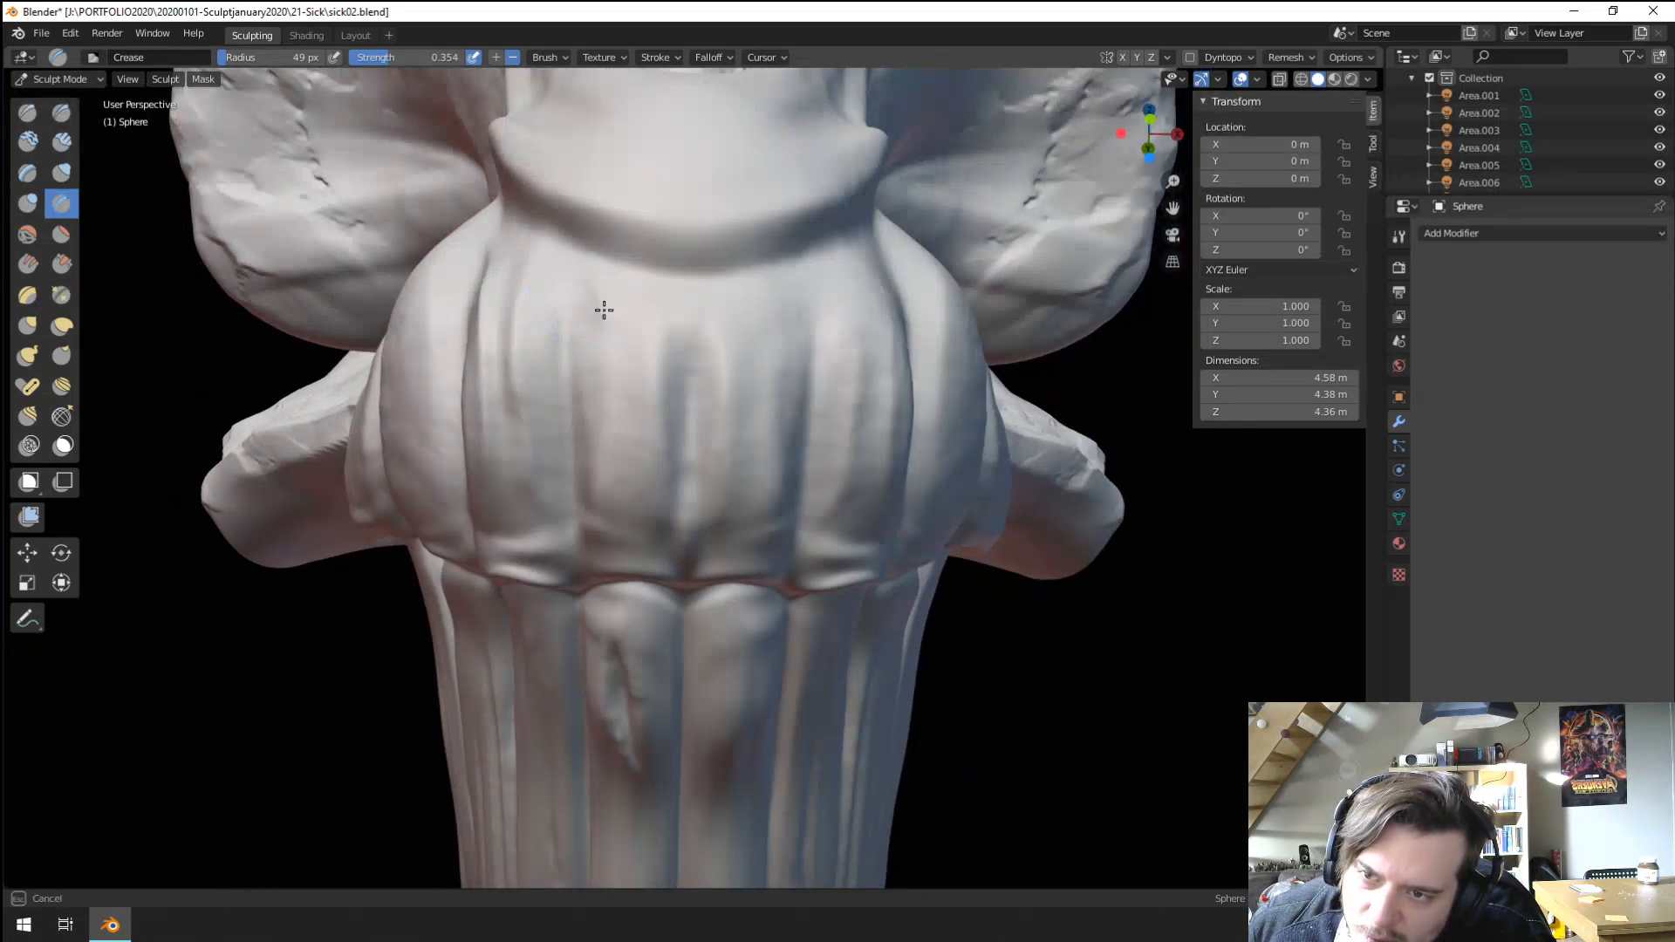
drag(605, 382, 621, 455)
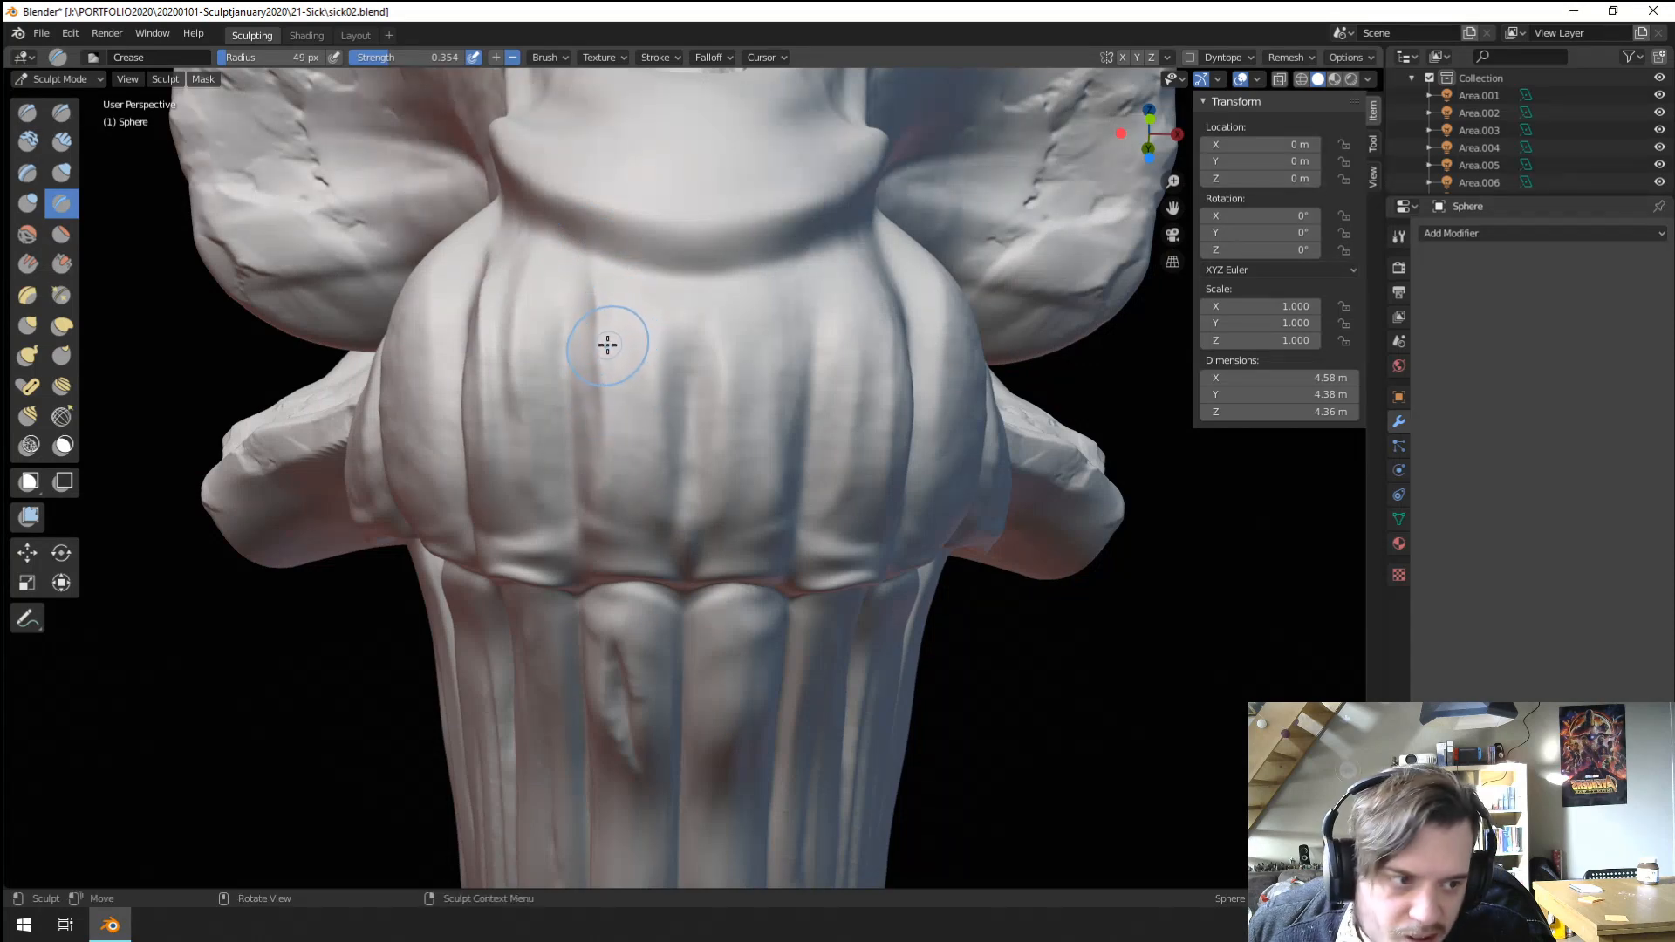
middle_drag(607, 346, 619, 342)
drag(635, 343, 632, 422)
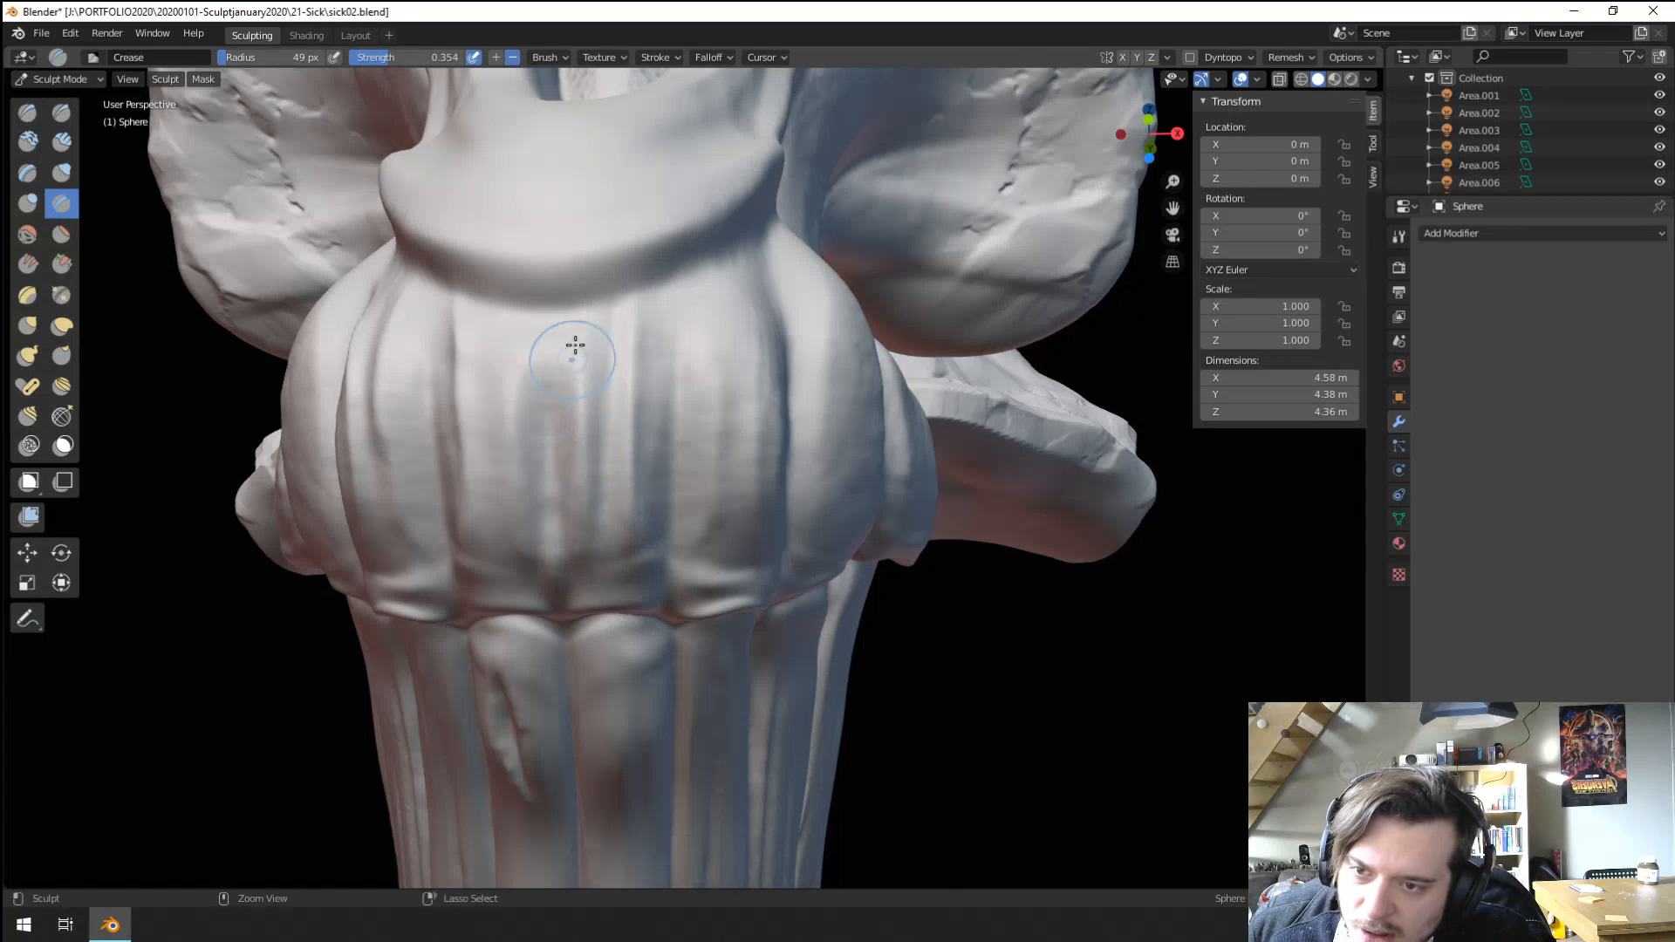
Pull inverted Crease strokes down the centre of the gum to sharpen vertical ridges below the muzzle lip.
ctrl+drag(549, 397, 544, 490)
mouse_move(534, 351)
ctrl+mouse_down()
mouse_move(529, 497)
mouse_move(512, 499)
ctrl+mouse_up()
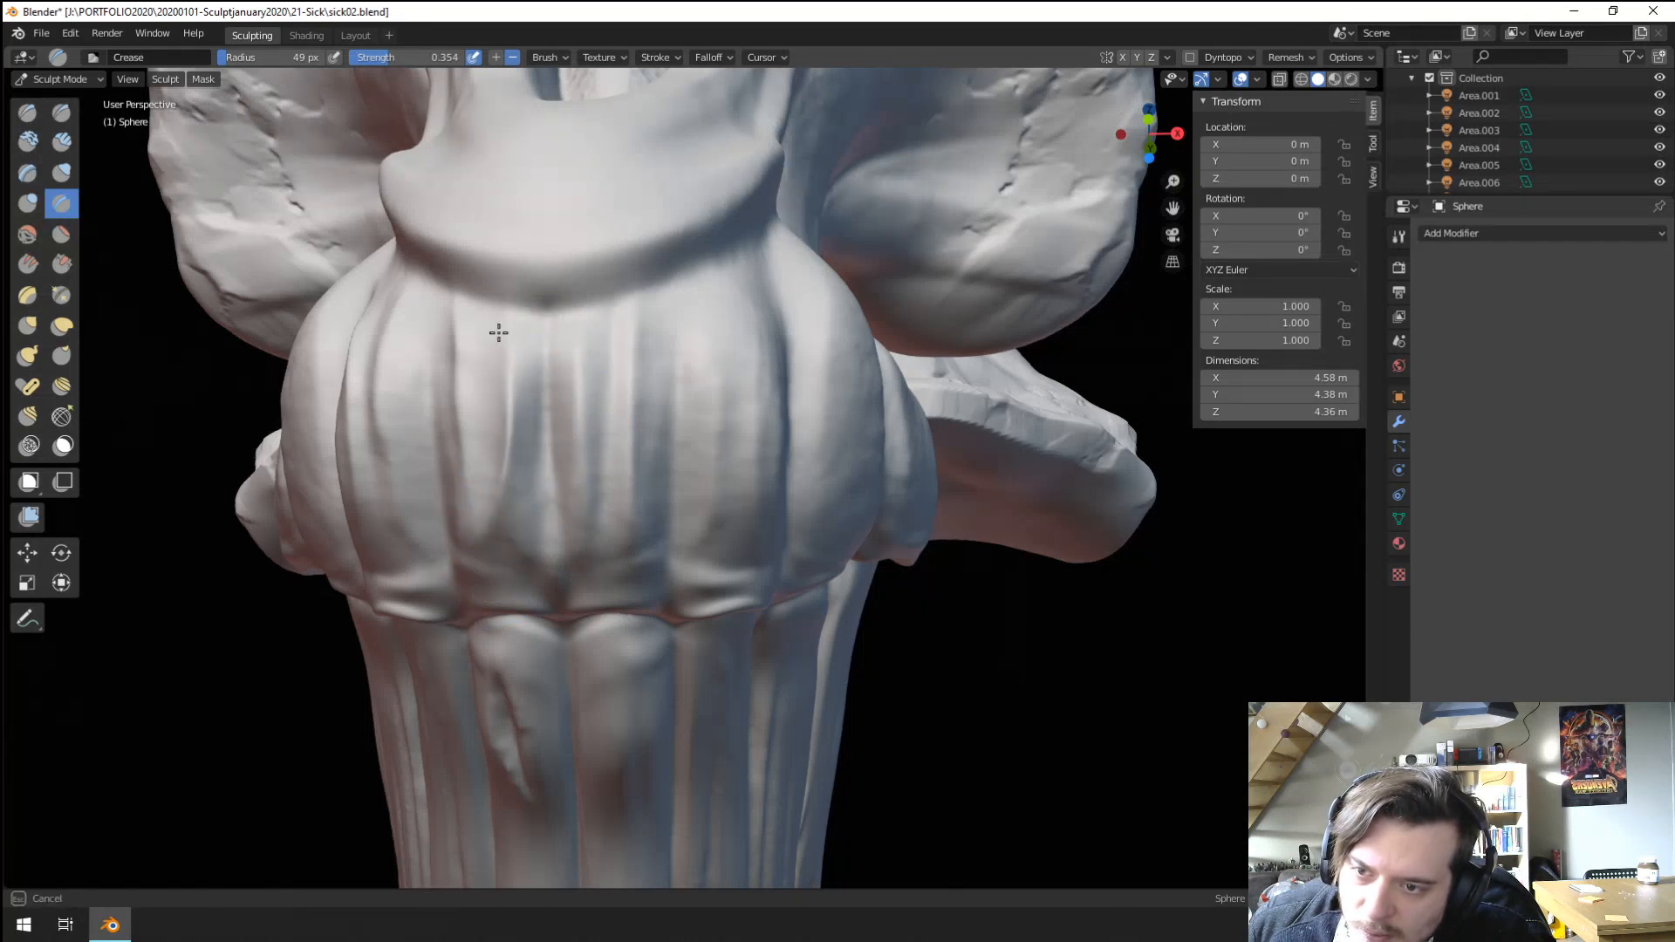
mouse_move(498, 332)
ctrl+middle_down()
mouse_move(489, 500)
mouse_move(580, 508)
ctrl+middle_up()
ctrl+middle_drag(580, 507, 602, 397)
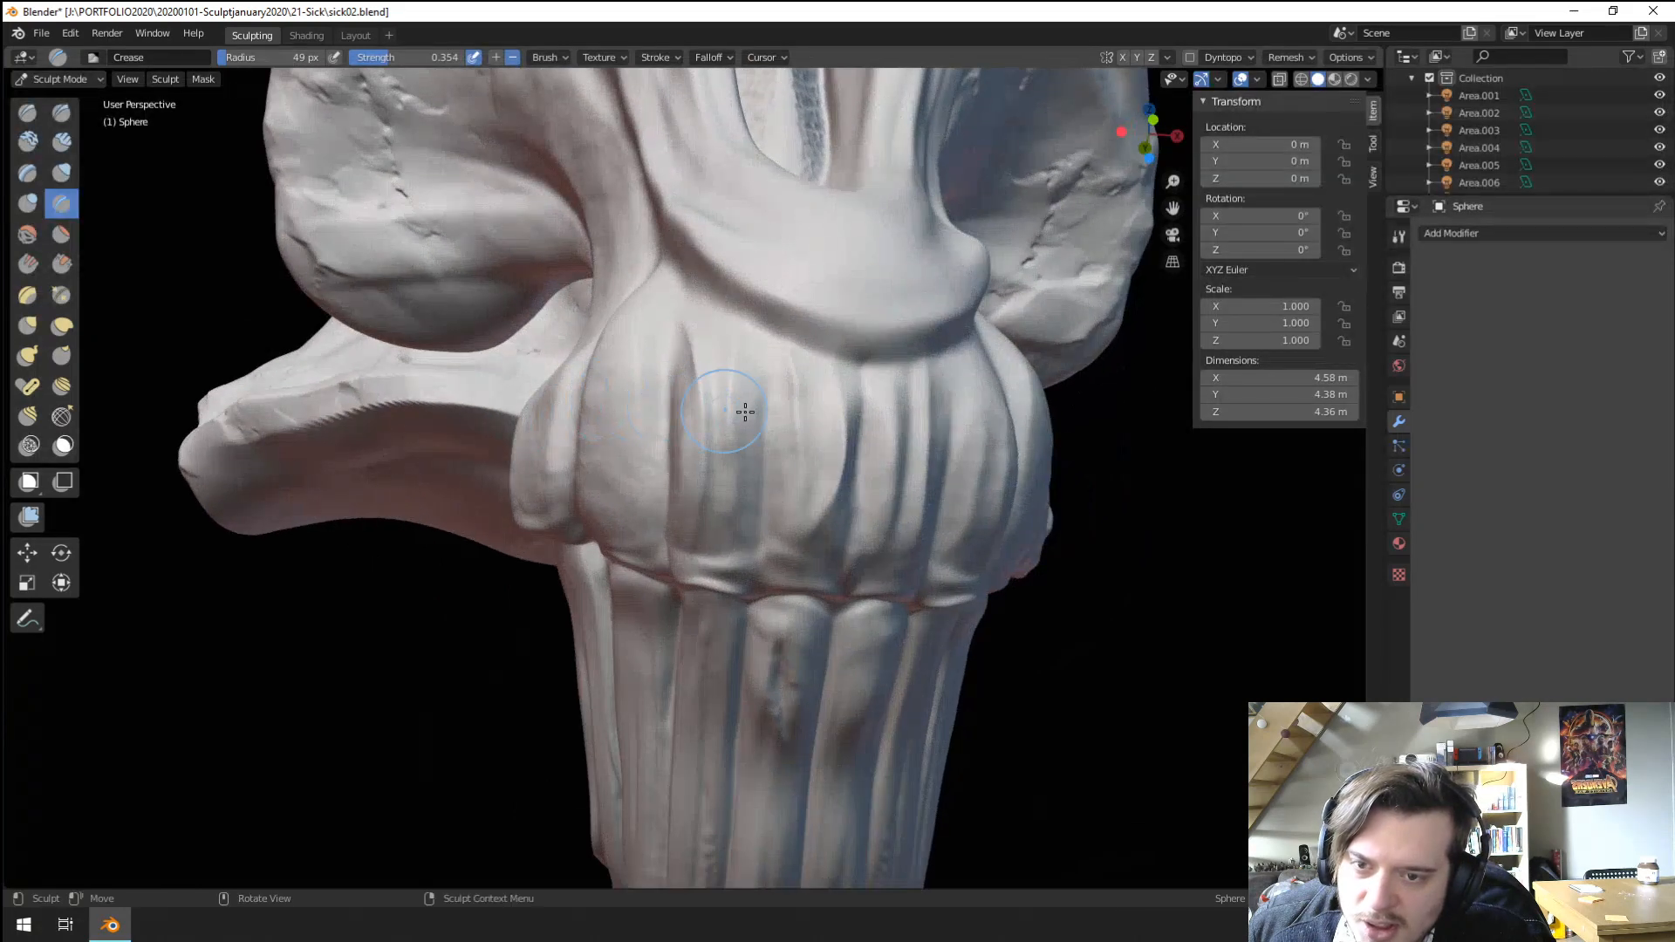
Add vertical crease lines to the outer gum bulge beside the front teeth.
middle_drag(737, 489, 815, 430)
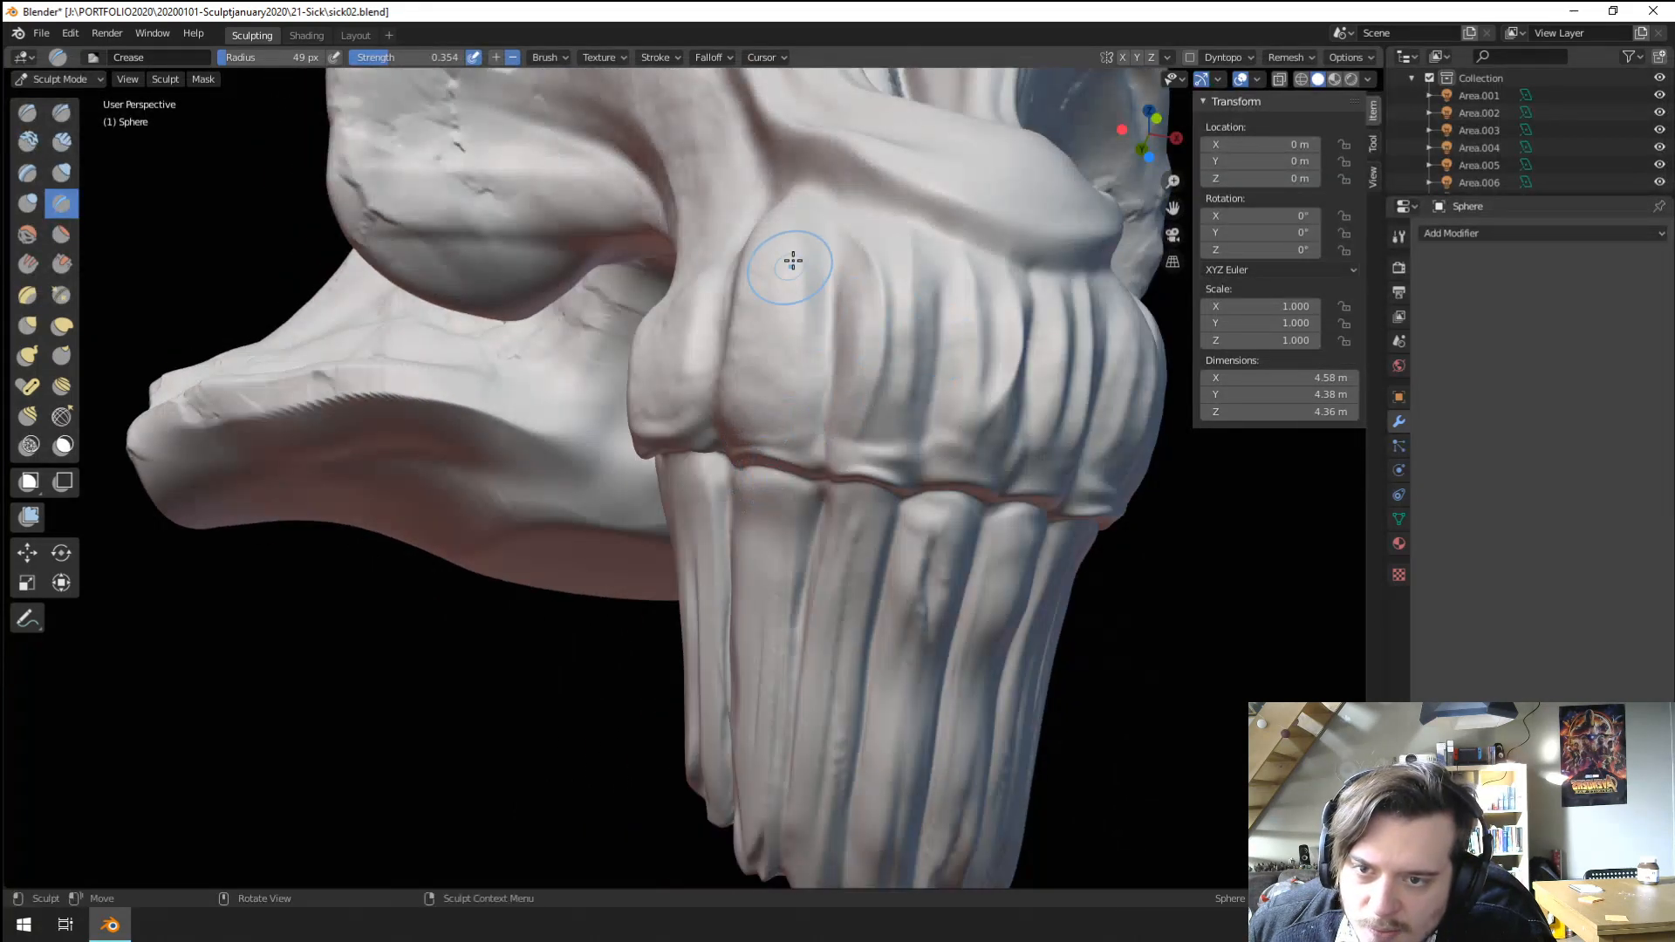
mouse_move(817, 238)
mouse_down()
mouse_move(794, 406)
mouse_move(789, 380)
mouse_up()
drag(791, 242, 780, 420)
mouse_move(779, 393)
ctrl+middle_down()
mouse_move(775, 498)
mouse_move(768, 310)
ctrl+middle_up()
middle_drag(767, 309, 806, 371)
Deepen the vertical creases running from the muzzle into the rearmost gum bulges on the same side.
drag(850, 384, 832, 524)
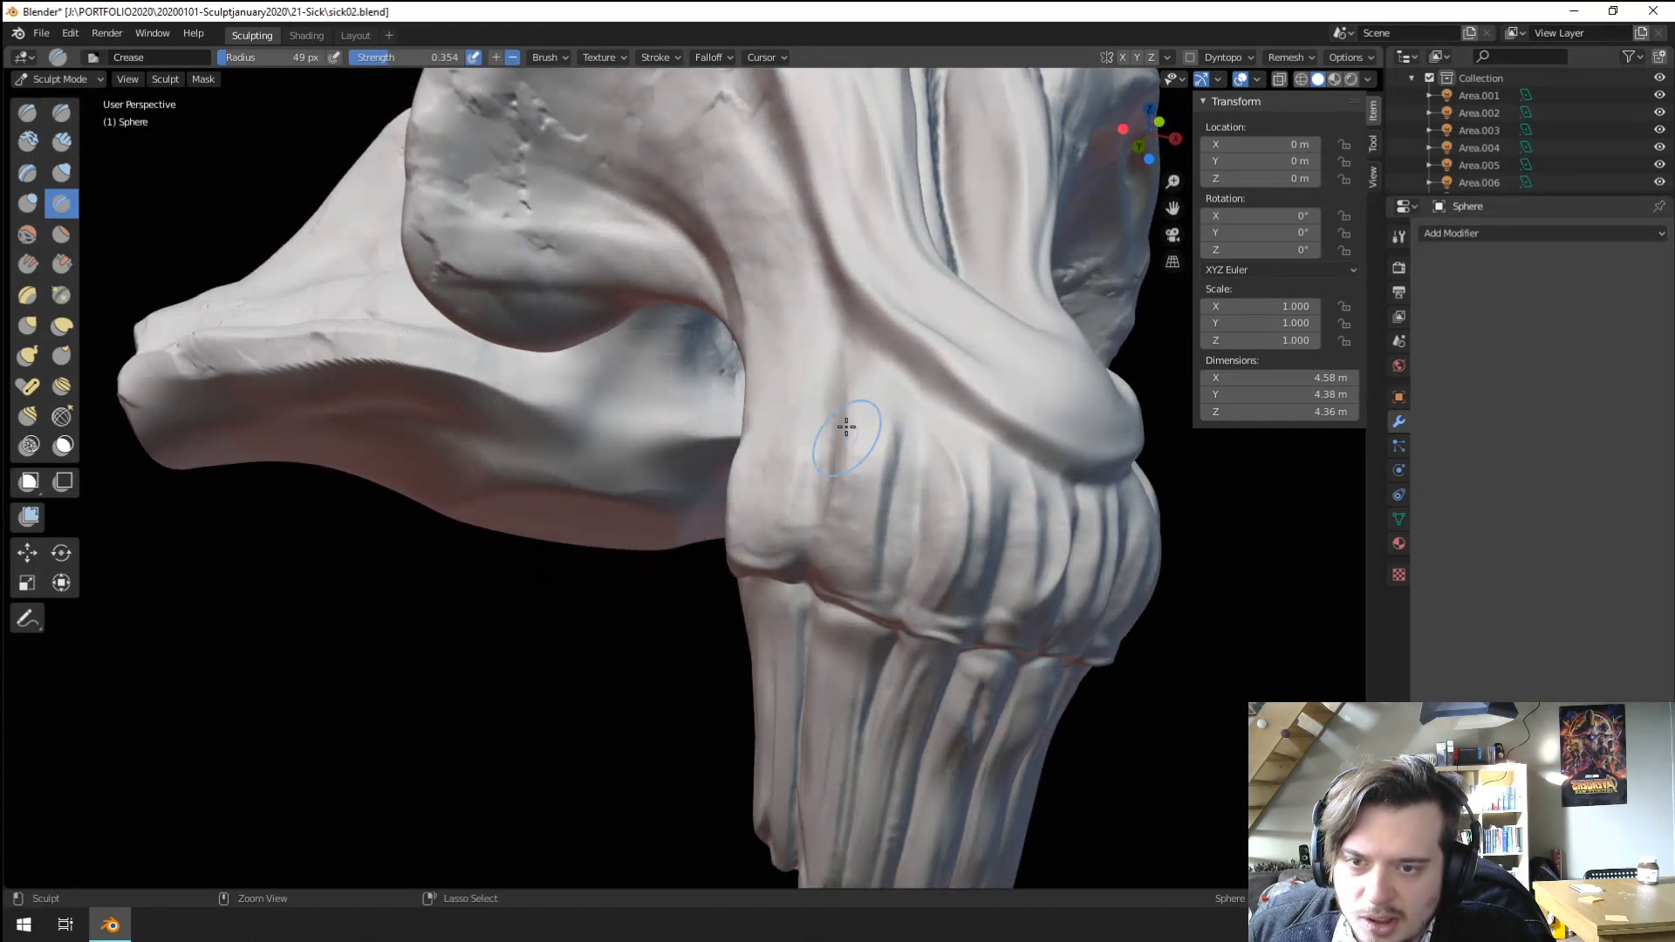
drag(845, 424, 835, 558)
drag(853, 392, 838, 559)
mouse_move(858, 382)
ctrl+middle_down()
mouse_move(844, 488)
mouse_move(714, 516)
ctrl+middle_up()
mouse_move(714, 516)
ctrl+middle_down()
mouse_move(708, 441)
mouse_move(615, 449)
ctrl+middle_up()
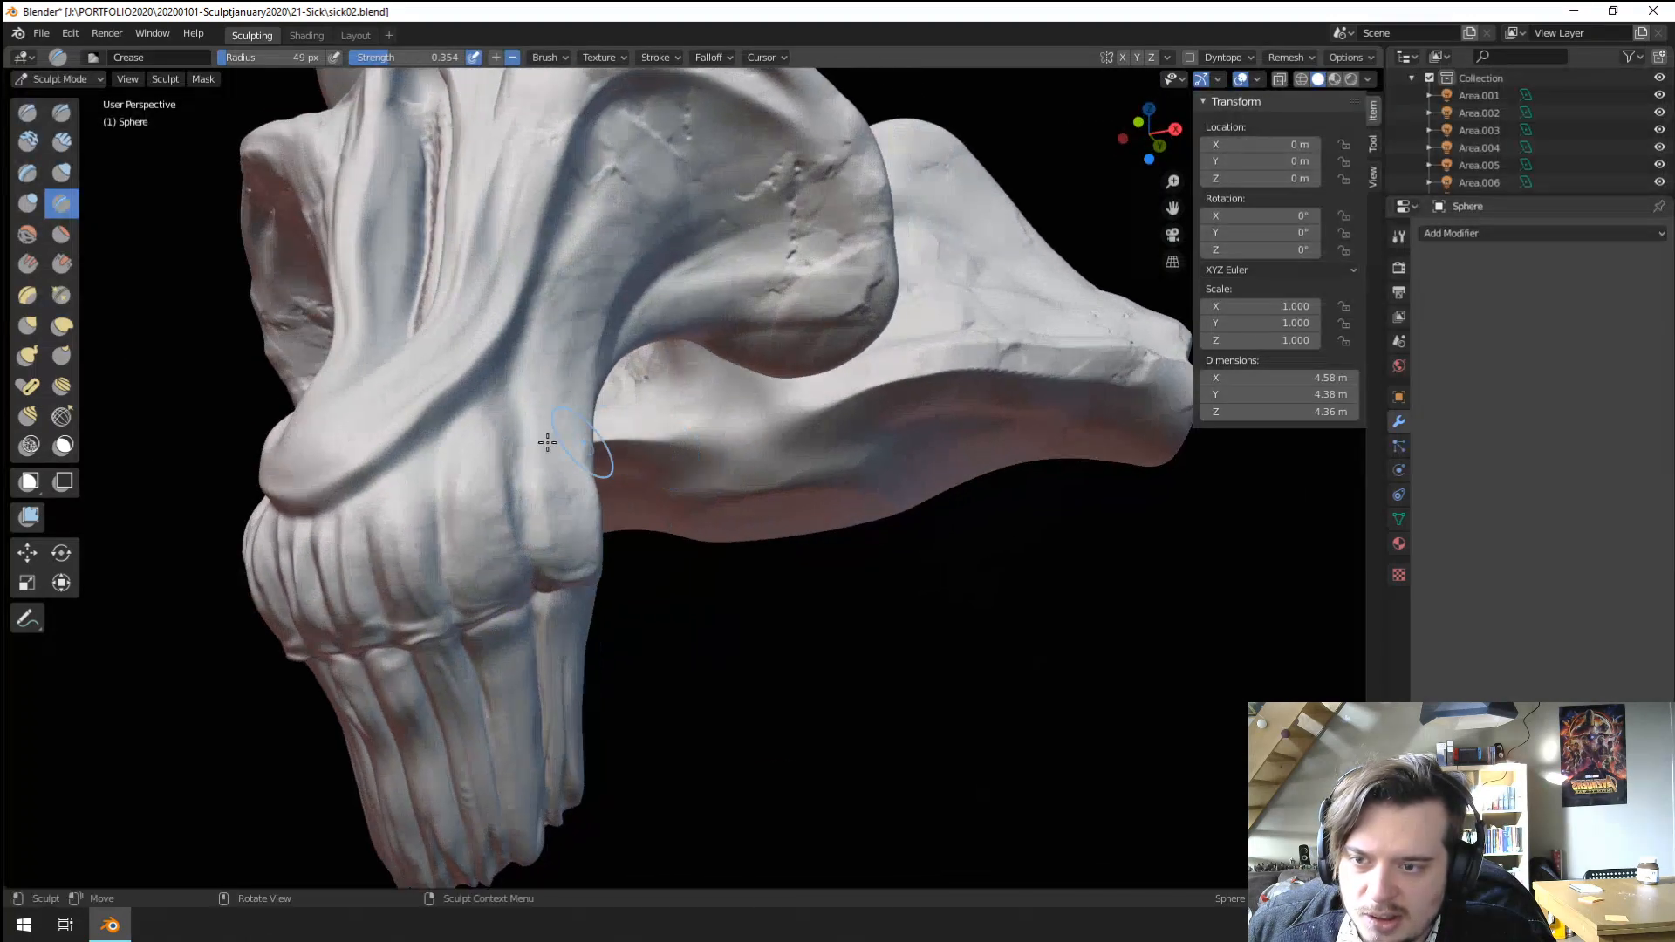
Set the Crease radius to 42 px and carve vertical grooves into the gum bulges on the opposite side.
key(f)
click(486, 445)
mouse_move(491, 436)
mouse_down()
mouse_move(490, 579)
mouse_move(494, 554)
mouse_up()
mouse_move(492, 466)
mouse_down()
mouse_move(493, 551)
mouse_move(491, 536)
mouse_up()
ctrl+middle_drag(490, 471, 484, 532)
middle_drag(484, 532, 551, 534)
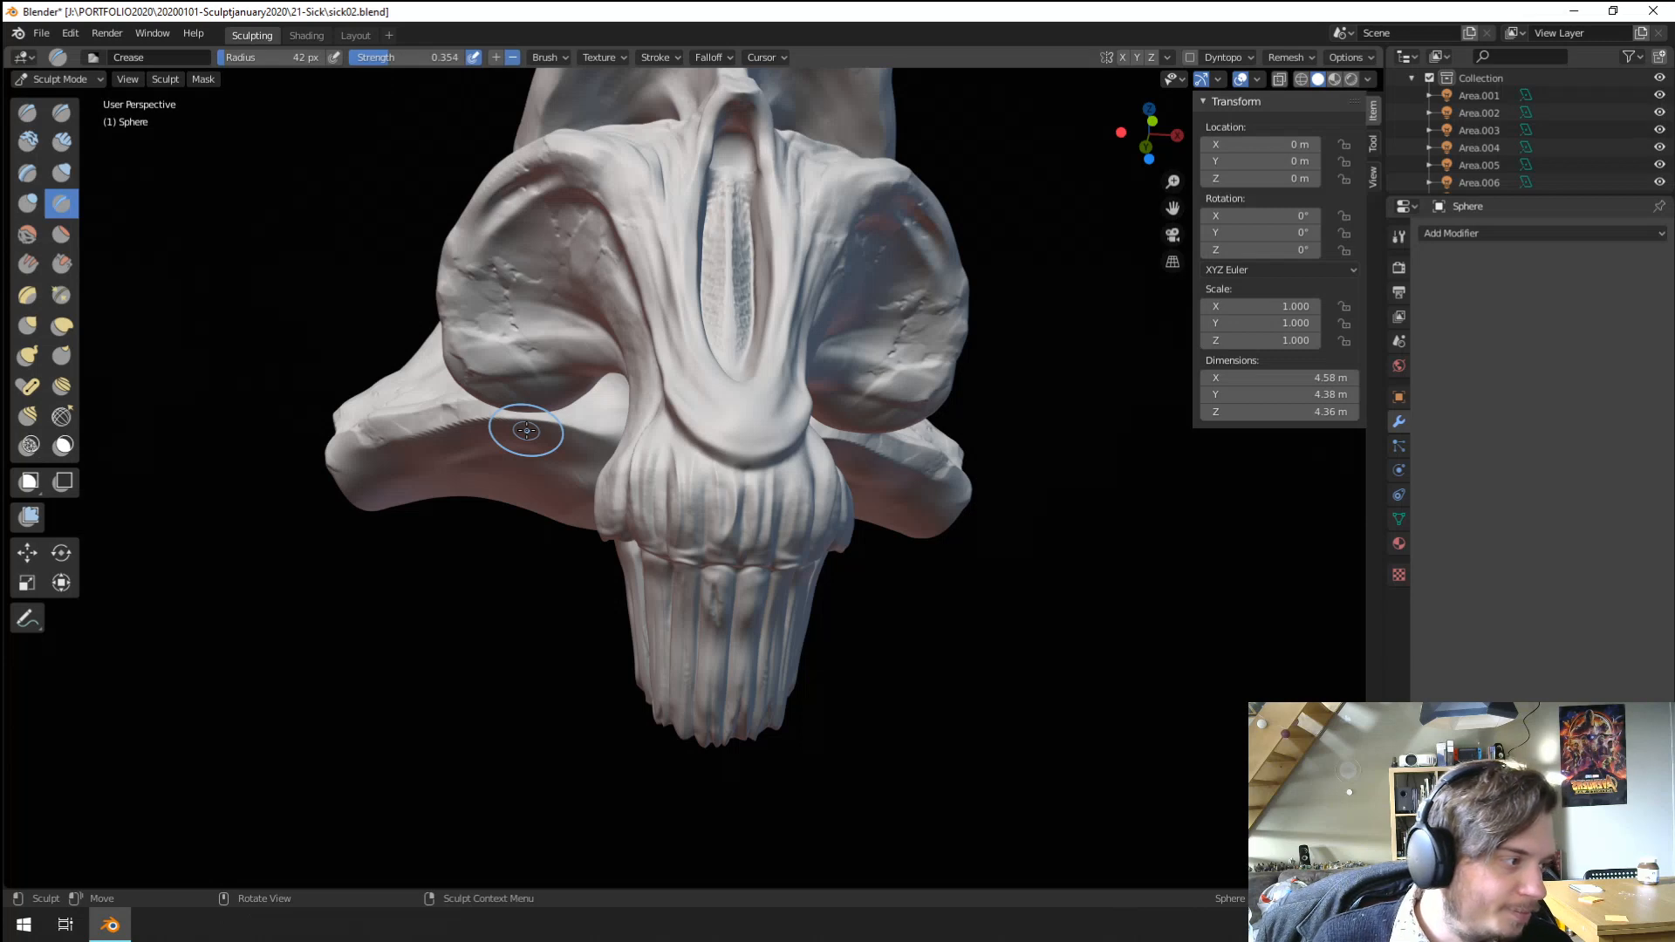
Switch from Crease to the Clay Strips brush variant A| Orb_Slash_02 for detailing the face.
mouse_move(526, 430)
middle_down()
mouse_move(658, 516)
mouse_move(587, 568)
mouse_move(631, 488)
mouse_move(572, 542)
mouse_move(729, 430)
mouse_move(599, 491)
mouse_move(611, 471)
mouse_move(580, 419)
mouse_move(339, 346)
middle_up()
scroll(575, 402, up, 3)
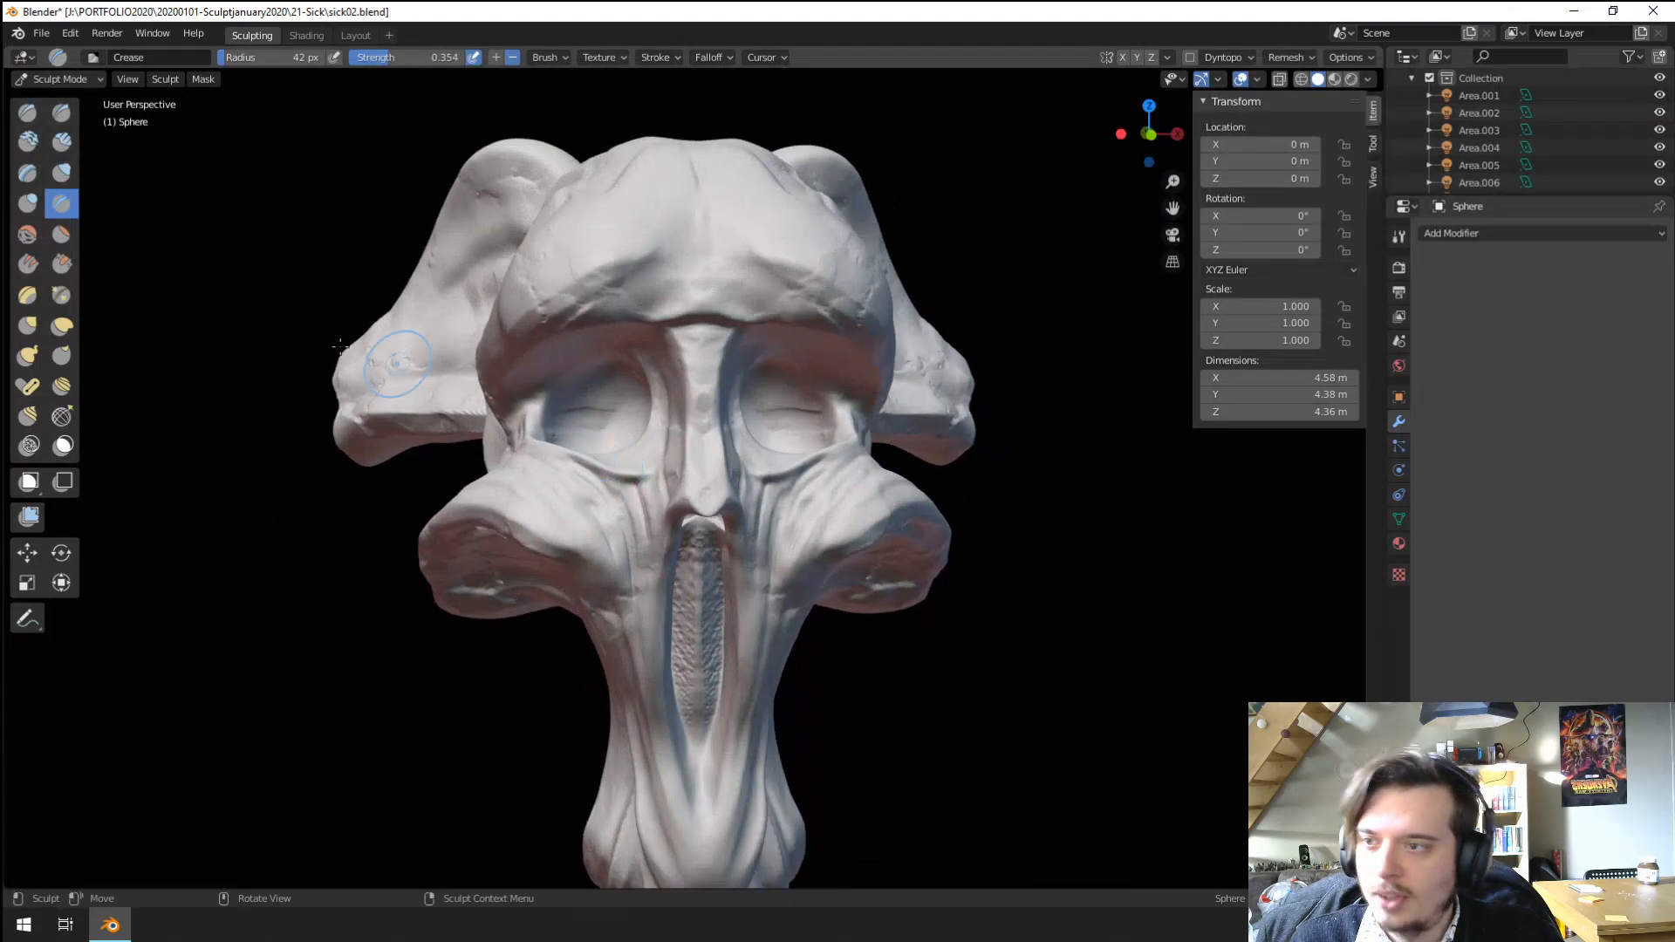
click(29, 142)
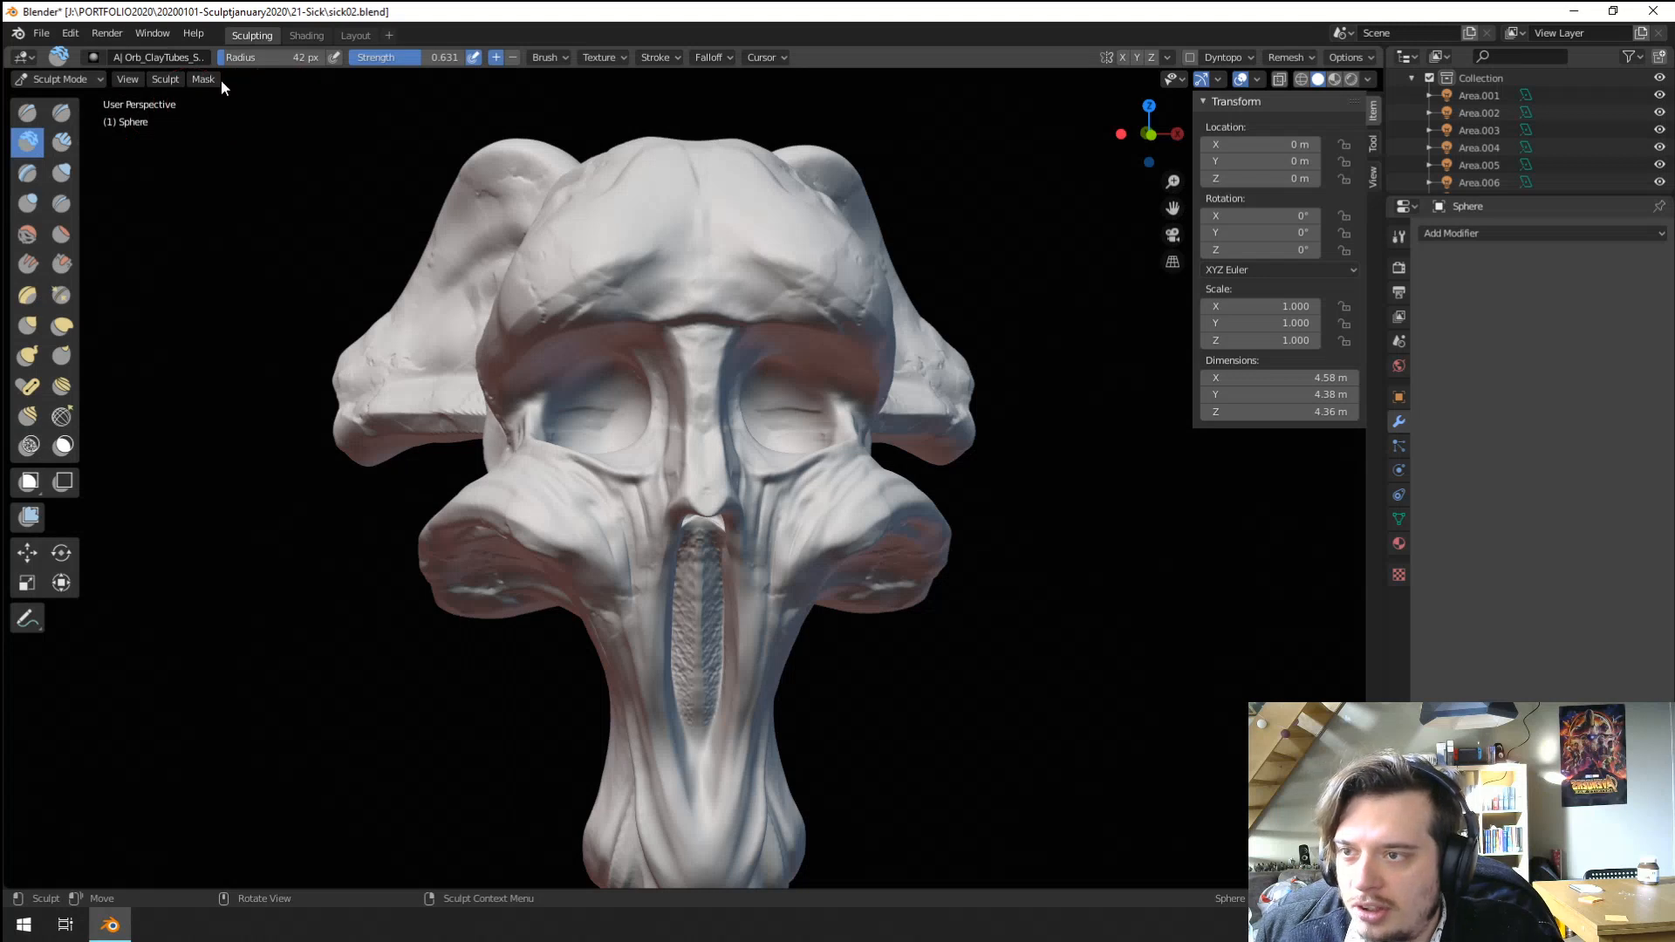
click(93, 57)
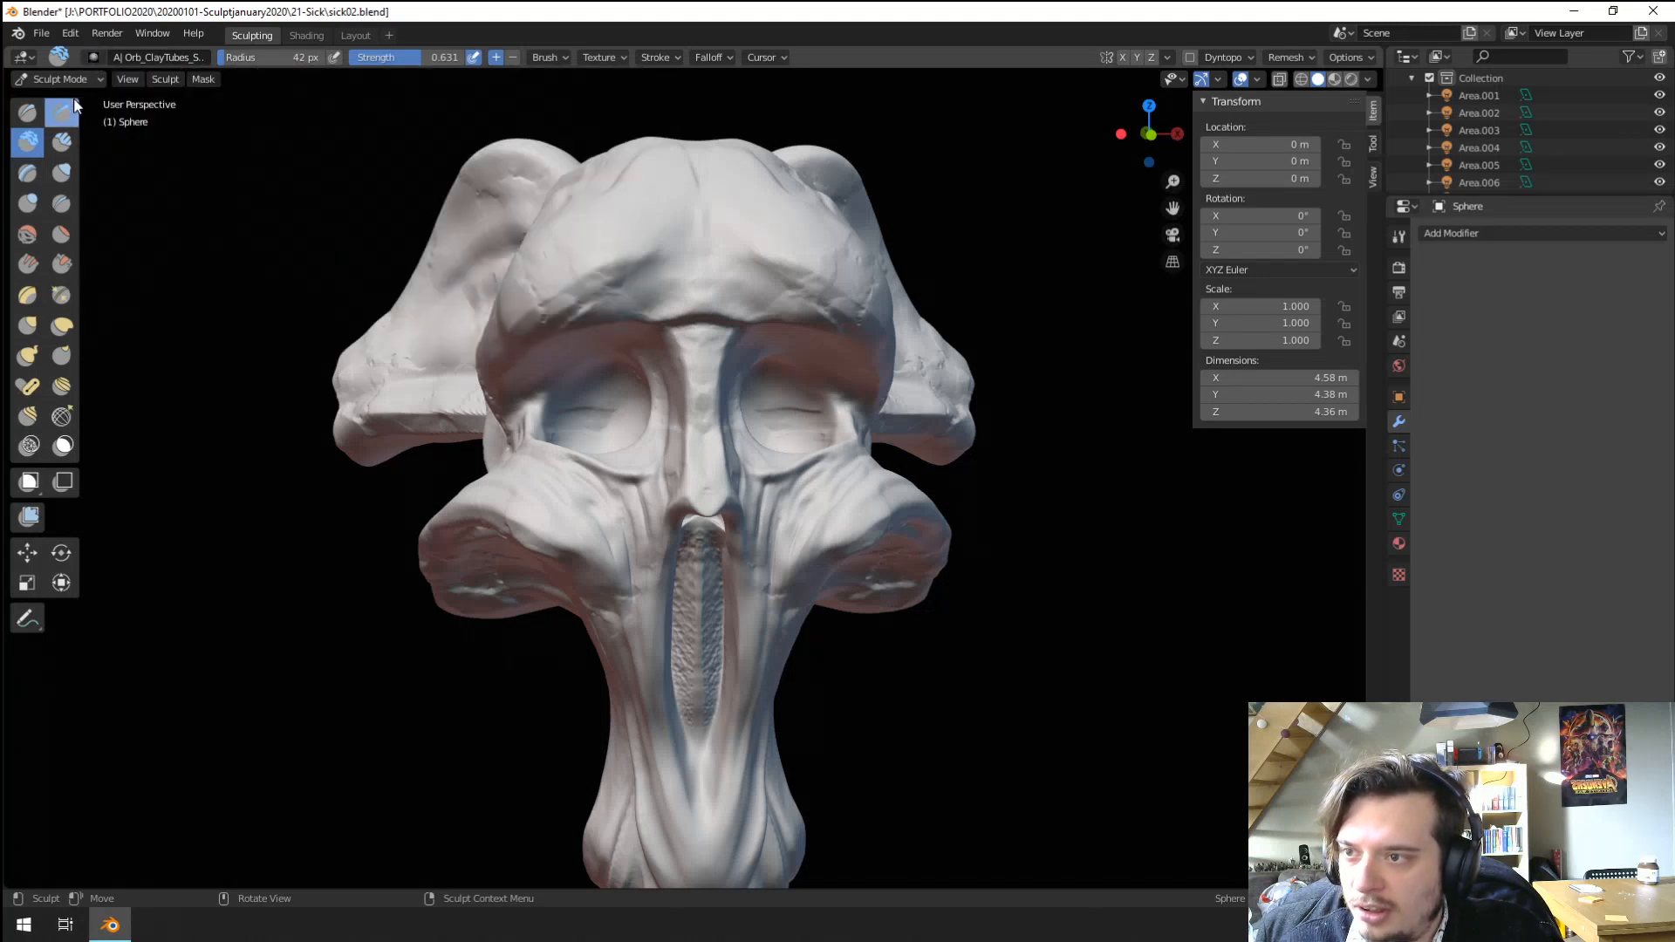
click(61, 112)
click(93, 57)
click(93, 58)
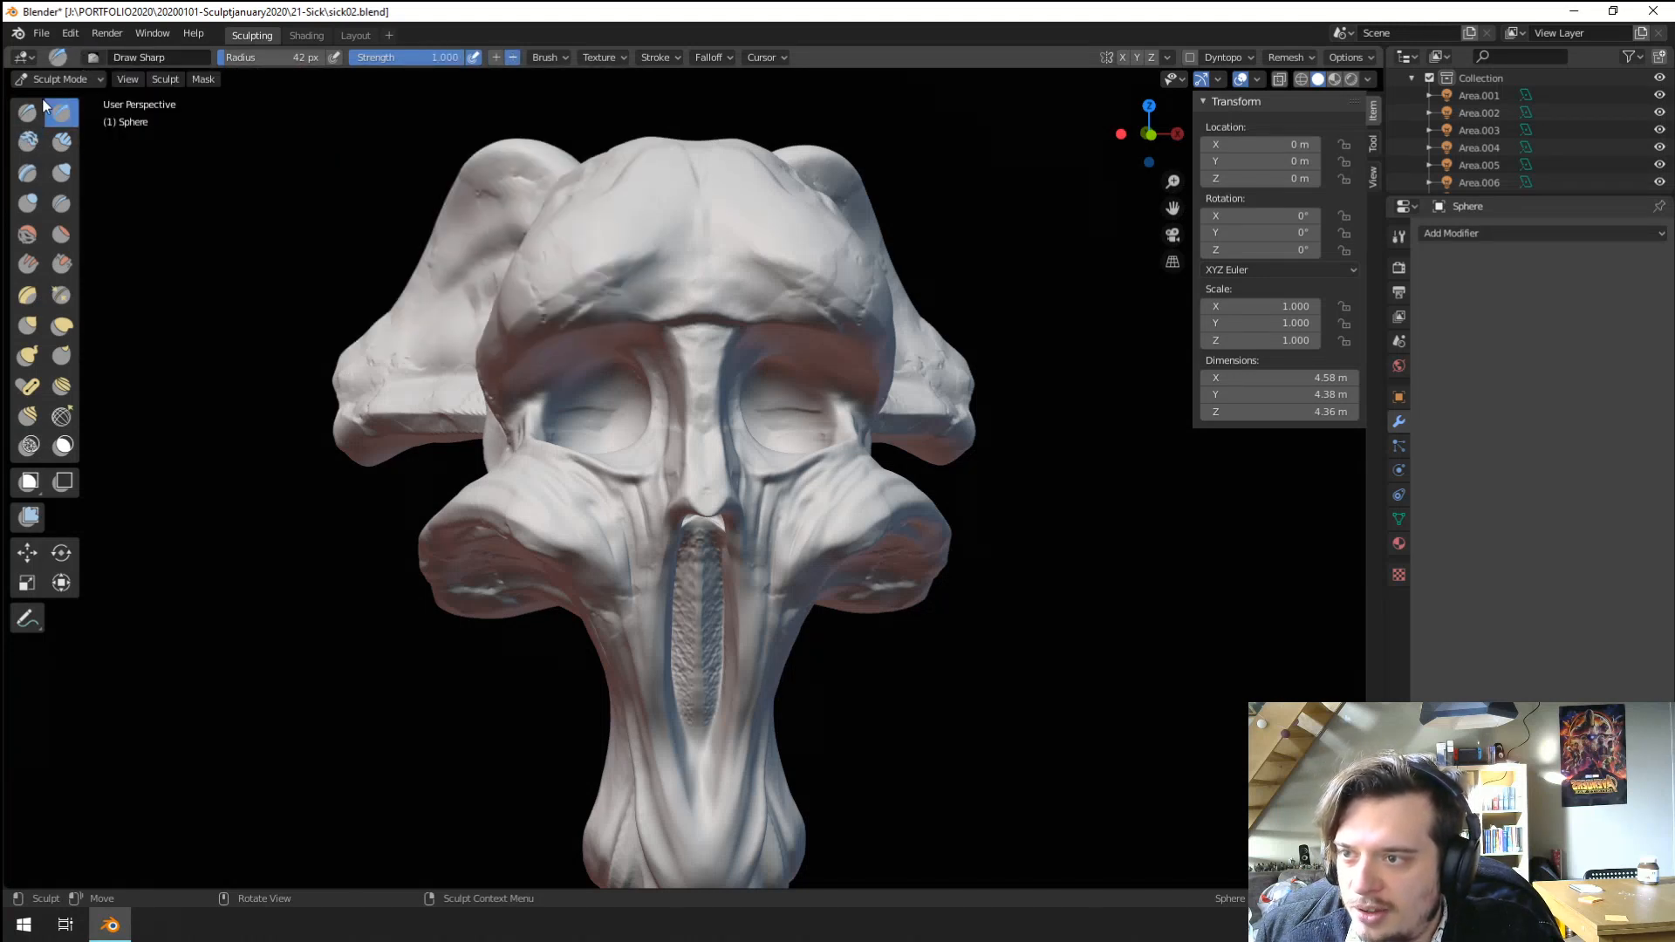
click(61, 141)
click(93, 57)
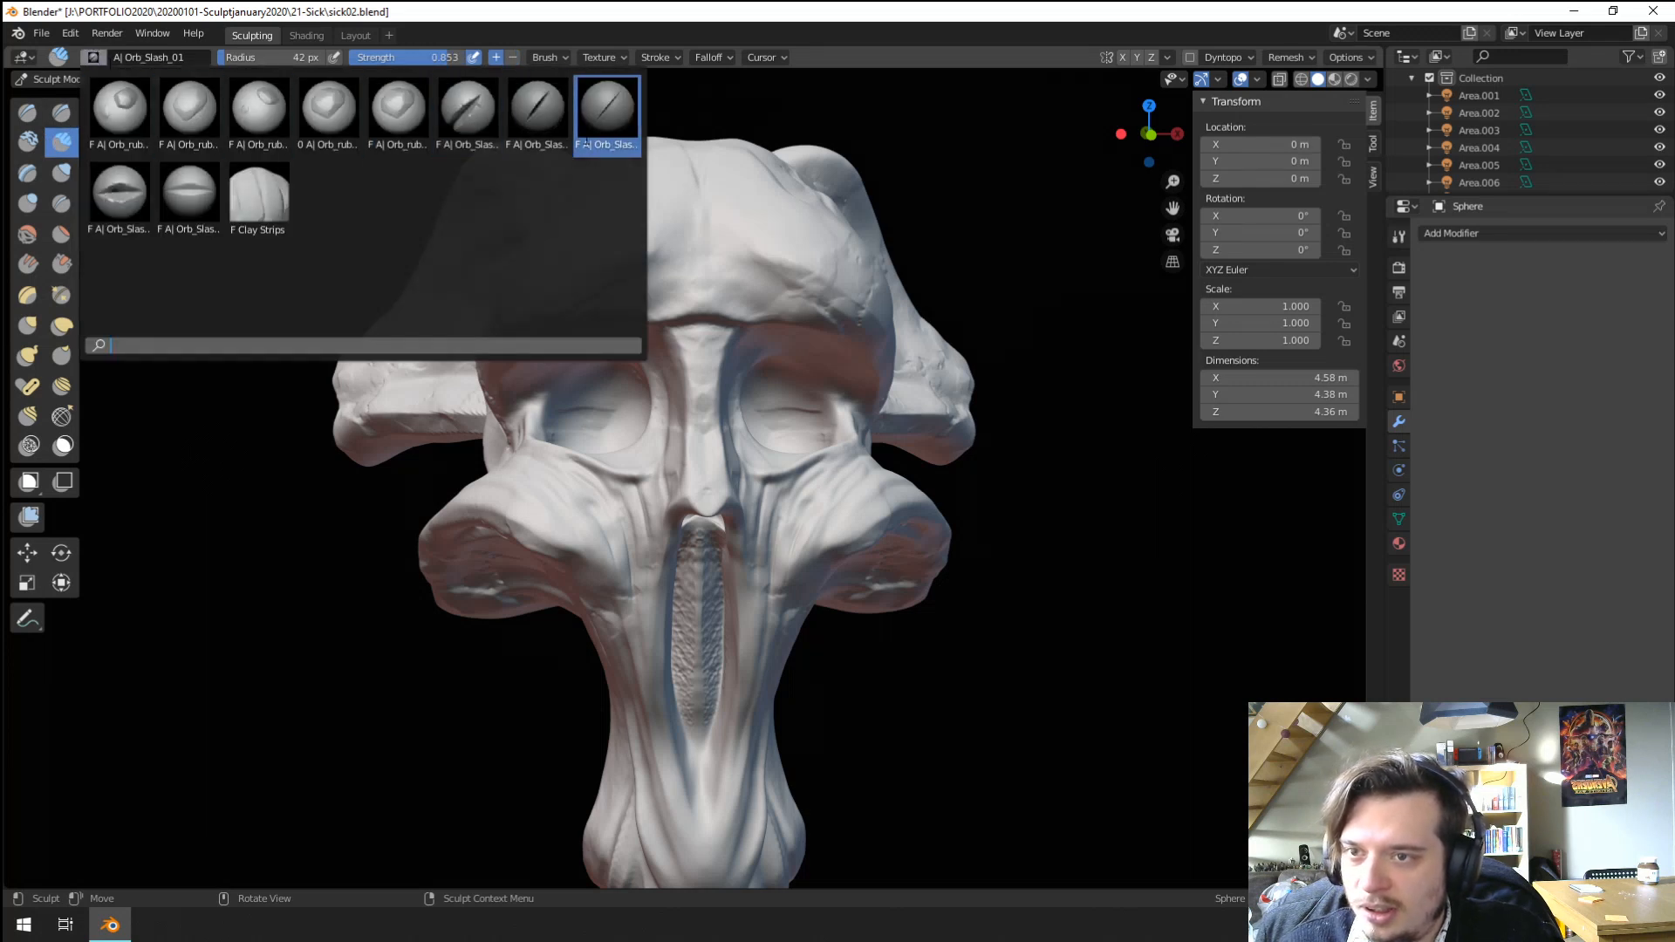
click(527, 120)
With the slash brush at radius 62 px, lower its strength to 0.353 and carve slashes inside the eye socket under the brow.
mouse_move(576, 201)
middle_down()
mouse_move(629, 280)
mouse_move(599, 267)
mouse_move(630, 368)
middle_up()
drag(563, 219, 628, 353)
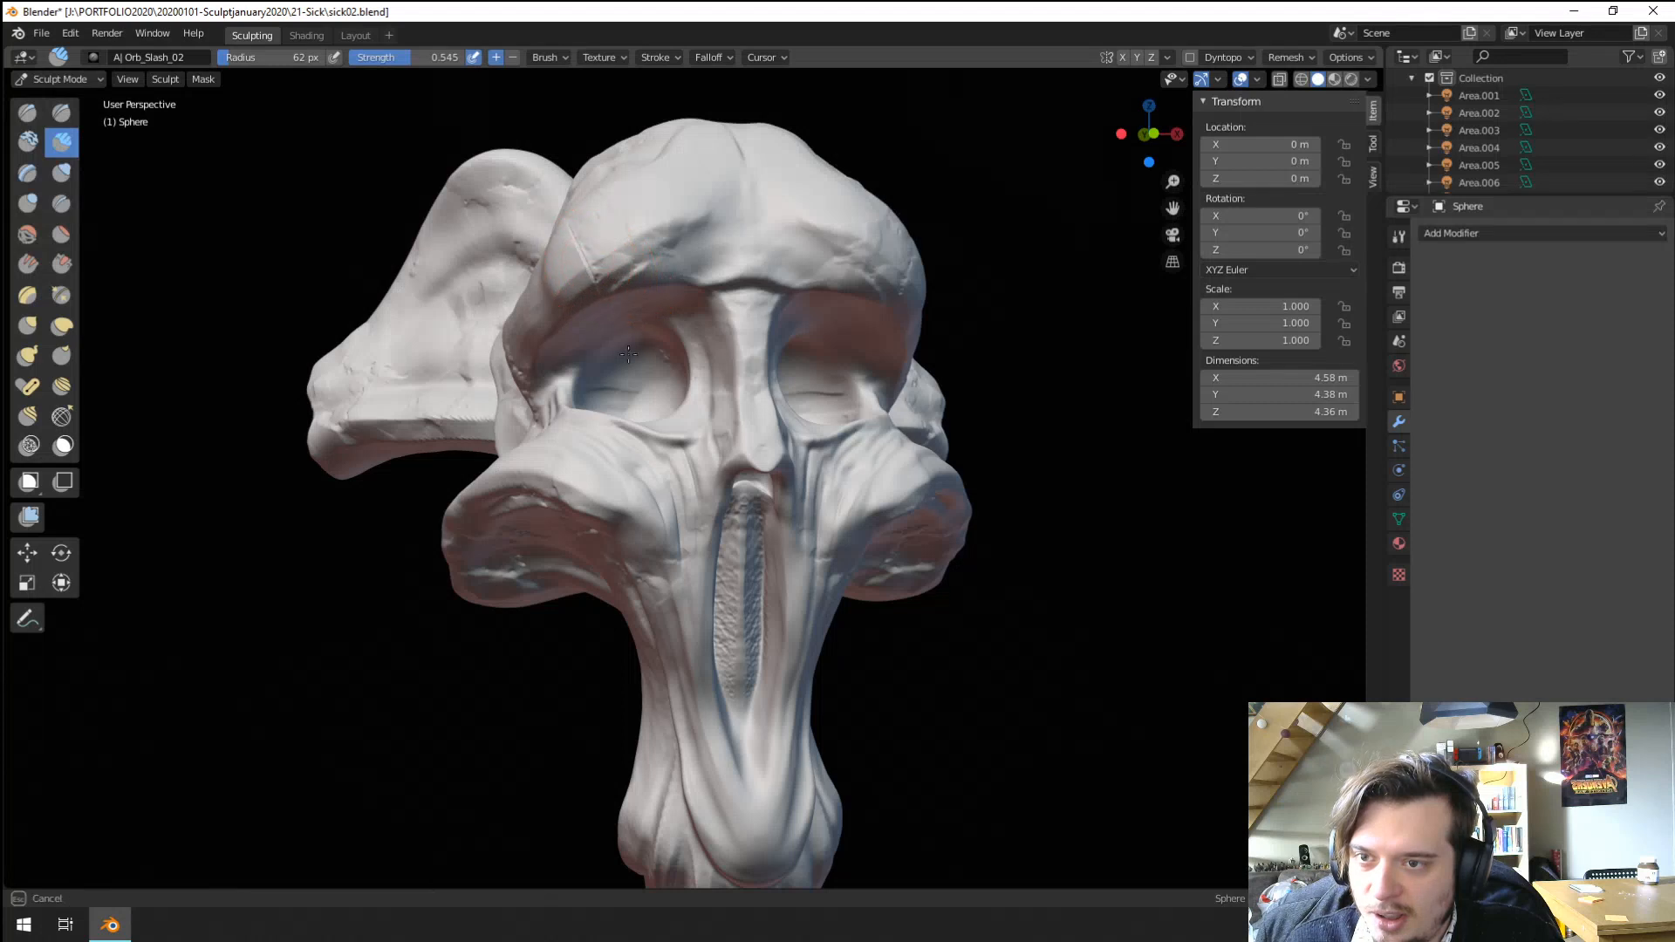
drag(641, 412, 649, 426)
mouse_move(632, 363)
middle_down()
mouse_move(675, 361)
mouse_move(660, 349)
middle_up()
key(ctrl+z)
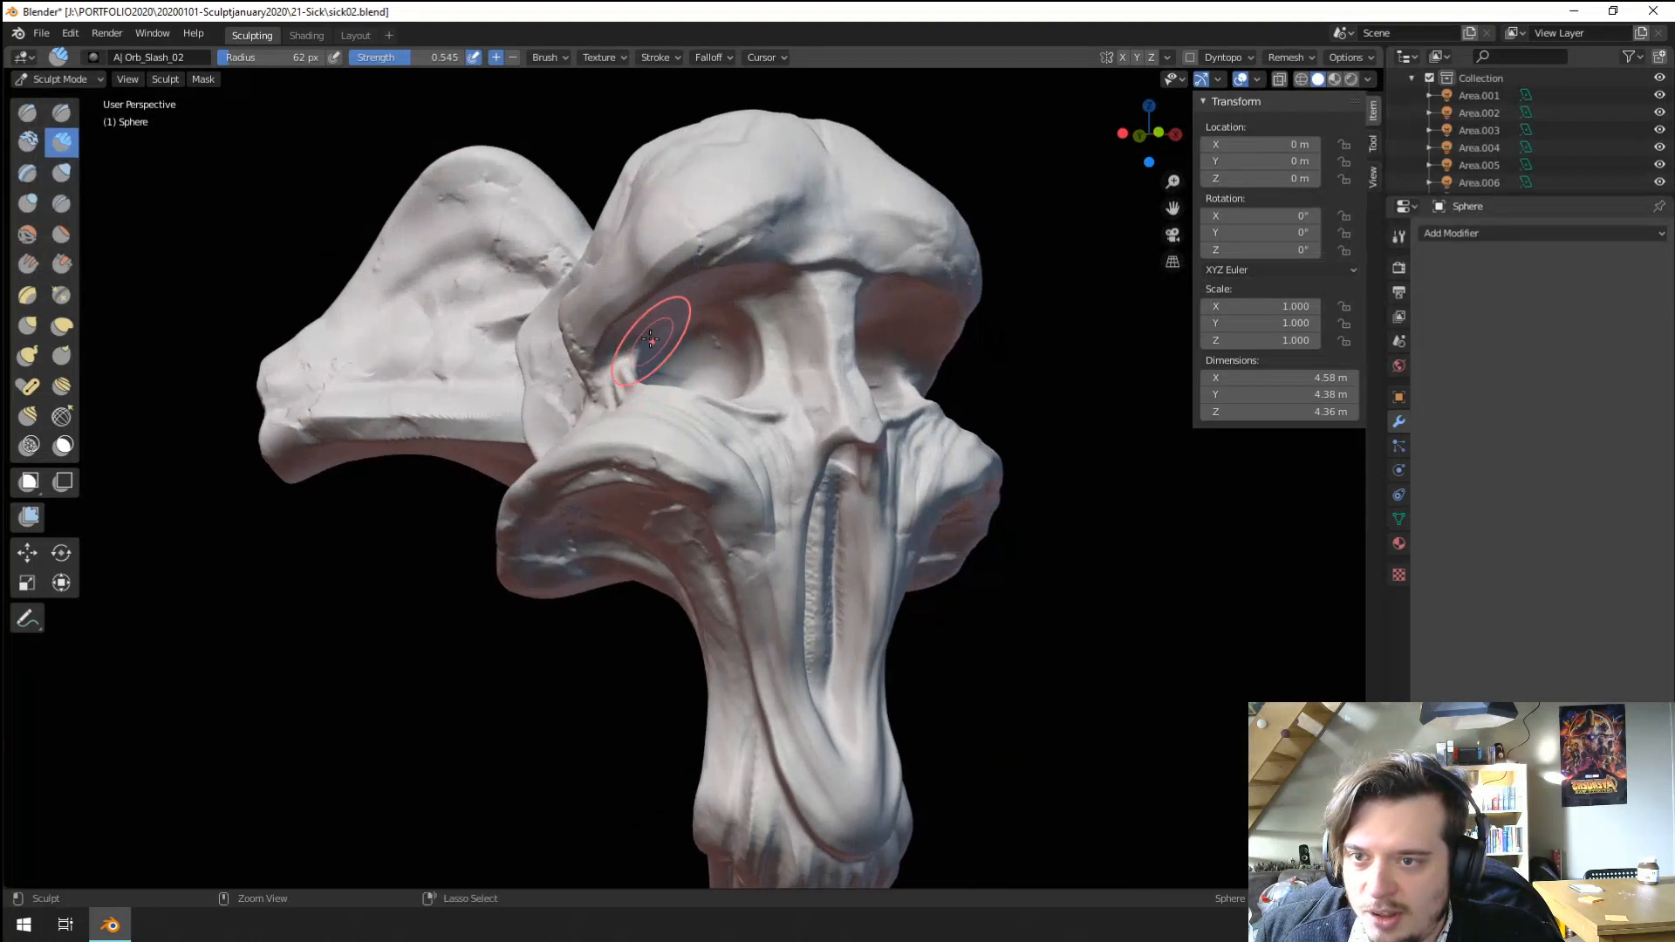
drag(711, 214, 721, 294)
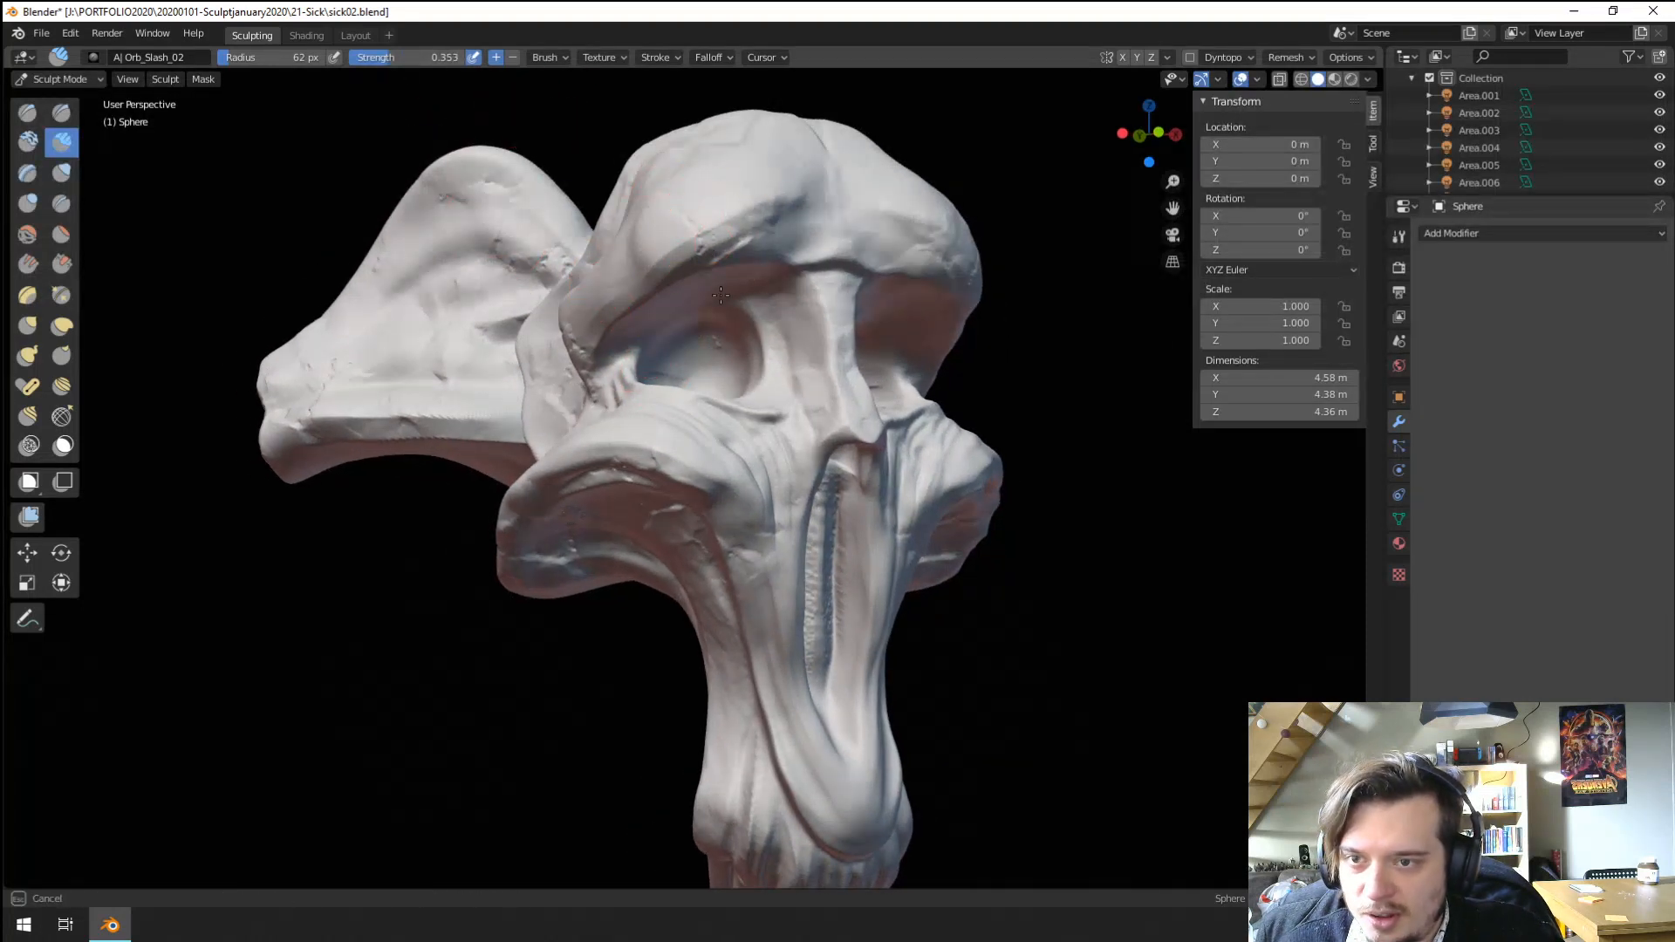
drag(748, 377, 749, 382)
mouse_move(712, 351)
middle_down()
mouse_move(612, 346)
mouse_move(695, 347)
mouse_move(674, 349)
middle_up()
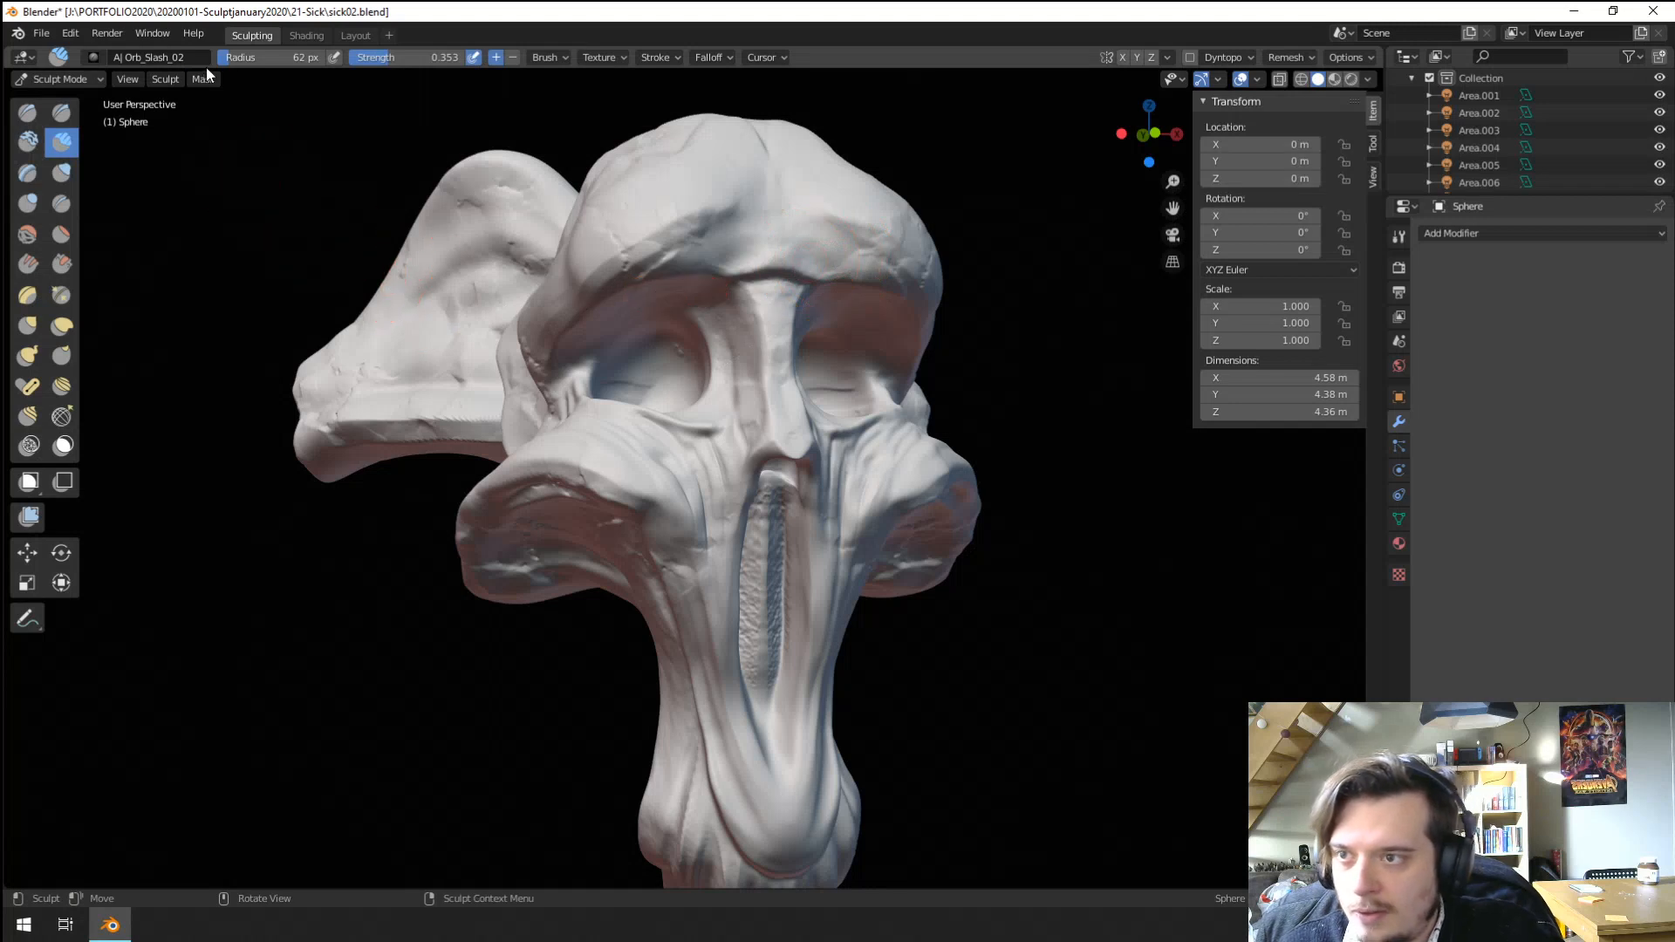
Switch to the A| Orb_Slash_04 brush, set its strength to 0.507 and stroke slashes along the brow ridge and eye socket.
click(94, 57)
click(374, 105)
drag(672, 254, 632, 314)
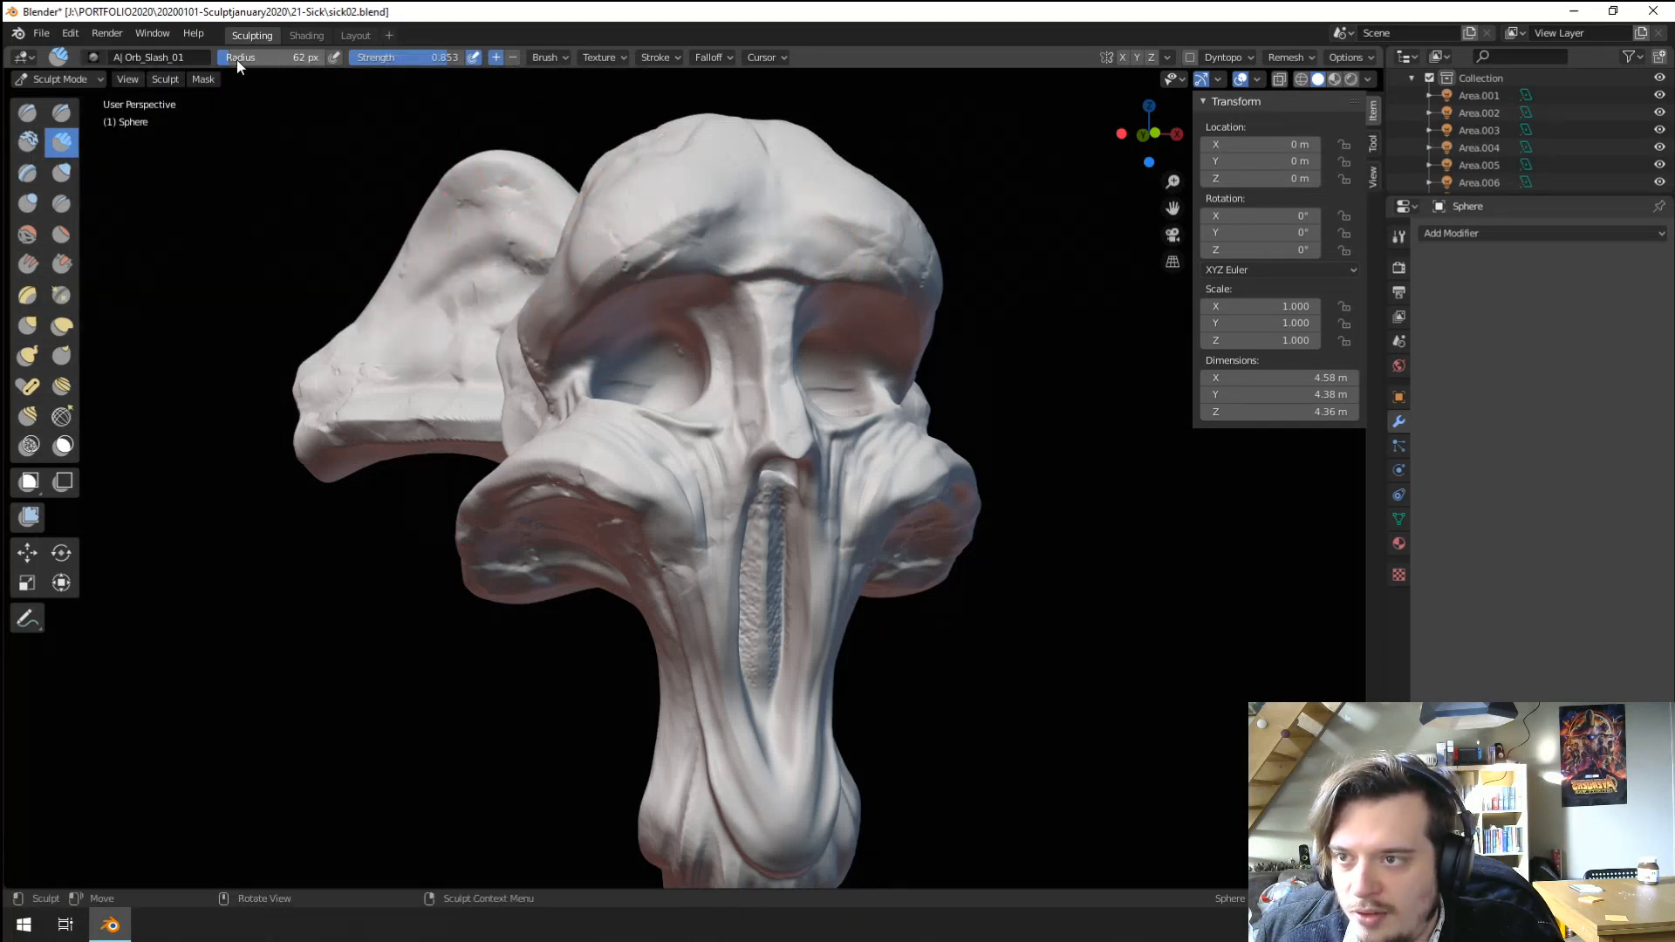
click(93, 57)
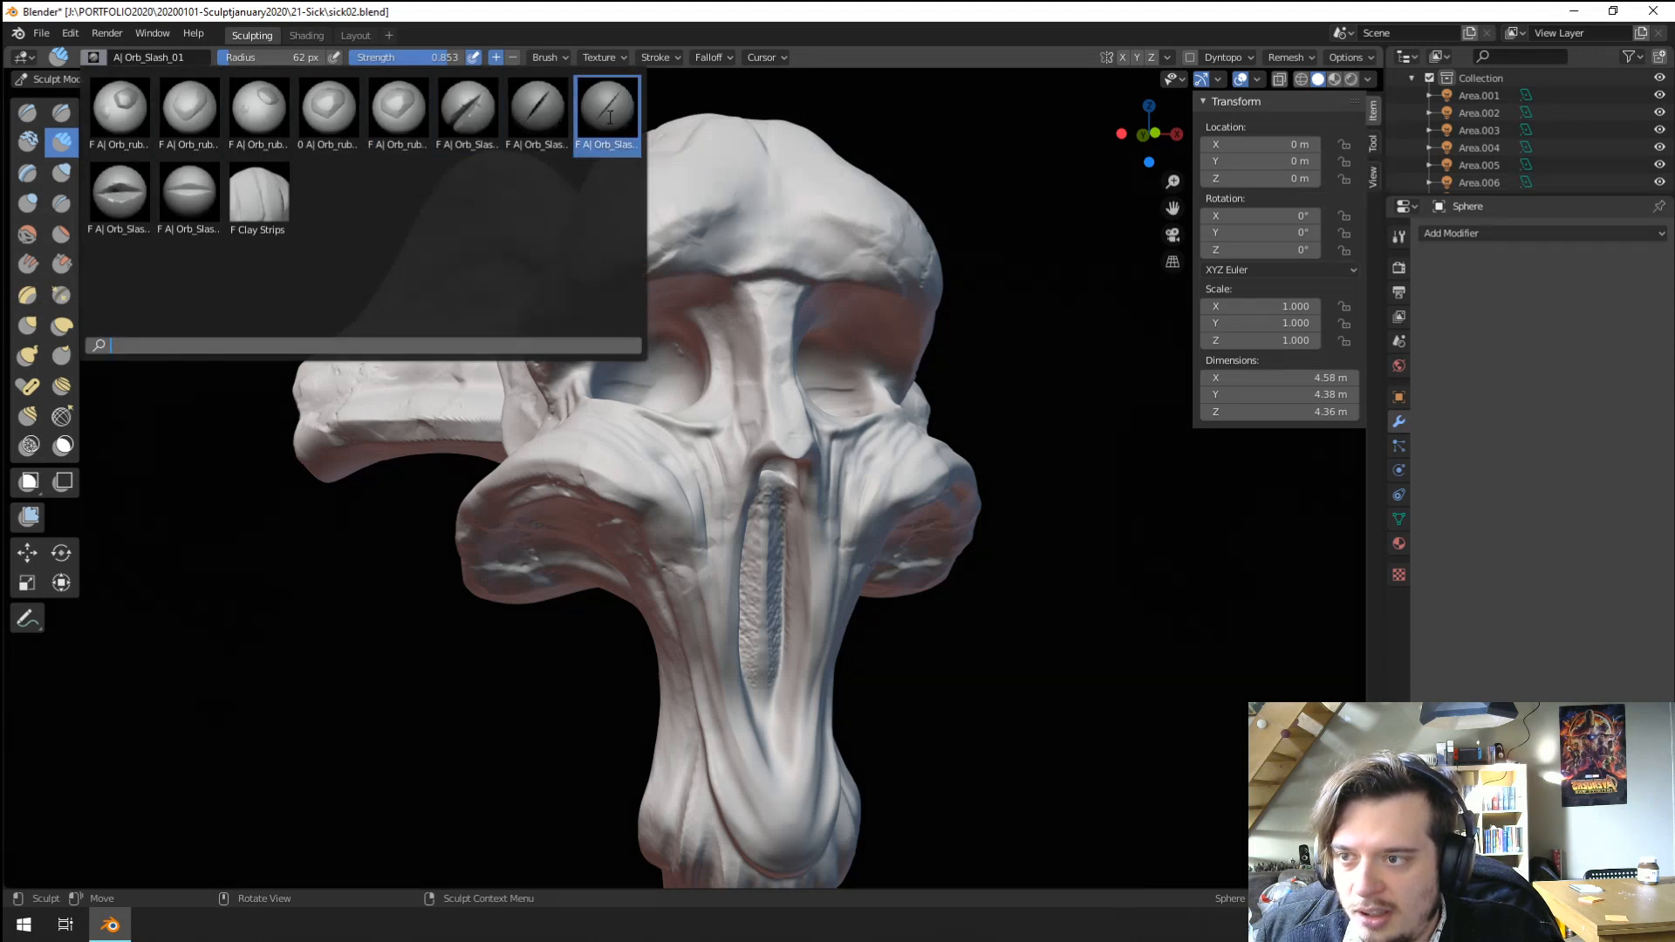
click(120, 197)
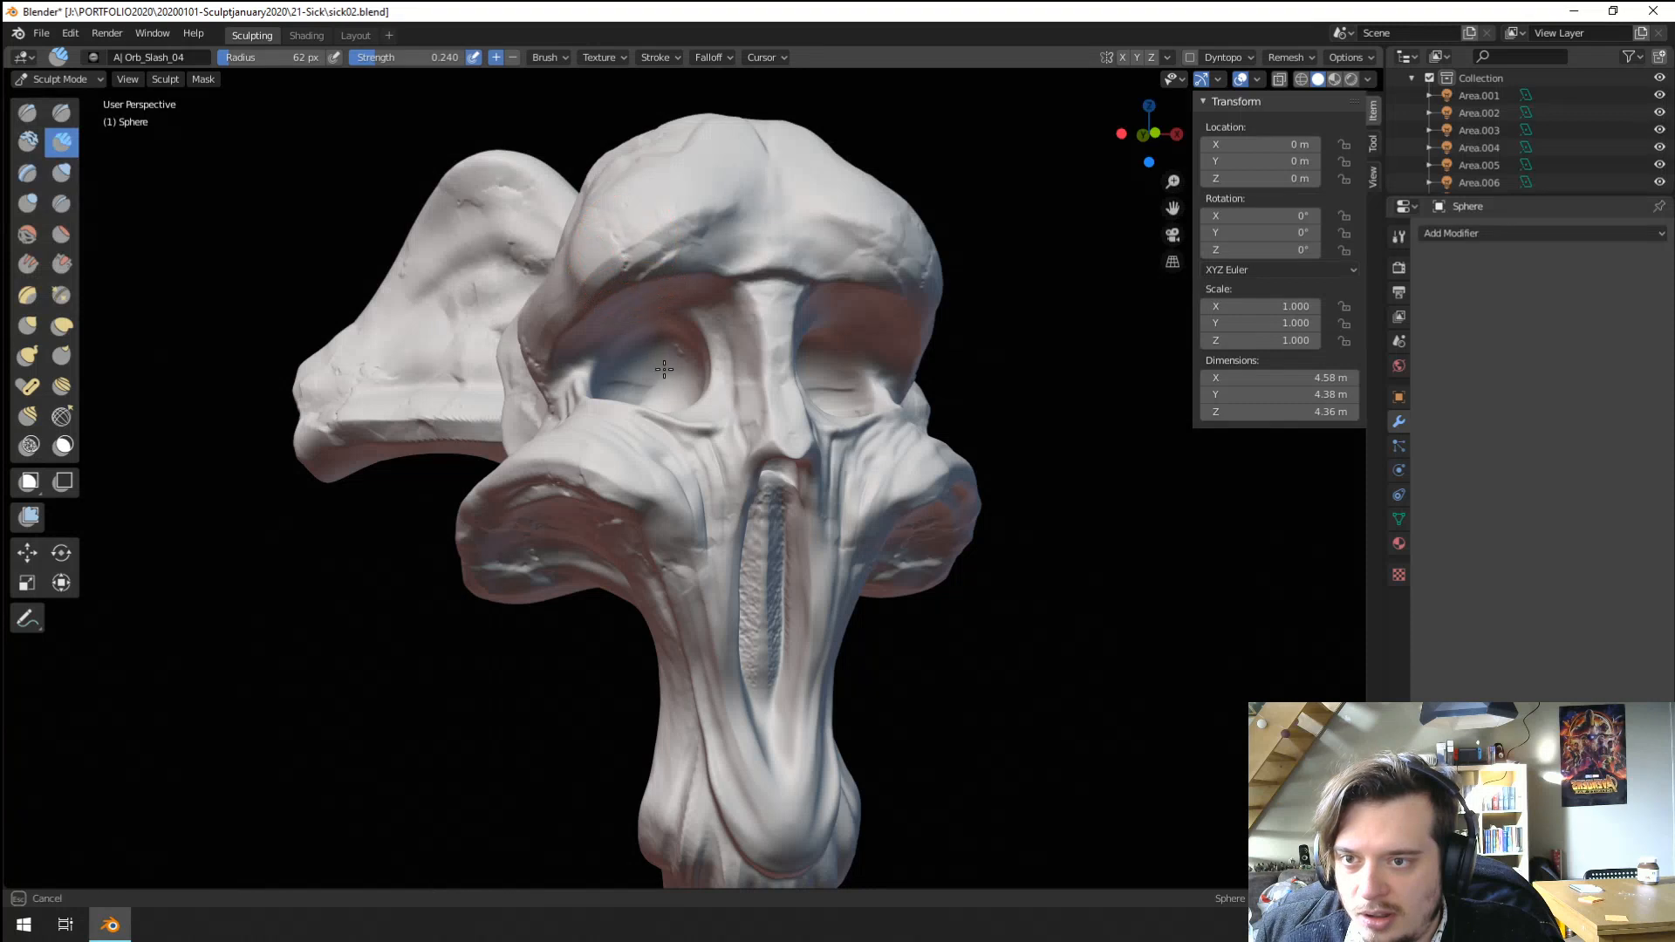
drag(403, 65, 434, 63)
drag(647, 265, 631, 264)
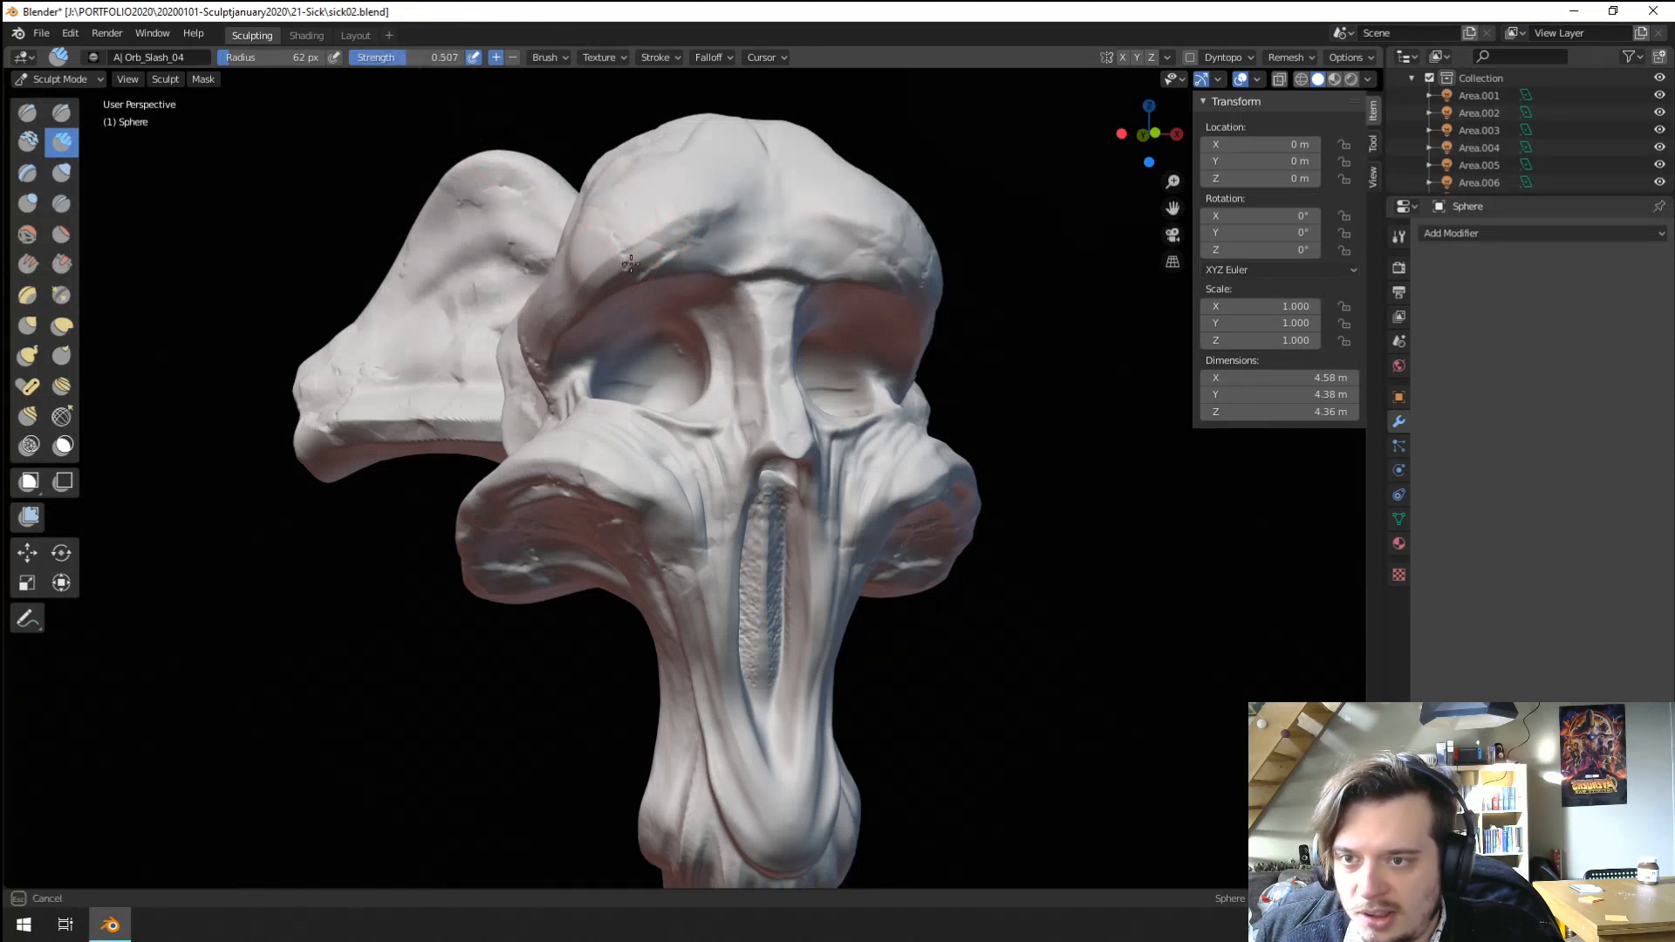
drag(673, 364, 673, 359)
middle_drag(666, 325, 678, 307)
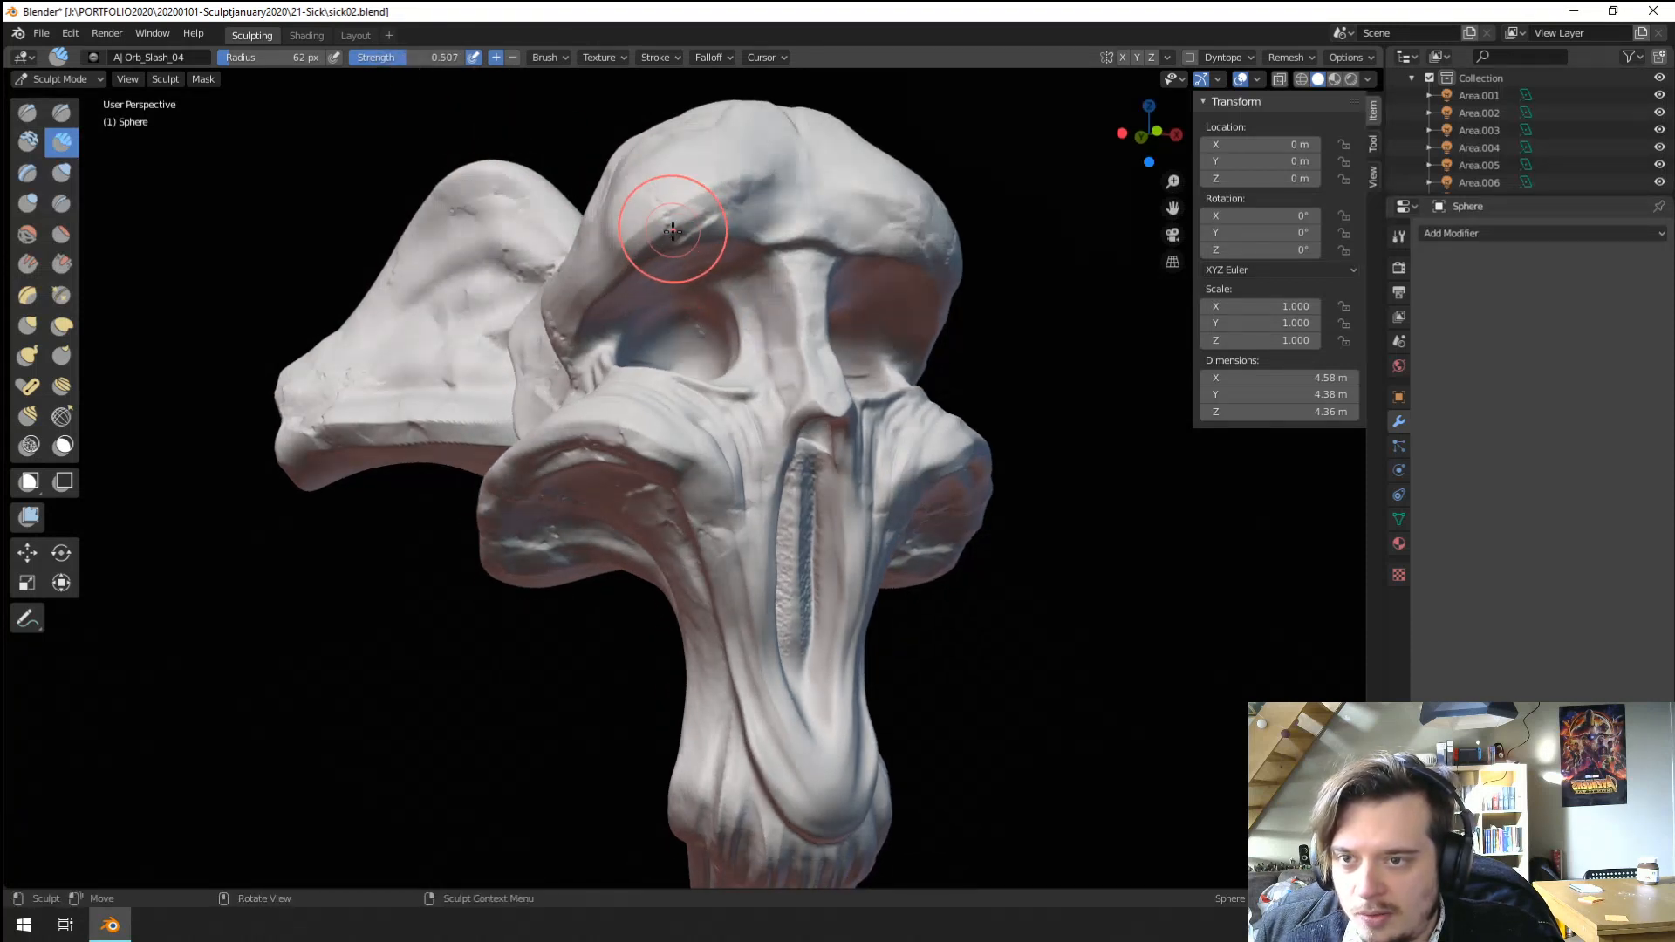
drag(671, 225, 707, 326)
mouse_move(681, 307)
ctrl+middle_down()
mouse_move(654, 403)
mouse_move(618, 417)
mouse_move(689, 364)
ctrl+middle_up()
drag(697, 430, 754, 425)
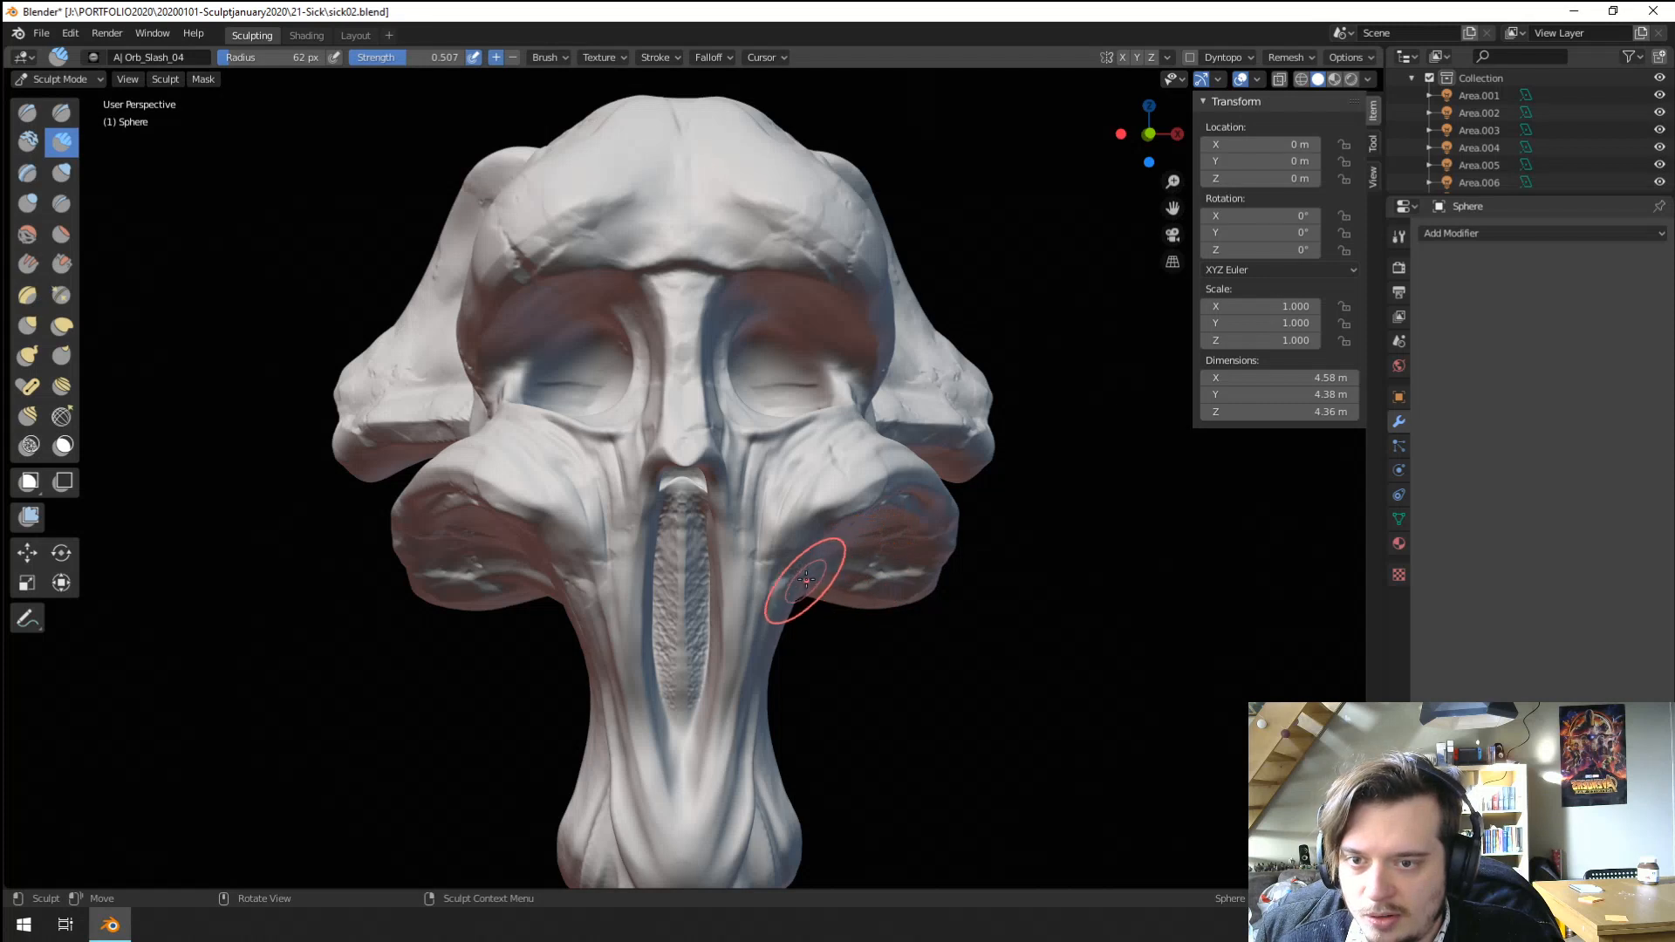
Return to the A| Orb_Slash_02 brush and cut slashes across the bridge of the nose.
click(94, 56)
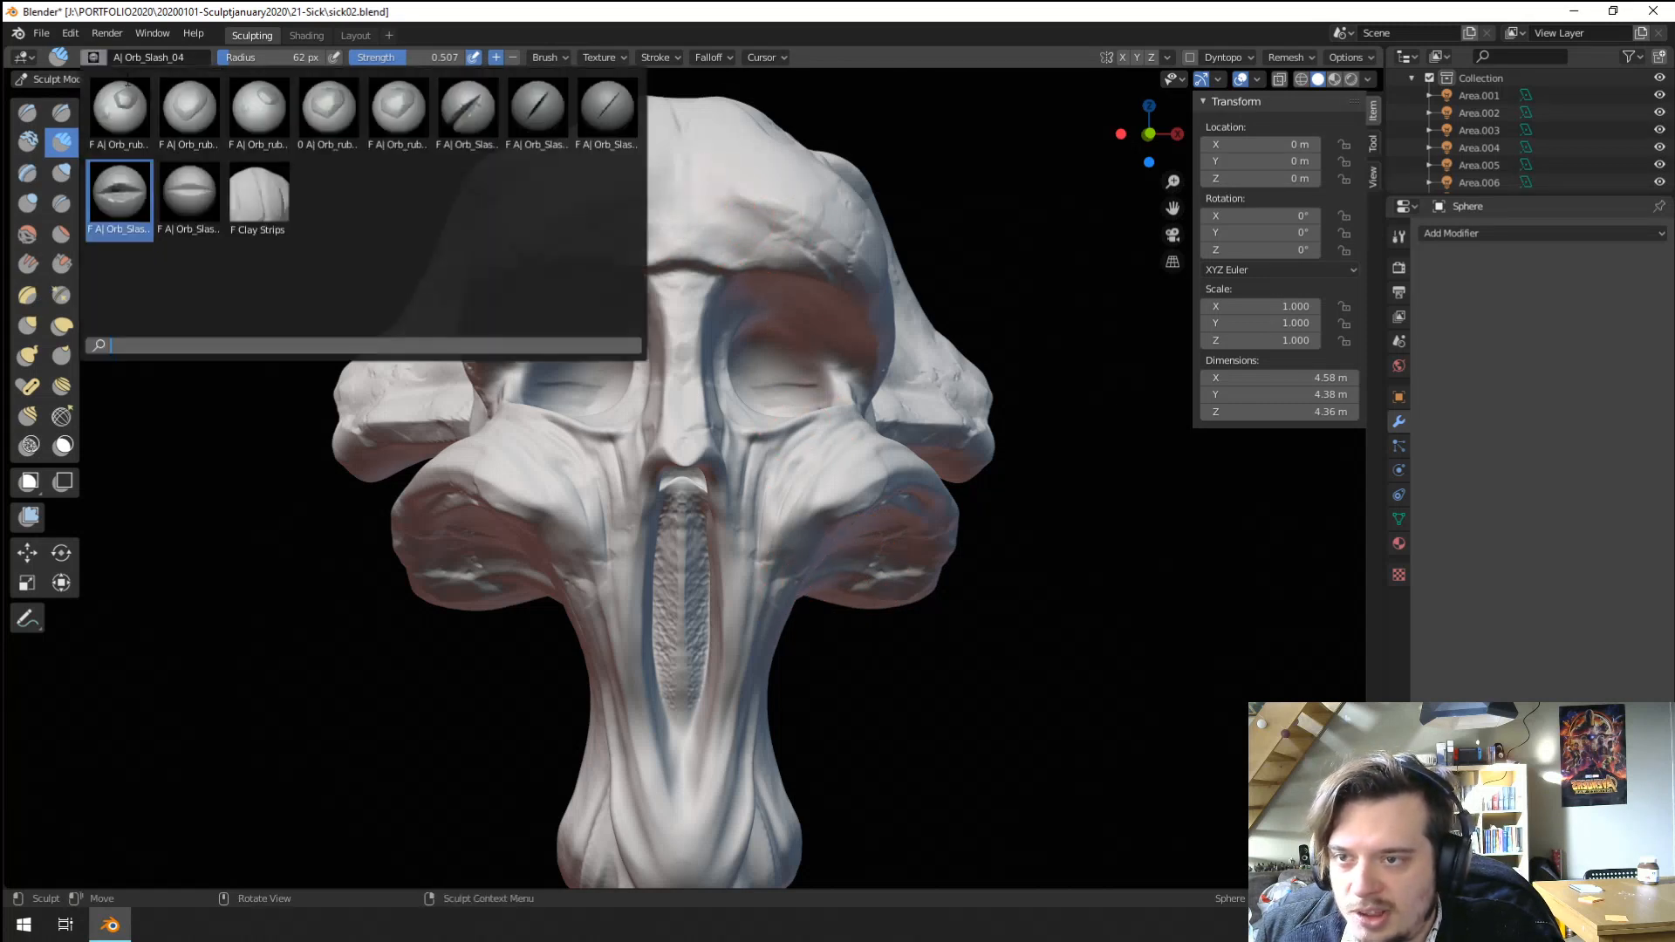
click(537, 125)
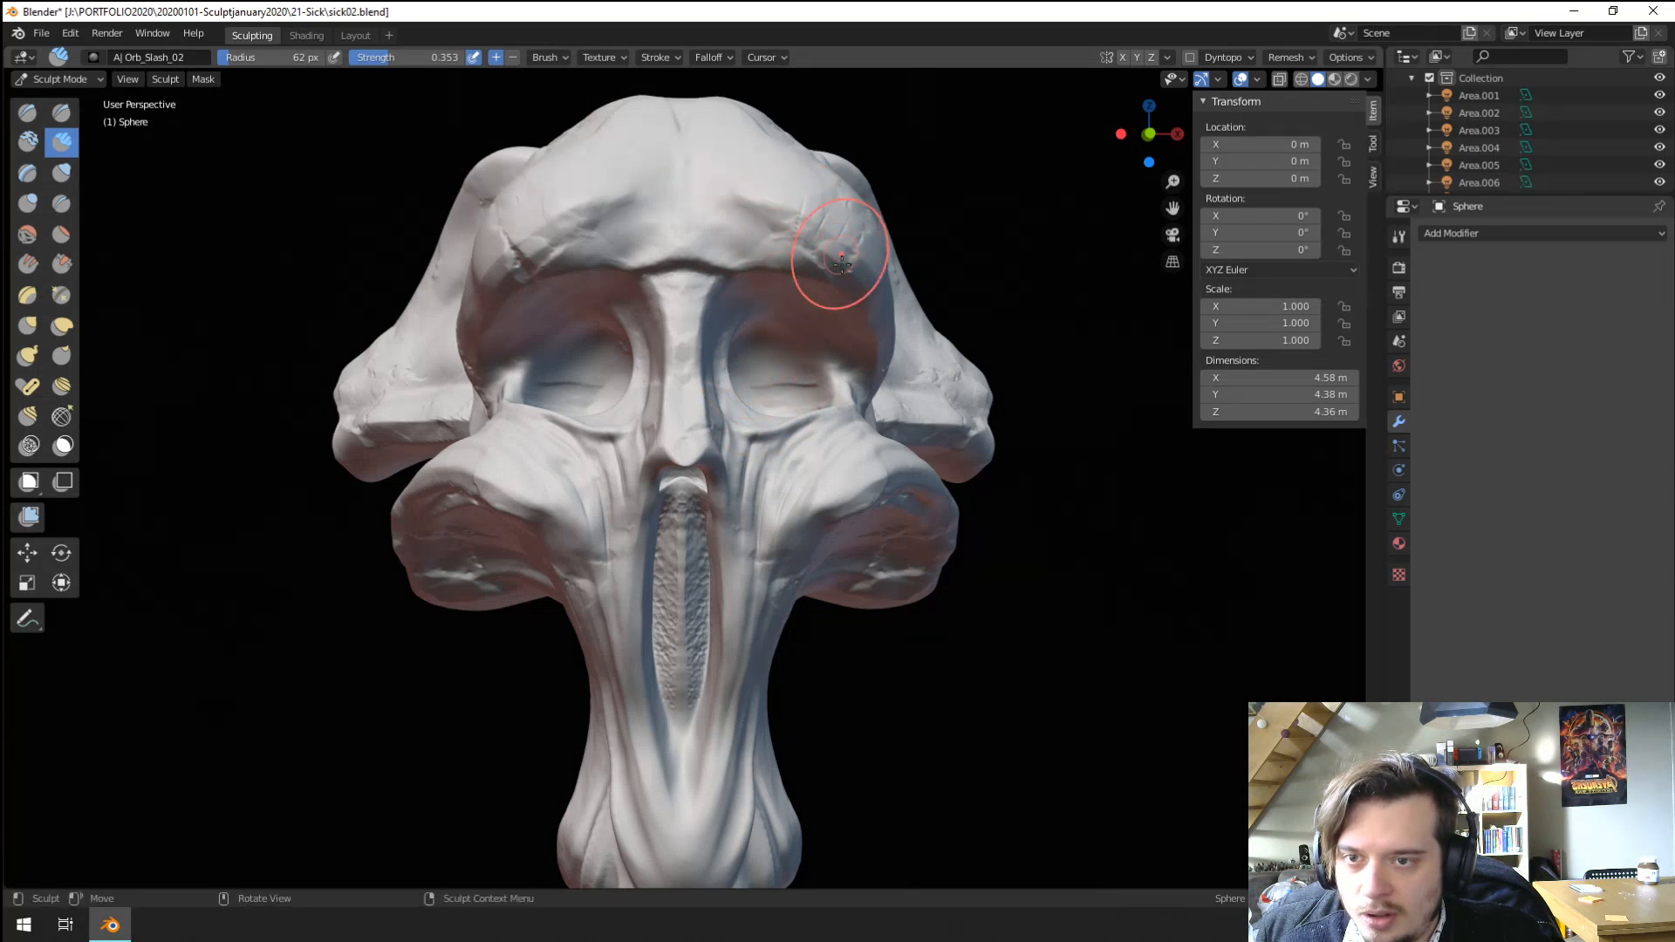
middle_drag(778, 323, 708, 413)
scroll(705, 412, up, 2)
scroll(650, 454, up, 1)
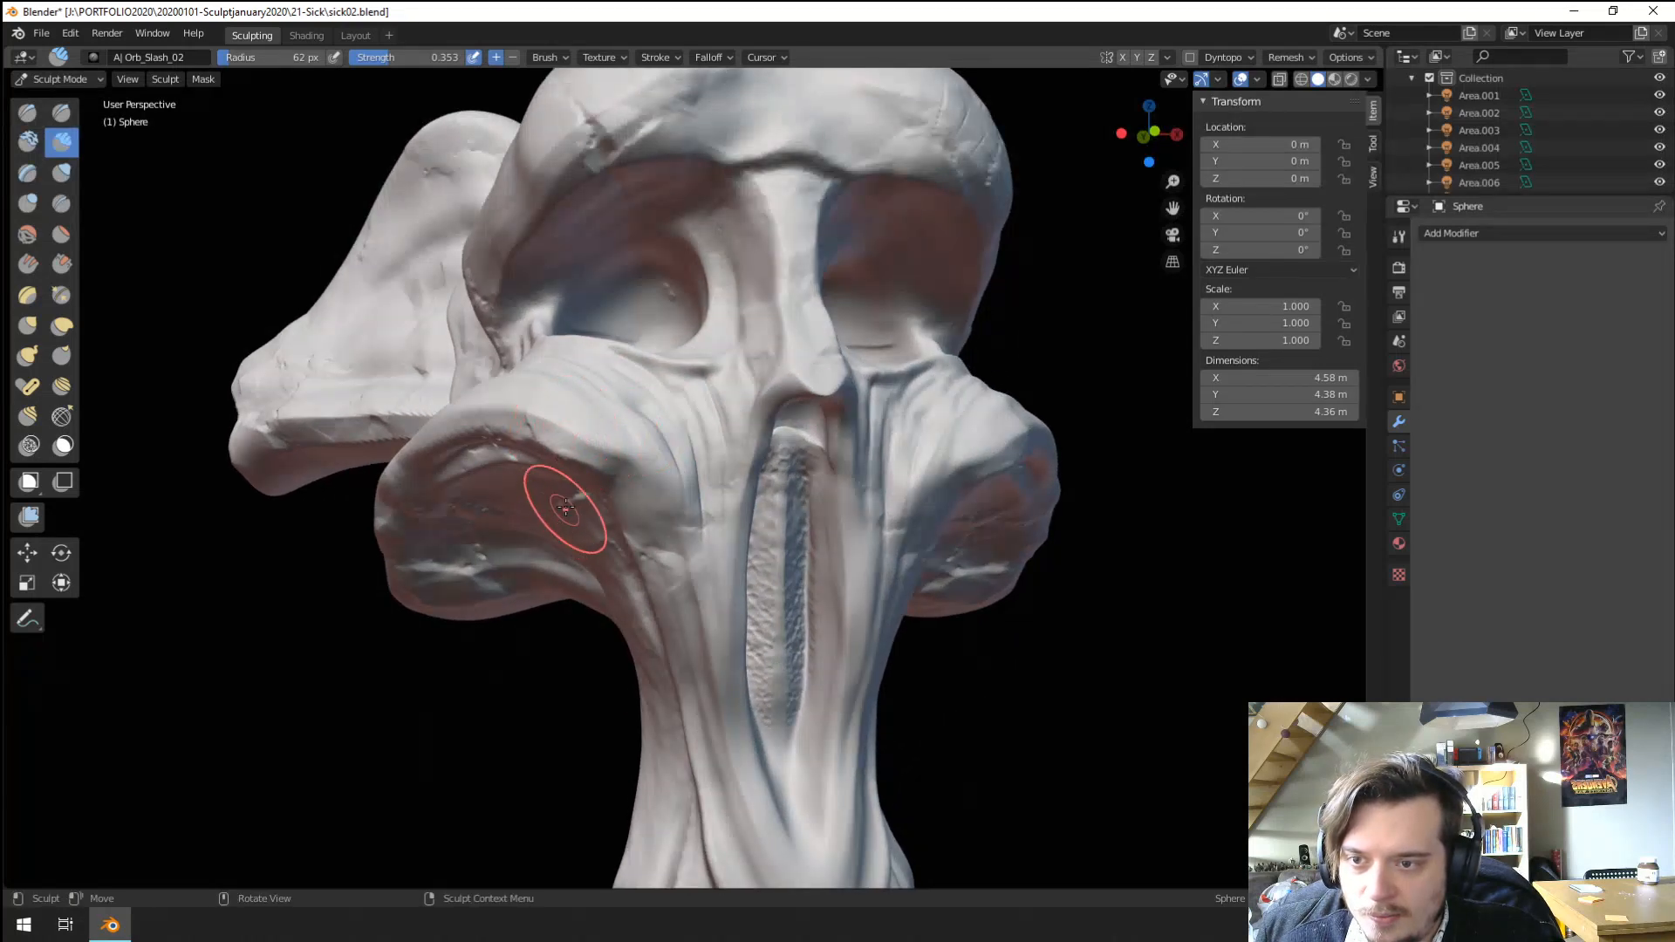
scroll(521, 755, down, 2)
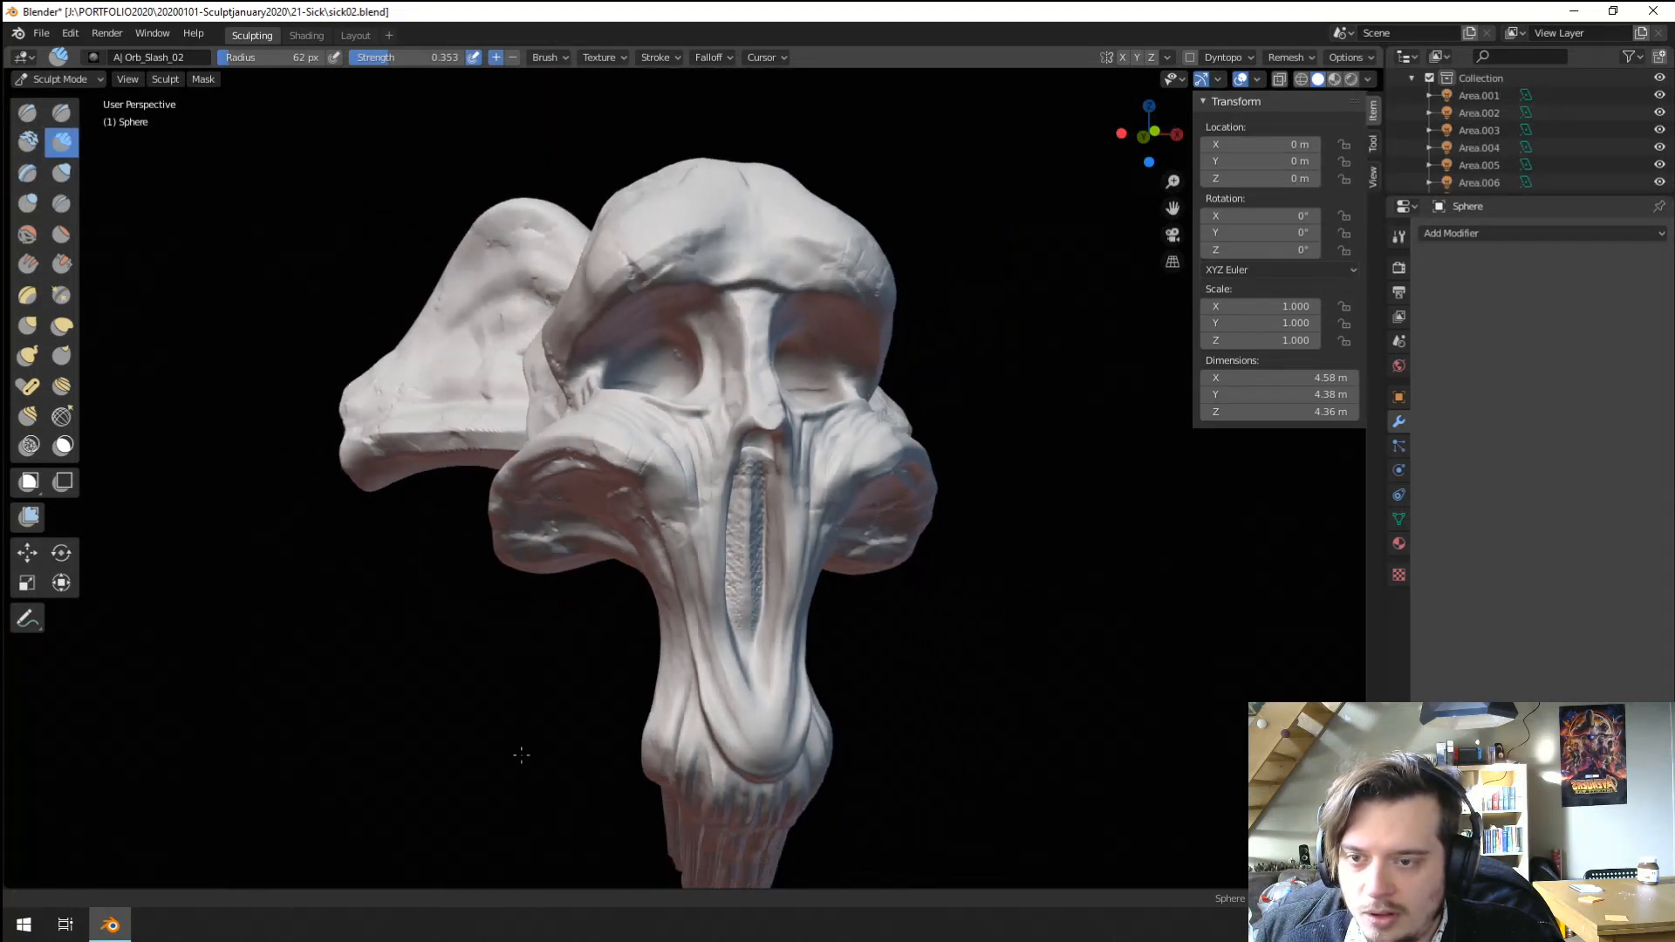
middle_drag(521, 755, 504, 617)
scroll(626, 460, up, 2)
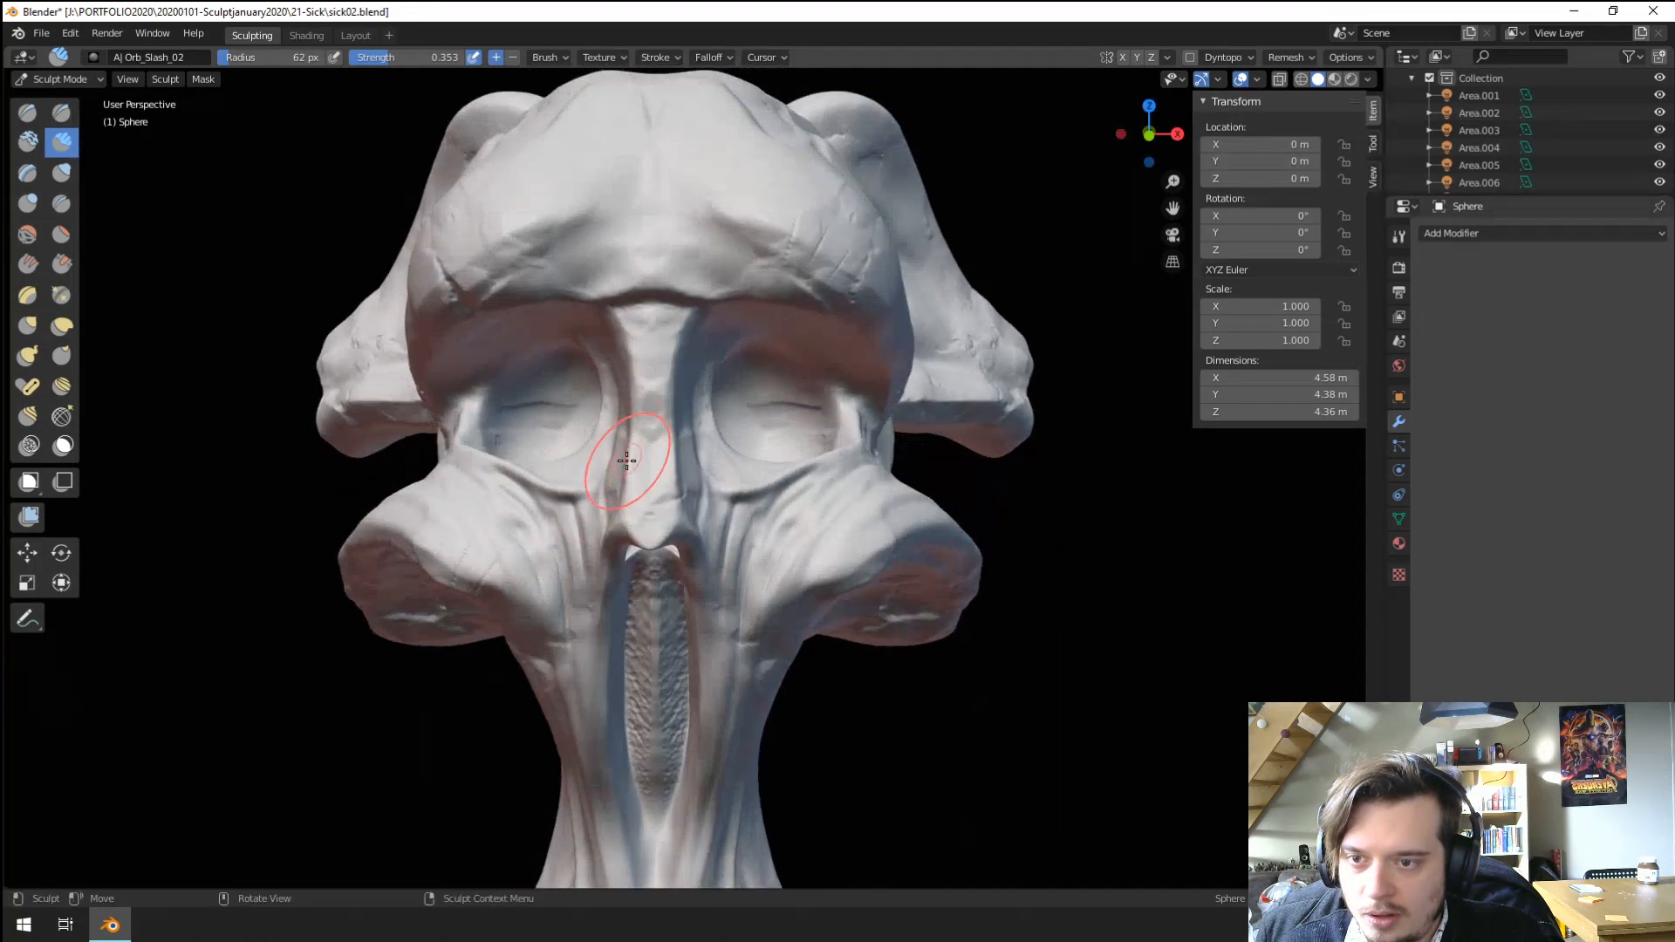
drag(594, 473, 691, 428)
middle_drag(812, 387, 788, 341)
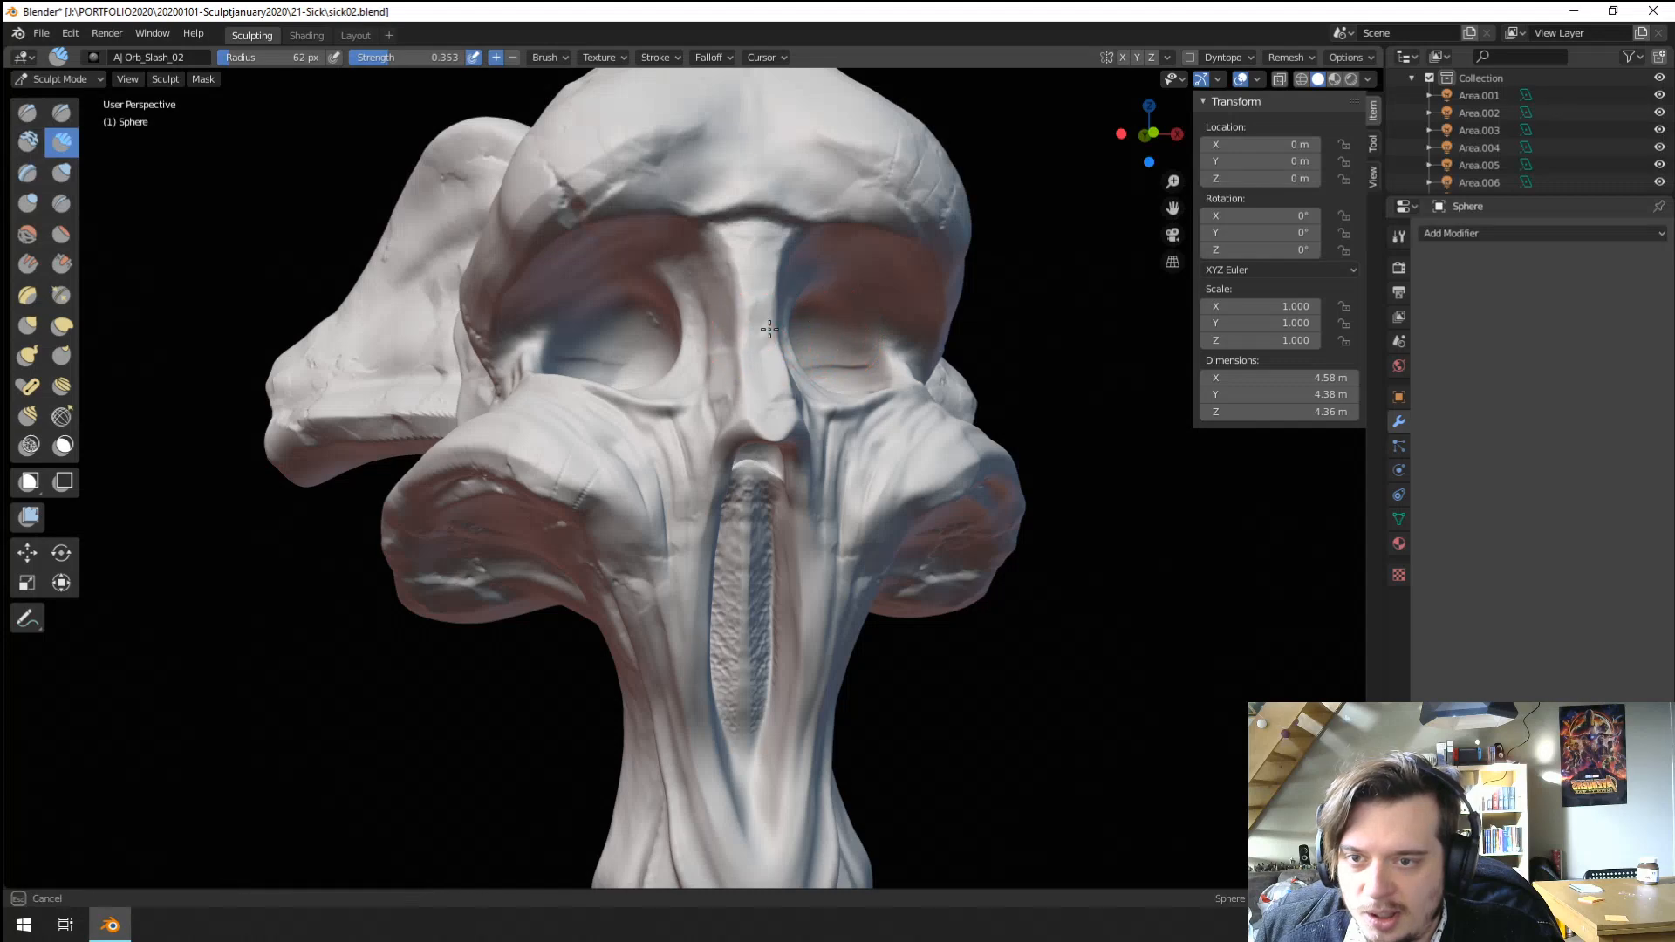
drag(751, 351, 829, 320)
Switch to Snake Hook, reduce its radius to 26 px and try pulling a spike down from the cheekbone's lower edge.
ctrl+middle_drag(839, 315, 795, 373)
mouse_move(796, 373)
middle_down()
mouse_move(731, 371)
mouse_move(780, 362)
middle_up()
ctrl+middle_drag(780, 362, 802, 275)
mouse_move(801, 274)
middle_down()
mouse_move(849, 295)
mouse_move(750, 330)
mouse_move(736, 531)
mouse_move(663, 541)
mouse_move(615, 593)
mouse_move(590, 662)
mouse_move(628, 474)
mouse_move(413, 360)
middle_up()
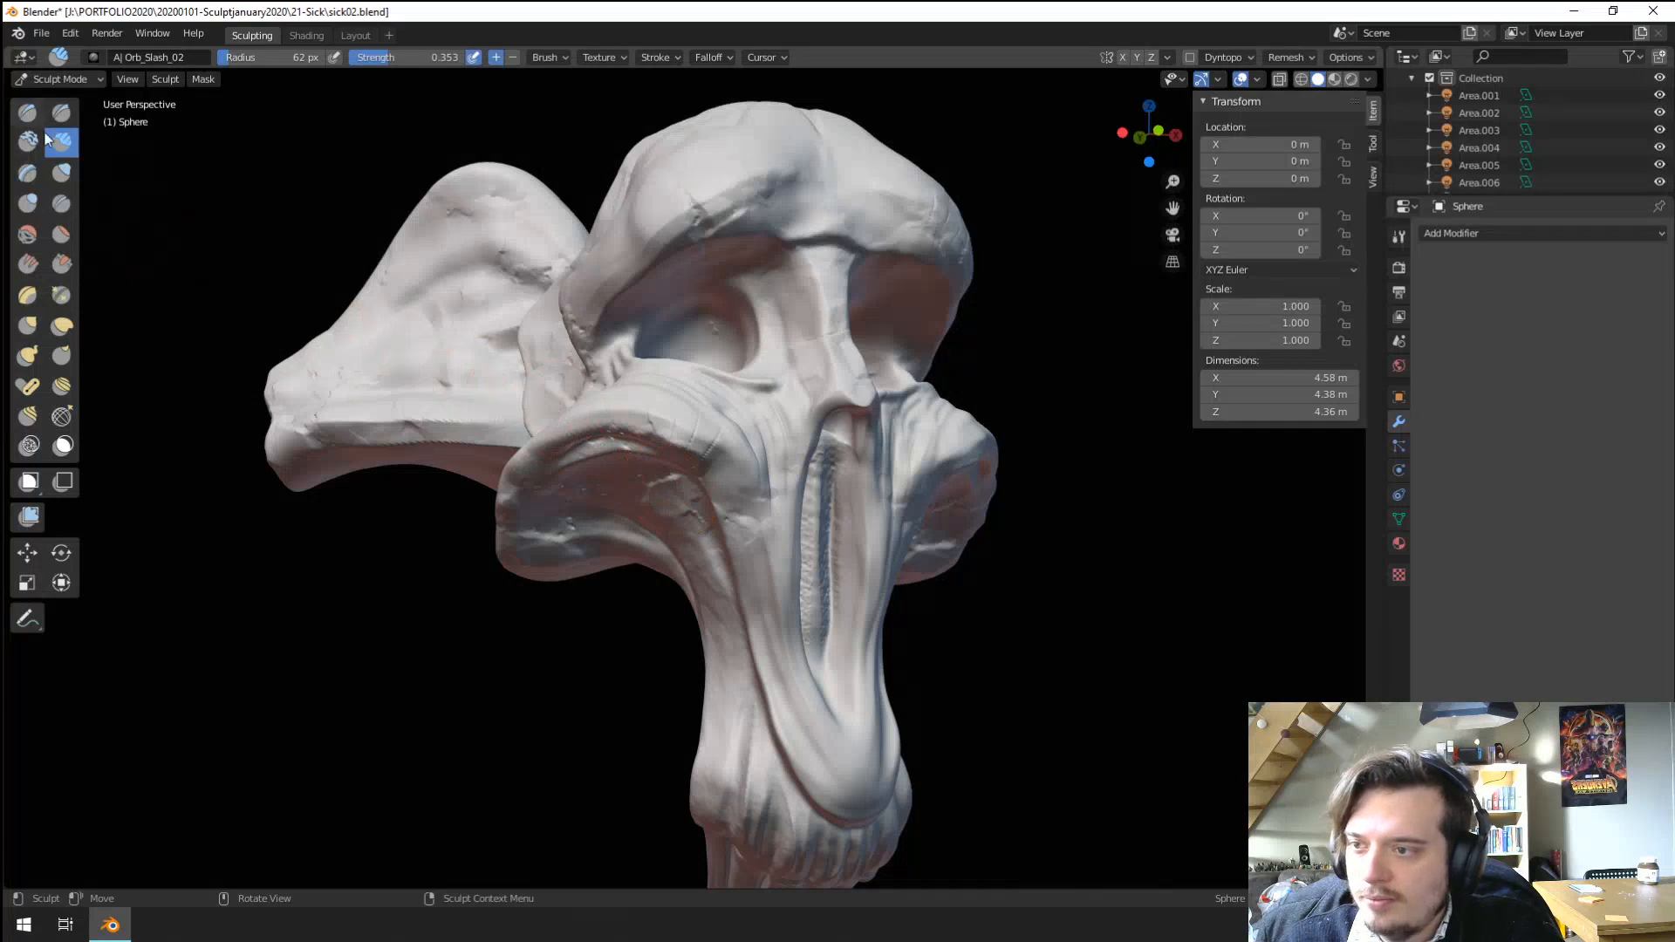
click(27, 356)
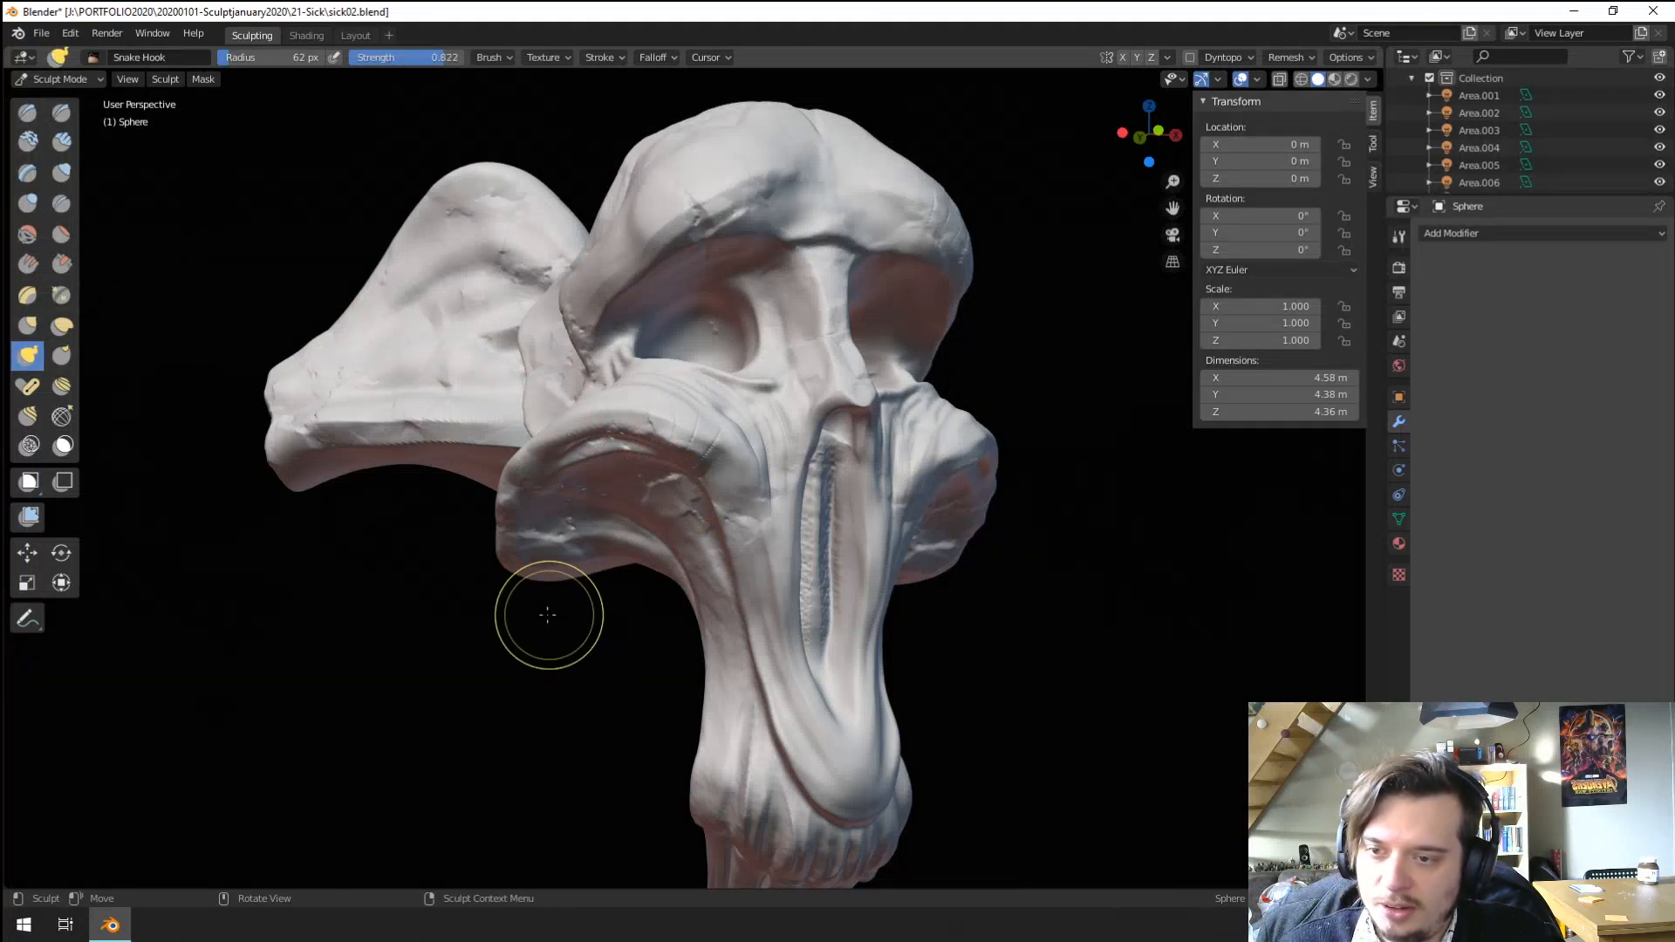
drag(553, 577, 555, 672)
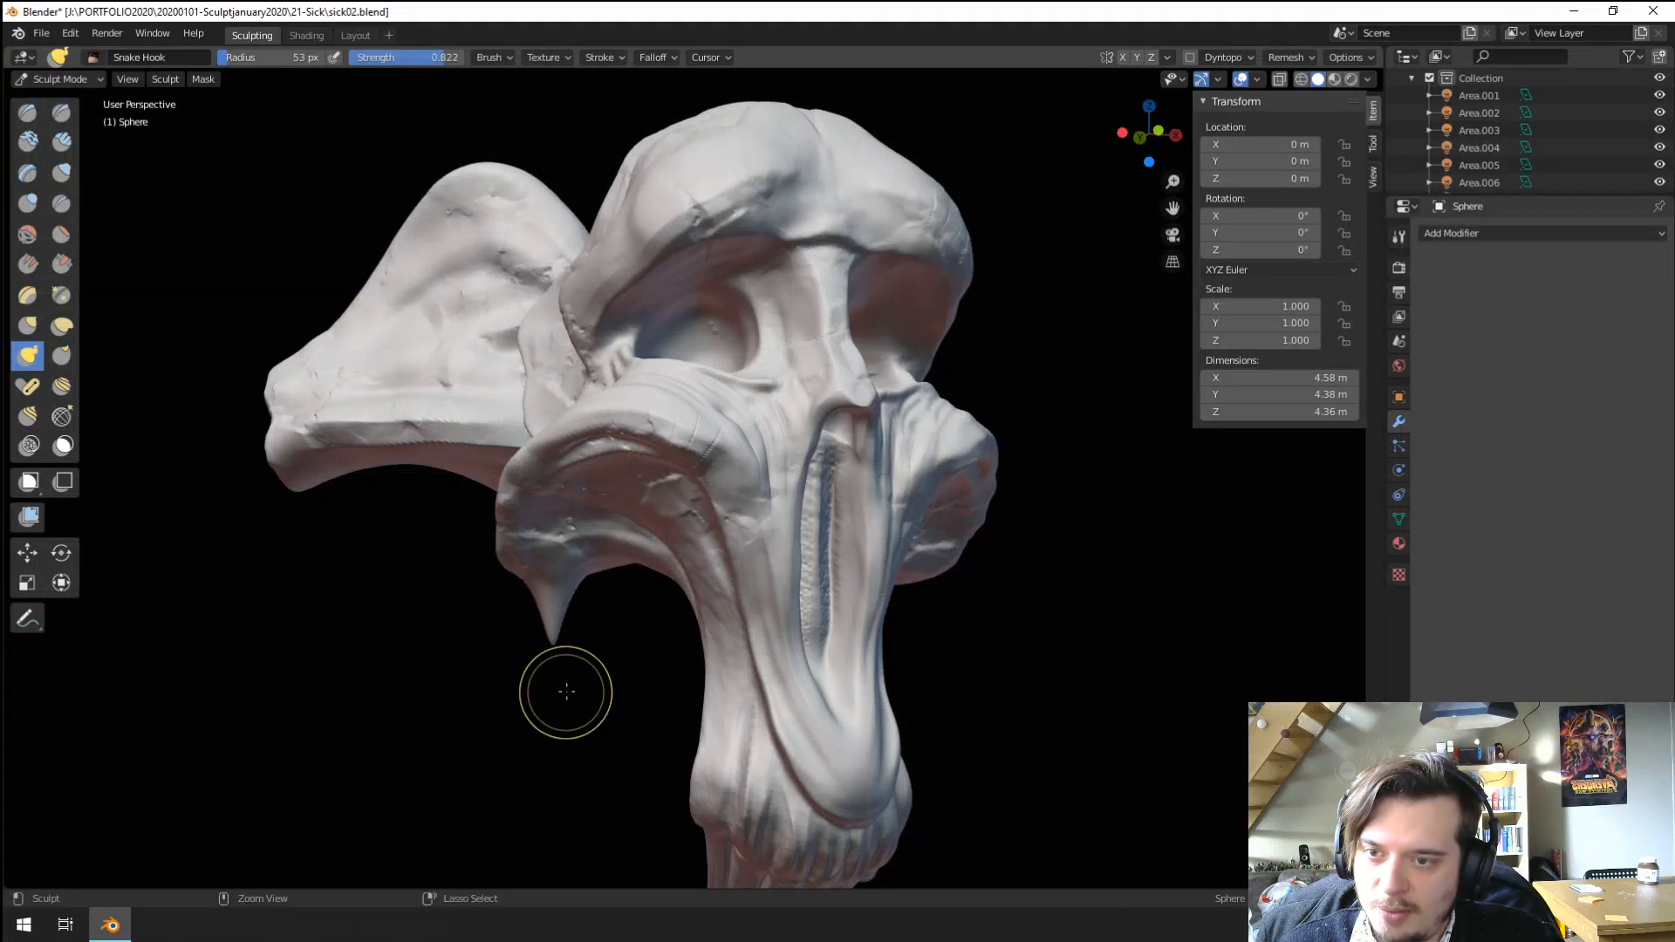
key(ctrl+z)
key(bracketleft)
key(bracketleft)
key(bracketleft)
key(bracketleft)
key(bracketleft)
key(bracketleft)
drag(554, 572, 561, 682)
key(ctrl+z)
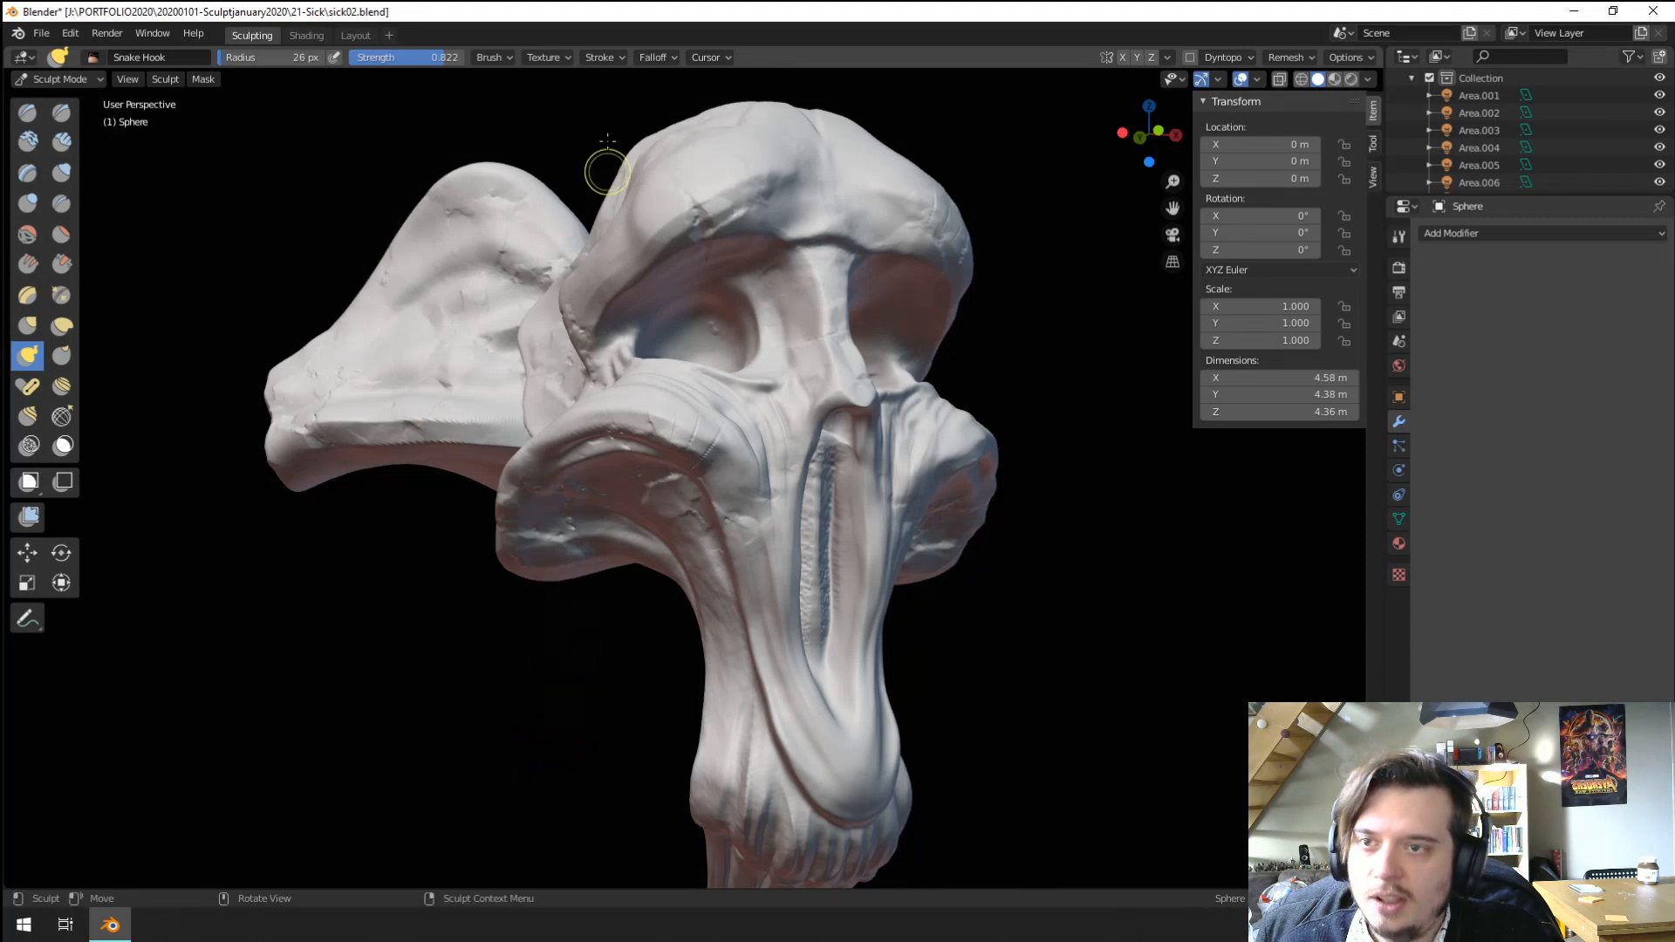
Set the Snake Hook falloff to Sphere and pull a thin spike straight down from the cheekbone's lower edge.
click(623, 58)
mouse_move(651, 61)
click(646, 90)
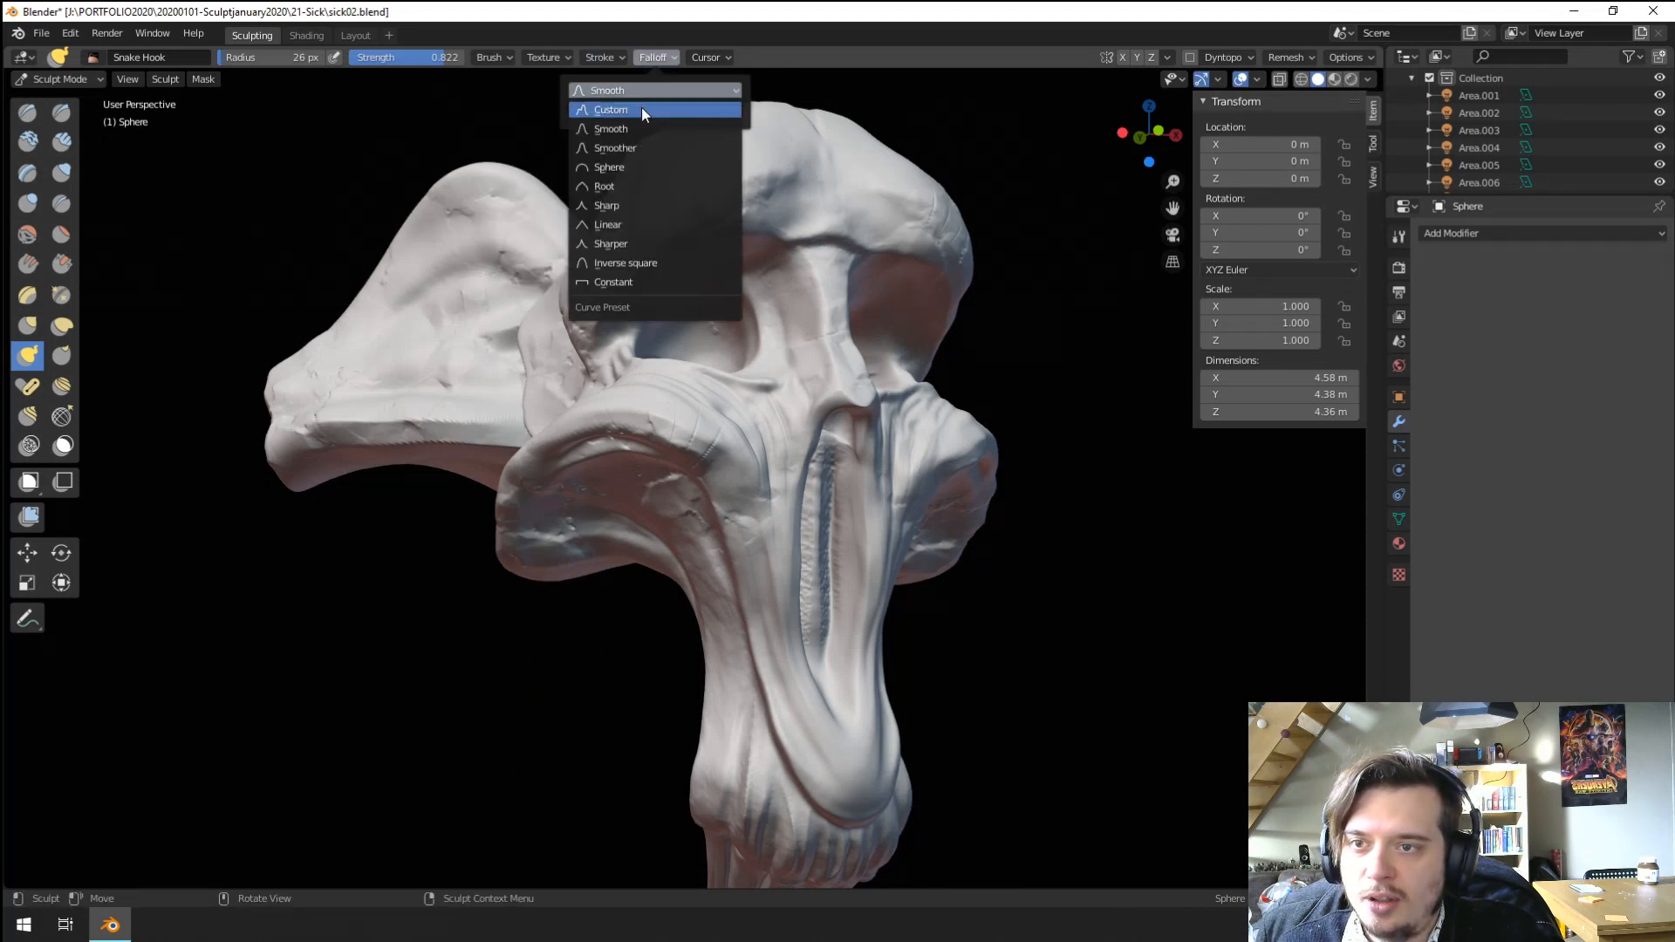
click(625, 169)
drag(558, 541, 549, 563)
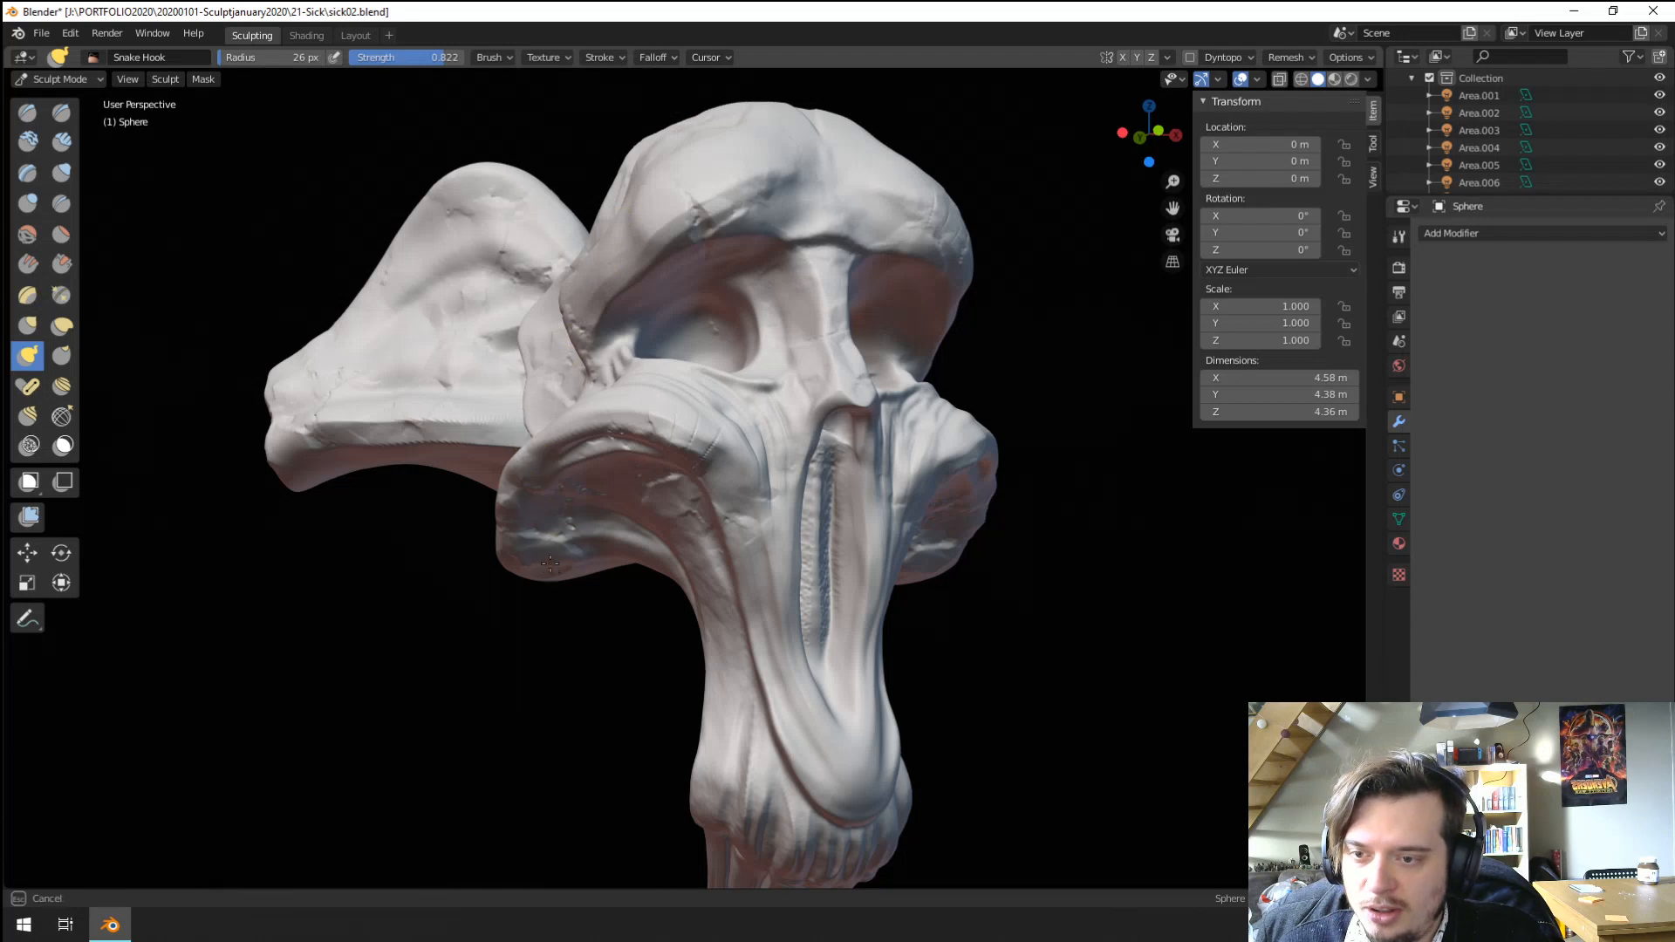
drag(544, 691, 545, 685)
key(ctrl+z)
drag(550, 577, 549, 702)
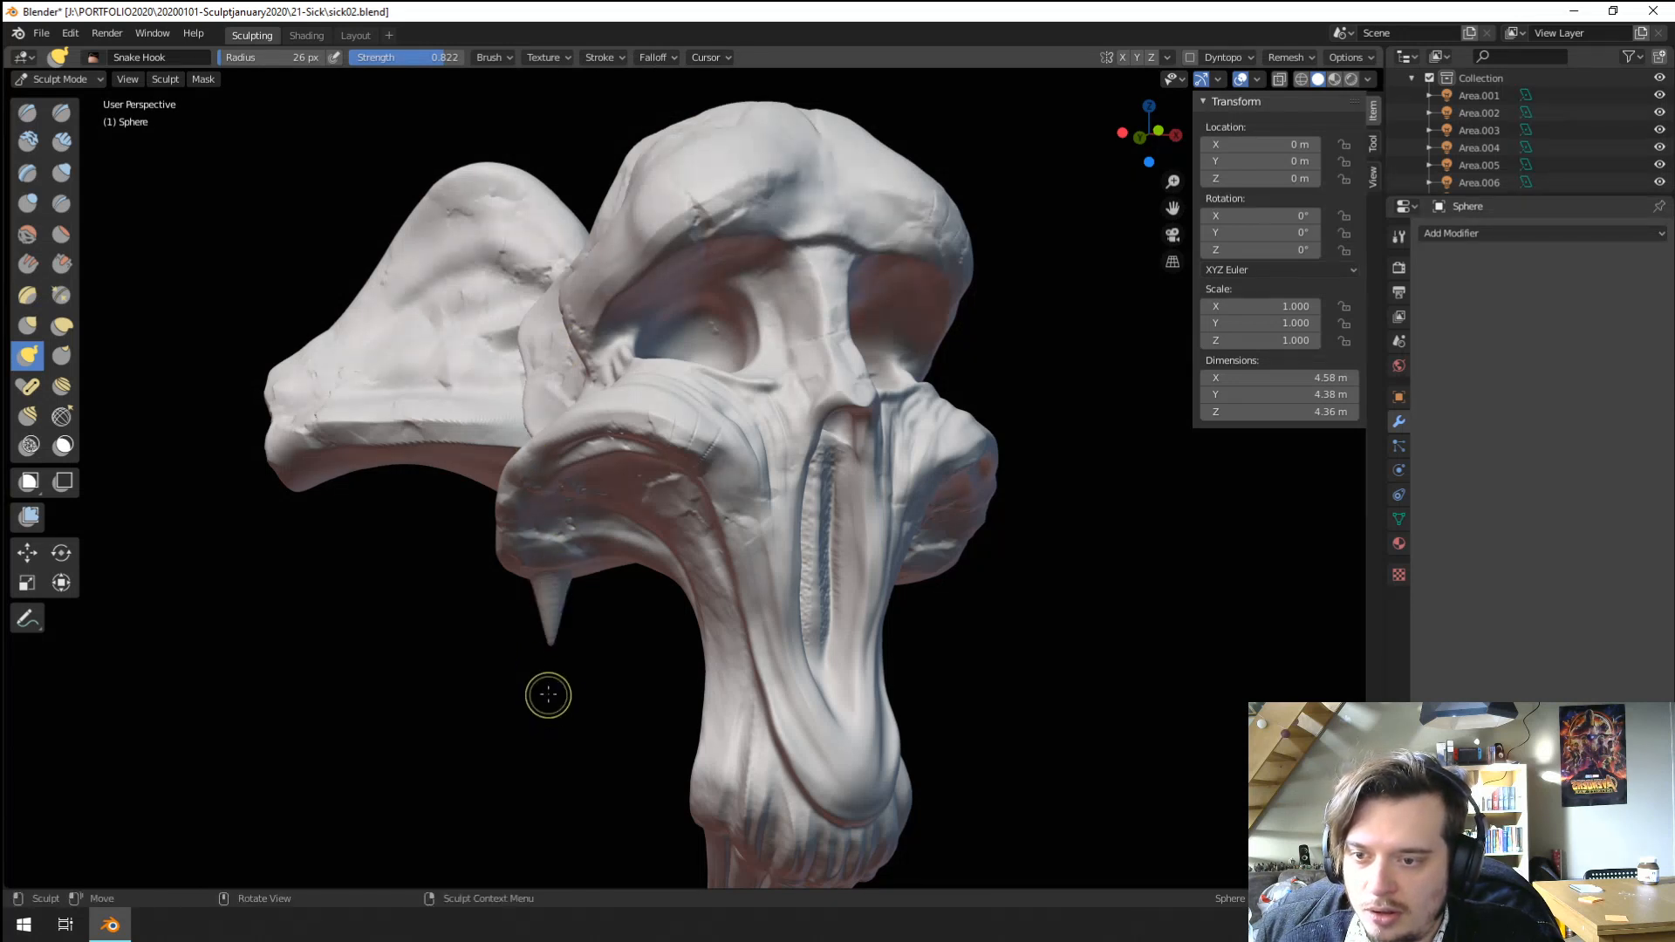
Try to swell the tip of the small spike hanging below the cheek with the Inflate/Deflate brush.
click(66, 180)
drag(548, 629, 556, 631)
scroll(479, 617, down, 4)
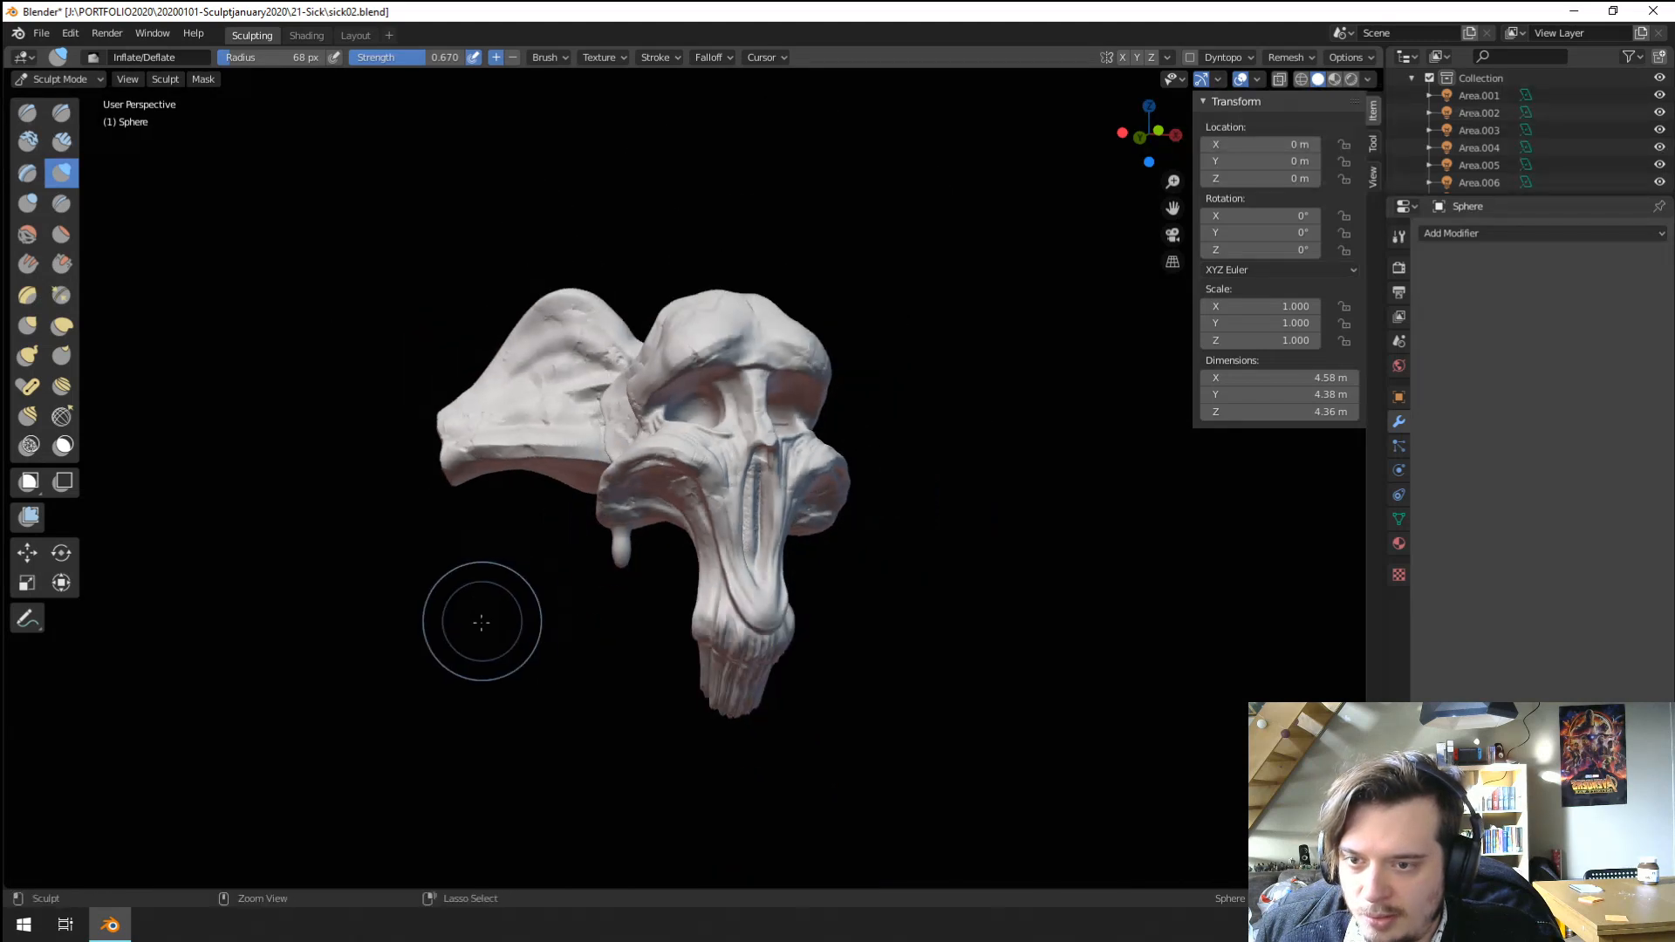
Switch to the Blob brush, set its radius to 50 px and try a dab on the cheek's ridge.
mouse_move(471, 636)
middle_down()
mouse_move(592, 617)
mouse_move(483, 551)
mouse_move(563, 475)
middle_up()
scroll(481, 540, up, 3)
scroll(486, 553, up, 4)
scroll(563, 475, up, 1)
click(40, 193)
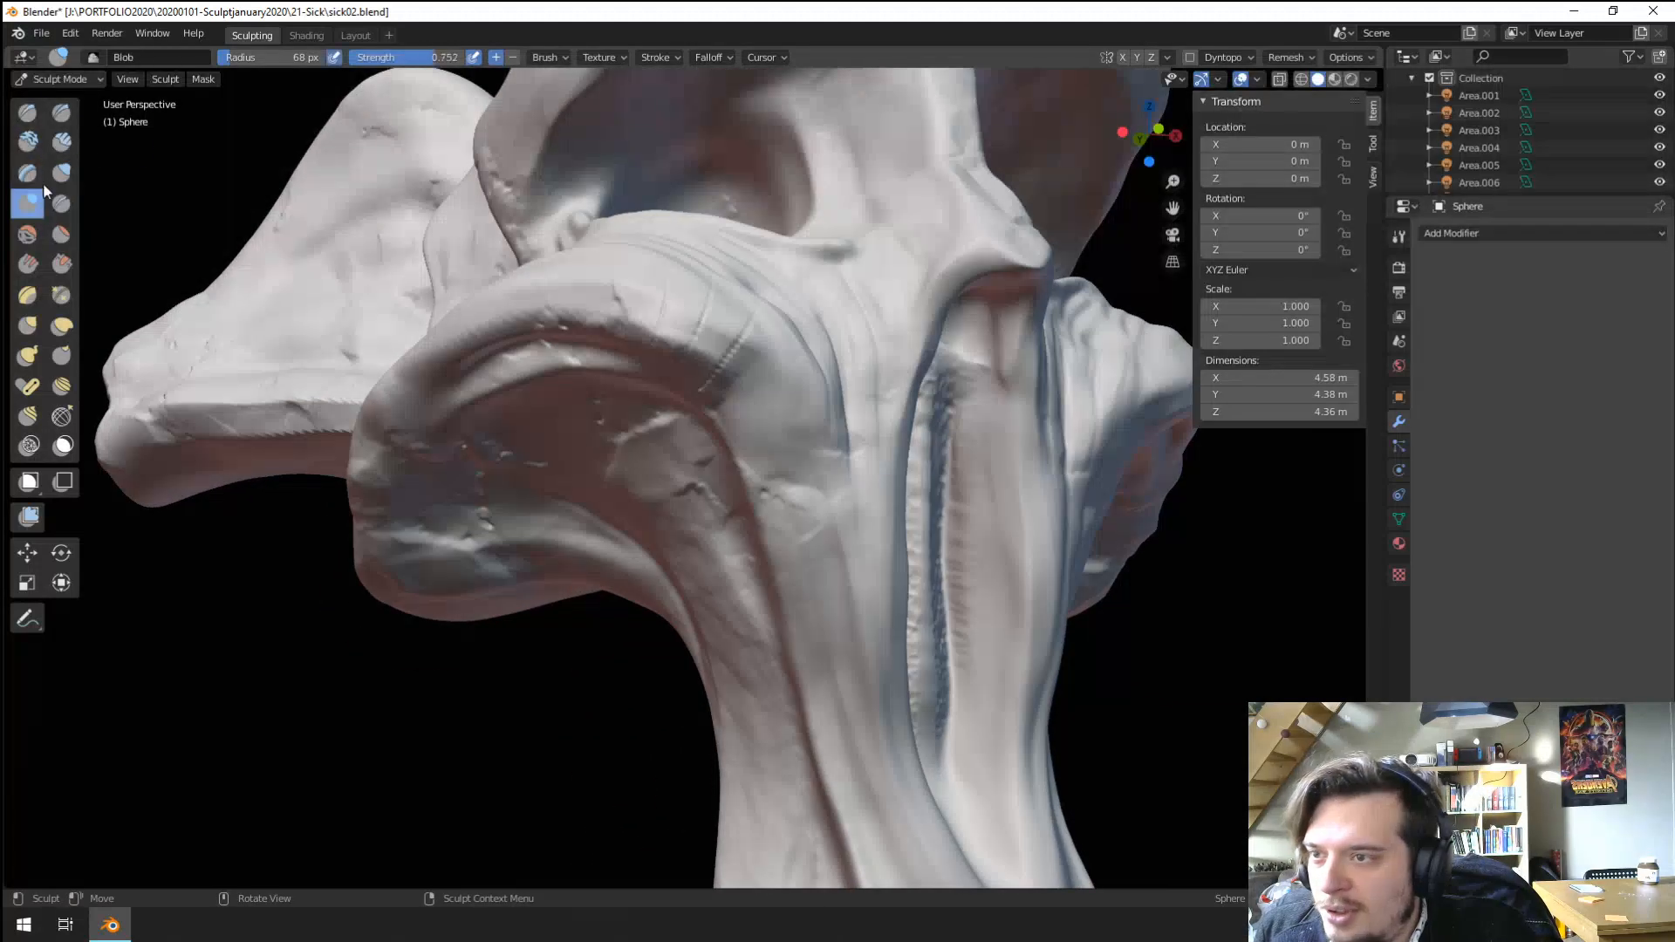
click(94, 58)
middle_drag(391, 523, 450, 548)
key(f)
click(539, 402)
drag(494, 365, 494, 366)
scroll(471, 401, down, 4)
middle_drag(416, 514, 430, 505)
scroll(504, 437, up, 5)
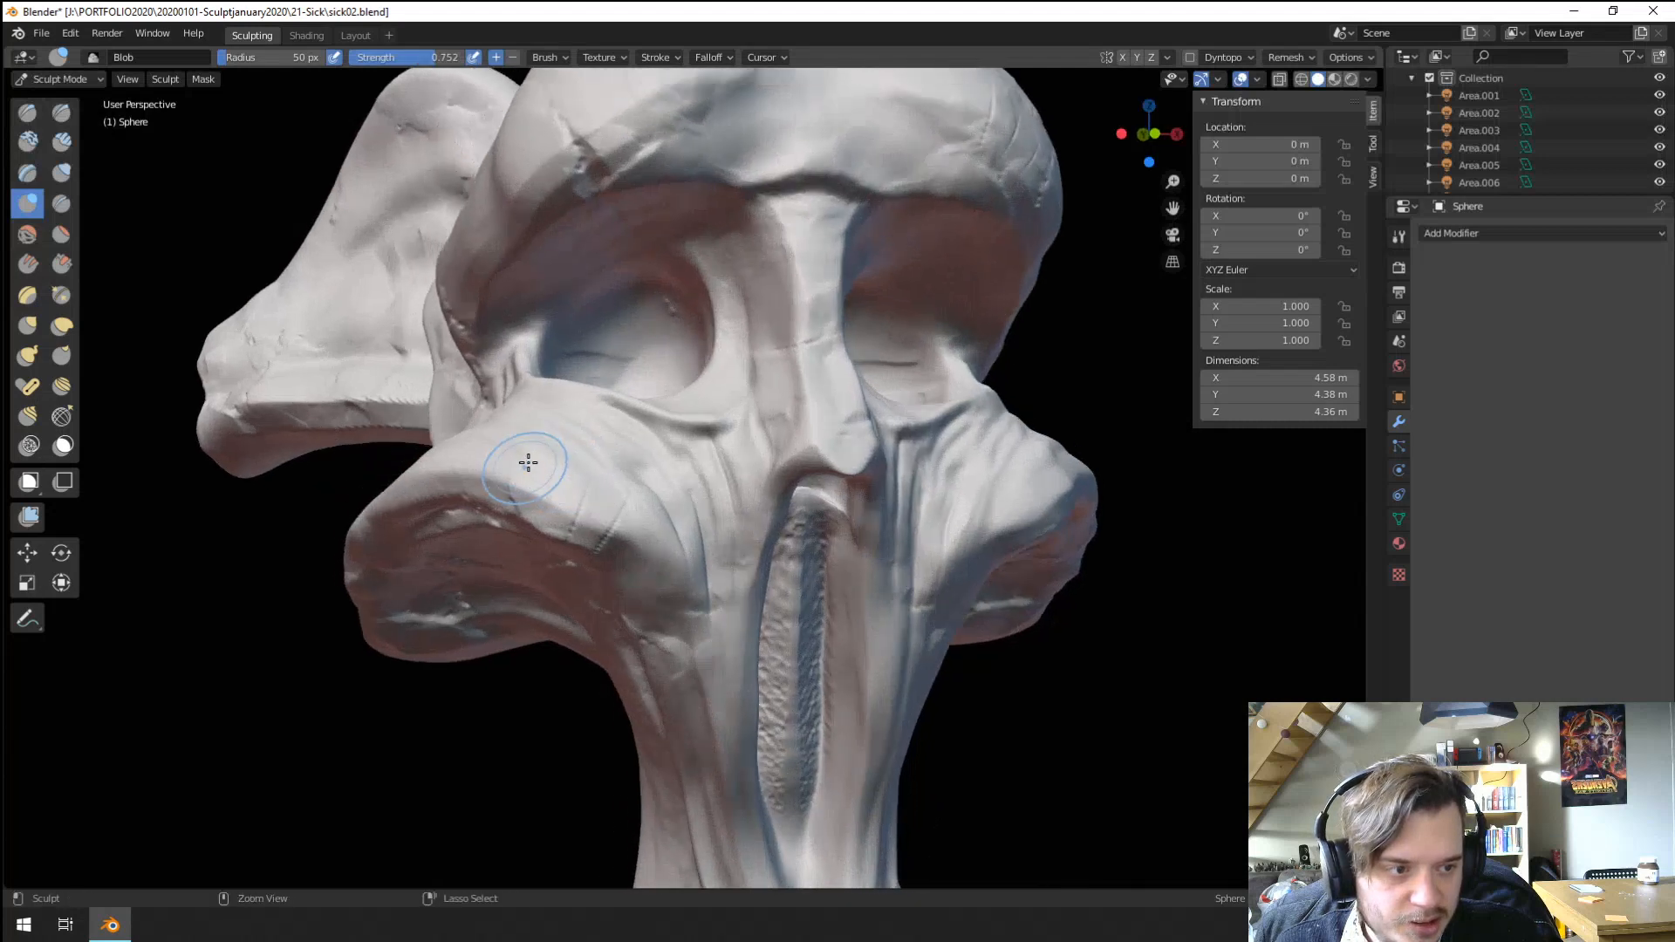
Try to sink a large round crater into the cheek's upper ridge with the Blob brush at 82 px.
ctrl+middle_drag(528, 462, 540, 417)
mouse_move(523, 436)
middle_down()
mouse_move(540, 420)
mouse_move(523, 410)
middle_up()
key(f)
click(514, 380)
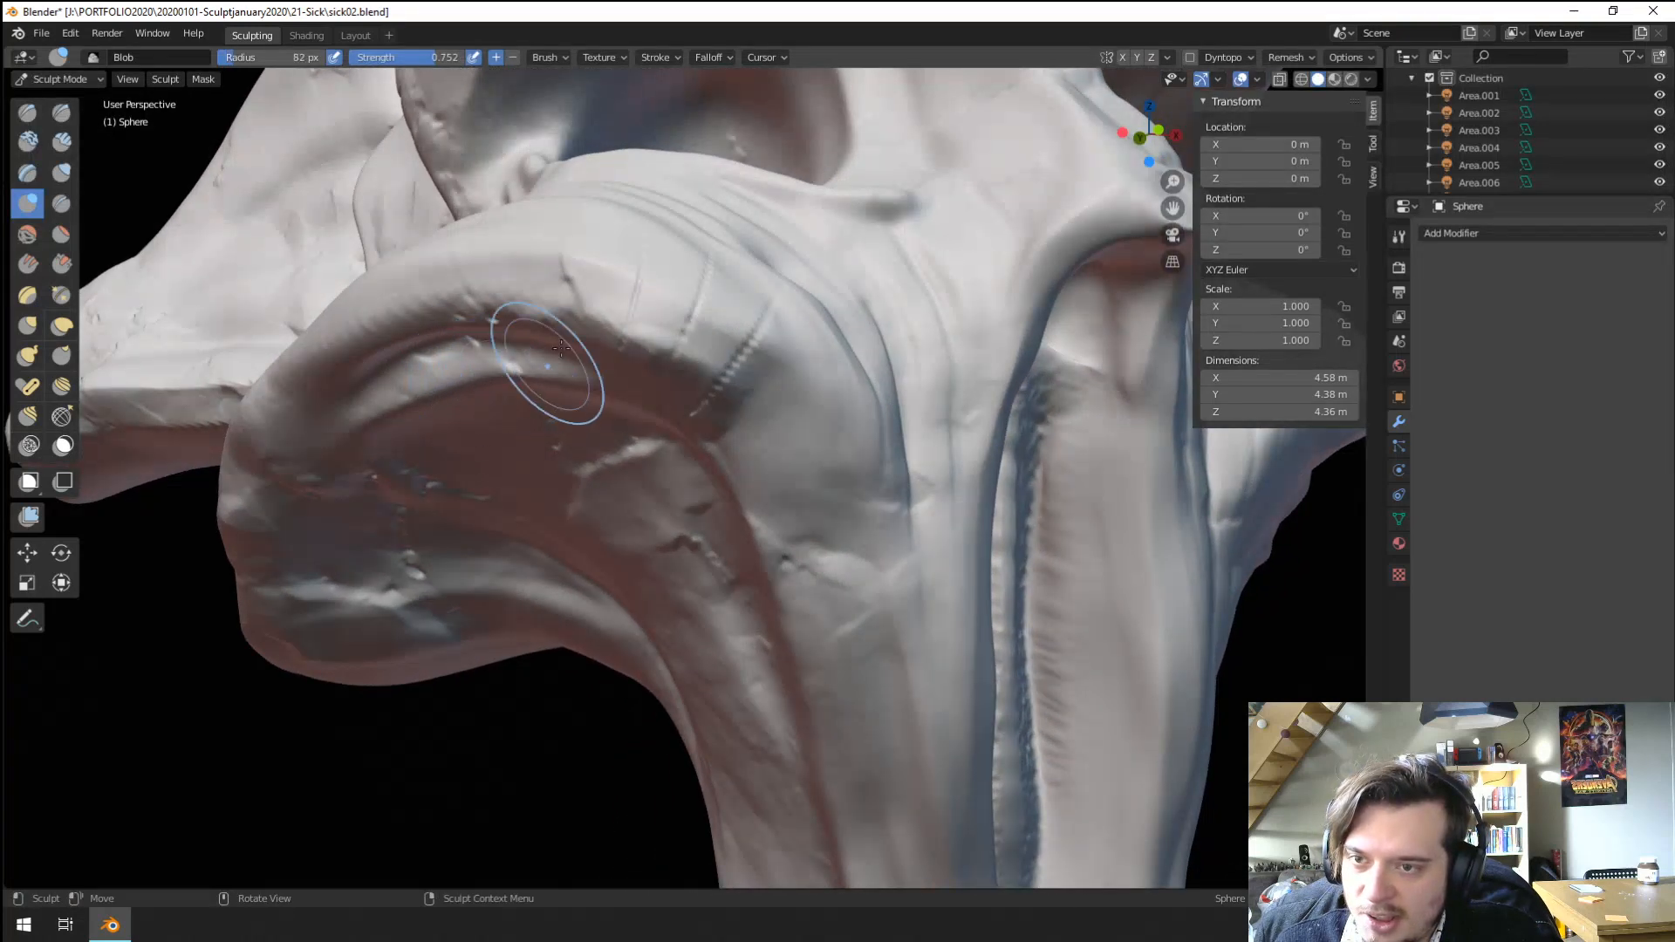
middle_drag(583, 305, 577, 343)
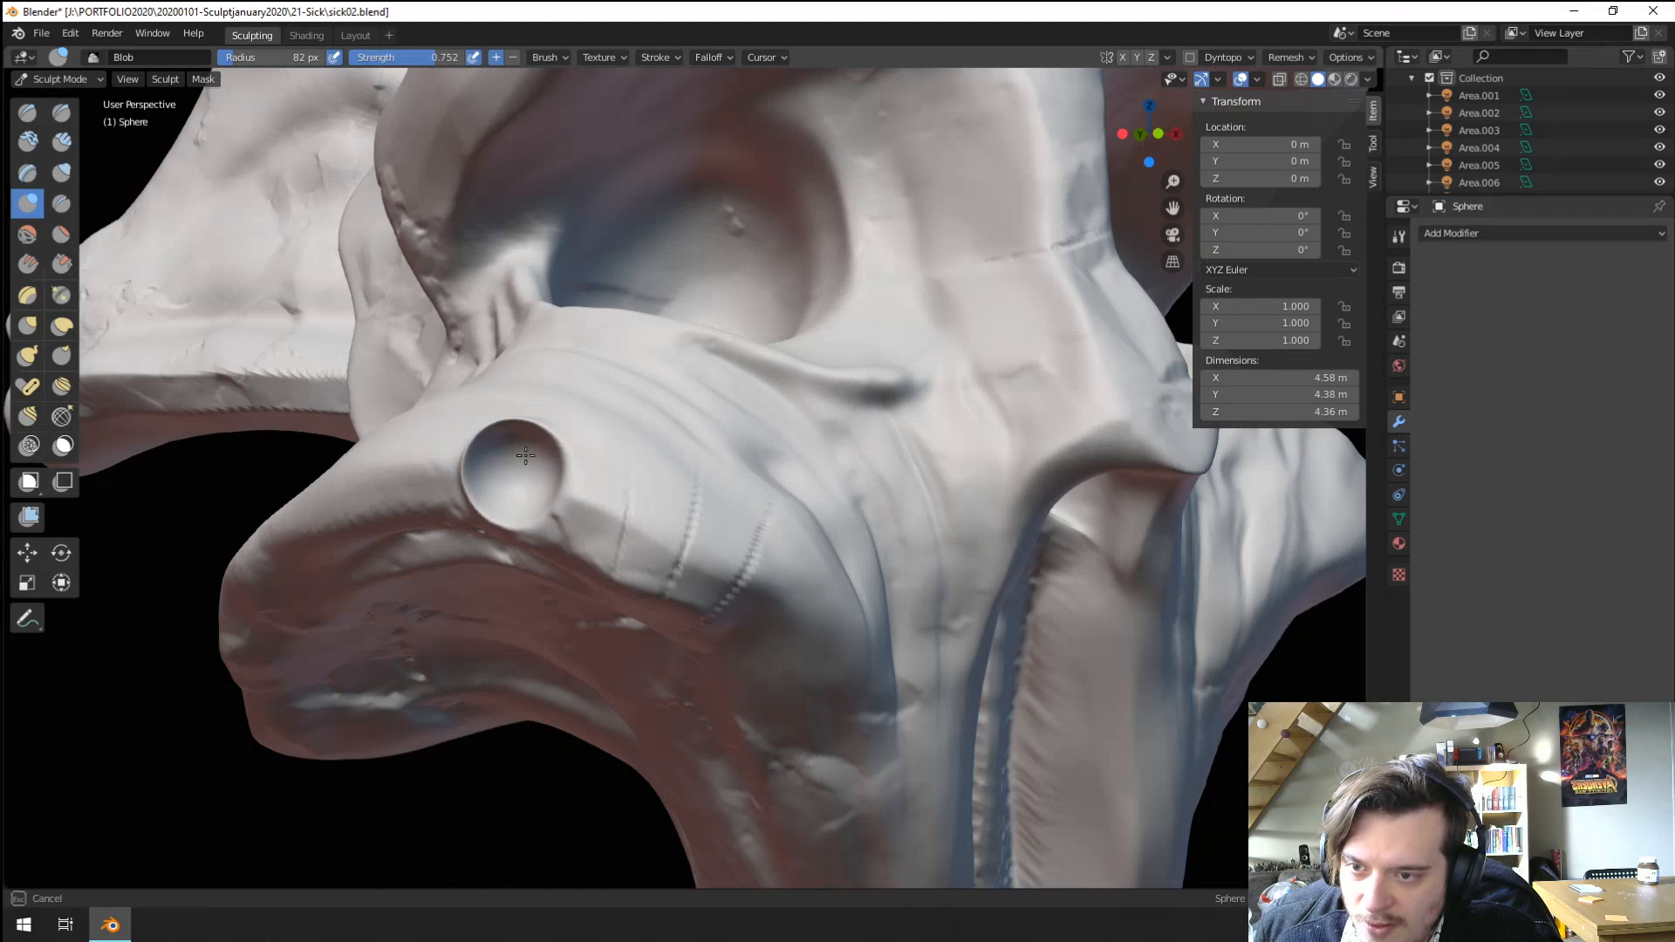
drag(525, 456, 524, 458)
mouse_move(523, 459)
ctrl+middle_down()
mouse_move(479, 516)
mouse_move(565, 430)
ctrl+middle_up()
key(ctrl+z)
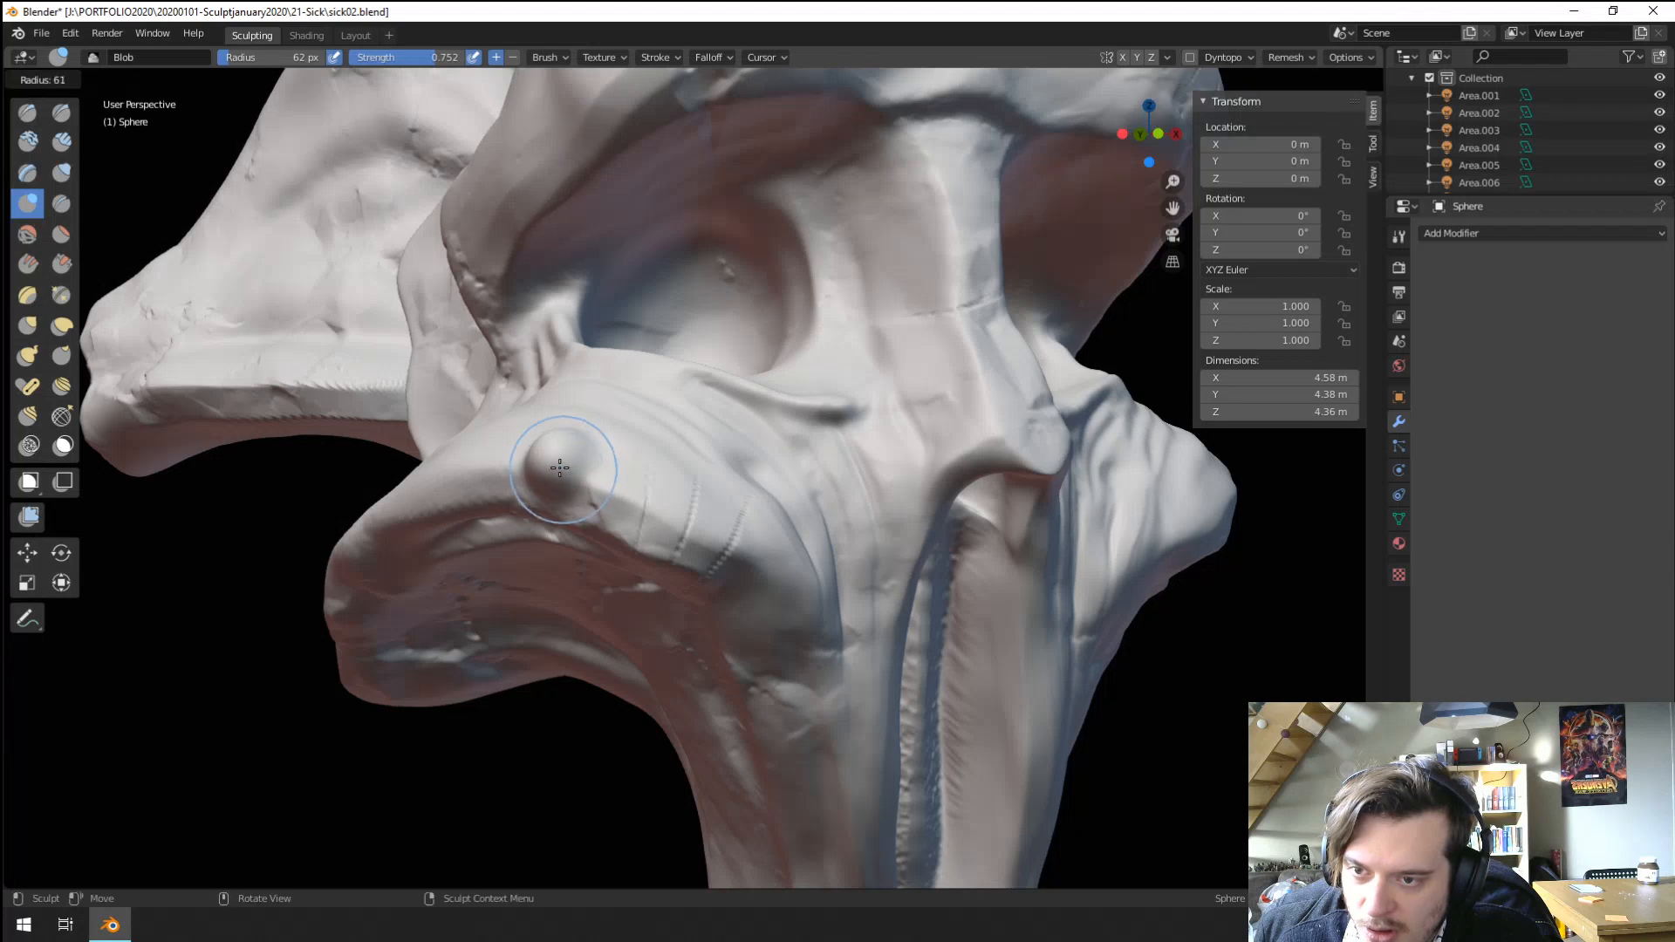
Sink one large and two smaller adjoining craters into the cheek's ridge with the Blob brush, using 29 px for the small ones.
click(560, 457)
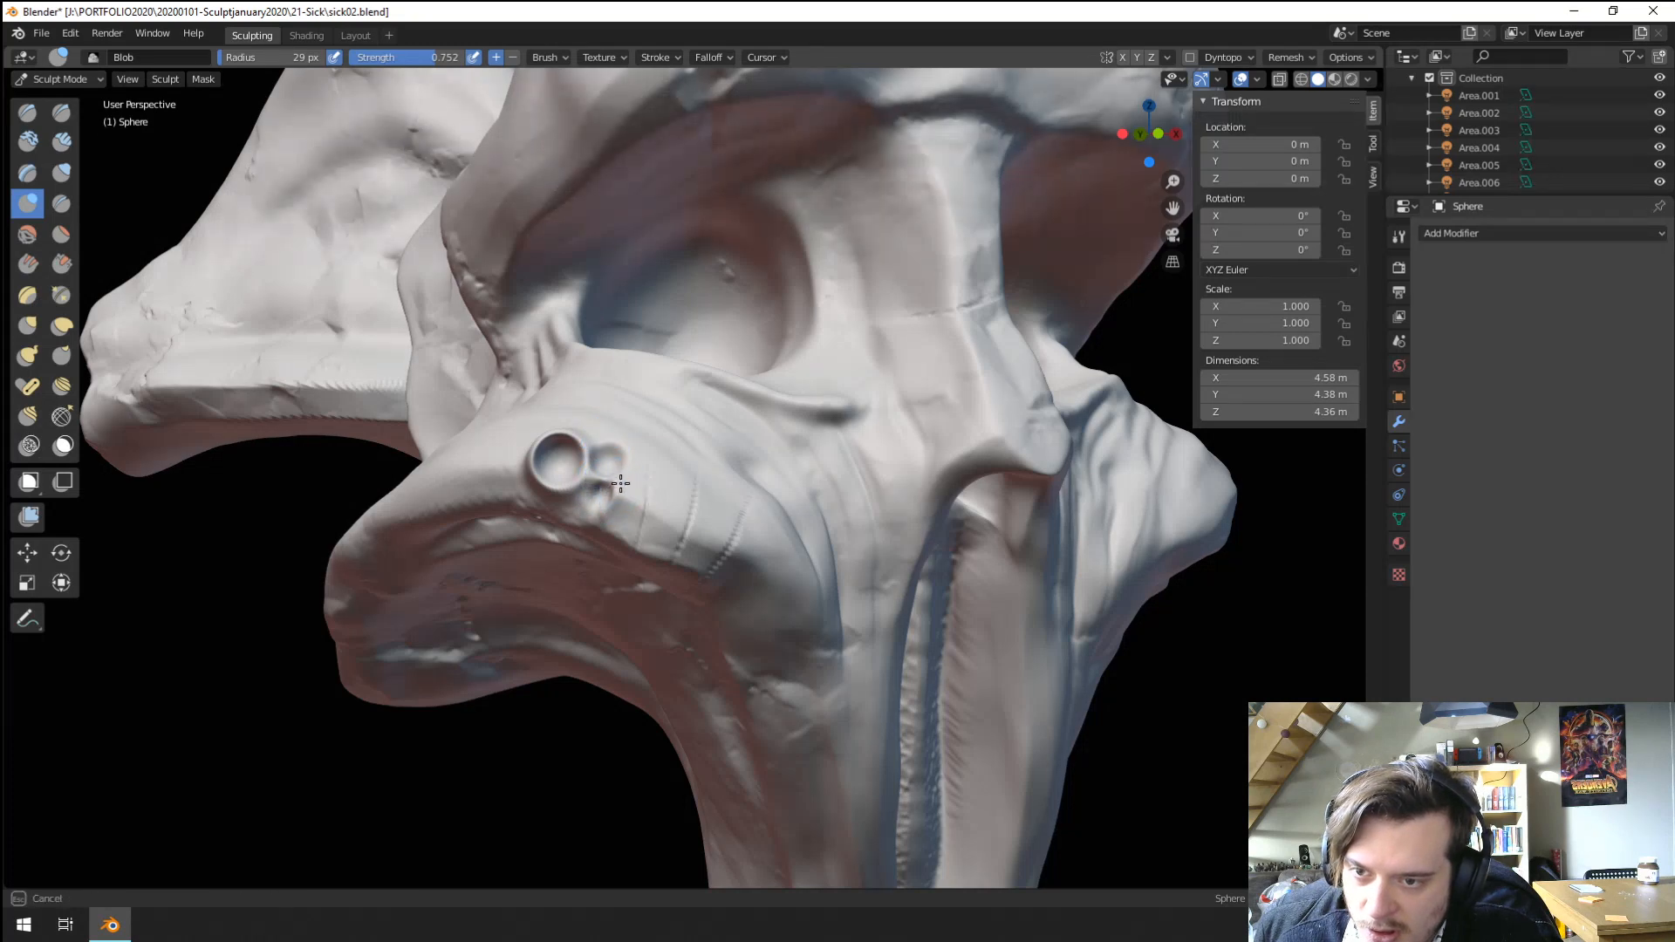
scroll(579, 482, down, 5)
mouse_move(501, 609)
middle_down()
mouse_move(456, 579)
mouse_move(490, 593)
middle_up()
scroll(515, 532, up, 8)
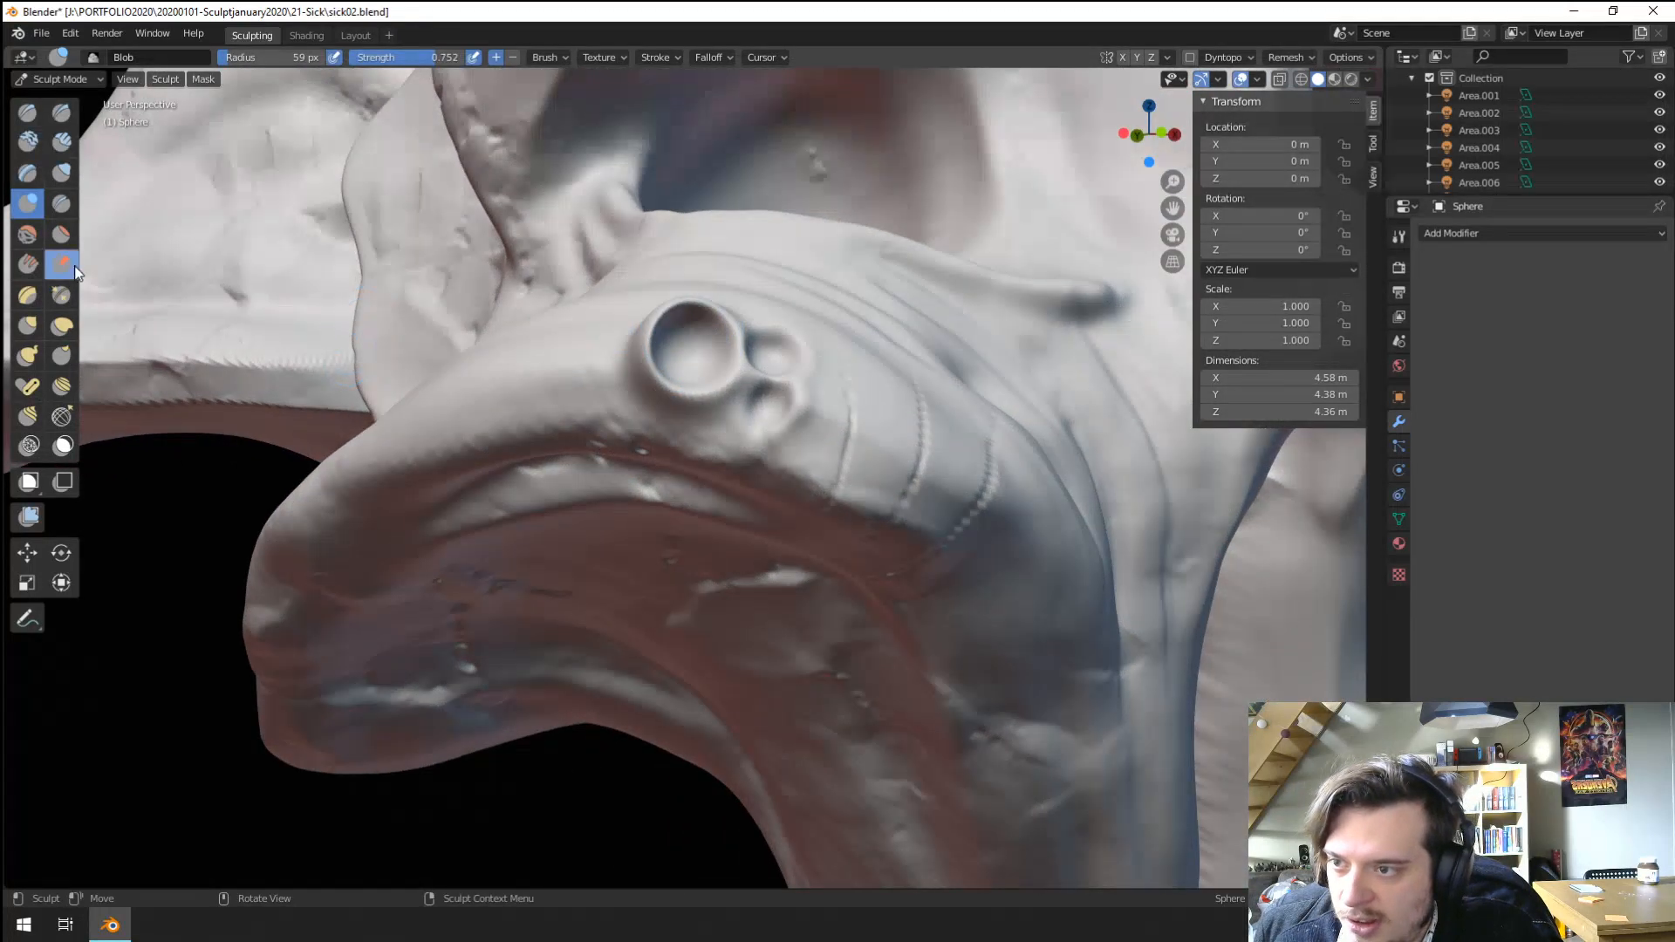
Flatten the raised rims of the three cheek craters with the Scrape/Peaks brush at 59 px.
click(75, 272)
middle_drag(541, 464, 532, 484)
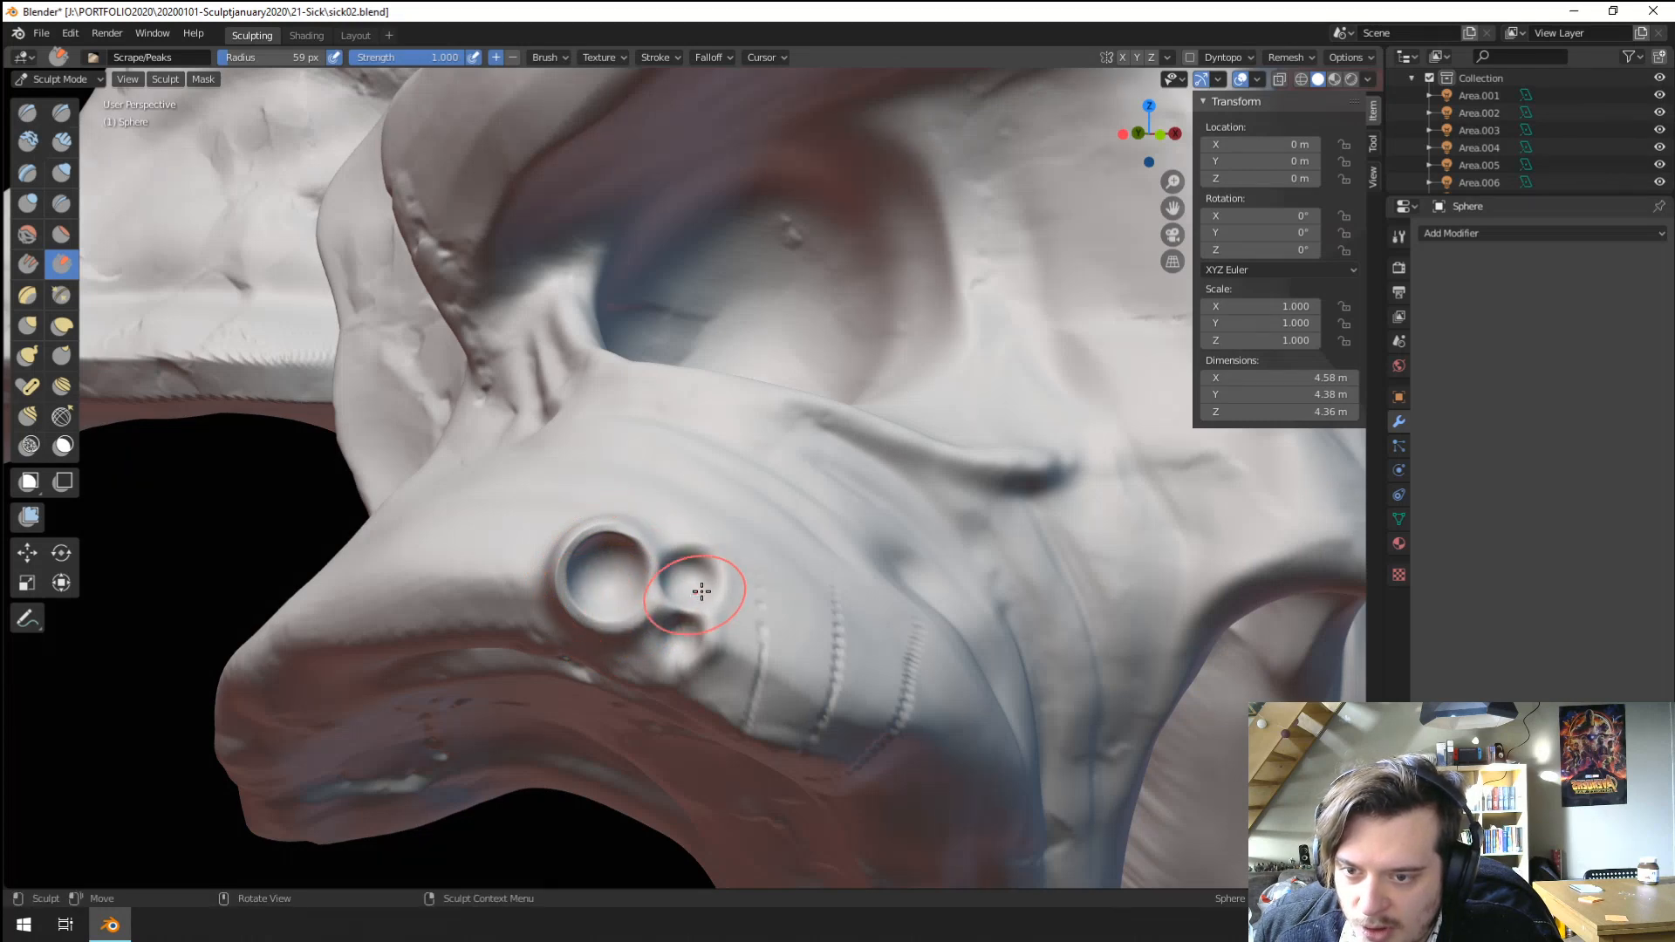
mouse_move(705, 559)
mouse_down()
mouse_move(645, 529)
mouse_move(581, 532)
mouse_up()
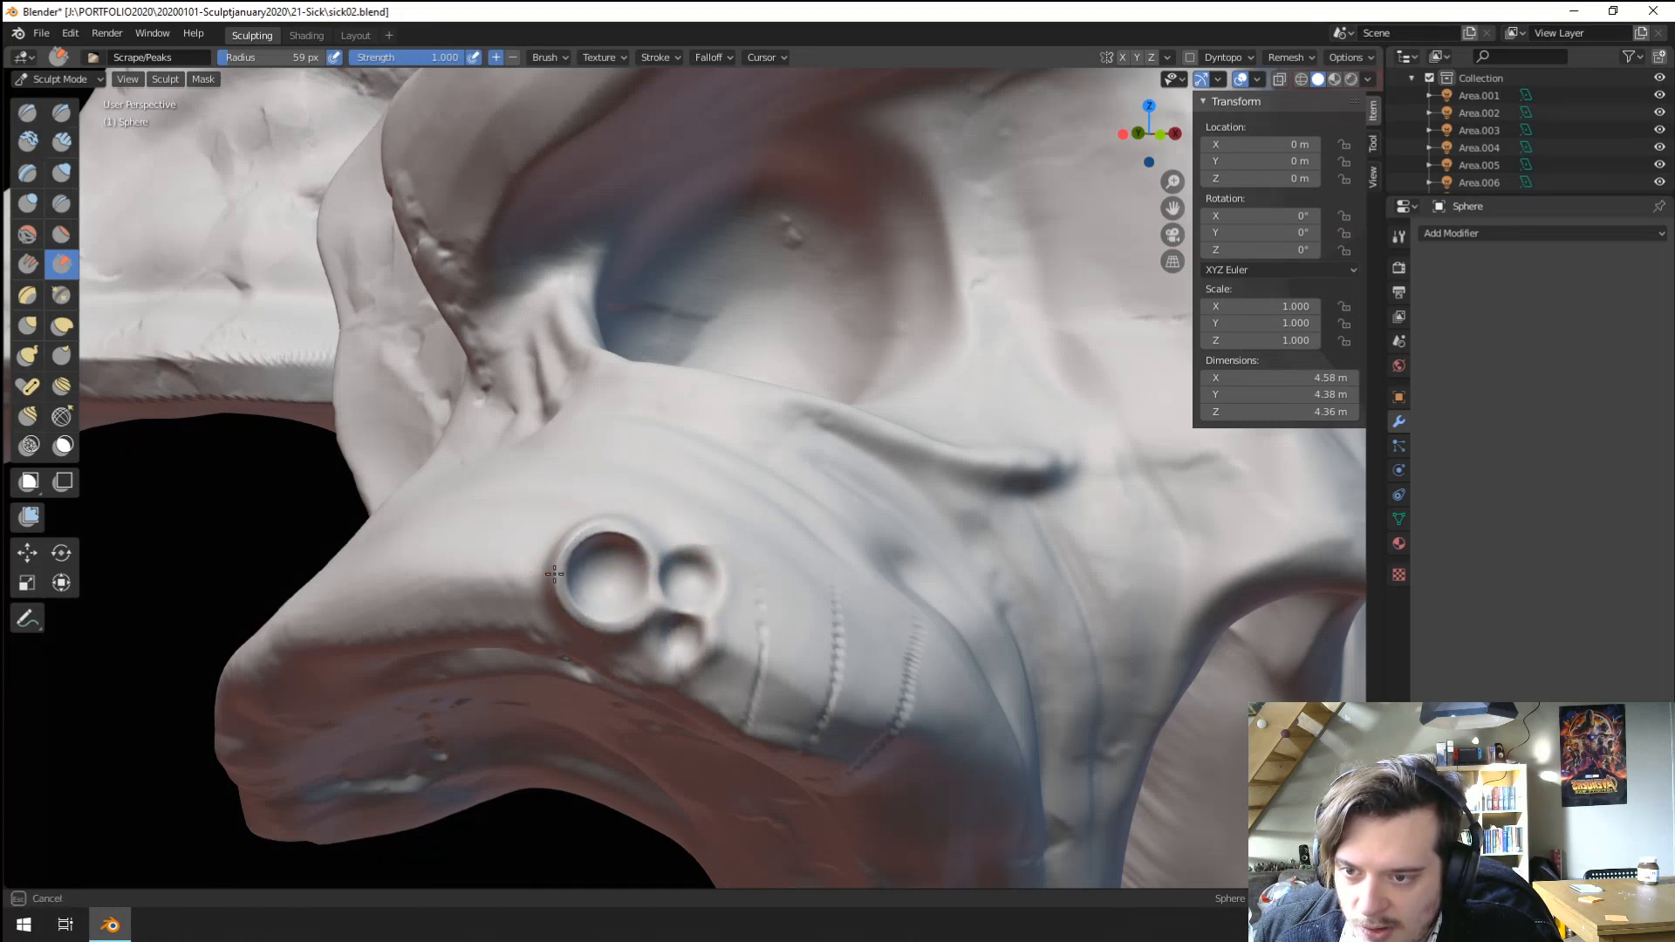
scroll(461, 656, down, 8)
middle_drag(461, 656, 530, 670)
mouse_move(530, 670)
ctrl+middle_down()
mouse_move(616, 526)
mouse_move(823, 516)
ctrl+middle_up()
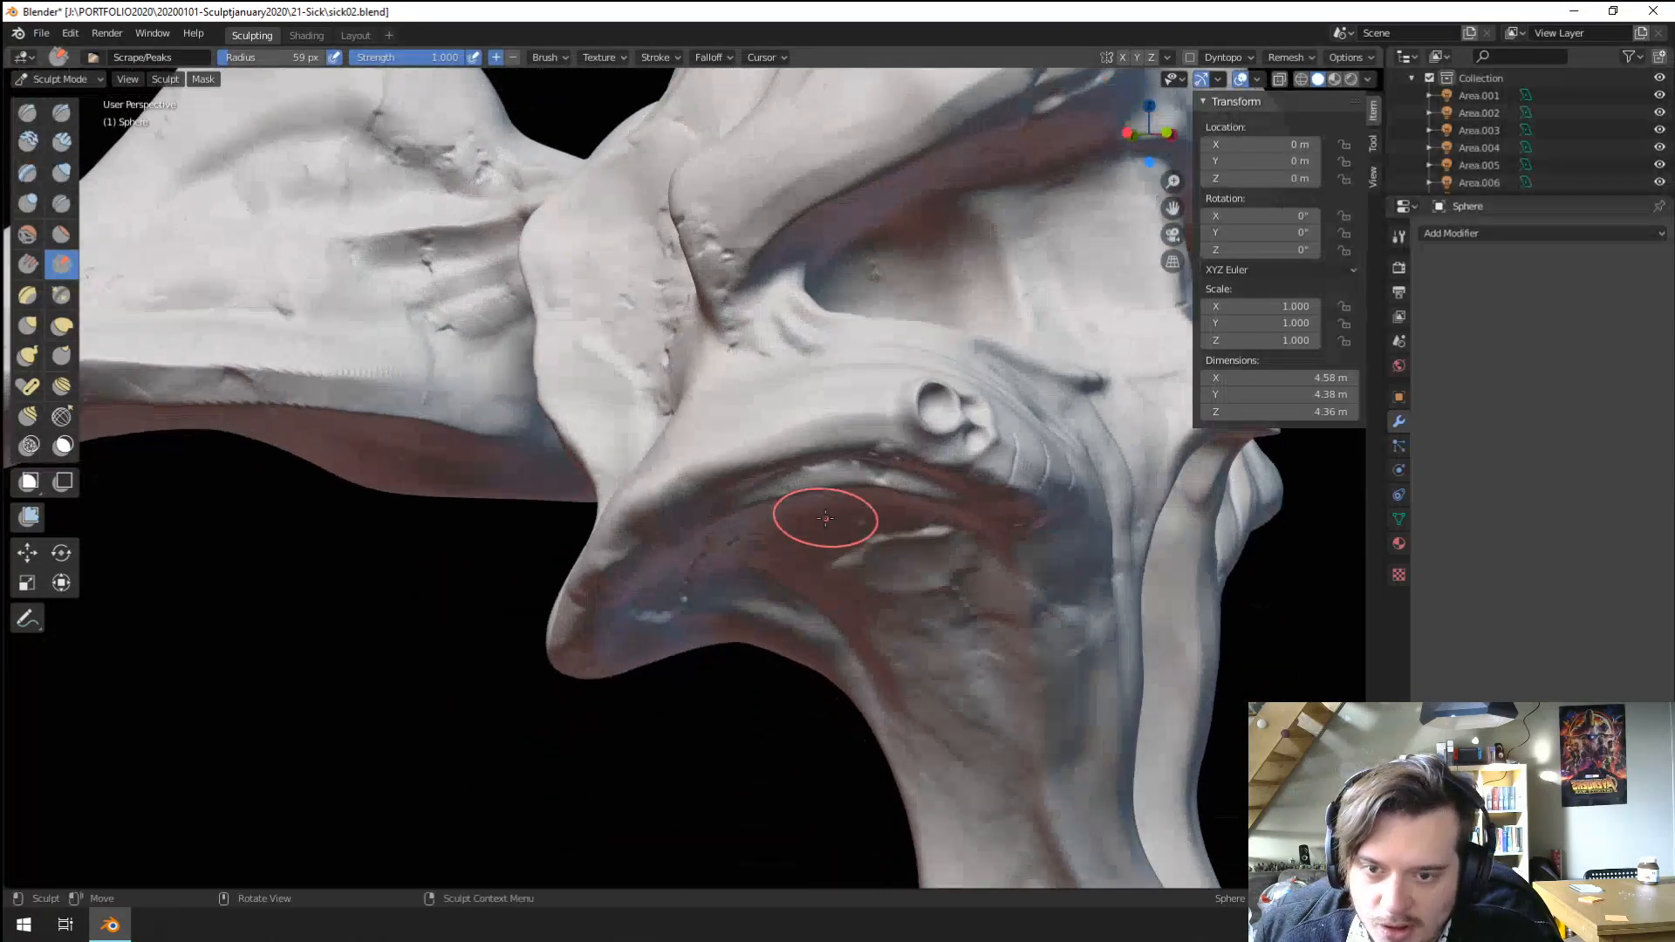
mouse_move(822, 516)
mouse_down()
mouse_move(893, 405)
mouse_move(928, 393)
mouse_move(936, 419)
mouse_move(912, 389)
mouse_move(907, 415)
mouse_move(923, 389)
mouse_up()
mouse_move(924, 389)
middle_down()
mouse_move(803, 411)
mouse_move(371, 387)
middle_up()
drag(736, 347, 761, 317)
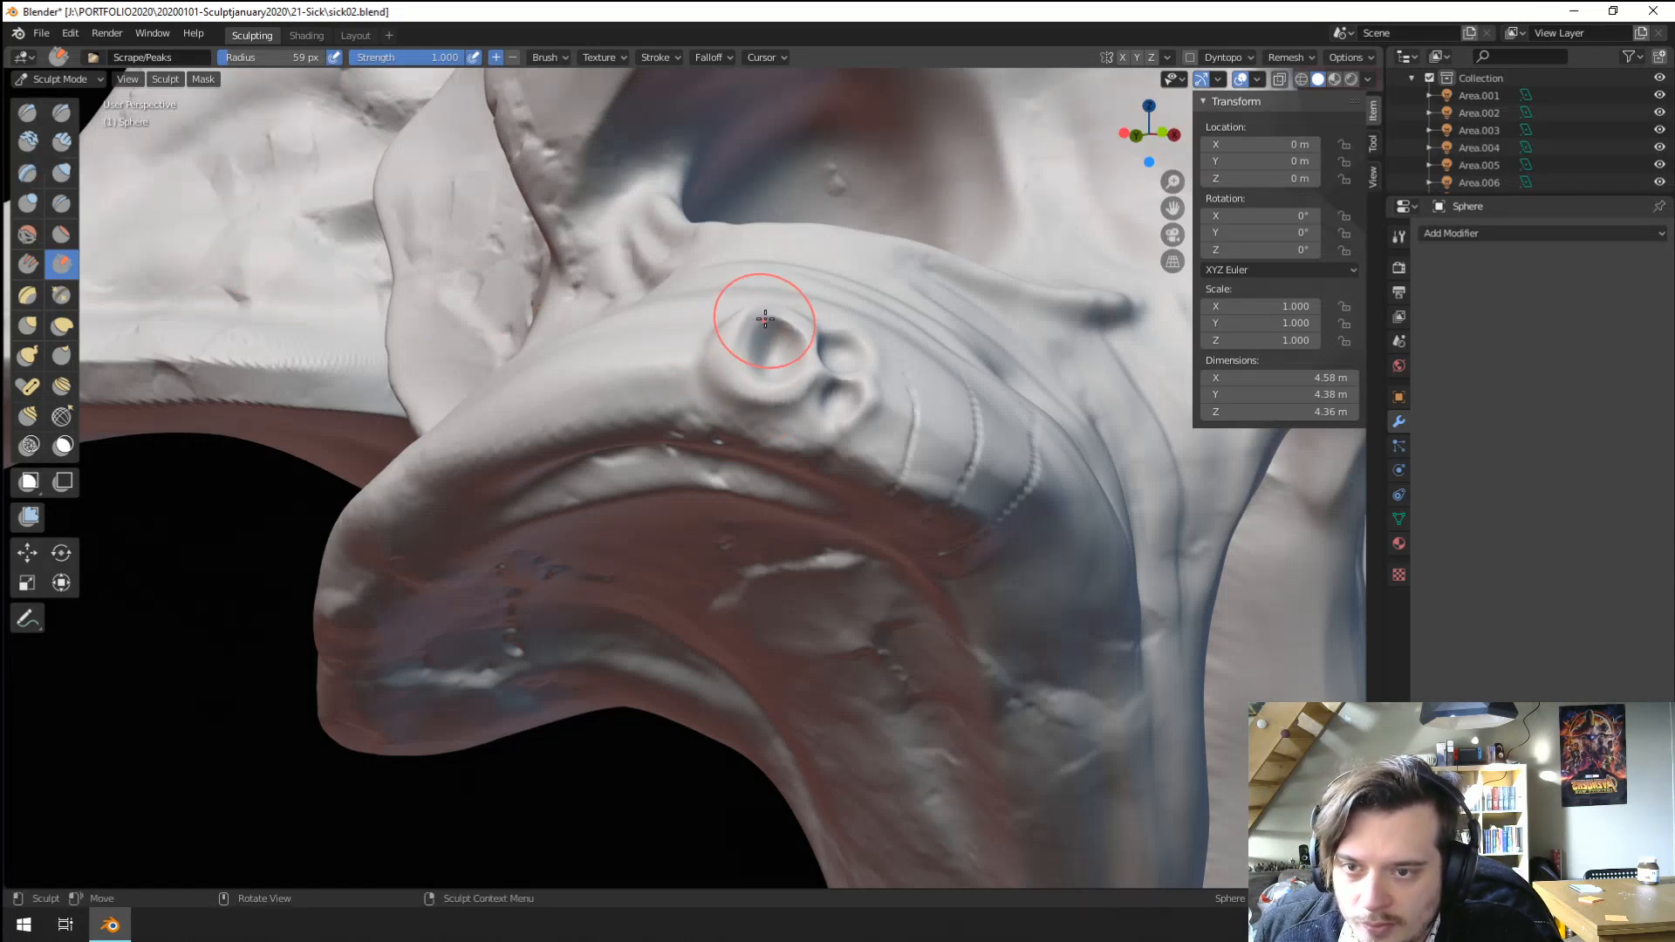
drag(751, 380, 787, 385)
drag(757, 389, 807, 362)
Sink large round craters into one side of the forehead with the Blob brush, starting at a radius of 81 px.
scroll(750, 350, down, 8)
mouse_move(627, 515)
middle_down()
mouse_move(523, 516)
mouse_move(567, 548)
middle_up()
scroll(602, 454, up, 1)
mouse_move(623, 421)
shift+middle_down()
mouse_move(590, 501)
mouse_move(345, 244)
shift+middle_up()
scroll(345, 243, up, 2)
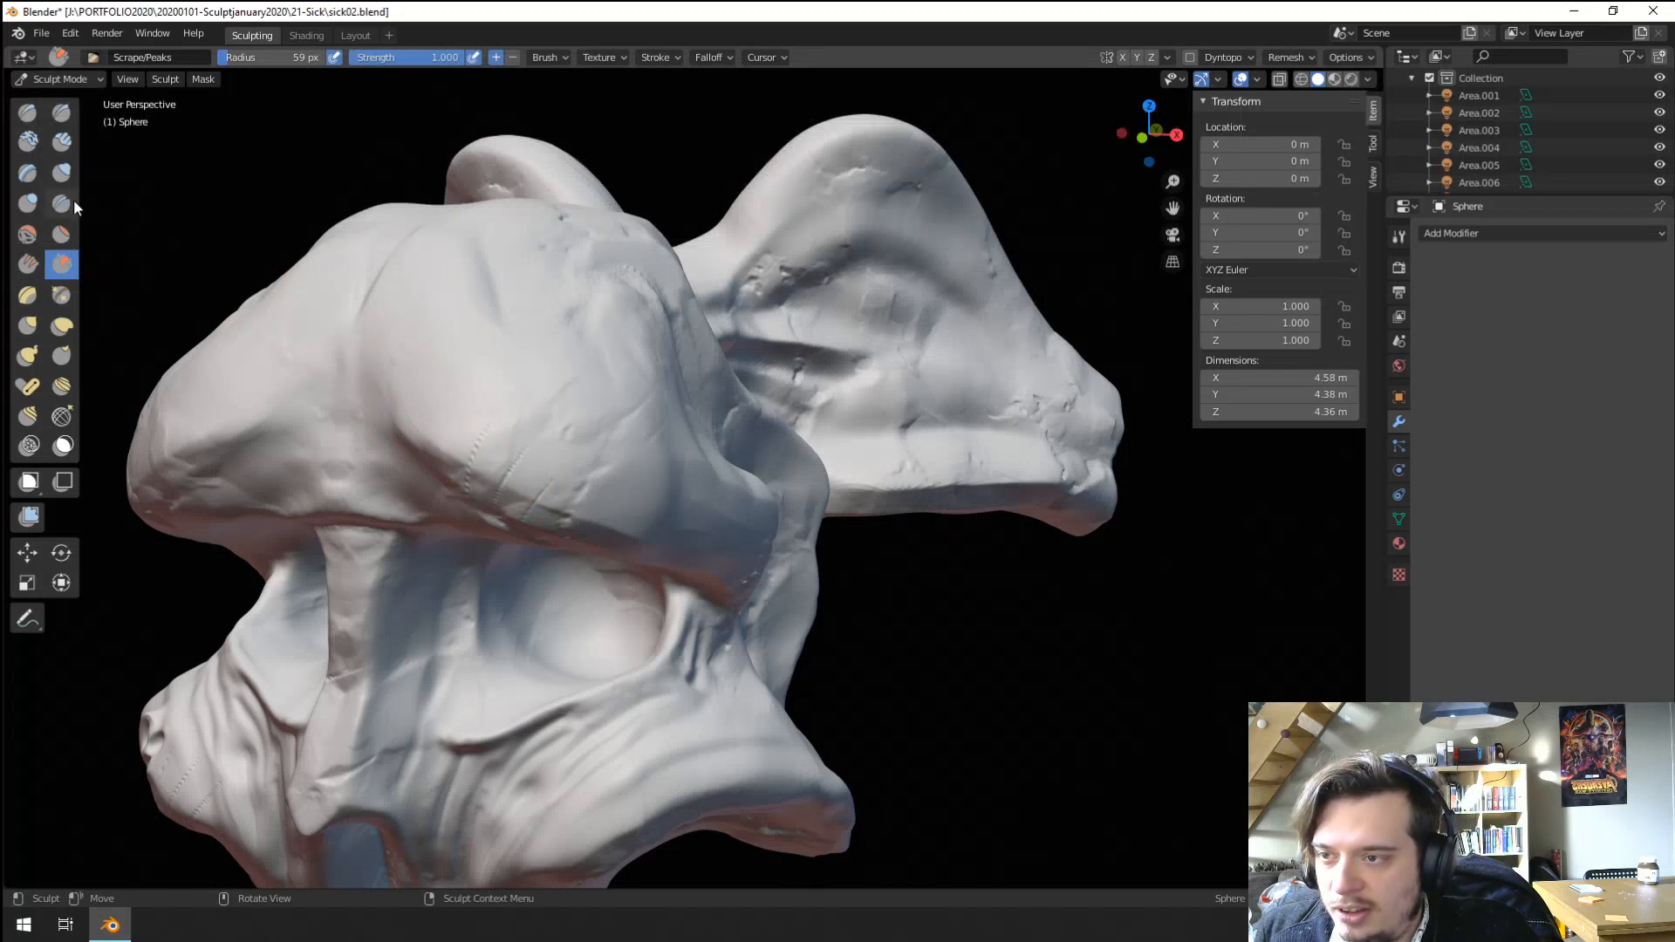
click(29, 202)
scroll(475, 352, up, 2)
shift+middle_drag(478, 351, 523, 445)
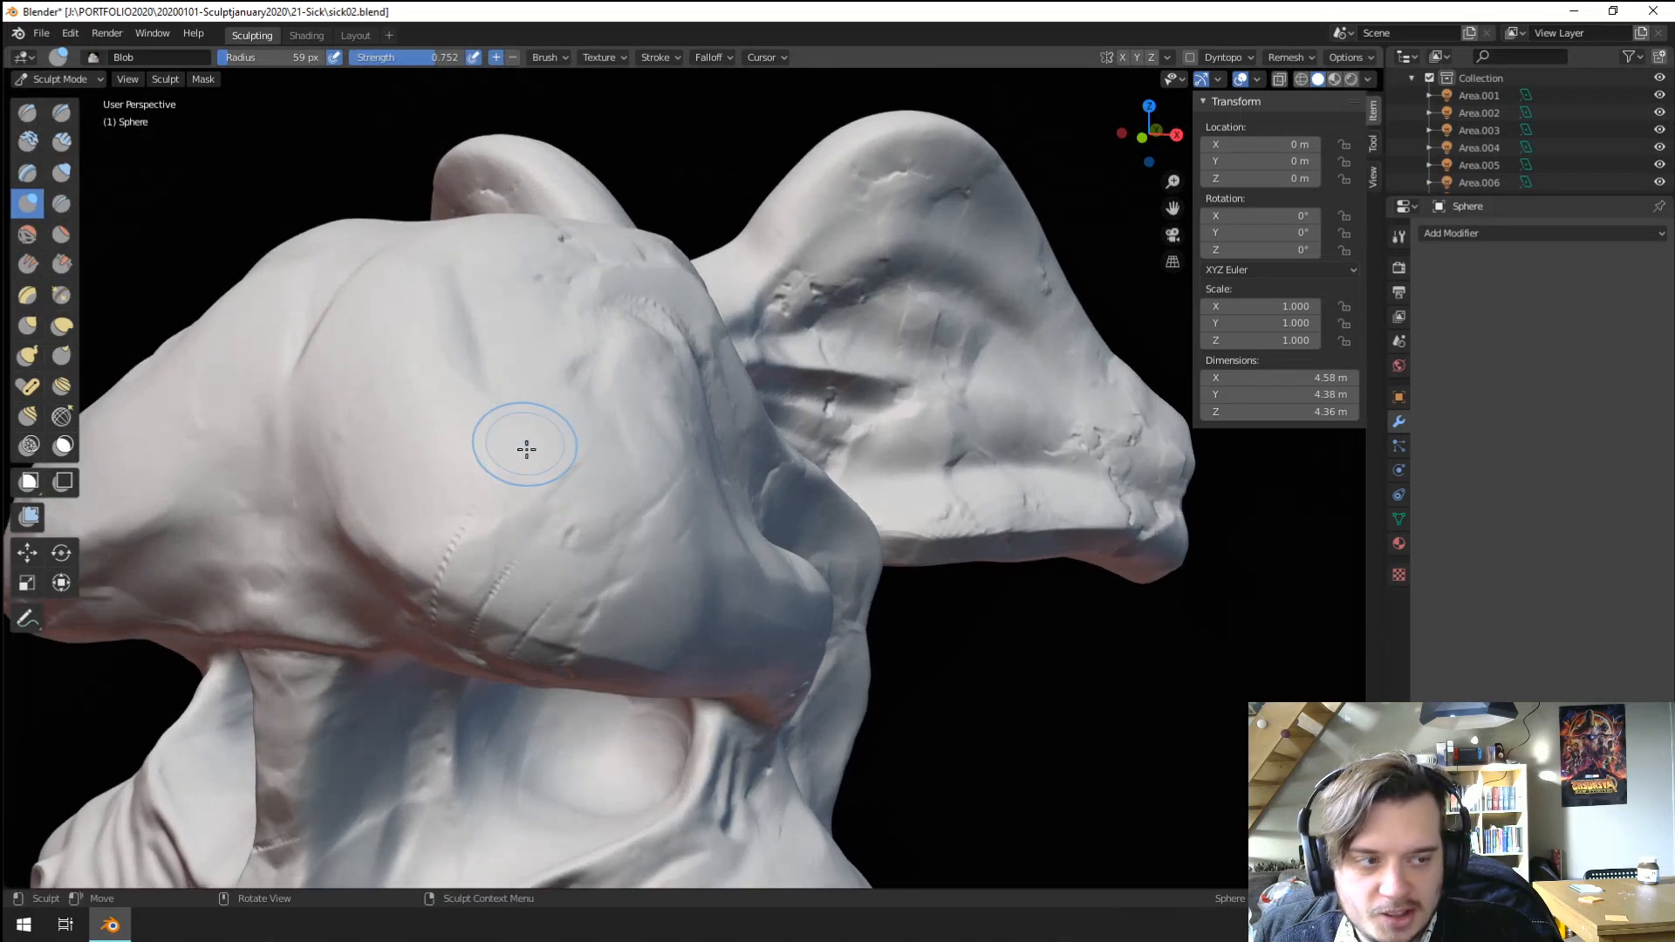
scroll(529, 475, up, 1)
mouse_move(534, 528)
middle_down()
mouse_move(553, 497)
mouse_move(618, 506)
mouse_move(598, 497)
middle_up()
key(f)
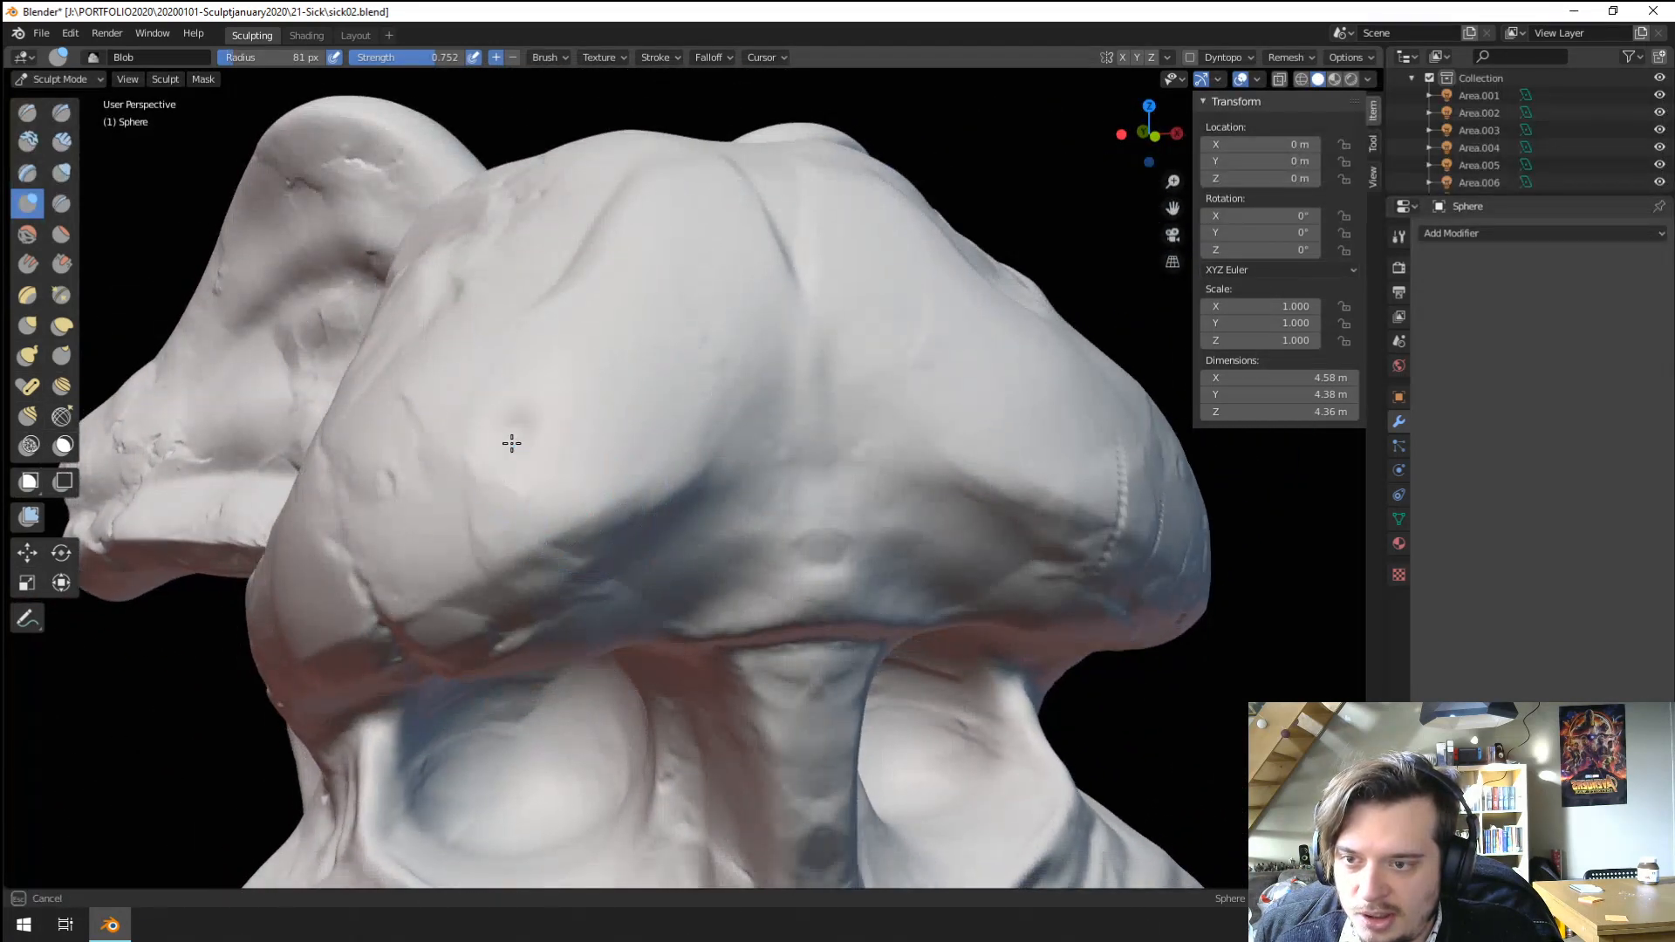
click(510, 450)
mouse_move(512, 449)
middle_down()
mouse_move(553, 441)
mouse_move(543, 466)
middle_up()
mouse_move(553, 460)
mouse_down()
mouse_move(587, 471)
mouse_move(601, 455)
mouse_up()
Scatter smaller craters around the large forehead ones with the Blob brush, reducing its radius to 28 px, and undo the last dab.
drag(699, 424, 715, 411)
drag(642, 361, 661, 371)
mouse_move(662, 375)
middle_down()
mouse_move(680, 363)
mouse_move(681, 382)
middle_up()
drag(832, 424, 839, 436)
middle_drag(839, 436, 764, 469)
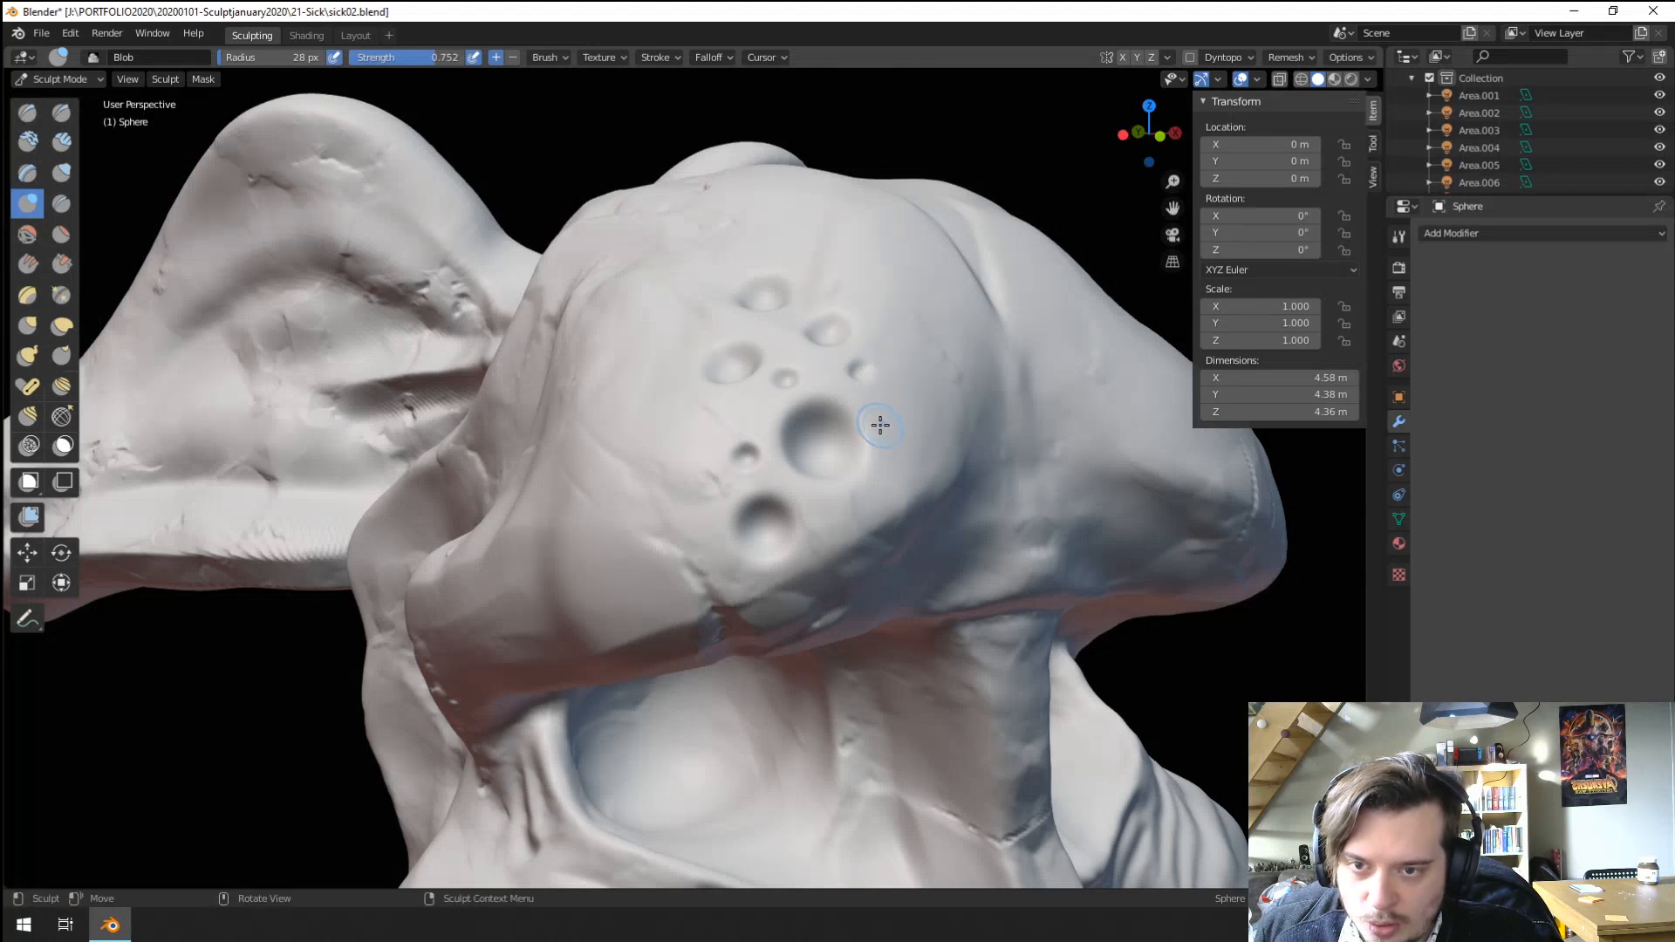
click(915, 446)
key(ctrl+z)
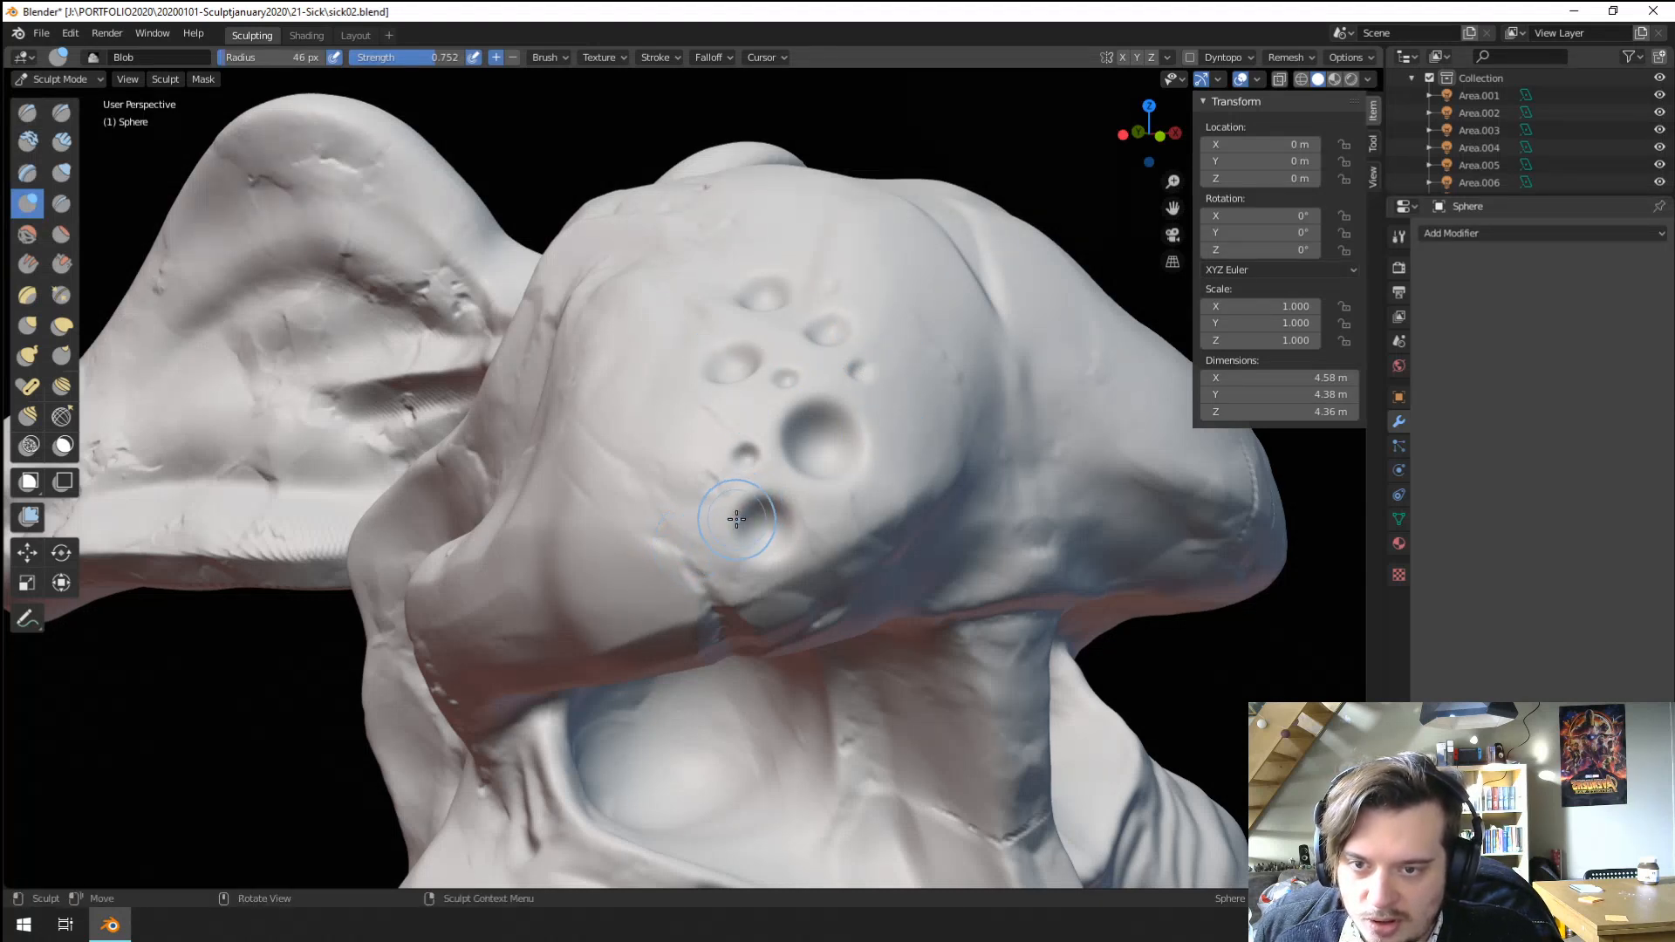
Sharpen the forehead craters with the Blob brush at 36 px and extend the largest one's upper edge at 50 px.
middle_drag(725, 497, 735, 528)
key(f)
click(689, 565)
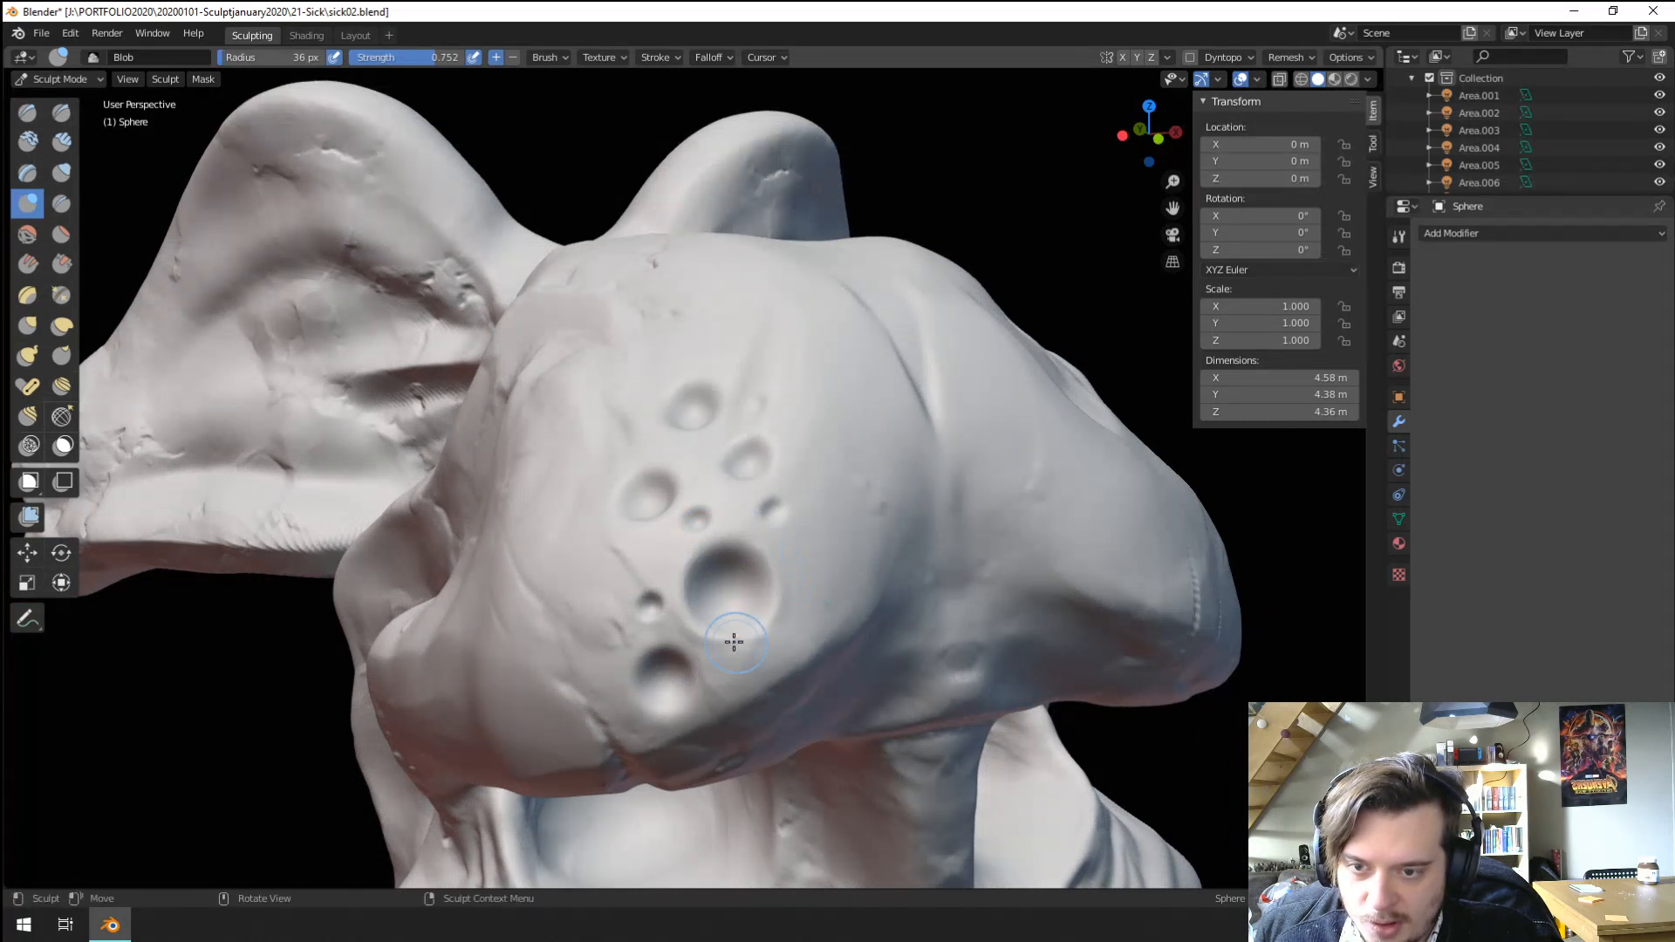
mouse_move(700, 559)
mouse_down()
mouse_move(757, 531)
mouse_move(716, 458)
mouse_move(669, 429)
mouse_move(635, 511)
mouse_up()
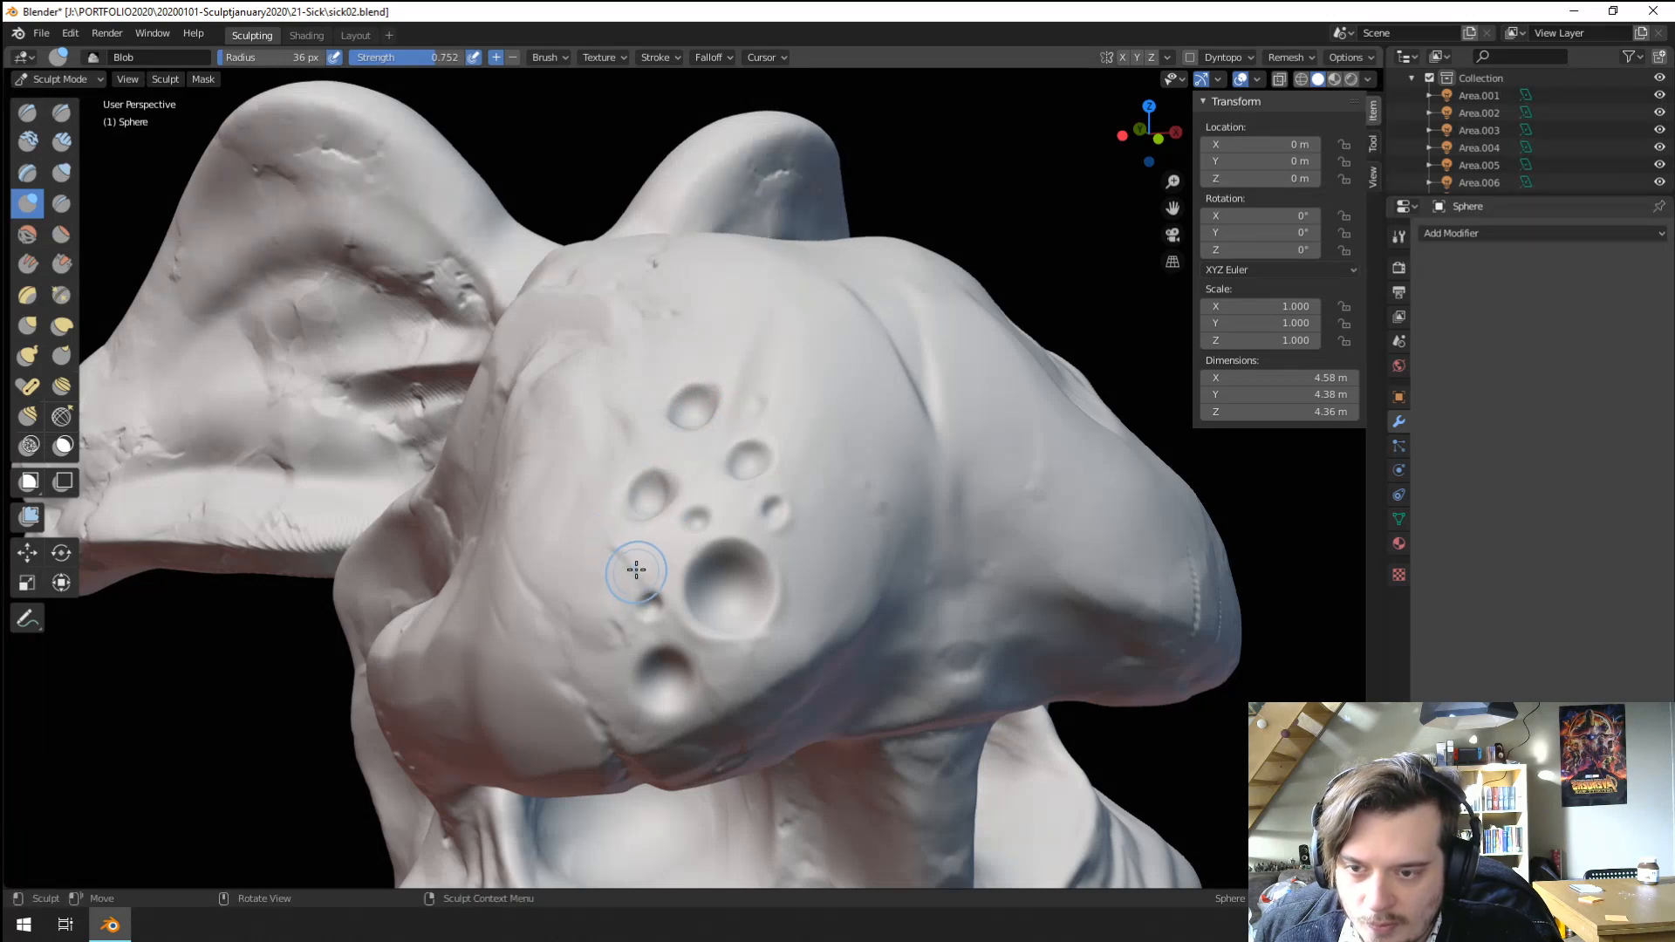
middle_drag(628, 546, 747, 504)
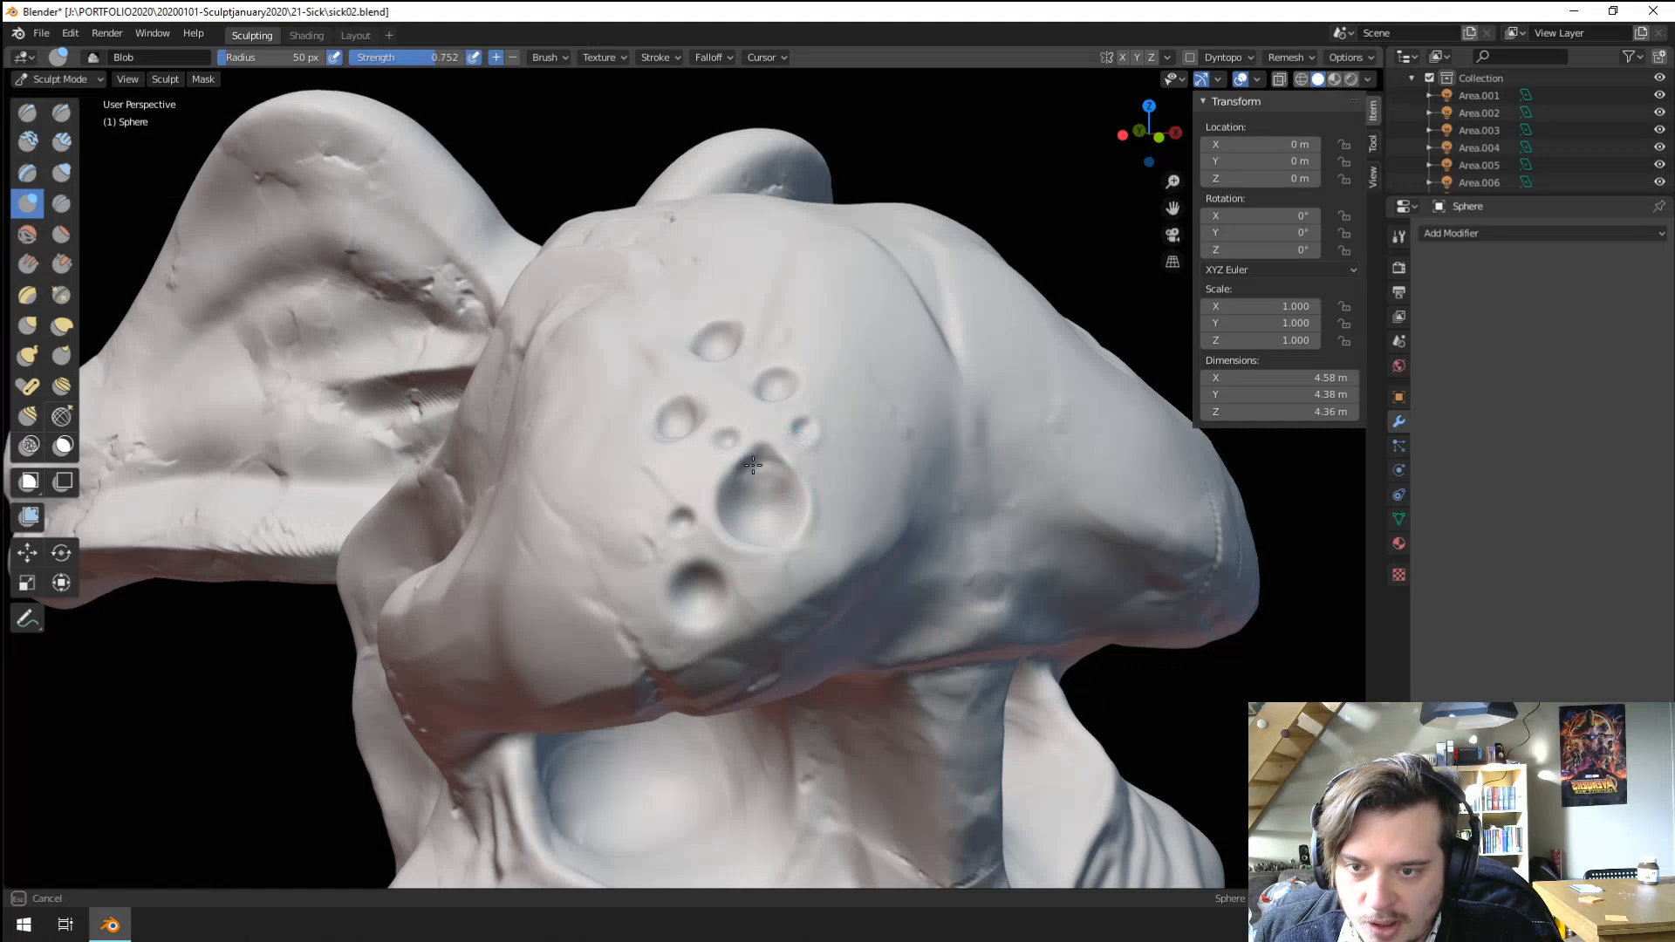
mouse_move(752, 465)
mouse_down()
mouse_move(759, 481)
mouse_move(767, 462)
mouse_up()
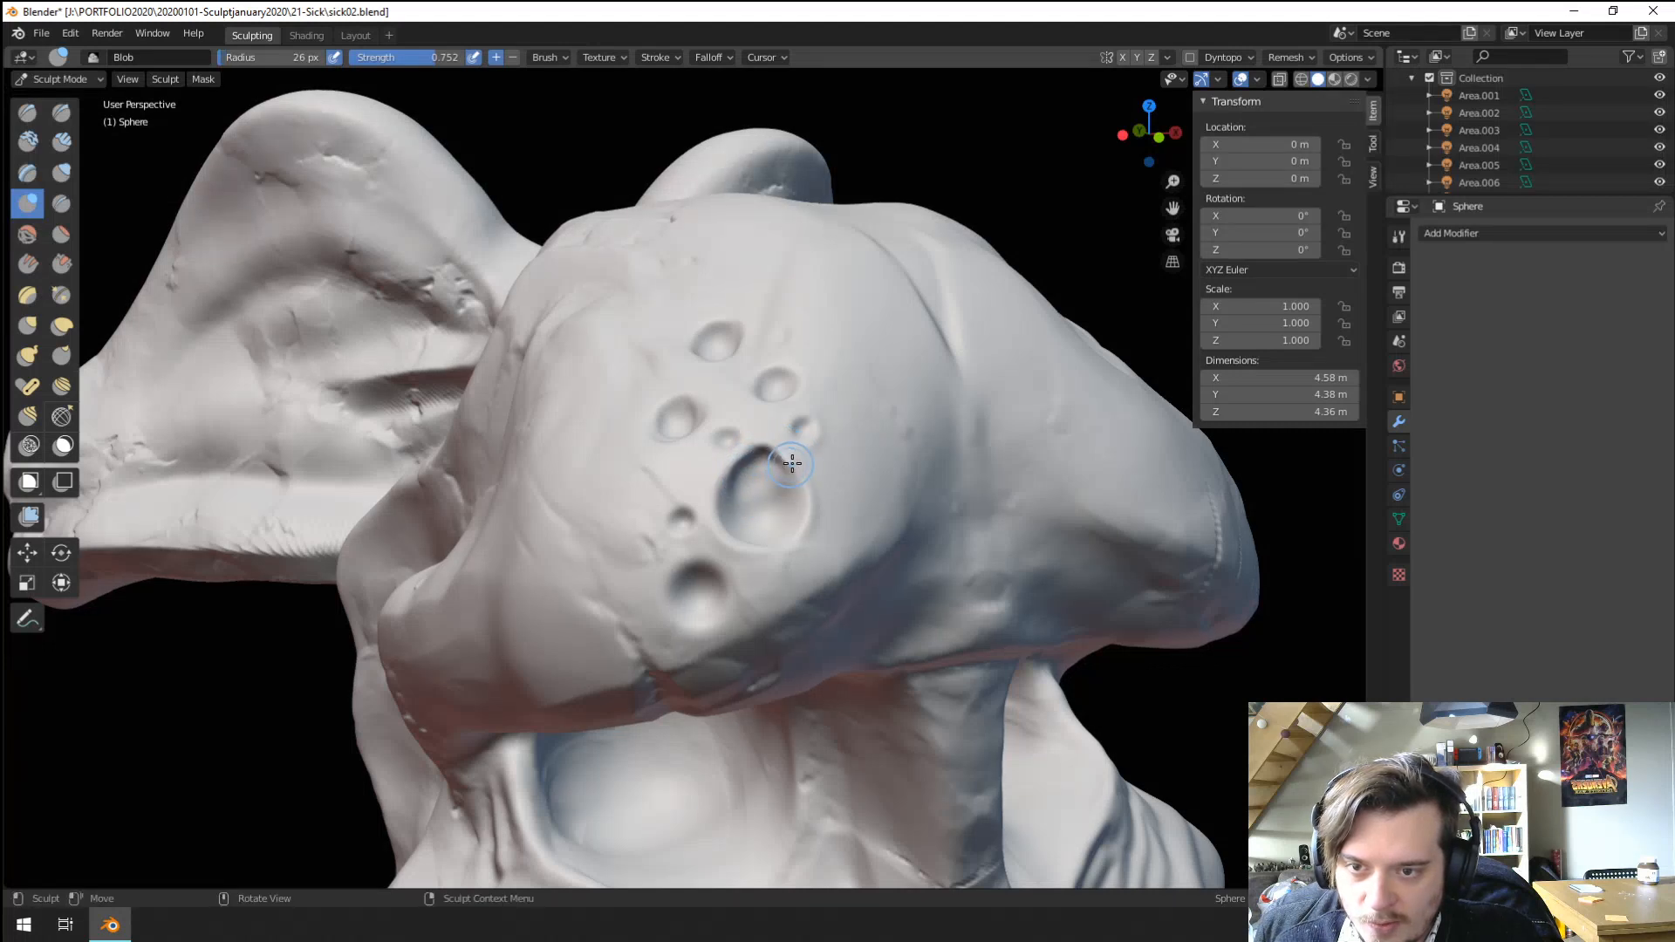
Stretch the forehead crater nearest the ear upward into an irregular hole with the Blob brush at 38 and 21 px.
key(f)
click(687, 463)
middle_drag(688, 466, 697, 490)
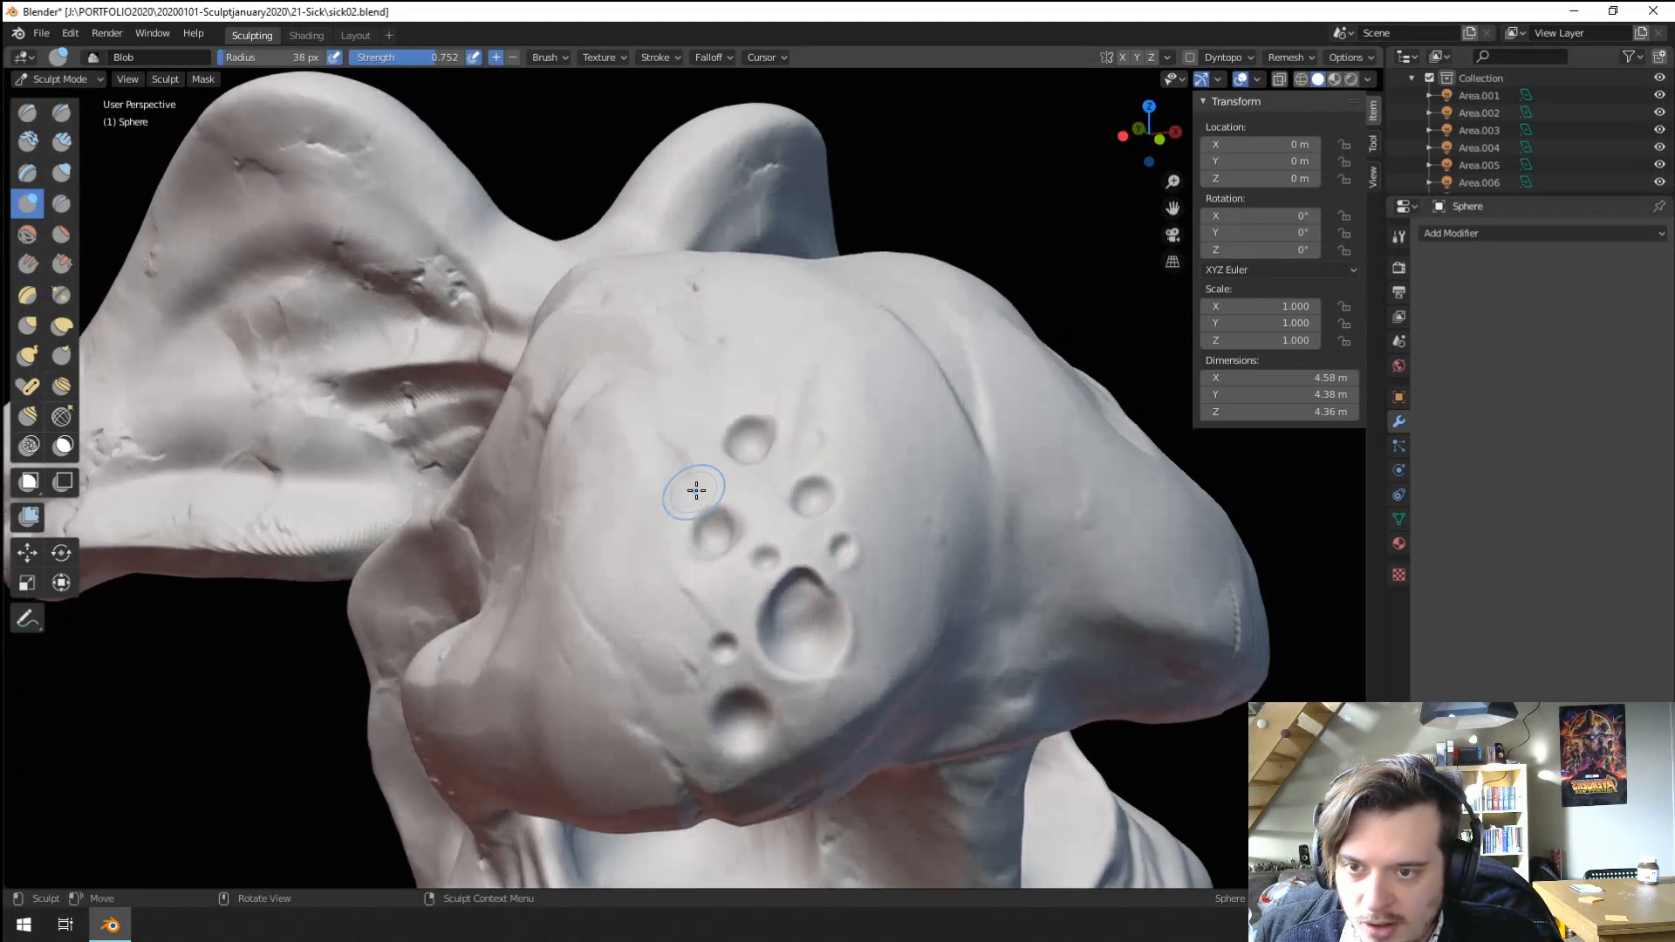
drag(718, 494, 733, 500)
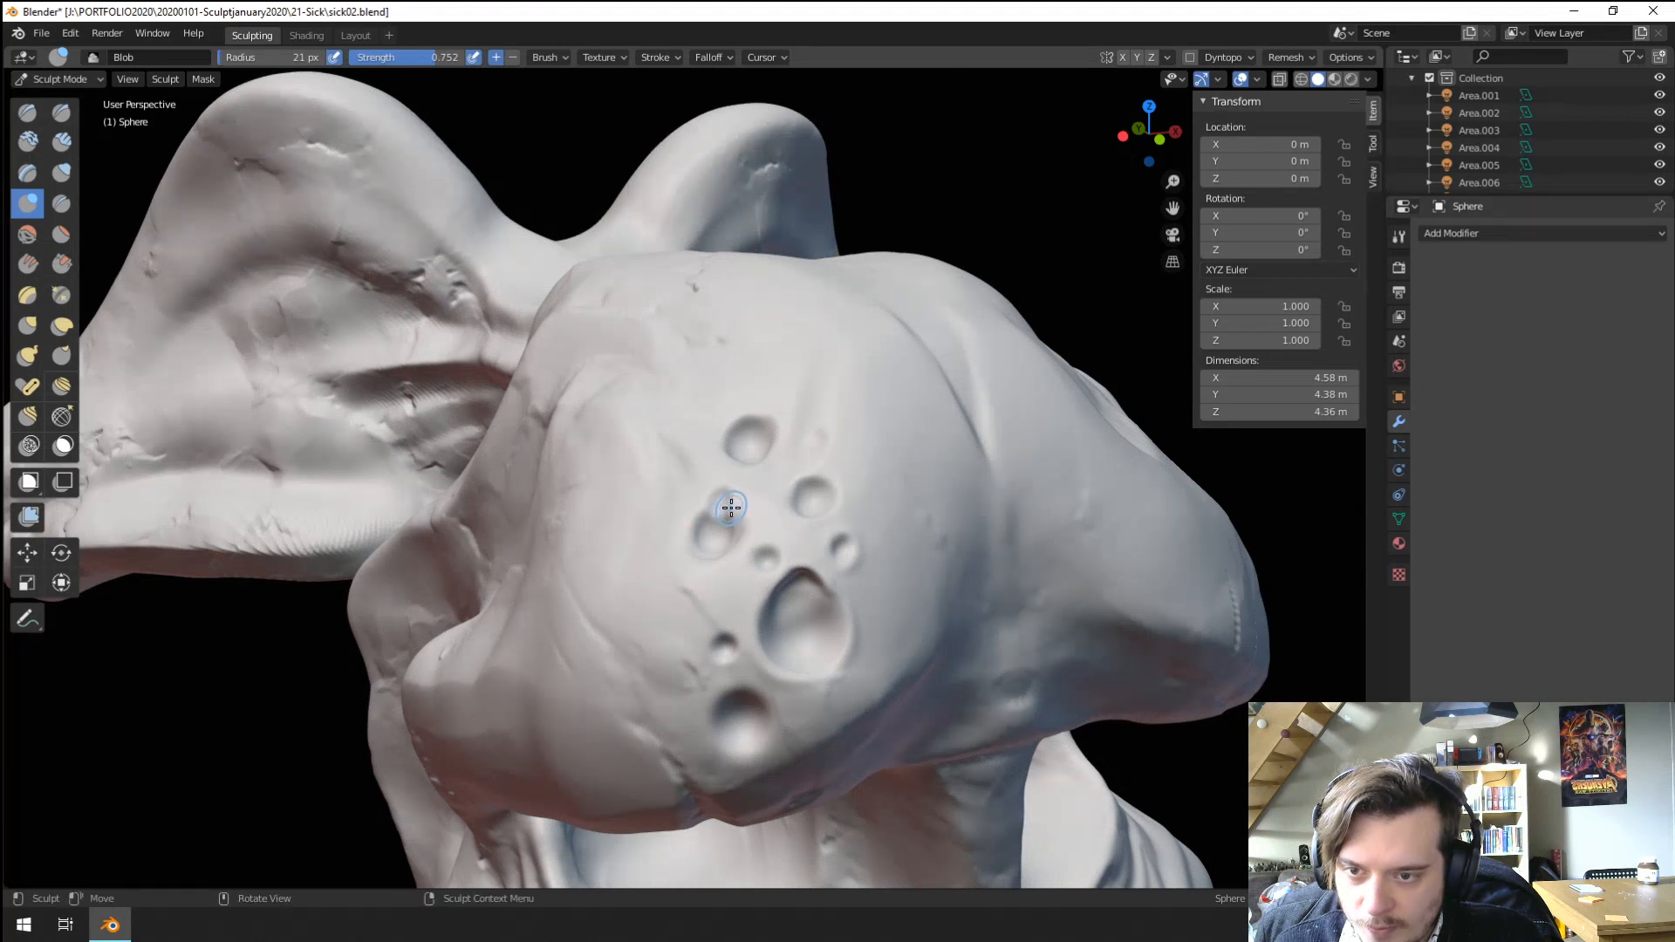
Widen the lowest forehead crater sideways into an irregular shape with the Blob brush at 42 and 25 px.
key(f)
click(693, 618)
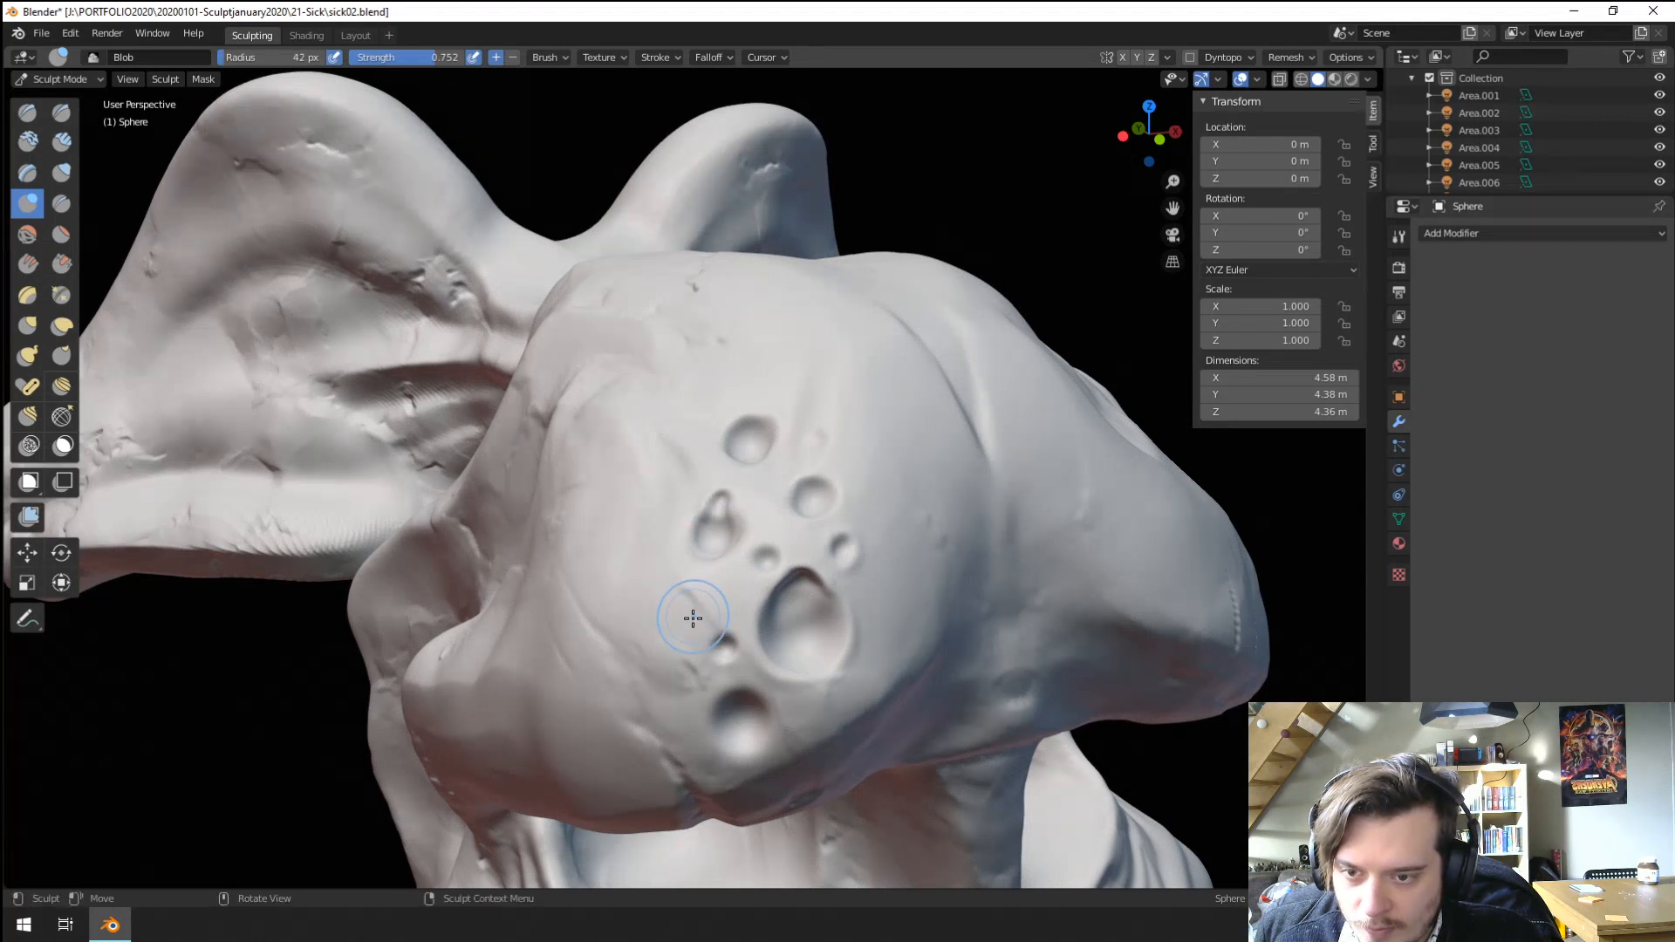
middle_drag(693, 673, 709, 647)
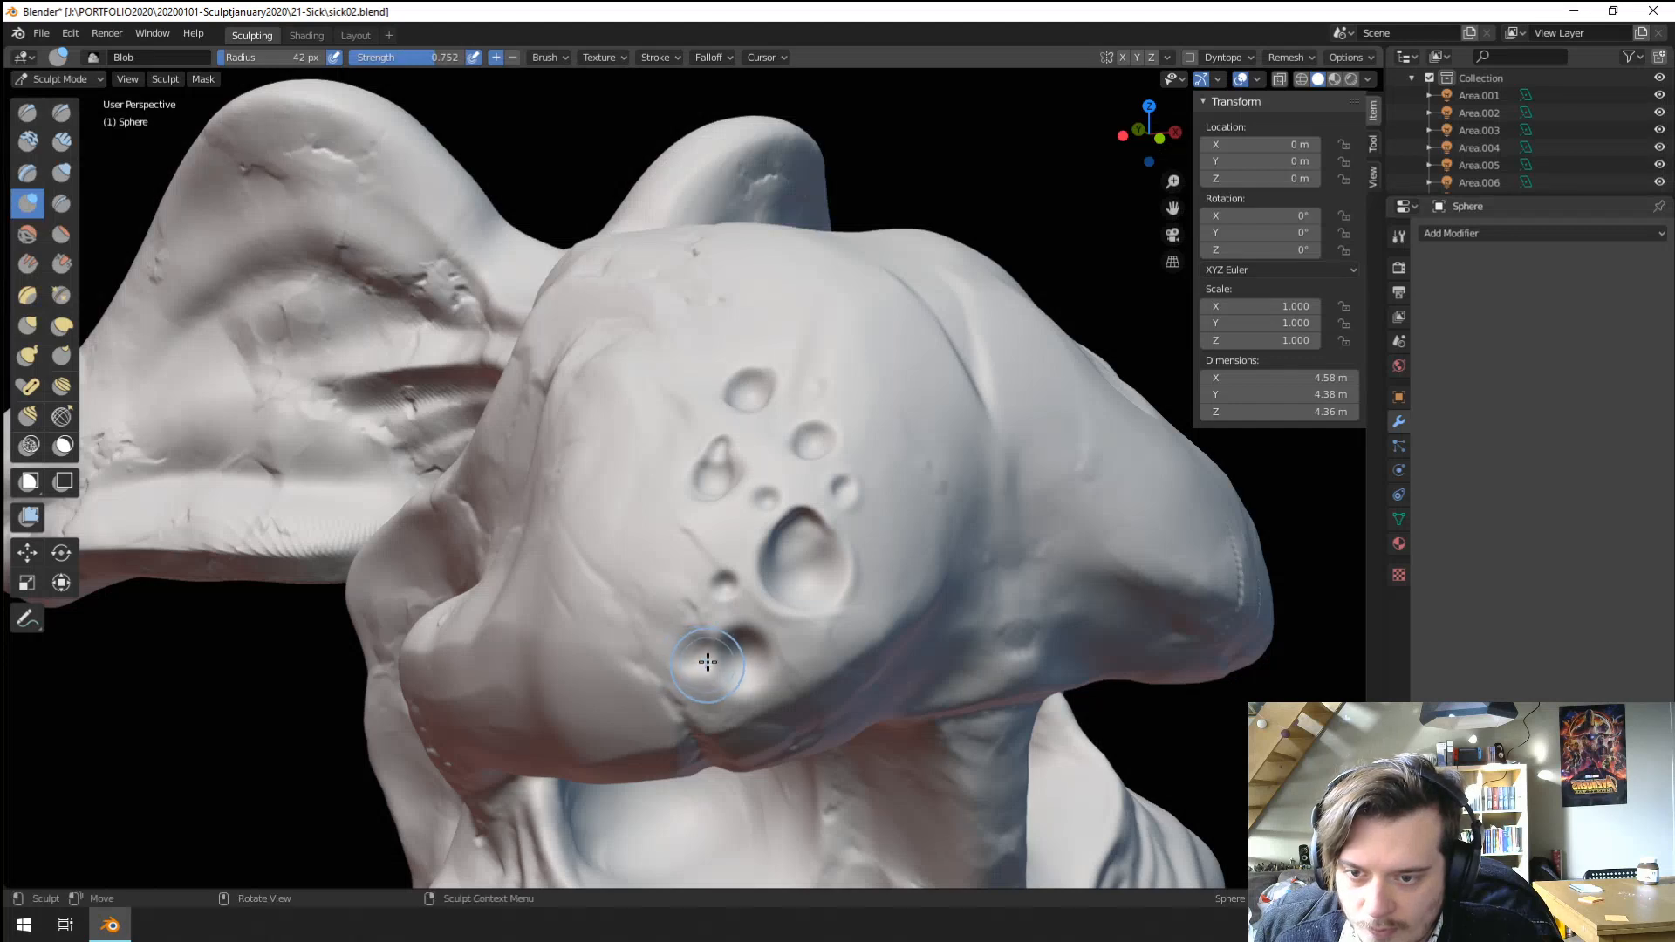
drag(724, 622, 779, 655)
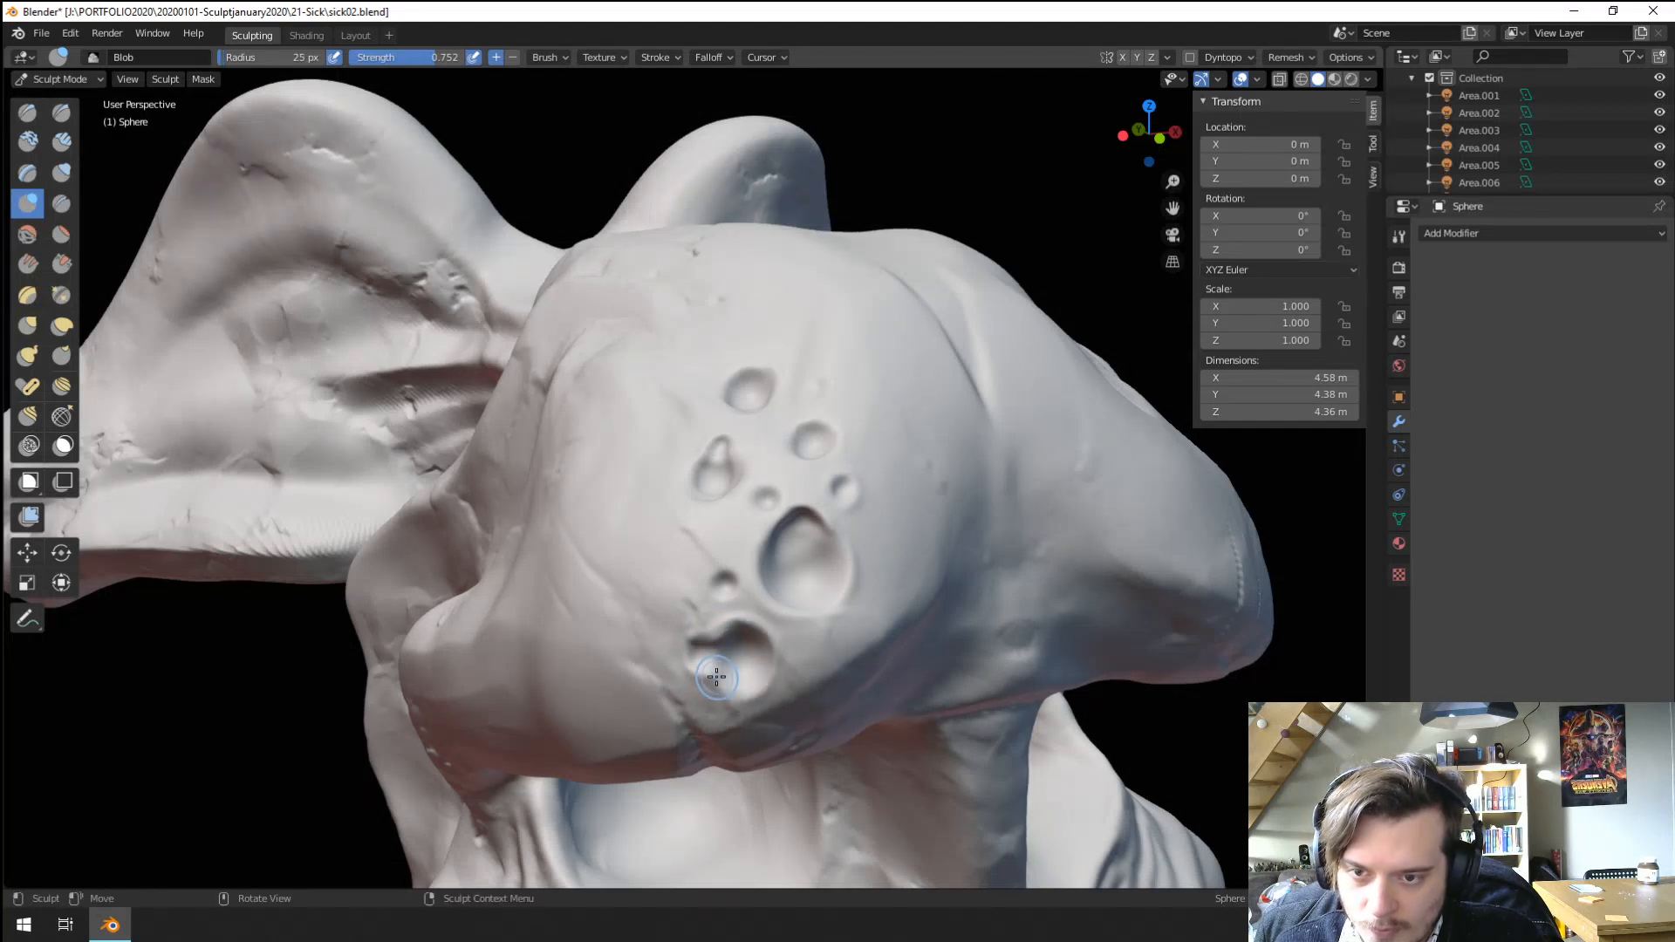
Choose the Orb_Rock_Noise draw brush and try it at 65 px inside the largest forehead crater.
middle_drag(716, 677, 686, 485)
click(33, 120)
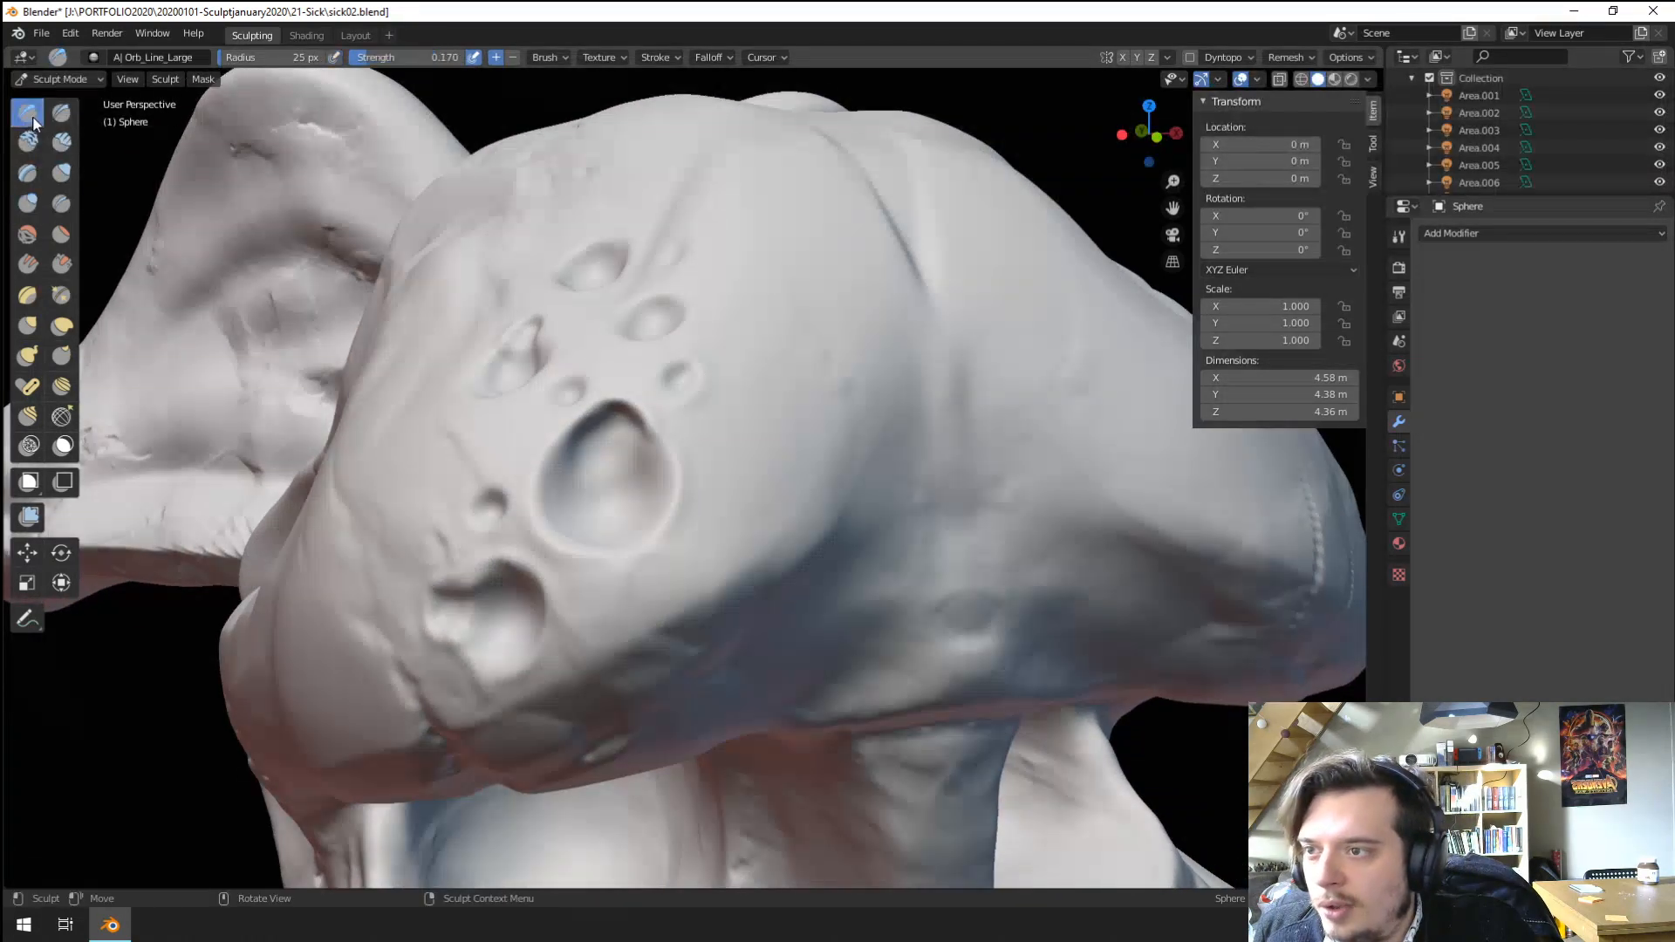
click(94, 57)
click(188, 212)
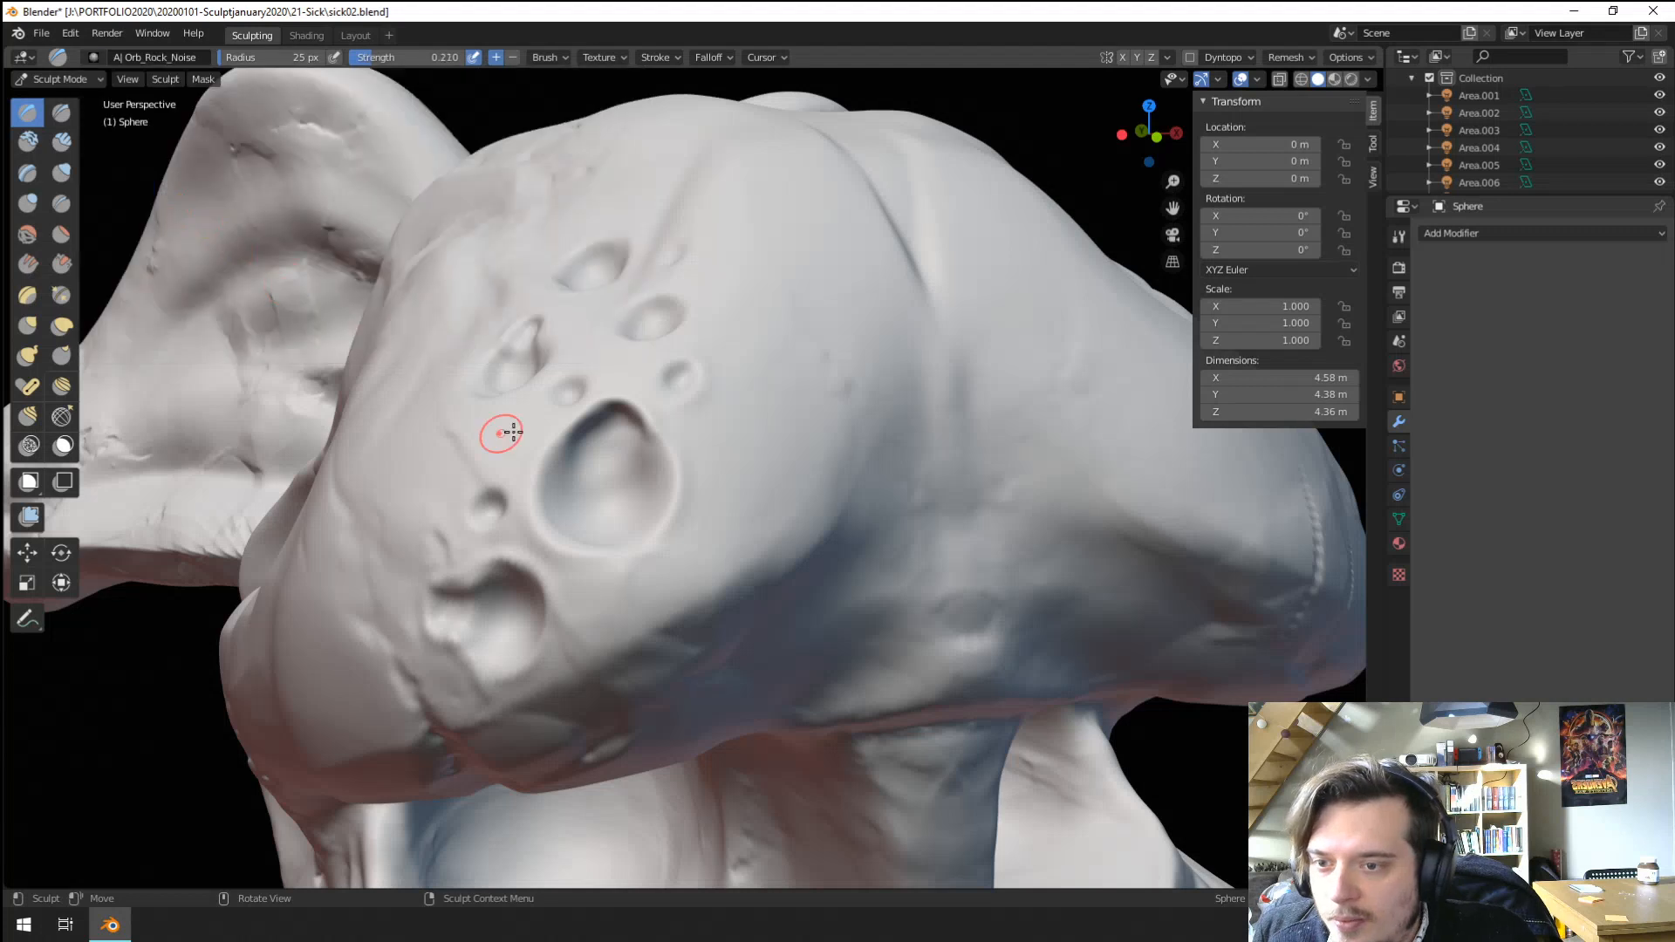
drag(626, 480, 618, 454)
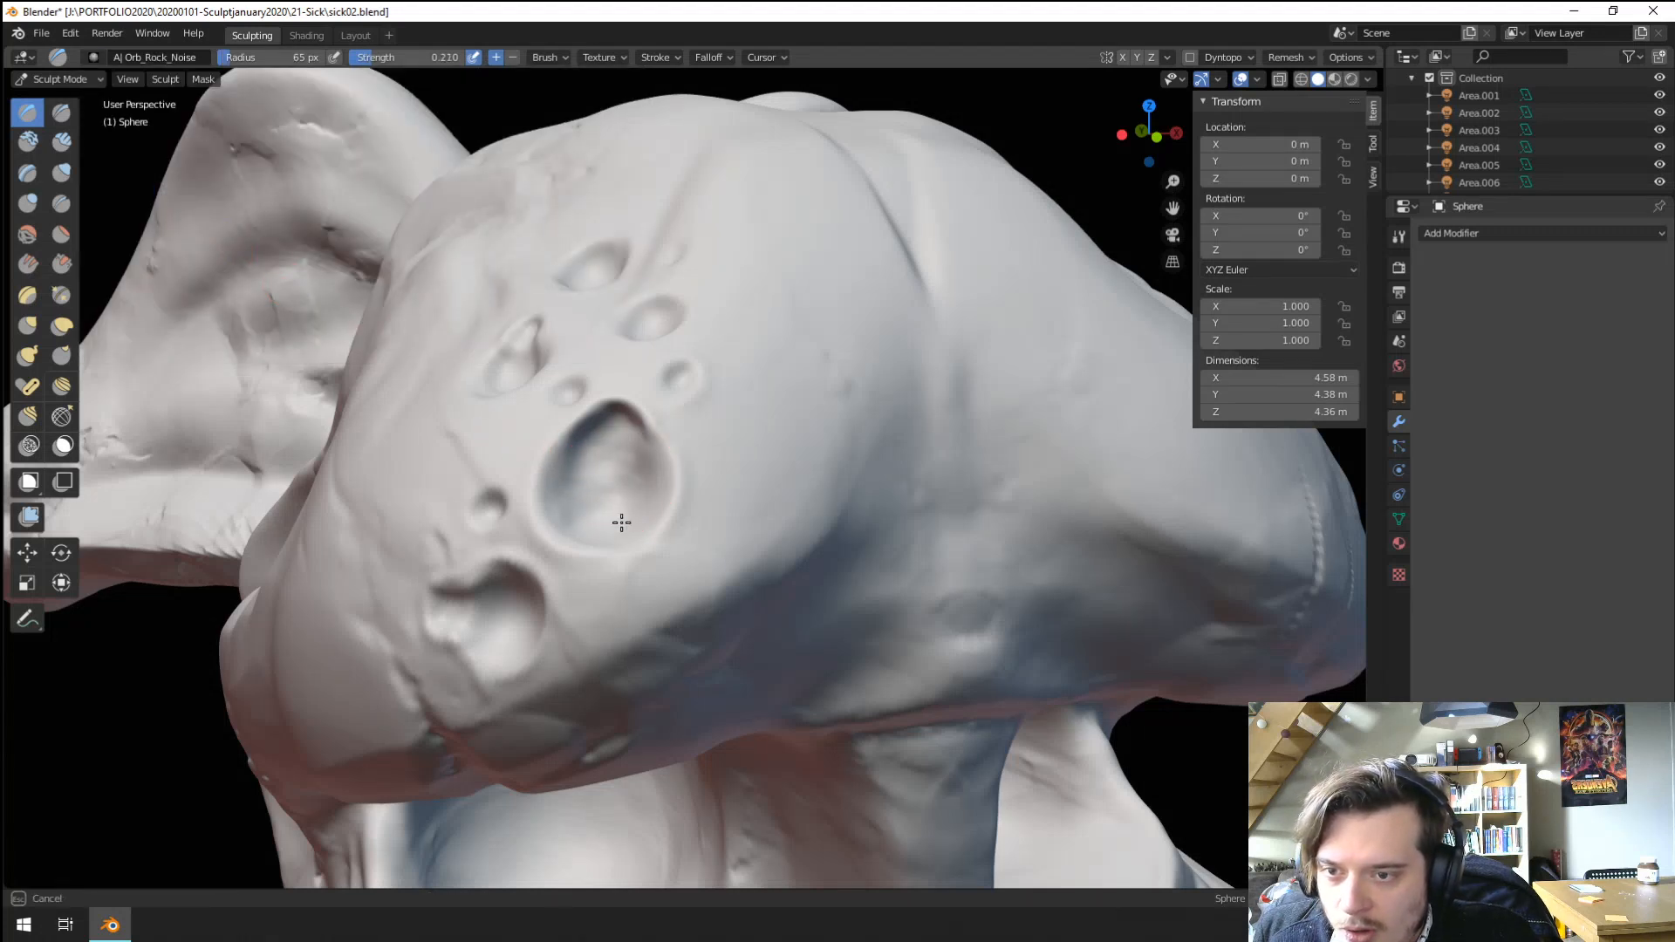
mouse_move(597, 514)
mouse_down()
mouse_move(637, 499)
mouse_move(626, 466)
mouse_up()
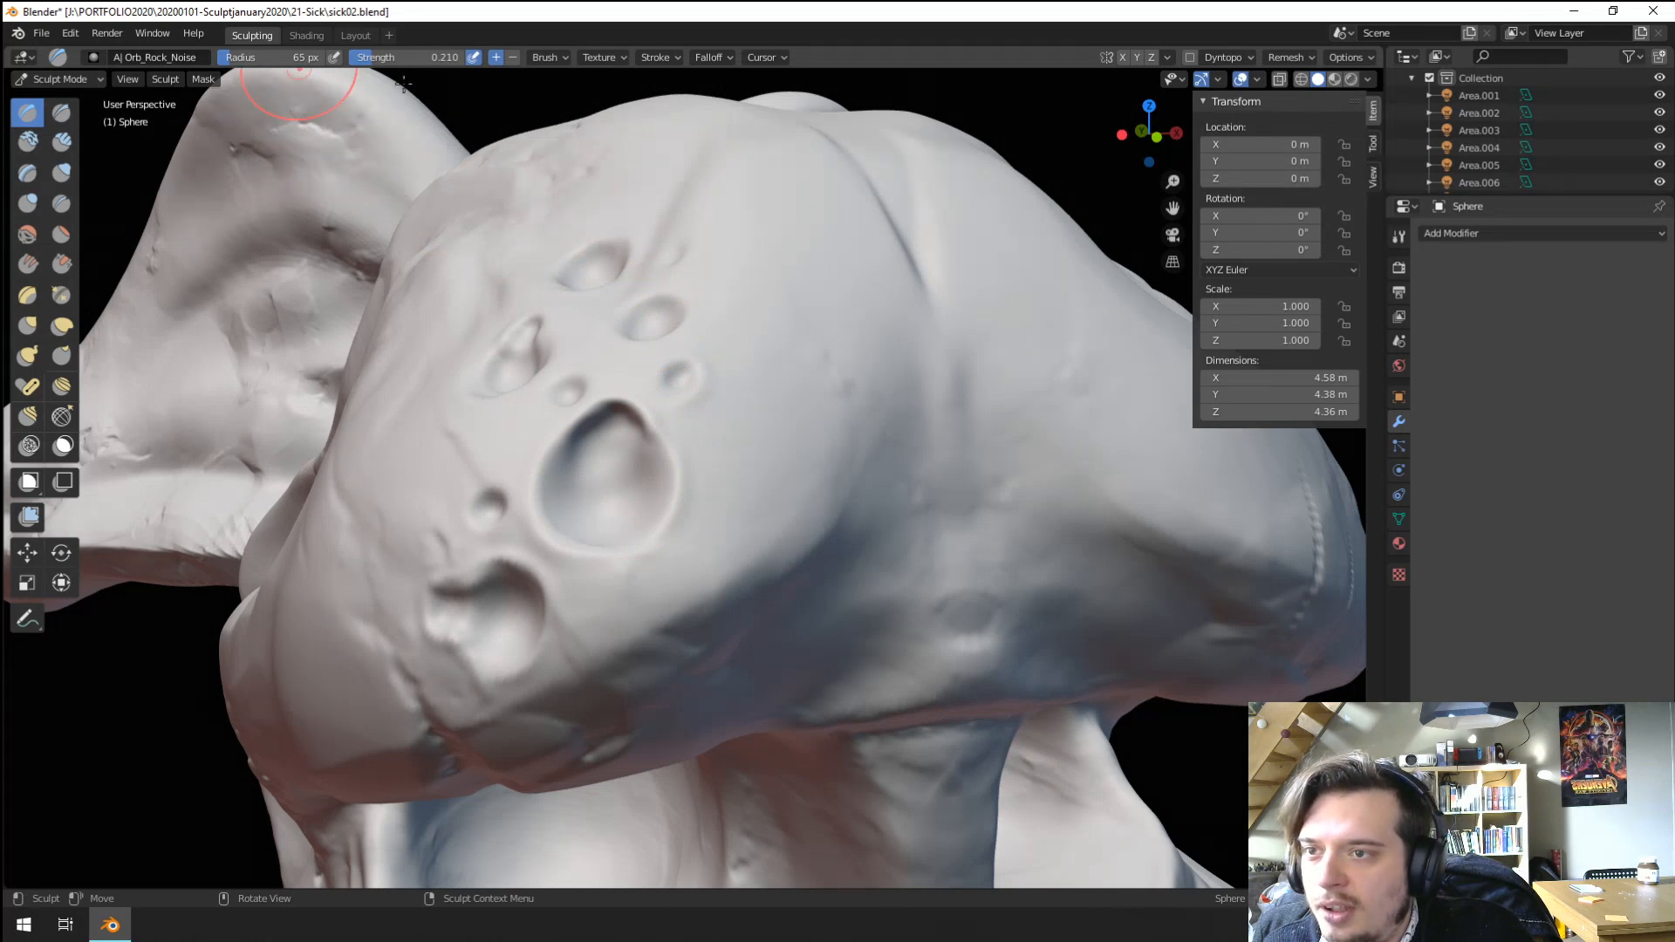
Raise the Orb_Rock_Noise brush strength to 0.551 and roughen the inside of the largest and lowest forehead craters.
drag(447, 61, 476, 61)
mouse_move(596, 490)
mouse_down()
mouse_move(602, 462)
mouse_move(580, 506)
mouse_move(645, 462)
mouse_up()
key(f)
click(534, 642)
mouse_move(522, 628)
mouse_down()
mouse_move(516, 610)
mouse_move(471, 624)
mouse_move(487, 611)
mouse_up()
Reduce the Orb_Rock_Noise brush to 35 px and roughen the insides of the smaller forehead craters.
middle_drag(539, 535, 553, 541)
key(bracketleft)
key(bracketleft)
key(bracketleft)
key(bracketleft)
drag(645, 589, 650, 595)
drag(642, 429, 646, 441)
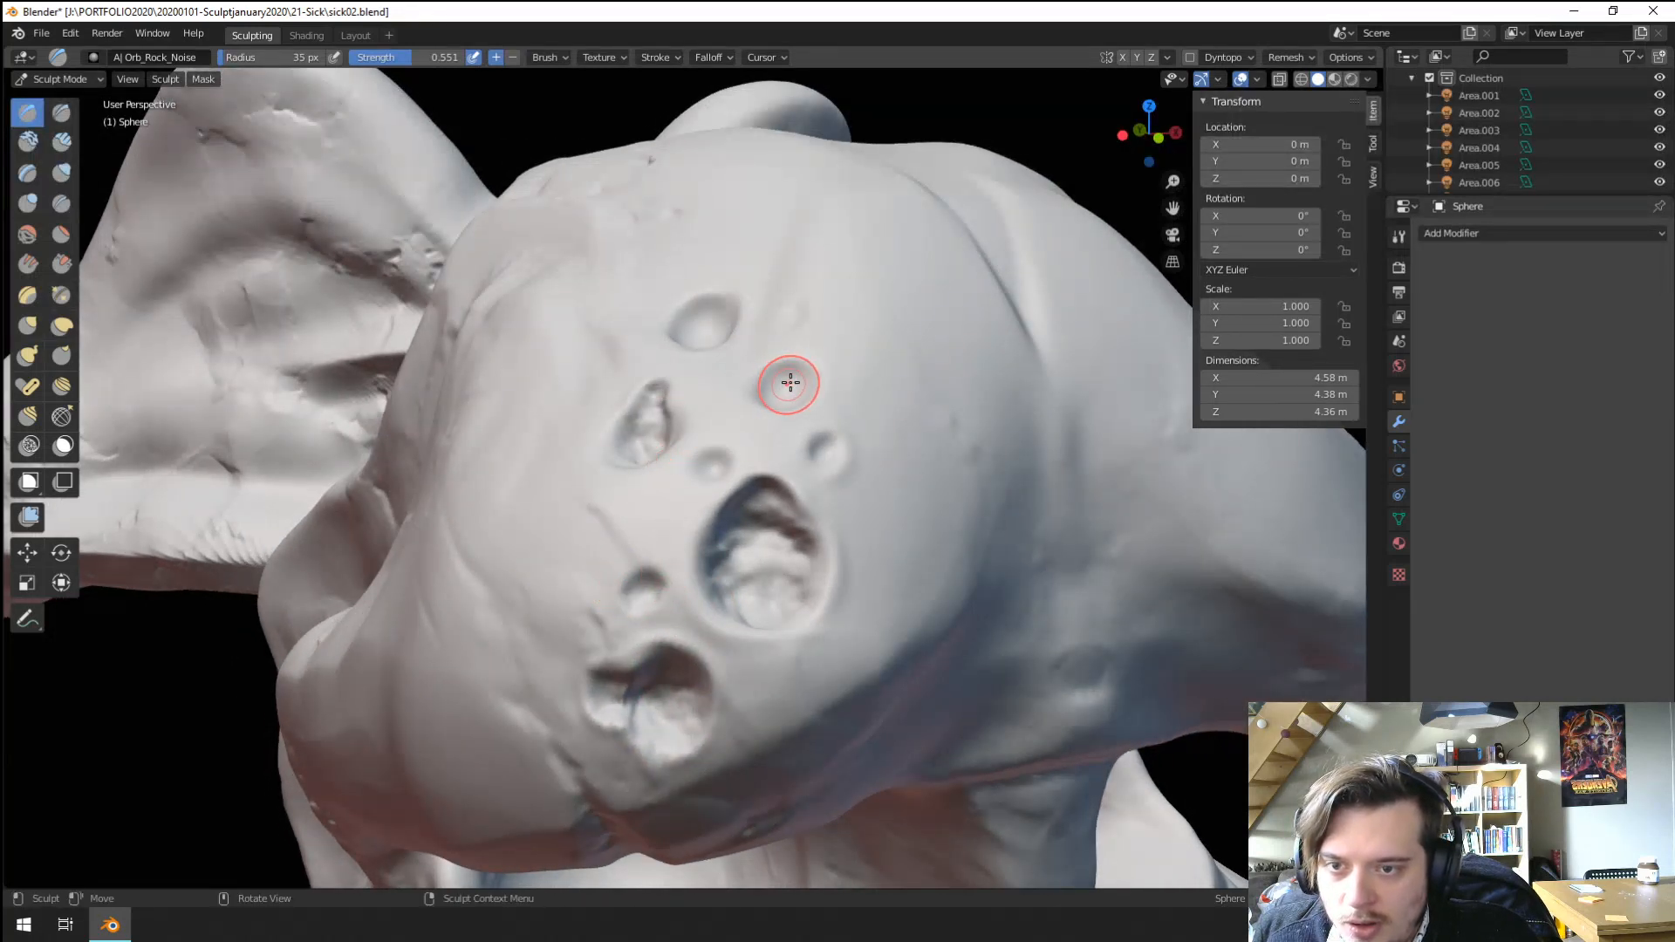
drag(789, 381, 781, 395)
drag(703, 336, 702, 317)
drag(714, 464, 705, 472)
drag(811, 450, 824, 439)
drag(648, 590, 644, 586)
Roughen the insides of the three cheek craters with the Orb_Rock_Noise brush at 35 px.
ctrl+middle_drag(662, 511, 580, 679)
middle_drag(580, 678, 589, 523)
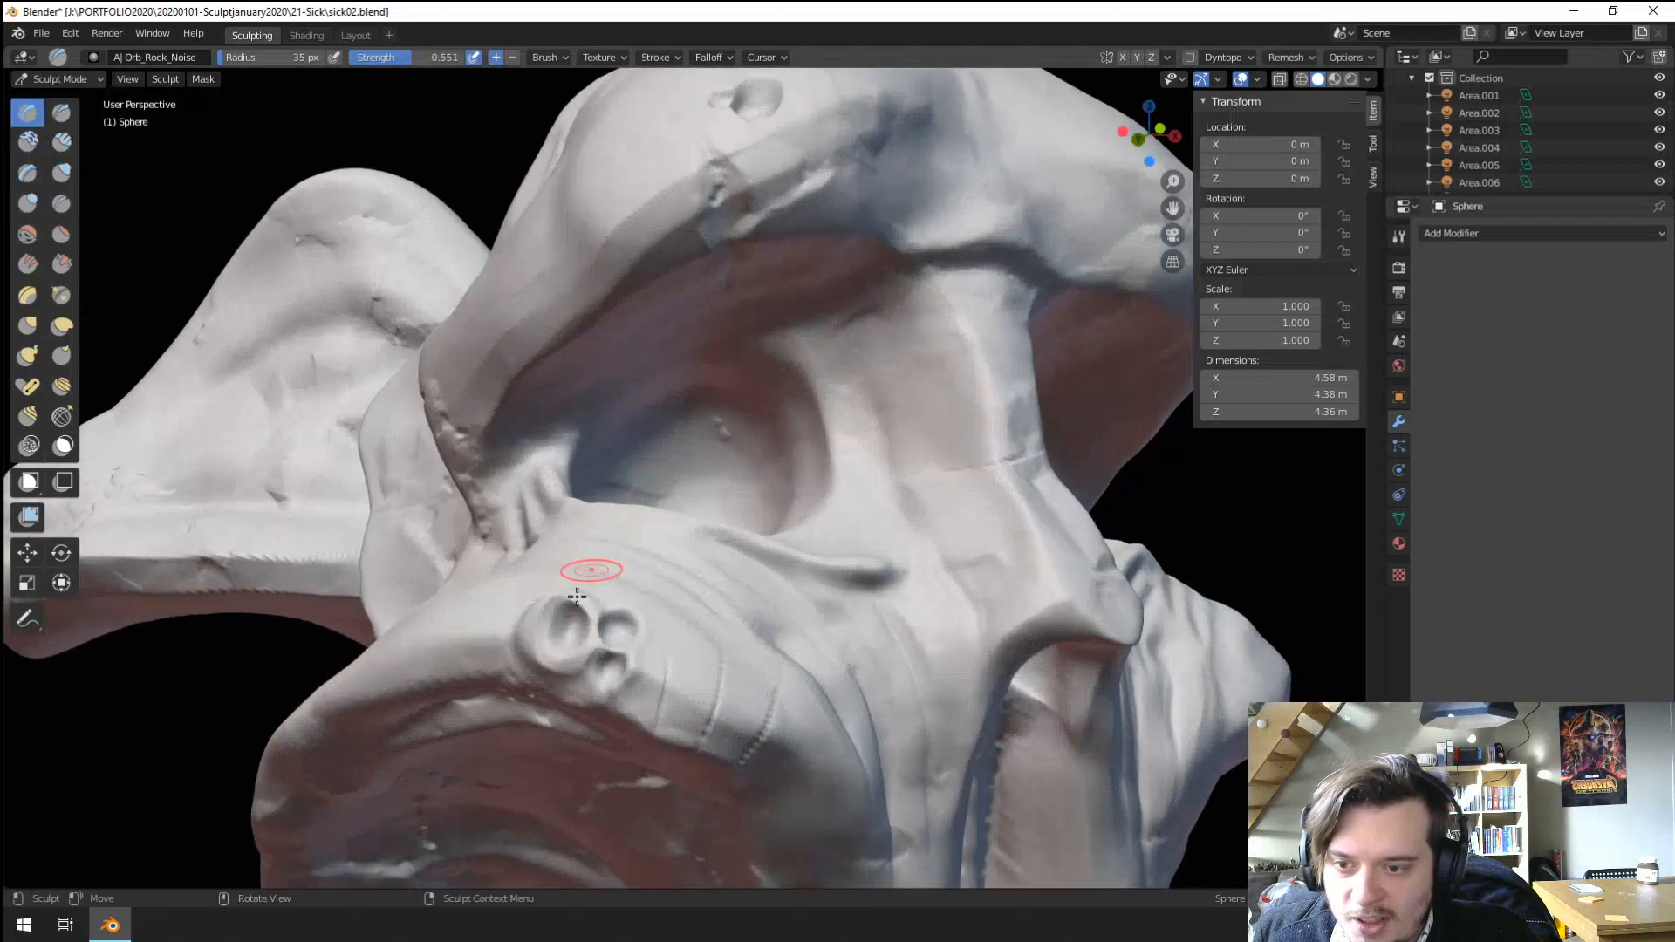
drag(547, 643, 567, 621)
drag(609, 639, 611, 670)
Roughen the surface inside the long central mouth slit with the Orb_Rock_Noise brush, reducing its radius from 76 to 62 px.
mouse_move(610, 670)
ctrl+middle_down()
mouse_move(569, 759)
mouse_move(576, 803)
ctrl+middle_up()
ctrl+middle_drag(620, 578, 595, 656)
mouse_move(595, 656)
middle_down()
mouse_move(556, 731)
mouse_move(542, 695)
mouse_move(574, 674)
middle_up()
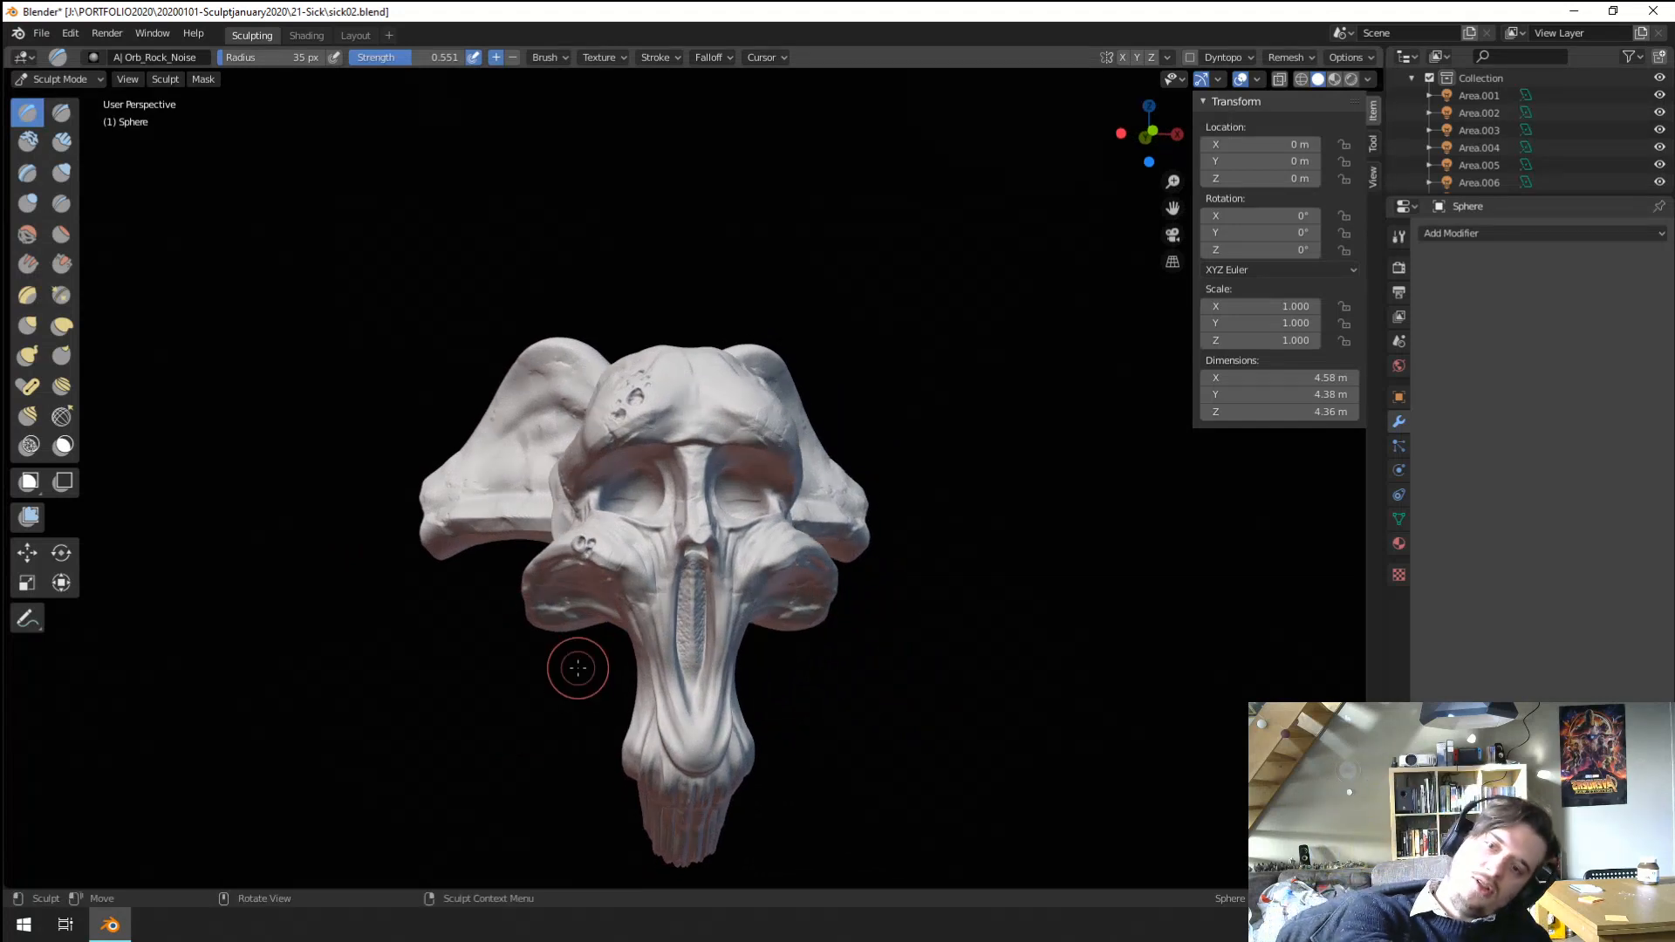
ctrl+middle_drag(578, 668, 642, 480)
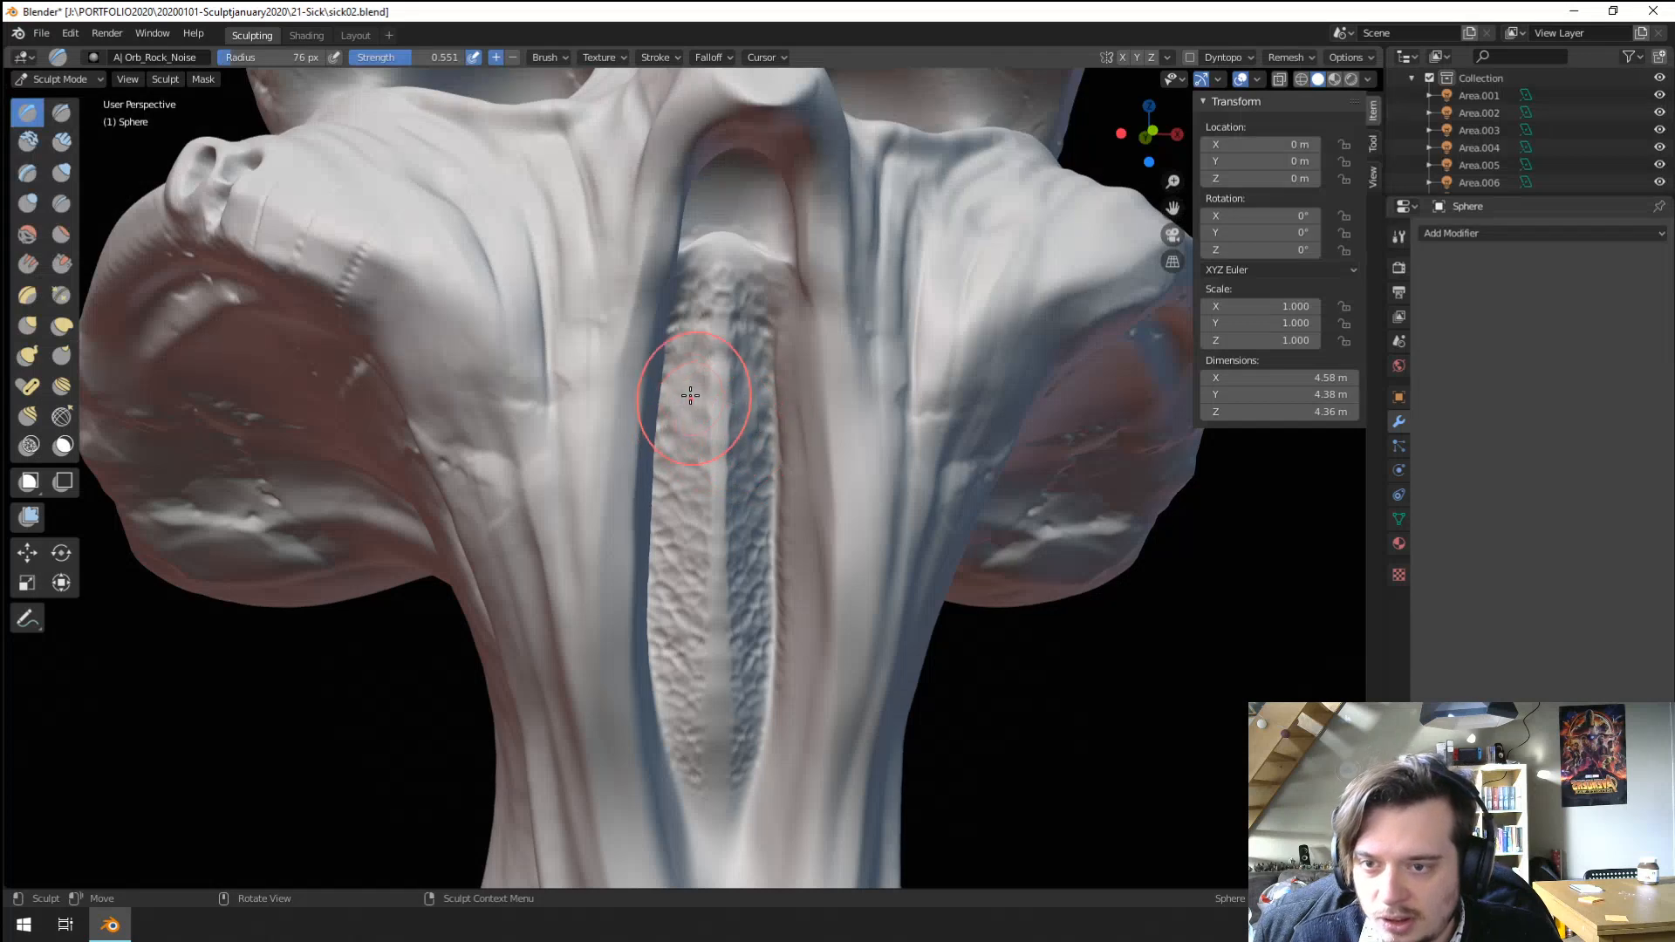
mouse_move(690, 396)
mouse_down()
mouse_move(665, 611)
mouse_move(676, 535)
mouse_up()
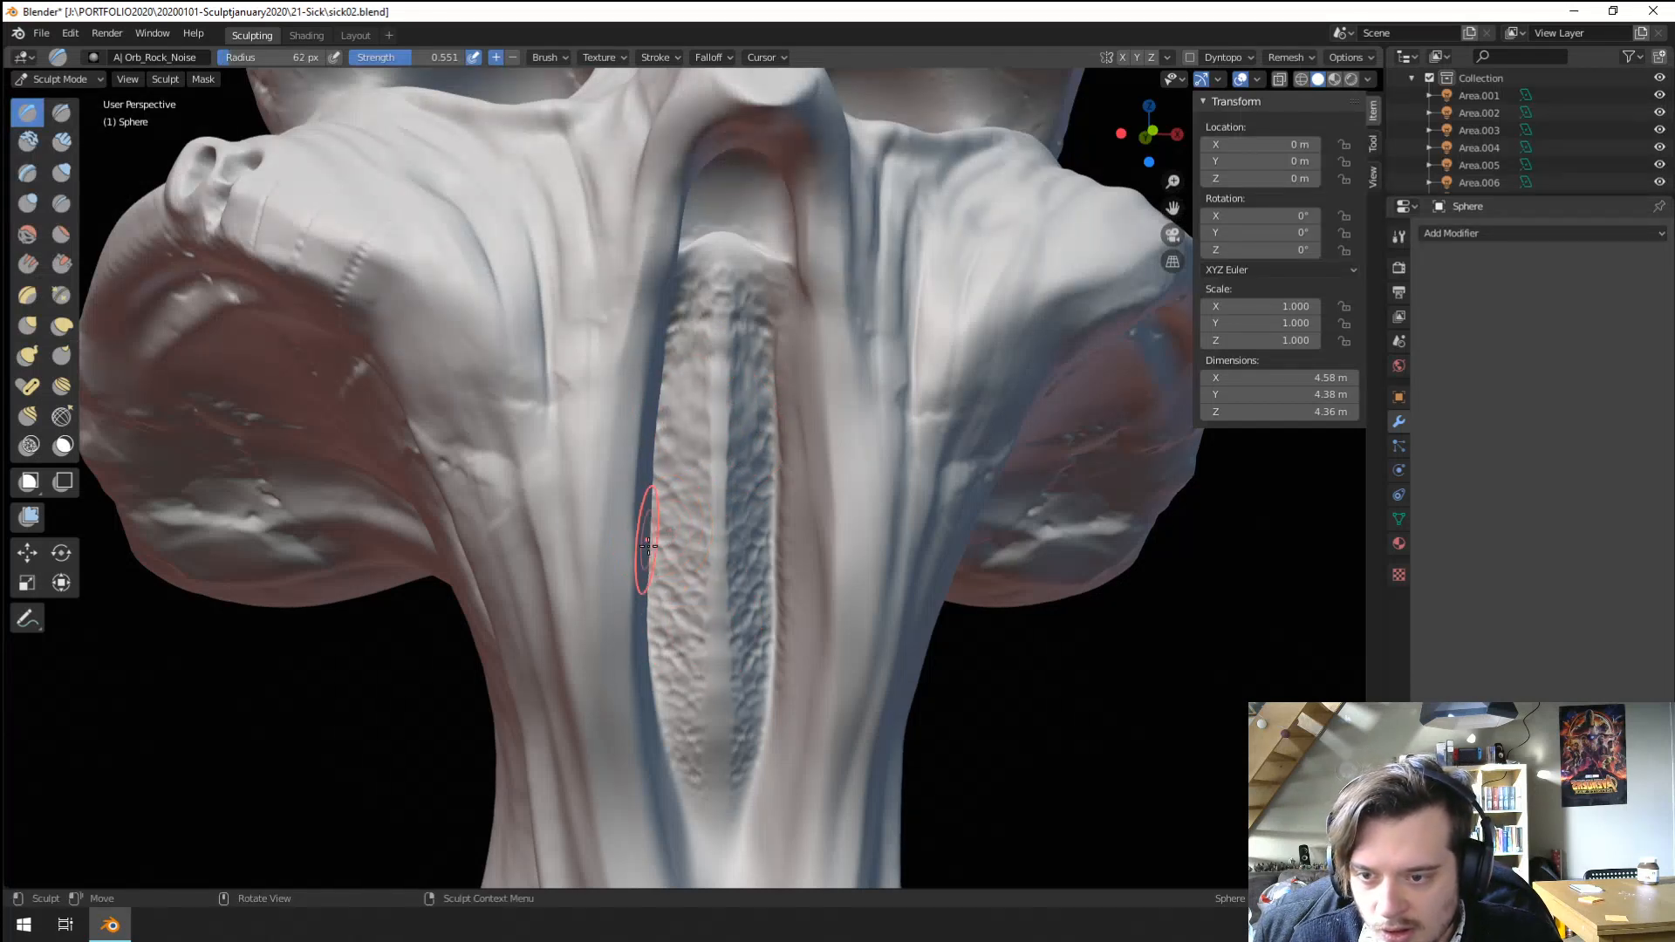
mouse_move(688, 722)
mouse_down()
mouse_move(695, 830)
mouse_move(742, 759)
mouse_move(727, 782)
mouse_move(738, 585)
mouse_up()
mouse_move(717, 521)
mouse_down()
mouse_move(740, 440)
mouse_move(748, 585)
mouse_up()
mouse_move(702, 301)
mouse_down()
mouse_move(685, 531)
mouse_move(708, 544)
mouse_move(696, 375)
mouse_up()
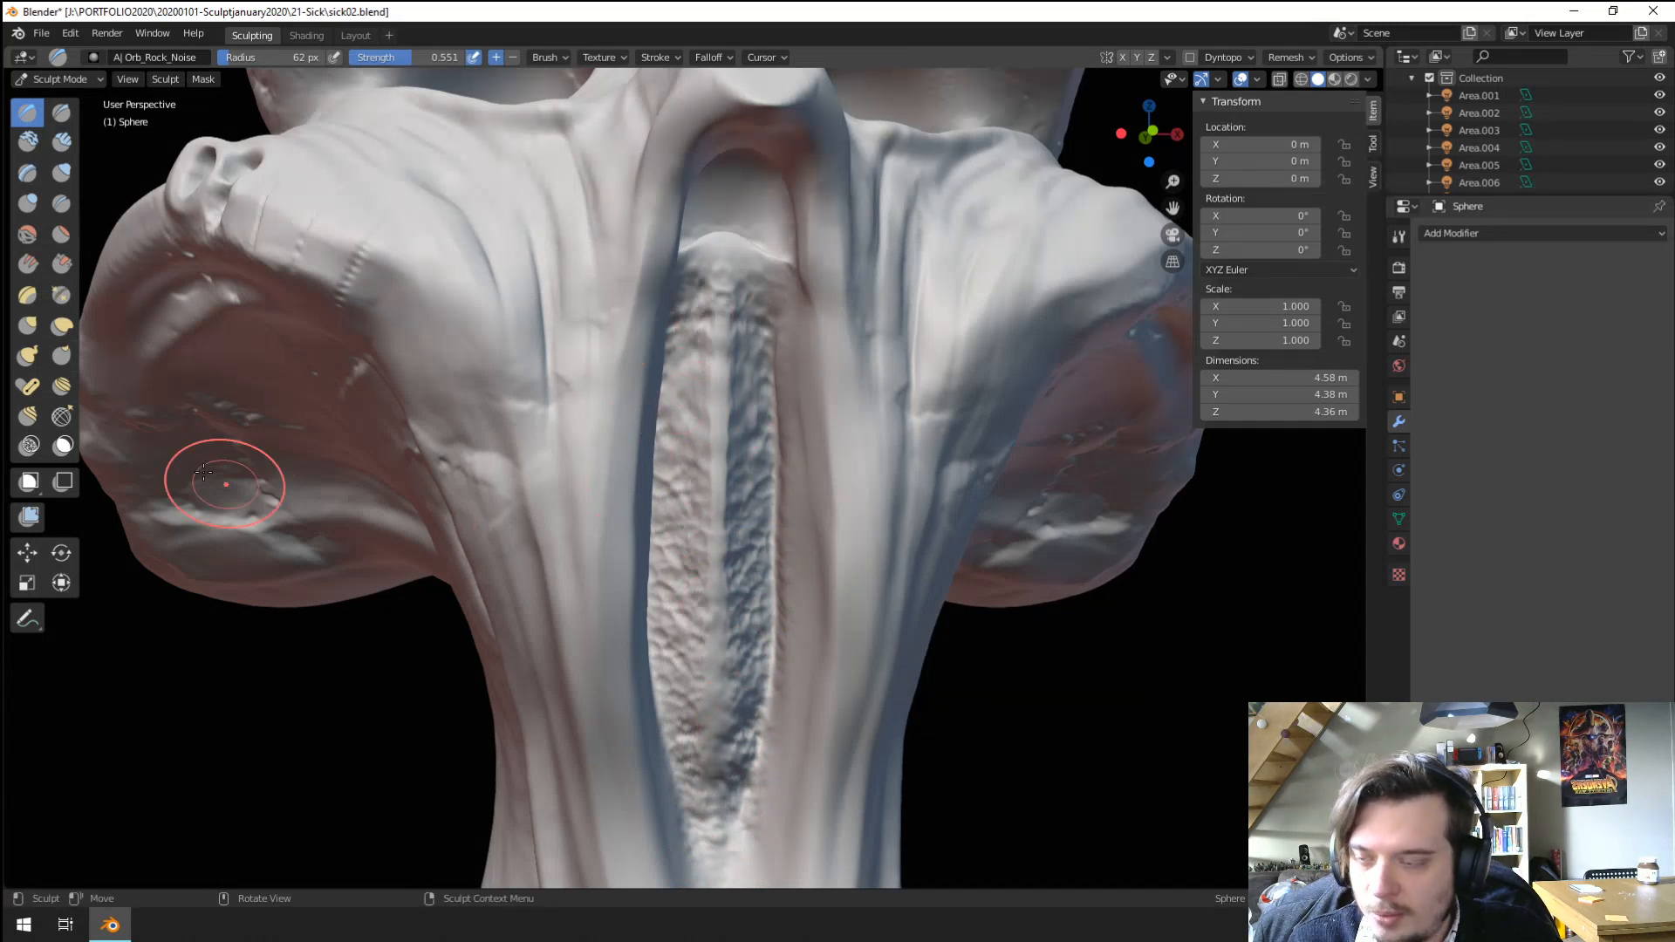
Sculpt a large and a small round crater inside the central slit with the Blob brush at 31 px.
click(27, 202)
drag(683, 575, 722, 580)
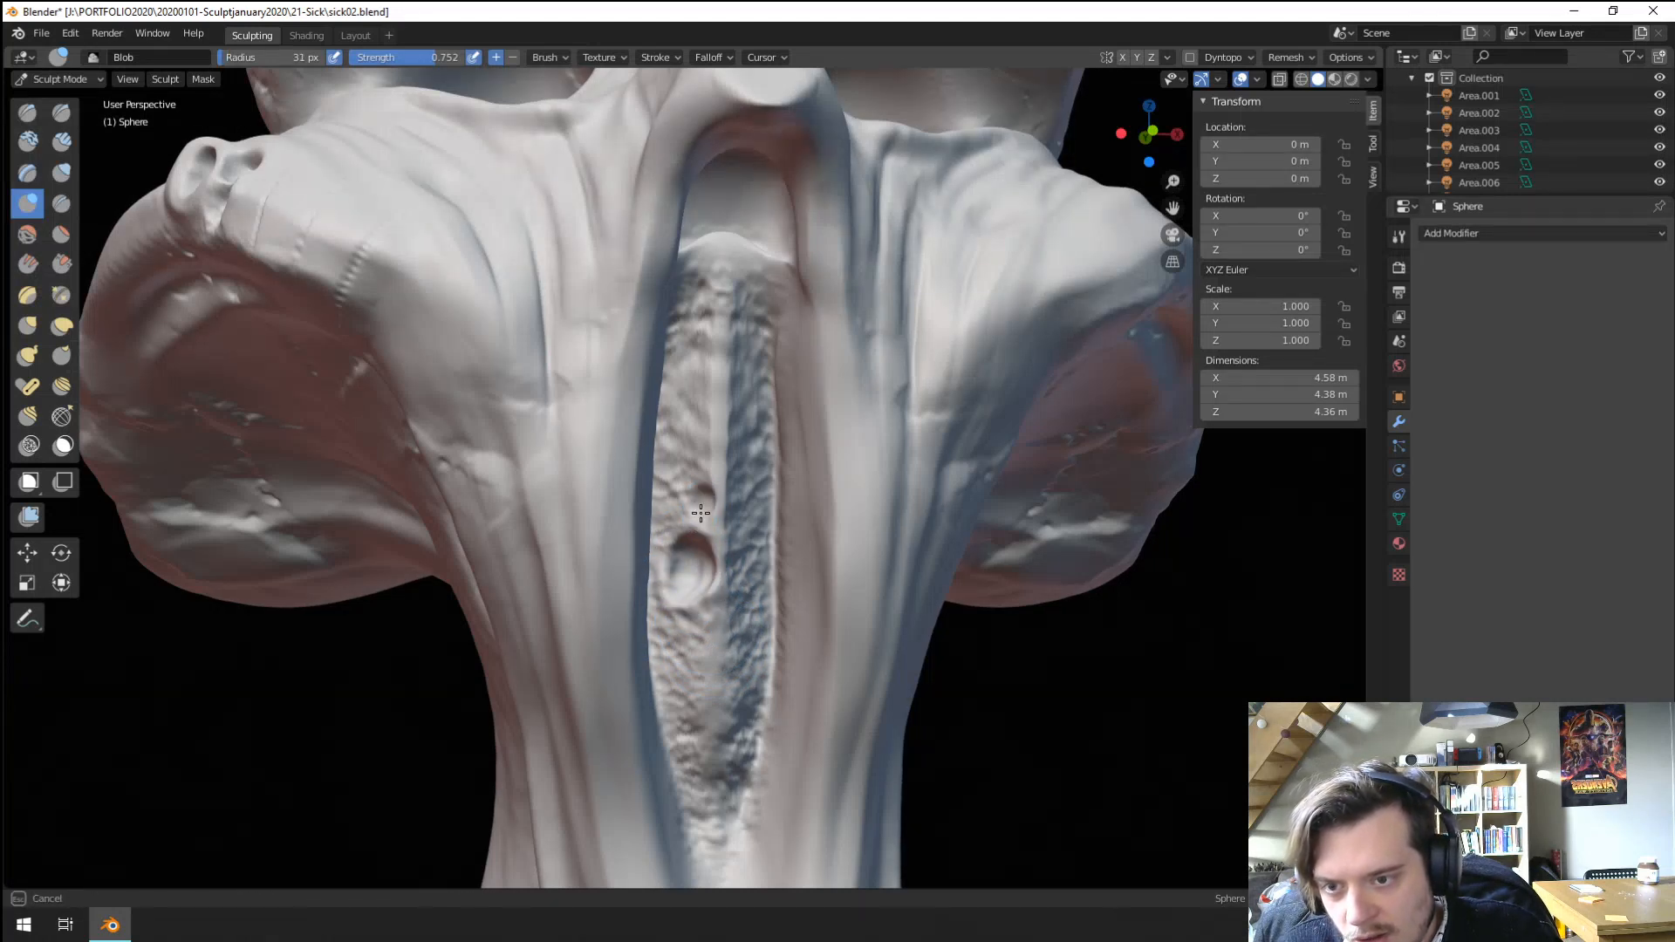
drag(700, 513, 713, 496)
scroll(688, 520, down, 8)
middle_drag(705, 599, 648, 588)
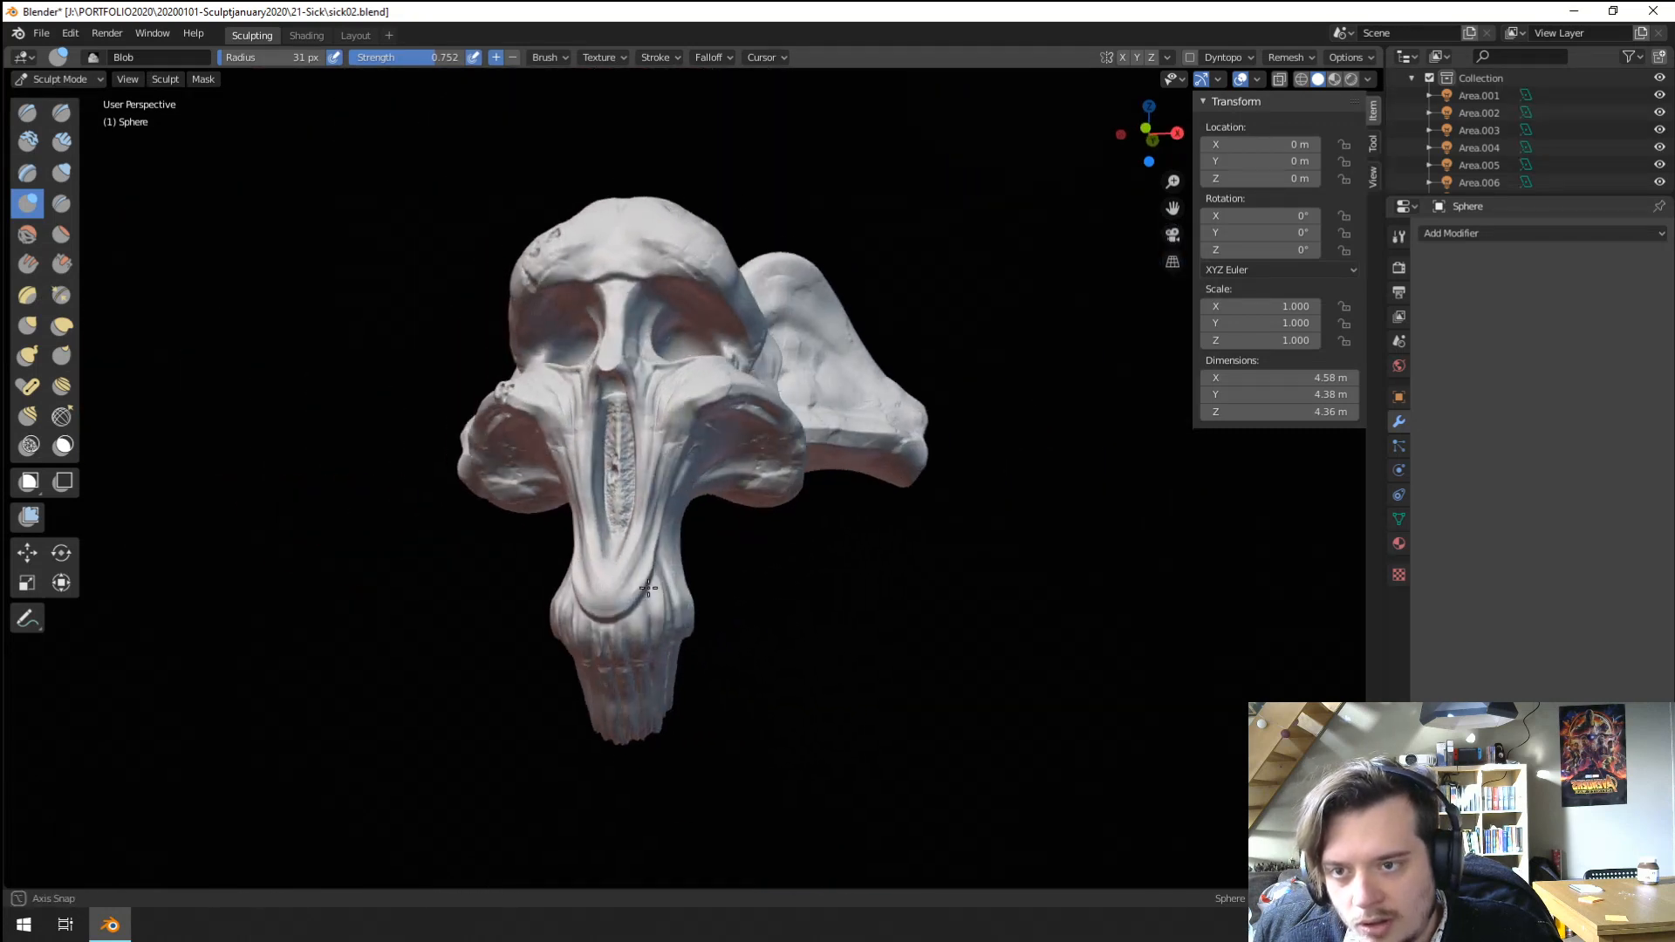
Carve the gum line above the teeth deeper with the Crease brush, working from the side to the front at 31 to 42 px.
scroll(663, 523, up, 5)
ctrl+middle_drag(613, 402, 695, 611)
shift+middle_drag(695, 610, 709, 512)
mouse_move(576, 342)
middle_down()
mouse_move(663, 412)
mouse_move(830, 314)
middle_up()
click(61, 203)
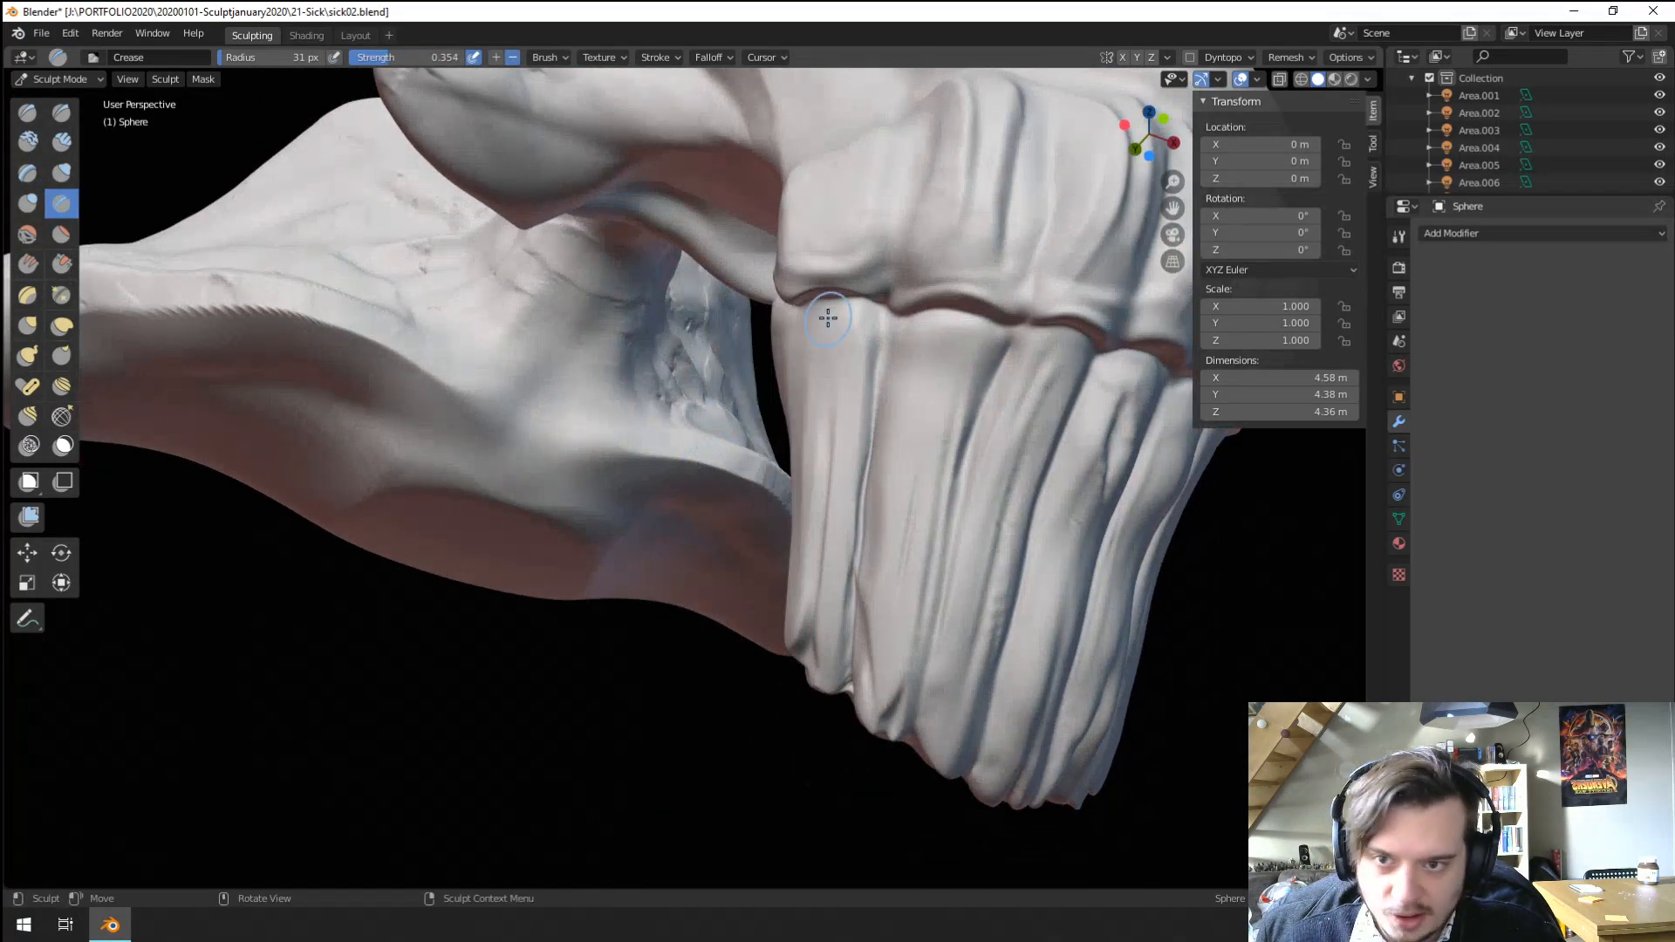
mouse_move(799, 290)
mouse_down()
mouse_move(1017, 306)
mouse_move(929, 303)
mouse_up()
middle_drag(929, 303, 859, 297)
mouse_move(738, 185)
mouse_down()
mouse_move(729, 242)
mouse_move(754, 207)
mouse_move(881, 215)
mouse_up()
drag(842, 215, 912, 232)
middle_drag(888, 249, 837, 244)
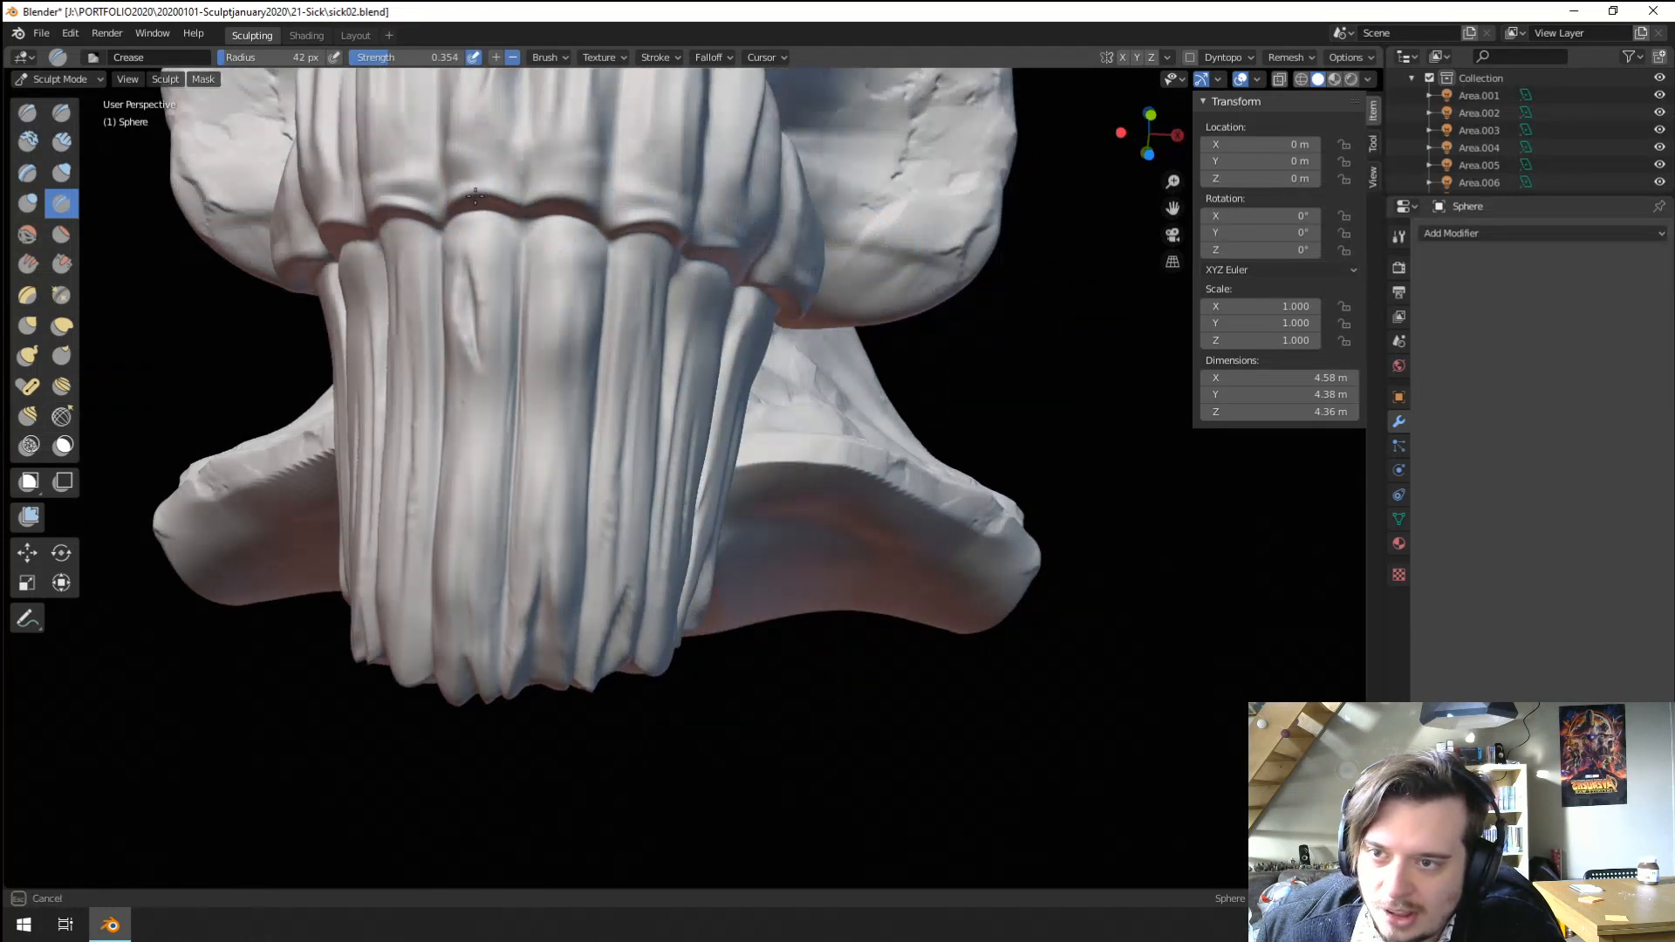
drag(520, 236, 520, 170)
Crease the grooves between the gum folds beneath the lip with the Crease brush at 42 px.
scroll(534, 263, down, 3)
middle_drag(558, 253, 671, 183)
scroll(737, 335, up, 4)
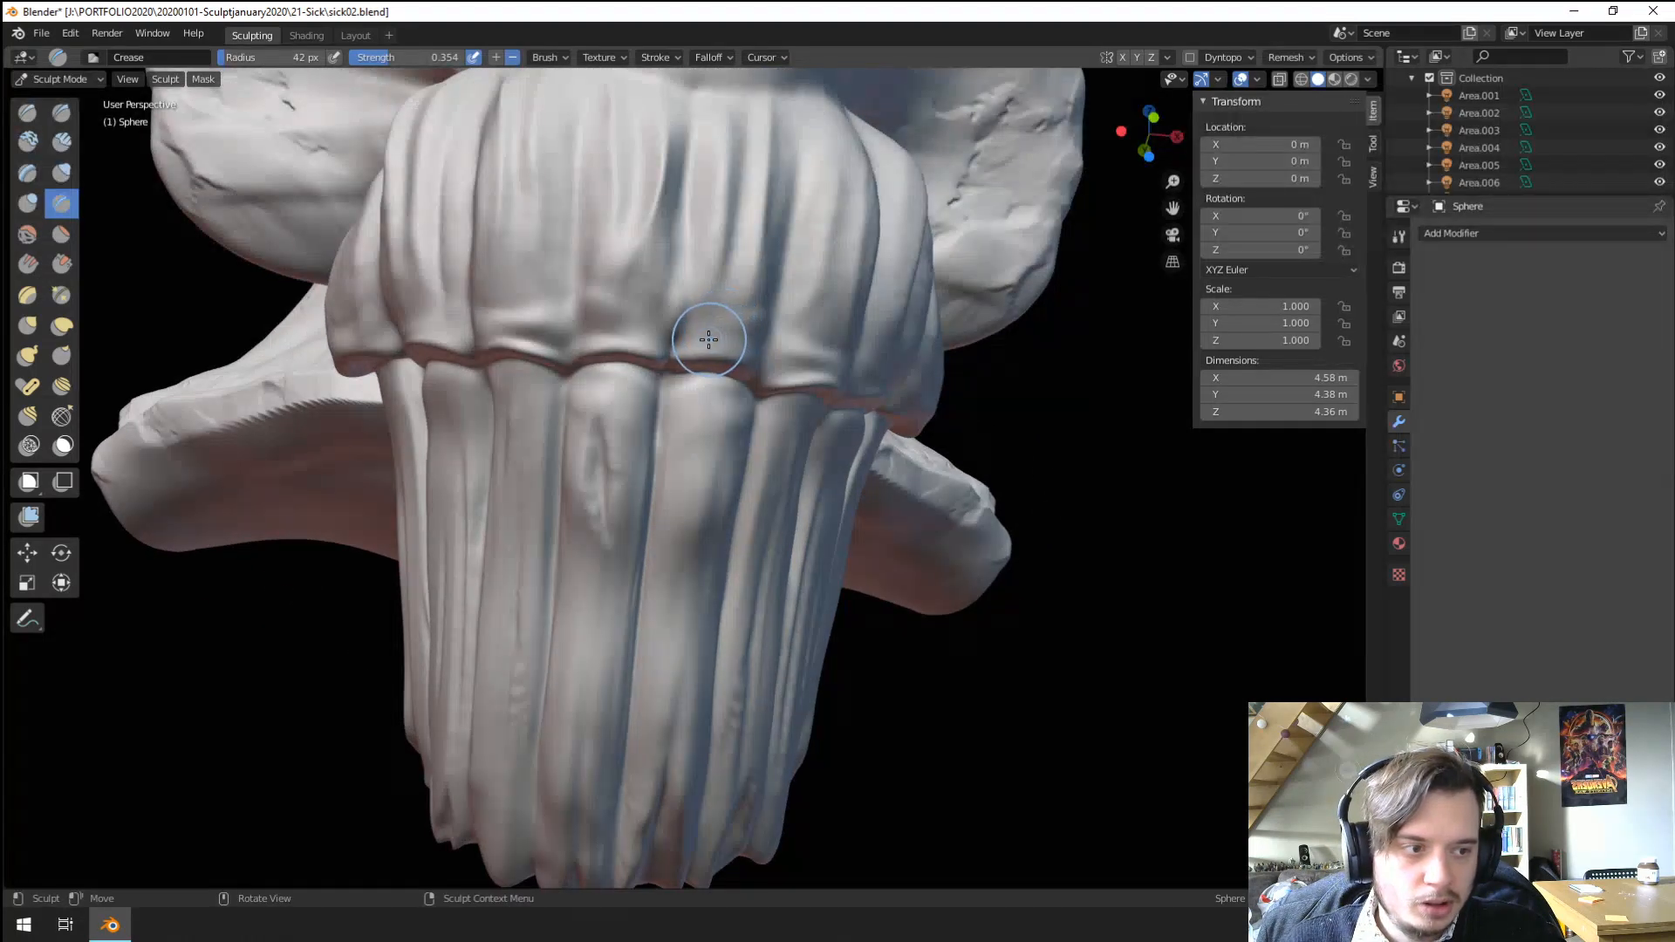
middle_drag(696, 340, 688, 378)
drag(545, 429, 579, 576)
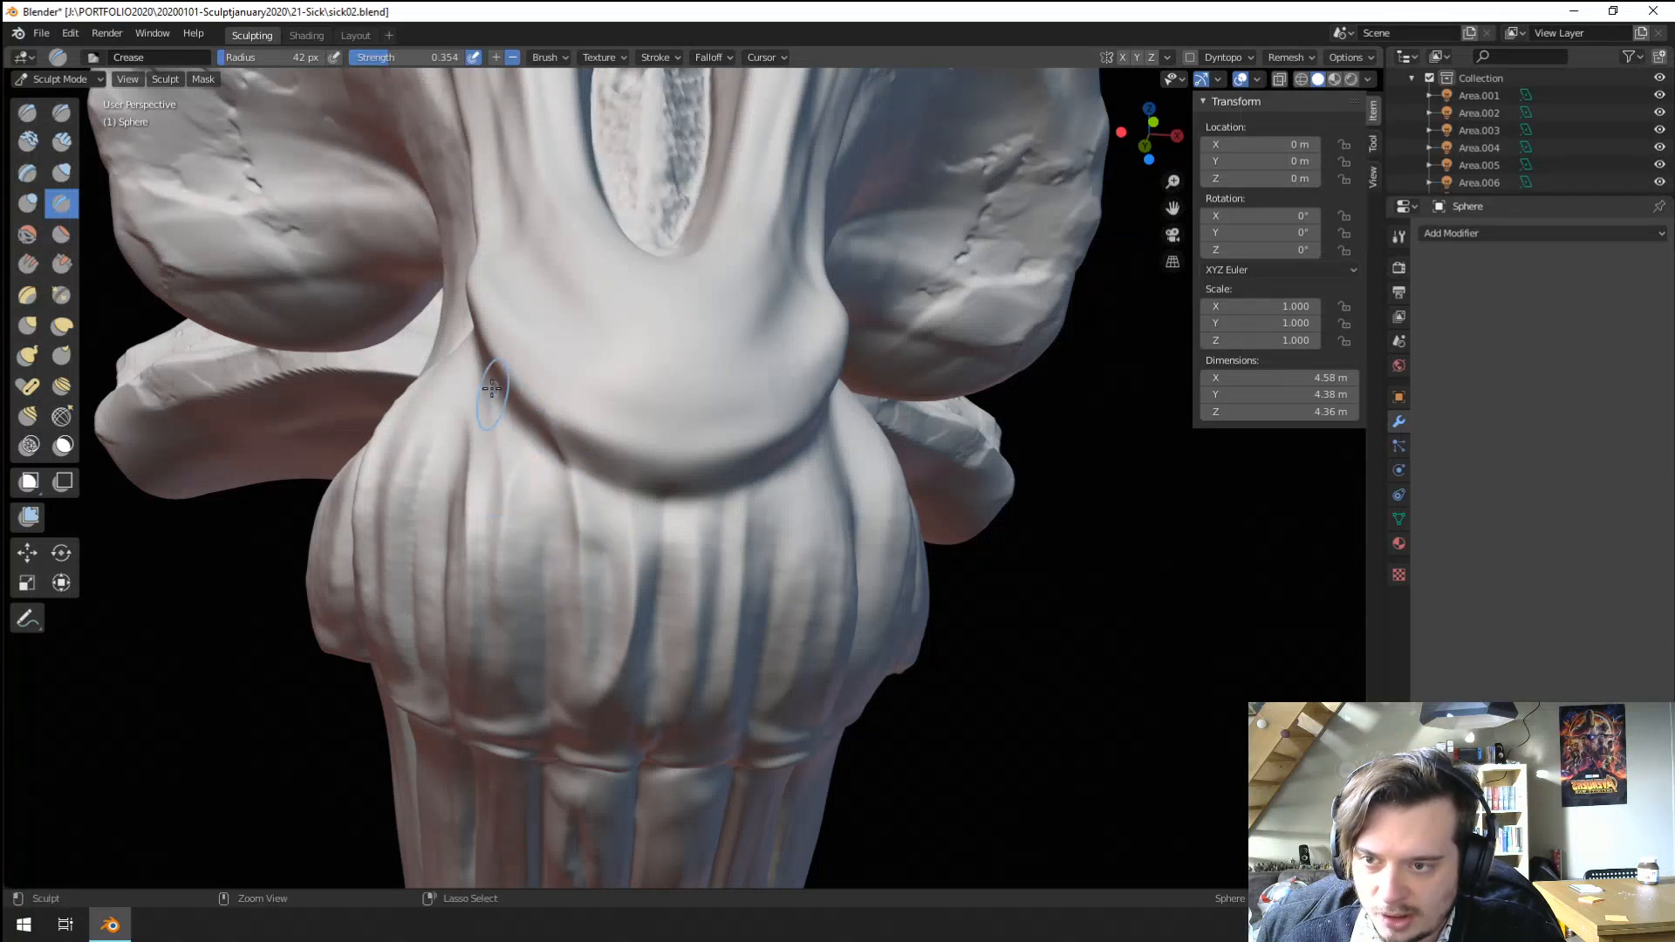
drag(492, 389, 508, 486)
mouse_move(624, 437)
middle_down()
mouse_move(628, 449)
mouse_move(605, 425)
middle_up()
drag(503, 475, 506, 608)
drag(602, 393, 568, 635)
Deepen the long creases on the side of the gums, running from the cheek tendons down toward the teeth.
mouse_move(557, 523)
ctrl+middle_down()
mouse_move(558, 571)
mouse_move(650, 546)
mouse_move(667, 419)
ctrl+middle_up()
drag(721, 327, 787, 576)
drag(738, 371, 815, 658)
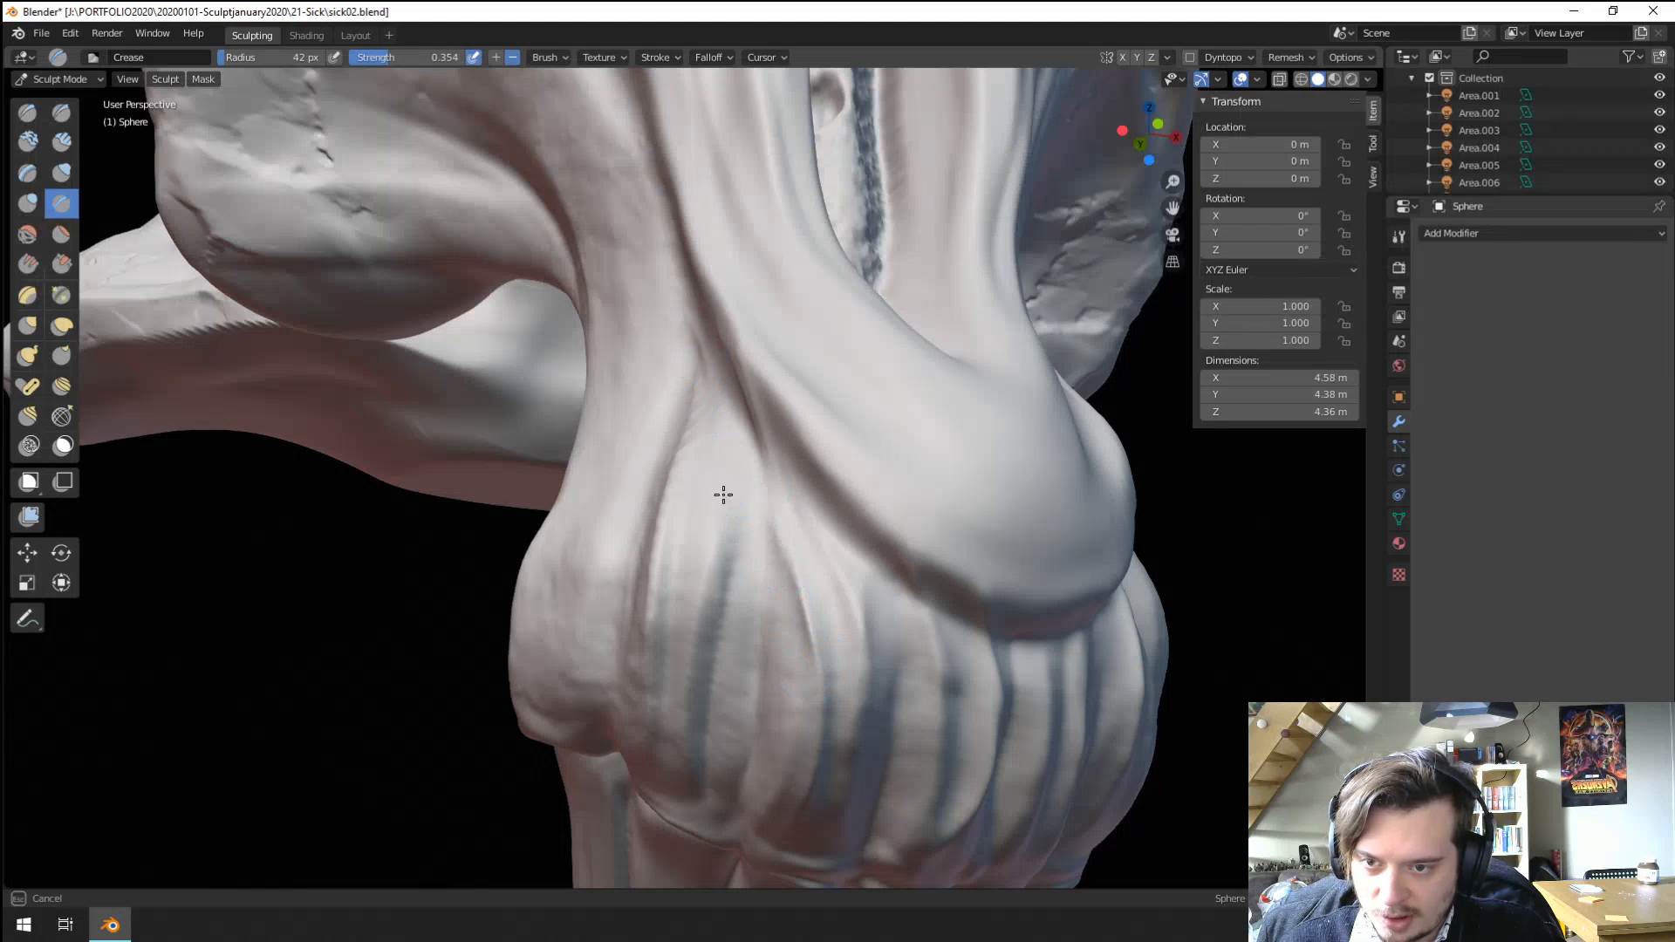
drag(723, 494, 725, 610)
drag(702, 308, 707, 644)
drag(651, 268, 669, 539)
drag(670, 228, 693, 670)
Enlarge the Crease brush to 55 px and deepen the grooves across the gum folds above the teeth.
mouse_move(663, 541)
ctrl+middle_down()
mouse_move(617, 683)
mouse_move(595, 582)
mouse_move(650, 418)
ctrl+middle_up()
key(f)
click(645, 413)
drag(640, 409, 645, 556)
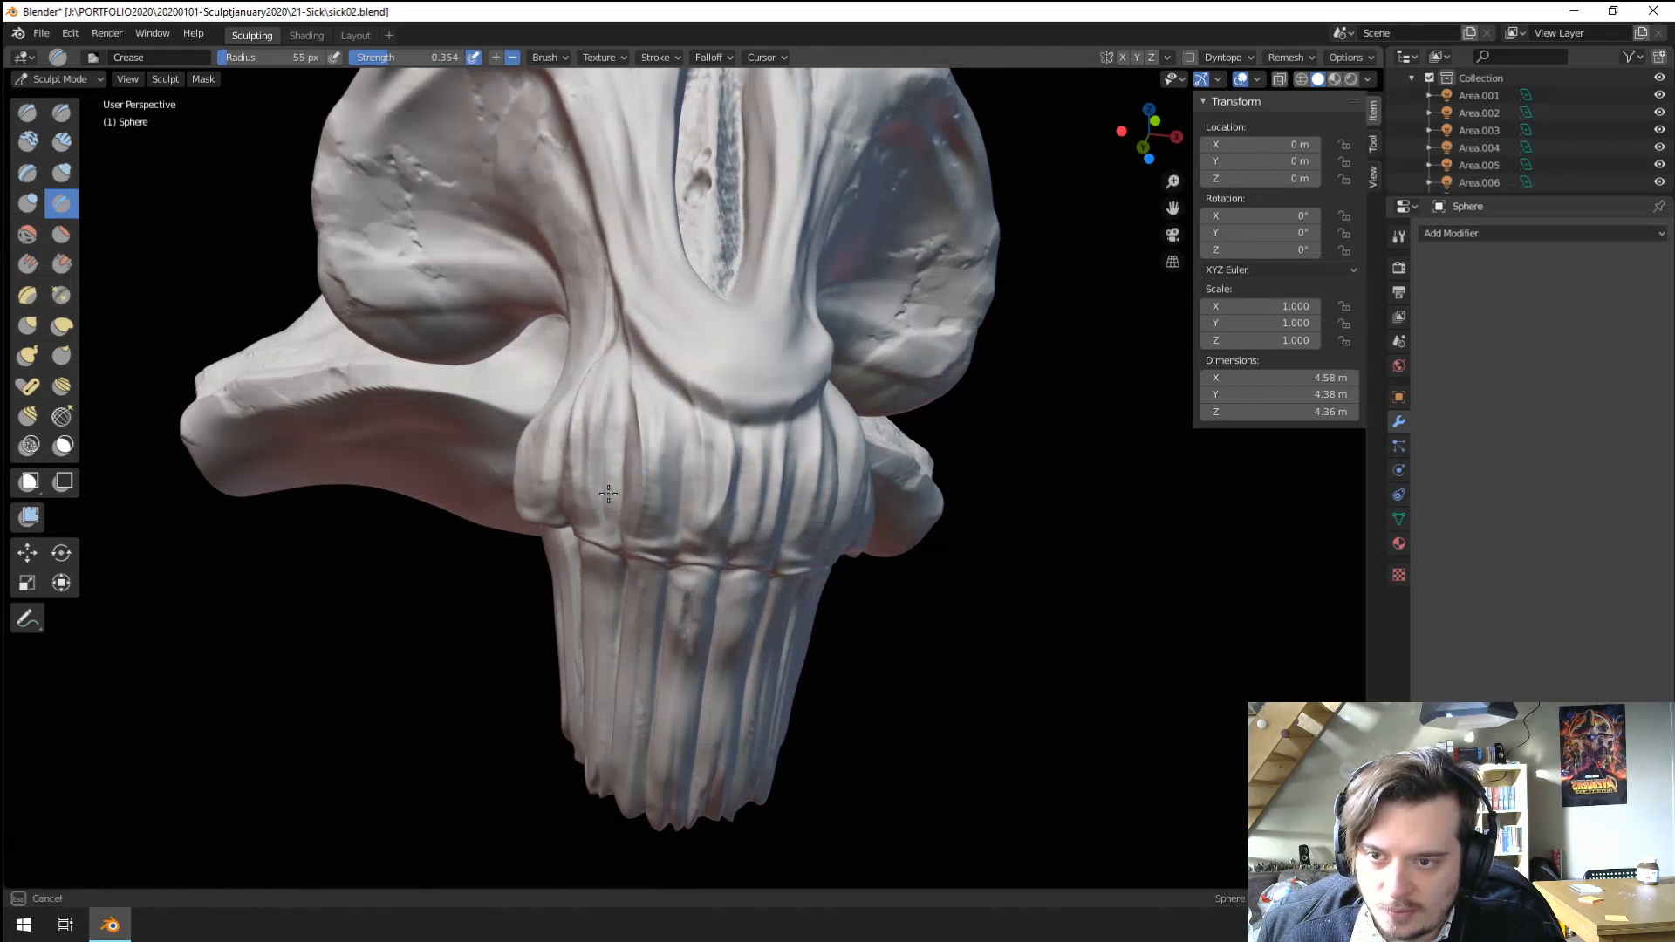
drag(608, 493, 589, 561)
drag(712, 493, 717, 527)
mouse_move(792, 429)
mouse_down()
mouse_move(780, 533)
mouse_move(810, 495)
mouse_move(814, 529)
mouse_up()
Flatten the ridges of the front gum folds with the Scrape/Peaks brush at 40 px.
scroll(842, 398, down, 6)
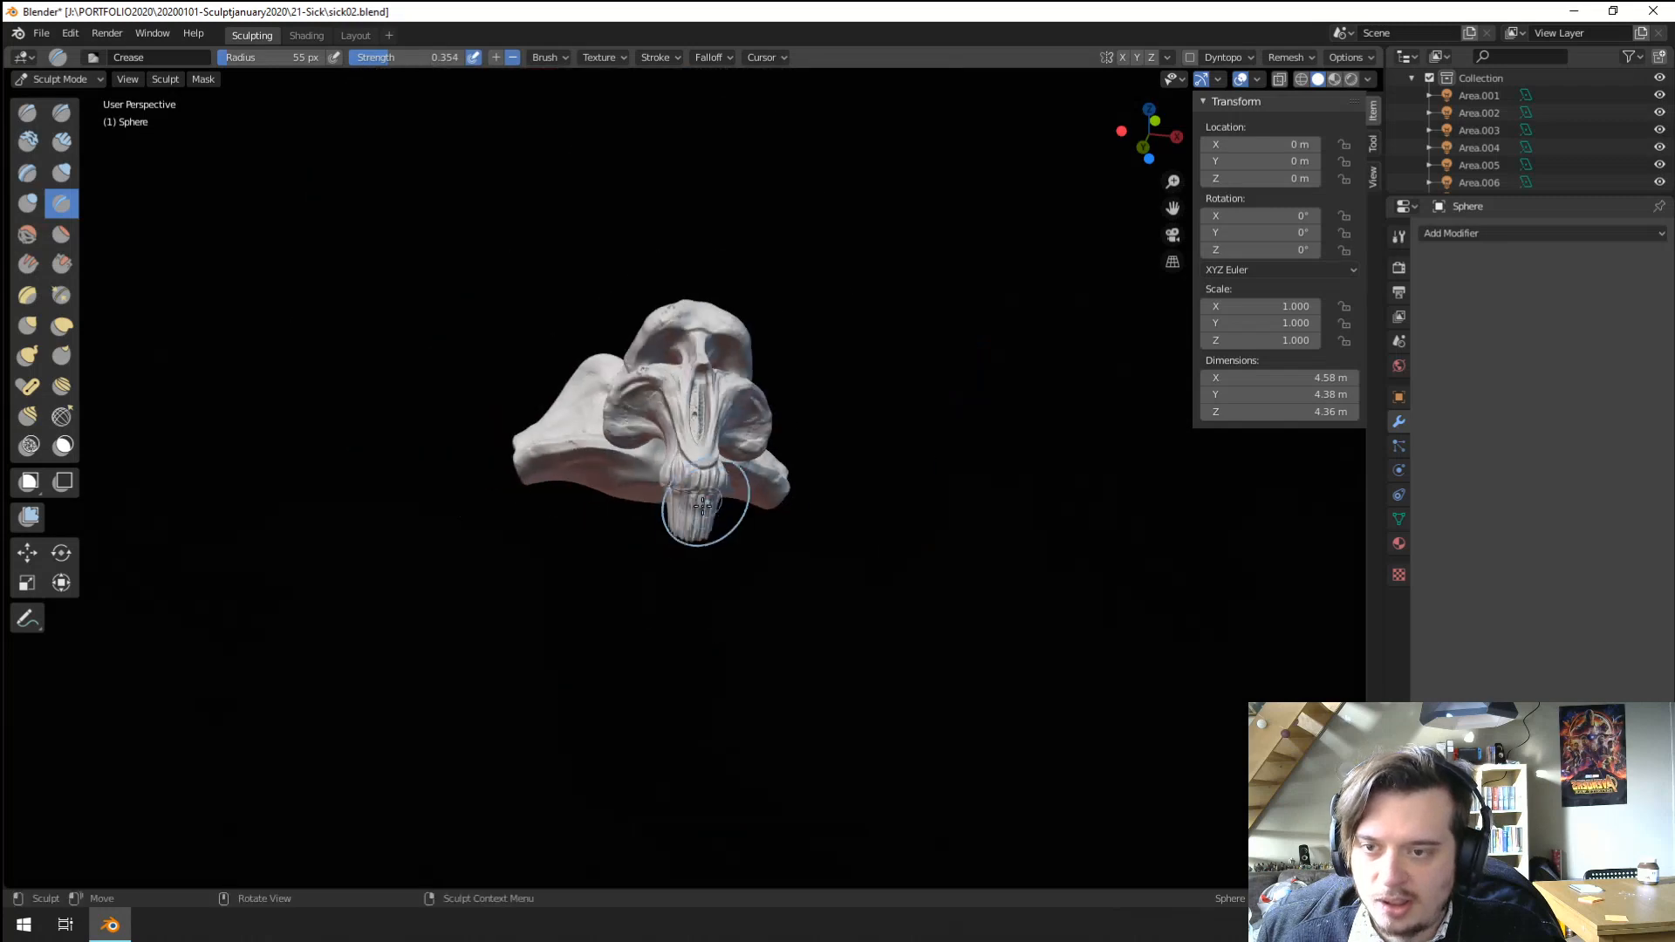
middle_drag(699, 497, 649, 489)
scroll(649, 489, up, 8)
middle_drag(654, 337, 610, 332)
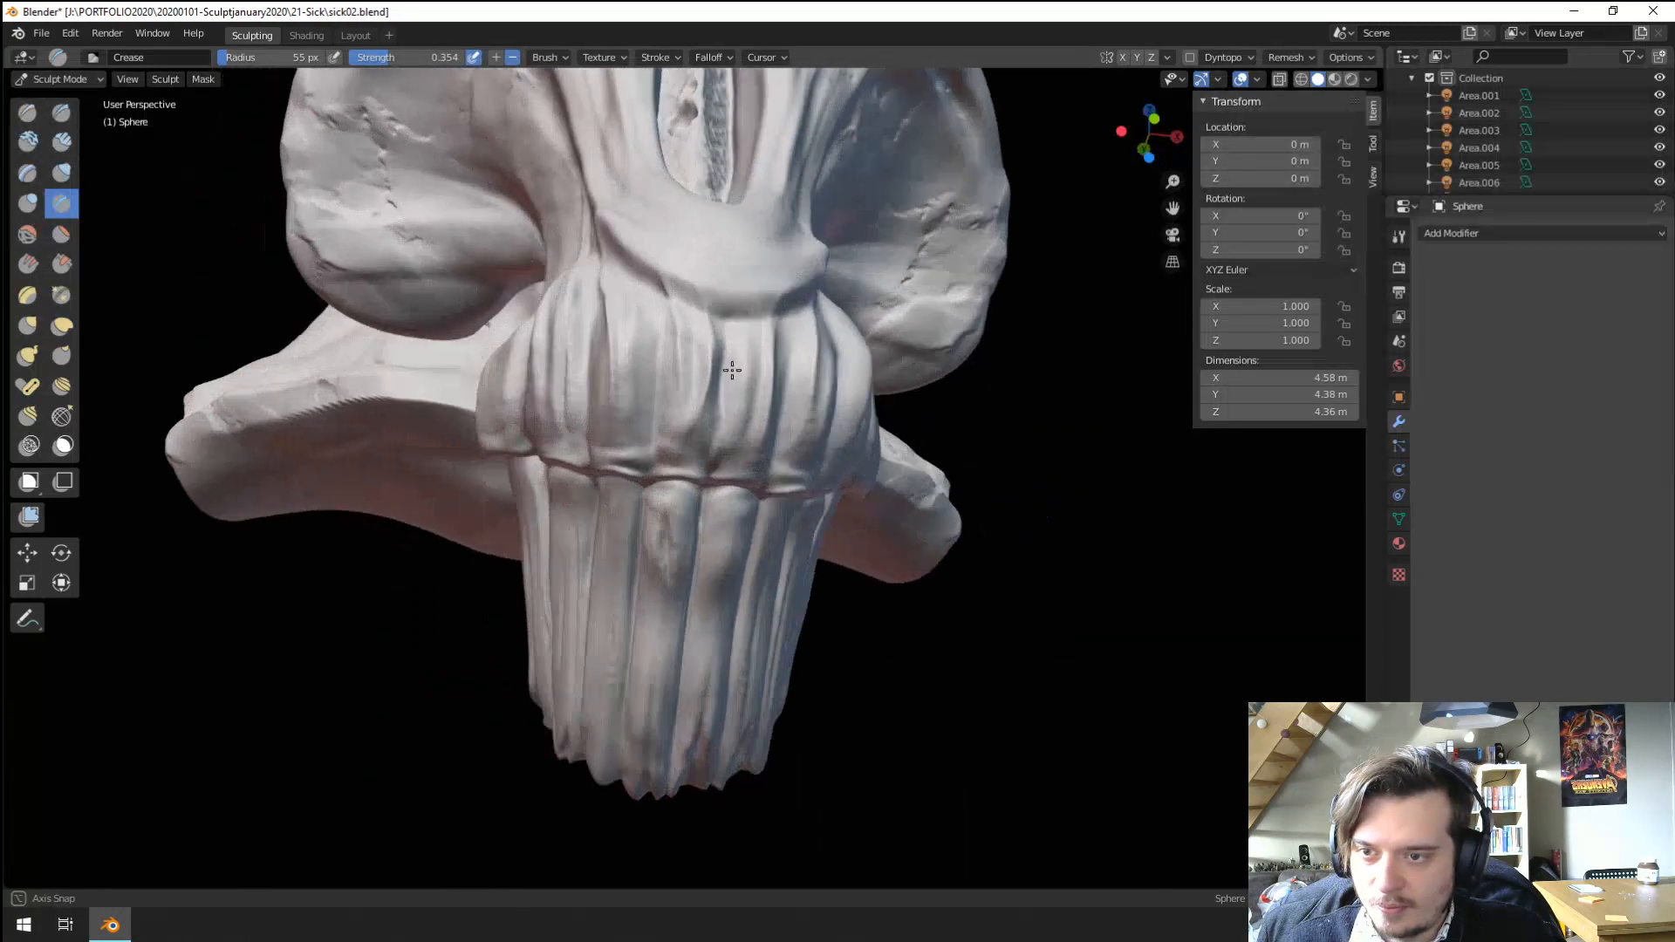
scroll(589, 325, up, 2)
click(32, 114)
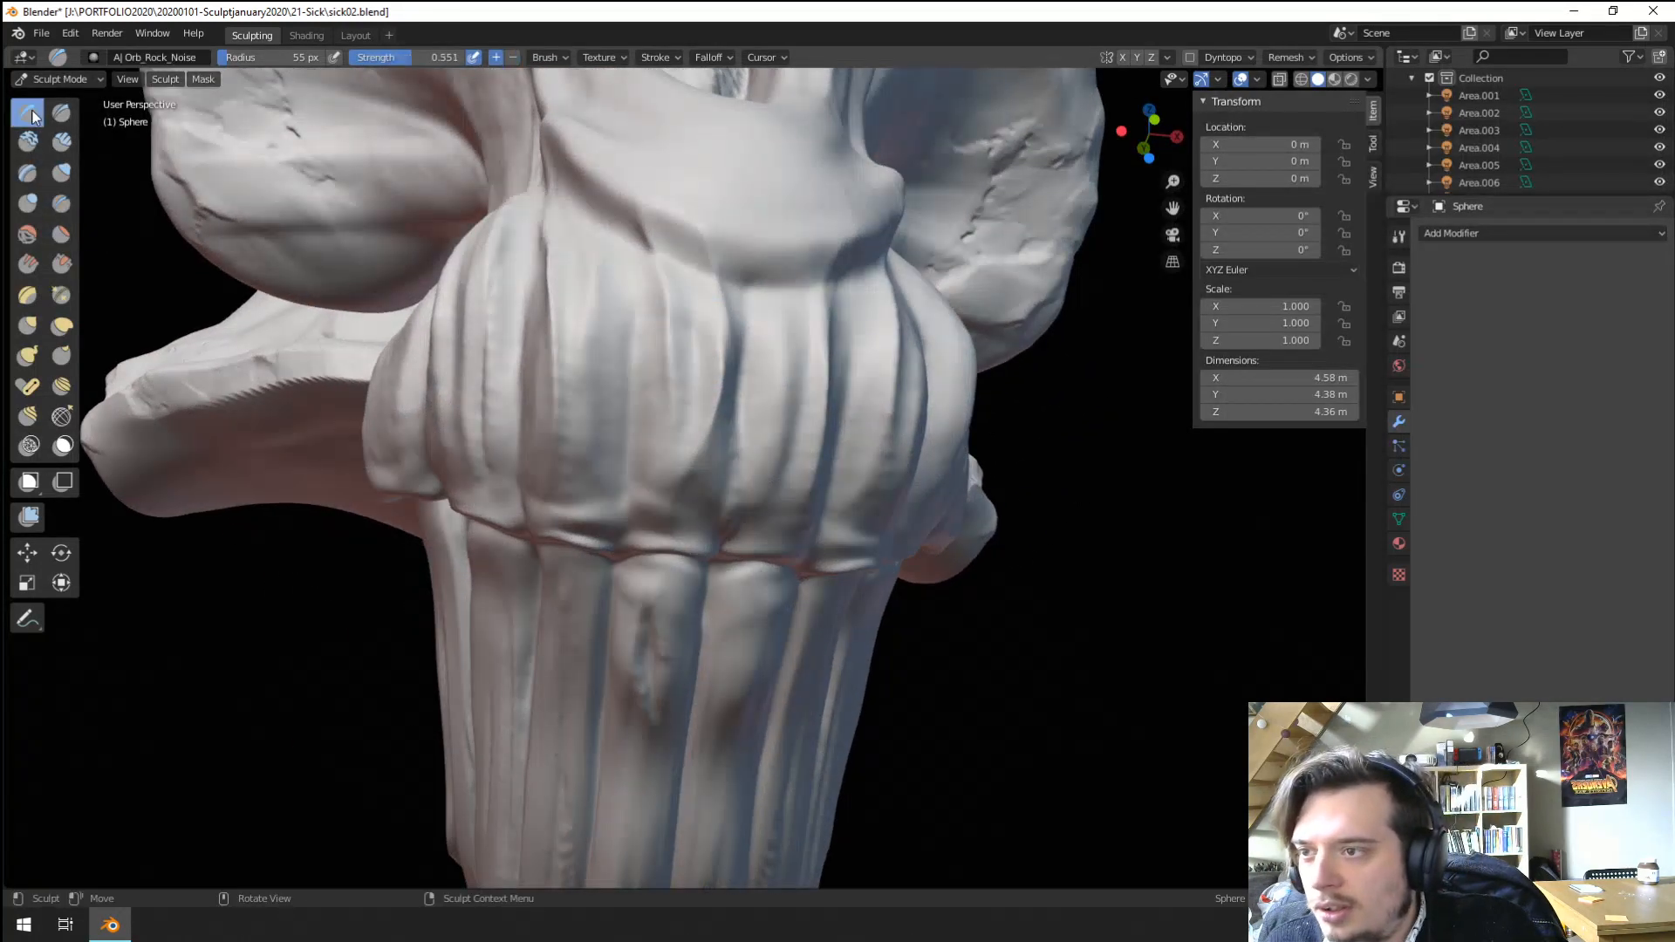
click(62, 264)
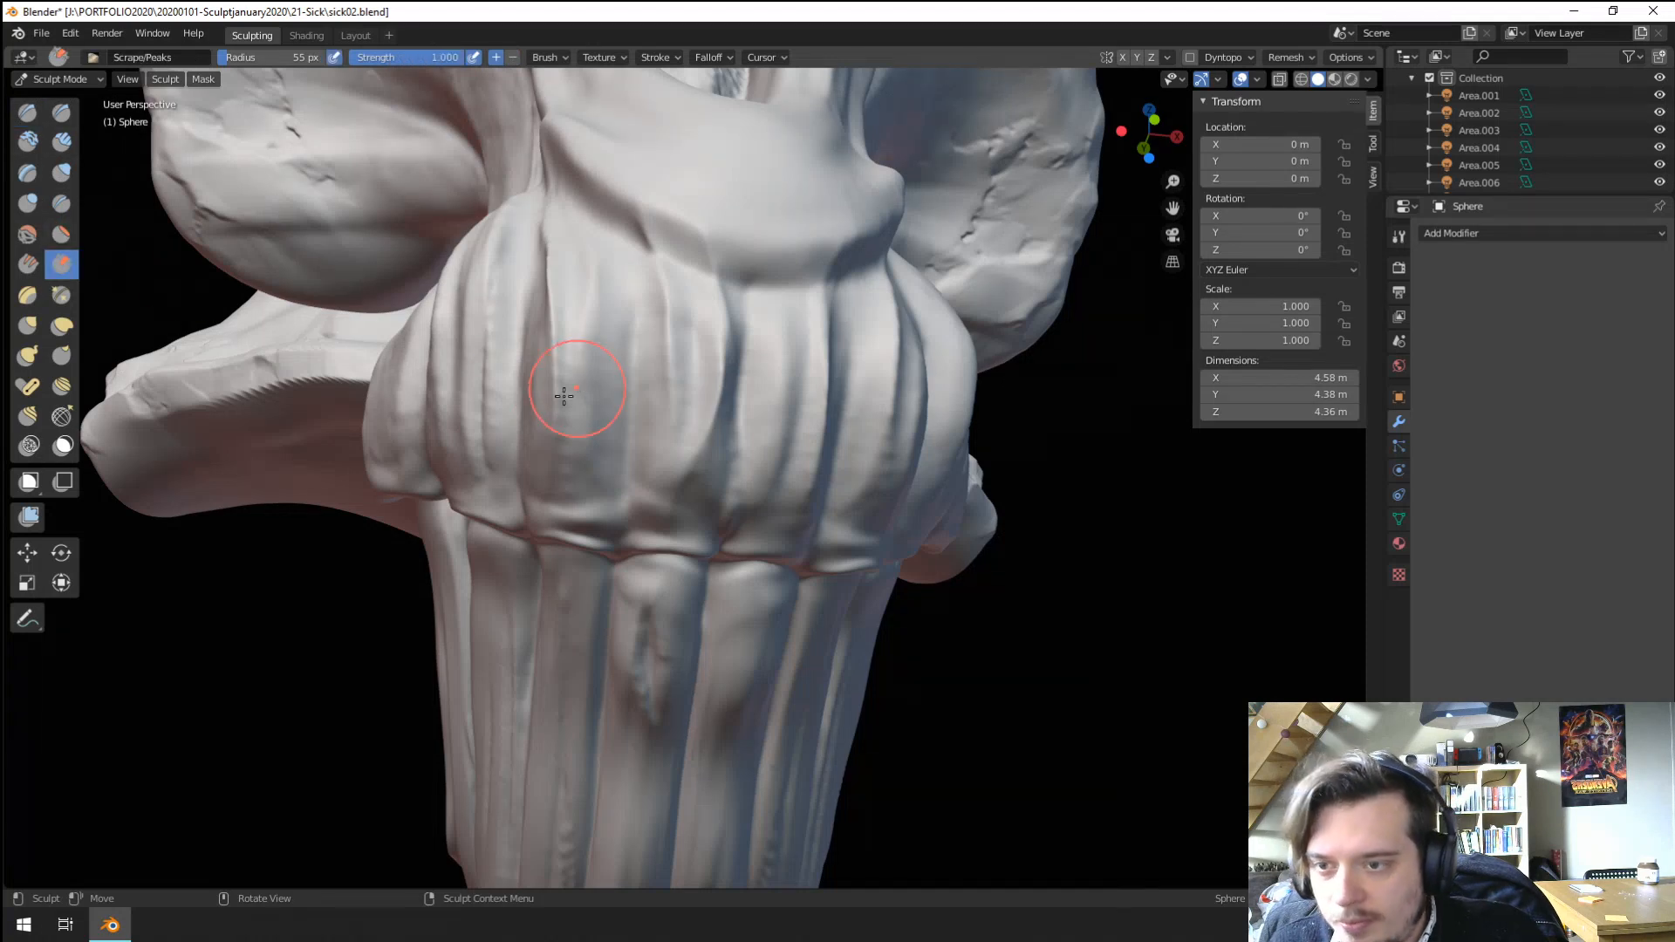
key(f)
click(568, 295)
drag(547, 253, 556, 432)
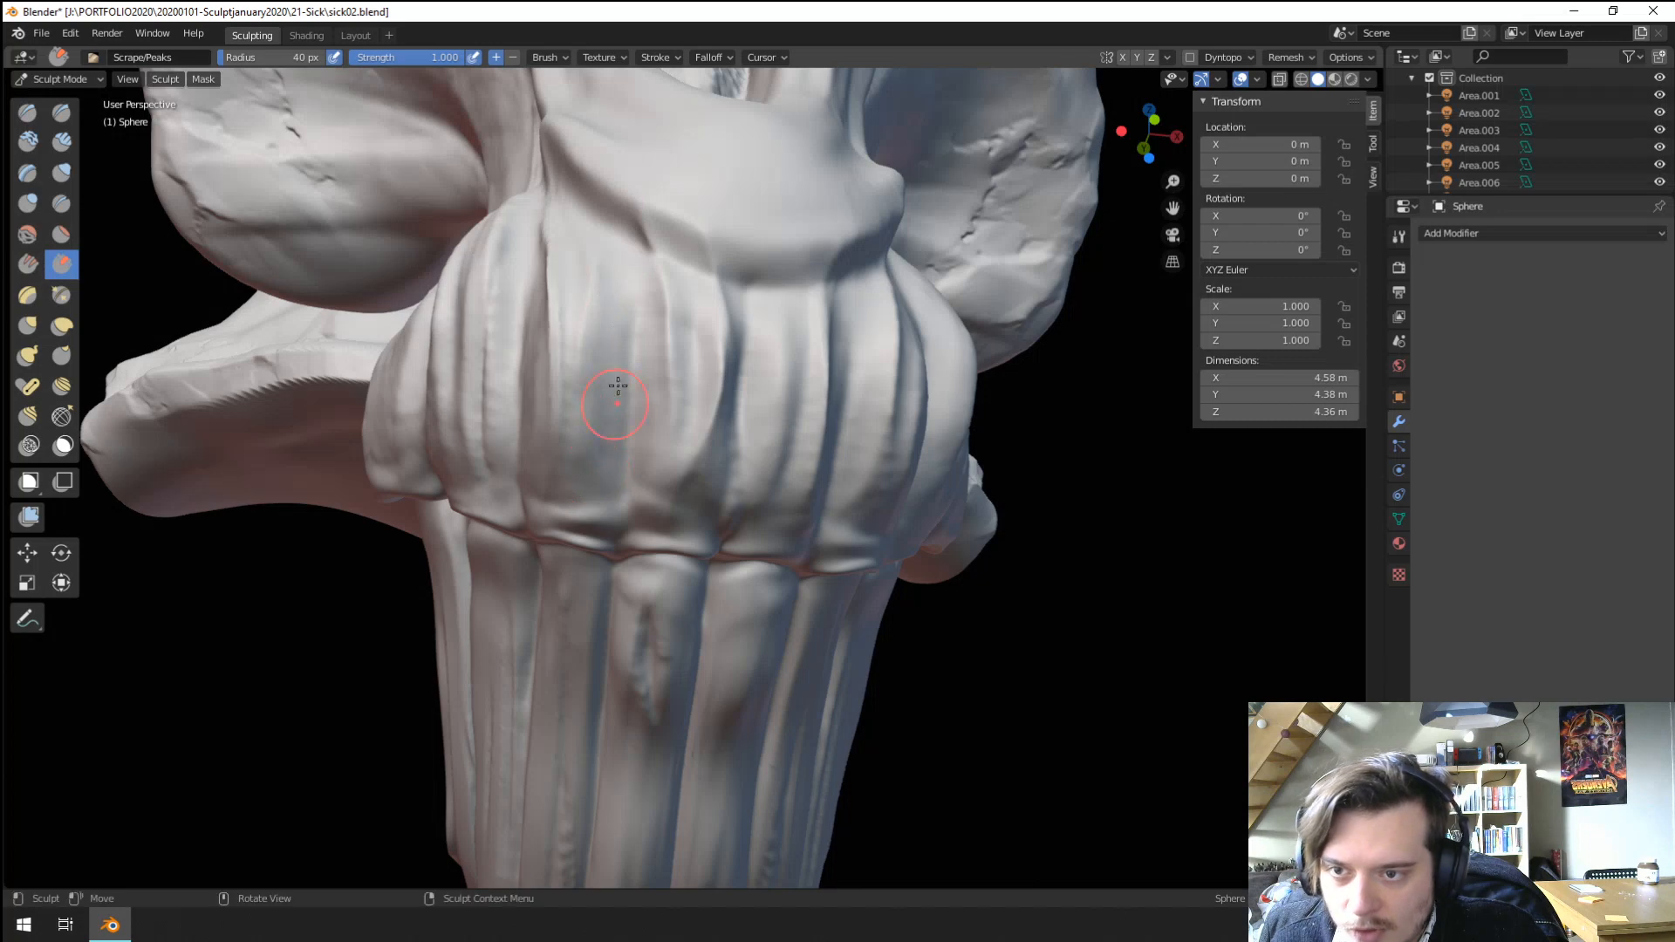
mouse_move(747, 351)
mouse_down()
mouse_move(752, 462)
mouse_move(735, 499)
mouse_up()
ctrl+middle_drag(742, 349, 681, 502)
mouse_move(601, 489)
middle_down()
mouse_move(650, 469)
mouse_move(599, 344)
middle_up()
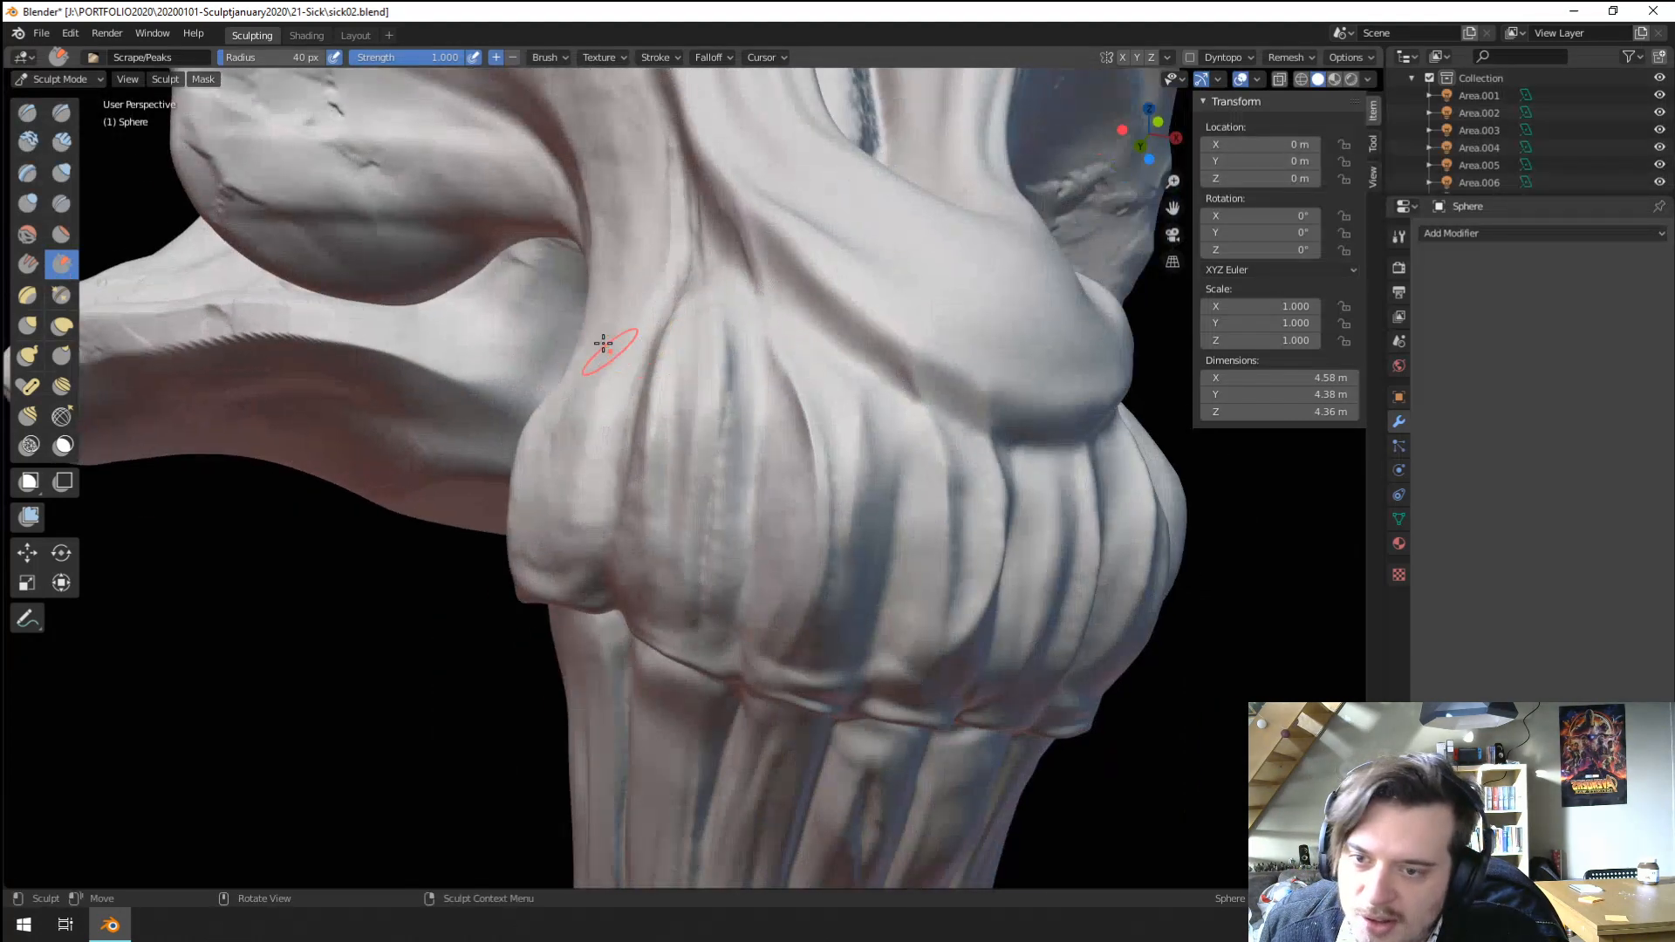
Choose the Orb_Hammered draw brush and texture the side gum folds at 40 px.
click(27, 113)
click(58, 57)
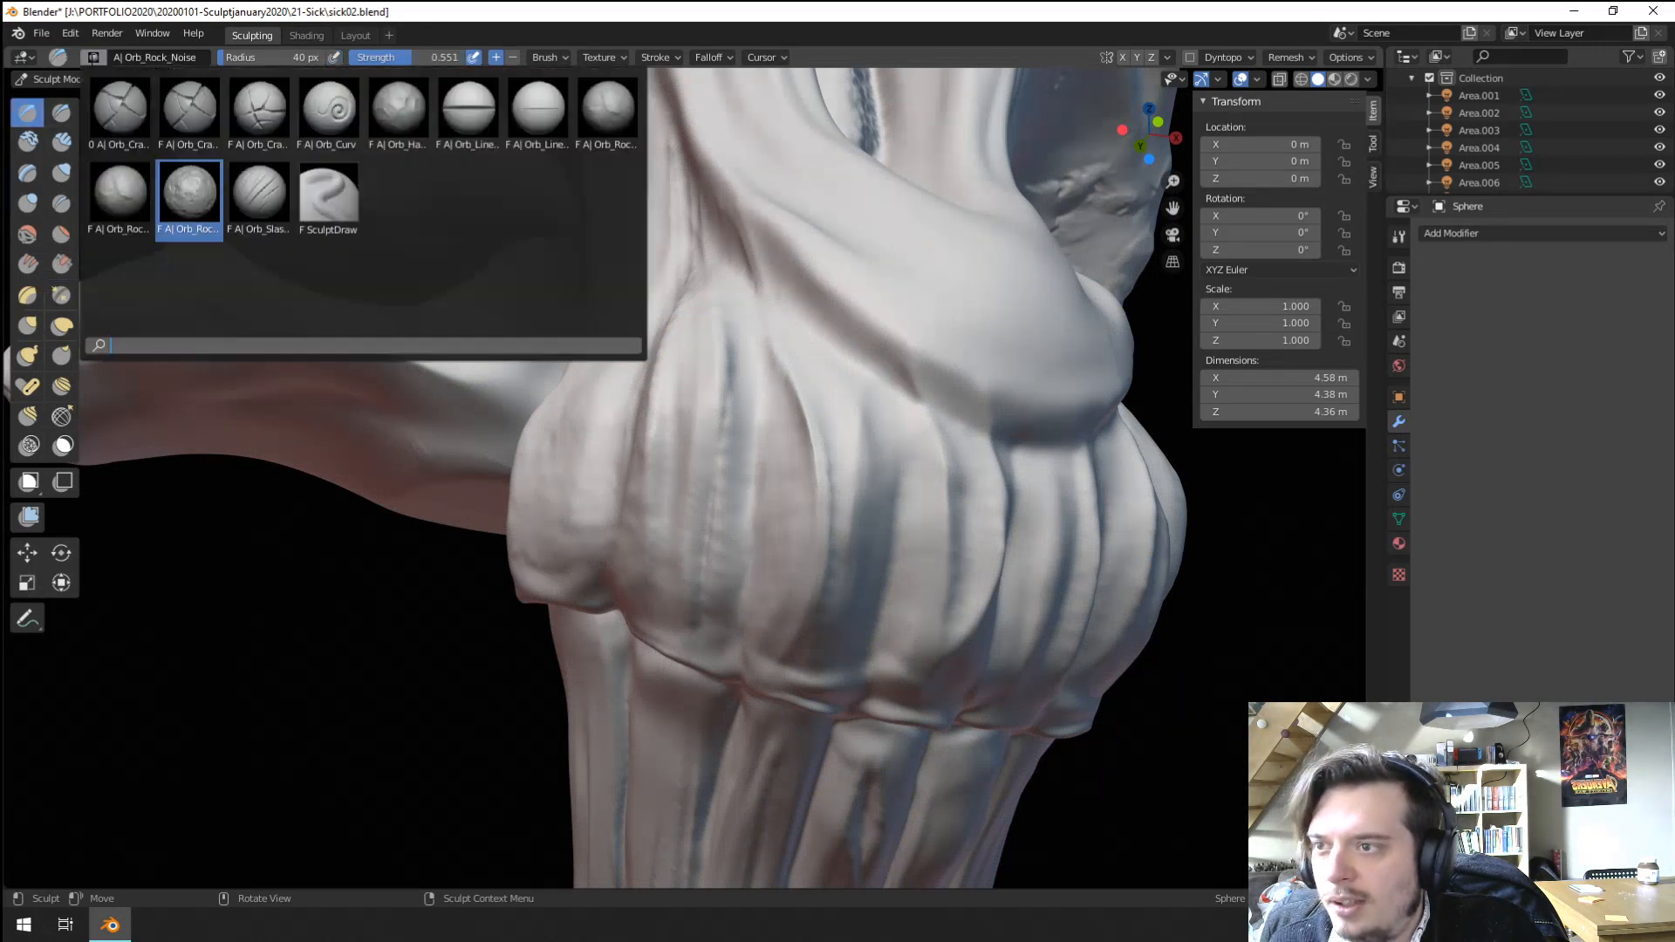
click(399, 109)
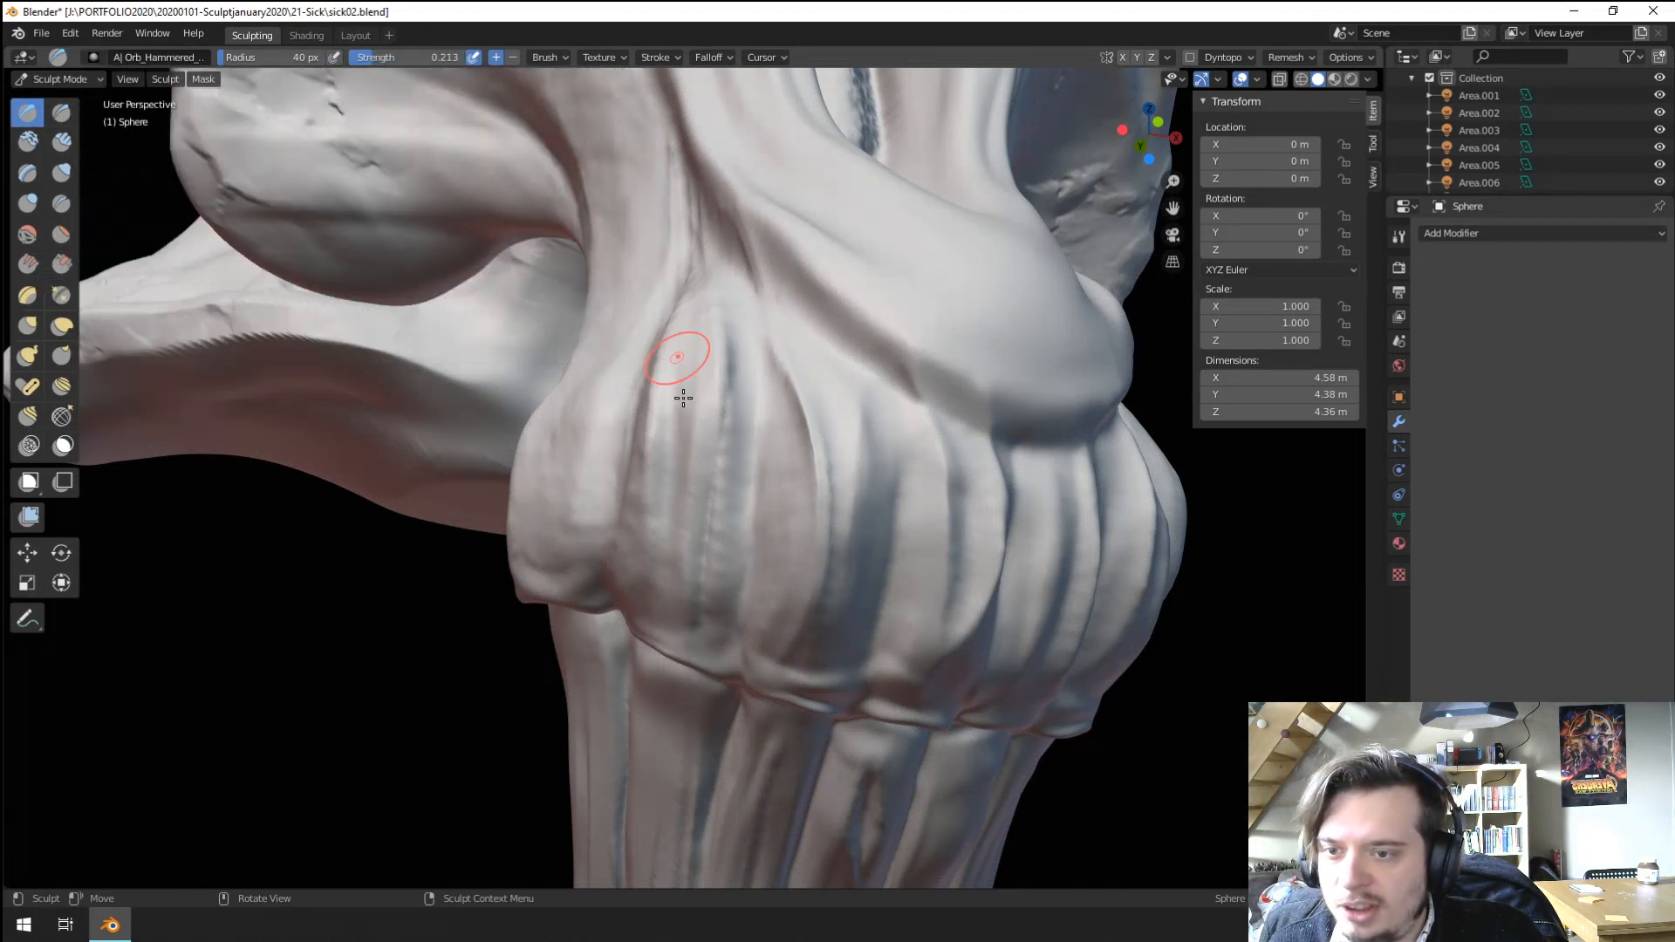
mouse_move(680, 363)
mouse_down()
mouse_move(689, 471)
mouse_move(663, 409)
mouse_move(753, 487)
mouse_up()
ctrl+middle_drag(753, 487, 738, 450)
mouse_move(738, 449)
mouse_down()
mouse_move(755, 423)
mouse_move(772, 498)
mouse_up()
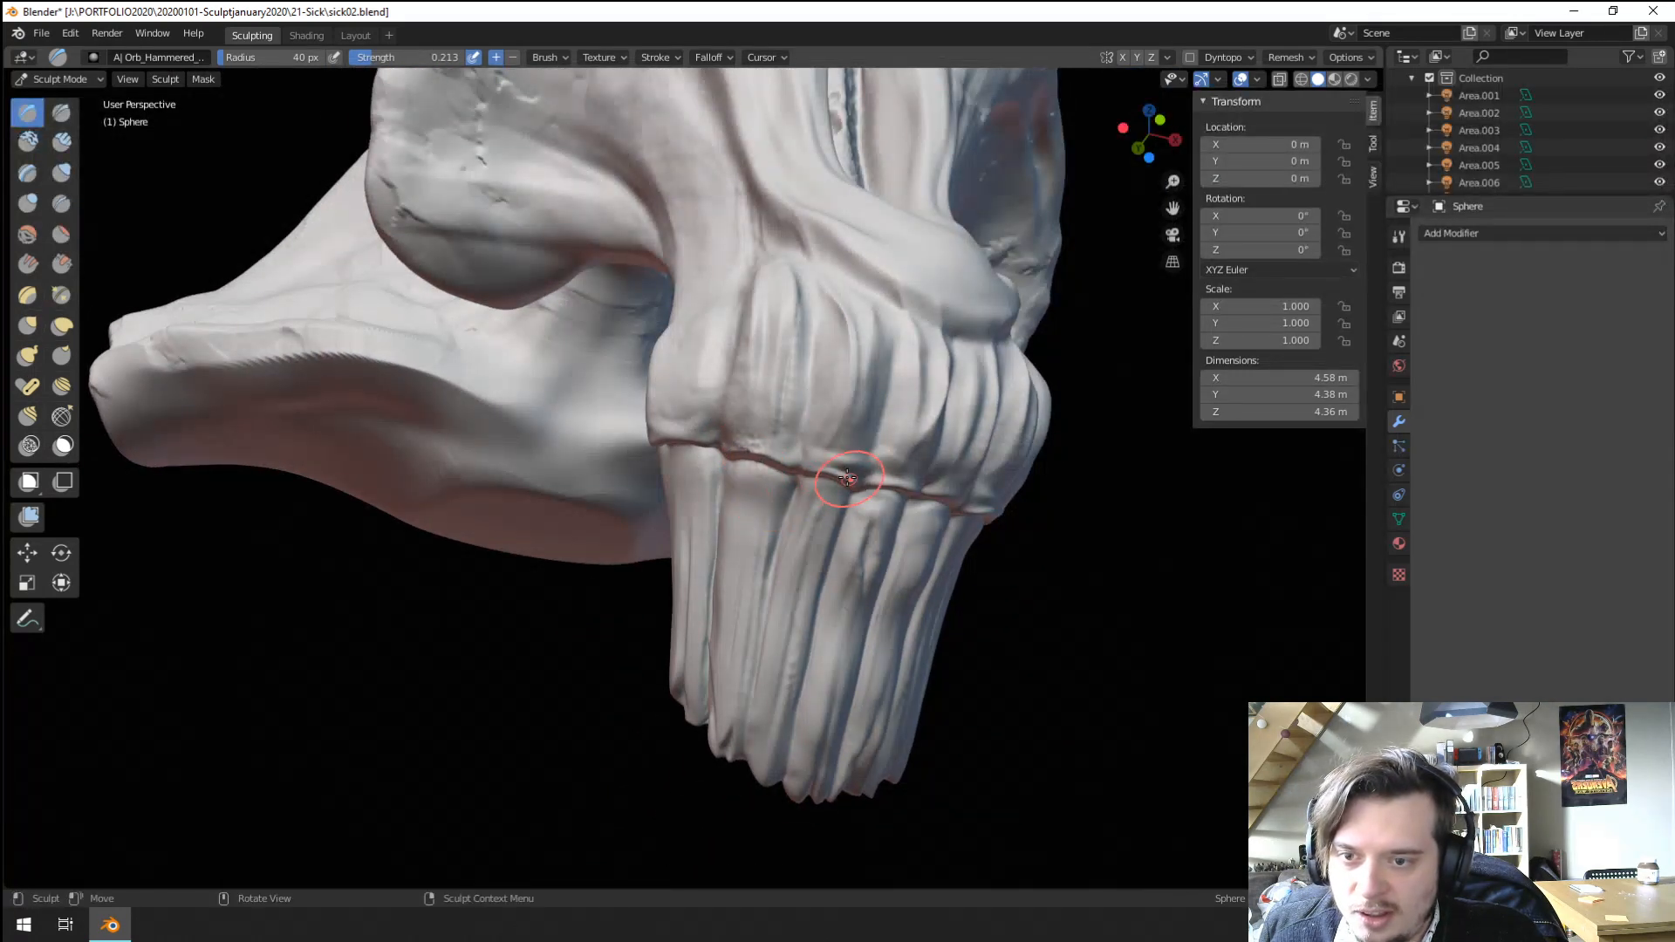
Carve irregular nicks into the upper edge of the mouth slit with the Blob brush, varying its radius between 28 and 57 px.
middle_drag(841, 471, 818, 491)
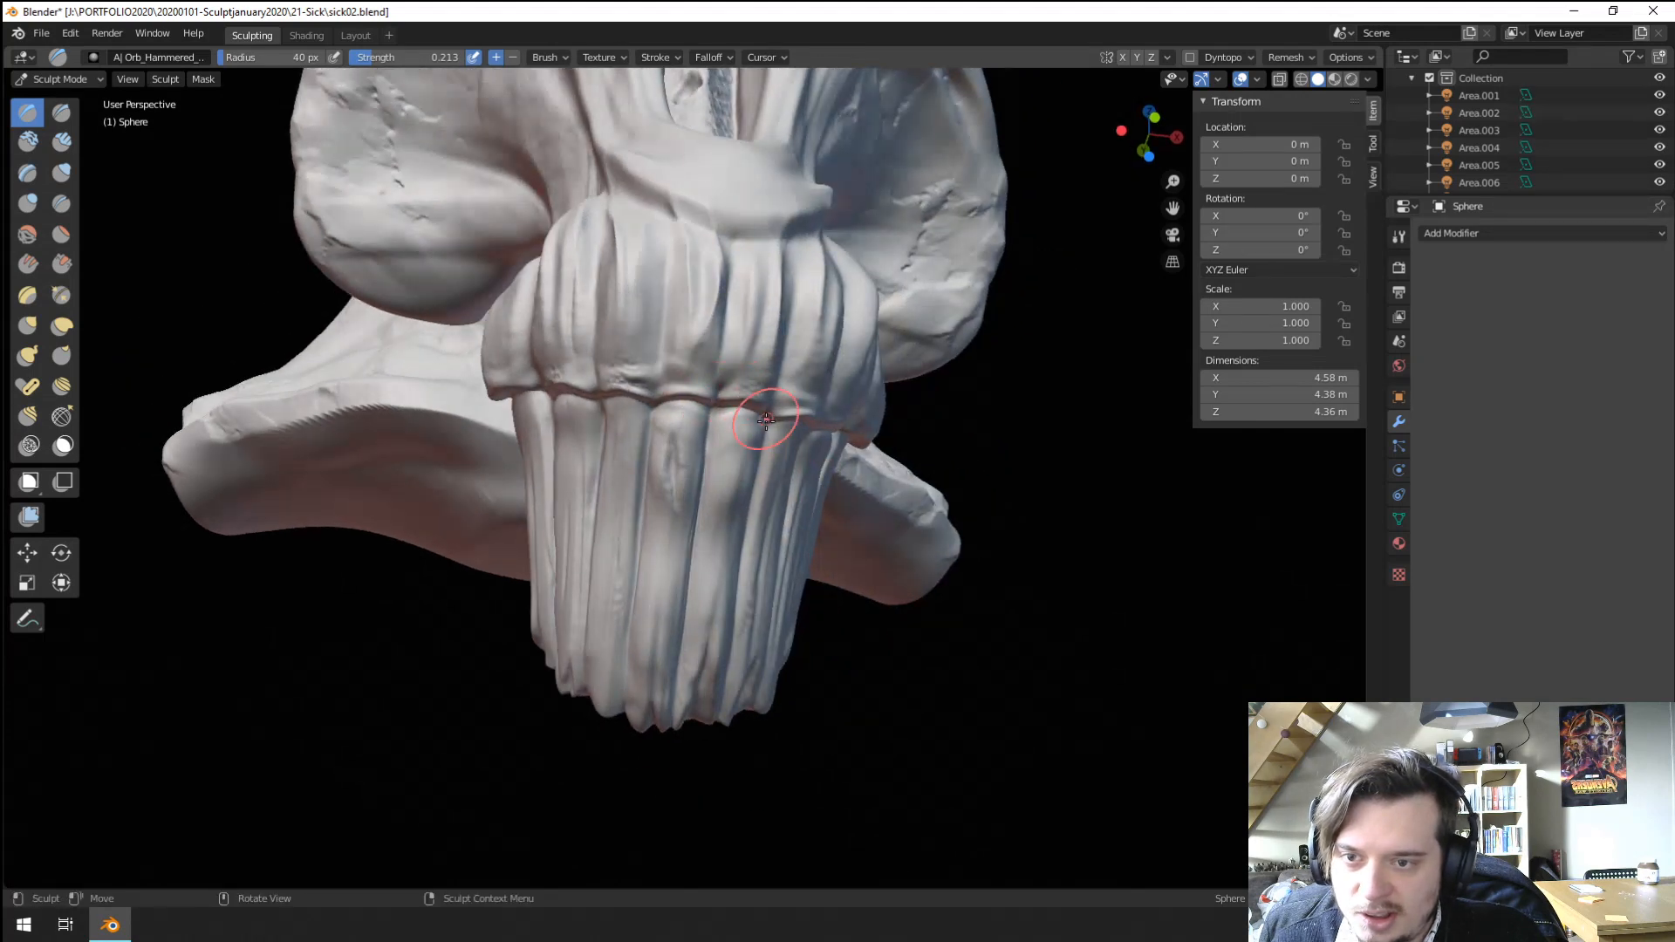
middle_drag(685, 384, 410, 355)
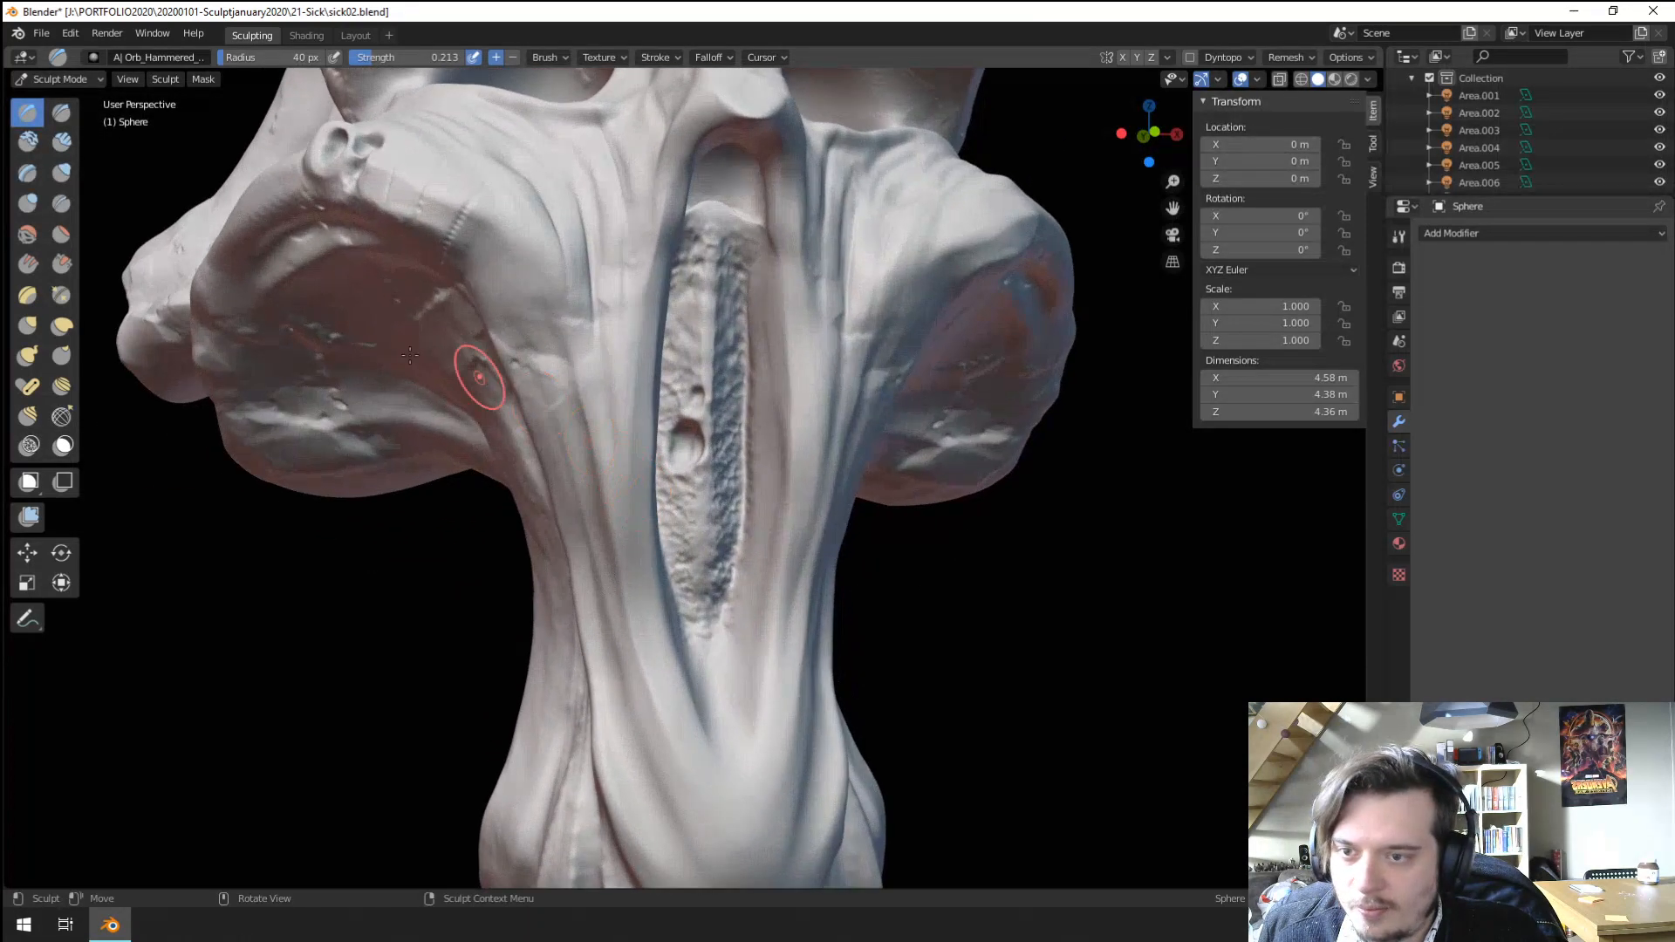
click(67, 171)
click(33, 203)
mouse_move(495, 306)
shift+middle_down()
mouse_move(475, 380)
mouse_move(510, 455)
shift+middle_up()
scroll(706, 378, up, 4)
key(f)
click(748, 373)
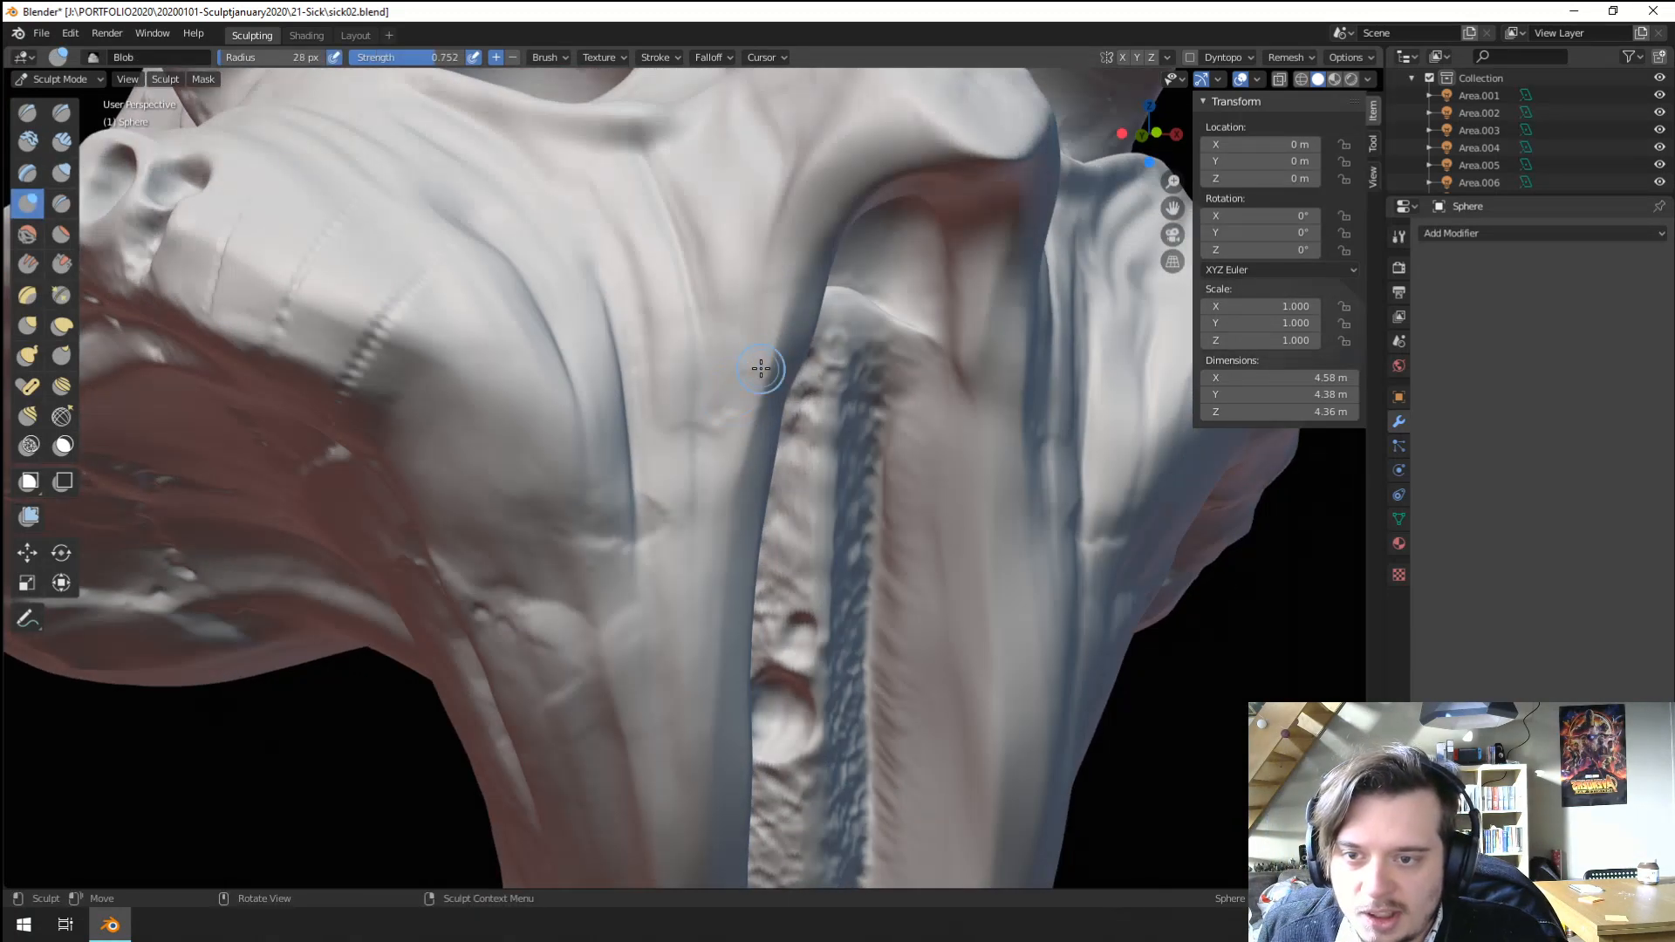
key(f)
click(751, 355)
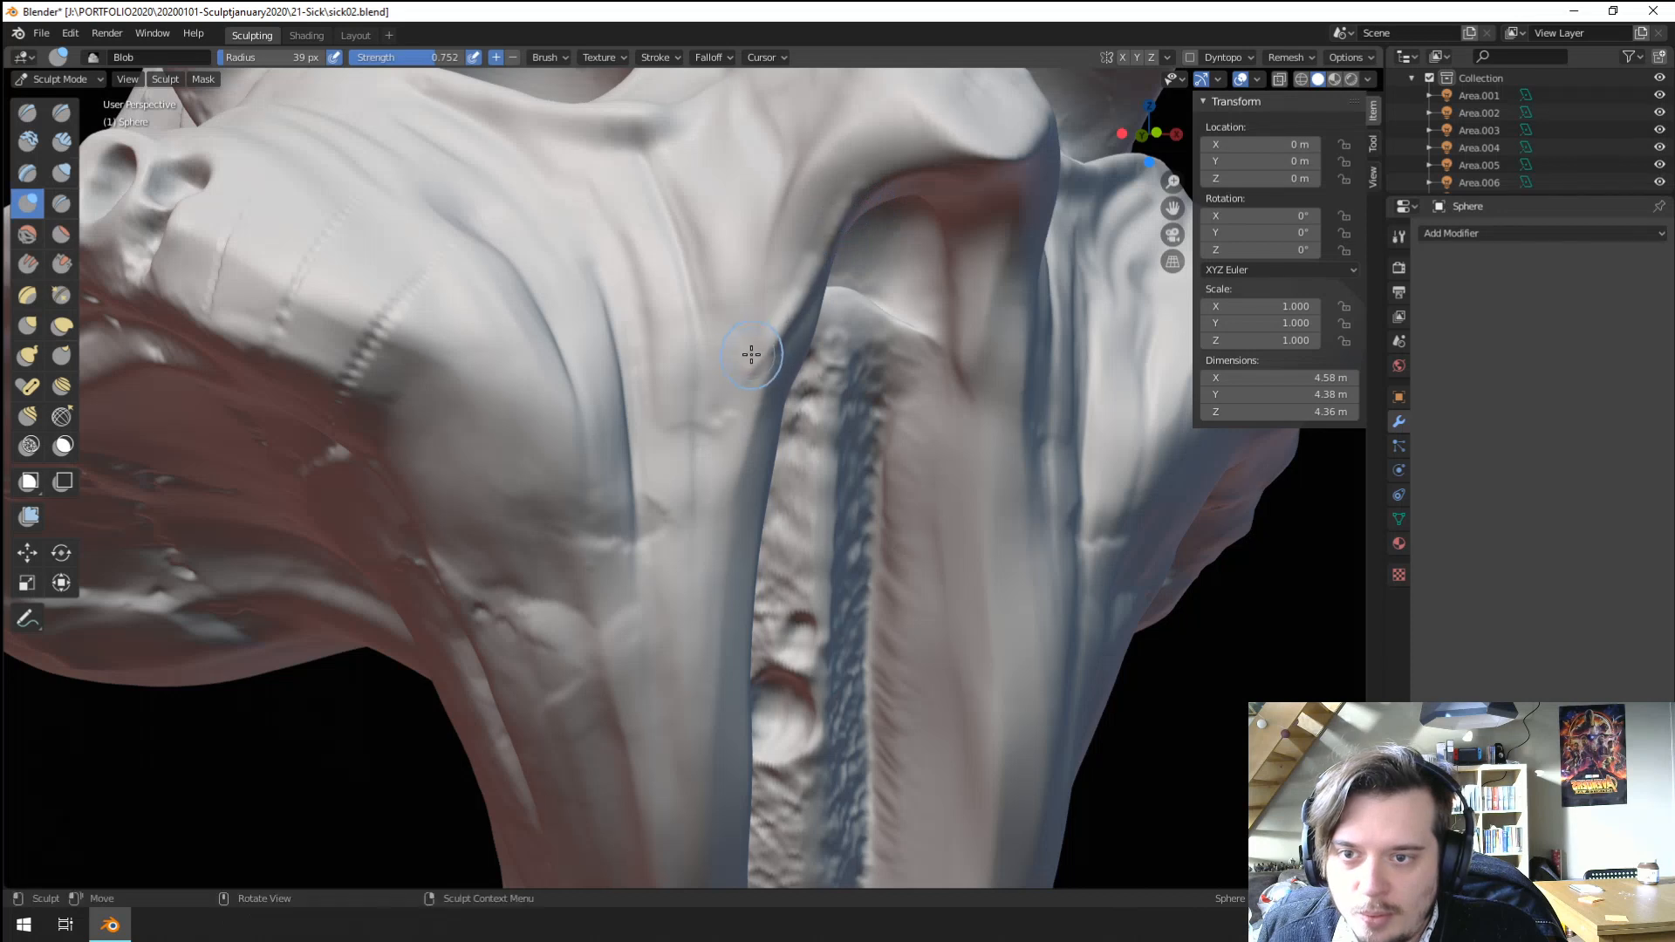
key(f)
click(776, 312)
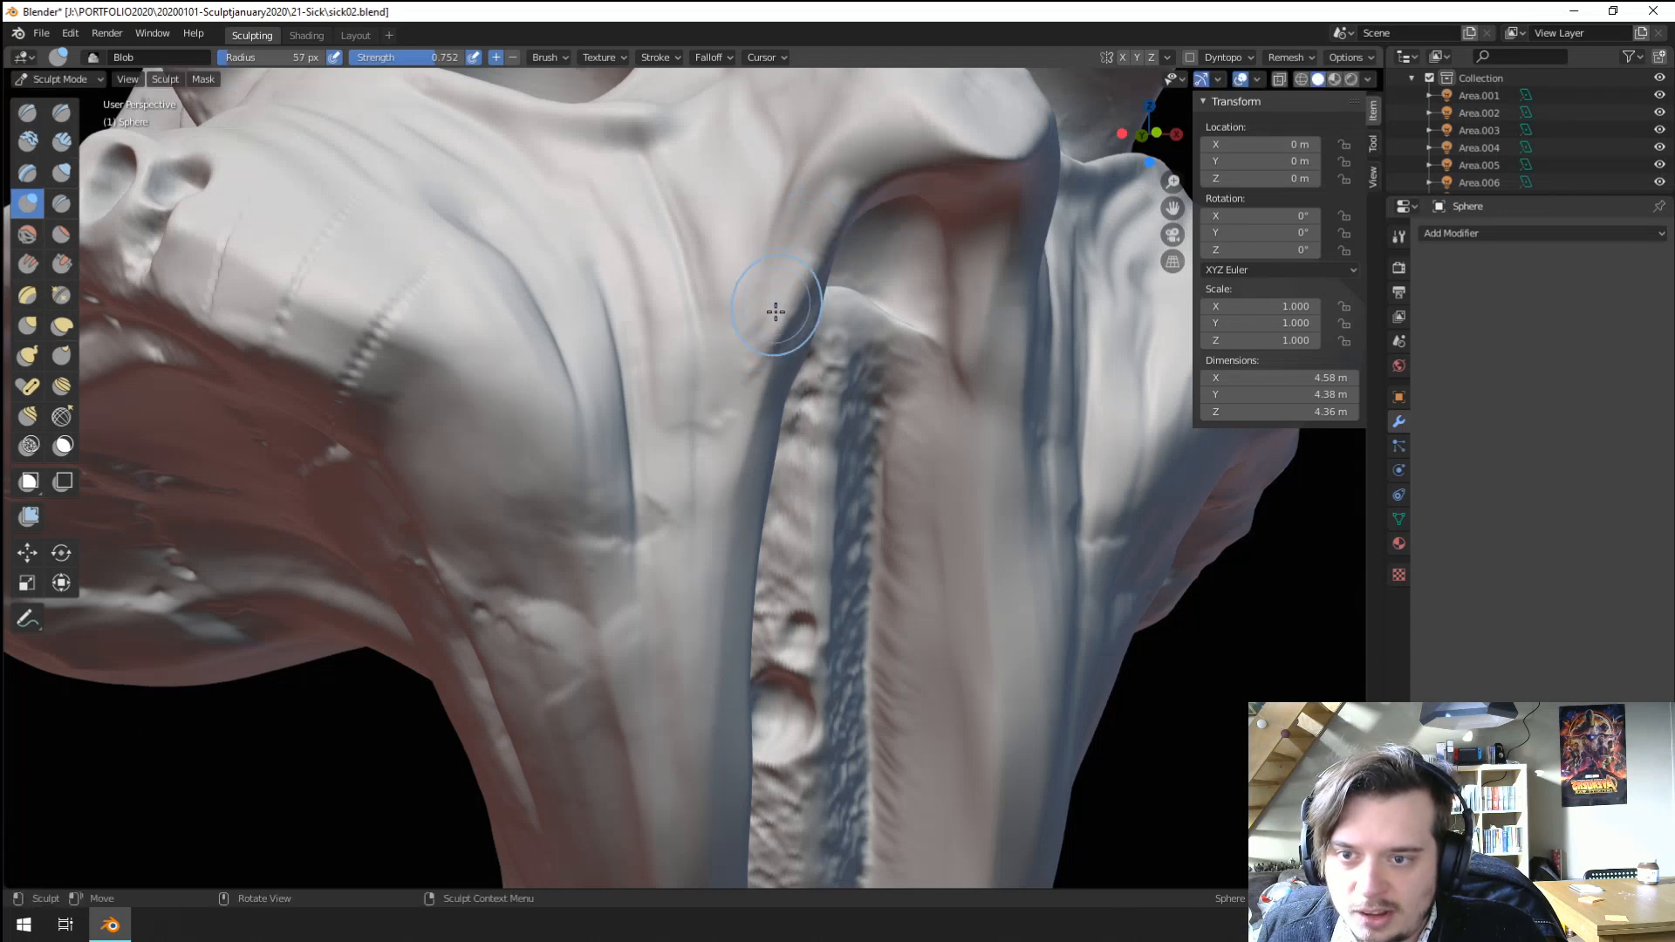
Dent the slit's edge around mid-height with the inverted Blob brush, varying the radius between 64 and 26 px.
key(f)
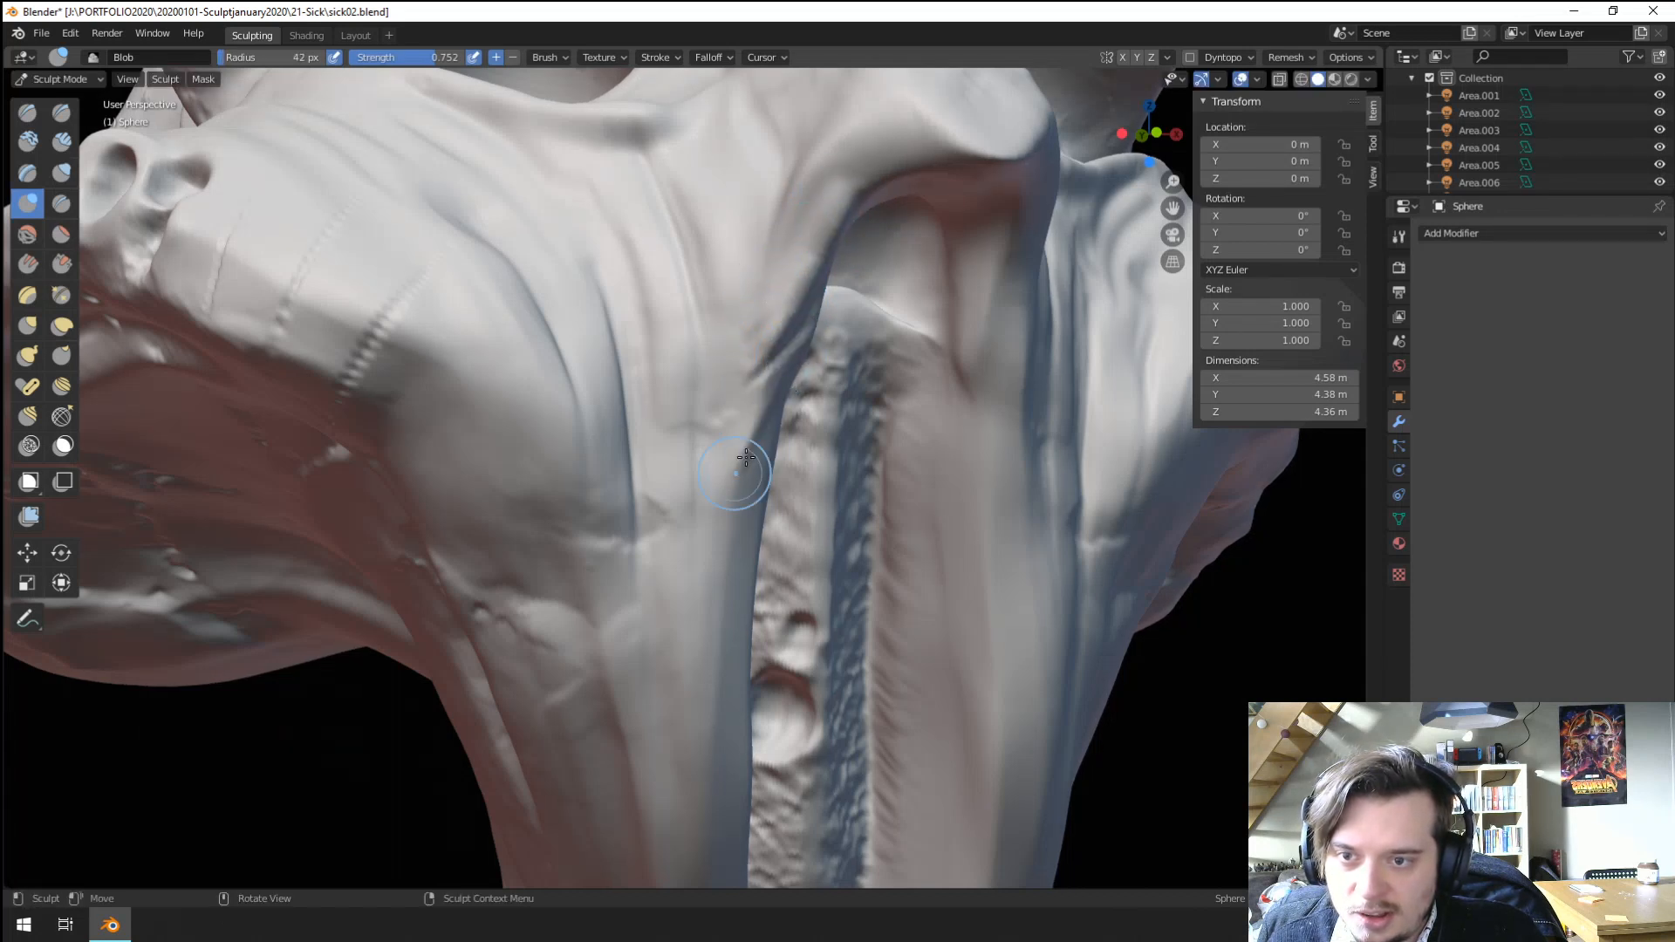
mouse_move(735, 524)
ctrl+mouse_down()
mouse_move(712, 593)
mouse_move(751, 513)
ctrl+mouse_up()
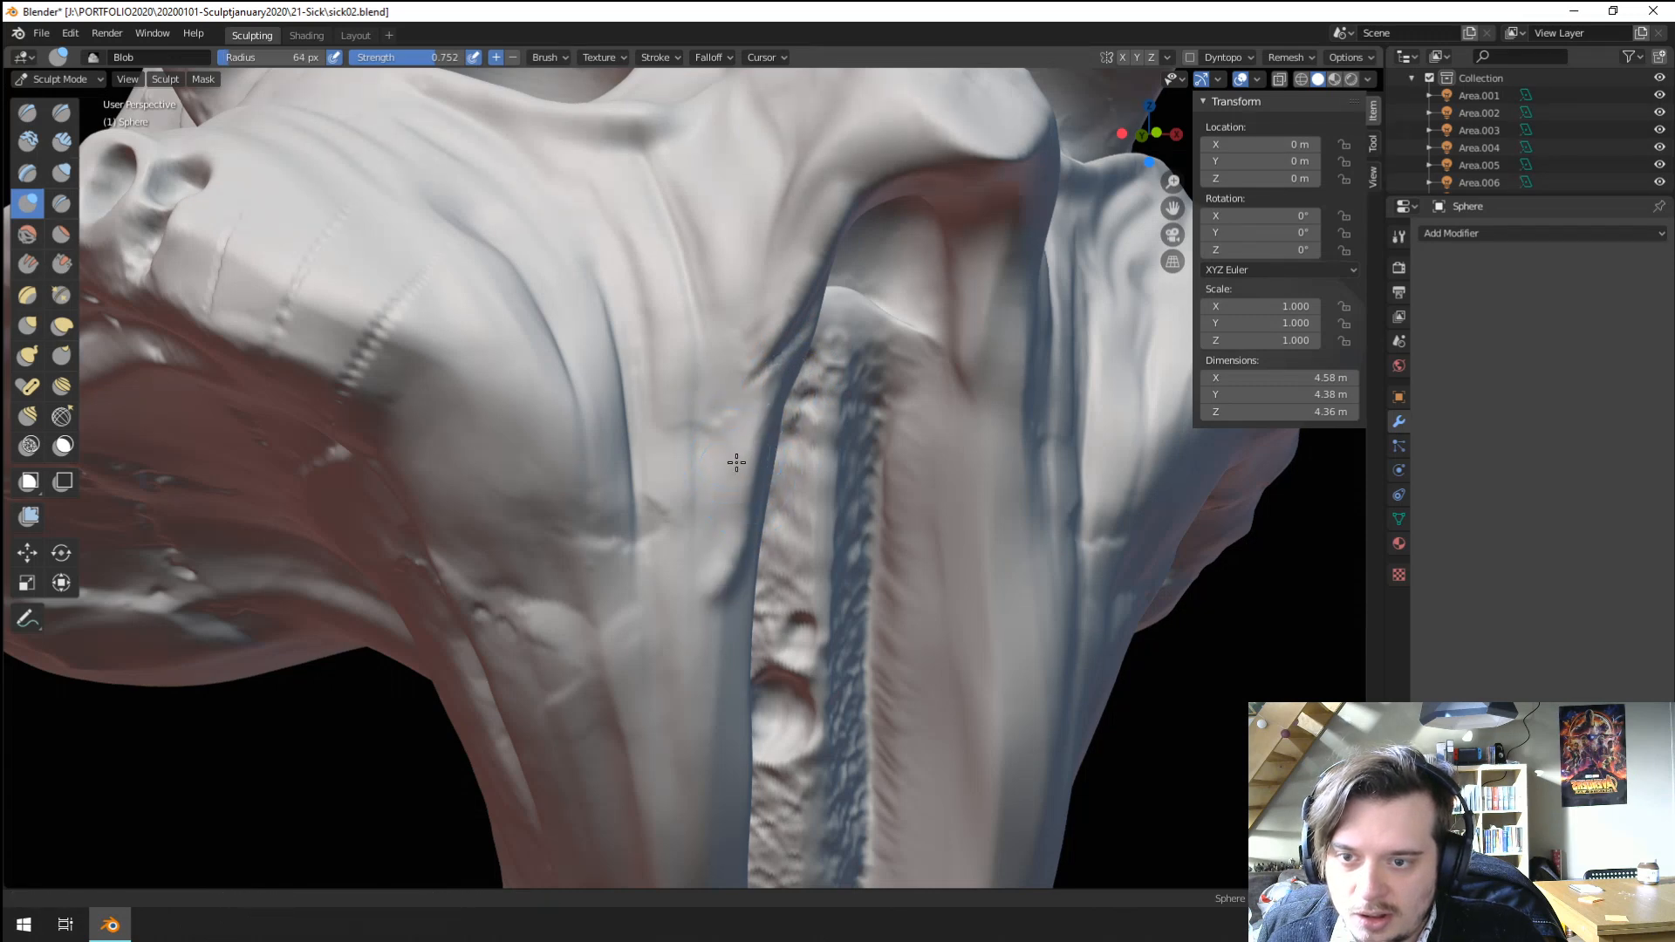
shift+middle_drag(749, 511, 748, 375)
ctrl+drag(723, 473, 767, 377)
key(f)
click(726, 498)
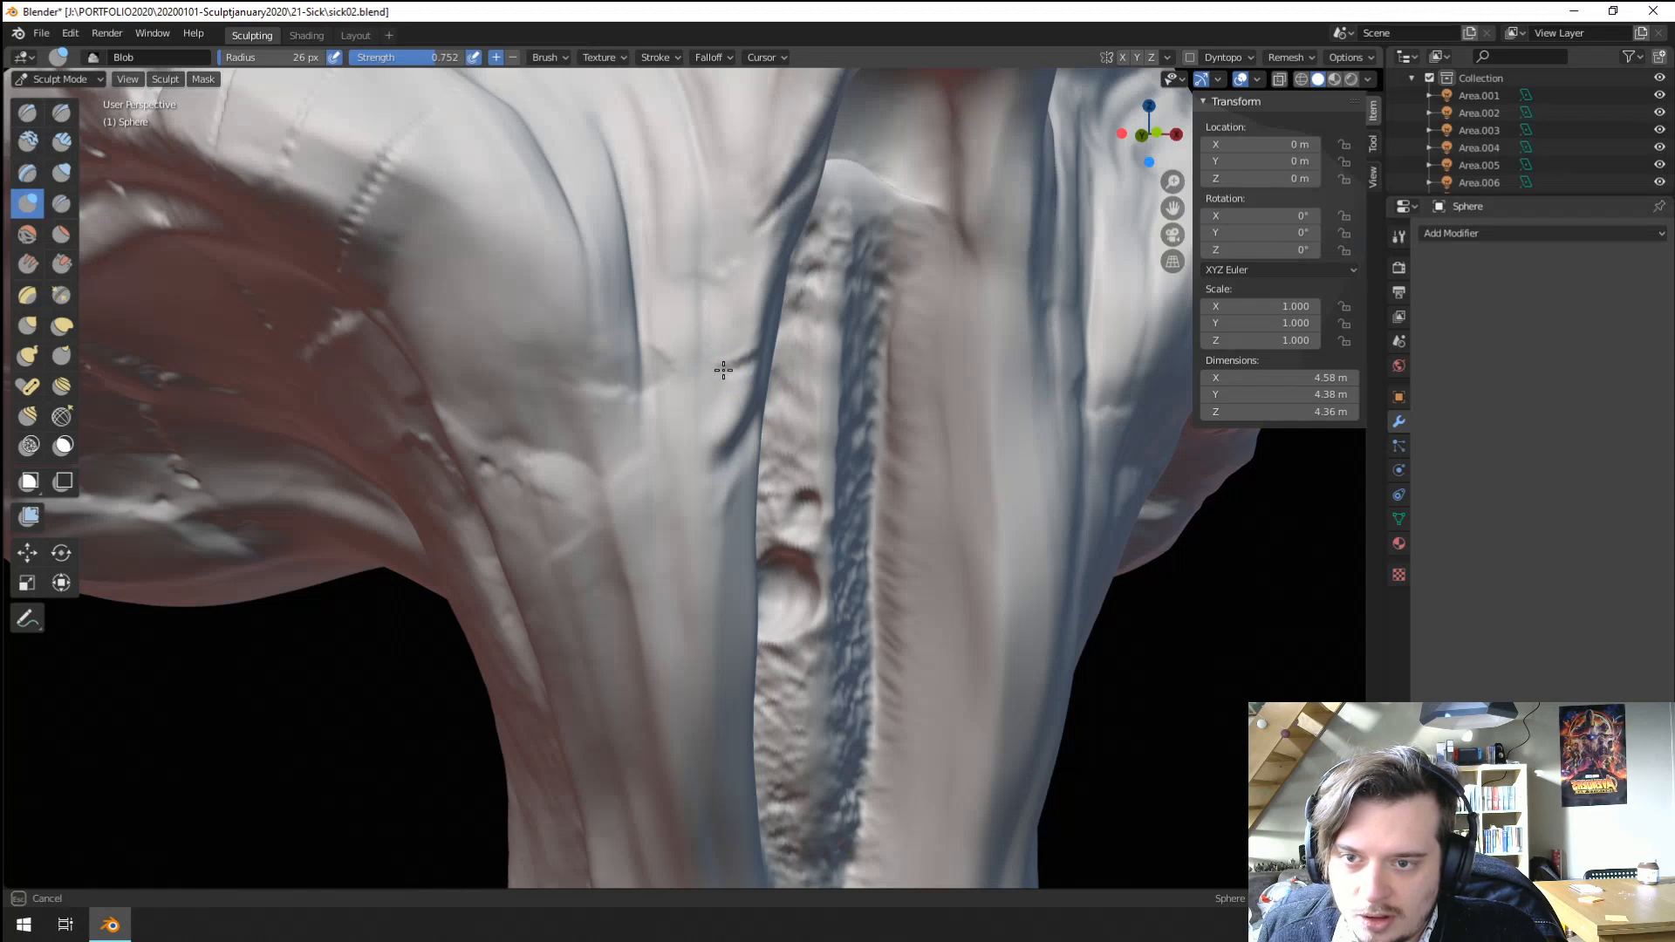
Set the Blob brush to 31 px and carve another notch into the slit's edge below the large crater.
scroll(725, 447, down, 8)
scroll(711, 432, up, 8)
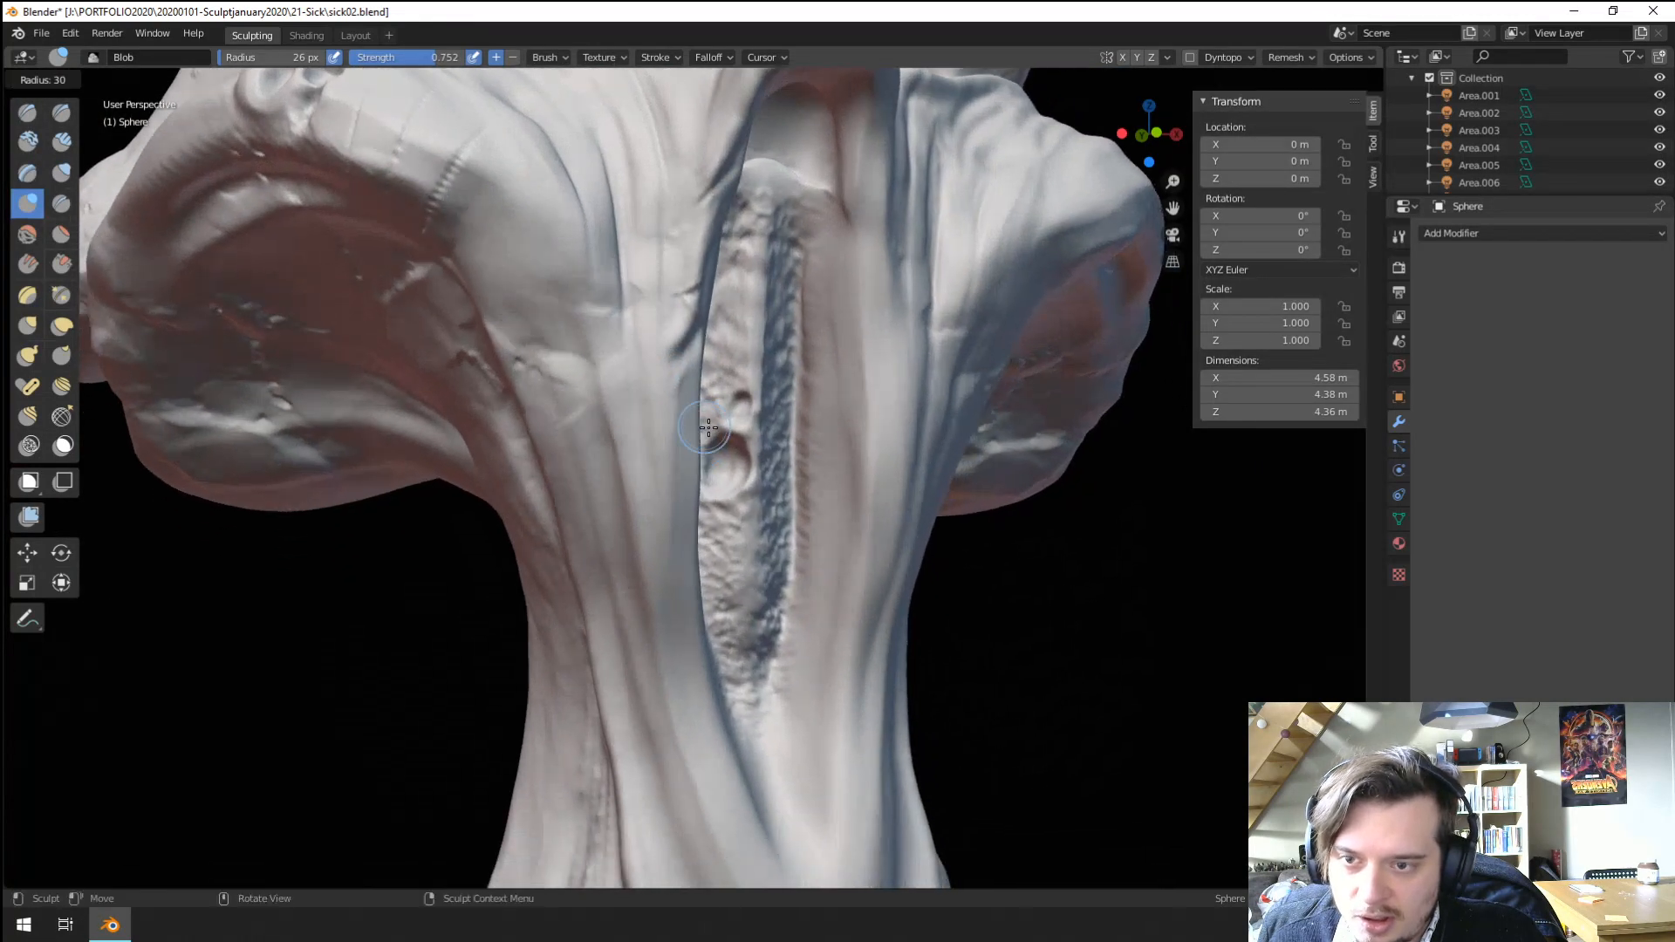
click(708, 428)
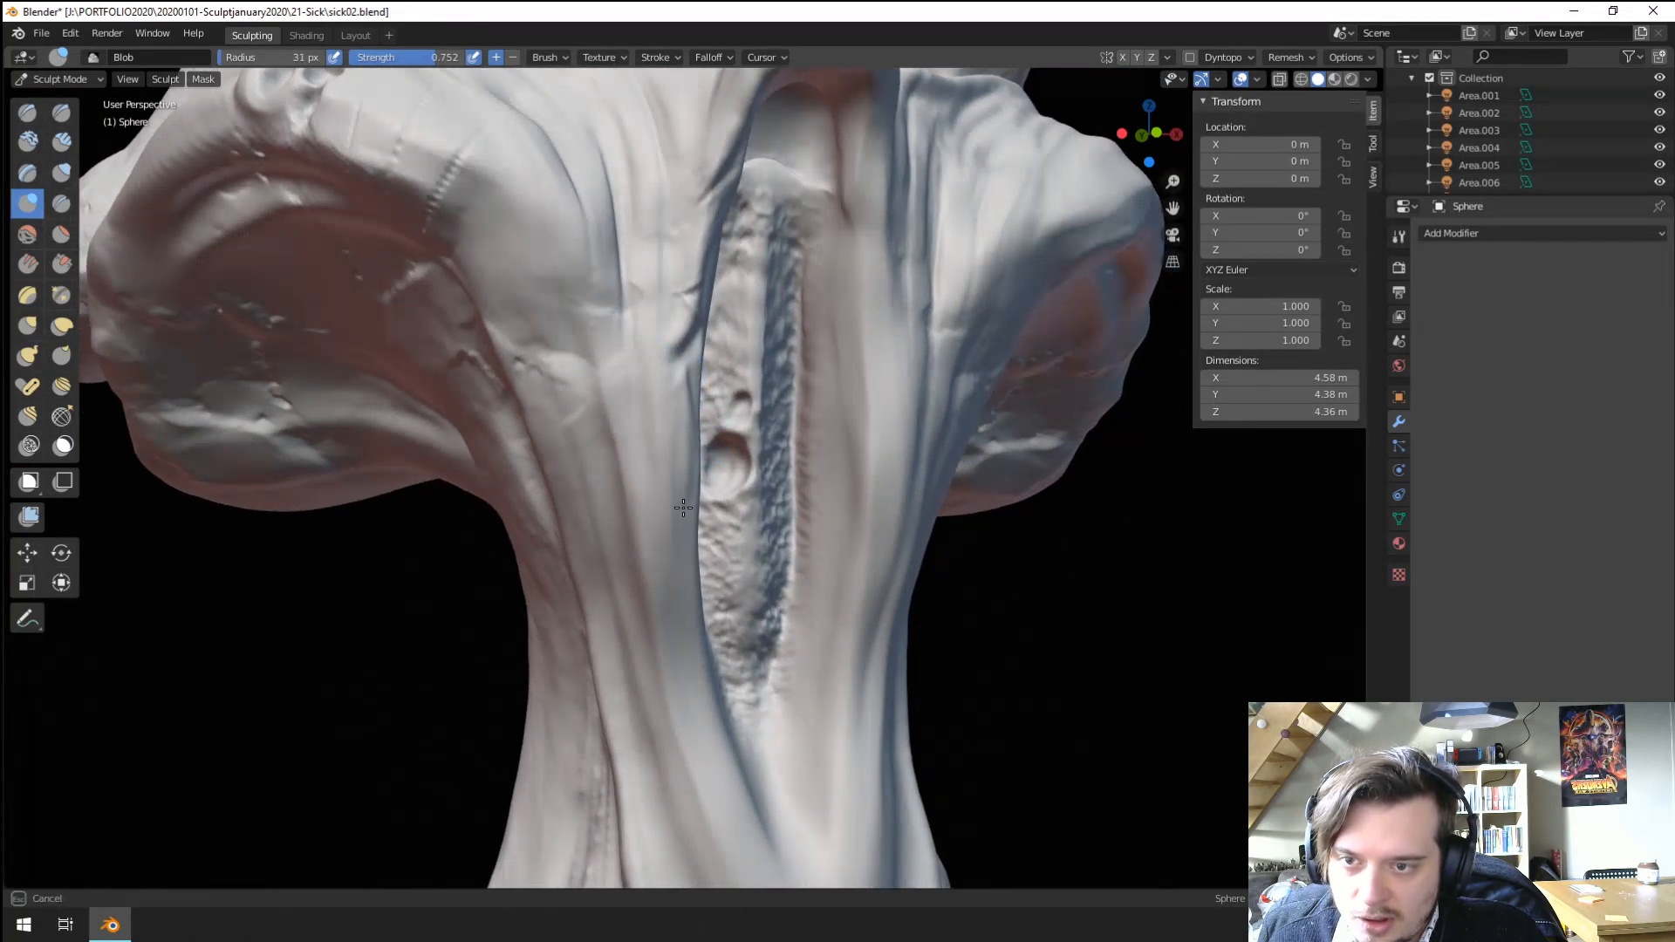
ctrl+drag(687, 495, 686, 540)
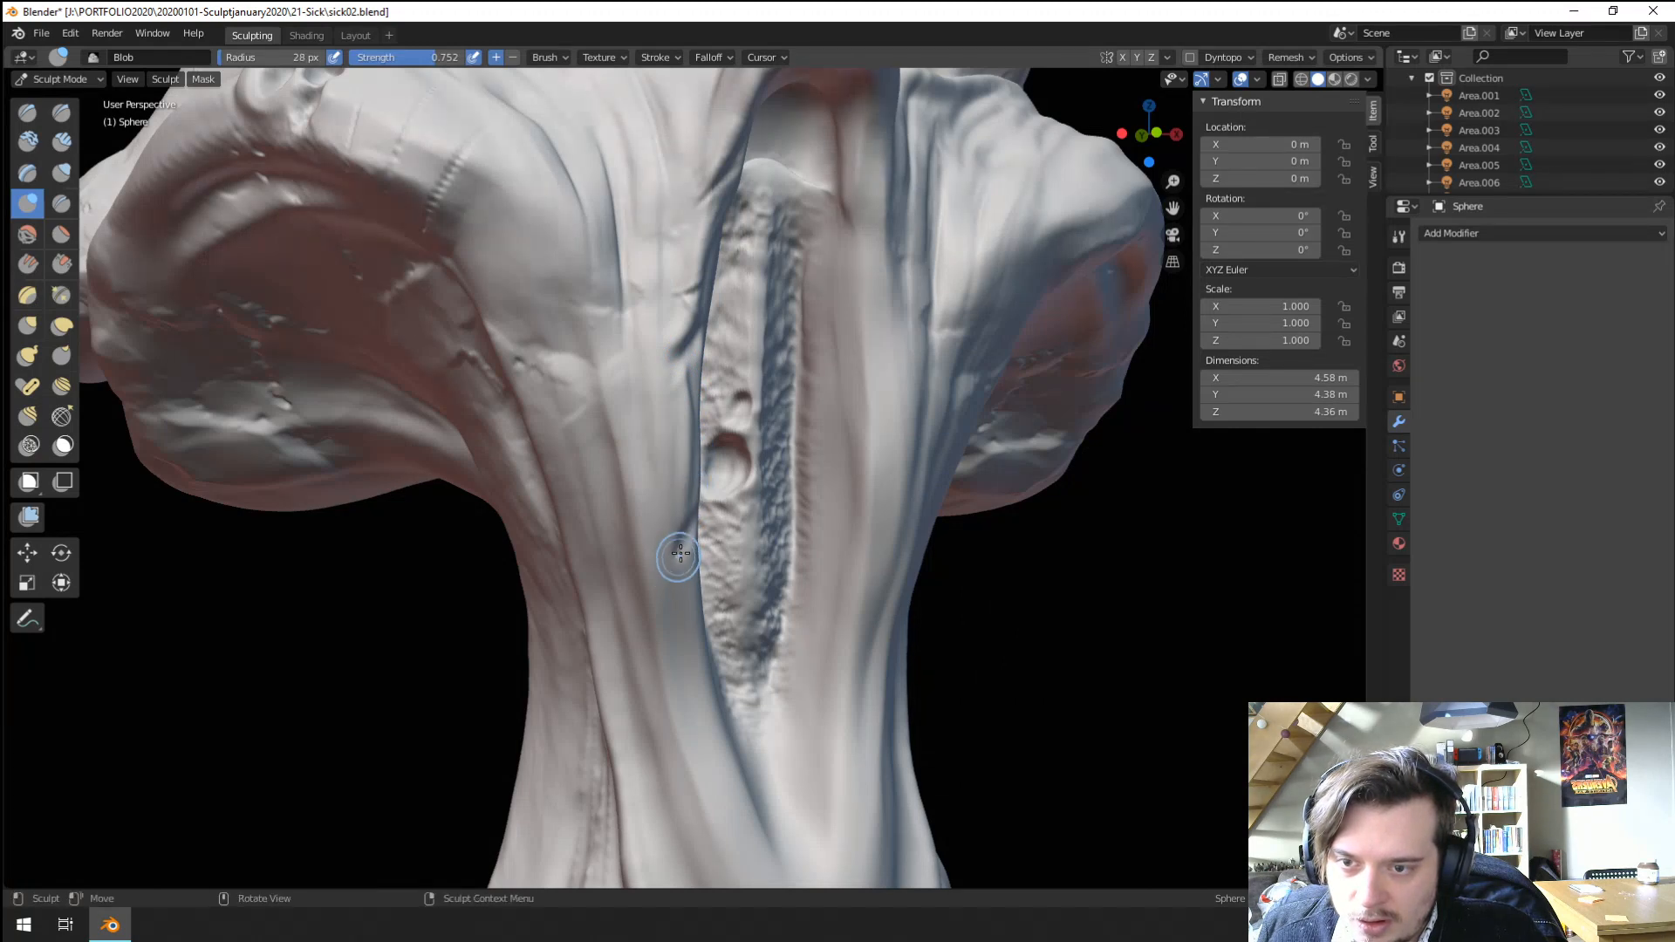
Carve the groove at the slit's lower end down toward the lip with the inverted Blob brush at 28 px.
scroll(688, 523, down, 5)
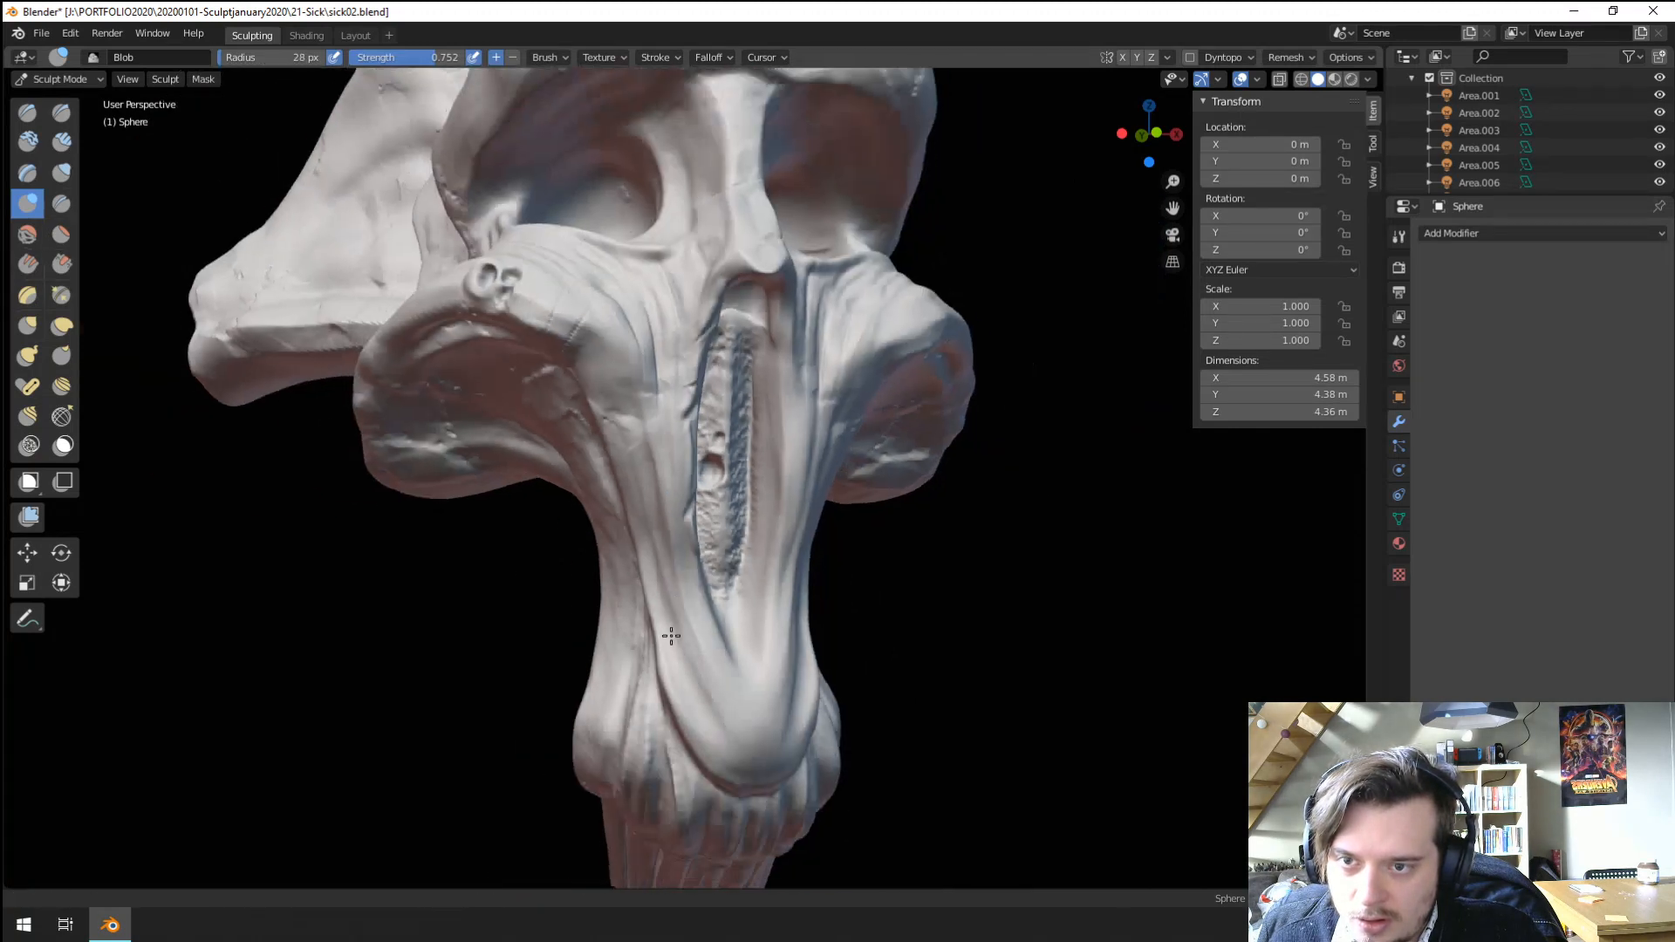
scroll(636, 429, up, 5)
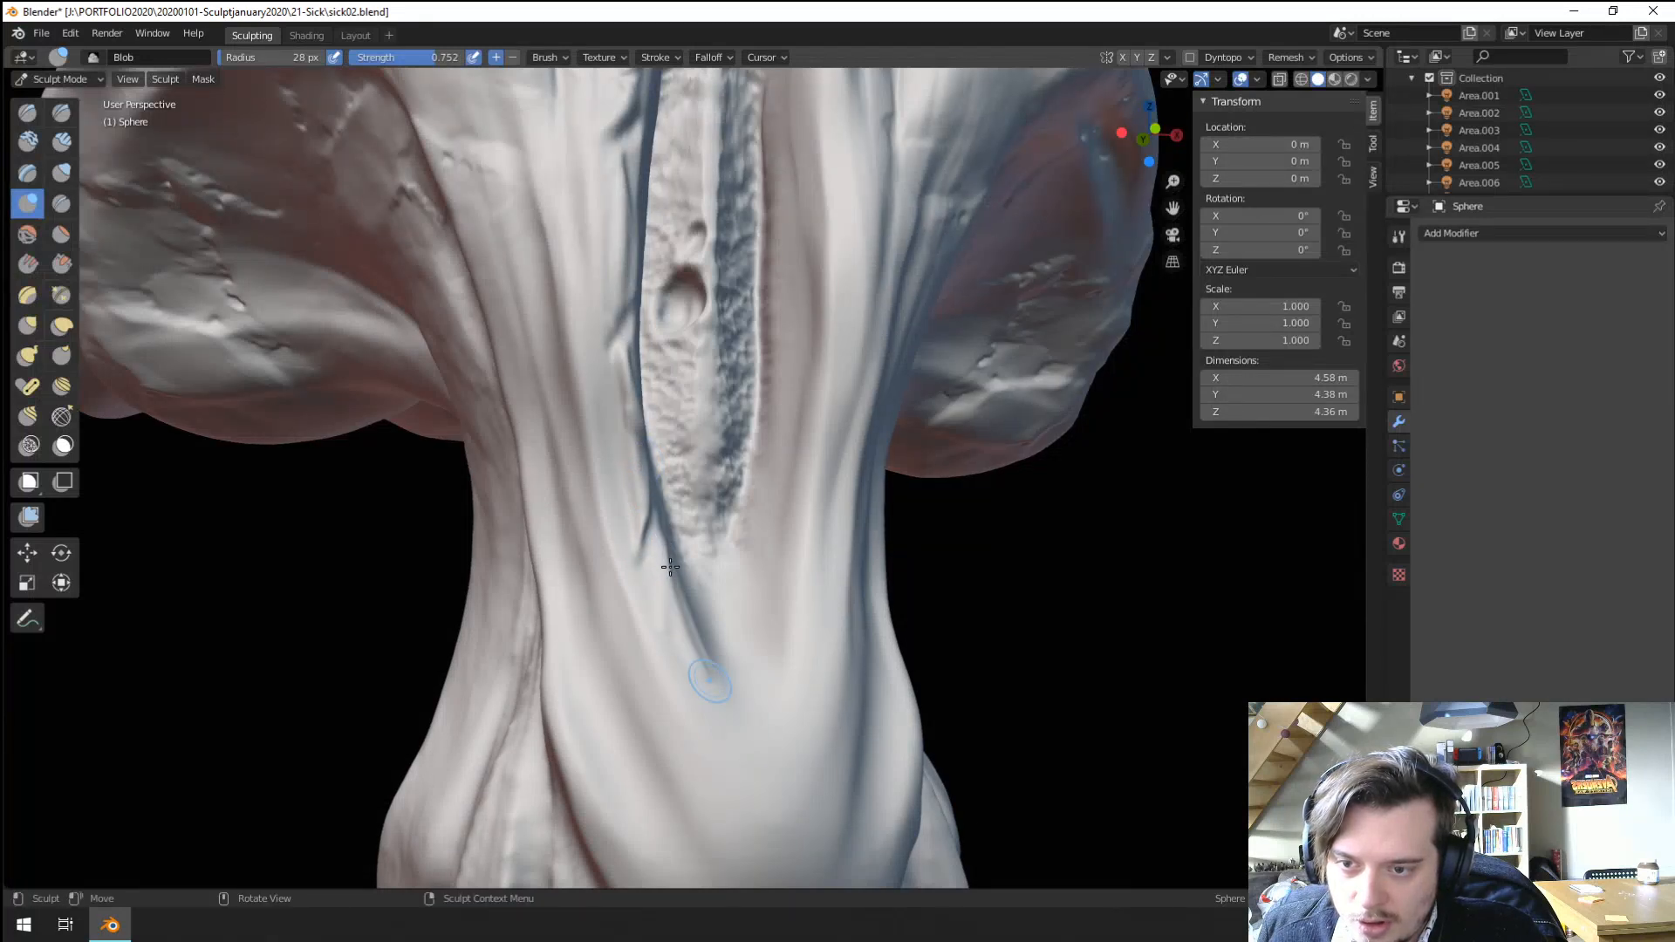
ctrl+drag(699, 616, 748, 725)
scroll(685, 503, down, 4)
shift+middle_drag(685, 488, 666, 625)
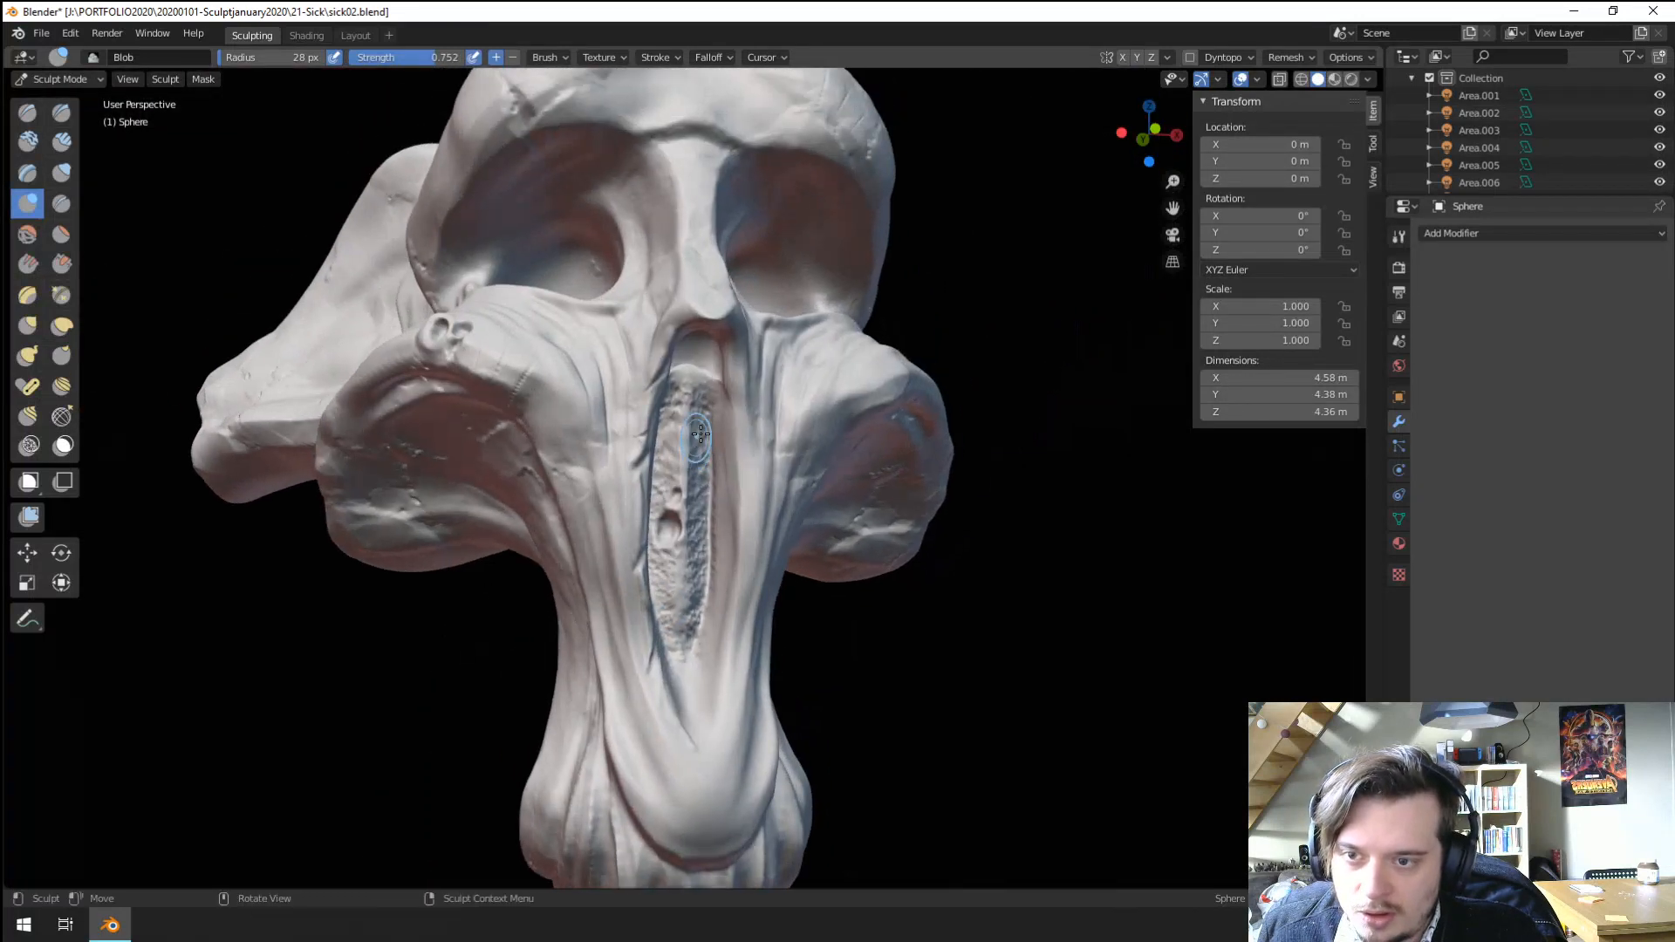
Carve creases into the fold along the right side of the mouth slit with the inverted Blob brush, varying the radius from 28 to 34 px.
scroll(750, 262, up, 4)
ctrl+drag(789, 244, 790, 284)
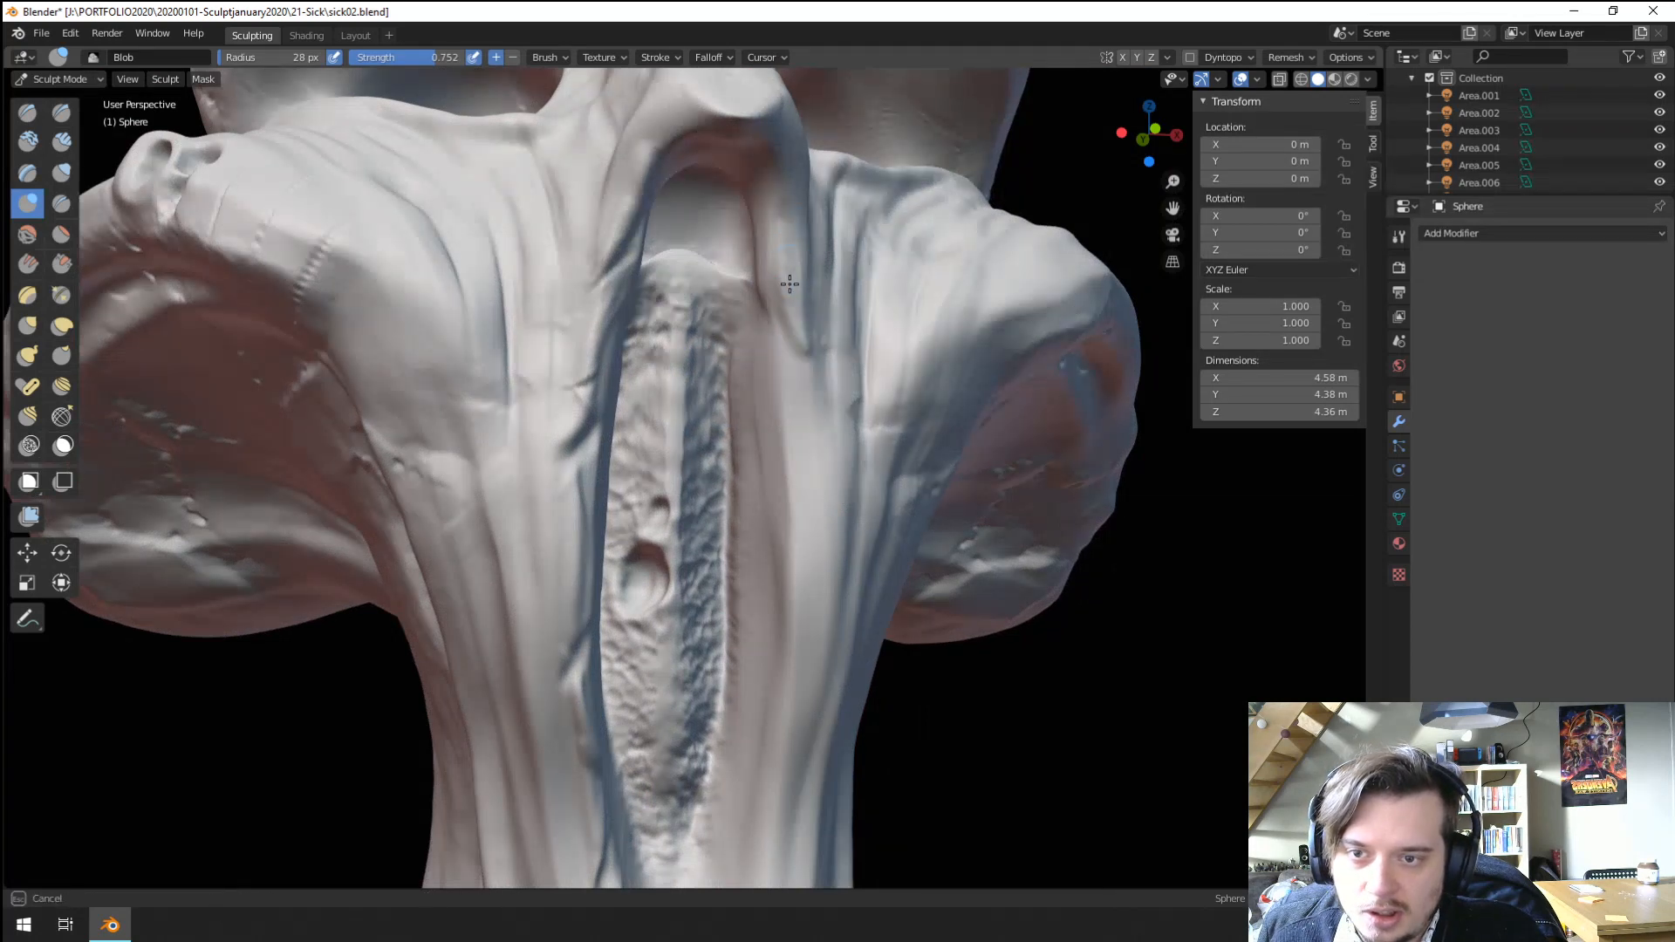
key(f)
ctrl+drag(807, 375, 813, 501)
click(803, 381)
key(f)
click(814, 467)
ctrl+drag(807, 422, 818, 602)
mouse_move(783, 453)
middle_down()
mouse_move(763, 468)
mouse_move(614, 348)
mouse_move(626, 371)
middle_up()
ctrl+drag(619, 438, 624, 482)
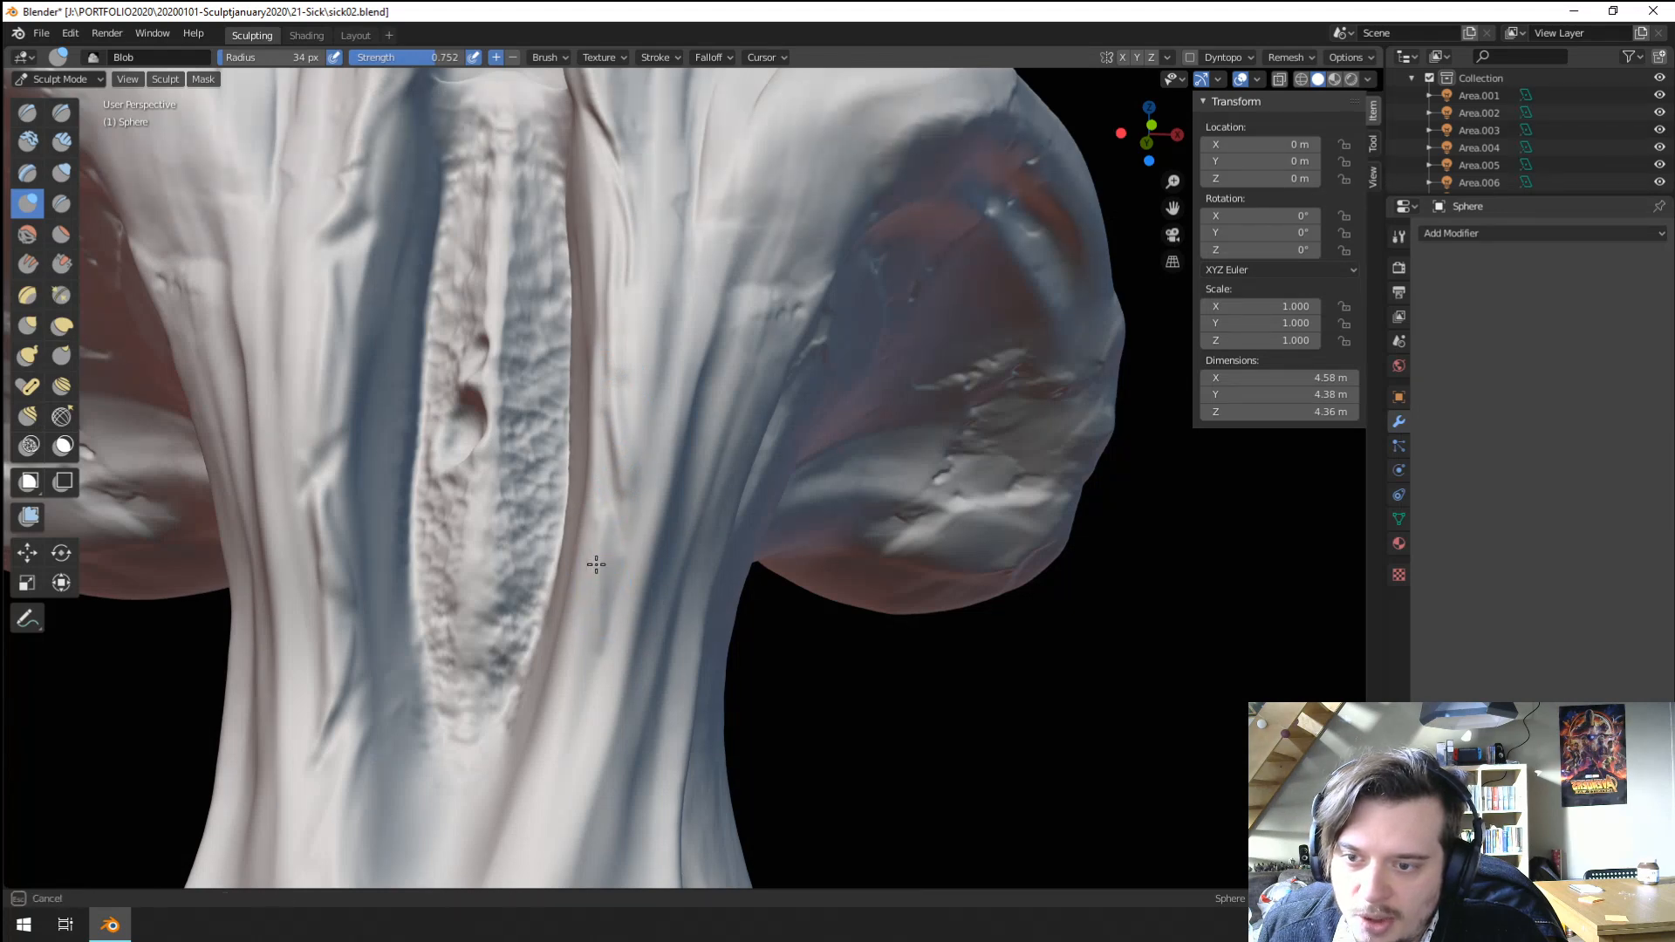
Set the Blob brush to 45 px and work creases and a small lump into the fold beside the slit's lower end.
scroll(606, 540, down, 5)
scroll(611, 550, up, 5)
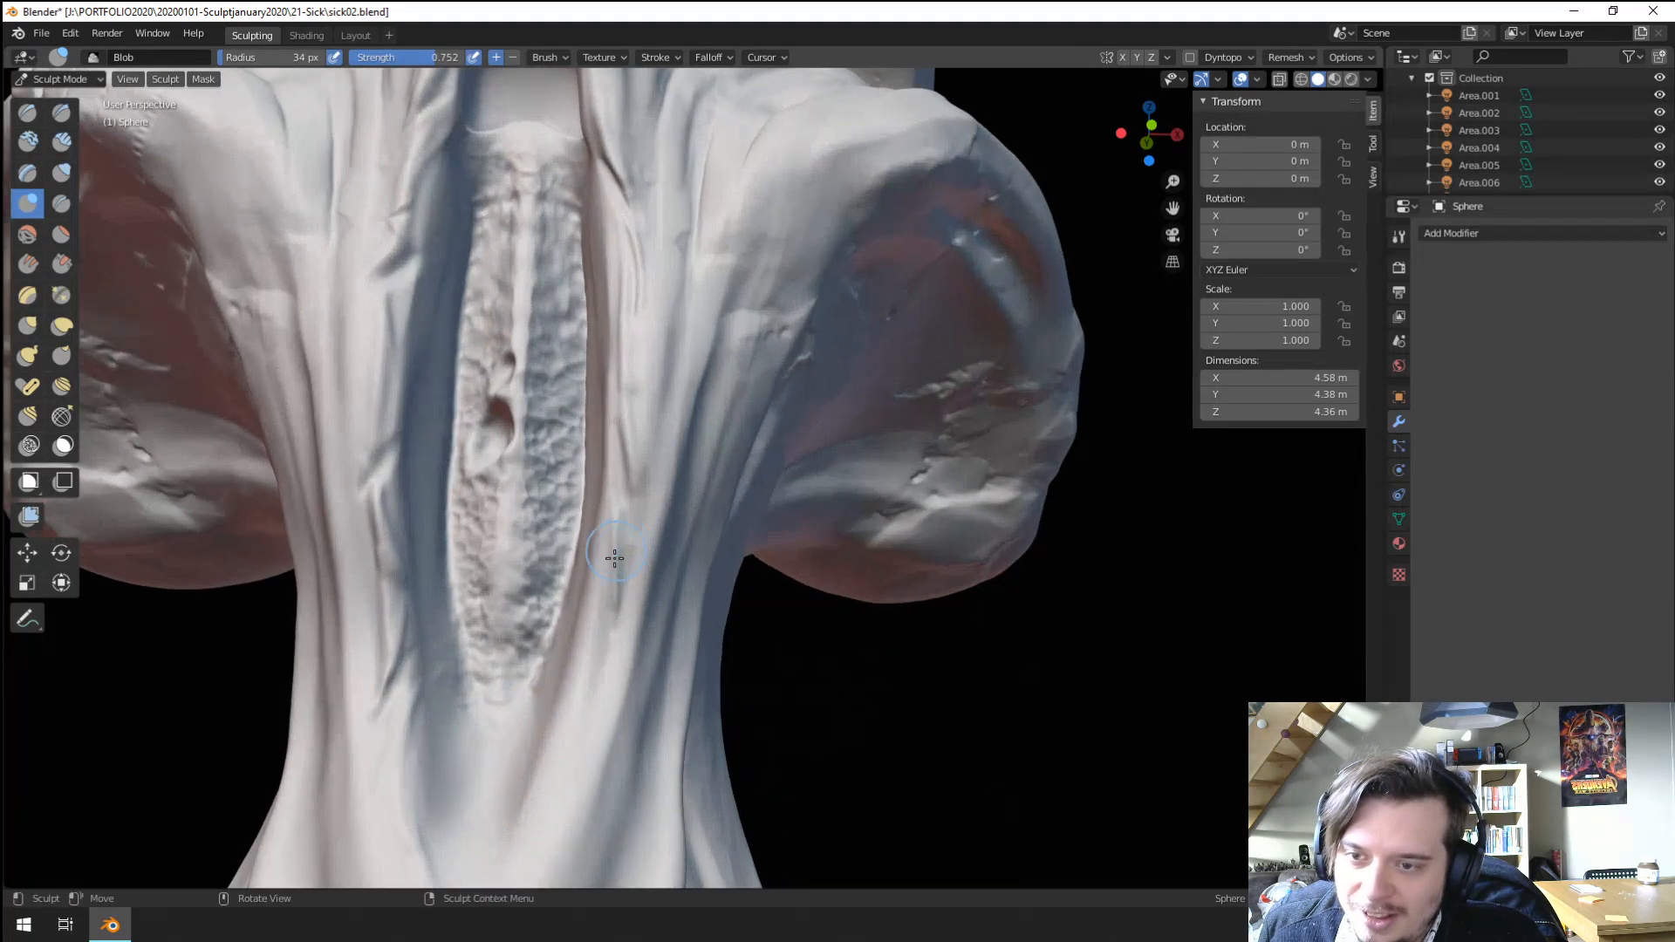
shift+middle_drag(619, 539, 626, 488)
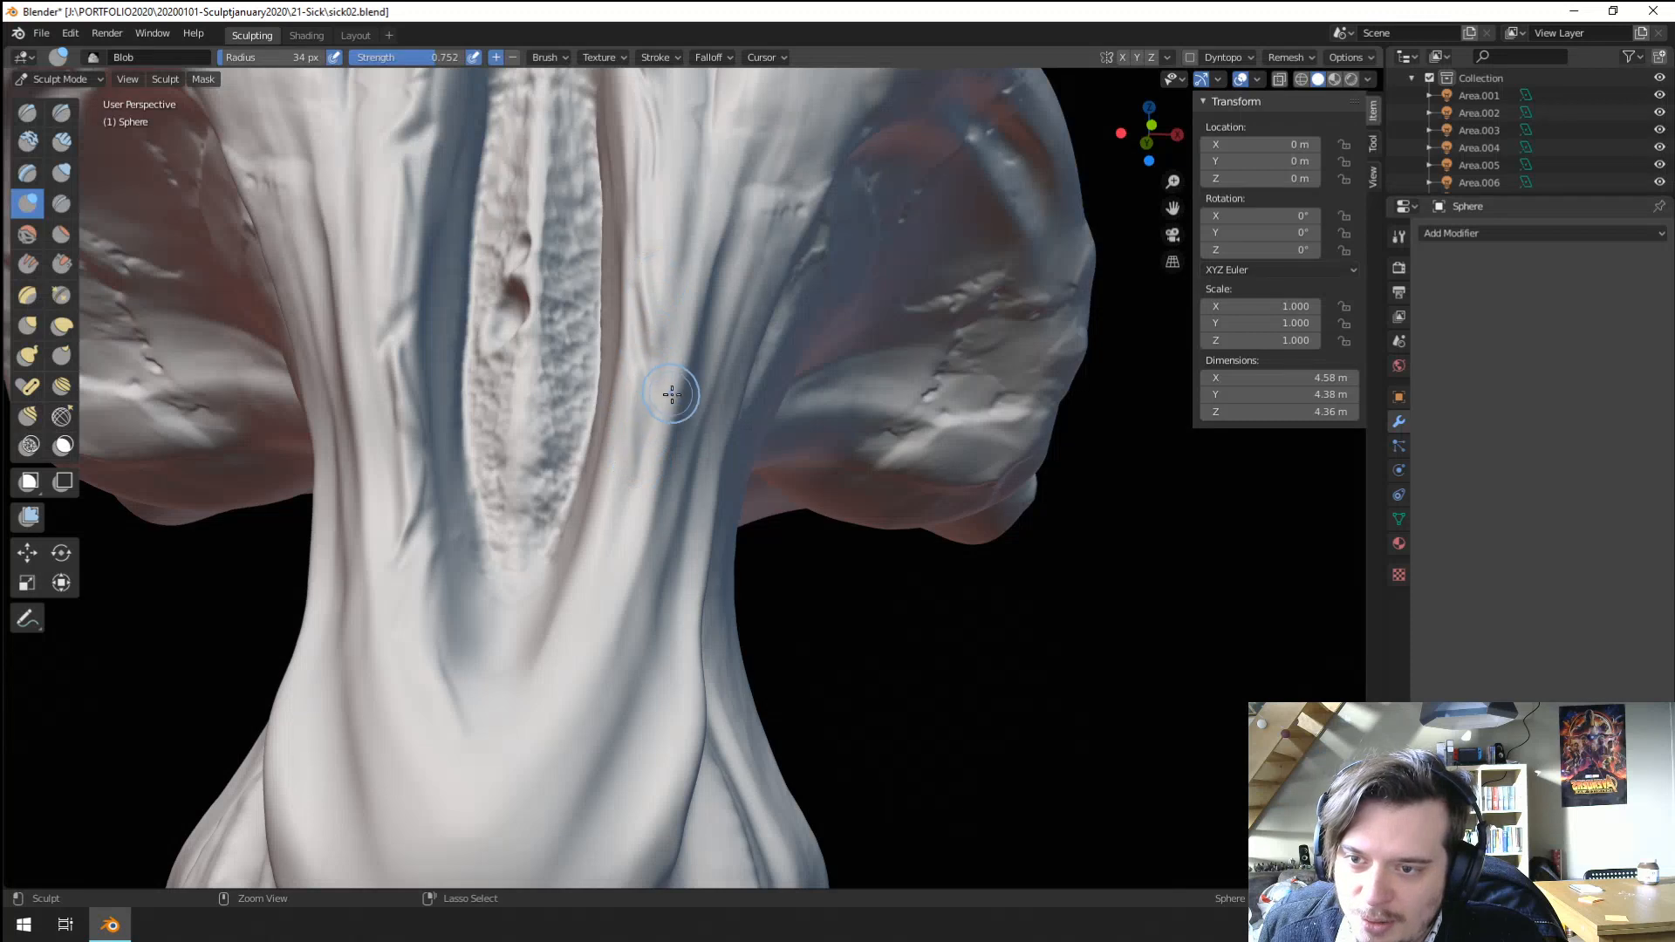
scroll(632, 411, up, 2)
drag(607, 340, 572, 548)
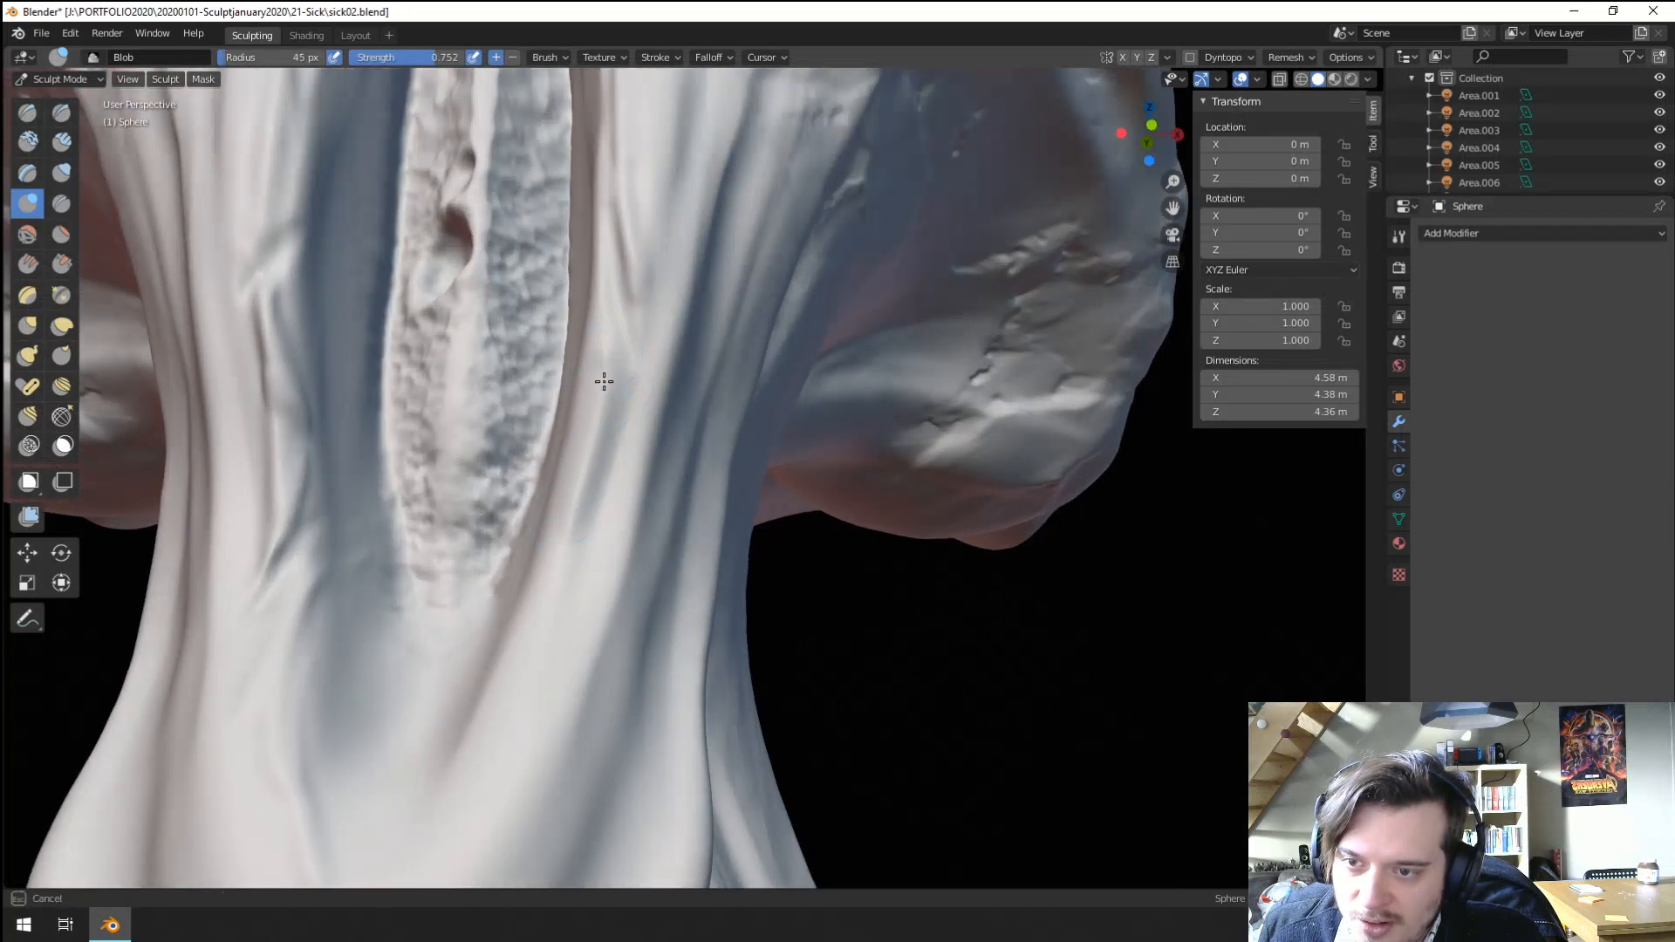
drag(602, 377, 544, 623)
drag(602, 474, 539, 624)
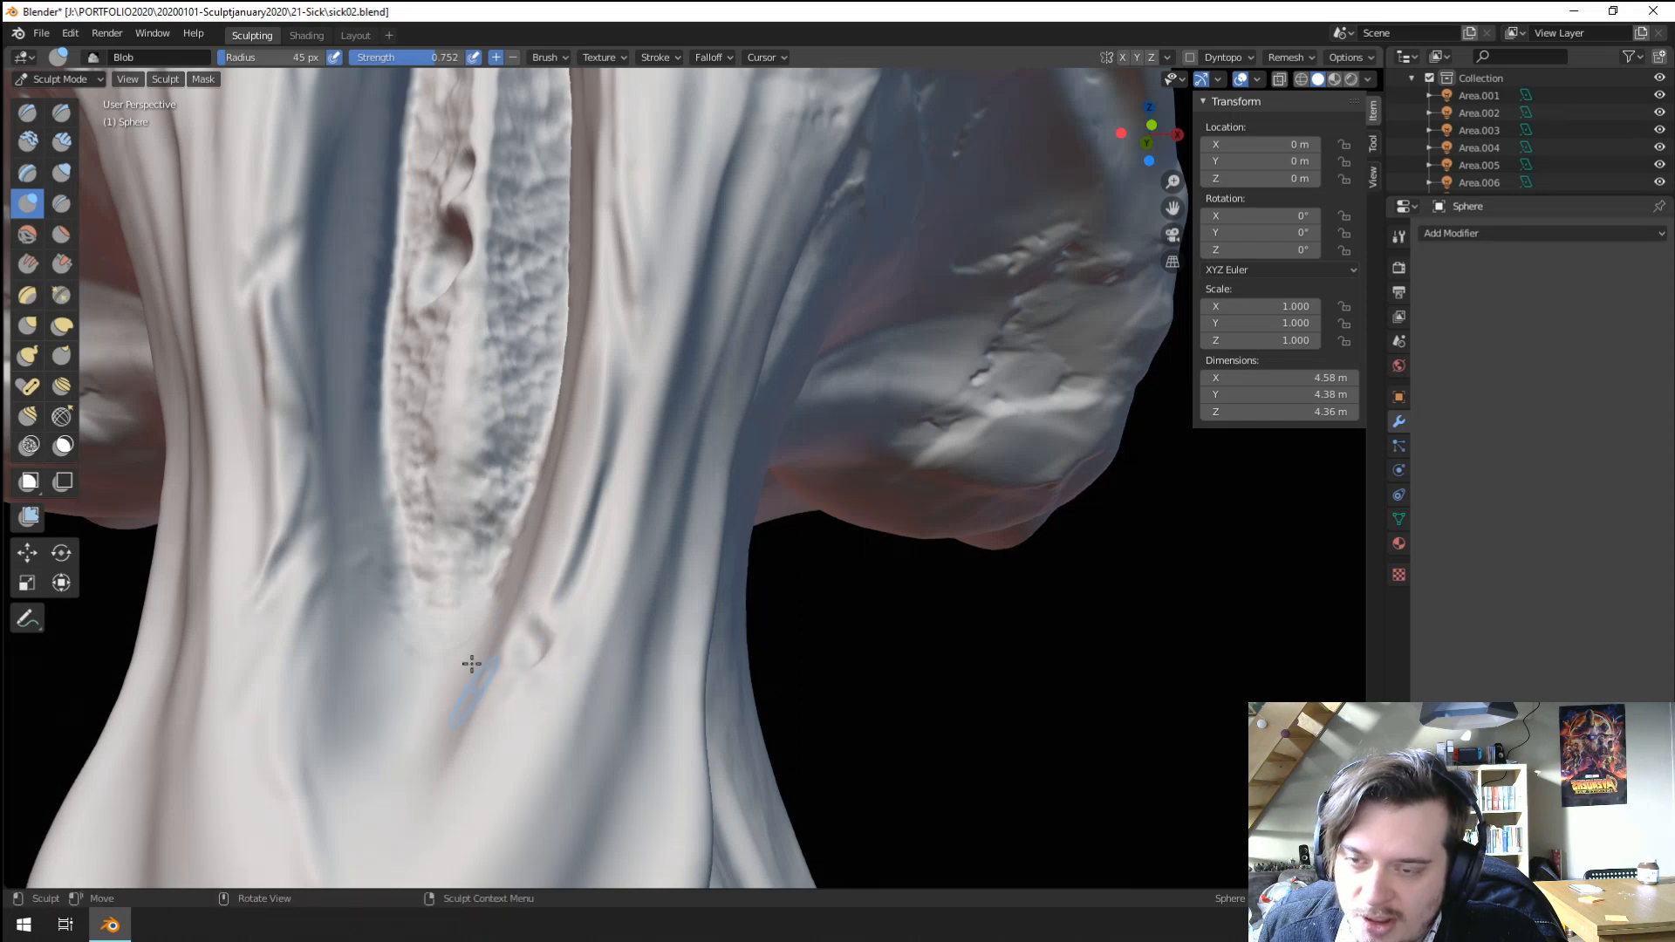
Examine the whole head from the front and side, including the cheek craters, mouth slit and eye sockets.
scroll(471, 665, down, 6)
scroll(553, 524, up, 1)
scroll(561, 553, down, 3)
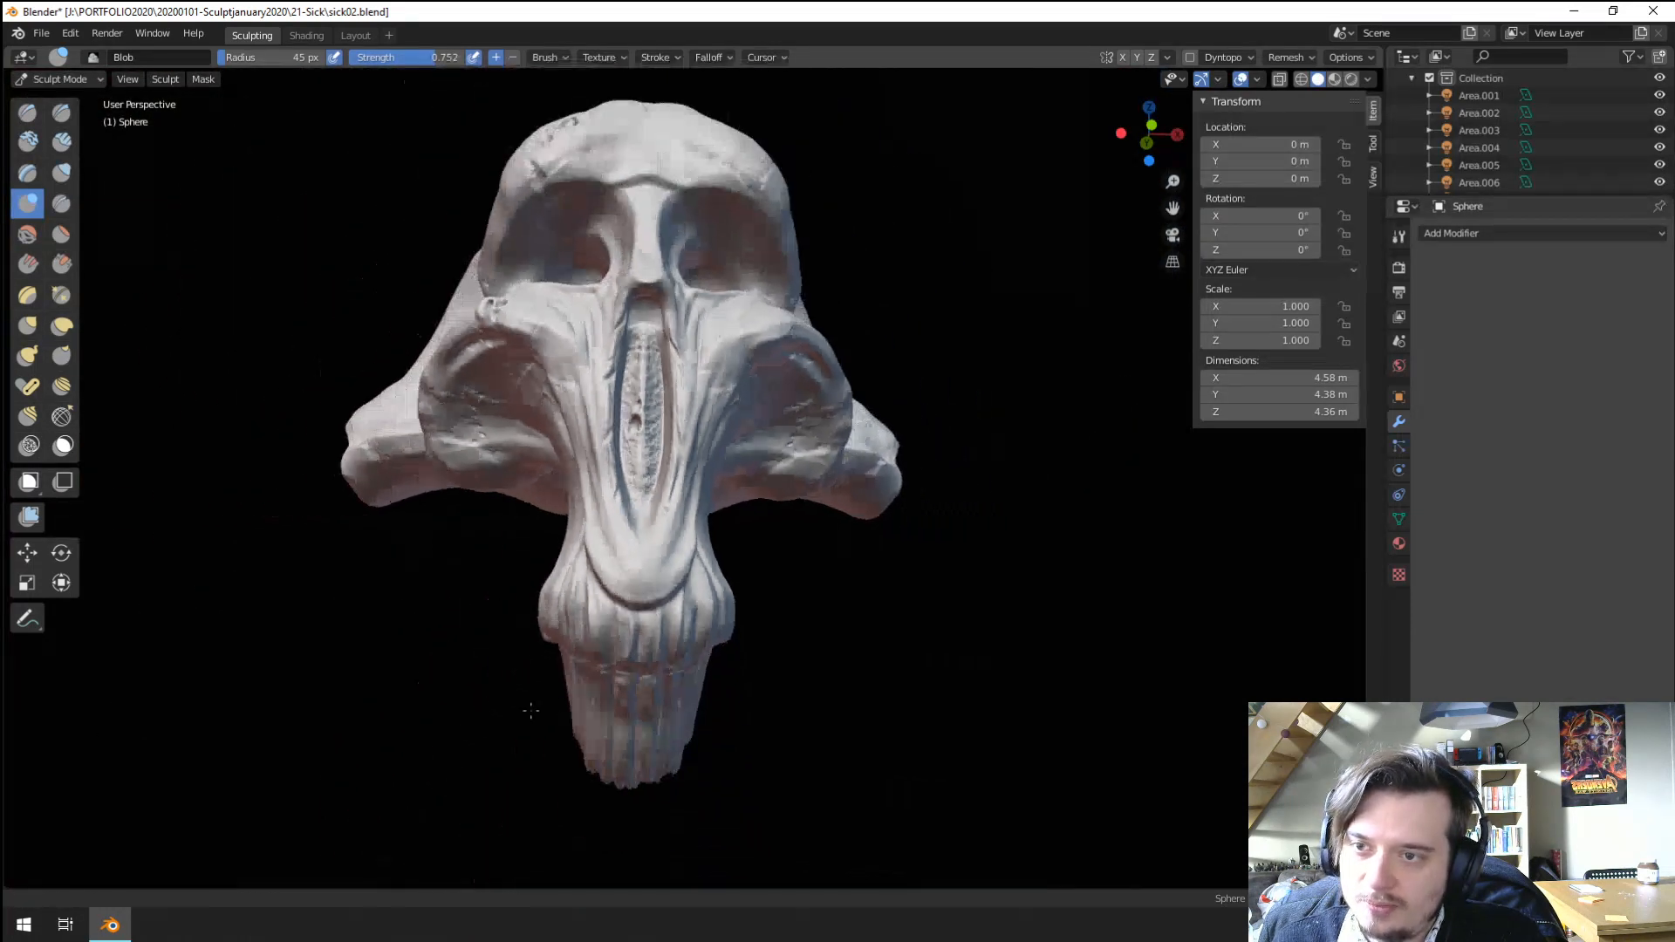
middle_drag(531, 711, 617, 402)
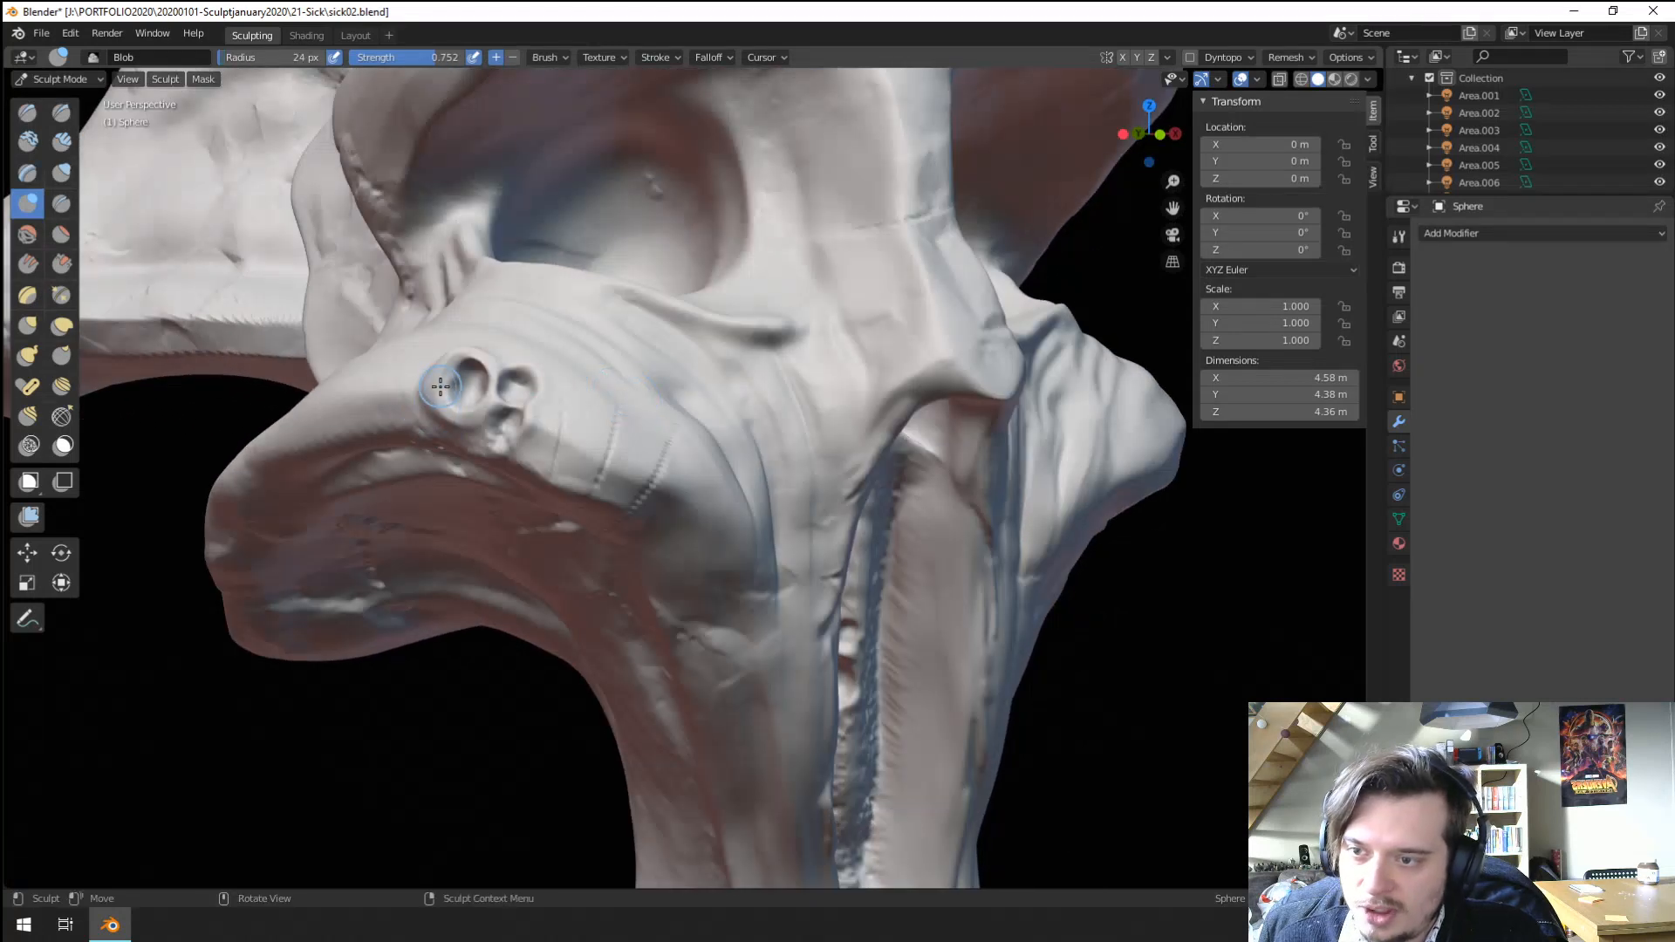
ctrl+middle_drag(421, 396, 471, 497)
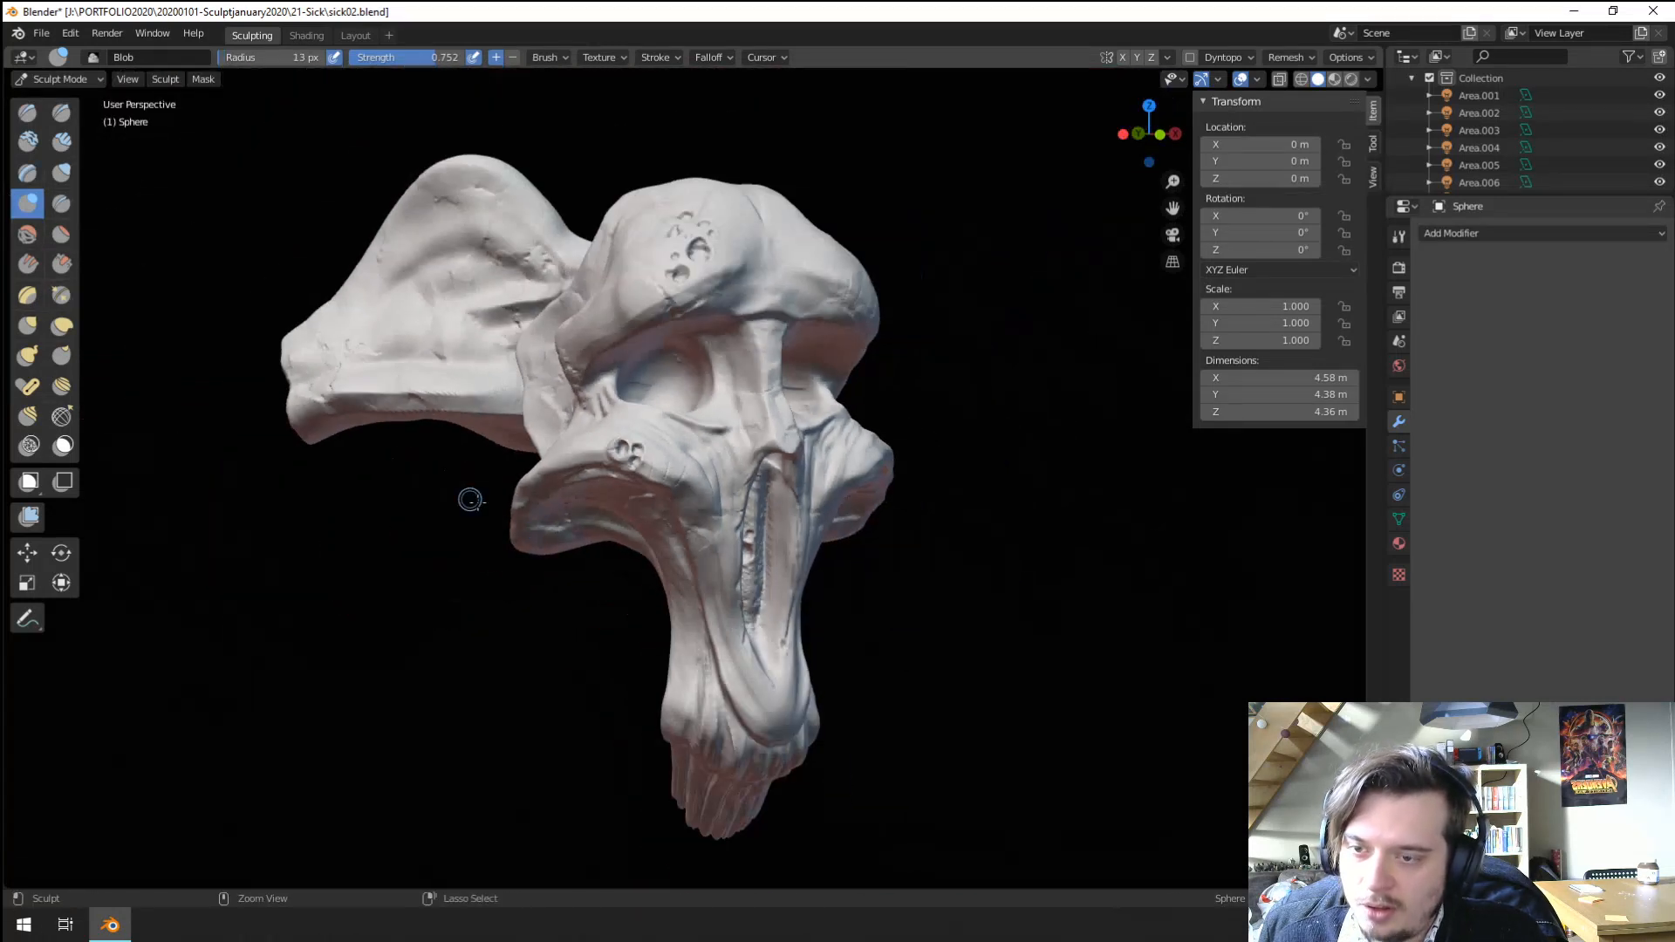
middle_drag(602, 558, 567, 521)
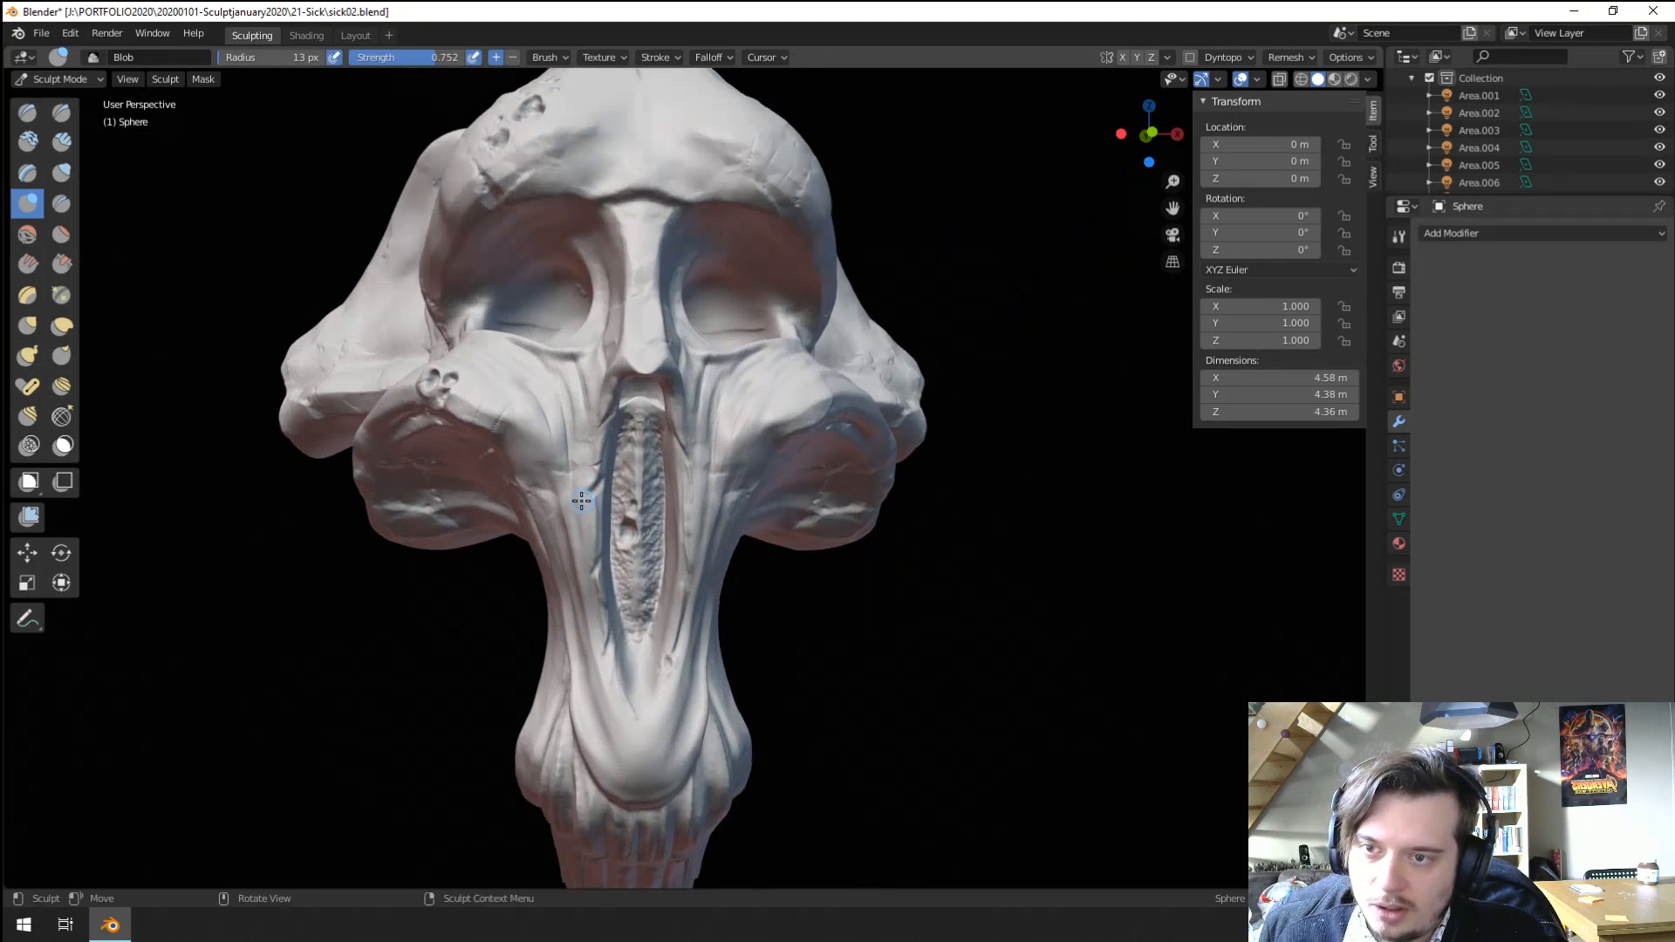
middle_drag(572, 439, 563, 537)
mouse_move(567, 523)
ctrl+middle_down()
mouse_move(599, 364)
mouse_move(563, 425)
mouse_move(546, 340)
ctrl+middle_up()
Build a cluster of round growths at the inner upper corner of the right-hand eye socket with the Blob brush, reducing its radius from 89 to 35 px.
key(f)
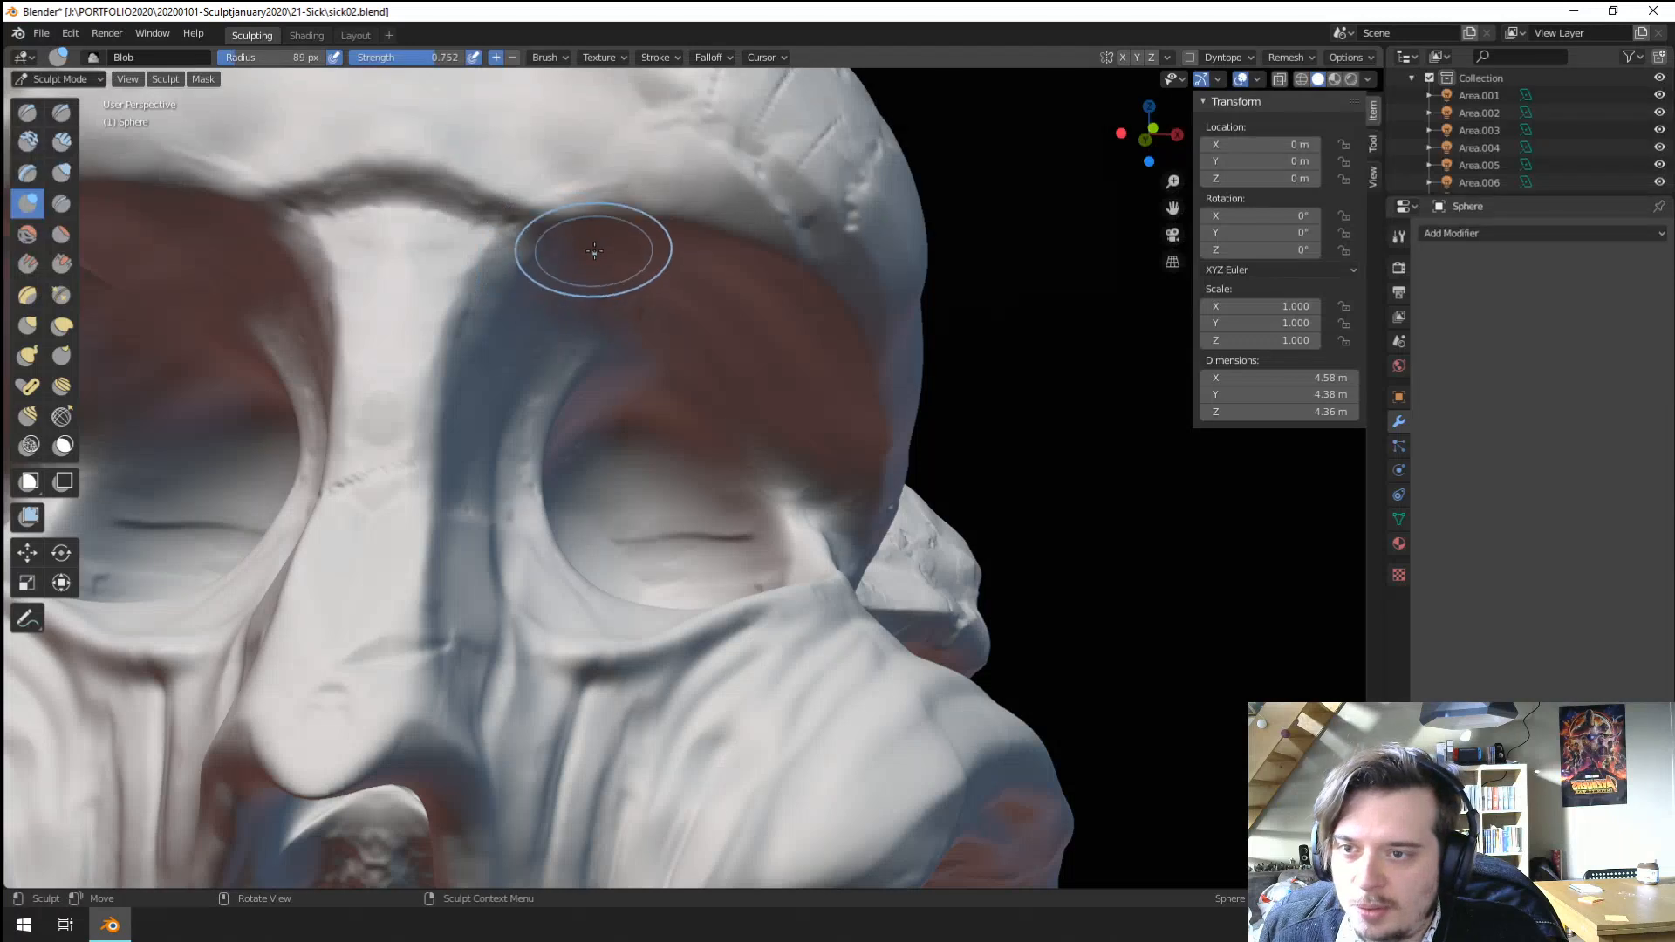
mouse_move(598, 257)
mouse_down()
mouse_move(579, 269)
mouse_move(594, 258)
mouse_move(606, 277)
mouse_move(566, 248)
mouse_move(525, 292)
mouse_move(593, 295)
mouse_move(526, 326)
mouse_move(532, 345)
mouse_up()
key(f)
click(611, 272)
key(f)
click(576, 314)
key(f)
click(556, 295)
ctrl+middle_drag(549, 319, 471, 489)
ctrl+middle_drag(471, 488, 500, 379)
Roughen the growth cluster in the eye socket with the Orb_Hammered brush at 35 px and strength 0.213.
click(27, 111)
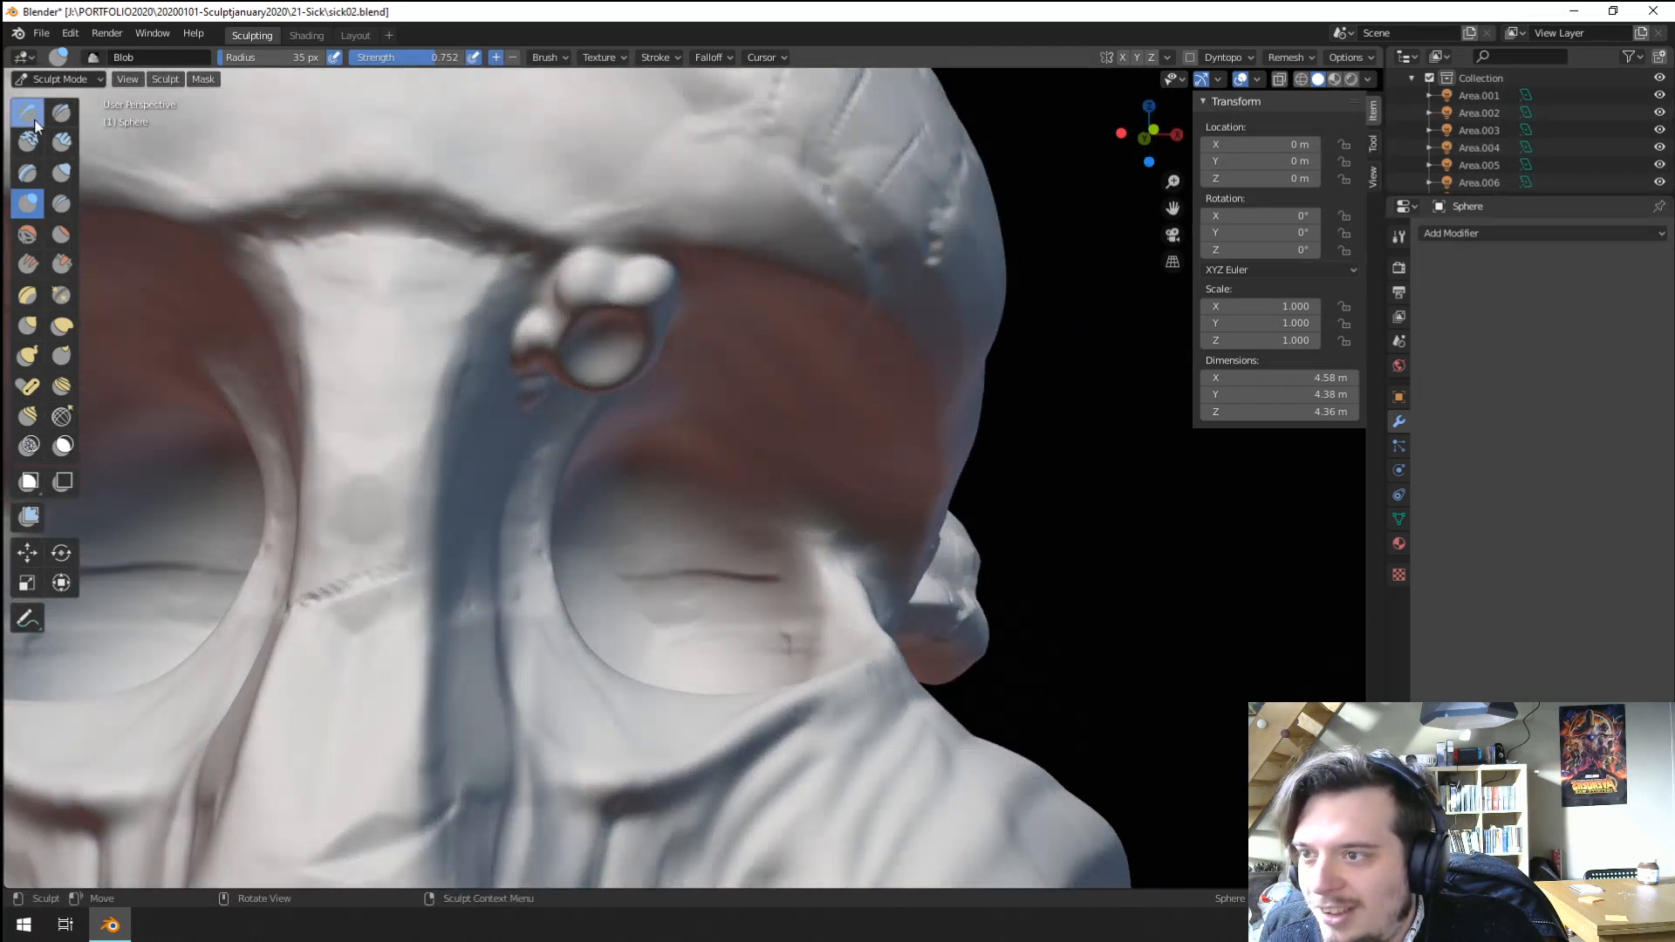
mouse_move(505, 292)
mouse_down()
mouse_move(650, 294)
mouse_move(600, 341)
mouse_move(626, 376)
mouse_move(612, 347)
mouse_up()
mouse_move(612, 347)
ctrl+middle_down()
mouse_move(548, 665)
mouse_move(561, 587)
mouse_move(494, 602)
mouse_move(517, 493)
ctrl+middle_up()
scroll(494, 602, up, 1)
scroll(516, 492, up, 1)
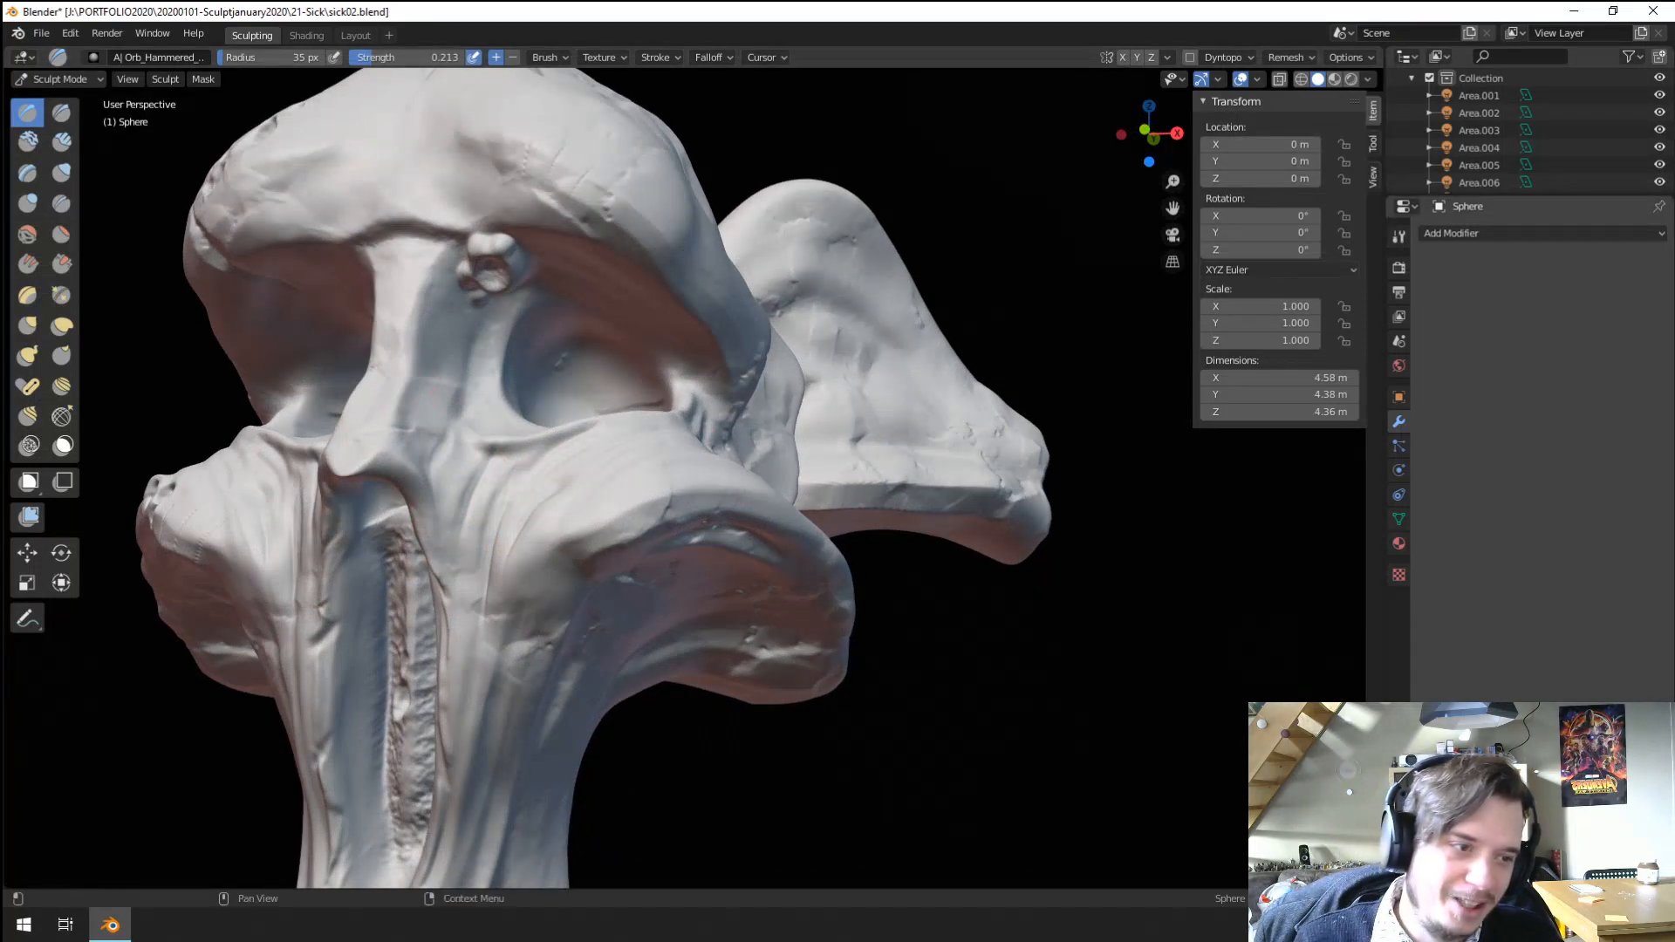
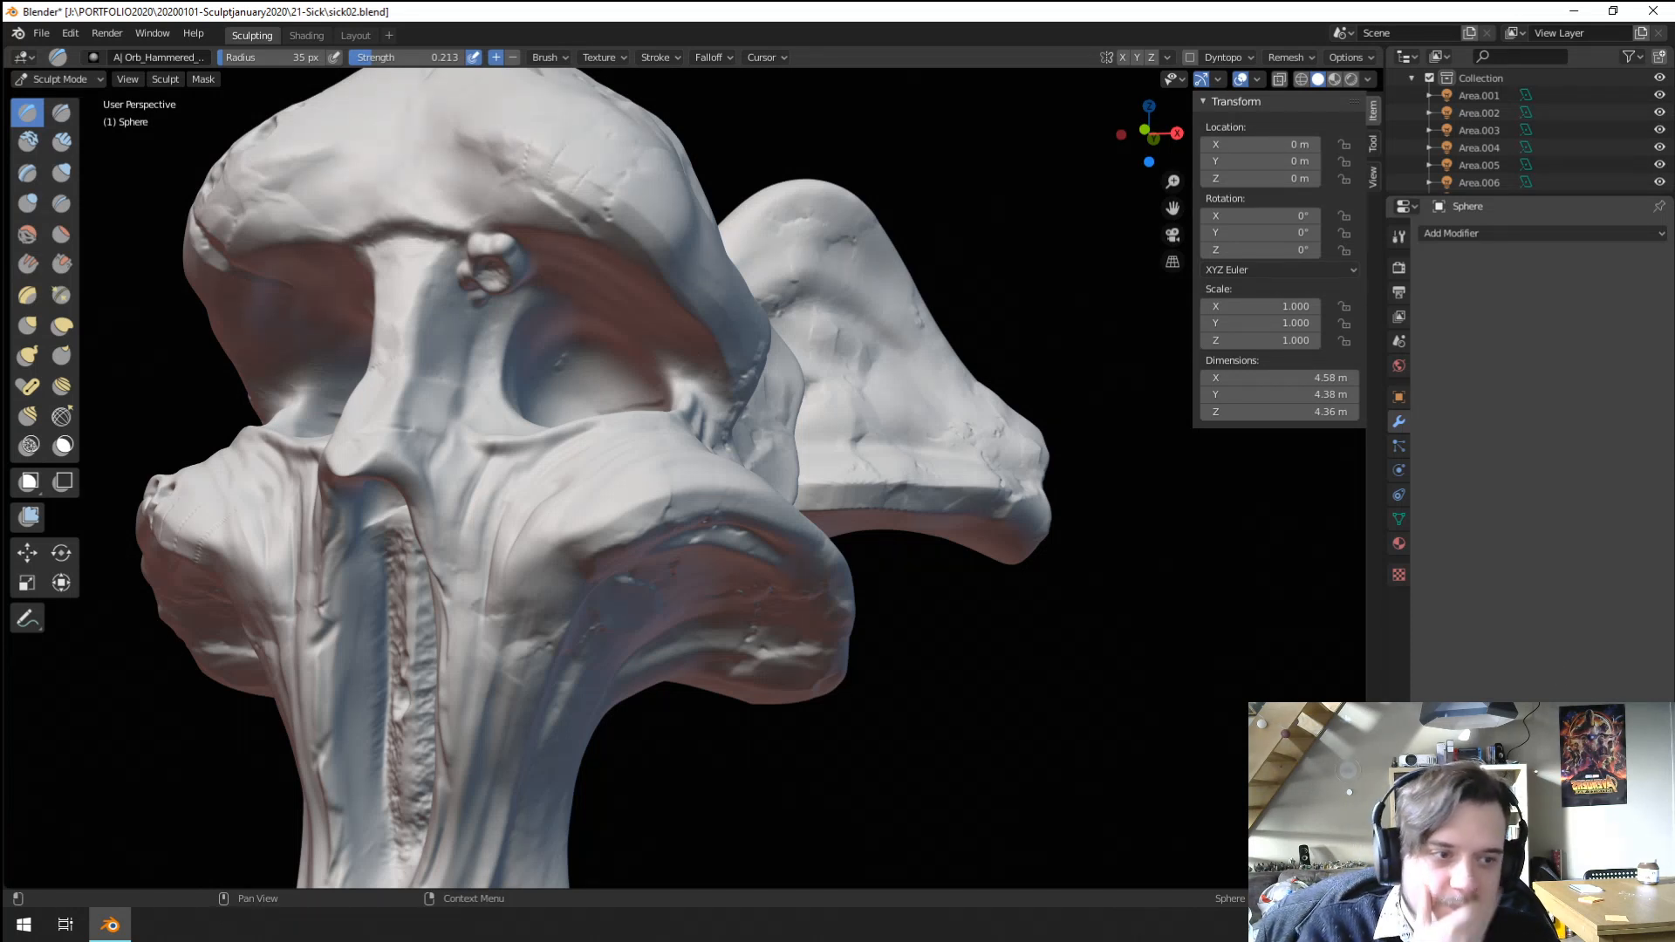
Examine the face from the front and move down to the lower lip and gums.
scroll(931, 576, down, 2)
mouse_move(930, 576)
middle_down()
mouse_move(990, 575)
mouse_move(890, 593)
mouse_move(839, 574)
mouse_move(837, 550)
middle_up()
scroll(916, 605, up, 3)
middle_drag(837, 549, 872, 585)
mouse_move(872, 585)
ctrl+middle_down()
mouse_move(829, 650)
mouse_move(835, 628)
ctrl+middle_up()
scroll(843, 608, up, 1)
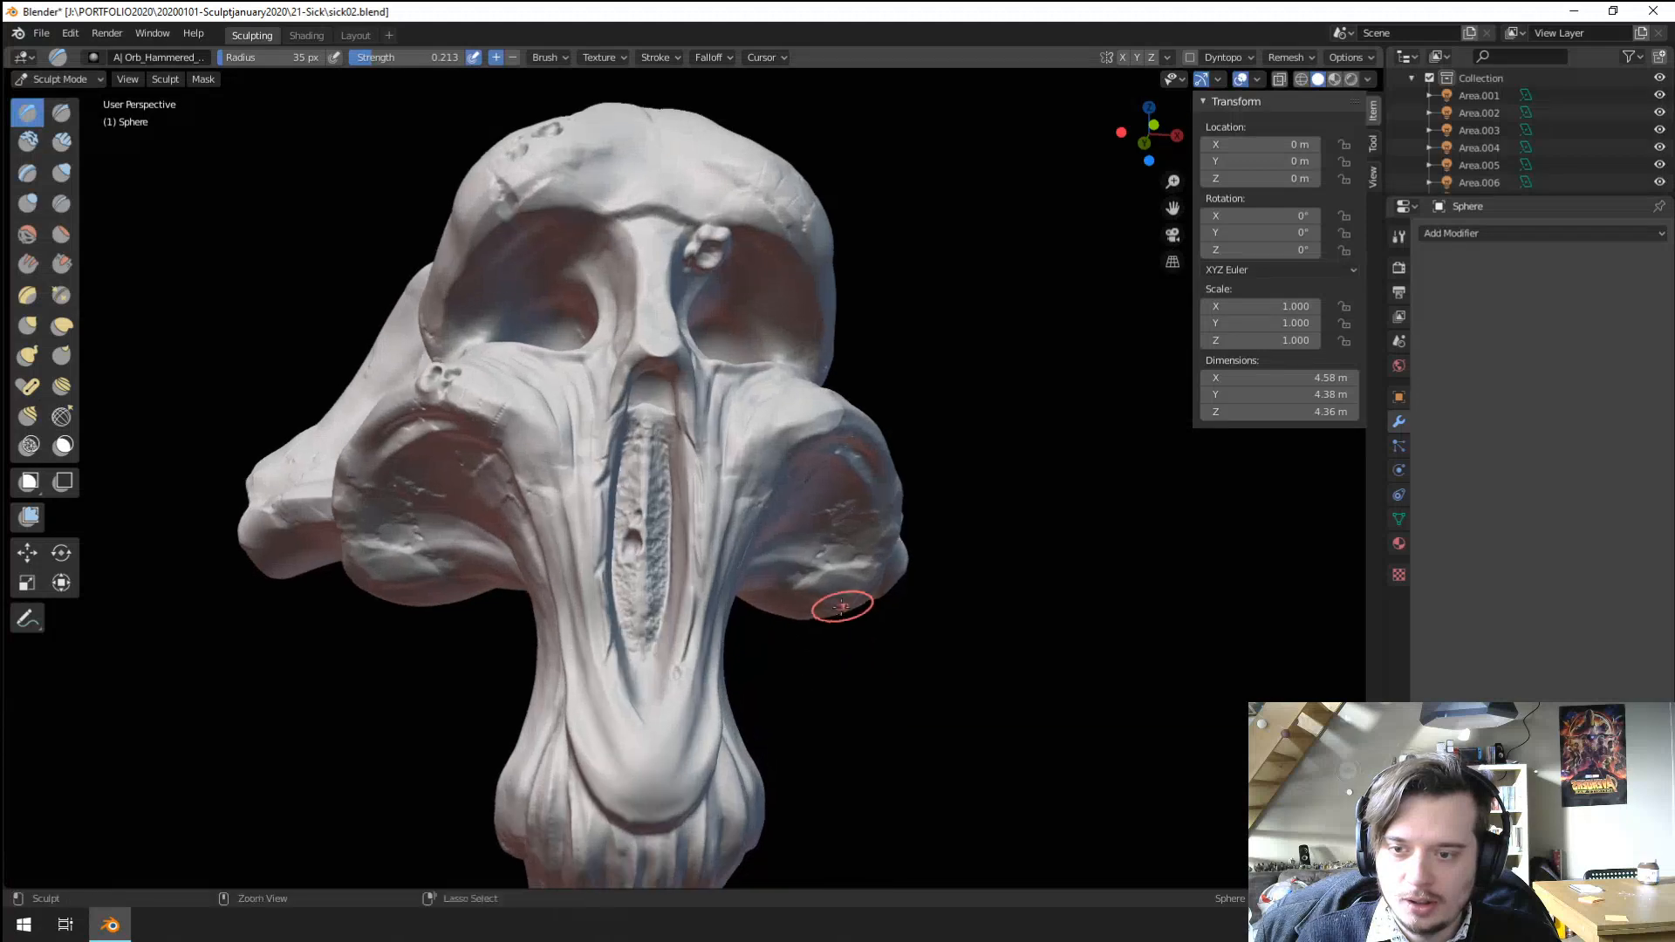
shift+middle_drag(813, 811, 820, 568)
scroll(818, 570, up, 2)
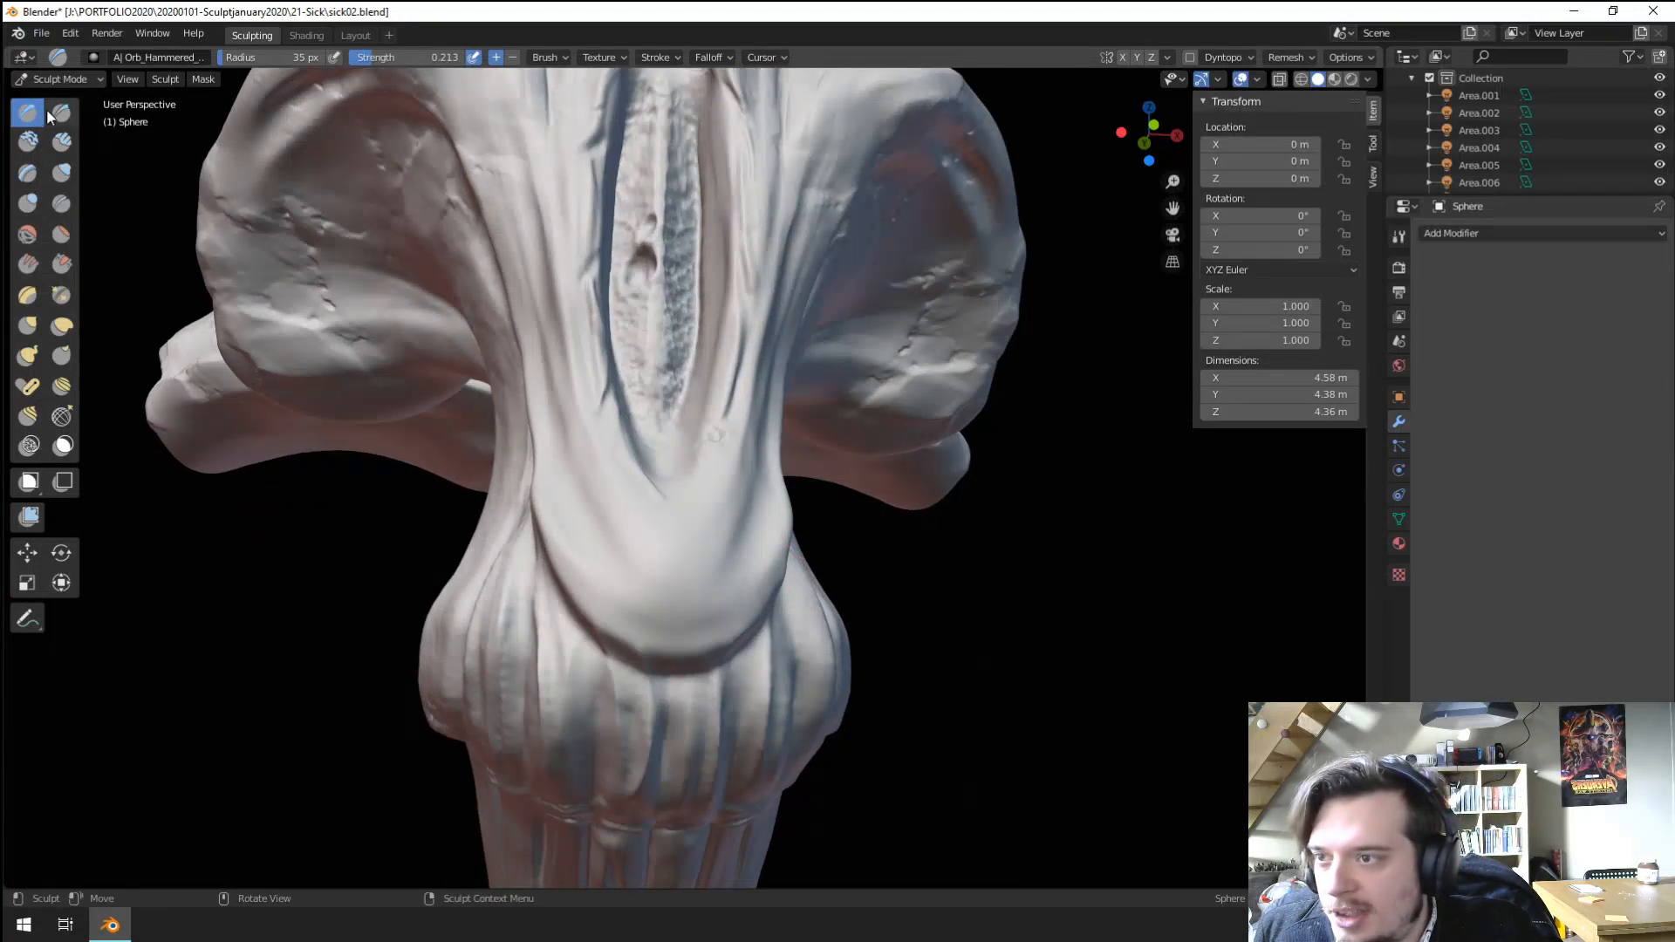
Stroke down the lower lip with the Orb_Rock_Anchor brush at 35 px and check the surface from the side.
click(93, 57)
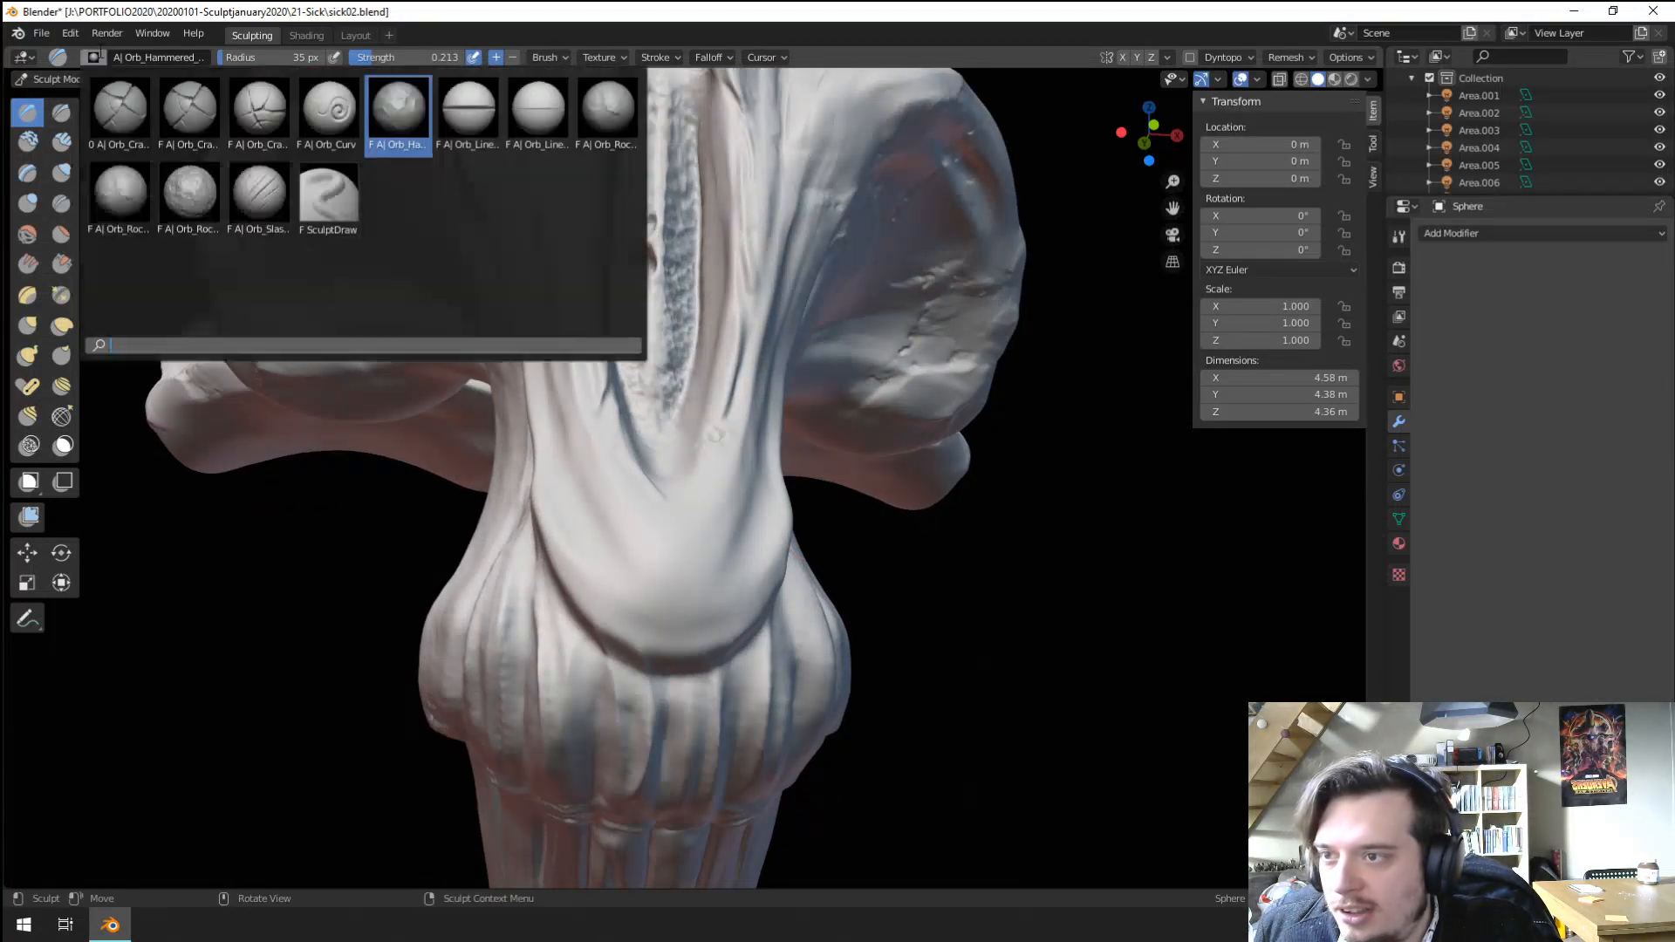
click(608, 109)
drag(670, 535, 670, 689)
scroll(677, 767, down, 4)
middle_drag(677, 793, 696, 729)
scroll(696, 729, up, 4)
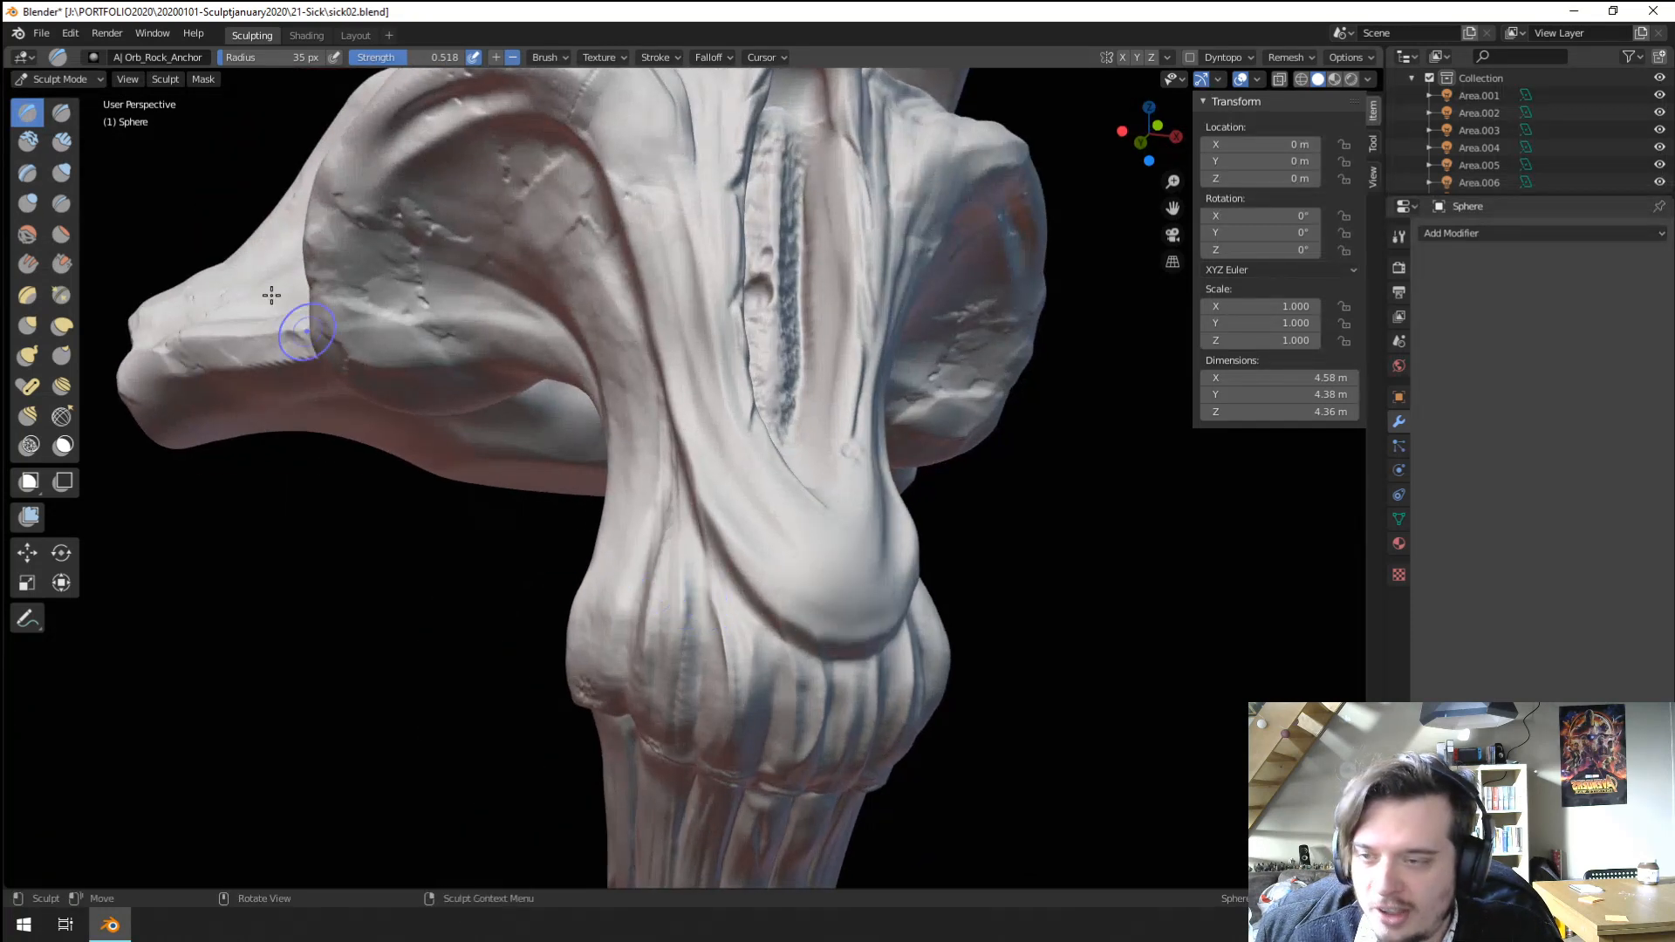
Carve a curved crease beside the forehead craters with the Orb_Curve brush at 12 px and strength 0.350.
click(60, 112)
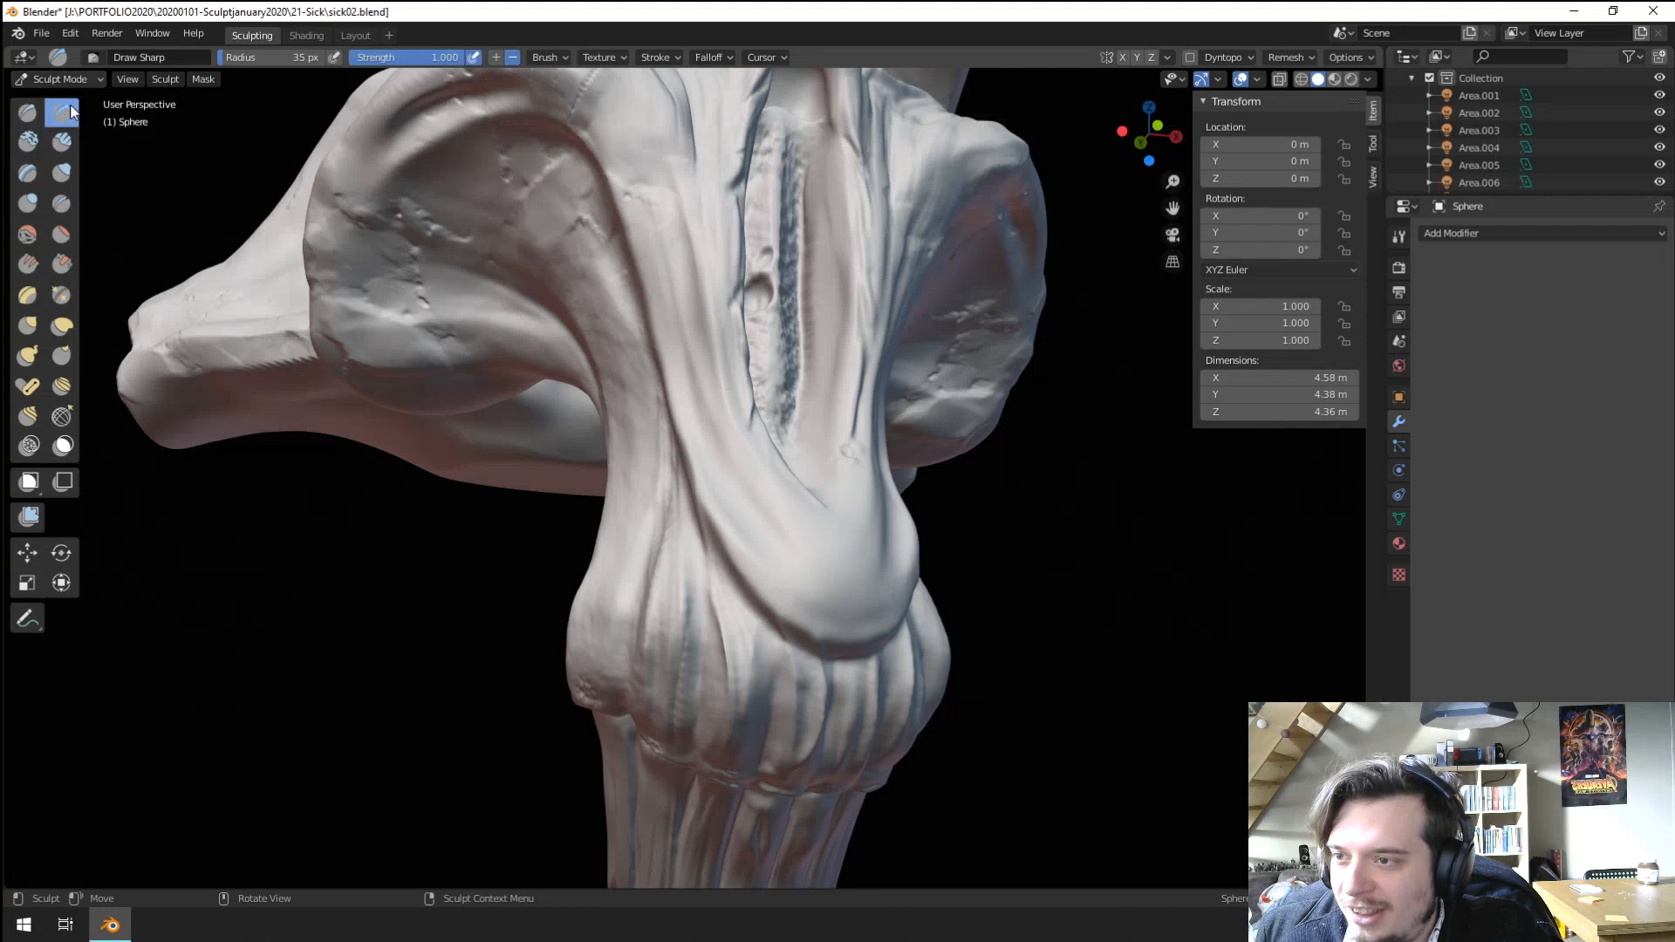
click(93, 58)
click(29, 113)
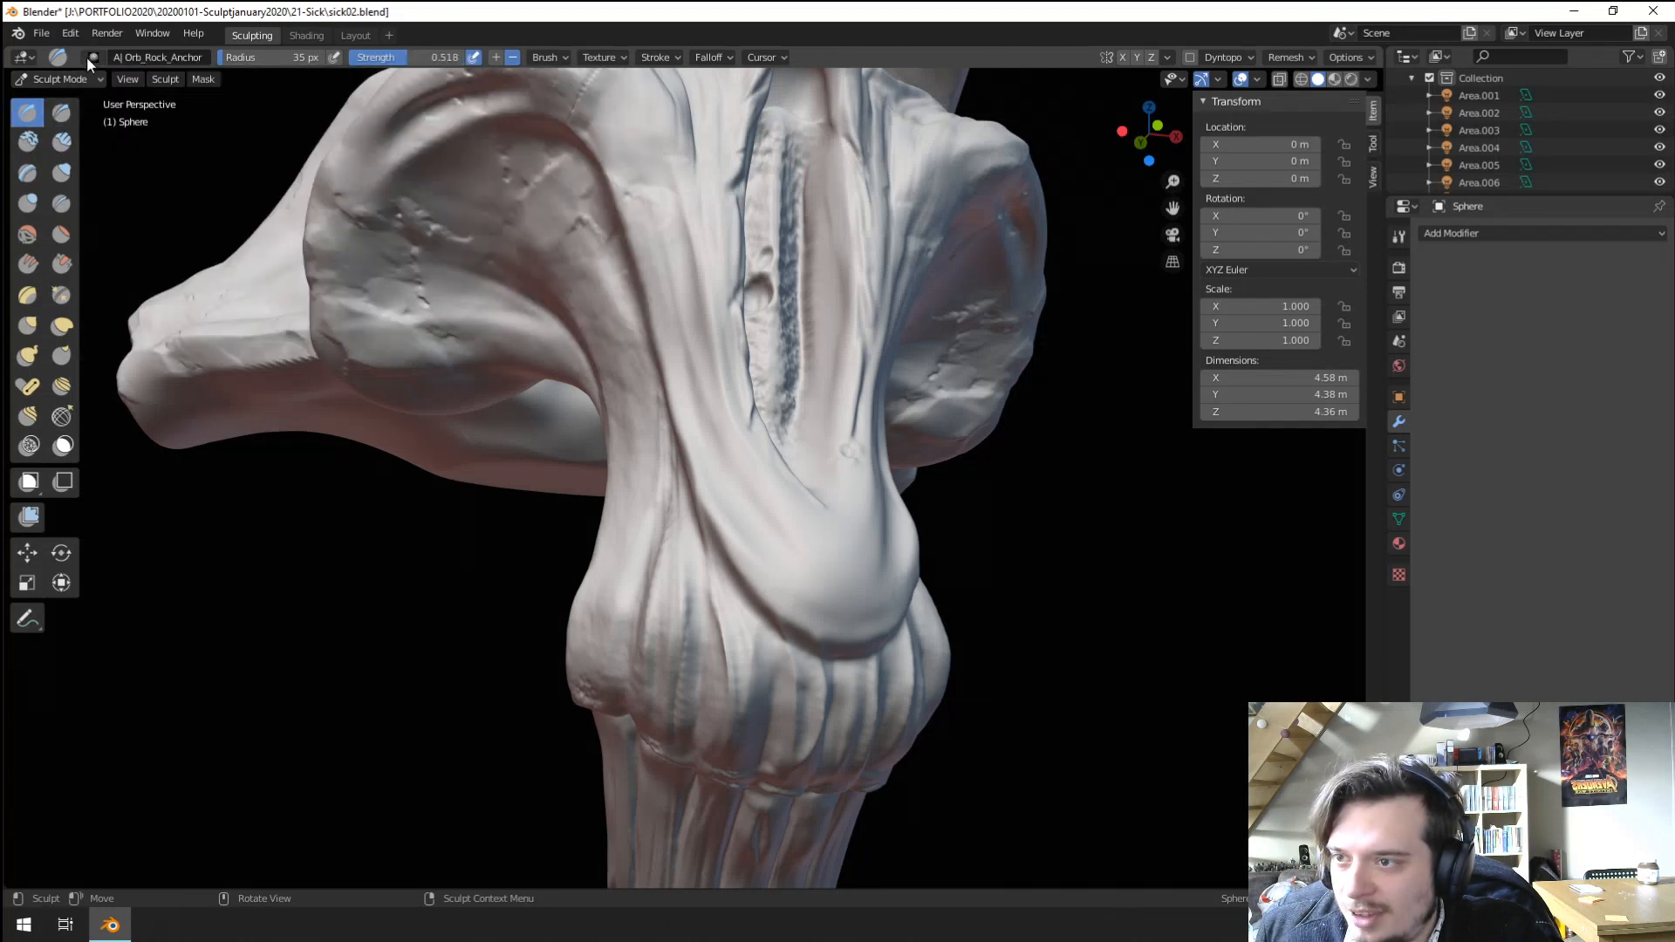
click(93, 57)
click(331, 108)
mouse_move(650, 256)
middle_down()
mouse_move(613, 356)
mouse_move(628, 374)
mouse_move(579, 448)
middle_up()
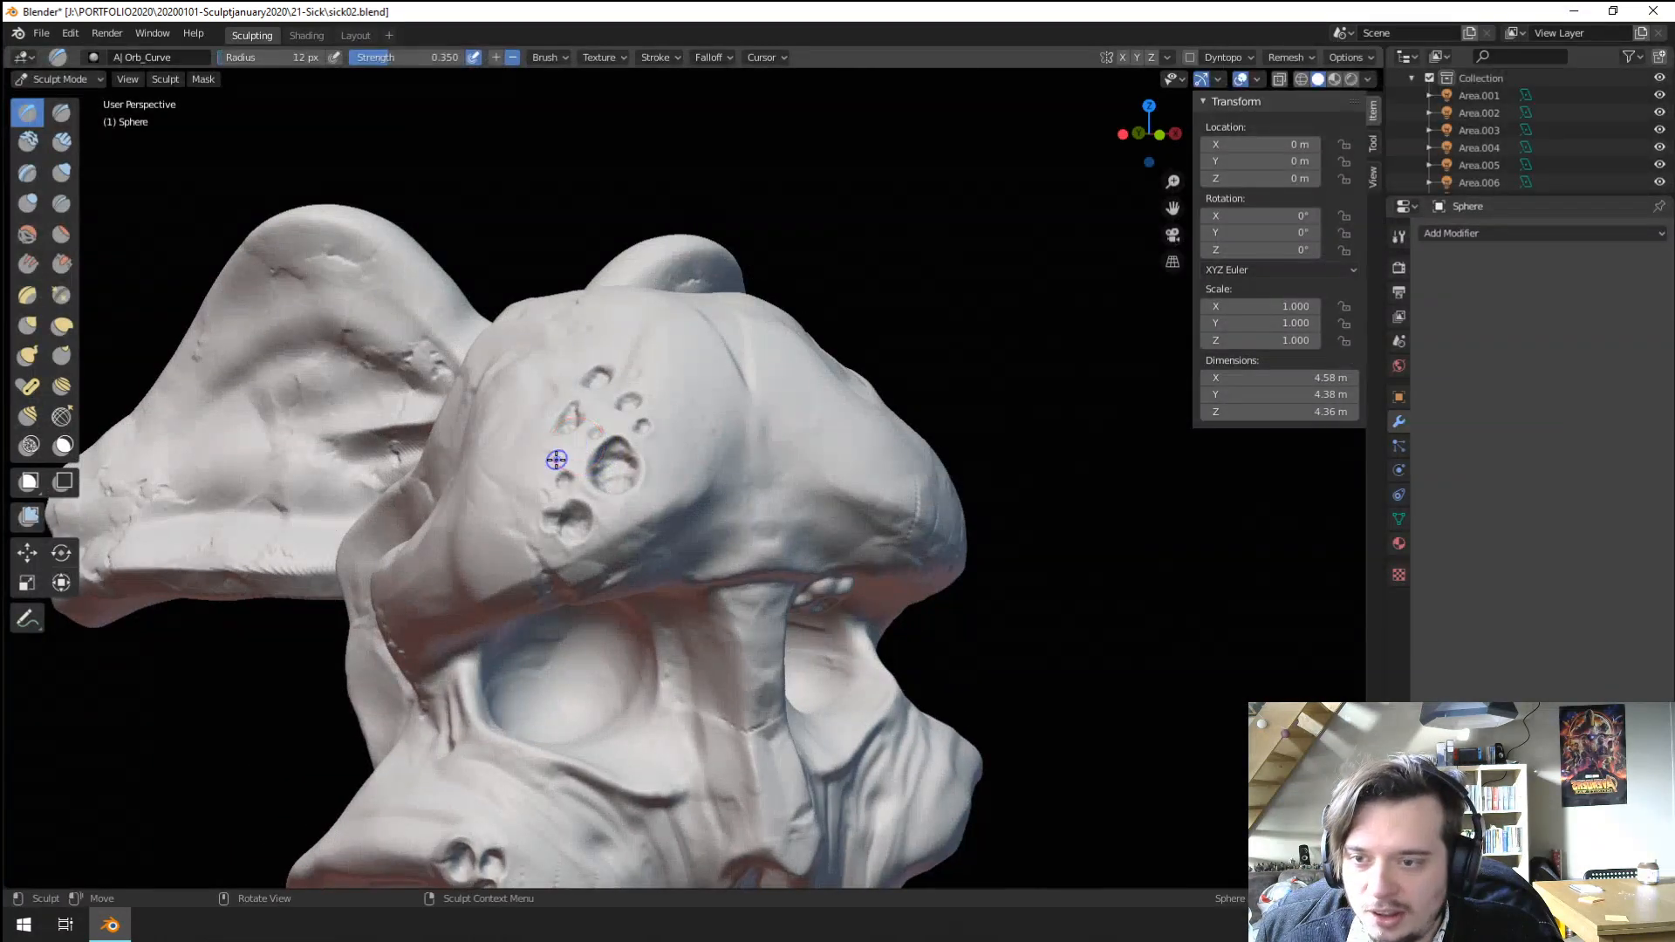
drag(514, 512, 531, 551)
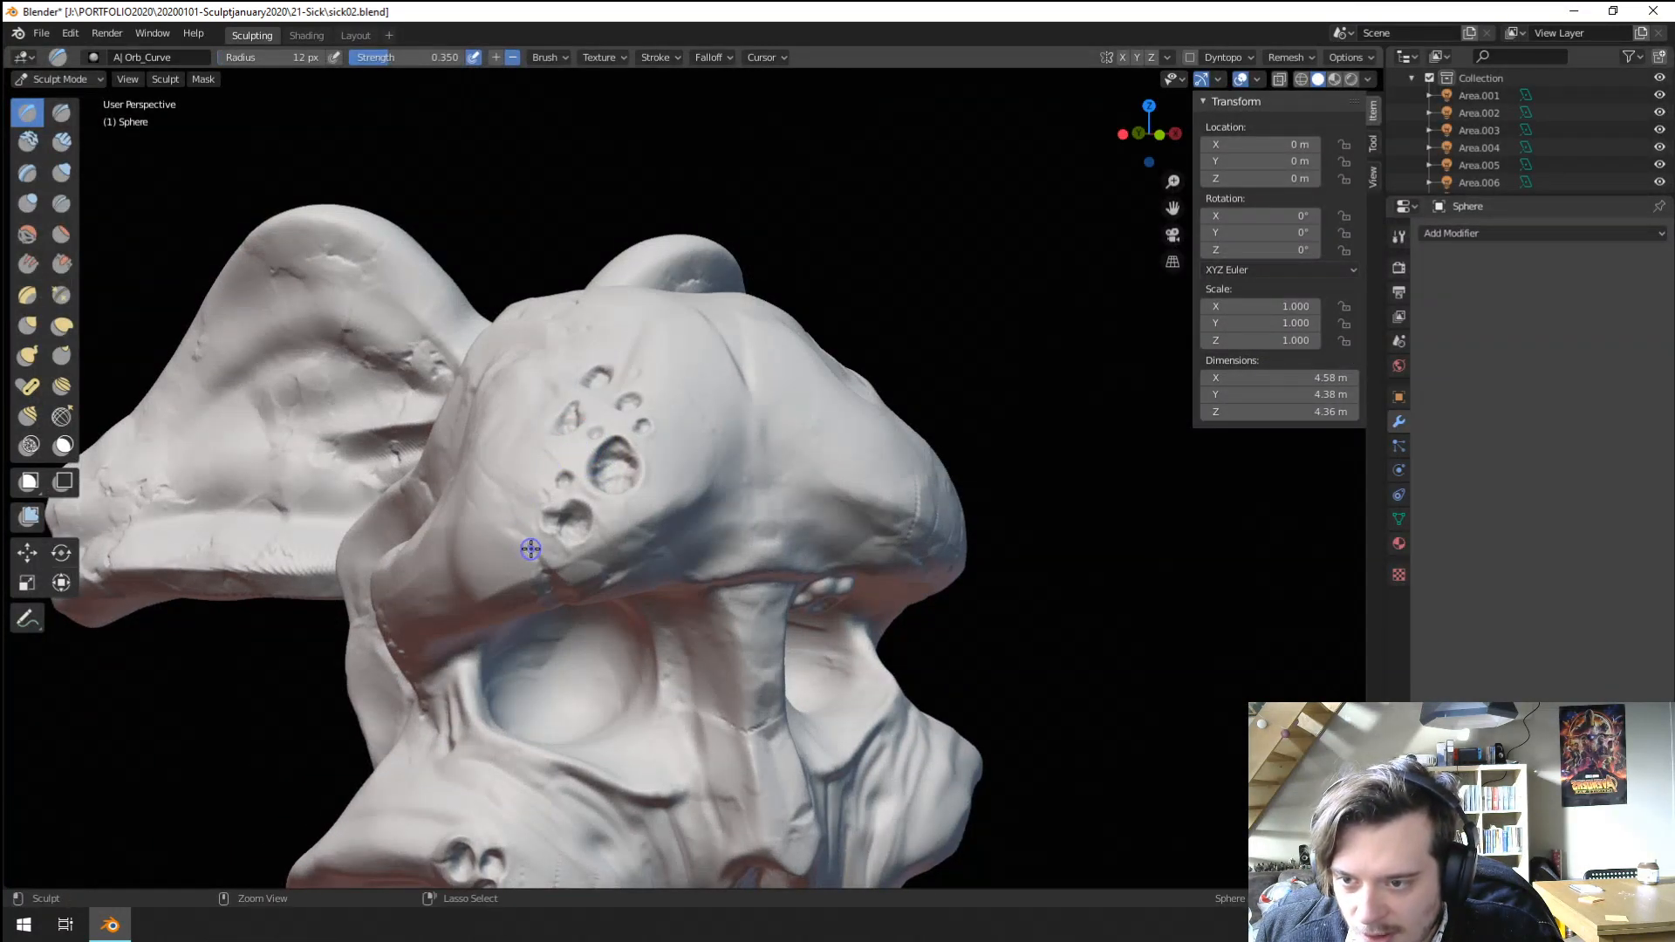
middle_drag(516, 489, 606, 479)
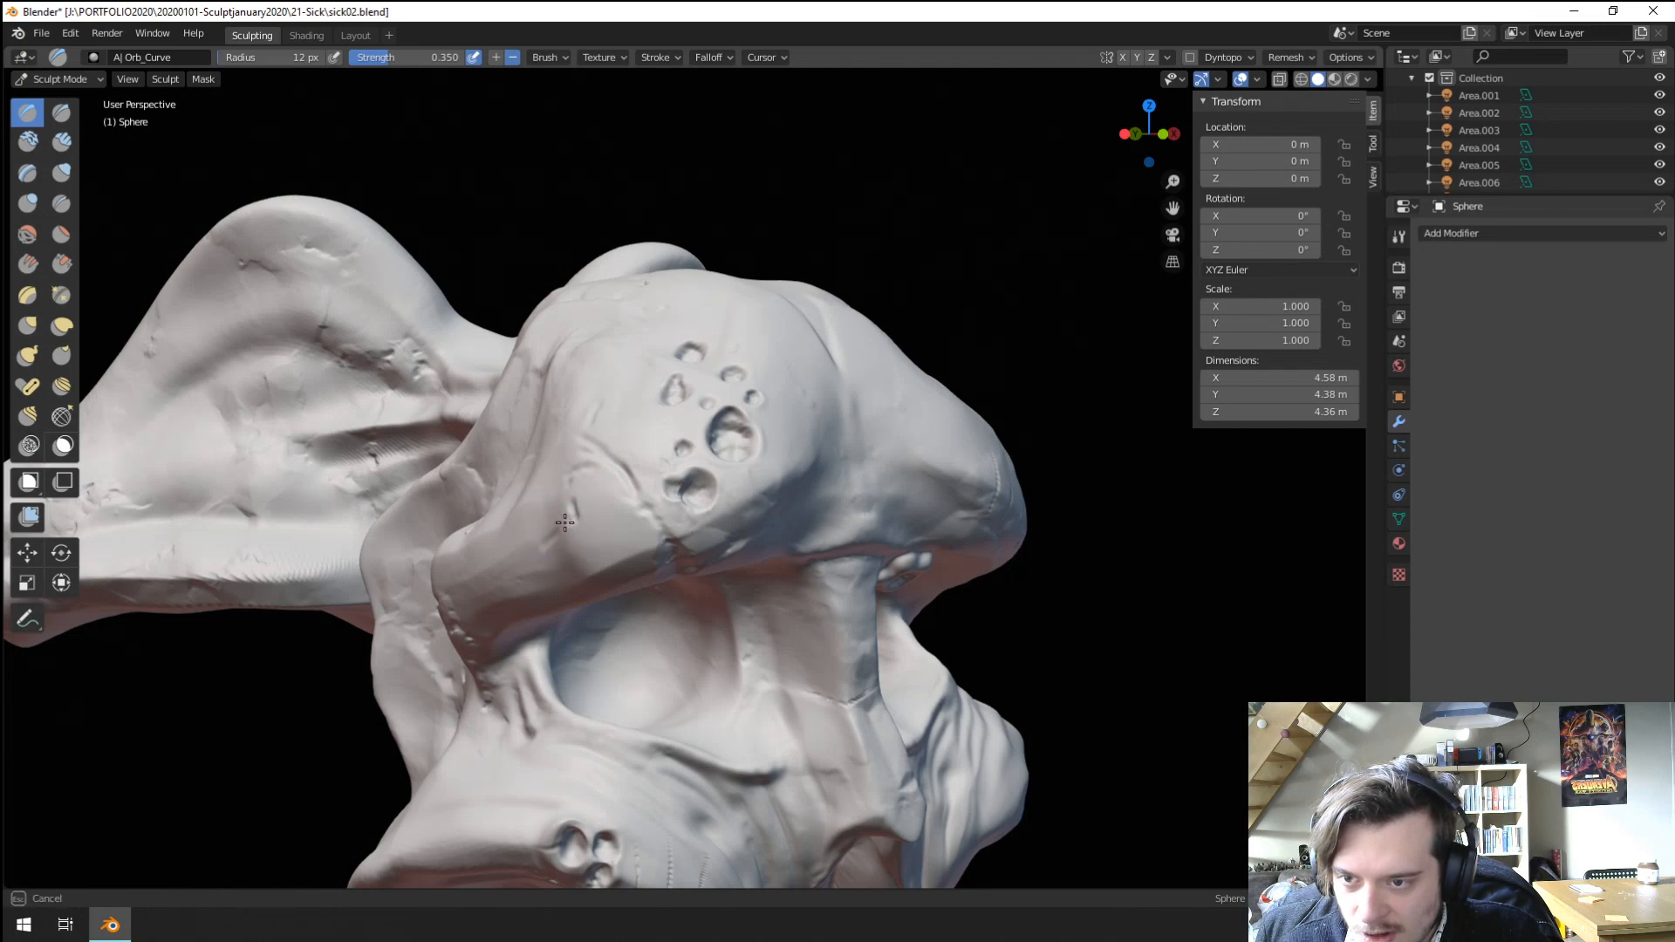
Try carving creases into the side of the nose bridge with the Orb_Curve brush at 46, 26 and 15 px.
mouse_move(575, 568)
ctrl+middle_down()
mouse_move(515, 605)
mouse_move(510, 575)
mouse_move(543, 539)
mouse_move(568, 428)
ctrl+middle_up()
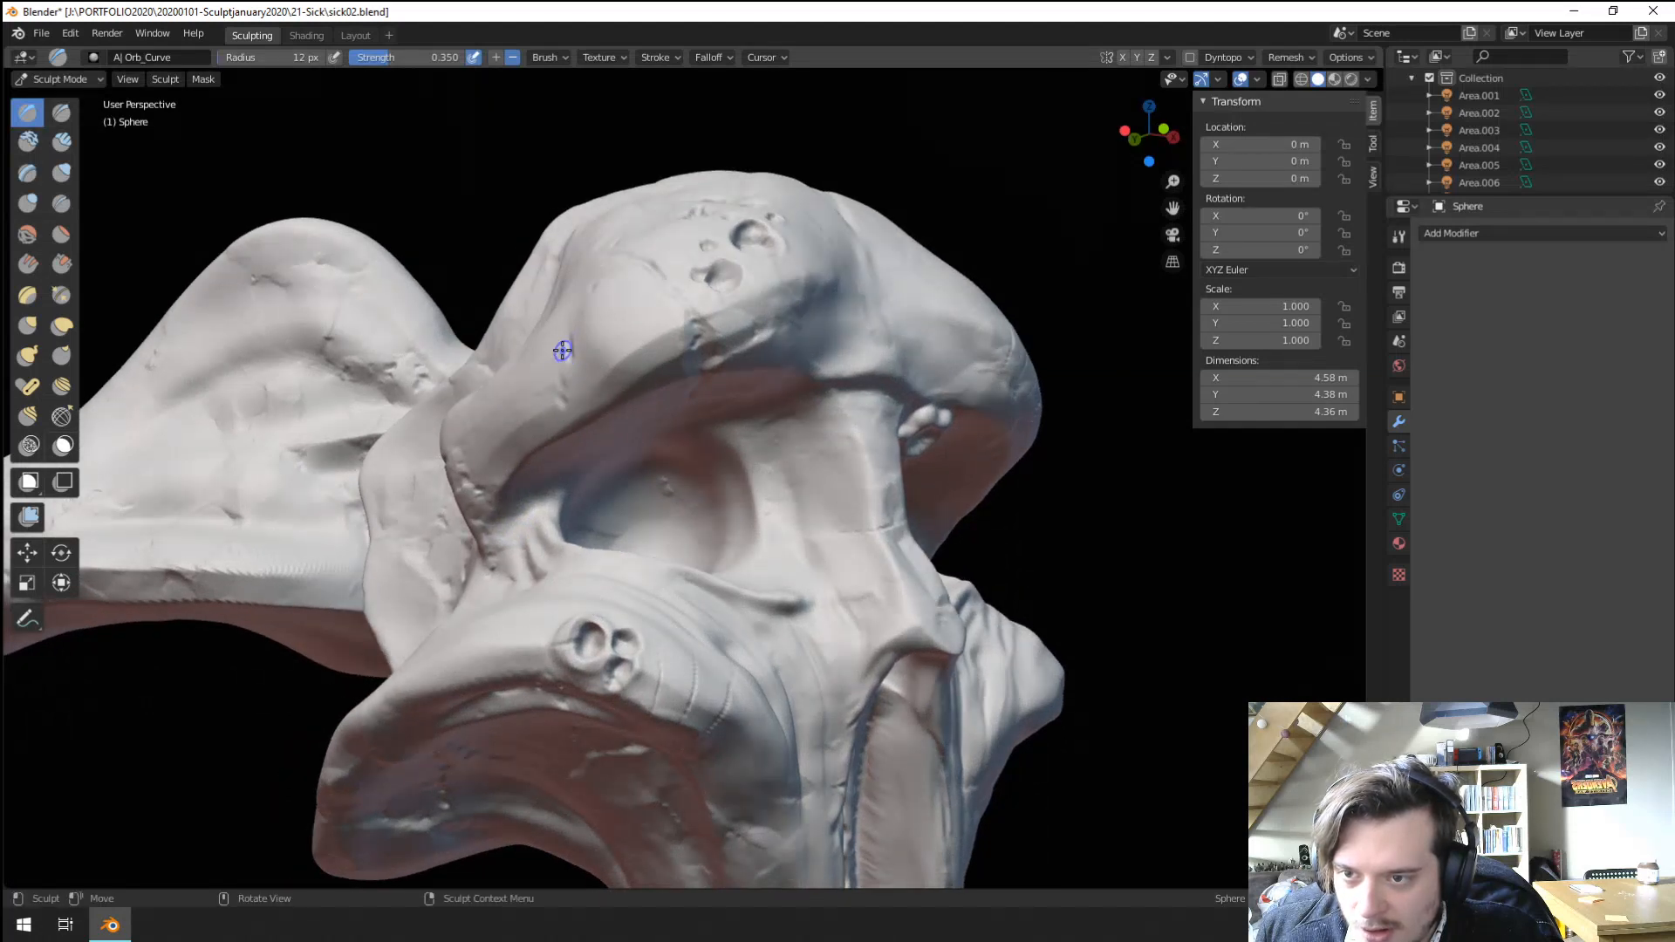
ctrl+middle_drag(532, 447, 514, 531)
middle_drag(515, 530, 567, 410)
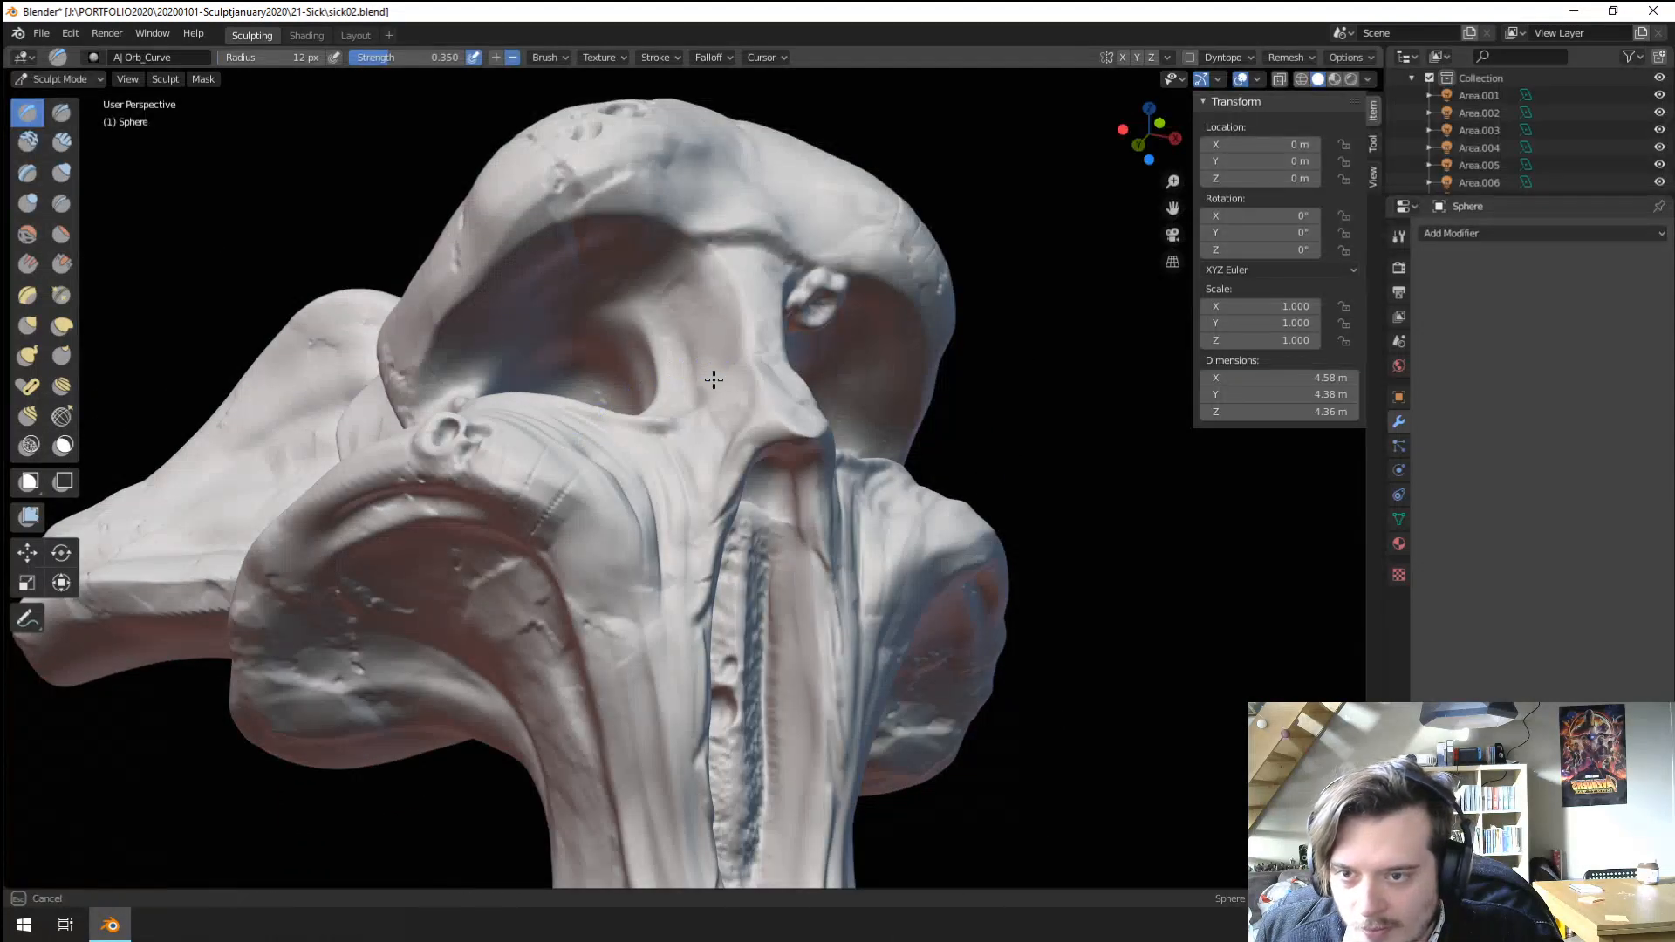
middle_drag(727, 379, 677, 313)
key(f)
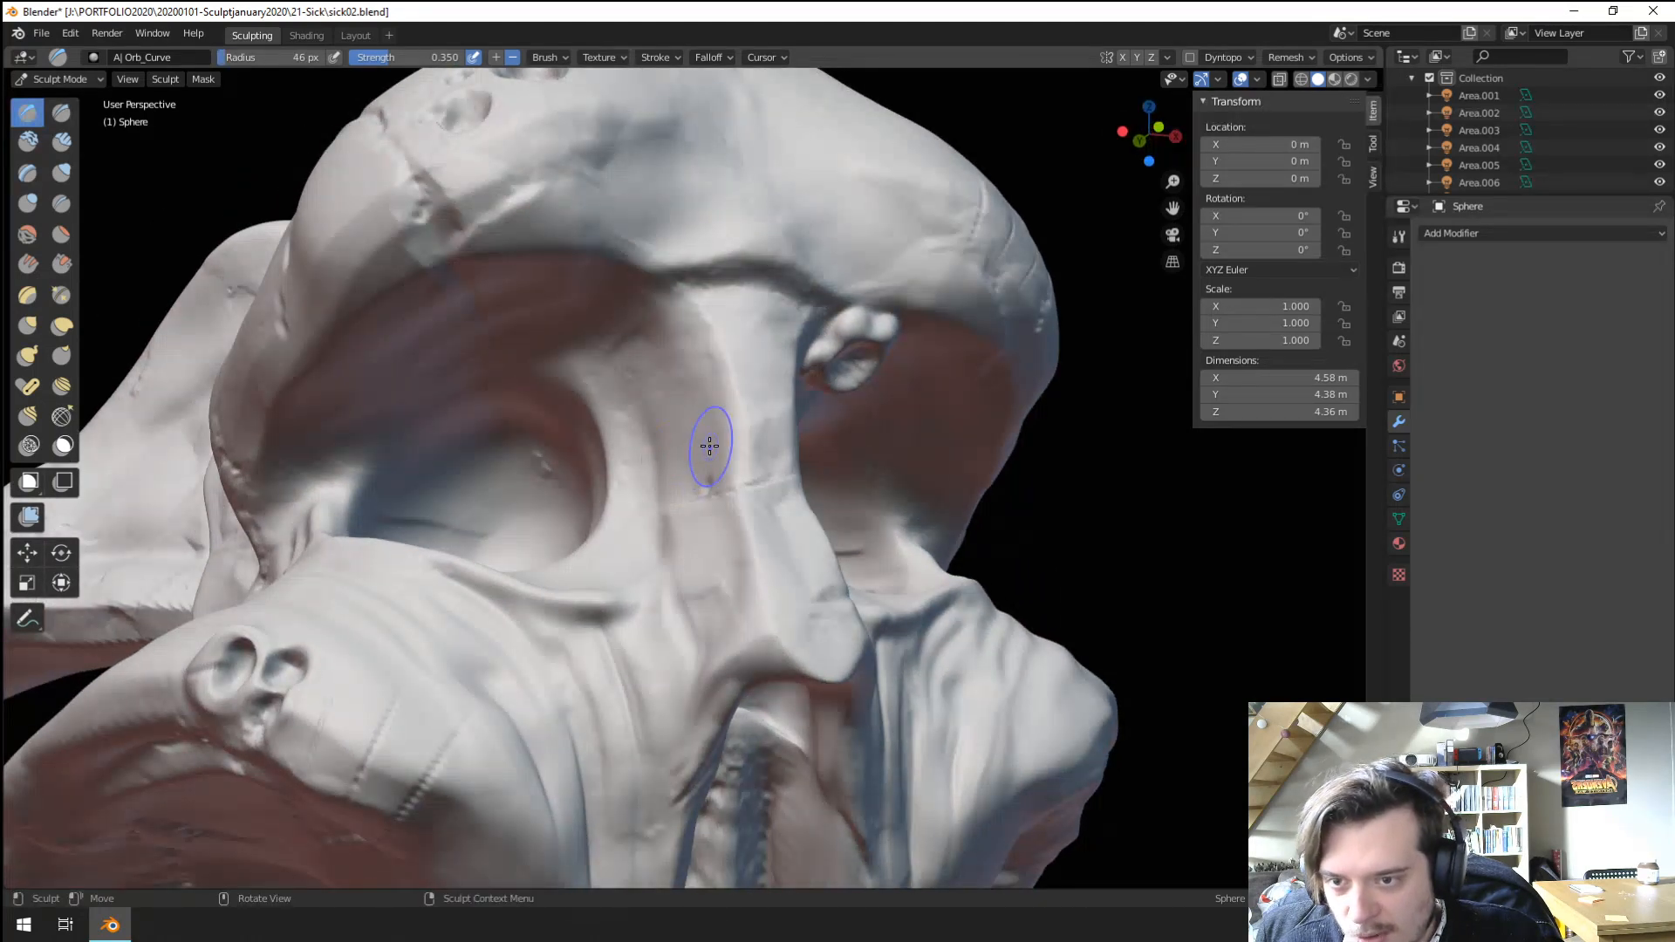
click(700, 390)
key(ctrl+z)
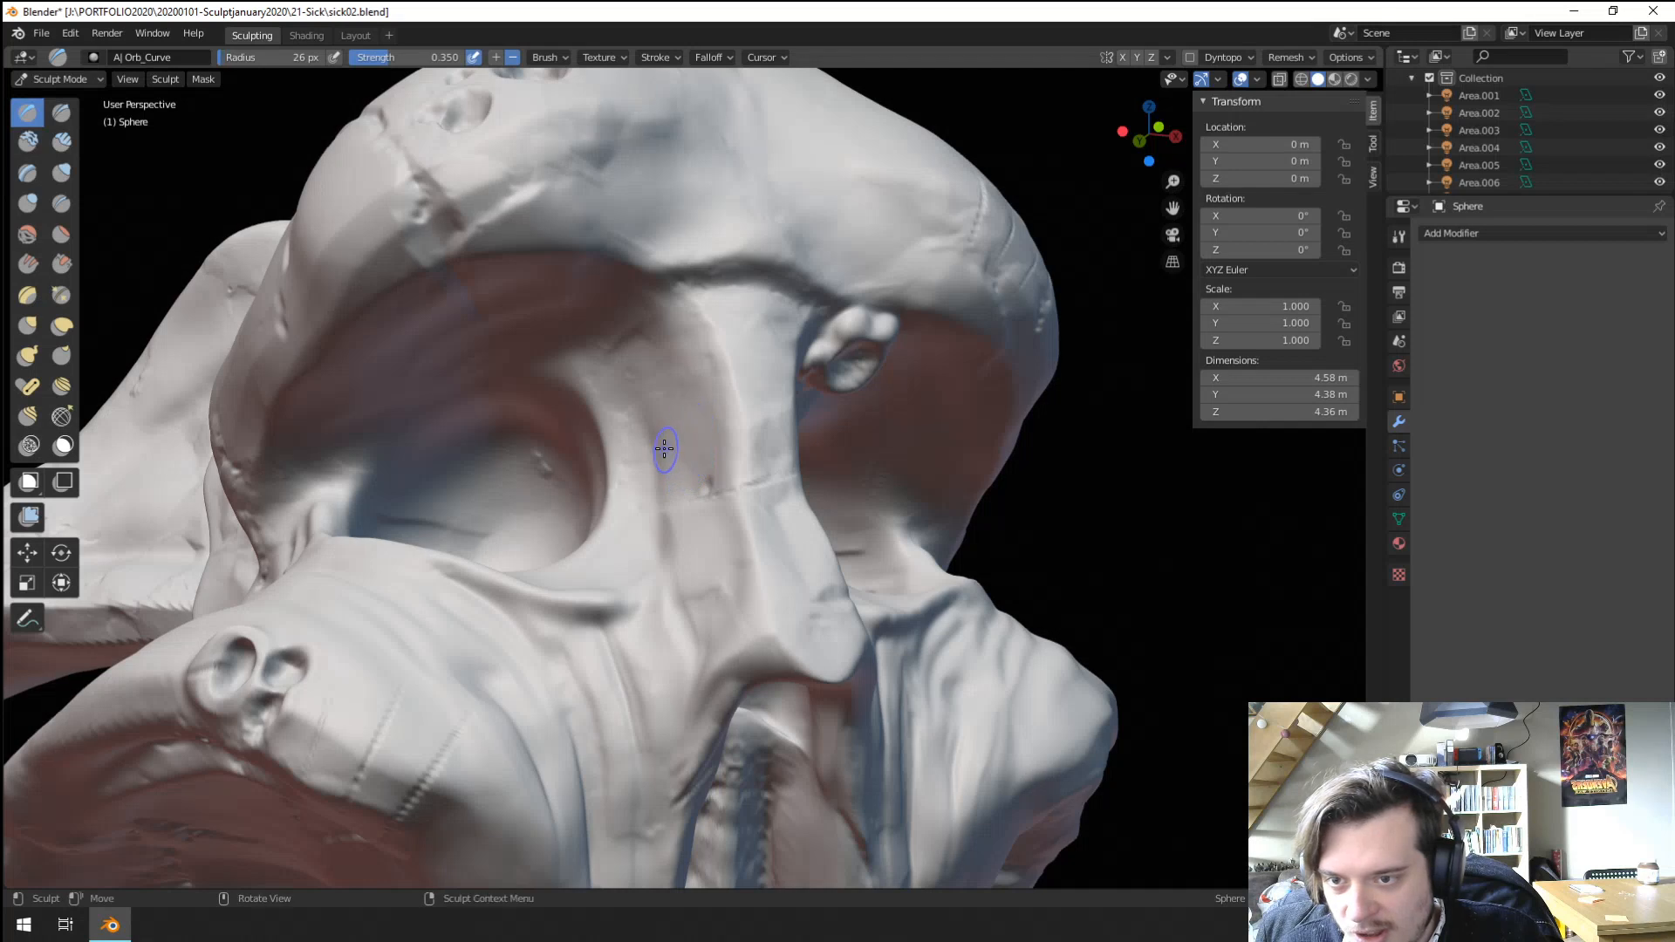
key(f)
click(651, 404)
drag(669, 346, 695, 523)
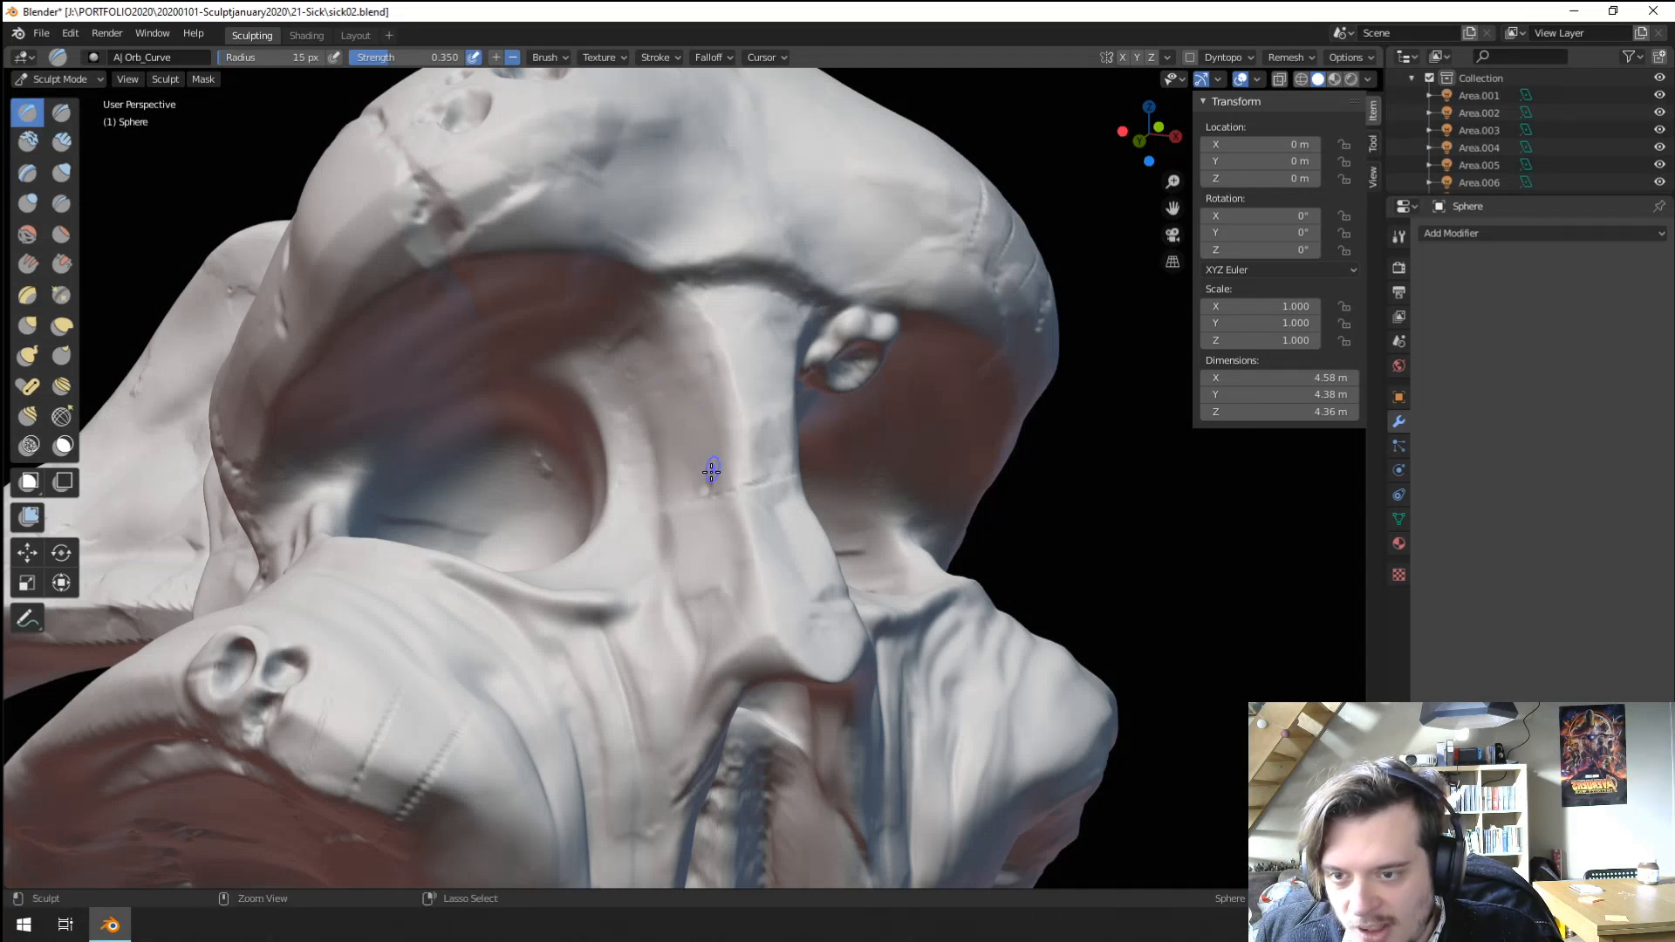
Switch to the smooth Orb_Cracks brush and set its radius to 6 px for the side of the nose.
click(94, 57)
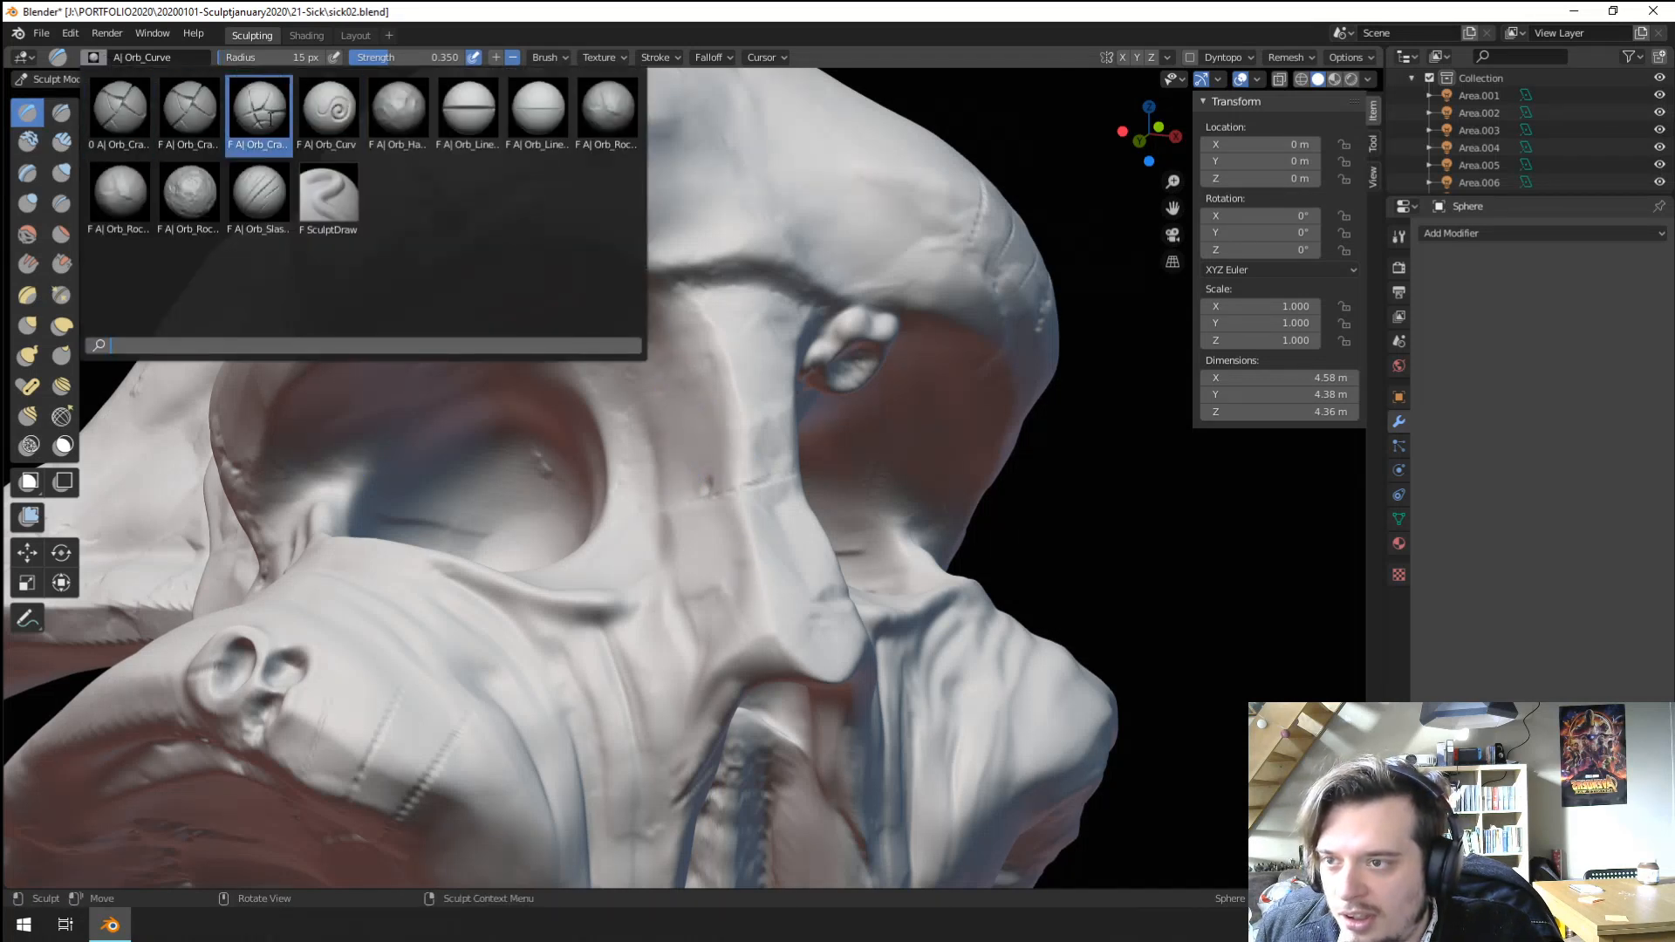
click(259, 107)
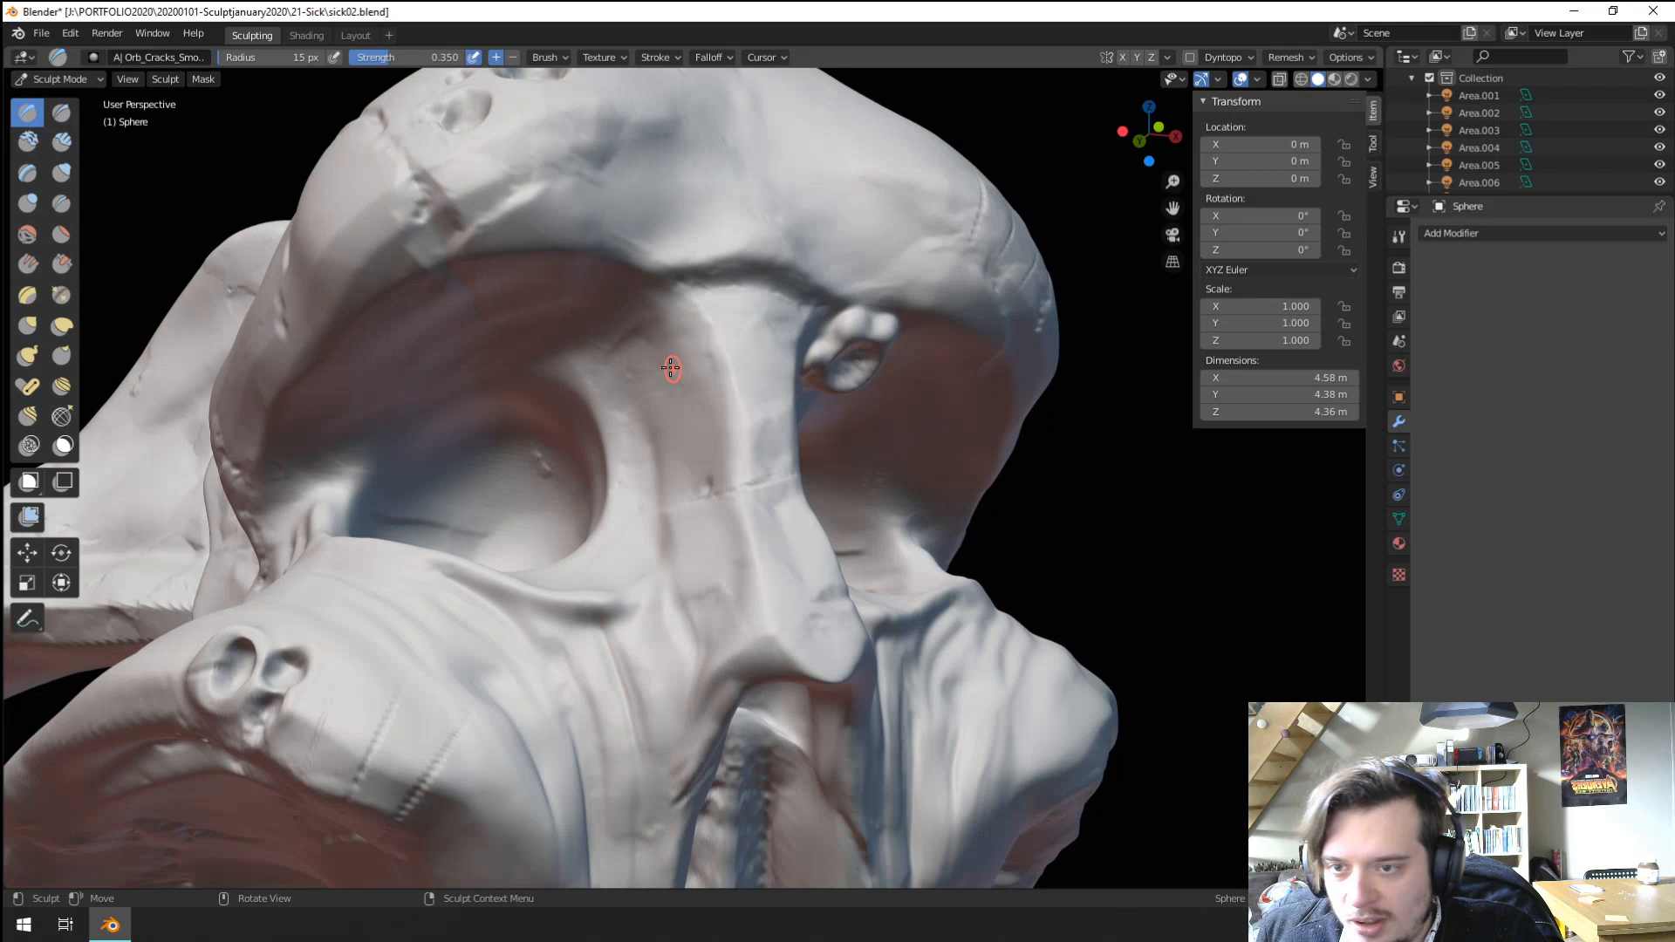
key(f)
click(694, 437)
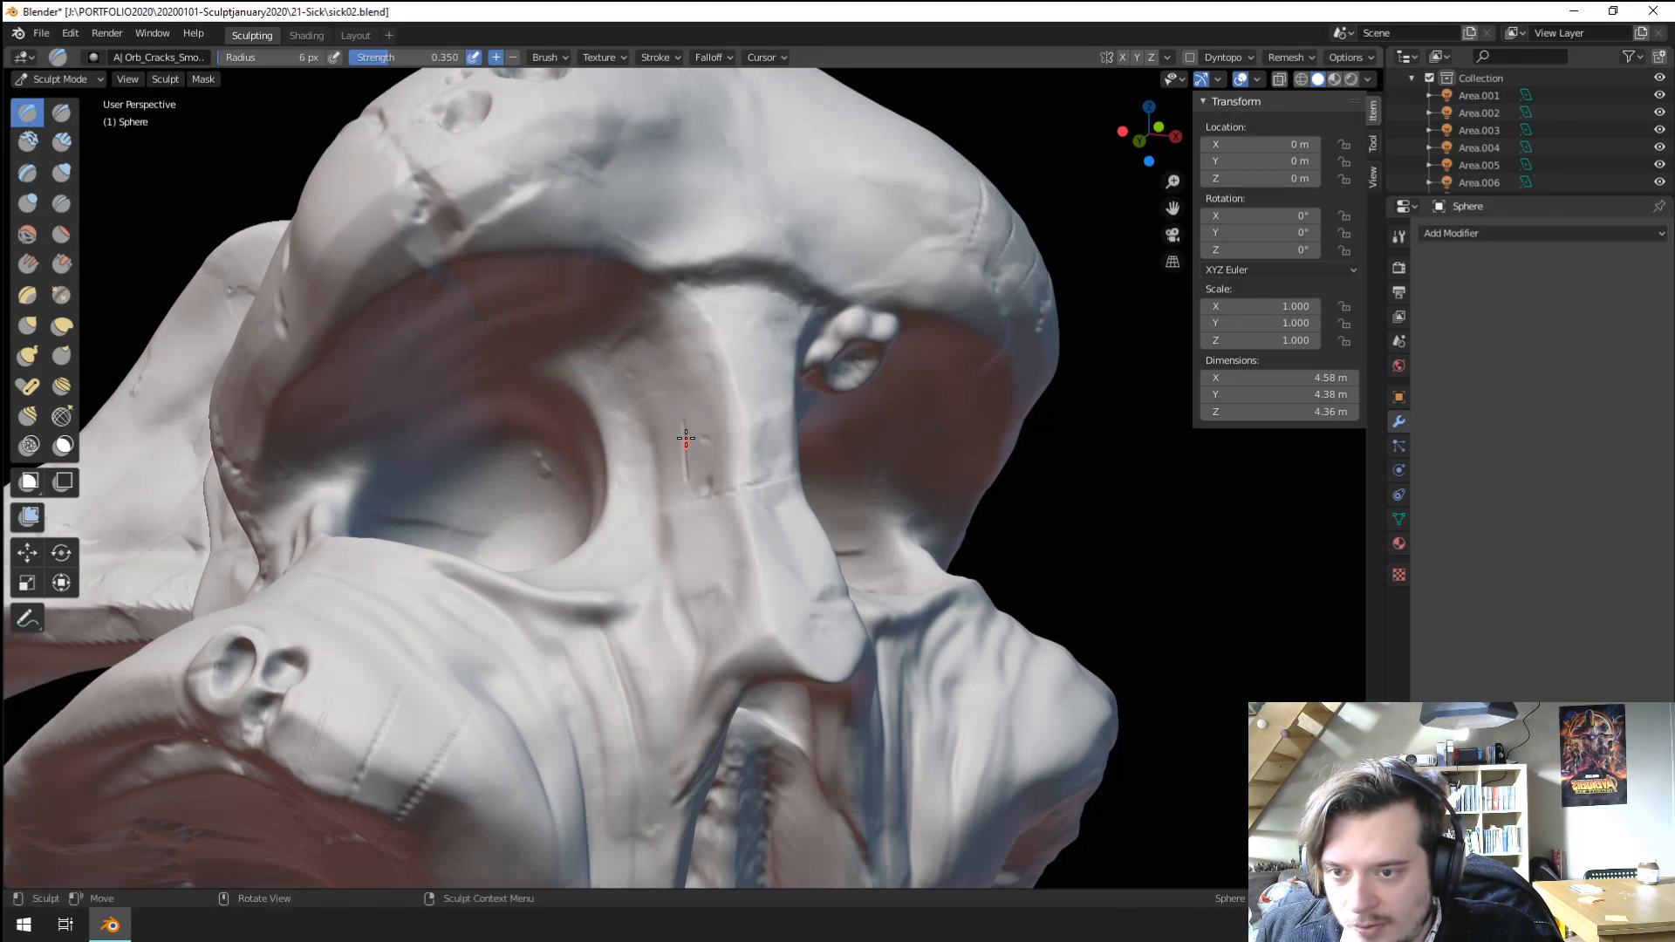
Try short vertical cracks on the side of the nose bridge and undo them.
drag(687, 389, 698, 404)
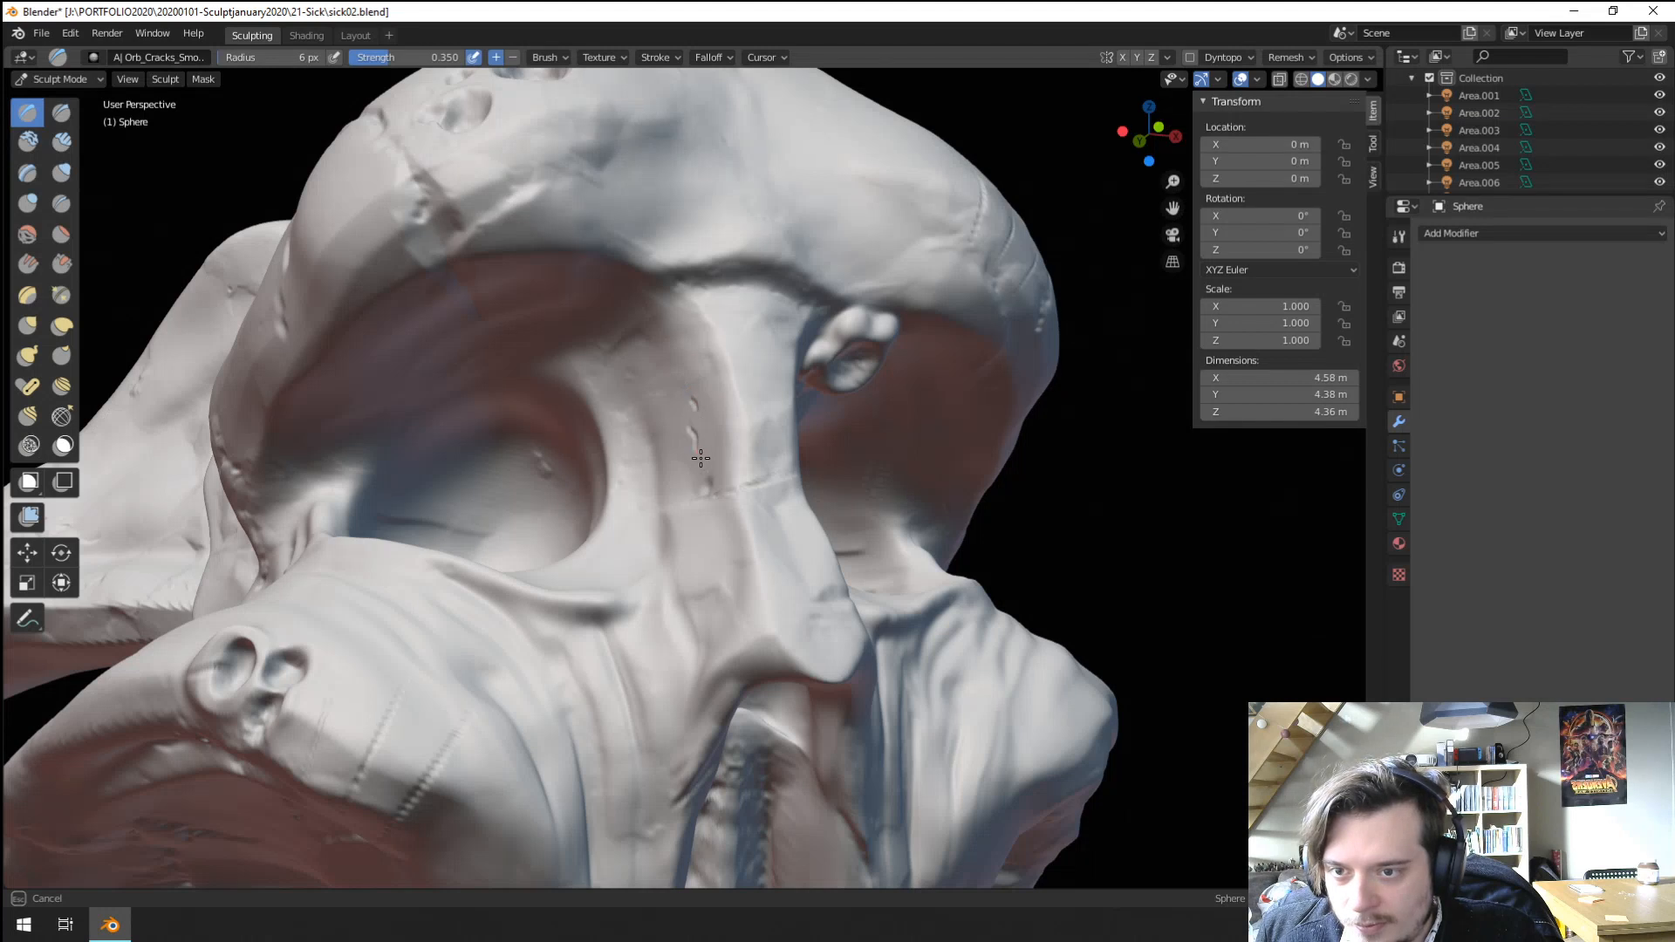
drag(729, 557, 742, 559)
key(ctrl+z)
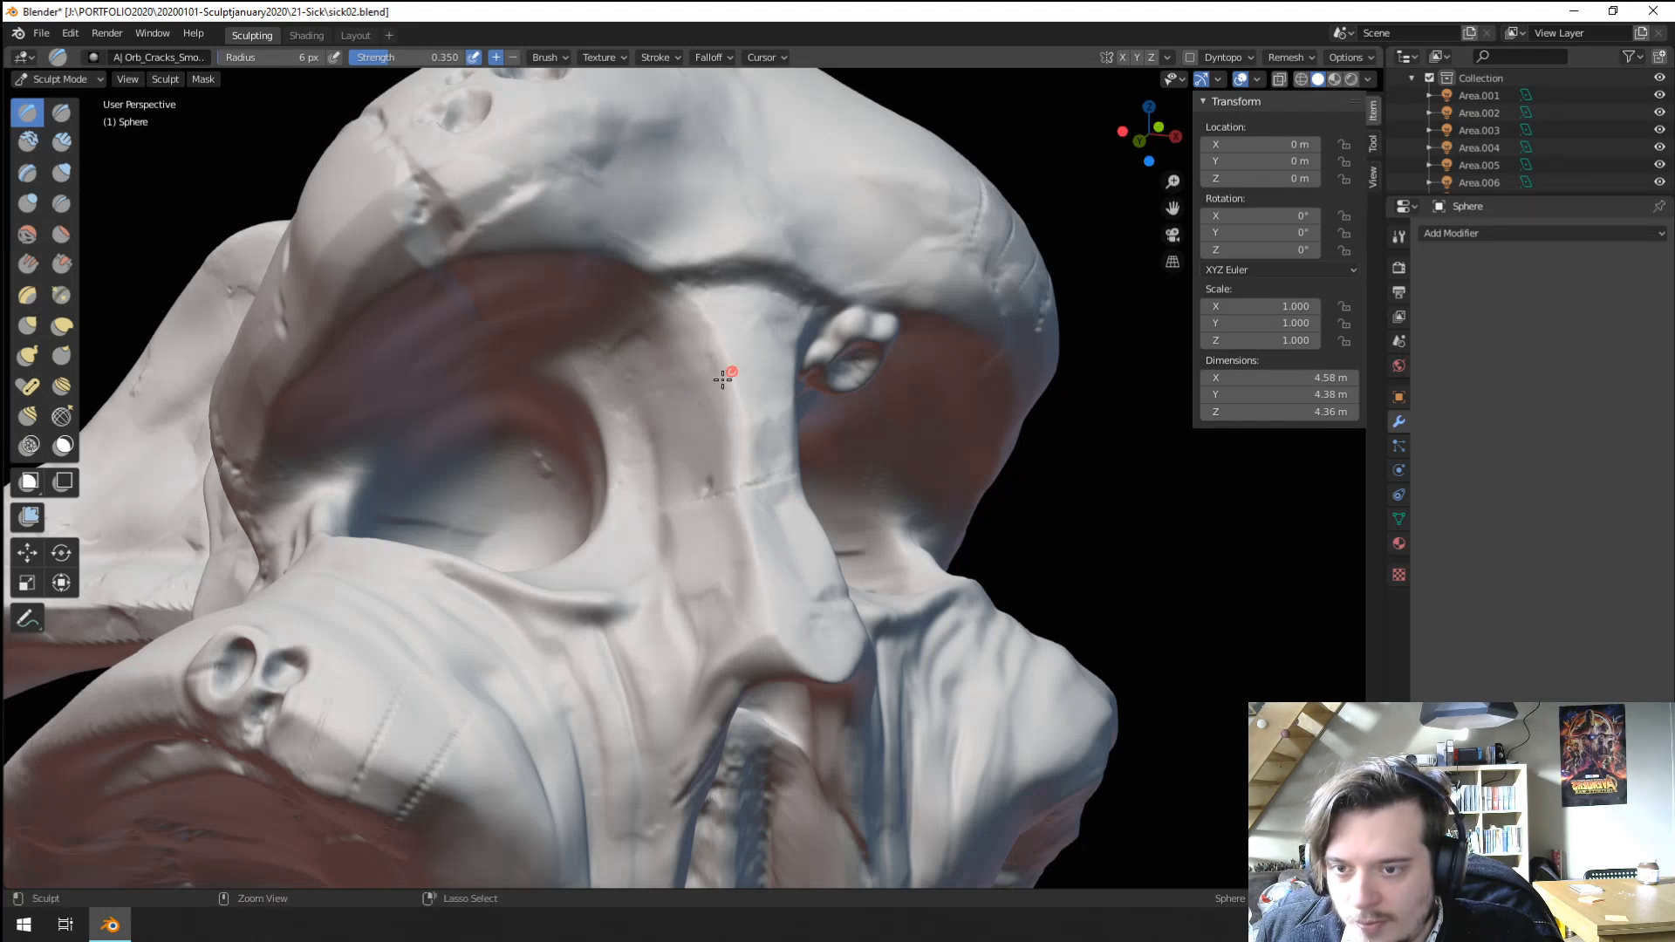
Carve a long wavy crack down the side of the nose bridge to beneath the nose tip with the 6 px brush.
drag(649, 393, 649, 394)
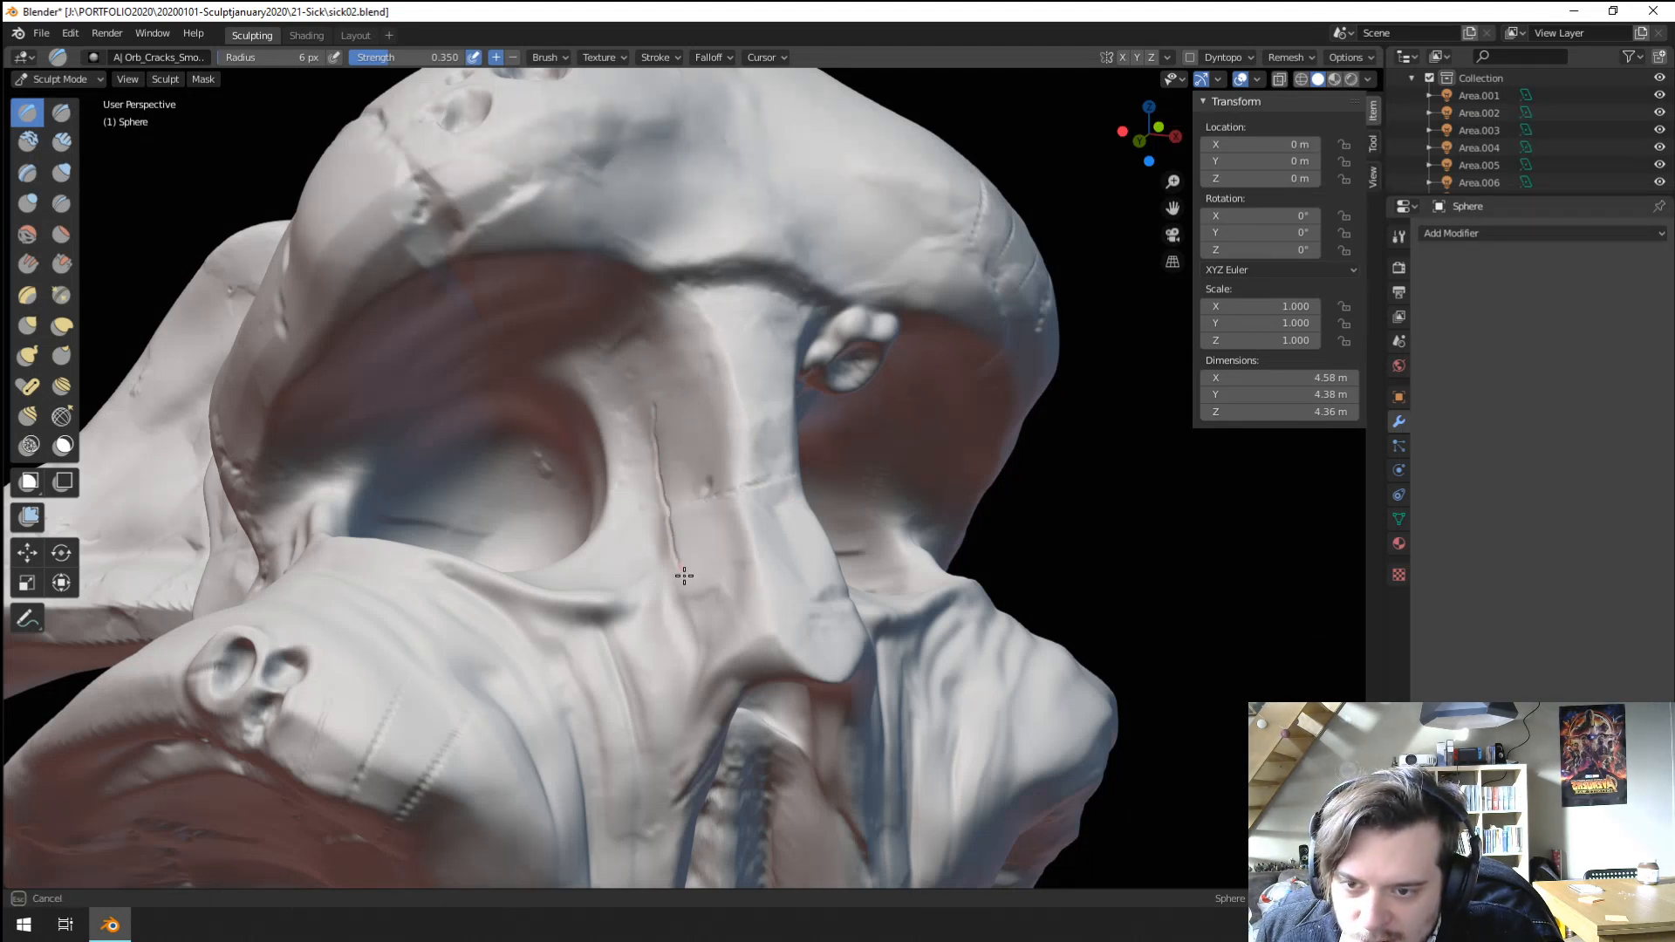
drag(715, 651, 716, 653)
drag(648, 411, 656, 399)
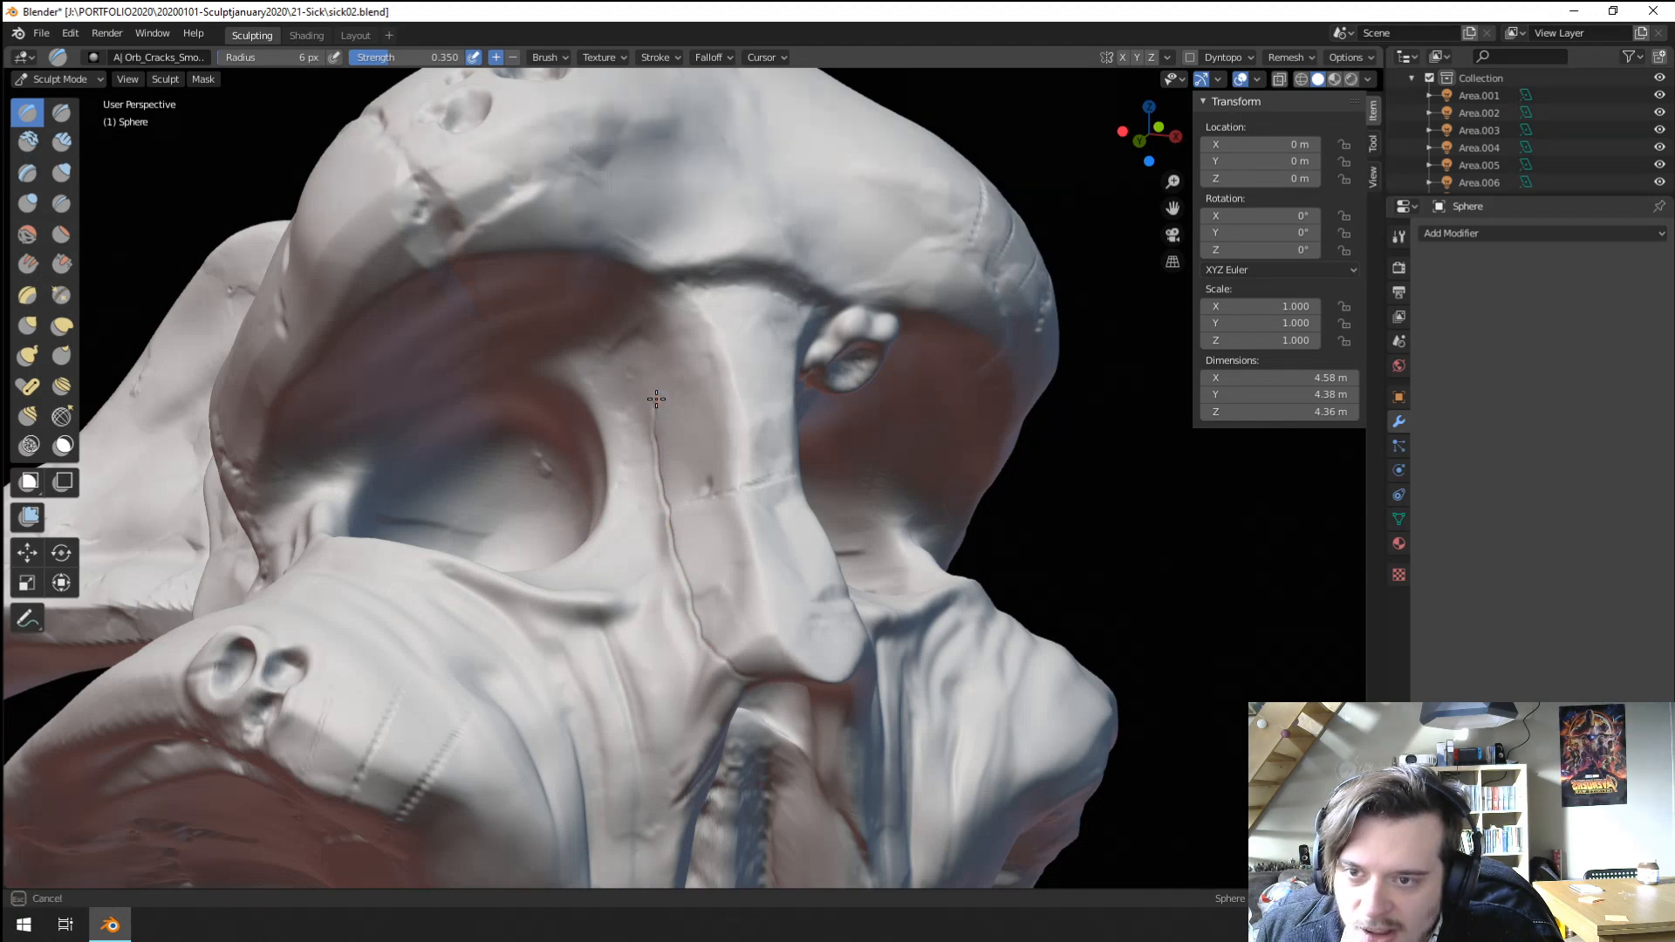
Carve a crack down the opposite side of the nose bridge, from below the growth to beside the nostril.
middle_drag(804, 295, 411, 346)
drag(357, 756, 362, 775)
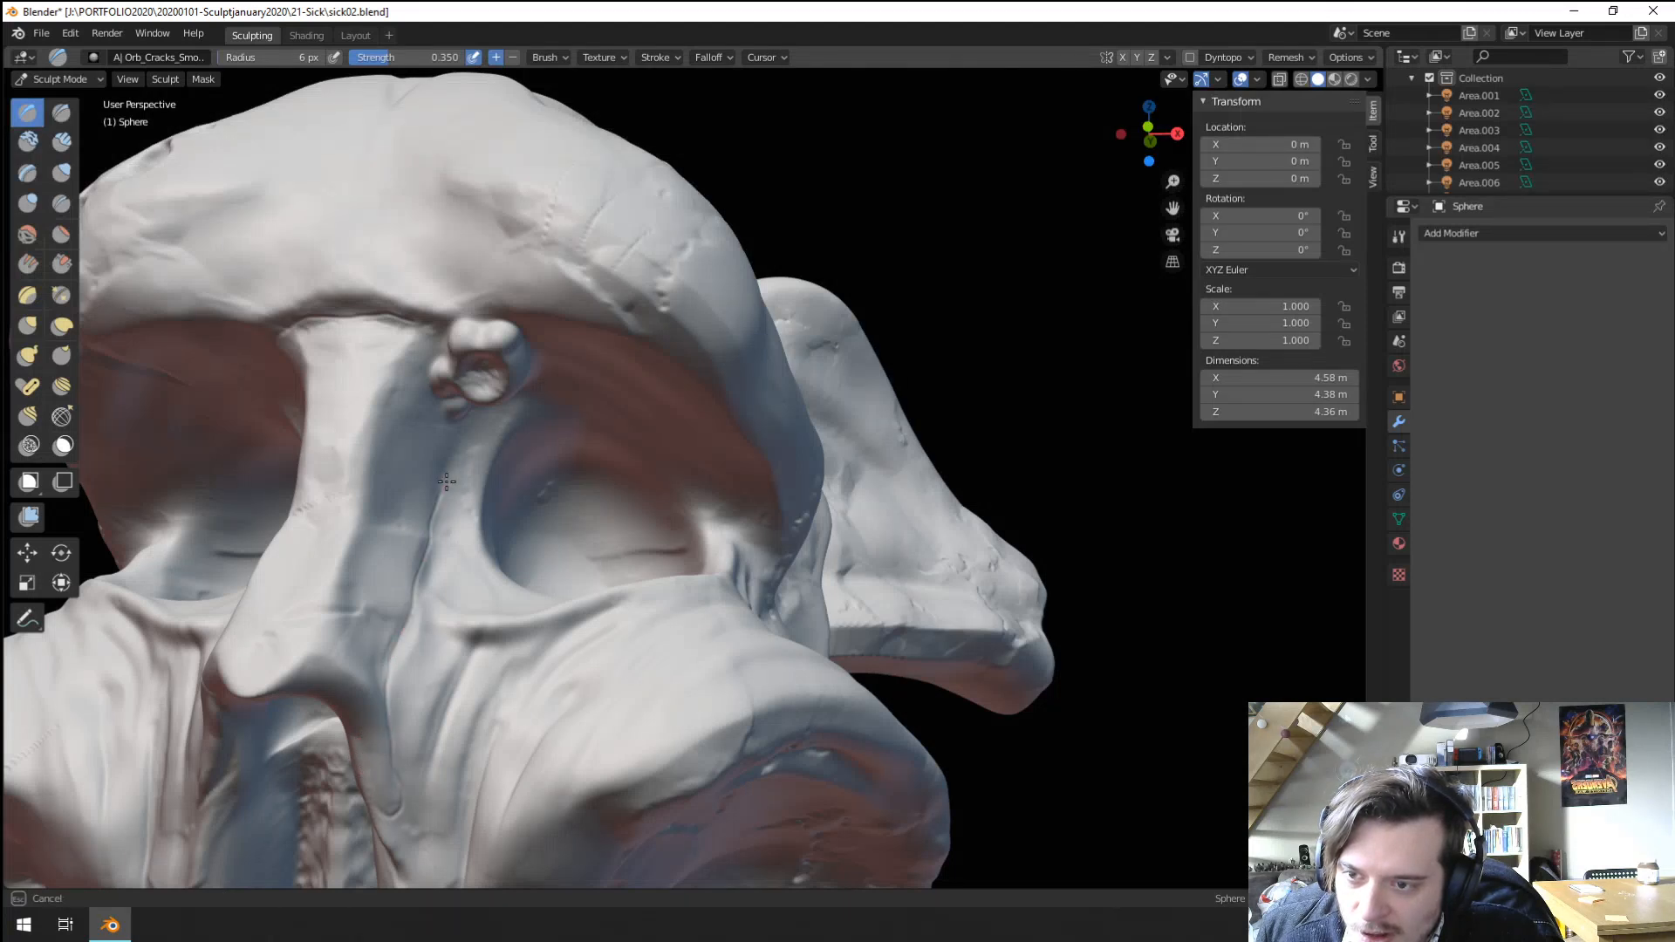
drag(468, 419, 373, 795)
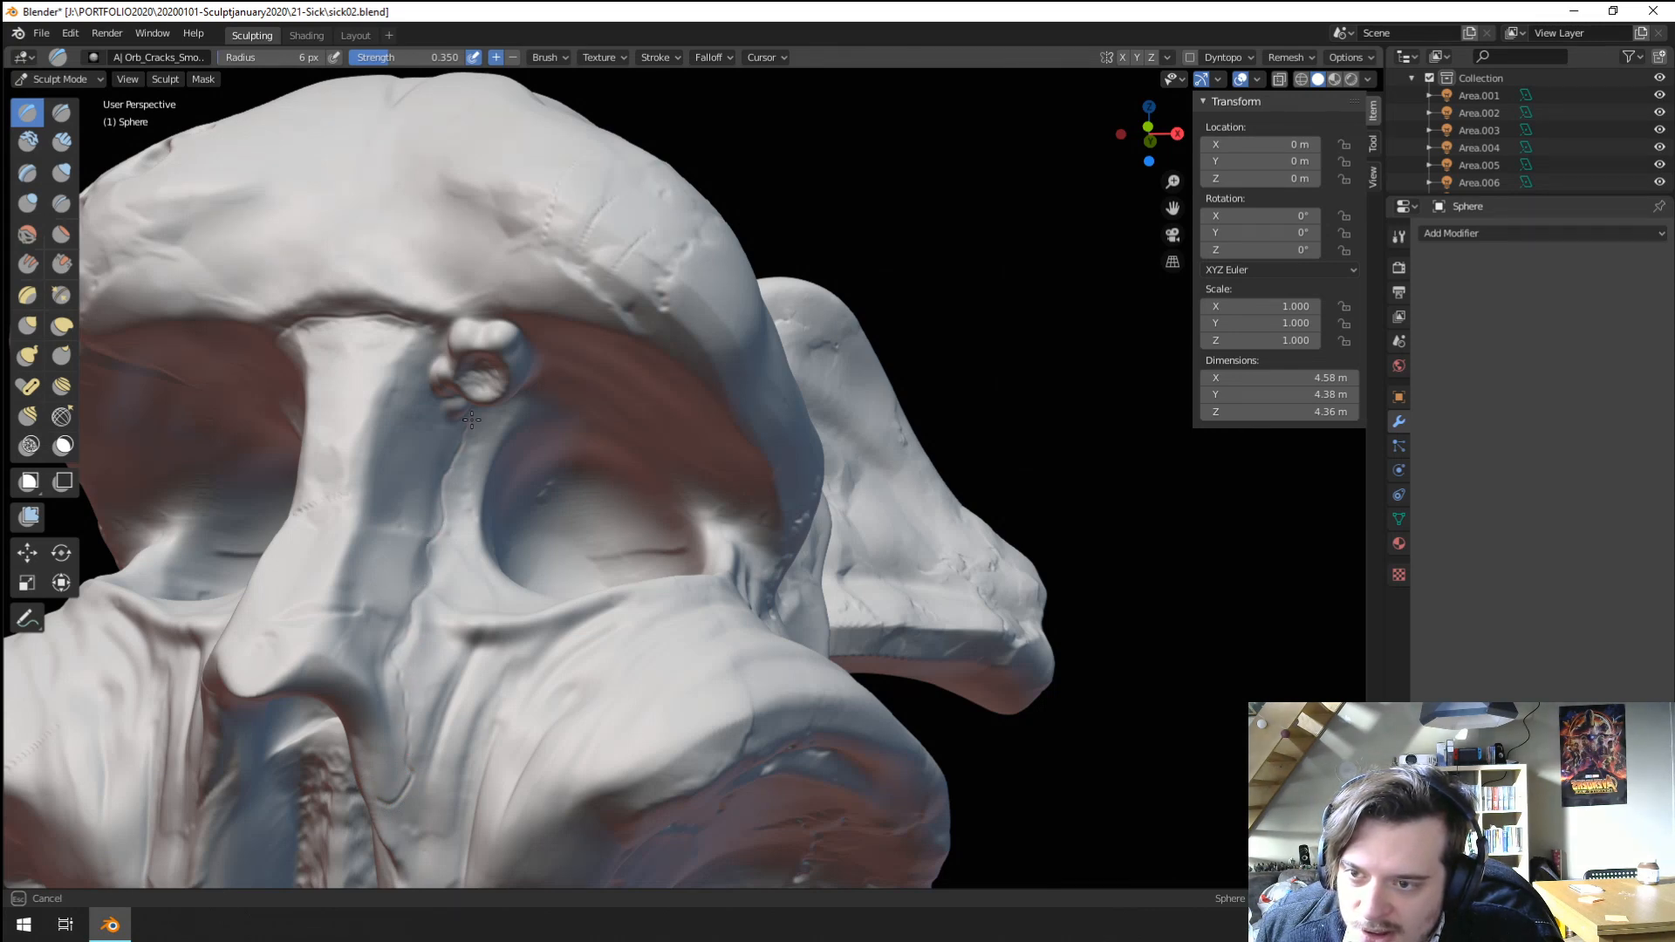
Carve thin branching cracks from the nose crack down the folds between cheek and mouth.
middle_drag(471, 420, 469, 553)
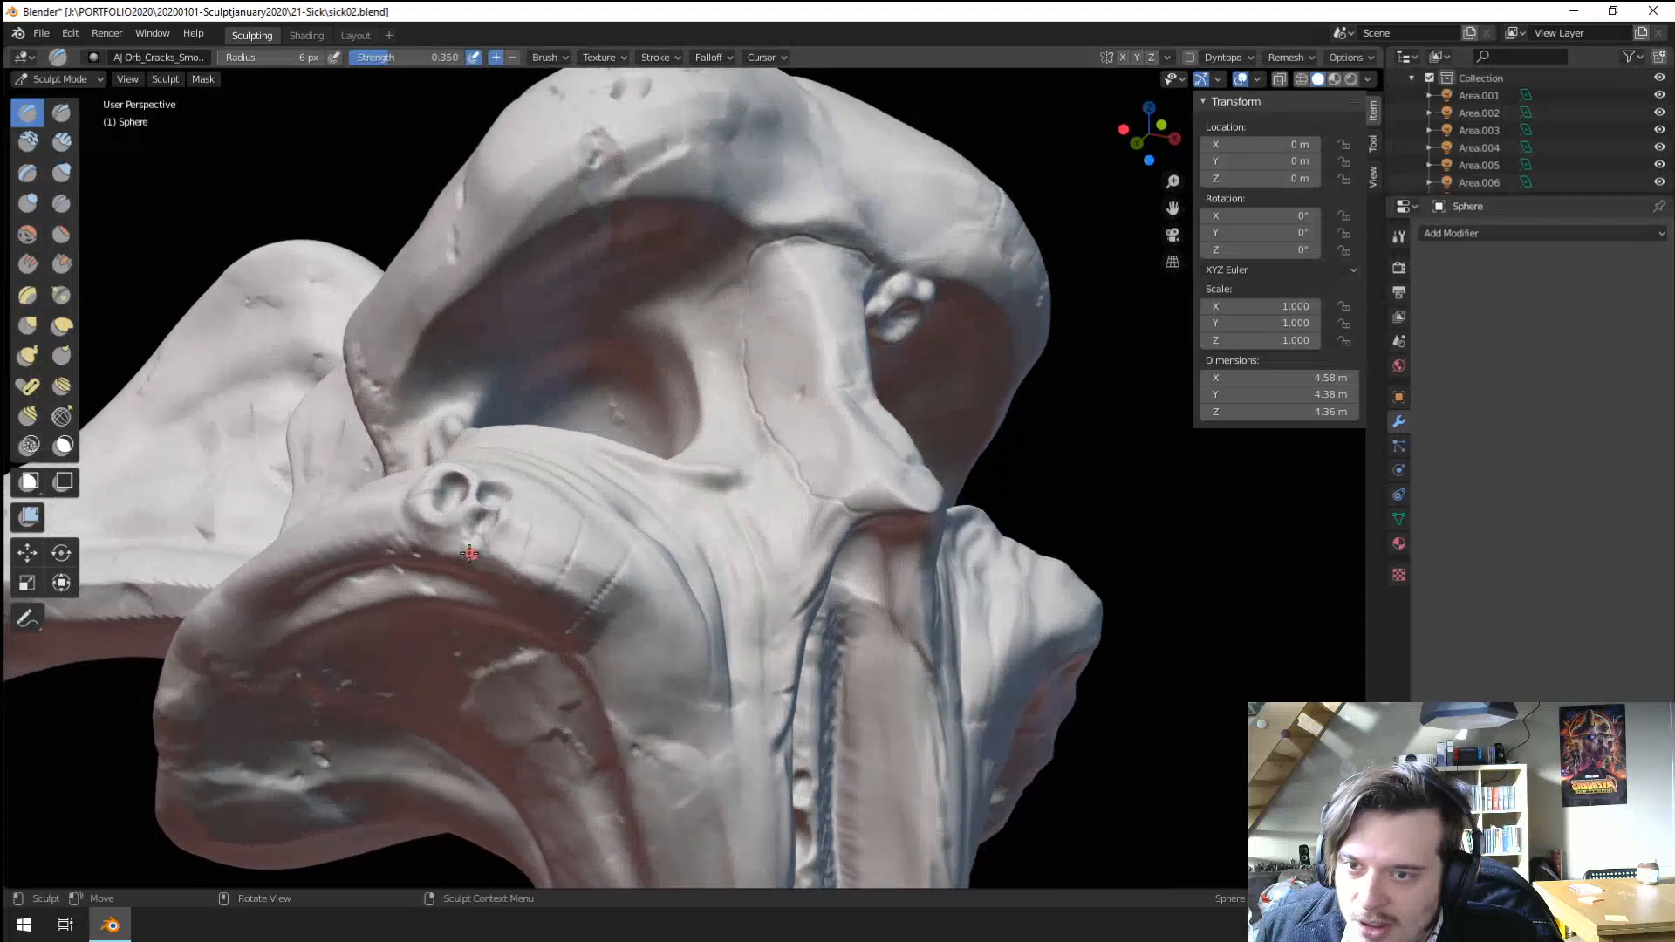
drag(772, 471, 783, 448)
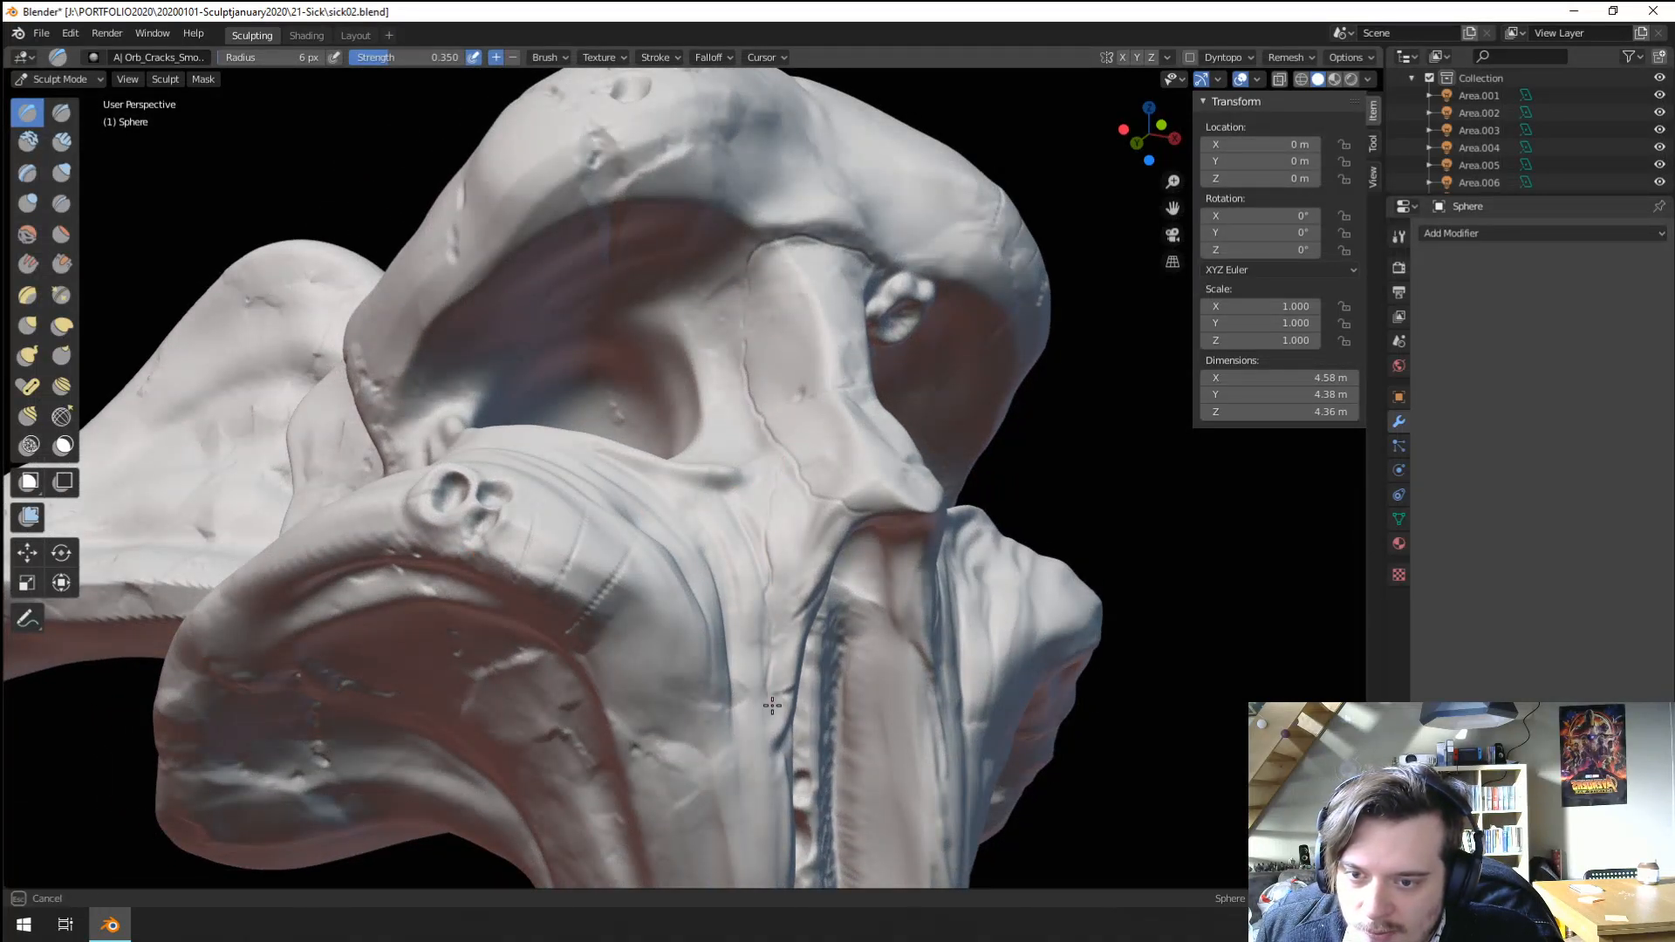
drag(781, 748, 783, 754)
Carve a jagged crack from the top of the nose bridge across the inside of the eye socket.
ctrl+middle_drag(814, 444, 752, 711)
ctrl+middle_drag(746, 707, 743, 512)
drag(471, 523, 510, 513)
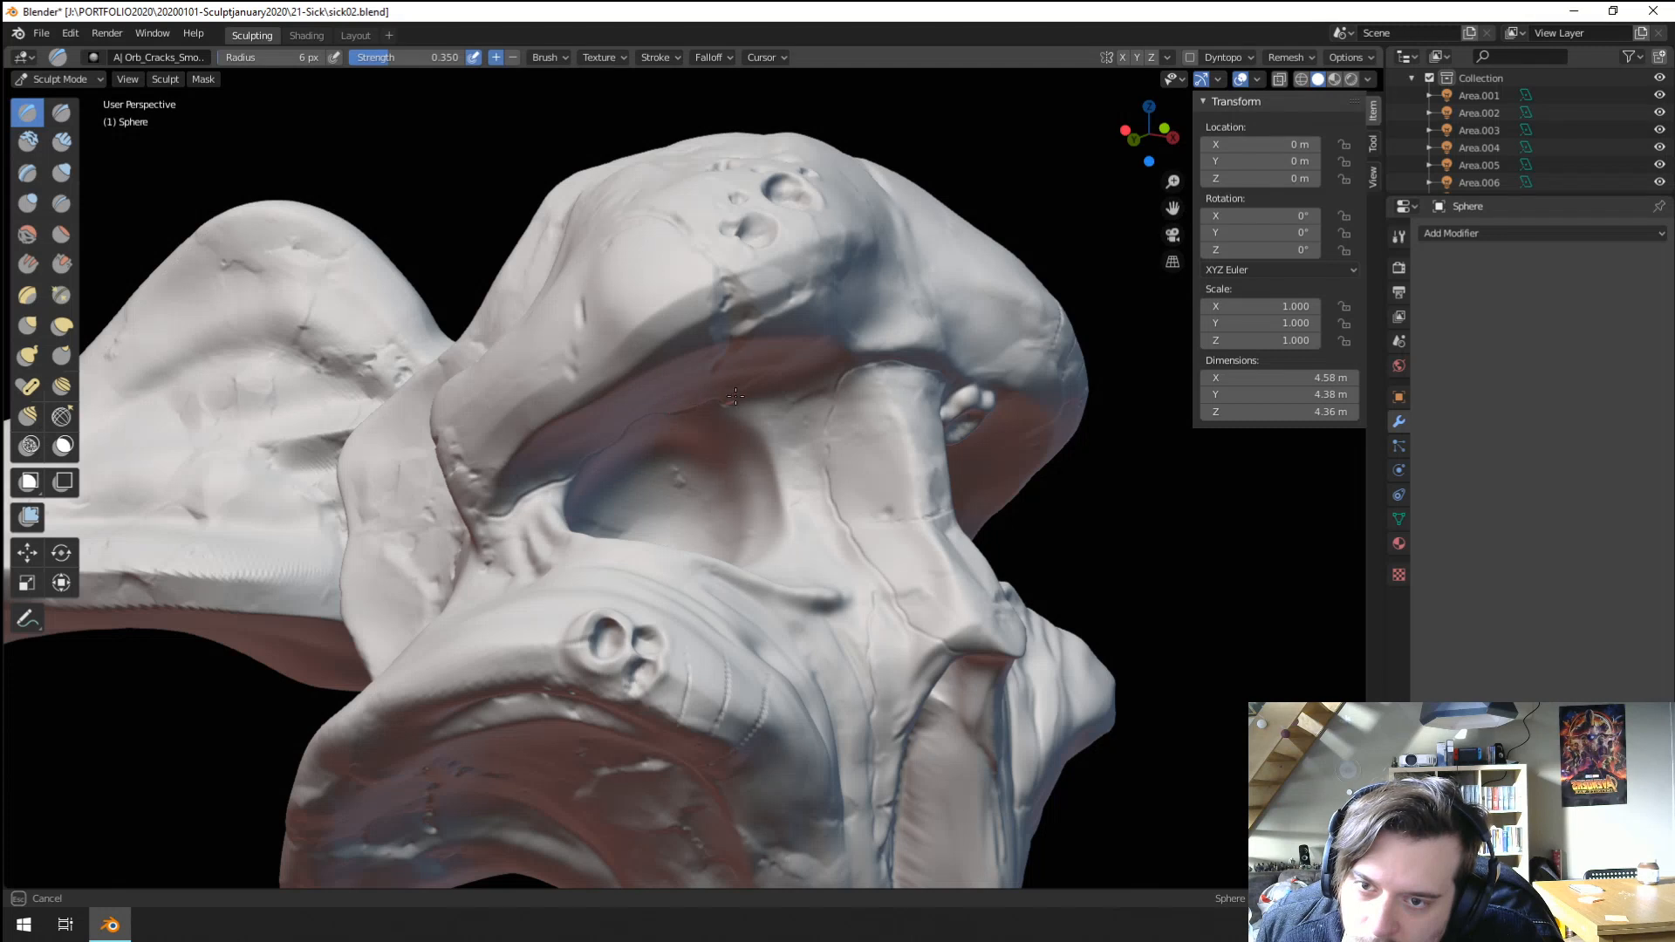
drag(816, 381, 753, 418)
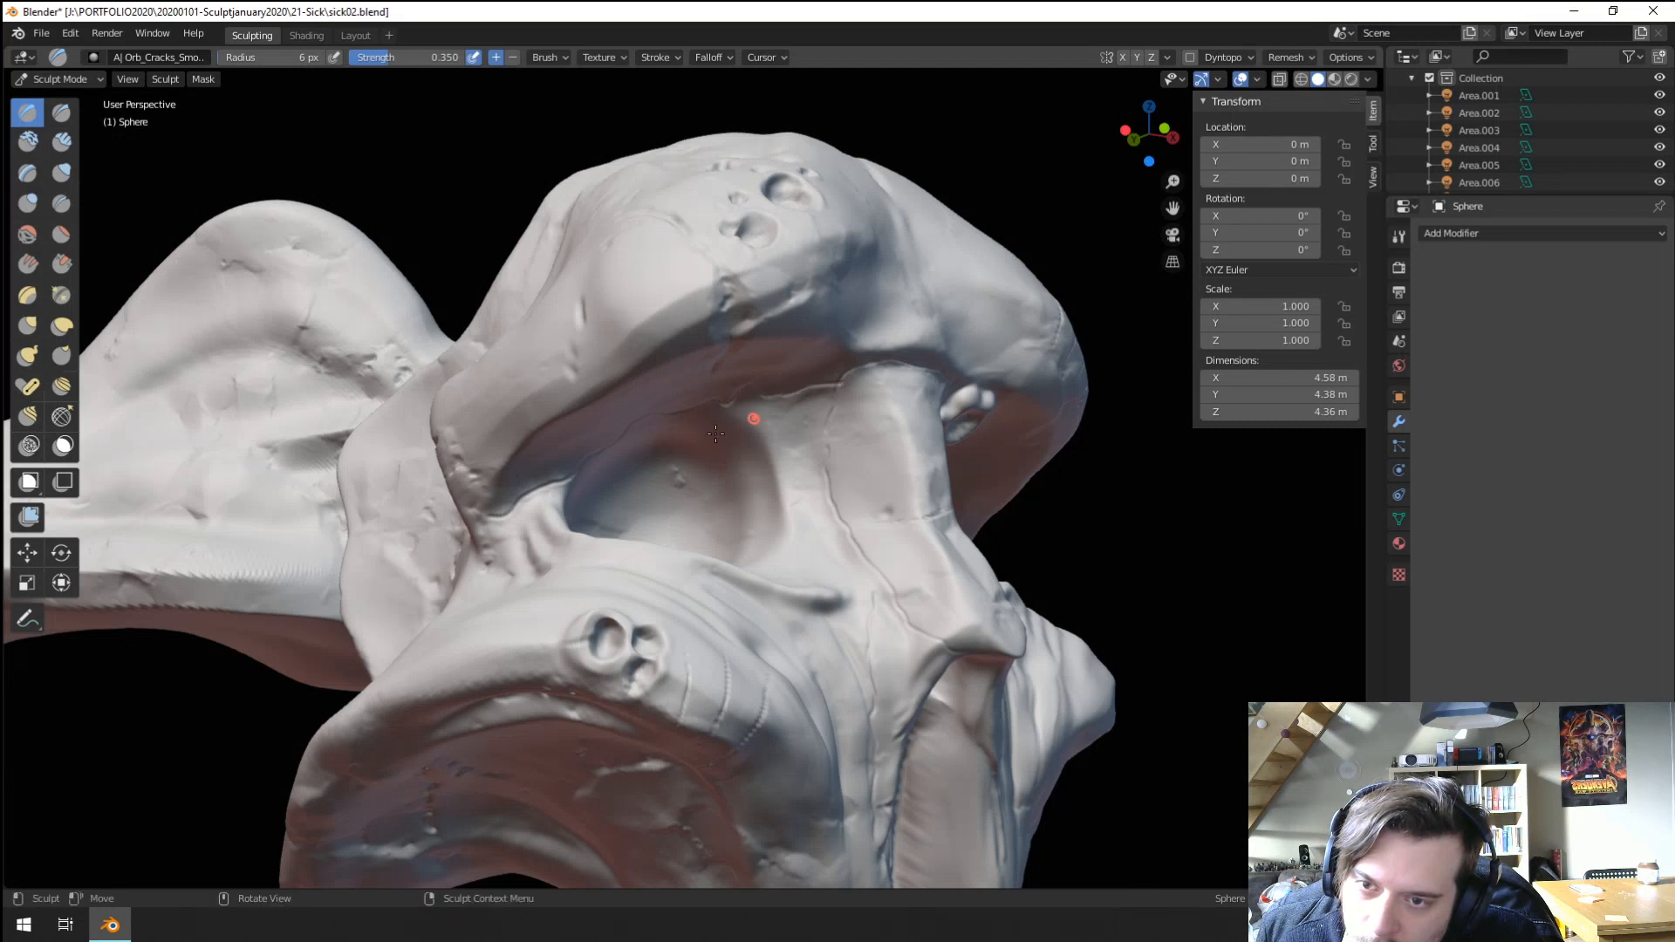
mouse_move(520, 508)
mouse_down()
mouse_move(606, 443)
mouse_move(696, 406)
mouse_up()
Carve jagged cracks across the folds beside the mouth and into the hollows under both cheekbones.
mouse_move(585, 559)
ctrl+middle_down()
mouse_move(520, 740)
mouse_move(445, 737)
mouse_move(613, 531)
mouse_move(615, 546)
ctrl+middle_up()
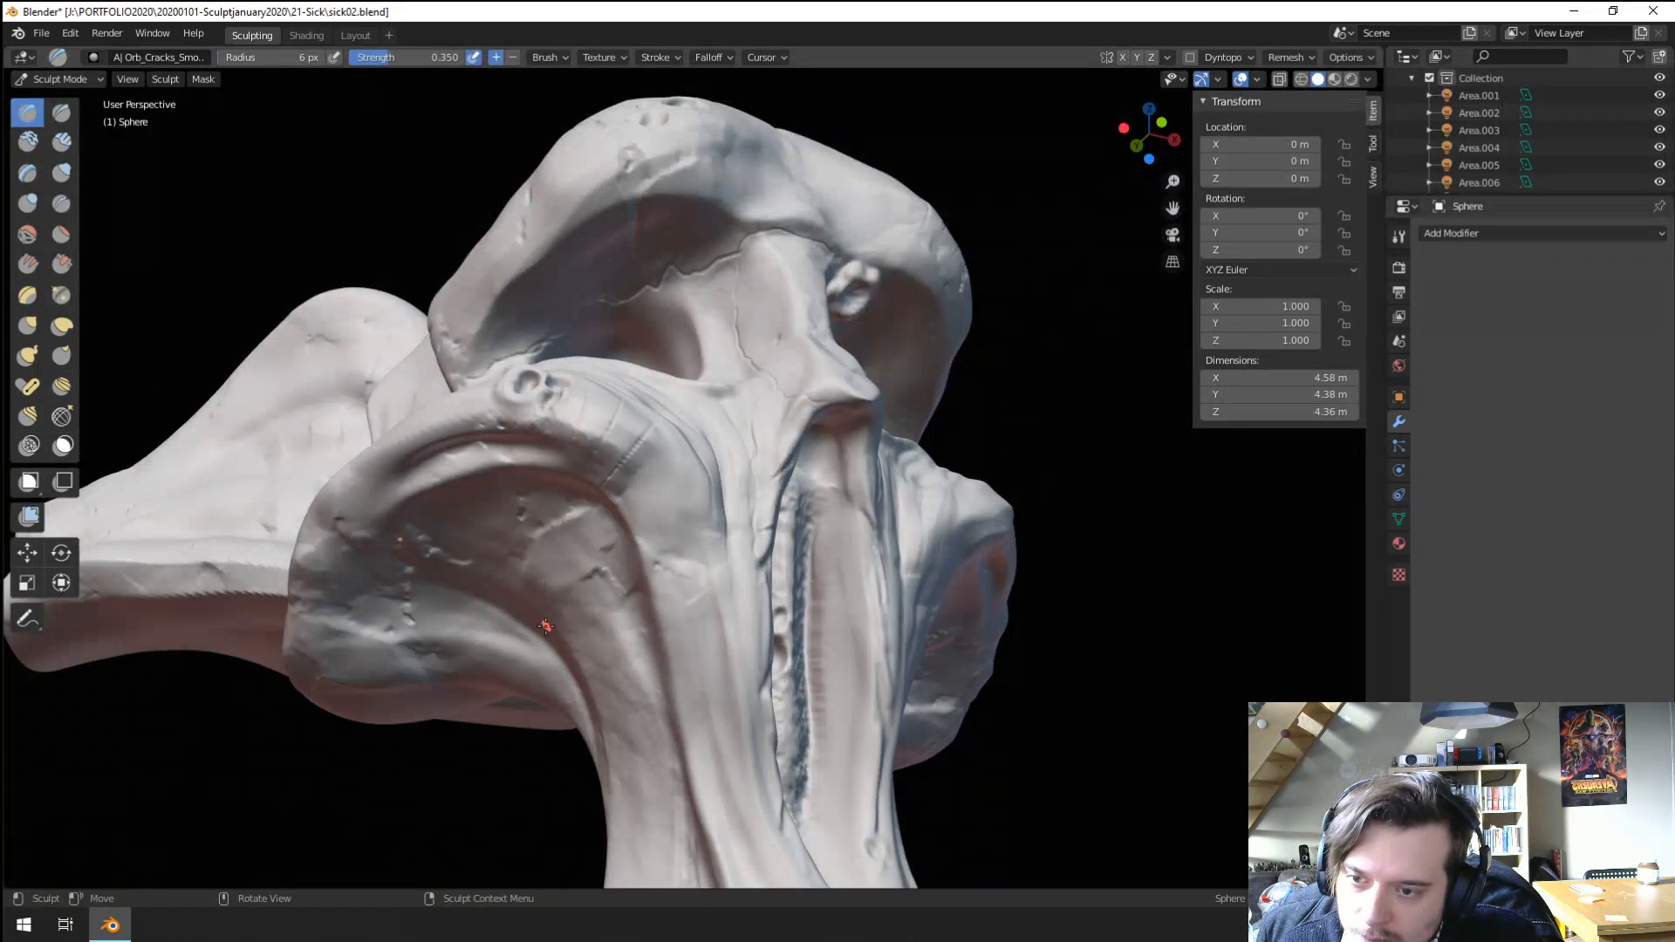
drag(759, 505, 748, 531)
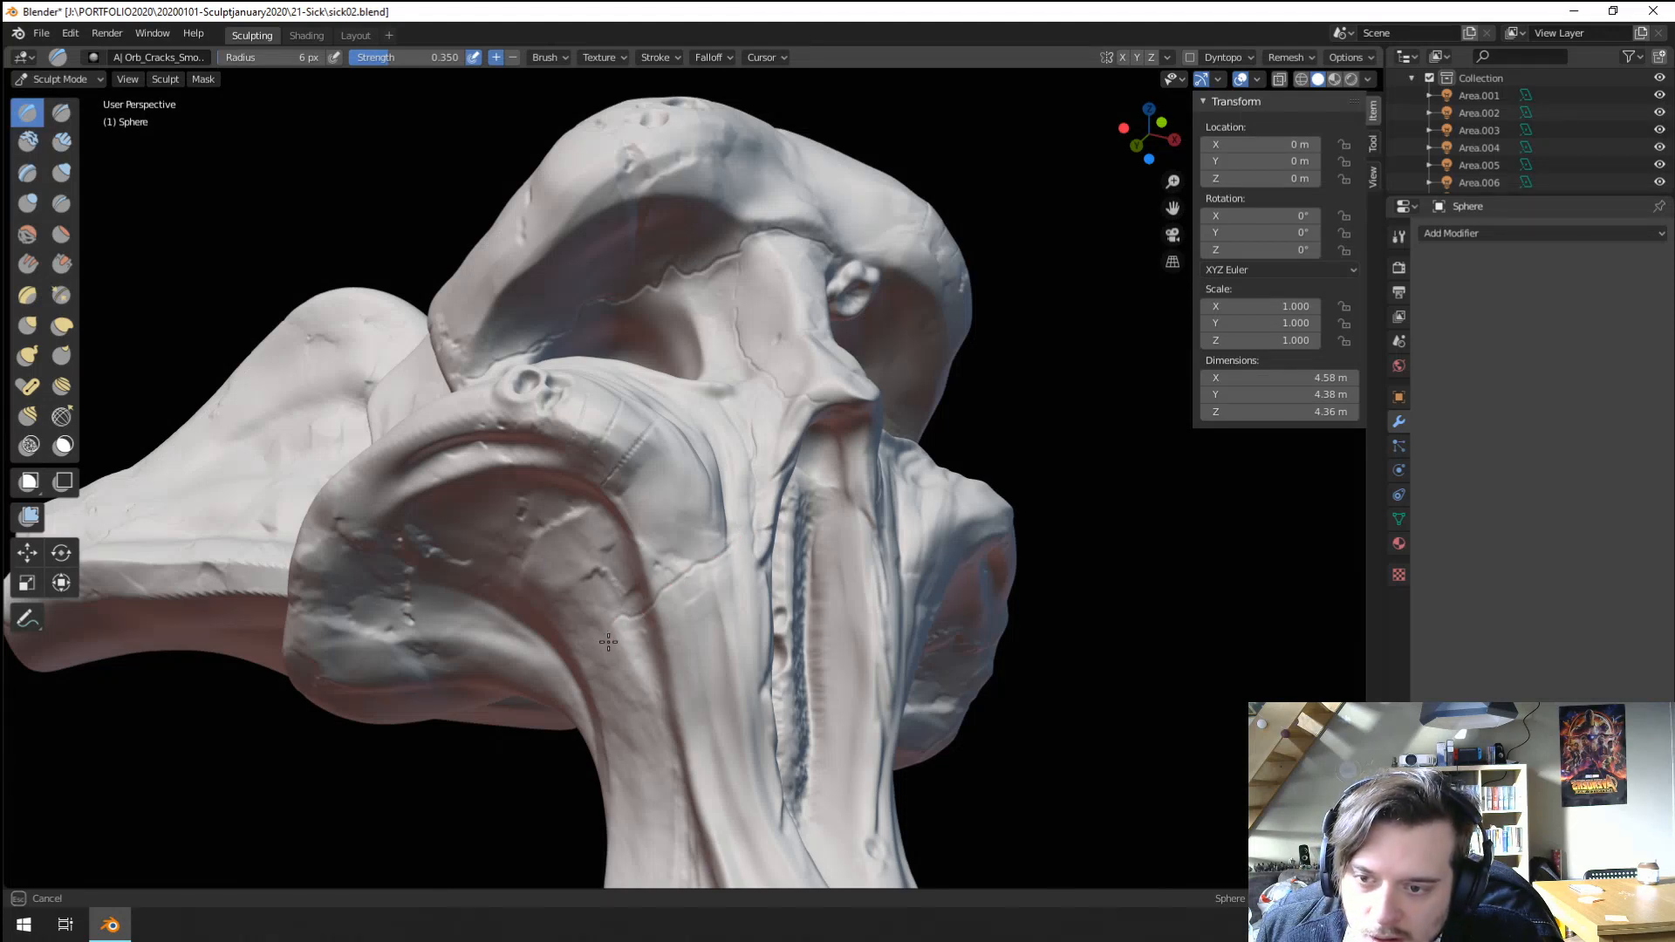
drag(578, 685, 567, 697)
mouse_move(567, 697)
middle_down()
mouse_move(502, 685)
mouse_move(534, 674)
mouse_move(560, 599)
mouse_move(474, 539)
middle_up()
drag(474, 539, 431, 512)
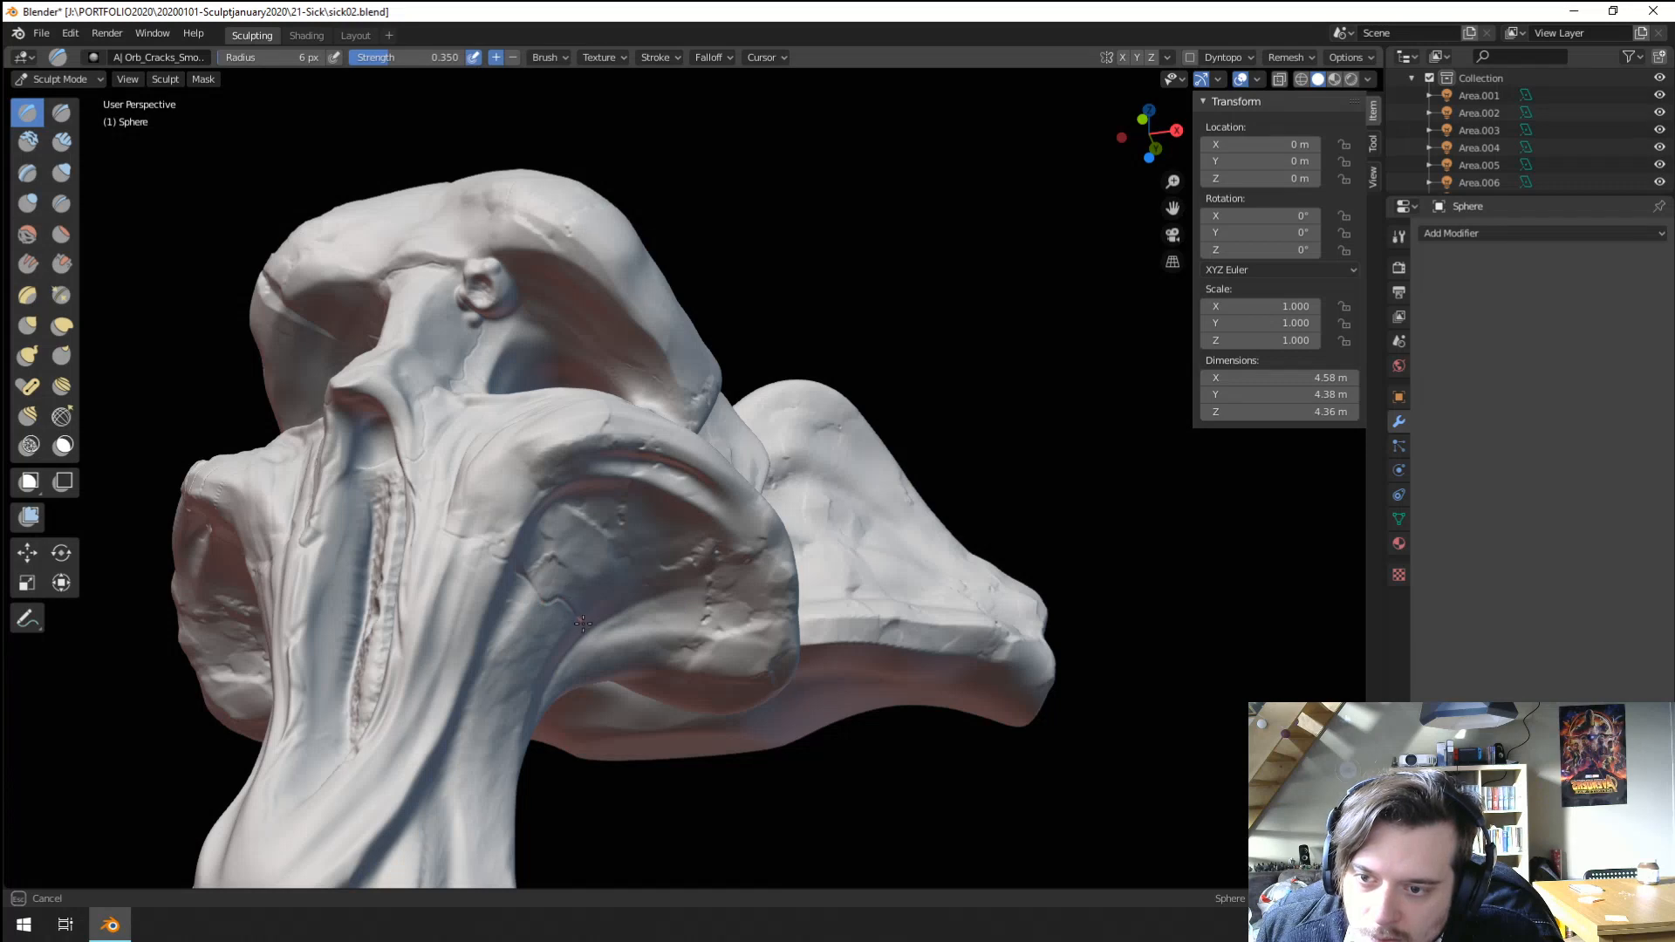
drag(583, 623, 585, 621)
Try a thin 6 px crack on the temple plate behind the eye socket and undo it.
mouse_move(584, 621)
middle_down()
mouse_move(689, 517)
mouse_move(672, 460)
middle_up()
drag(627, 656, 661, 634)
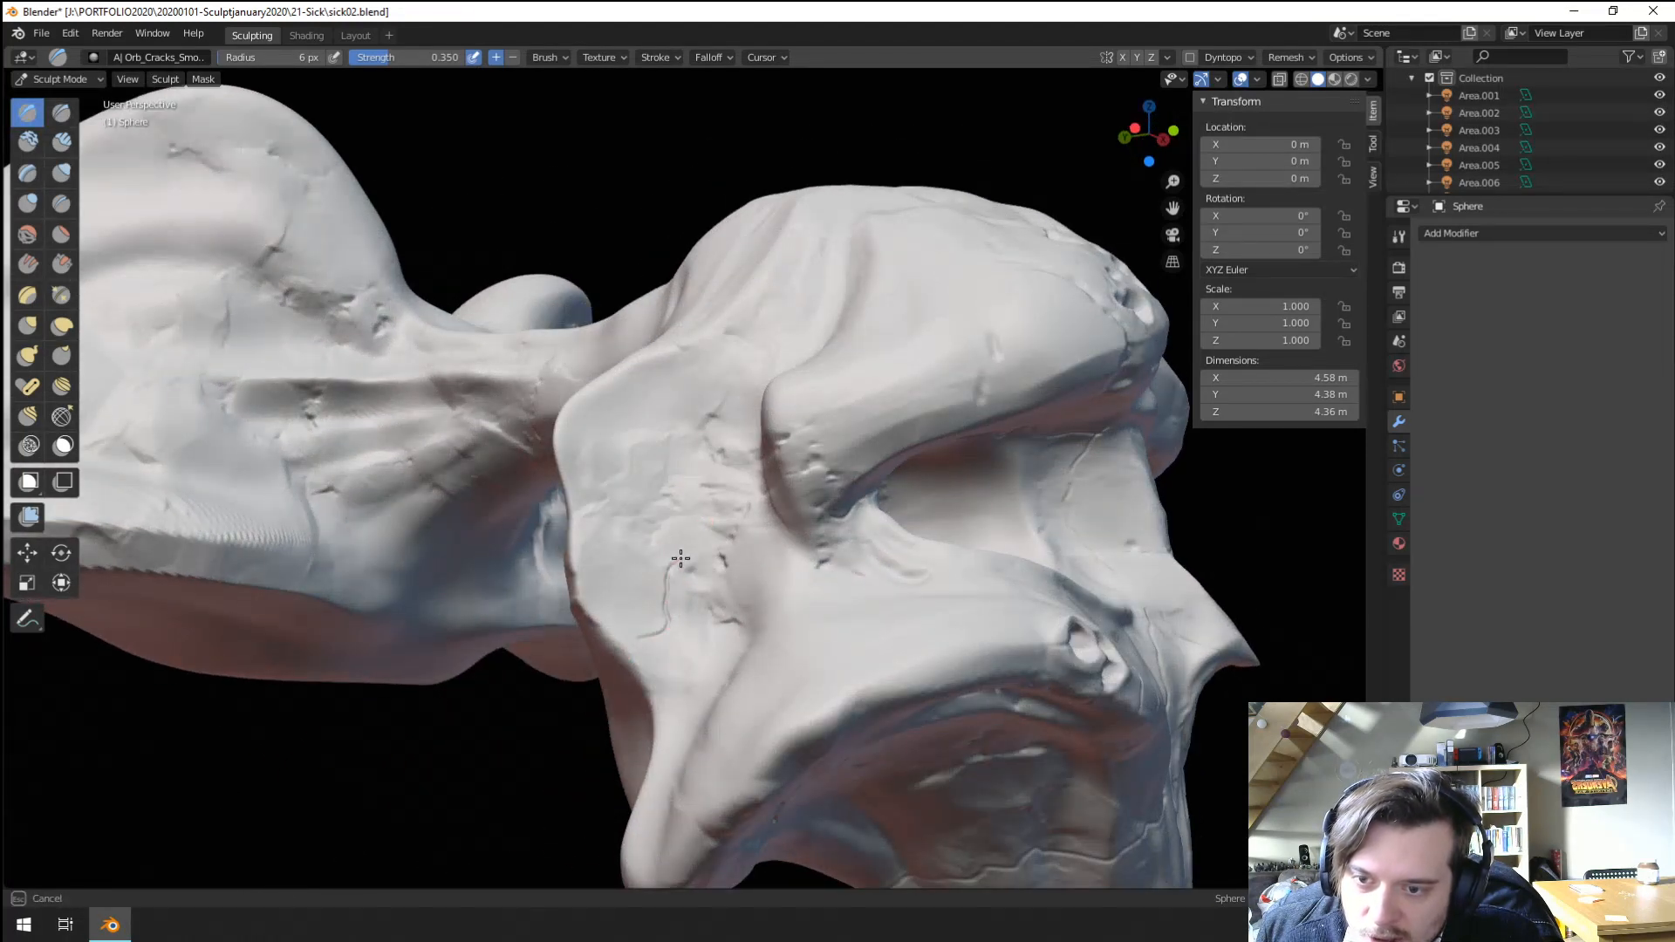
drag(681, 558, 682, 557)
key(ctrl+z)
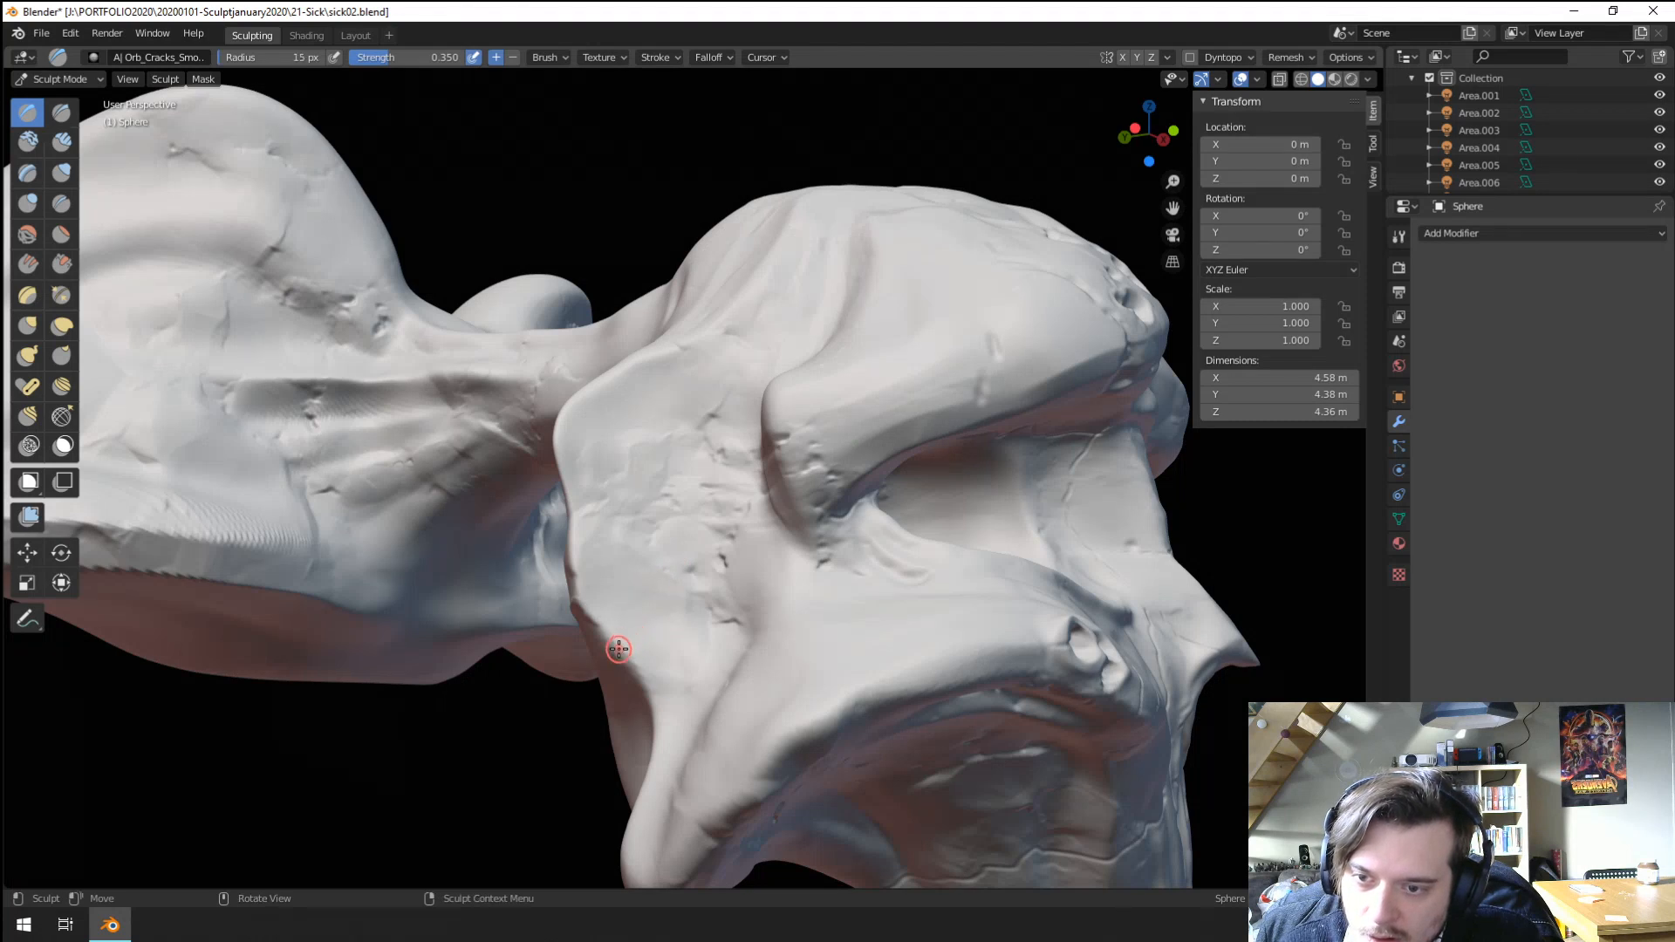
Carve wider cracks with a 15 px radius over the temple plate and up the groove to the top of the skull.
drag(619, 649, 647, 607)
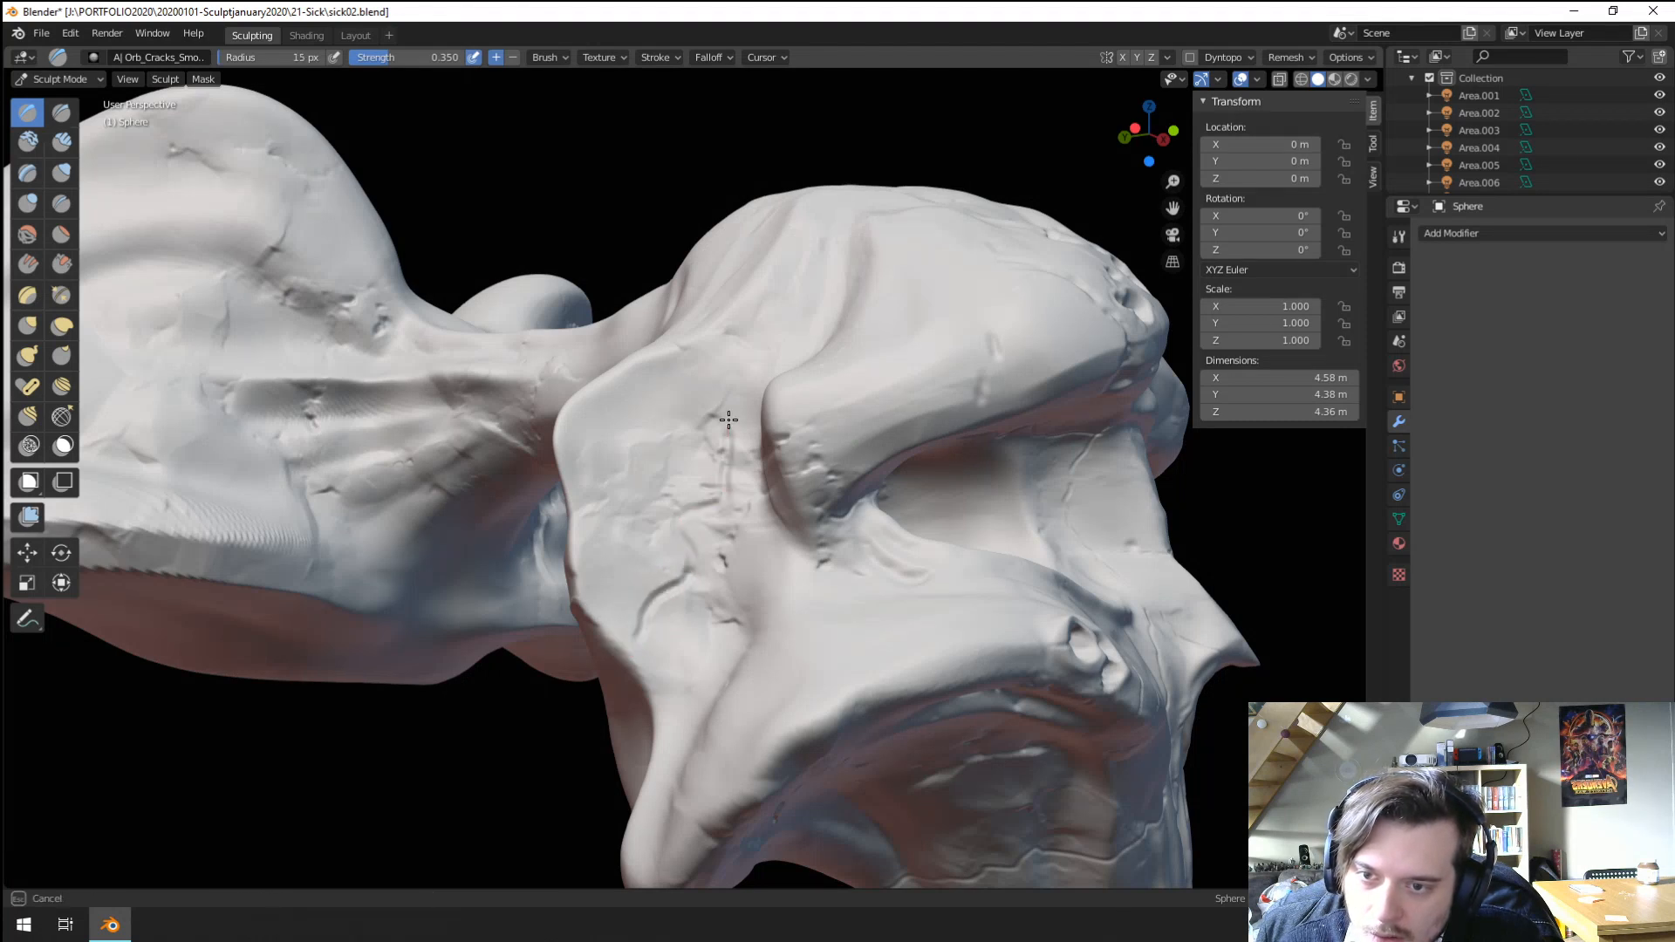
drag(776, 370, 814, 299)
drag(820, 237, 814, 195)
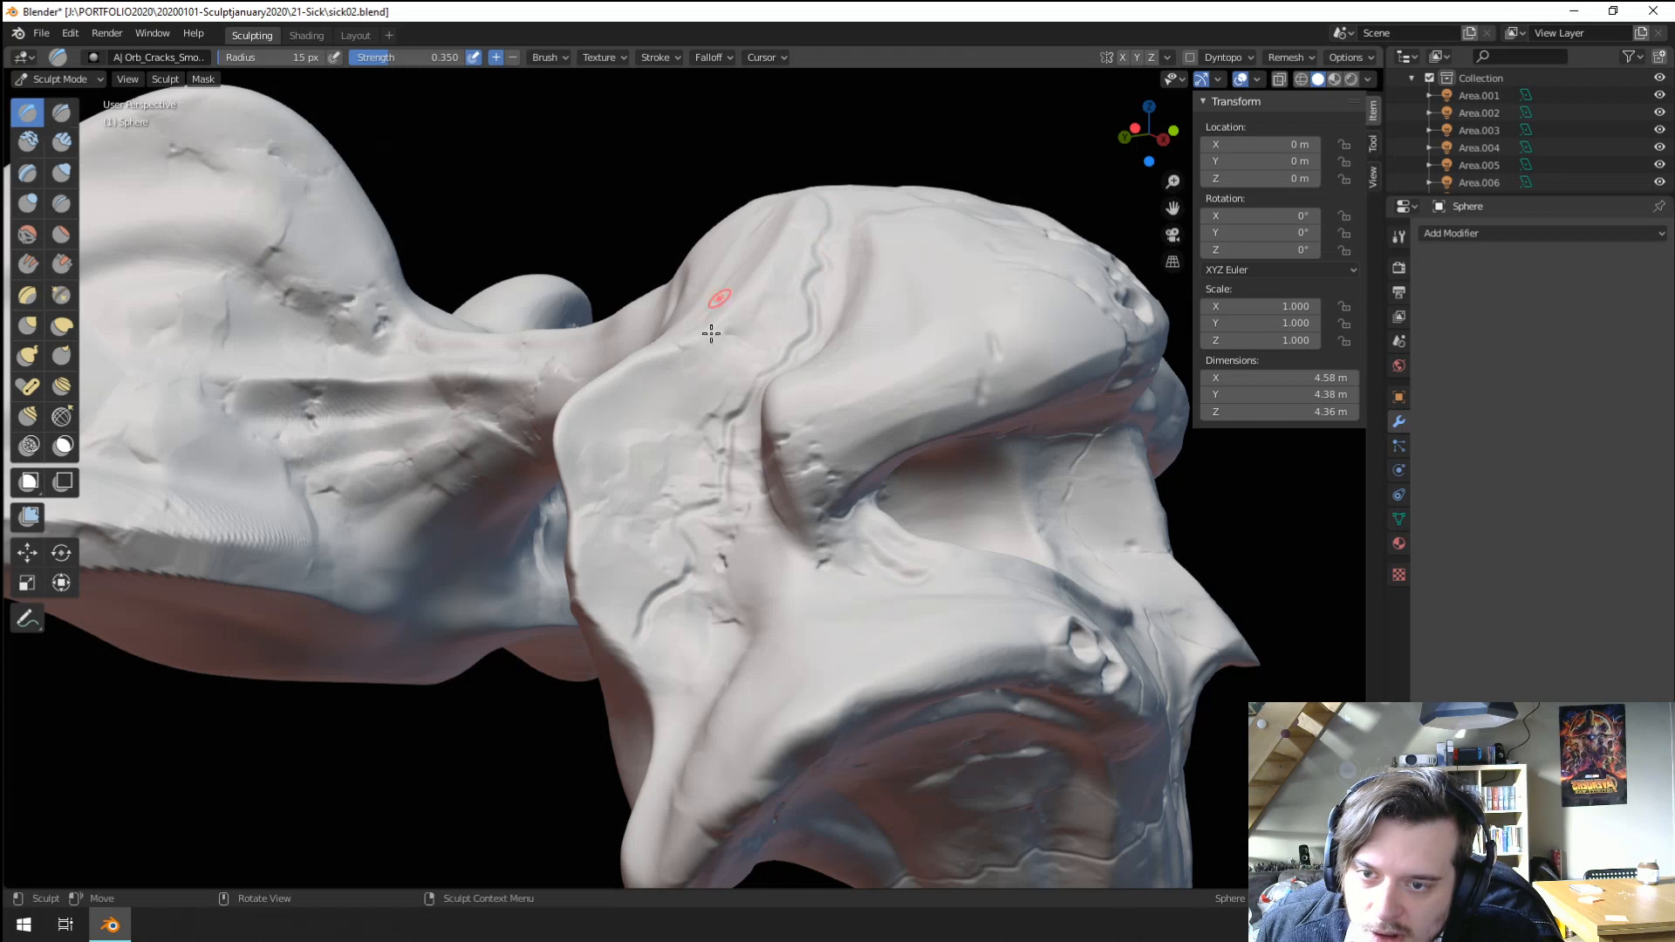
Add finer branching cracks to the temple plate and skull groove with a 7 px radius.
mouse_move(643, 617)
mouse_down()
mouse_move(612, 654)
mouse_move(663, 575)
mouse_up()
drag(630, 473, 724, 475)
drag(714, 354, 711, 349)
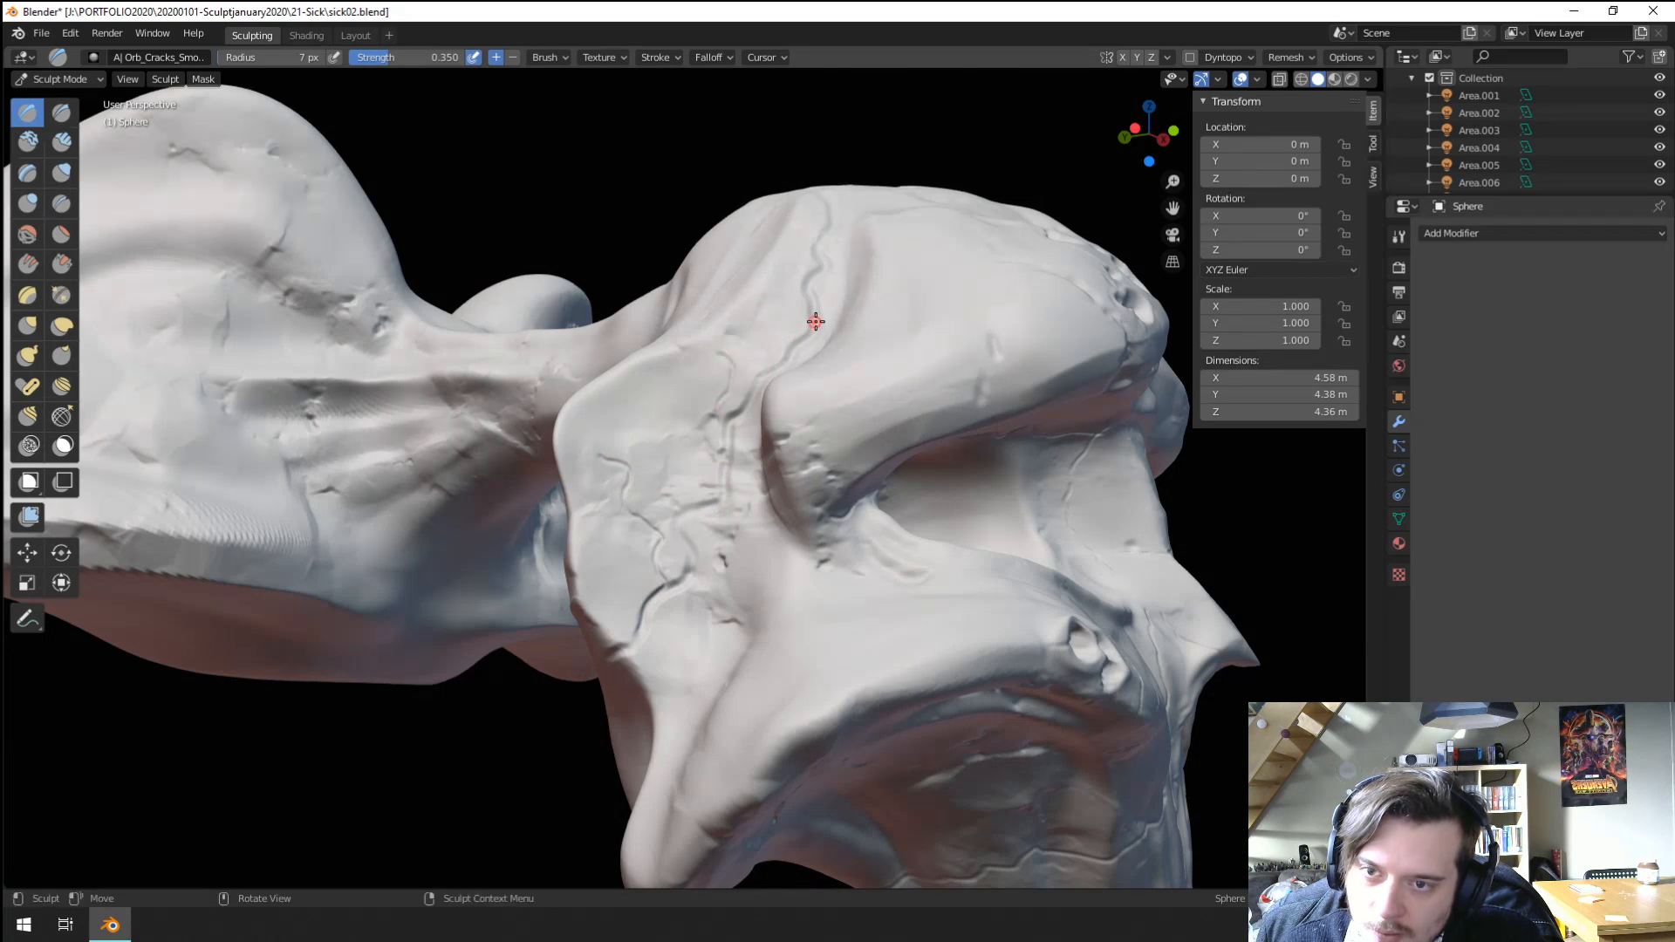
drag(817, 321, 853, 270)
Carve thin winding cracks across the temple plate on the opposite side of the head at 7 px.
mouse_move(853, 272)
ctrl+middle_down()
mouse_move(684, 487)
mouse_move(634, 463)
mouse_move(656, 410)
mouse_move(480, 414)
ctrl+middle_up()
ctrl+middle_drag(489, 489, 532, 392)
drag(553, 590, 566, 582)
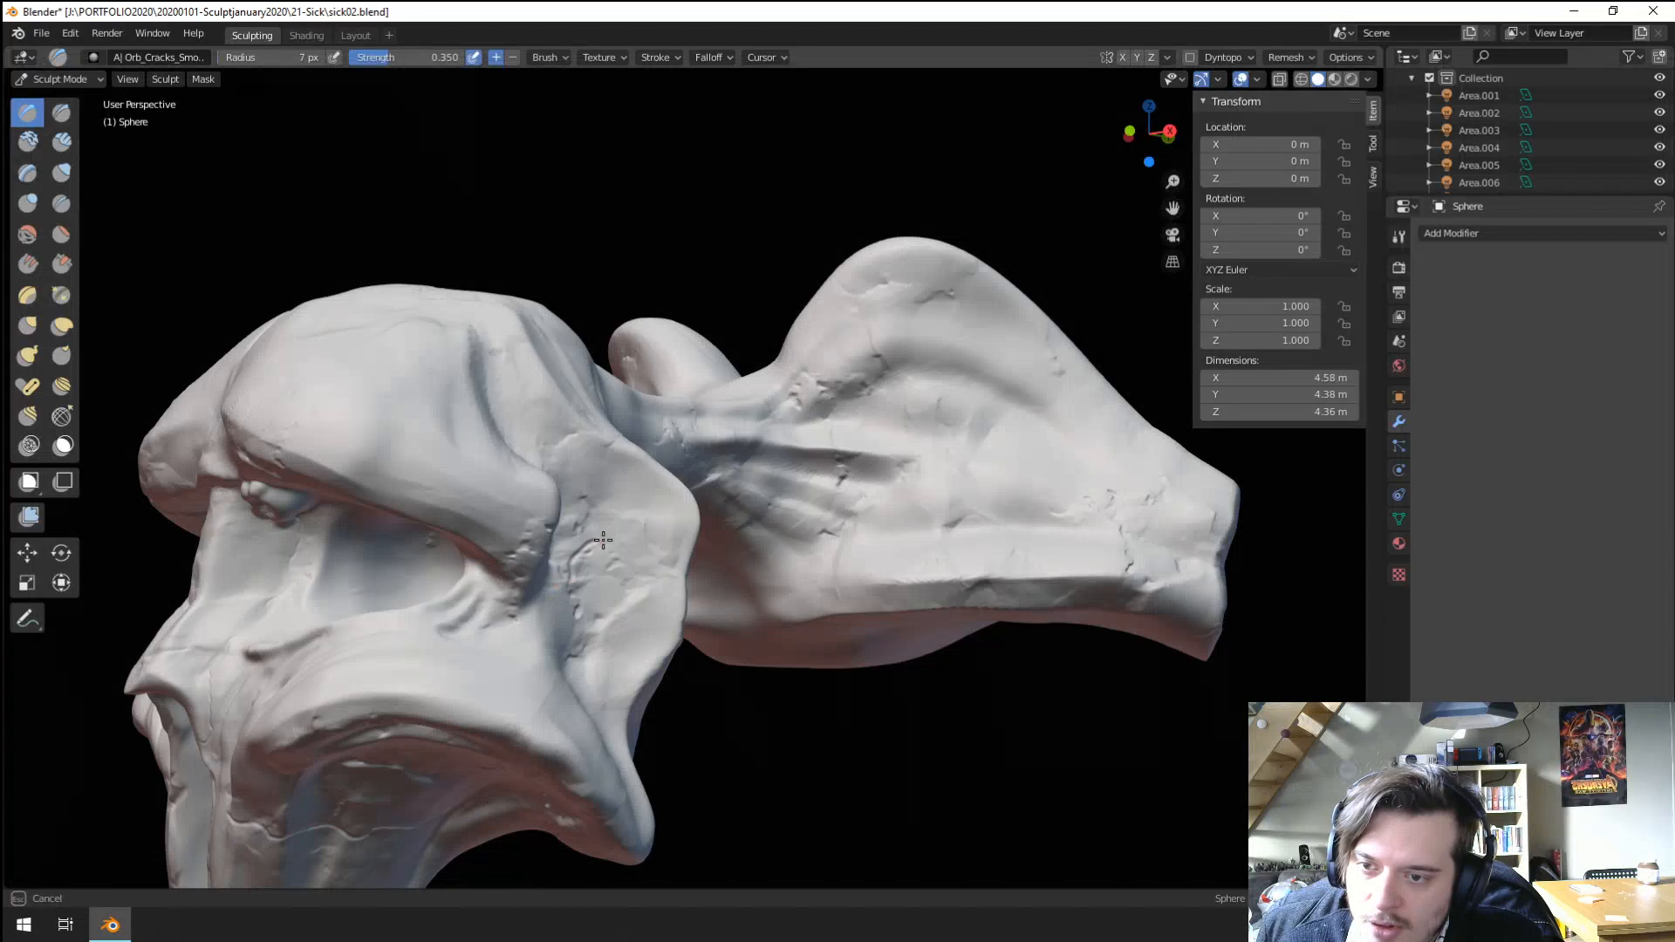
drag(663, 503, 664, 504)
Check the falloff curve of the cracks brush.
middle_drag(610, 584, 521, 182)
click(656, 58)
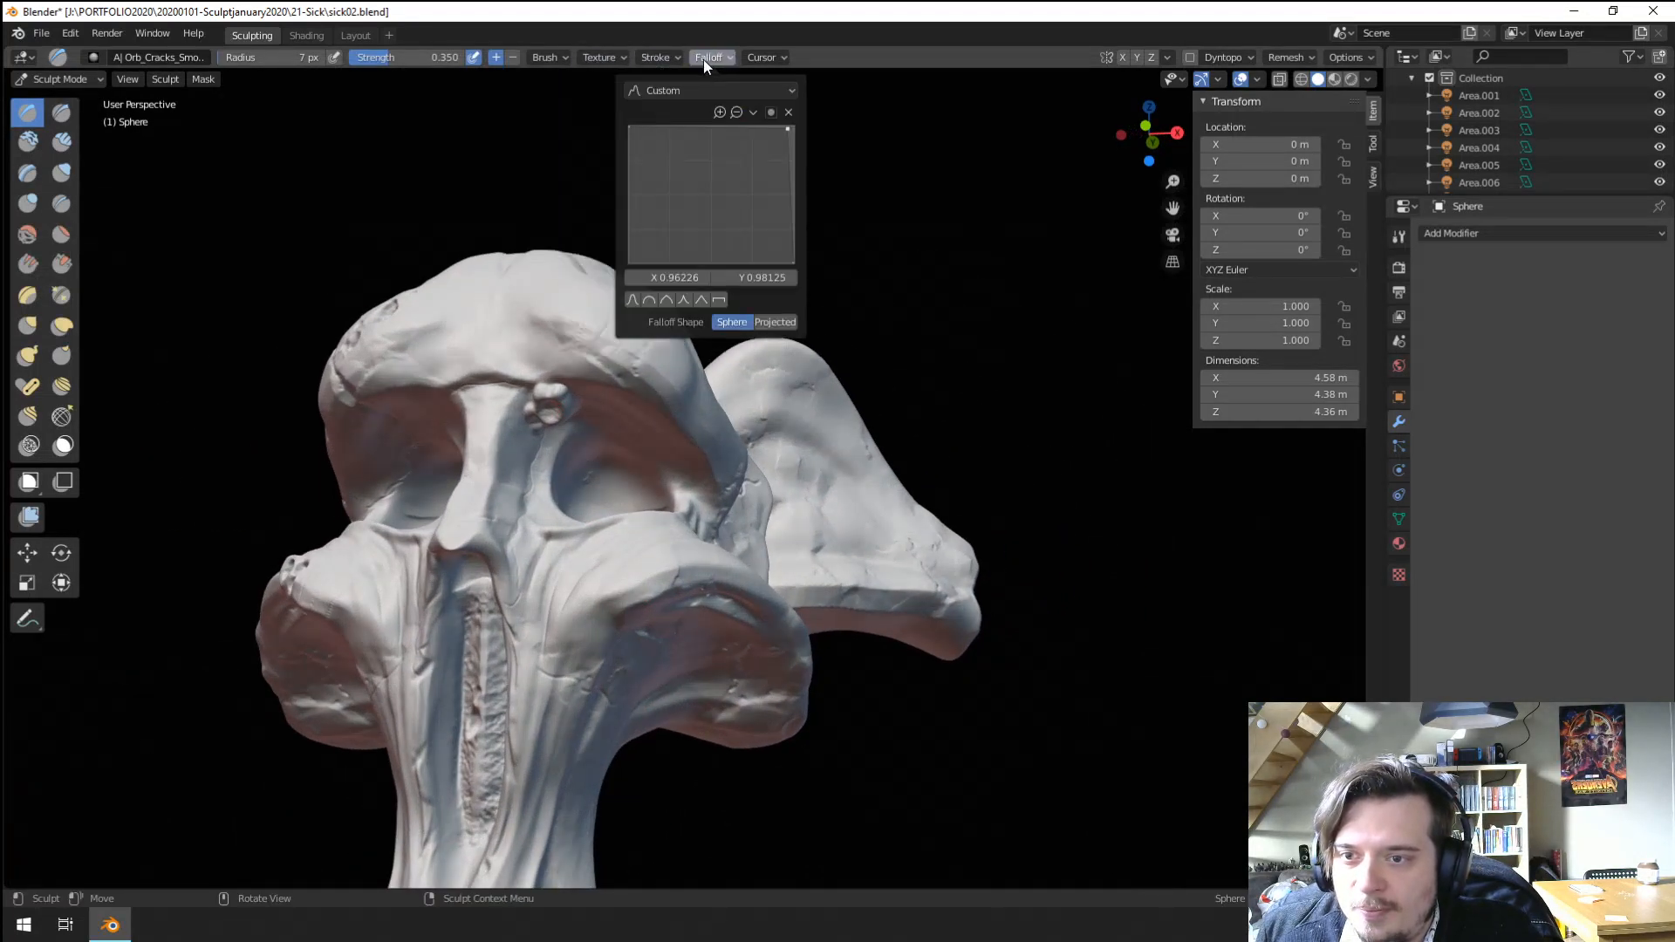
click(582, 308)
Extend the cracks toward the upper edge of the opposite temple plate.
mouse_move(602, 567)
middle_down()
mouse_move(510, 572)
mouse_move(523, 505)
middle_up()
drag(564, 505, 565, 505)
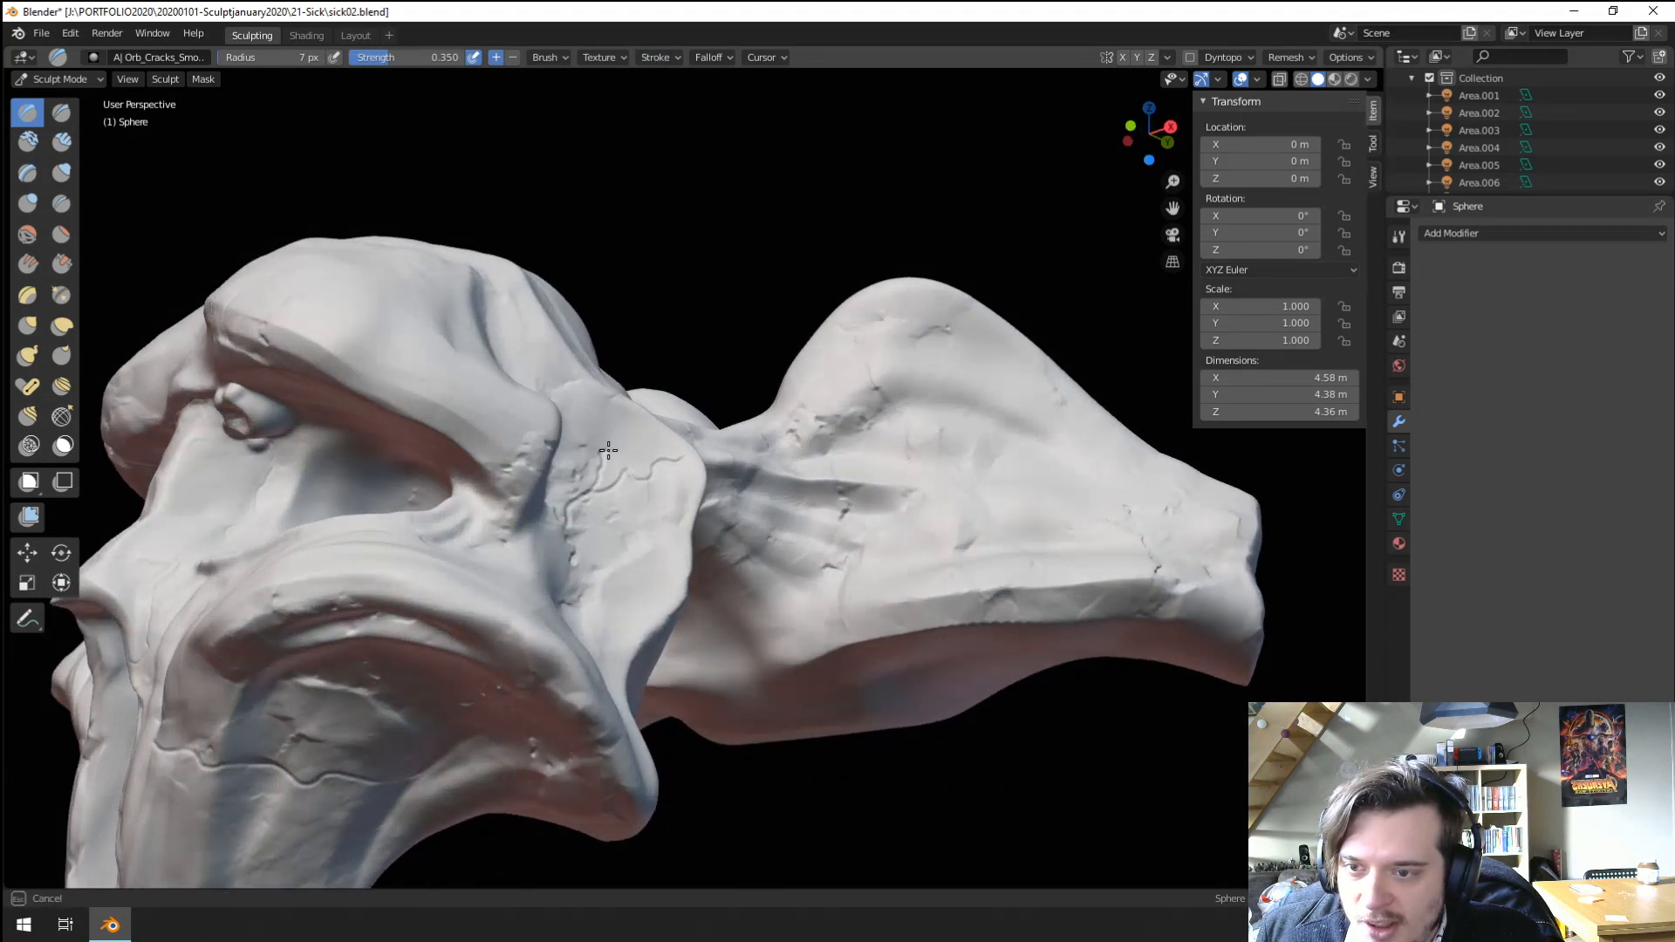
drag(625, 430, 641, 412)
Carve a thin crack across the top of the cheekbone beside the crater cluster with the 7 px brush.
ctrl+middle_drag(662, 349, 680, 504)
middle_drag(611, 501, 803, 501)
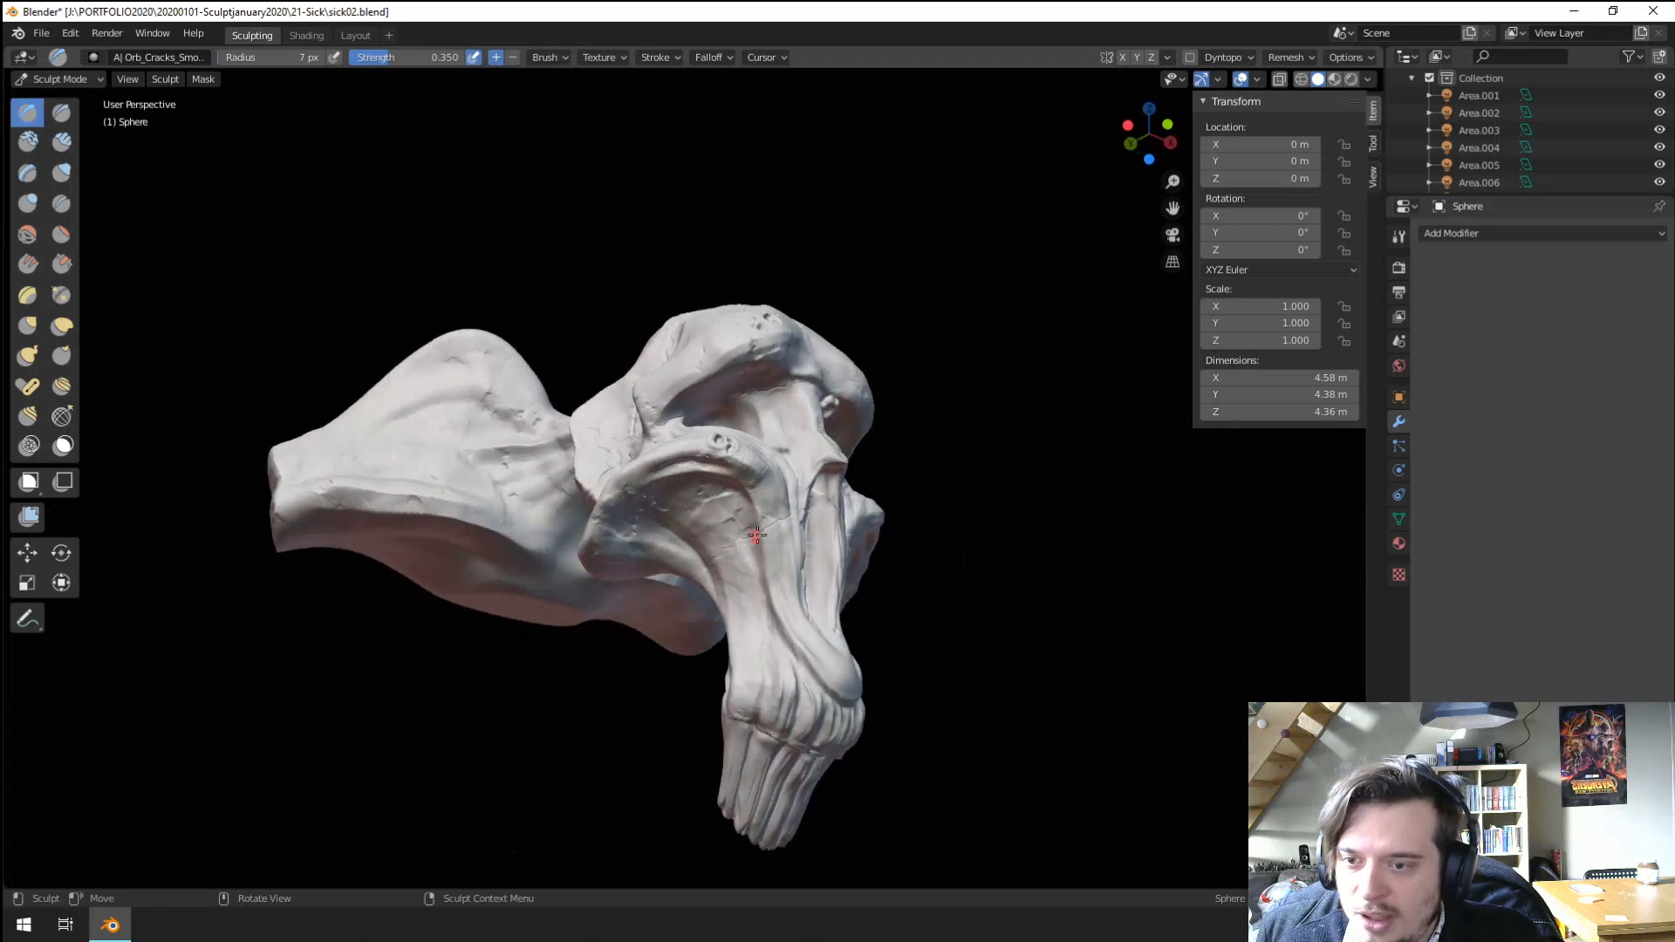
mouse_move(740, 593)
ctrl+middle_down()
mouse_move(745, 497)
mouse_move(705, 479)
mouse_move(644, 583)
ctrl+middle_up()
middle_drag(643, 583, 593, 611)
scroll(636, 568, up, 5)
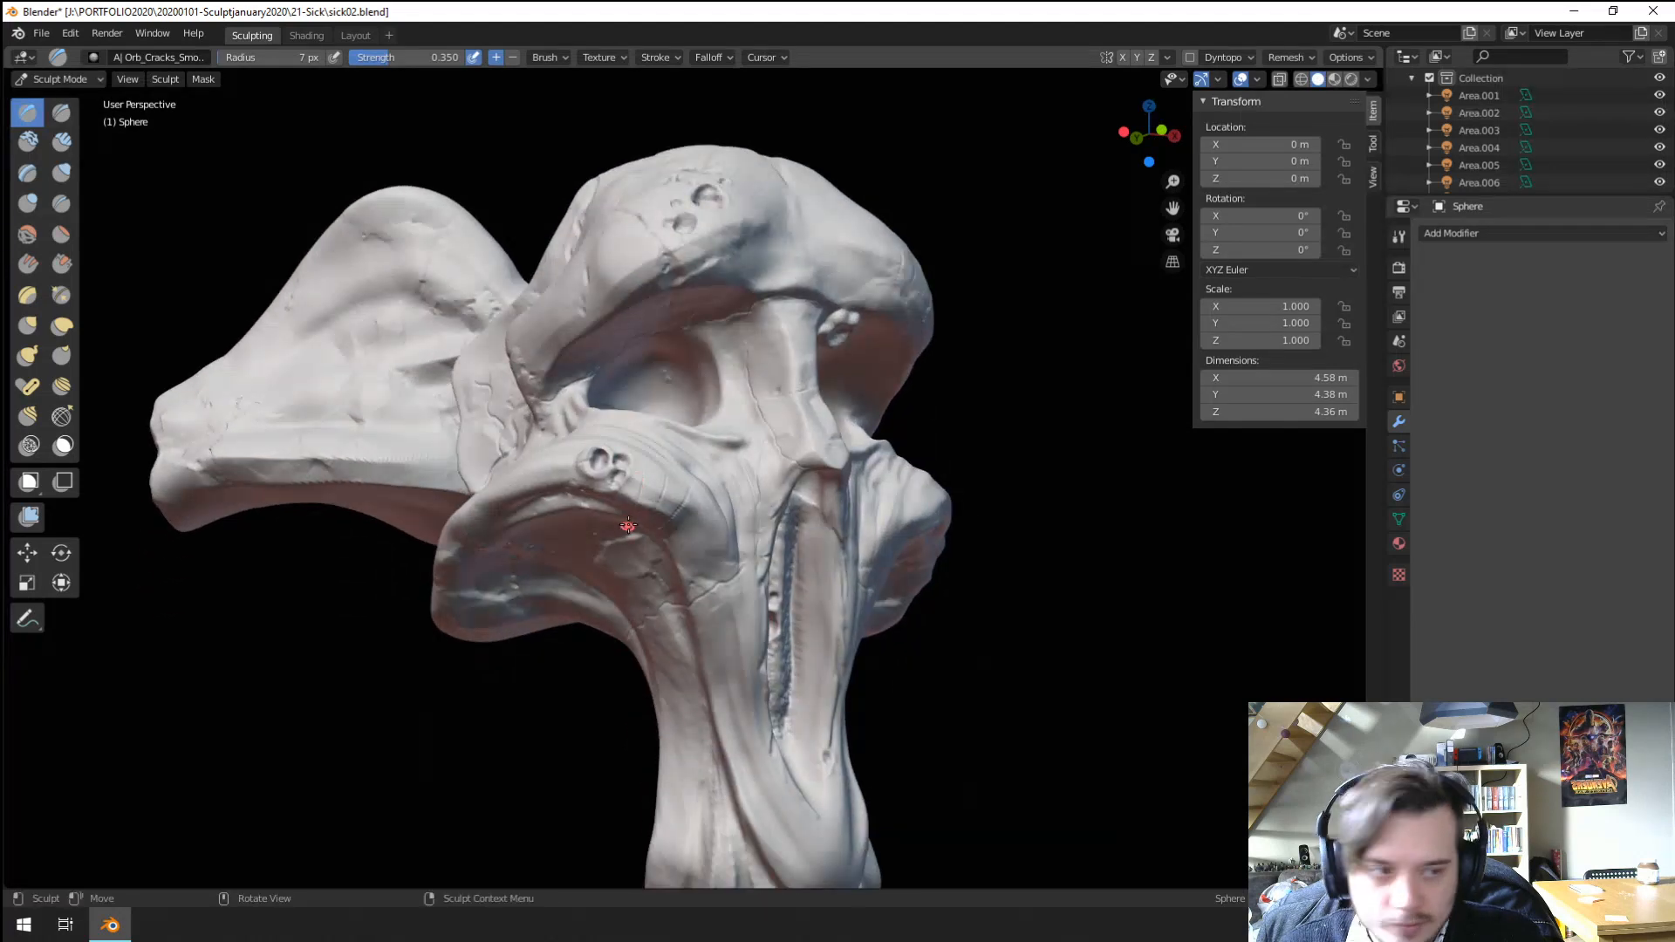
mouse_move(618, 547)
ctrl+middle_down()
mouse_move(579, 373)
mouse_move(599, 355)
ctrl+middle_up()
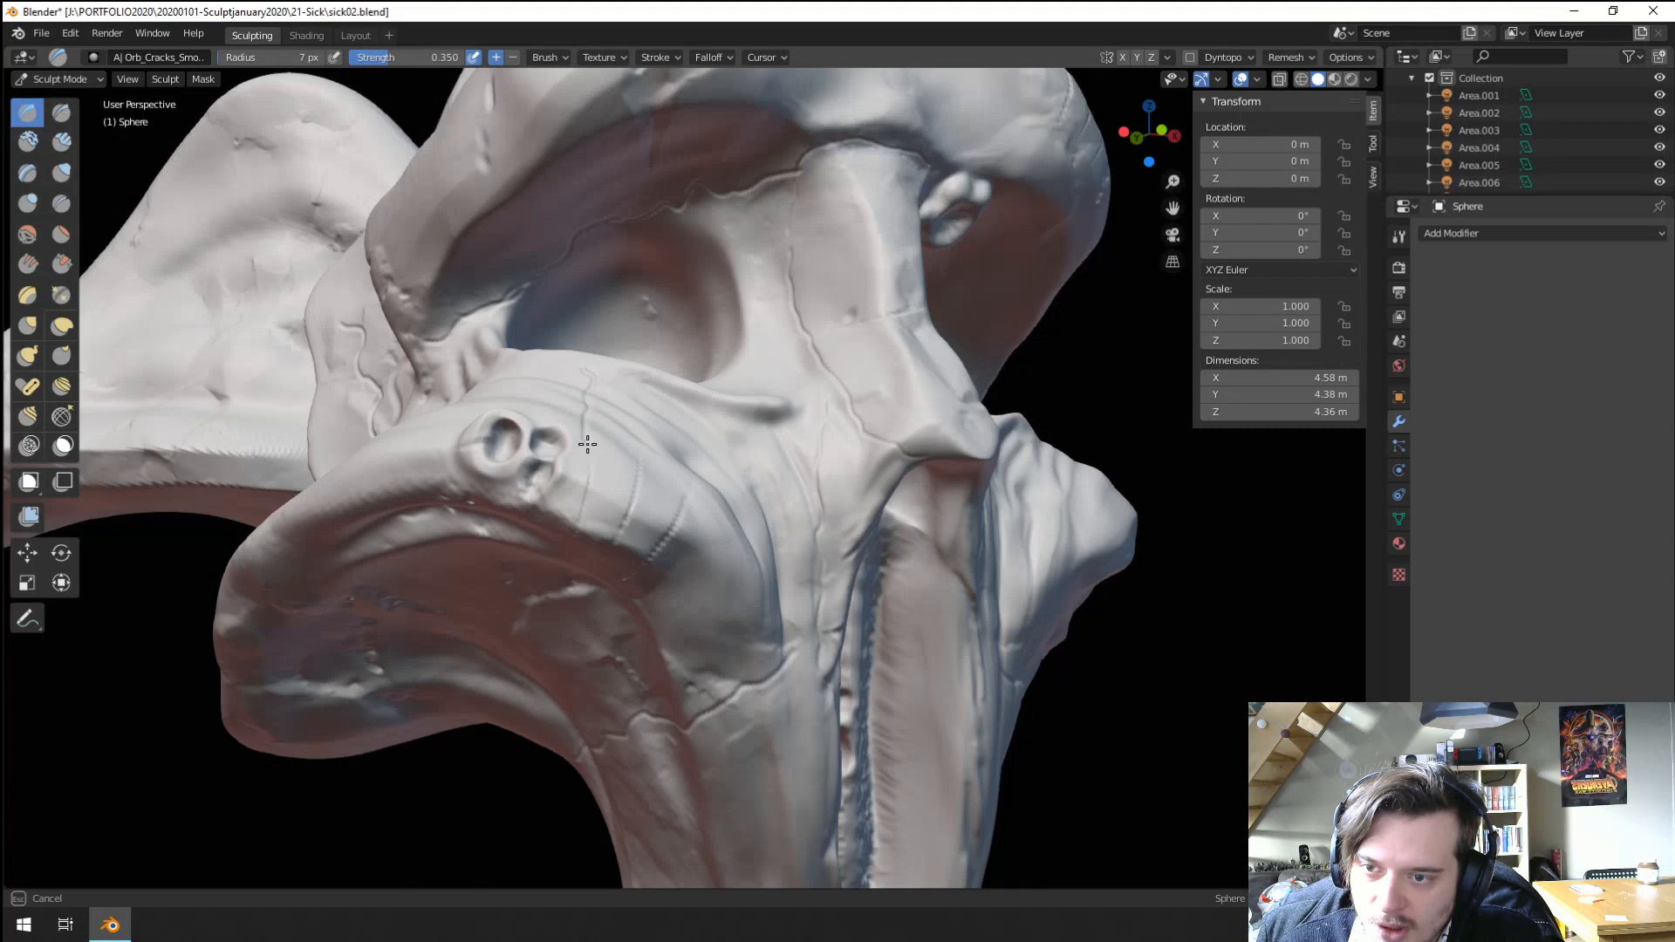
ctrl+middle_drag(555, 559, 553, 643)
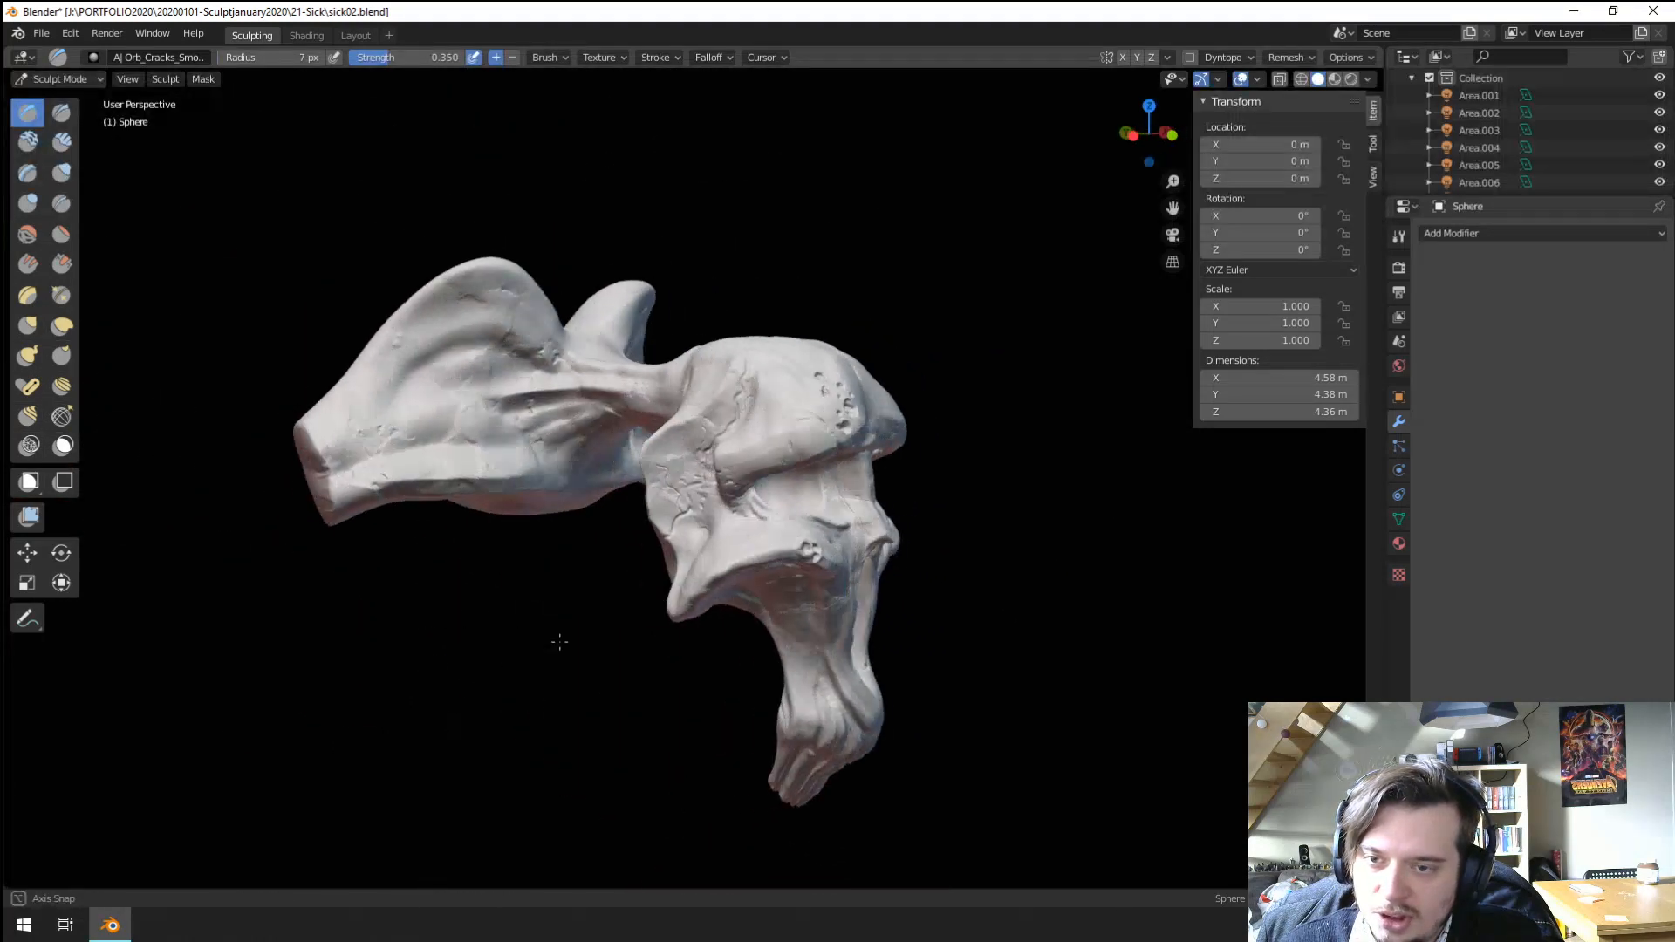
Try winding 7 px cracks around the ridges at the ear's root and undo them.
scroll(339, 322, up, 4)
middle_drag(339, 322, 555, 286)
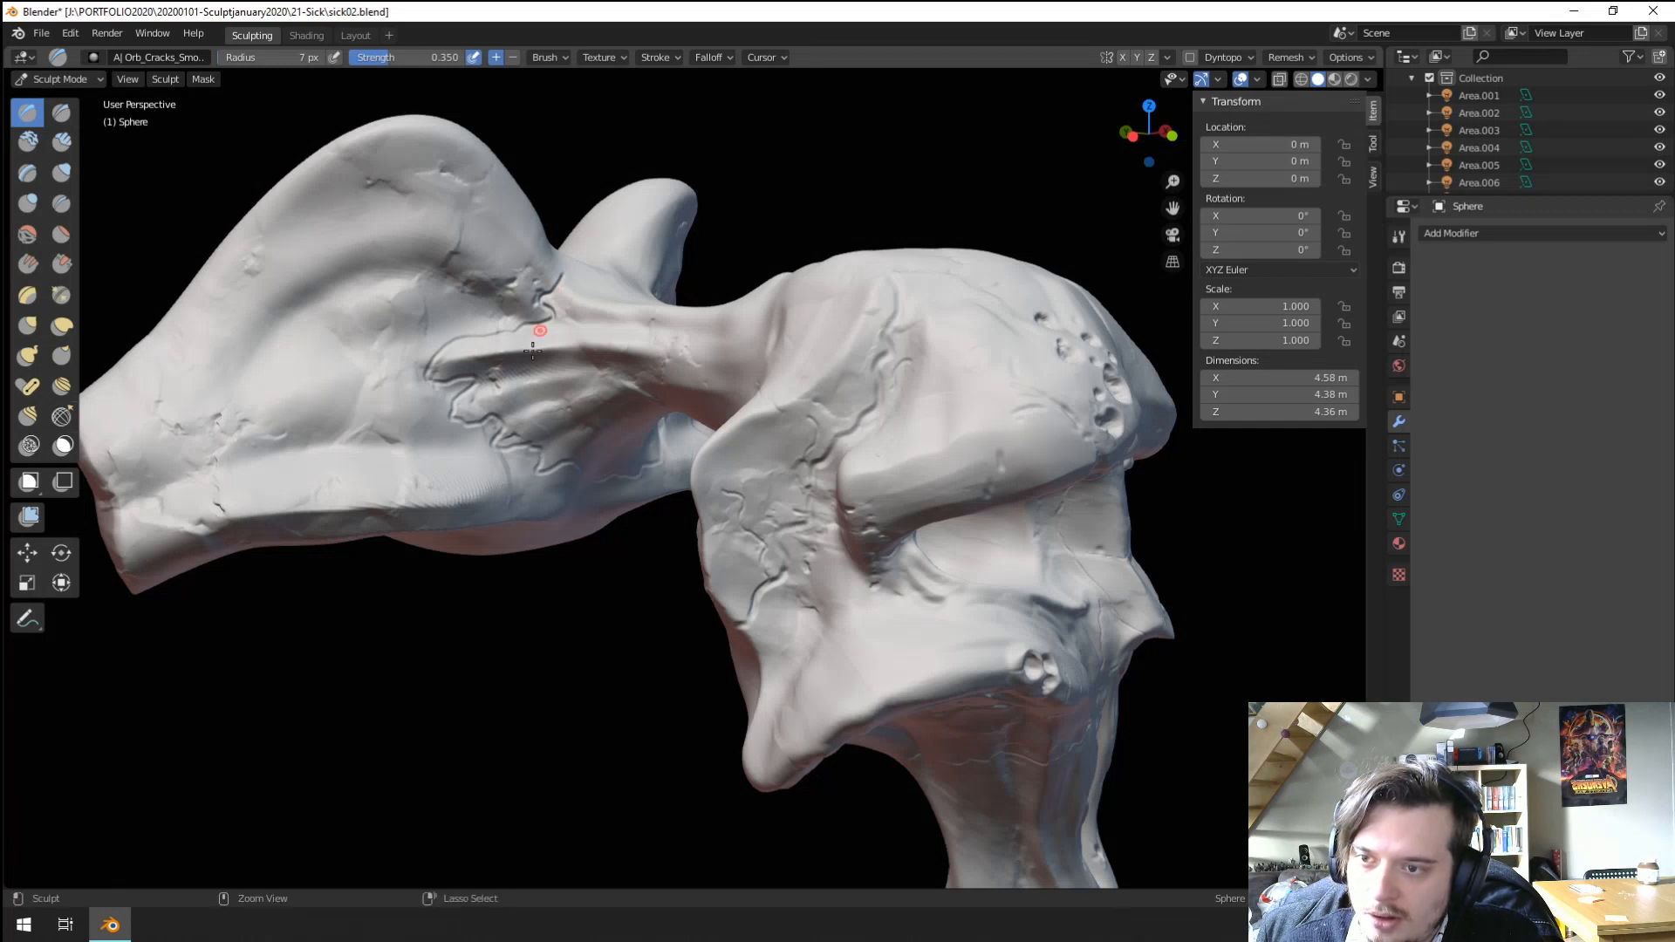
scroll(520, 362, down, 3)
key(ctrl+z)
Reduce the brush radius to 4 px and carve fine cracks around the ridges at the ear's root.
key(f)
click(508, 402)
scroll(526, 376, up, 2)
middle_drag(527, 376, 579, 281)
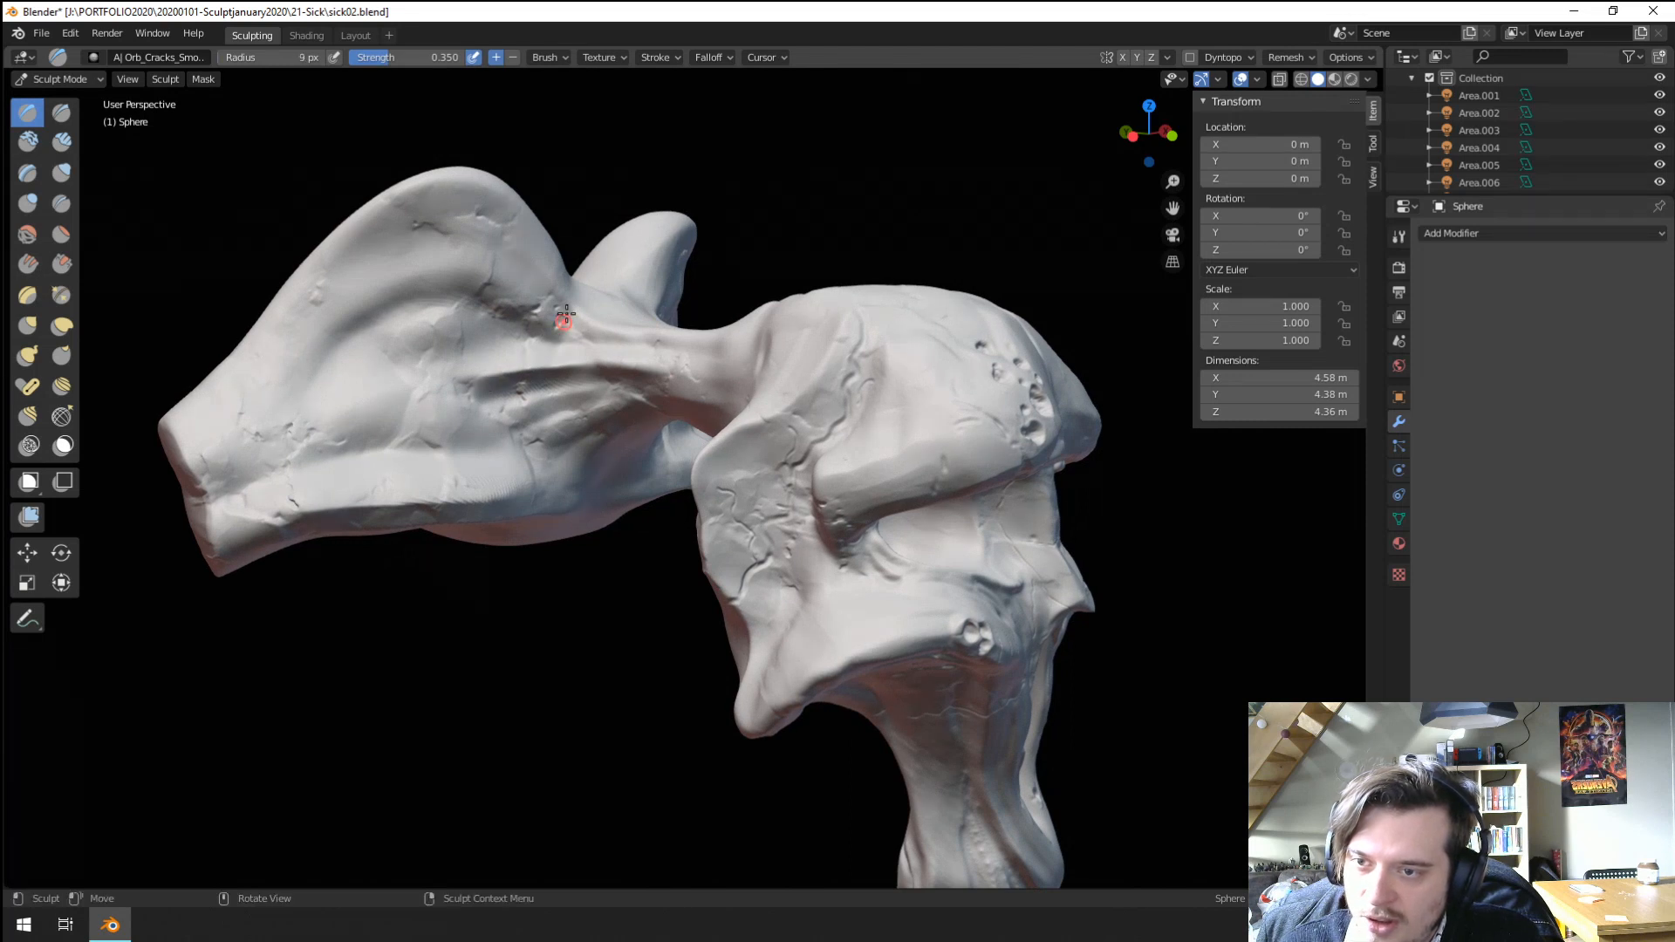
mouse_move(566, 316)
mouse_down()
mouse_move(502, 353)
mouse_move(576, 291)
mouse_up()
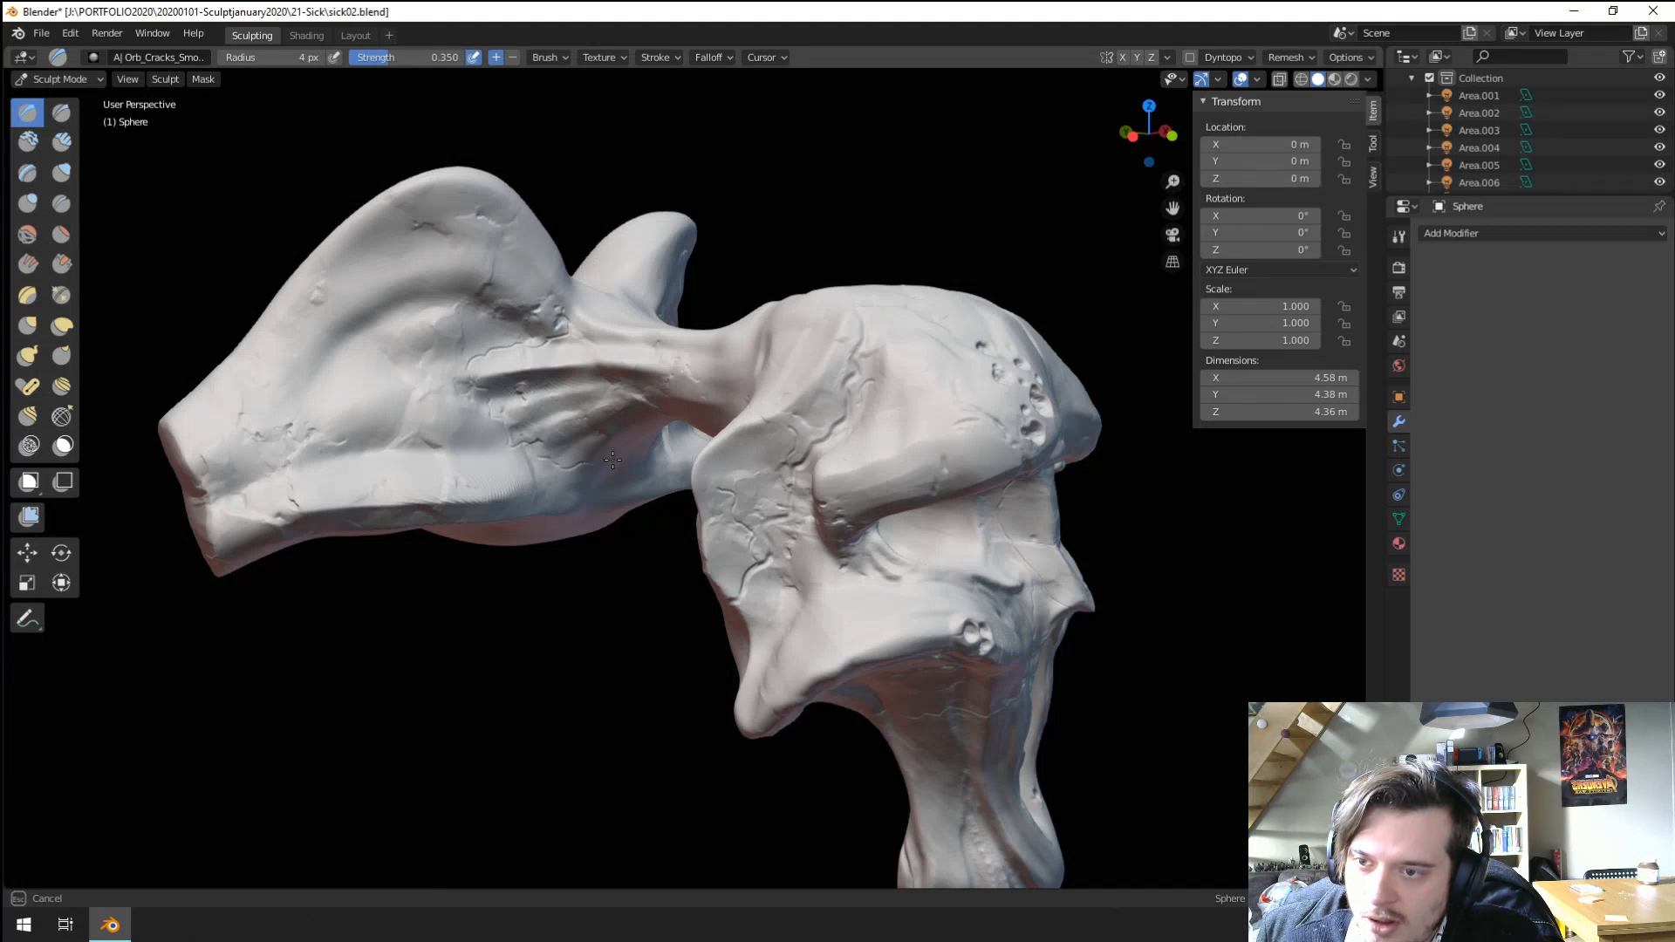
drag(613, 460, 610, 455)
Carve fine 4 px cracks across the ear's upper lobe, middle and outer end.
drag(477, 180, 473, 209)
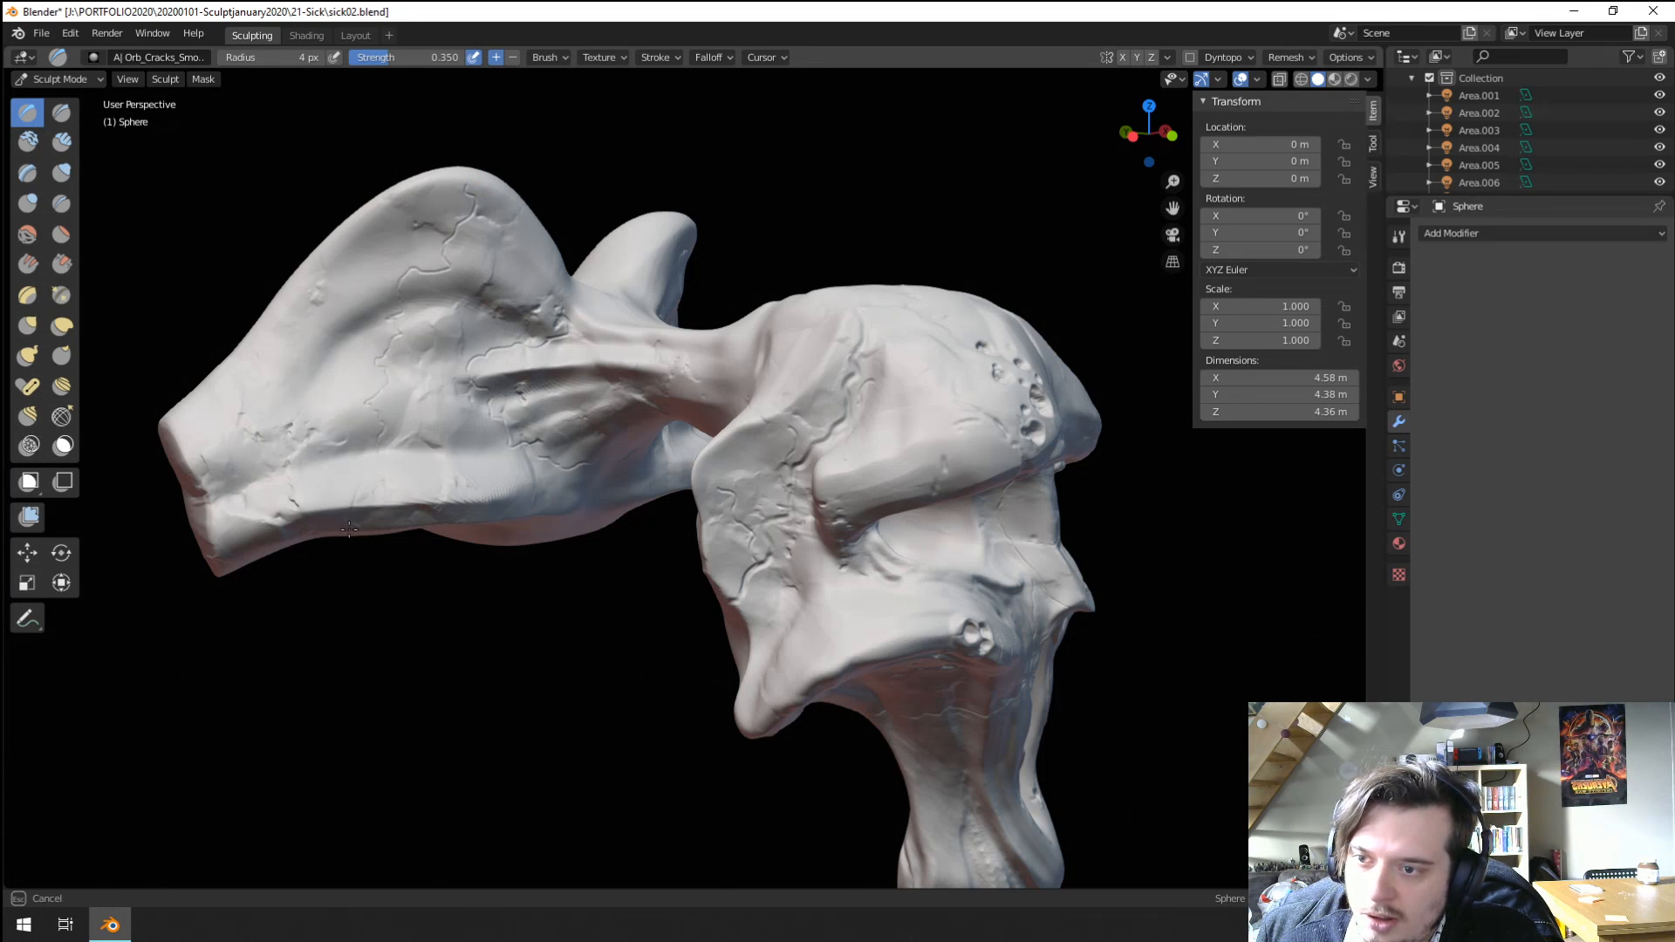
drag(349, 529, 344, 537)
scroll(375, 560, down, 3)
middle_drag(455, 541, 459, 541)
middle_drag(404, 536, 454, 454)
scroll(474, 431, up, 4)
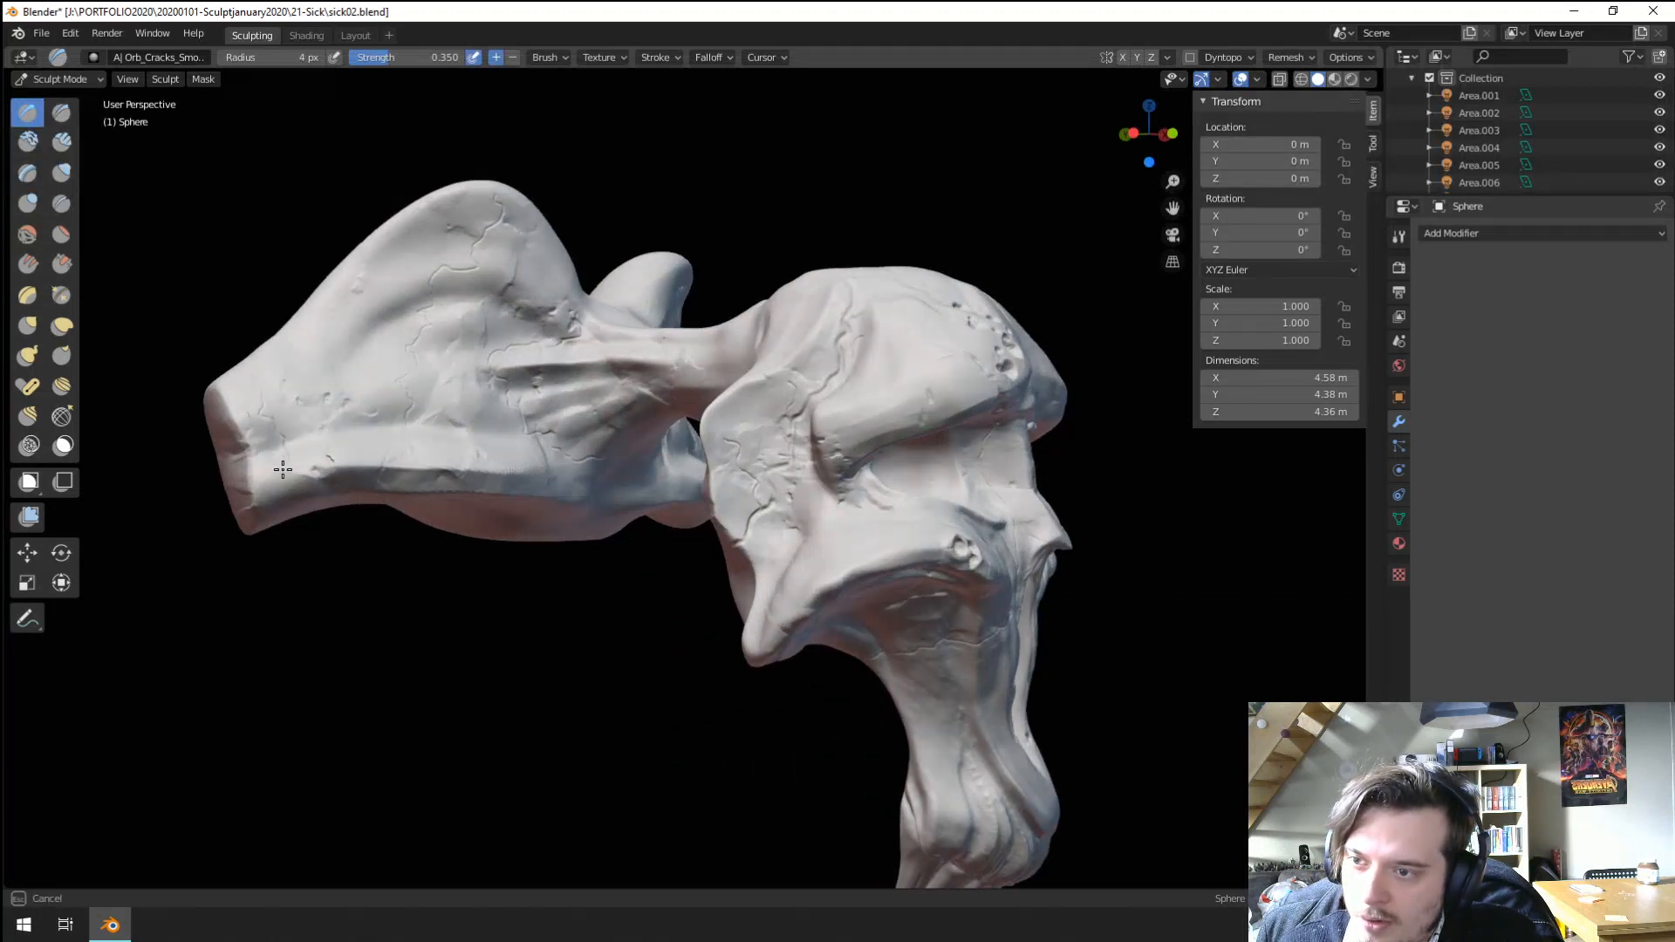
Carve fine 4 px cracks over the opposite ear and around the neck joint behind the head.
middle_drag(311, 521, 745, 287)
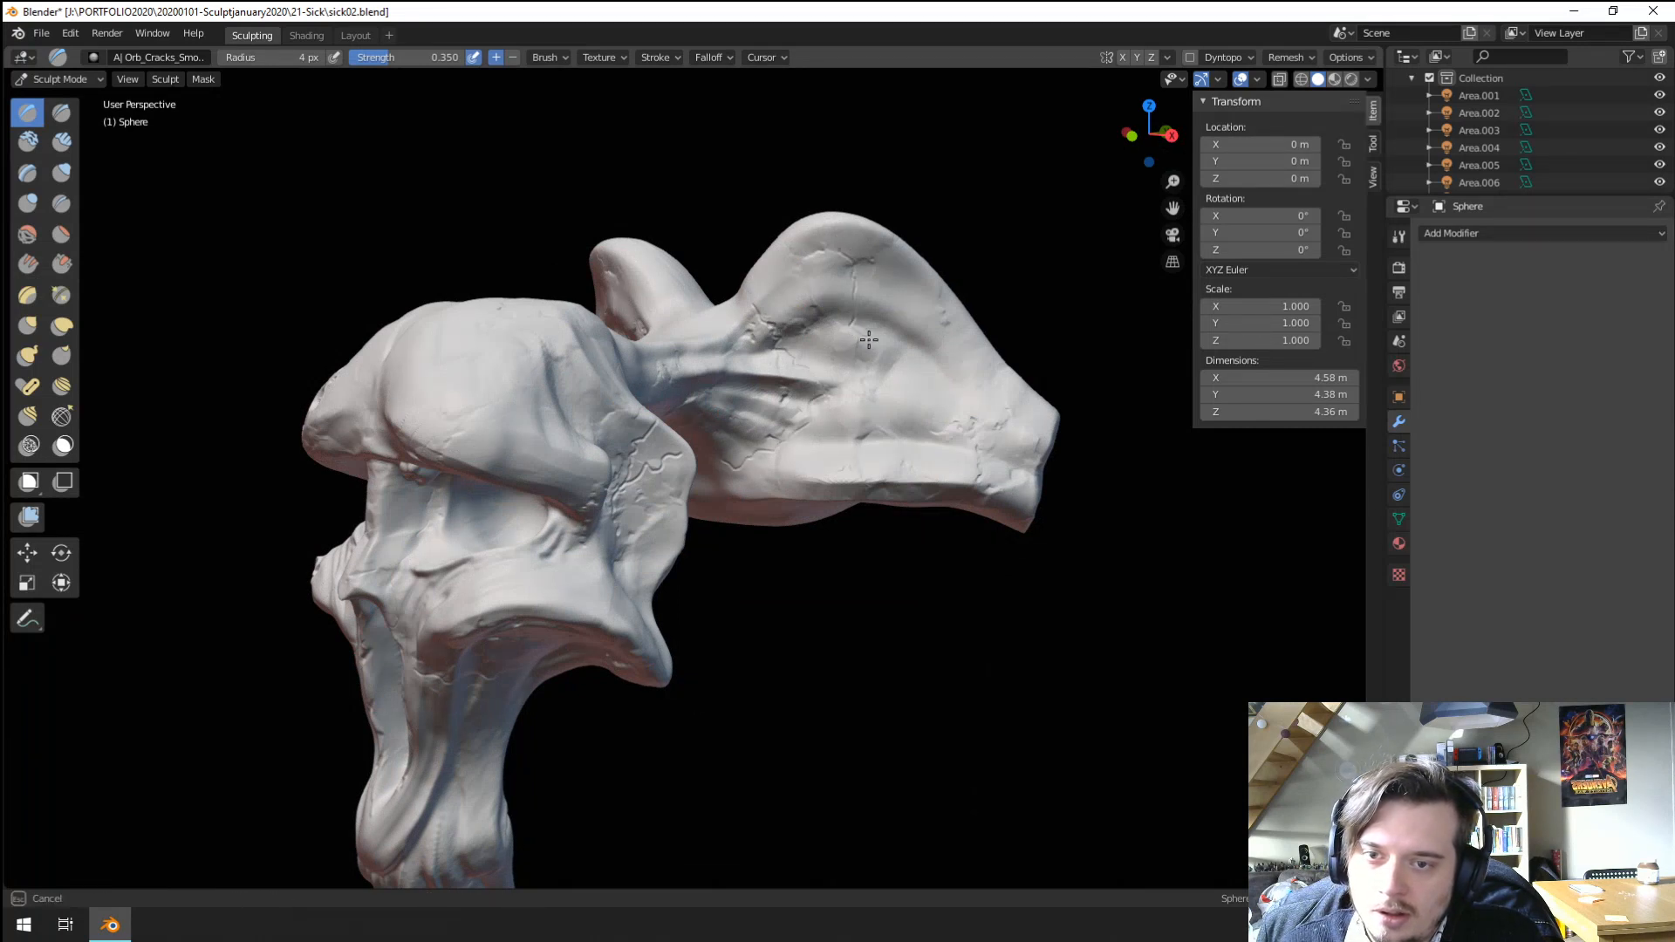
middle_drag(858, 351, 820, 349)
ctrl+middle_drag(820, 349, 712, 422)
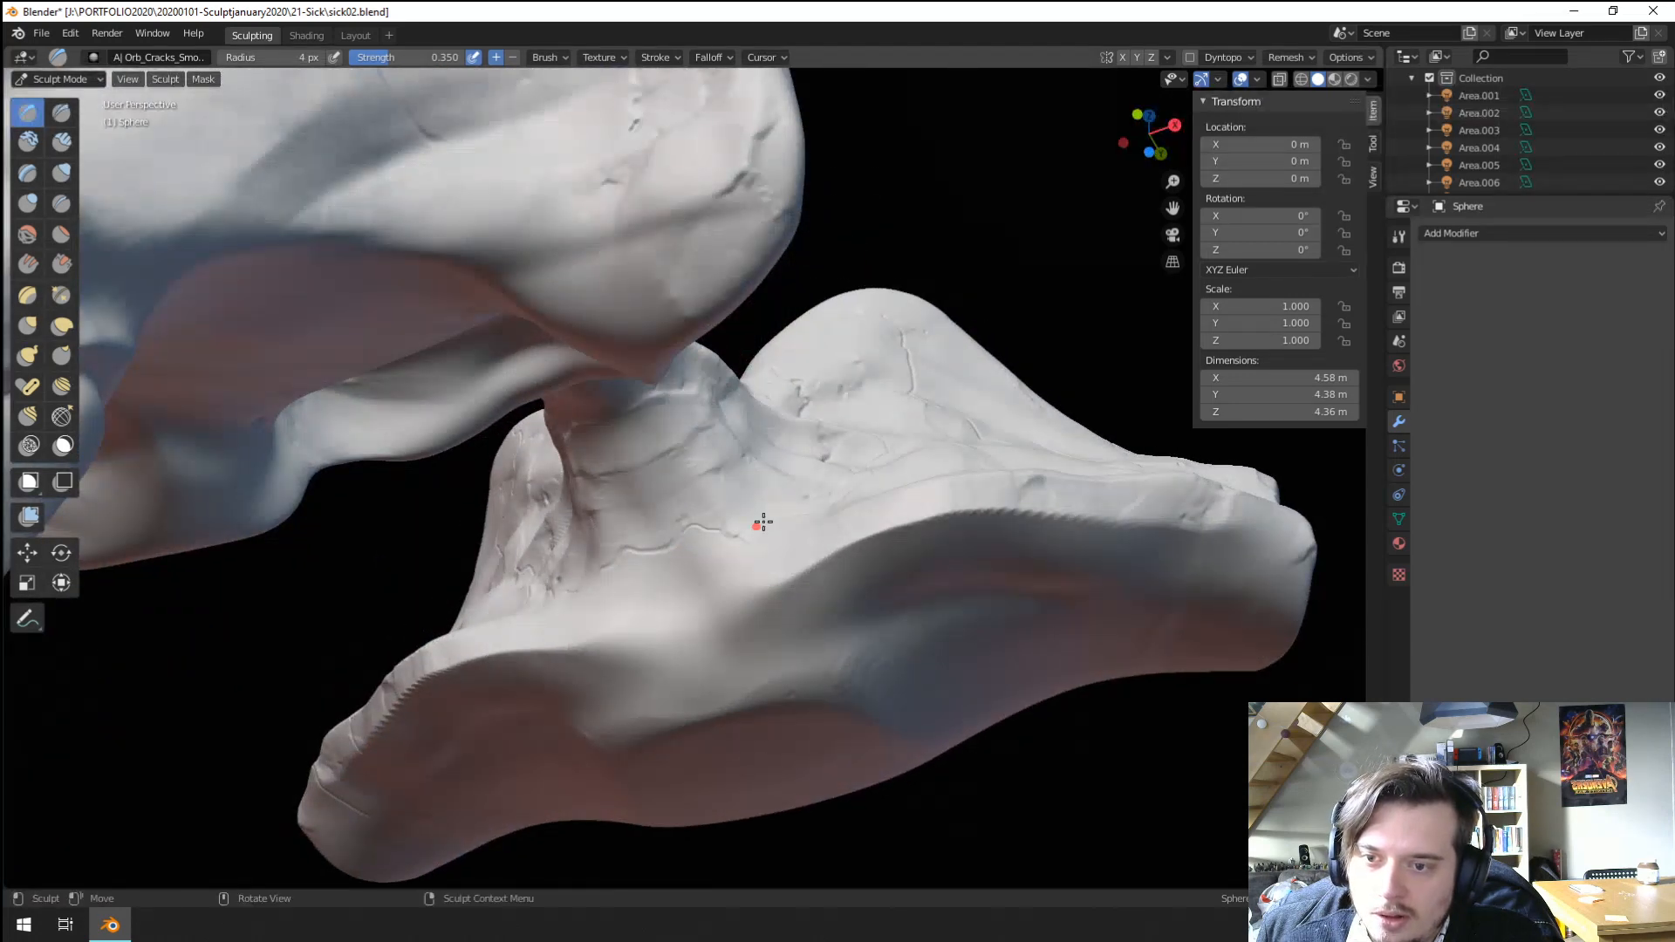
Carve a curved 4 px crack over the brow beside the forehead craters, down to the brow edge.
ctrl+middle_drag(763, 522, 572, 593)
middle_drag(572, 593, 679, 587)
ctrl+middle_drag(678, 586, 720, 252)
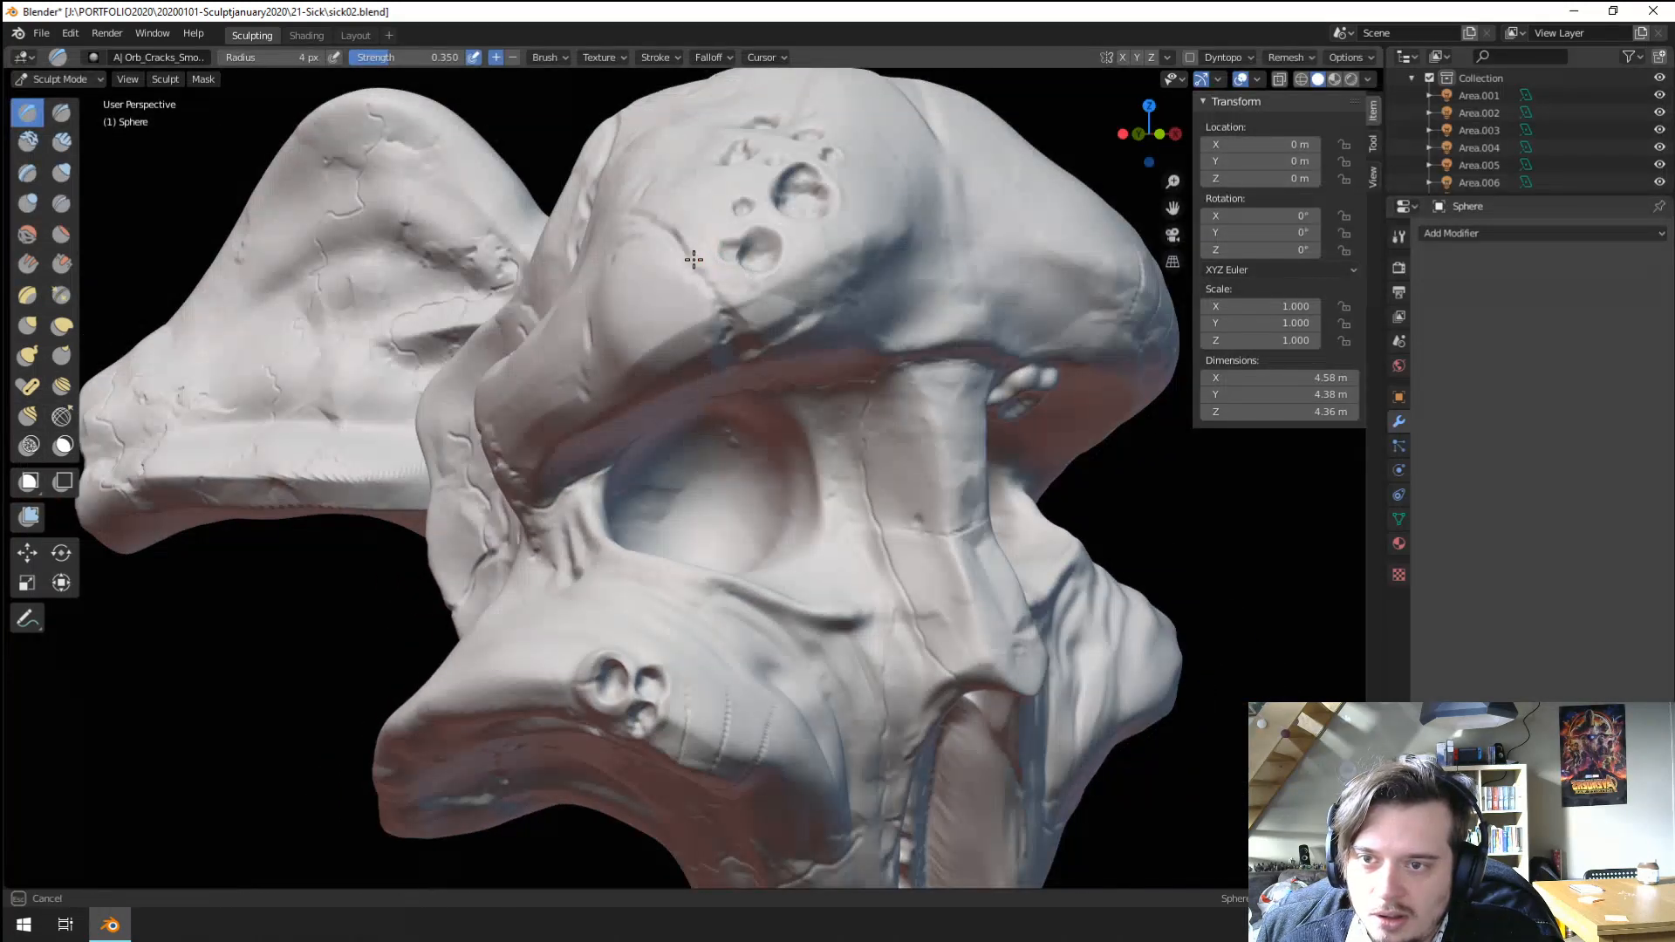
drag(738, 293, 752, 328)
Set the brush radius to 8 px and carve a jagged crack up the middle of the forehead from the nose bridge.
ctrl+middle_drag(798, 283, 757, 506)
middle_drag(757, 506, 659, 488)
ctrl+middle_drag(659, 488, 602, 401)
ctrl+middle_drag(602, 402, 620, 360)
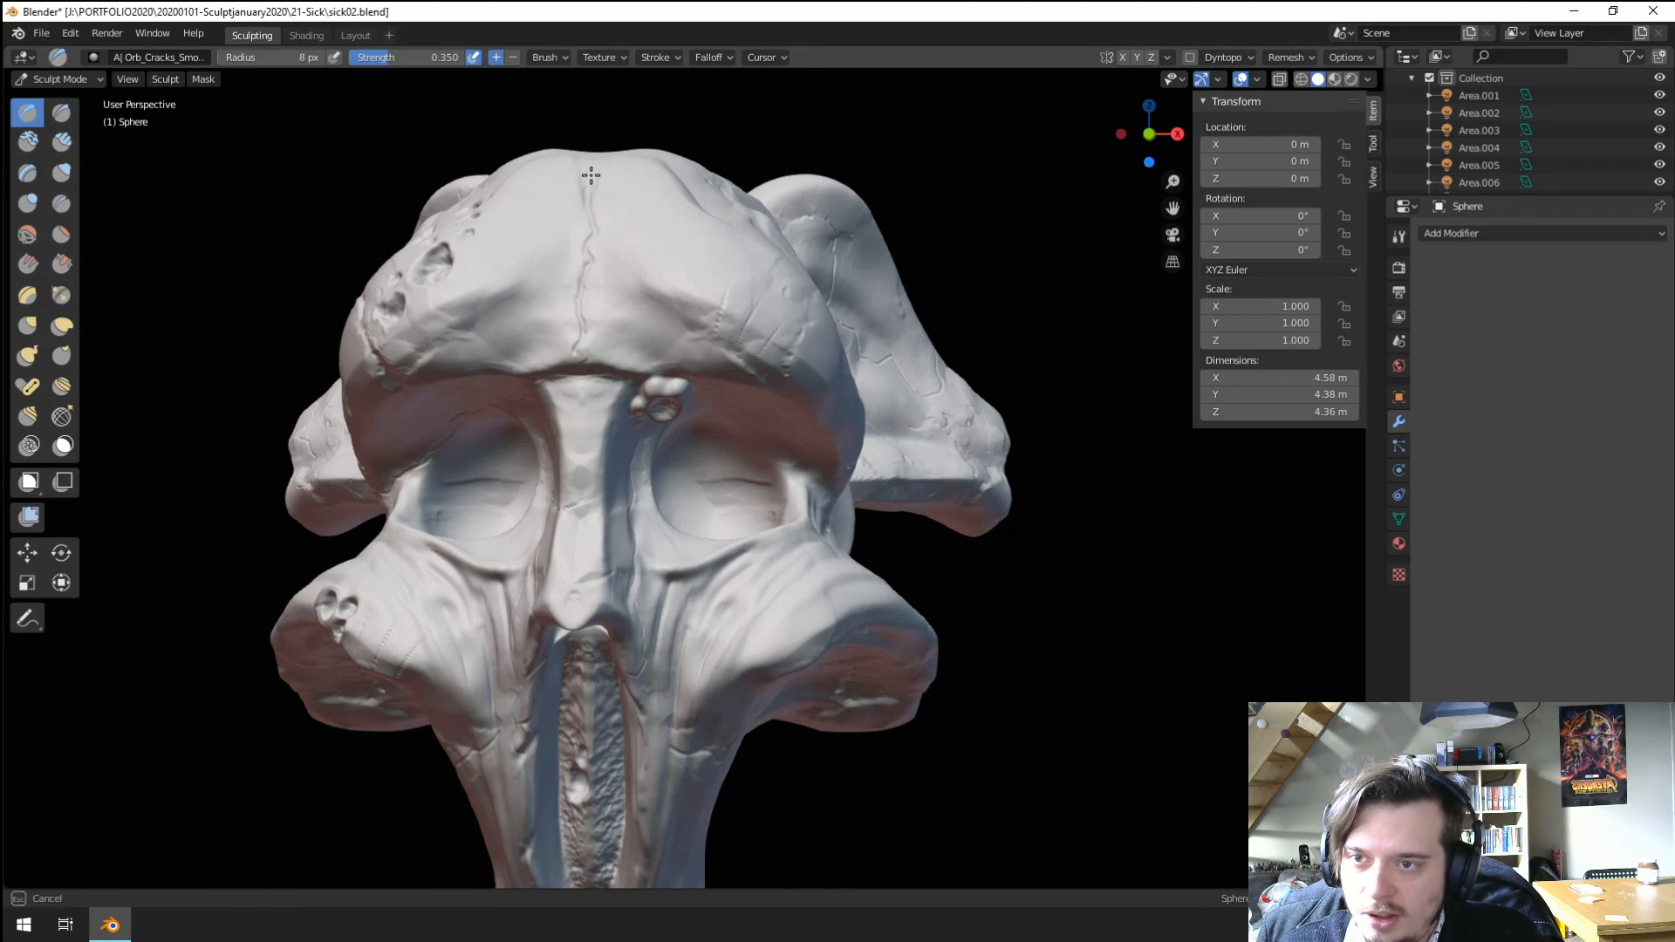
Examine the whole head and the mouth area from several angles to judge the crack details.
ctrl+middle_drag(575, 226, 583, 306)
middle_drag(582, 306, 681, 301)
mouse_move(681, 301)
ctrl+middle_down()
mouse_move(708, 223)
mouse_move(640, 351)
ctrl+middle_up()
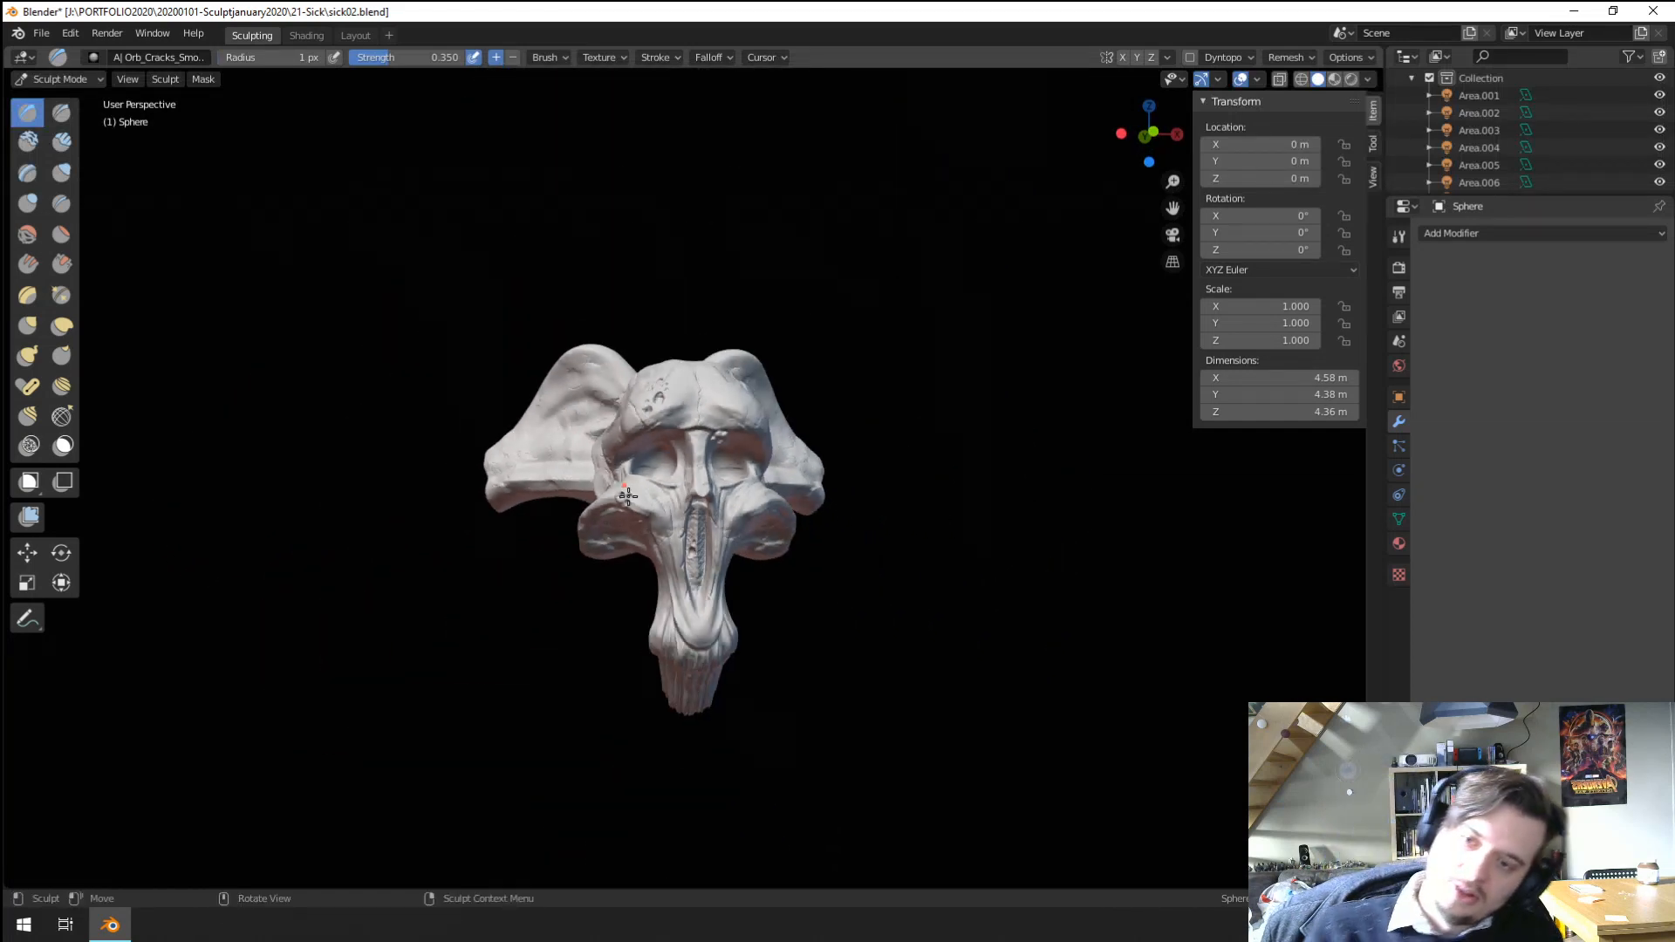
middle_drag(628, 496, 711, 493)
ctrl+middle_drag(711, 493, 708, 427)
shift+middle_drag(708, 558, 623, 490)
ctrl+middle_drag(623, 585, 621, 469)
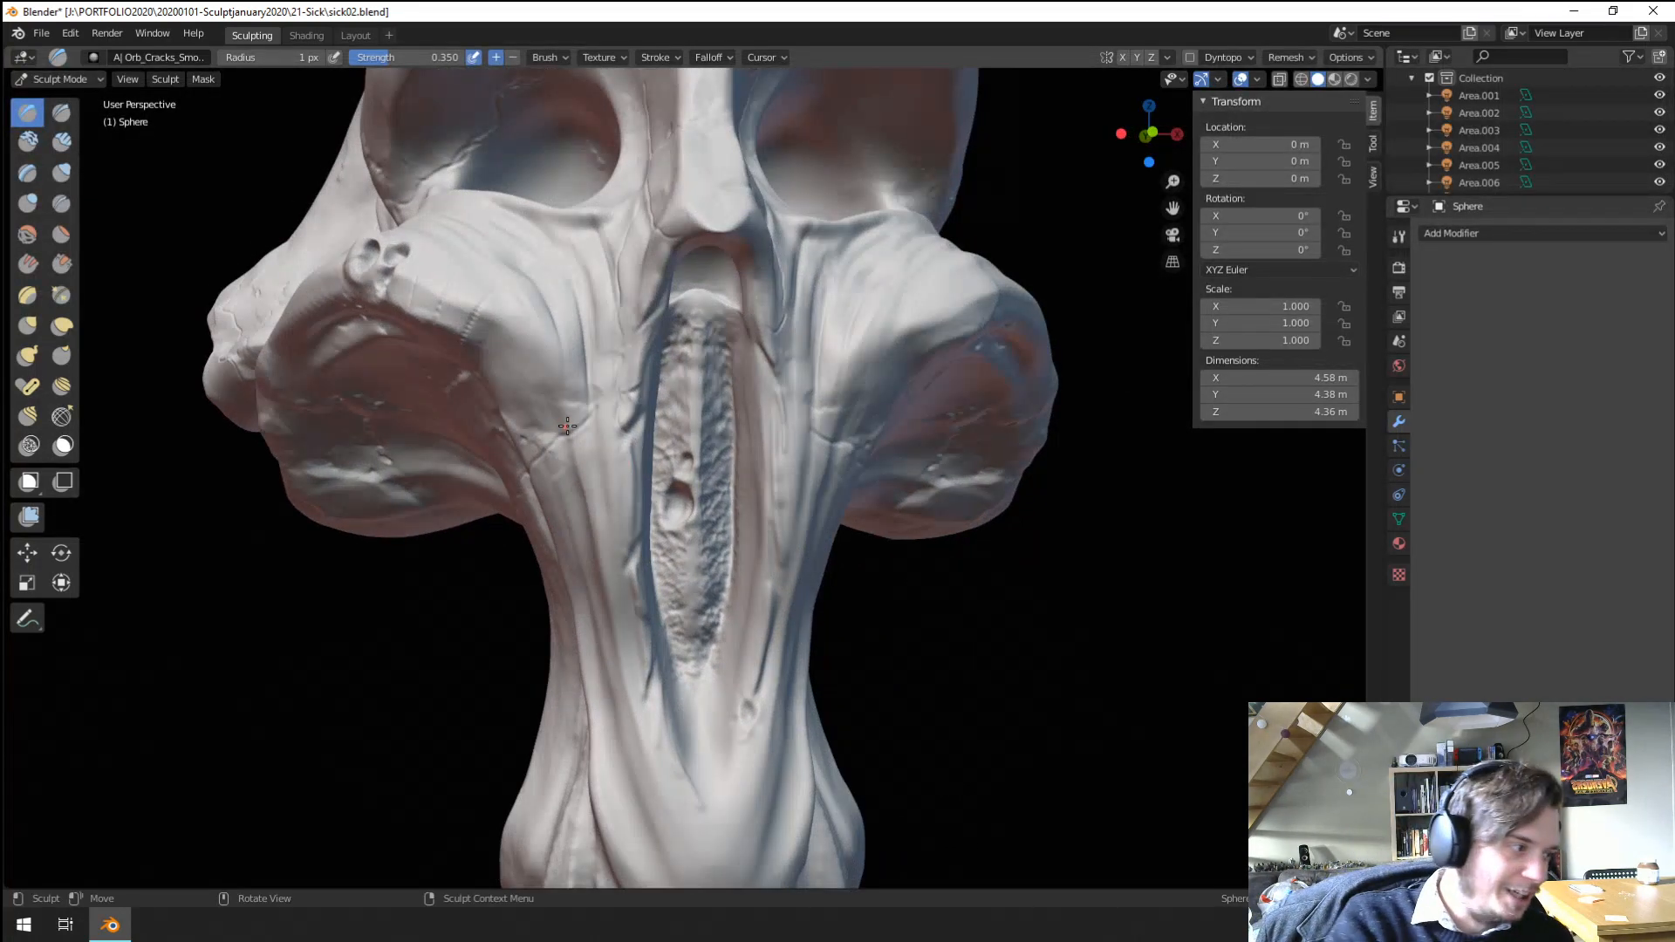
ctrl+middle_drag(695, 435, 665, 559)
mouse_move(637, 563)
middle_down()
mouse_move(688, 572)
mouse_move(666, 542)
mouse_move(632, 575)
mouse_move(578, 562)
middle_up()
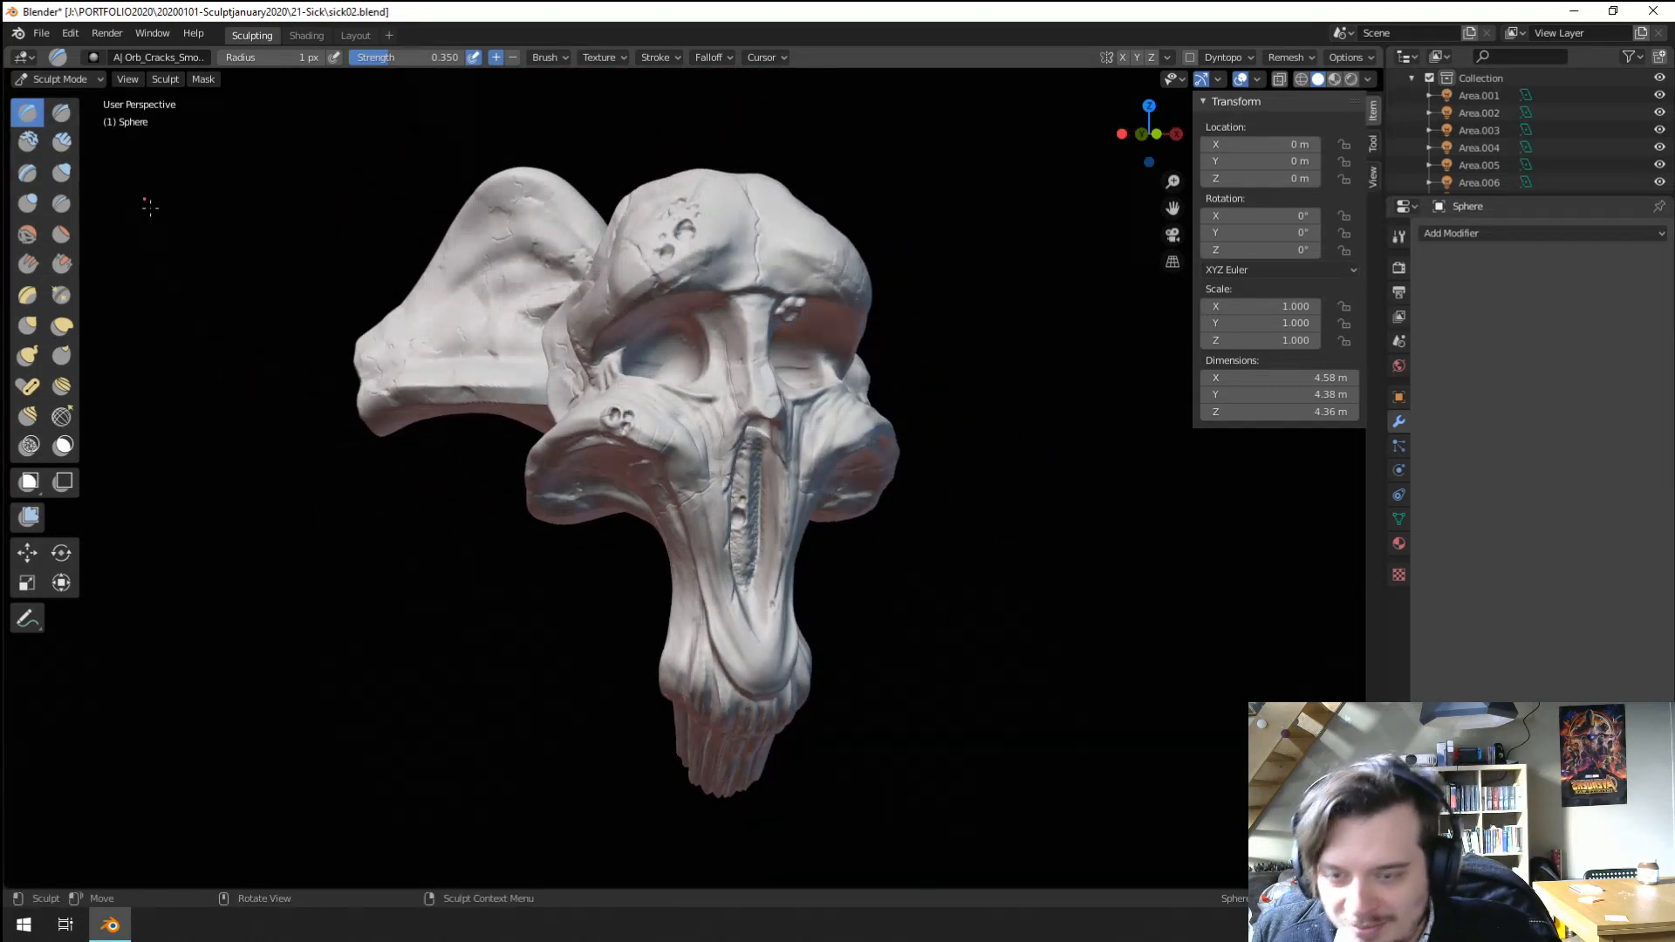
scroll(725, 639, up, 2)
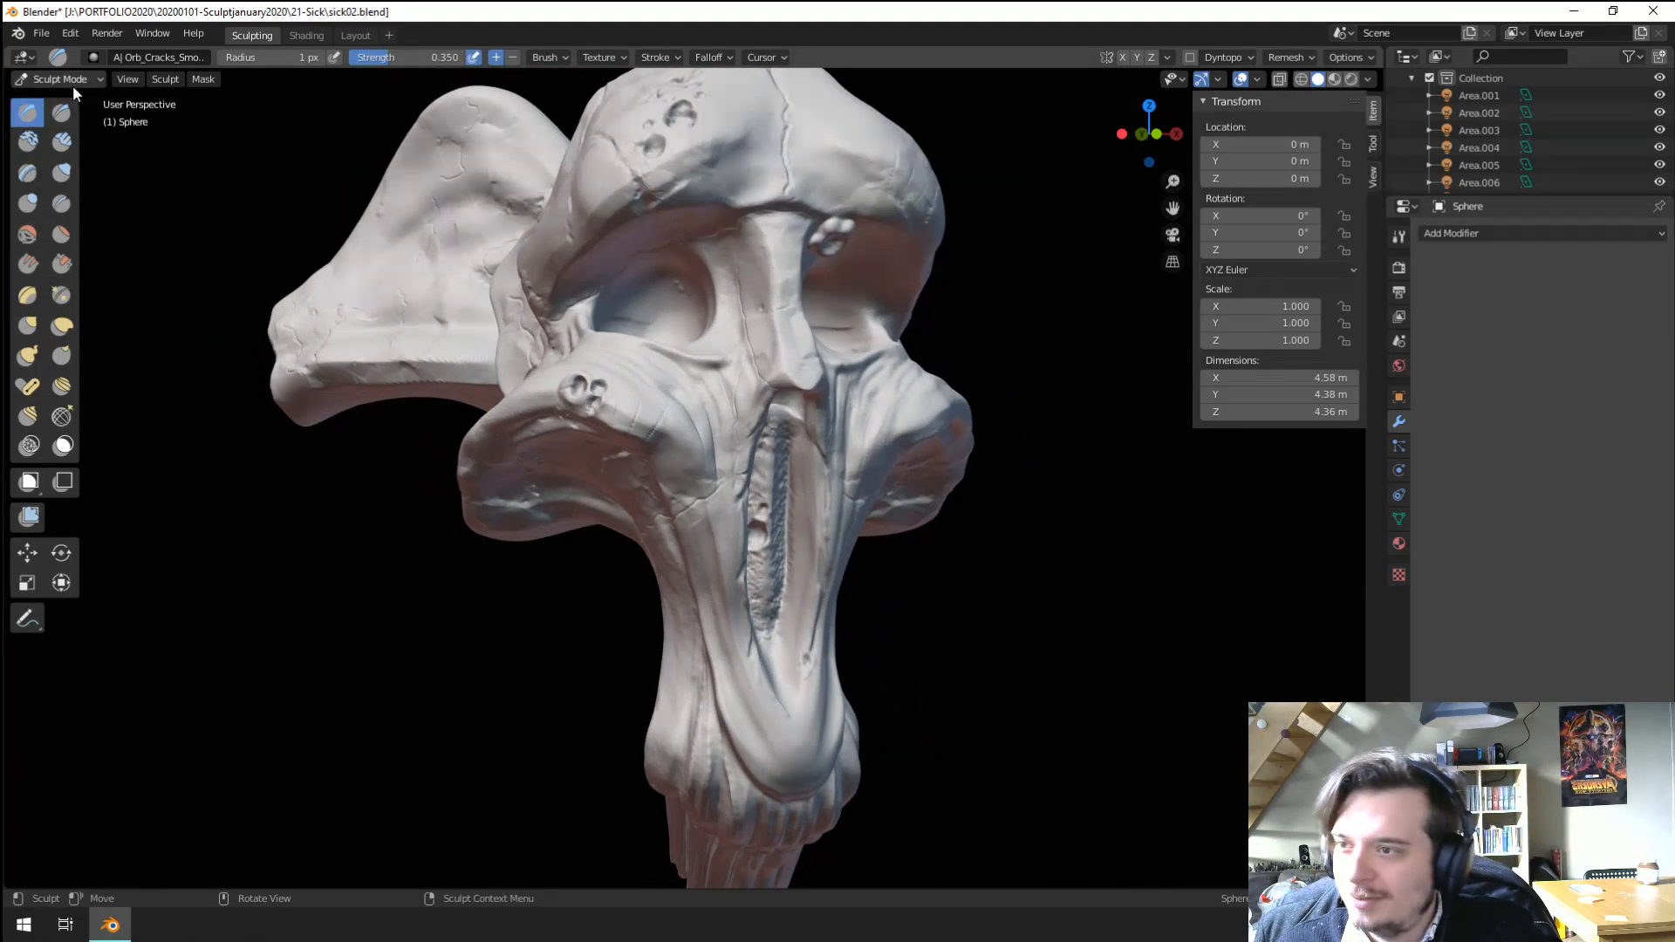
shift+middle_drag(626, 610, 572, 484)
ctrl+middle_drag(624, 597, 563, 527)
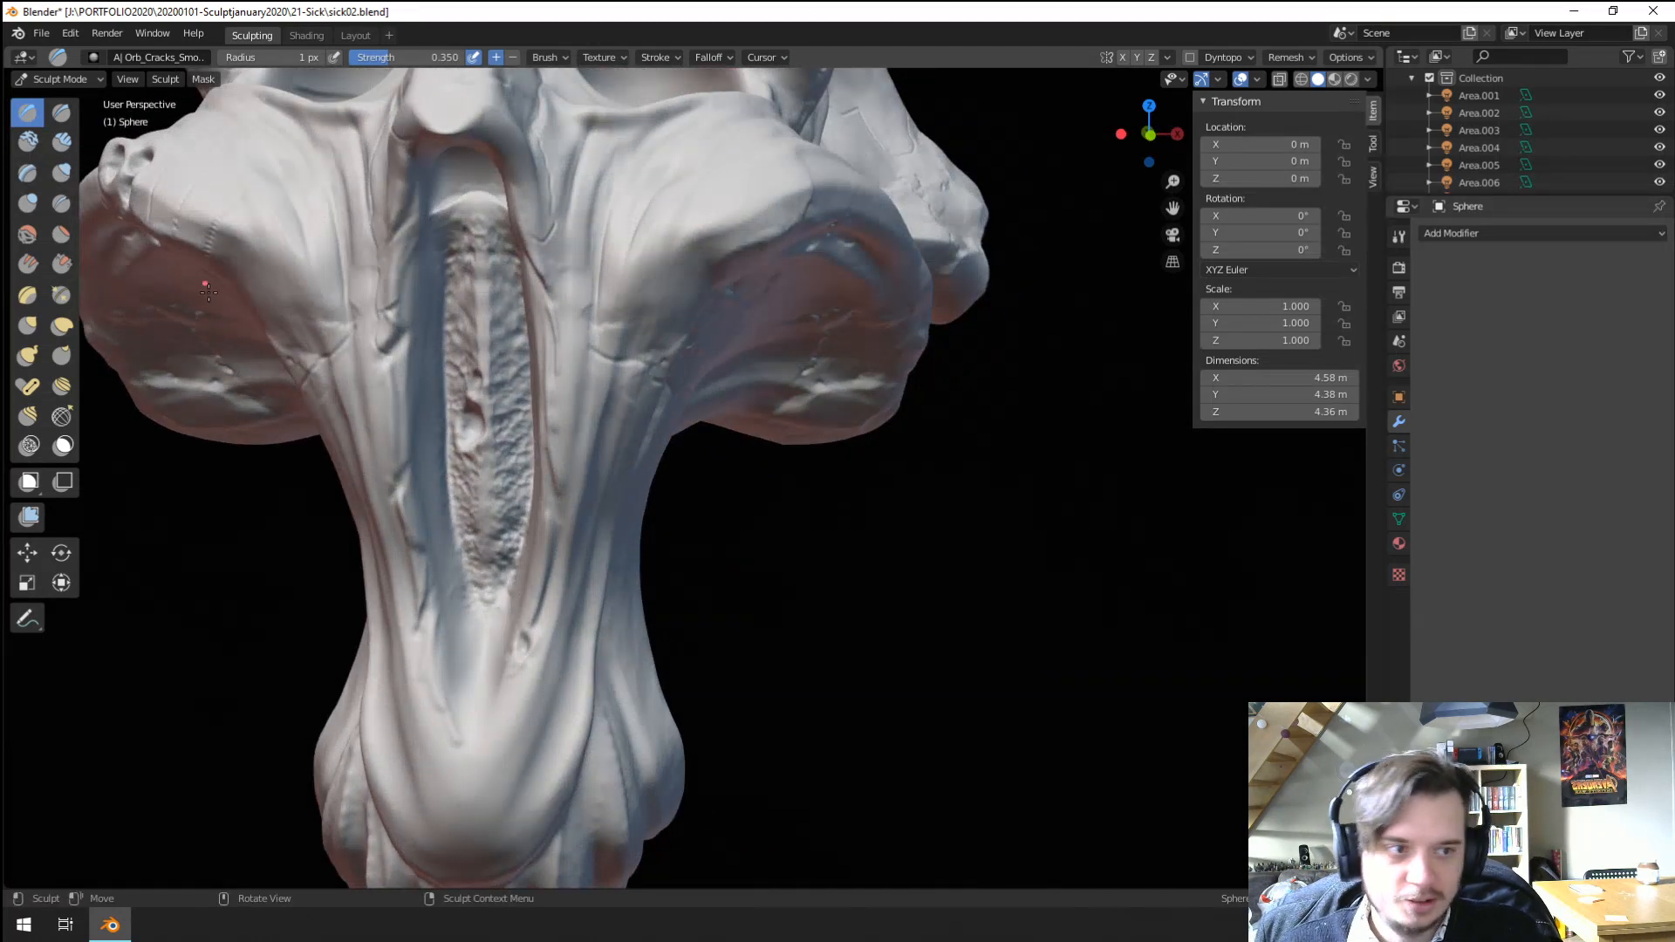
click(67, 83)
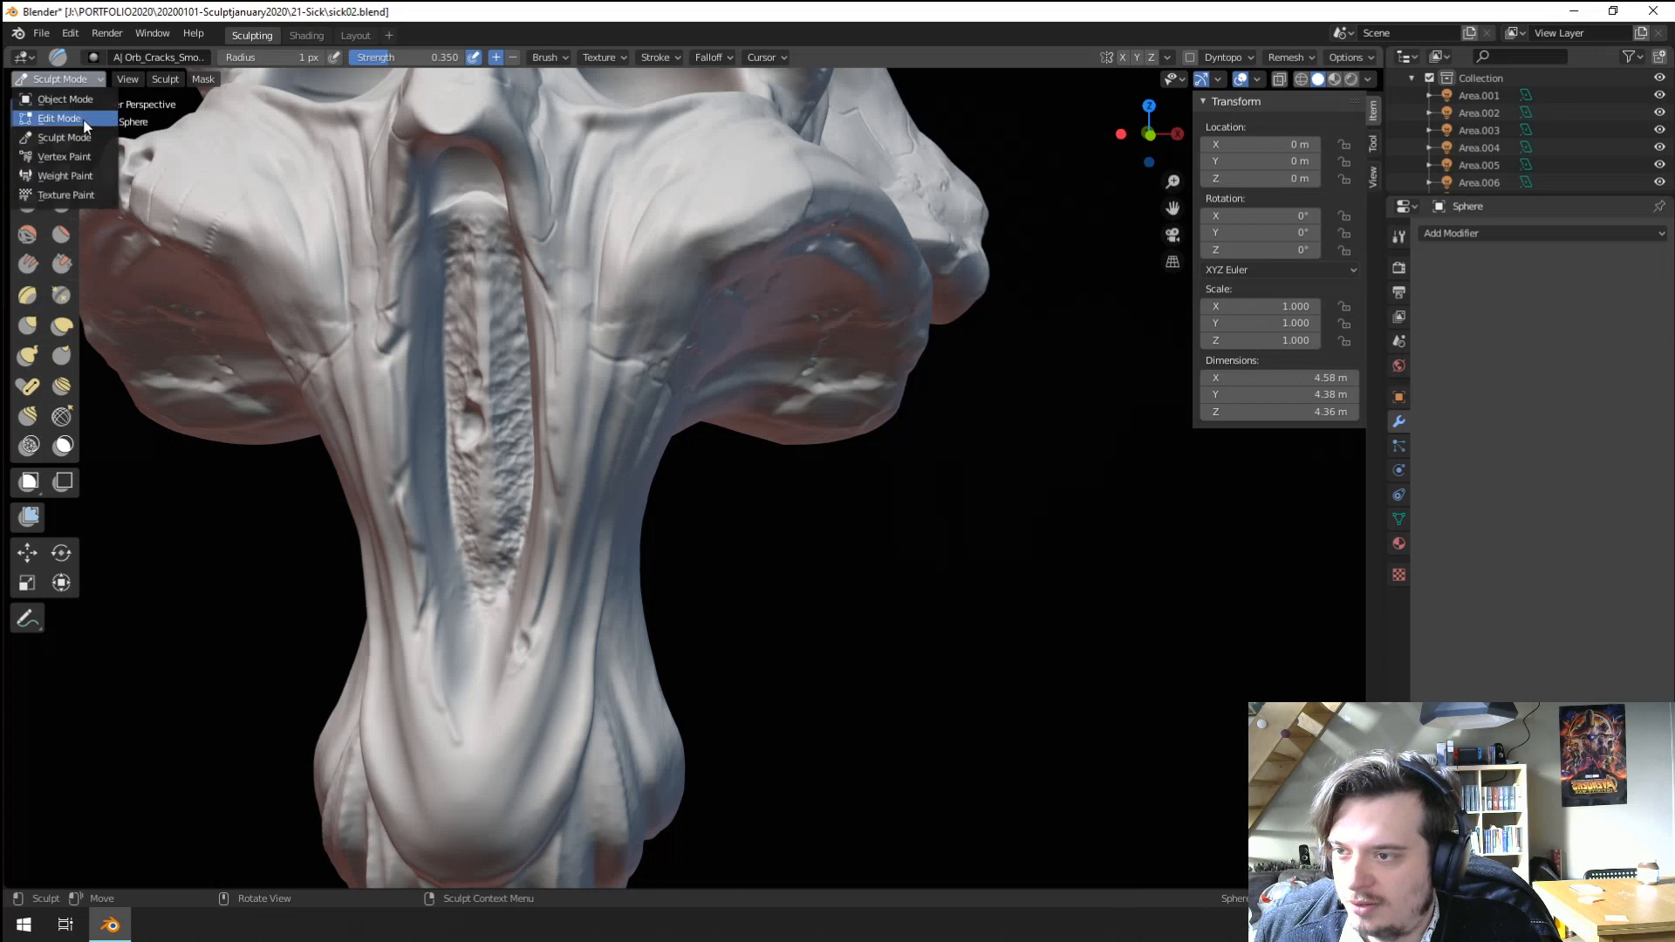
click(76, 141)
click(69, 122)
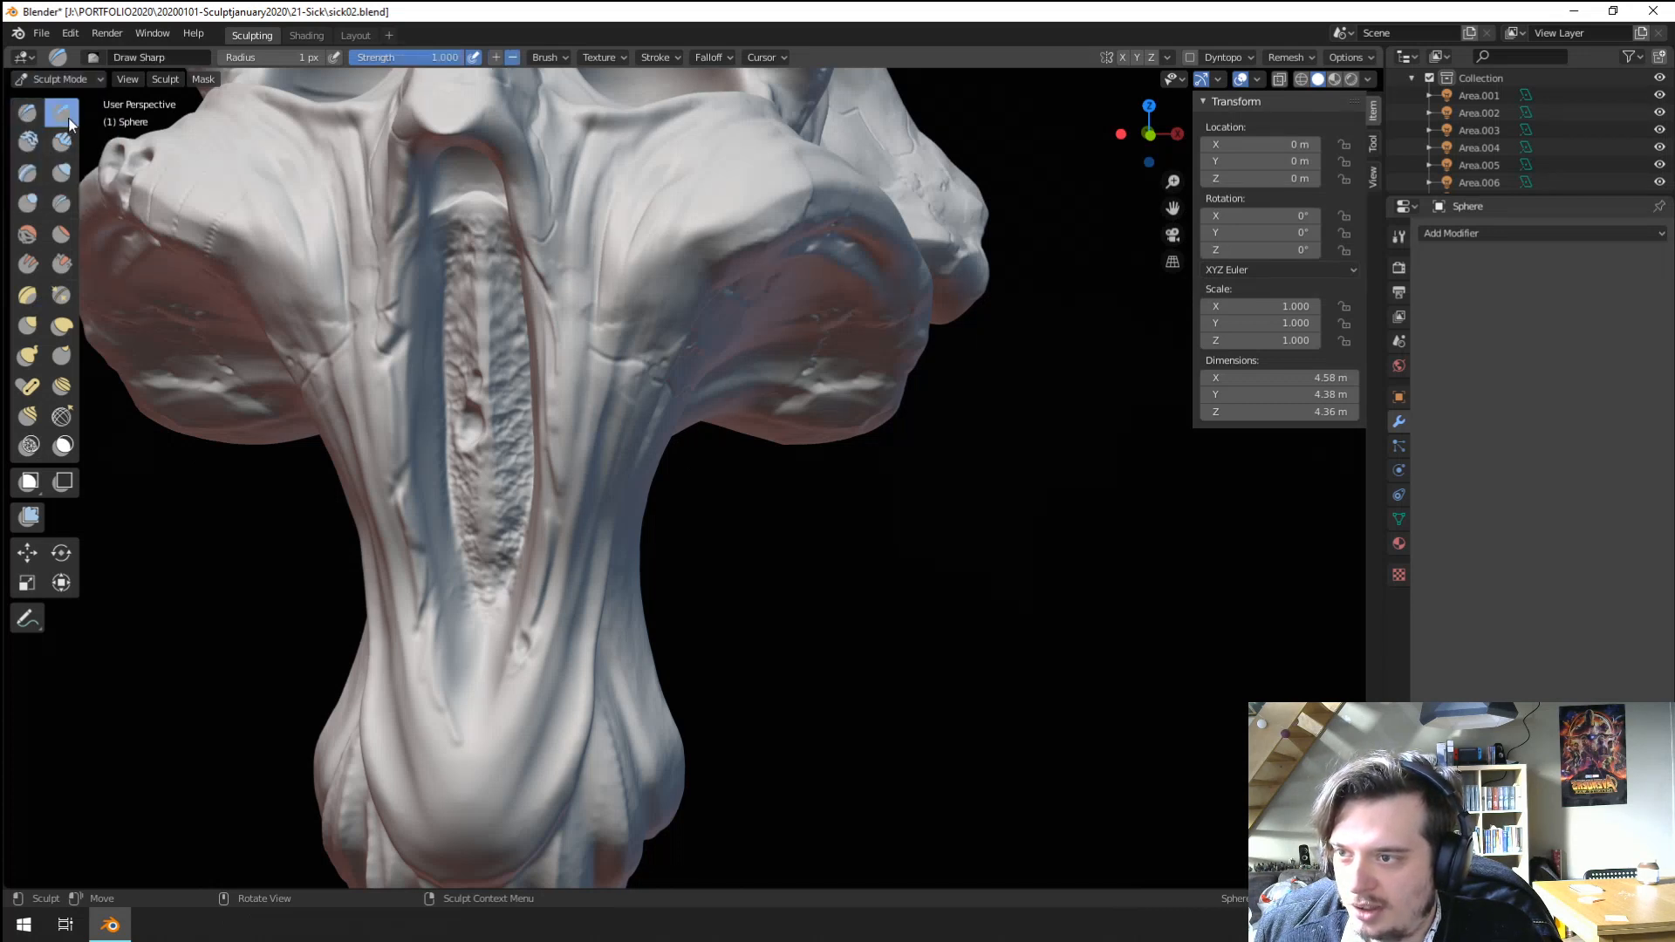
click(92, 63)
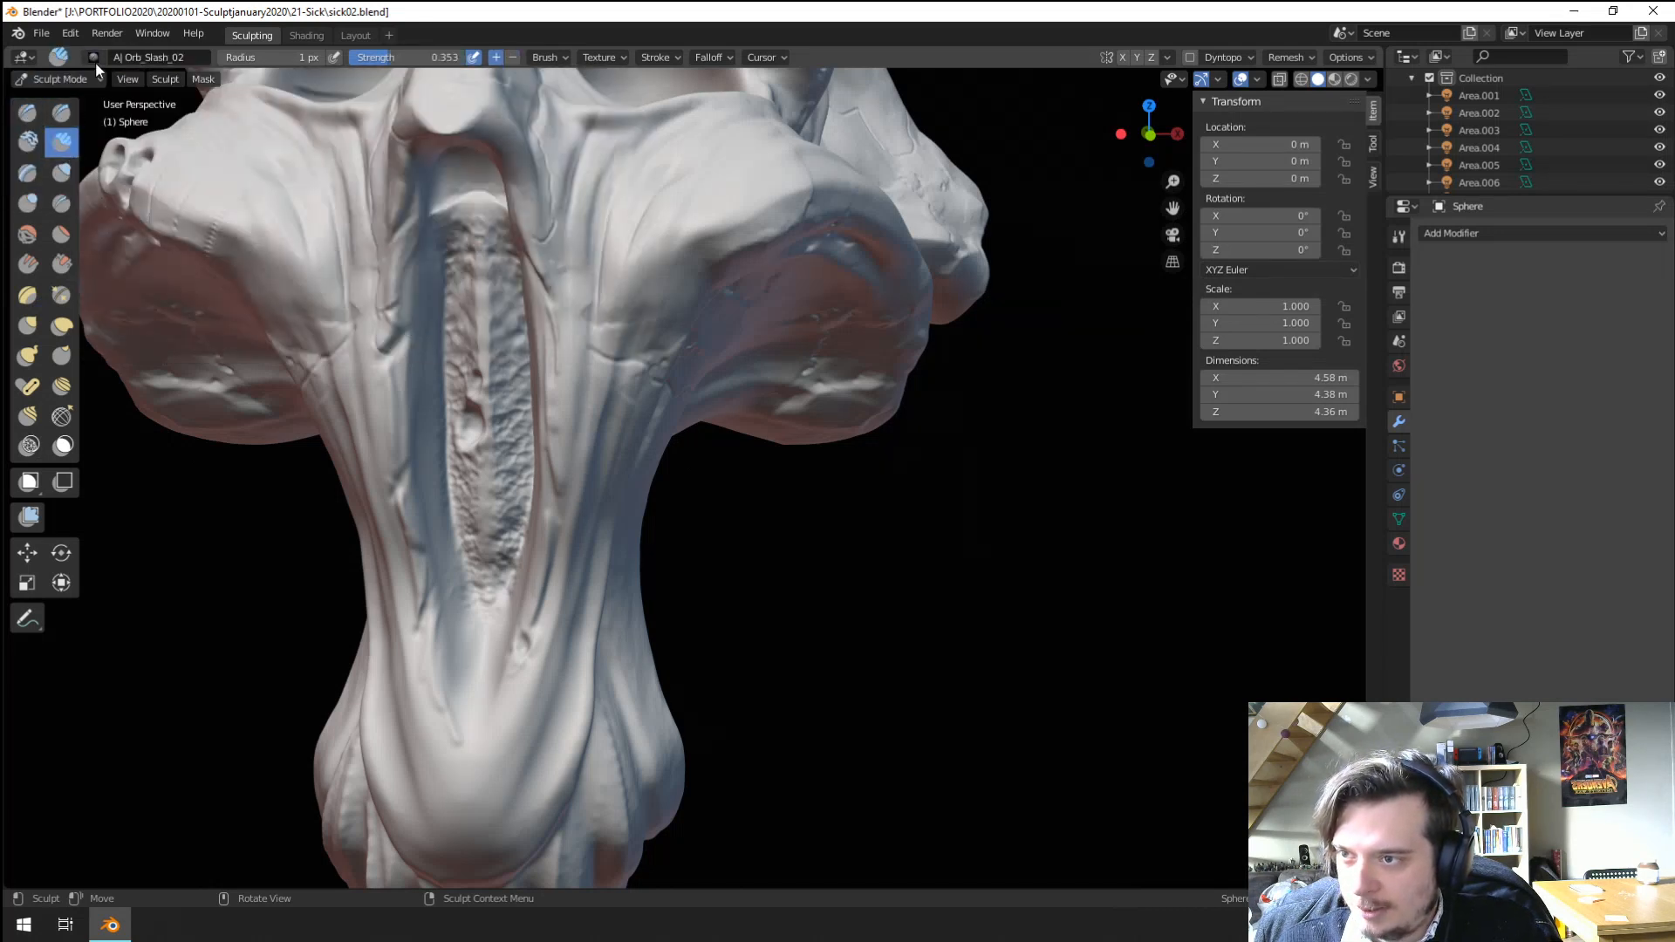
click(93, 58)
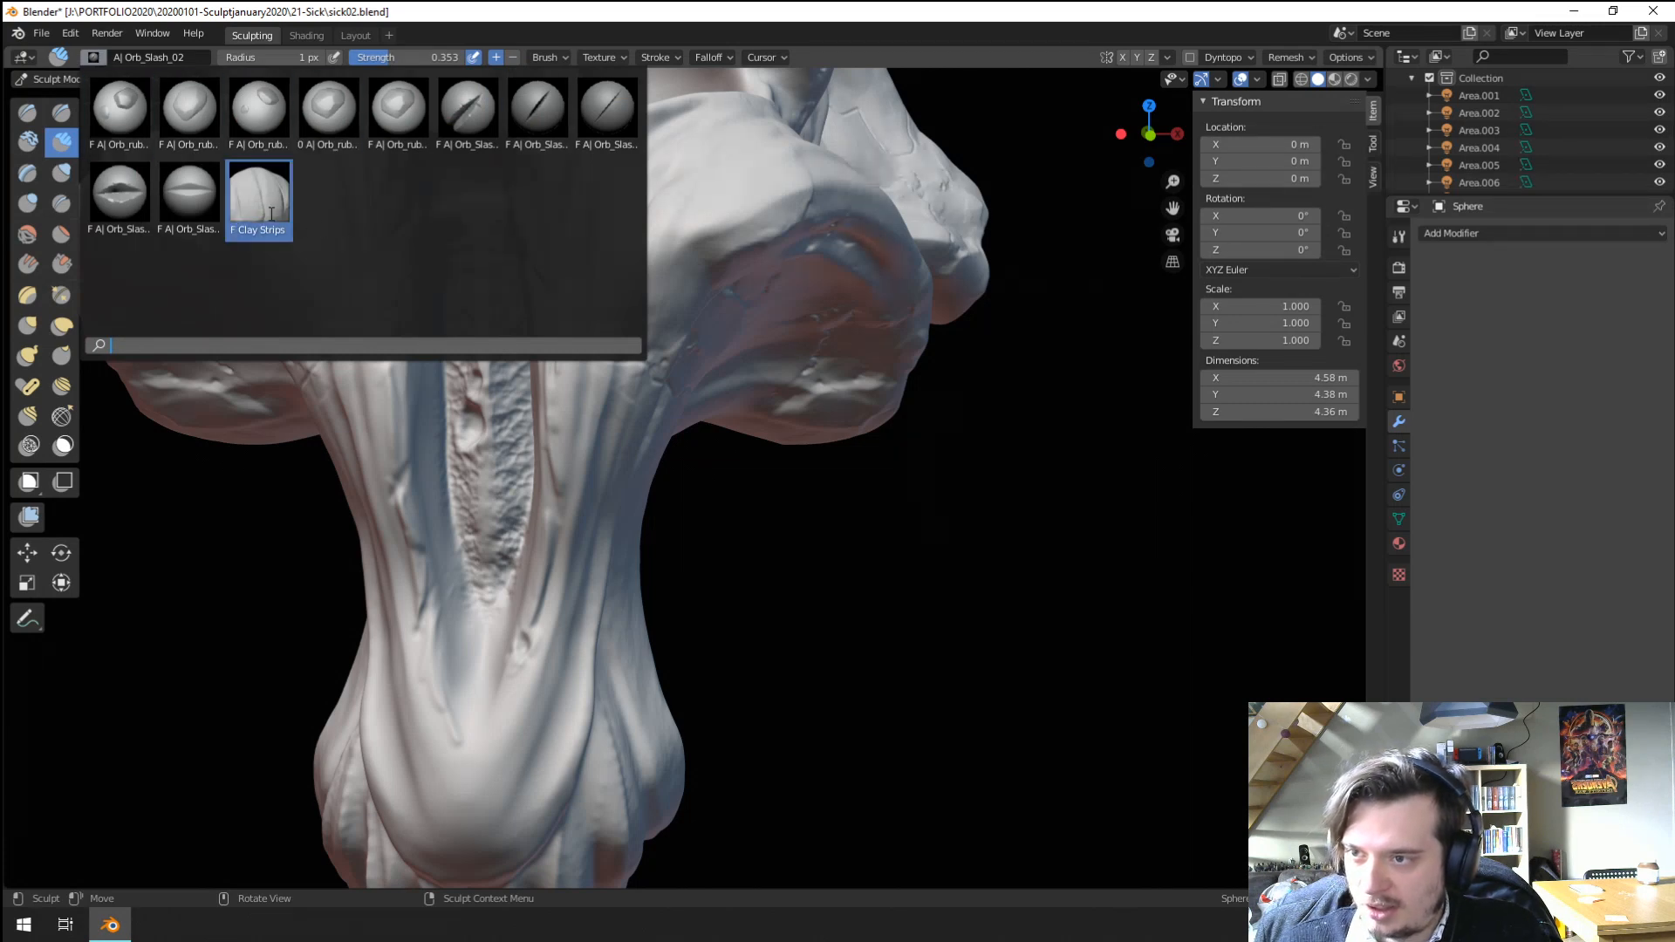
click(189, 109)
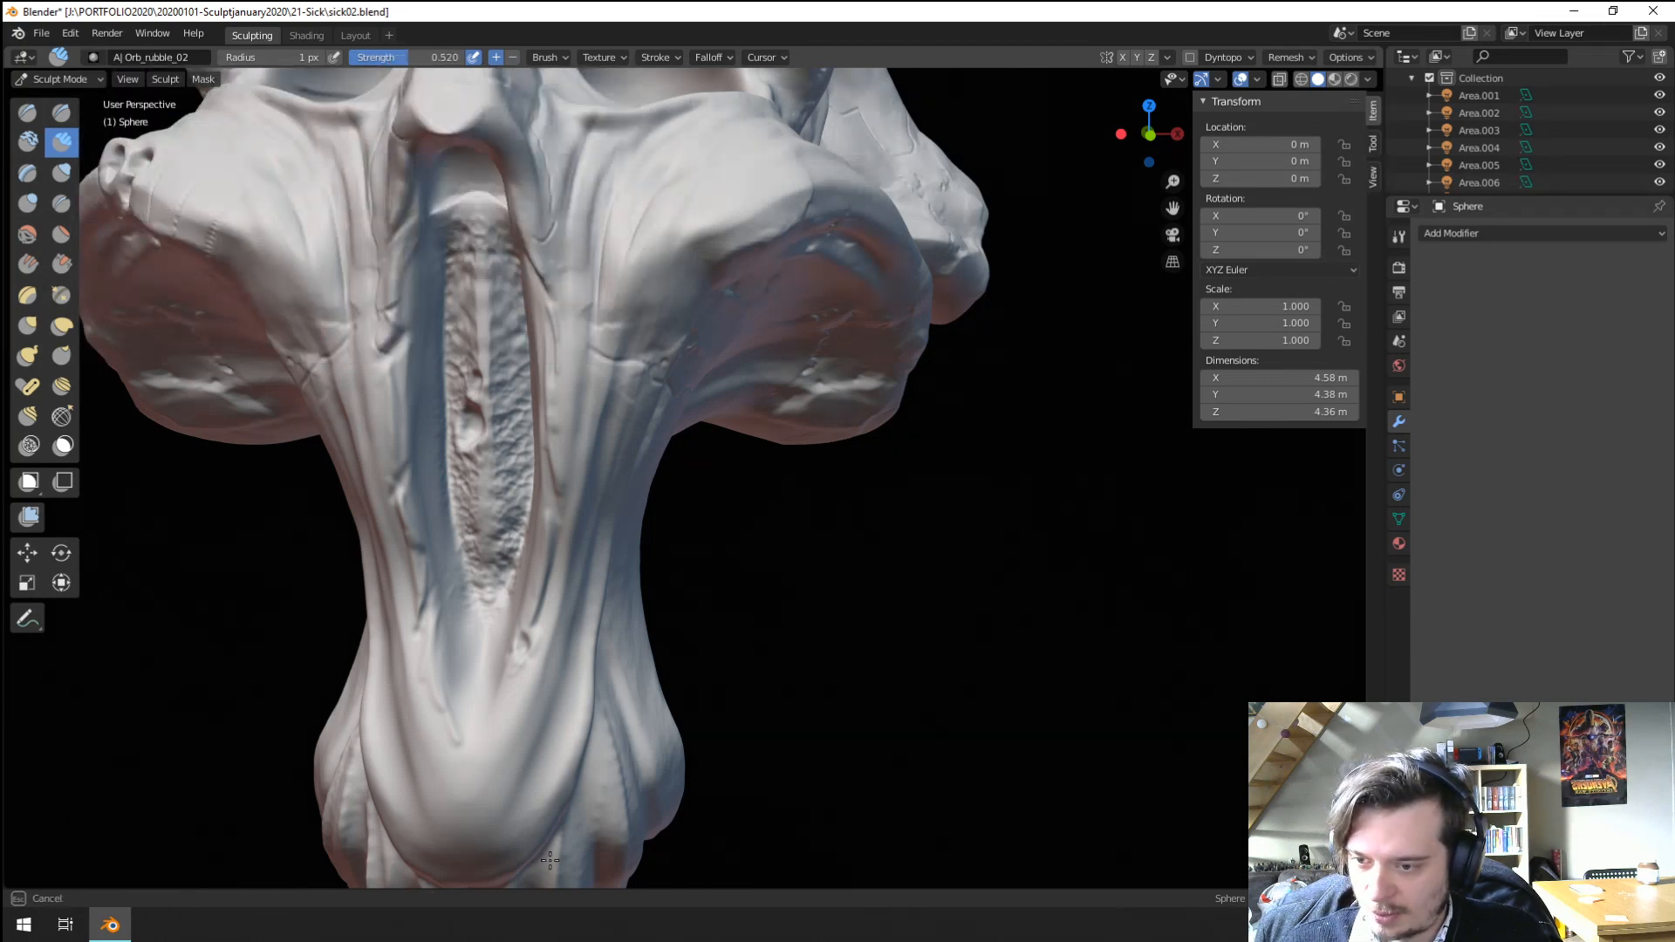
drag(549, 860, 559, 860)
mouse_move(475, 648)
middle_down()
mouse_move(538, 620)
mouse_move(498, 625)
middle_up()
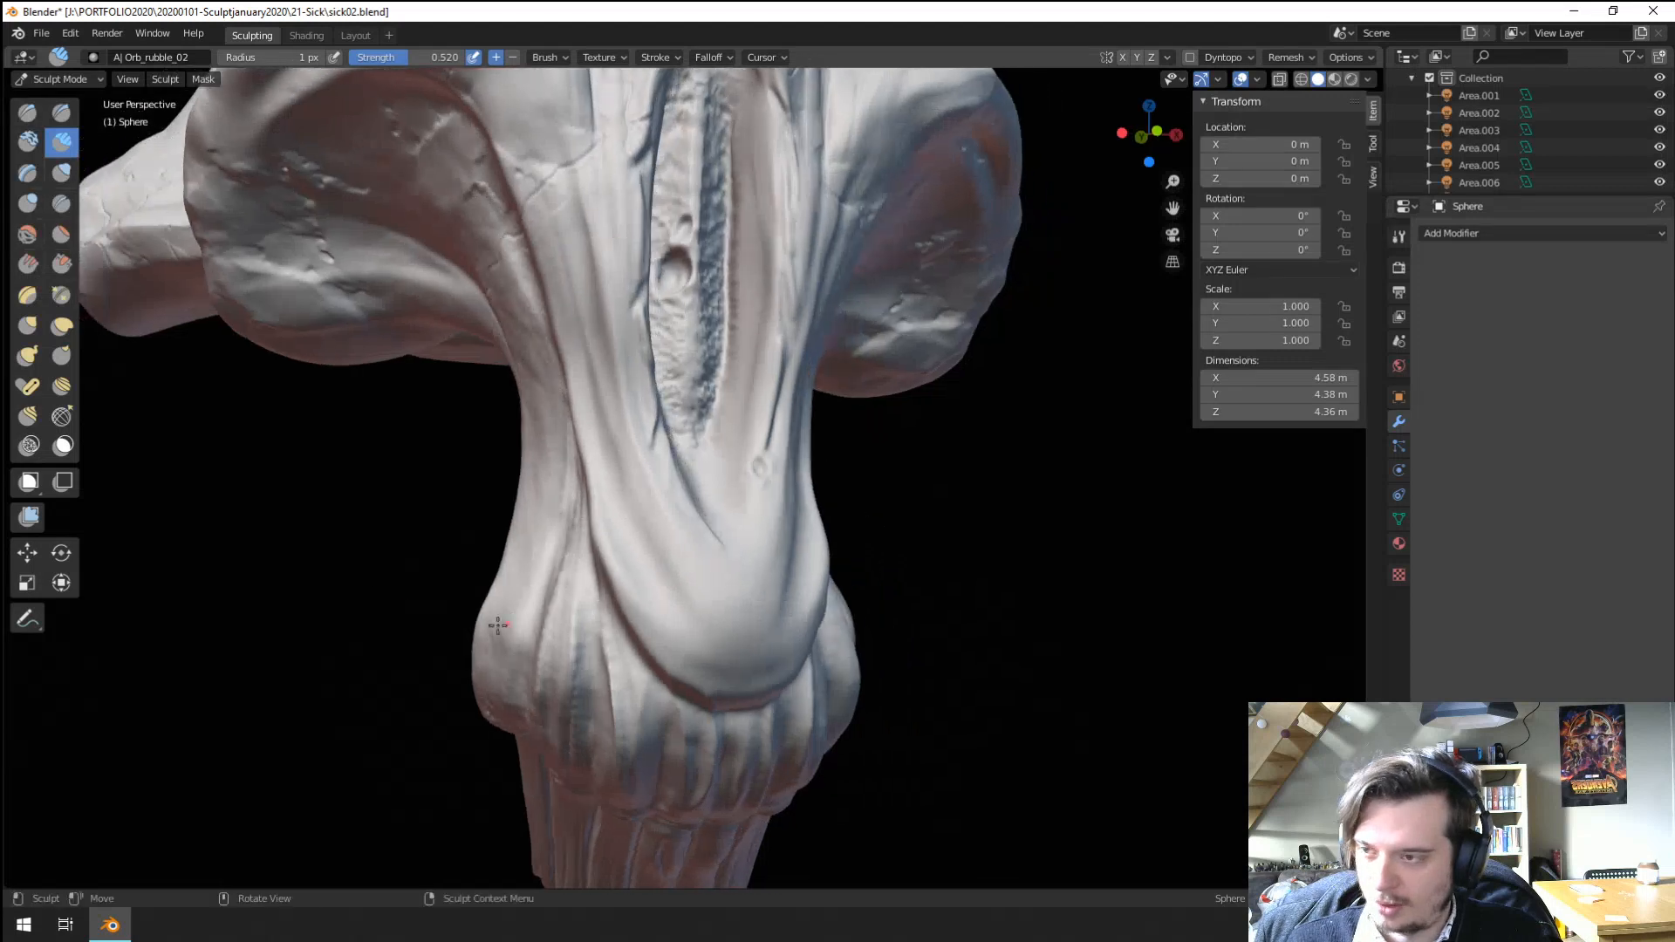
Select the Orb_ClayTubes brush, set its radius to 43 px and build up clay on the rounded lip below the mouth opening.
click(31, 166)
click(31, 146)
click(93, 58)
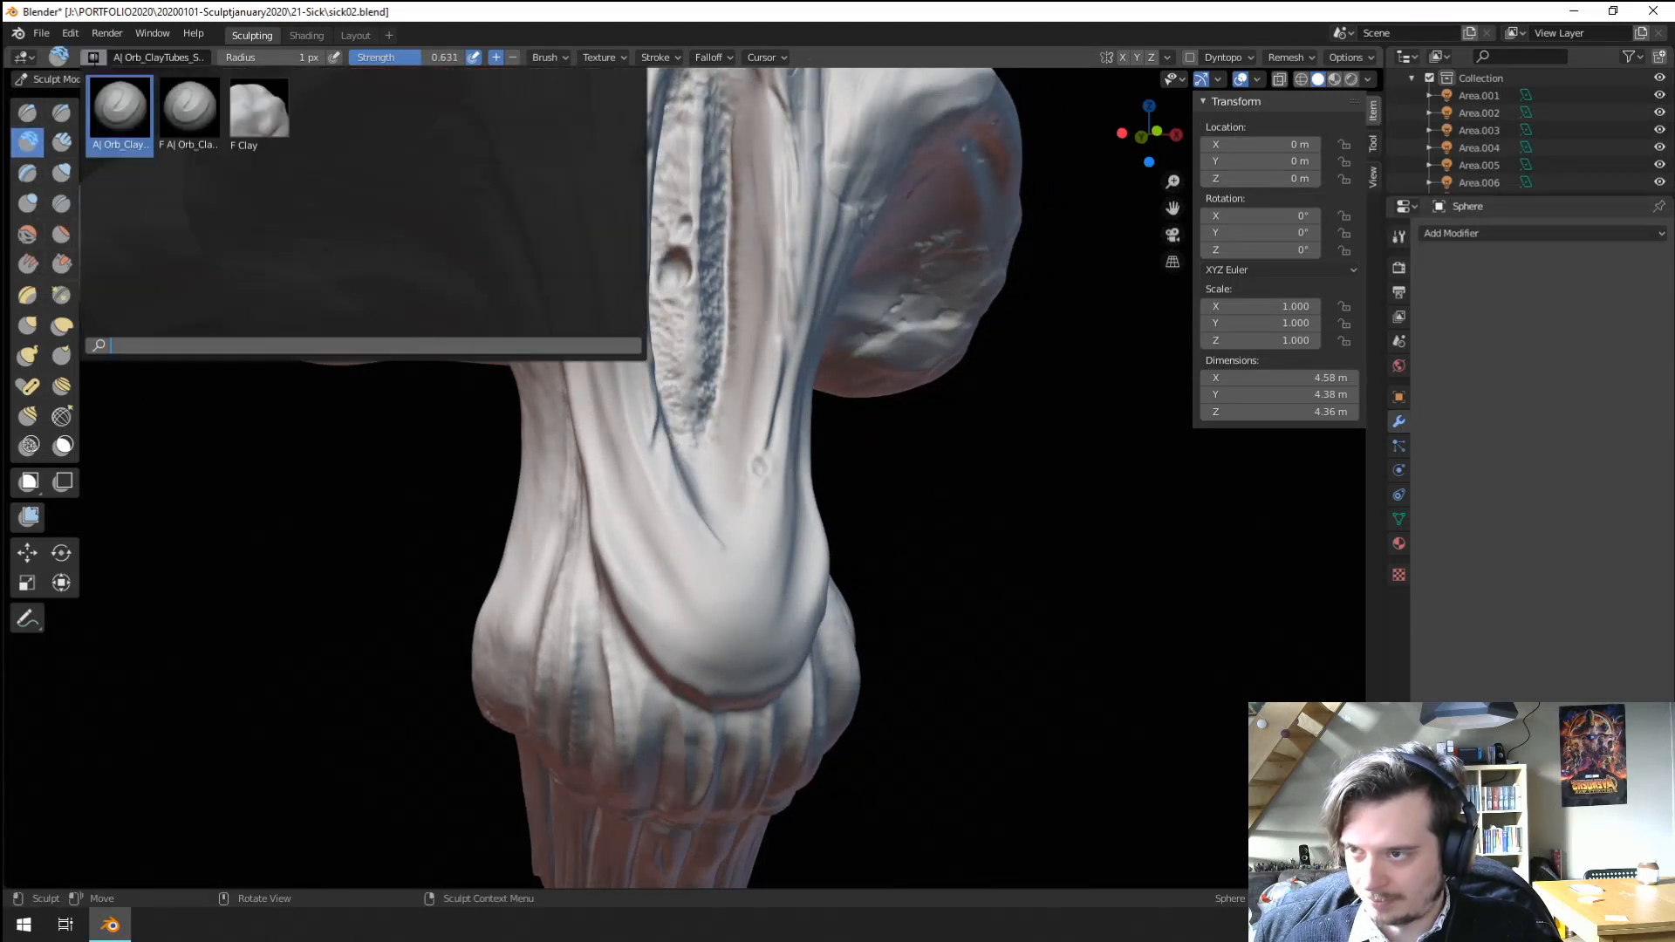
click(110, 105)
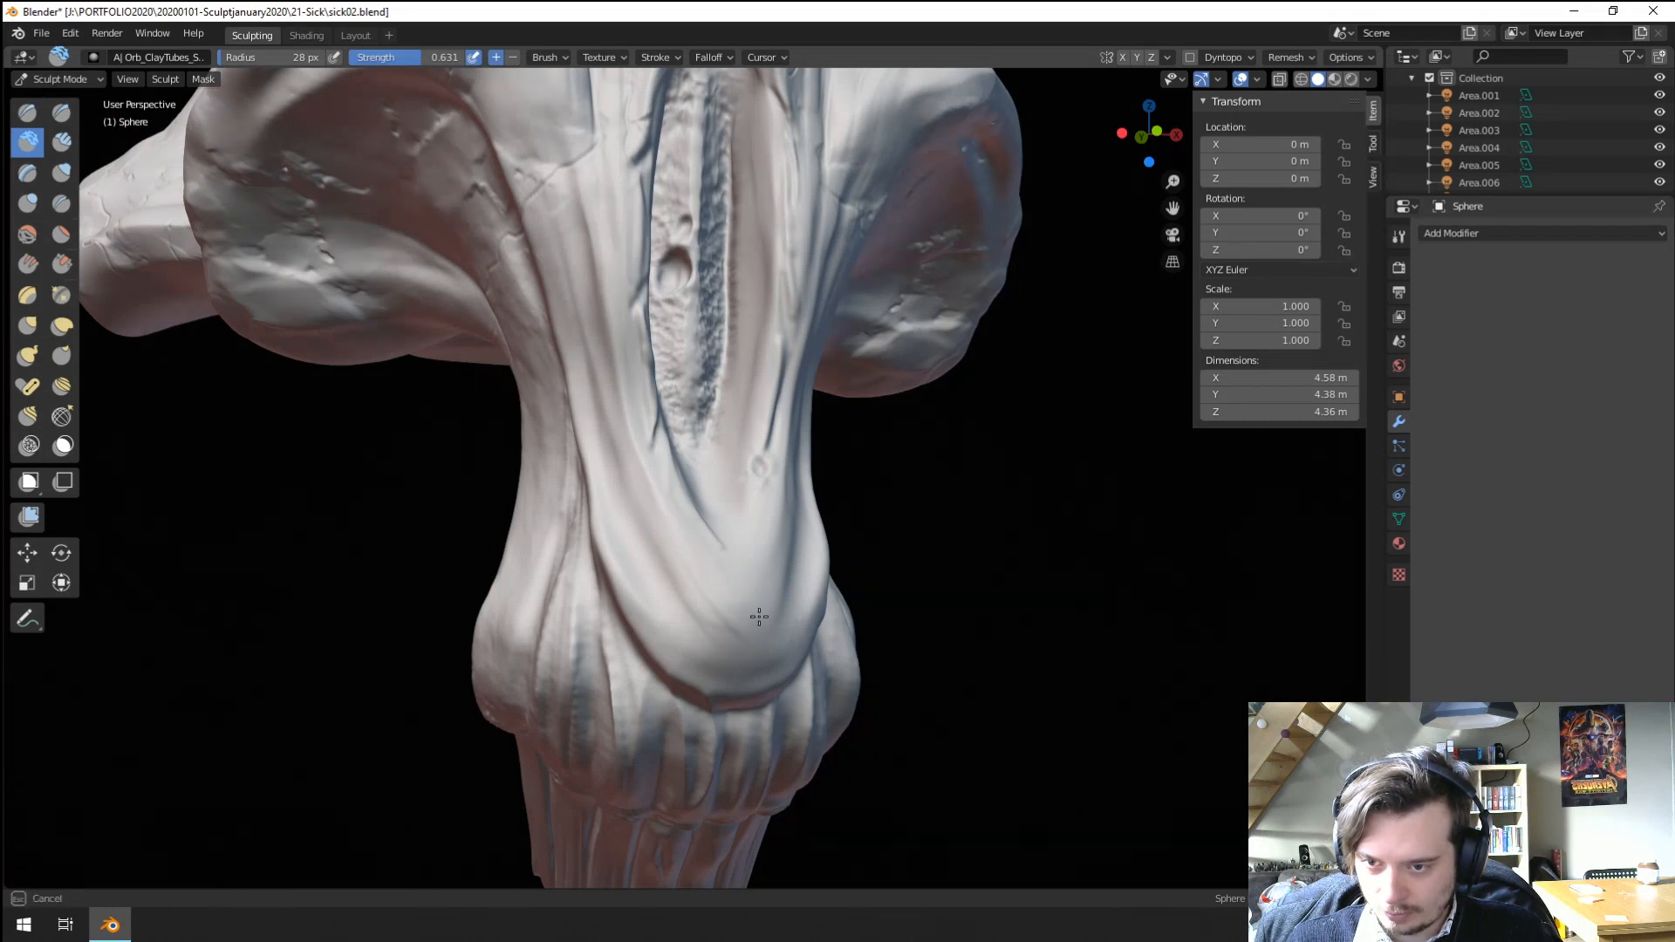
middle_drag(790, 580, 538, 568)
key(f)
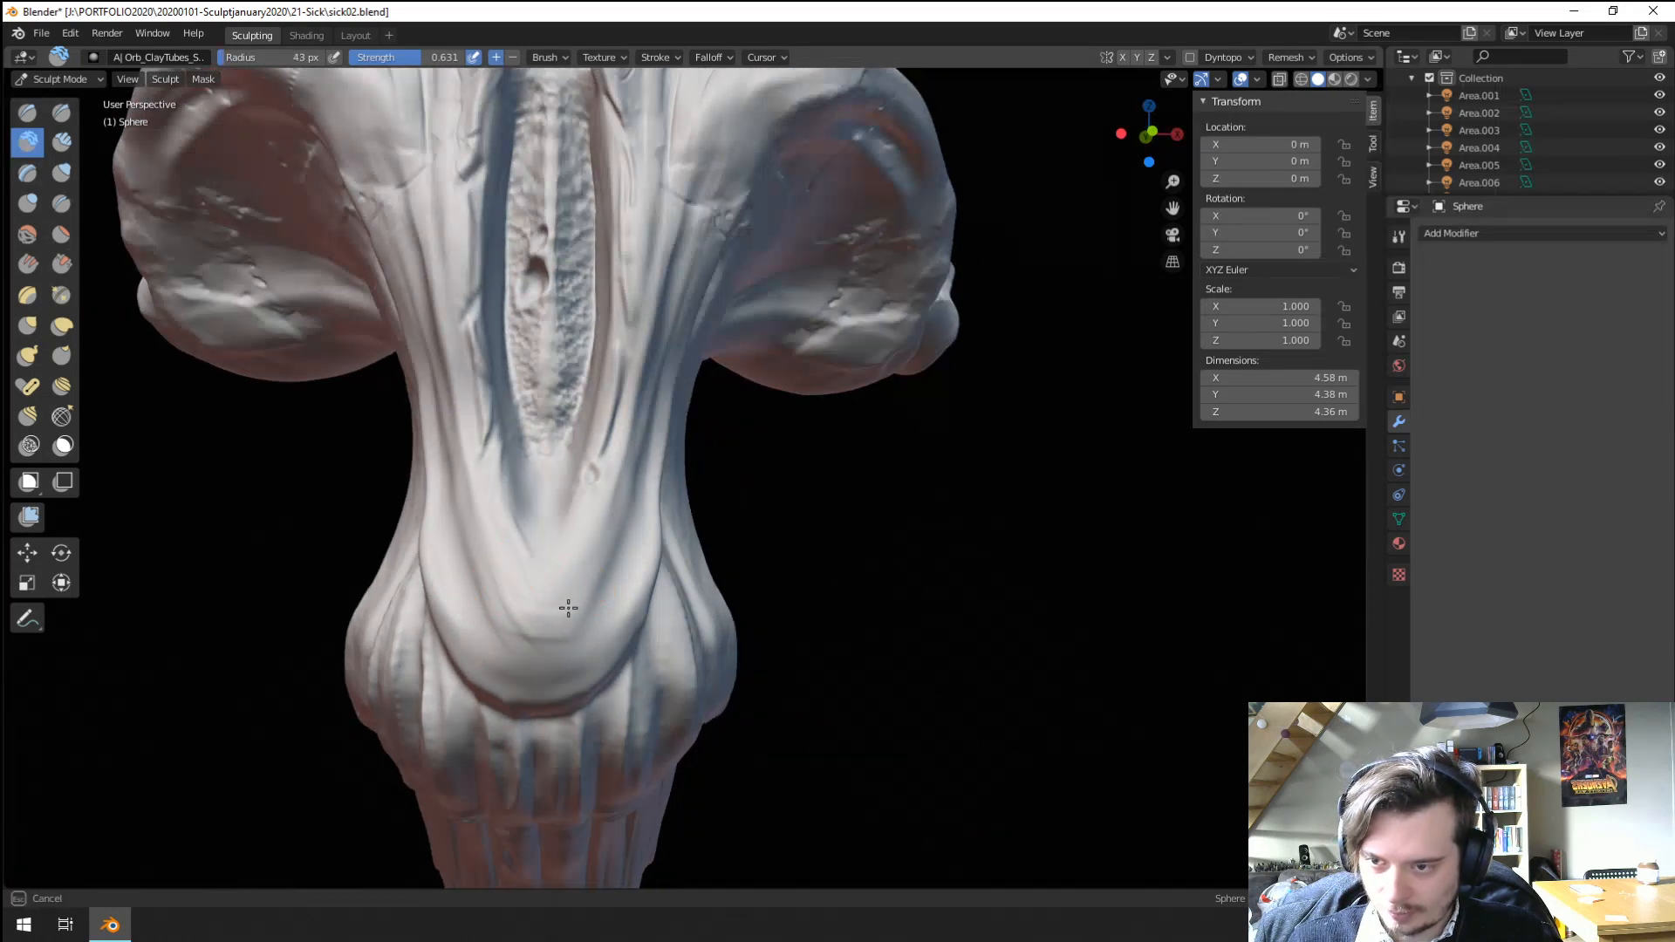
click(600, 540)
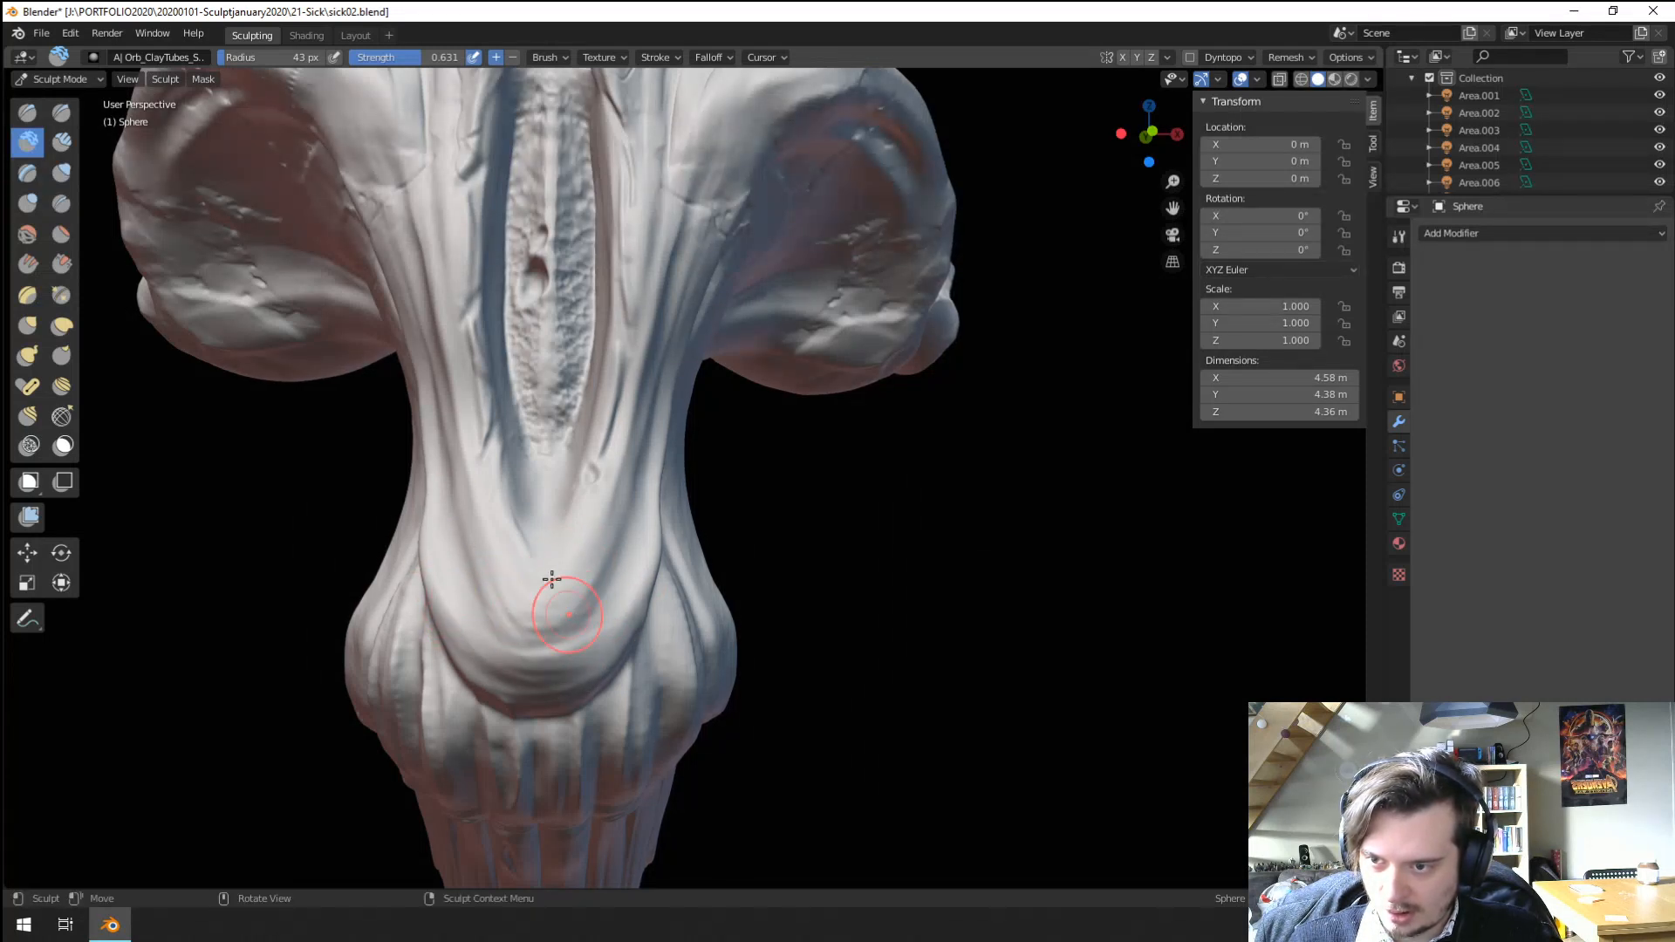
drag(552, 579, 503, 546)
mouse_move(565, 635)
middle_down()
mouse_move(568, 553)
mouse_move(448, 523)
middle_up()
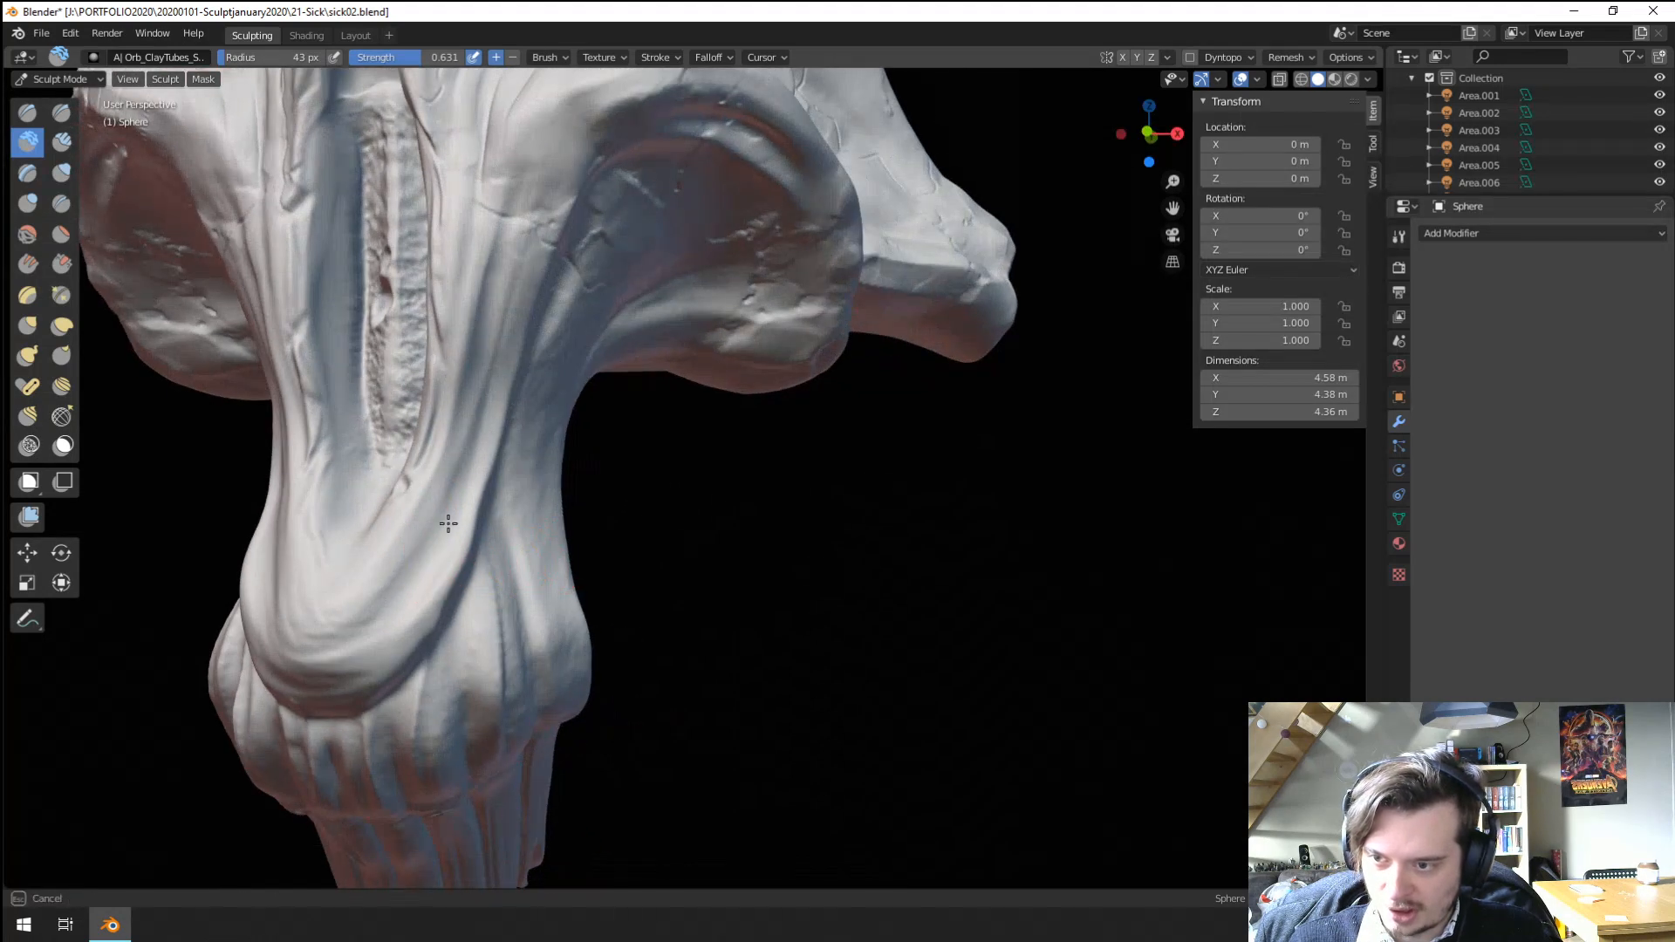
mouse_move(374, 626)
middle_down()
mouse_move(441, 617)
mouse_move(570, 483)
mouse_move(630, 494)
mouse_move(636, 480)
middle_up()
scroll(610, 497, down, 3)
scroll(641, 454, up, 8)
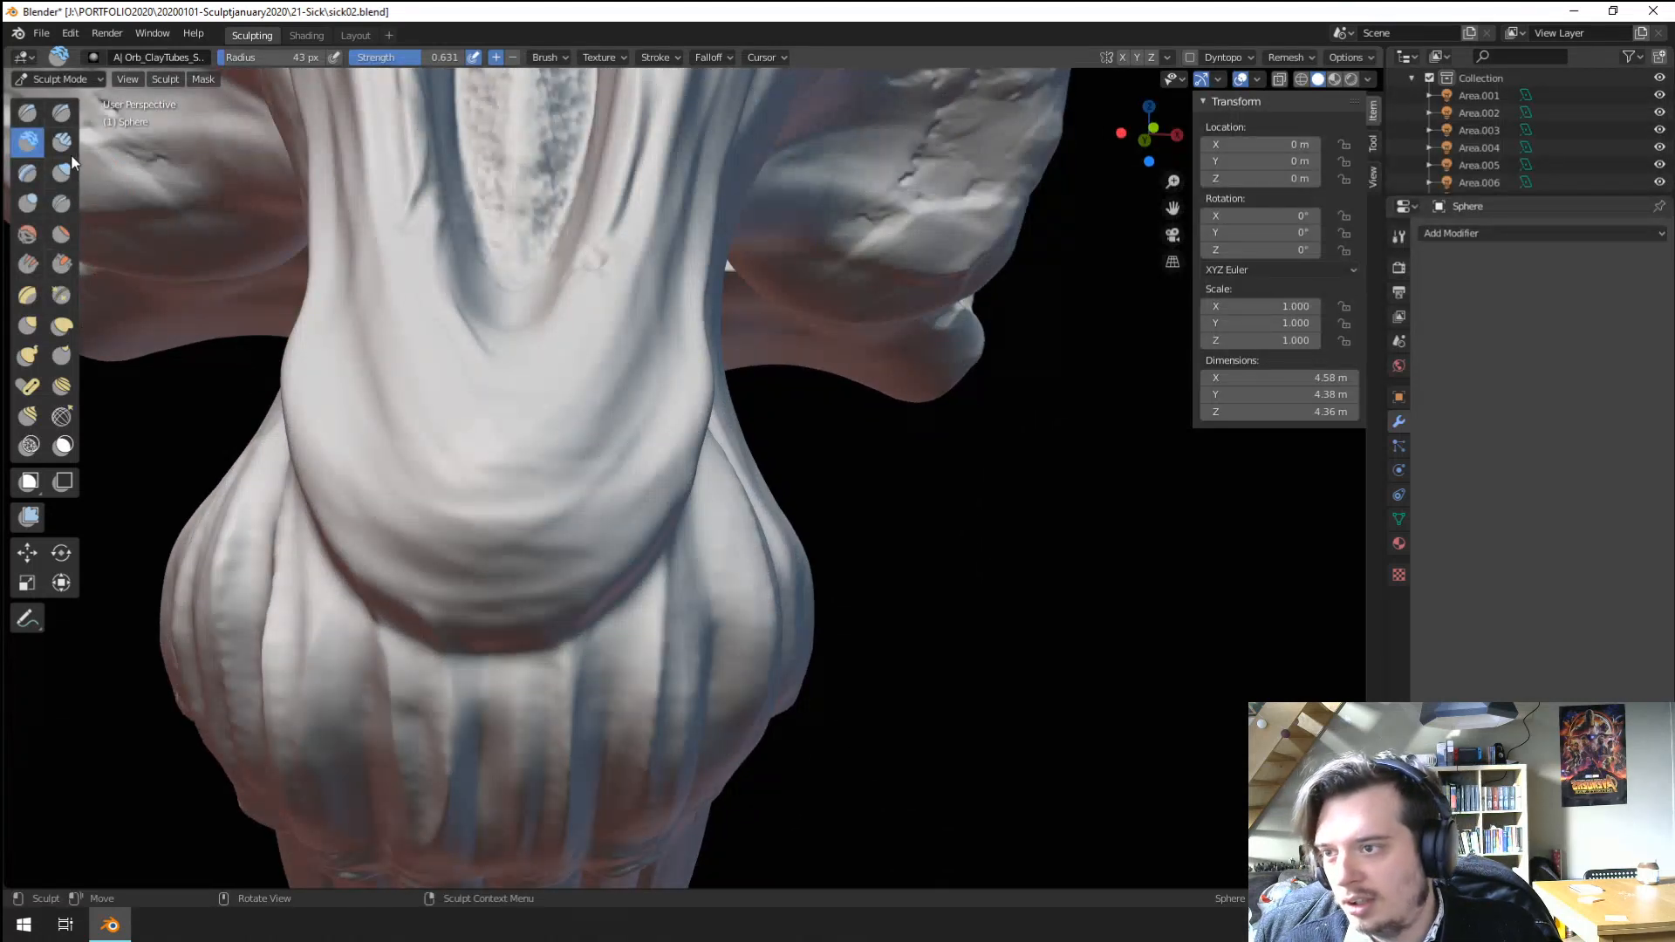
Select the Orb_Flatten_Edge brush and flatten the front of the rounded lip above the teeth.
click(61, 261)
click(92, 58)
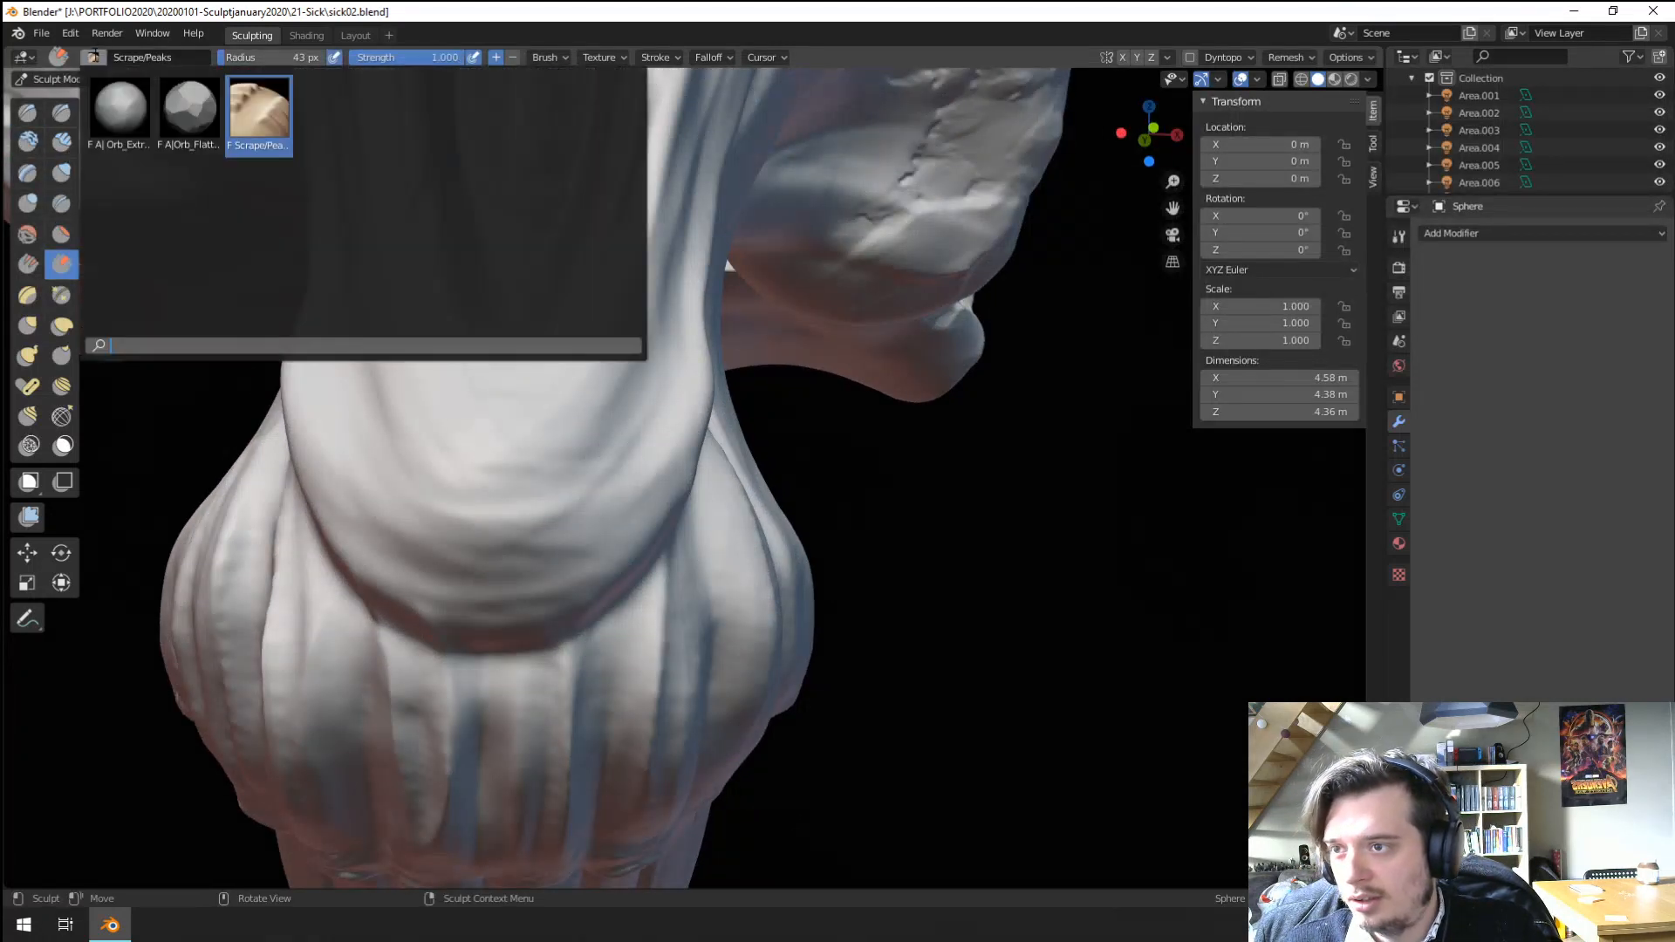
click(189, 116)
click(559, 527)
mouse_move(476, 533)
mouse_down()
mouse_move(420, 544)
mouse_move(501, 548)
mouse_up()
Set the flatten brush radius to 129 px and flatten the area where the lip's lower edge meets the gum ridges.
key(f)
click(641, 536)
mouse_move(524, 549)
mouse_down()
mouse_move(498, 557)
mouse_move(543, 595)
mouse_up()
key(ctrl+z)
key(f)
click(587, 630)
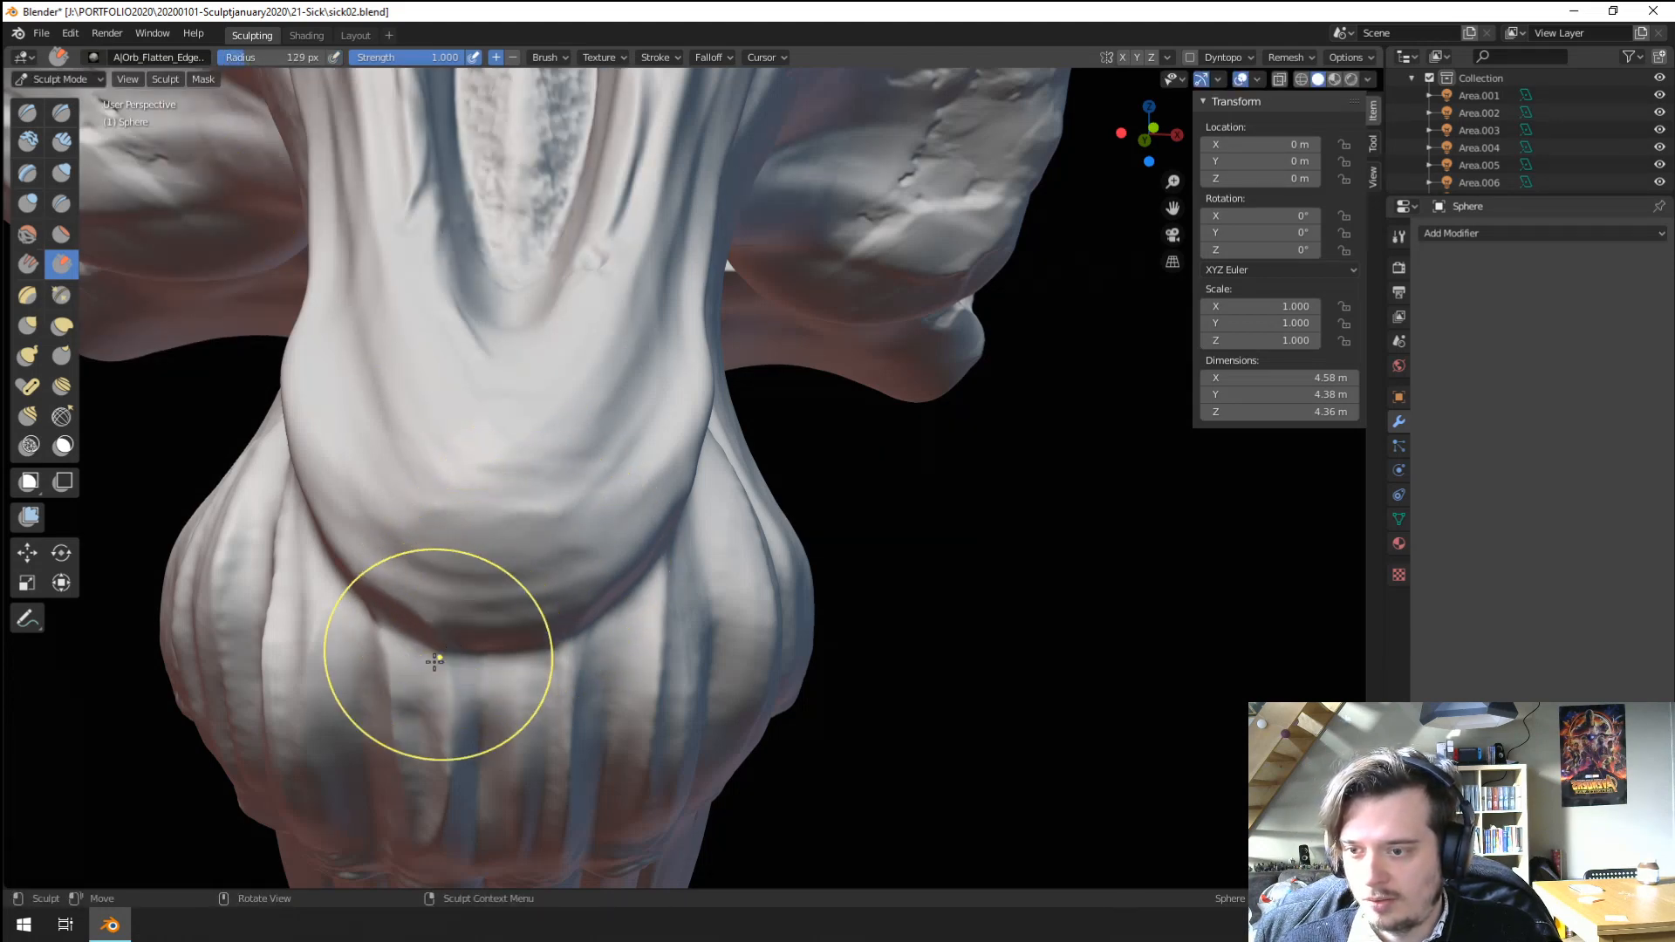
drag(436, 659, 550, 677)
Set the flatten brush radius to 43 px and plane the front teeth along their length down to the tips.
mouse_move(558, 679)
ctrl+middle_down()
mouse_move(446, 737)
mouse_move(445, 645)
mouse_move(574, 304)
ctrl+middle_up()
key(f)
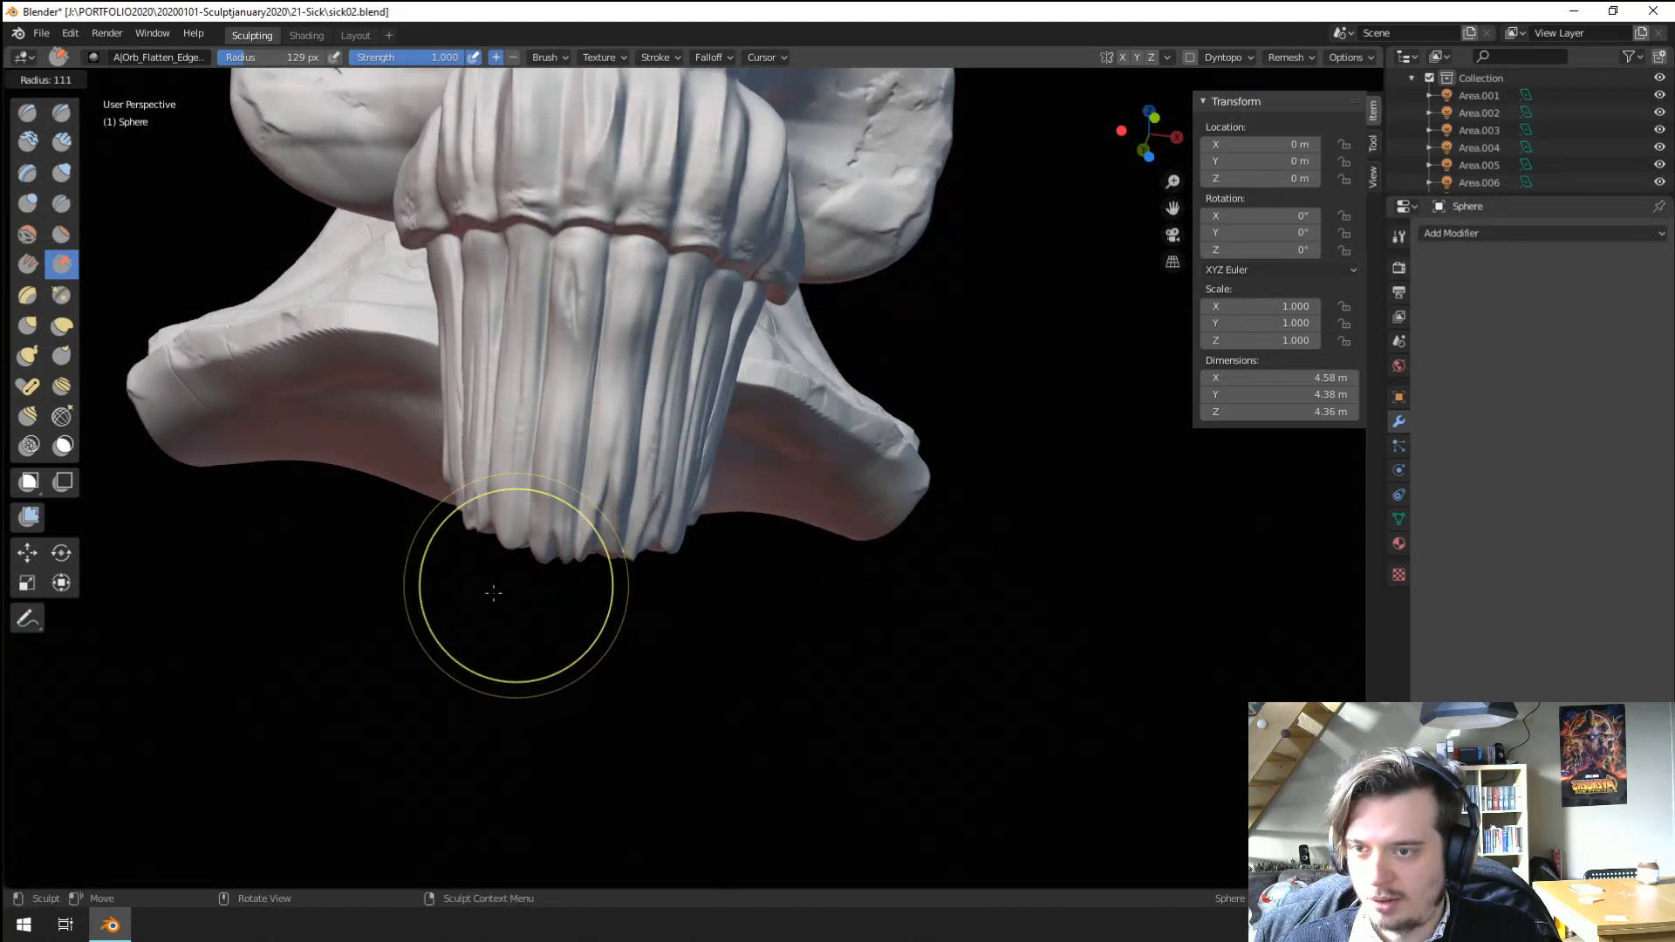
click(541, 576)
key(f)
click(560, 454)
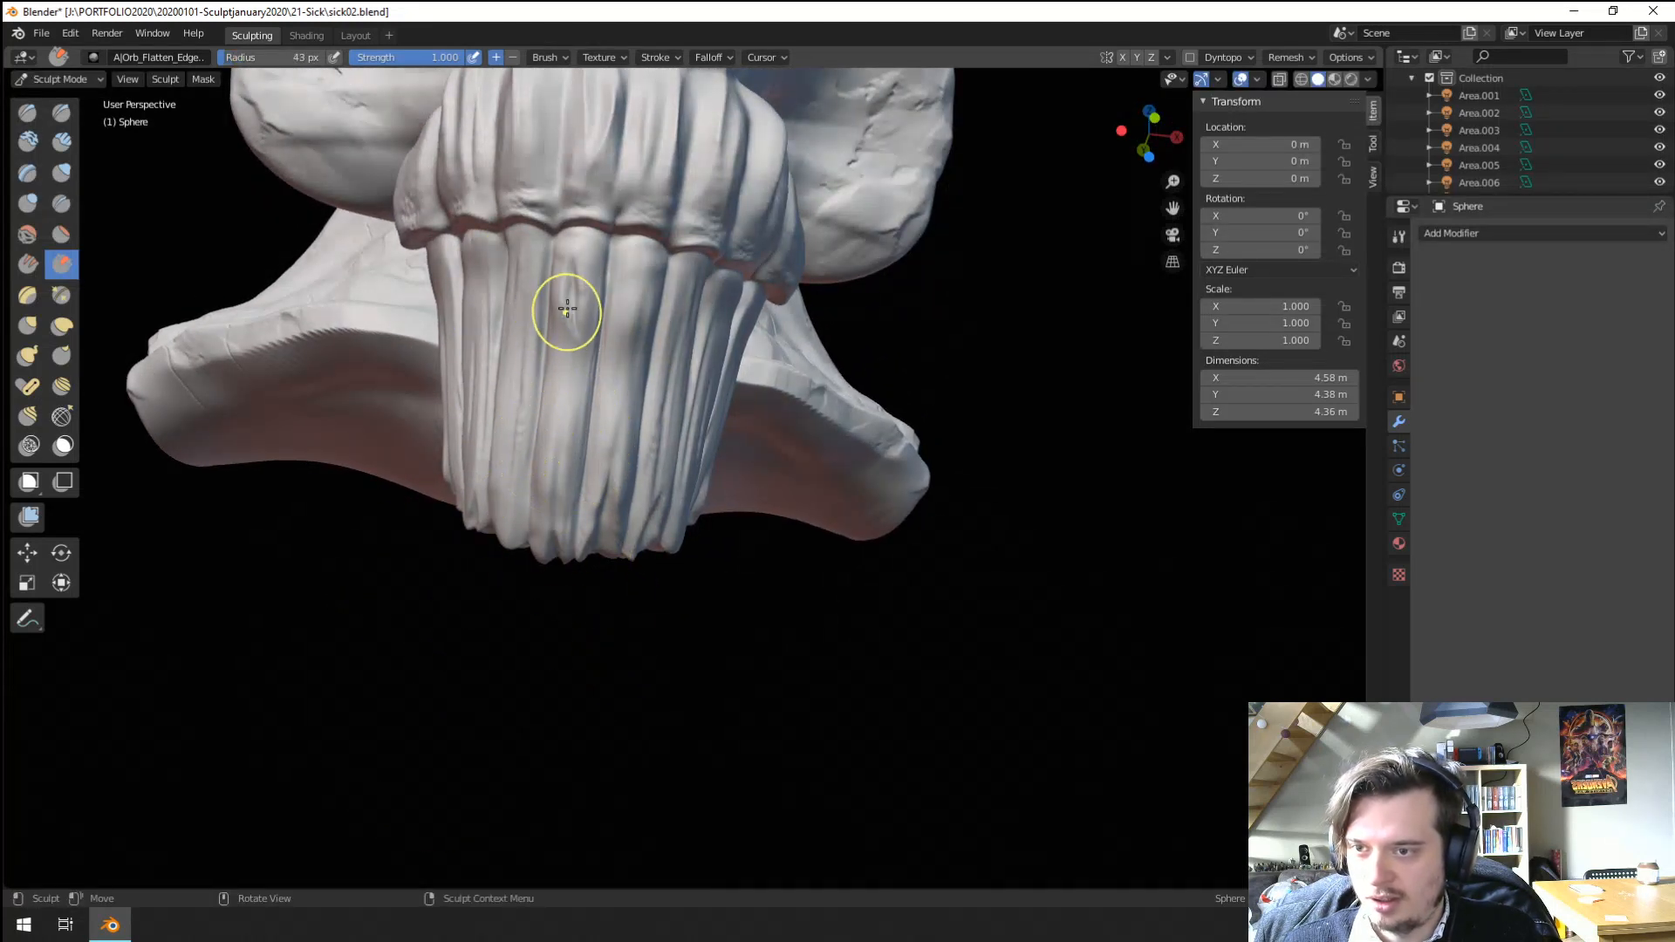
drag(572, 367, 550, 567)
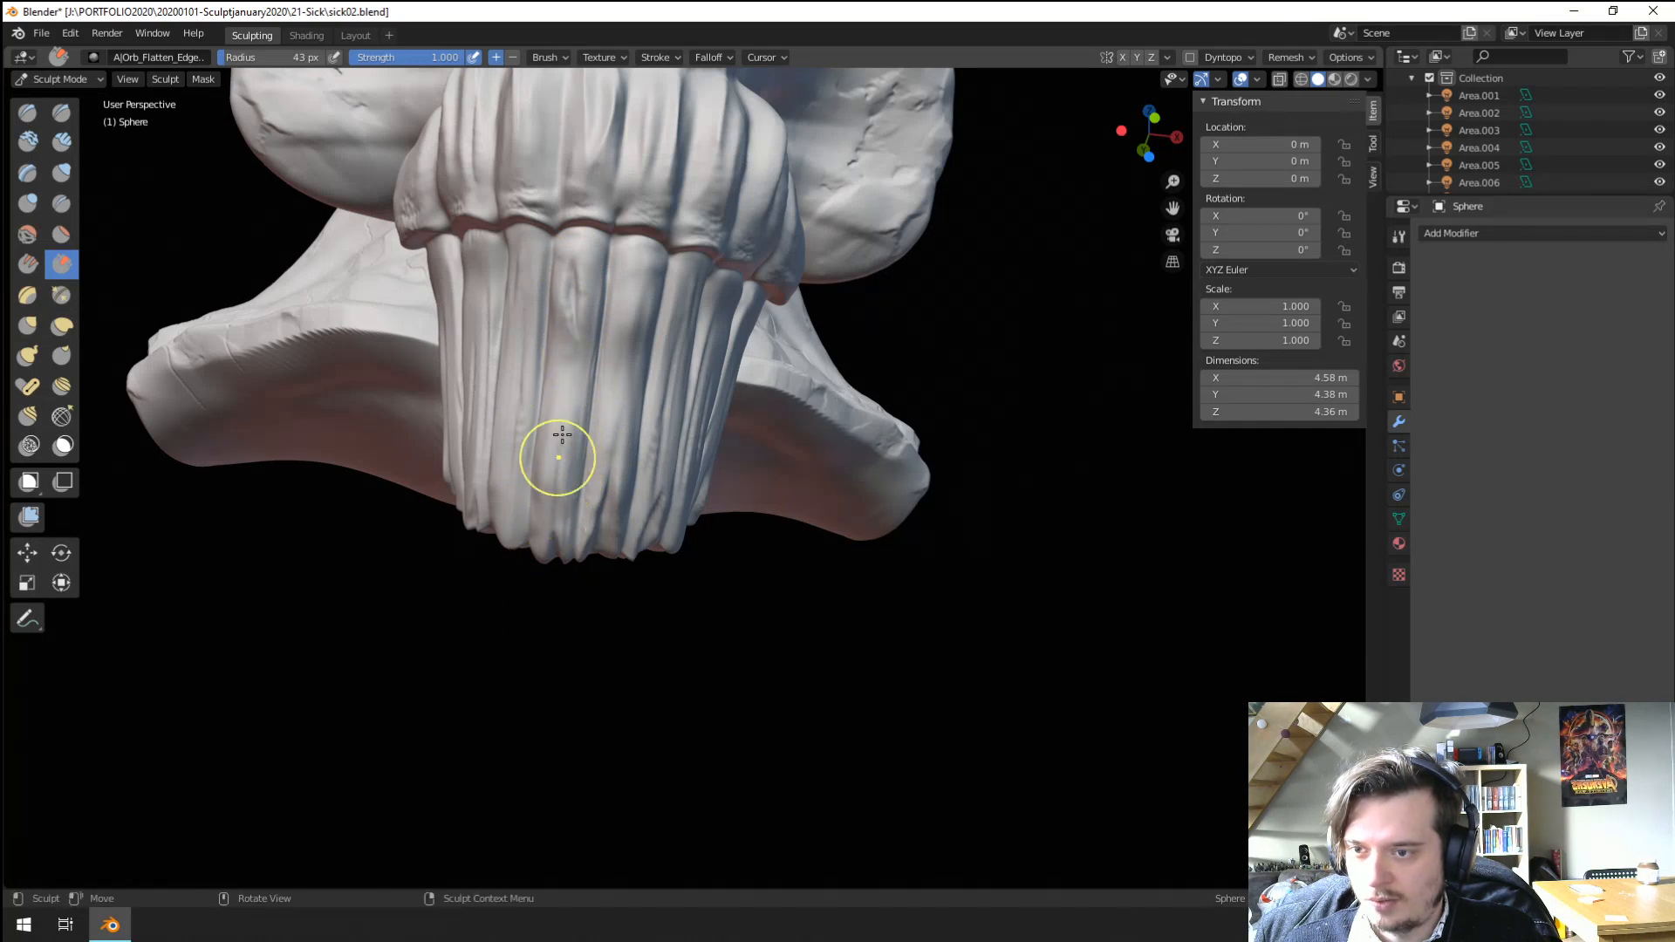
mouse_move(621, 349)
mouse_down()
mouse_move(613, 475)
mouse_move(606, 406)
mouse_up()
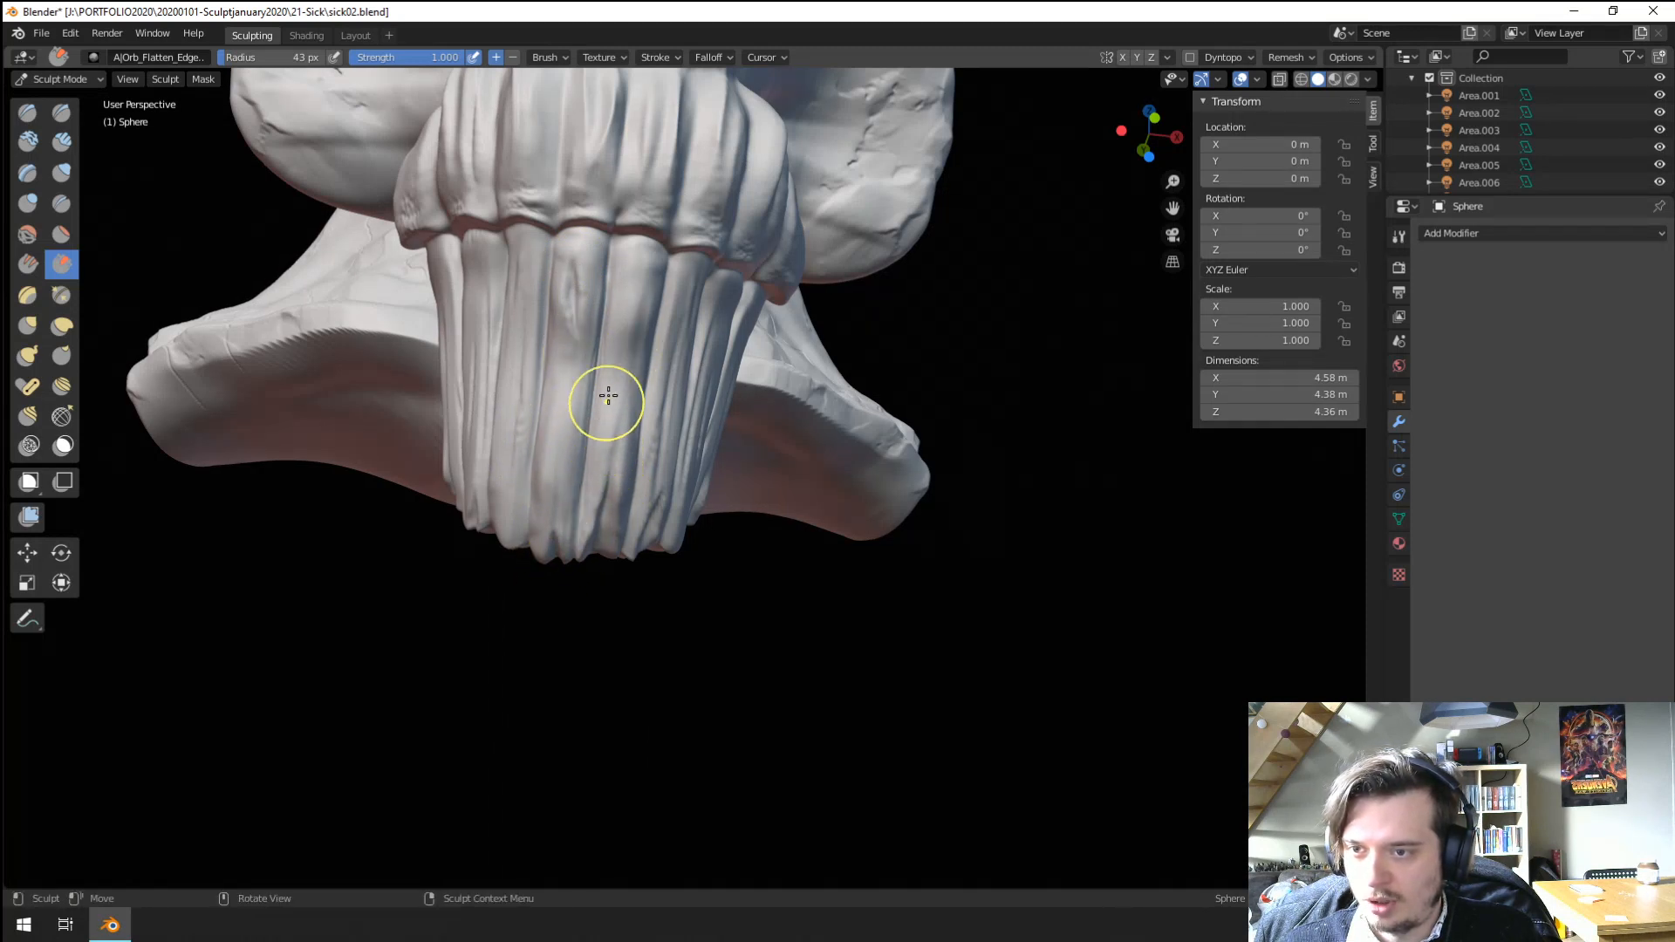
Flatten the neighbouring front teeth with the brush radius set to 29 px and 47 px.
key(f)
click(625, 349)
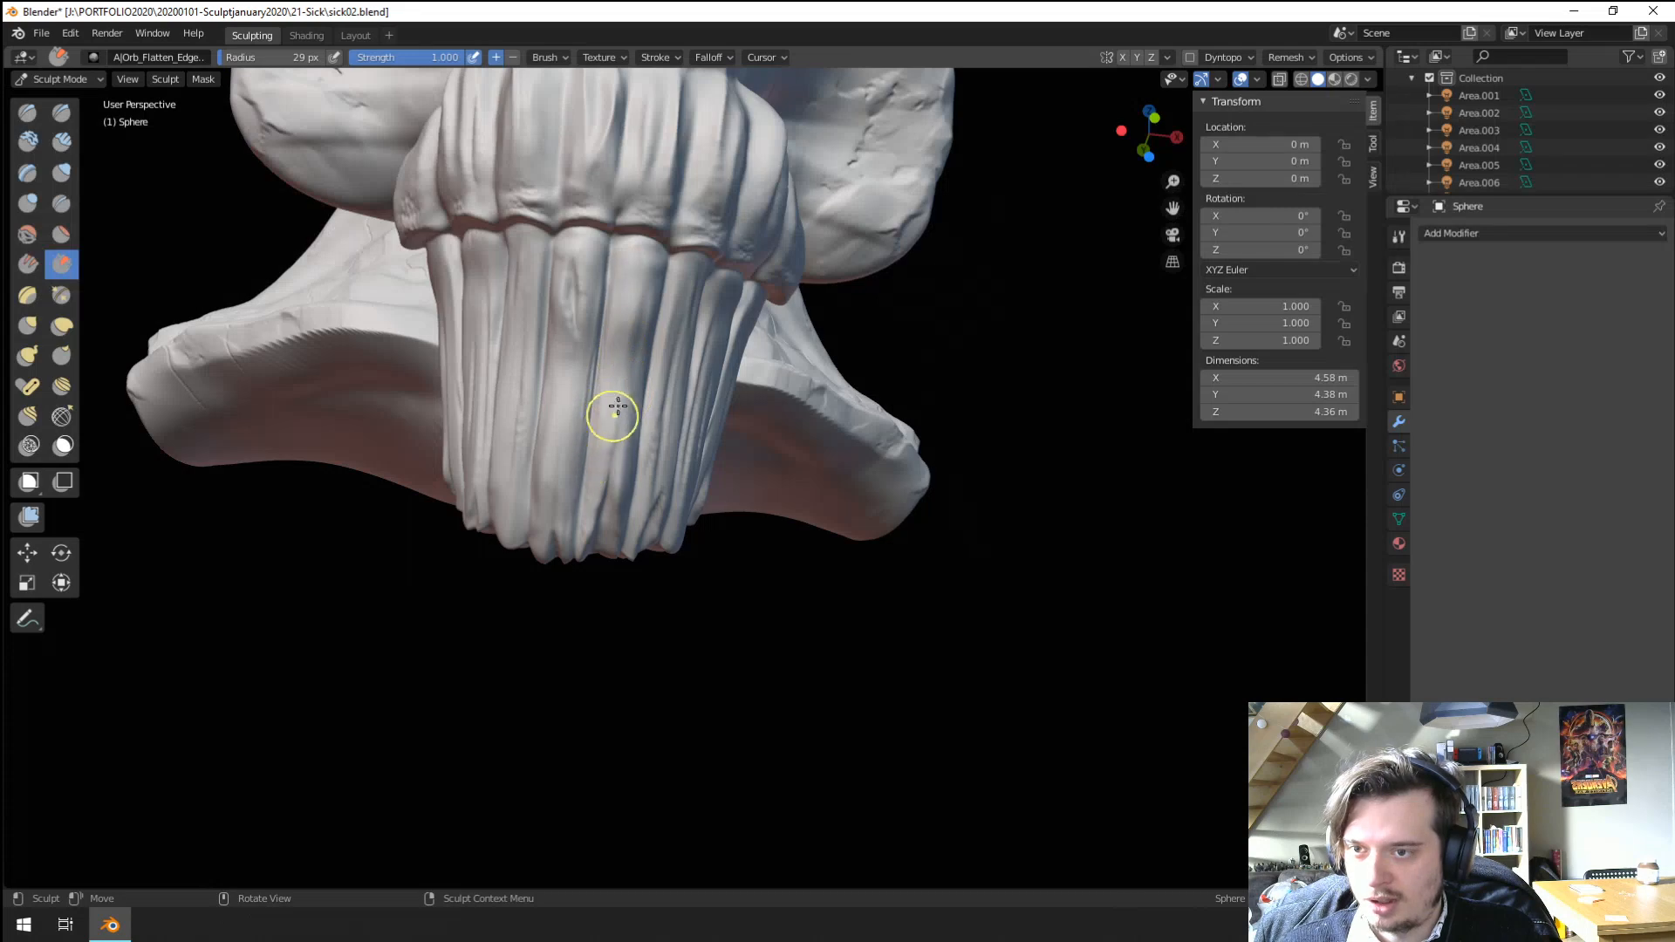
key(f)
drag(526, 363, 504, 467)
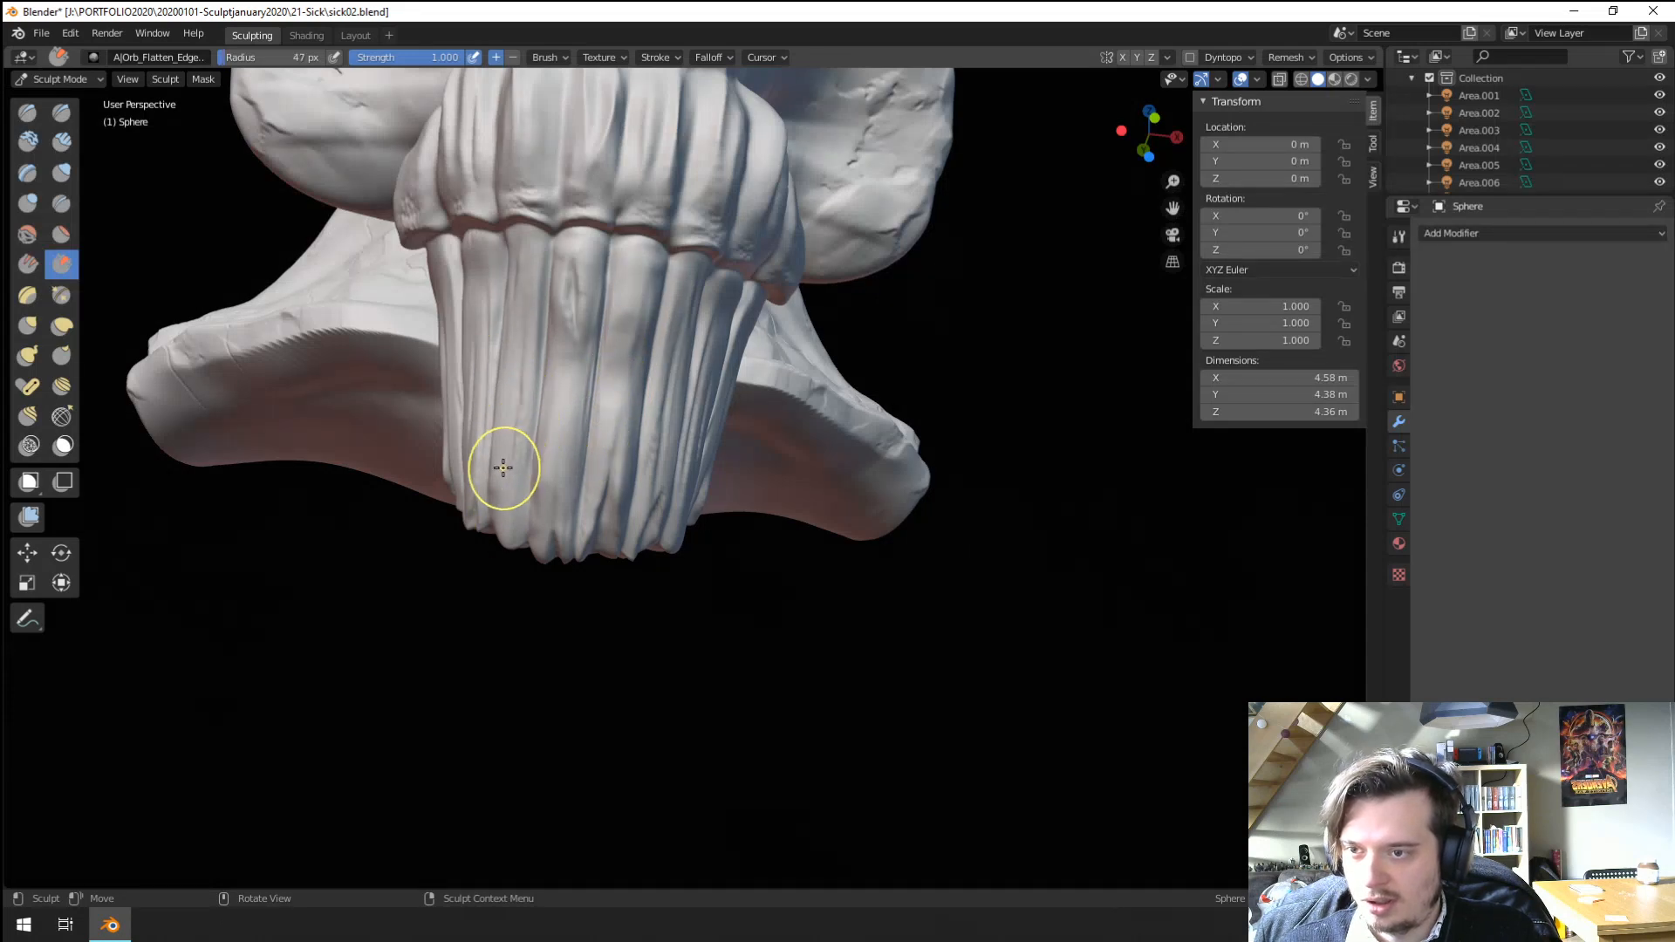
middle_drag(502, 469, 448, 471)
Set the flatten brush radius to 35 px and flatten the teeth around both sides of the jaw.
key(f)
click(483, 437)
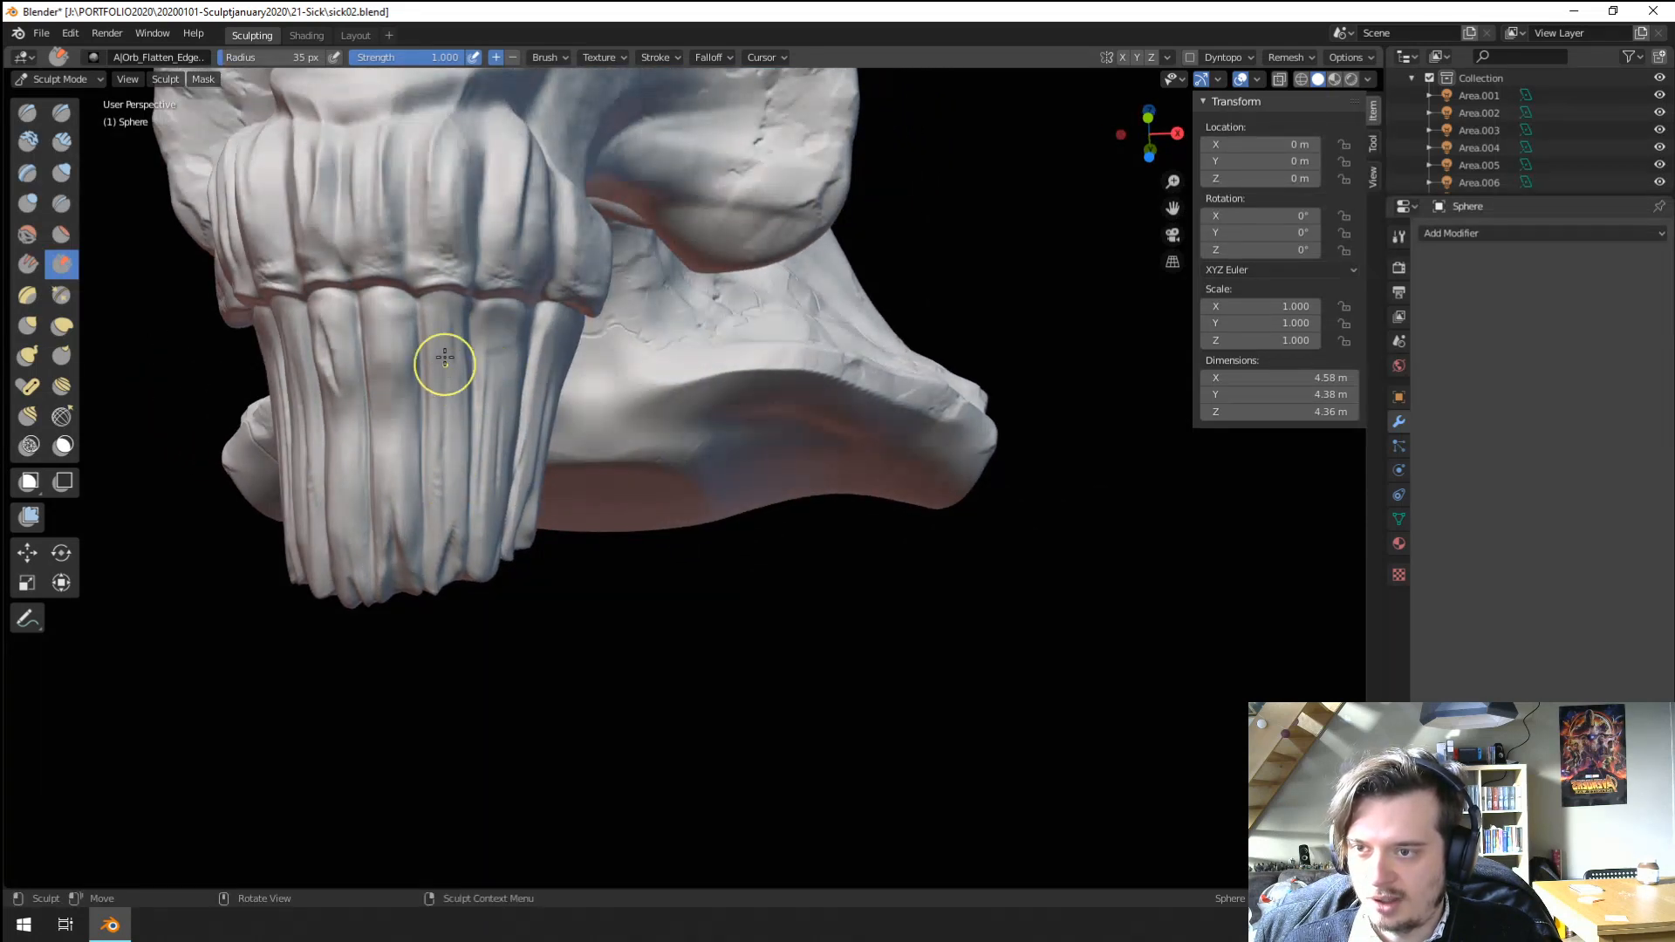
middle_drag(392, 372, 468, 333)
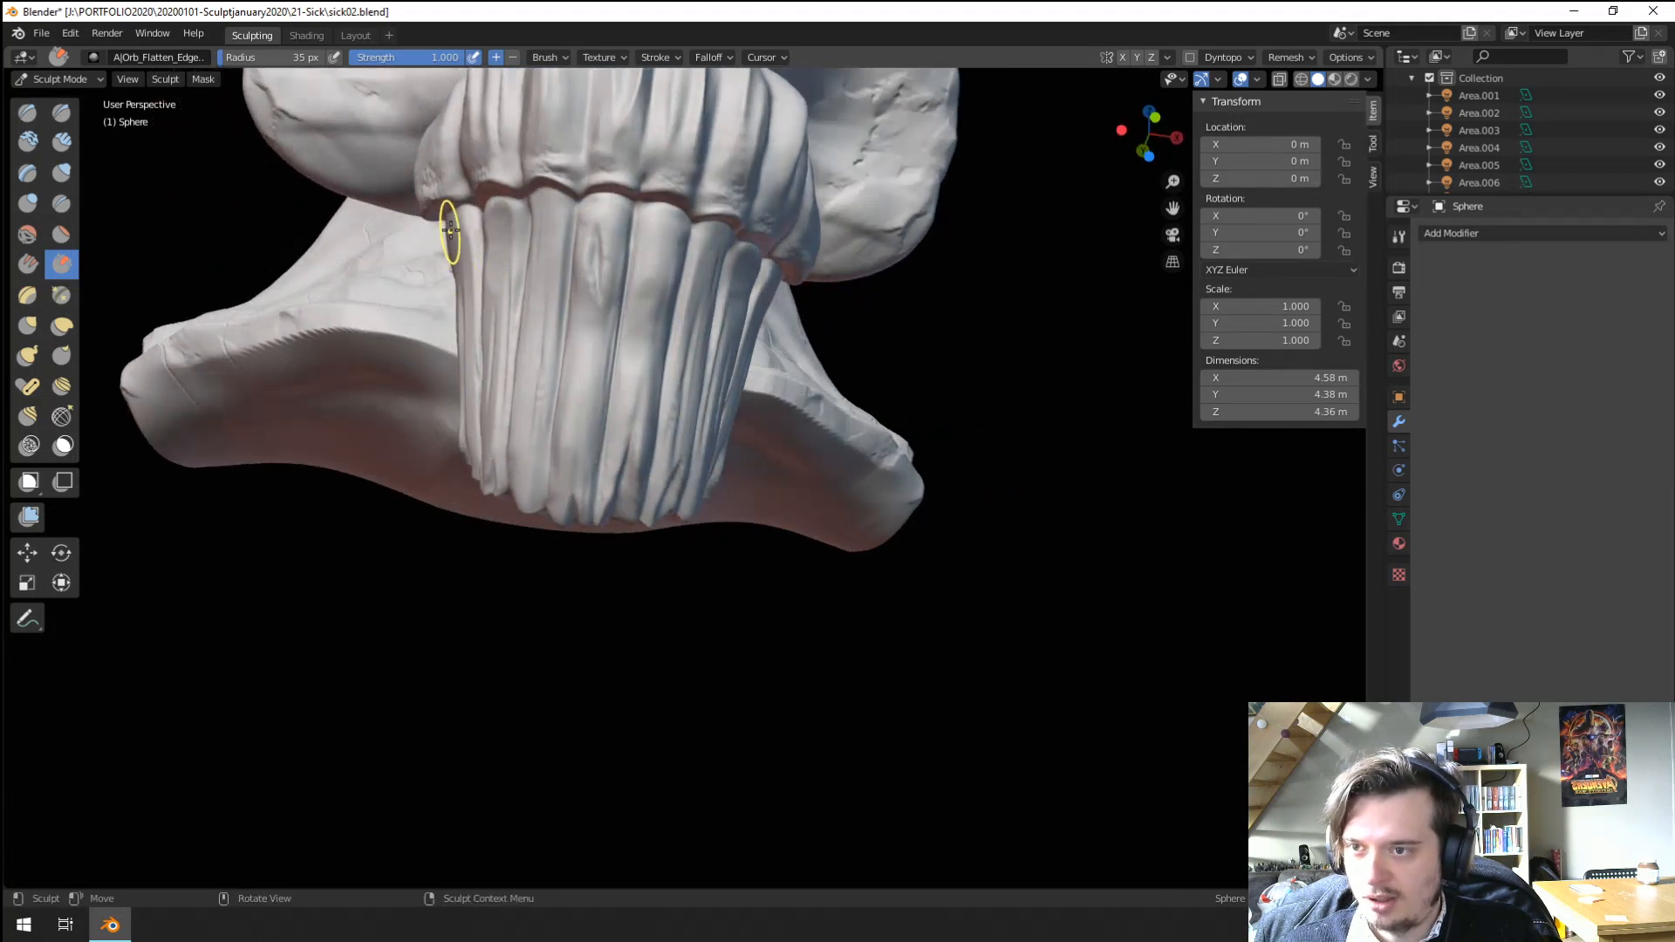
middle_drag(455, 325, 415, 277)
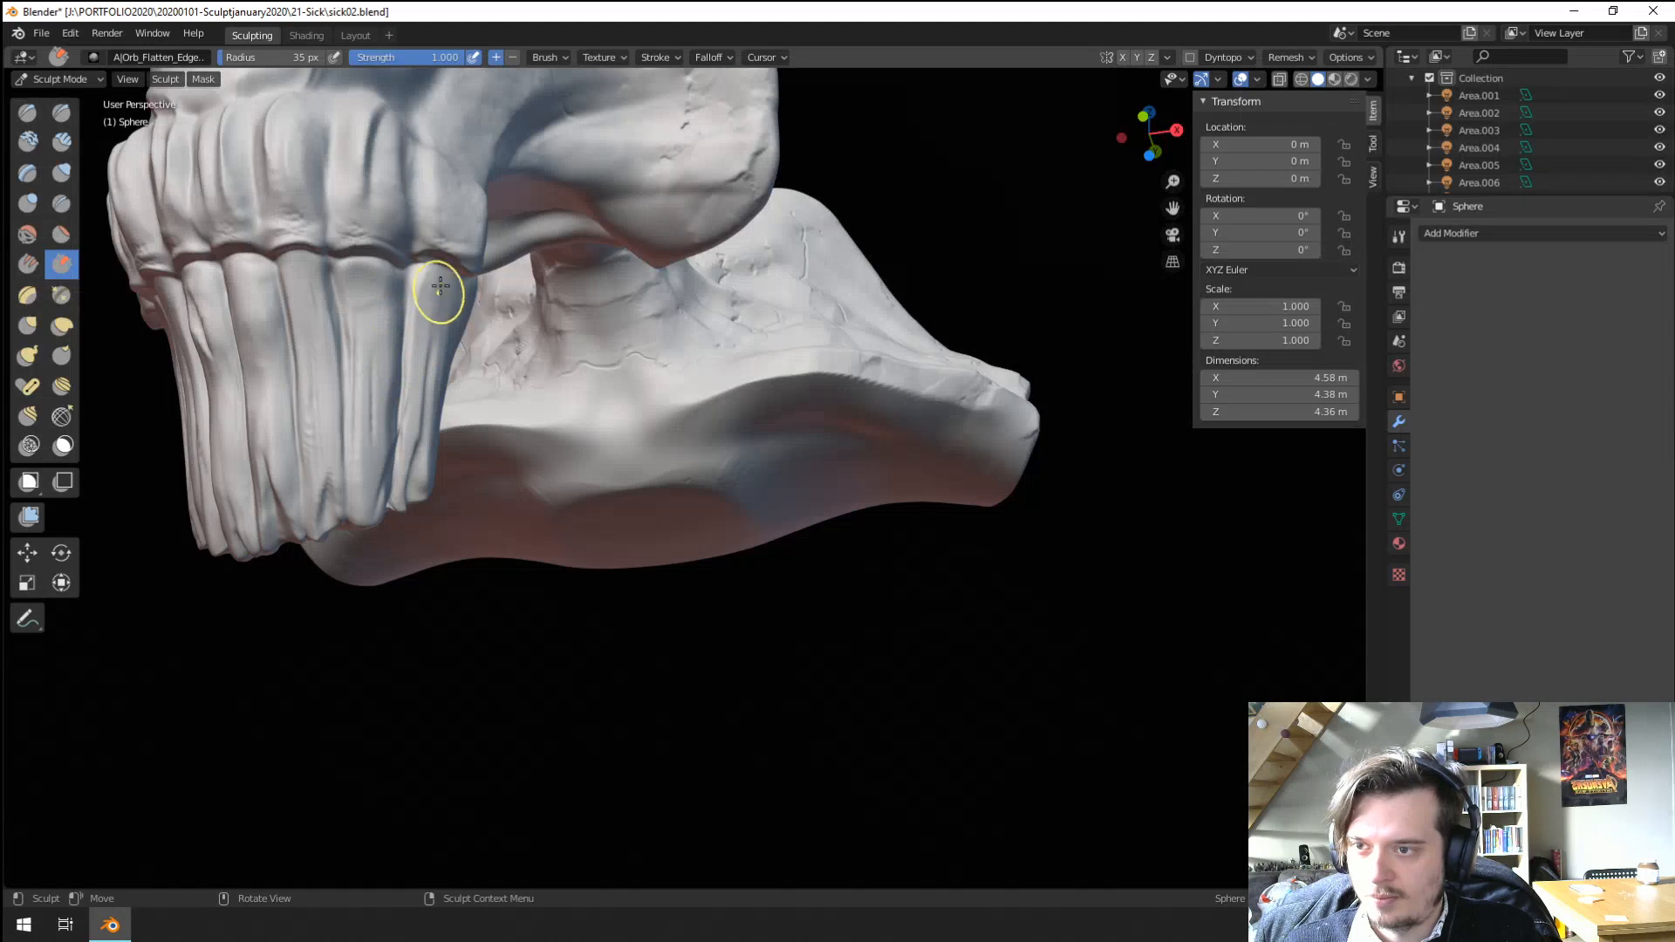
scroll(439, 292, down, 4)
middle_drag(408, 475, 474, 505)
scroll(514, 419, up, 5)
middle_drag(523, 393, 586, 375)
Switch to the Grab brush, set its radius to 127 px and nudge the upper edge of the tooth row upward.
key(g)
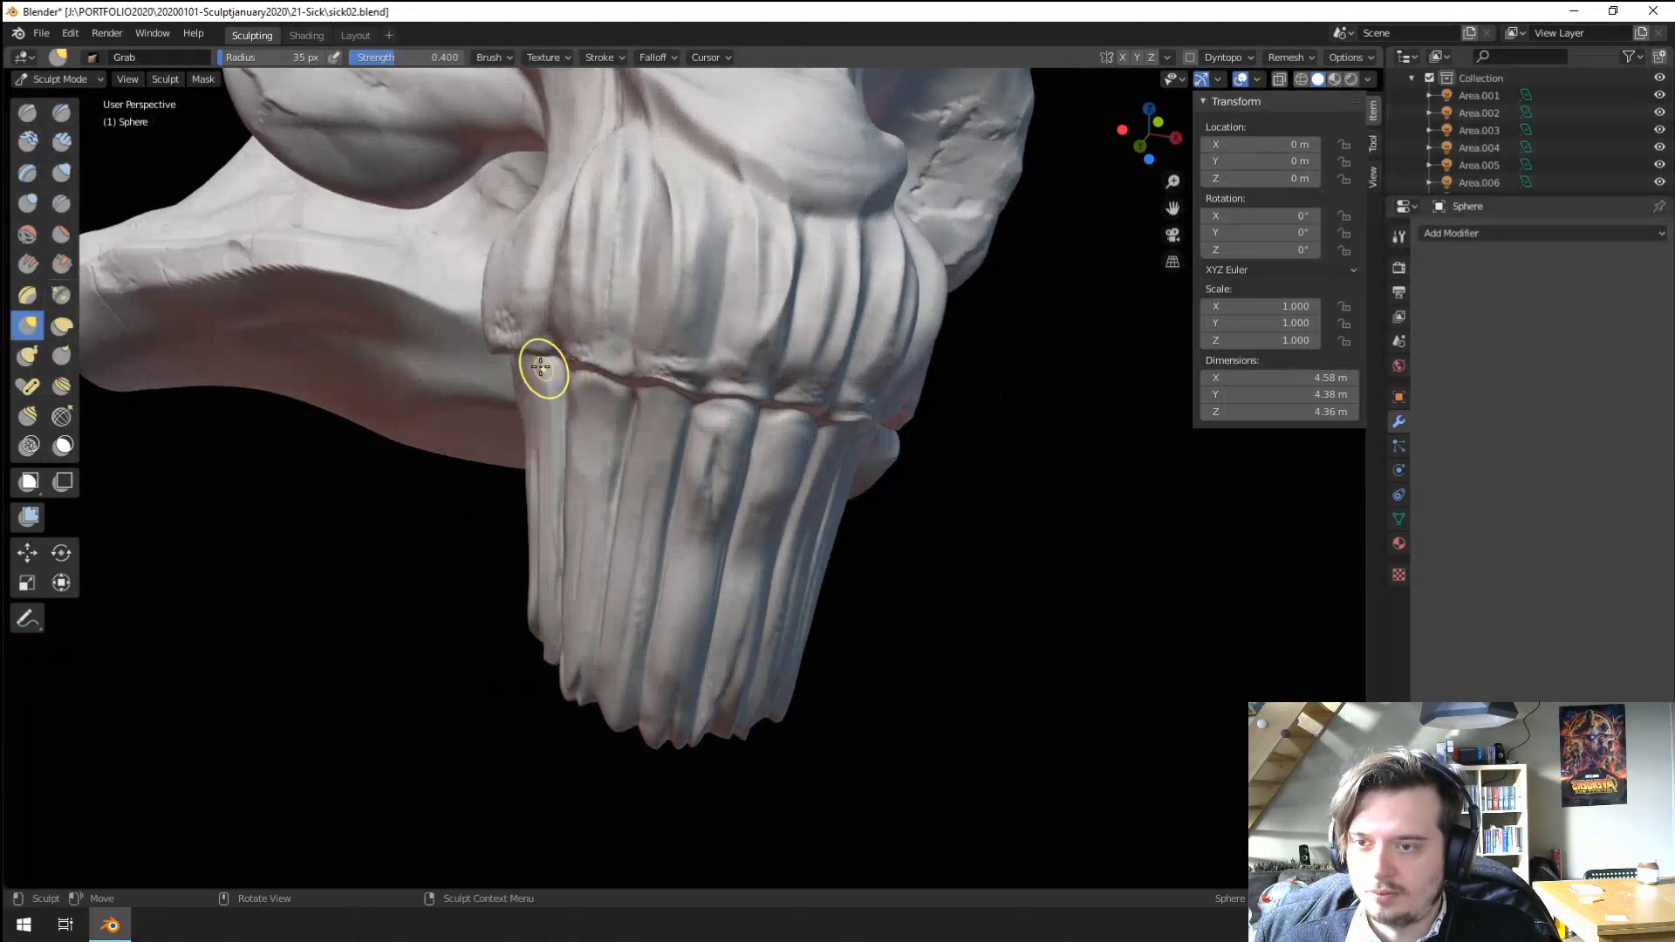
key(f)
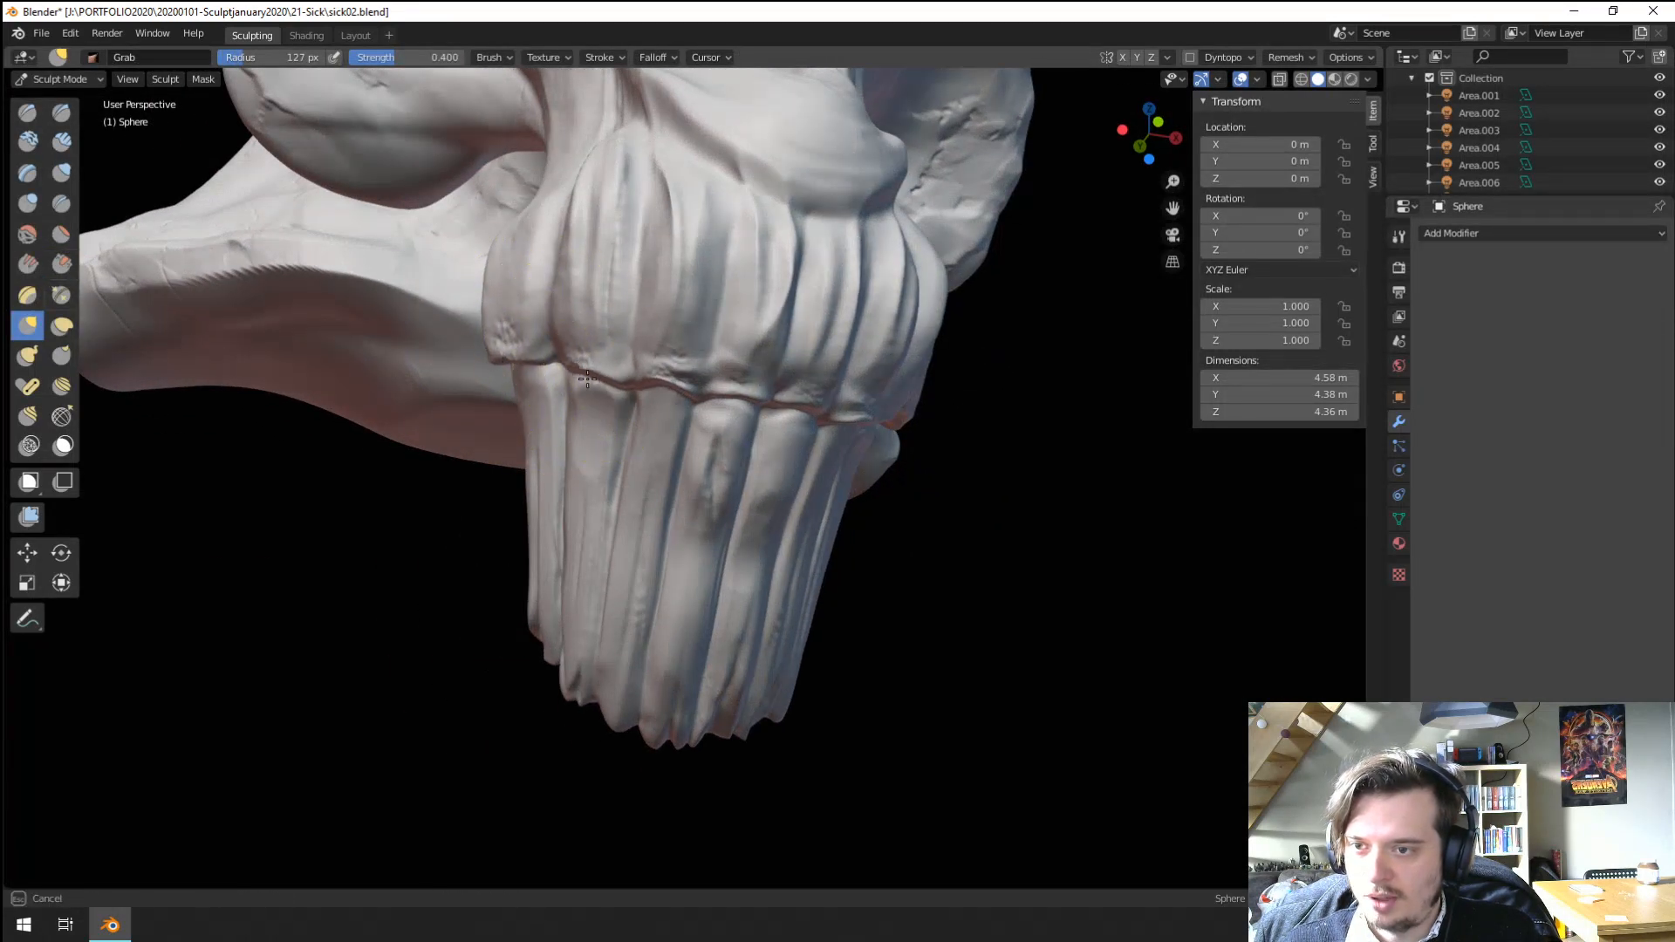
middle_drag(578, 407, 569, 350)
middle_drag(615, 407, 482, 262)
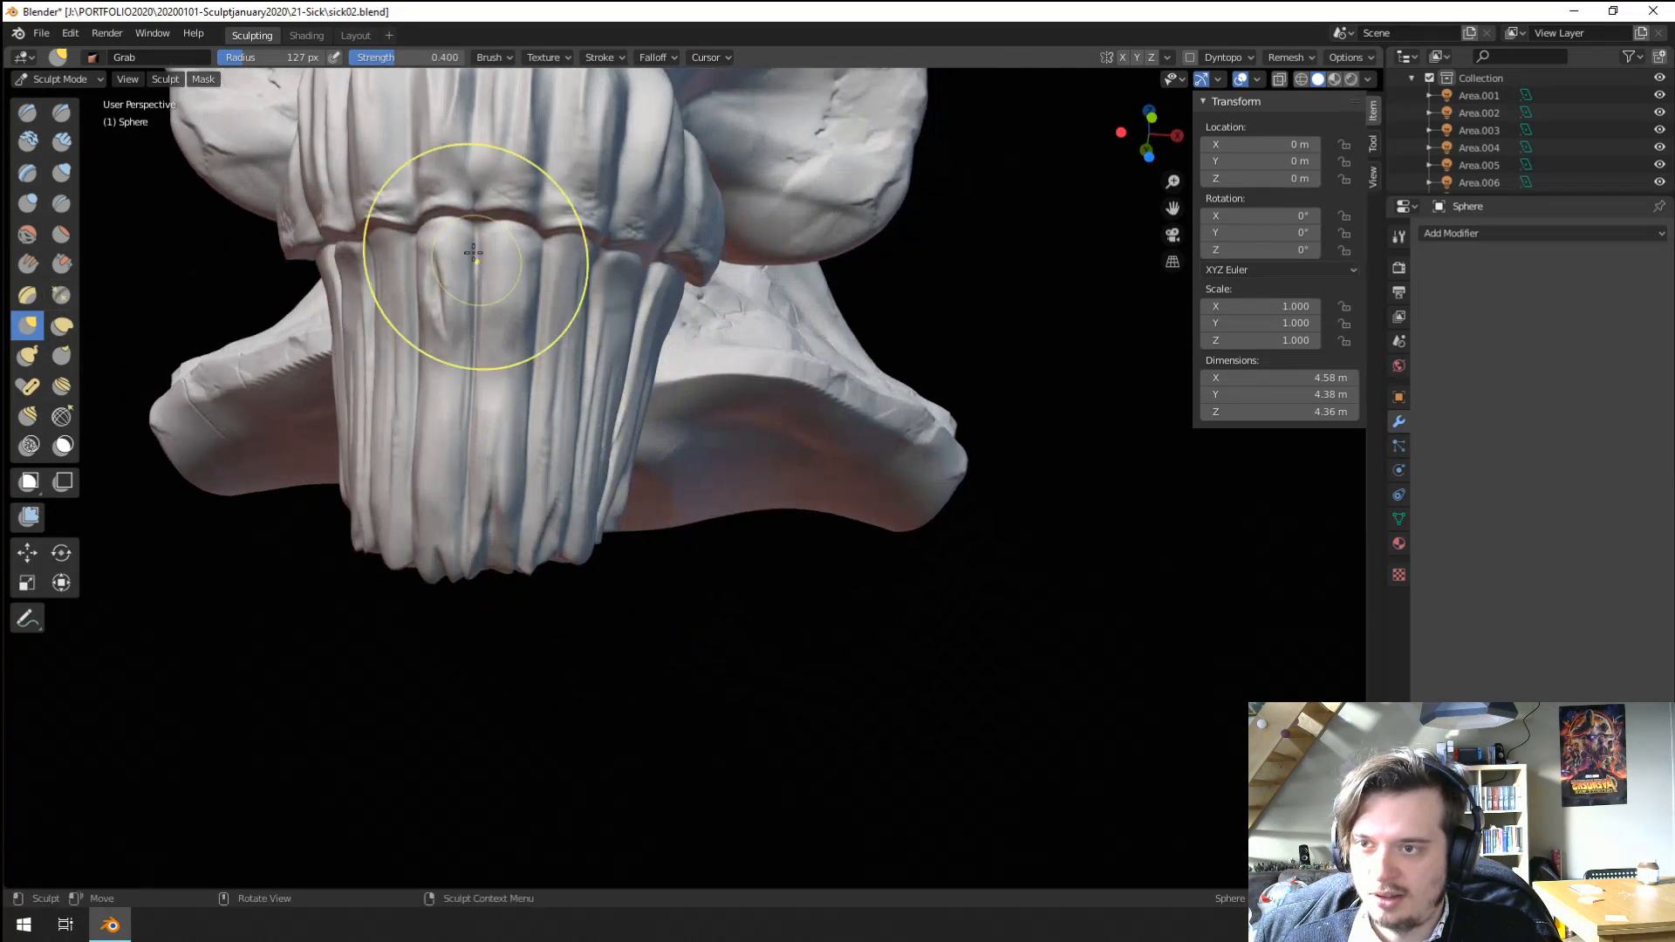
drag(656, 261, 652, 248)
Set the Grab radius to 190 px and push the tips of the teeth upward to shorten the row.
ctrl+middle_drag(652, 262, 624, 445)
middle_drag(598, 450, 636, 471)
key(f)
click(674, 491)
drag(651, 546, 647, 522)
middle_drag(661, 534, 620, 526)
Adjust the brow and eye-socket shape using Grab at 243 px, and reduce the radius to 176 px and 114 px.
key(f)
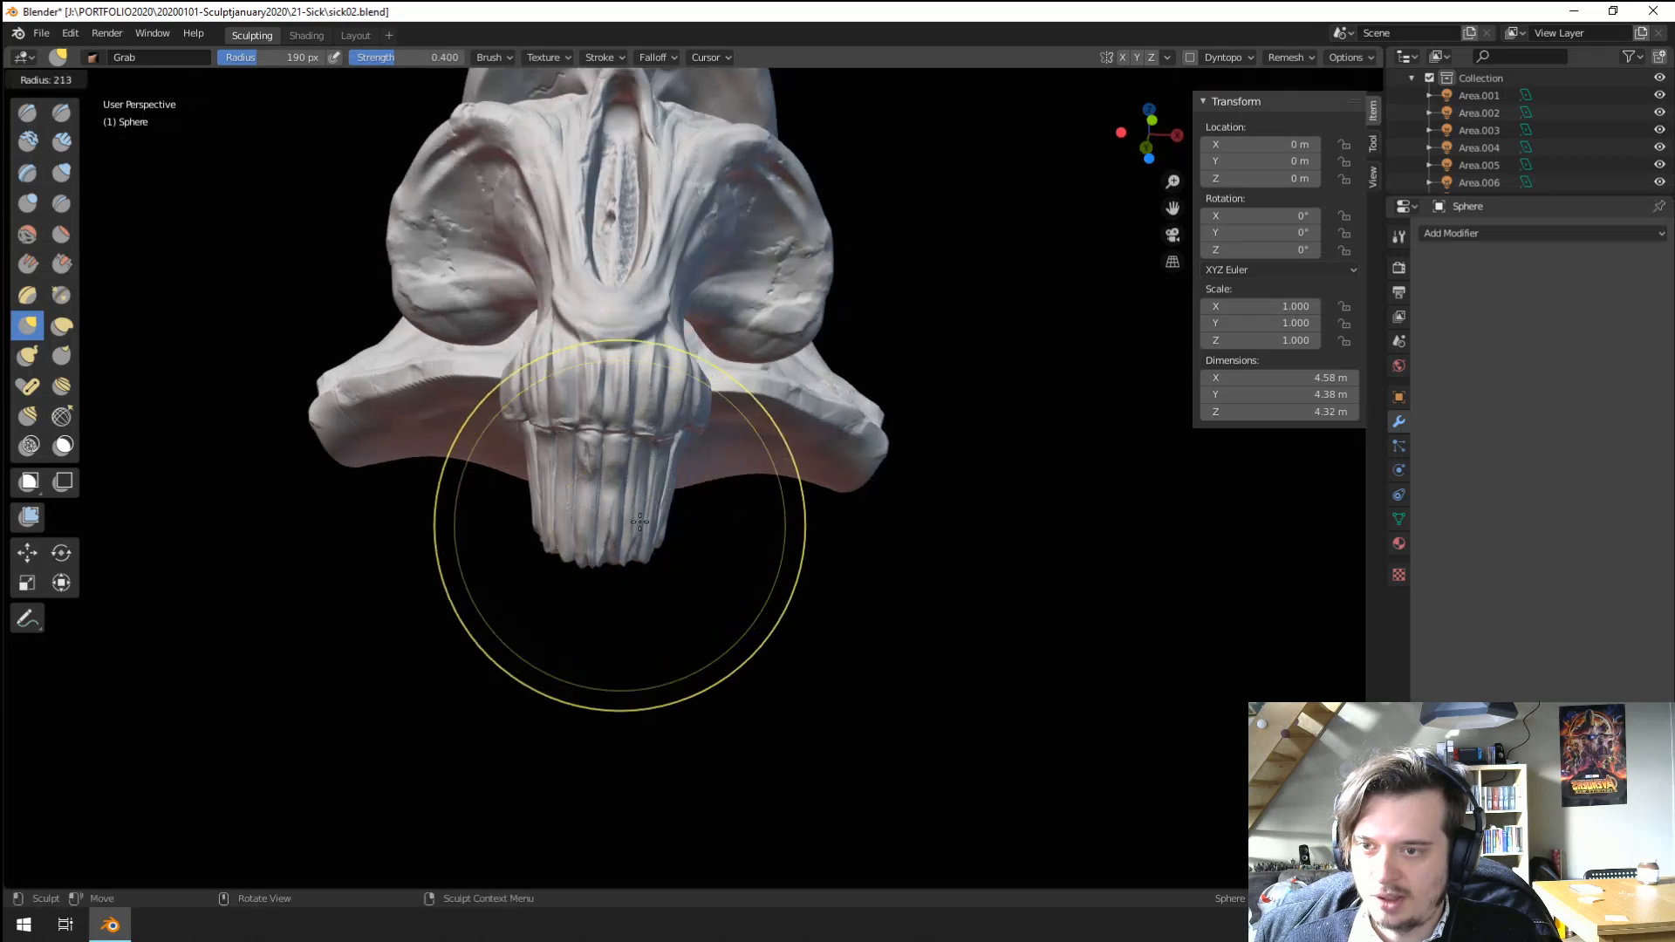
click(643, 517)
key(f)
click(687, 454)
middle_drag(681, 353, 692, 407)
scroll(686, 384, down, 1)
drag(730, 208, 738, 217)
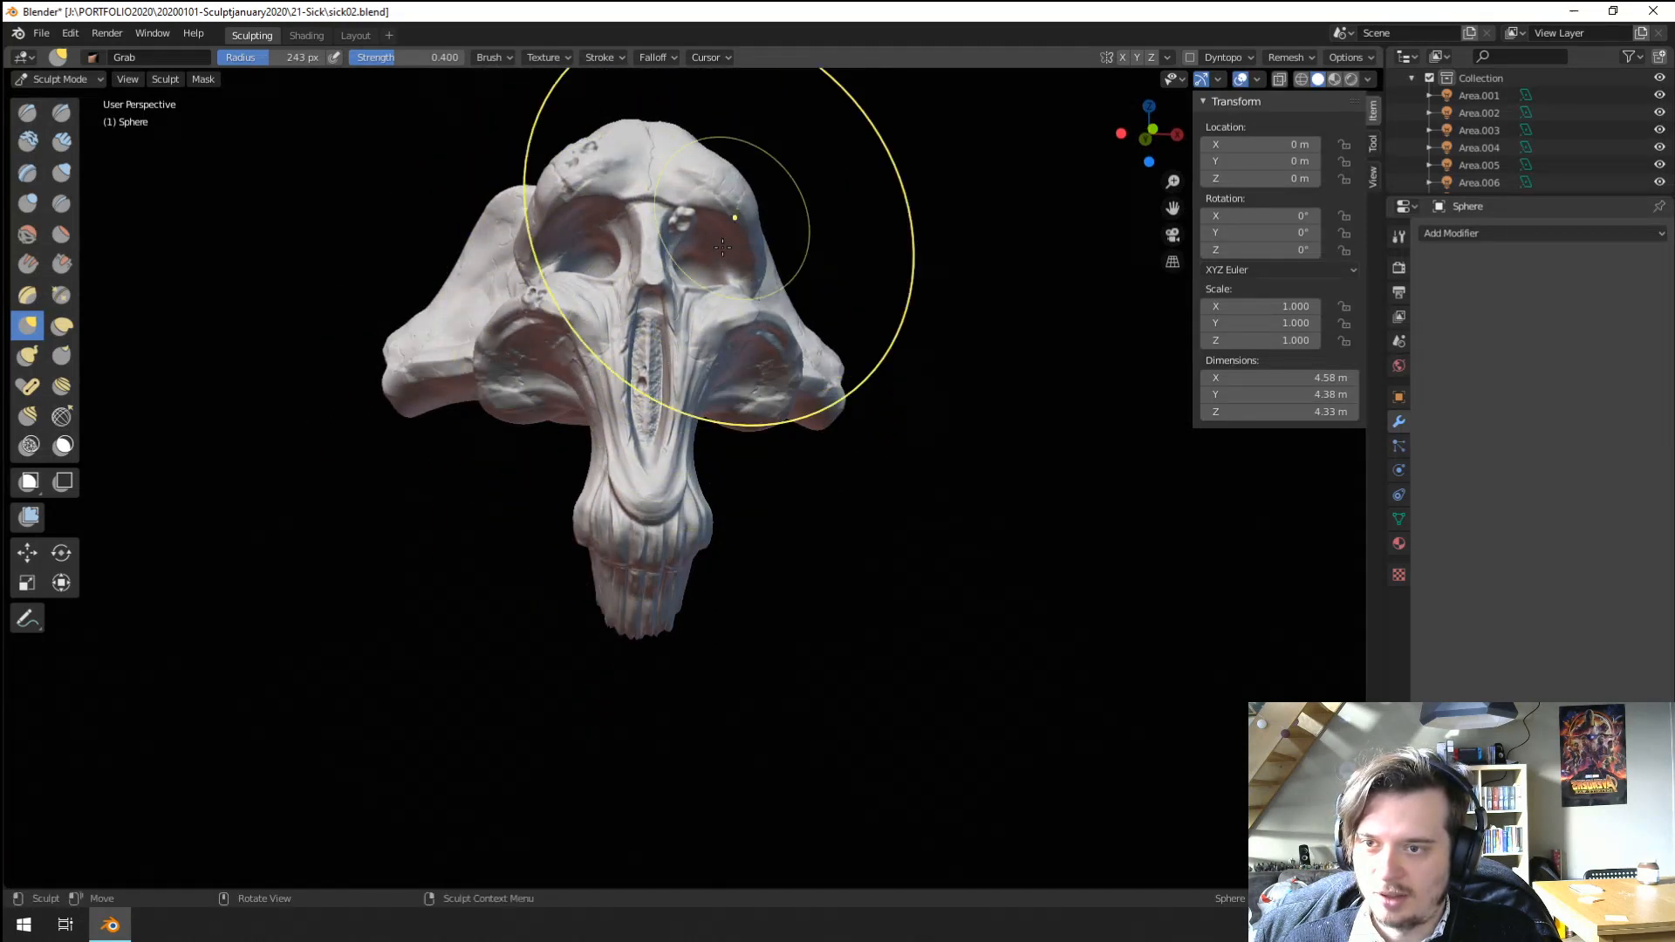
key(f)
click(669, 317)
mouse_move(685, 307)
middle_down()
mouse_move(708, 316)
mouse_move(582, 396)
middle_up()
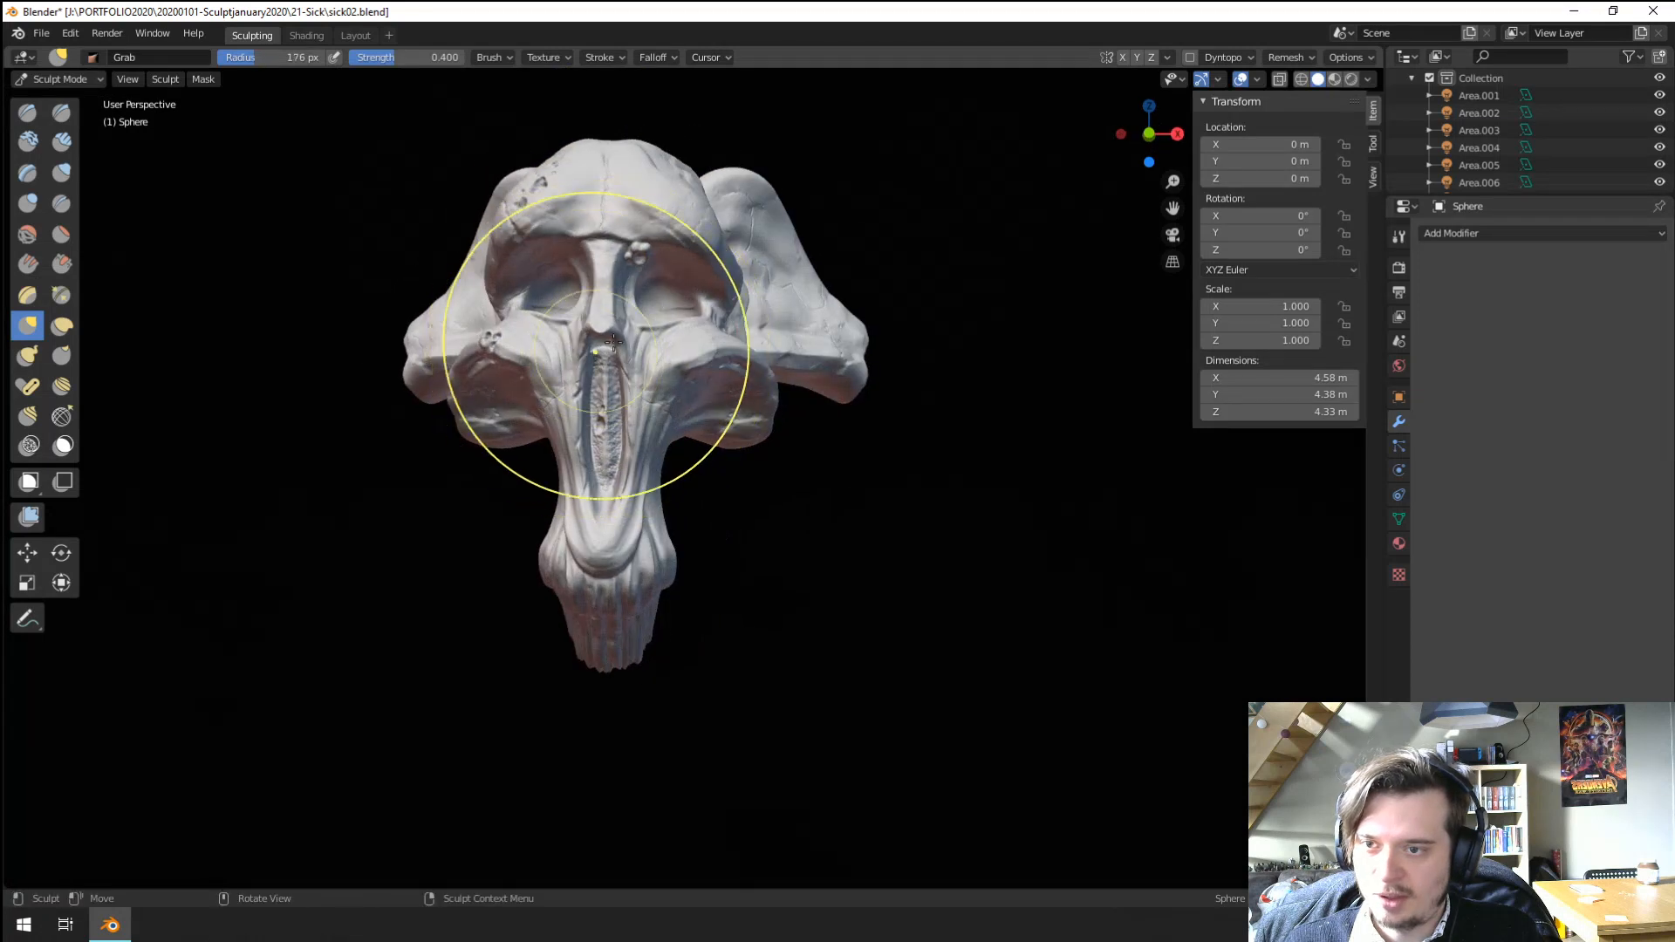
key(f)
click(575, 305)
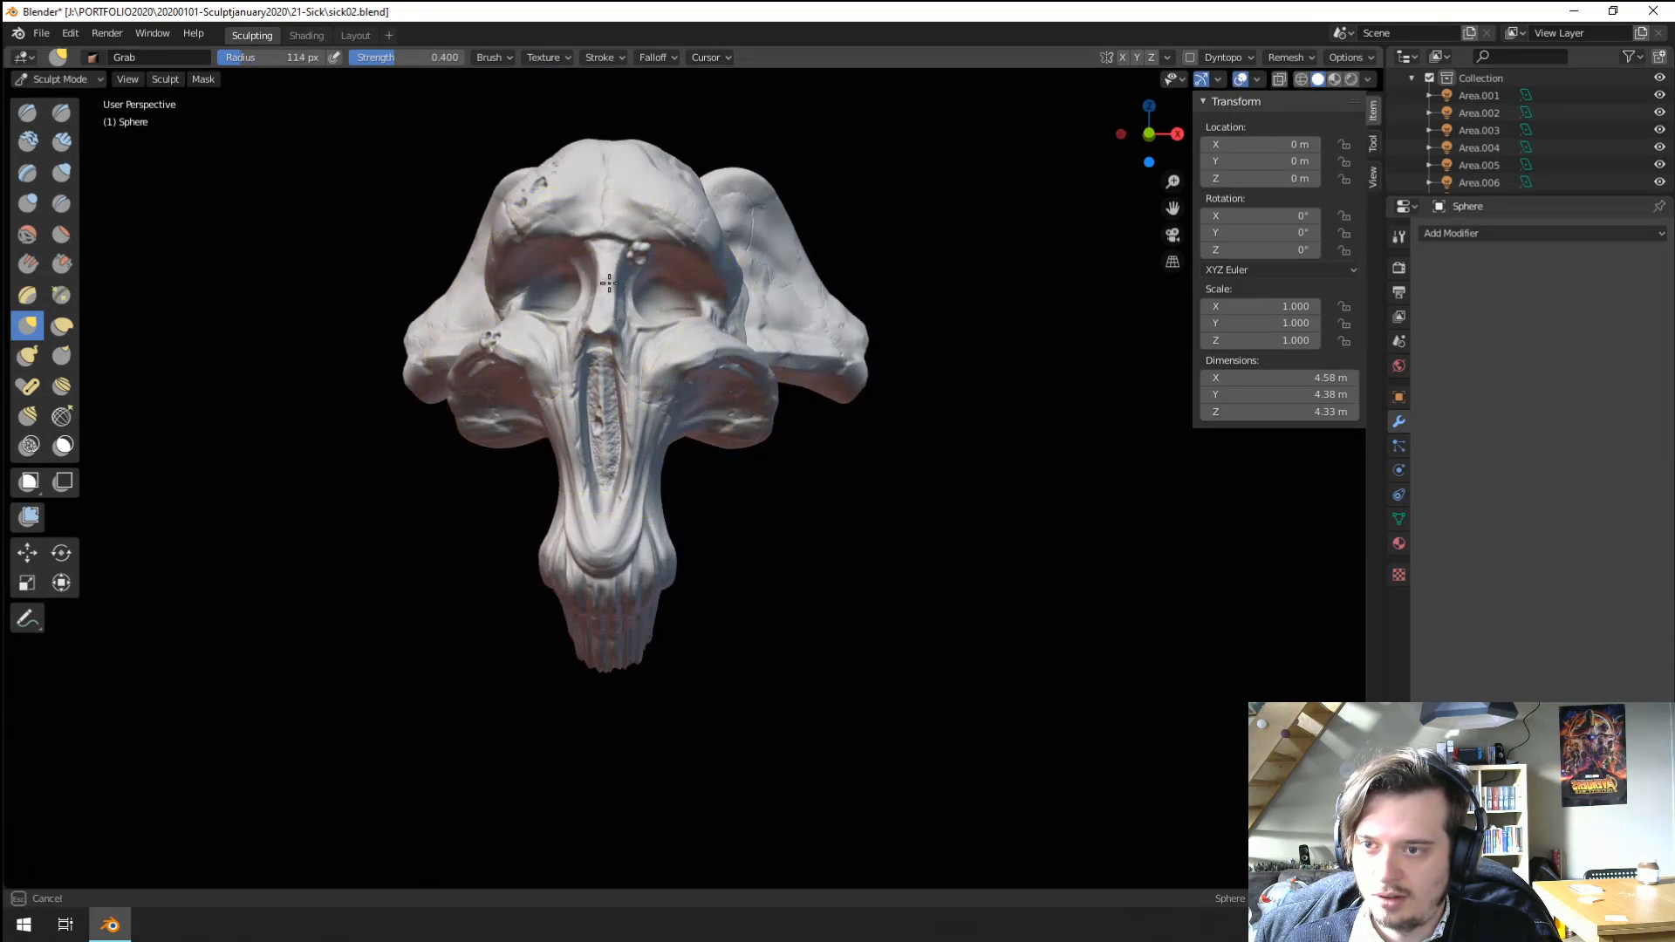
Set the Grab radius to 180 px and reshape the upper part of the ear beside the forehead.
mouse_move(609, 282)
middle_down()
mouse_move(640, 404)
mouse_move(681, 419)
mouse_move(622, 380)
mouse_move(520, 486)
mouse_move(473, 487)
middle_up()
scroll(653, 338, up, 2)
scroll(623, 381, down, 3)
key(f)
click(532, 362)
mouse_move(520, 262)
mouse_down()
mouse_move(526, 224)
mouse_move(558, 244)
mouse_up()
middle_drag(559, 246, 463, 257)
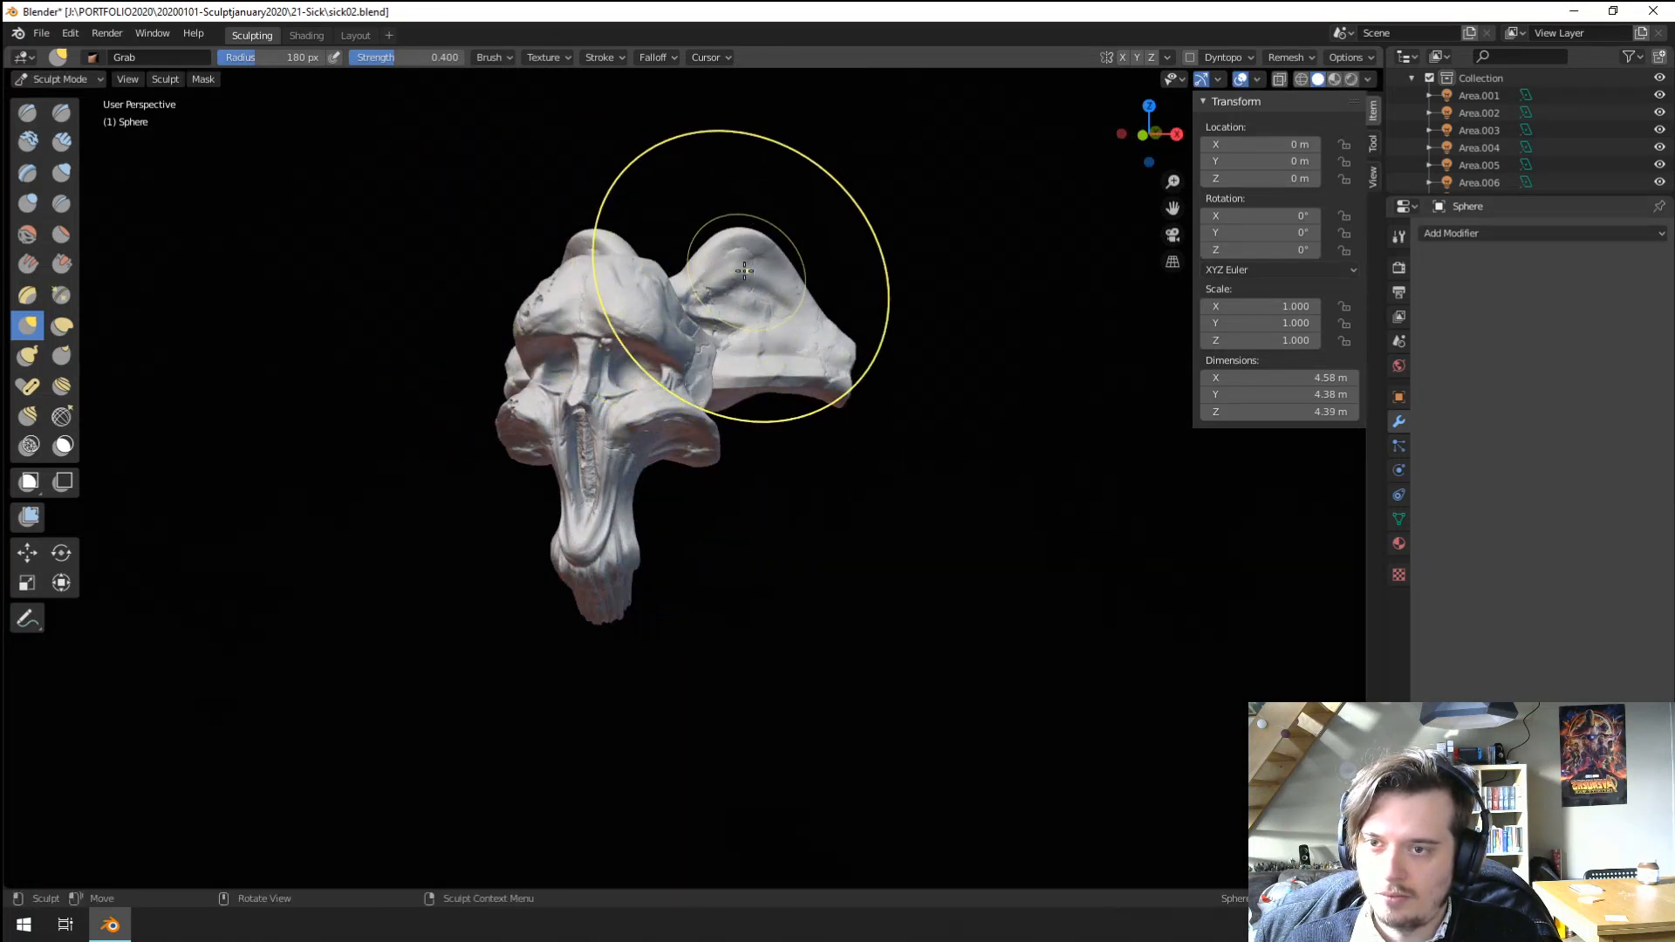
Set the Grab radius to 137 px and pull the top of the opposite ear upward.
key(f)
click(722, 273)
middle_drag(743, 257, 729, 280)
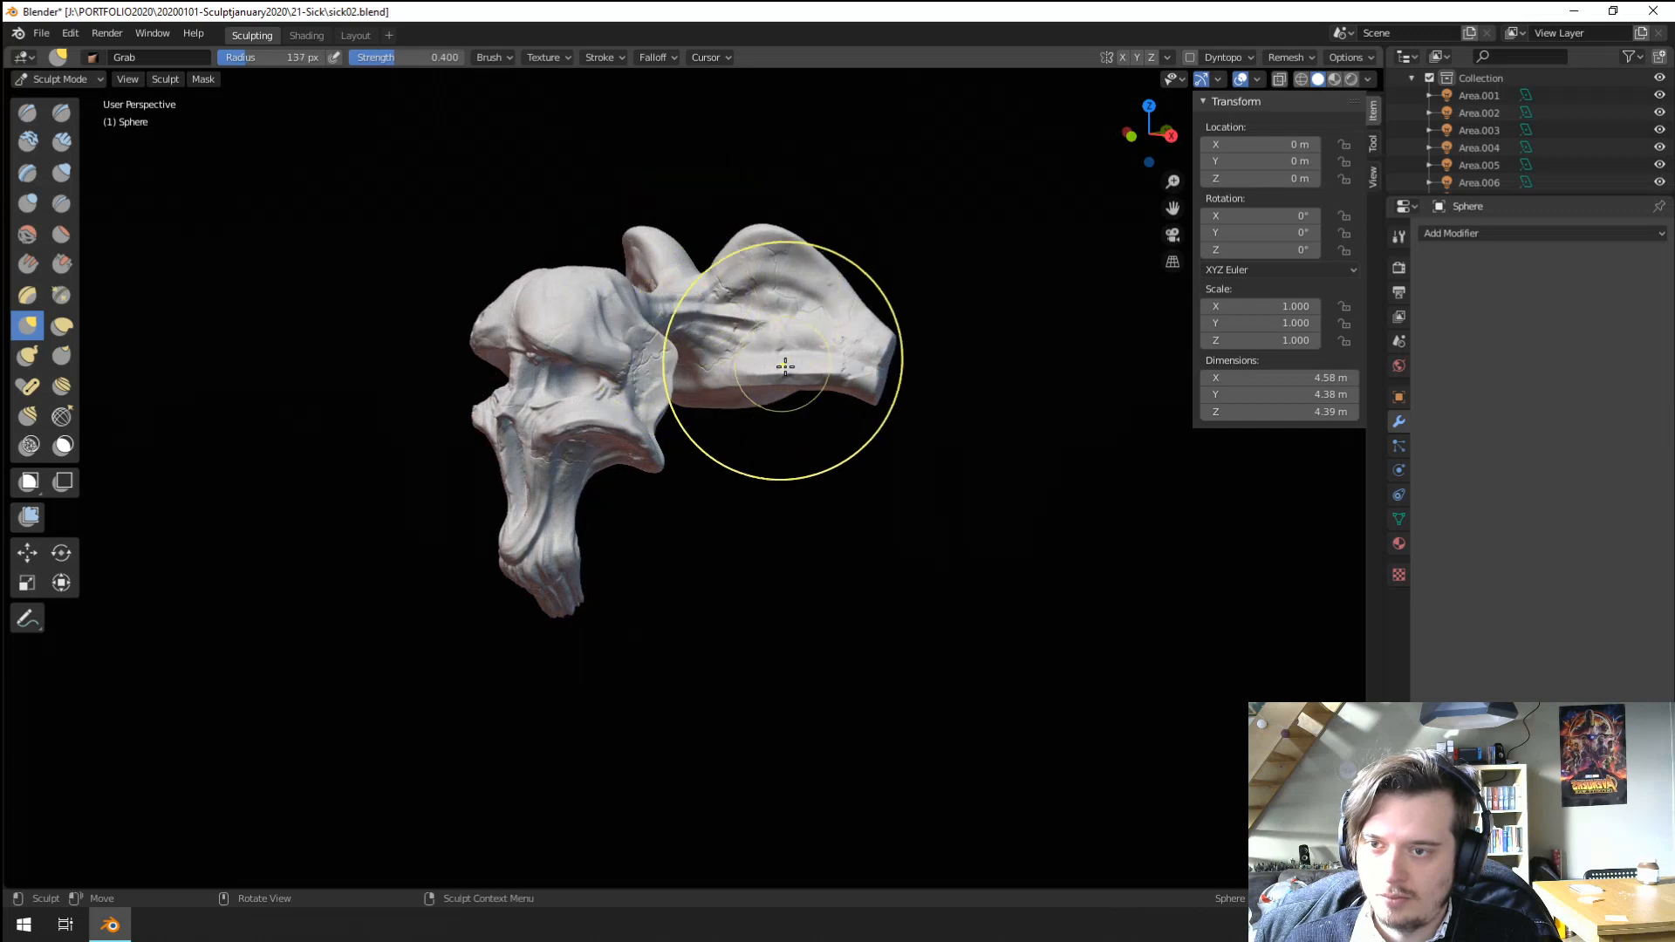
key(f)
Examine the cheek, snout and teeth from the side at close range.
middle_drag(792, 386, 899, 301)
scroll(673, 341, up, 5)
scroll(728, 386, down, 5)
middle_drag(724, 418, 744, 427)
scroll(744, 425, up, 5)
shift+middle_drag(768, 205, 723, 281)
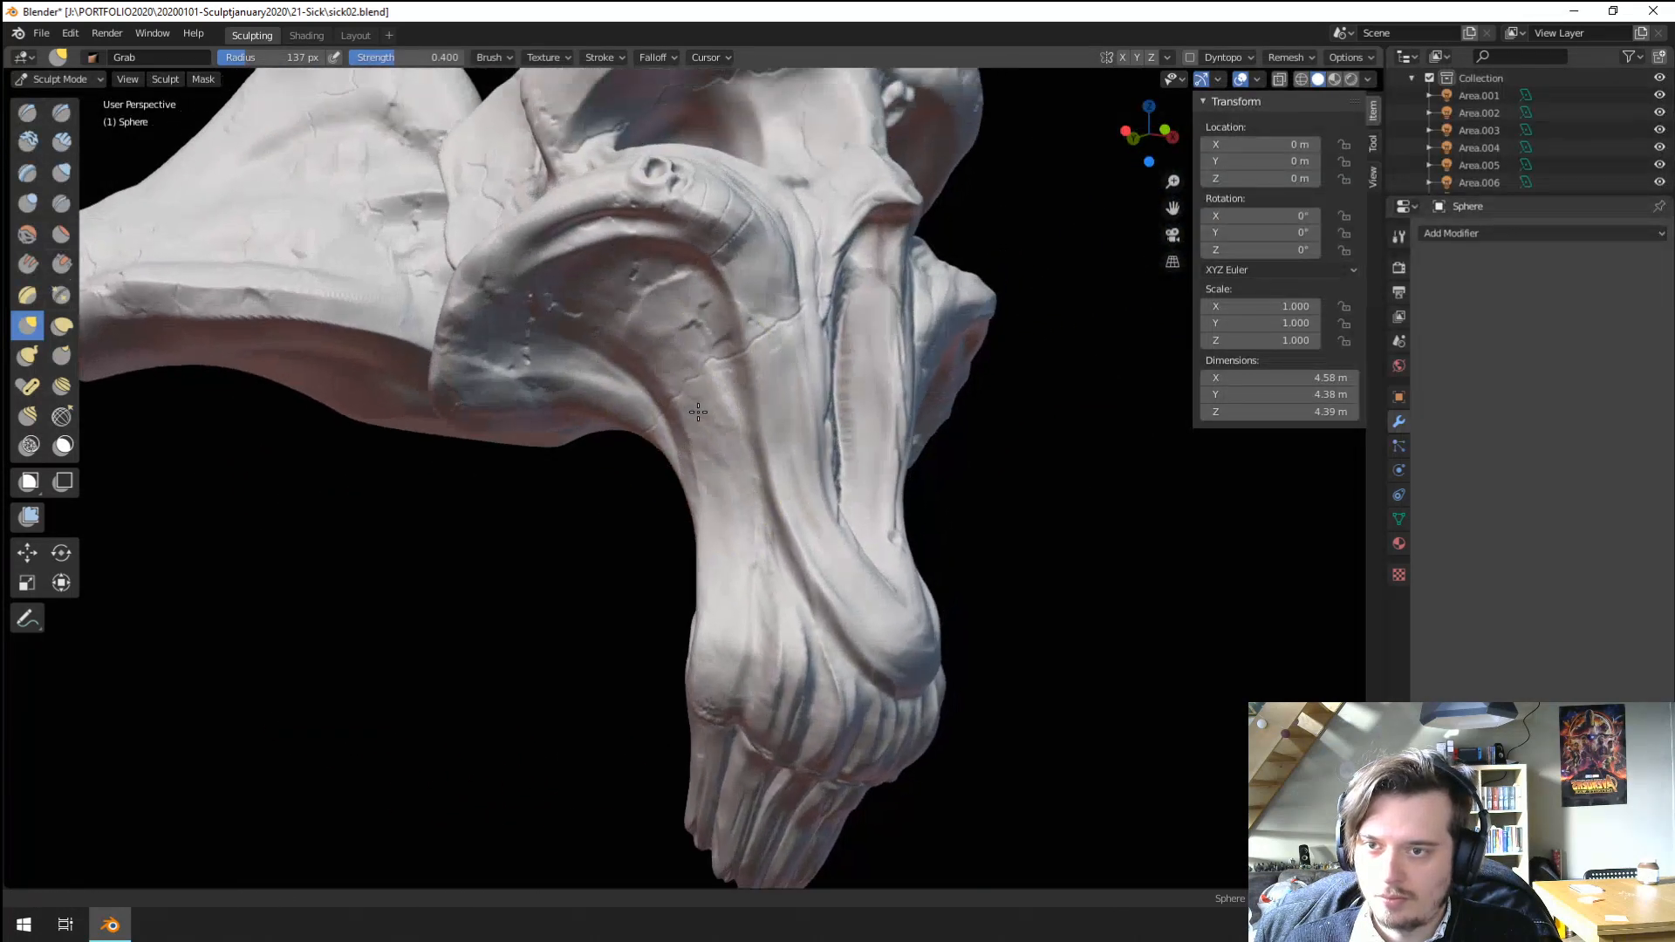
Tighten the cracks in the hollow below the cheekbone using Pinch/Magnify at a 137 px radius and 0.500 strength.
scroll(724, 279, up, 4)
click(61, 172)
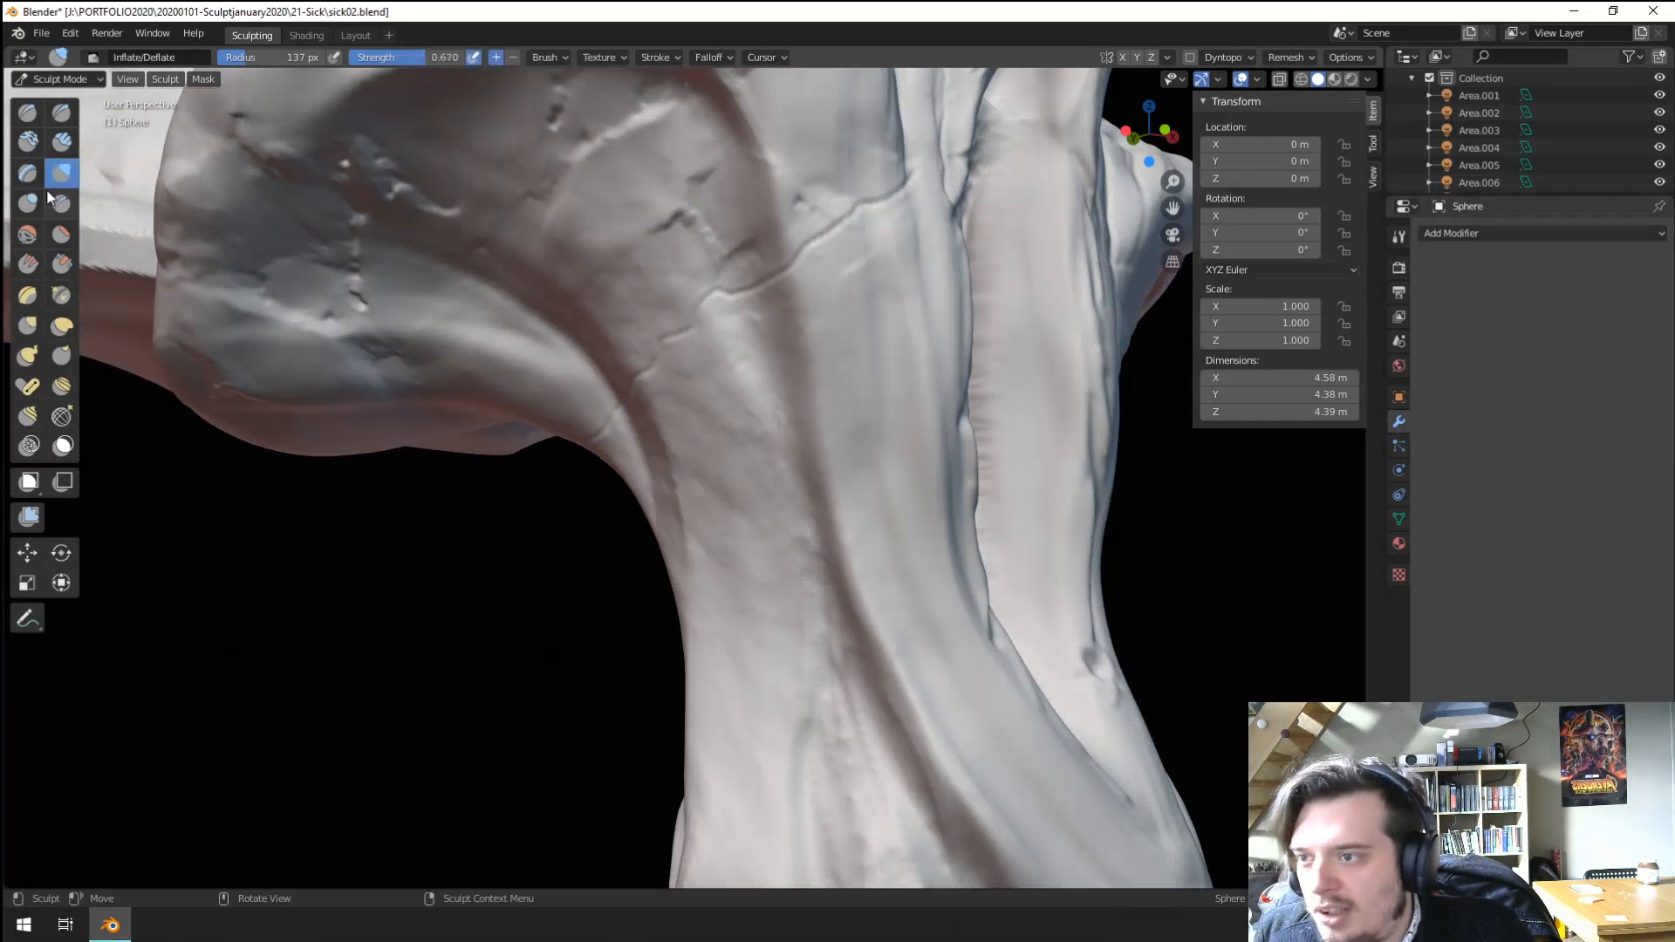
click(61, 295)
shift+middle_drag(611, 240, 668, 250)
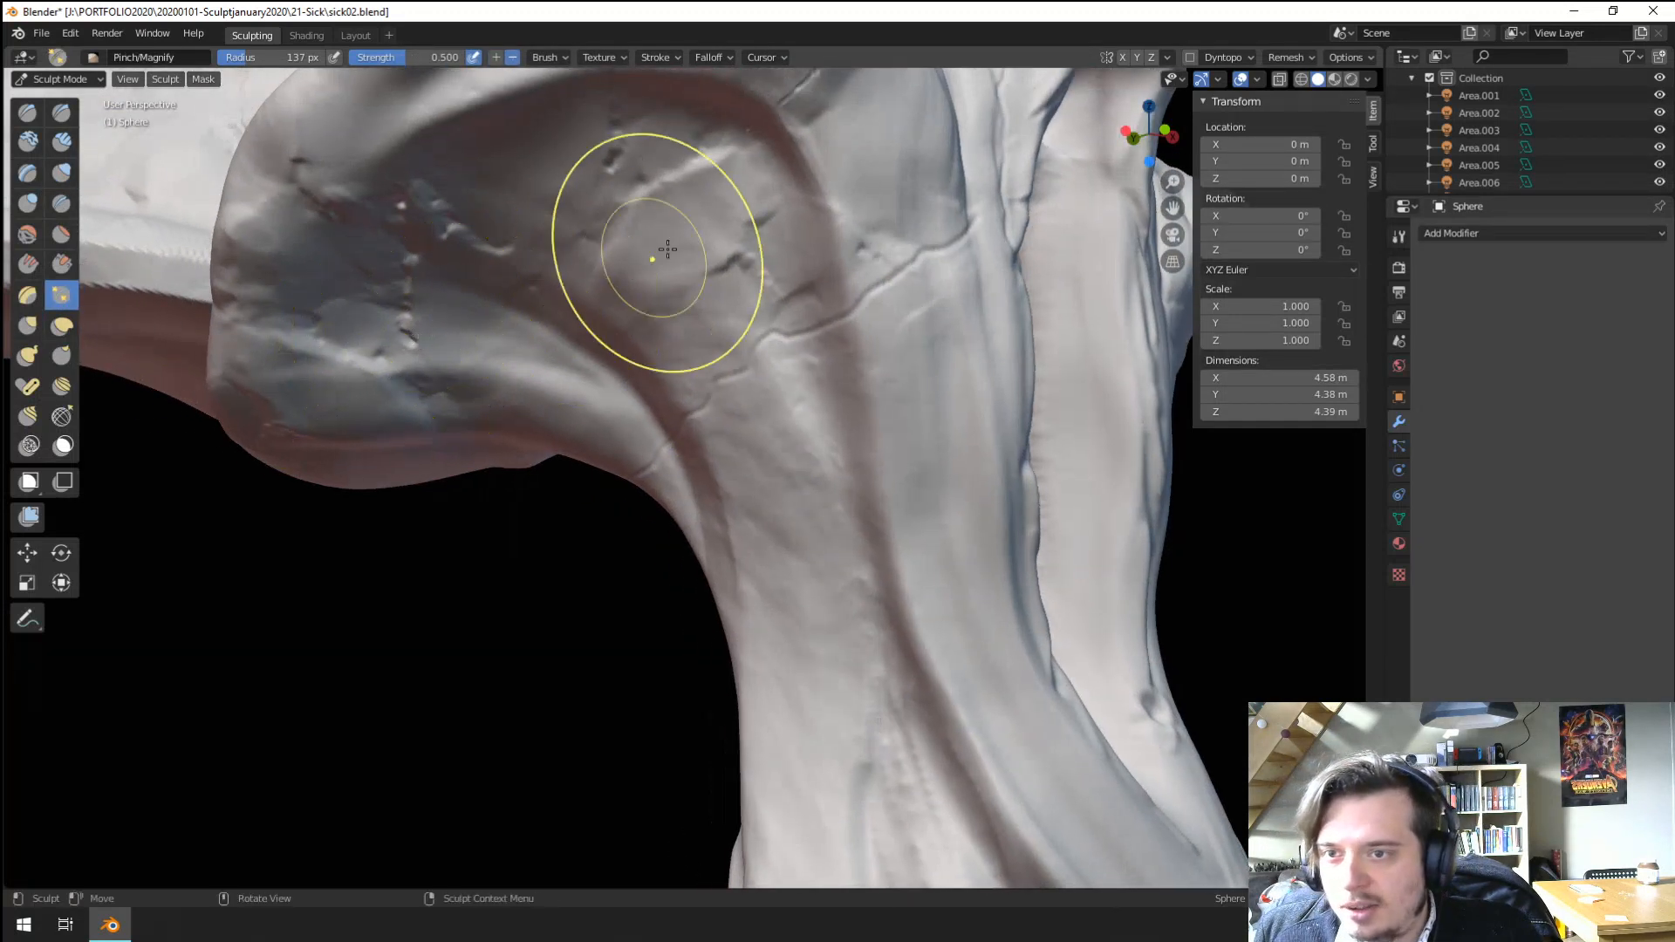
mouse_move(657, 180)
mouse_down()
mouse_move(717, 165)
mouse_move(641, 202)
mouse_move(604, 262)
mouse_up()
drag(606, 170, 619, 143)
mouse_move(569, 228)
mouse_down()
mouse_move(586, 237)
mouse_move(441, 218)
mouse_up()
Reduce the Pinch/Magnify radius to 68 px and 60 px, and sharpen the finer cracks across the cheek hollow.
key(f)
mouse_move(414, 297)
mouse_down()
mouse_move(403, 342)
mouse_move(355, 371)
mouse_move(422, 403)
mouse_up()
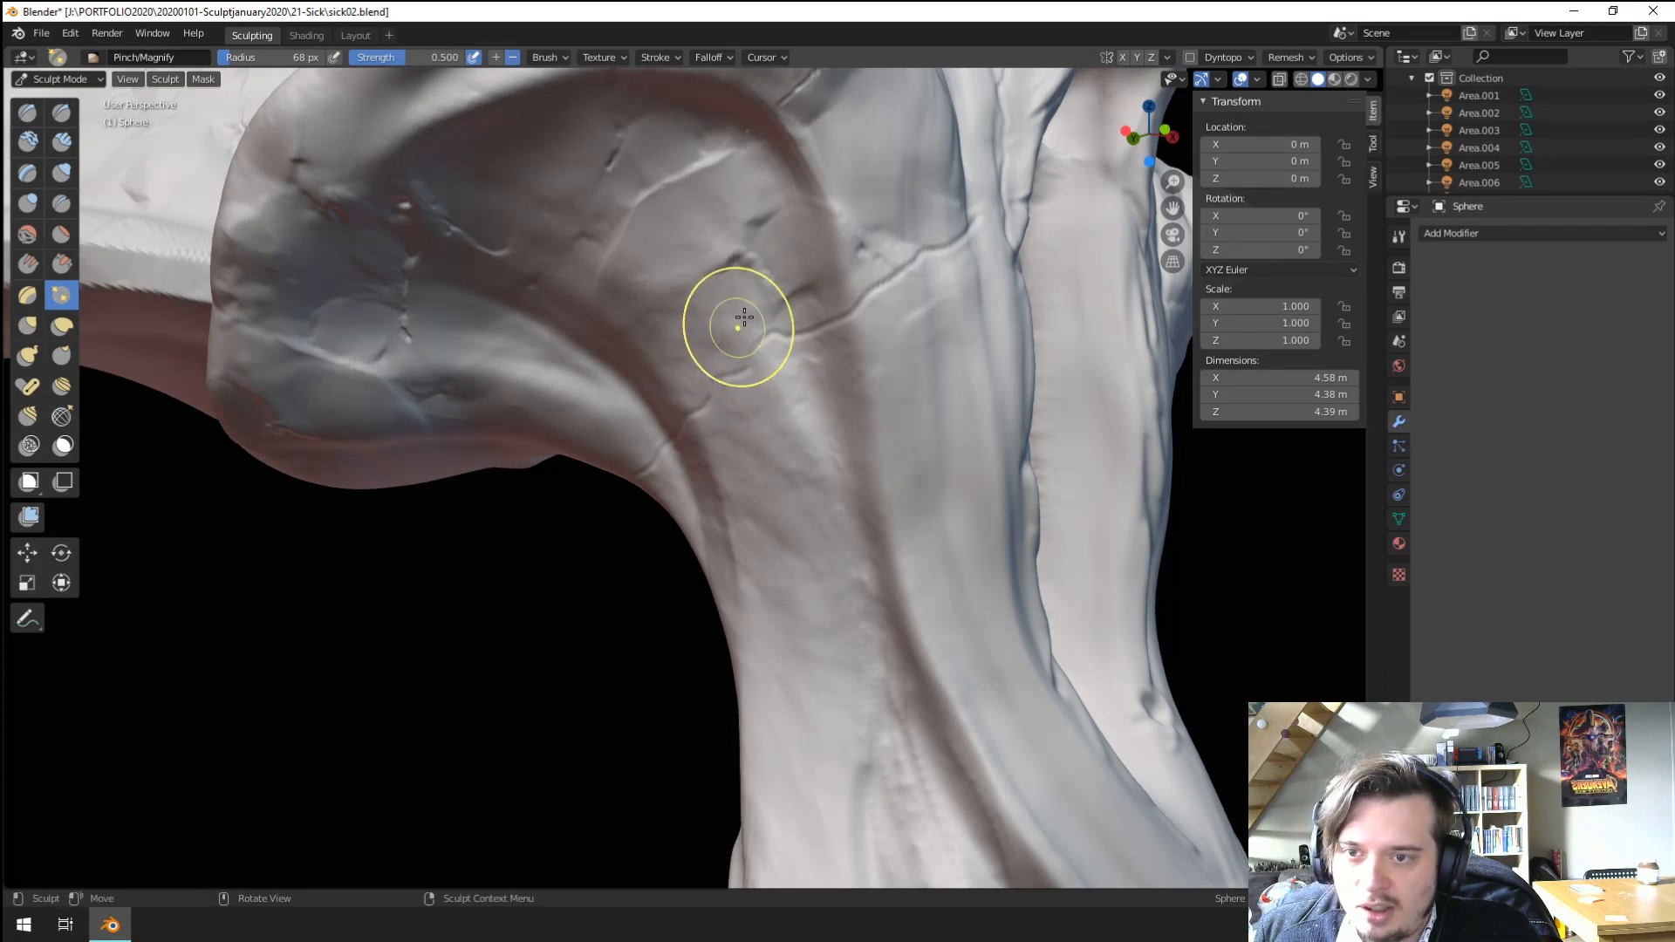
mouse_move(740, 260)
mouse_down()
mouse_move(791, 295)
mouse_move(735, 265)
mouse_up()
ctrl+middle_drag(735, 281, 626, 454)
ctrl+middle_drag(587, 532, 658, 388)
key(f)
click(733, 365)
mouse_move(705, 331)
mouse_down()
mouse_move(679, 330)
mouse_move(694, 319)
mouse_up()
ctrl+middle_drag(703, 310, 655, 432)
ctrl+middle_drag(641, 508, 656, 476)
ctrl+middle_drag(701, 537, 746, 476)
Smooth the upper cheekbone rim with the Orb_Flatten_Edge brush at 75 px, and reduce the radius to 58 px and 51 px.
middle_drag(710, 270, 591, 328)
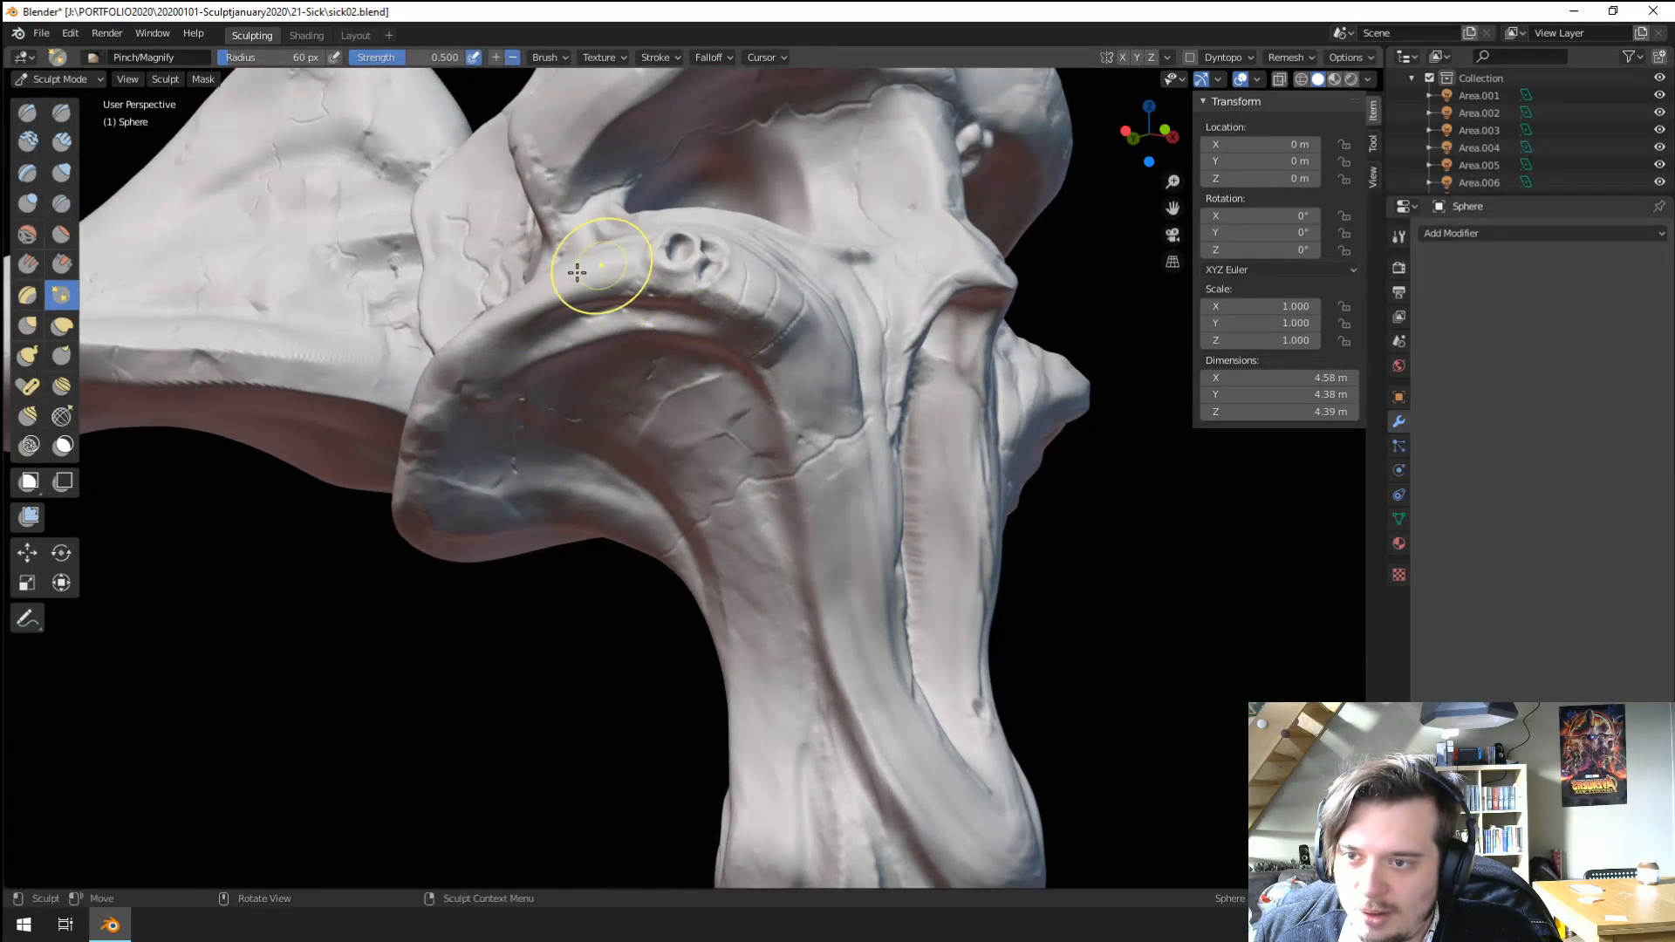
click(61, 263)
key(f)
click(537, 325)
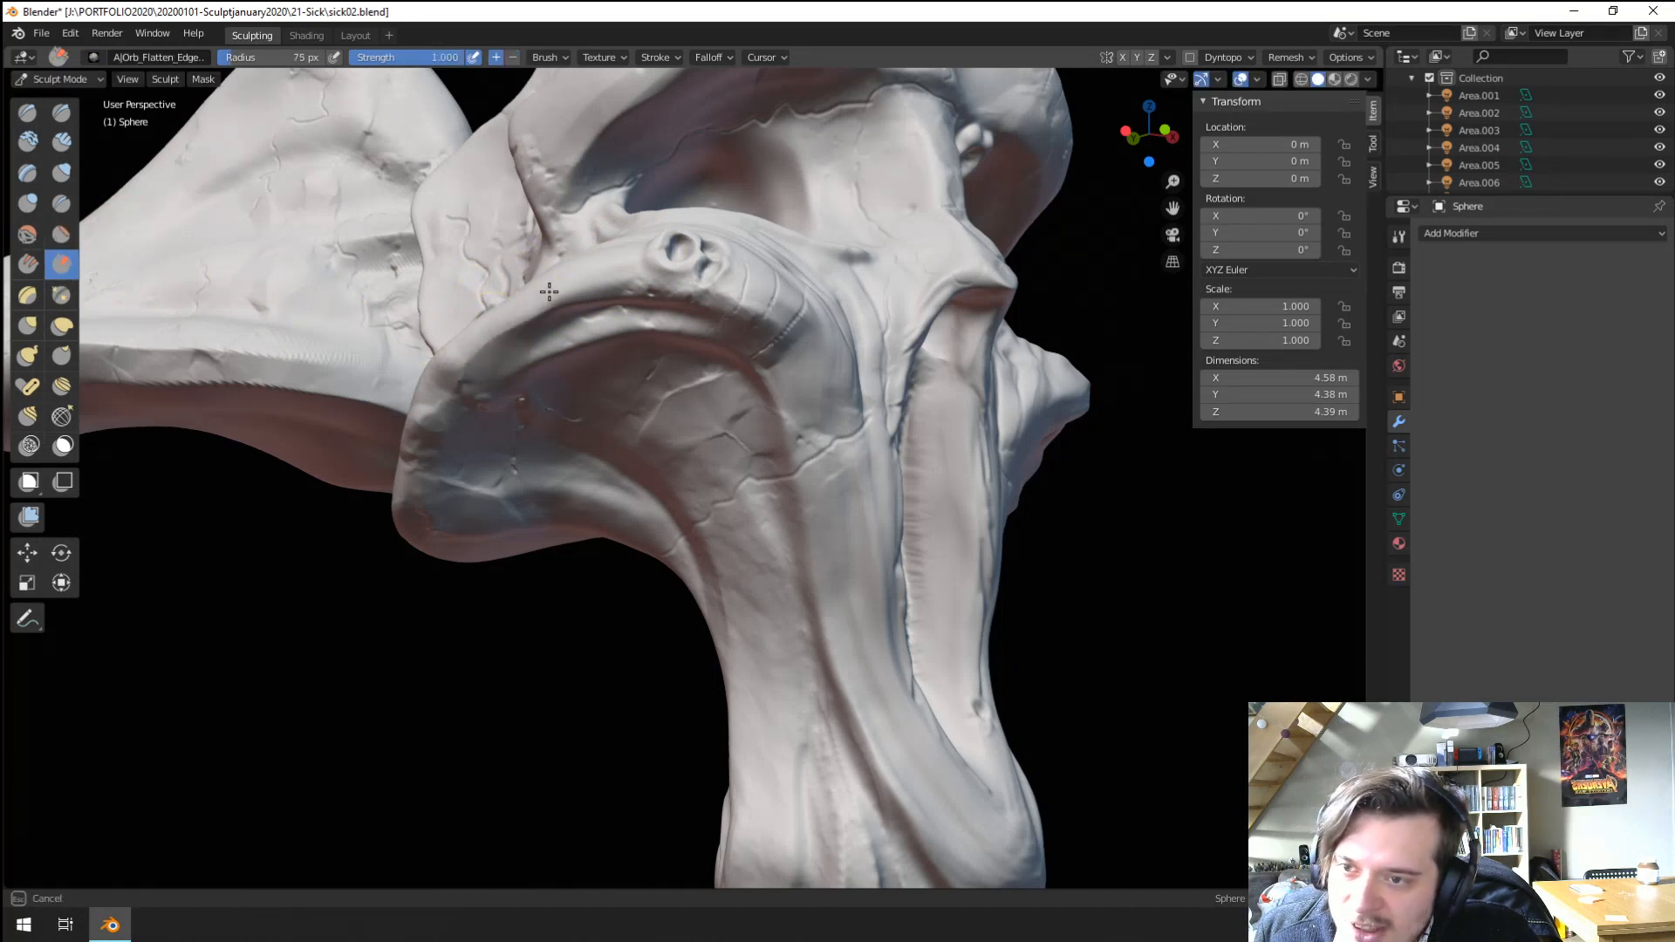
drag(493, 325, 600, 281)
key(f)
click(494, 324)
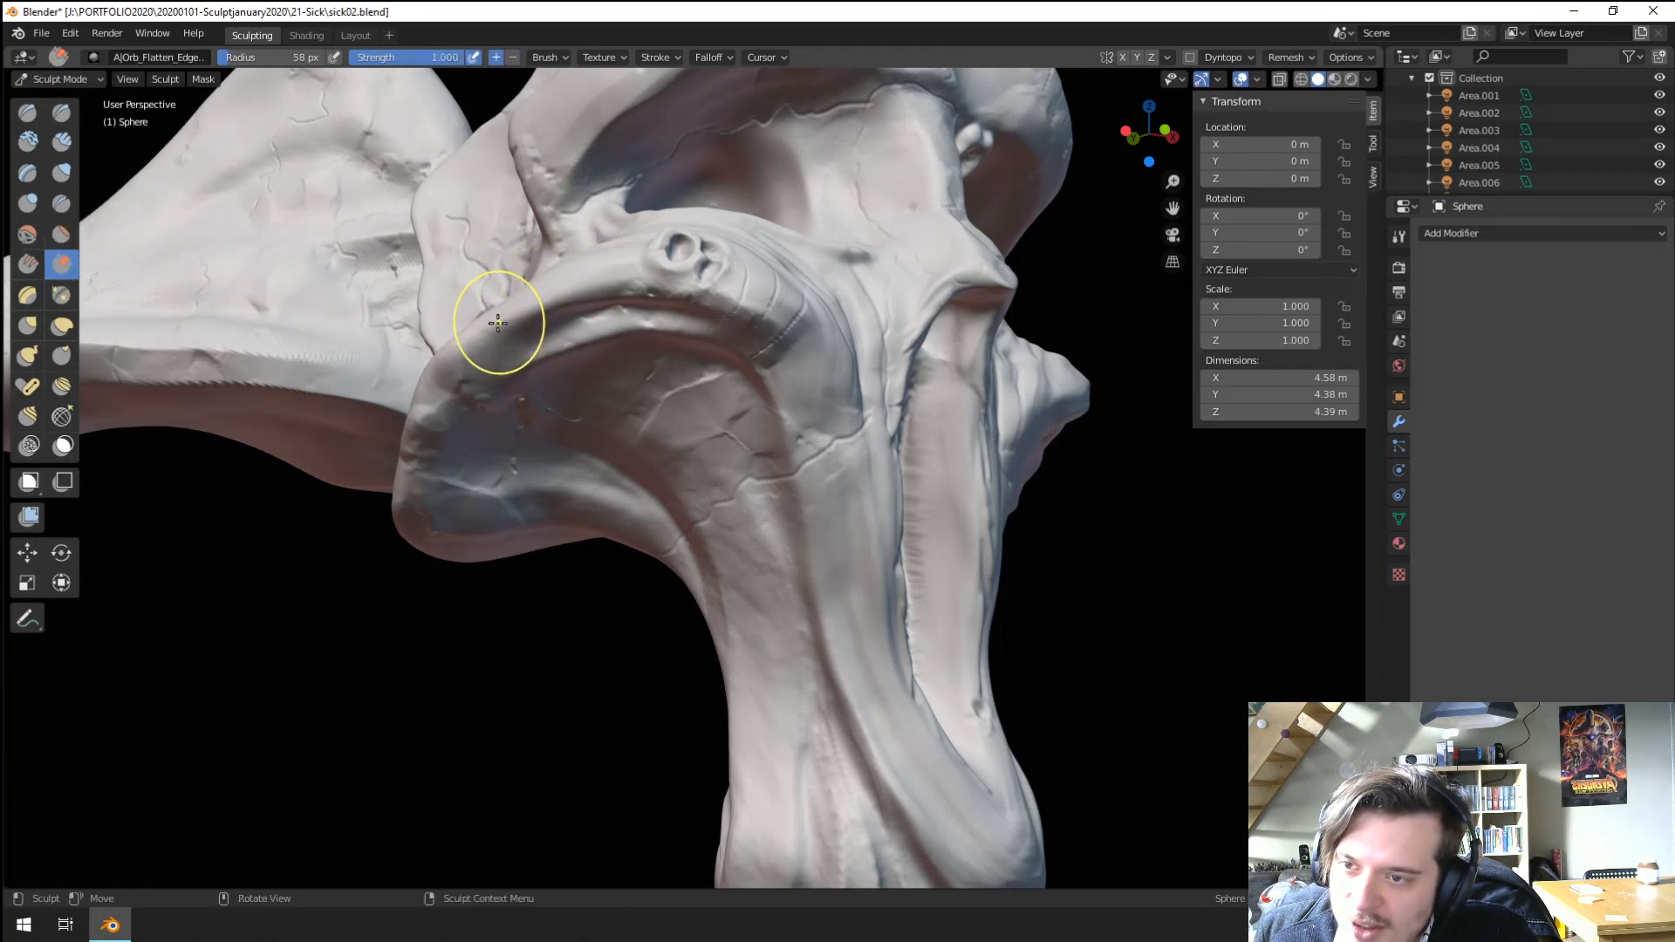
ctrl+middle_drag(491, 385, 122, 210)
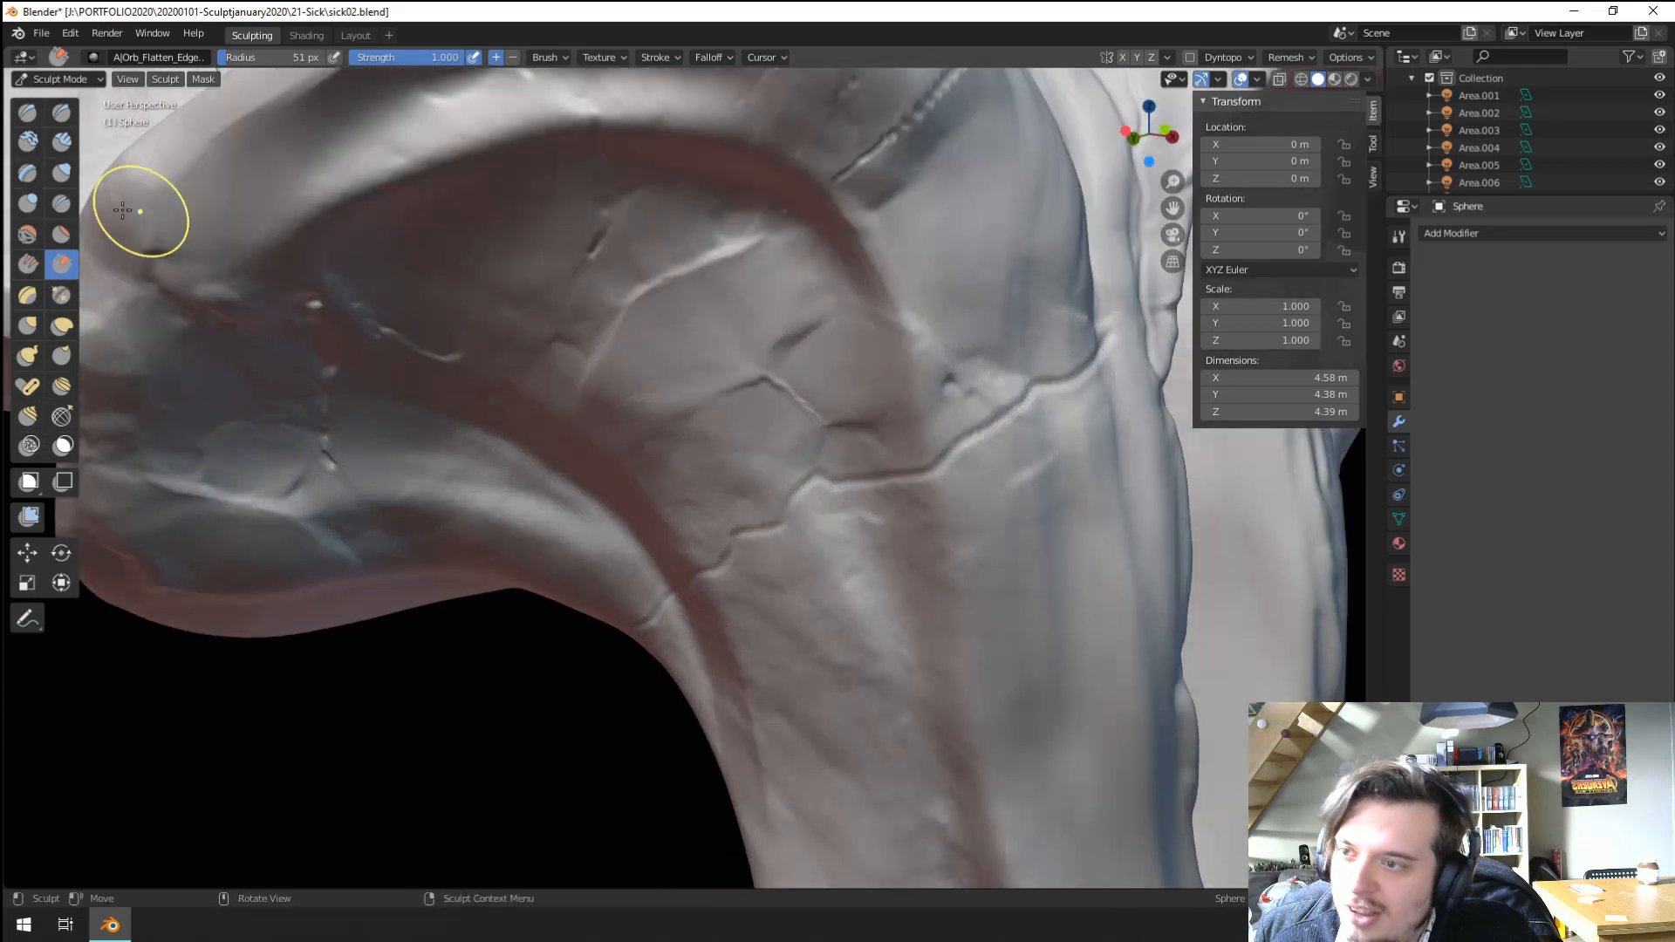
Choose the Orb_Rock_Noise brush and set its radius to 118 px.
click(28, 140)
click(99, 57)
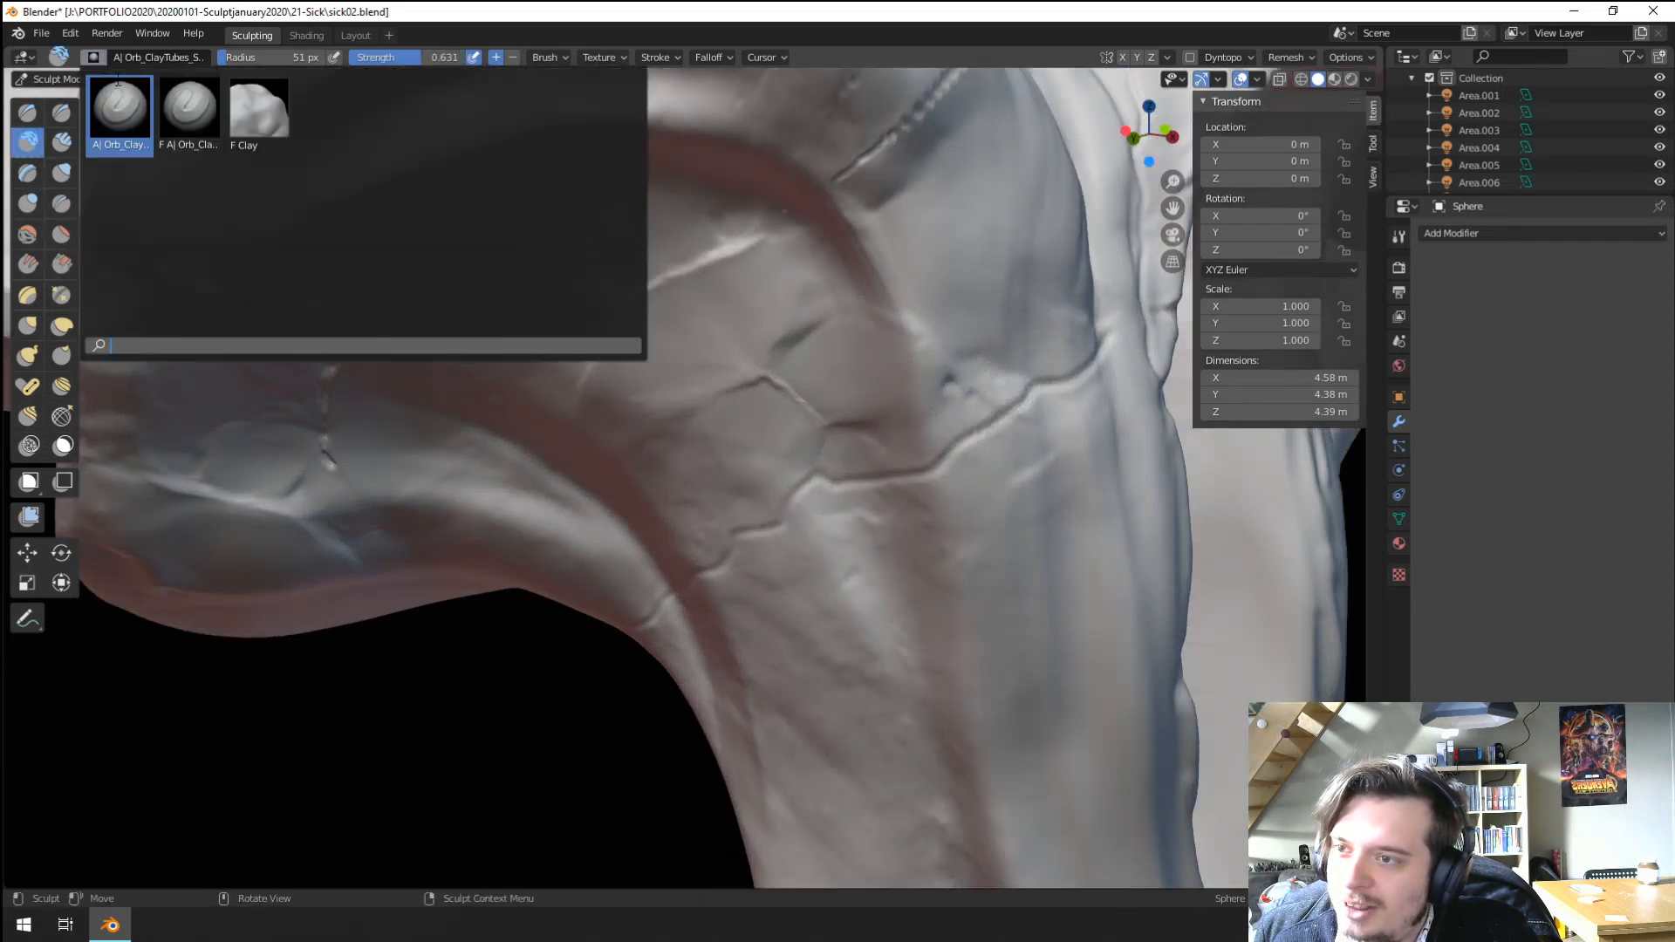
click(38, 114)
click(94, 59)
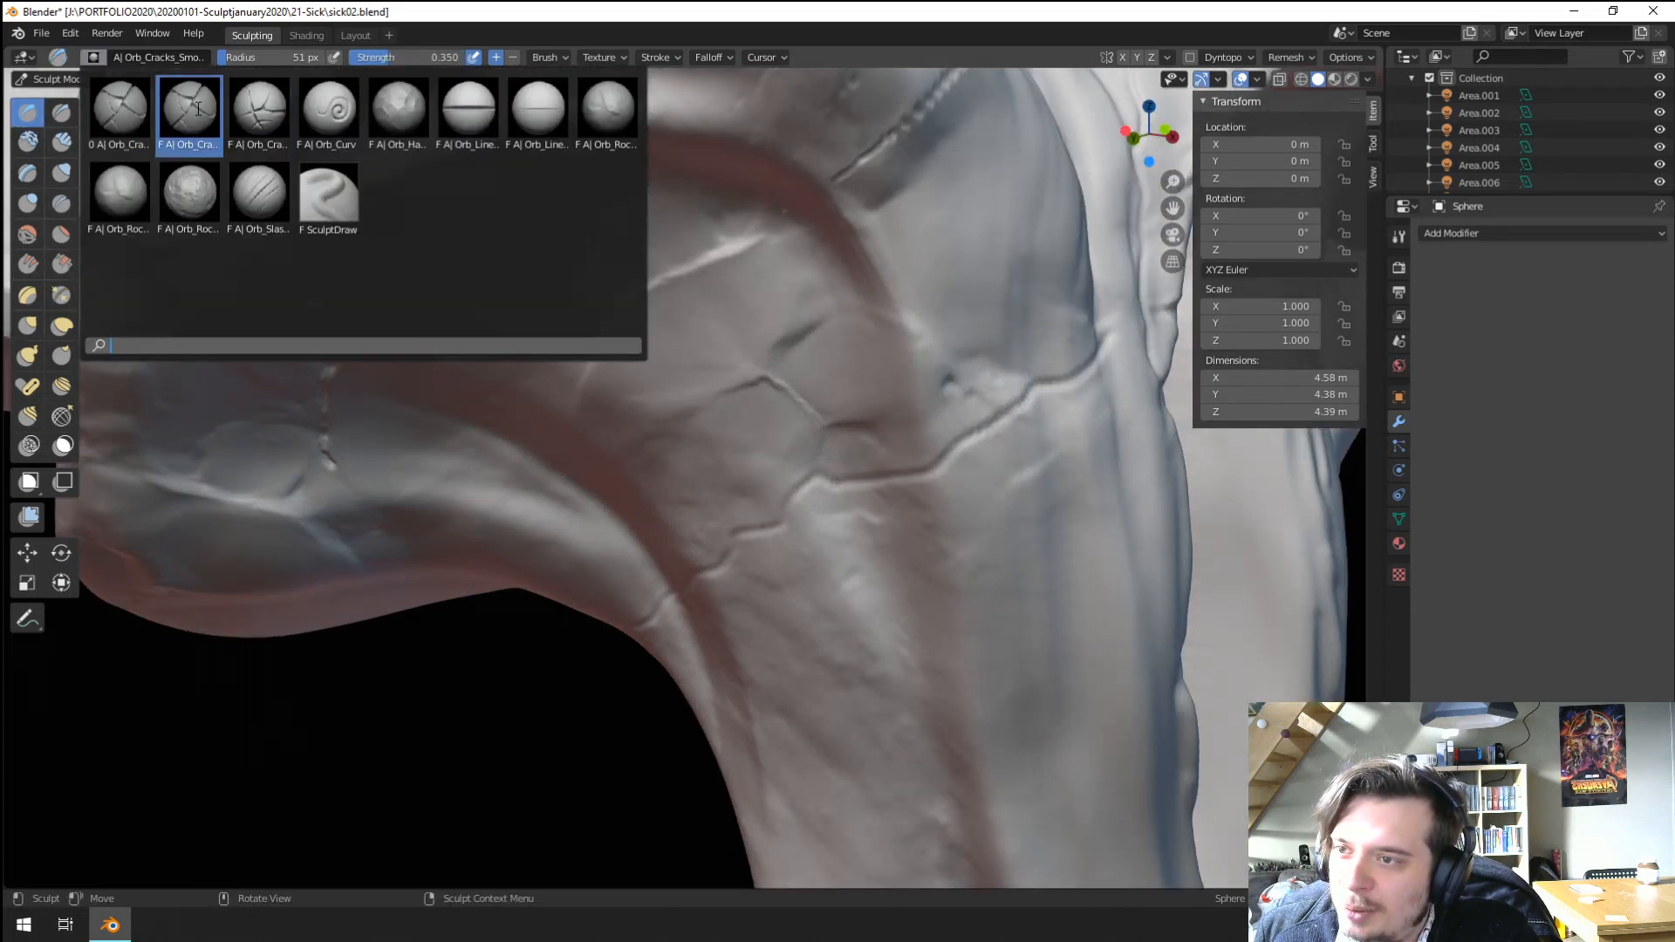
click(189, 194)
middle_drag(205, 206, 347, 274)
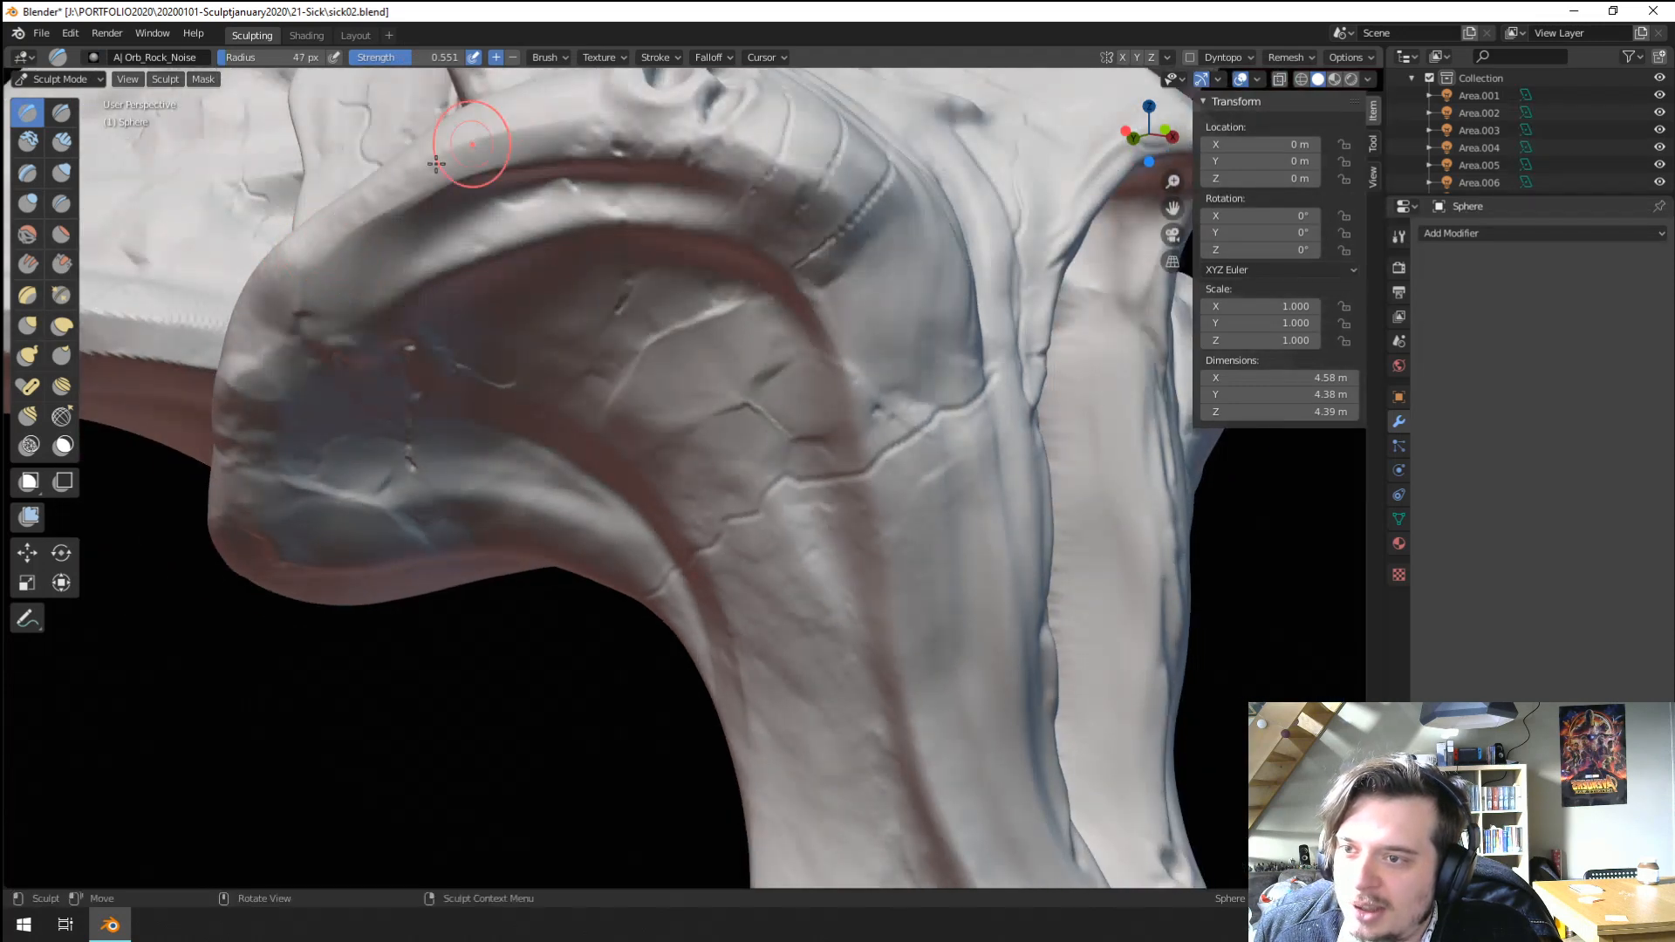
mouse_move(598, 149)
ctrl+middle_down()
mouse_move(478, 299)
mouse_move(540, 456)
mouse_move(569, 384)
mouse_move(516, 420)
mouse_move(535, 427)
mouse_move(407, 432)
mouse_move(586, 432)
mouse_move(582, 414)
ctrl+middle_up()
key(f)
click(623, 404)
Flatten the lip folds at the side of the mouth using the Orb_Flatten_Edge brush at a 72 px radius.
ctrl+middle_drag(571, 521, 571, 249)
ctrl+middle_drag(559, 497, 546, 407)
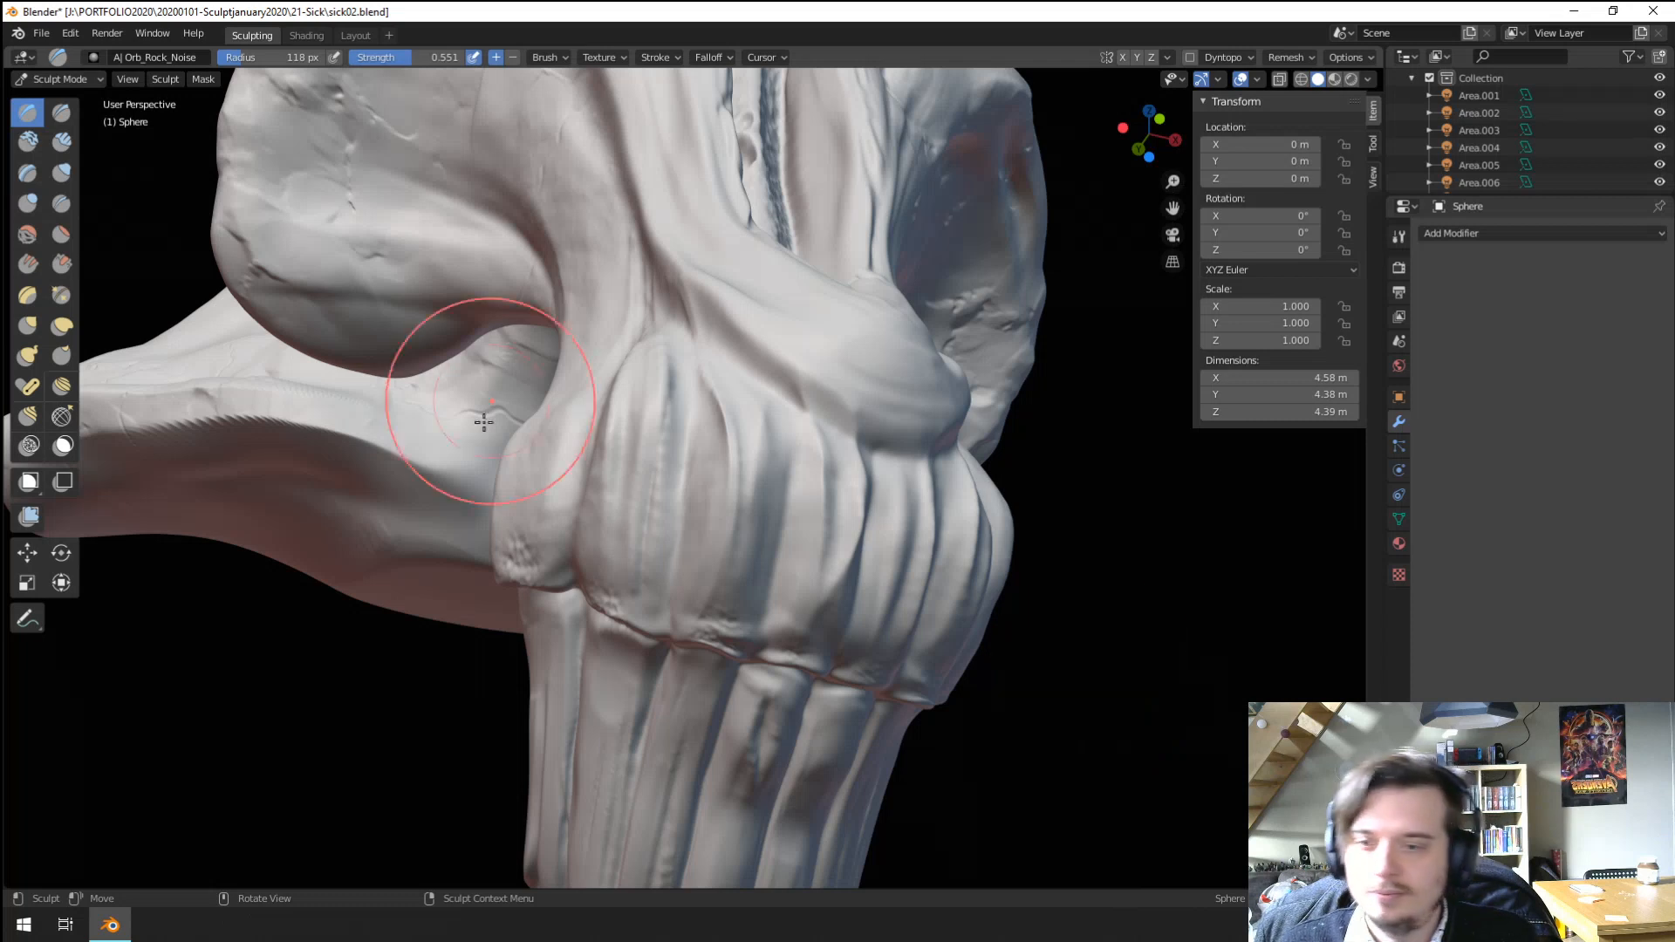
click(62, 263)
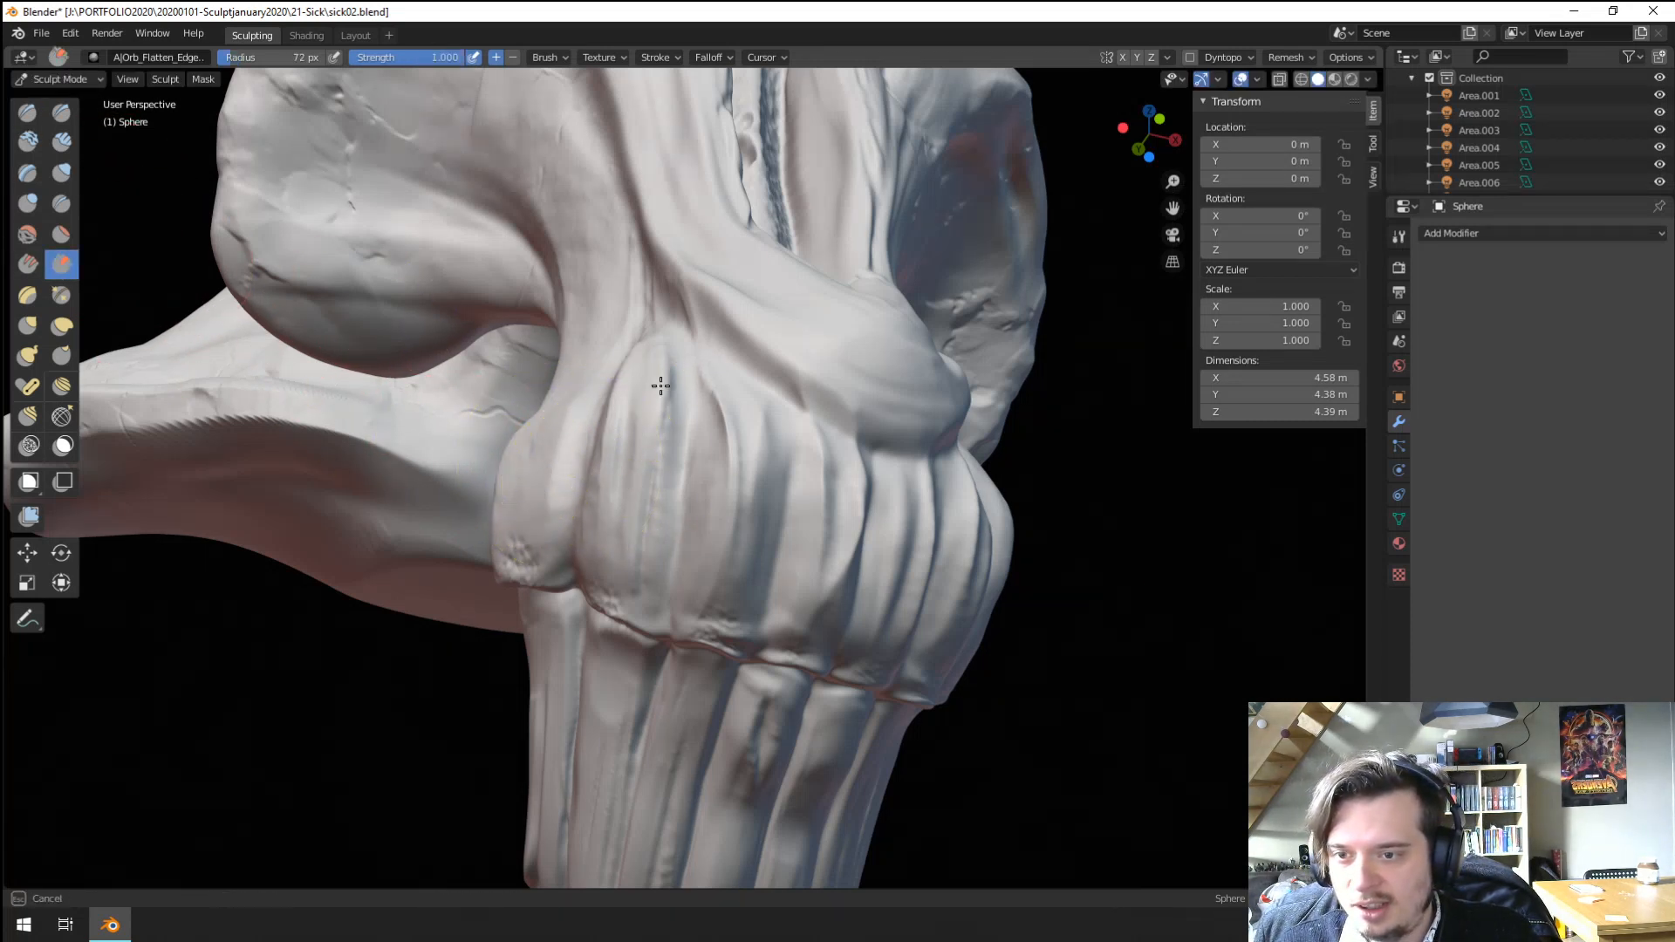
drag(660, 386, 705, 558)
middle_drag(727, 454, 704, 447)
Polish the front lip folds using the Orb_Extrem_Polish brush at a 121 px radius and 0.500 strength.
key(f)
click(709, 471)
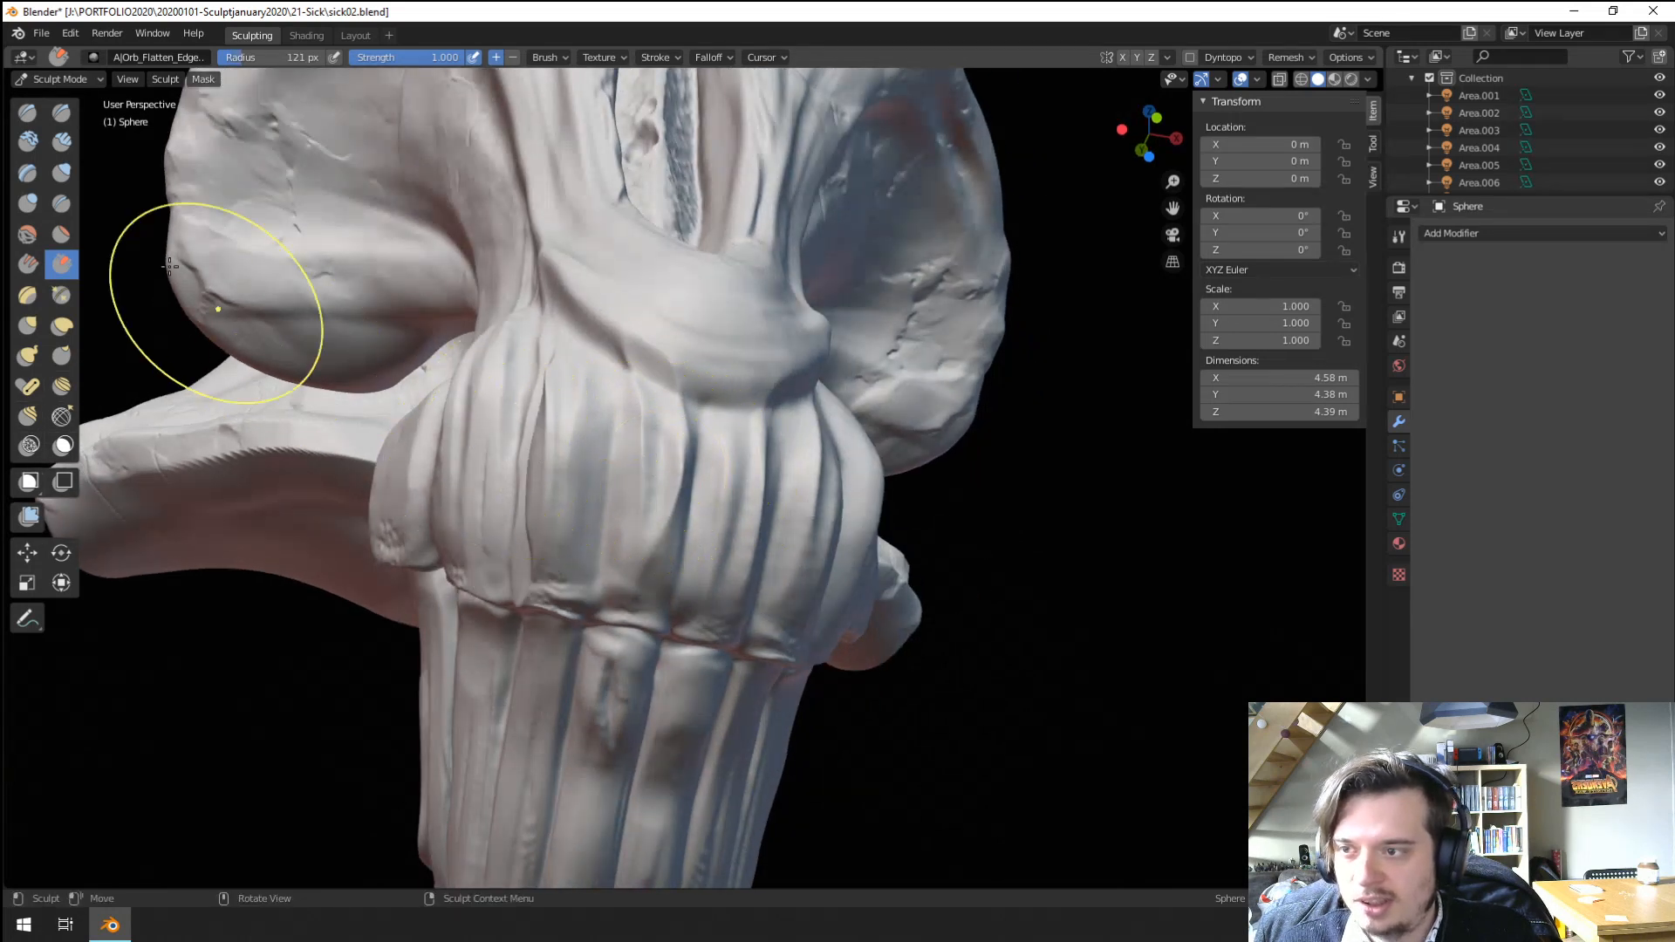
click(95, 59)
click(130, 115)
mouse_move(443, 417)
mouse_down()
mouse_move(411, 502)
mouse_move(670, 485)
mouse_up()
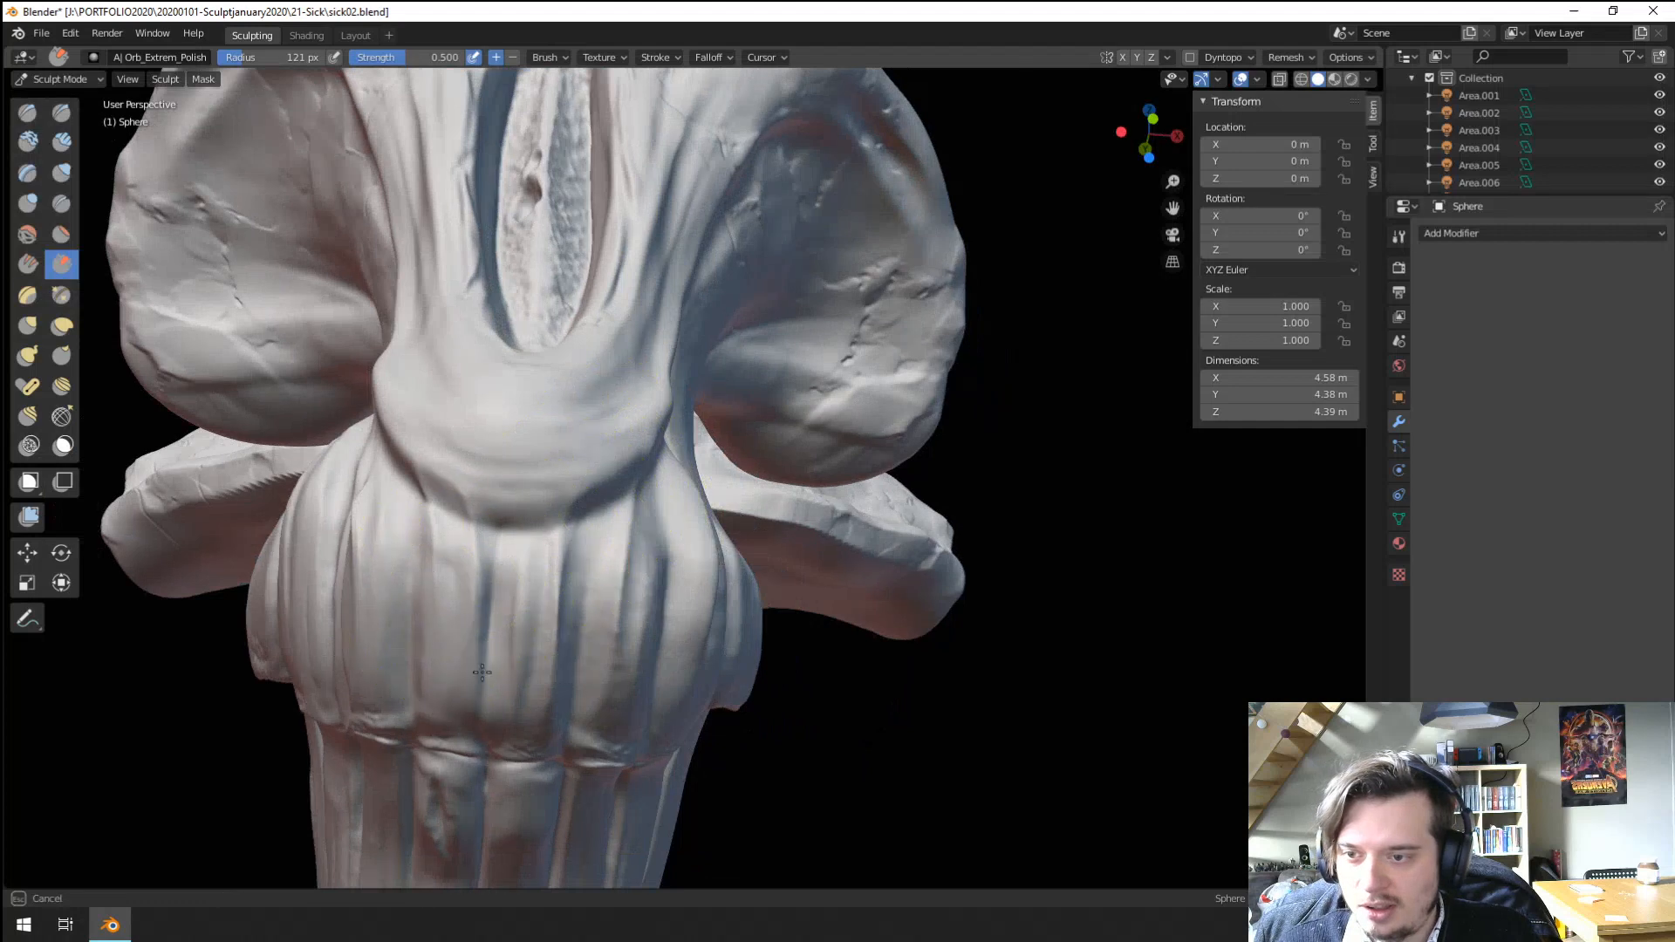
mouse_move(672, 515)
middle_down()
mouse_move(474, 471)
mouse_move(608, 494)
middle_up()
scroll(608, 495, up, 3)
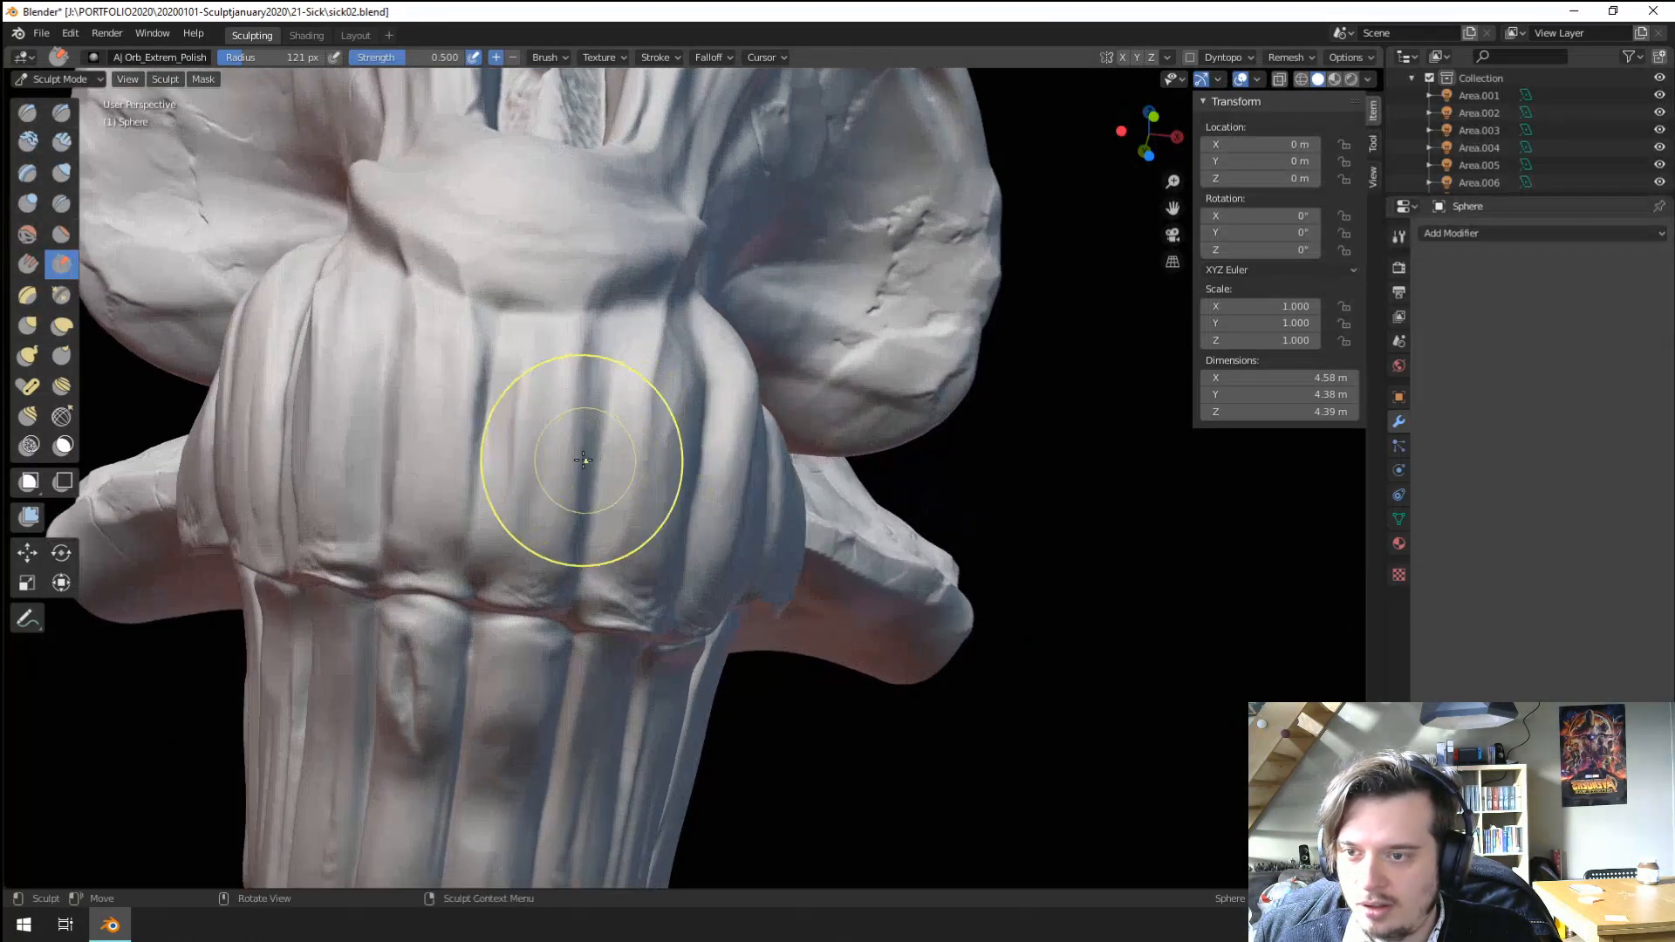
Build up a vertical fold on the front of the lip using Blob at a 35 px radius and 0.752 strength.
click(62, 178)
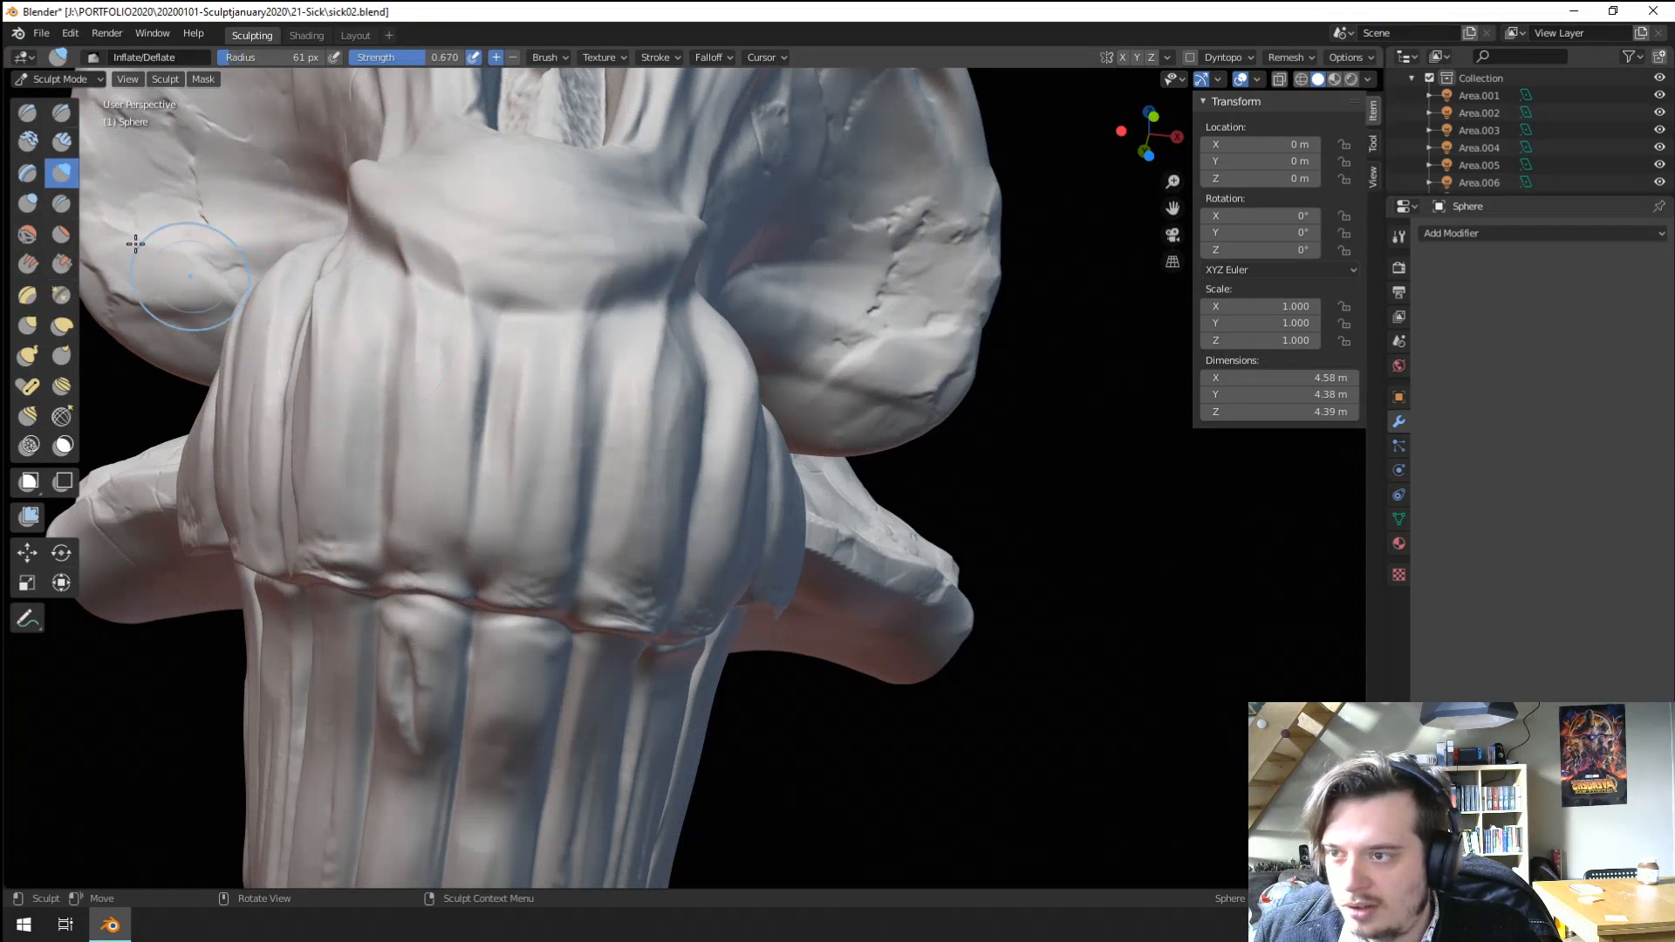
click(33, 206)
click(95, 60)
key(f)
click(437, 404)
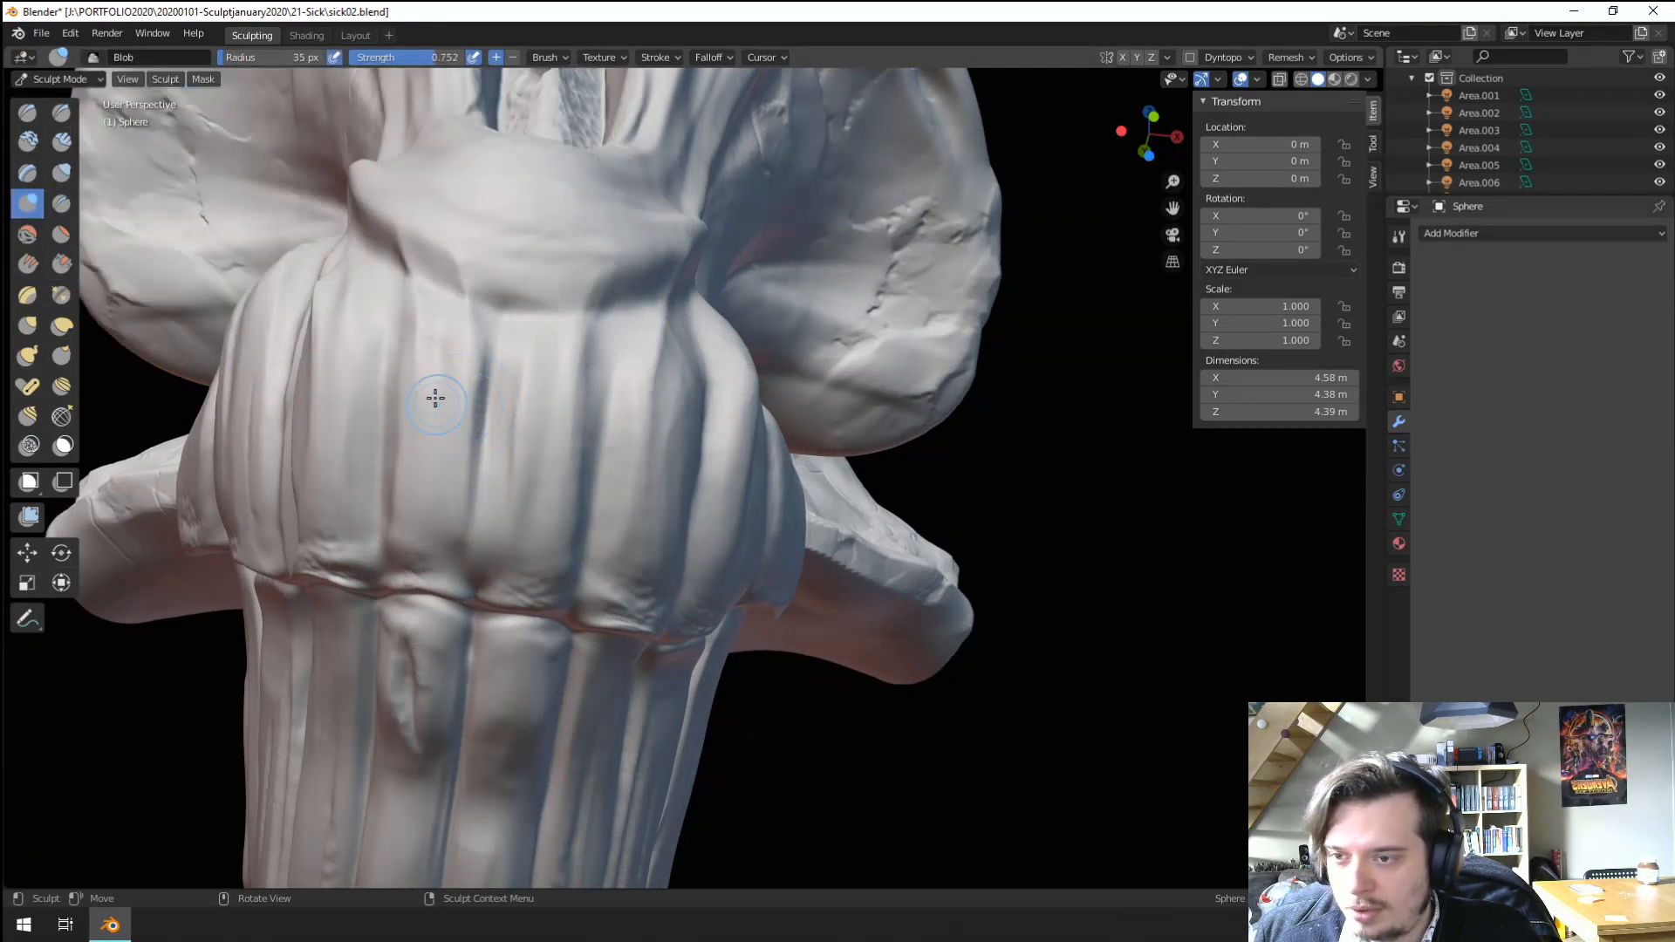
drag(462, 448, 460, 528)
Set the Blob radius to 45 px and deepen the vertical lip folds from the front towards the side.
key(f)
click(491, 378)
drag(469, 336, 460, 541)
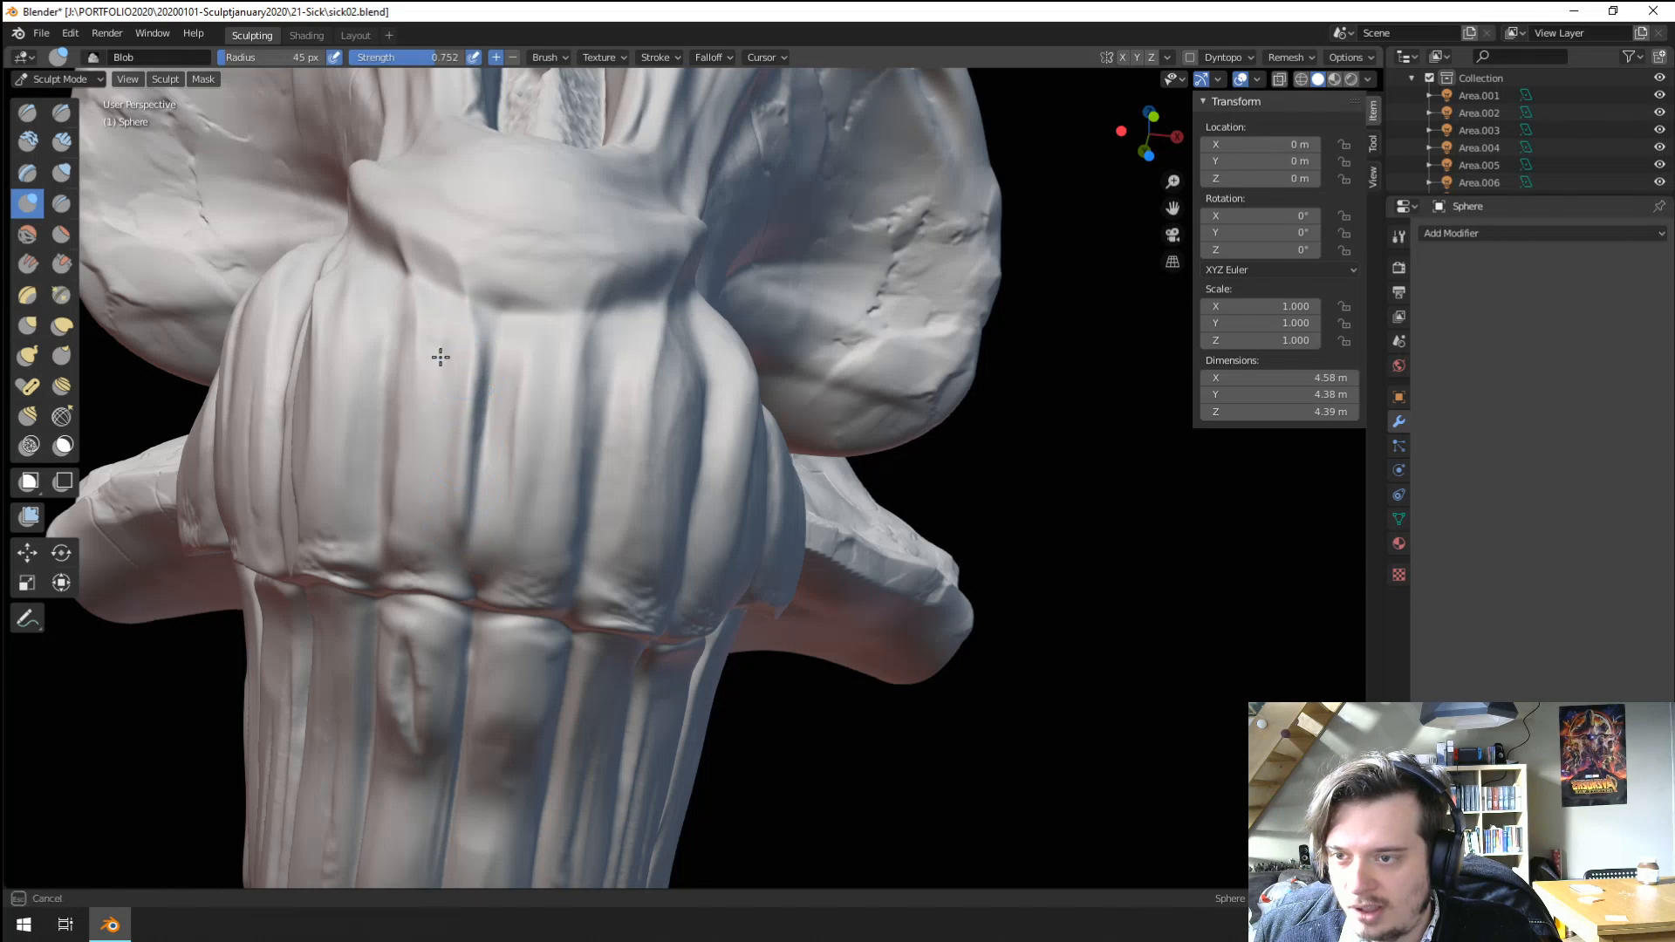
drag(441, 357, 427, 520)
drag(418, 315, 417, 537)
mouse_move(383, 410)
middle_down()
mouse_move(411, 497)
mouse_move(558, 376)
middle_up()
mouse_move(599, 359)
mouse_down()
mouse_move(580, 523)
mouse_move(540, 541)
mouse_up()
drag(575, 341, 553, 523)
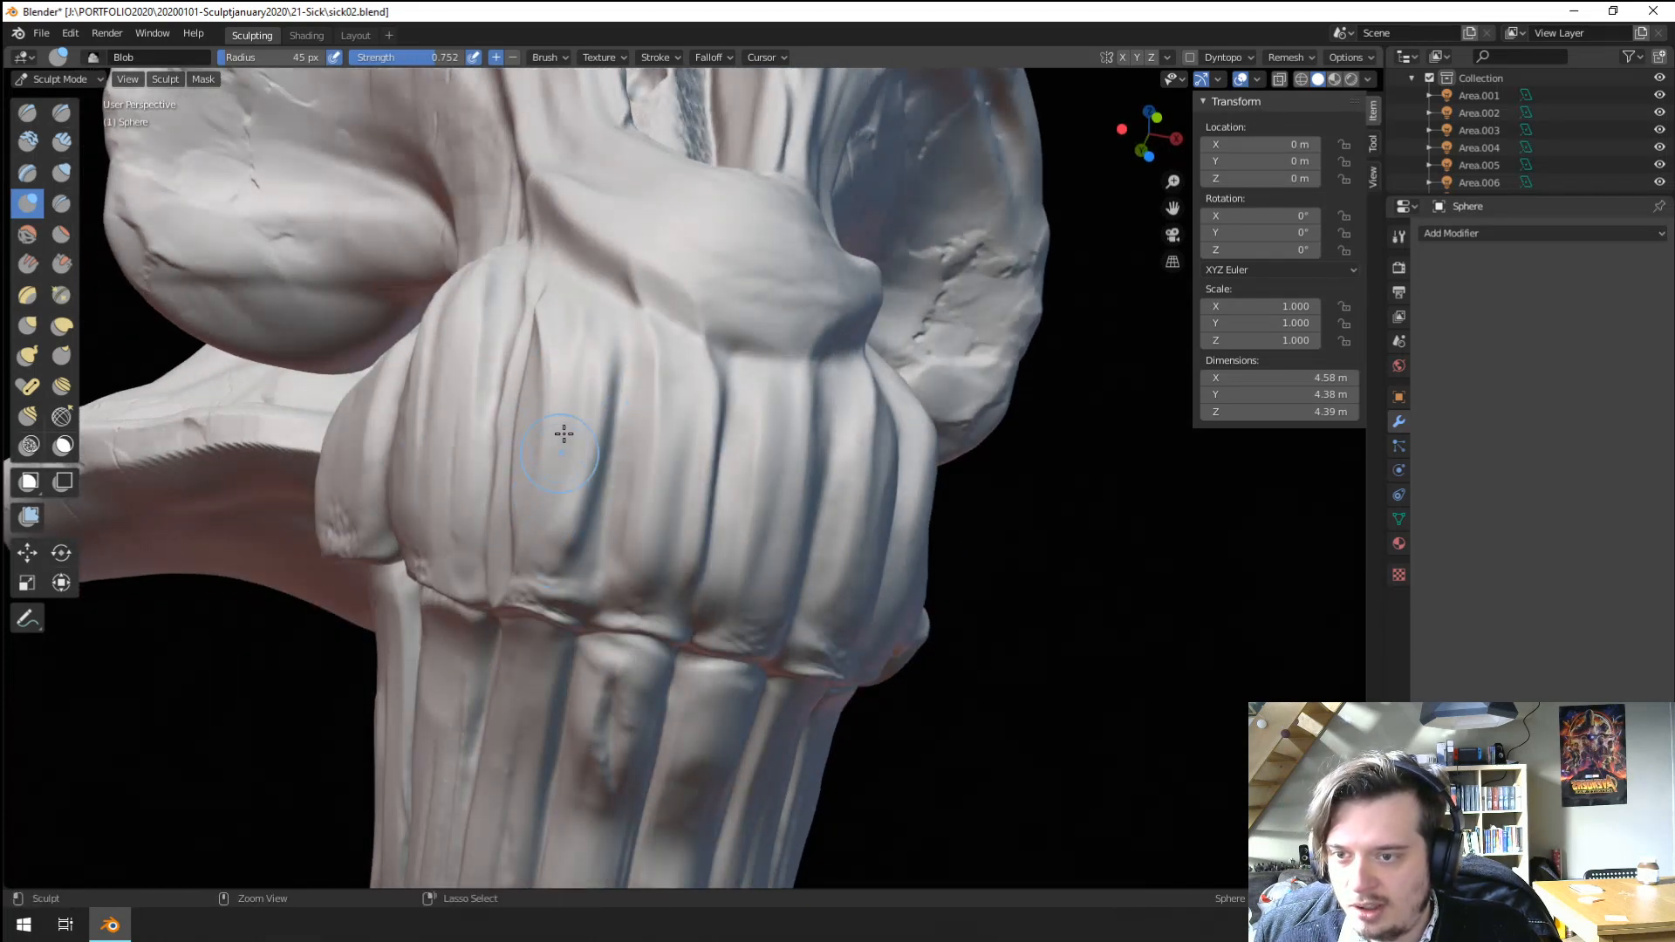
Accentuate the remaining folds along the side of the lip using Blob at radii of 45 px, 36 px and 56 px.
middle_drag(512, 471, 661, 419)
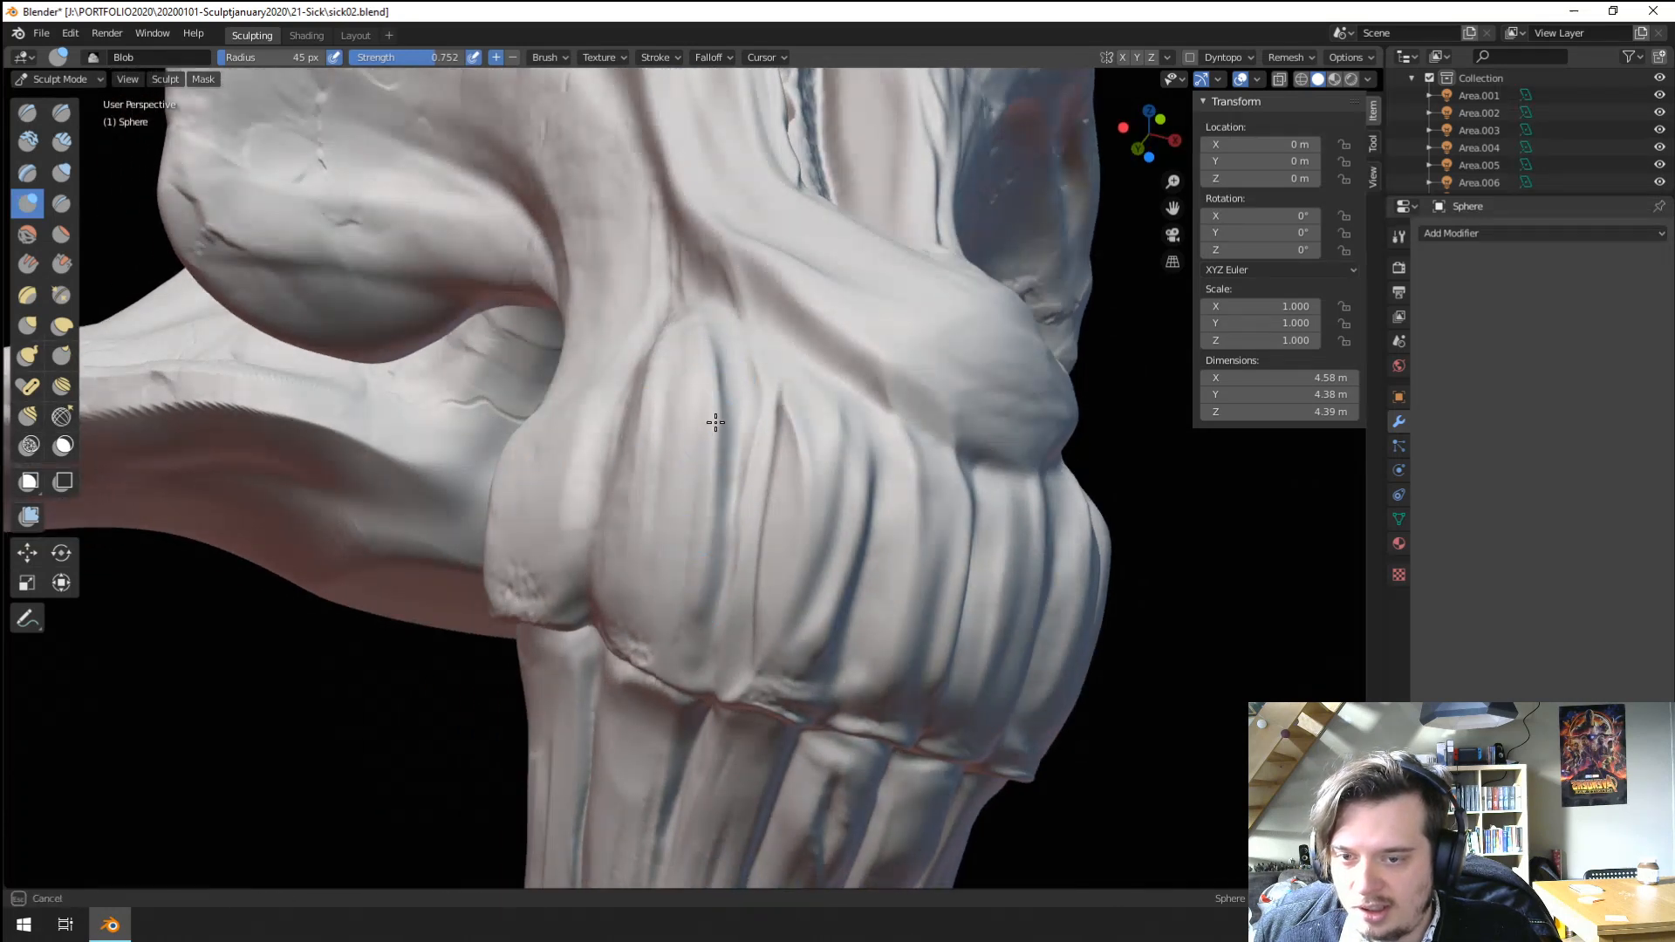
scroll(567, 646, down, 7)
middle_drag(567, 646, 572, 591)
scroll(642, 507, up, 6)
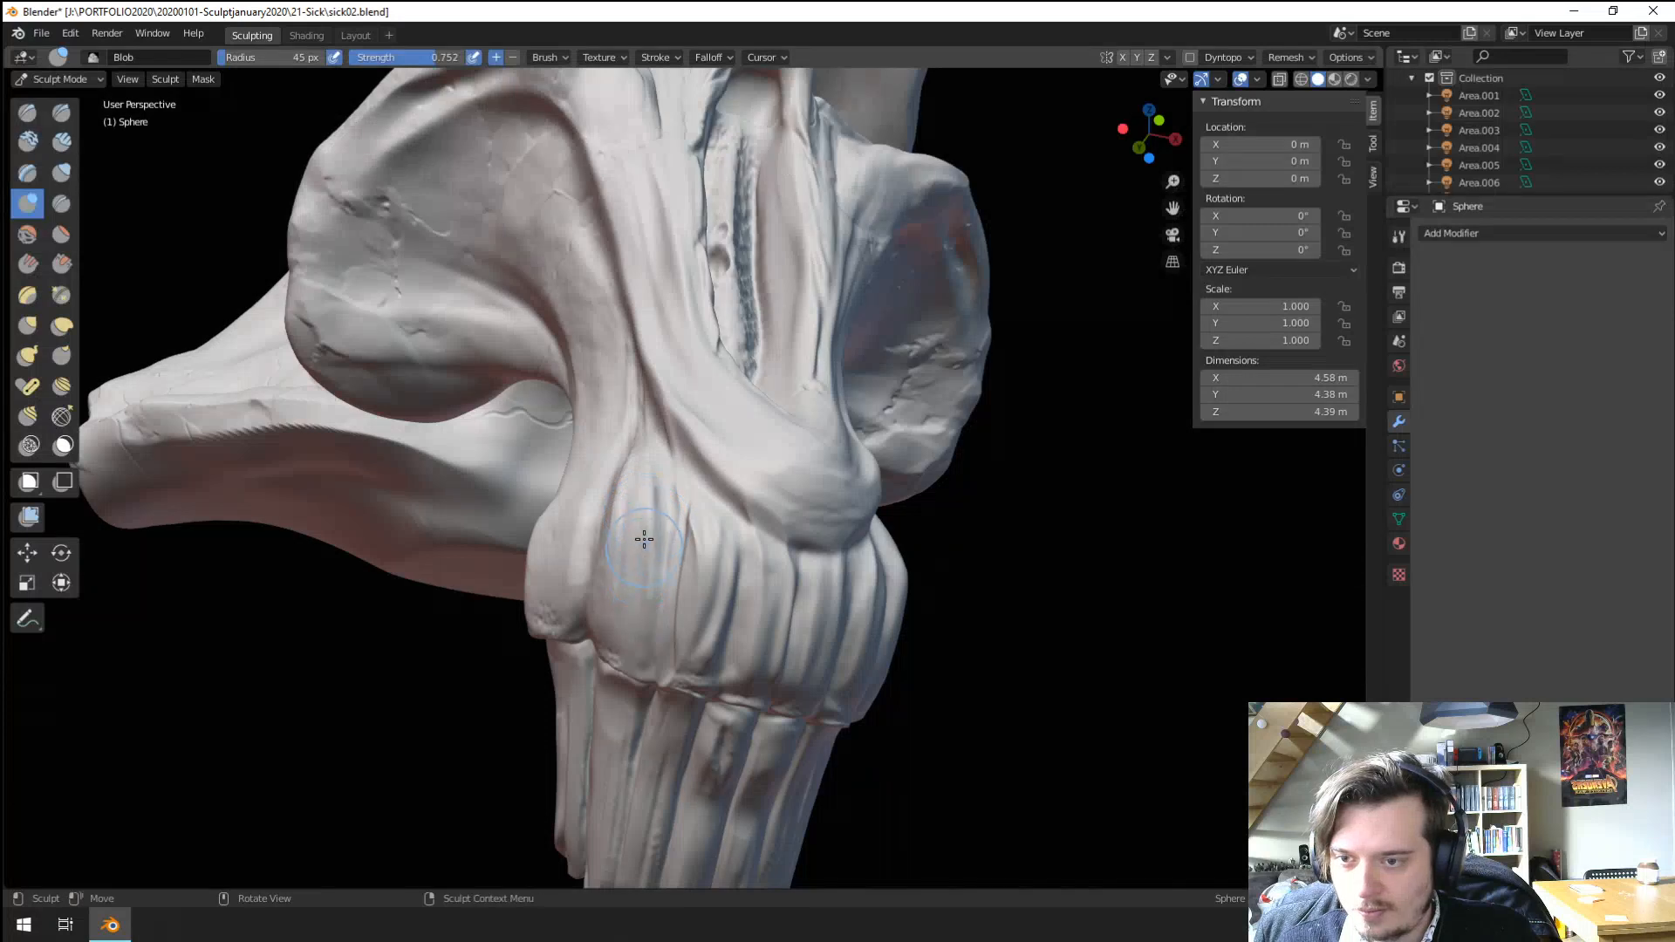
scroll(627, 552, down, 5)
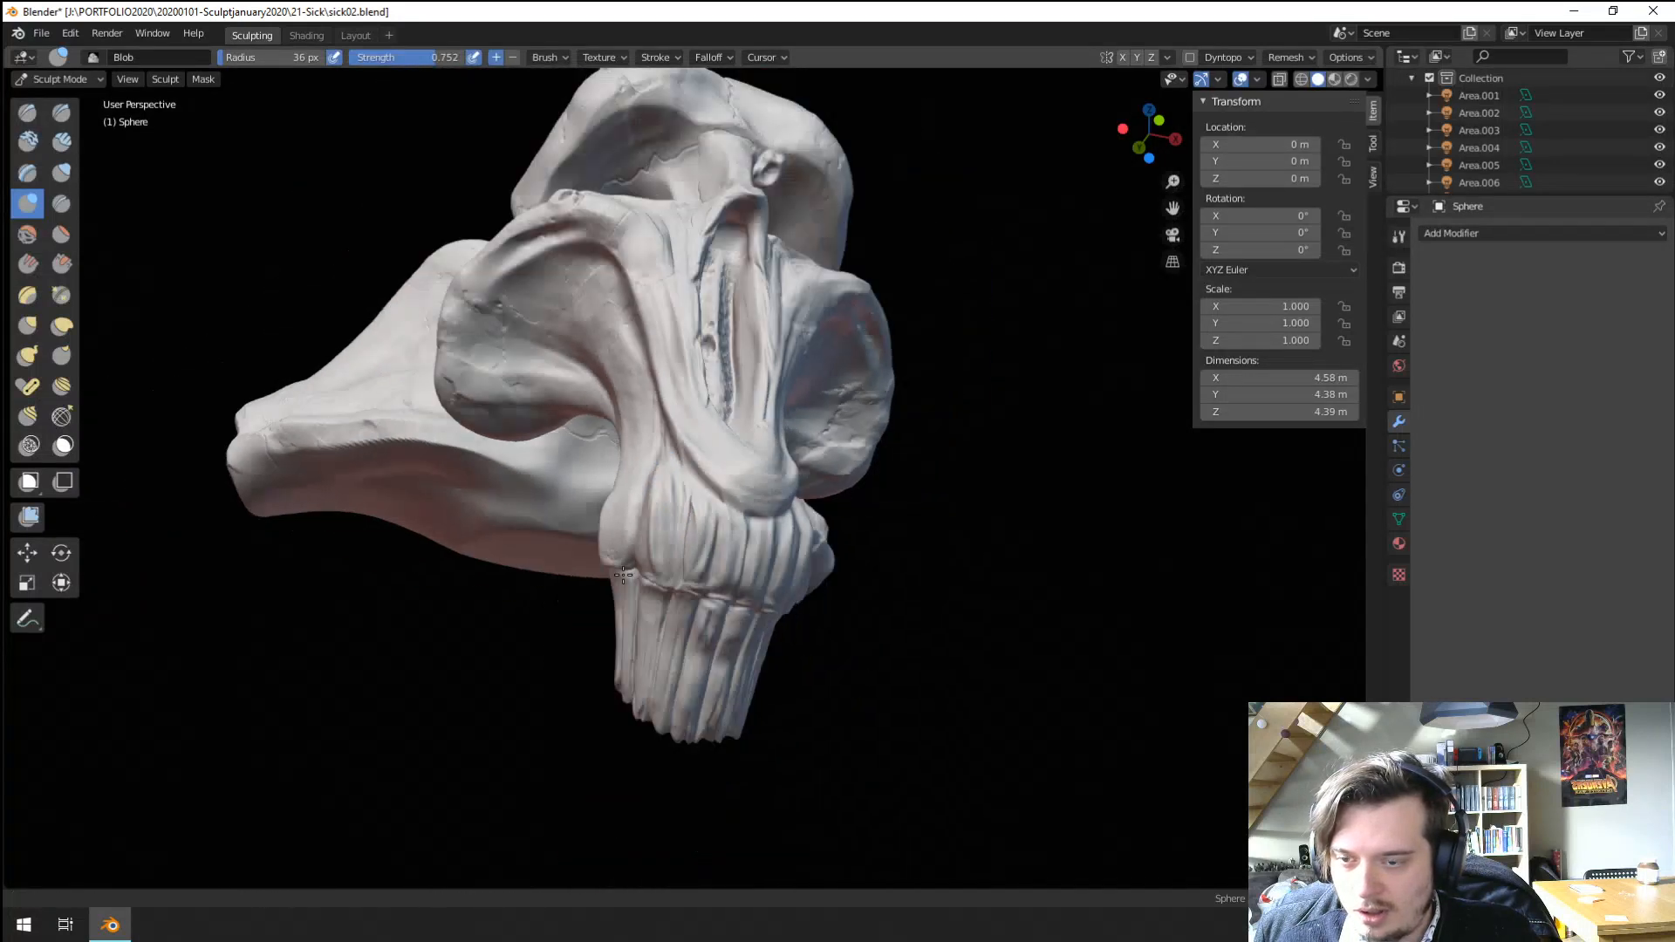
mouse_move(627, 552)
middle_down()
mouse_move(613, 501)
mouse_move(653, 498)
middle_up()
scroll(613, 499, up, 5)
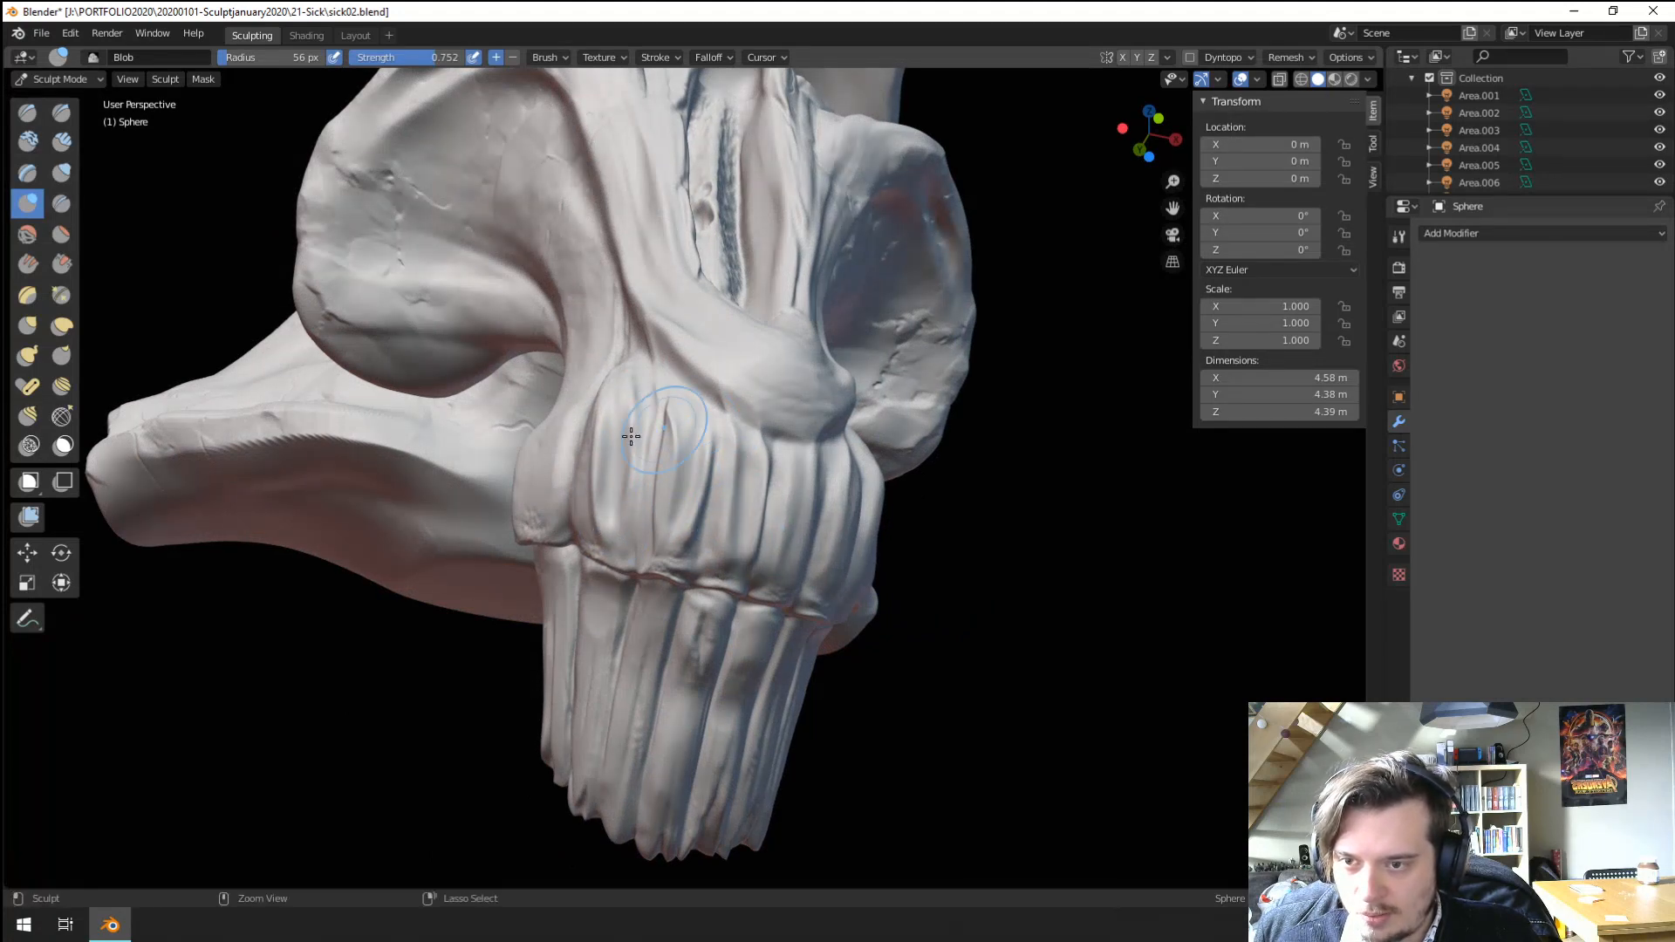
middle_drag(591, 383, 600, 431)
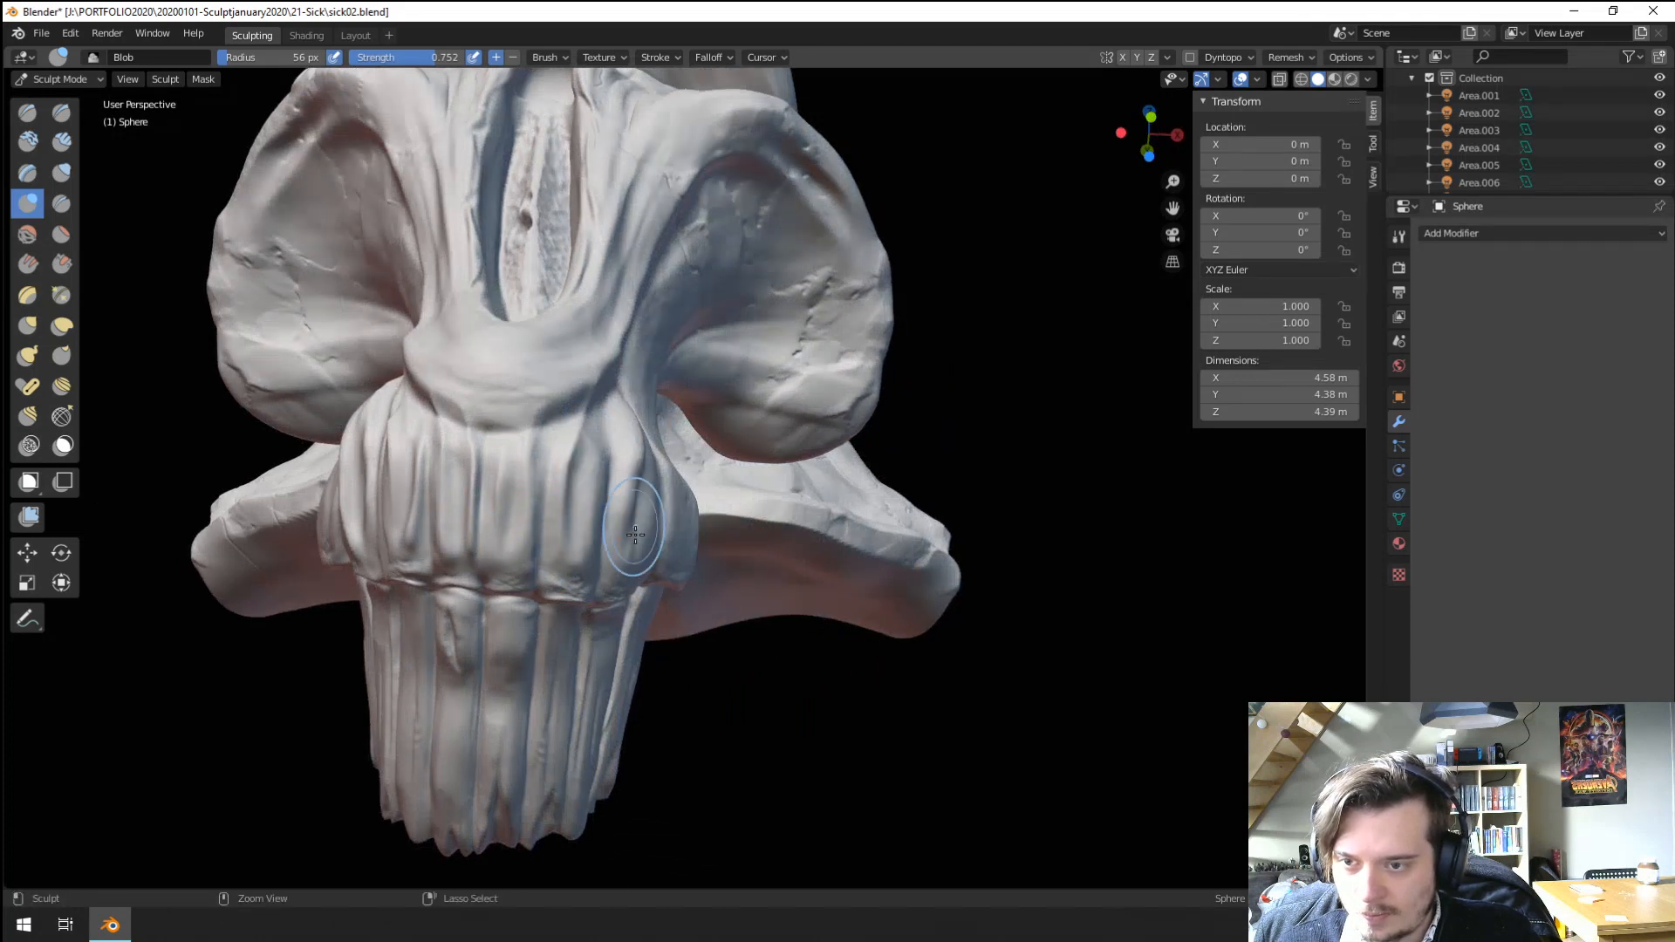
Examine the whole head, the lip folds and the tips of the teeth, and switch to Grab with a 92 px radius.
scroll(630, 451, down, 5)
scroll(572, 740, down, 3)
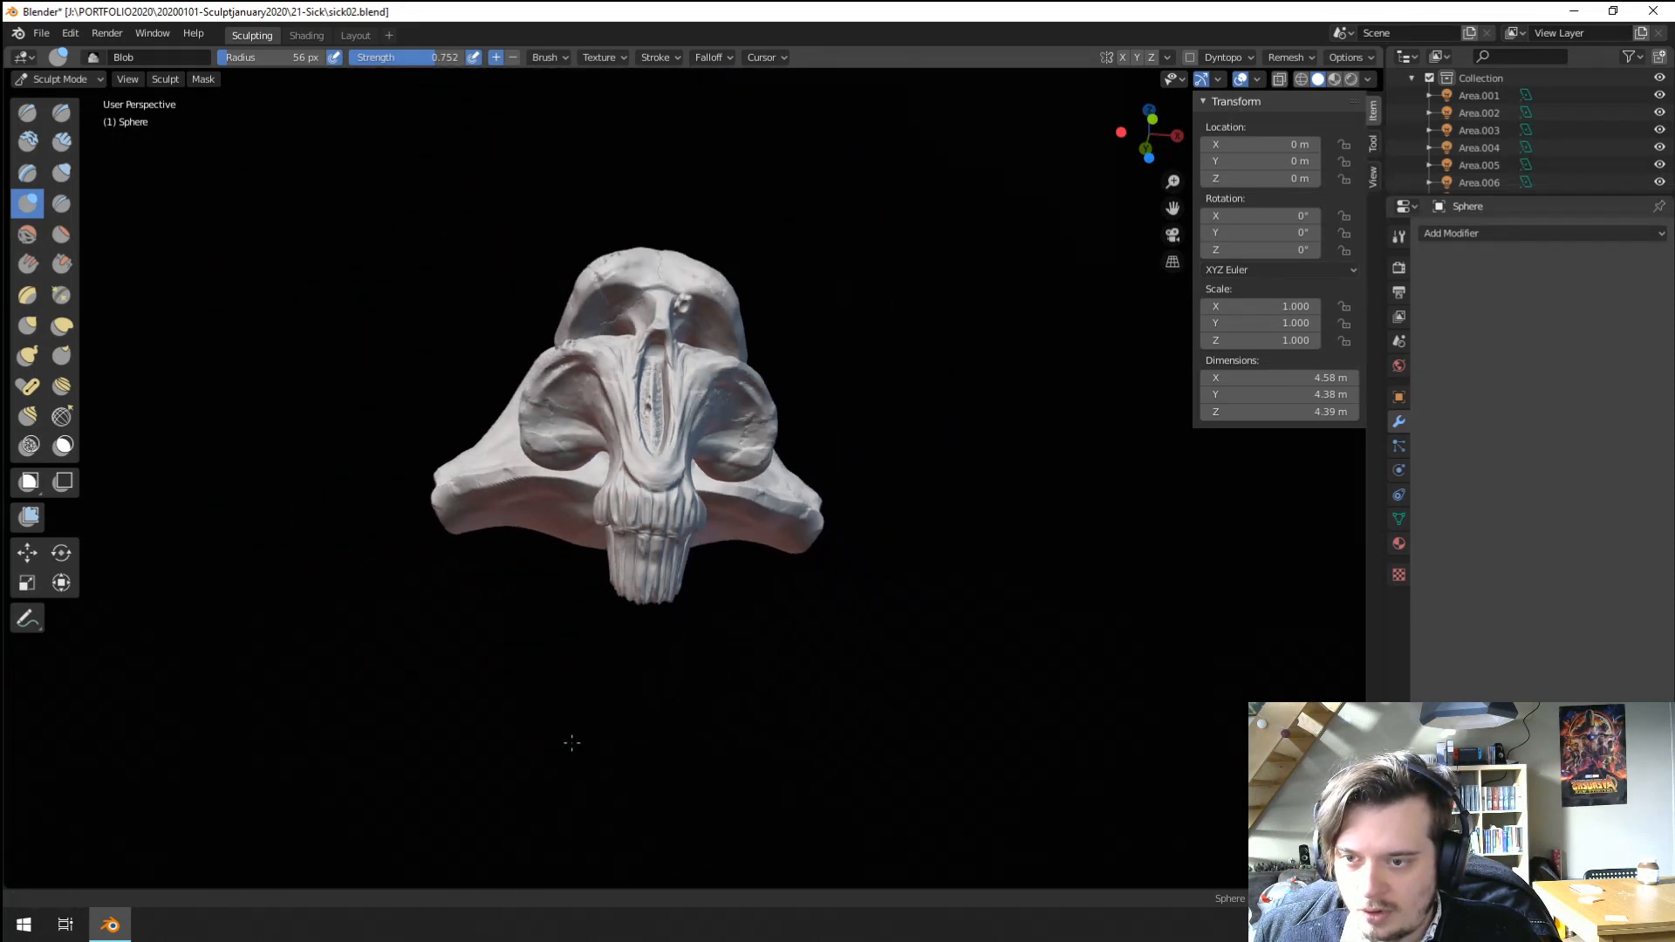
middle_drag(572, 739, 552, 710)
scroll(549, 705, up, 5)
middle_drag(576, 628, 576, 488)
scroll(587, 476, up, 3)
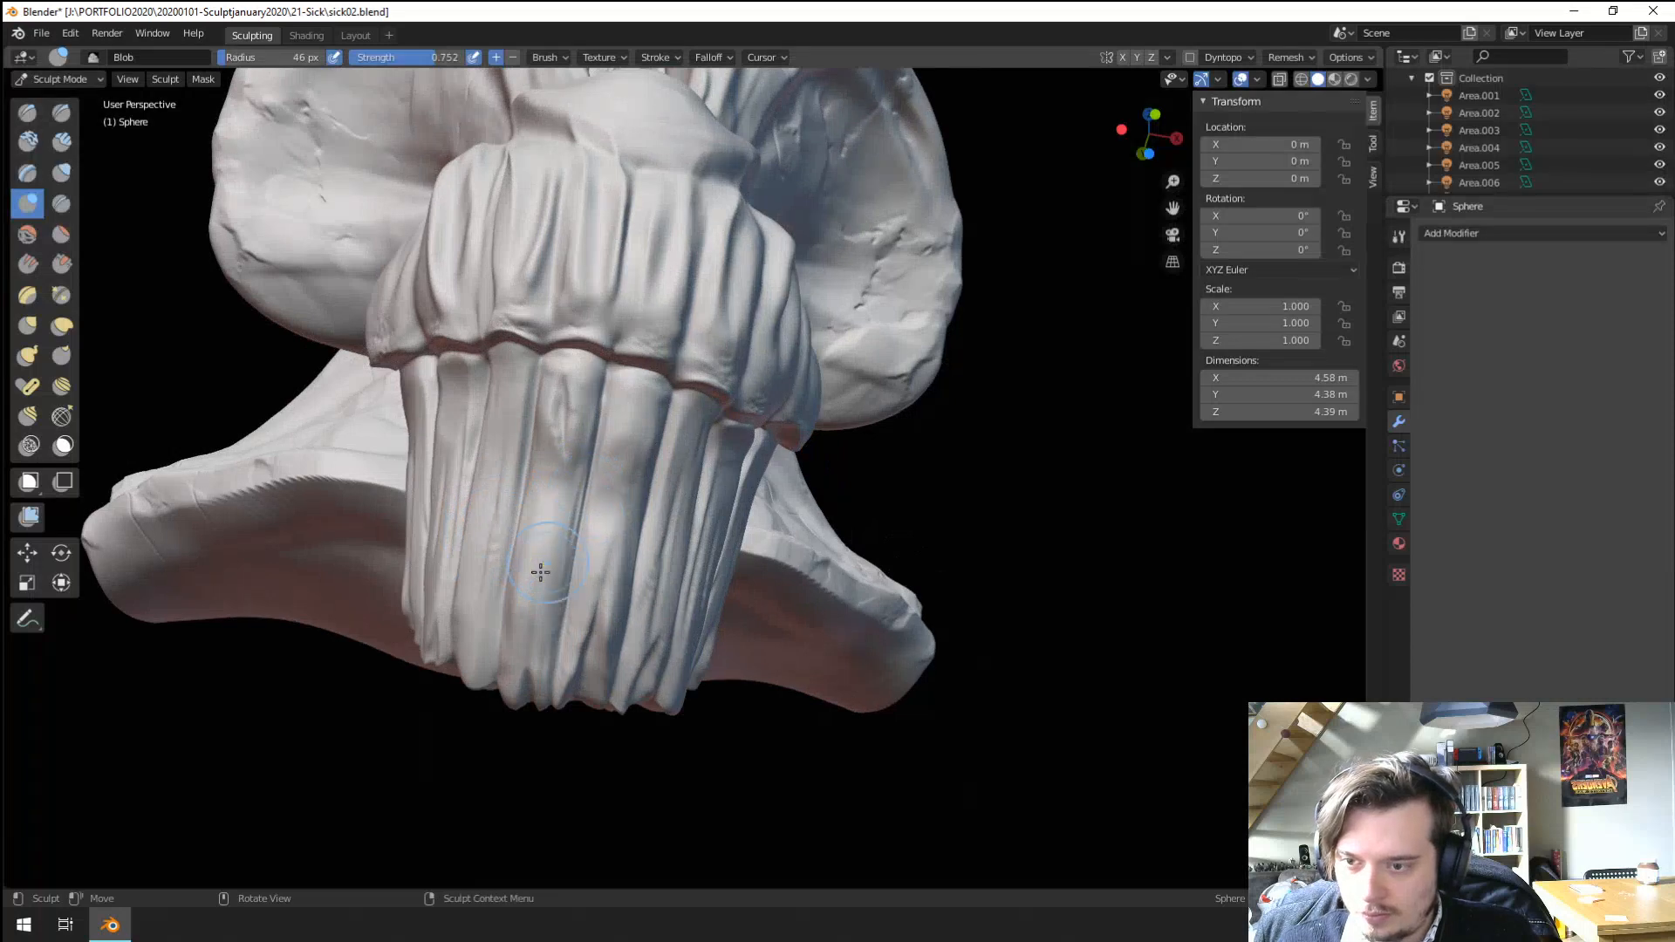
key(g)
middle_drag(542, 626, 555, 637)
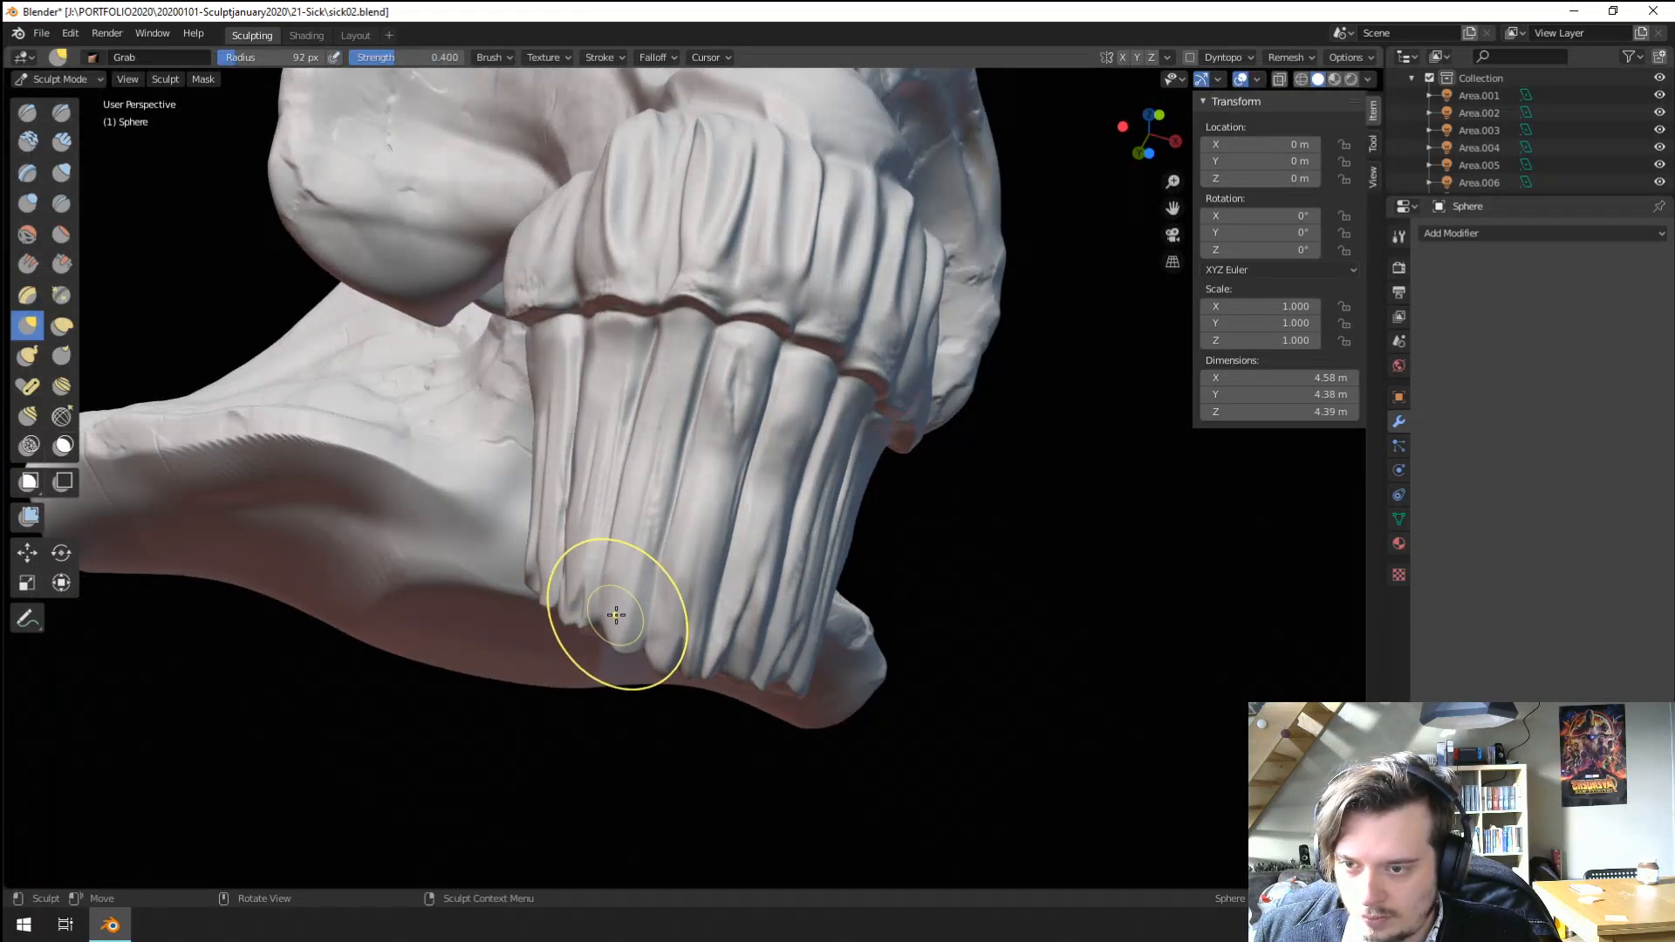
ctrl+middle_drag(582, 567, 579, 644)
mouse_move(579, 643)
middle_down()
mouse_move(531, 646)
mouse_move(572, 630)
middle_up()
mouse_move(558, 646)
ctrl+middle_down()
mouse_move(552, 628)
mouse_move(536, 716)
mouse_move(561, 541)
mouse_move(582, 546)
mouse_move(553, 591)
mouse_move(599, 542)
mouse_move(508, 674)
mouse_move(633, 642)
mouse_move(673, 699)
mouse_move(598, 636)
mouse_move(472, 629)
mouse_move(524, 619)
ctrl+middle_up()
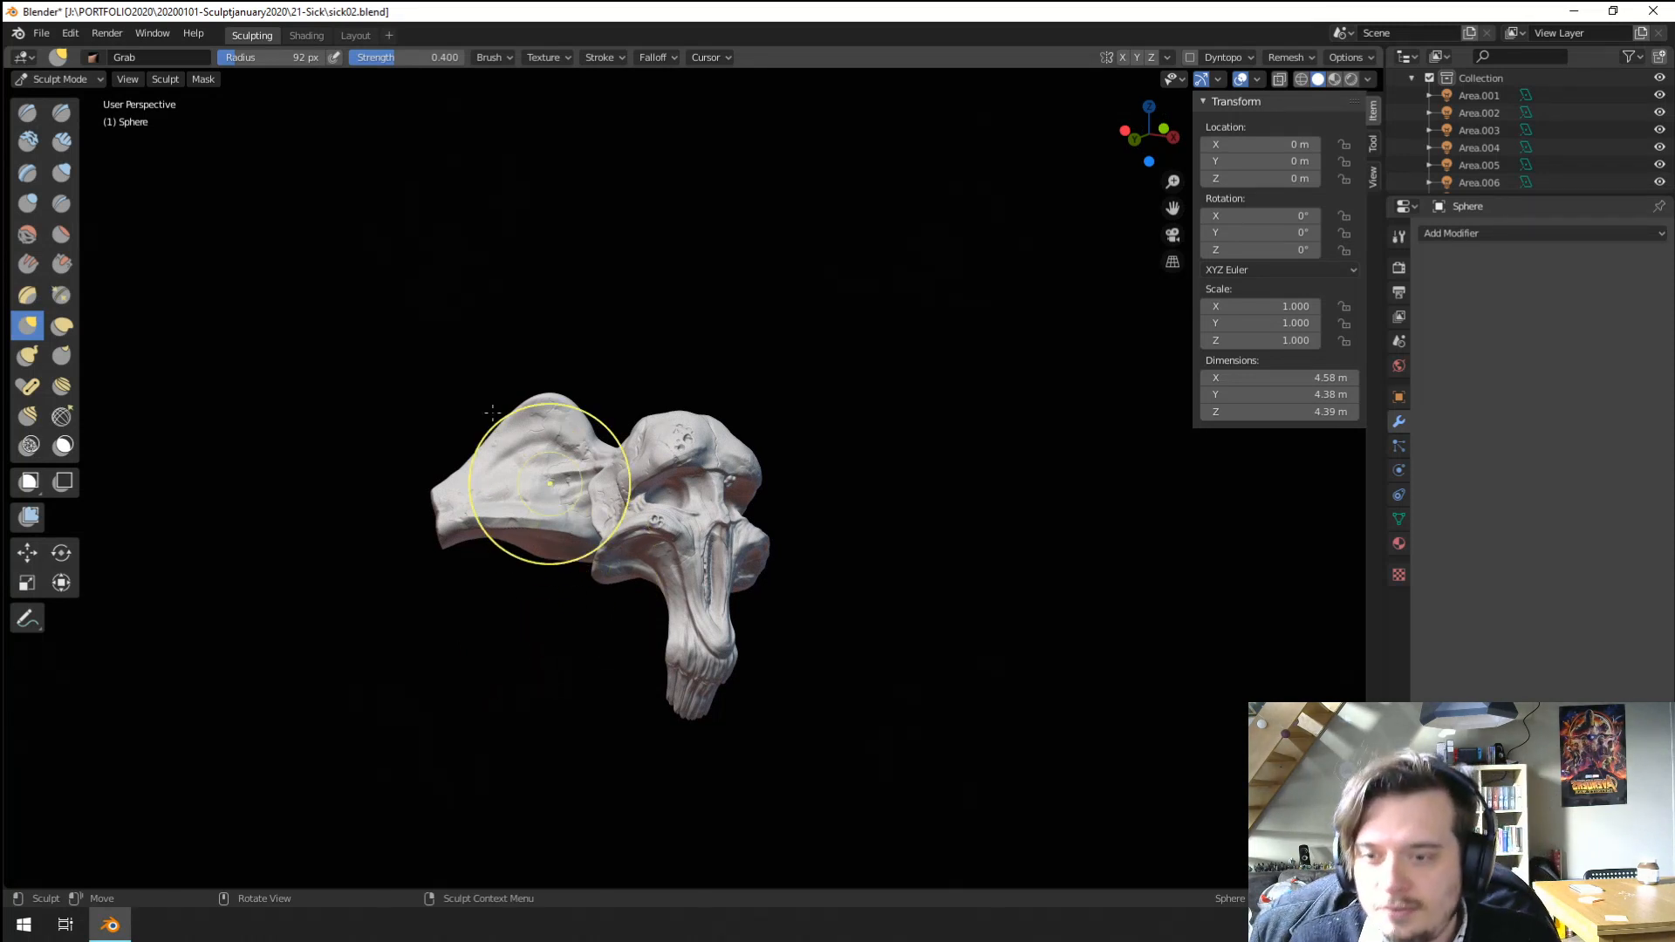
Add small round lumps to the cheek below the eye socket using Blob at a 20 px radius.
mouse_move(493, 412)
middle_down()
mouse_move(505, 599)
mouse_move(654, 441)
mouse_move(692, 468)
mouse_move(568, 617)
mouse_move(401, 587)
mouse_move(643, 572)
mouse_move(610, 598)
mouse_move(553, 625)
mouse_move(605, 563)
mouse_move(602, 599)
mouse_move(655, 441)
mouse_move(617, 456)
mouse_move(639, 463)
mouse_move(617, 494)
mouse_move(515, 419)
mouse_move(637, 449)
middle_up()
scroll(568, 617, down, 3)
scroll(602, 598, up, 4)
scroll(635, 463, up, 1)
scroll(513, 419, up, 1)
click(28, 203)
scroll(563, 462, up, 4)
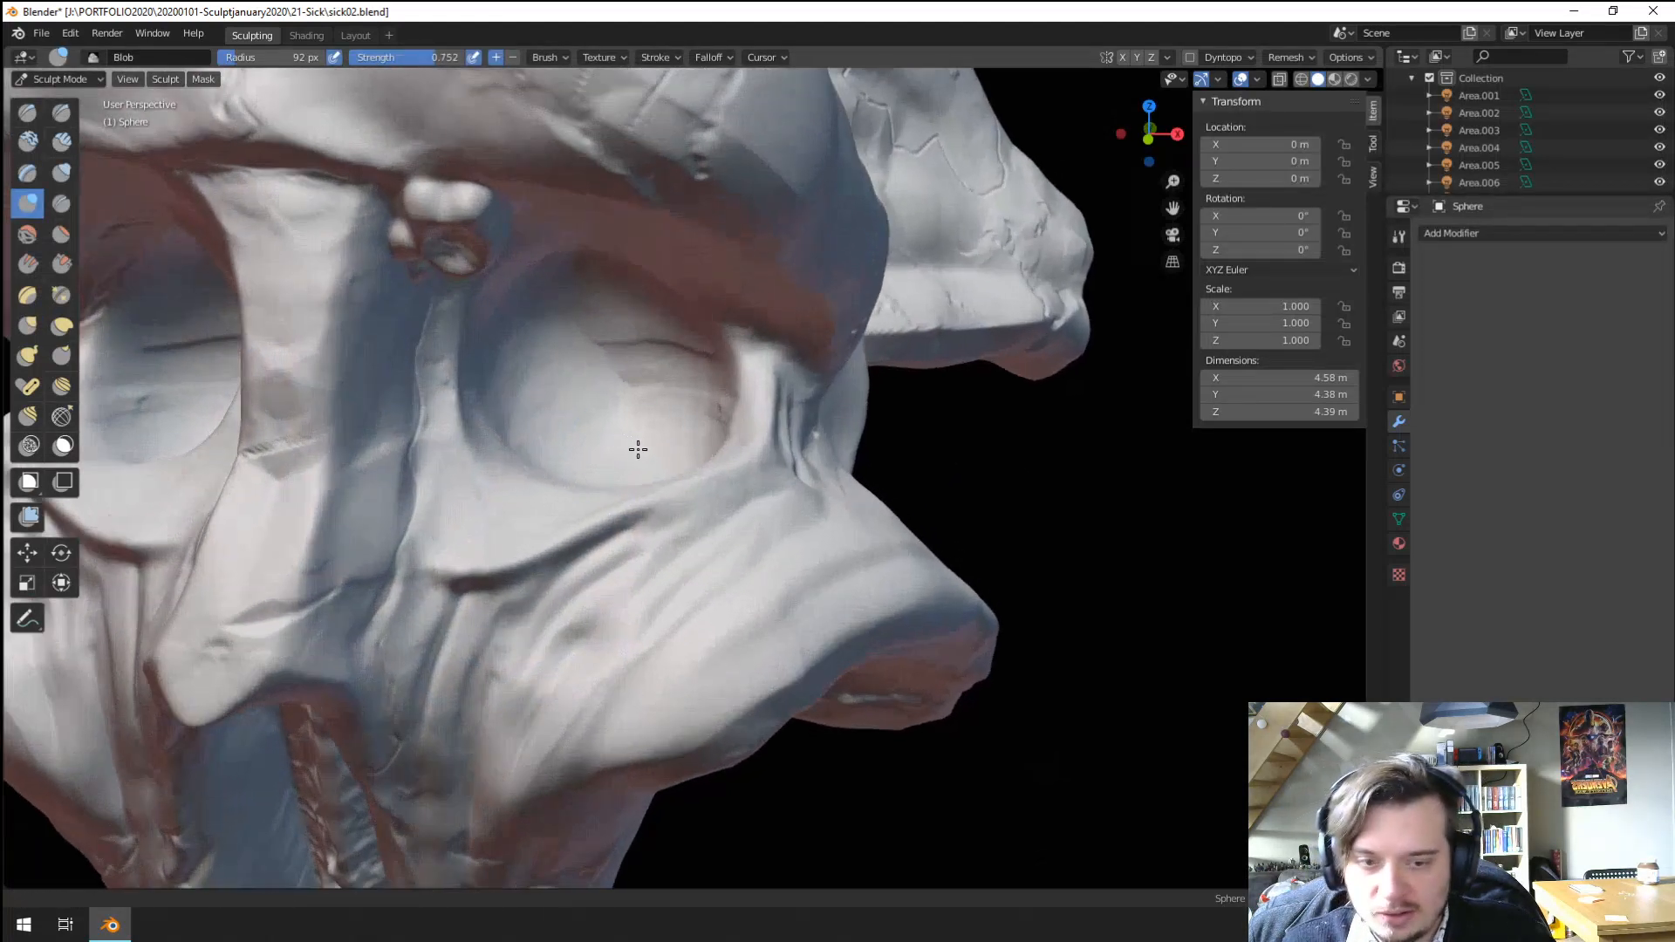
mouse_move(743, 615)
mouse_down()
mouse_move(718, 718)
mouse_move(679, 654)
mouse_up()
key(bracketleft)
key(bracketleft)
key(bracketleft)
mouse_move(669, 679)
ctrl+middle_down()
mouse_move(608, 741)
mouse_move(673, 688)
mouse_move(636, 674)
mouse_move(666, 639)
mouse_move(662, 527)
ctrl+middle_up()
drag(592, 443, 579, 451)
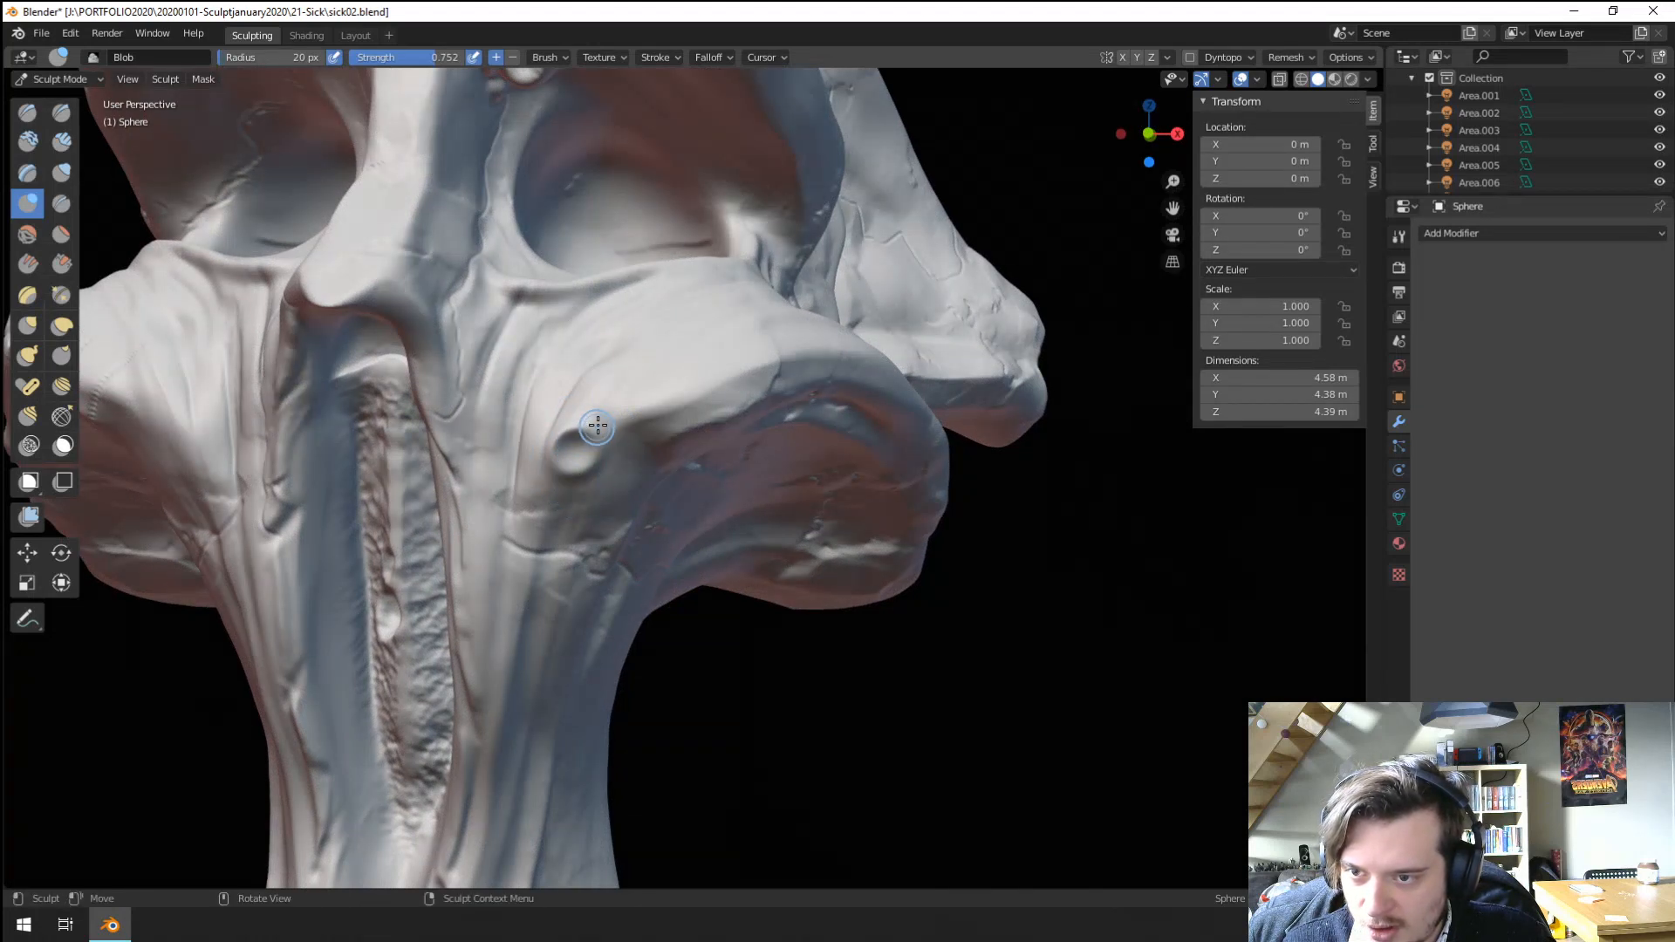
drag(573, 427, 578, 417)
Extend the cheek growth downward and hollow out its lumps with Blob at 42 px and 38 px, and reduce the radius to 19 px.
mouse_move(608, 397)
ctrl+middle_down()
mouse_move(626, 439)
mouse_move(691, 355)
mouse_move(685, 331)
ctrl+middle_up()
key(f)
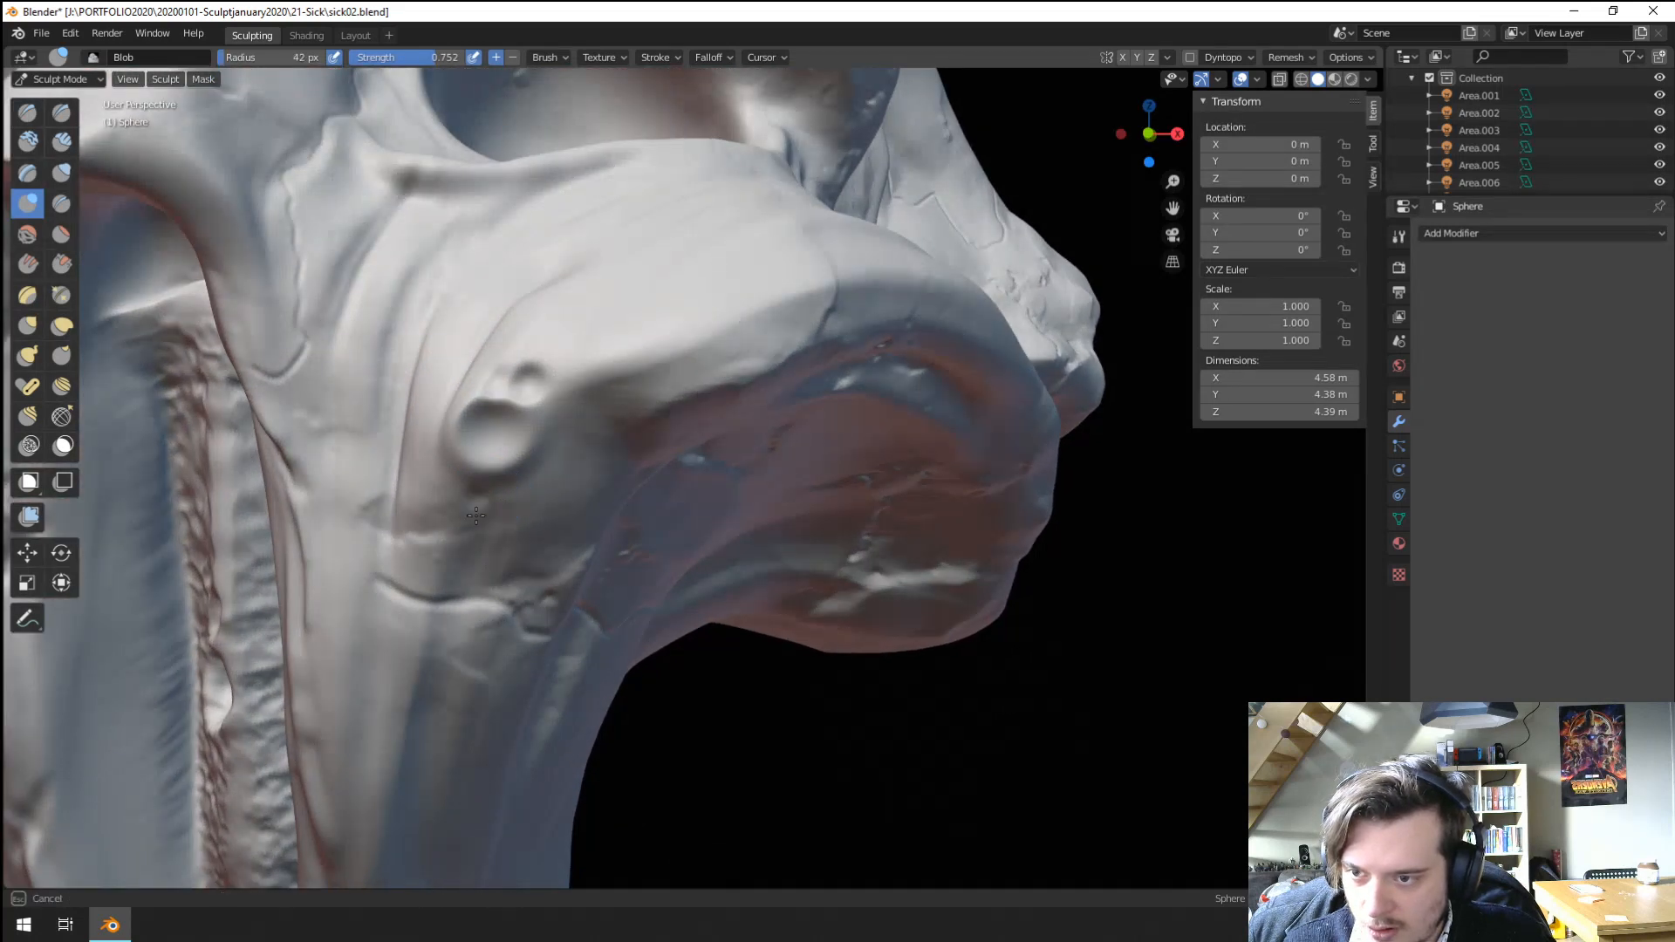
click(508, 528)
key(f)
click(473, 522)
drag(479, 492, 464, 491)
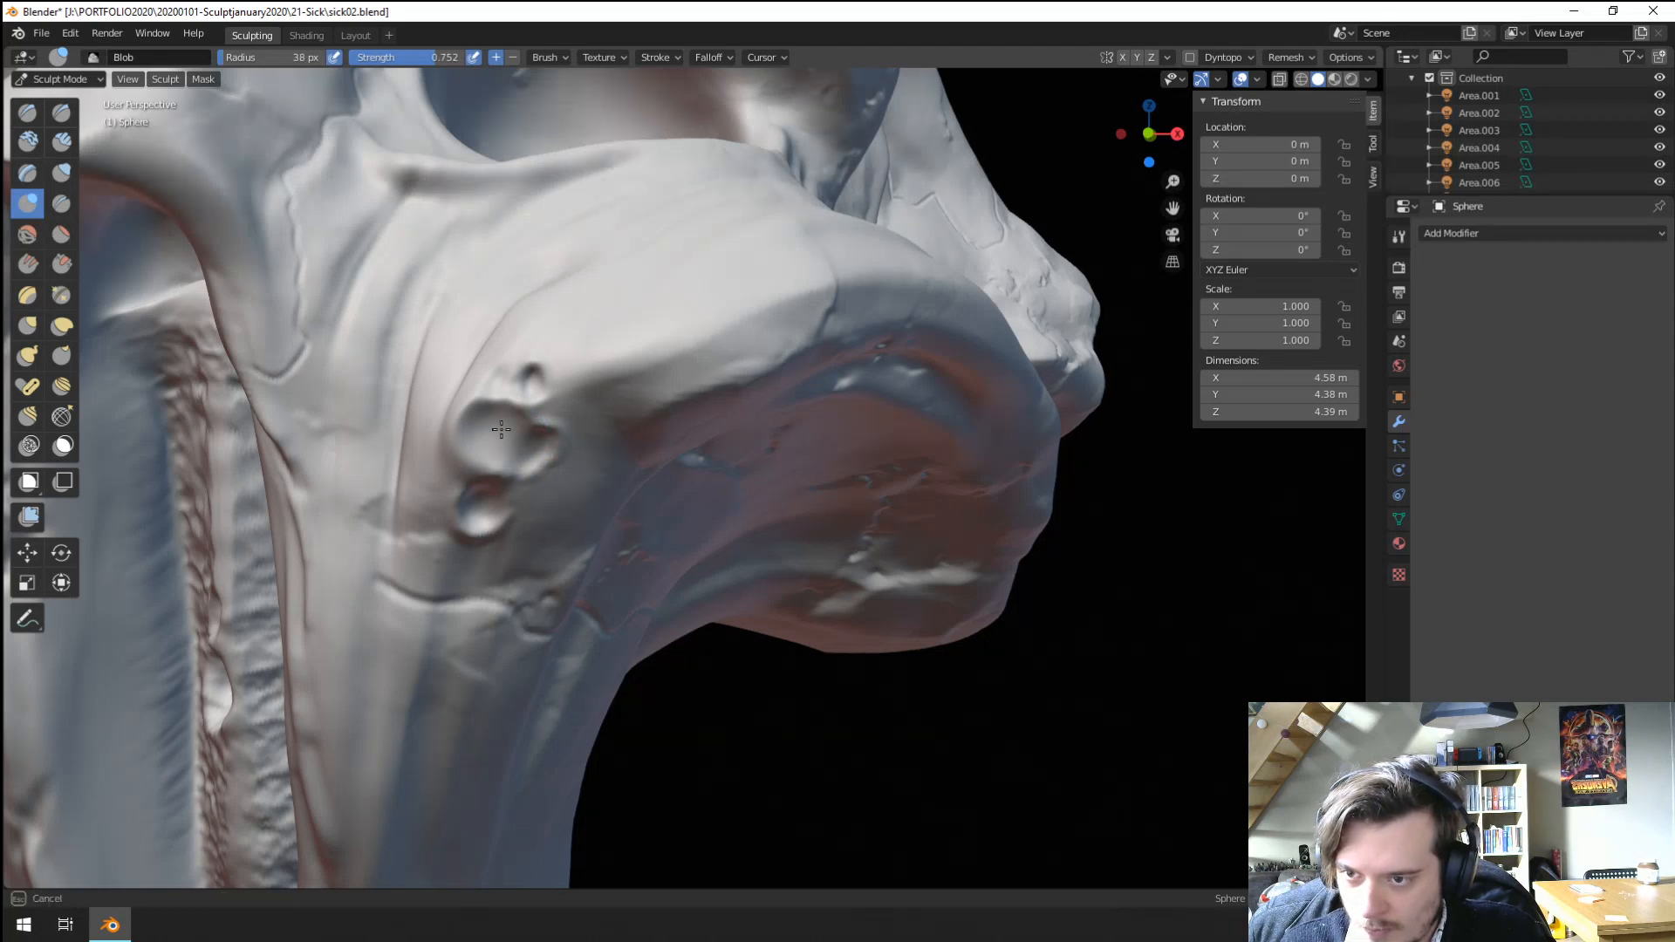
key(bracketright)
key(bracketright)
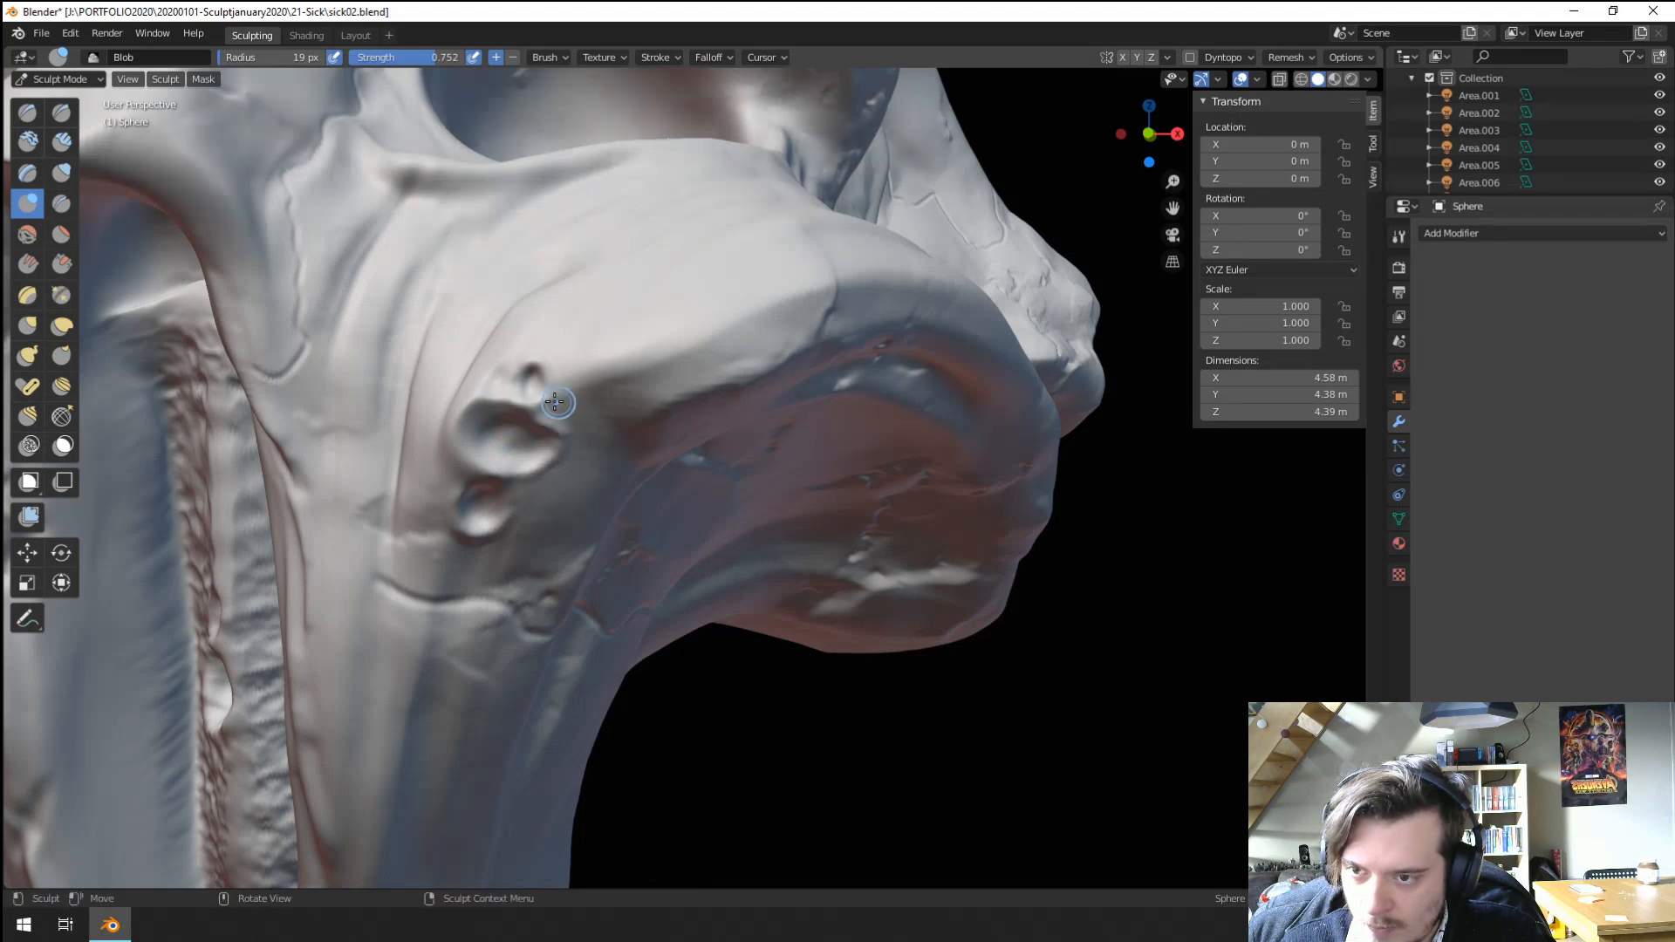
Add hammered texture to the pitted growths on the cheek using the Orb_Hammered brush at a 64 px radius.
middle_drag(497, 429, 531, 433)
scroll(531, 433, up, 1)
click(33, 264)
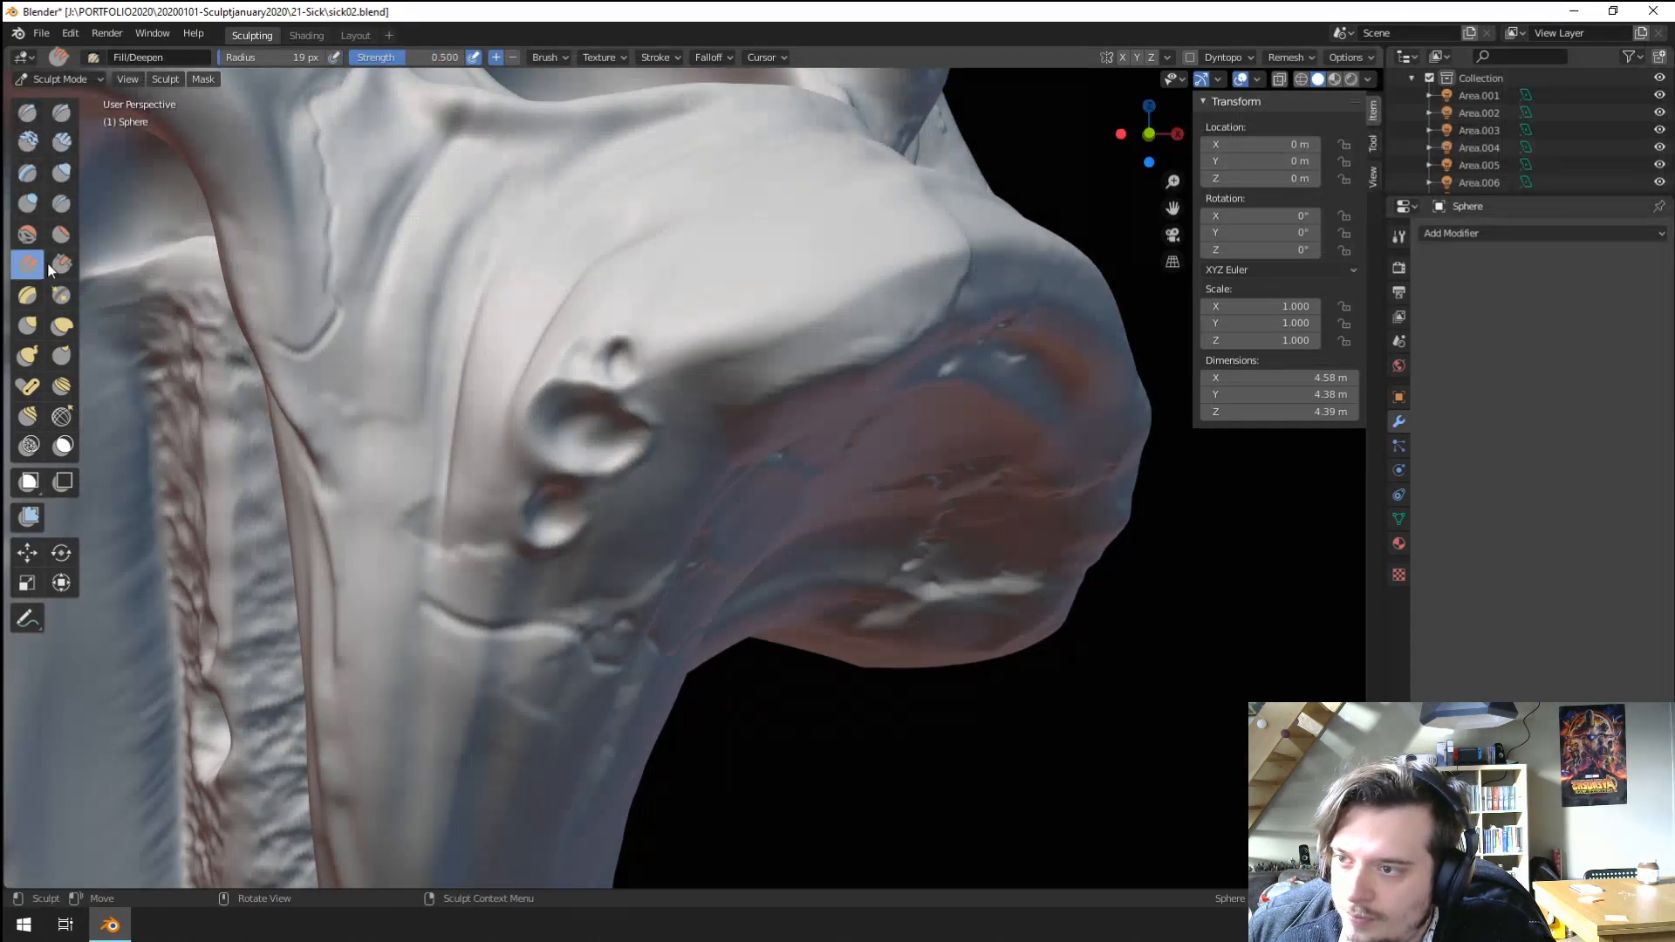
click(59, 264)
click(31, 113)
click(94, 57)
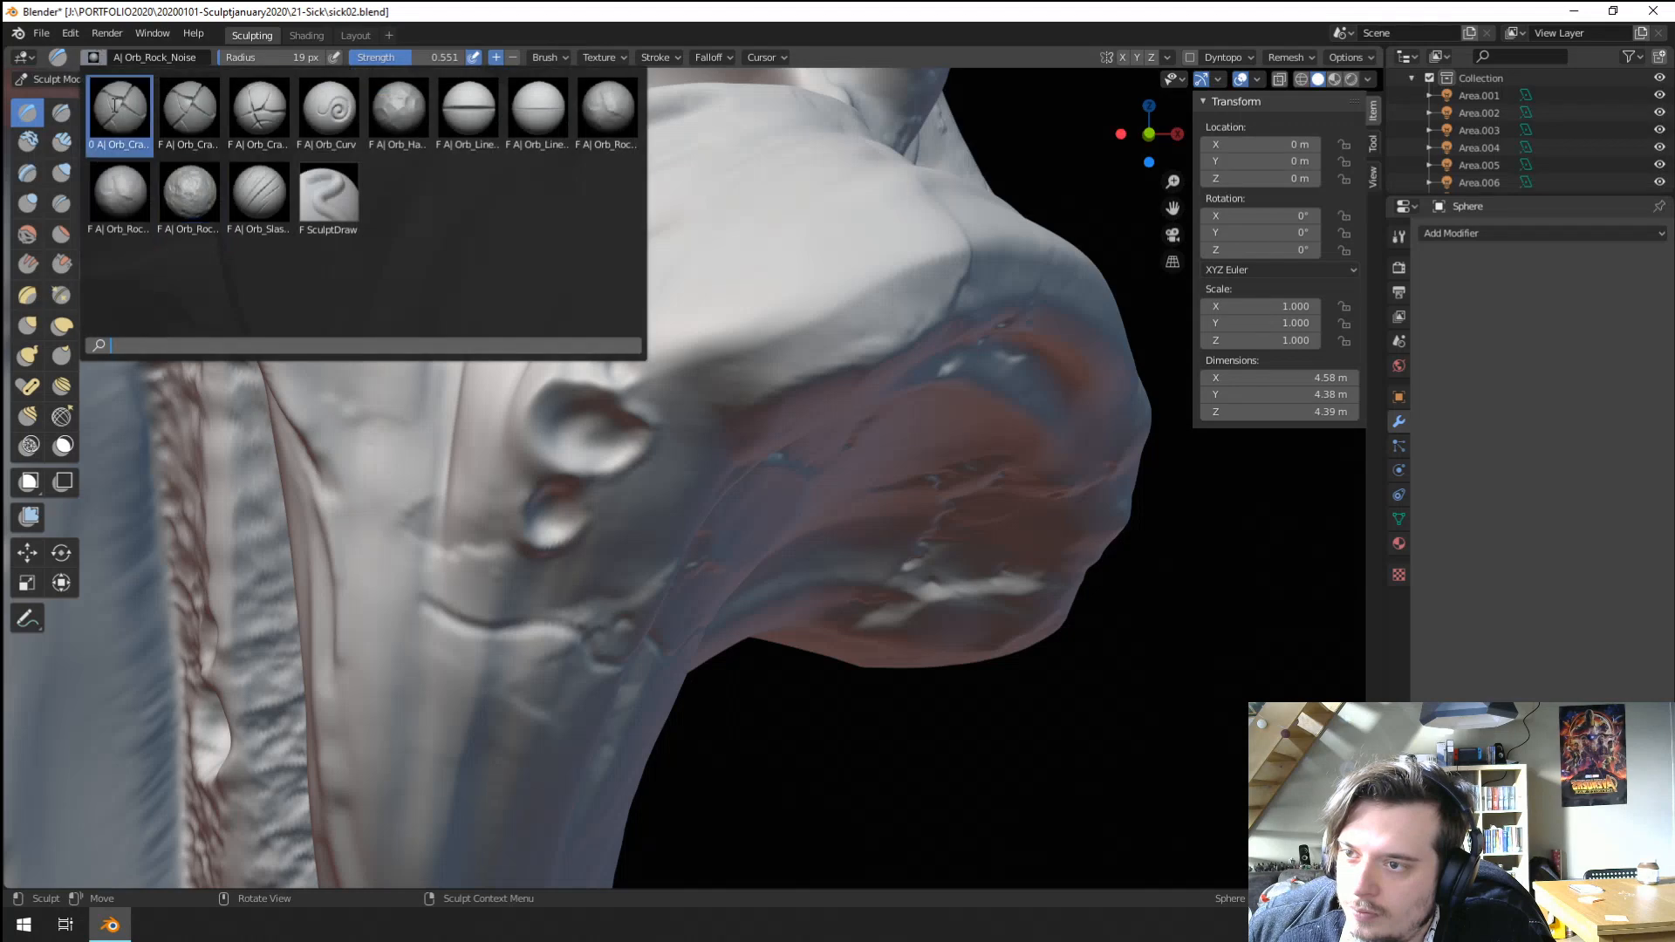
click(394, 113)
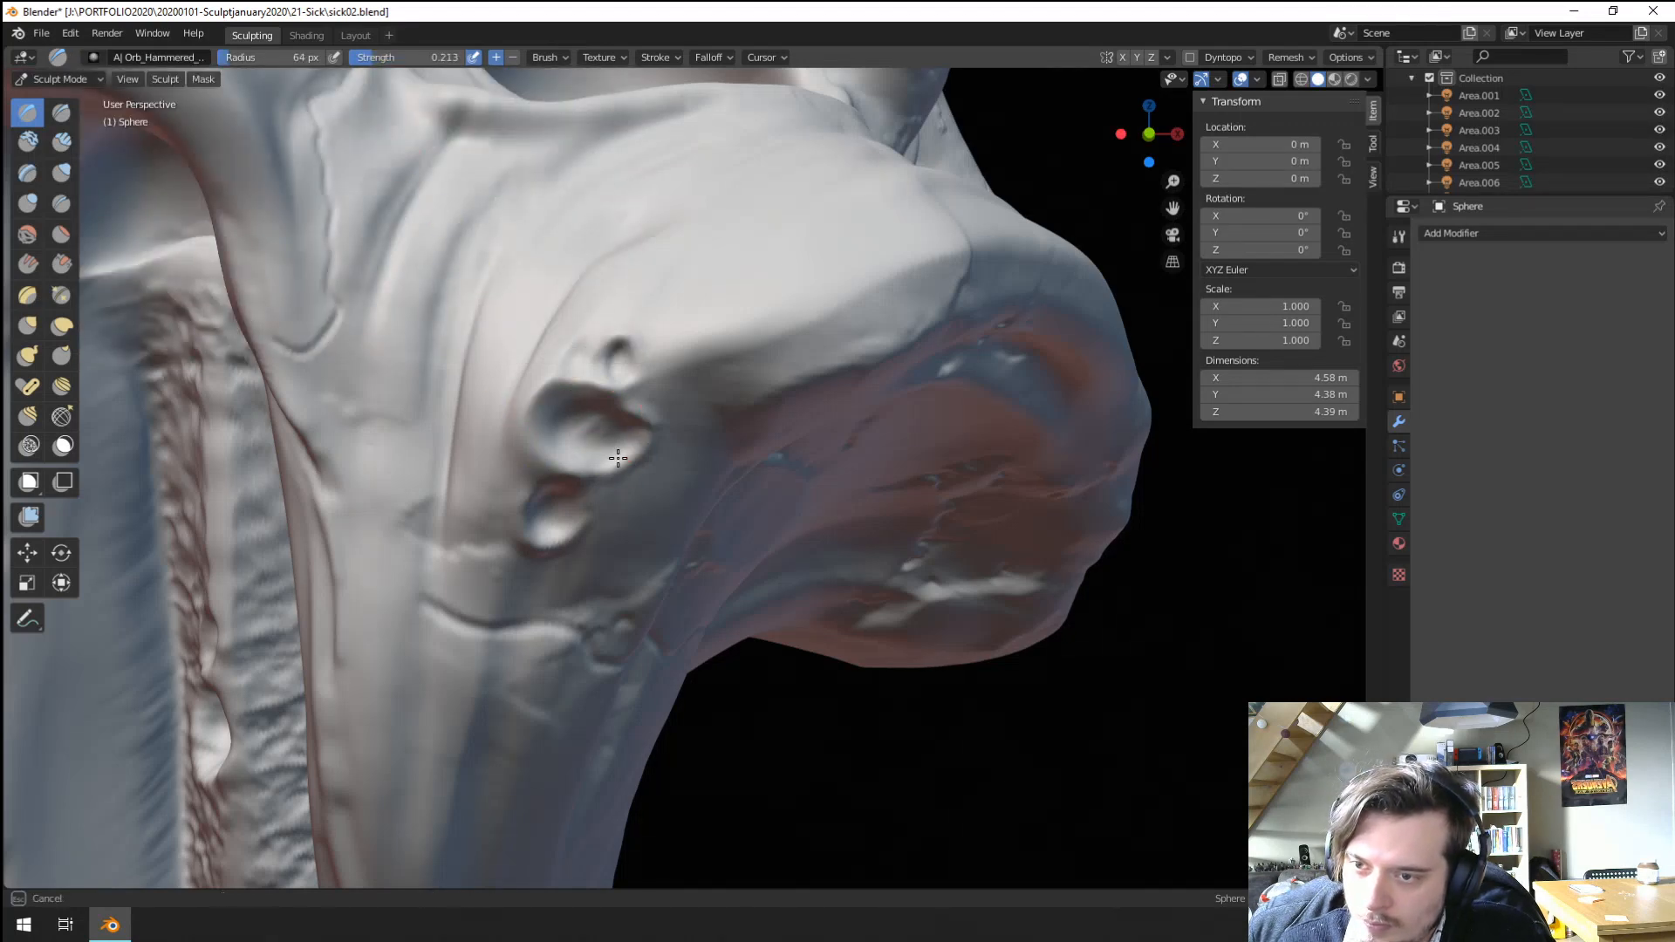
drag(565, 513, 572, 537)
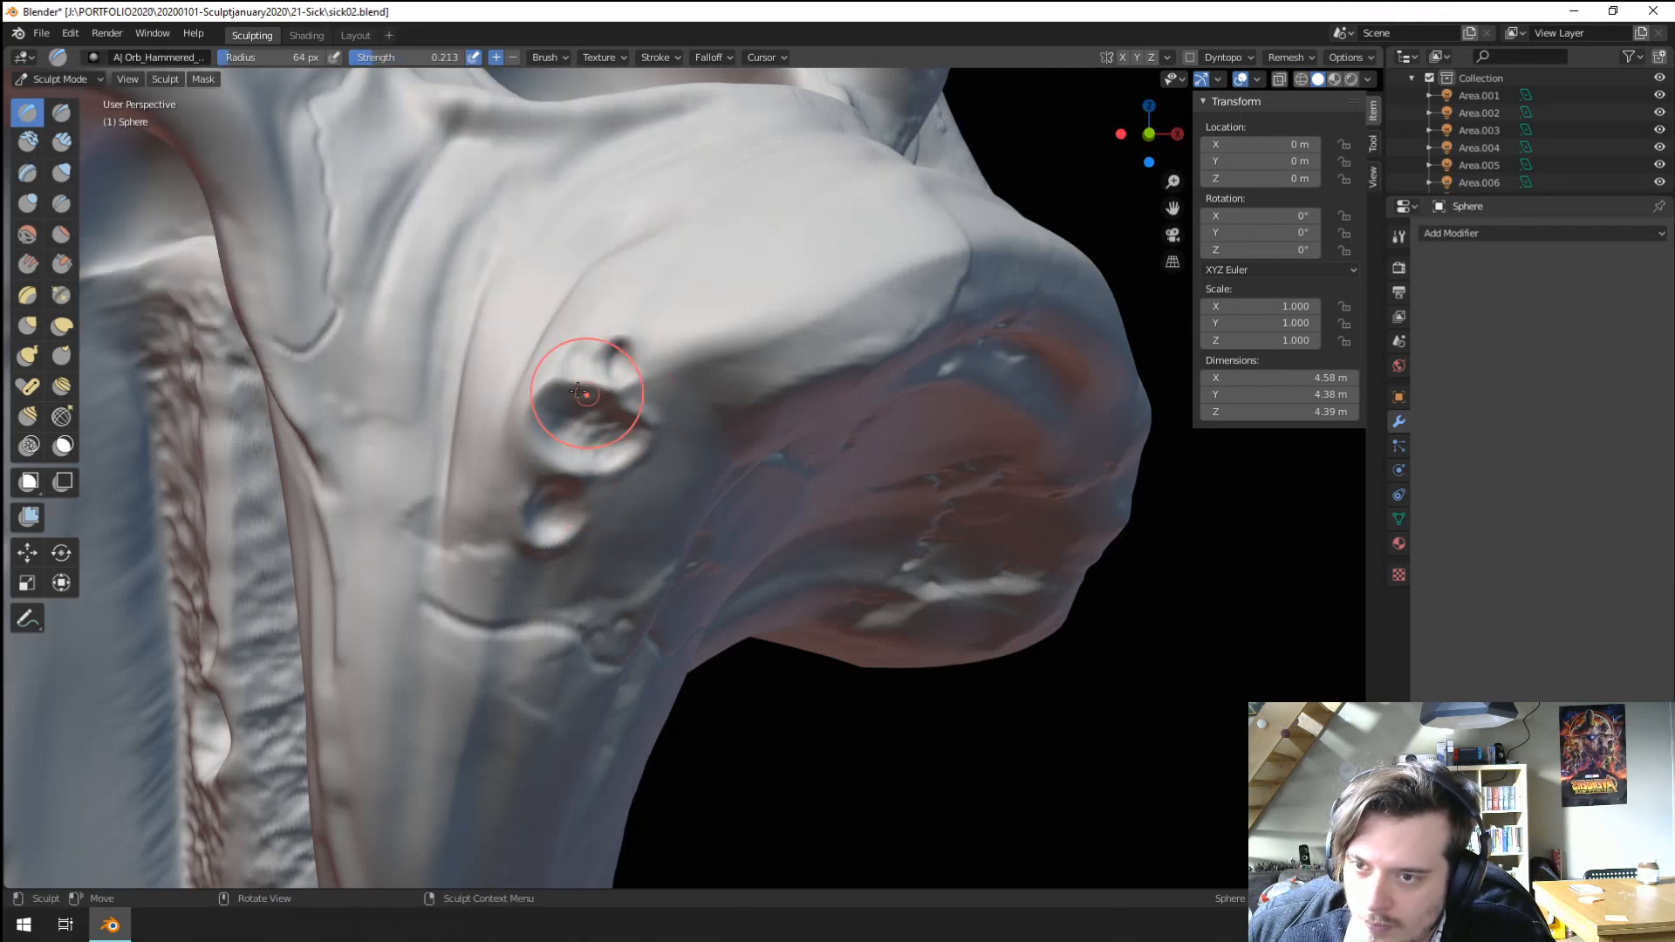
Try a stroke with the hammered brush on the folds below the cheek growths and undo it.
ctrl+middle_drag(577, 391, 476, 542)
mouse_move(540, 588)
mouse_down()
mouse_move(543, 668)
mouse_move(624, 650)
mouse_up()
ctrl+middle_drag(769, 558, 718, 708)
key(ctrl+z)
Reshape the tip of the raised shoulder peak using Grab at a 75 px radius.
middle_drag(731, 633, 716, 711)
ctrl+middle_drag(698, 689, 576, 462)
mouse_move(501, 419)
middle_down()
mouse_move(534, 400)
mouse_move(563, 429)
mouse_move(686, 413)
mouse_move(549, 605)
mouse_move(572, 553)
mouse_move(569, 633)
mouse_move(580, 609)
mouse_move(479, 729)
mouse_move(553, 564)
mouse_move(615, 581)
mouse_move(526, 587)
mouse_move(541, 523)
middle_up()
scroll(698, 386, down, 6)
key(g)
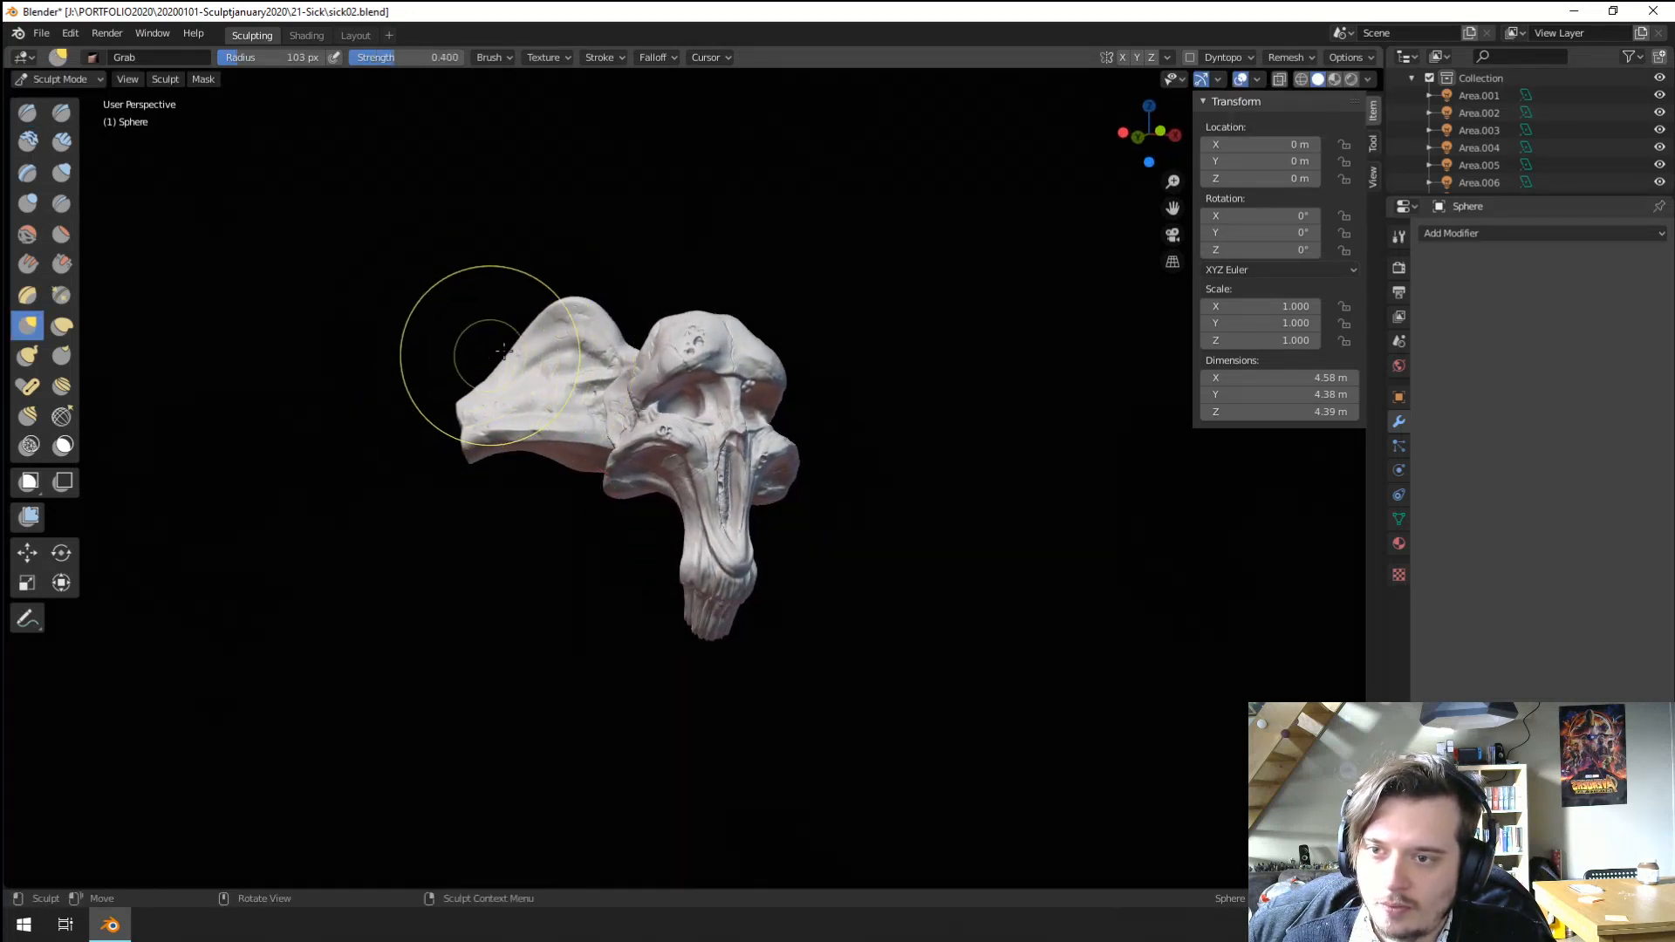
mouse_move(562, 344)
middle_down()
mouse_move(811, 348)
mouse_move(757, 361)
mouse_move(662, 329)
middle_up()
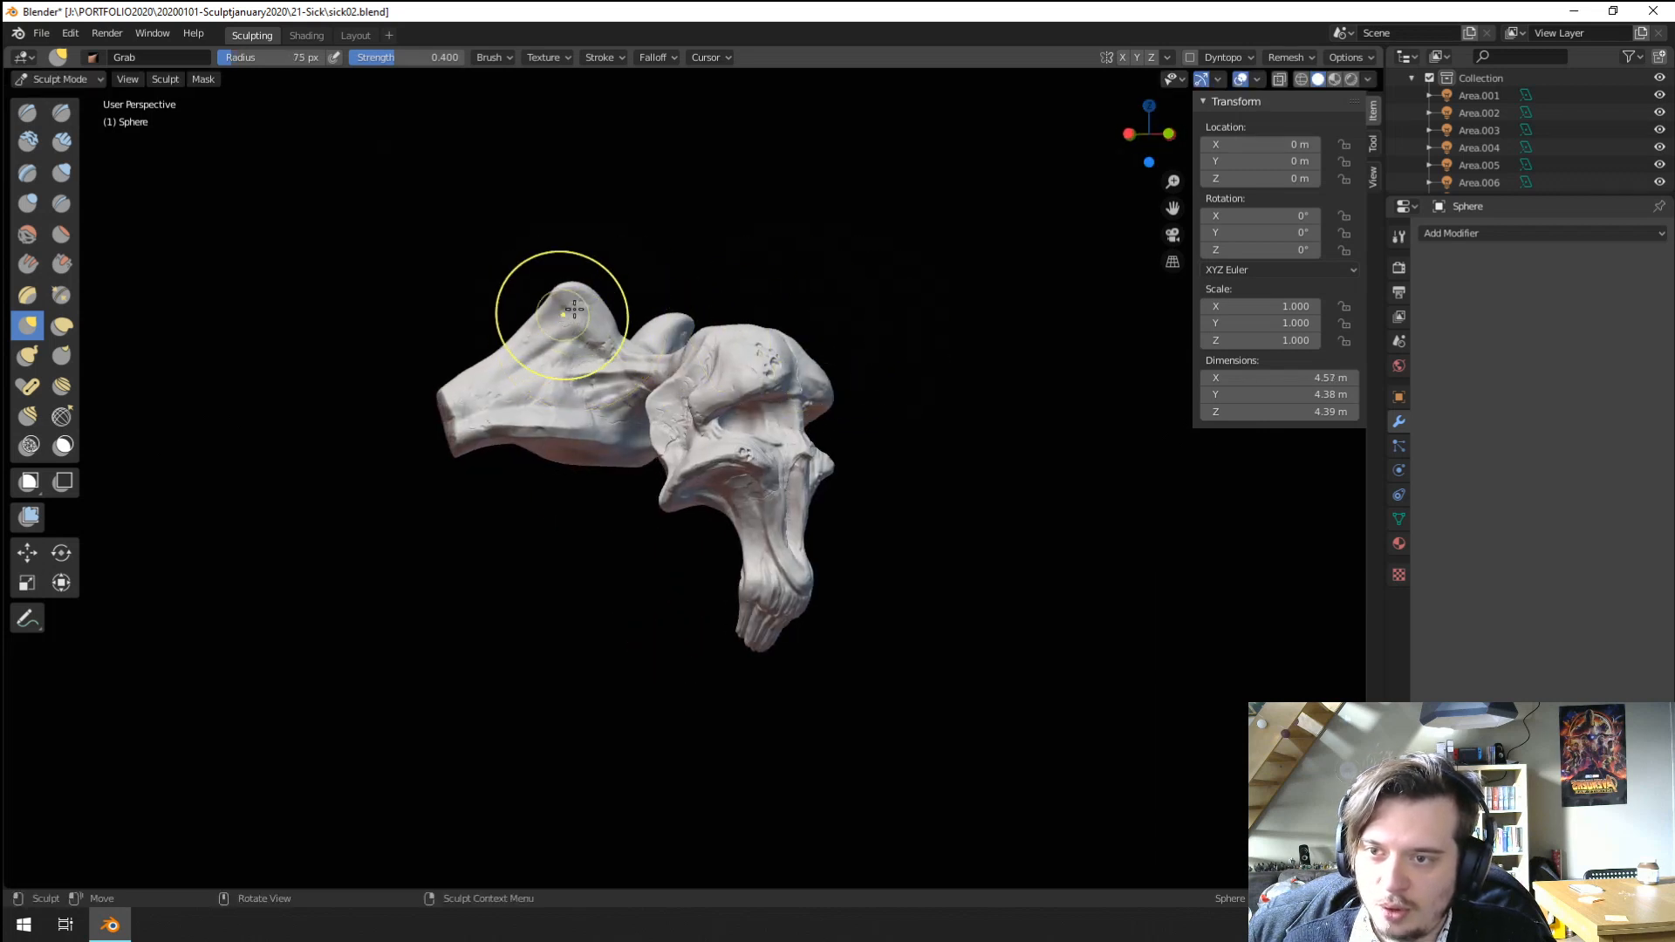
drag(588, 296, 589, 292)
Adjust the shoulder peak from another angle, and lift the area below it using Grab at a 133 px radius.
middle_drag(750, 292, 629, 292)
key(f)
click(798, 322)
drag(749, 316, 764, 296)
middle_drag(717, 286, 828, 289)
key(f)
click(641, 392)
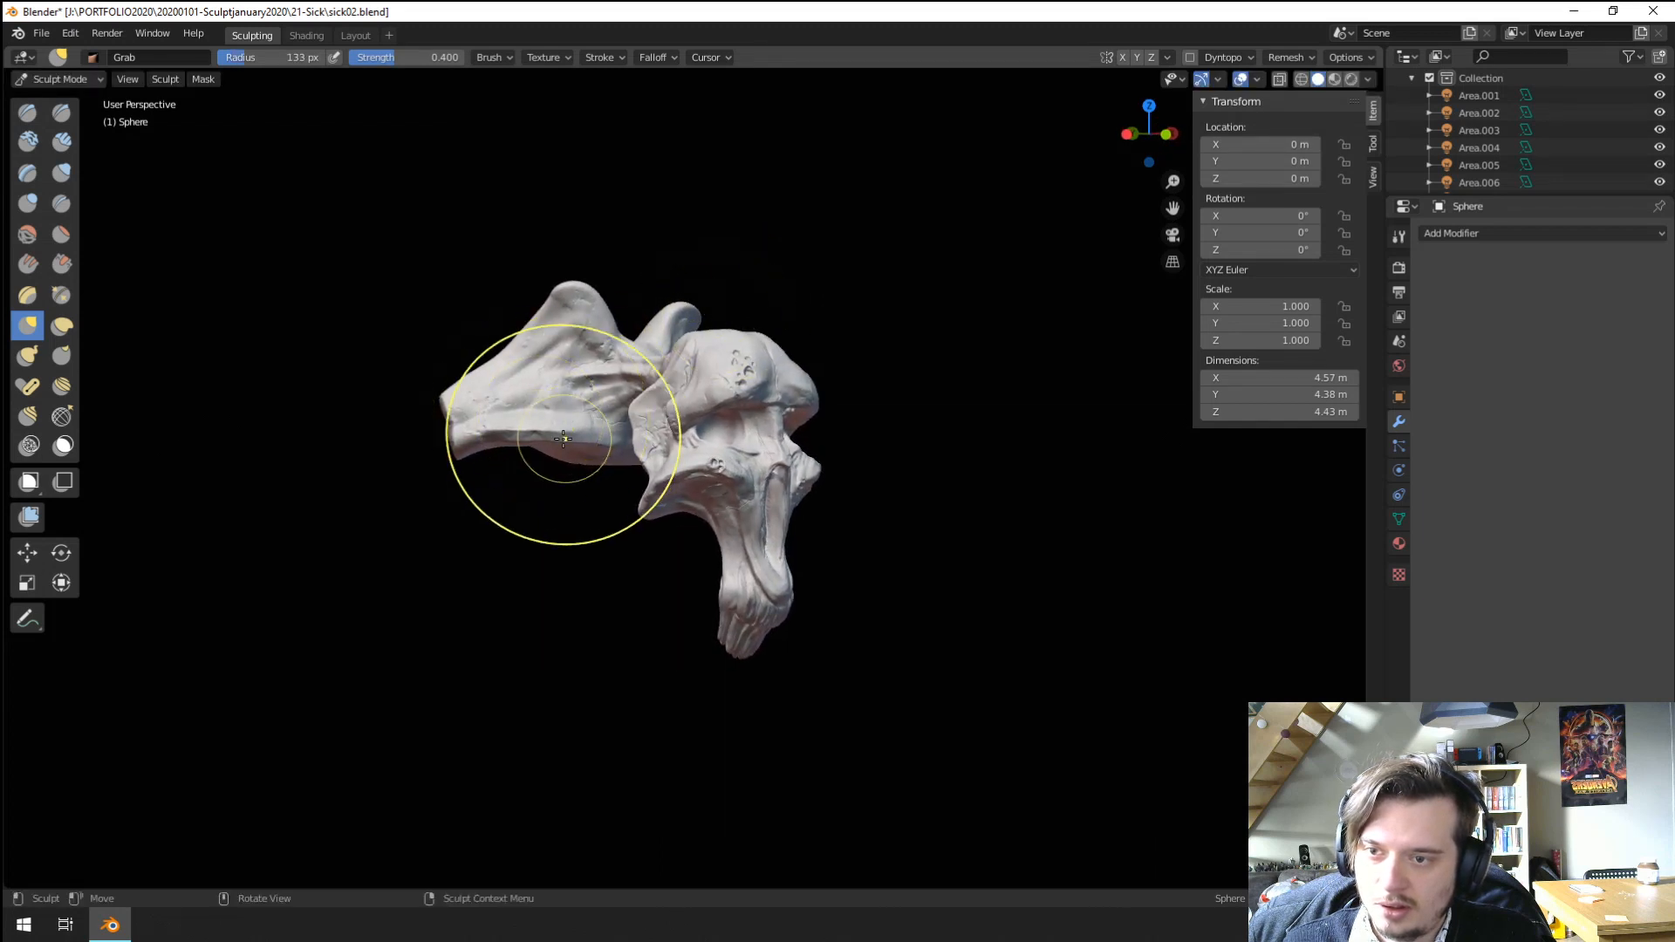
drag(555, 405, 559, 403)
Polish the underside of the bust using the Orb_Extrem_Polish scrape brush at a 105 px radius.
mouse_move(558, 403)
middle_down()
mouse_move(665, 371)
mouse_move(617, 375)
mouse_move(599, 329)
middle_up()
click(61, 263)
key(f)
click(698, 382)
drag(665, 344, 619, 408)
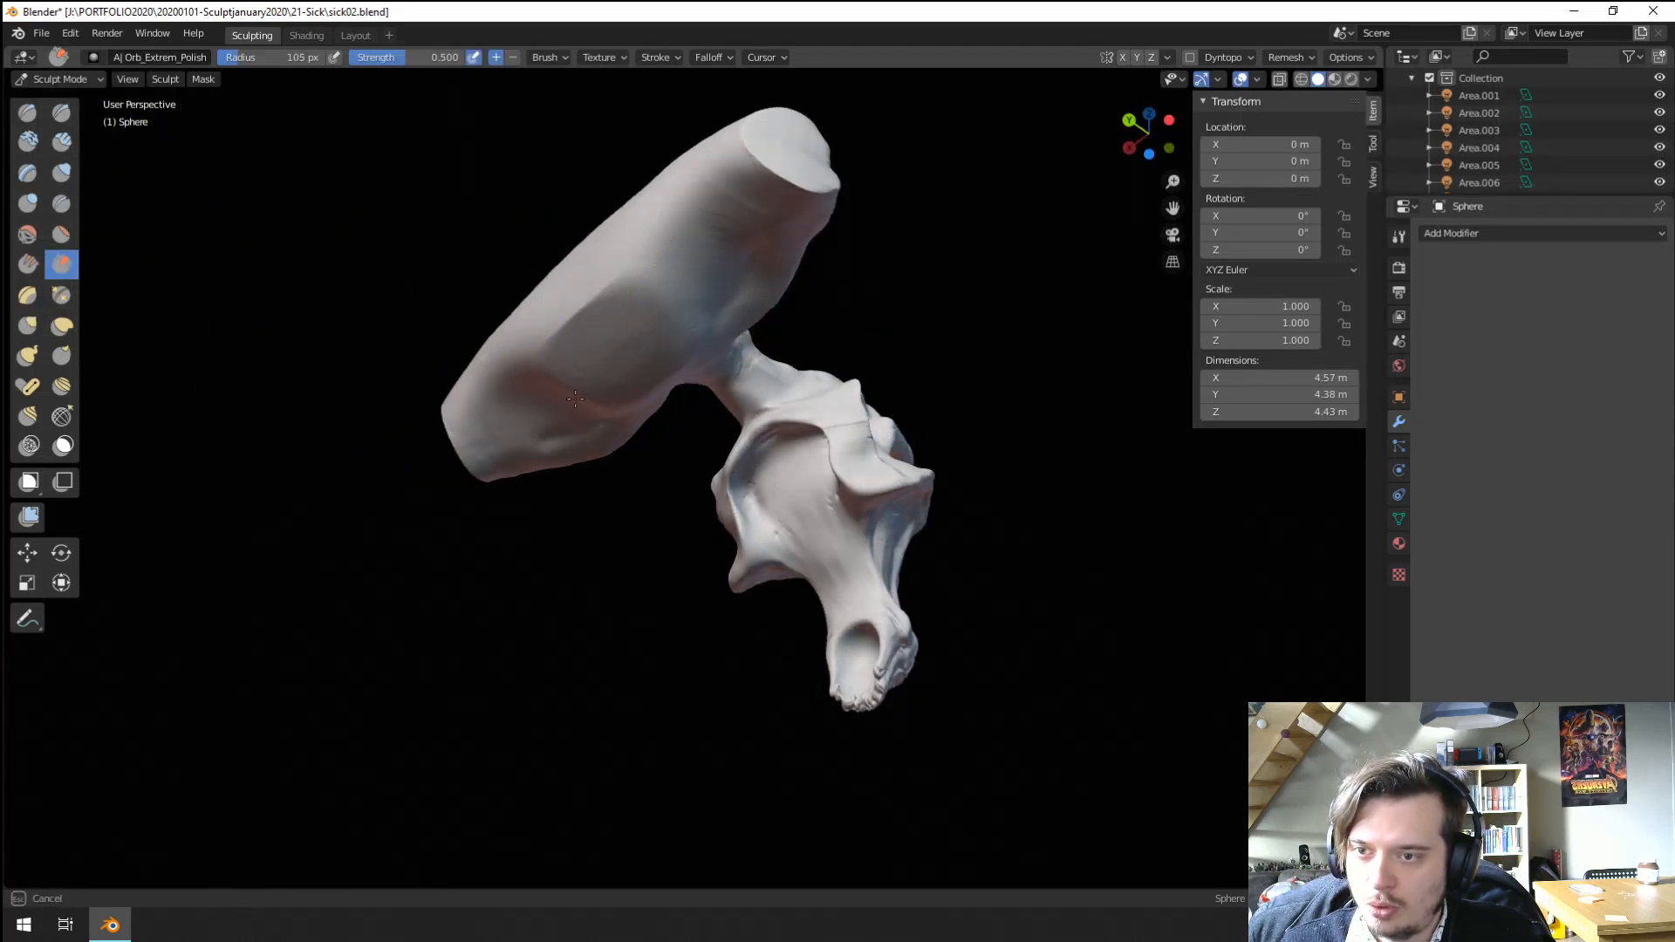
mouse_move(636, 281)
middle_down()
mouse_move(430, 460)
mouse_move(499, 409)
mouse_move(468, 421)
middle_up()
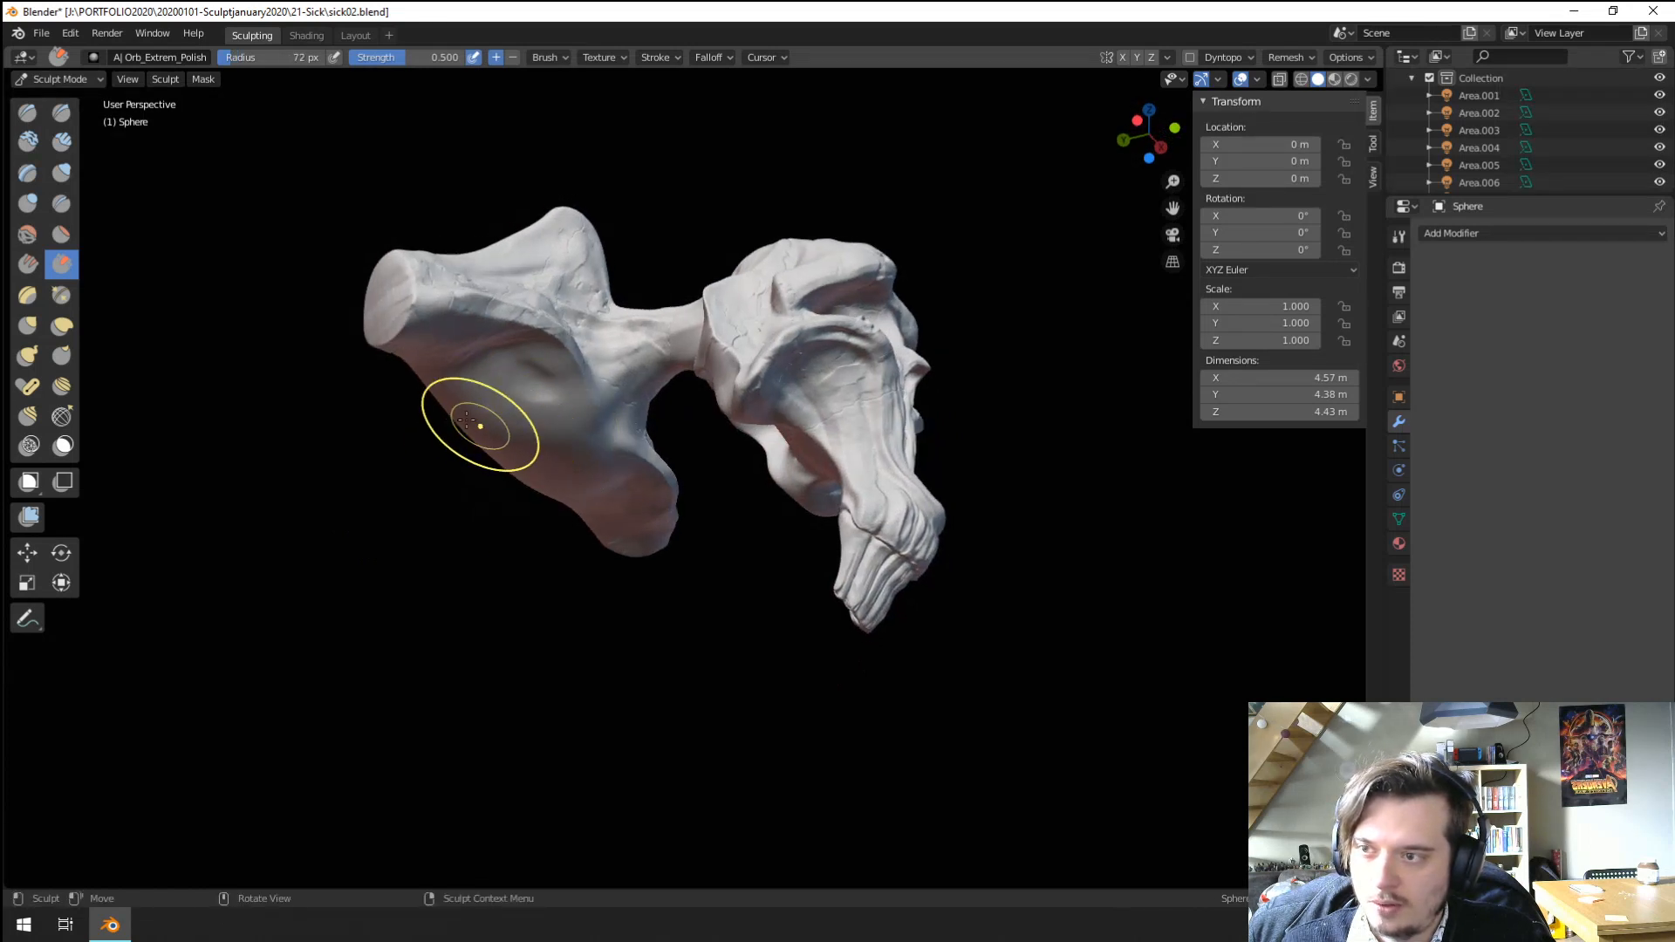
Flatten the underside of the bust using Scrape/Peaks at a 95 px radius, after trying the Orb_Flatten_Edge brush.
click(140, 58)
click(212, 157)
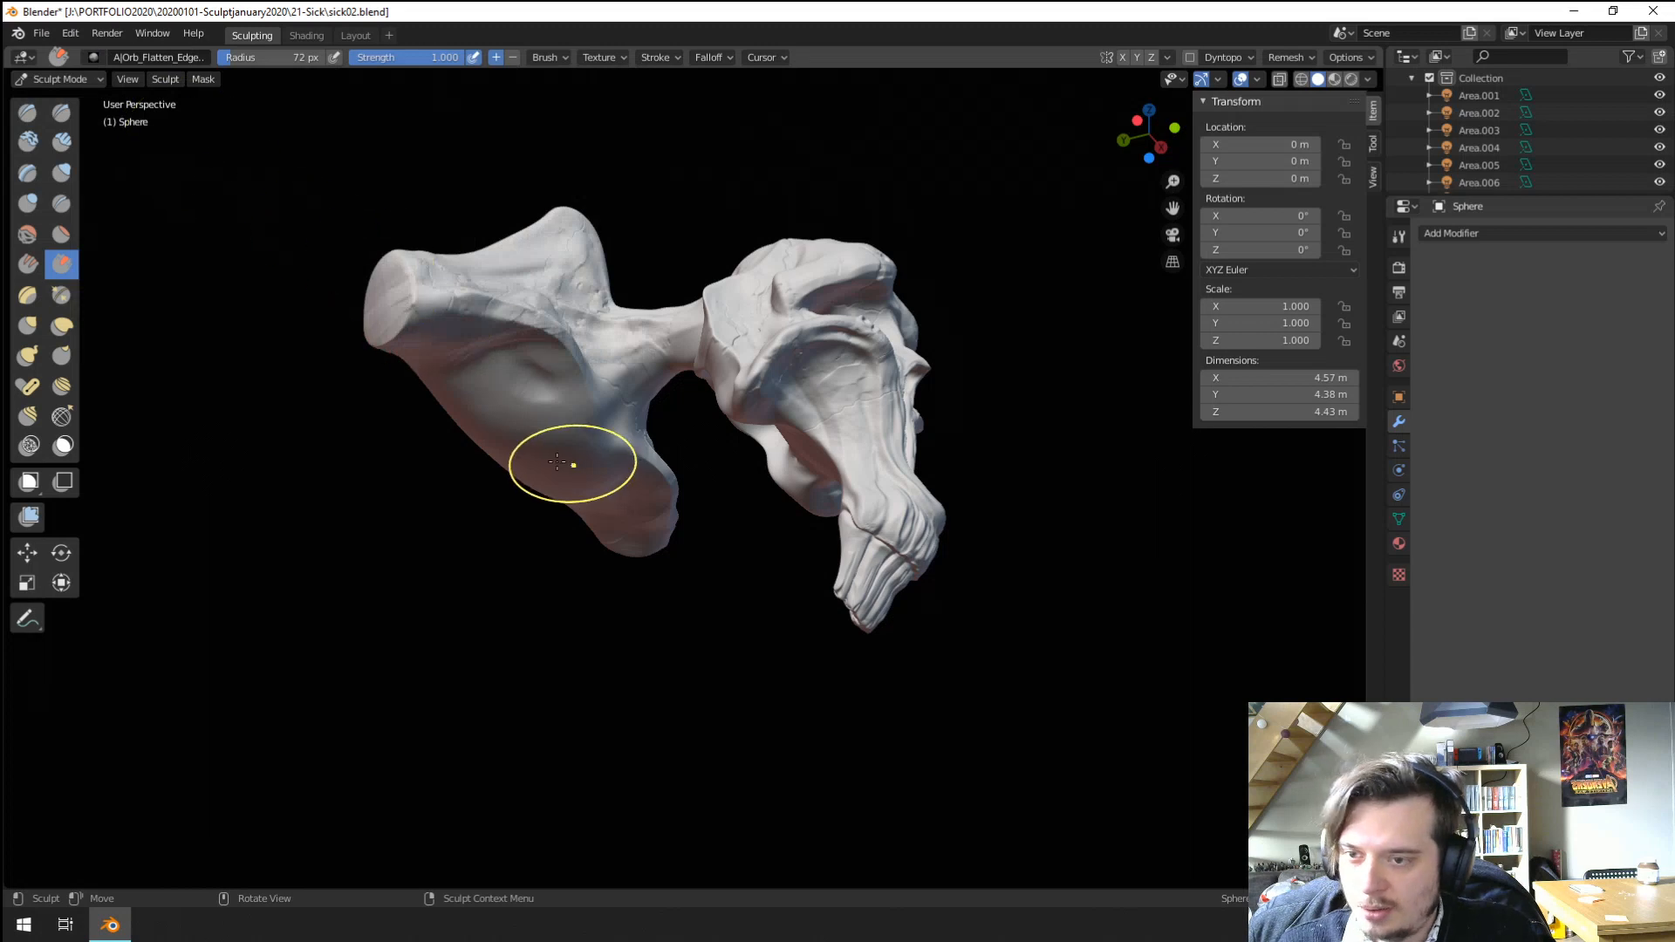
click(139, 58)
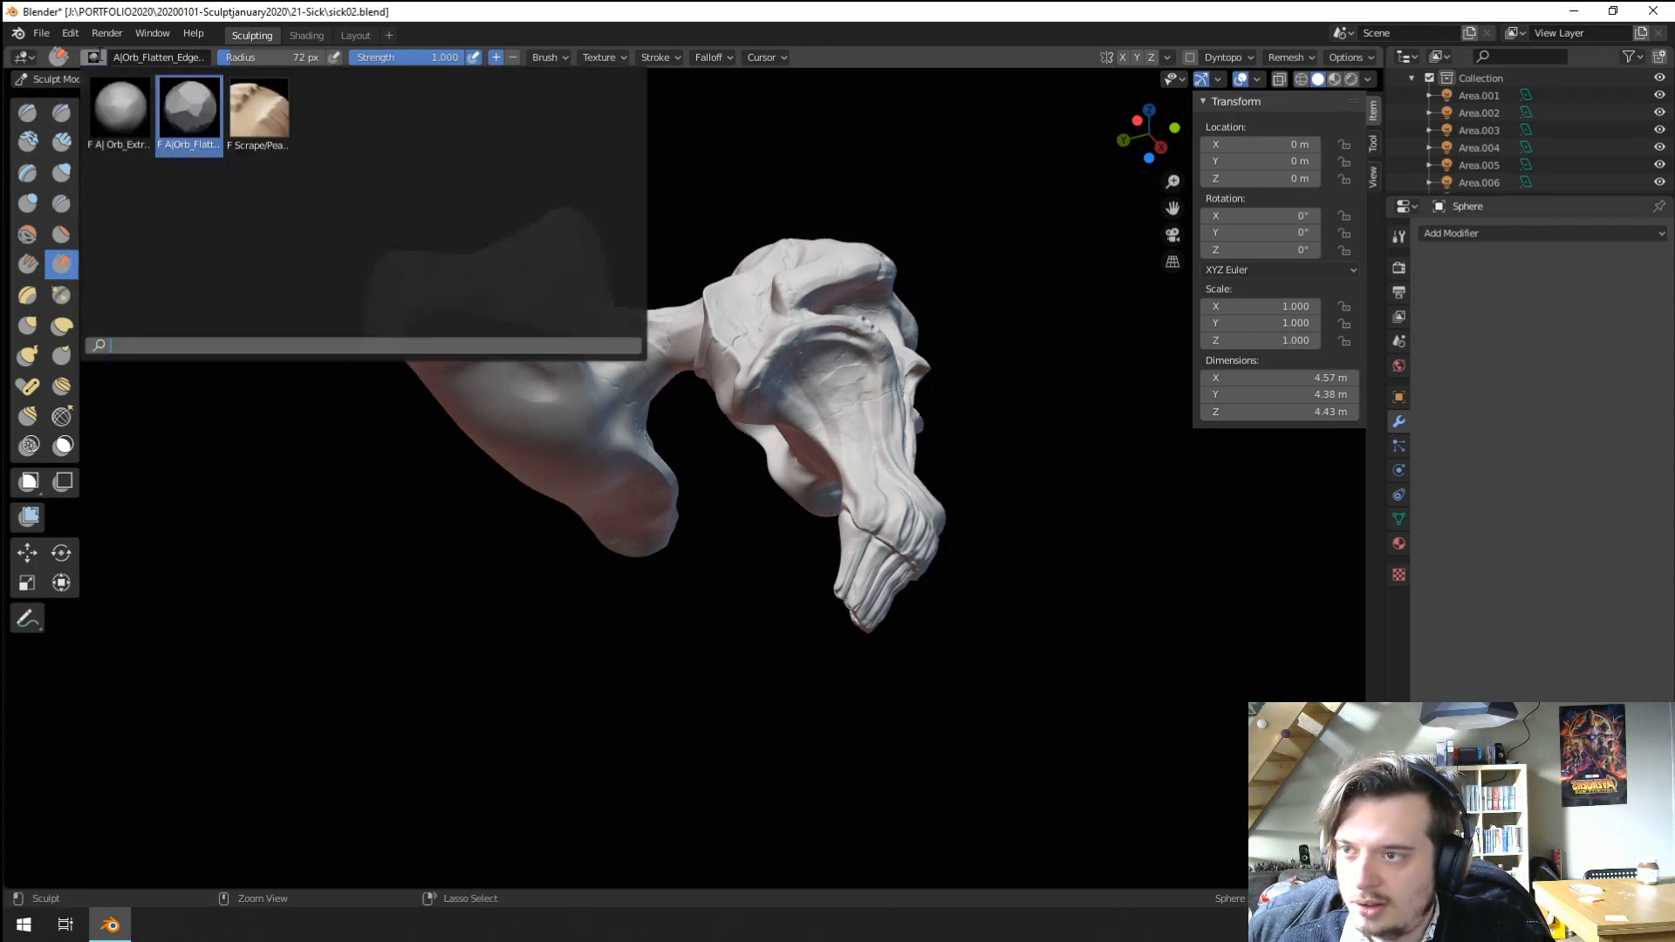
click(261, 116)
middle_drag(488, 384, 539, 385)
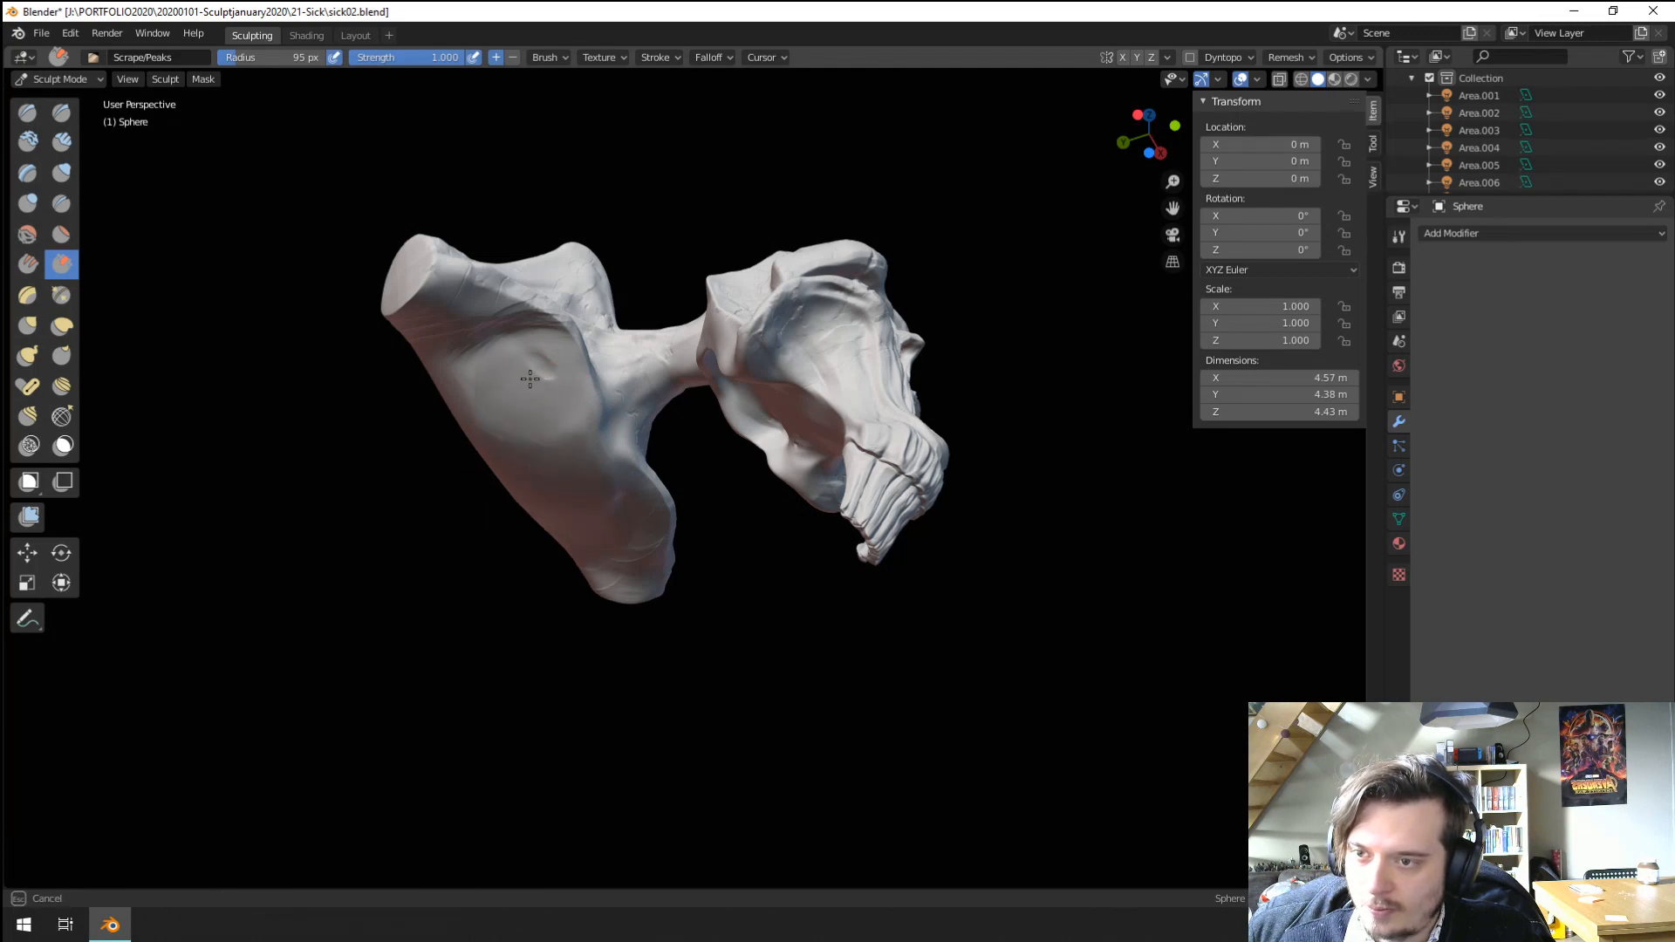
mouse_move(564, 544)
middle_down()
mouse_move(478, 516)
mouse_move(439, 548)
mouse_move(488, 398)
middle_up()
scroll(653, 509, up, 4)
middle_drag(653, 509, 665, 643)
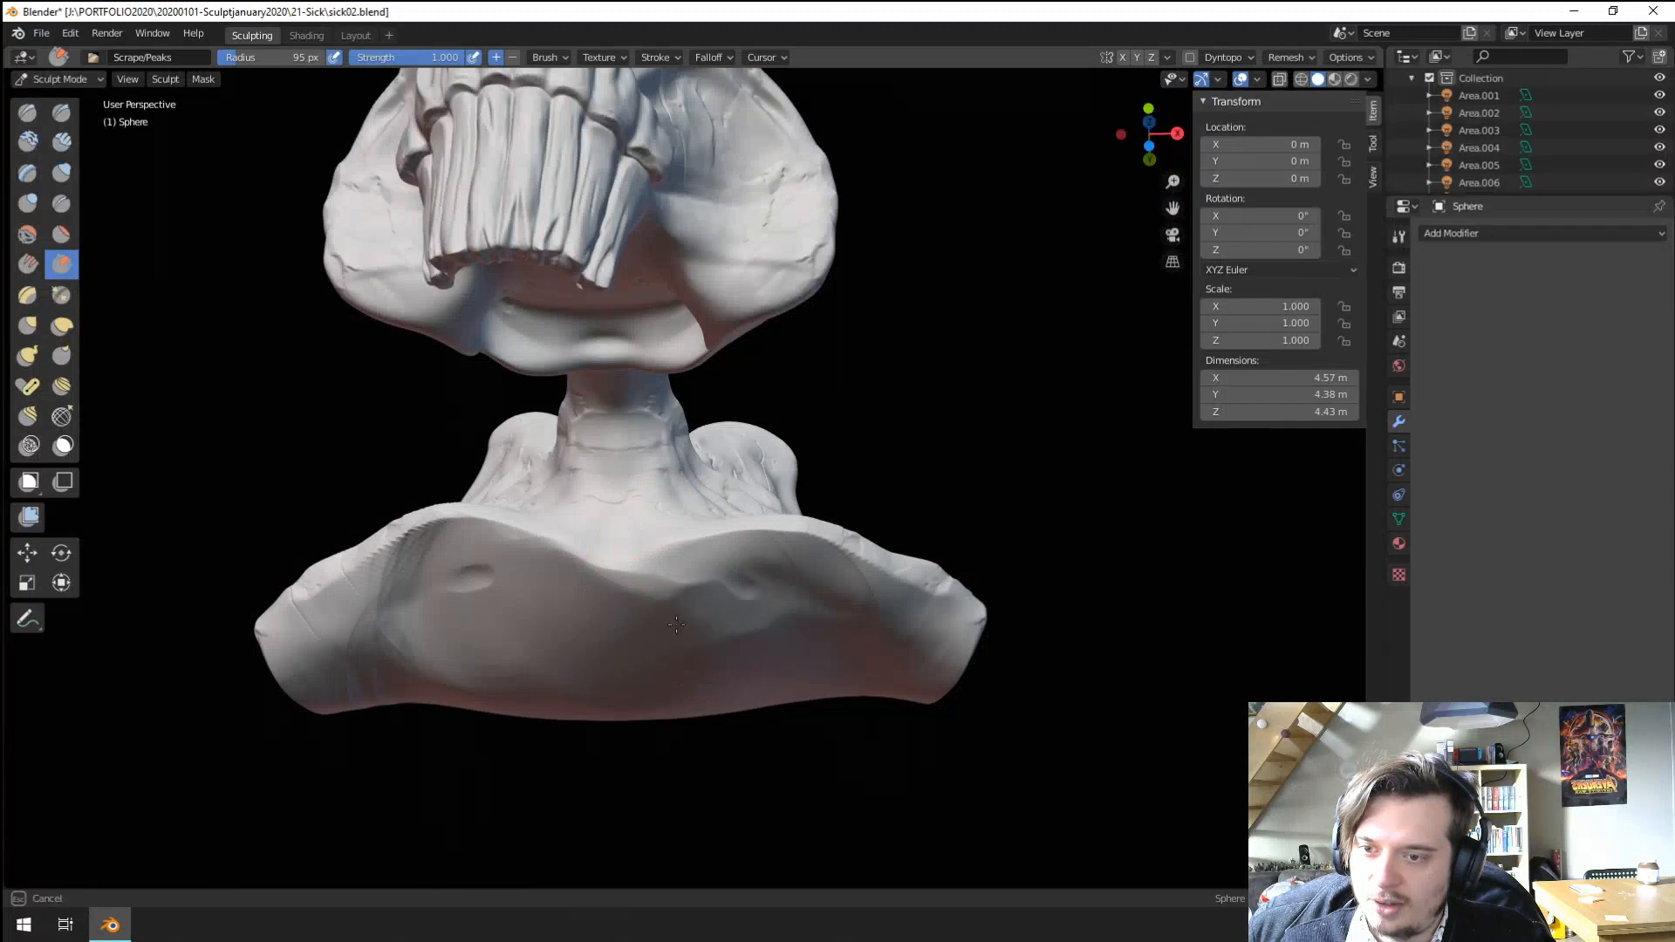
scroll(597, 624, down, 3)
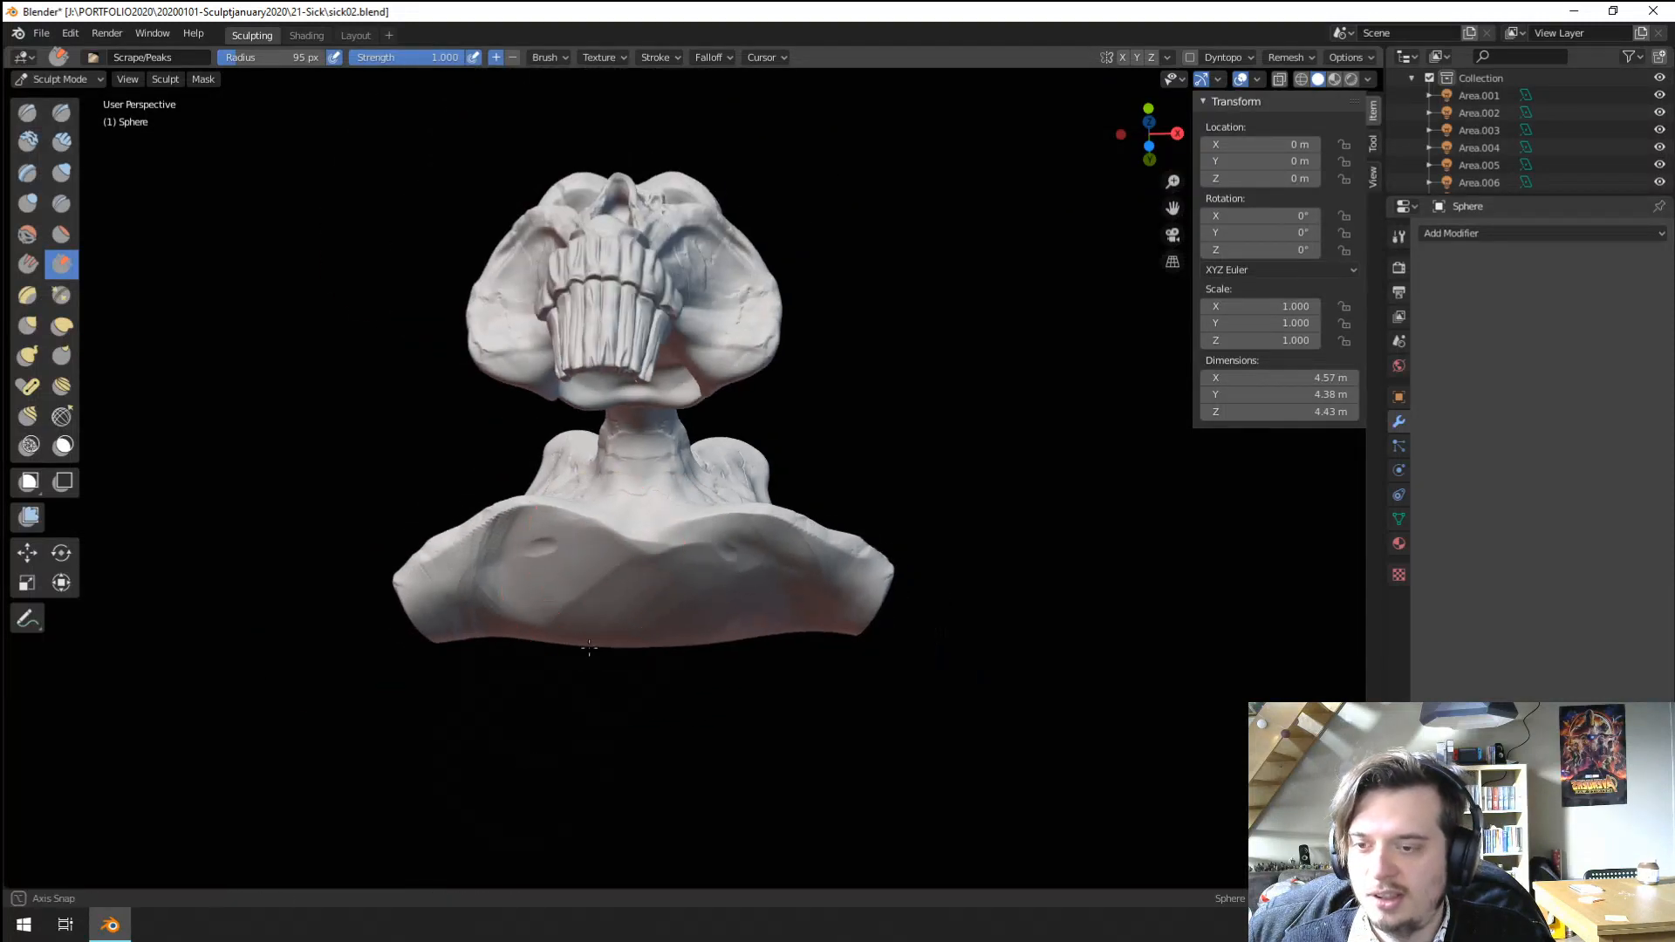
Pull the lower edge of the chest near the neck slightly upward using Grab.
mouse_move(597, 624)
middle_down()
mouse_move(624, 678)
mouse_move(598, 610)
middle_up()
key(g)
scroll(467, 410, up, 3)
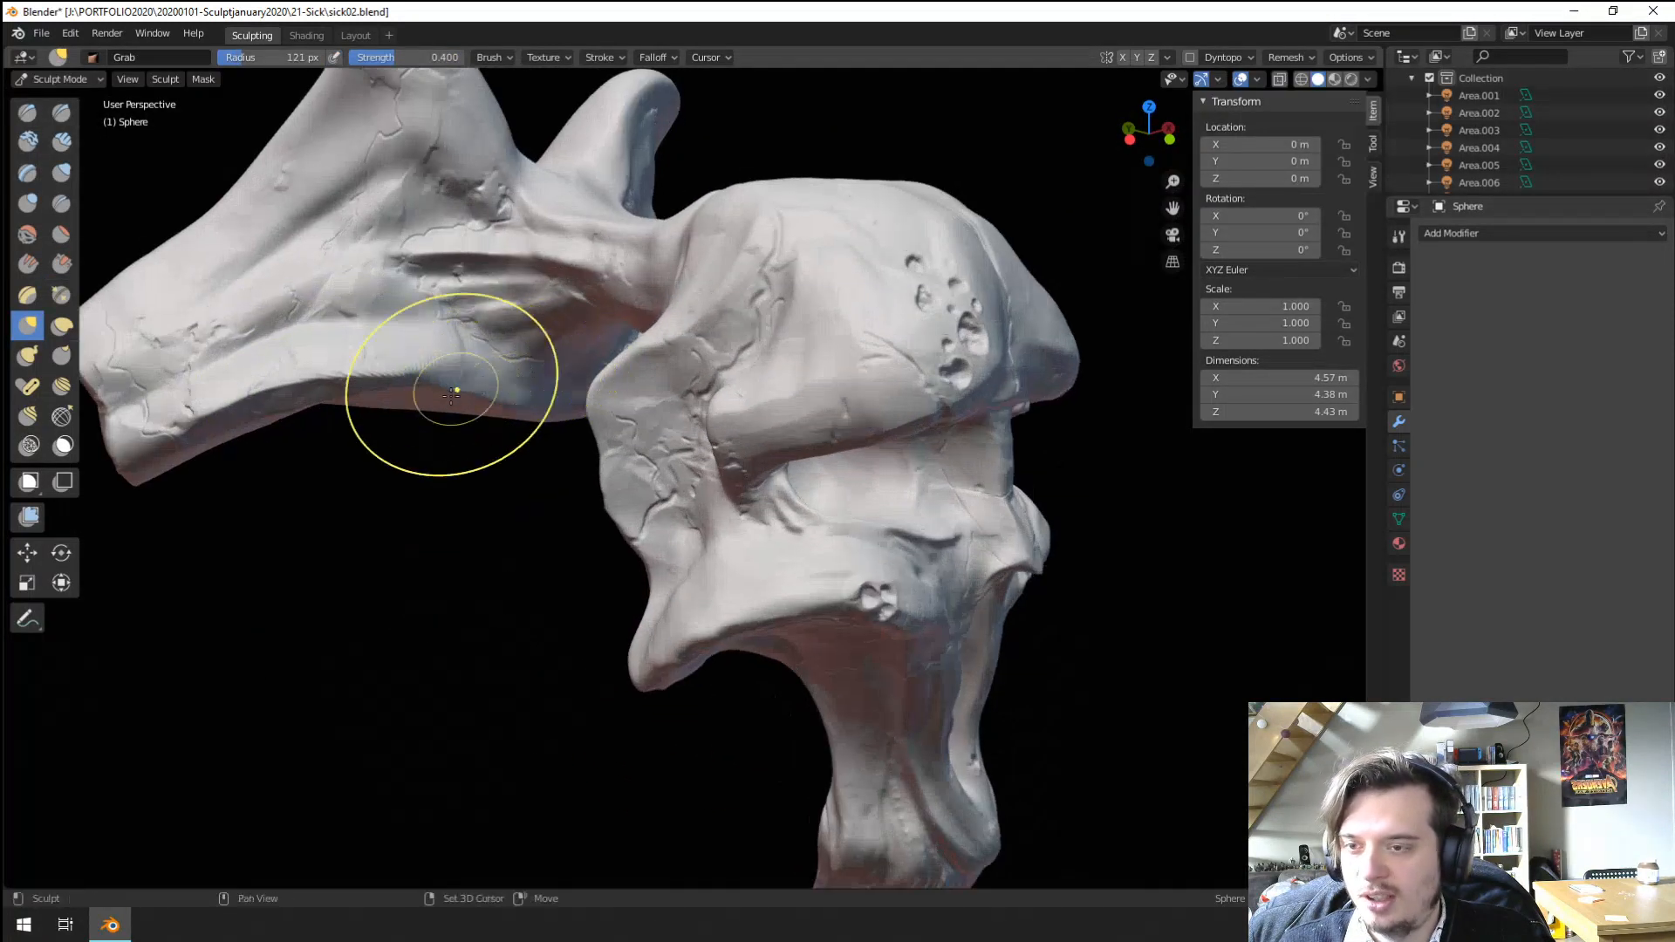
shift+middle_drag(453, 389, 594, 436)
scroll(583, 422, up, 2)
key(f)
click(518, 434)
drag(527, 431, 536, 419)
drag(610, 424, 607, 410)
scroll(517, 571, down, 5)
scroll(517, 550, up, 2)
Sharpen the end of the shoulder and the slope of its peak using Pinch/Magnify at a 104 px radius.
click(61, 295)
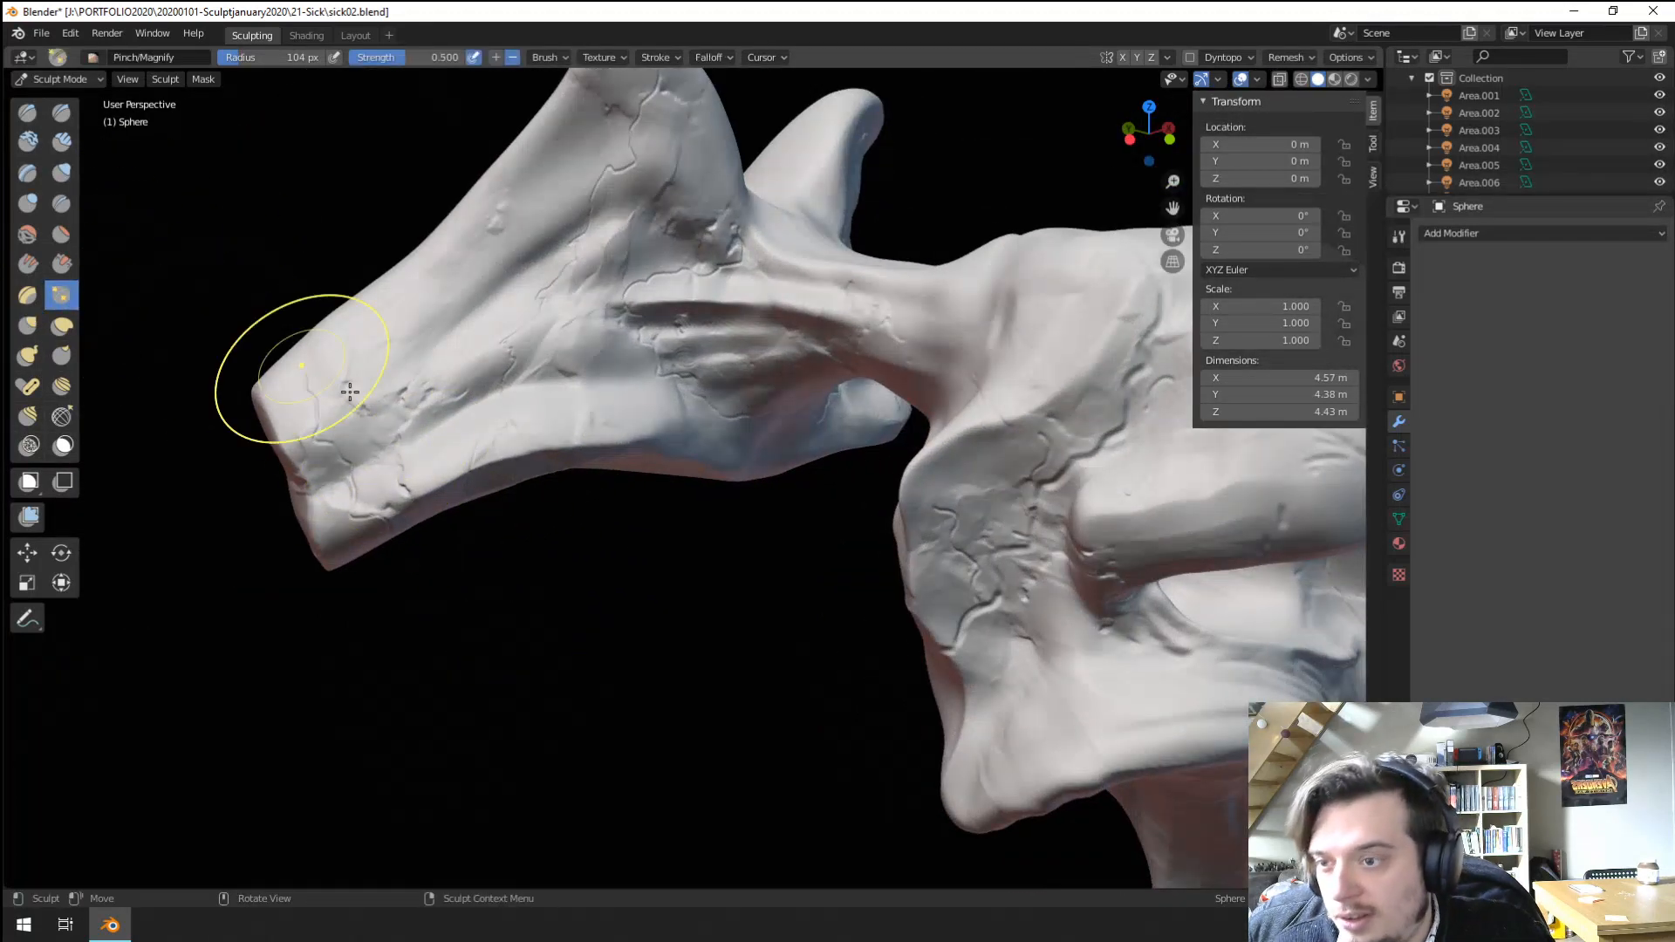
mouse_move(299, 375)
mouse_down()
mouse_move(337, 468)
mouse_move(423, 441)
mouse_move(341, 477)
mouse_up()
mouse_move(458, 316)
mouse_down()
mouse_move(497, 284)
mouse_move(418, 386)
mouse_up()
scroll(436, 392, down, 1)
Pinch the ridges along the side and brow of the head using Pinch/Magnify at a 43 px radius.
mouse_move(811, 475)
middle_down()
mouse_move(841, 471)
mouse_move(857, 436)
middle_up()
key(f)
click(911, 352)
mouse_move(962, 377)
middle_down()
mouse_move(1002, 411)
mouse_move(879, 441)
mouse_move(916, 404)
mouse_move(779, 432)
middle_up()
key(f)
click(761, 428)
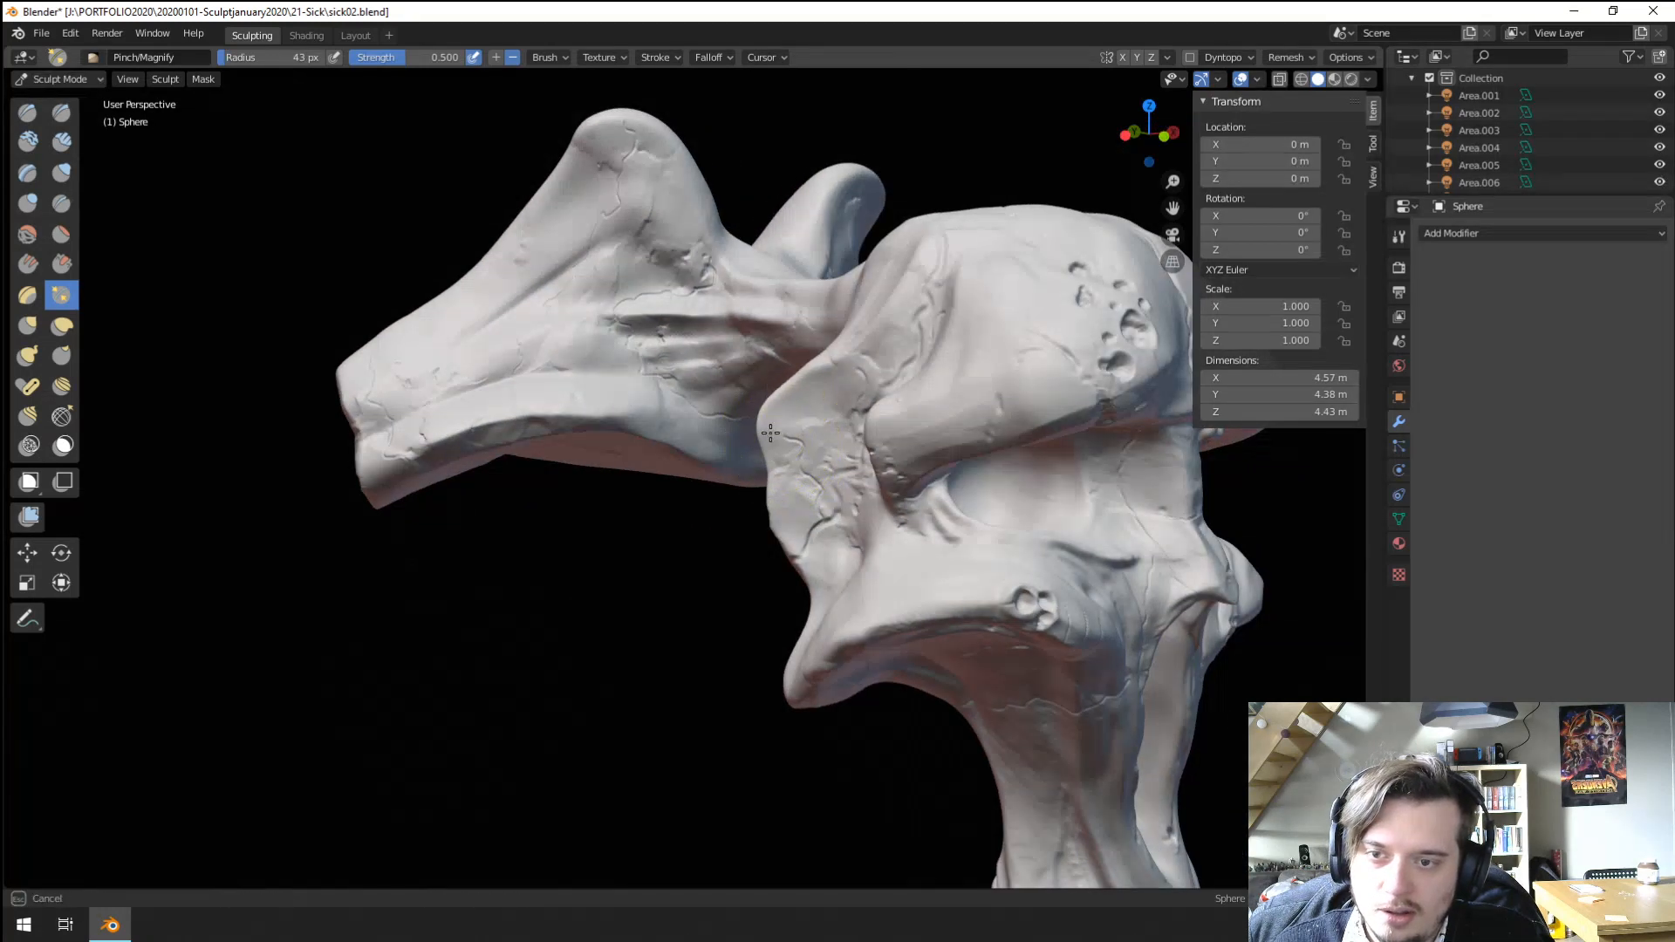
mouse_move(872, 292)
middle_down()
mouse_move(842, 385)
mouse_move(805, 379)
mouse_move(807, 338)
middle_up()
drag(807, 332, 909, 259)
mouse_move(909, 260)
mouse_down()
mouse_move(864, 290)
mouse_move(899, 265)
mouse_up()
Pinch the rough tissue inside the lower part of the long facial slit using Pinch/Magnify at a 57 px radius.
ctrl+middle_drag(1047, 201, 863, 362)
middle_drag(851, 366, 752, 384)
mouse_move(752, 384)
ctrl+middle_down()
mouse_move(818, 327)
mouse_move(719, 502)
ctrl+middle_up()
mouse_move(719, 502)
middle_down()
mouse_move(796, 521)
mouse_move(823, 452)
mouse_move(739, 488)
middle_up()
ctrl+middle_drag(739, 488, 763, 414)
middle_drag(763, 414, 781, 406)
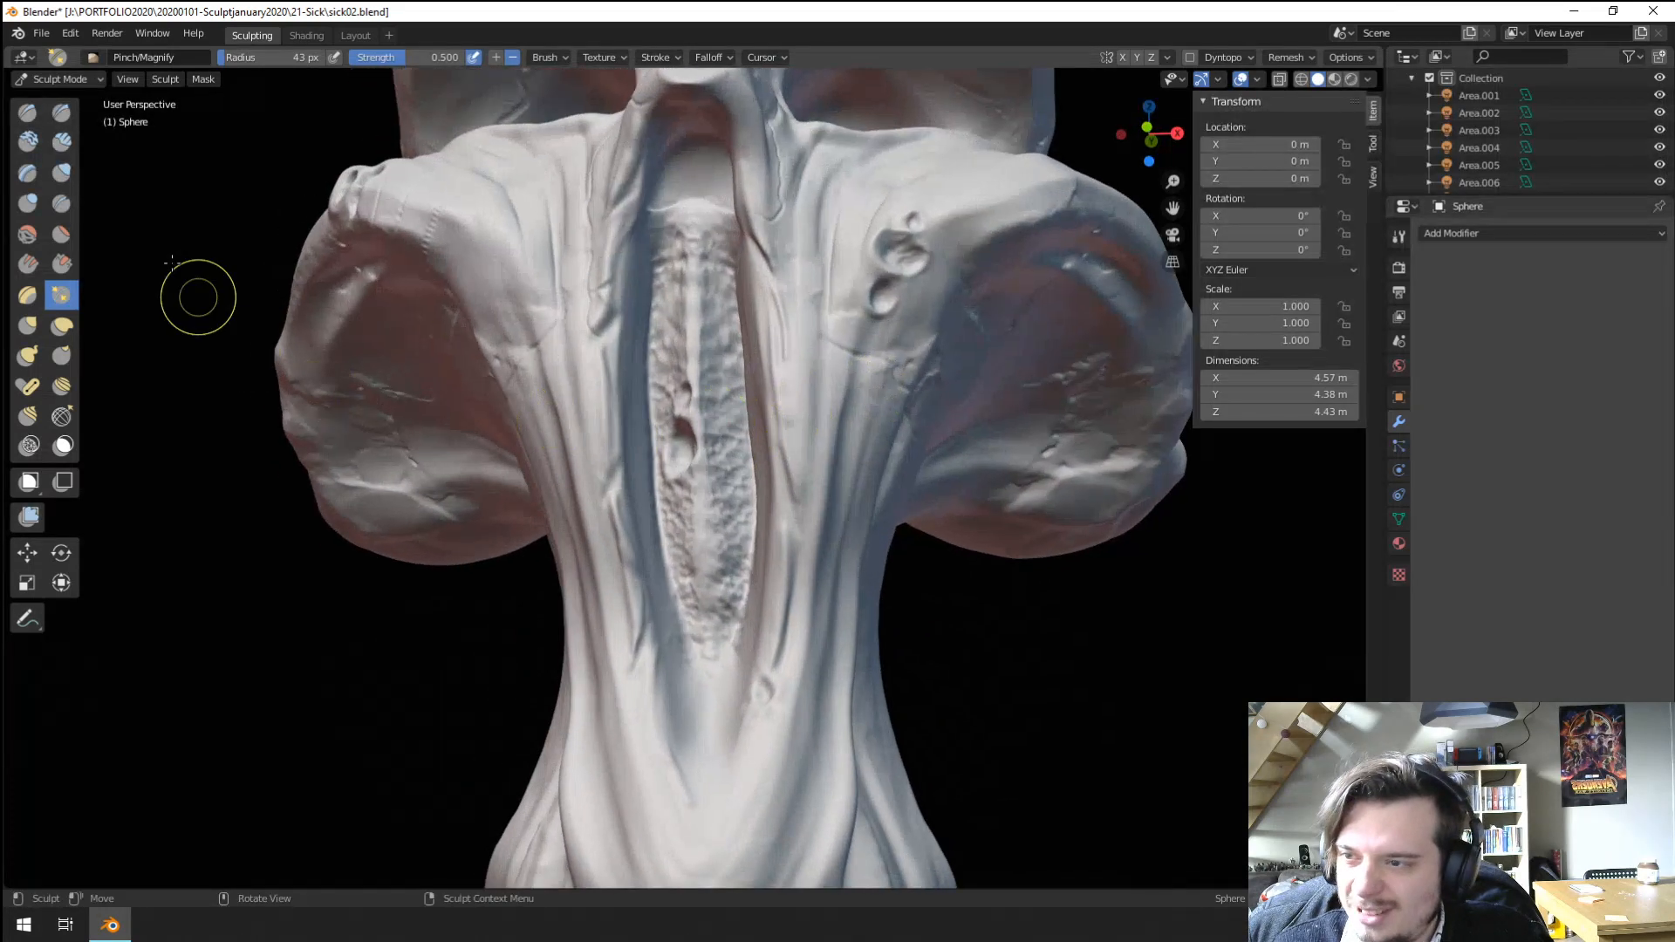
key(f)
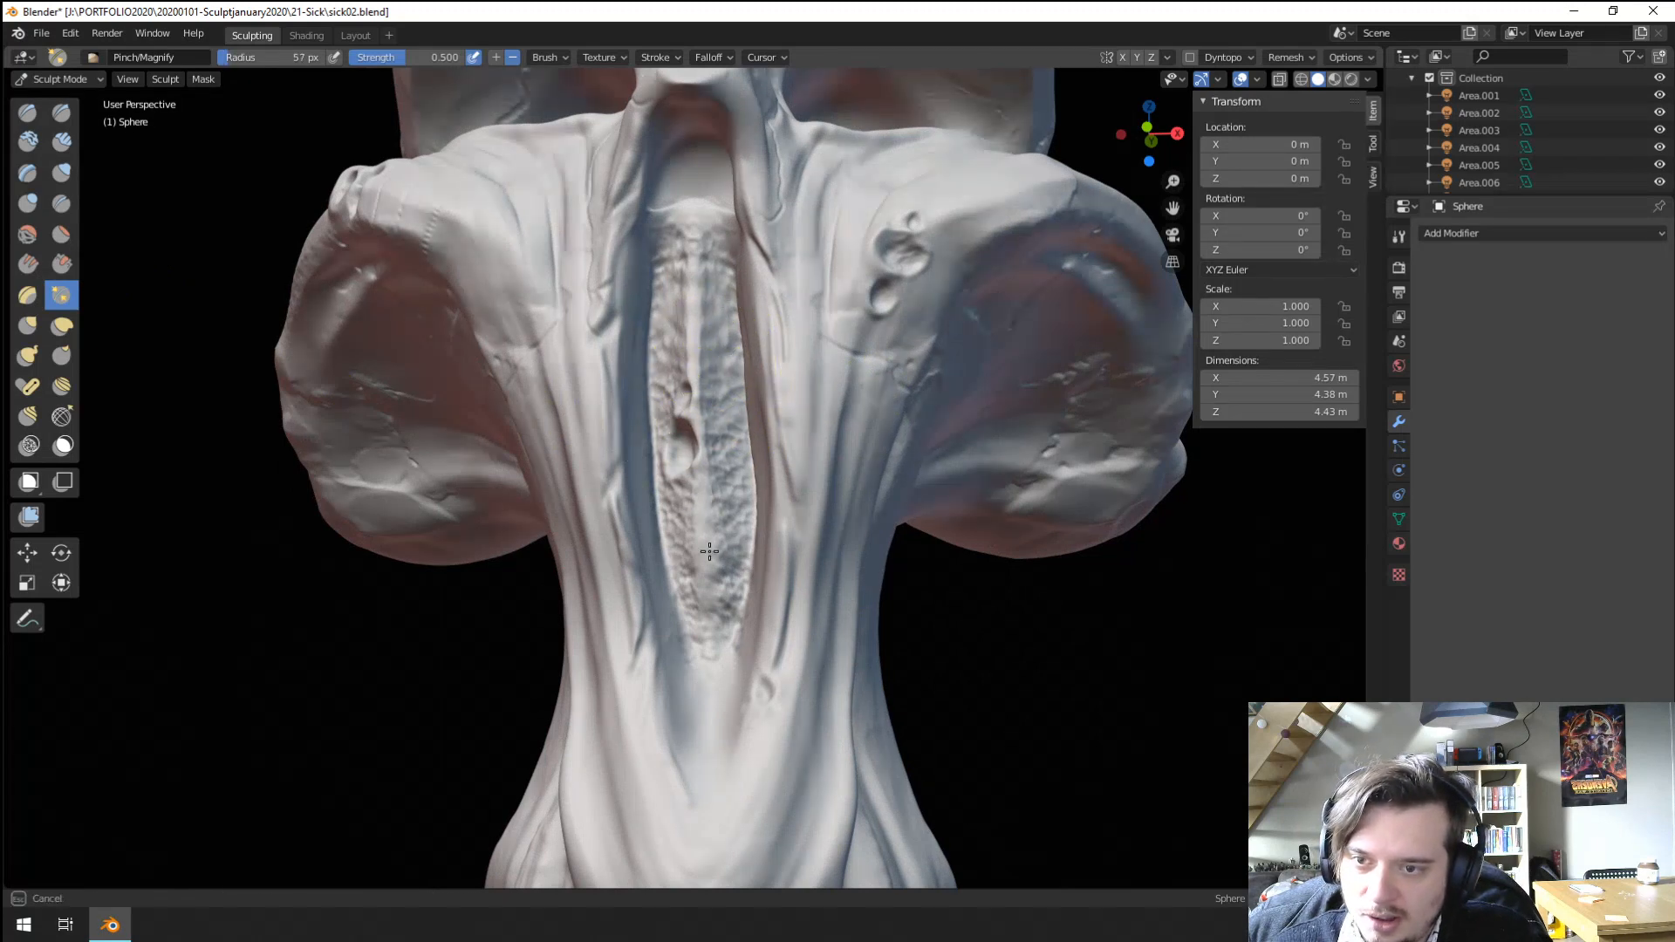
drag(735, 560, 724, 527)
ctrl+middle_drag(709, 479, 586, 647)
middle_drag(597, 559, 665, 571)
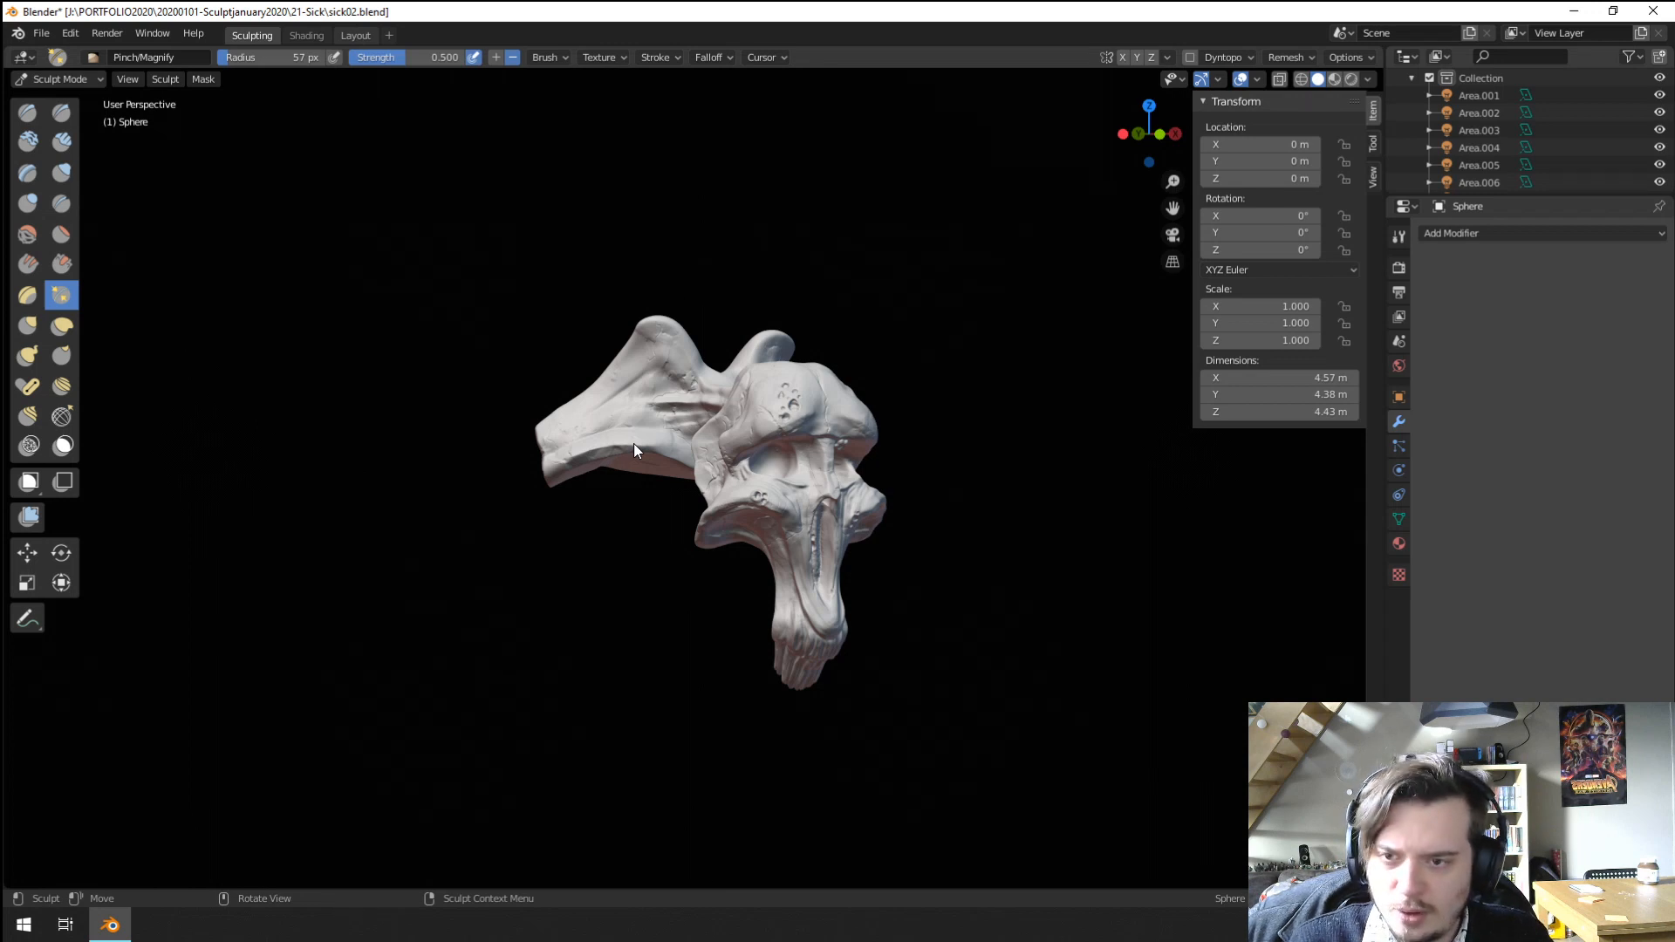
Switch to the Layout workspace and align the camera to a low three-quarter view of the creature head.
key(ctrl+Page_Up)
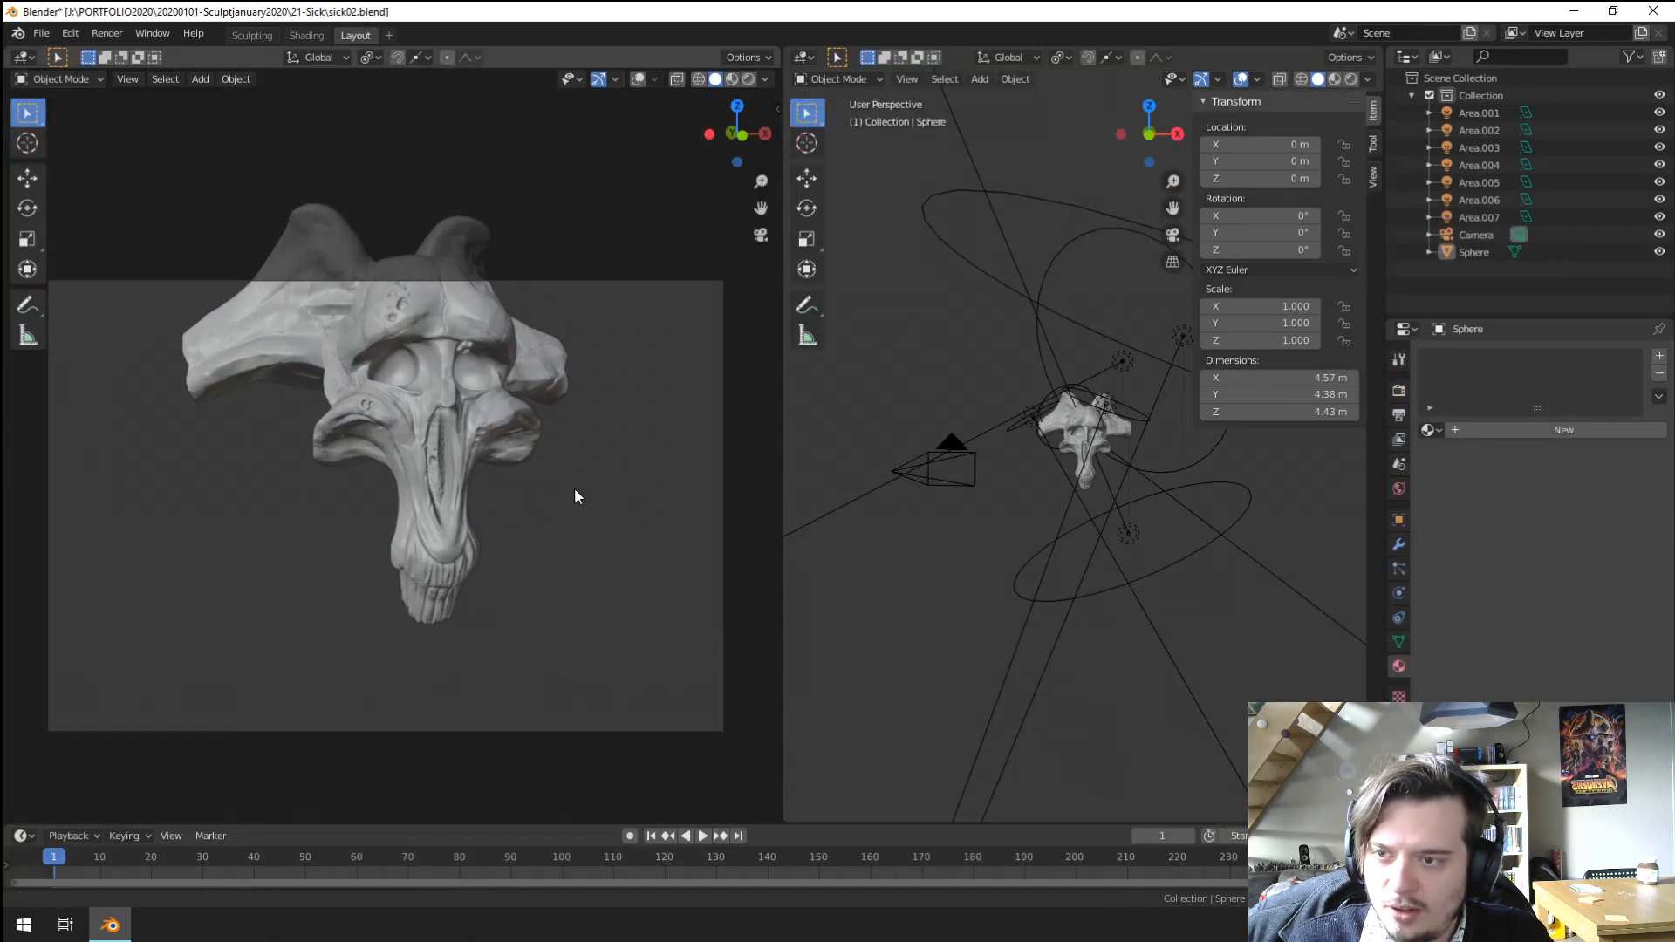
key(KP_0)
mouse_move(572, 465)
middle_down()
mouse_move(520, 473)
mouse_move(523, 390)
mouse_move(490, 452)
mouse_move(594, 463)
mouse_move(525, 453)
middle_up()
key(ctrl+alt+KP_0)
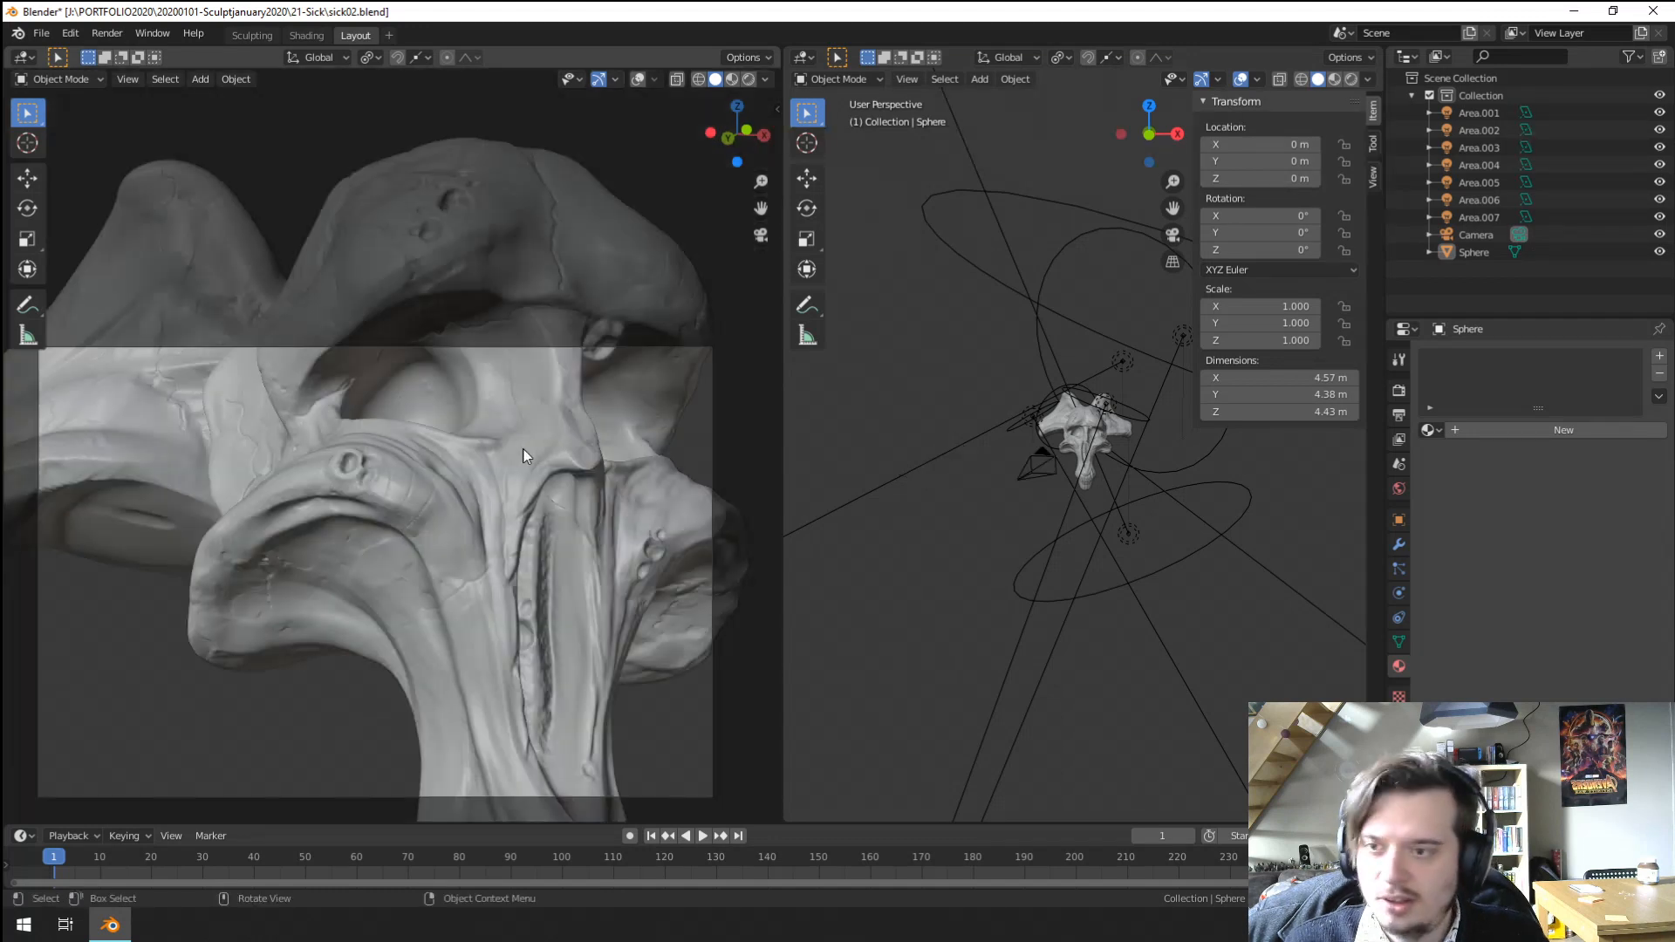
click(324, 402)
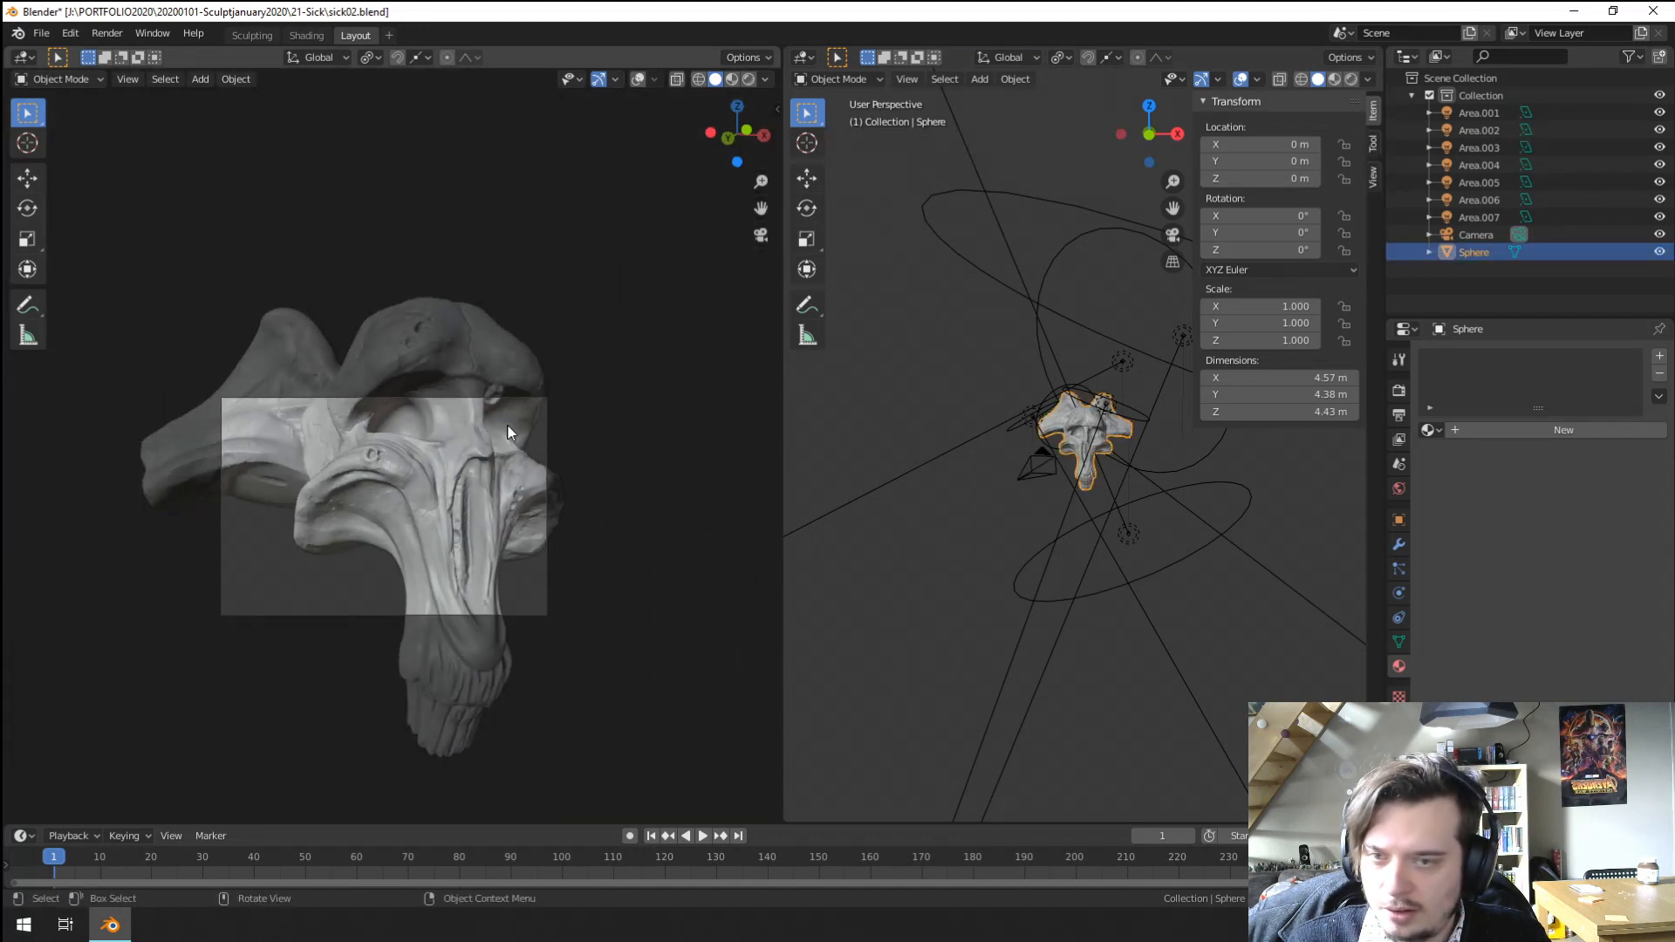
Set the camera's focal length to 45 mm and move it back about 3.74 m along its local Z axis.
click(1051, 462)
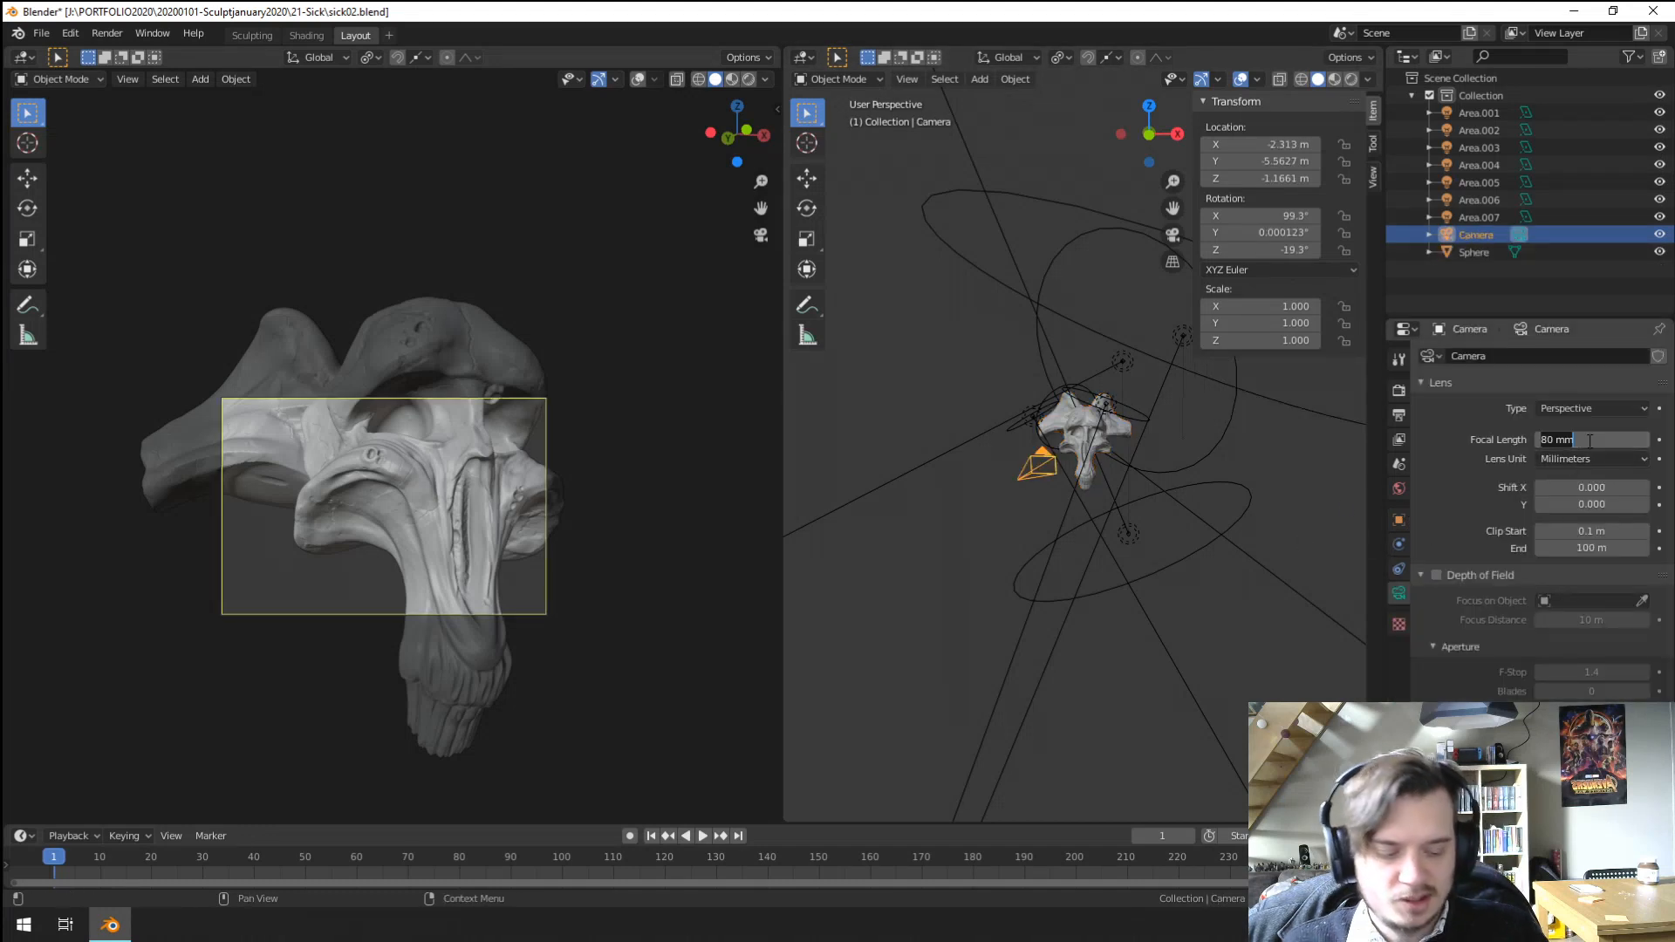
key(Return)
key(g)
key(z)
key(z)
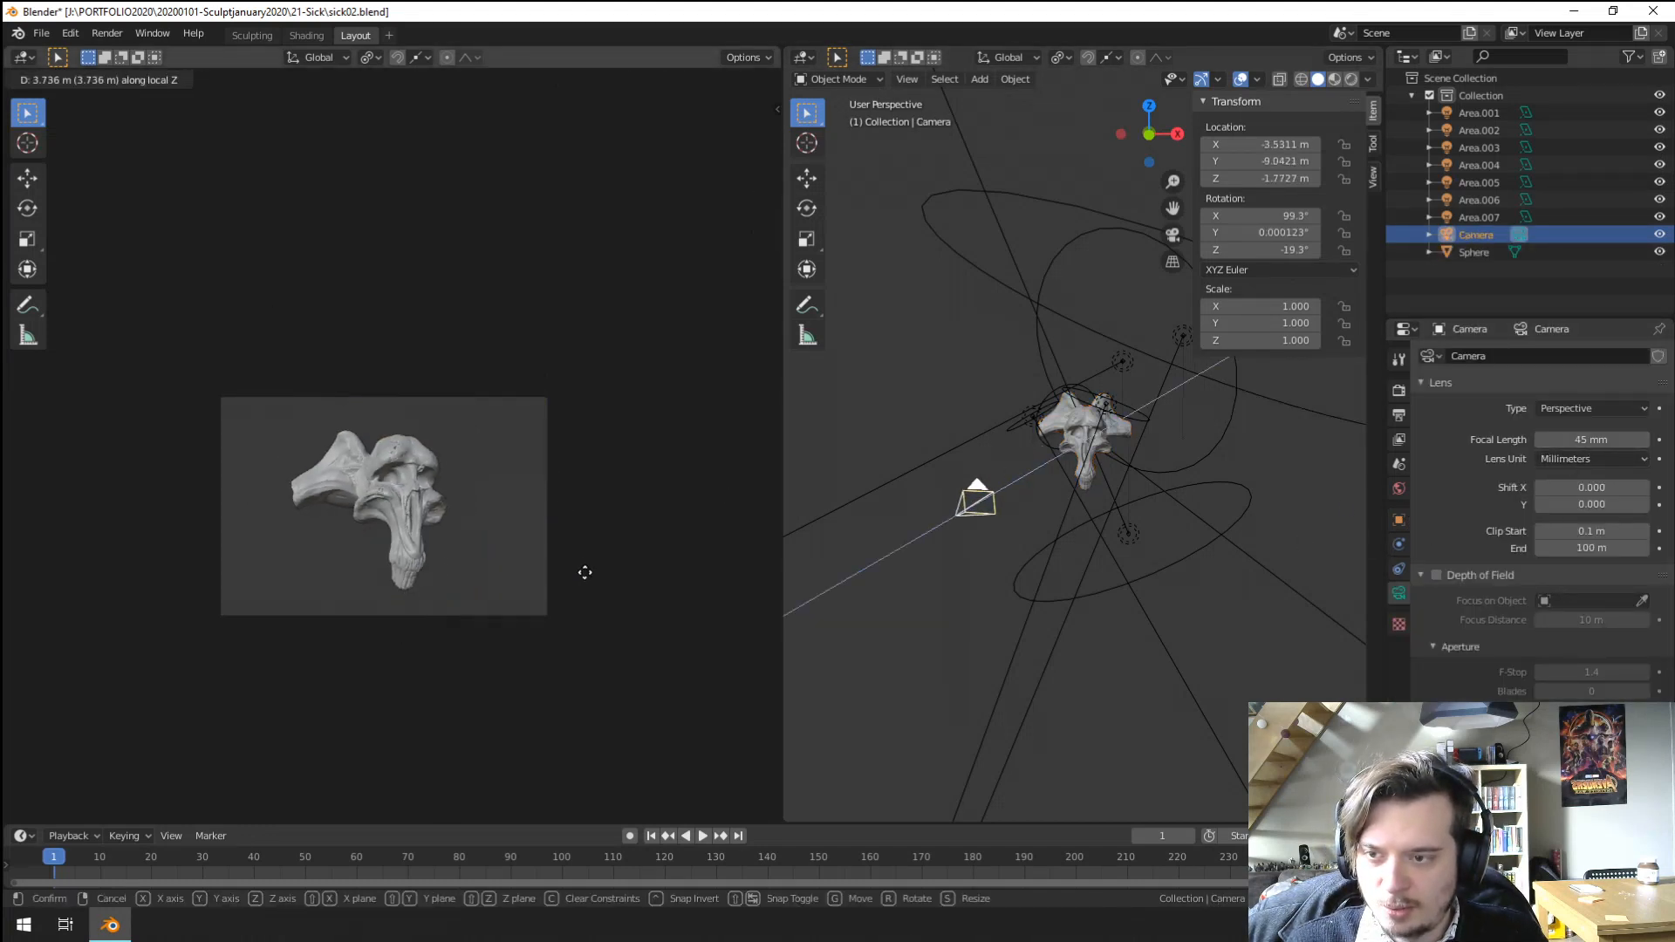
click(579, 569)
key(Home)
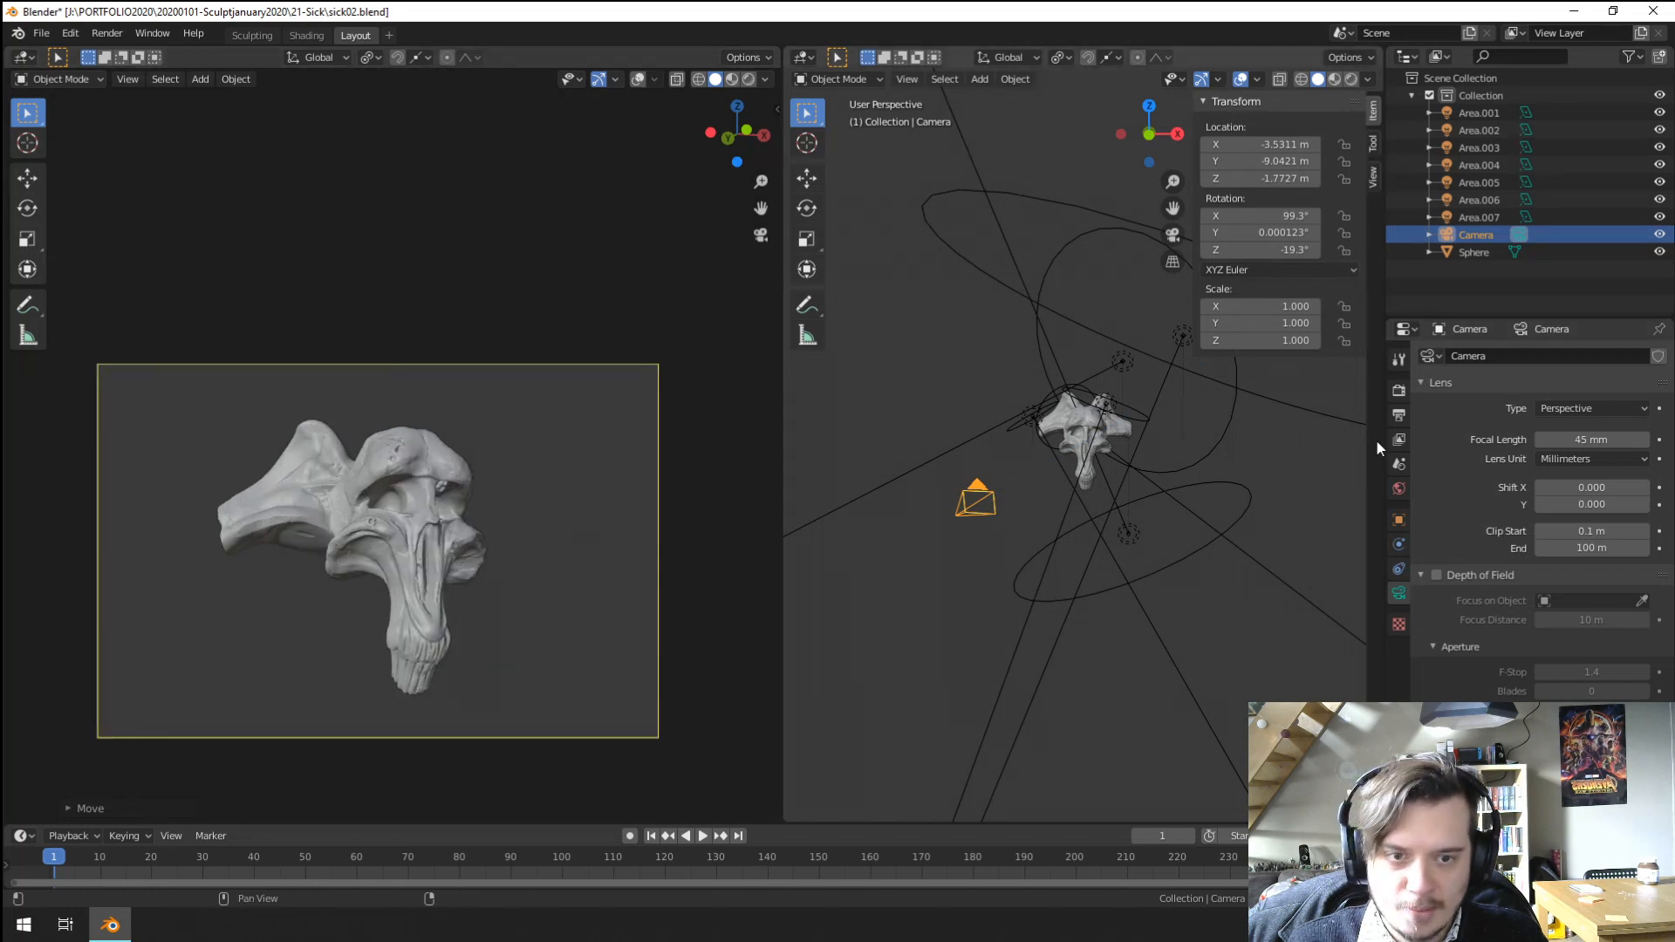
Set the render resolution to a square 1080 × 1080 px.
click(1398, 415)
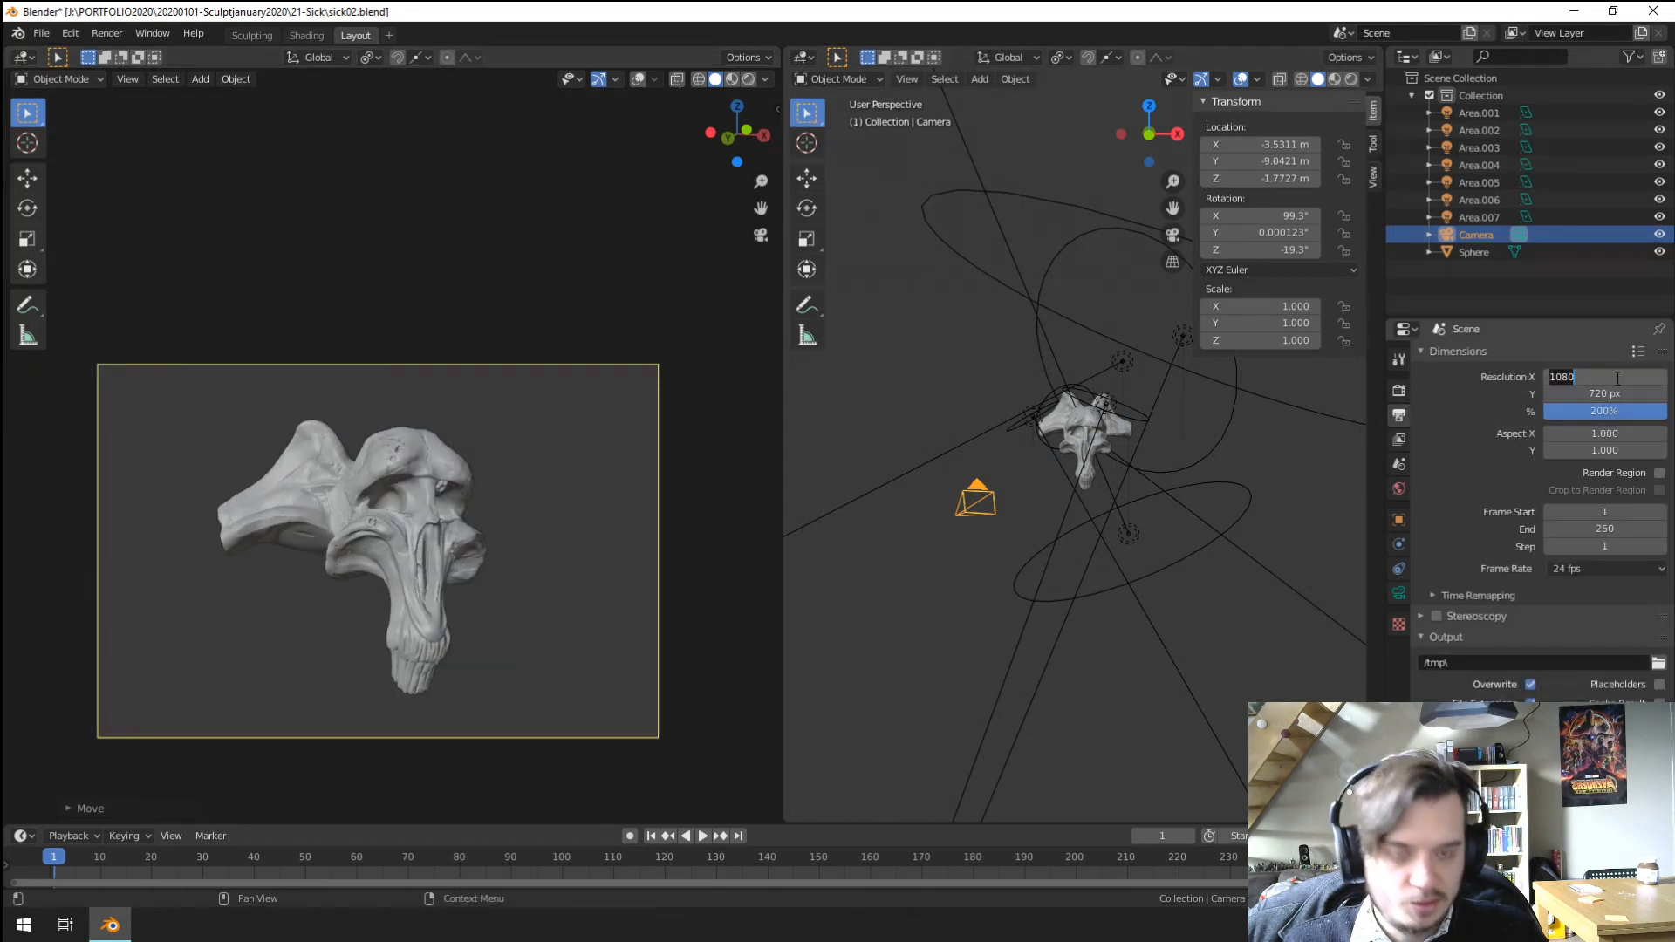
text(1080)
key(Return)
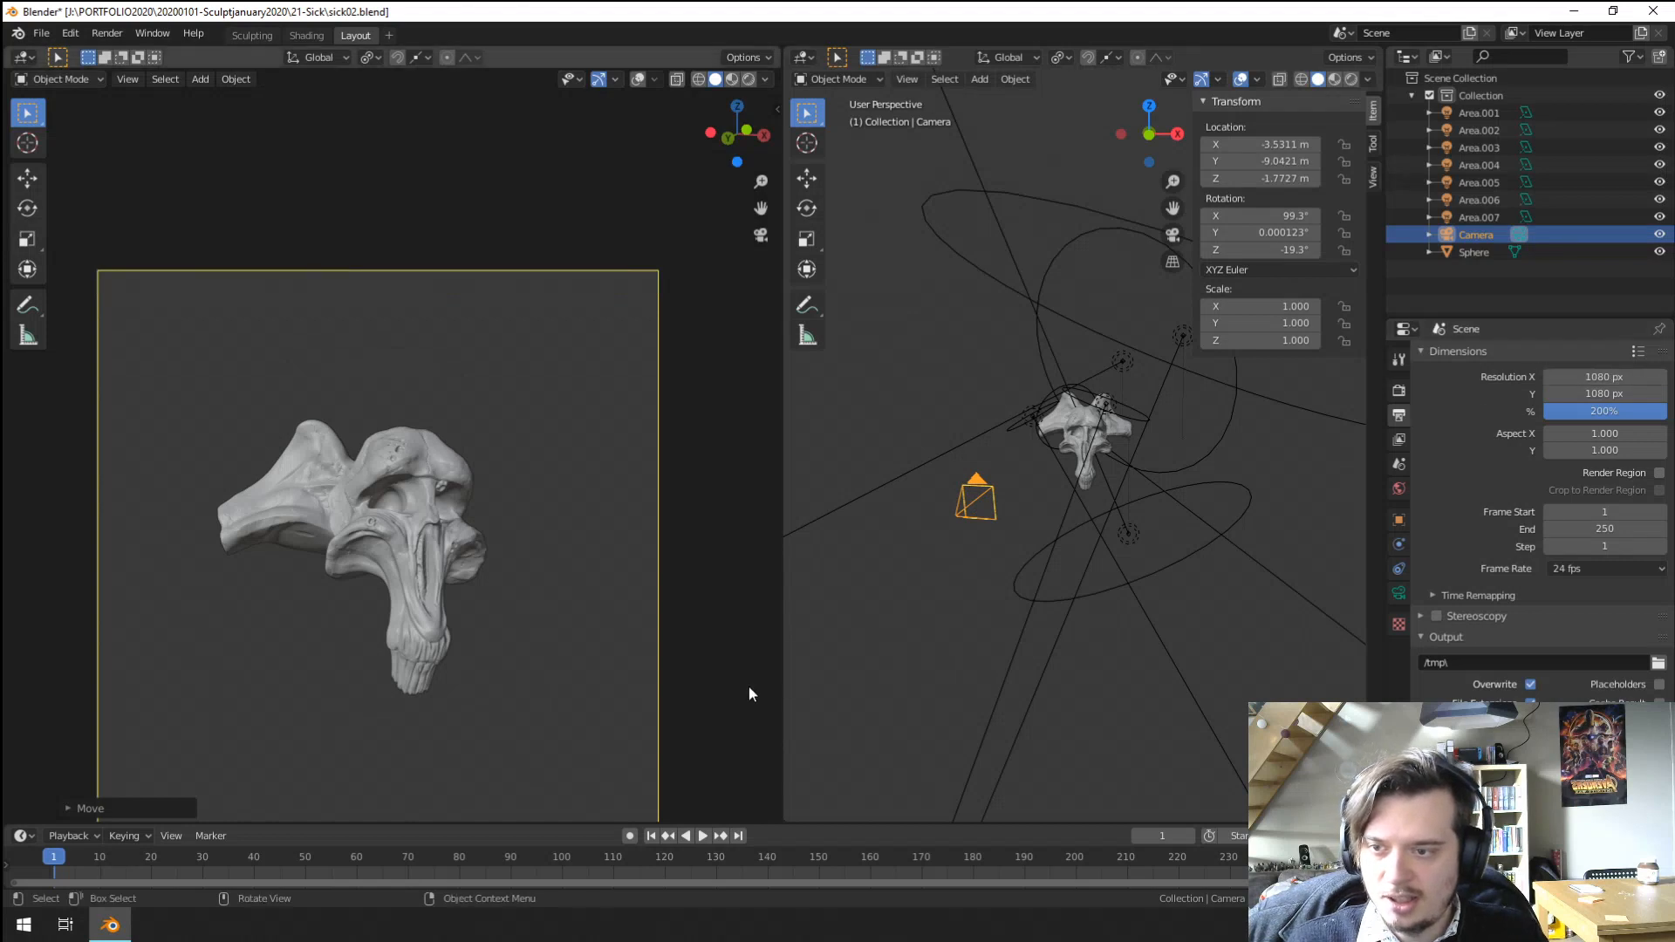
Move the camera about 3.05 m closer to the head along its local Z axis.
key(g)
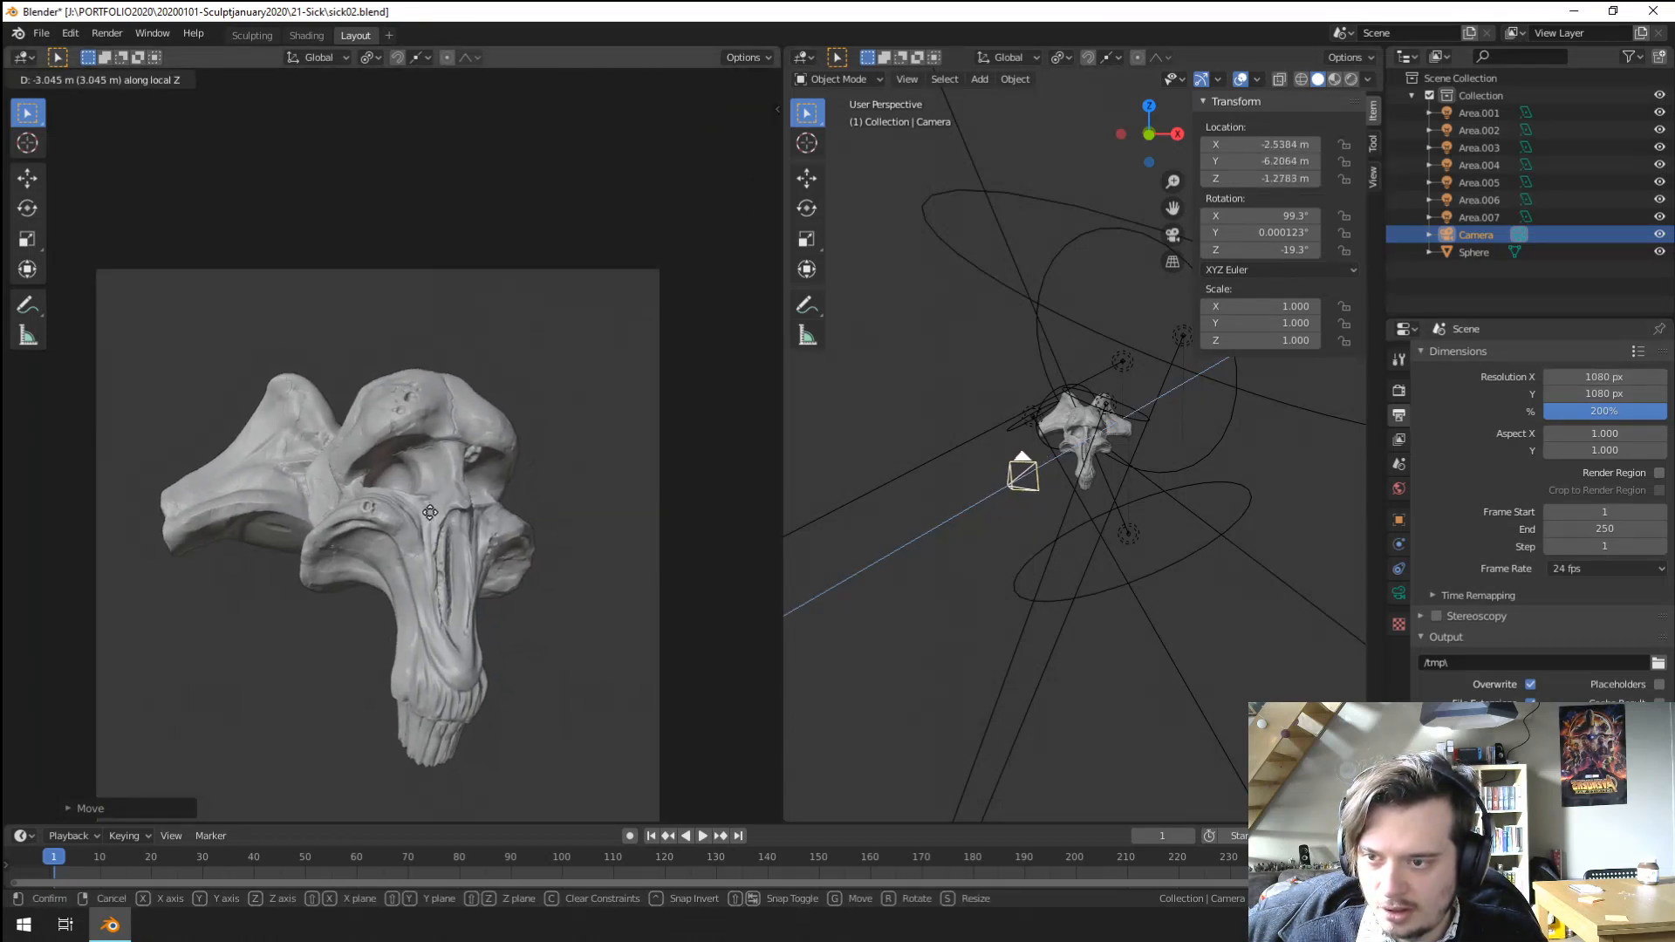
click(472, 535)
shift+middle_drag(495, 595, 511, 508)
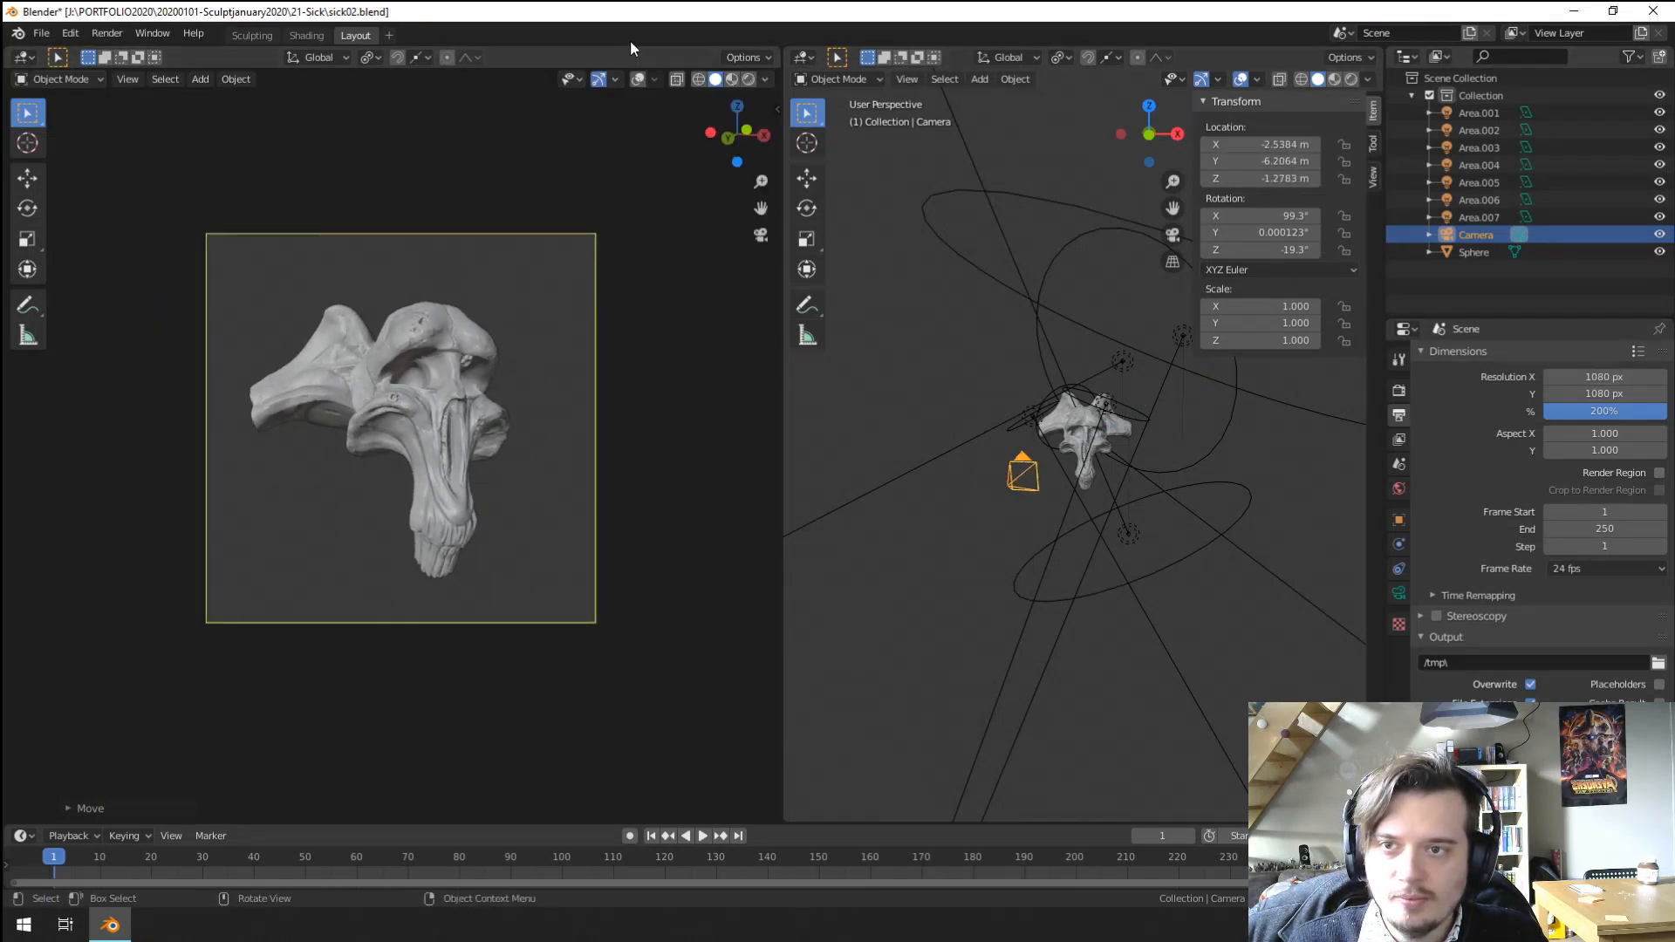
Show the camera view with rendered shading and delete the area light below the head, Area.006.
click(748, 80)
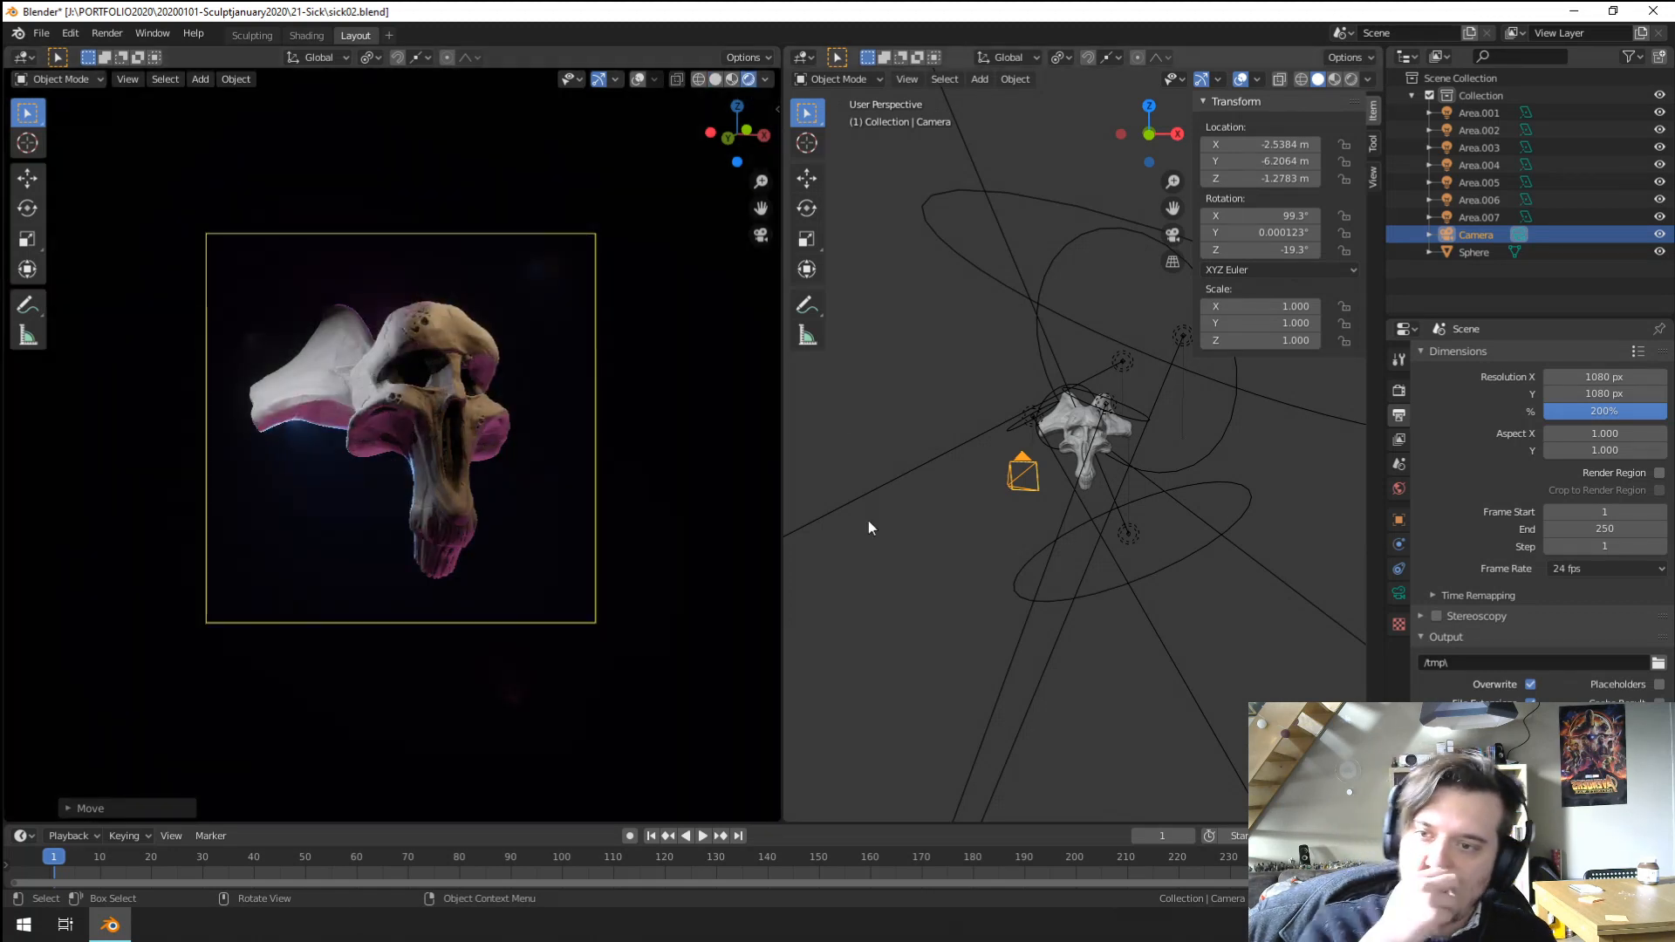
middle_drag(867, 526, 1129, 568)
click(1113, 591)
key(x)
click(1128, 563)
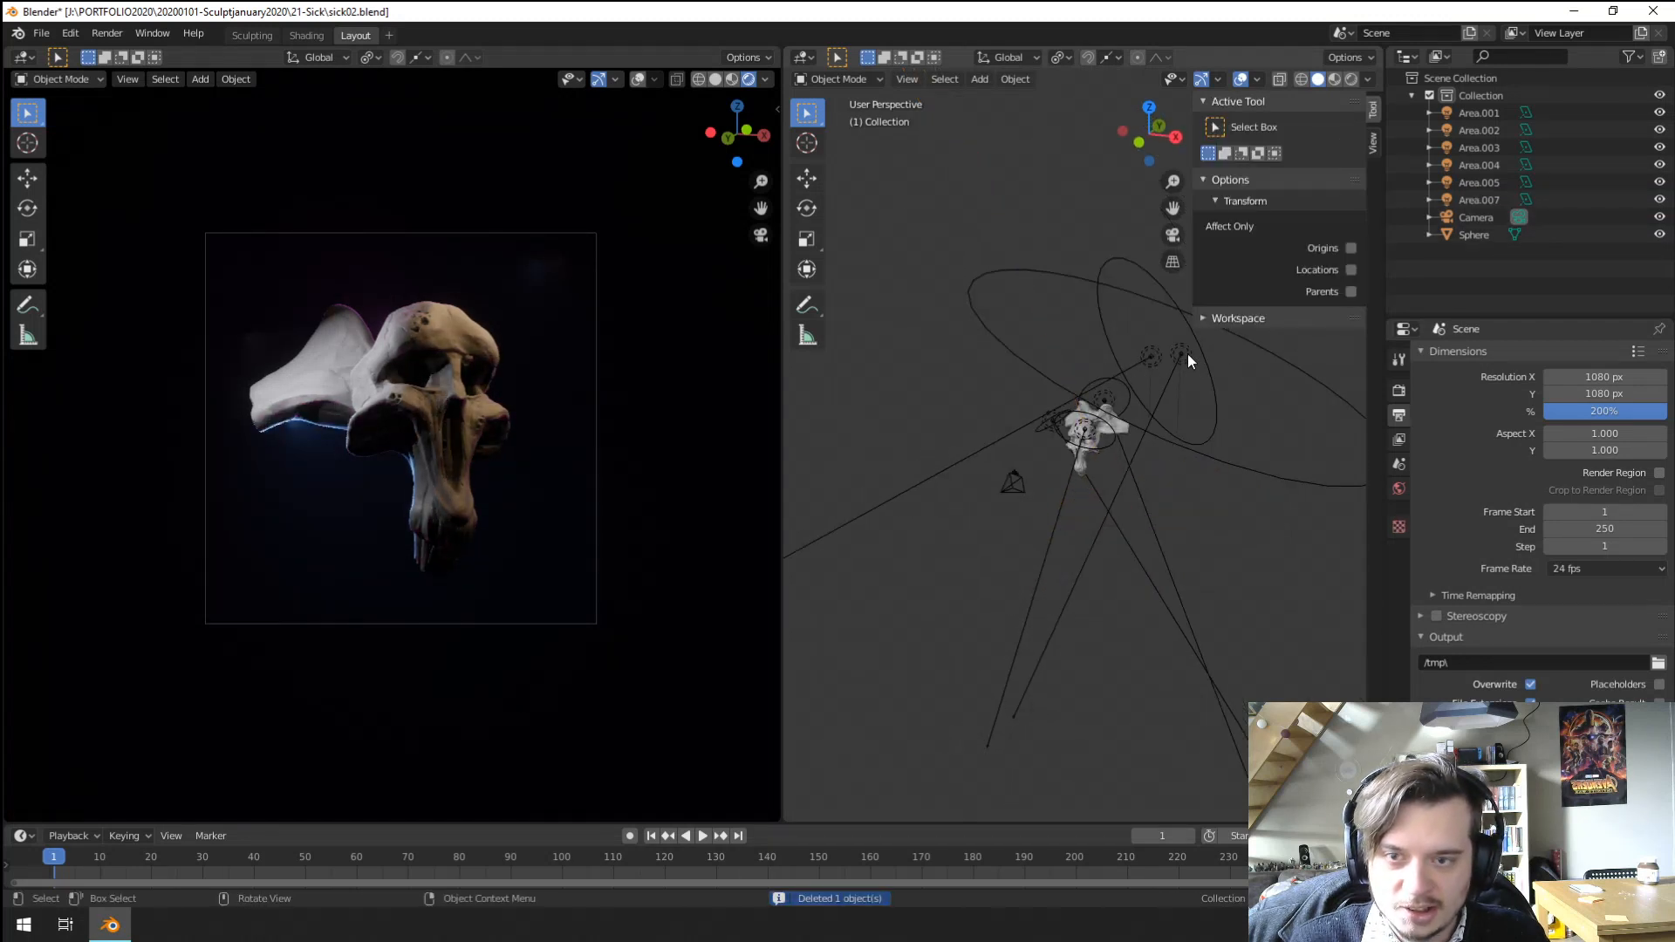
Delete the two area lights above and behind the head, Area.007 and Area.005.
click(1182, 354)
key(x)
click(1185, 356)
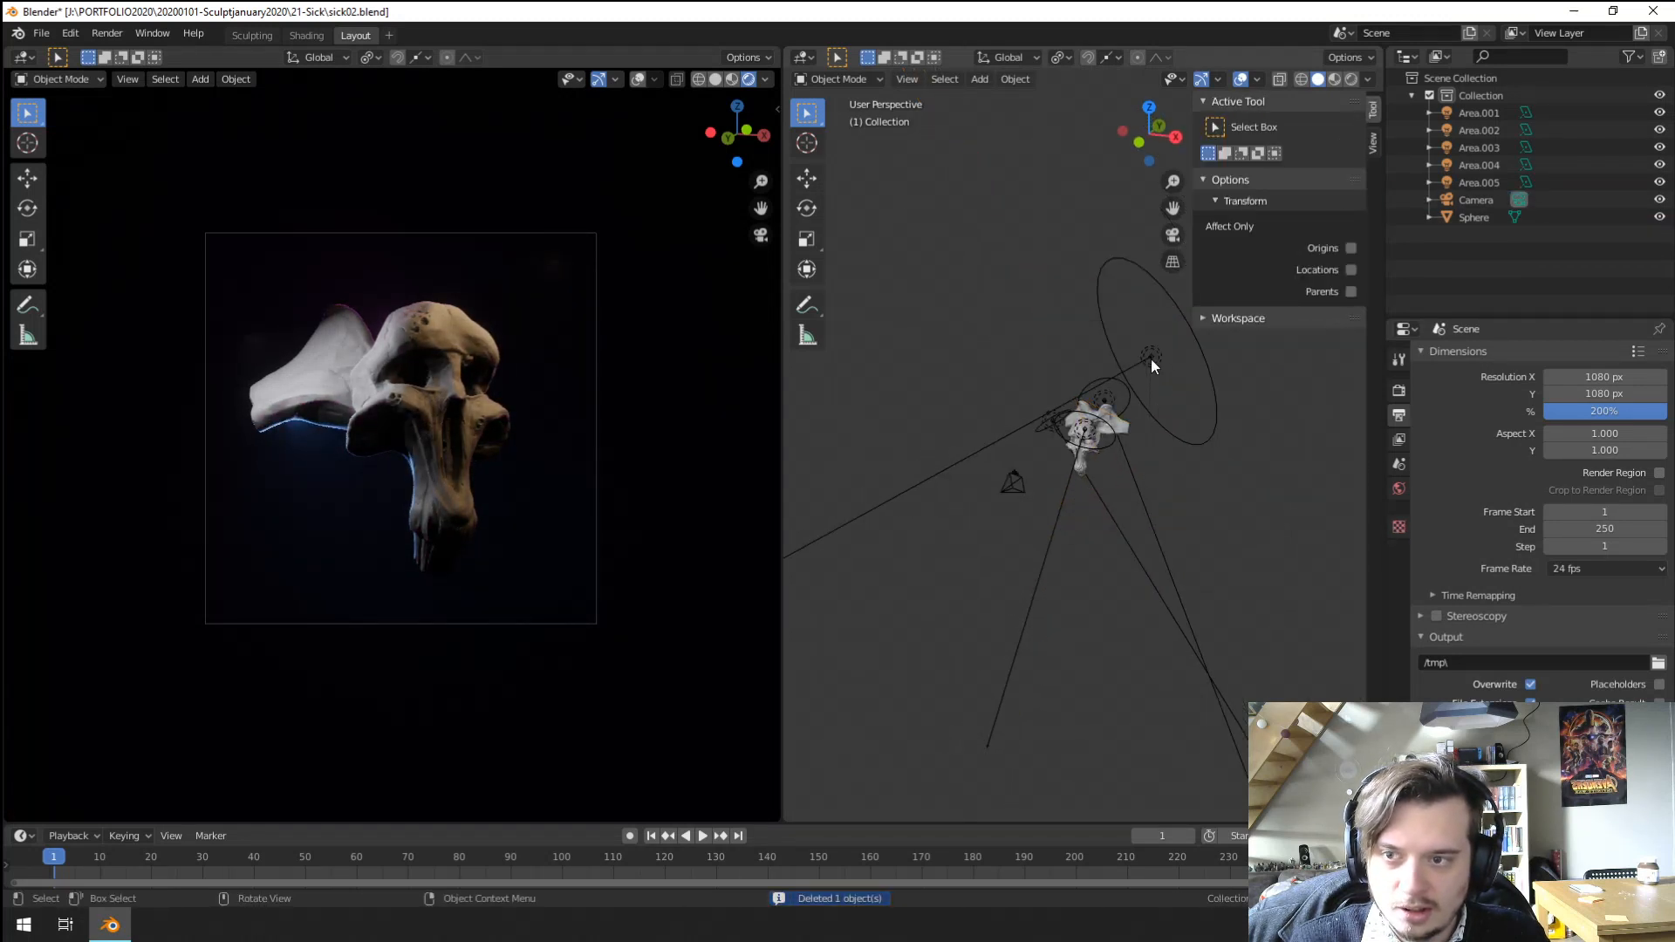
click(1150, 358)
key(x)
click(1151, 363)
Delete the area light Area.003 beside the head.
middle_drag(986, 432, 1027, 463)
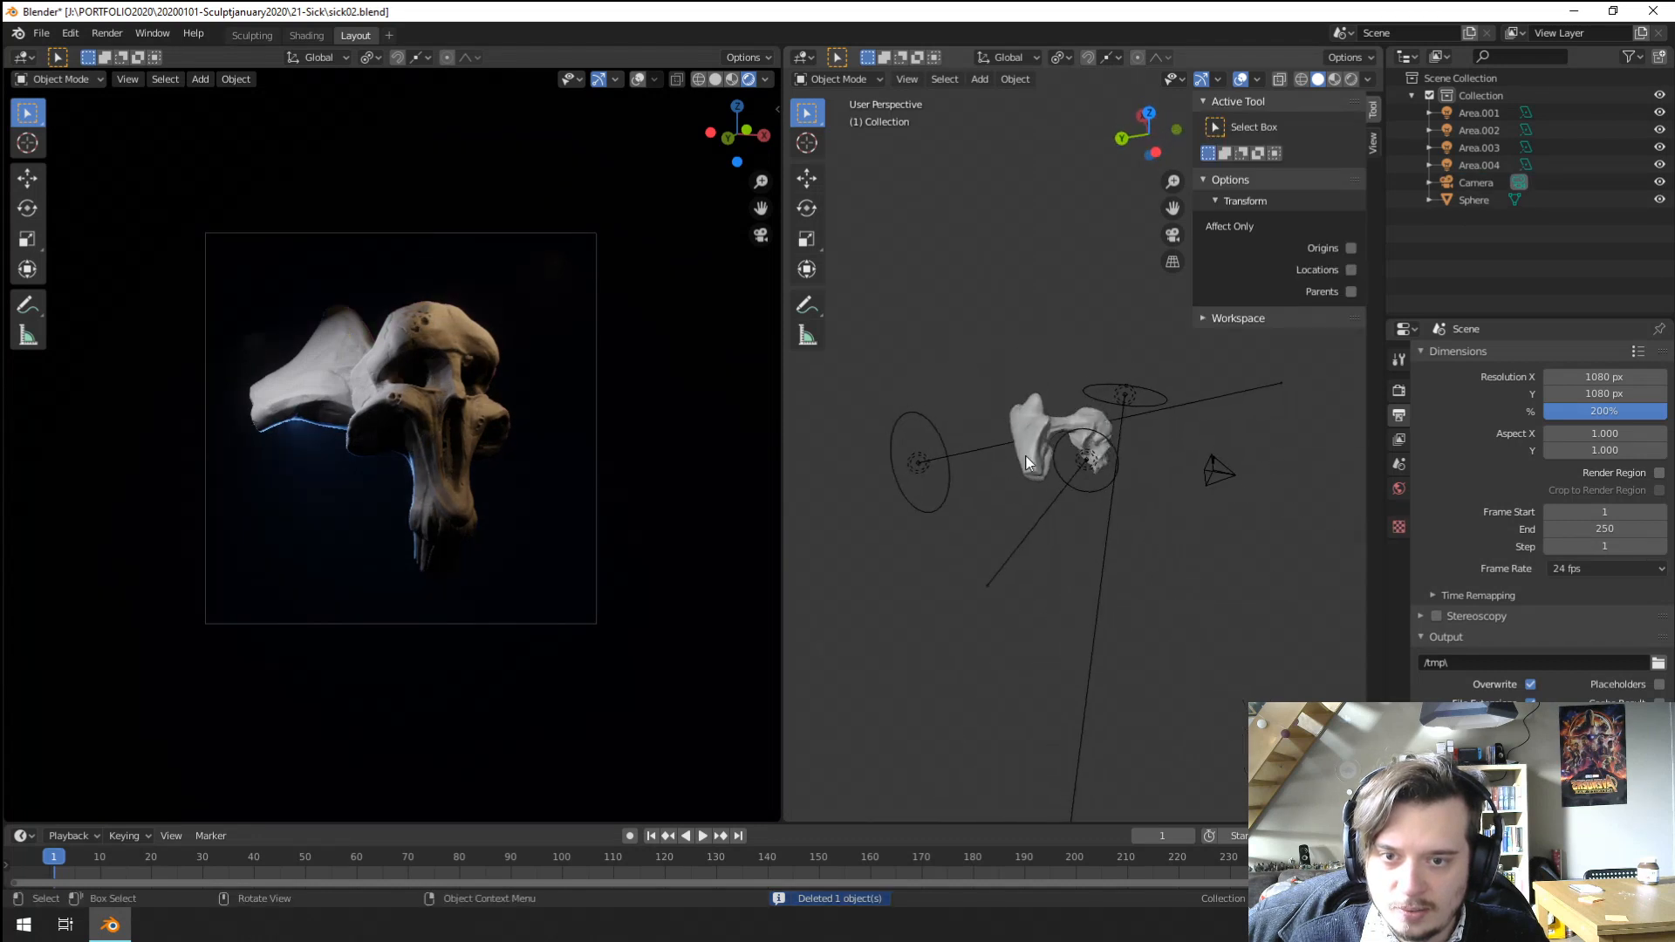
click(1065, 481)
key(x)
click(1070, 482)
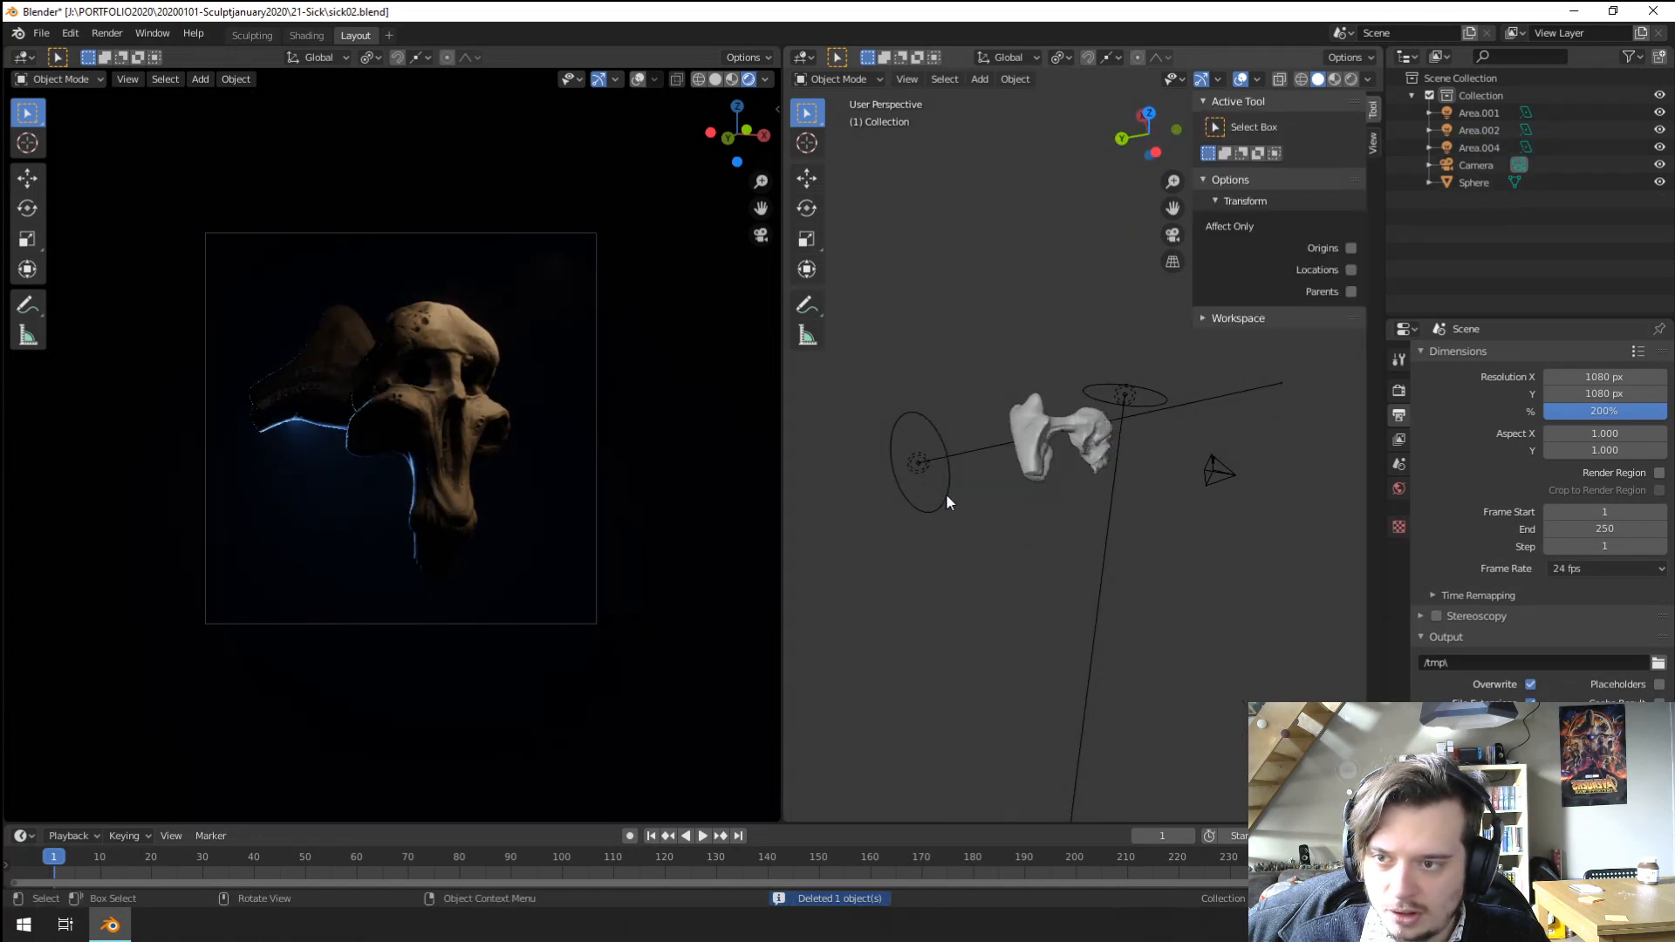
Delete the blue area light Area.002 behind the head.
click(944, 492)
key(x)
click(942, 490)
Resize the area light Area.001 and move it above the head, to about X 0.93, Y -1.08, Z 3.12 m.
middle_drag(1103, 571, 1190, 444)
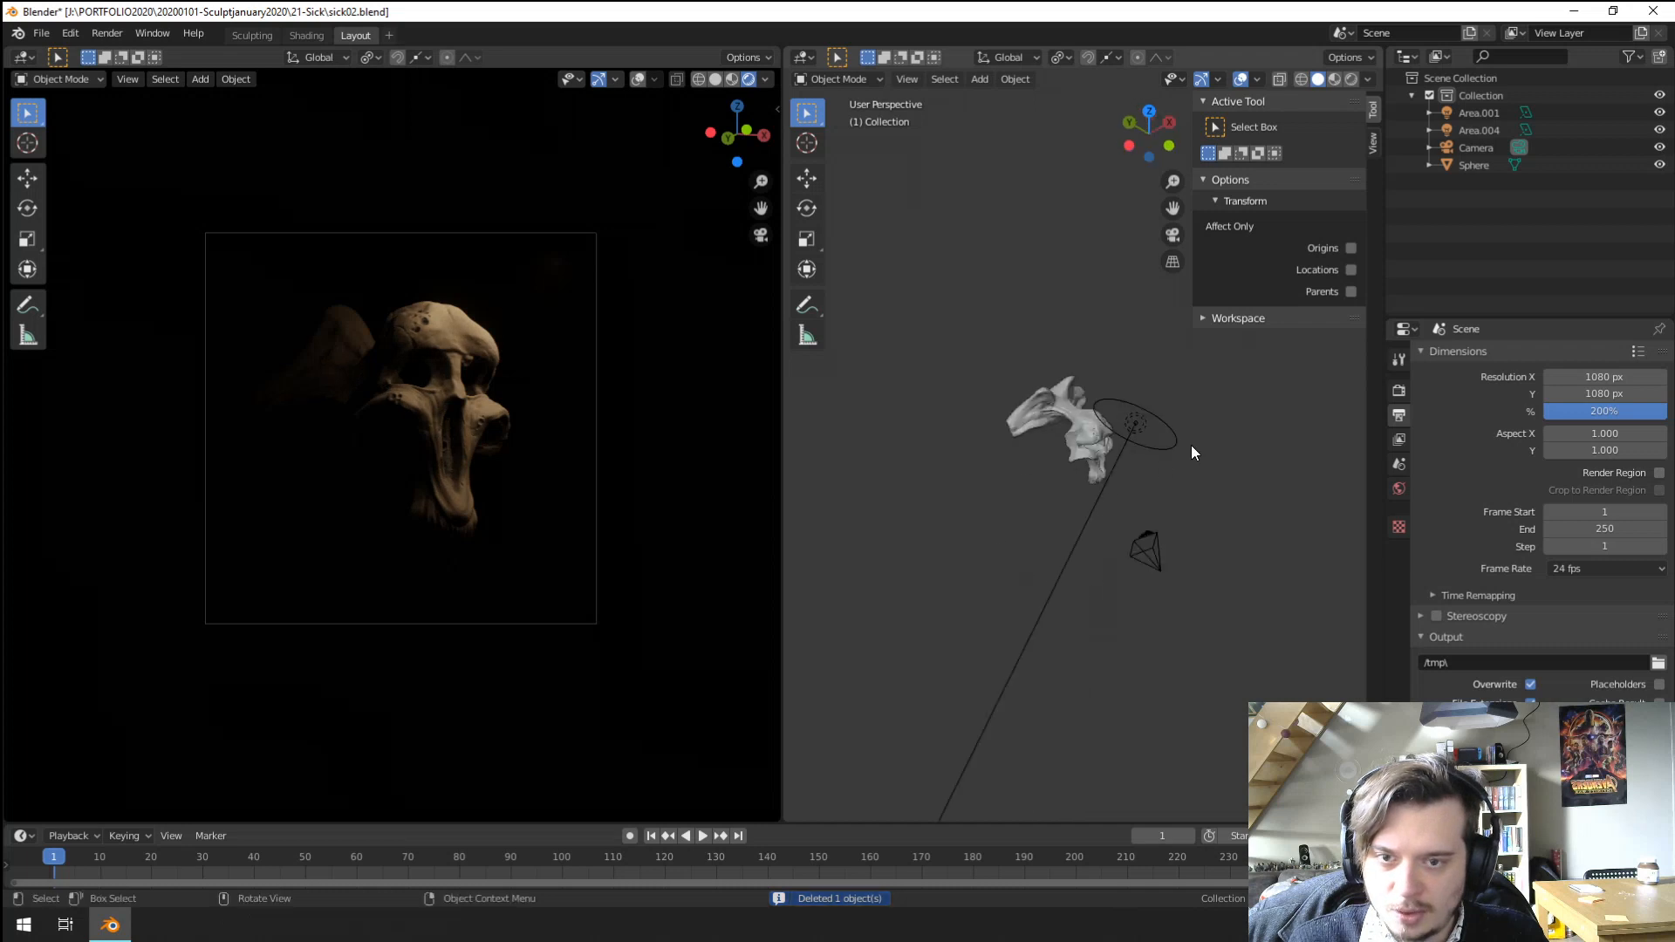
click(1178, 443)
key(s)
click(1211, 560)
mouse_move(1210, 559)
middle_down()
mouse_move(1150, 537)
mouse_move(1183, 563)
middle_up()
key(g)
click(1137, 497)
scroll(1143, 499, up, 2)
Shrink Area.001 to a scale of about 3.70, tilt it toward the face and move it to about X 1.21, Y -2.57, Z 2.11 m.
key(s)
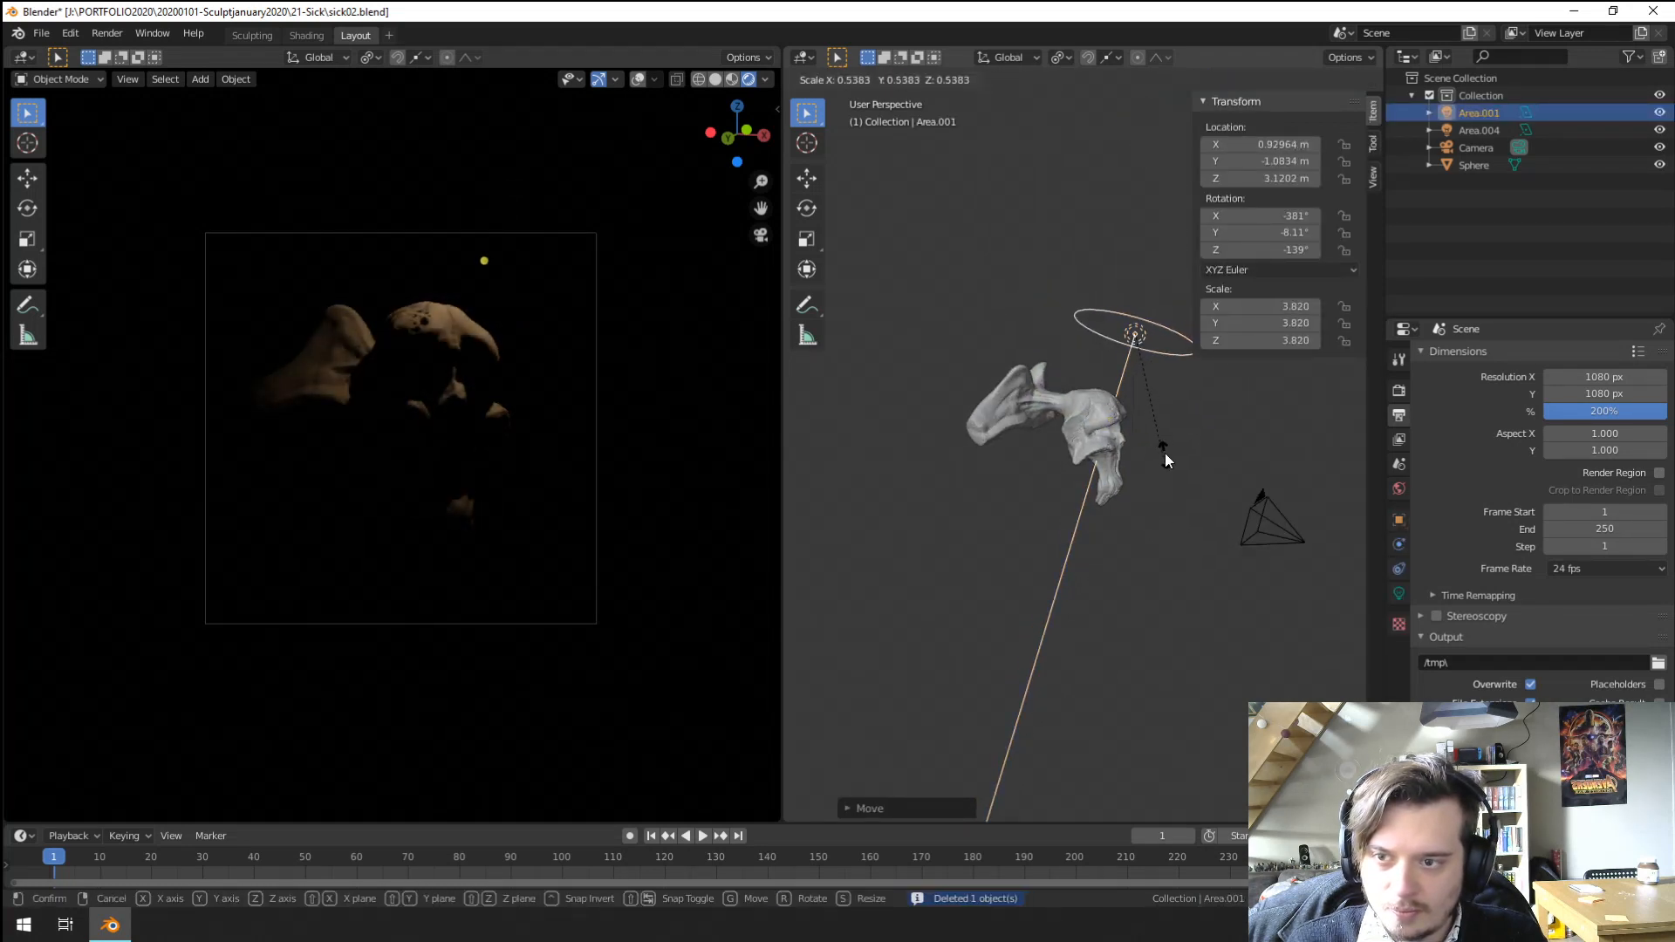
click(1167, 453)
key(r)
key(g)
click(1171, 562)
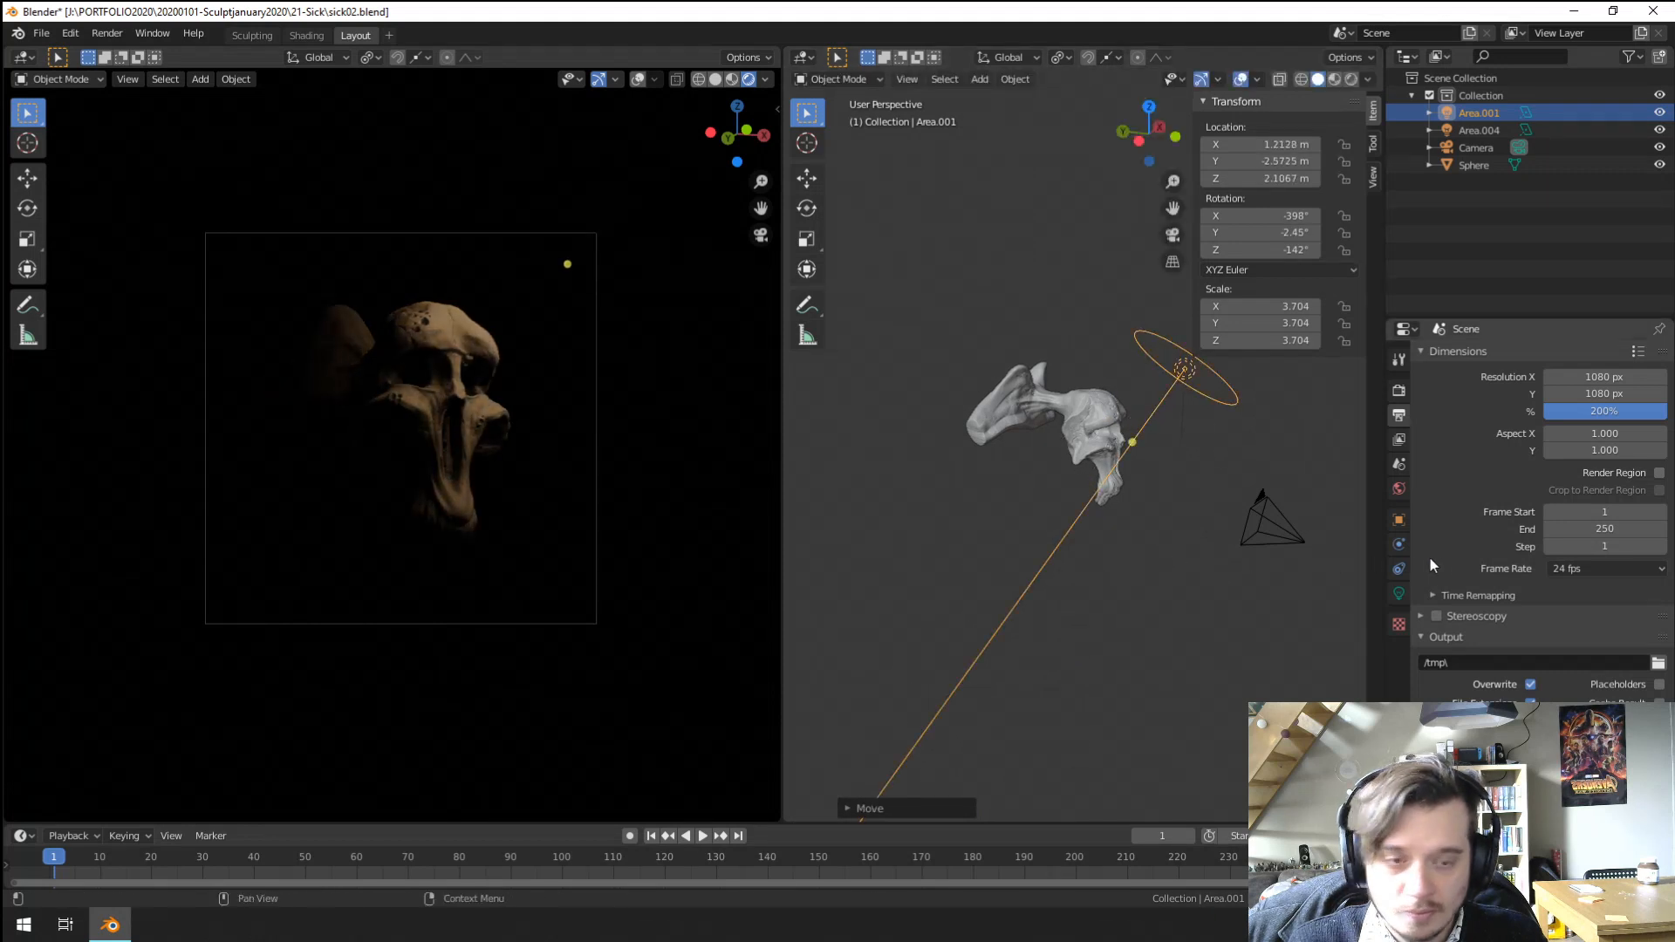
Raise the power of Area.001 to 100 W and further to 200 W.
click(1399, 594)
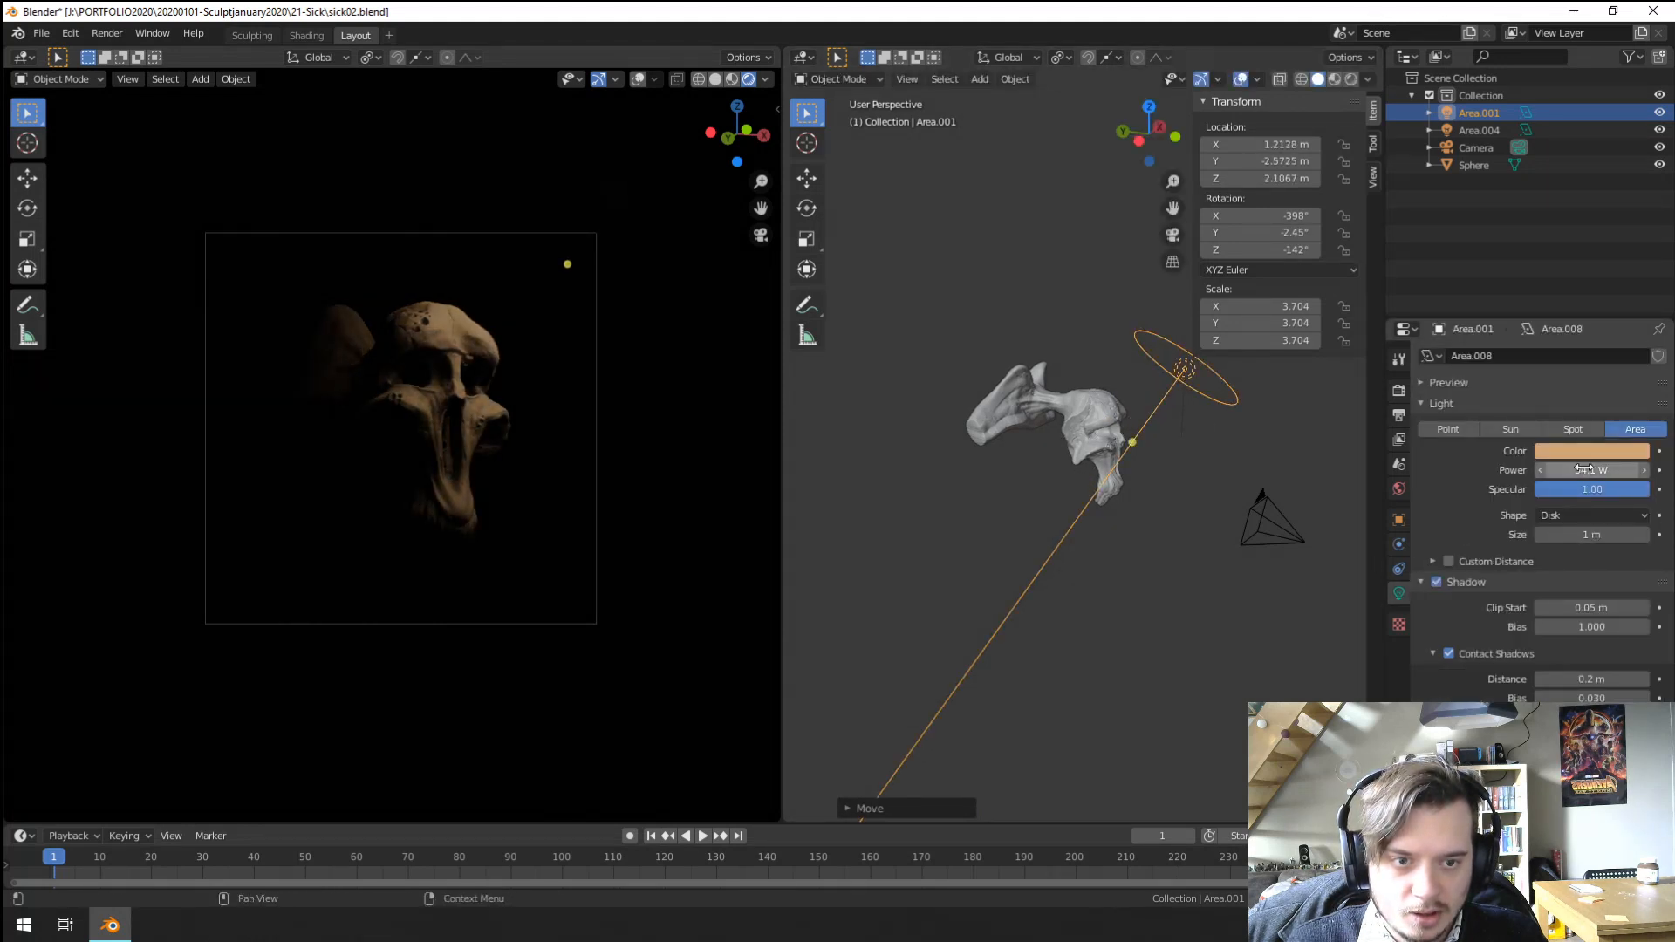
text(0)
key(Return)
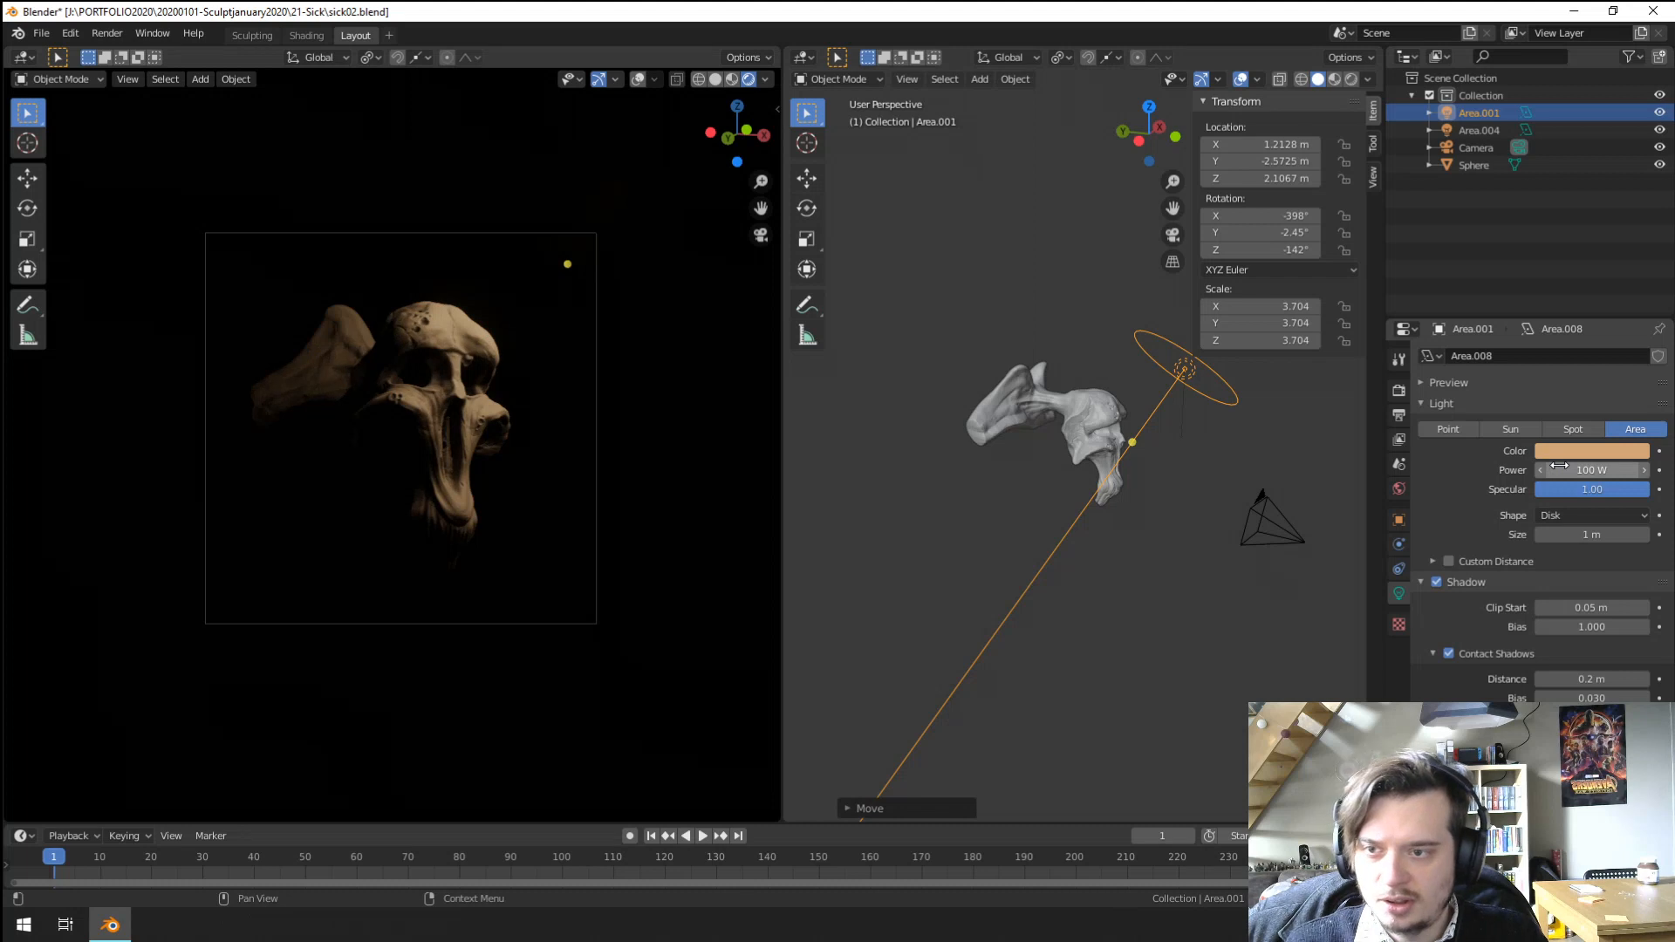
text(0)
key(Return)
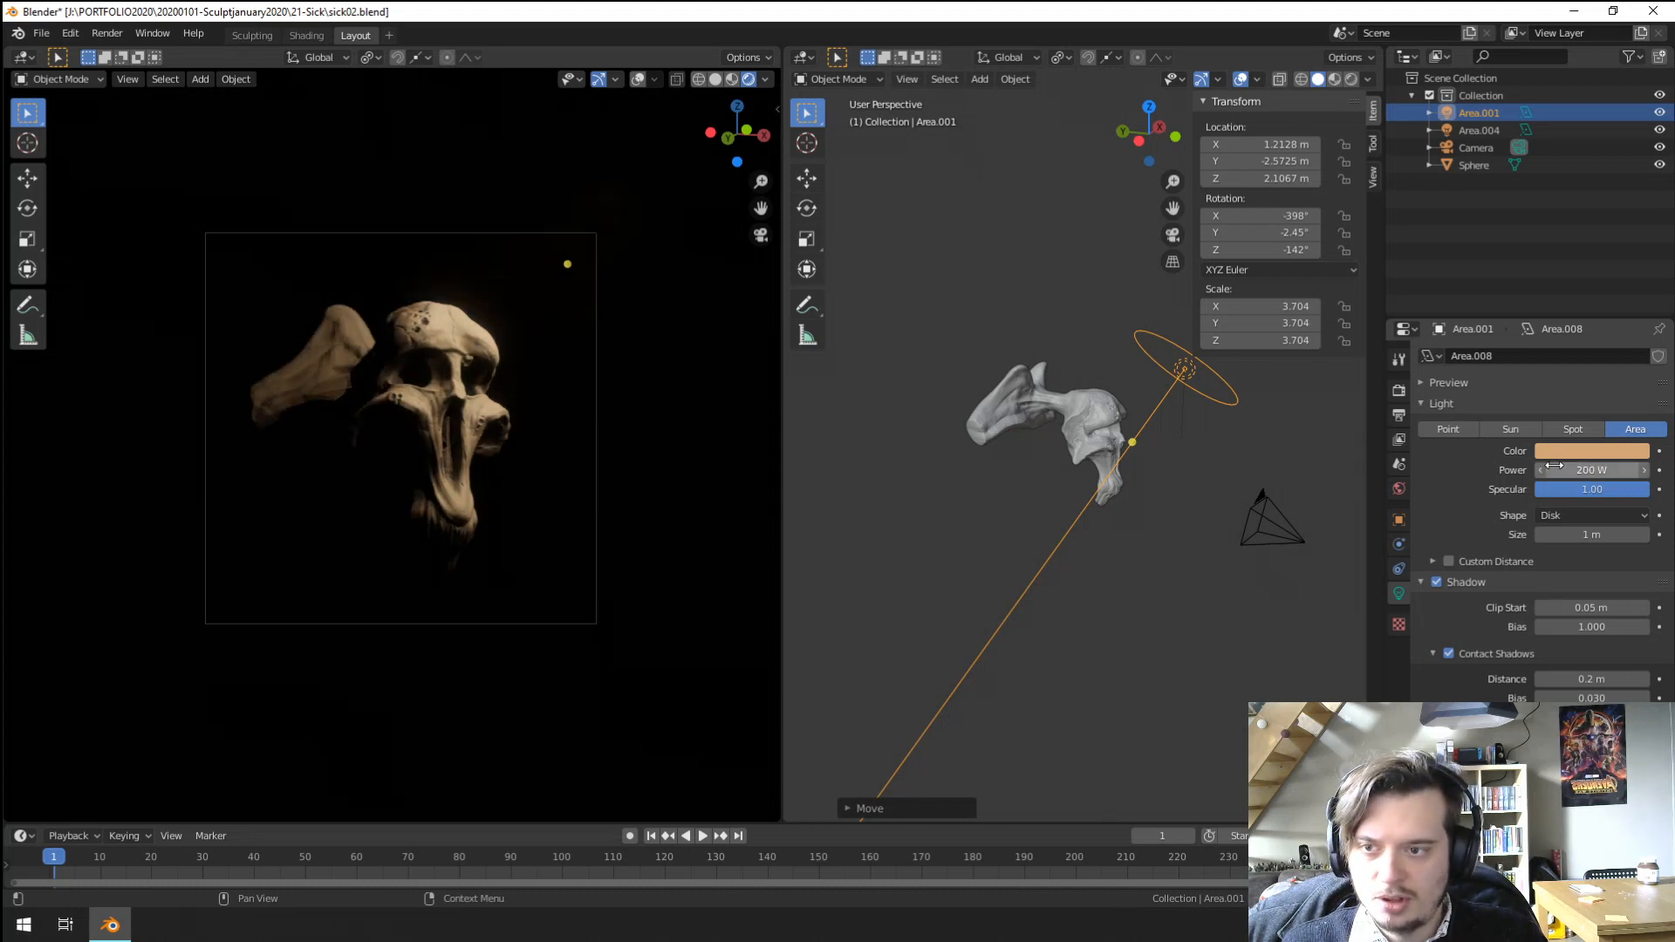
Raise Area.001 slightly, to about X 1.26, Y -2.48, Z 2.38 m.
scroll(1094, 417, up, 3)
key(g)
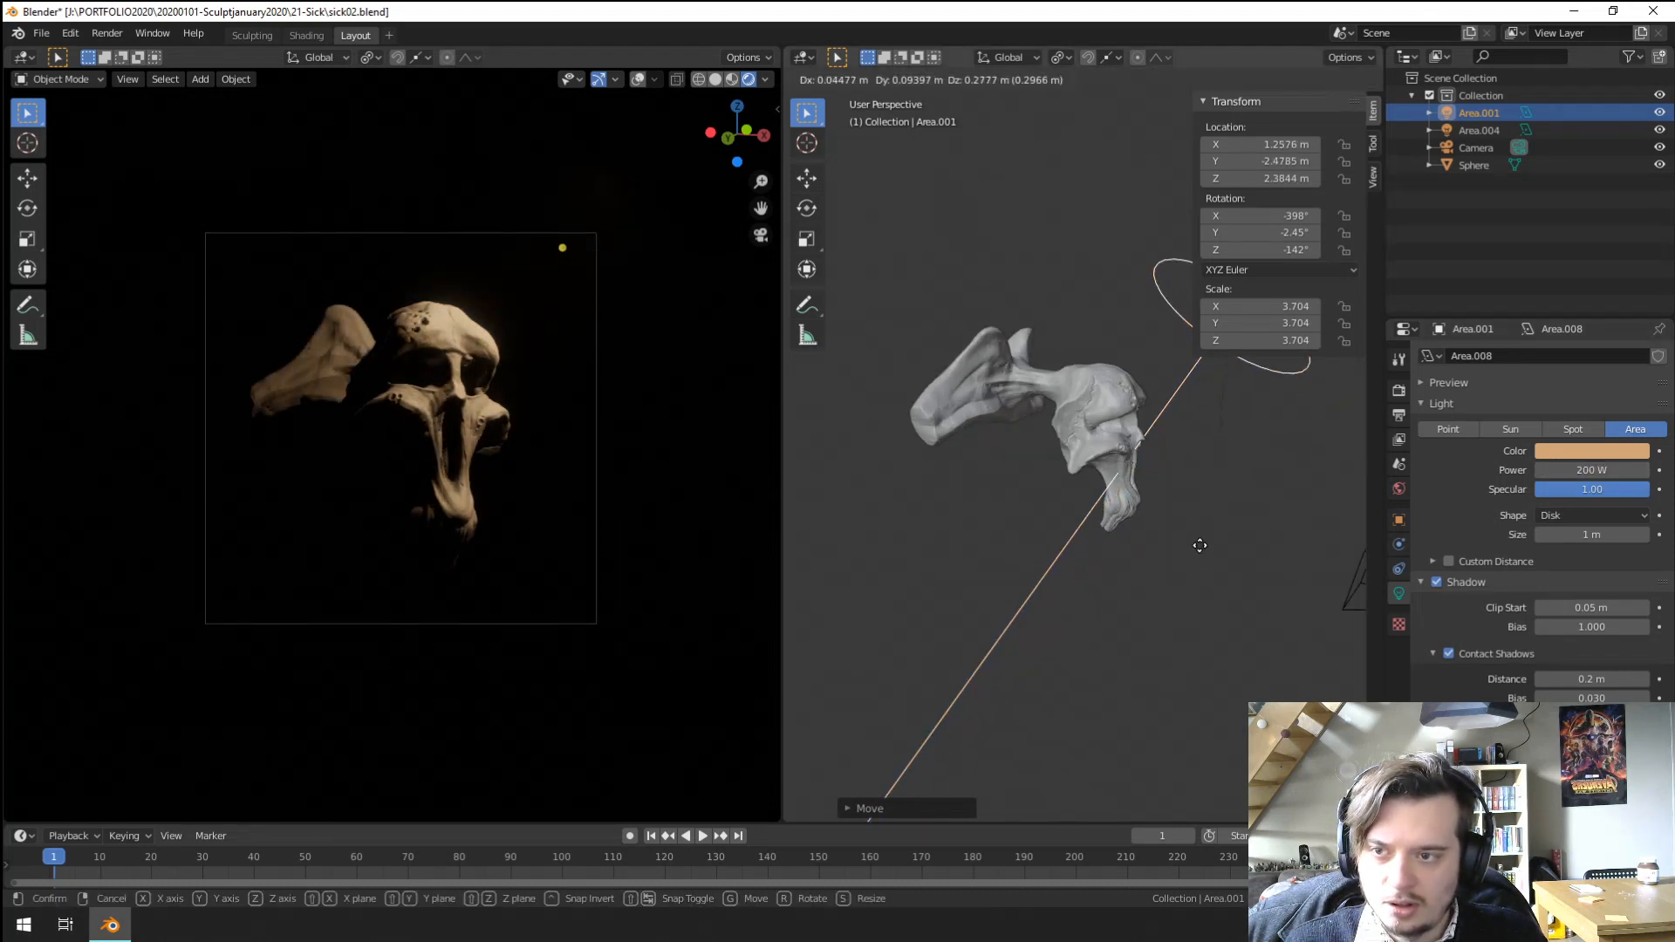
click(923, 552)
Brighten the world's Volume Scatter color to light grey.
click(1398, 488)
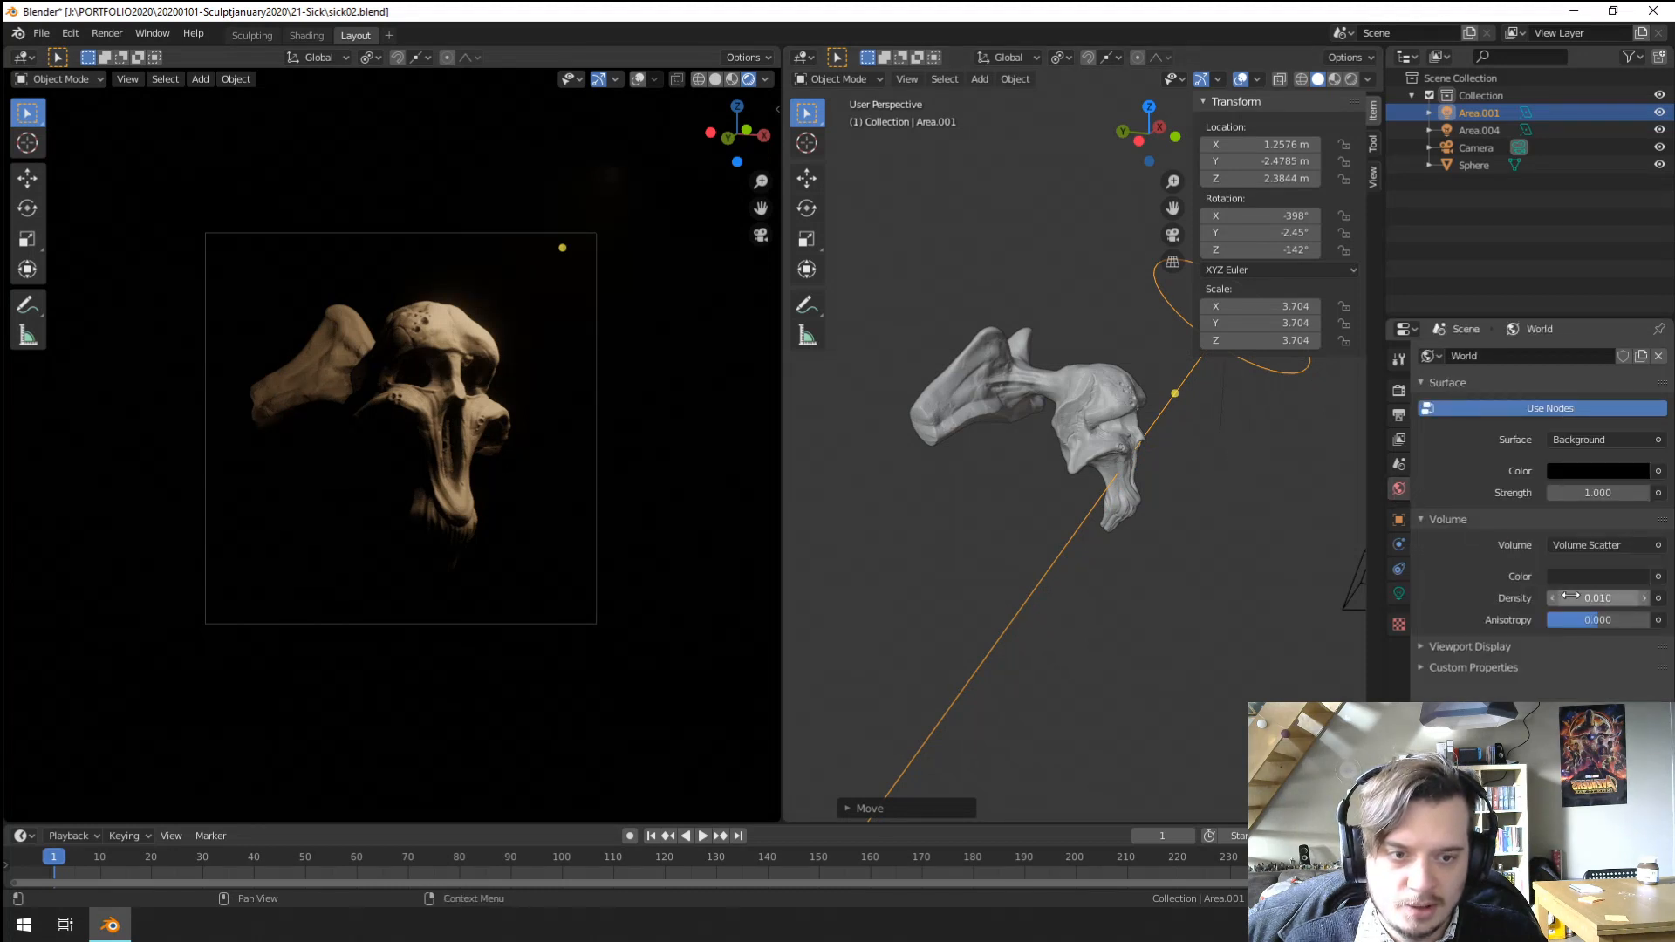
click(1605, 577)
drag(1638, 437, 1636, 385)
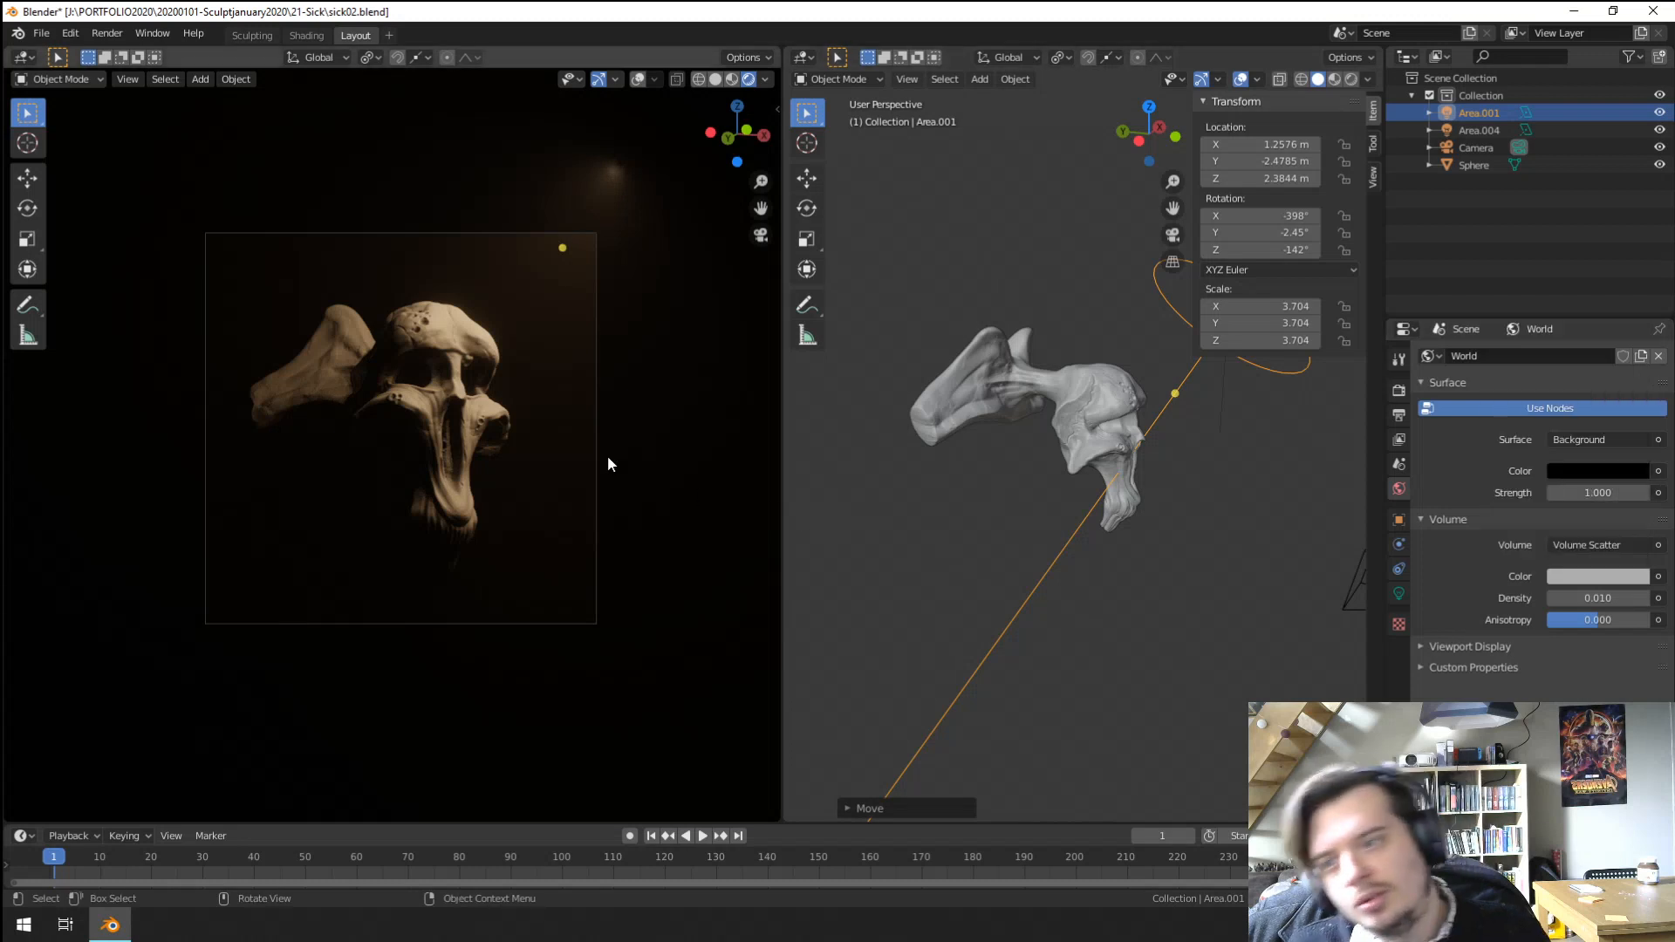
Examine the lit skull details and shadows up close in the rendered camera view.
scroll(607, 456, up, 3)
scroll(588, 452, down, 2)
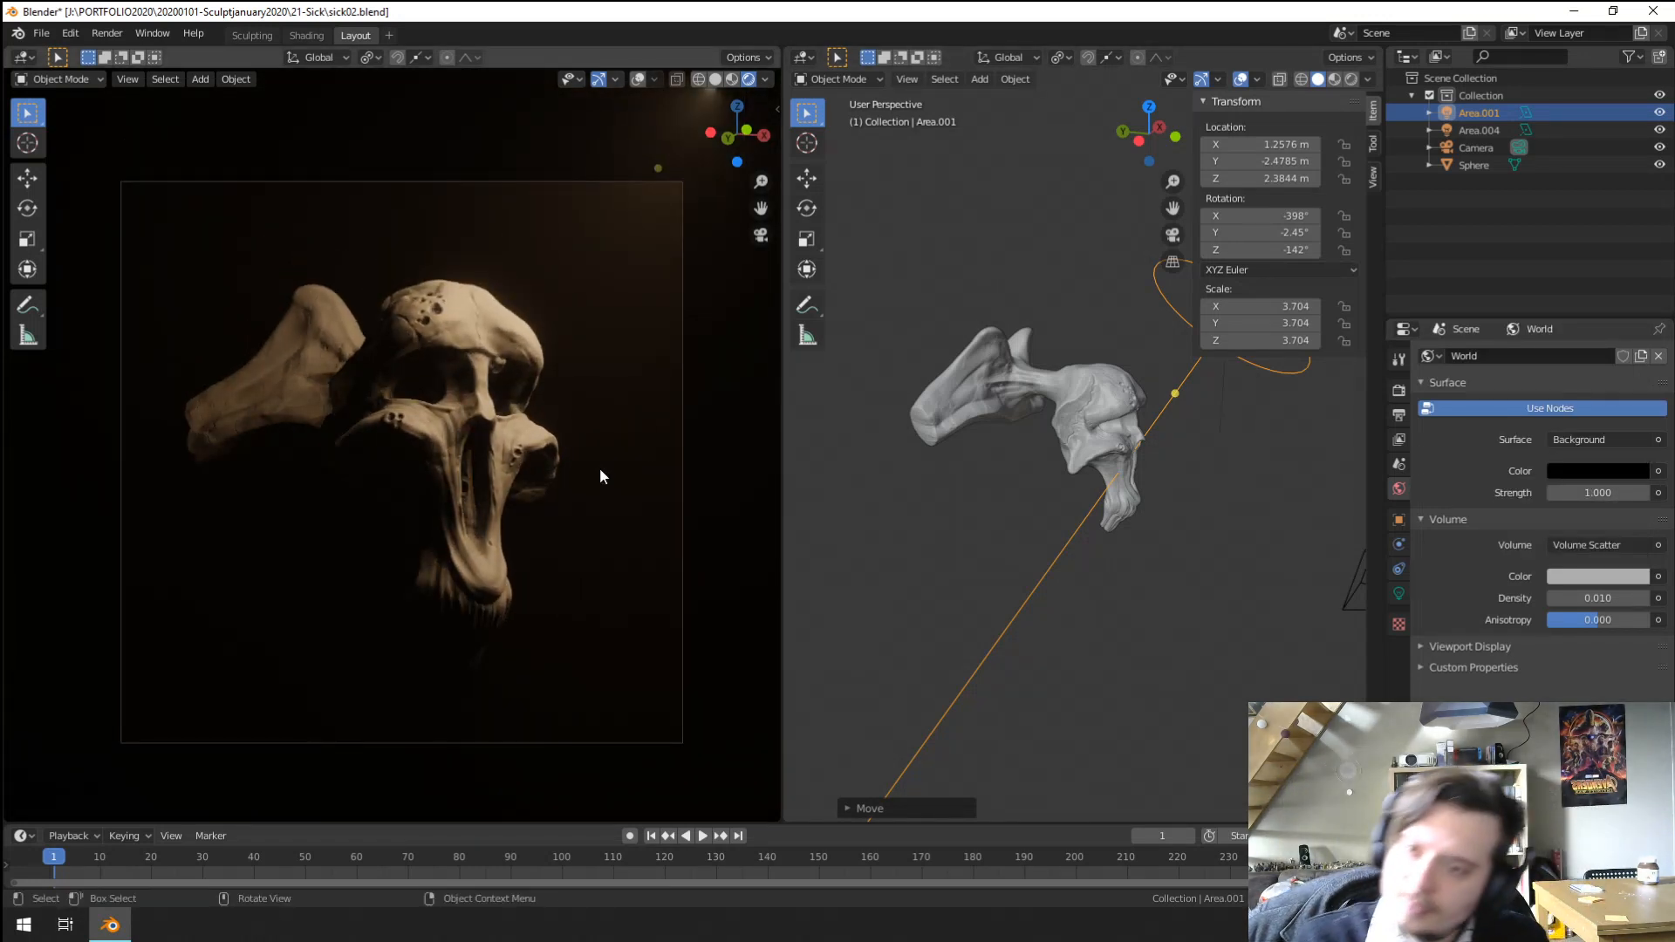
scroll(489, 345, up, 4)
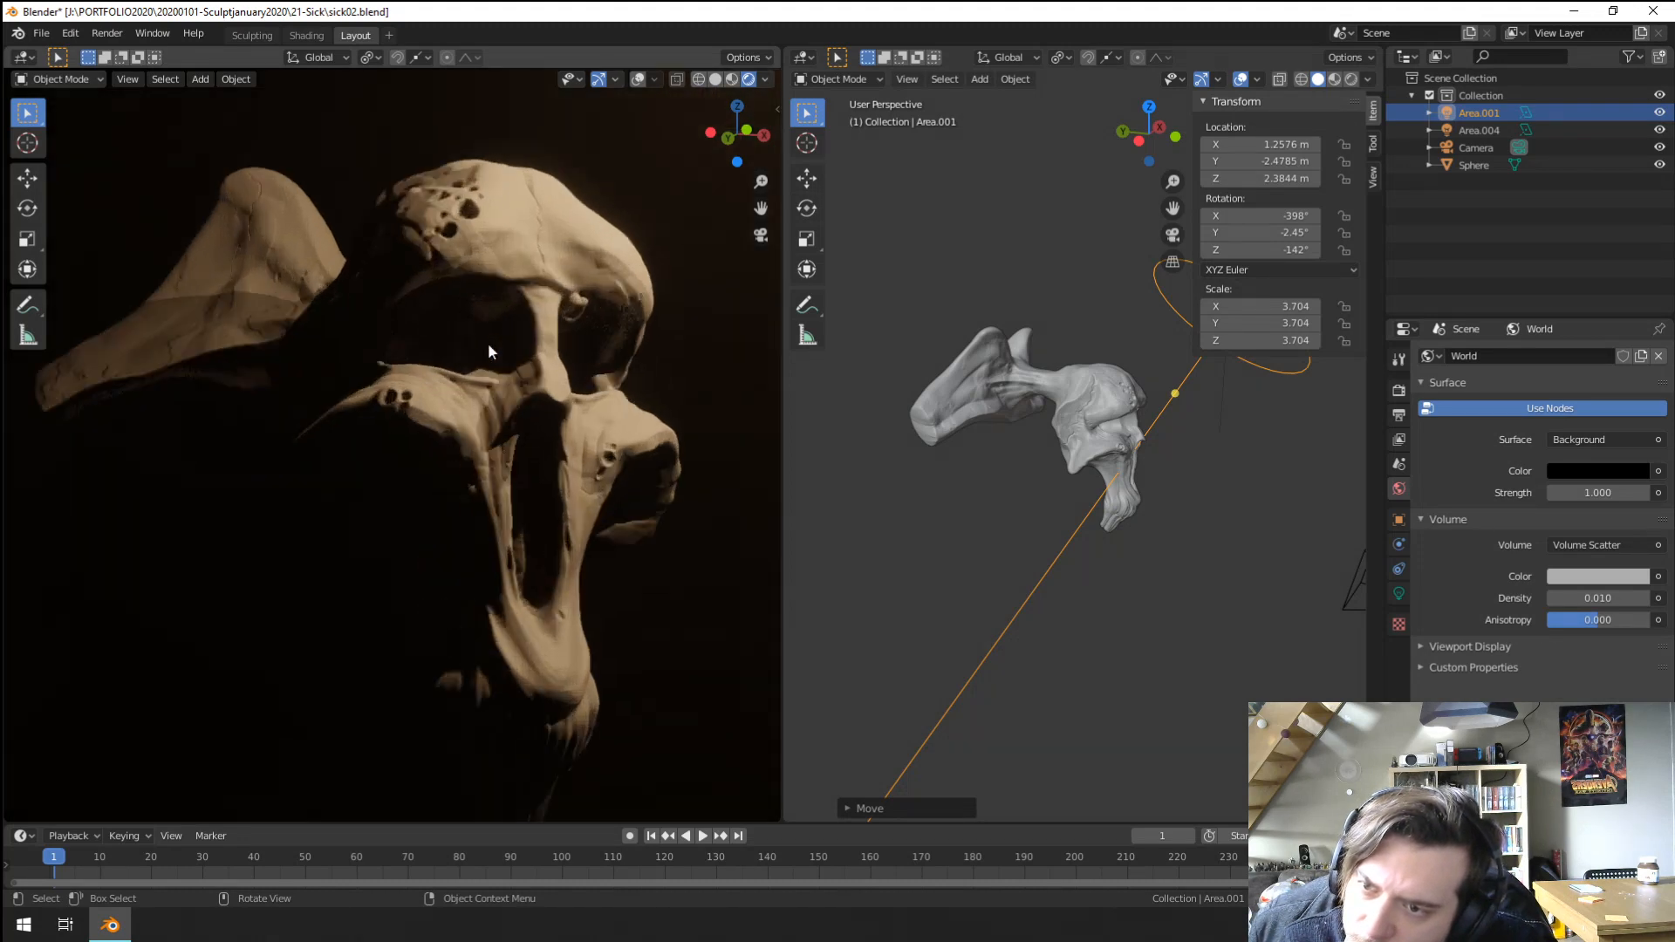
scroll(489, 351, up, 3)
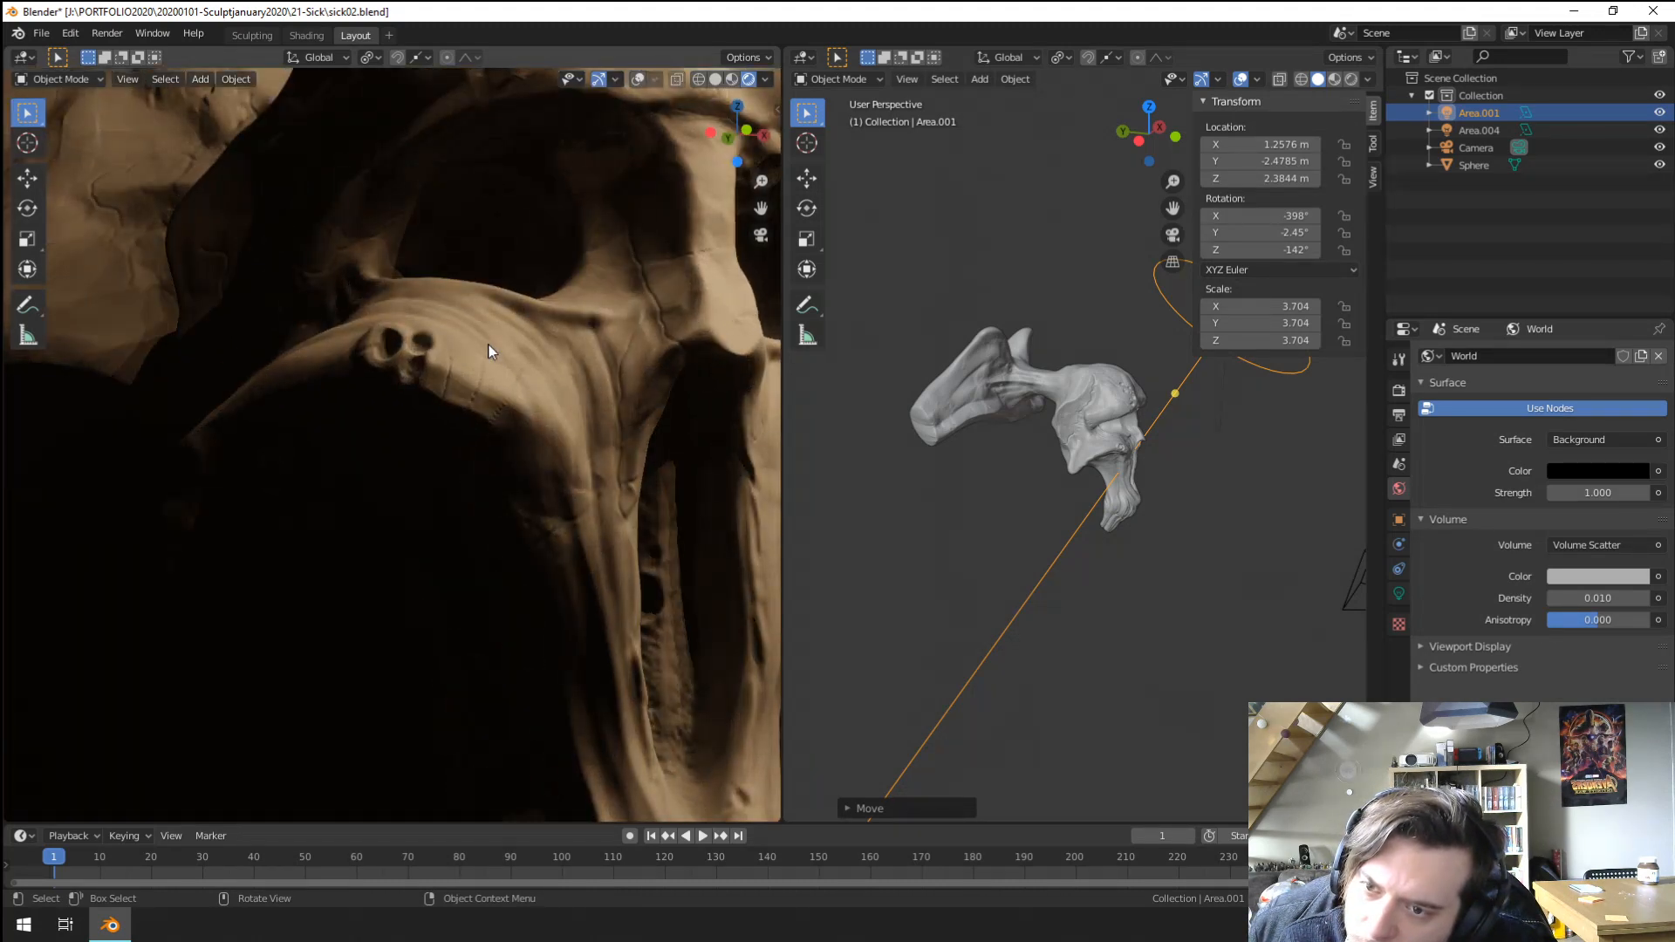
scroll(489, 351, down, 7)
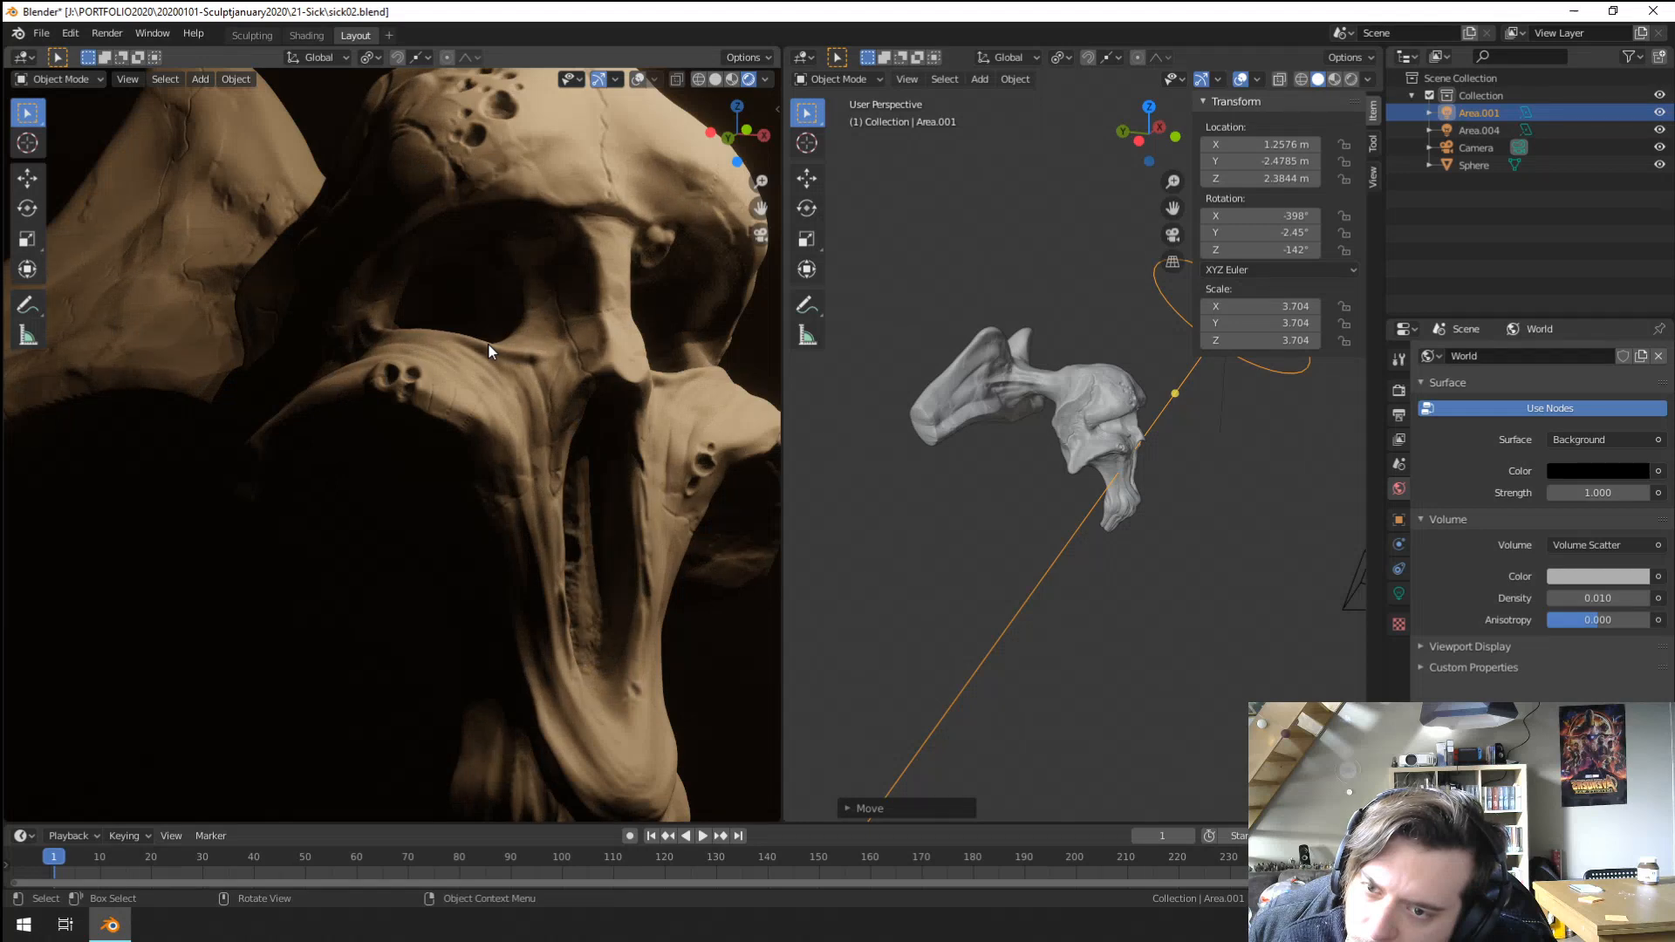
scroll(488, 351, down, 2)
scroll(1016, 555, down, 3)
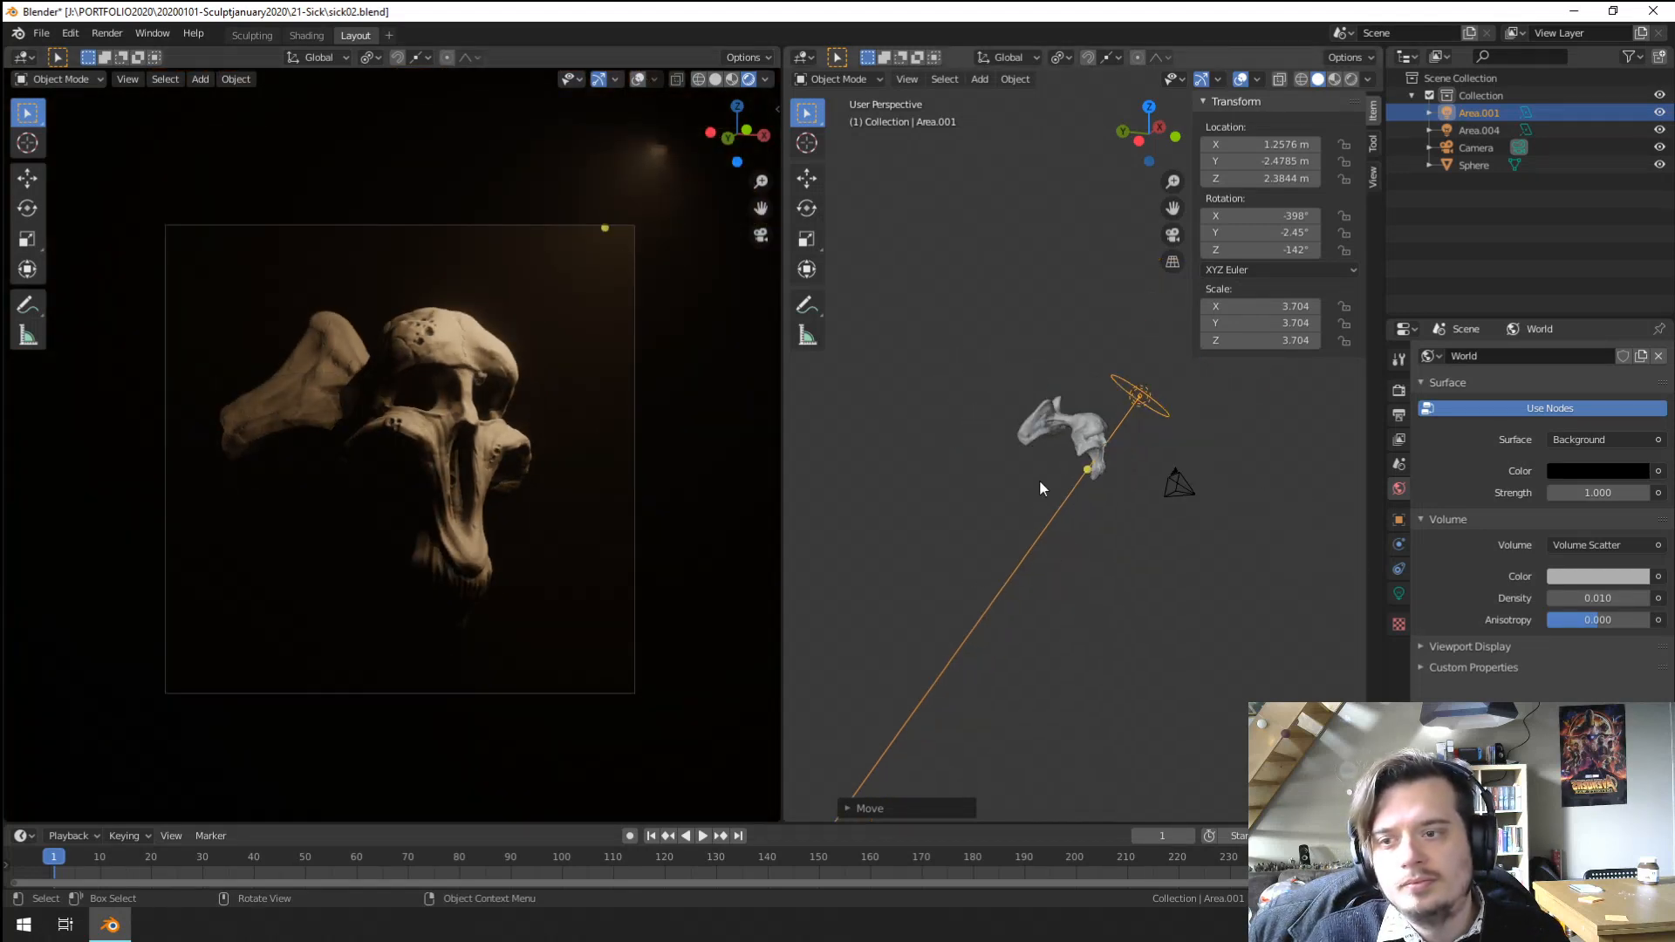
Shrink Area.001 strongly to compare the shadows on the face, and enlarge it again to a scale of about 3.81.
scroll(1040, 480, up, 2)
key(s)
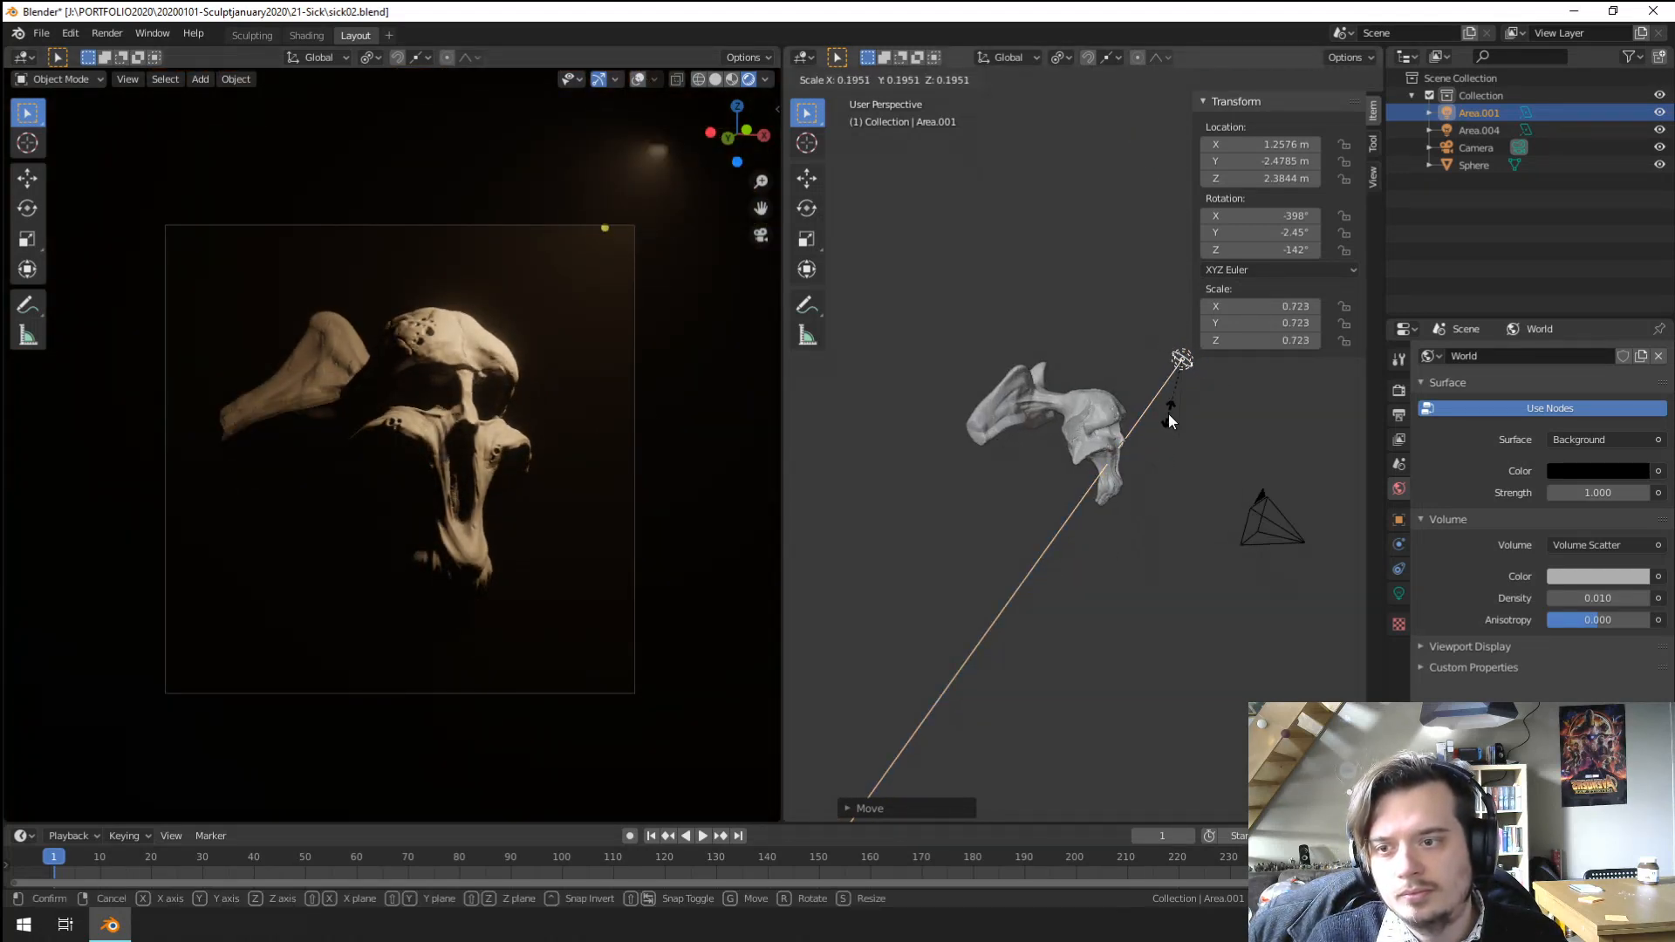
click(1169, 415)
scroll(454, 412, up, 8)
key(s)
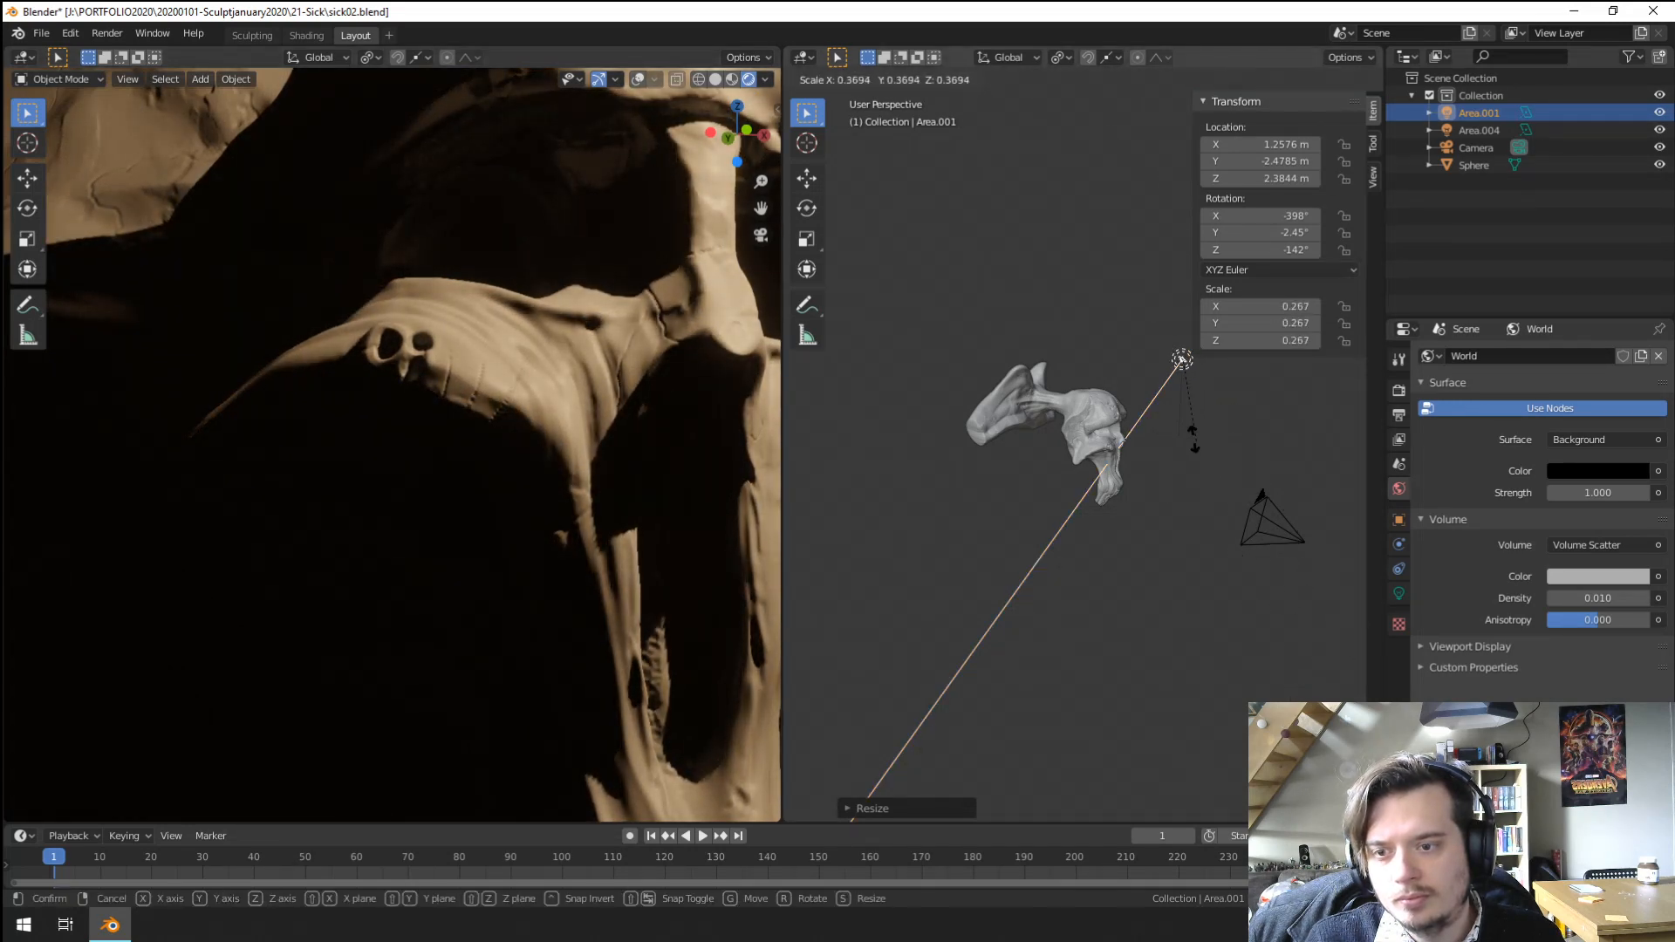
click(1057, 564)
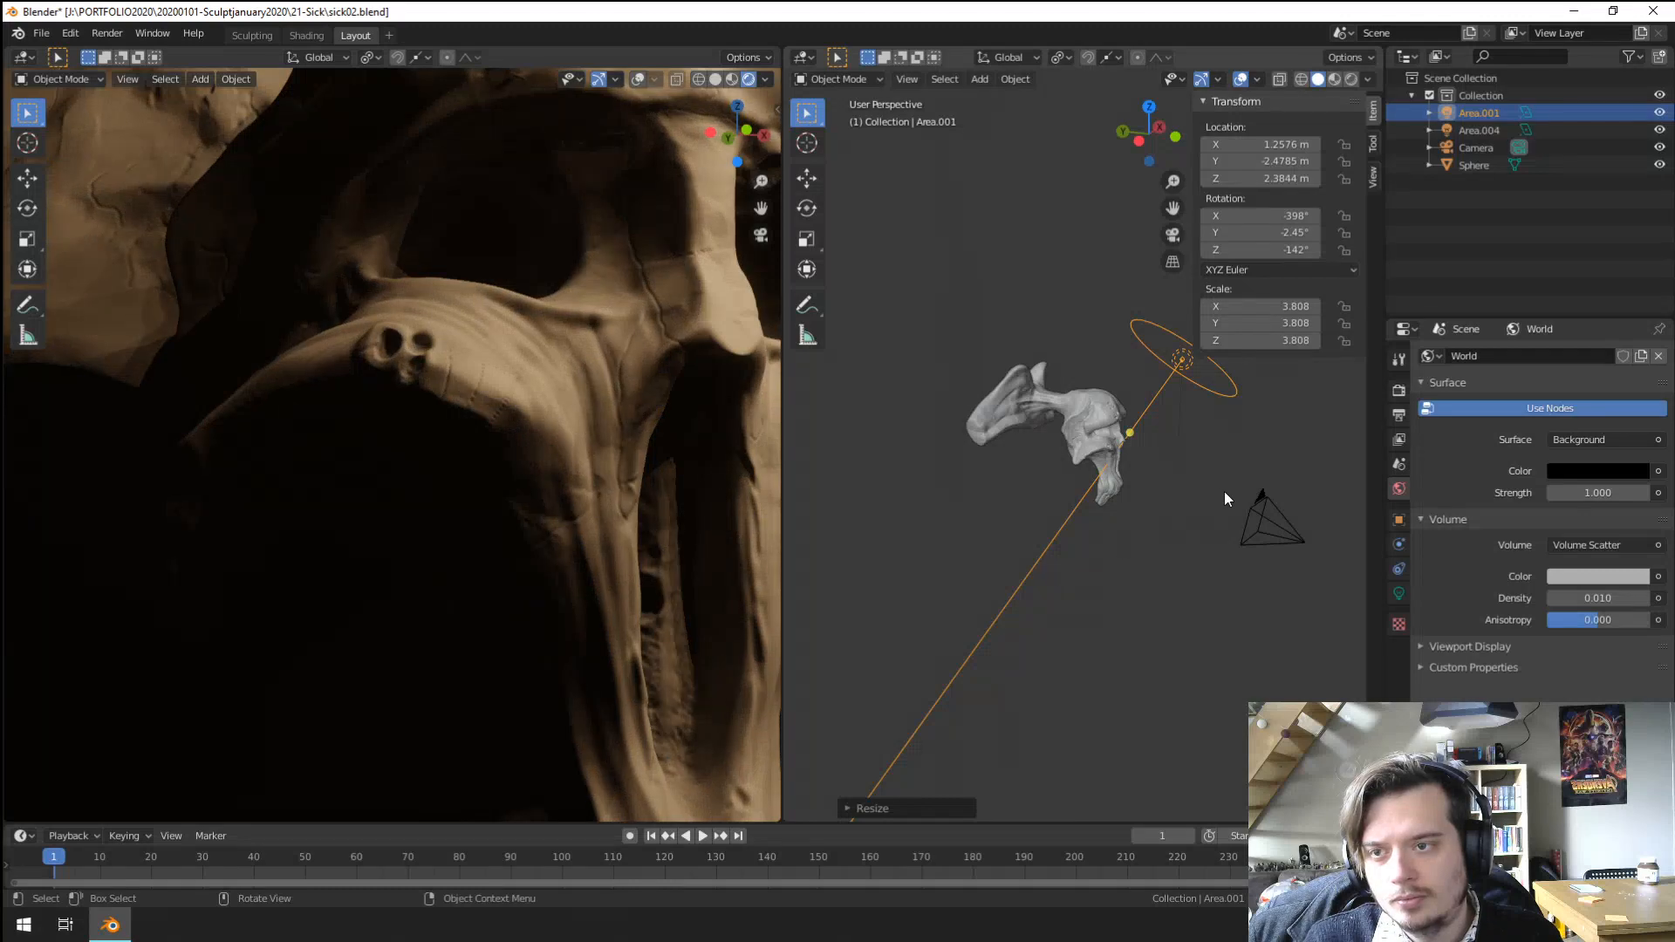
scroll(500, 390, down, 5)
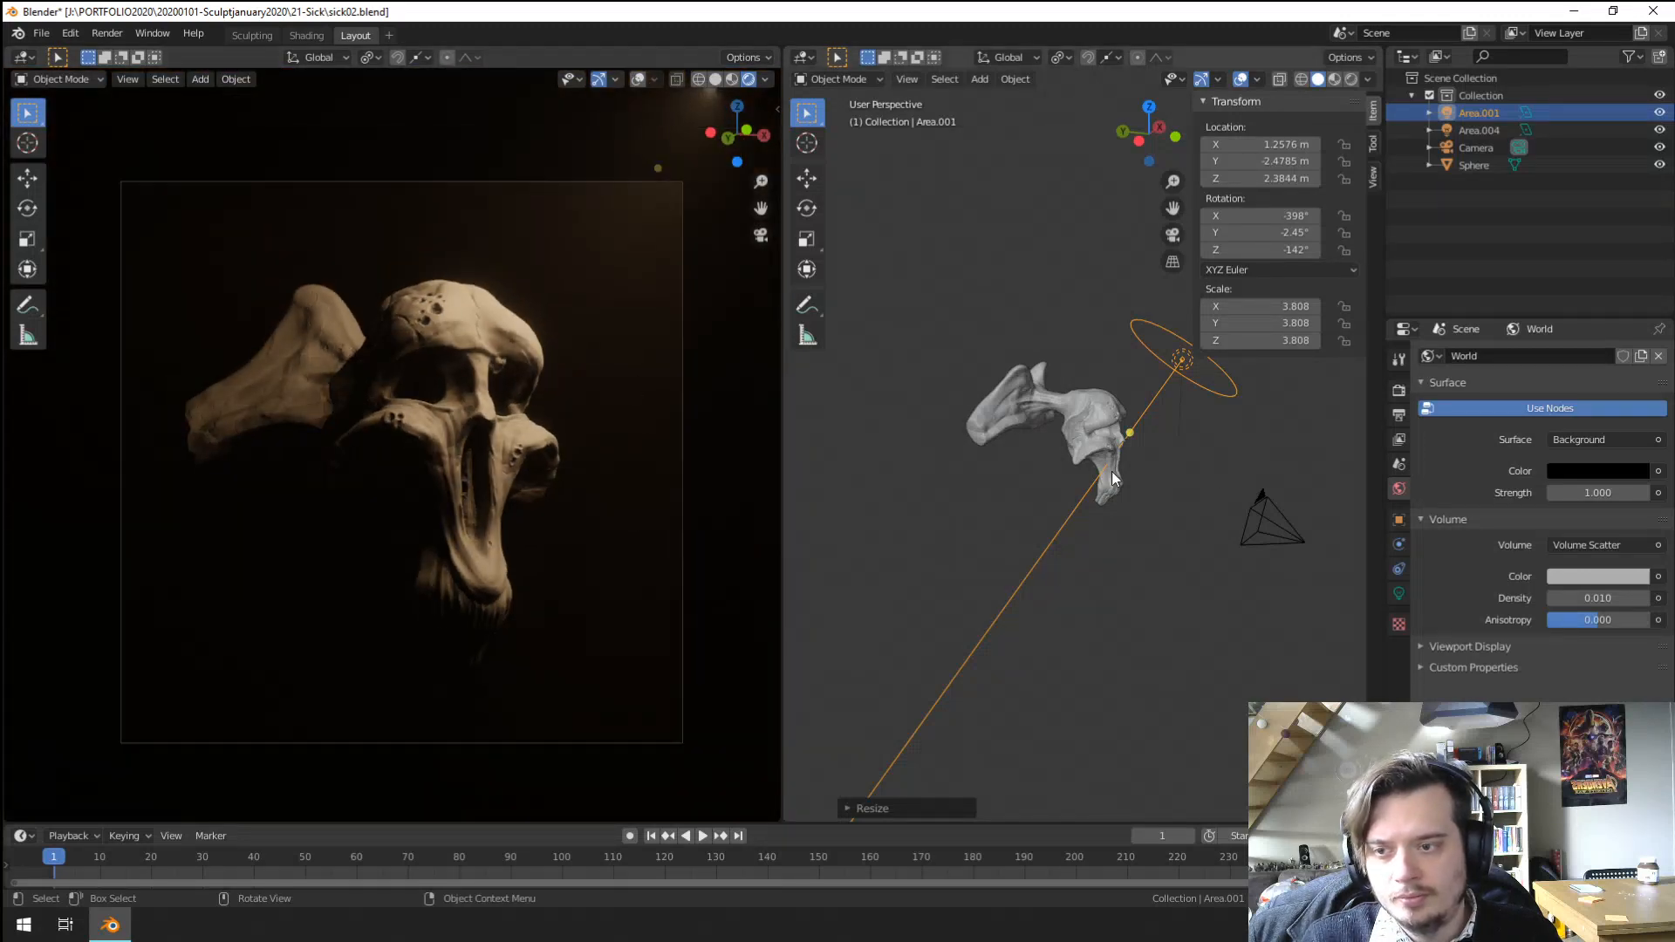
Duplicate Area.001, aim the copy at the back of the head and place it behind, at about X -1.55, Y 5.81, Z 3.84 m.
key(shift+d)
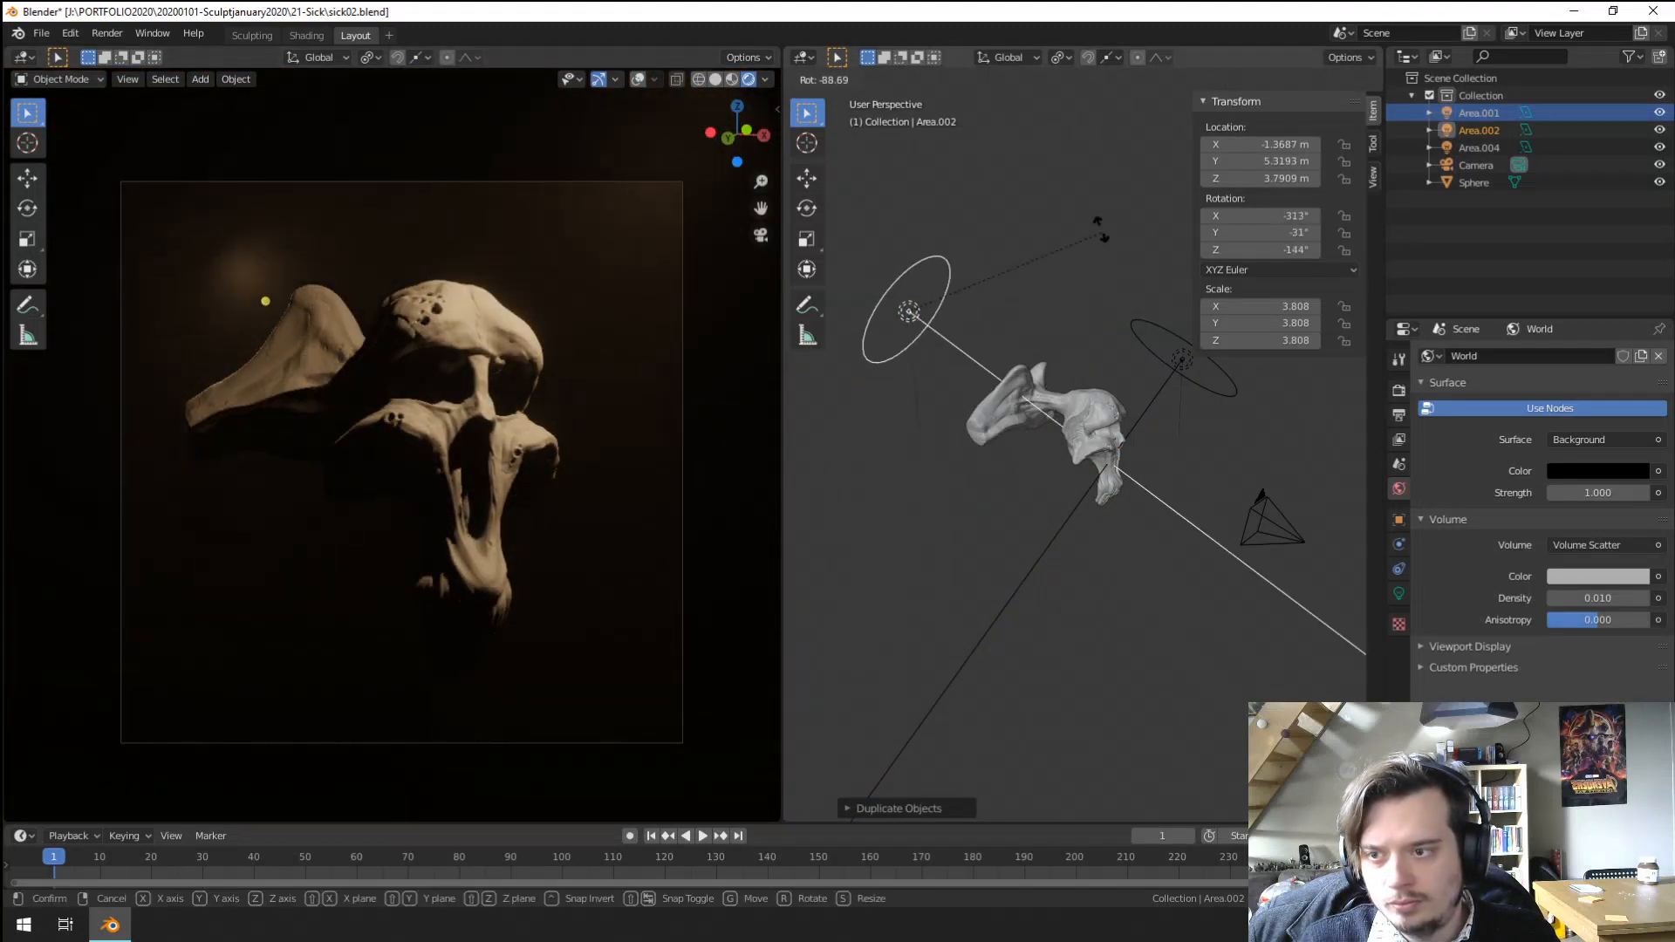
key(r)
click(1095, 192)
key(g)
click(1011, 450)
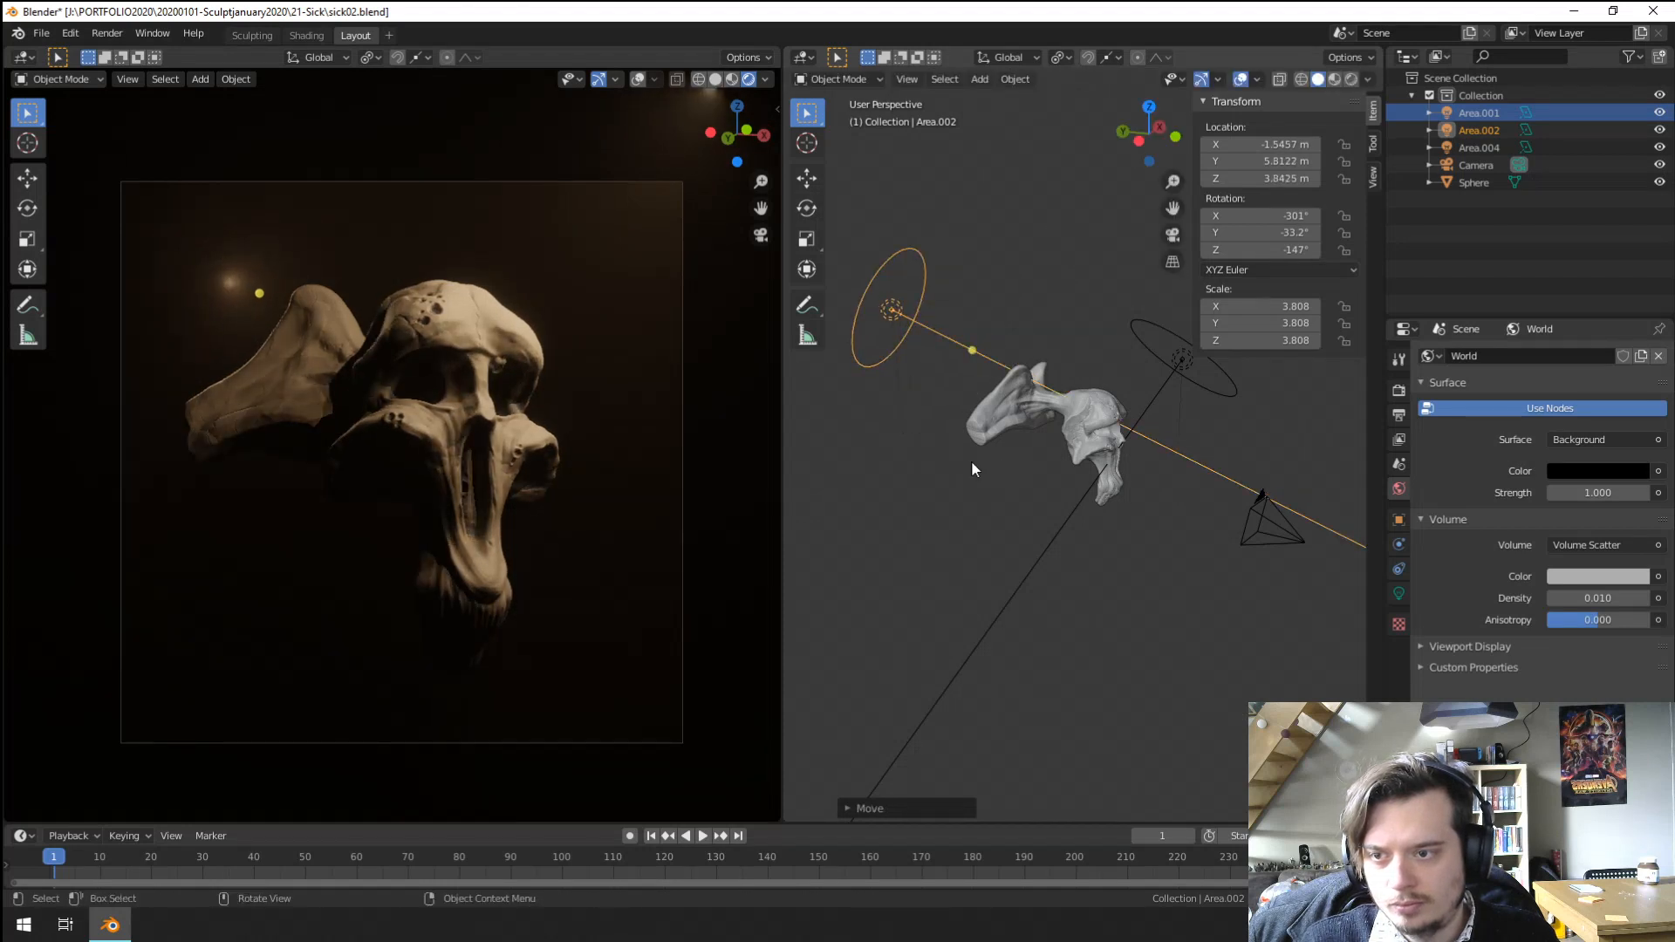
Duplicate the light behind the head, rotate the copy toward the head's side and place it at about X -4.98, Y 1.77, Z 0.90 m.
mouse_move(1013, 347)
middle_down()
mouse_move(979, 436)
mouse_move(1008, 337)
middle_up()
key(shift+d)
key(r)
click(996, 446)
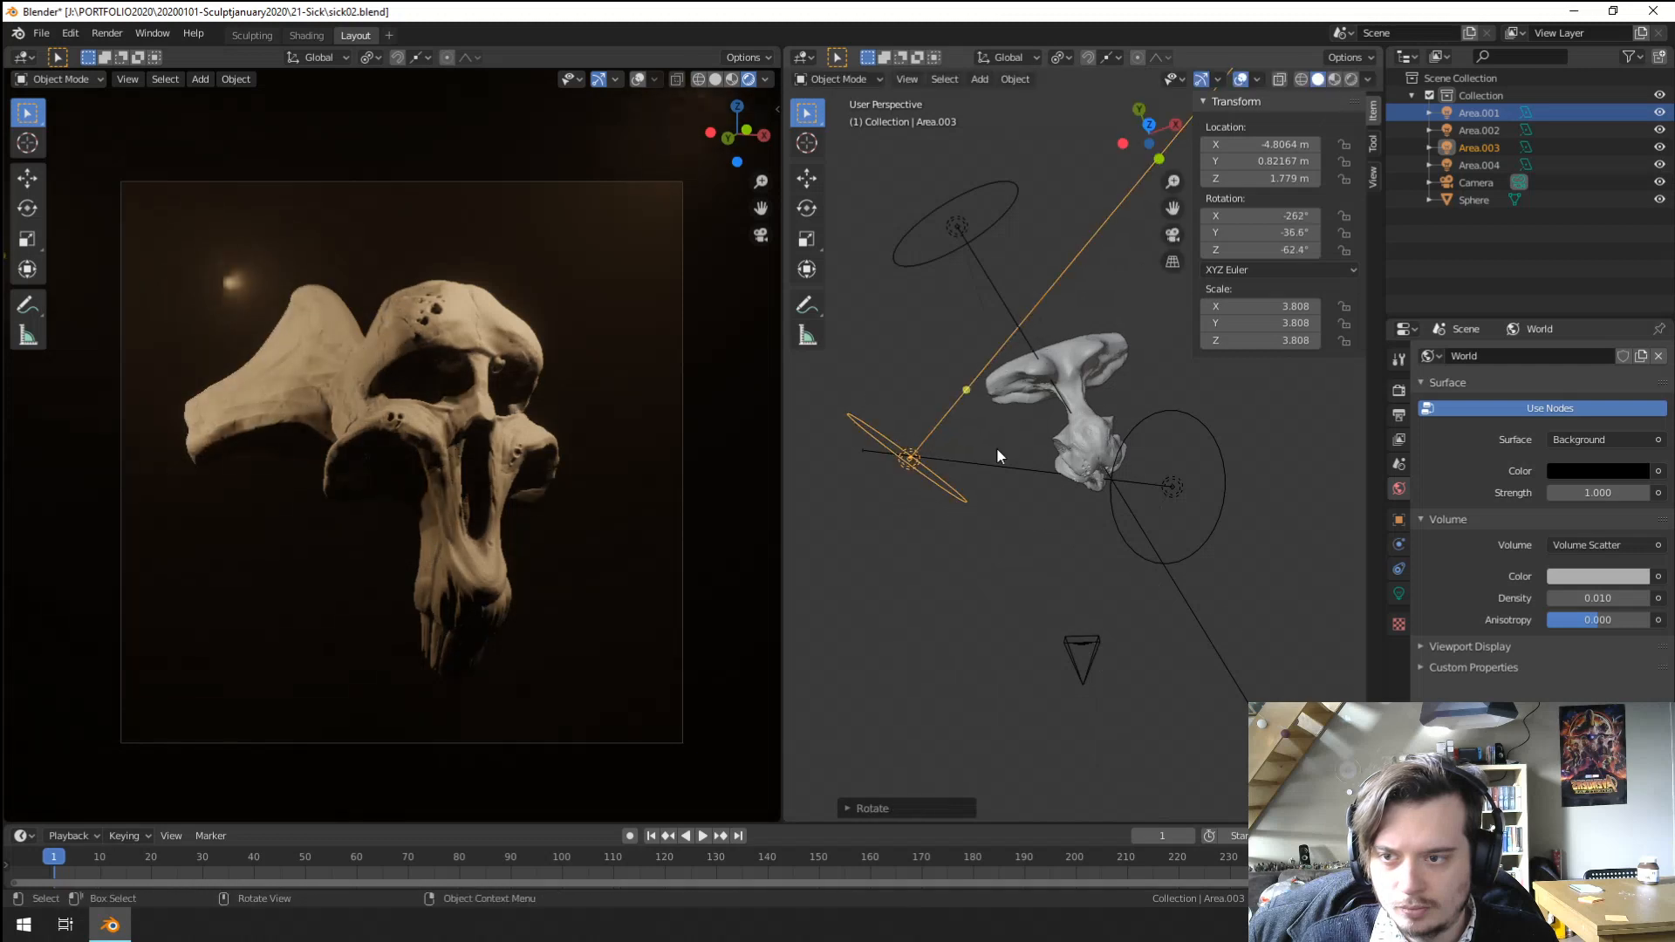
key(g)
click(1002, 322)
Rotate the side light Area.003 and move it in front of the head, to about X -0.75, Y -2.59, Z 1.89 m.
middle_drag(1003, 321, 1018, 218)
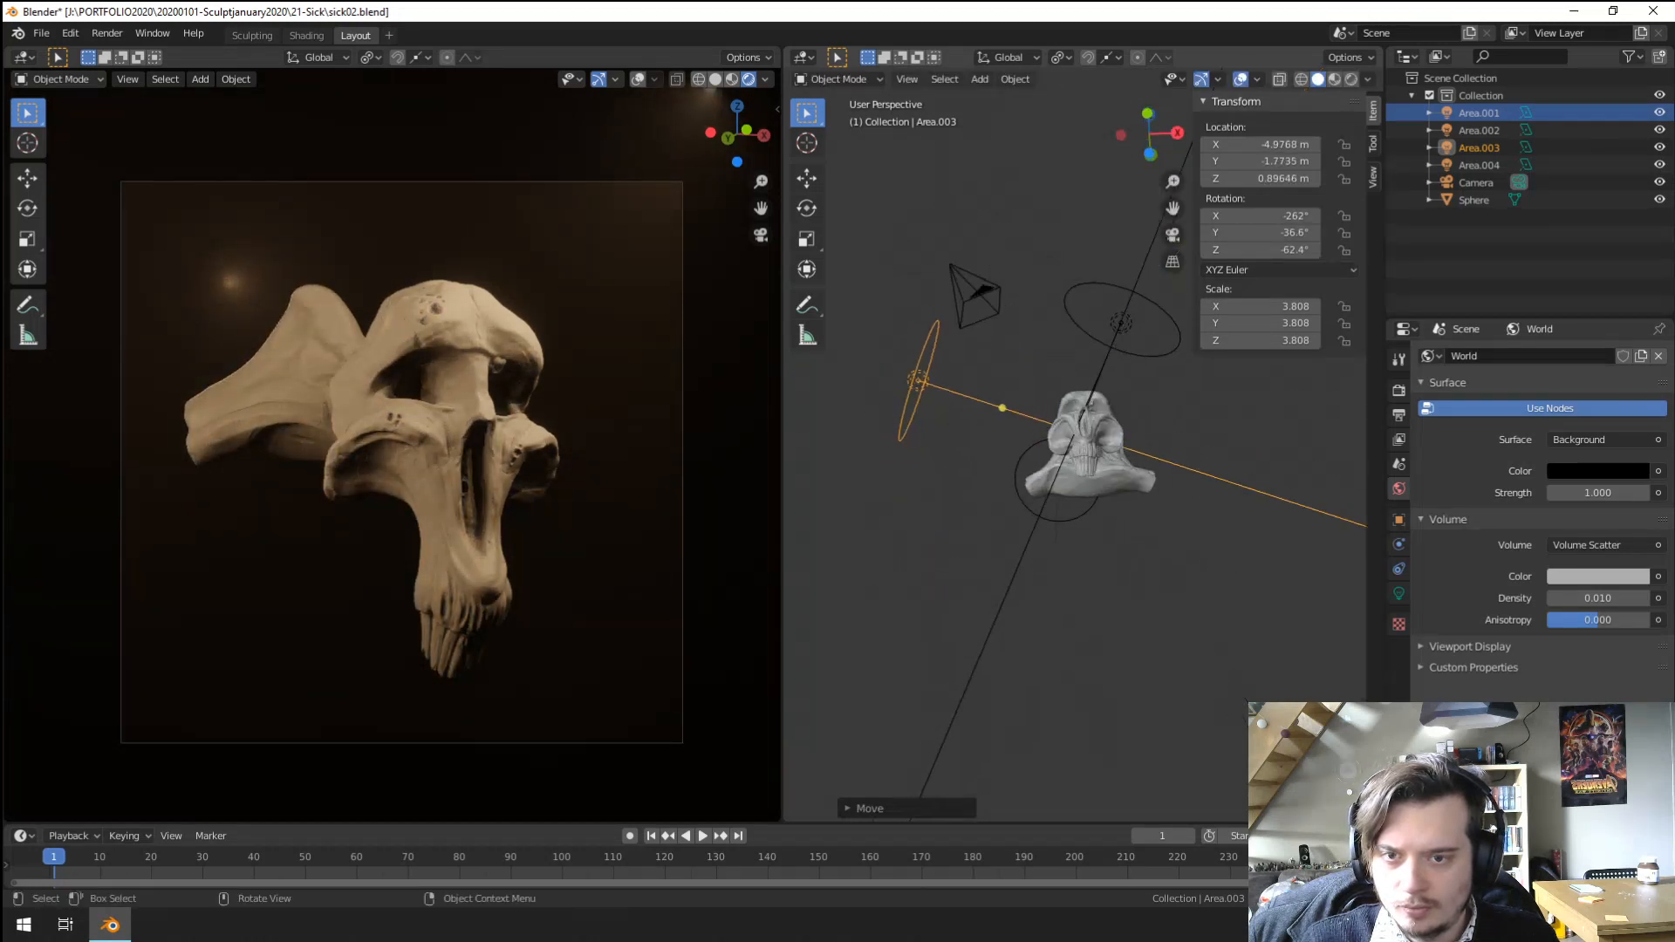
key(r)
click(1006, 485)
key(g)
click(1147, 441)
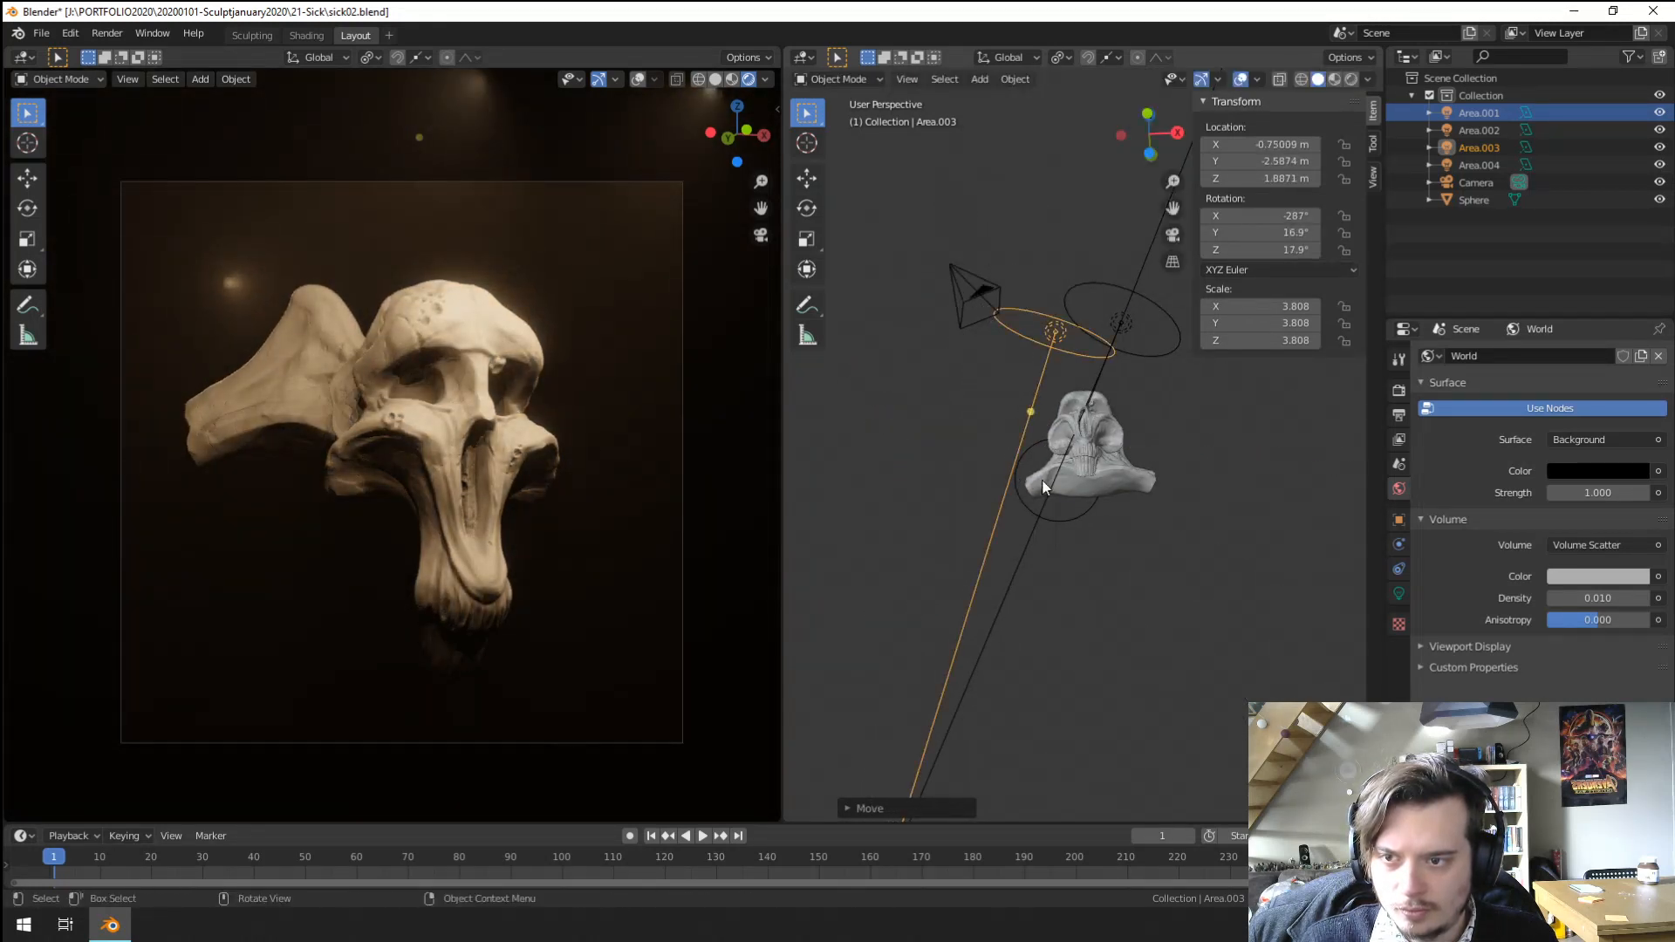
Rotate Area.003 to point down and move it above the head, to about X -2.15, Y -0.86, Z 2.73 m.
middle_drag(1147, 441, 1169, 583)
key(r)
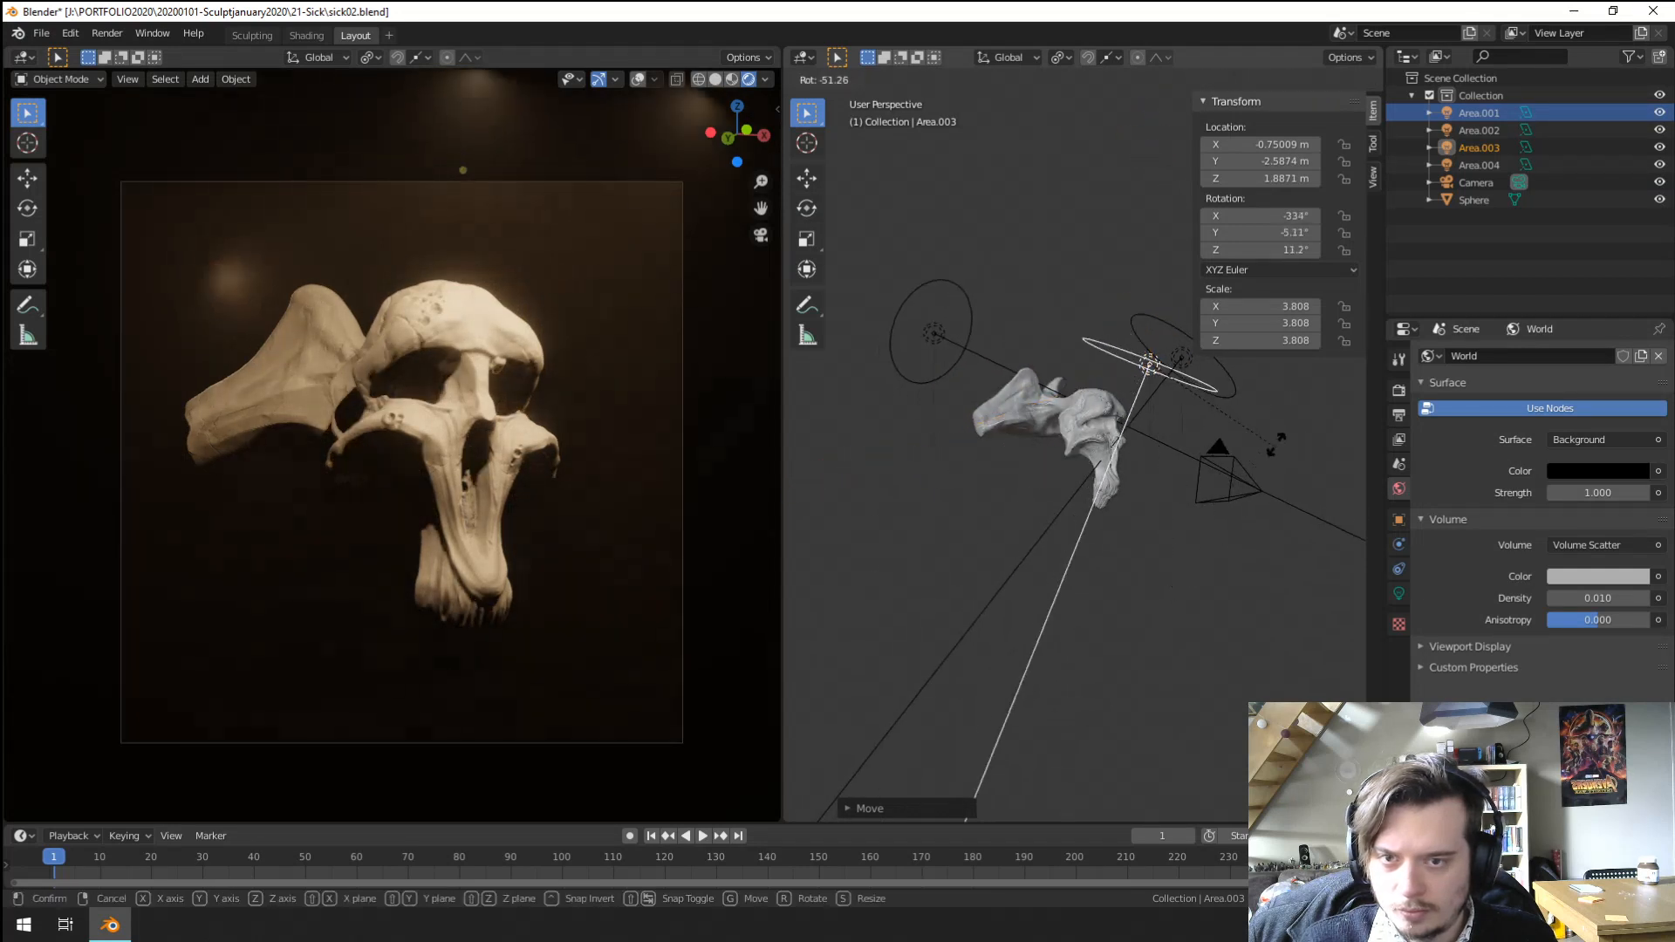
click(1289, 424)
key(g)
click(1205, 390)
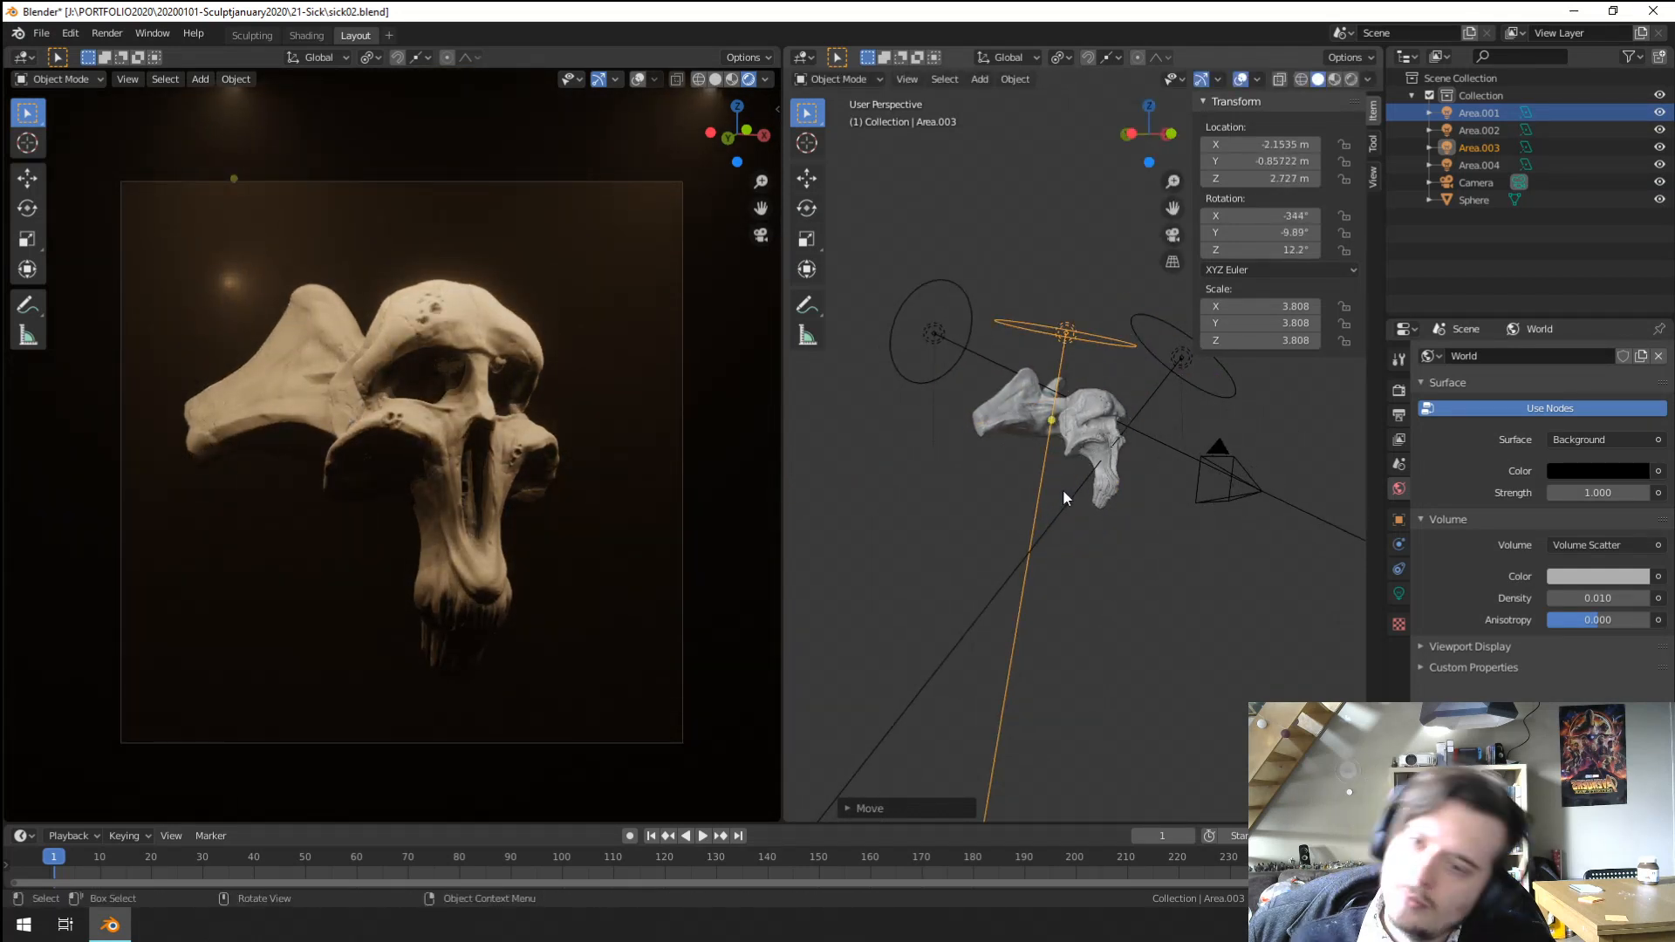
Change the color of Area.003 to a muted red with H 0.024, S 0.445 and V 0.493.
scroll(1089, 504, up, 2)
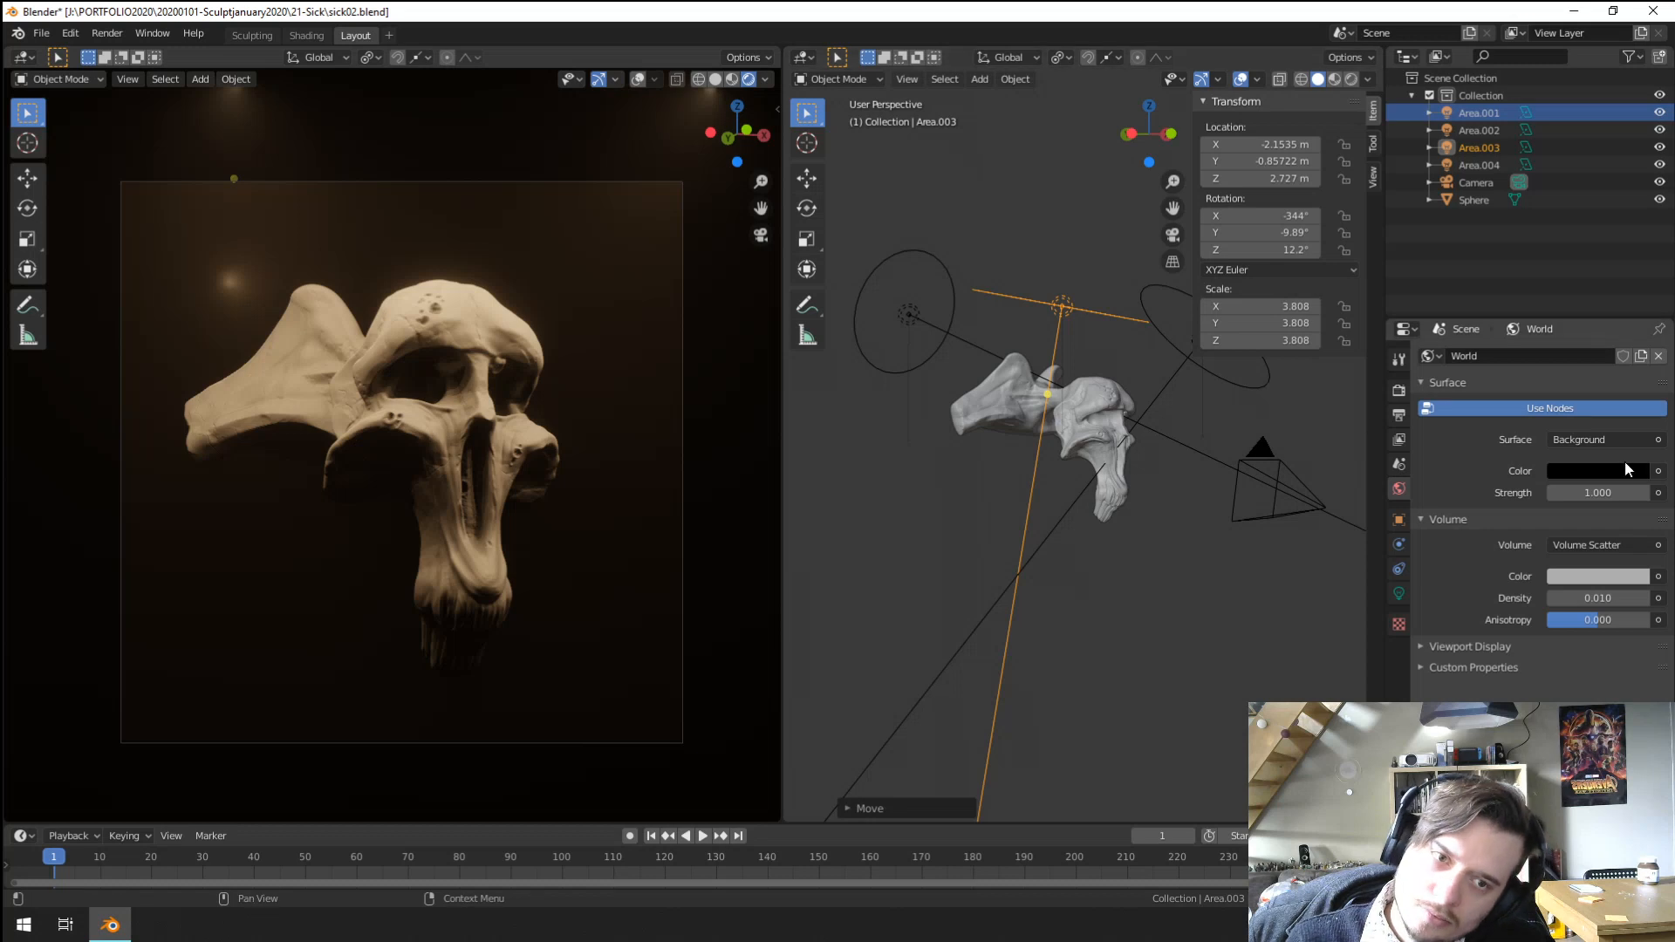
click(1399, 593)
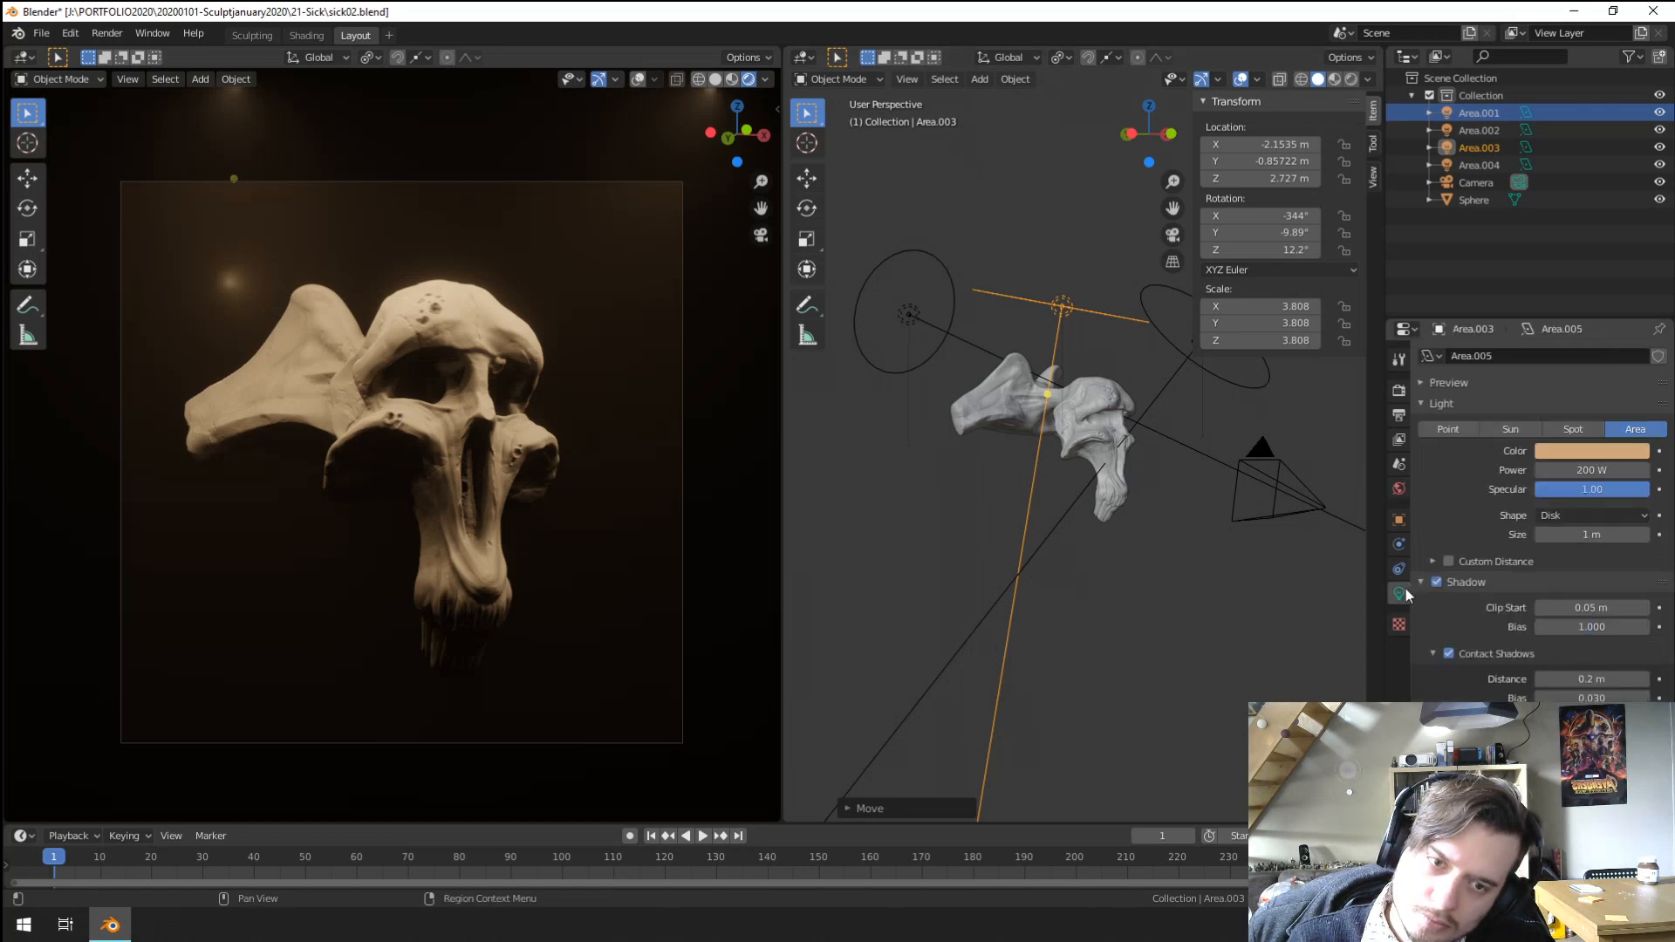
click(1557, 461)
mouse_move(1545, 305)
mouse_down()
mouse_move(1569, 271)
mouse_move(1576, 301)
mouse_move(1554, 311)
mouse_move(1636, 282)
mouse_up()
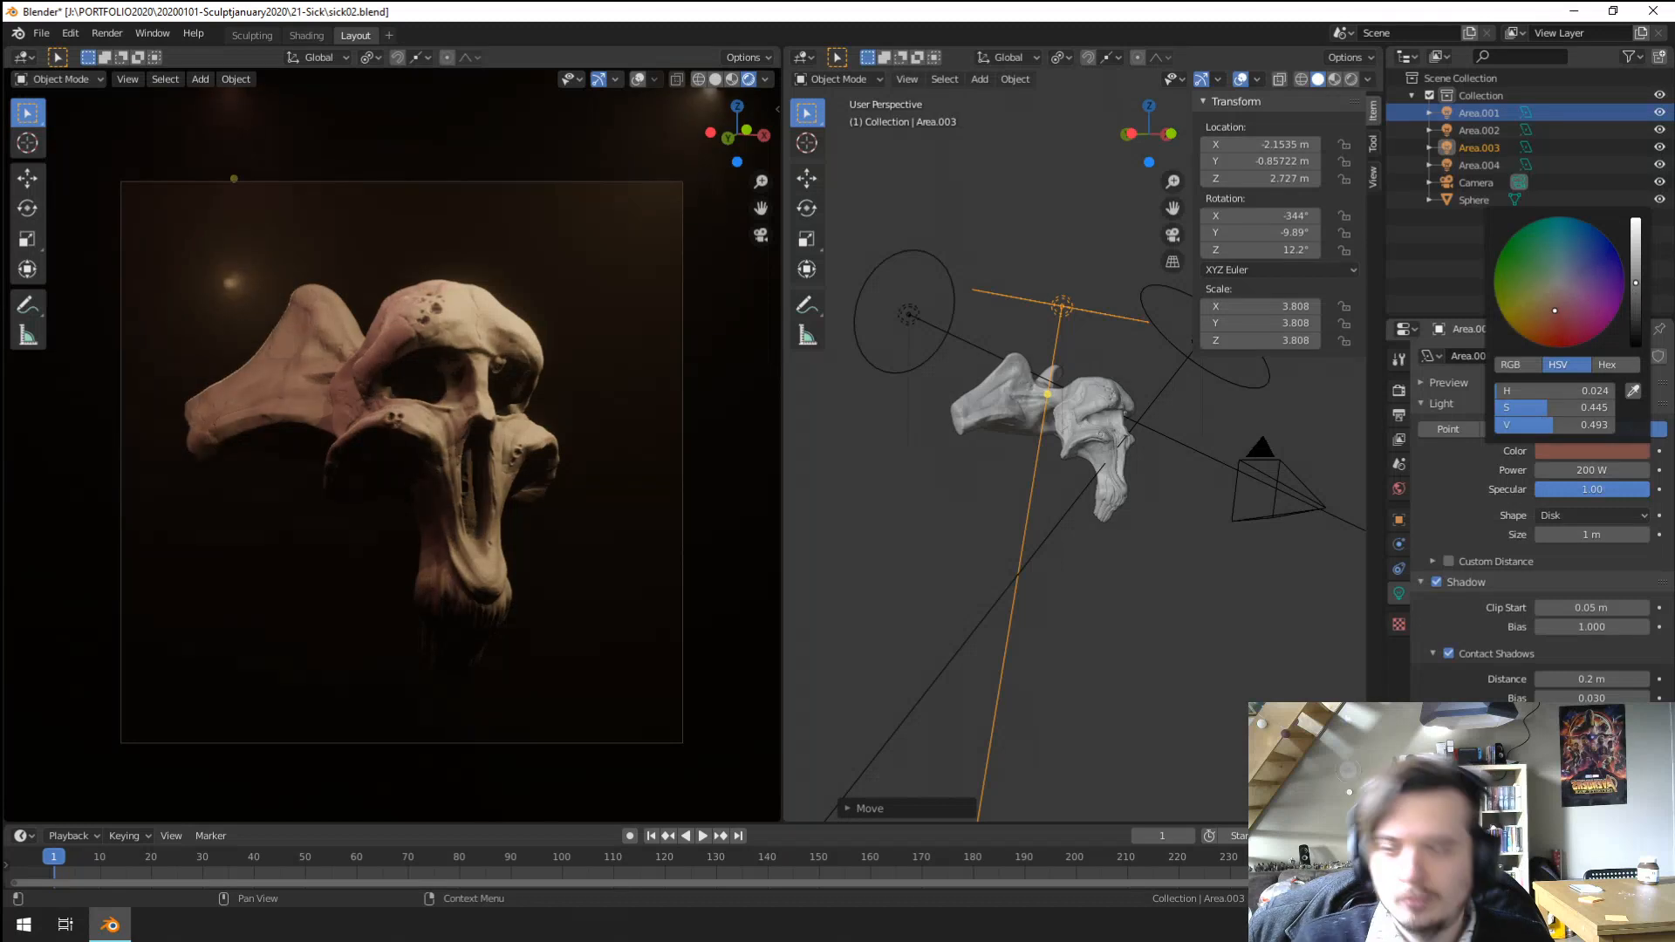
Set the power of the rear light Area.002 to 600 W and move it farther back, to about X -4.8, Y 8.4, Z 3.4 m.
scroll(984, 438, down, 3)
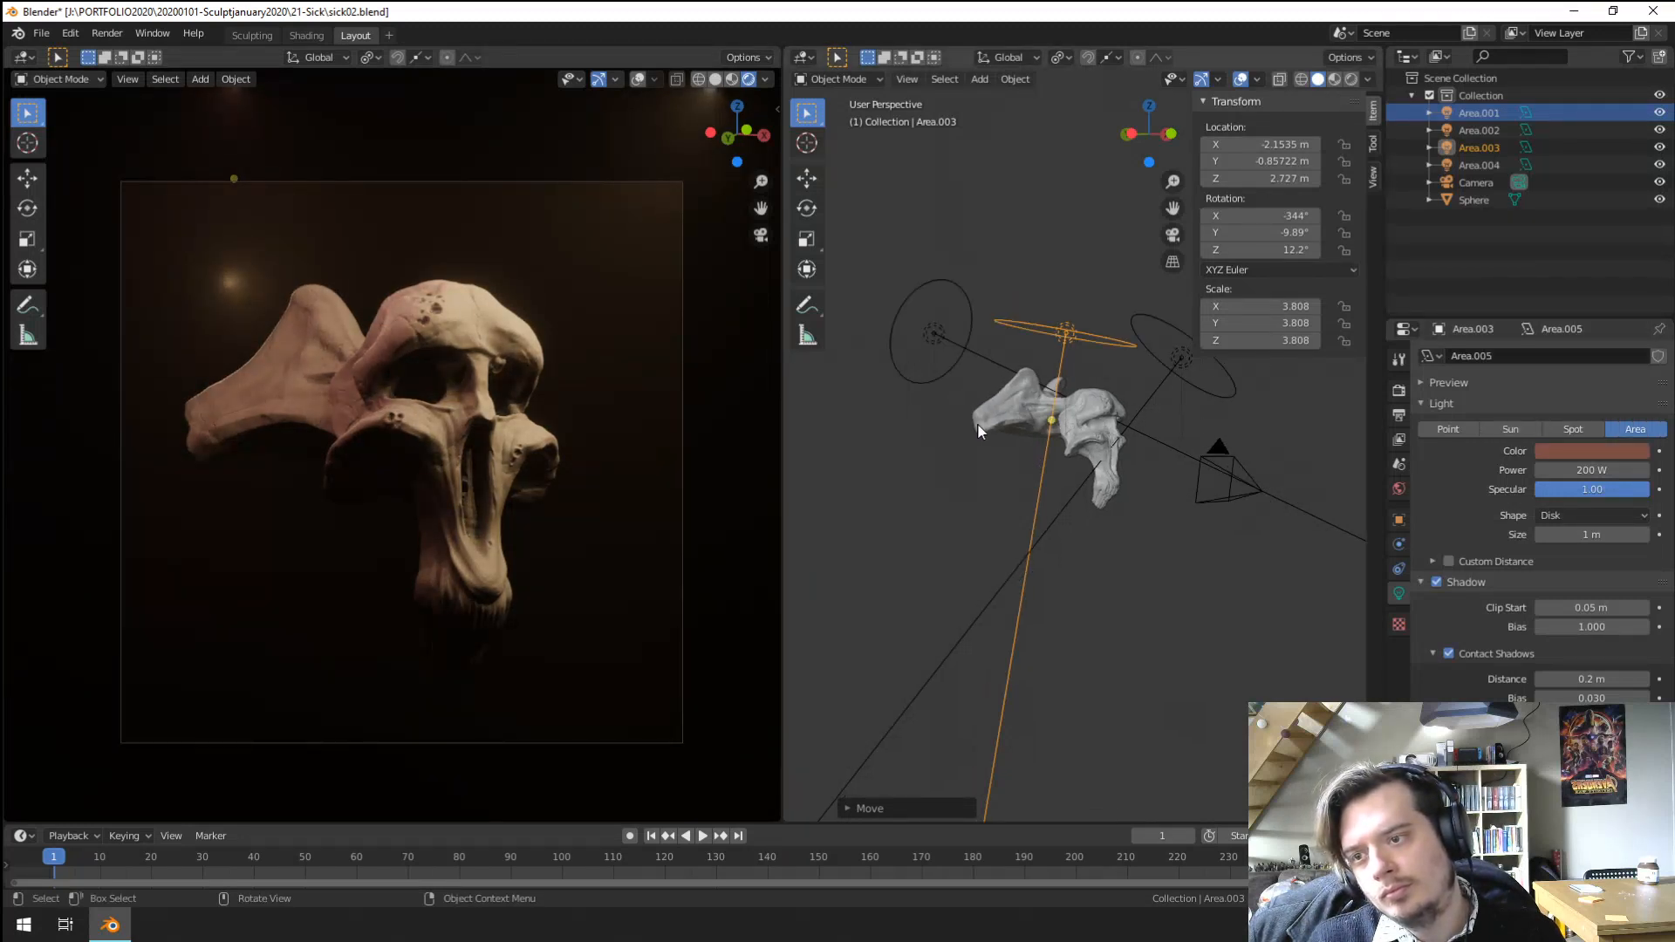
middle_drag(995, 375, 982, 429)
click(941, 374)
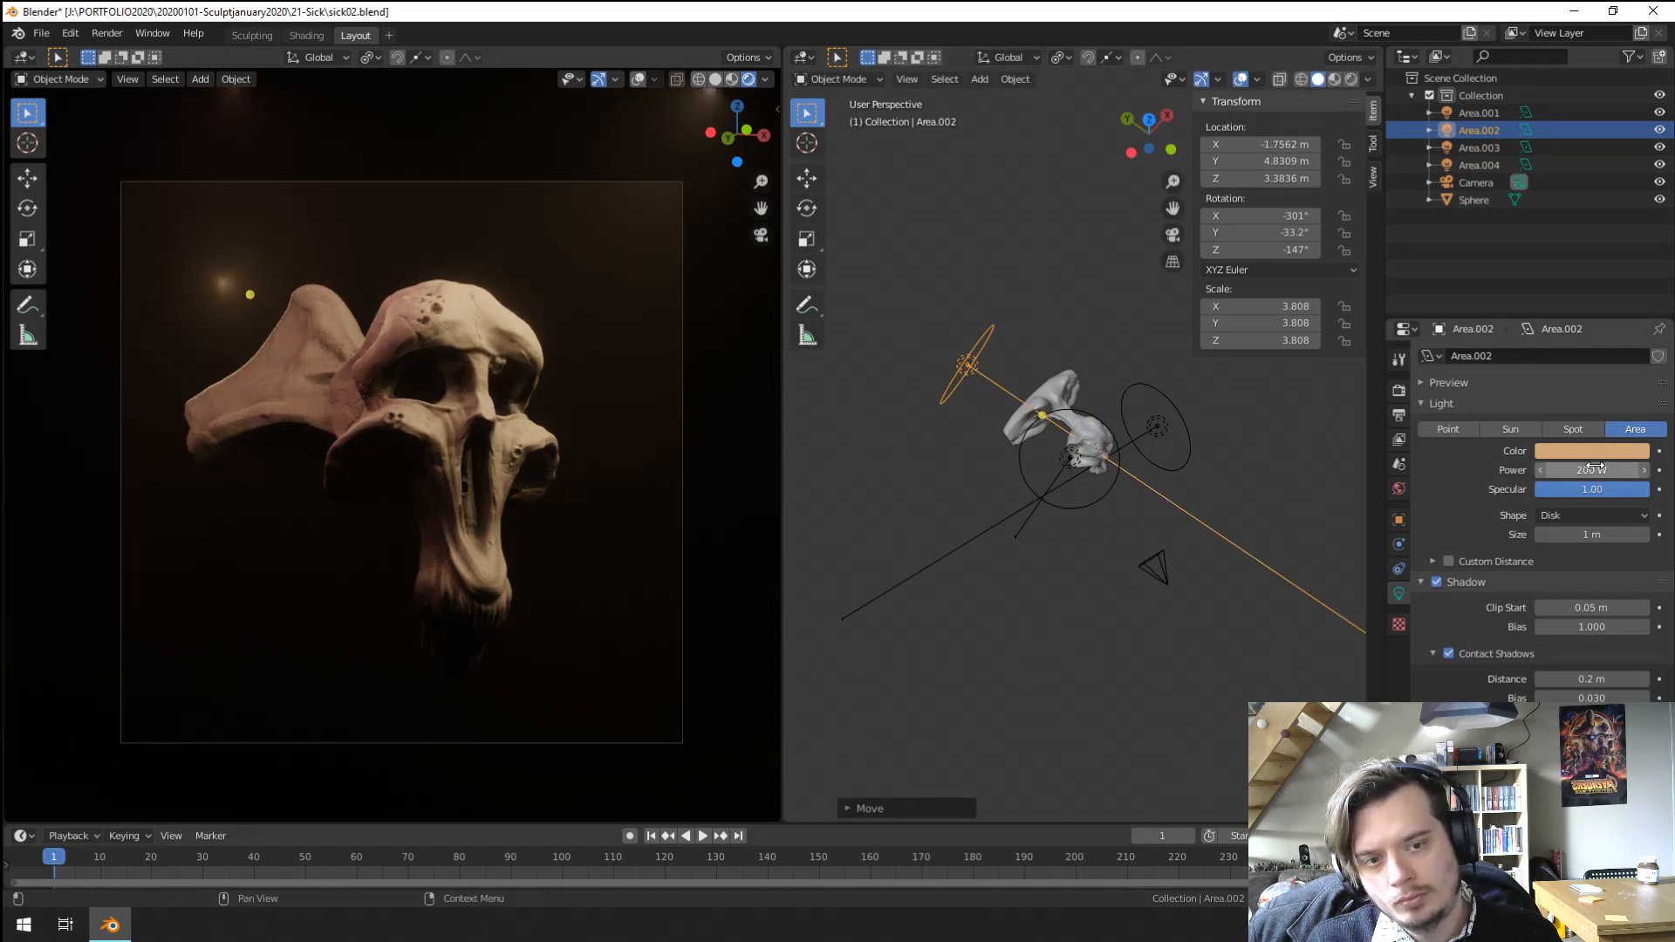
click(1595, 468)
text(600)
key(Return)
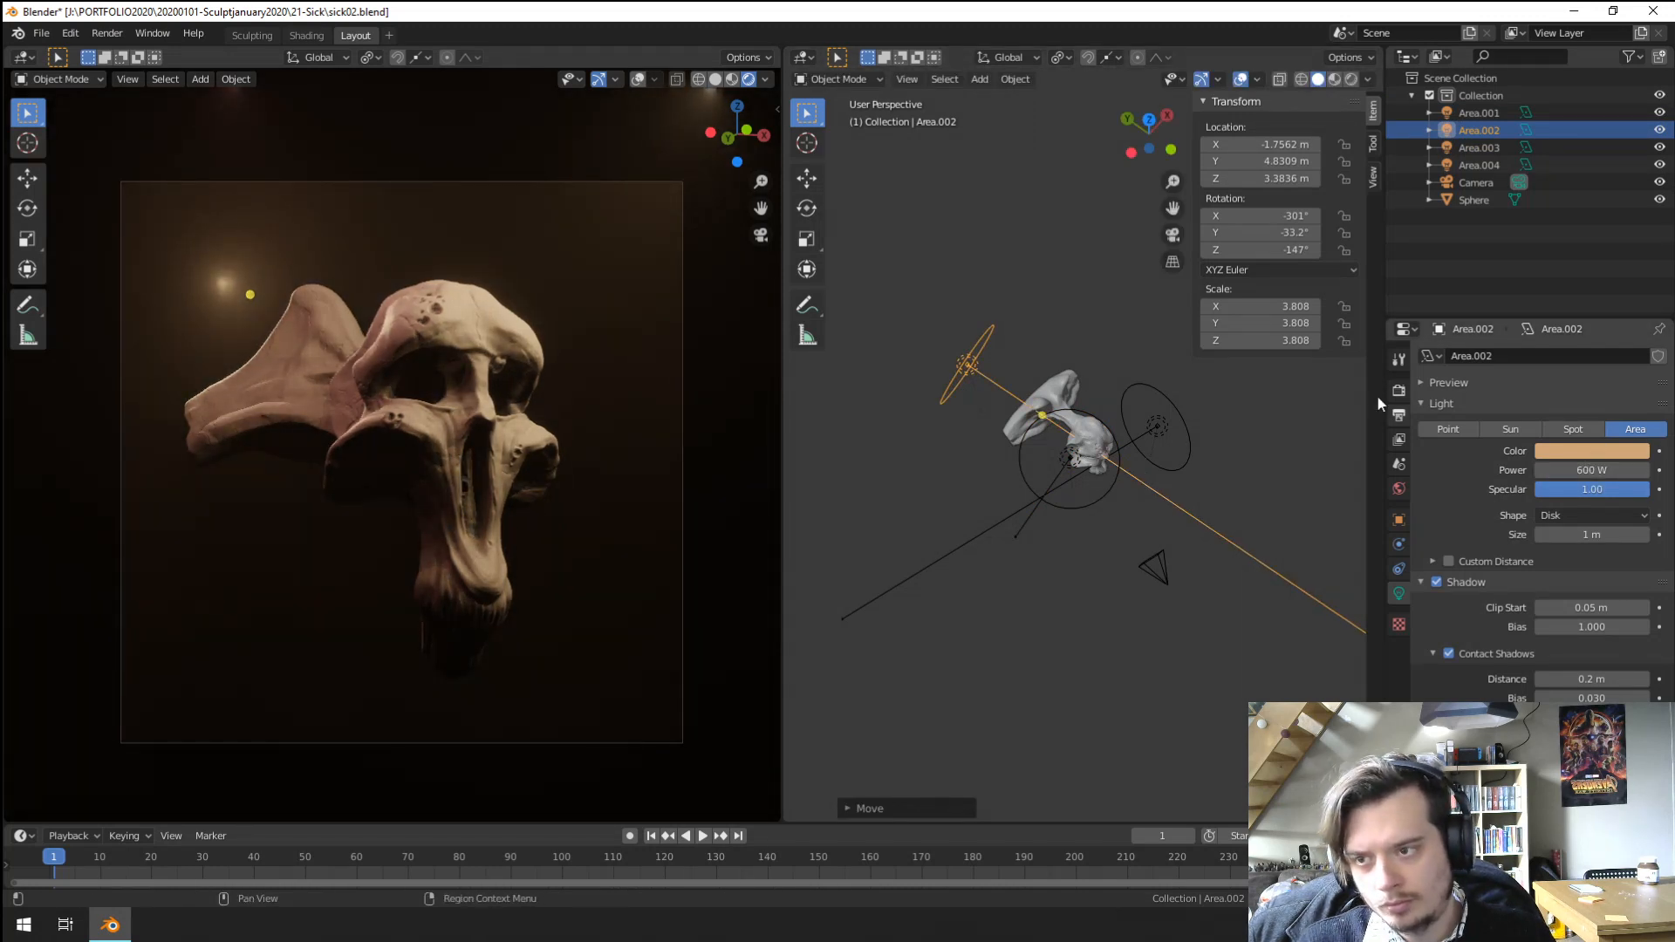
key(g)
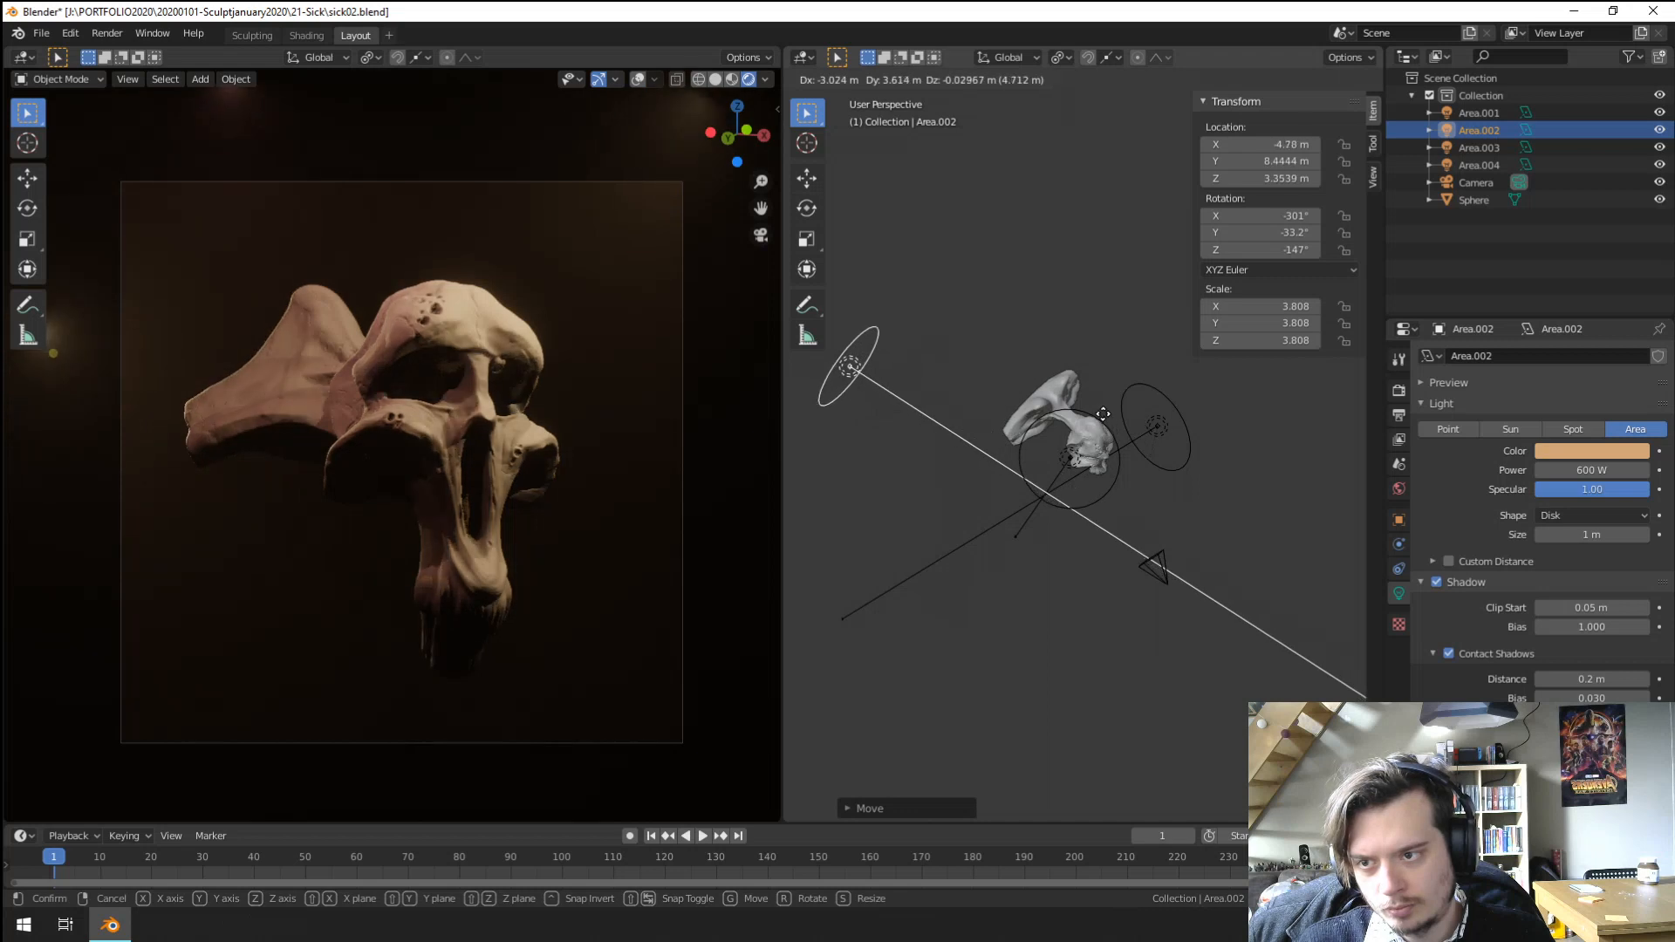
click(1106, 407)
Duplicate Area.002 to the head's other side, rotate the copy toward the head and place it at about X 8.11, Y 3.36, Z 4.15 m.
middle_drag(1140, 454, 1013, 492)
key(shift+d)
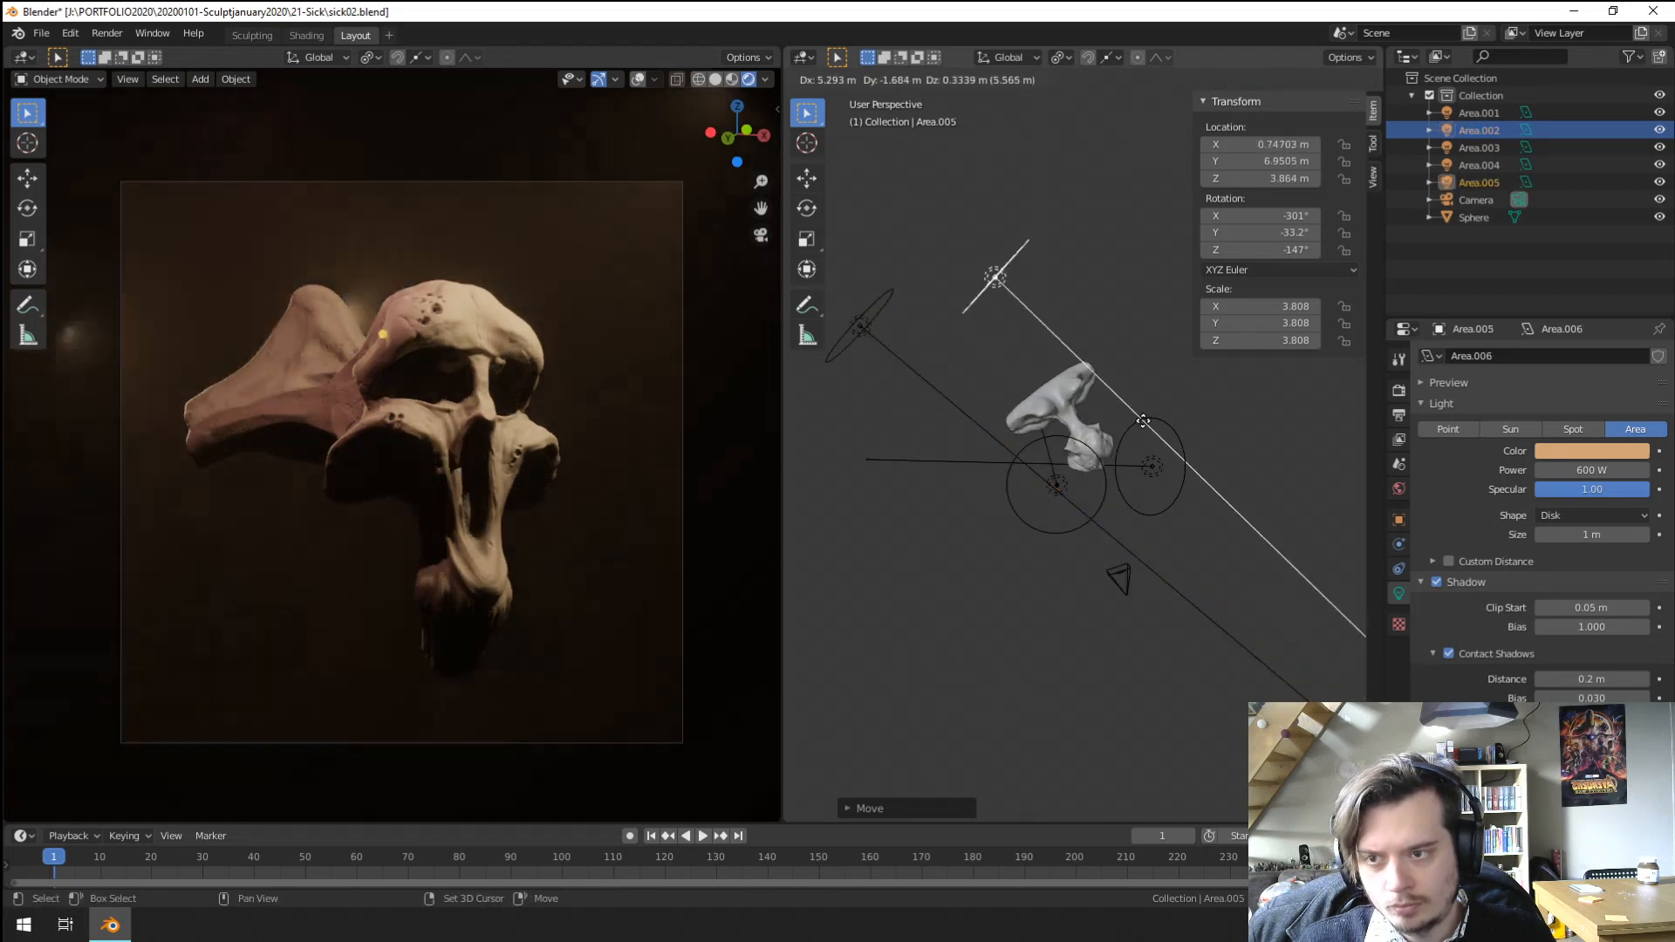
click(1331, 377)
key(r)
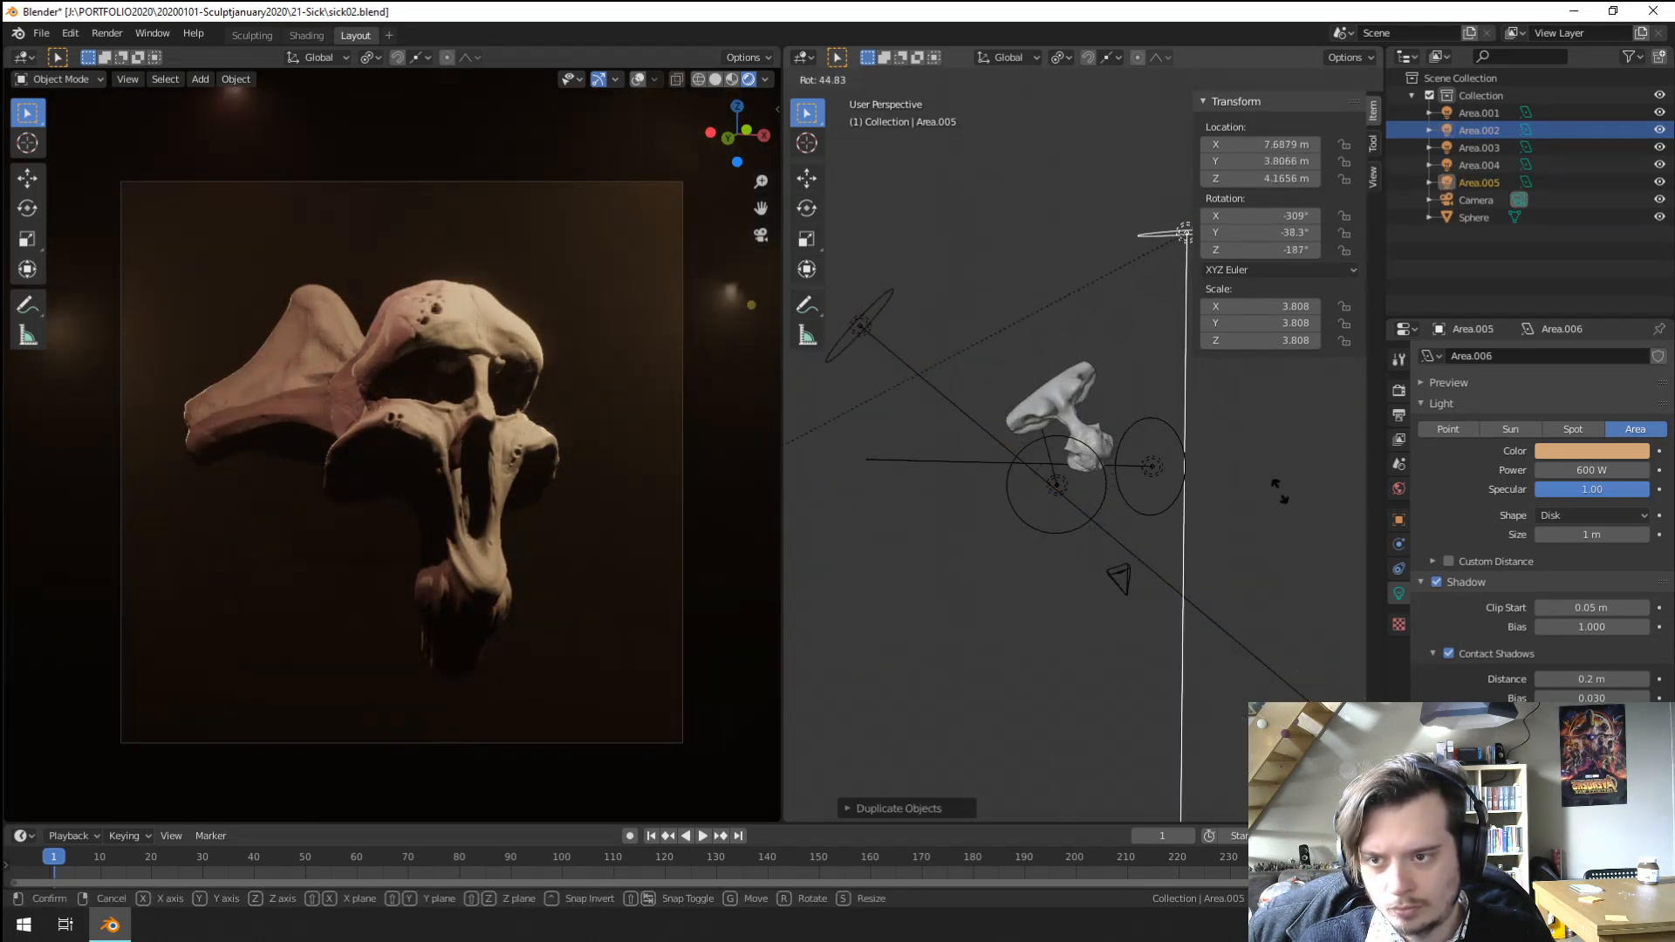
click(1126, 459)
key(g)
click(1160, 469)
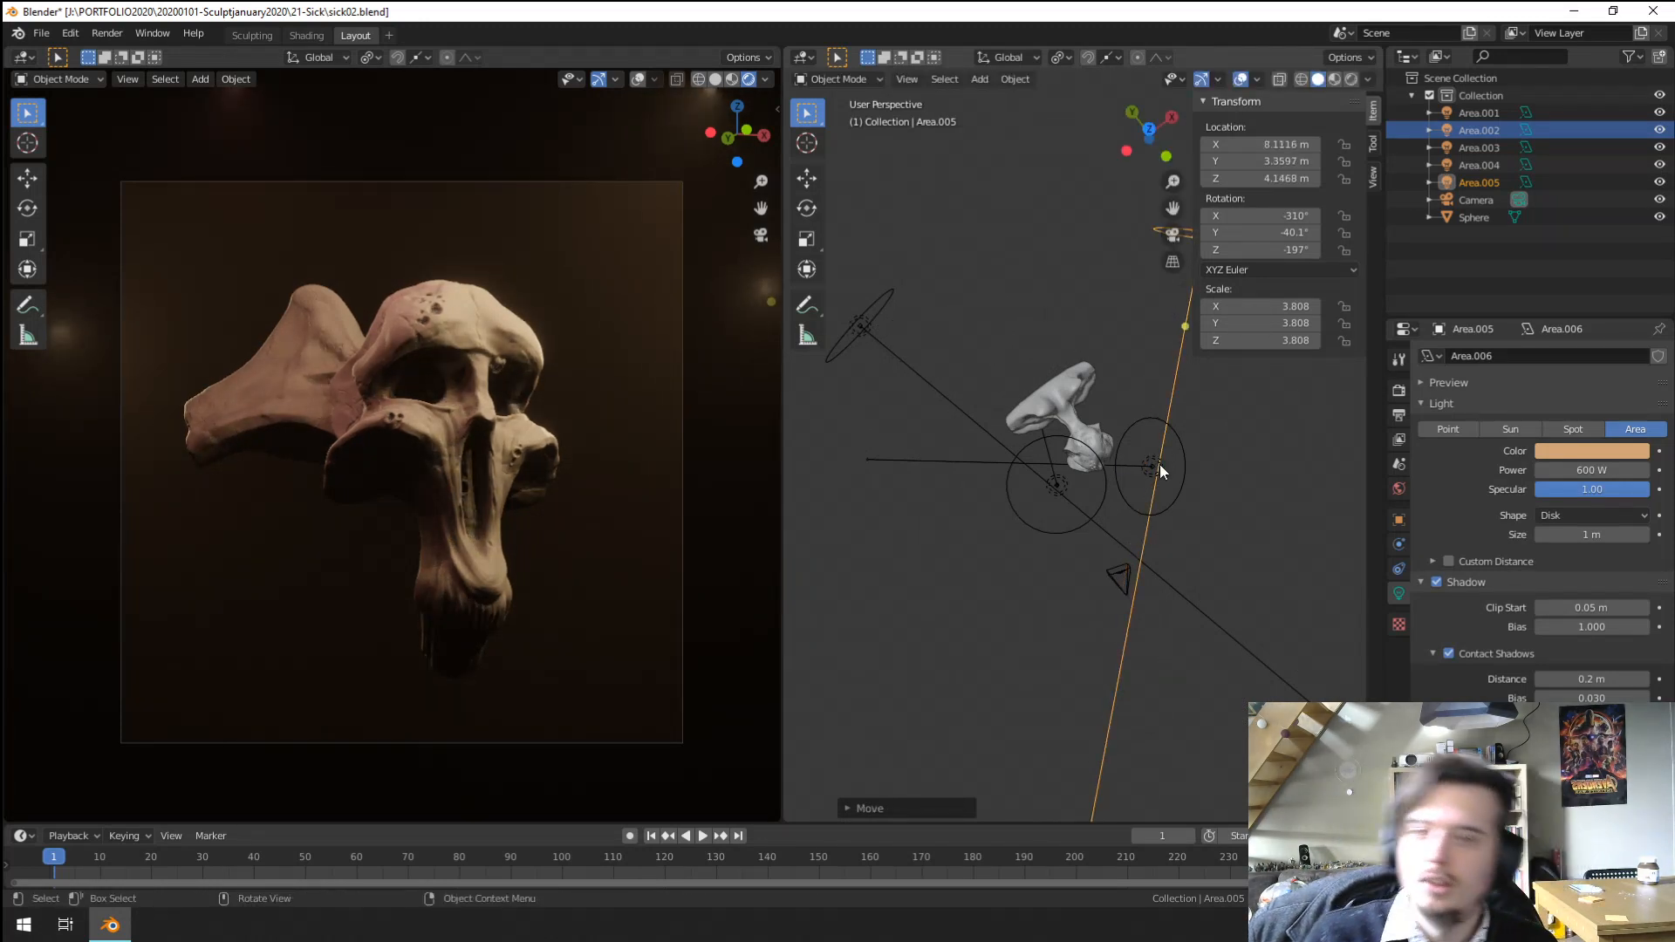
Duplicate Area.005 below and behind the head, rotate the copy upward and place it at about X 7.83, Y 9.19, Z -9.32 m.
middle_drag(1144, 464, 1130, 349)
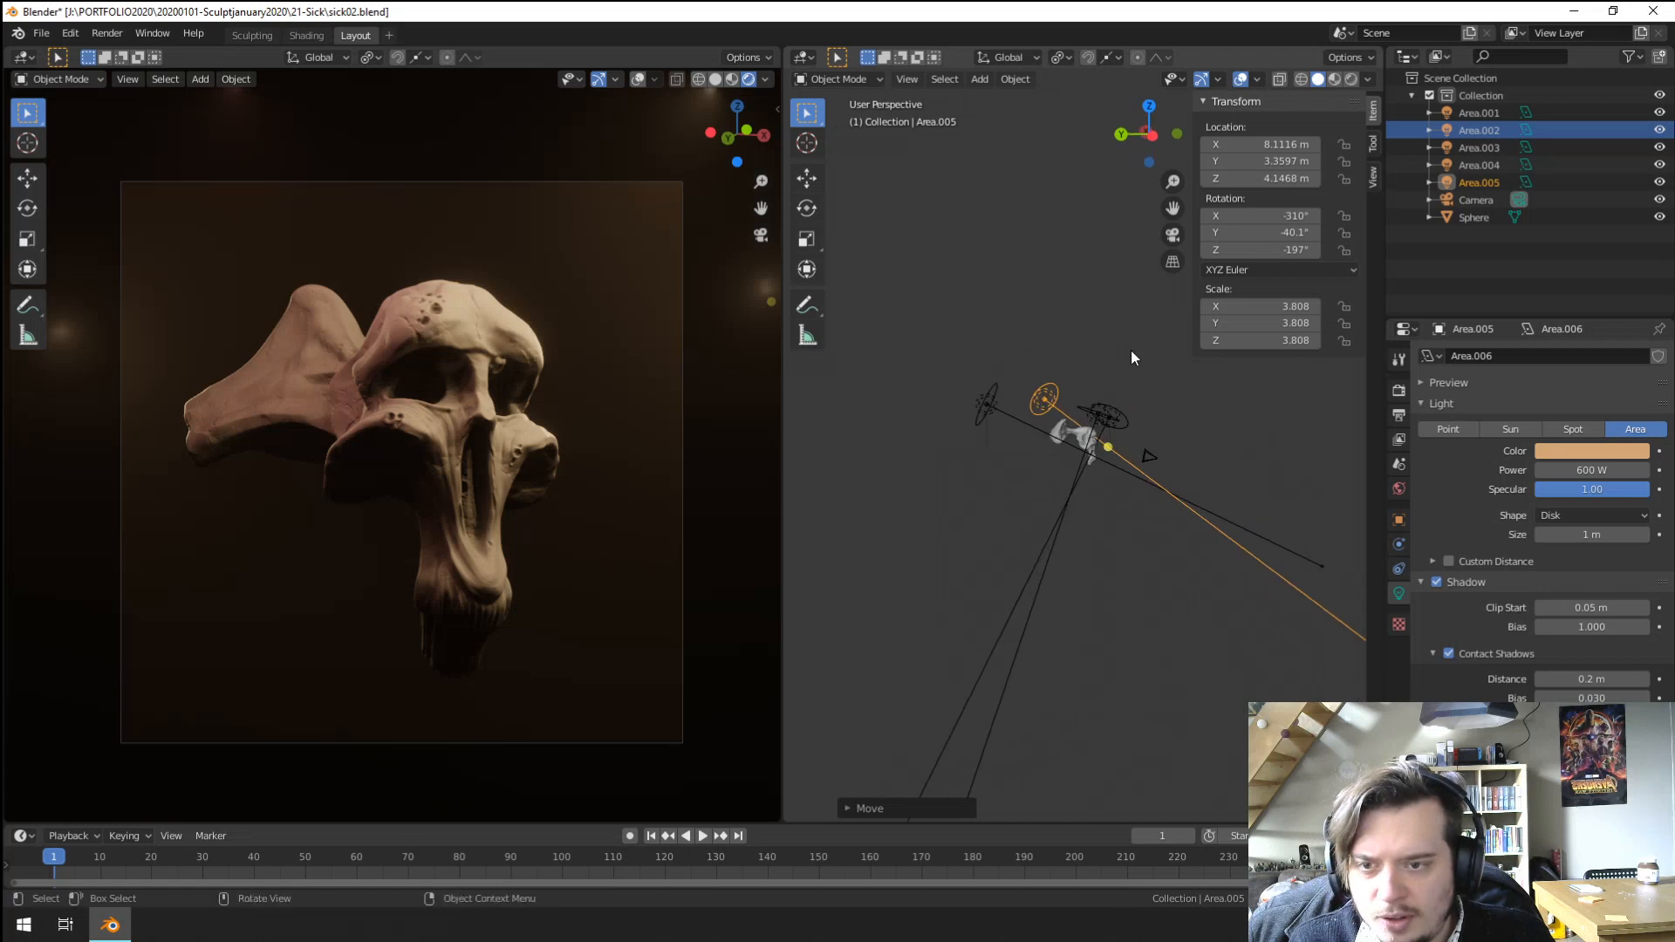
key(shift+d)
click(1101, 517)
key(r)
click(1101, 469)
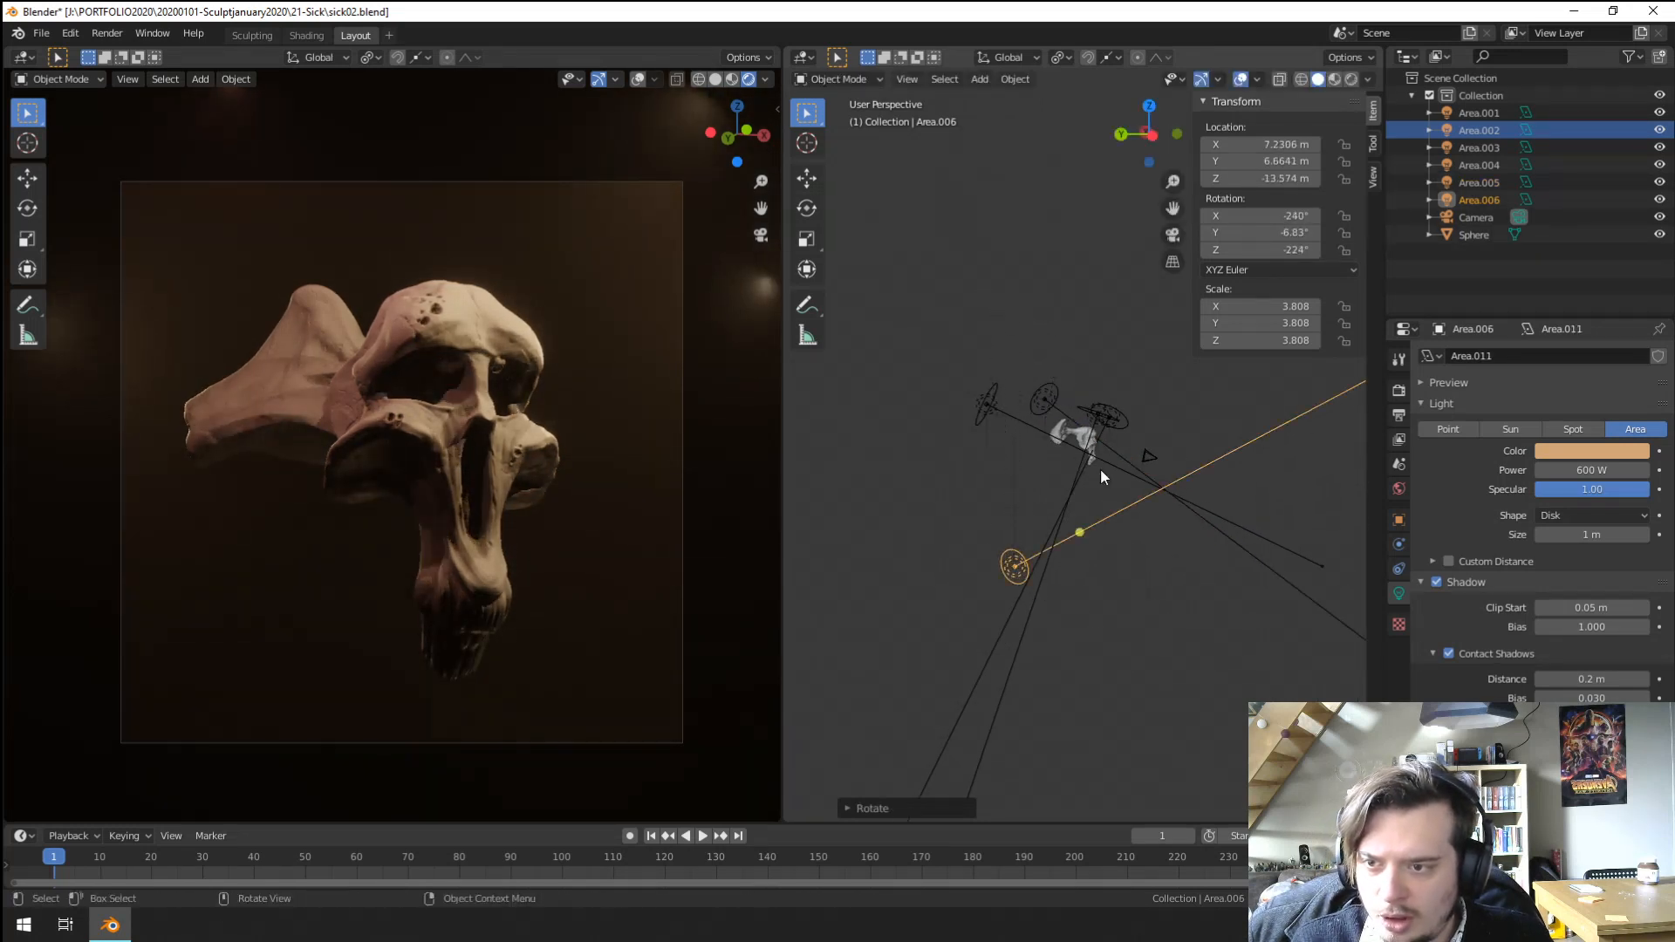
key(g)
click(1076, 429)
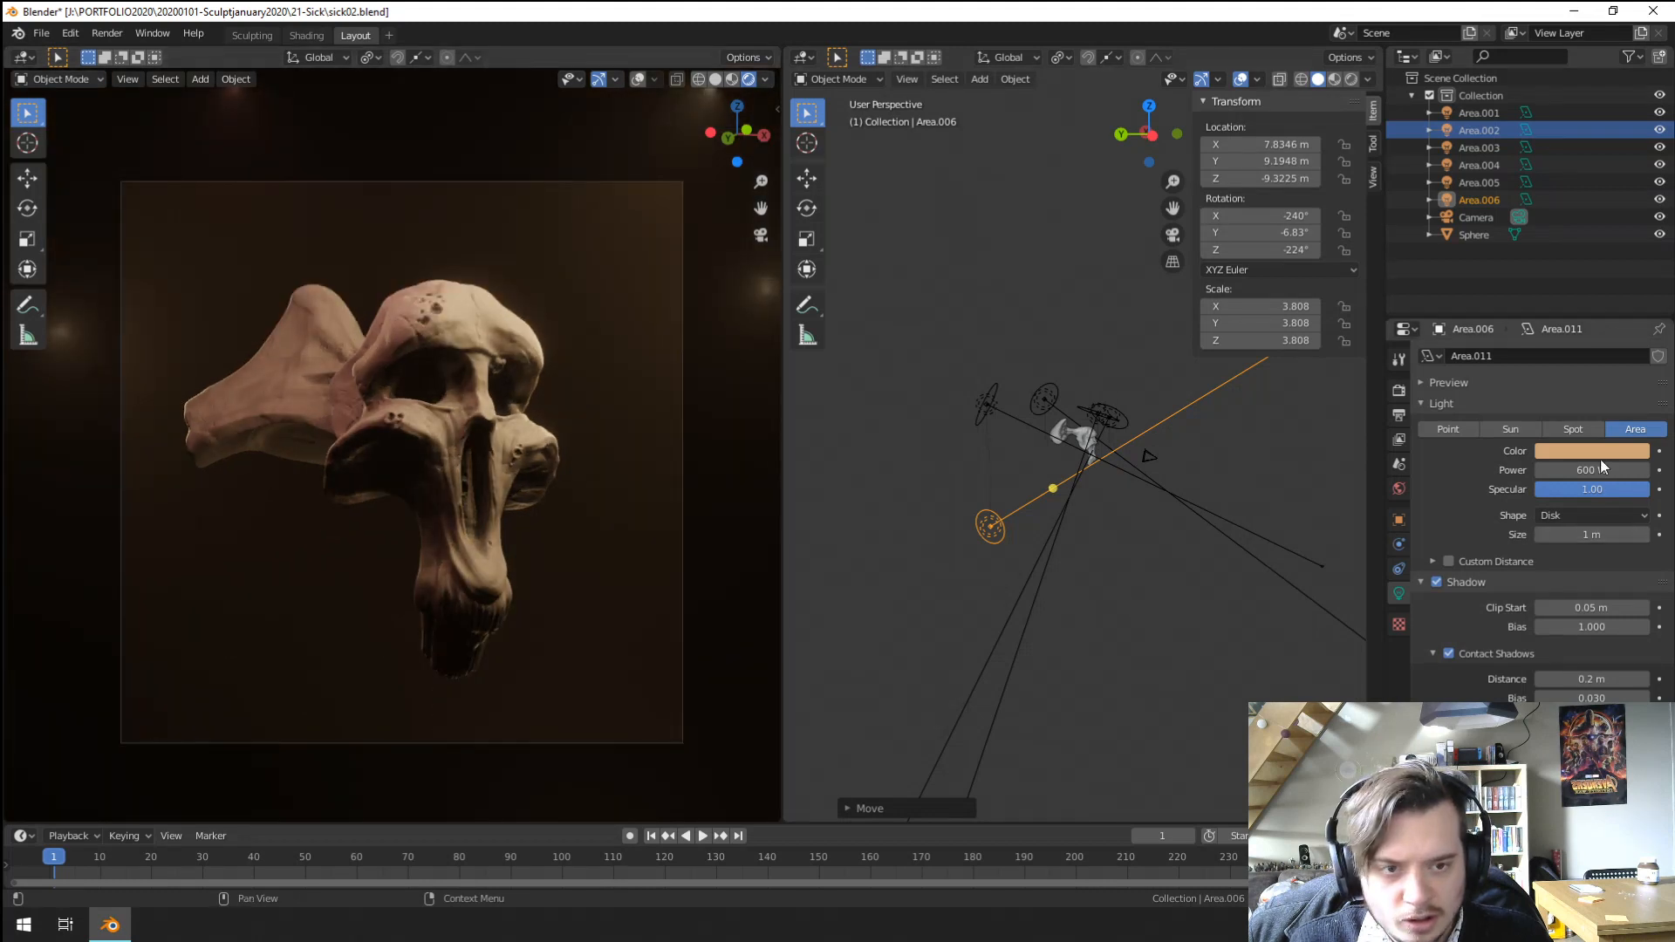
Change the color of the new lower light Area.006 to a pale pink.
click(1600, 452)
click(1576, 251)
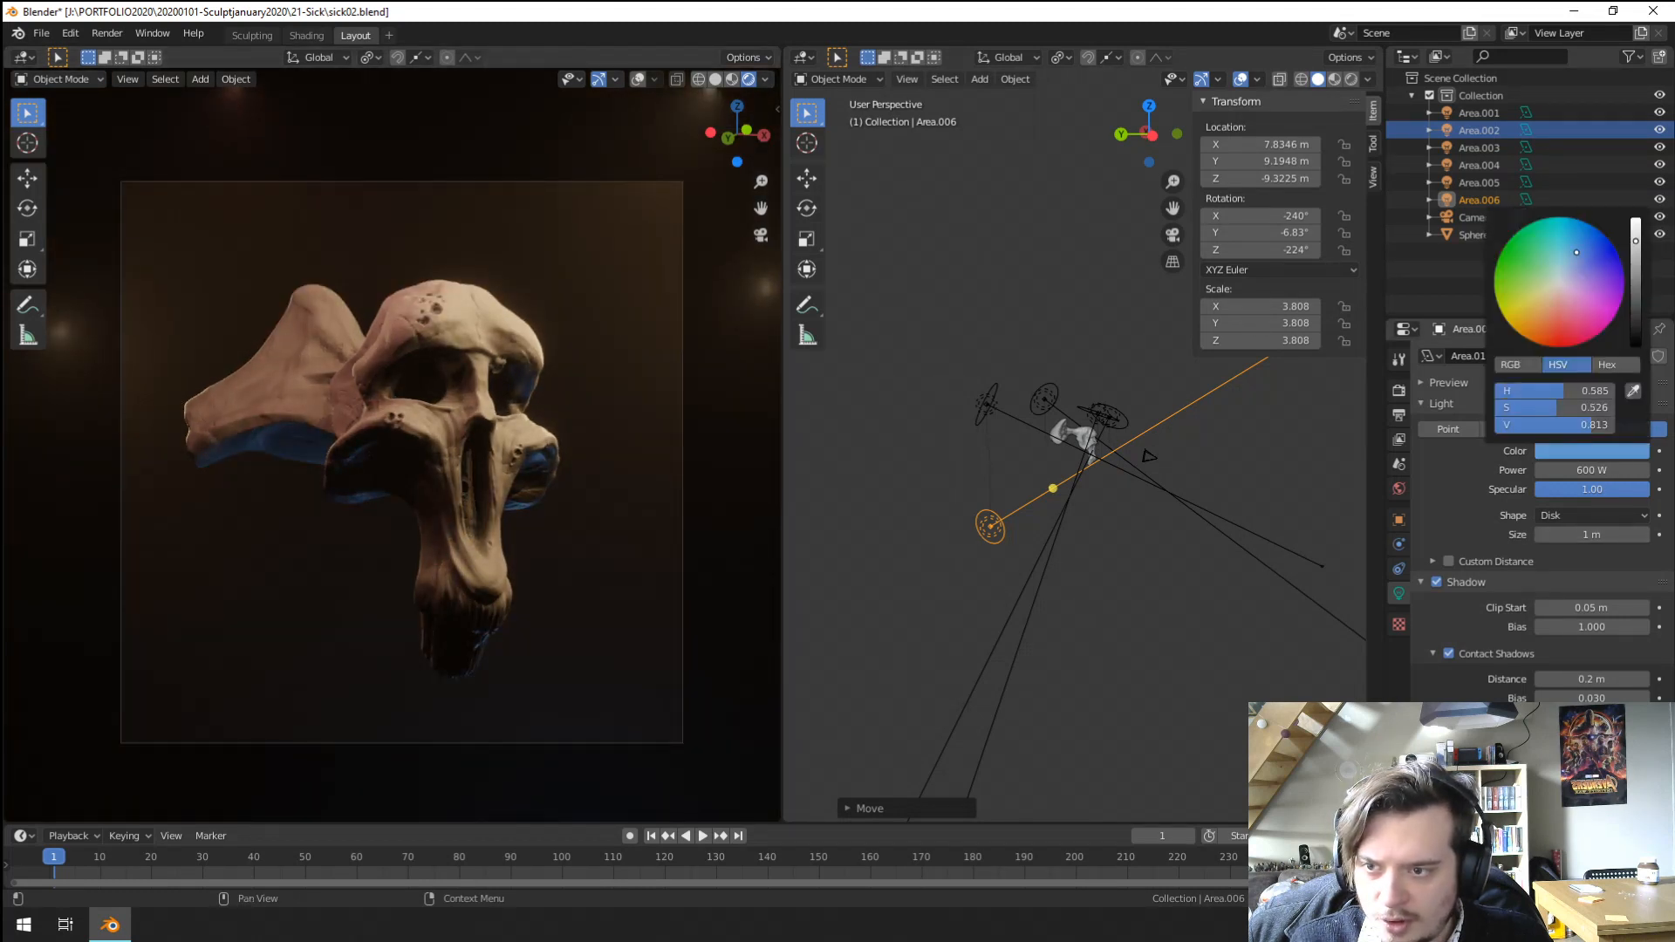
mouse_move(1575, 251)
mouse_down()
mouse_move(1566, 324)
mouse_move(1537, 299)
mouse_move(1563, 279)
mouse_move(1562, 295)
mouse_up()
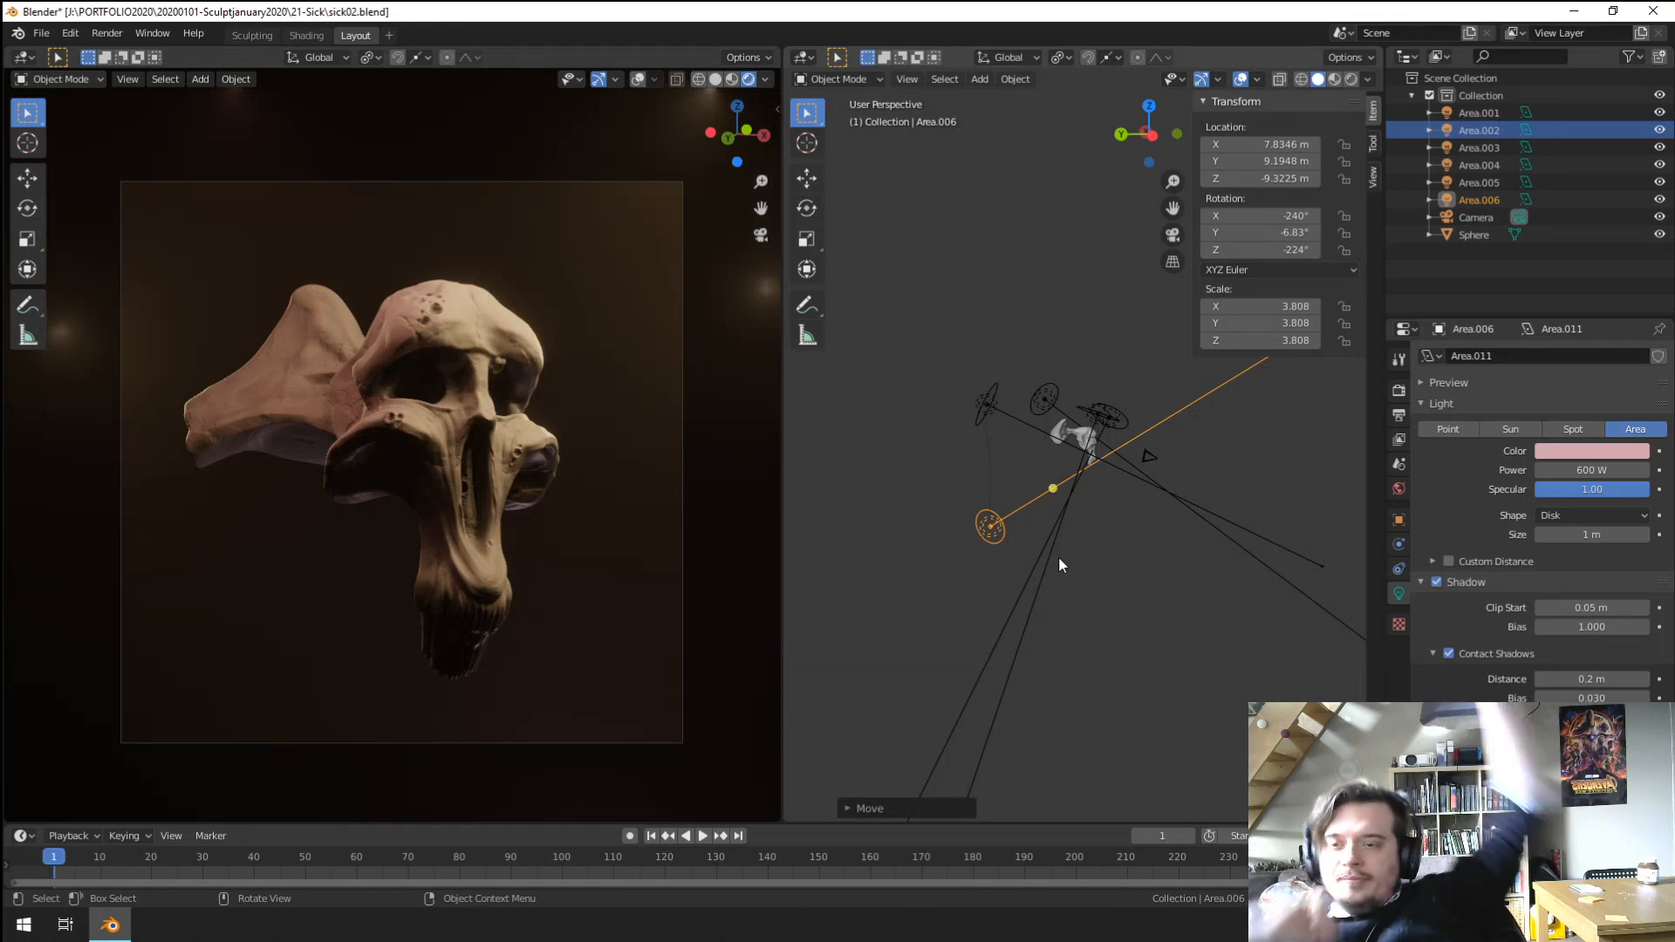
Examine the lighting on the head's cheek, eye sockets and jaw up close and in the full camera framing.
scroll(536, 436, up, 8)
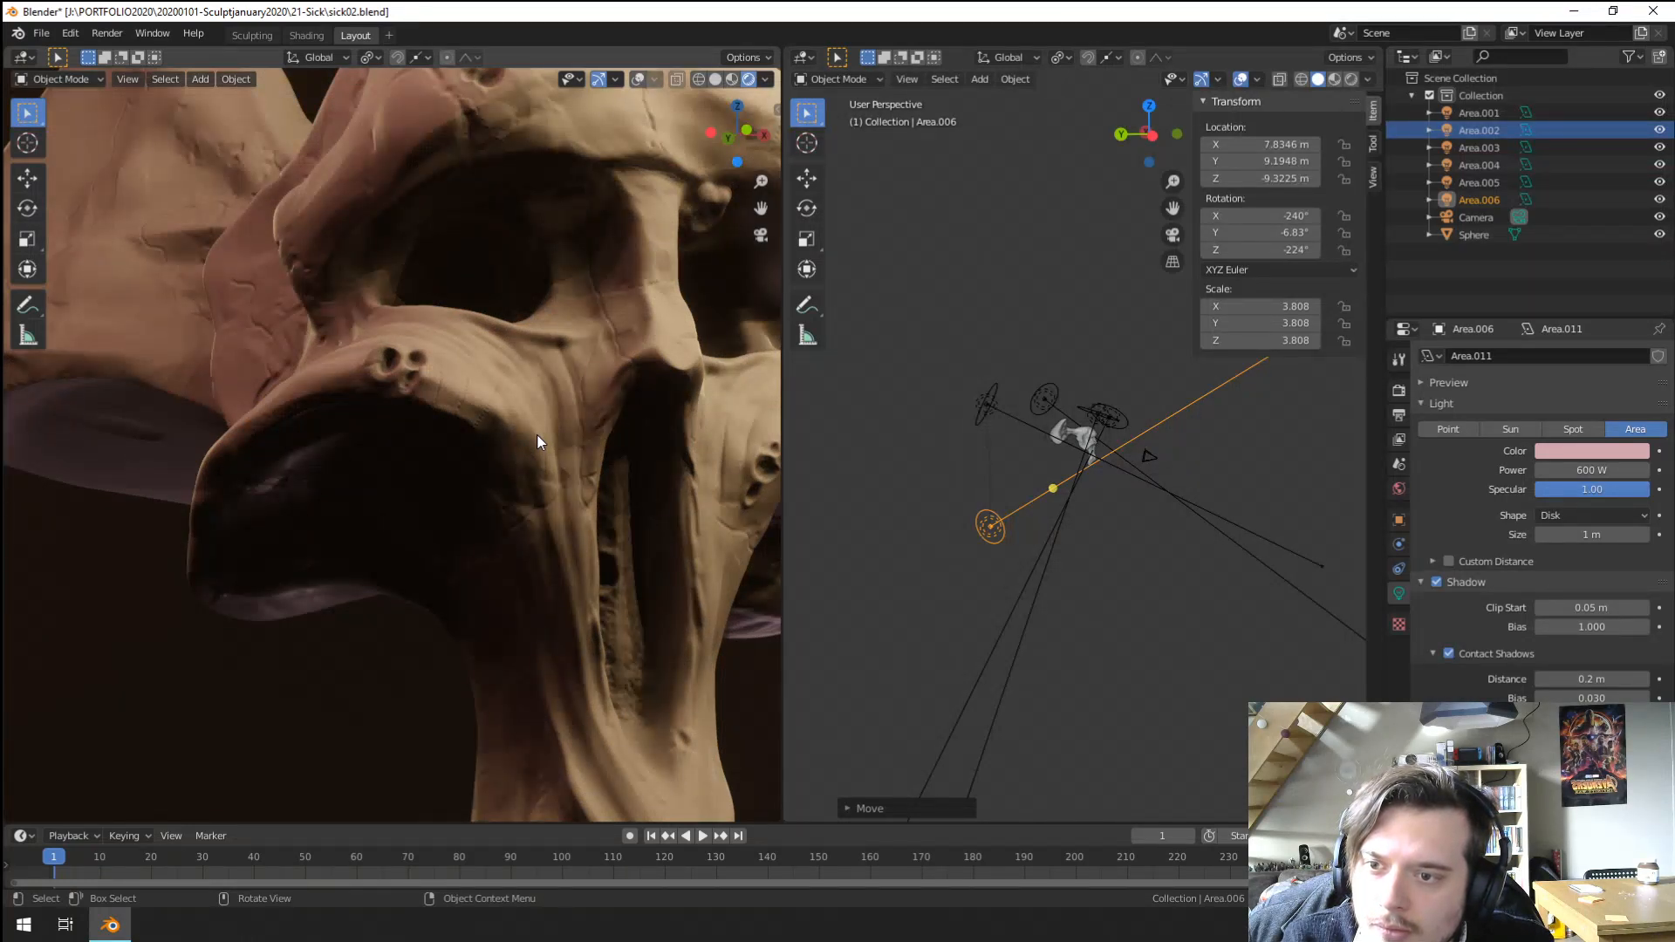
scroll(538, 436, down, 8)
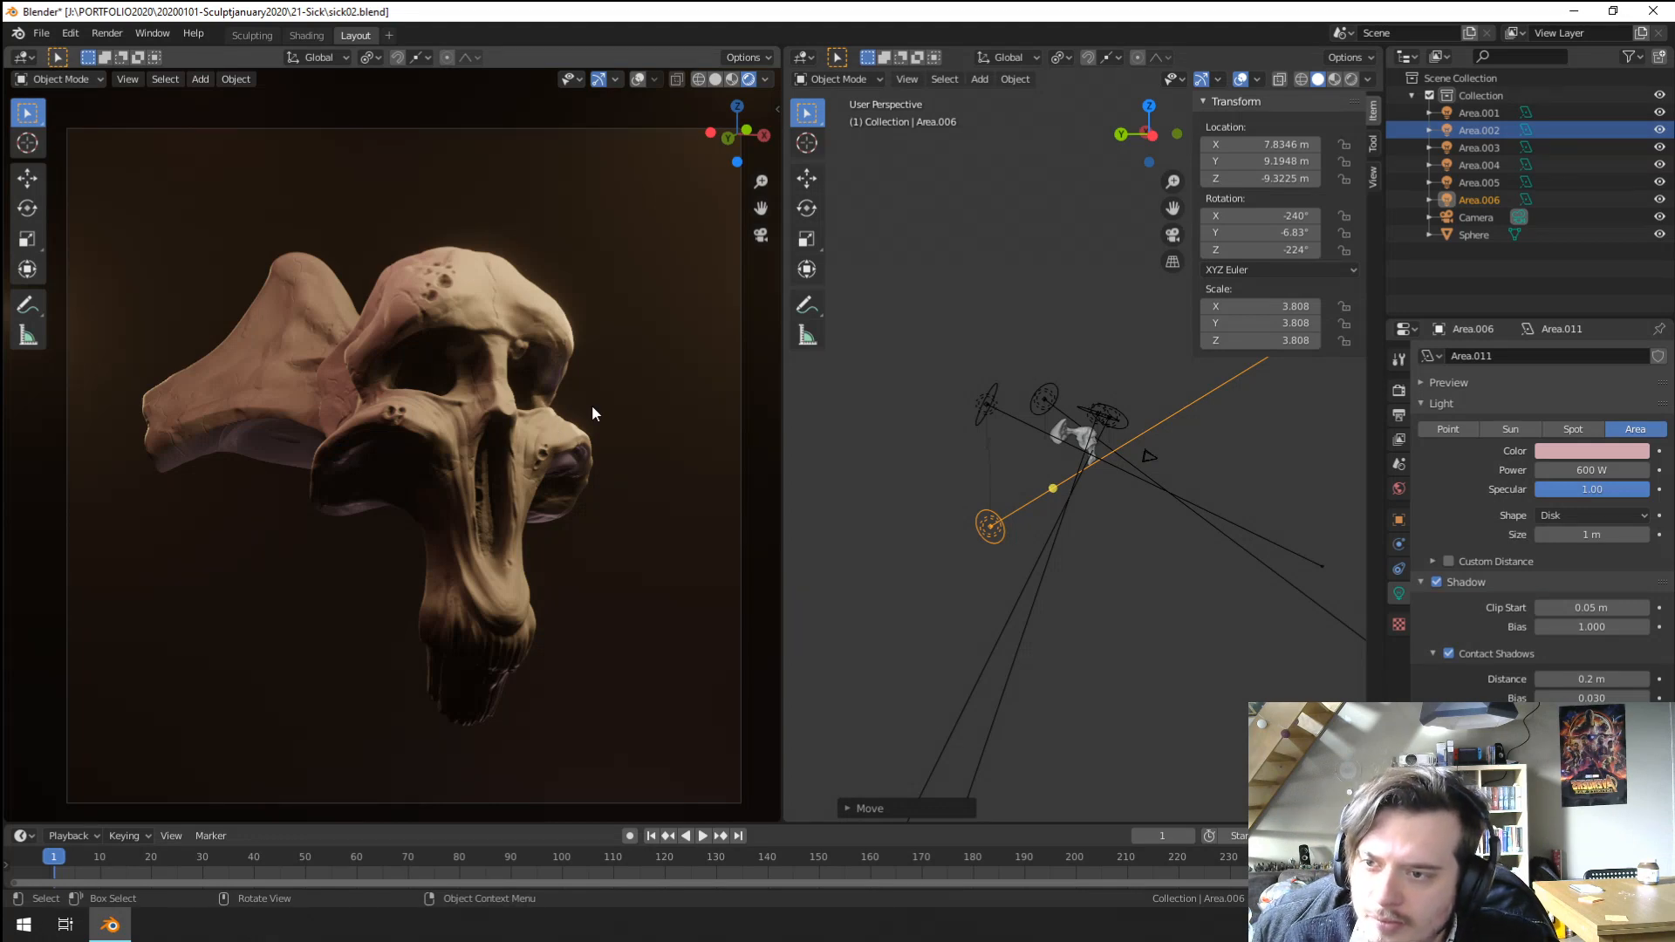
scroll(301, 367, up, 6)
scroll(312, 369, up, 2)
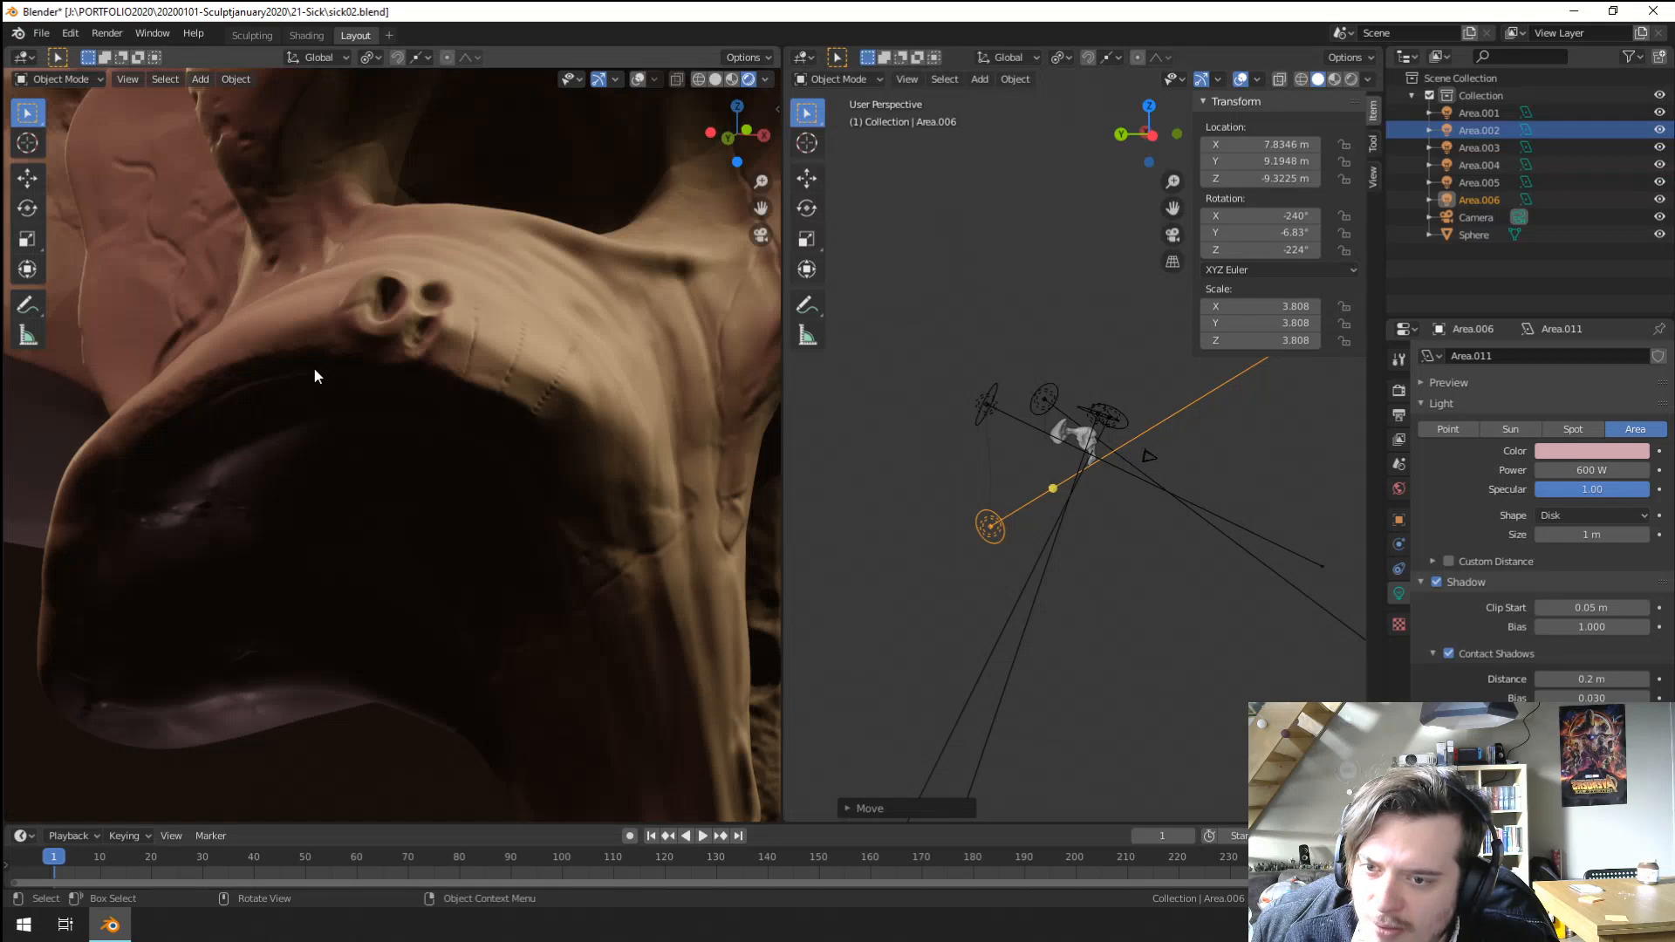
scroll(315, 375, down, 4)
scroll(526, 538, up, 5)
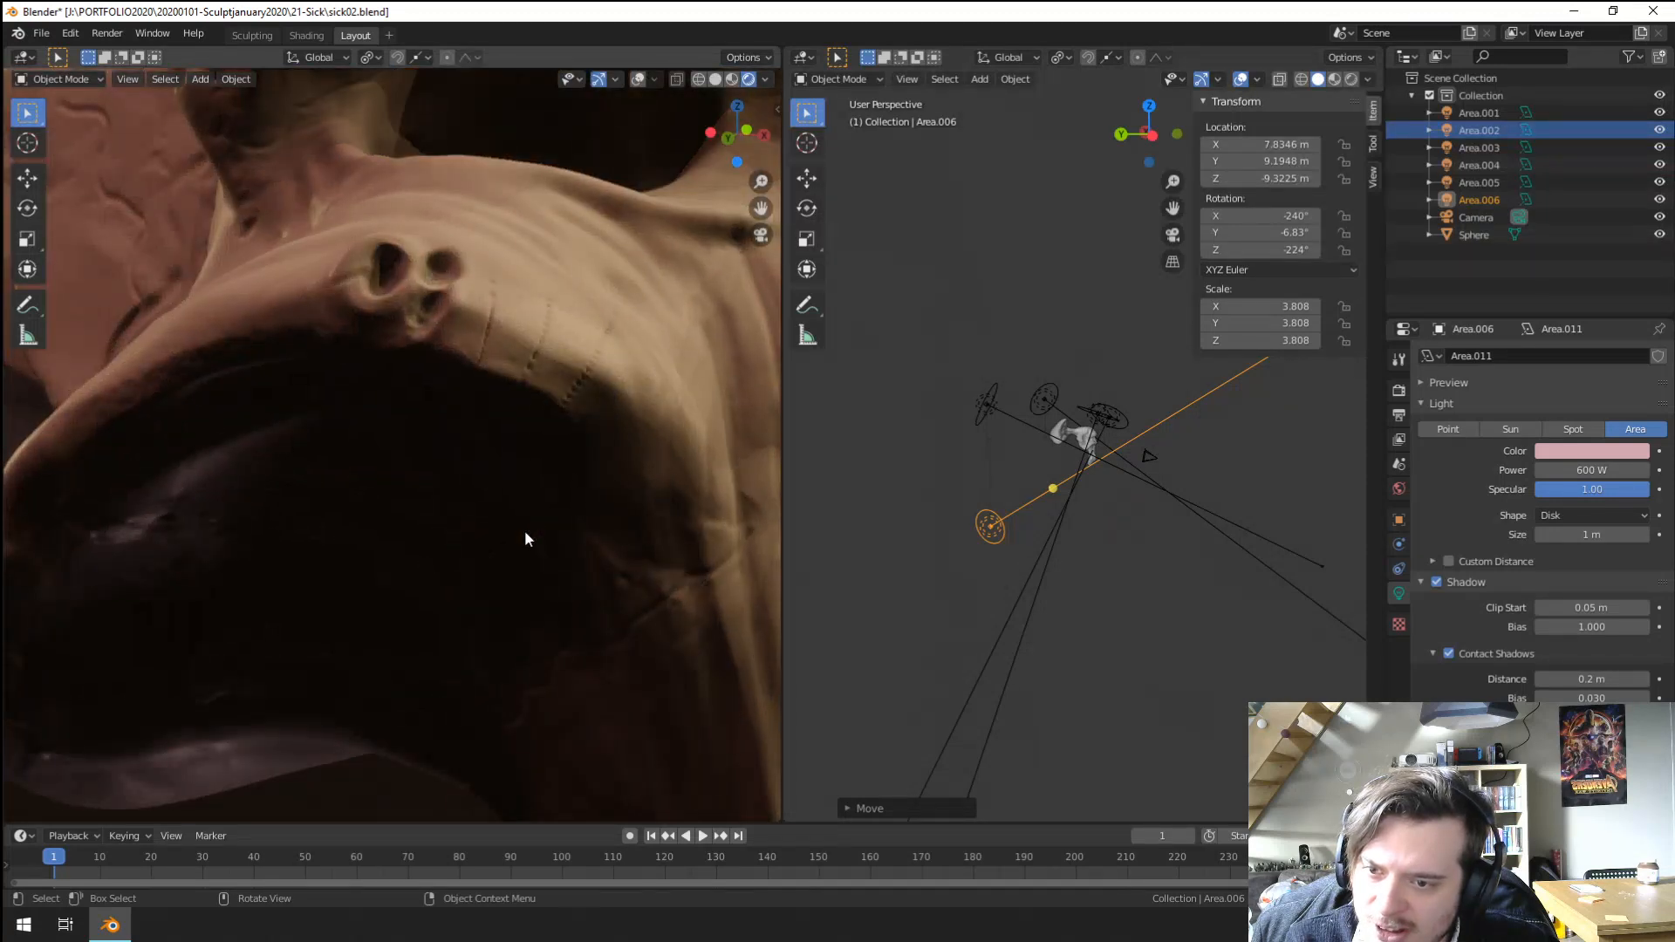
scroll(515, 534, down, 3)
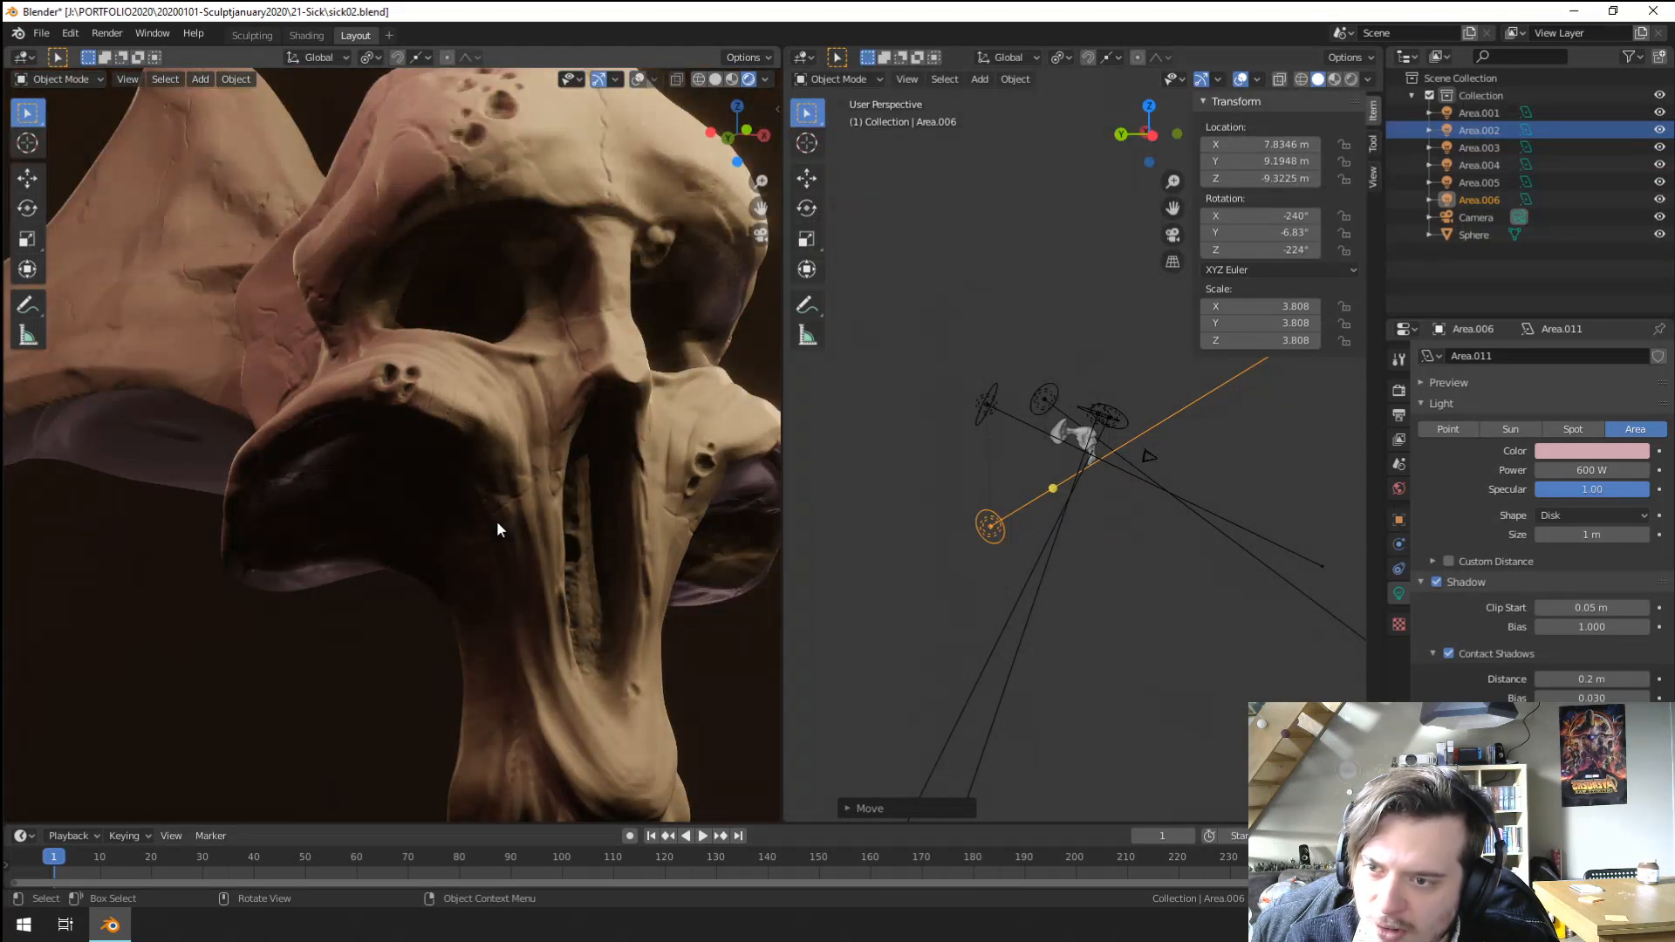
scroll(497, 524, down, 3)
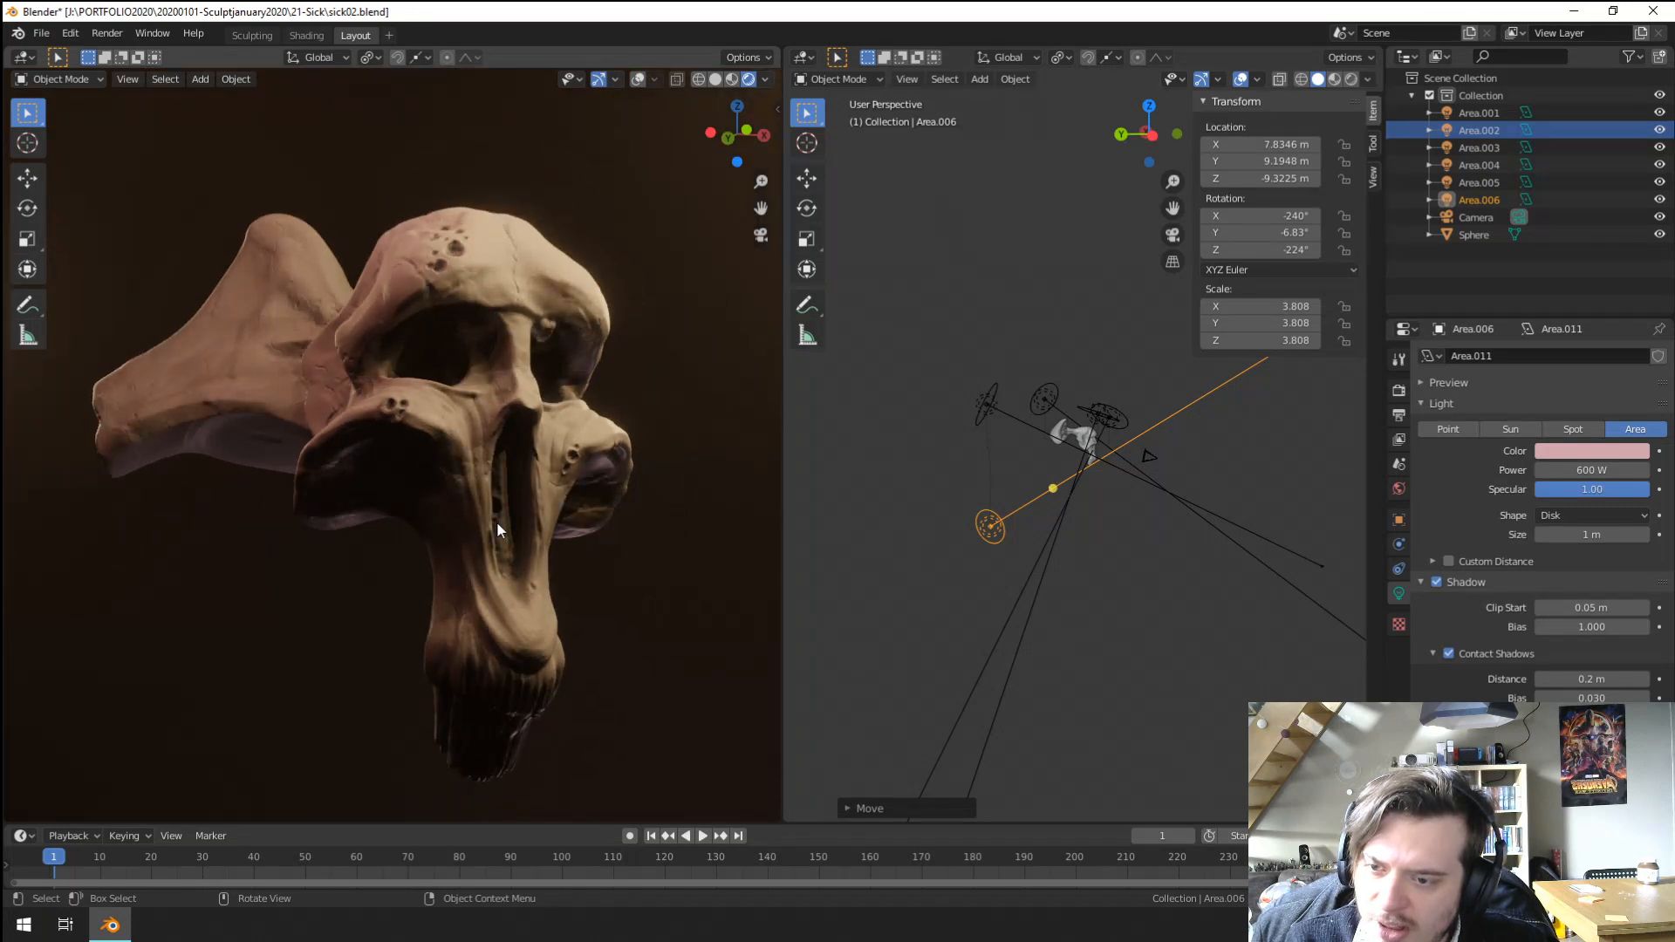
key(KP_0)
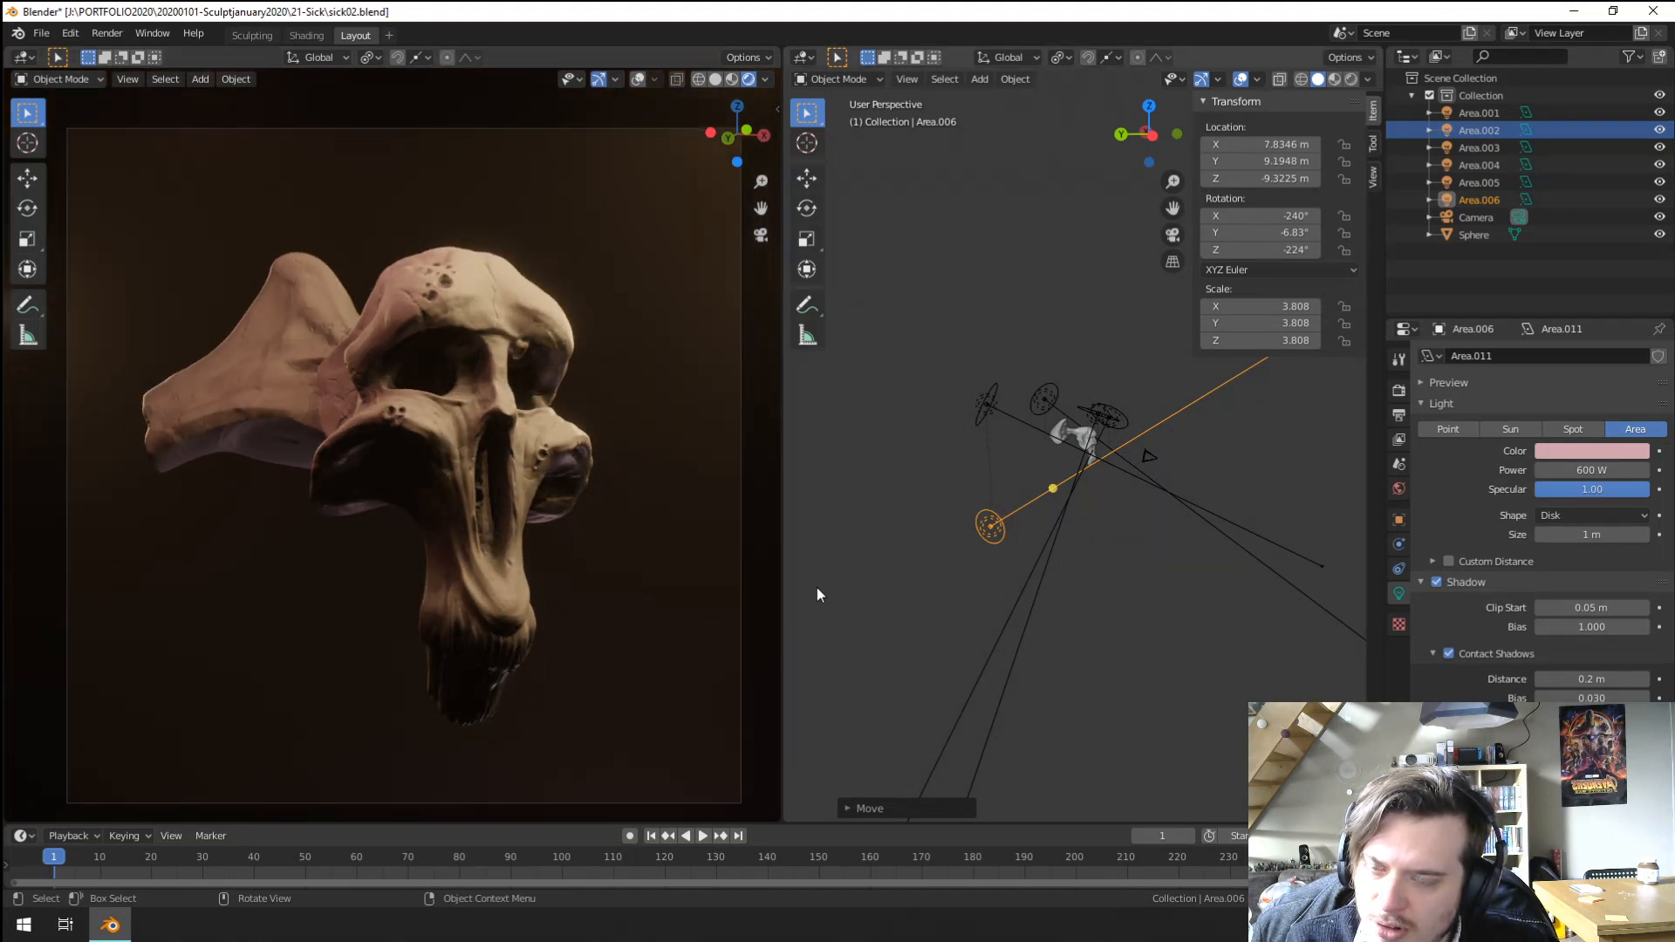
Move Area.006 closer beneath the head, to about X 3.24, Y 4.18, Z -4.92 m, and enlarge it to a scale of about 10.
middle_drag(976, 558, 1008, 573)
key(g)
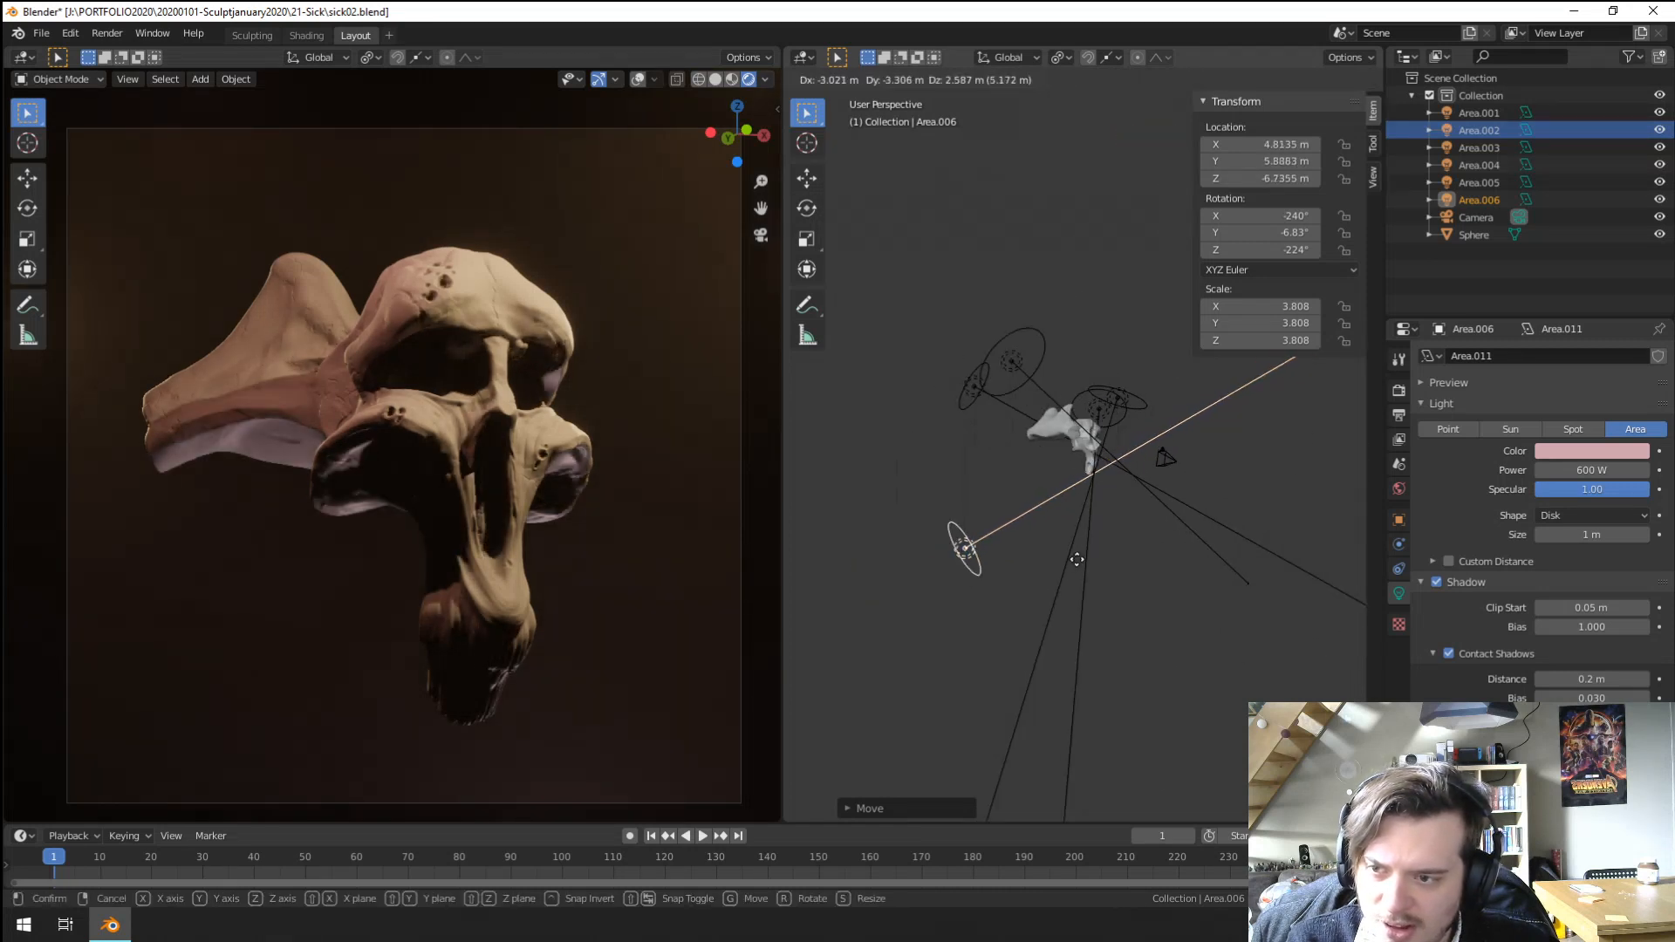
click(1077, 559)
key(g)
click(1113, 530)
key(s)
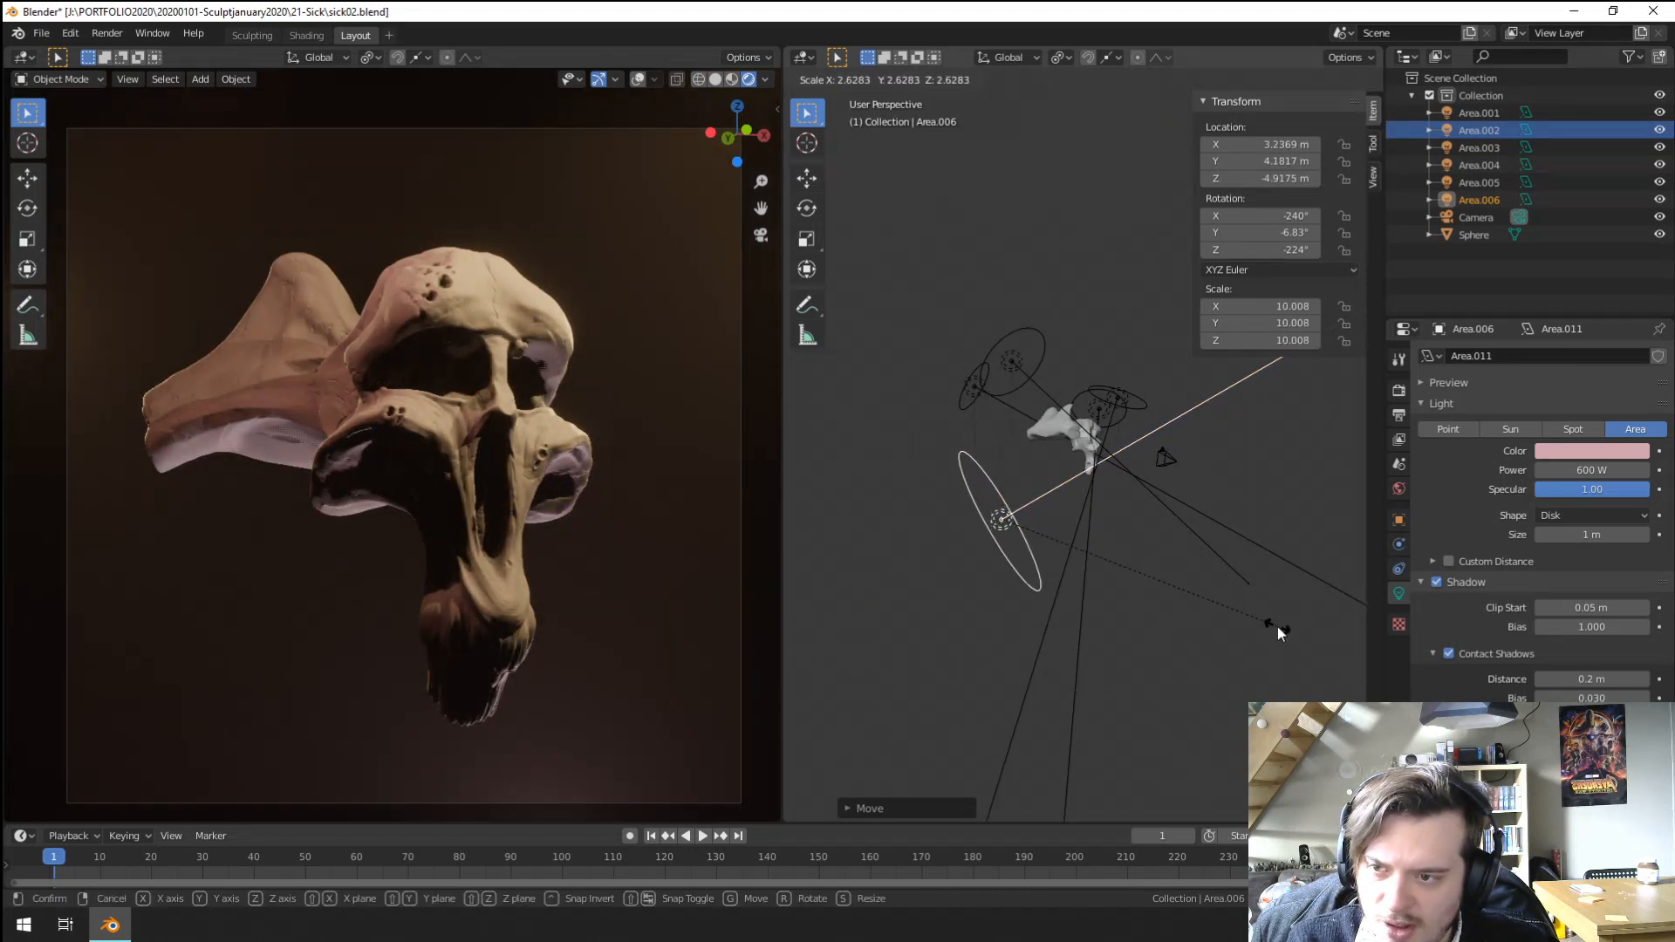
click(1277, 626)
Rotate Area.006 to point more steeply upward at the head and shift it to about X 2.85, Y 3.72, Z -5.58 m.
key(r)
click(1237, 477)
key(g)
click(1243, 491)
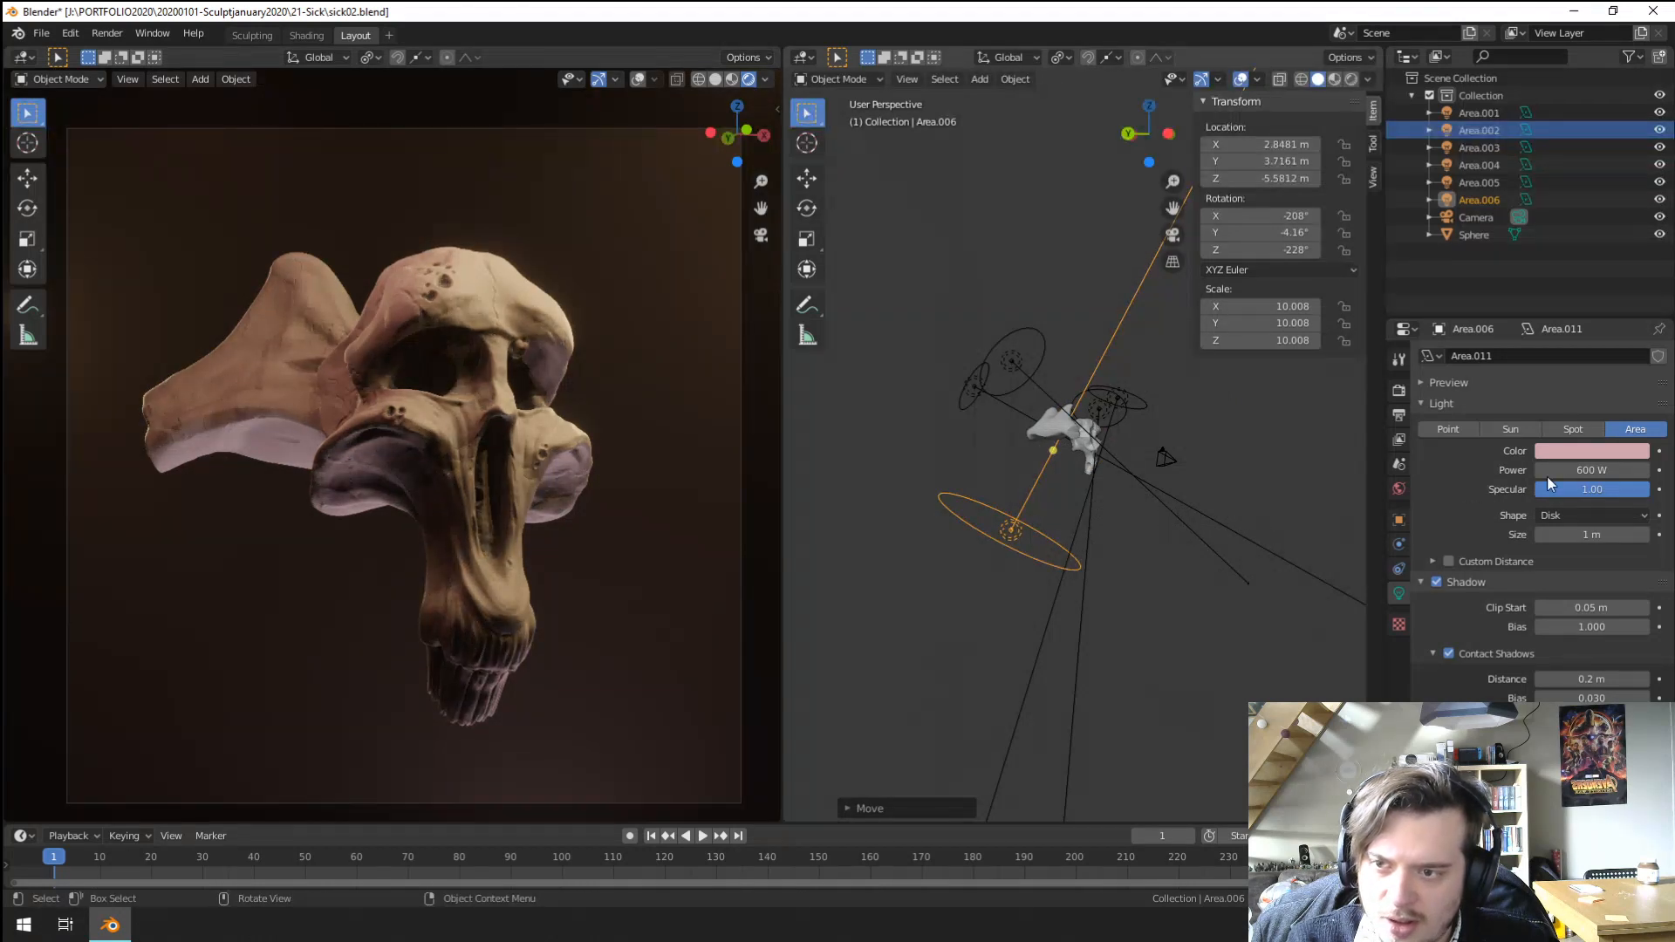
Darken the color of Area.006 to a dim, muted red.
click(1597, 449)
drag(1635, 282, 1562, 300)
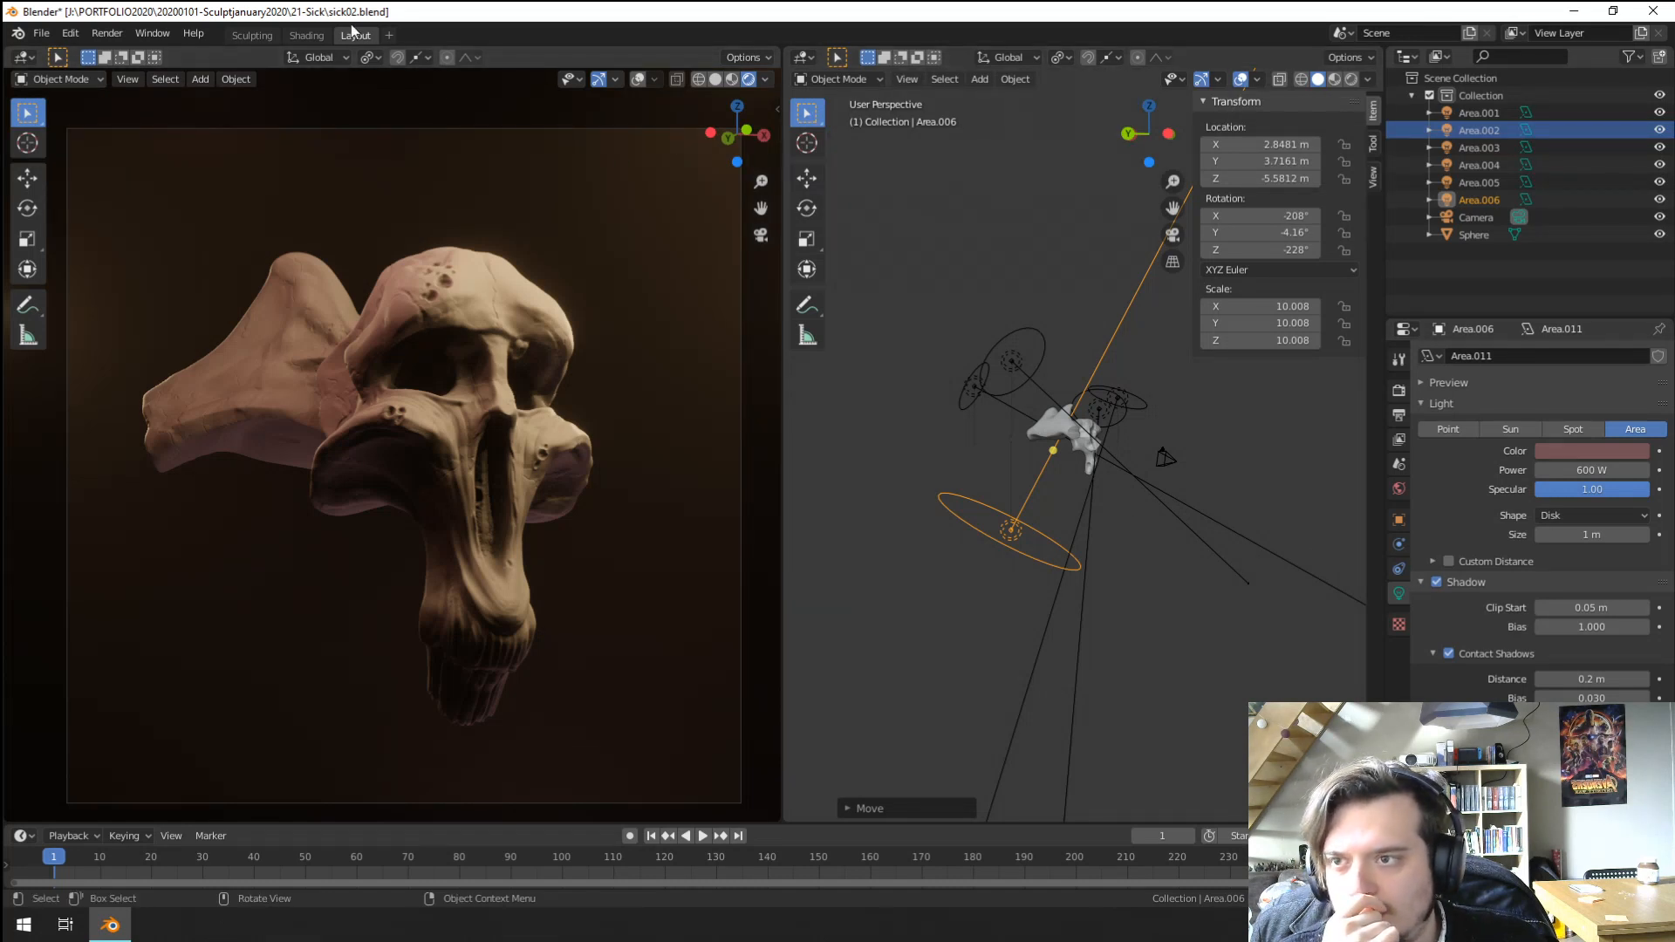
Switch to the Shading workspace with a rendered camera view and assign the clayNew material to the creature head.
click(307, 36)
key(KP_0)
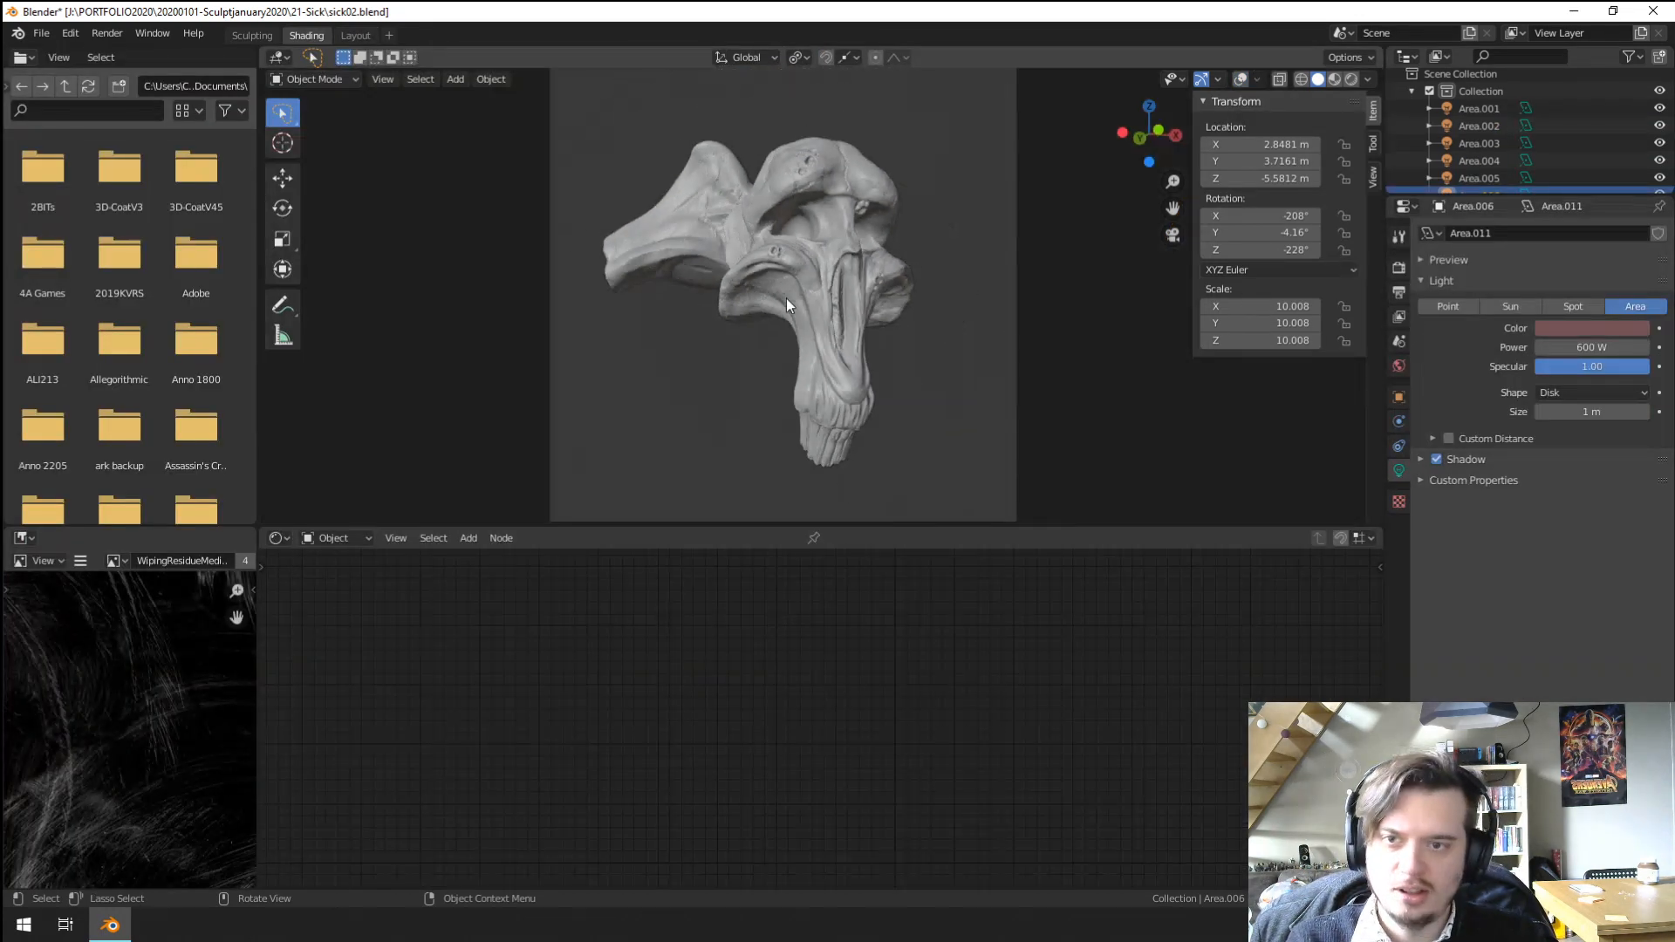
click(1350, 79)
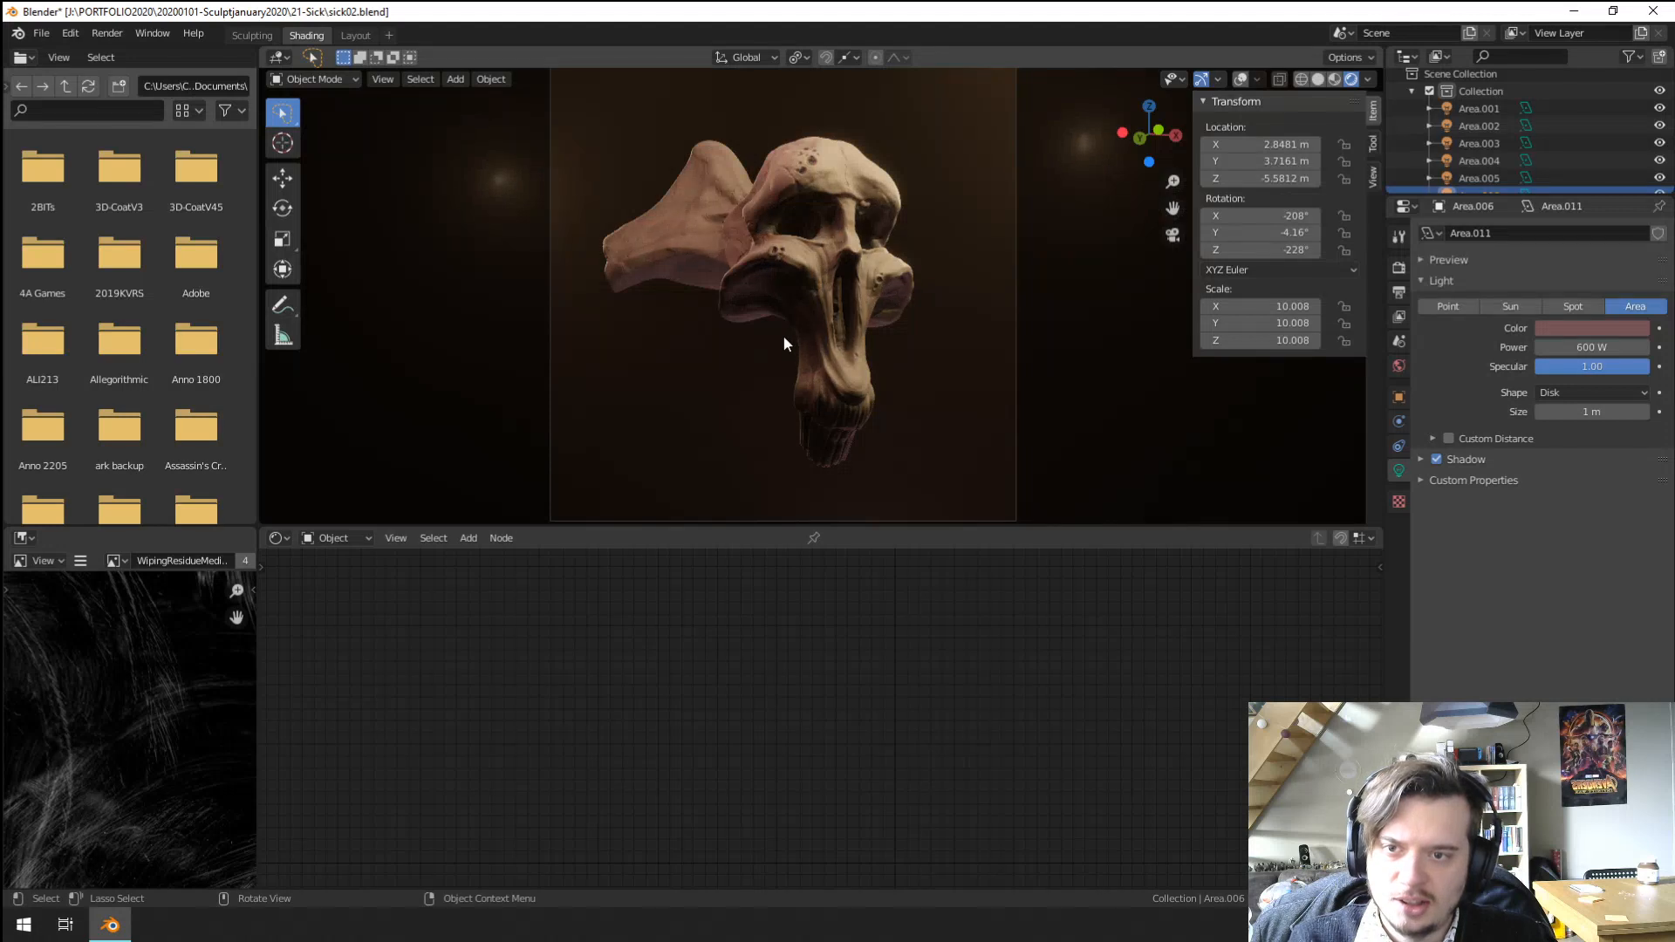
click(785, 343)
click(781, 537)
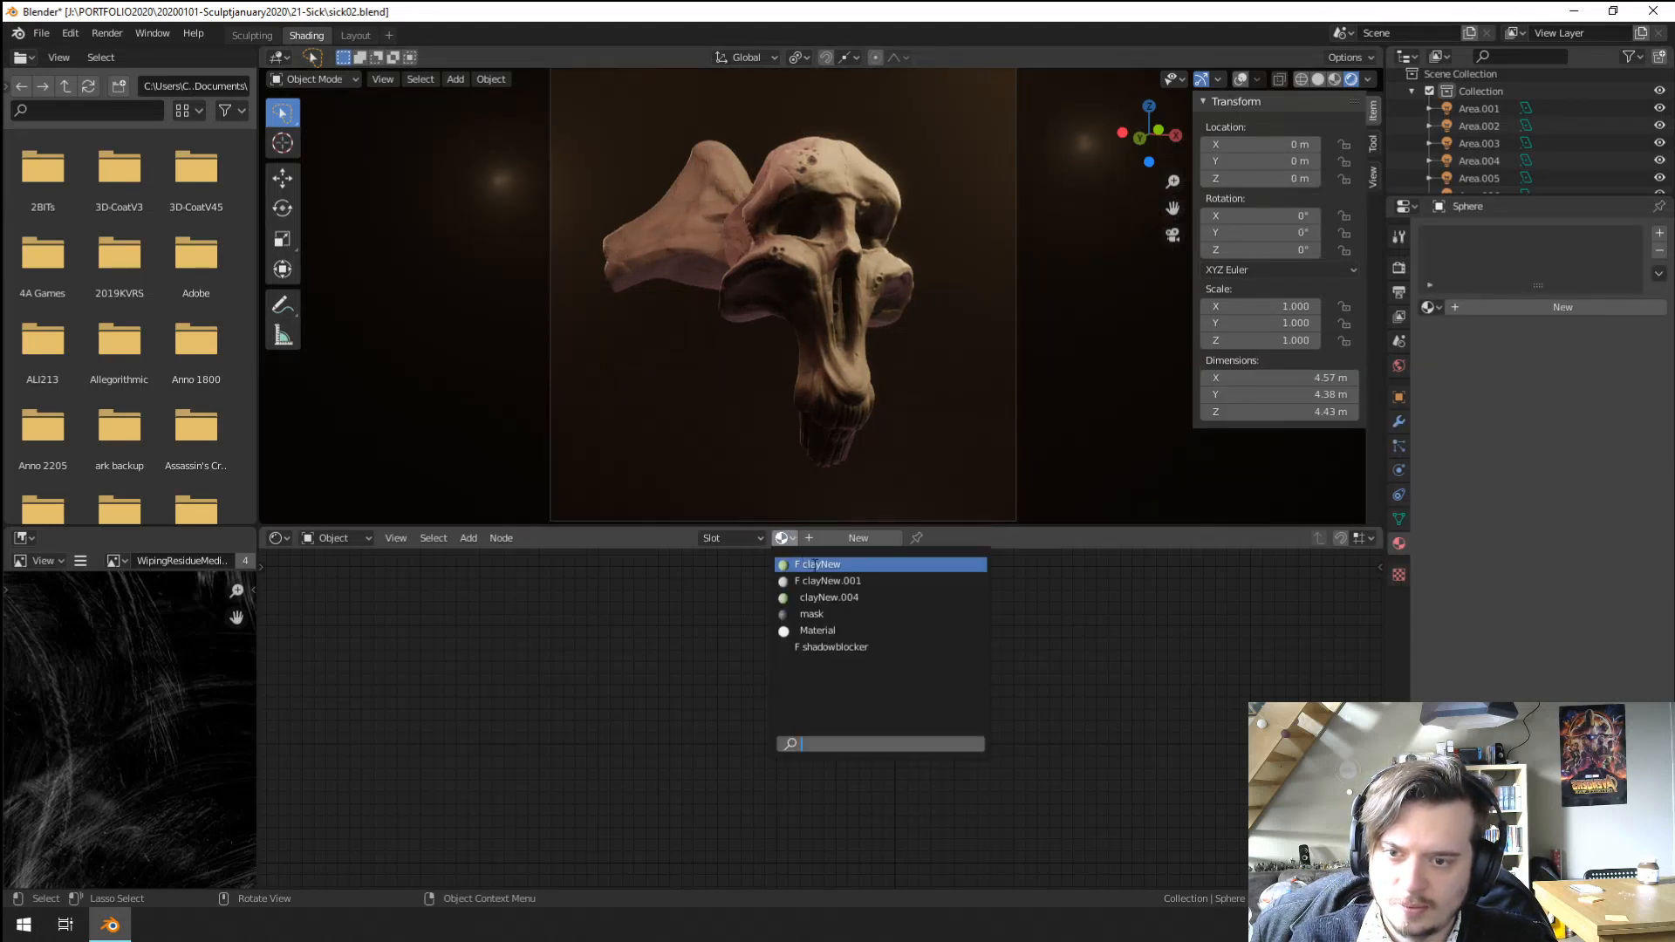
key(Return)
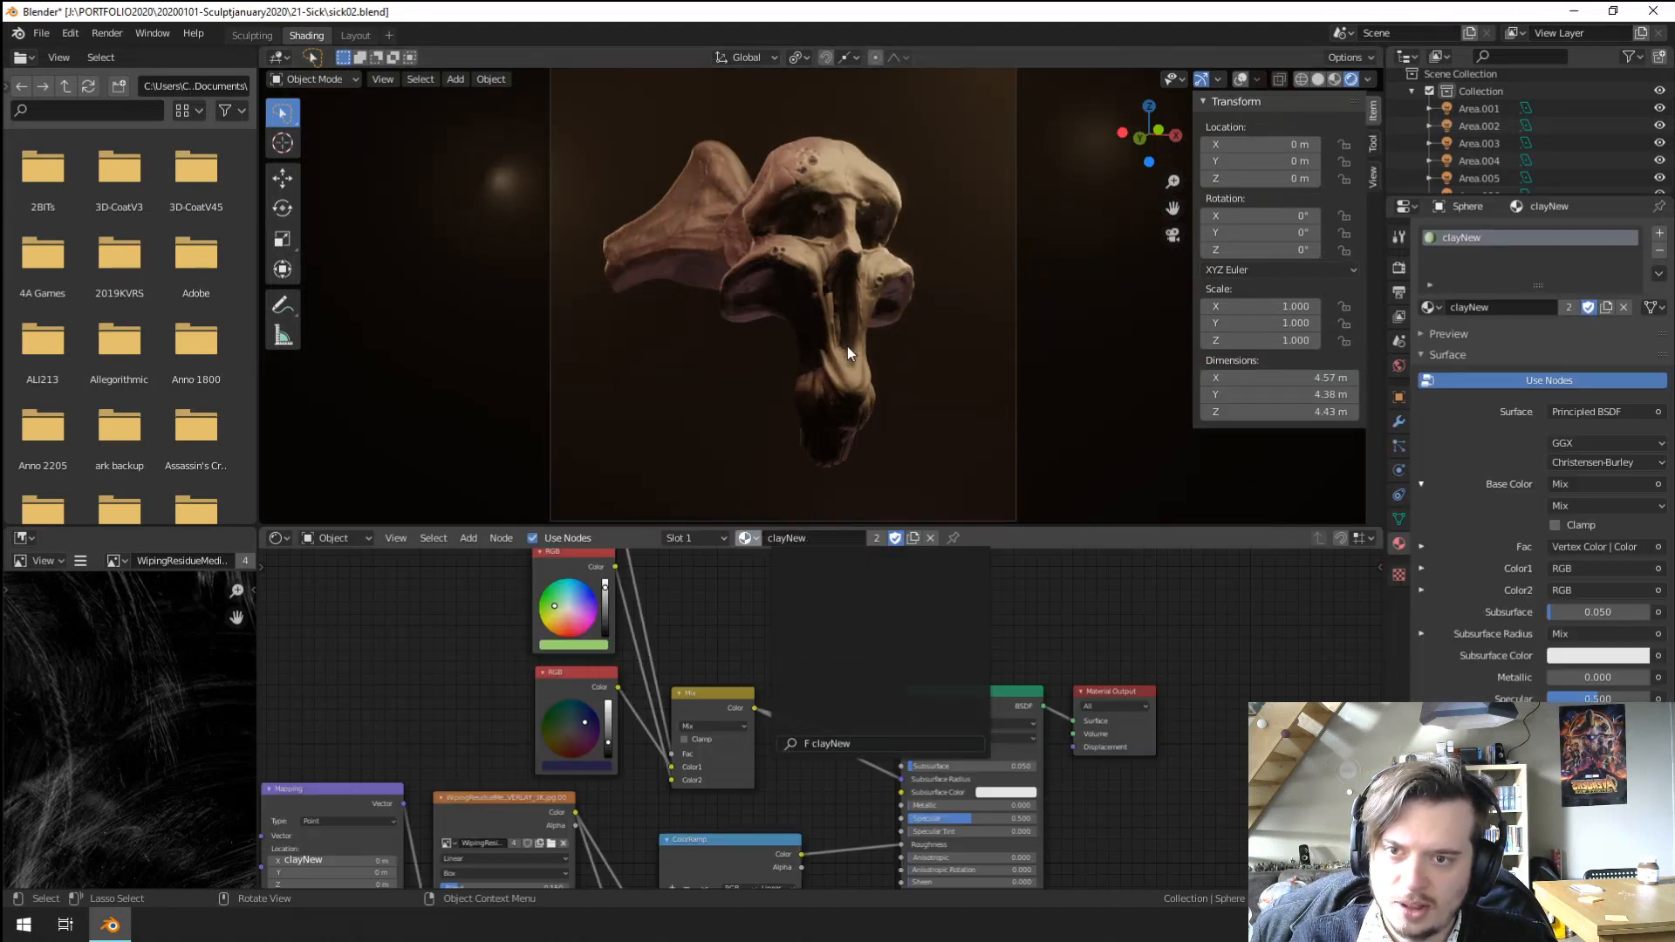
Connect the green RGB node directly to the Base Color and Subsurface Radius inputs of the Principled BSDF.
scroll(846, 347, up, 5)
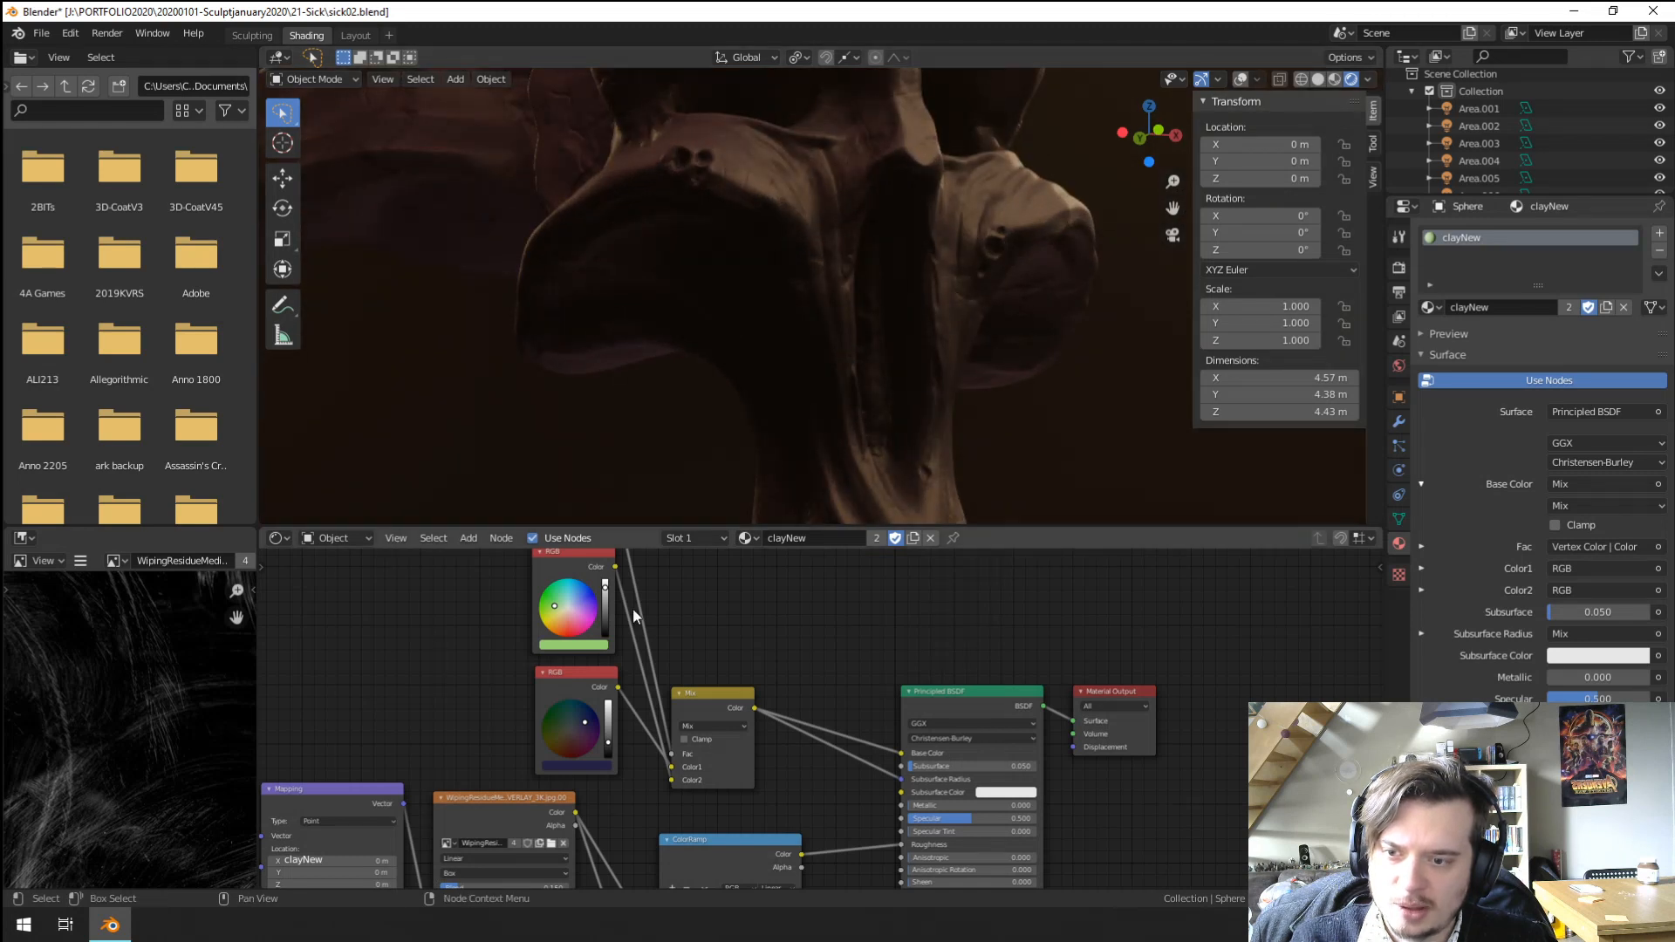
click(745, 537)
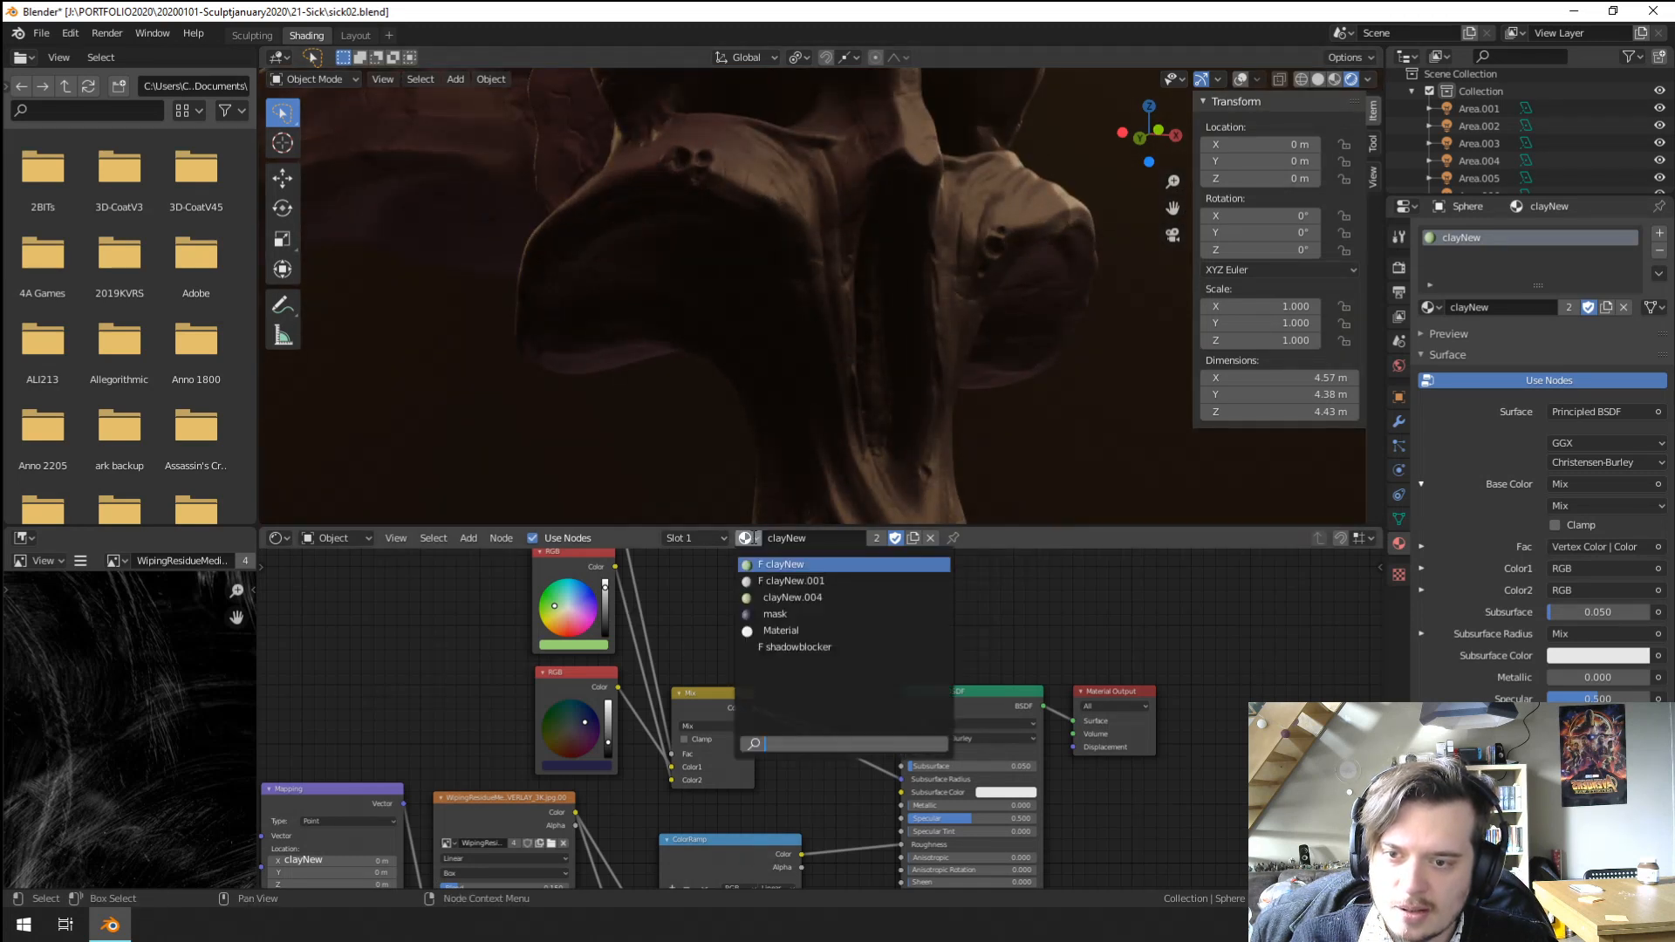
click(756, 538)
drag(616, 567, 901, 753)
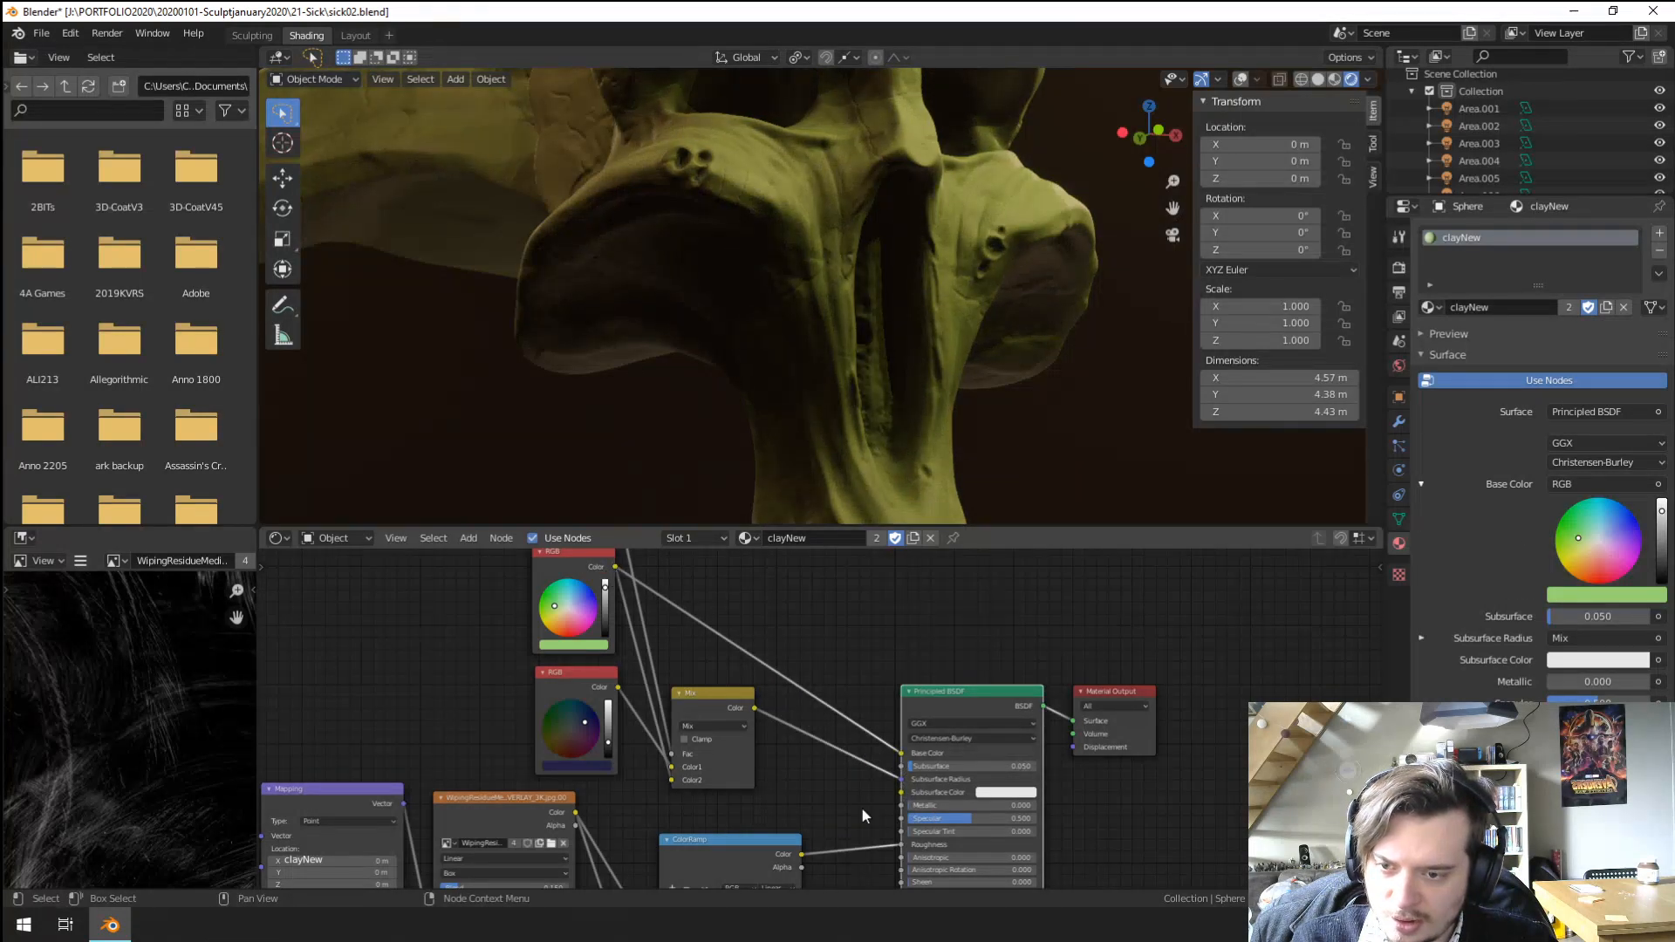
drag(616, 567, 894, 779)
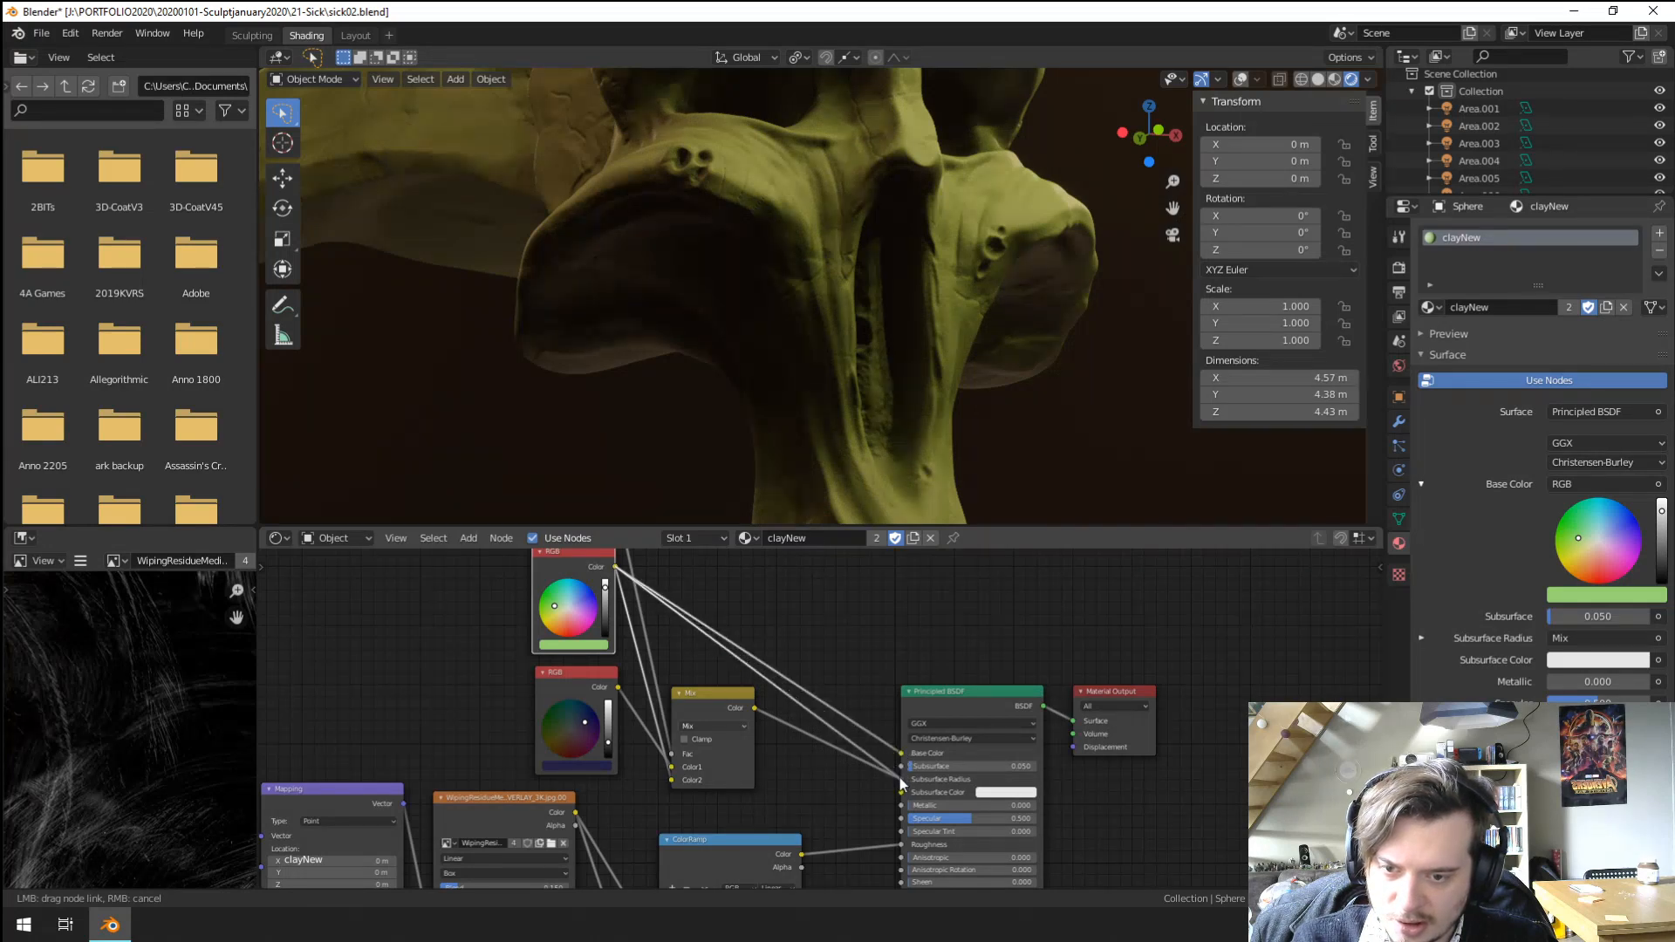
scroll(728, 209, down, 3)
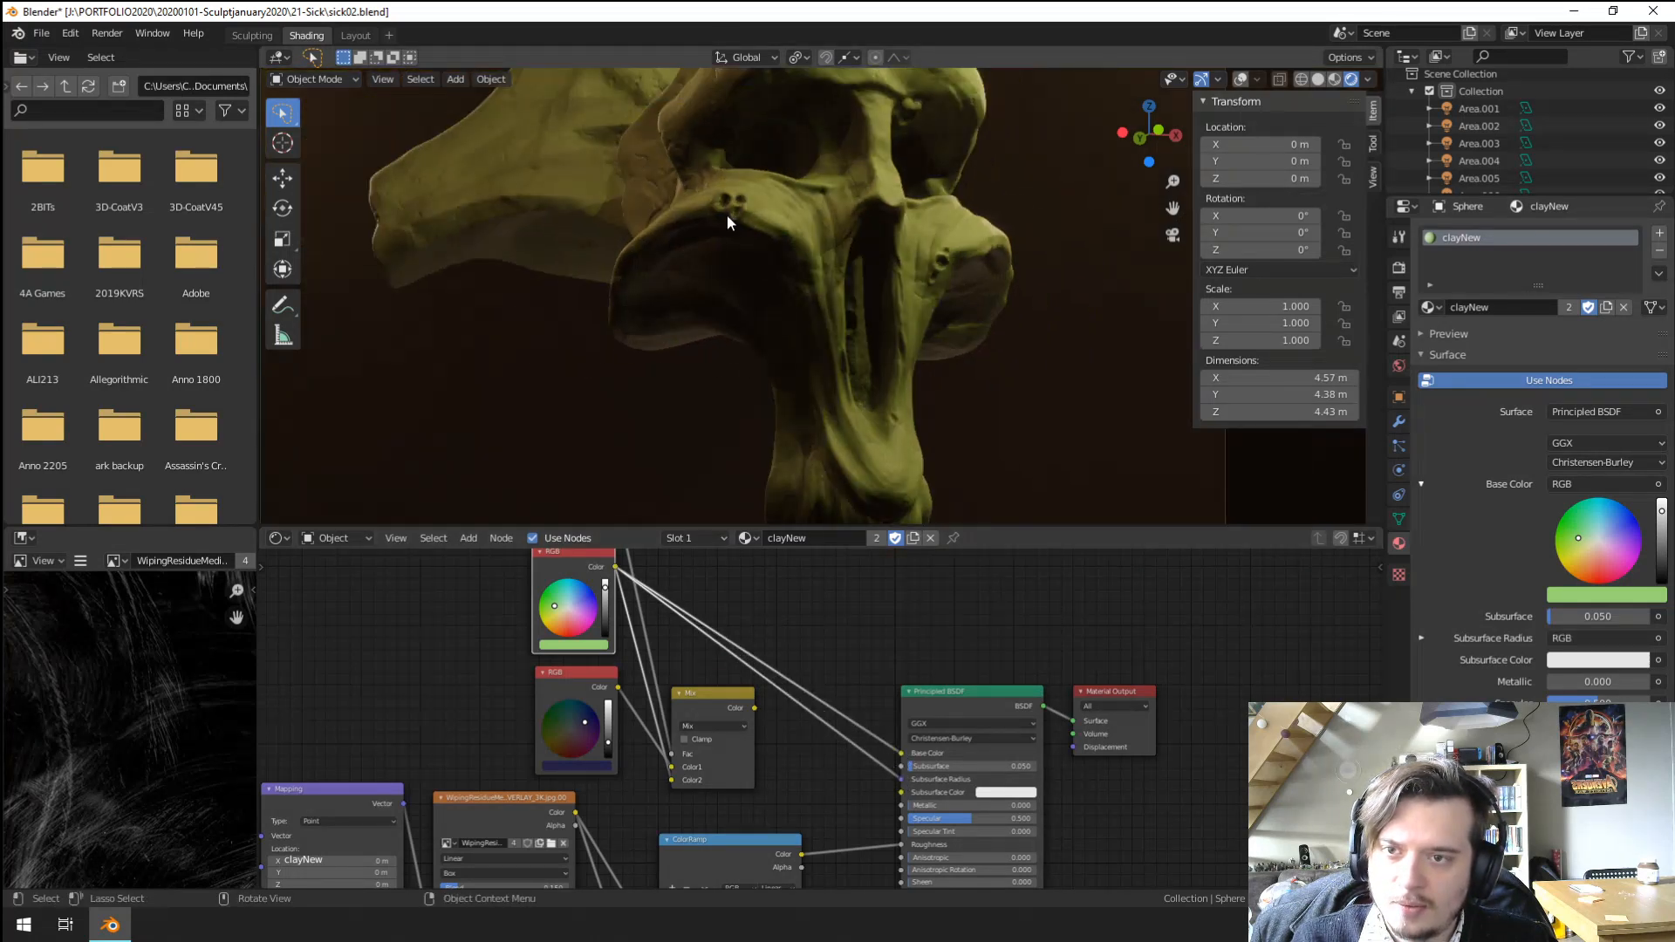
Change the connected RGB node's color from green to a darkened, nearly neutral pinkish grey.
click(568, 610)
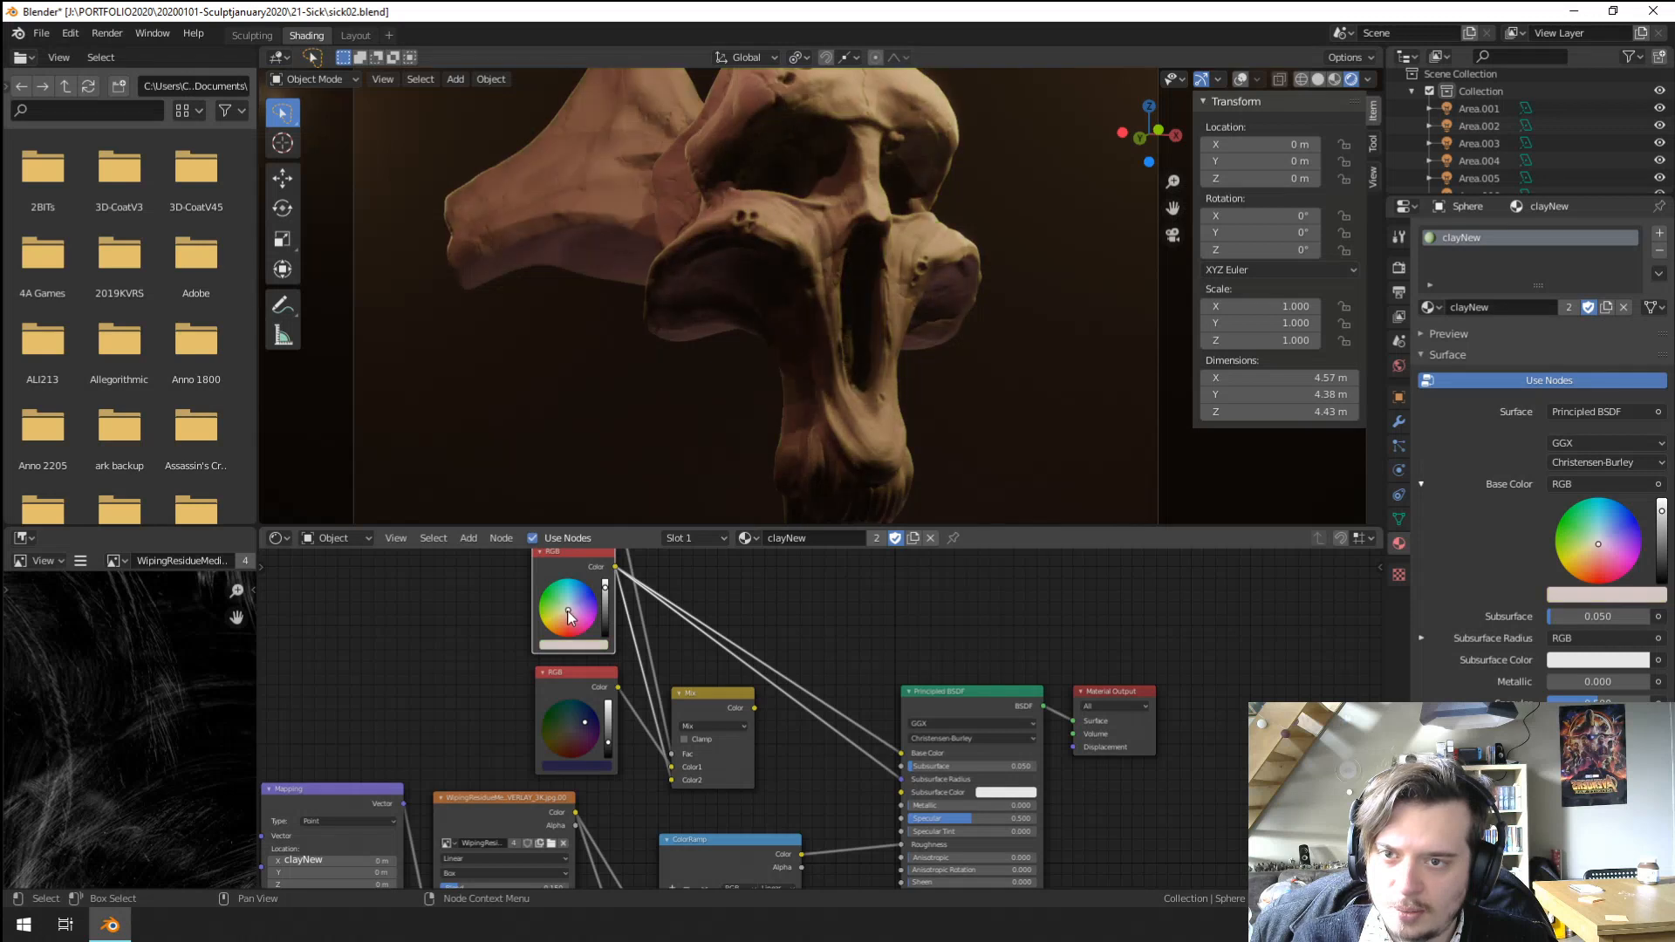
click(604, 601)
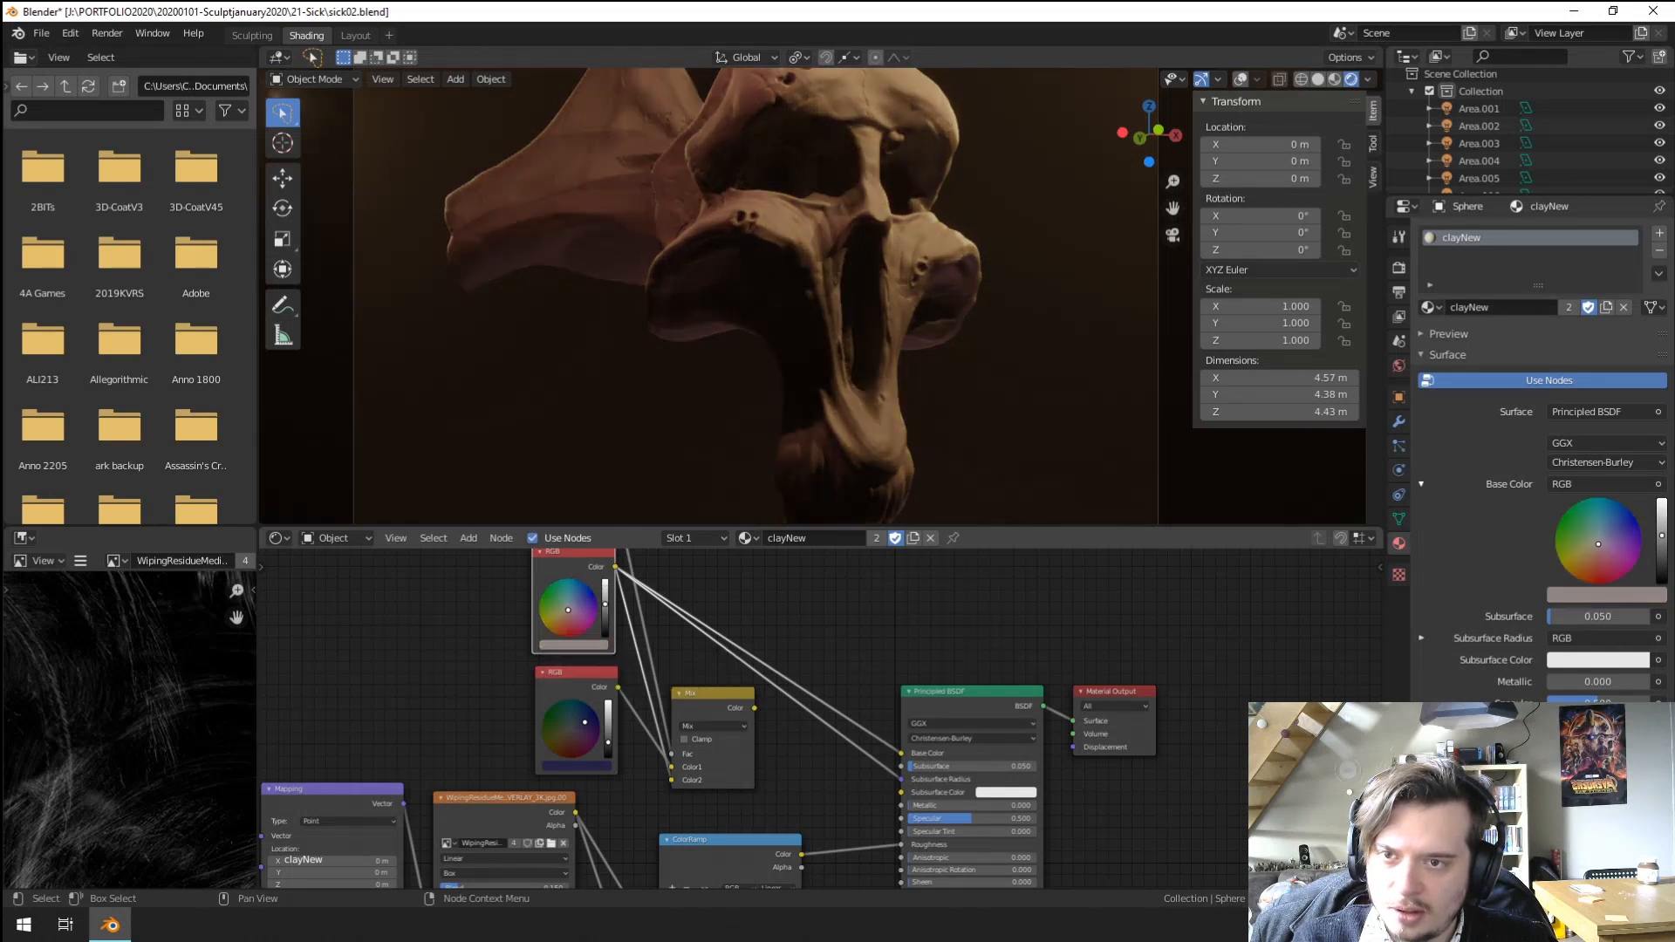
scroll(861, 230, up, 4)
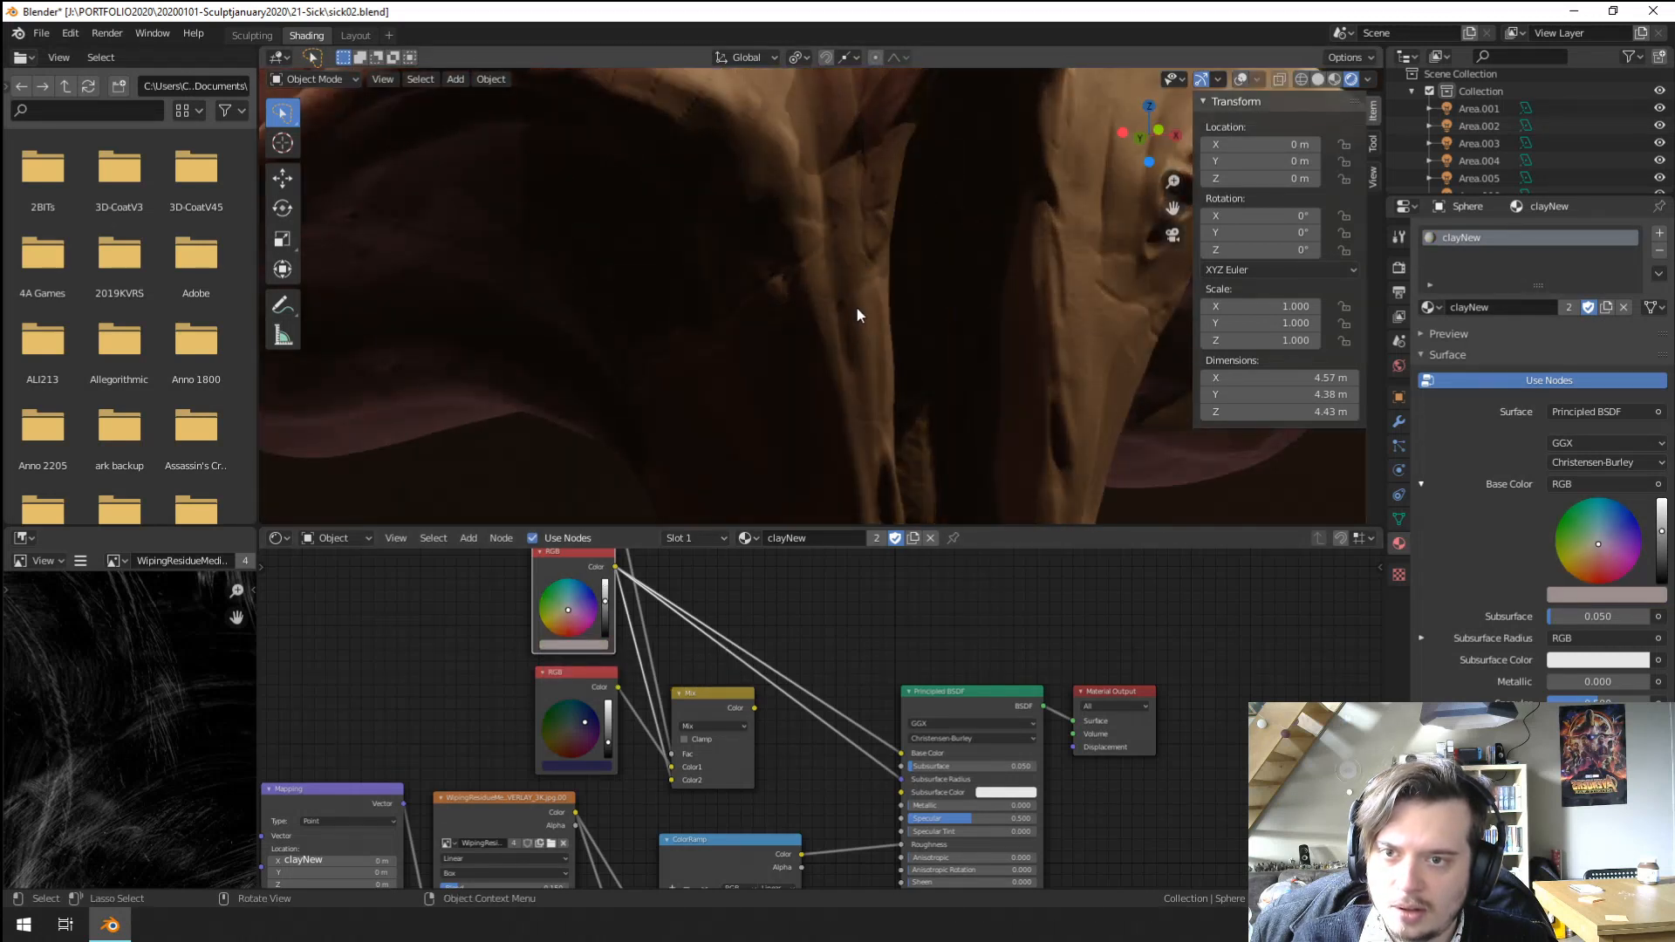
Set the Bump node's strength to 0.2 in the clayNew material.
middle_drag(811, 720, 764, 809)
scroll(714, 773, up, 2)
click(633, 799)
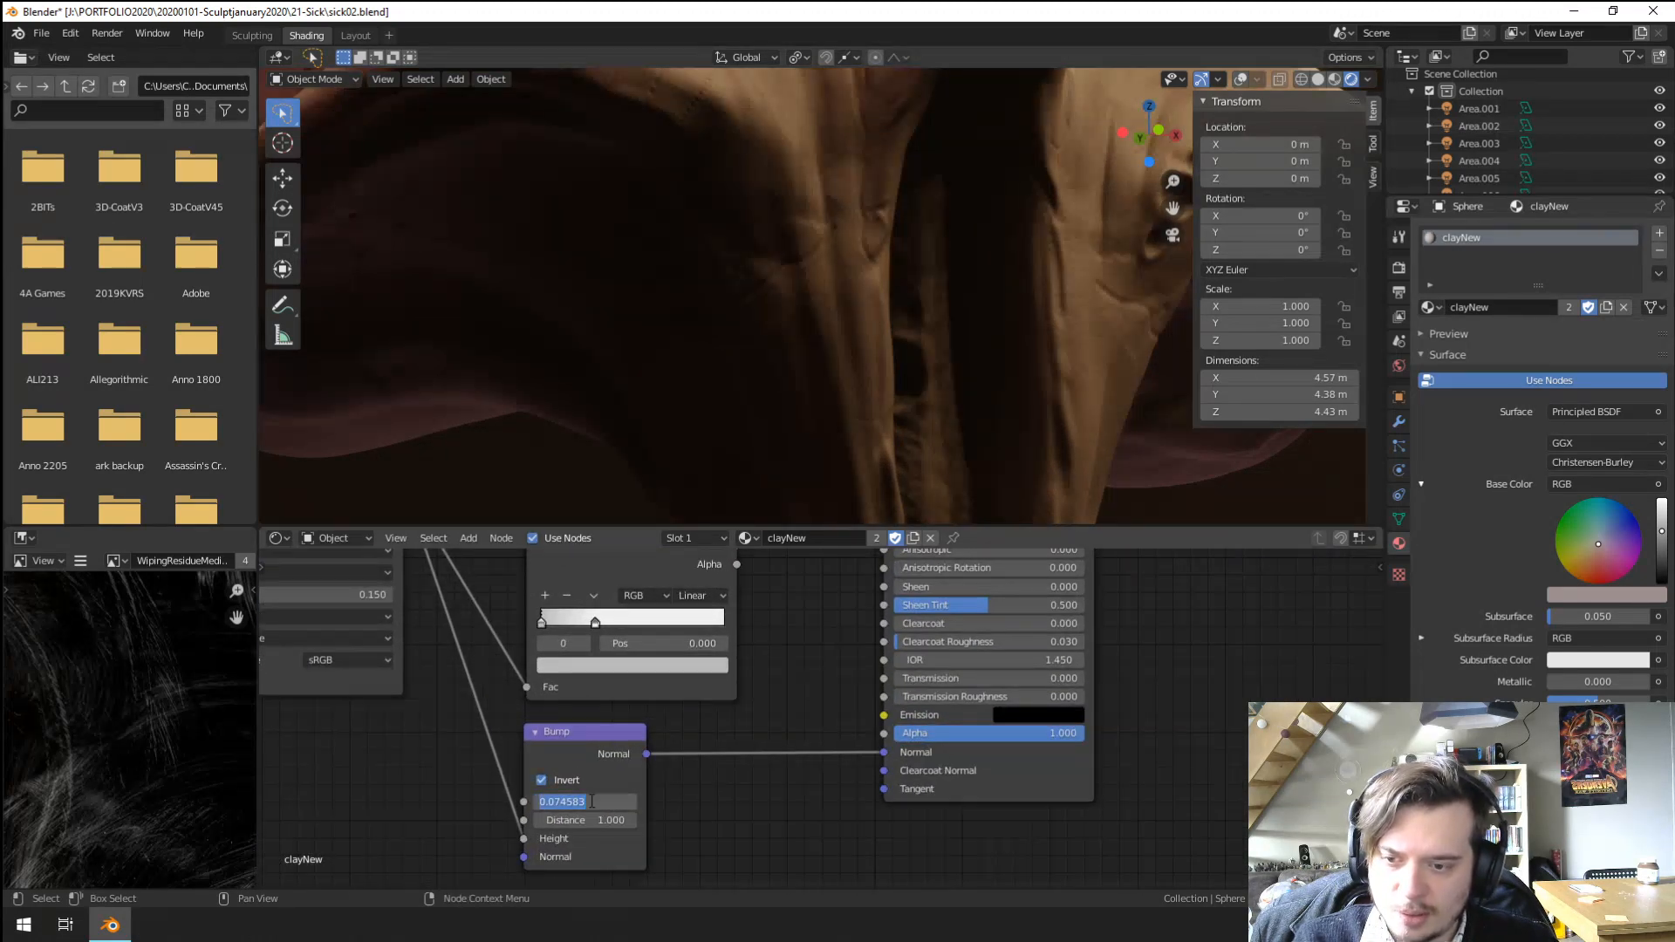
text(.2)
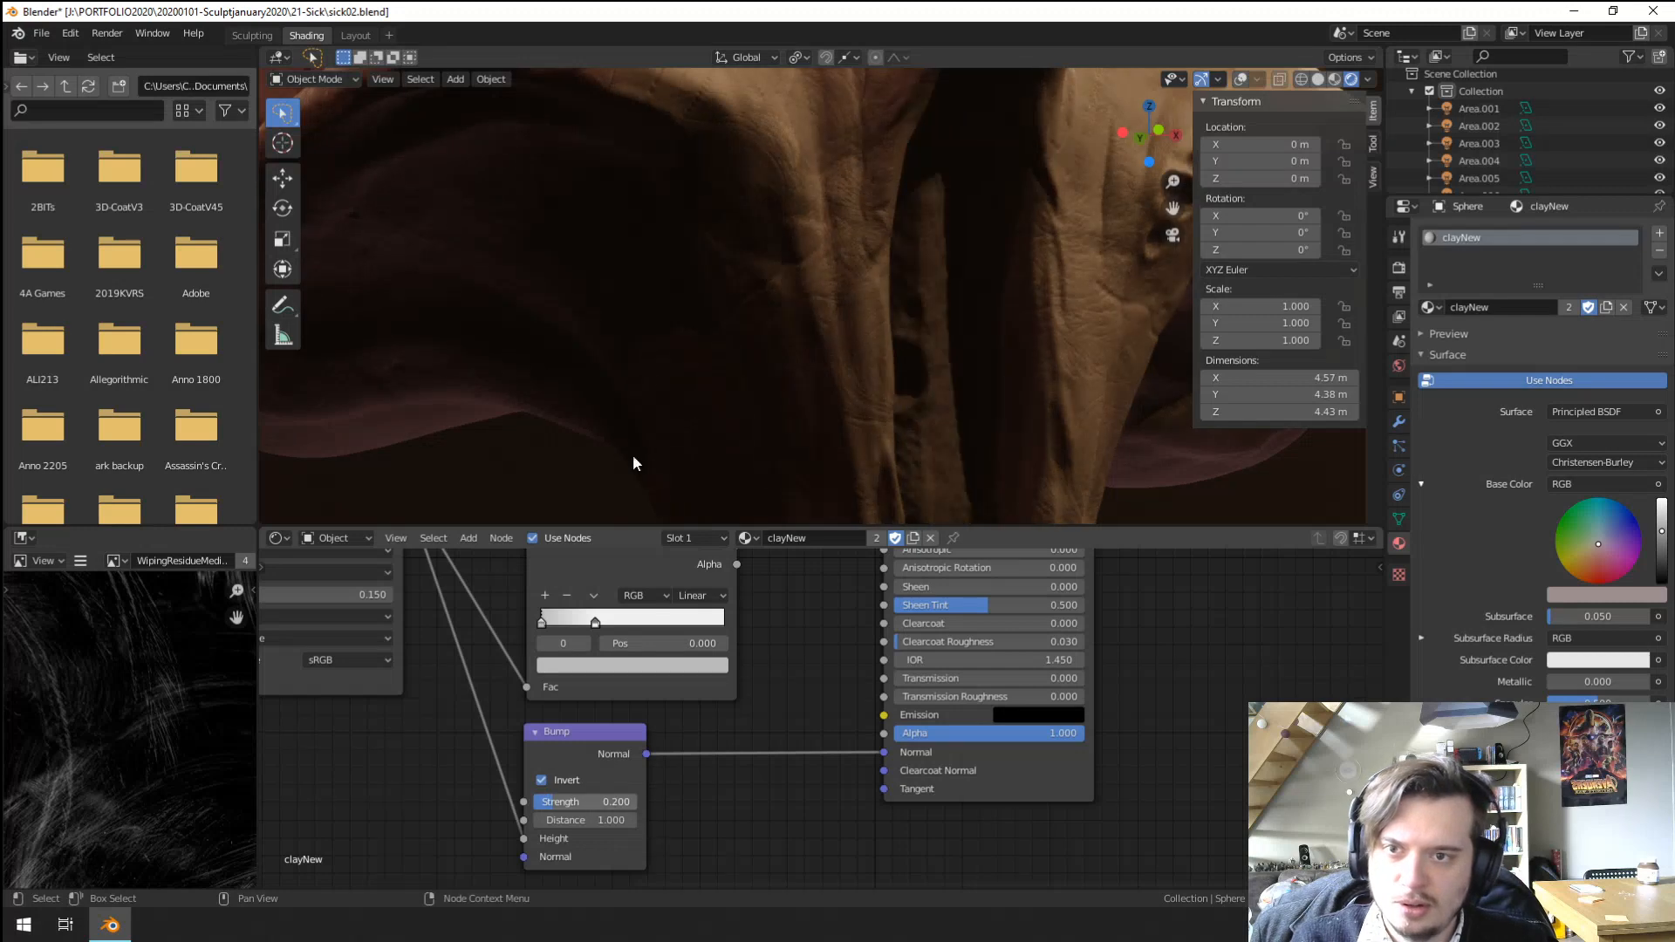
key(Return)
Examine the skin bump texture on the cheek and face up close and in the full camera framing.
scroll(762, 318, down, 4)
scroll(733, 300, up, 5)
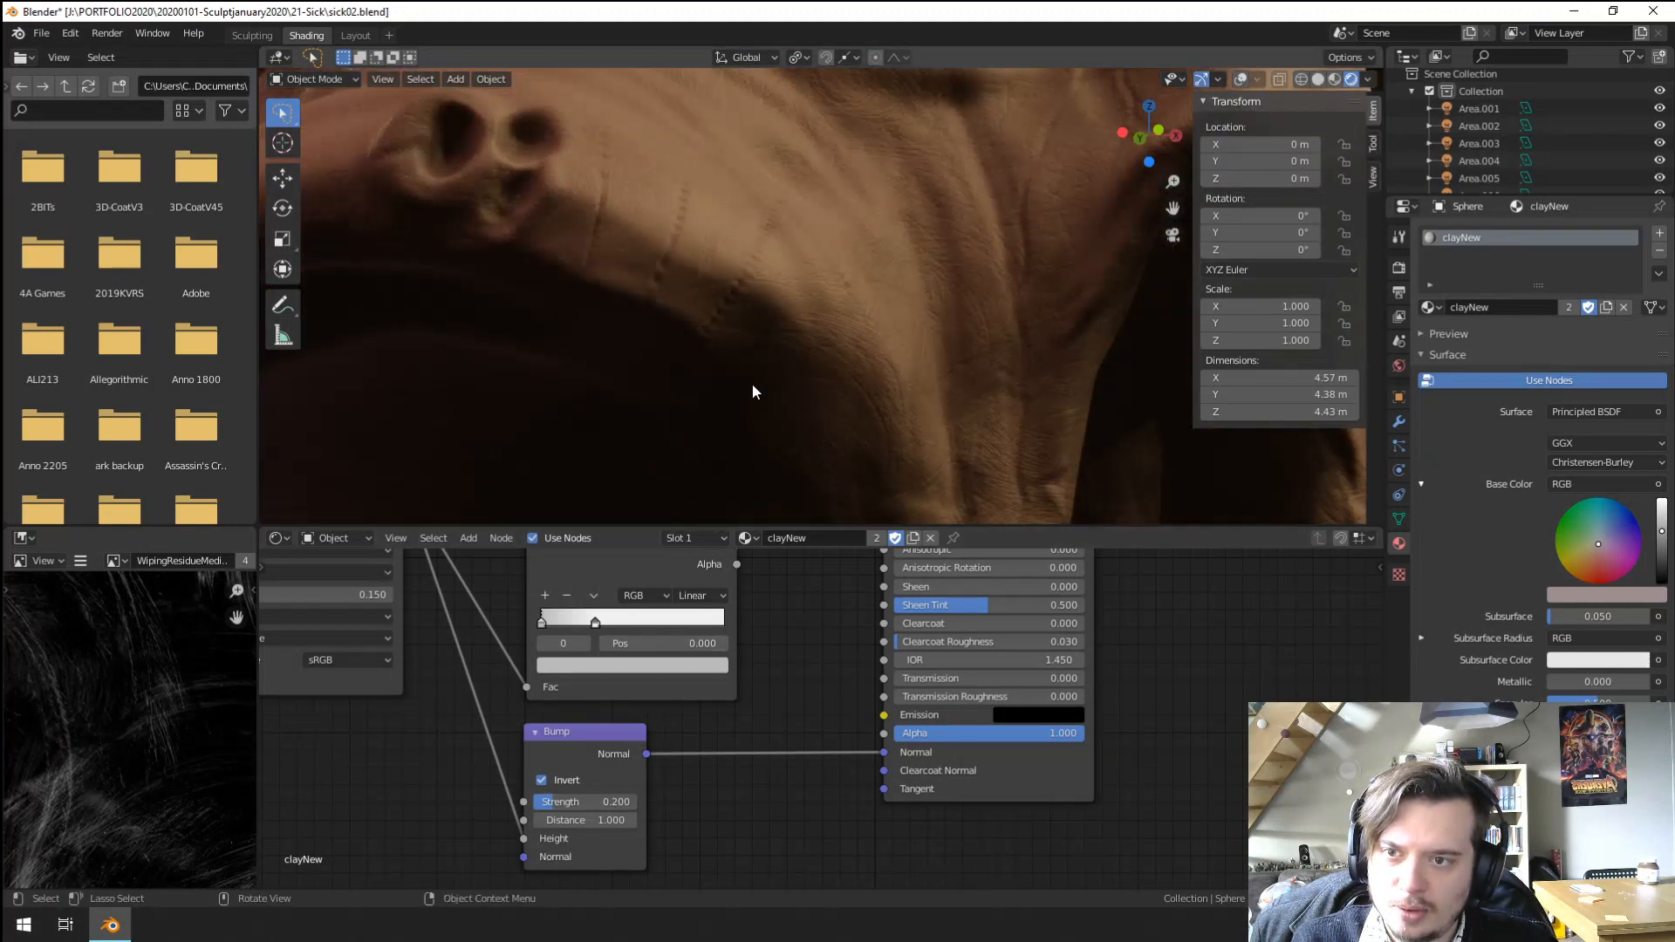
scroll(753, 385, down, 3)
mouse_move(774, 253)
shift+middle_down()
mouse_move(809, 459)
mouse_move(796, 194)
mouse_move(755, 383)
shift+middle_up()
scroll(785, 377, down, 6)
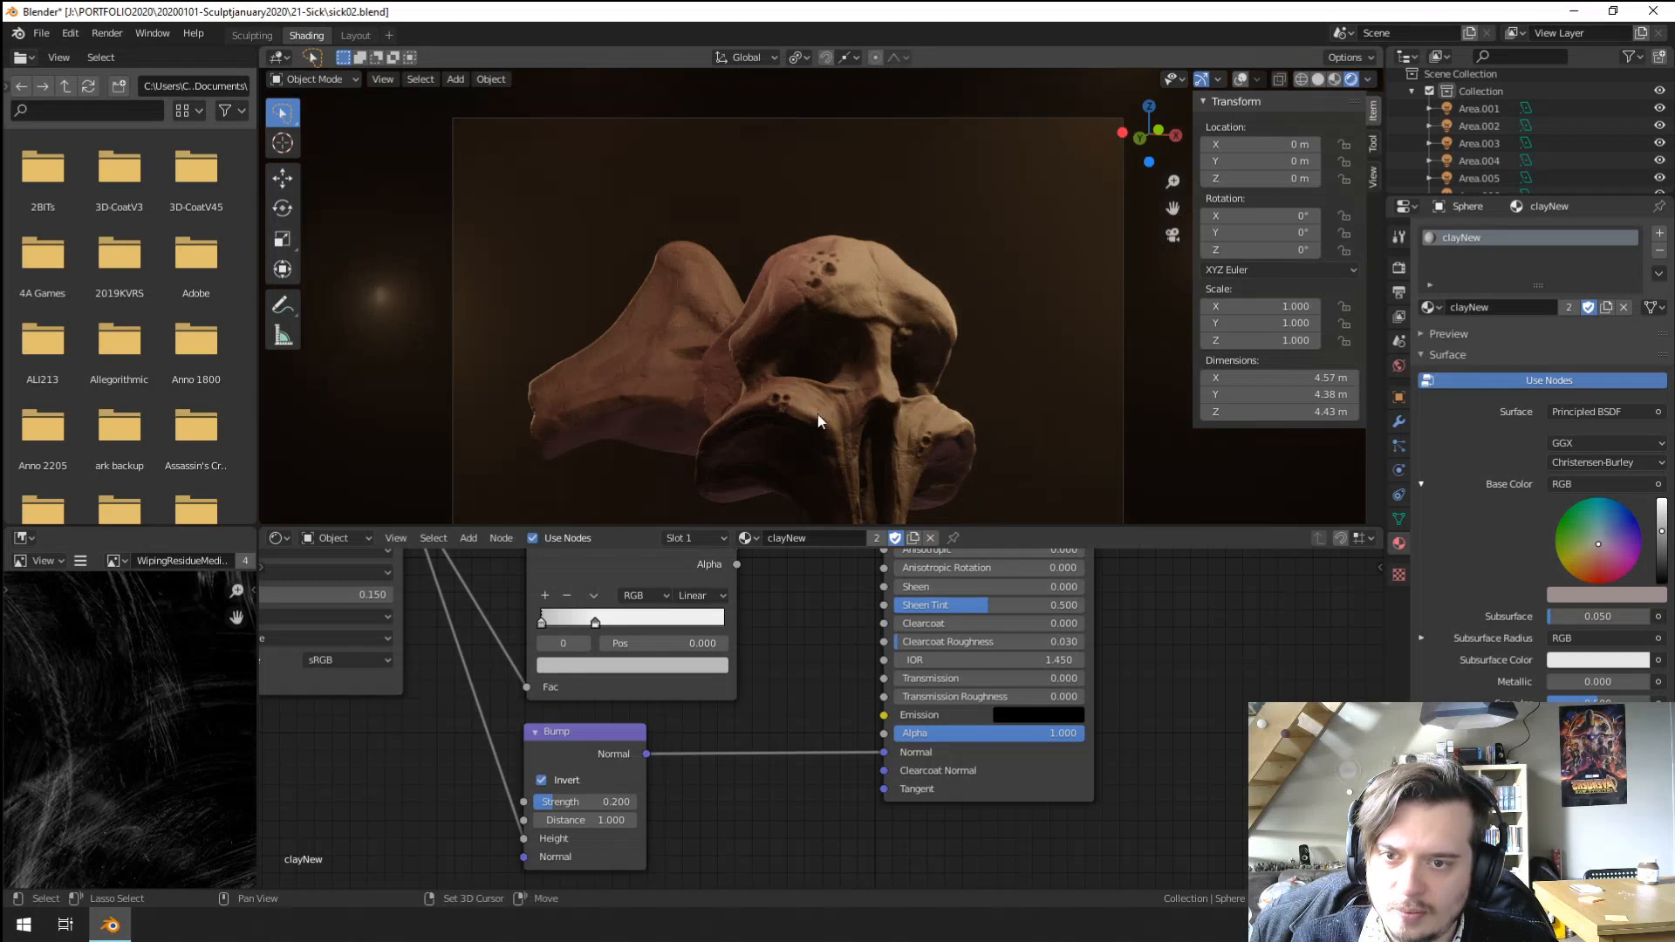
shift+middle_drag(818, 417, 814, 265)
scroll(812, 268, down, 2)
scroll(807, 269, down, 1)
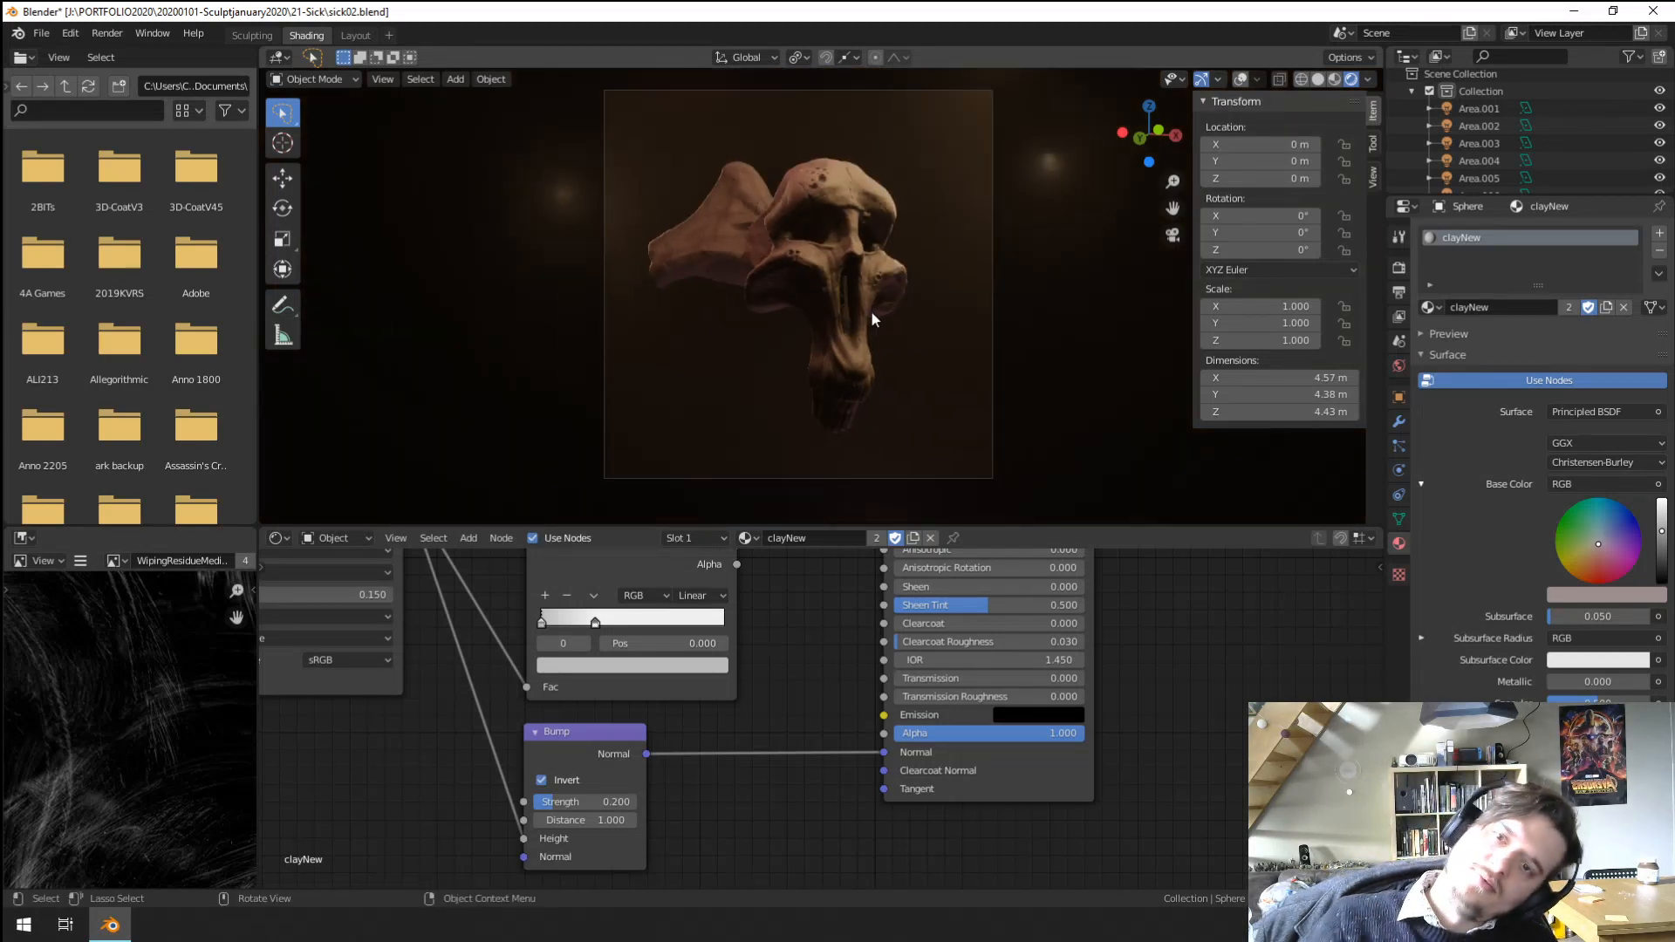
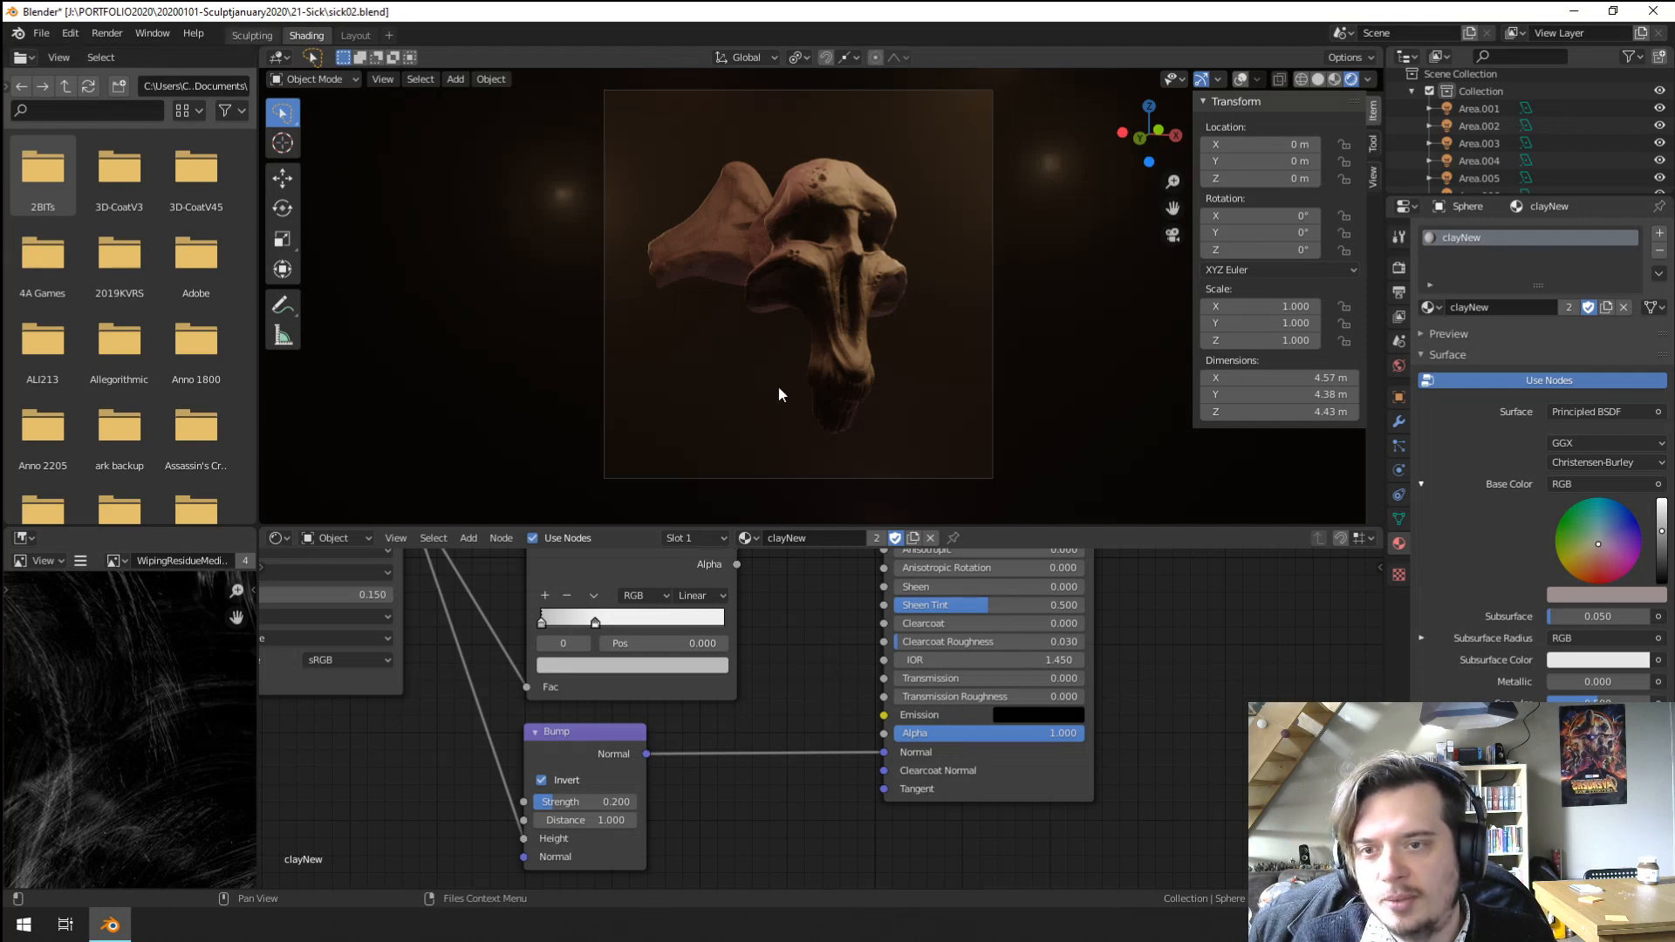
Switch to the Sculpting workspace.
key(ctrl+Page_Up)
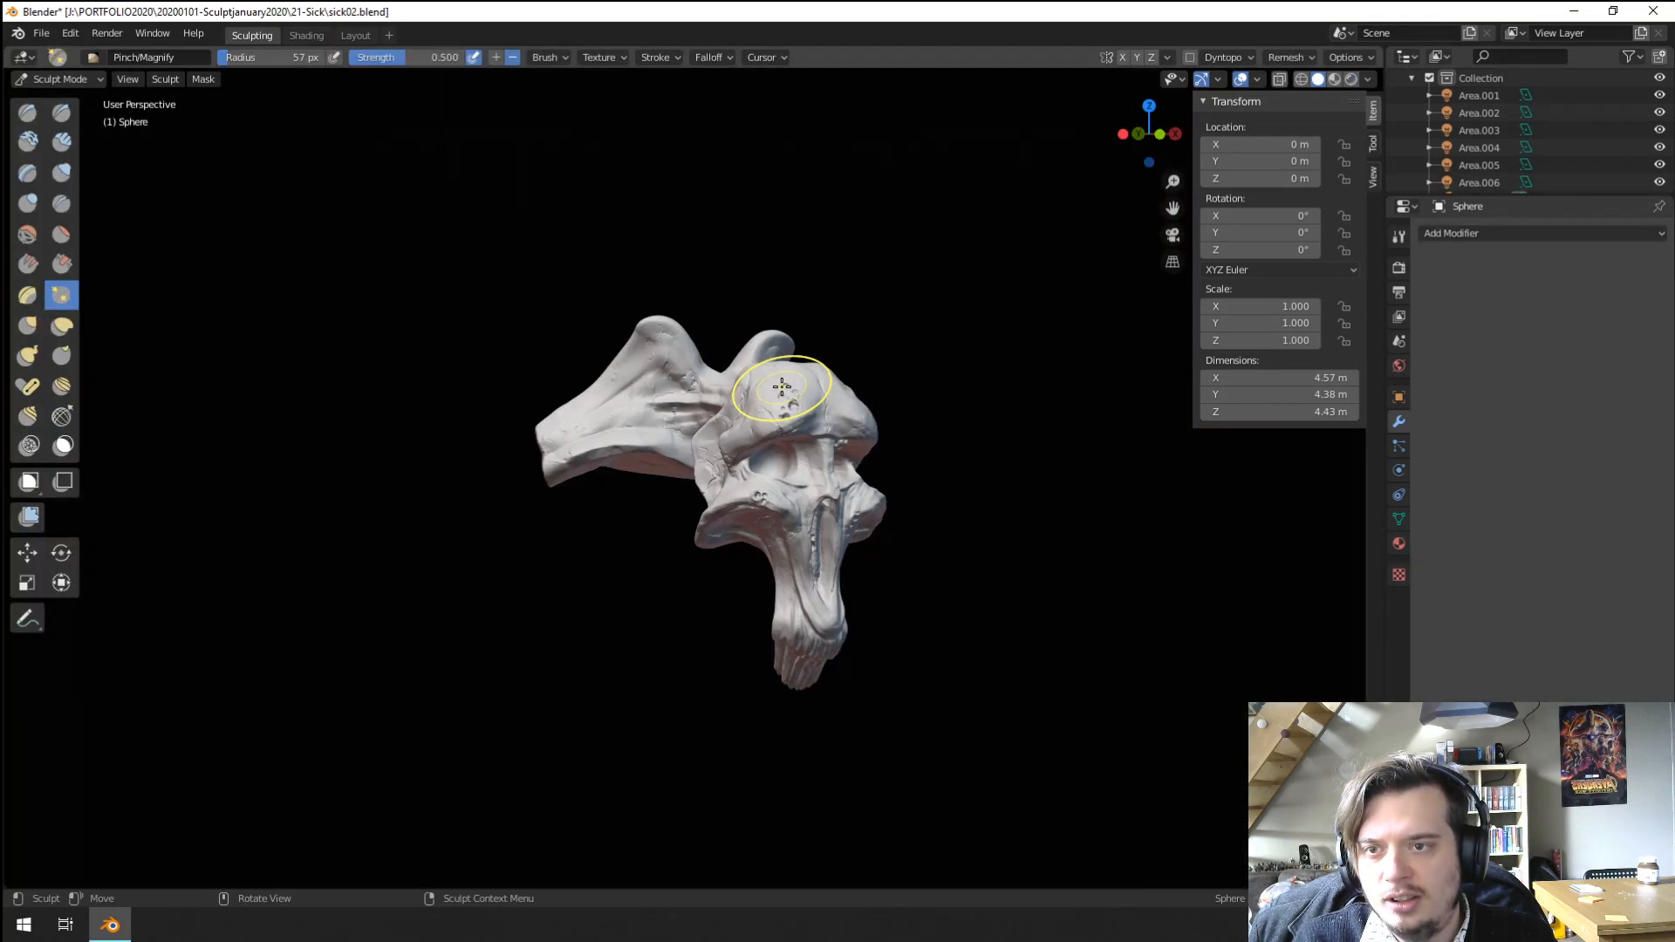
Sharpen the folds around the lower lip and snout with the Crease brush at 47 px.
scroll(820, 489, up, 5)
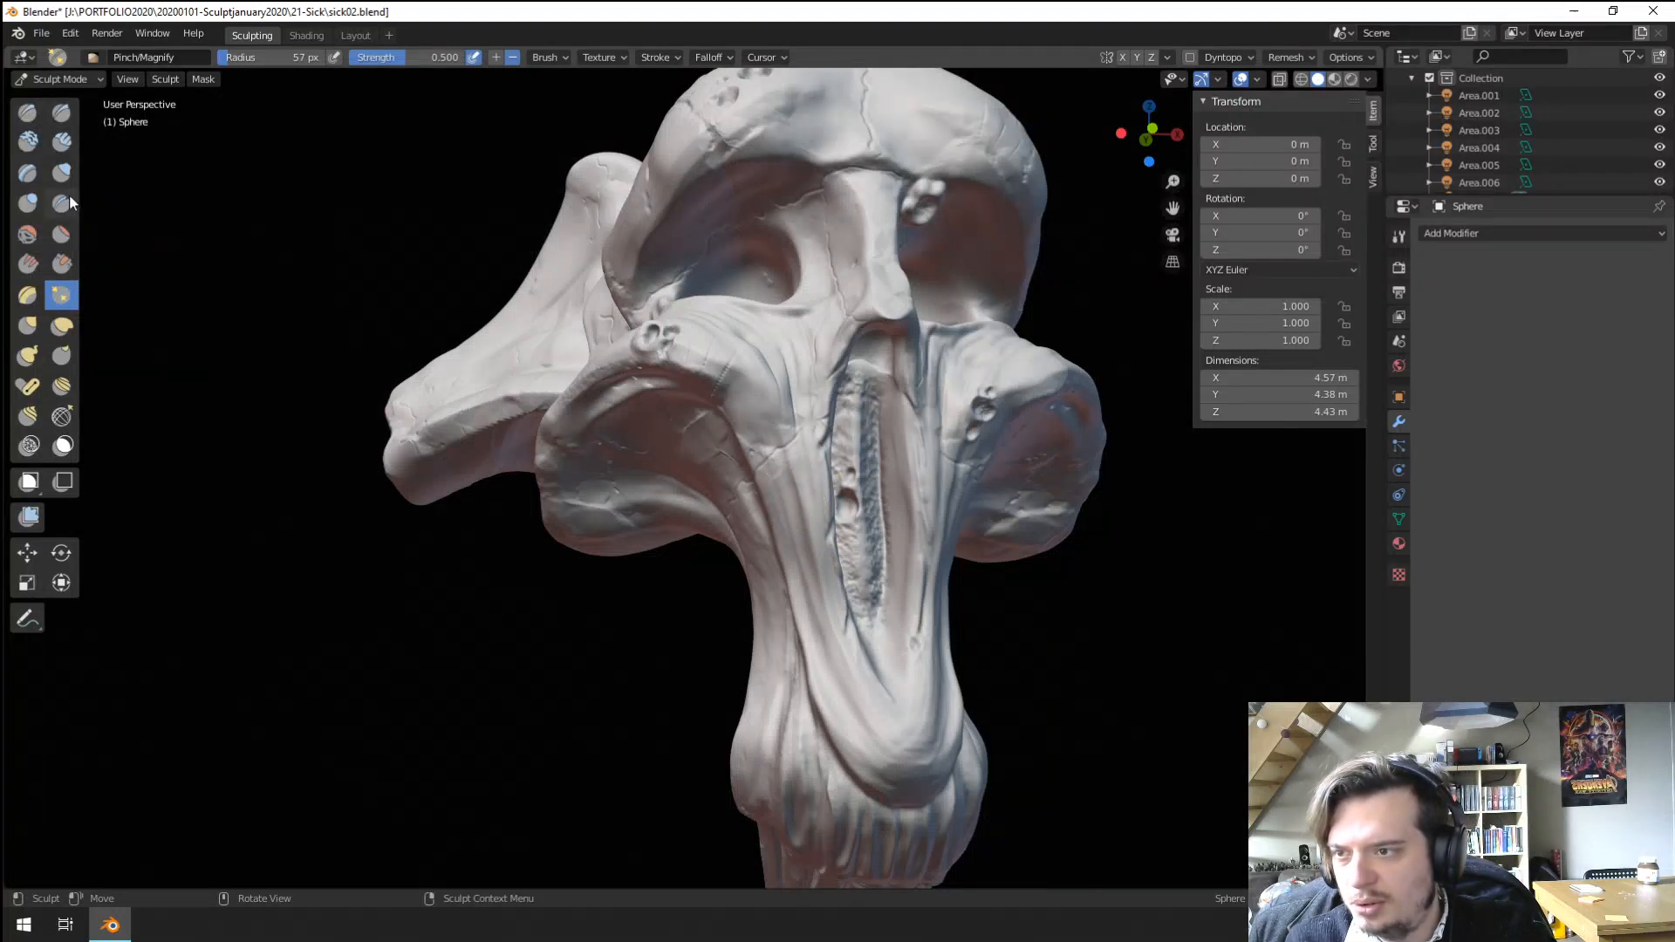
click(62, 203)
mouse_move(737, 561)
middle_down()
mouse_move(811, 576)
mouse_move(759, 611)
middle_up()
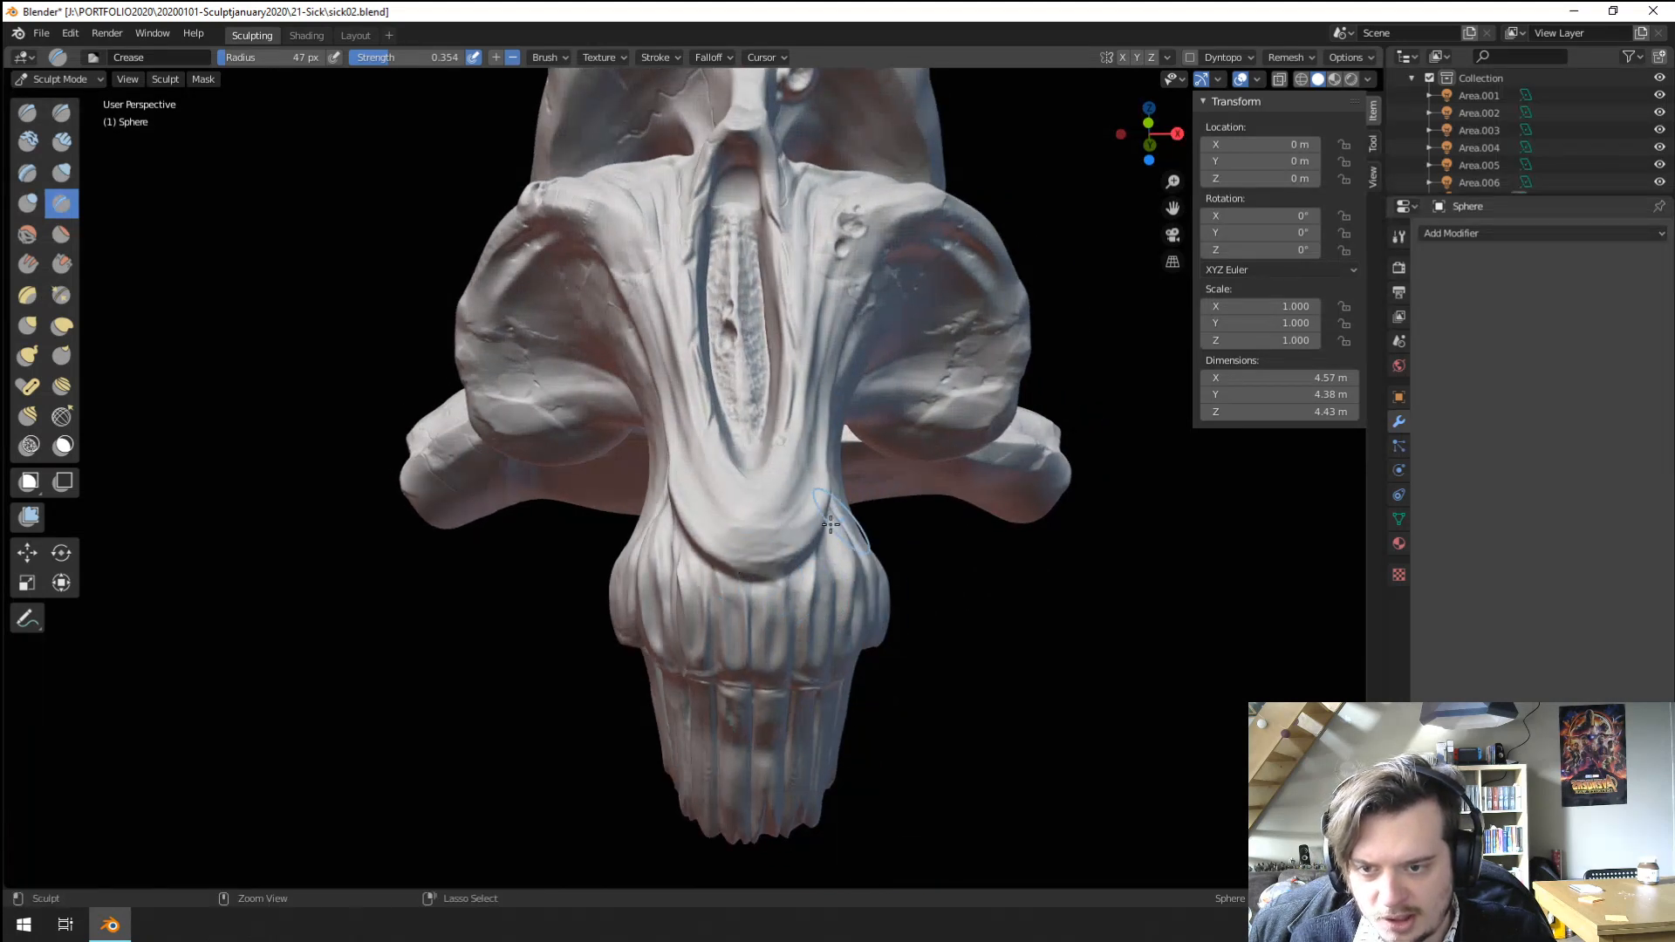
mouse_move(824, 534)
mouse_down()
mouse_move(733, 567)
mouse_move(798, 532)
mouse_up()
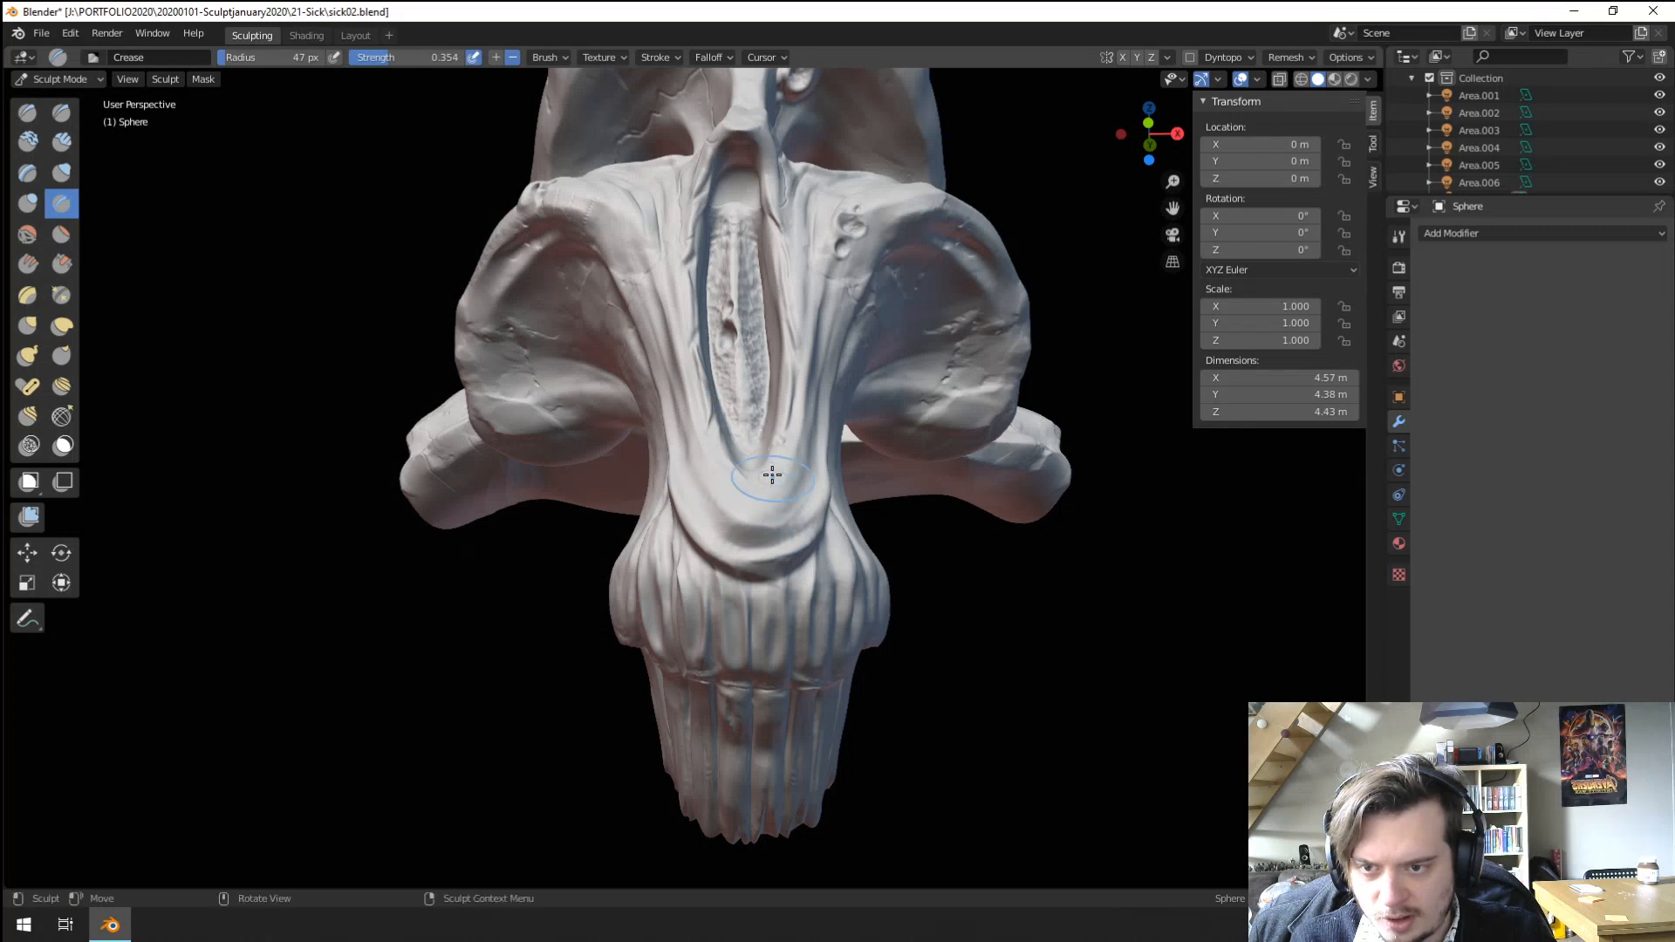
middle_drag(772, 475, 770, 478)
drag(646, 483, 631, 486)
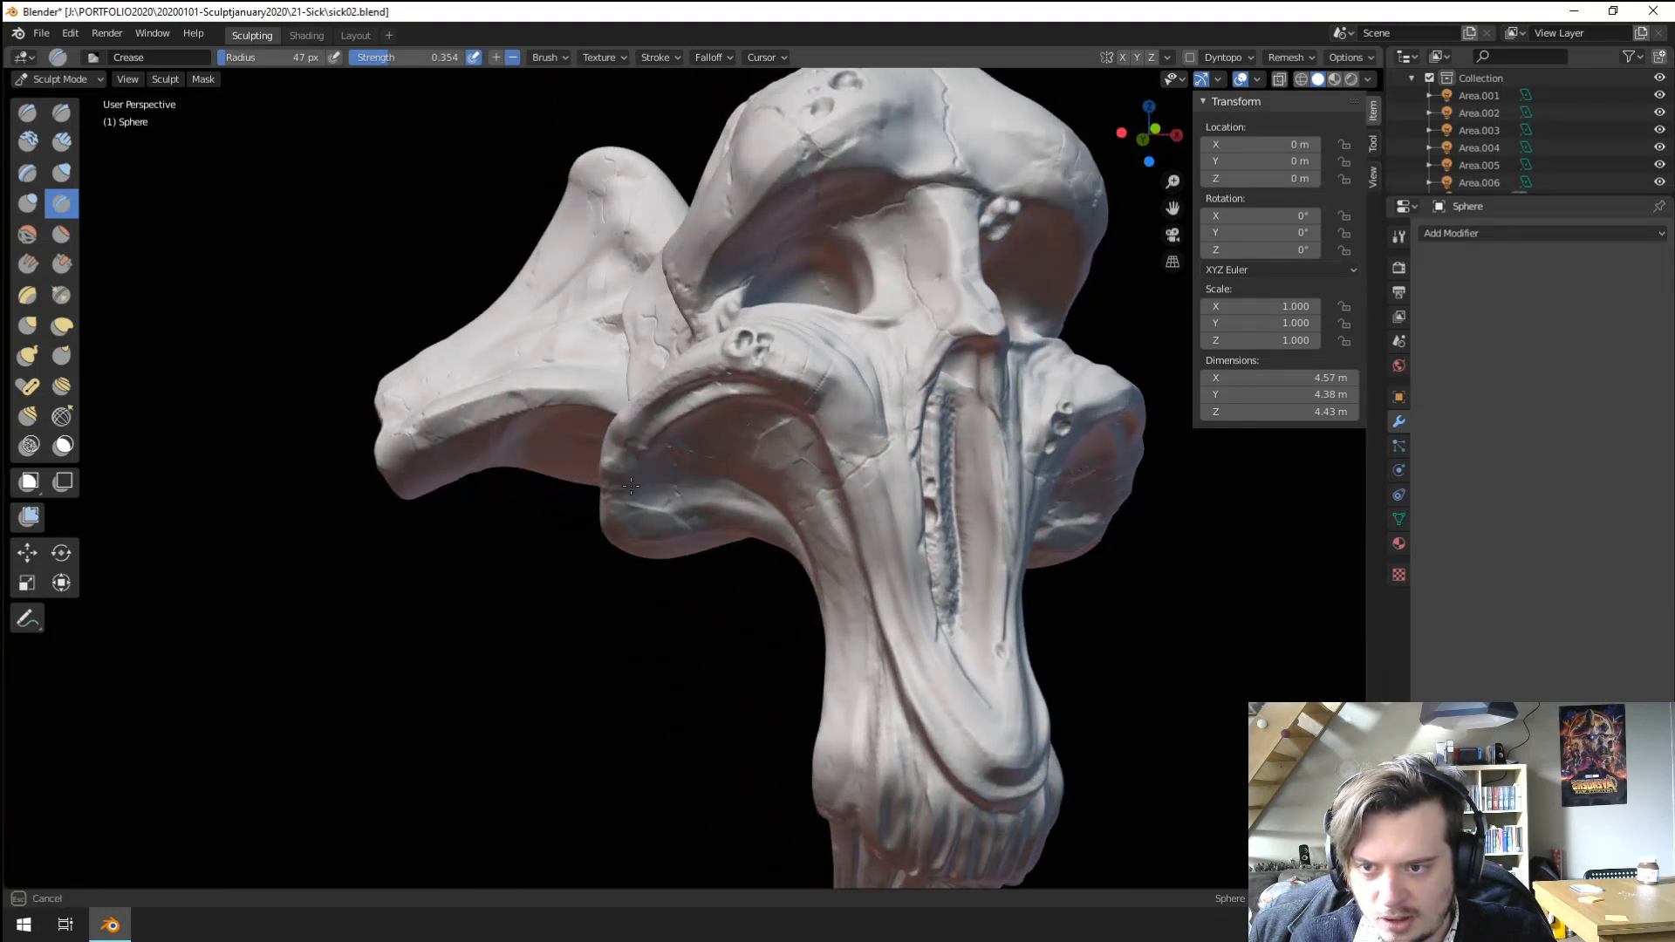
Carve crease details along the inner rims of both flared cheekbones.
middle_drag(683, 460, 670, 342)
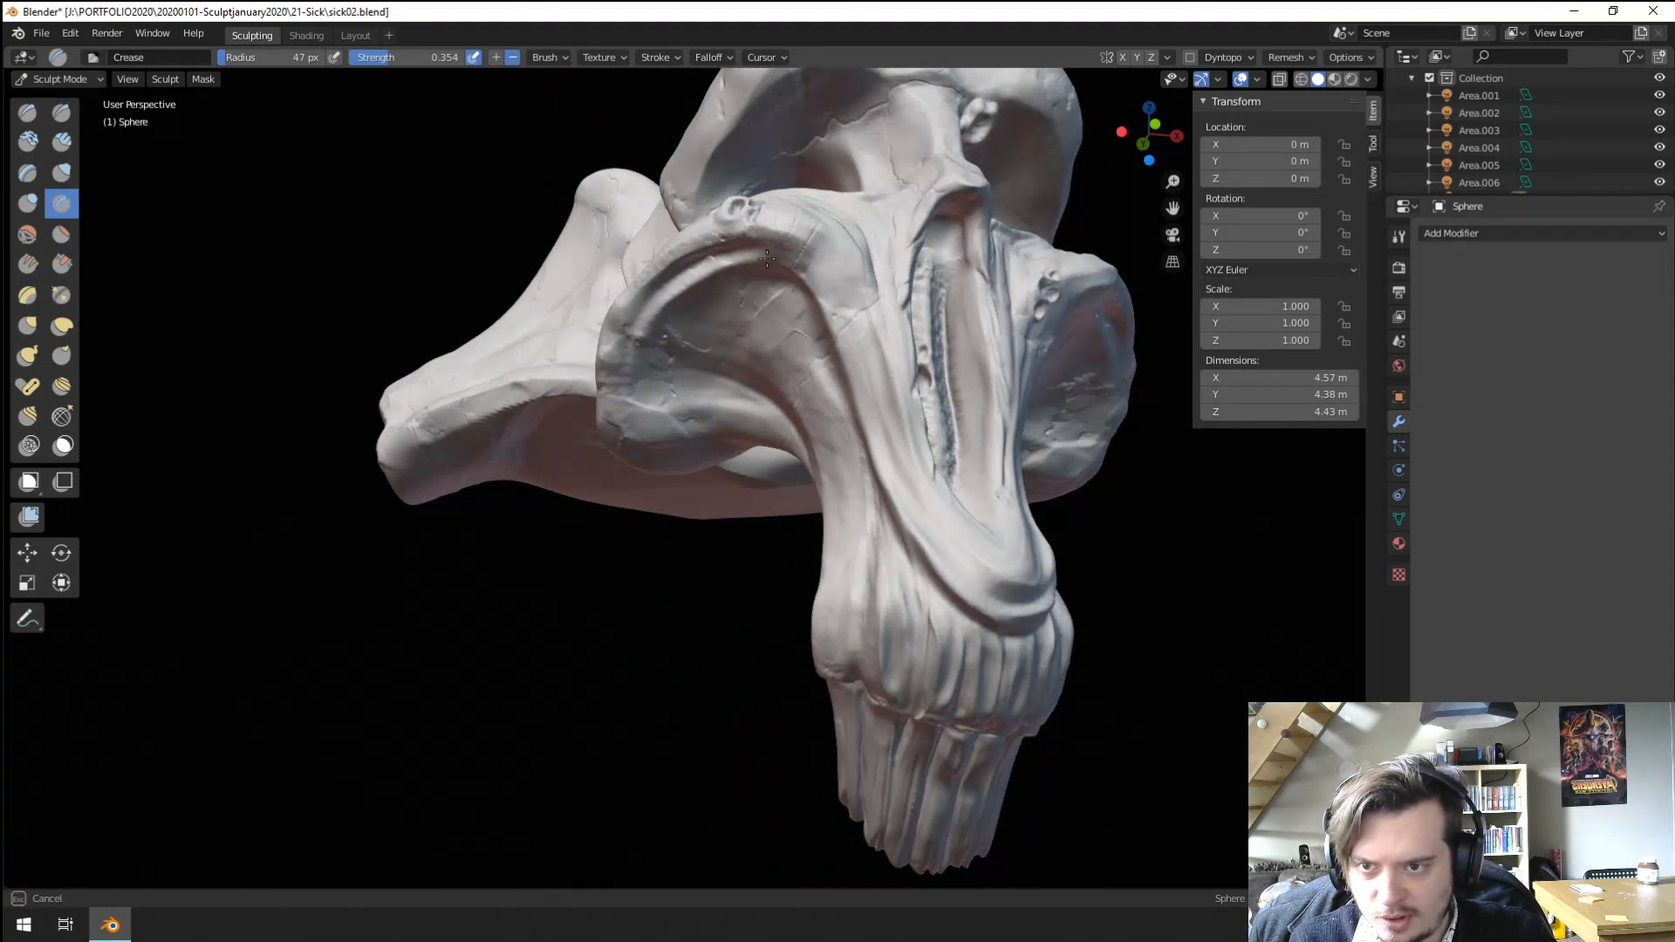
middle_drag(767, 258, 887, 314)
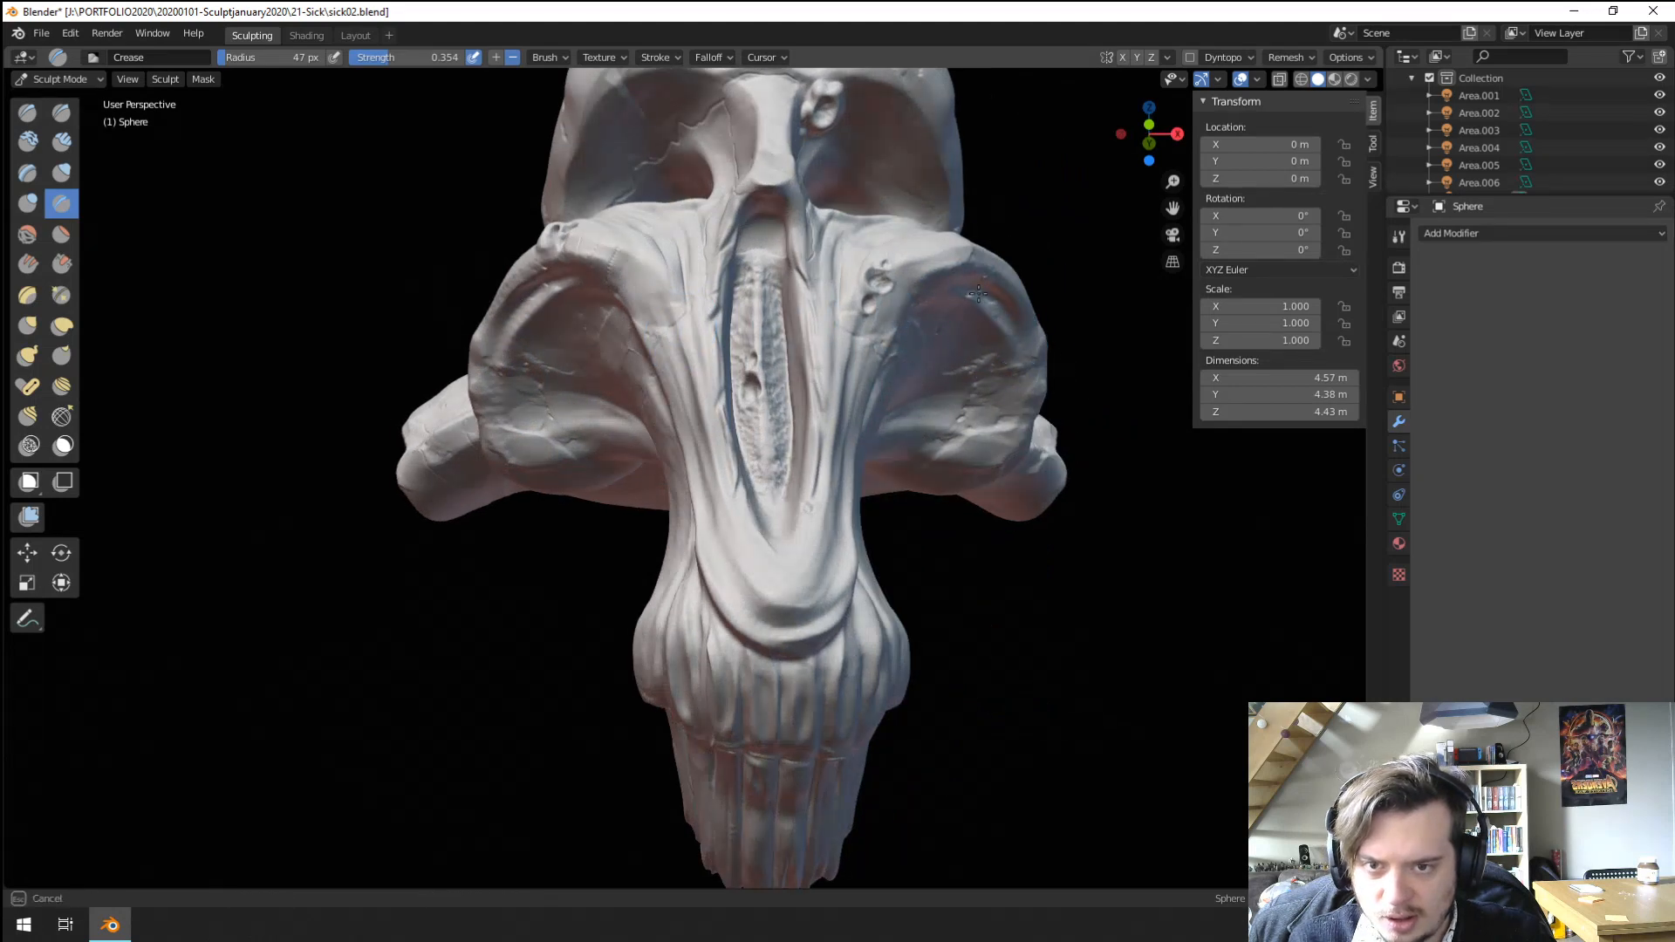
drag(978, 294, 957, 303)
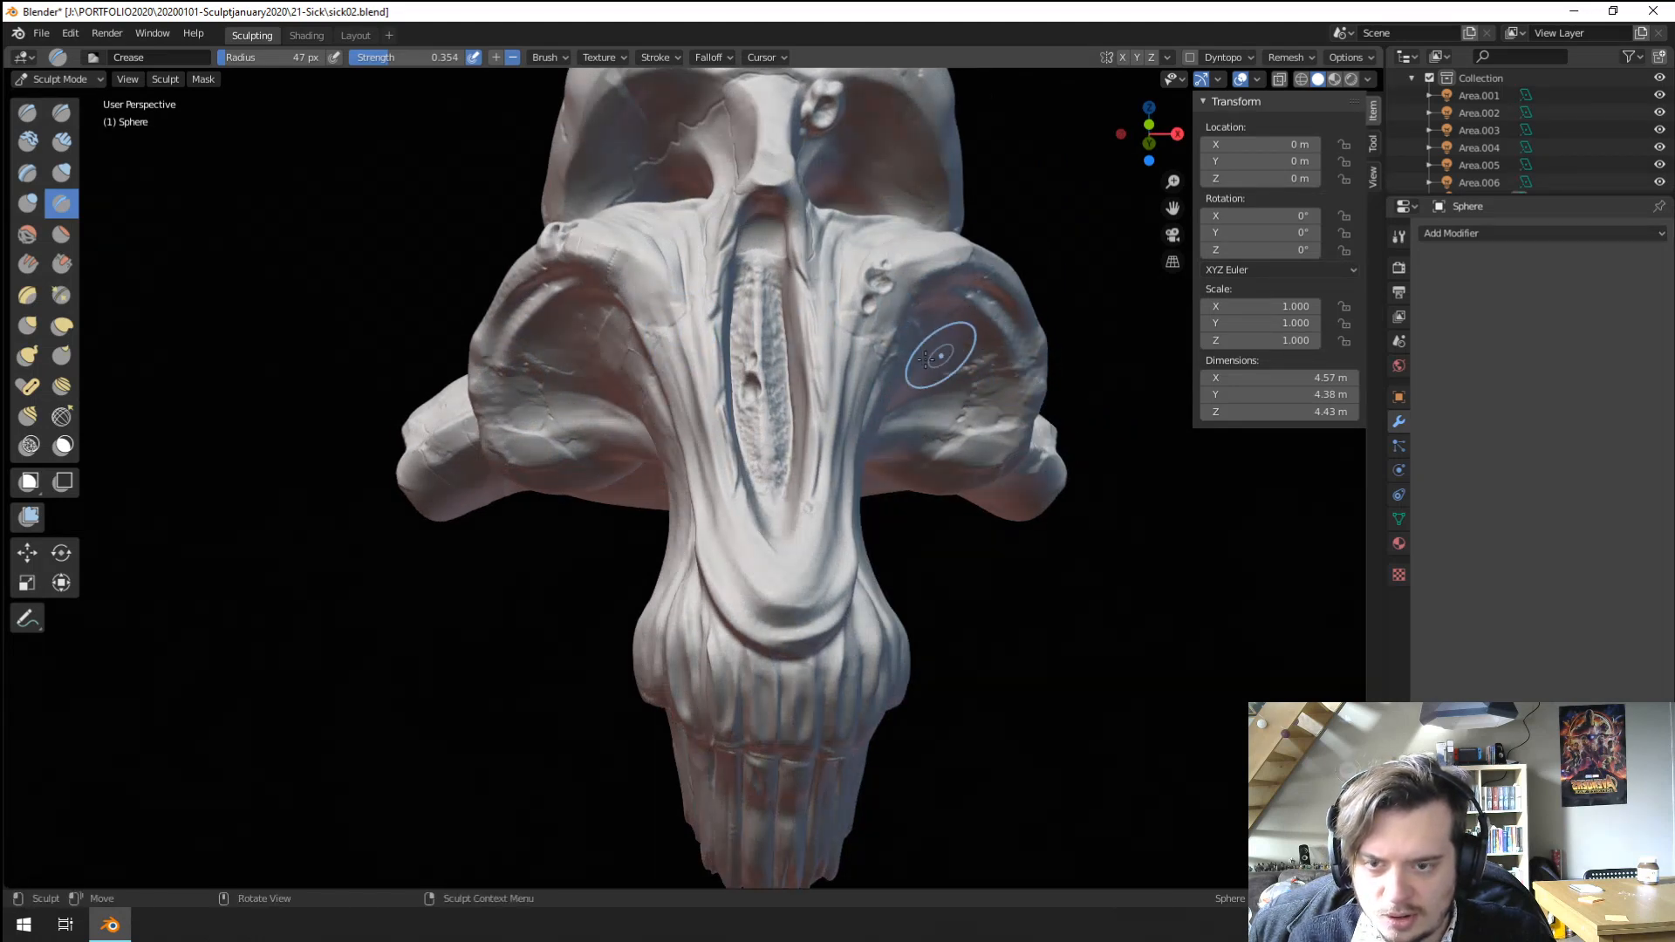
Deepen the vertical grooves on the side of the muzzle above the teeth with a 39 px Crease brush.
middle_drag(925, 357, 918, 460)
drag(894, 517, 902, 685)
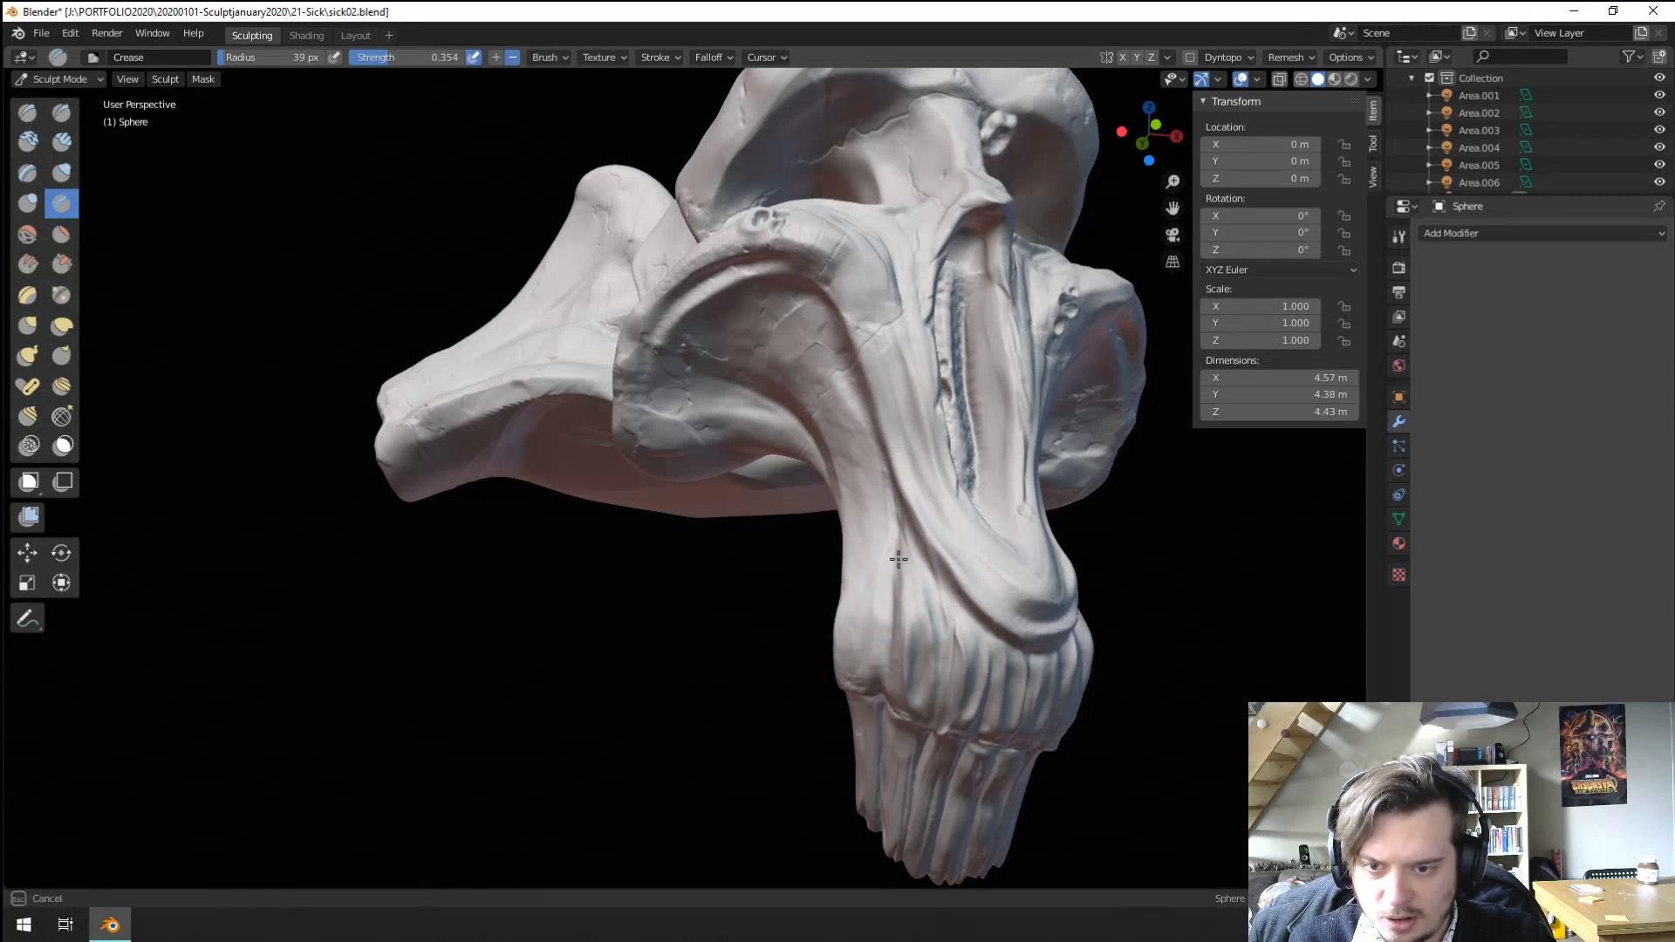
drag(898, 559, 895, 682)
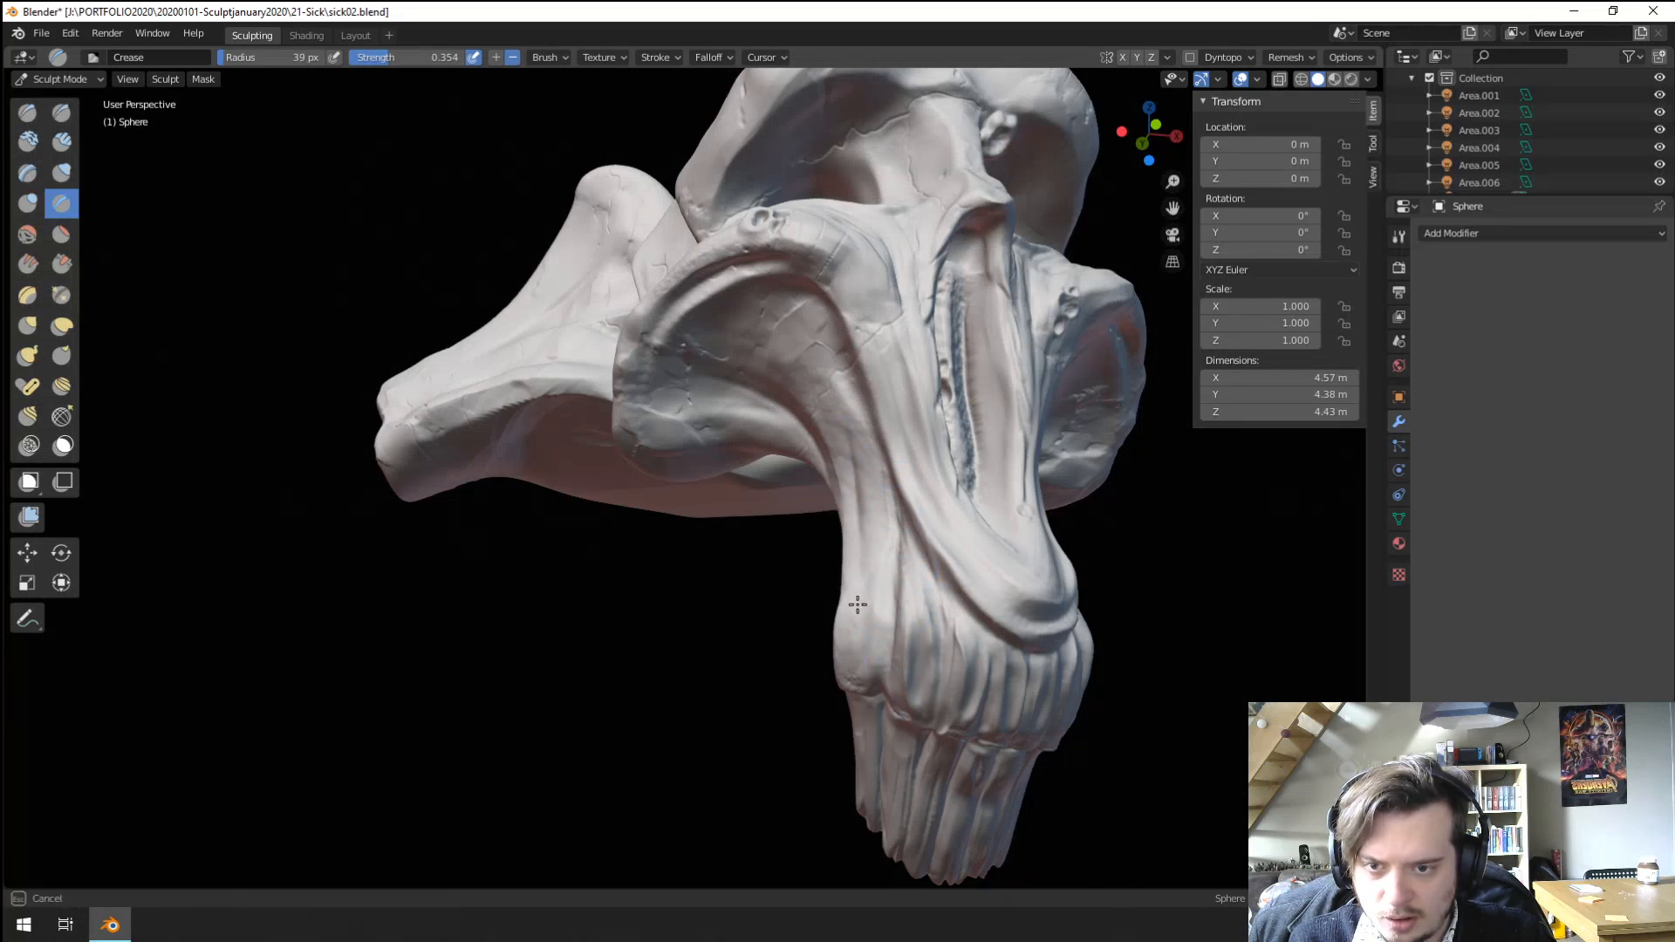
mouse_move(862, 593)
middle_down()
mouse_move(567, 445)
mouse_move(553, 497)
mouse_move(606, 636)
mouse_move(685, 658)
mouse_move(673, 583)
mouse_move(642, 587)
mouse_move(681, 487)
mouse_move(660, 487)
middle_up()
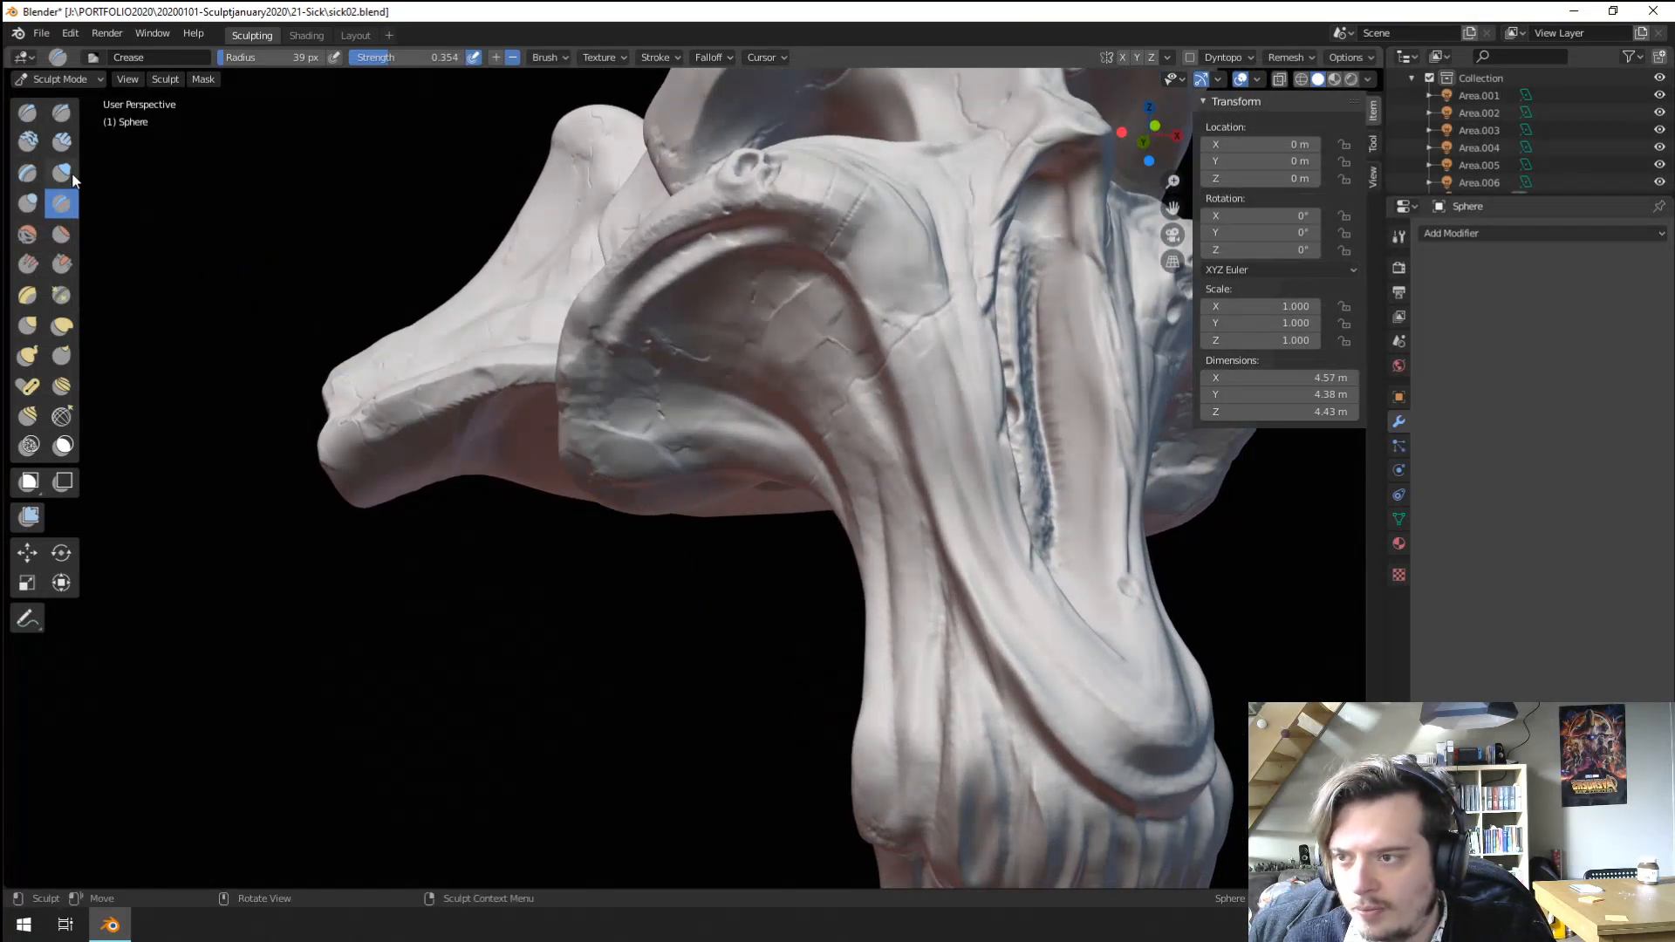
Build up the bone surface inside the flared cheek hollow with the Orb_ClayTubes brush at 39 px.
click(61, 142)
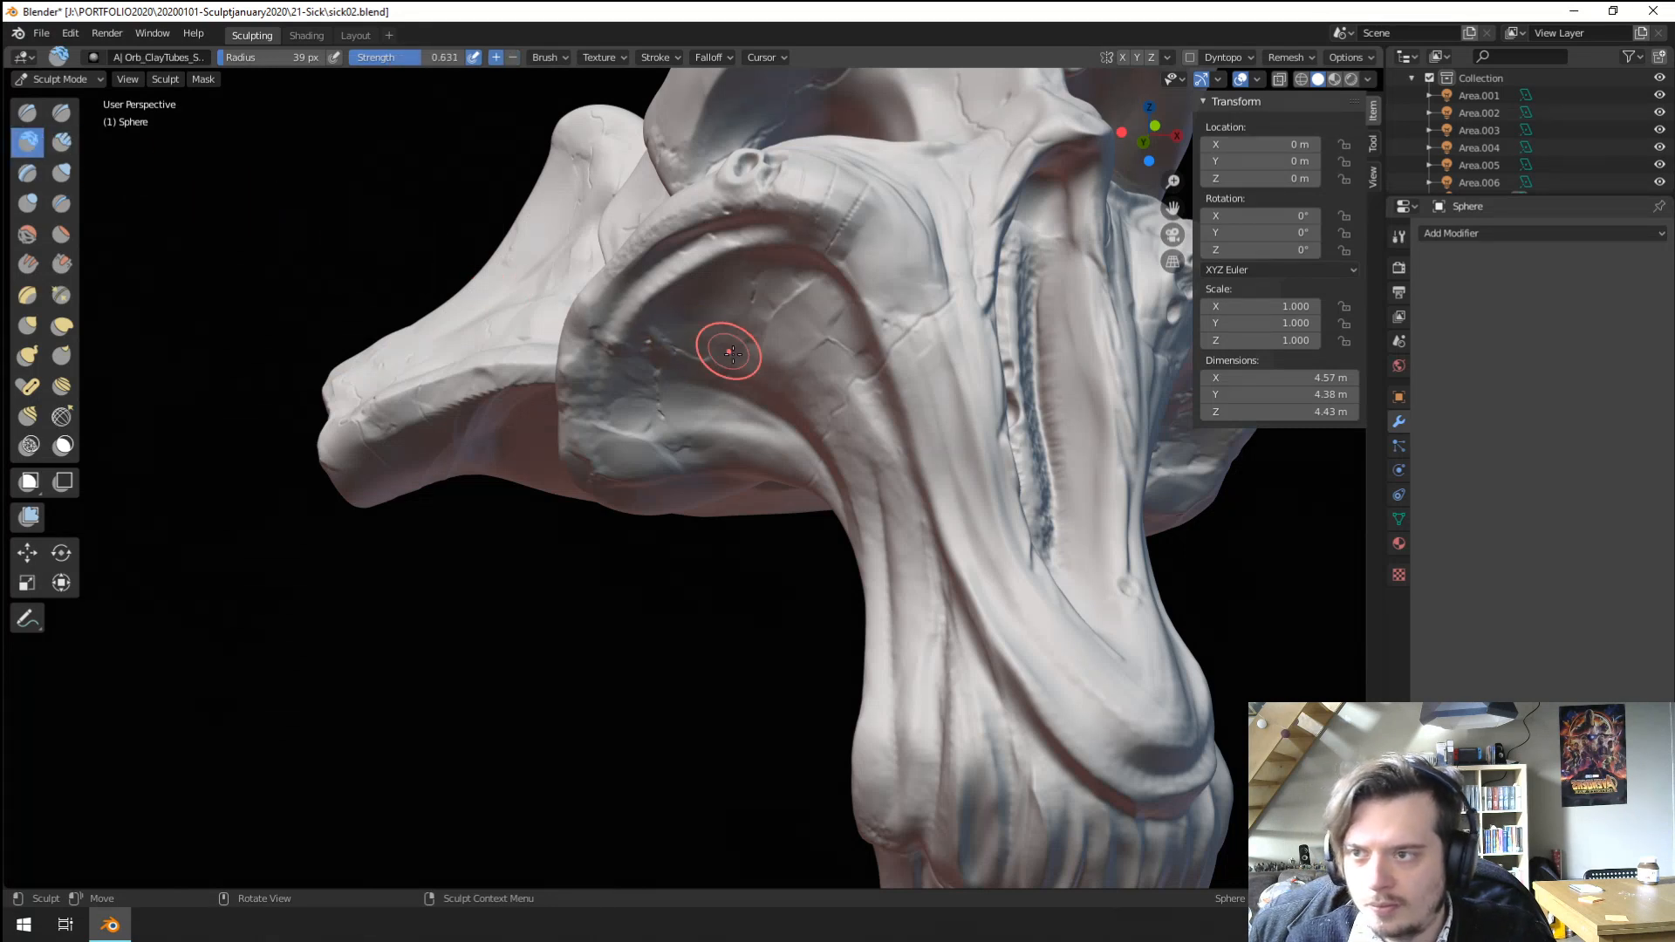
drag(785, 387, 785, 373)
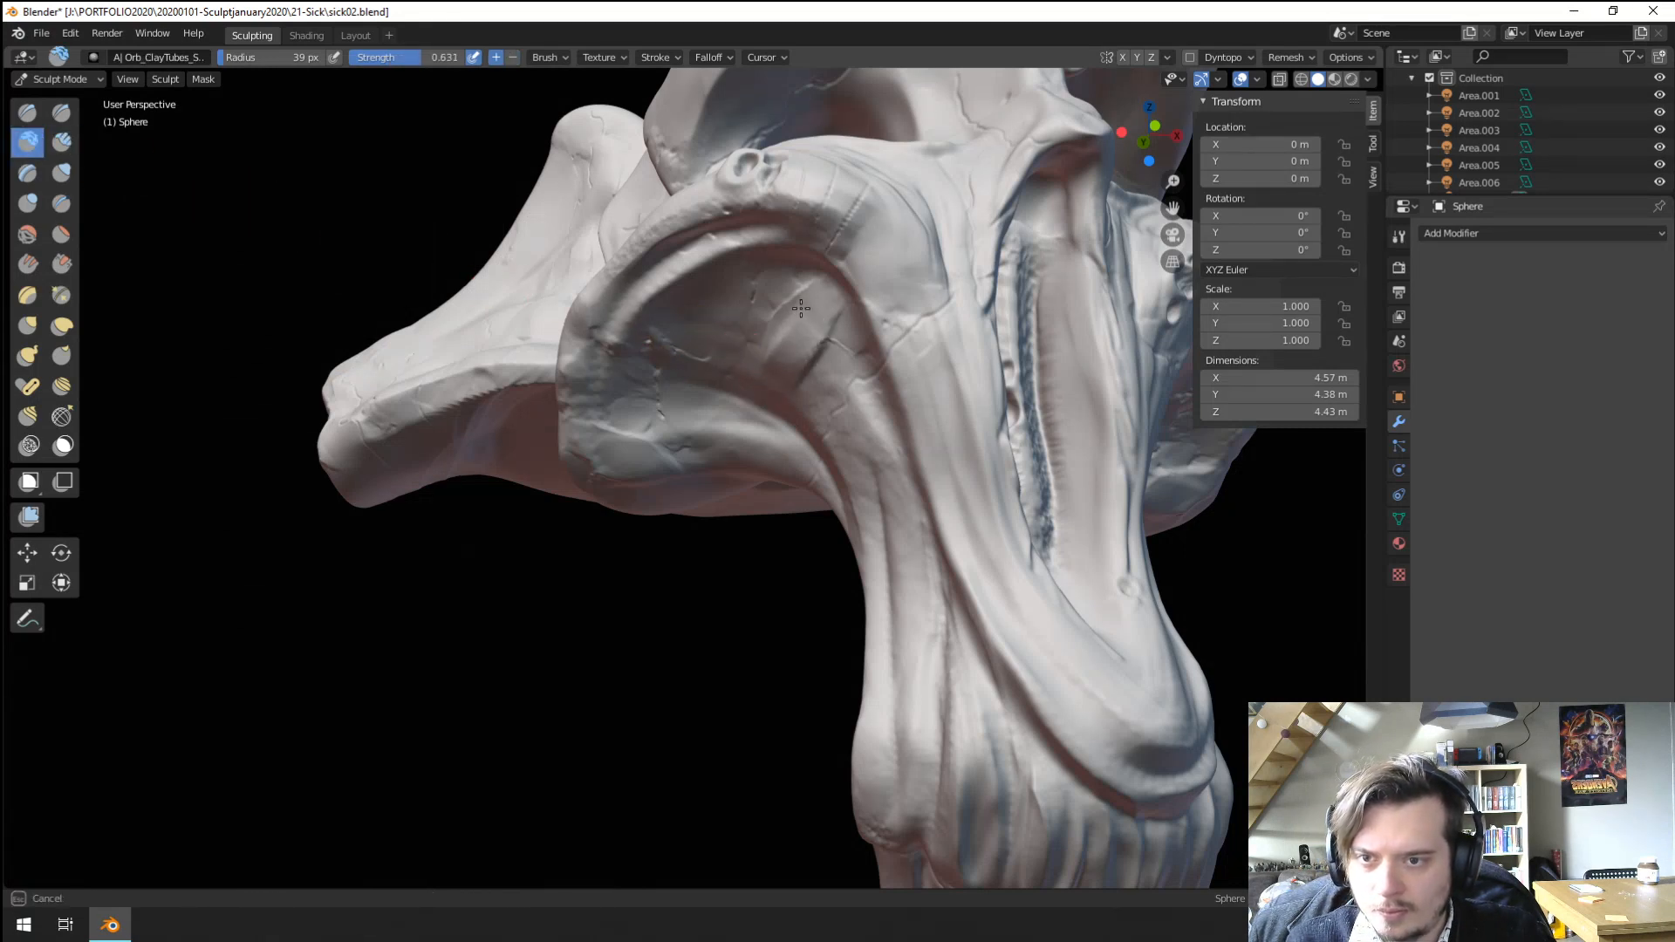
mouse_move(801, 308)
mouse_down()
mouse_move(777, 344)
mouse_move(803, 317)
mouse_move(798, 336)
mouse_up()
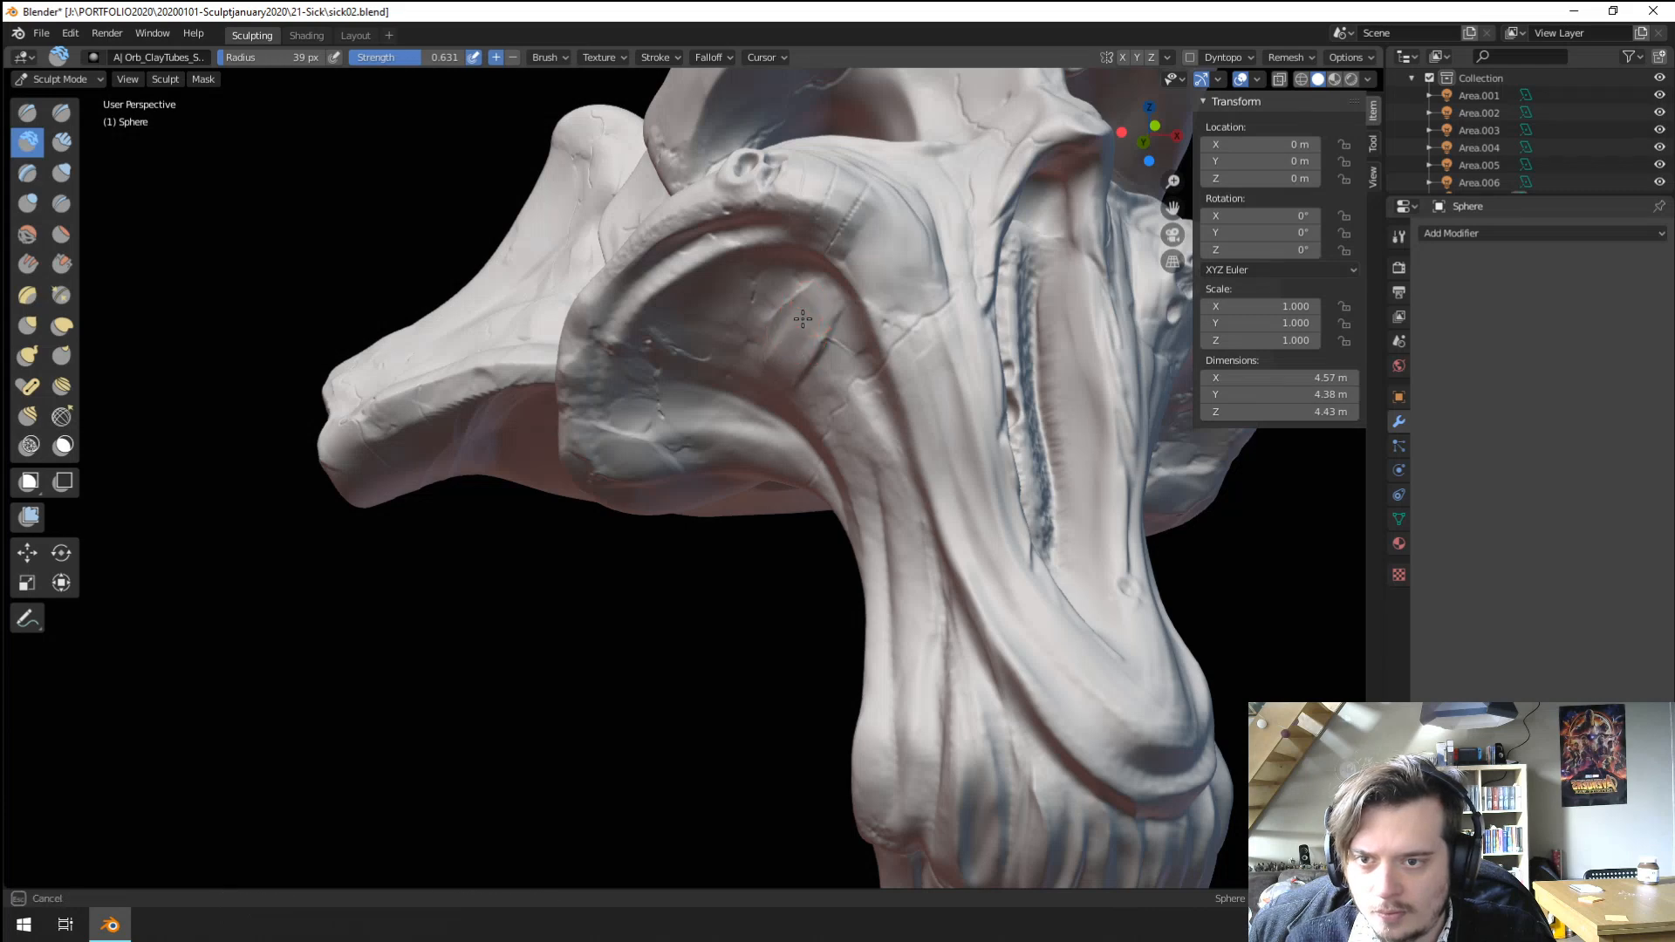
mouse_move(609, 404)
middle_down()
mouse_move(574, 521)
mouse_move(558, 517)
mouse_move(602, 441)
middle_up()
mouse_move(514, 480)
mouse_down()
mouse_move(553, 479)
mouse_move(557, 504)
mouse_move(551, 482)
mouse_up()
Flatten the tip of the nose into hard planes with the Scrape/Peaks brush at 49 px and full strength.
click(61, 263)
mouse_move(547, 461)
ctrl+middle_down()
mouse_move(535, 497)
mouse_move(542, 520)
mouse_move(560, 508)
ctrl+middle_up()
mouse_move(724, 374)
mouse_down()
mouse_move(712, 467)
mouse_move(722, 364)
mouse_move(690, 321)
mouse_move(563, 423)
mouse_up()
scroll(624, 379, up, 3)
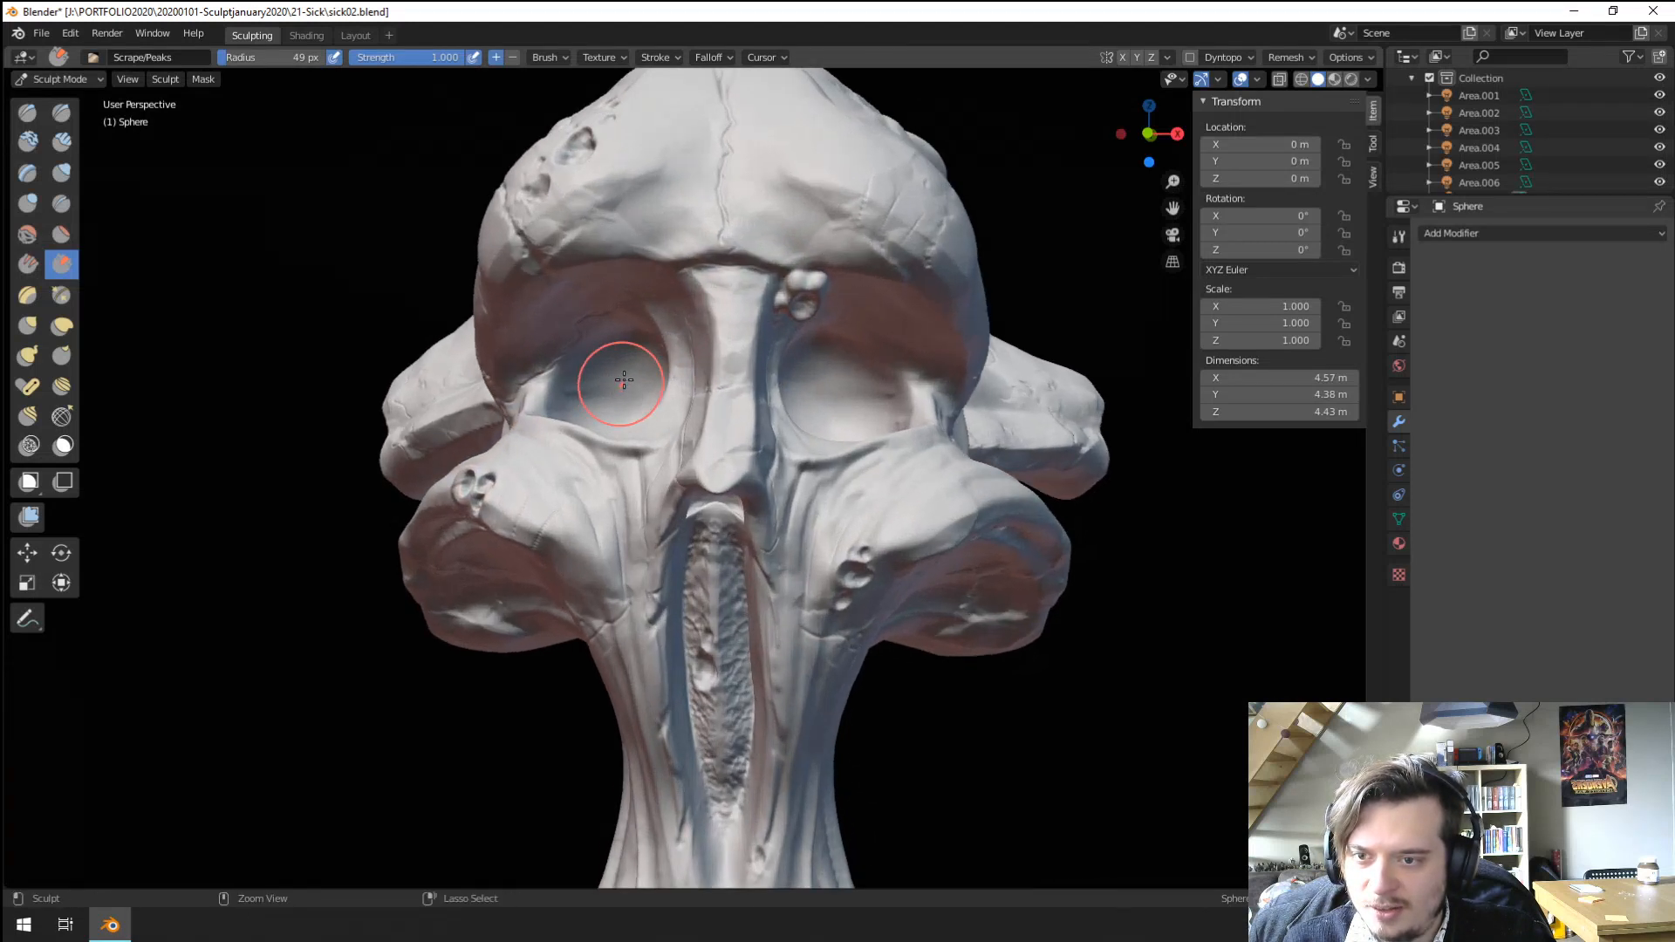
scroll(725, 434, up, 4)
drag(729, 486, 748, 497)
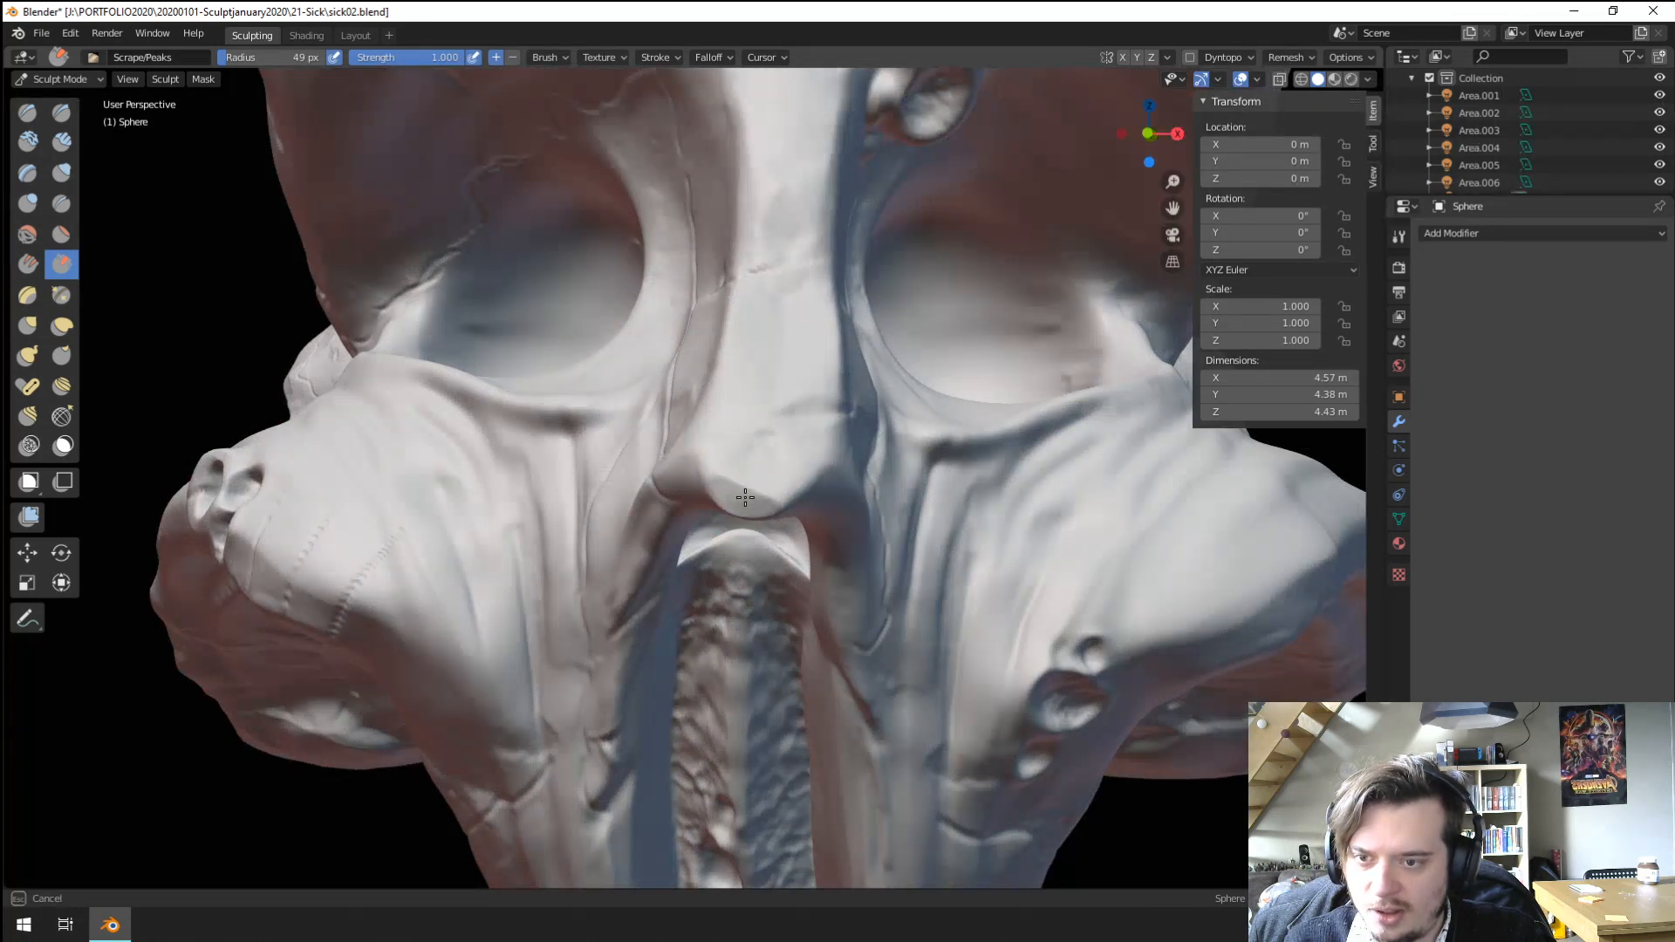
Scrape the brow edge above the eye socket into flatter planes, keeping the 49 px brush.
ctrl+middle_drag(728, 493, 671, 511)
middle_drag(672, 511, 692, 526)
drag(670, 466, 695, 452)
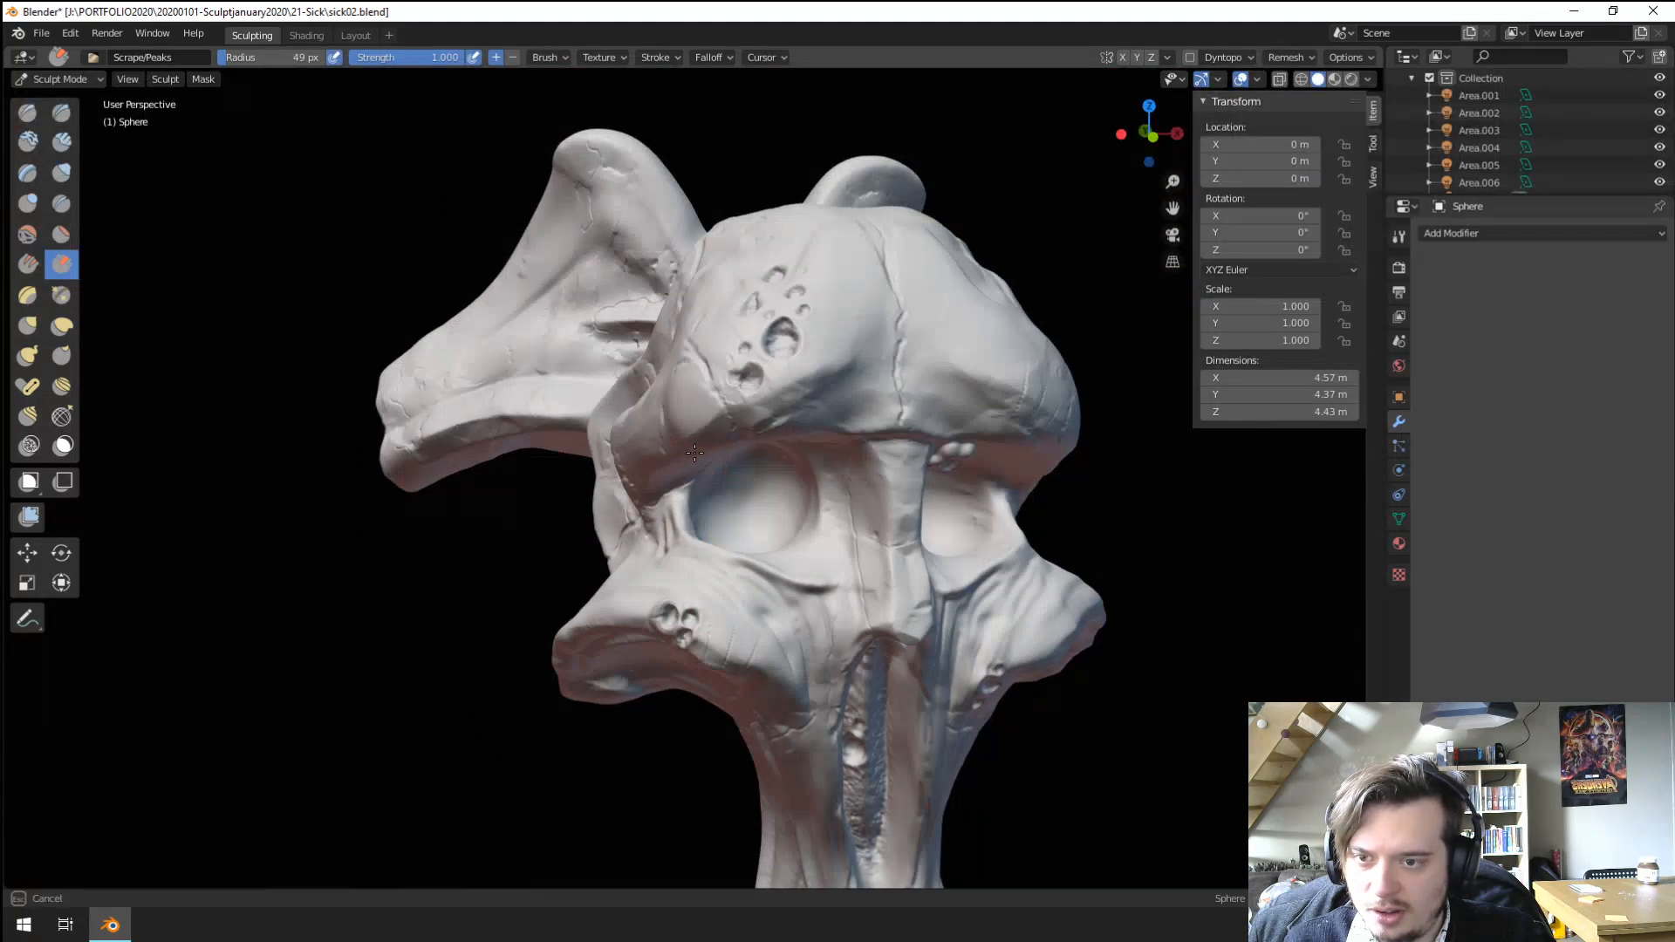
drag(800, 379, 804, 376)
middle_drag(805, 376, 792, 346)
Resize the Scrape/Peaks brush, plane down the forehead and brow ridge, and undo the last stroke.
key(f)
click(738, 299)
key(f)
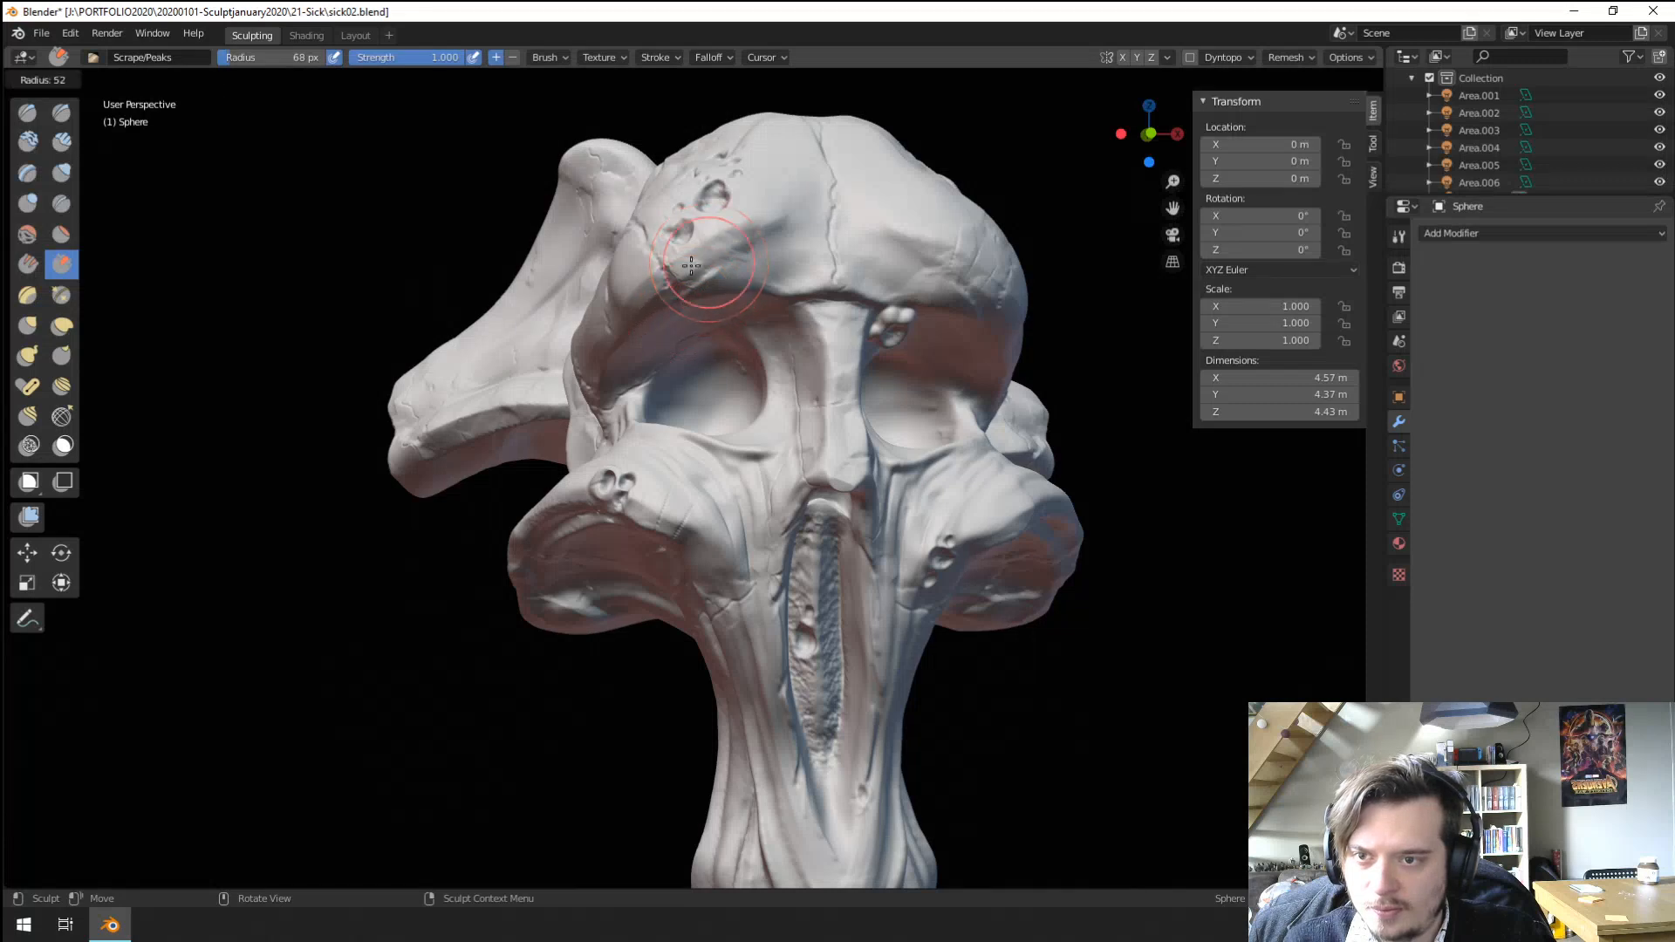
click(748, 276)
drag(676, 281, 727, 230)
middle_drag(844, 228, 759, 232)
mouse_move(752, 232)
mouse_down()
mouse_move(790, 242)
mouse_move(867, 309)
mouse_move(859, 321)
mouse_up()
drag(745, 328, 736, 313)
key(ctrl+z)
Scrape the side of the nose bridge with the brush reduced to 29 px.
key(f)
click(780, 338)
middle_drag(825, 292, 793, 287)
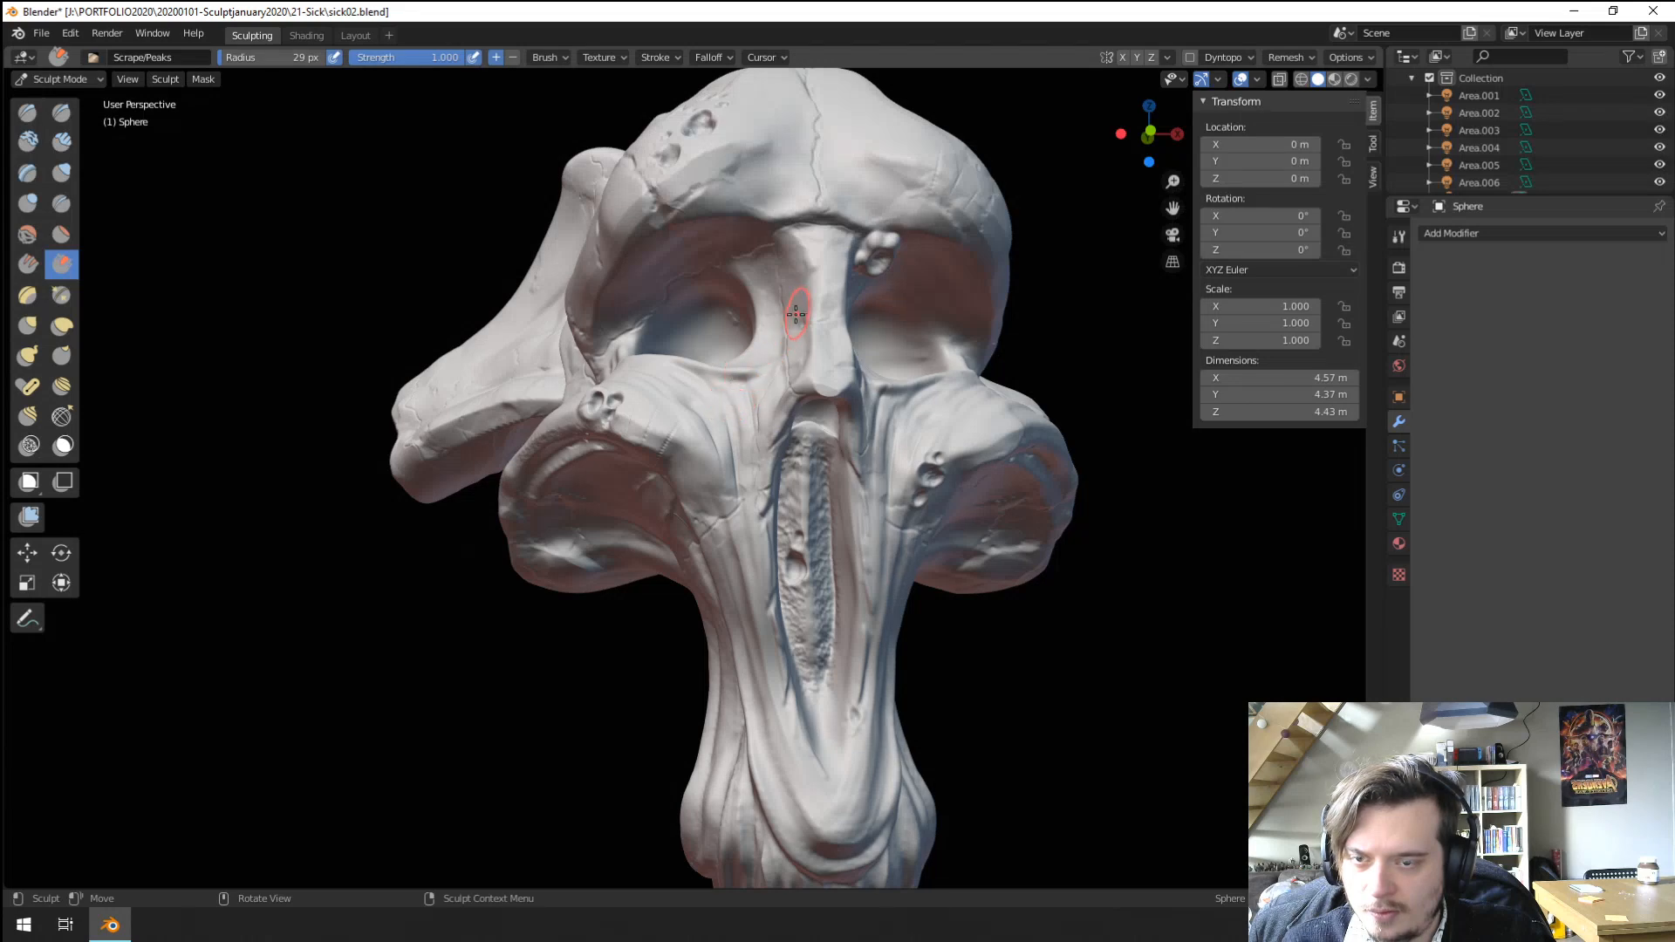
Scrape the temple area beside the eye socket with a 44 px brush, then reduce the radius to 37 px.
middle_drag(714, 387, 731, 383)
key(f)
click(742, 377)
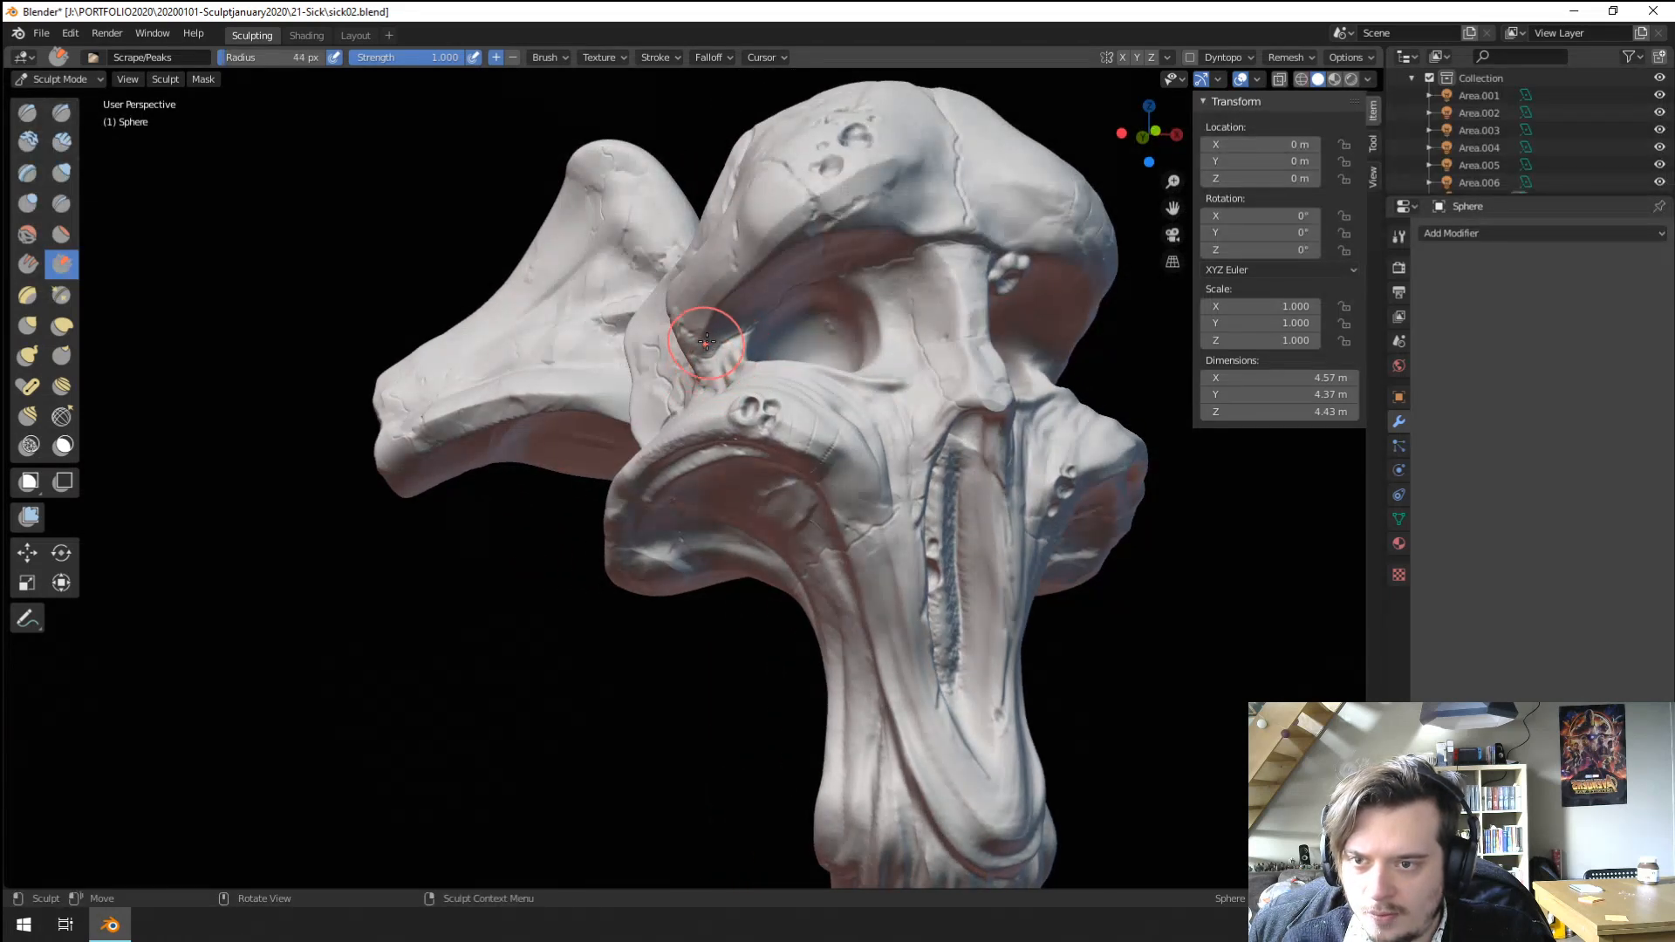
mouse_move(704, 333)
mouse_down()
mouse_move(761, 266)
mouse_move(733, 316)
mouse_up()
key(f)
click(714, 307)
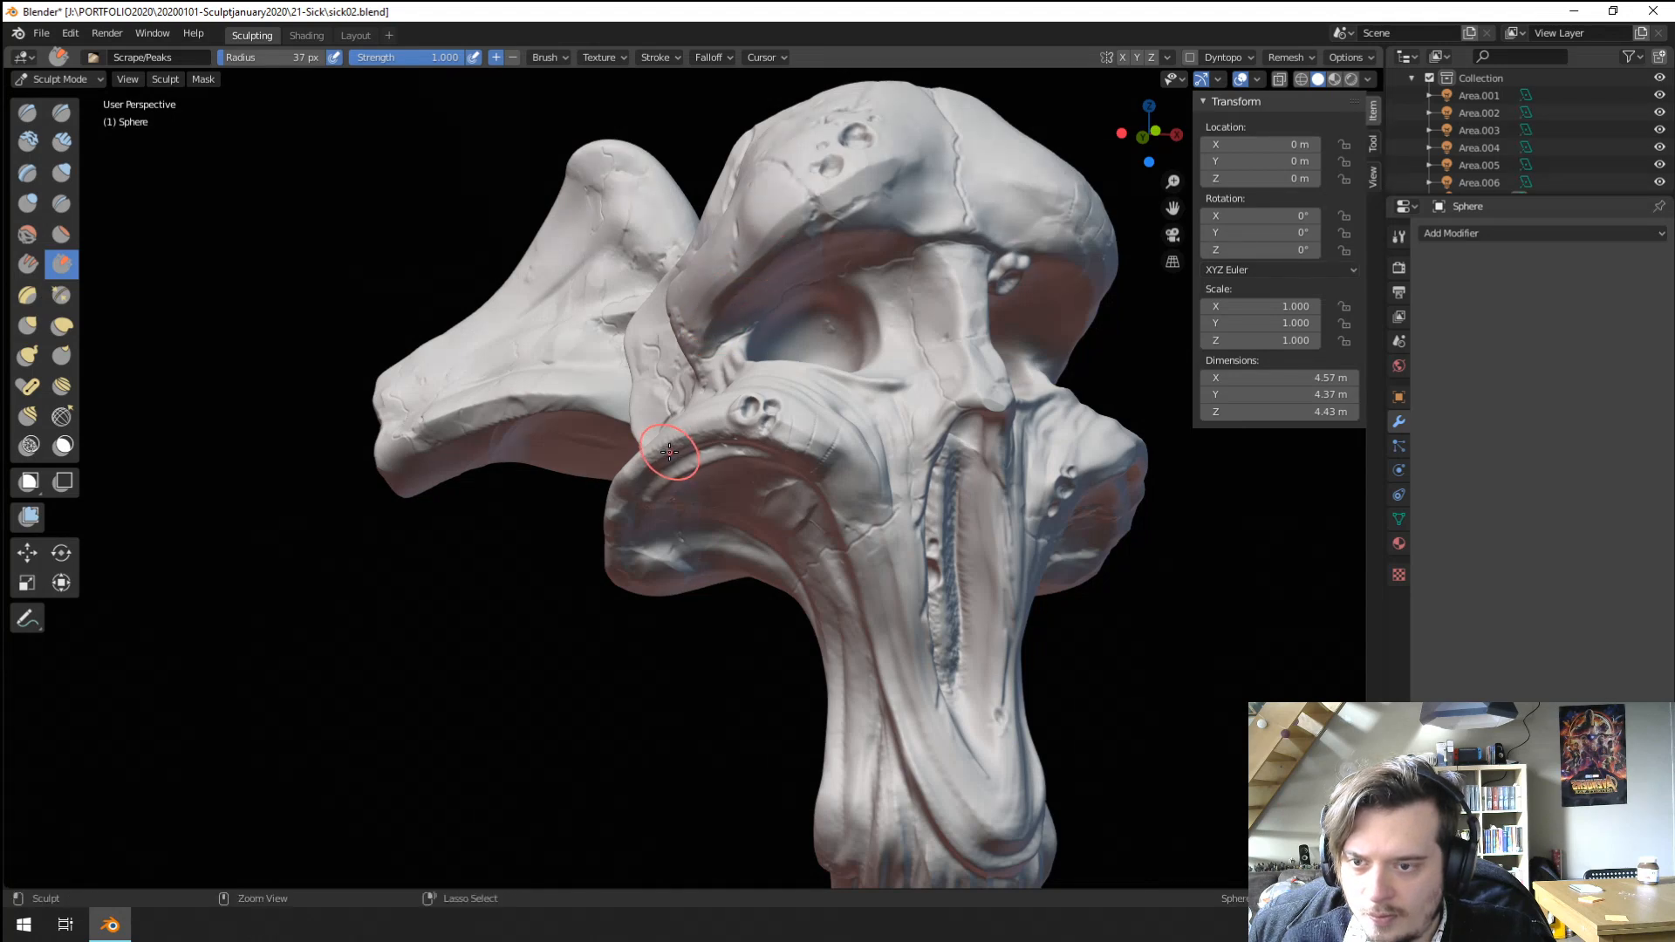
Flatten the outer and lower rim of the flared cheekbone using Scrape/Peaks at 59 px and 48 px.
ctrl+middle_drag(669, 452, 638, 472)
middle_drag(606, 552, 636, 486)
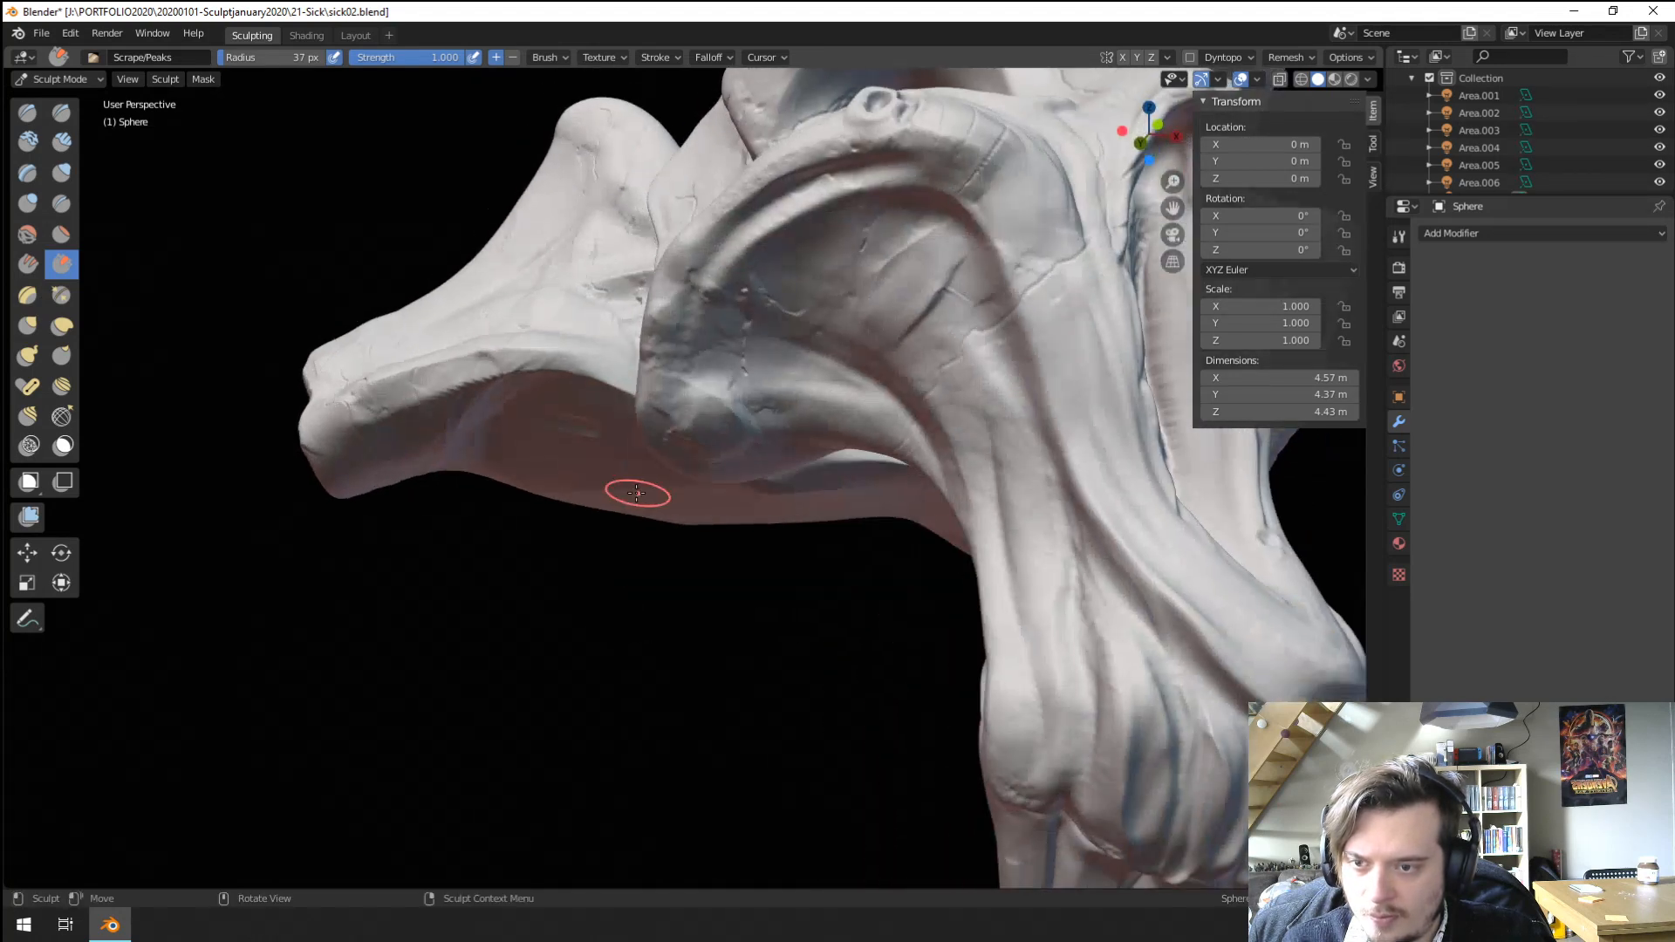
key(f)
click(650, 433)
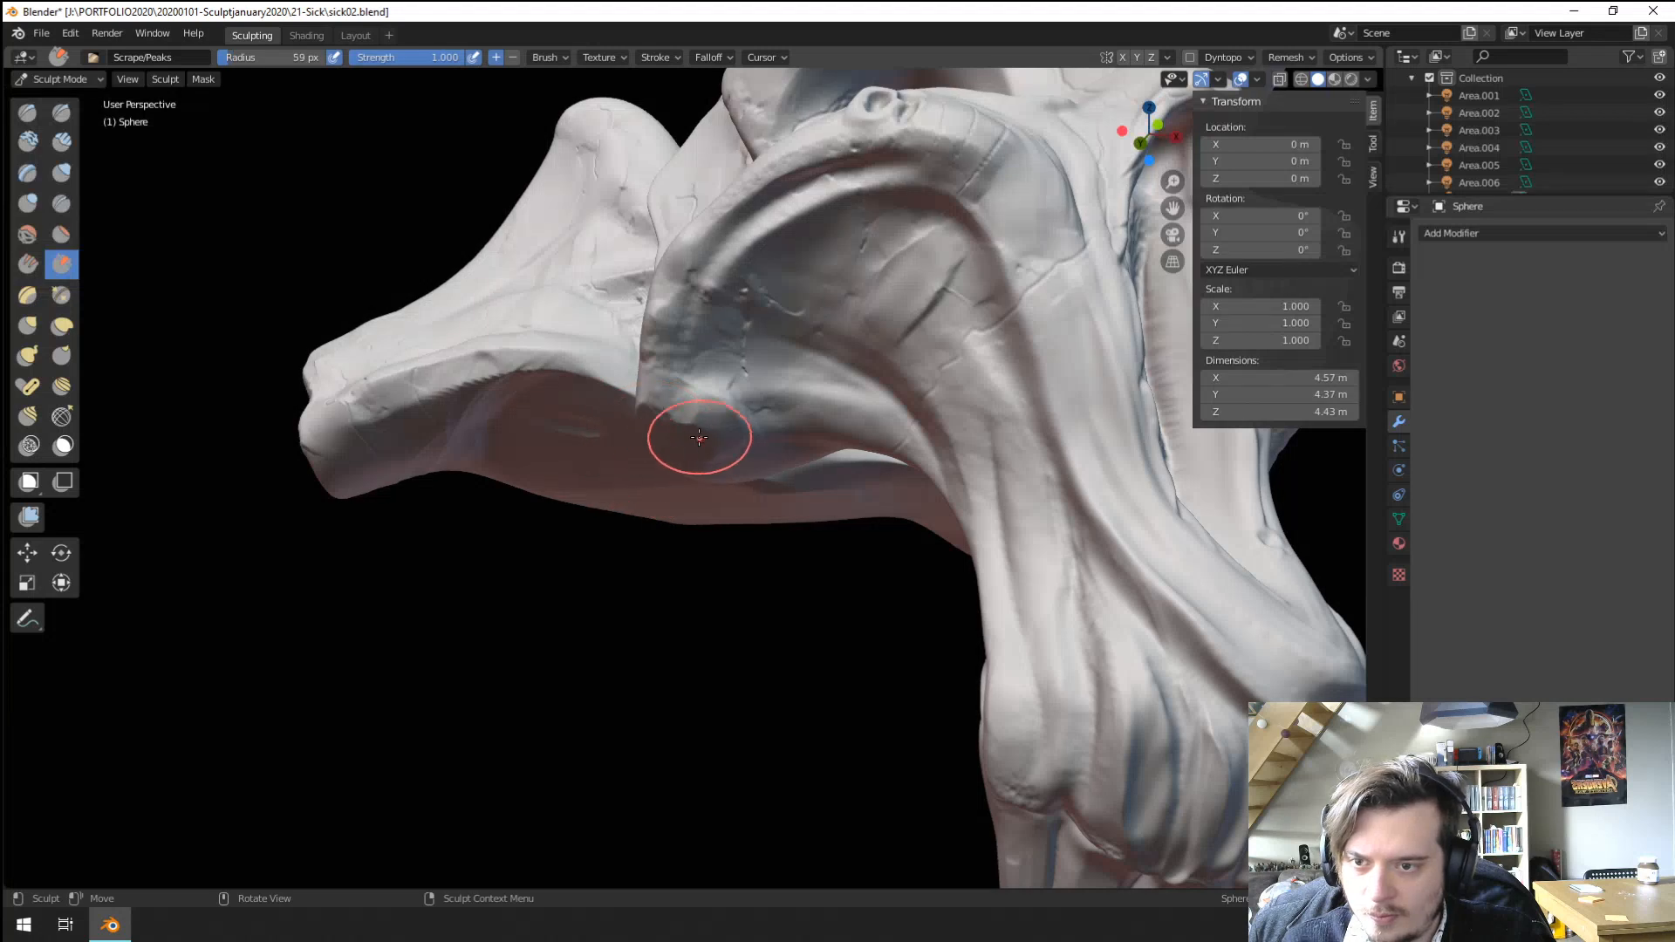
key(f)
click(648, 390)
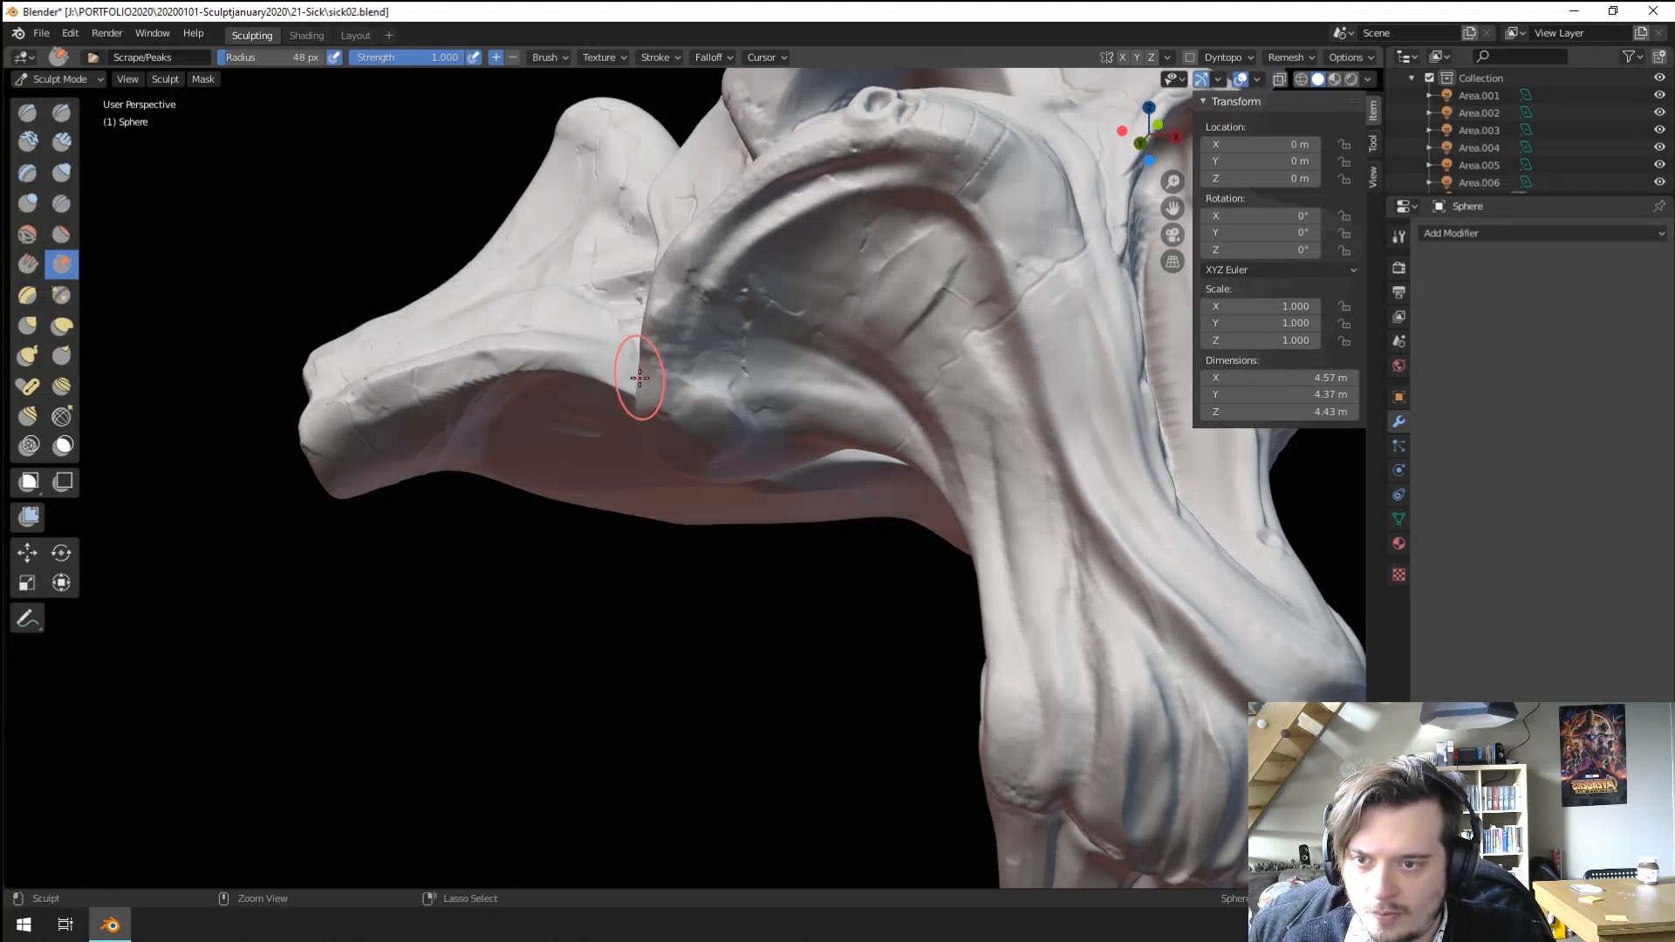
ctrl+middle_drag(639, 377, 798, 381)
ctrl+middle_drag(590, 449, 602, 417)
middle_drag(602, 417, 630, 434)
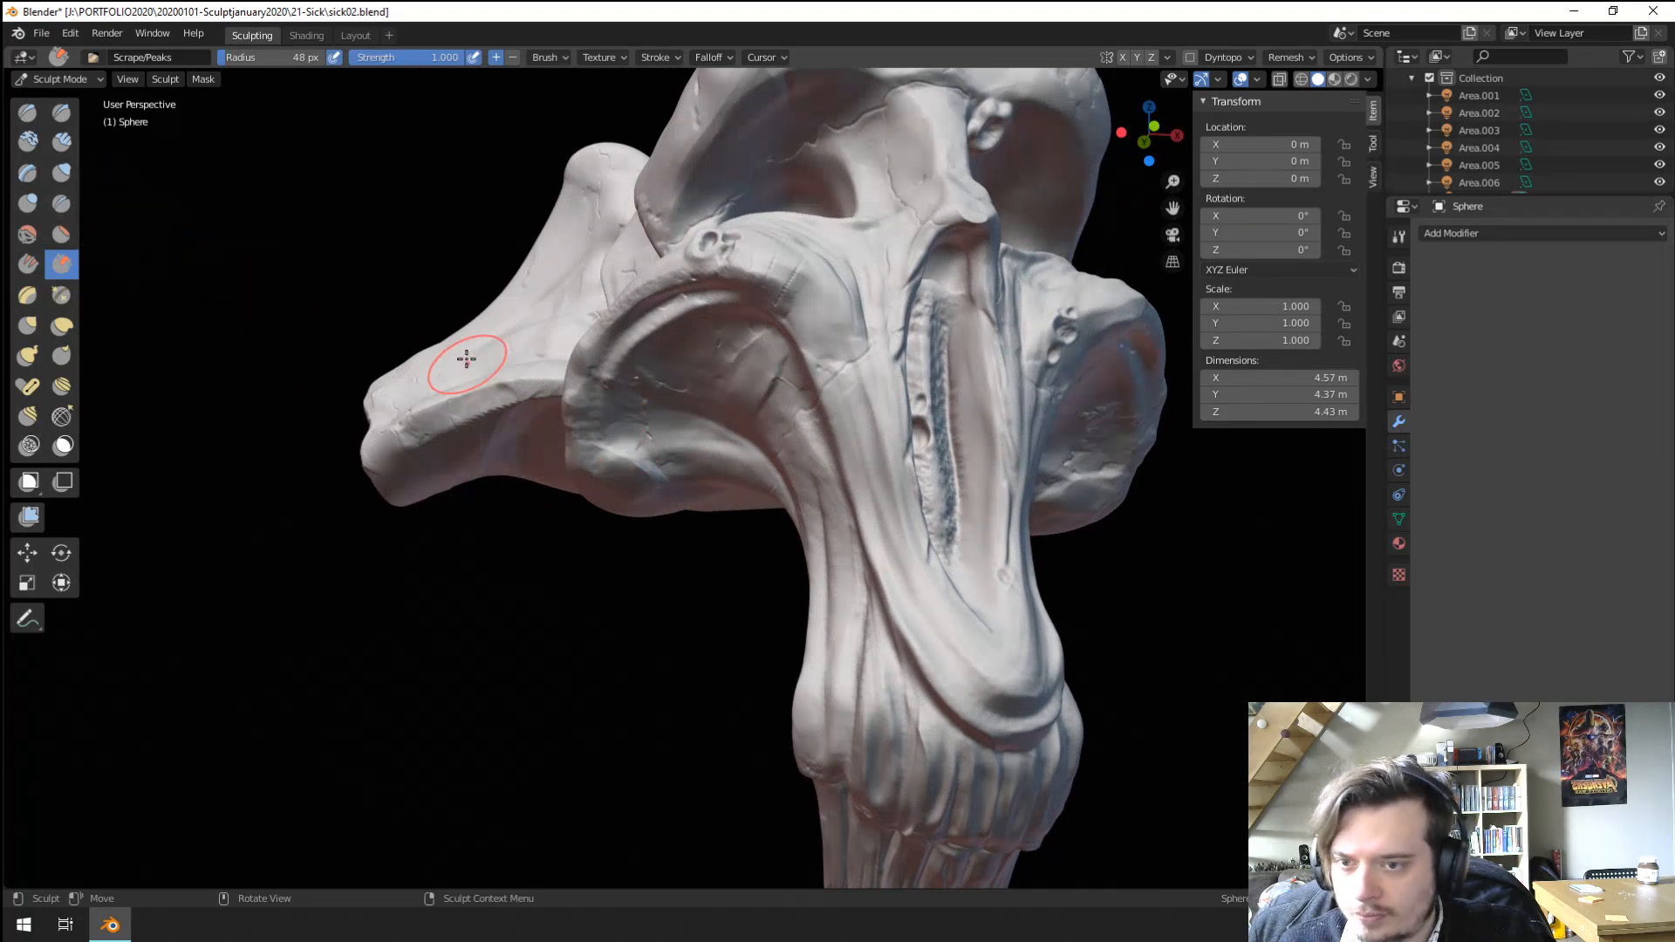
Adjust the skull's side silhouette near the eye sockets with the Grab brush at 136 px.
mouse_move(466, 358)
ctrl+middle_down()
mouse_move(467, 535)
mouse_move(580, 561)
mouse_move(553, 561)
mouse_move(580, 493)
ctrl+middle_up()
mouse_move(579, 493)
middle_down()
mouse_move(667, 489)
mouse_move(584, 474)
middle_up()
key(g)
key(f)
click(742, 458)
middle_drag(711, 436, 691, 422)
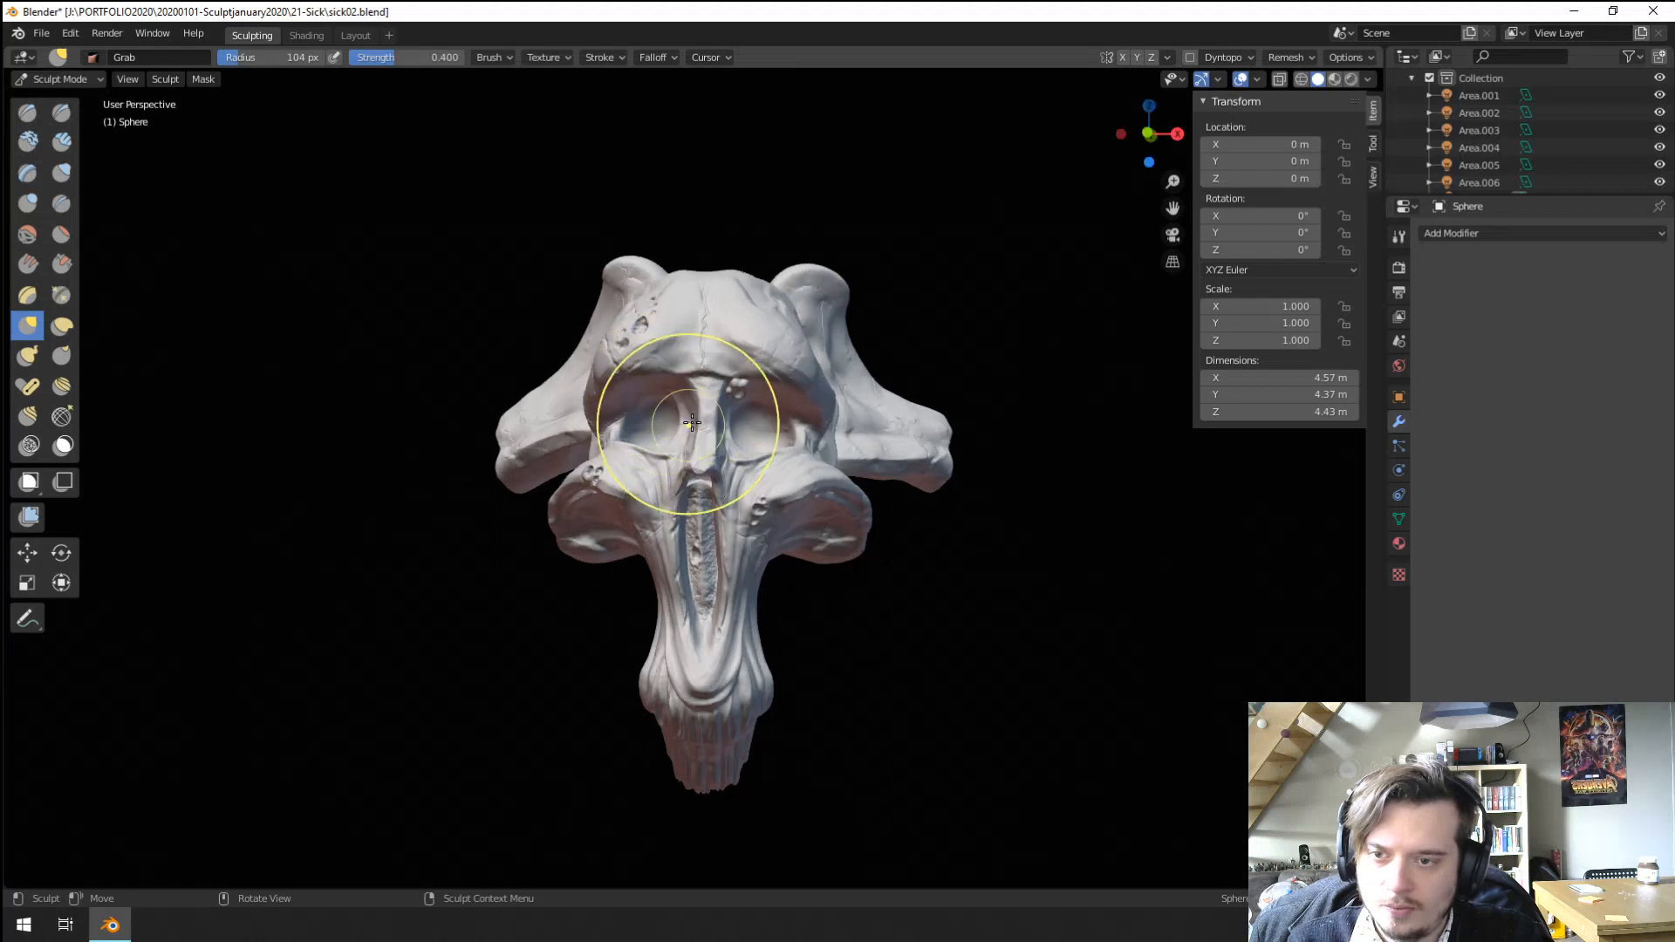
key(f)
click(783, 389)
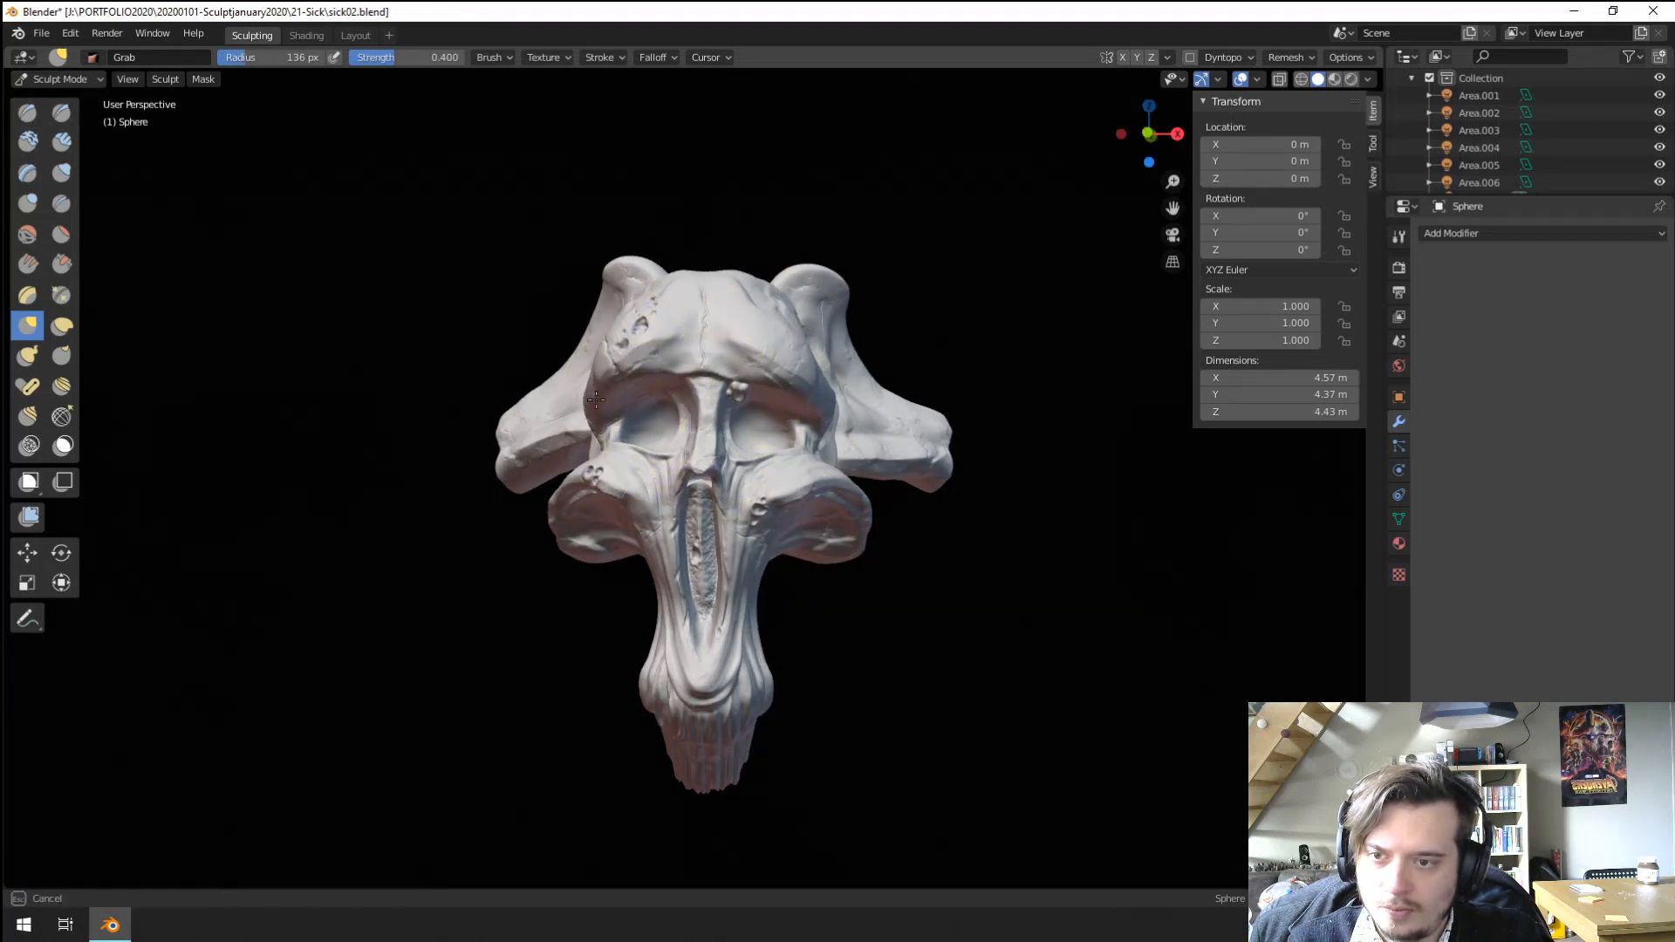
mouse_move(593, 410)
middle_down()
mouse_move(785, 375)
mouse_move(579, 391)
mouse_move(580, 468)
mouse_move(647, 453)
middle_up()
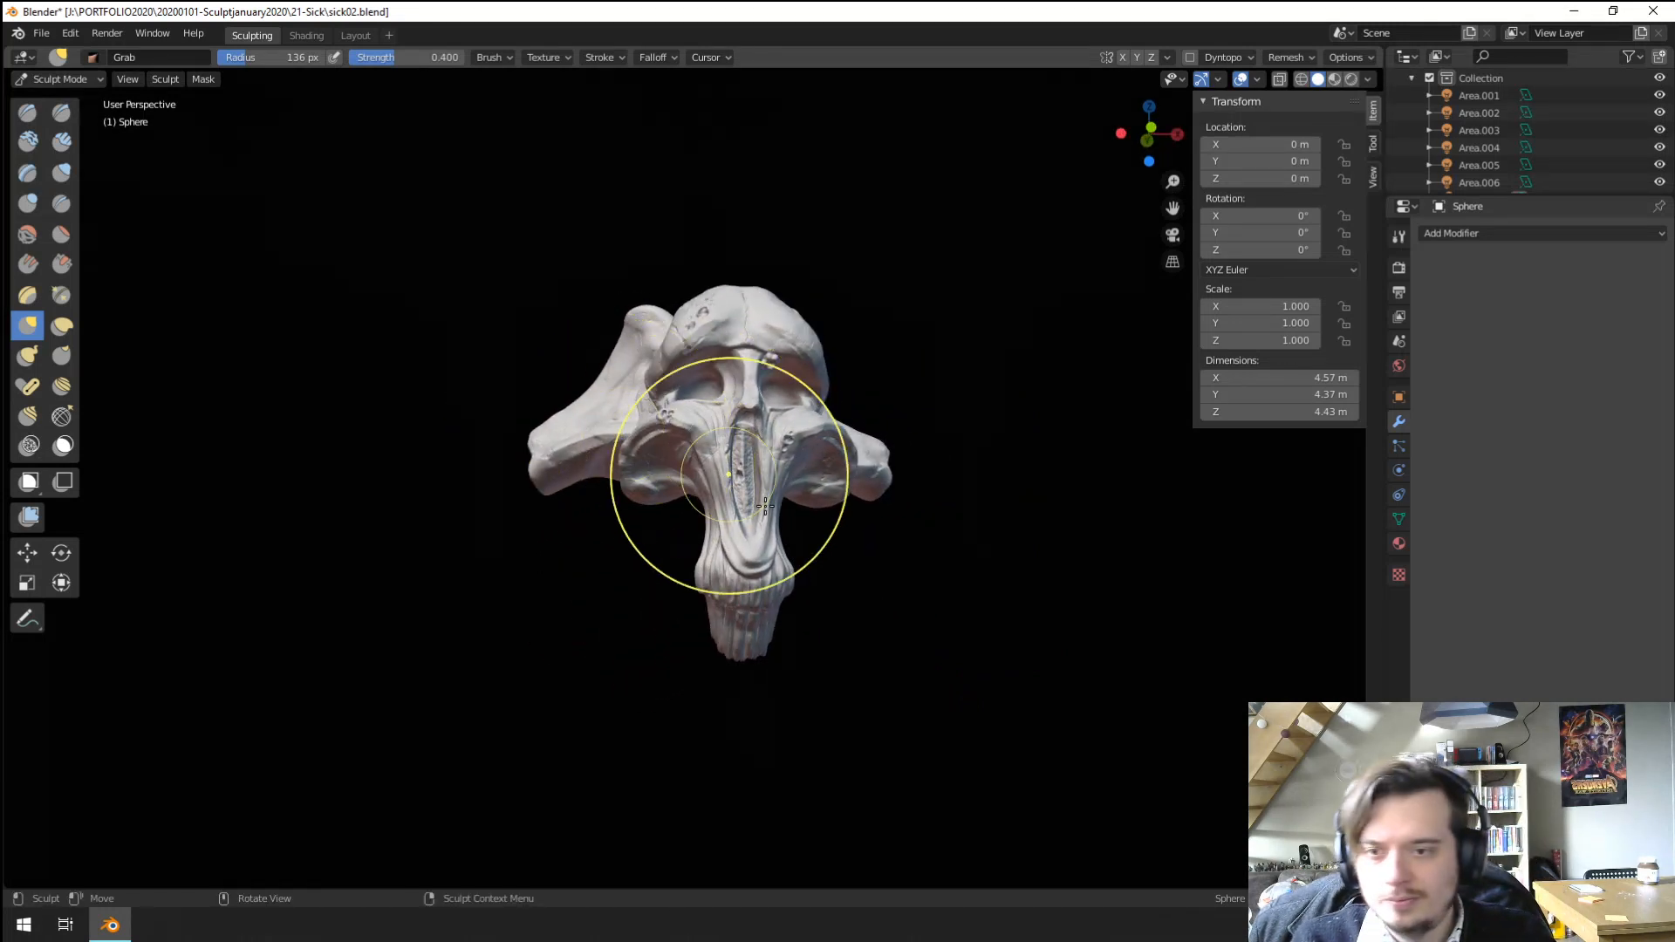
Pull the back of the shoulder base inward between the two humps with the Grab brush at 137 px.
middle_drag(764, 506, 660, 442)
key(f)
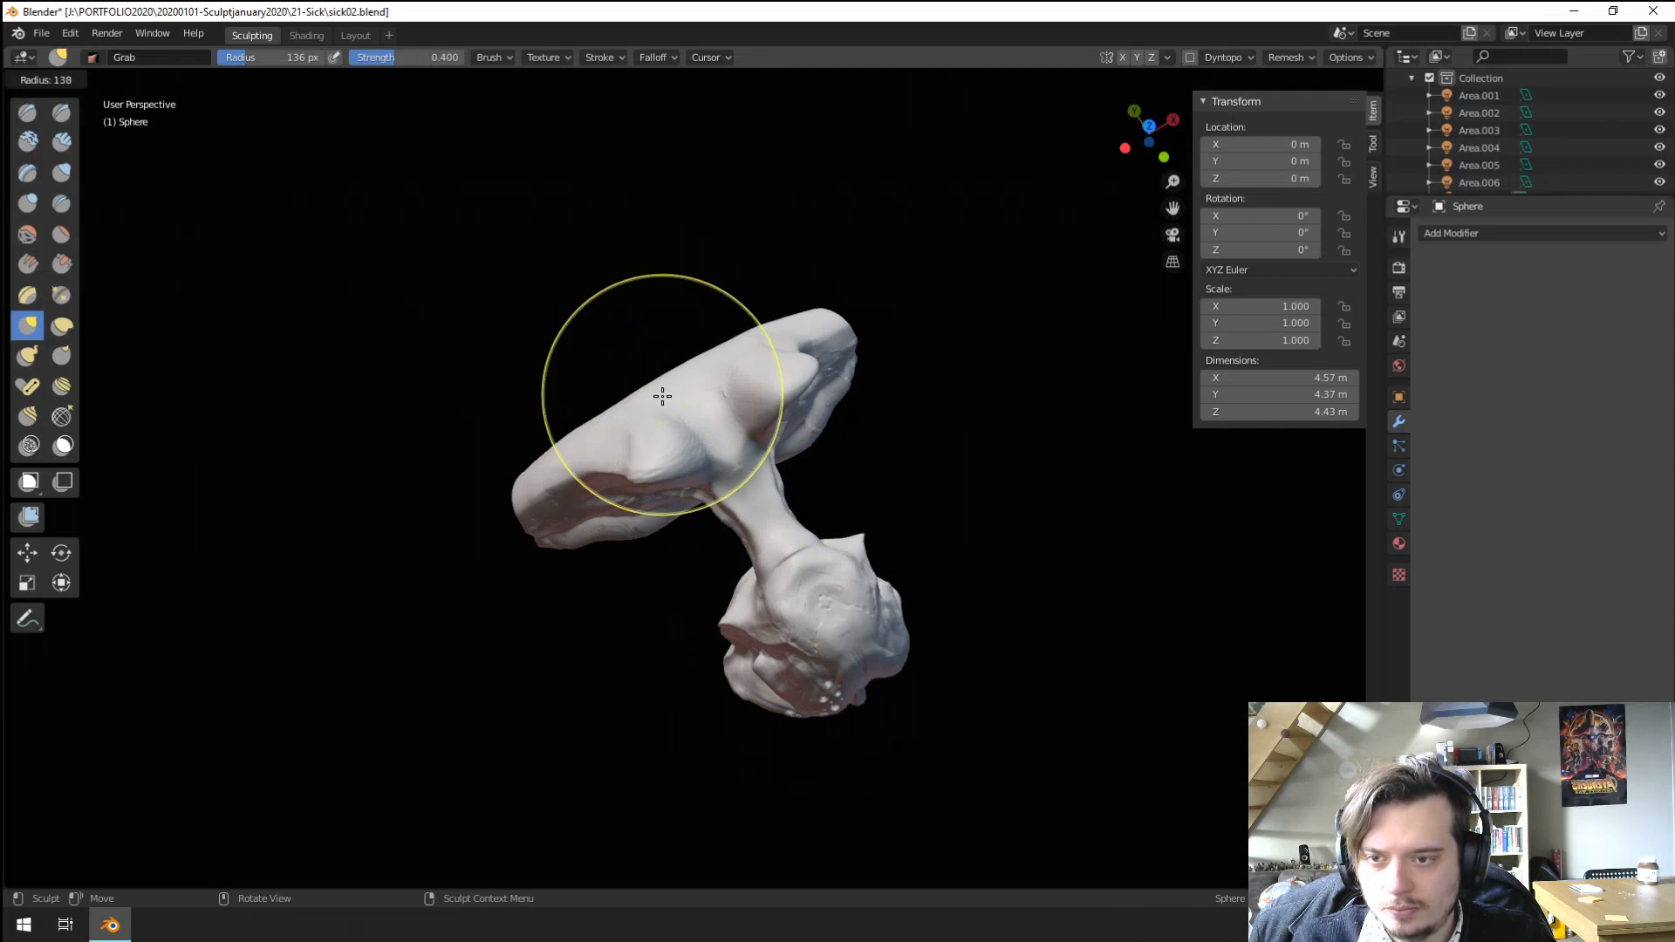
click(656, 384)
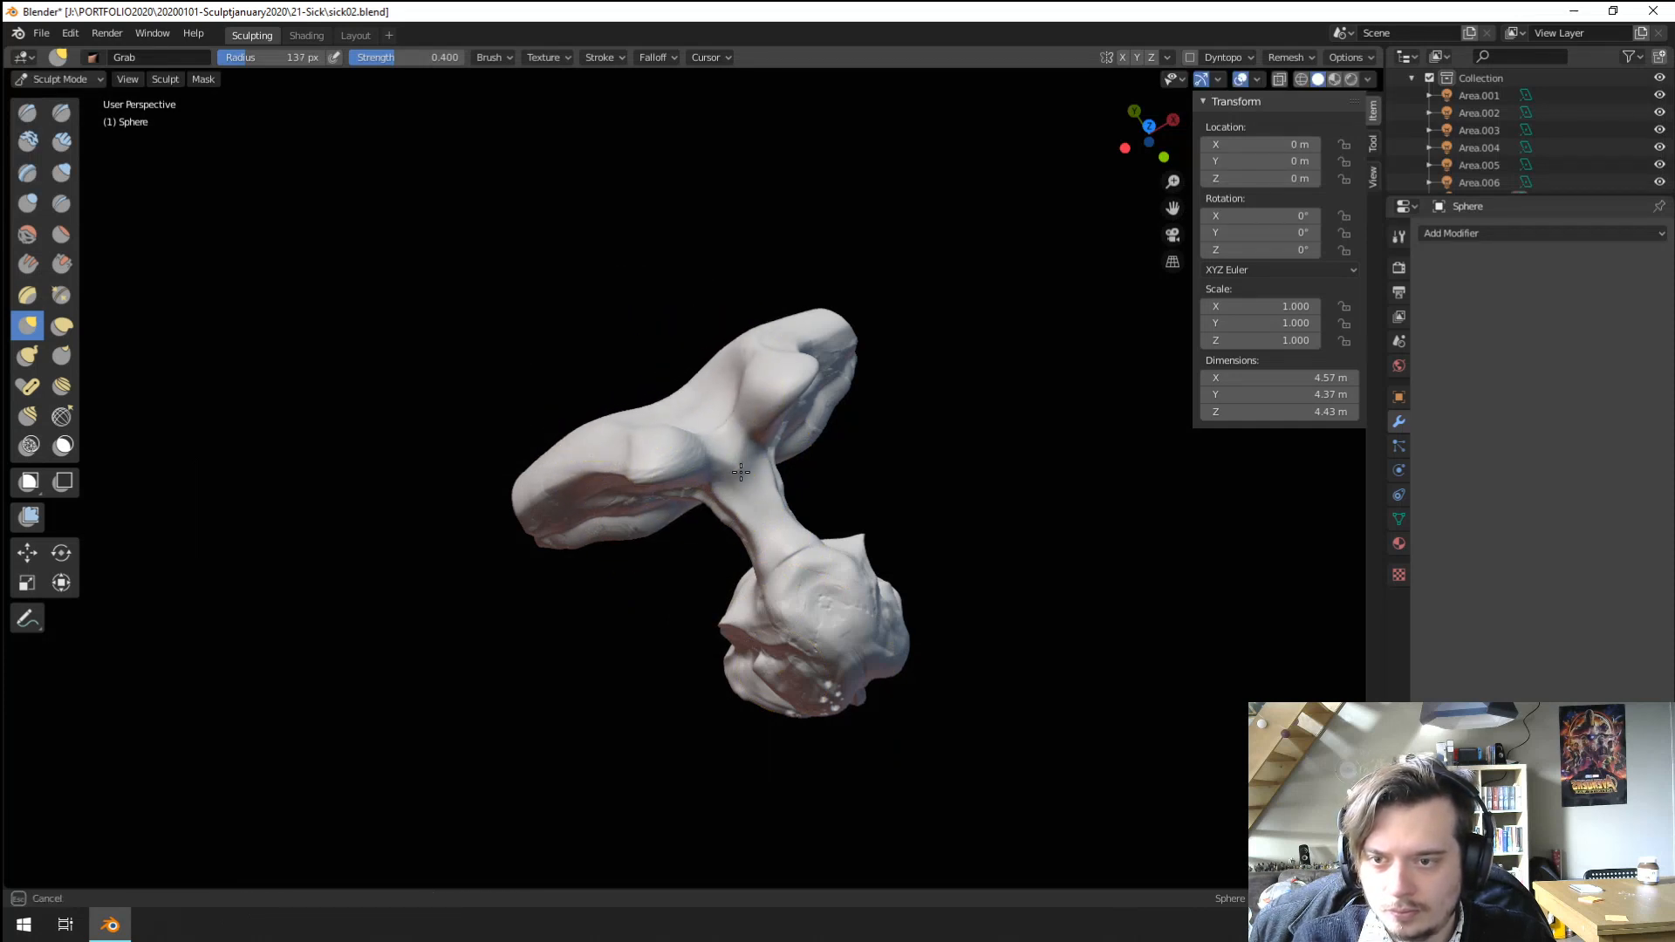
mouse_move(741, 472)
middle_down()
mouse_move(722, 307)
mouse_move(927, 247)
mouse_move(729, 287)
mouse_move(792, 493)
mouse_move(622, 536)
mouse_move(710, 523)
mouse_move(767, 441)
mouse_move(836, 472)
mouse_move(747, 442)
mouse_move(815, 484)
mouse_move(675, 521)
mouse_move(666, 646)
mouse_move(710, 673)
mouse_move(756, 499)
mouse_move(673, 471)
middle_up()
Tighten the cheek and muzzle folds with the Pinch/Magnify brush at 73 px and 0.500 strength.
scroll(715, 410, up, 7)
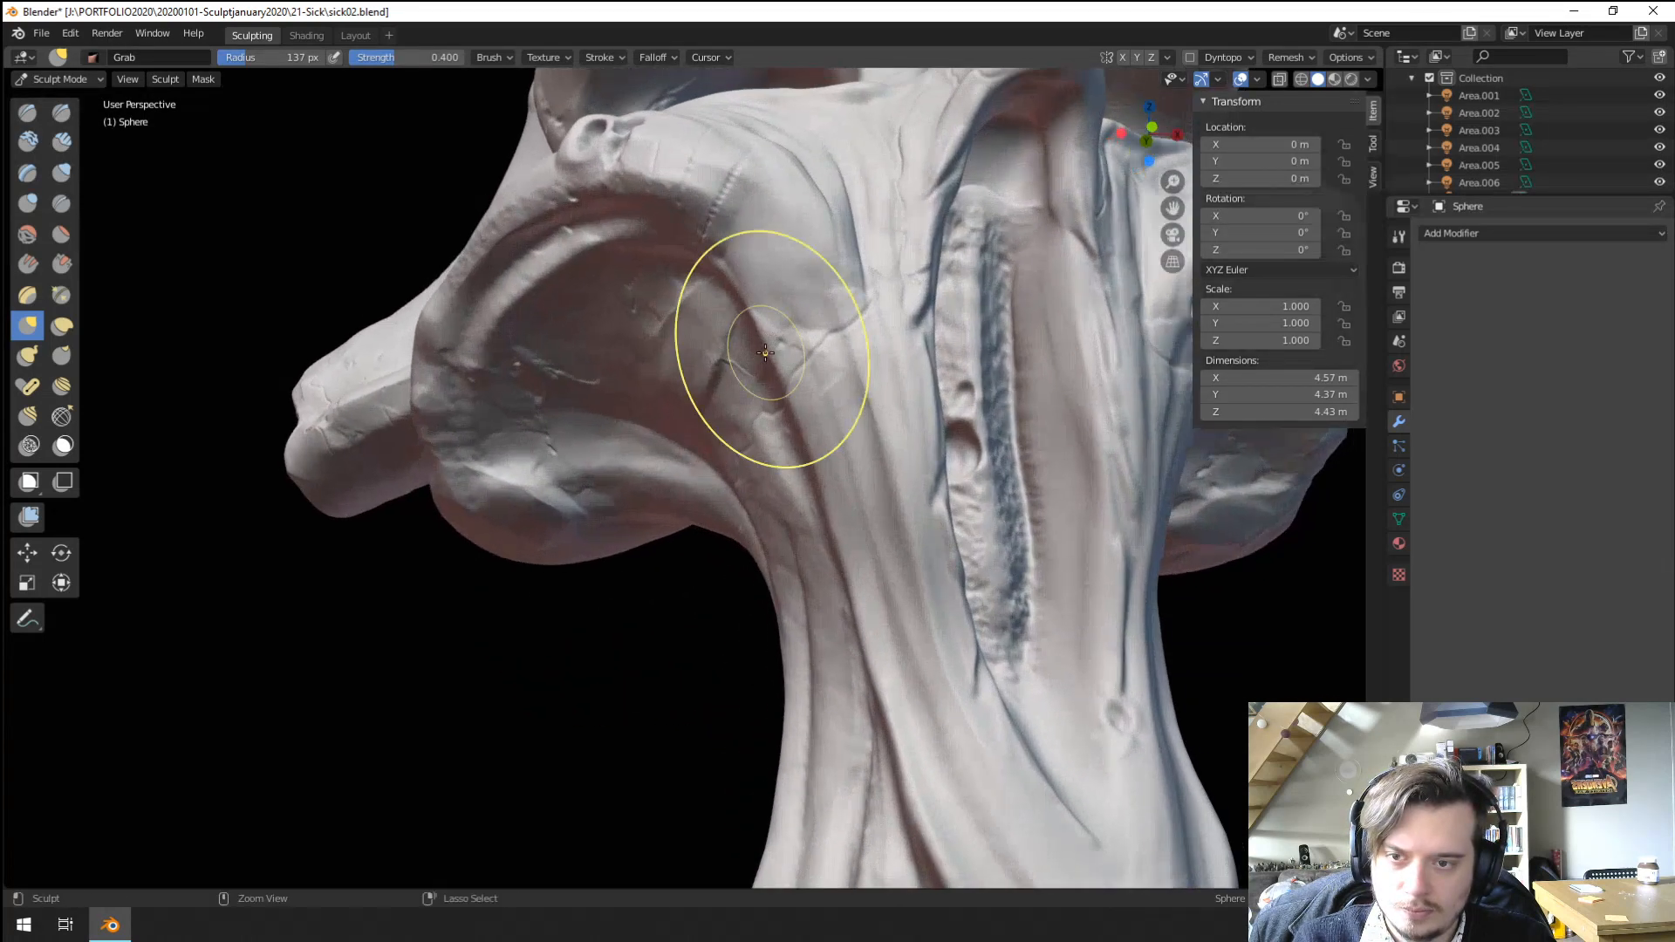
click(61, 295)
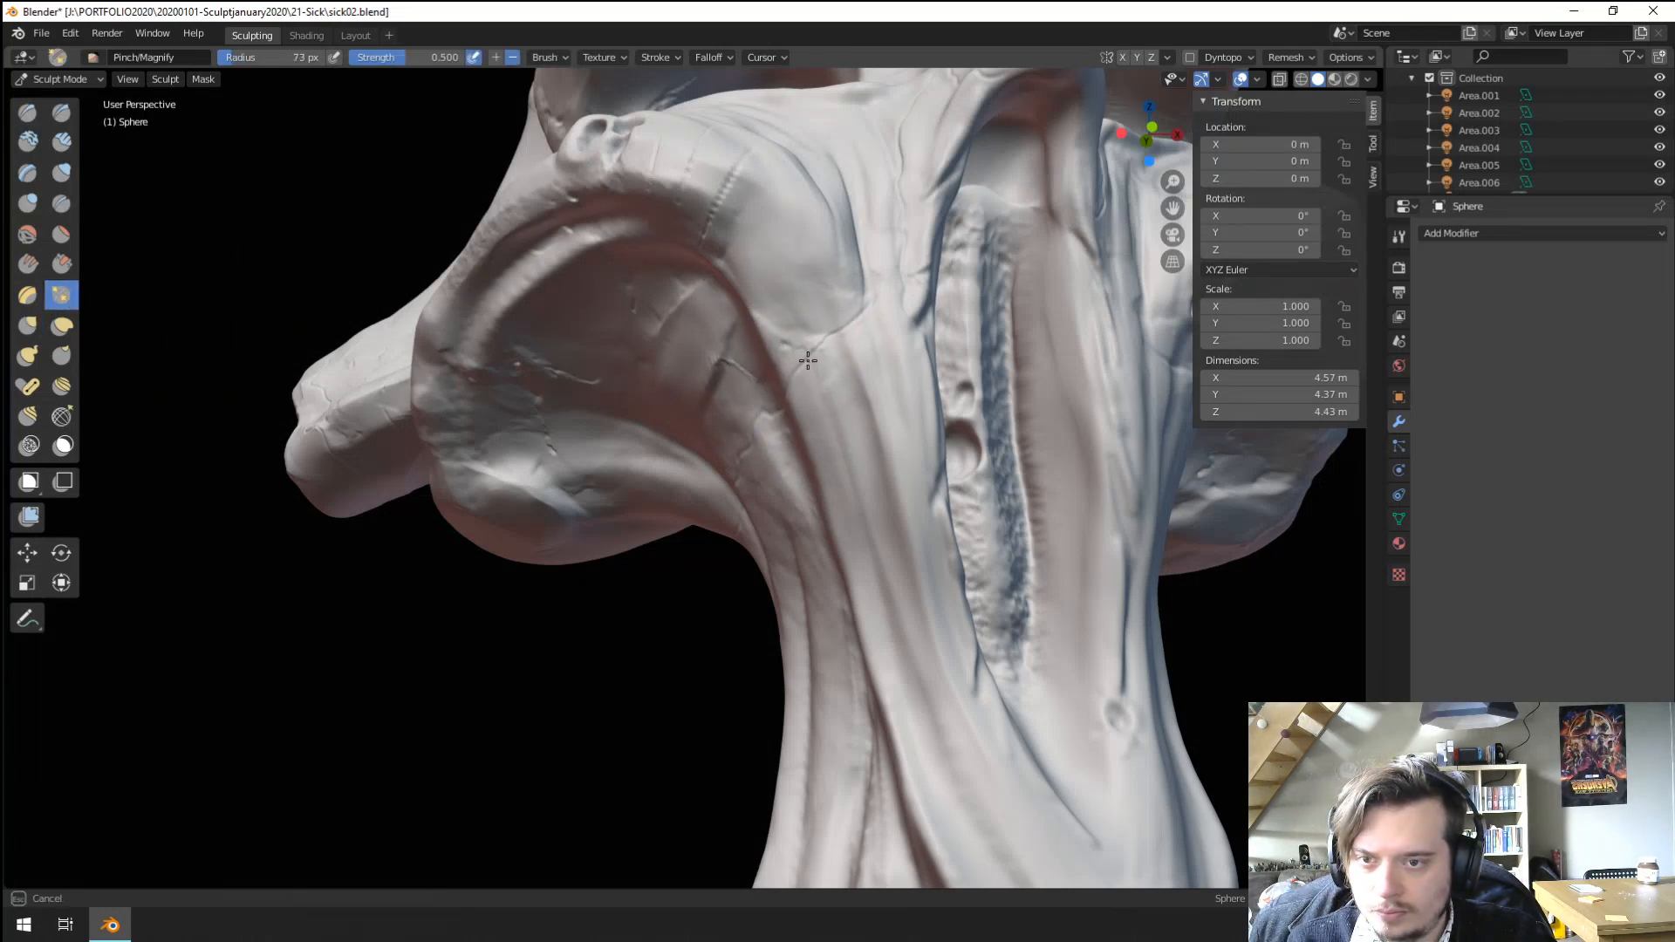
mouse_move(809, 404)
middle_down()
mouse_move(965, 329)
mouse_move(1152, 288)
middle_up()
mouse_move(946, 478)
middle_down()
mouse_move(882, 490)
mouse_move(838, 551)
mouse_move(921, 280)
middle_up()
Tighten the long fold running down the muzzle with the Pinch/Magnify brush at 72 px and 0.500 strength.
middle_drag(902, 122, 902, 124)
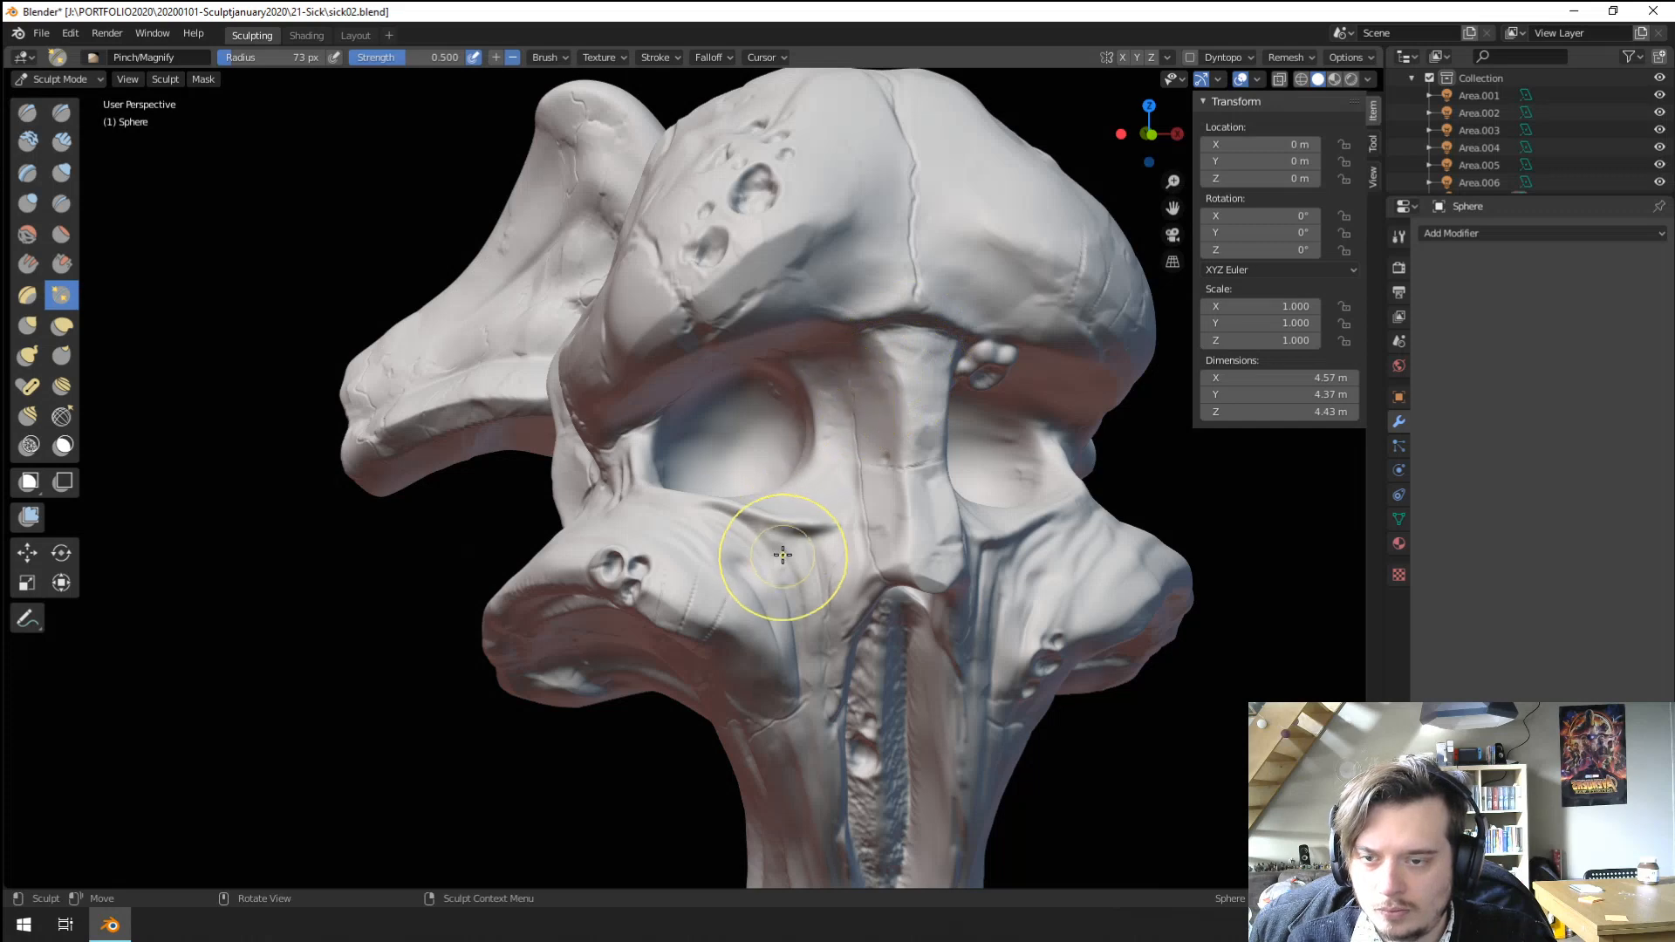
middle_drag(785, 561, 828, 533)
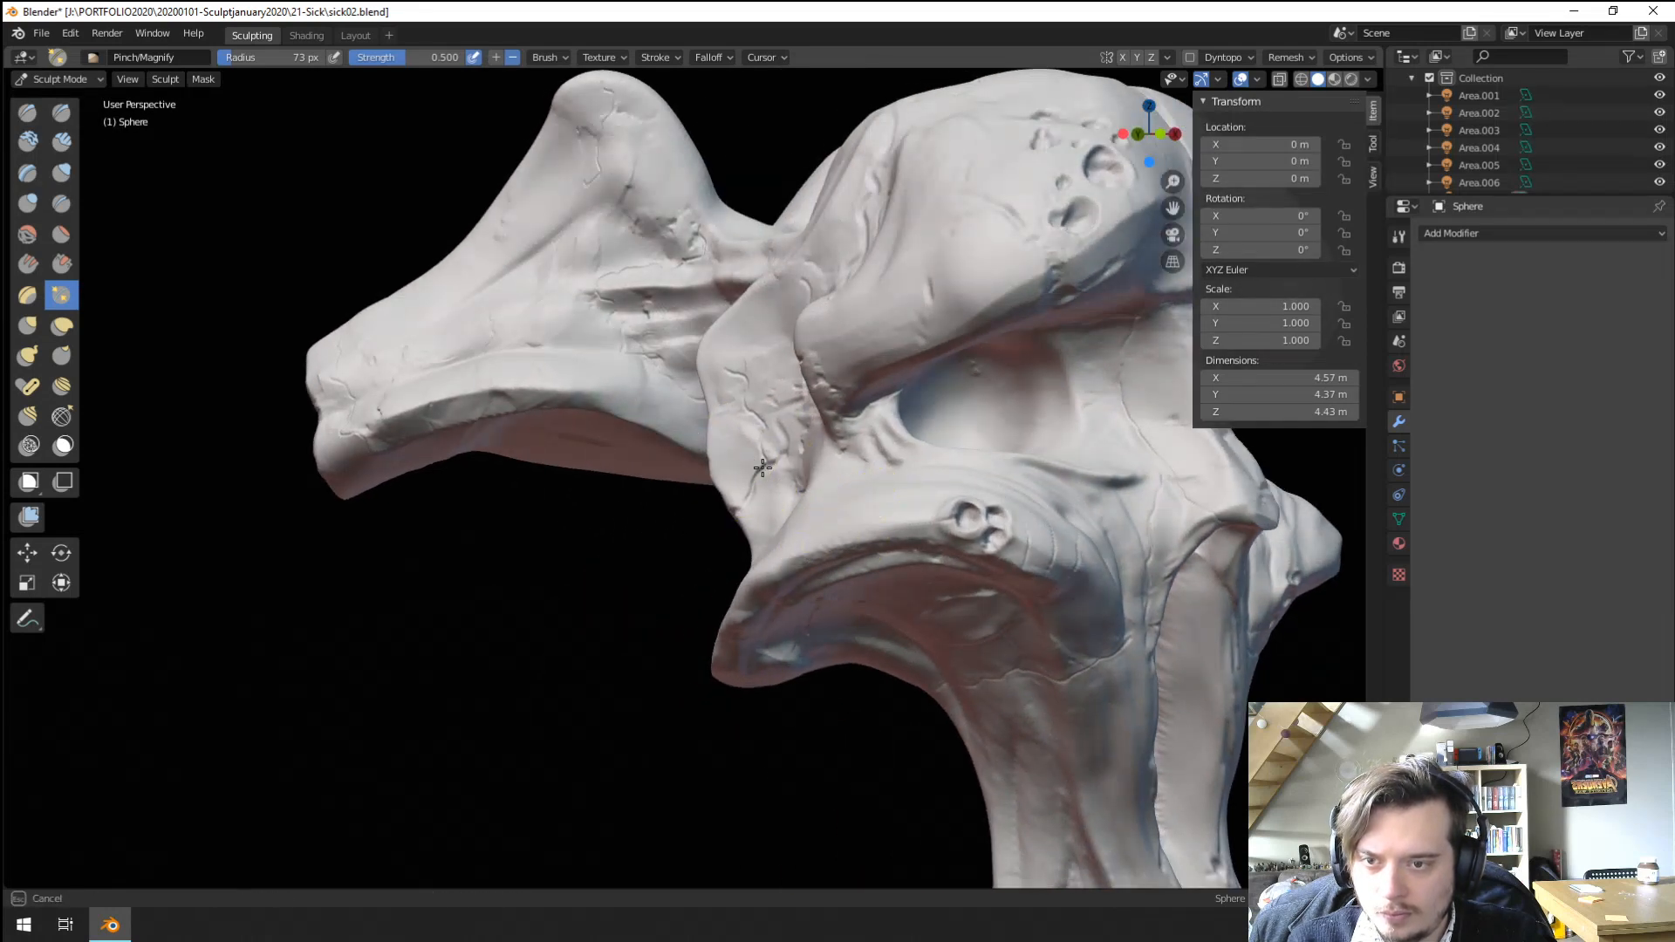
mouse_move(759, 404)
middle_down()
mouse_move(678, 499)
mouse_move(628, 527)
mouse_move(673, 396)
middle_up()
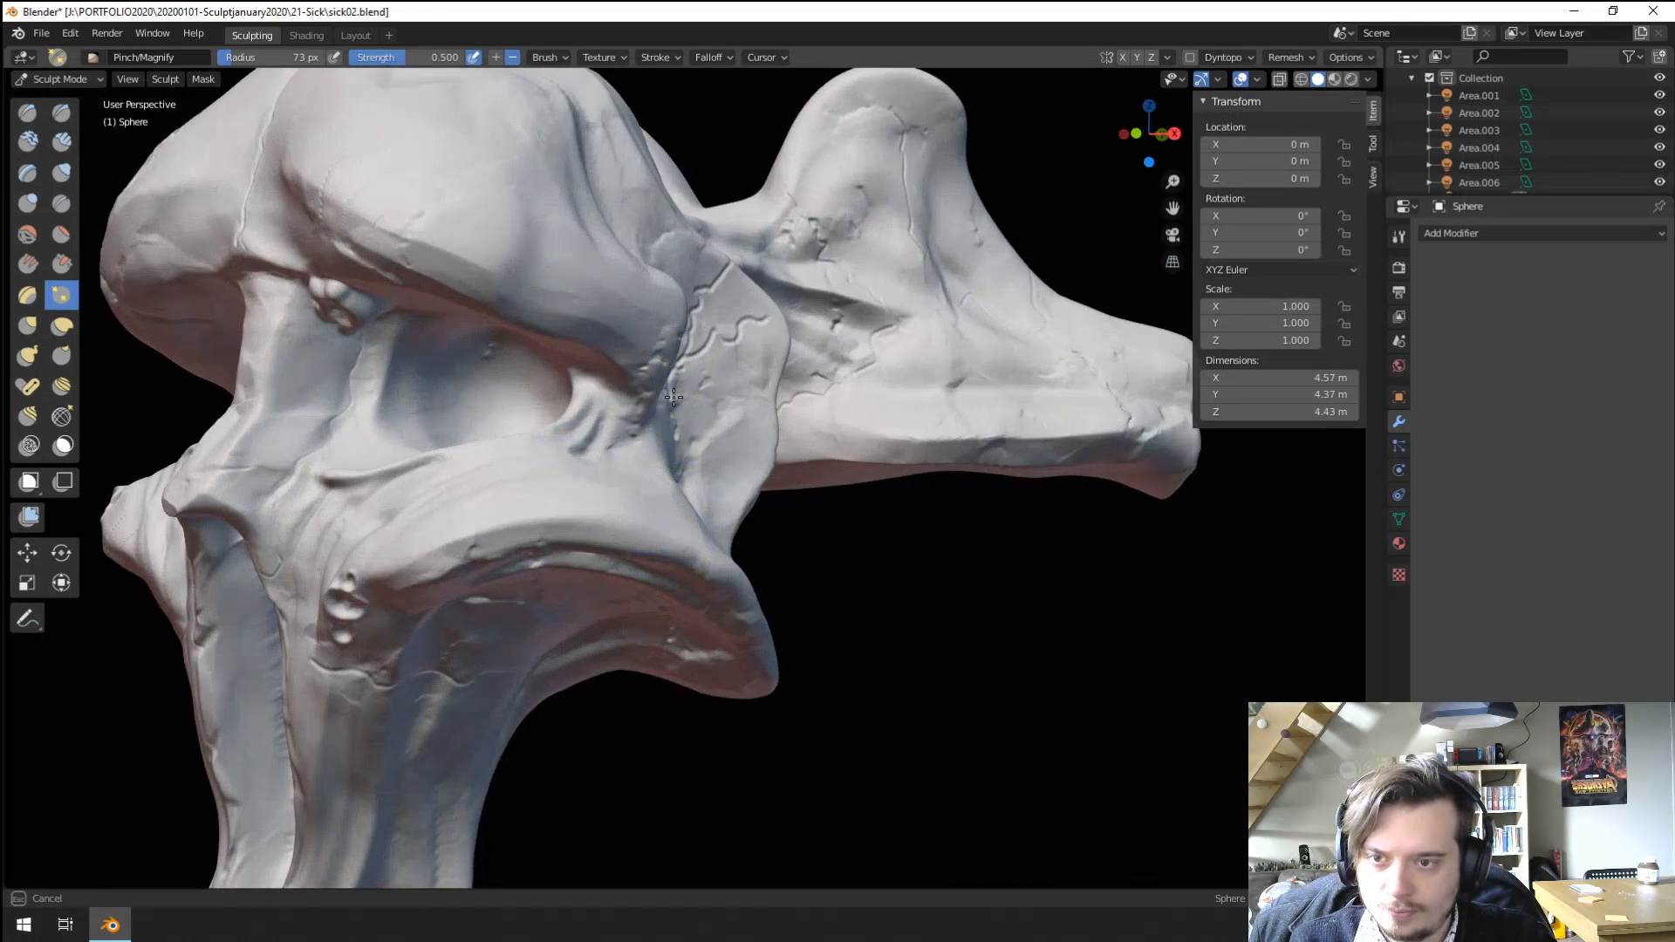
mouse_move(643, 561)
middle_down()
mouse_move(609, 474)
mouse_move(588, 480)
middle_up()
middle_drag(455, 431, 561, 478)
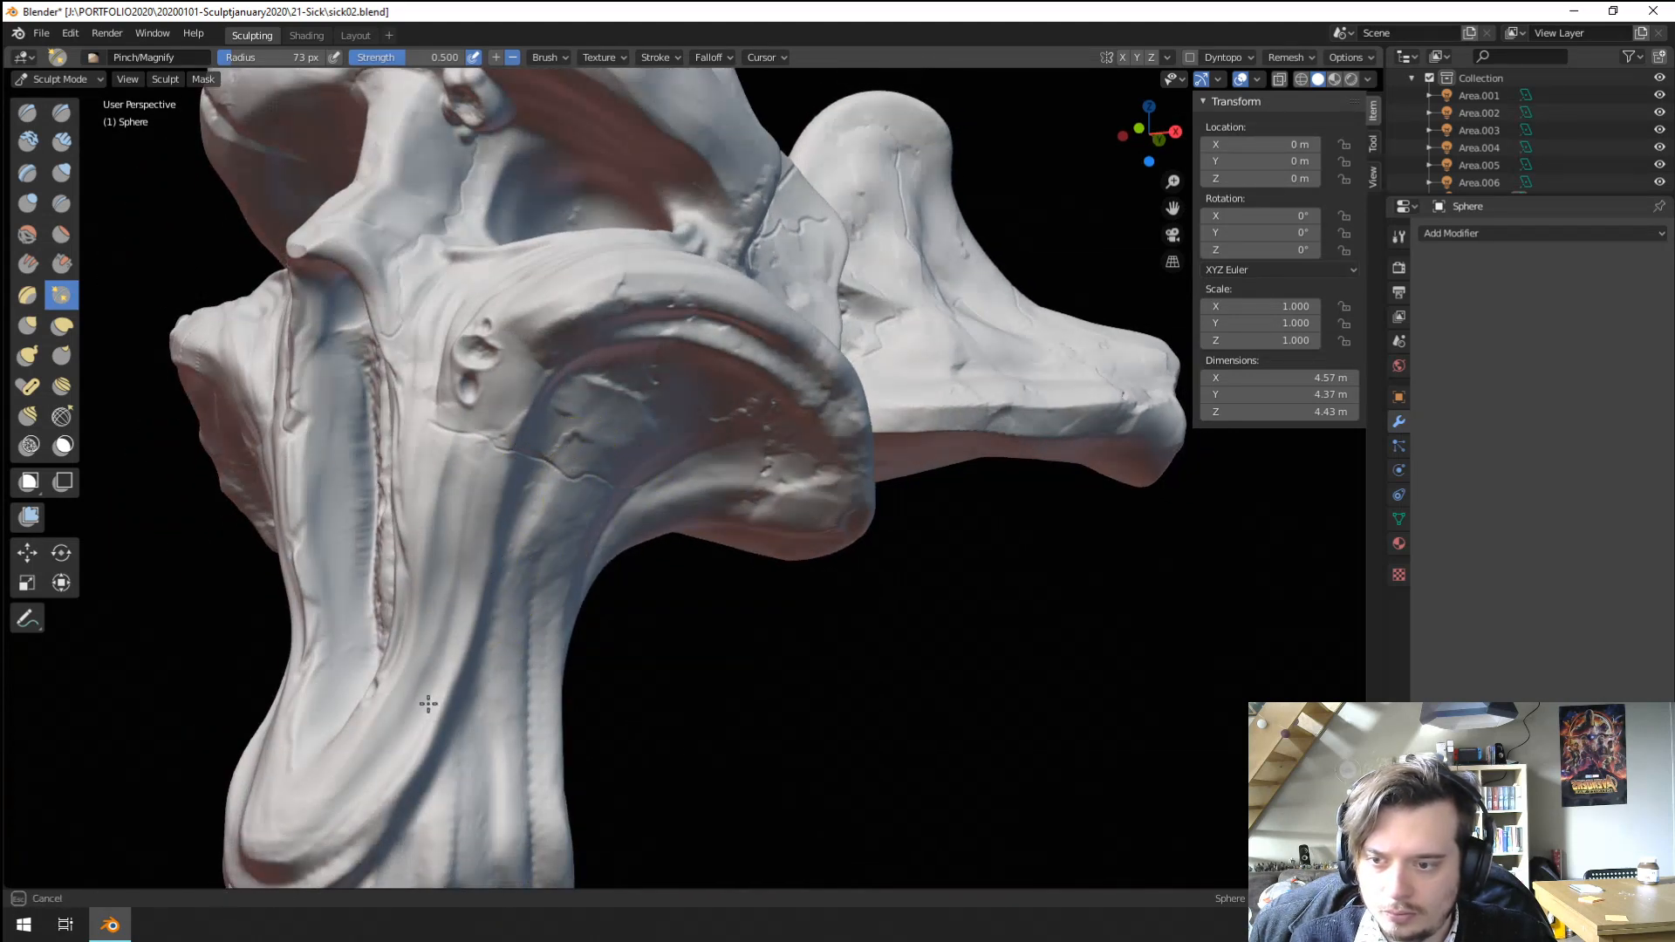
middle_drag(430, 699, 526, 516)
drag(386, 508, 424, 455)
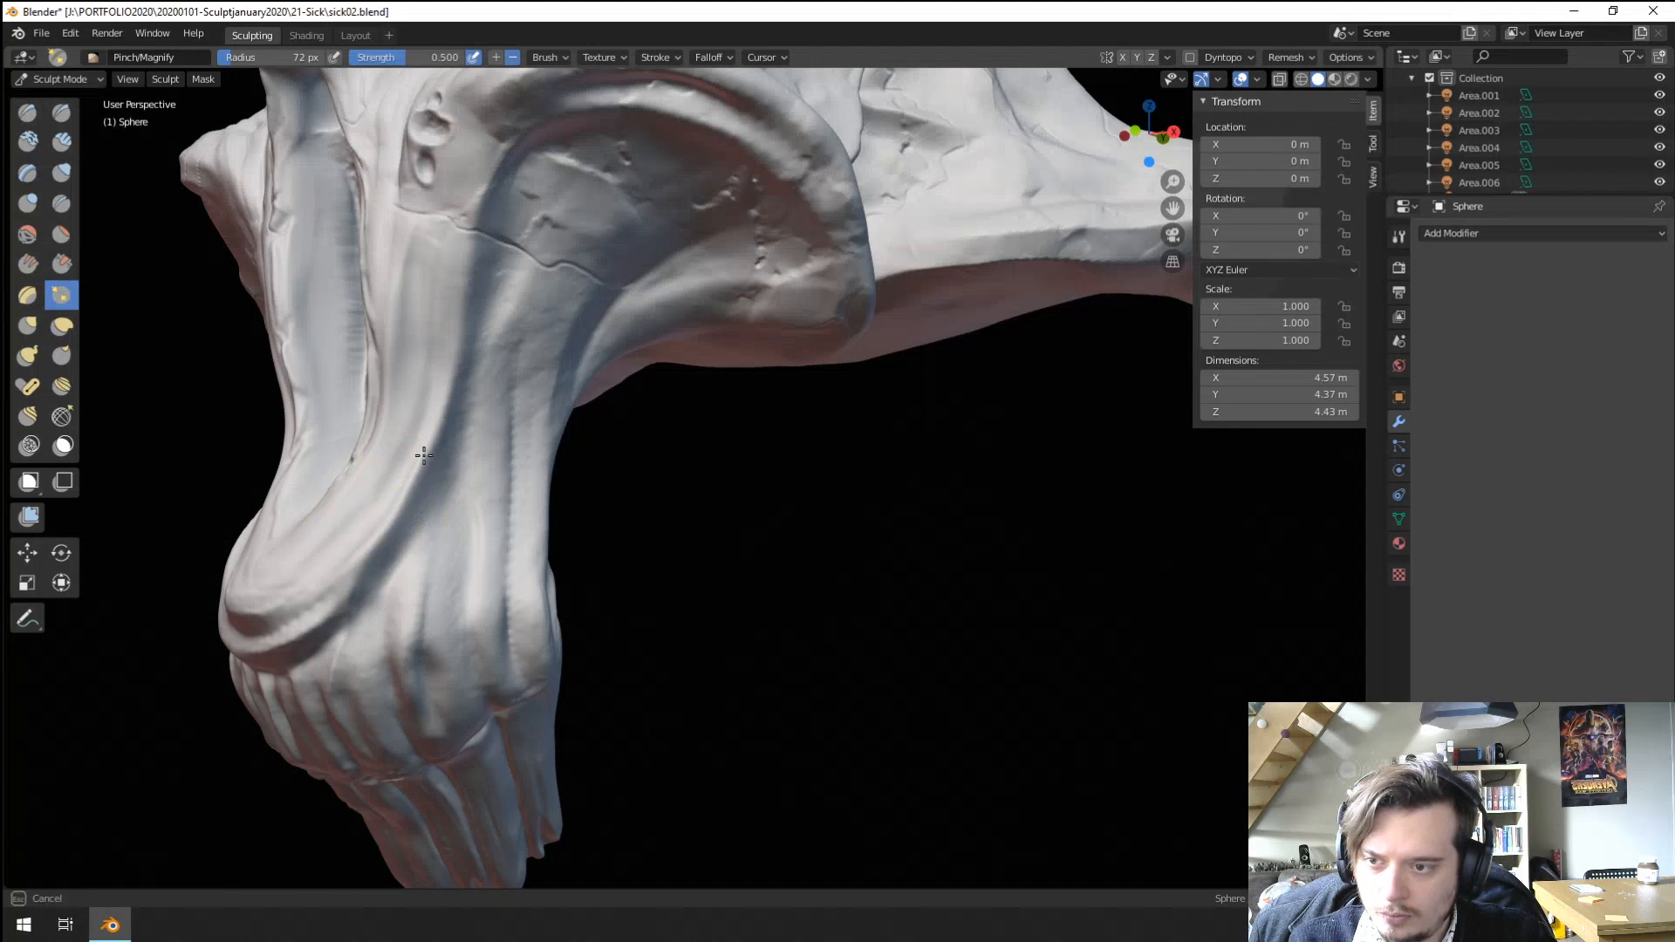
mouse_move(373, 520)
middle_down()
mouse_move(486, 471)
mouse_move(643, 459)
mouse_move(517, 503)
middle_up()
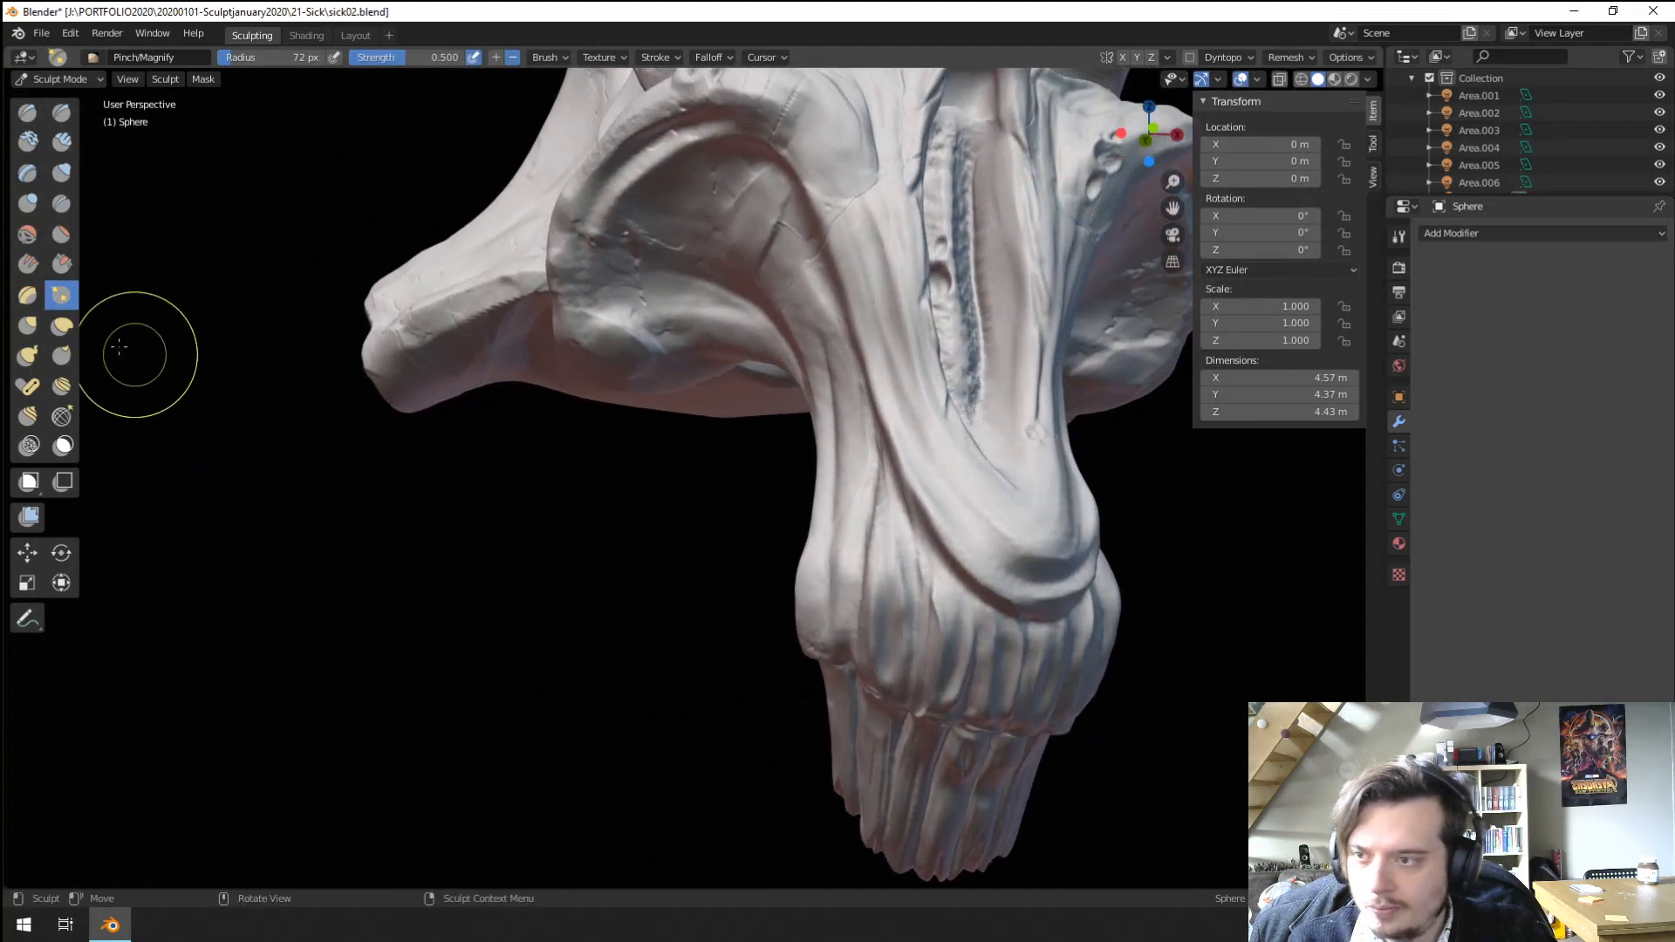
Flatten the upper rim of the flared cheekbone using Scrape/Peaks at 53 px and 1.000 strength.
click(61, 263)
middle_drag(524, 314, 859, 280)
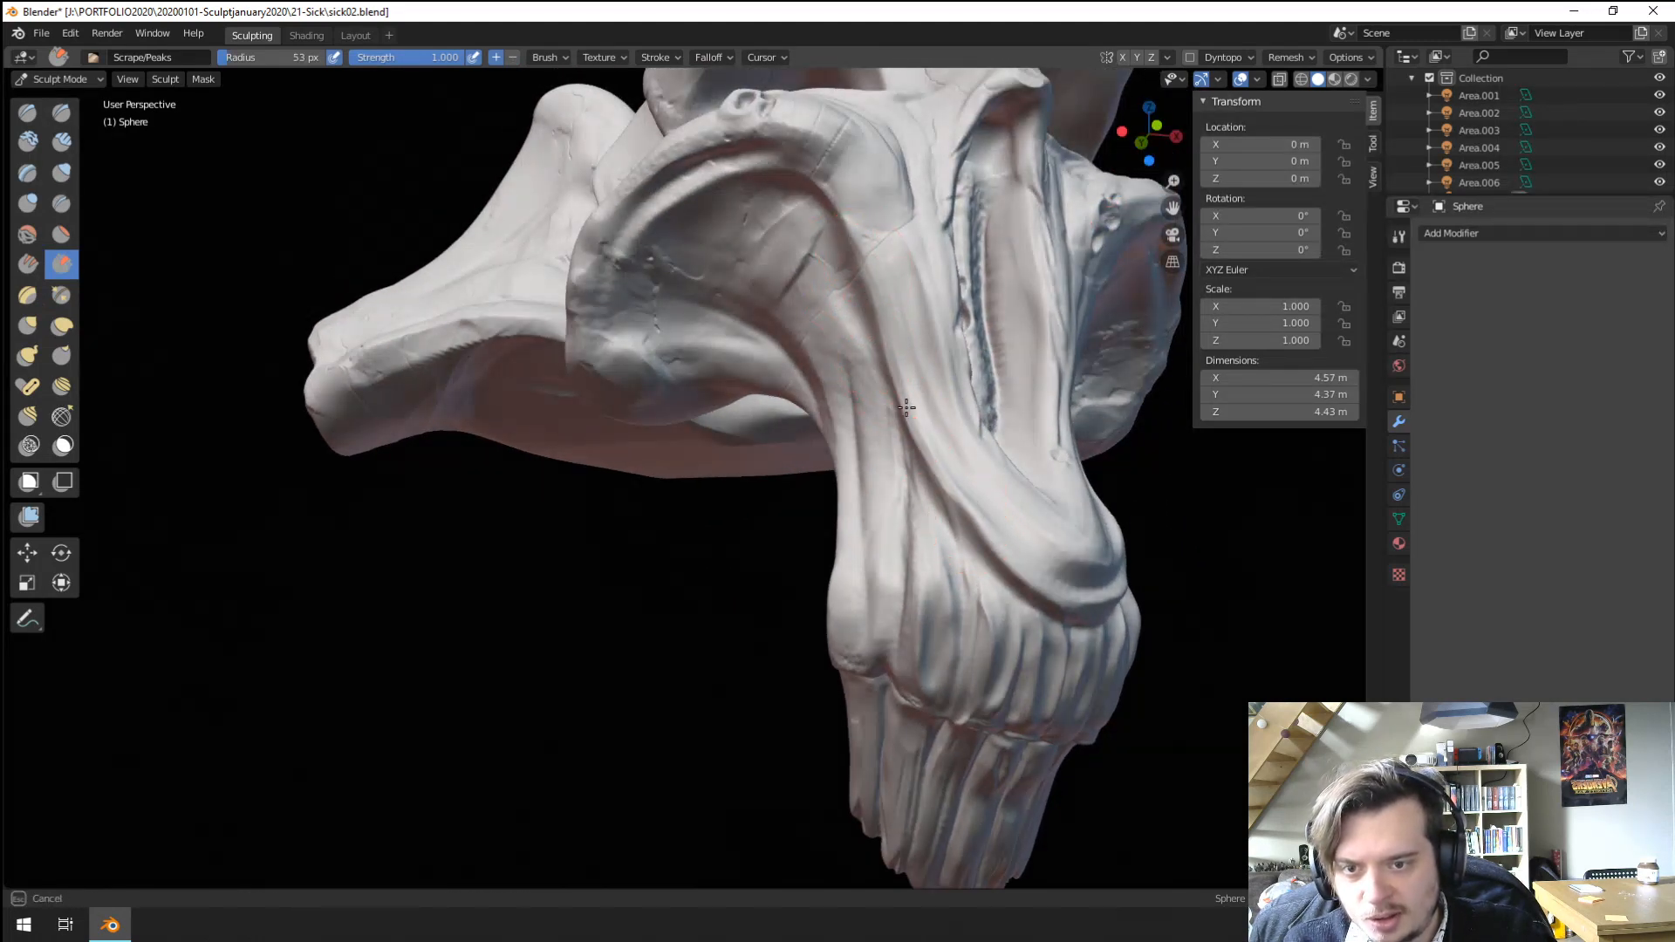
middle_drag(984, 517, 748, 489)
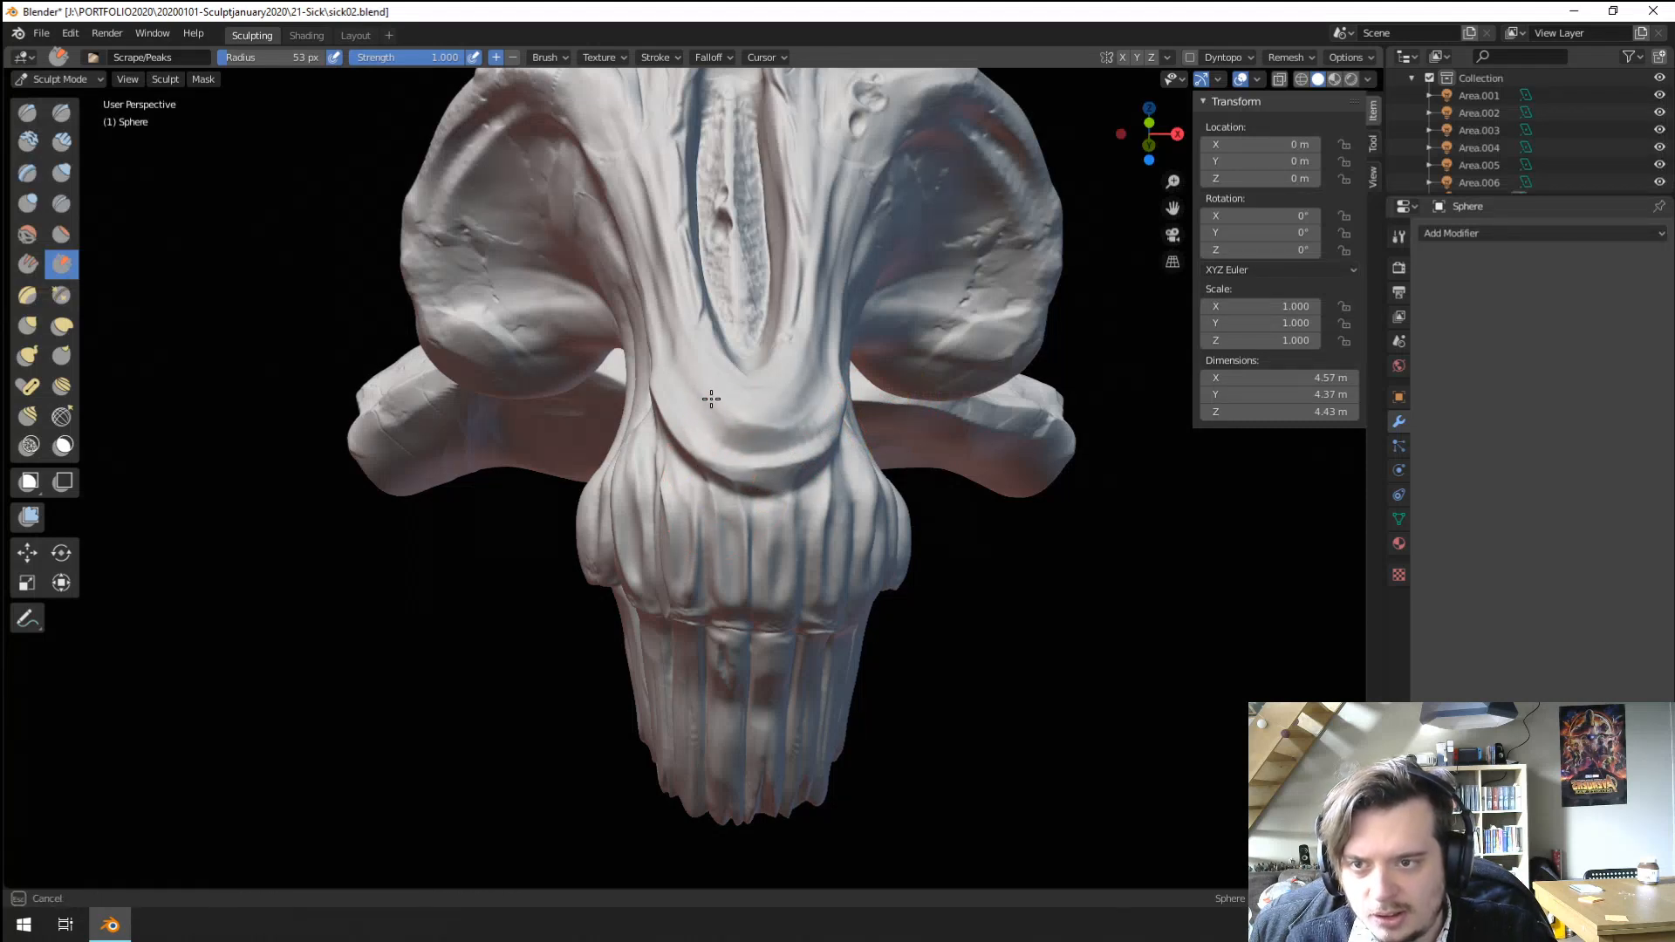
middle_drag(711, 399, 638, 401)
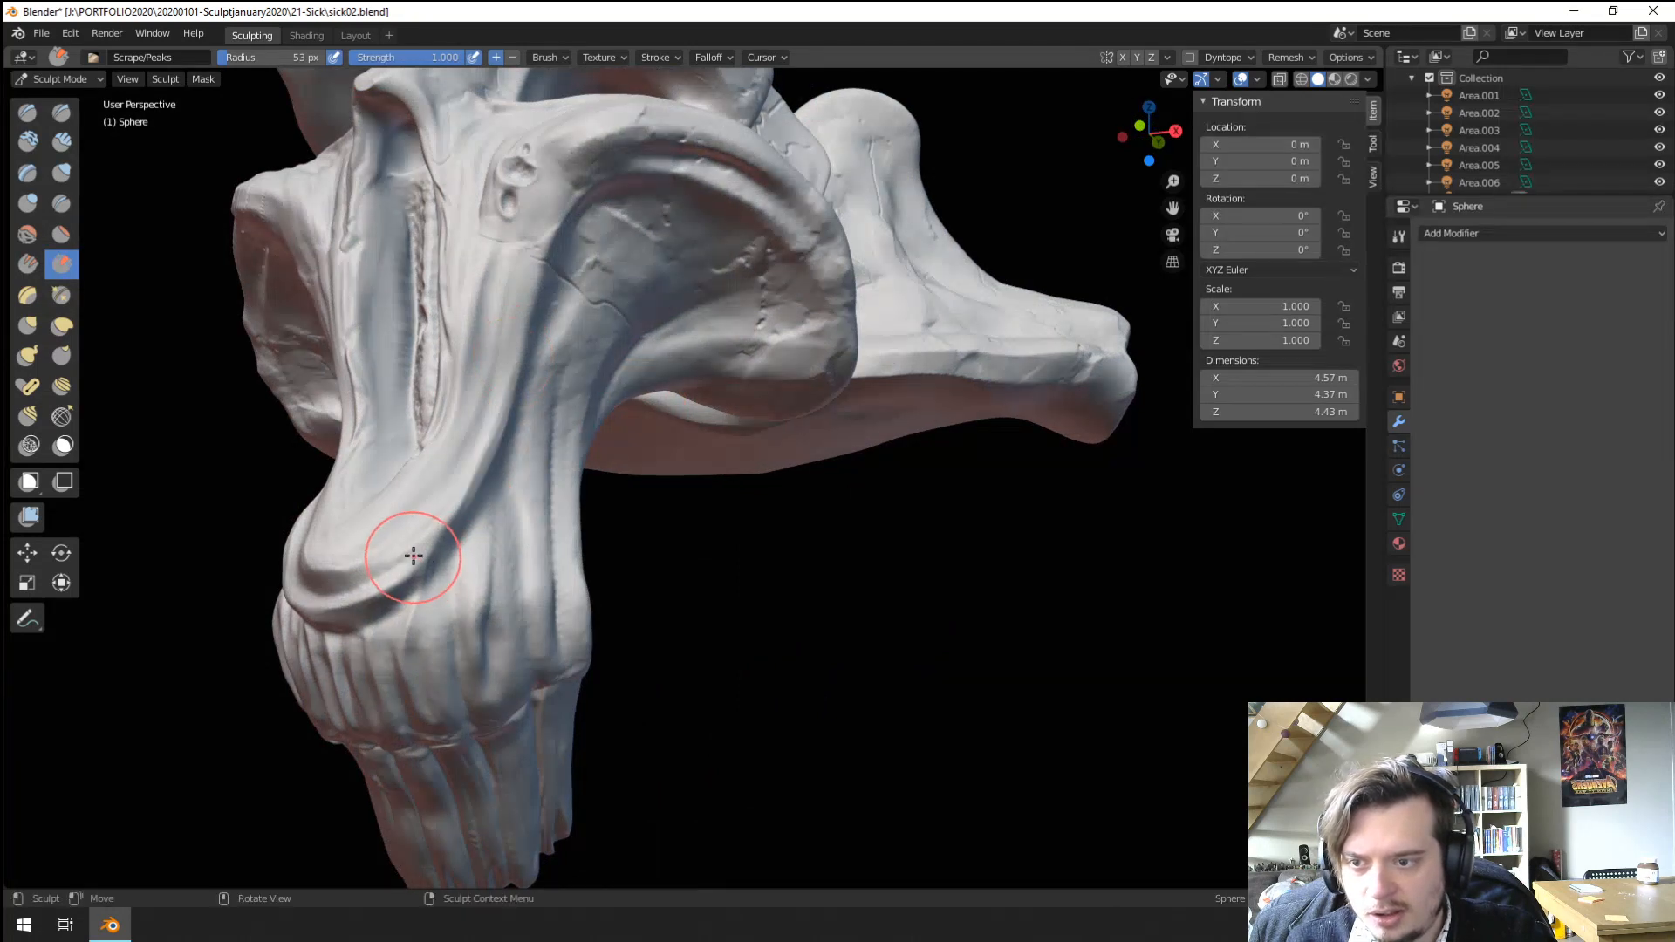
middle_drag(518, 368, 628, 218)
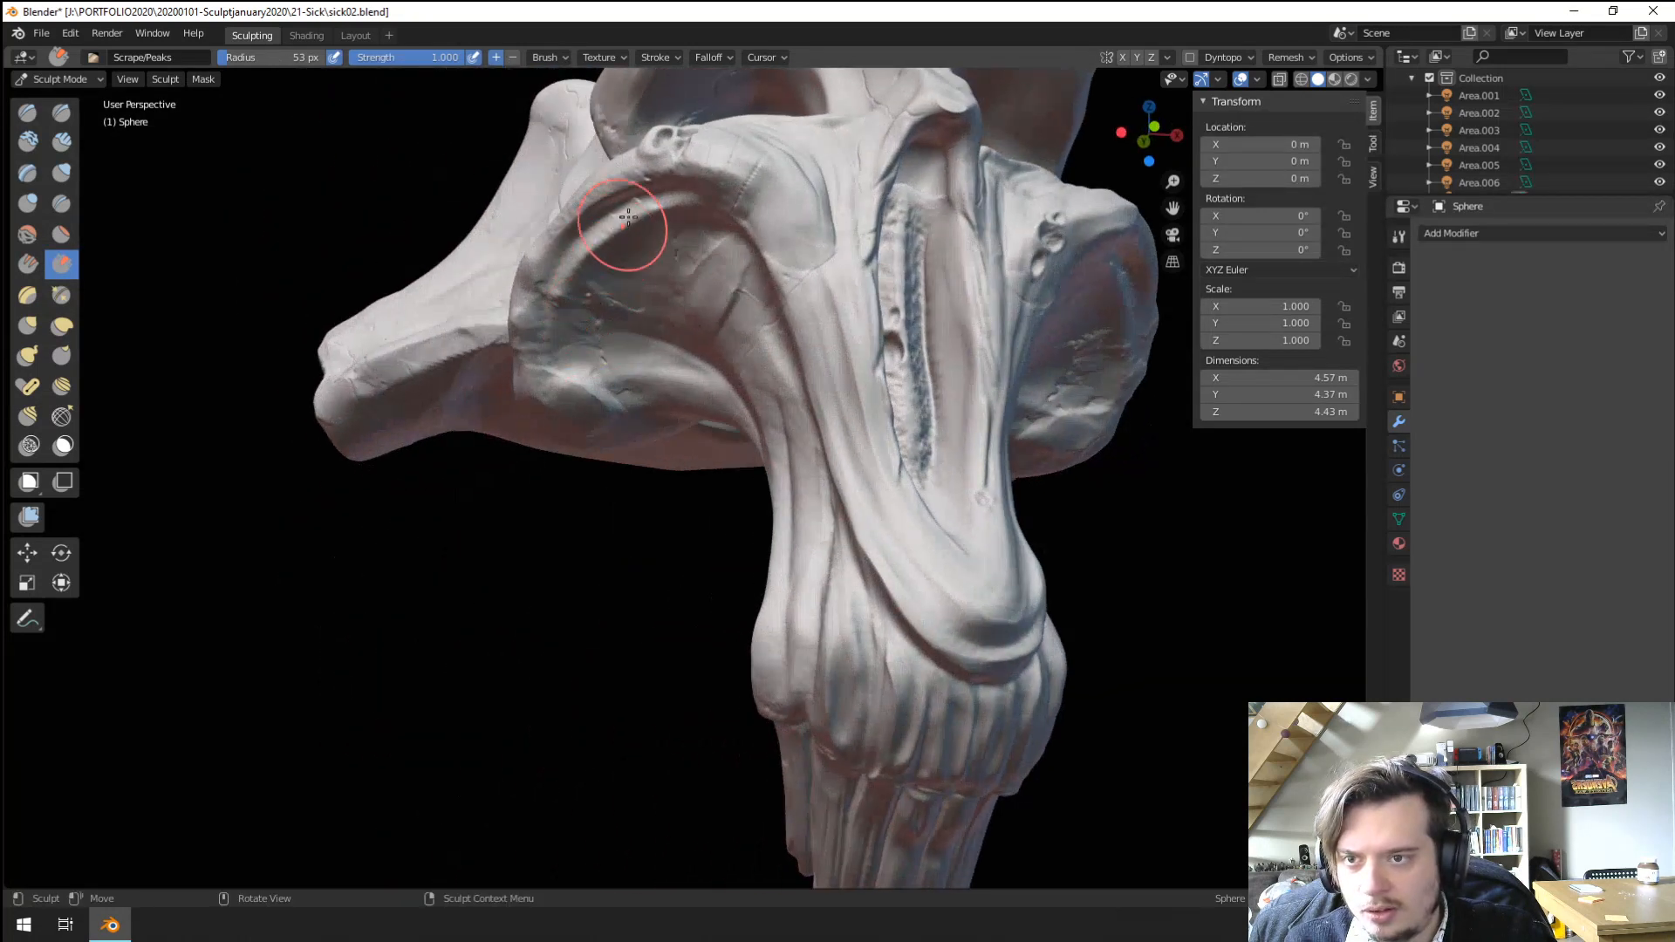
drag(613, 226, 660, 209)
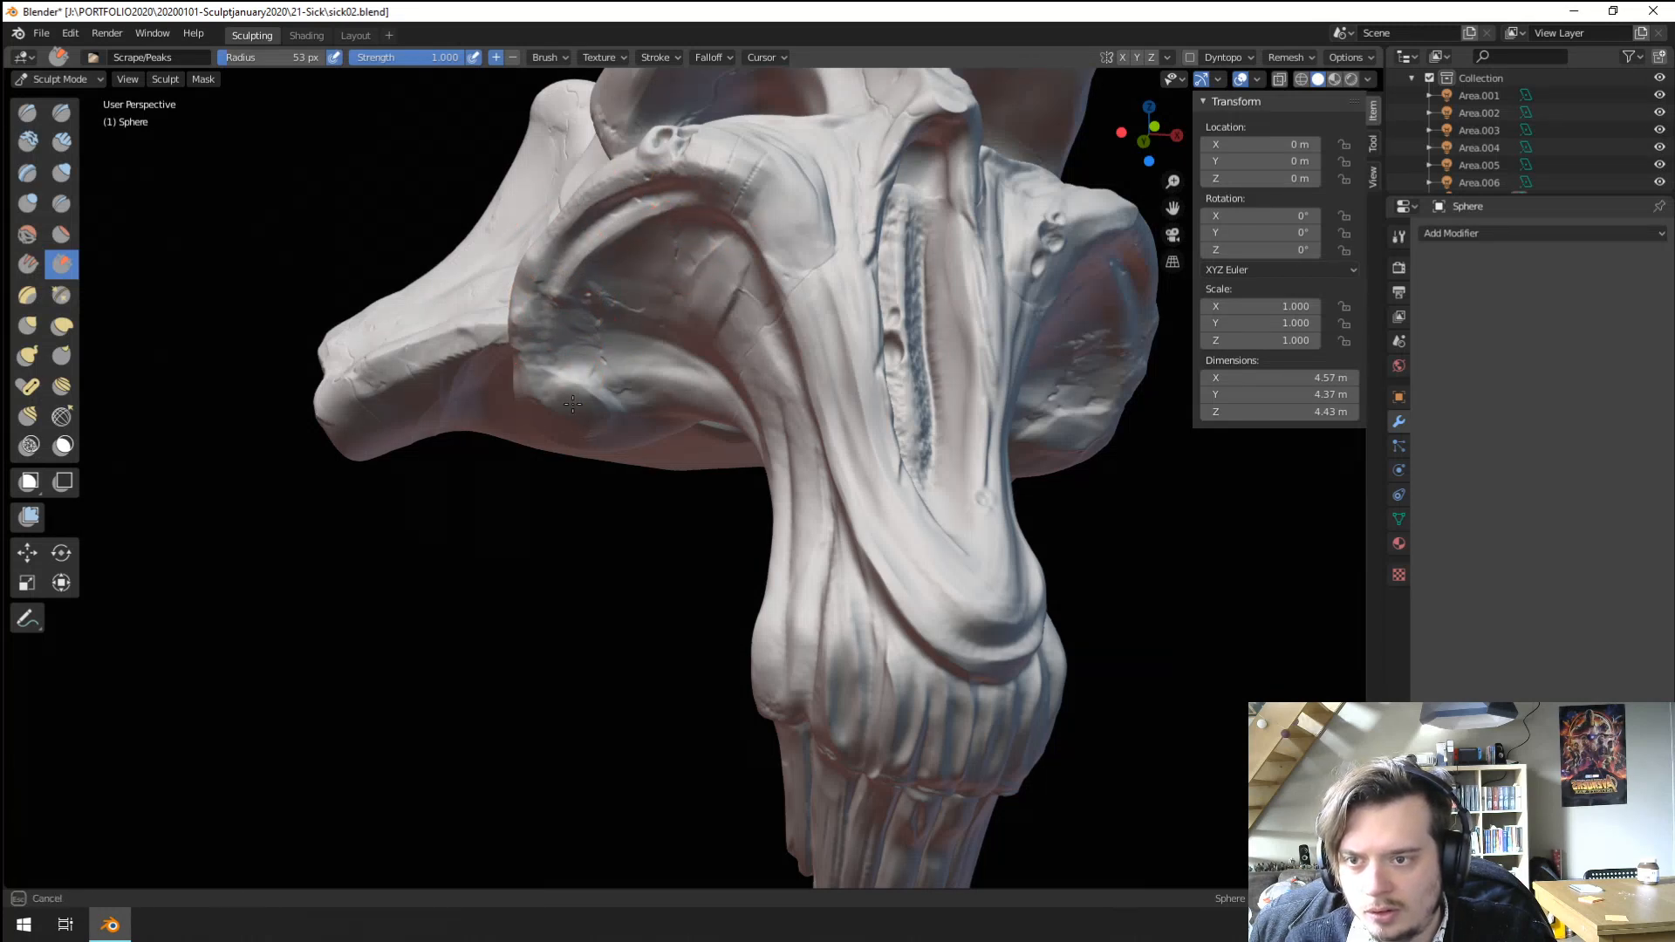
ctrl+middle_drag(620, 349, 535, 486)
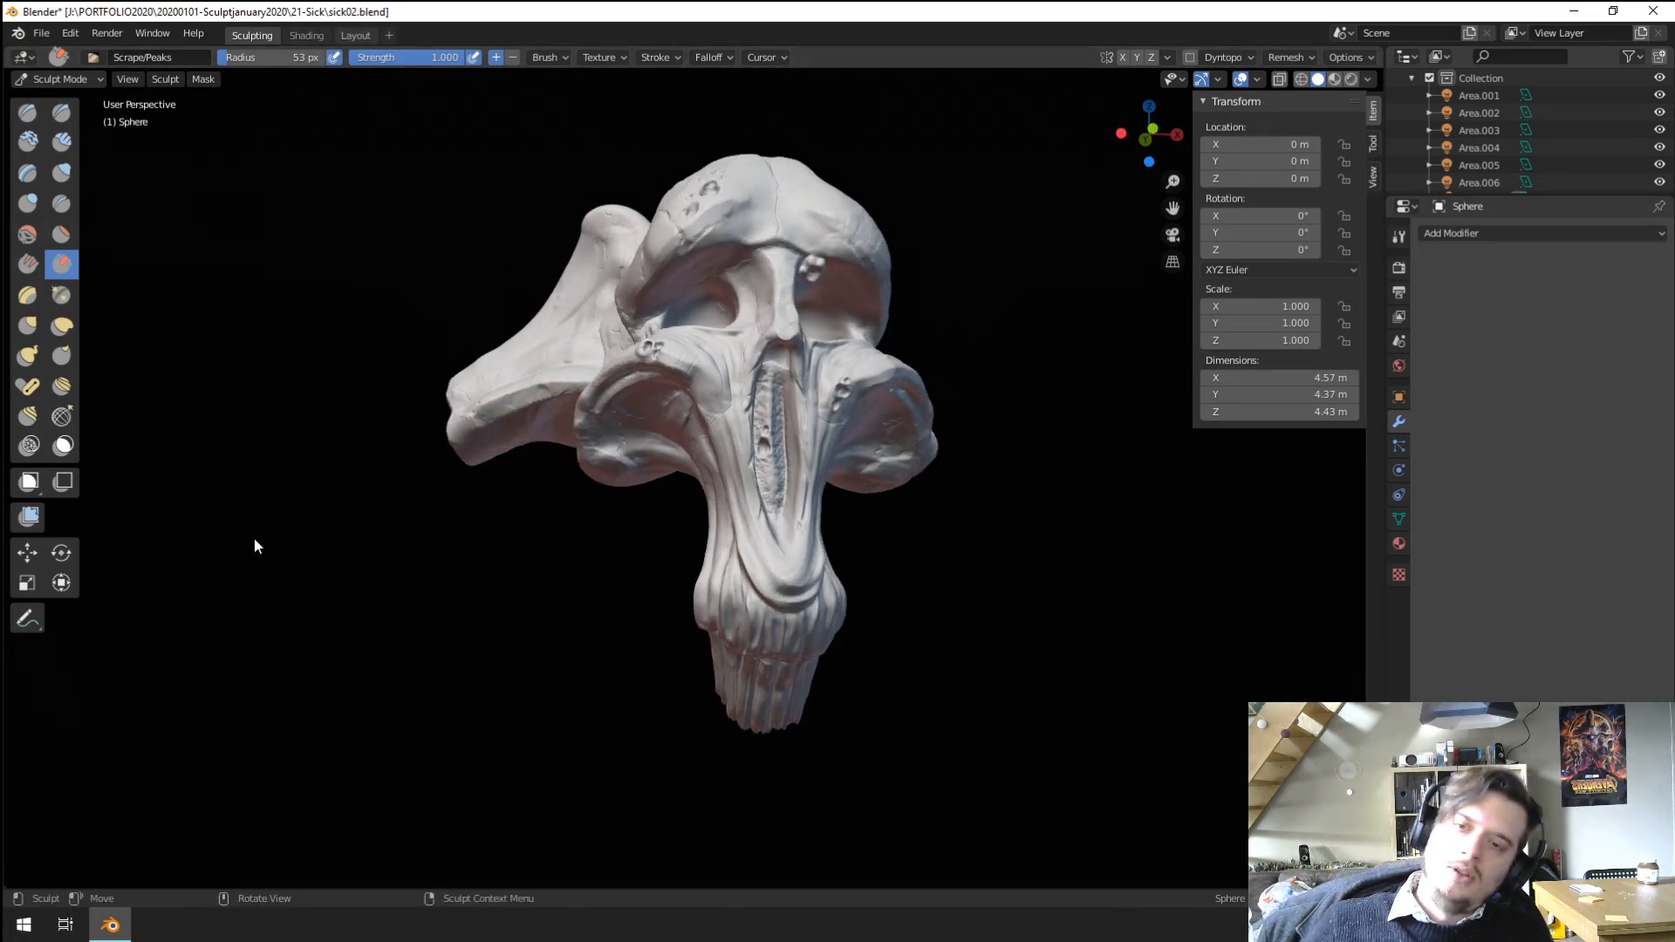
In the Layout workspace, lower the Area.001 light to about X 1.17 m, Y -2.42 m, Z 1.69 m.
key(ctrl+Page_Up)
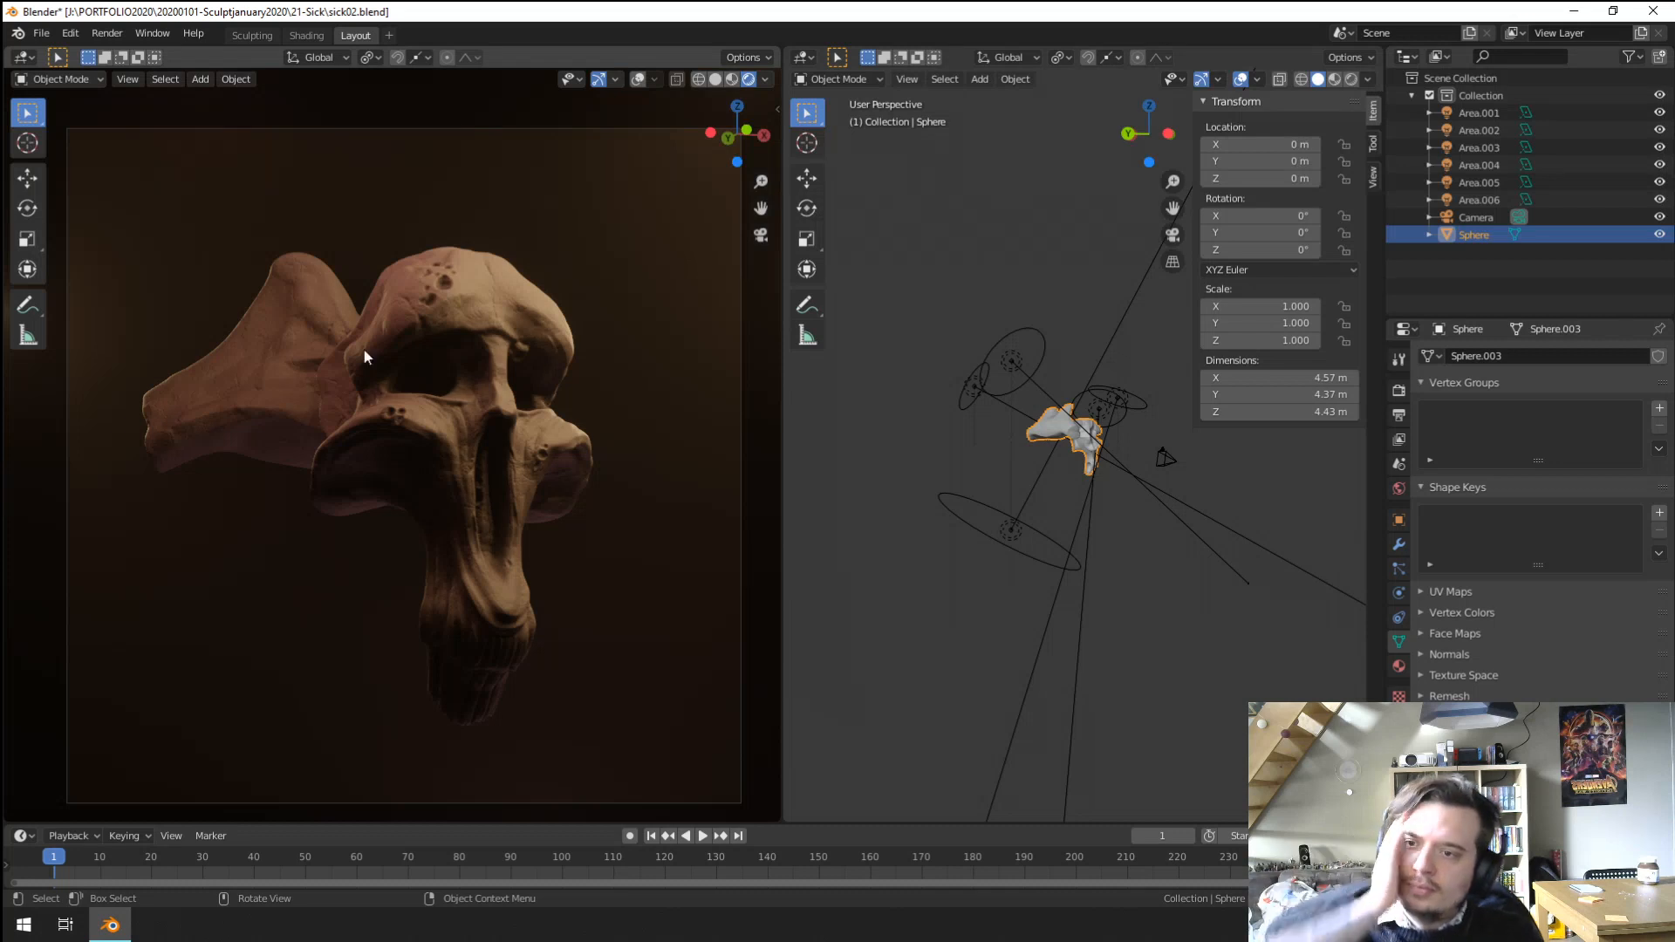
scroll(546, 464, up, 3)
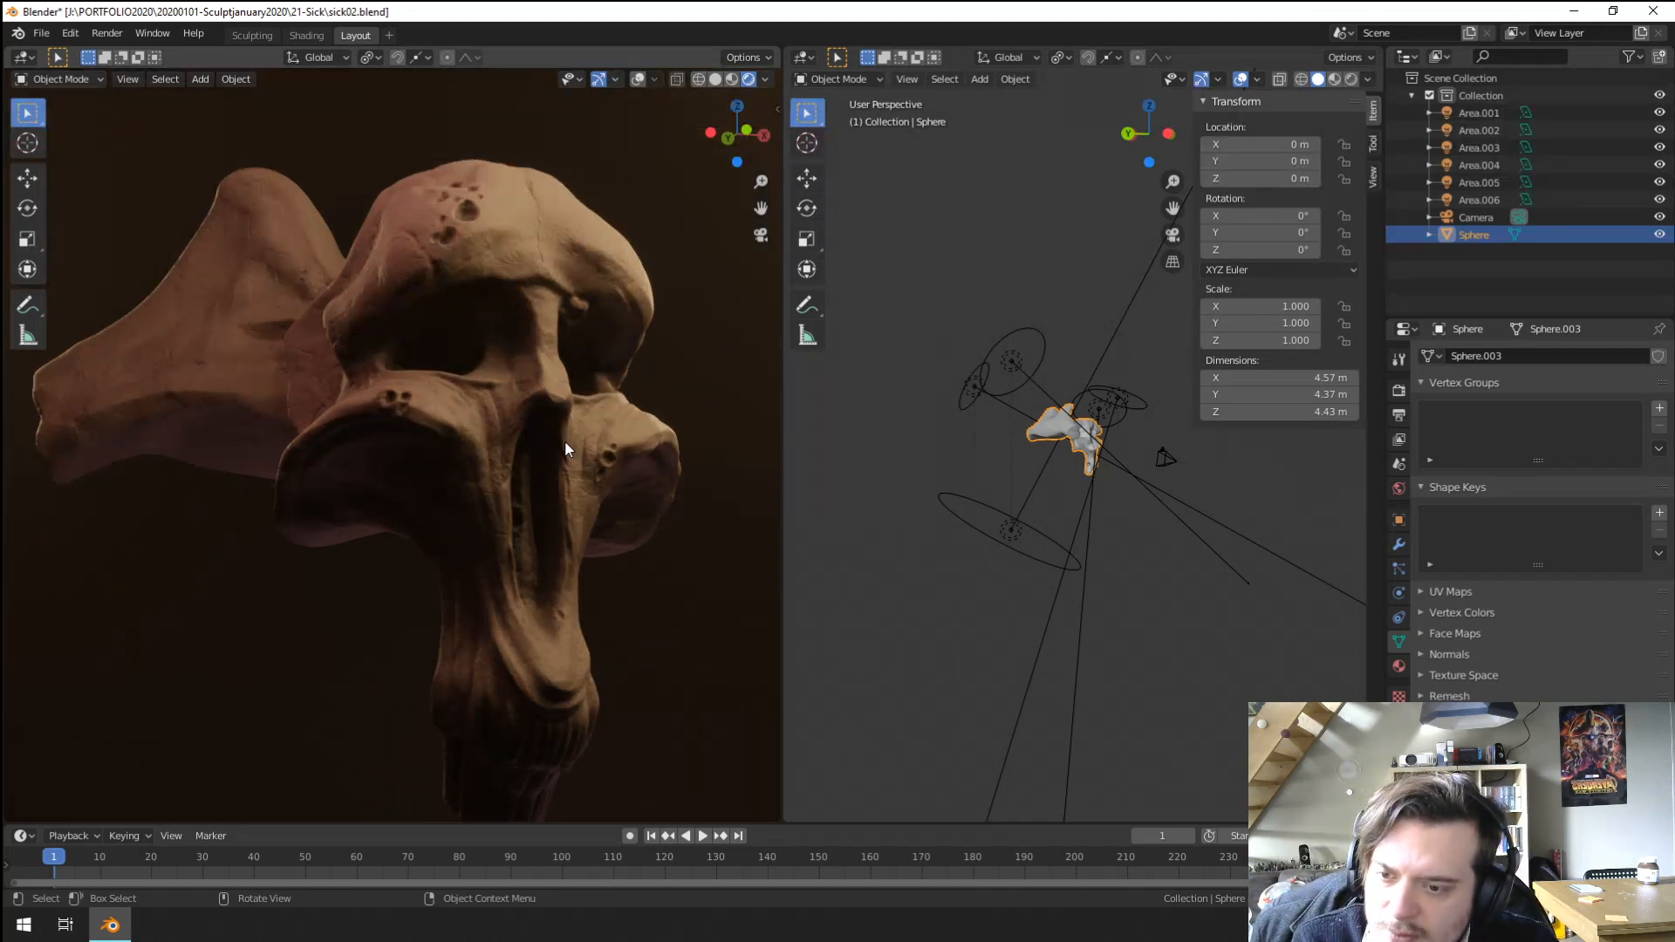
scroll(563, 442, down, 3)
scroll(1092, 479, up, 2)
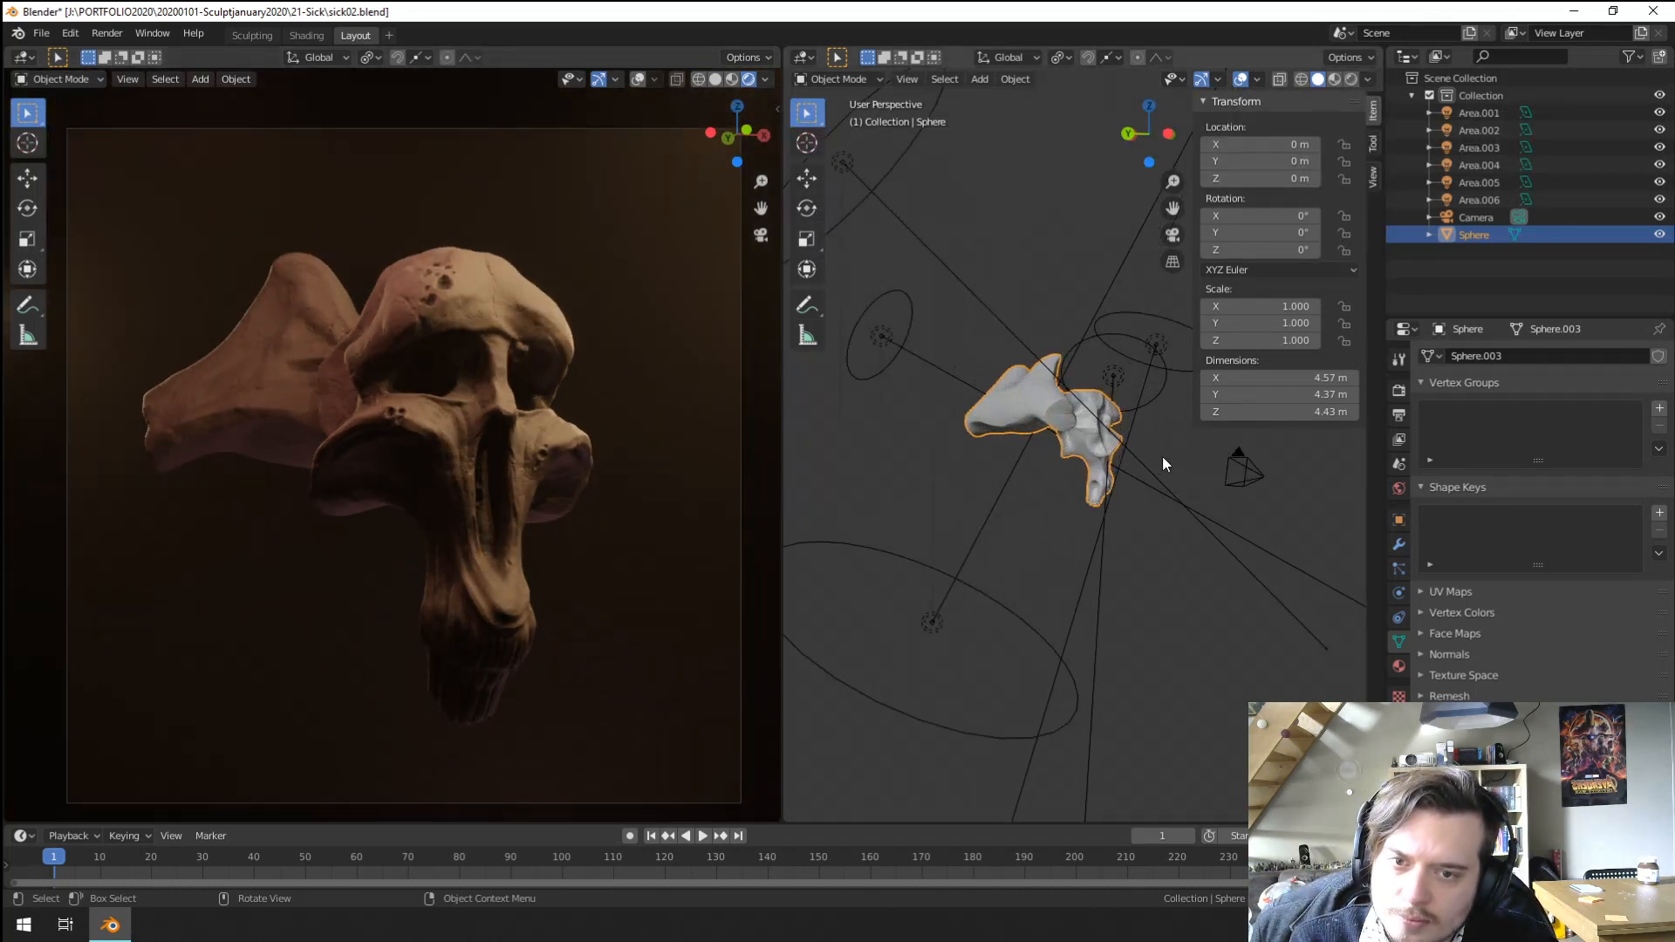
middle_drag(1162, 457, 1127, 423)
click(1171, 352)
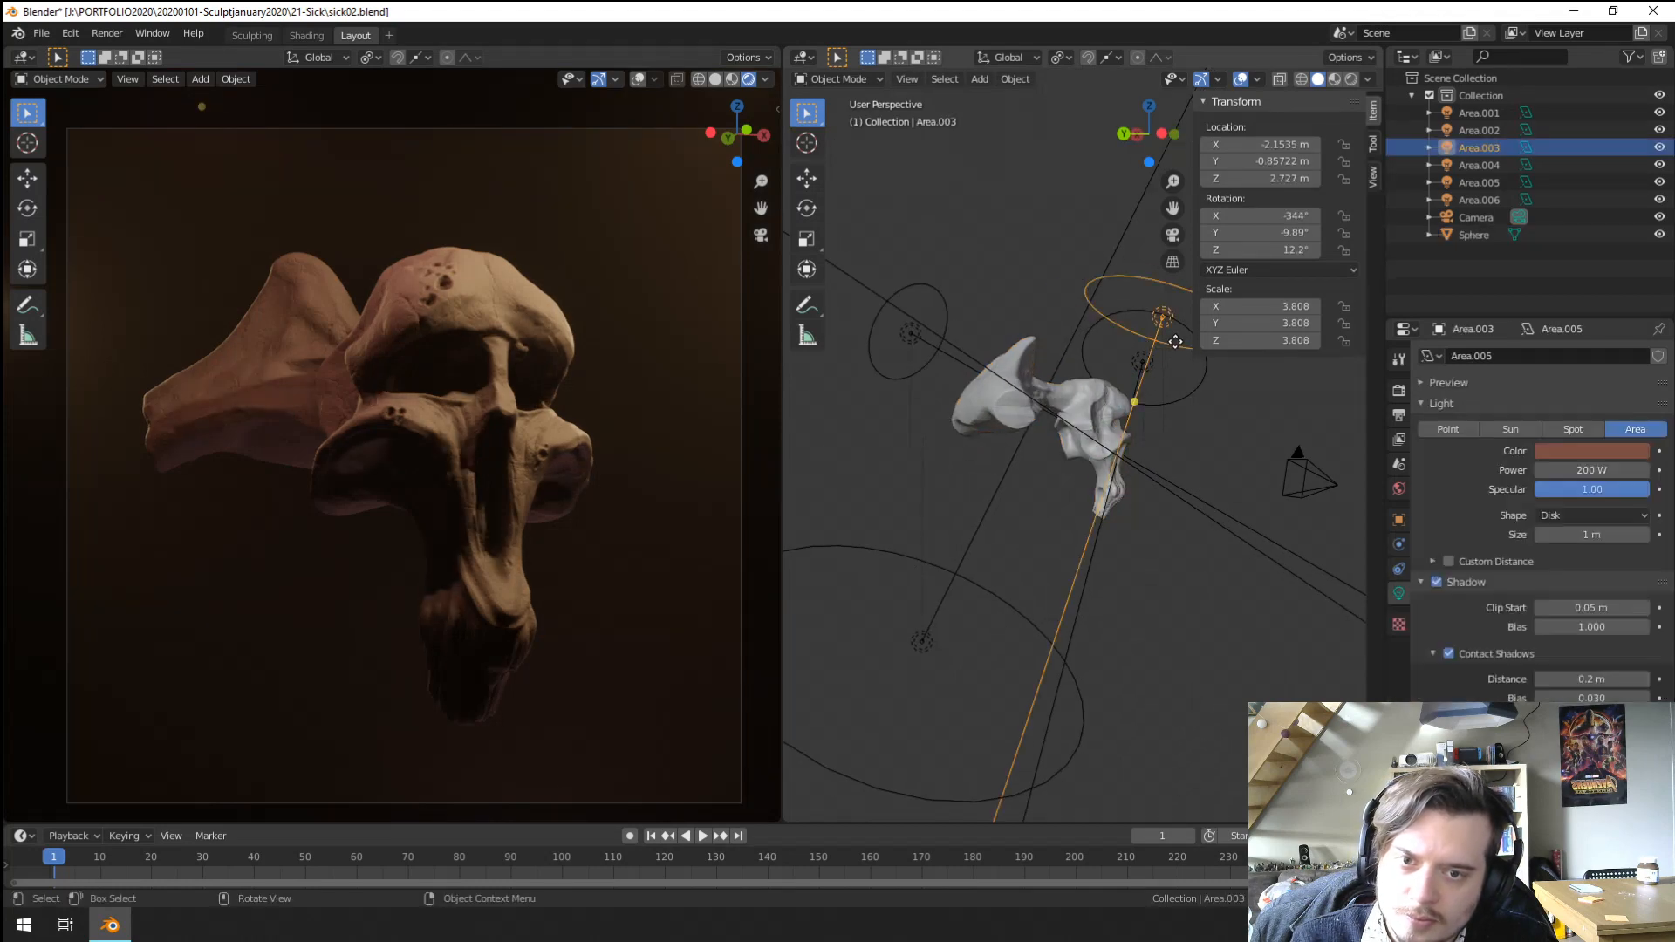
mouse_move(1163, 393)
middle_down()
mouse_move(1113, 474)
mouse_move(889, 464)
middle_up()
click(1165, 370)
key(g)
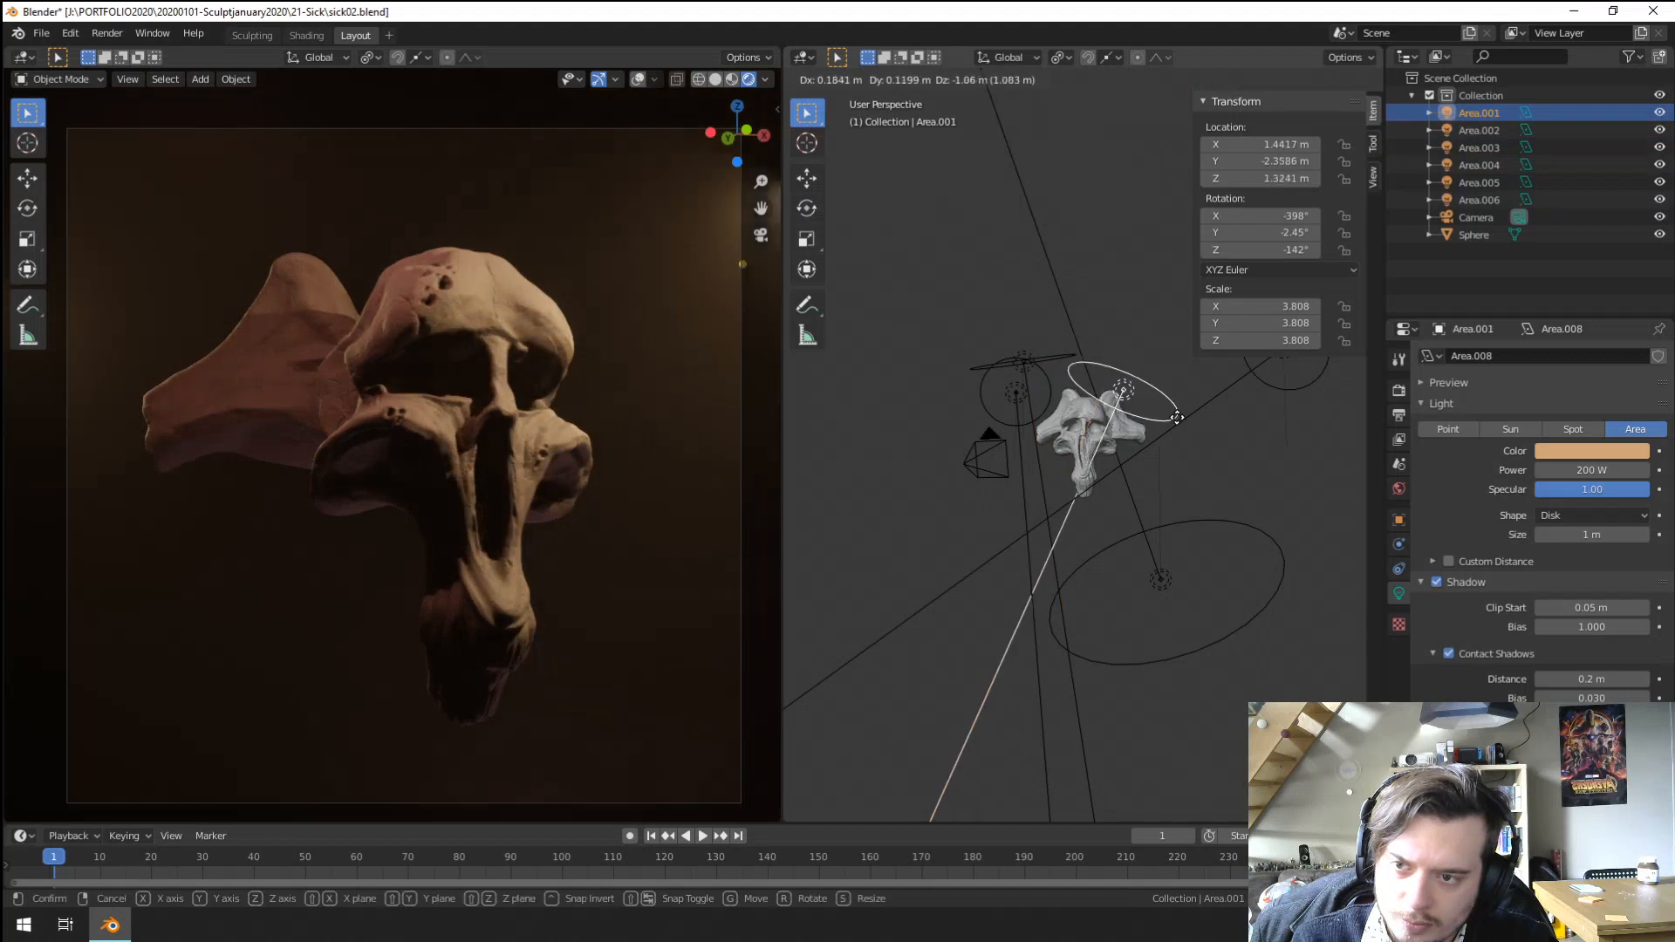
click(1171, 400)
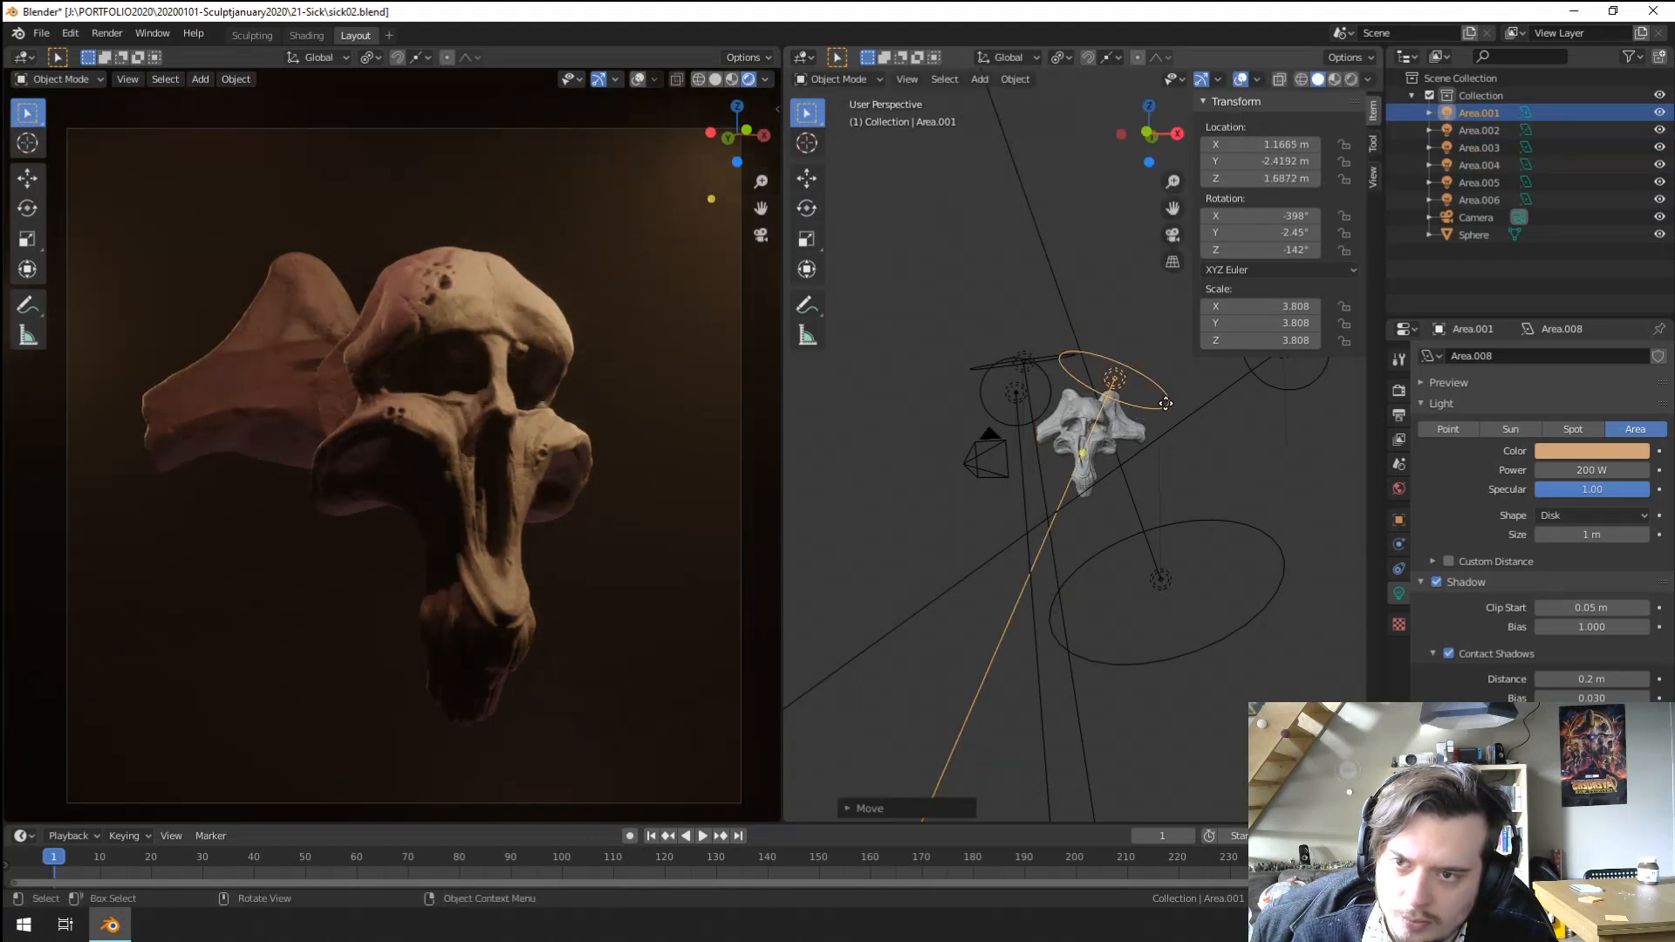
Brighten the Area.001 light's colour to an HSV value of 0.933.
mouse_move(1116, 474)
middle_down()
mouse_move(1142, 471)
mouse_move(1180, 553)
mouse_move(1221, 540)
middle_up()
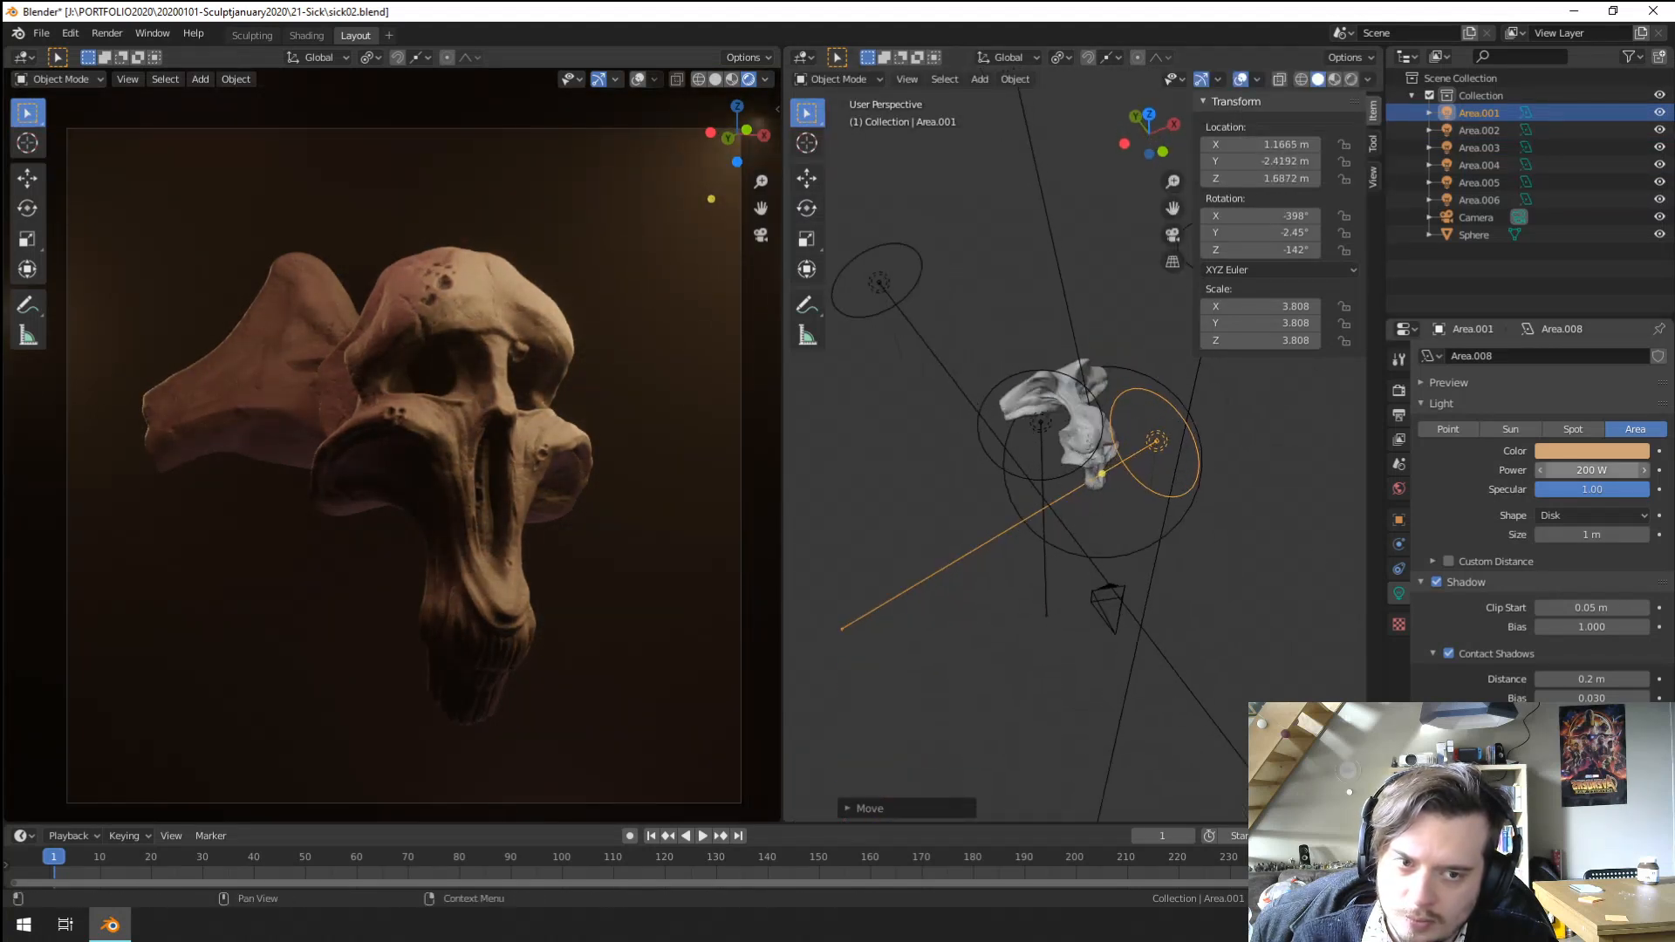
click(1591, 451)
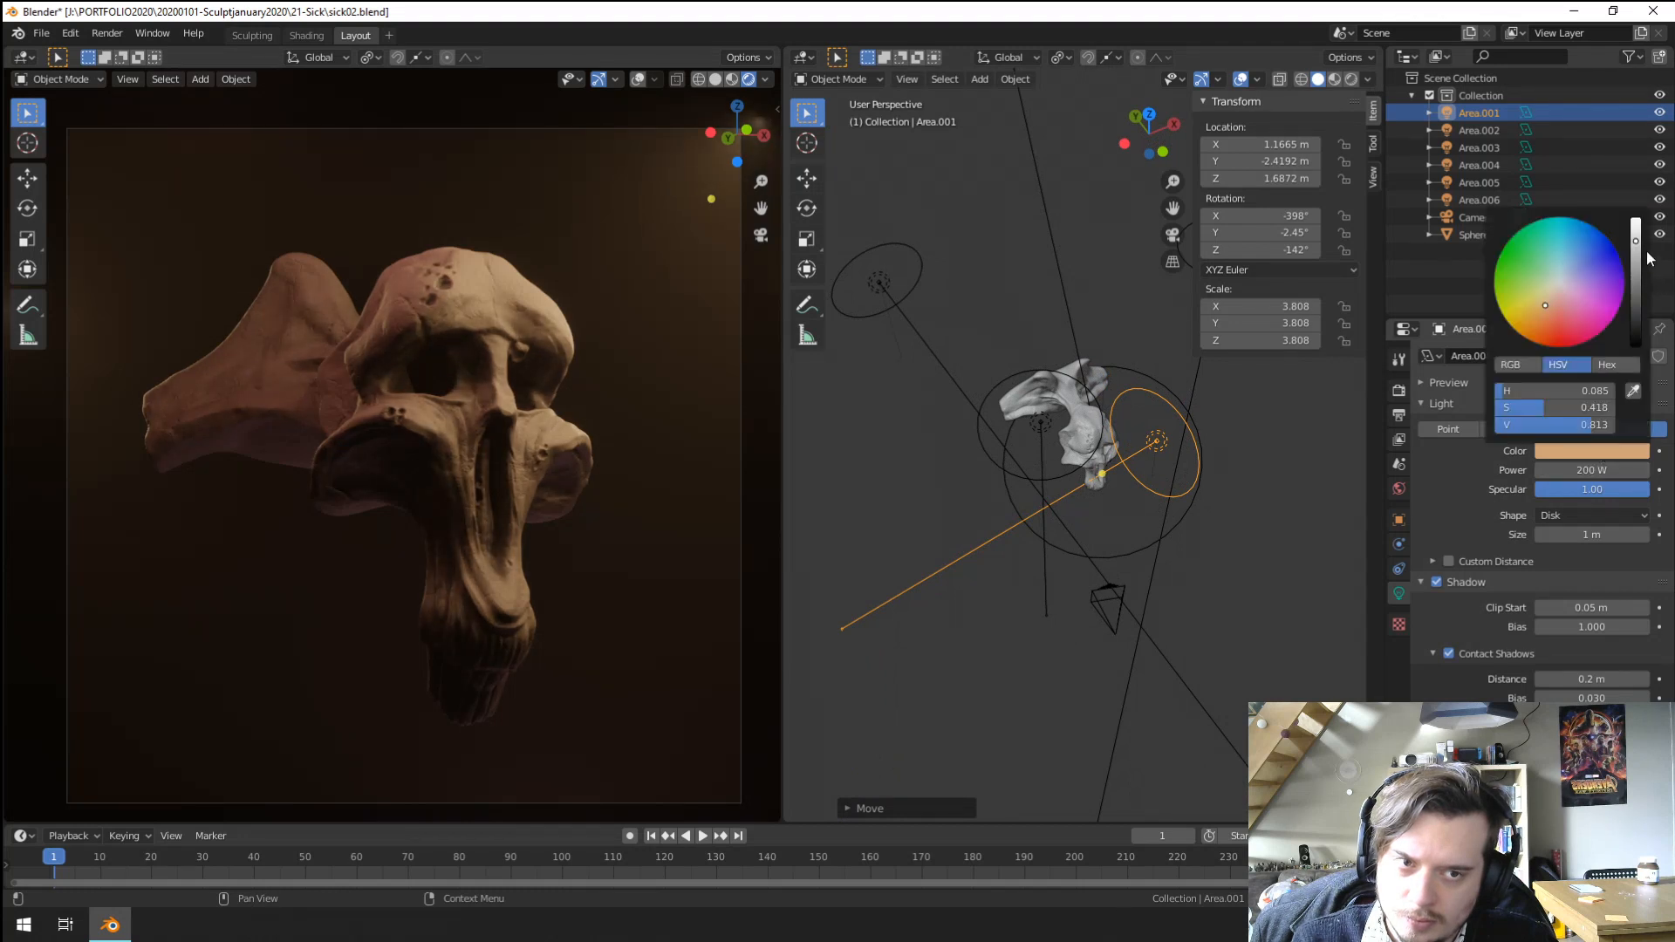
drag(1545, 305, 1544, 309)
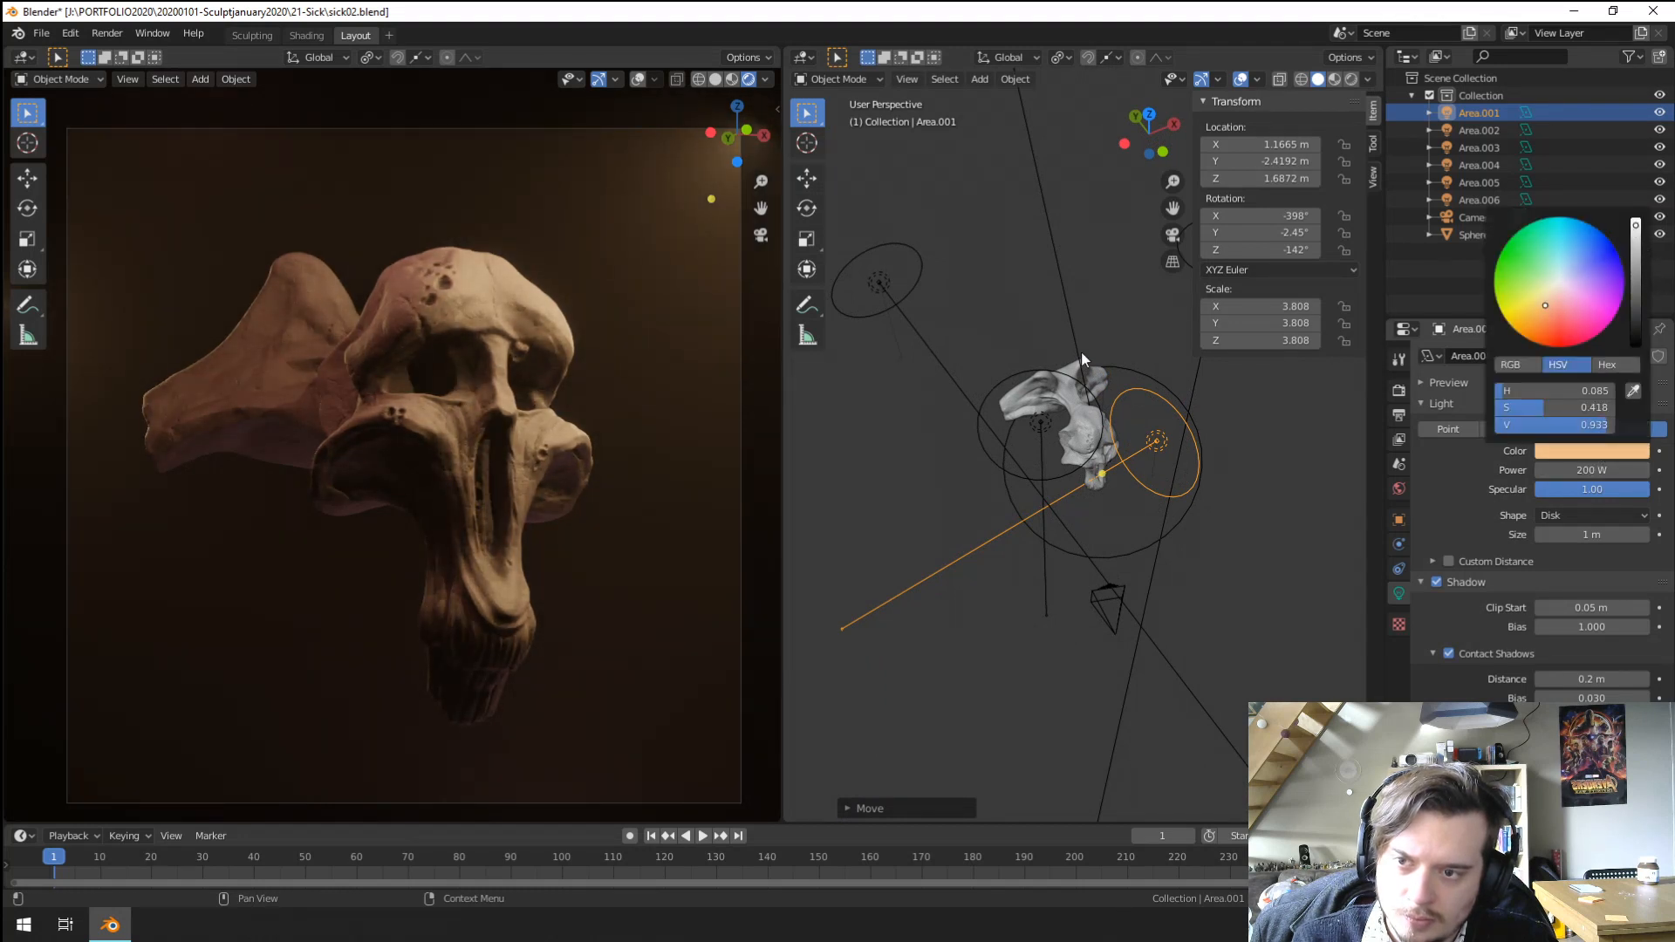
middle_drag(1114, 467, 1139, 529)
key(g)
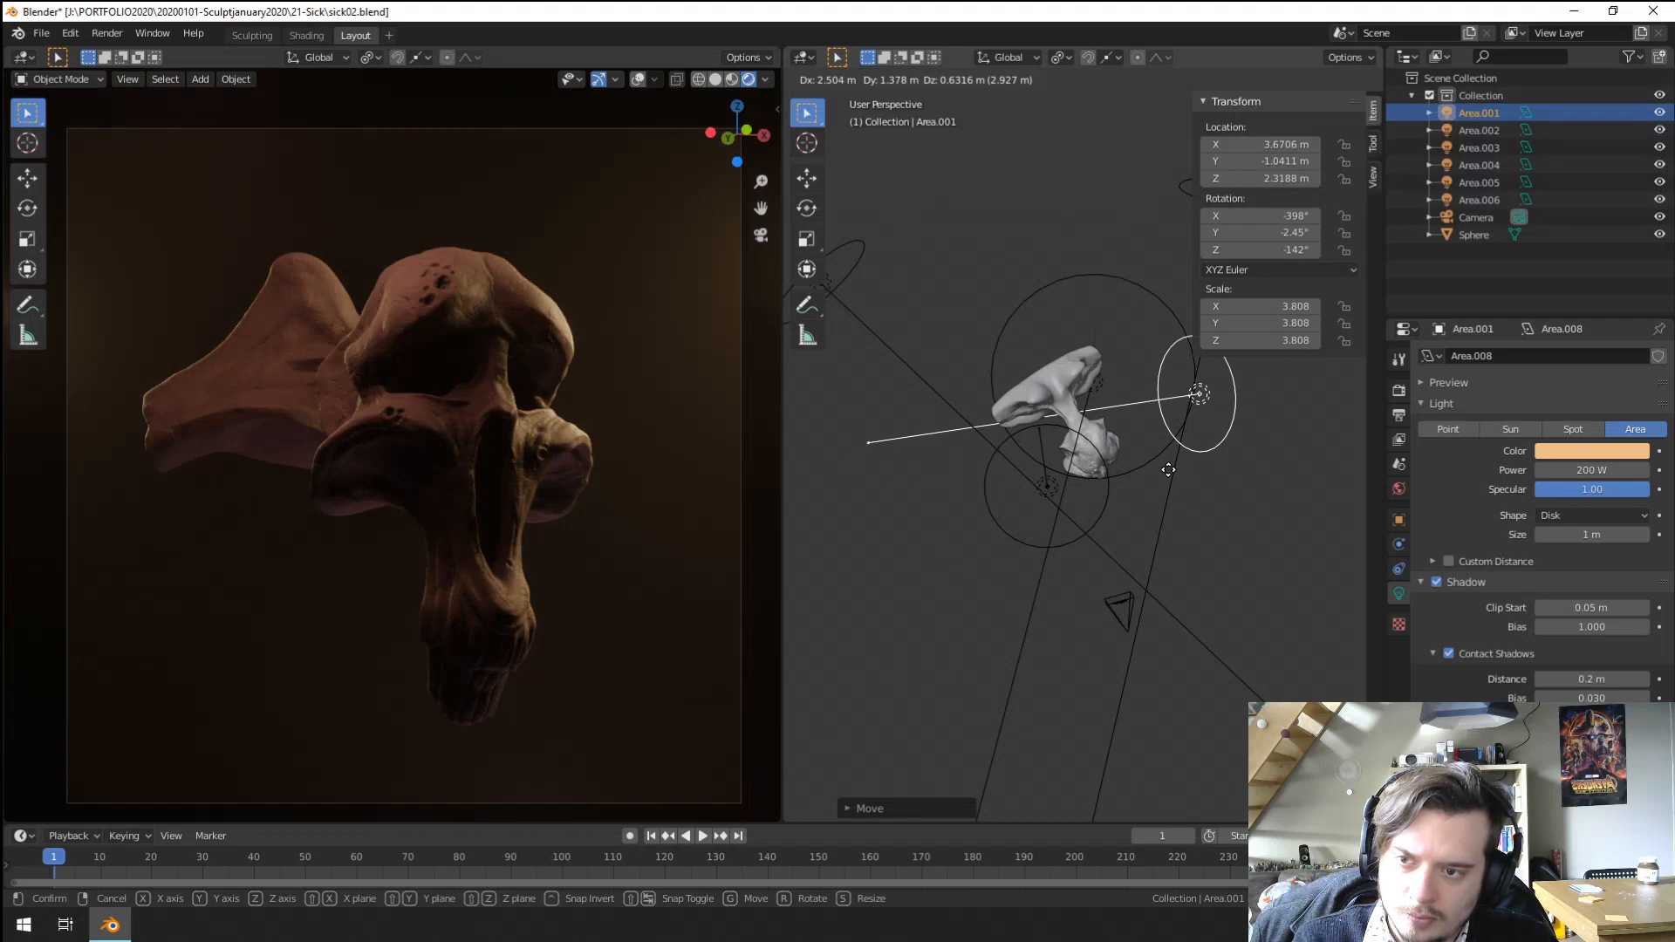
right_click(1160, 472)
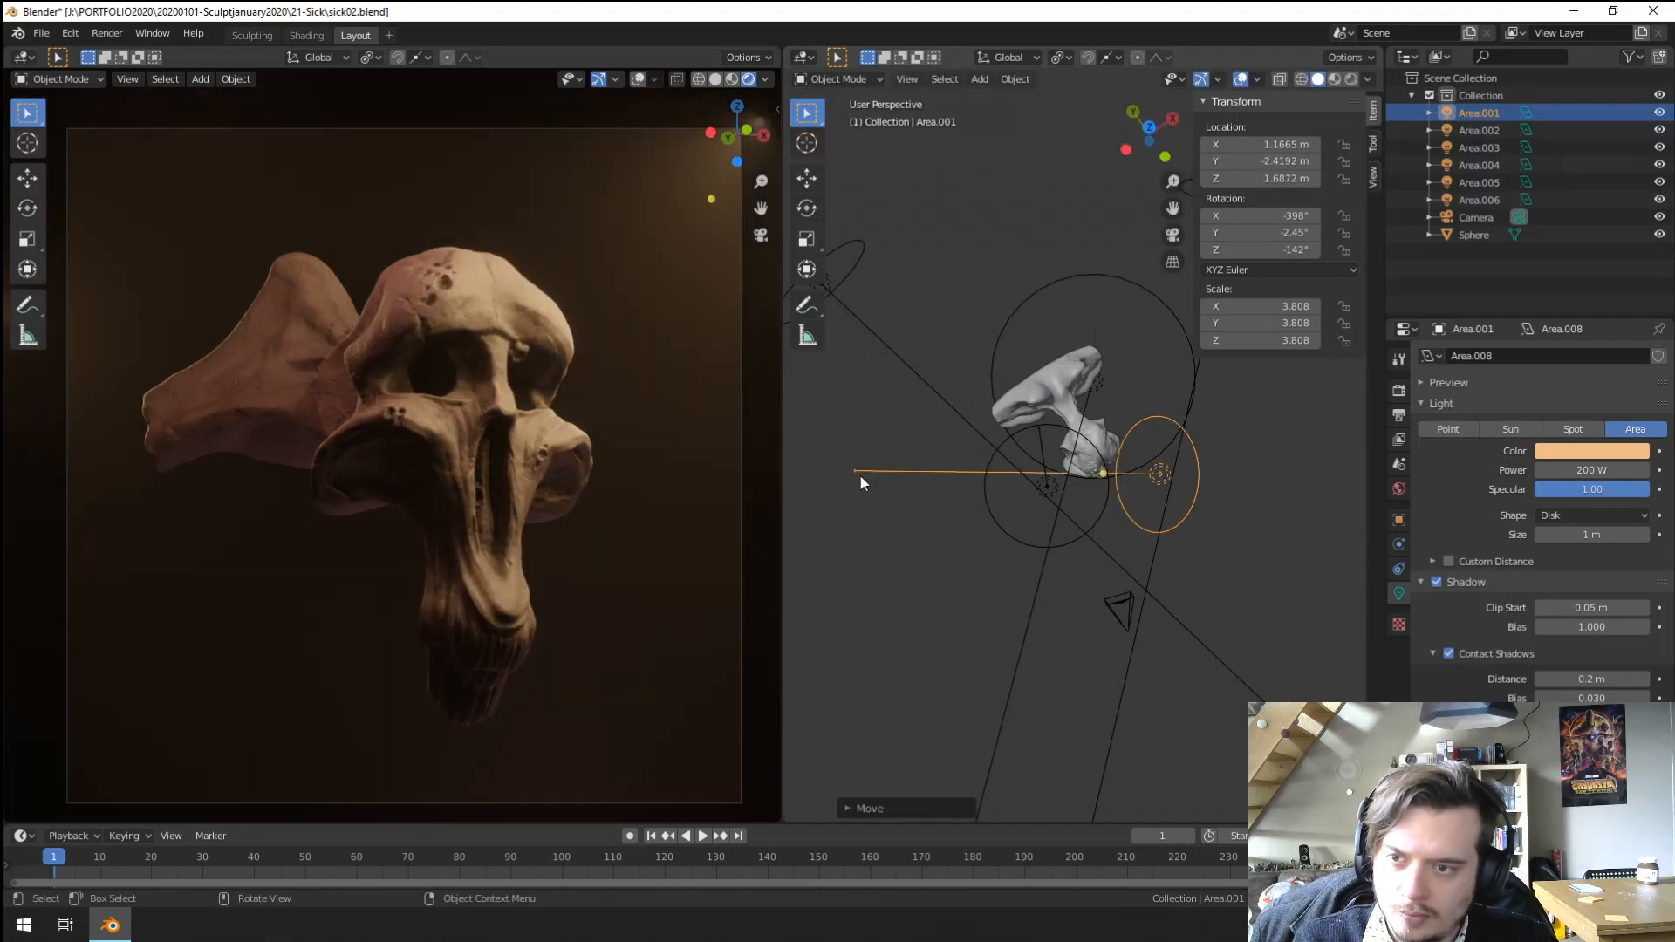
In the Shading workspace, set the clayNew material's roughness ColorRamp stop at 0.295 to white.
scroll(598, 422, up, 5)
scroll(597, 428, down, 4)
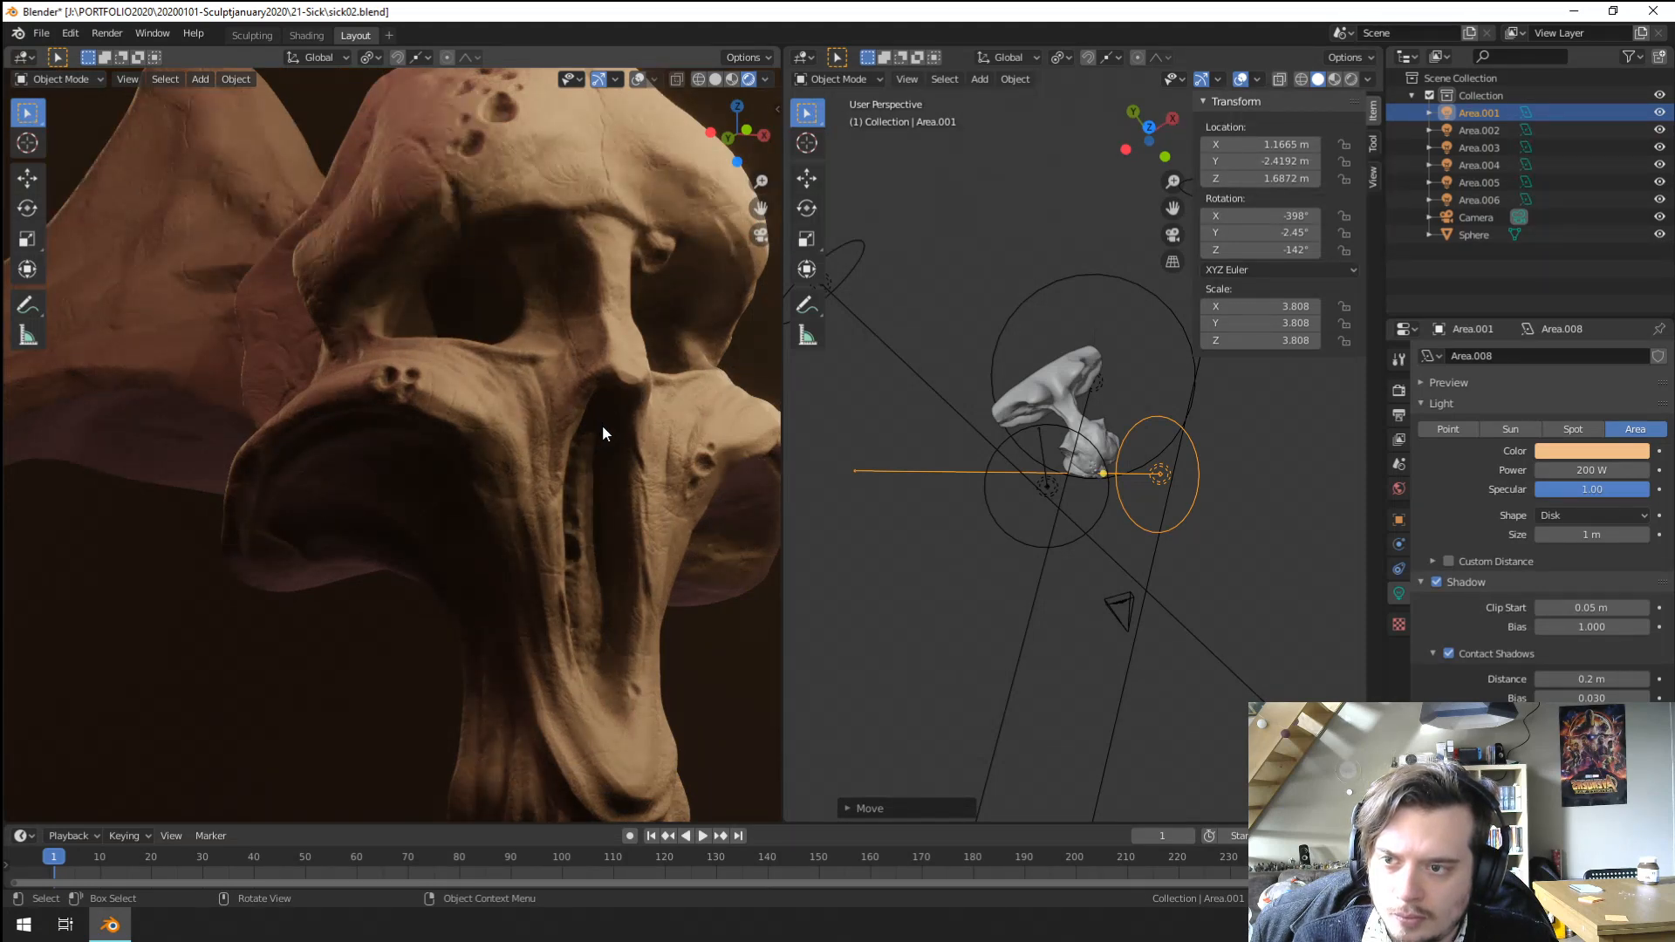
scroll(603, 427, down, 3)
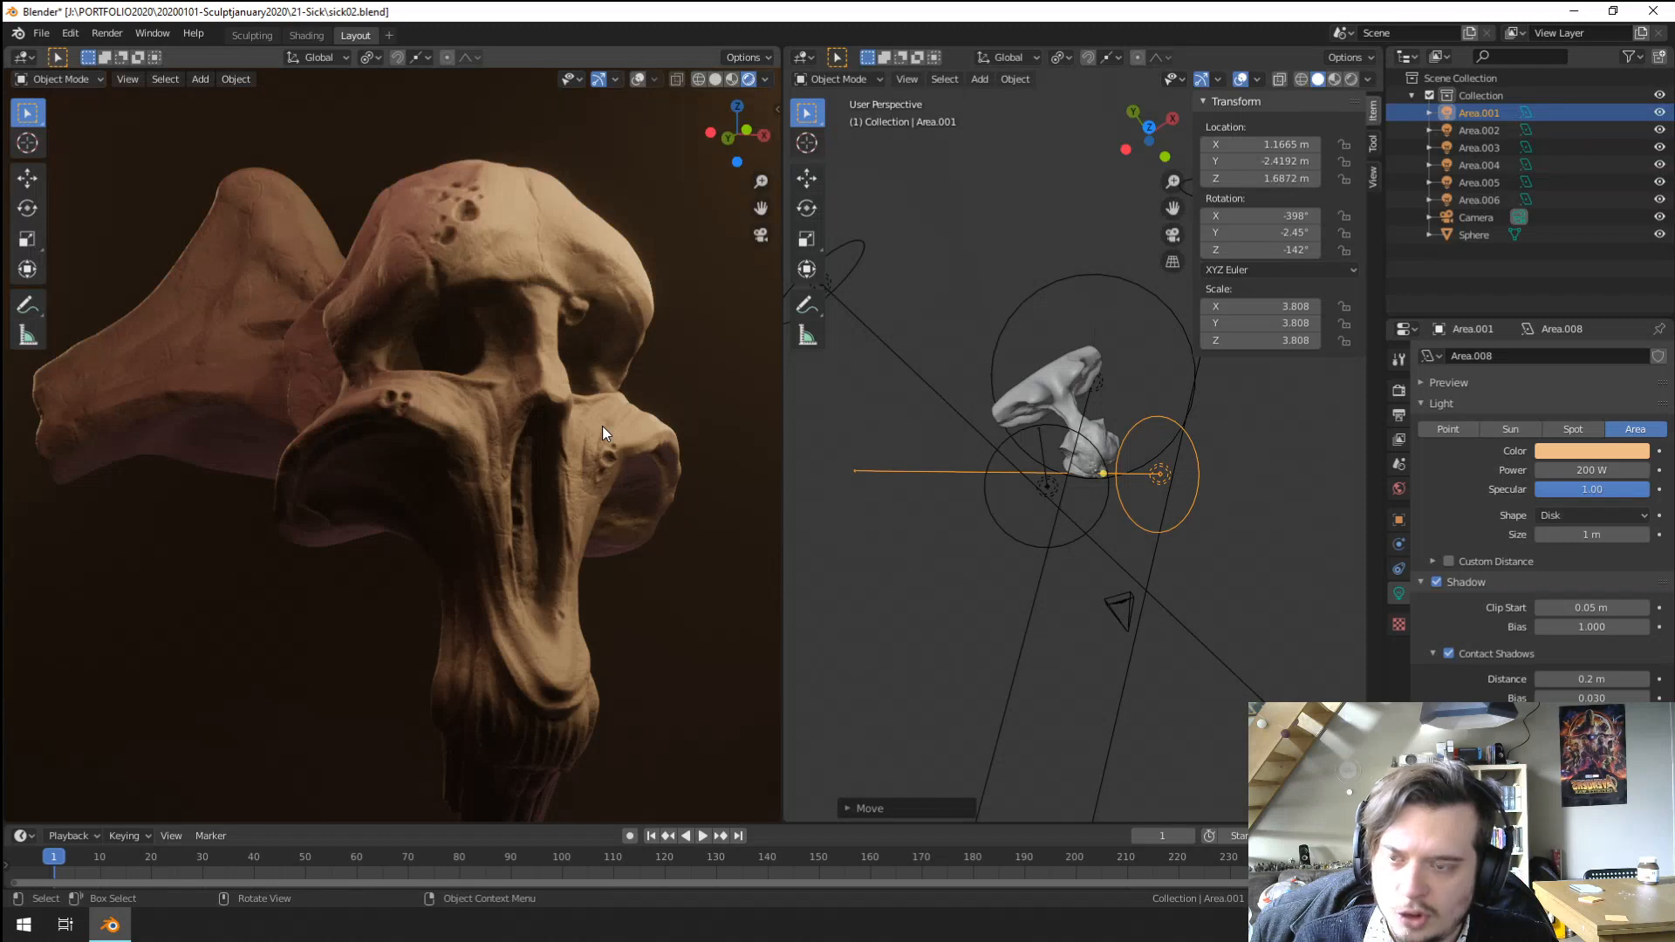
scroll(602, 426, up, 3)
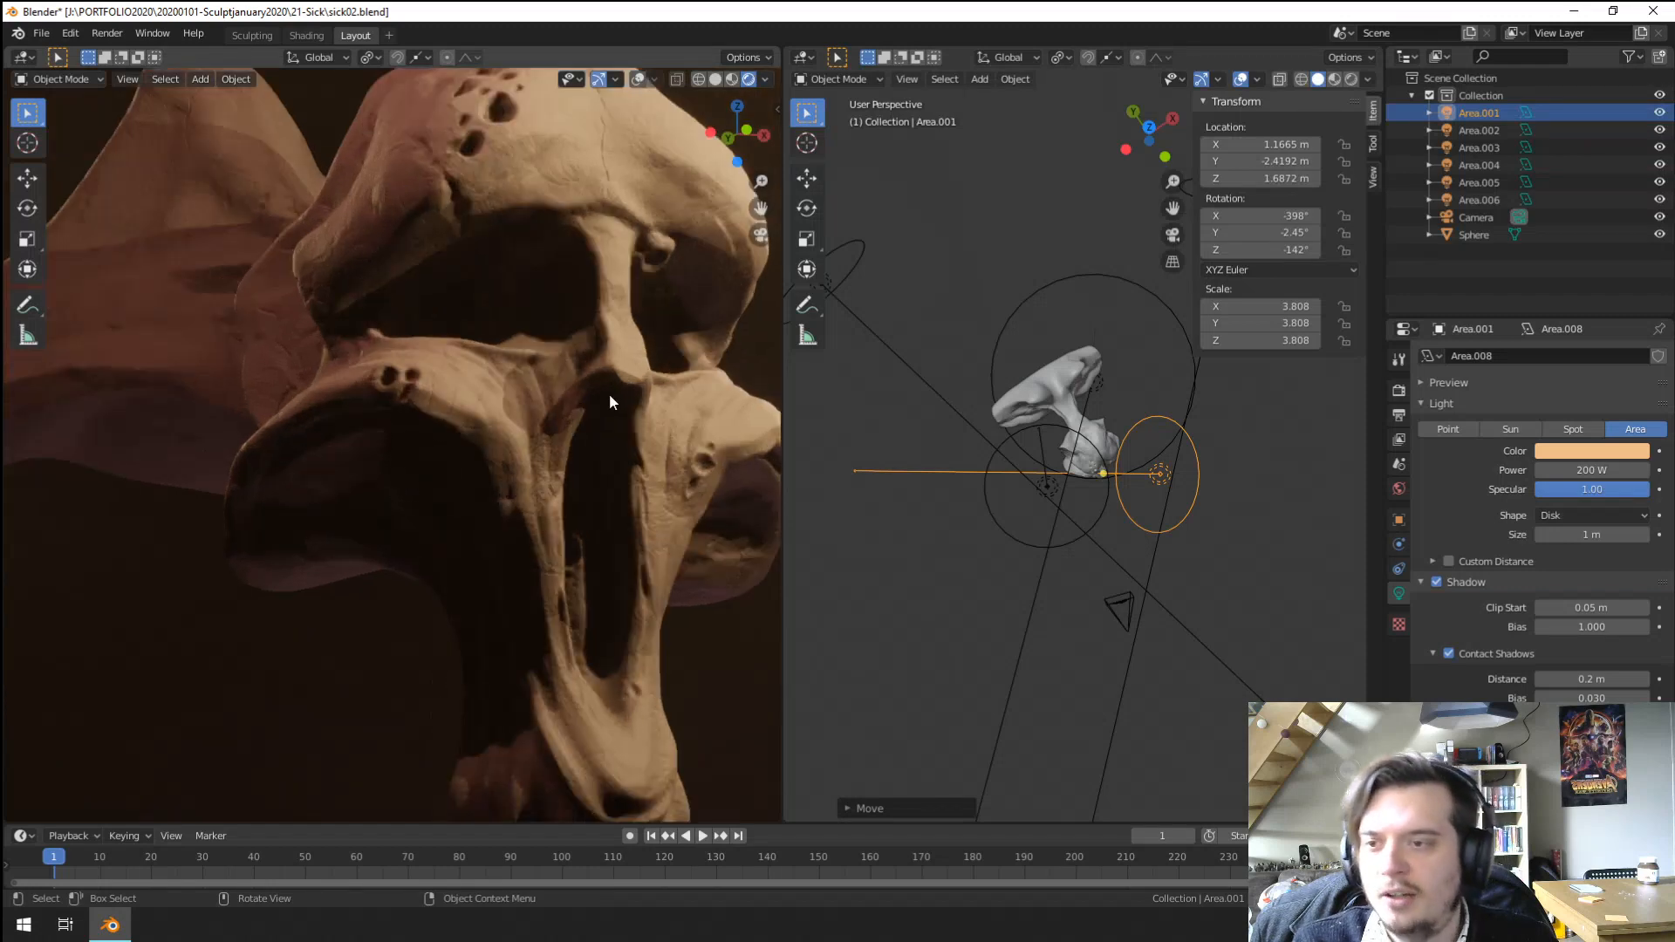
click(311, 38)
scroll(804, 291, up, 3)
click(837, 264)
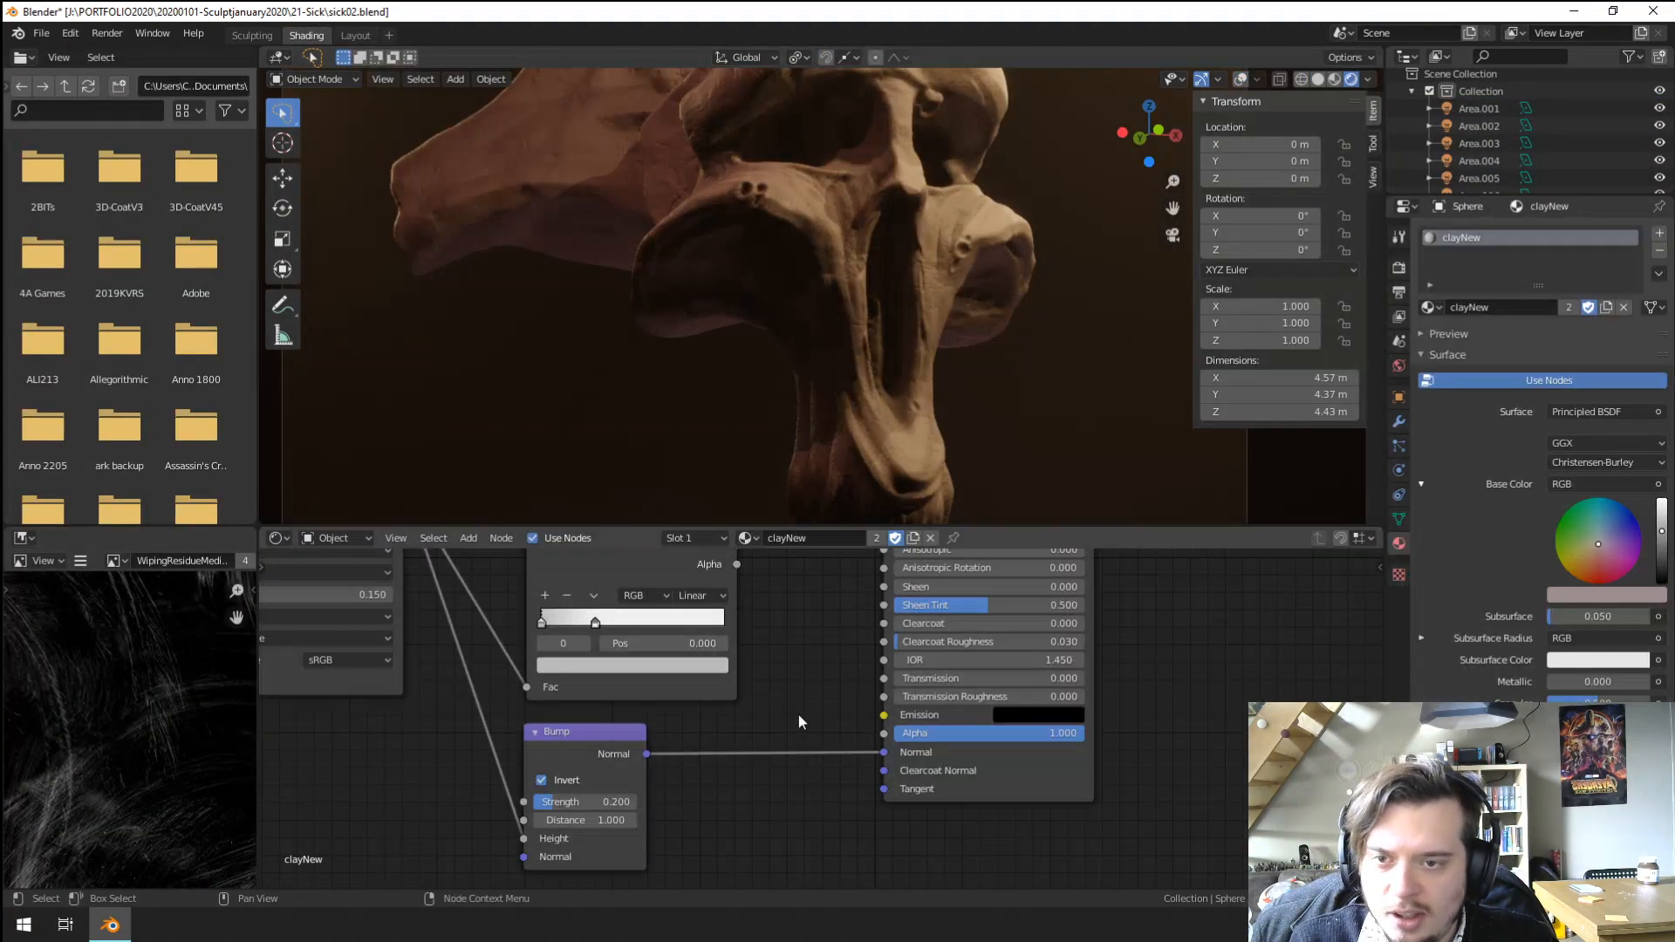
scroll(812, 684, up, 2)
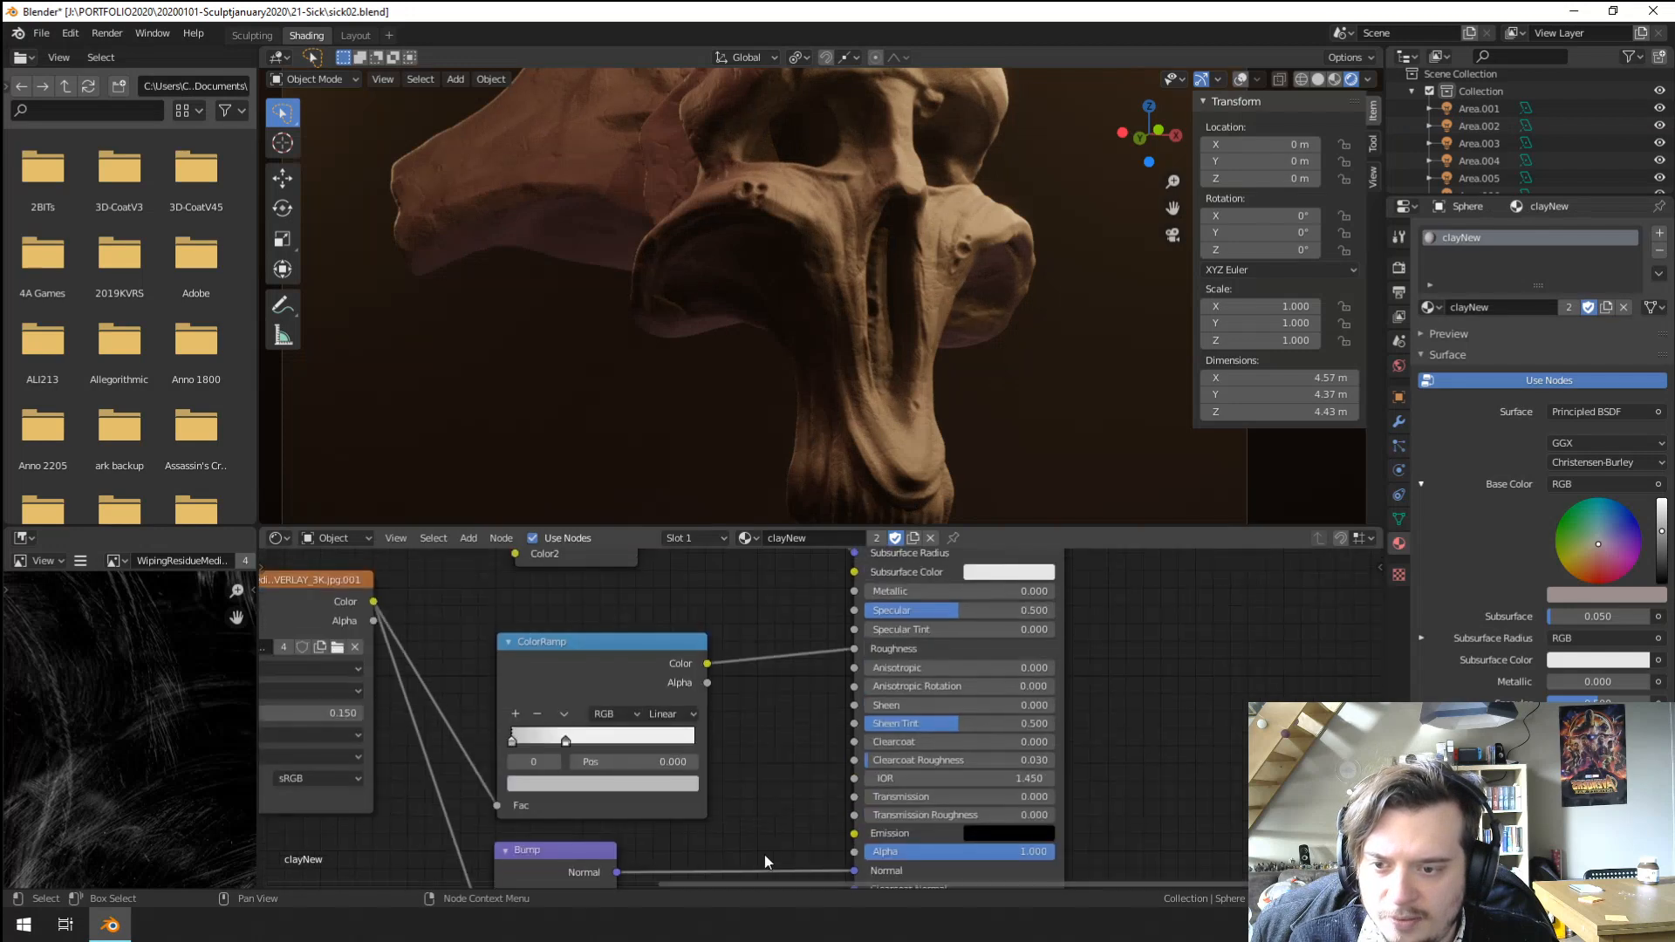
click(566, 742)
click(602, 783)
drag(661, 594, 659, 536)
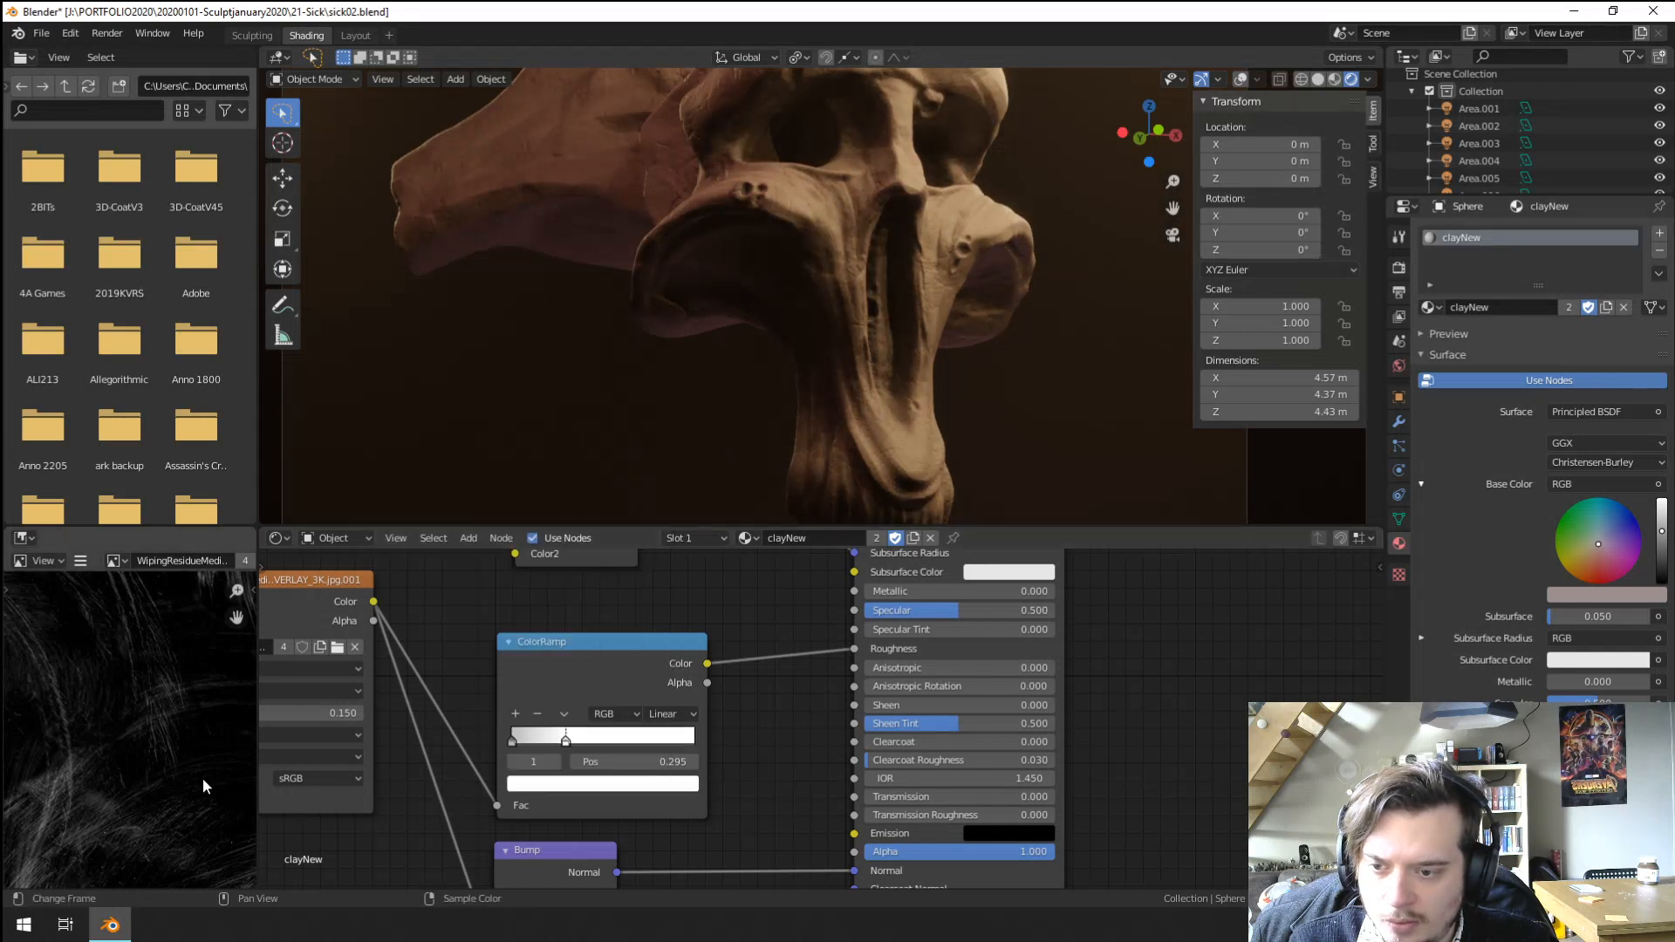
Try a brightness value of 0.559 on the ColorRamp's first stop and inspect the sculpt's roughness up close.
click(512, 741)
click(601, 783)
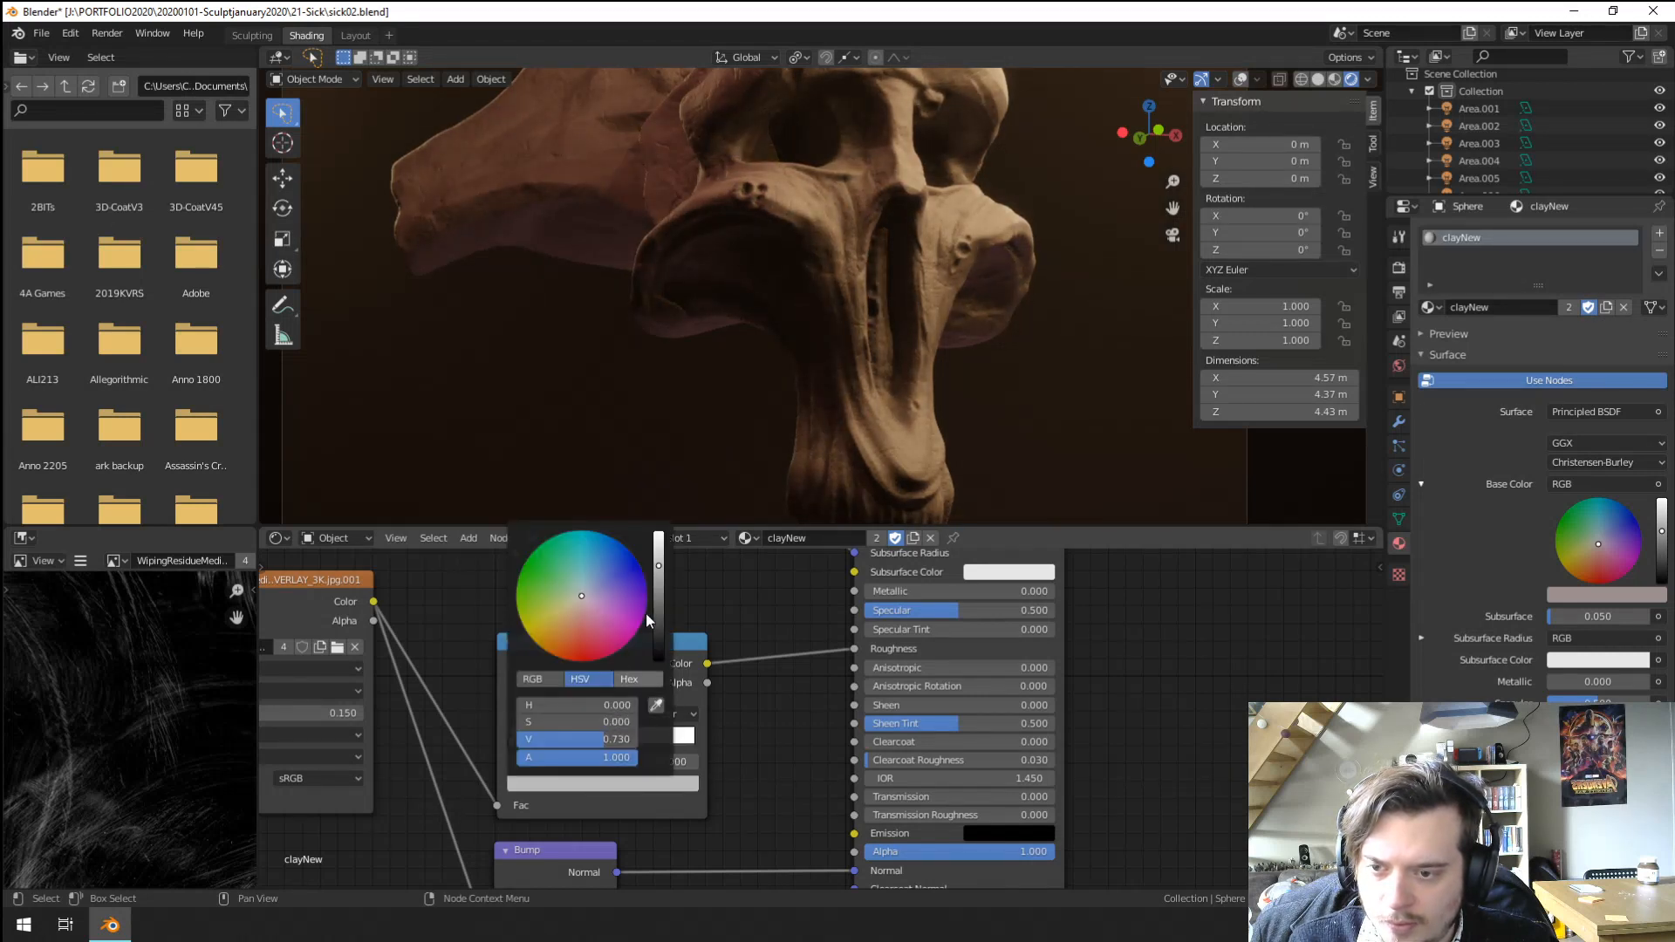
click(658, 599)
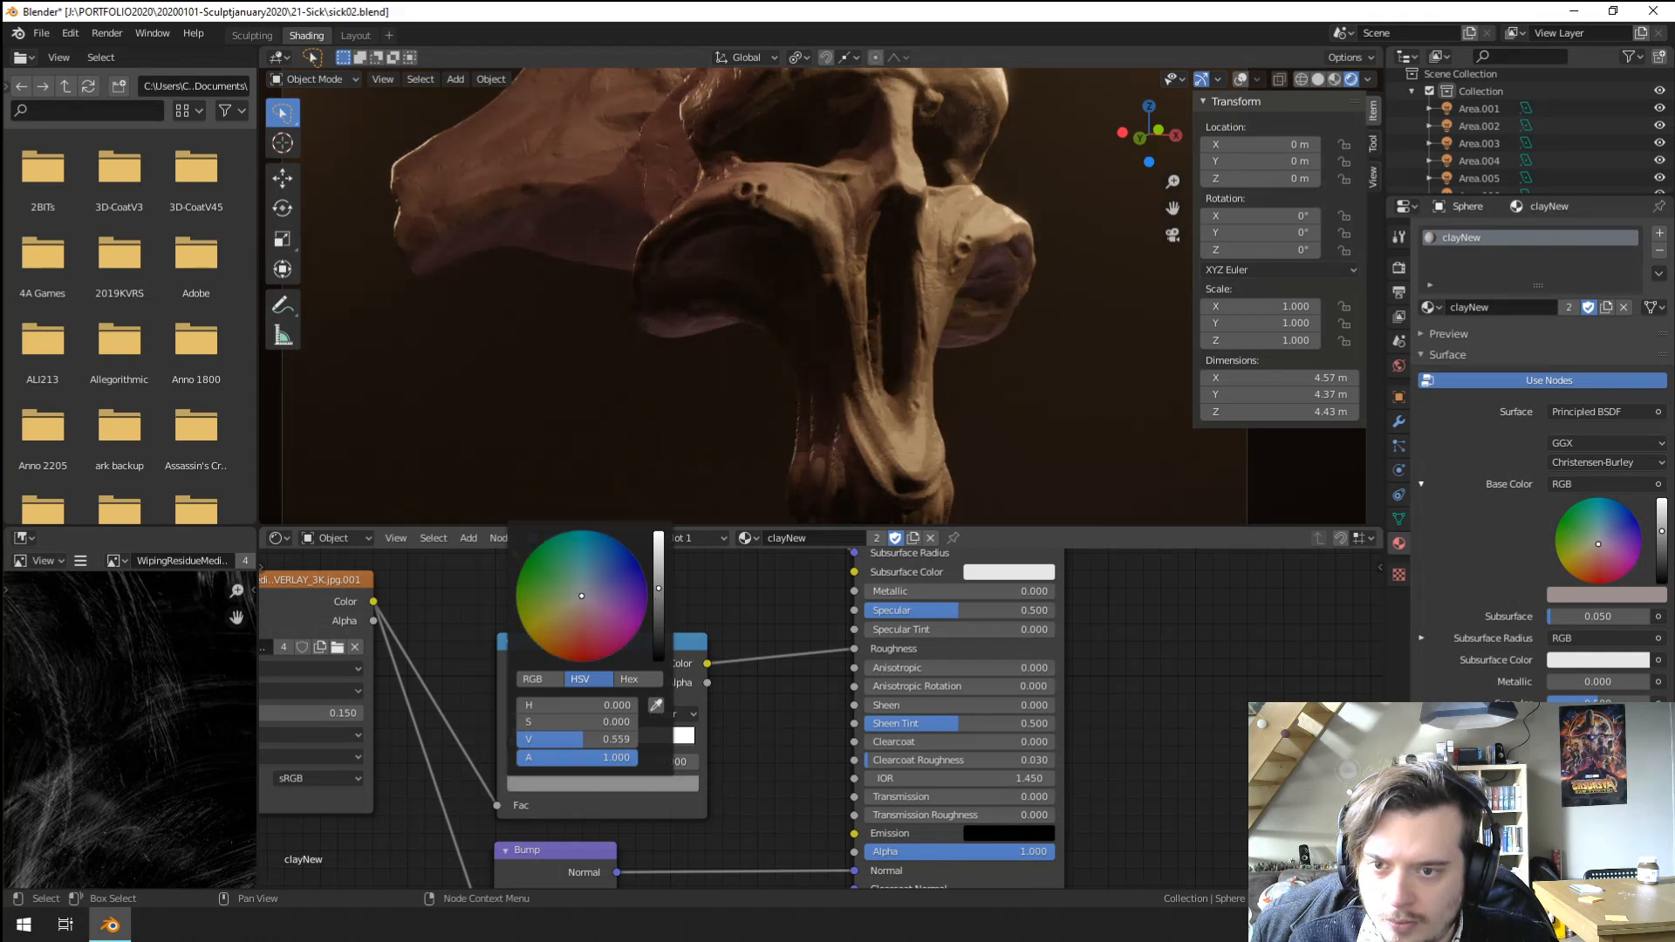
scroll(923, 385, up, 2)
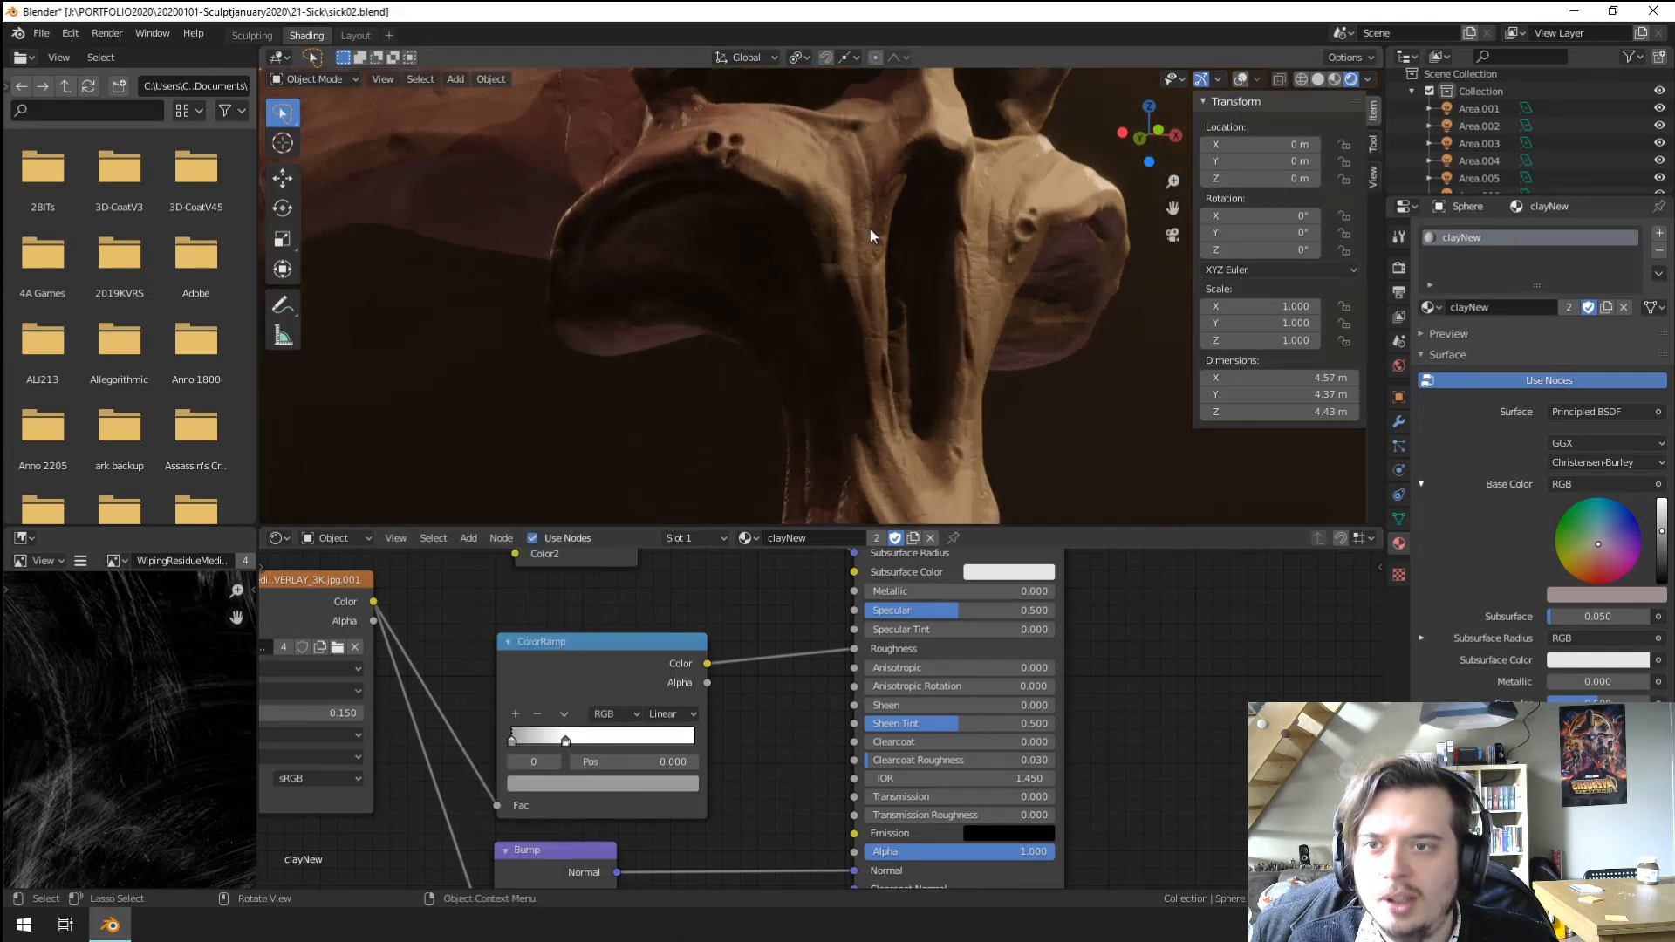
shift+middle_drag(870, 229, 907, 466)
scroll(778, 199, up, 4)
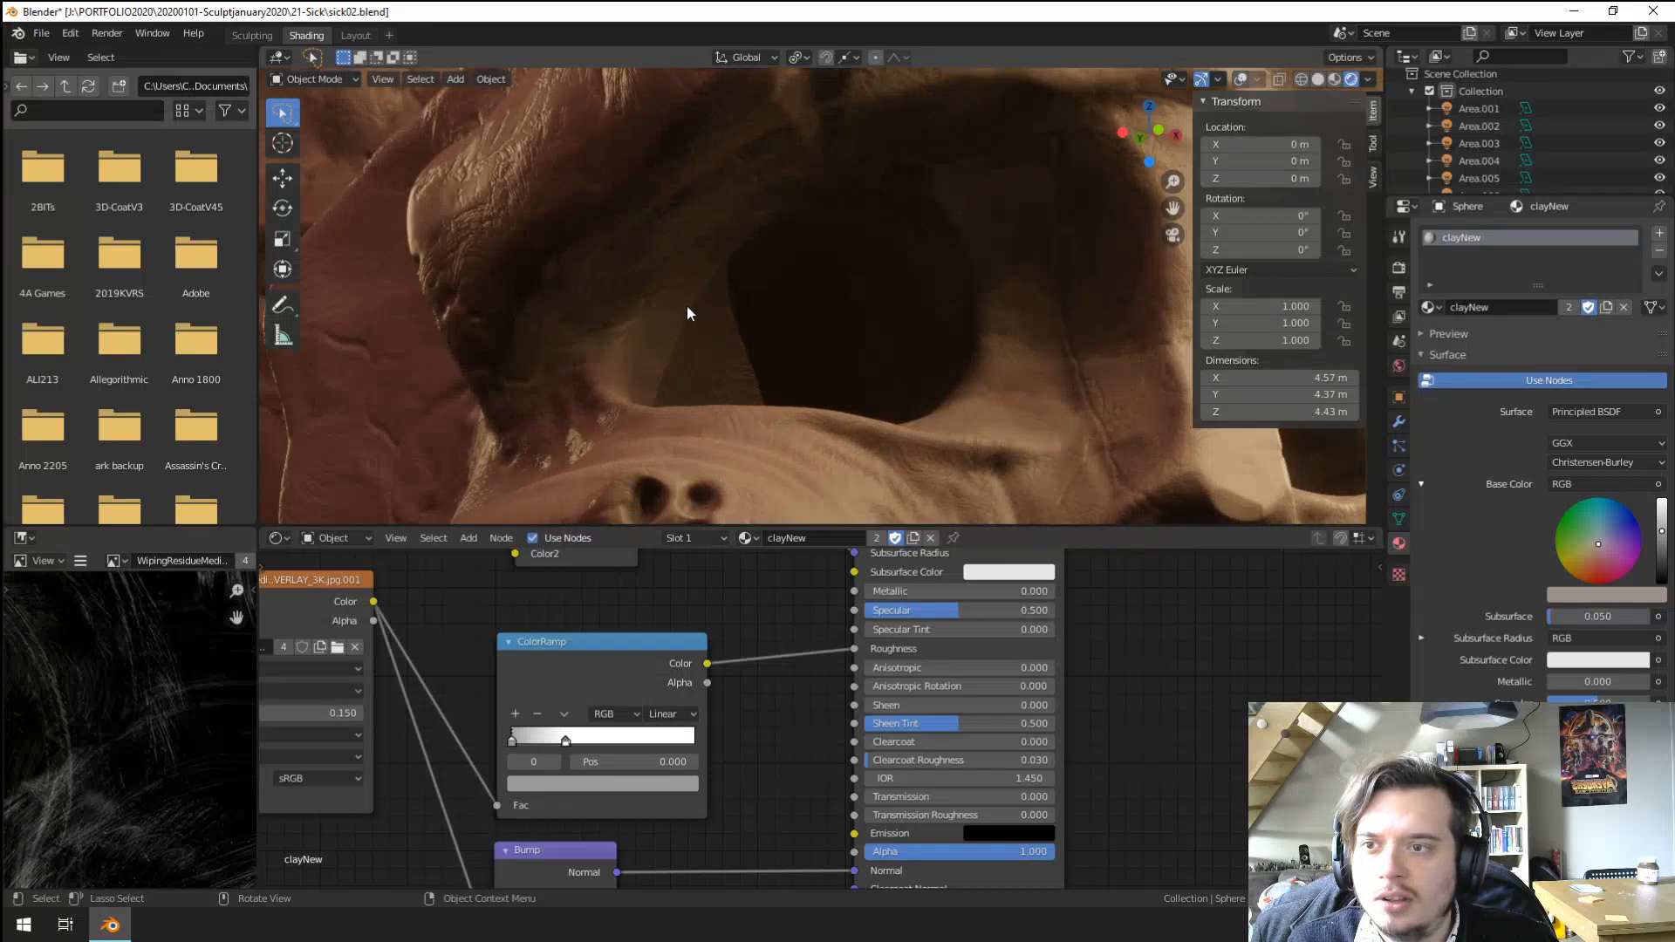
shift+middle_drag(686, 326, 855, 478)
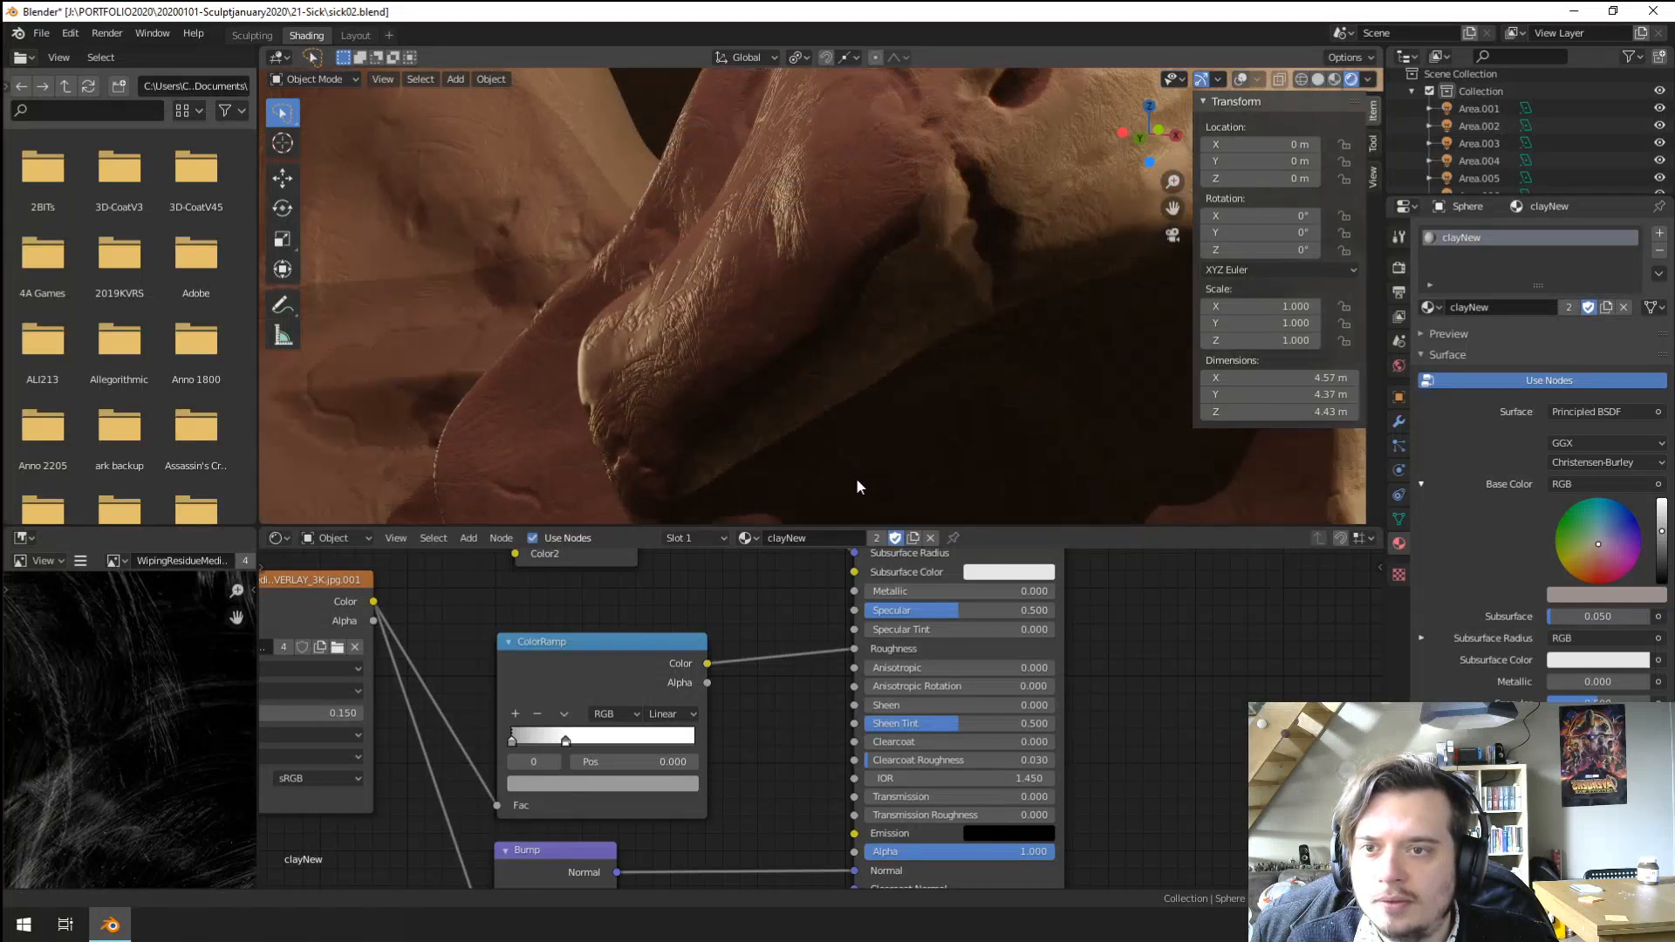
Set the ColorRamp's first stop to a brightness value of 0.745 and shift the white stop to position 0.605.
click(536, 785)
drag(662, 582, 665, 572)
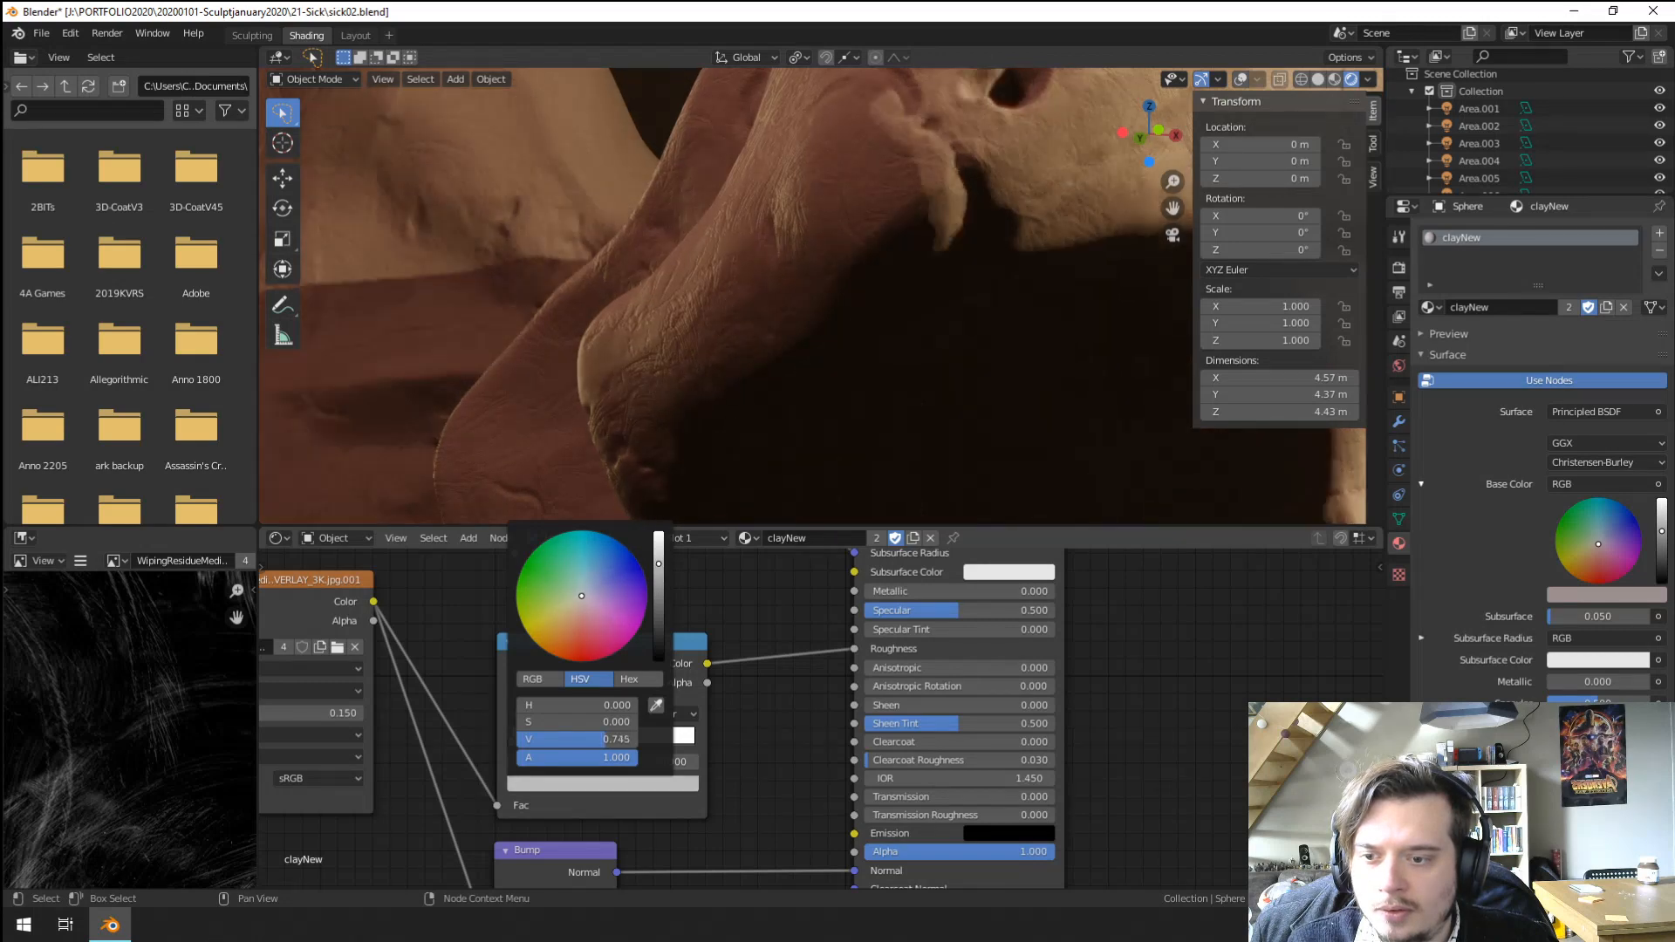
mouse_move(563, 742)
mouse_down()
mouse_move(663, 742)
mouse_move(626, 745)
mouse_up()
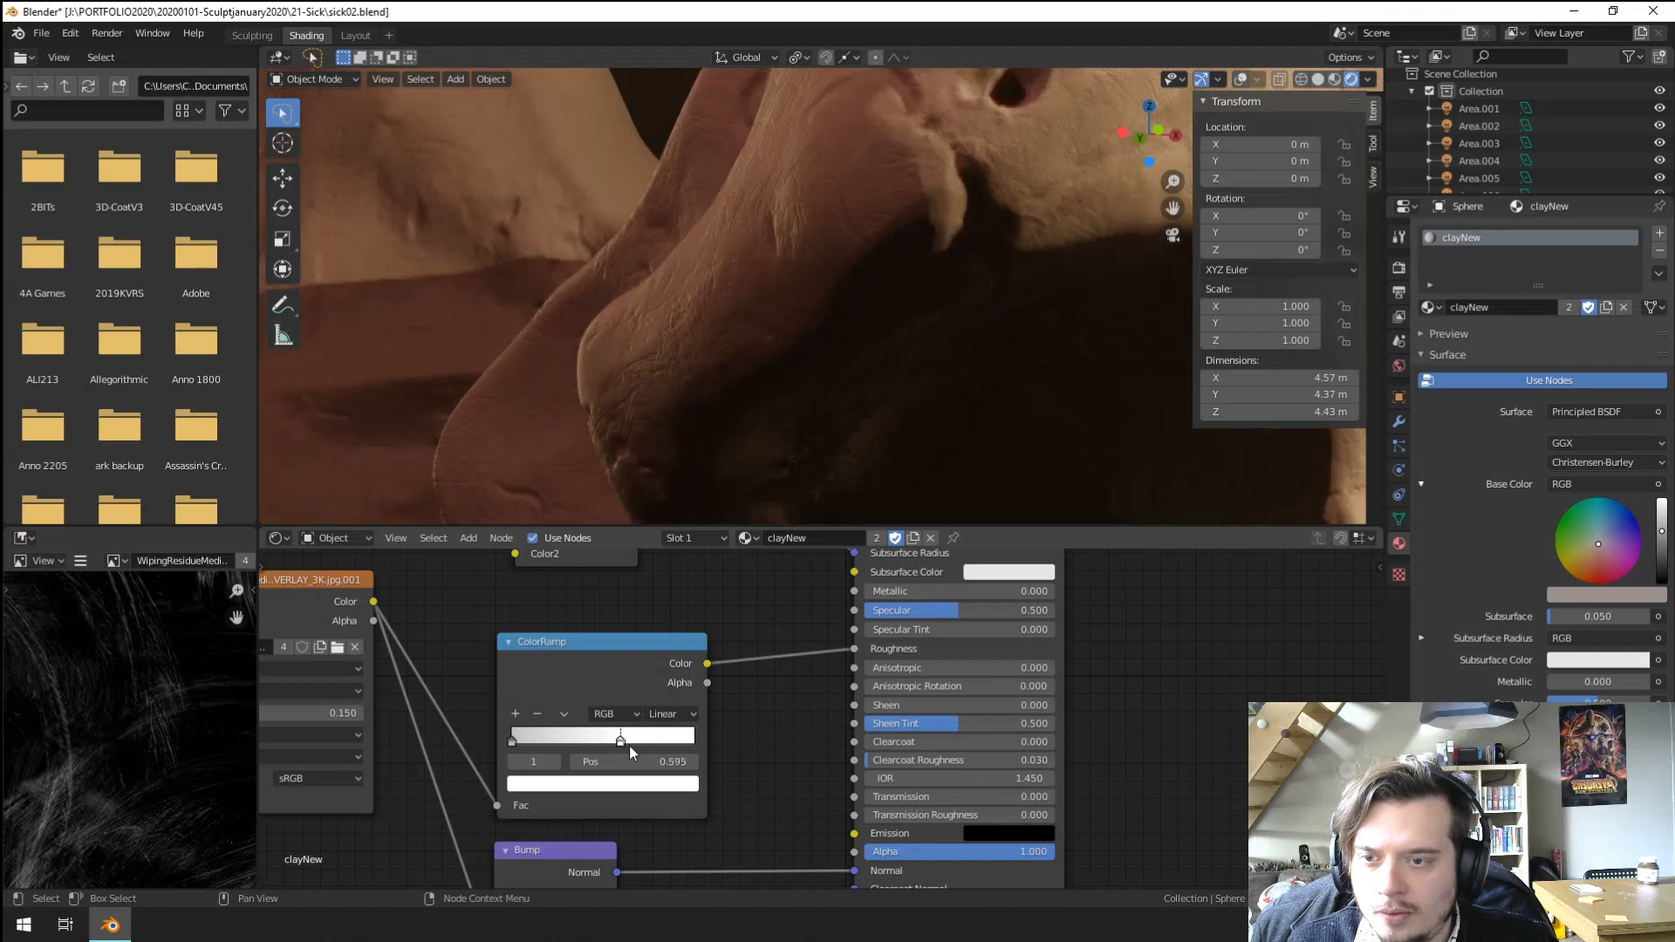
scroll(792, 384, down, 5)
scroll(792, 384, down, 2)
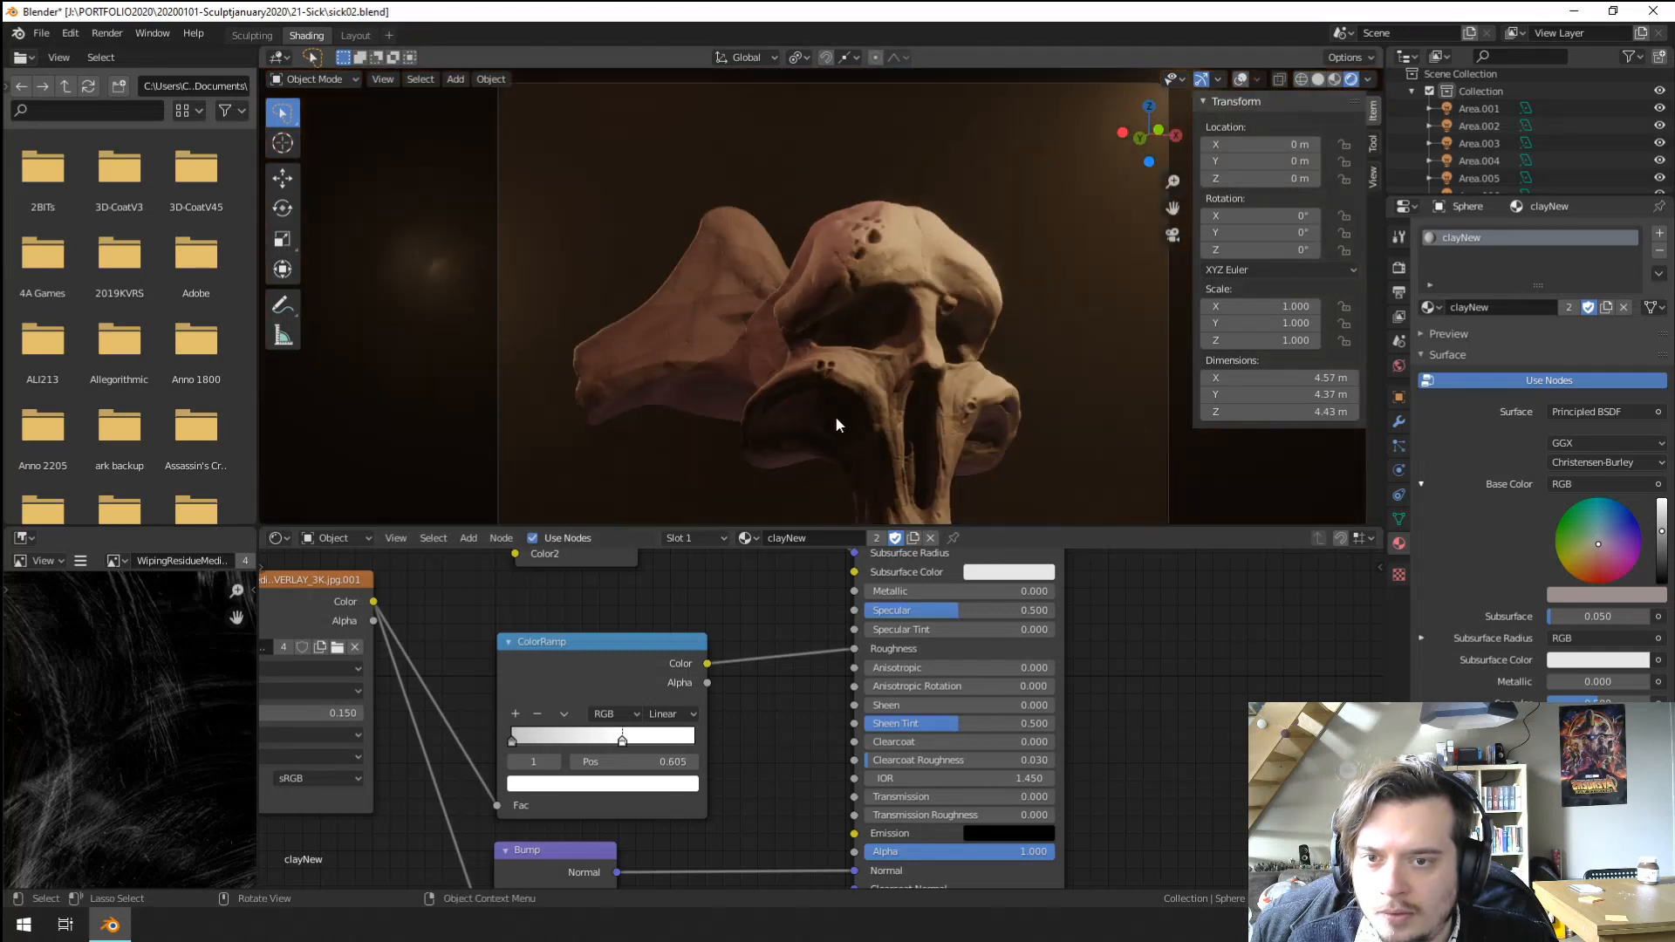
shift+middle_drag(797, 339, 772, 291)
scroll(845, 344, down, 1)
middle_drag(891, 406, 837, 314)
Delete the Vertex Color node and the Mix node from the clayNew material.
scroll(1217, 678, down, 4)
middle_drag(822, 665, 916, 830)
scroll(916, 830, up, 2)
click(672, 739)
key(Delete)
click(772, 740)
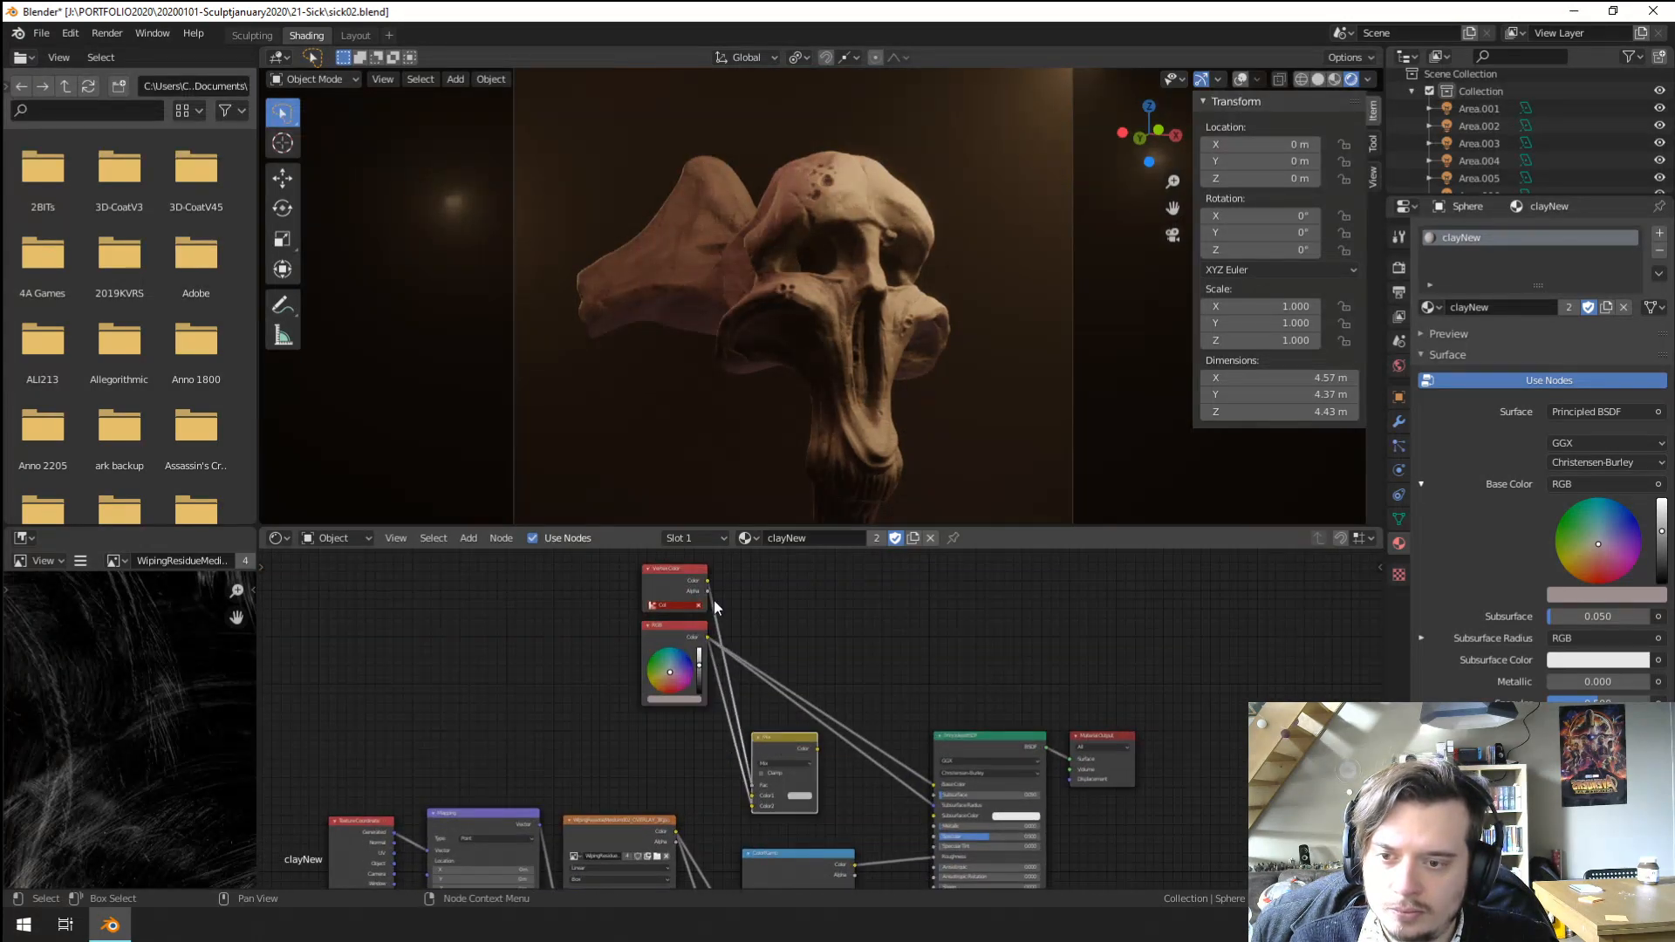
key(Delete)
Move the RGB color node down, closer to the texture and Principled BSDF nodes.
key(g)
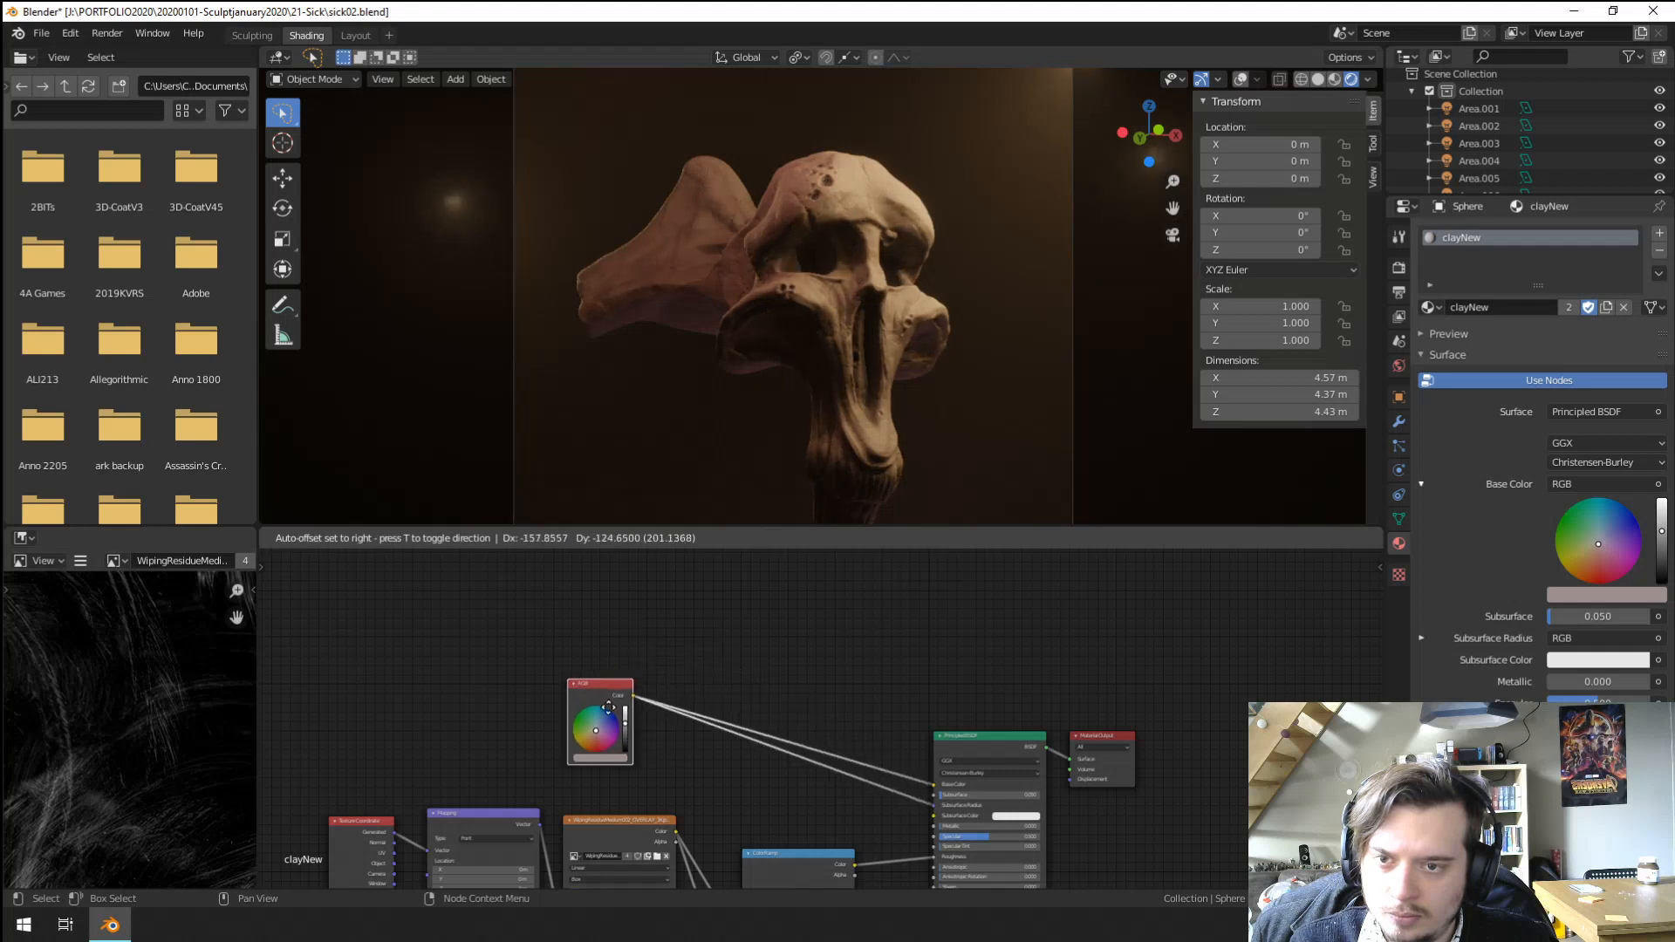
click(691, 722)
scroll(954, 375, up, 5)
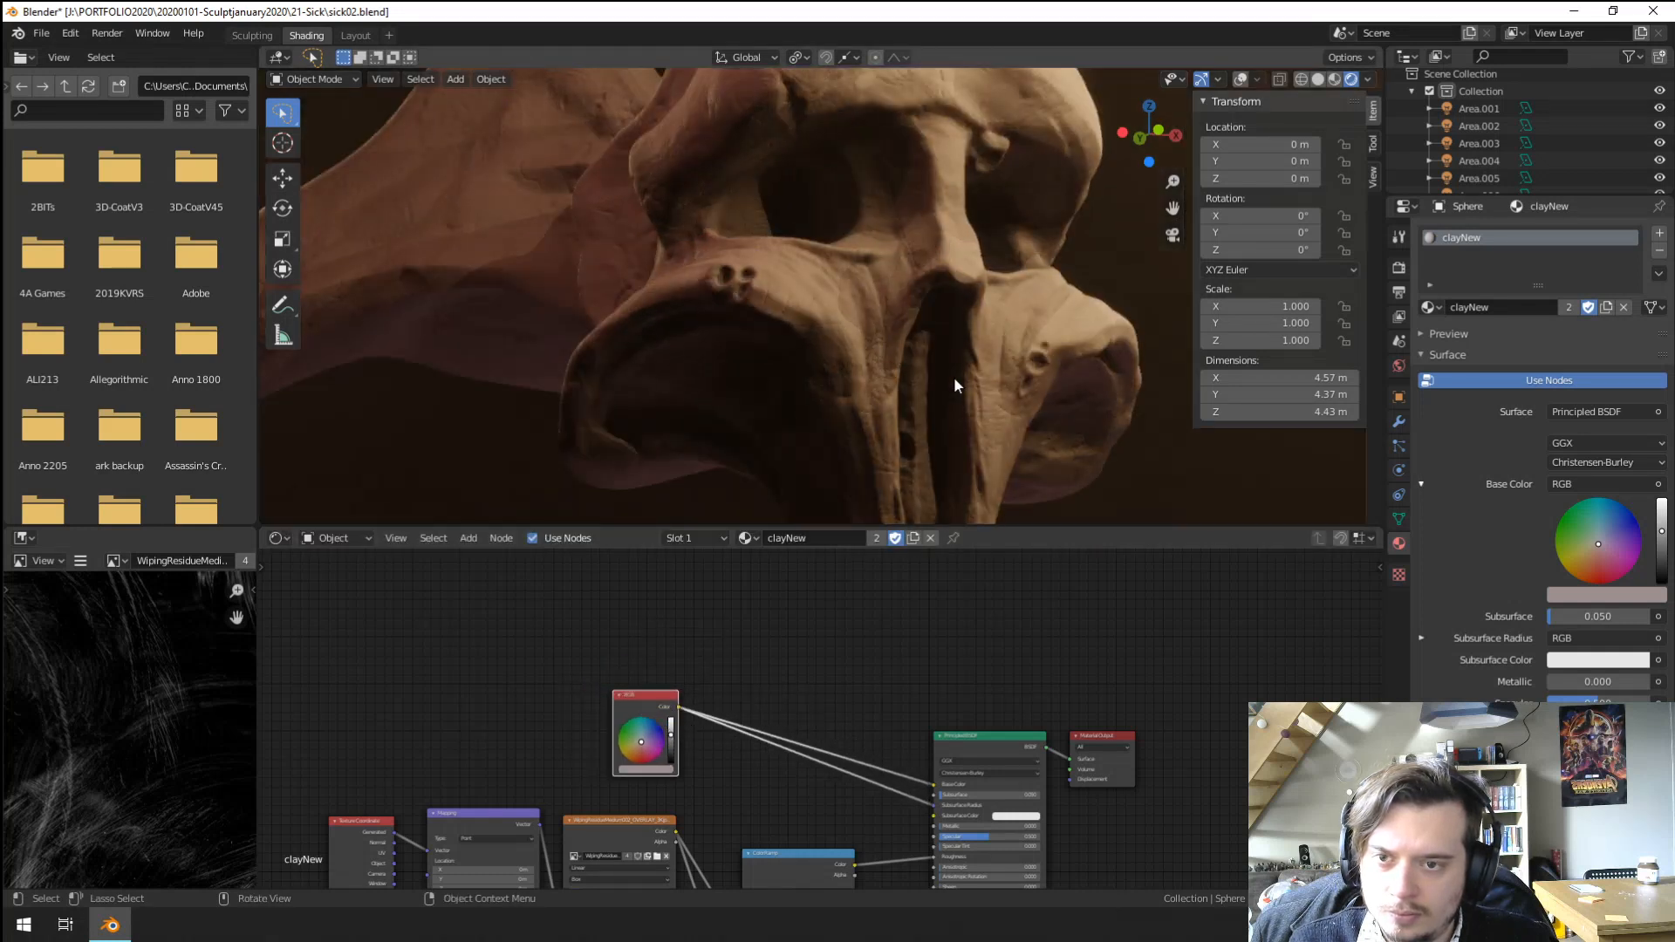
scroll(954, 375, down, 2)
scroll(827, 683, down, 2)
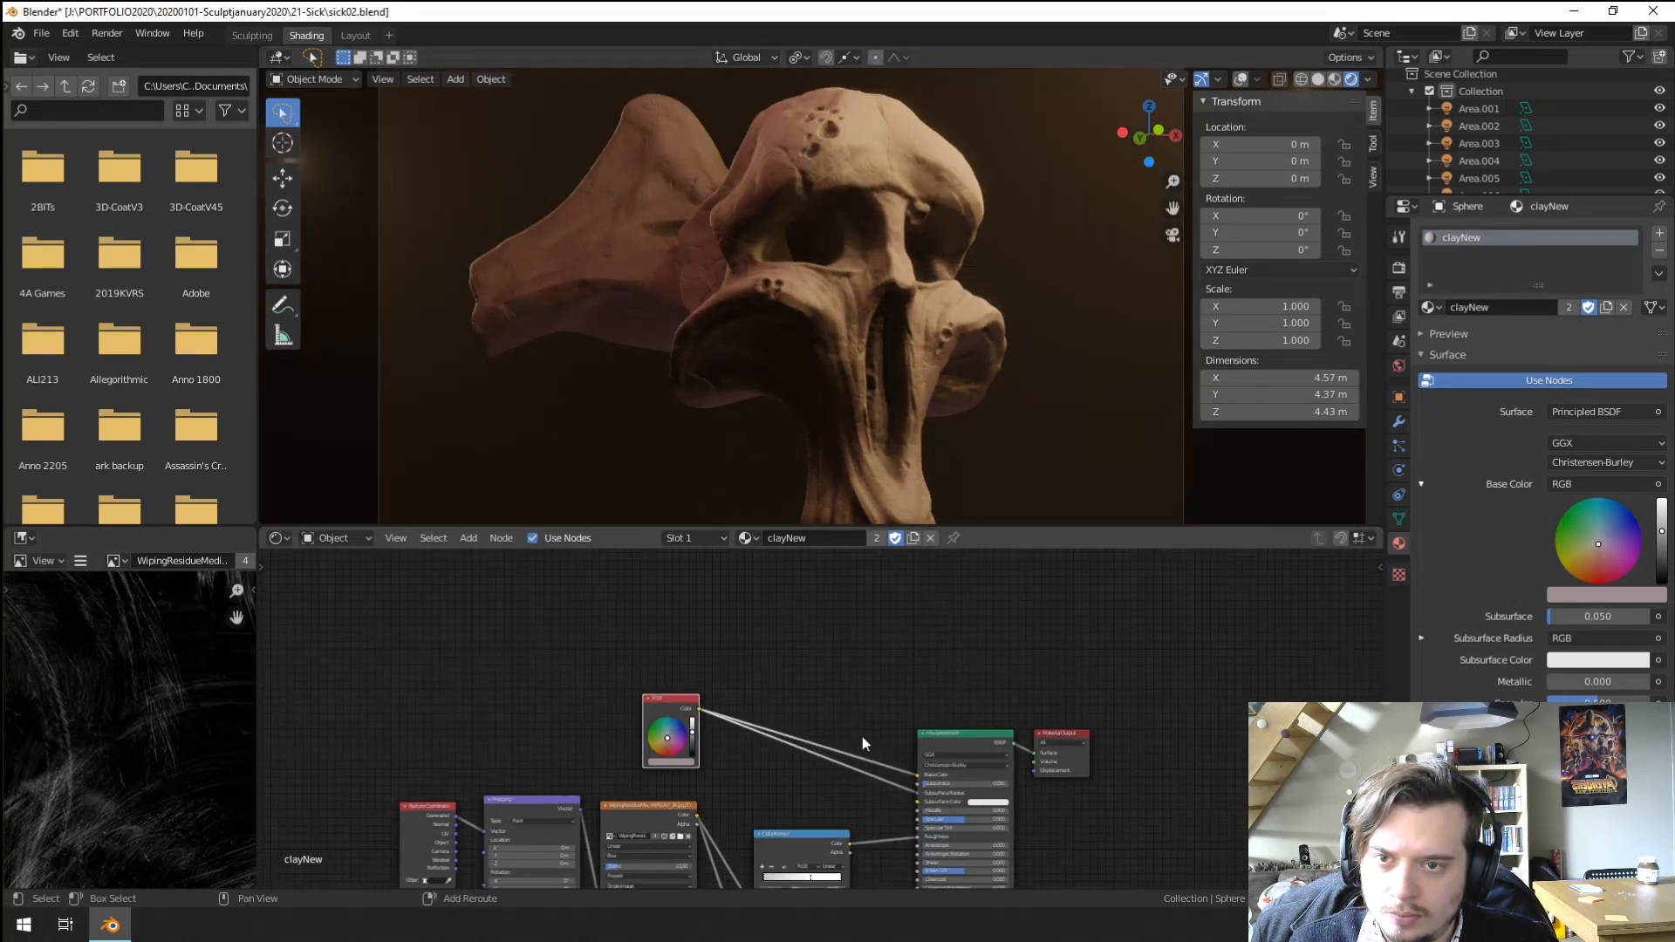
middle_drag(862, 737, 769, 610)
scroll(839, 402, down, 3)
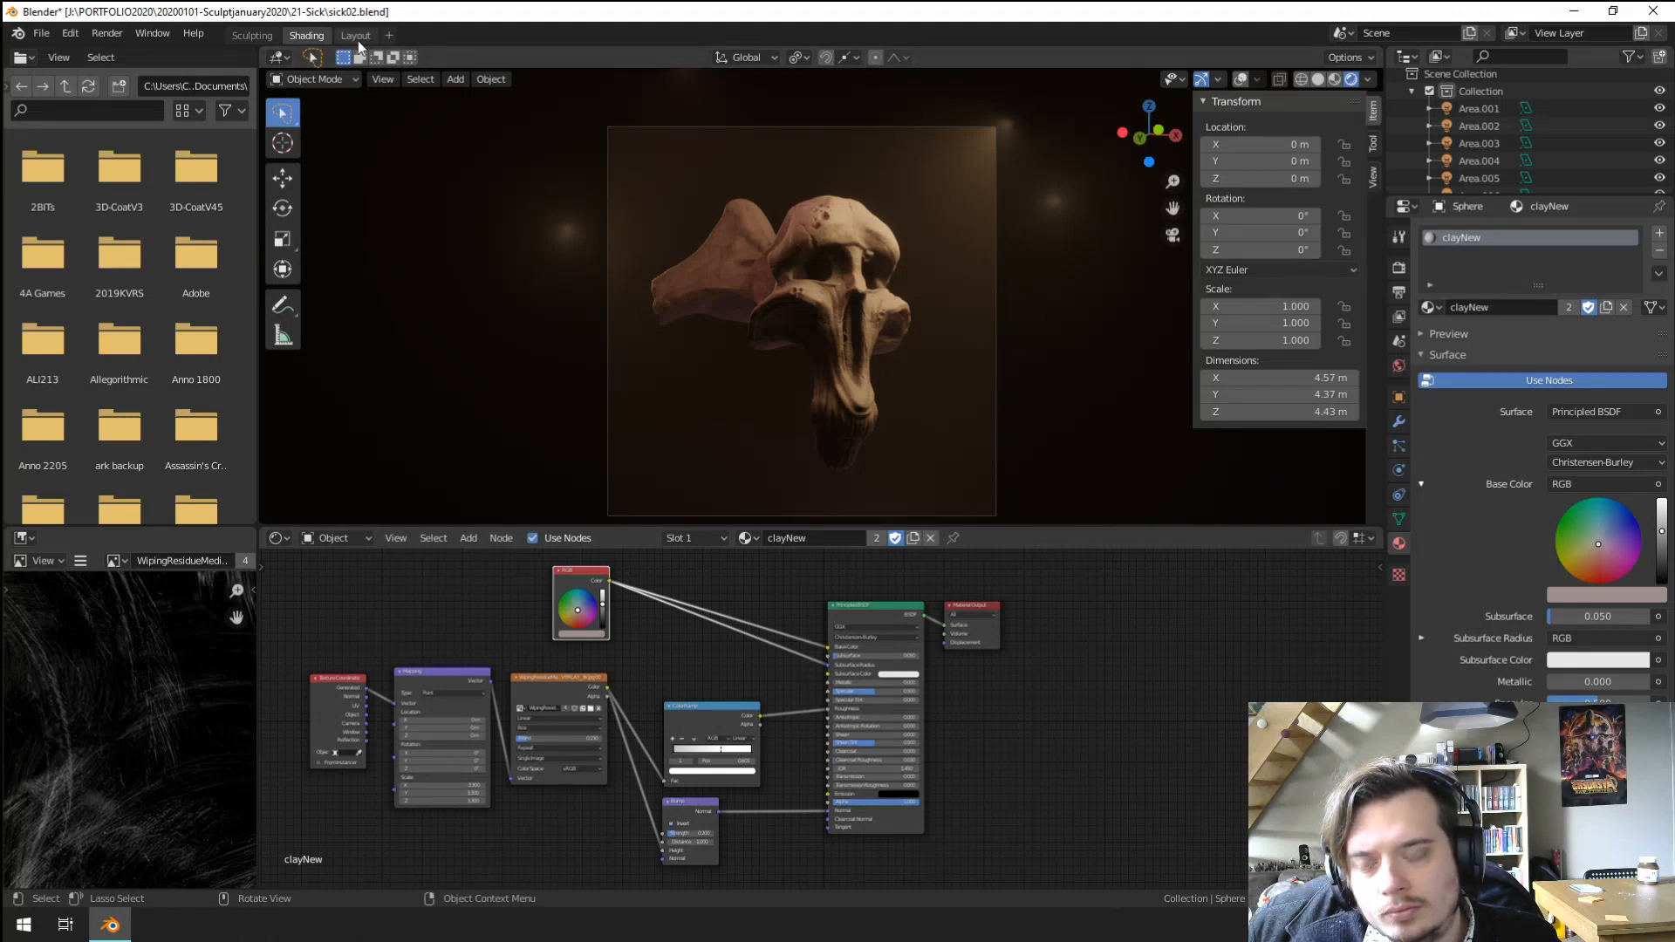
Darken the RGB node's color slightly to tone down the clay's base color.
scroll(623, 633, up, 2)
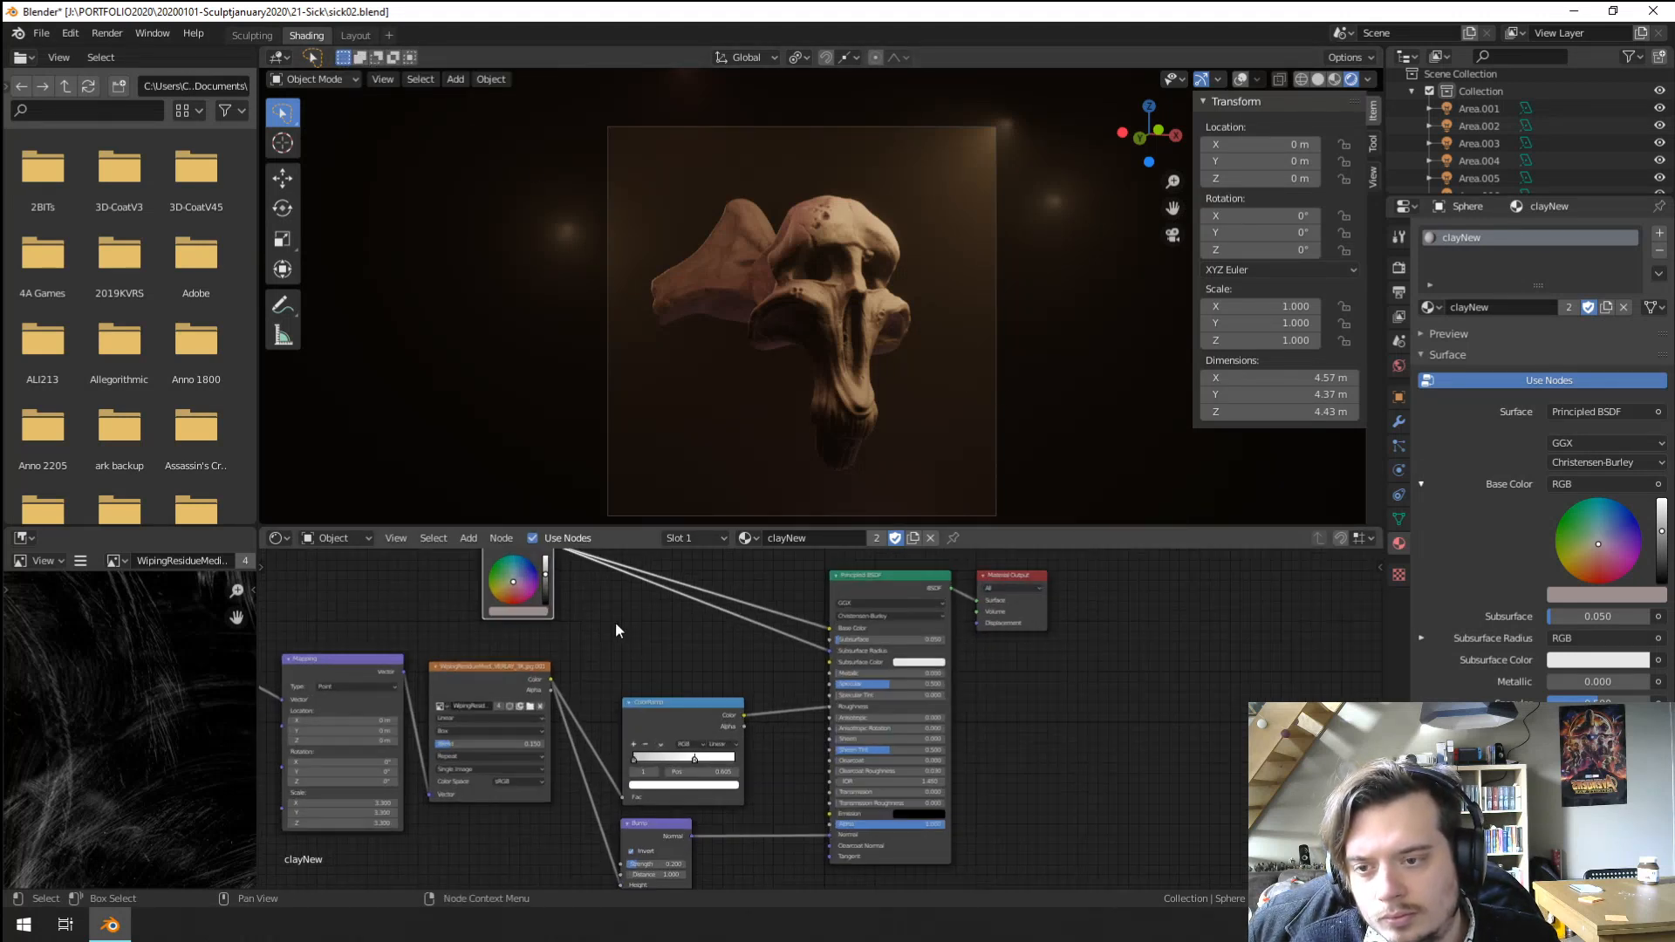
click(546, 589)
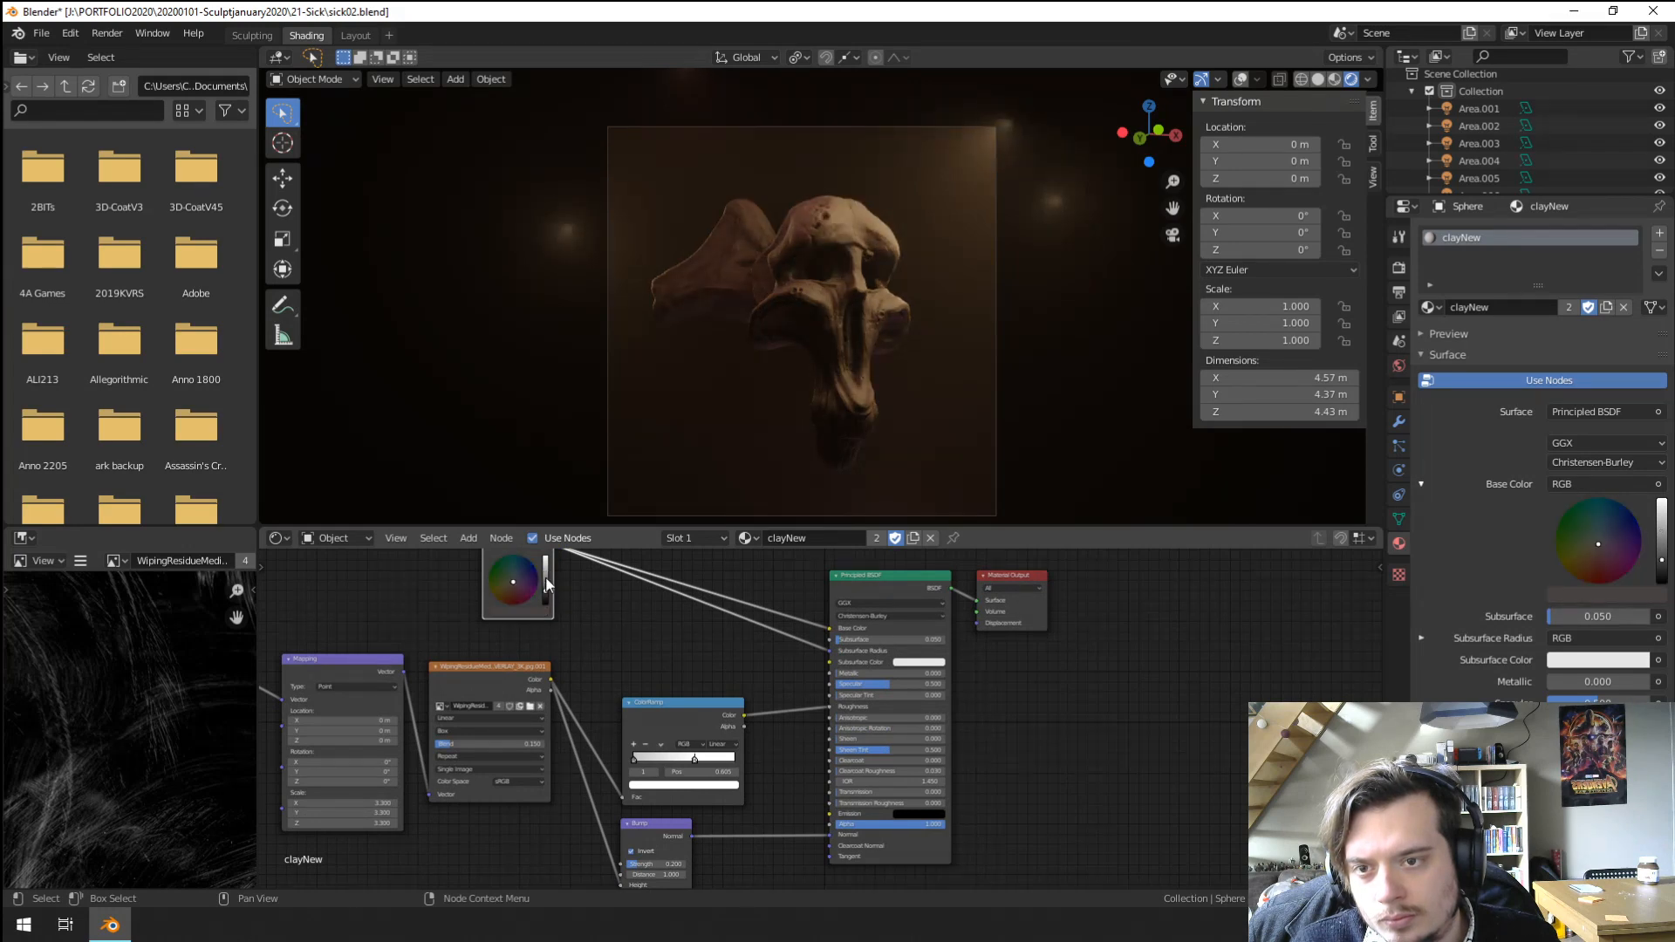
click(547, 577)
Try a Subsurface value of 0.2 on the Principled BSDF and inspect the face up close.
scroll(995, 741, up, 1)
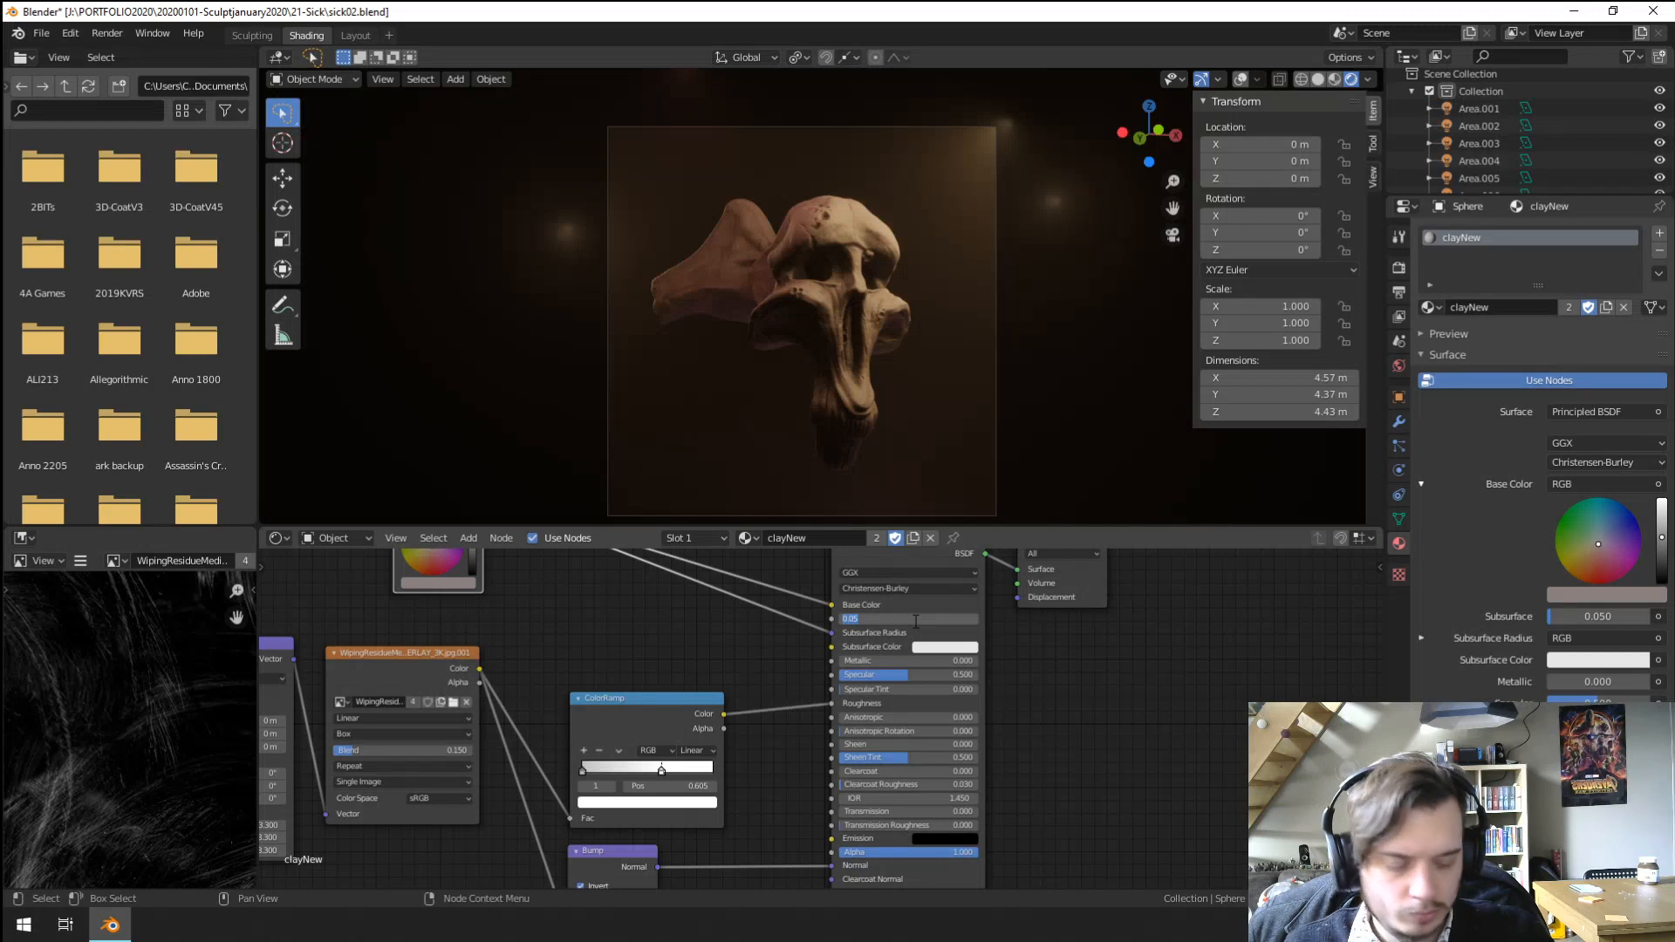
text(0.2)
key(Return)
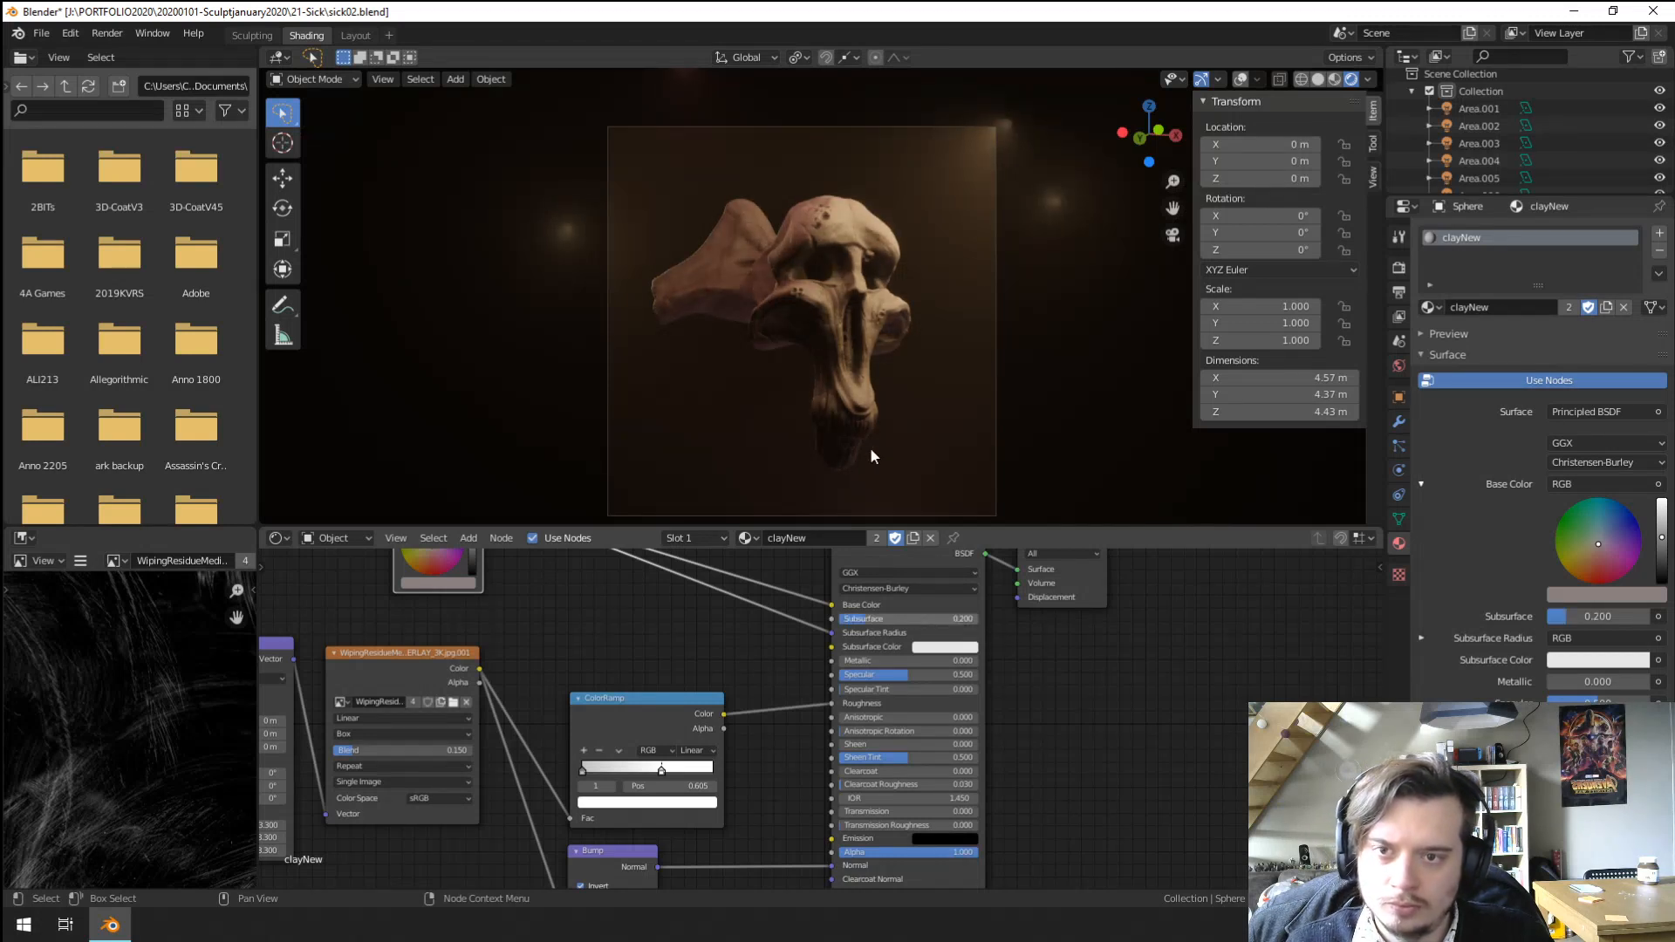
scroll(861, 326, up, 5)
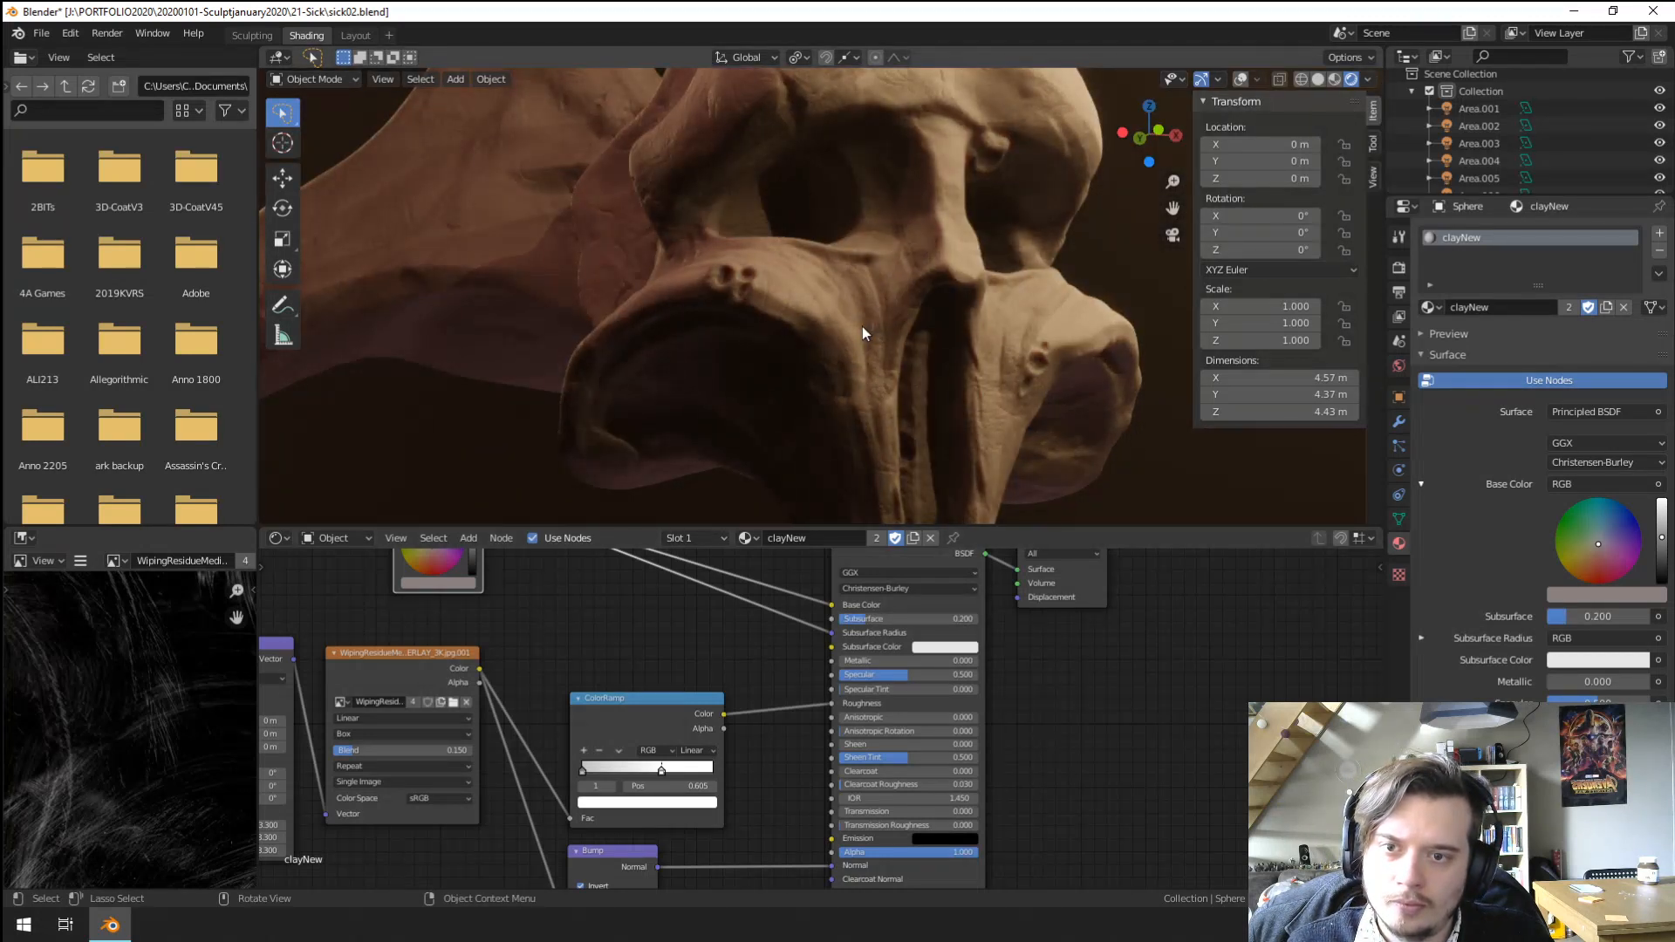
Compare the face with the Principled BSDF's Subsurface at 0, at 0.1 and at 0 again.
drag(929, 619, 844, 616)
scroll(843, 342, down, 2)
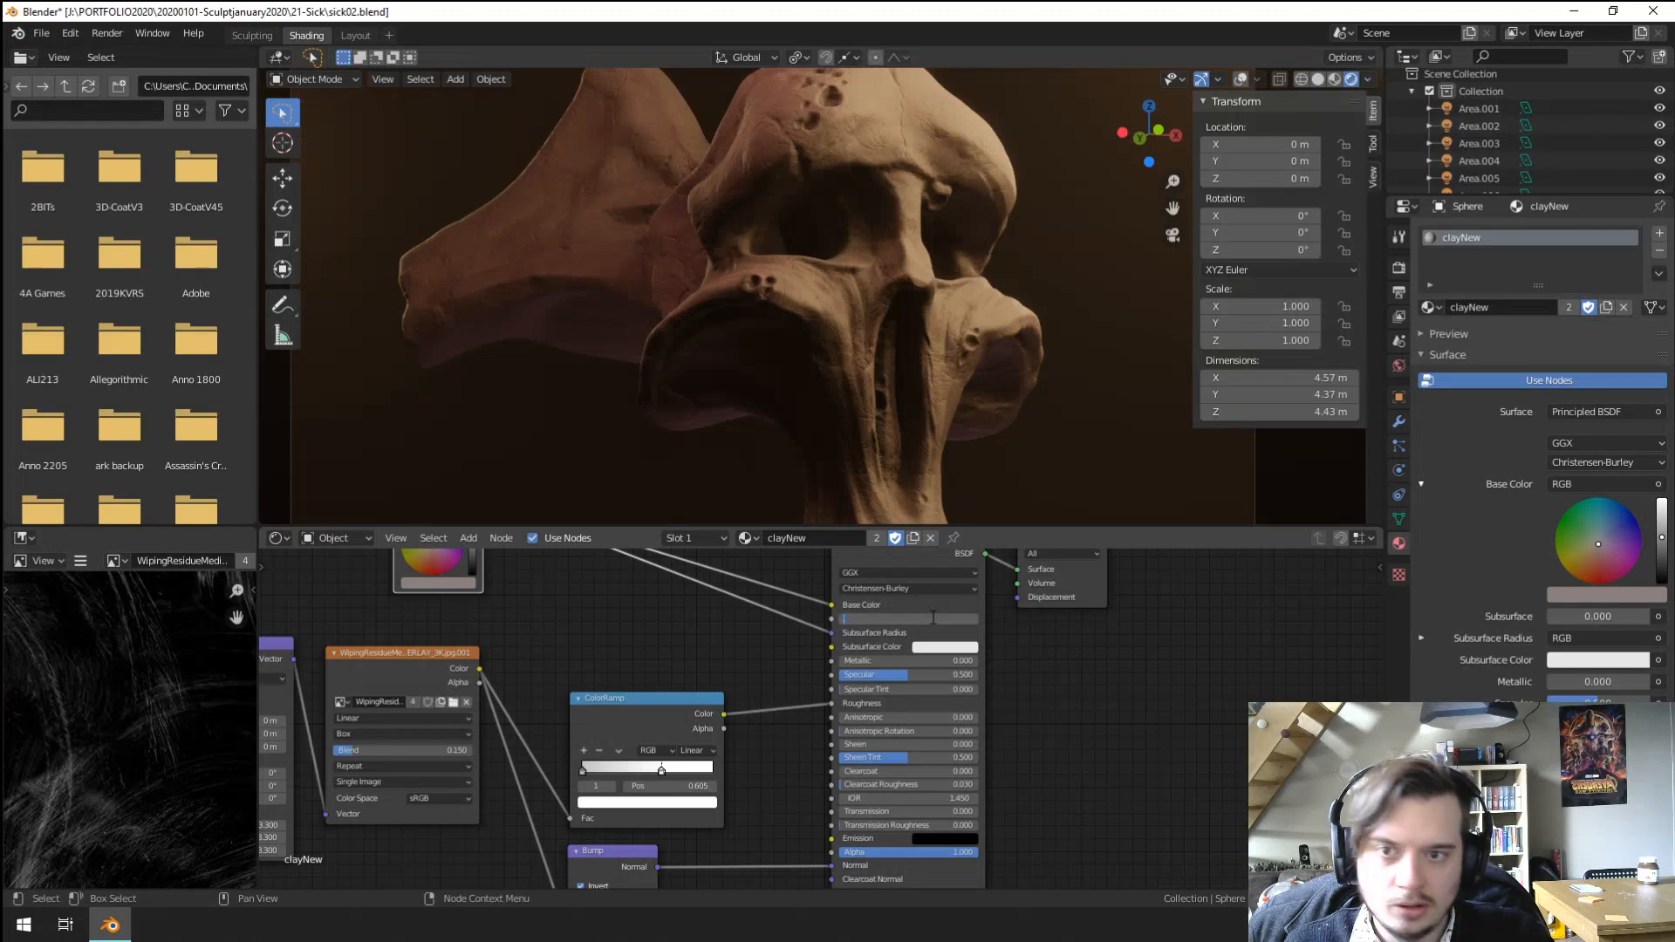
text(0.1)
key(Return)
drag(932, 616, 844, 616)
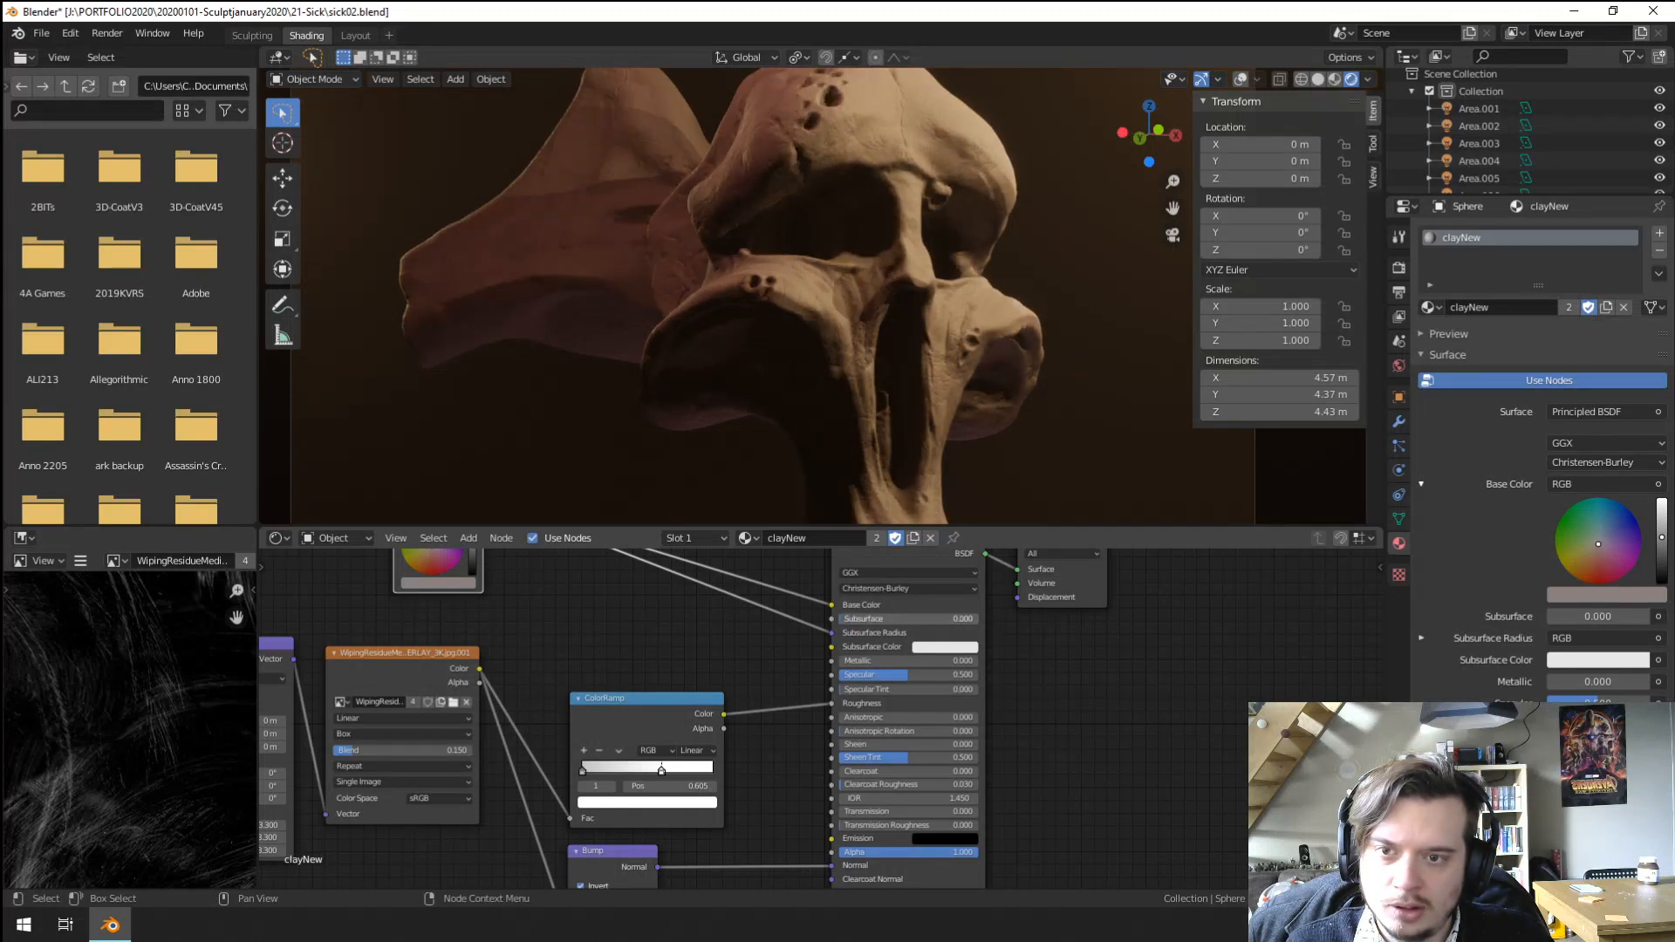
Set the Principled BSDF's Subsurface to 0.1 and inspect the skin folds up close and from afar.
scroll(867, 340, up, 4)
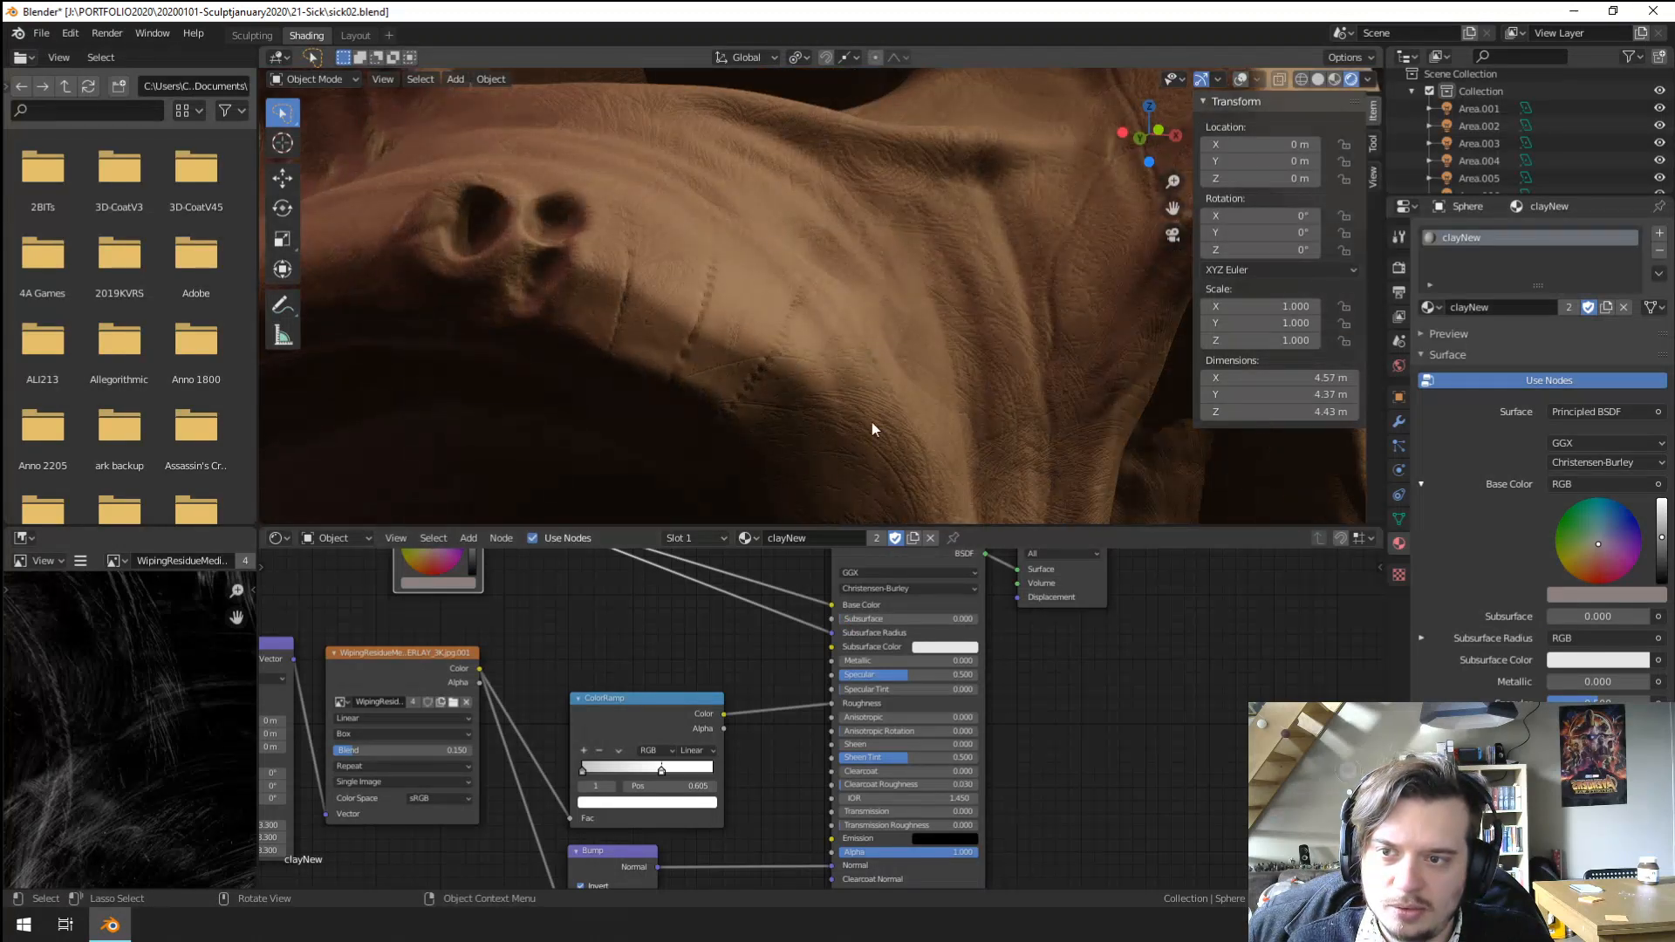
click(896, 619)
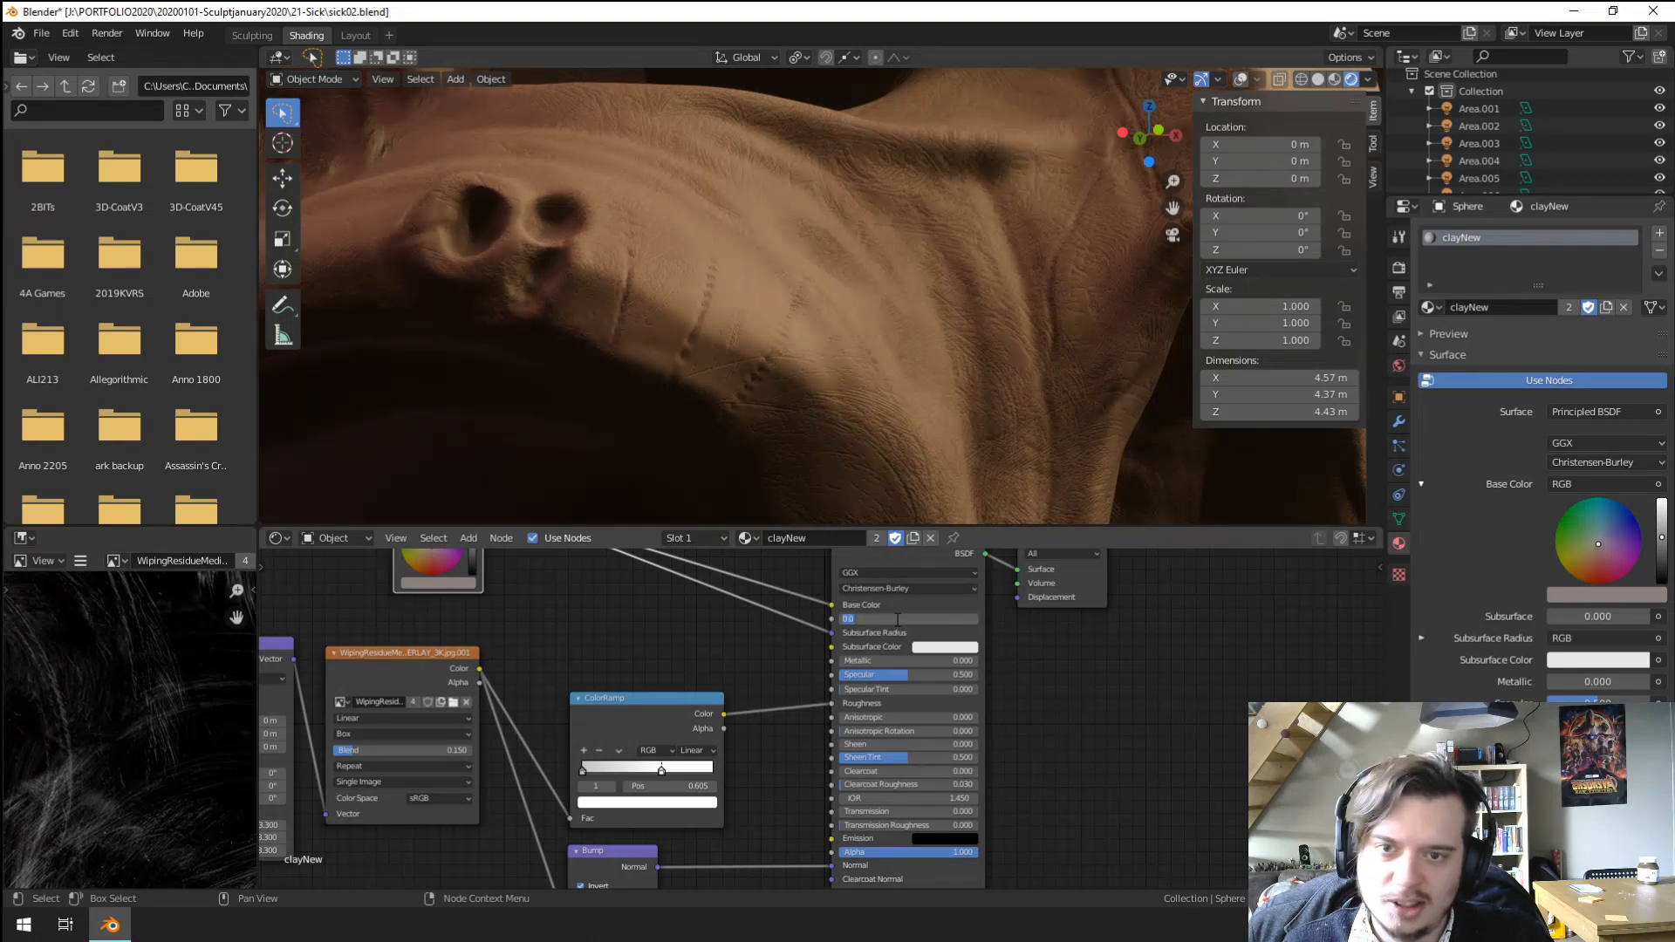
text(0.1)
key(Return)
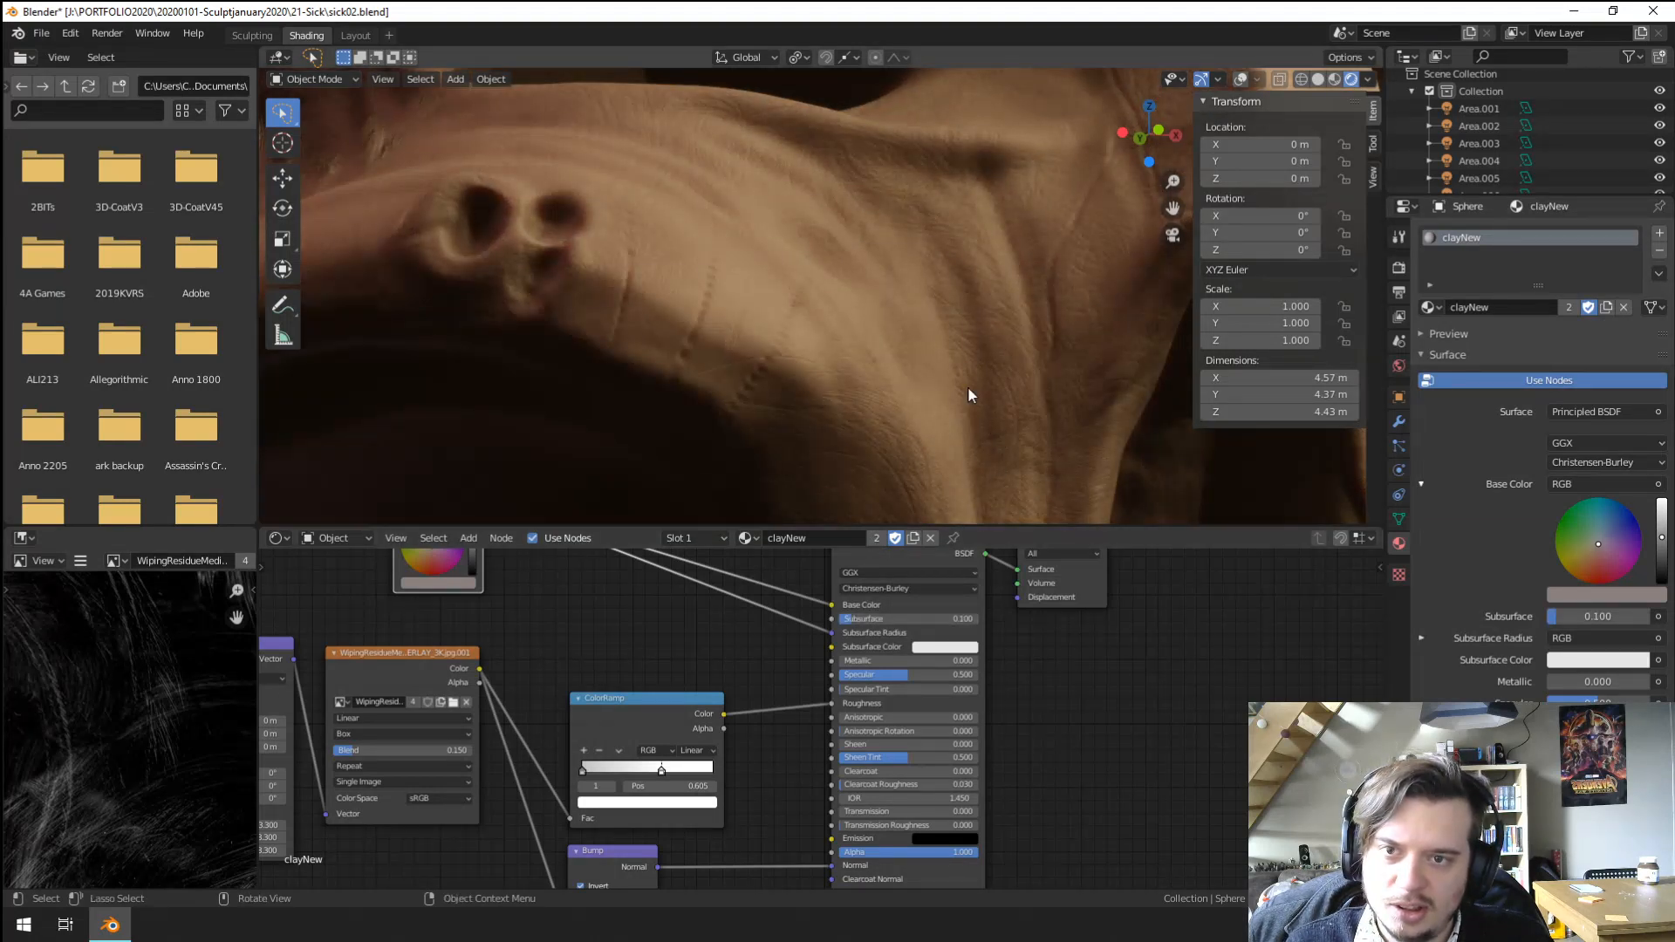
scroll(966, 385, down, 6)
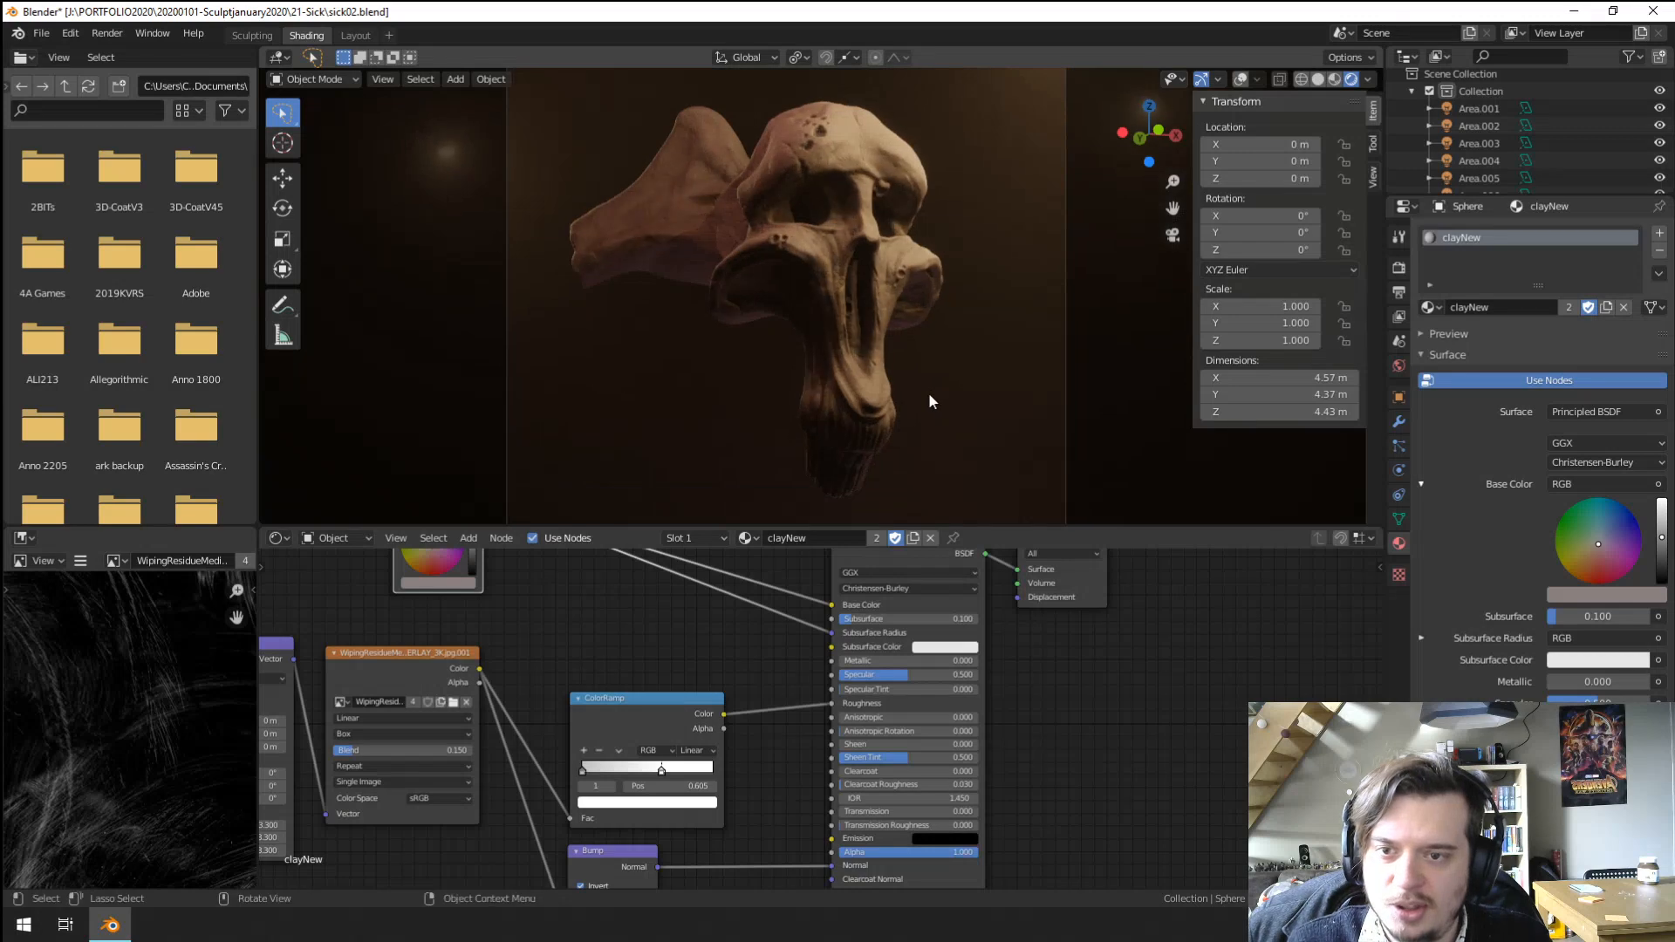
scroll(752, 199, up, 6)
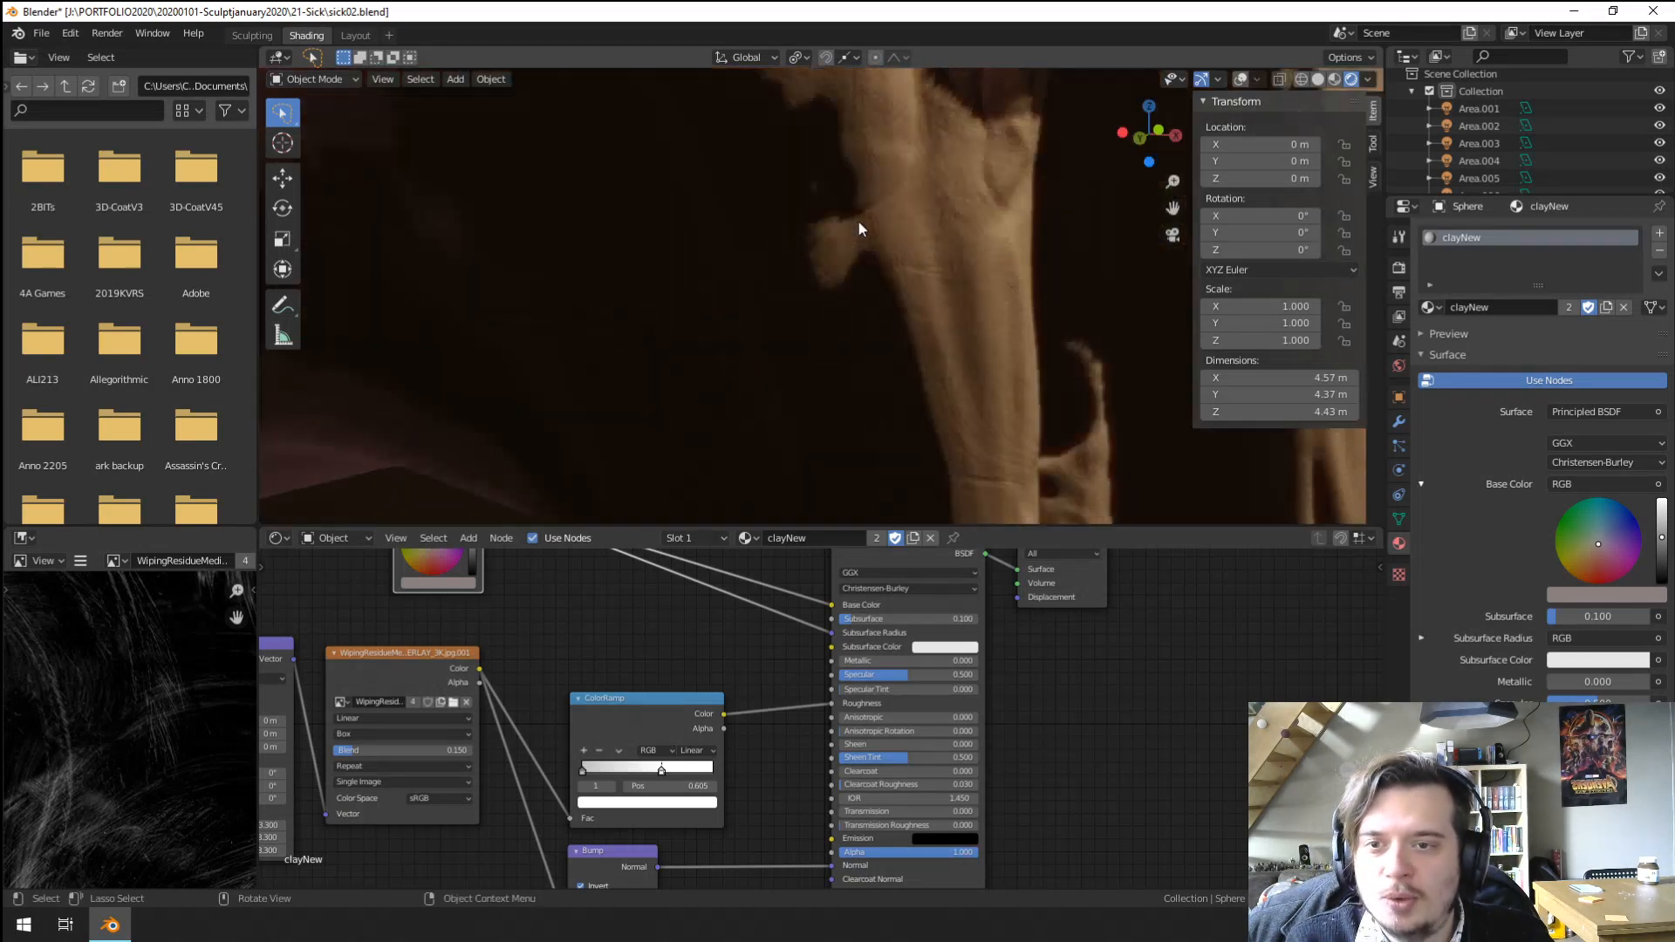
middle_drag(858, 222, 814, 328)
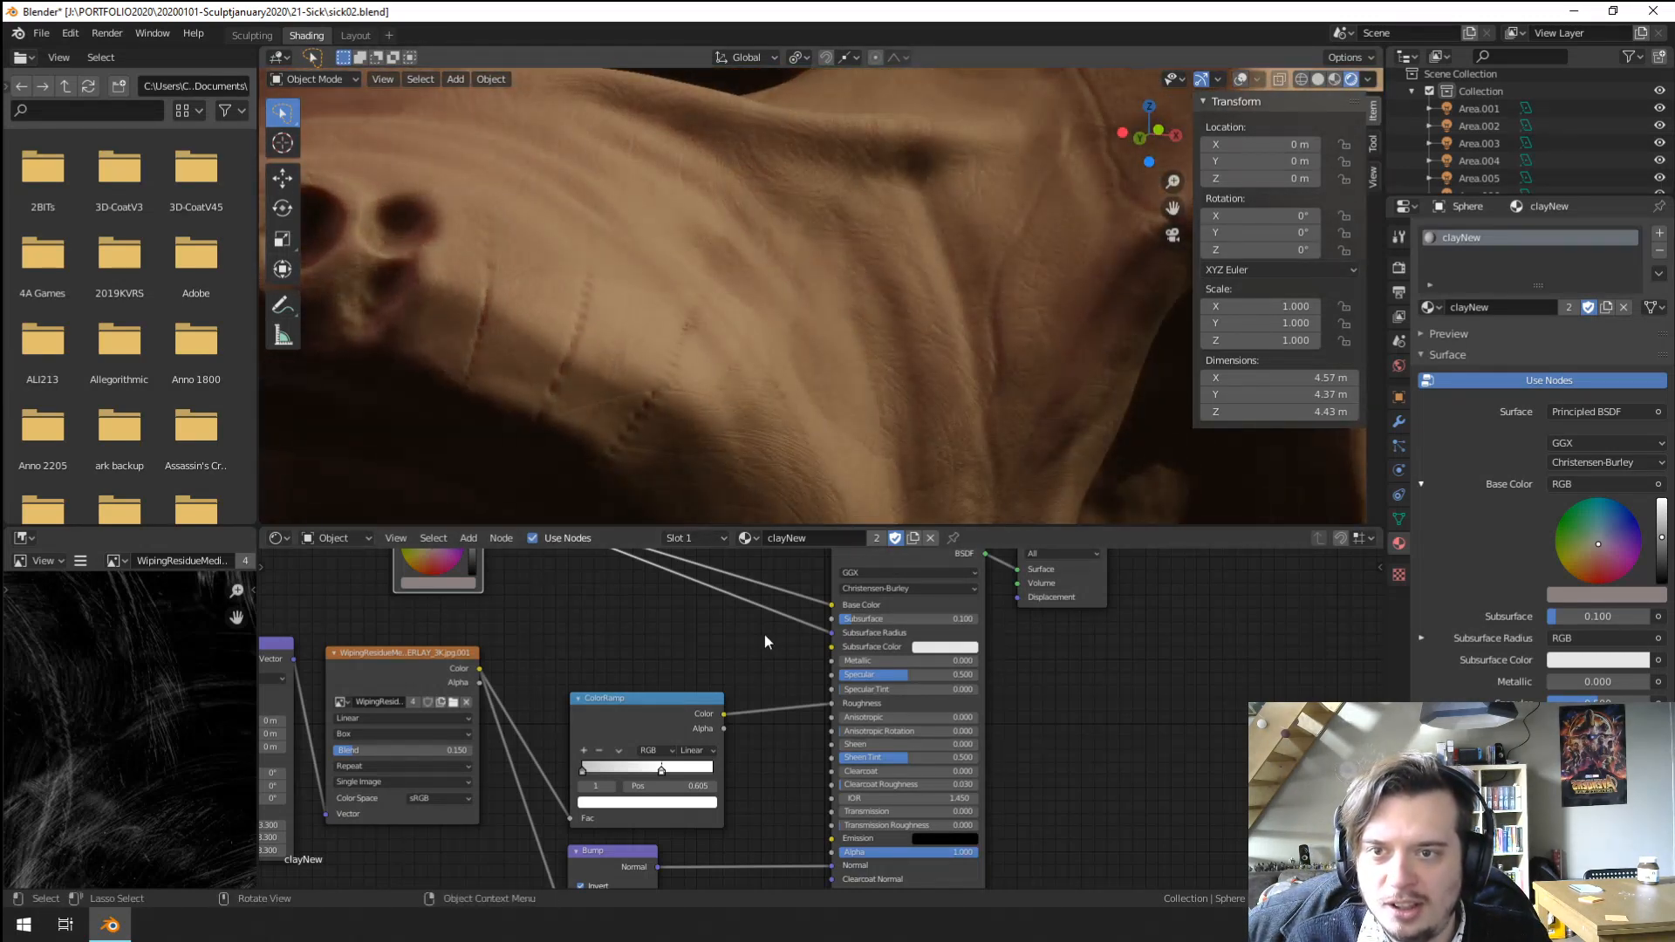
middle_drag(605, 112, 881, 314)
Switch Subsurface to 0 and back to 0.1 to compare its effect on the skin detail.
drag(951, 619, 881, 619)
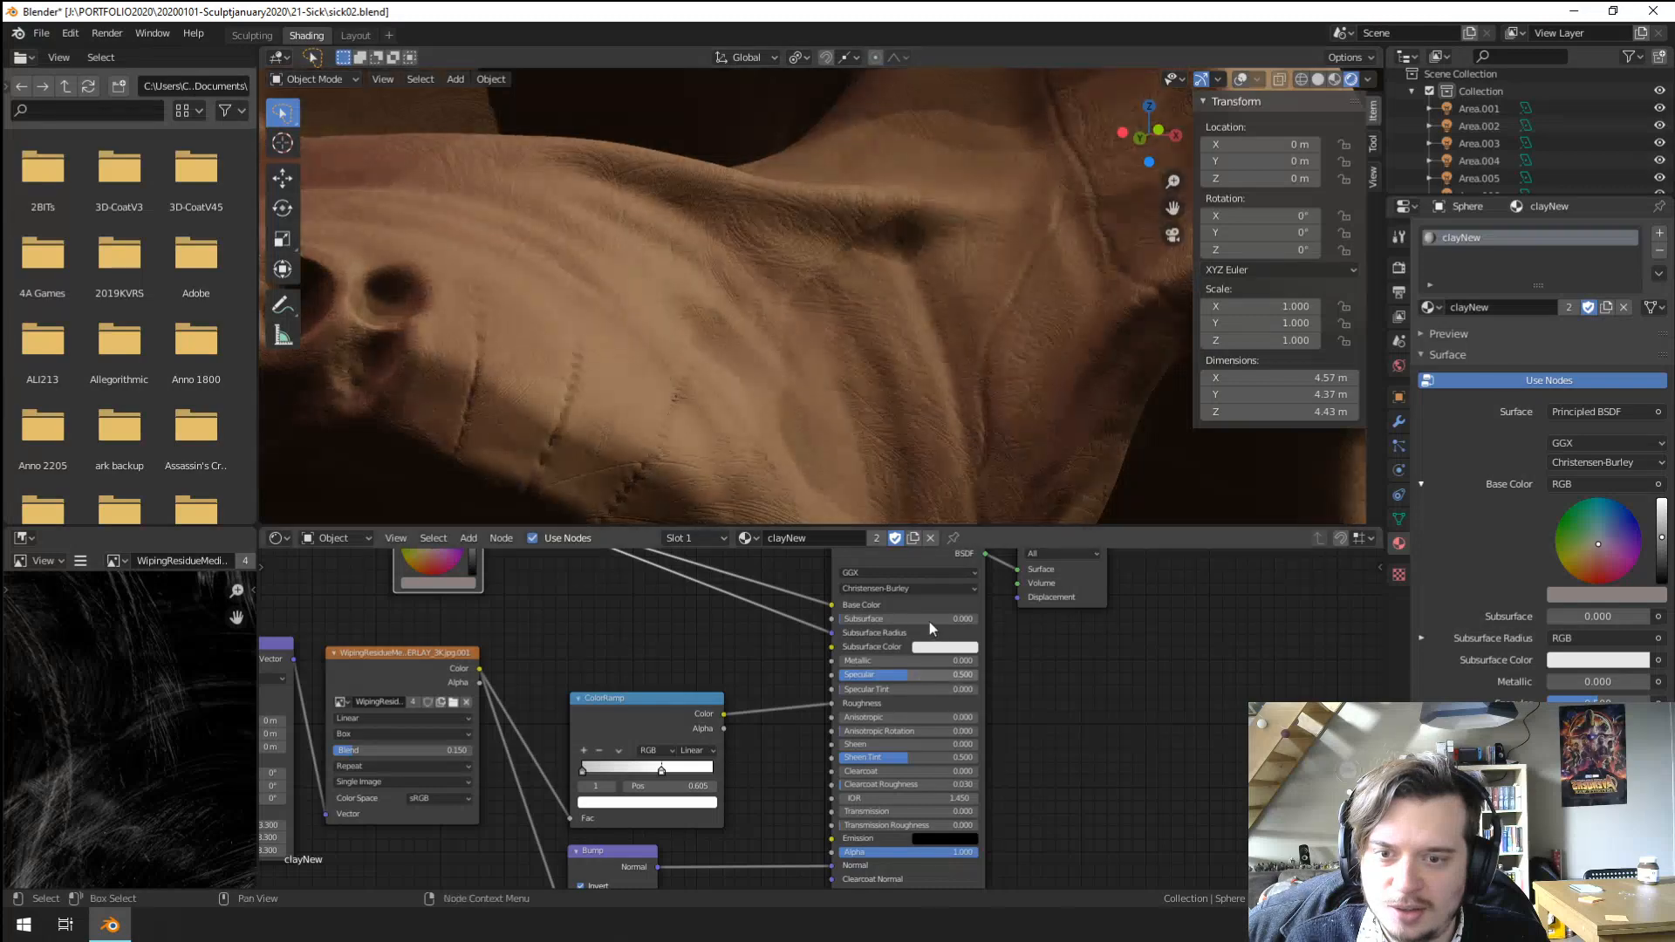
text(0.1)
key(Return)
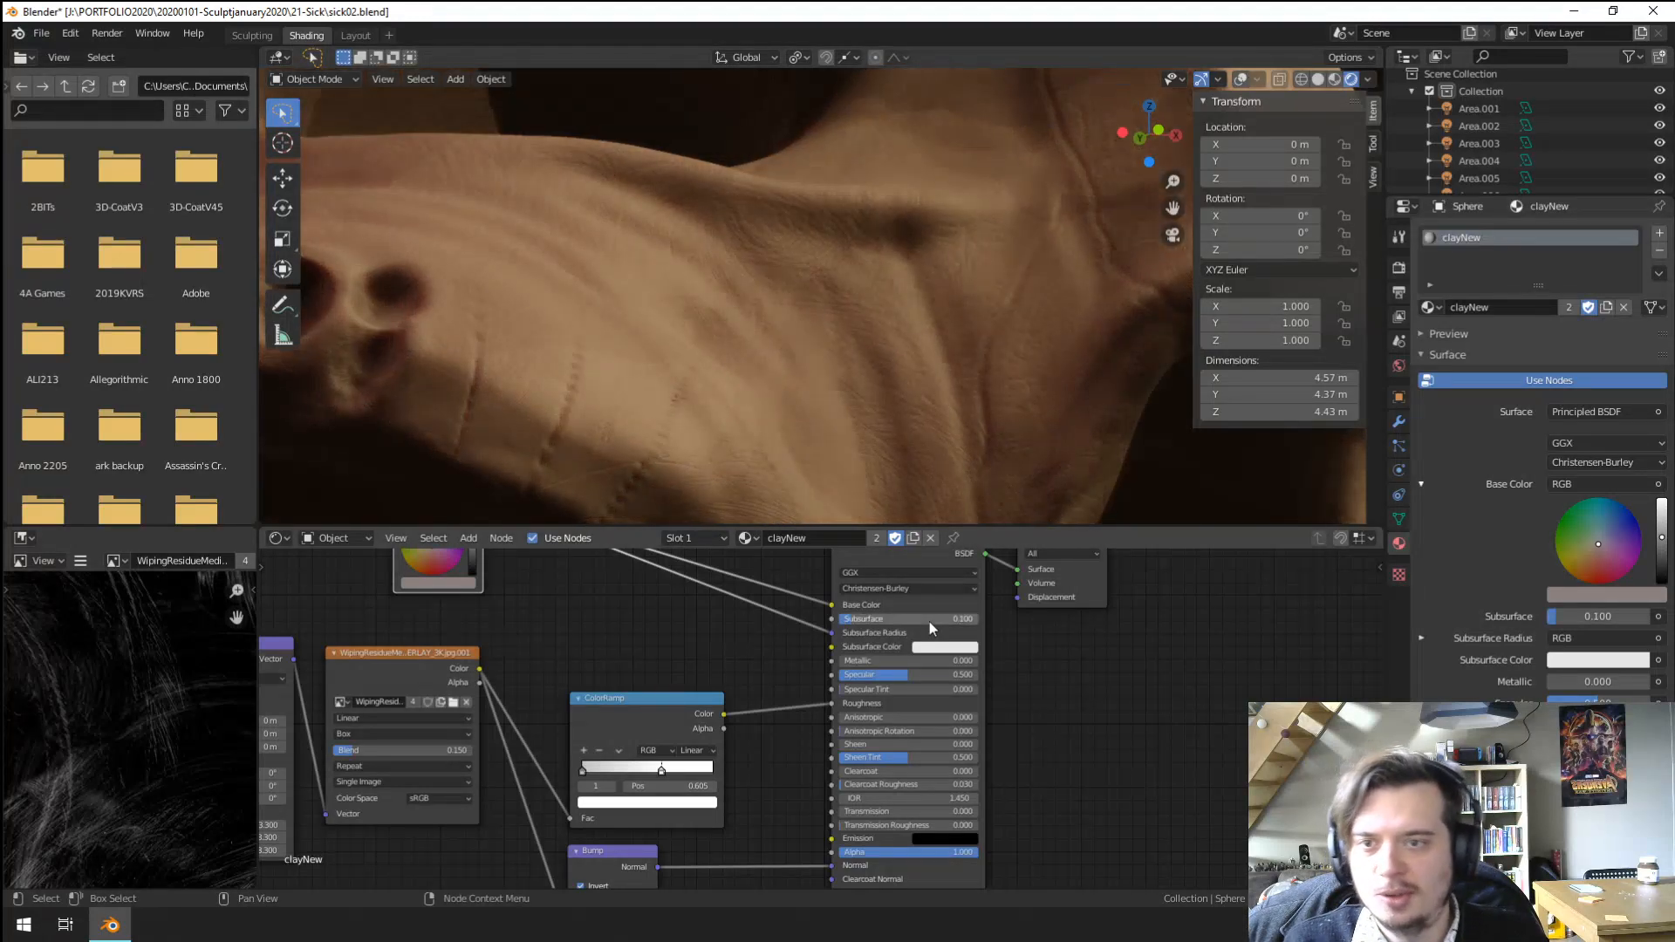
scroll(929, 232, down, 10)
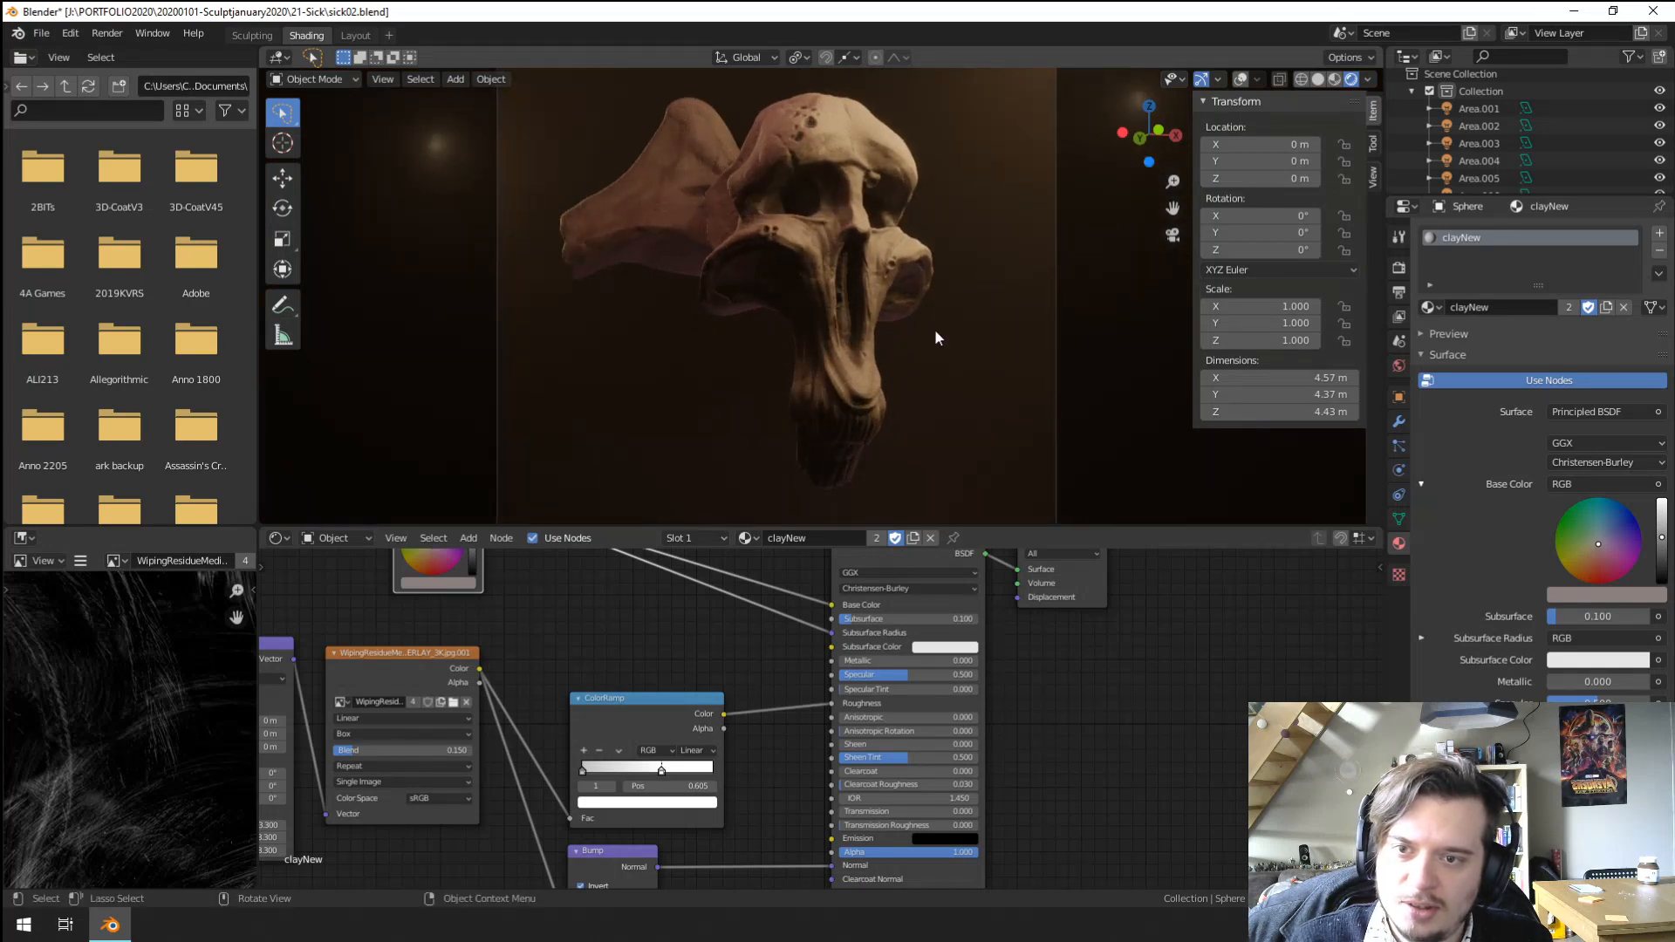
scroll(935, 335, up, 10)
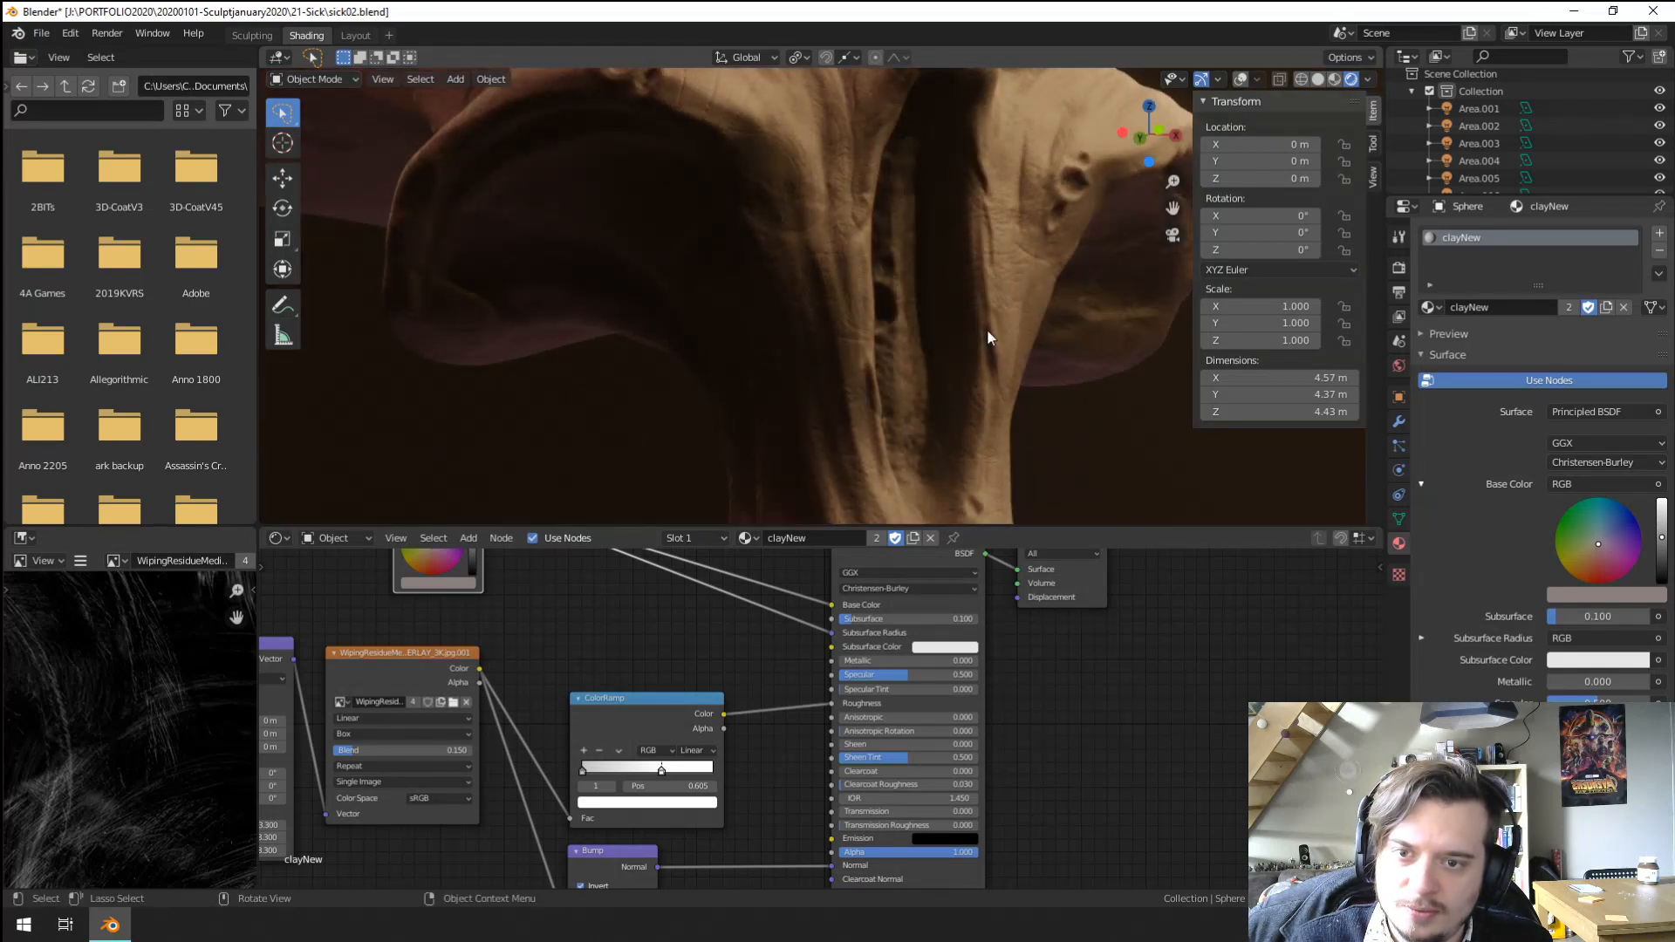
scroll(987, 337, down, 10)
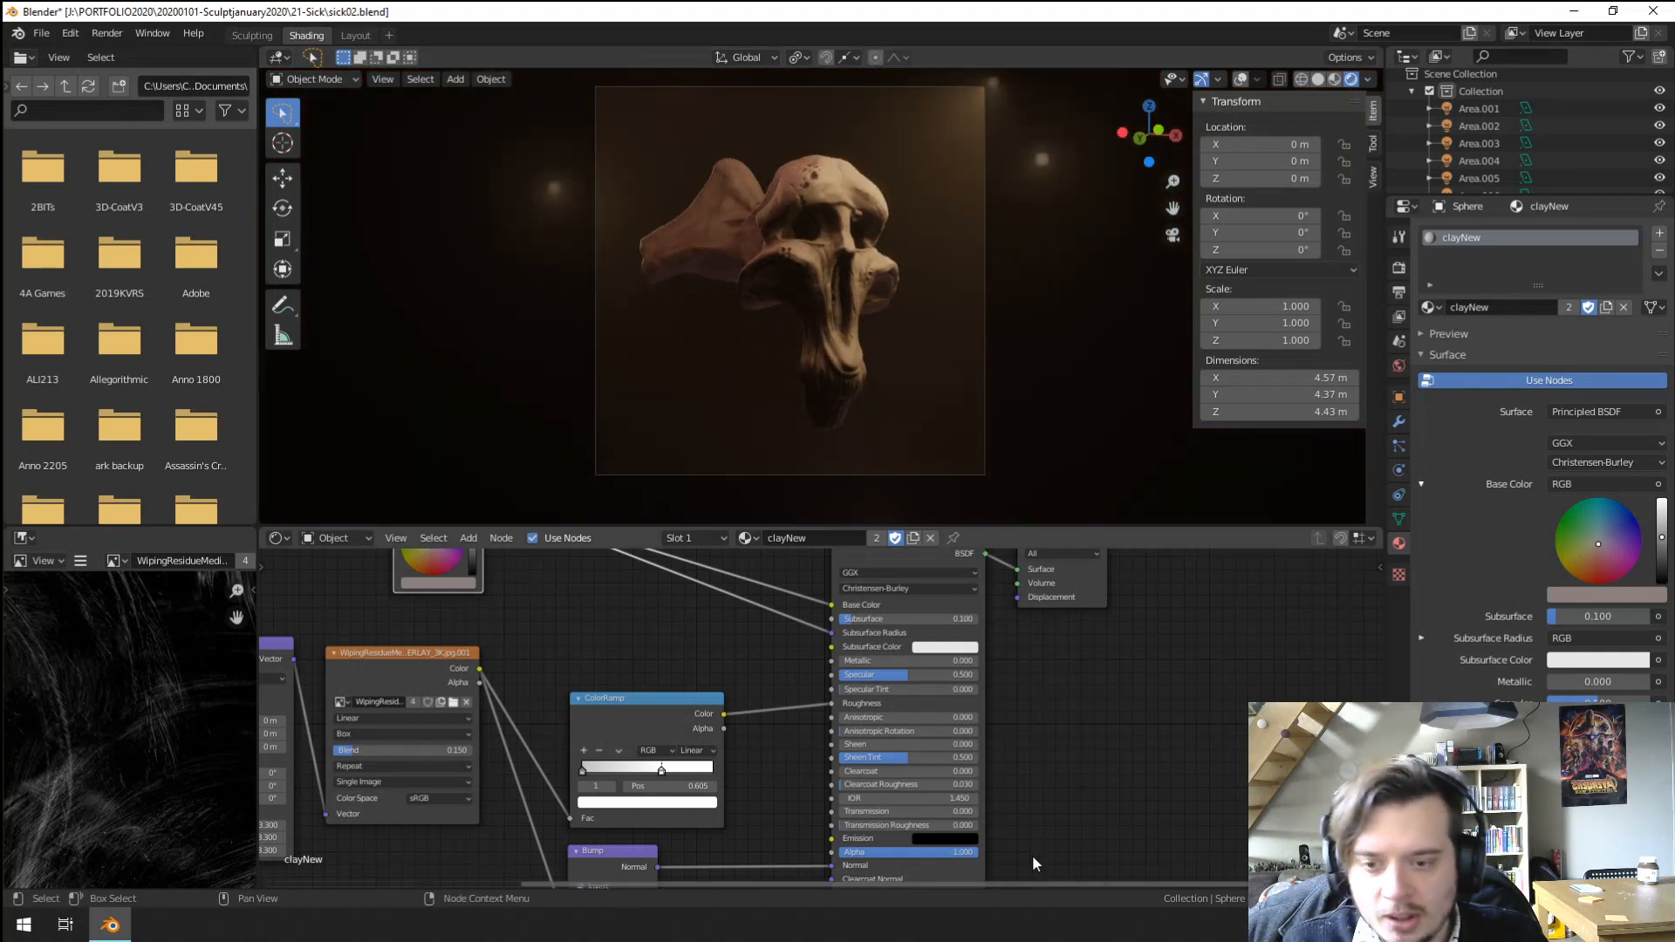
Set the Principled BSDF's Clearcoat to 1, lower it slightly, and check the gloss over the whole head.
scroll(966, 232, up, 10)
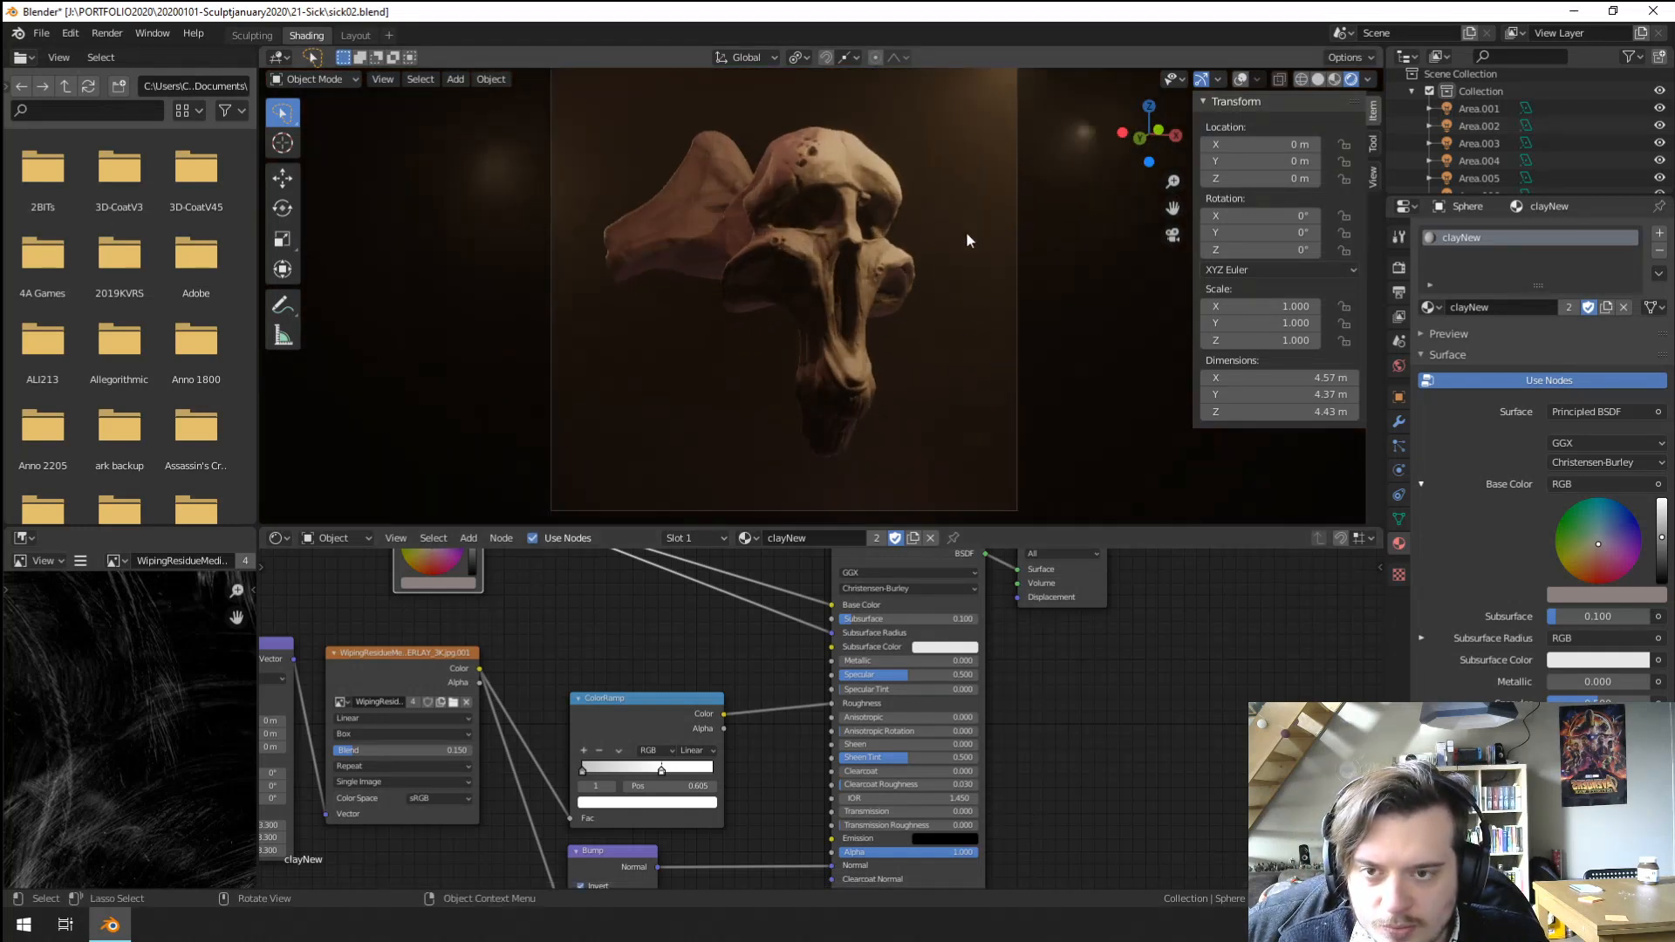
click(888, 771)
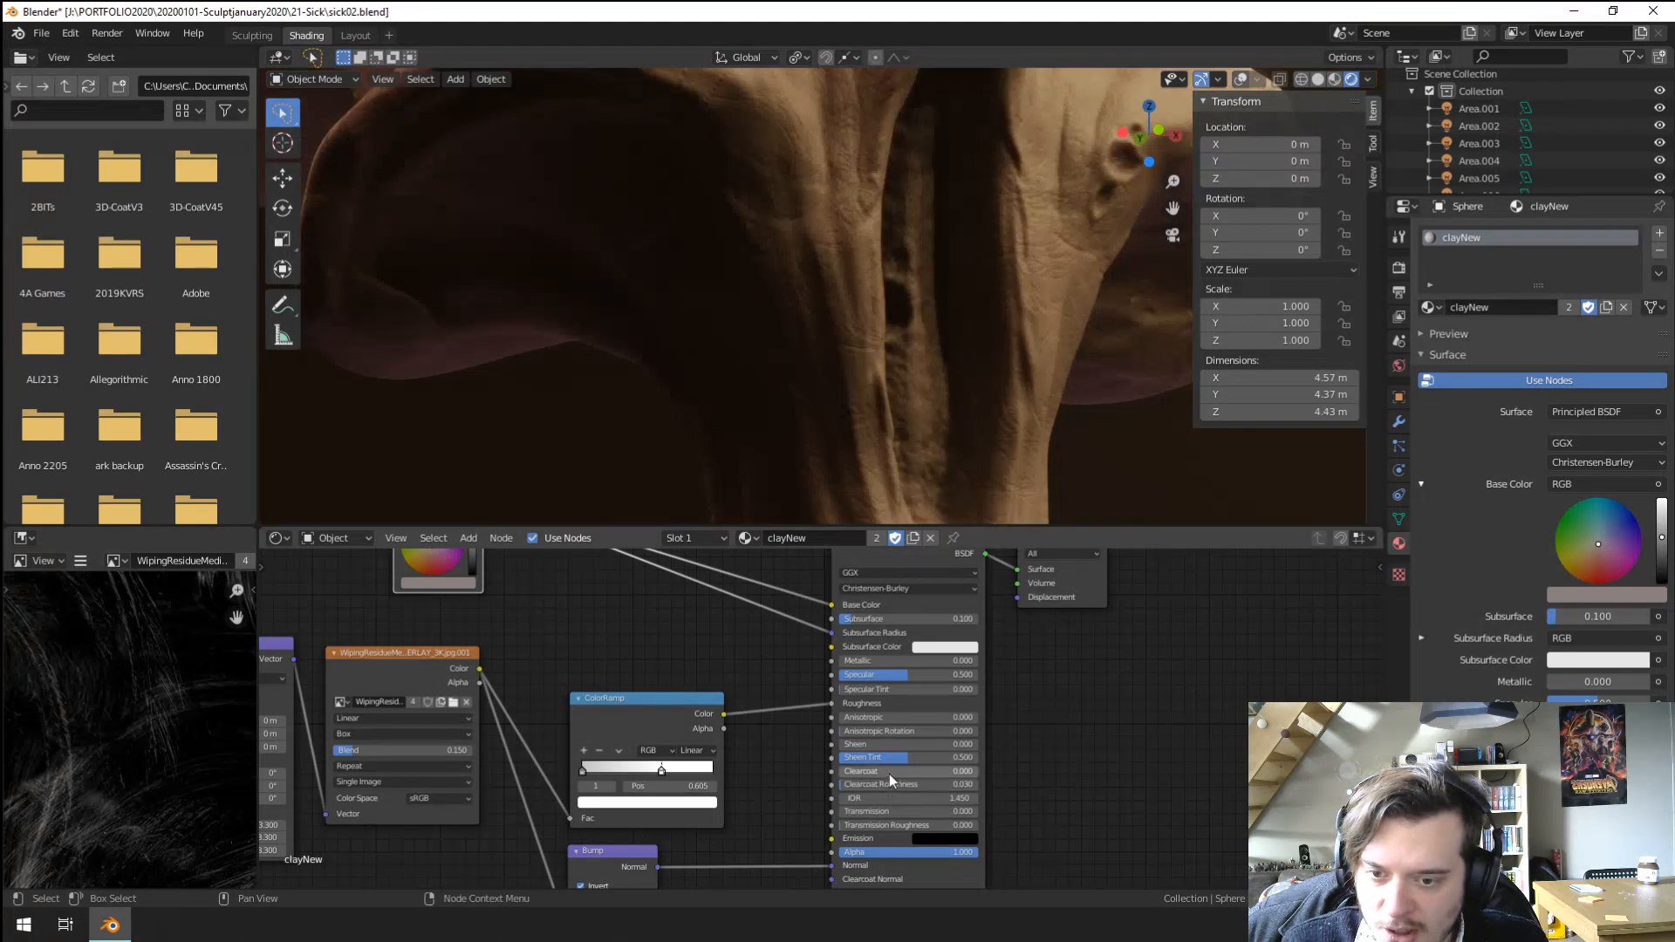
text(1)
key(Return)
drag(978, 773, 952, 774)
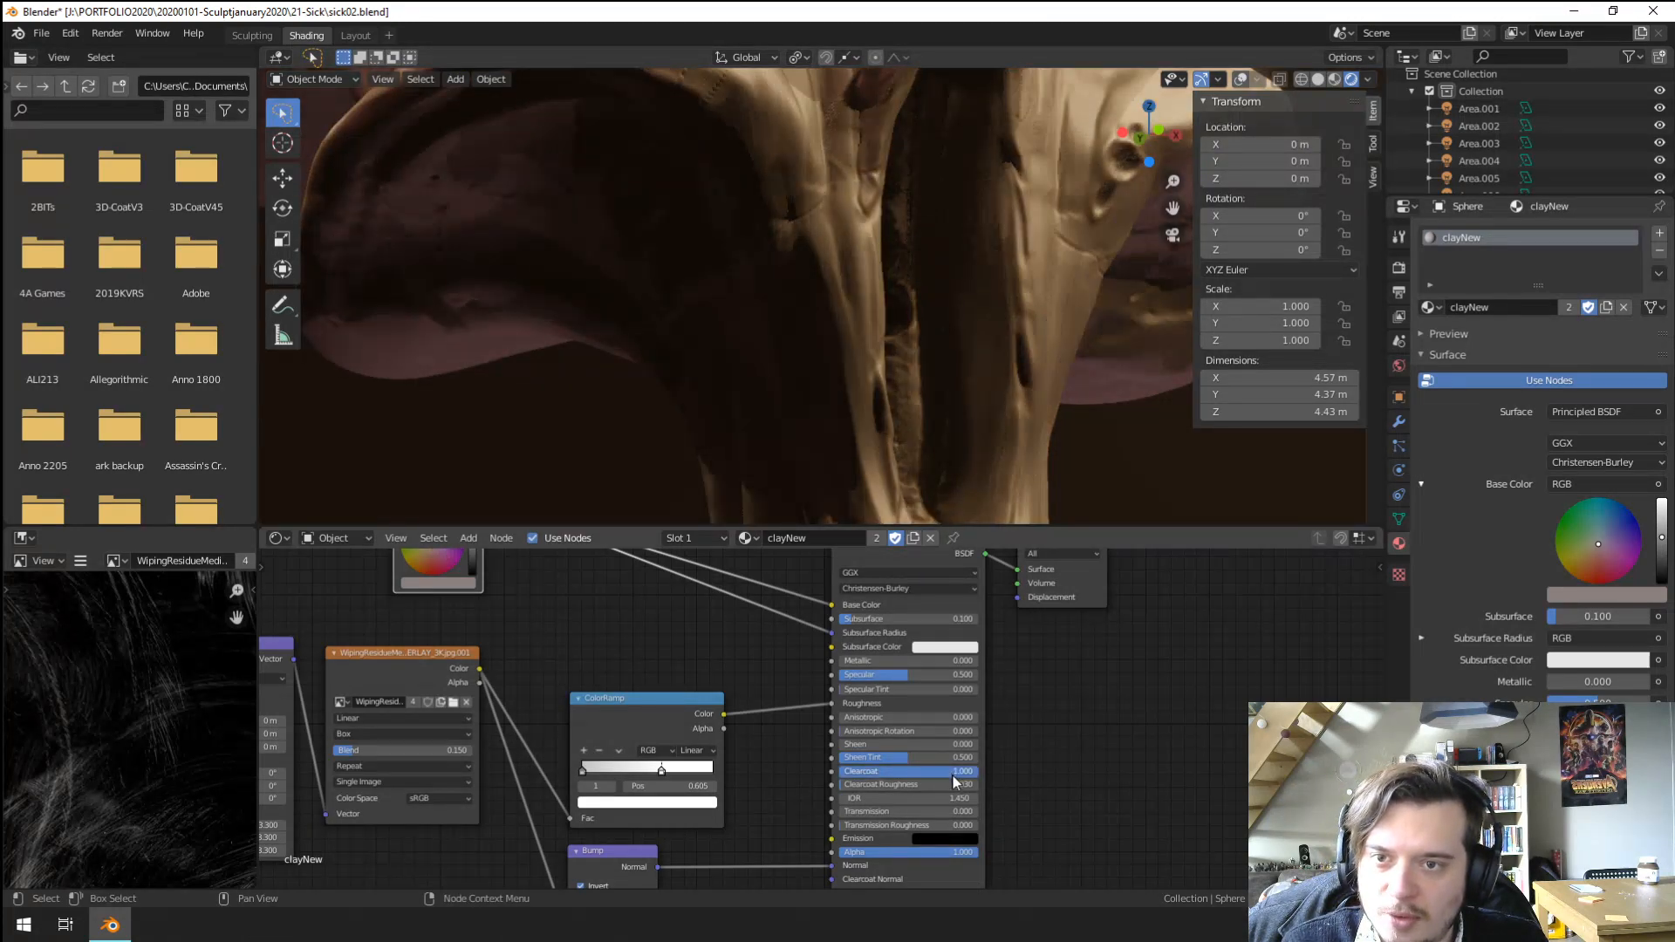
scroll(977, 272, down, 8)
middle_drag(947, 478, 934, 175)
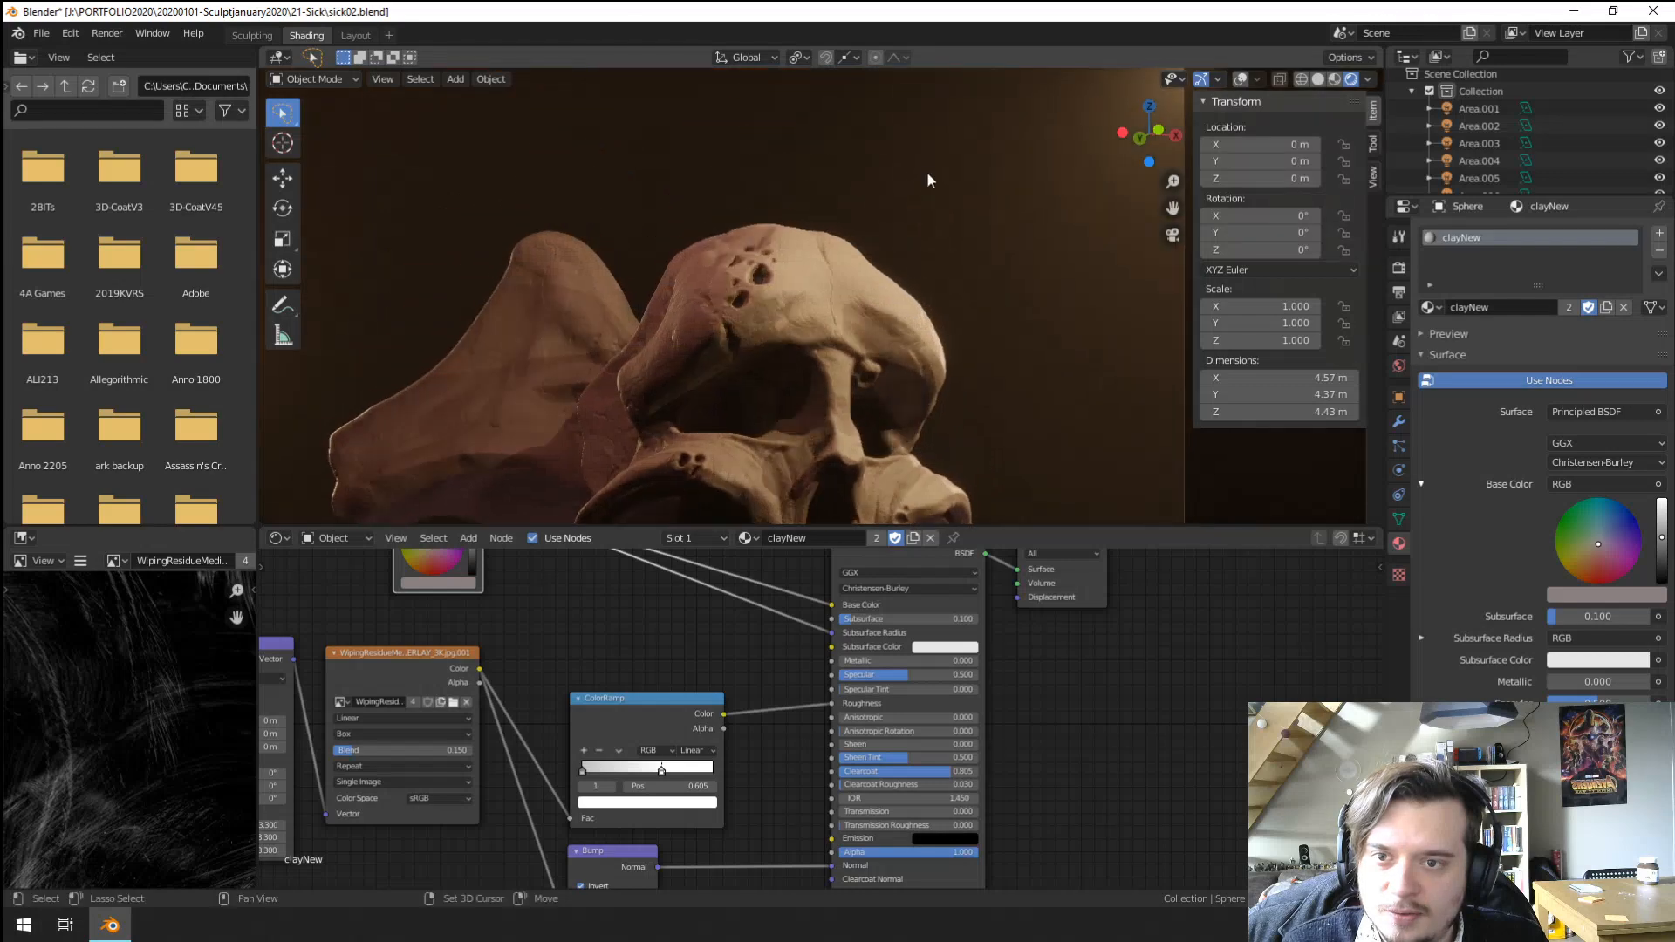
Raise the Principled BSDF's Clearcoat Roughness to about 0.72 and drop its Clearcoat to 0.
scroll(930, 262, up, 6)
middle_drag(964, 393, 797, 242)
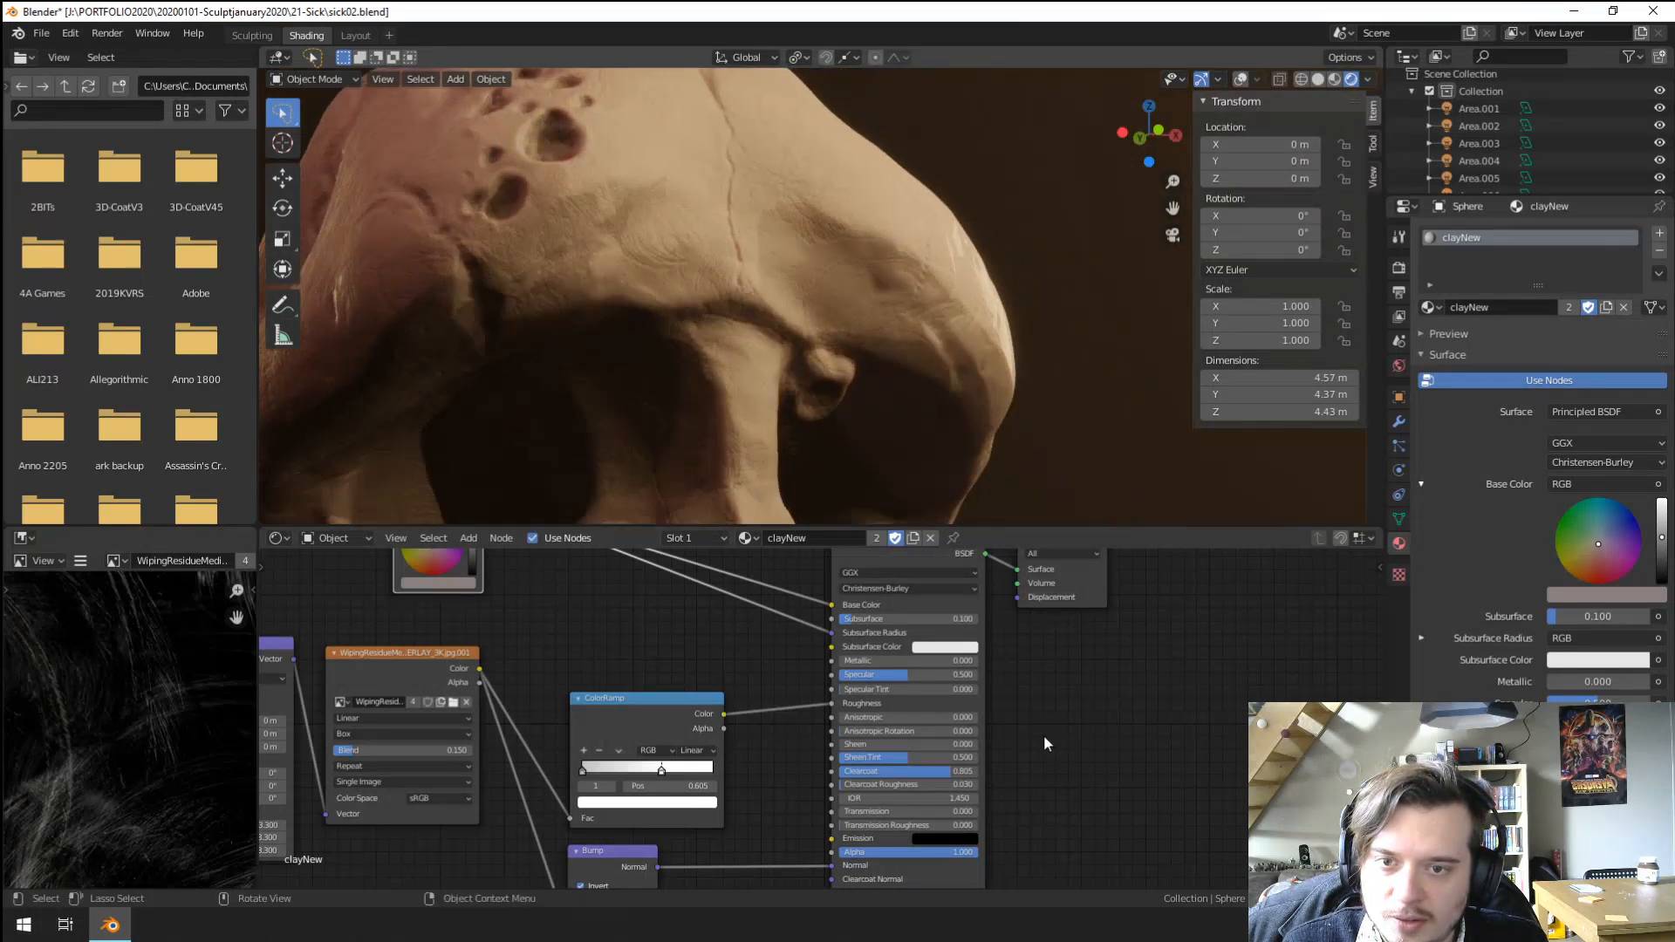
scroll(999, 422, down, 3)
shift+middle_drag(998, 421, 968, 261)
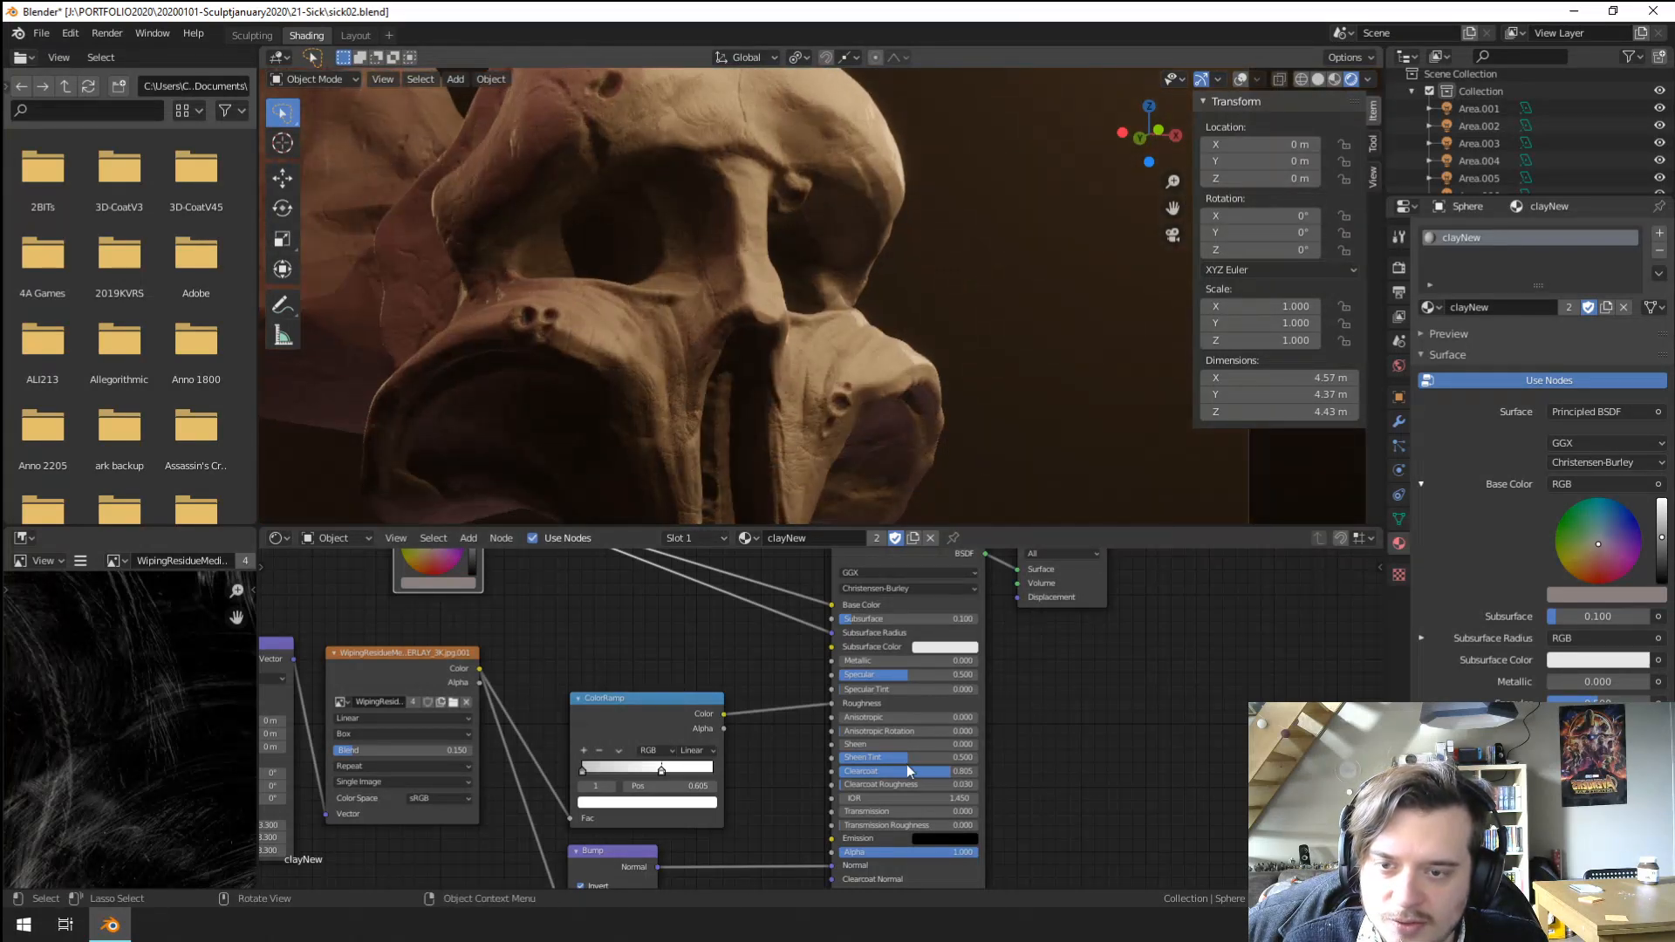
drag(902, 783, 839, 772)
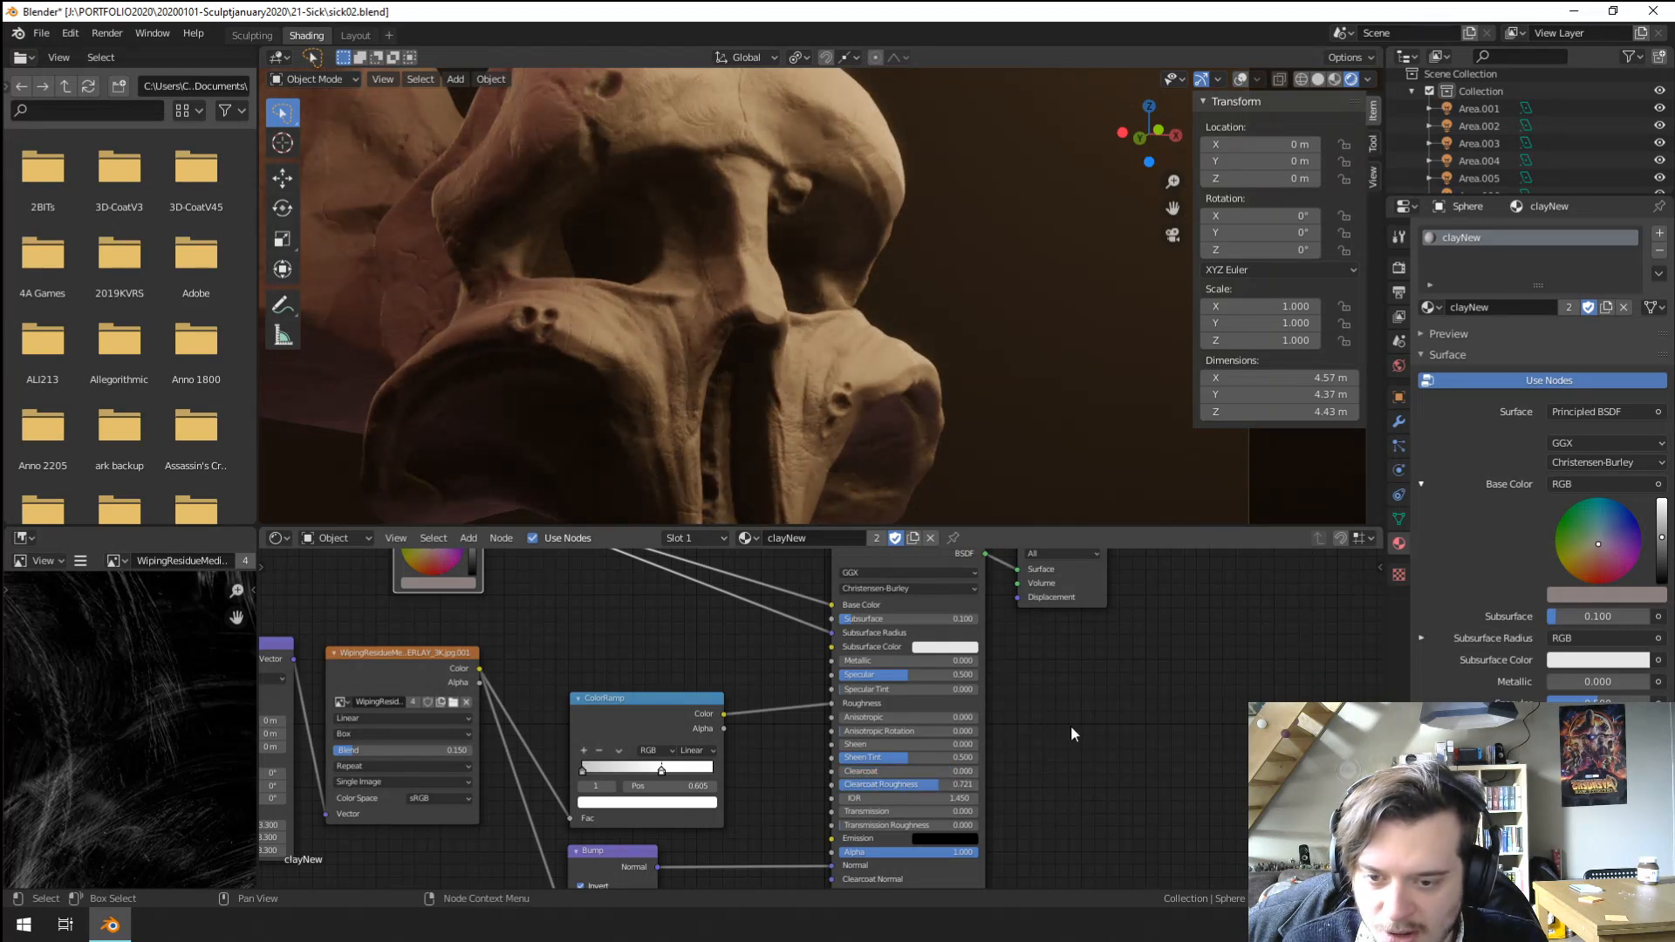
Set the X, Y and Z scale of the wiping residue texture's mapping node to 1.
scroll(1094, 648, down, 2)
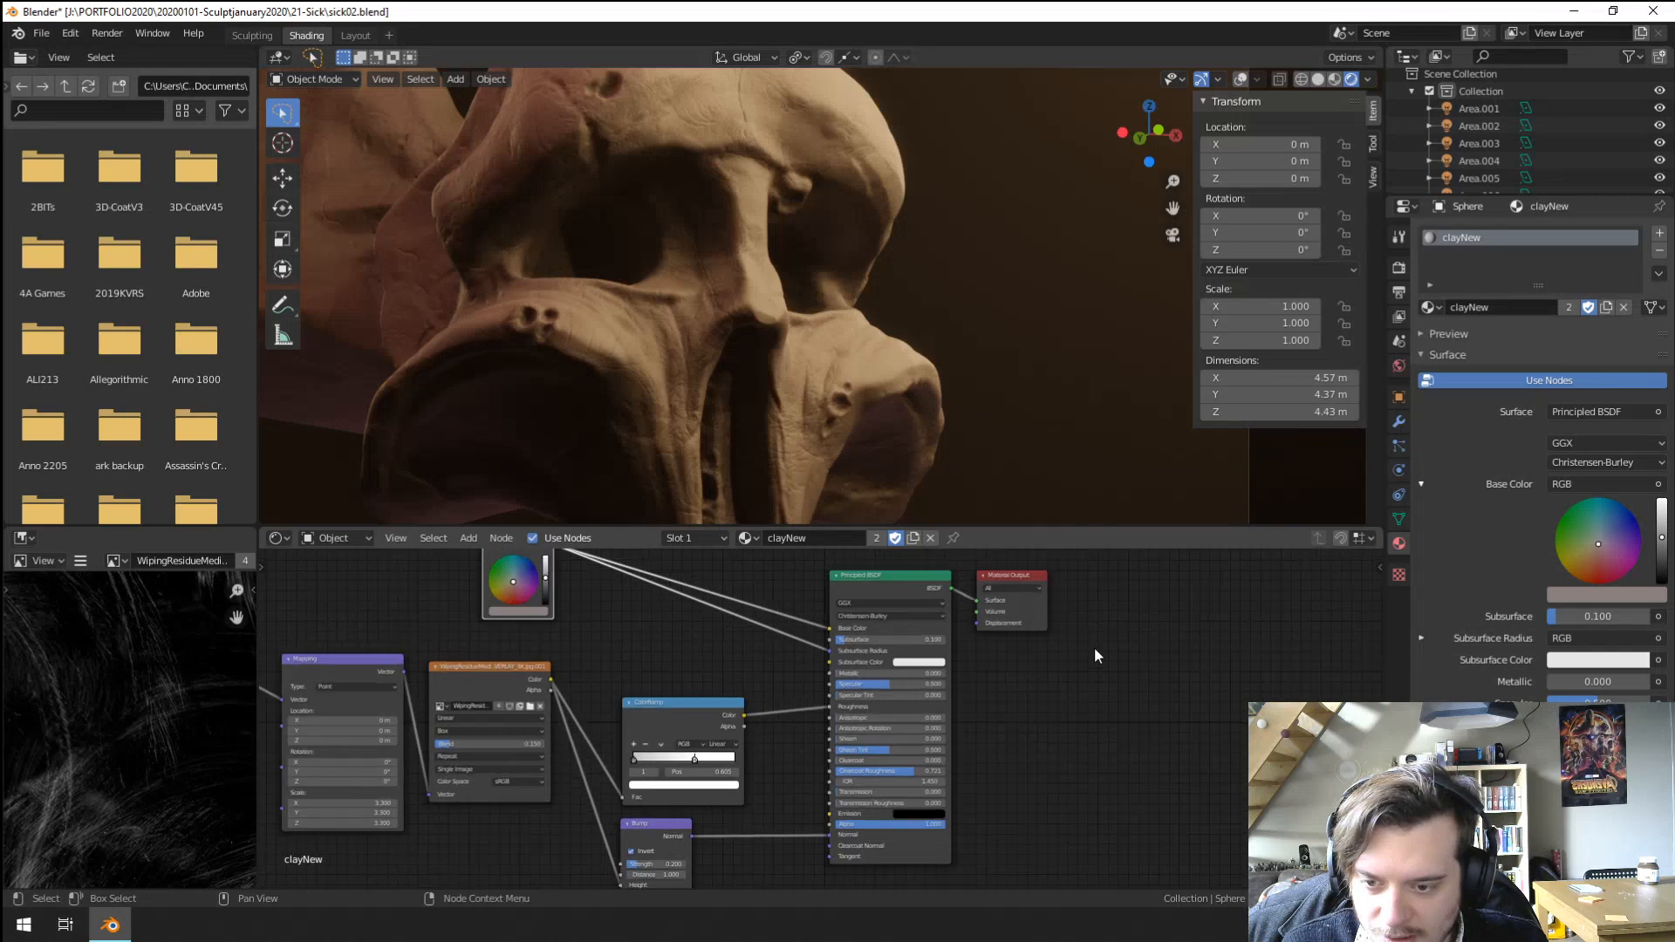
middle_drag(1027, 766, 1302, 665)
scroll(820, 725, up, 5)
middle_drag(841, 653, 964, 782)
drag(583, 809, 585, 809)
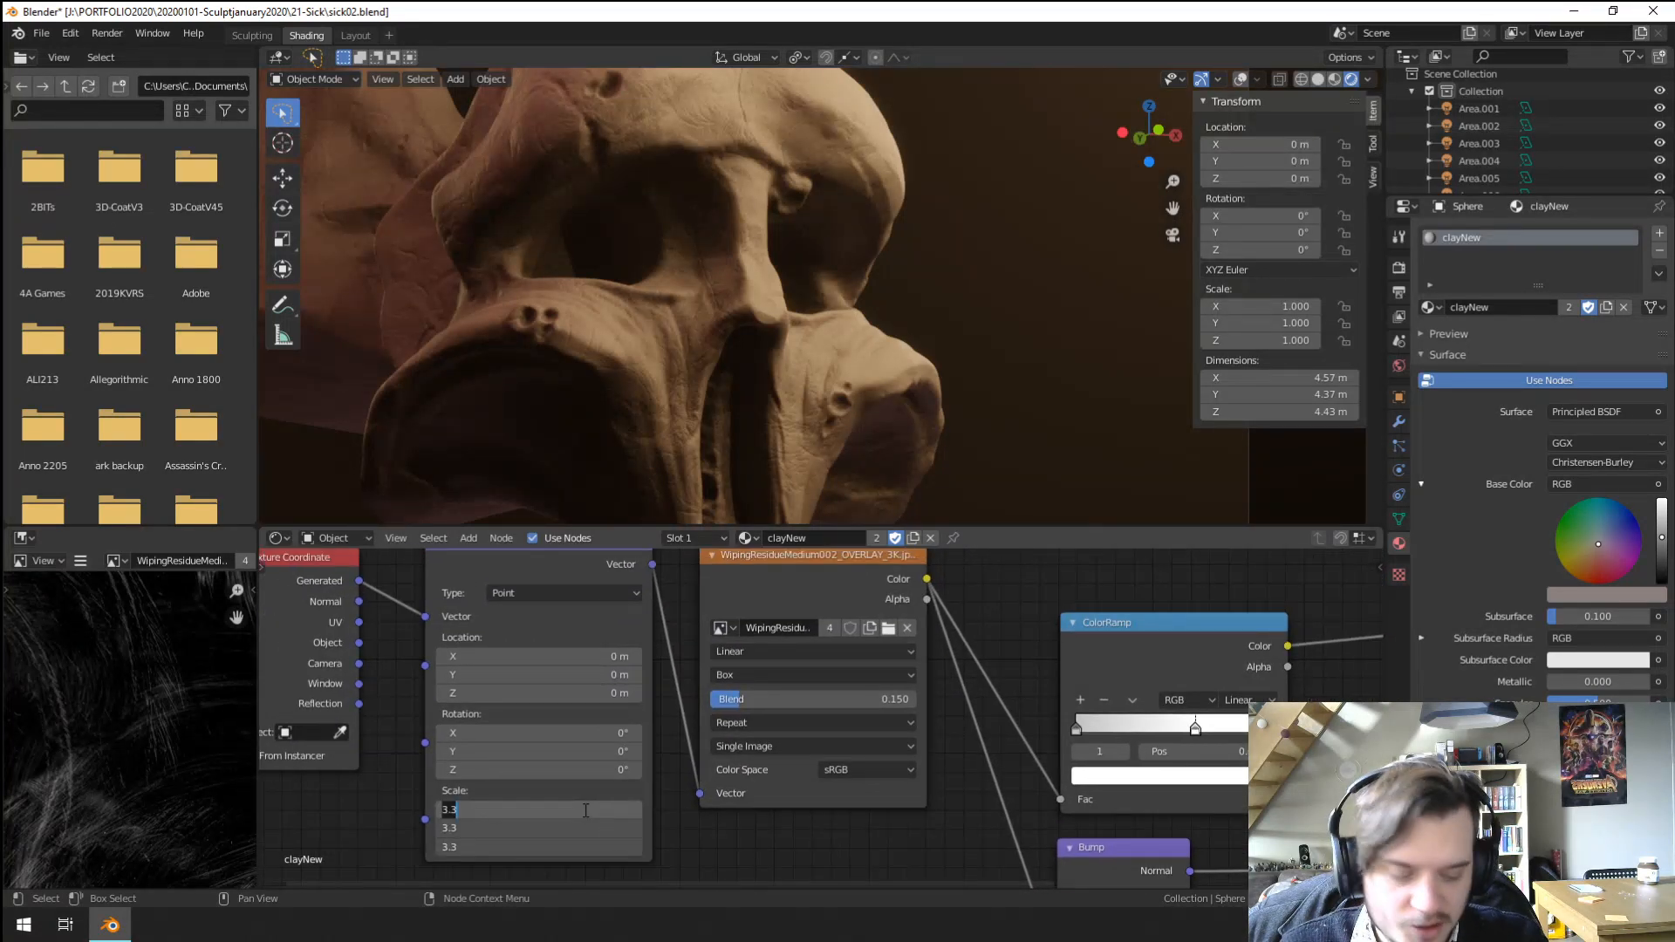
text(1)
key(Return)
Inspect the surface detail on the face, brow and jaw up close, and view the whole head through the camera.
scroll(740, 363, up, 5)
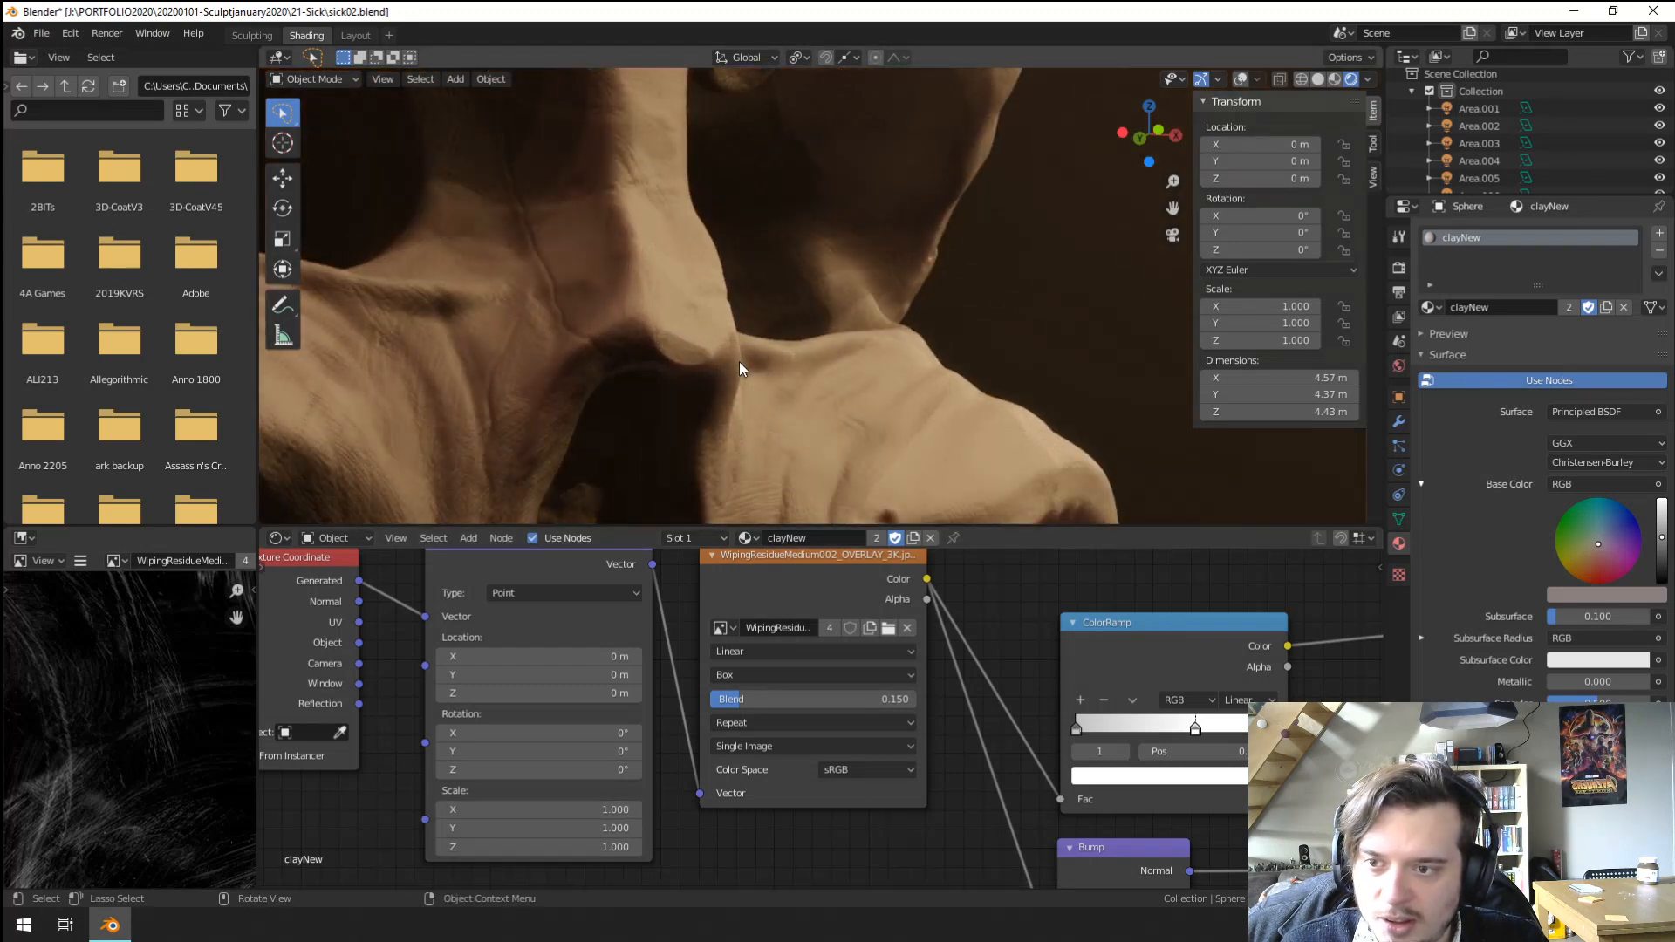
mouse_move(740, 361)
middle_down()
mouse_move(670, 280)
mouse_move(834, 368)
mouse_move(780, 289)
middle_up()
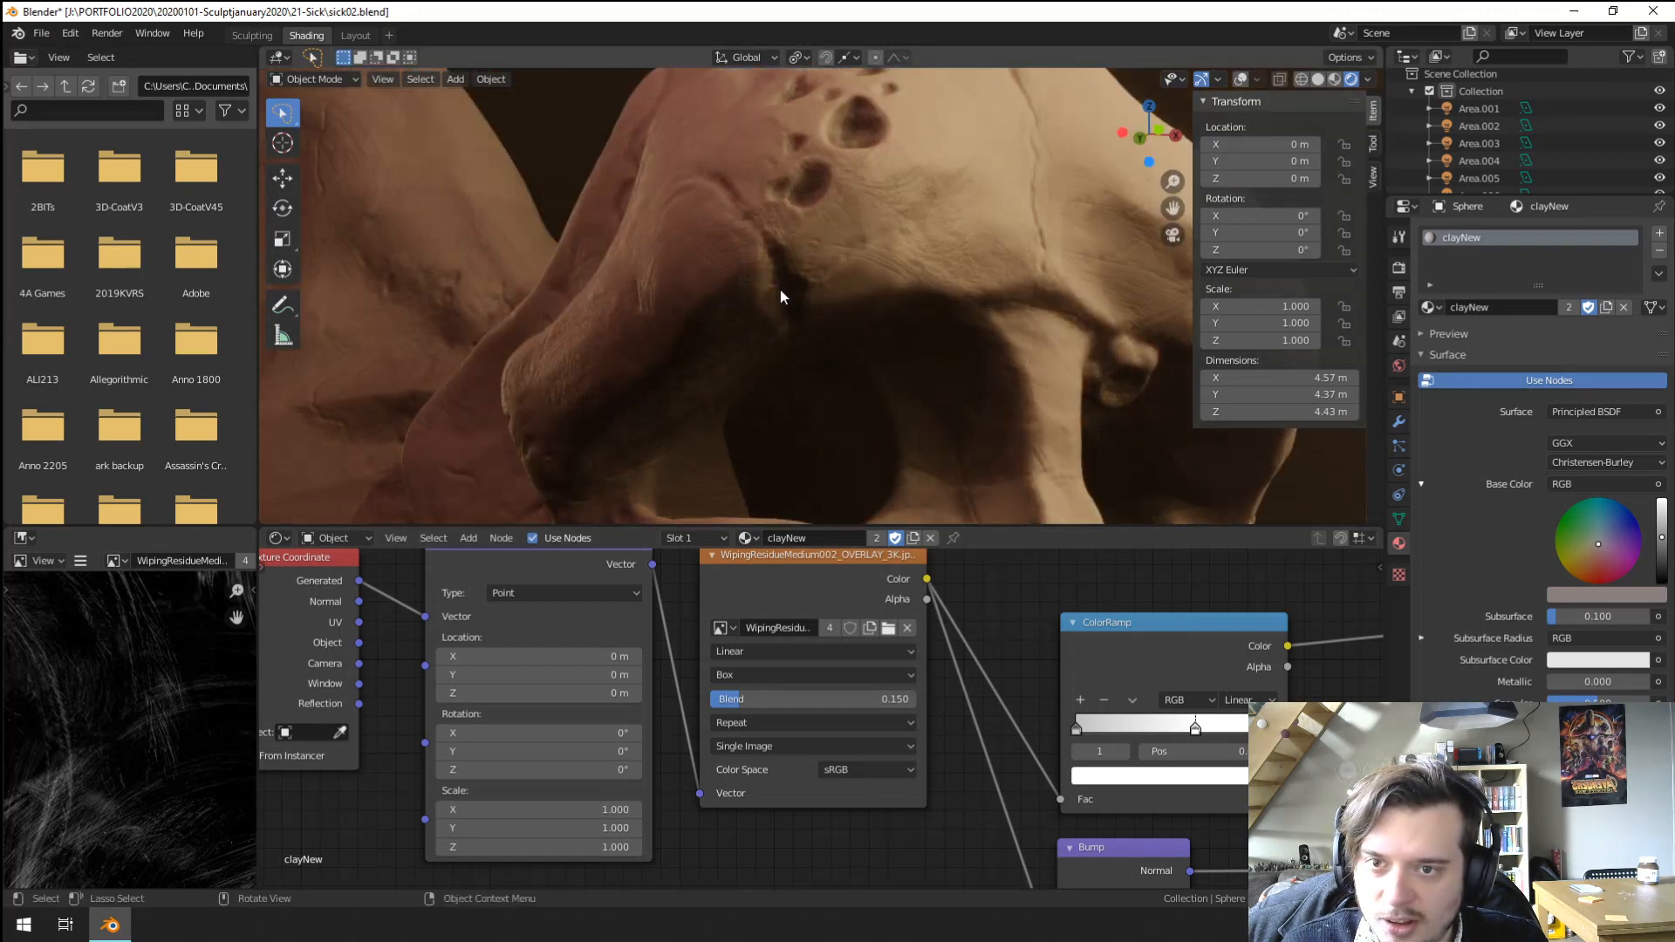
scroll(576, 354, down, 5)
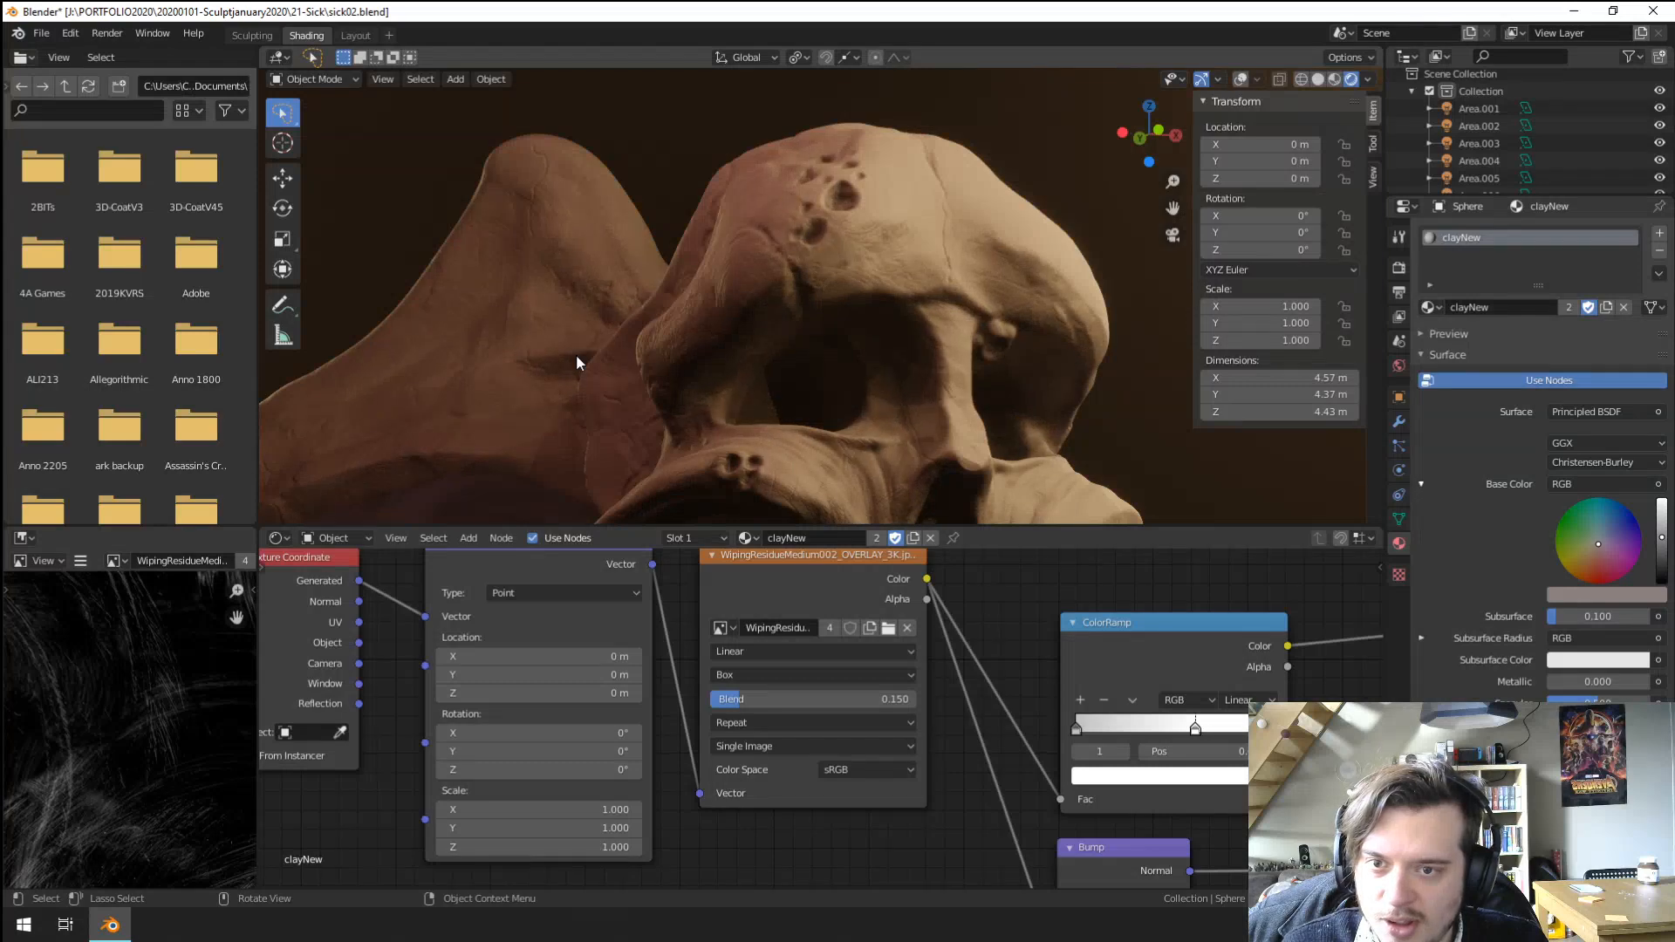
middle_drag(576, 354, 787, 285)
scroll(791, 292, up, 4)
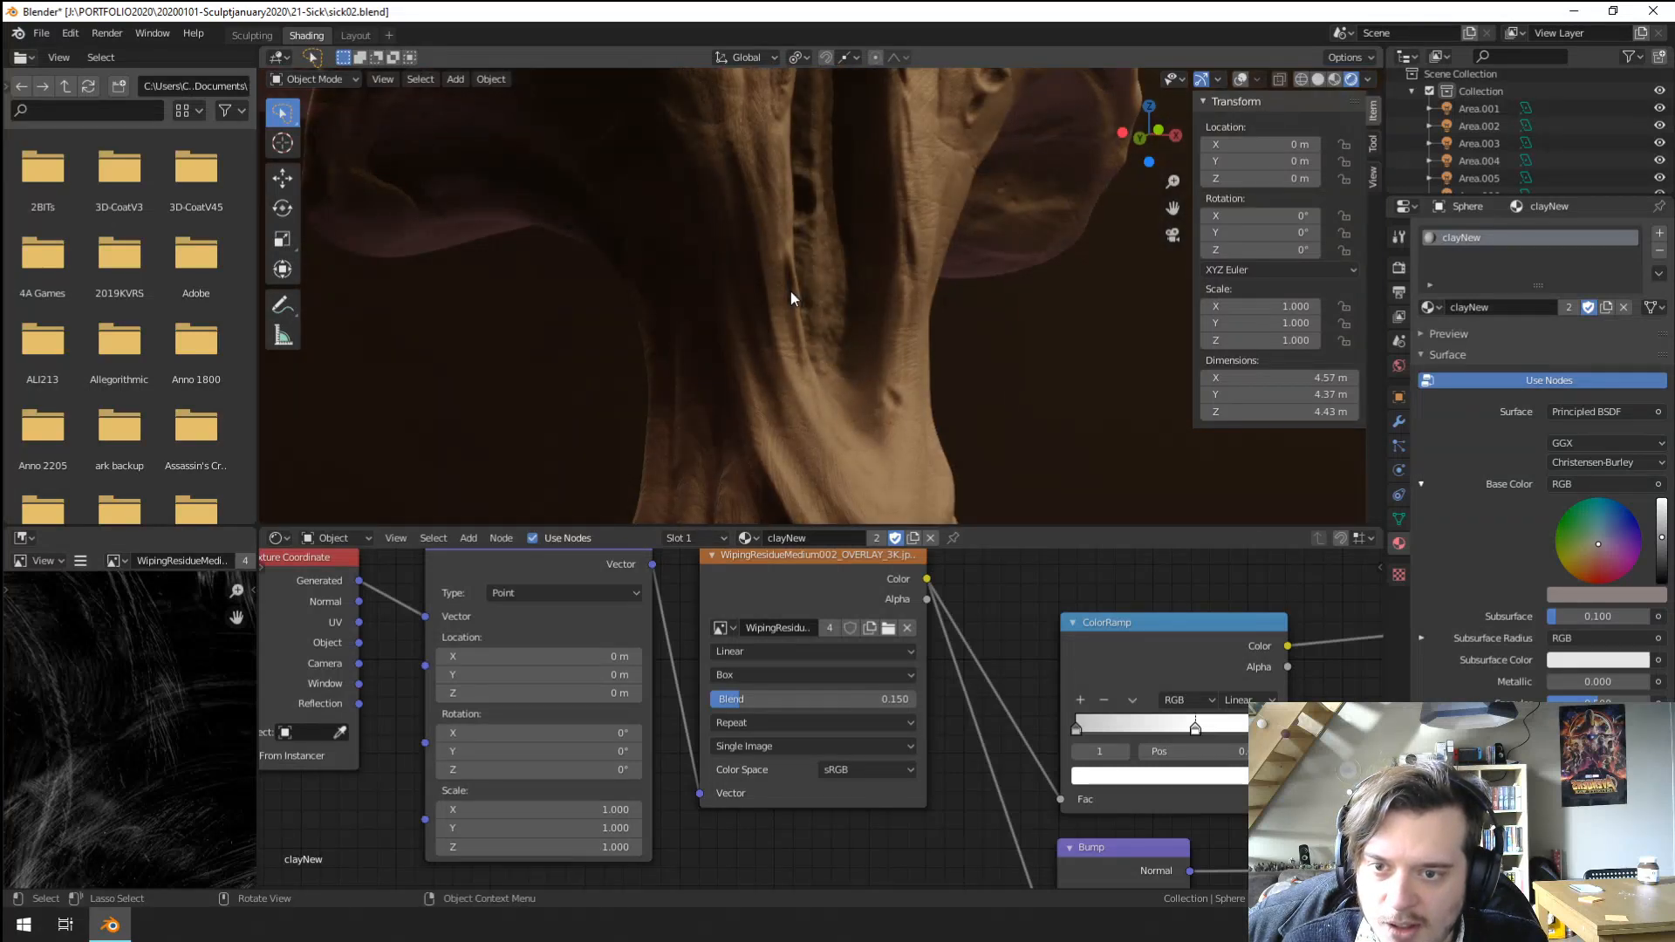
scroll(791, 292, down, 4)
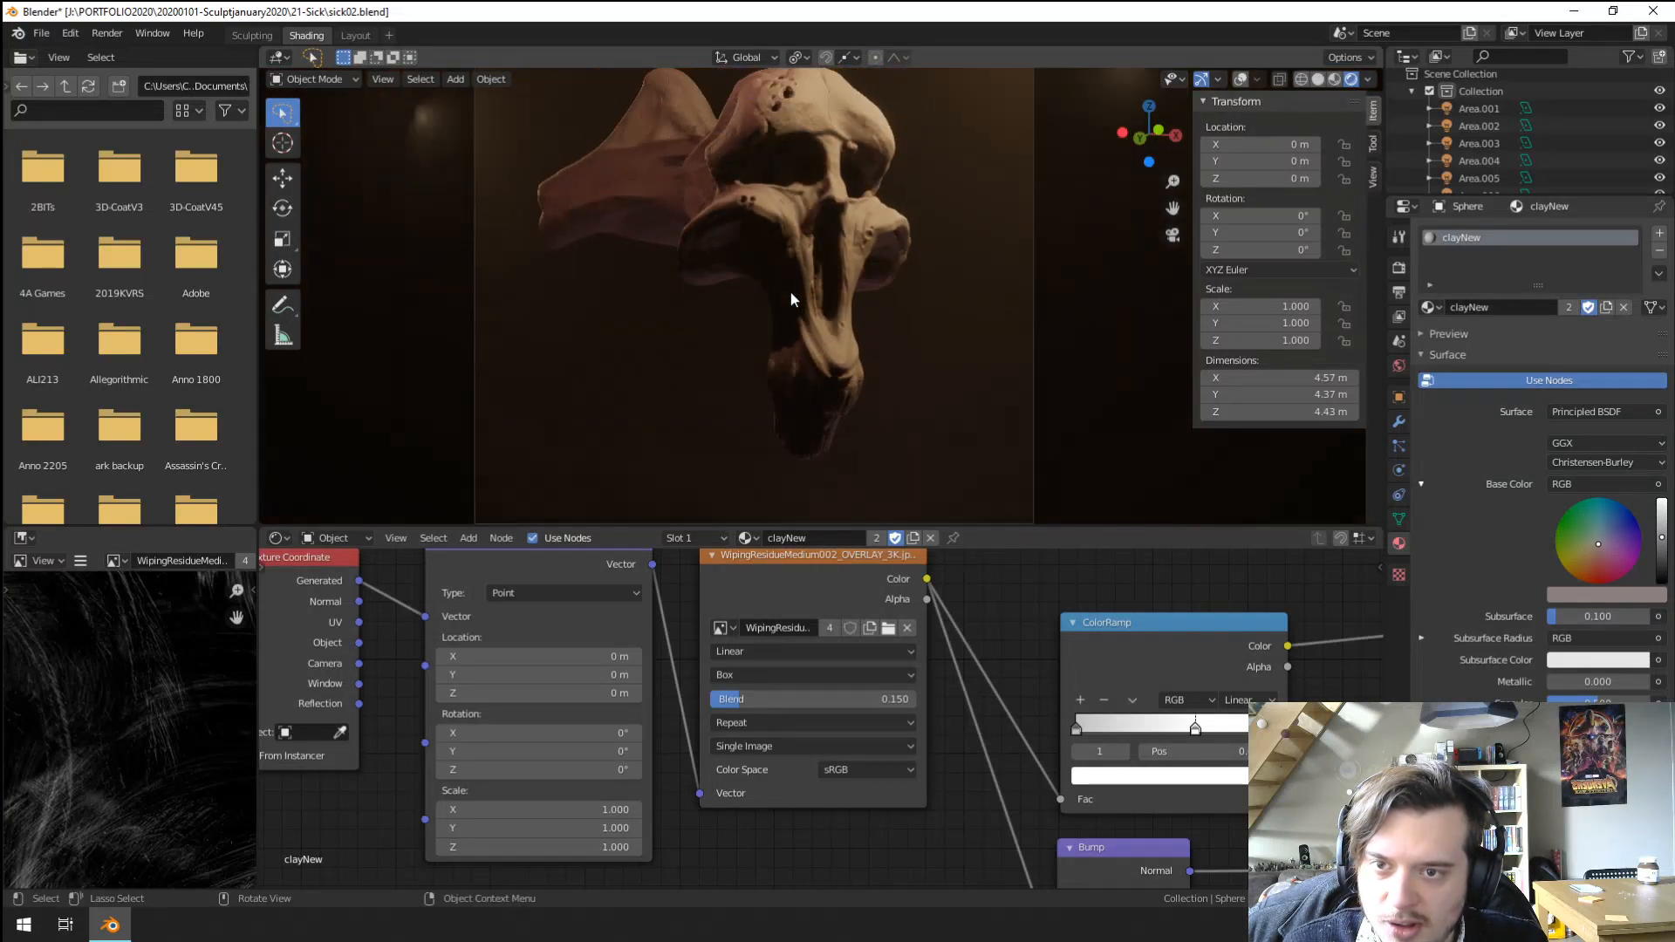
middle_drag(797, 286, 805, 349)
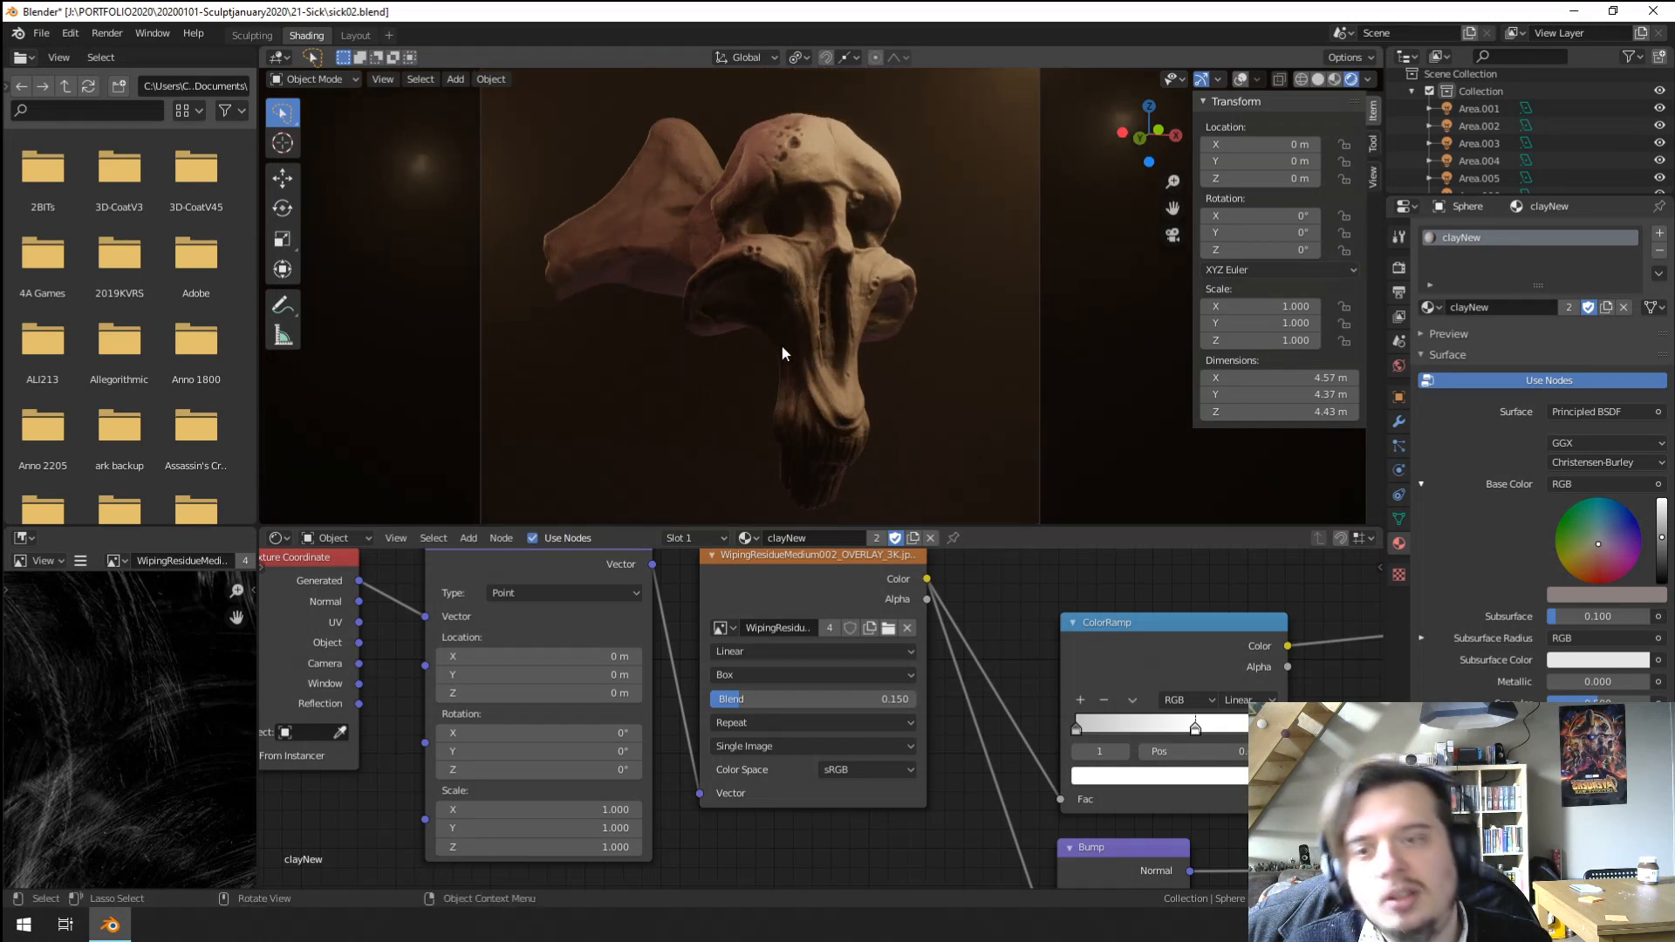
key(KP_0)
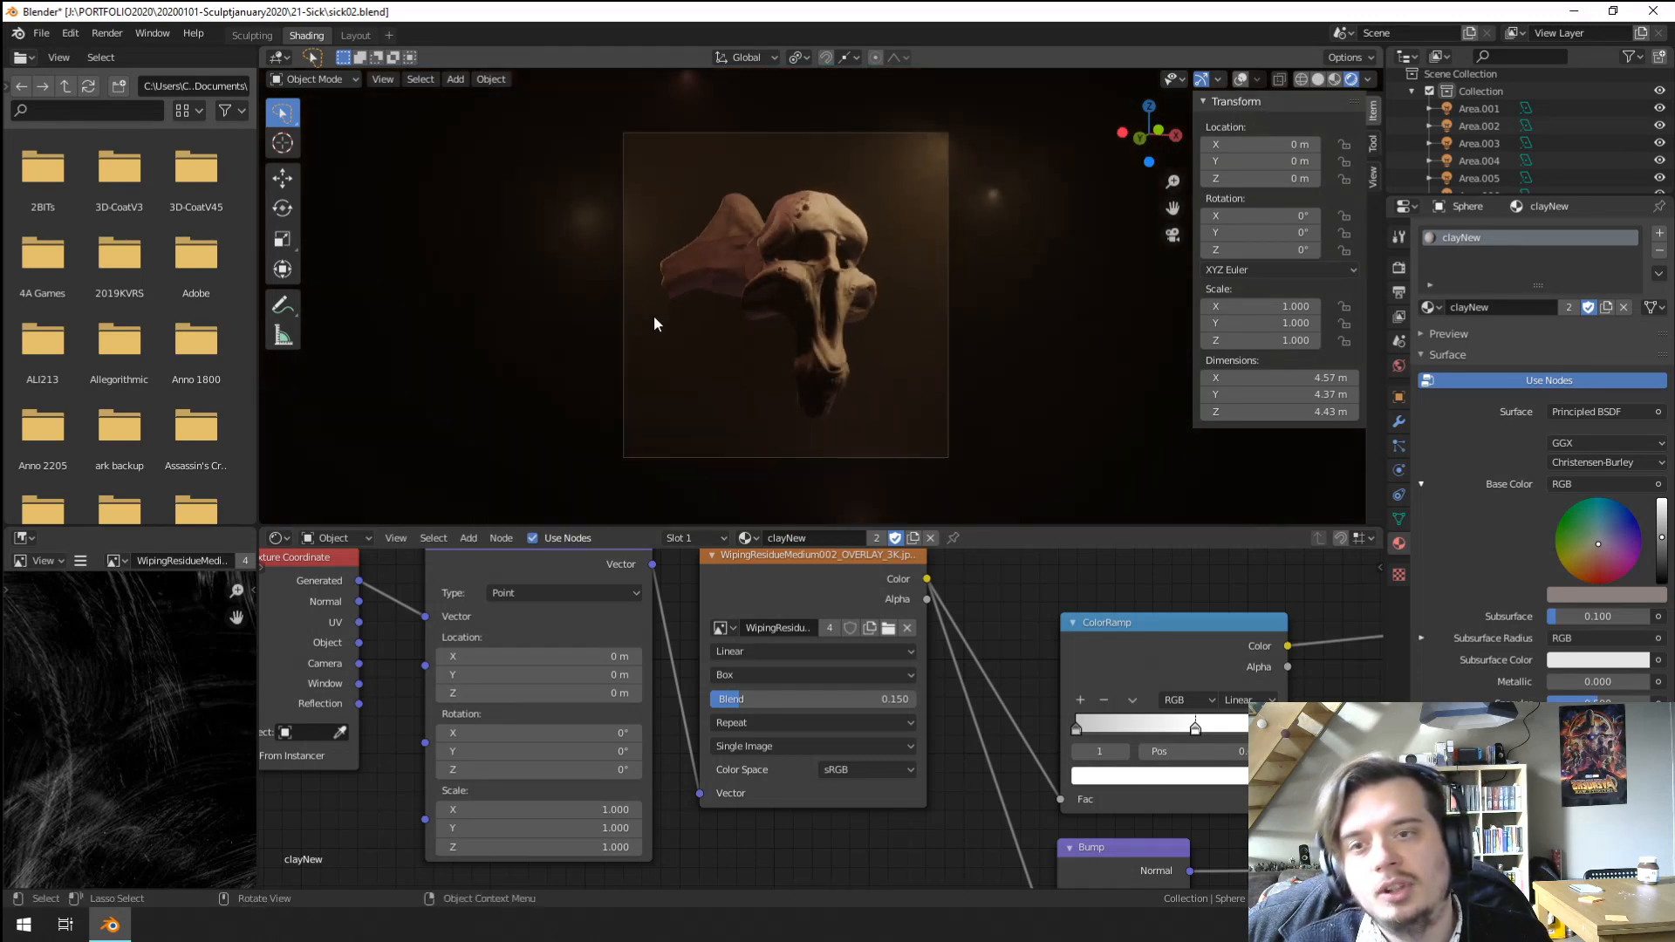
key(KP_0)
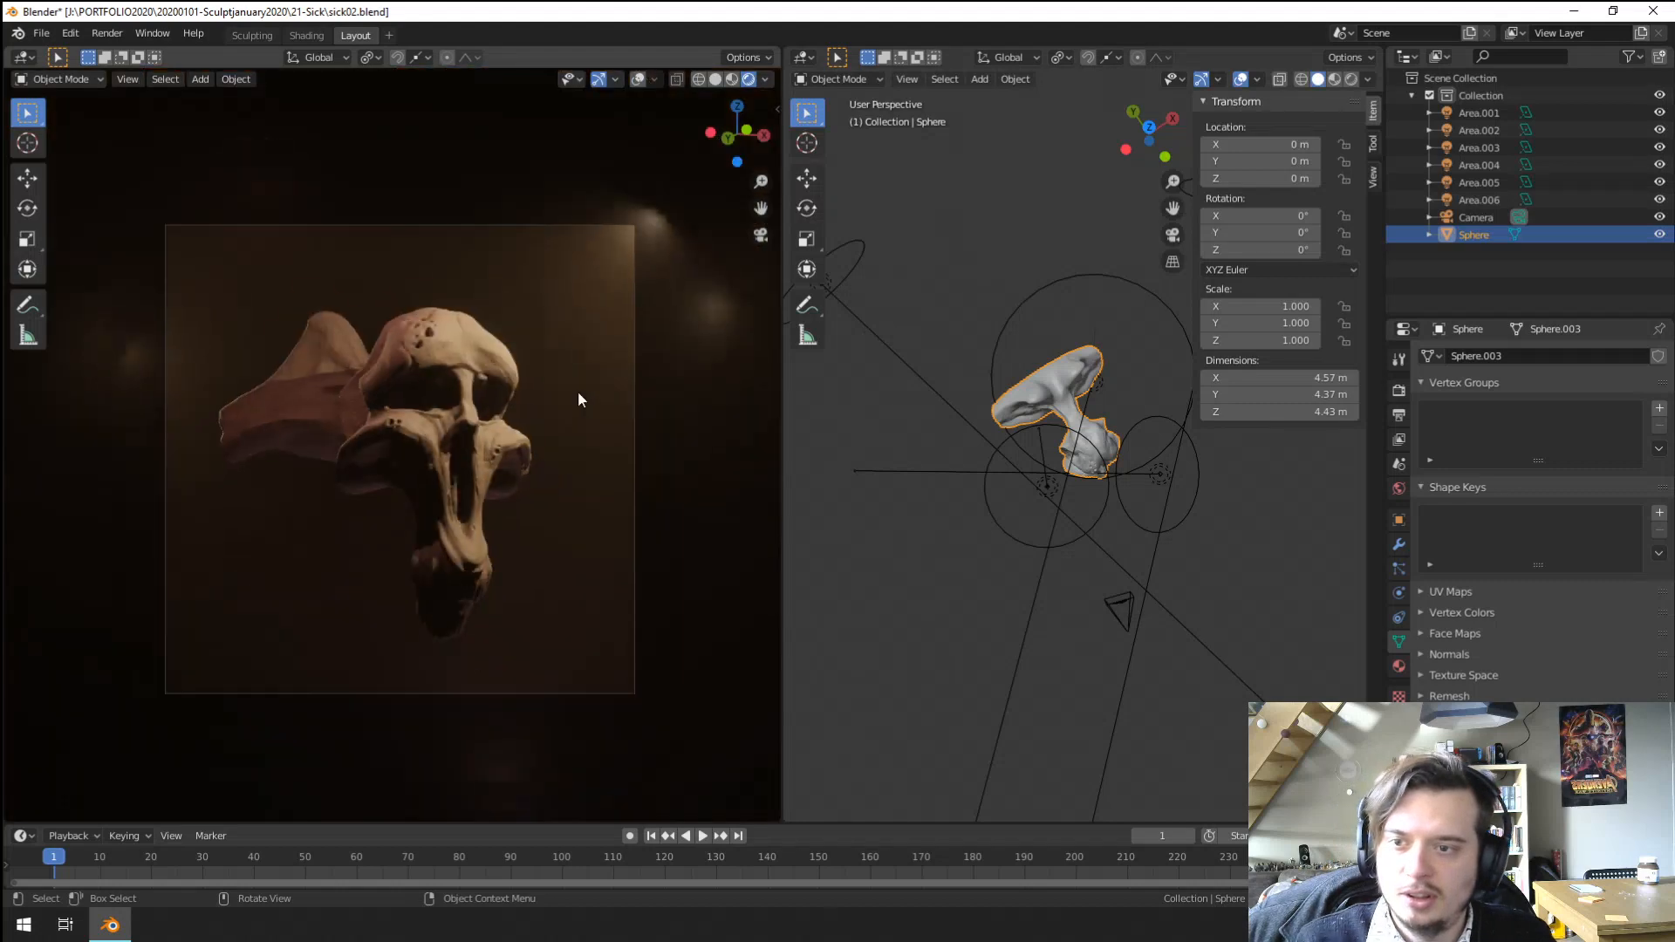
Move the large disk light Area.006 beneath the head to about X 1.5 m, Y 2.2 m, Z -5.4 m.
middle_drag(1112, 562, 1129, 540)
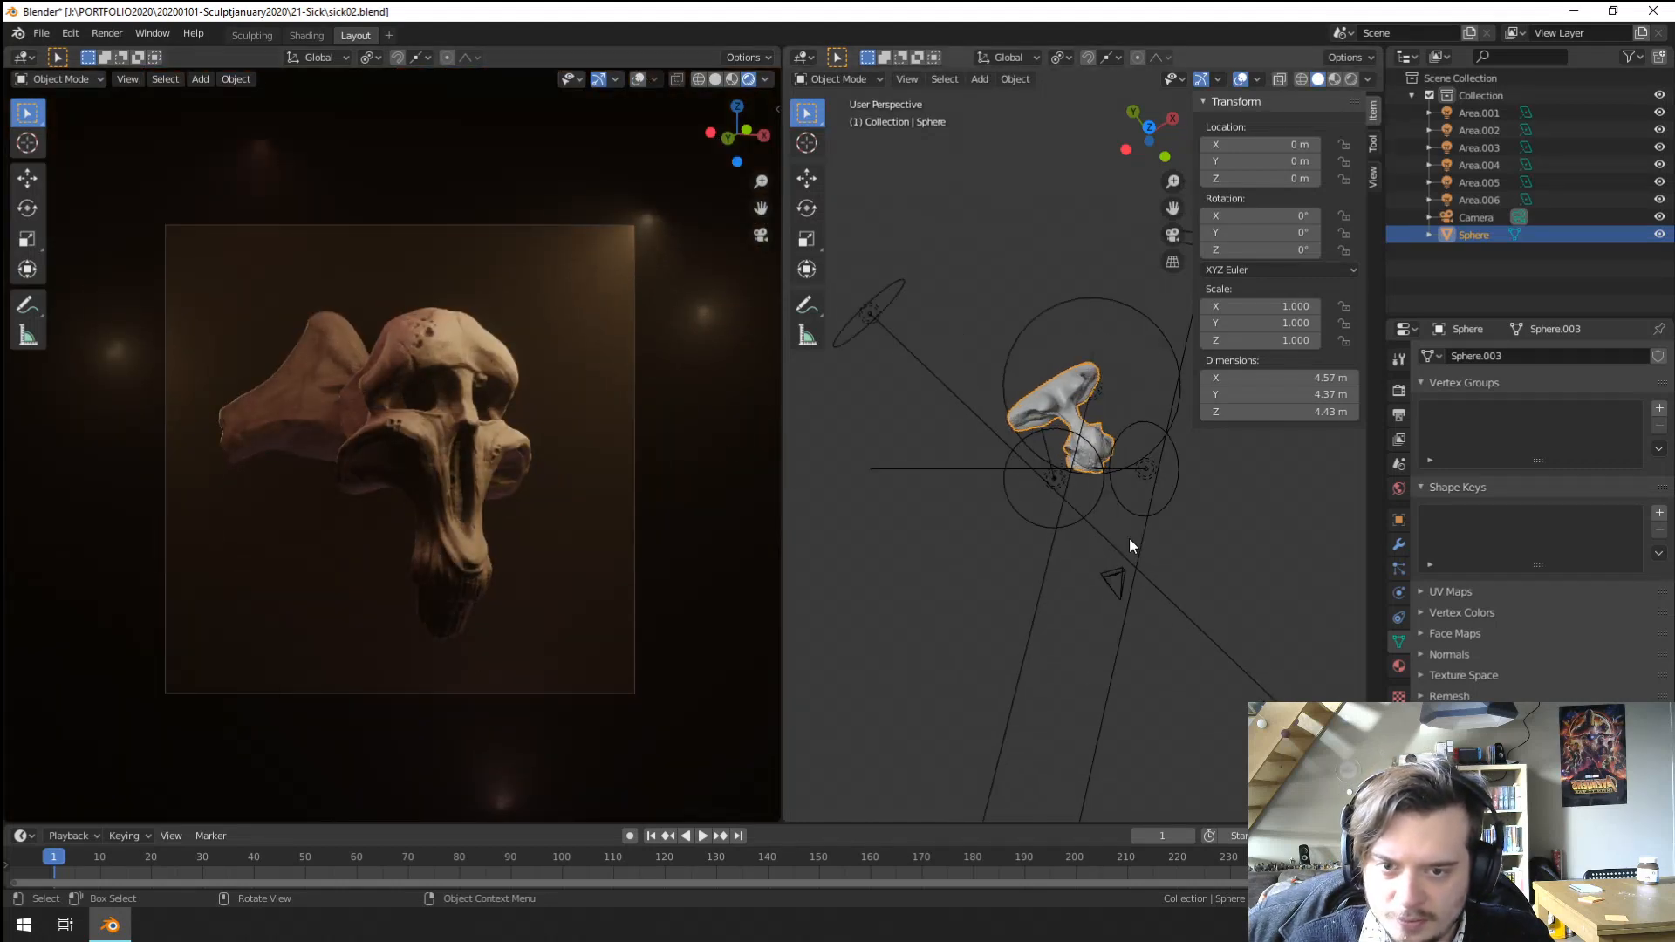
click(1166, 505)
middle_drag(1233, 588, 1101, 399)
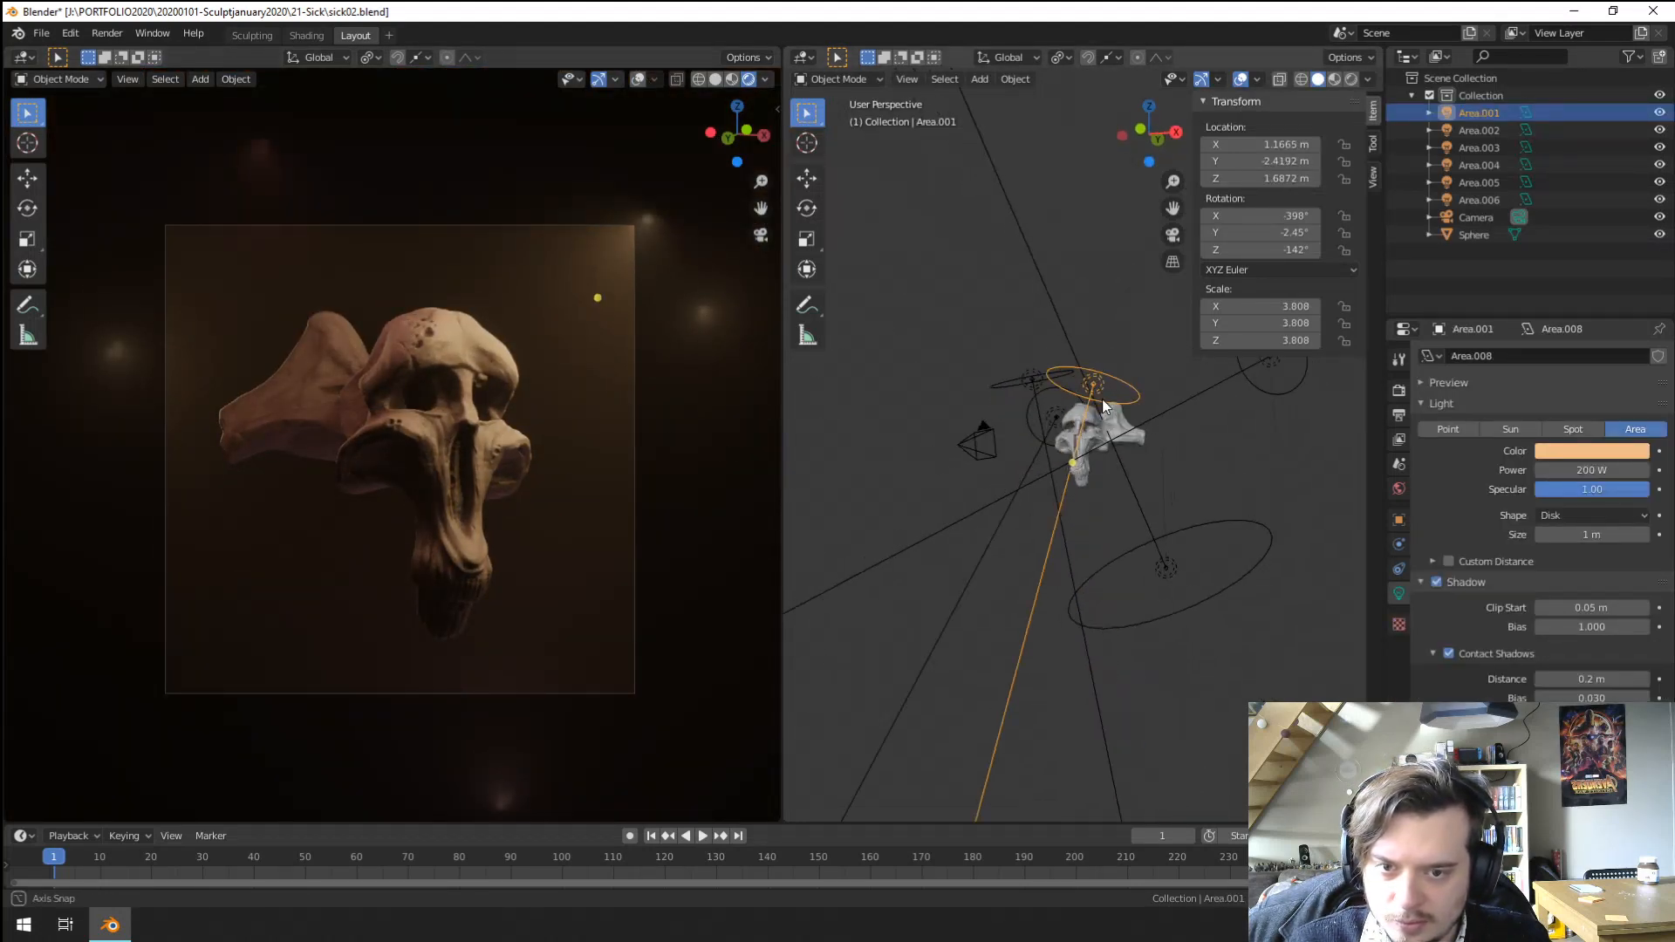
click(1195, 612)
middle_drag(1193, 624, 1106, 653)
key(g)
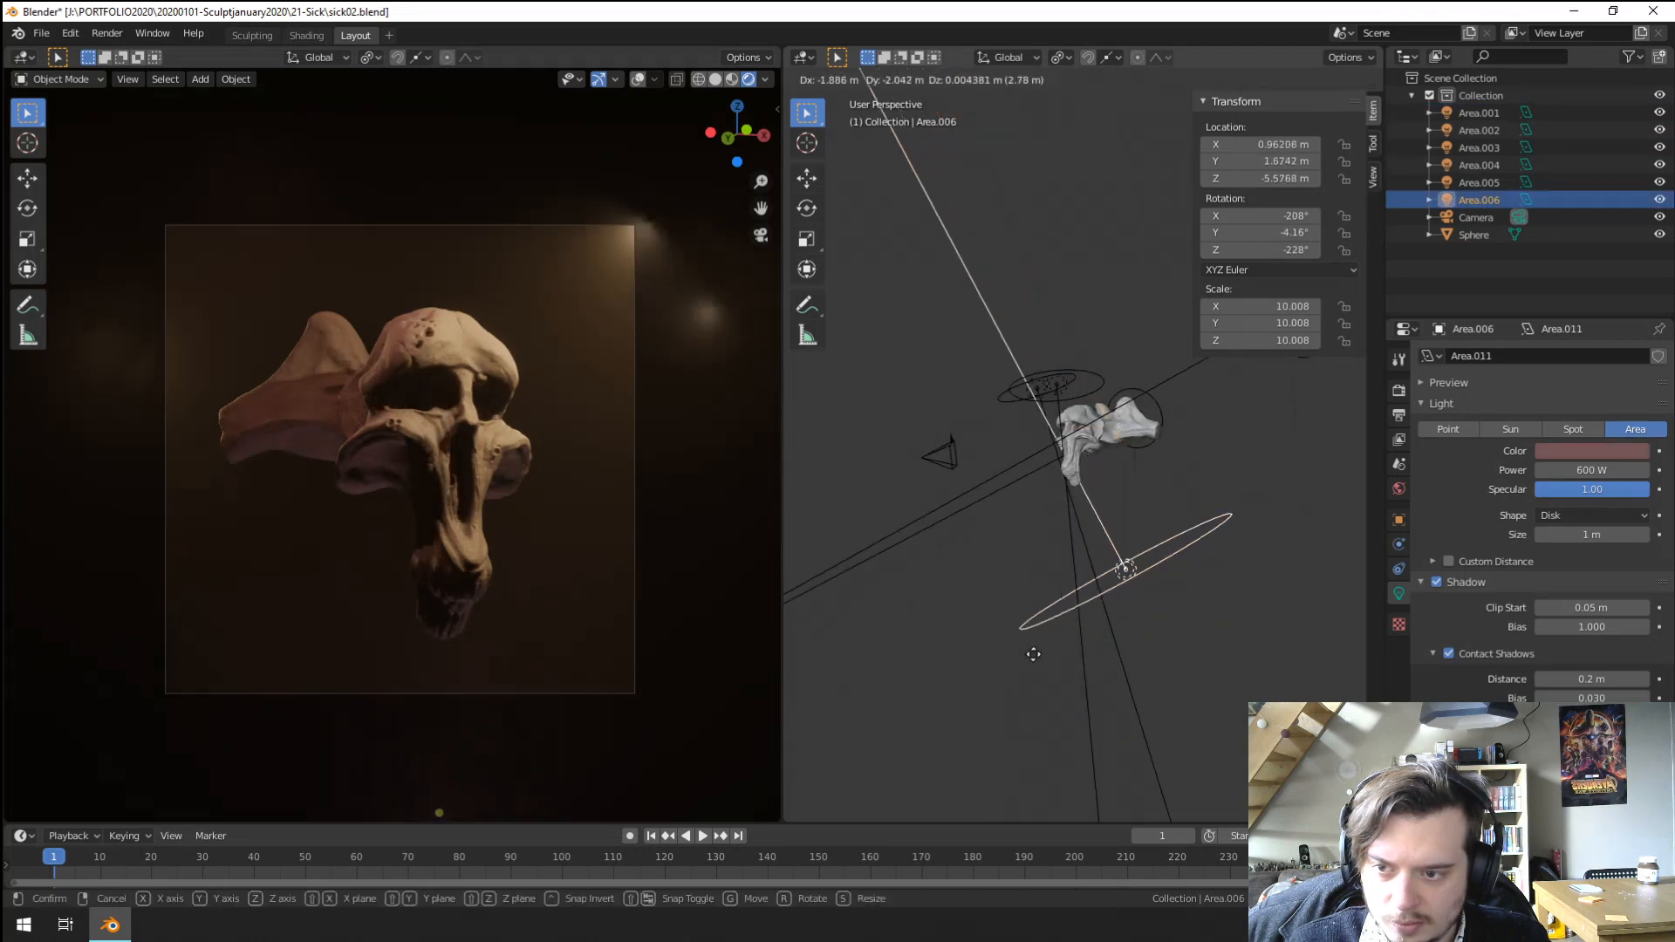
click(1058, 650)
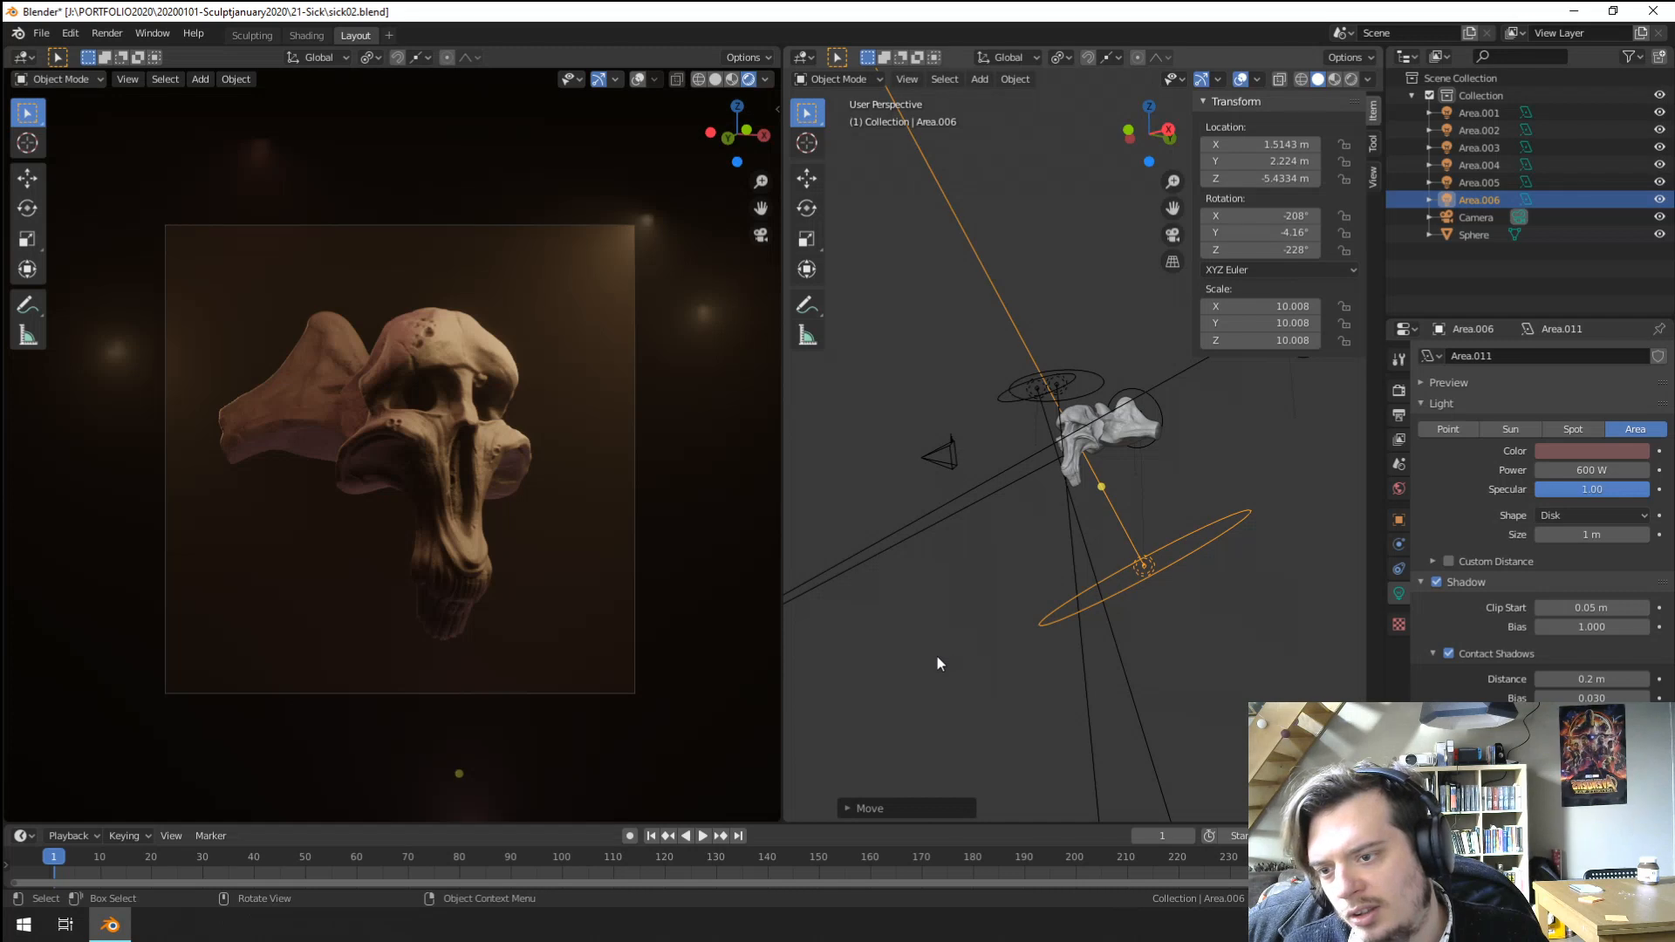
Change the Area.006 light's color to teal with a value of 0.513 and check the tint on the head's underside.
click(1598, 450)
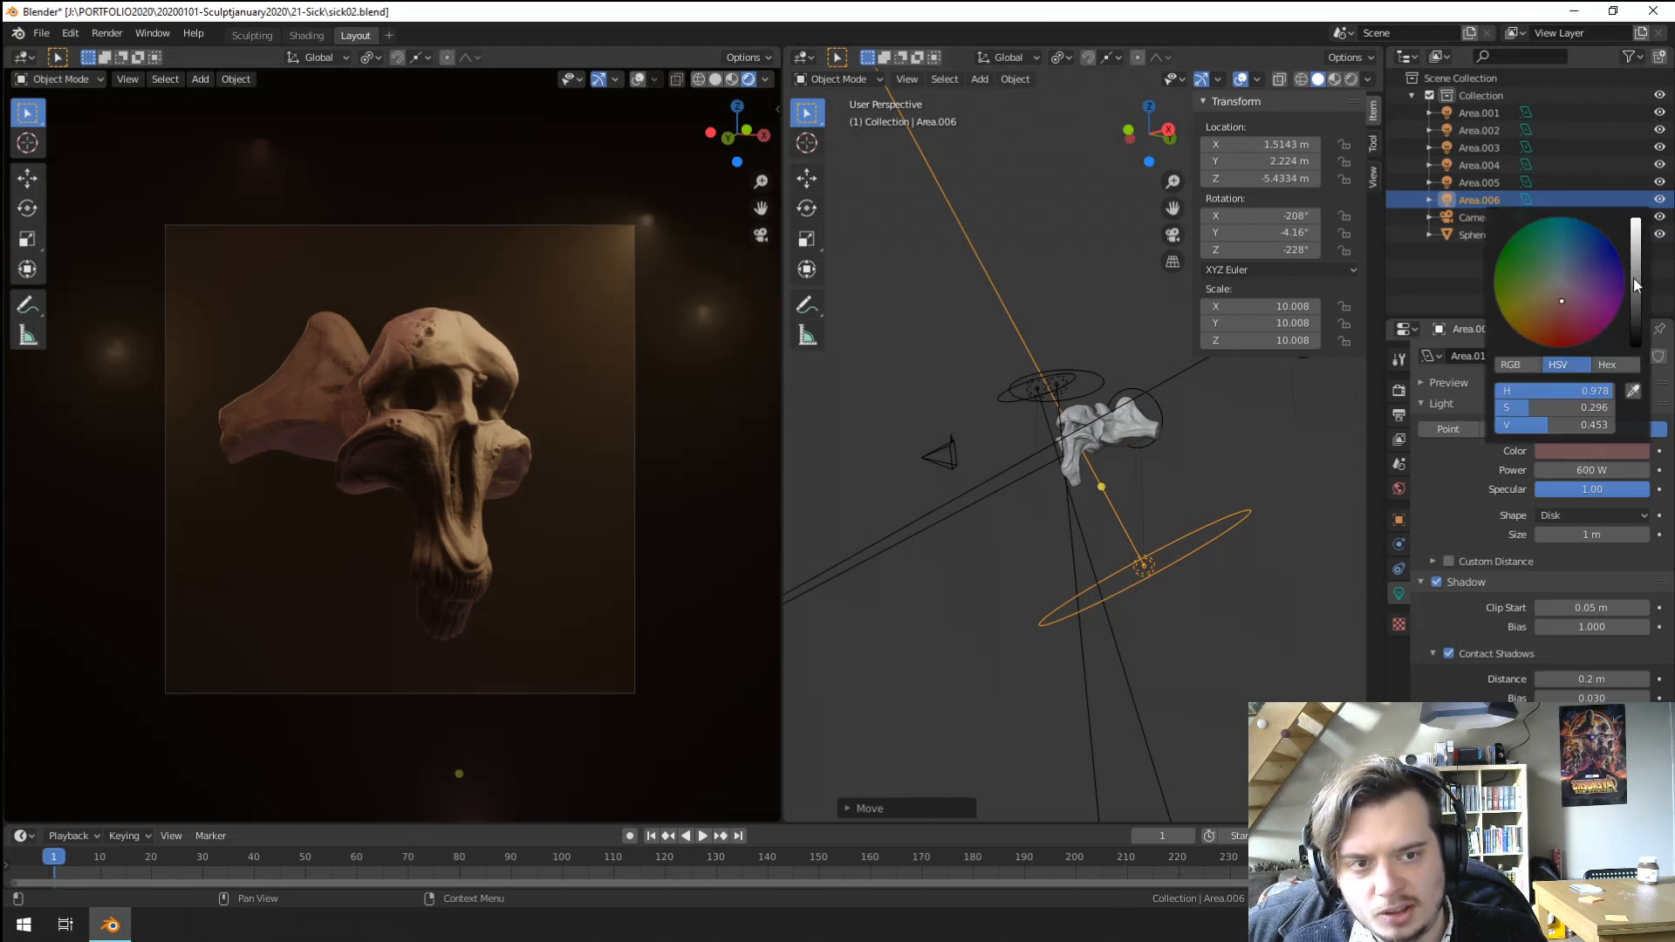
drag(1635, 270, 1636, 280)
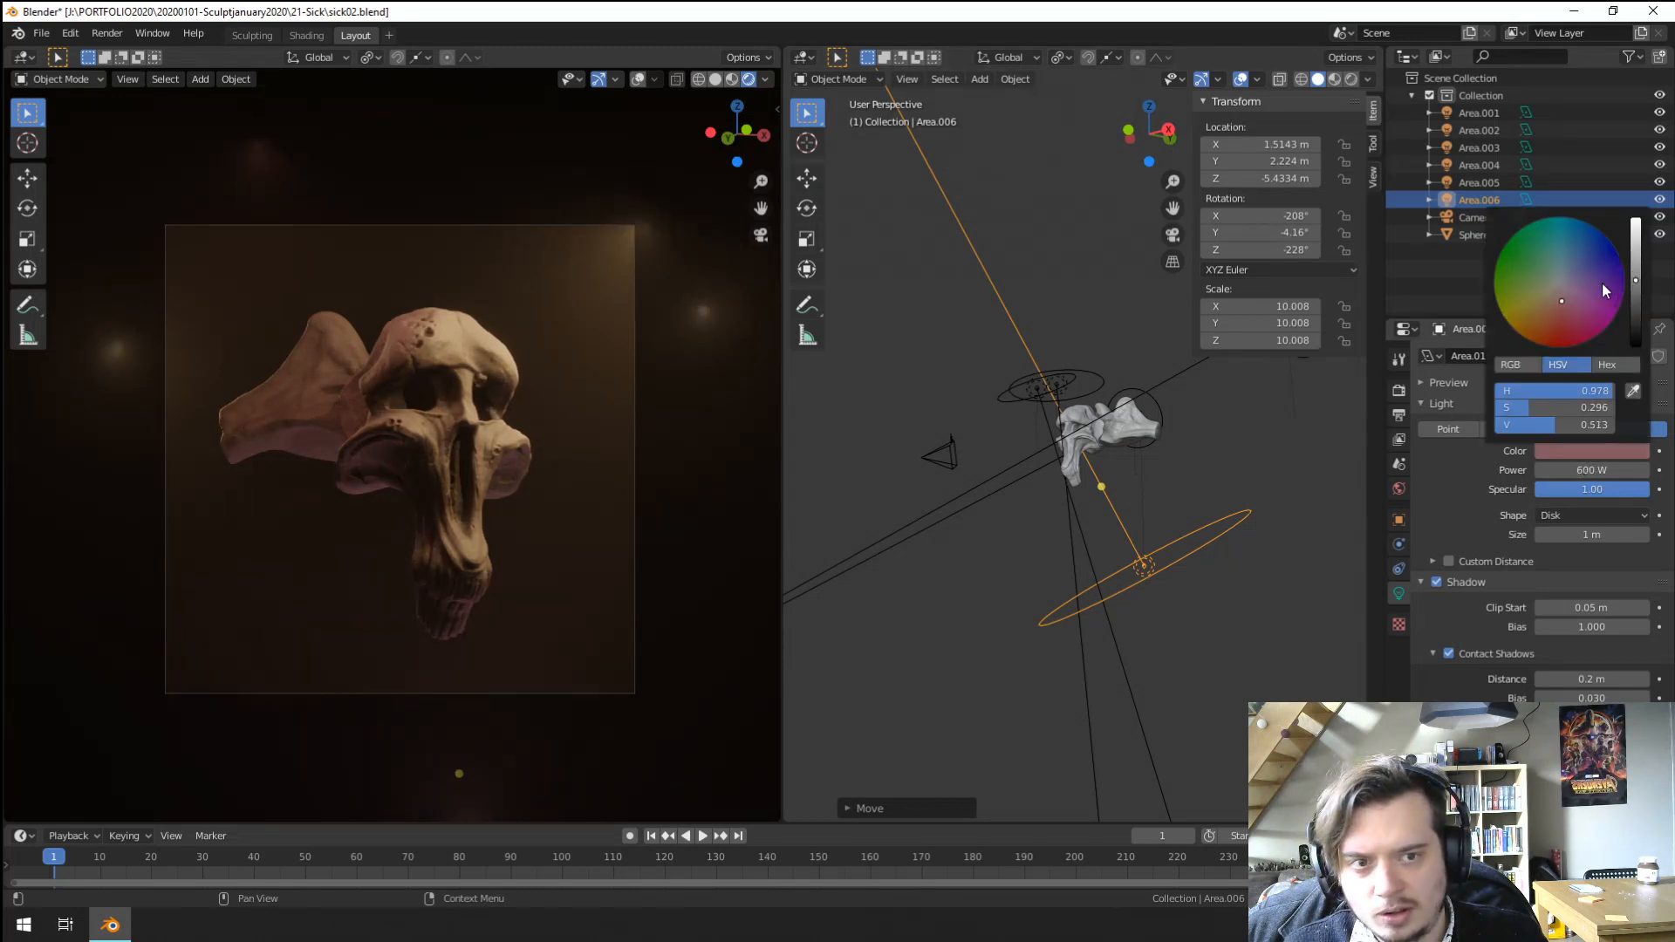
click(1553, 305)
click(1564, 297)
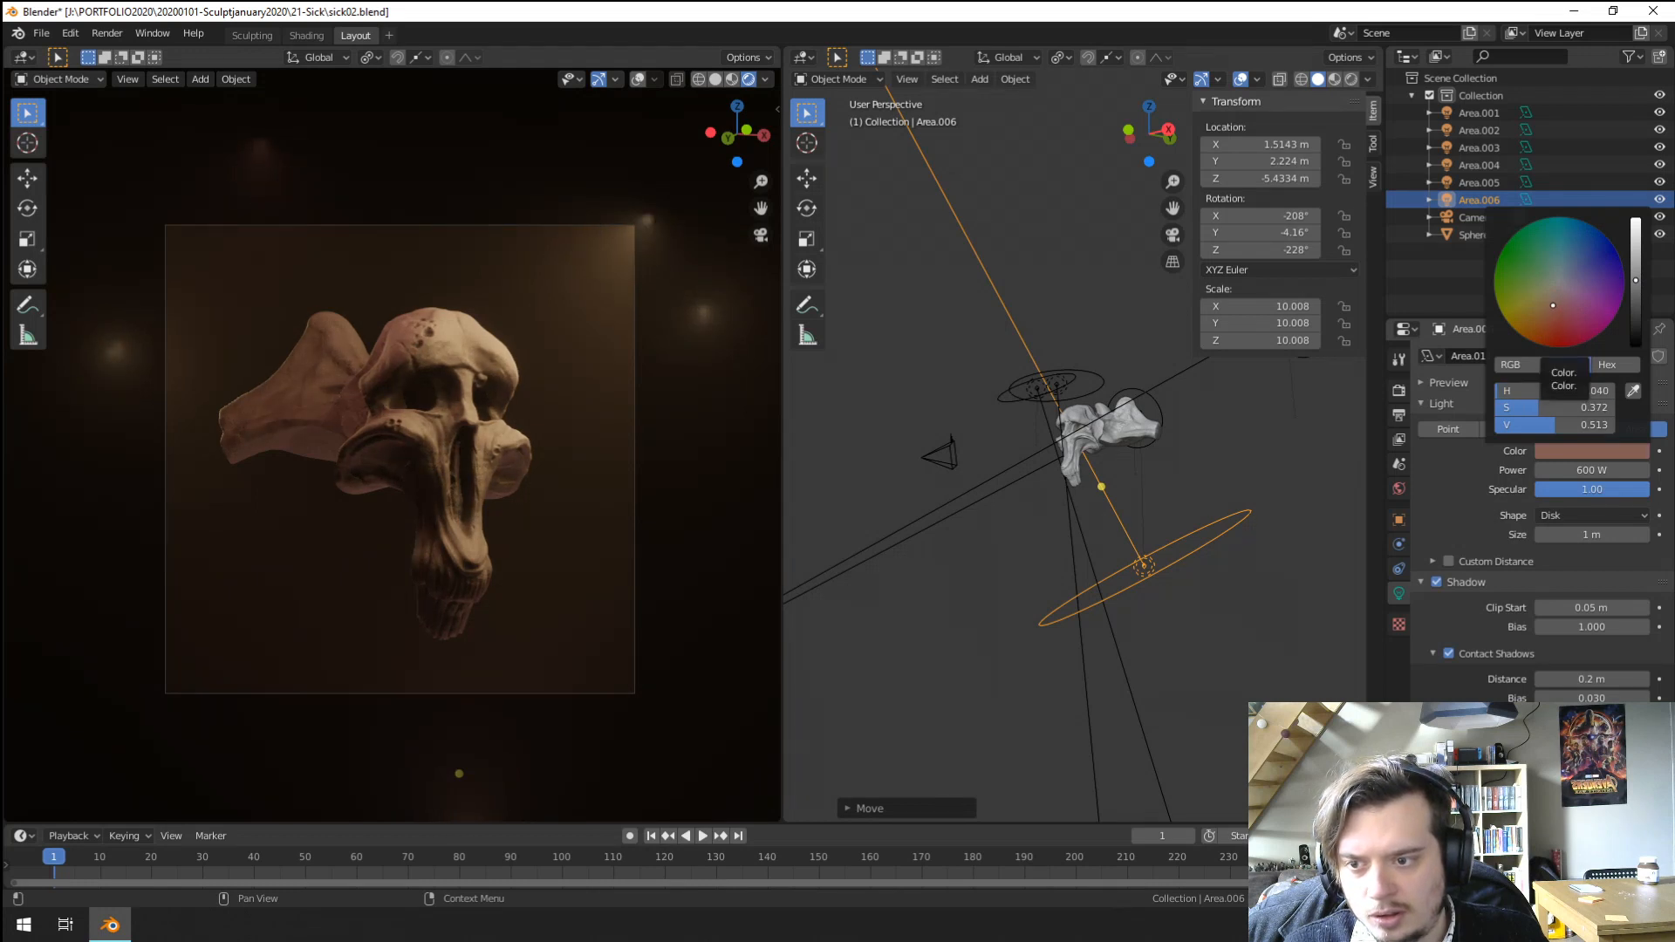
drag(1565, 297, 1565, 263)
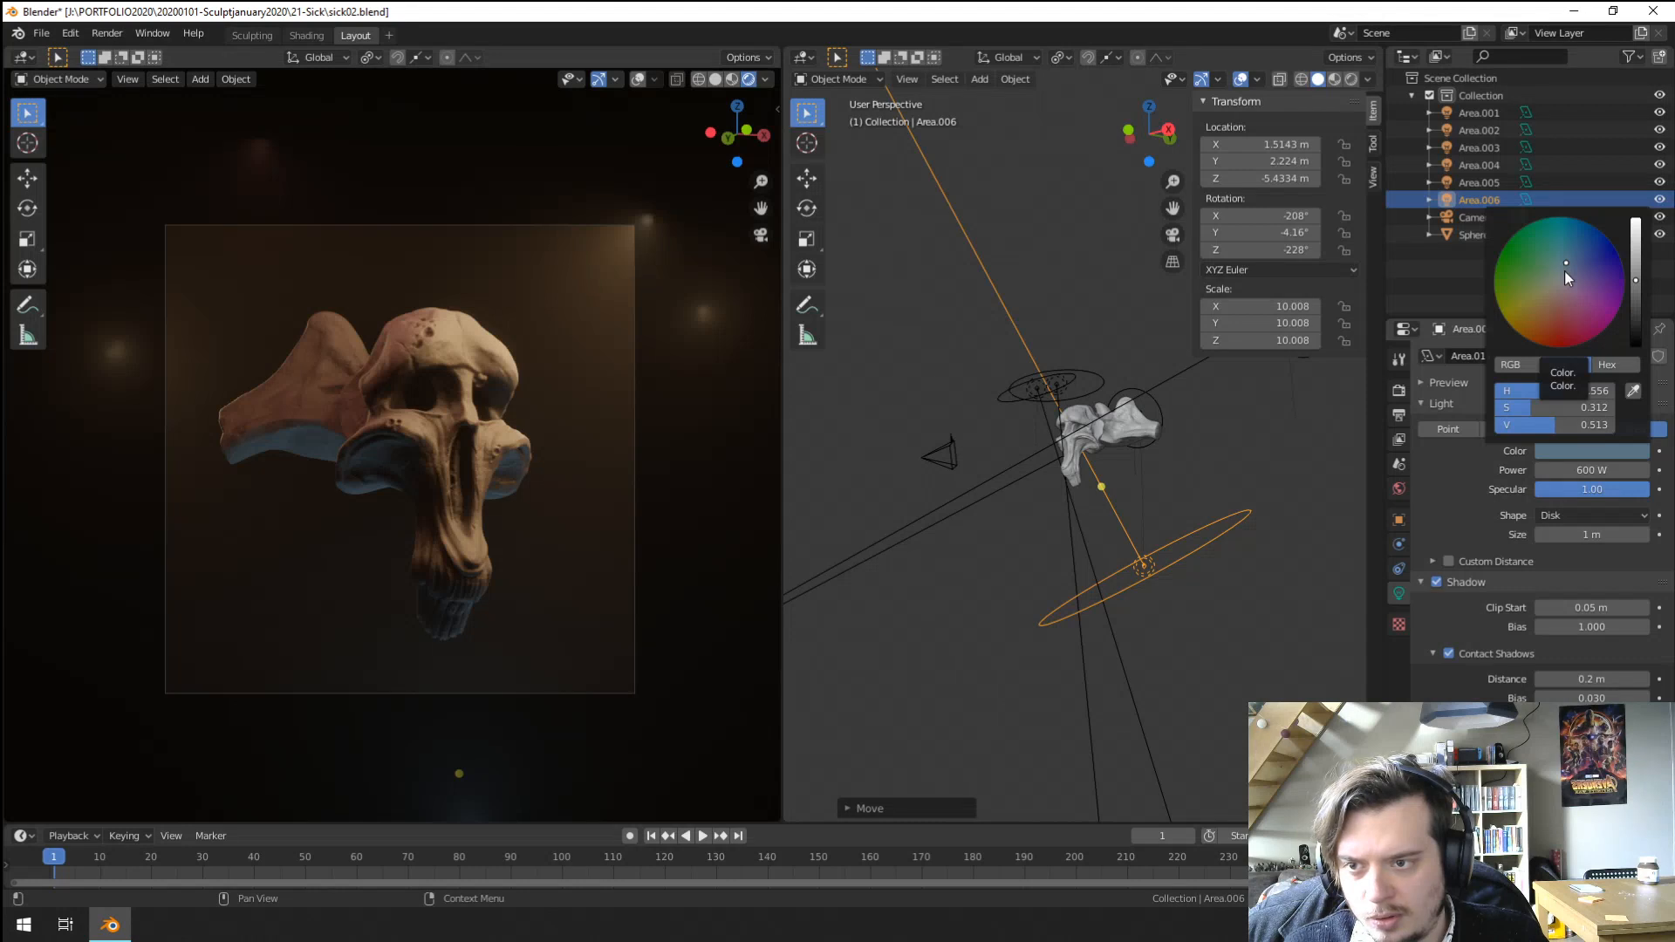
mouse_move(1566, 263)
mouse_down()
mouse_move(1557, 234)
mouse_move(1557, 264)
mouse_move(1553, 247)
mouse_up()
scroll(467, 521, up, 4)
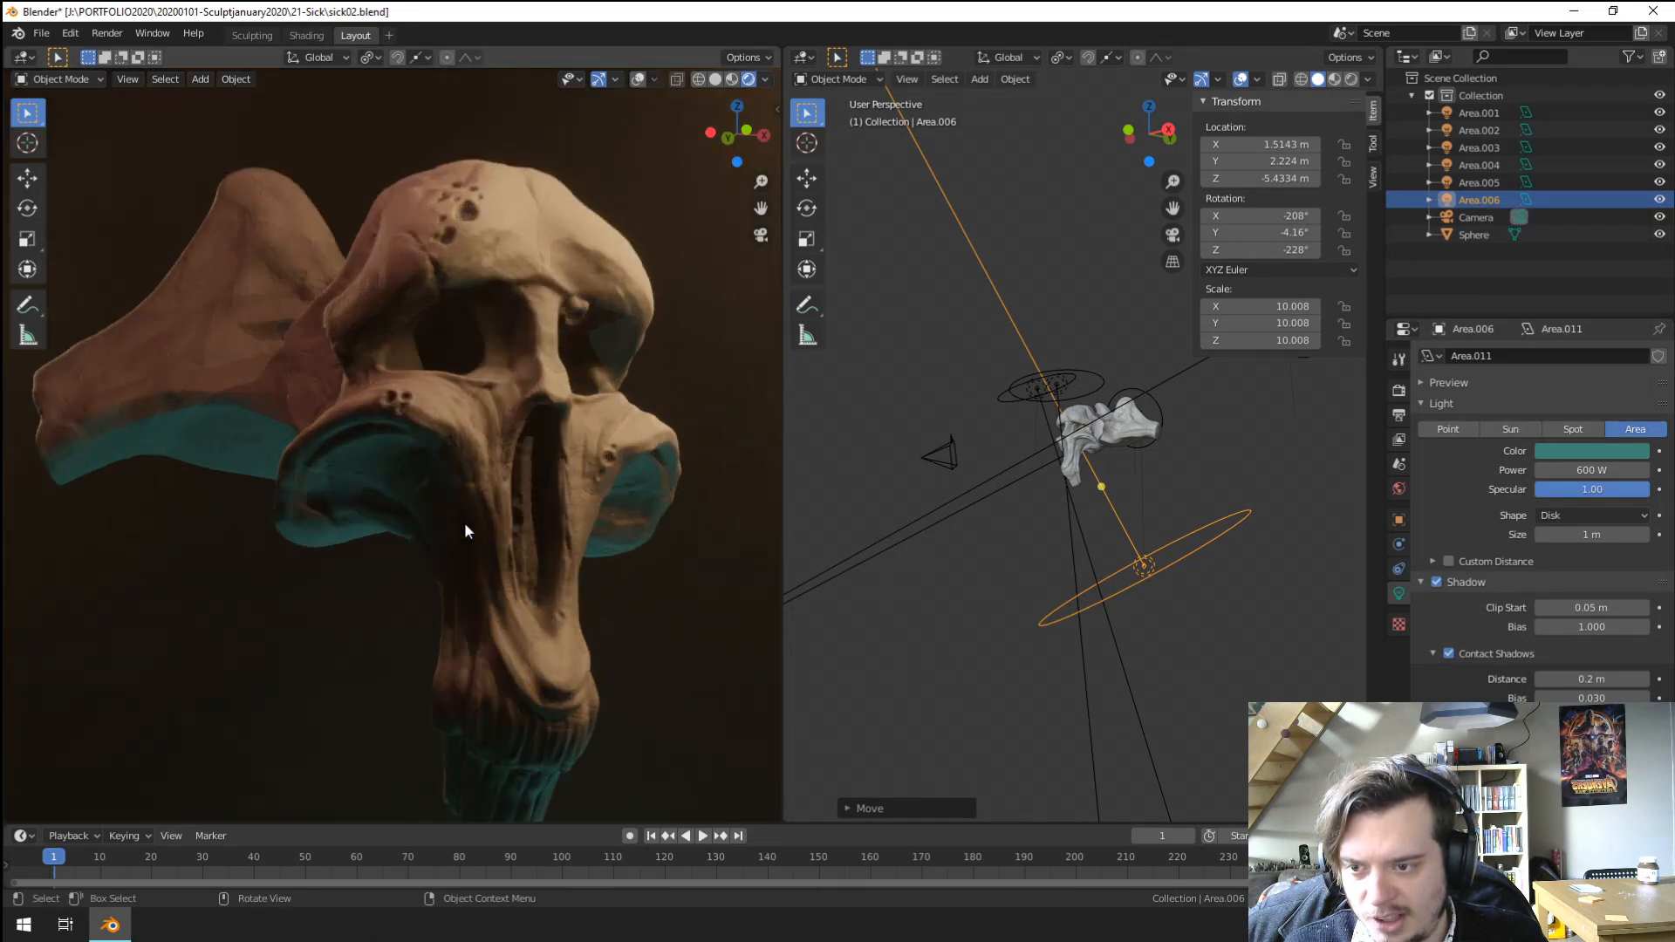
scroll(464, 524, down, 2)
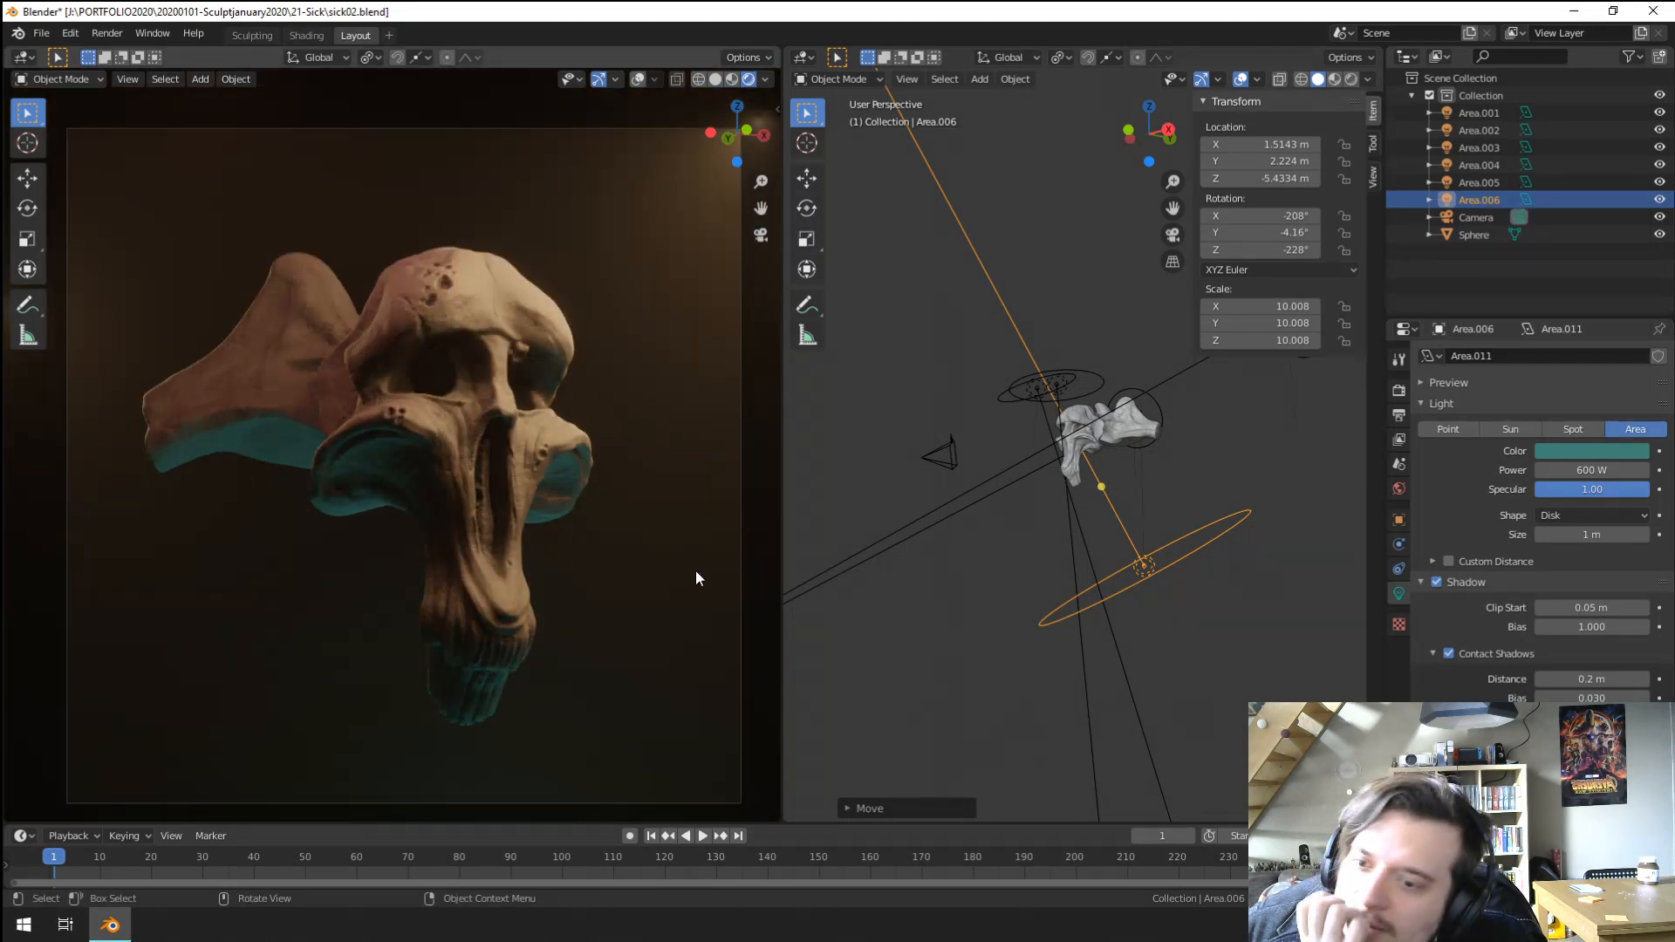
key(r)
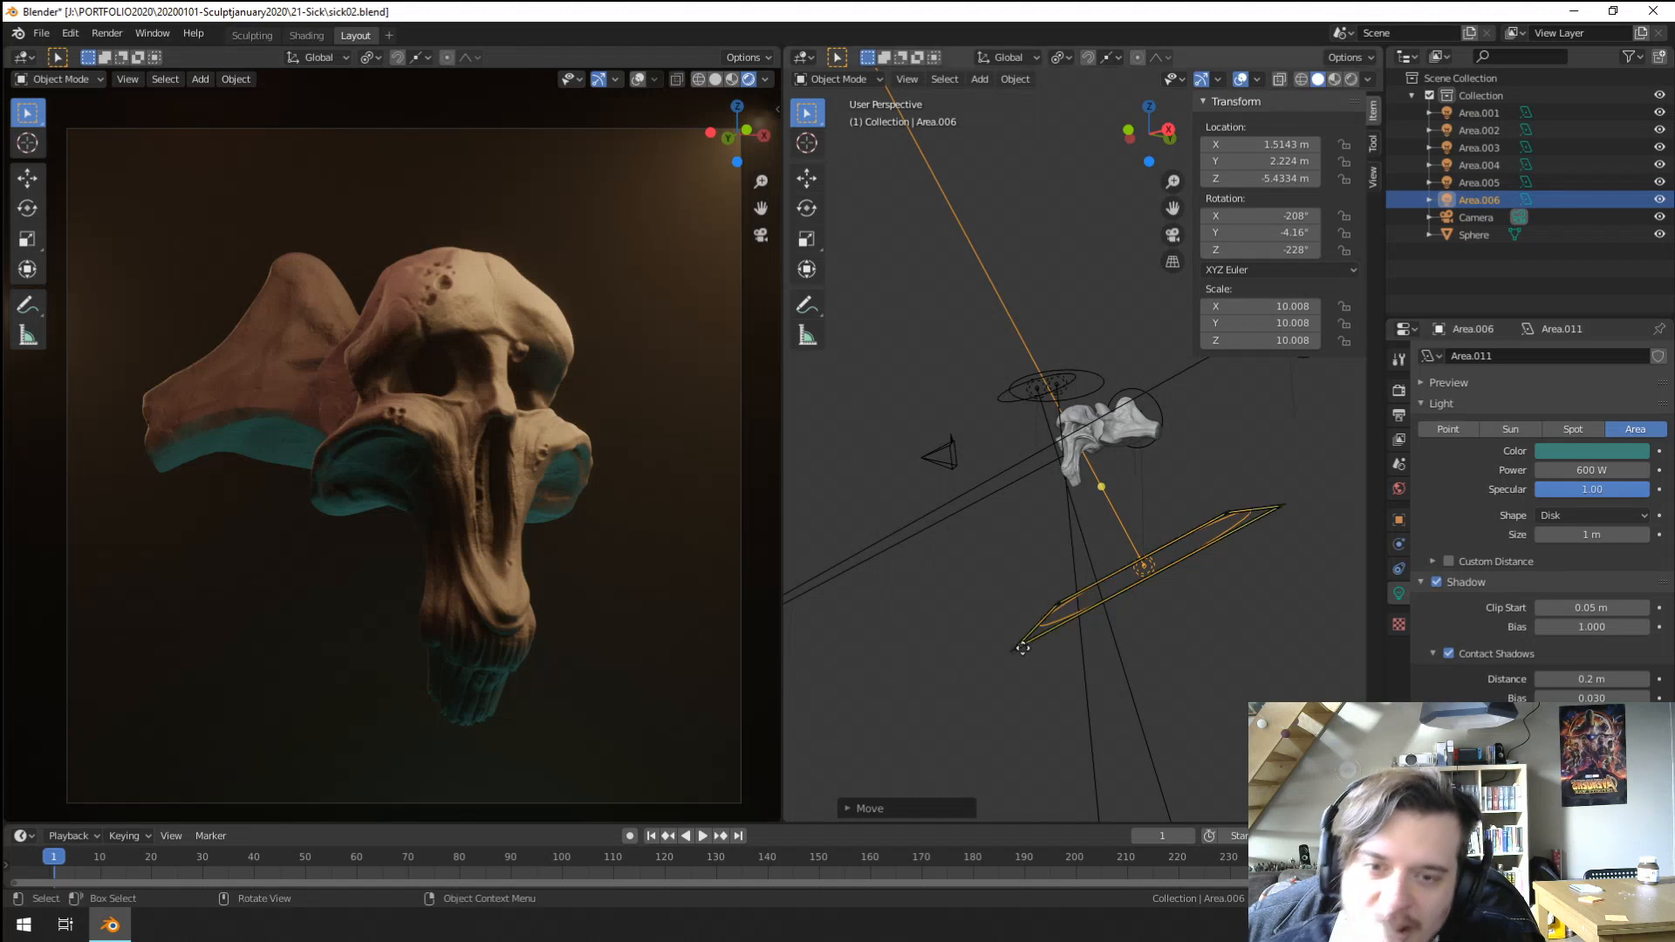
middle_drag(1023, 648, 1211, 633)
key(s)
right_click(1140, 646)
Duplicate the teal Area.006 light and move the copy behind the head to about X 0.8 m, Y 7.3 m, Z -2.2 m.
key(shift+d)
click(1172, 619)
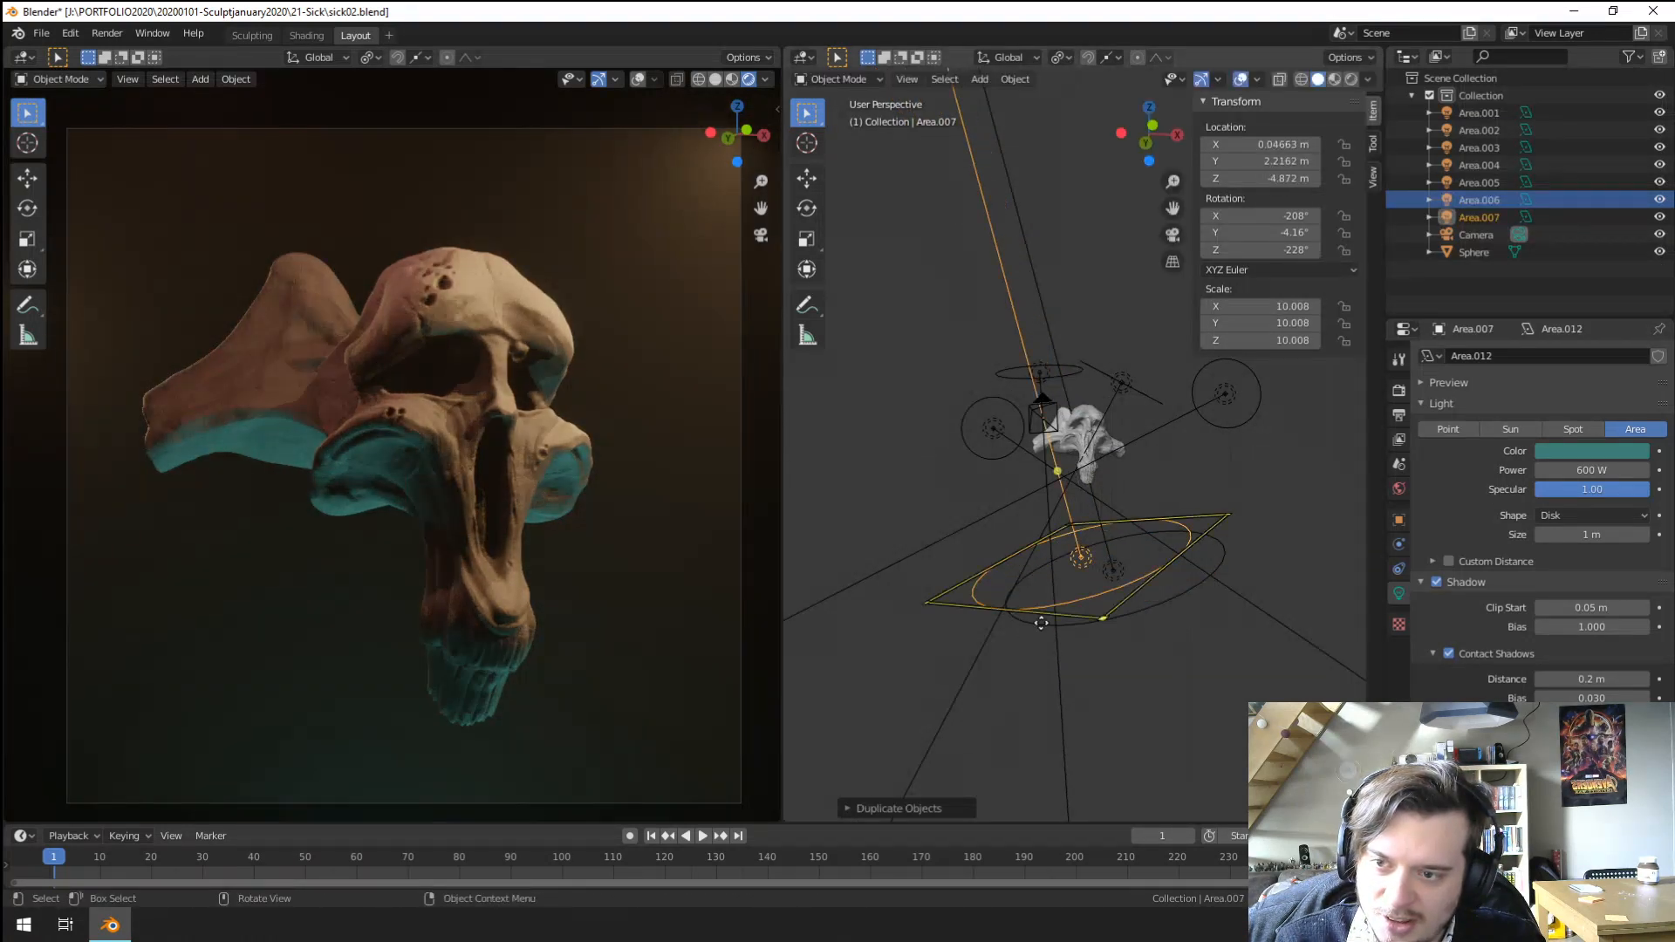
middle_drag(1041, 622, 1215, 635)
key(g)
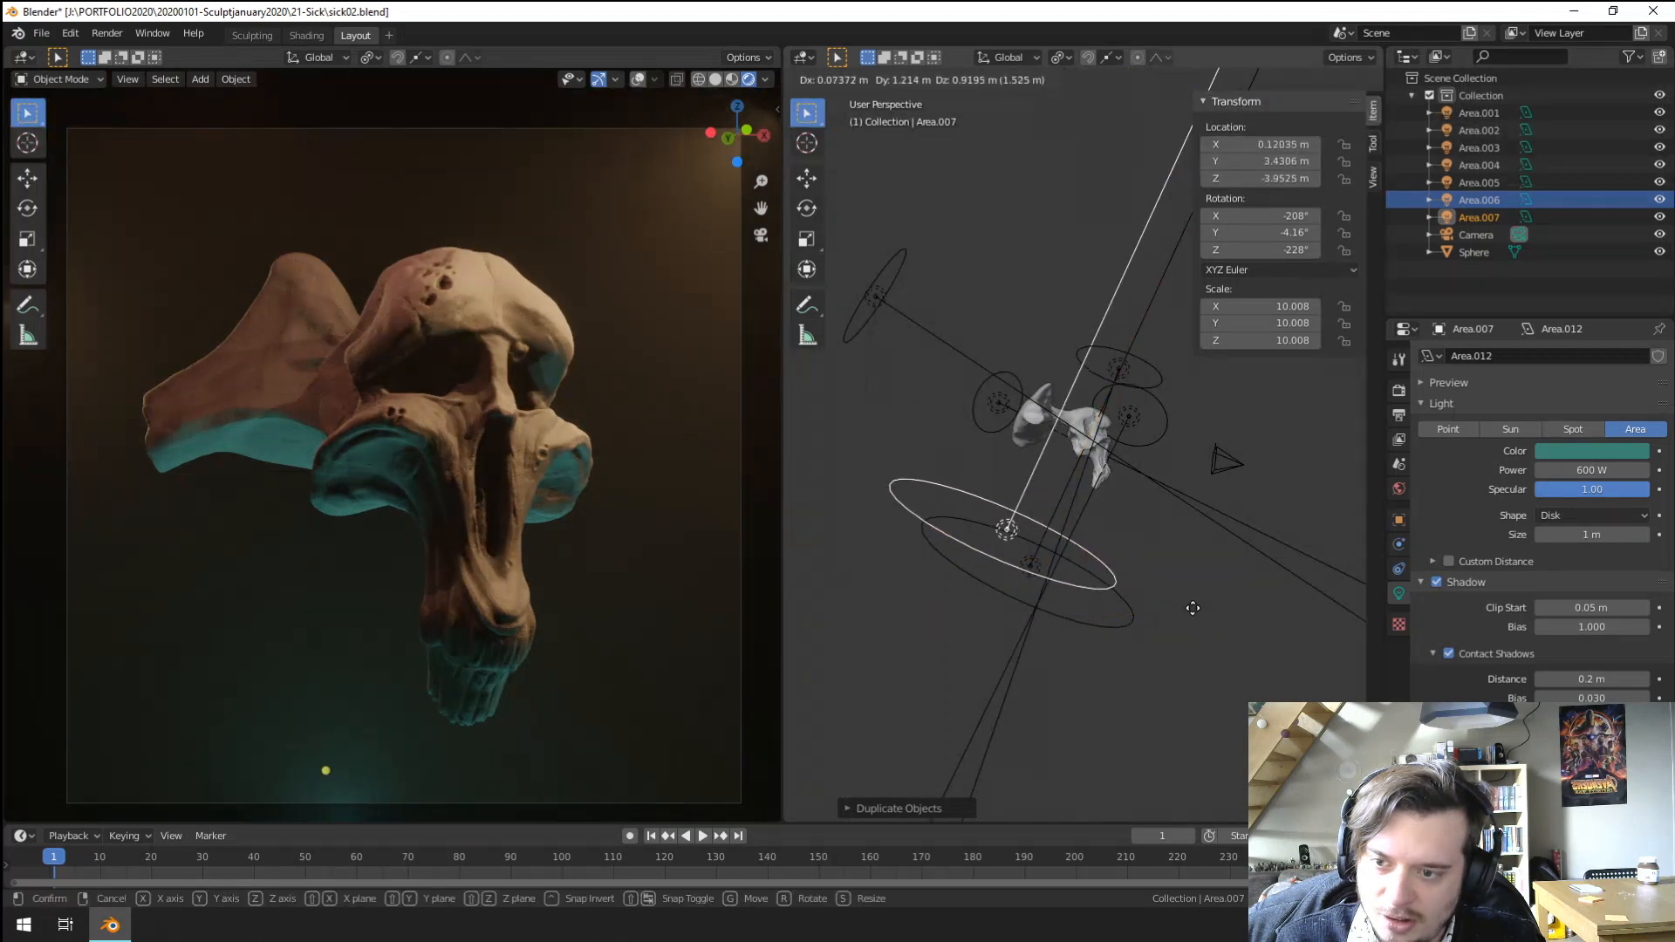
click(1192, 628)
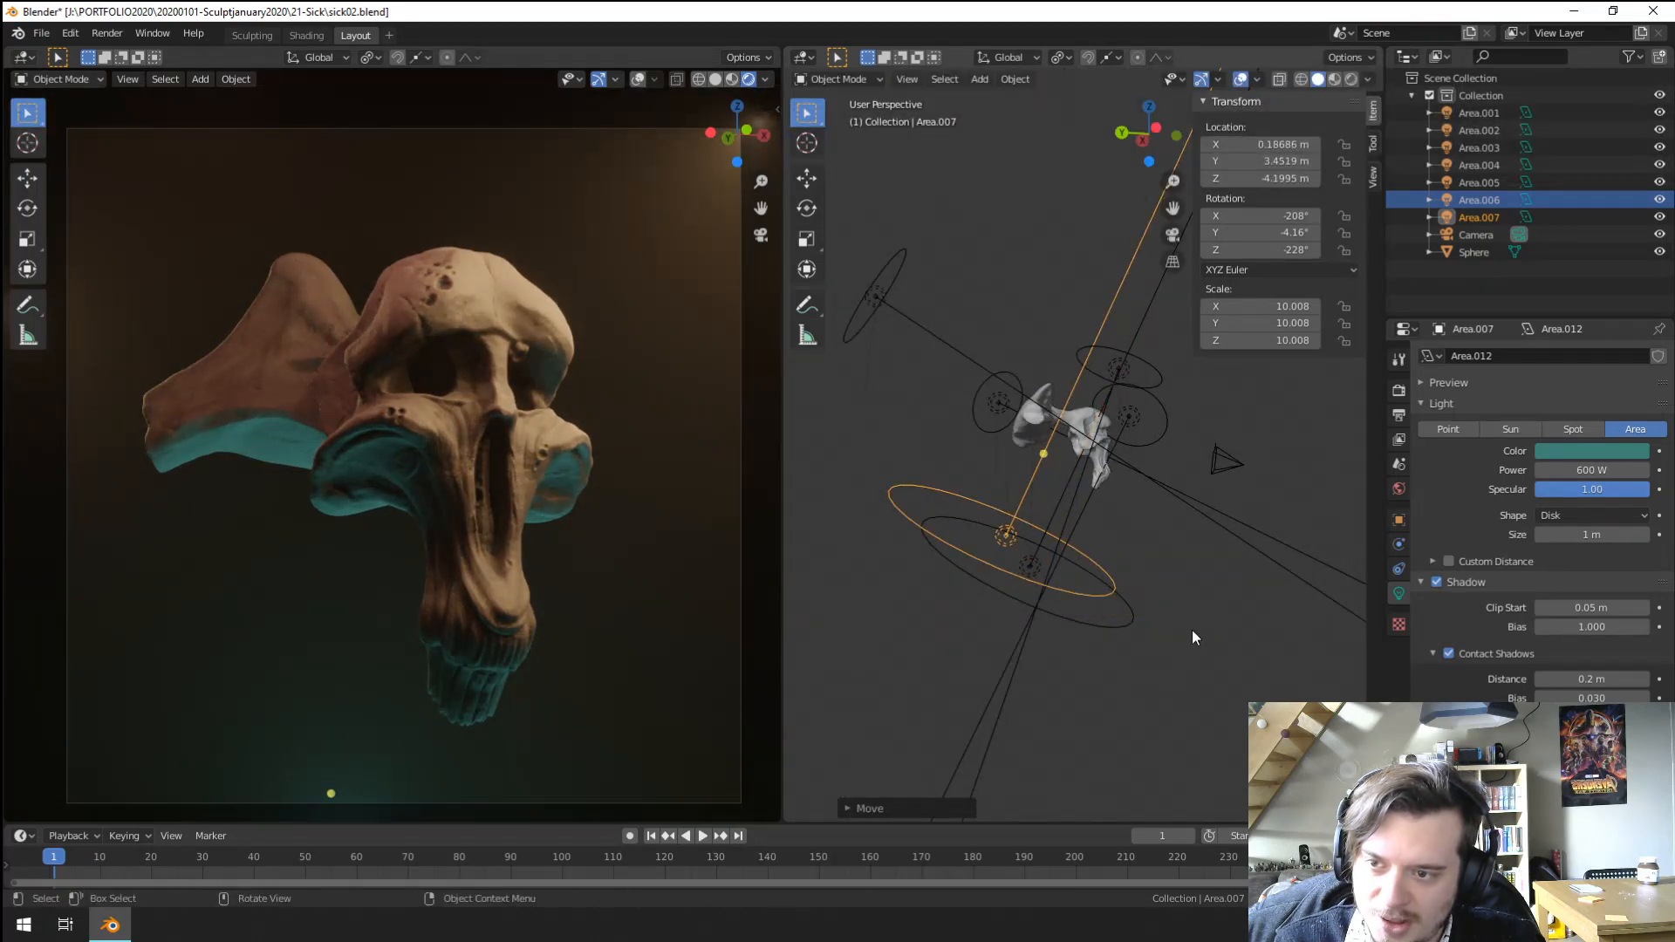
key(g)
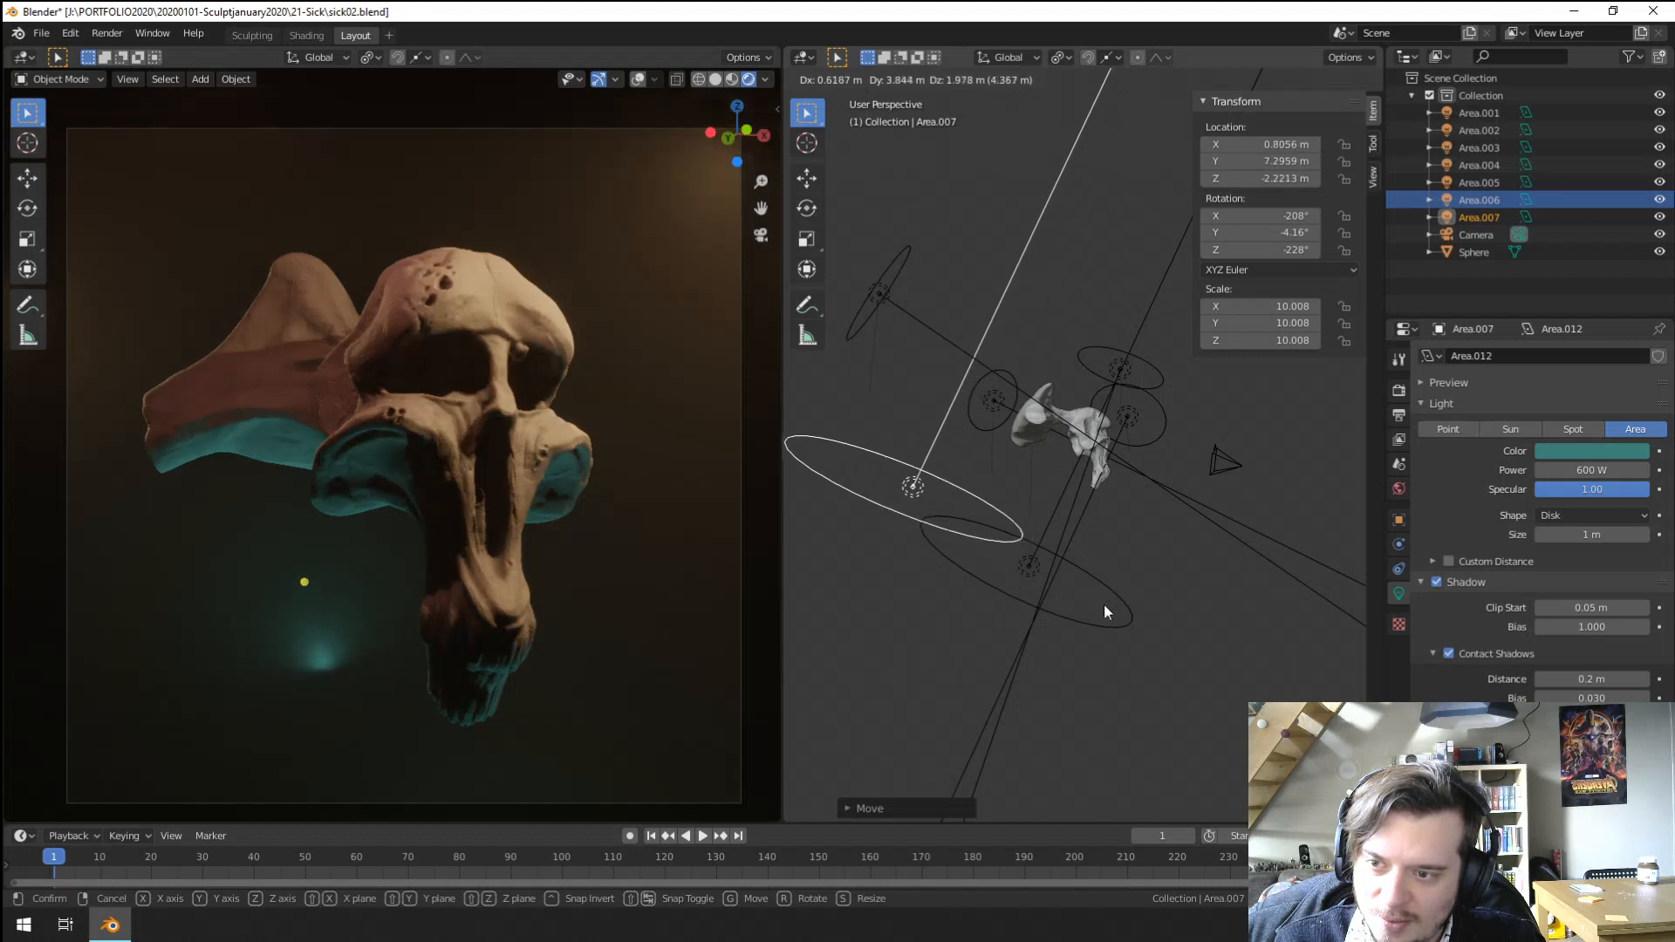
click(1103, 612)
Rotate the duplicated teal light to about -243°, -20°, -211° and scale it down to 4.16.
key(r)
click(1026, 652)
key(s)
click(961, 553)
Reposition the duplicated teal light at about X 1.3 m, Y 6.4 m, Z -5.3 m and rotate it to about -226°, -14°, -220°.
key(g)
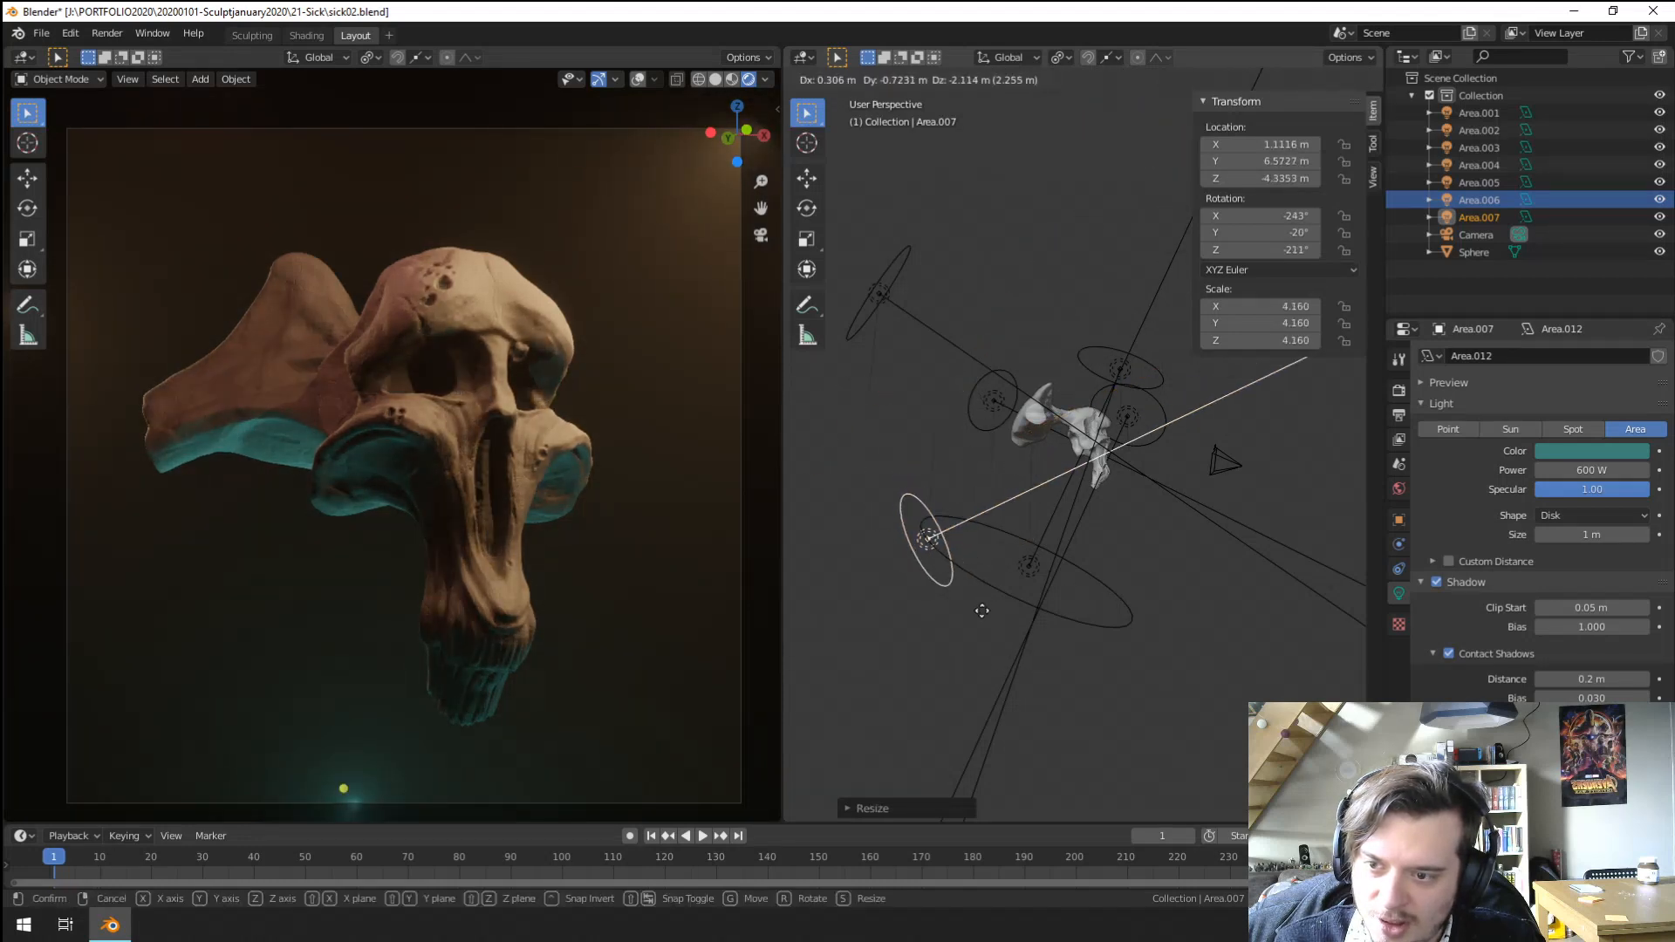
click(989, 630)
key(r)
click(1121, 641)
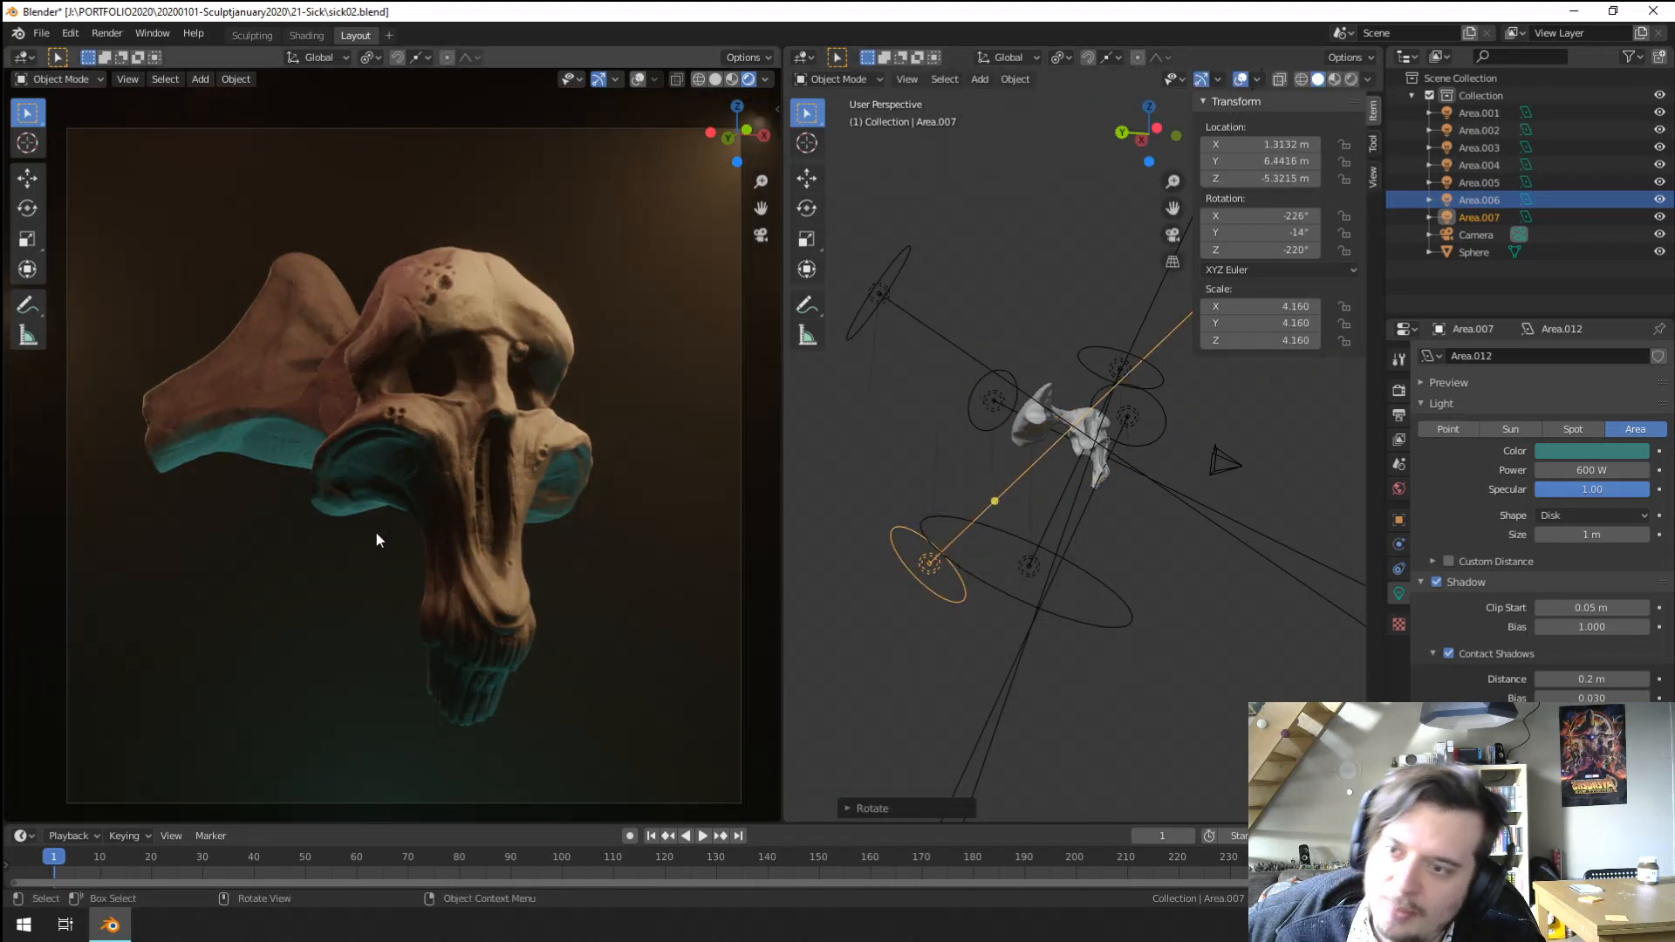
scroll(390, 525, down, 1)
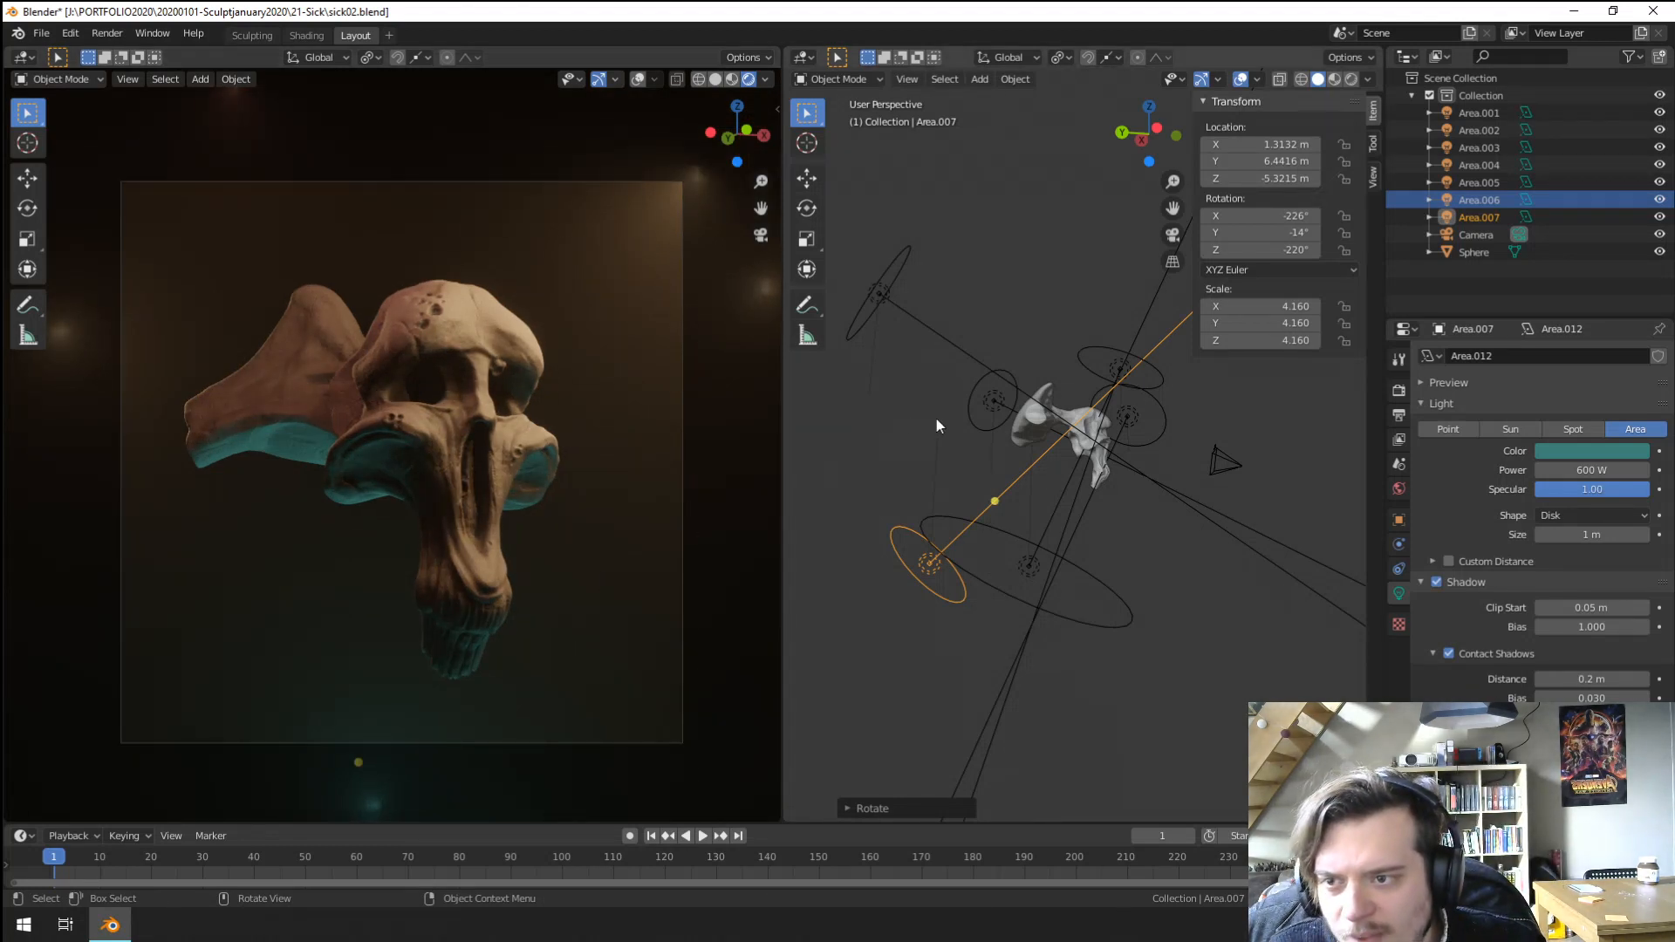
Select the Area.002 light behind the head and shift its color to a more saturated orange.
click(1003, 388)
middle_drag(1004, 389, 897, 431)
click(1598, 452)
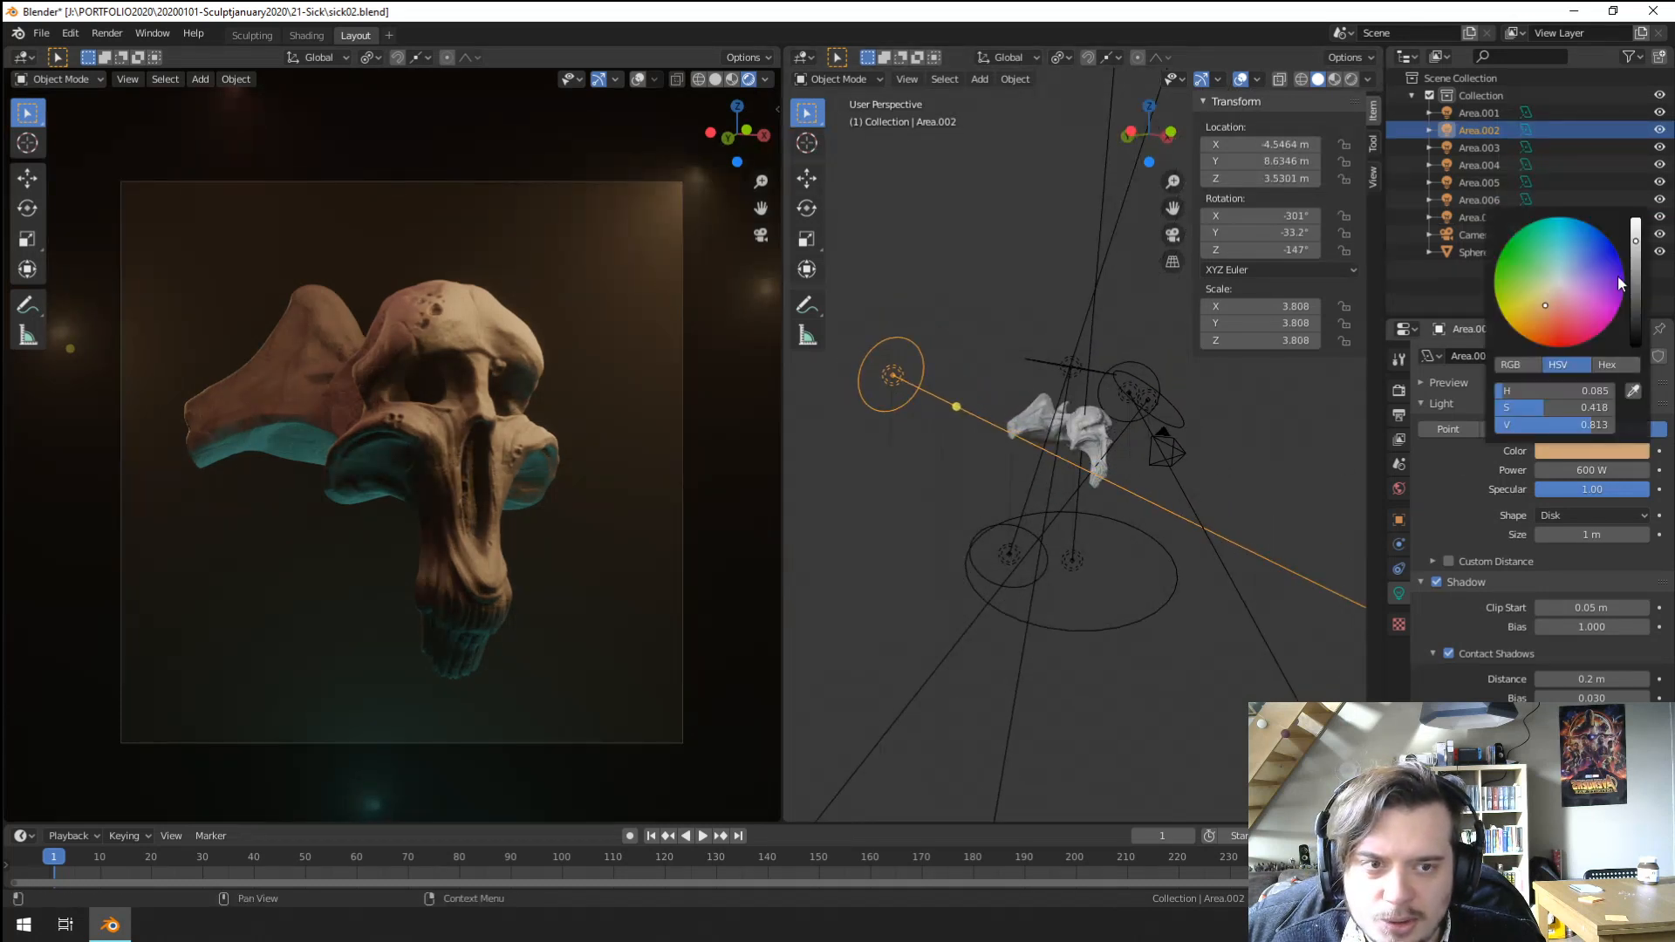
drag(1528, 324, 1542, 317)
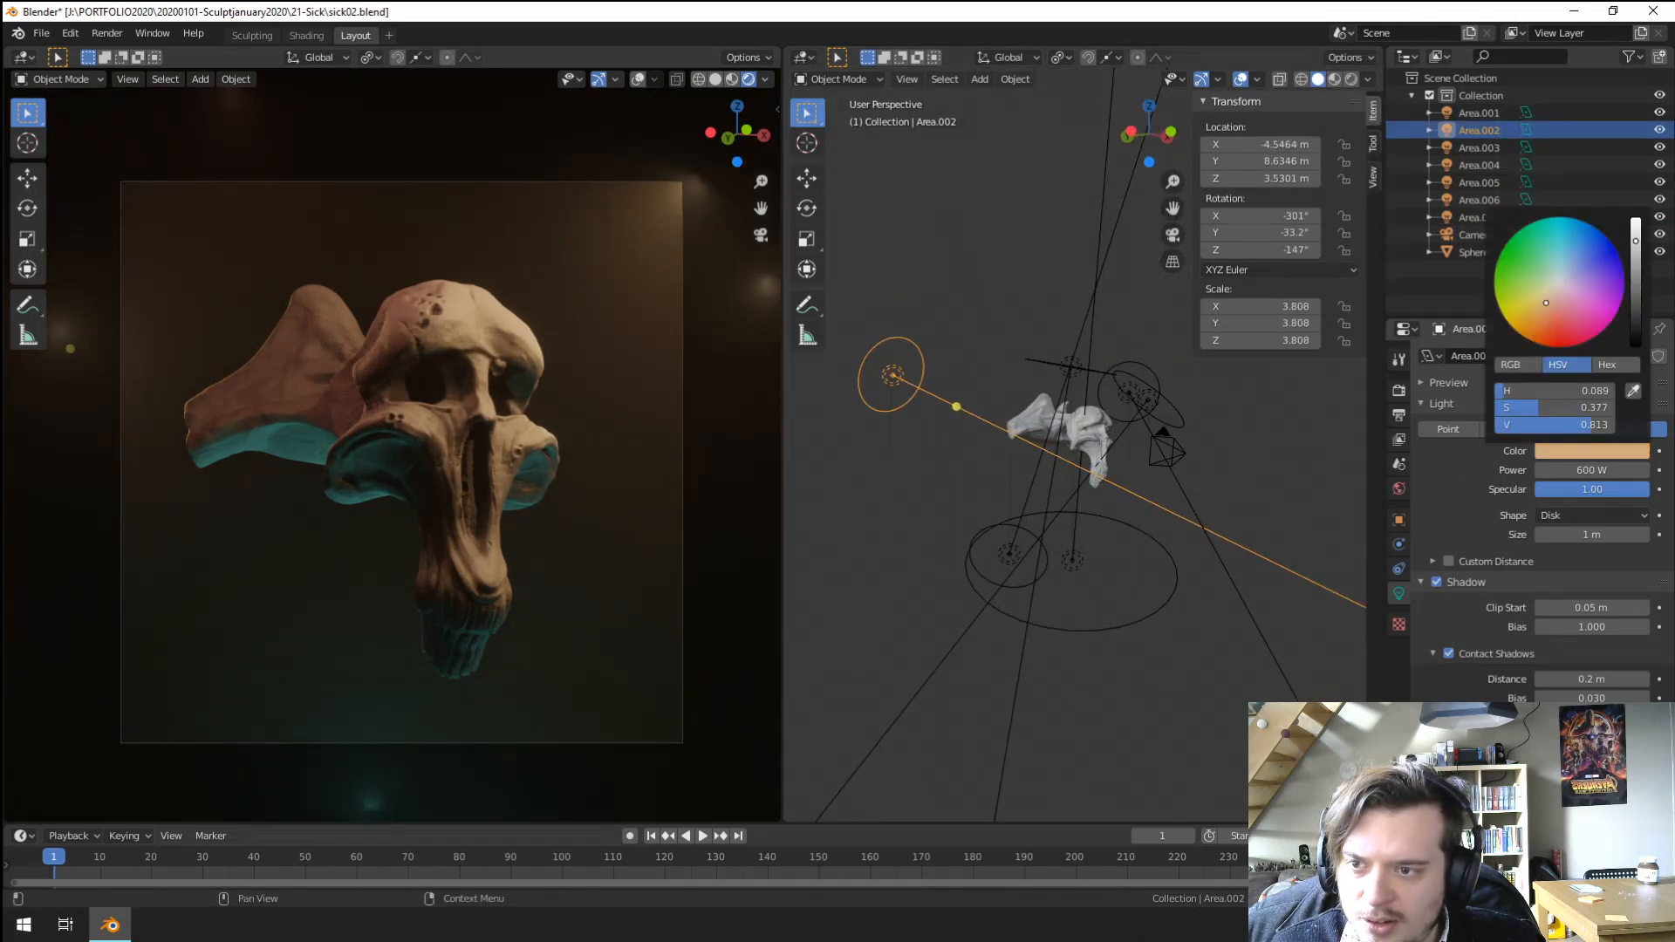
Try the Area.002 light at 0 W for comparison, and set its power to 800 W.
click(1583, 471)
text(0)
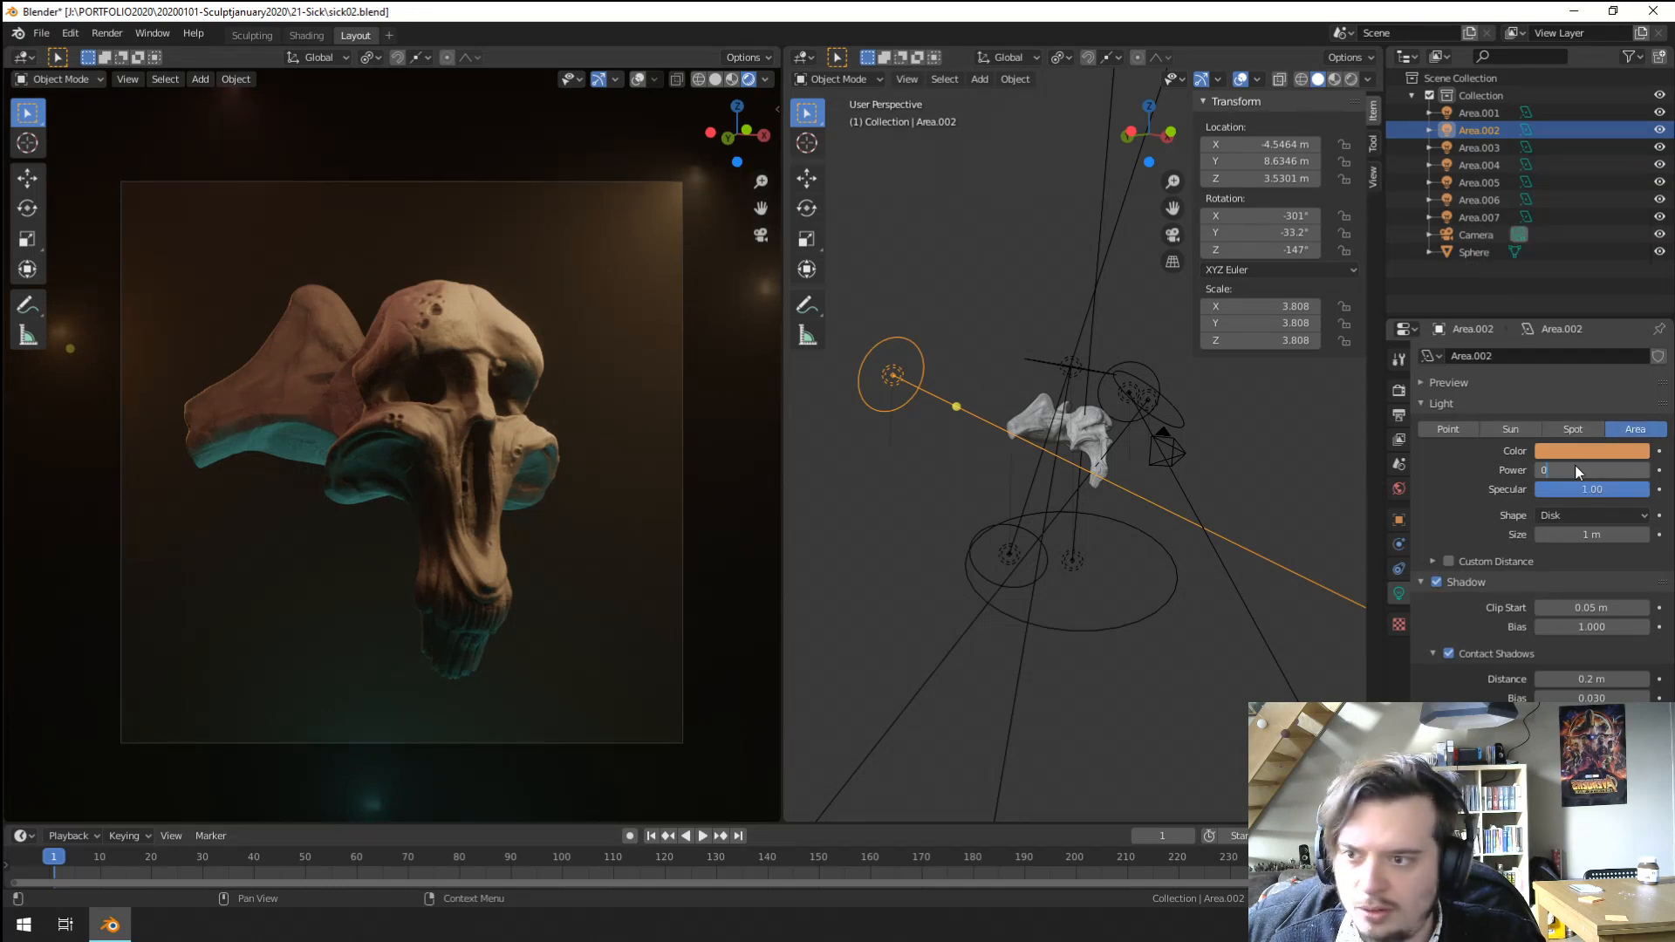
key(Return)
click(1576, 467)
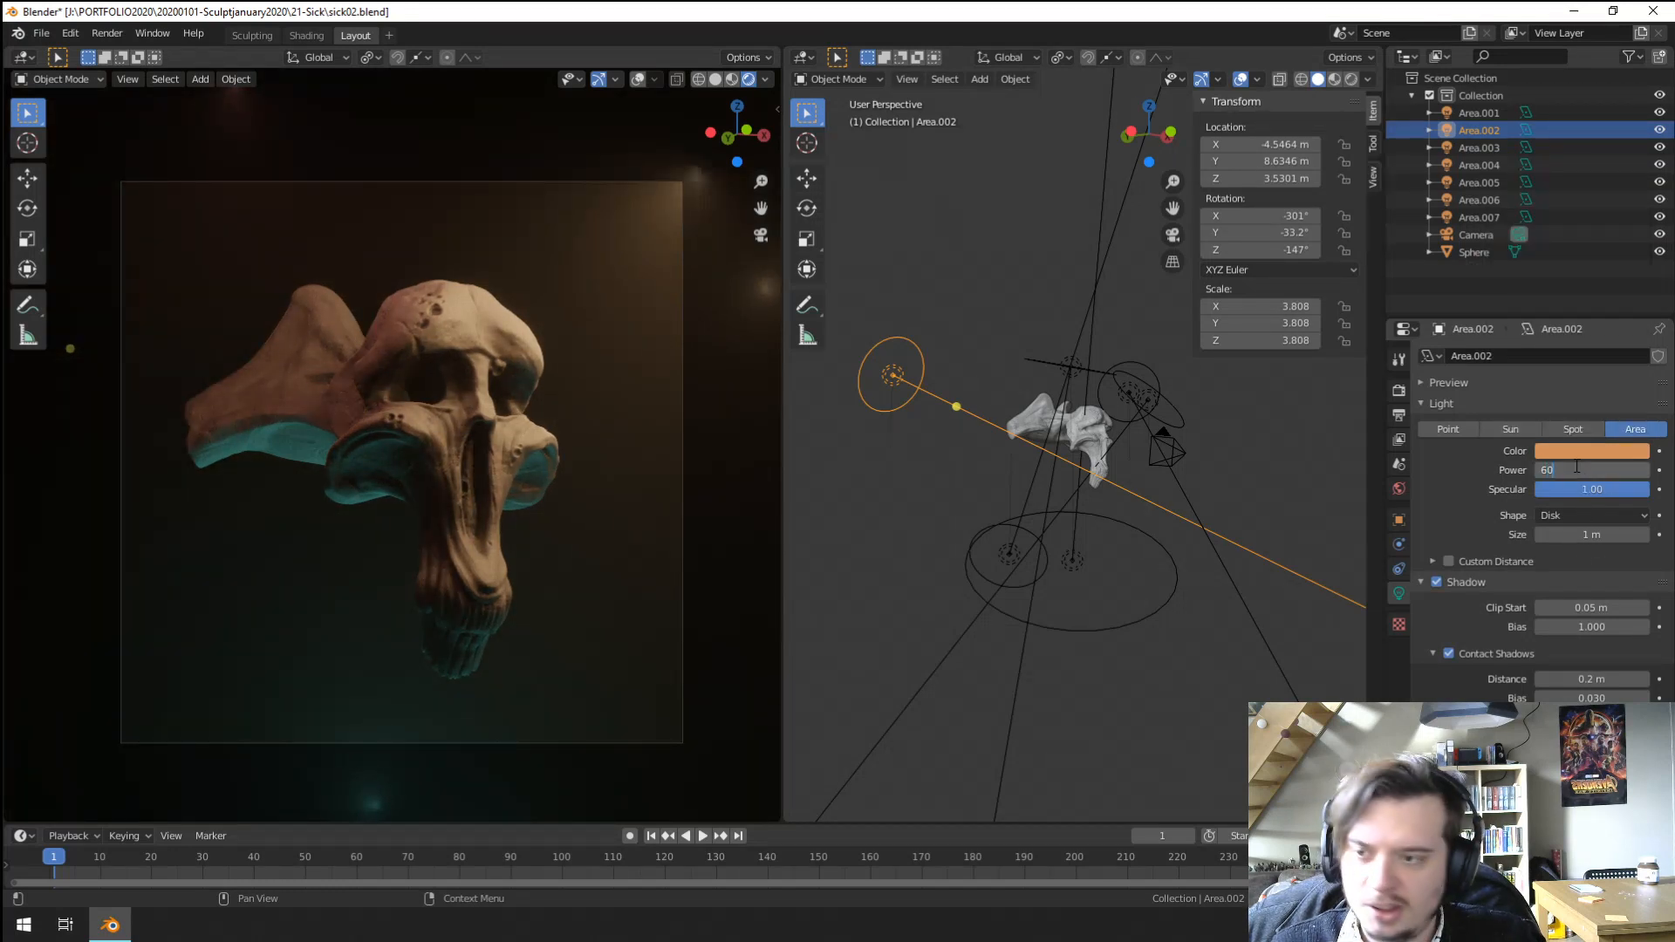
text(60)
key(Return)
click(1577, 468)
text(80)
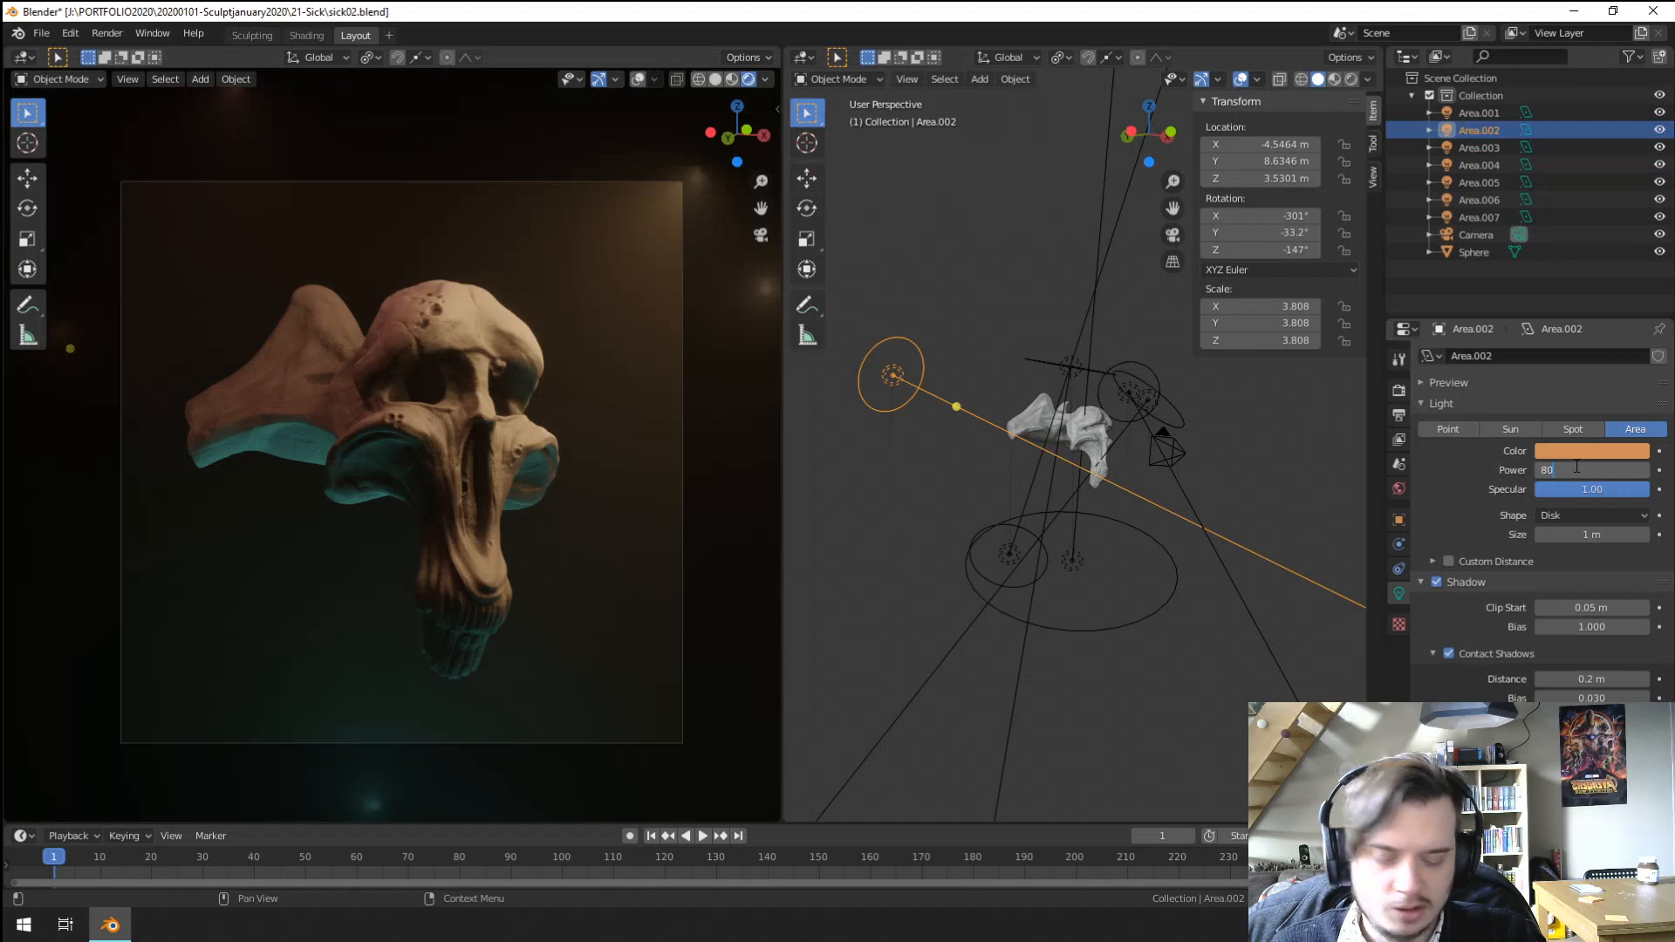
text(0)
key(Return)
Scale the Area.002 light behind the head up to about 8.72.
scroll(1060, 420, up, 3)
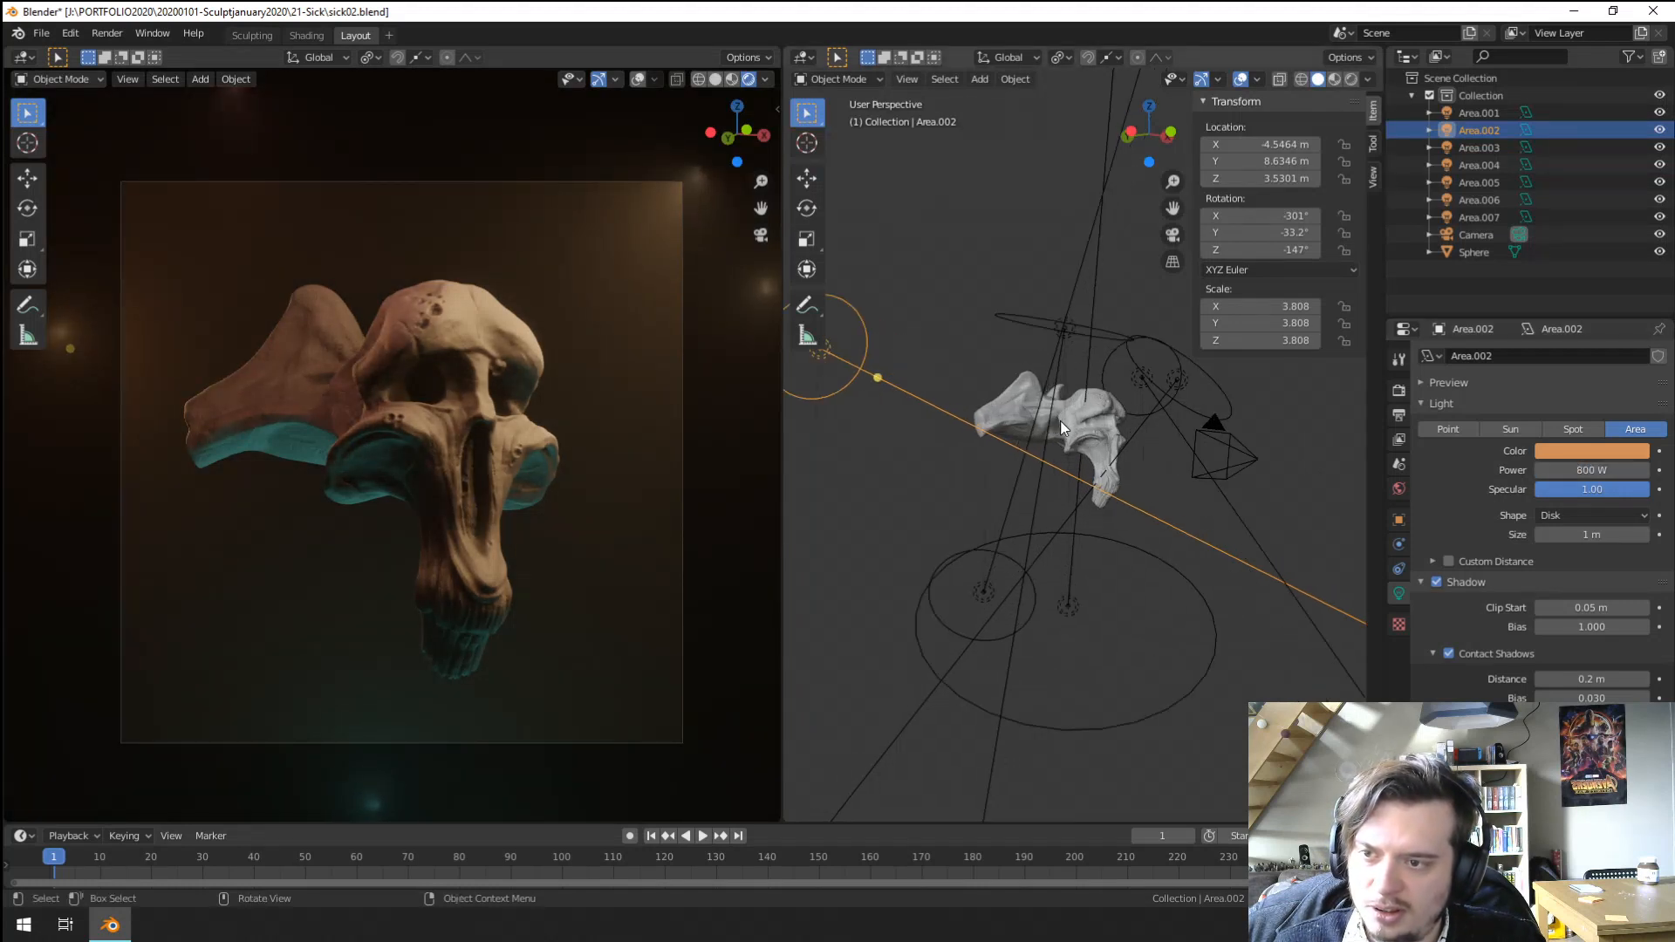
middle_drag(1060, 420, 1044, 589)
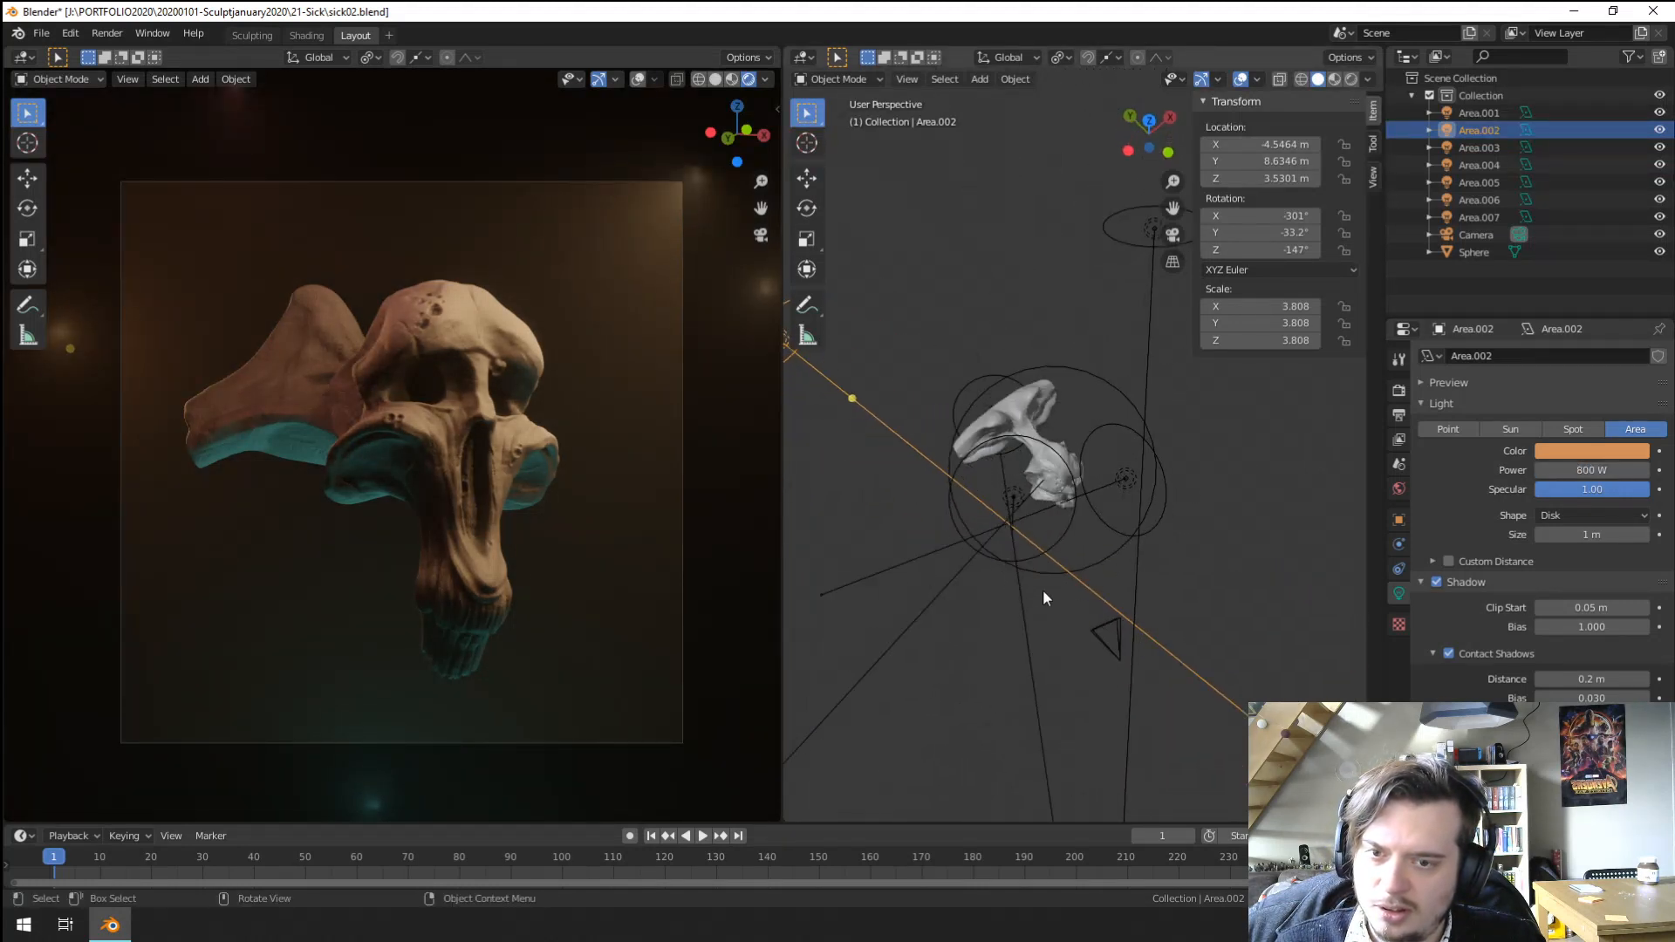
key(s)
click(934, 689)
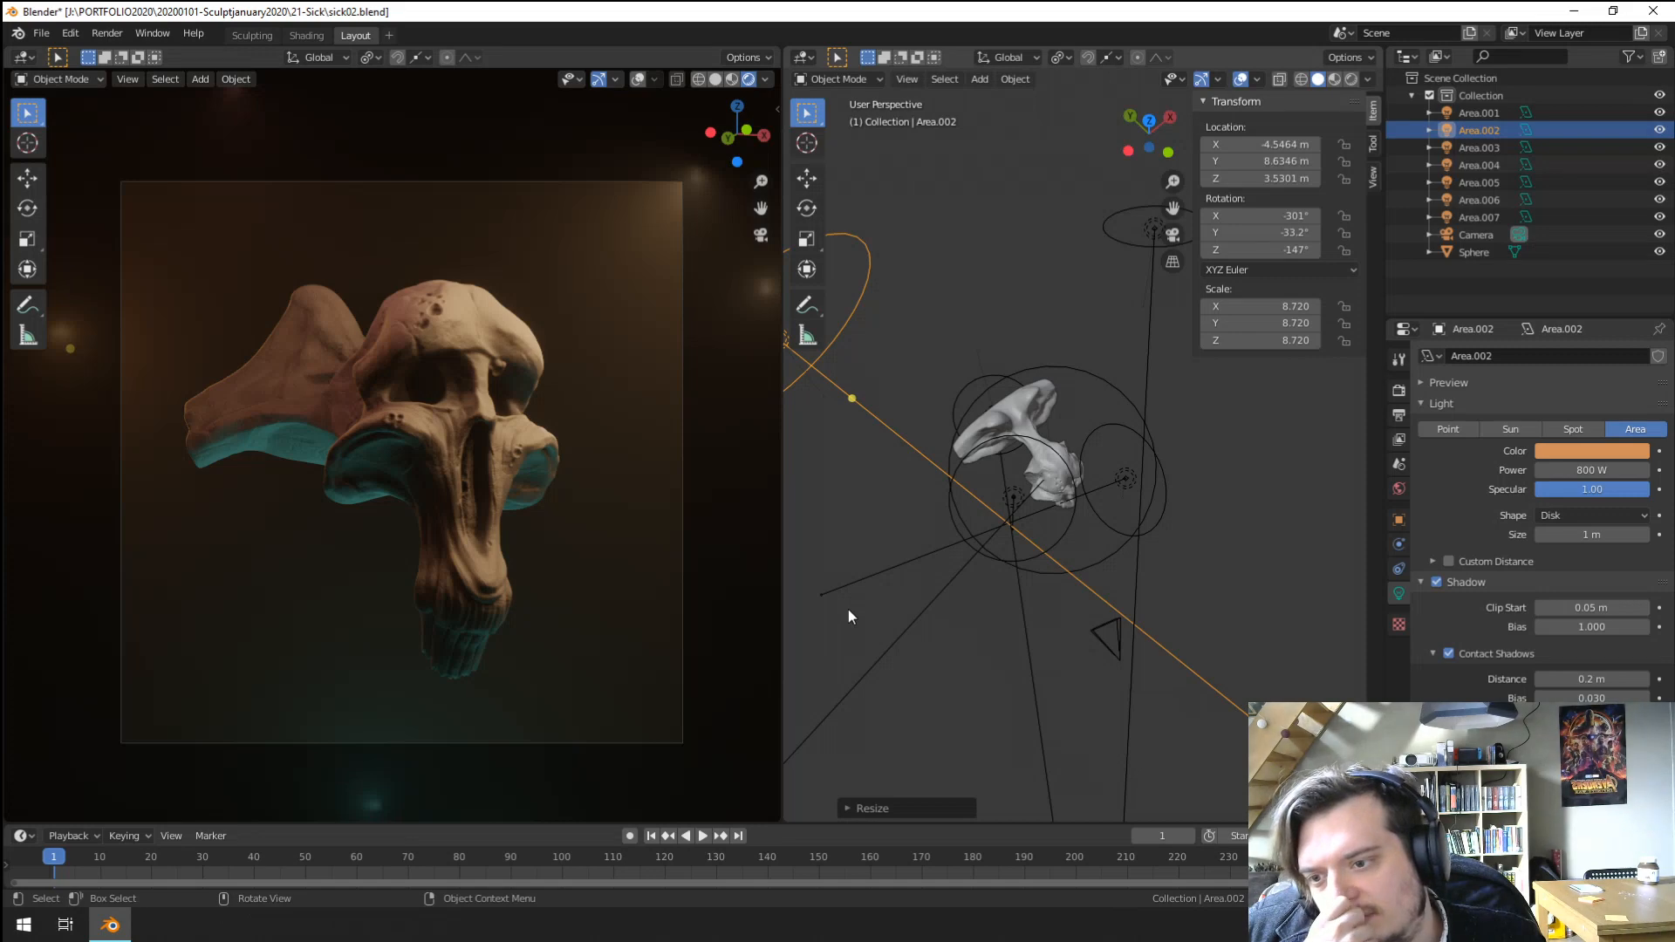
middle_drag(848, 611, 913, 569)
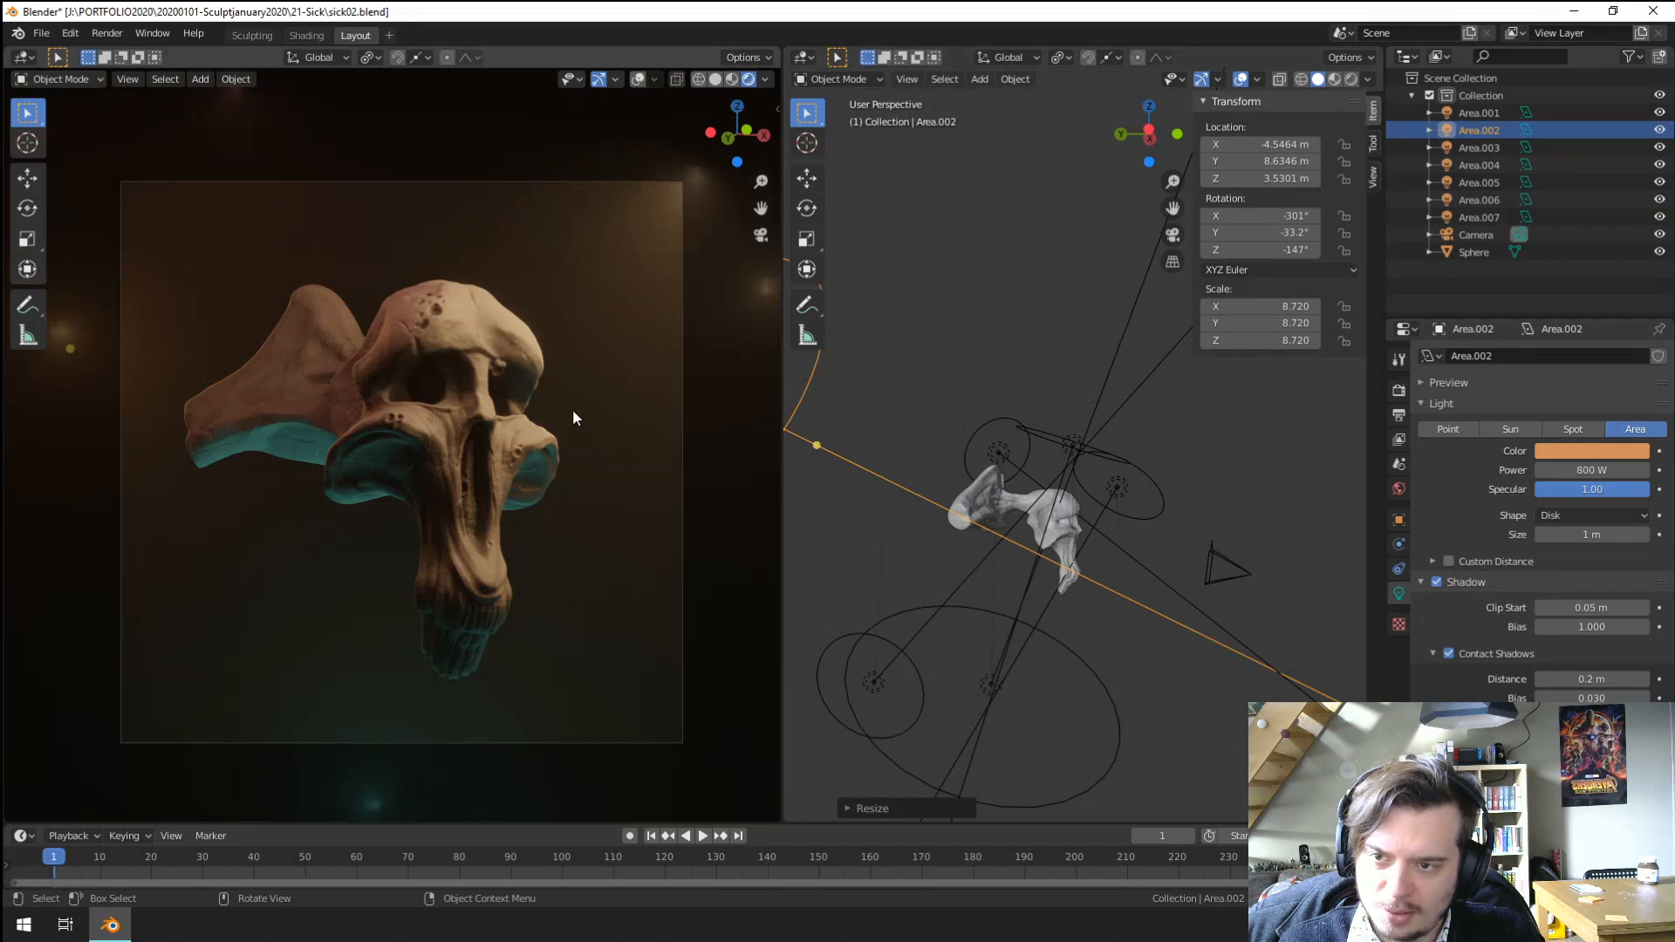
Duplicate the teal Area.006 light to about X 1.2 m, Y -3.8 m, Z -5.3 m and rotate the copy to about -177°, 29.7°, -233°.
scroll(1053, 697, down, 1)
click(1092, 715)
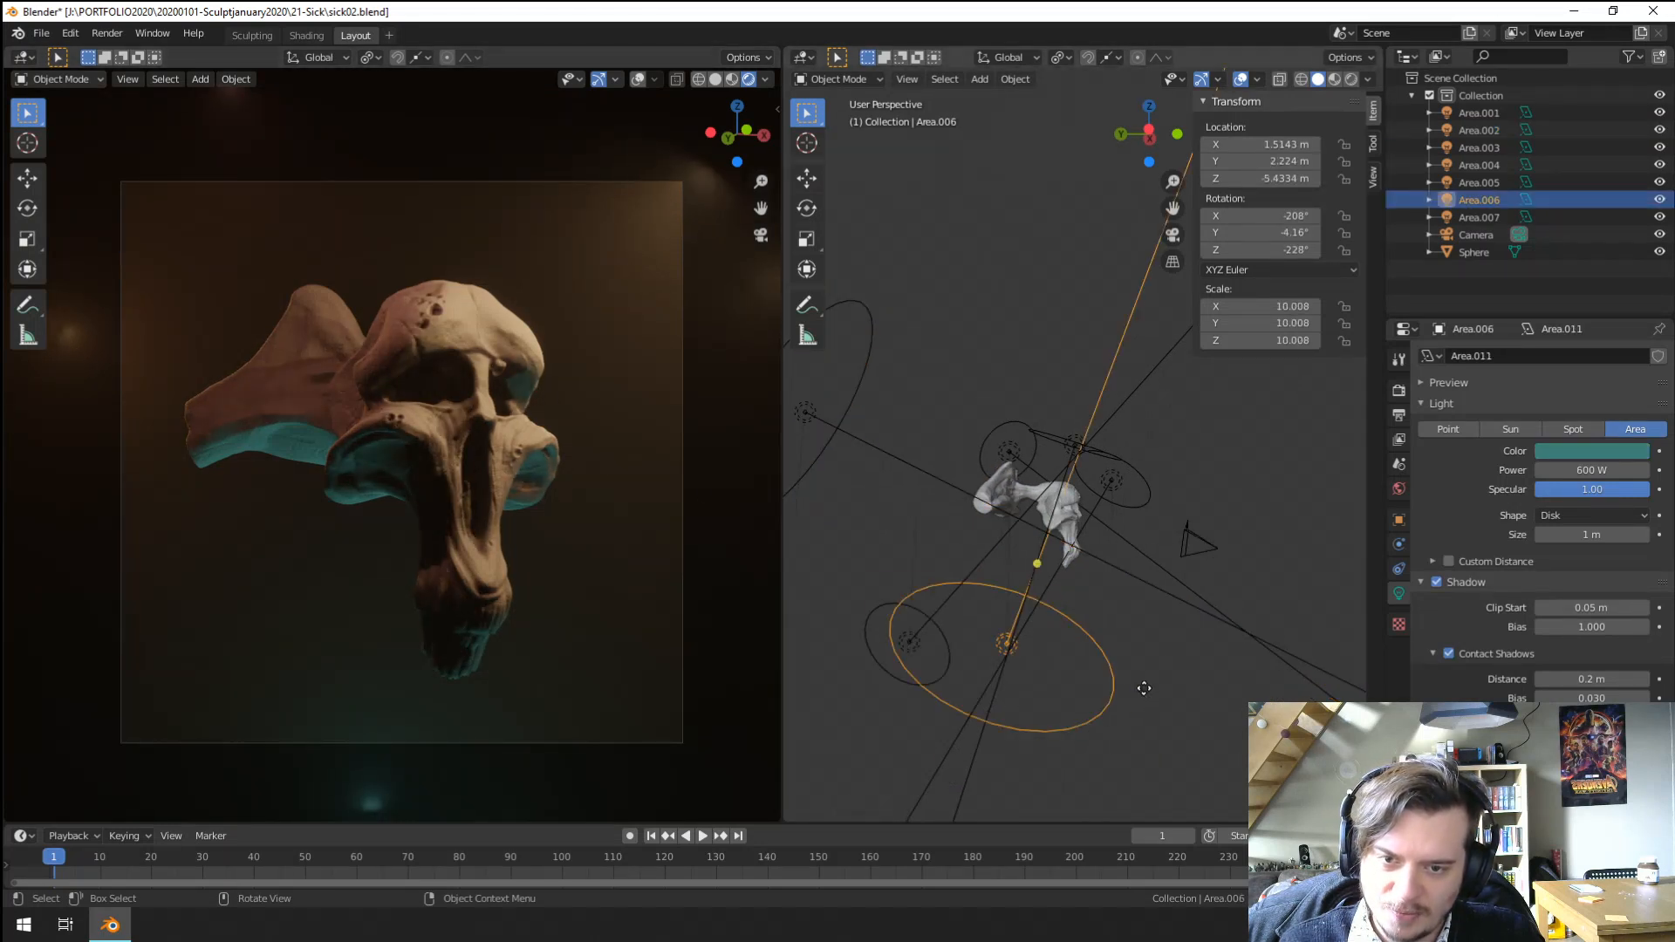
key(shift+d)
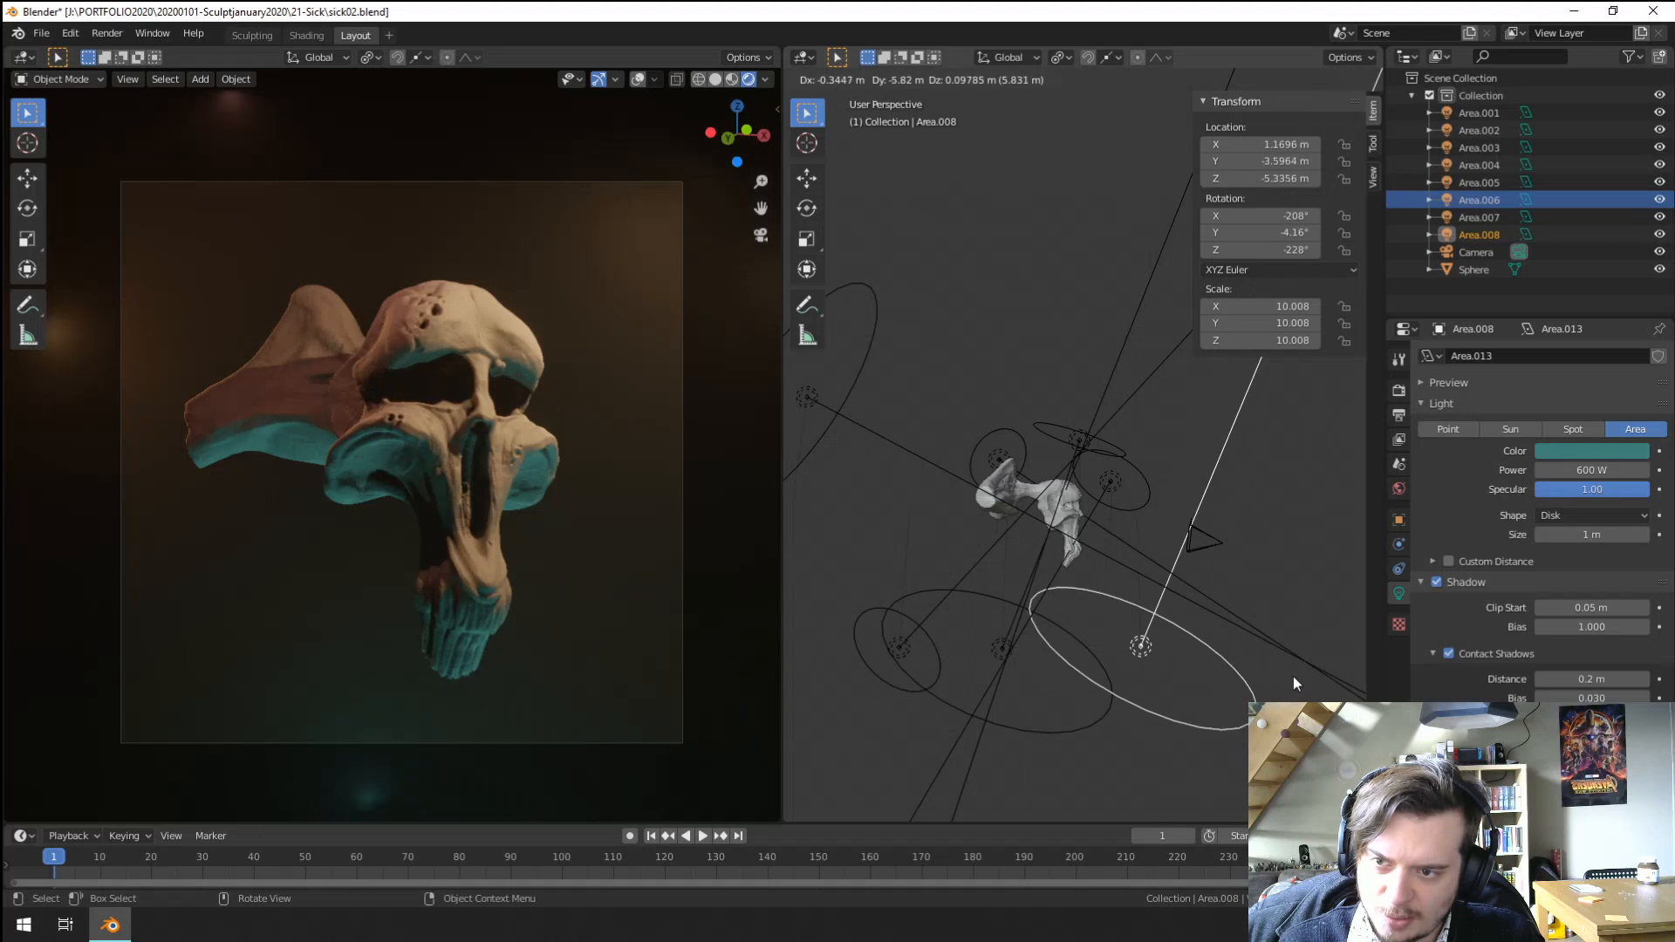
click(1296, 677)
key(r)
click(1284, 579)
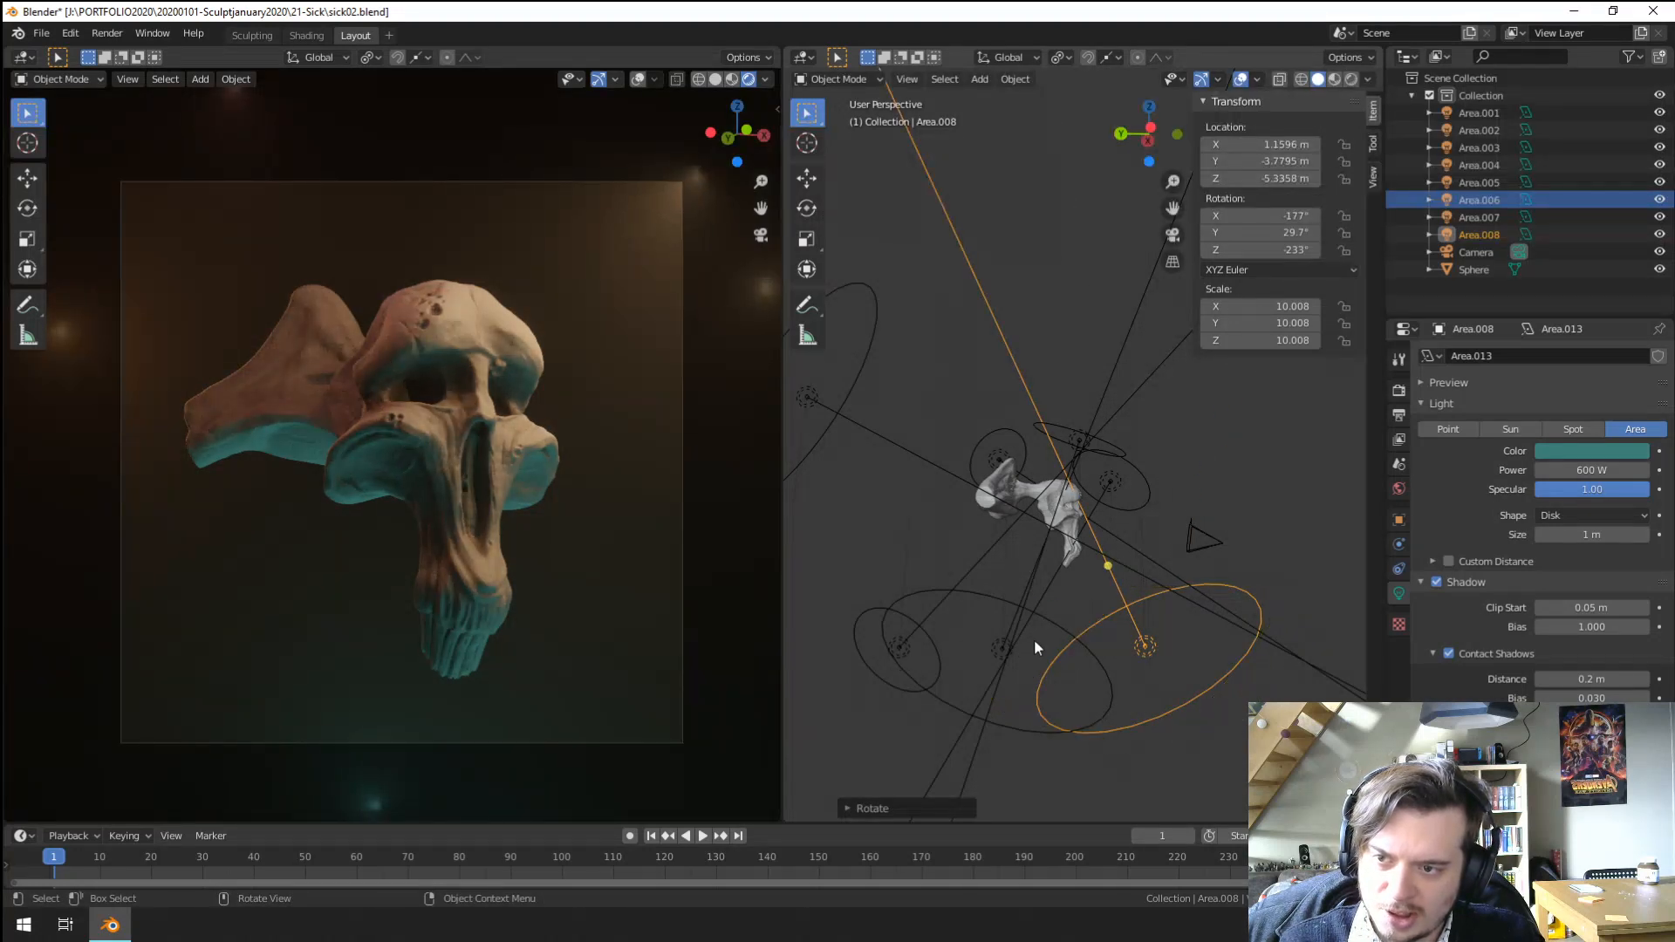
Darken the teal color of the duplicated Area.008 light slightly and check the effect on the head.
click(1612, 446)
drag(1635, 315, 1635, 294)
scroll(595, 610, up, 5)
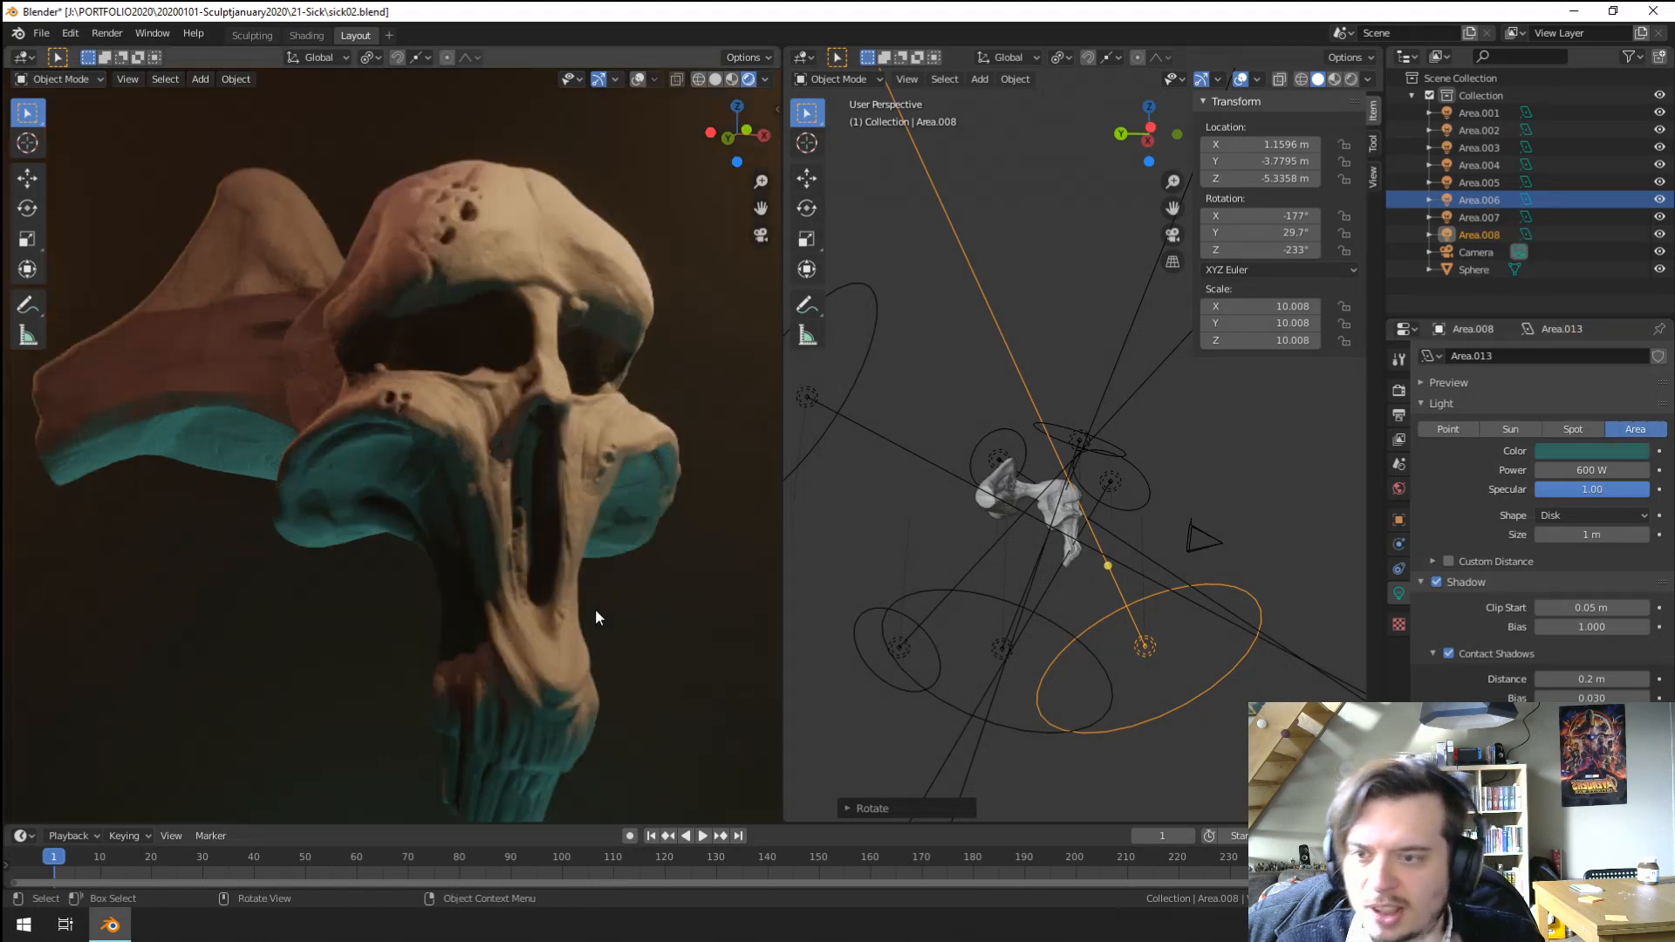
scroll(595, 609, down, 5)
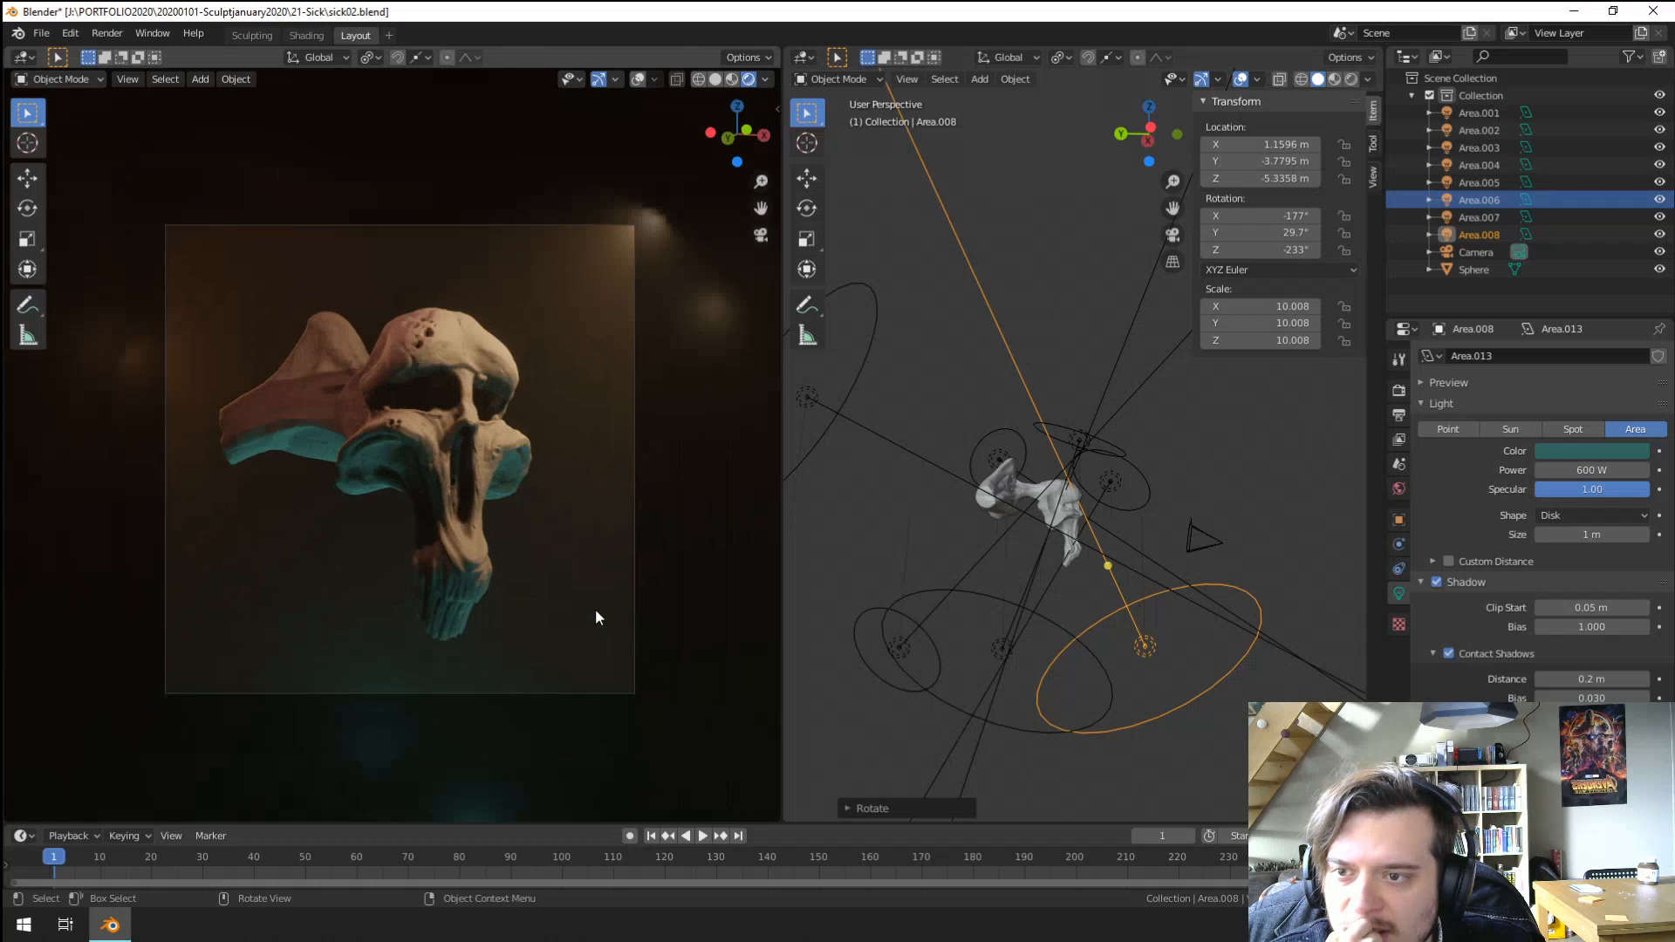
scroll(595, 609, down, 1)
Delete the distant Area.004 light that stands far away from the head.
scroll(1128, 390, down, 4)
middle_drag(1128, 390, 1074, 543)
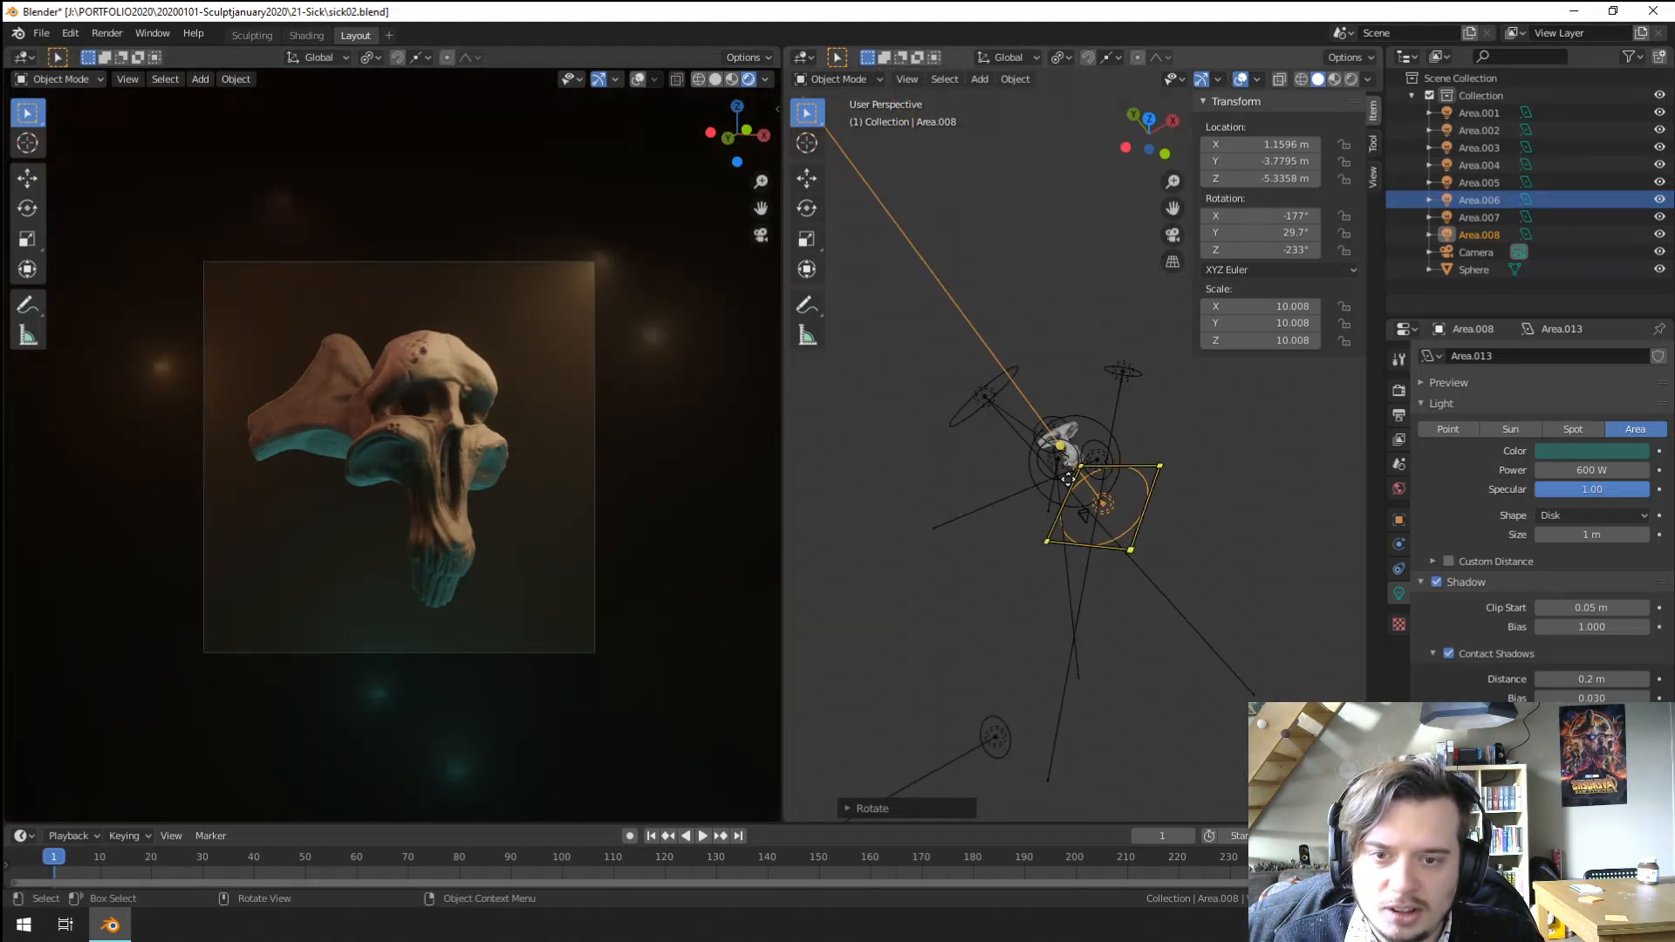
click(1066, 479)
click(996, 742)
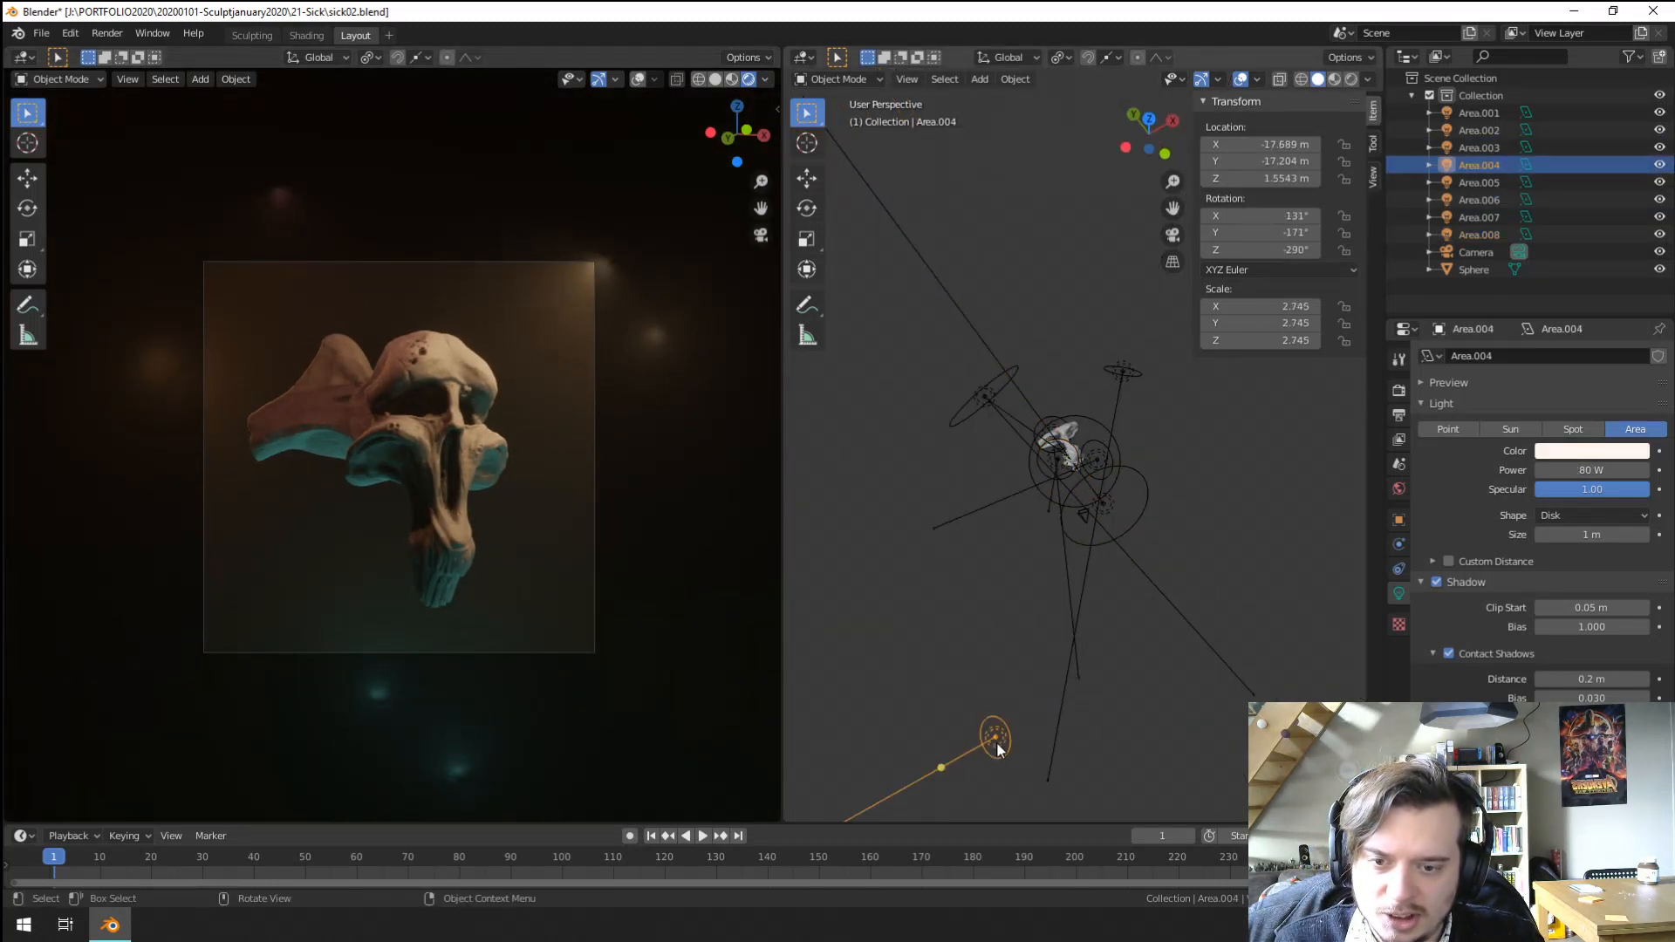
key(x)
click(1000, 743)
scroll(1116, 455, up, 3)
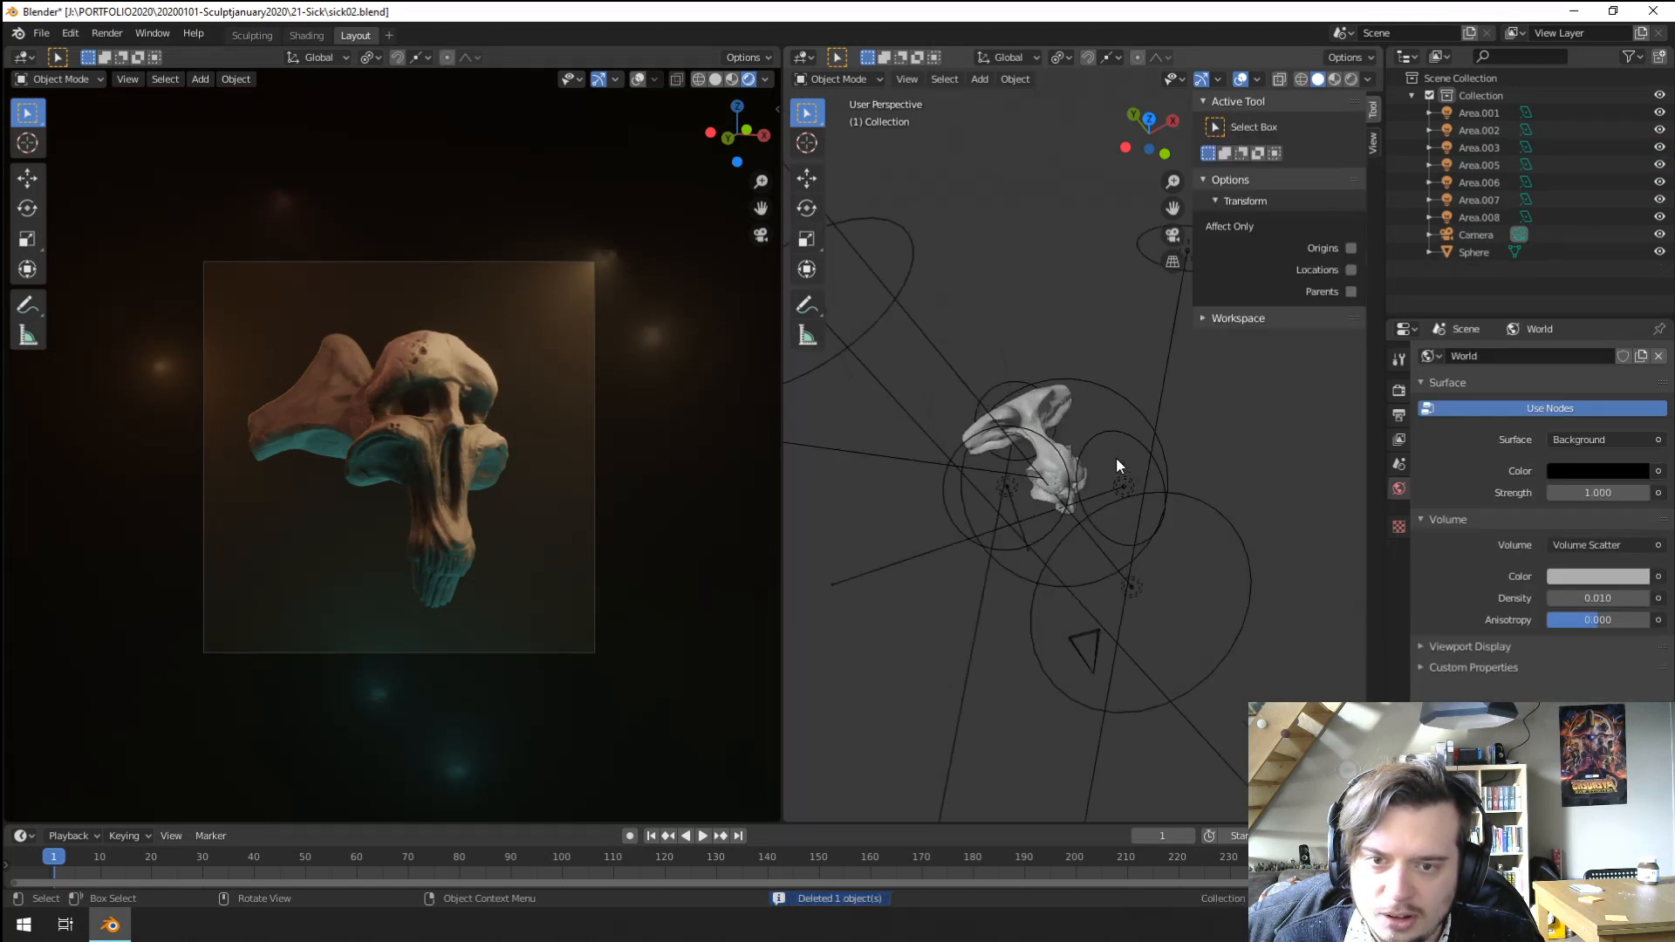
click(1052, 525)
key(g)
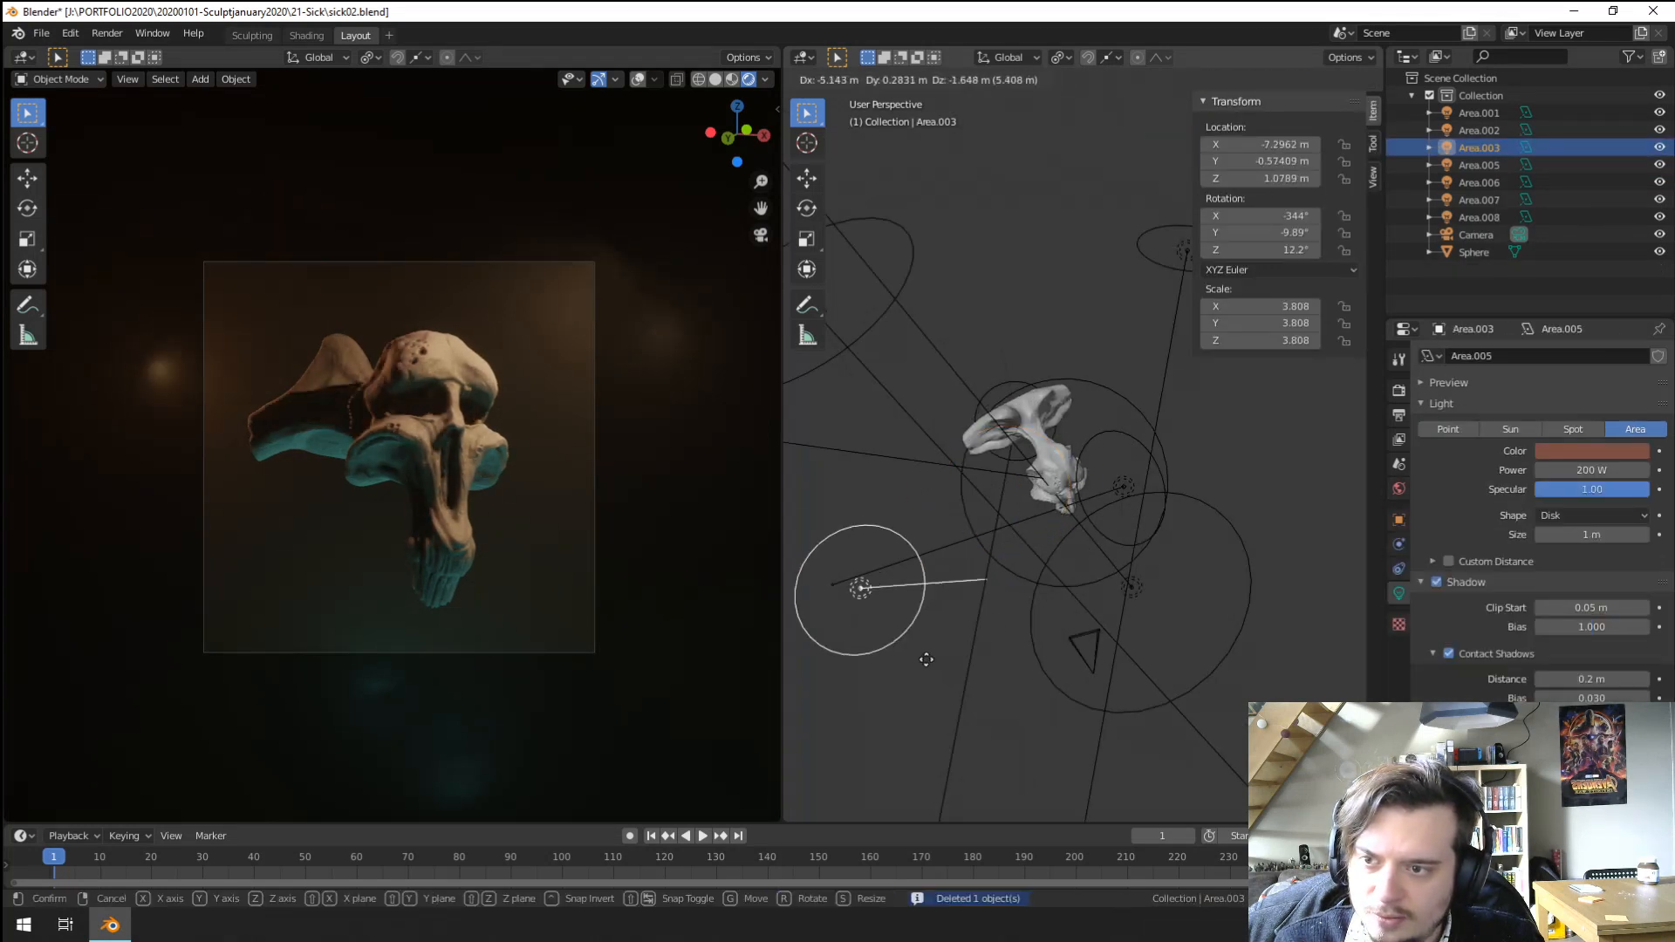
right_click(923, 663)
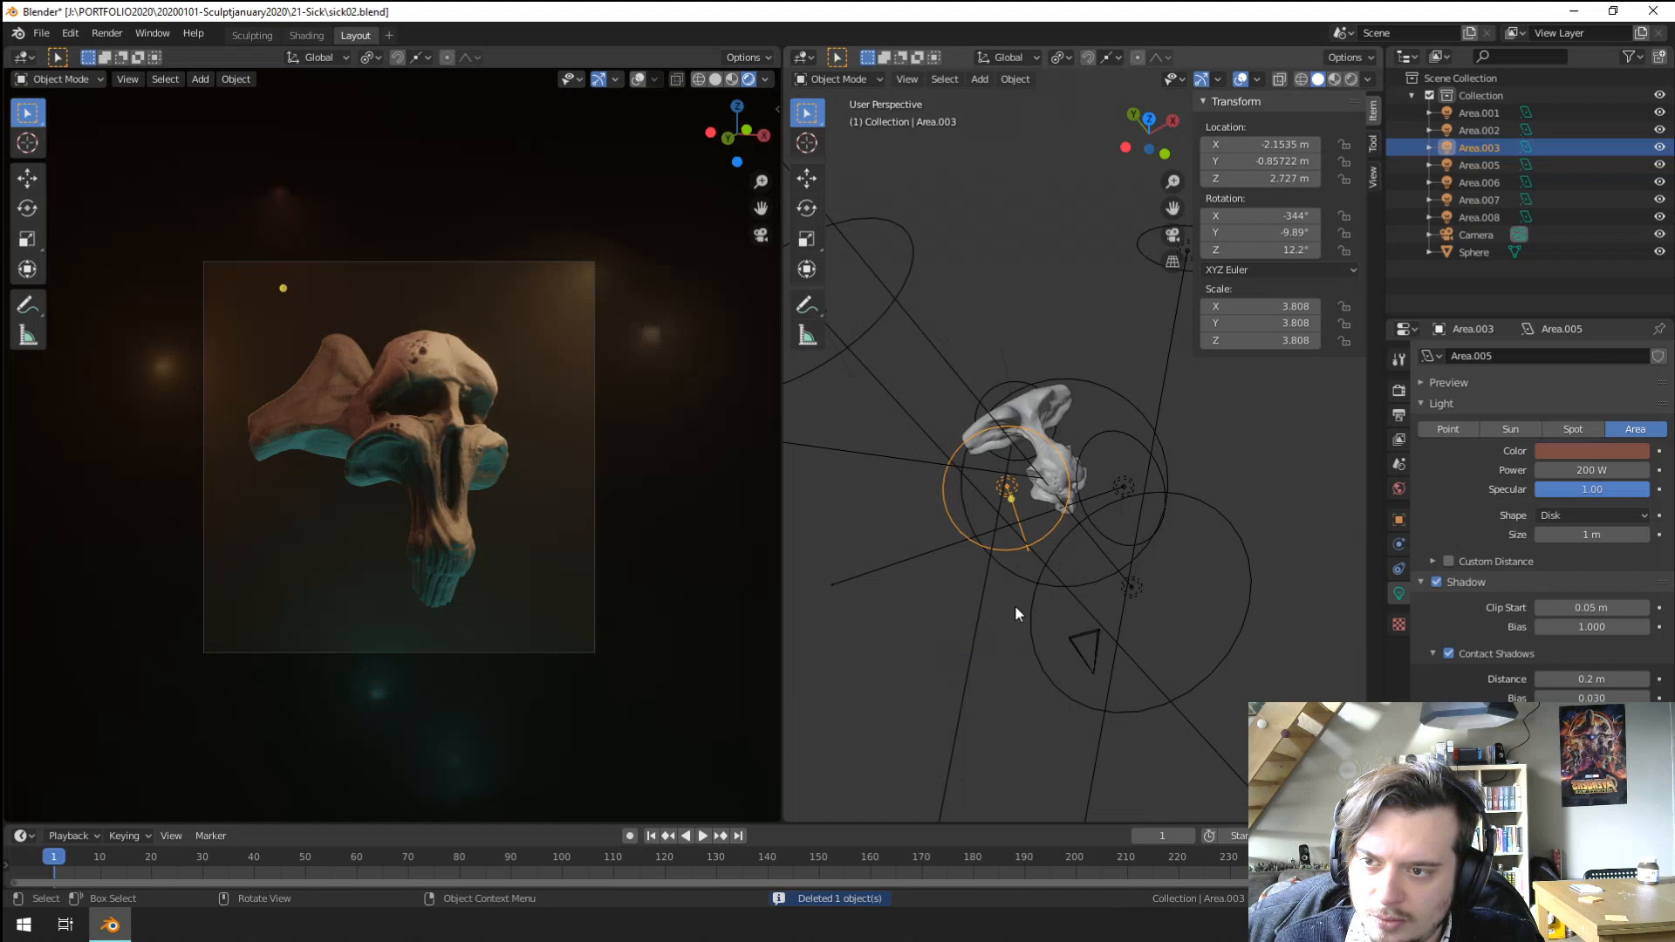
Select the Area.001 light beside the face, test its effect by moving it away, and scale it to about 3.545.
click(1118, 428)
key(g)
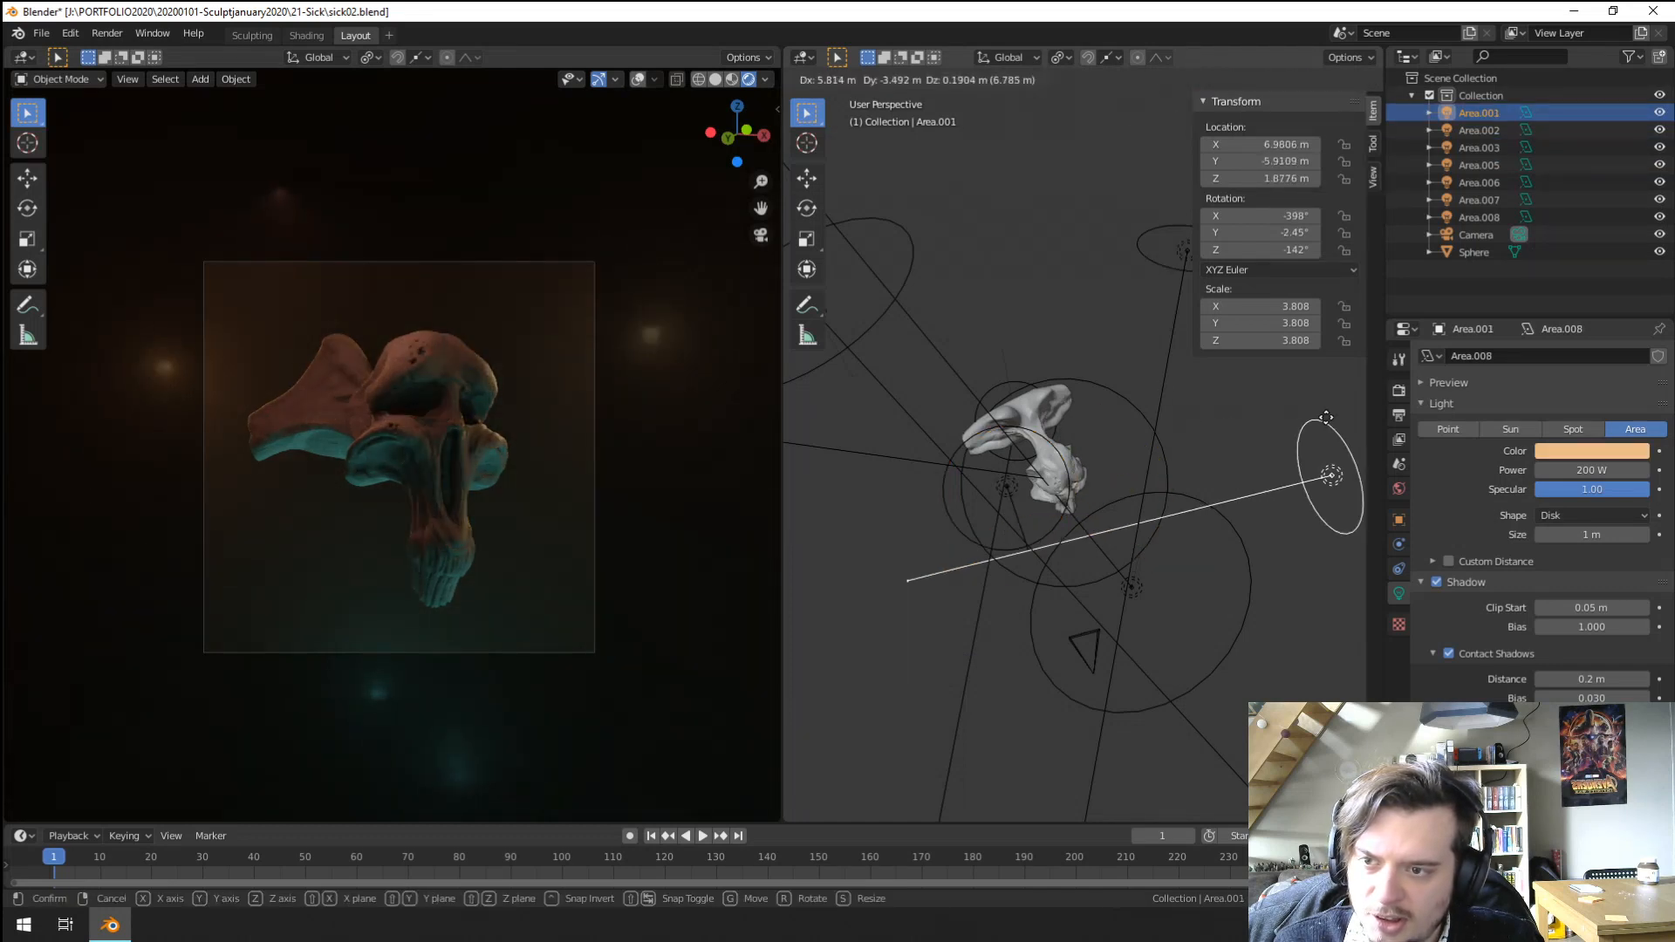
right_click(1326, 416)
scroll(1263, 472, up, 2)
key(s)
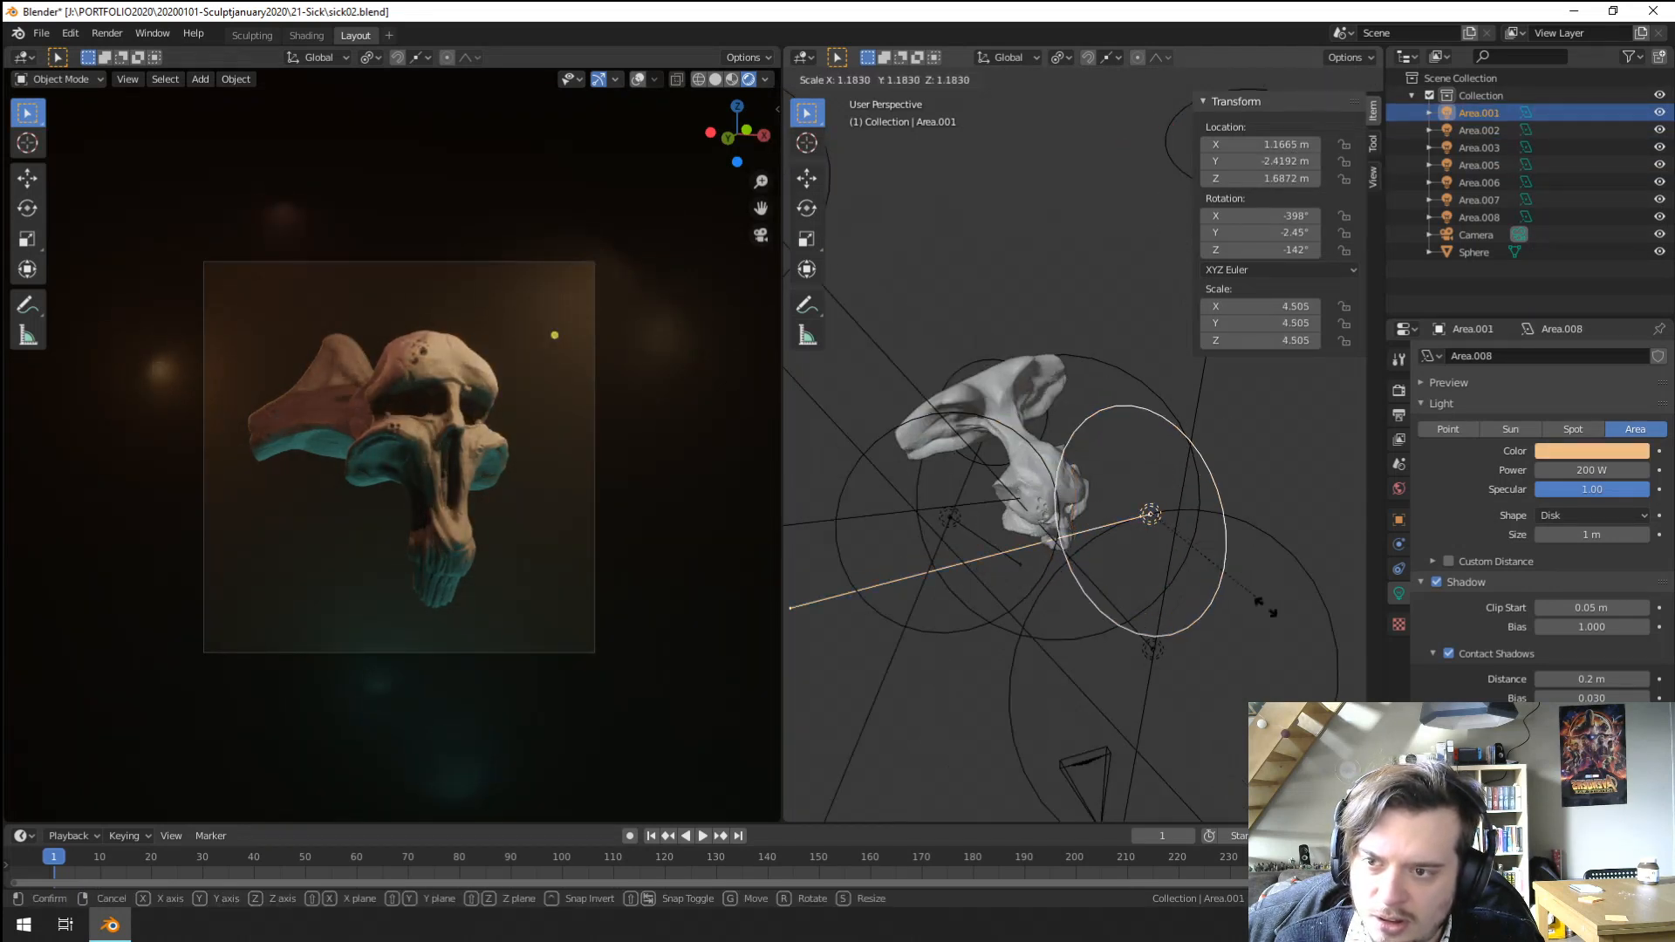
click(1213, 608)
scroll(504, 407, up, 3)
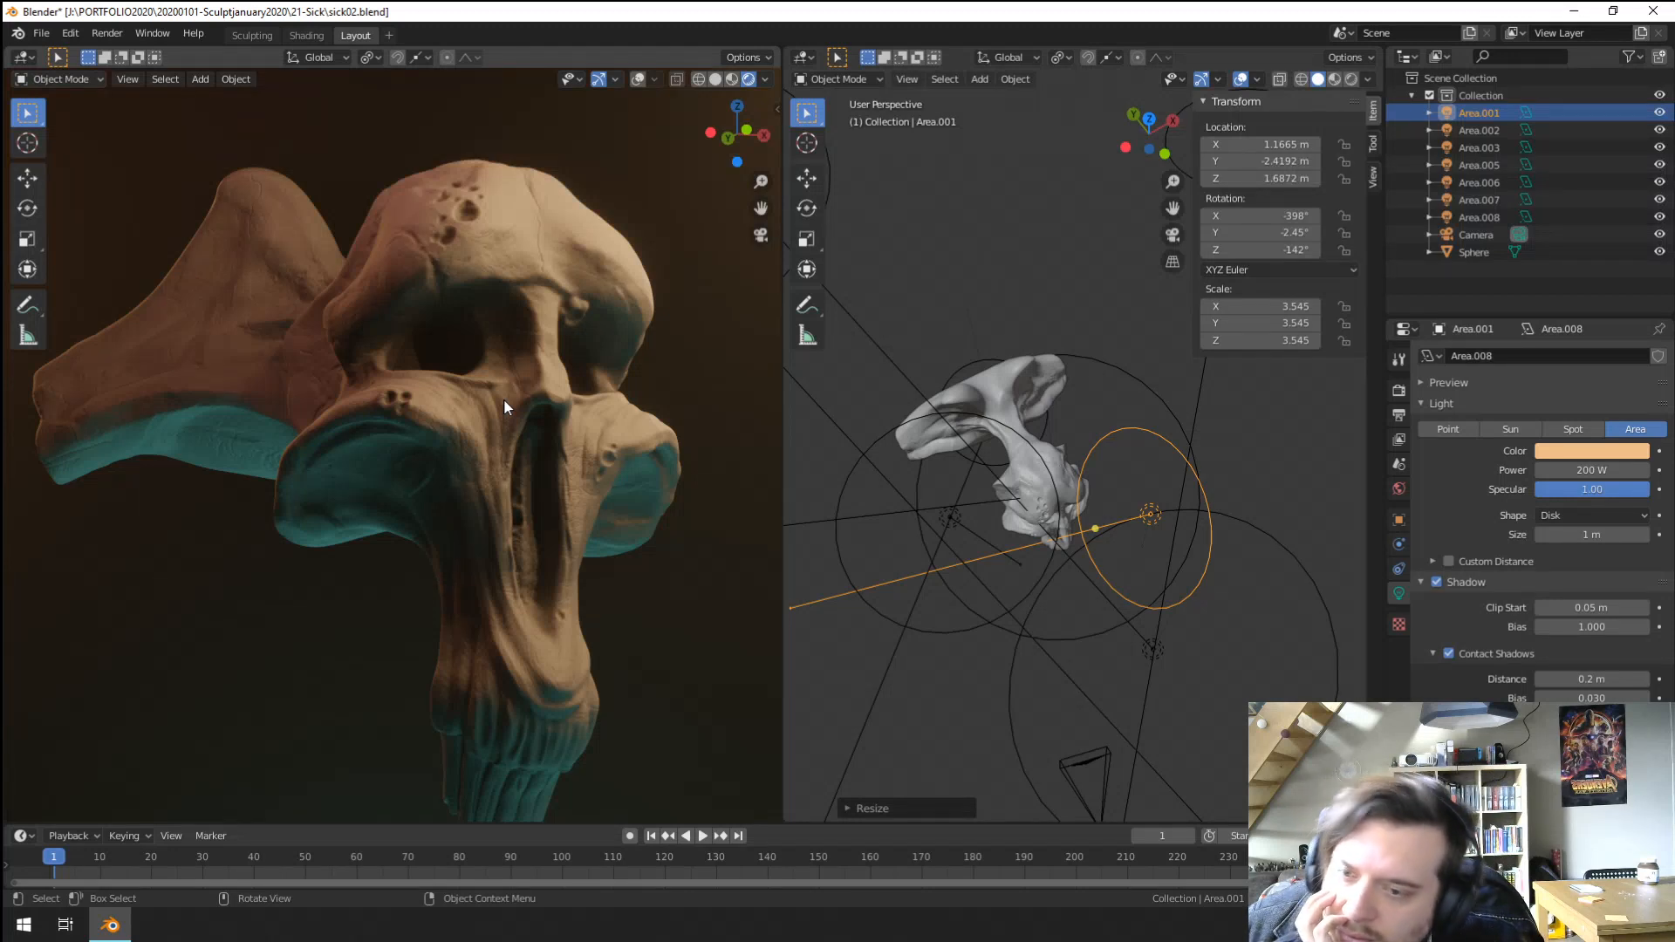
scroll(576, 429, down, 3)
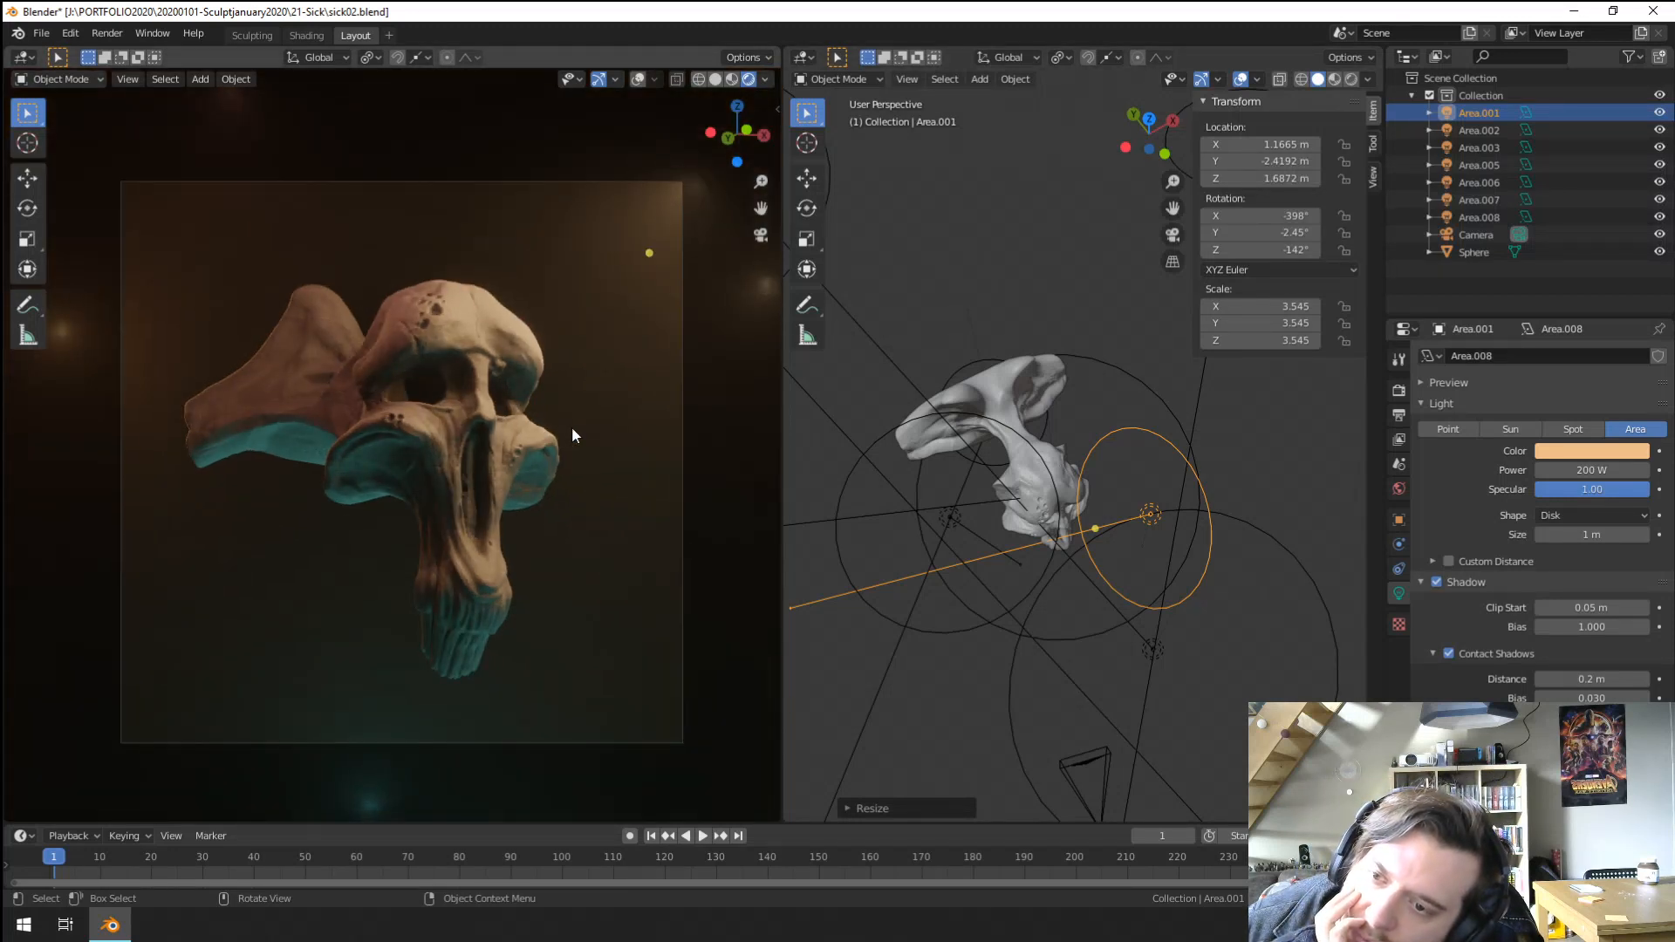
Move the Area.001 light to about X 1.0 m, Y -1.8 m, Z 2.1 m.
middle_drag(1154, 578, 1238, 518)
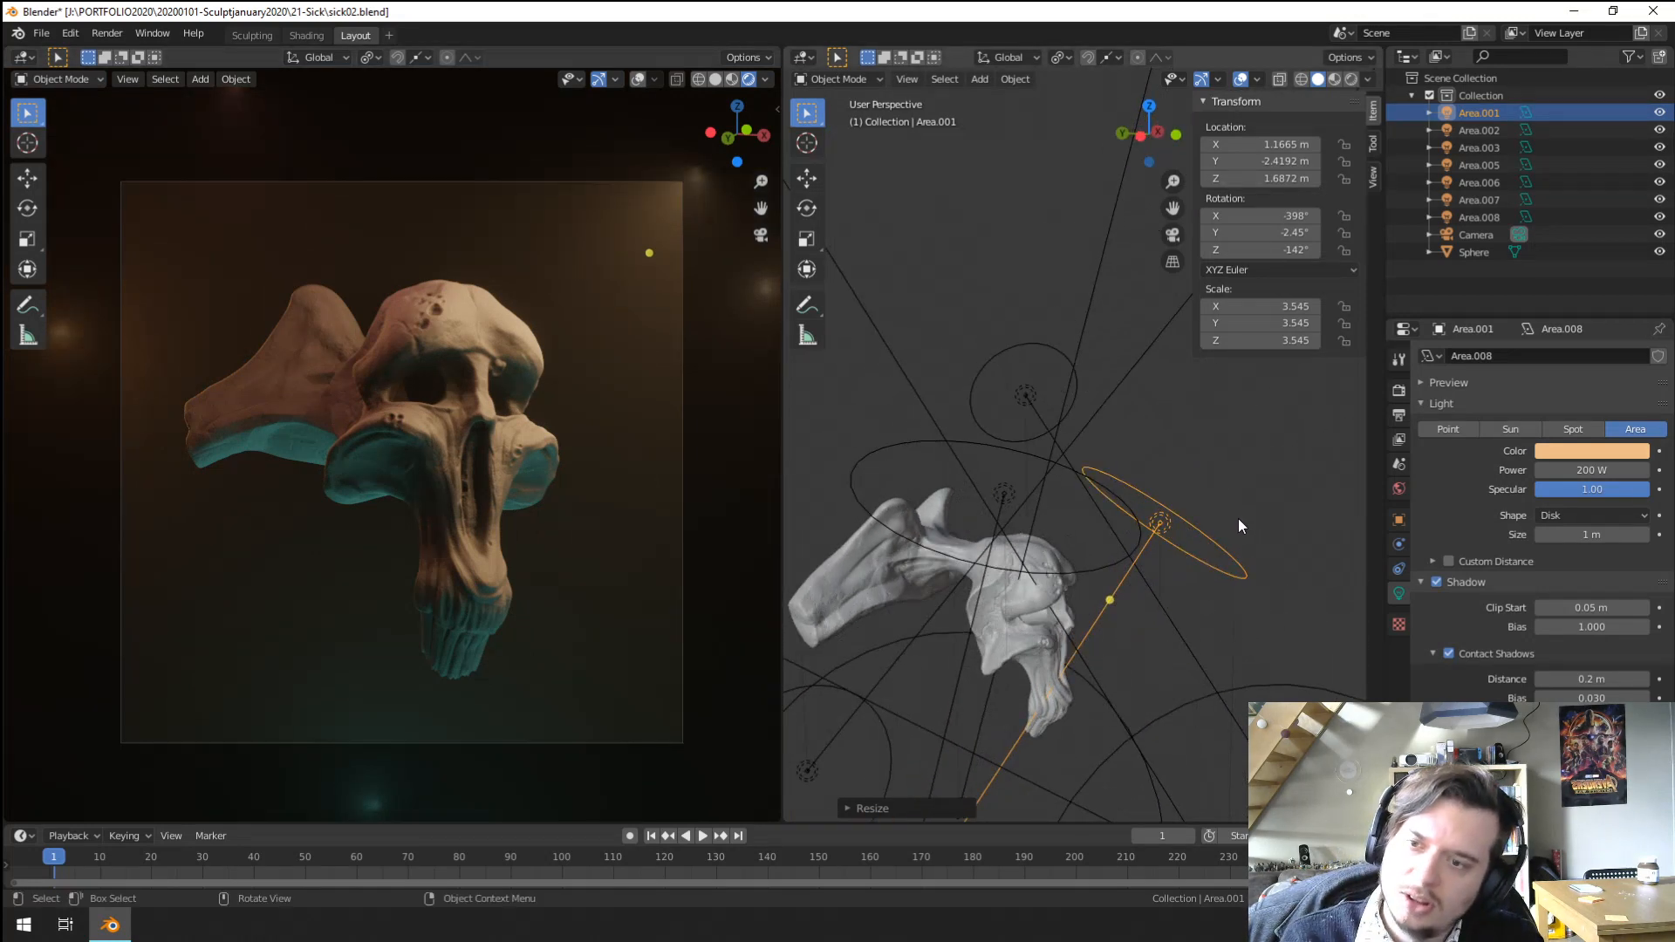
key(g)
click(1205, 495)
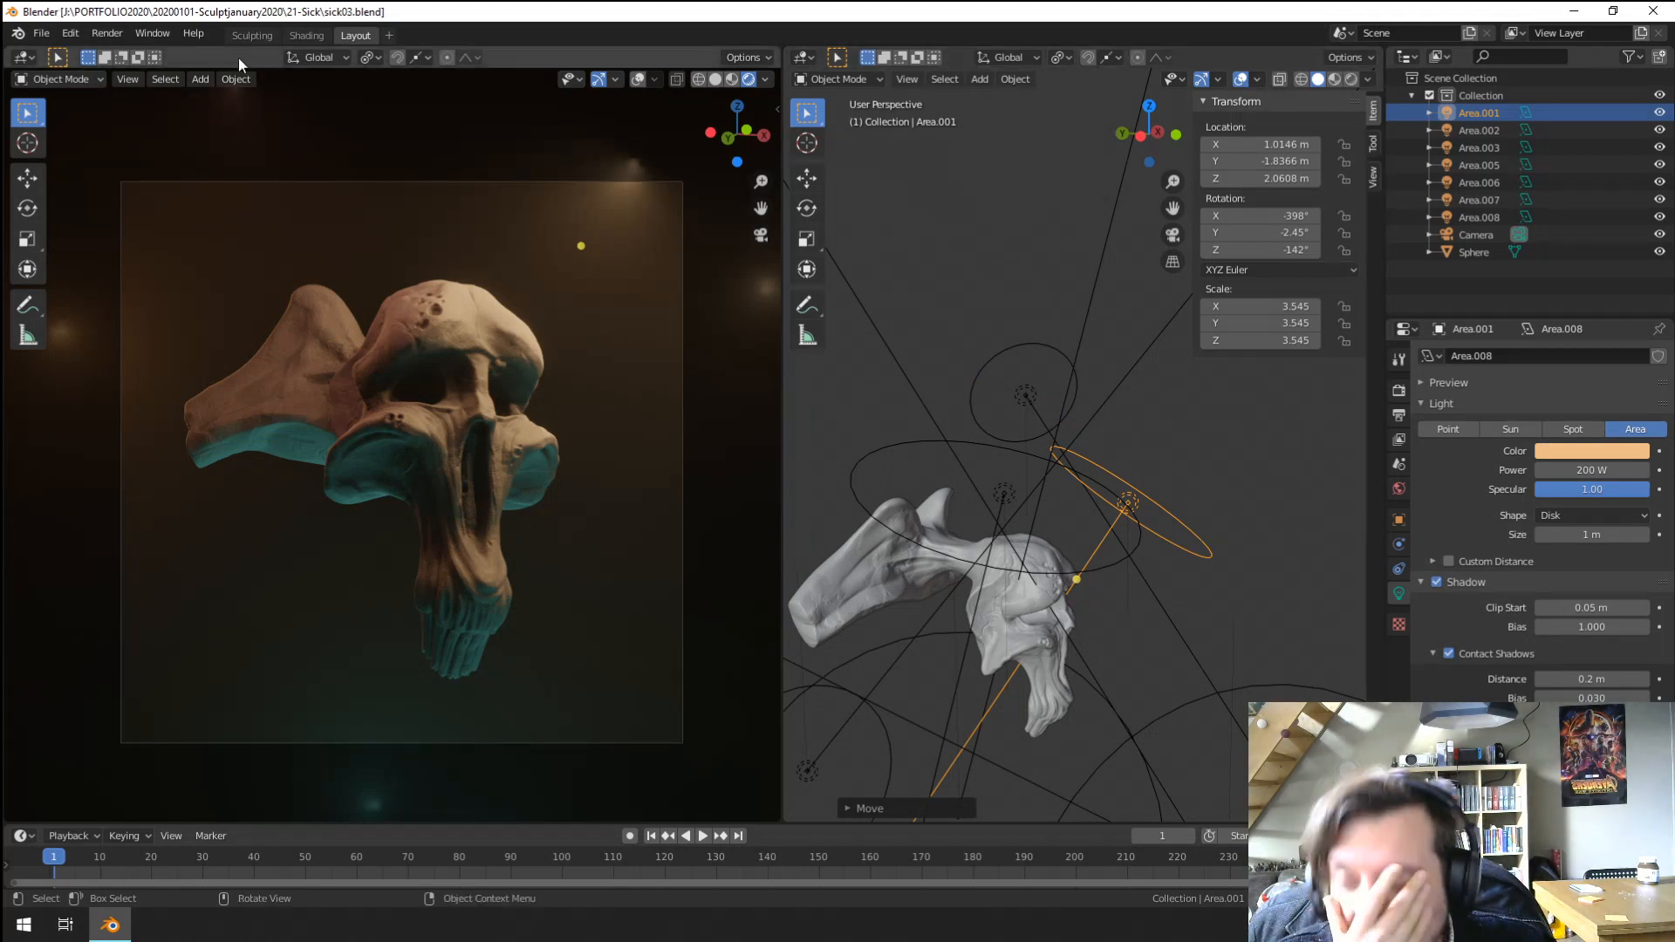
Show the World shader nodes in the Shading workspace and place the Volume Scatter node clear below the Background node.
click(305, 36)
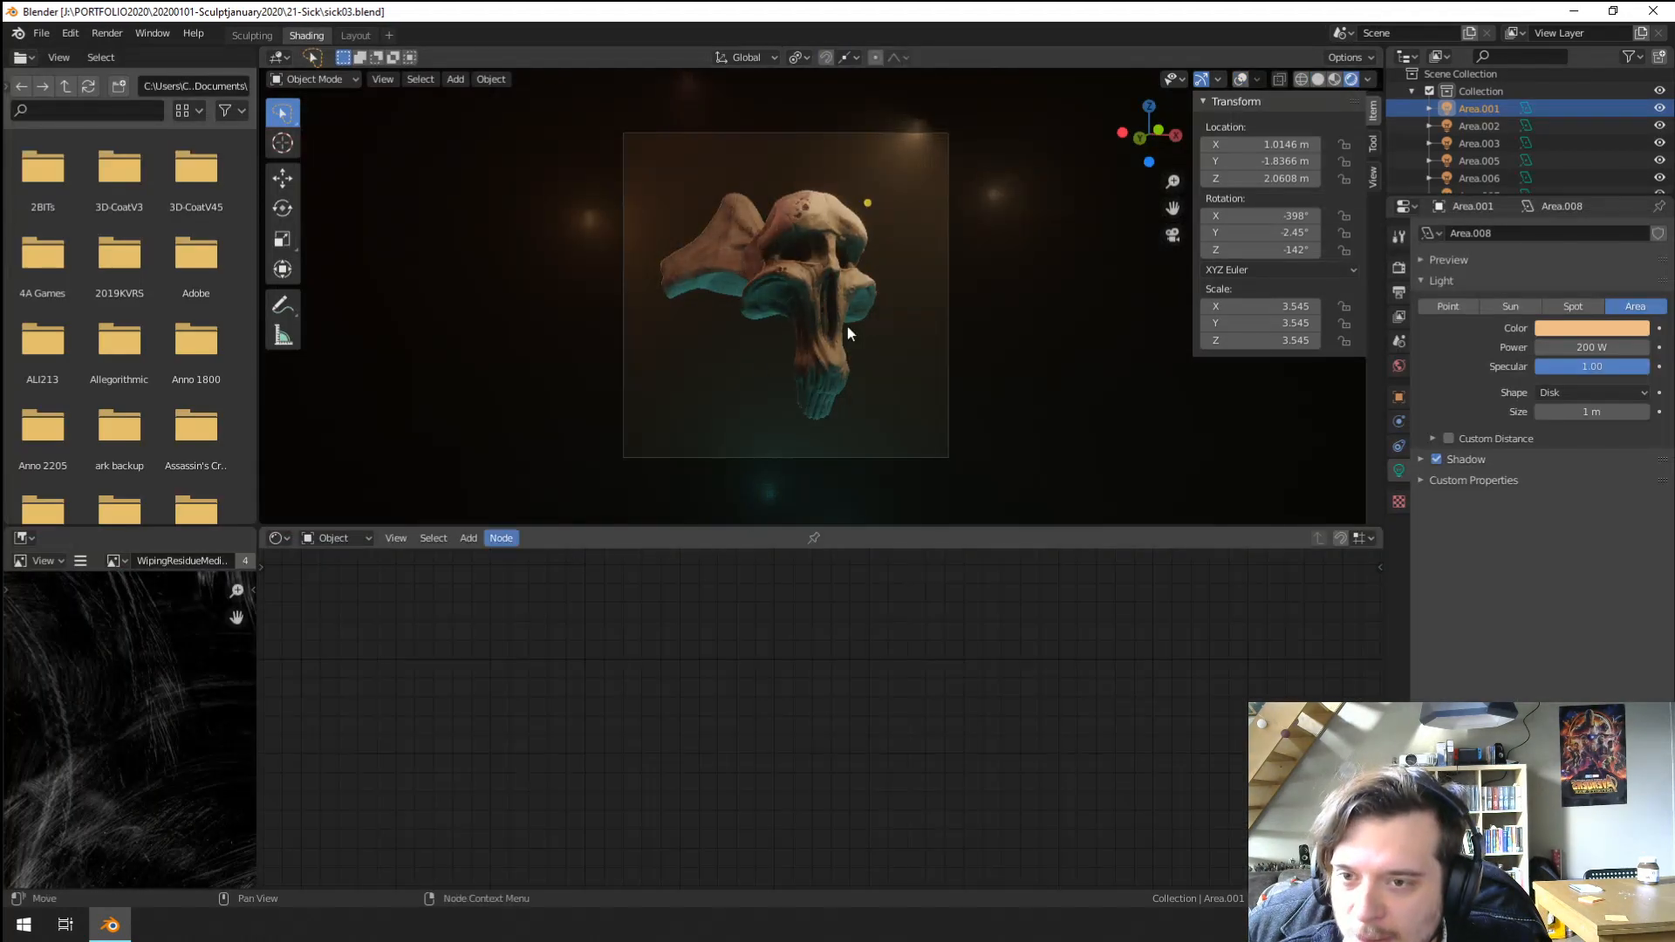
scroll(846, 326, up, 2)
click(330, 537)
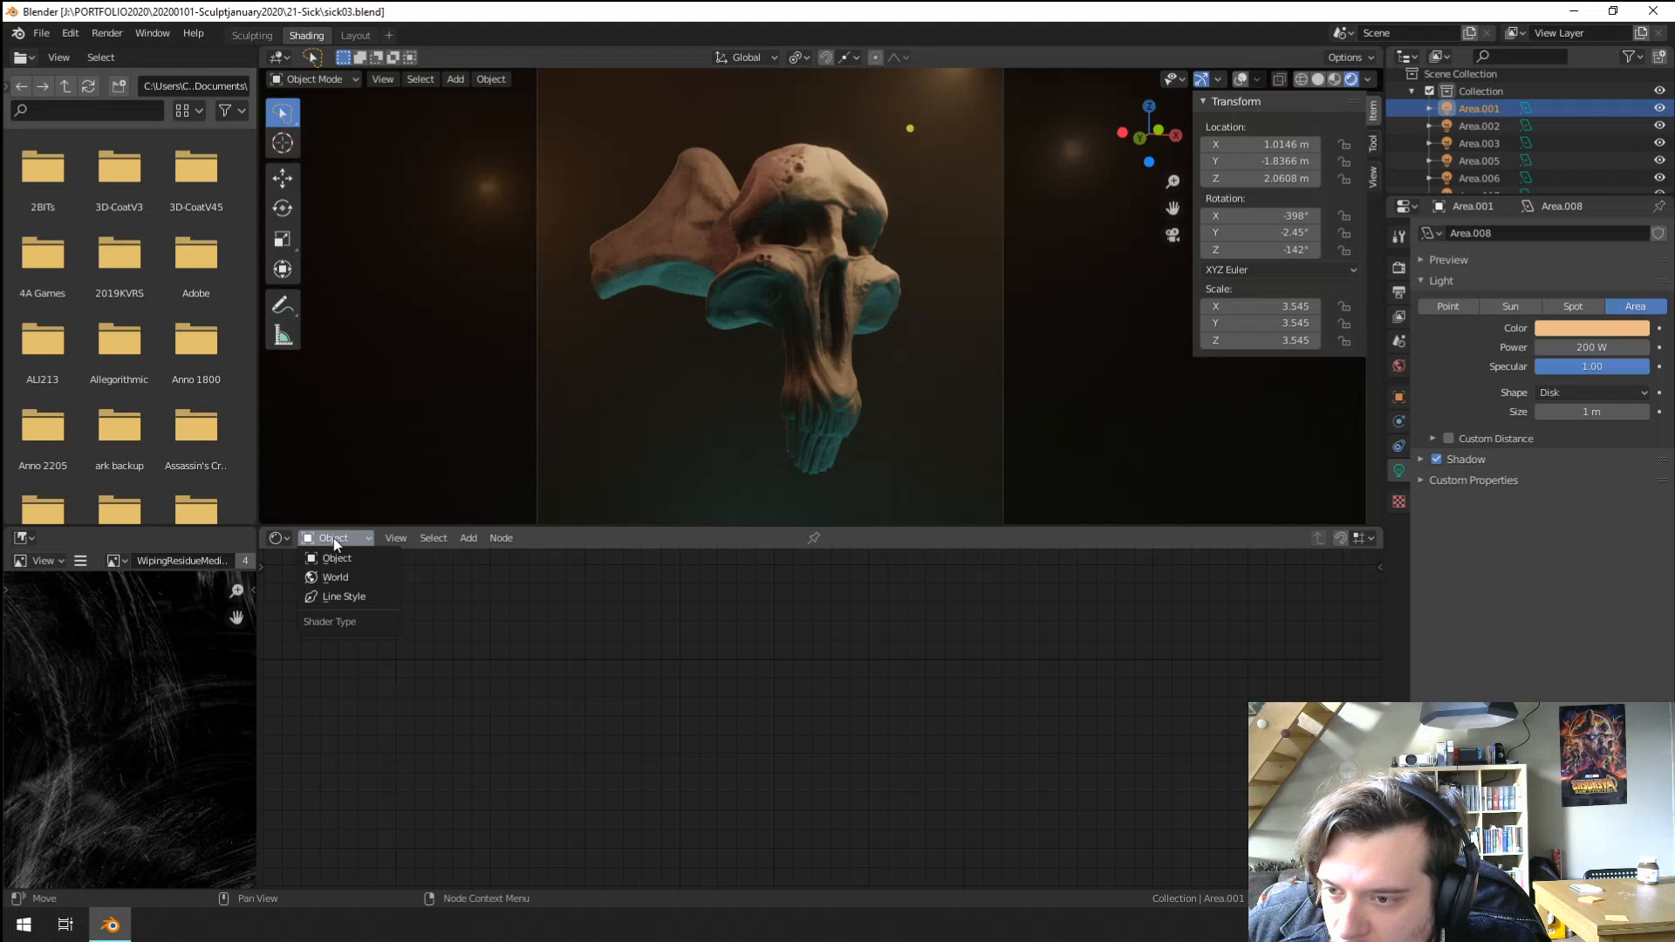
click(368, 574)
middle_drag(1116, 580, 718, 706)
scroll(817, 711, up, 2)
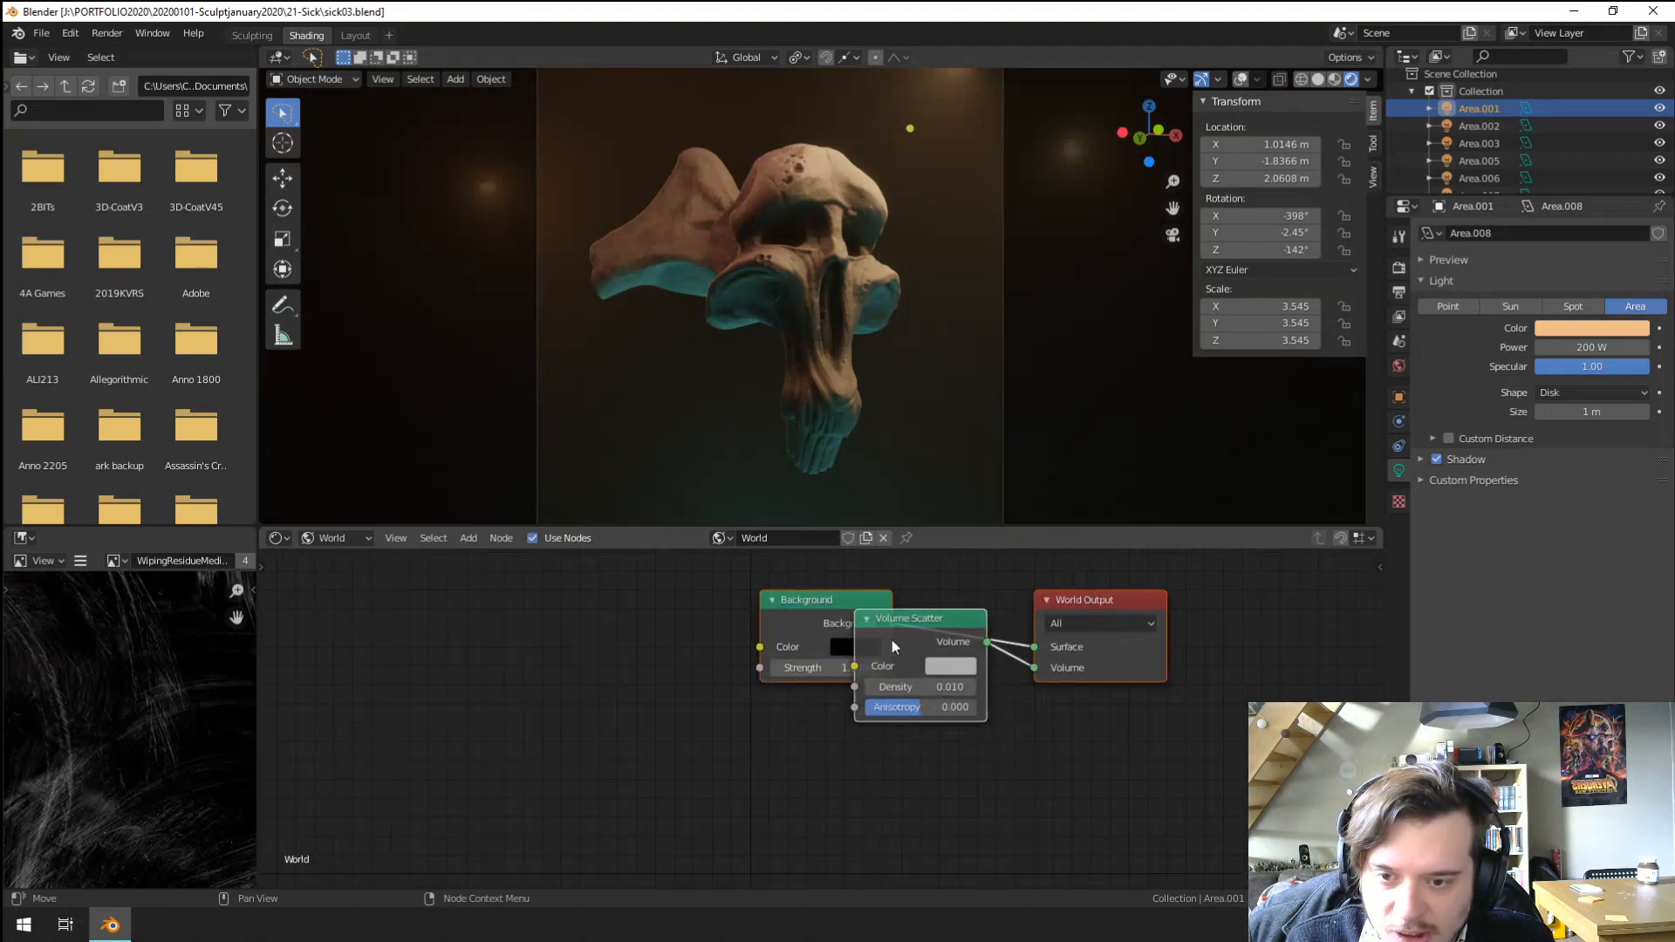
drag(892, 641, 605, 792)
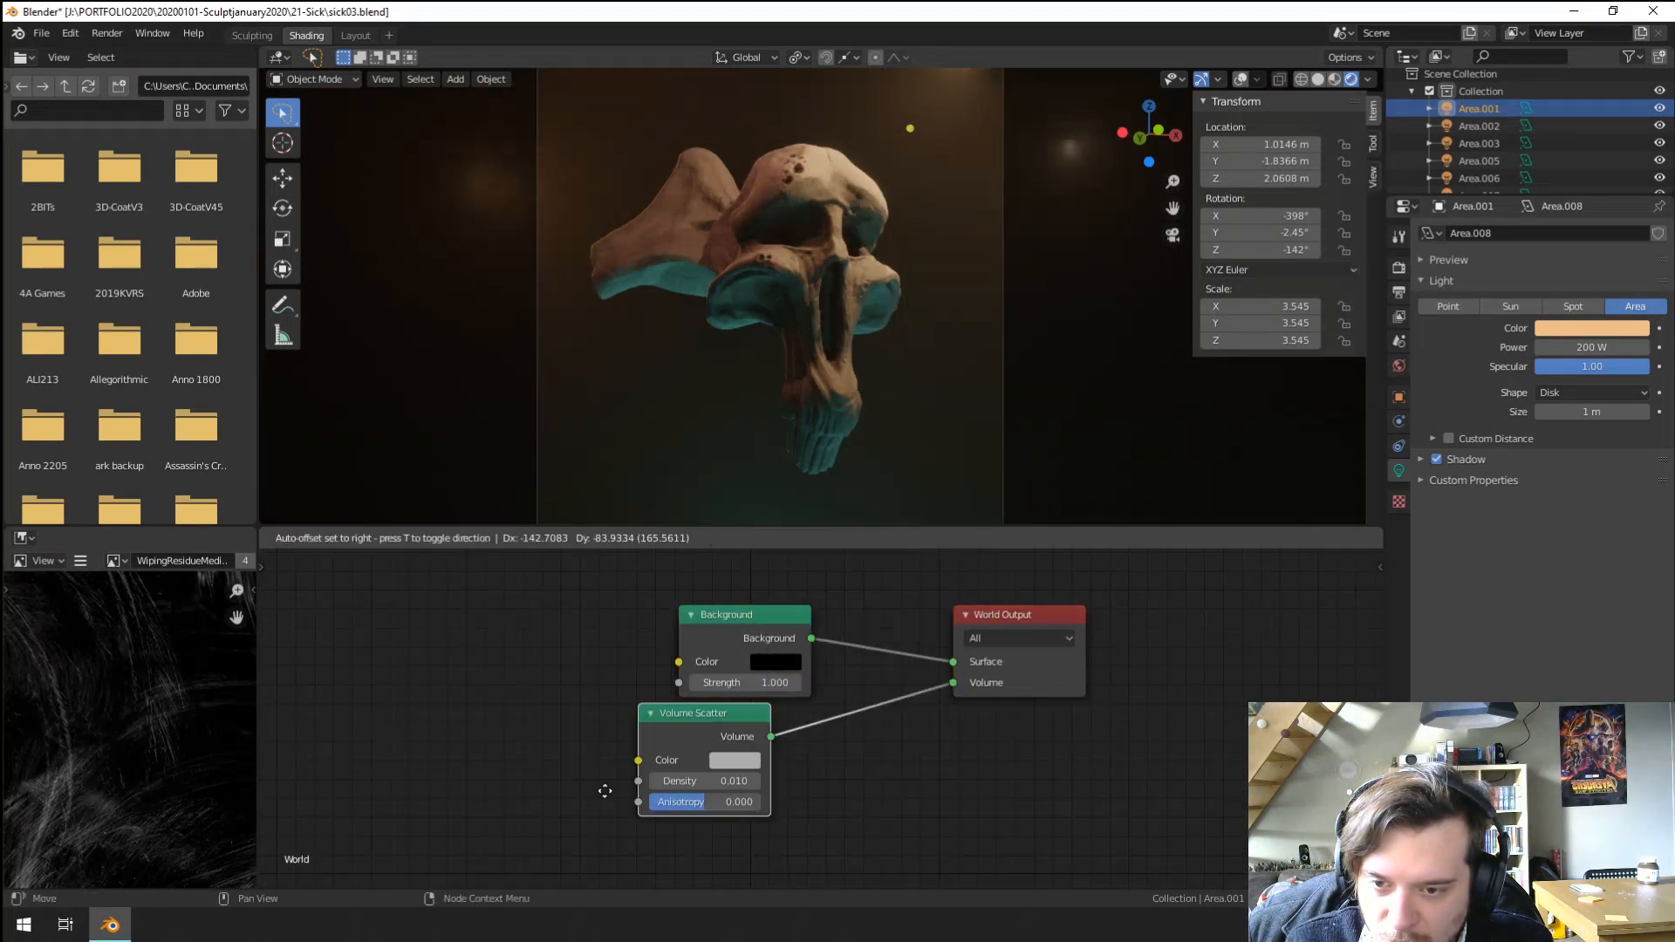
Add a Principled Volume node below Background and link its Volume output to the World Output's Volume input.
middle_drag(755, 800, 853, 656)
key(shift+a)
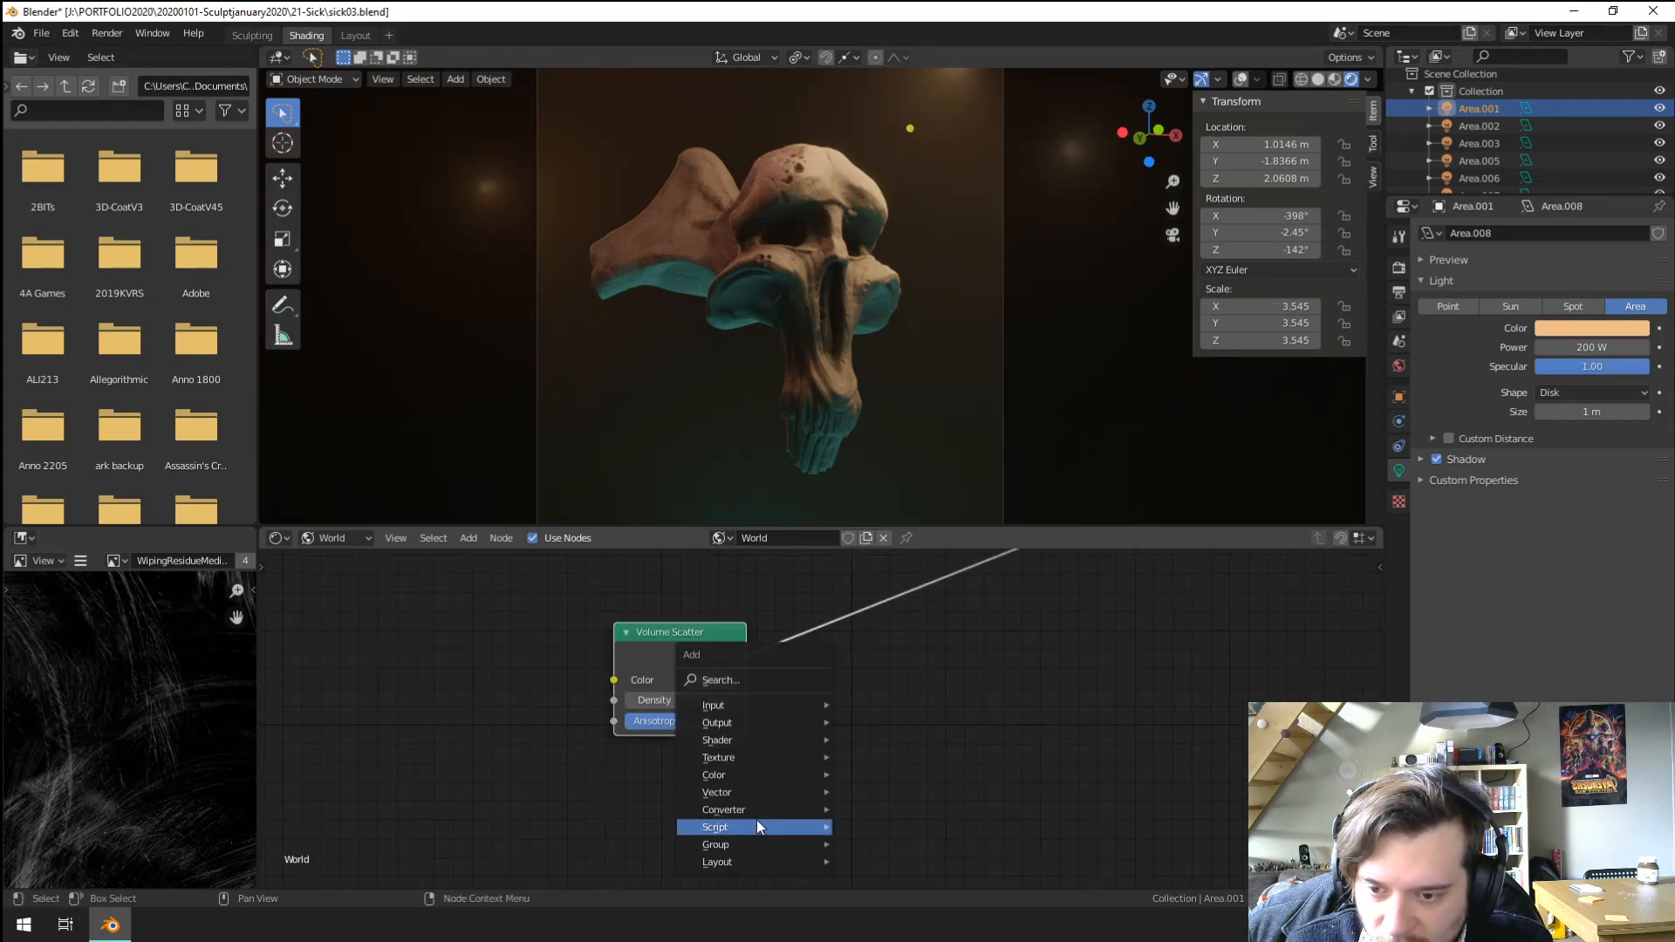
mouse_move(750, 740)
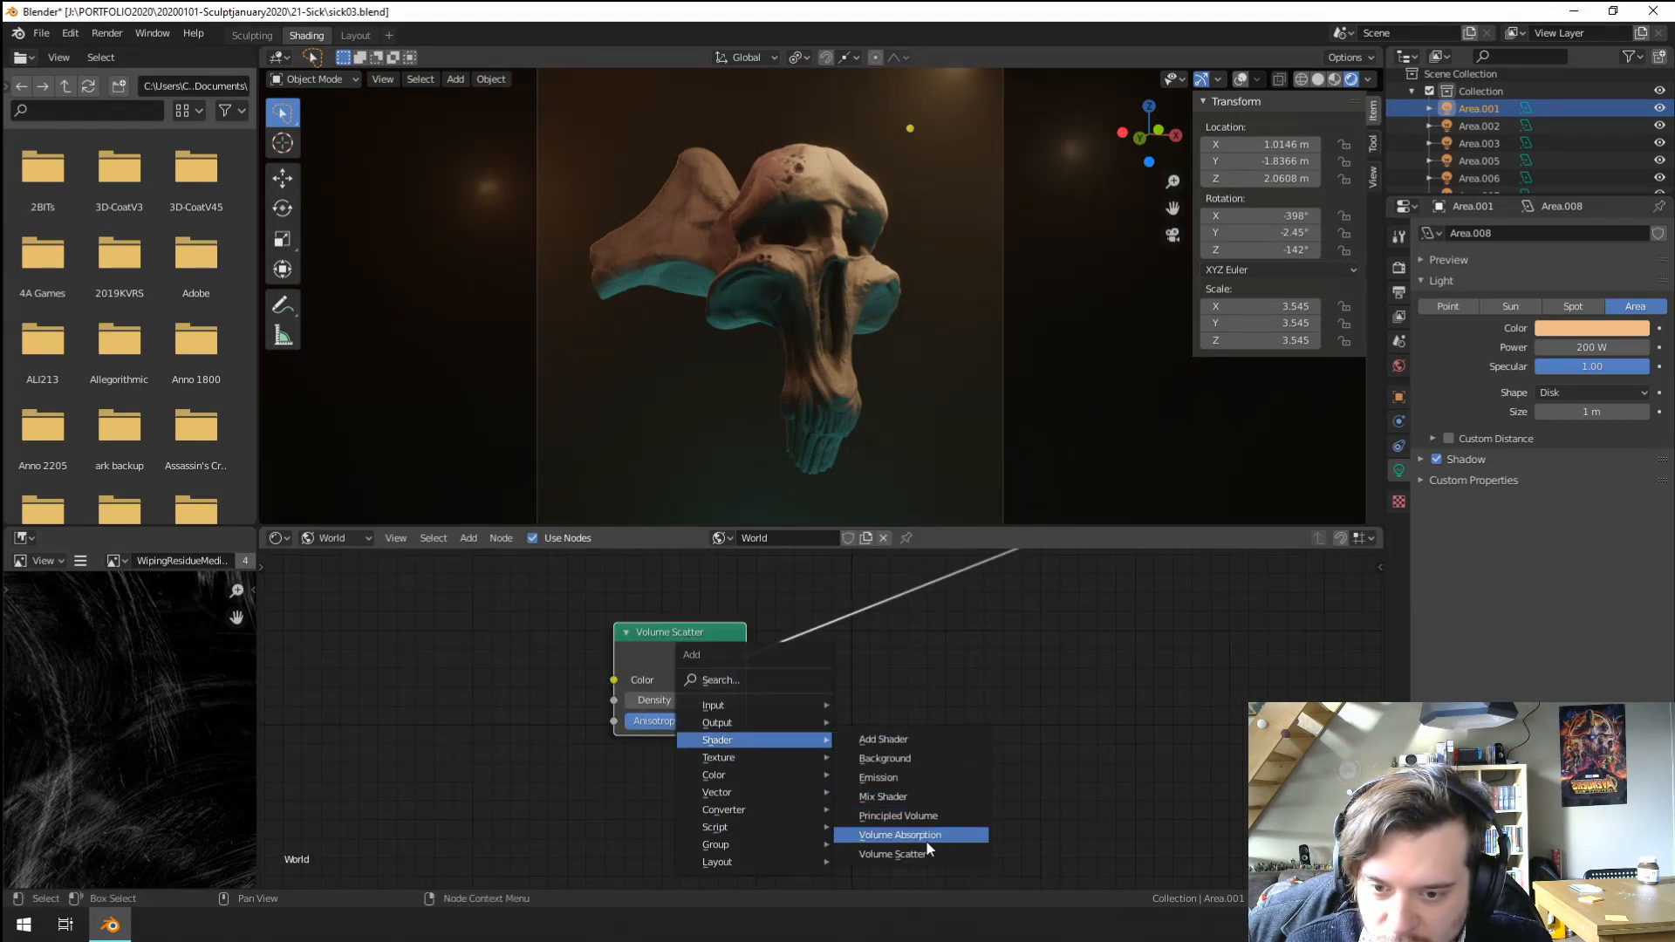
click(922, 817)
click(858, 664)
middle_drag(1095, 639, 963, 737)
scroll(968, 753, down, 2)
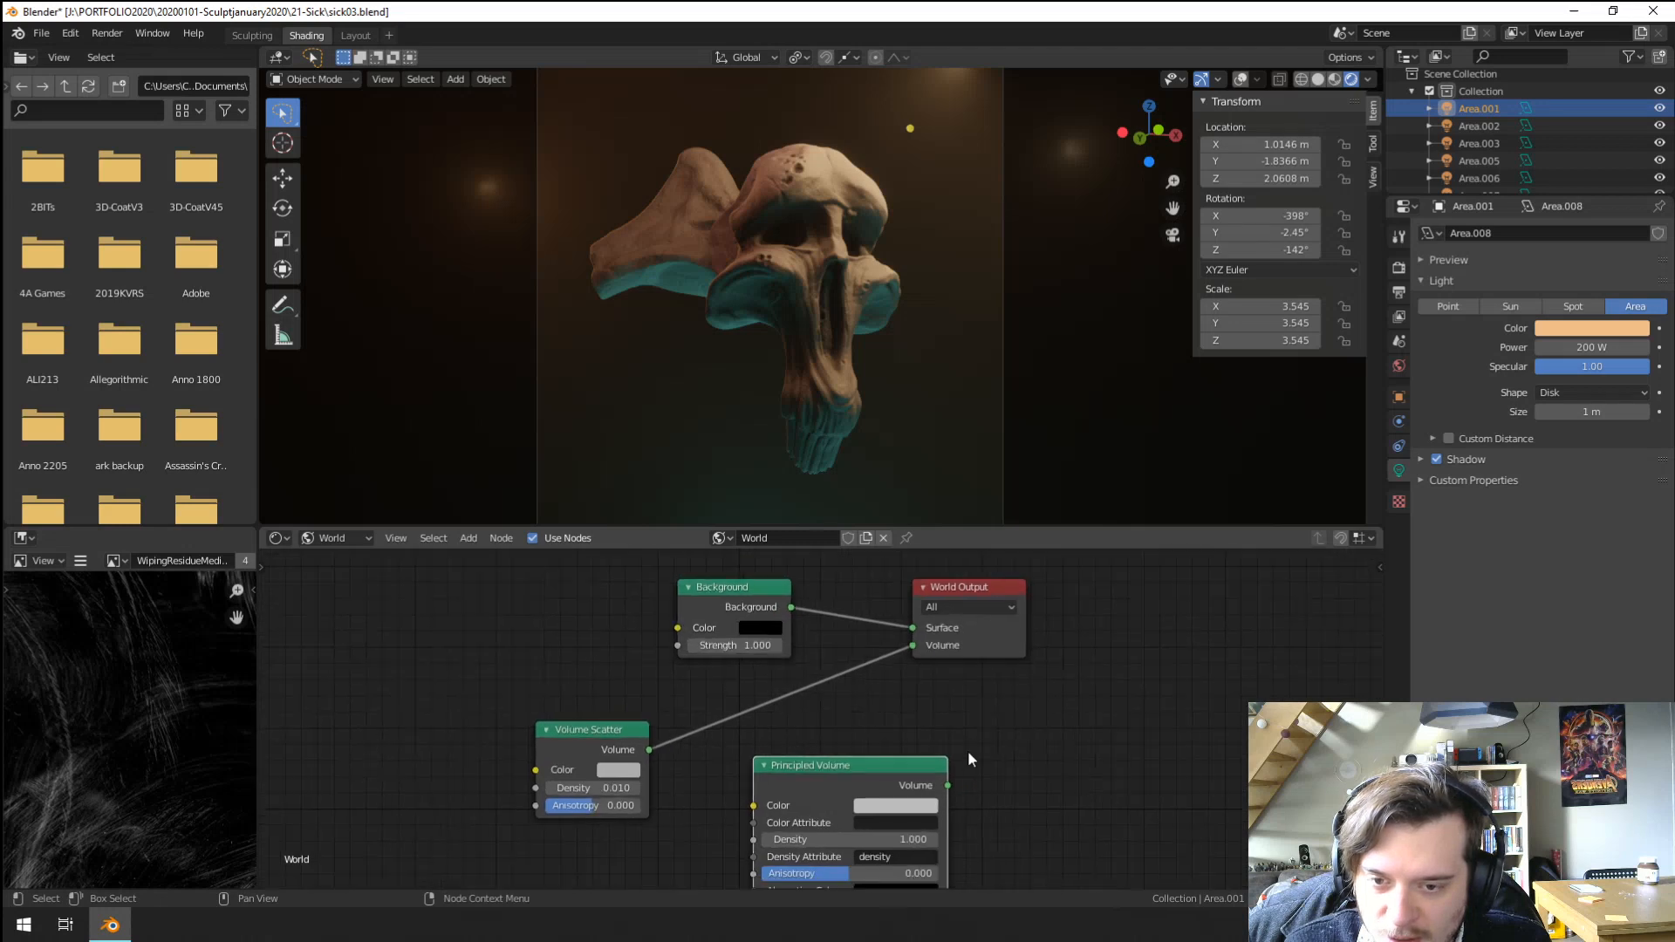
drag(941, 787, 909, 650)
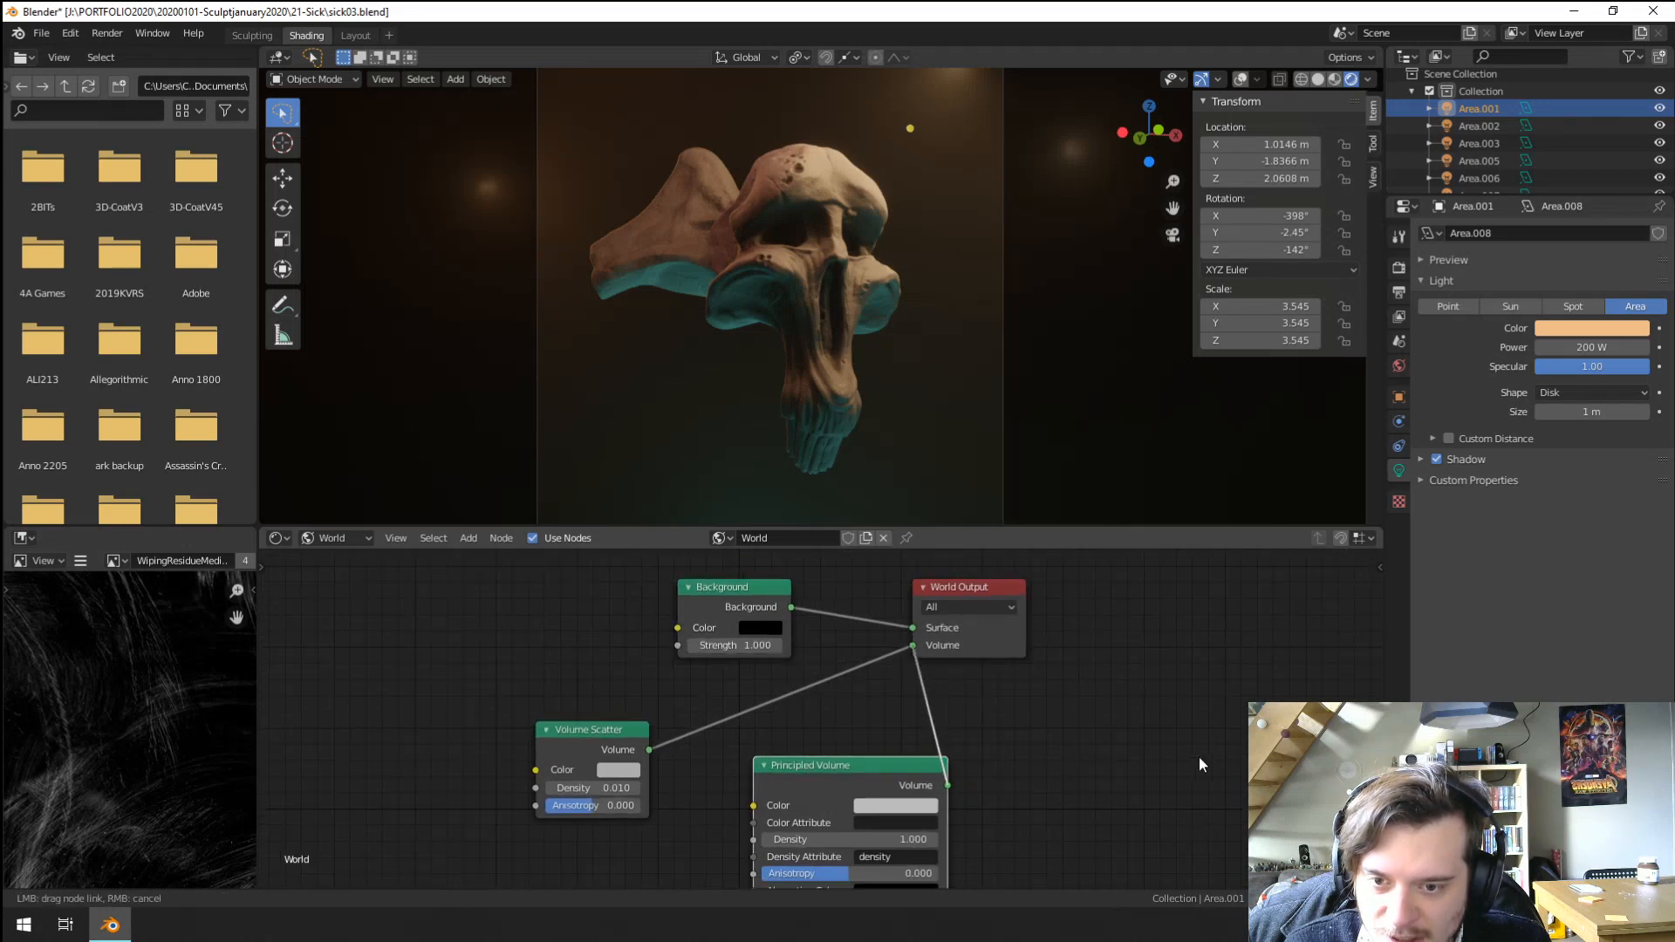
drag(891, 767, 788, 699)
Set the Principled Volume node's density to 0.1.
middle_drag(897, 792, 905, 777)
click(797, 759)
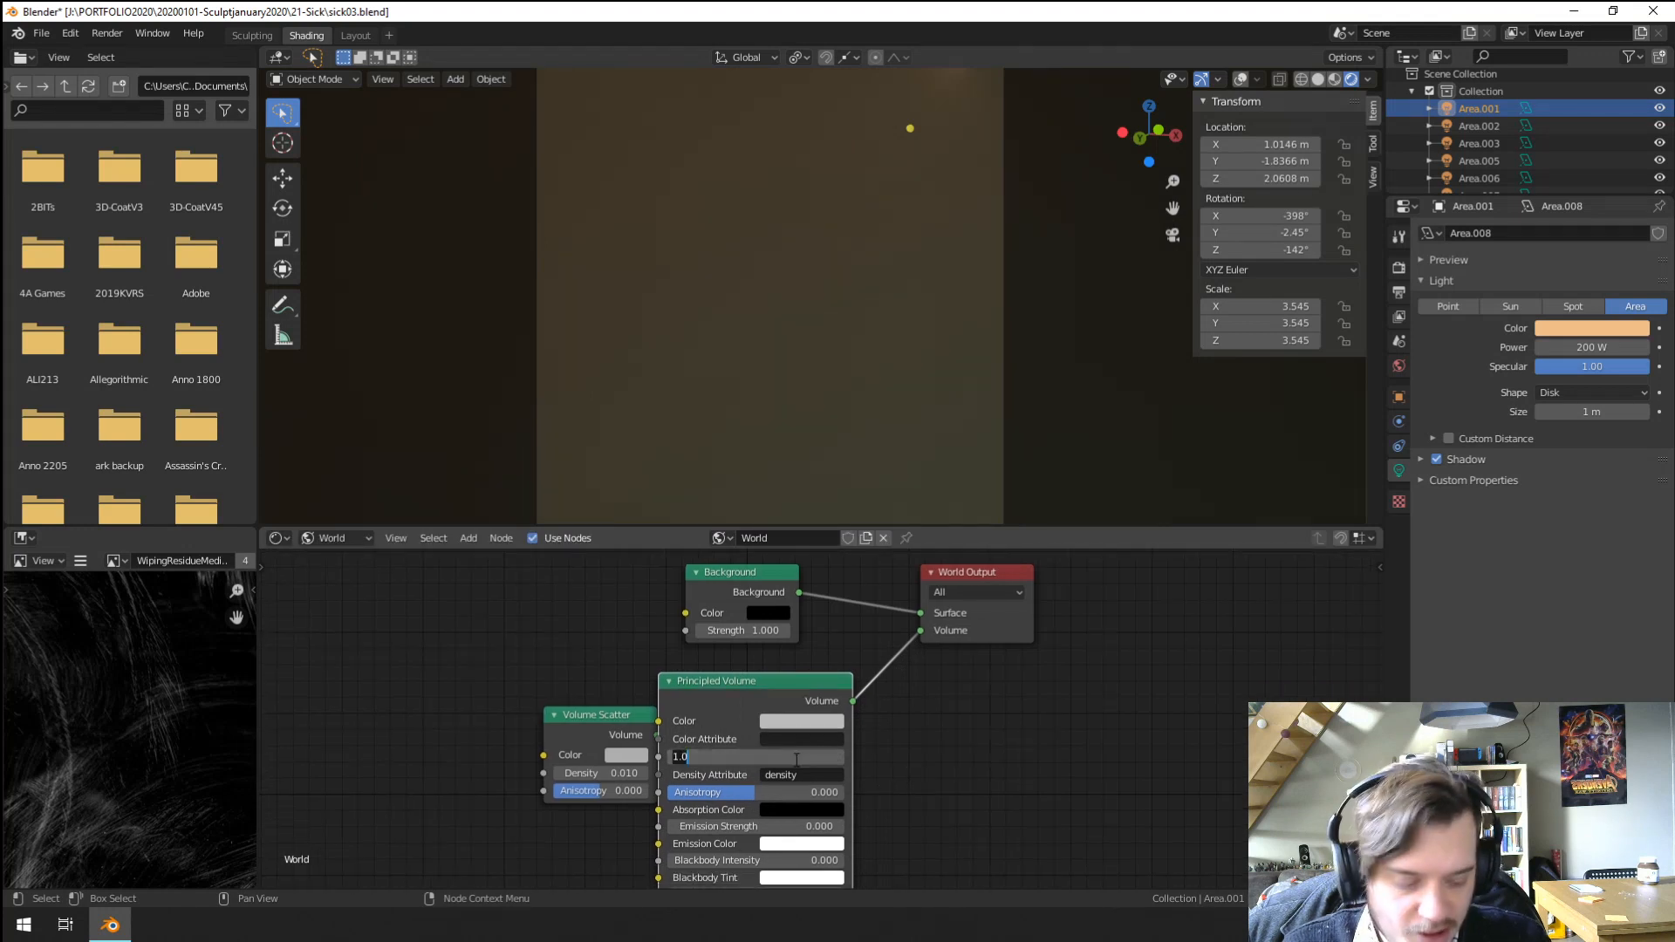
text(.1)
key(Return)
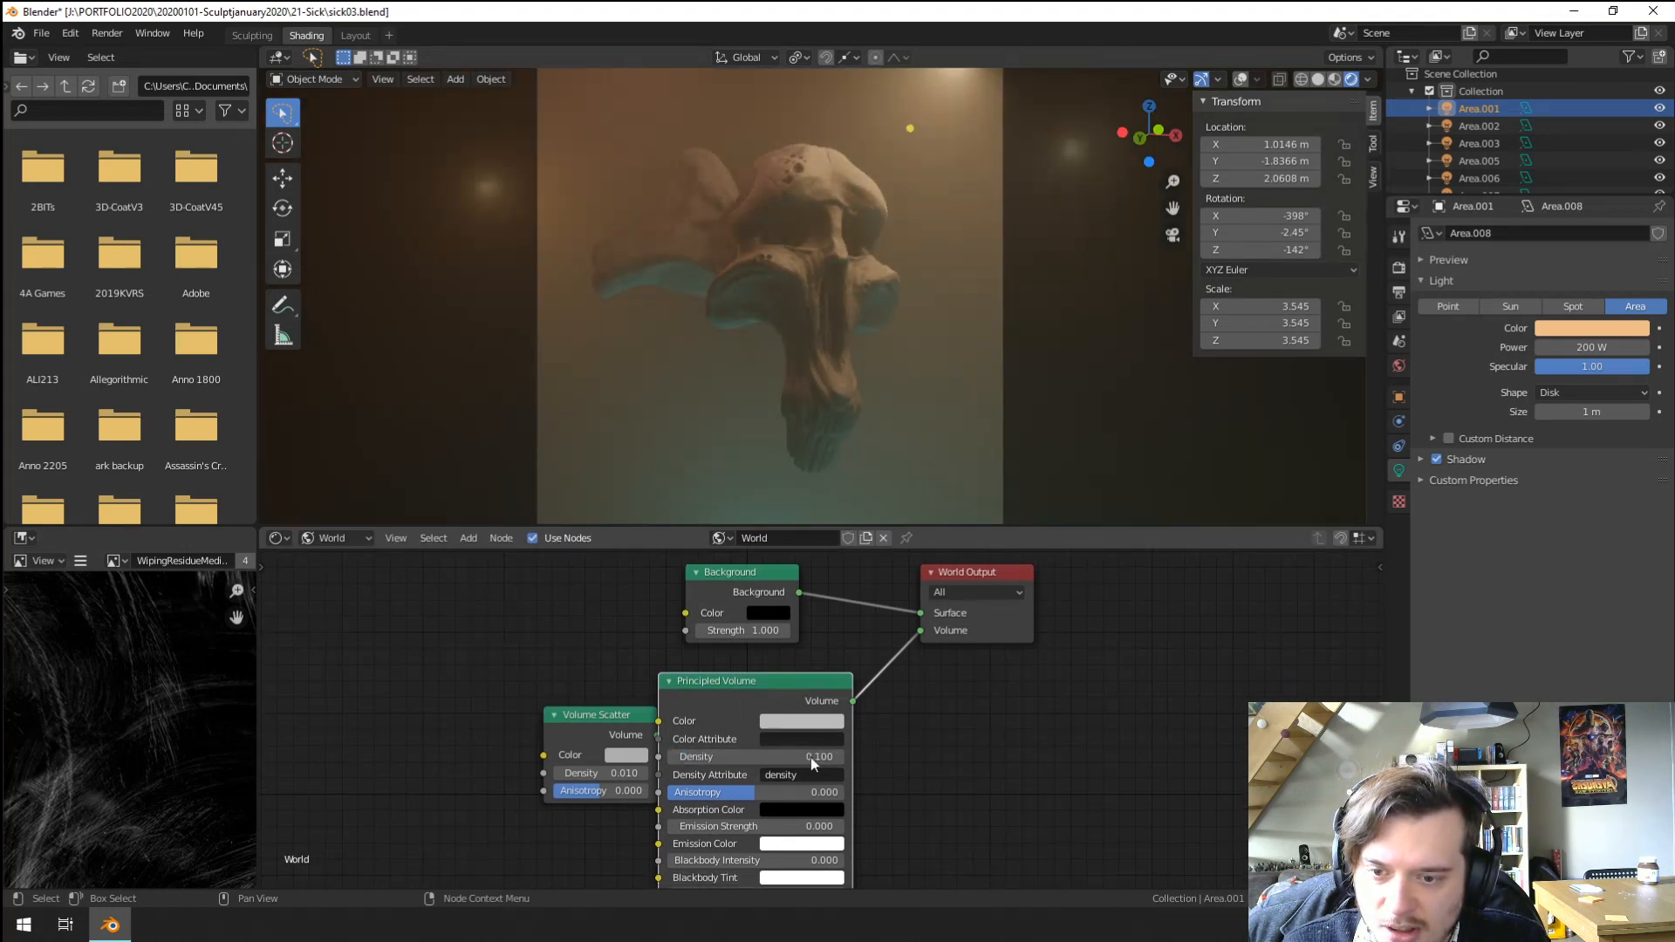
Delete the unused Volume Scatter node and shift the Principled Volume node into its place.
drag(600, 711, 504, 711)
key(x)
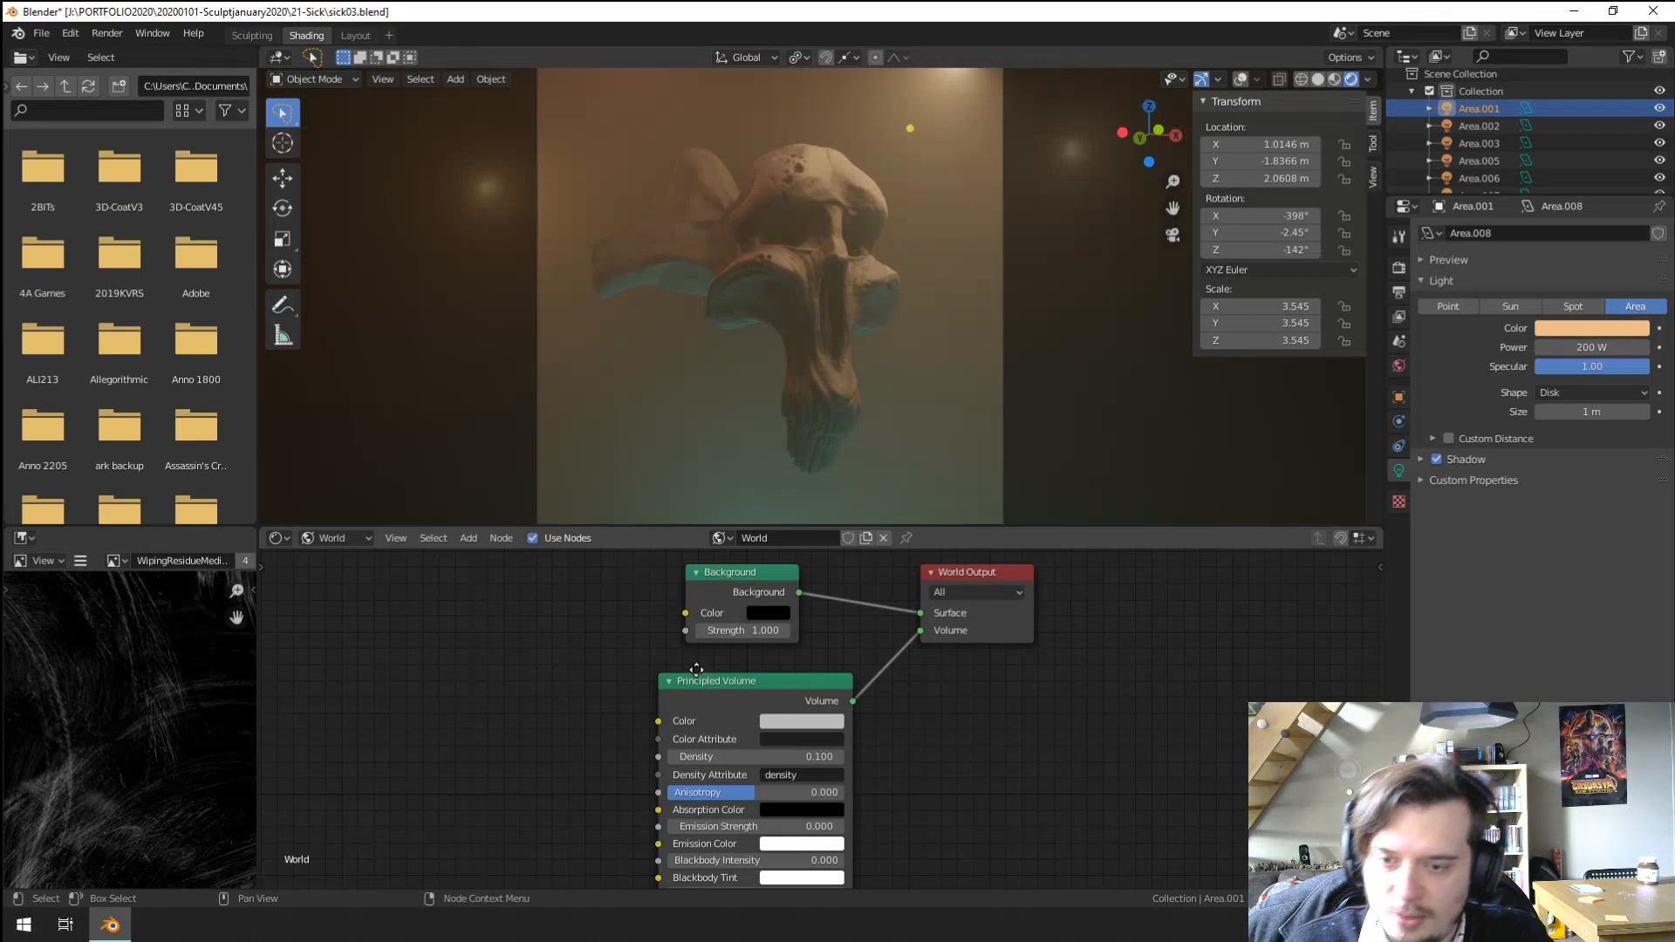
drag(696, 670, 634, 655)
Darken the Principled Volume node's color to a value of 0.371 and set its density to 0.03.
click(727, 743)
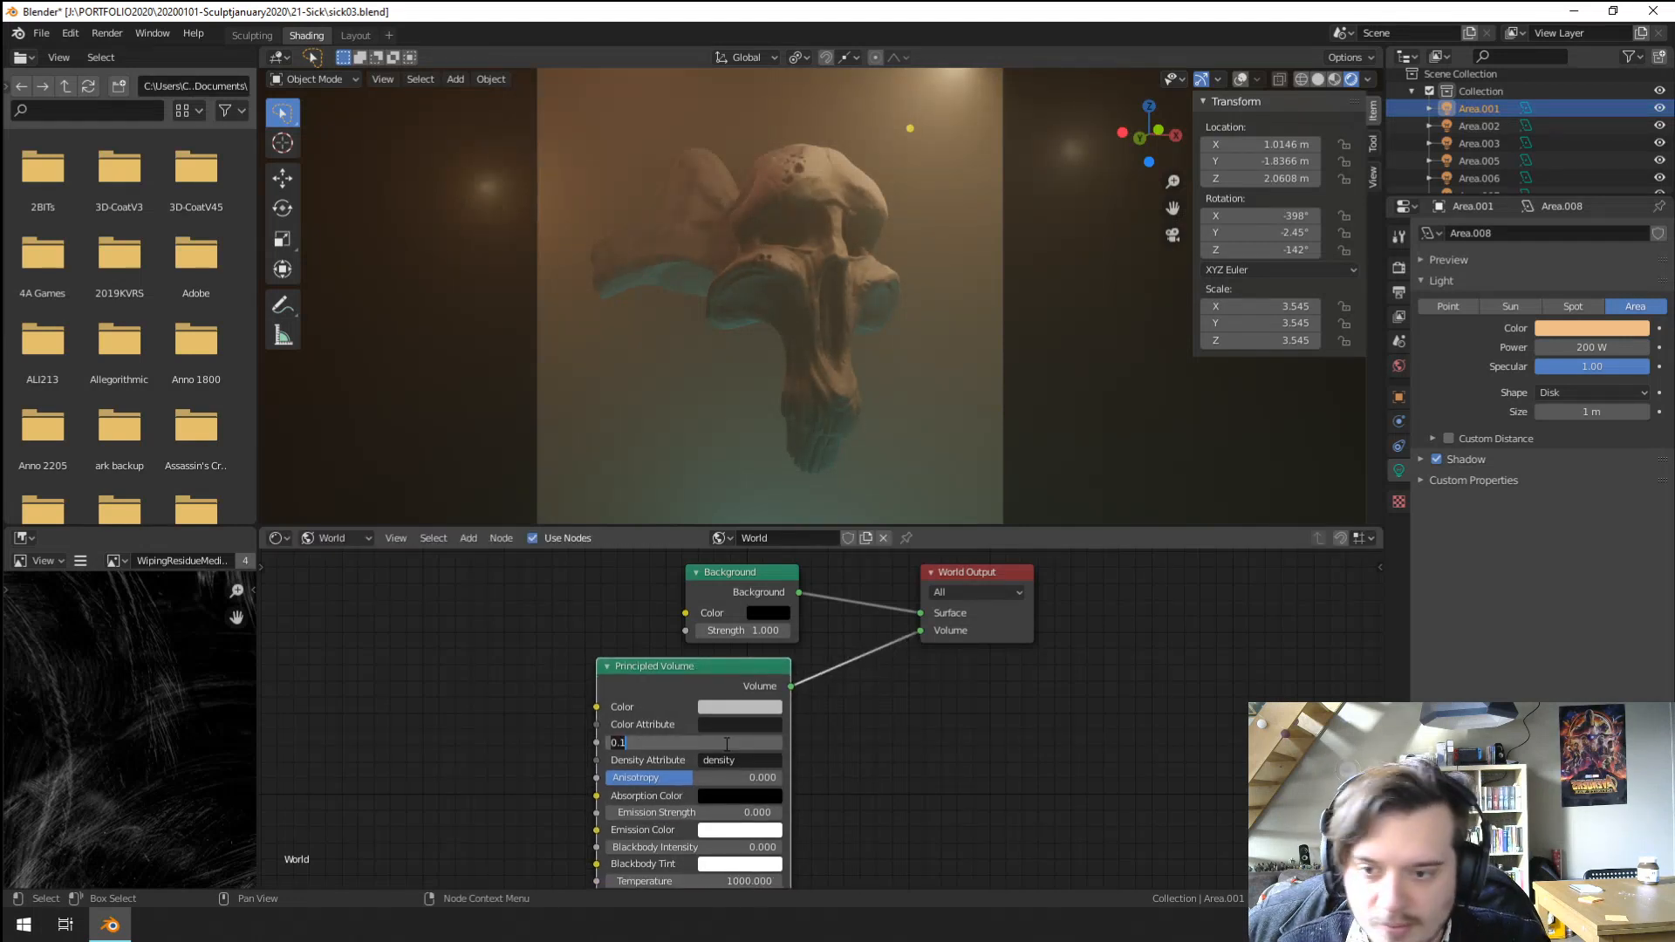
key(Return)
click(738, 705)
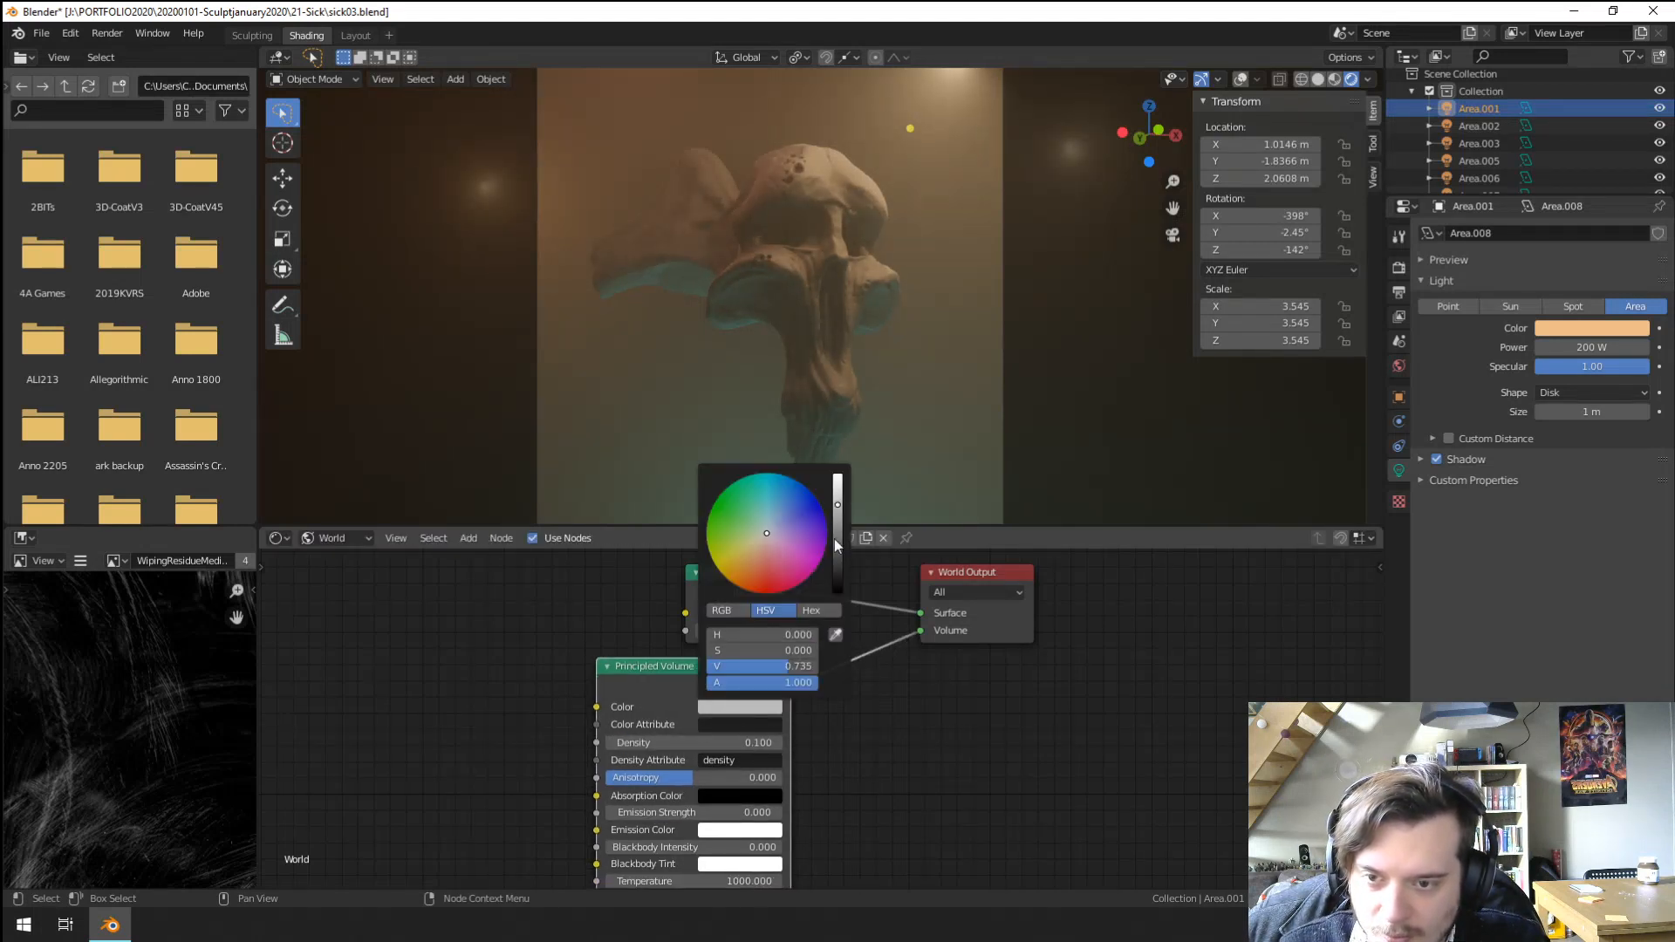
drag(838, 525, 837, 549)
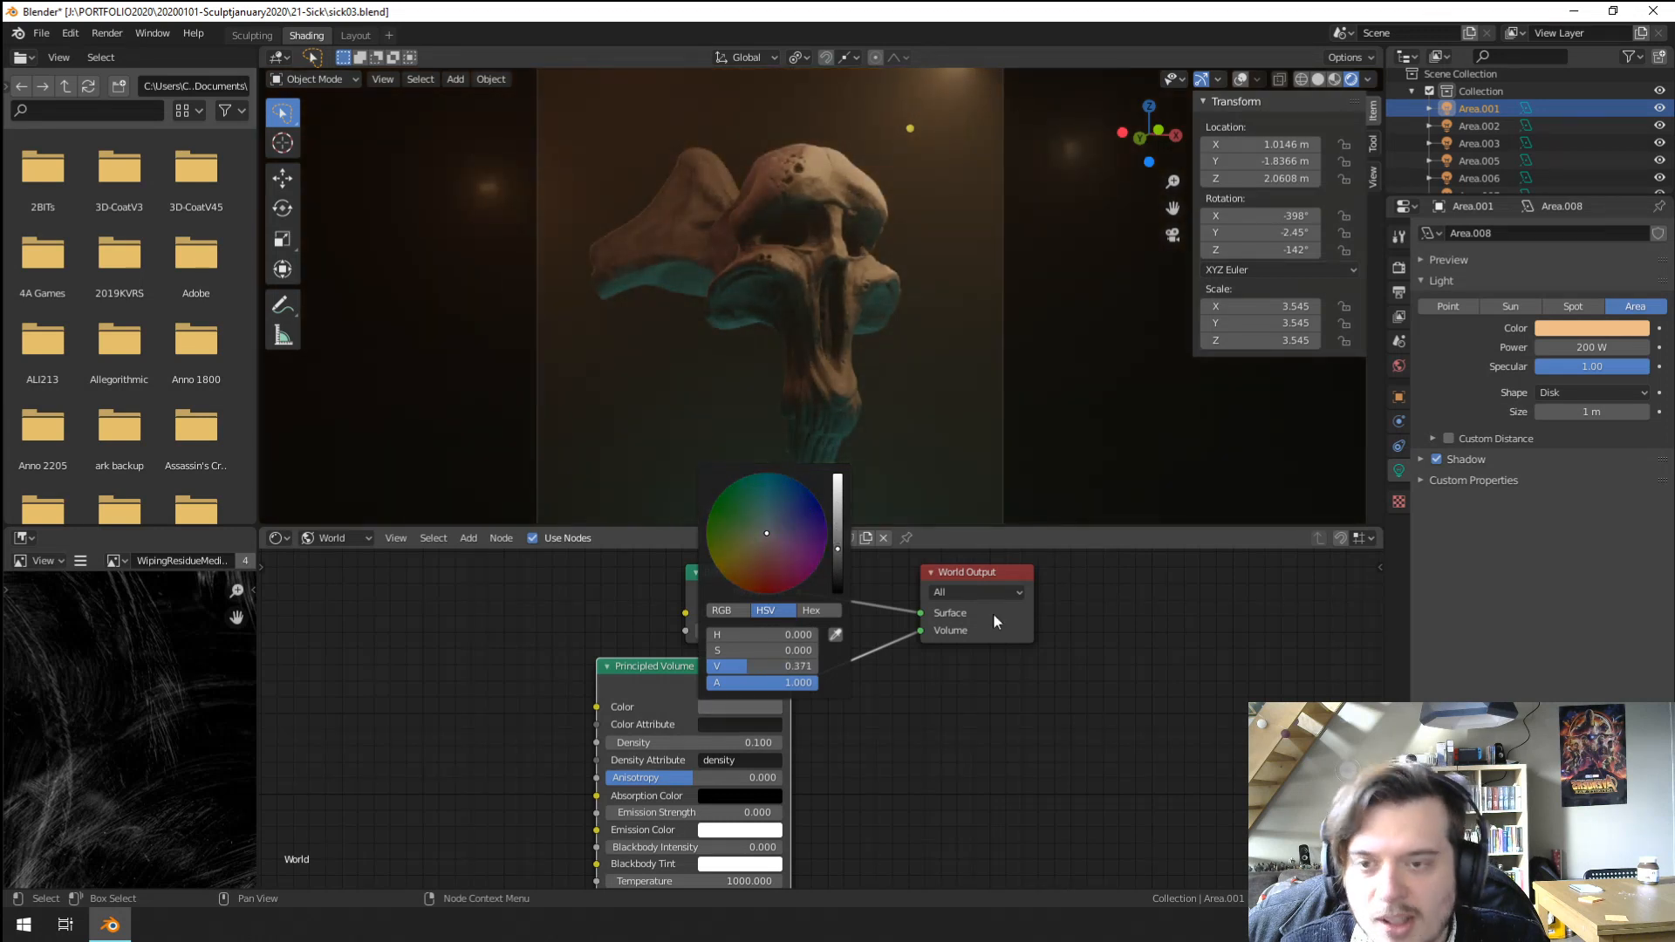
click(711, 743)
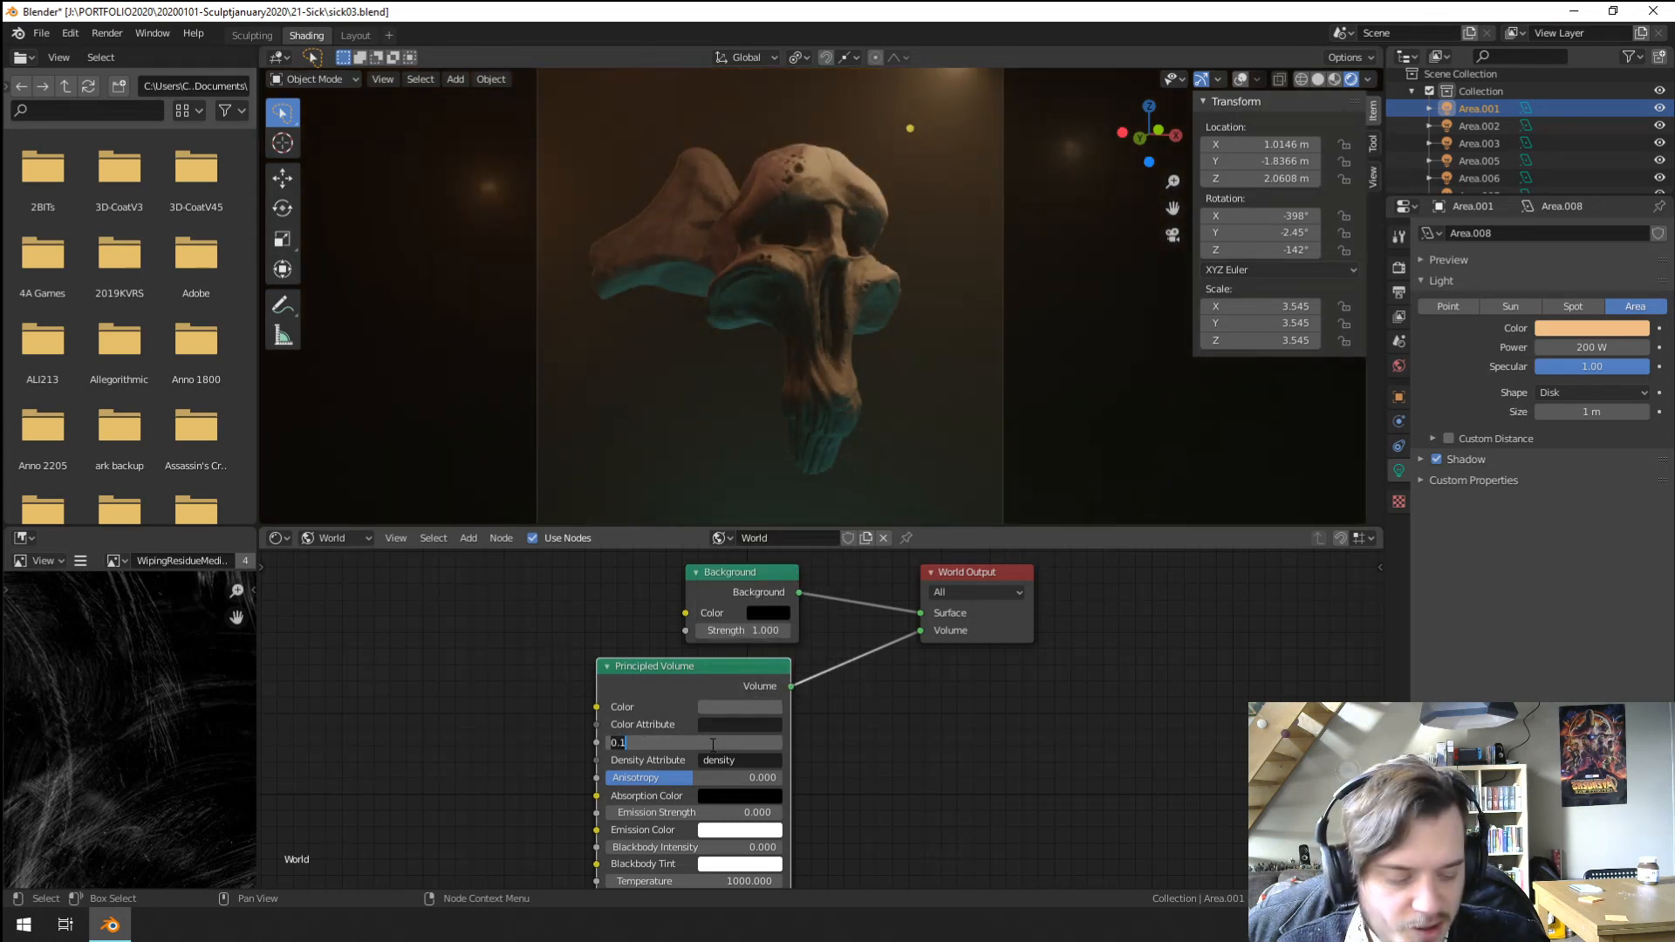
key(Return)
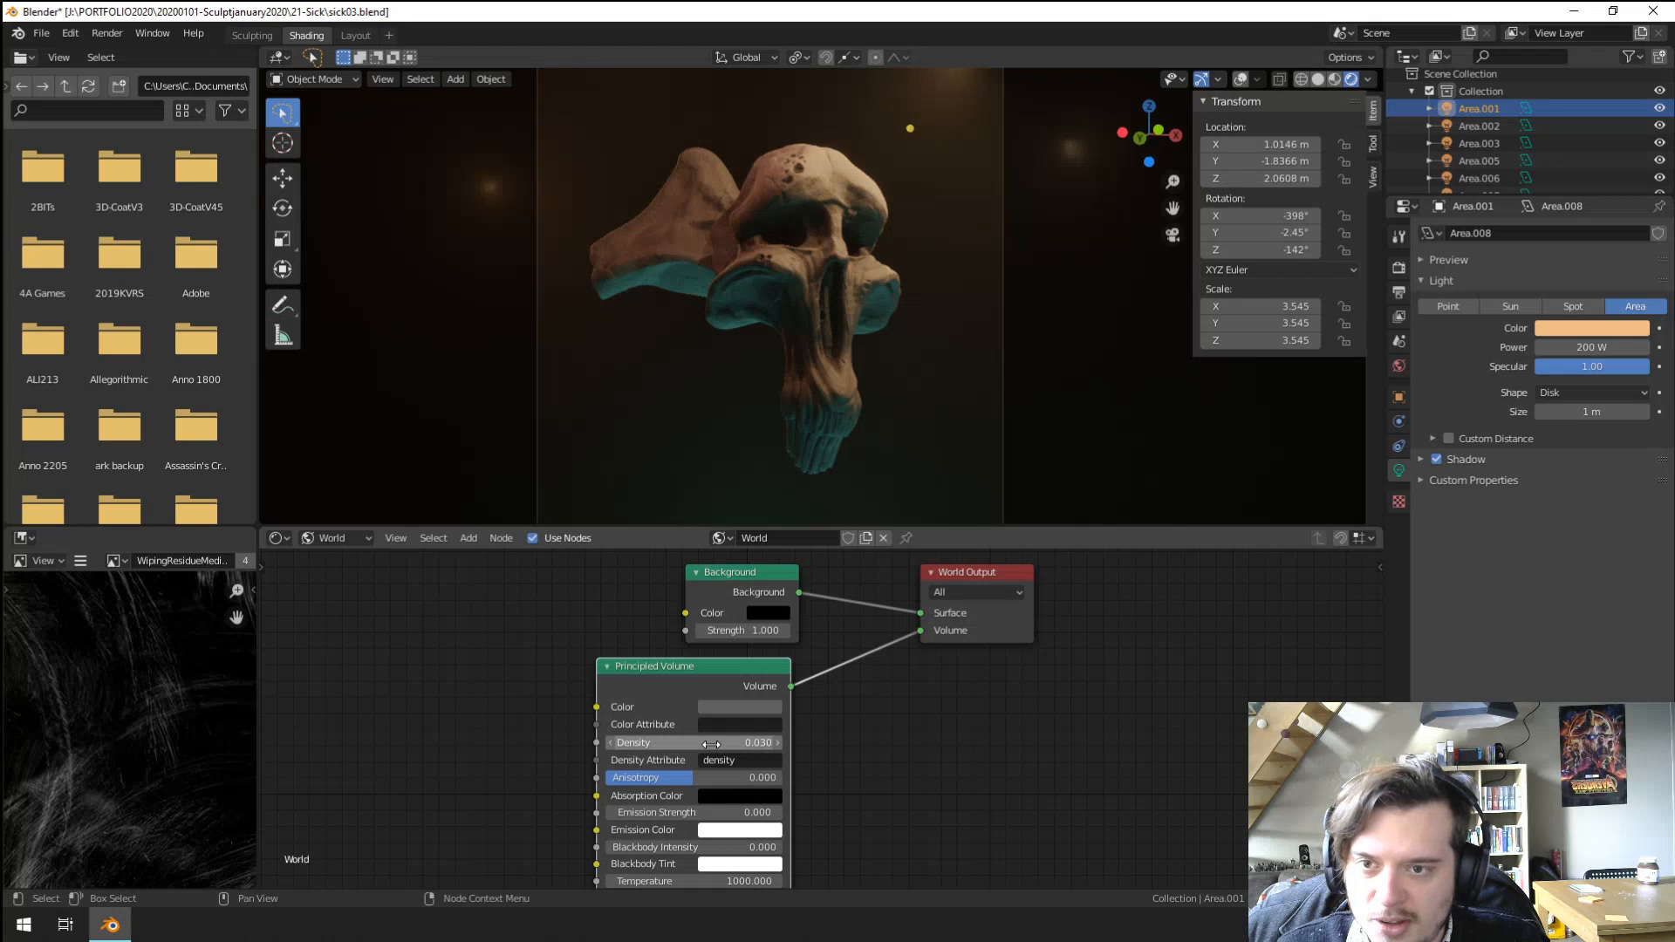
Lighten the Principled Volume node's color to a mid grey and set its density to 0.02.
click(740, 707)
click(835, 508)
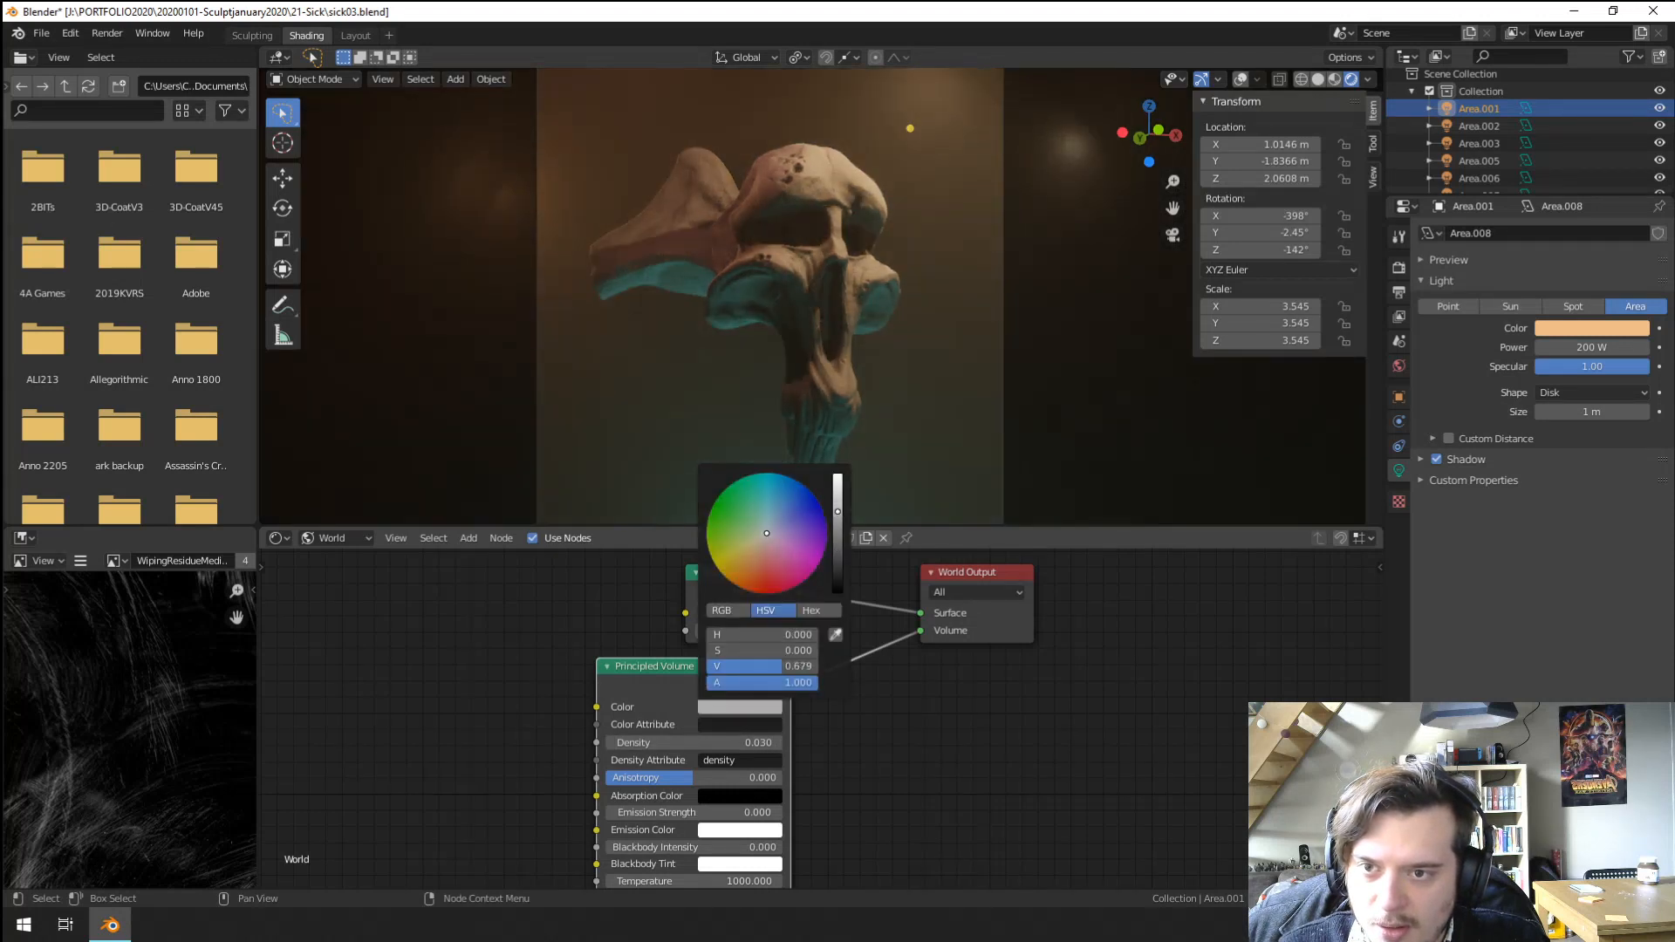
key(KP_0)
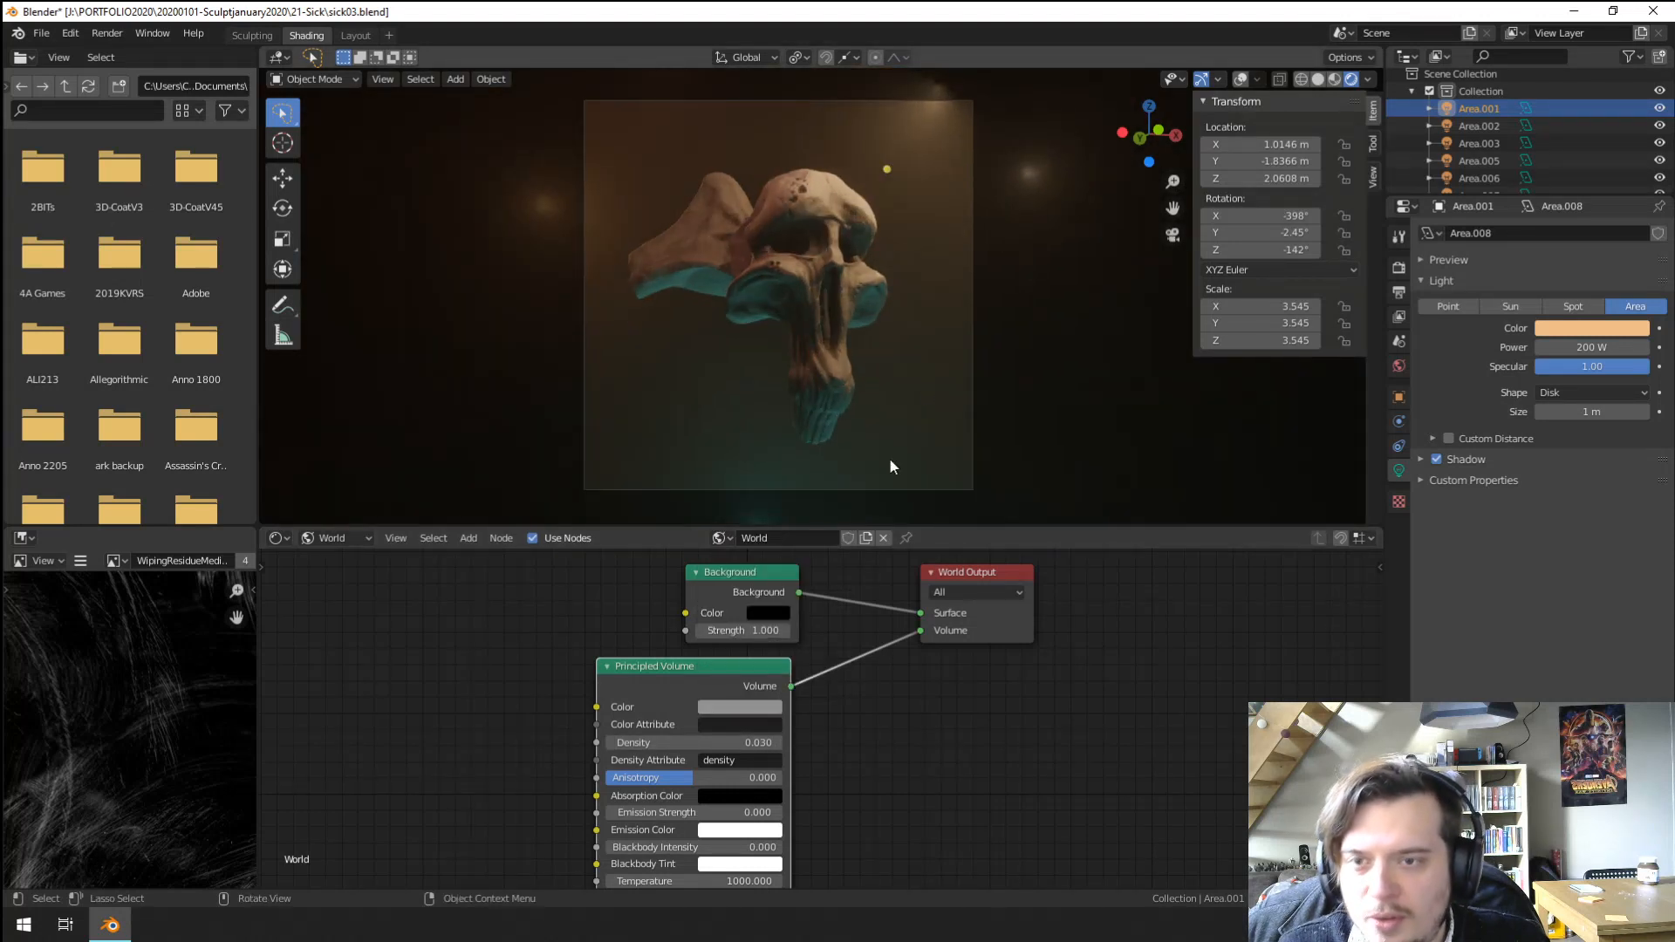
middle_drag(825, 754, 871, 714)
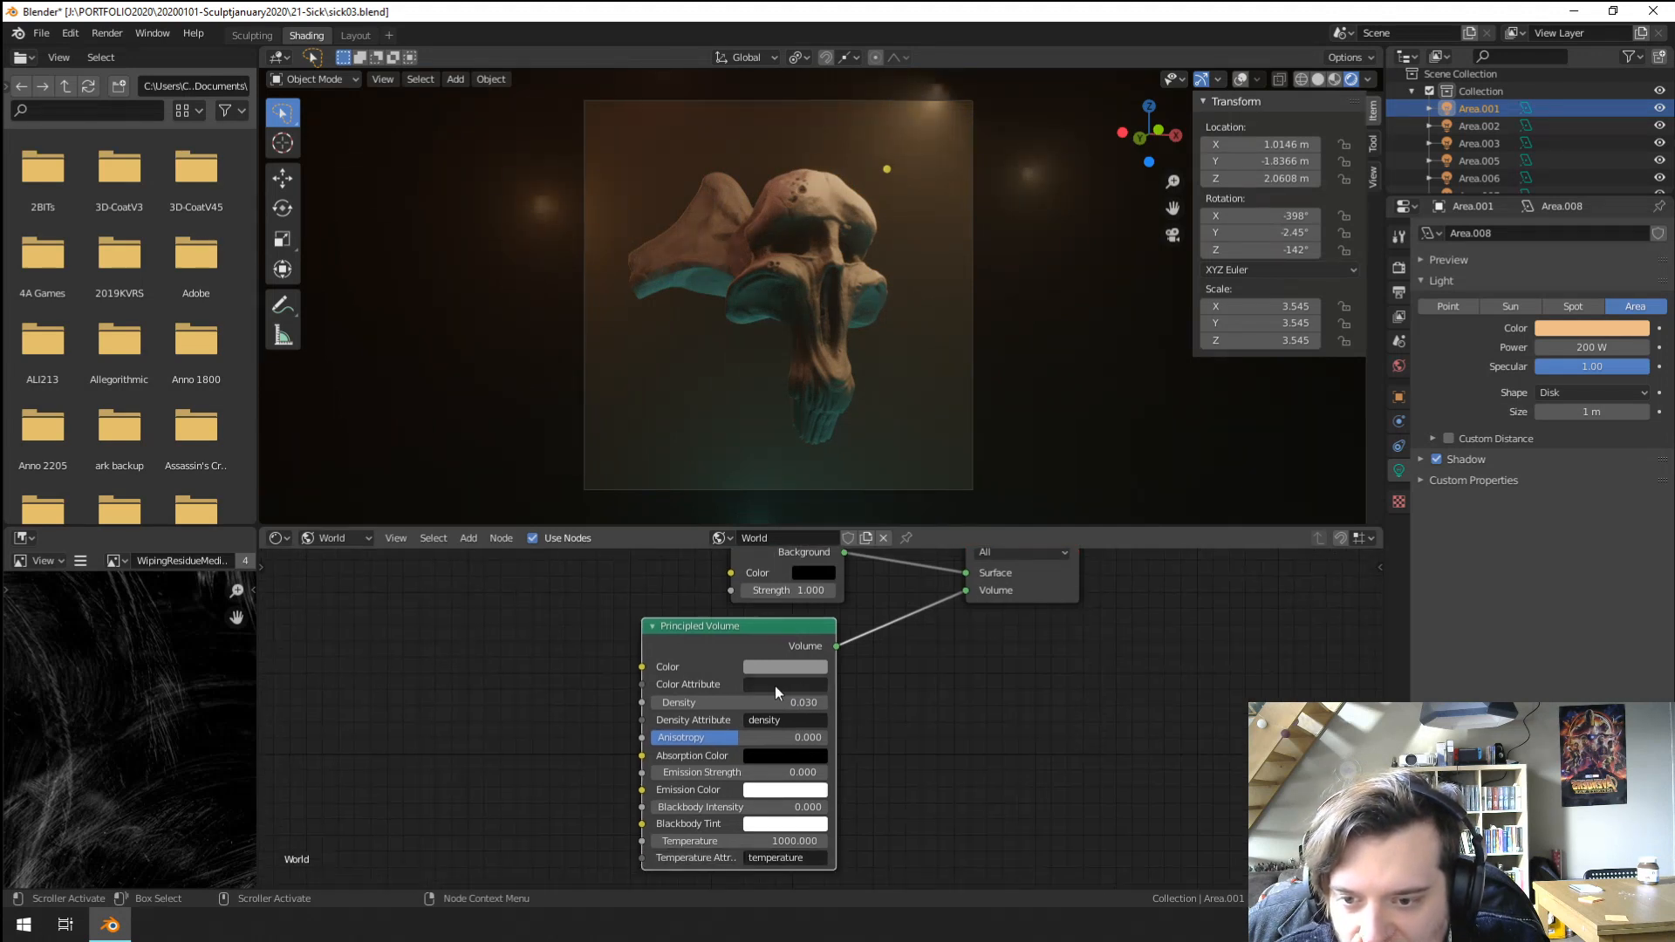
click(865, 716)
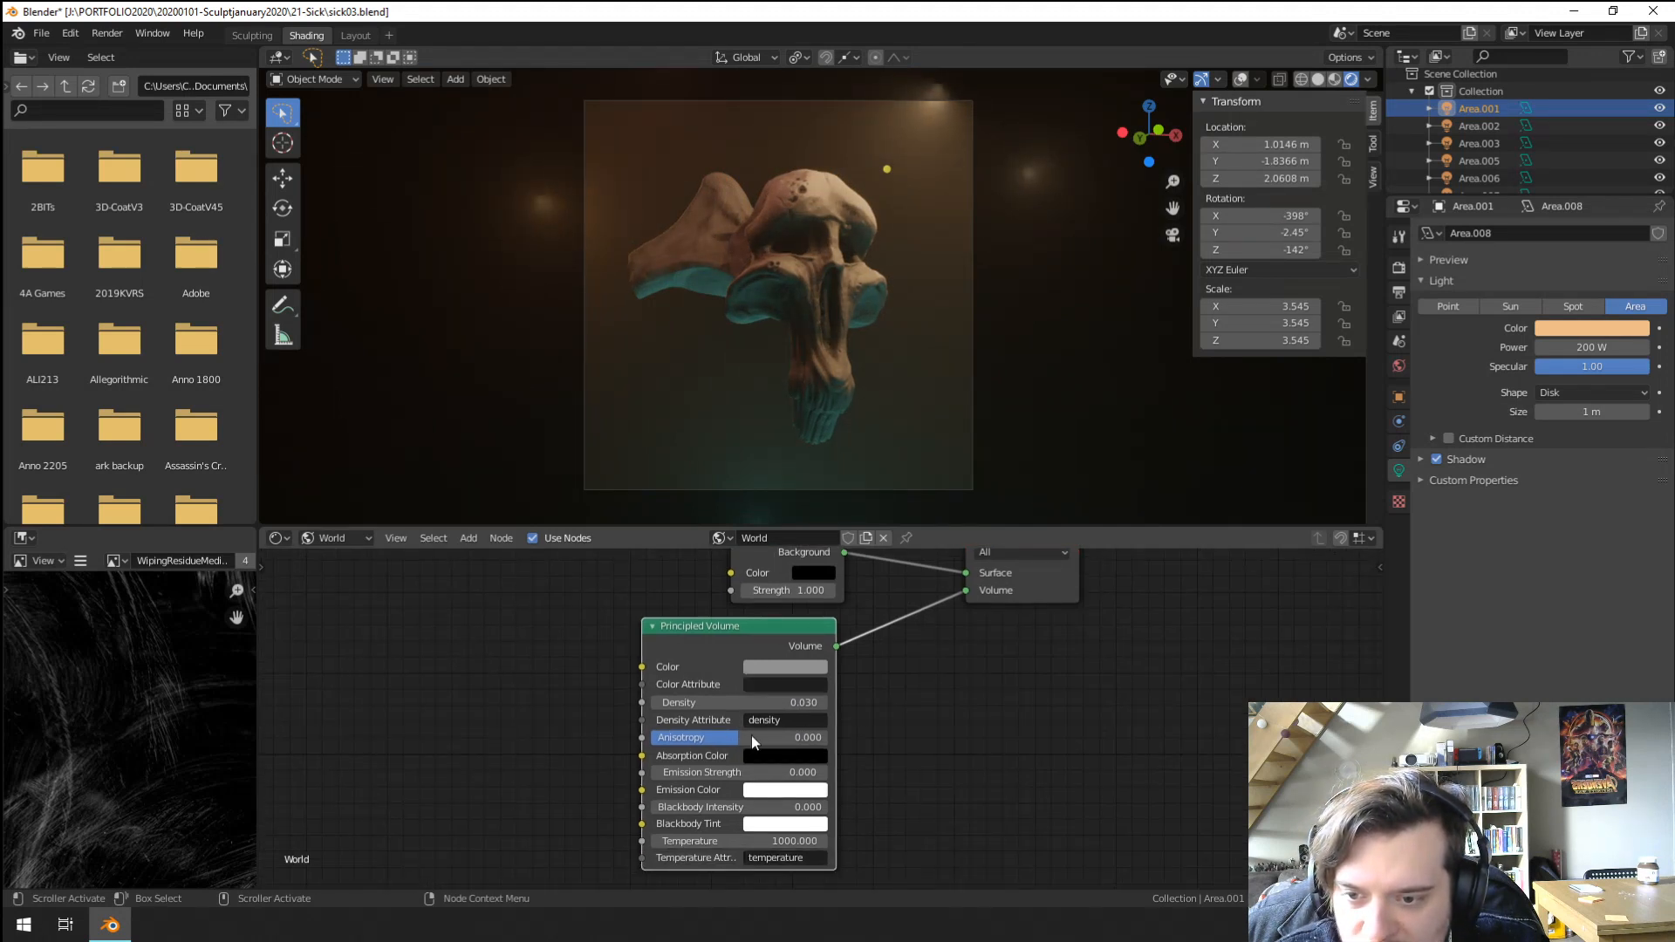
click(794, 703)
text(.02)
key(Return)
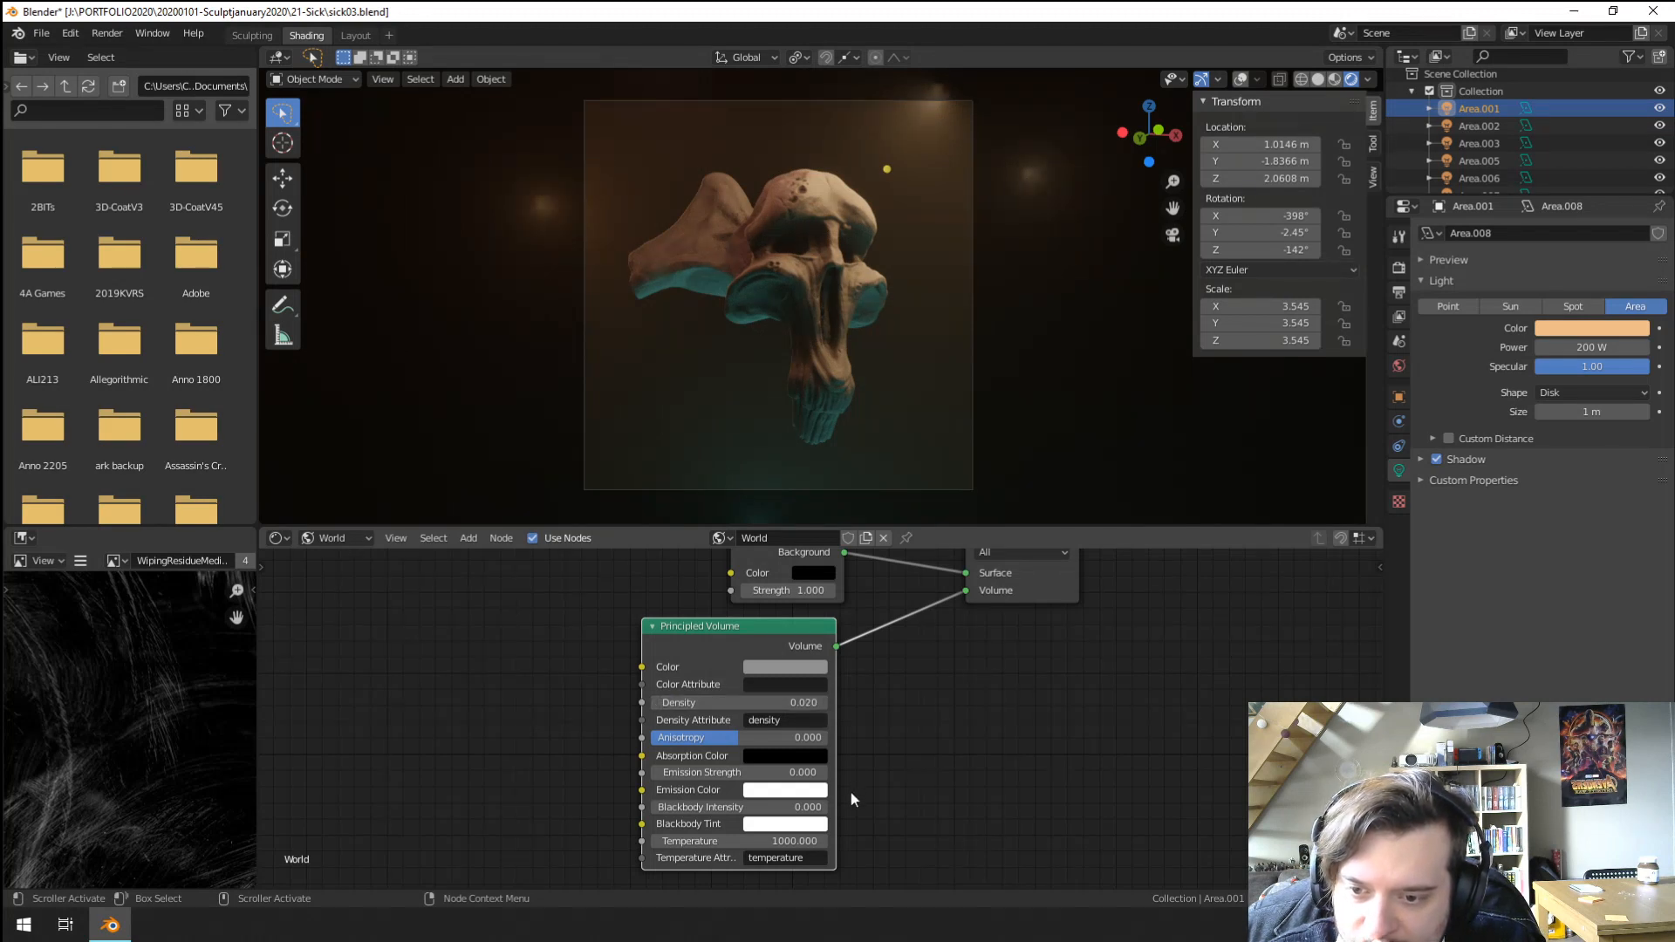
Test the blackbody tint's brightness, leaving it white, and set the Principled Volume's anisotropy to 0.082.
click(766, 825)
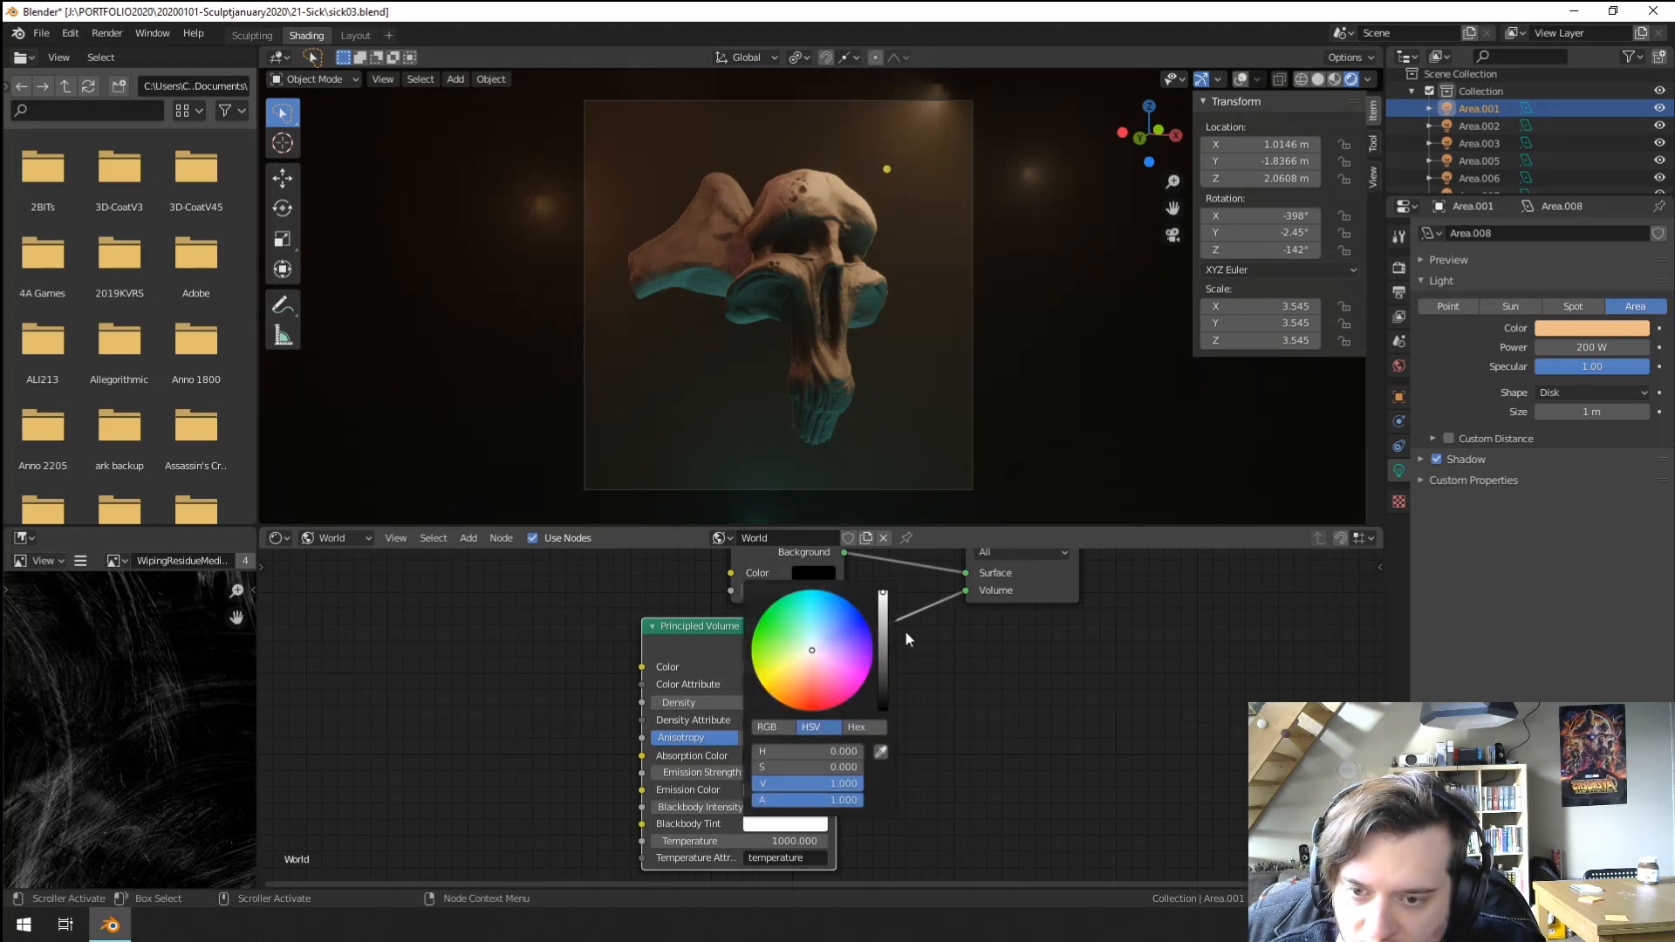
drag(883, 633, 882, 591)
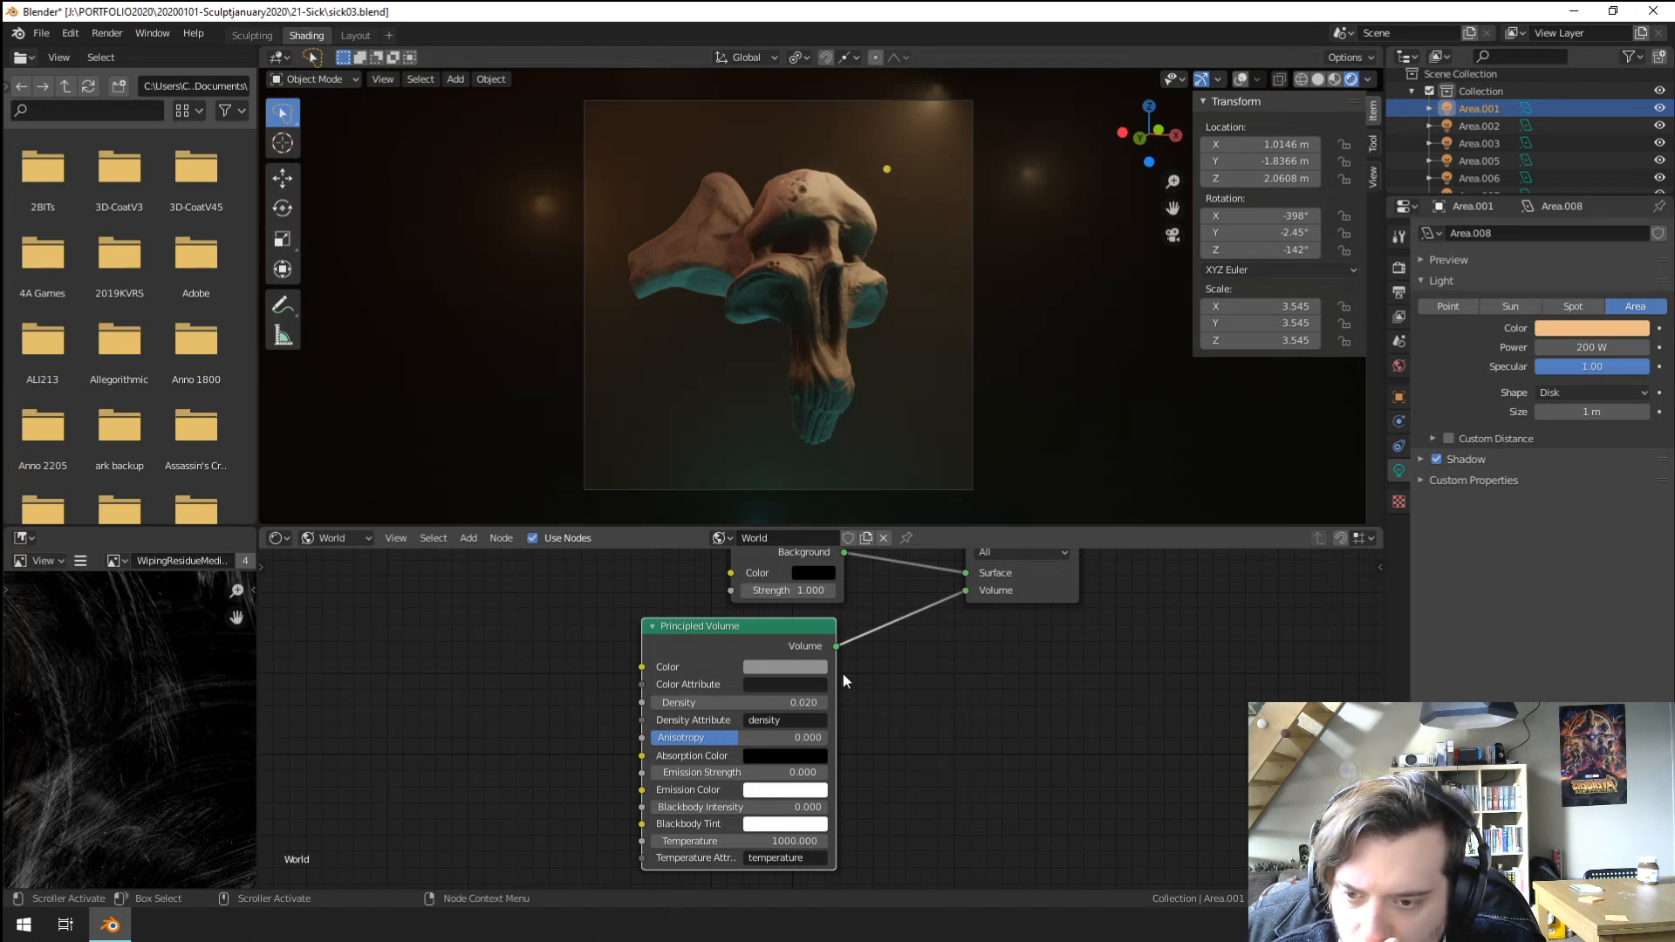
drag(787, 735, 830, 735)
drag(809, 738, 716, 738)
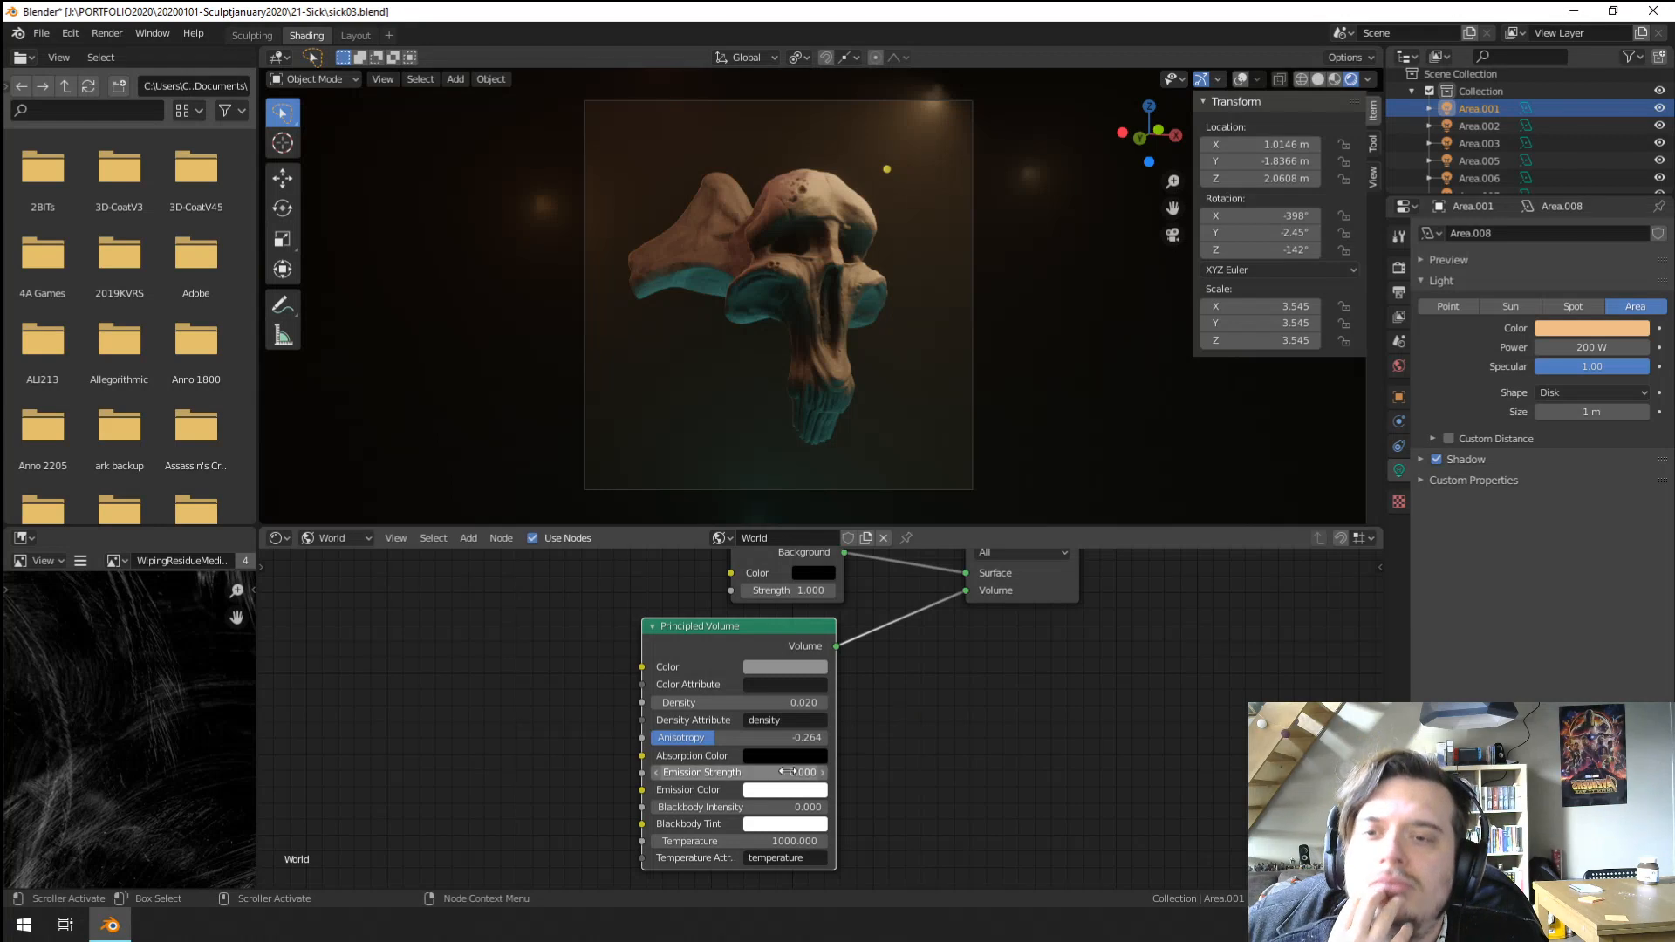
drag(743, 738, 746, 738)
Lower the Principled Volume node's density to 0.01 in the World shader.
click(770, 702)
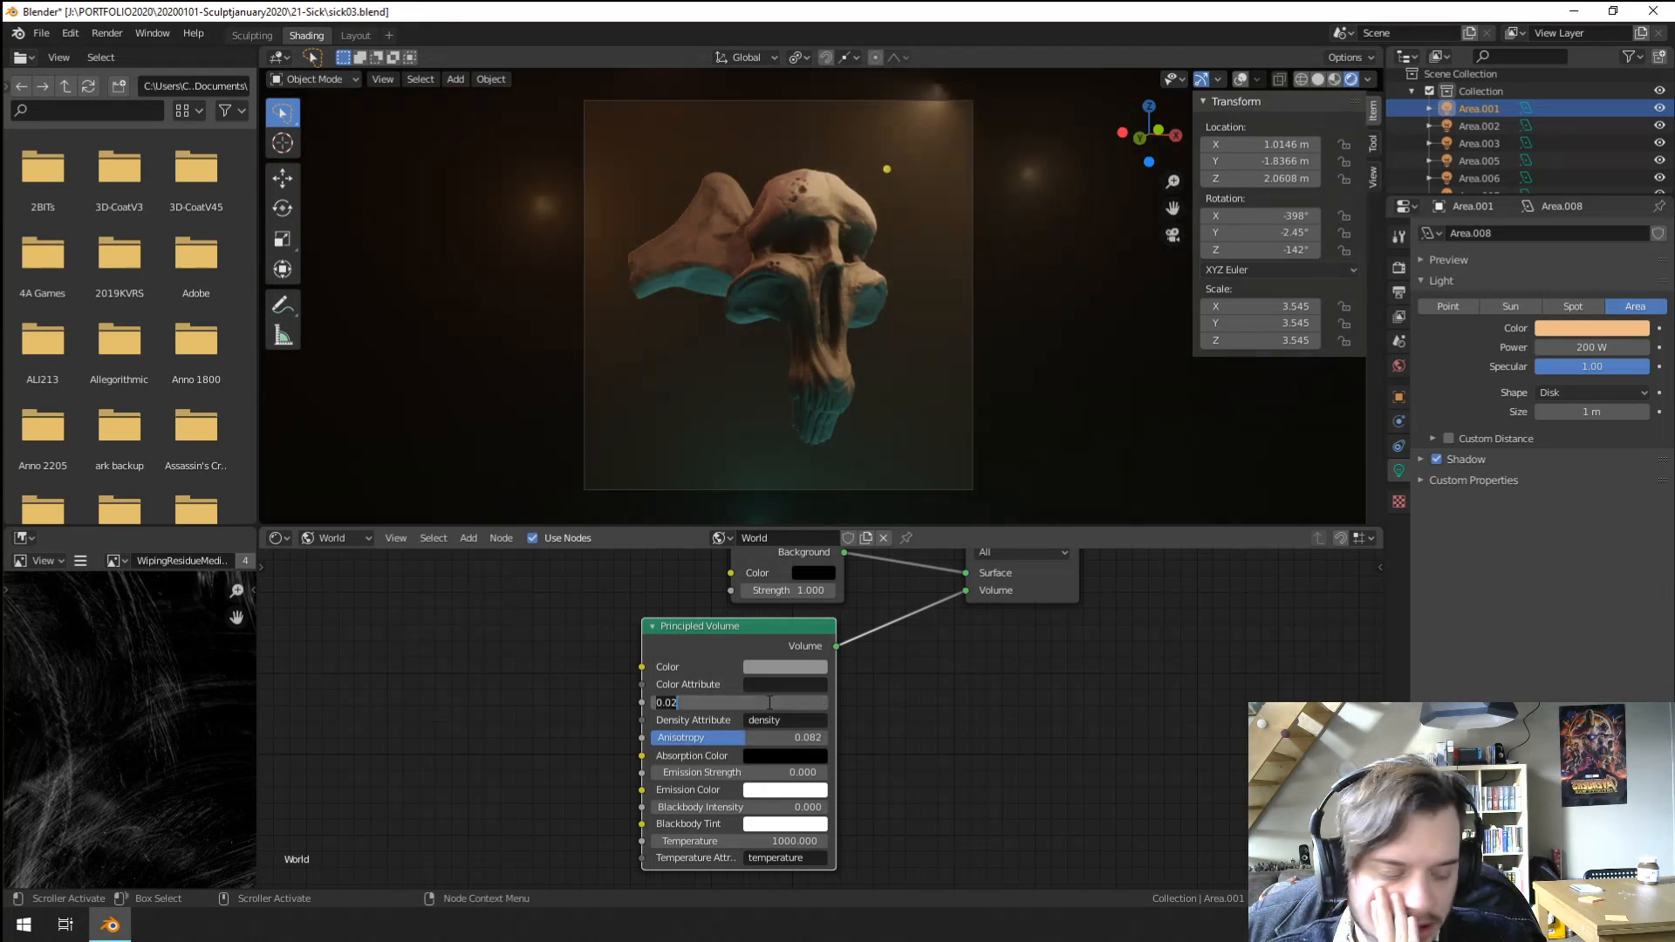
text(.01)
key(Return)
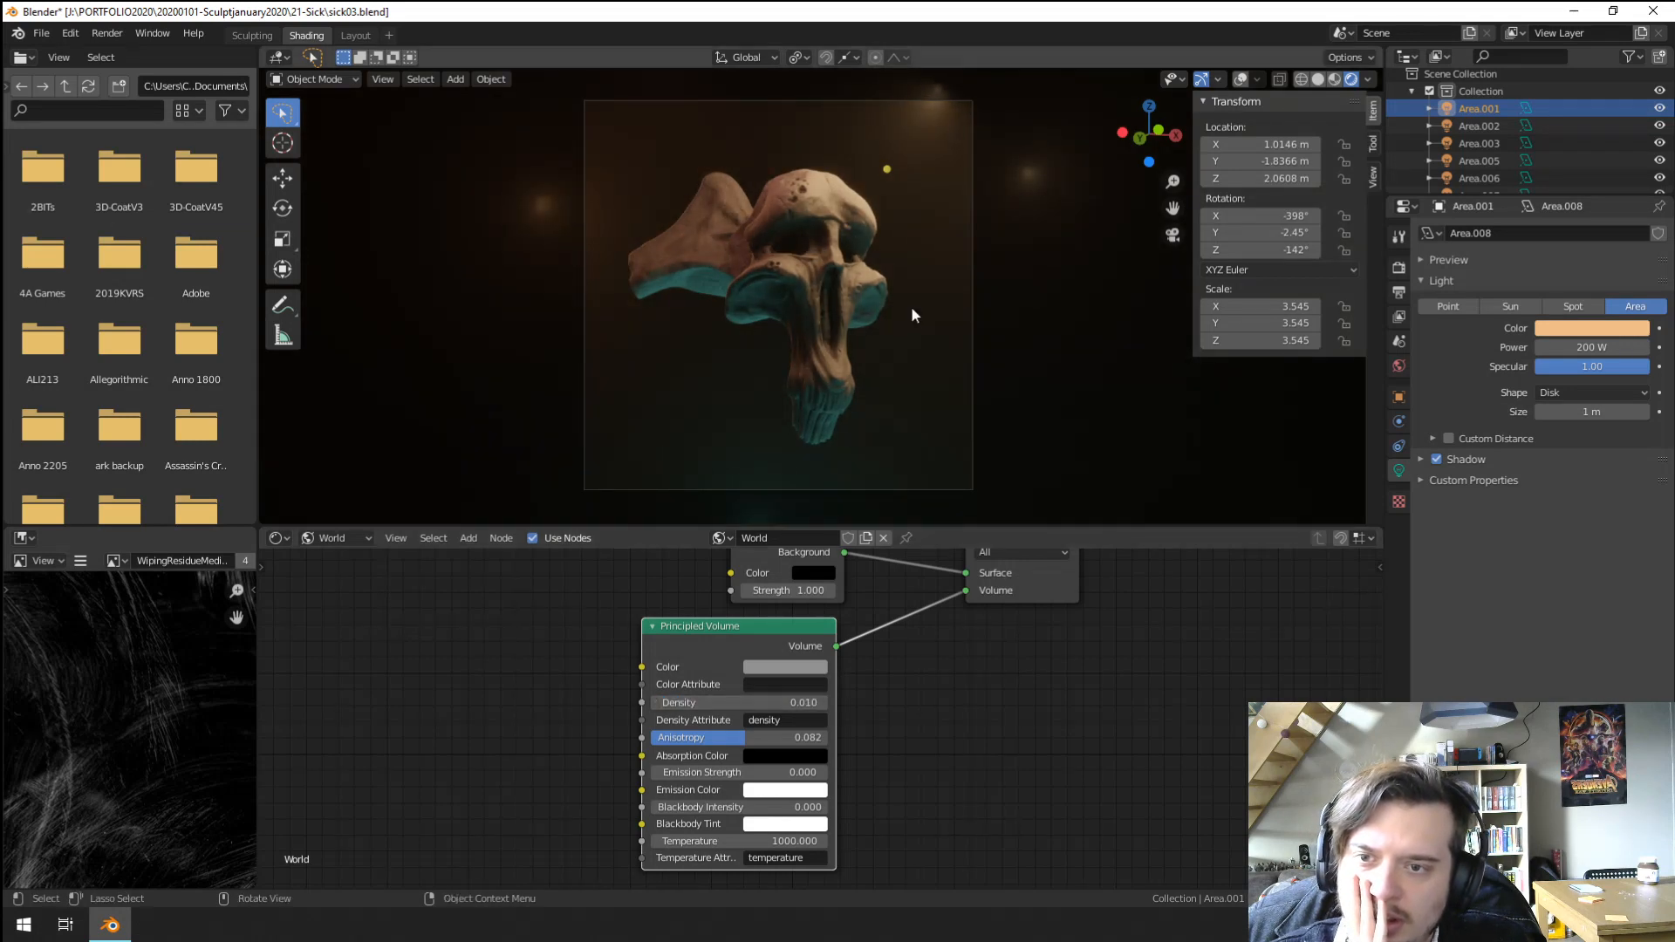
scroll(917, 312, up, 4)
scroll(916, 312, down, 4)
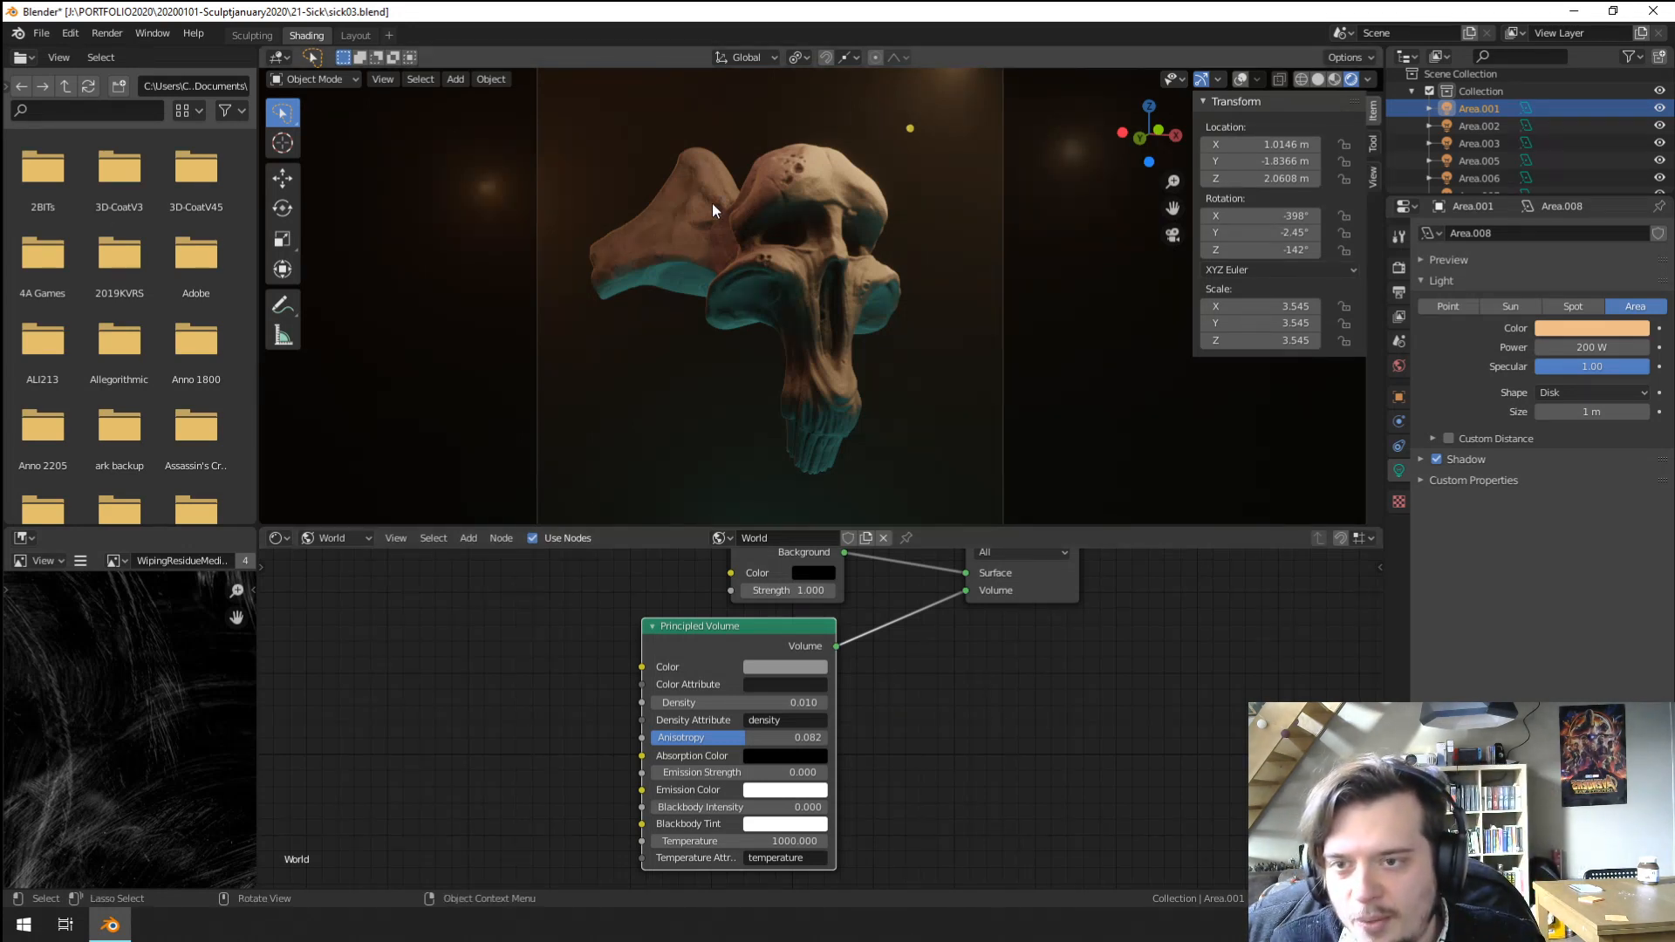
mouse_move(765, 307)
middle_down()
mouse_move(868, 321)
mouse_move(819, 358)
mouse_move(768, 360)
mouse_move(803, 370)
middle_up()
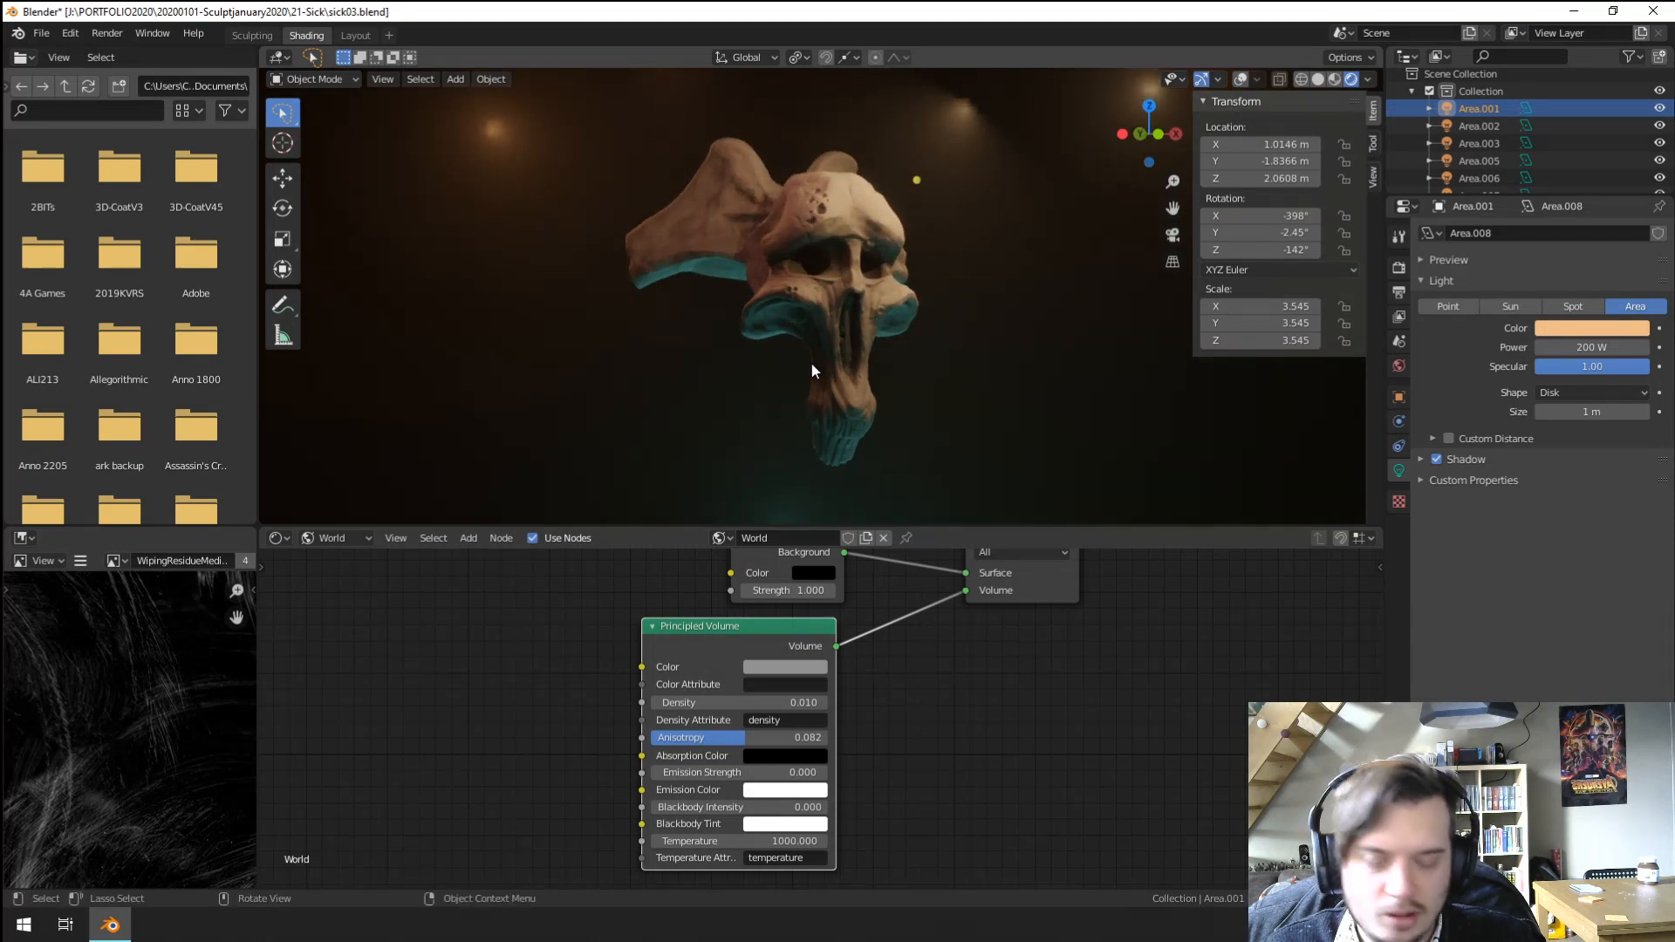
key(KP_0)
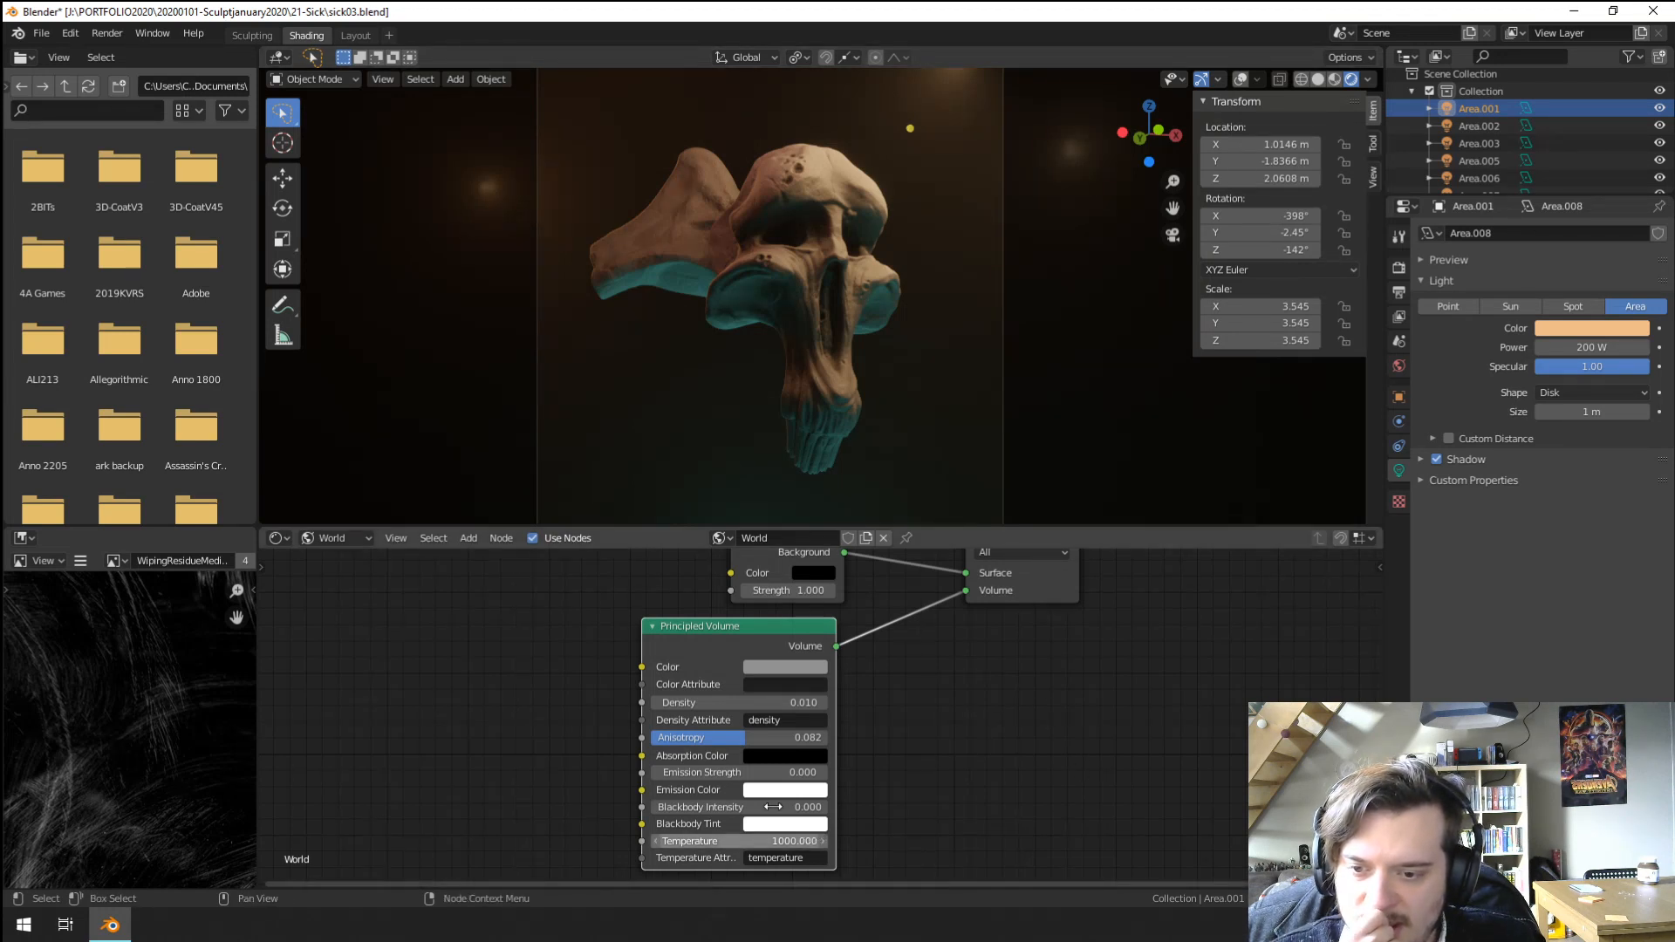
Set the Principled Volume's blackbody tint to black and return its blackbody intensity to 0 after trying 0.505.
mouse_move(768, 772)
mouse_down()
mouse_move(820, 772)
mouse_move(764, 773)
mouse_up()
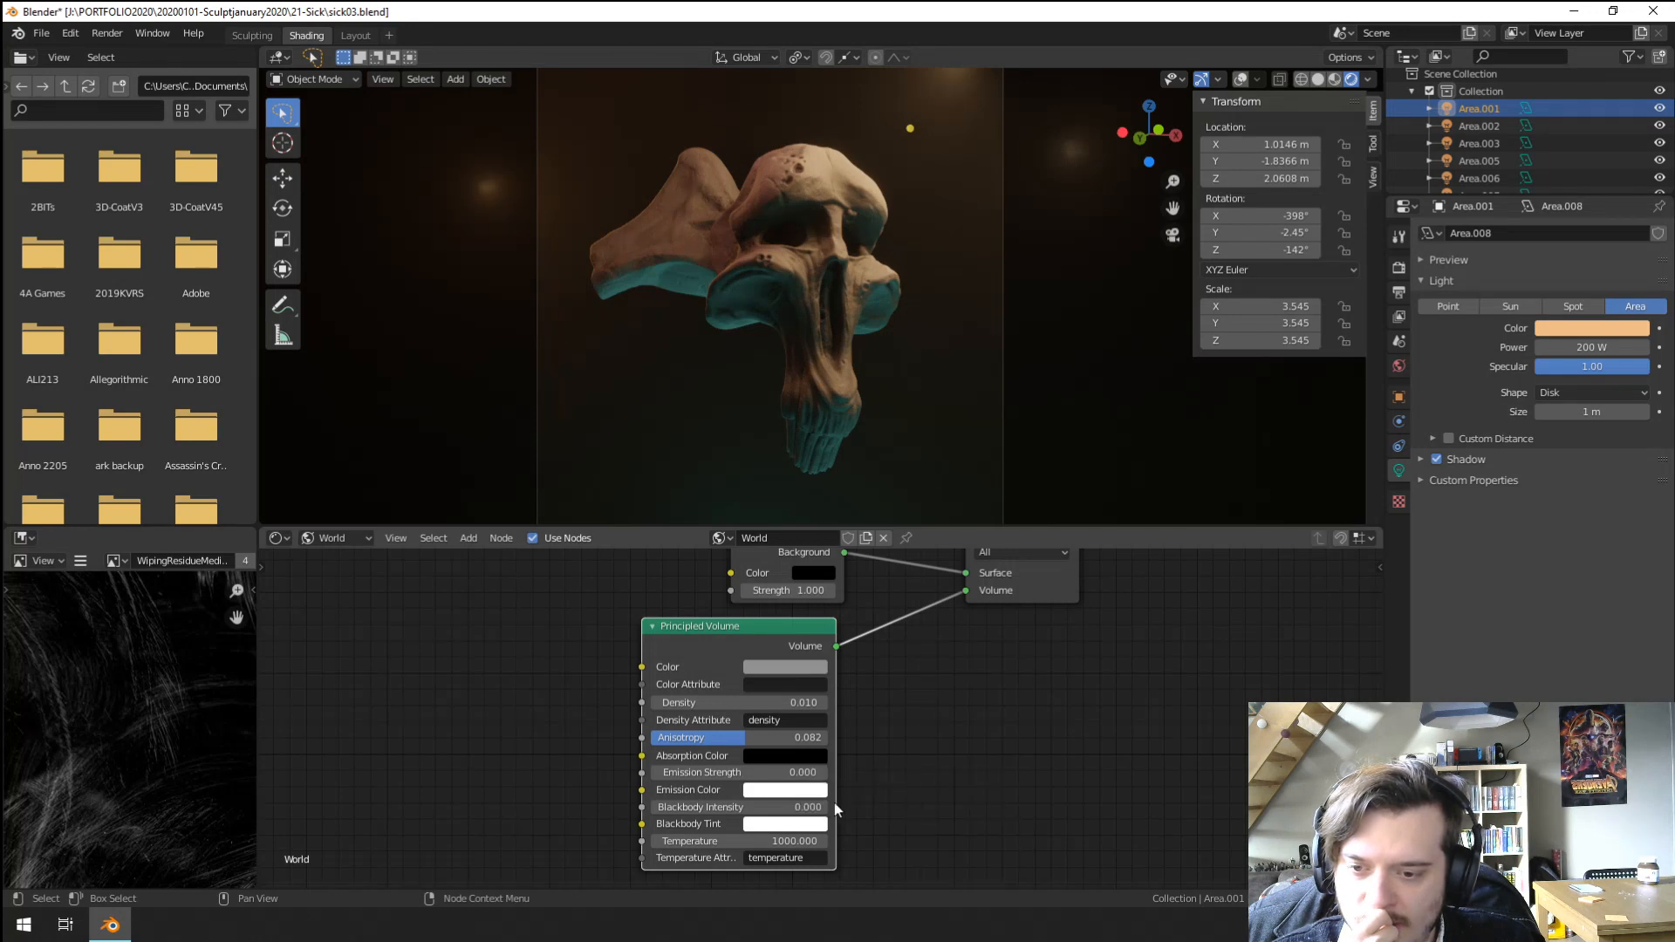
drag(698, 807, 744, 813)
click(763, 825)
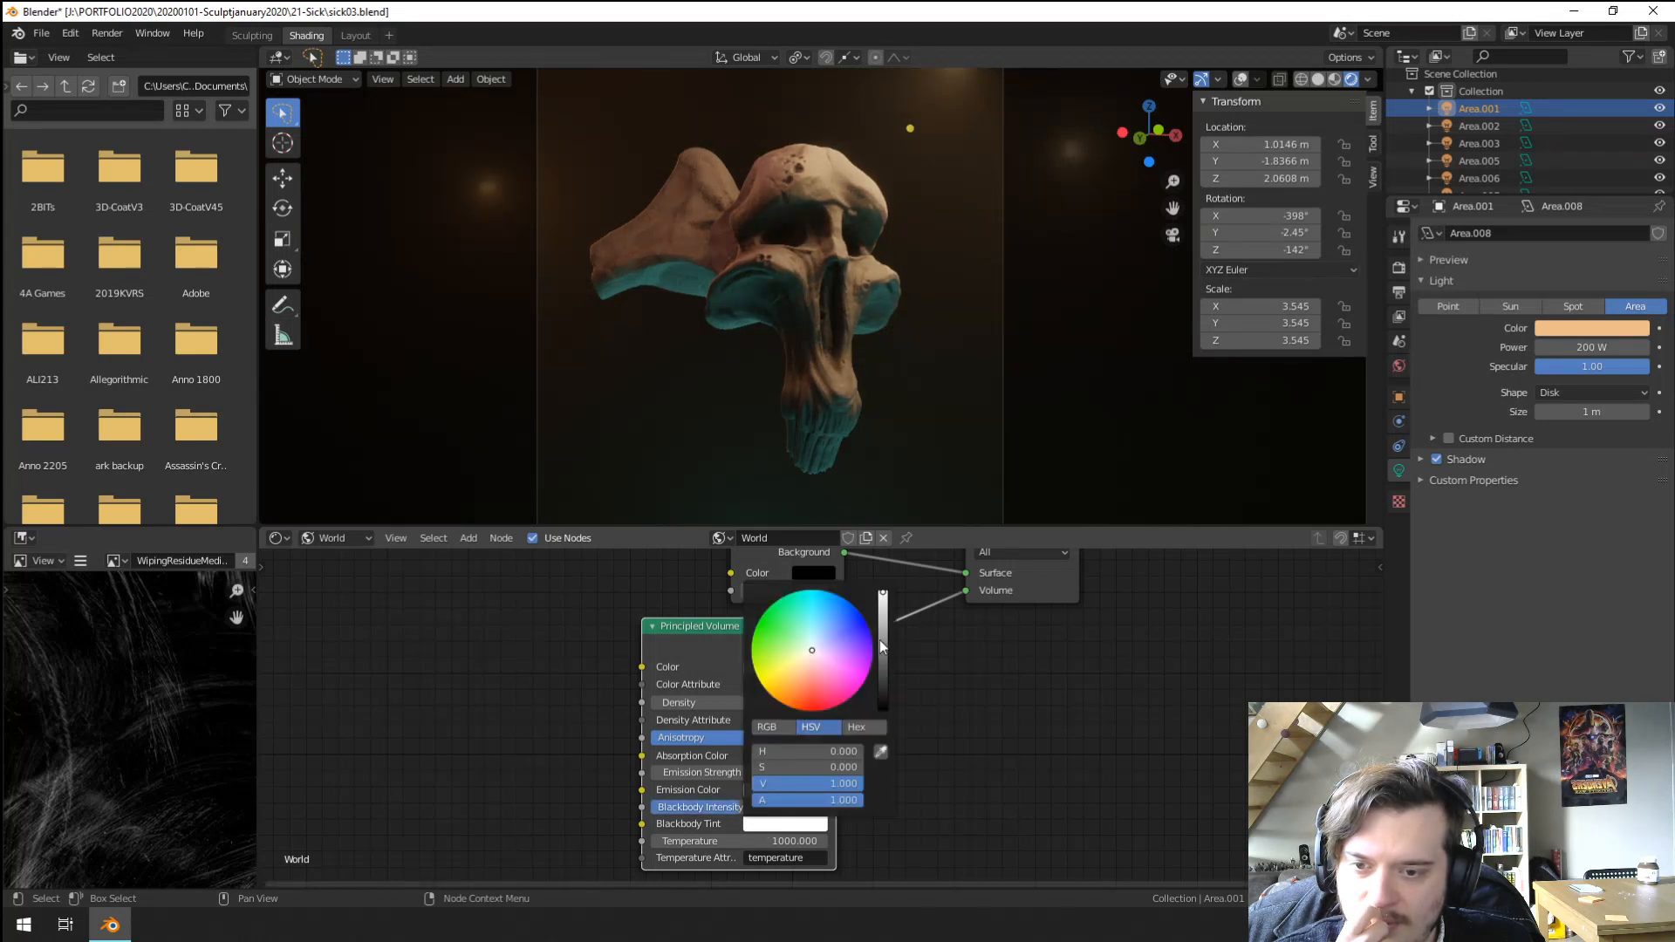
drag(881, 645, 883, 710)
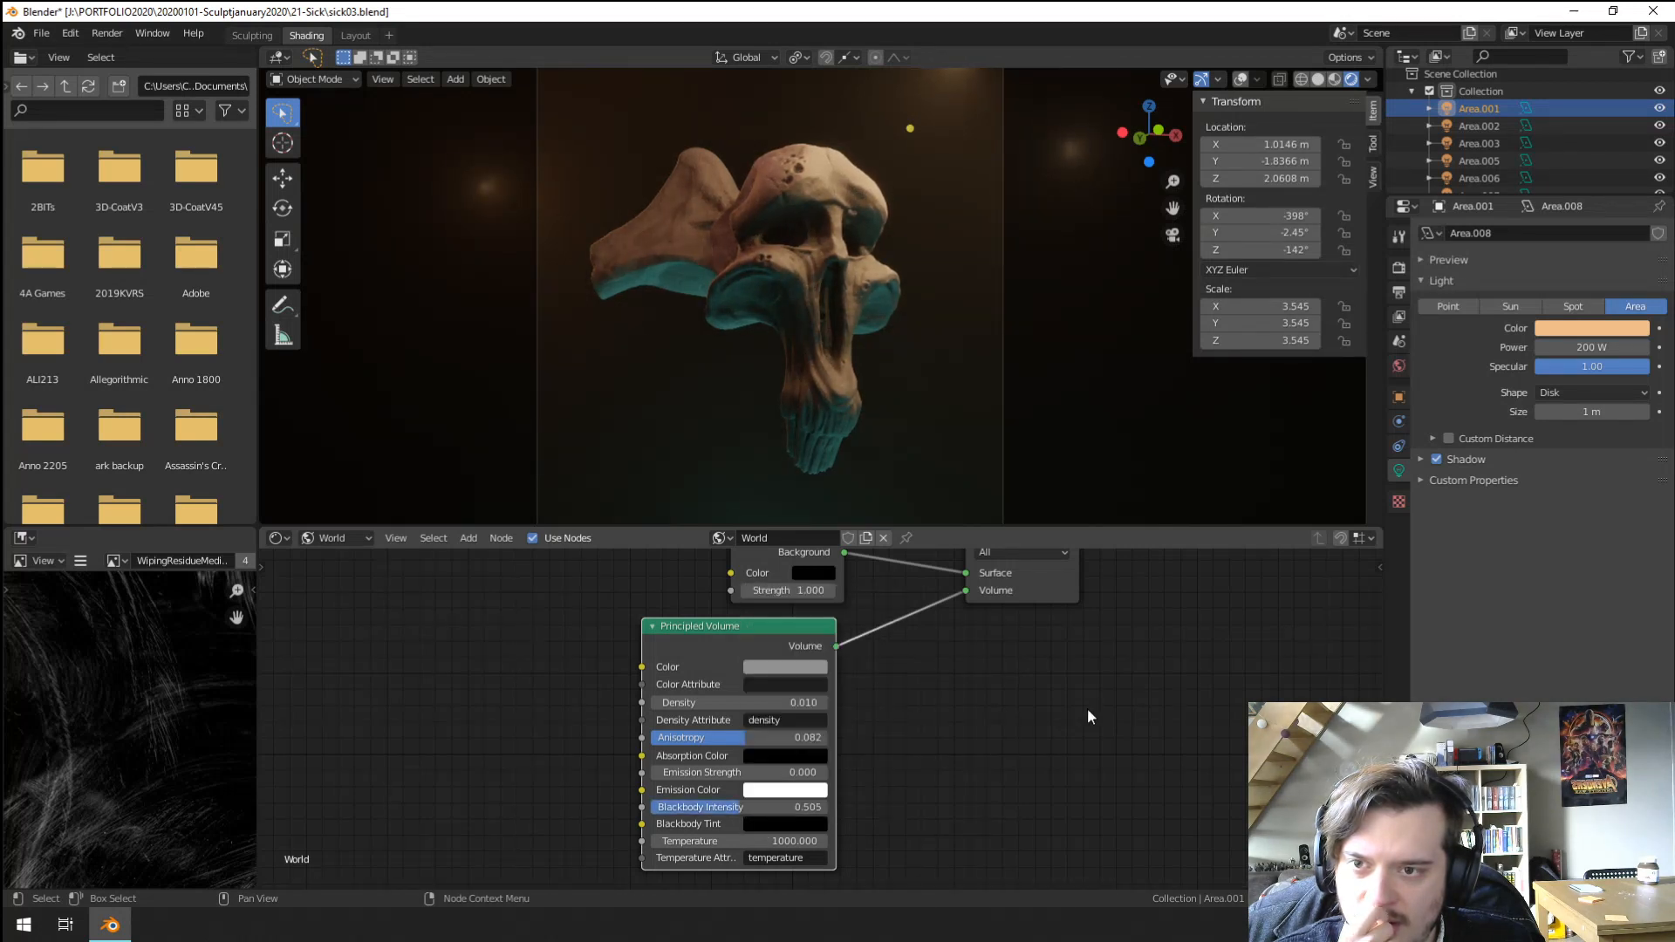
drag(752, 807, 641, 805)
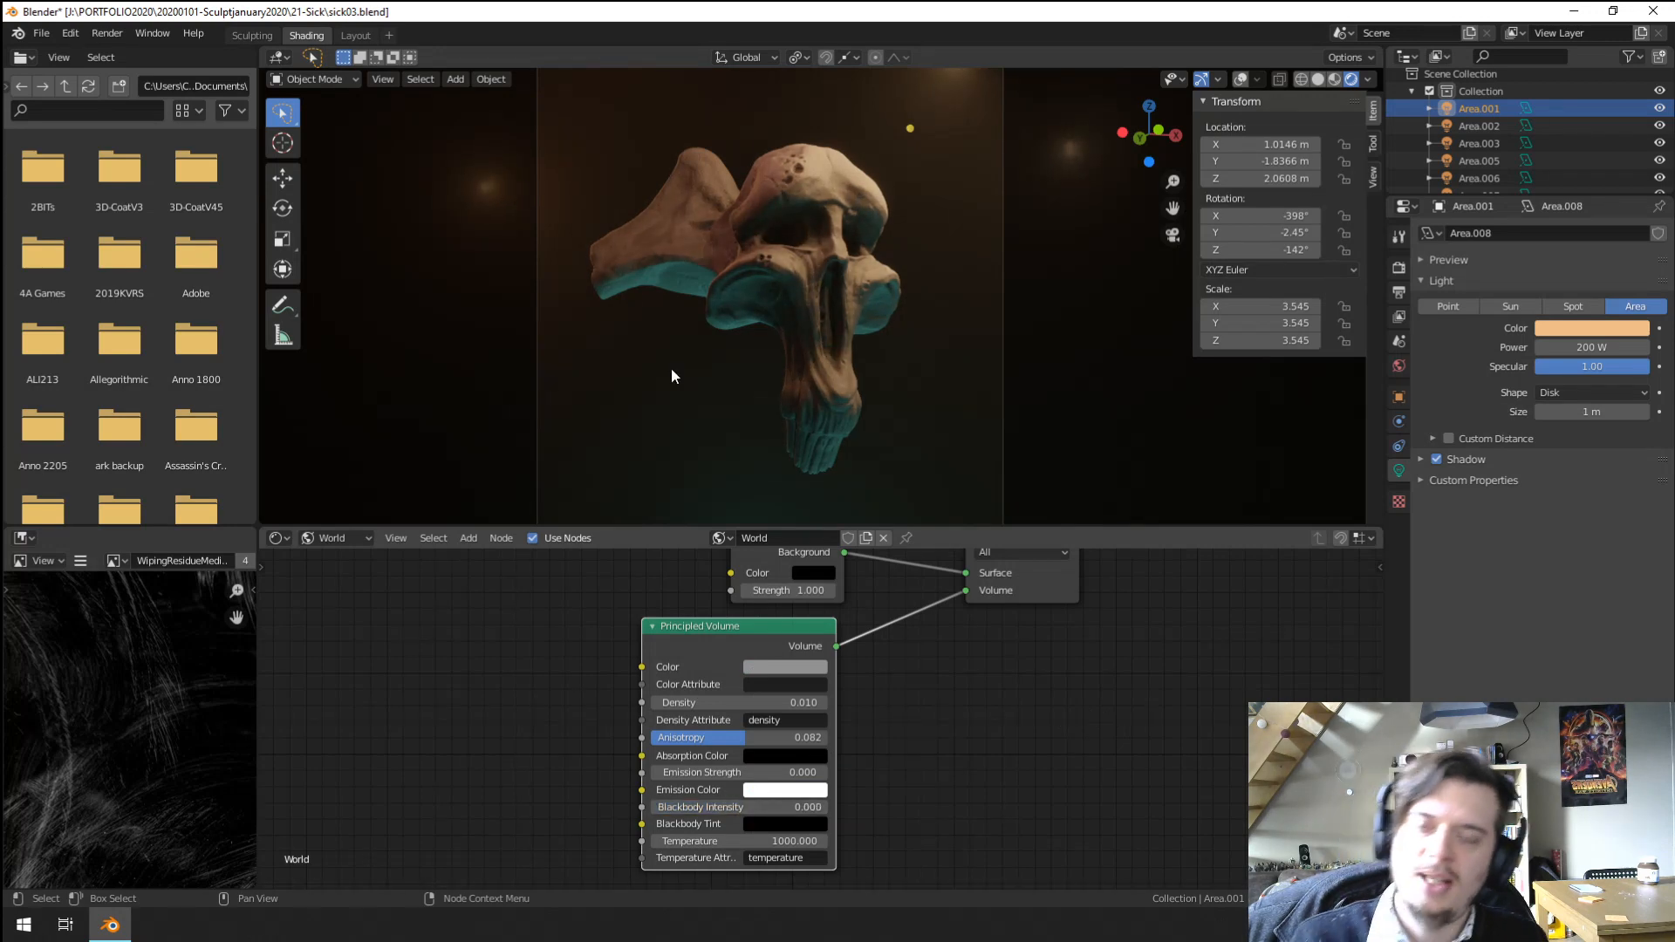
Enable depth of field on the scene camera and set its aperture F-Stop to 0.1.
scroll(745, 328, up, 3)
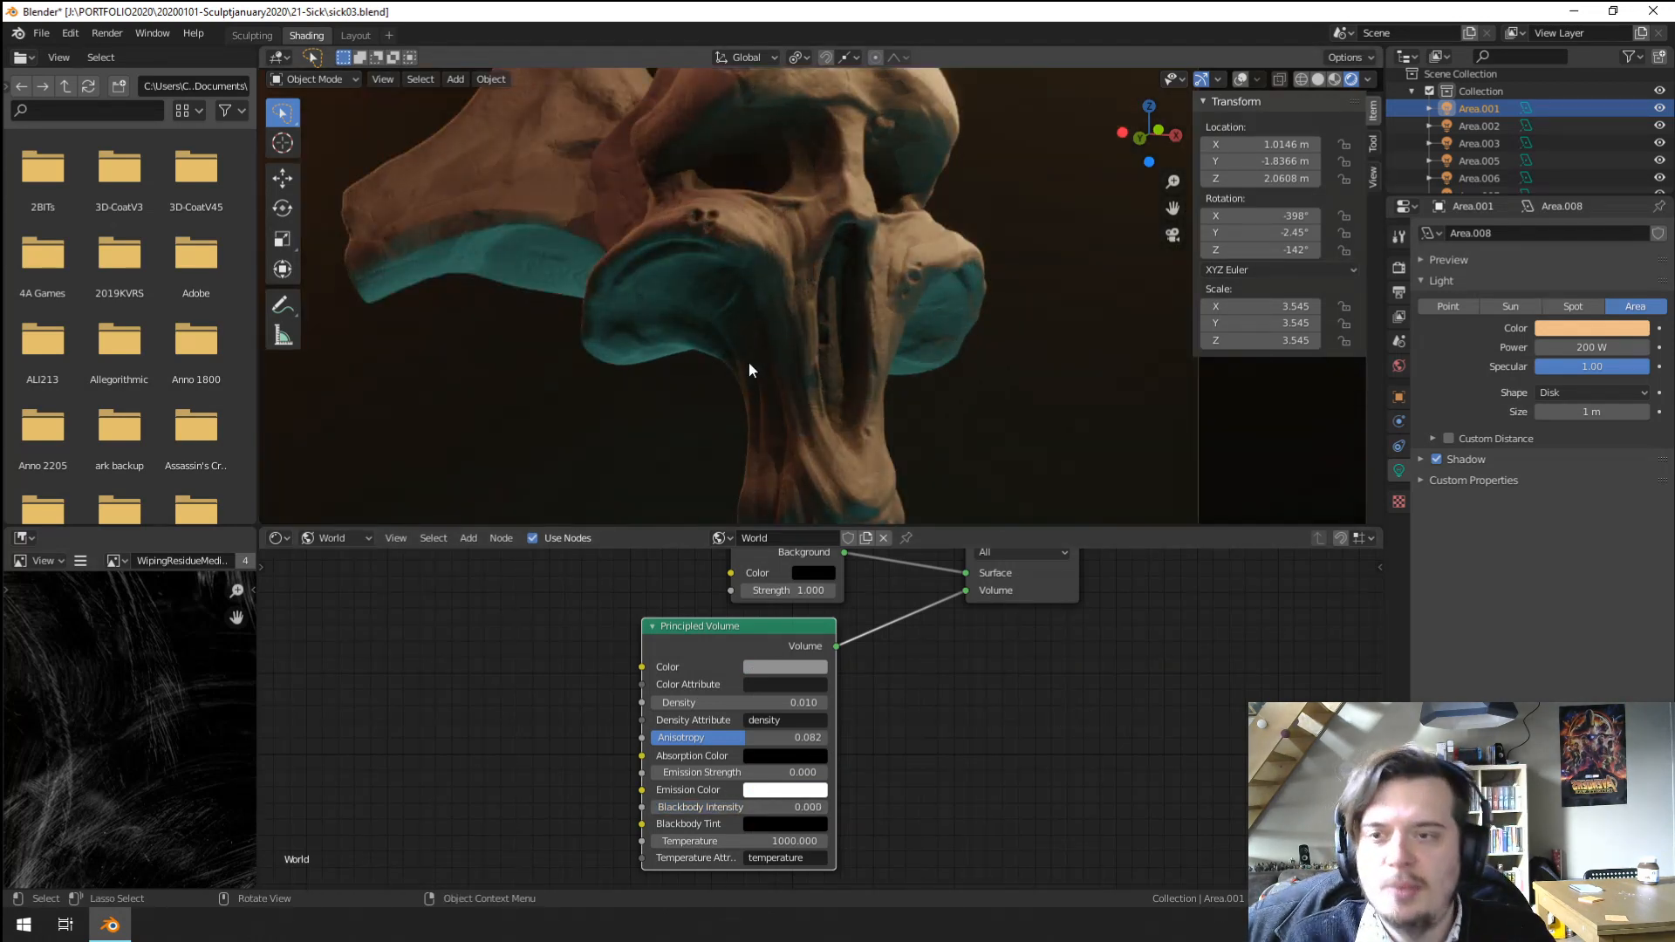
scroll(741, 341, down, 2)
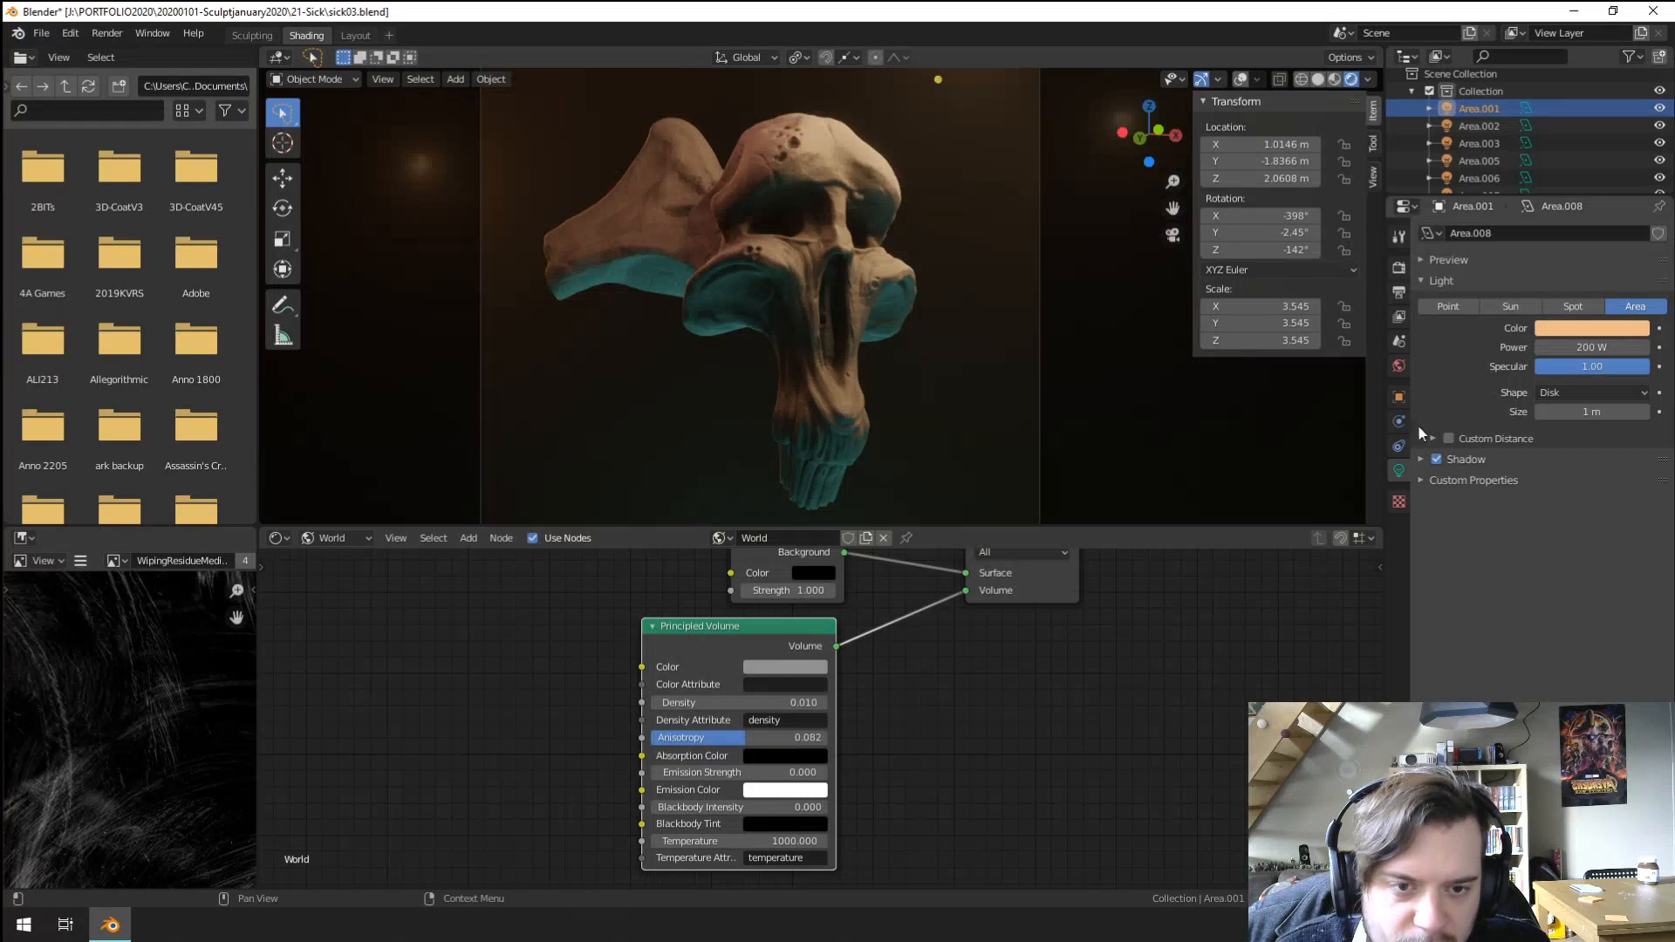
scroll(1480, 174, down, 2)
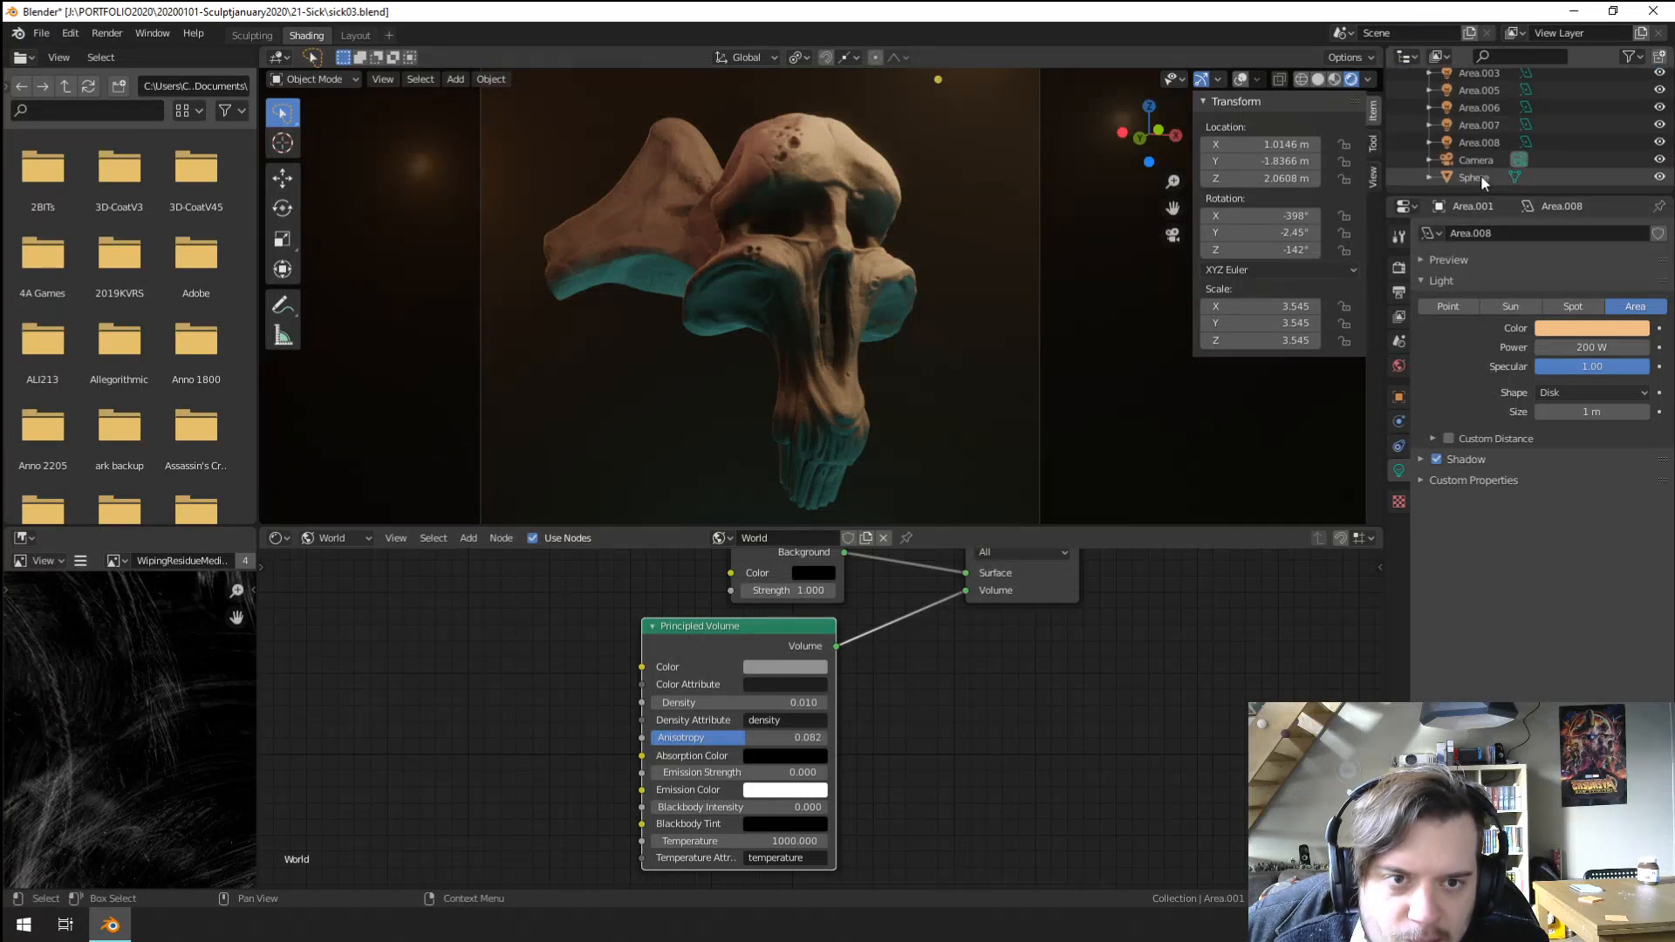
click(1474, 160)
click(1421, 452)
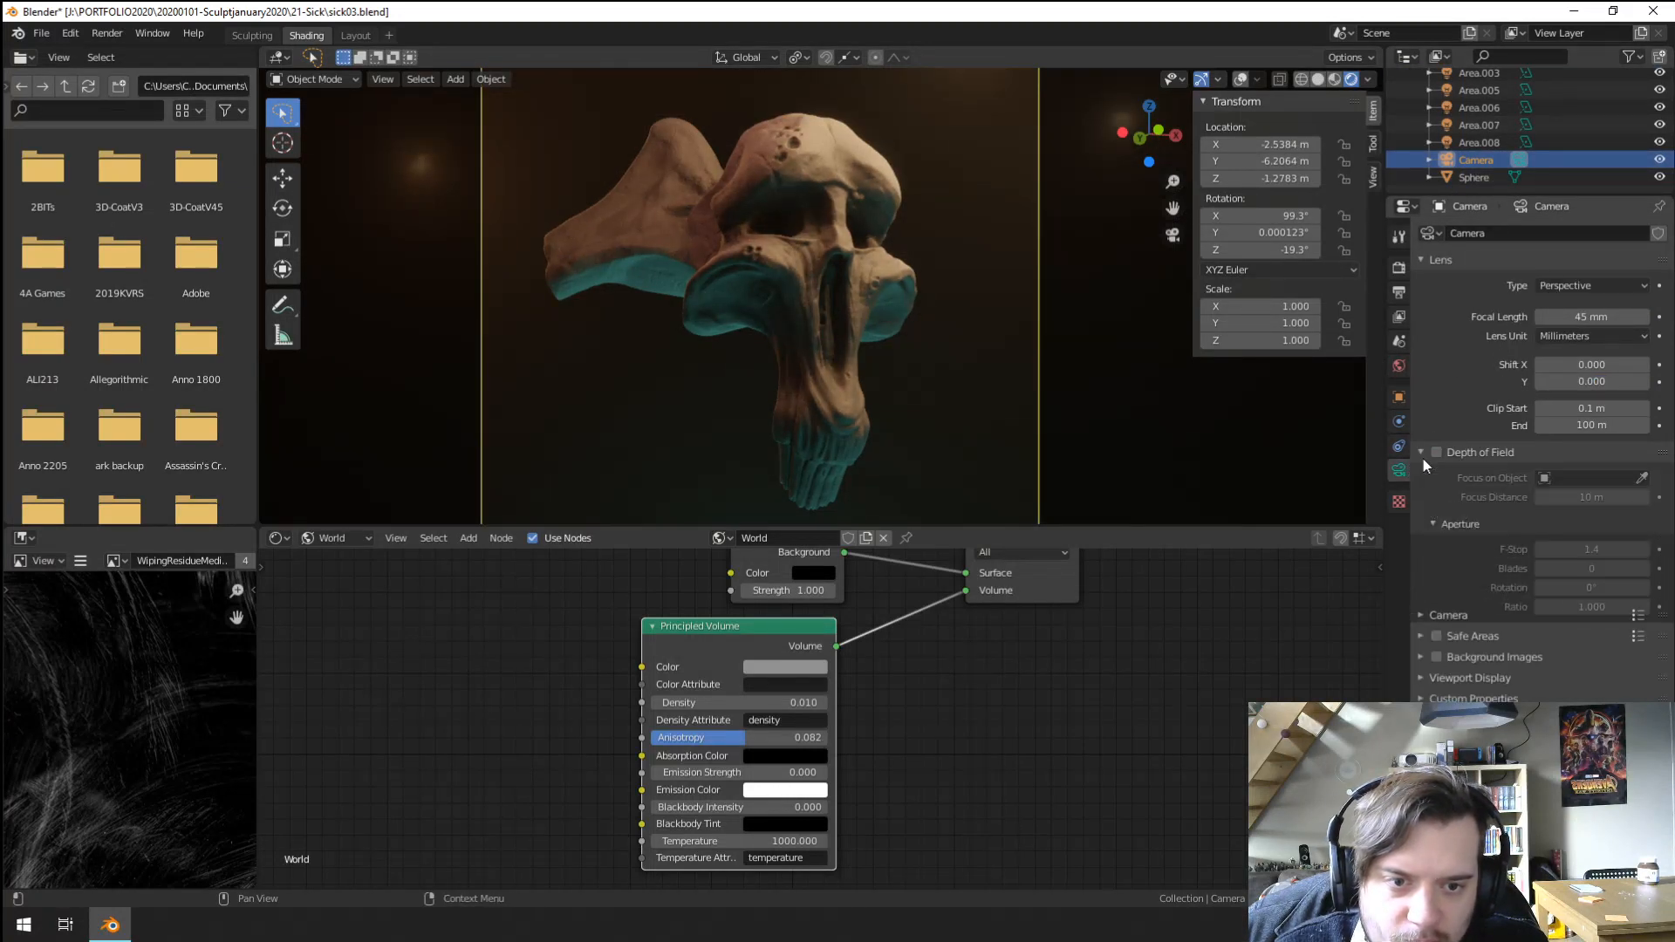
click(1436, 452)
click(1604, 550)
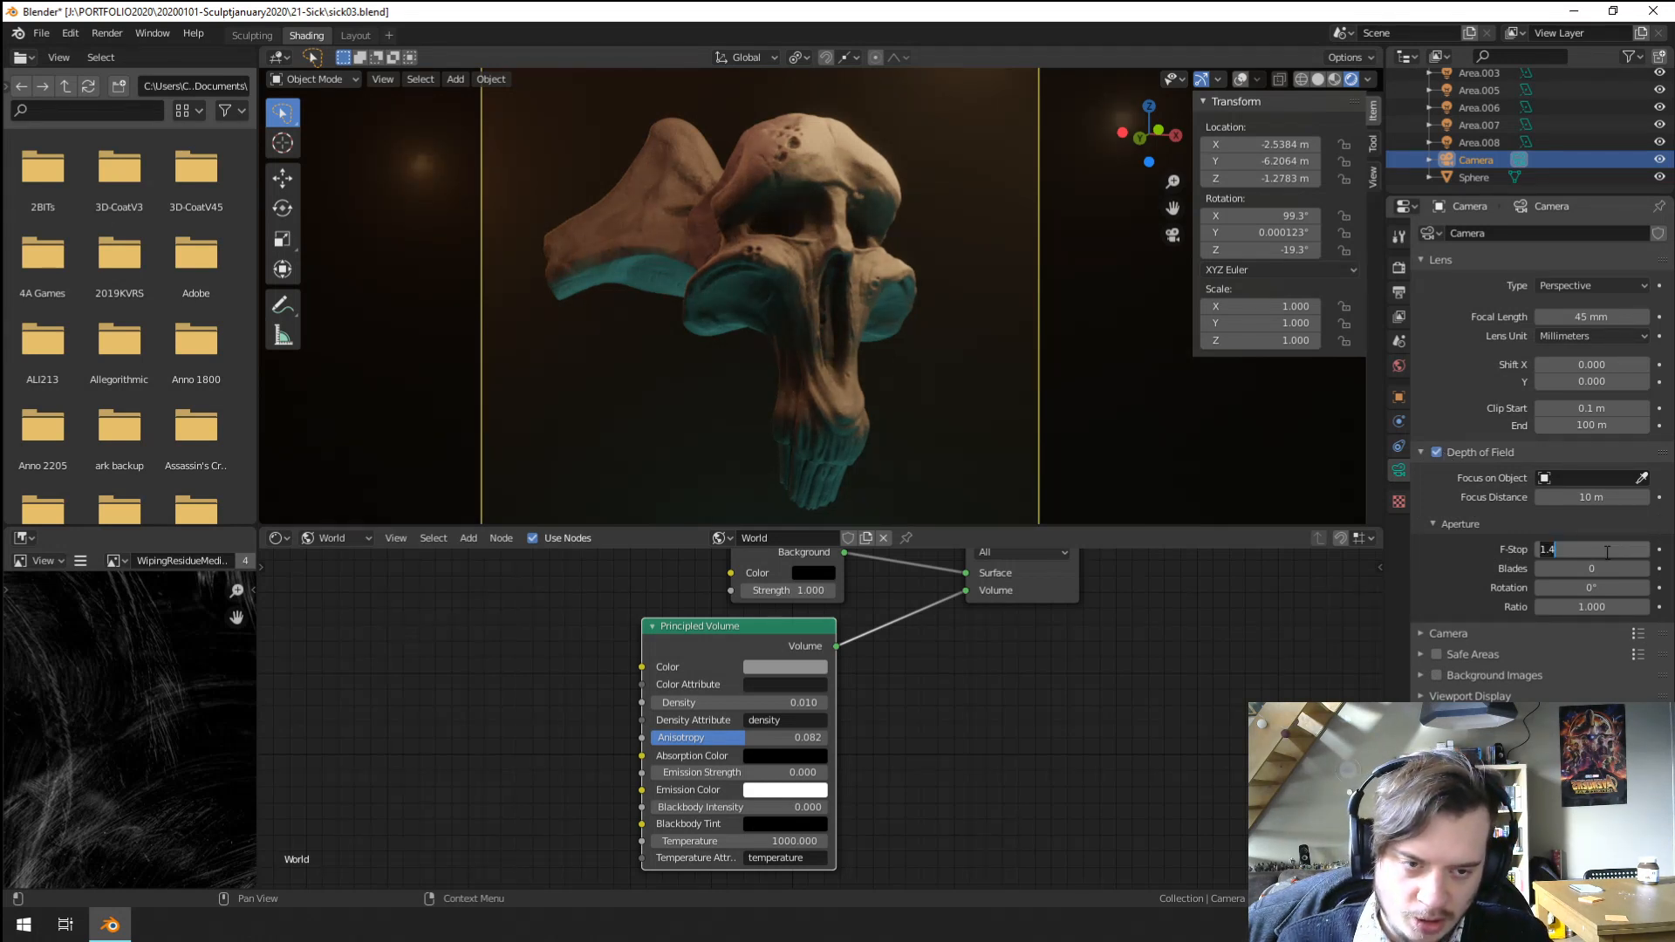
text(0.1)
key(Return)
Tune the camera's depth of field focus distance to 5.9 m, focusing on the front of the creature's head.
scroll(778, 286, up, 3)
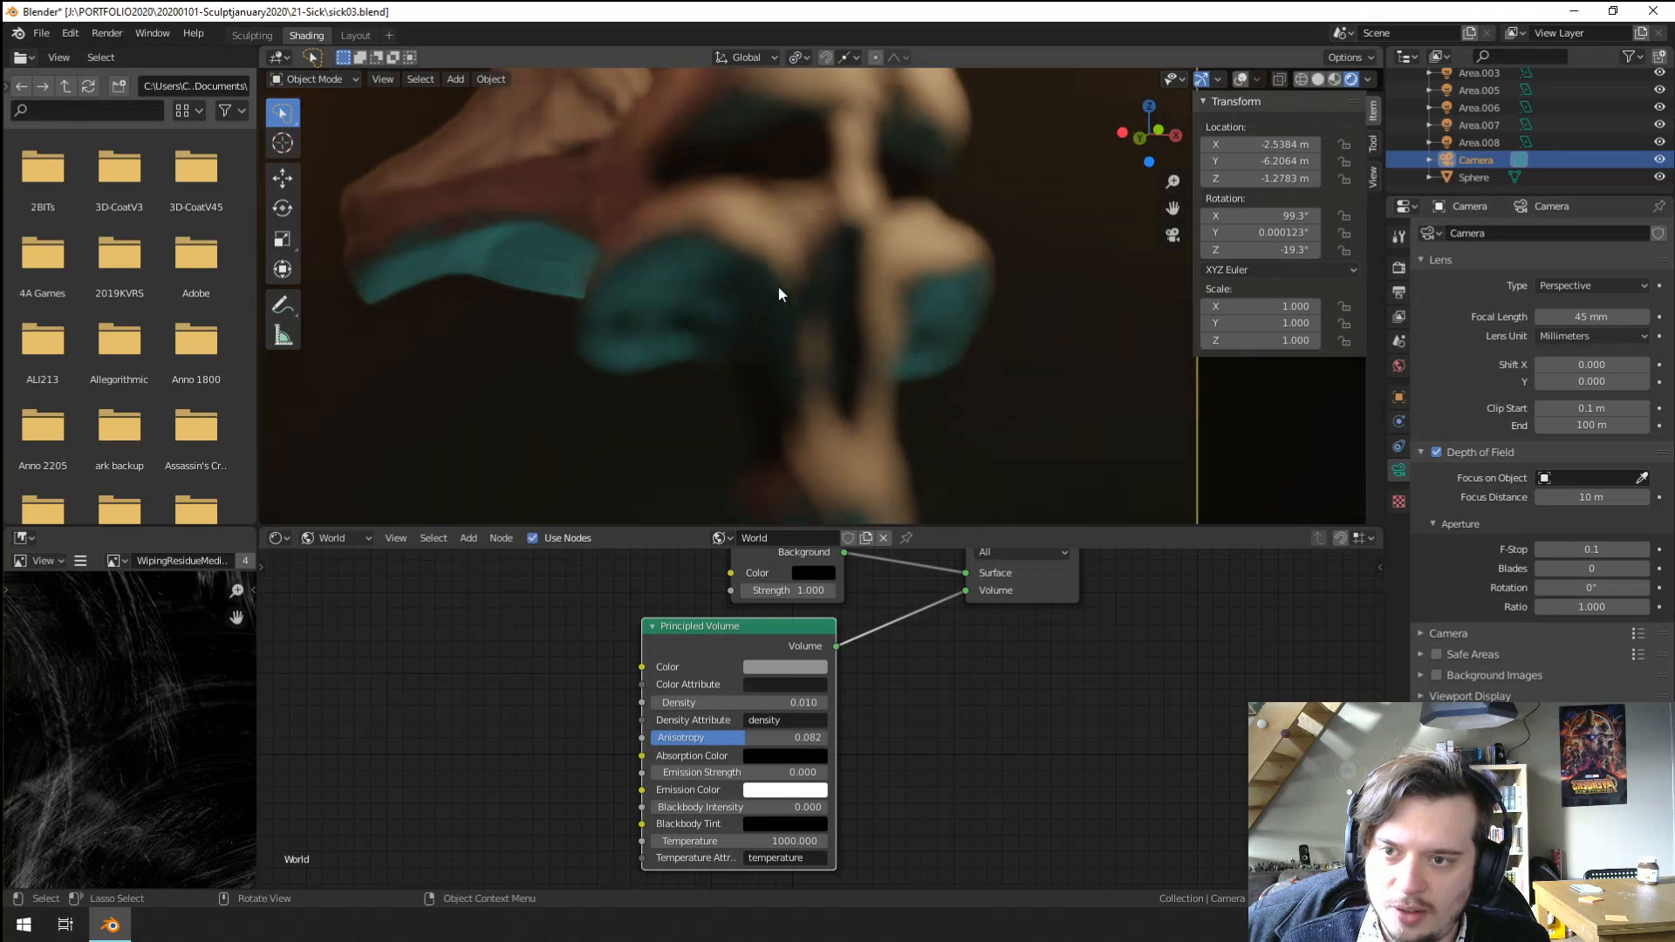
drag(1591, 496, 1540, 496)
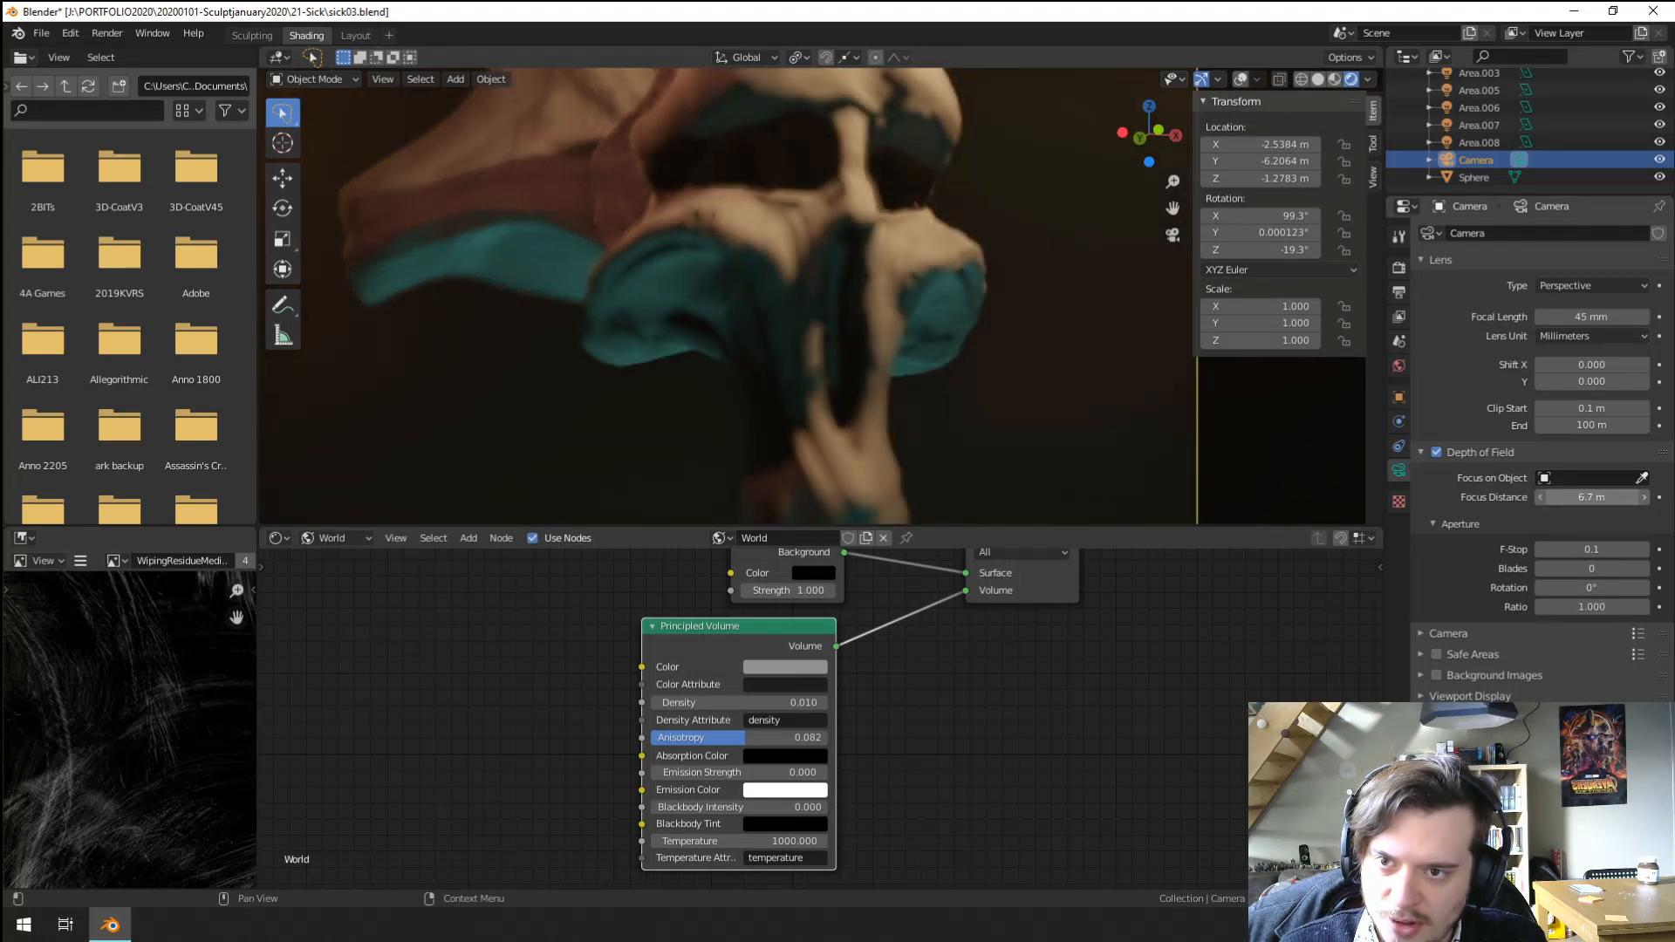
scroll(751, 301, down, 4)
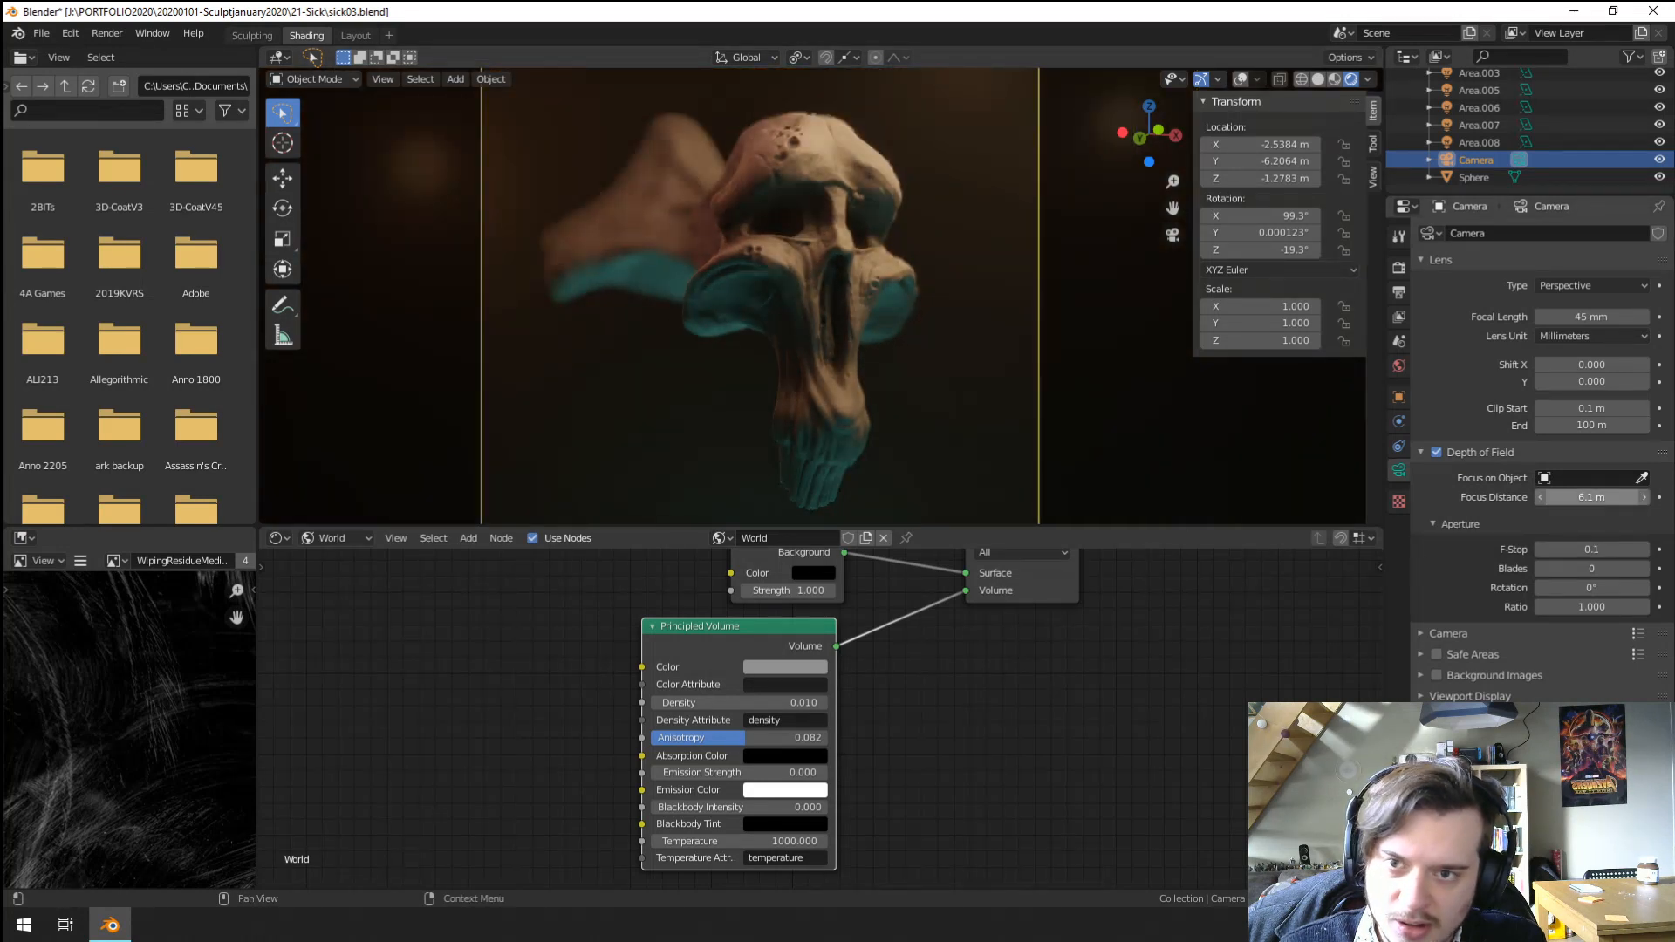
drag(1570, 497, 1579, 496)
scroll(918, 272, up, 4)
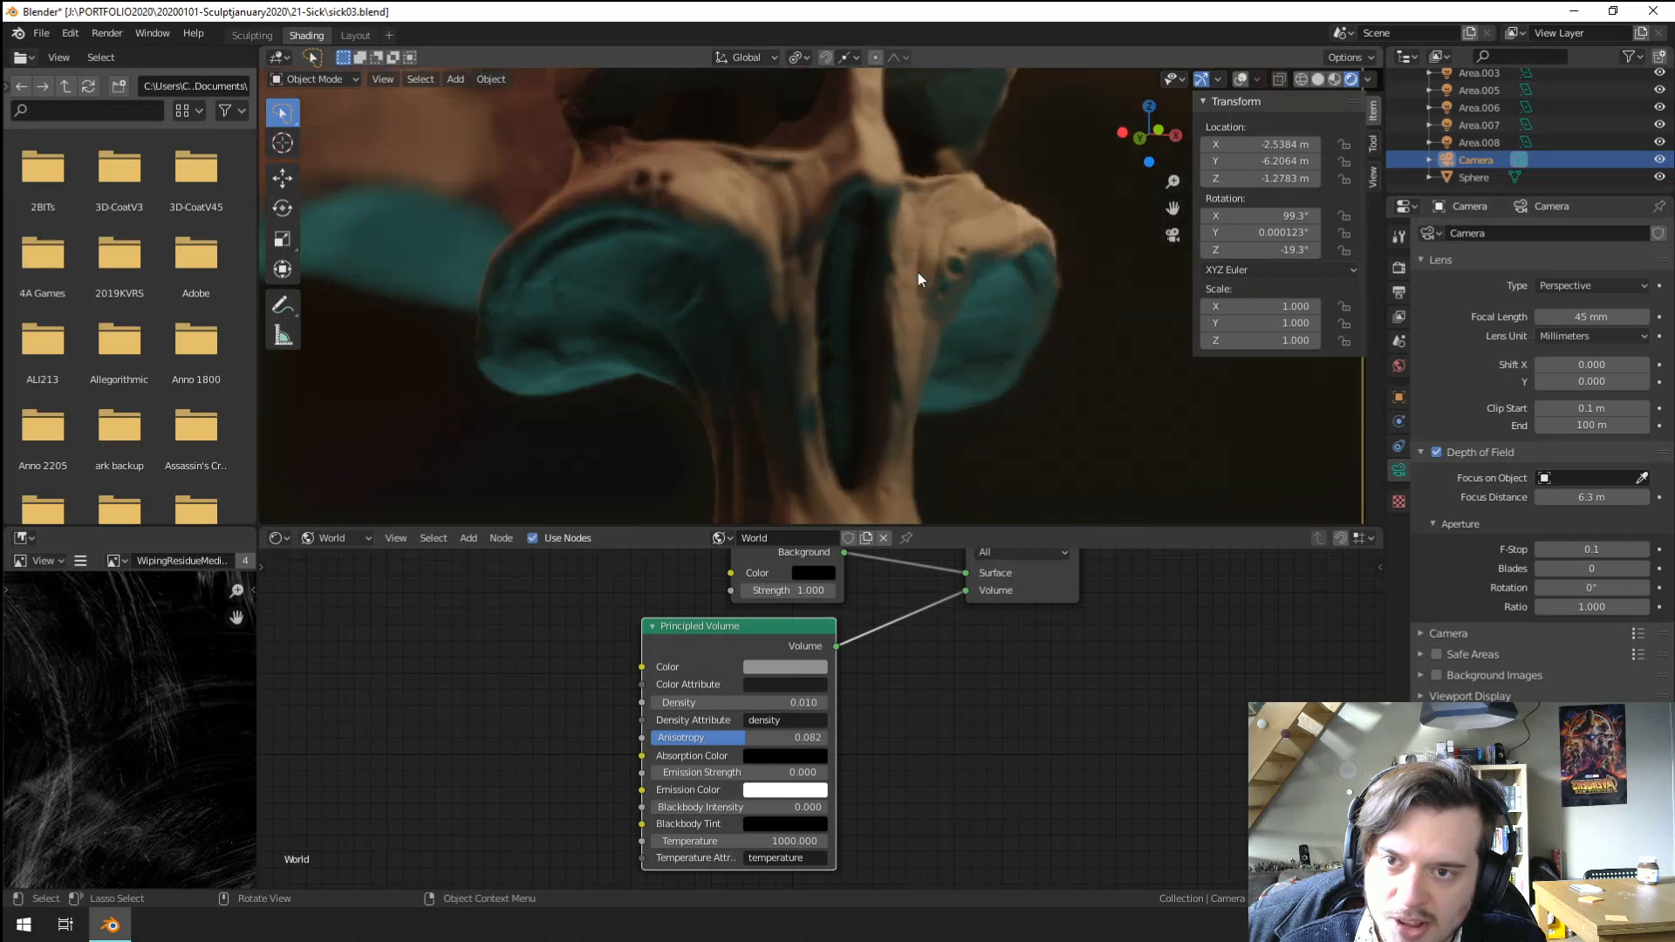
scroll(920, 275, down, 3)
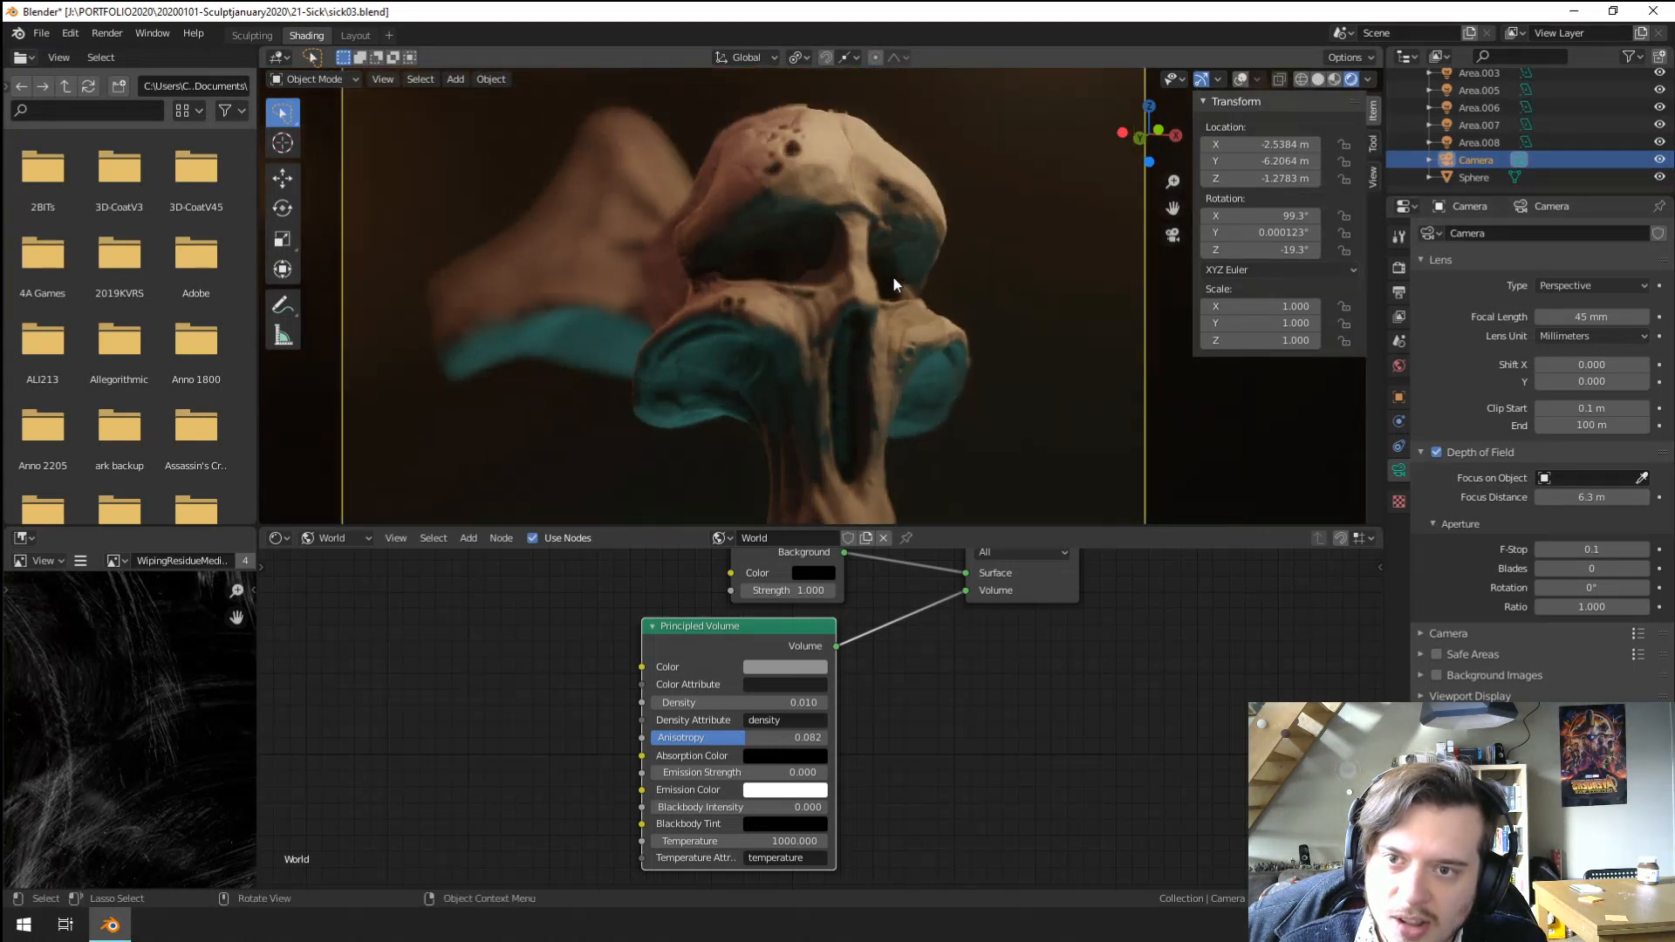
scroll(893, 277, up, 3)
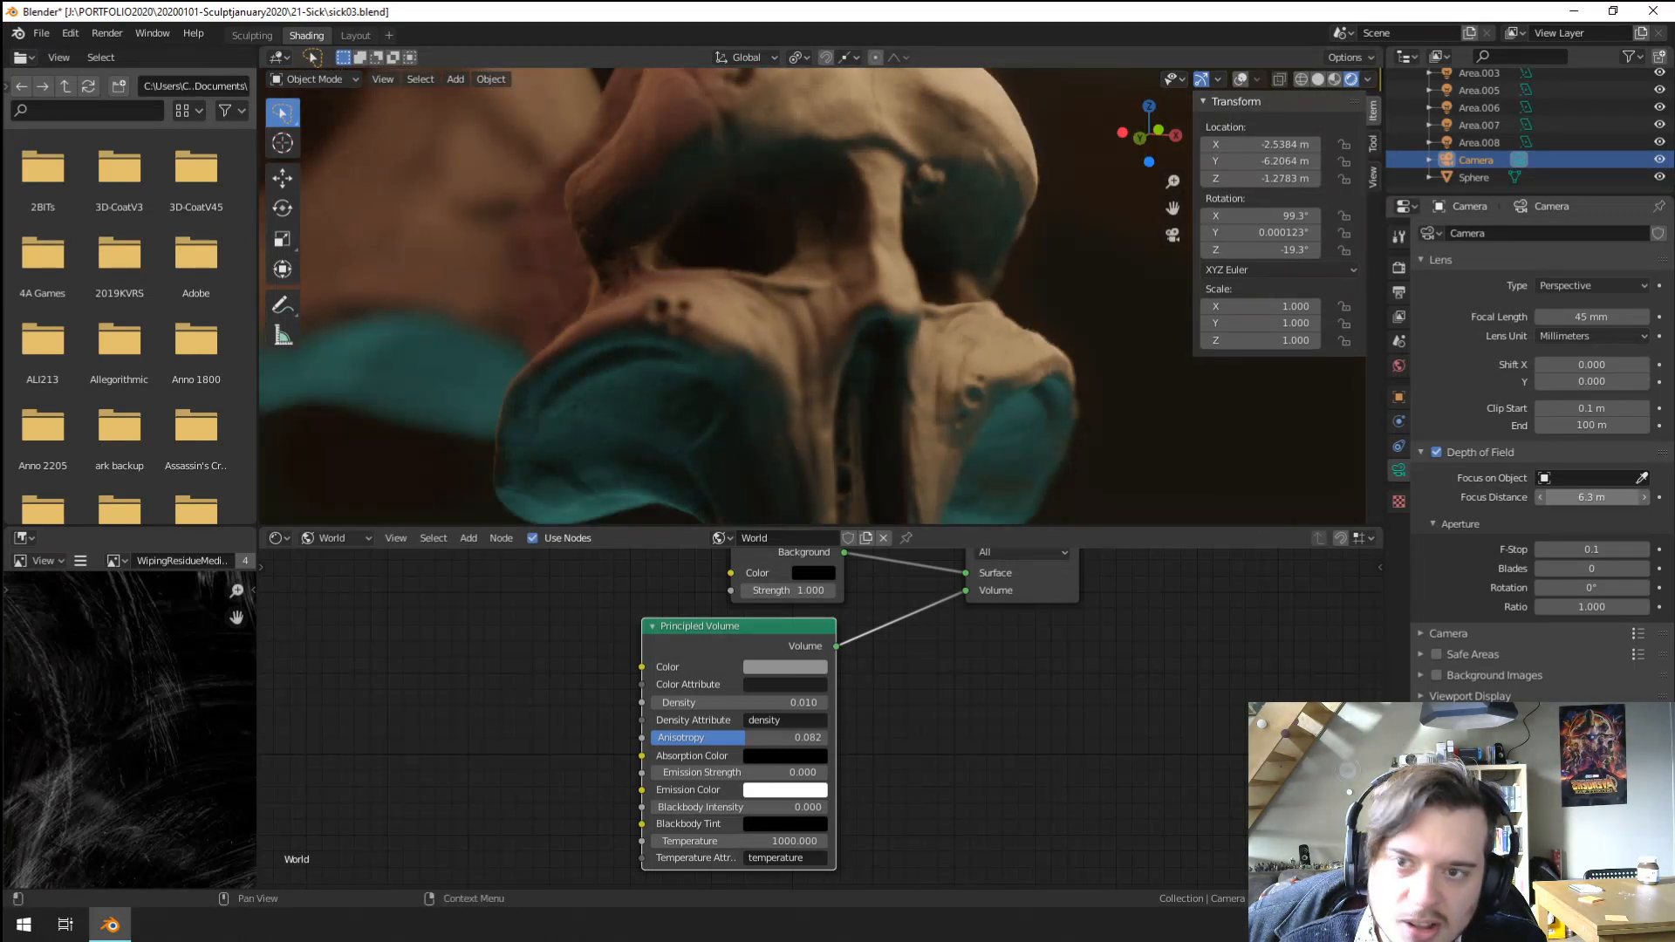
drag(1591, 497, 1557, 497)
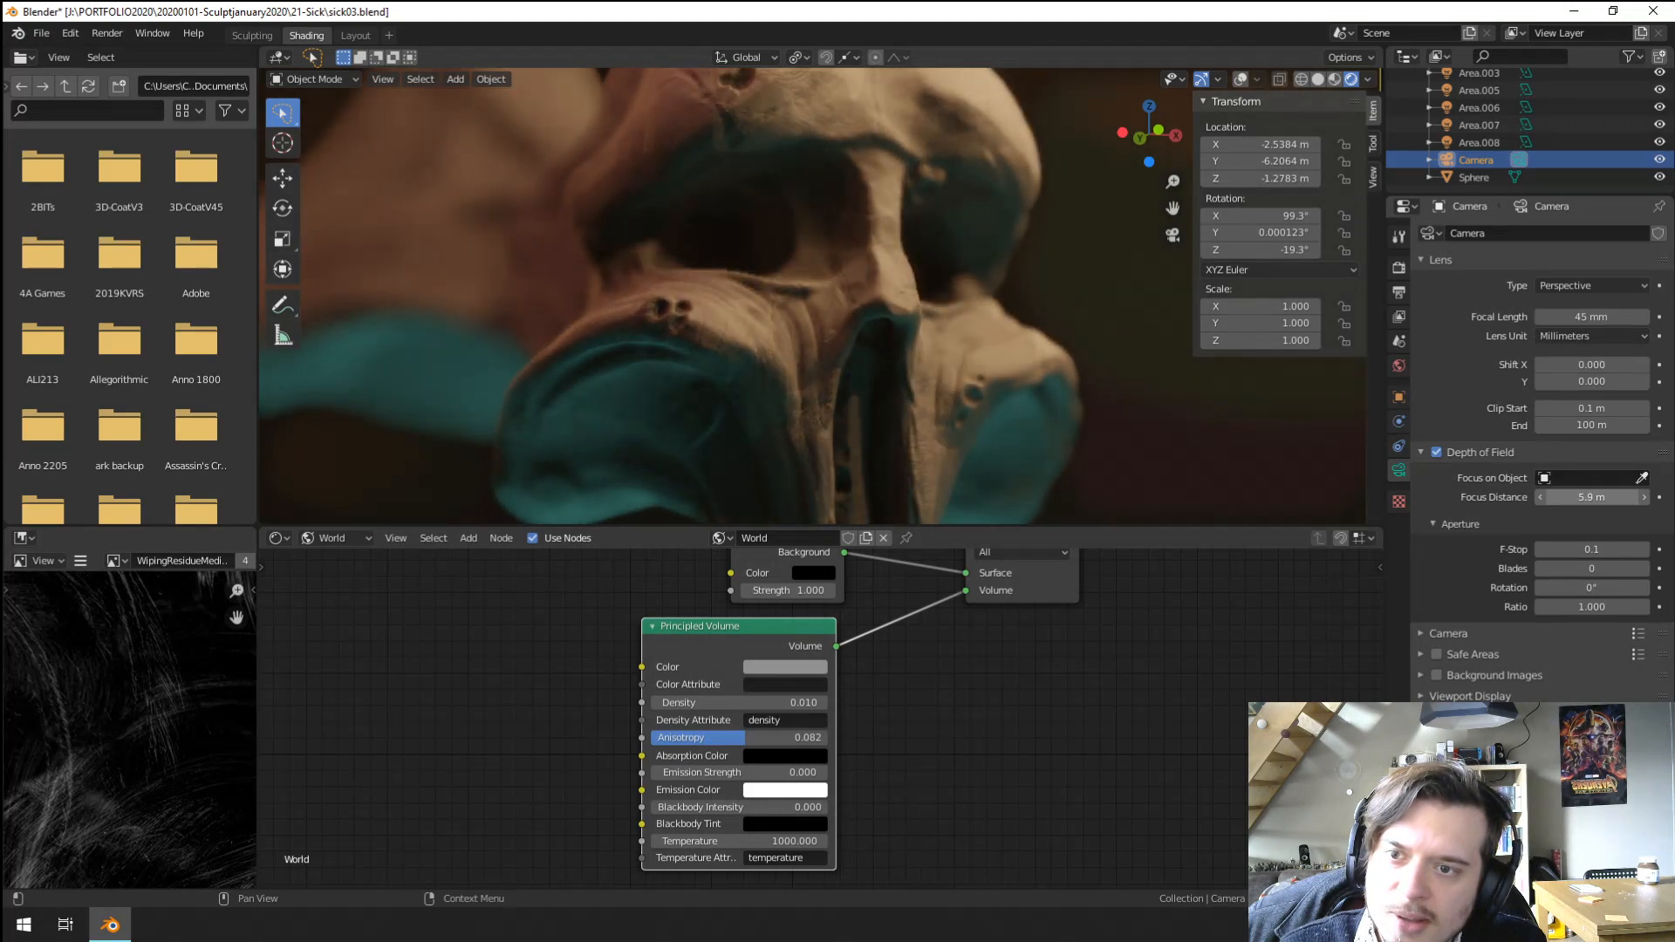
scroll(891, 333, down, 3)
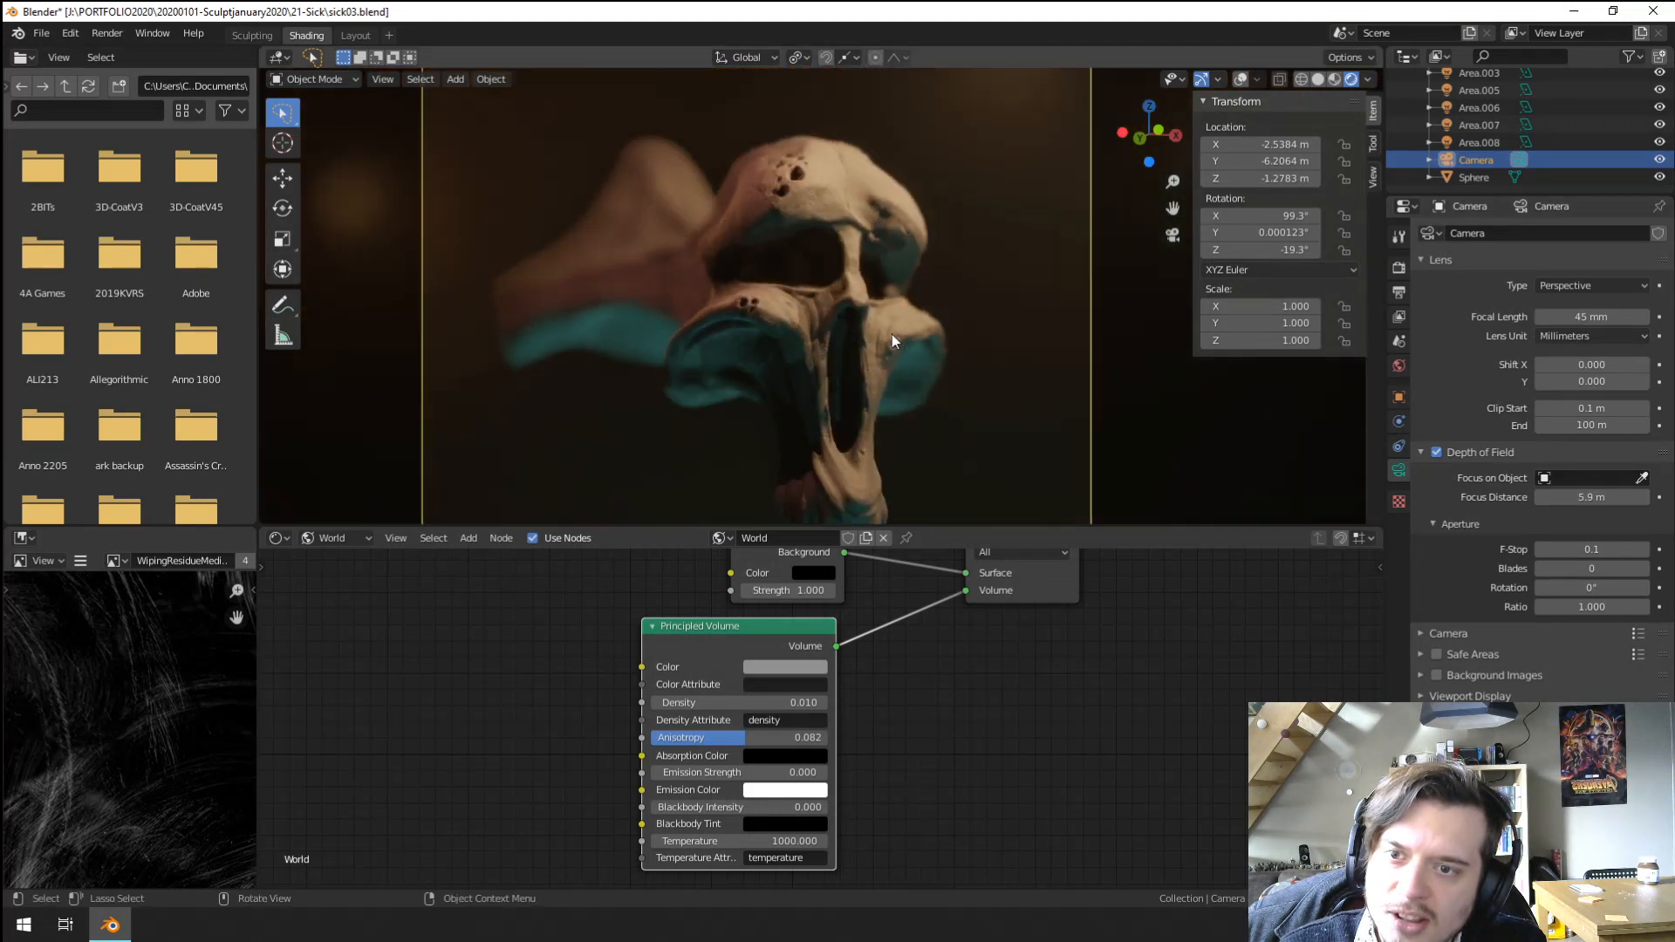
Set the camera's aperture F-Stop to 1.0 after trying 1.4, checking the blur on the rendered head.
click(1594, 549)
text(1.4)
key(Return)
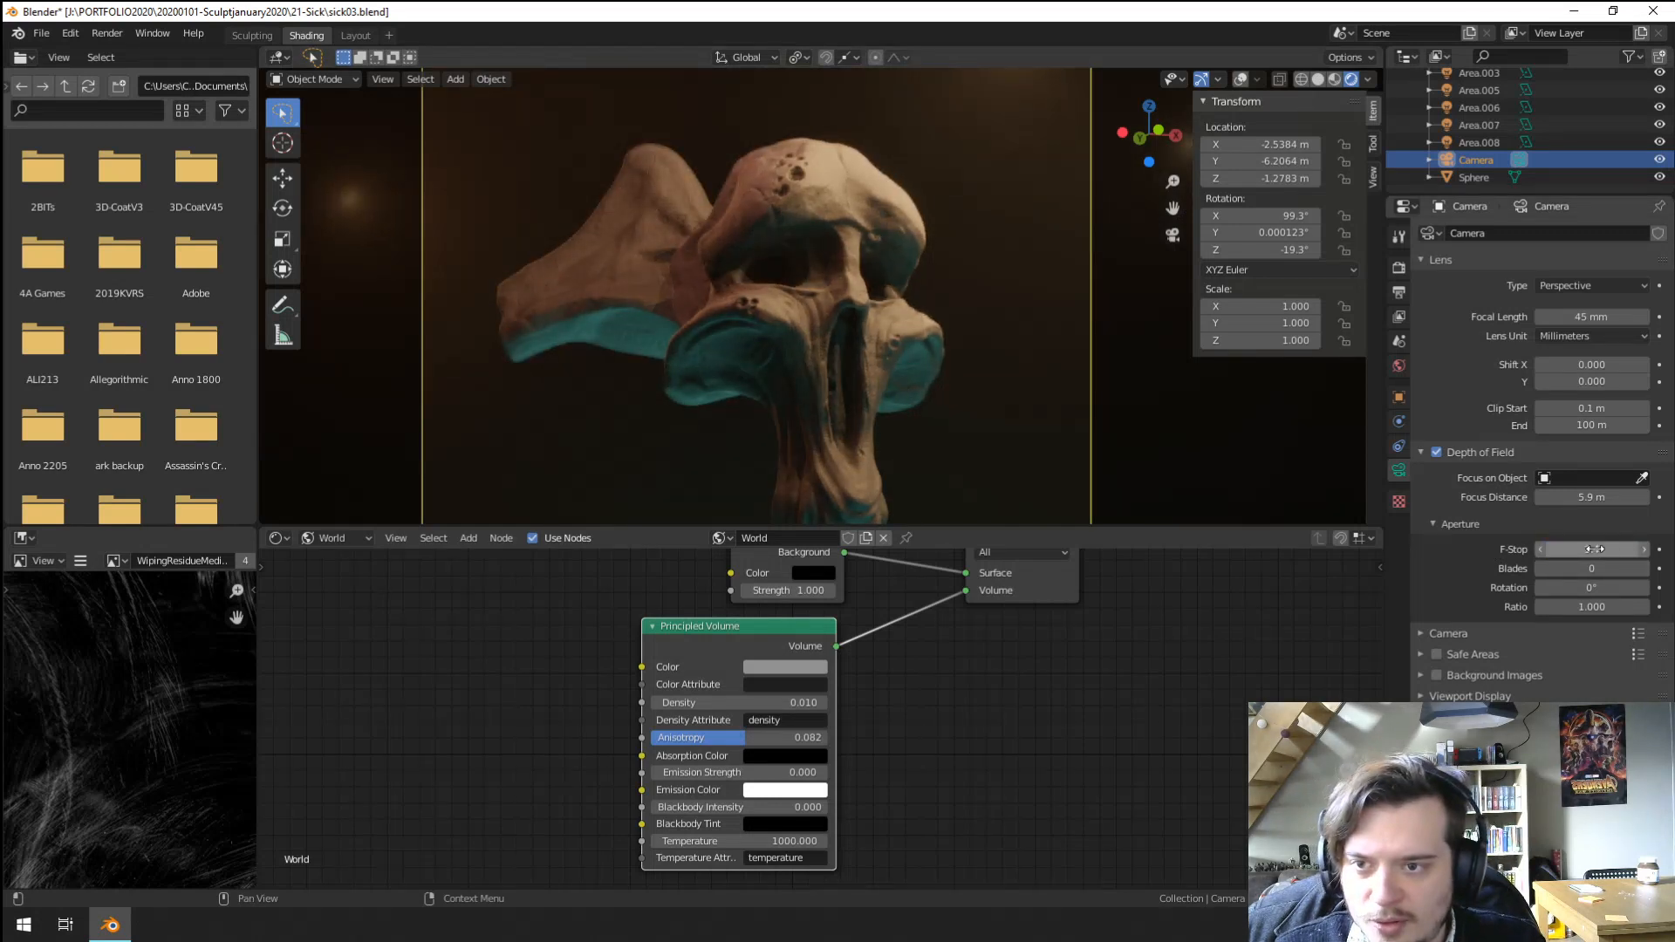
scroll(646, 267, up, 4)
shift+middle_drag(717, 209, 959, 492)
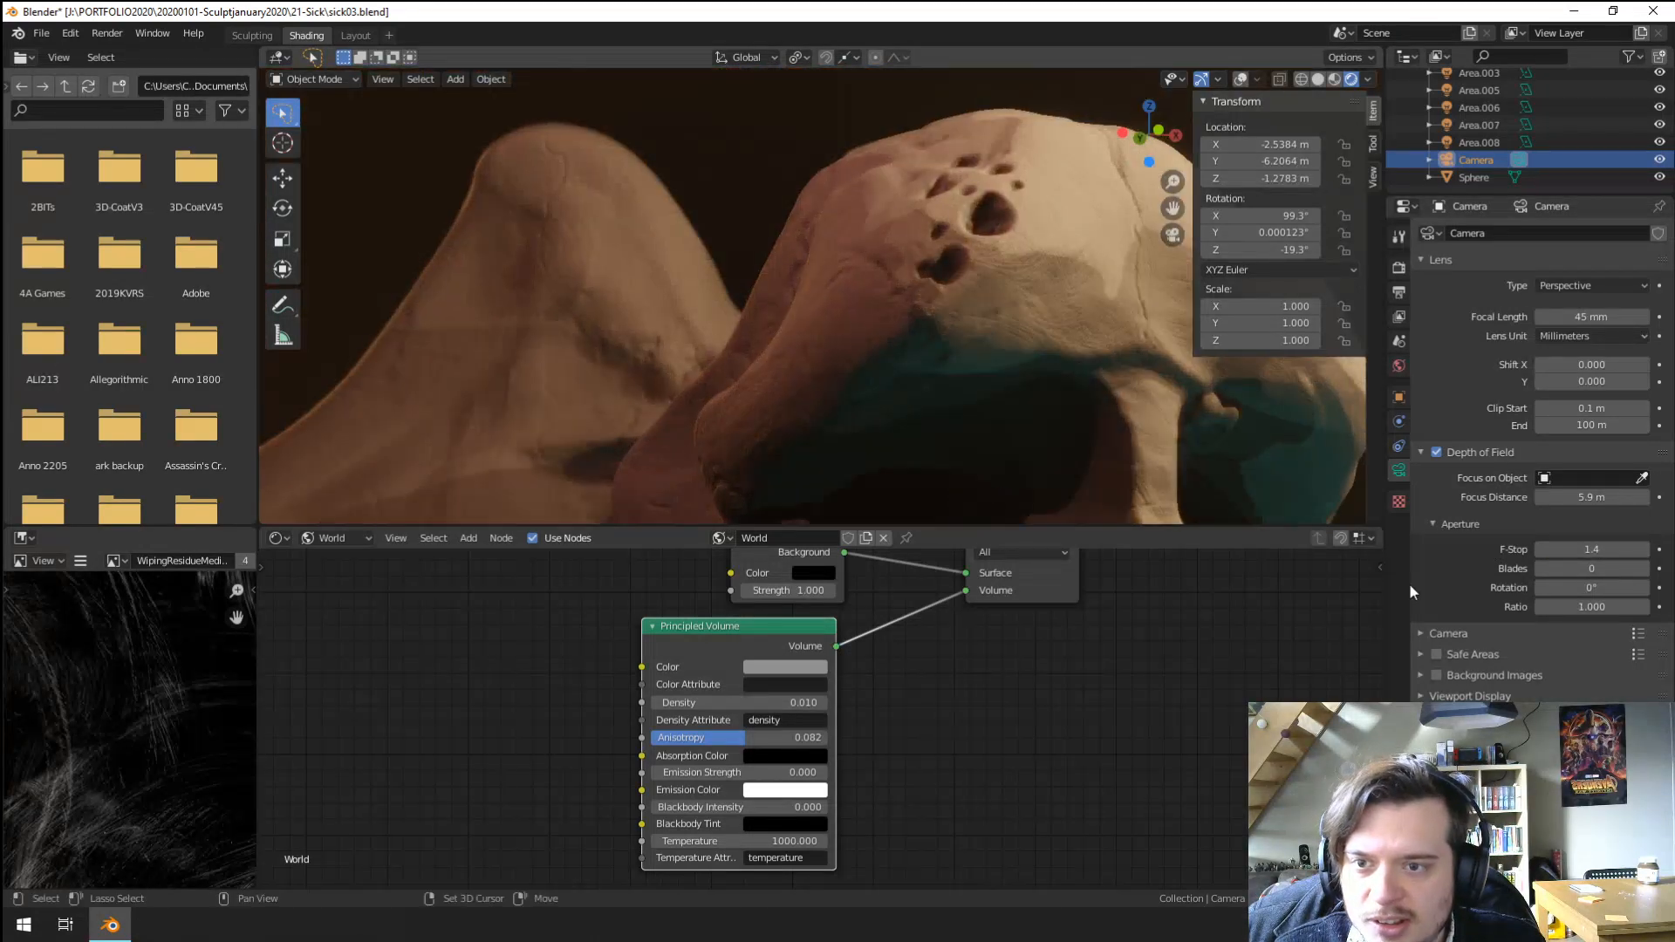
click(1622, 549)
text(1)
key(Return)
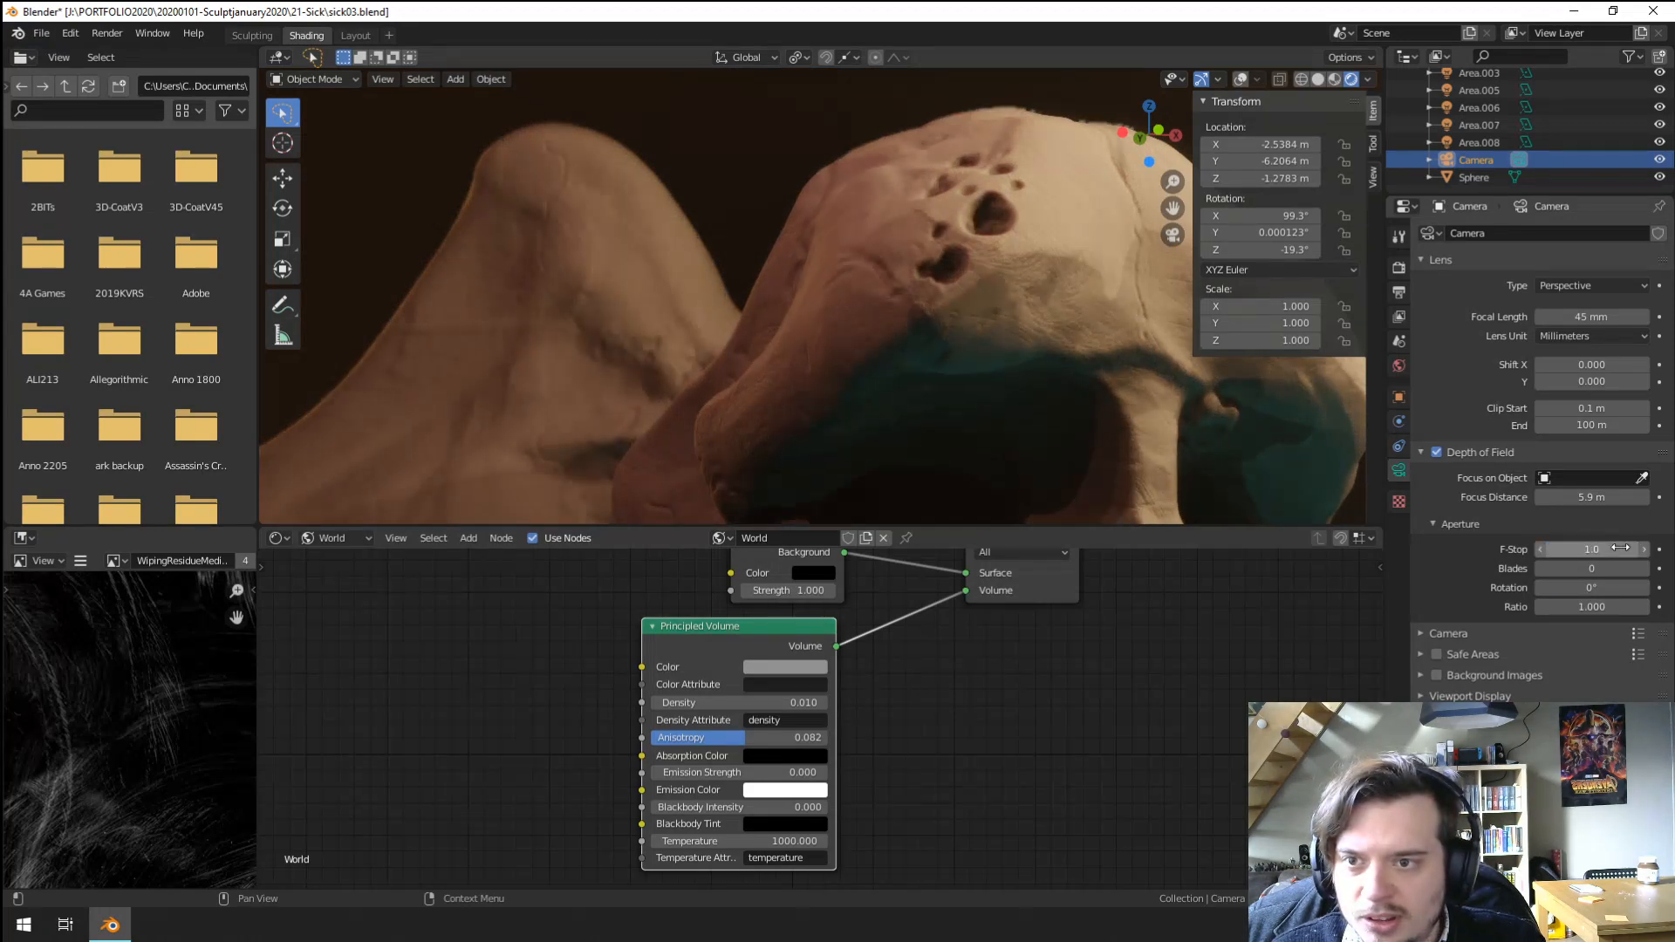
scroll(1134, 401, down, 4)
shift+middle_drag(1063, 281, 1055, 233)
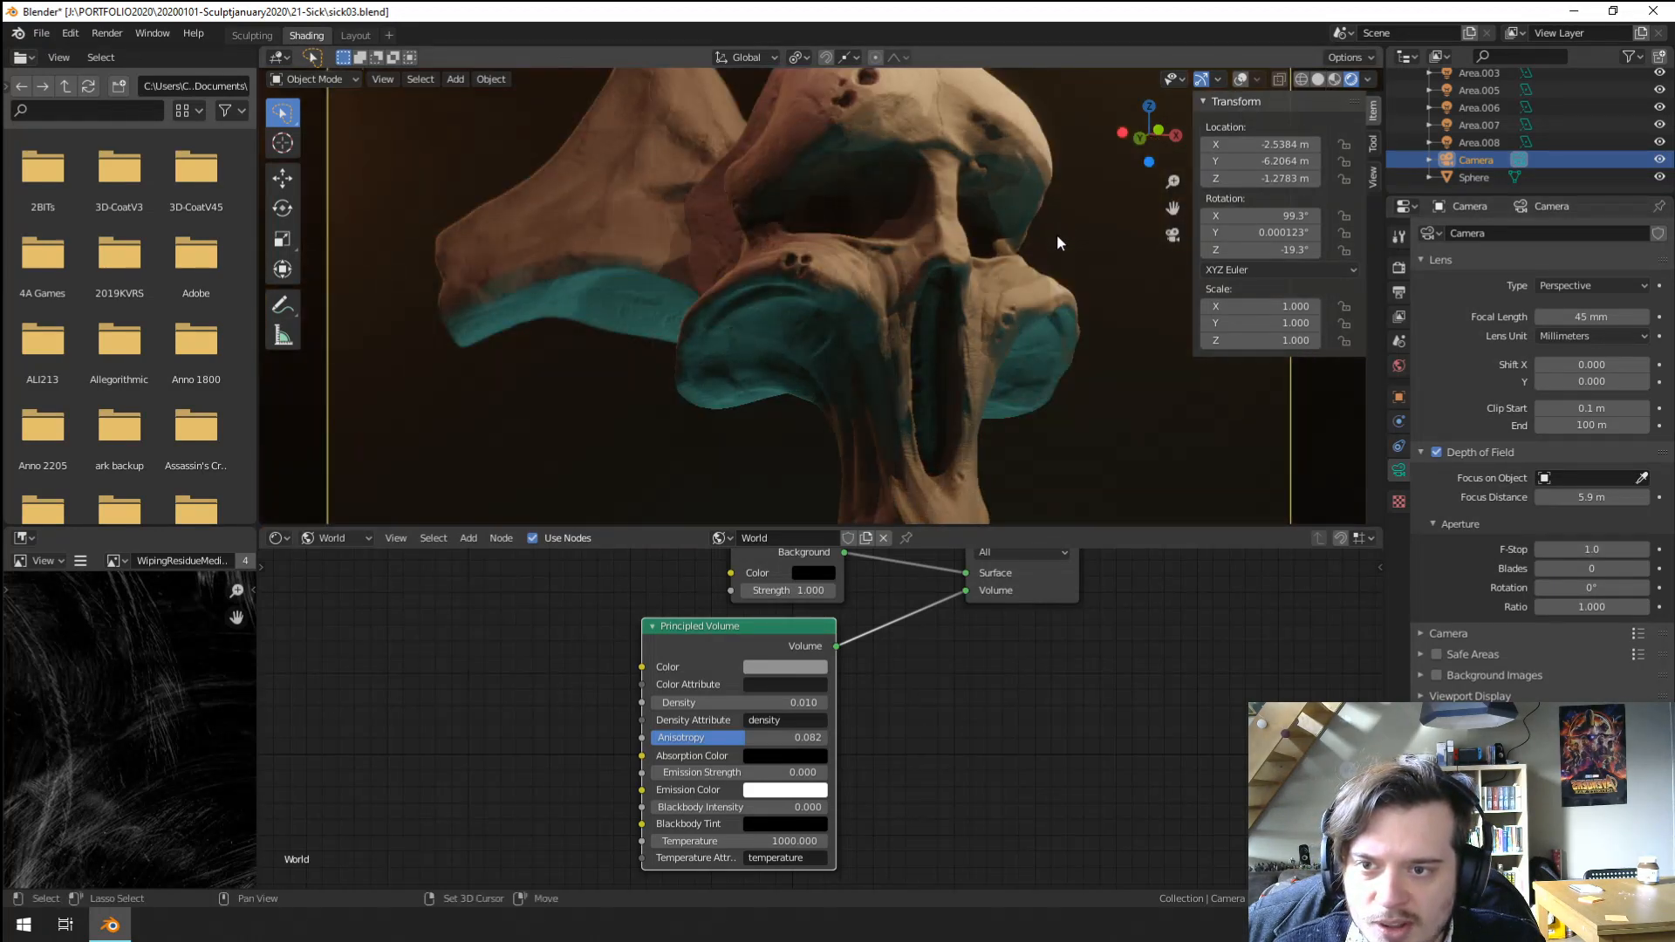
scroll(1053, 247, down, 2)
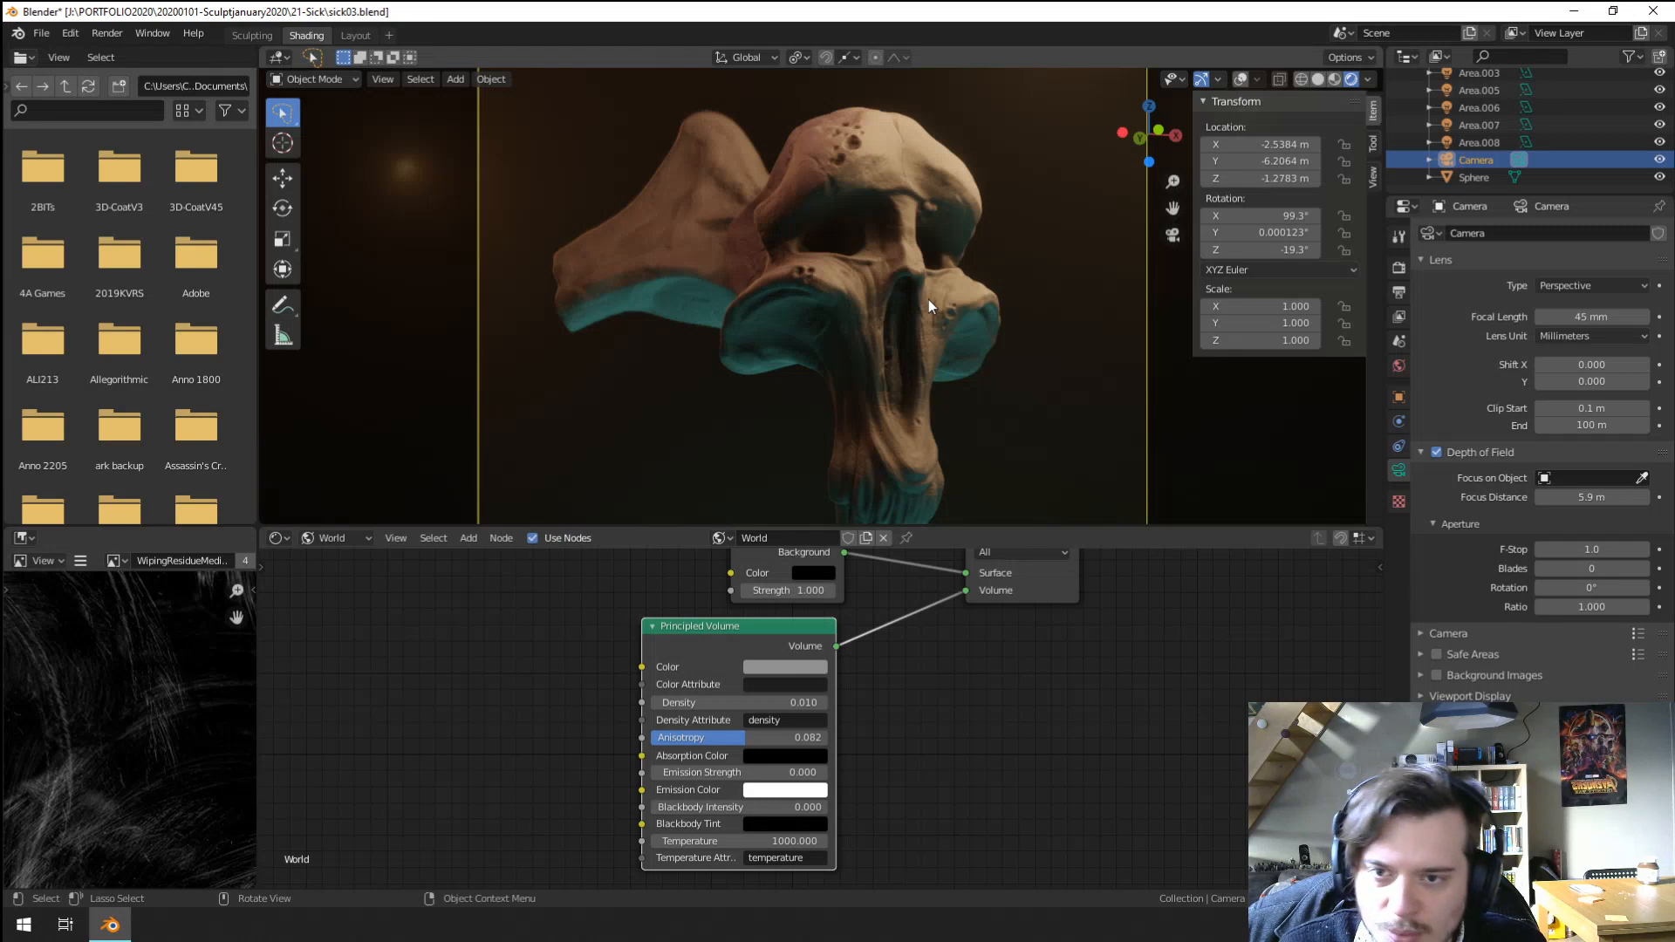
key(Home)
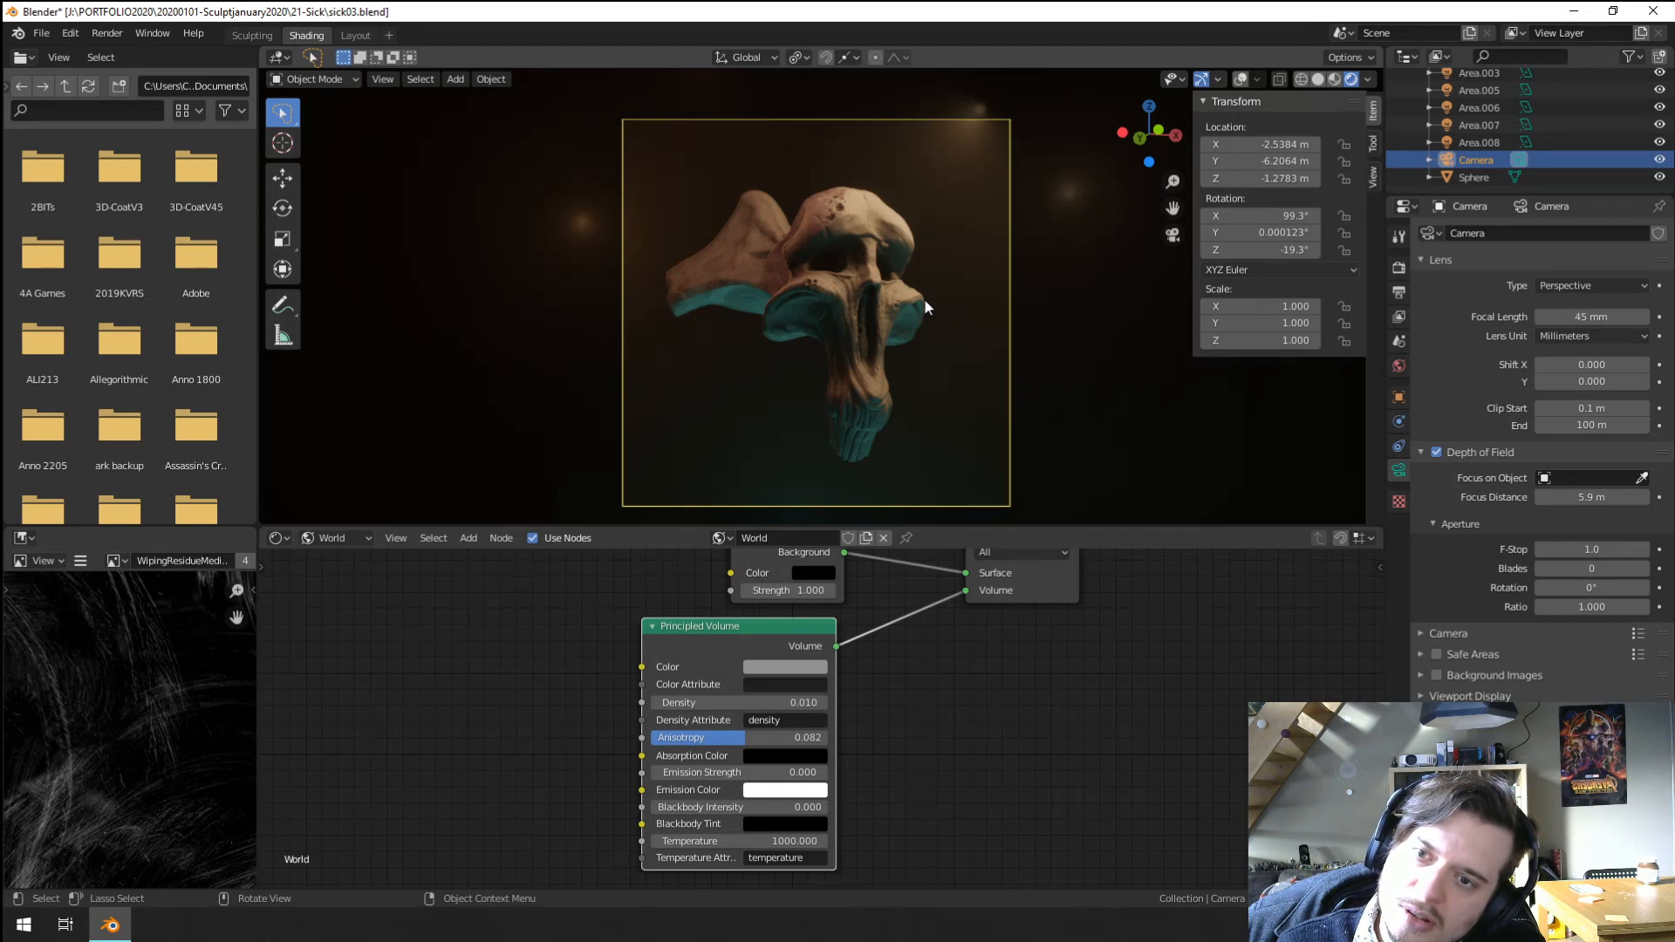
middle_drag(924, 300, 769, 363)
key(KP_0)
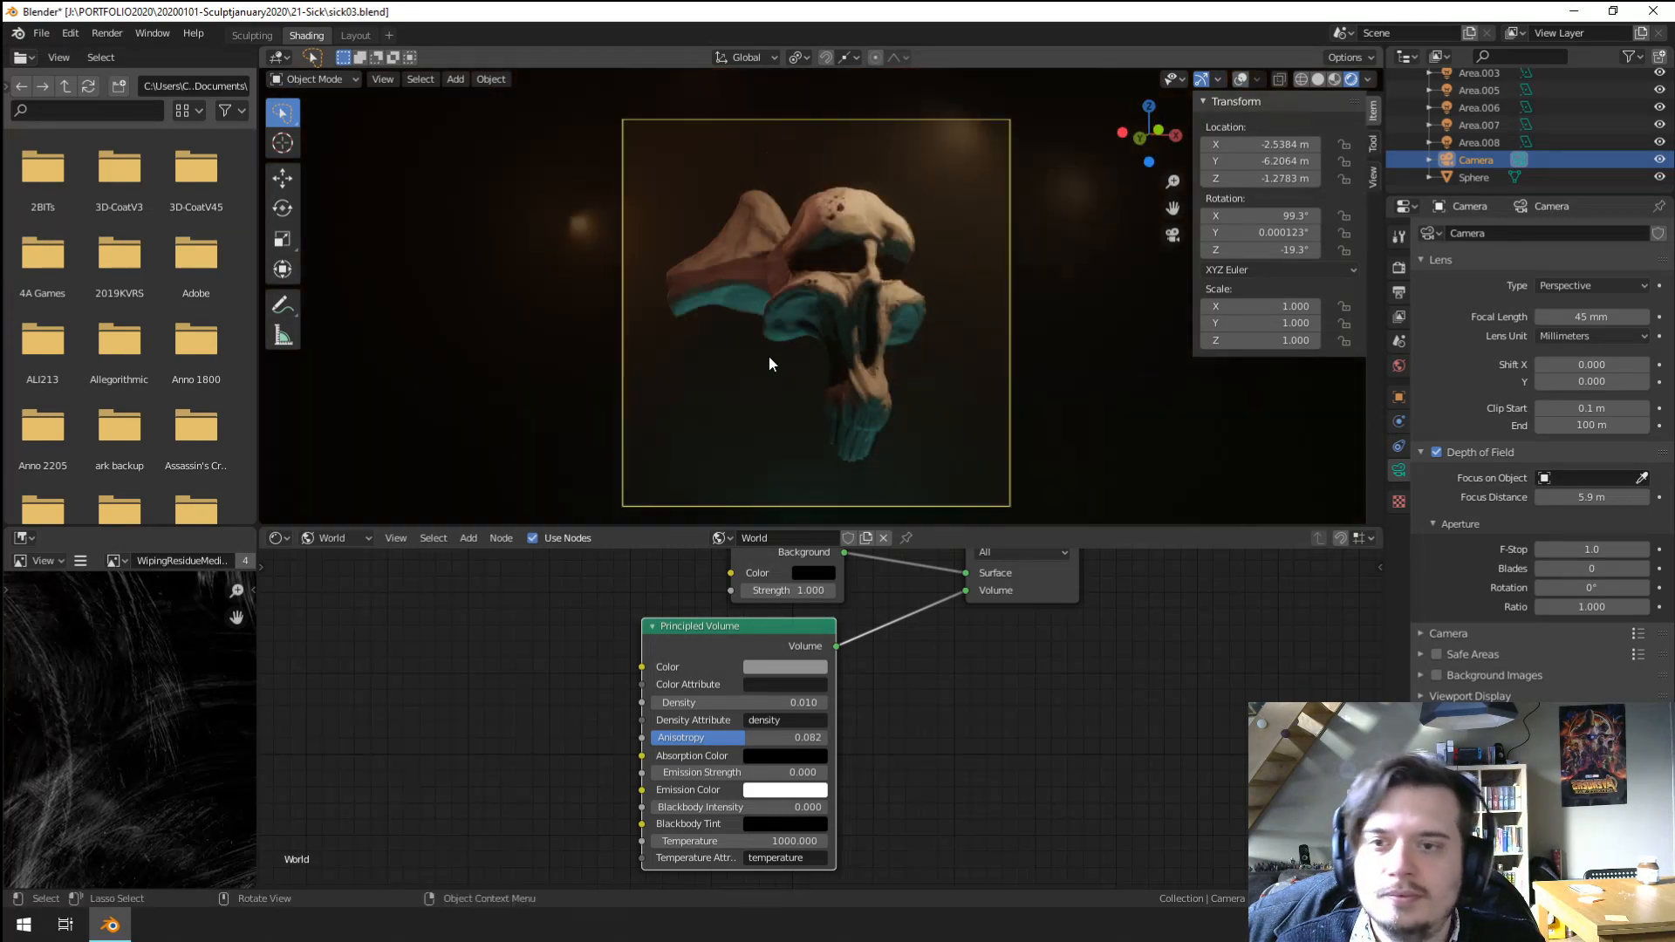
In the Sculpting workspace, try pulling one peak of the rear crest upward with the Grab brush at a 153 px radius.
middle_drag(767, 356, 606, 204)
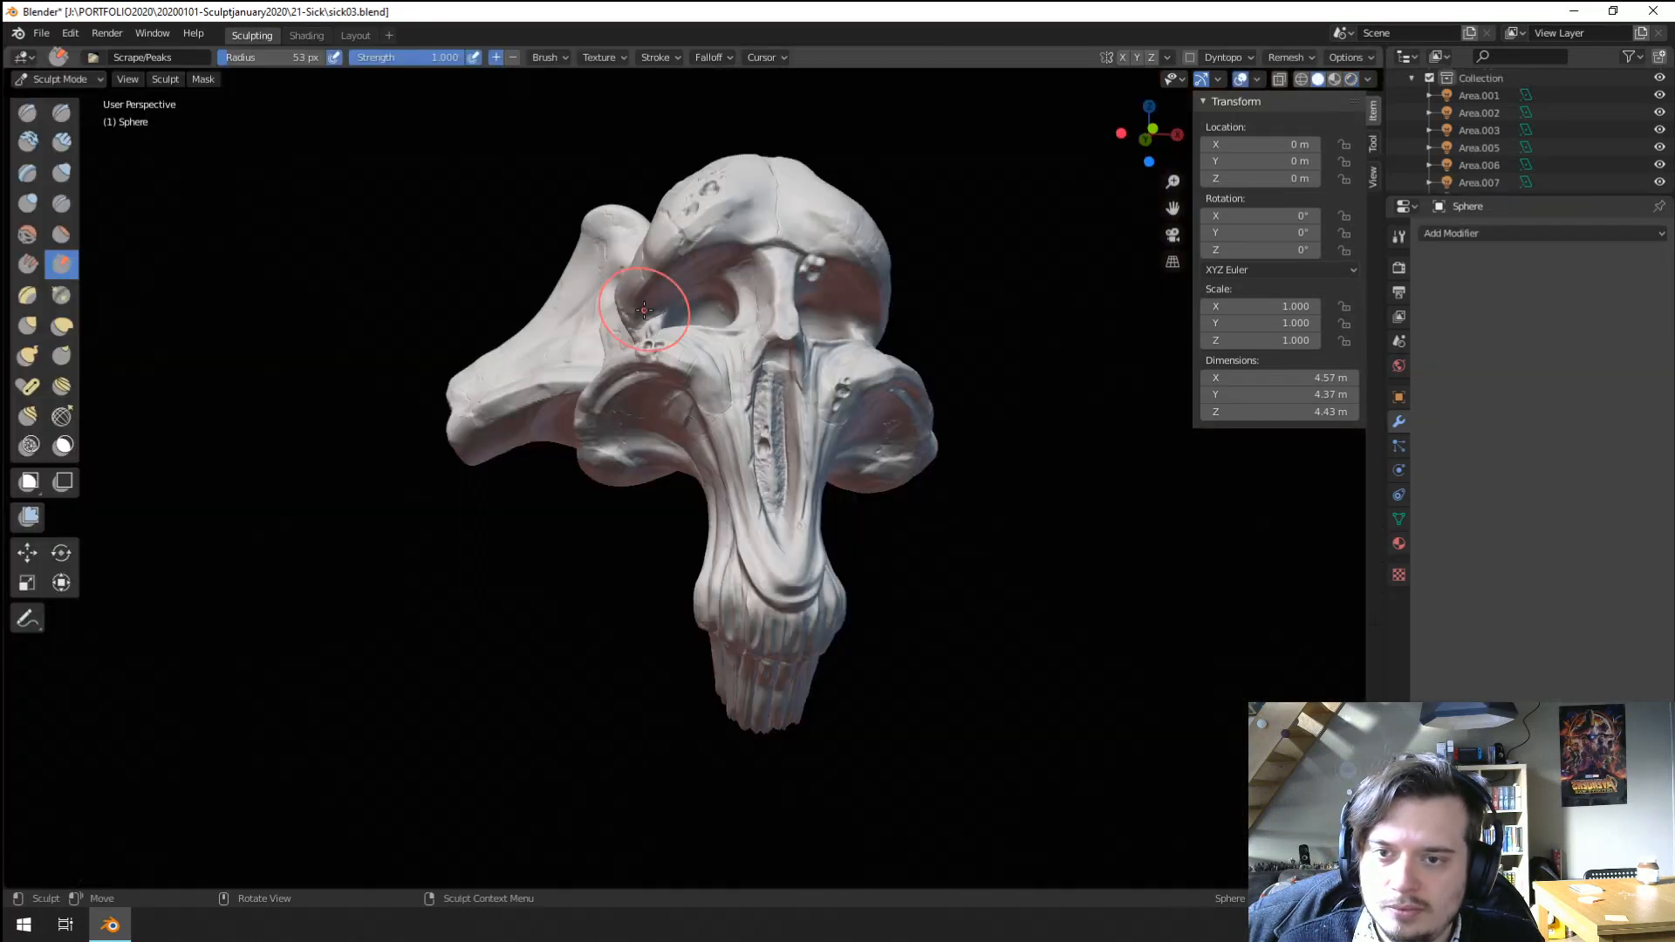
drag(531, 337, 909, 393)
scroll(870, 365, down, 3)
key(g)
key(f)
click(715, 330)
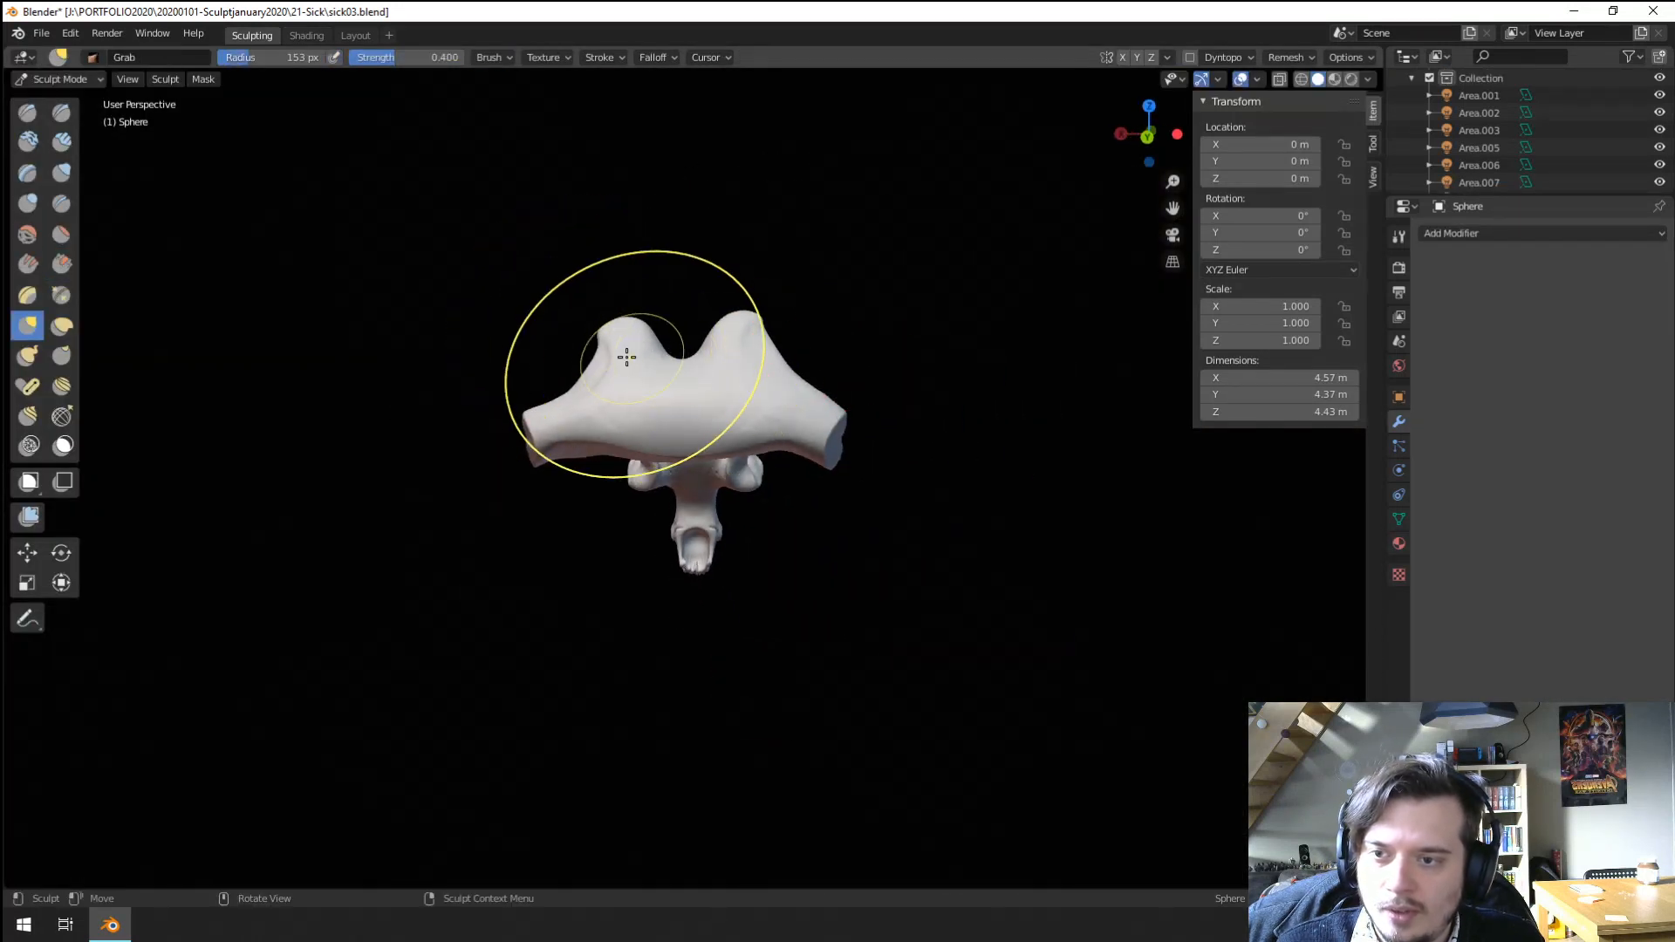
drag(627, 341, 630, 210)
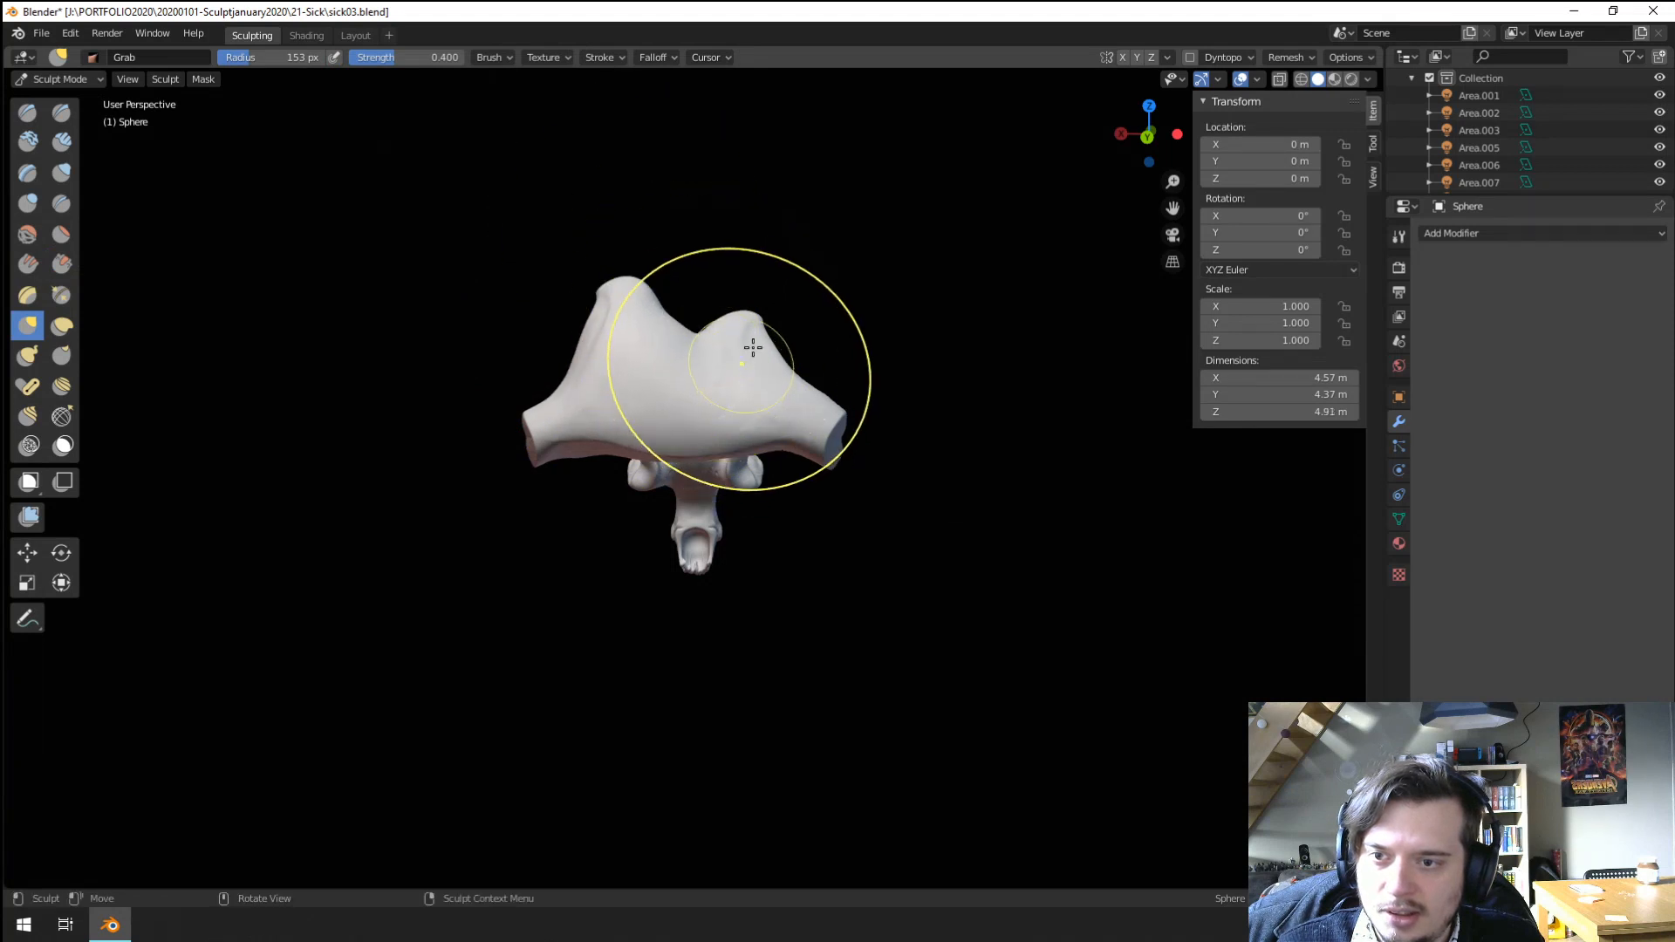
Try raising both peaks of the rear crest with the Grab brush at a 124 px radius, then undo both pulls.
mouse_move(752, 344)
middle_down()
mouse_move(497, 355)
mouse_move(793, 355)
middle_up()
key(f)
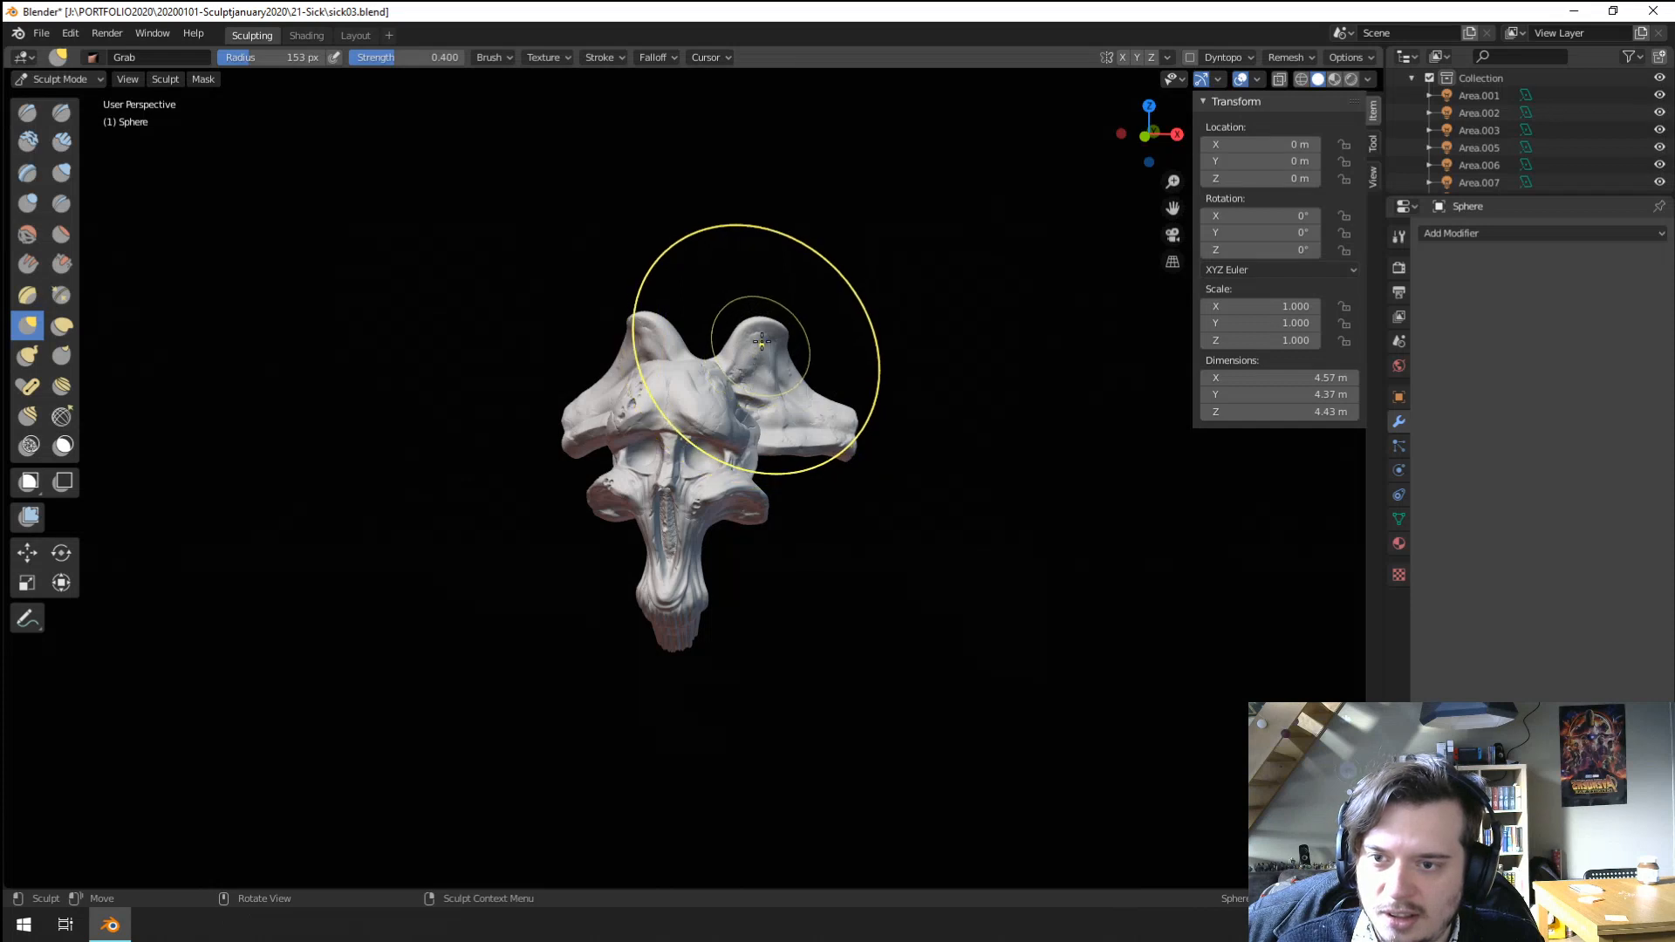
drag(768, 265, 771, 236)
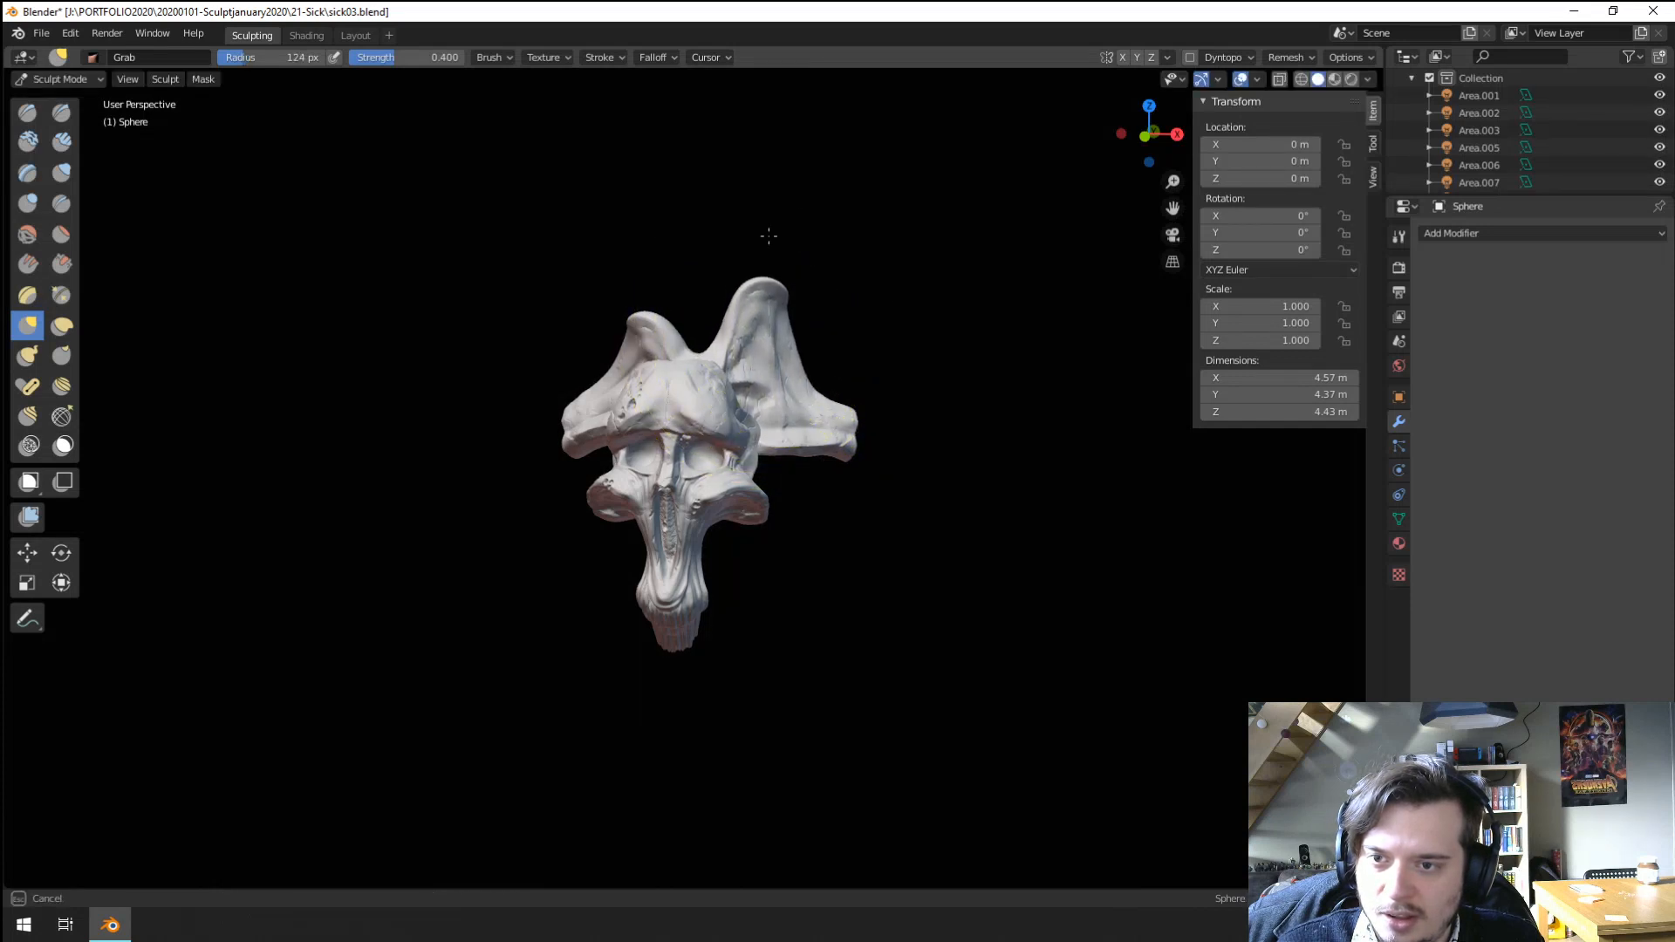
middle_drag(605, 318, 680, 322)
drag(653, 335, 640, 237)
middle_drag(663, 306, 684, 311)
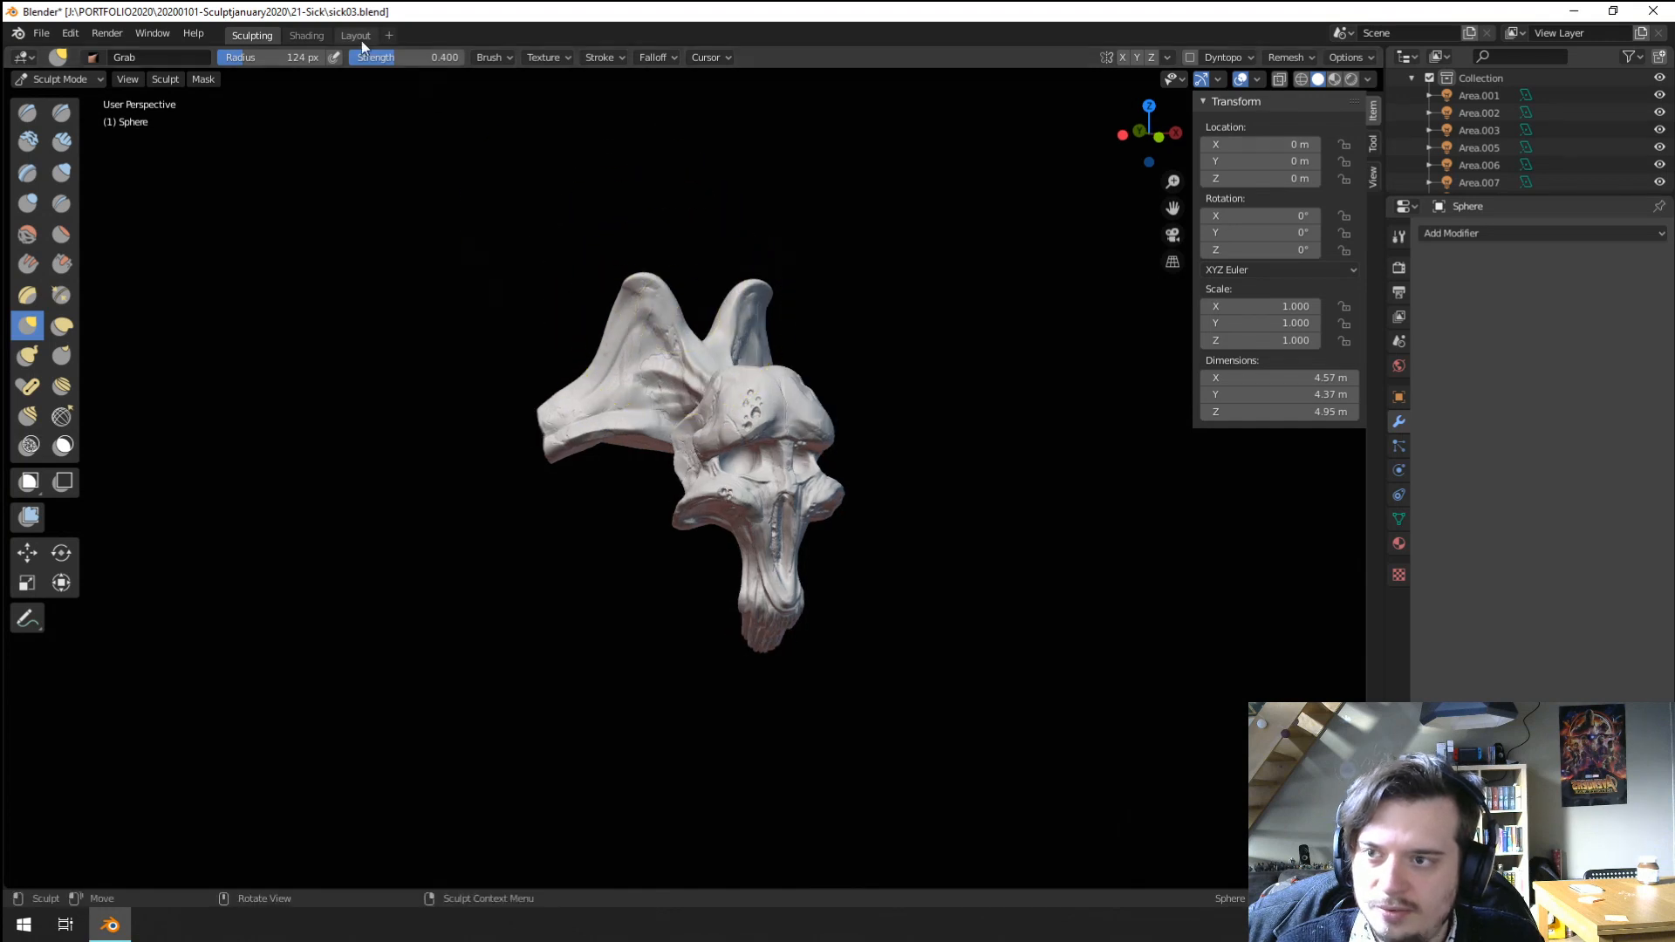
key(KP_0)
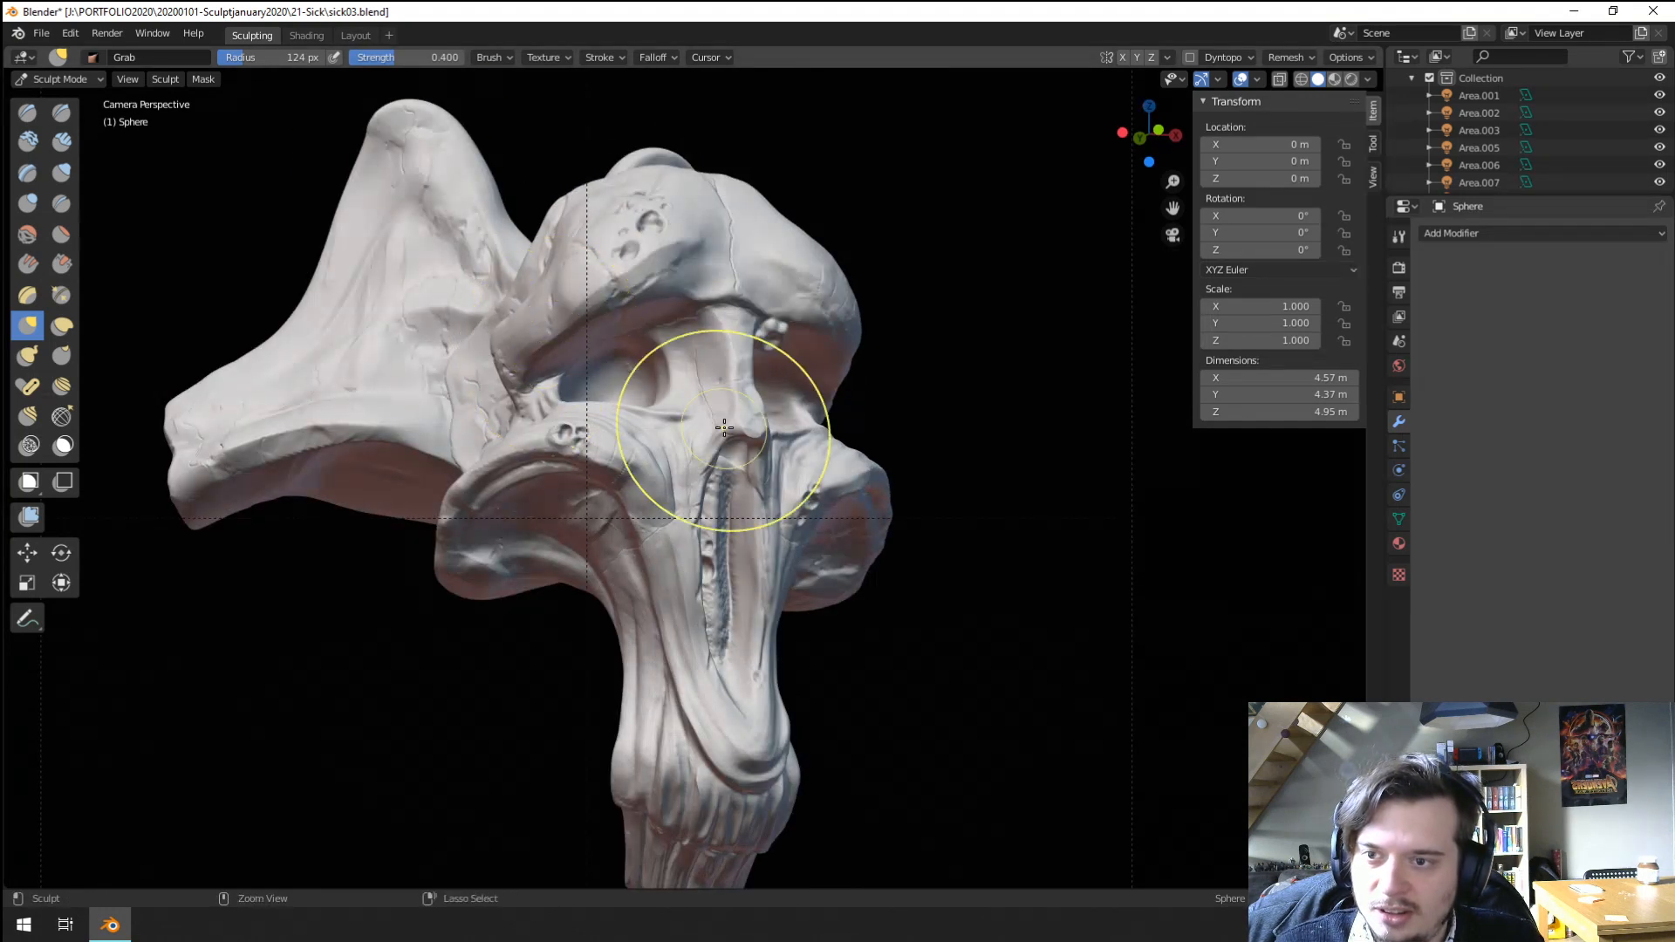
key(ctrl+z)
key(ctrl+z)
Try pulling the rear crest downward in the camera view with a 303 px Grab brush, then undo the stroke.
scroll(721, 427, down, 2)
key(f)
click(582, 407)
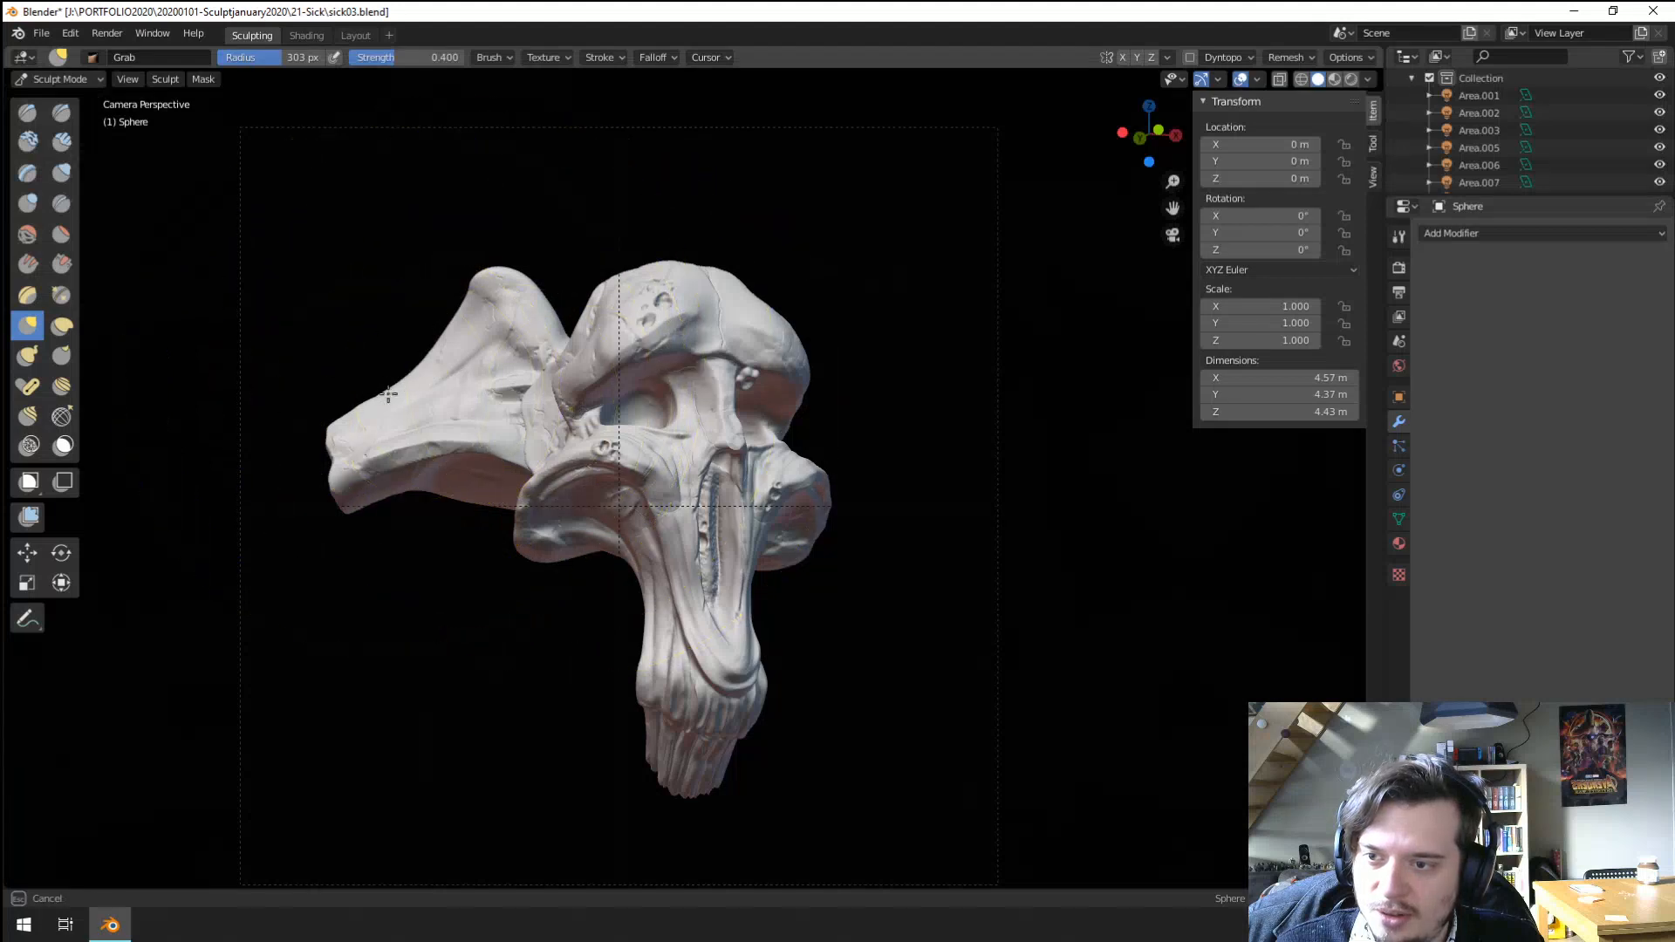
drag(414, 453, 417, 493)
key(ctrl+z)
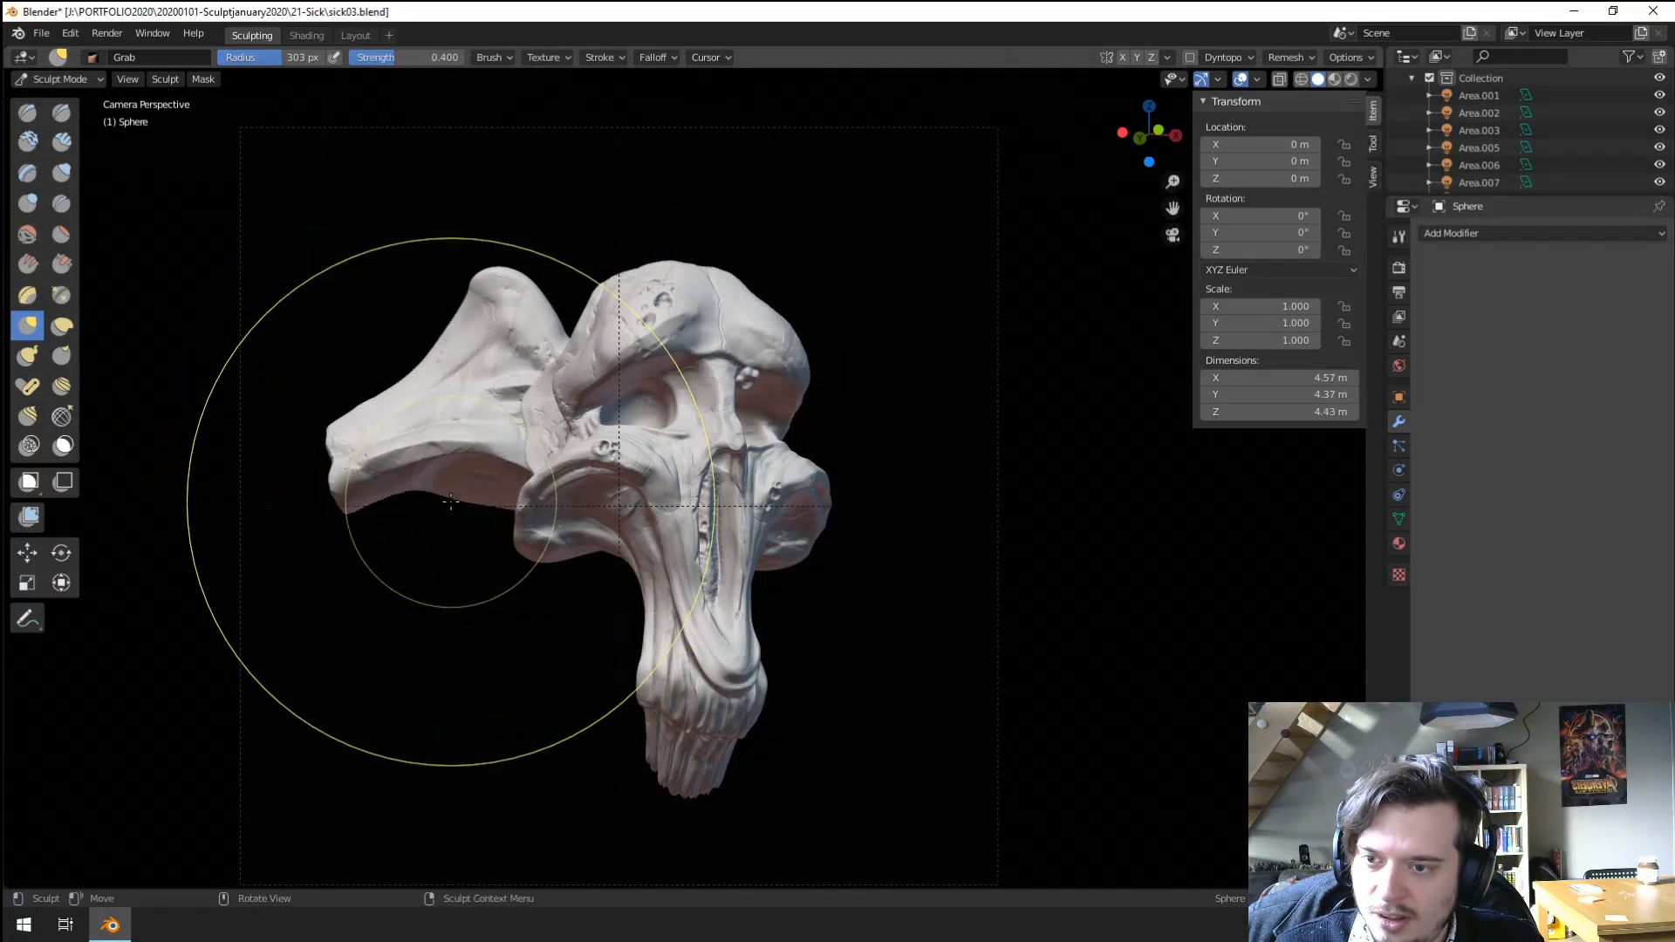
Put the sculpted mesh in Object Mode with the selection tool active and save the file.
mouse_move(450, 501)
middle_down()
mouse_move(411, 490)
mouse_move(411, 513)
mouse_move(553, 515)
mouse_move(471, 503)
mouse_move(359, 535)
mouse_move(534, 666)
mouse_move(436, 523)
middle_up()
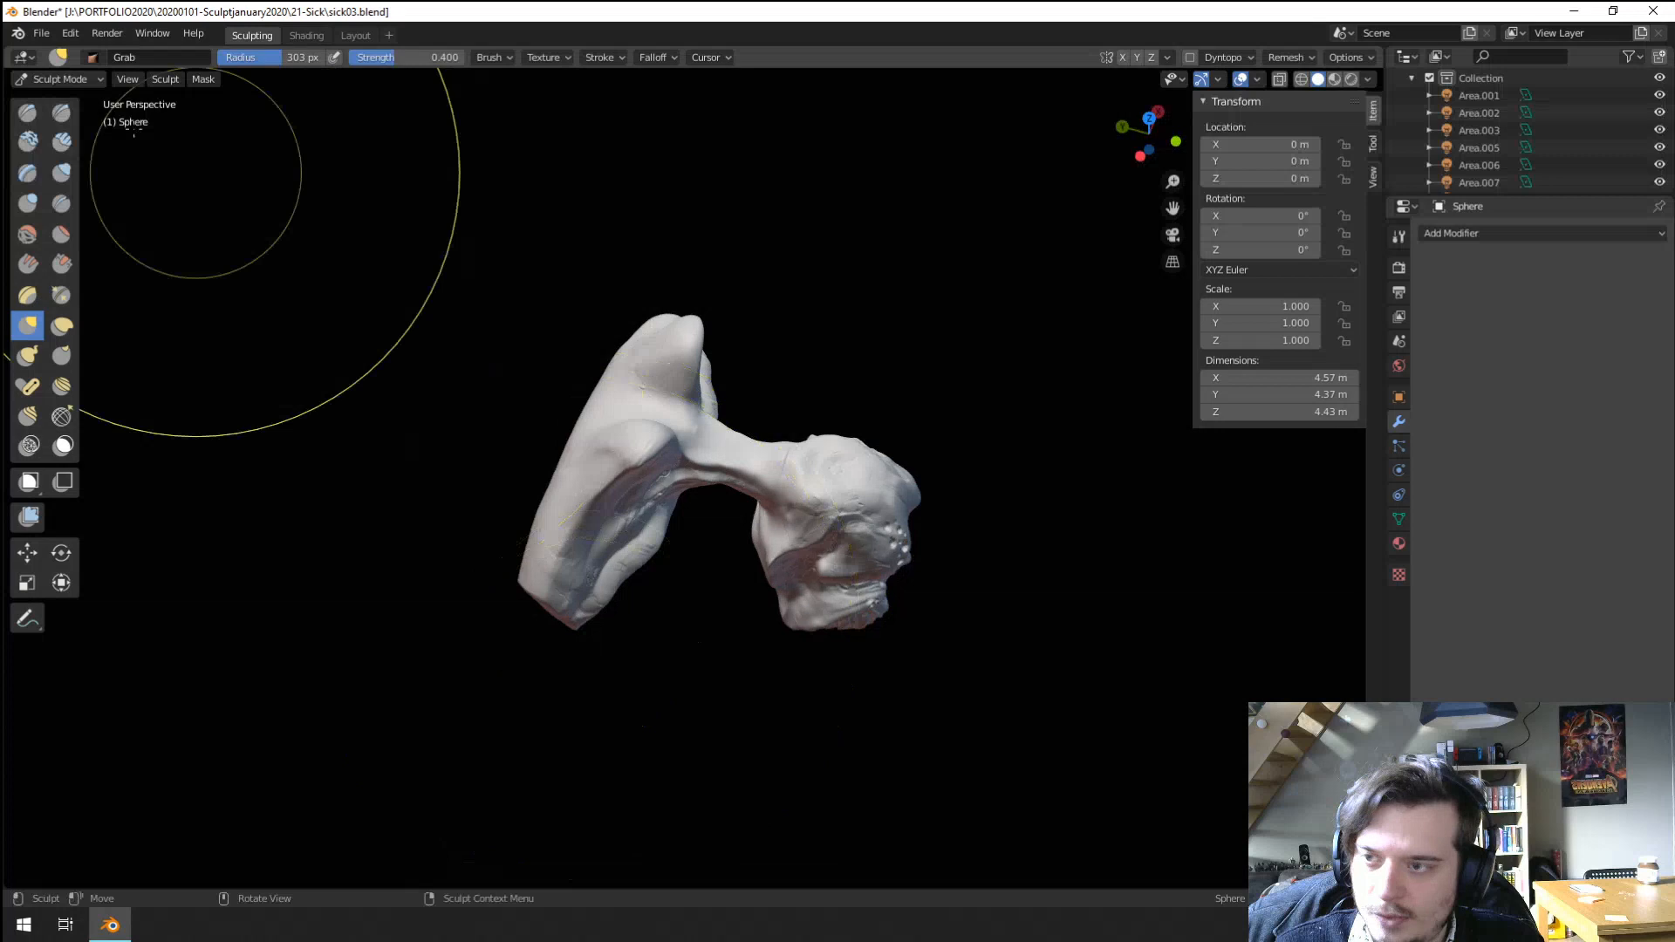
click(61, 79)
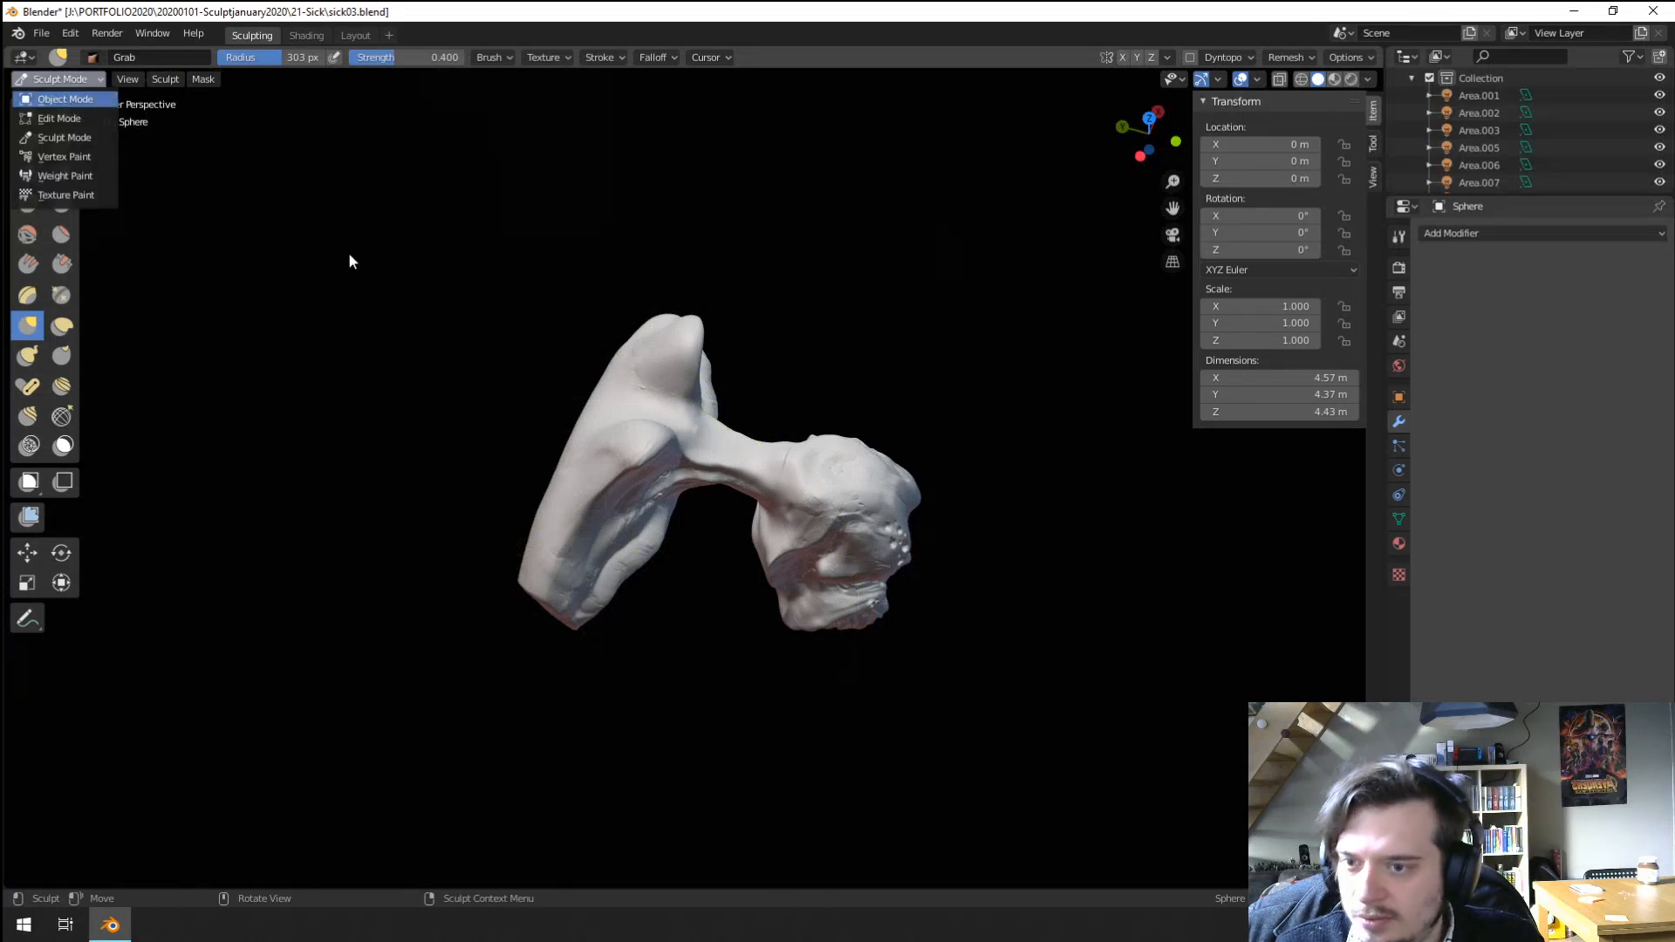
key(Return)
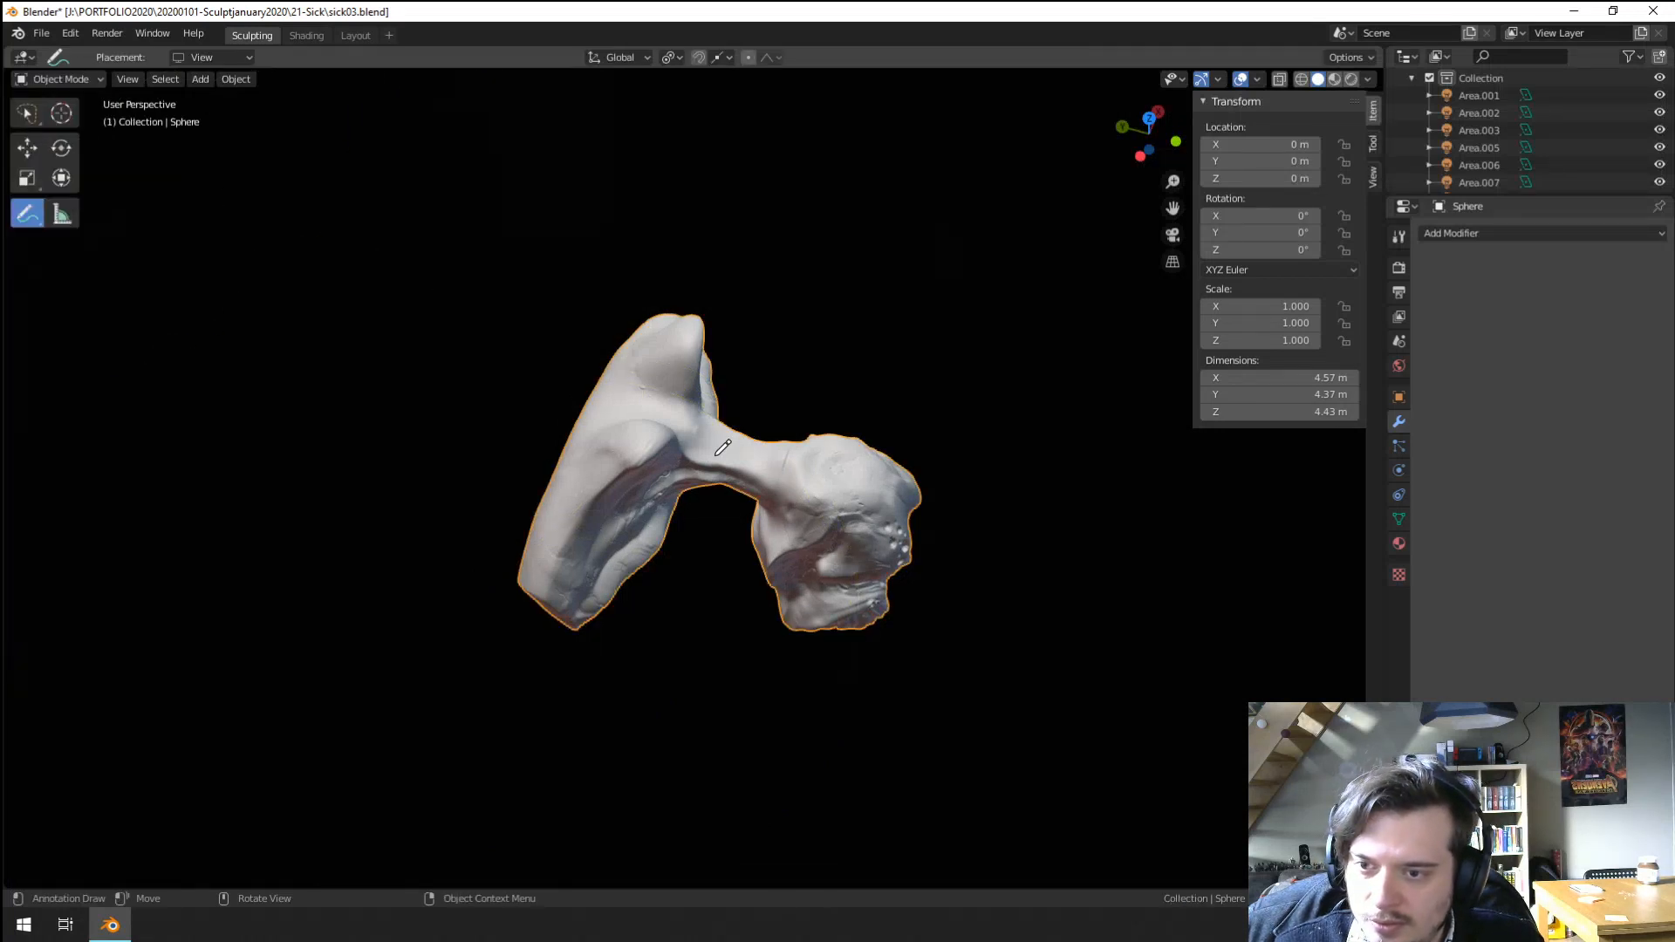
click(96, 83)
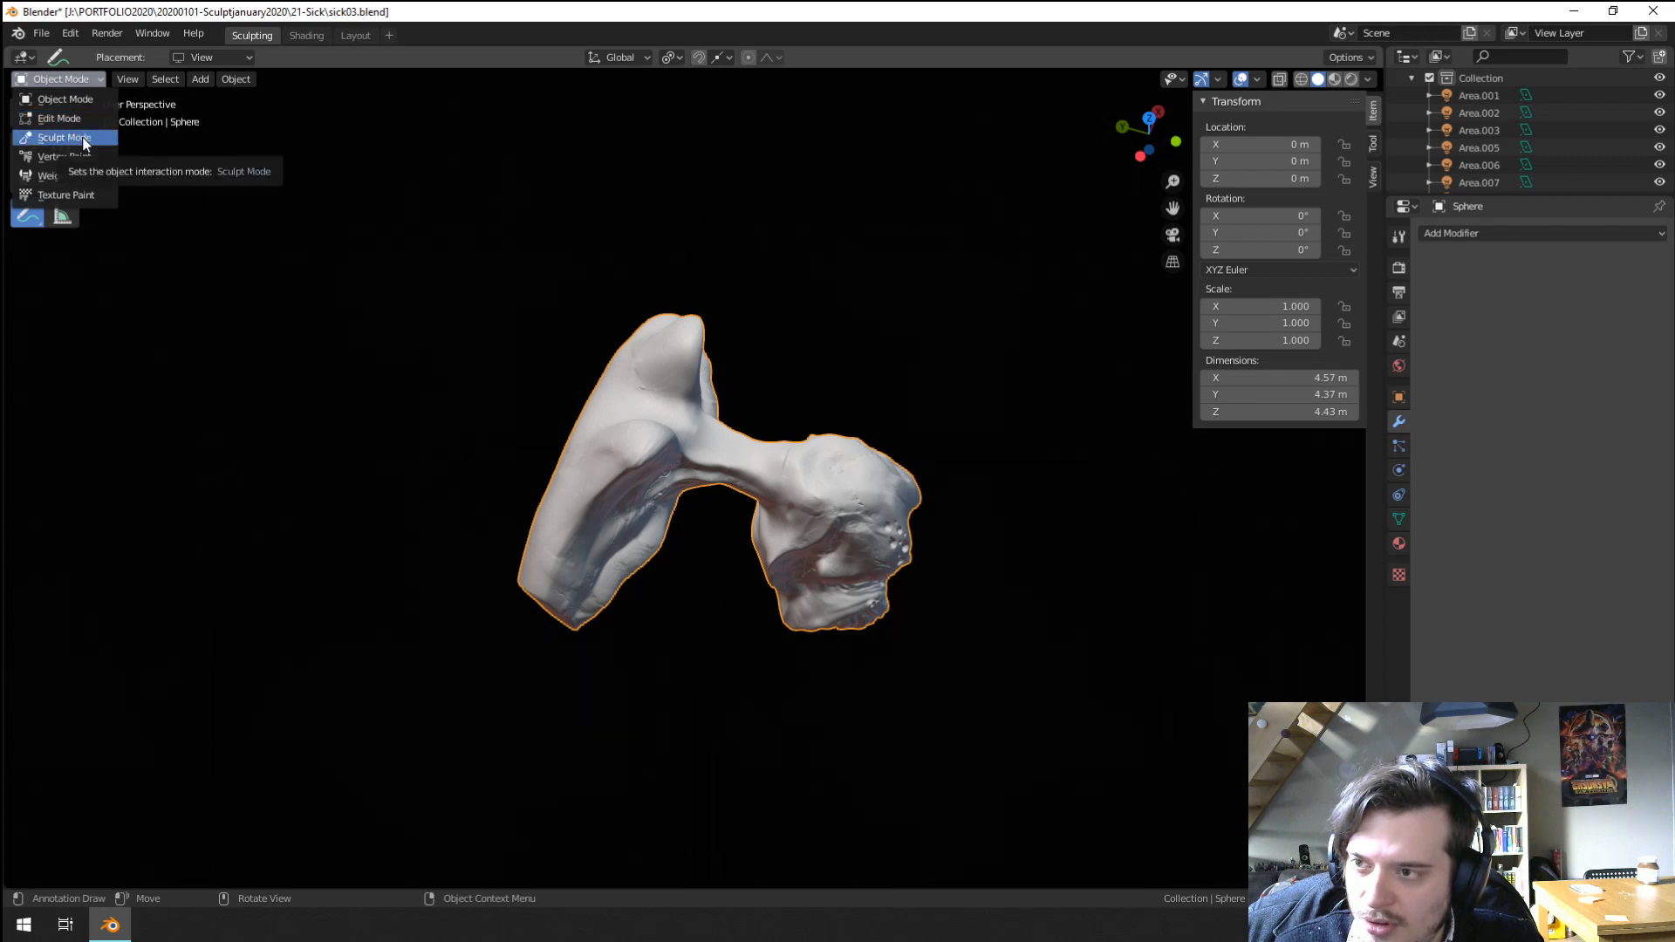
click(80, 101)
middle_drag(835, 493, 799, 499)
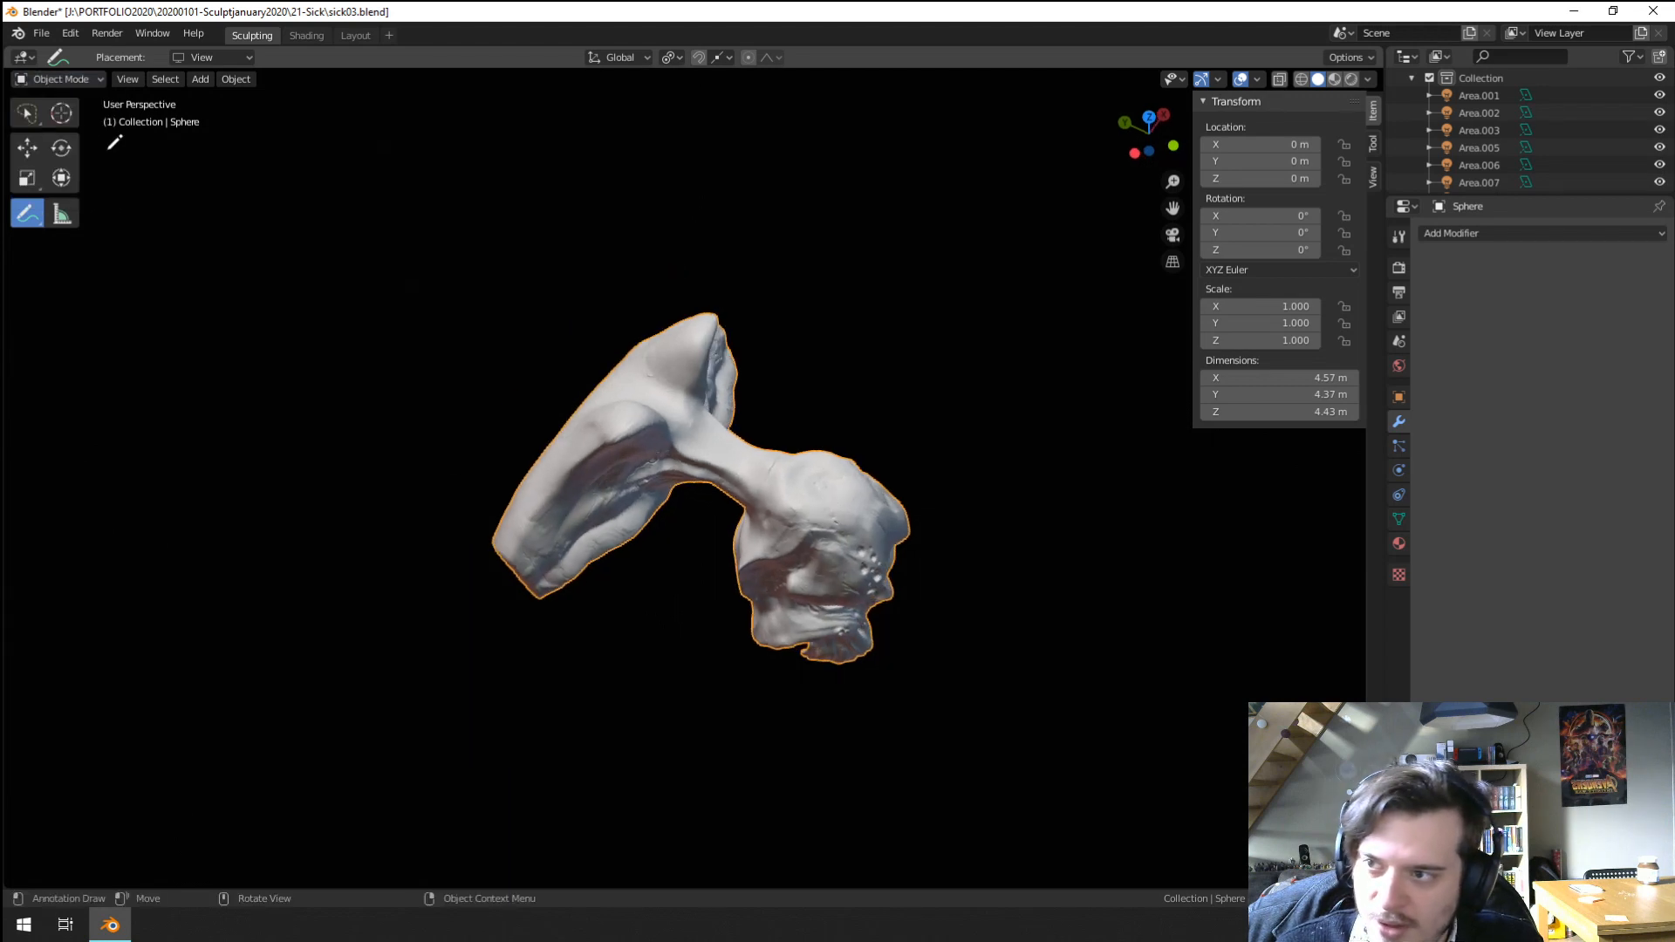
click(35, 115)
mouse_move(611, 454)
middle_down()
mouse_move(698, 493)
mouse_move(672, 364)
mouse_move(695, 310)
mouse_move(735, 332)
mouse_move(640, 380)
mouse_move(647, 473)
mouse_move(797, 536)
mouse_move(834, 524)
middle_up()
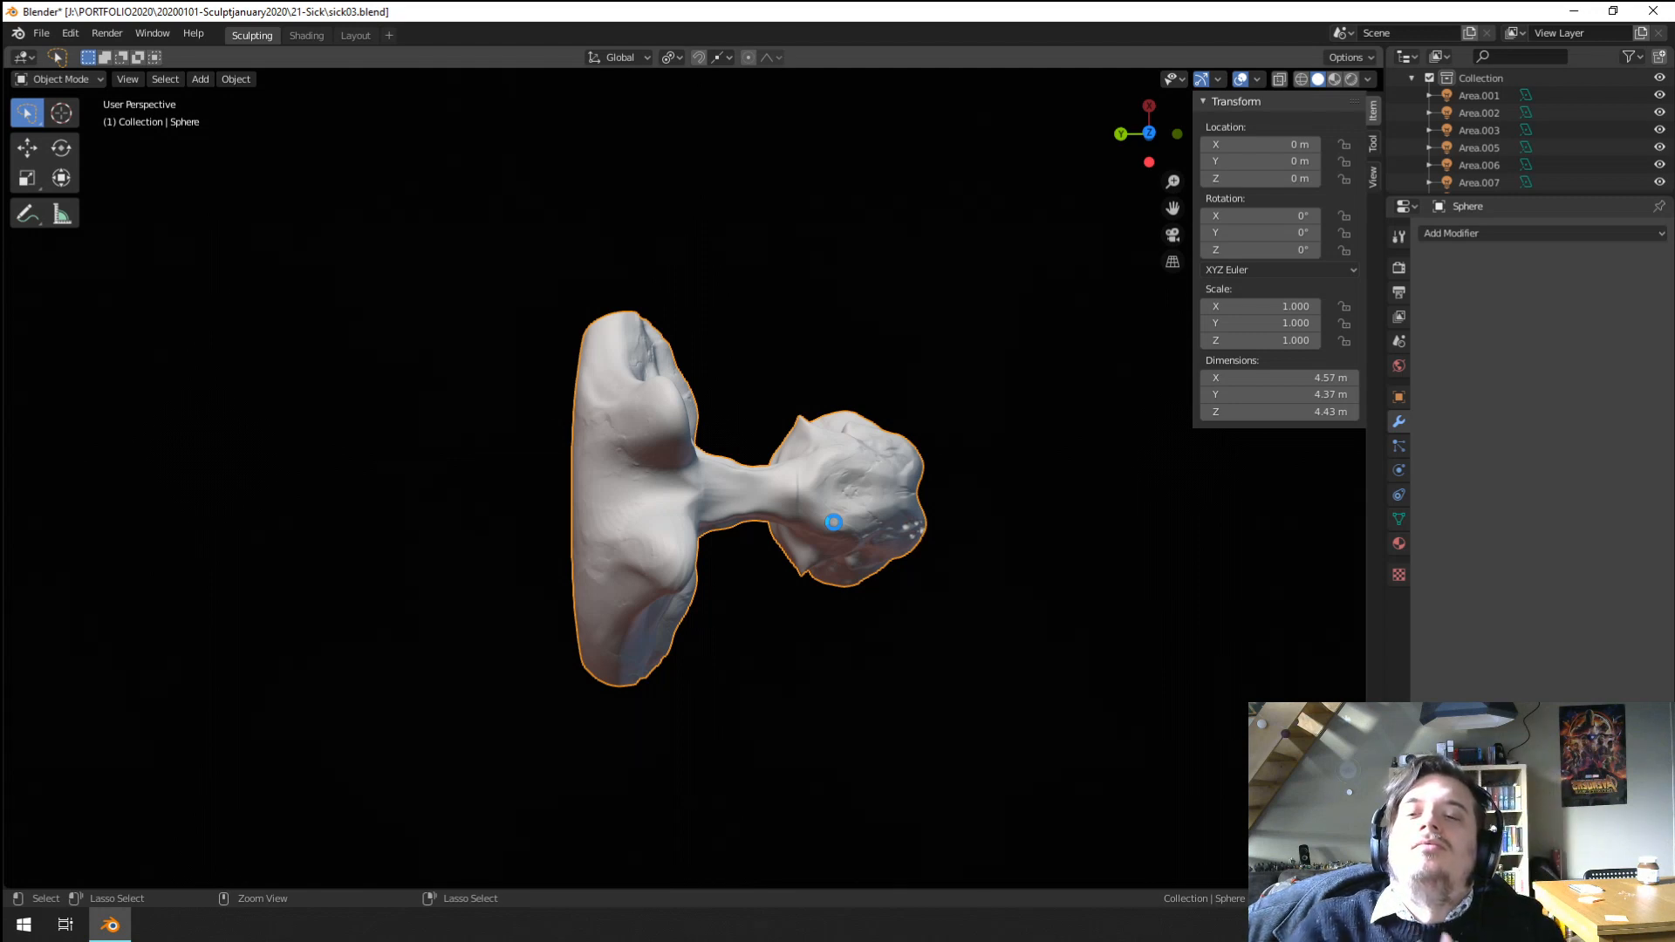
key(ctrl+s)
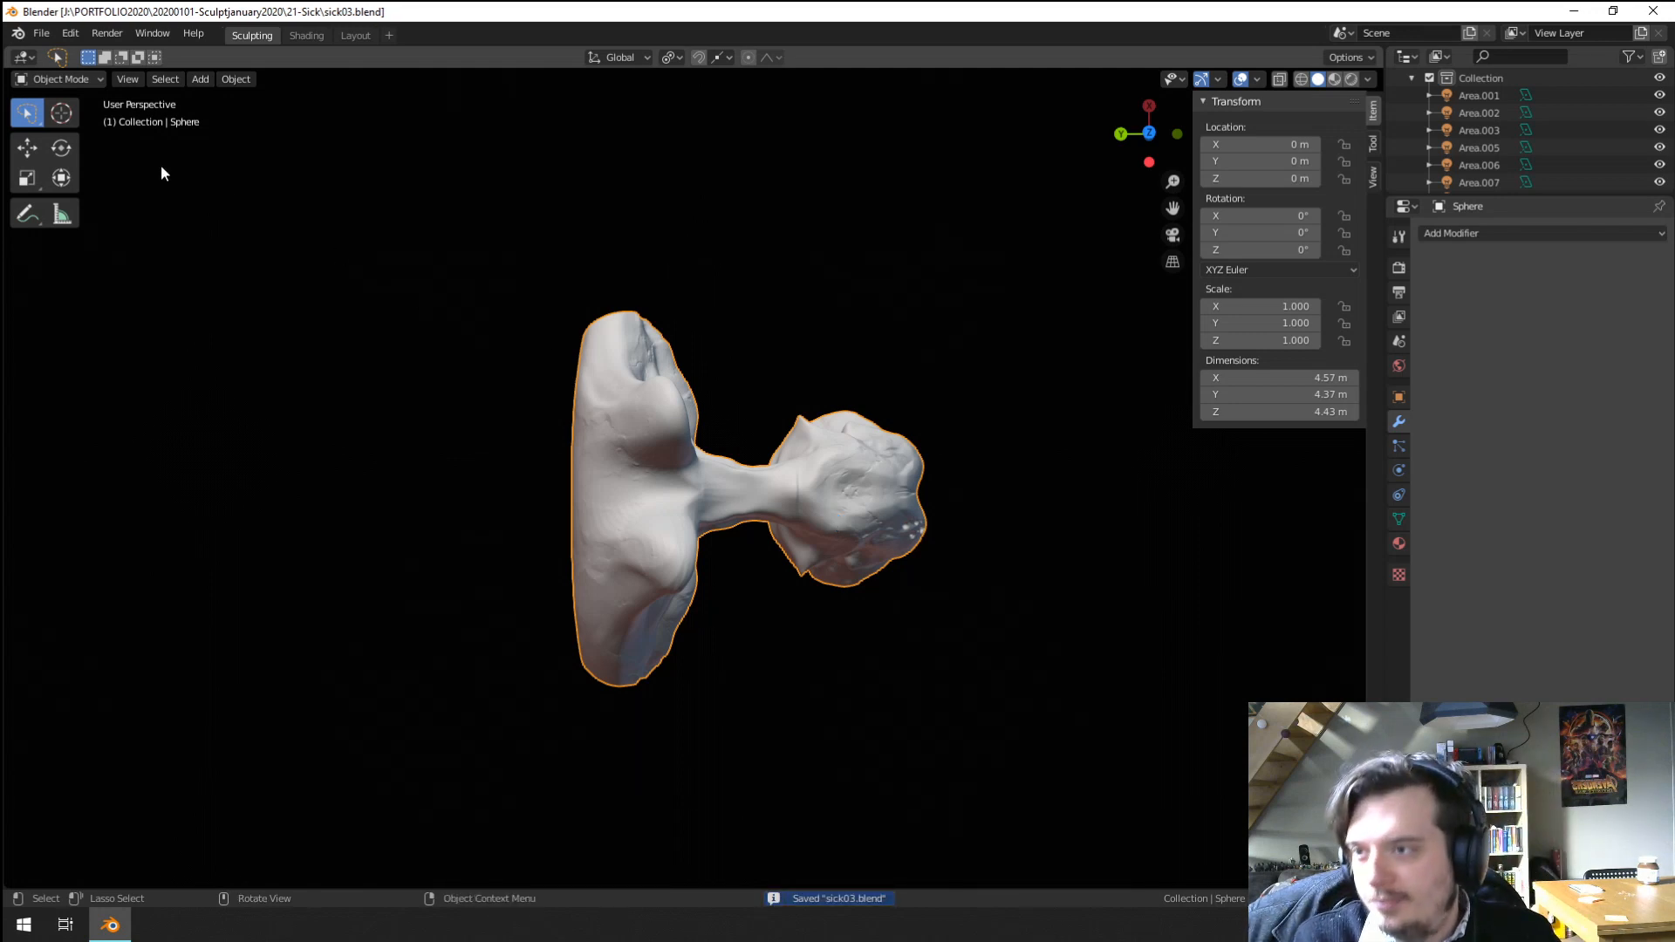
In Edit Mode with wireframe display, box-select the faces of the rear crest and part of its neck and separate the selection into its own object.
click(58, 79)
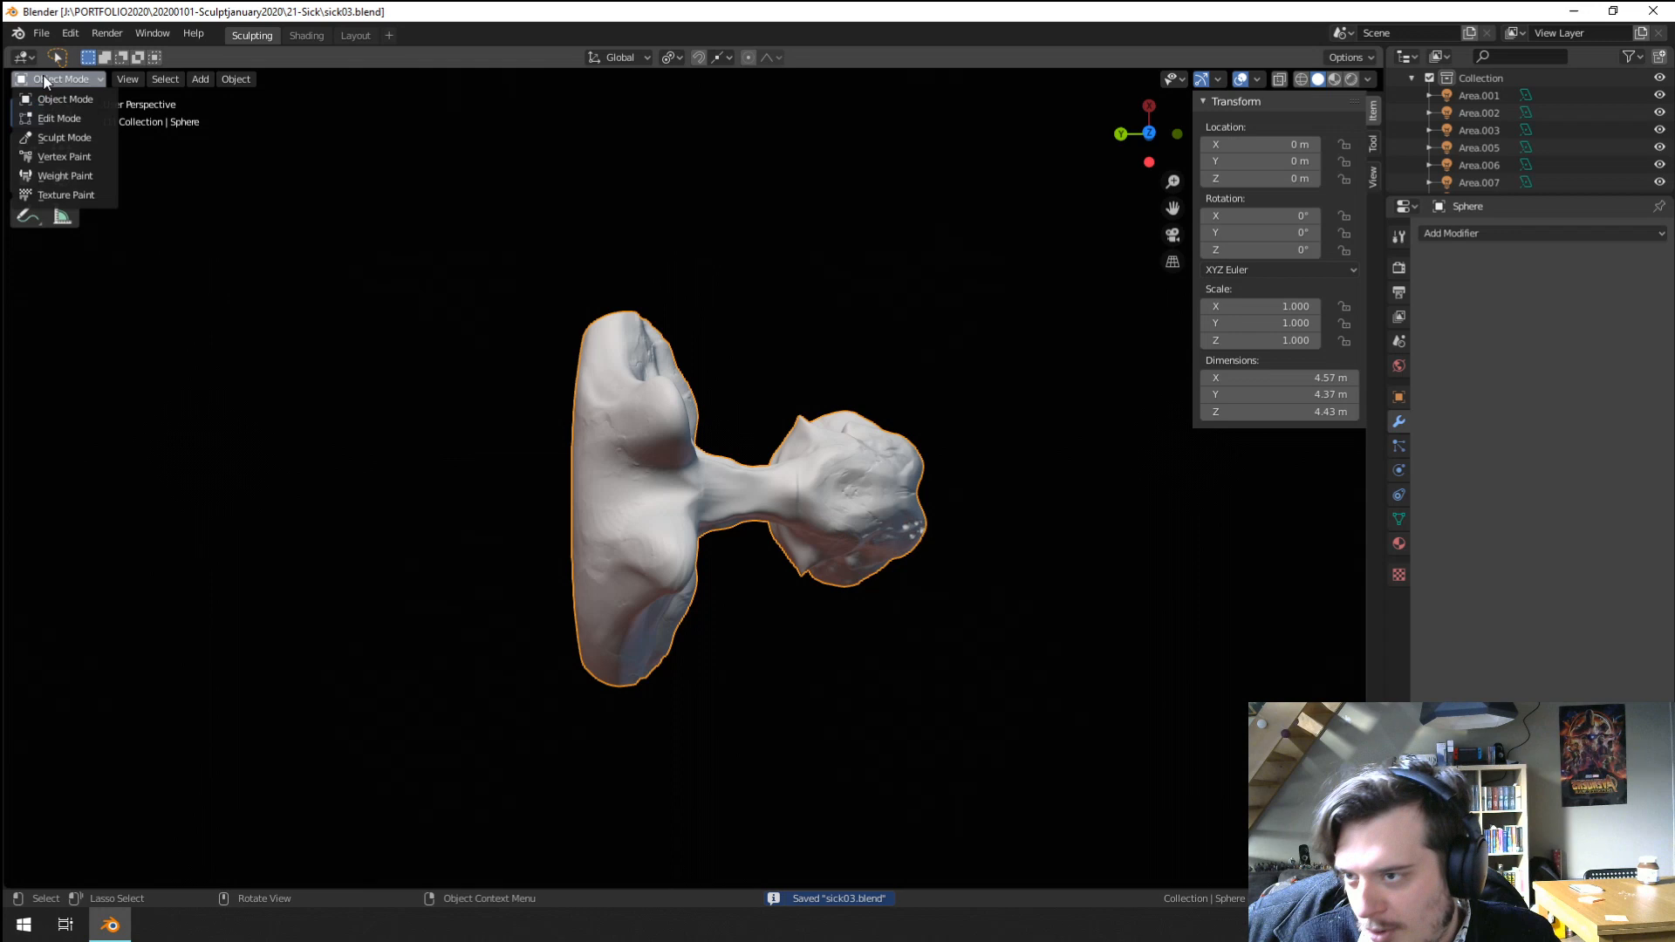
click(54, 118)
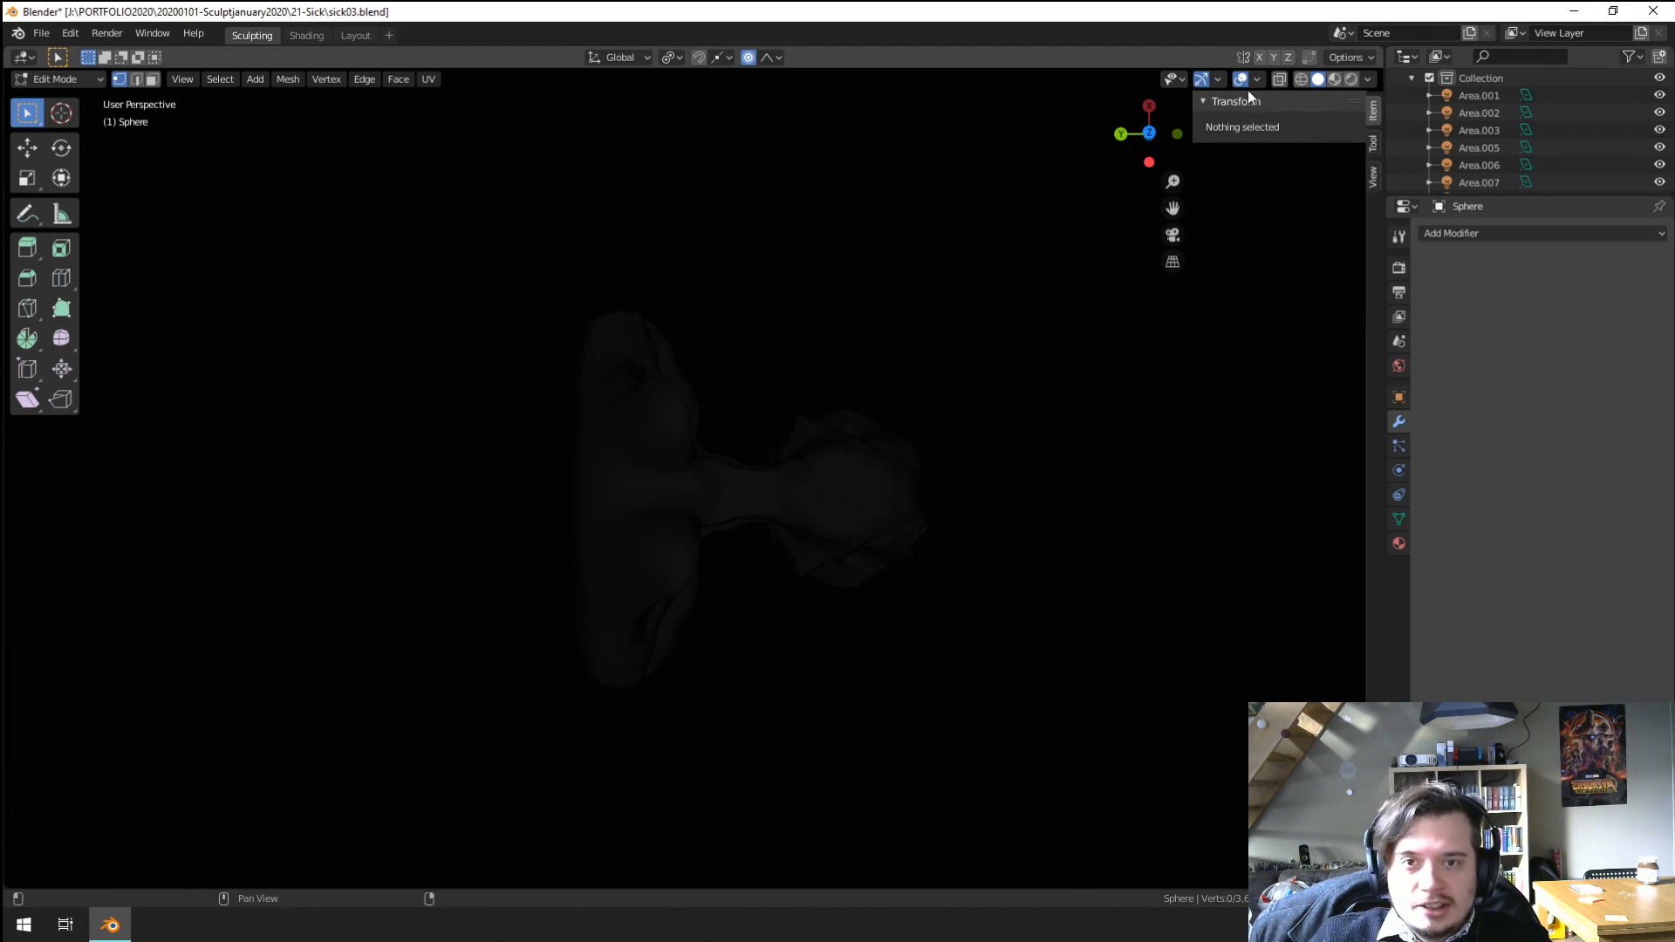
key(z)
click(894, 379)
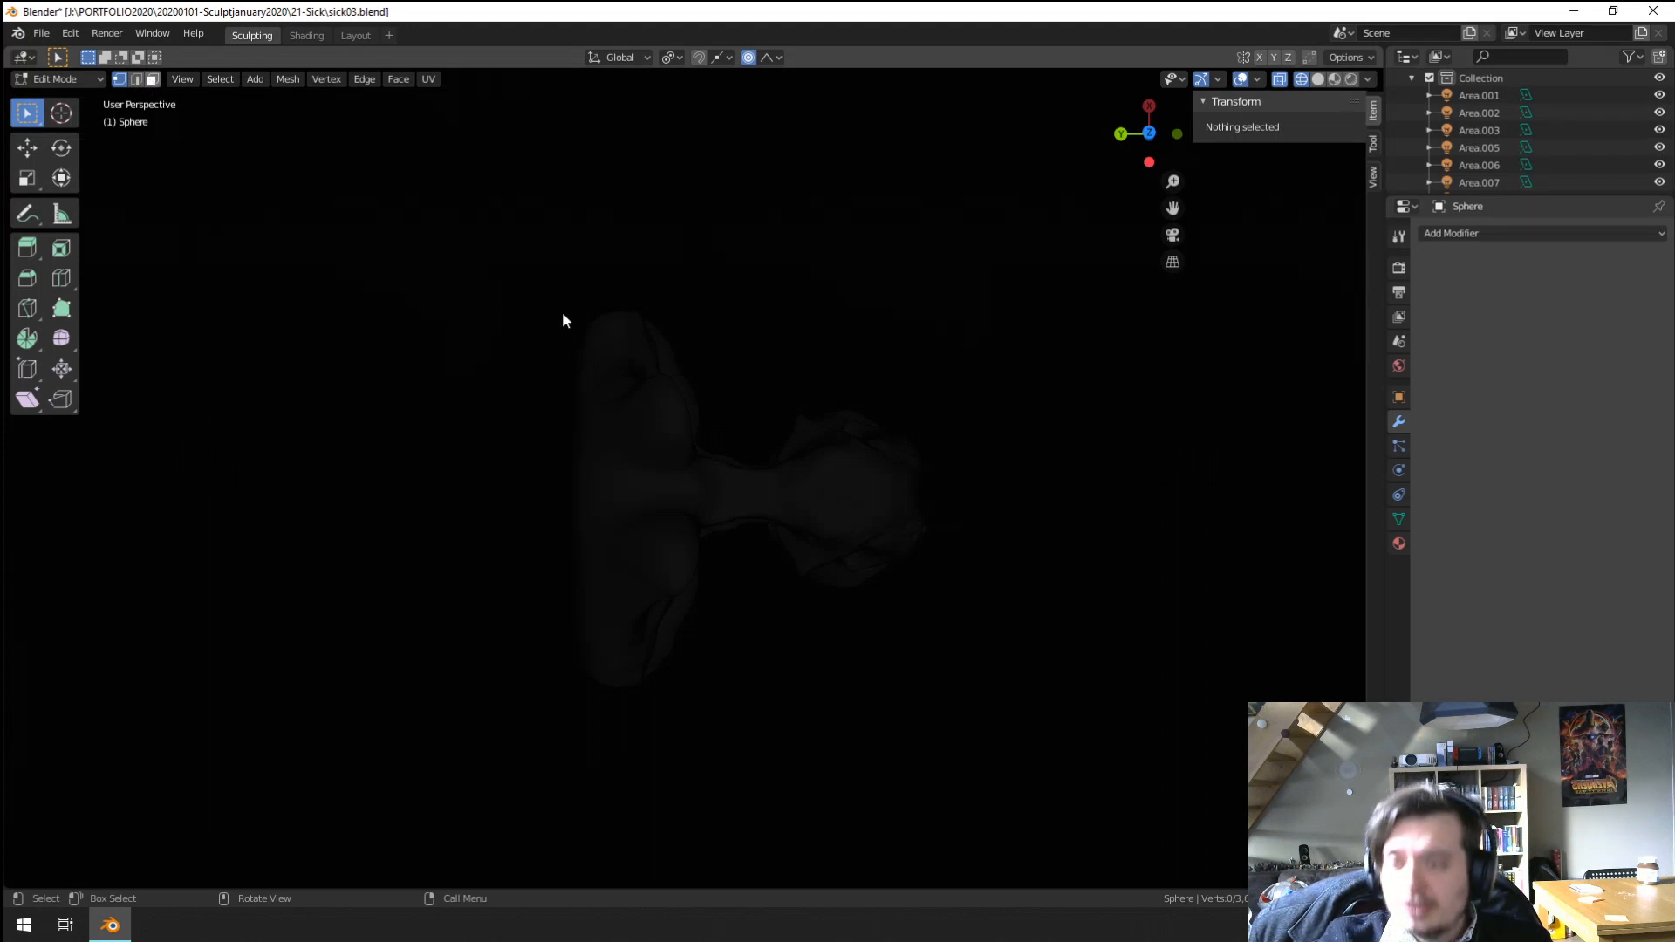
key(3)
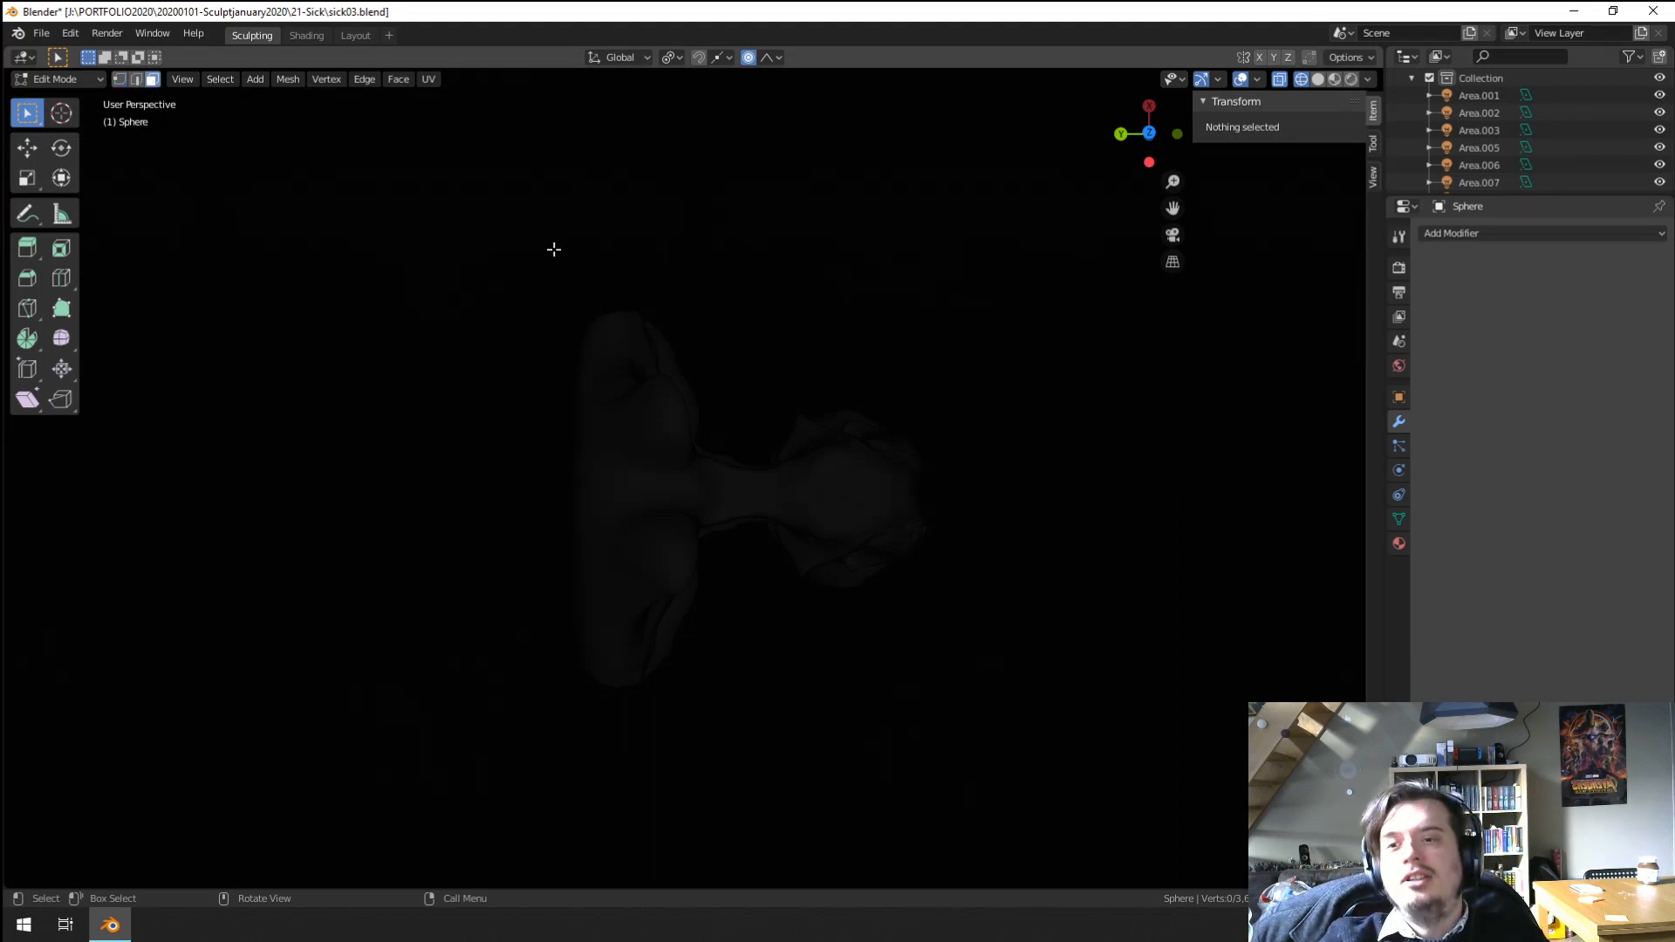
key(b)
drag(536, 245, 737, 730)
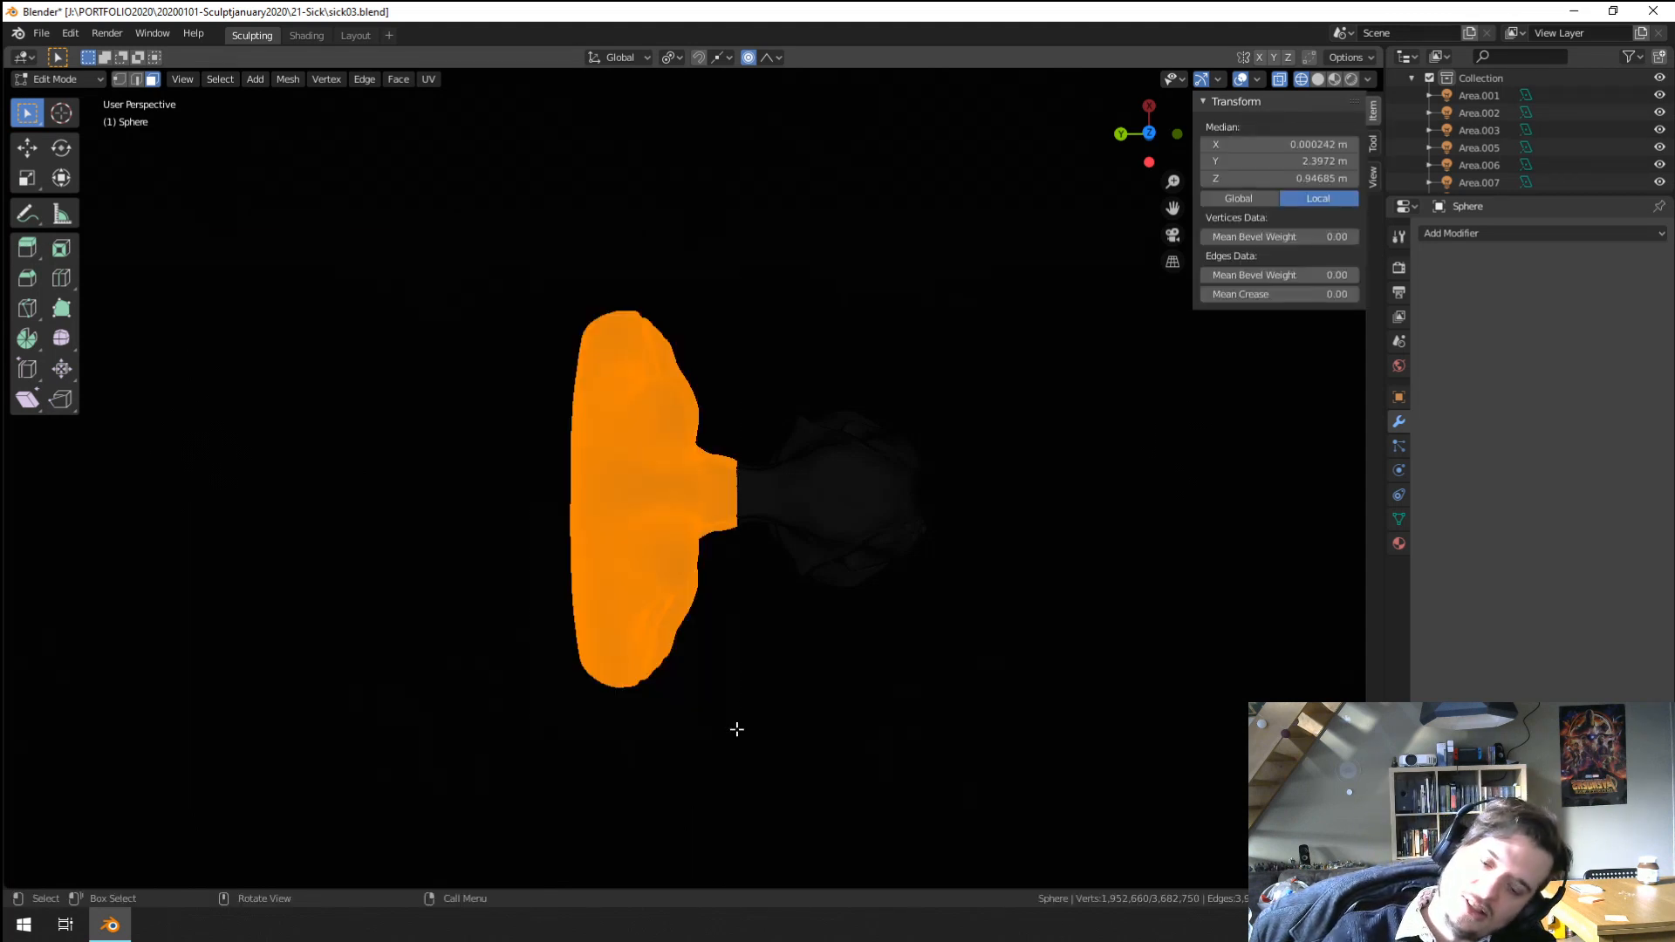
key(p)
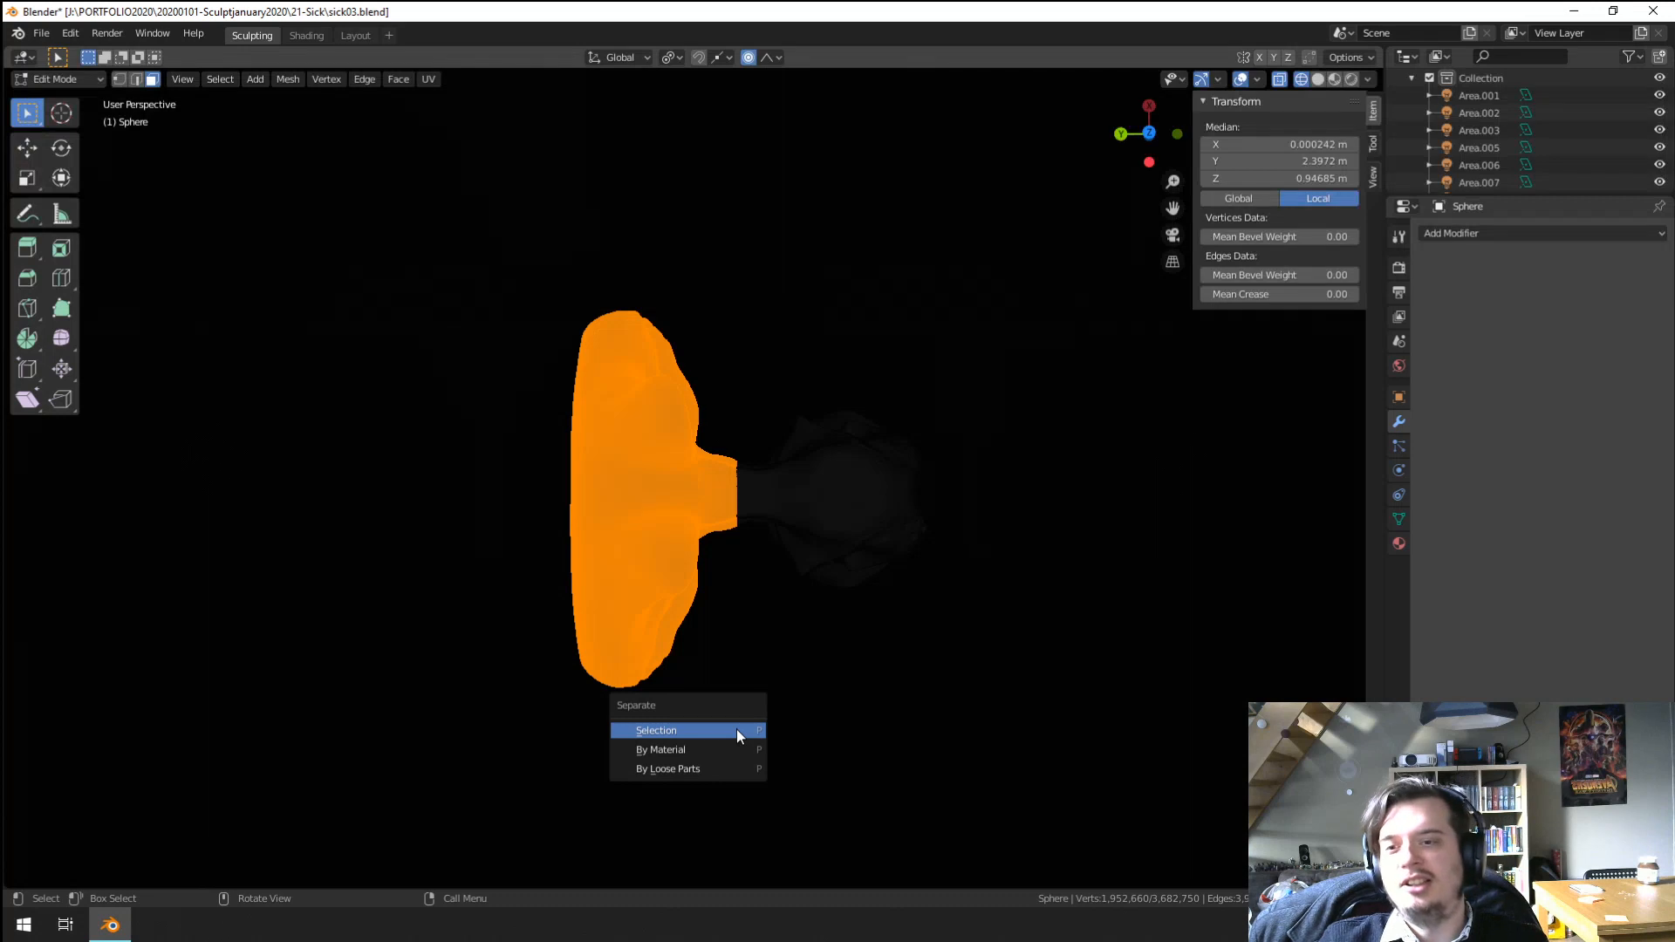
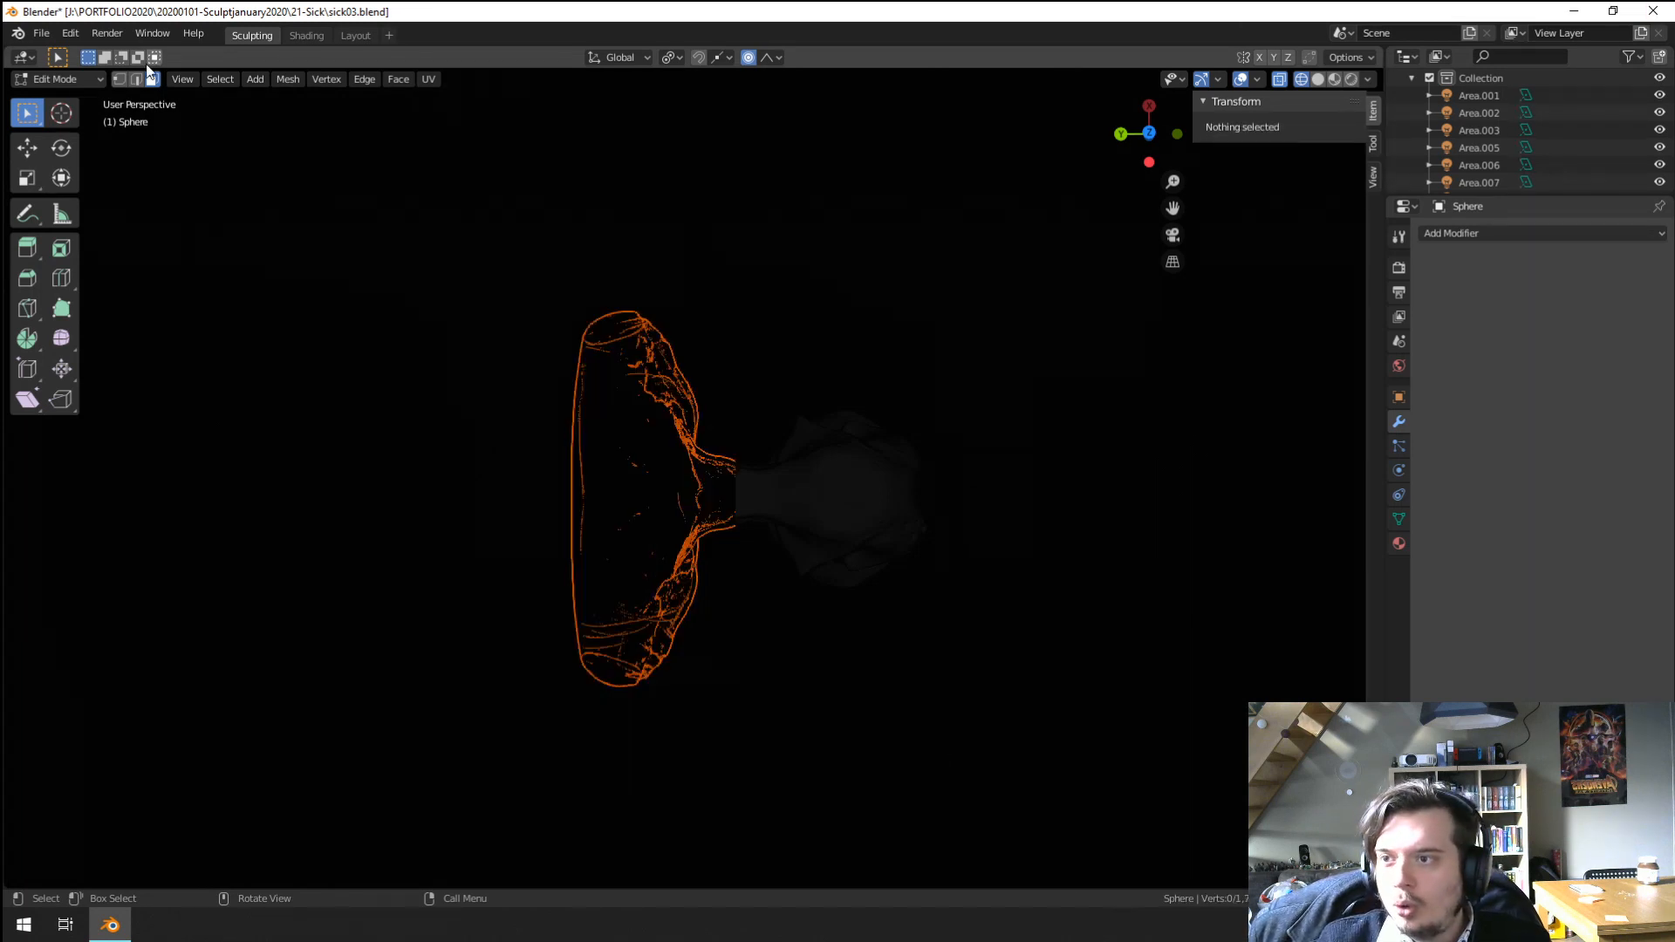
Return the meshes to Object Mode and display them in solid shading.
click(77, 81)
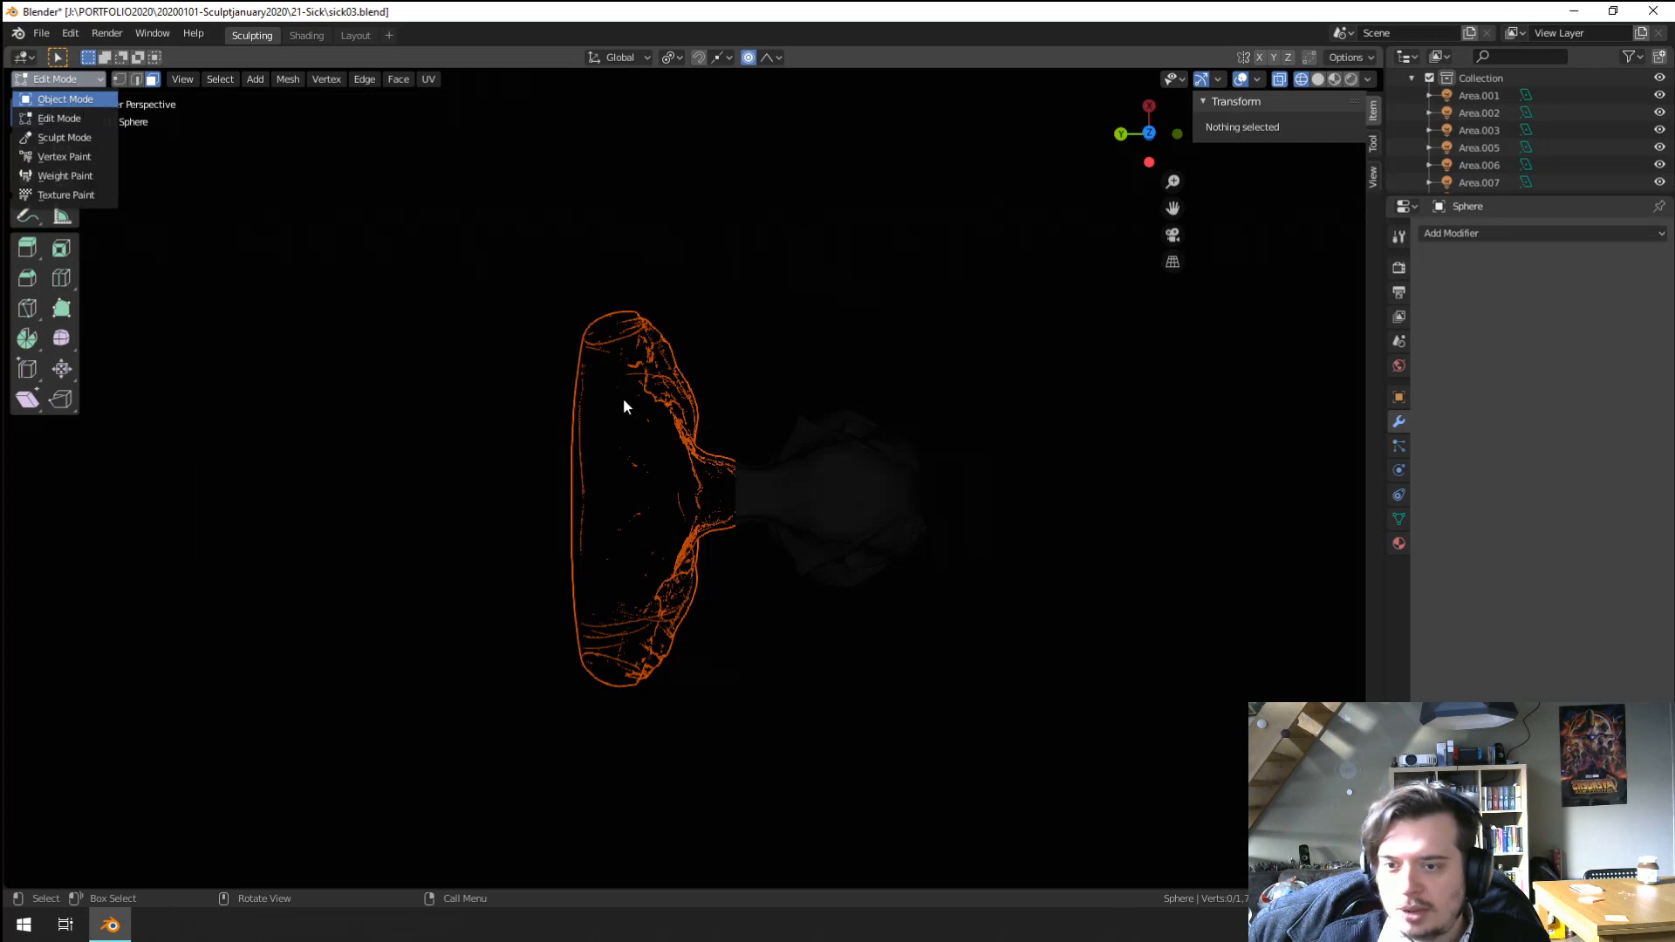
click(1320, 79)
mouse_move(847, 665)
middle_down()
mouse_move(798, 653)
mouse_move(720, 552)
middle_up()
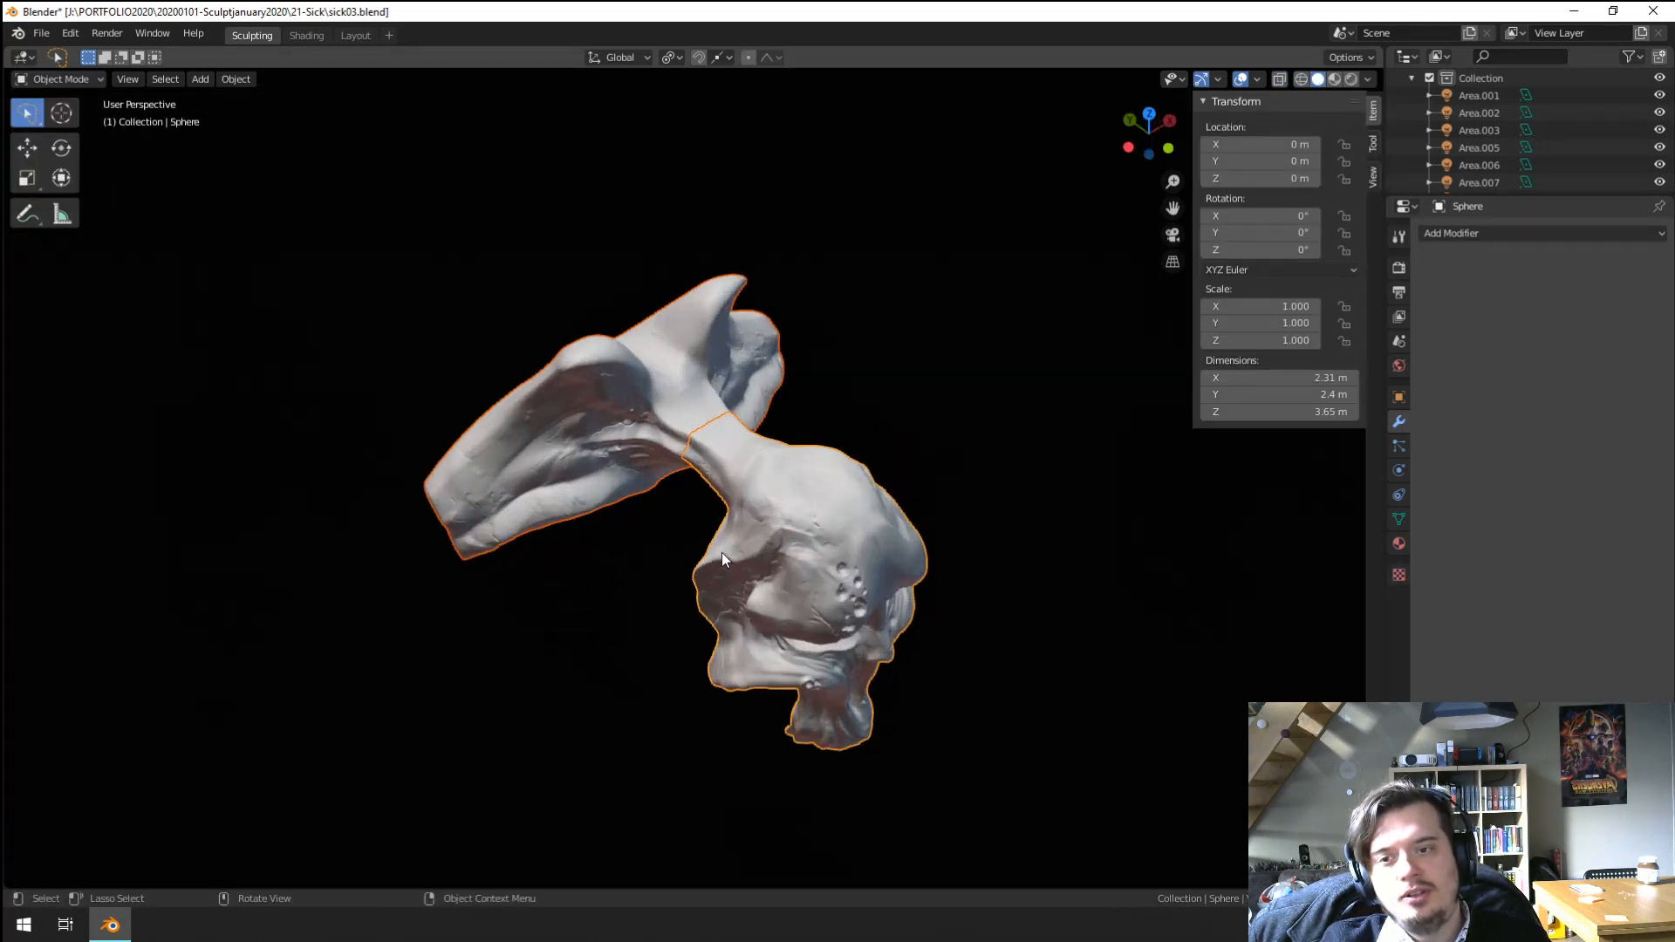
From the camera view, rotate the separated crest to about -3.24°, -9.61°, -1.4° and move it to about 0.43, -0.27, 0.71 m, then deselect everything.
key(KP_0)
click(469, 465)
key(r)
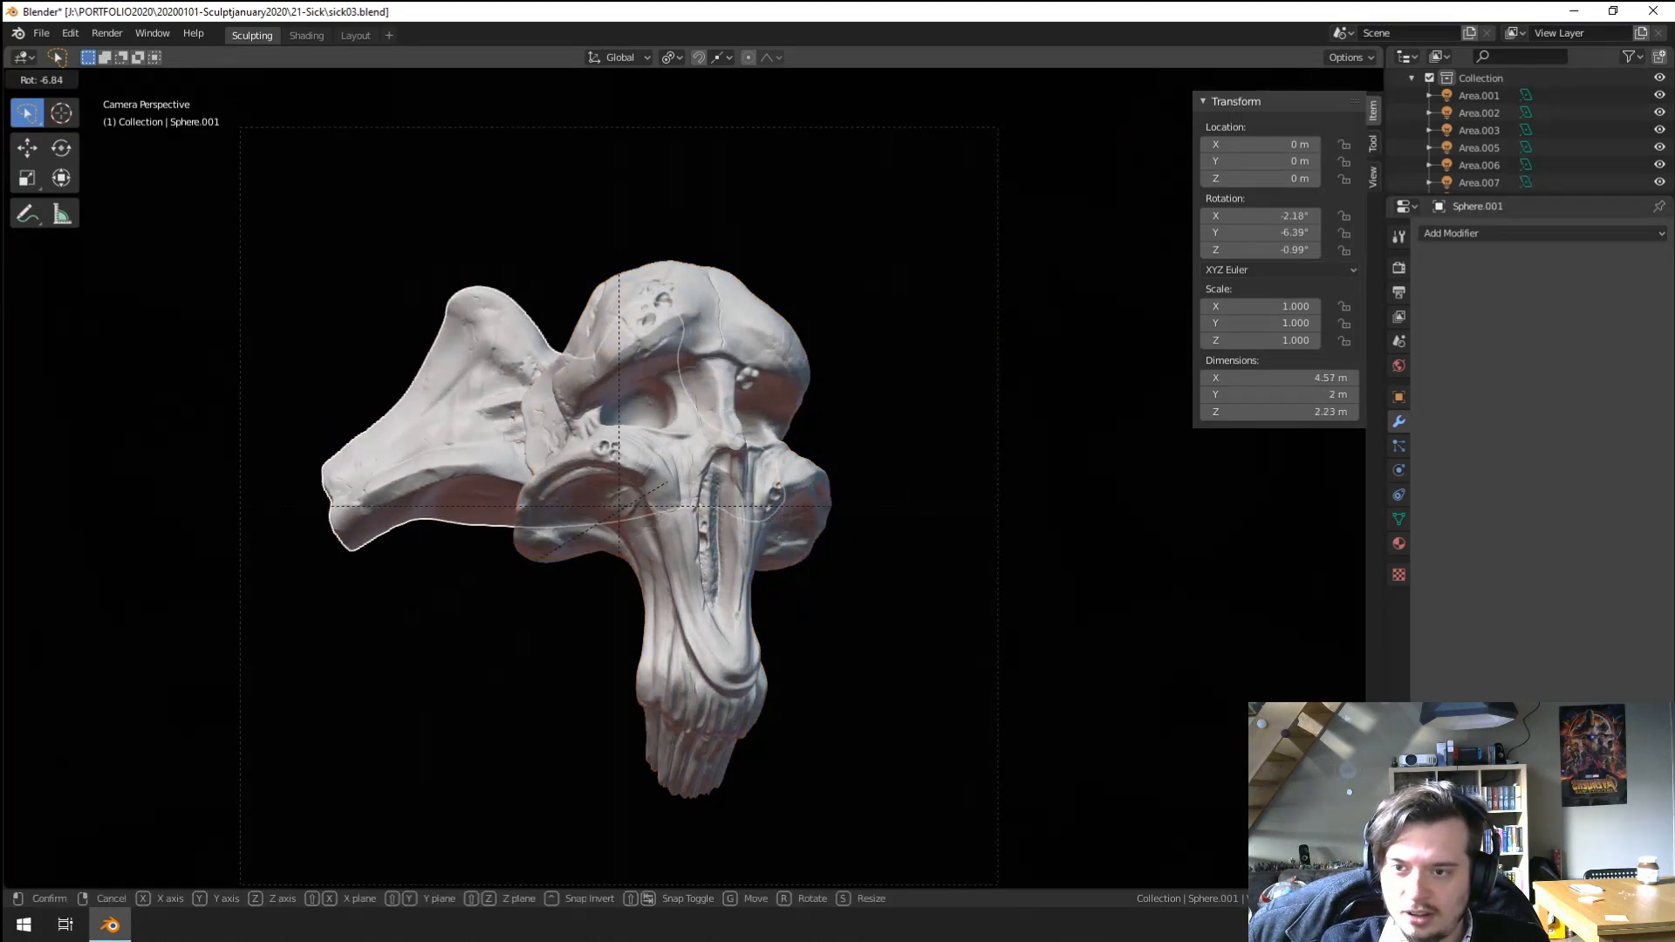
click(466, 612)
key(g)
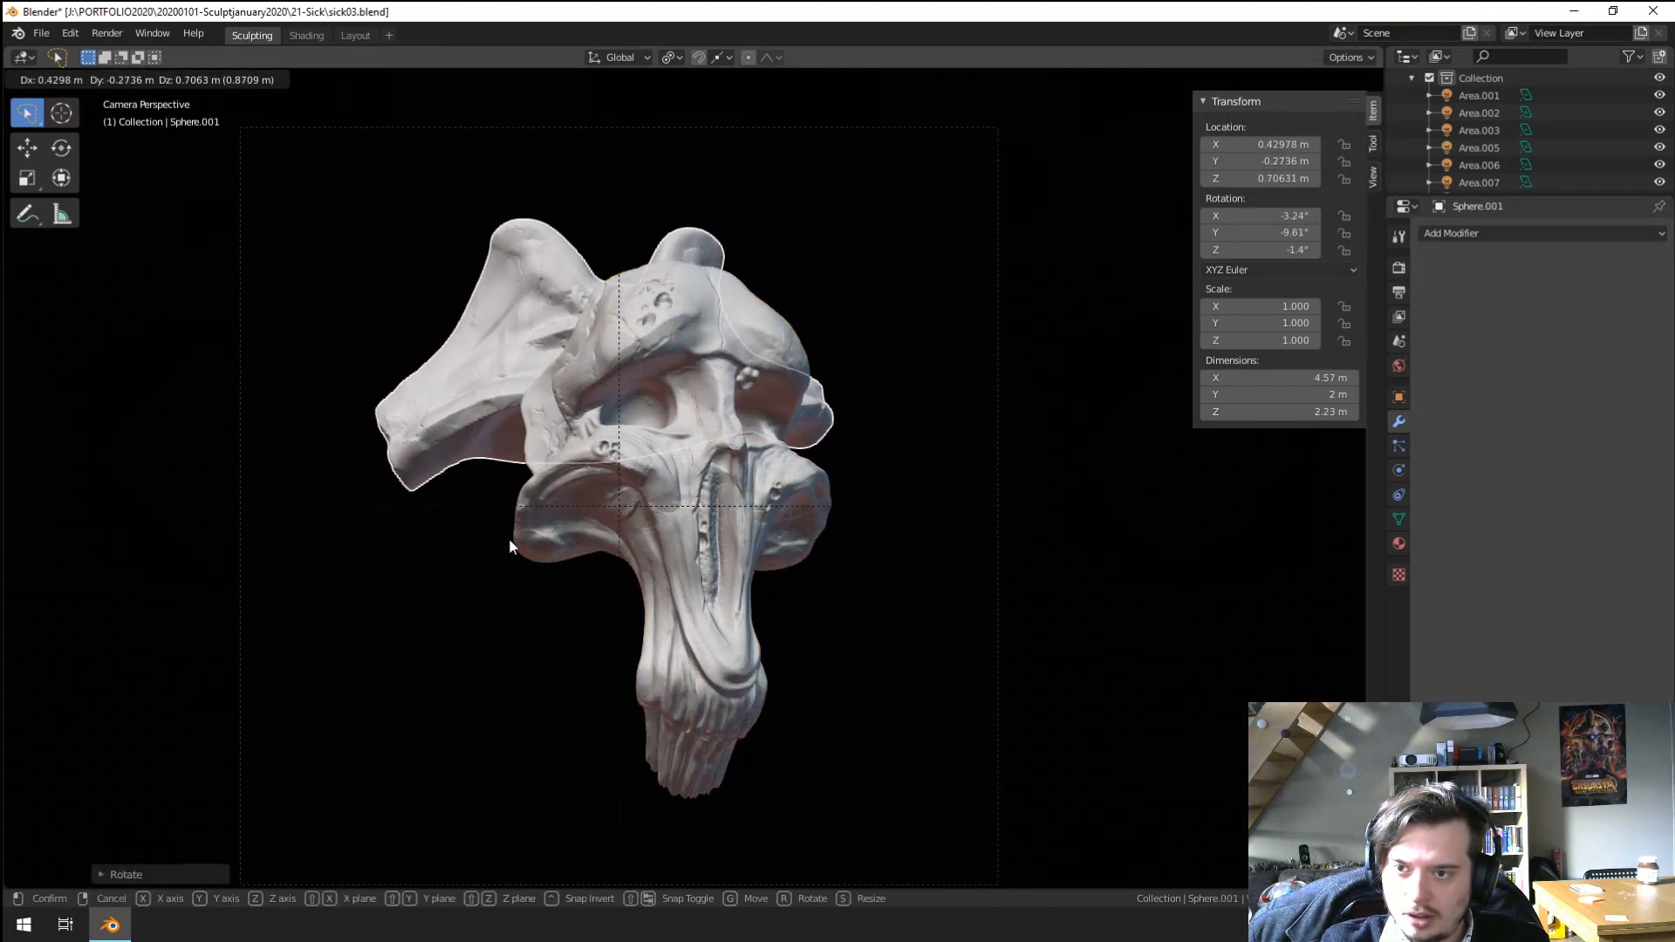
click(509, 541)
key(a)
key(a)
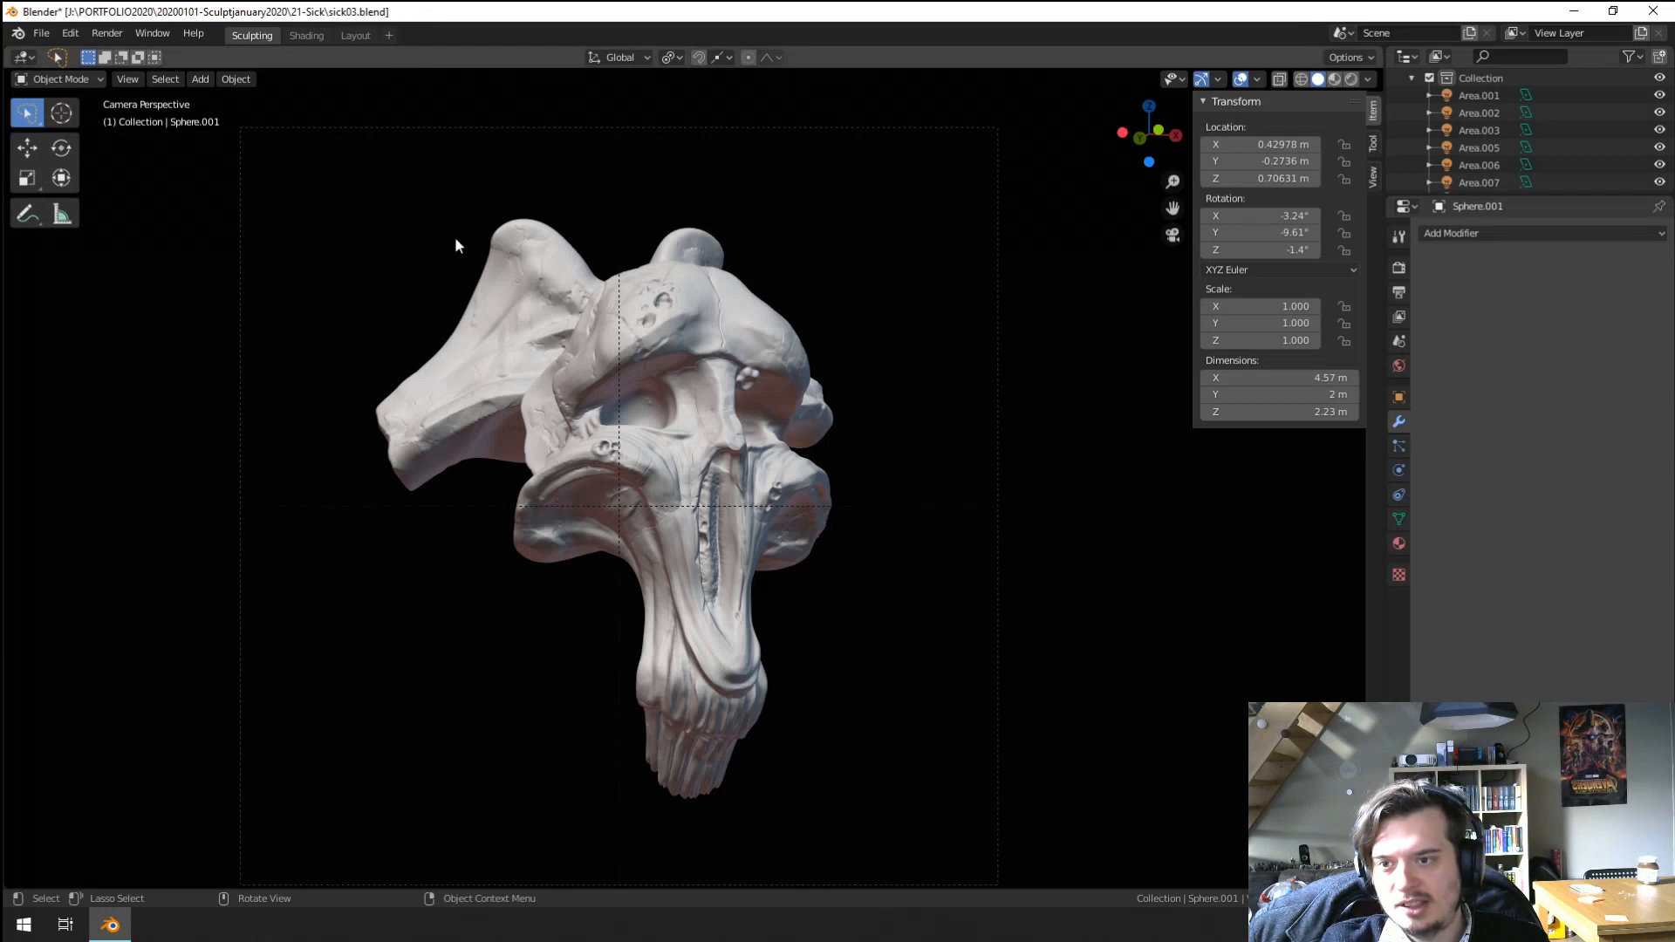
Scale the separated crest to about 1.43 and move it to about 1.31, -0.40, -0.32 m behind the head.
click(474, 347)
key(g)
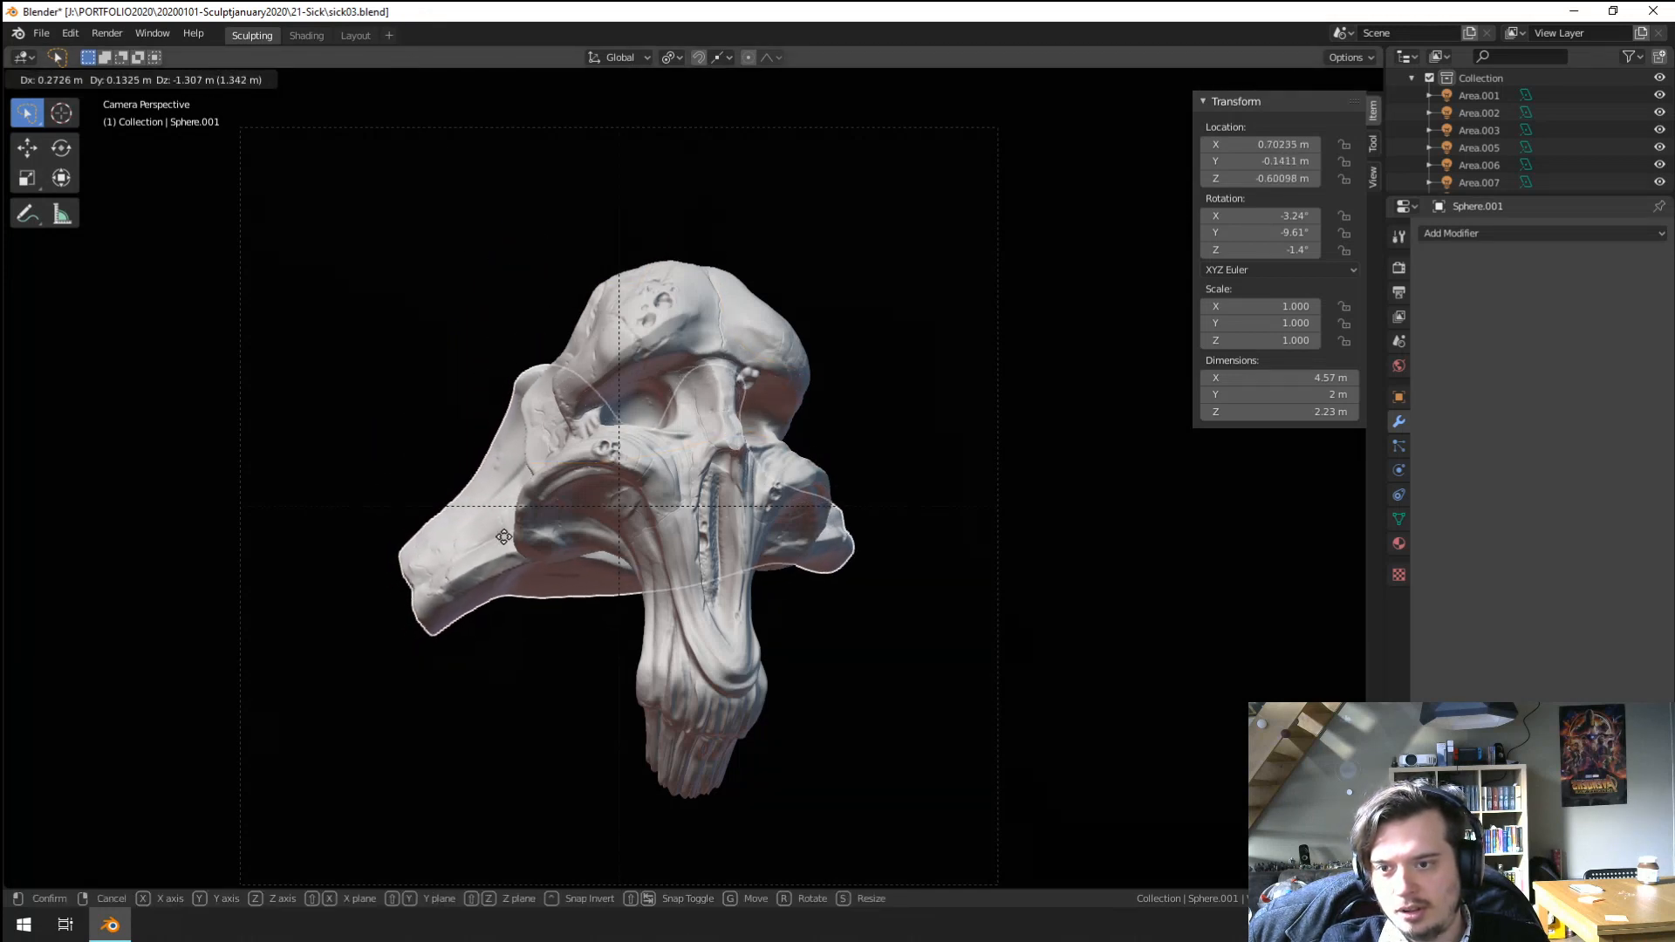
click(514, 517)
key(s)
click(398, 597)
key(g)
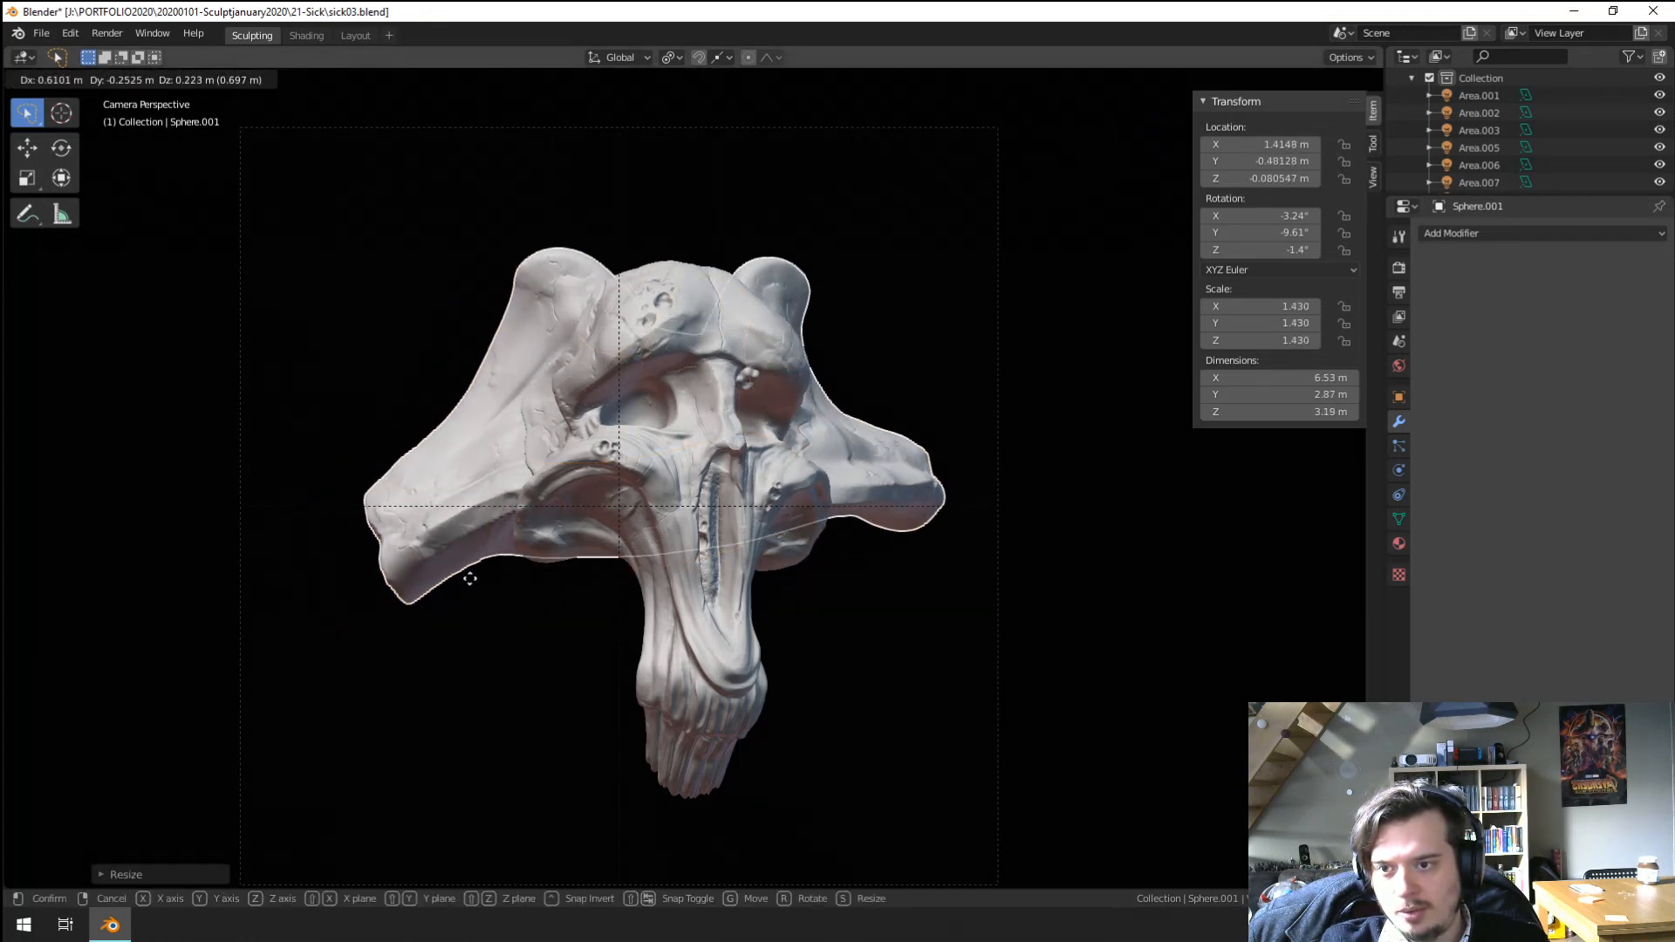
click(466, 604)
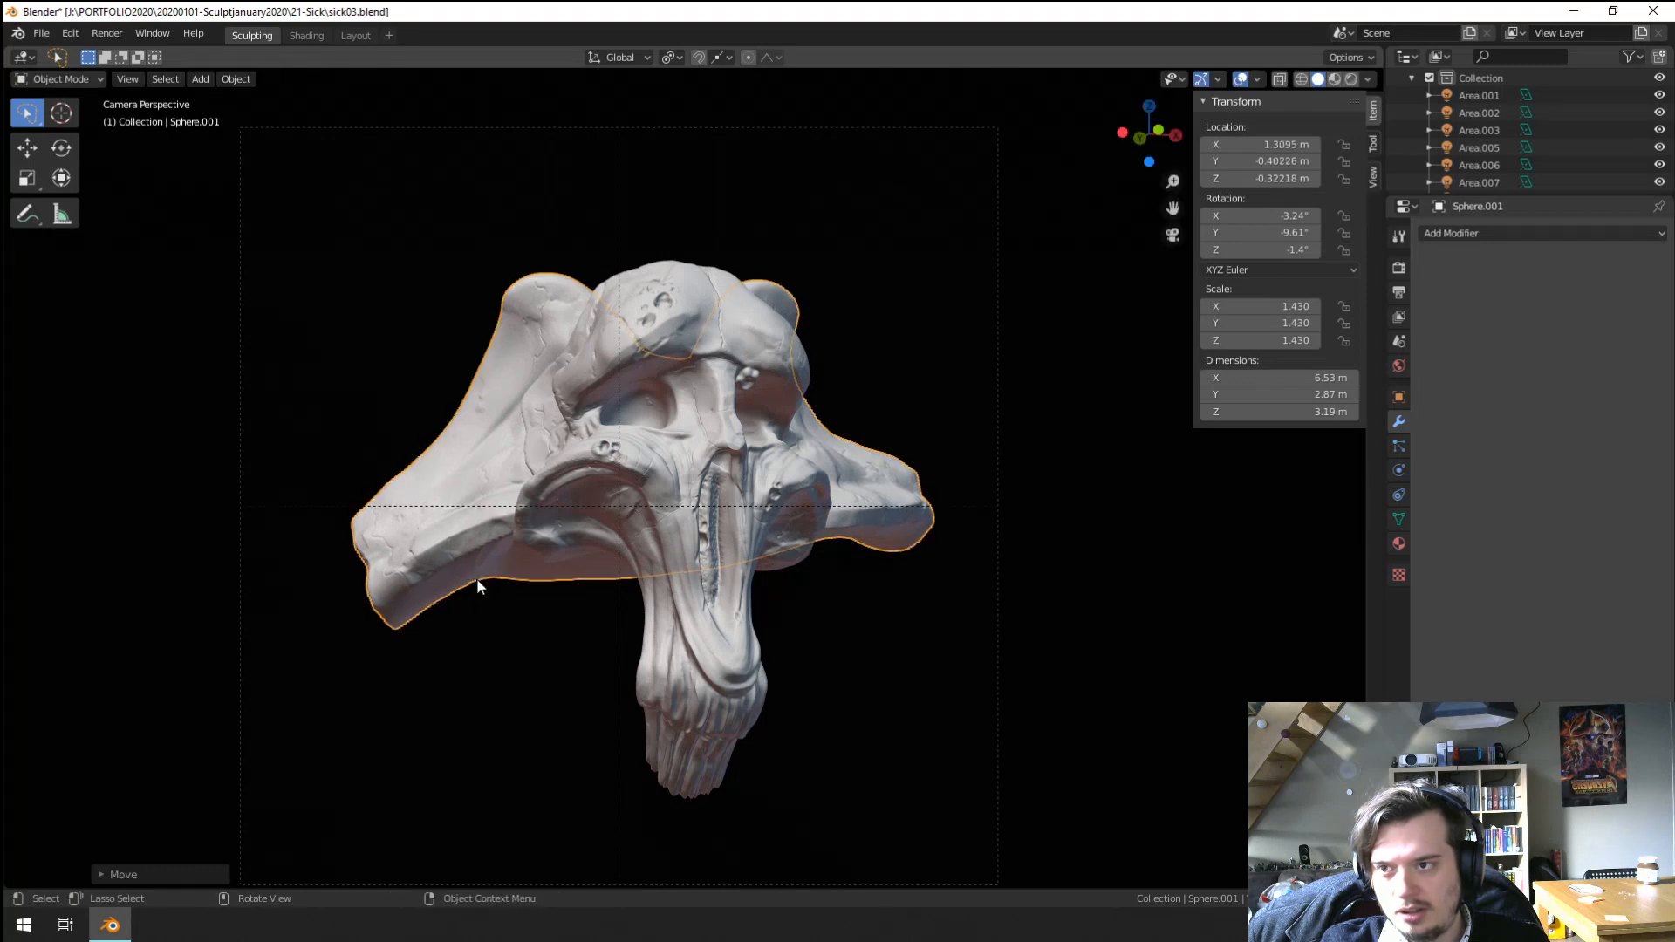
Open the Layout workspace and try moving the crest out of the rendered camera preview, cancelling the move.
click(355, 35)
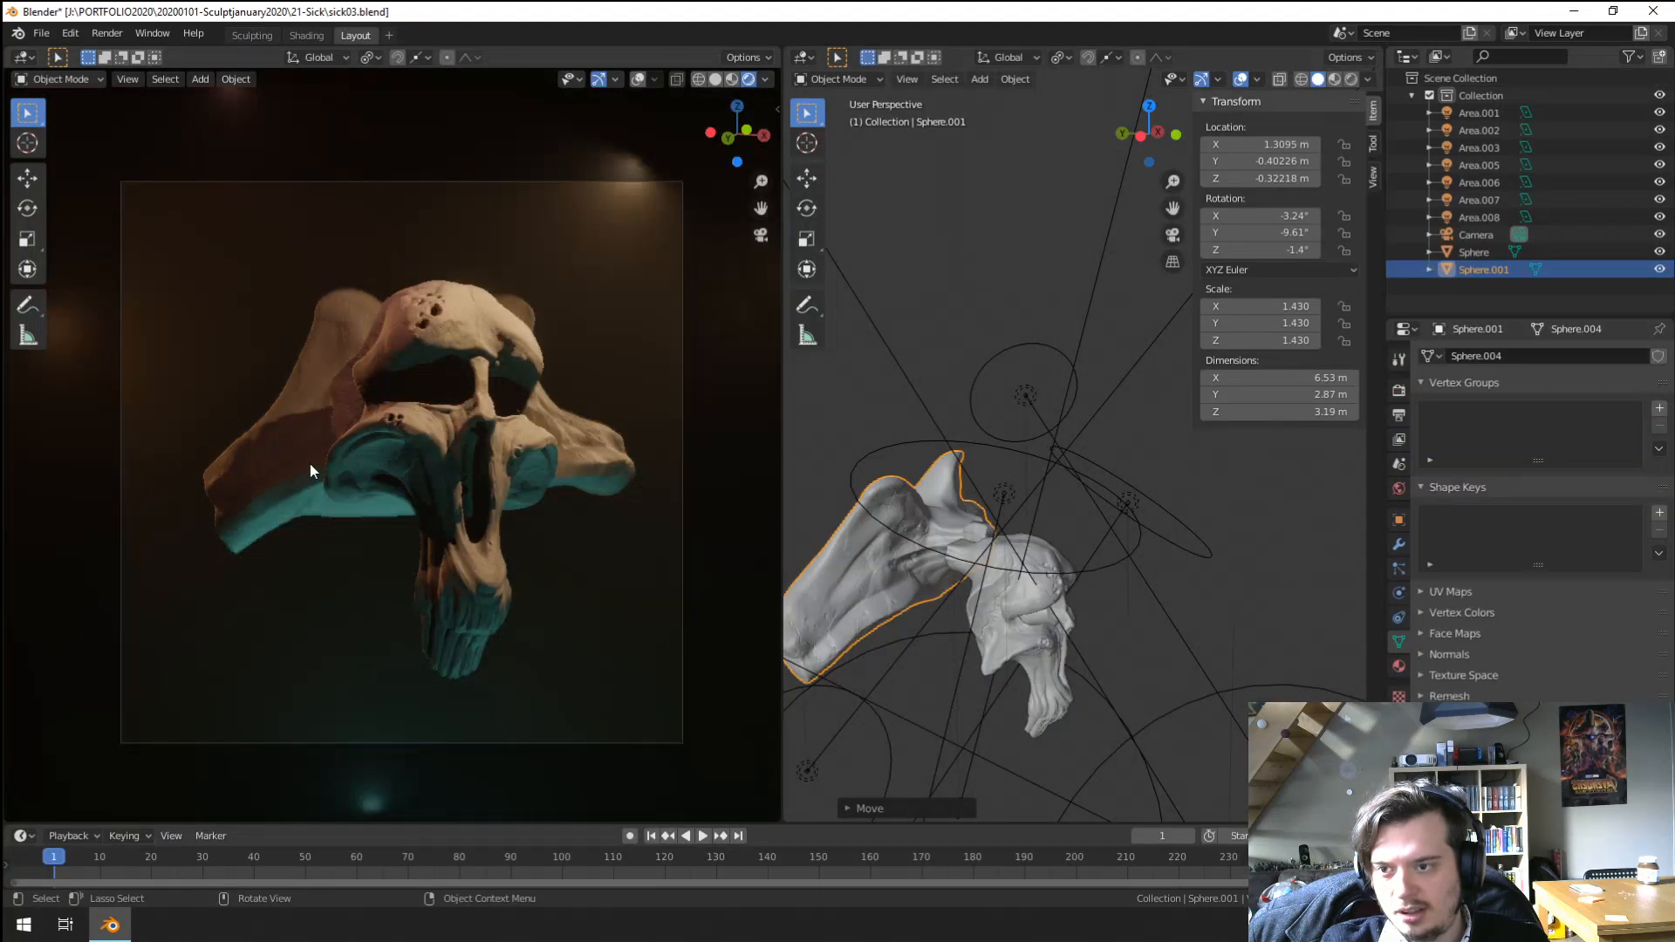
key(g)
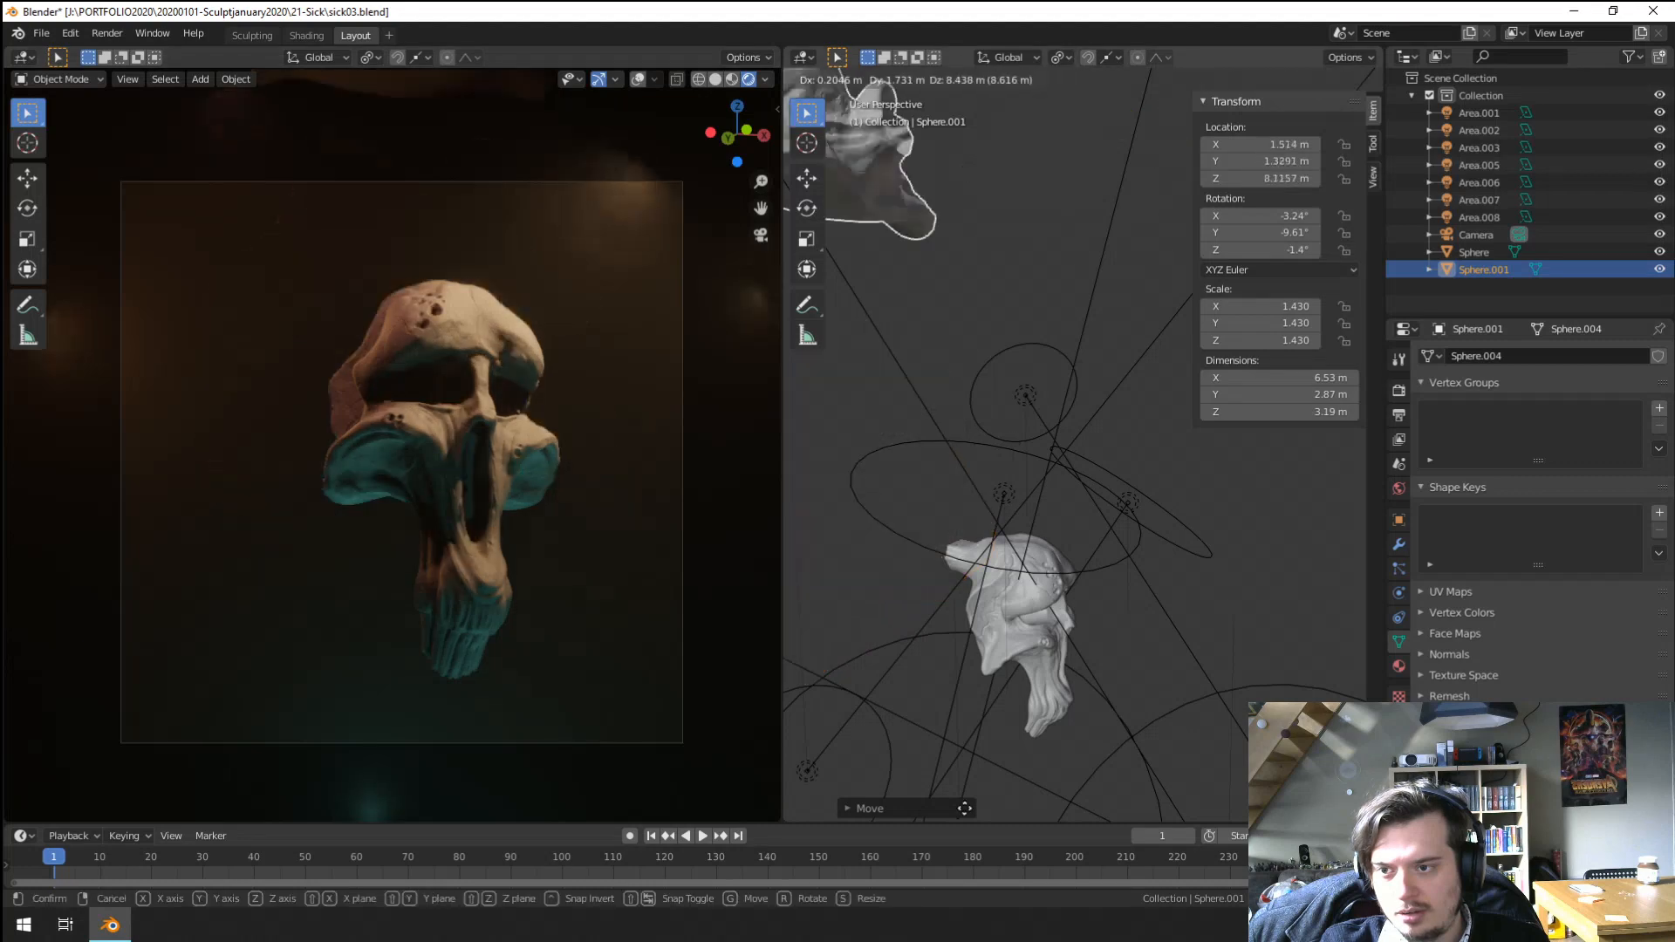
right_click(965, 807)
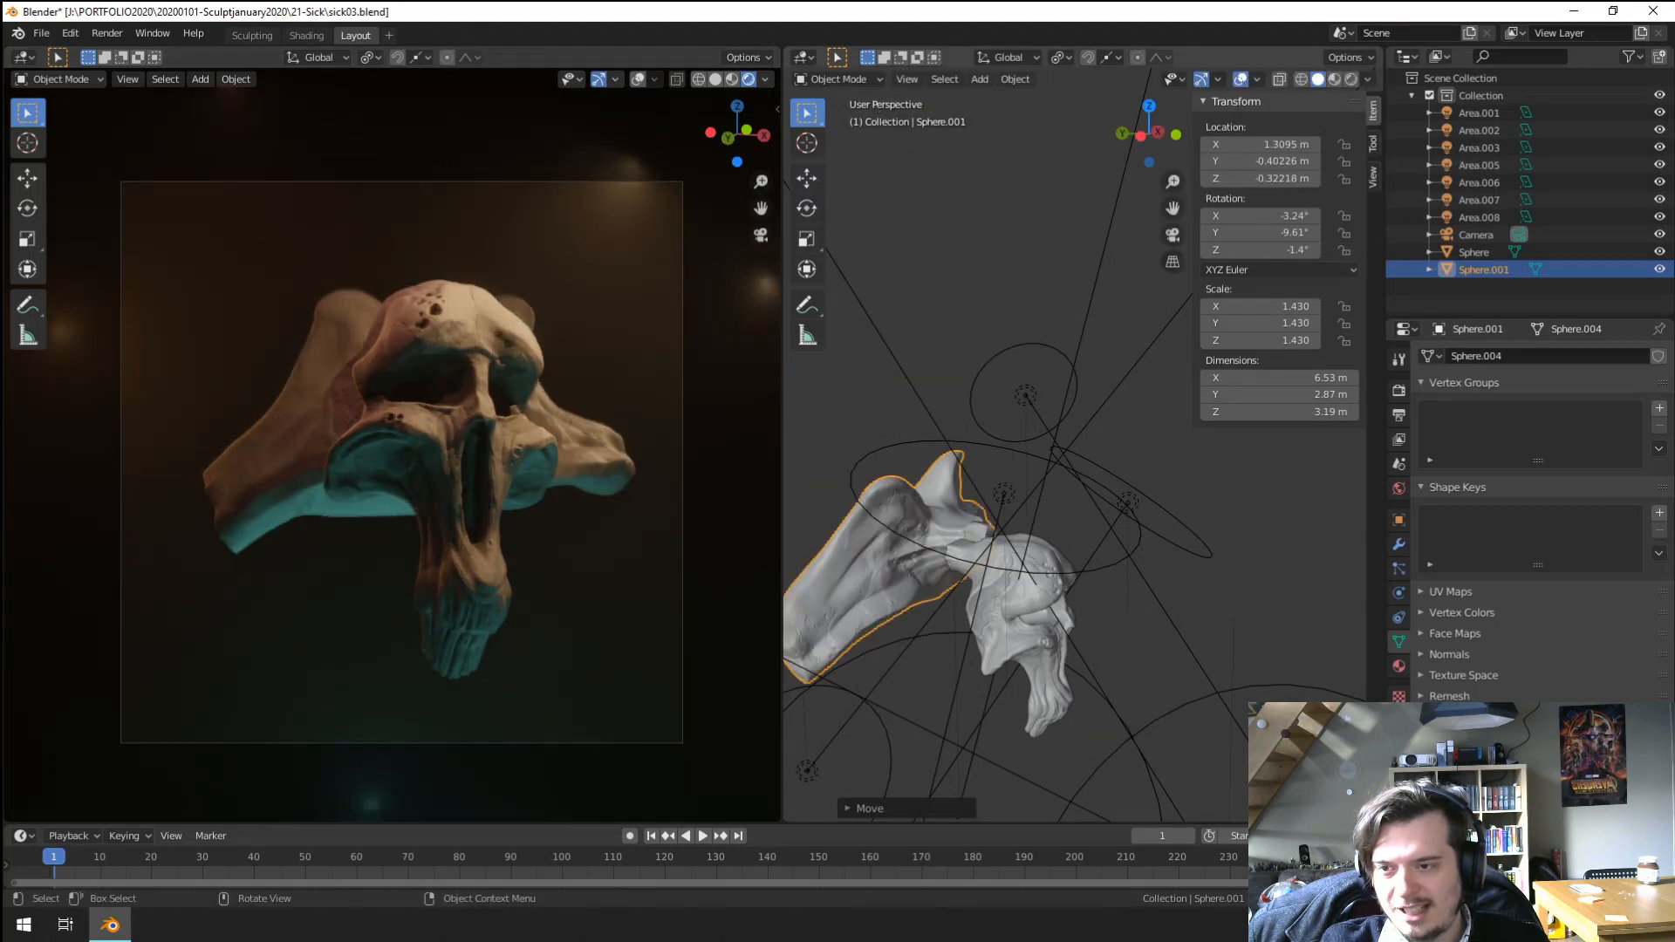
In the Shading workspace, show the crest's object nodes, give it its own copy of the clayNew material and darken the RGB colour to black.
click(320, 31)
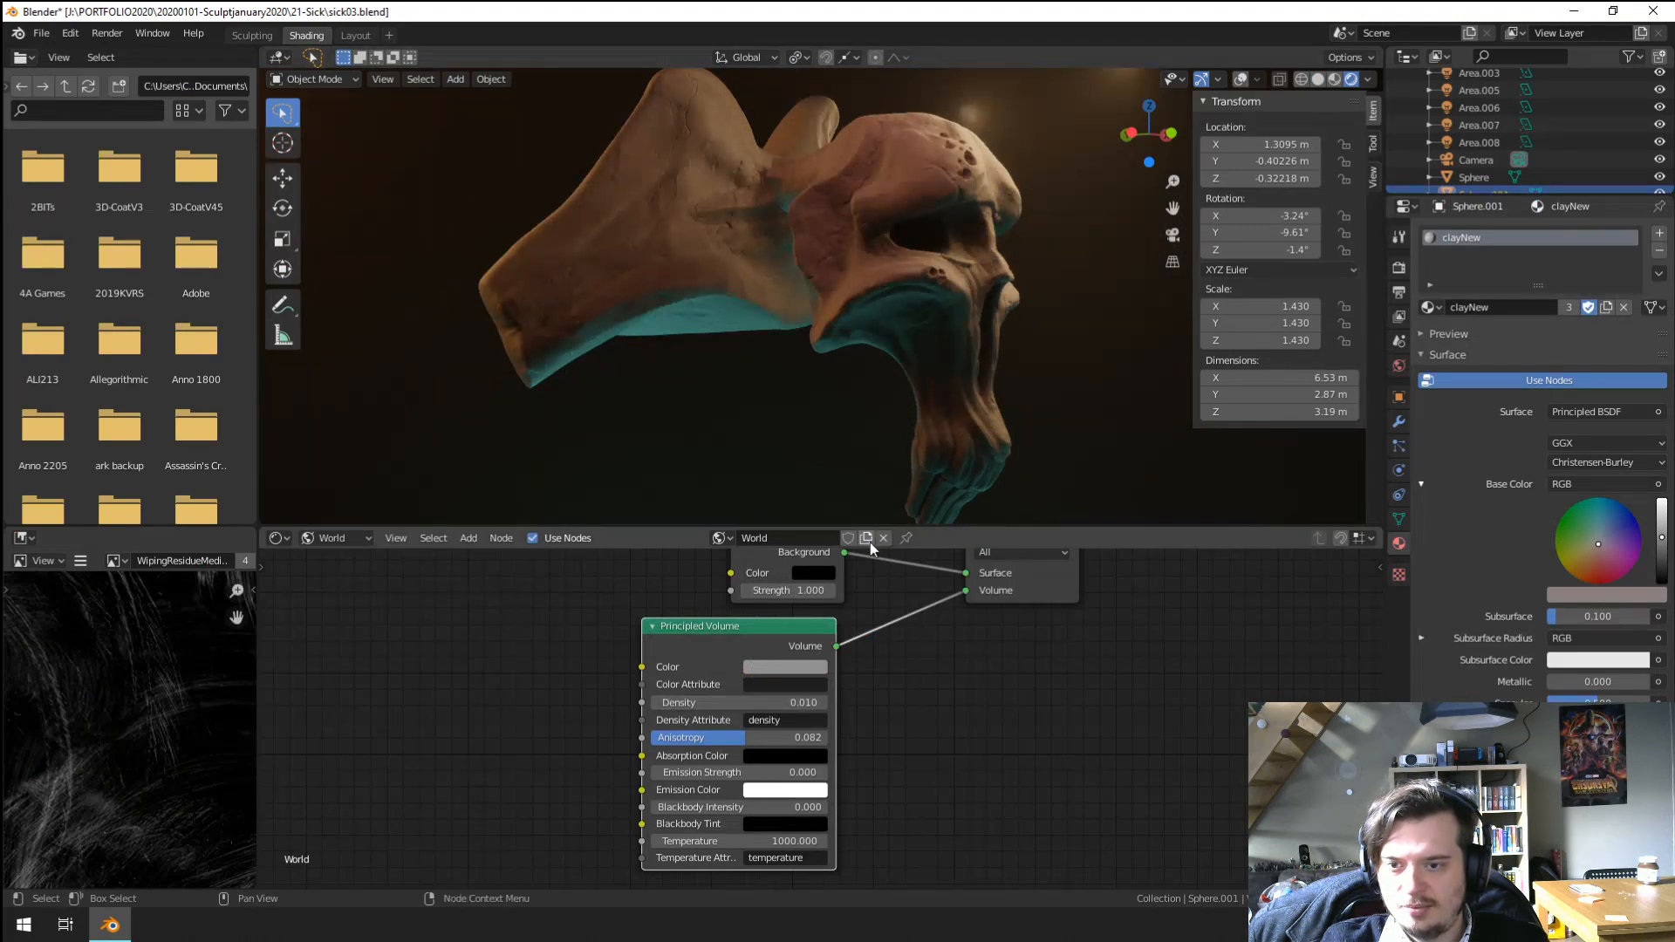
click(328, 560)
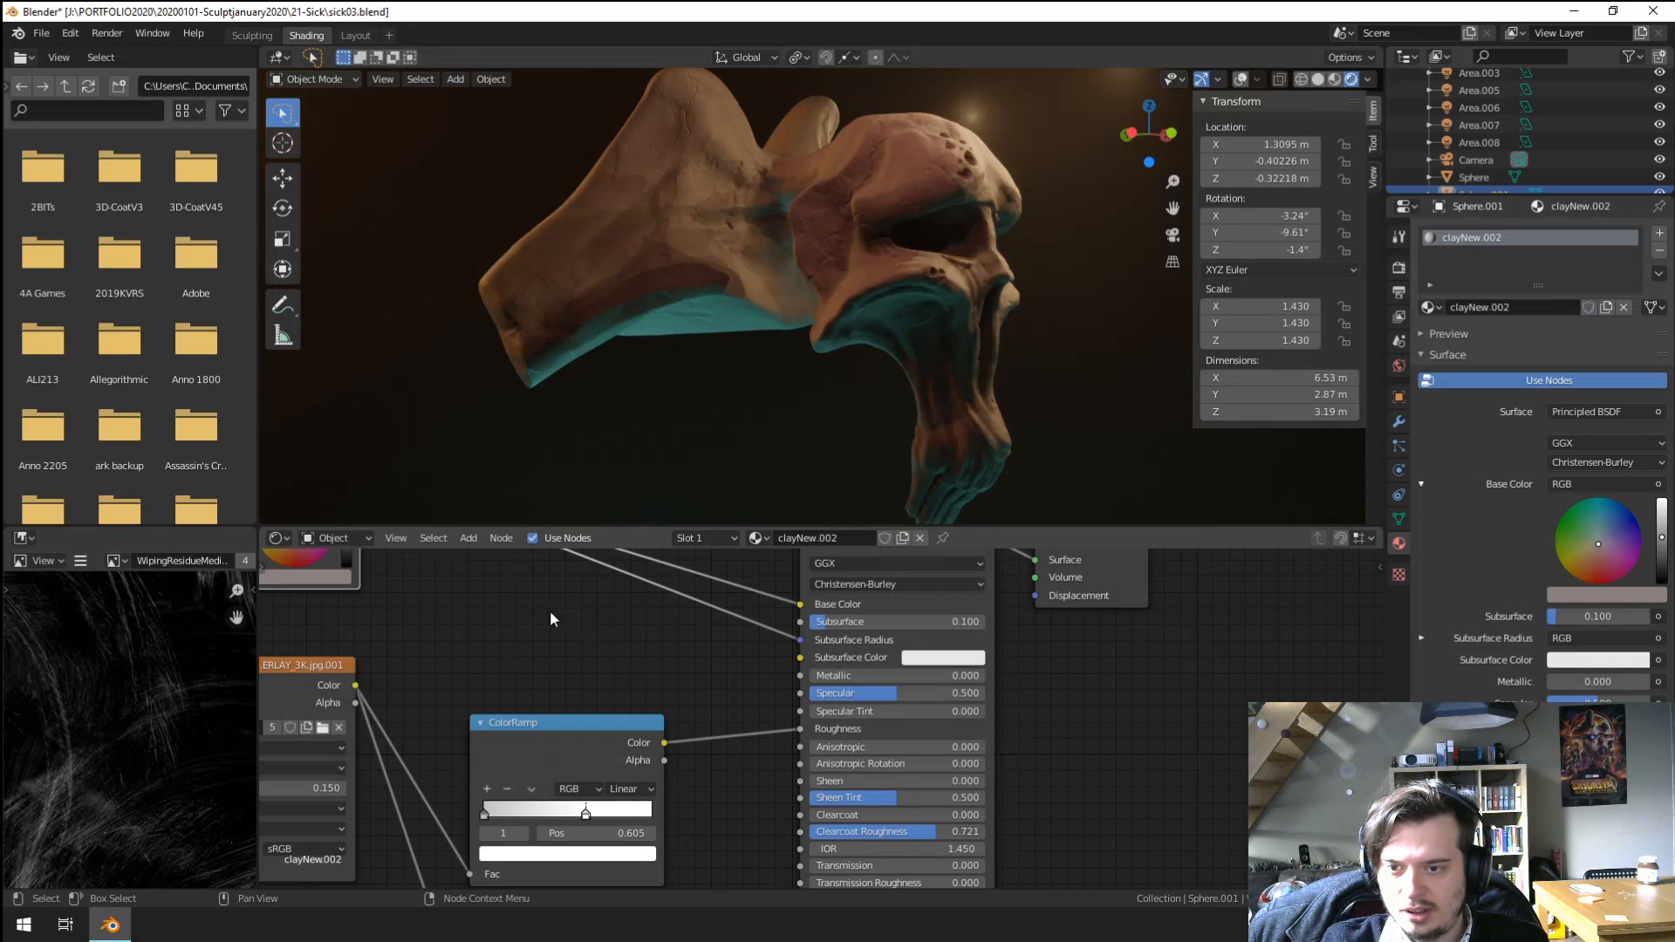
middle_drag(550, 609, 801, 749)
drag(598, 663, 597, 703)
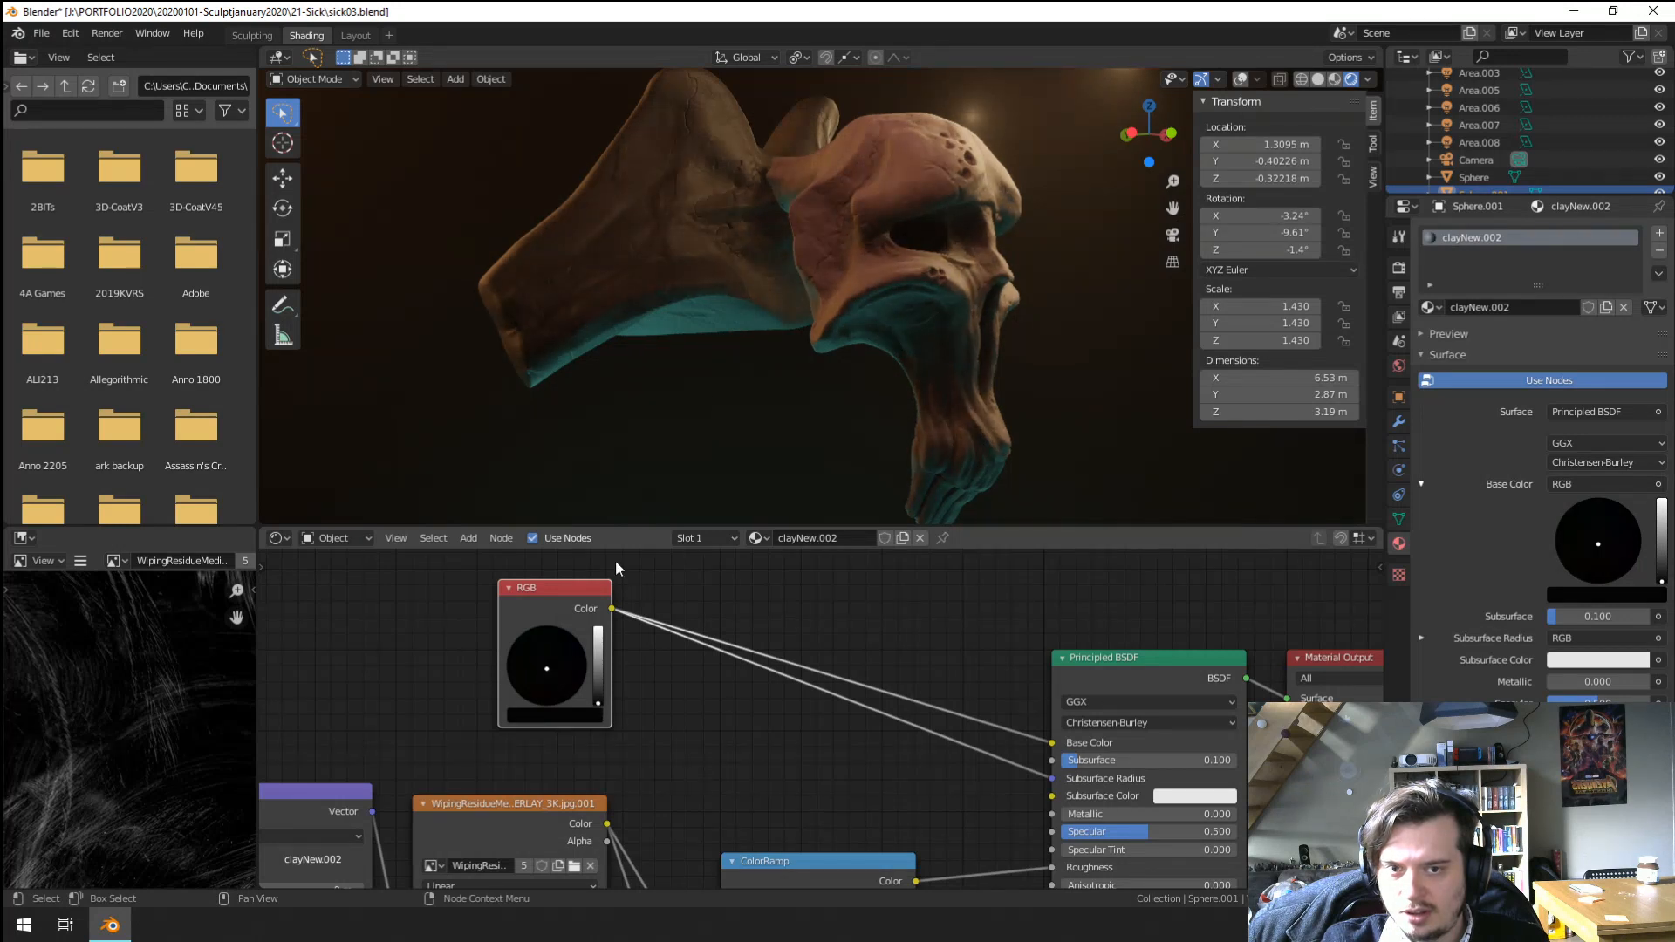
Clear the crest's scale, location and rotation and show it from the camera view.
key(alt+s)
key(alt+g)
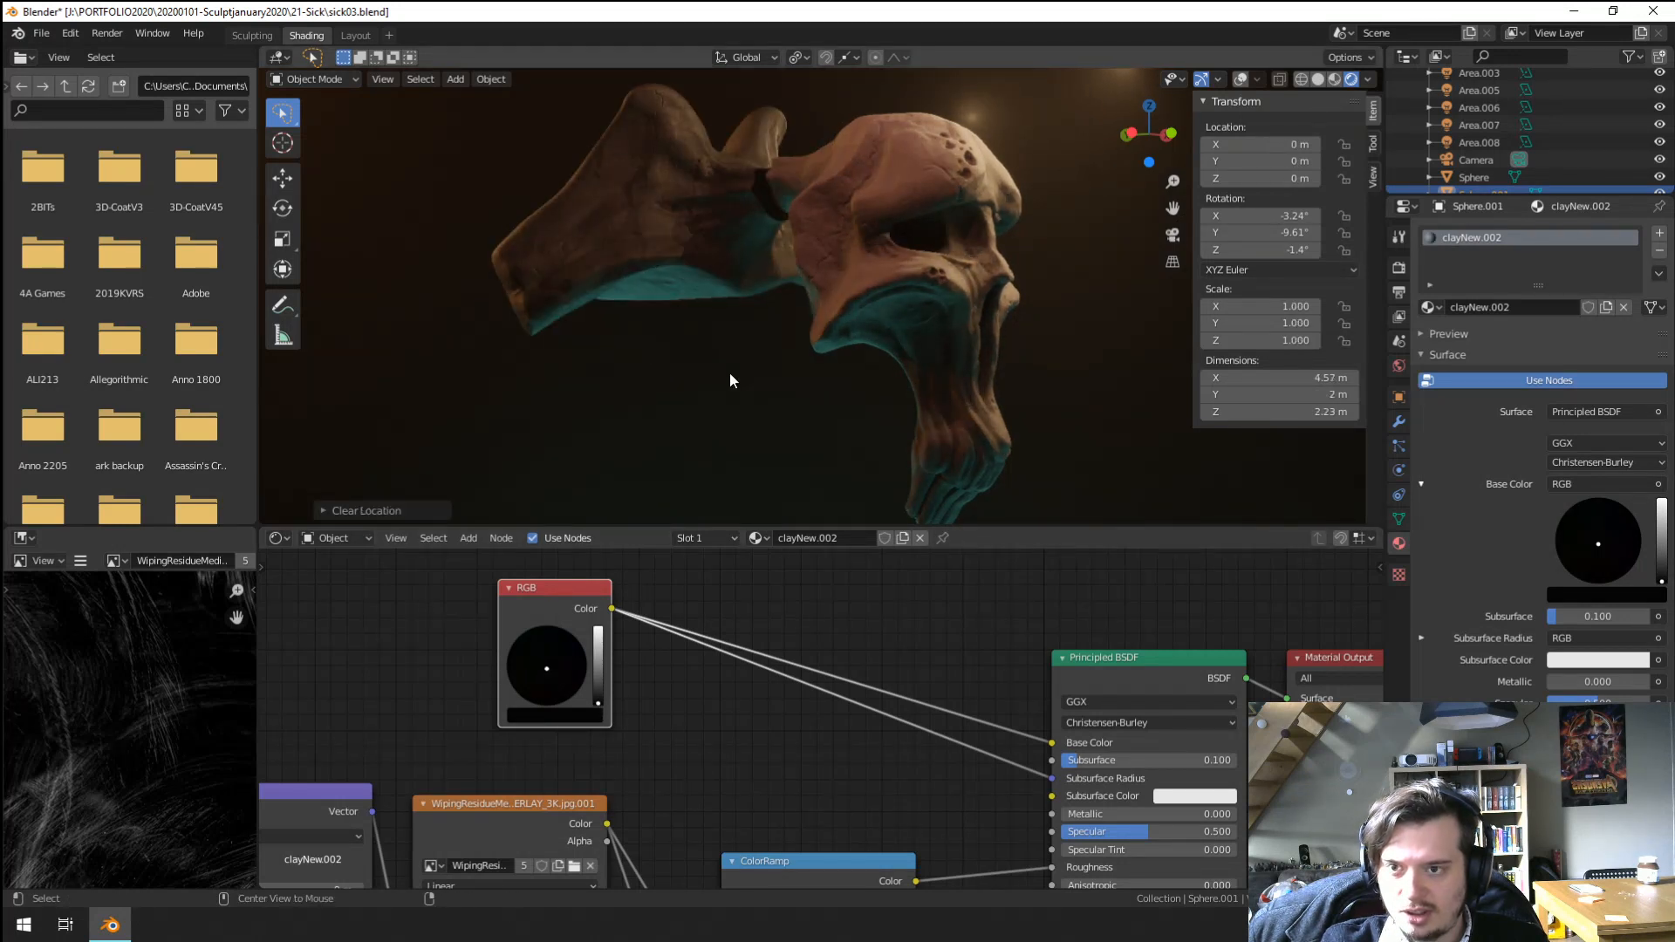
key(alt+r)
key(KP_0)
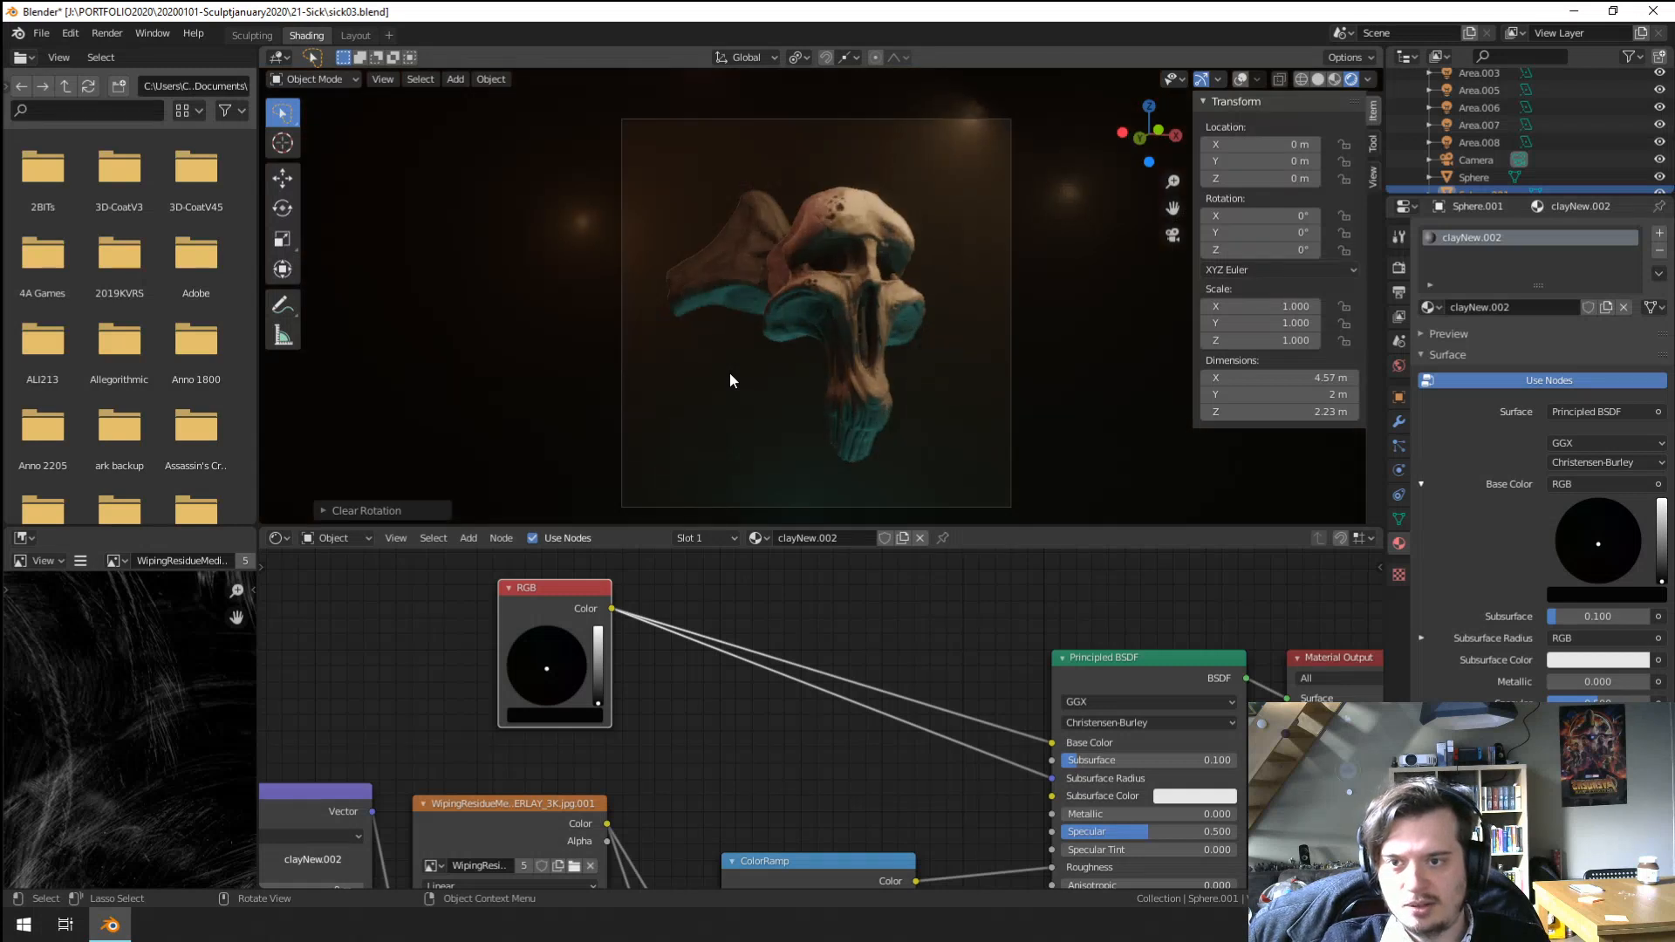
scroll(731, 374, up, 3)
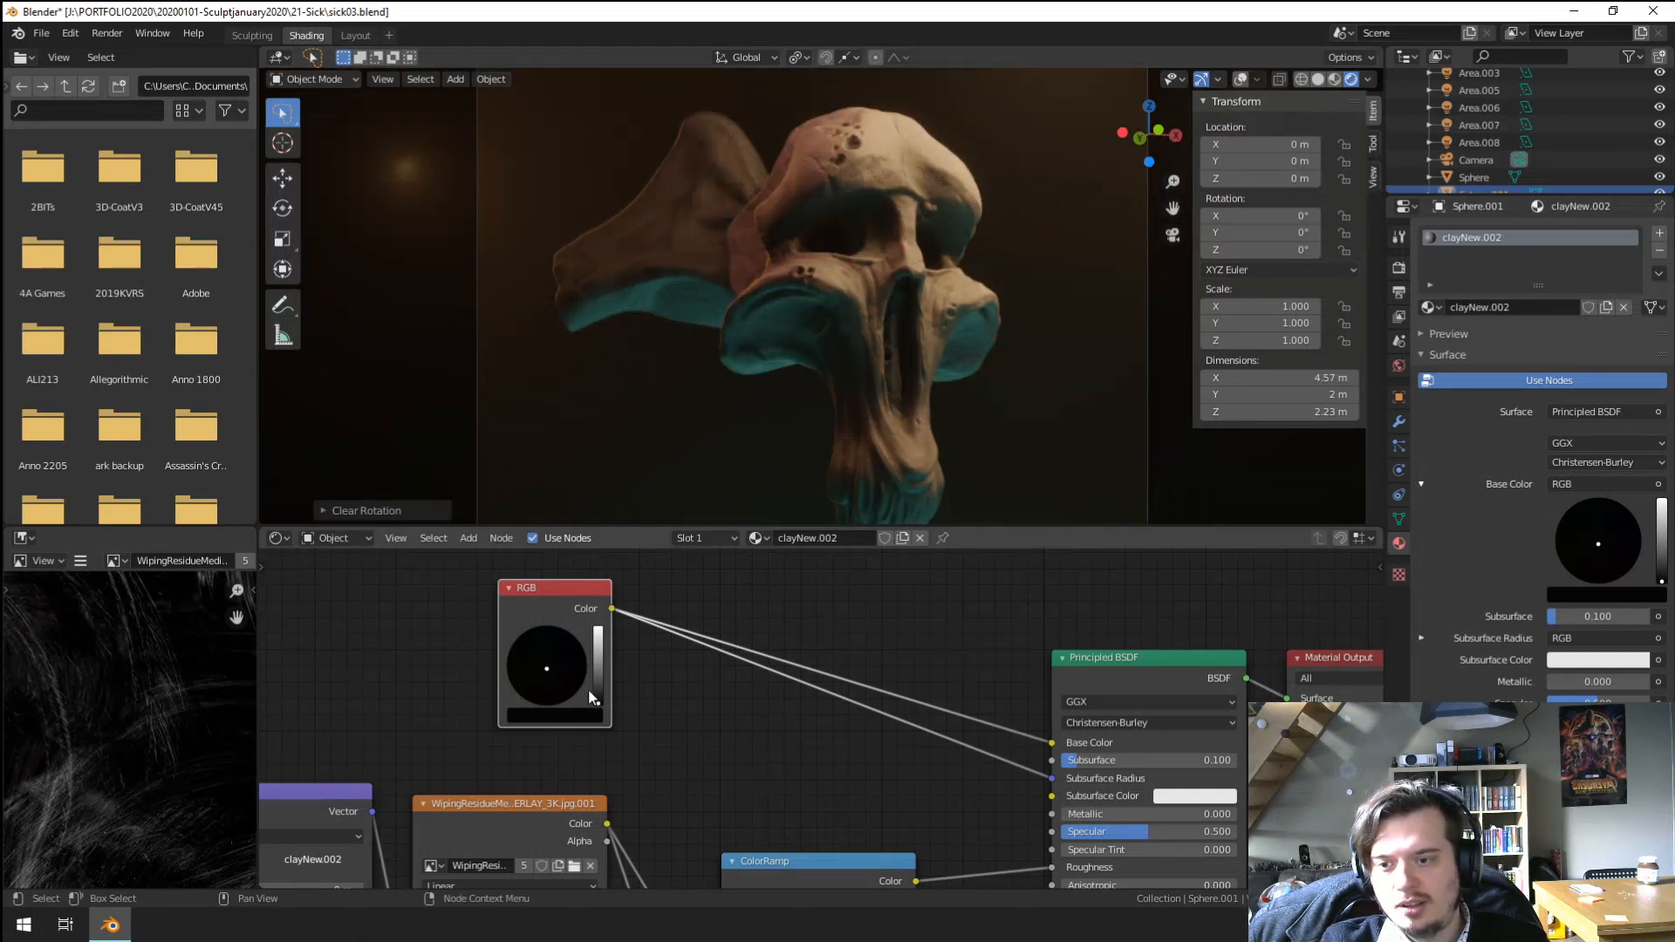
Lighten the crest material's RGB colour slightly to a very dark tone and set its Specular to 0.55.
drag(605, 701, 598, 686)
scroll(820, 758, down, 3)
middle_drag(887, 781, 734, 668)
scroll(678, 668, up, 3)
mouse_move(918, 692)
mouse_down()
mouse_move(834, 693)
mouse_move(996, 692)
mouse_move(888, 693)
mouse_move(928, 692)
mouse_up()
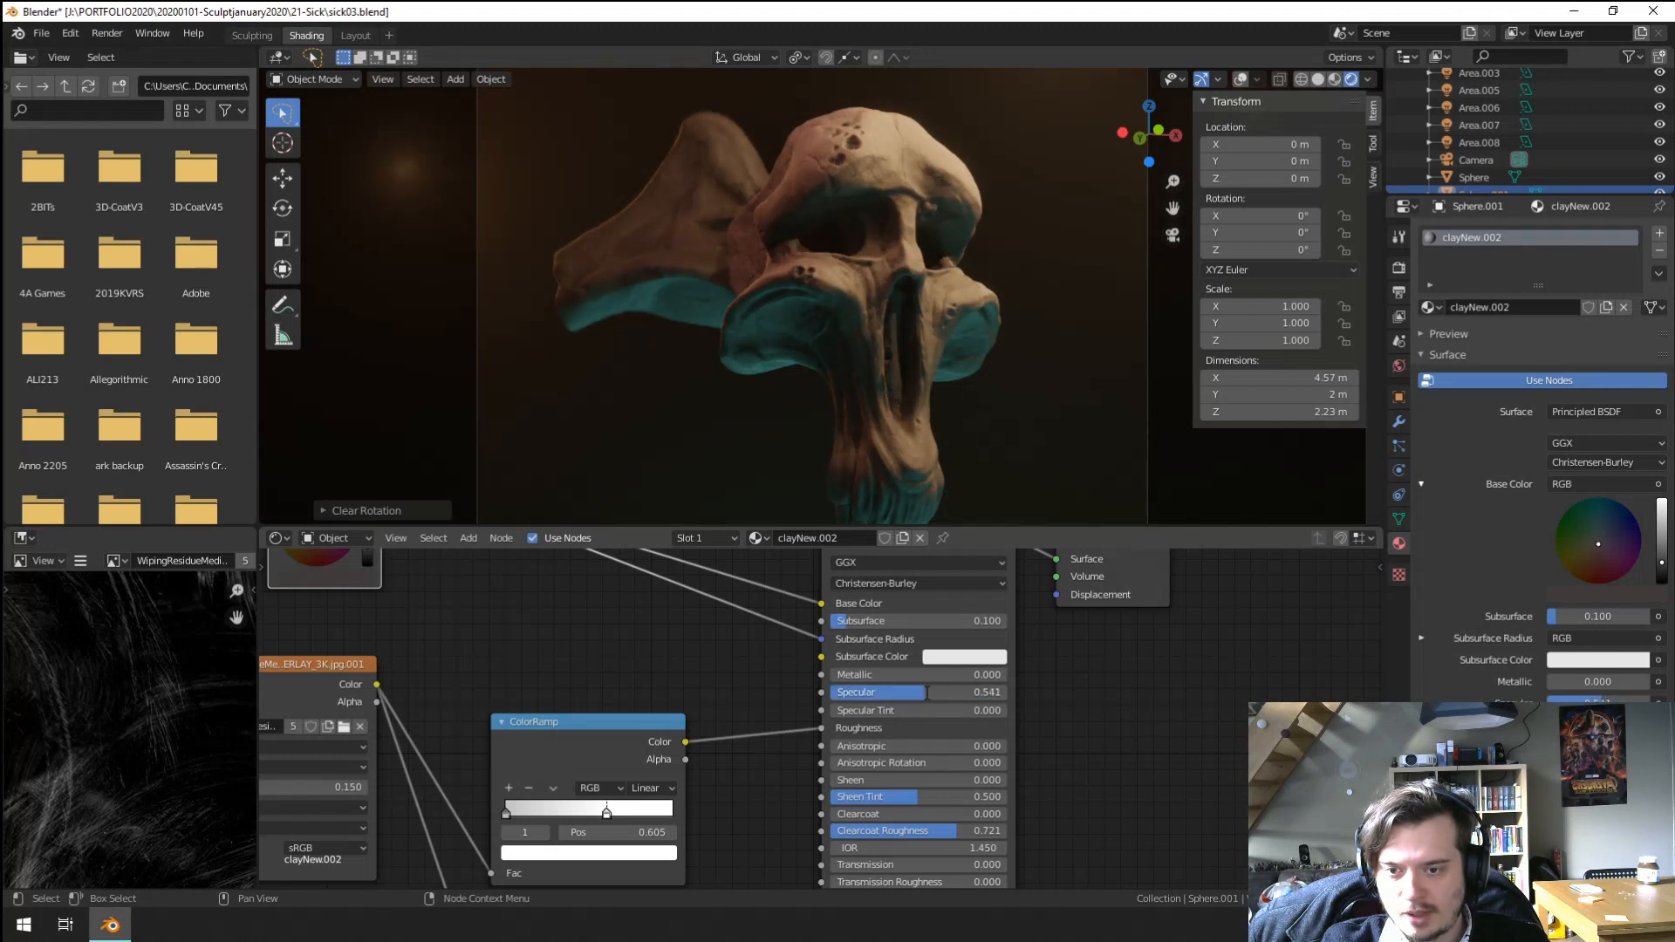
text(.55)
key(Return)
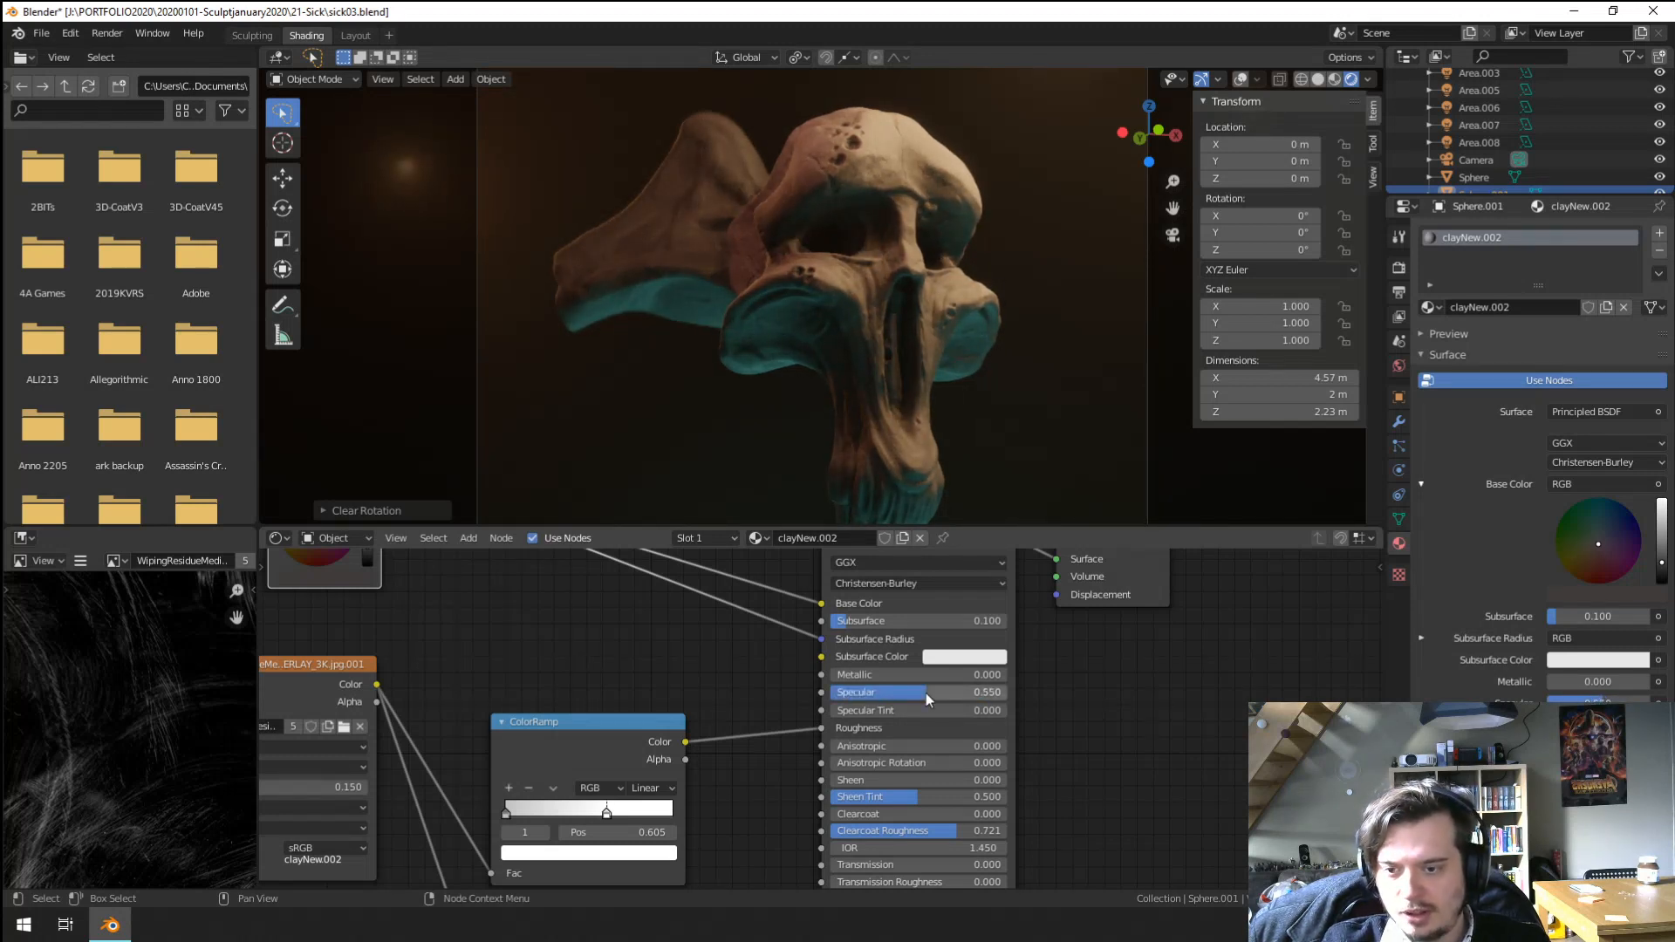
Set the crest material's Metallic value to 0.6 on the Principled BSDF node.
scroll(751, 679, down, 2)
middle_drag(736, 669, 794, 735)
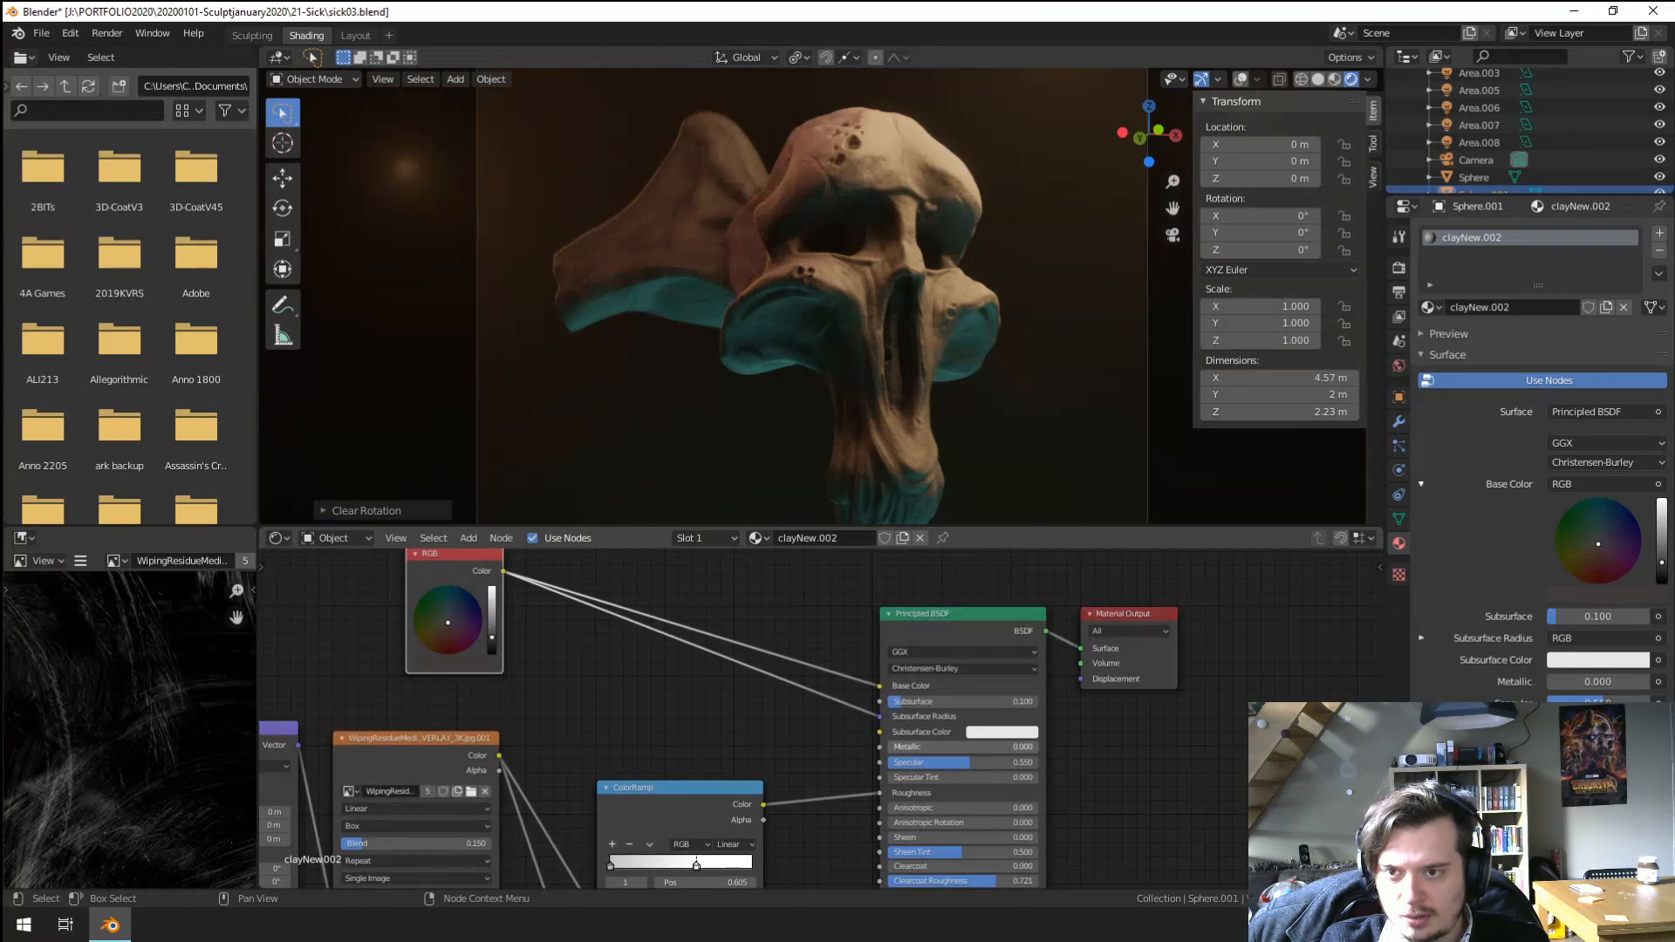
ctrl+drag(926, 747, 1016, 746)
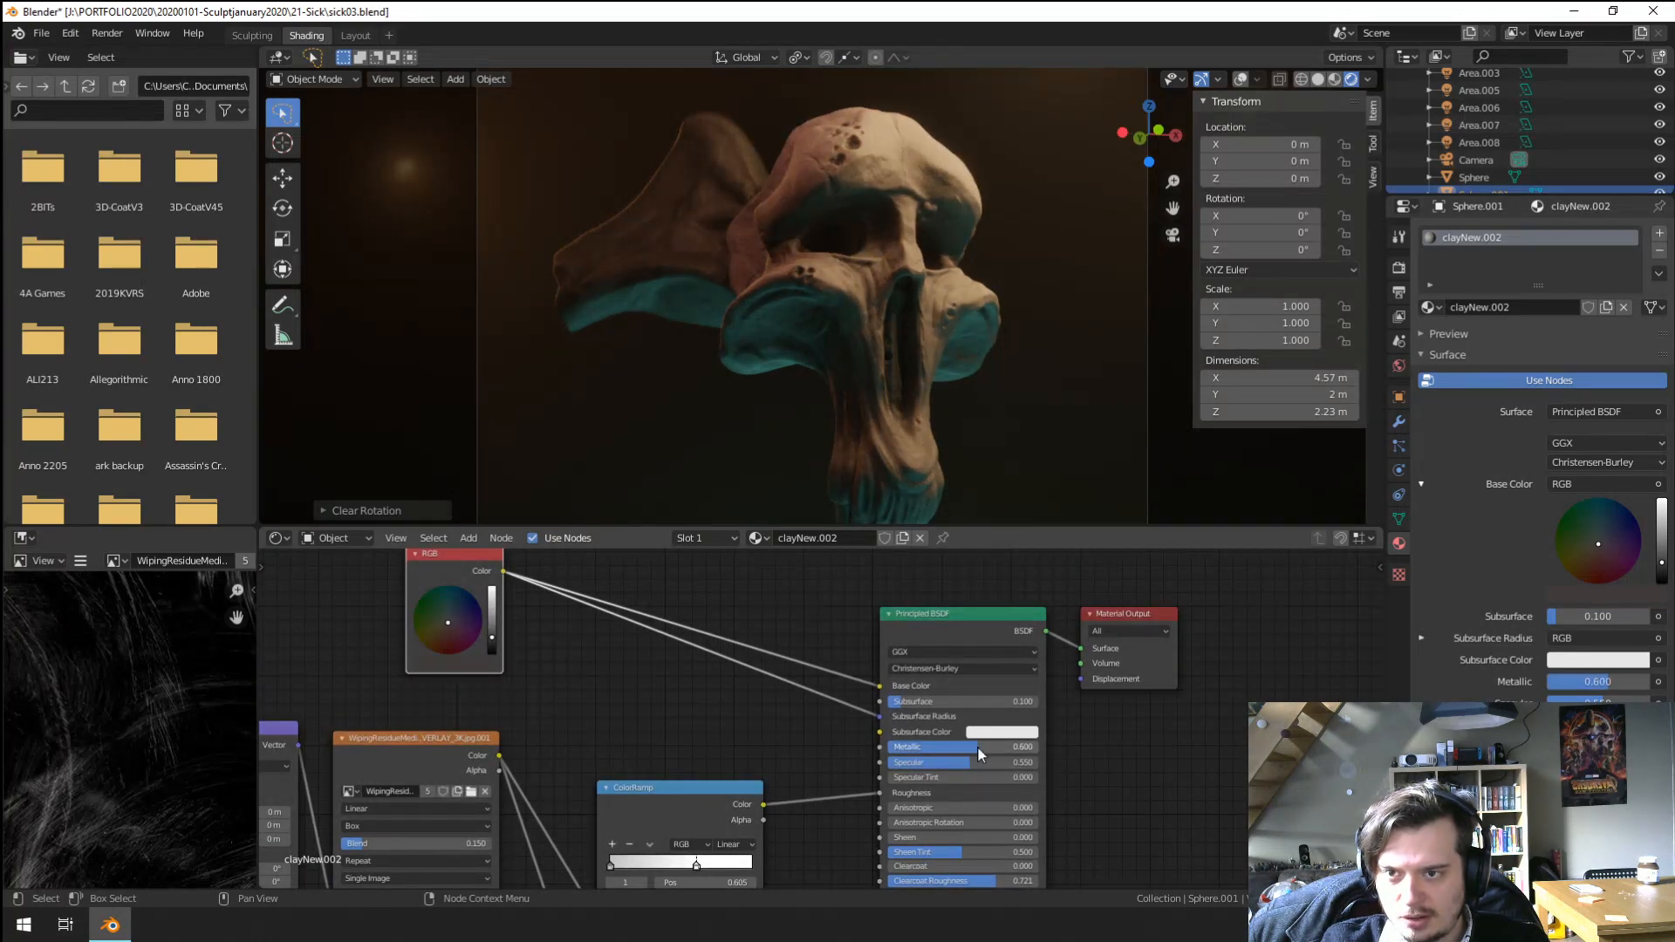
scroll(684, 181, up, 3)
scroll(684, 181, down, 4)
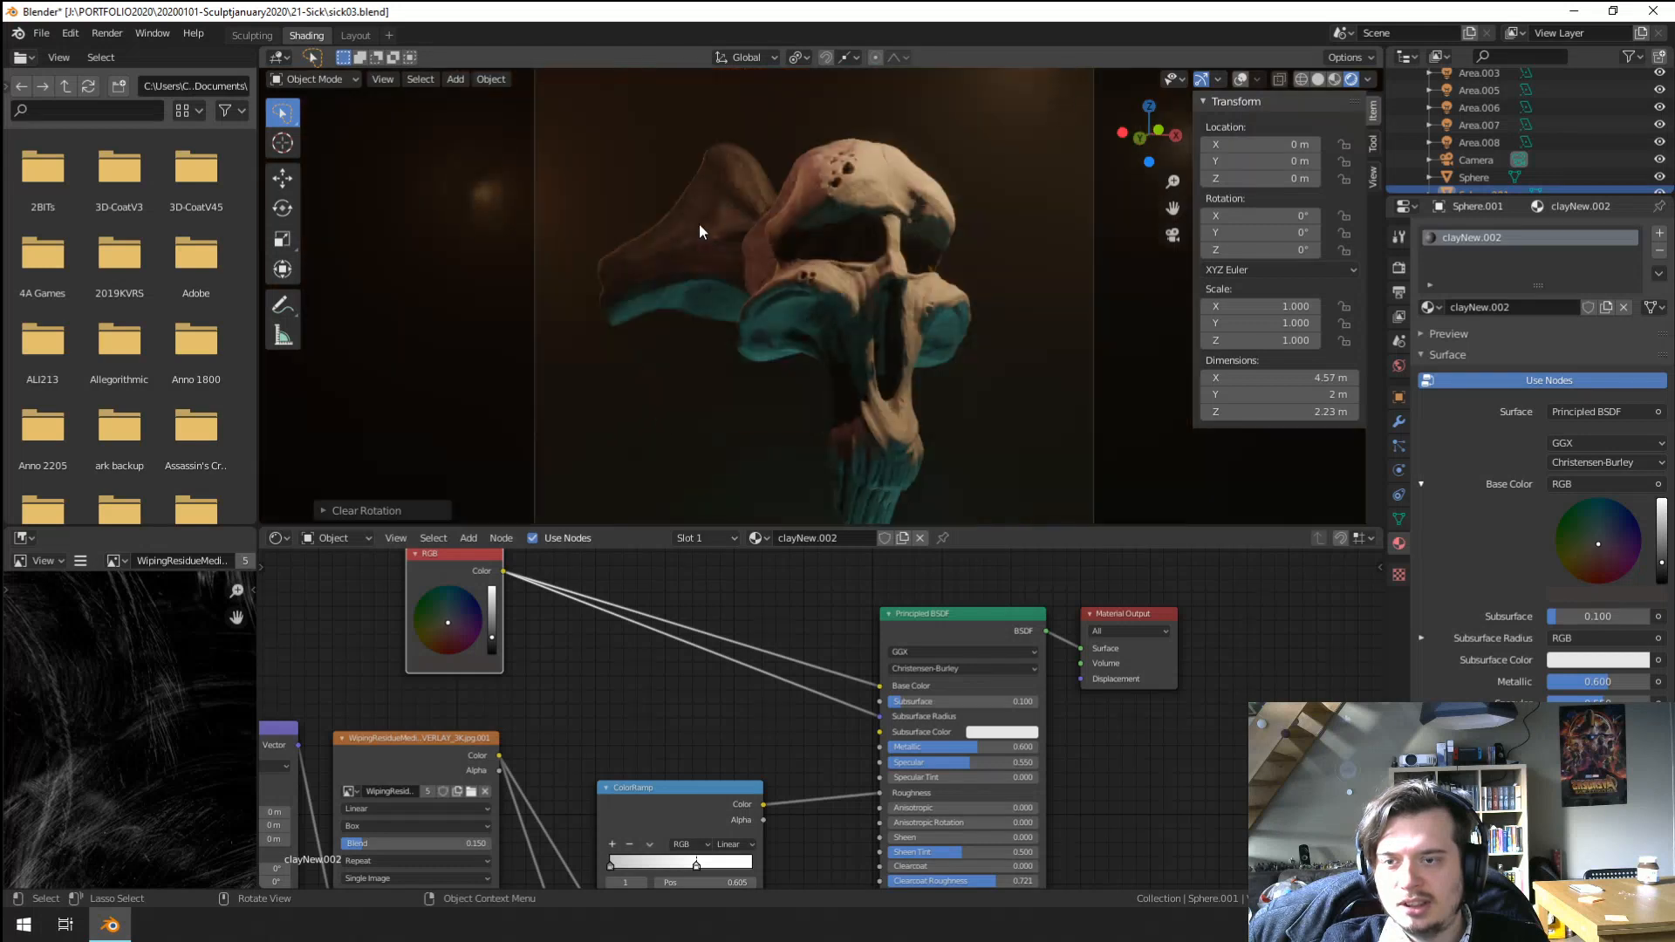
Try the crest at several positions above, below and beside the head, ending near 0.14, -0.01, -0.24 m, and clear its location.
key(g)
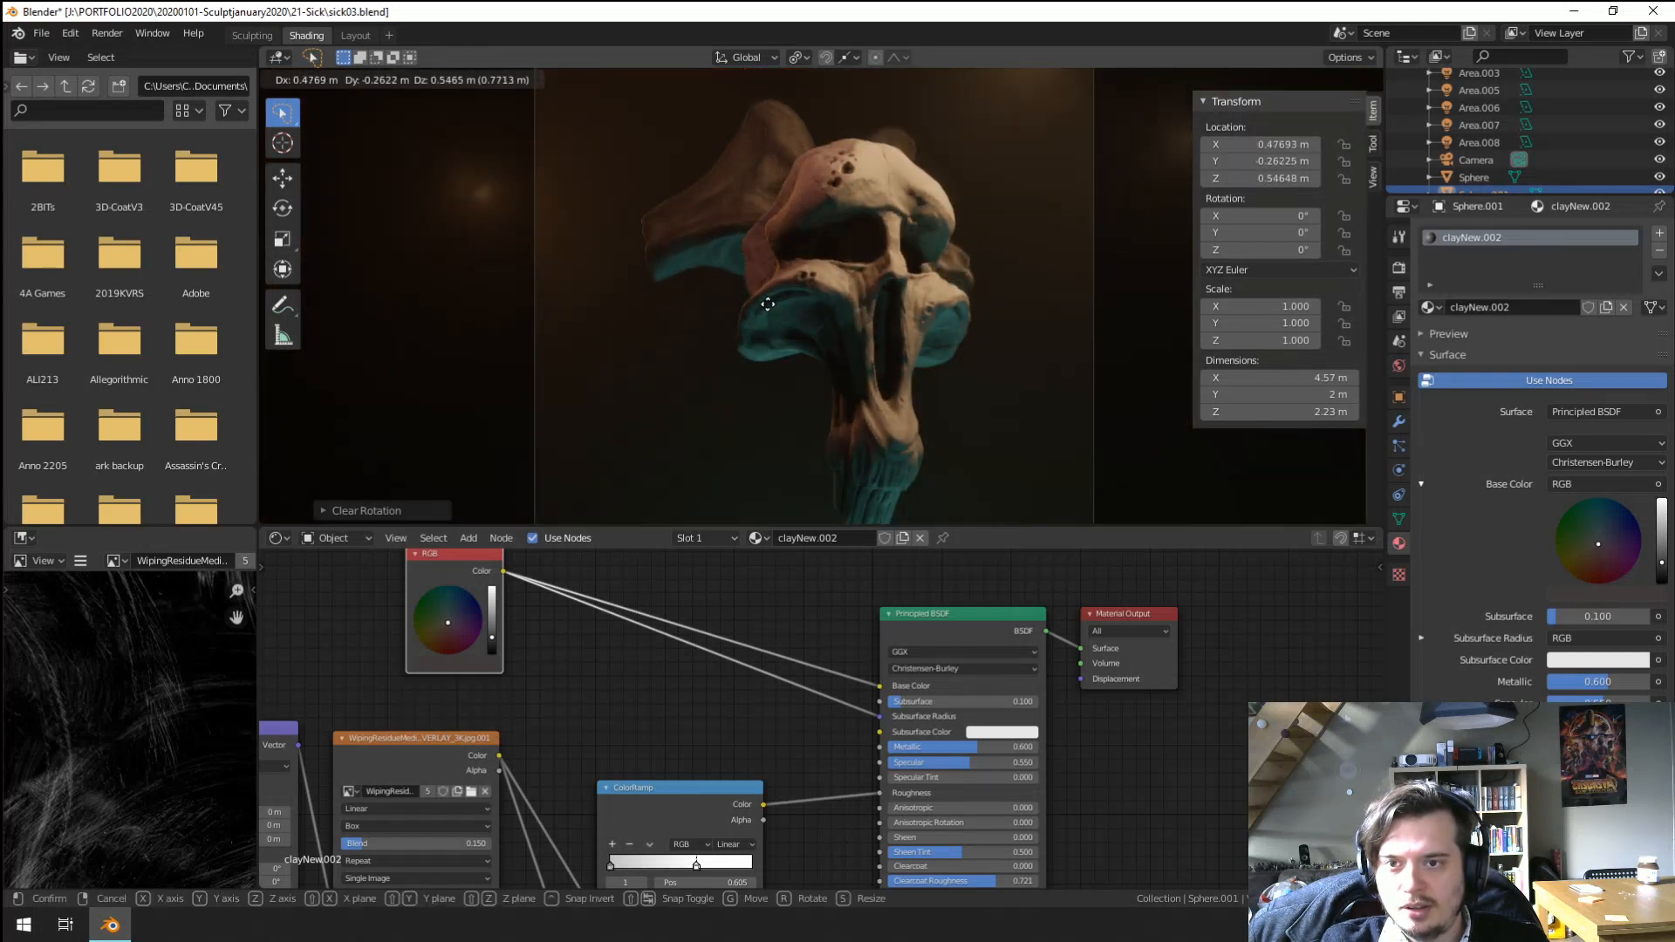
click(792, 323)
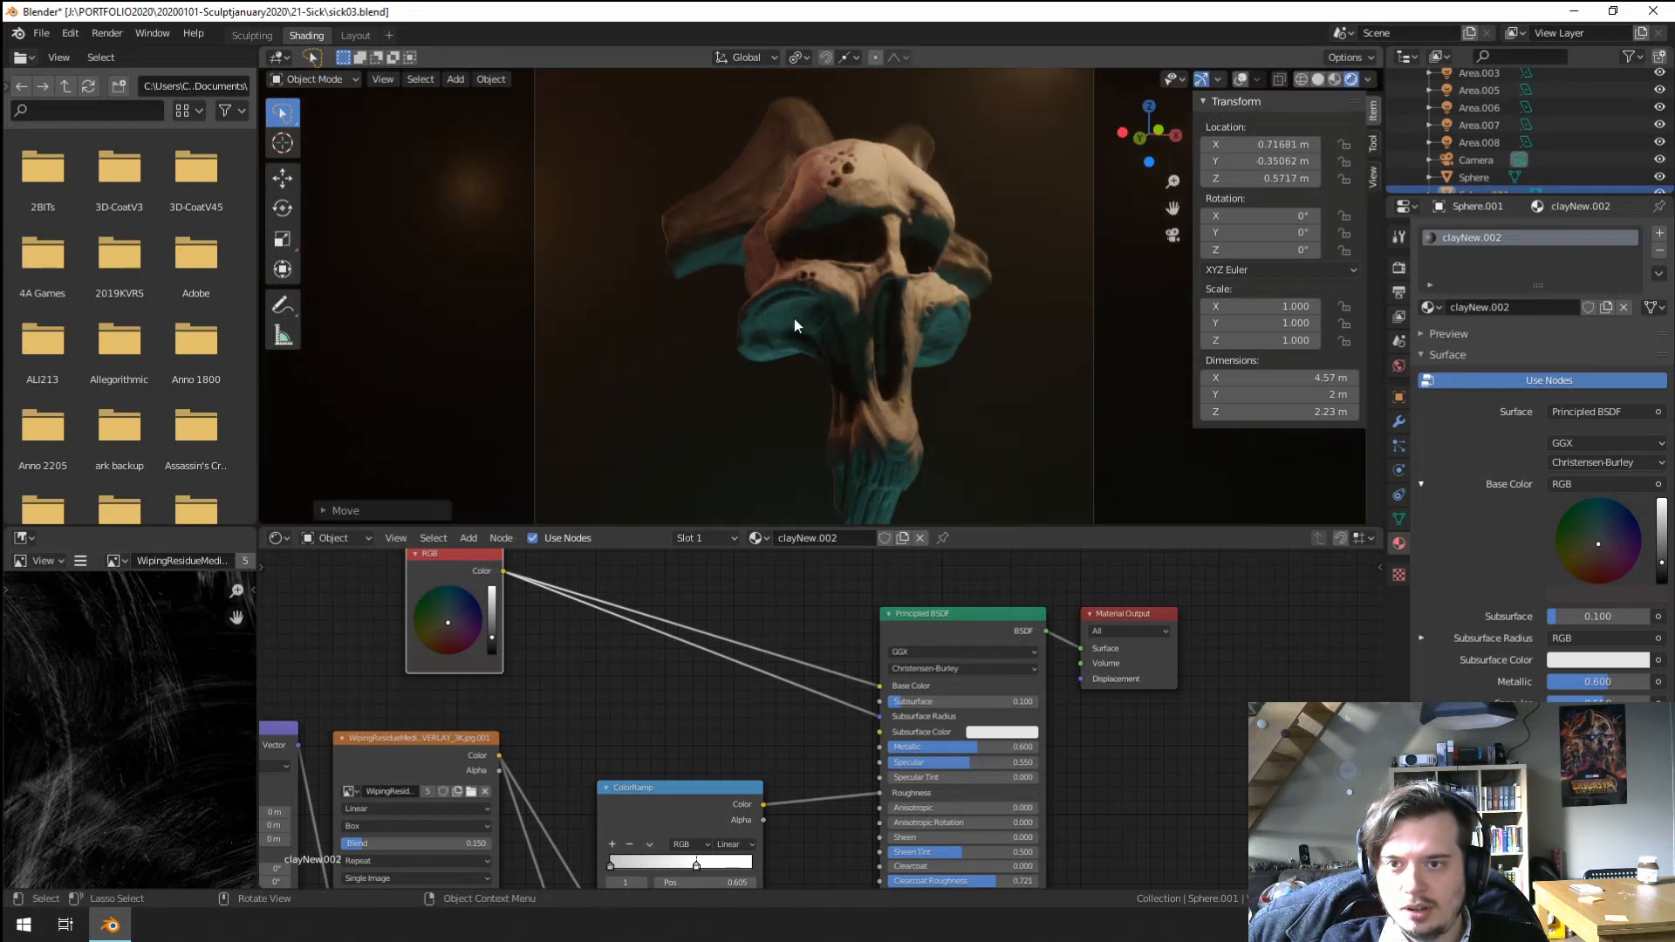
key(g)
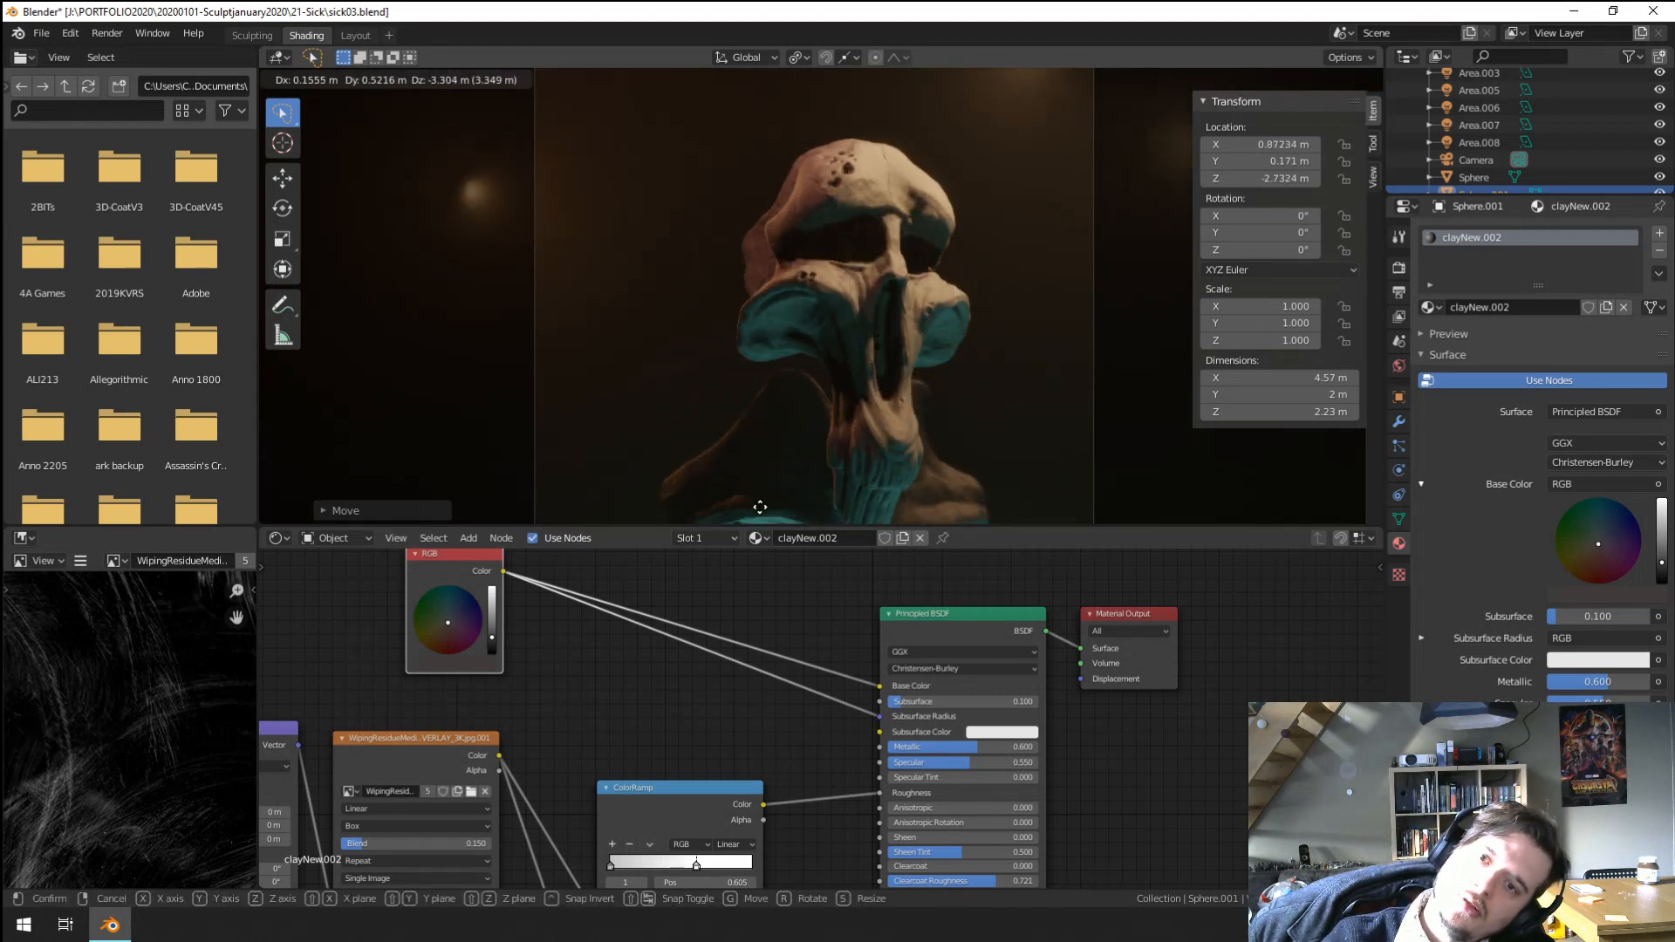
click(746, 479)
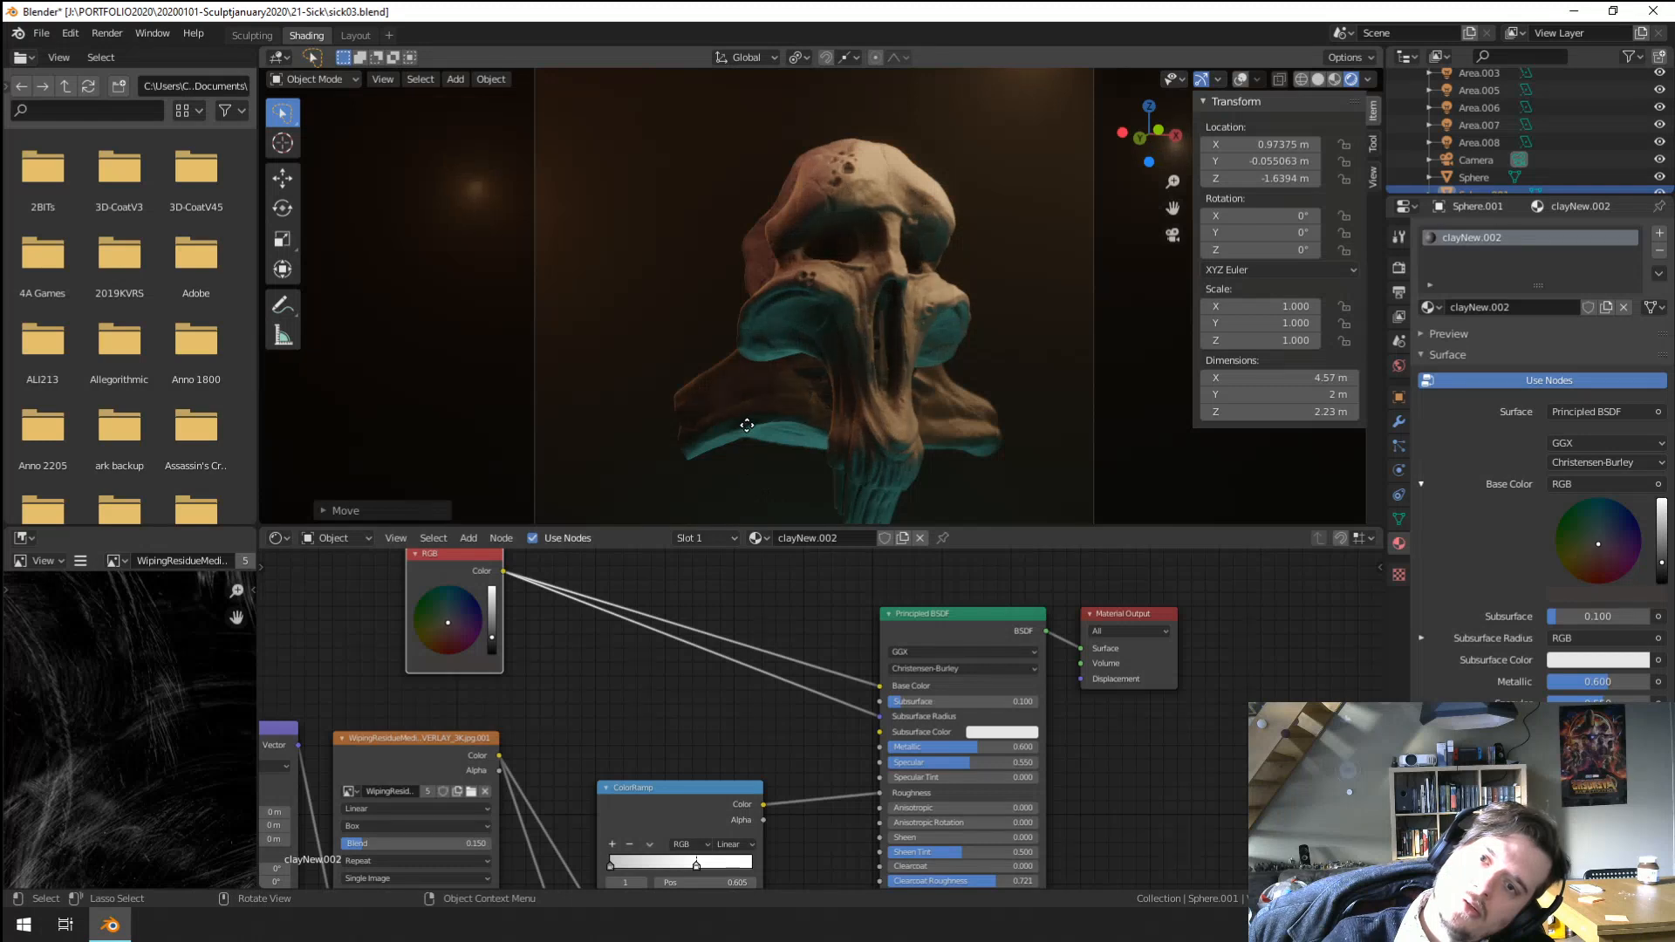
key(g)
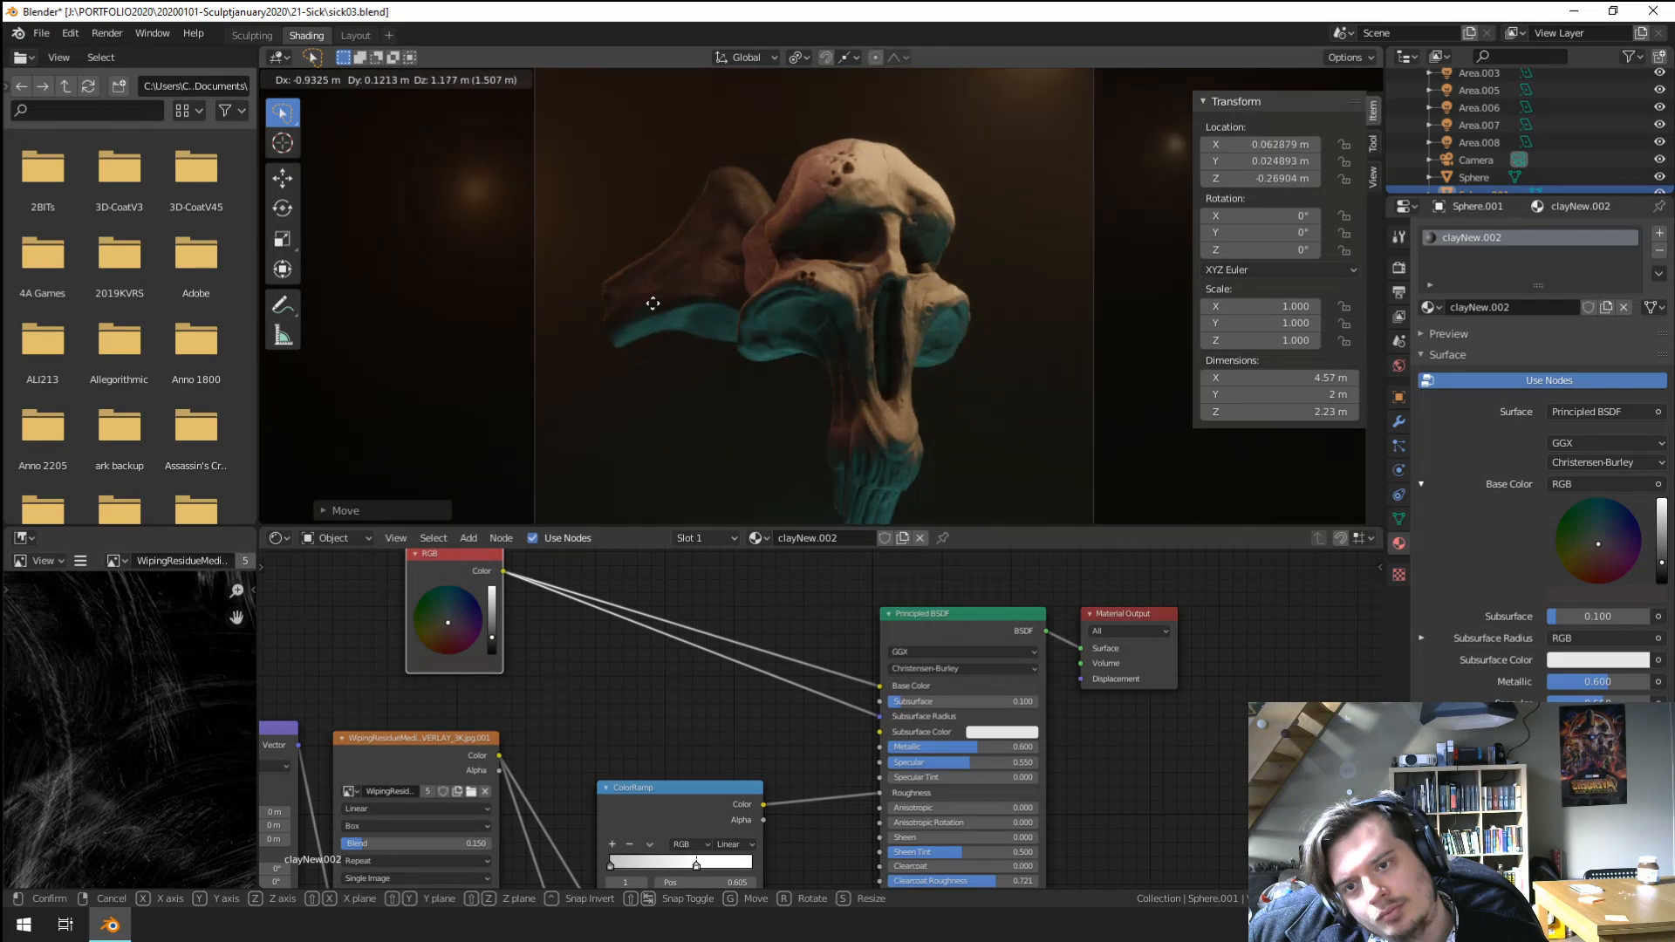
click(661, 300)
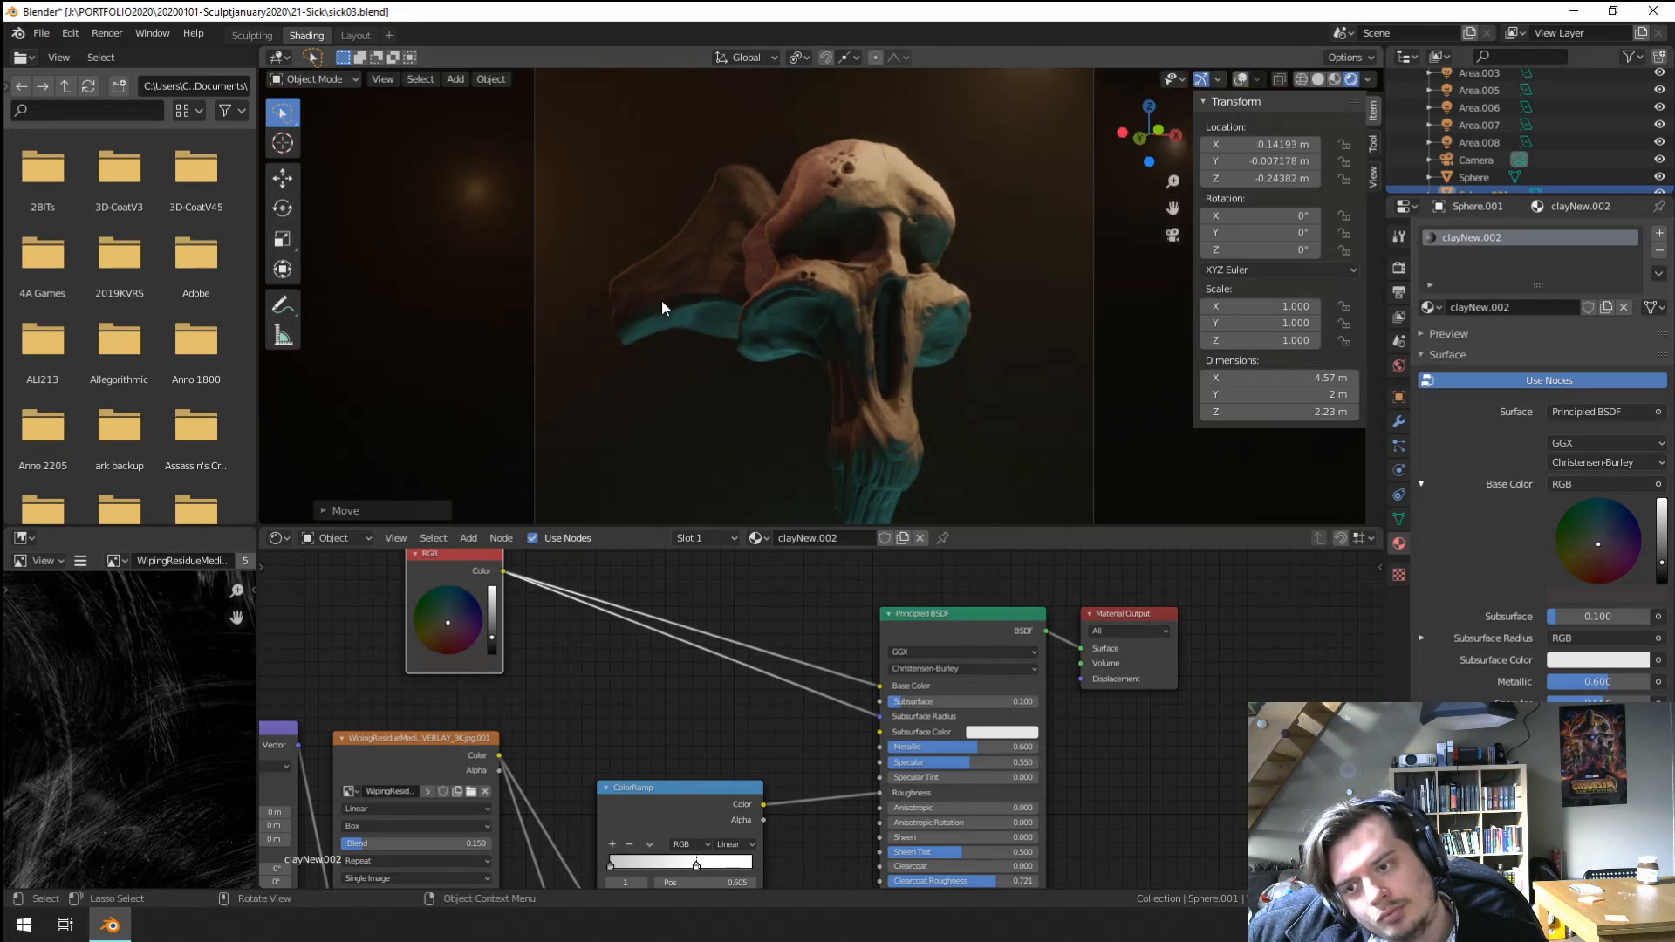
scroll(604, 689, down, 2)
key(alt)
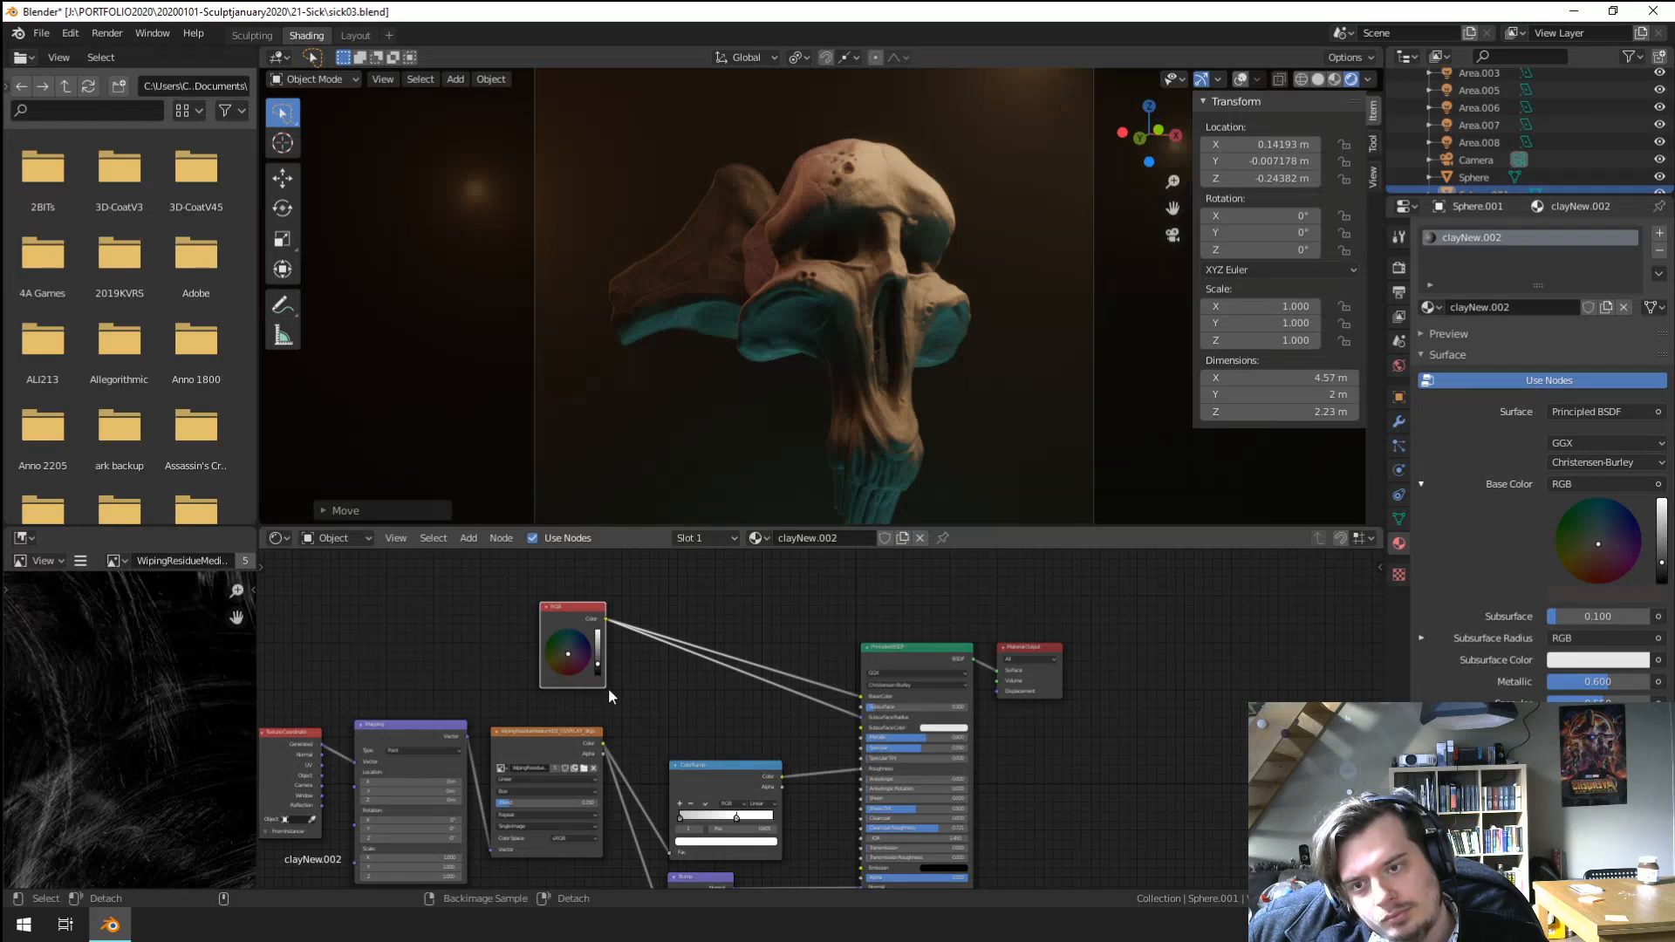
key(alt+g)
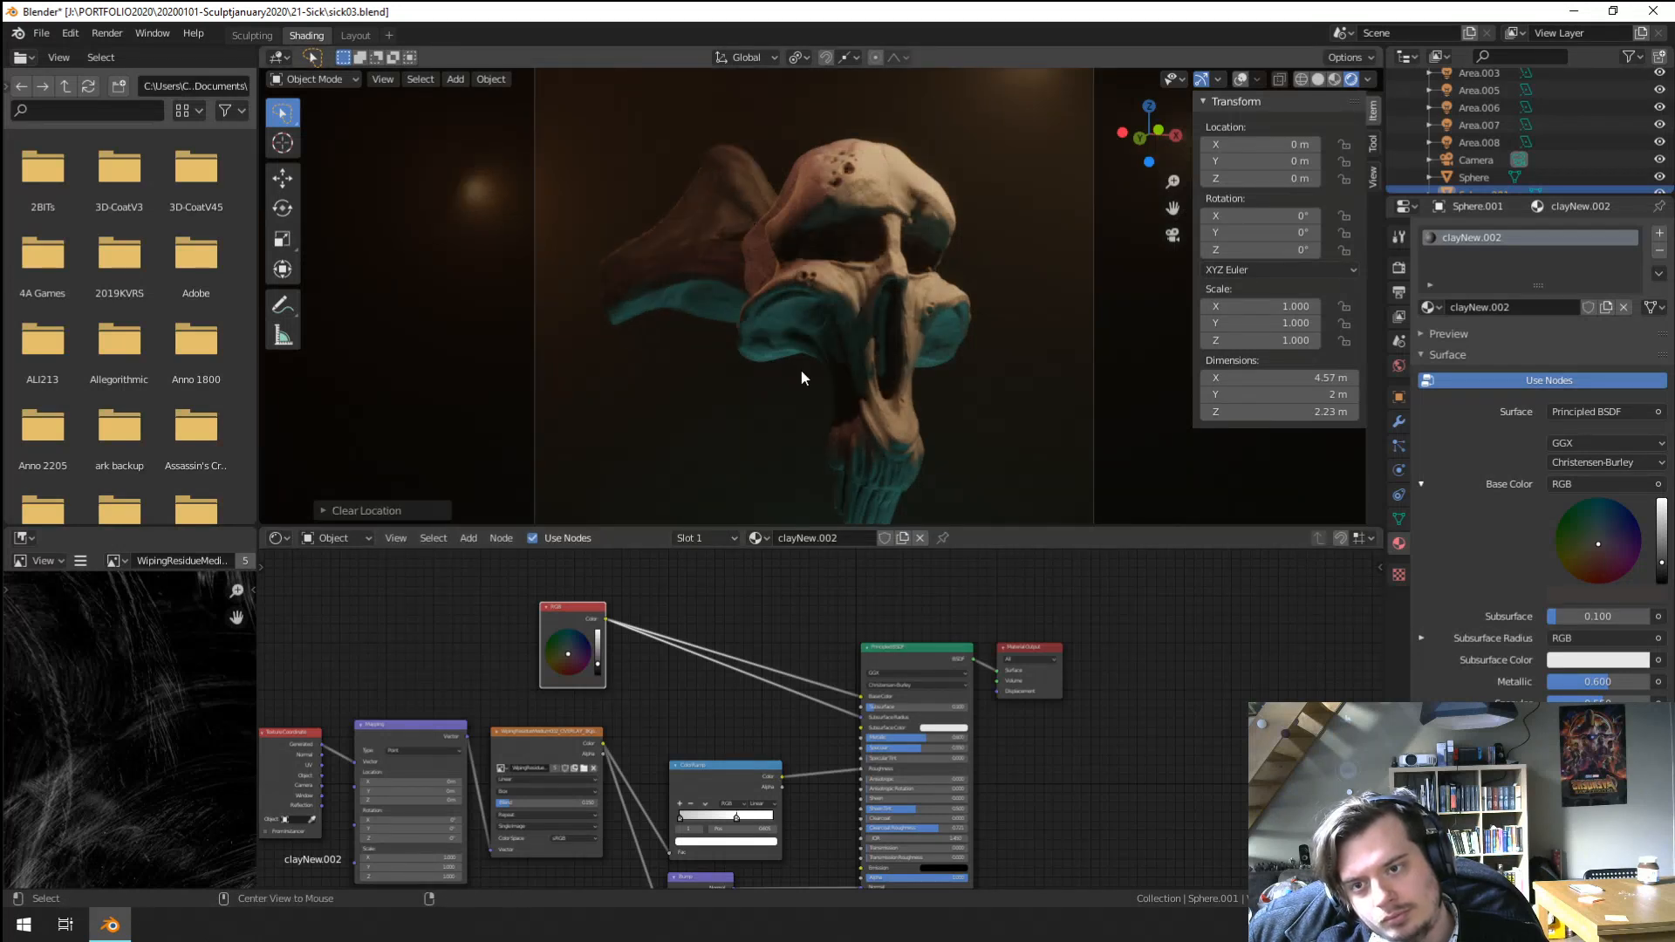
Scale the crest to about 1.58, move it to about 0.98, -0.31, -0.21 m and inspect it around the head.
key(s)
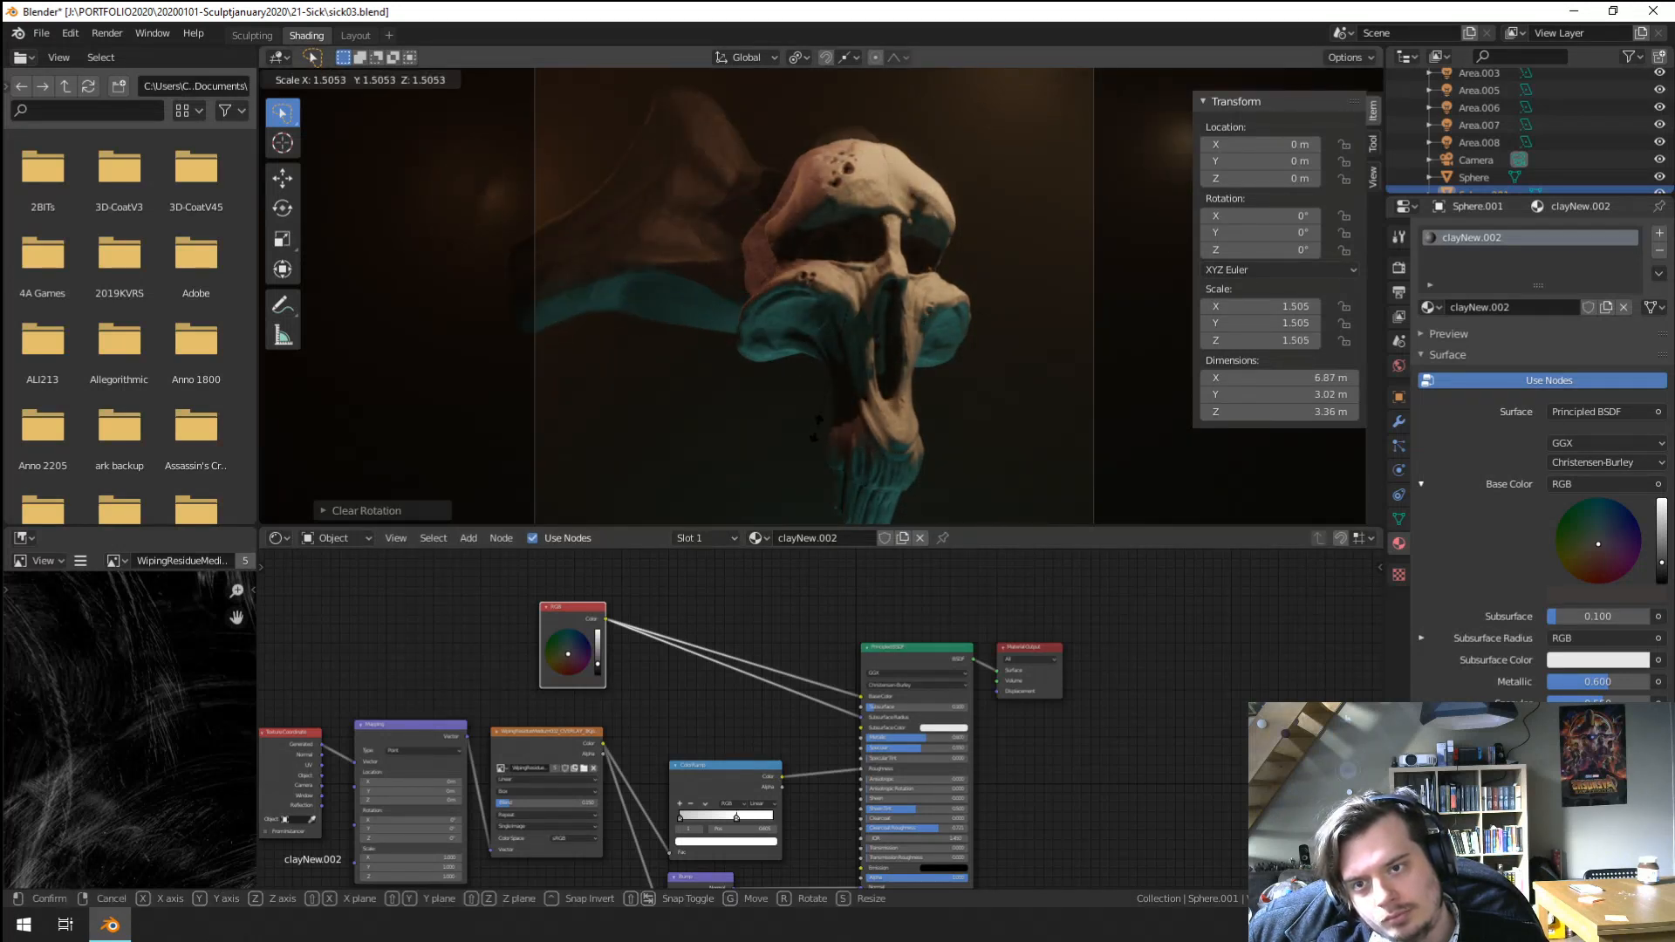
click(856, 438)
key(g)
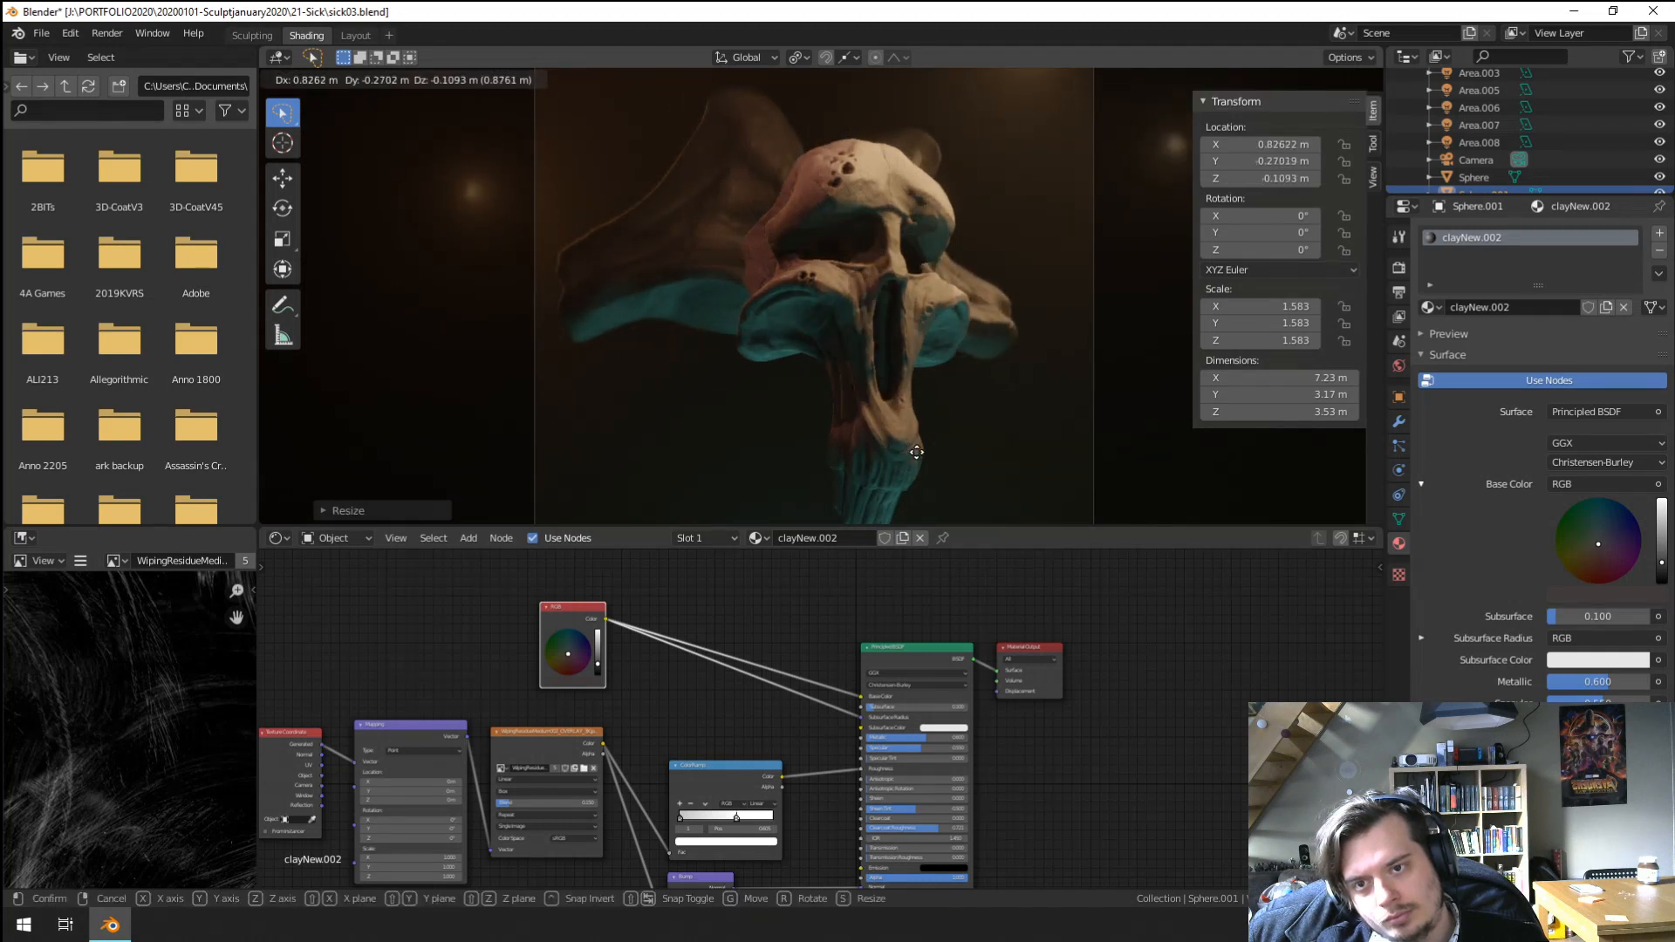
click(949, 440)
scroll(956, 436, down, 2)
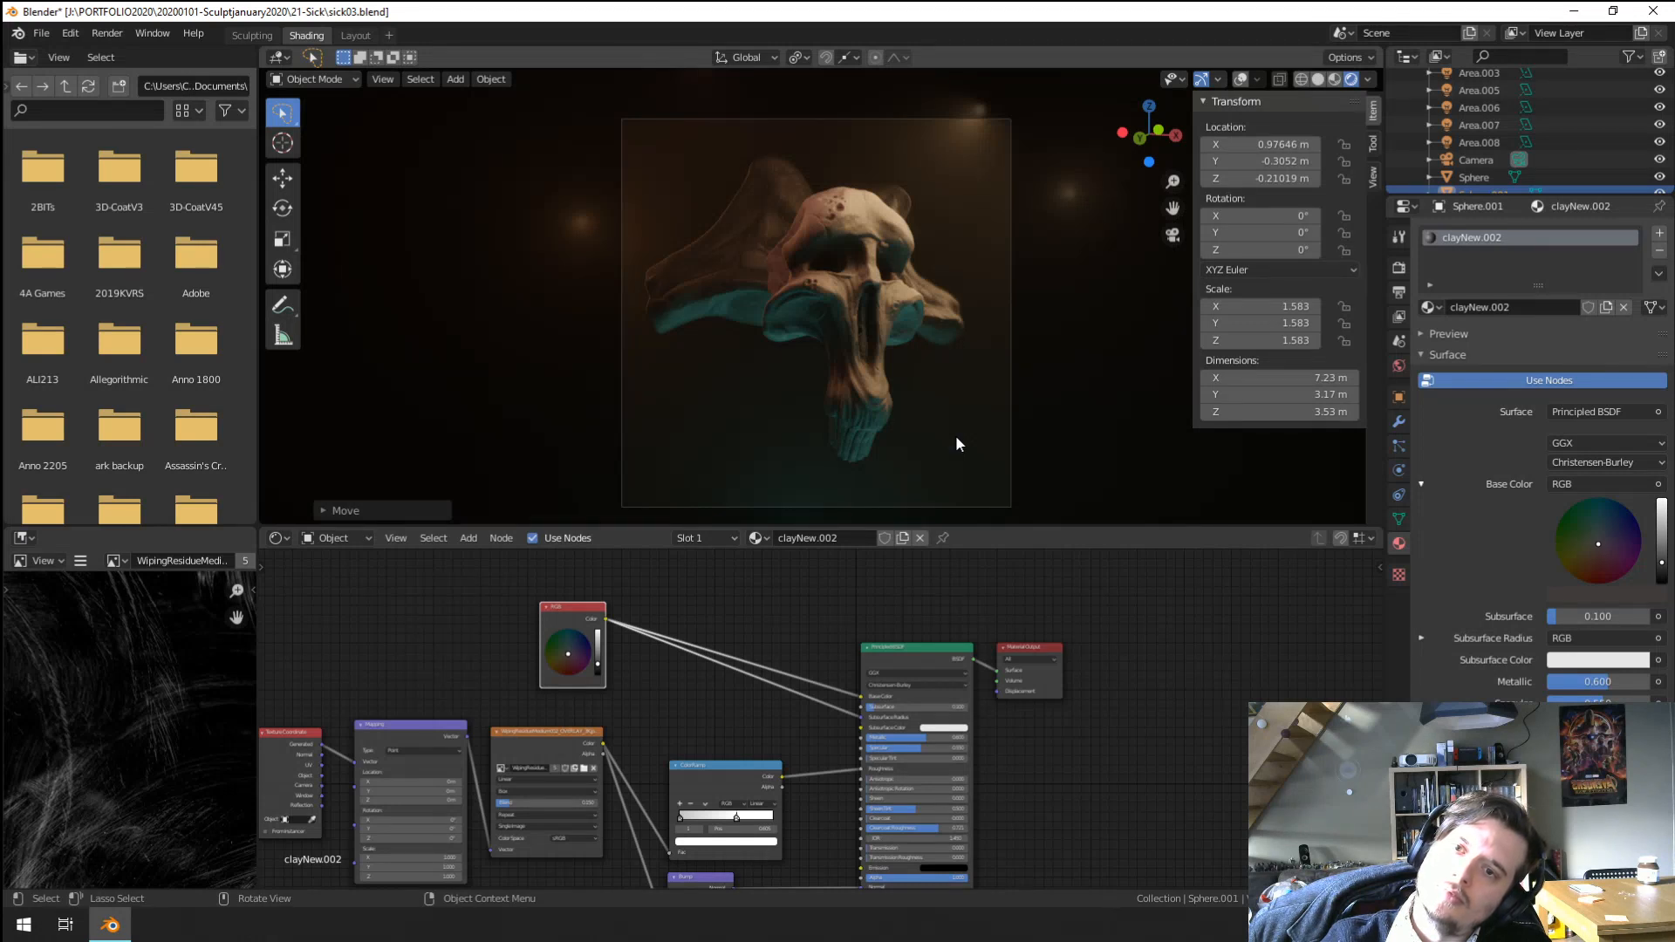
middle_drag(946, 434, 898, 440)
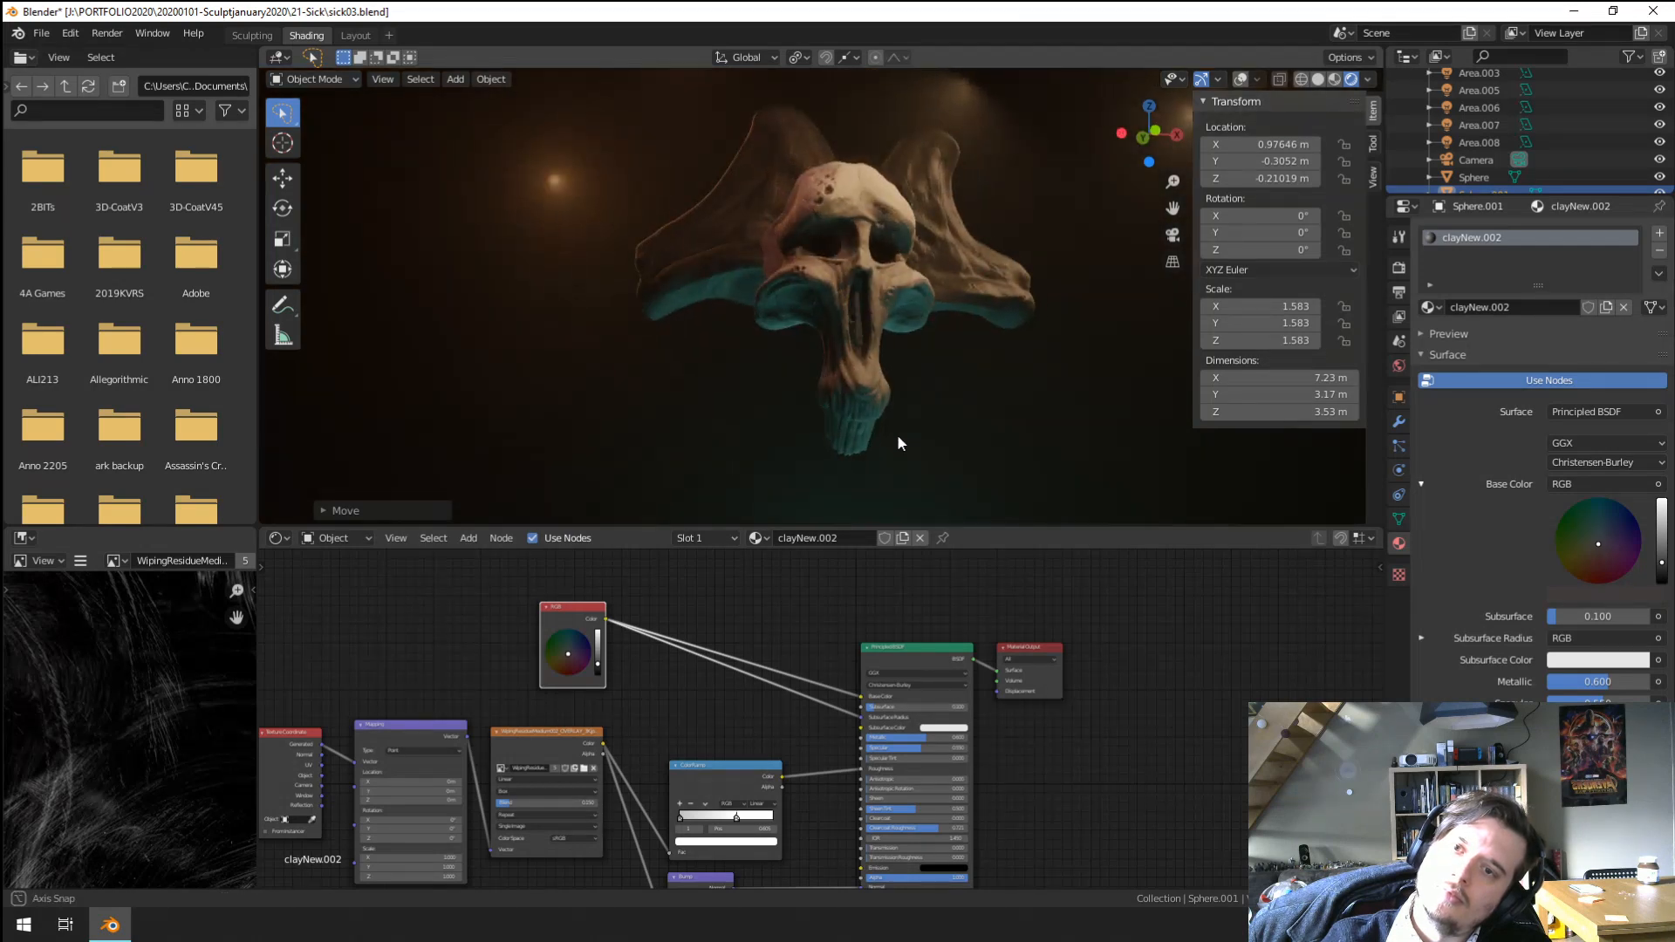
Clear the crest's scale and move it outside the camera frame to about -5.83, 1.88, -2.47 m to judge the head alone.
key(alt+s)
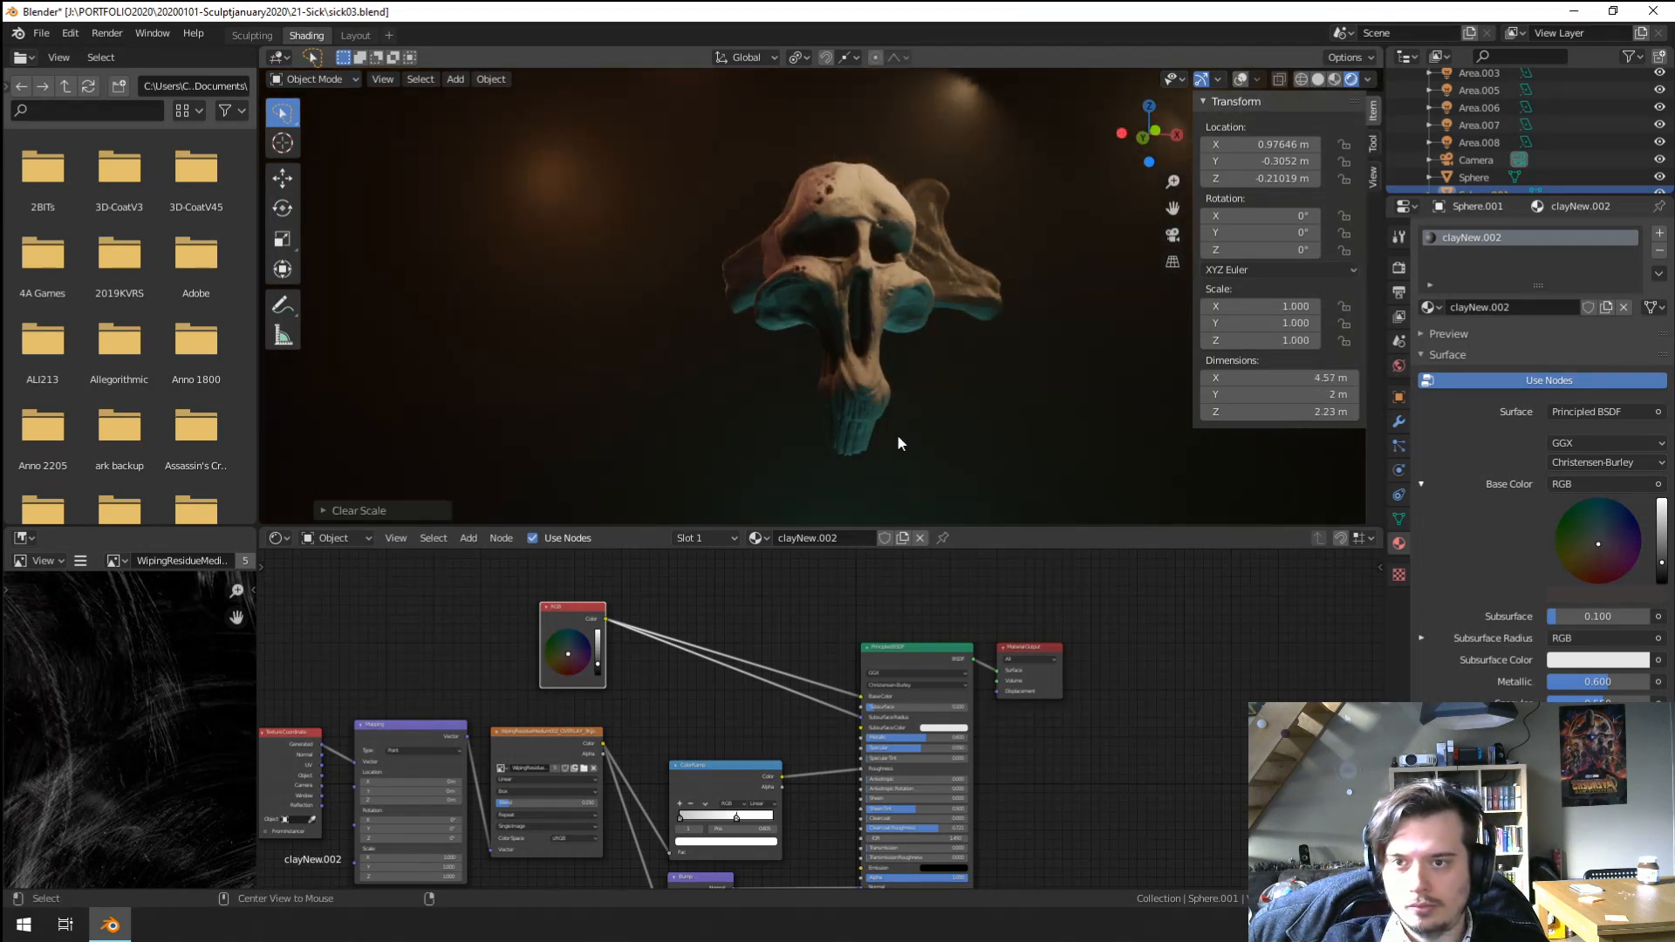
key(g)
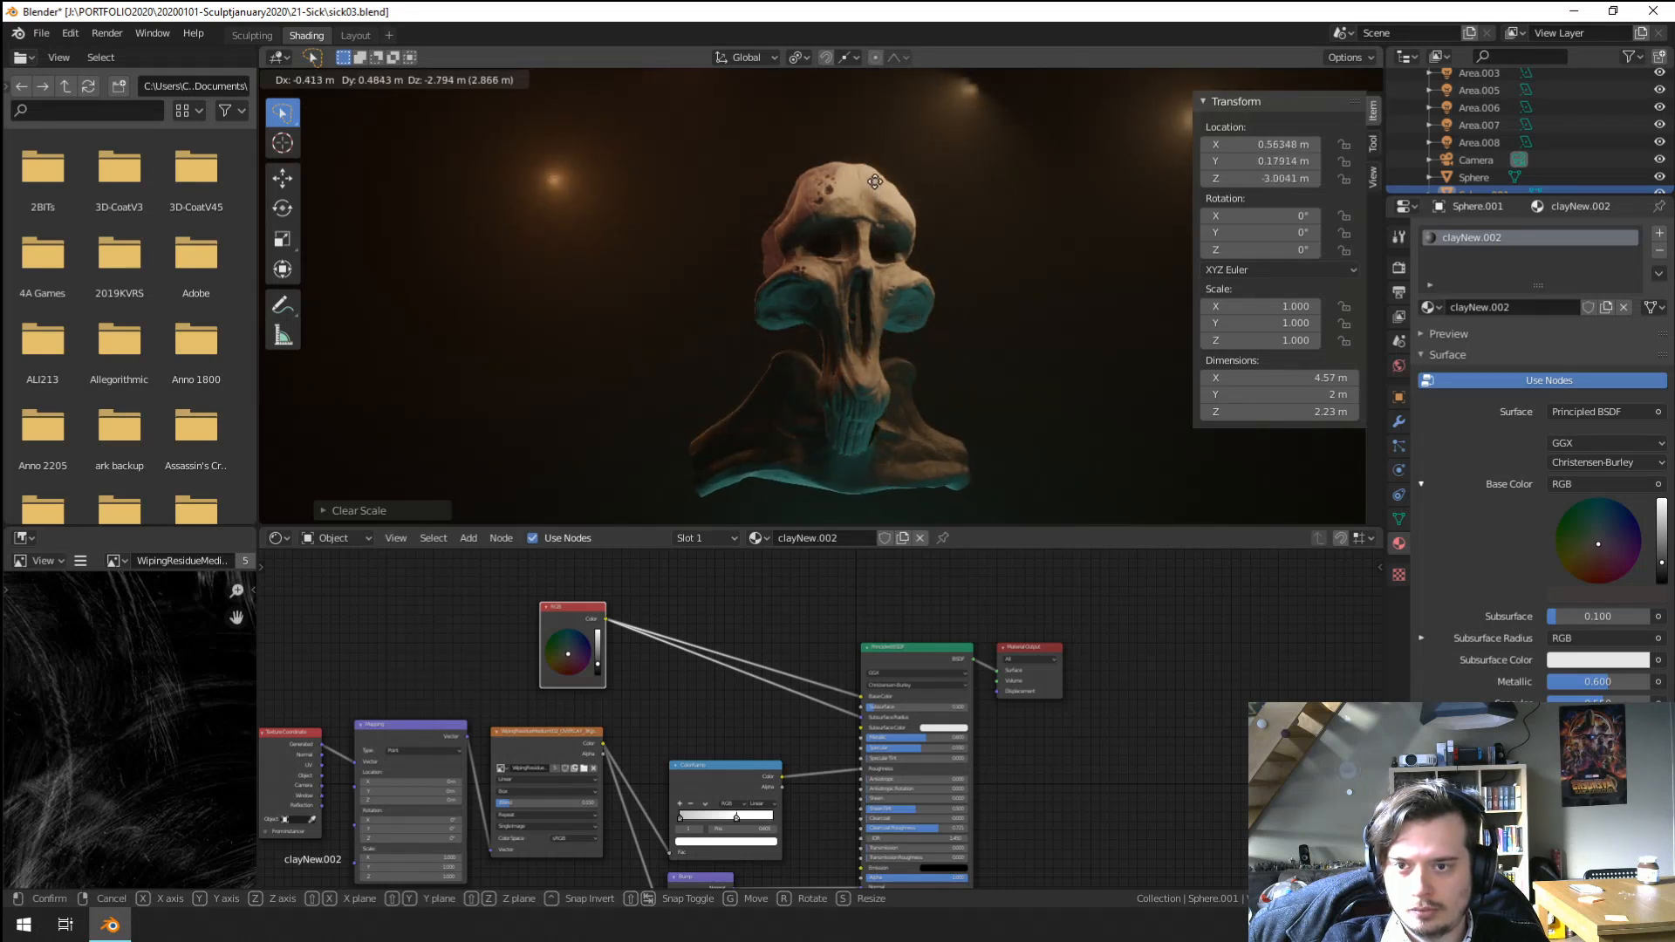
click(430, 140)
key(KP_0)
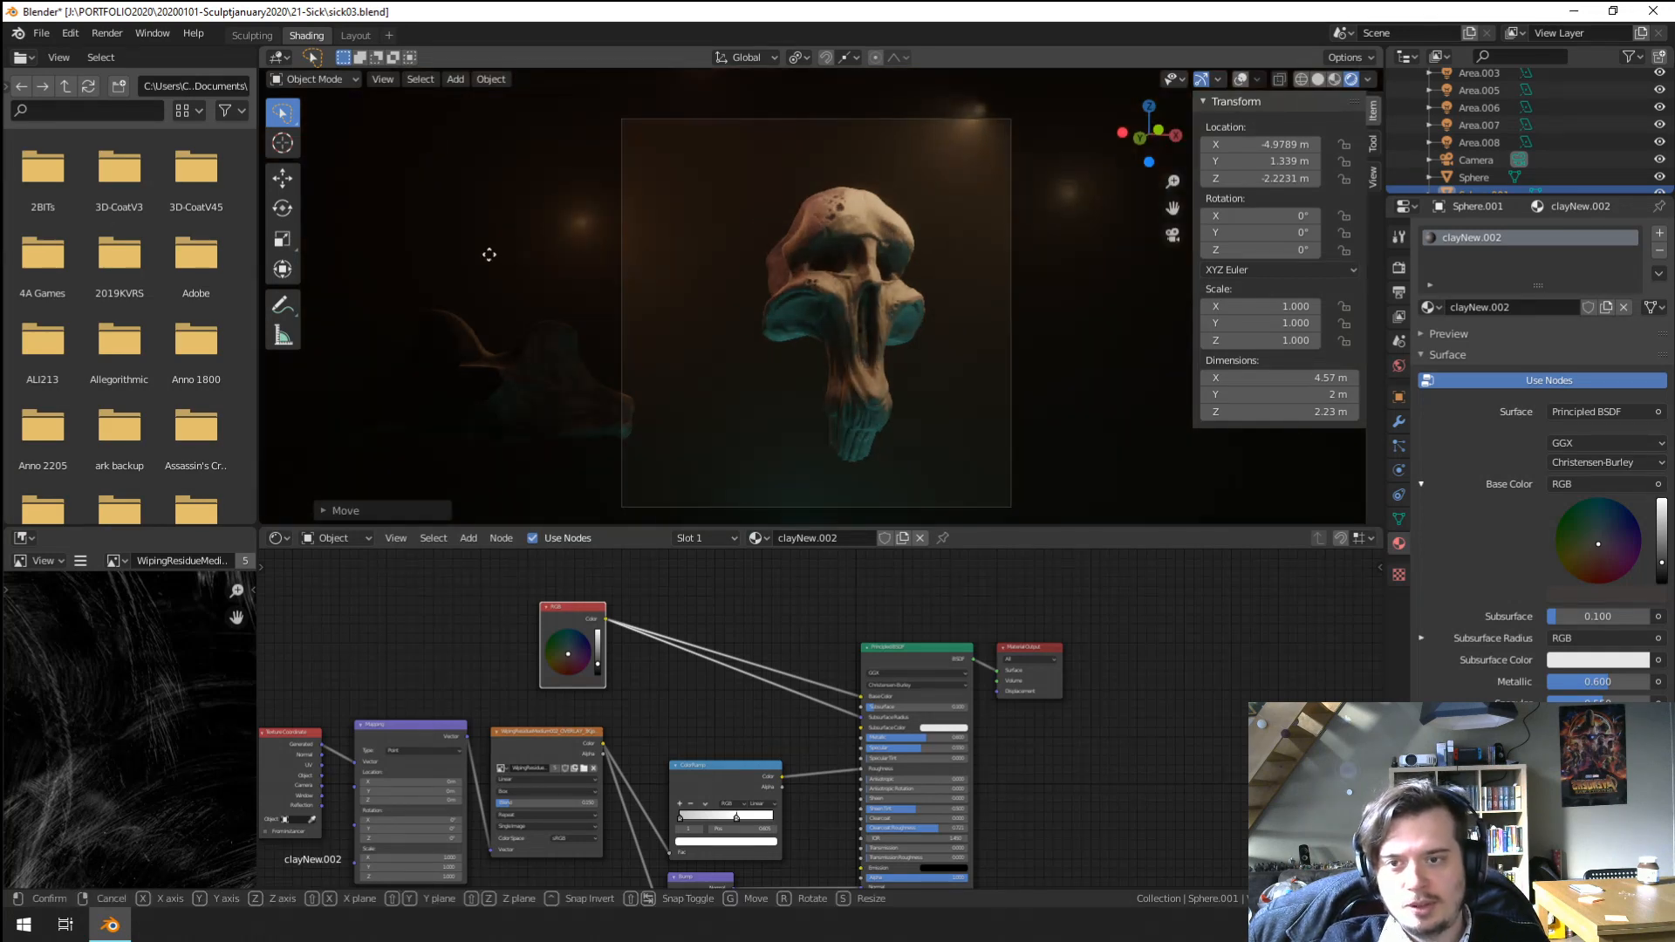
click(705, 271)
scroll(704, 271, up, 3)
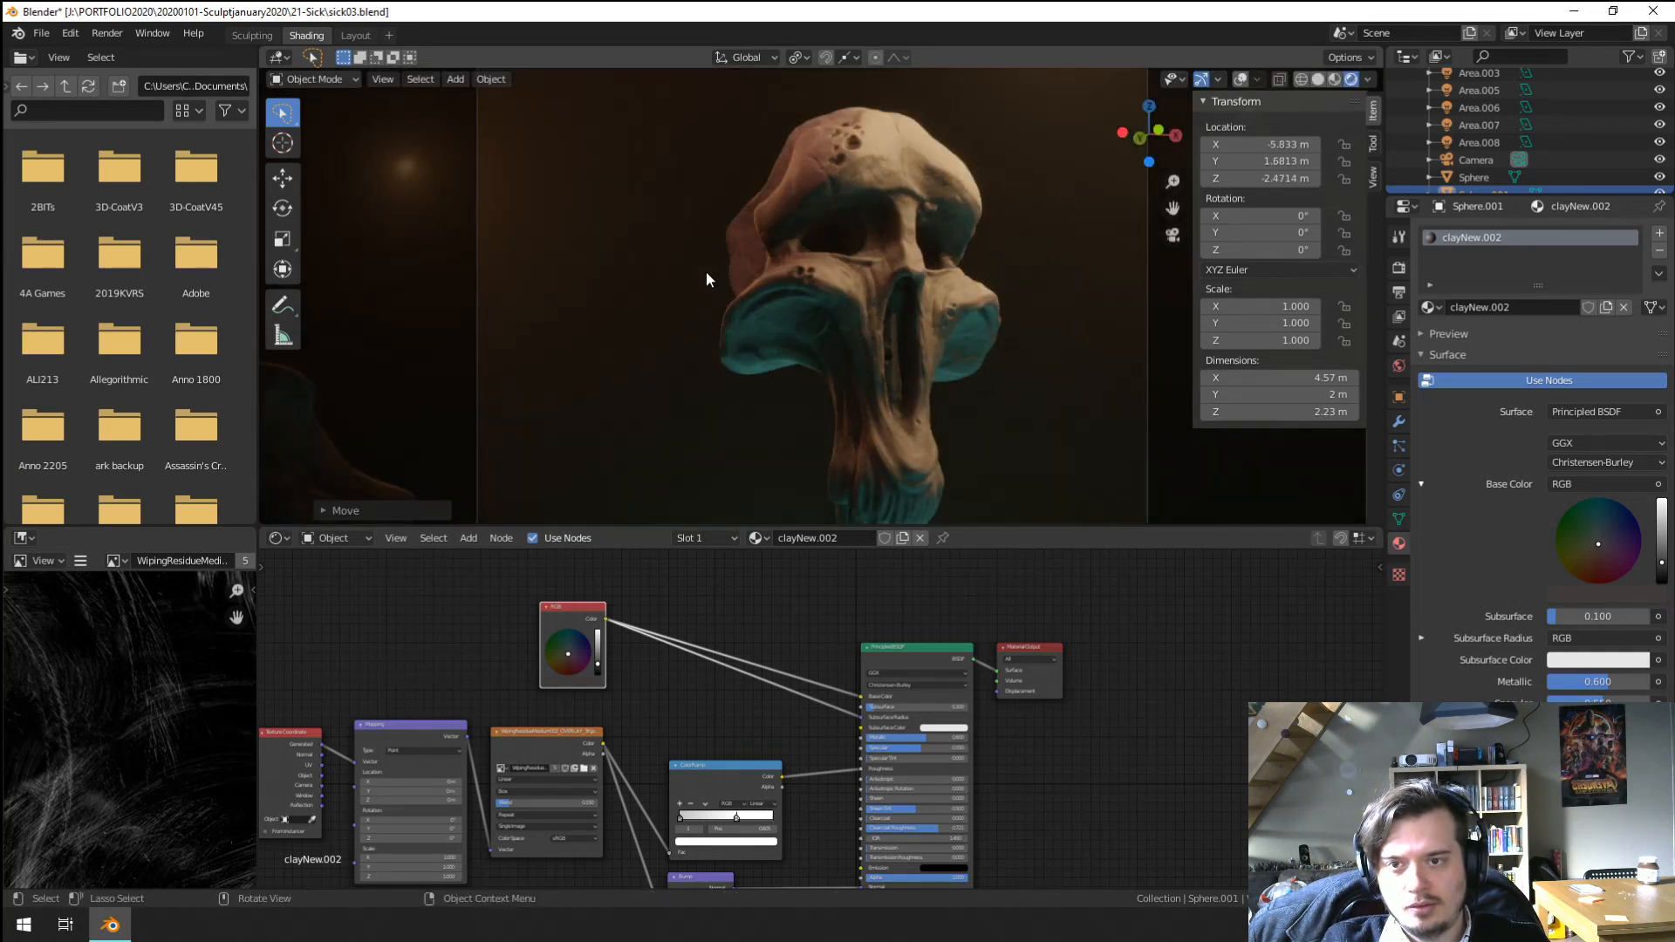
scroll(705, 270, down, 3)
Clear the crest's location and scale to restore its original placement behind the head.
key(alt+g)
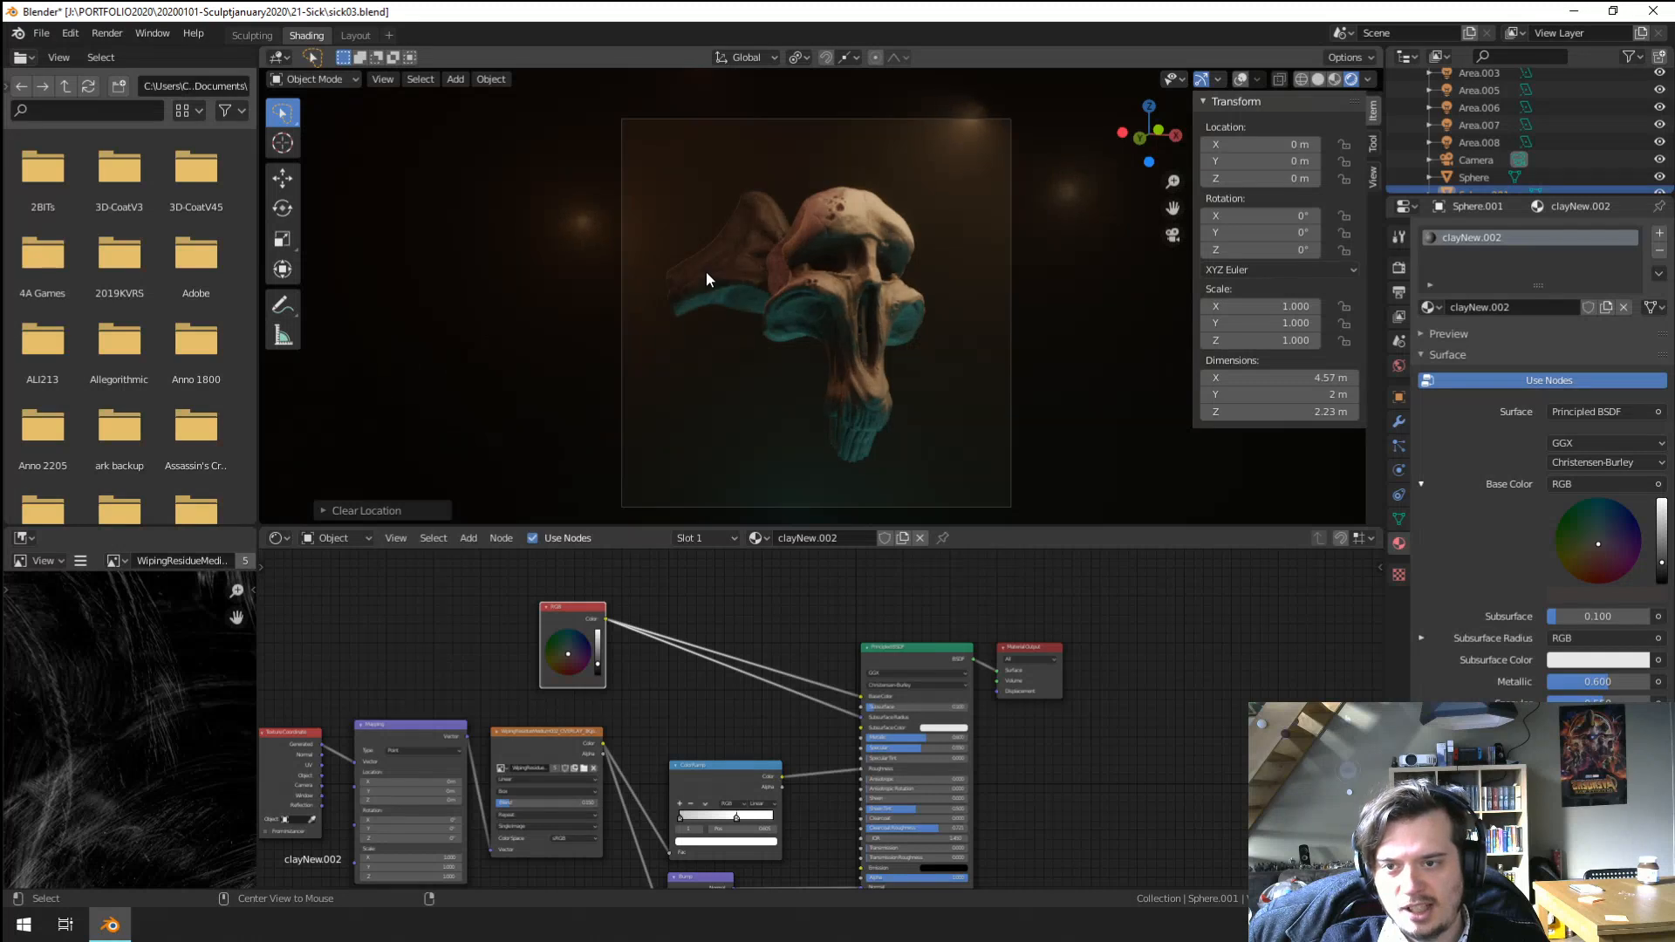
key(alt+s)
scroll(949, 349, up, 1)
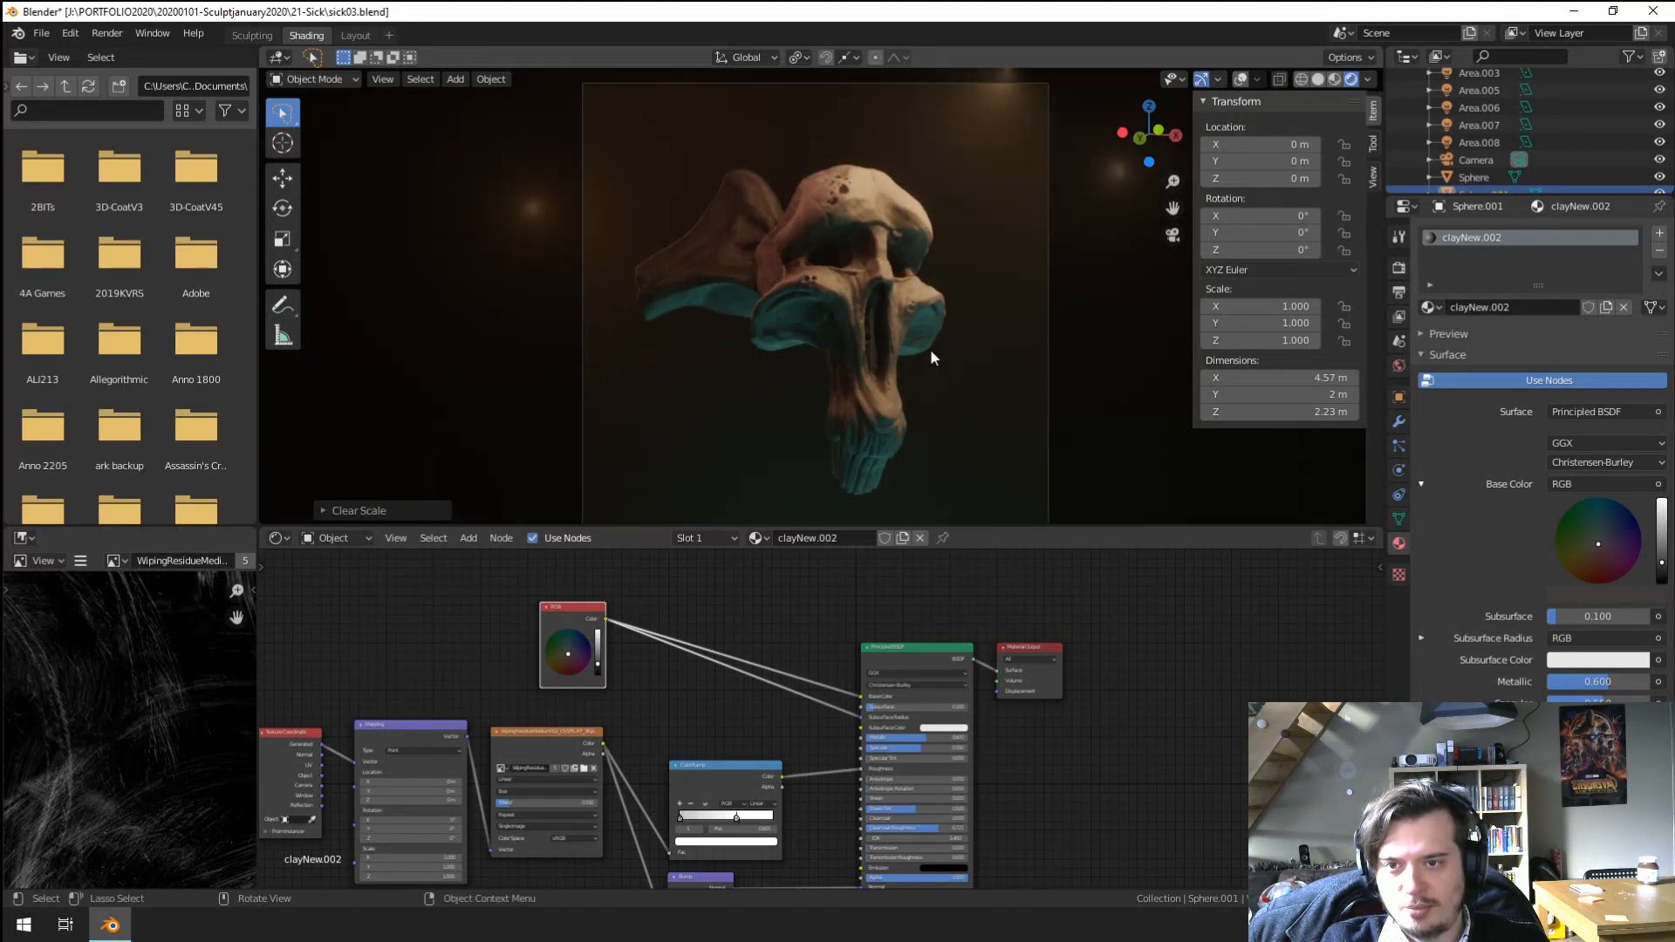
Try the crest freely rotated to about 31°, -10.5°, -2.4° and moved to about 0.44, -0.06, -0.55 m.
key(r)
key(r)
click(829, 380)
key(g)
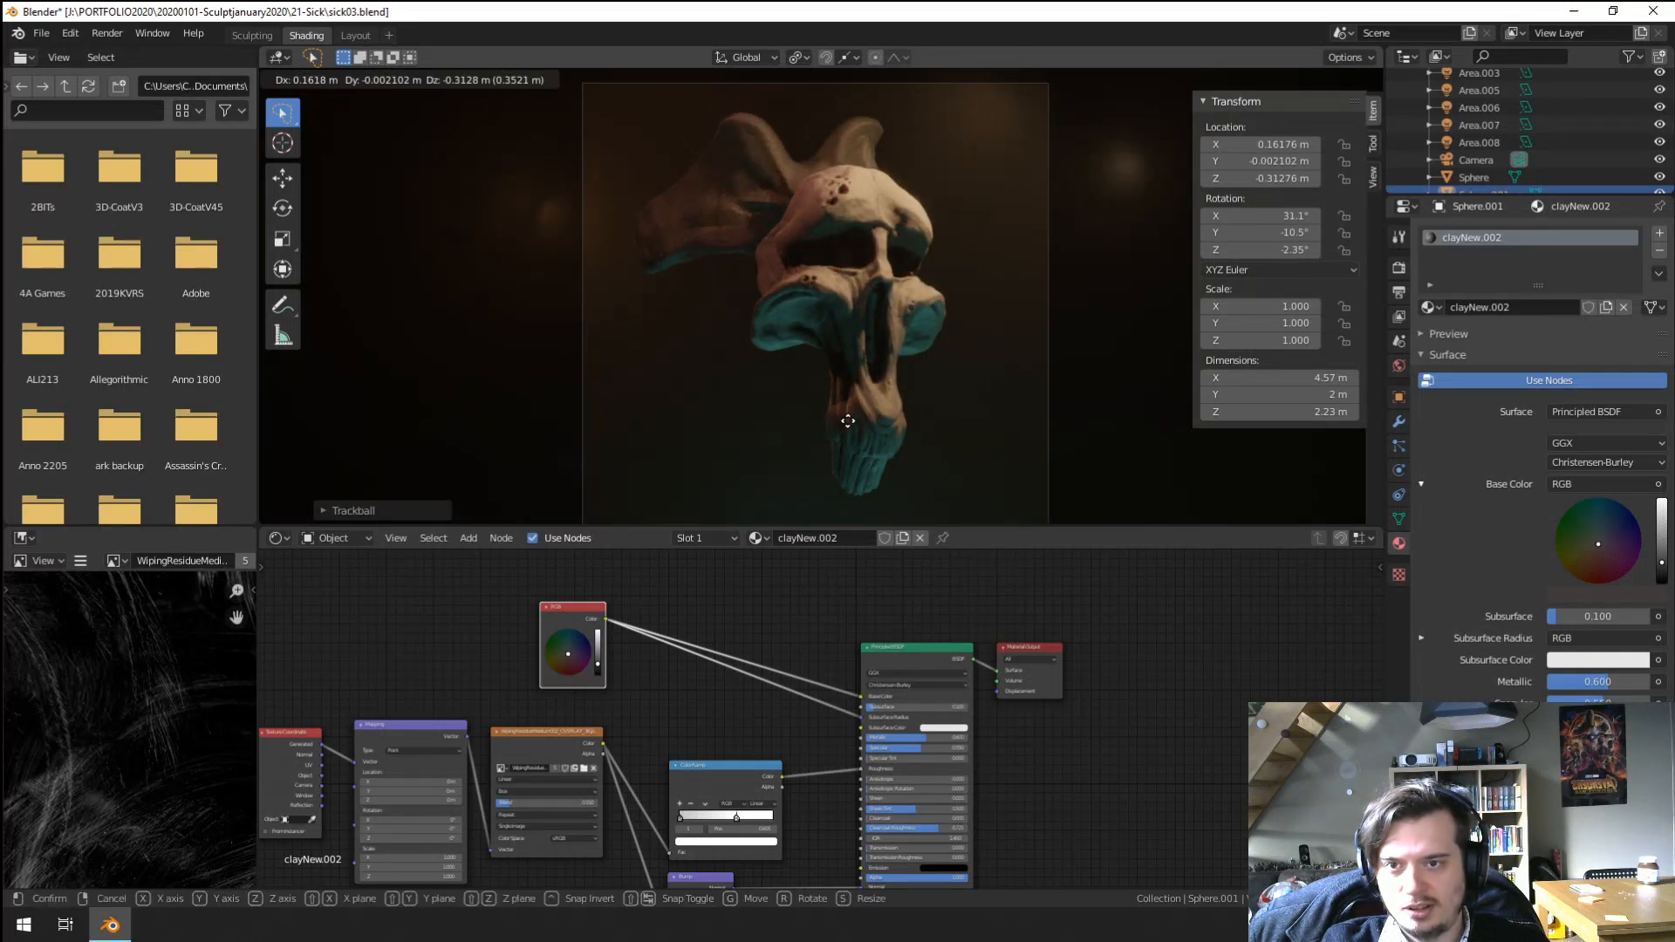
click(821, 312)
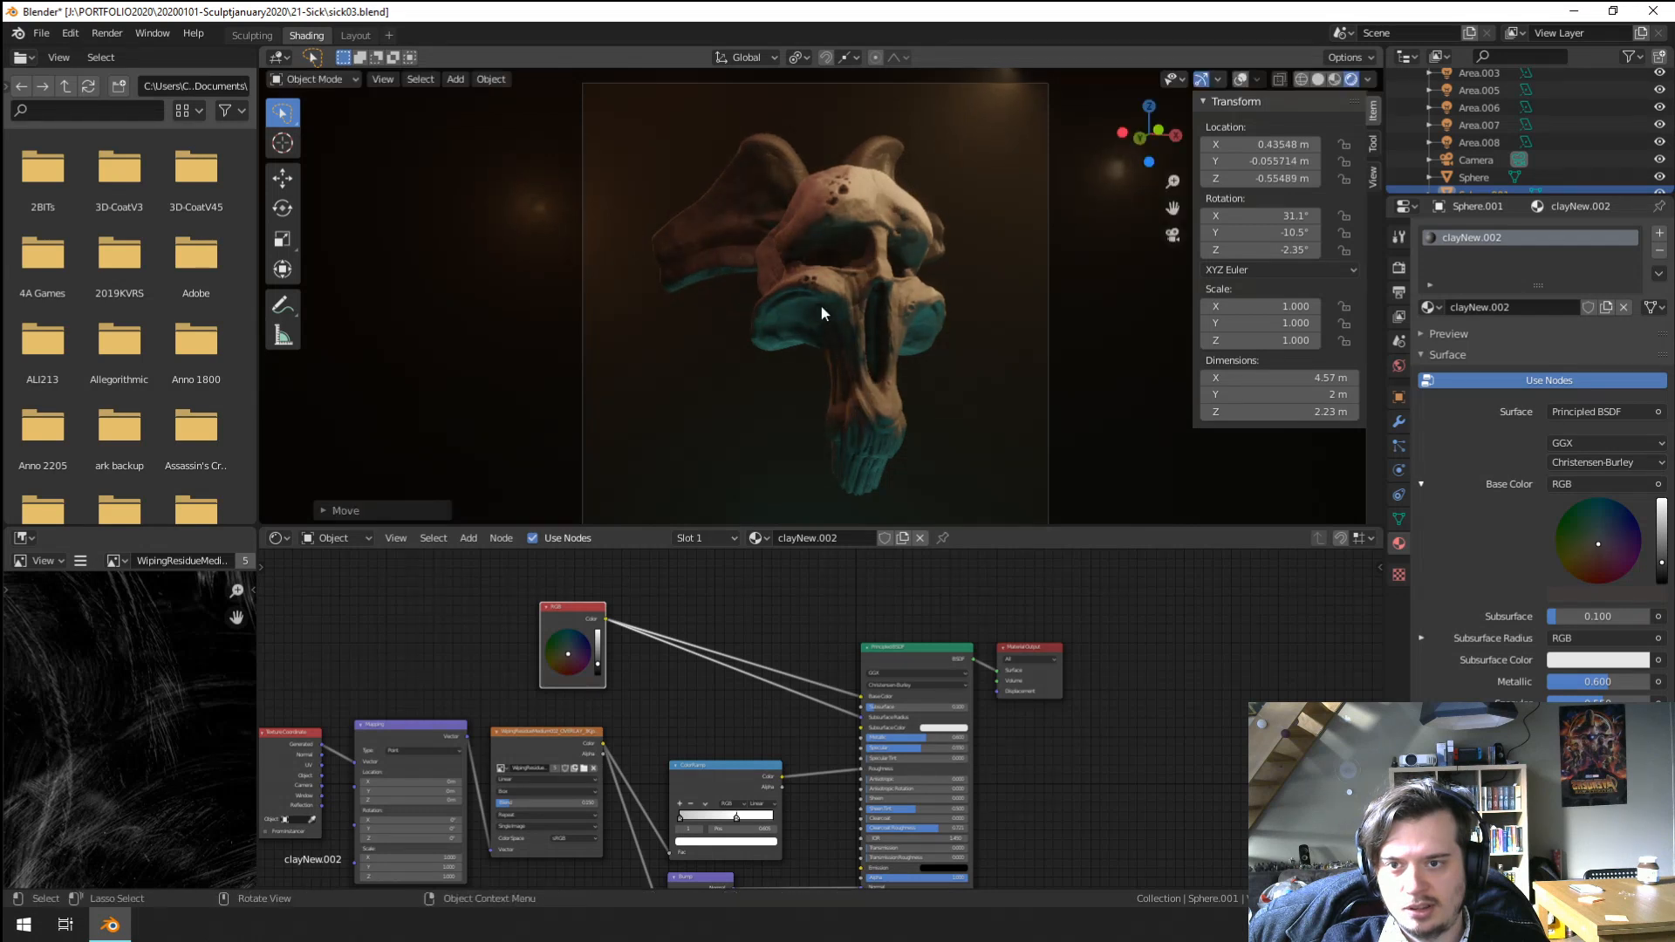
Try the crest tilted to about -15.3°, 8.2°, 8.9°, moved to about 1.06, -0.32, -0.30 m and scaled to 1.354.
key(r)
key(r)
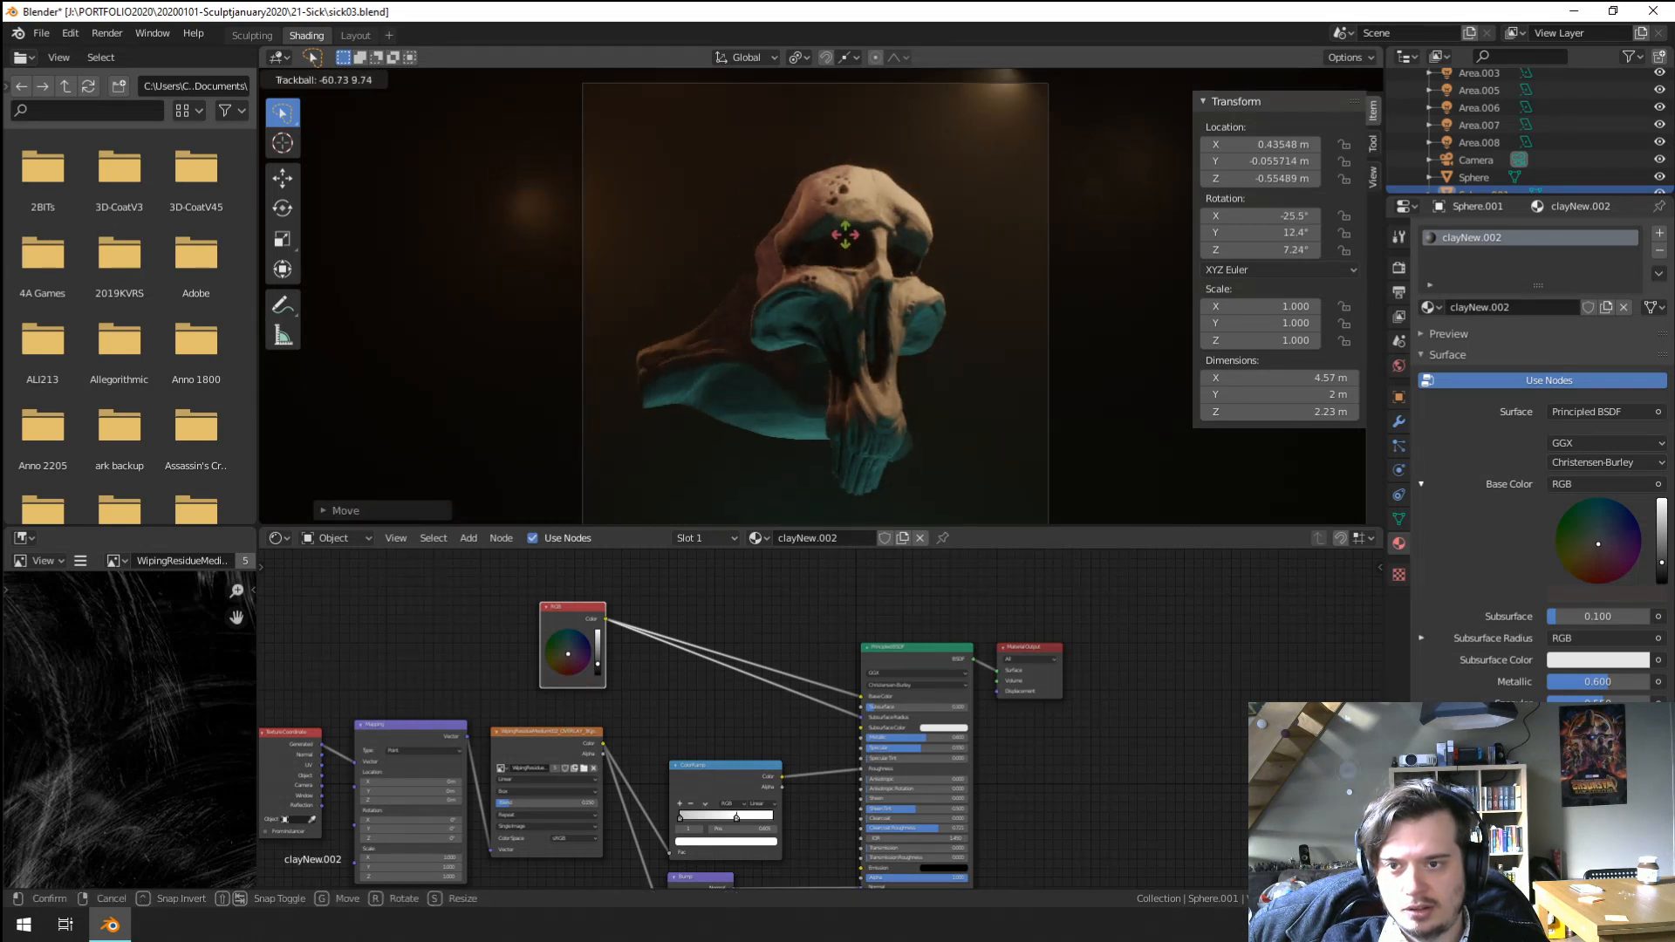
click(847, 249)
key(g)
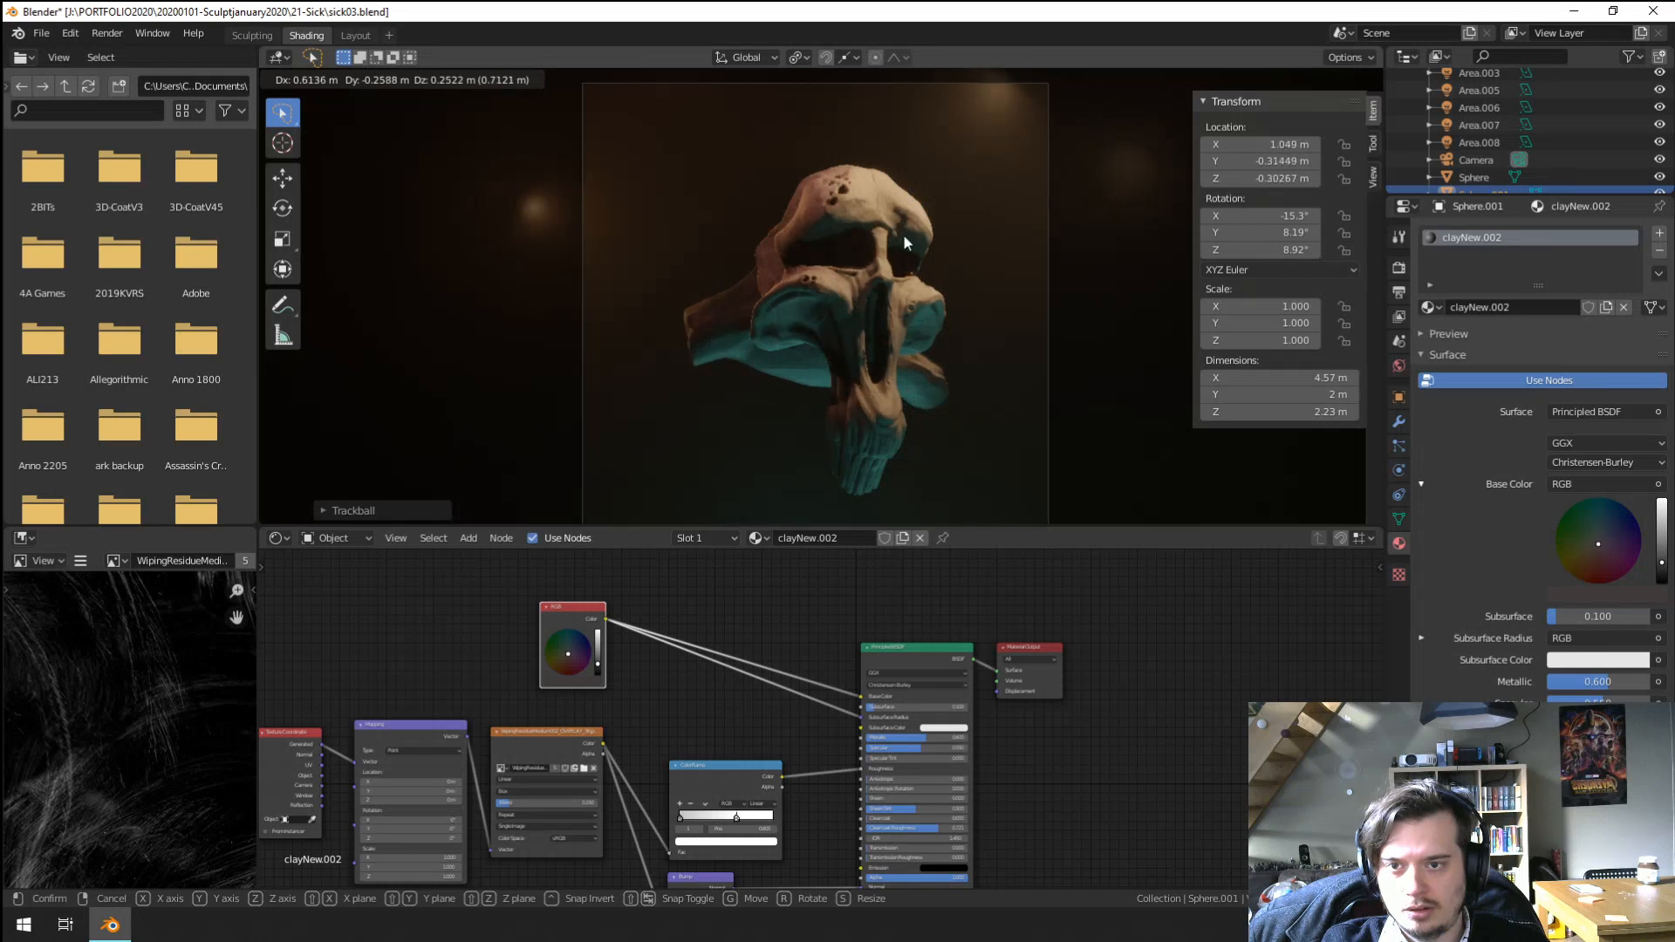
click(907, 243)
key(s)
click(991, 237)
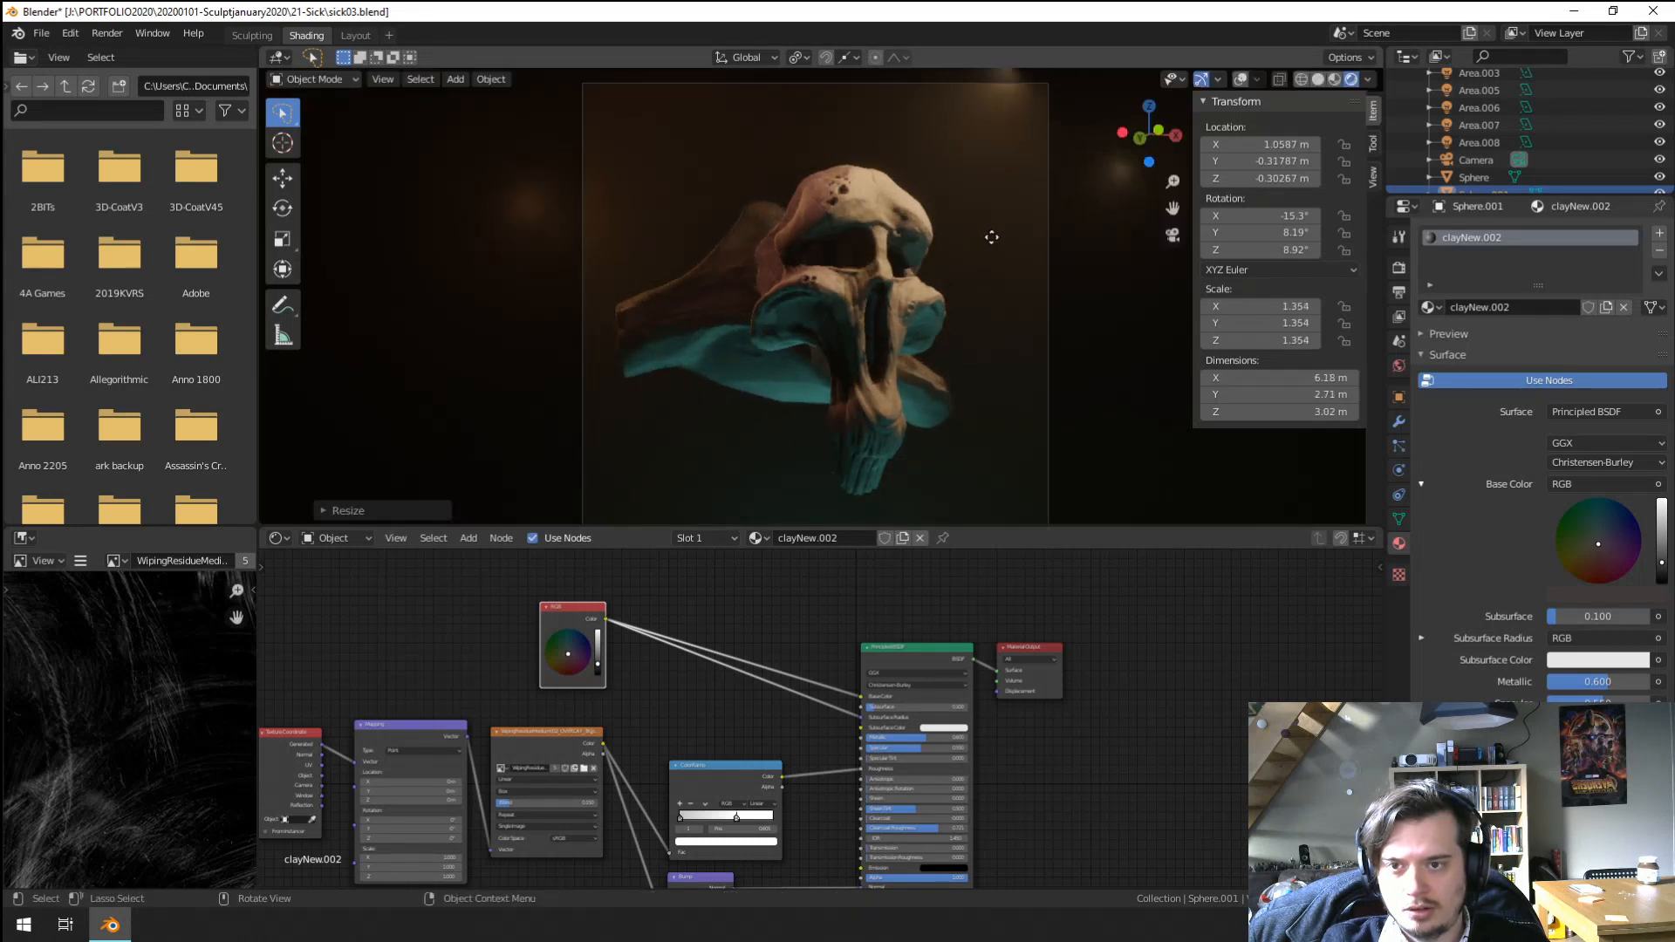
Try the enlarged crest rotated to about 18.8°, -9.8°, 7.2° and moved to about 1.29, -0.29, -0.92 m.
key(g)
click(941, 268)
key(r)
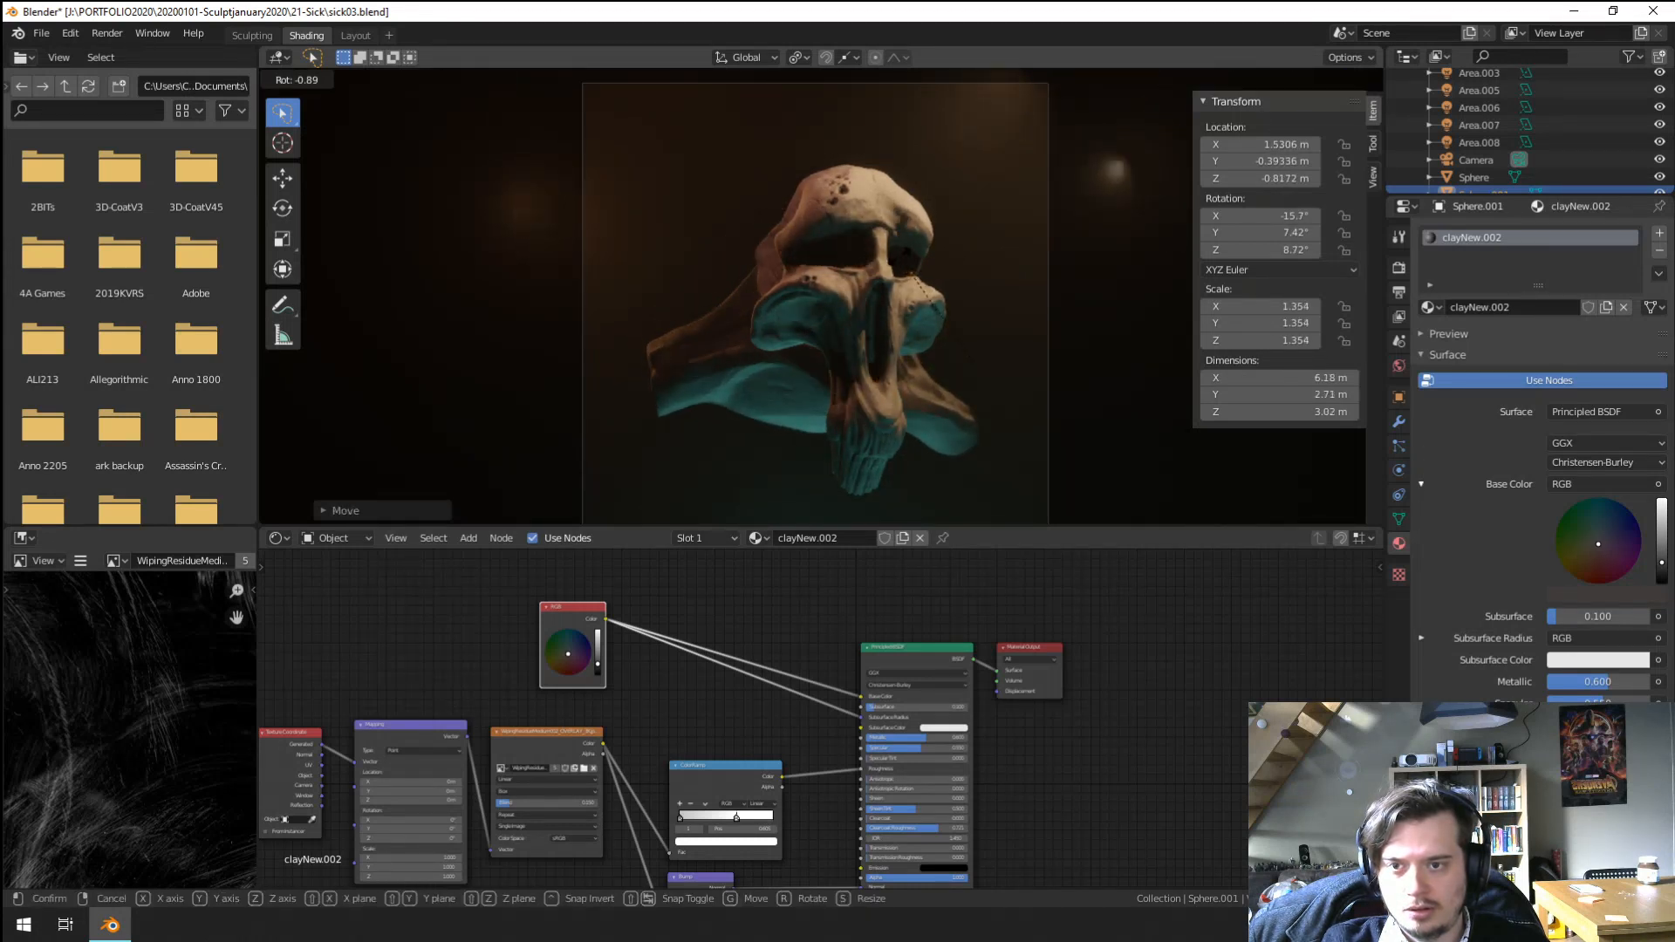
key(r)
click(901, 318)
key(g)
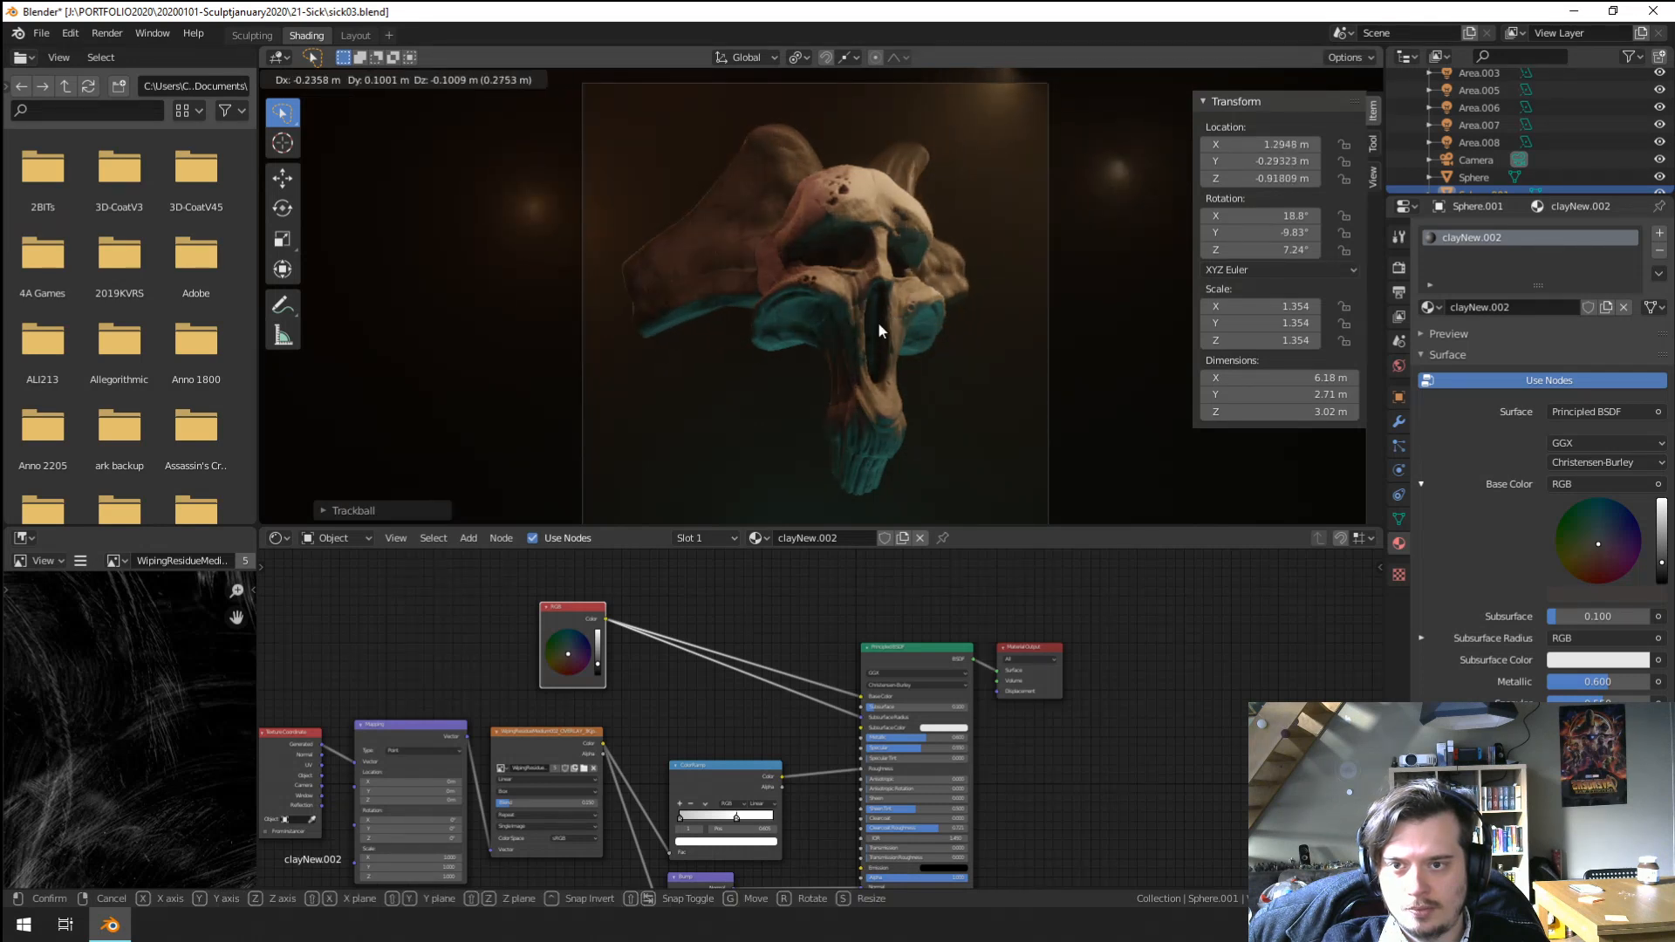
click(879, 329)
Try the crest rotated to about 10.5°, -5.7°, 8.4° and shifted to about 0.52, -0.03, -0.88 m.
key(r)
key(r)
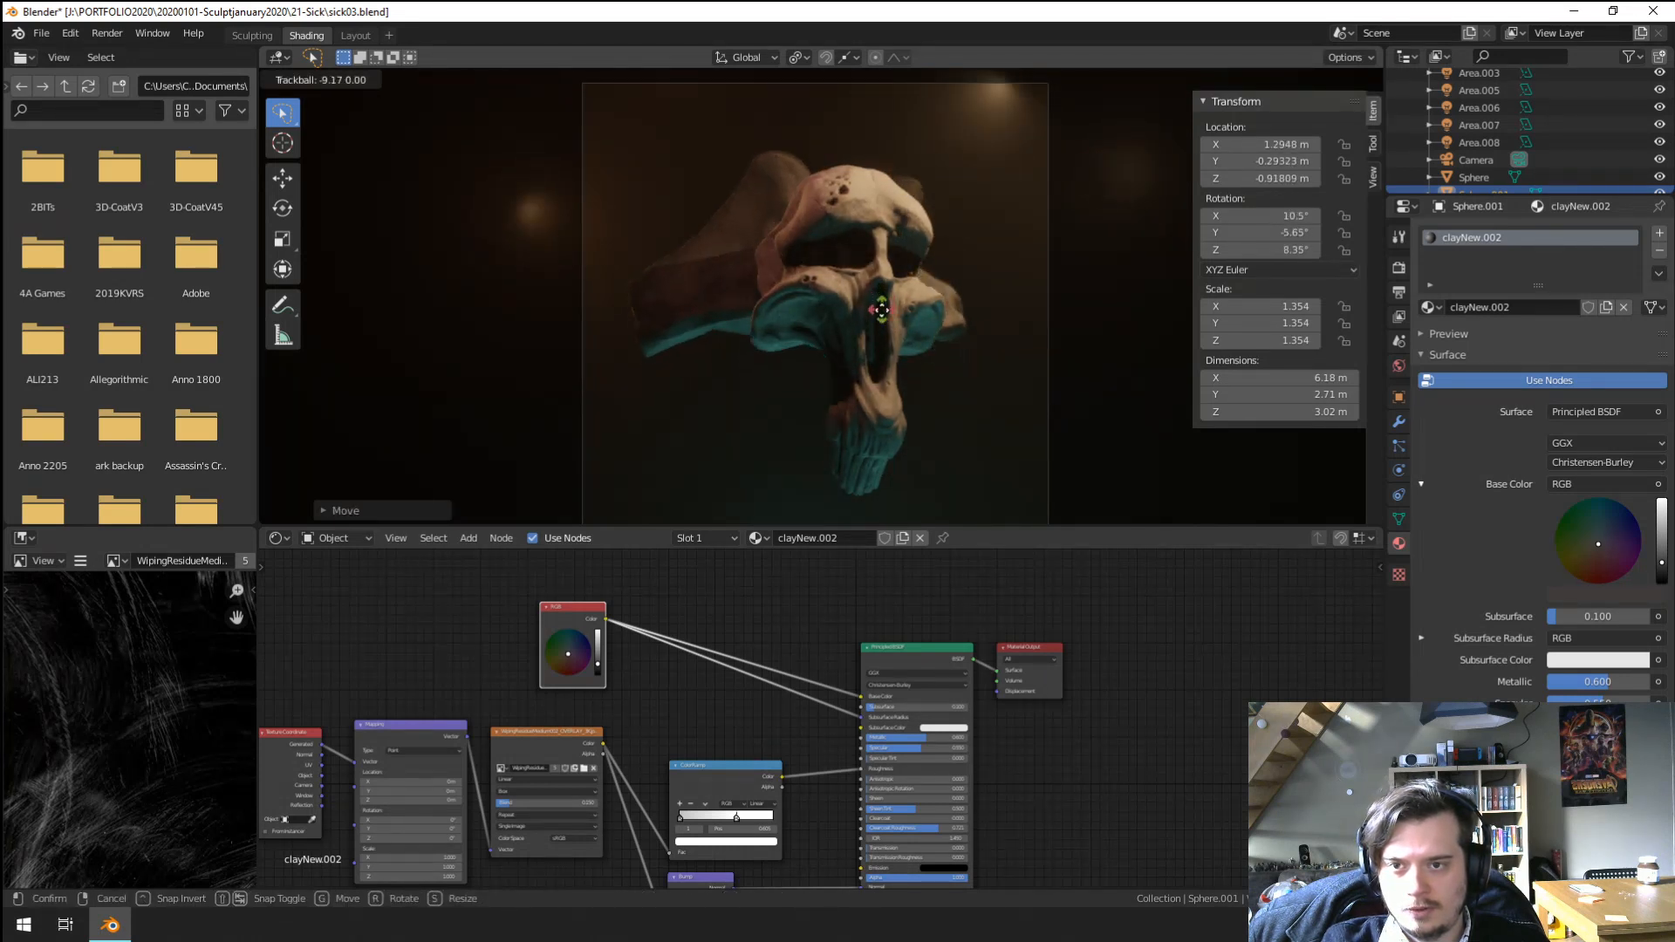
click(881, 310)
key(g)
click(860, 307)
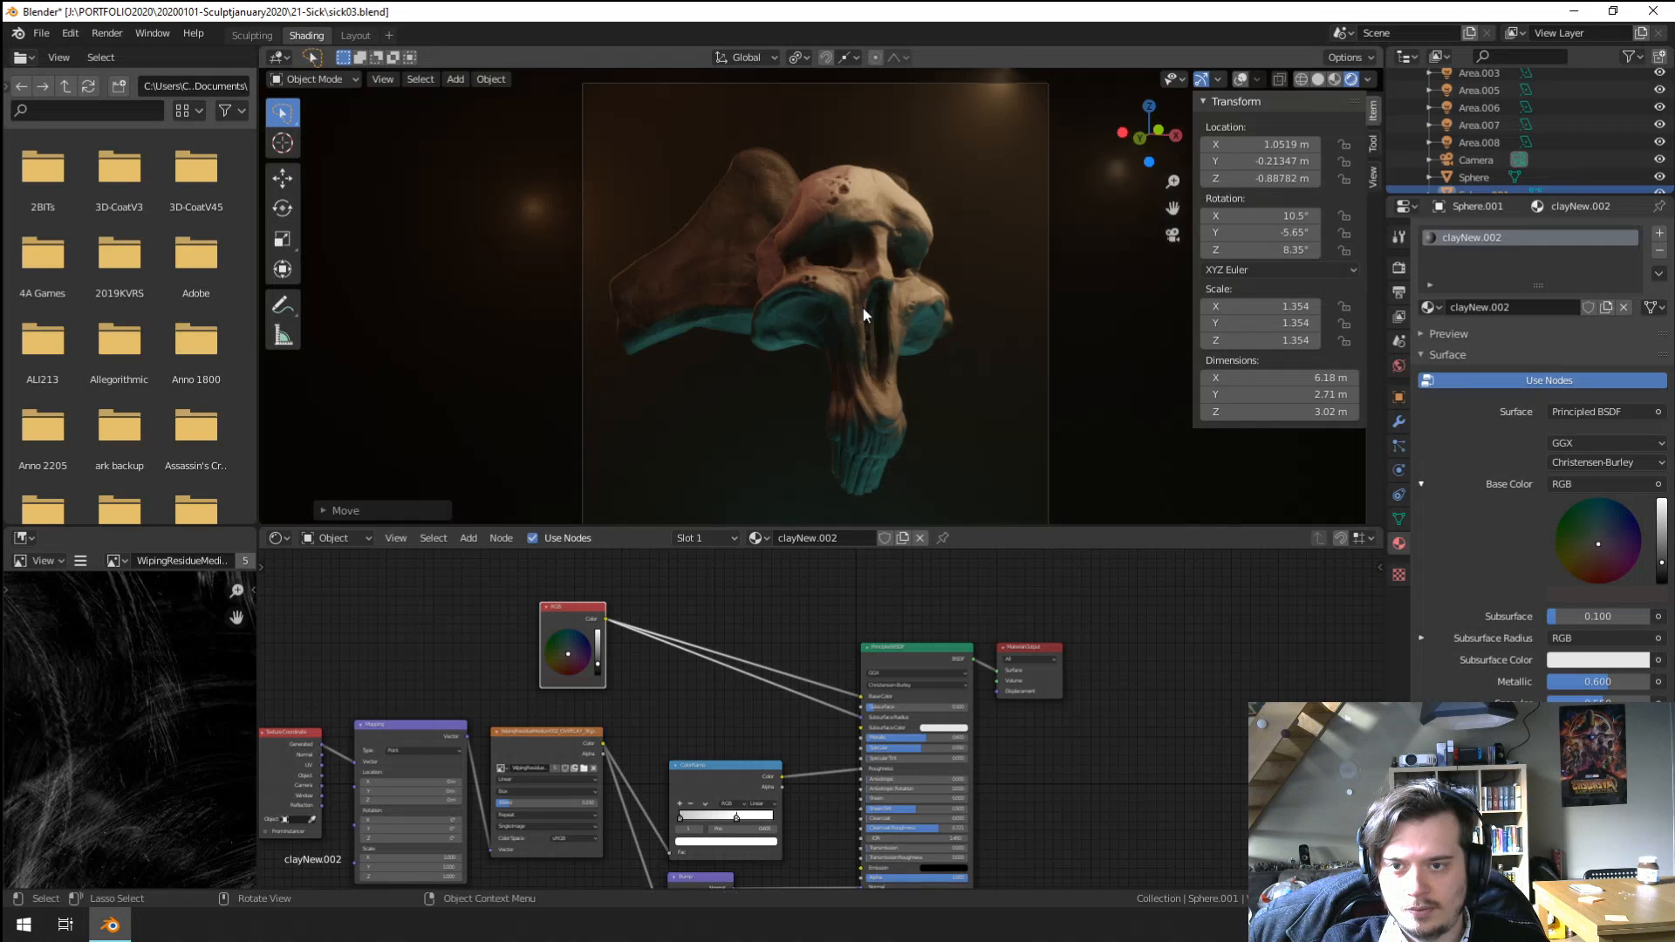
key(g)
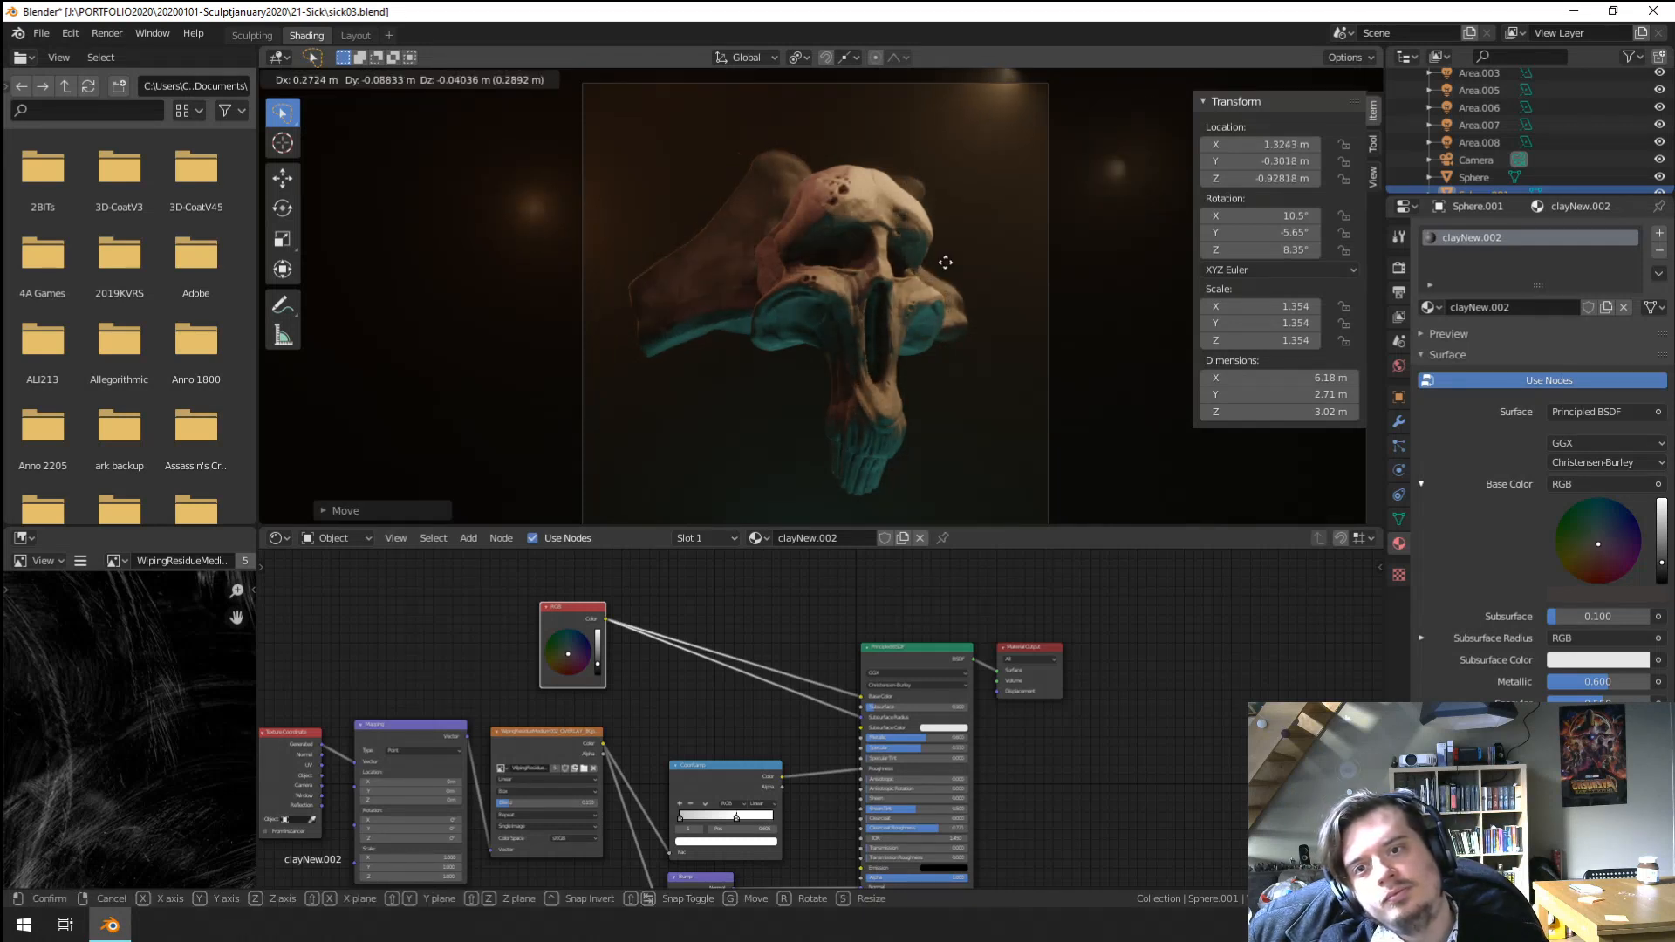
click(873, 259)
key(s)
right_click(917, 315)
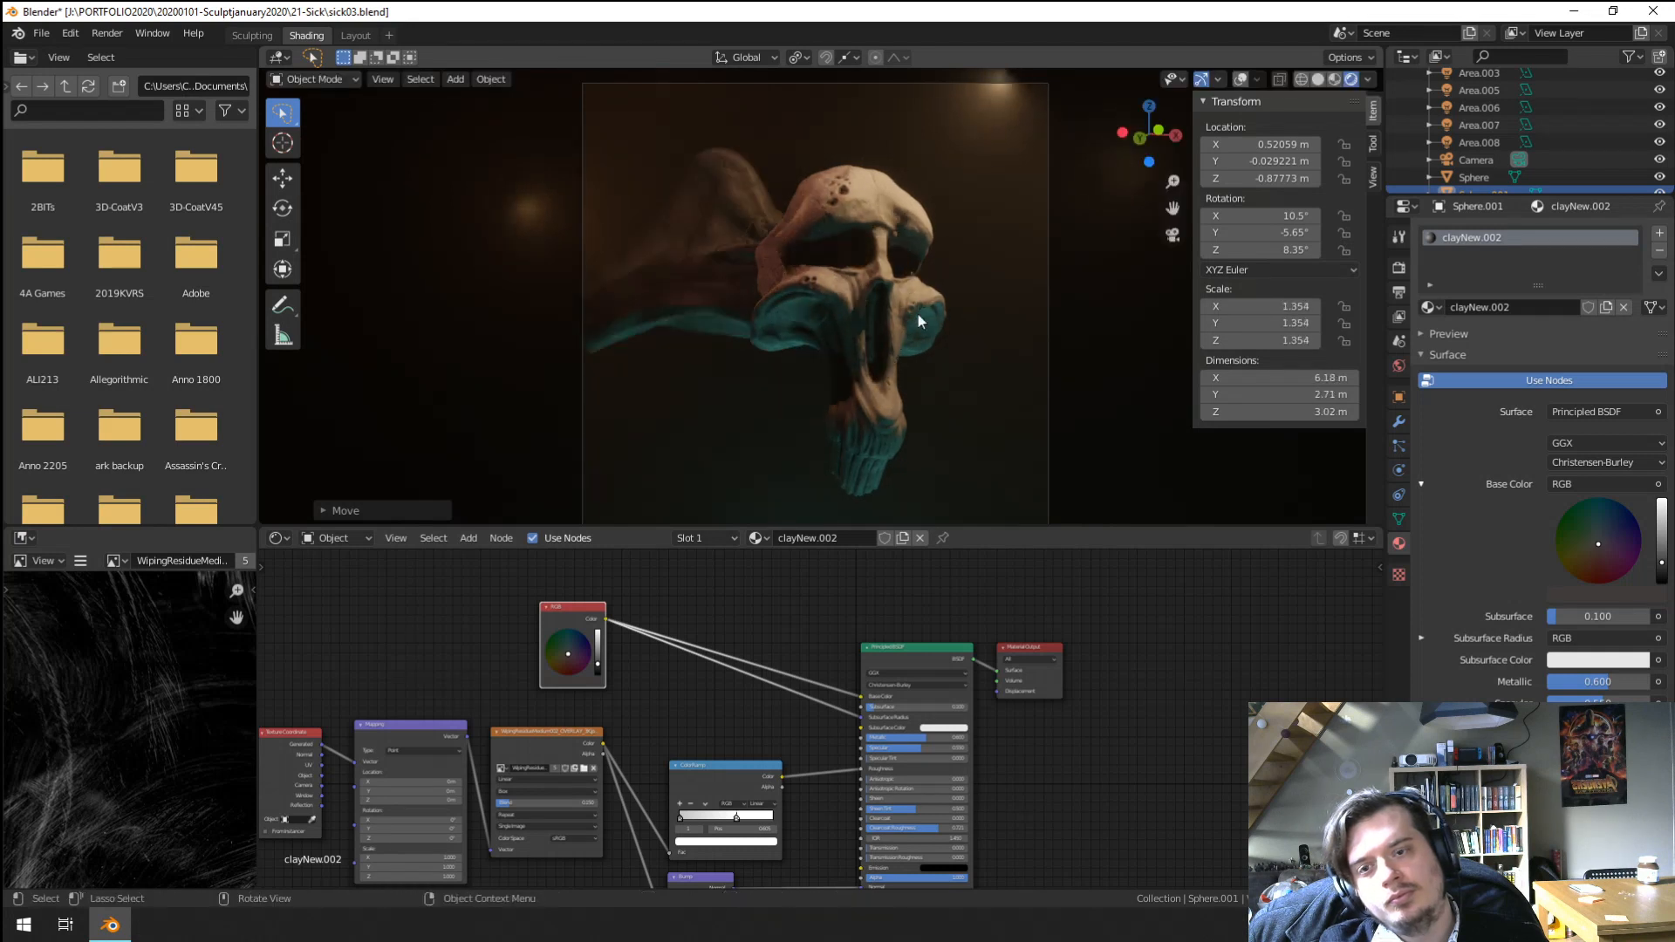
Clear the crest's location, rotation and scale.
key(alt+g)
key(alt+r)
key(alt+s)
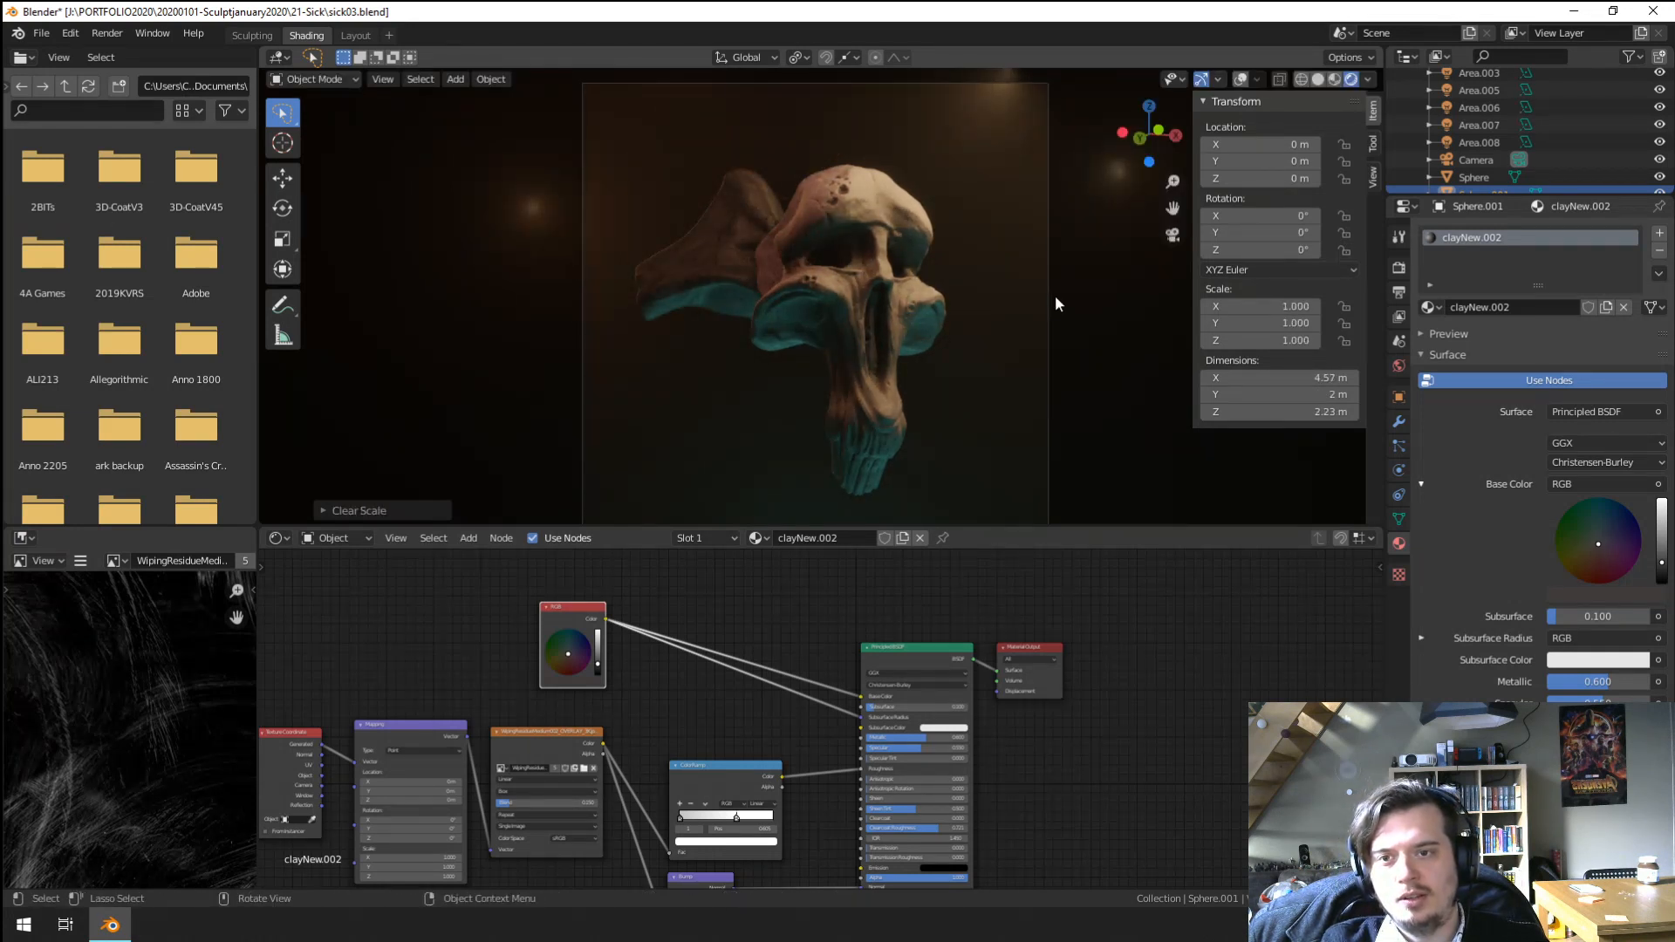
Set the crest material's Metallic to 0 and shift its RGB base colour to a dark purplish red.
scroll(960, 253, down, 2)
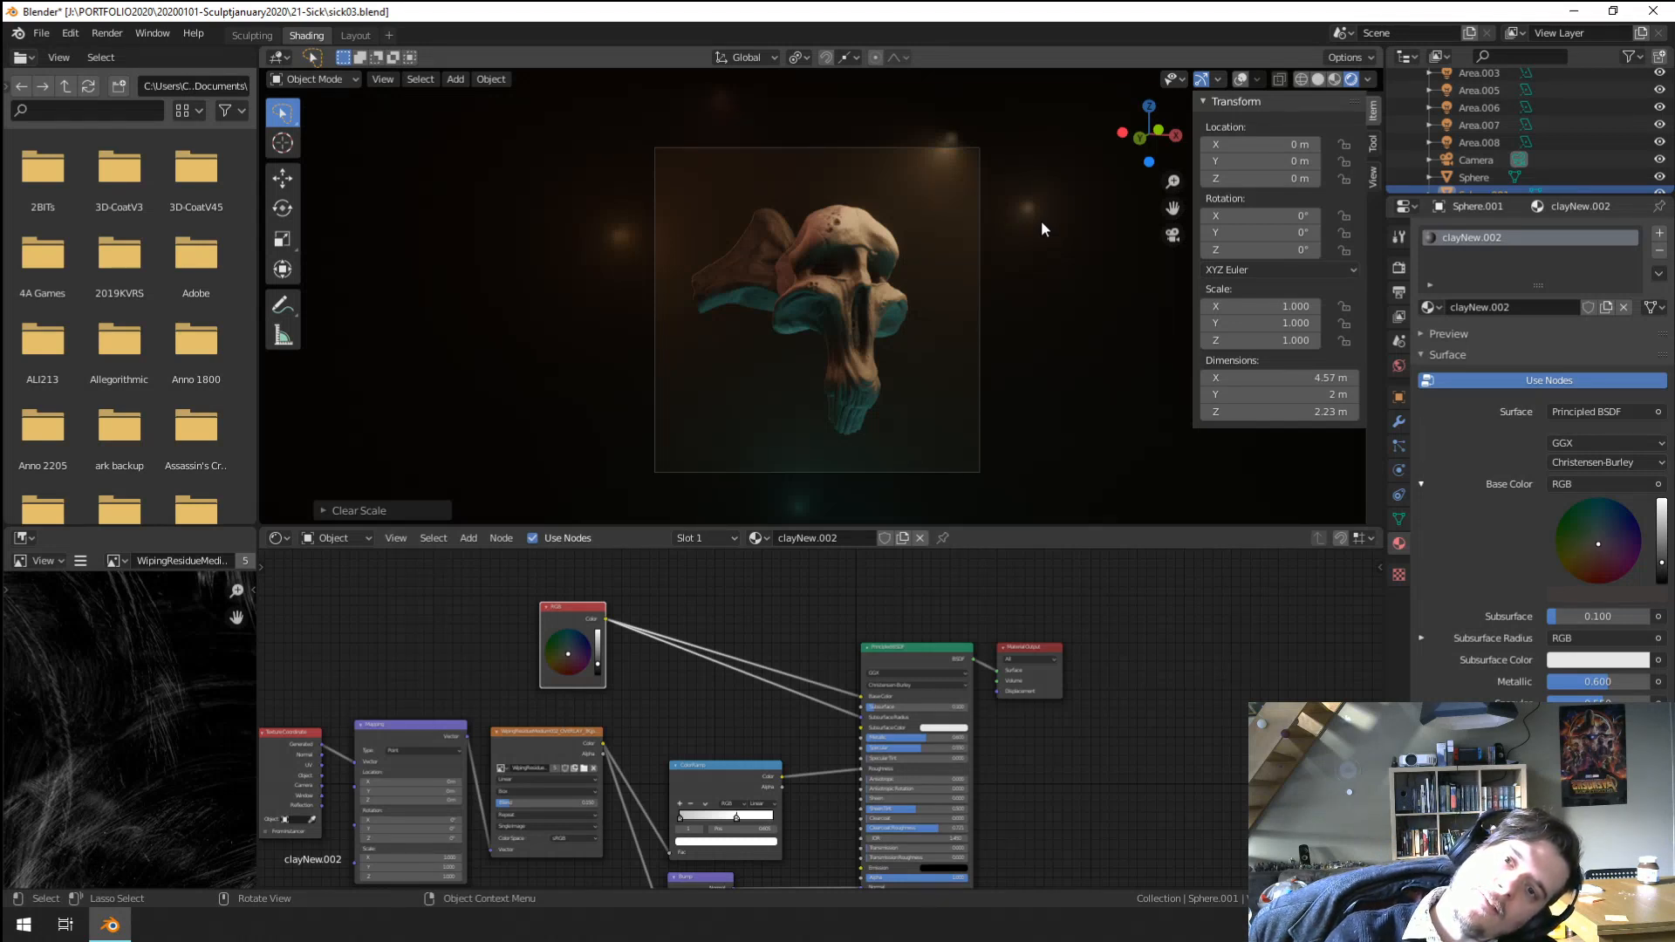
scroll(987, 203, up, 2)
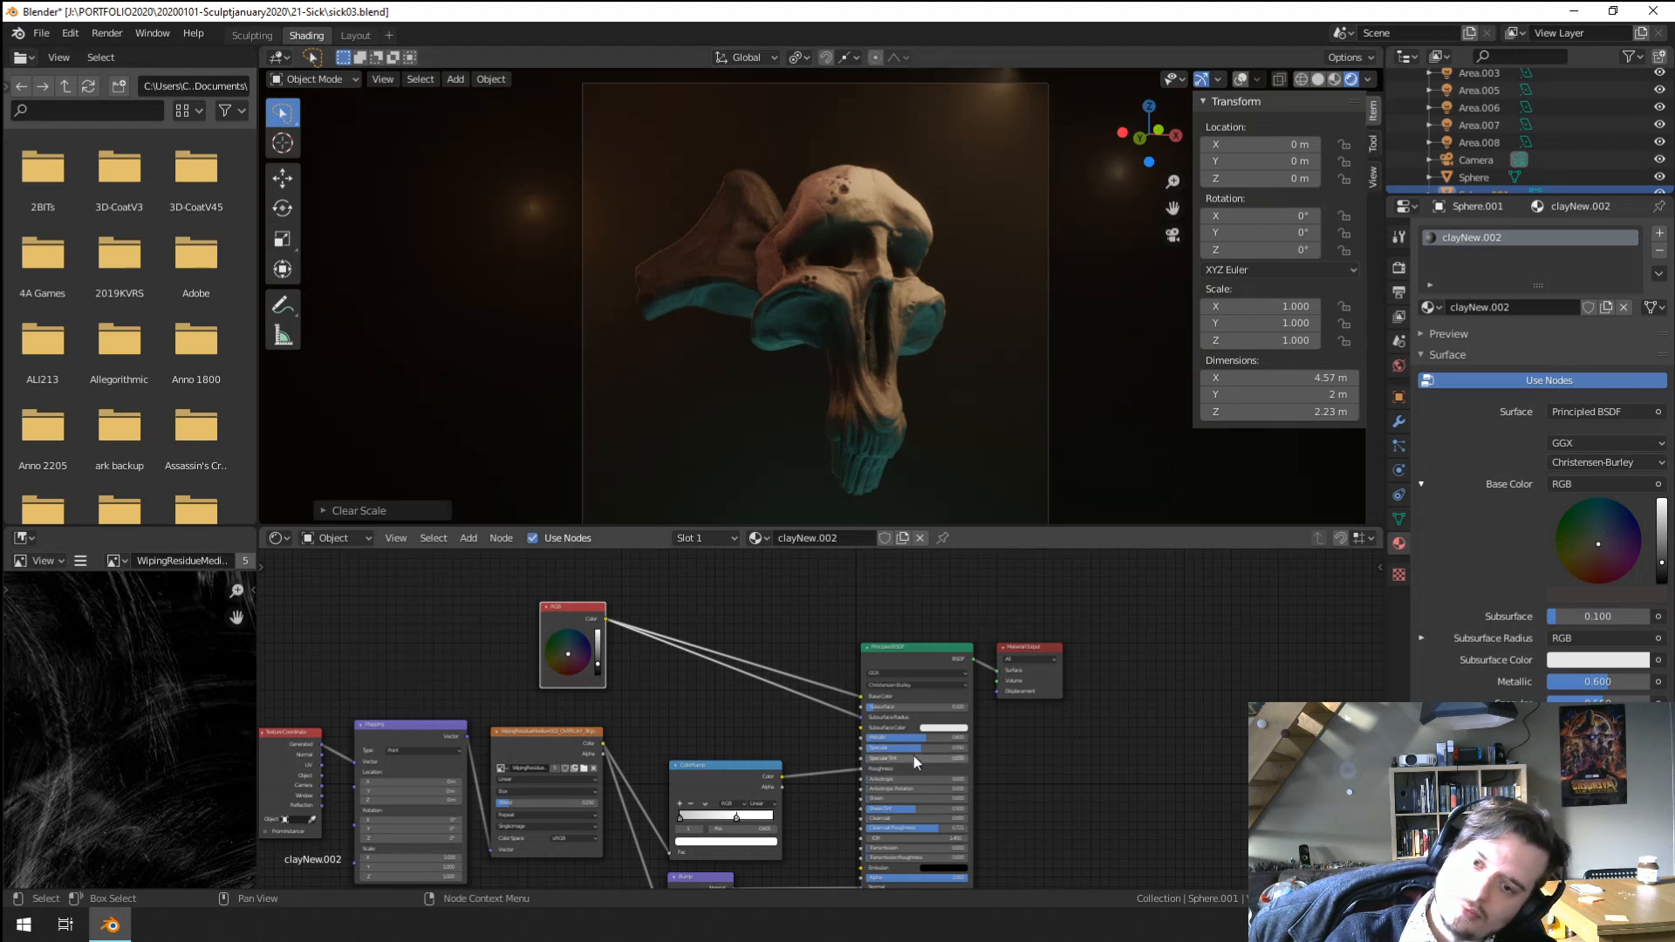
key(BackSpace)
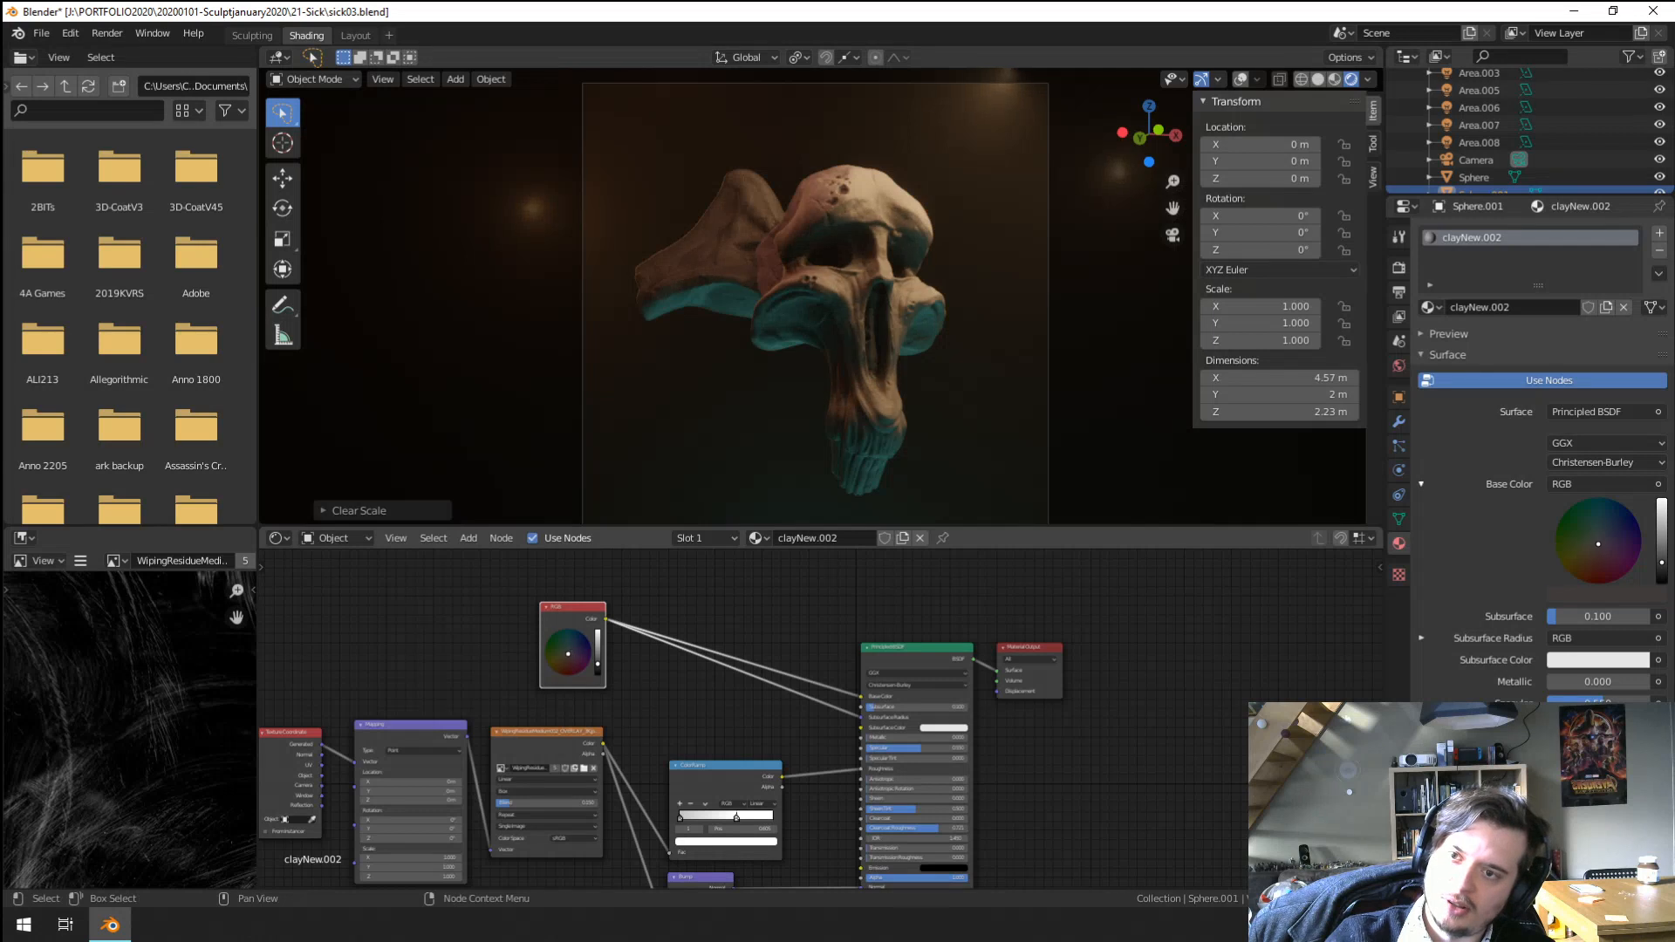
drag(568, 653, 577, 661)
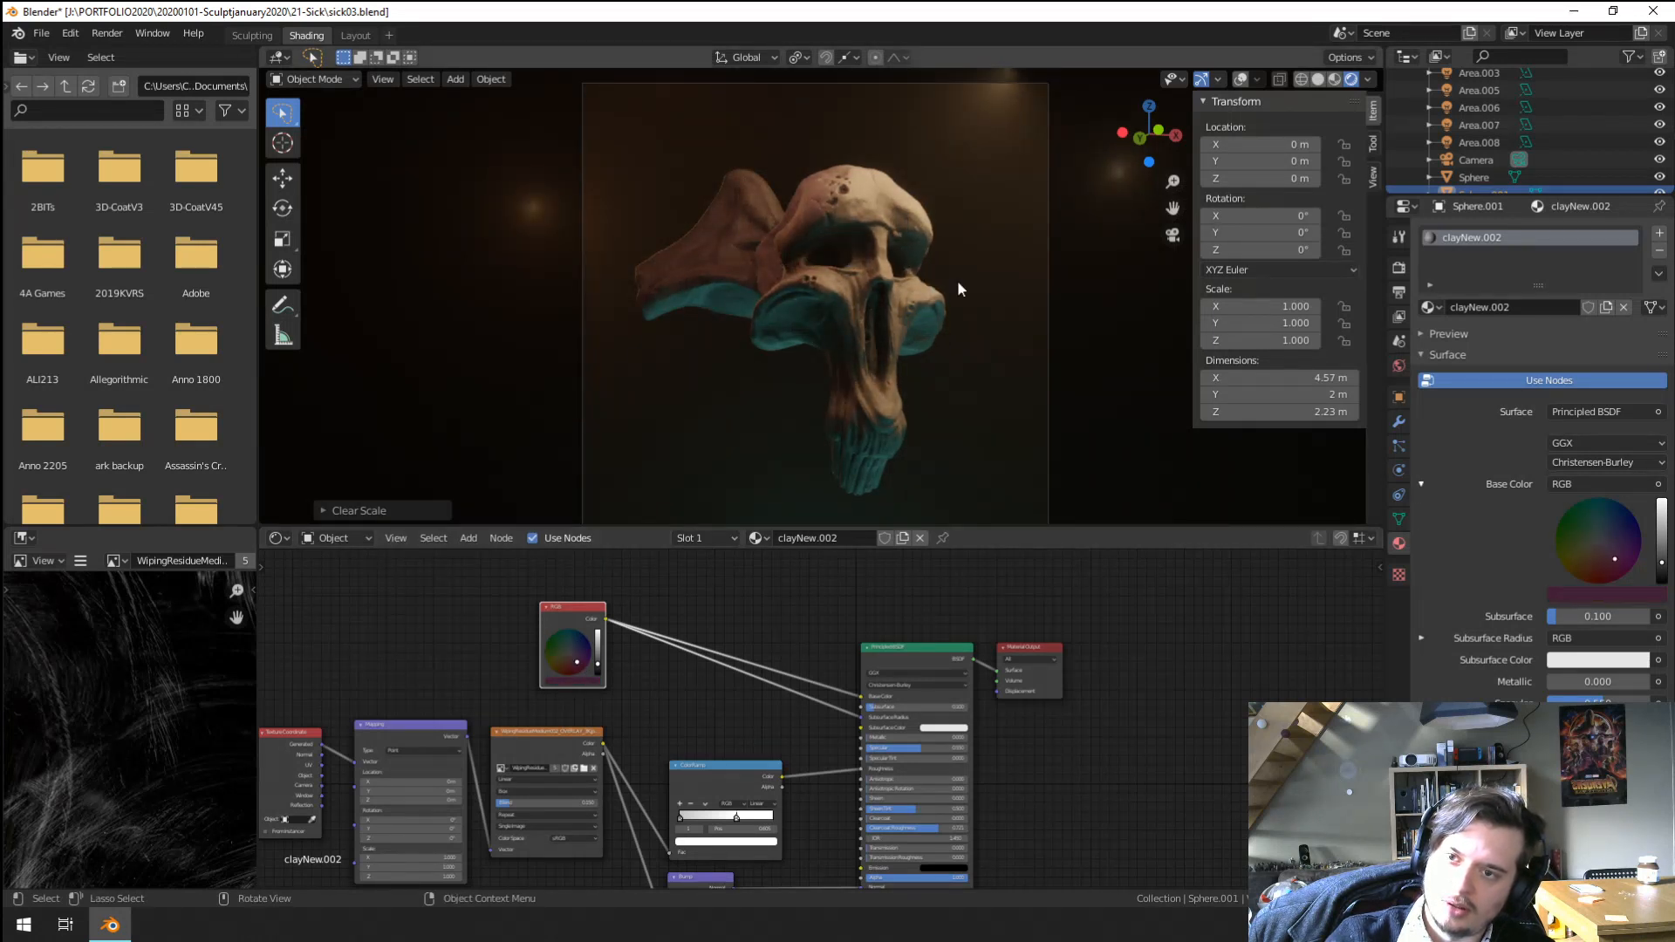
scroll(777, 212, up, 4)
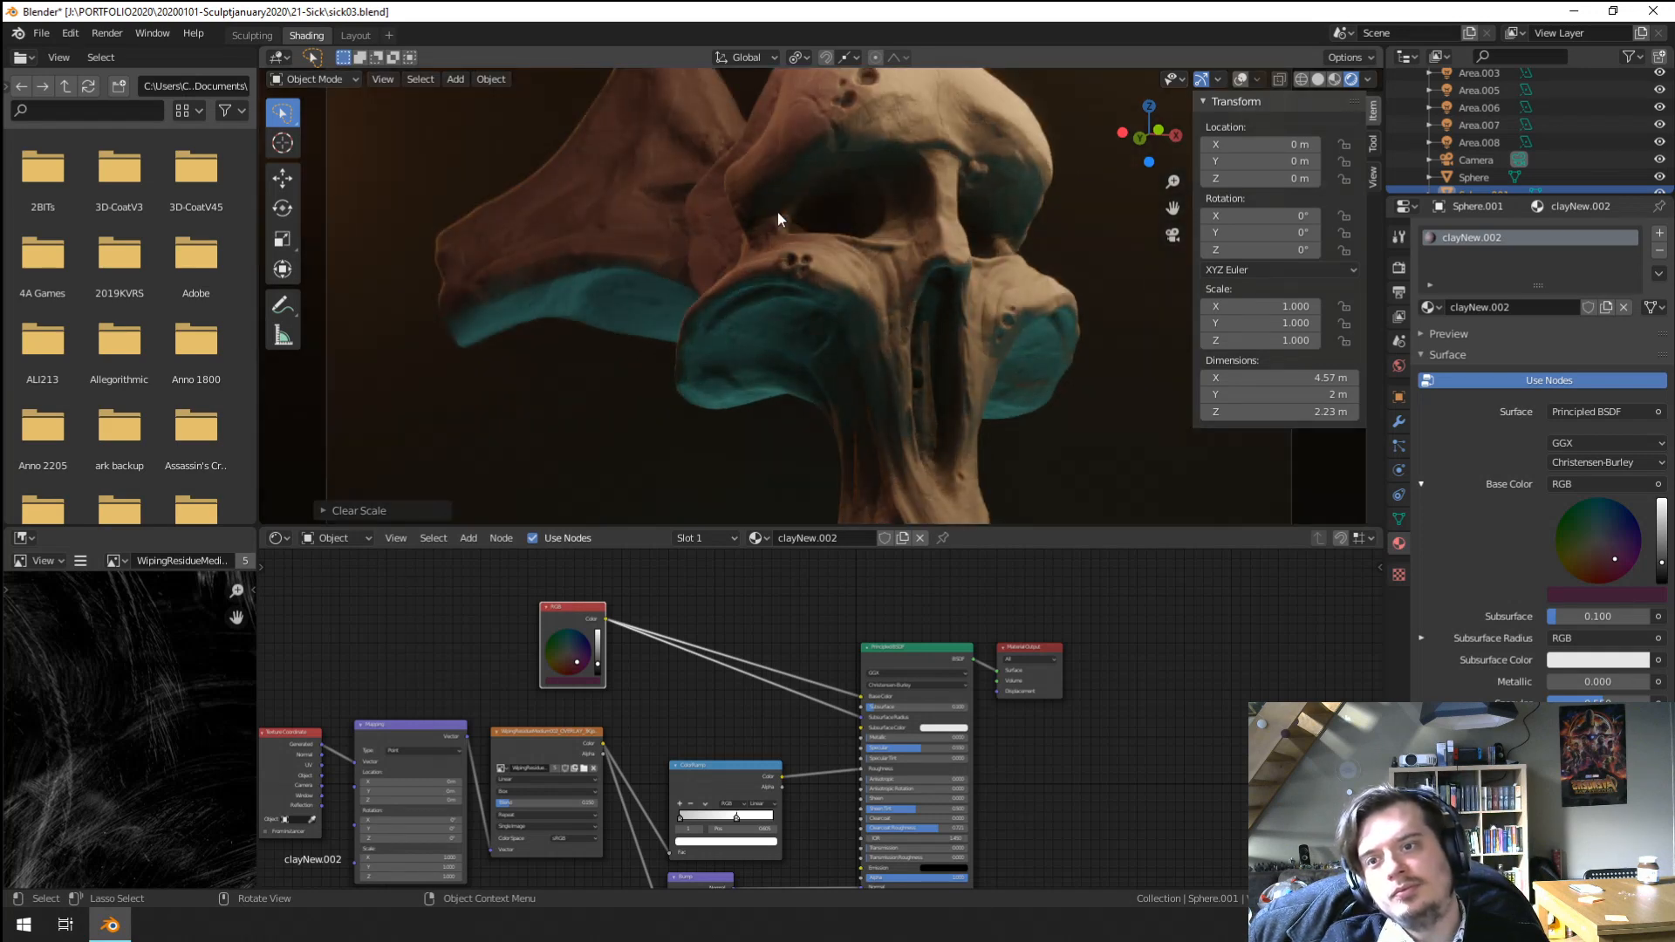
scroll(778, 212, down, 6)
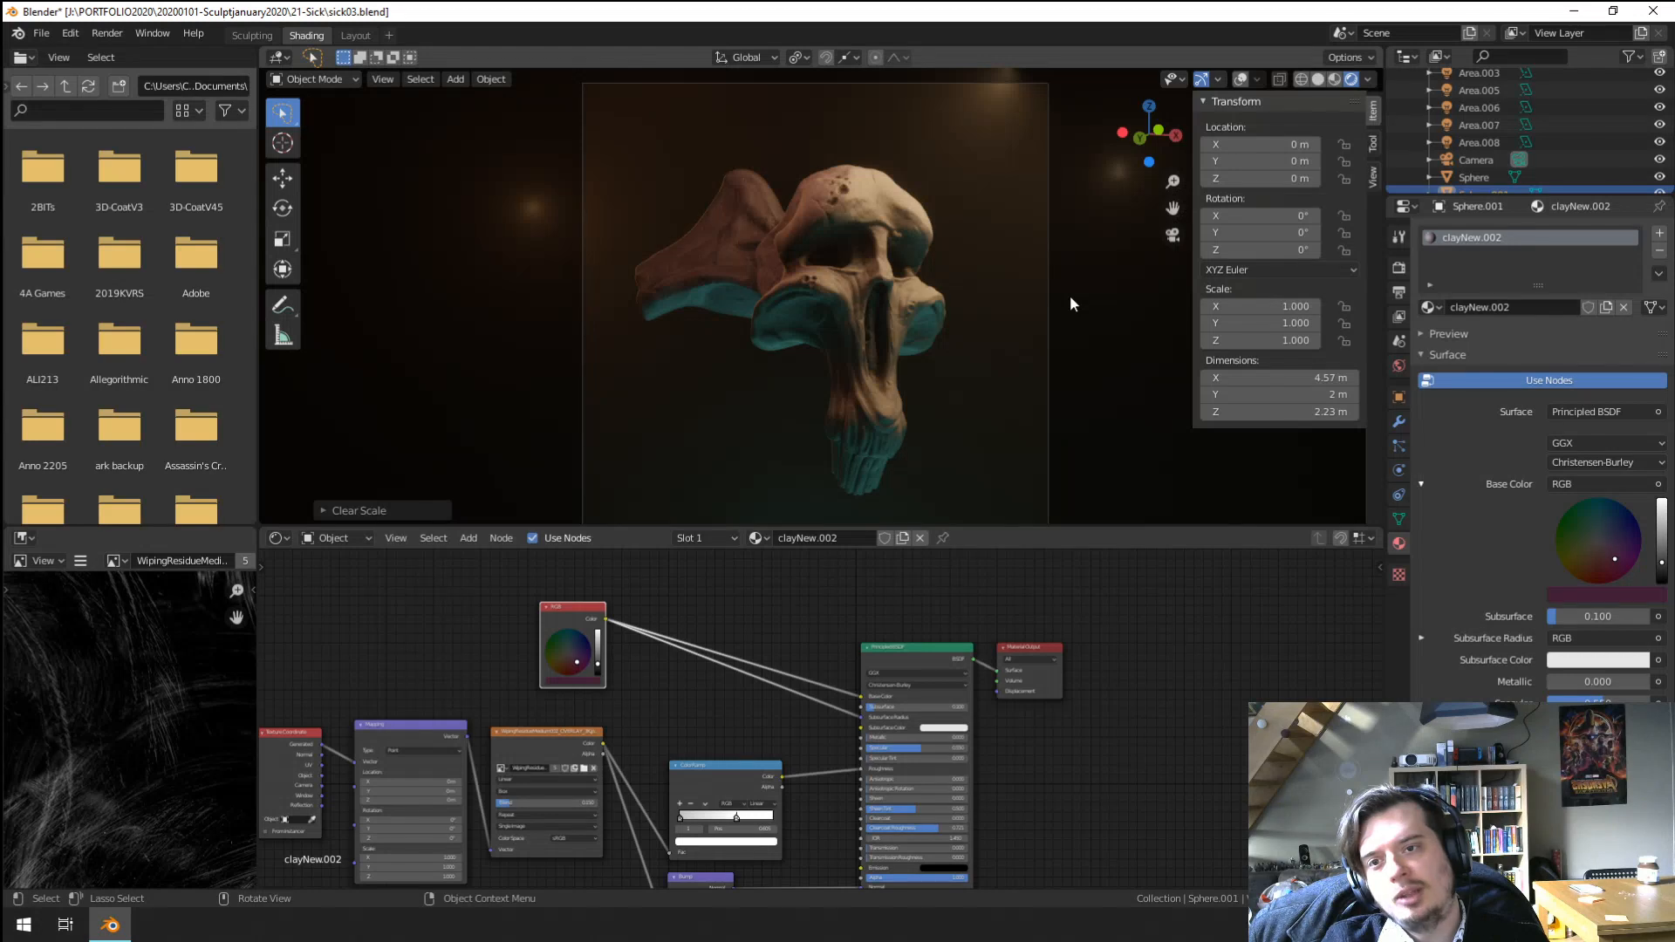
Try the crest rotated to about -2°, -5.9°, -0.9°, scaled to 0.865 and moved to about -0.11, 0.04, -0.02 m.
key(r)
click(1038, 249)
key(s)
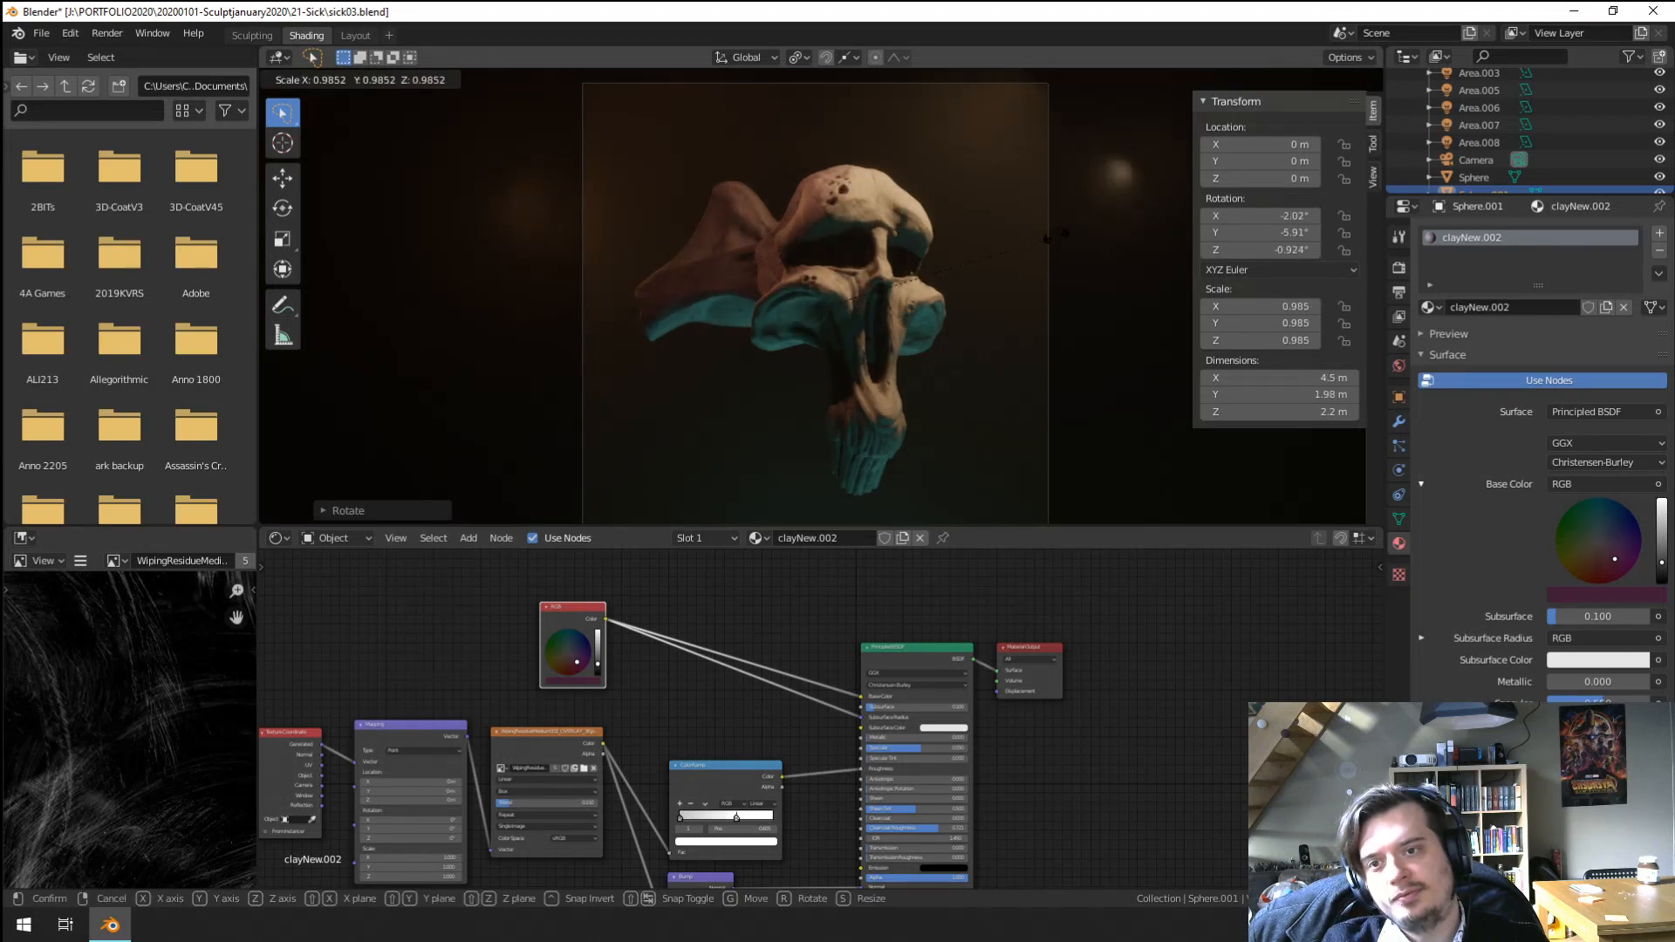
click(1025, 246)
key(g)
click(1002, 359)
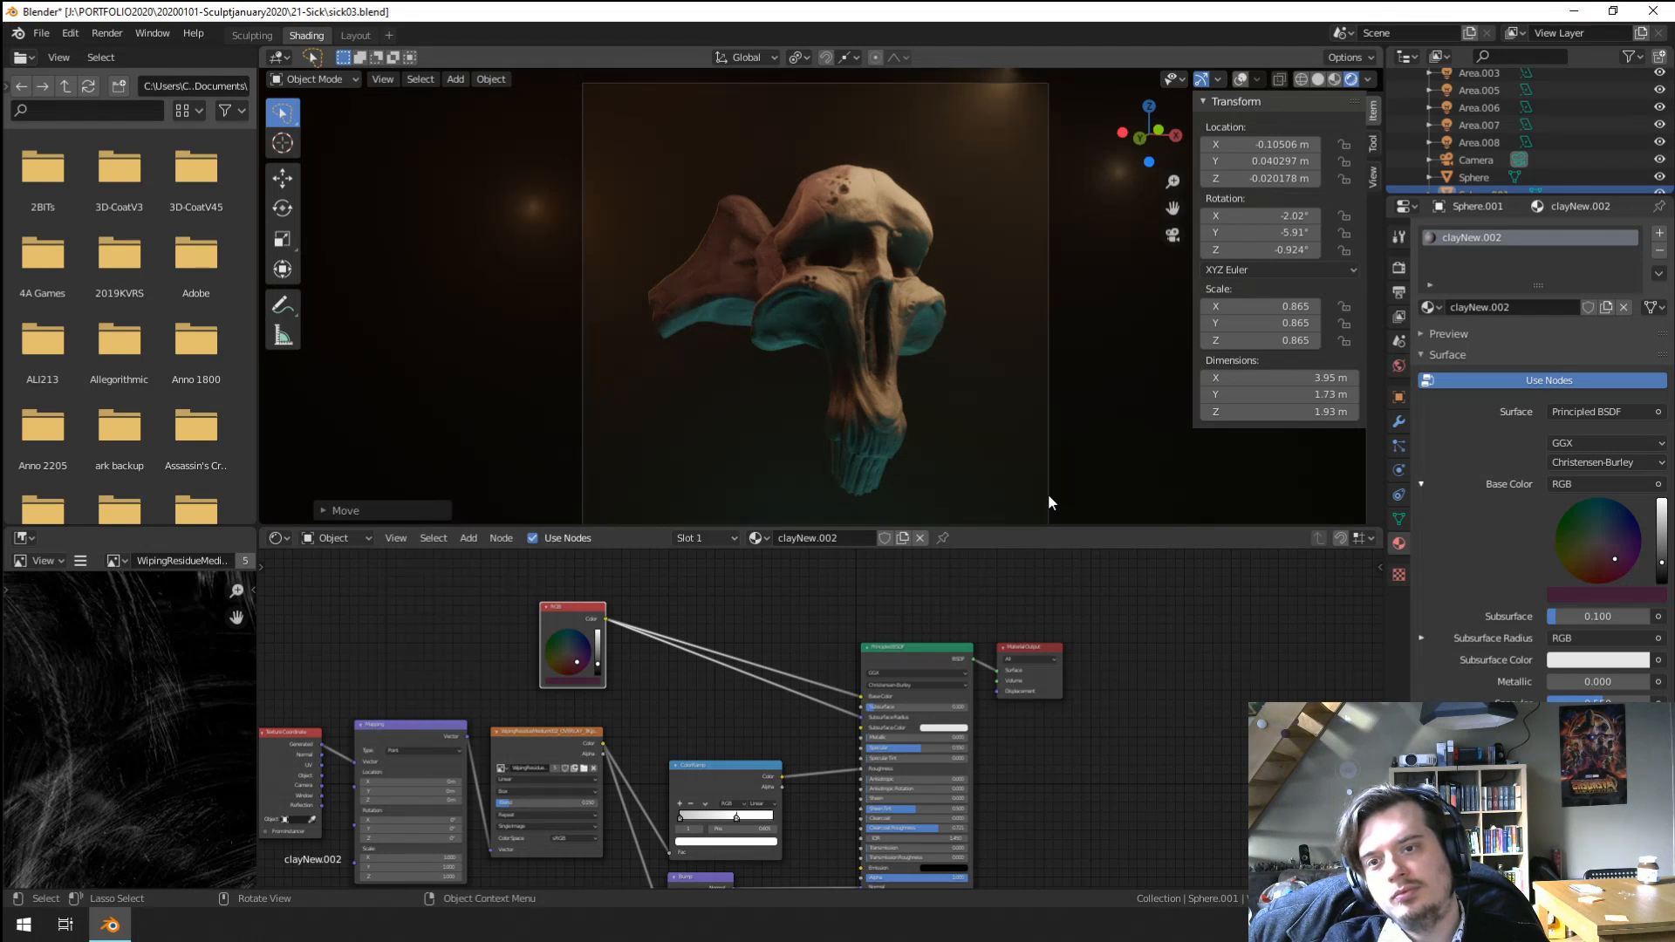
Try the reduced crest lower behind the jaw, and clear its location, rotation and scale.
scroll(1027, 428, down, 2)
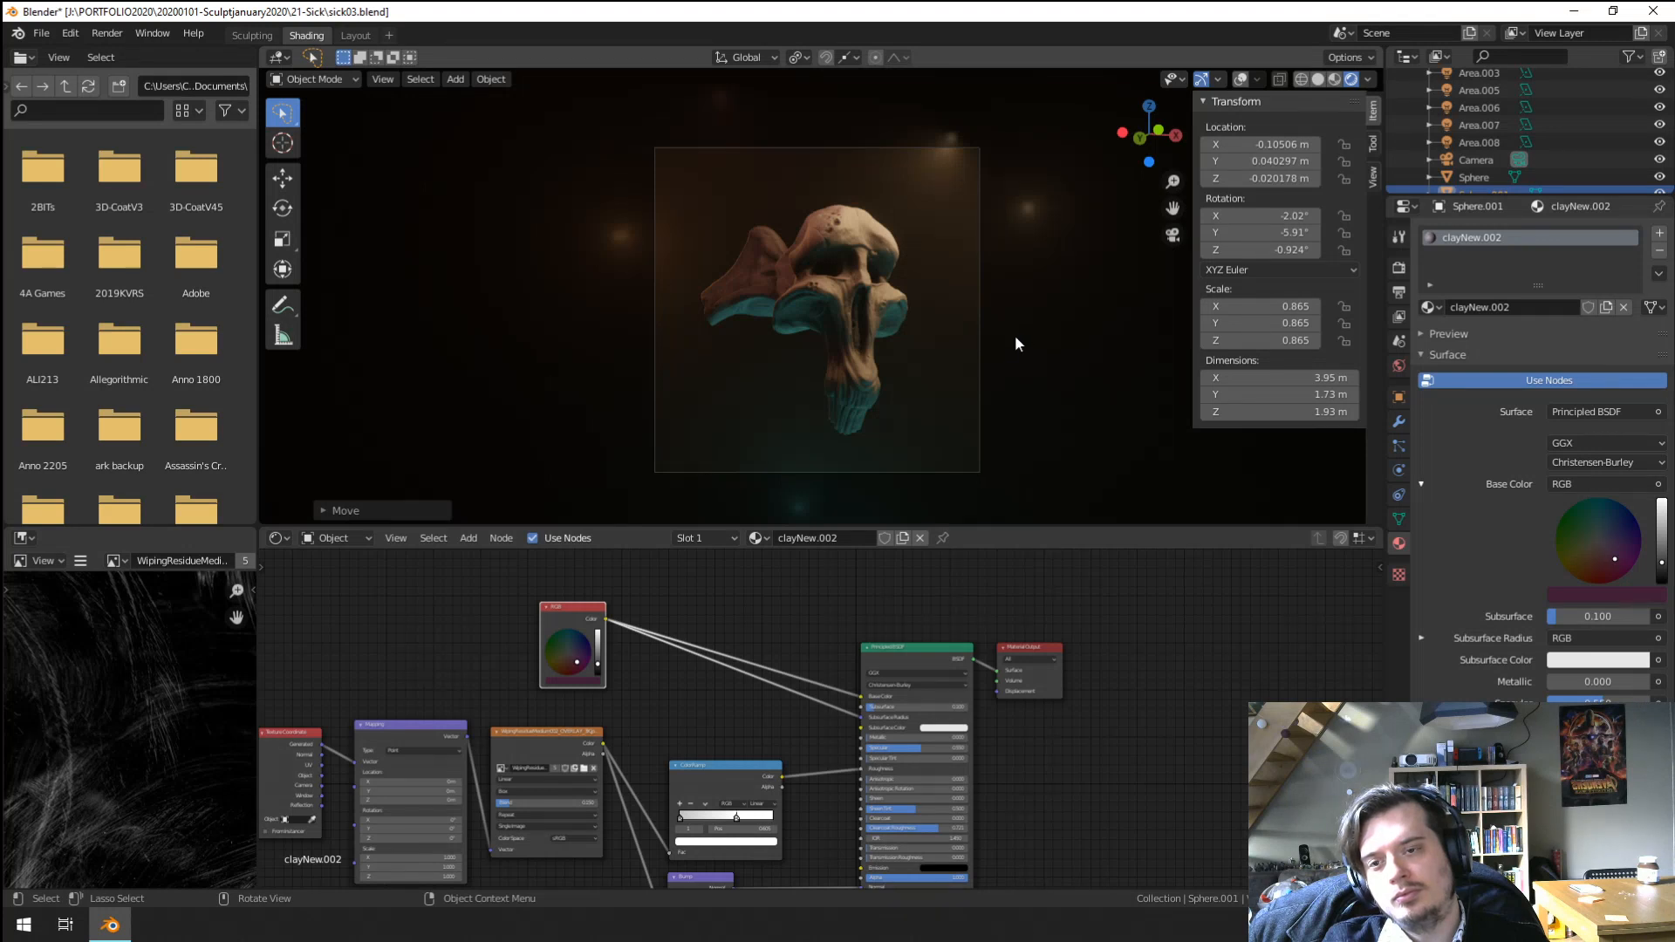
key(g)
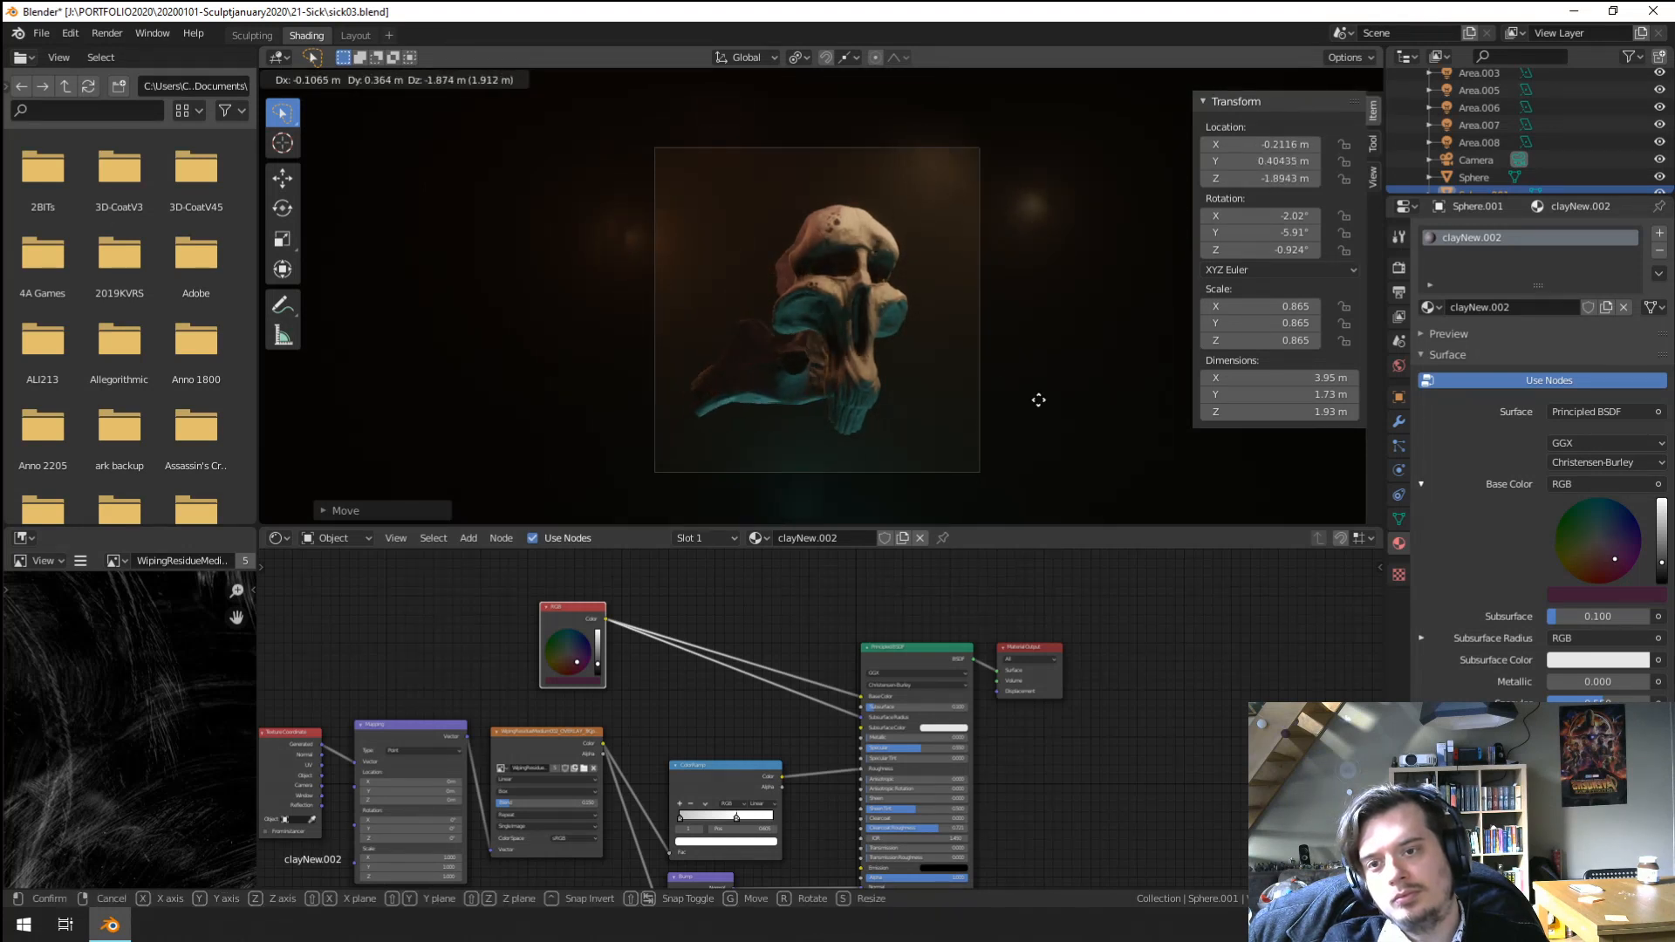
click(1018, 338)
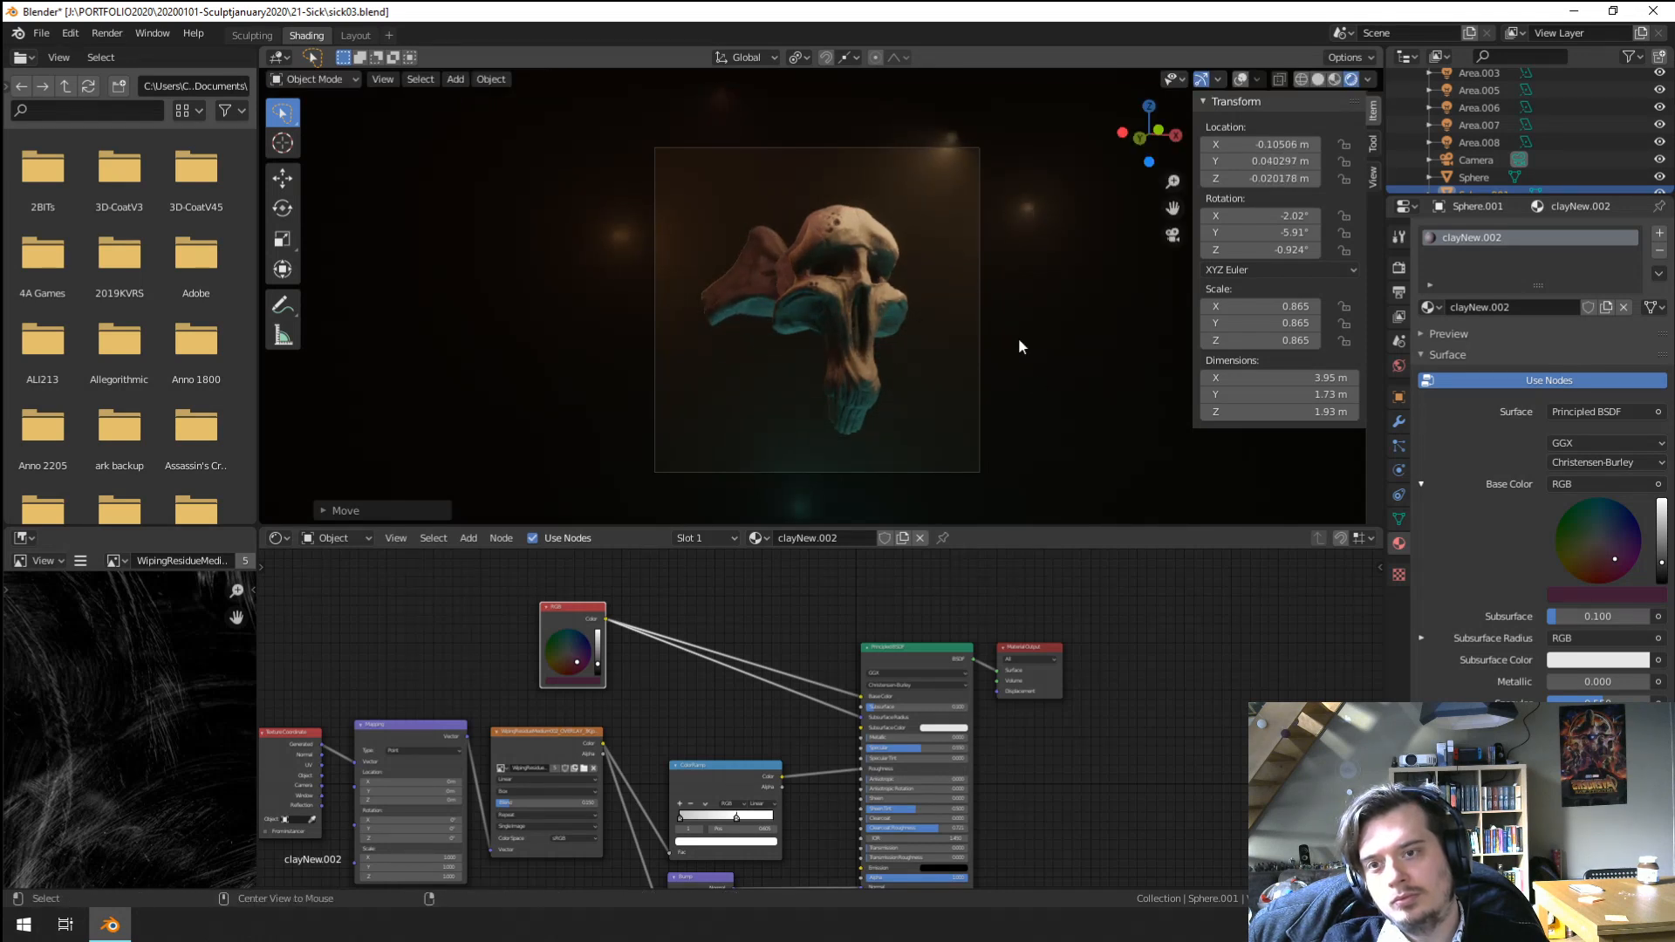
key(alt+g)
key(alt+r)
key(alt+s)
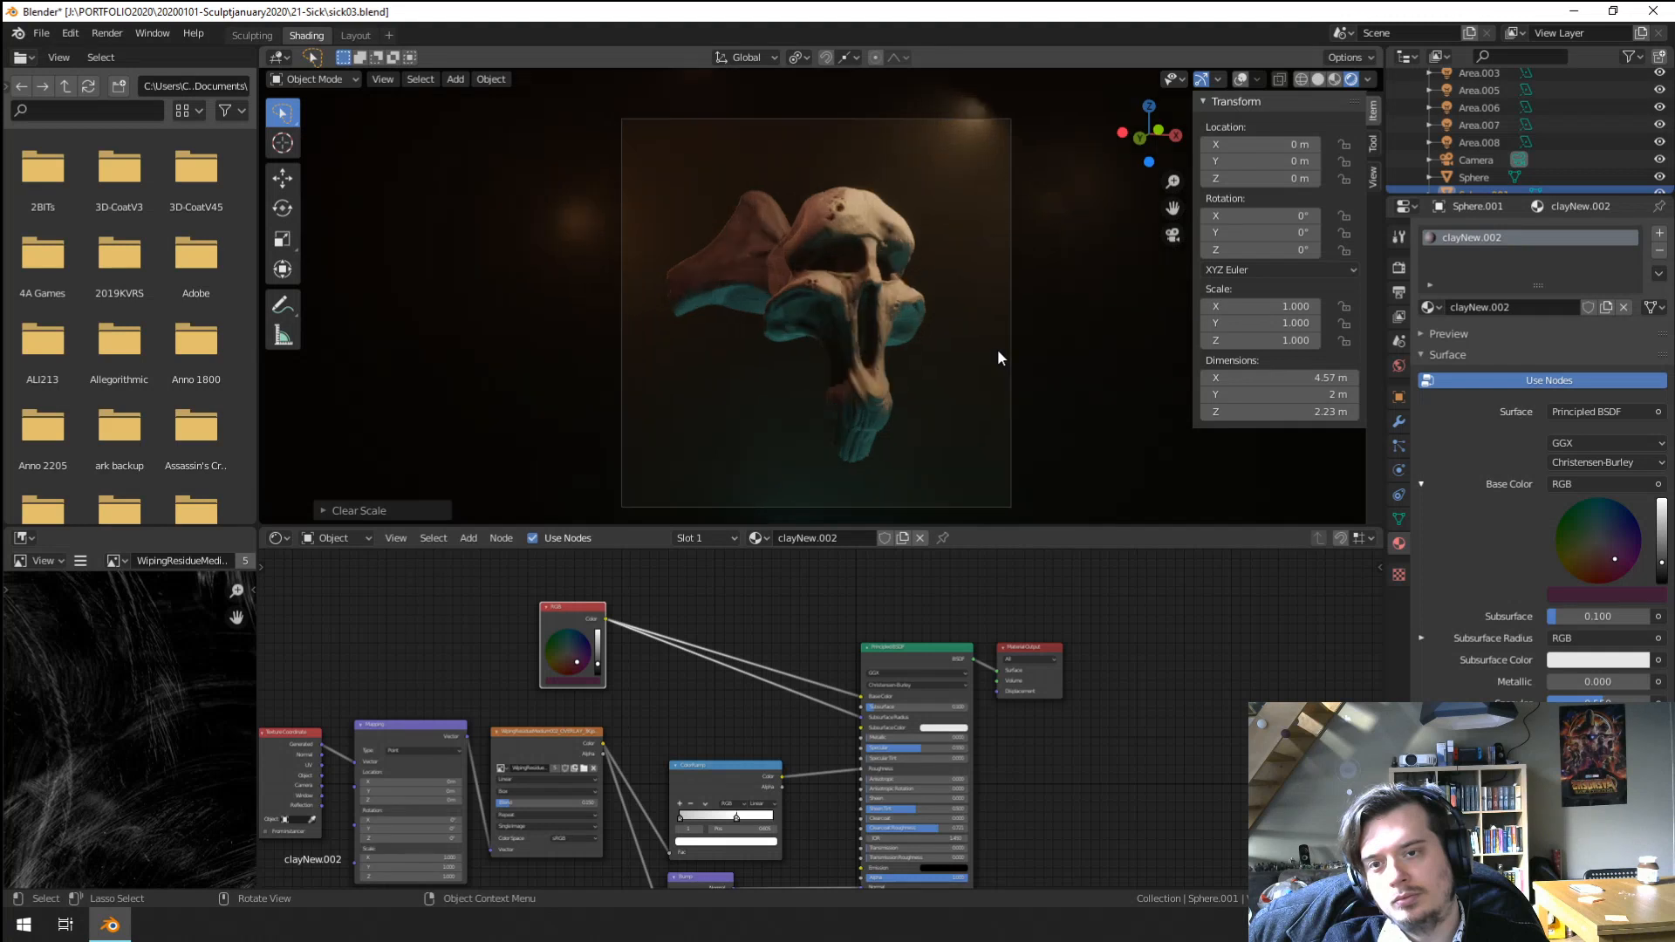
Inspect the head from the other side, return to the camera view, try rotating the head about global Z, and reselect the crest.
middle_drag(997, 349, 841, 395)
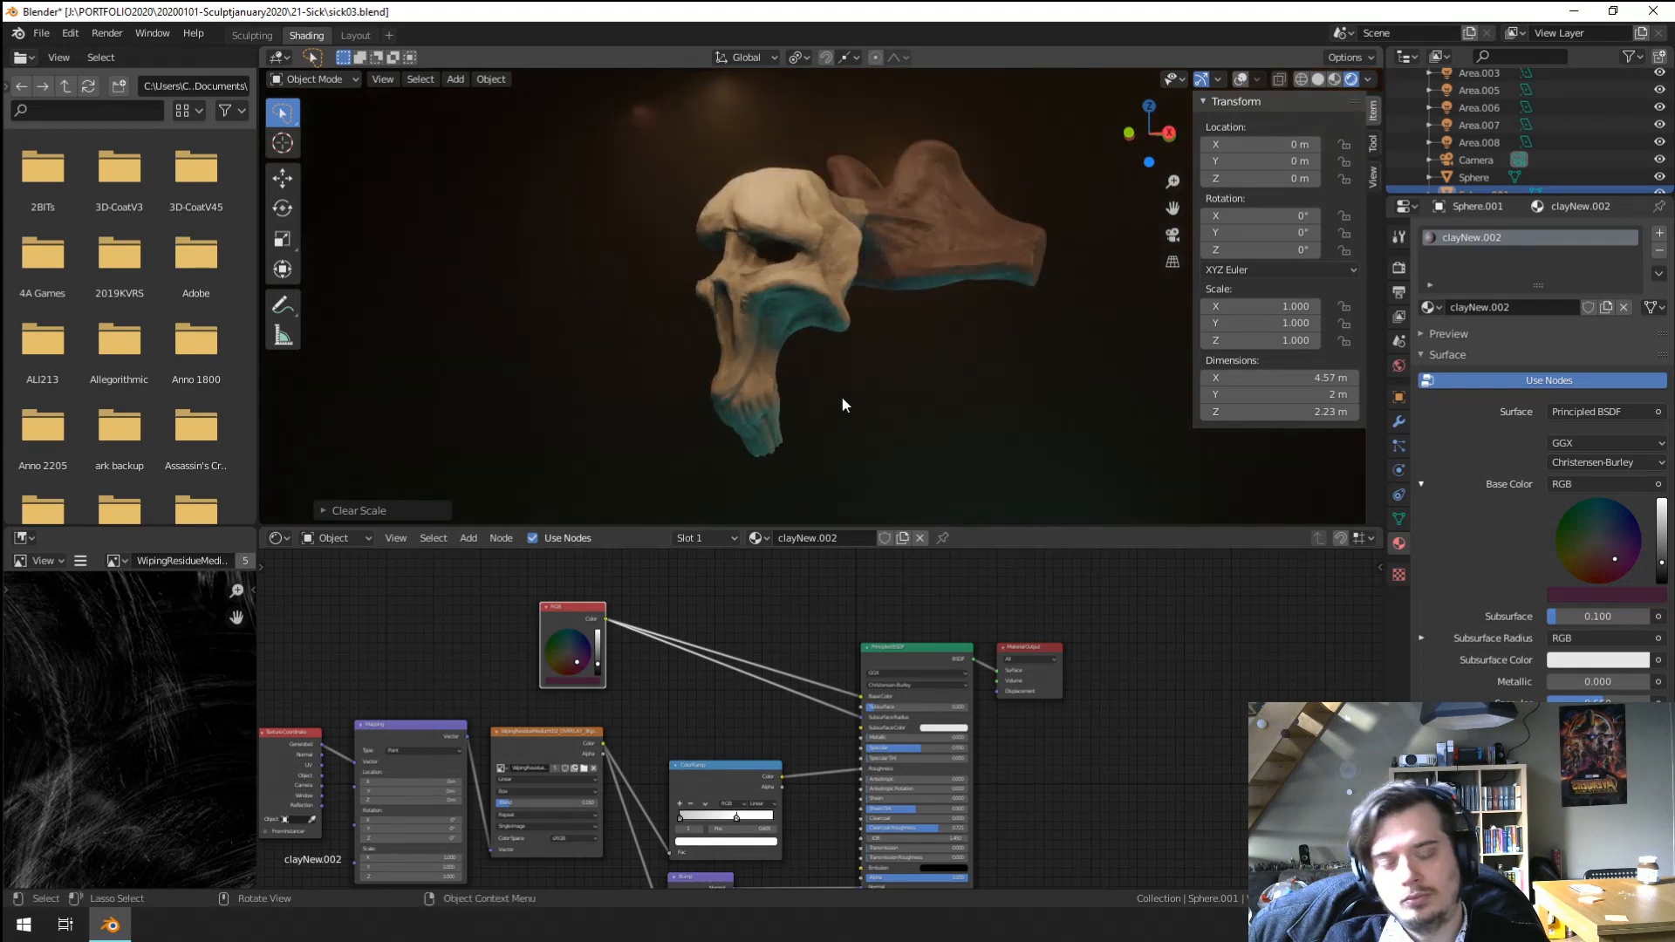
key(KP_0)
click(876, 353)
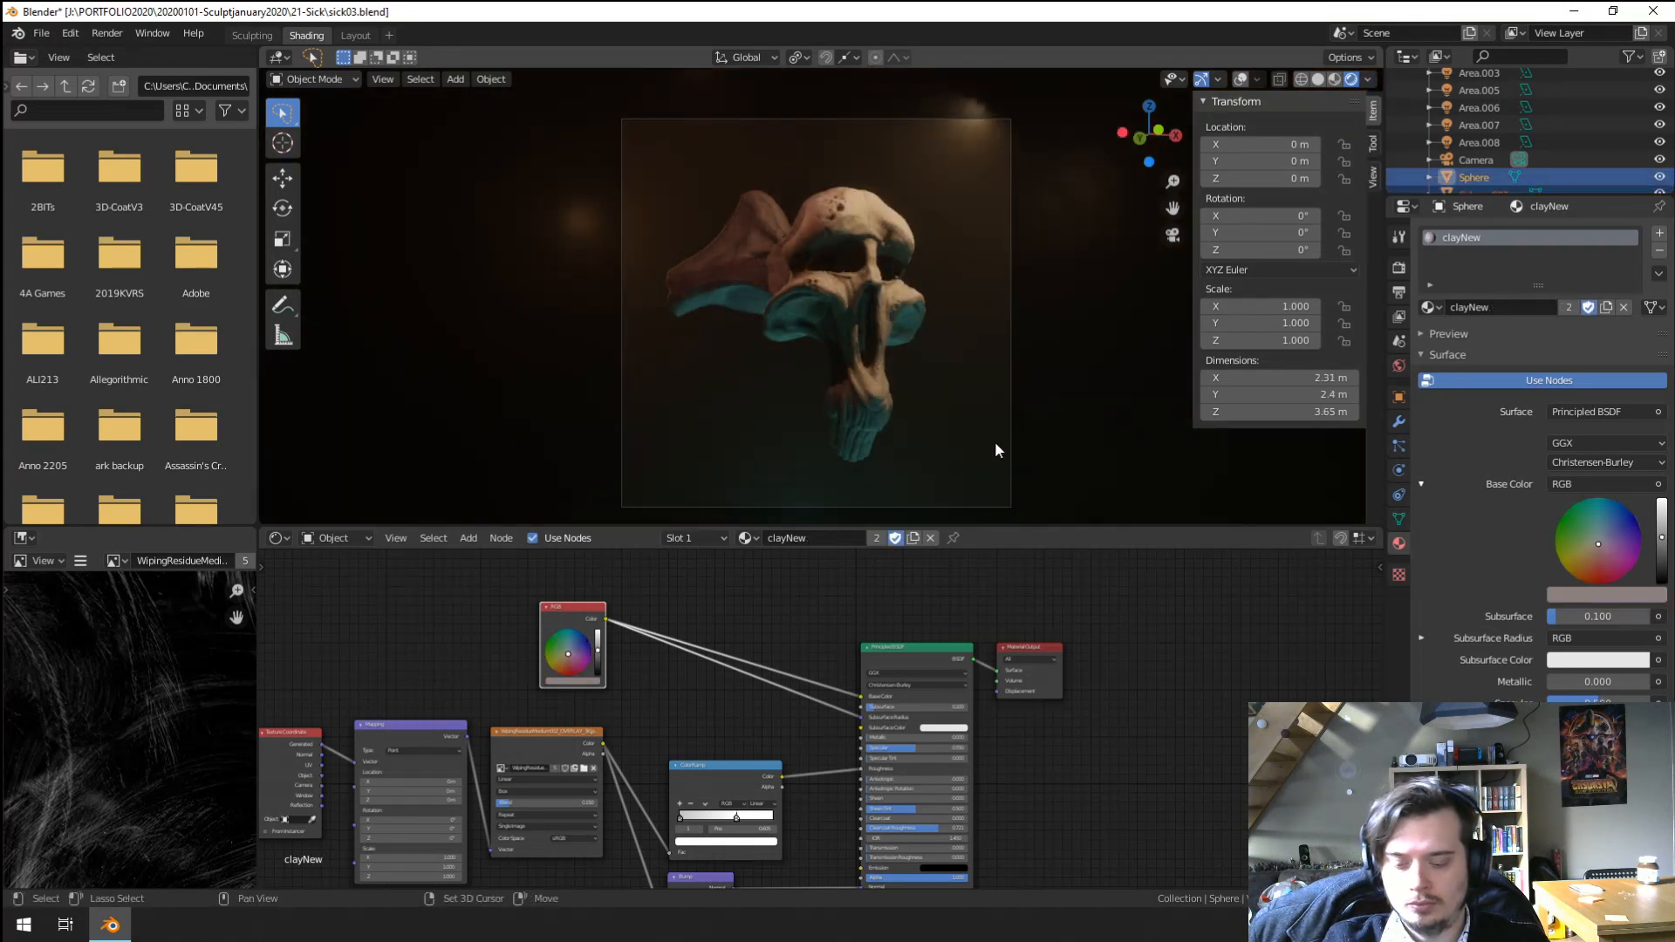
key(r)
key(z)
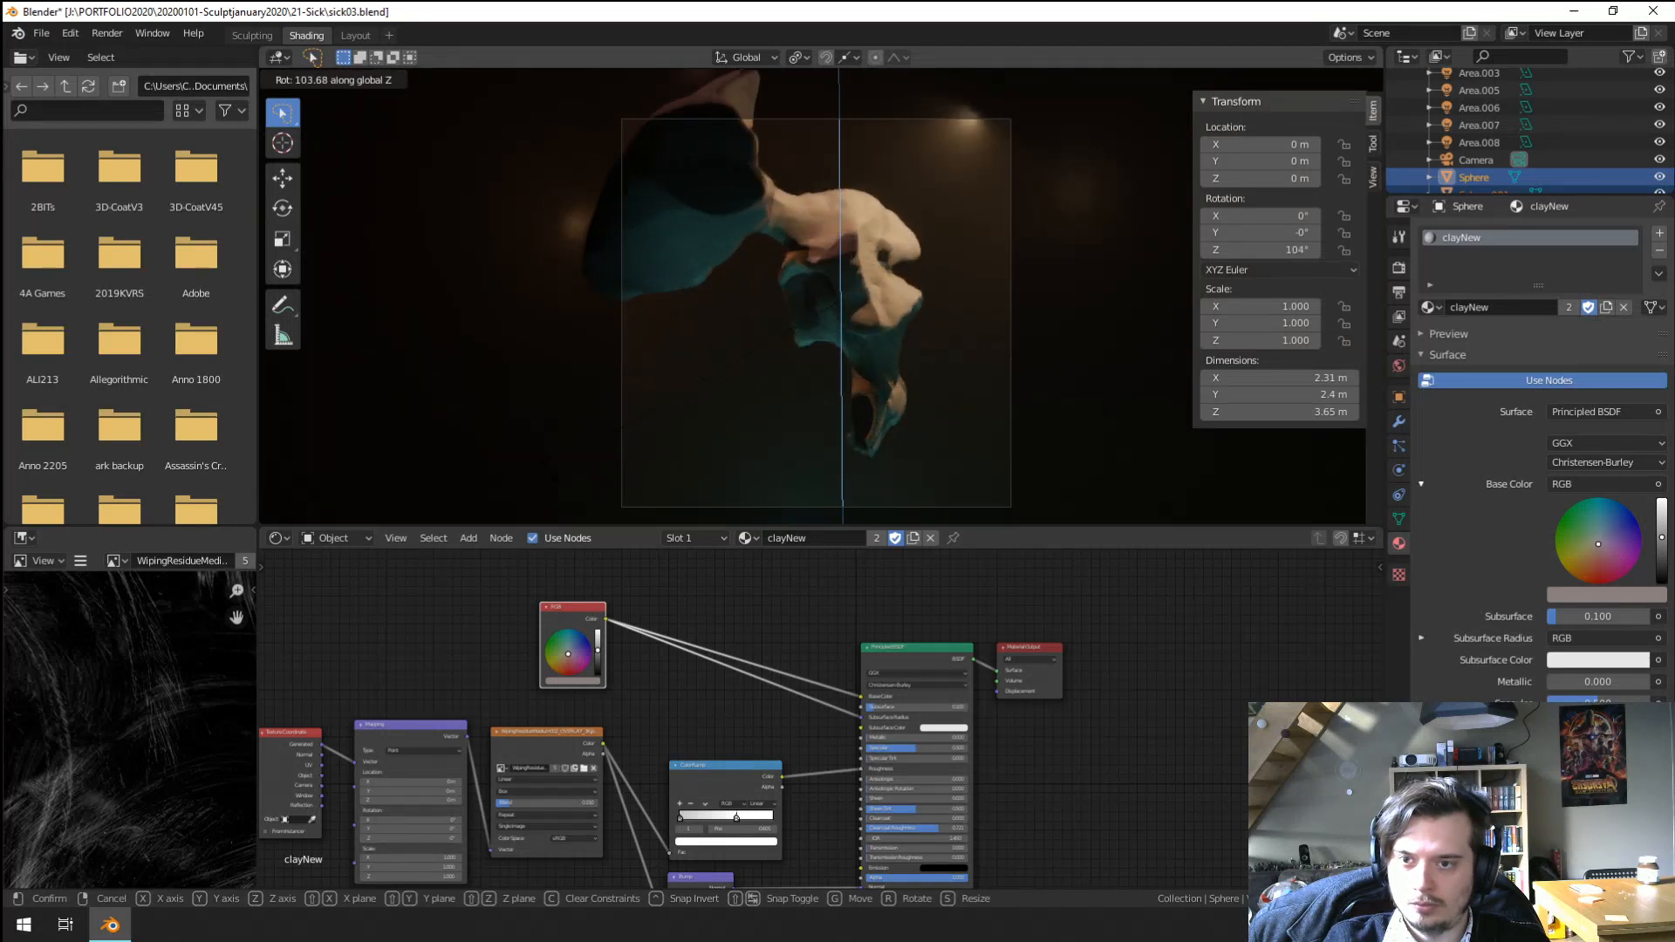
right_click(688, 444)
click(719, 281)
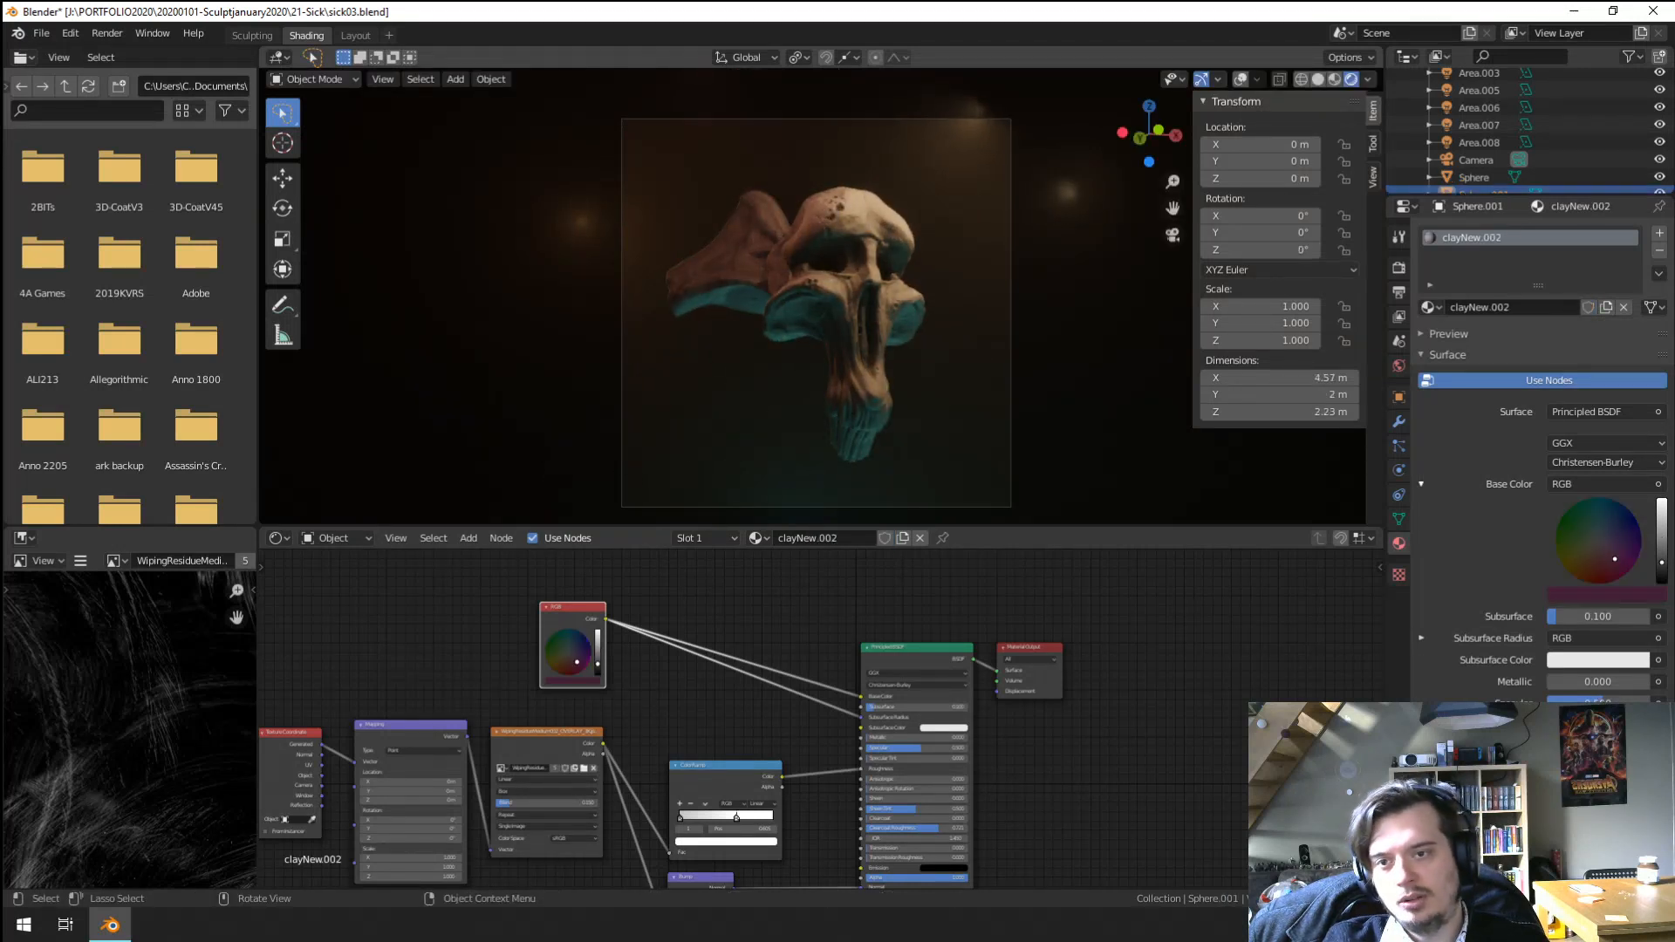
key(s)
right_click(1059, 382)
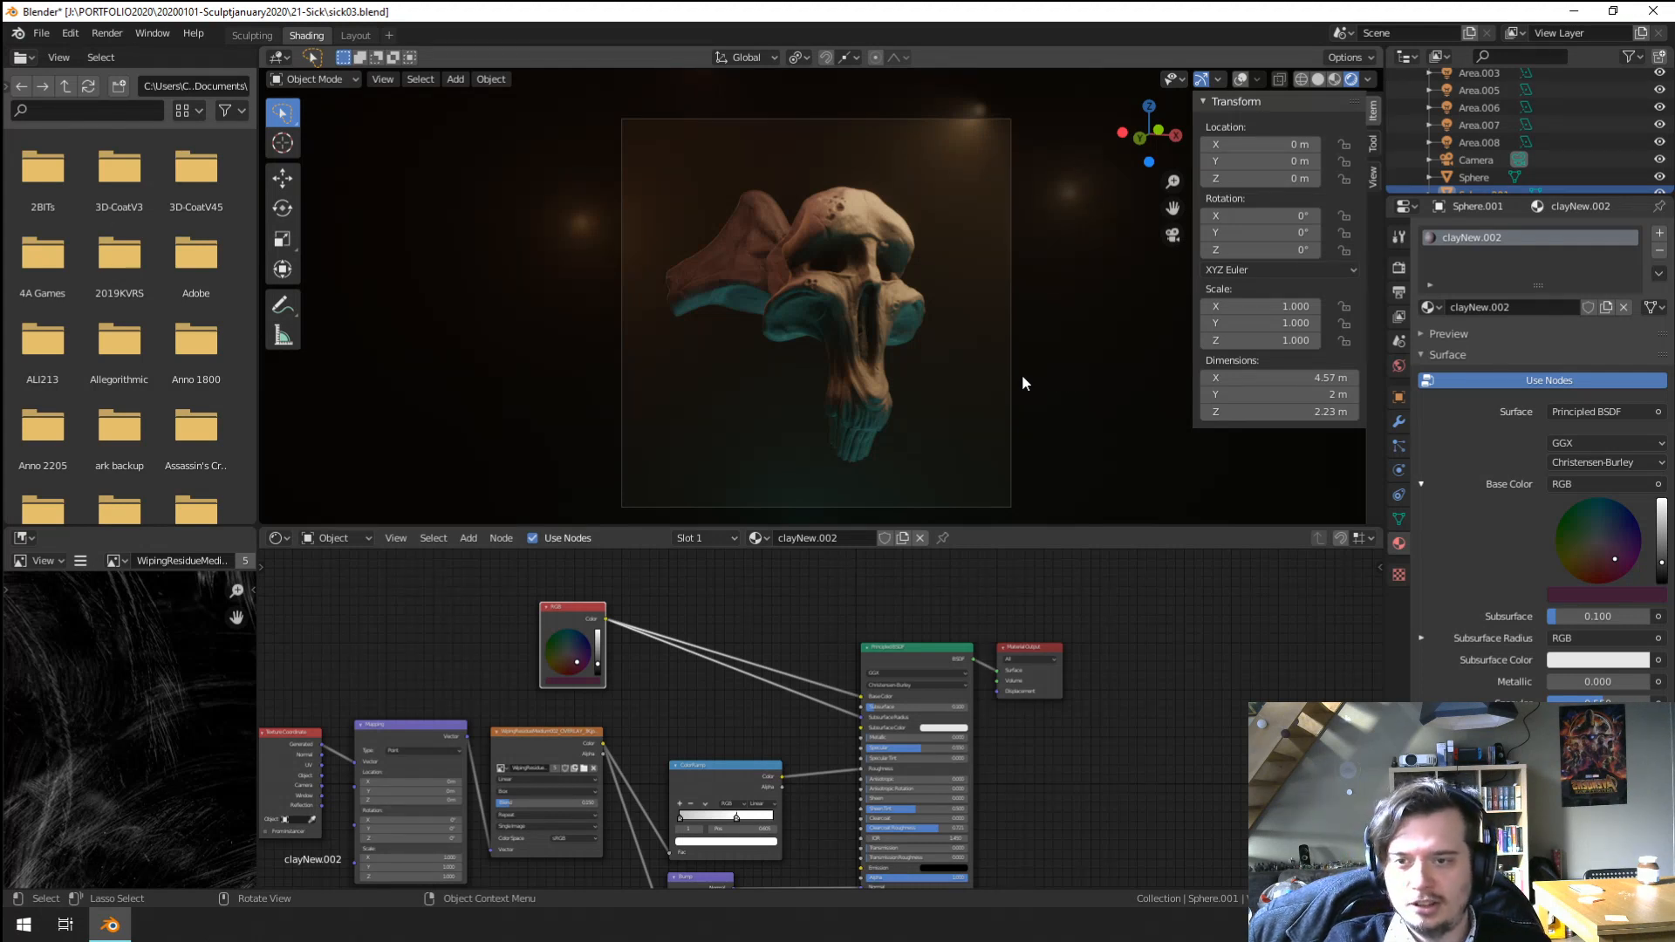
Try the crest farther behind the head at about 0.27, 2.42, 0 m, keeping its height, and scale it to about 1.31.
key(g)
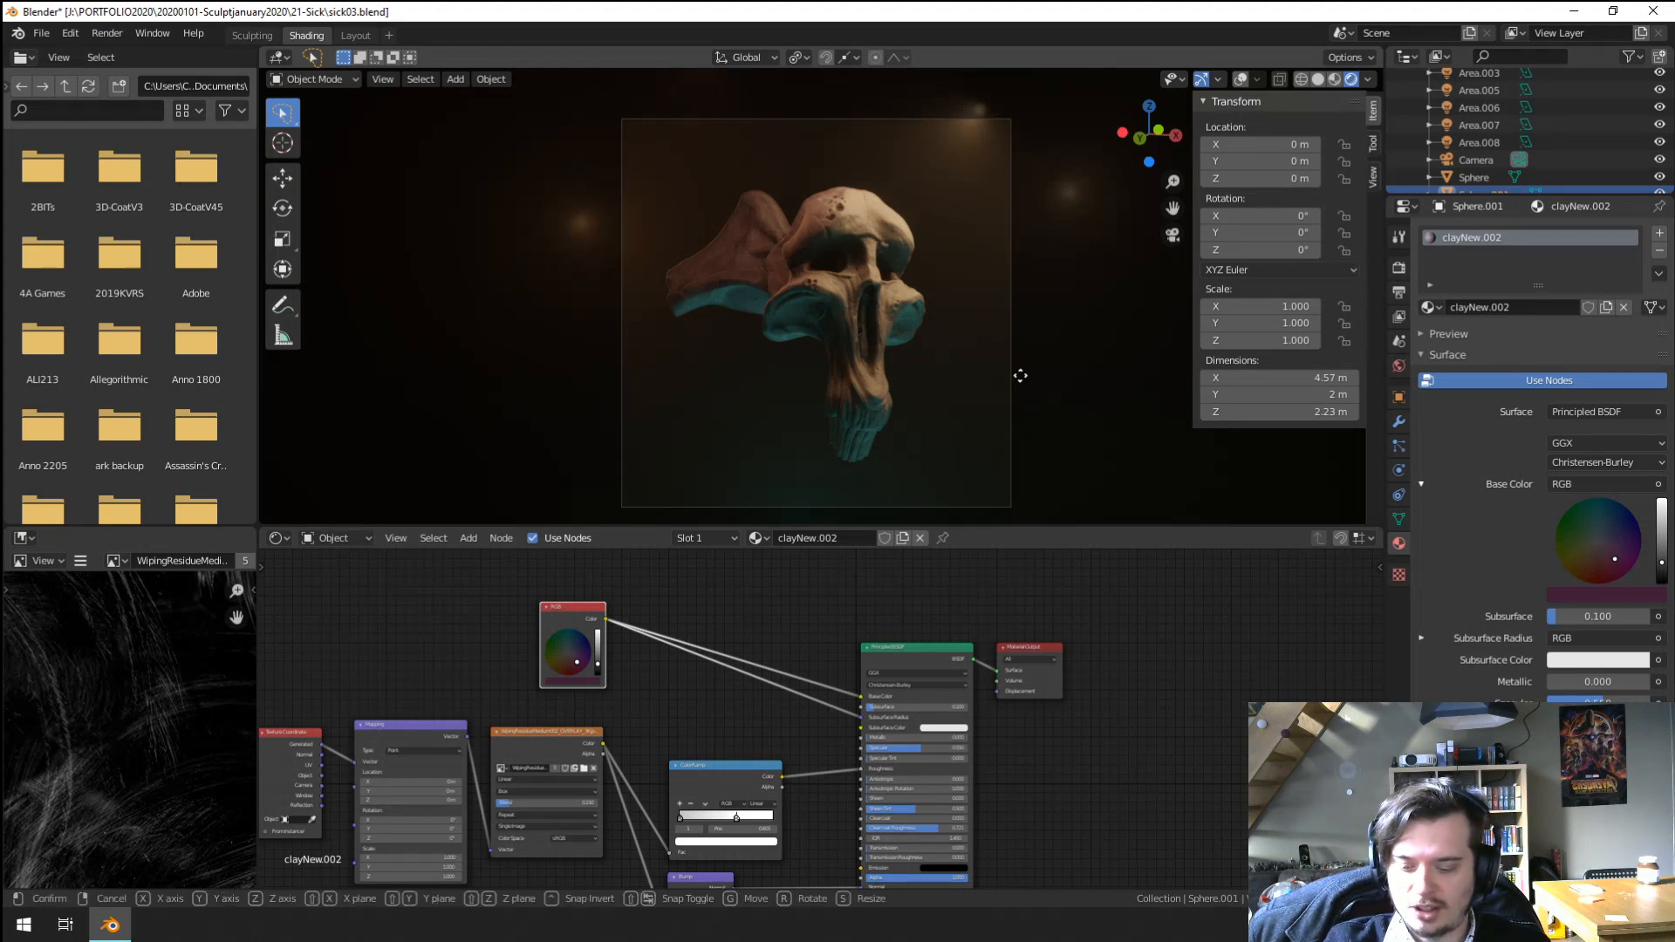
key(shift+z)
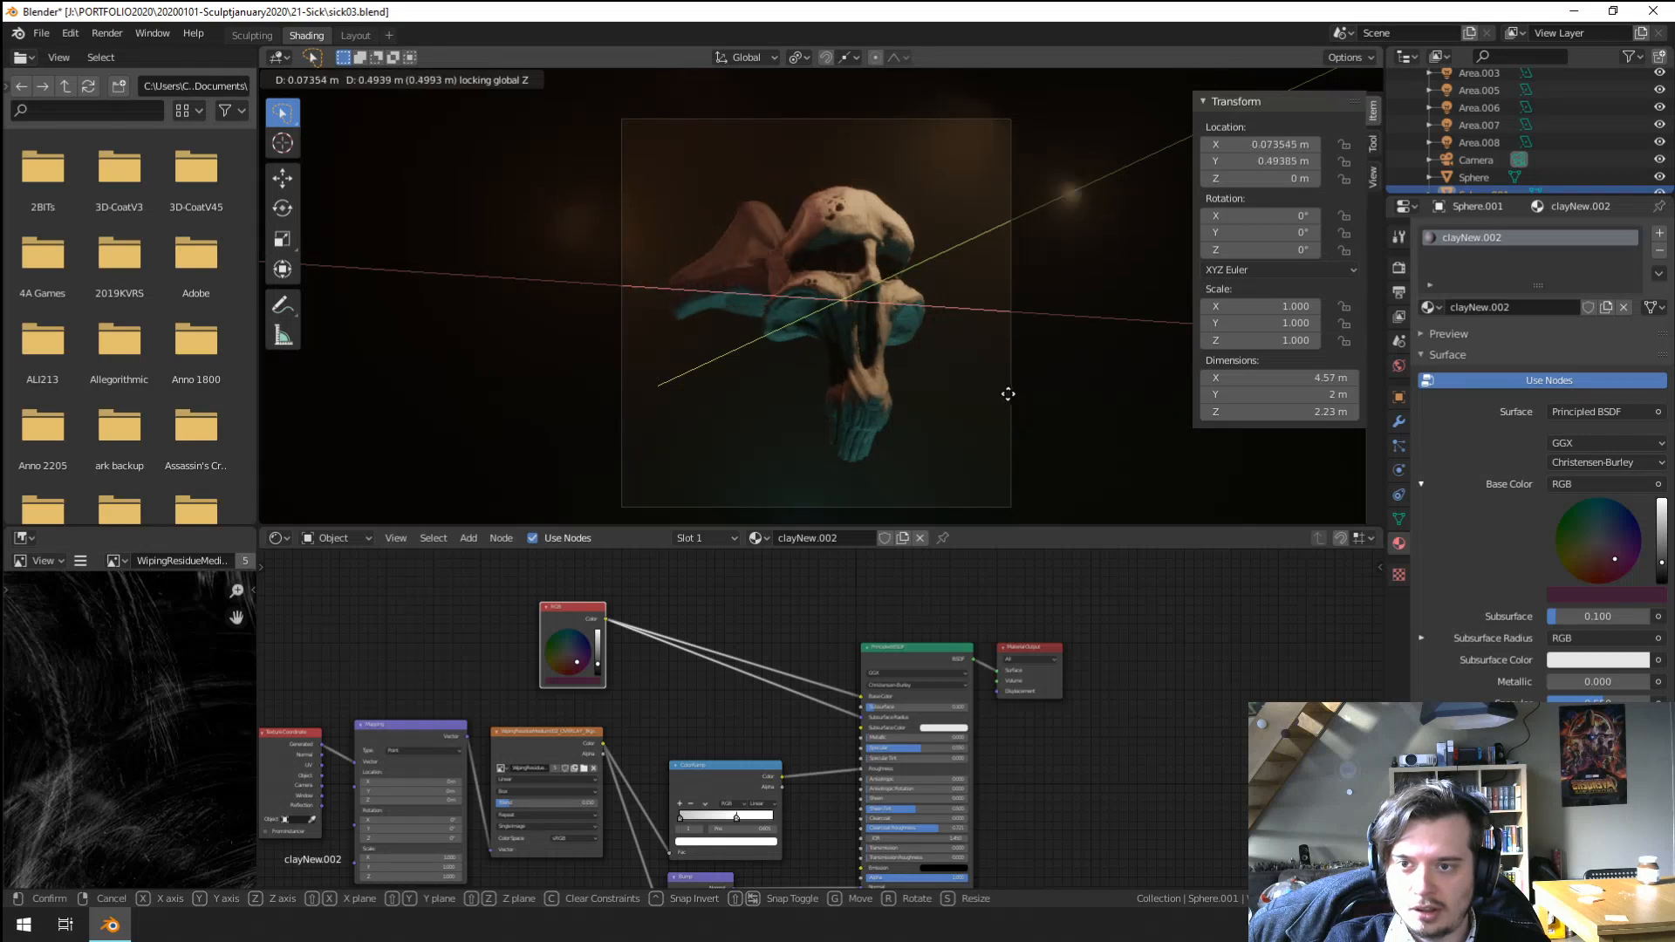
click(983, 399)
key(s)
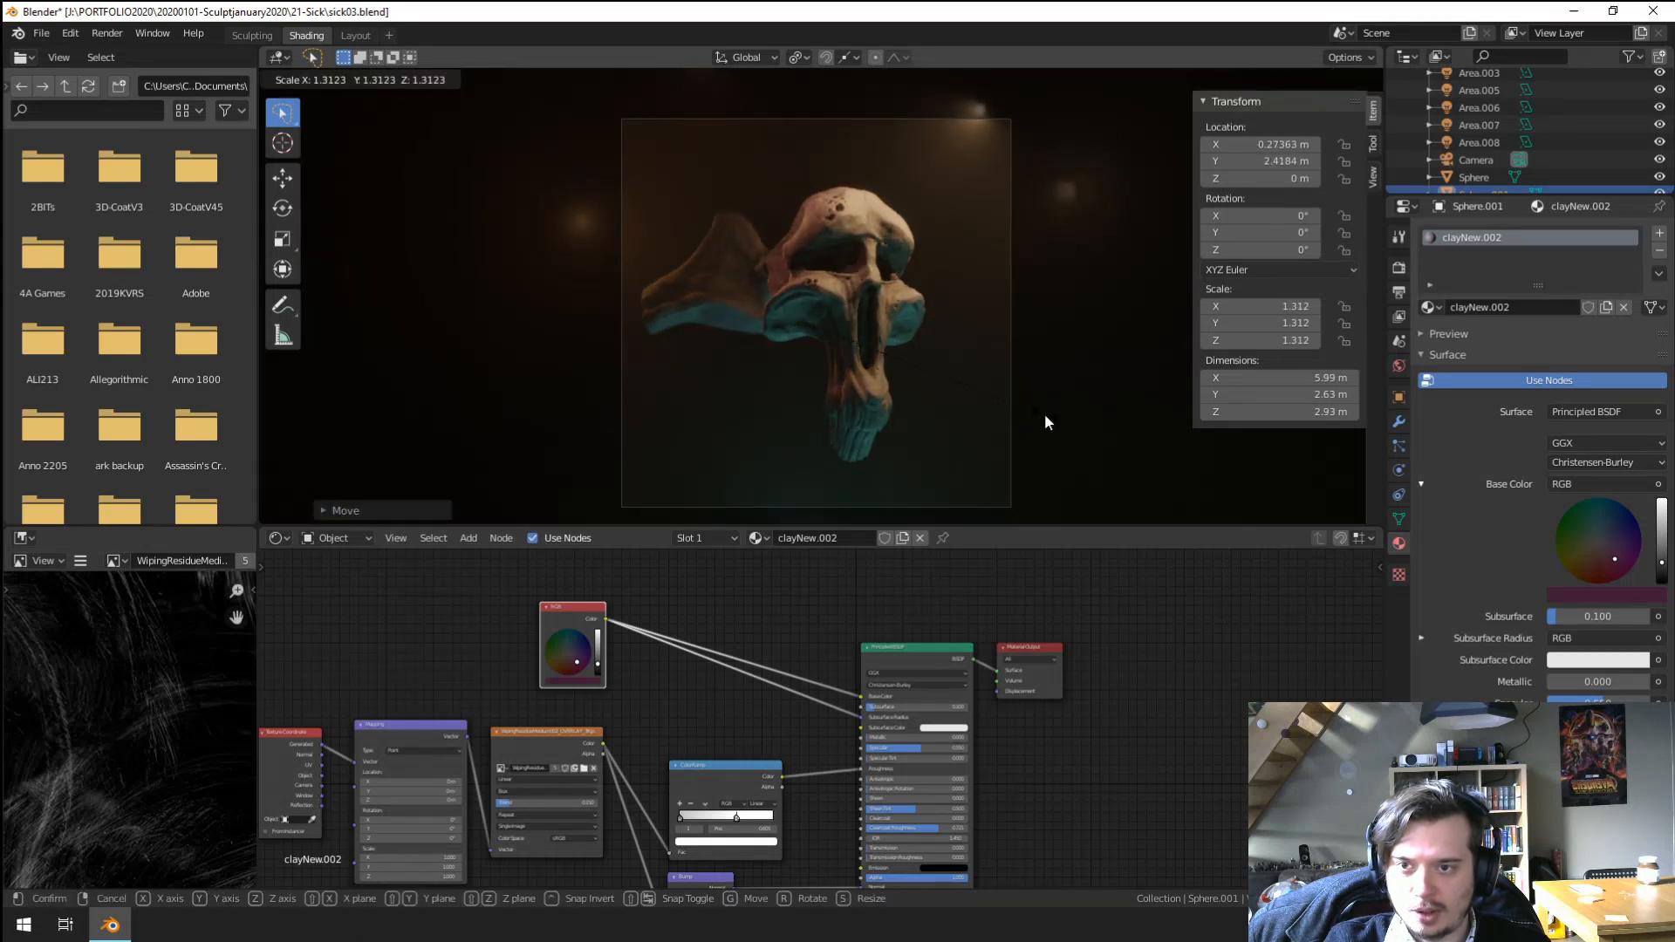
click(1045, 413)
Shift the crest in the horizontal plane to about 0.54, 2.33, 0 m and enlarge it to a scale of about 1.51.
key(g)
key(shift+z)
click(1060, 413)
key(s)
right_click(1103, 426)
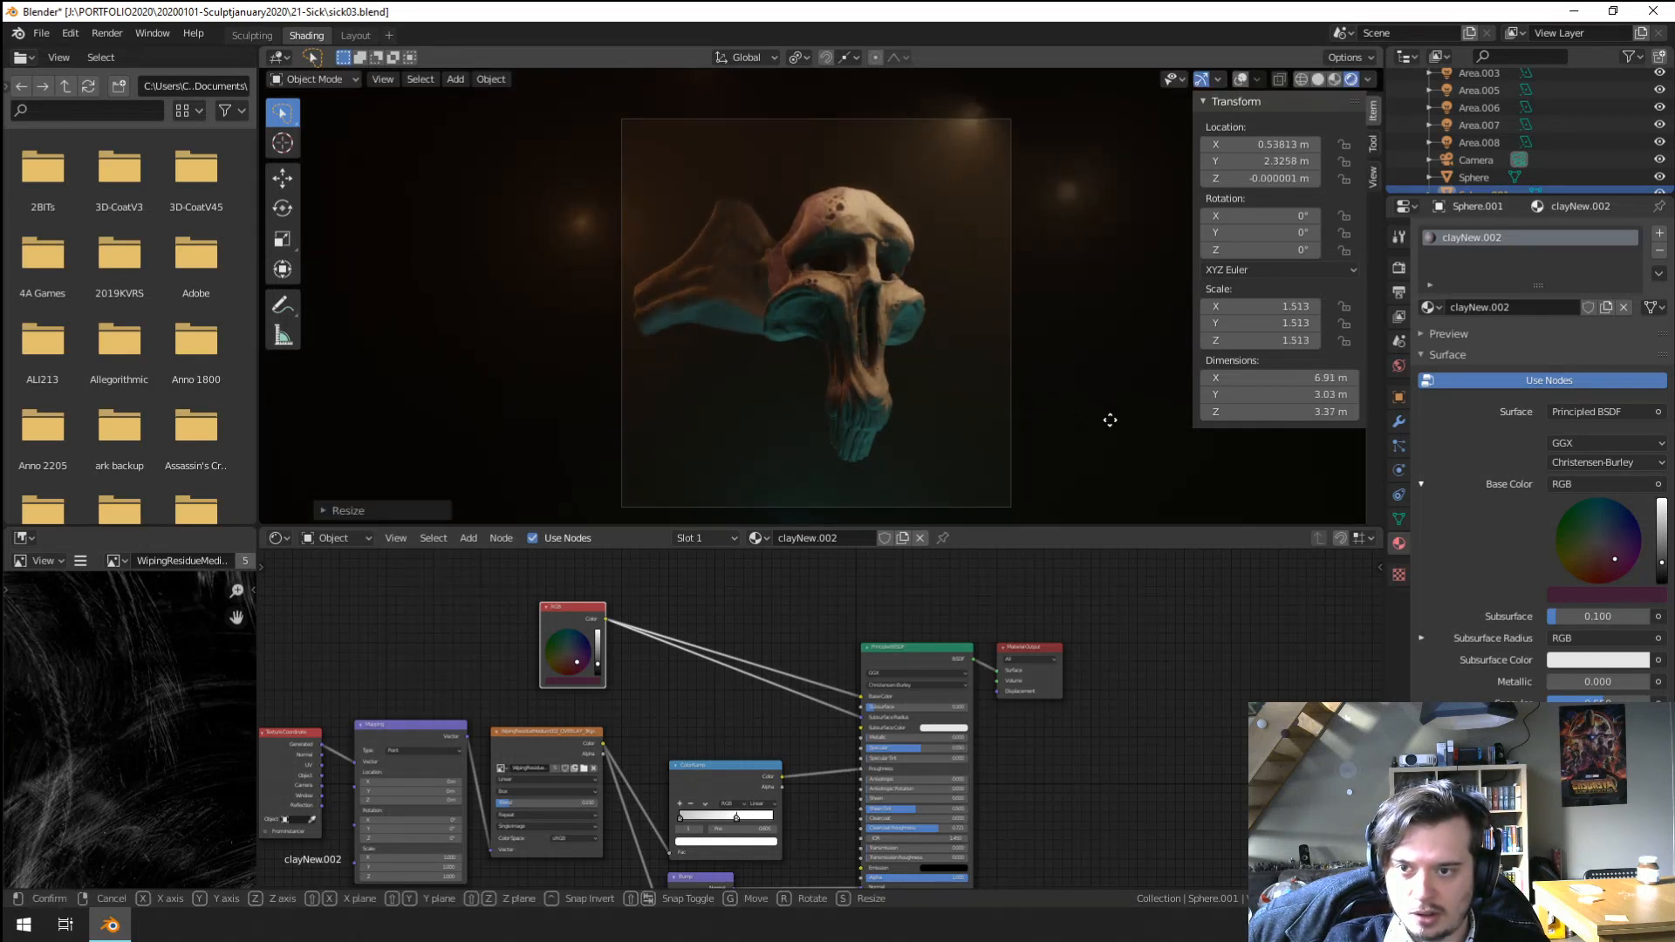
Try the enlarged crest closer to the head, near 0.60, 0.82, 0 m, and clear its location and scale.
key(g)
key(shift+z)
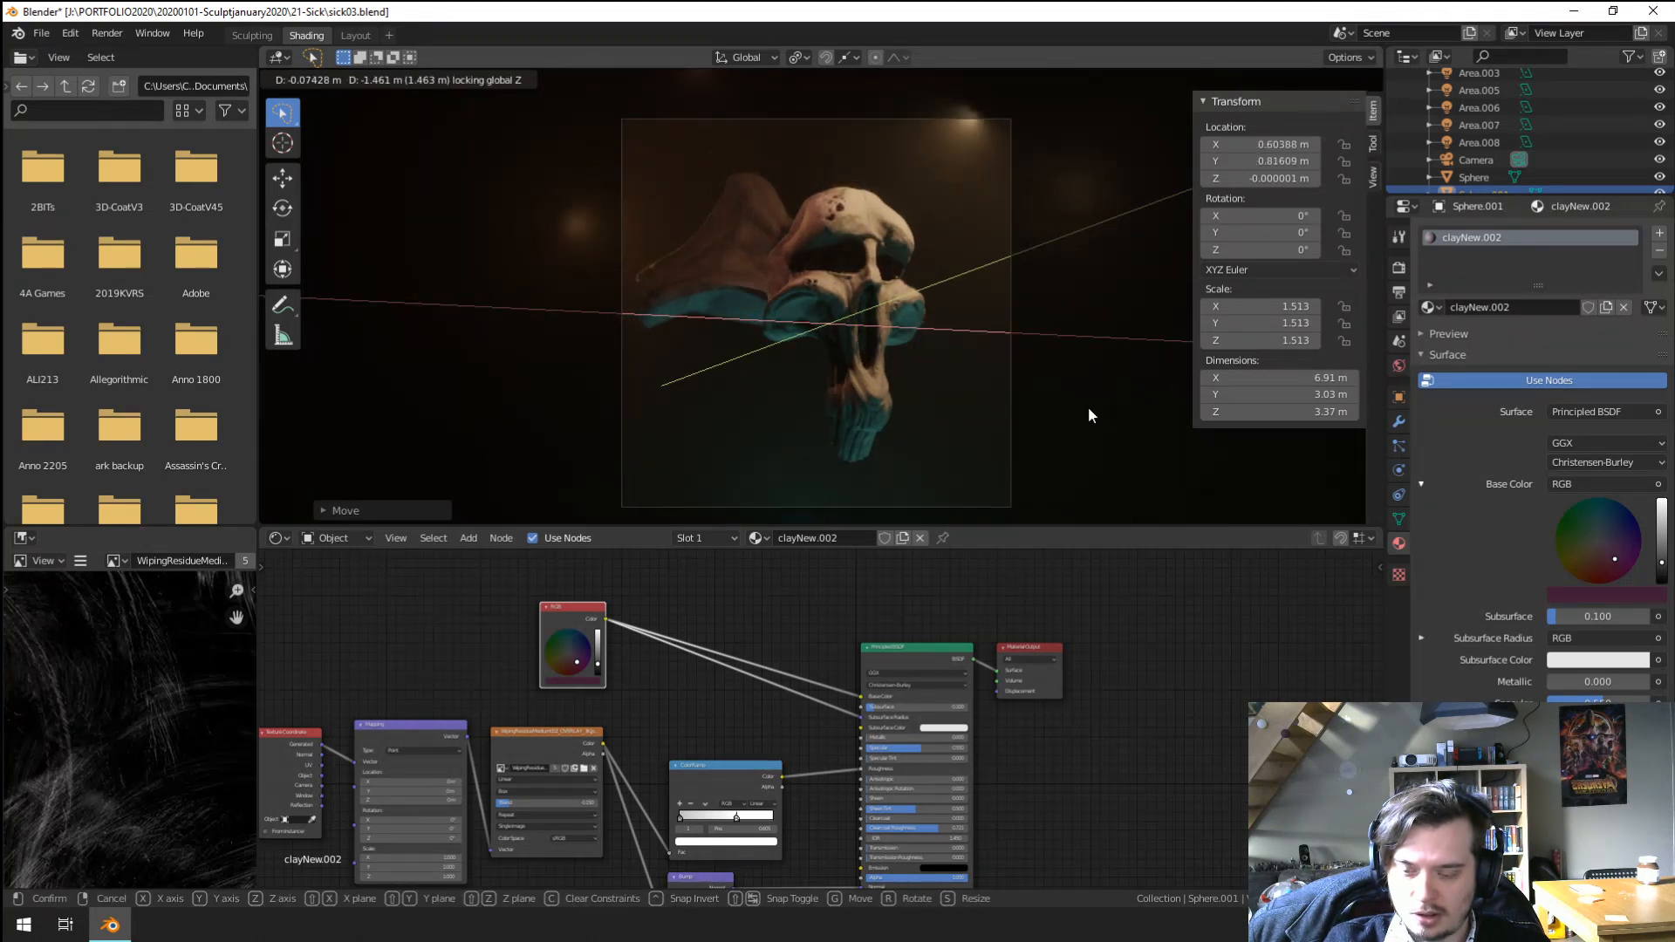
click(1087, 407)
key(alt+g)
key(alt+s)
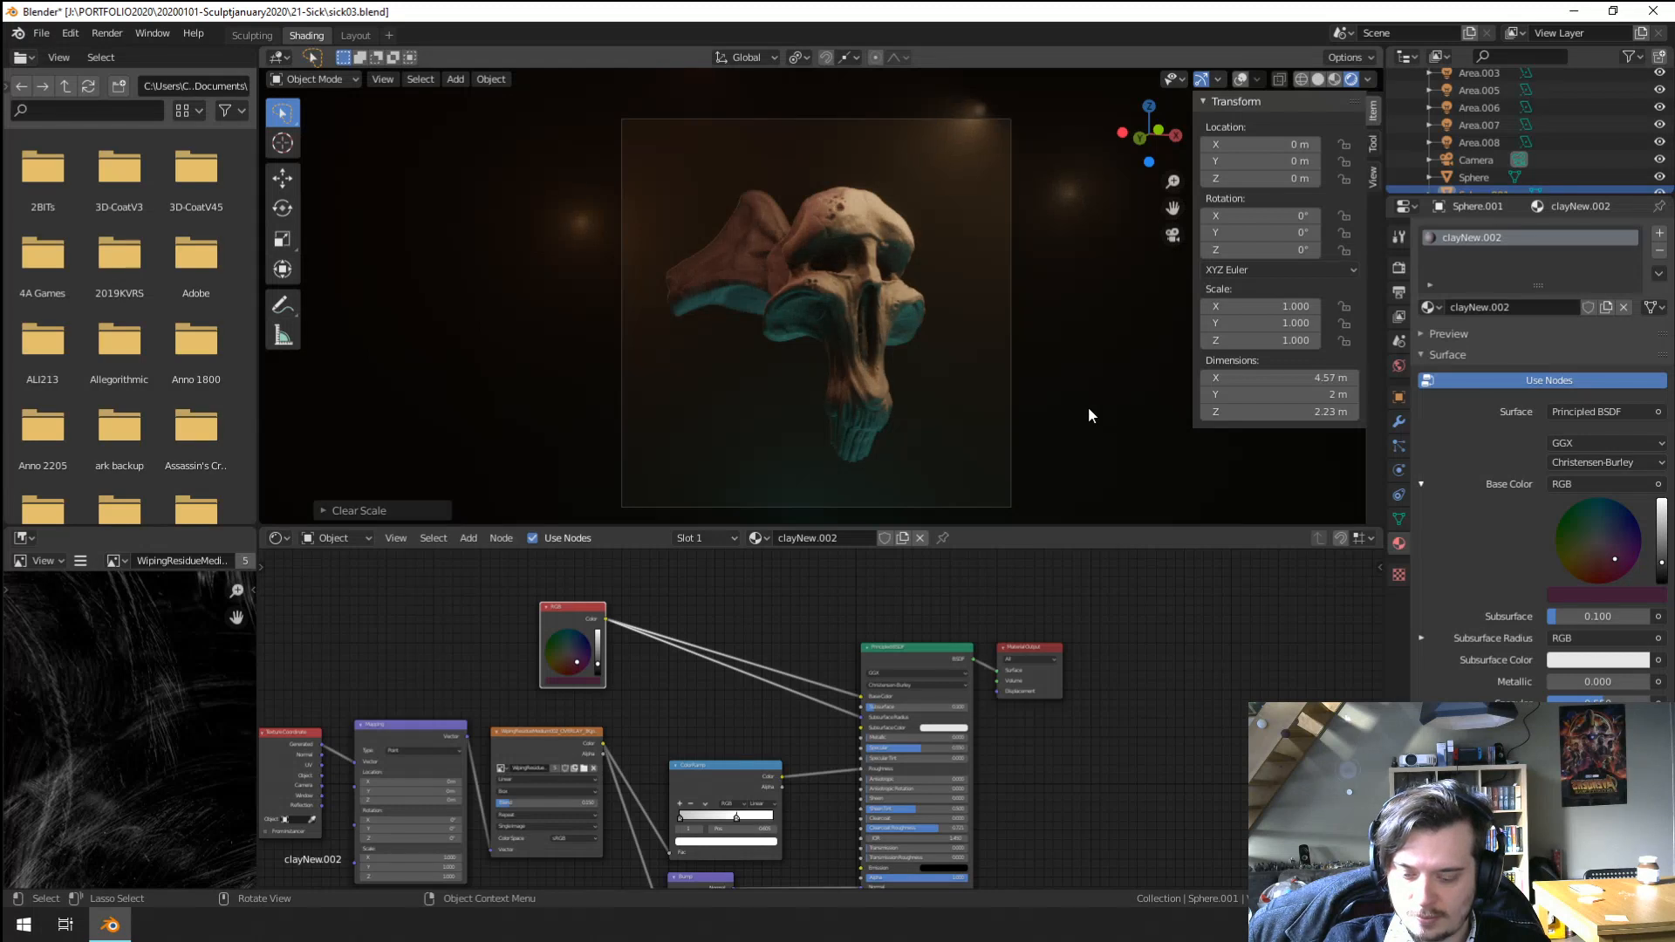
Move the crest in the horizontal plane to about 0.31, 1.10, 0 m and scale it to about 1.148.
key(g)
key(shift+z)
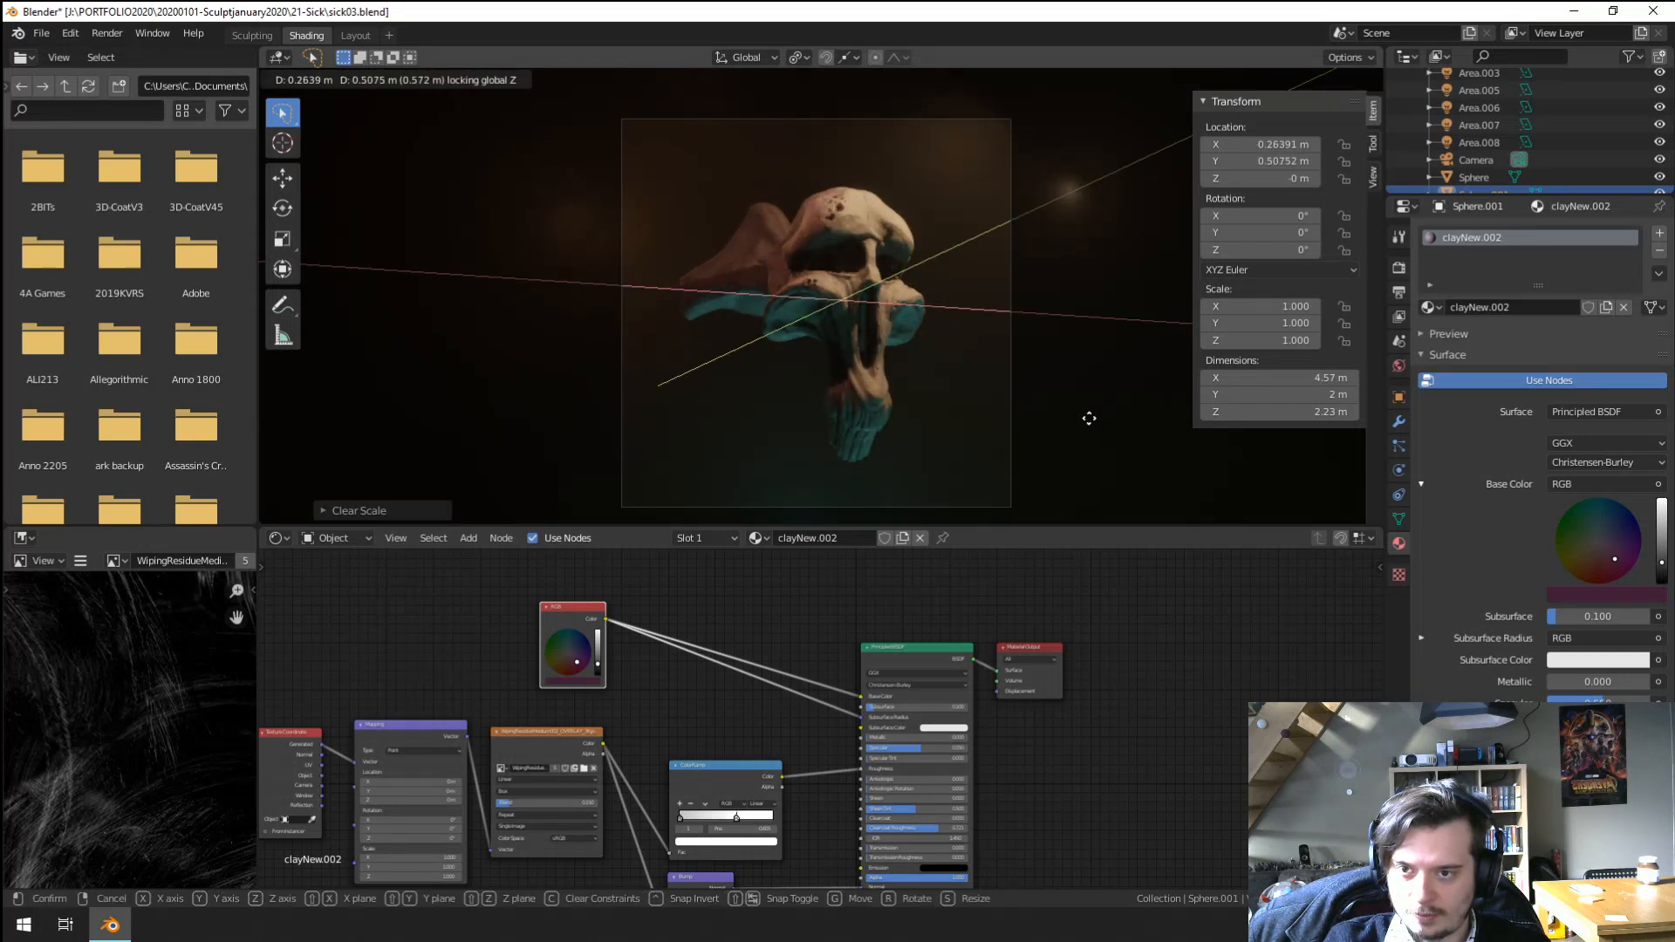
click(1081, 423)
key(s)
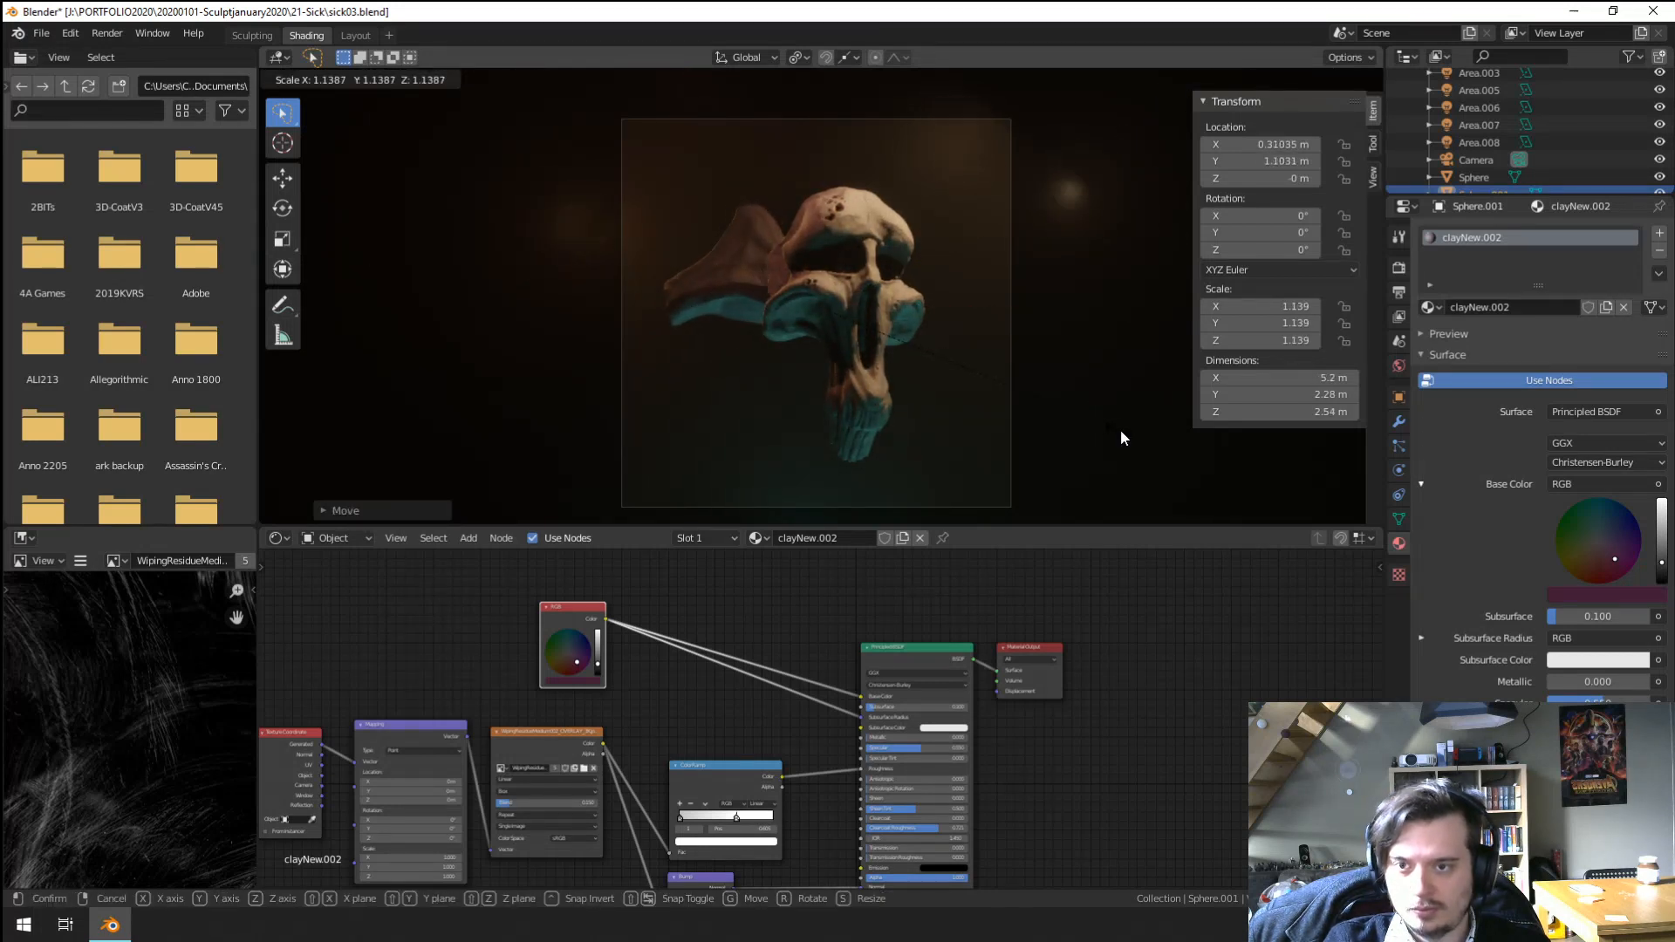
click(997, 412)
Rotate the crest to about 8.1°, -31.4°, -5.8° and shift it to about 0.39, 1.08, -0.01 m.
key(r)
key(r)
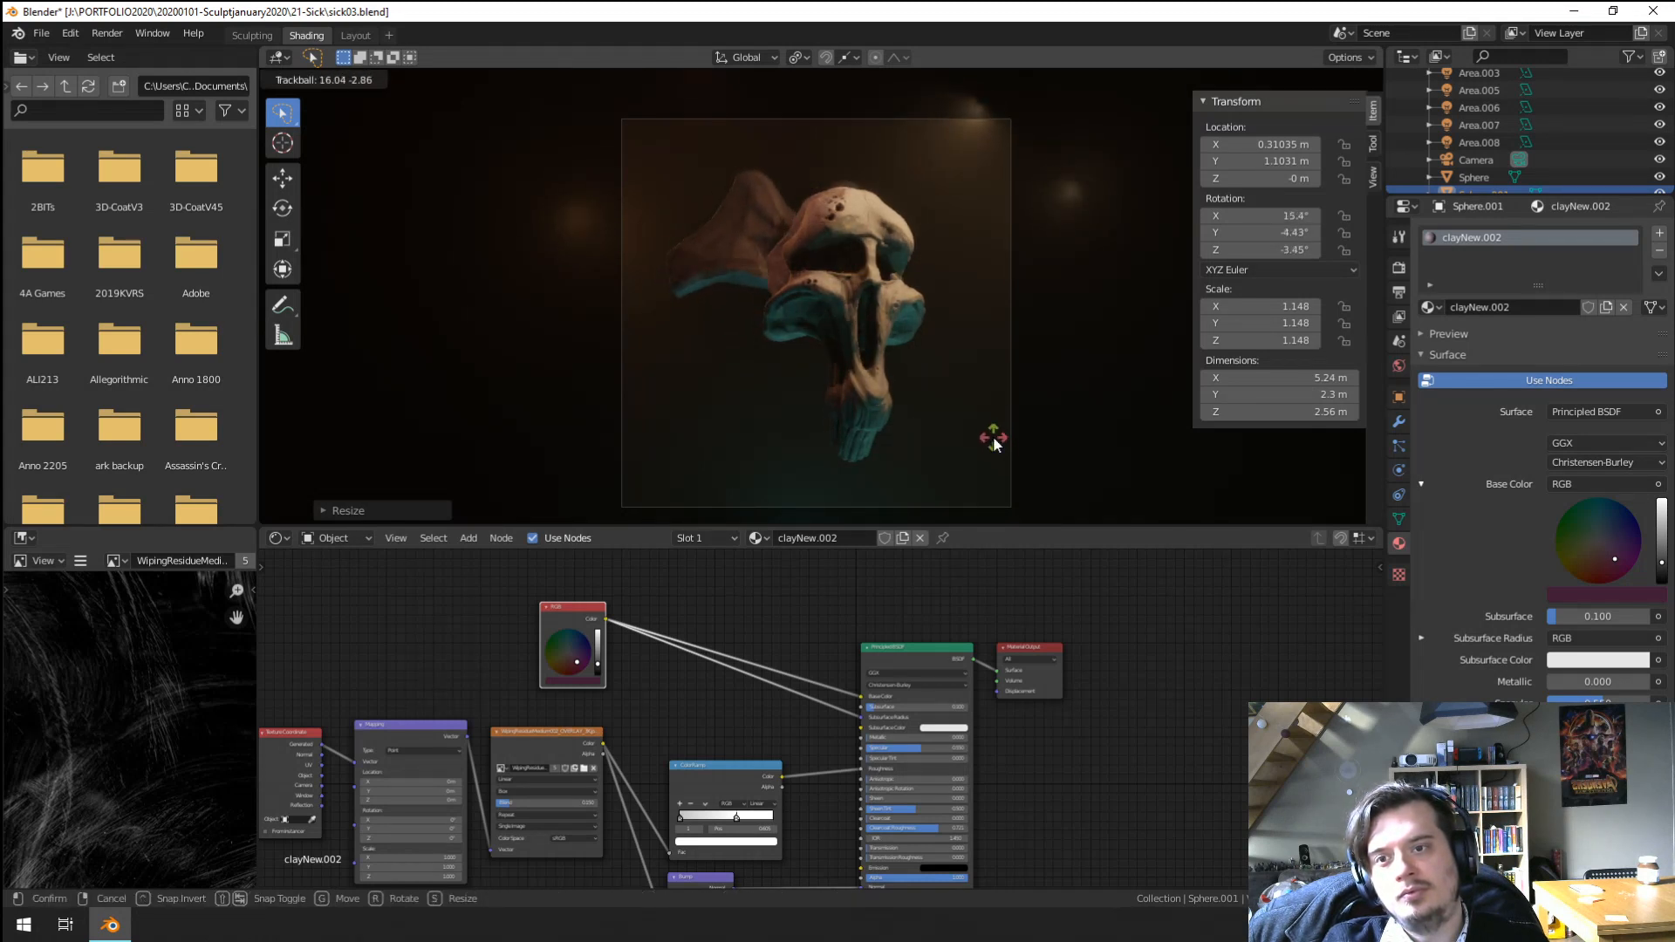
click(992, 435)
key(r)
click(1057, 316)
key(g)
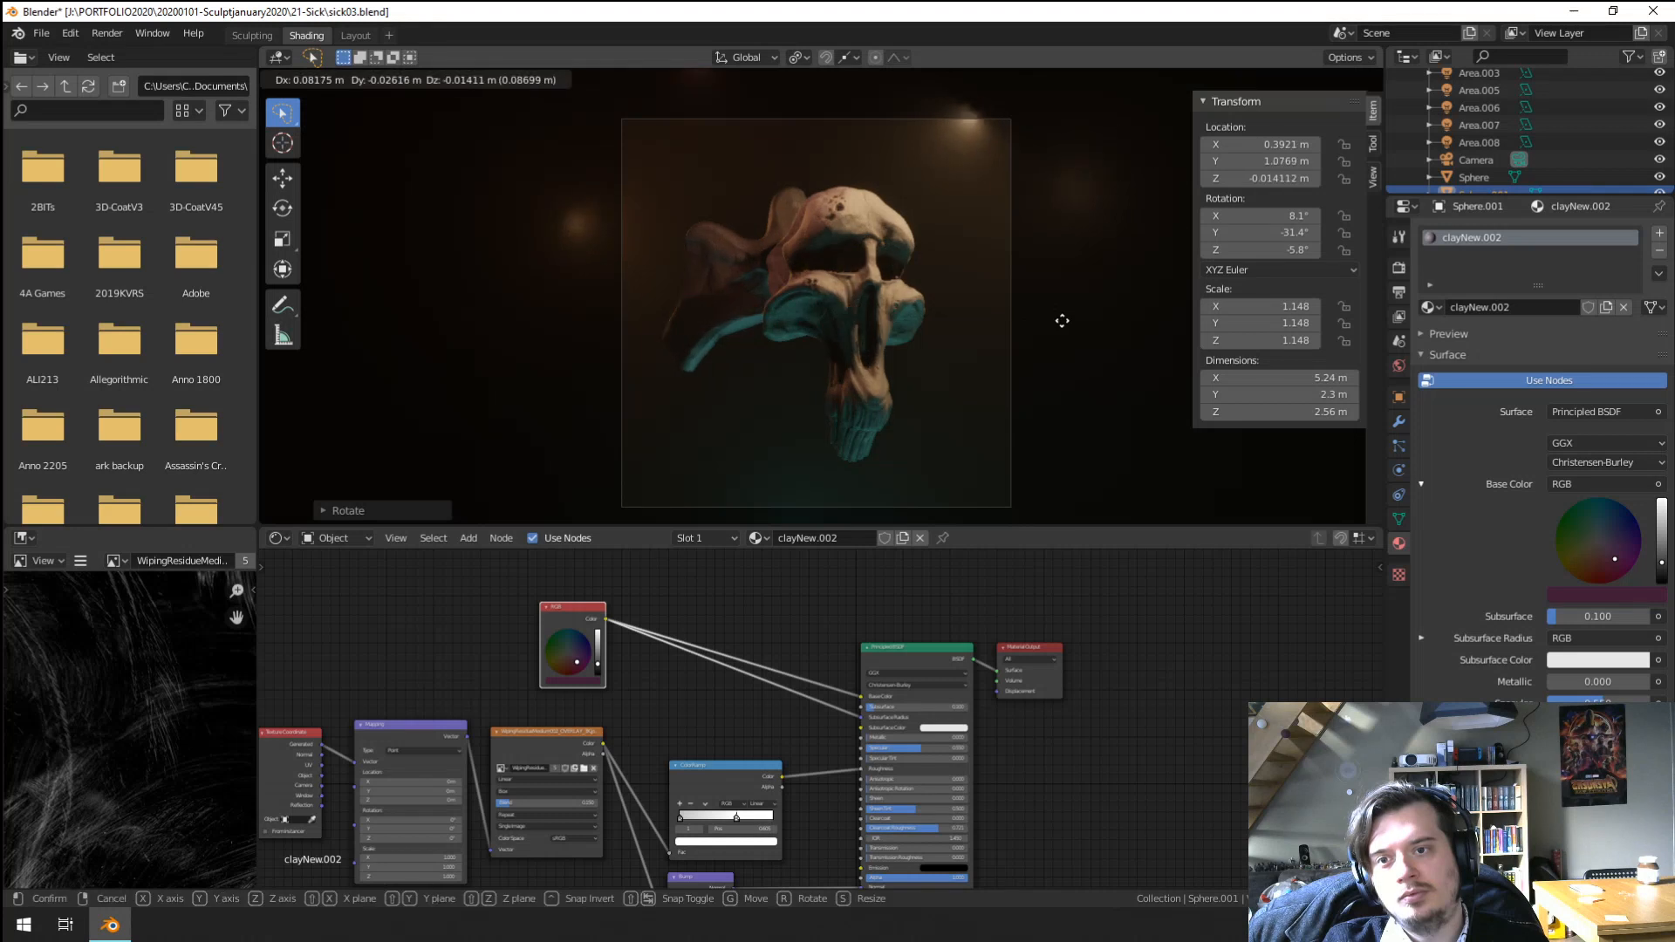
click(1061, 319)
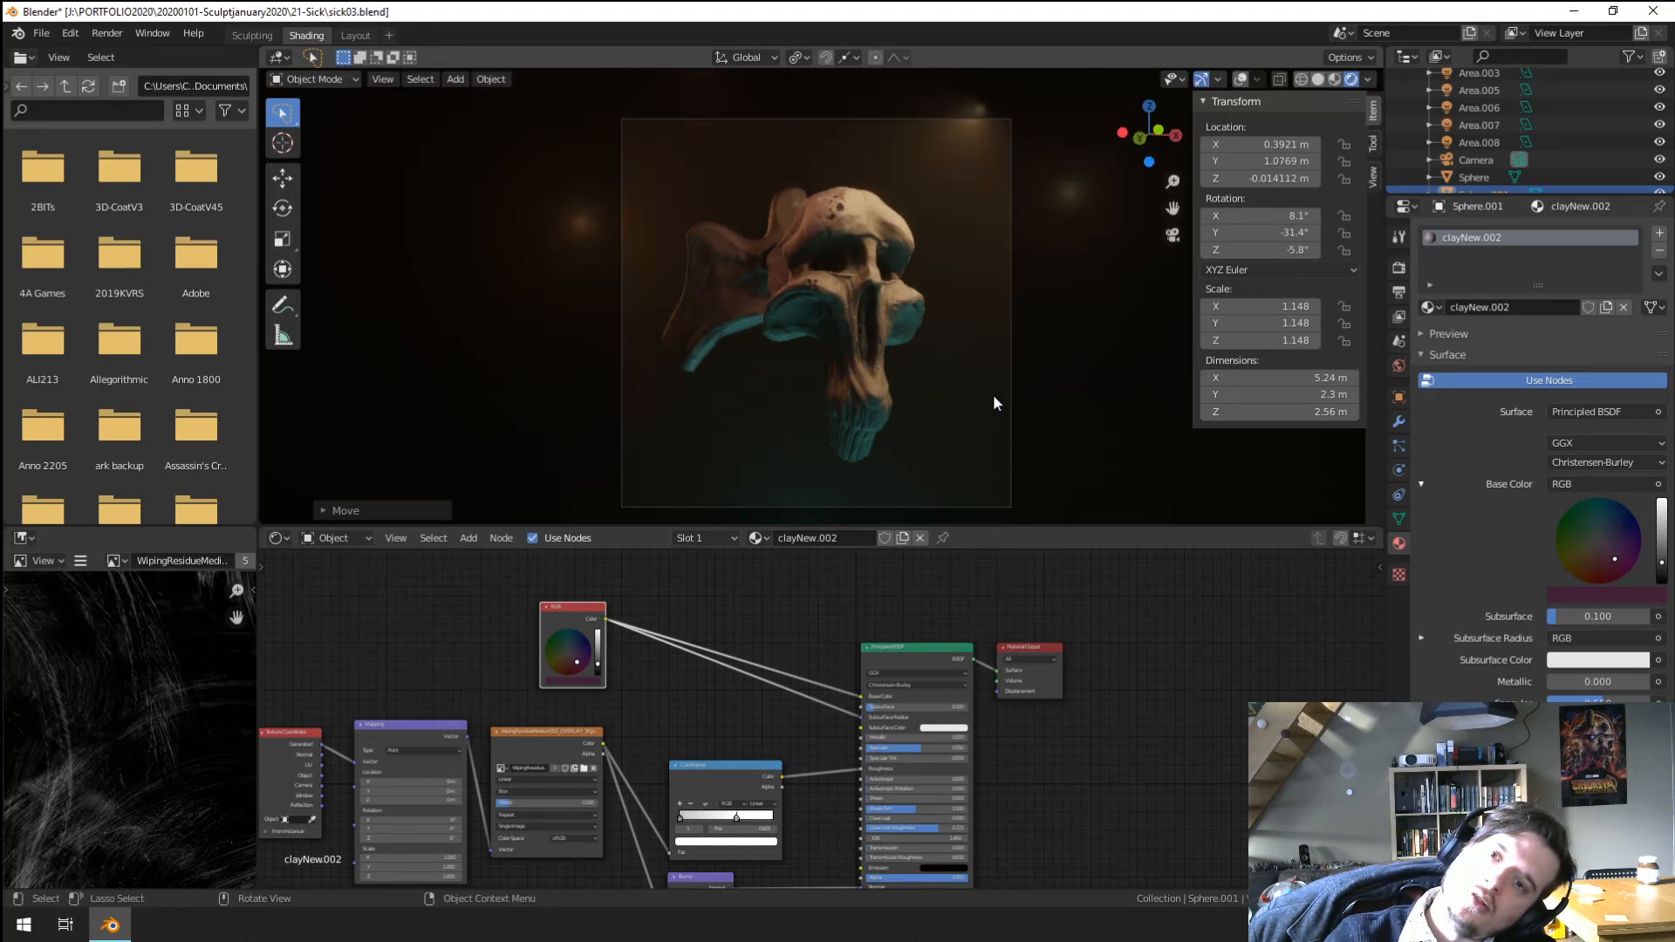
Move the crest closer behind the head, to about 0.99, 0.93, -0.35 m, with its rotation near 7.4°, -33.9°, -5.8°.
key(g)
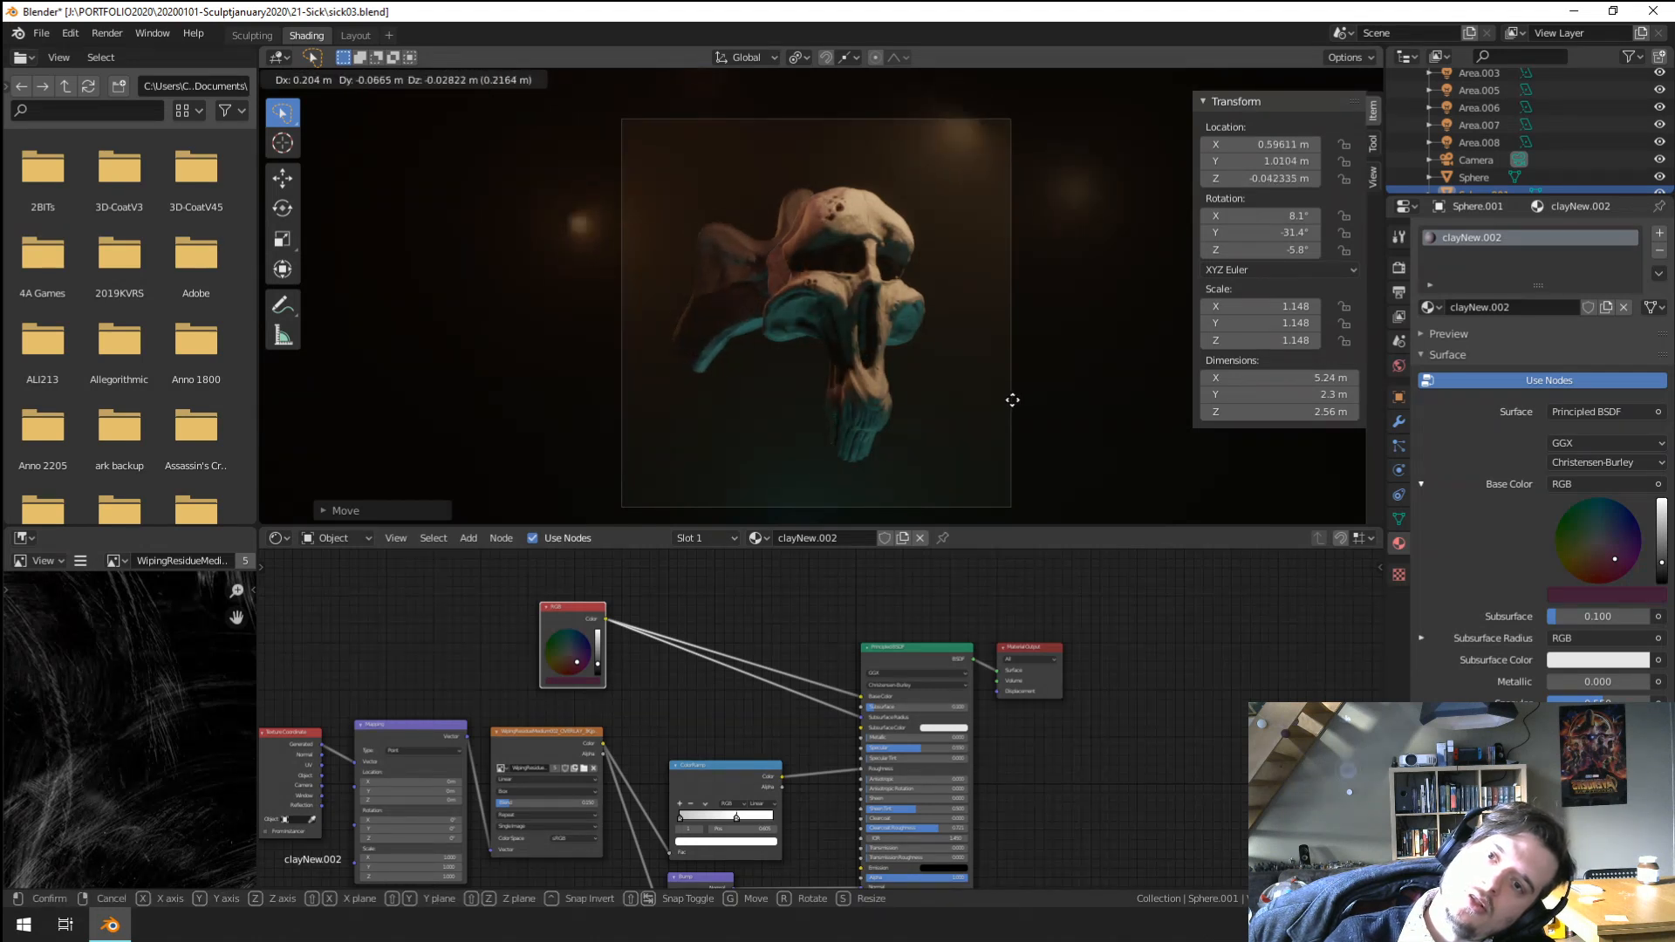
click(1014, 401)
key(r)
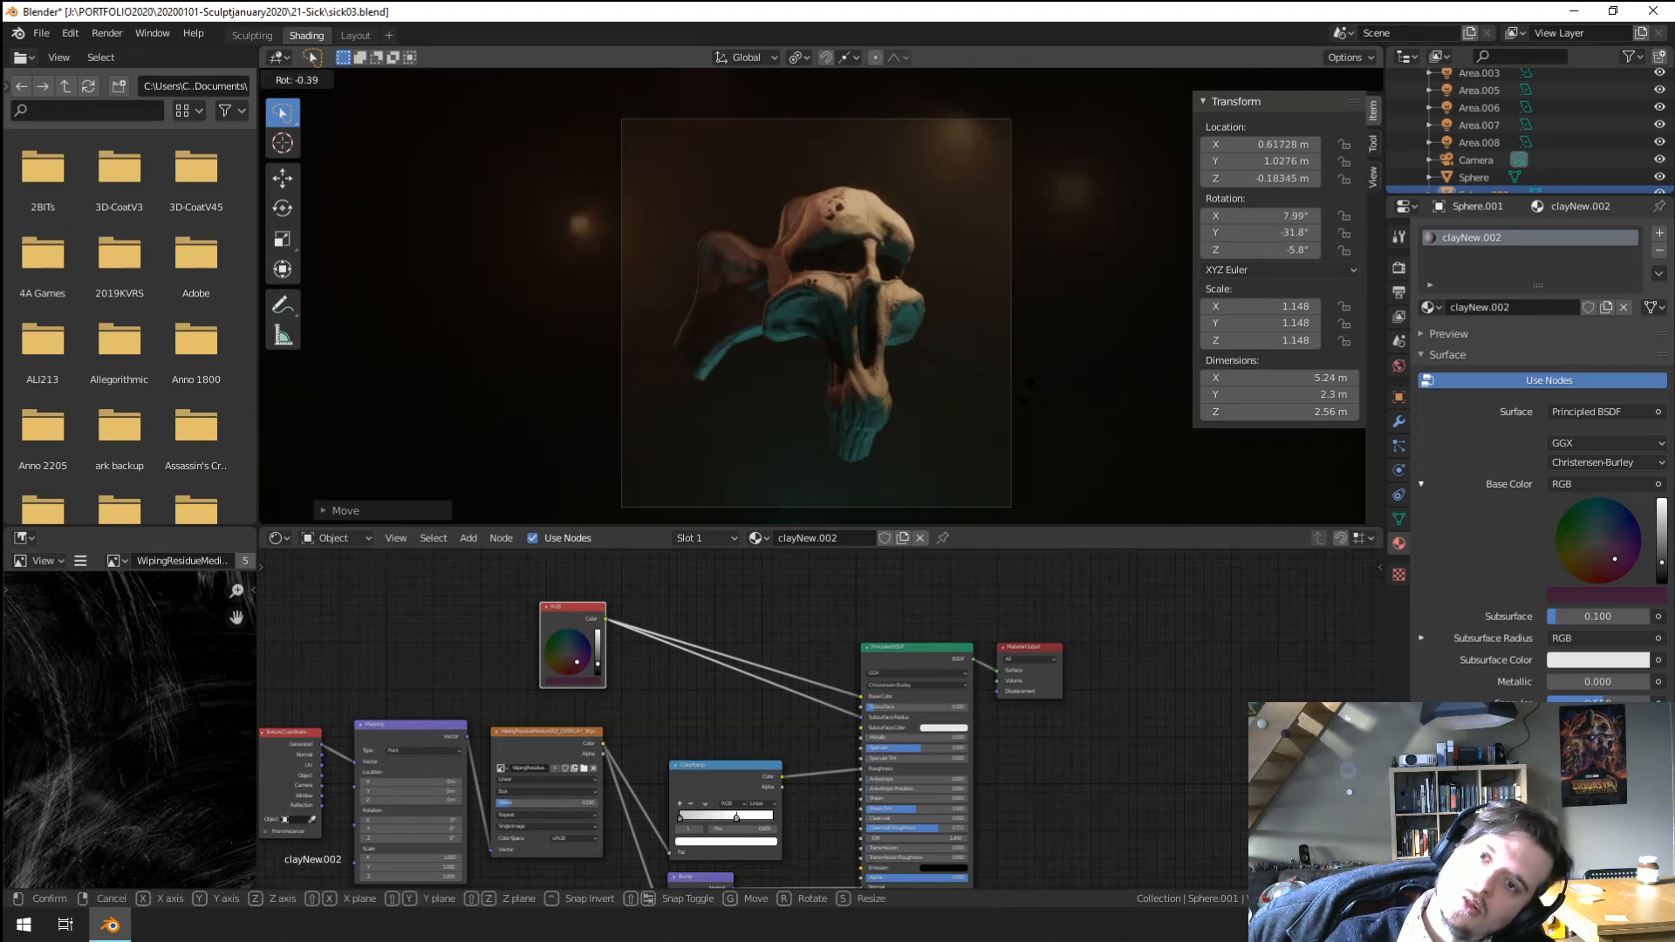
click(1031, 388)
key(g)
click(1033, 386)
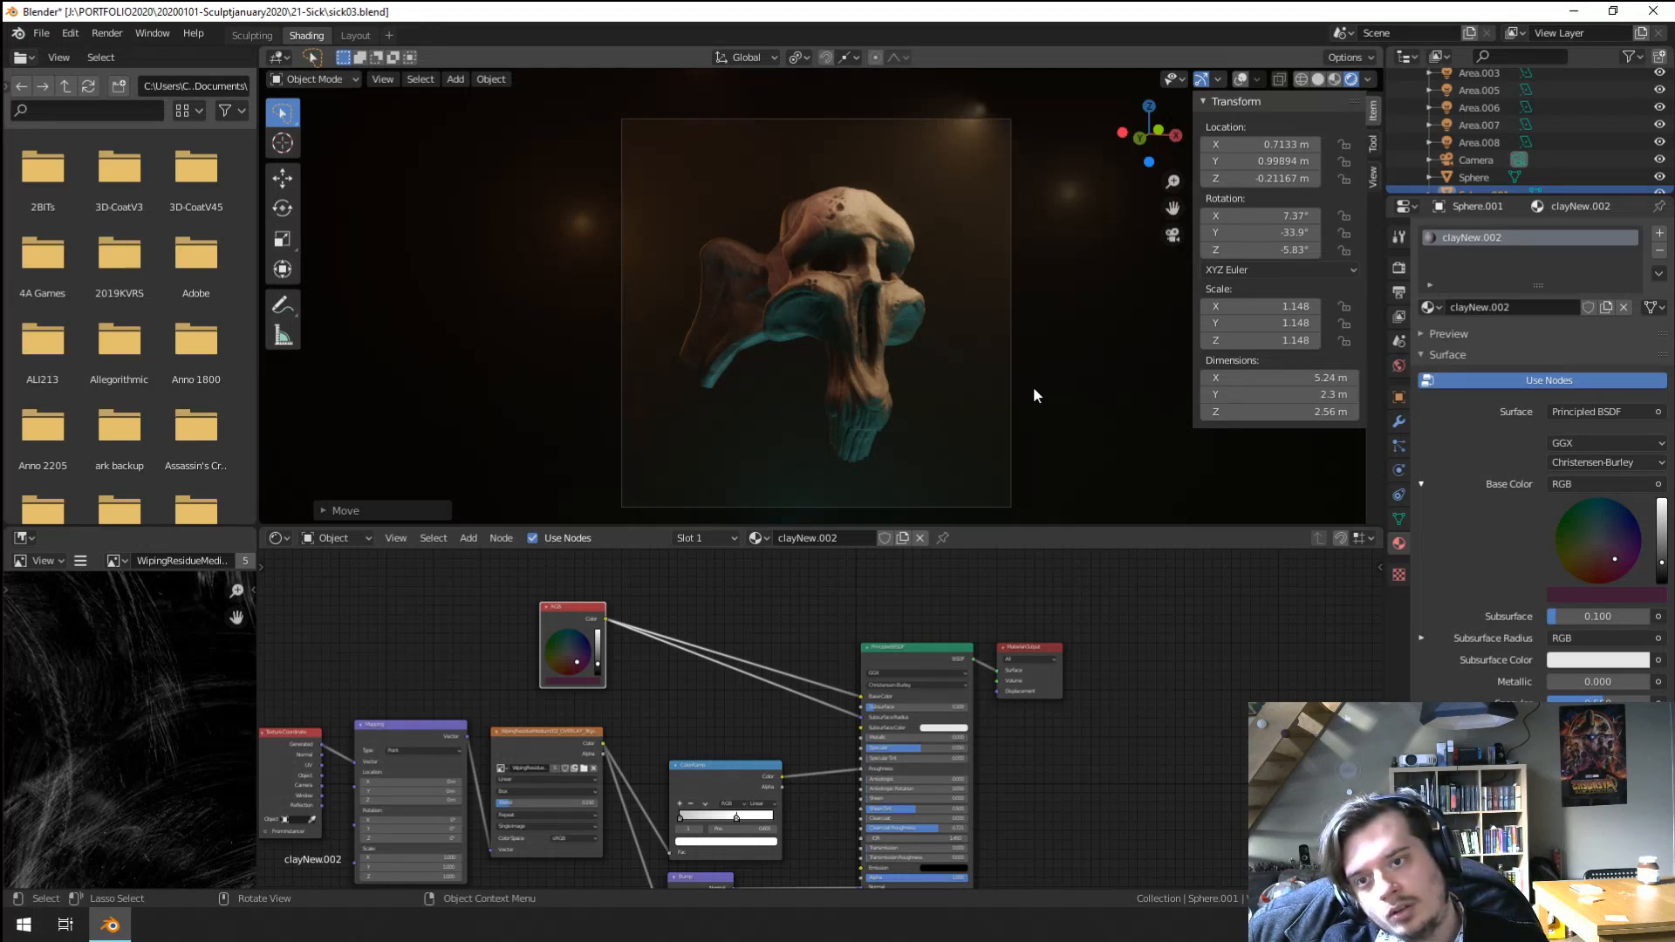
key(g)
click(1050, 396)
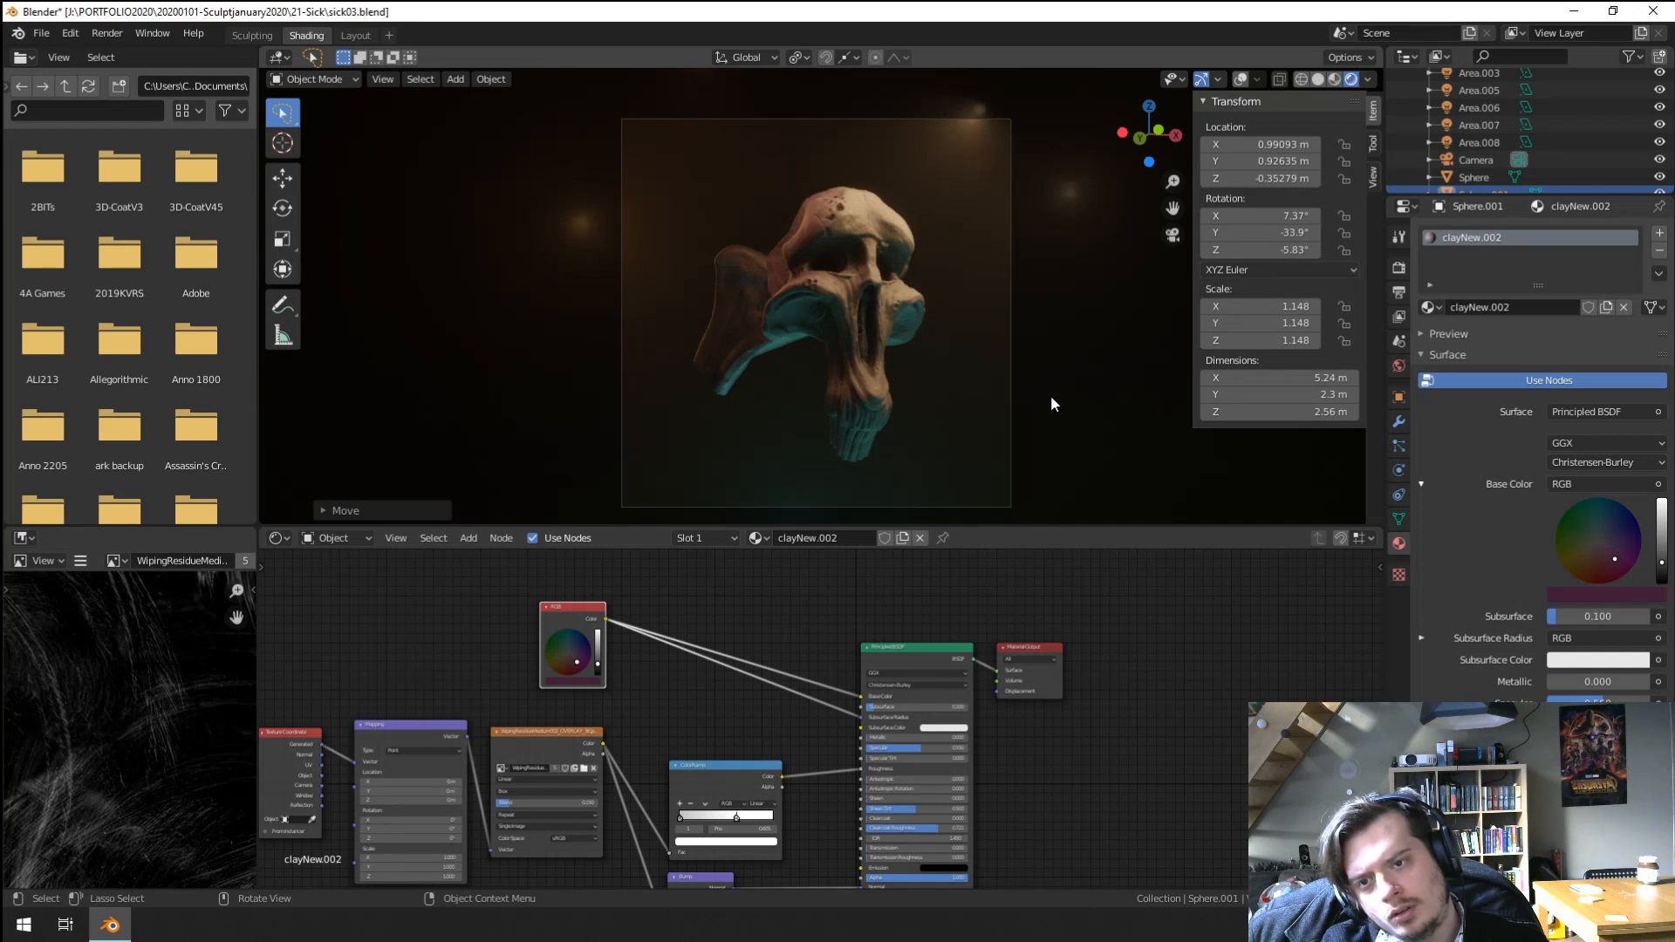
Try a duplicate crest on the head's other side, rotated to about 18.5°, 5.9°, -1.6° and placed near 1.63, 0.90, -1.48 m.
key(shift+d)
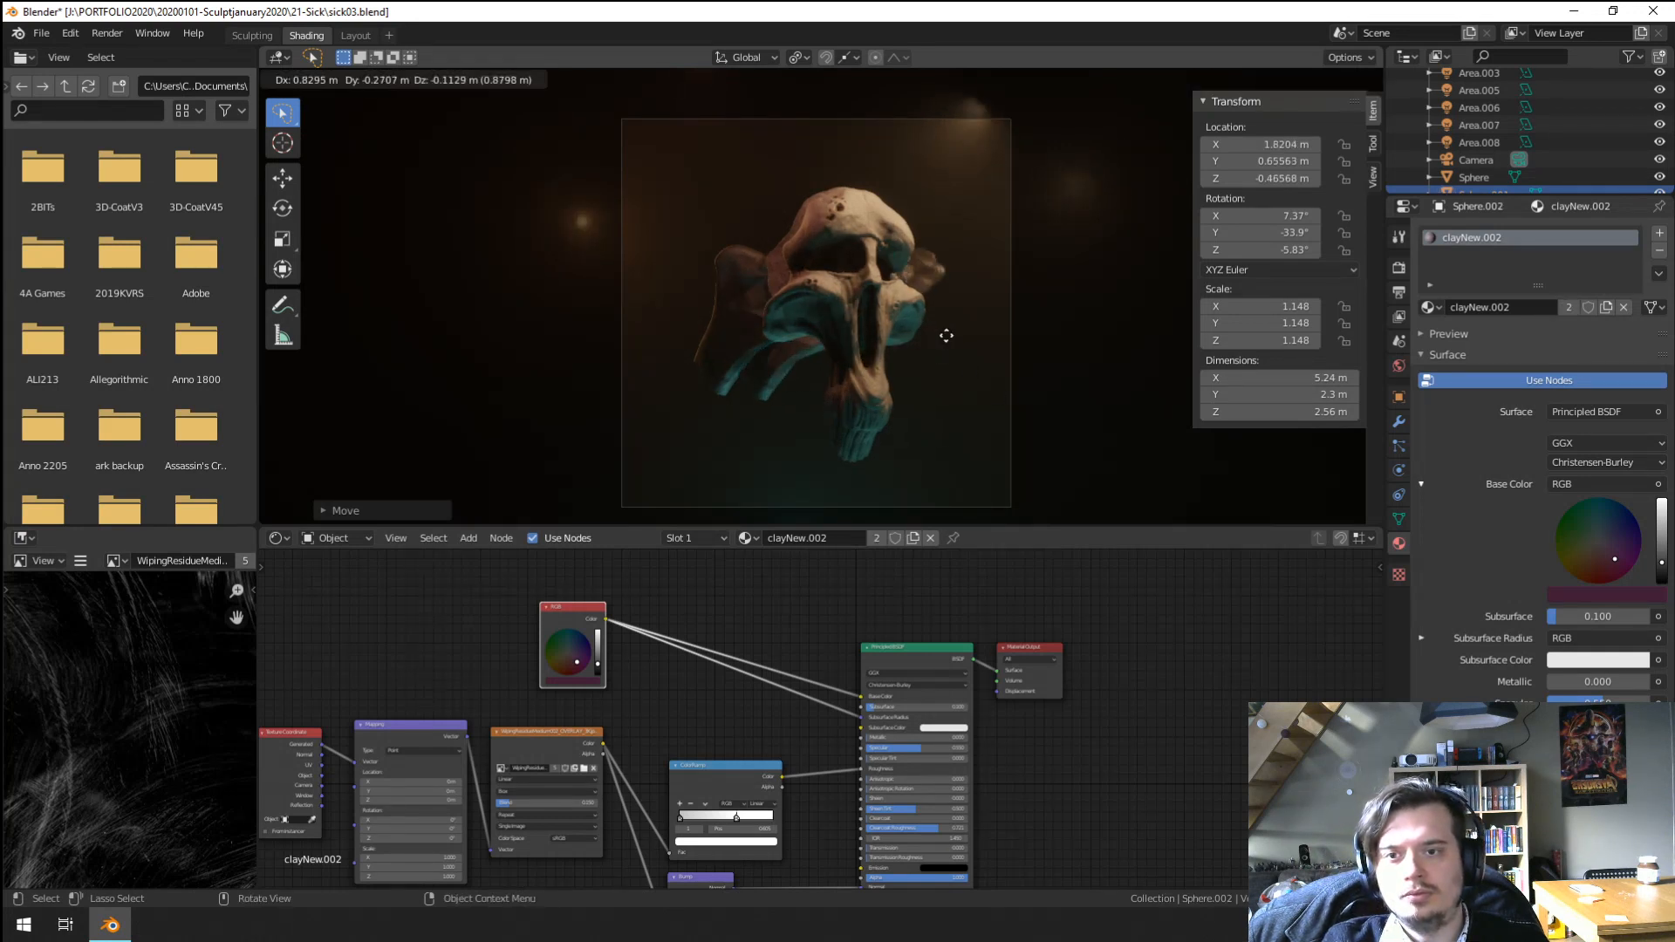
key(r)
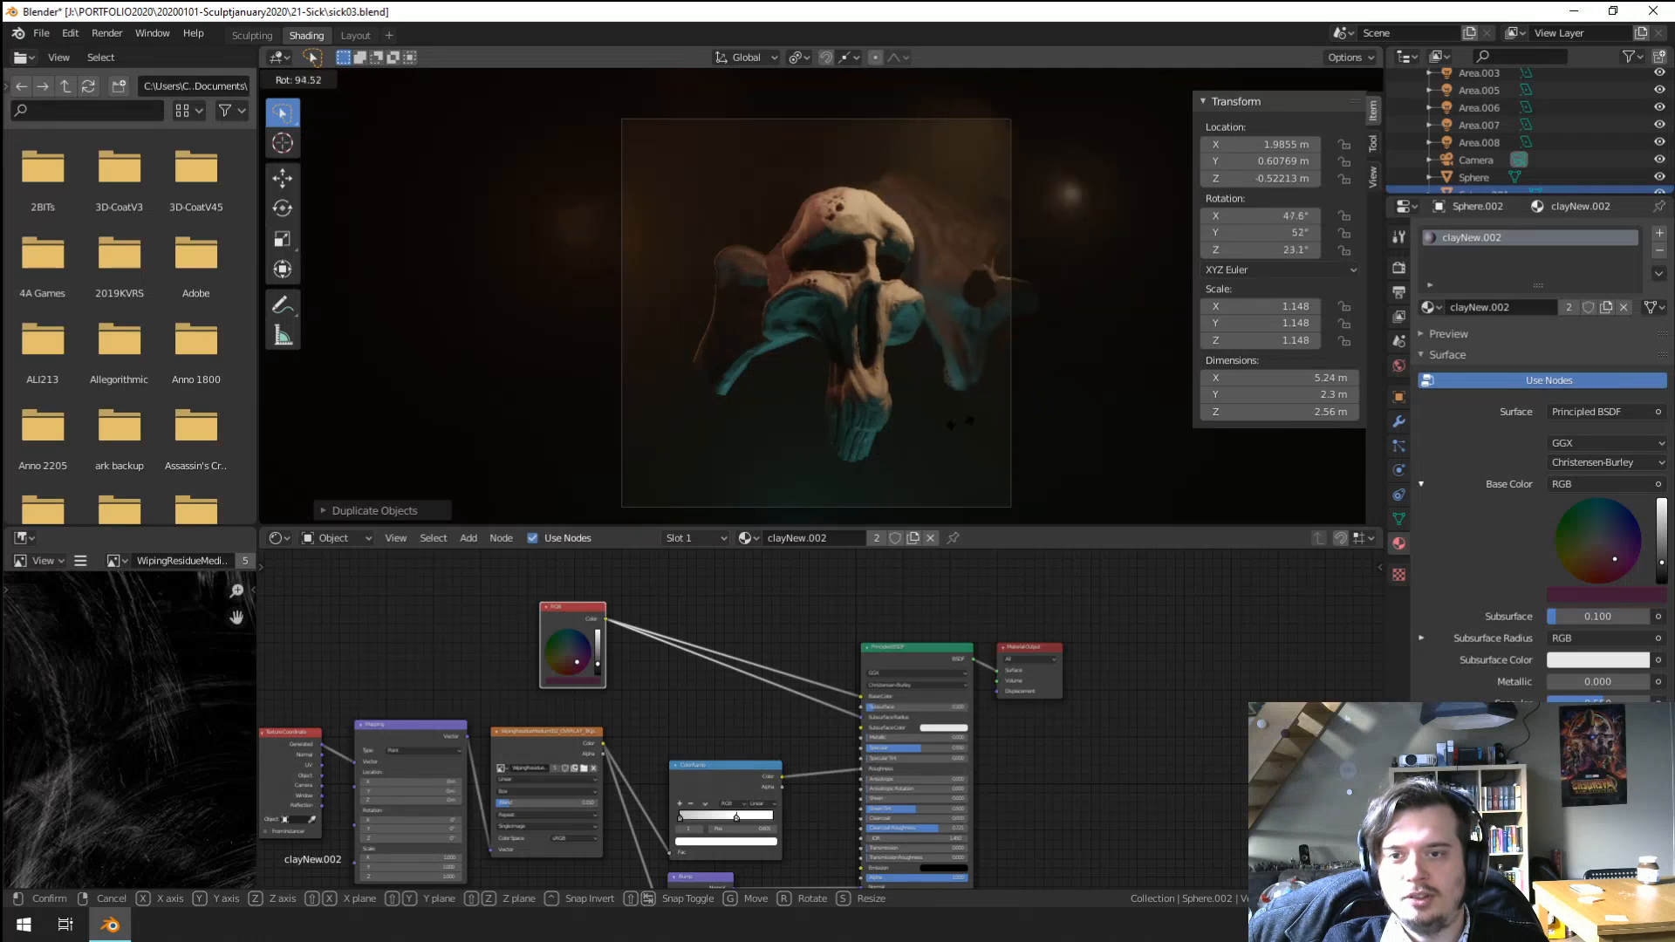
click(989, 406)
key(g)
click(986, 435)
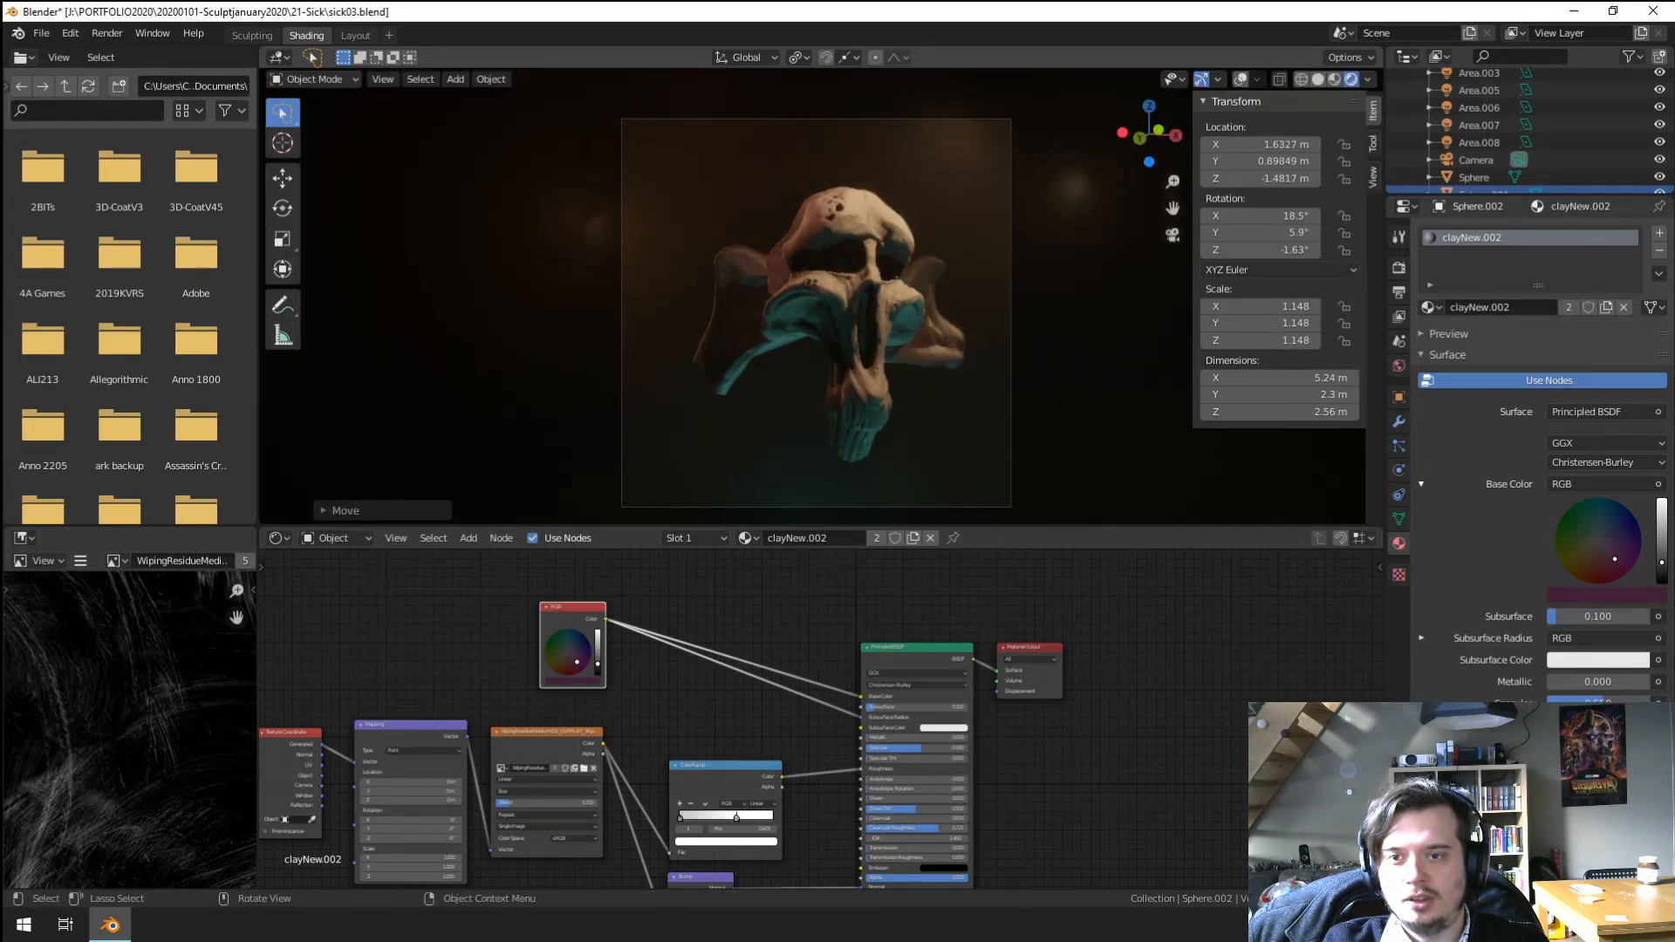
Try the duplicate crest rotated to about 0.5°, 32.3°, -40.7° and moved to about -1.09, 1.69, -0.54 m.
key(r)
key(r)
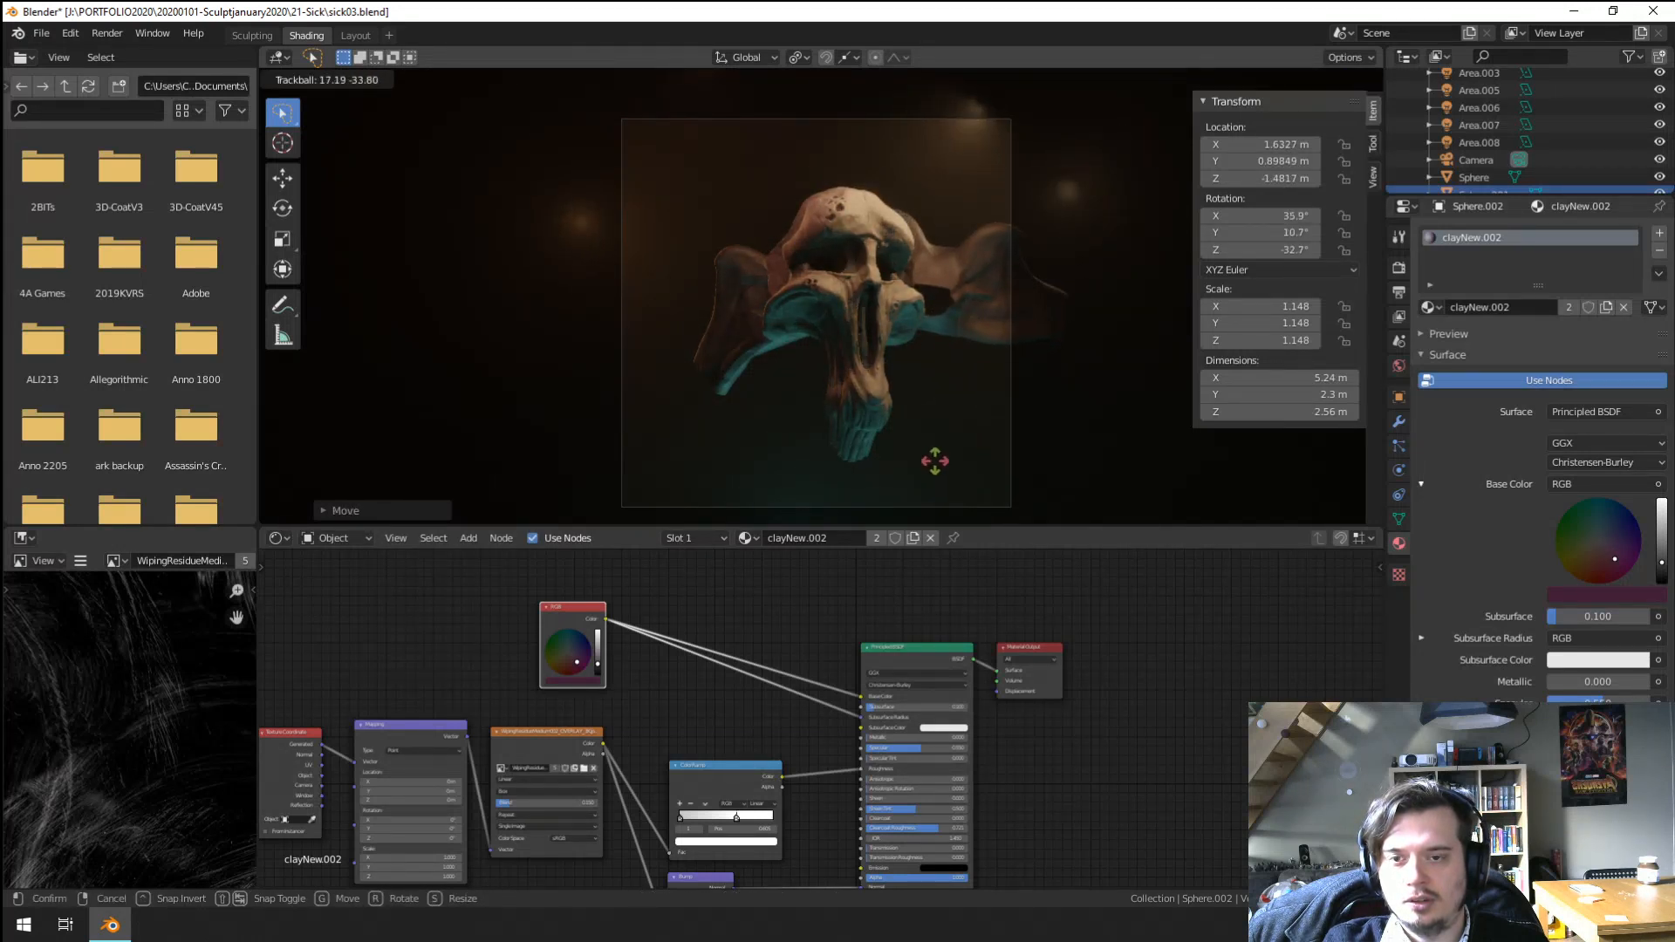
click(1025, 366)
key(g)
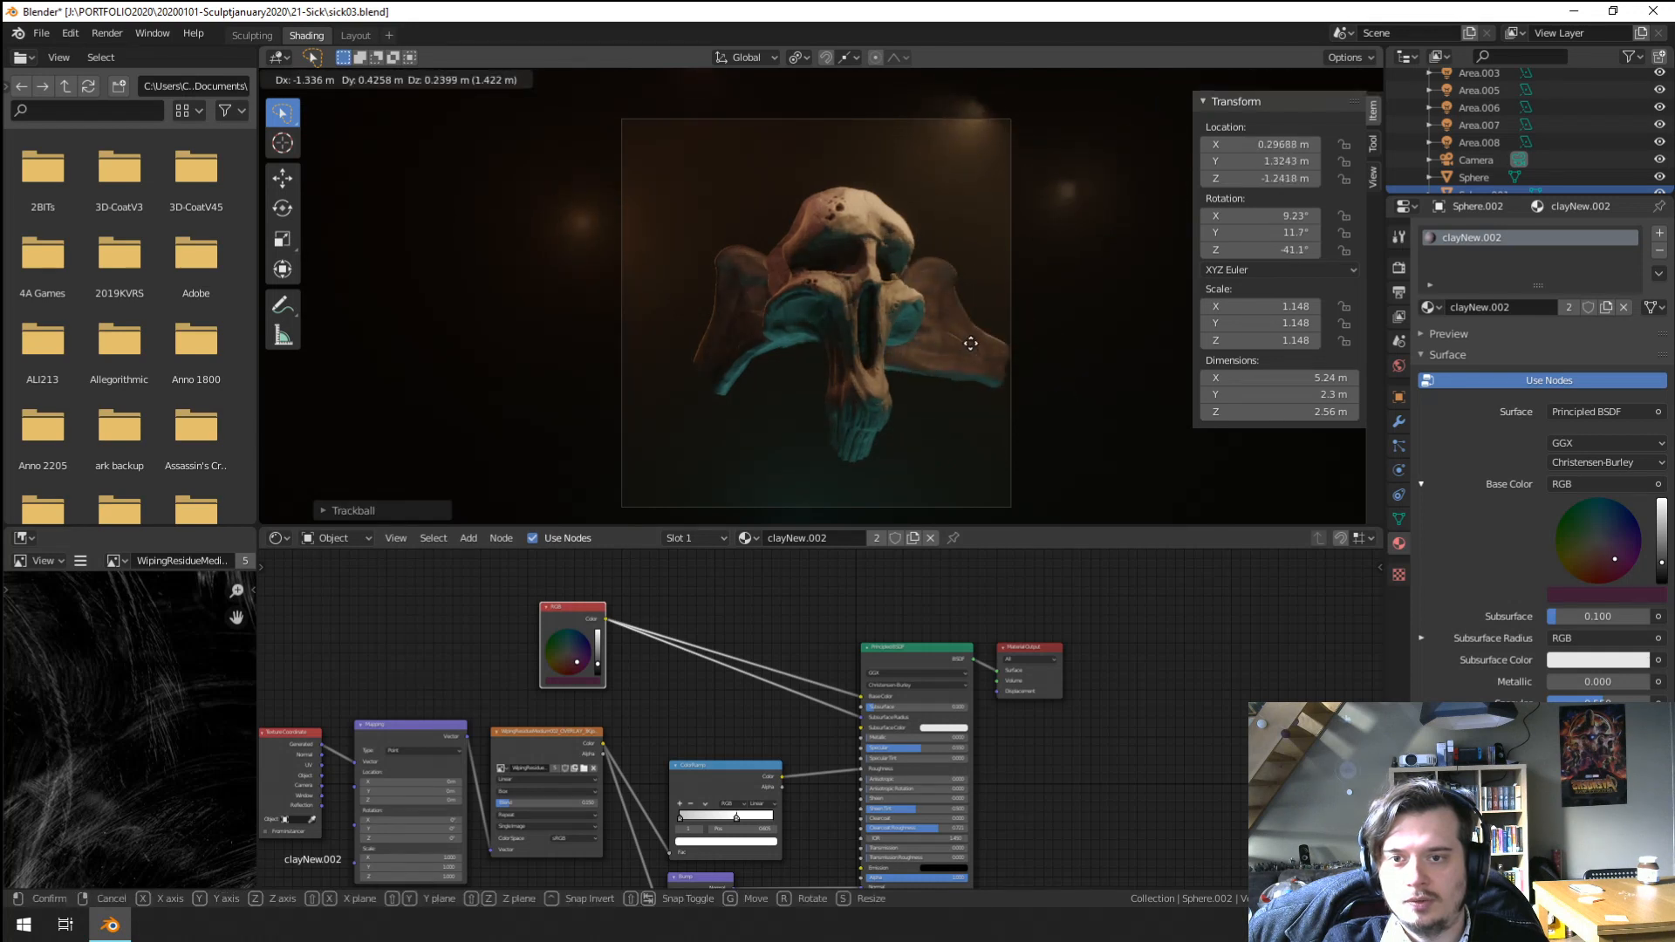
click(964, 353)
key(r)
click(918, 377)
key(g)
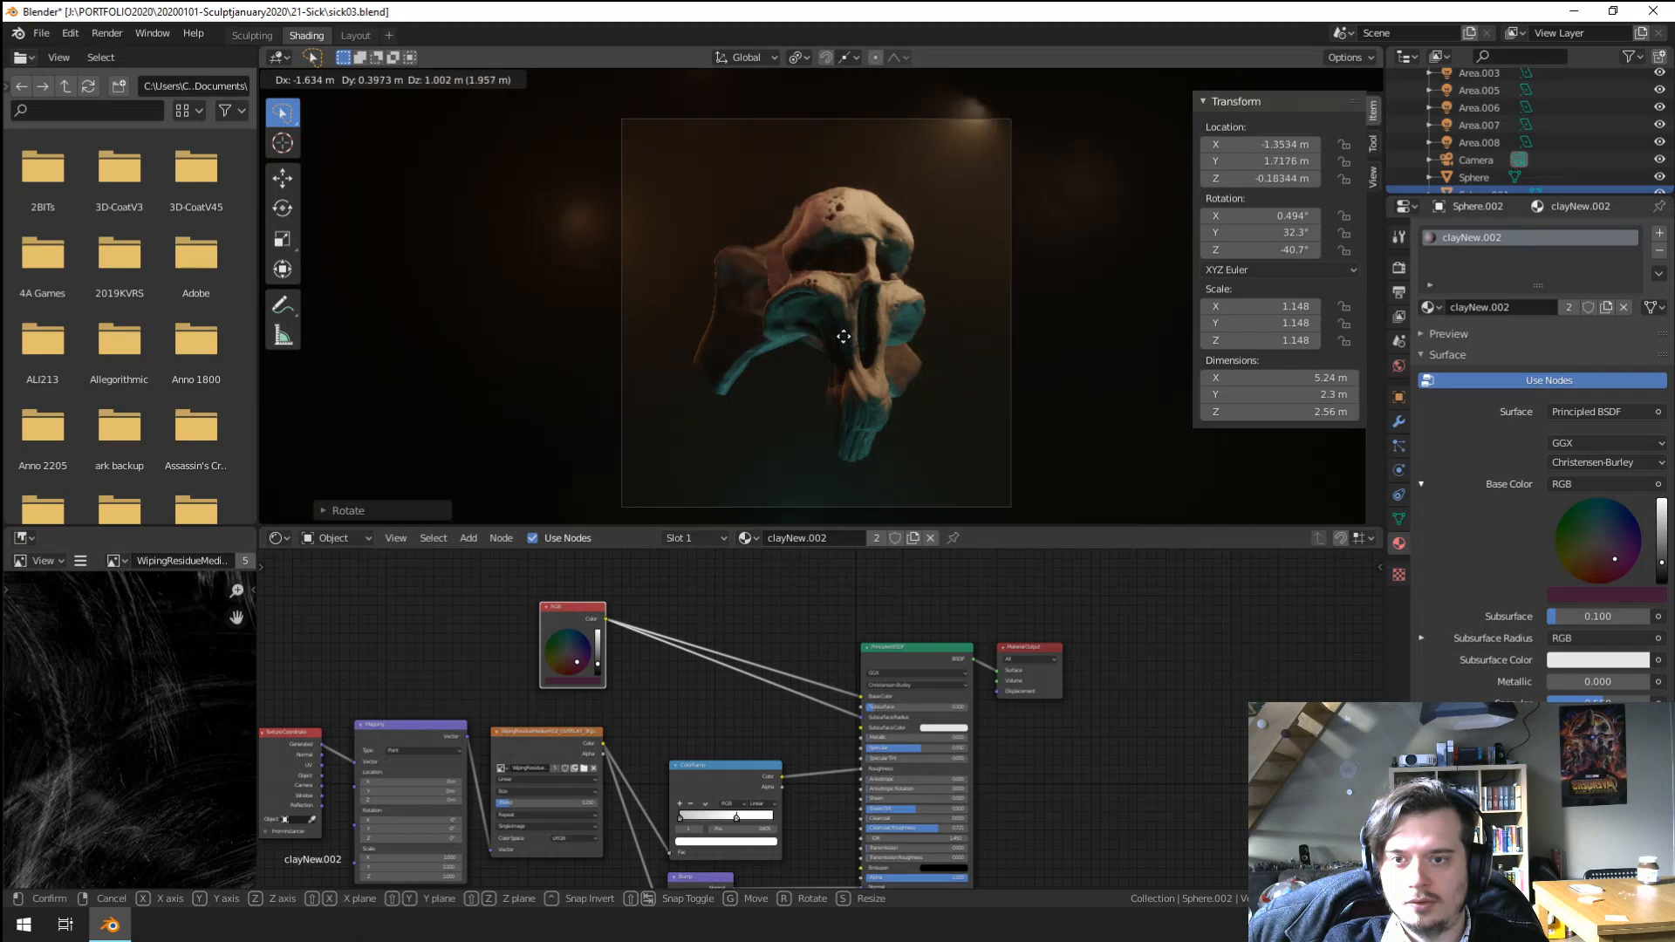
click(996, 395)
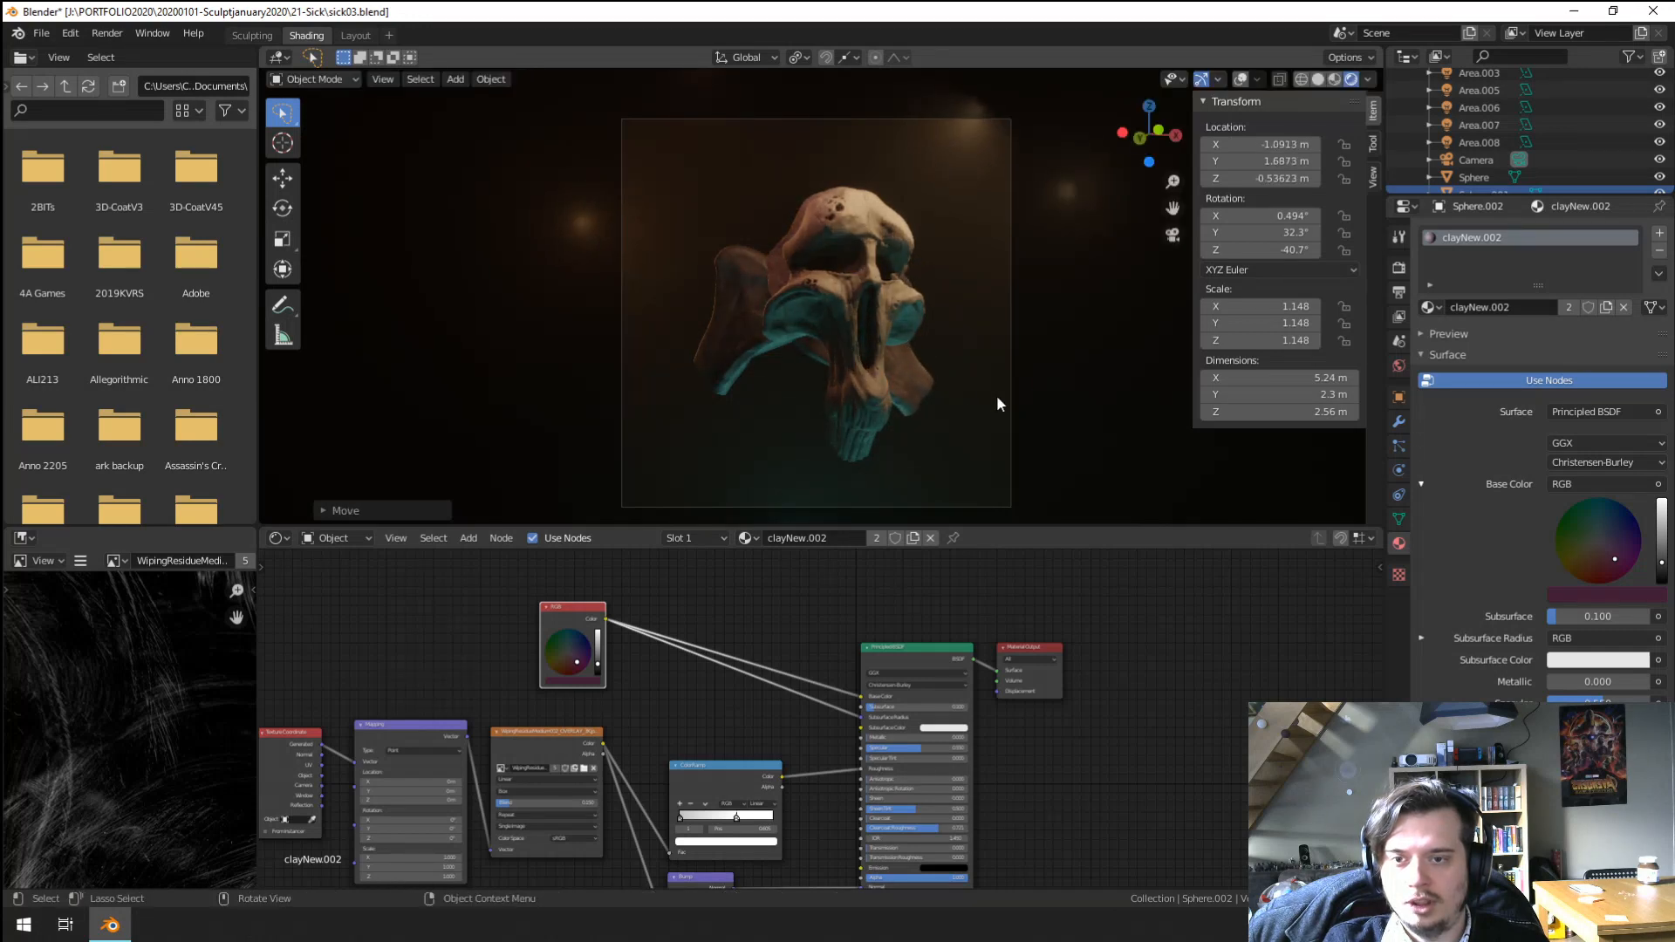
Remove the duplicate crest and return to the original crest.
key(x)
click(935, 404)
key(ctrl+z)
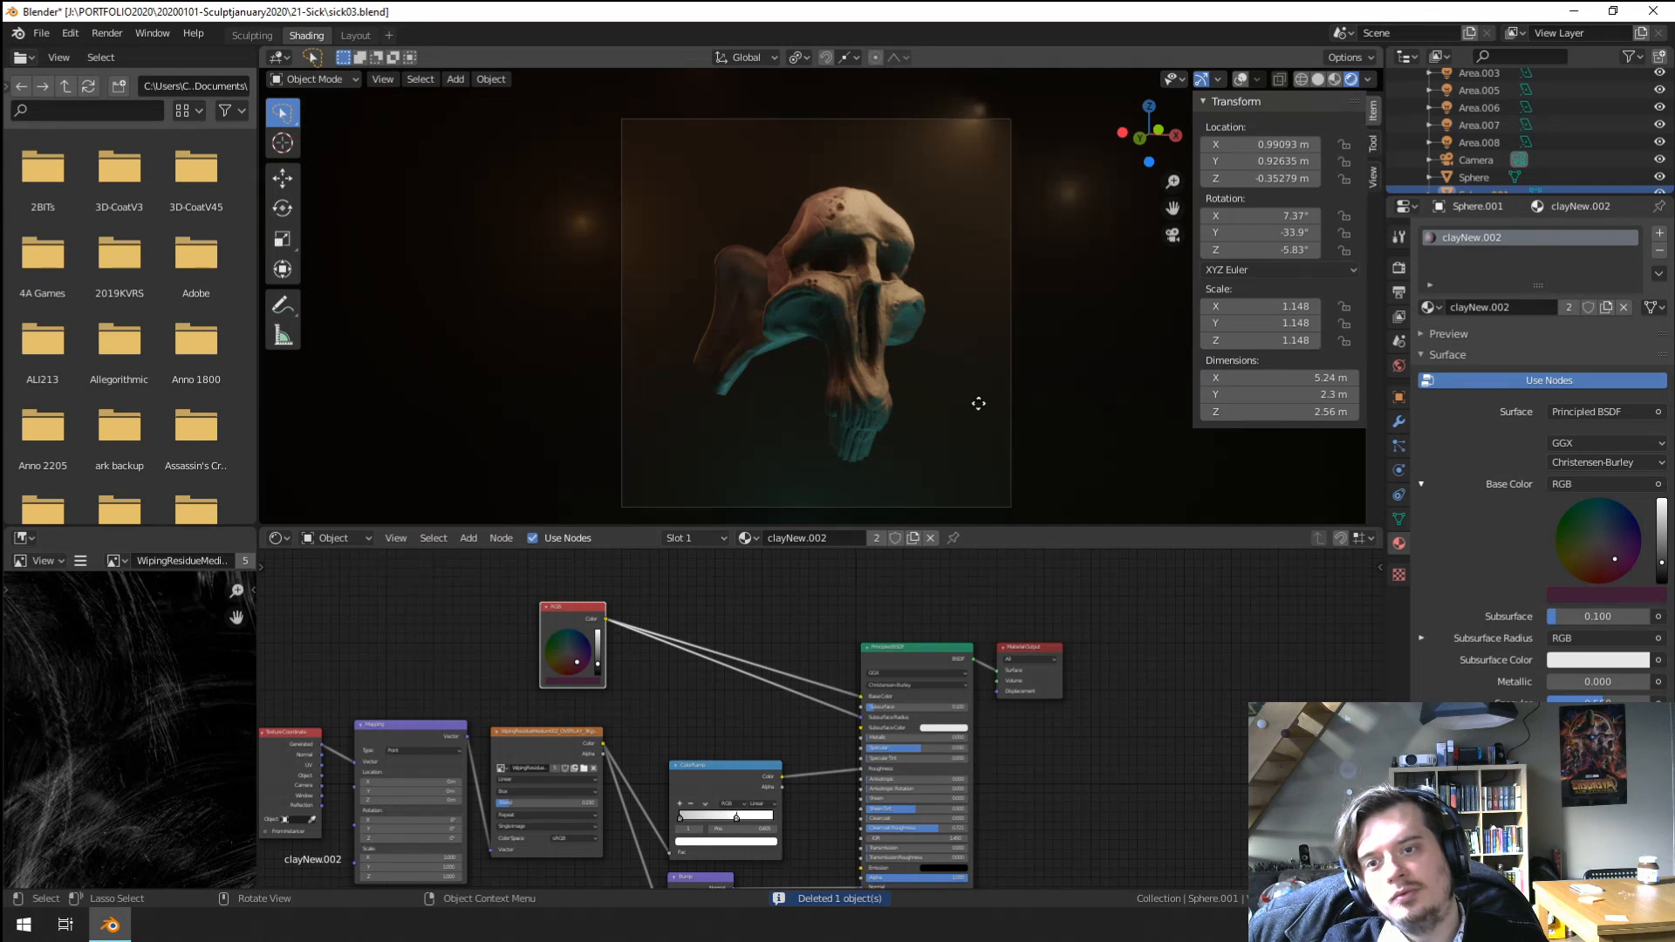
Move the crest to about 0.92, 0.90, -0.08 m and freely rotate it to about 17.7°, -34.8°, -14.5°.
key(g)
click(959, 406)
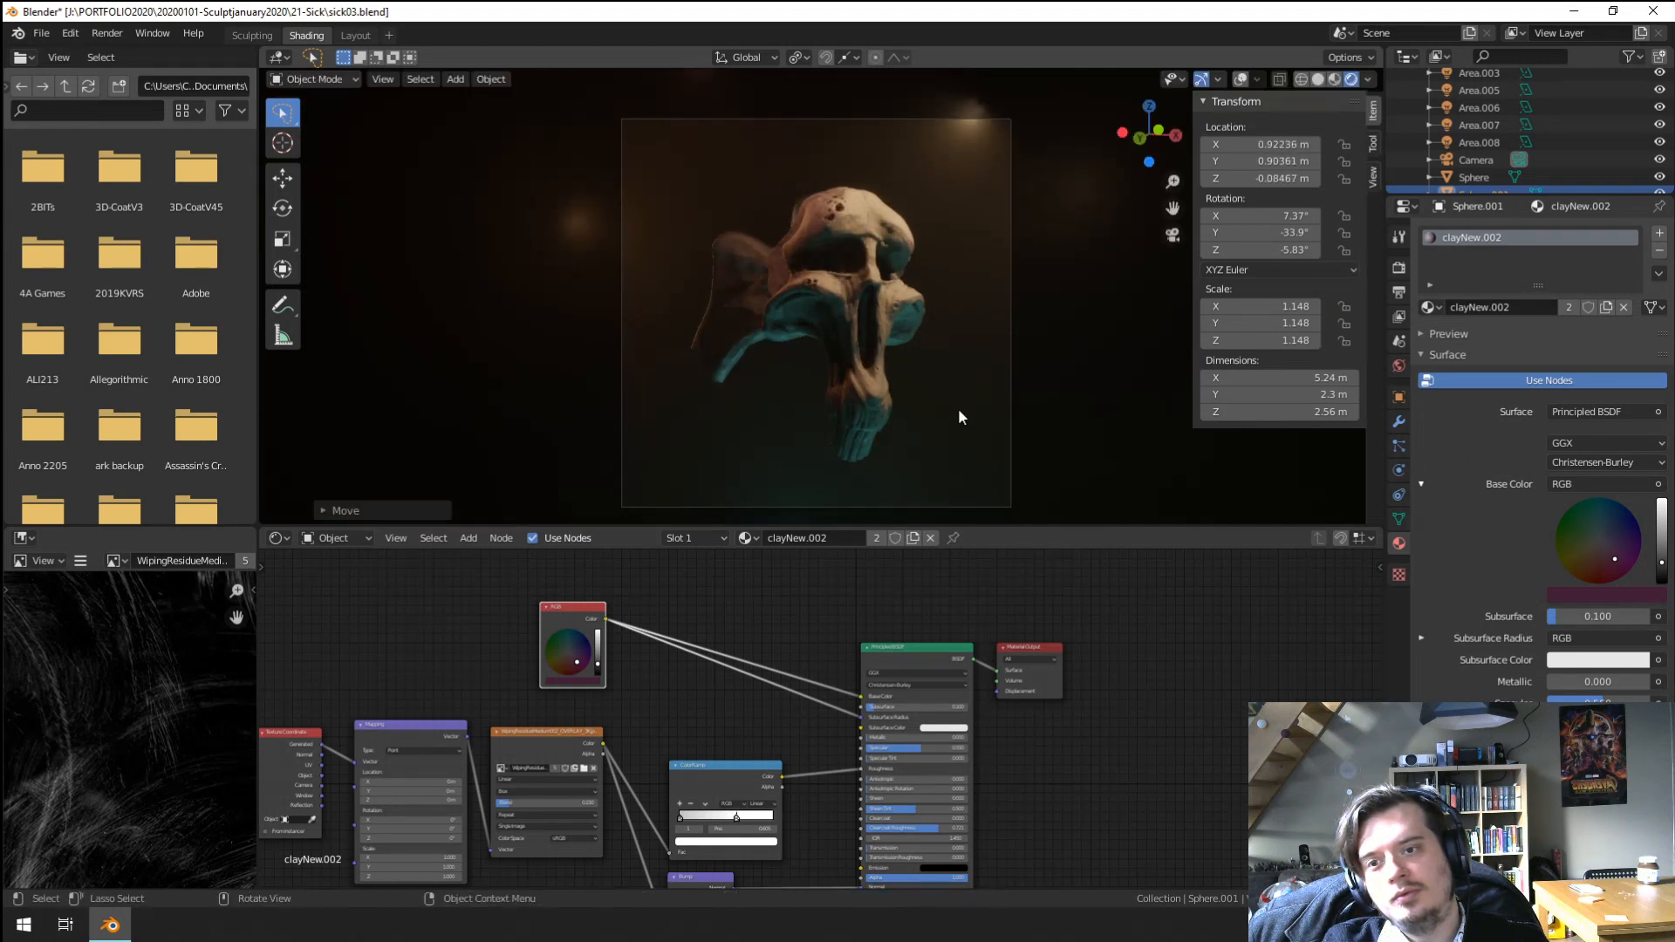
key(r)
key(r)
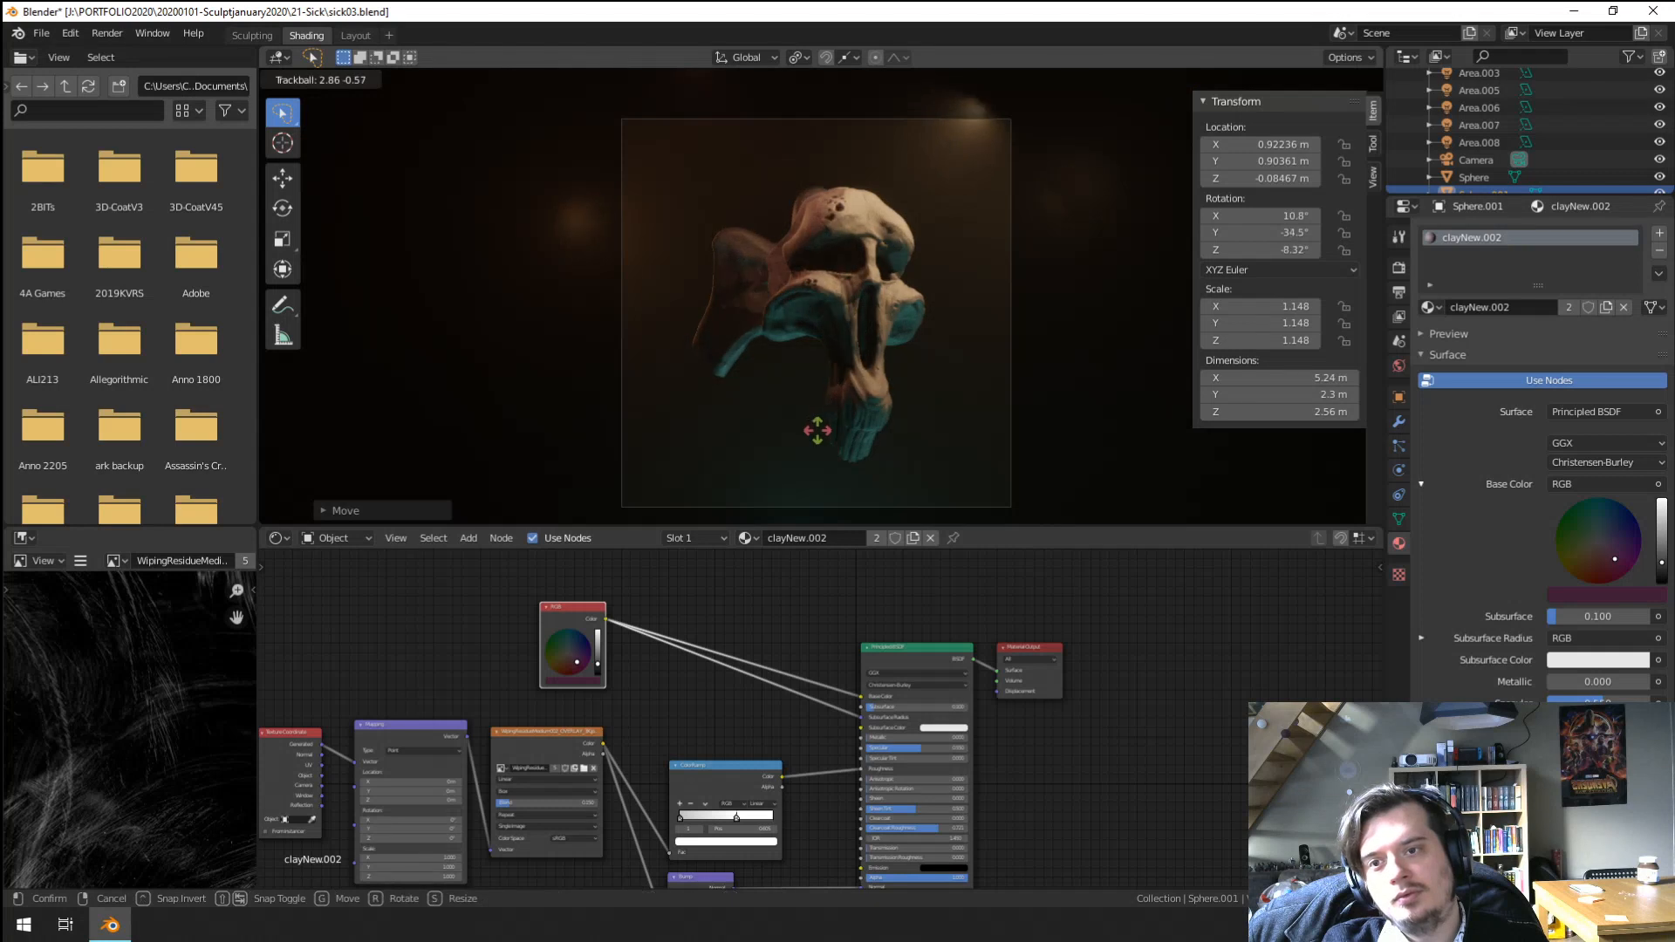
click(815, 436)
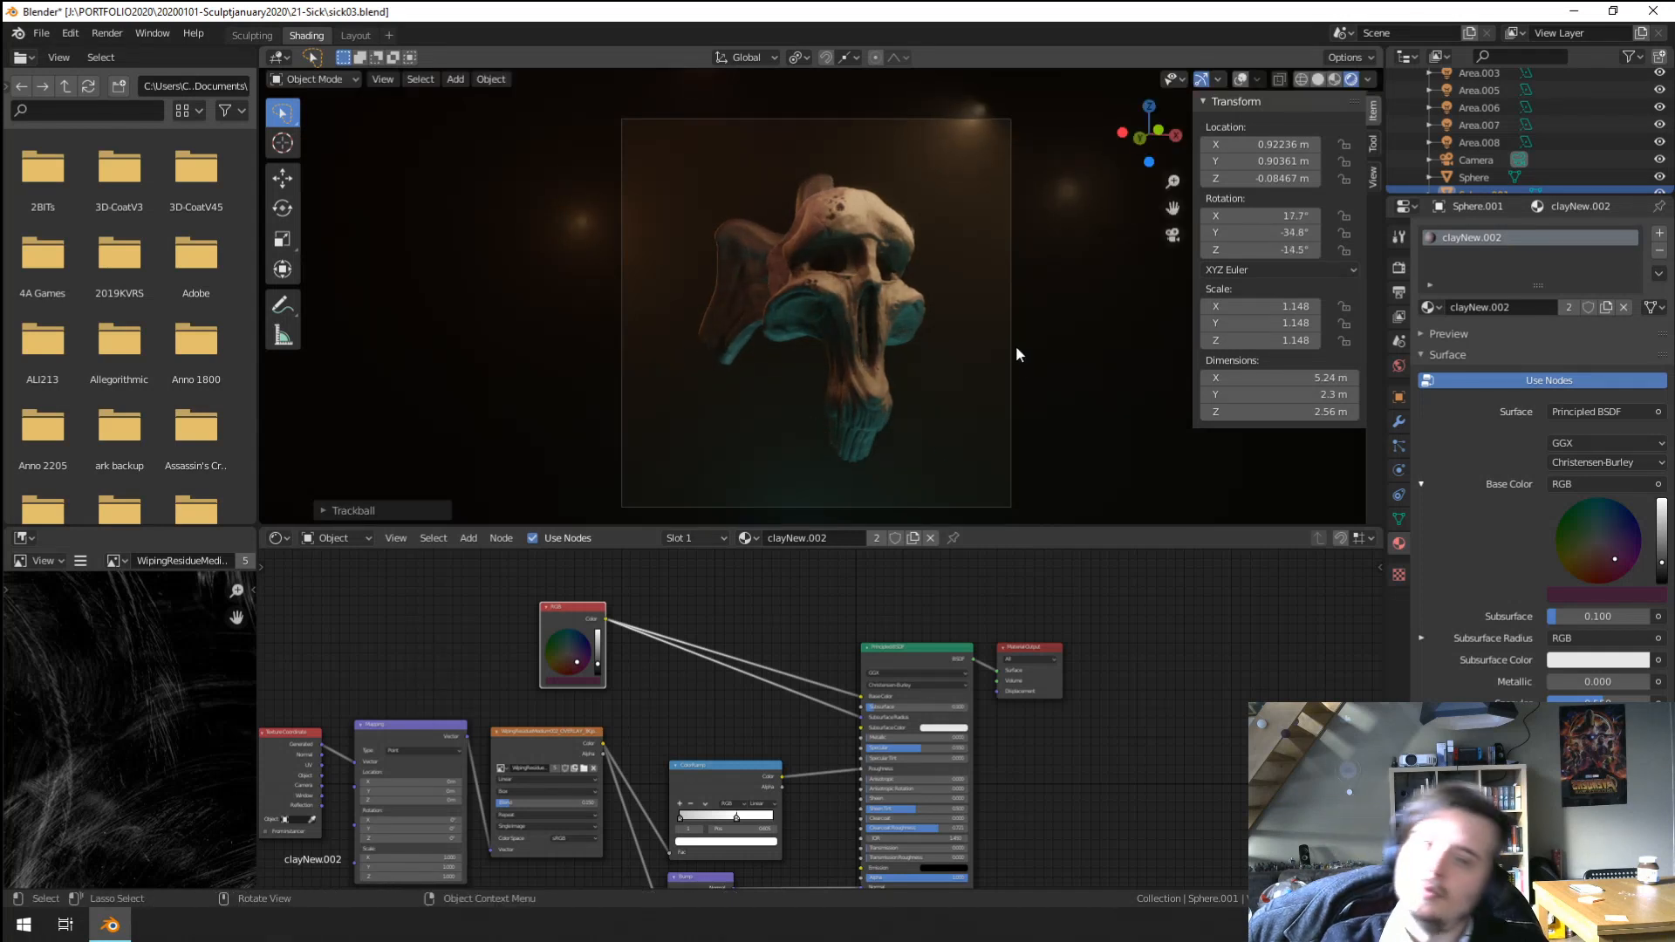
Tilt the head to a rotation of about 4.7°, 12.4°, 2.7° and scale it to about 1.044.
click(861, 361)
key(r)
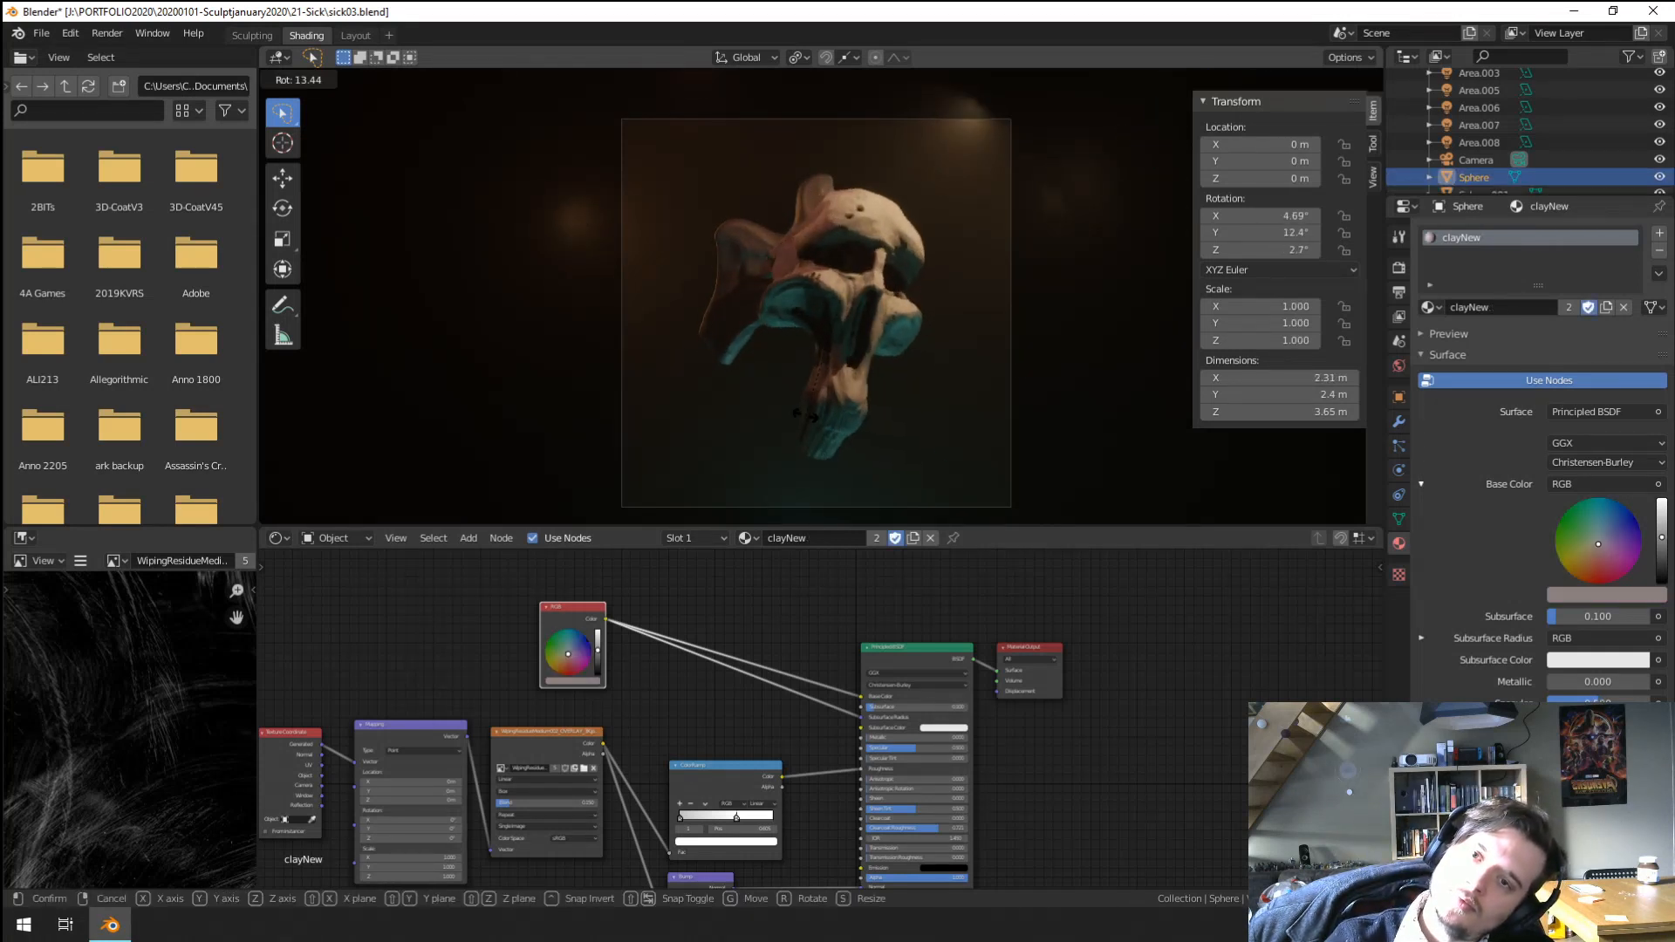
click(804, 413)
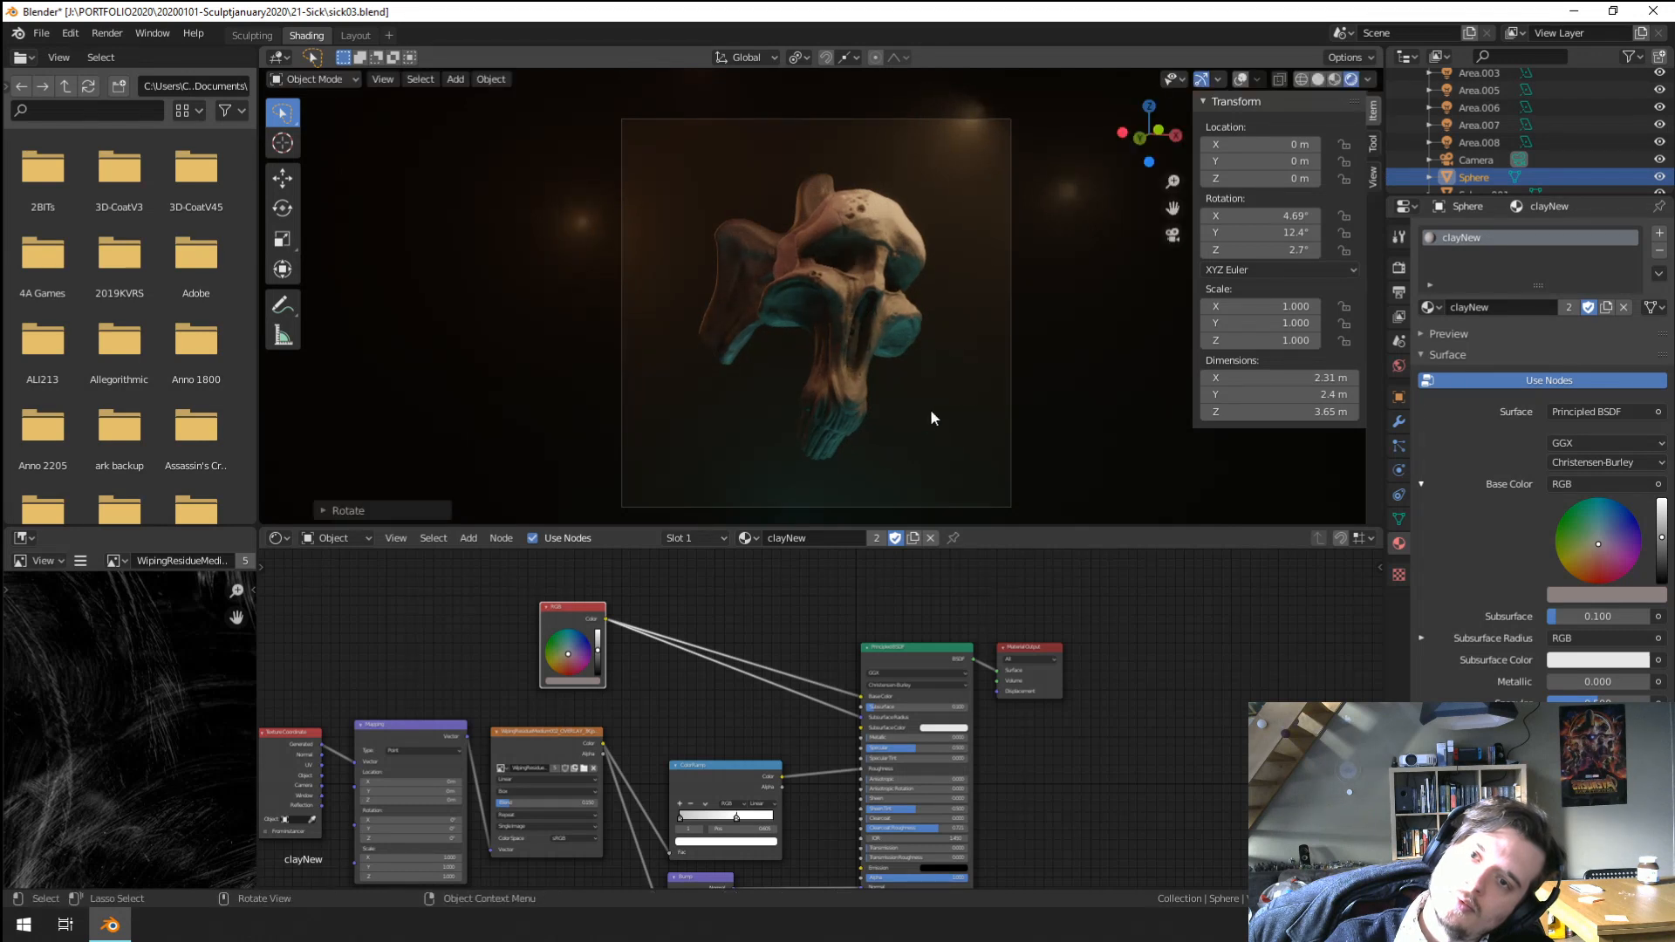
key(s)
click(970, 421)
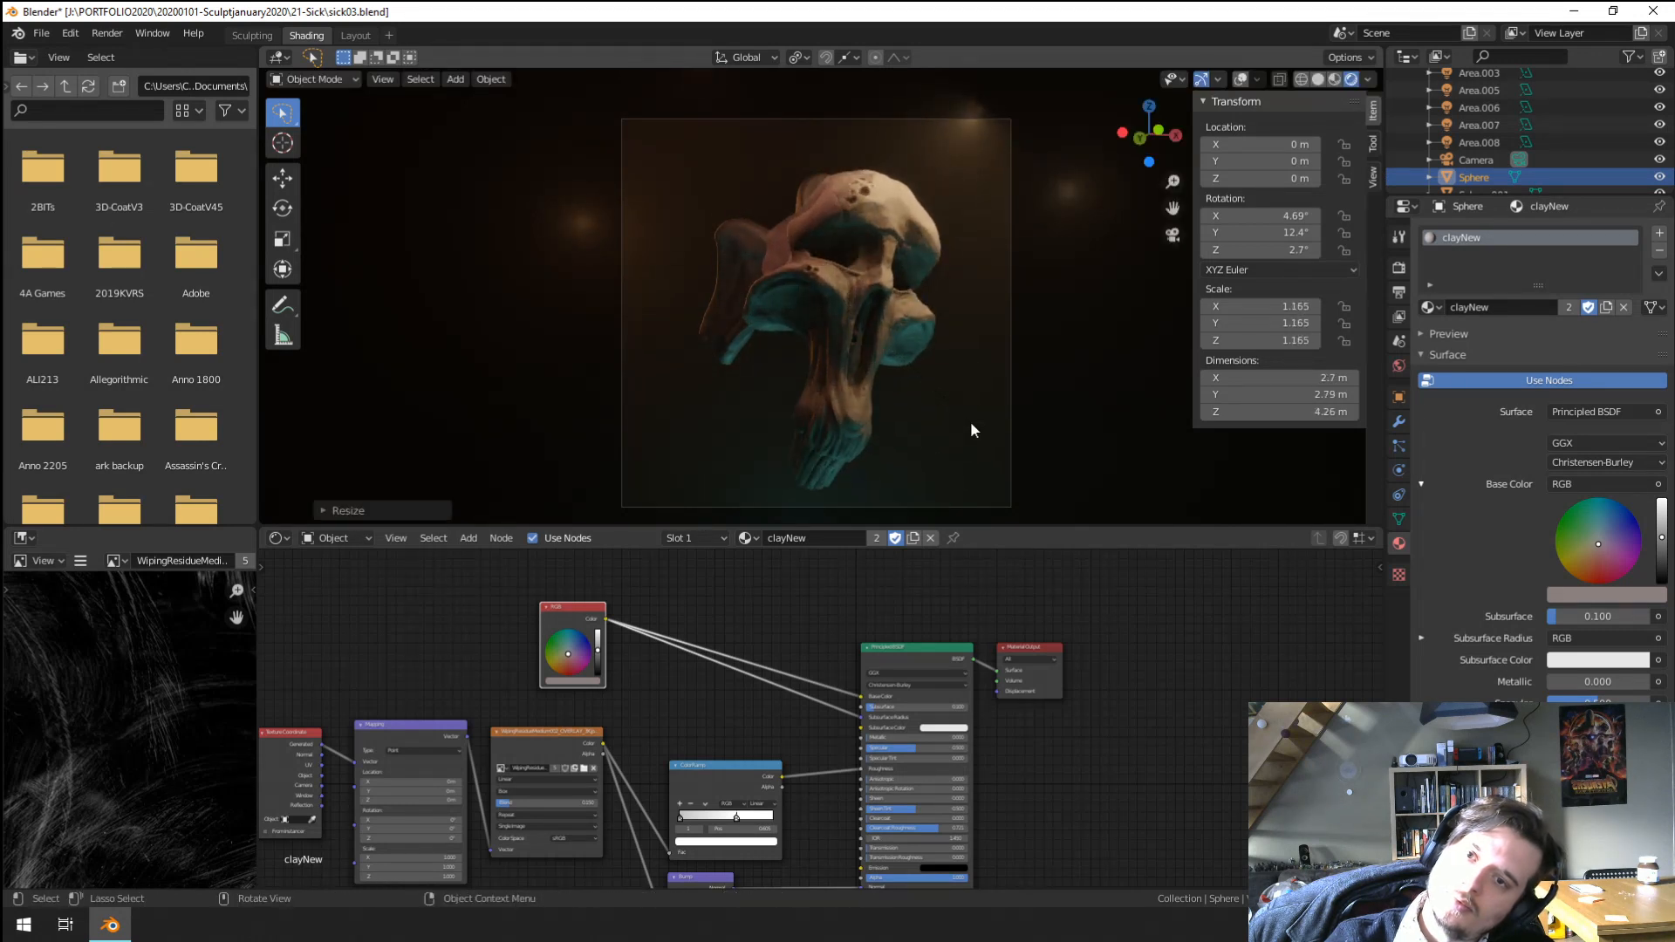
key(s)
click(953, 421)
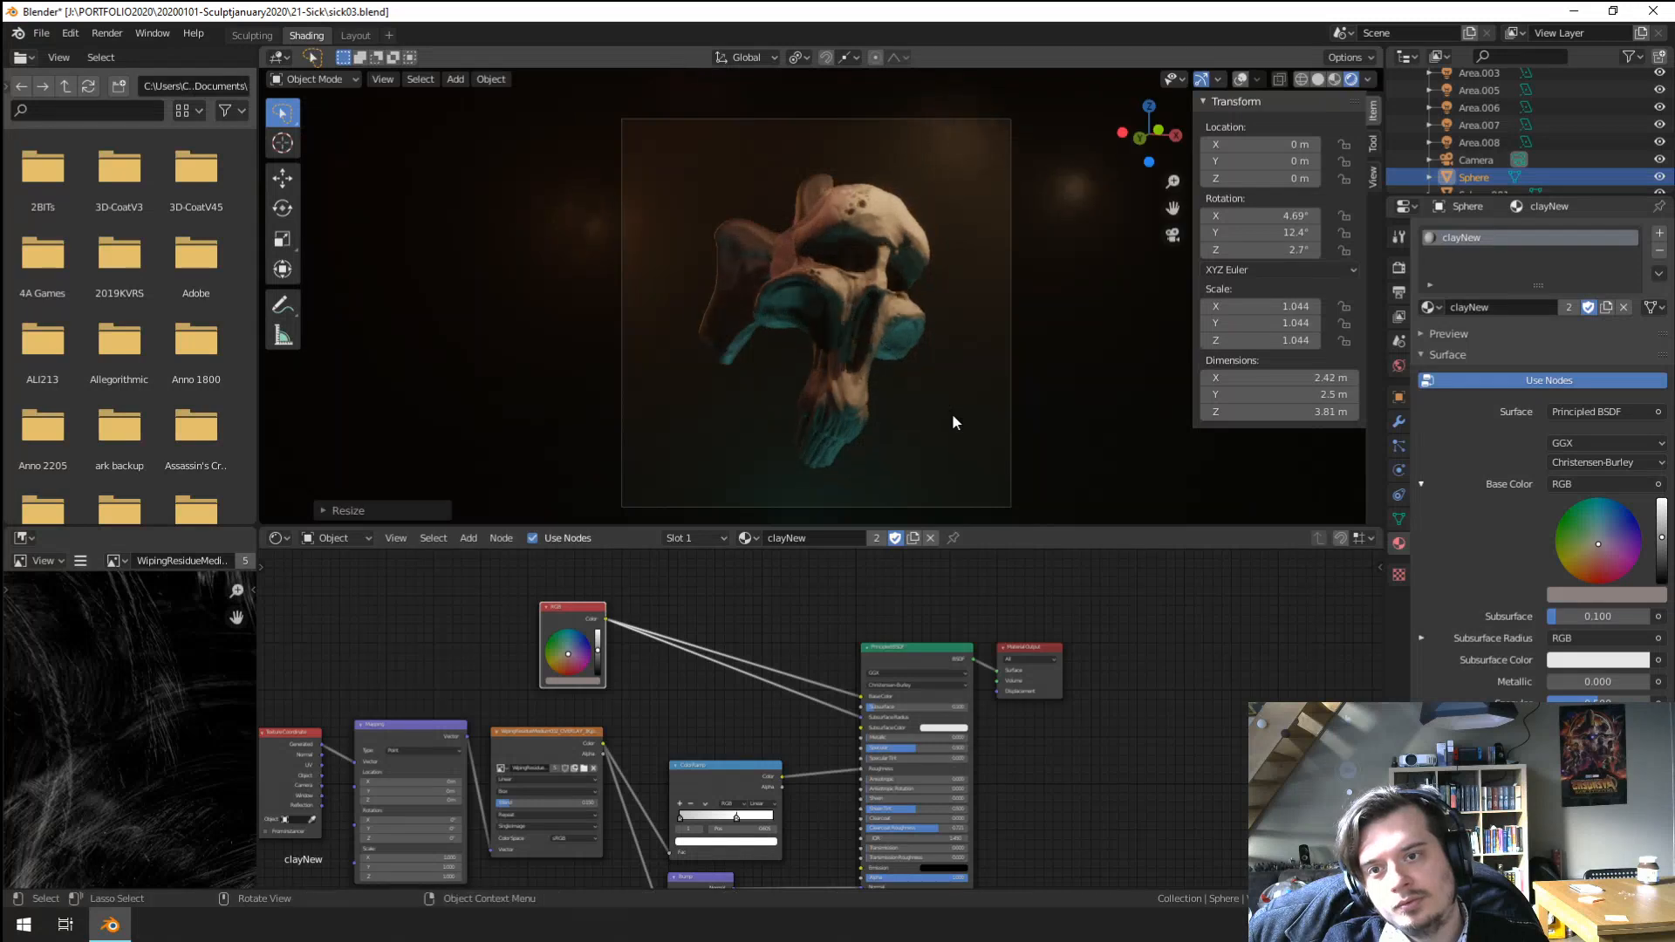
Enlarge the crest to a scale of about 1.168 and shift it to about 0.99, 0.88, -0.11 m.
click(735, 328)
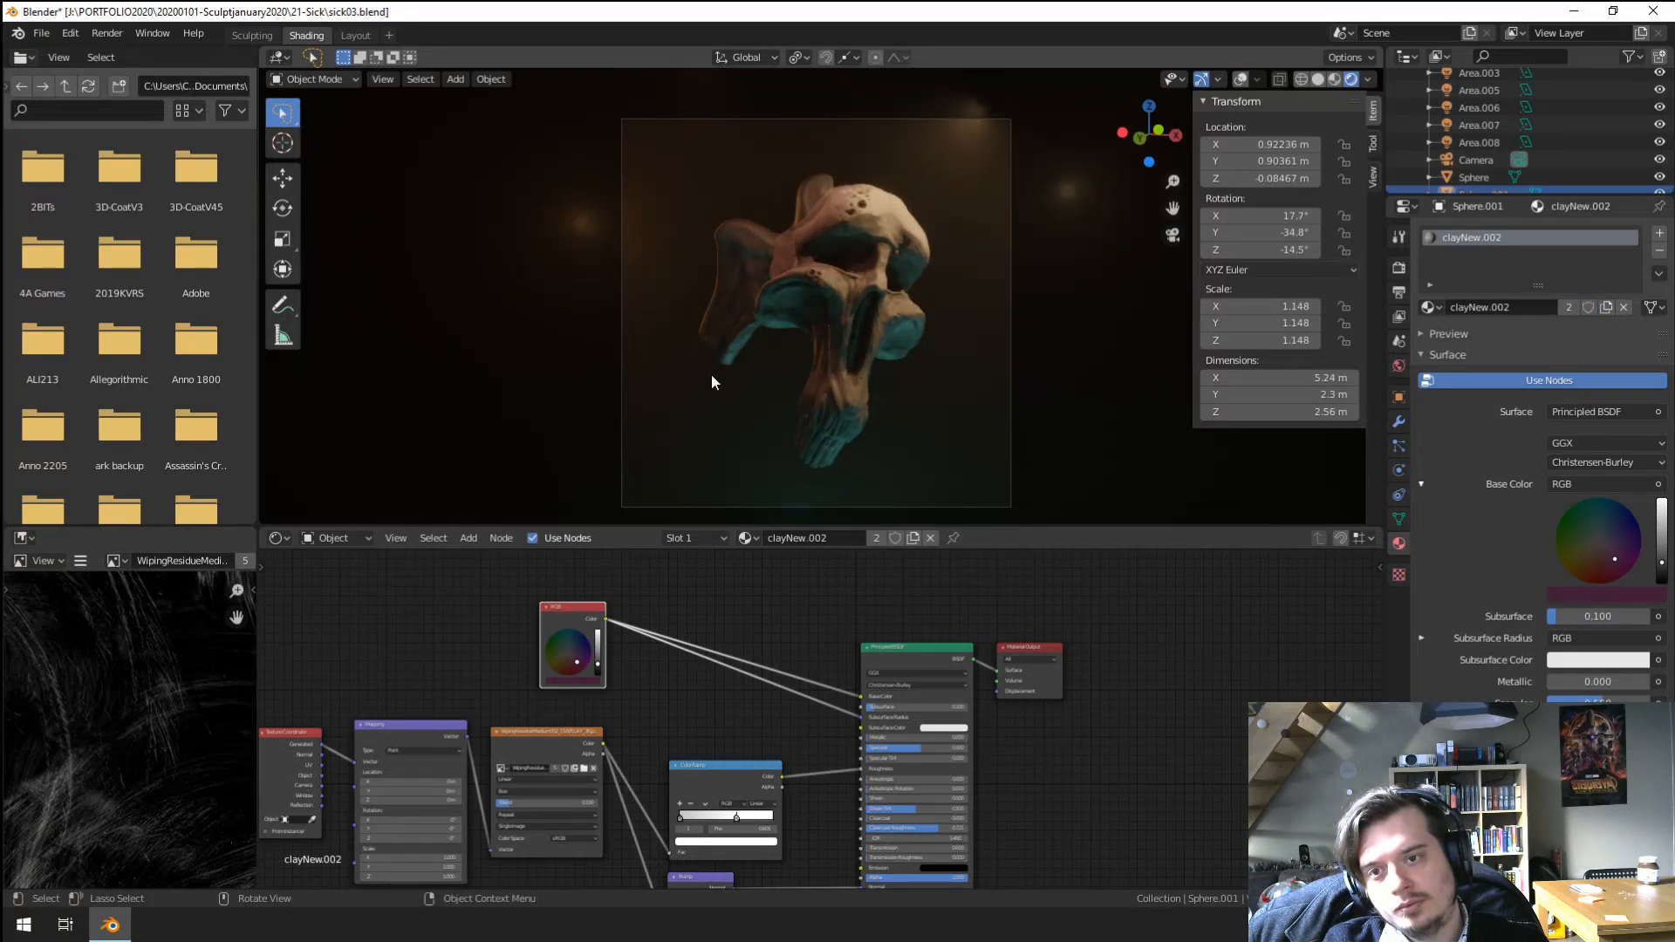
key(s)
click(710, 374)
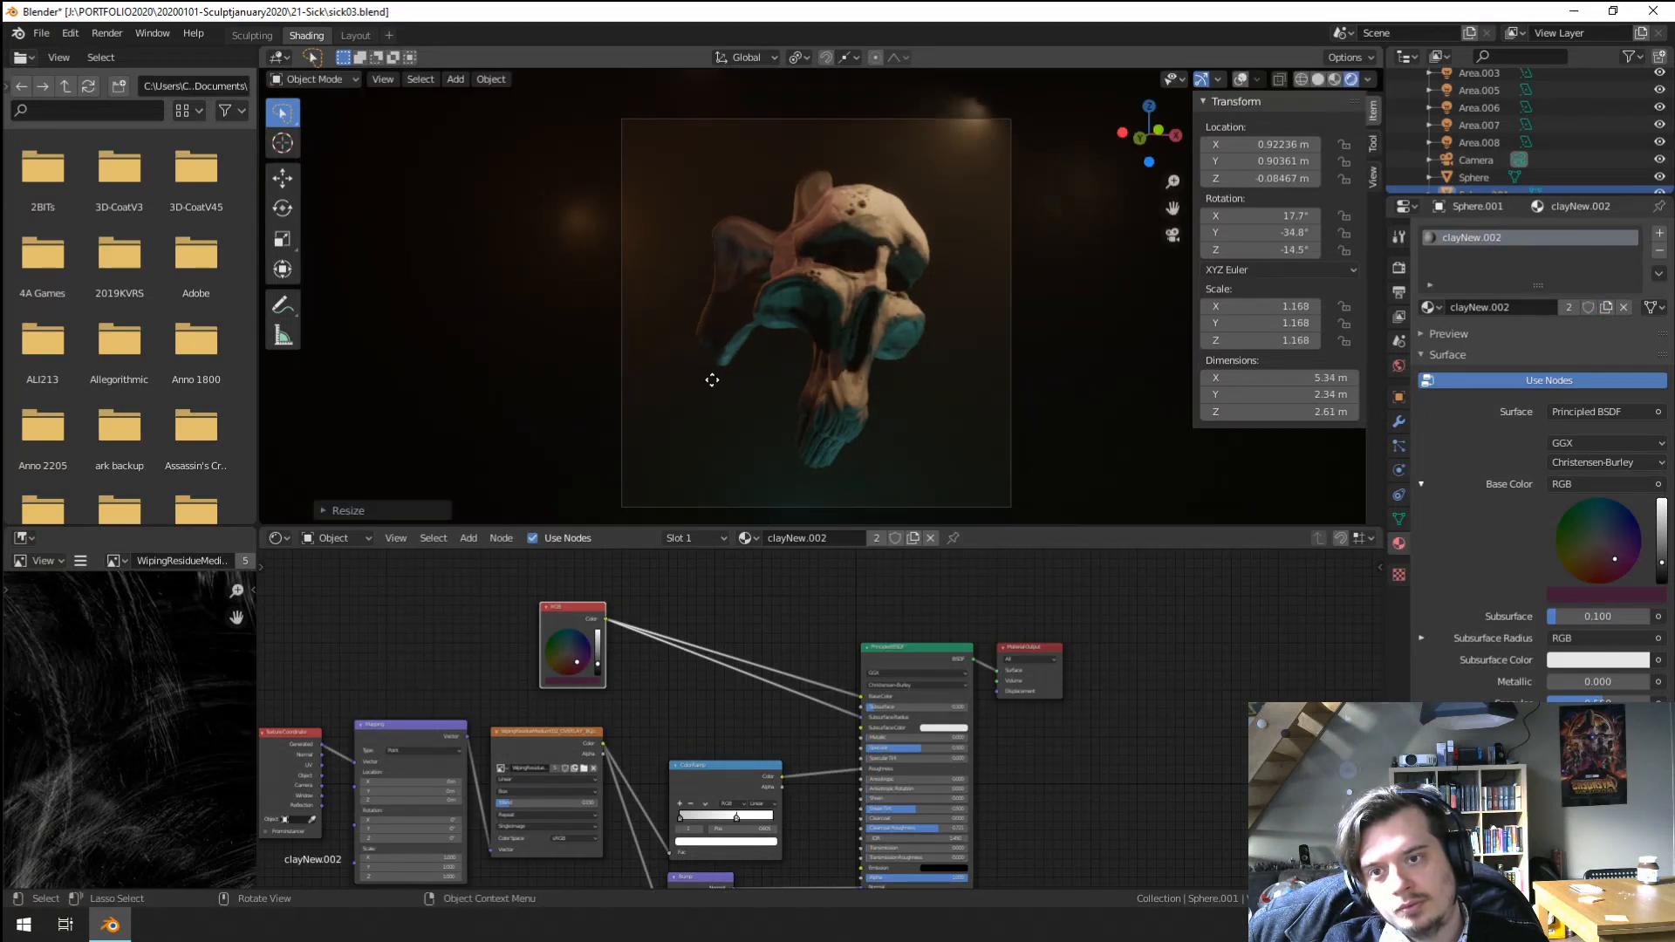
key(g)
click(712, 375)
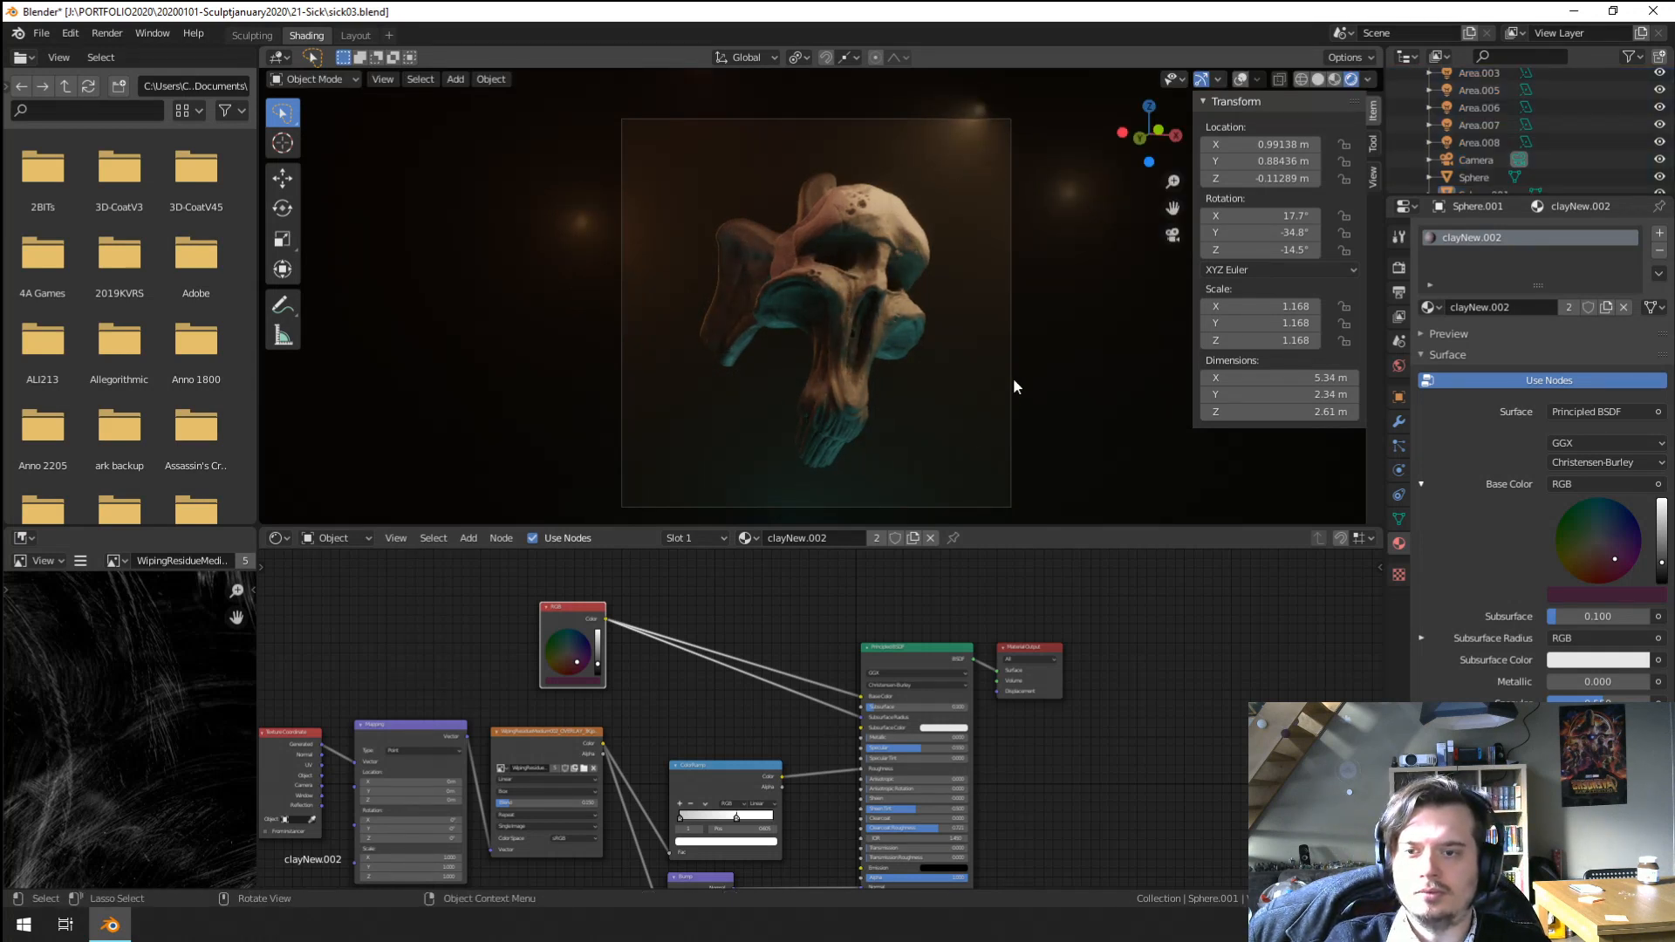
Render the camera view, examine the whole head and crest in the render result, and close it.
key(F12)
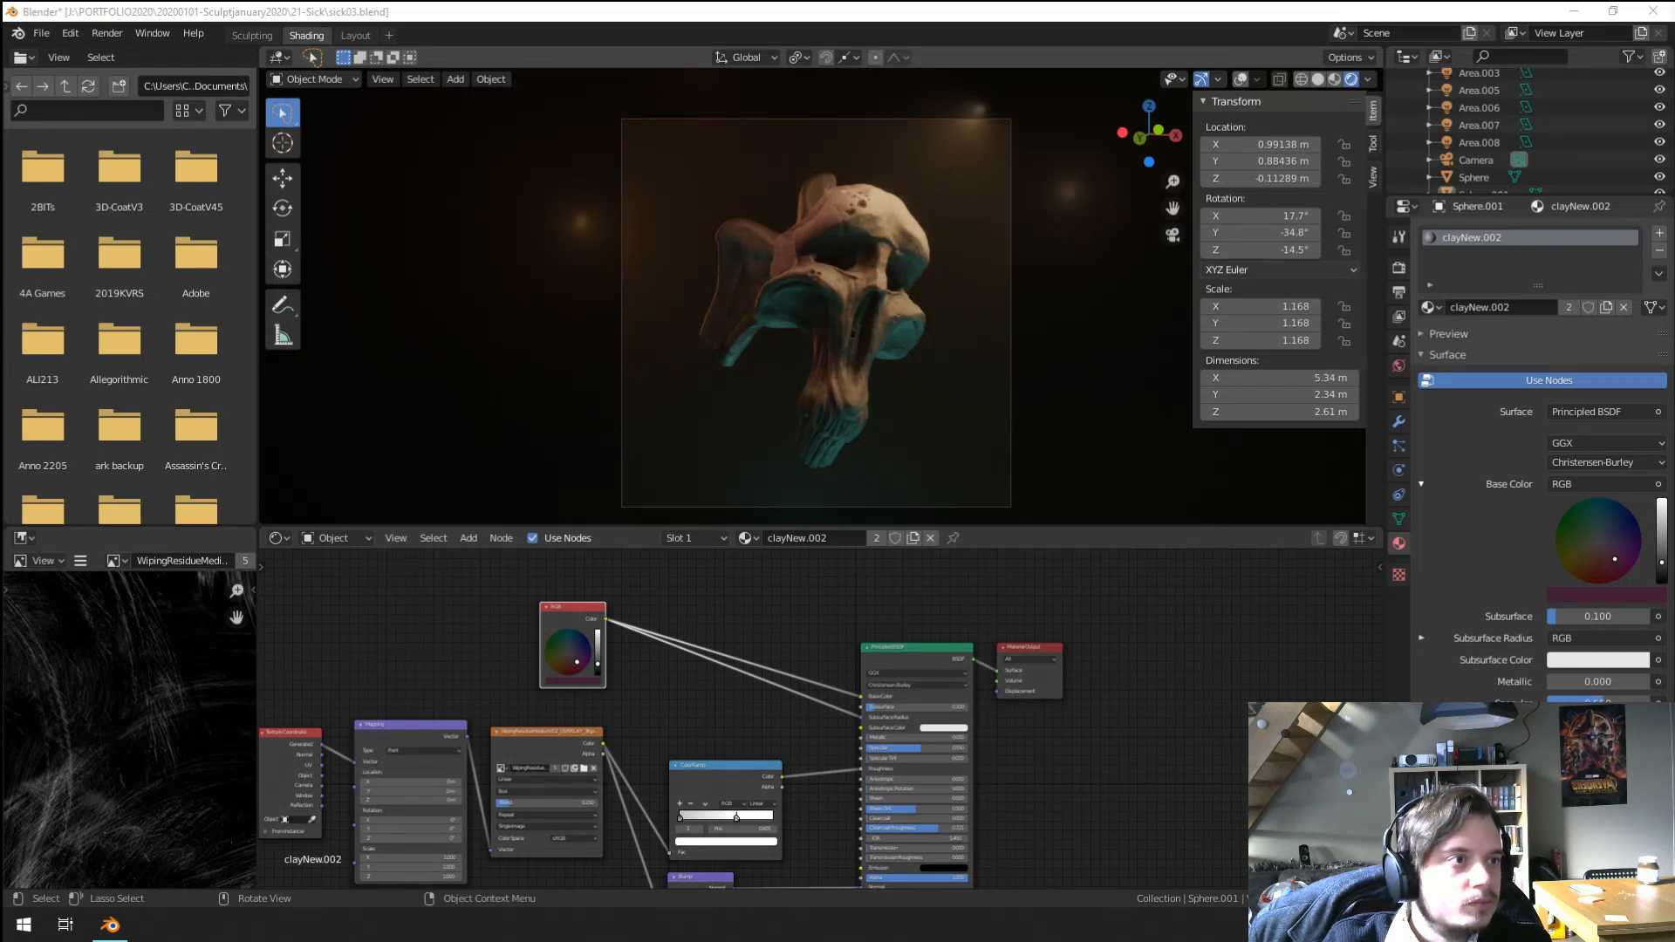
key(F11)
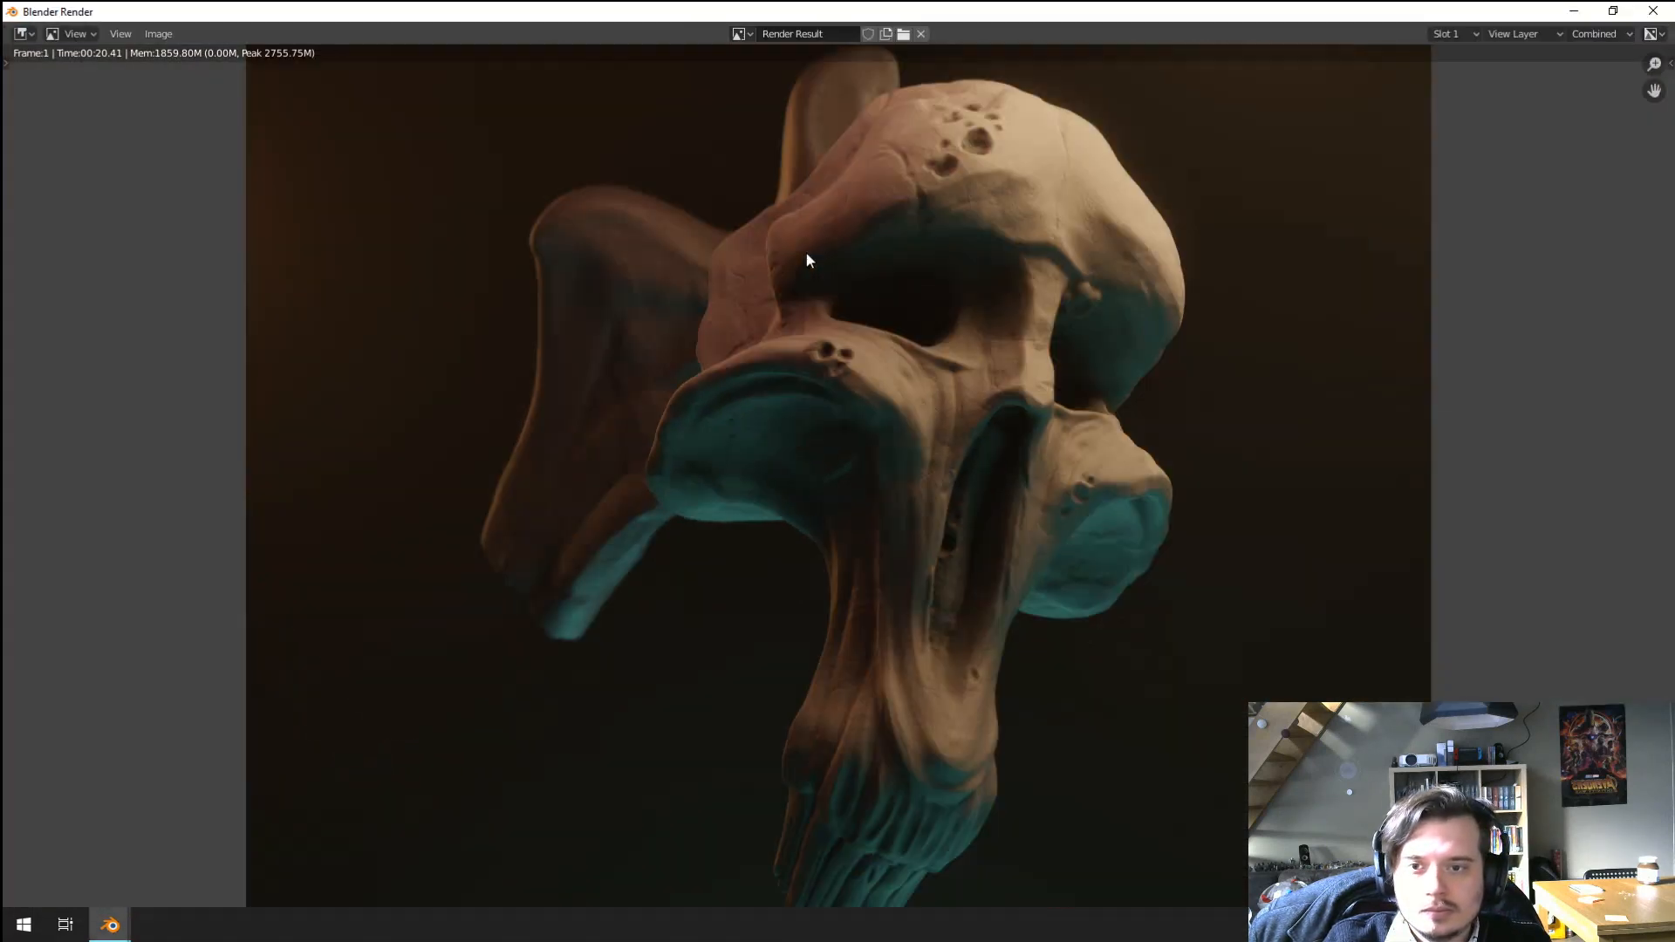
scroll(806, 253, down, 3)
scroll(806, 254, up, 2)
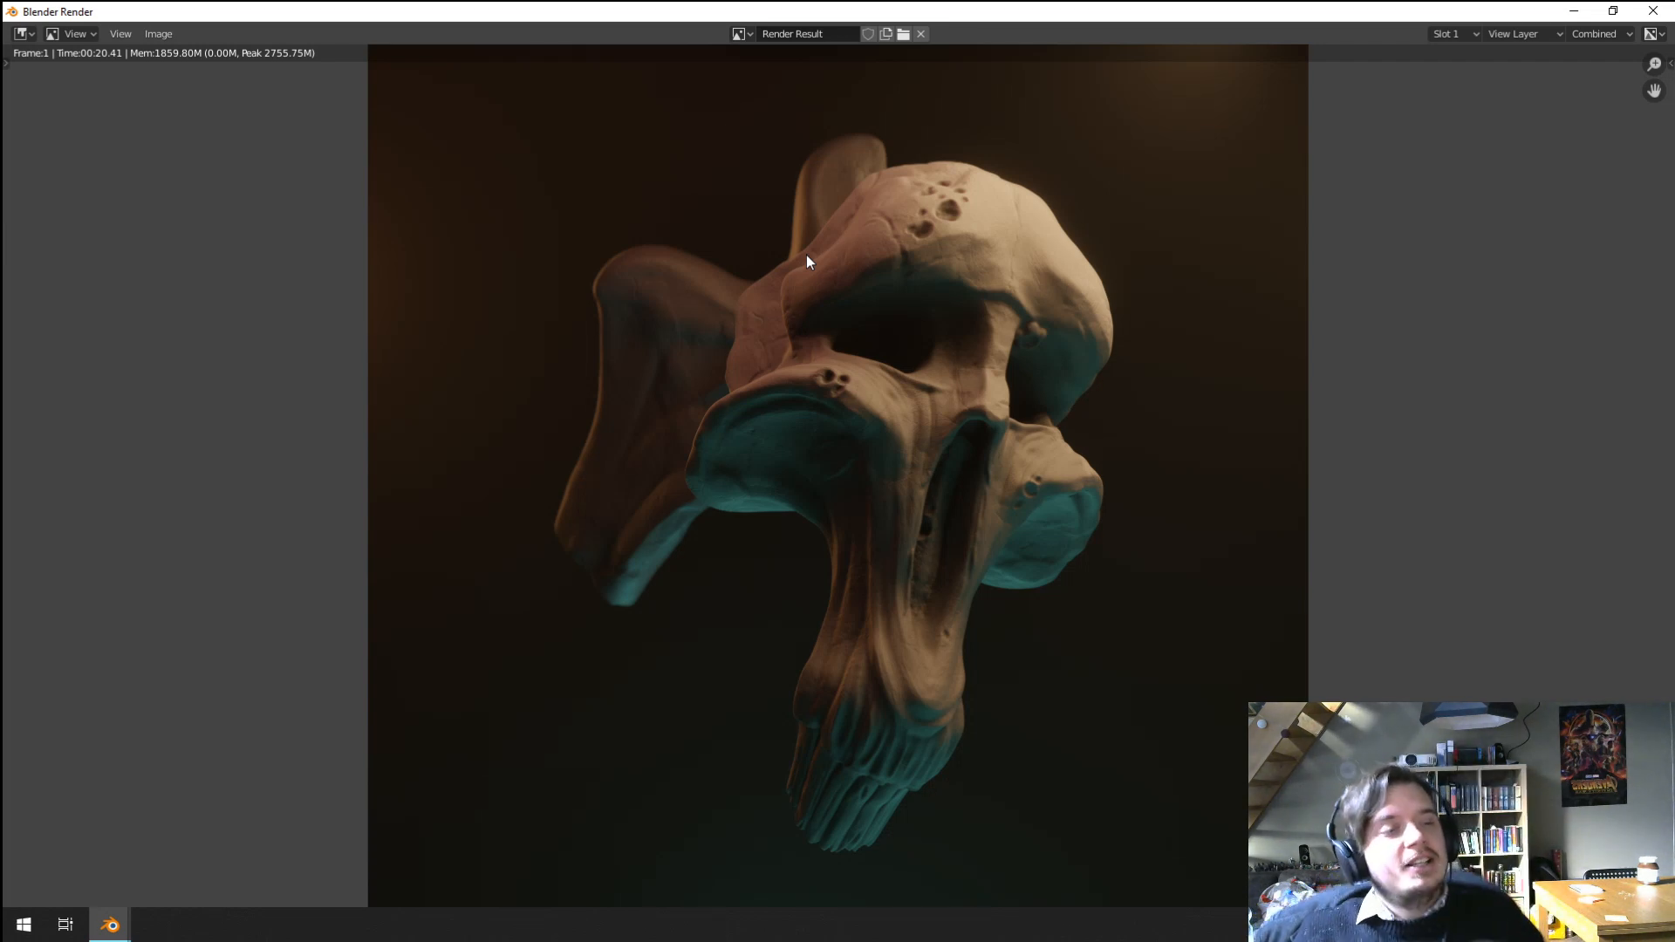
click(1669, 8)
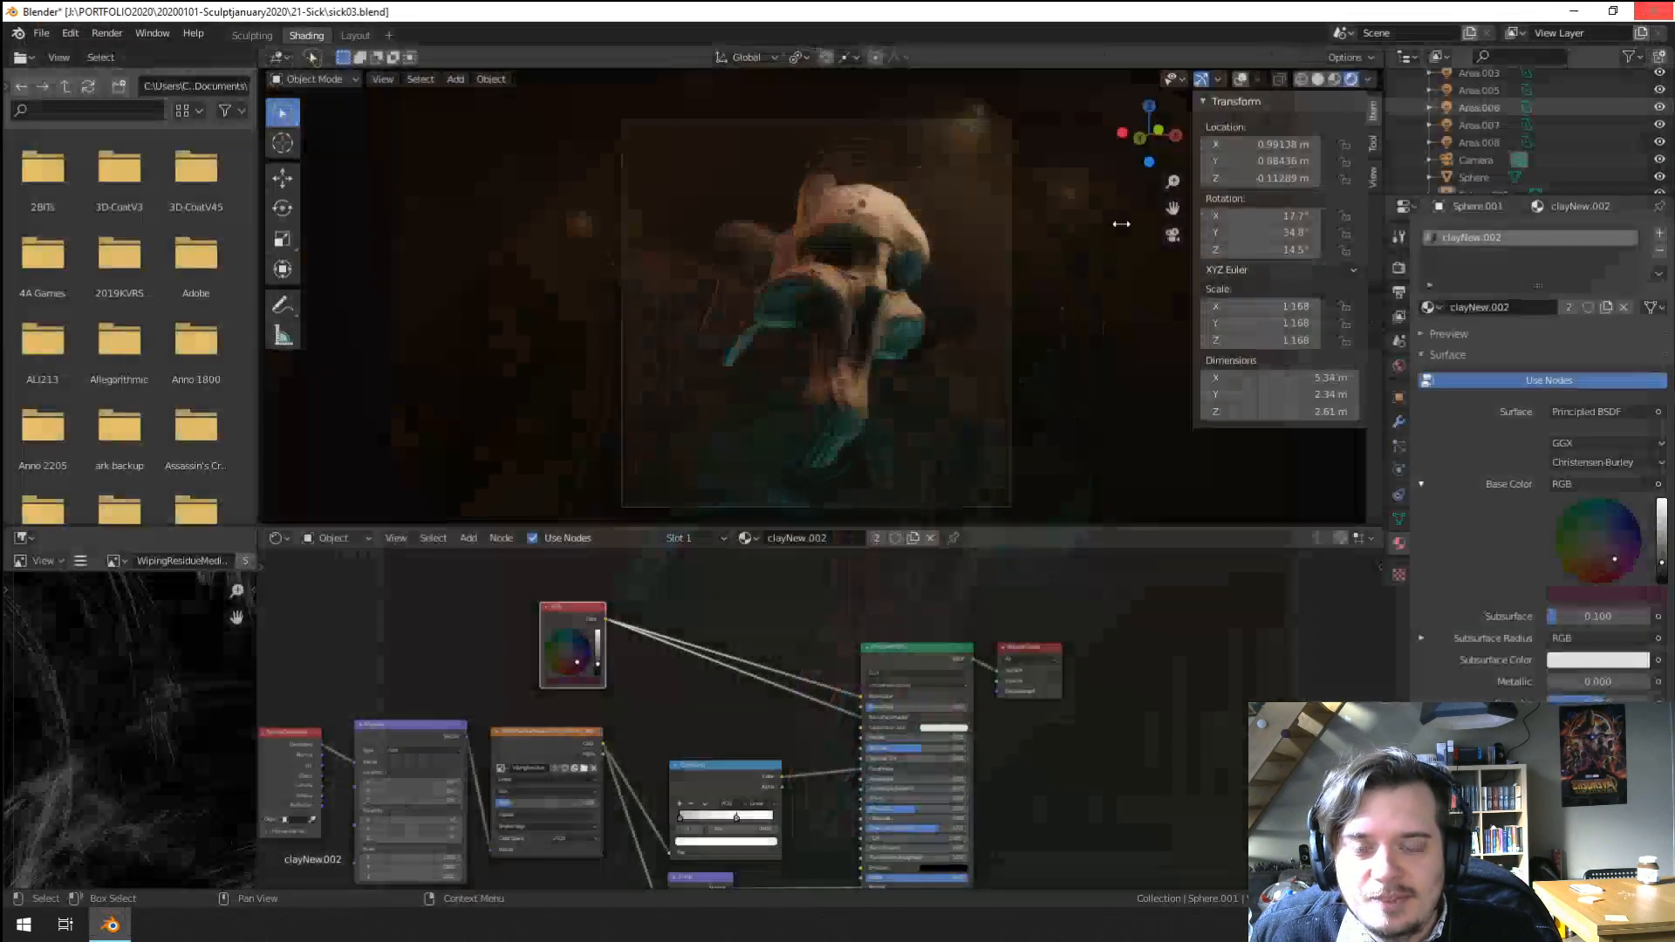
Switch the node editor to the World shader and add a Noise Texture node beside the Principled Volume node.
middle_drag(706, 646, 699, 557)
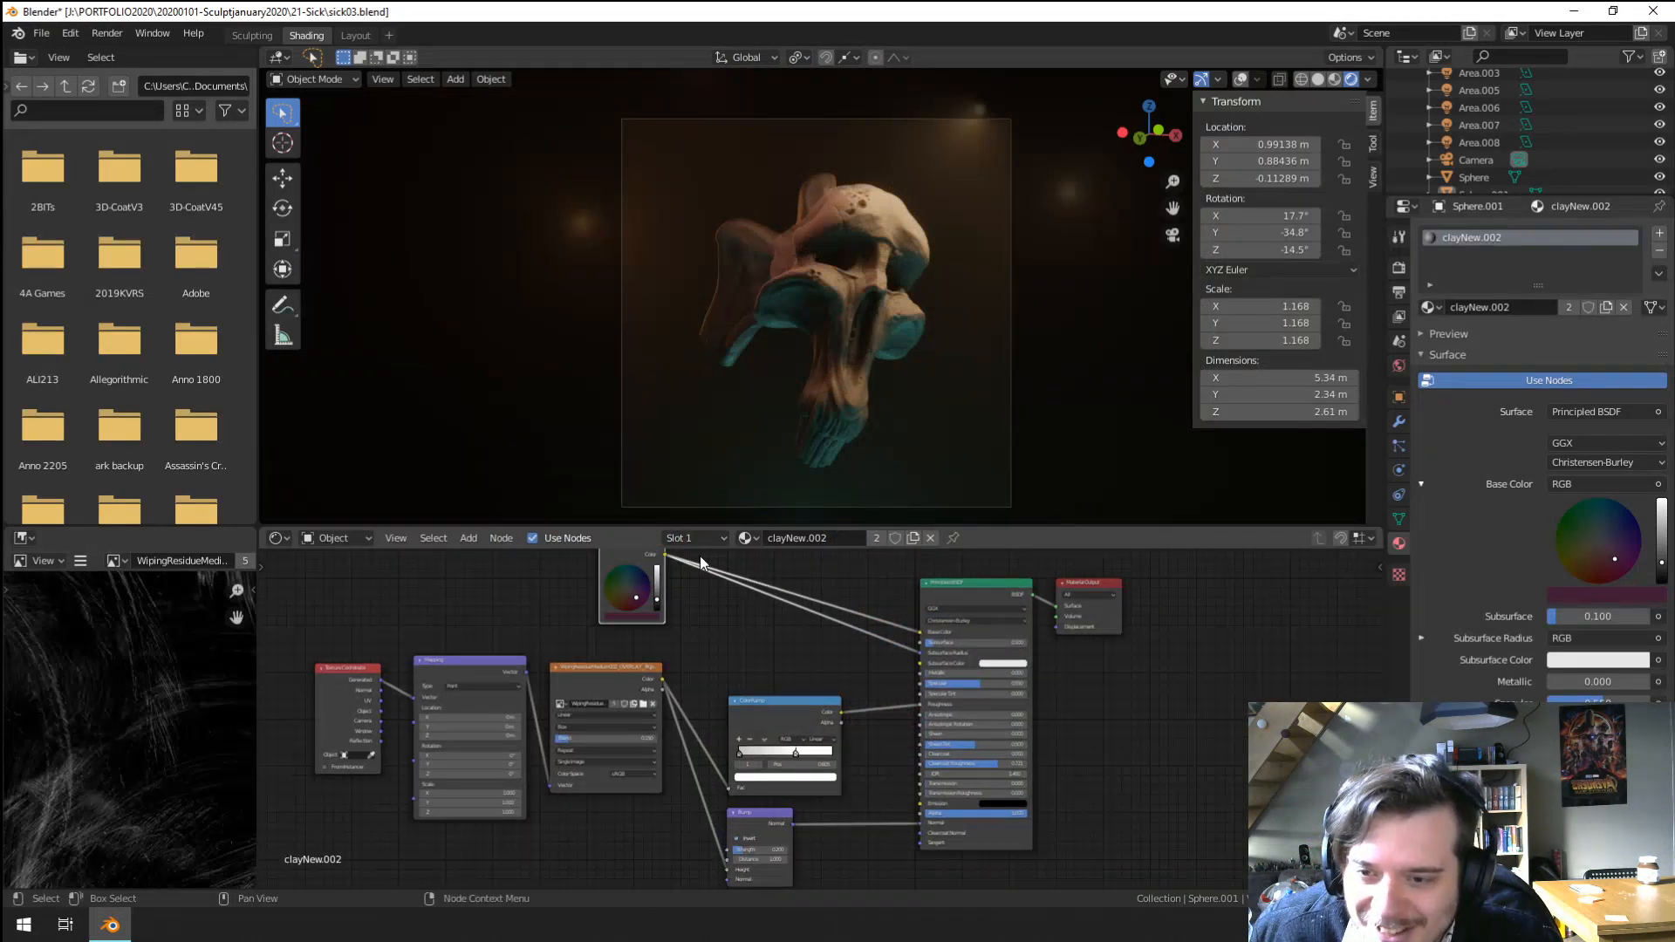
click(334, 538)
click(328, 580)
scroll(679, 688, up, 4)
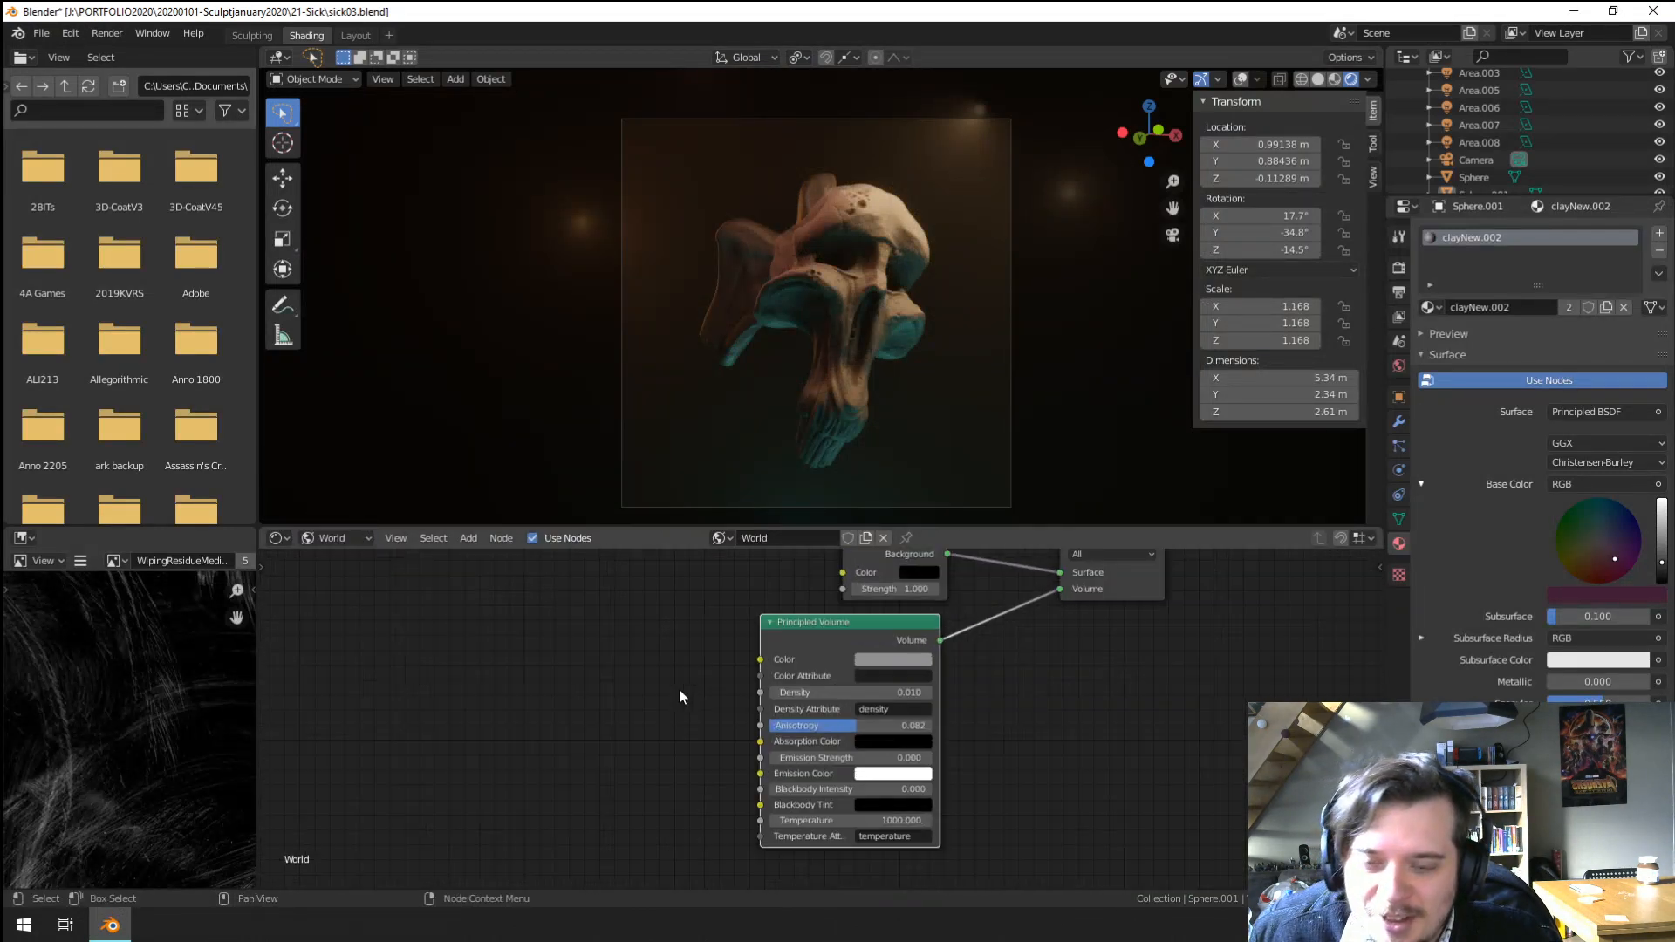
middle_drag(666, 585, 793, 532)
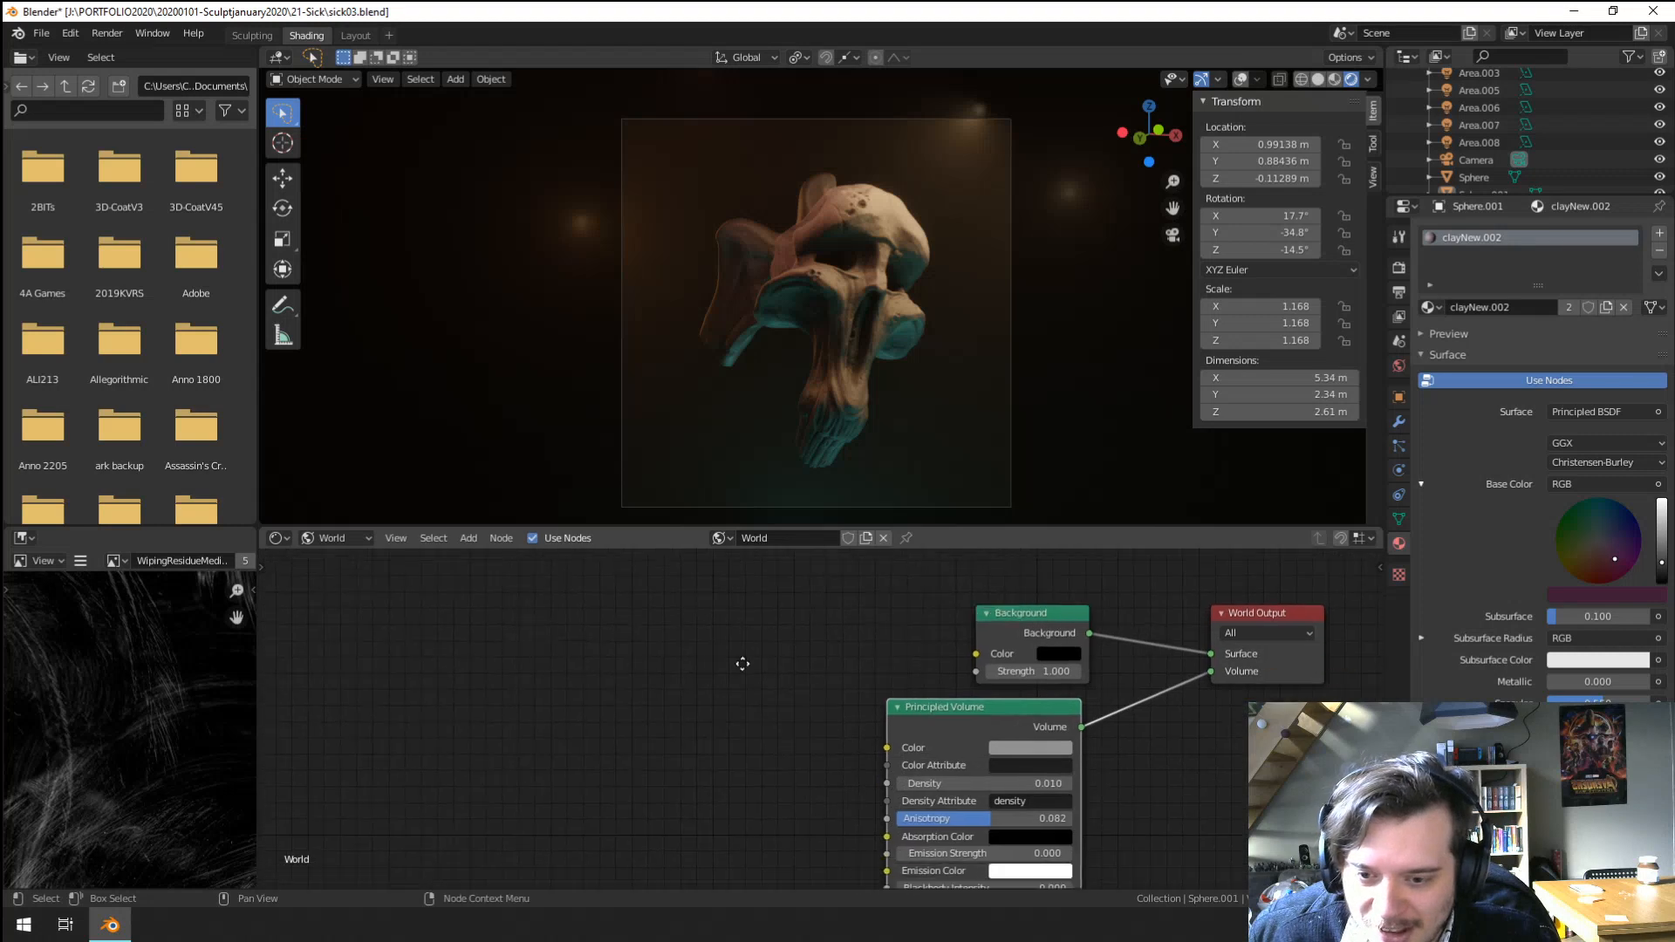
key(shift+a)
mouse_move(505, 785)
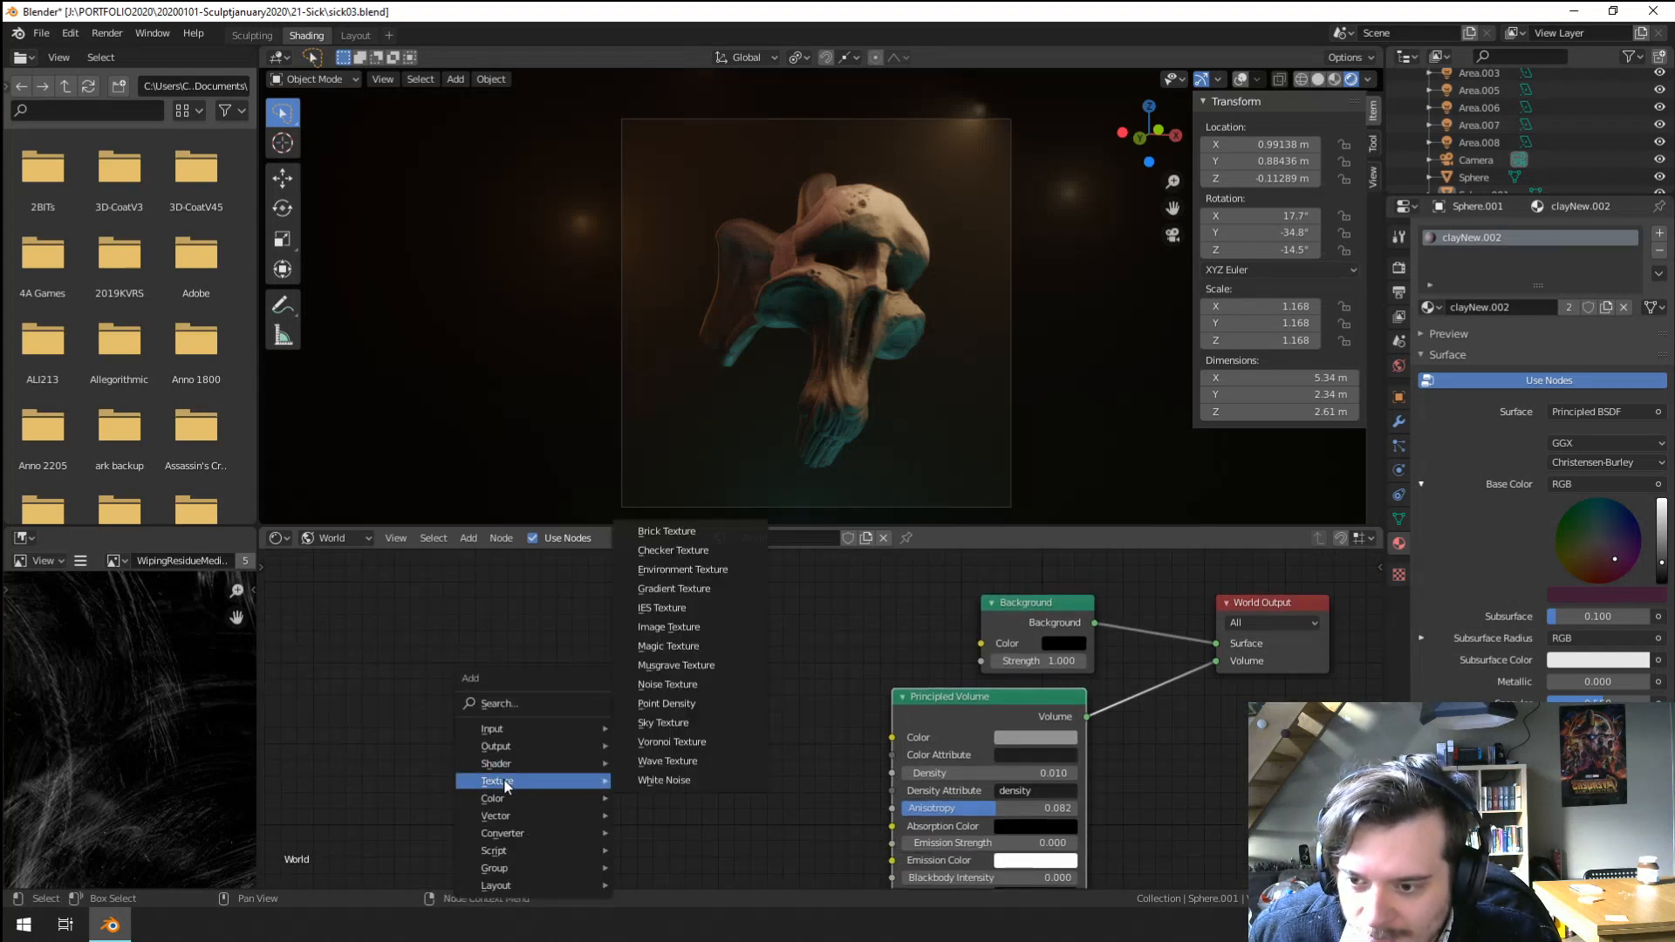
click(692, 685)
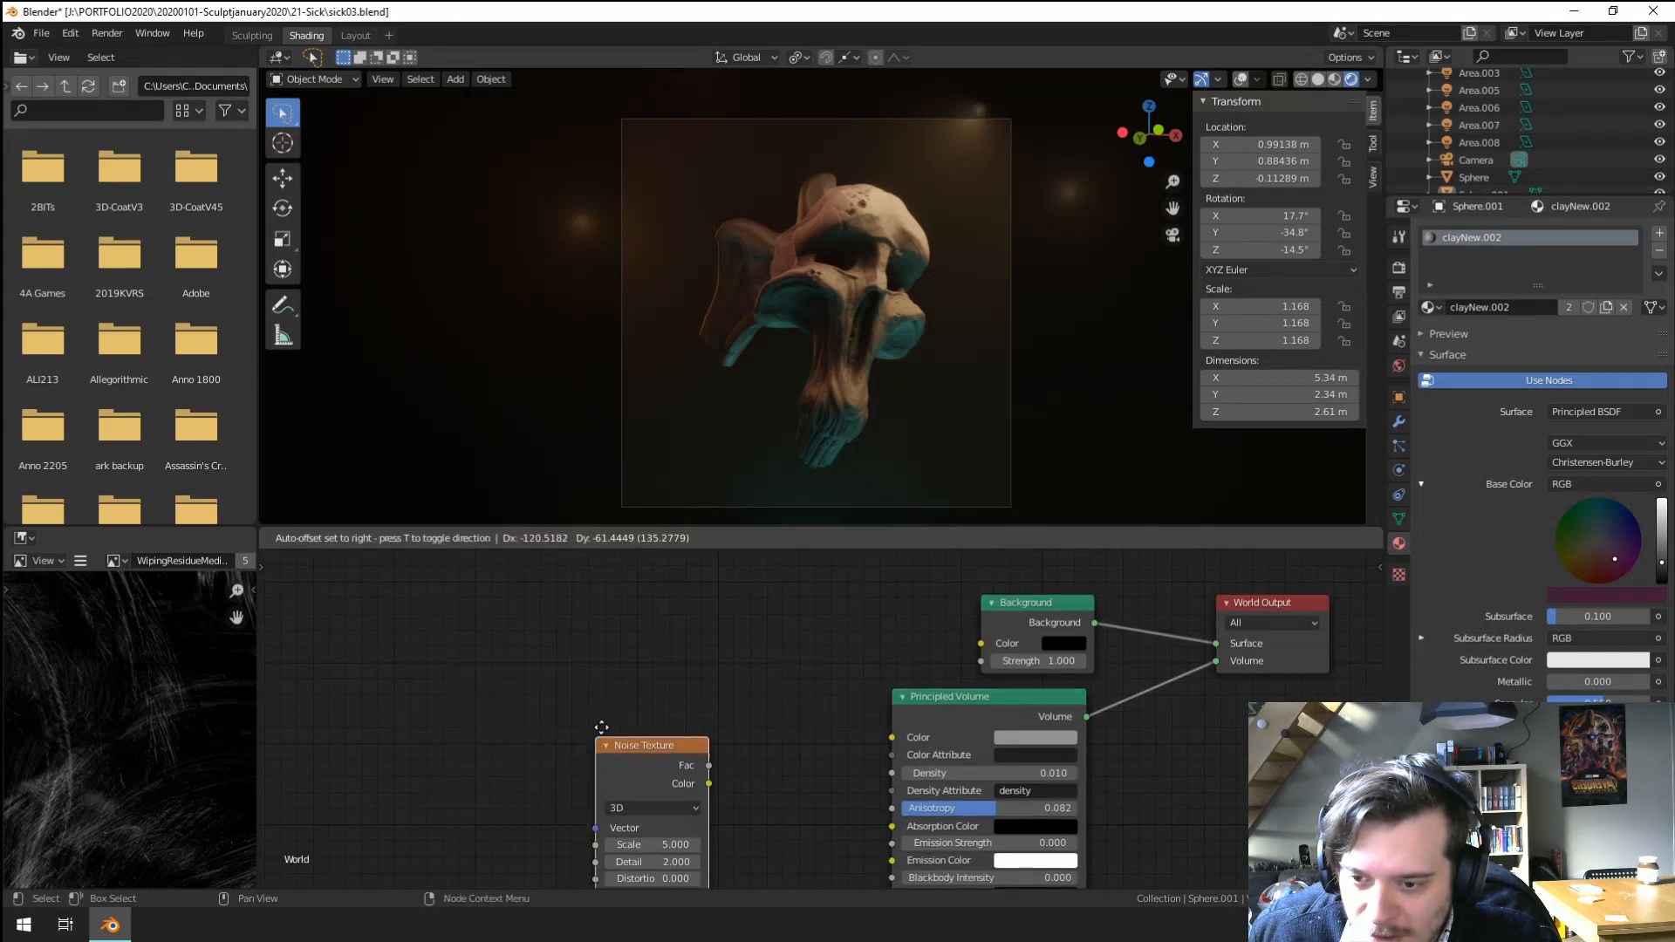
click(665, 705)
middle_drag(666, 706, 625, 656)
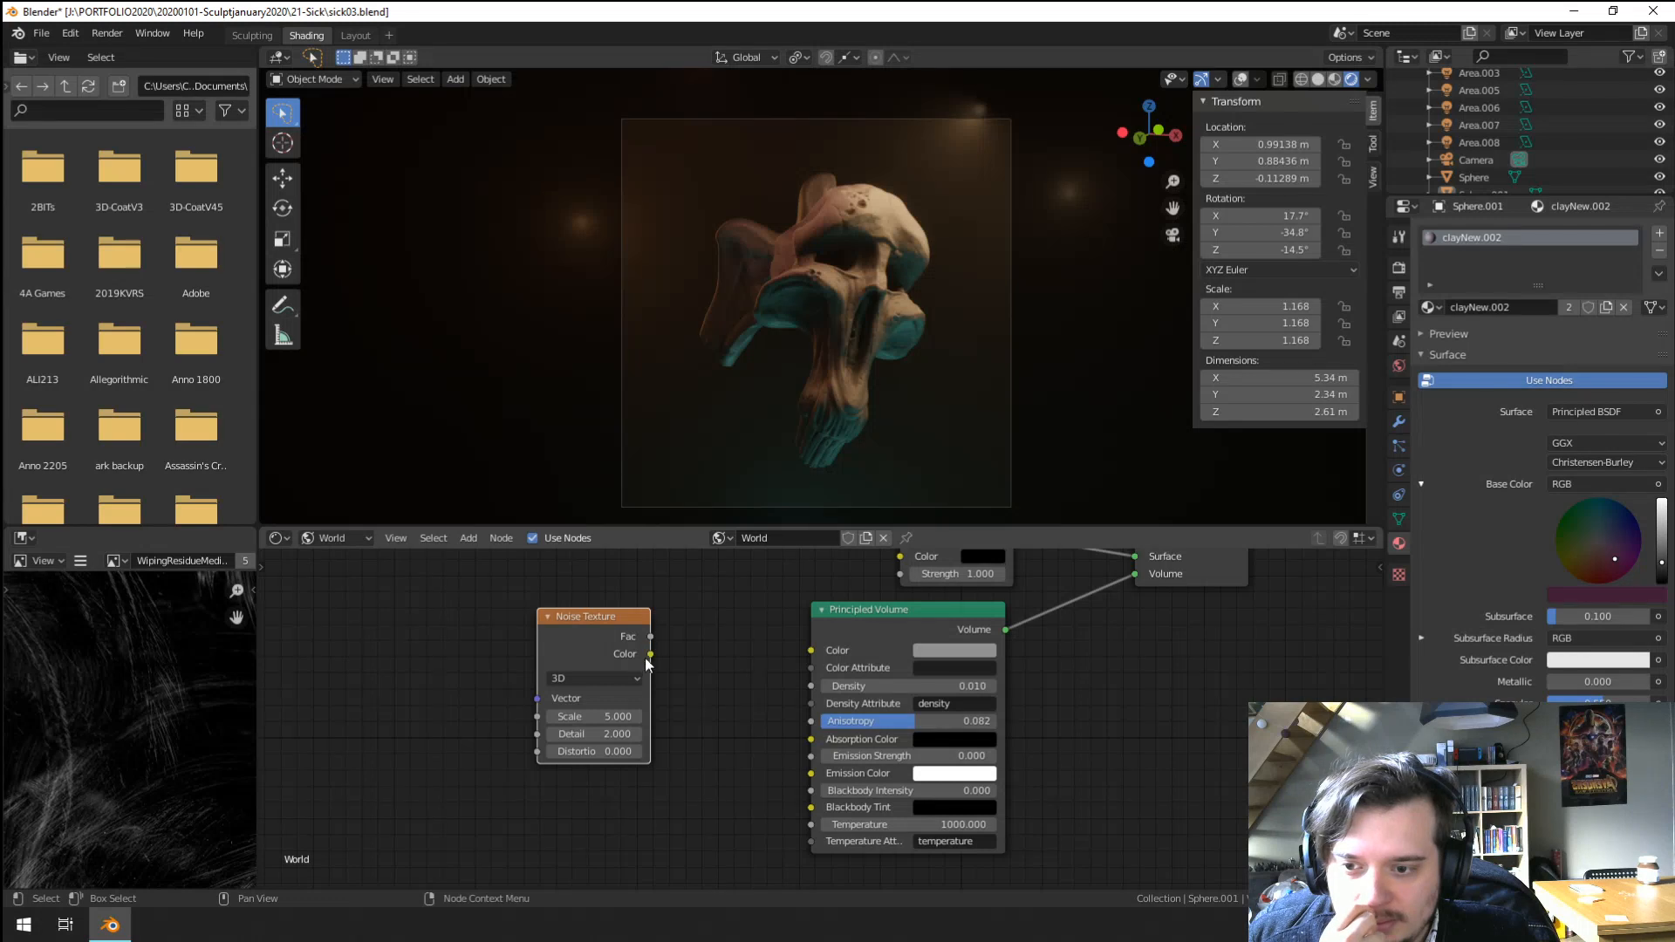
Try the Noise Texture's Fac output as the Principled Volume's Anisotropy input, and cut the link.
drag(650, 655, 809, 722)
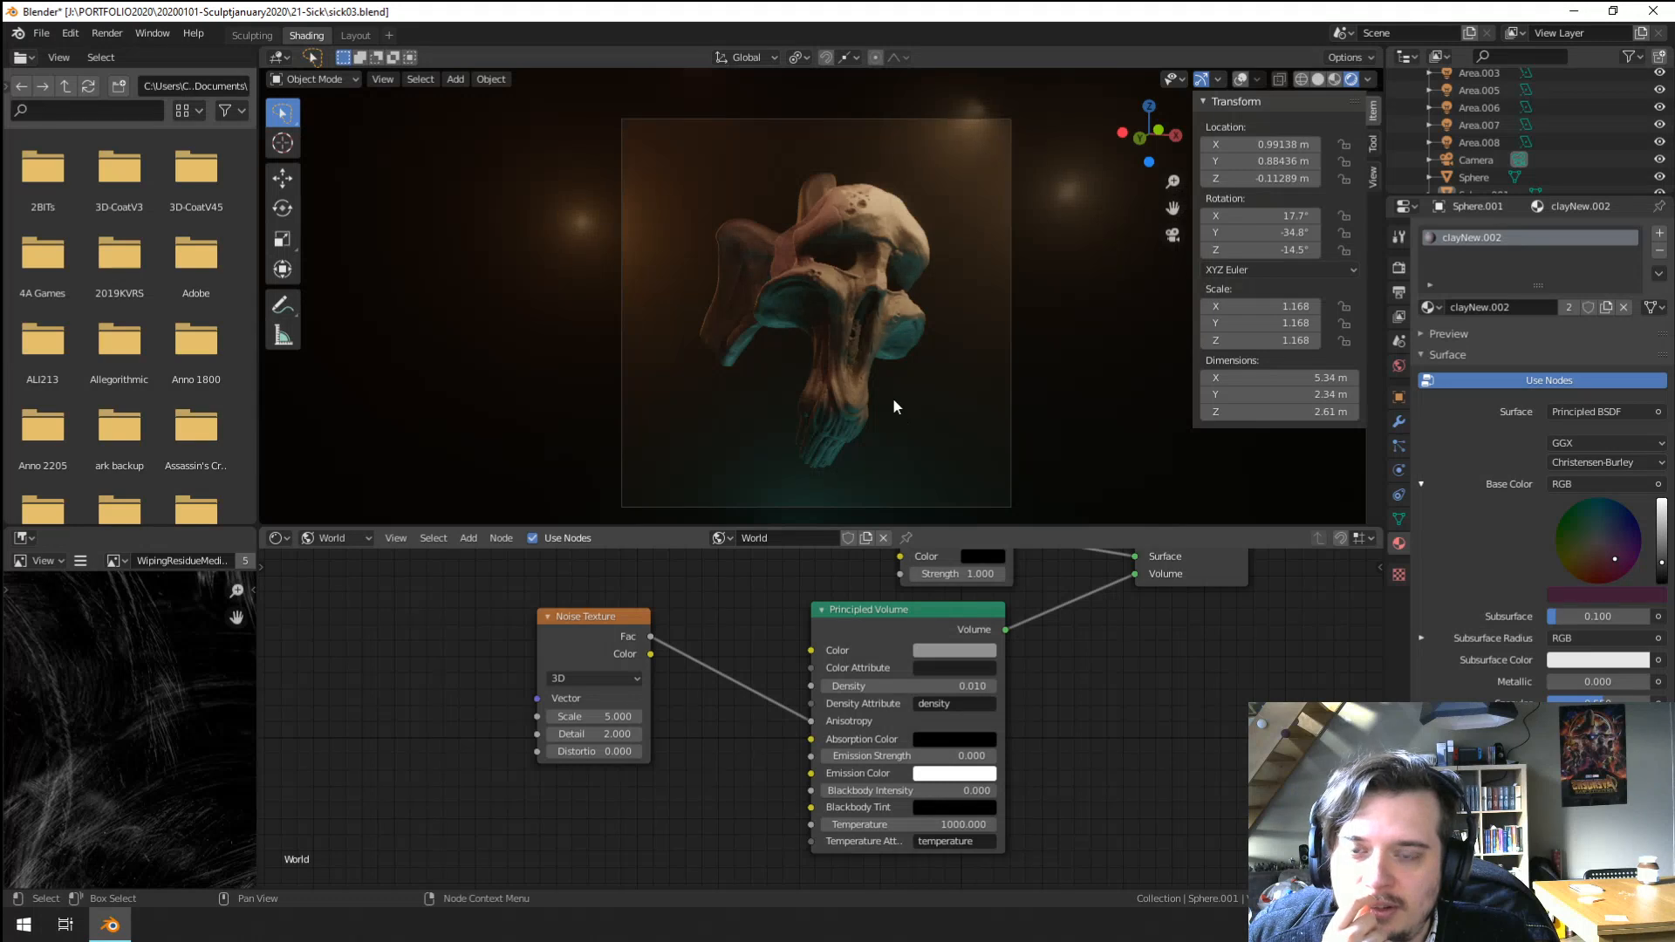
scroll(895, 405, up, 3)
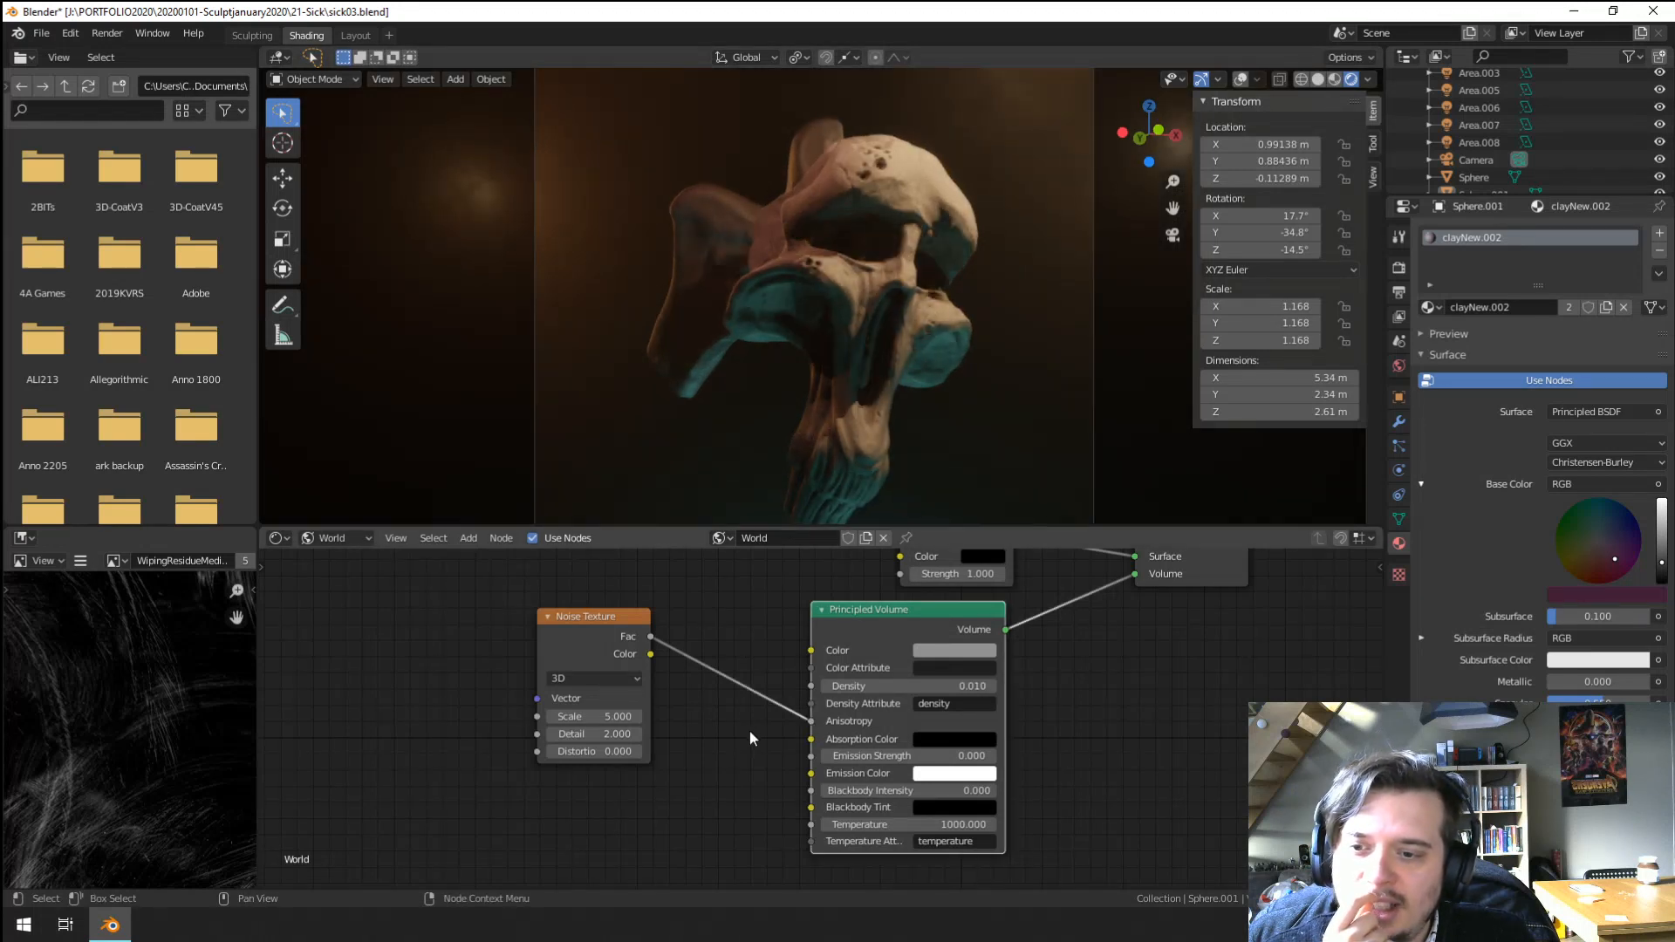
ctrl+right_drag(750, 731, 616, 651)
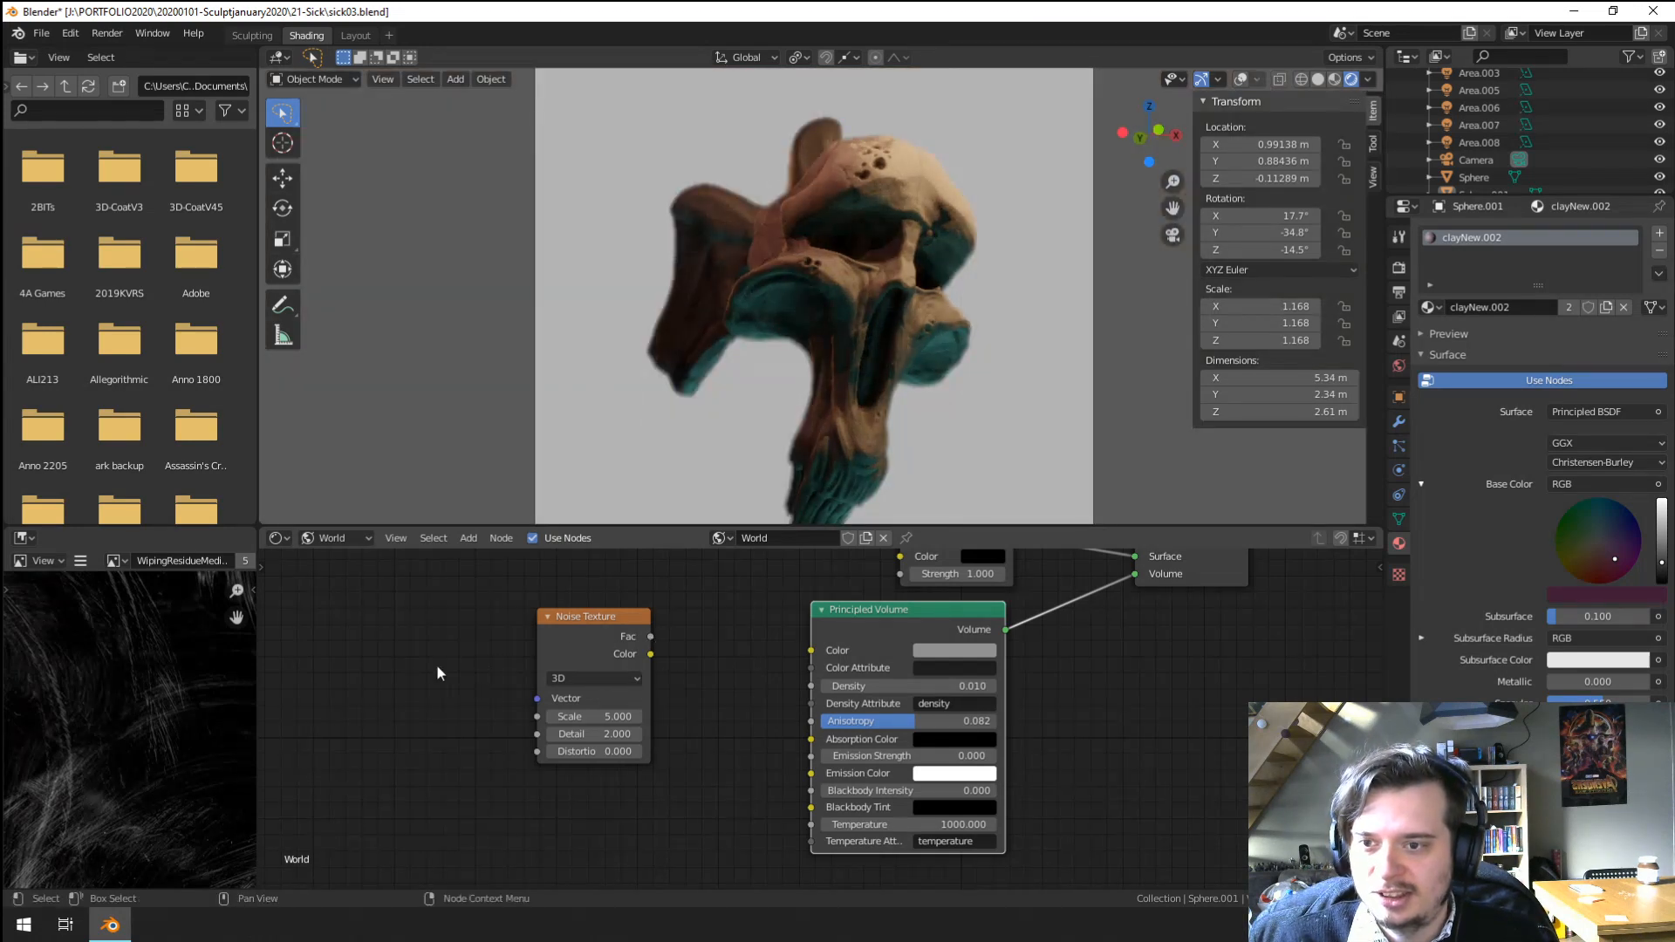
Move the Noise Texture node further away from the Principled Volume and draw a render region in the camera view.
drag(370, 684, 439, 668)
drag(595, 639, 492, 668)
key(KP_0)
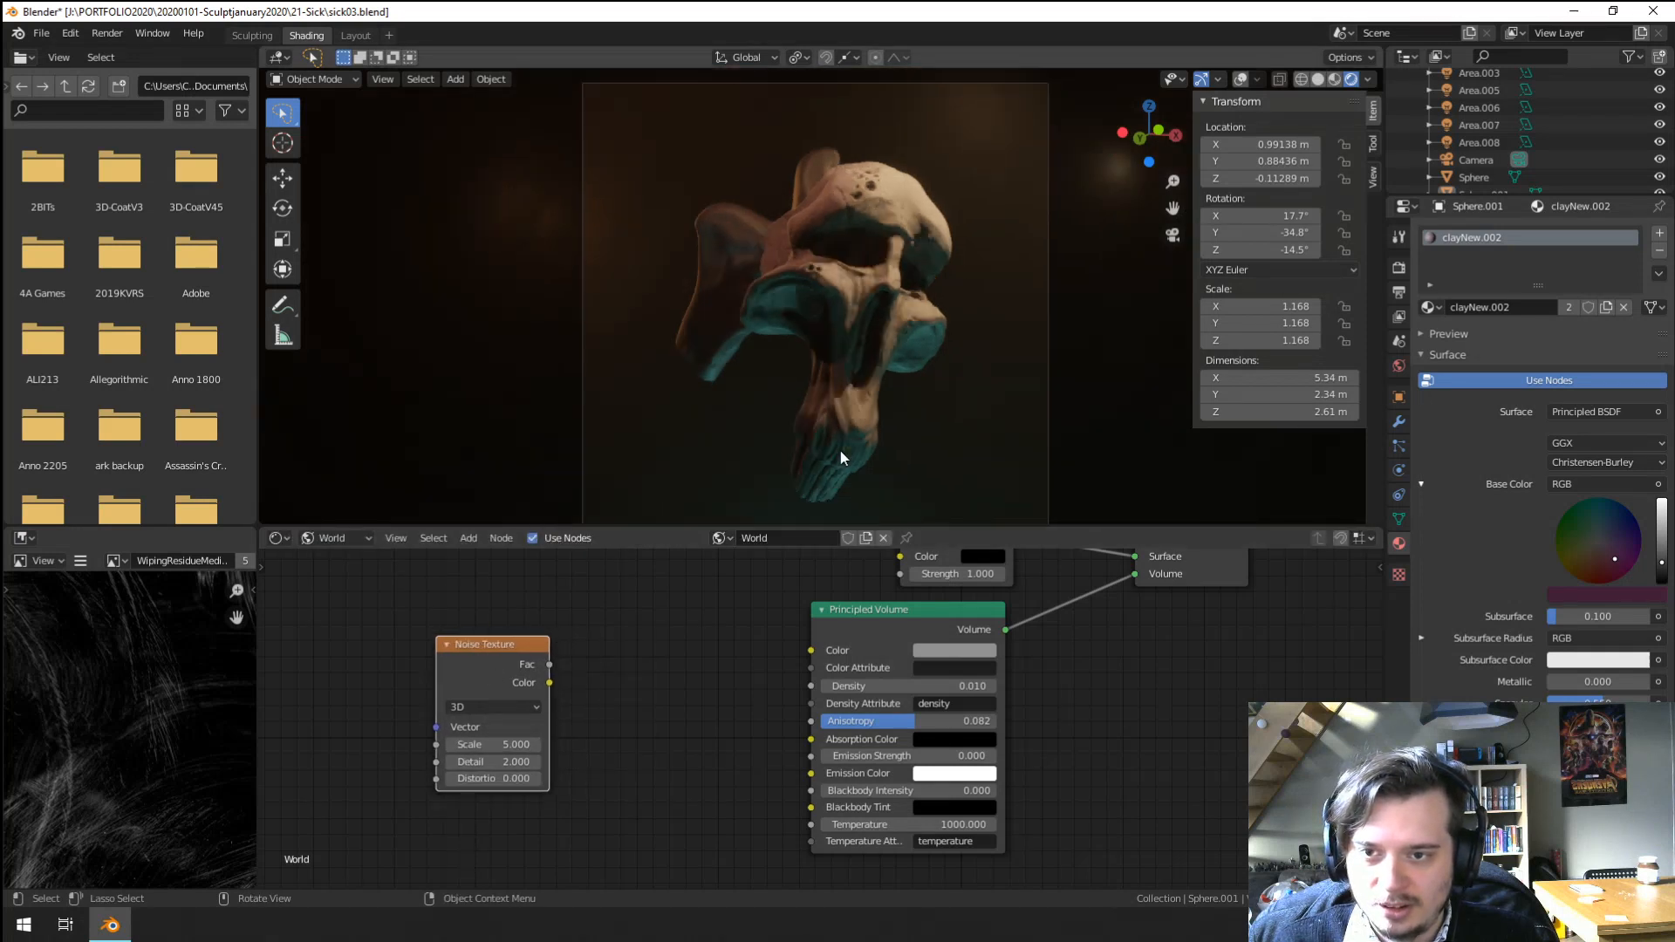
scroll(839, 448, down, 2)
key(ctrl+b)
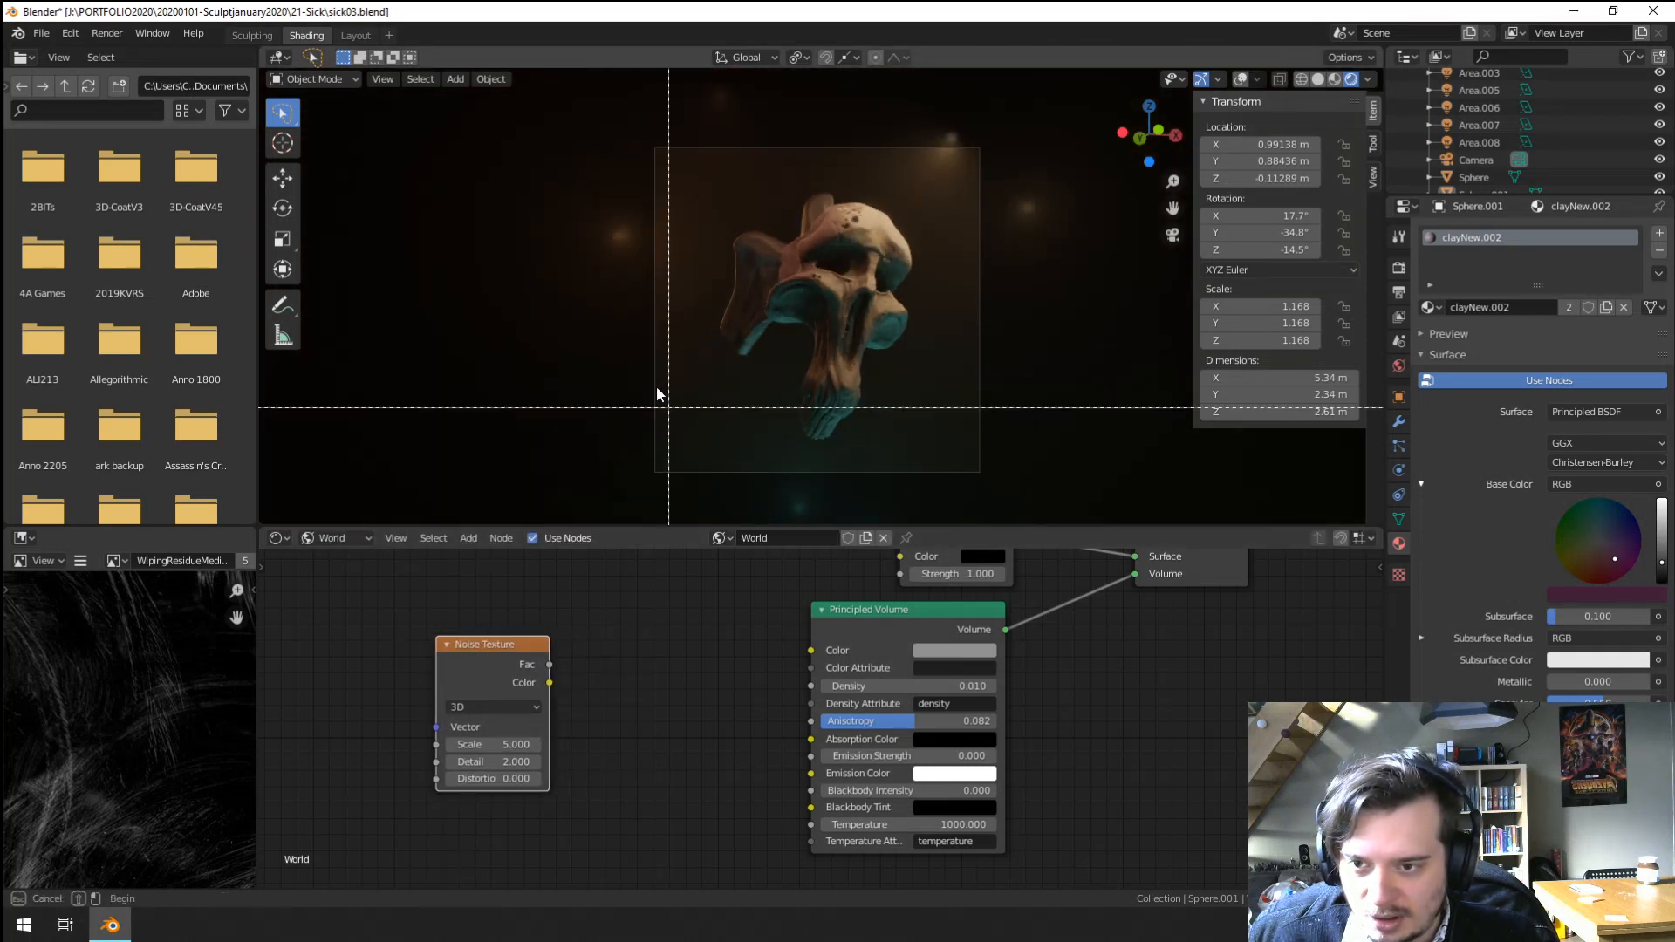
drag(663, 375, 762, 494)
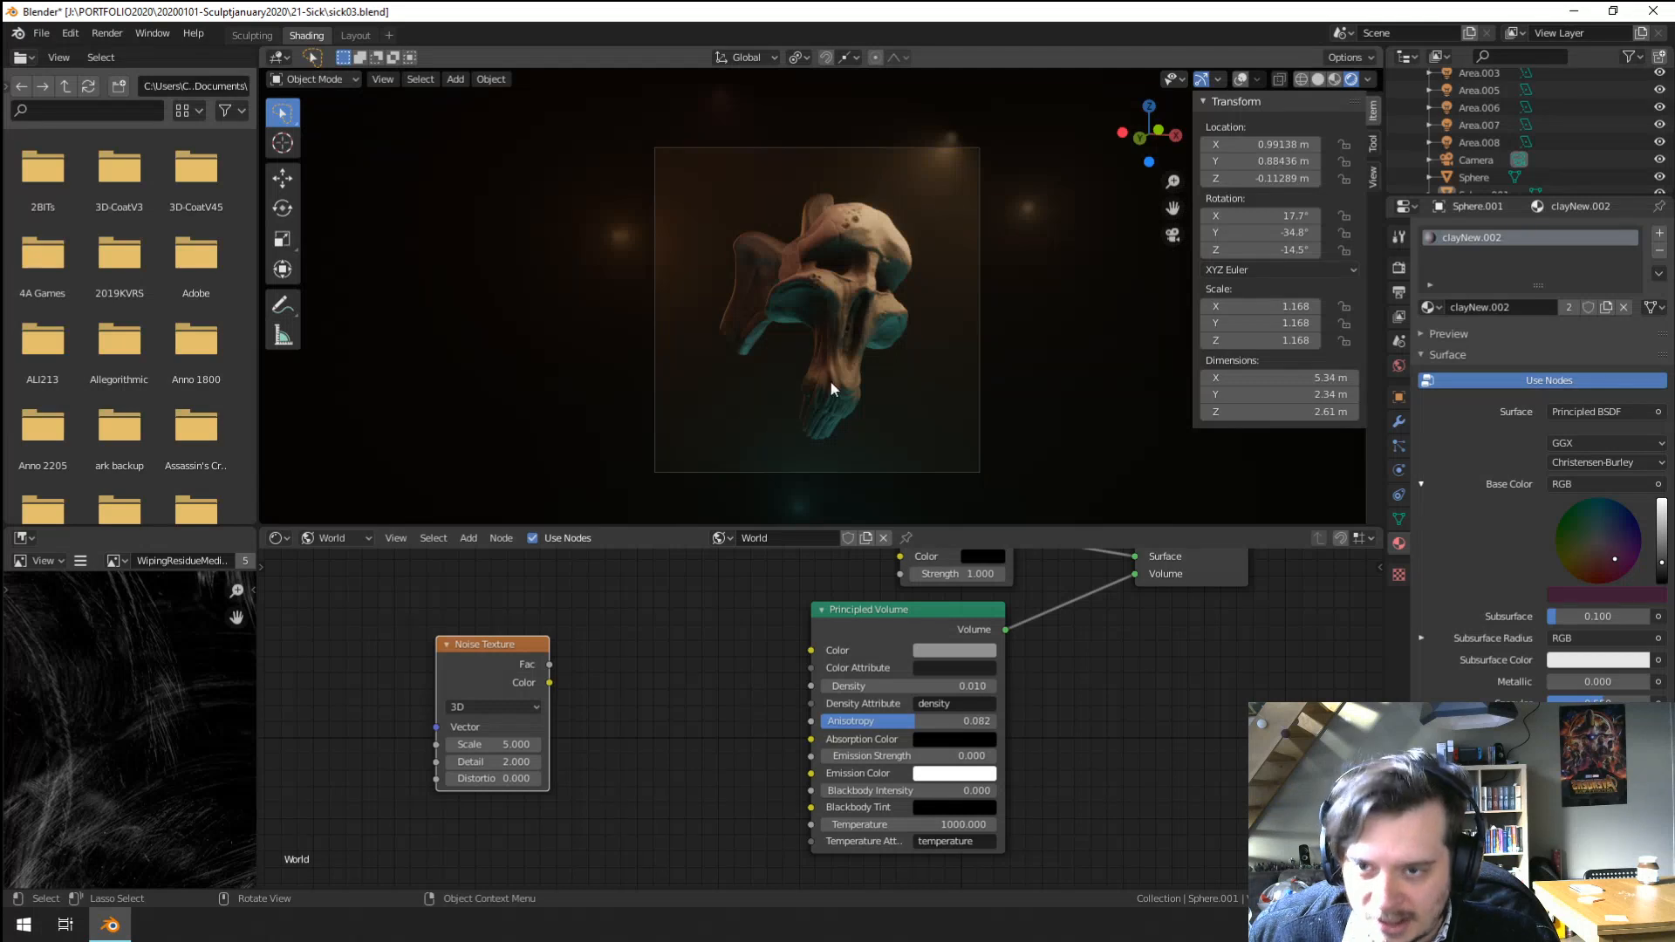
Enlarge the node editor area and move the Noise Texture node further back to make room for another node.
mouse_move(782, 527)
mouse_down()
mouse_move(808, 288)
mouse_move(763, 301)
mouse_up()
scroll(747, 254, up, 3)
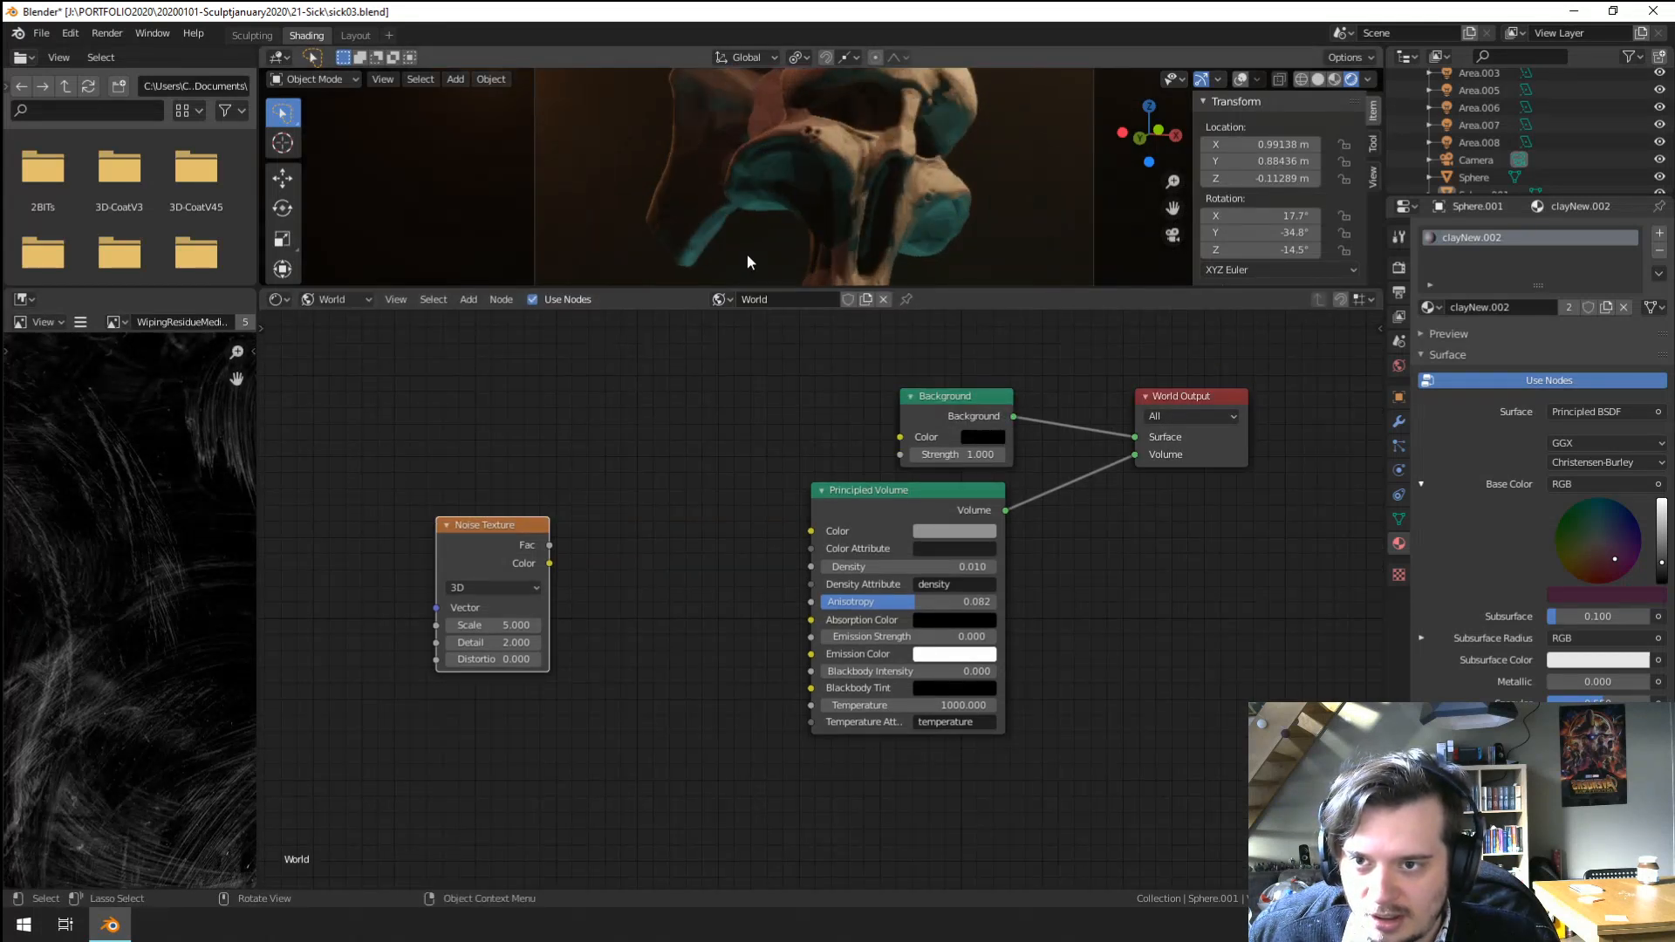
mouse_move(747, 253)
middle_down()
mouse_move(897, 89)
mouse_move(955, 268)
mouse_move(976, 249)
mouse_move(897, 254)
mouse_move(748, 425)
middle_up()
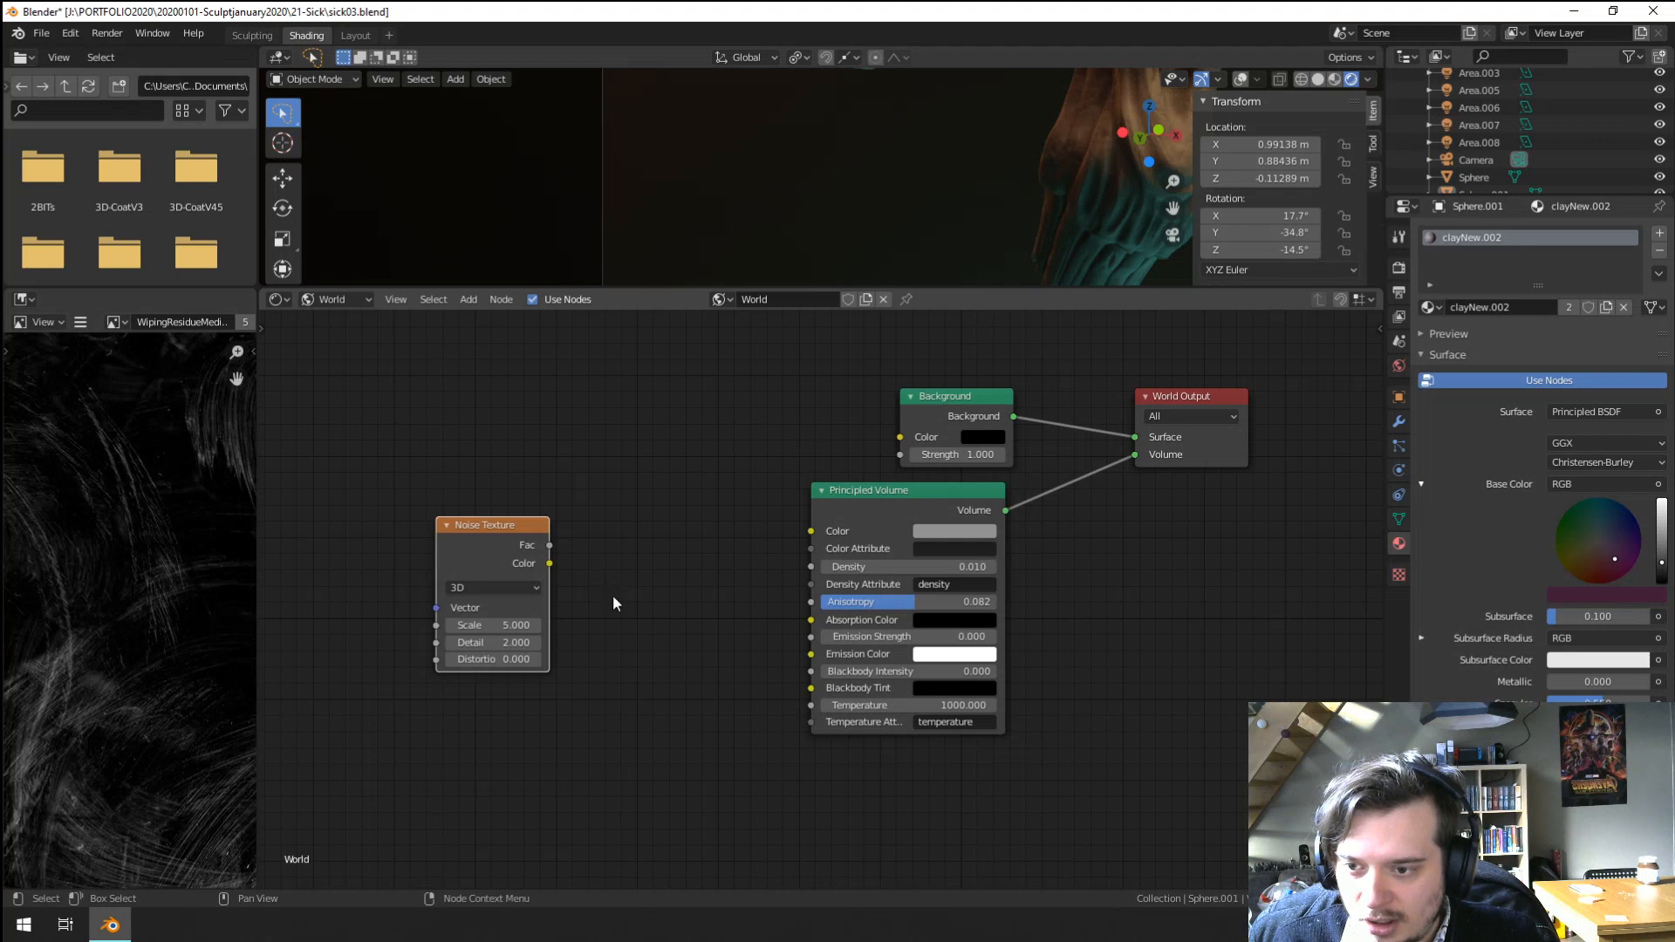
middle_drag(614, 598, 628, 629)
drag(520, 583, 419, 596)
Add a ColorRamp node after the Noise Texture and connect the noise's Fac output to the ramp's Fac input.
key(shift+a)
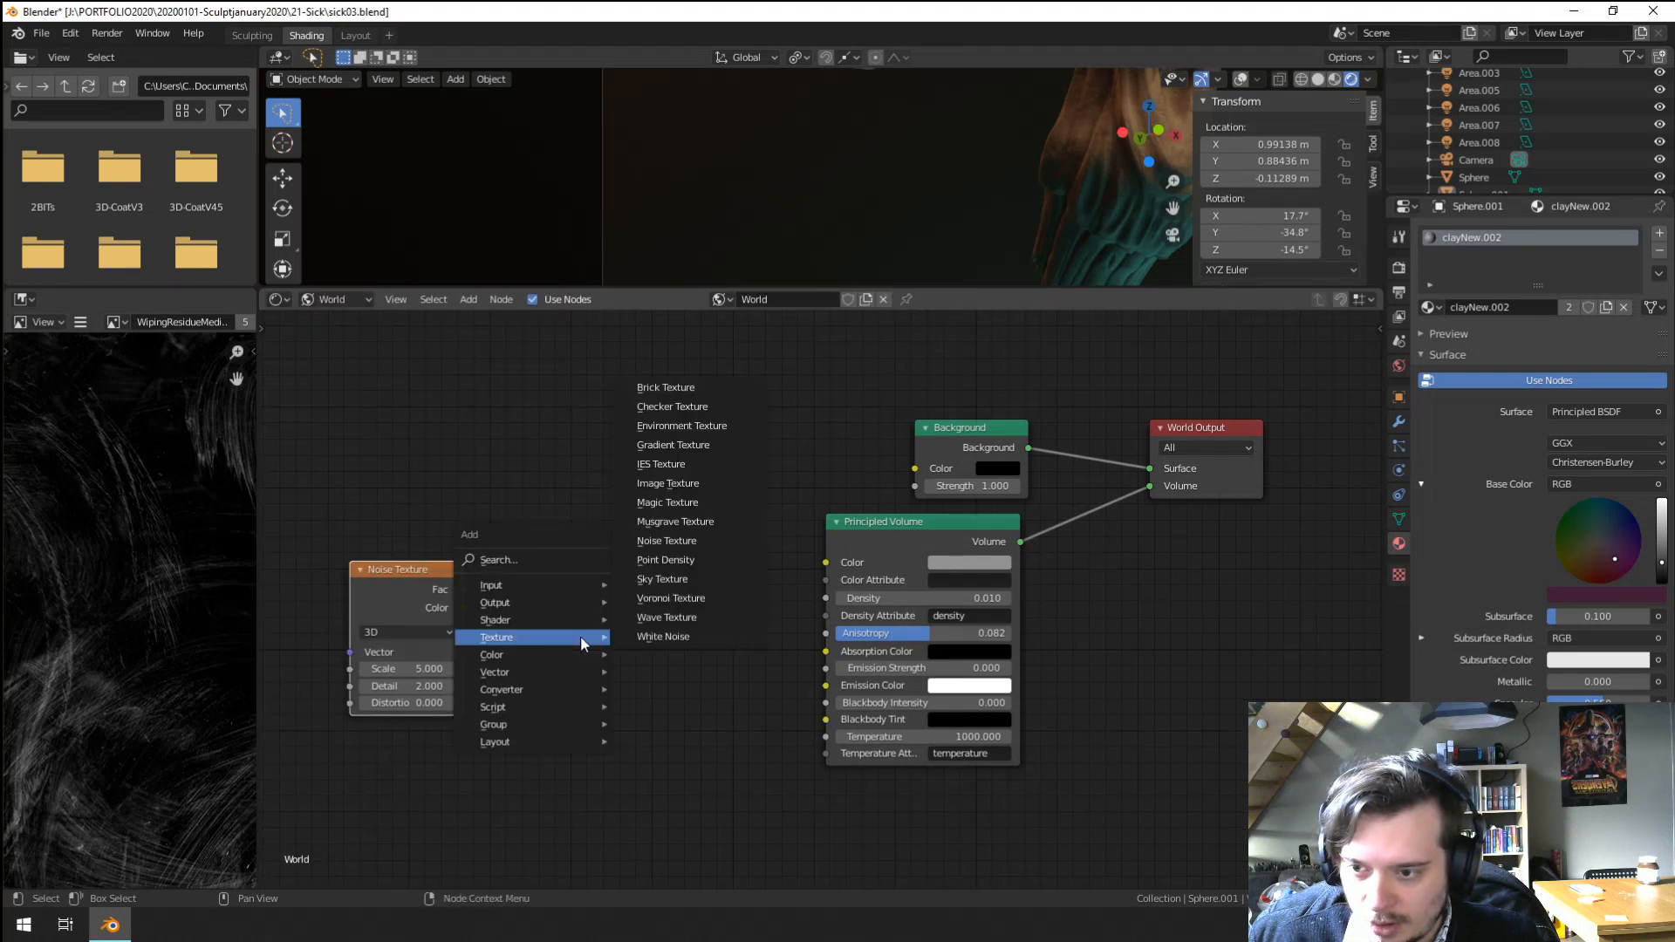
mouse_move(532, 688)
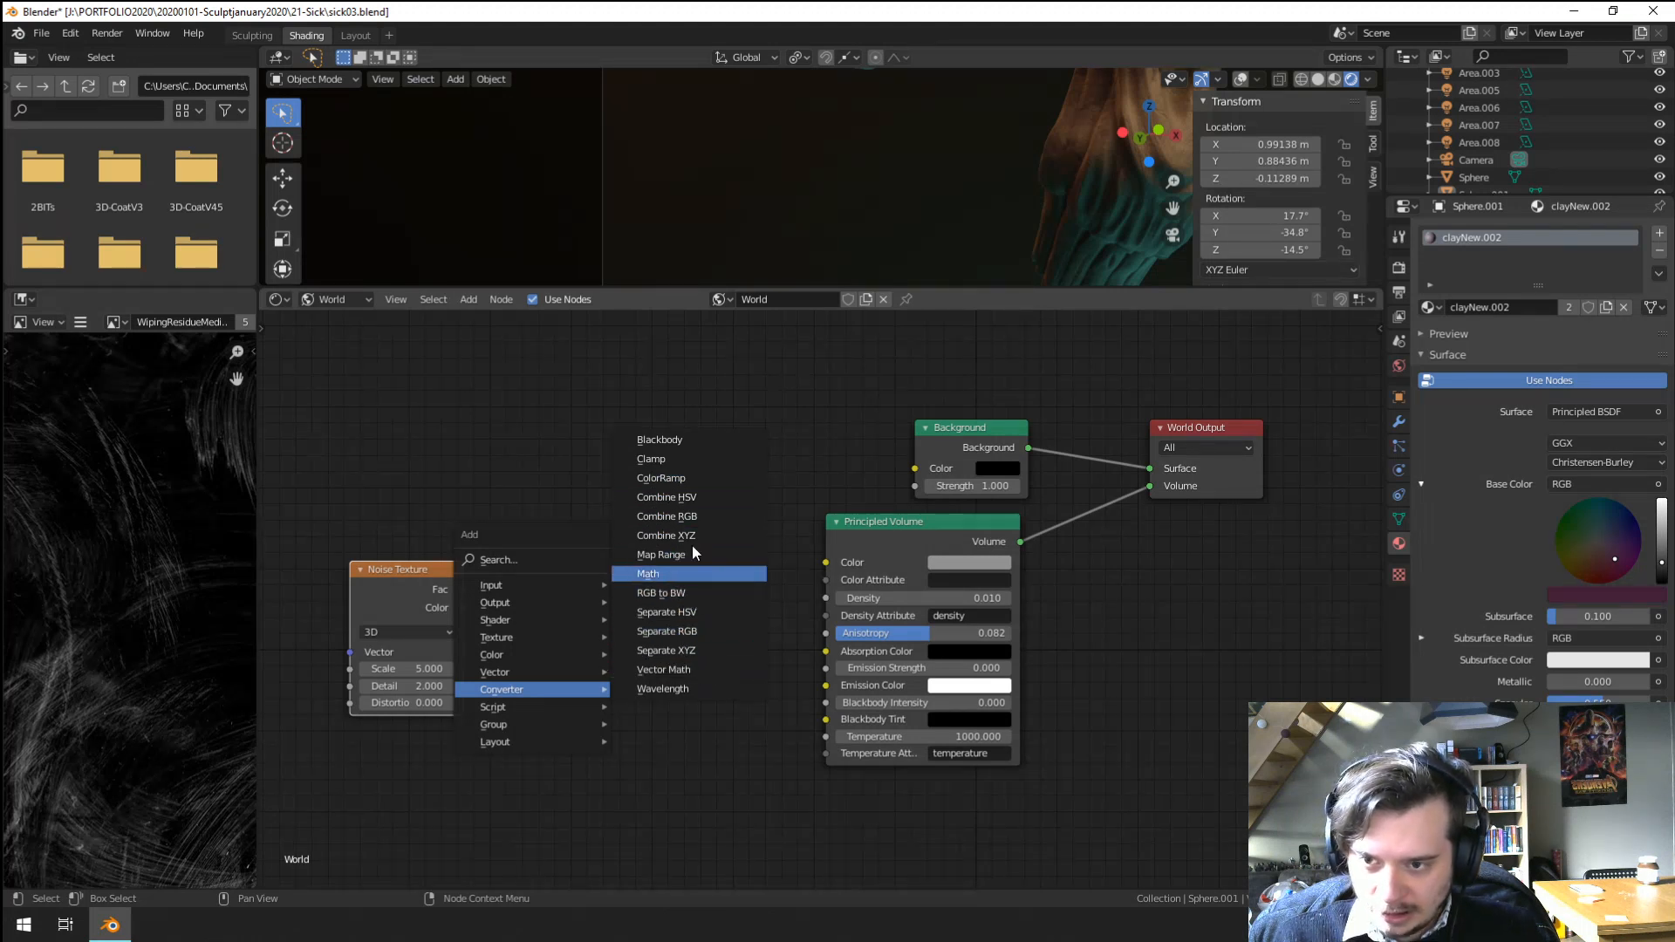
click(683, 478)
click(515, 542)
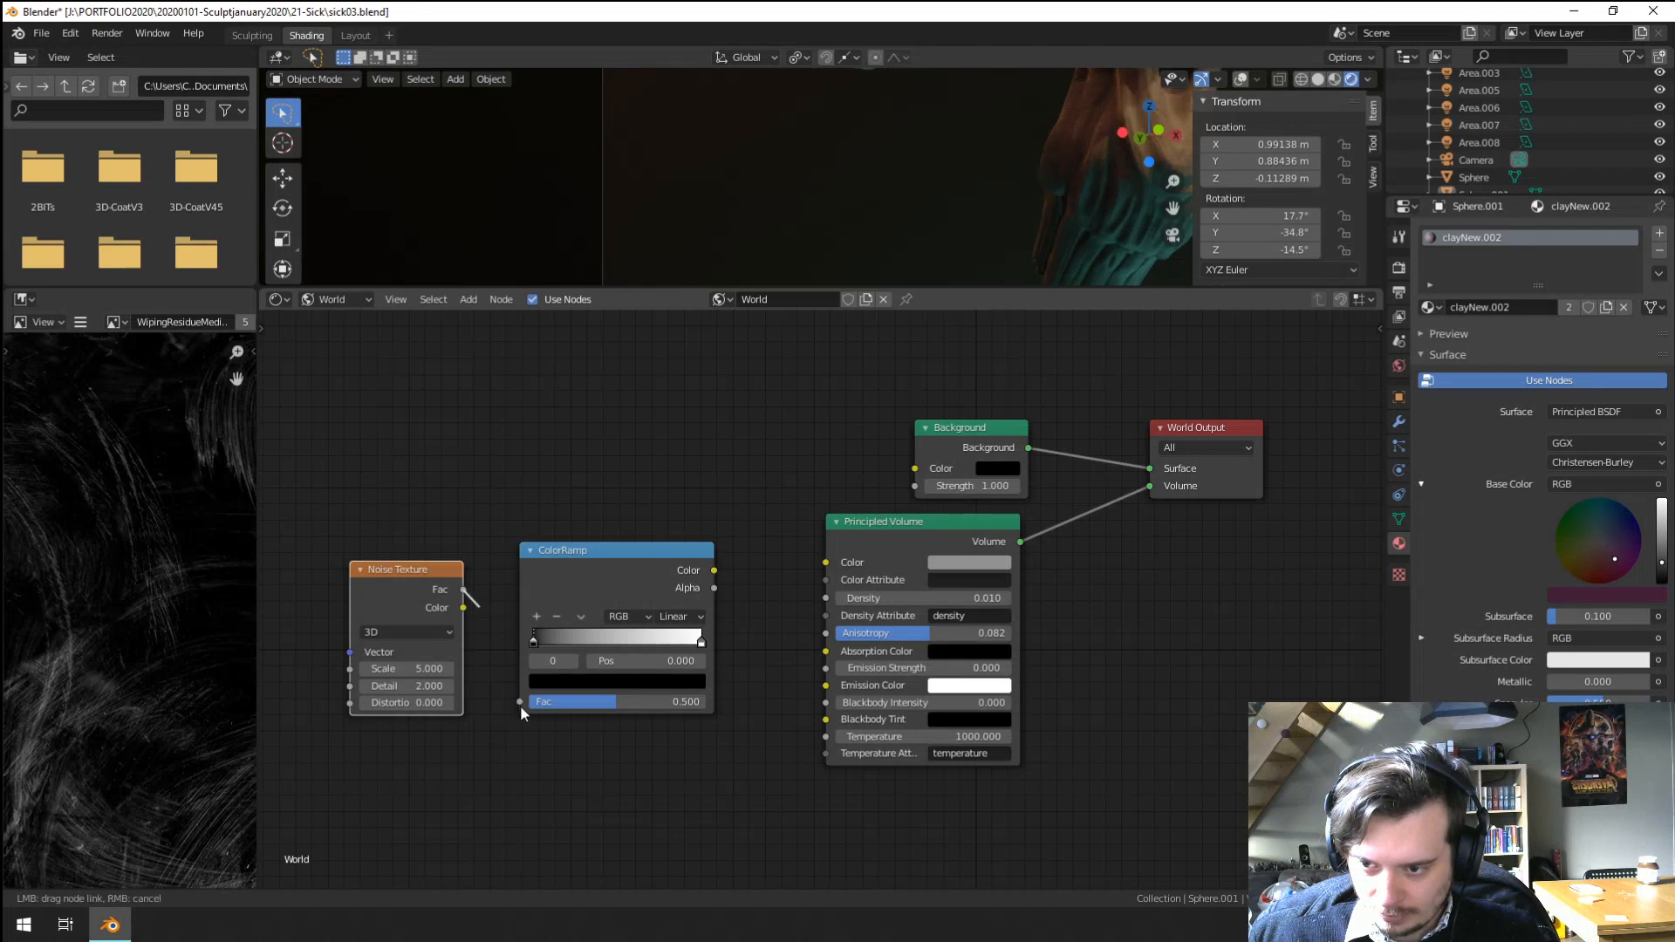
drag(520, 703, 463, 589)
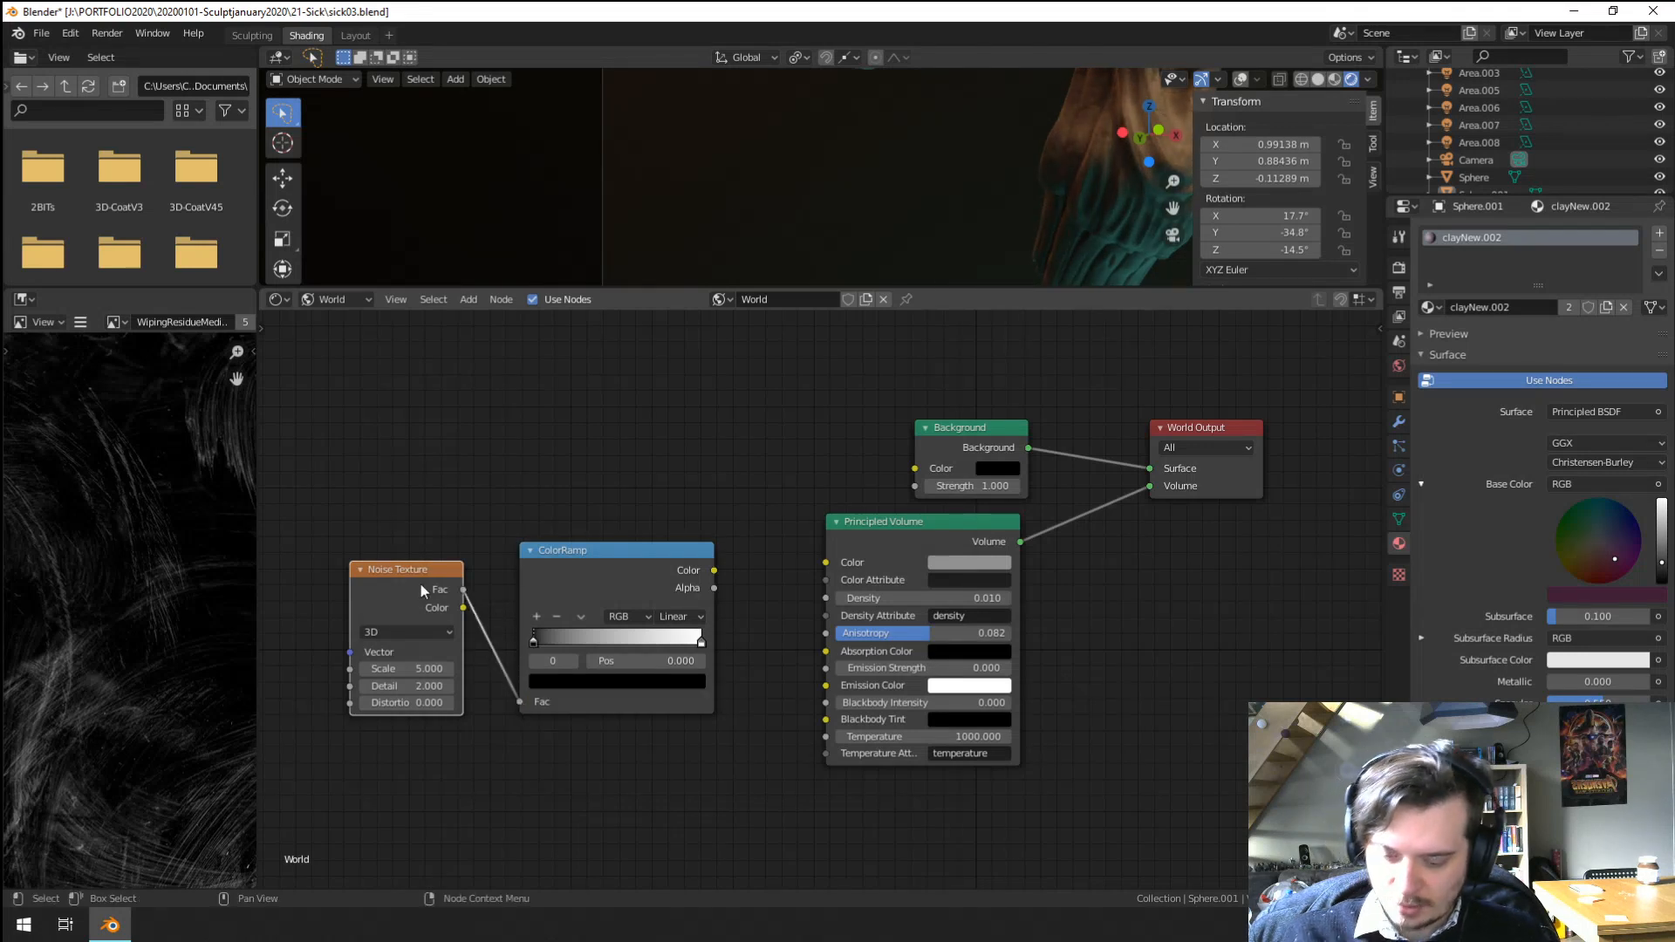
middle_drag(544, 759, 746, 782)
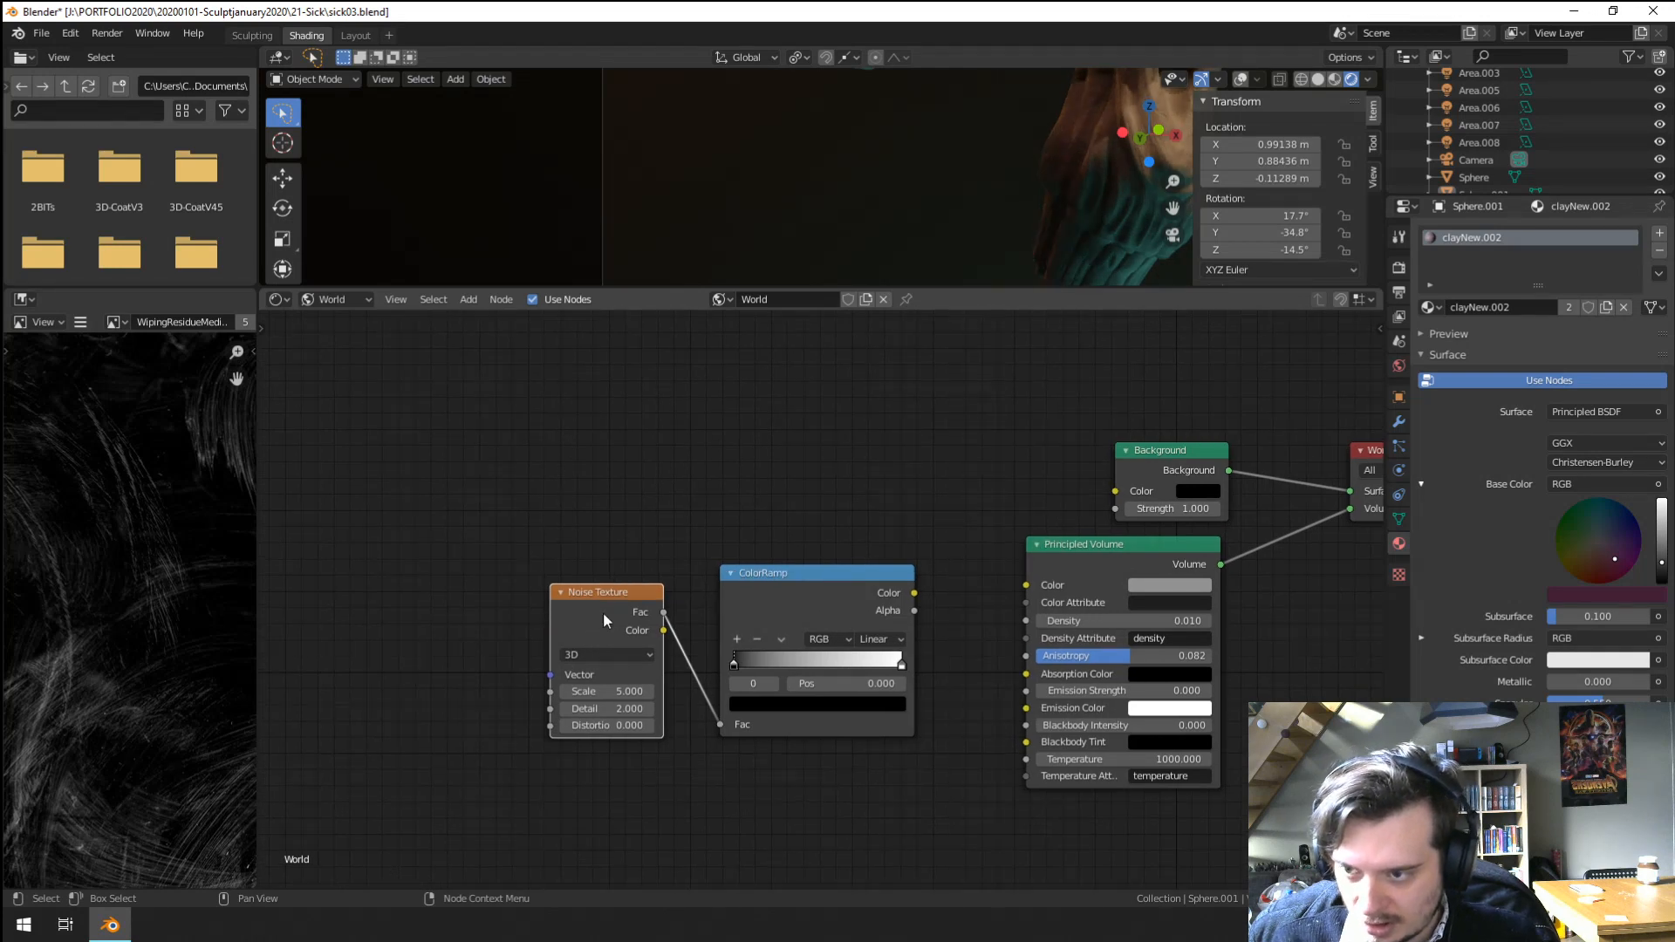
middle_drag(694, 659, 876, 660)
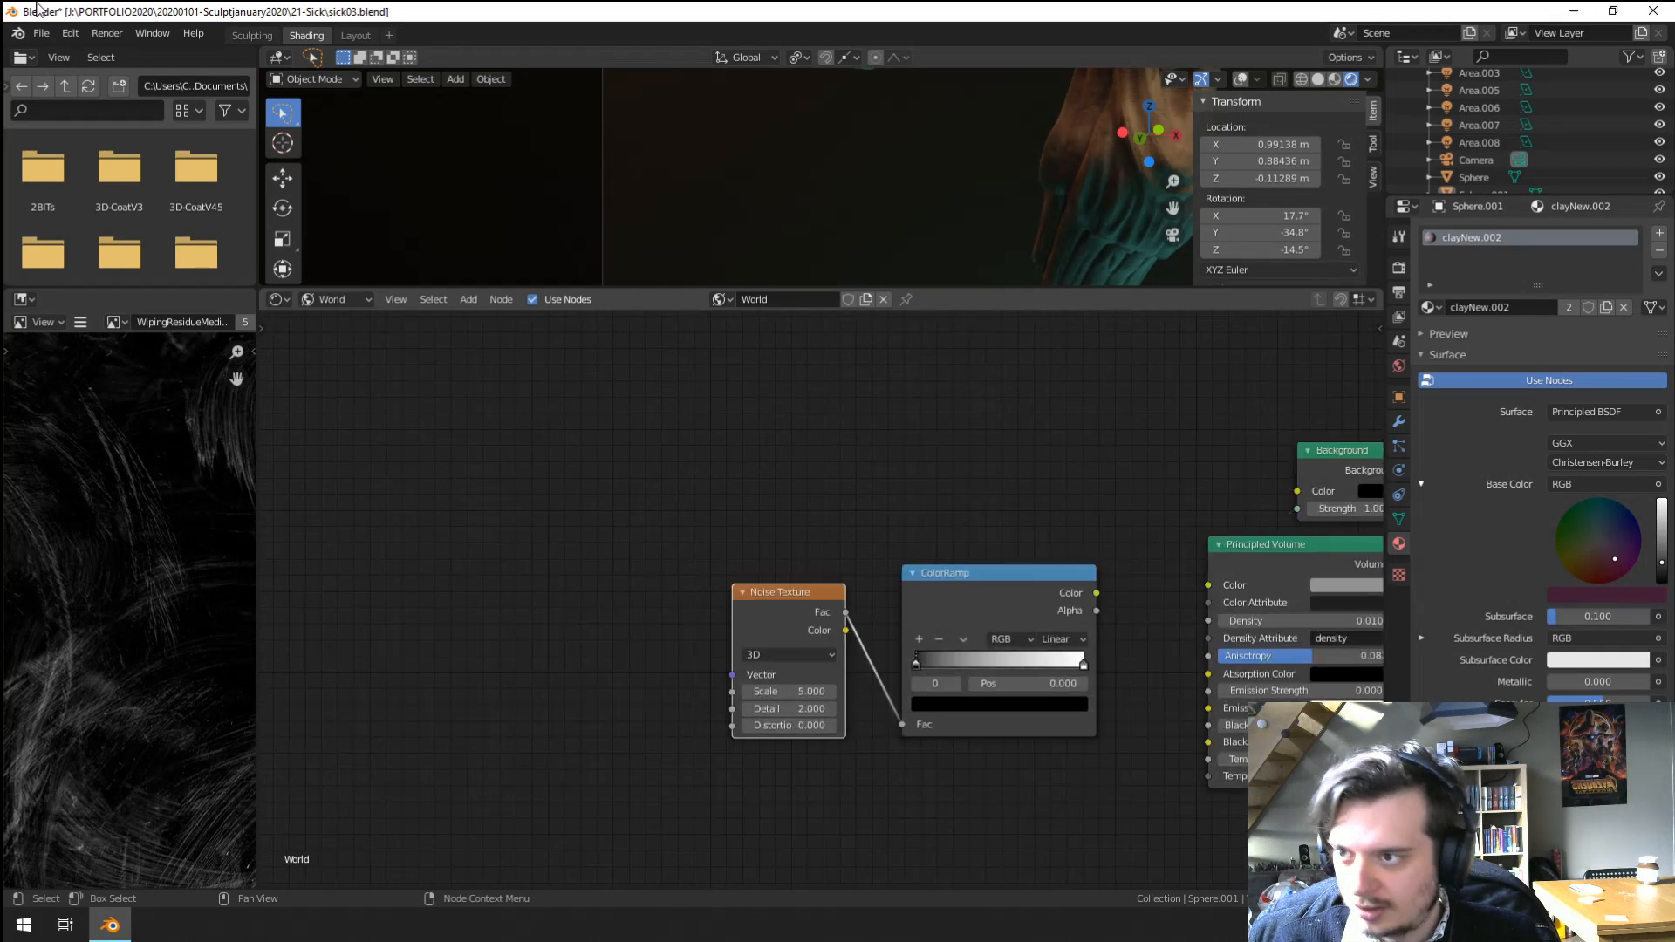
Open the program preferences and save the blend file.
click(70, 33)
click(150, 279)
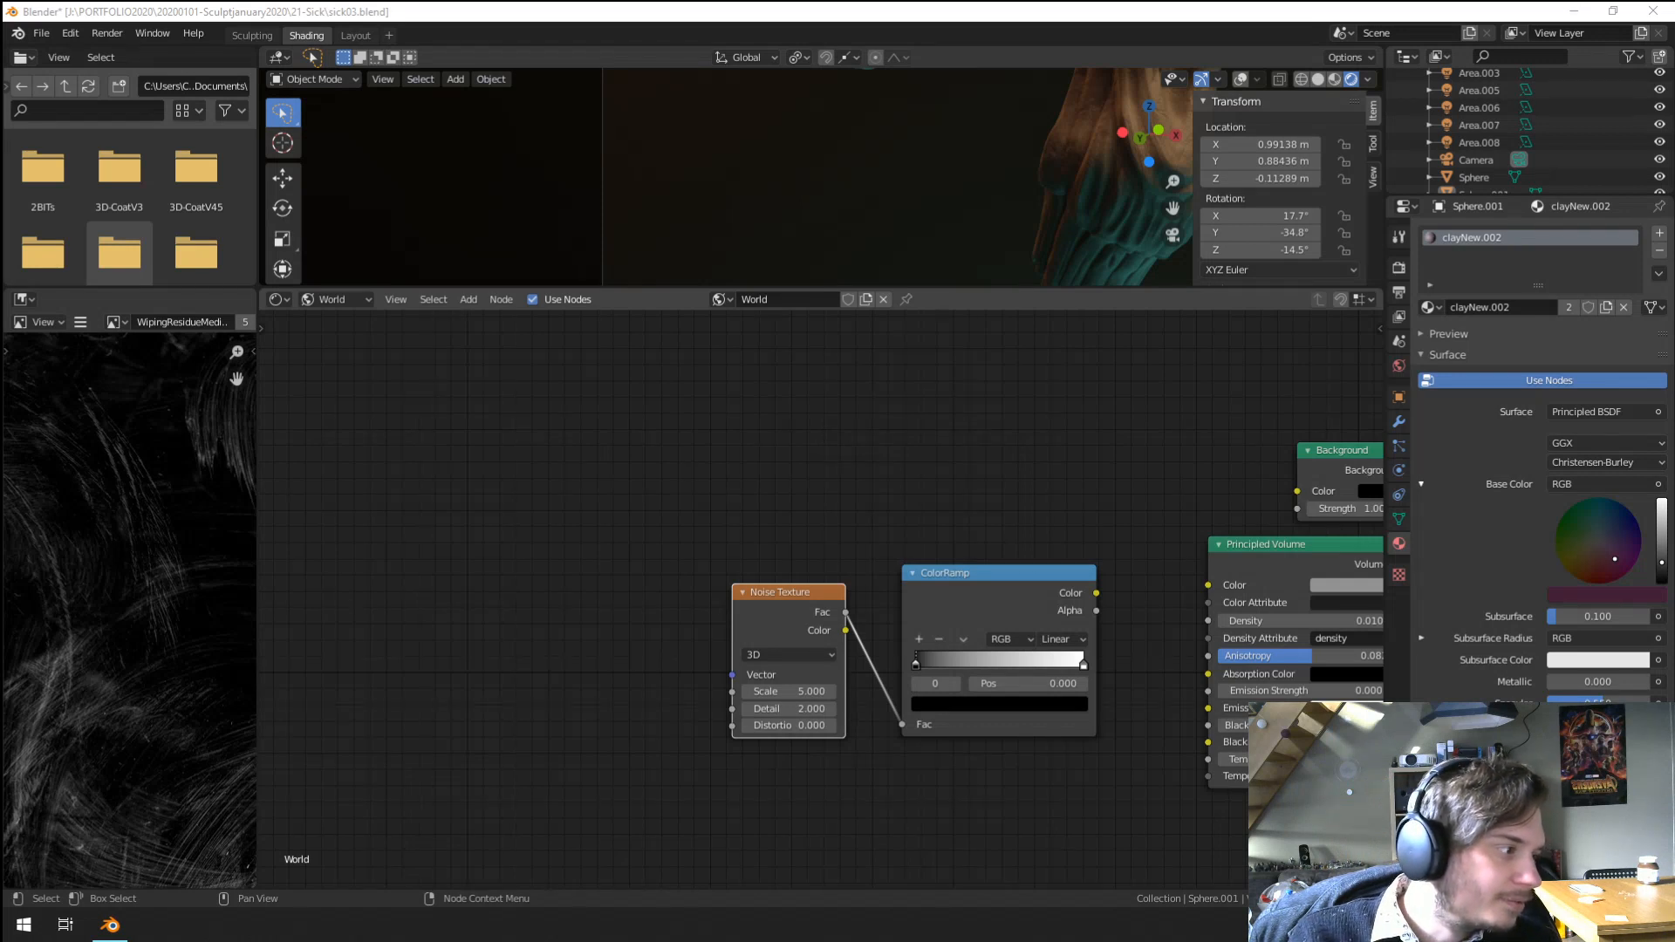
key(ctrl+s)
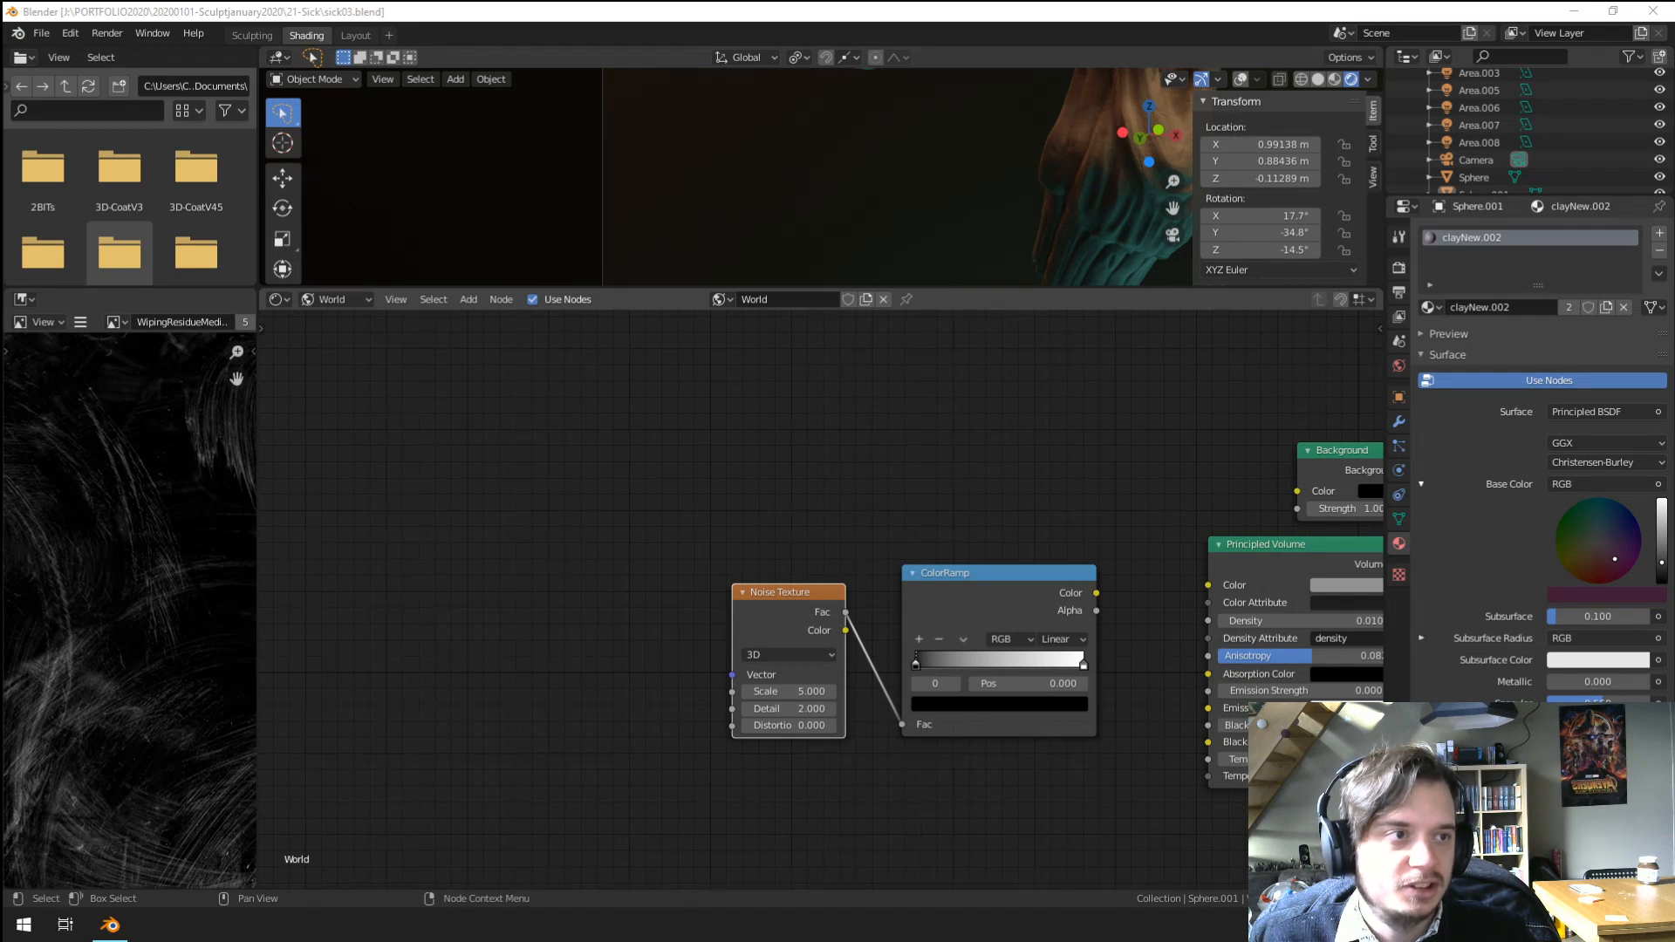
With material preview shading on, link the ColorRamp's Color to the Principled Volume's Color and tighten the gradient, black stop at about 0.368.
click(1335, 79)
scroll(958, 208, down, 4)
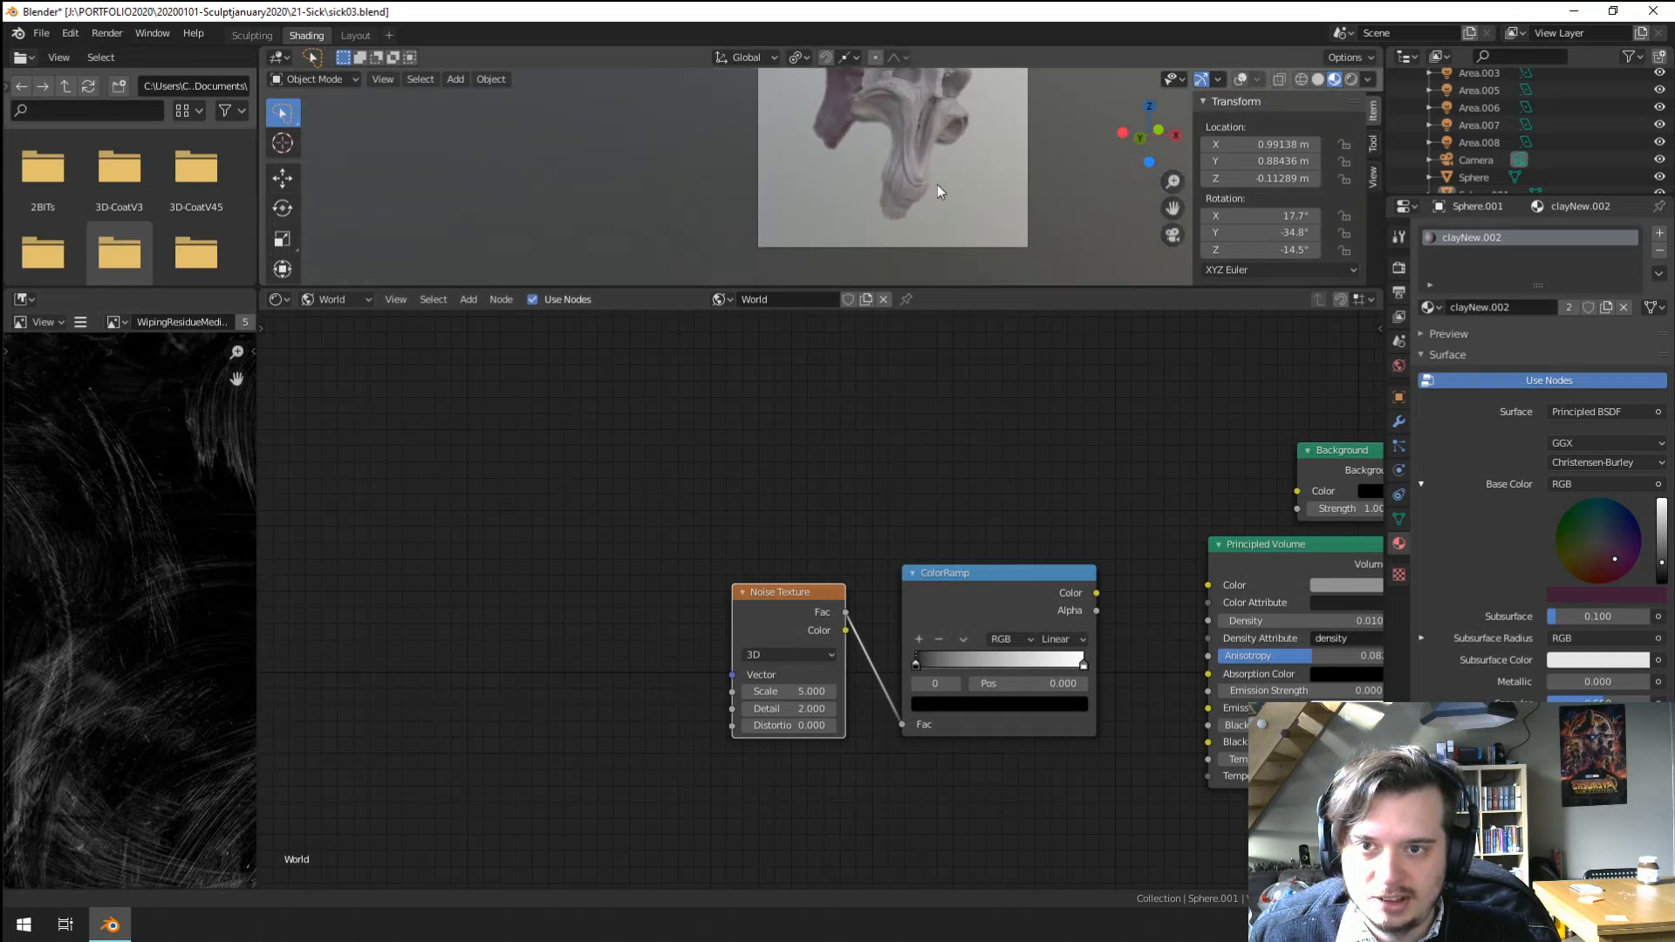
scroll(897, 239, up, 6)
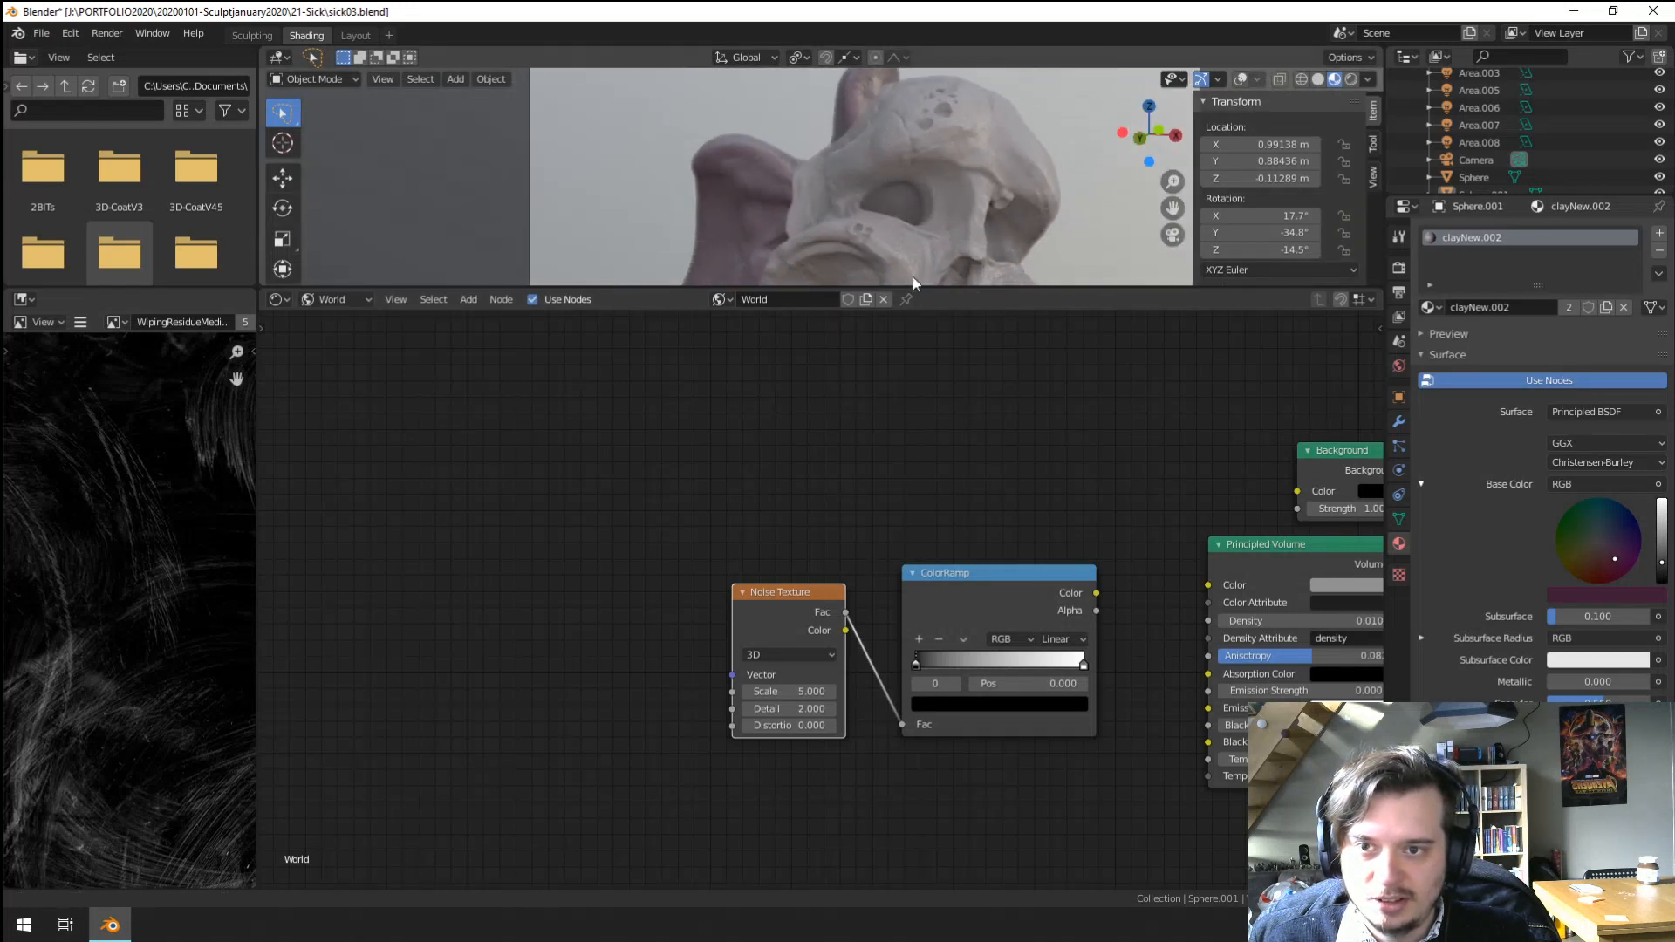
scroll(886, 280, down, 3)
middle_drag(963, 555, 819, 506)
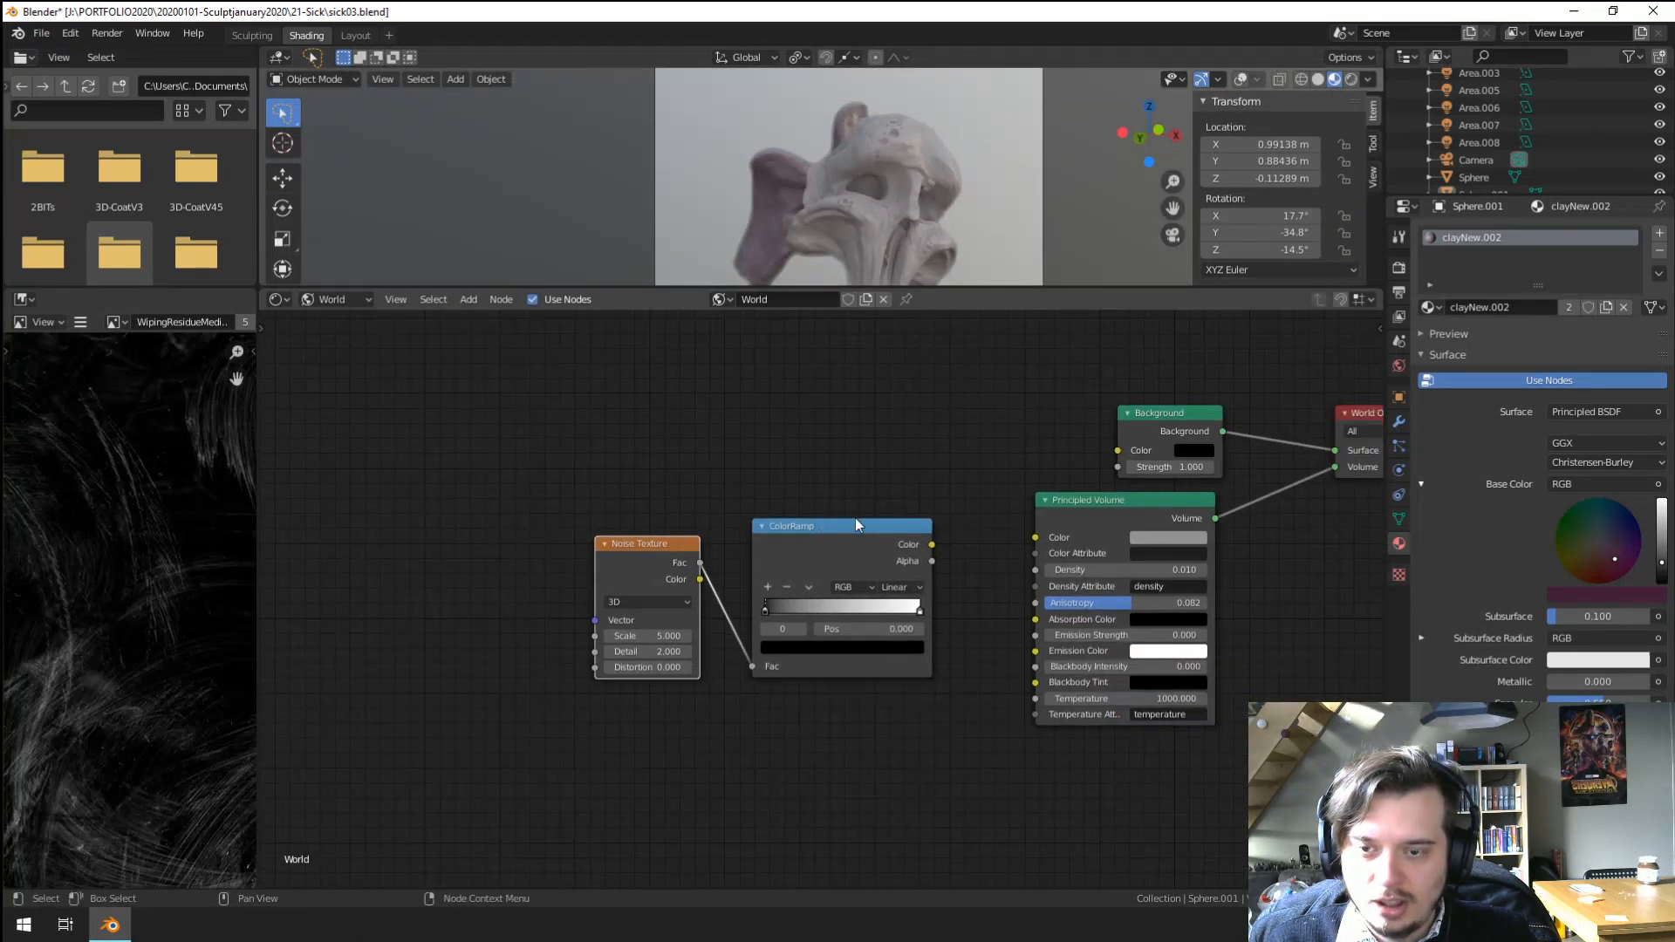
drag(933, 546, 1038, 537)
drag(924, 616, 825, 621)
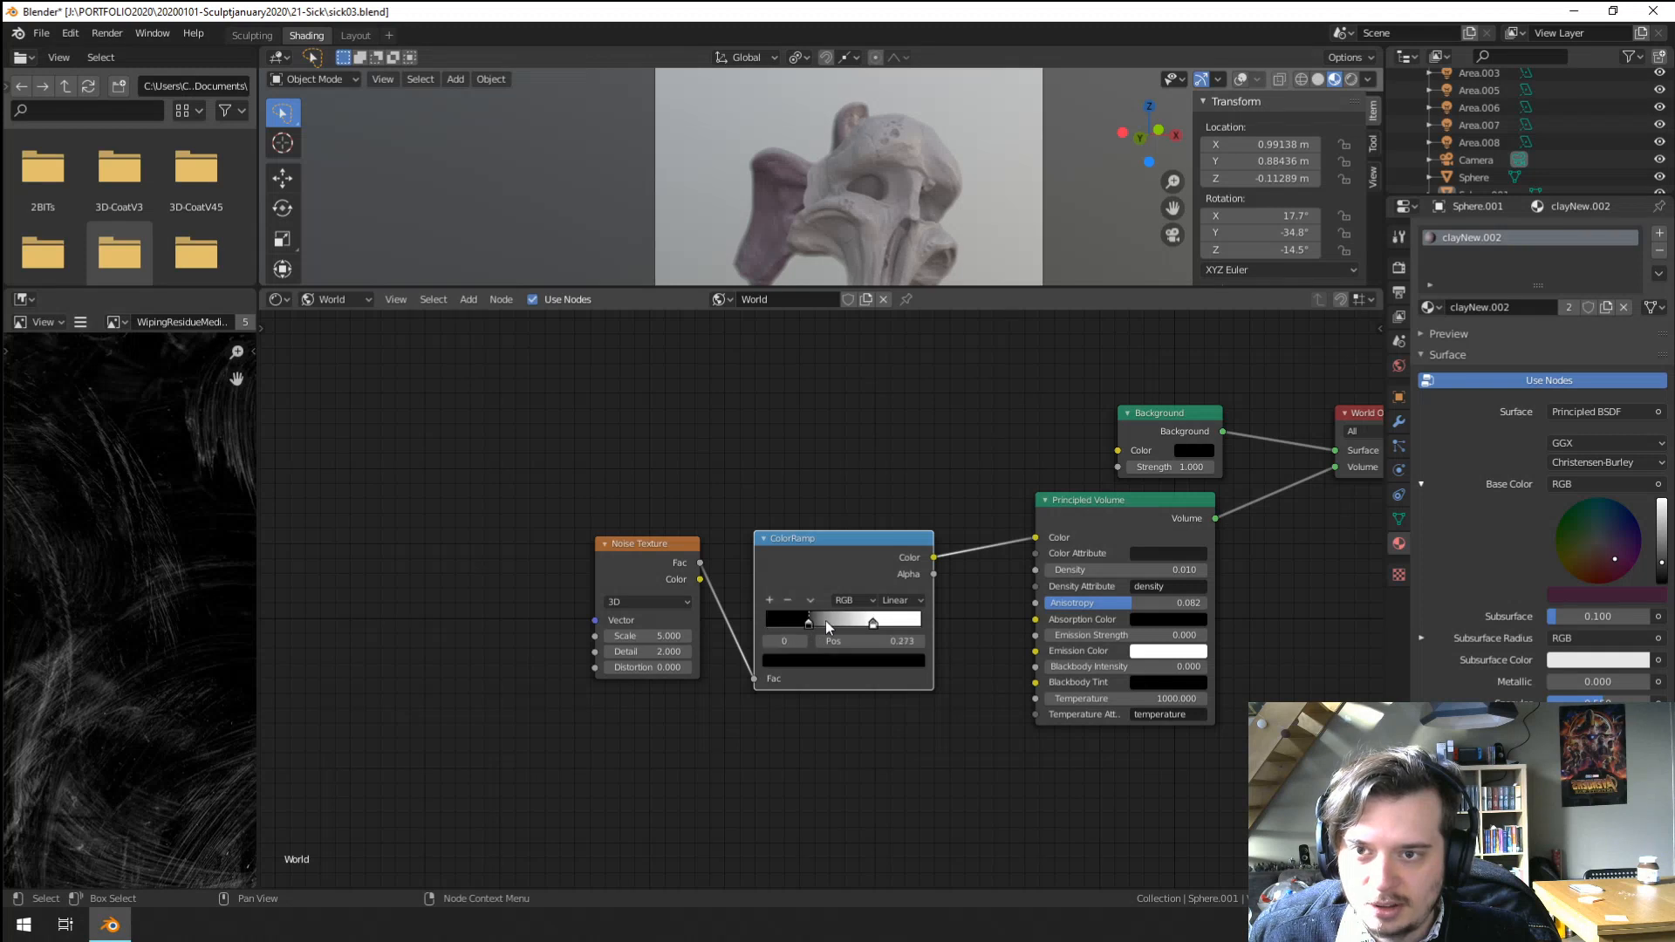
Add Texture Coordinate and Mapping nodes in front of the Noise Texture and return the viewport to rendered shading.
click(621, 568)
key(ctrl+t)
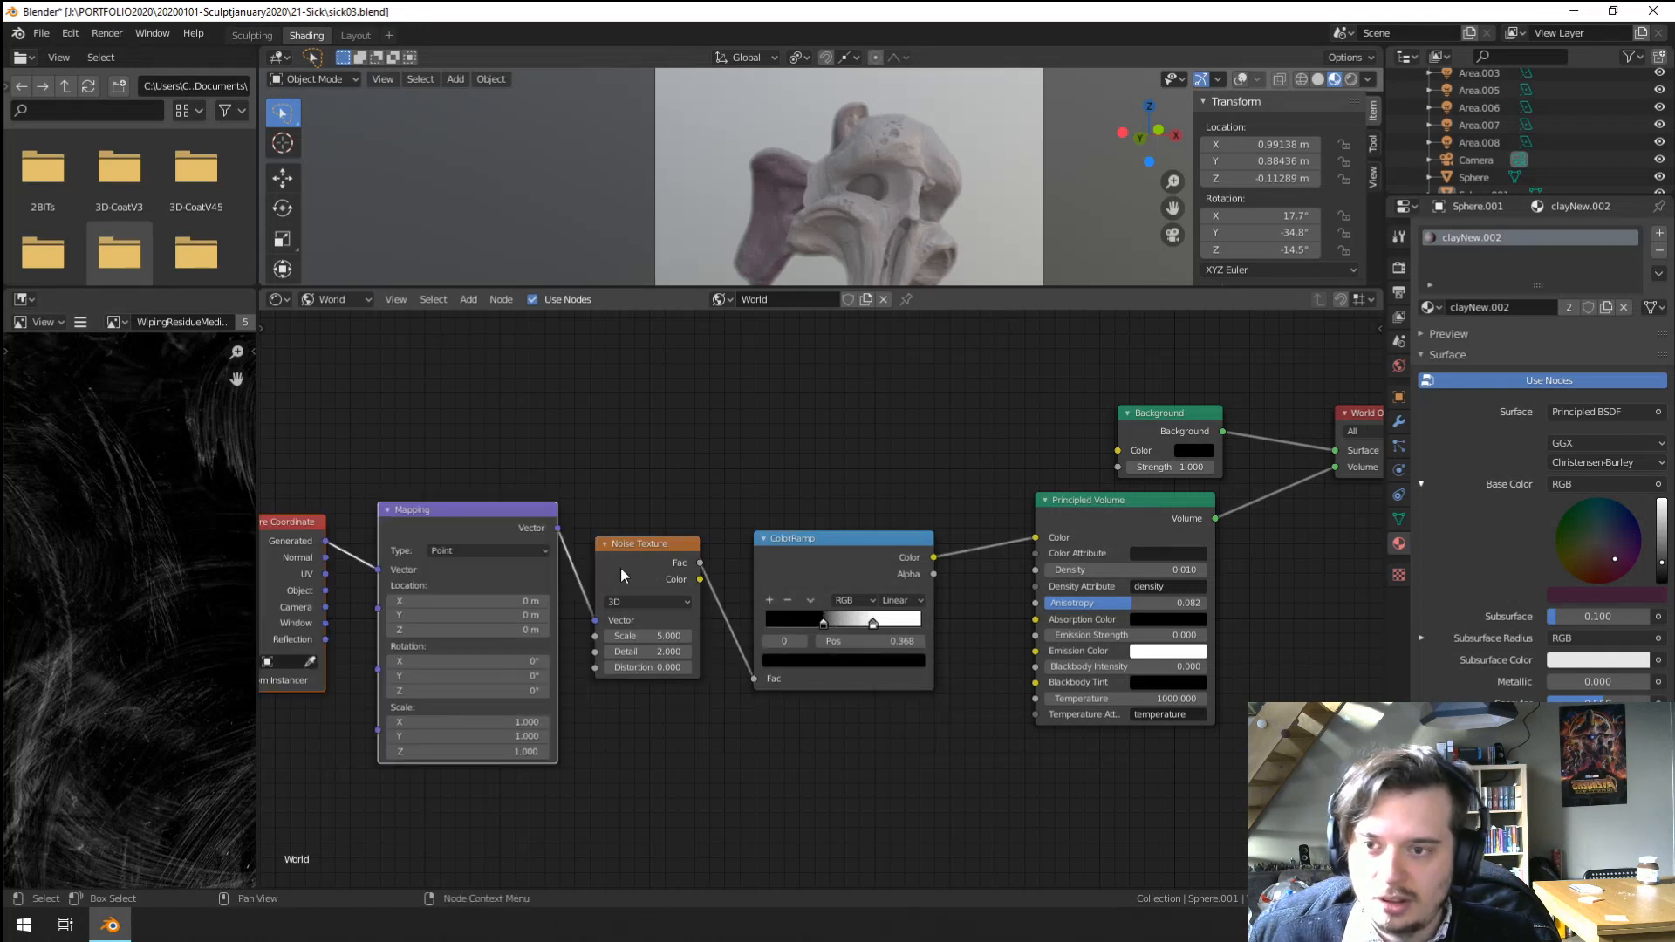
click(1352, 80)
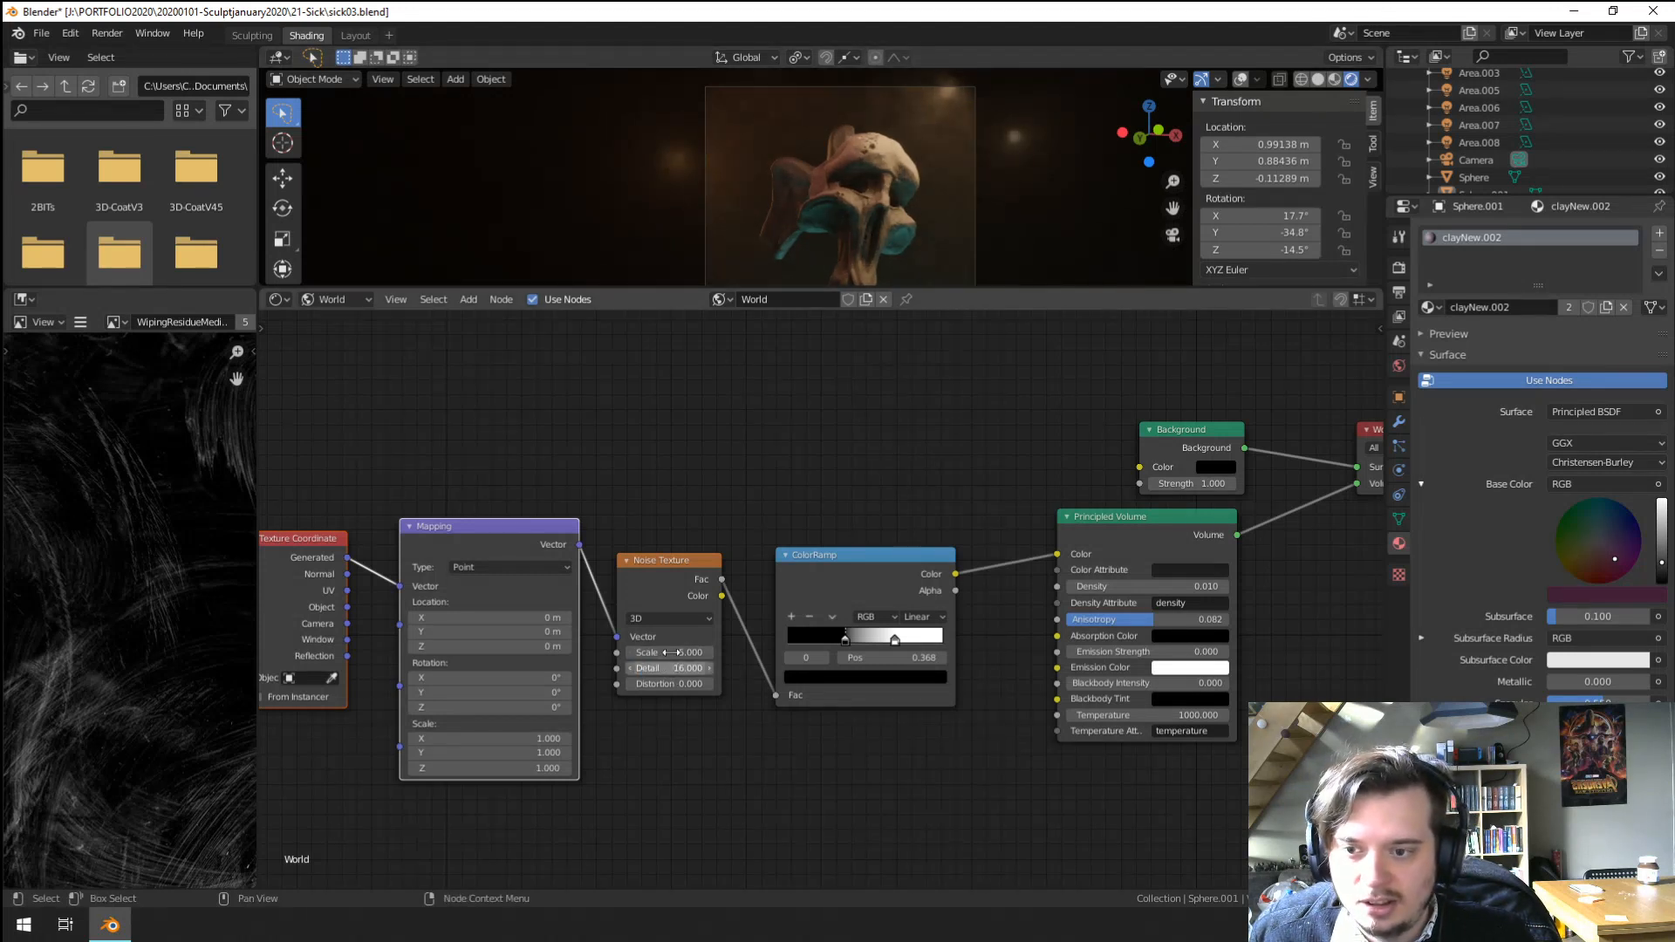
Set the Noise Texture's Detail to 16 and Scale to 1, and move the ColorRamp's black stop to about 0.184 and white stop to 0.777.
double_click(670, 652)
text(1)
key(Return)
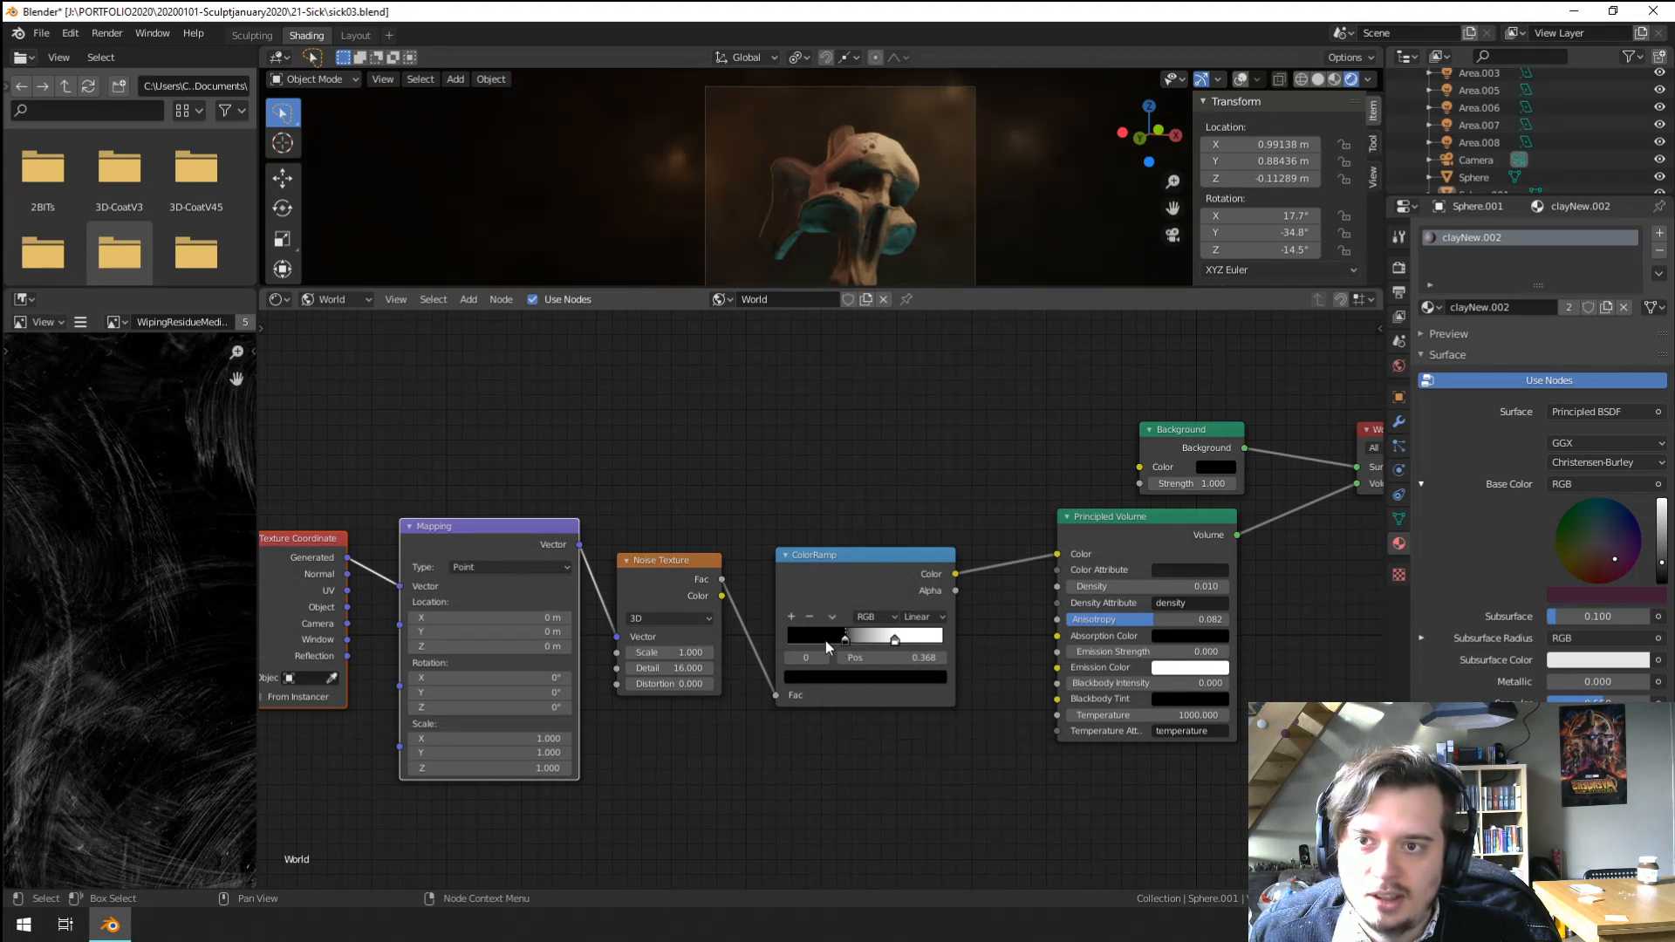
drag(825, 641, 794, 640)
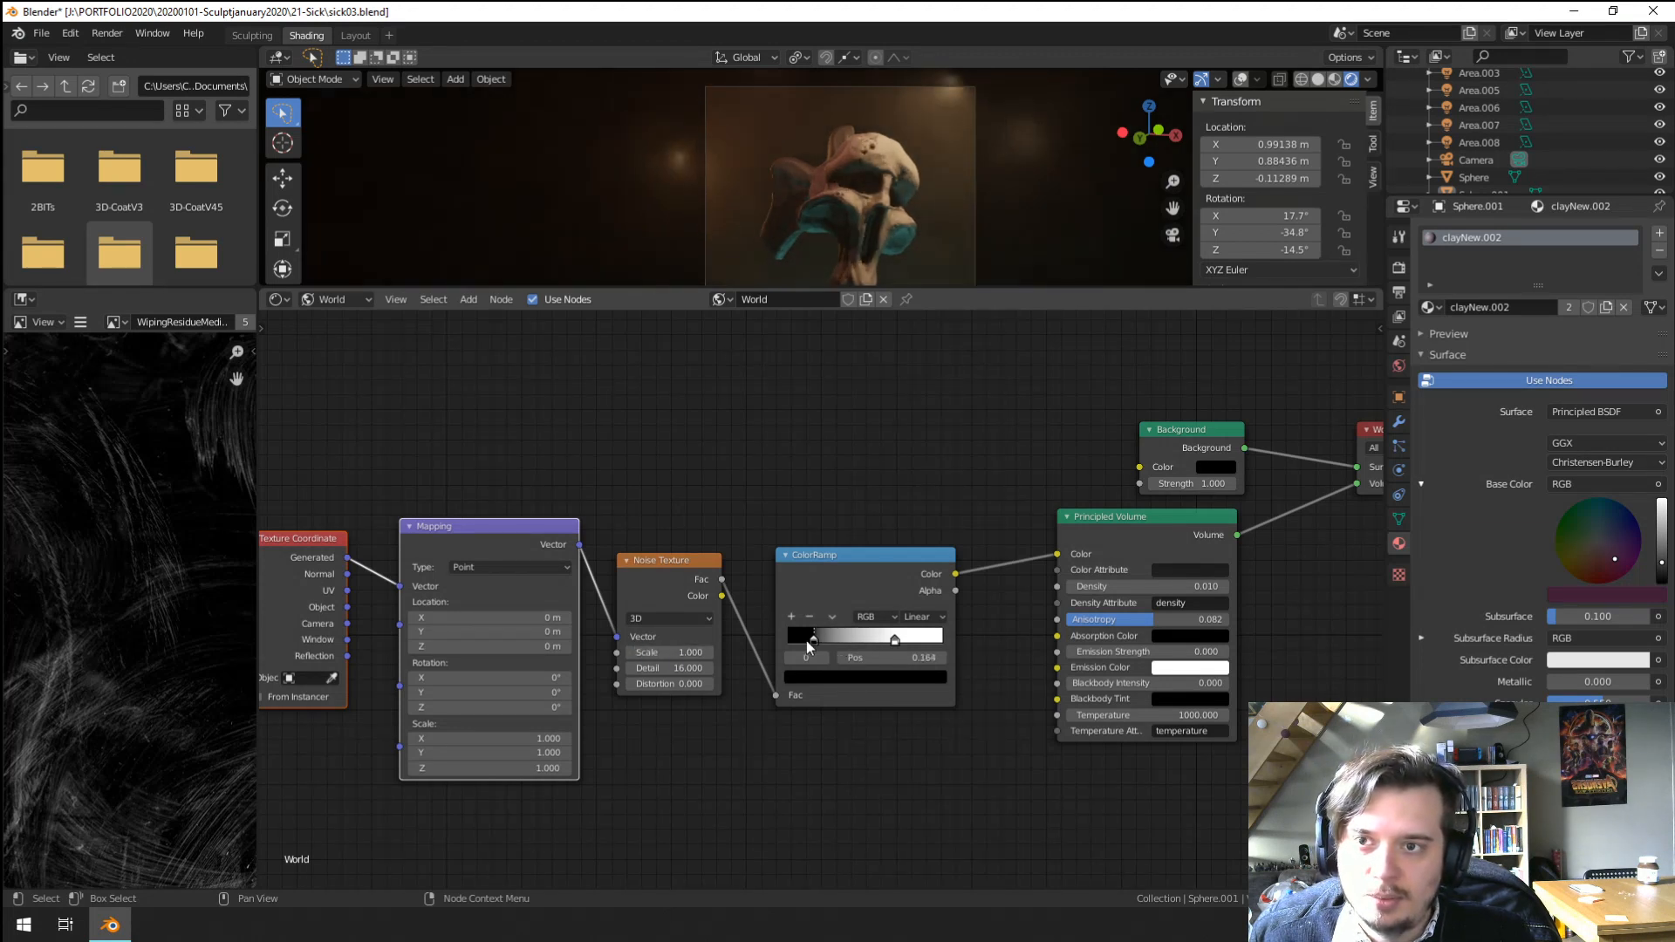
click(908, 640)
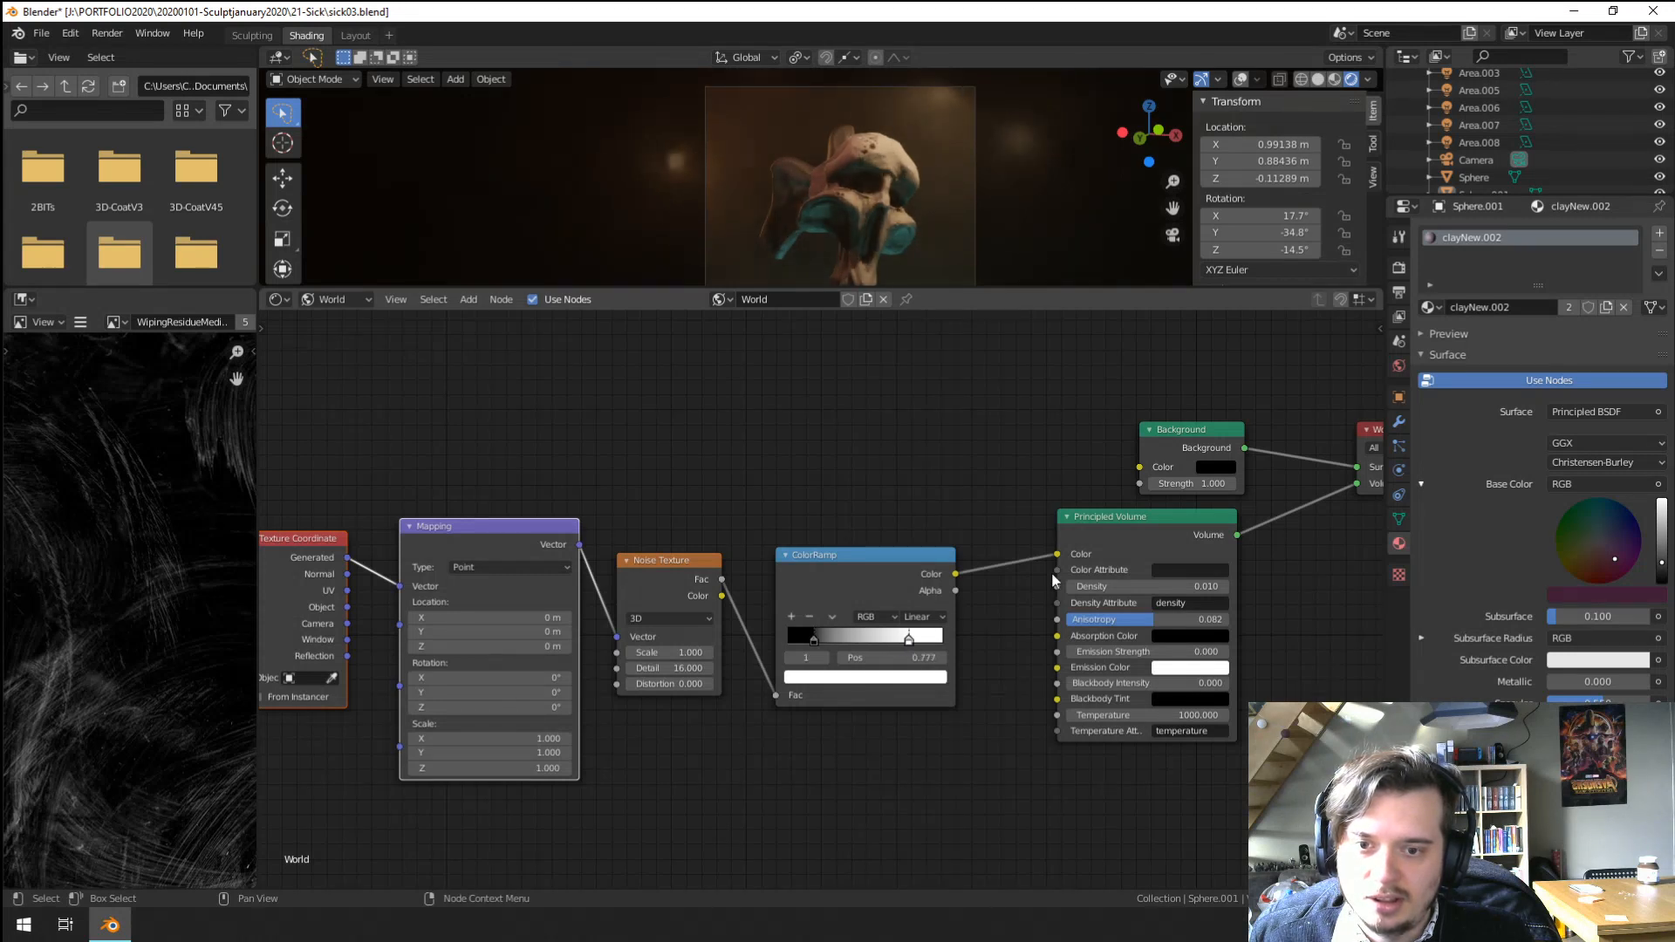
Unlink the ramp from the volume, copy the volume's grey color to the ramp's white stop, and reconnect the ramp to the volume's Color.
drag(1057, 553, 1031, 572)
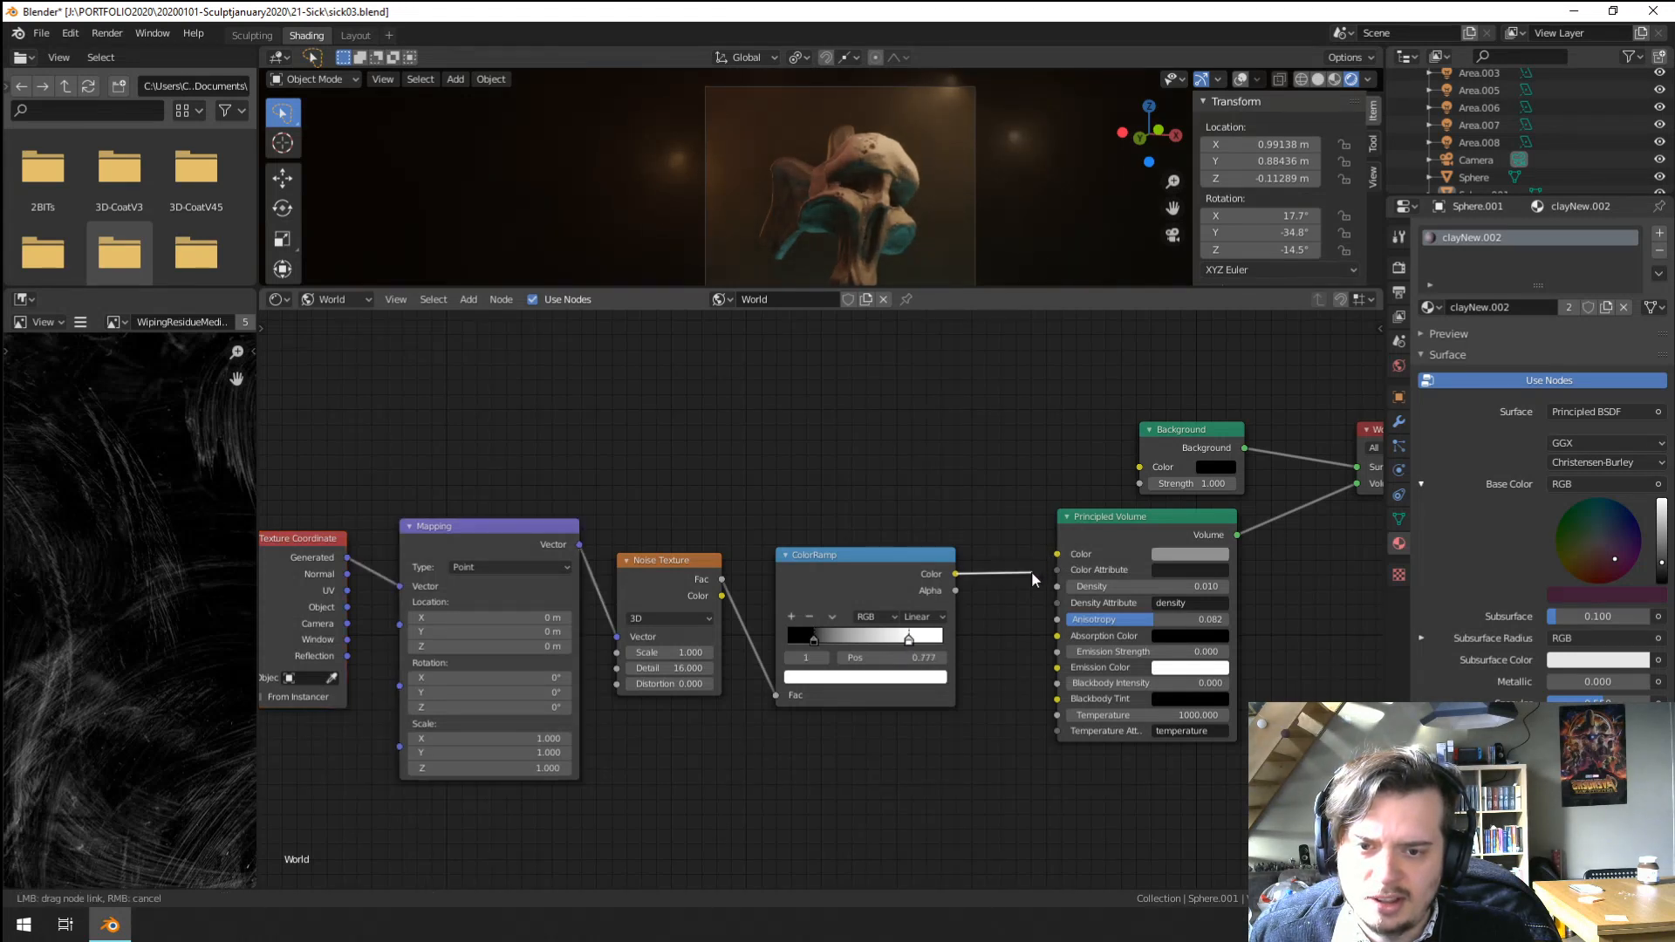
click(1175, 553)
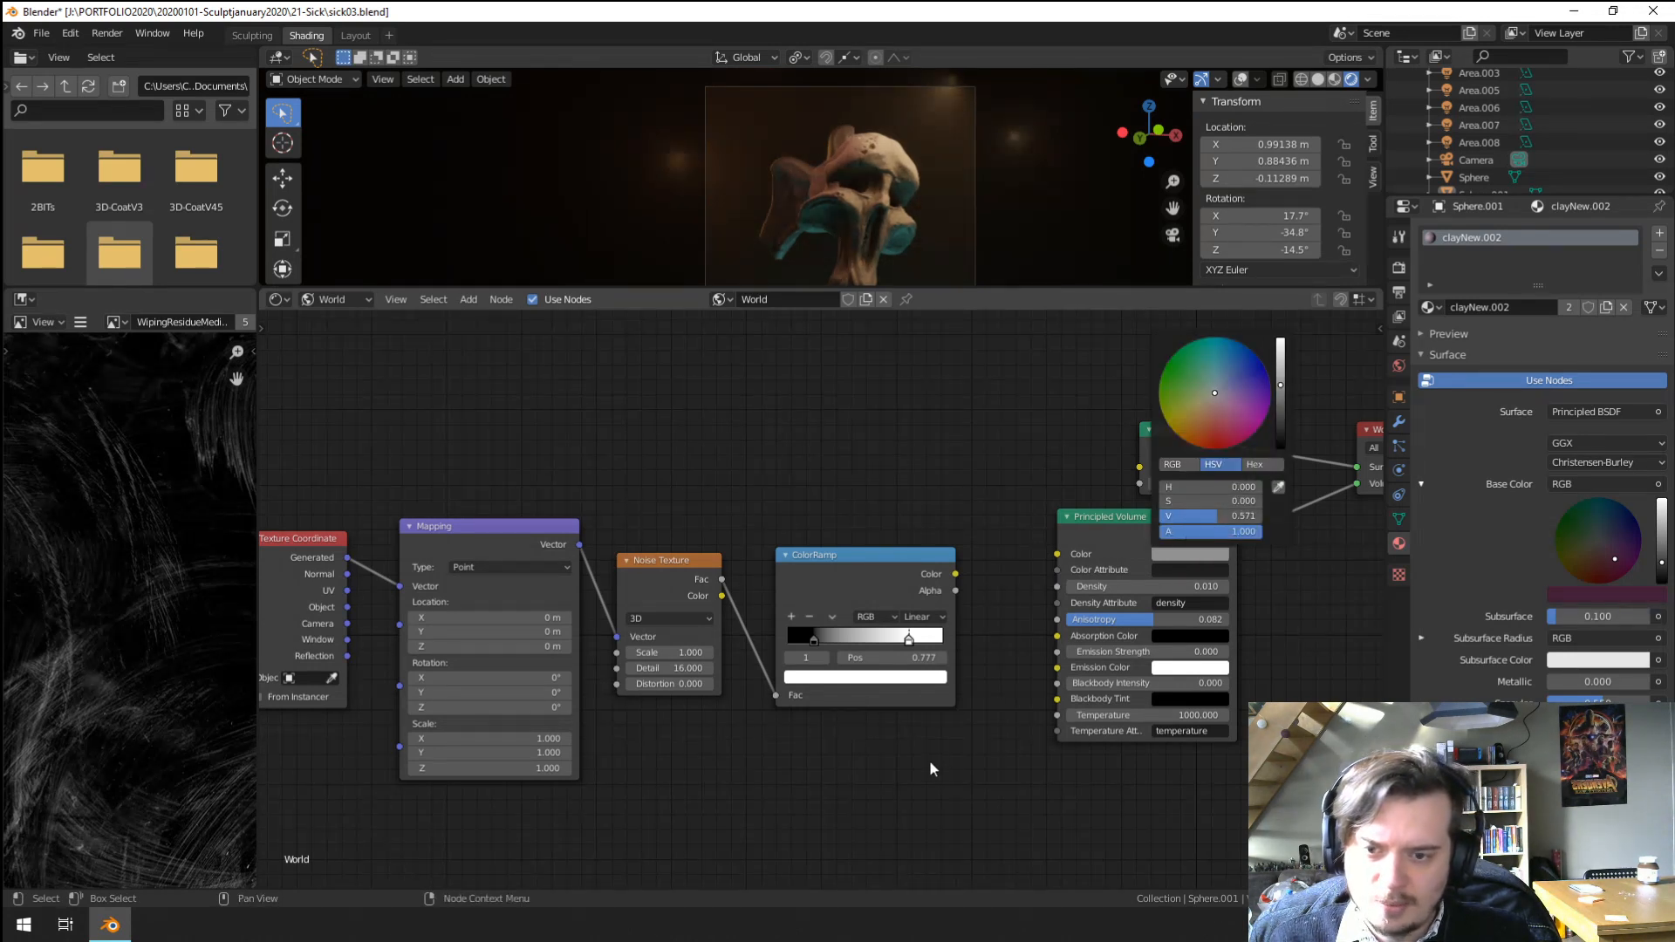
click(903, 679)
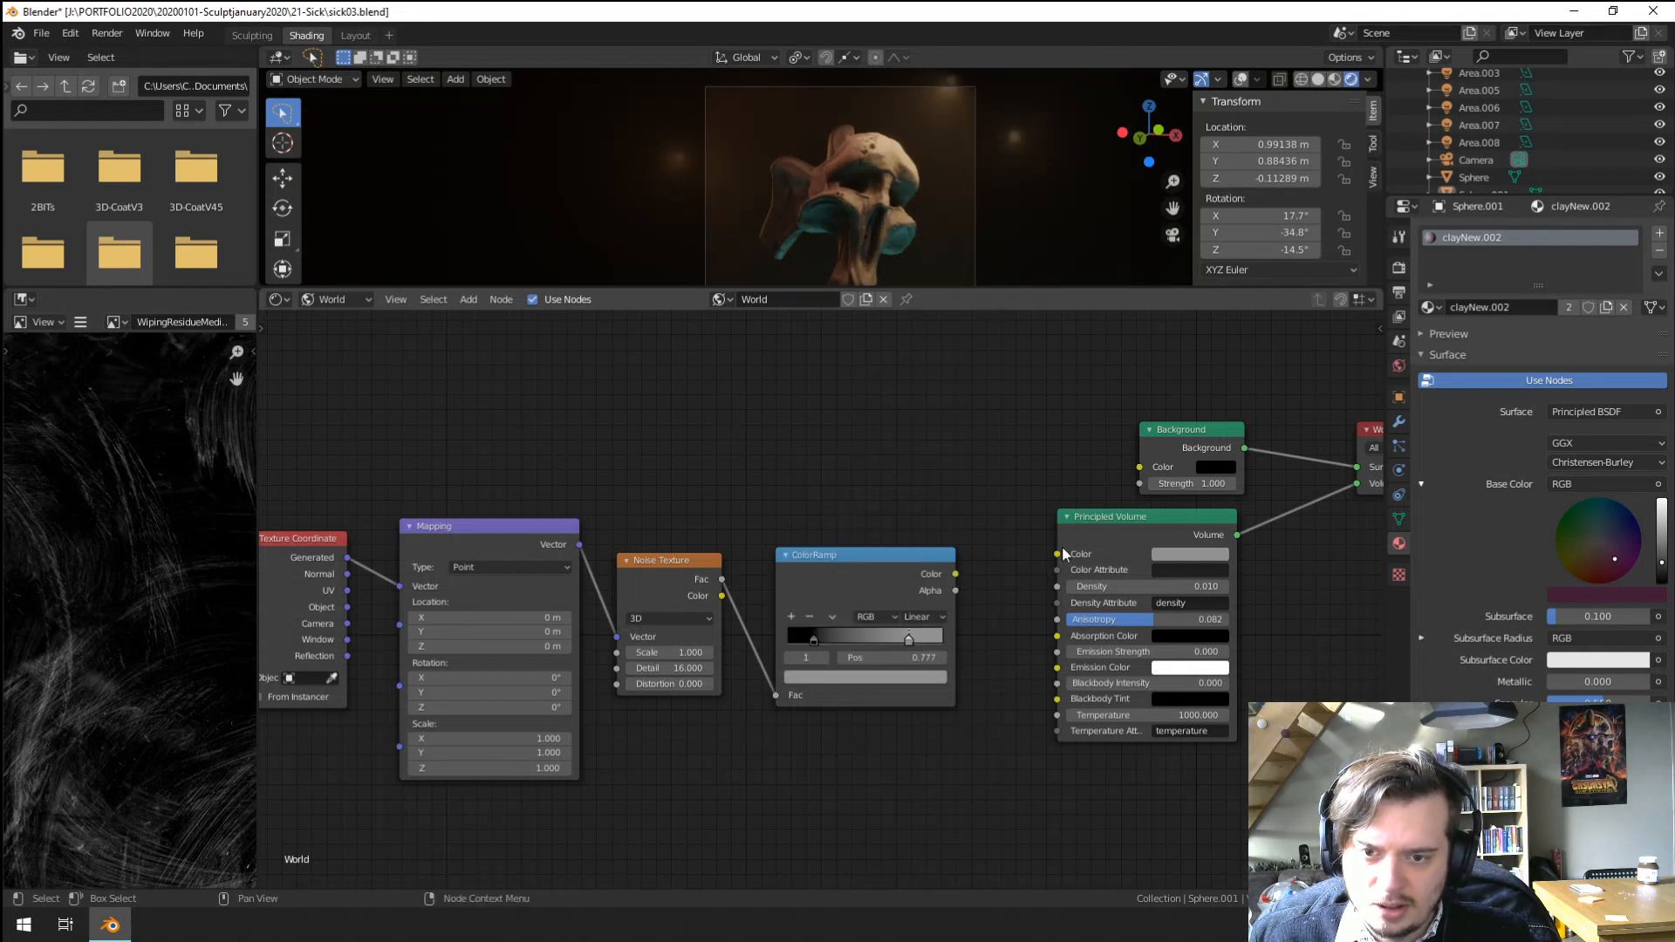
mouse_move(1062, 553)
mouse_down()
mouse_move(978, 569)
mouse_move(1058, 555)
mouse_up()
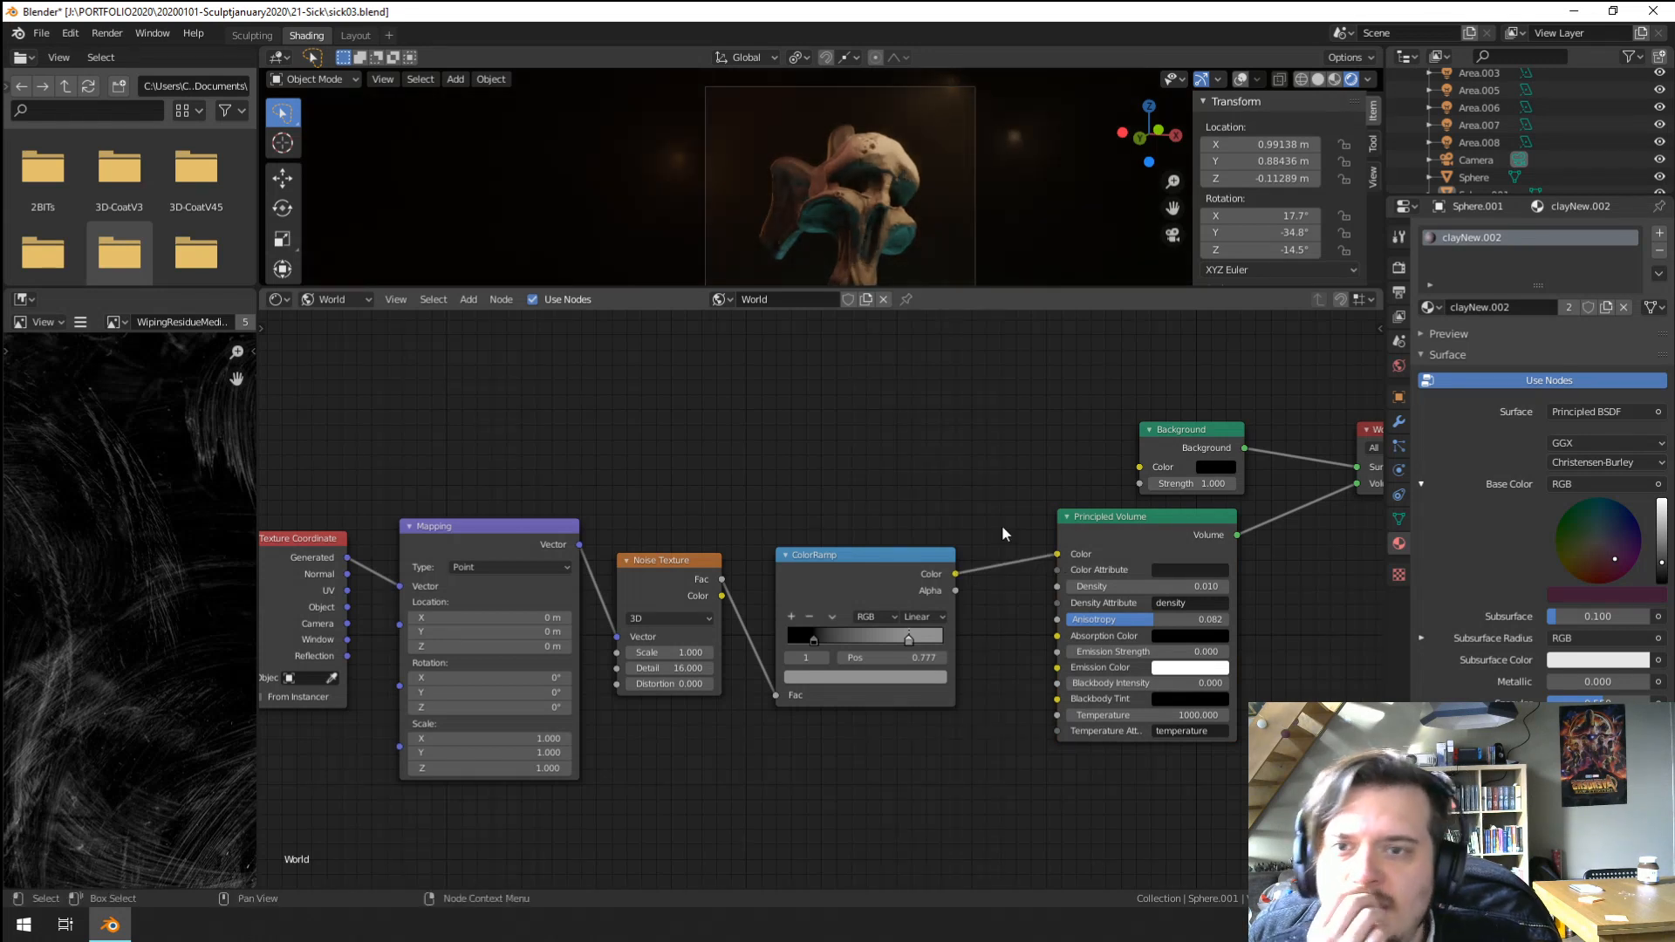
Set the Noise Texture's Scale to 2 and its Distortion to 8.
double_click(678, 653)
text(2)
key(Return)
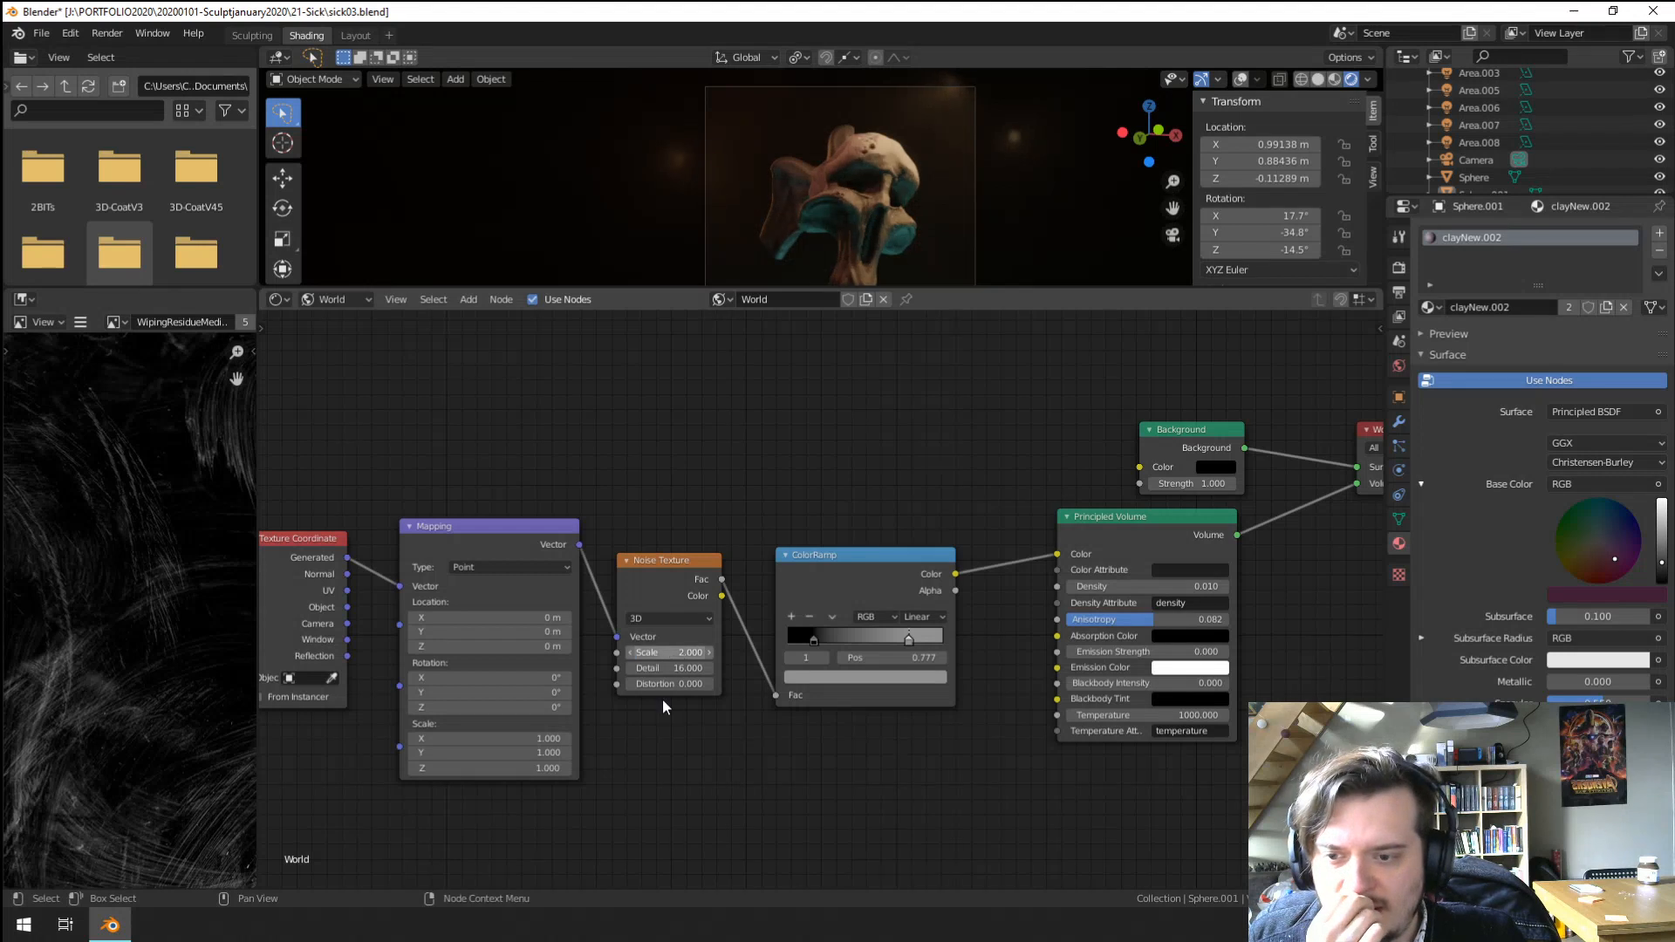
double_click(677, 684)
text(8)
key(Return)
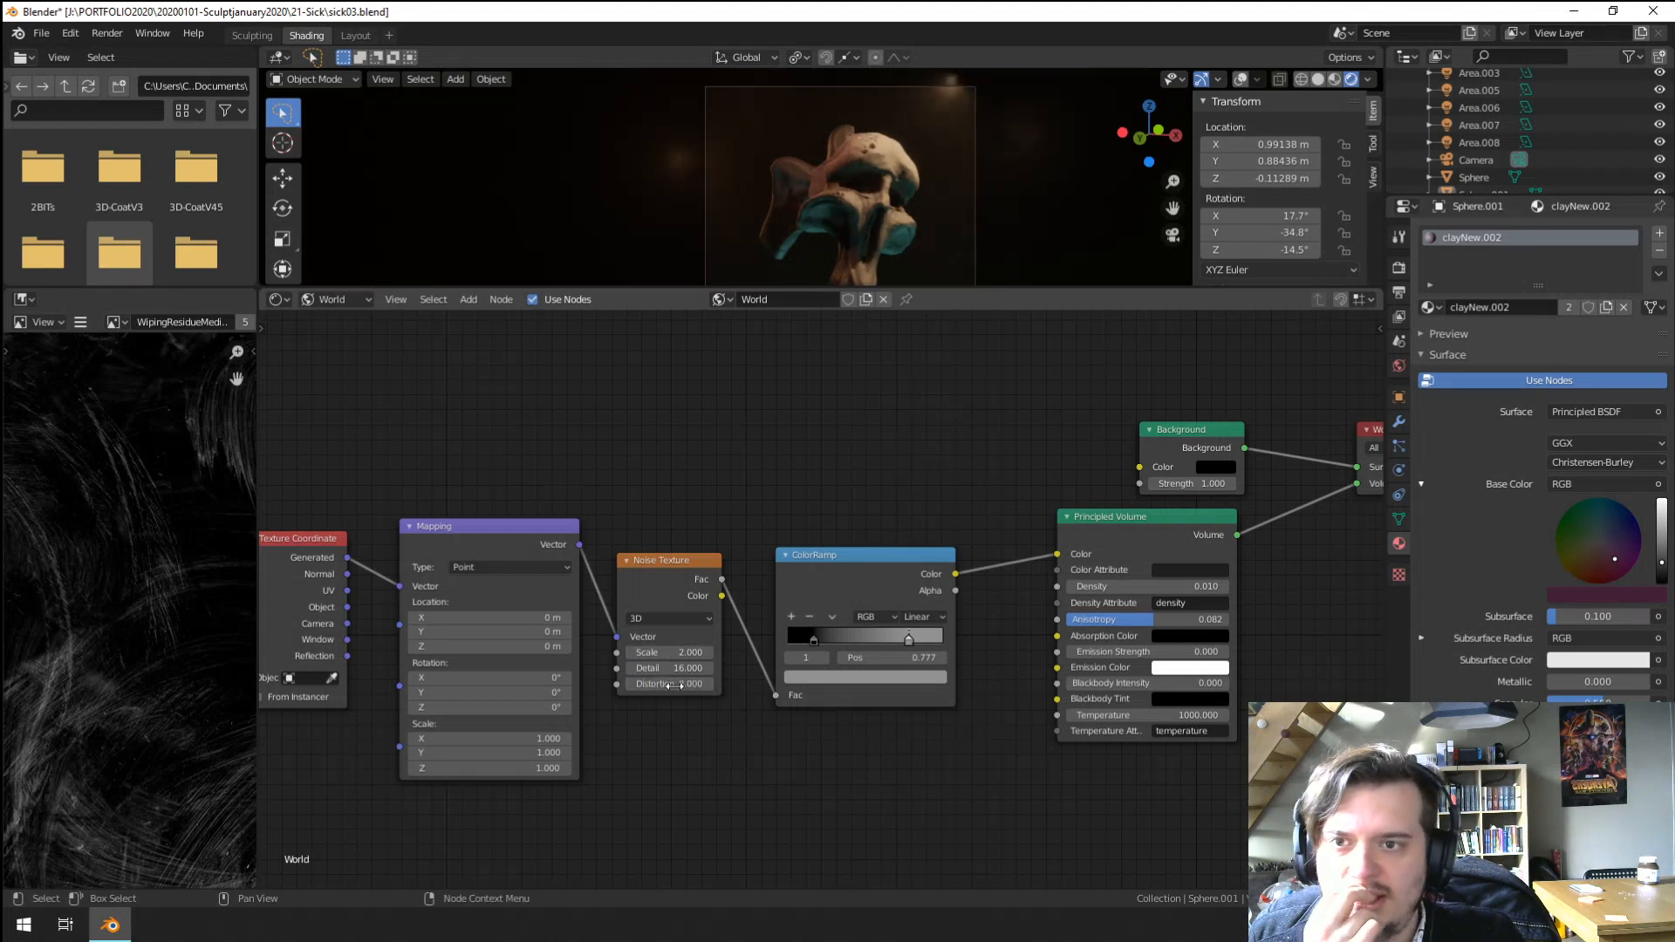
Enlarge the 3D viewport over the node editor and tighten the ColorRamp, black stop at about 0.441 and white stop at 0.518.
scroll(949, 169, up, 5)
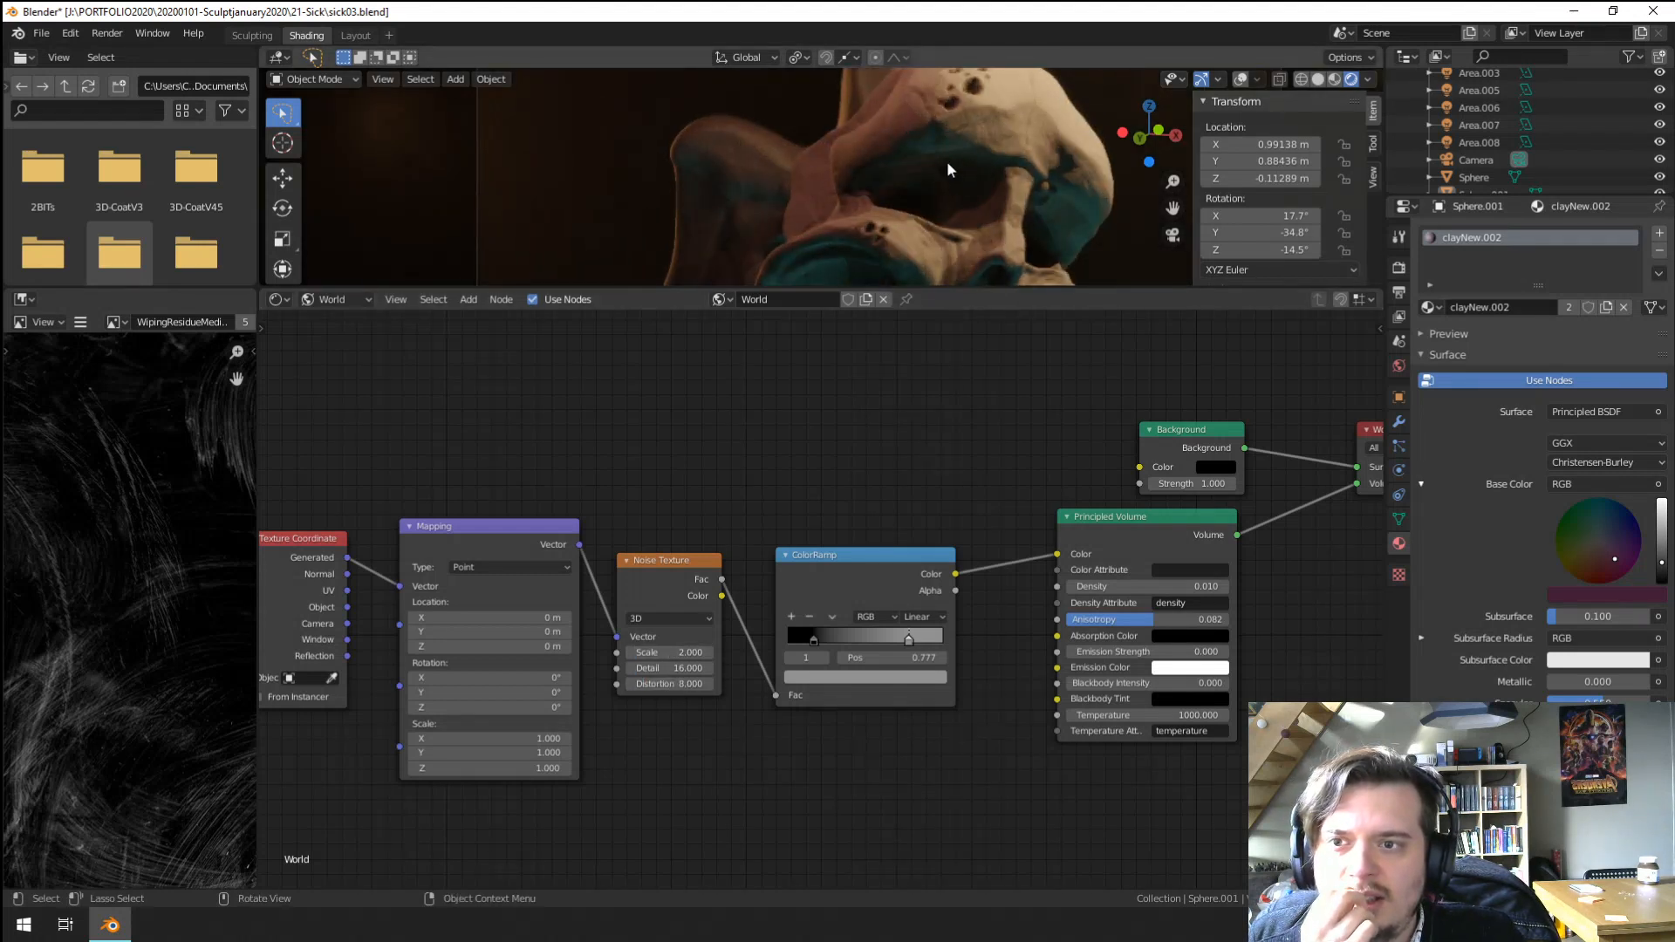
scroll(948, 164, down, 2)
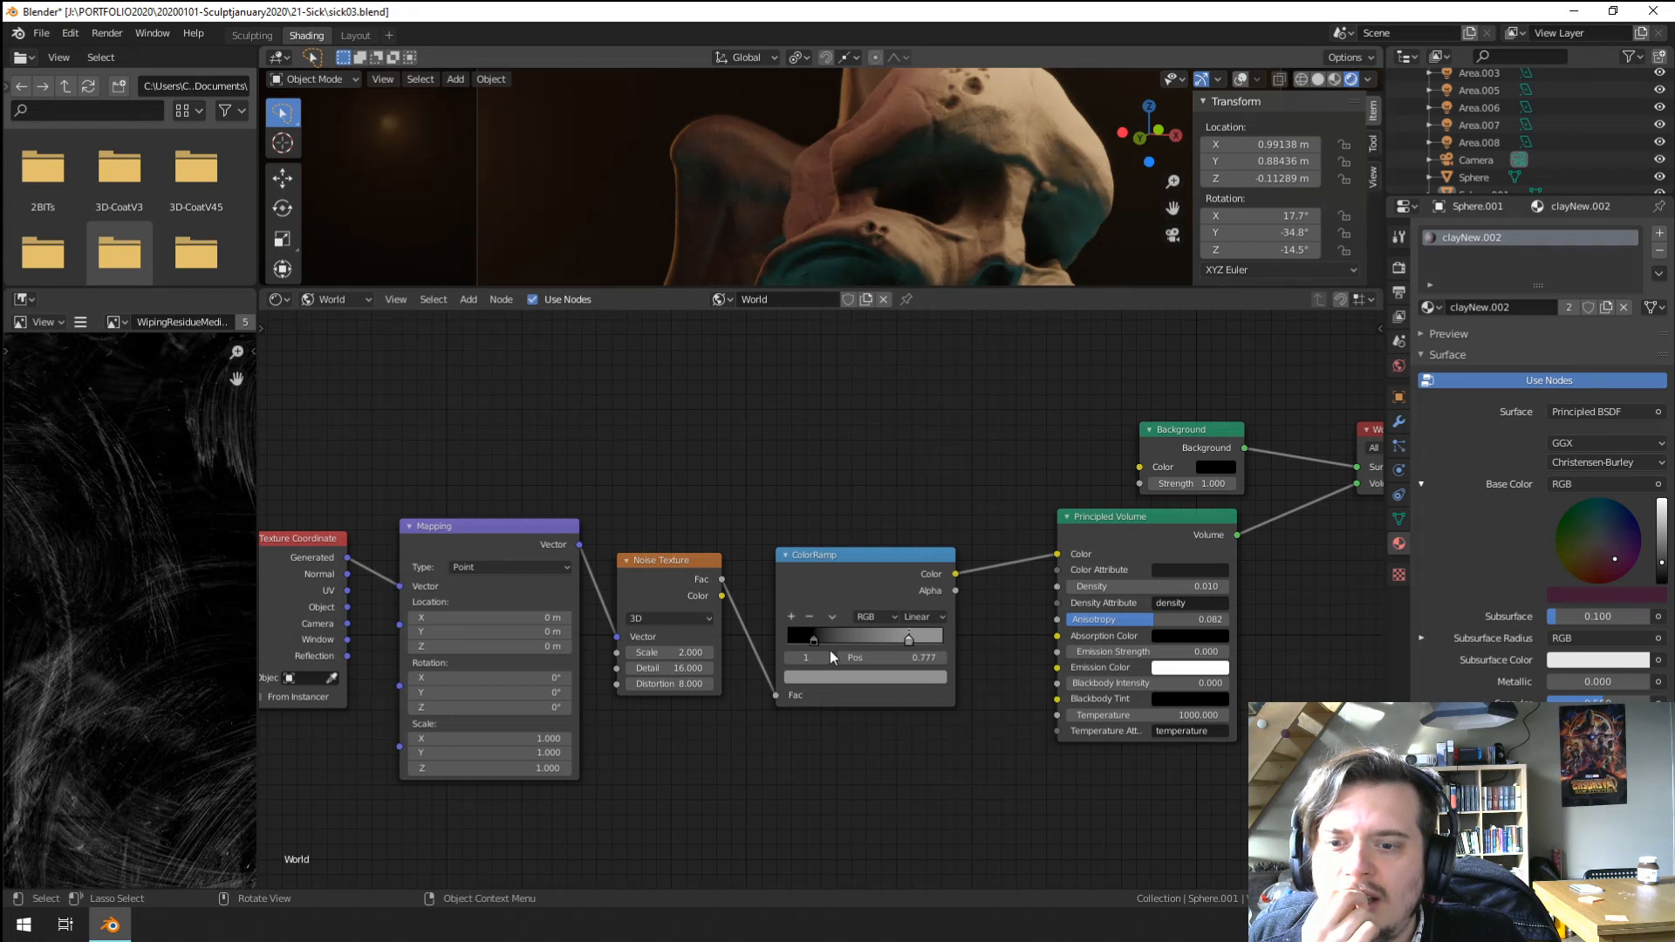
mouse_move(809, 637)
mouse_down()
mouse_move(771, 641)
mouse_move(802, 639)
mouse_up()
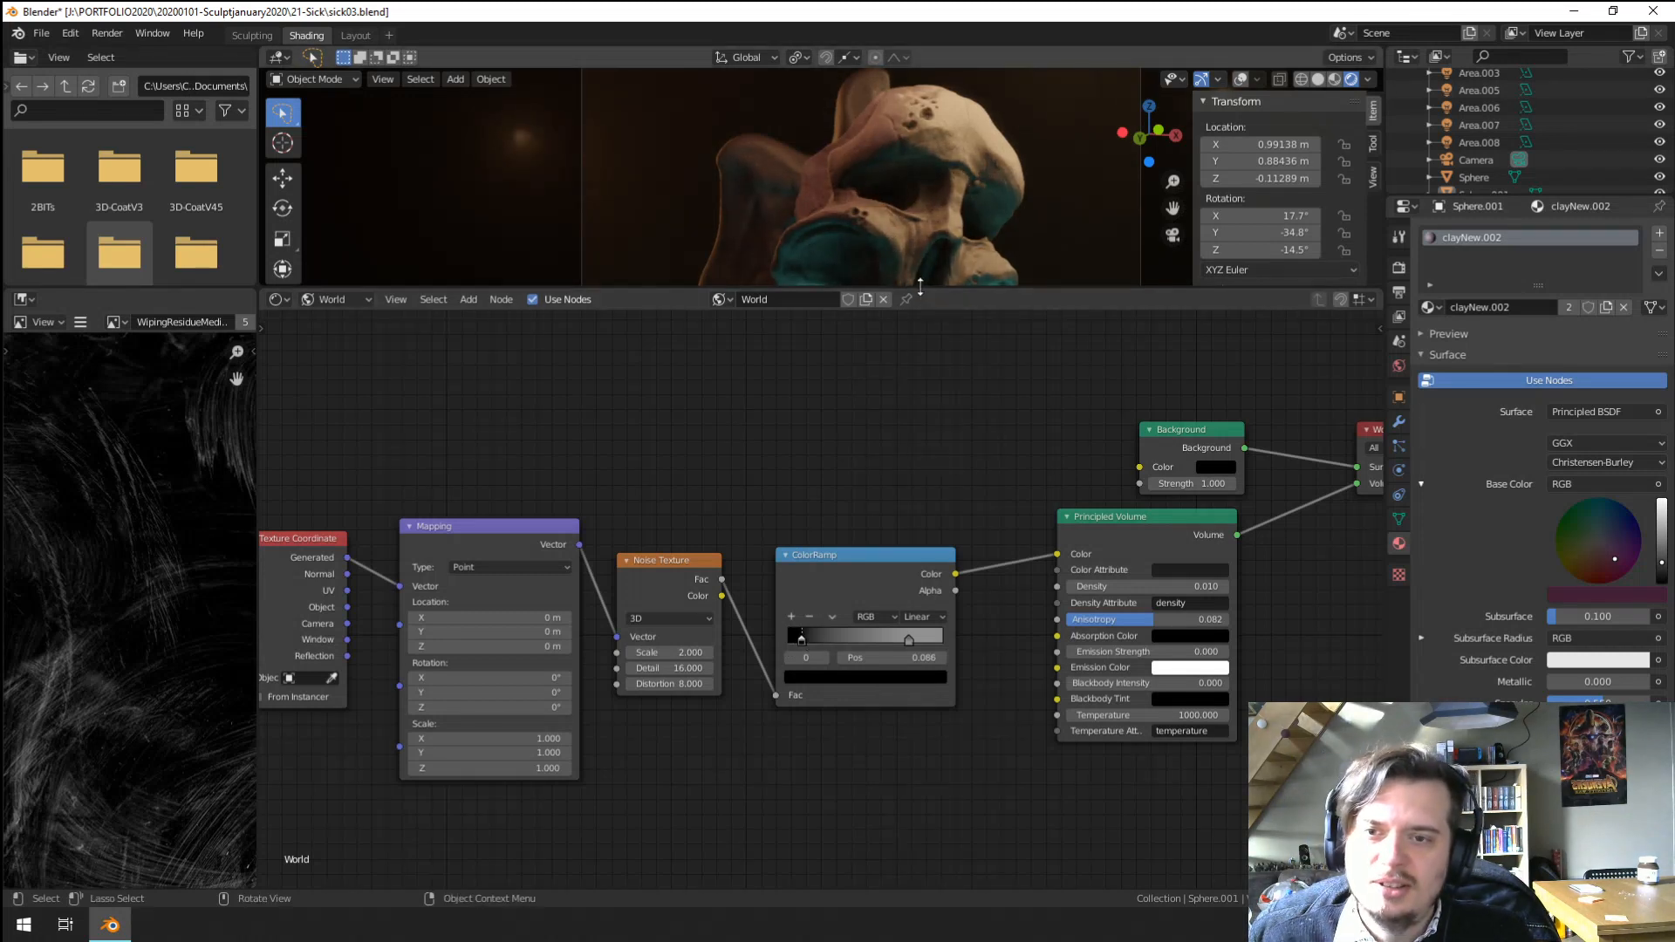
drag(904, 290, 900, 633)
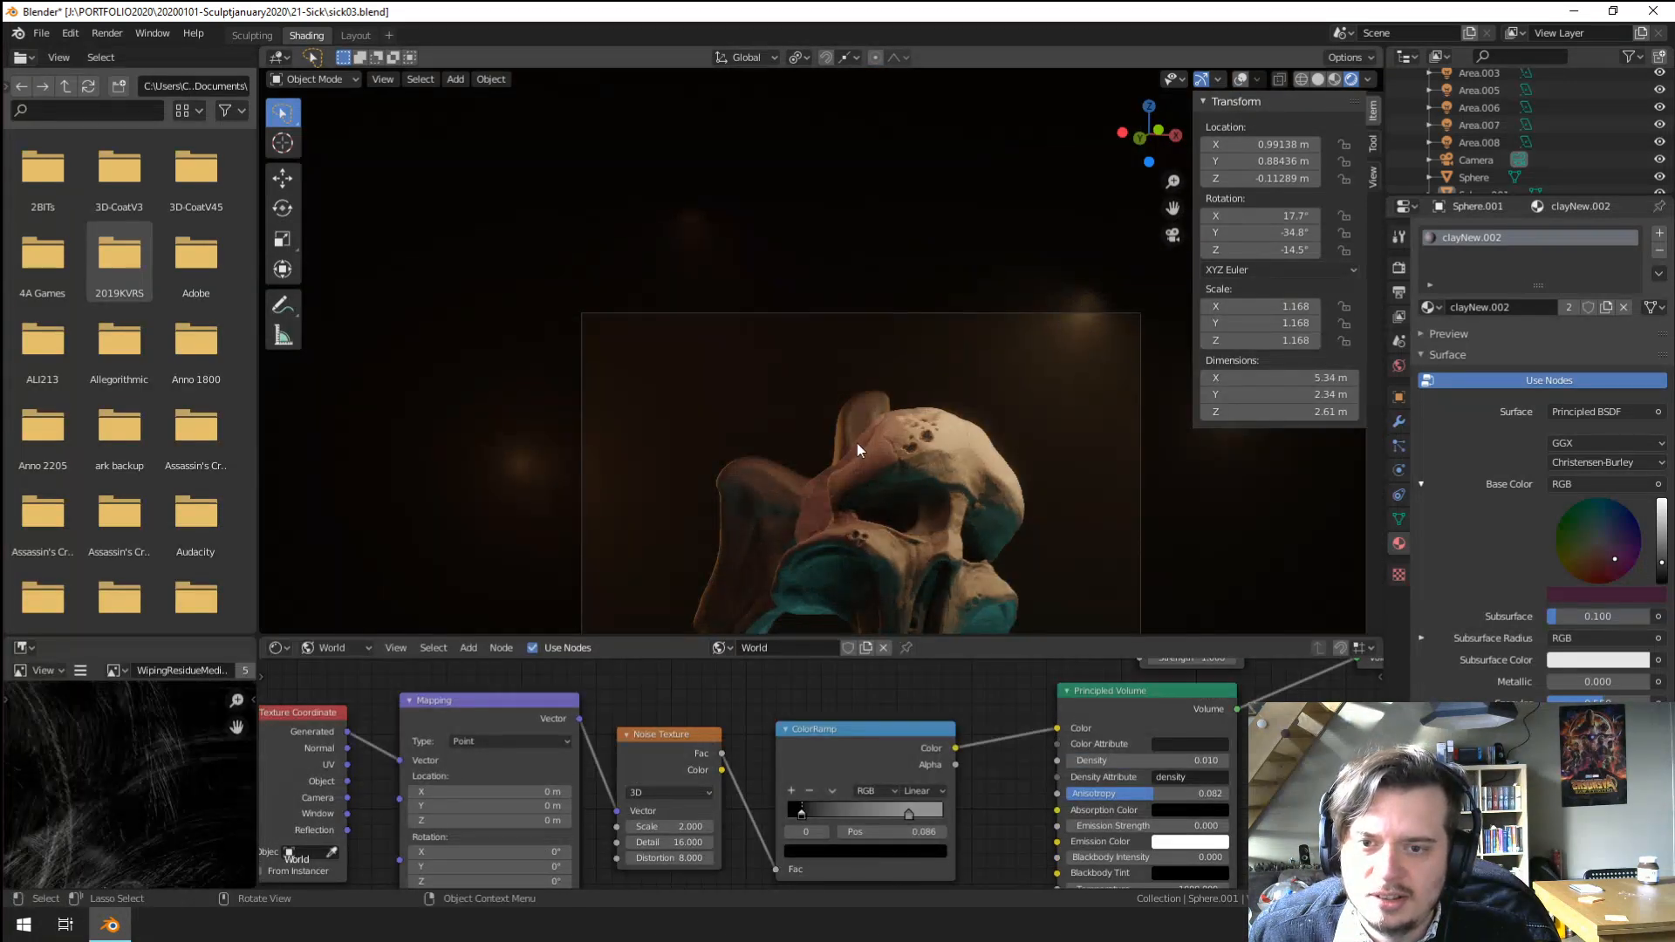
scroll(856, 443, down, 5)
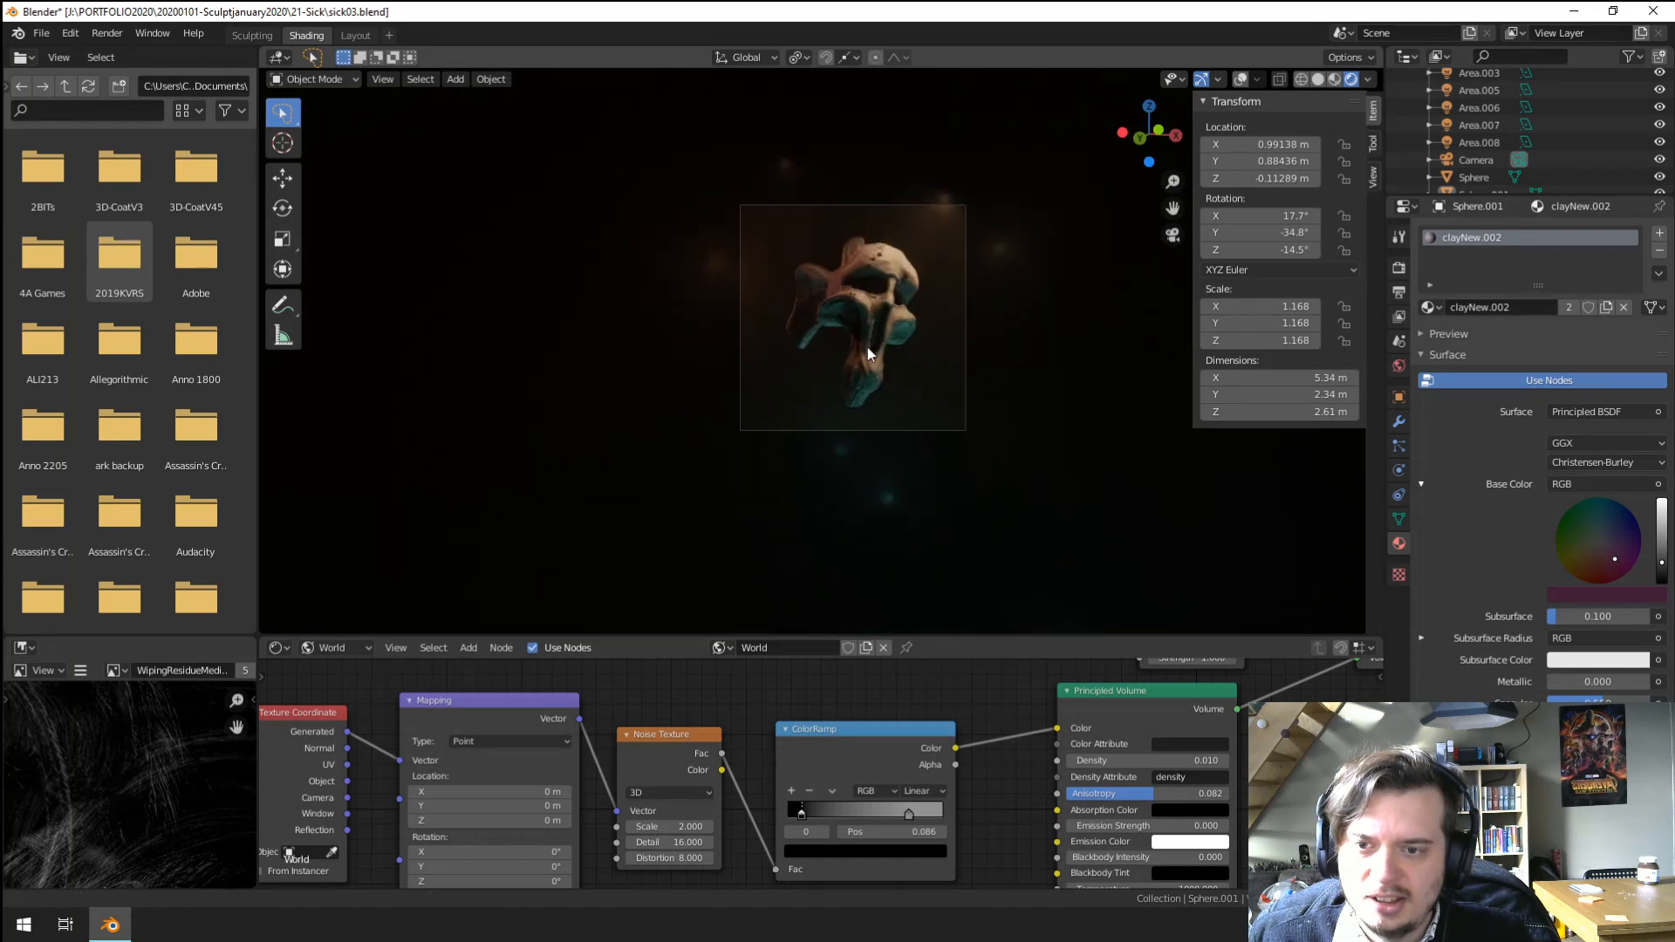
scroll(825, 380, up, 5)
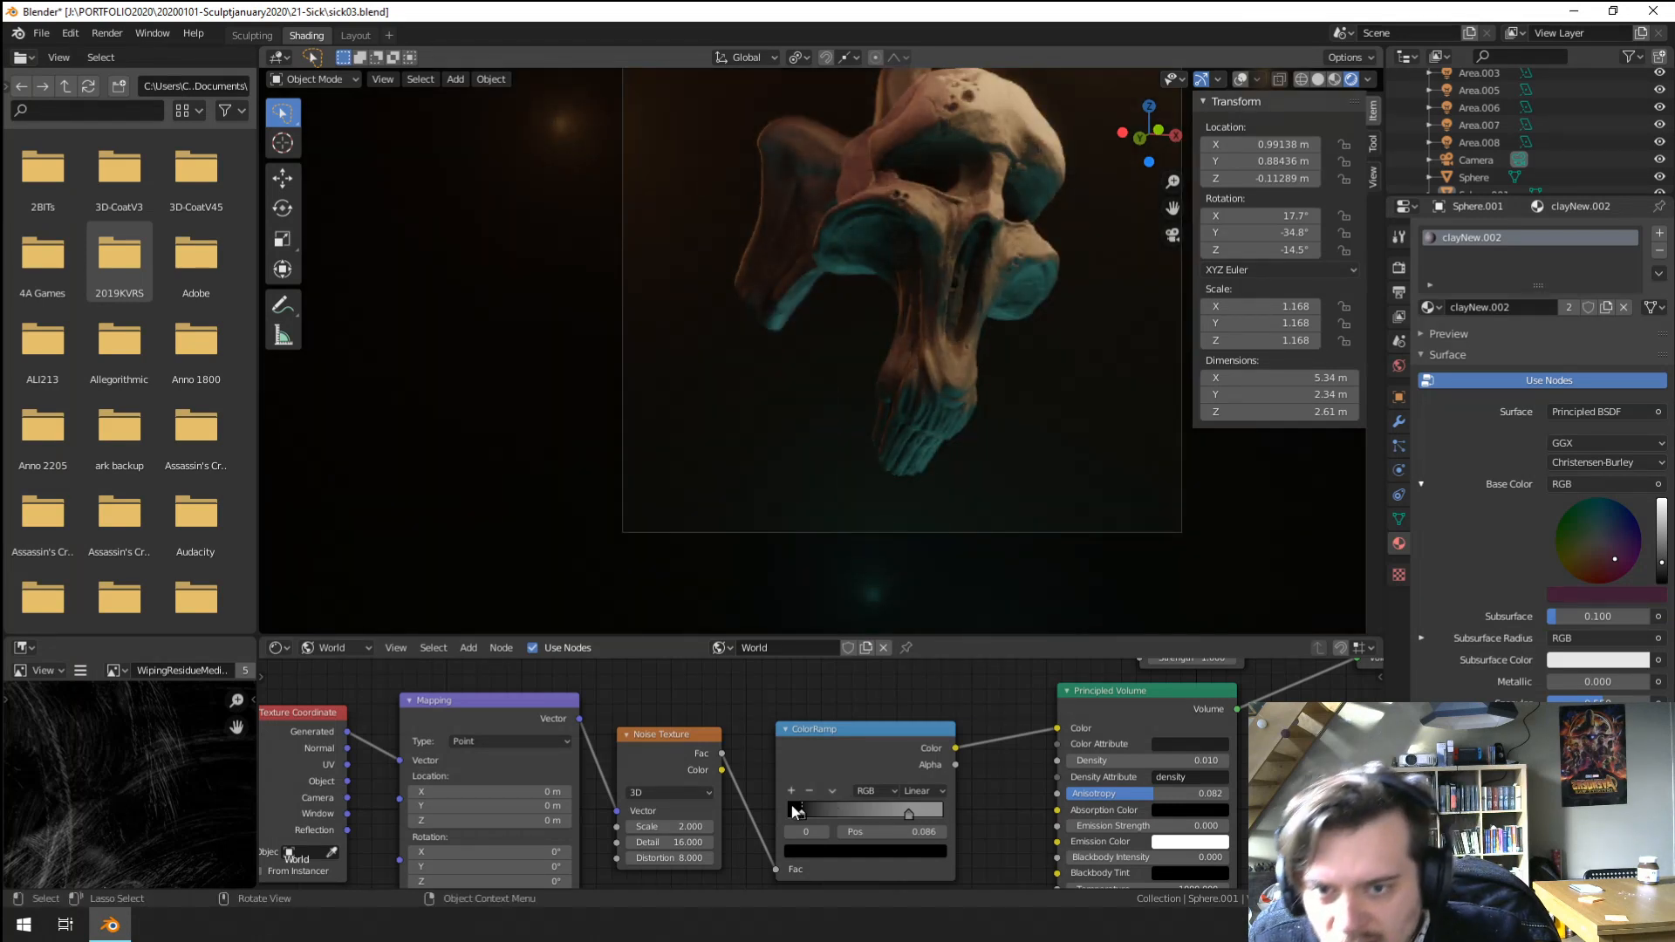
mouse_move(841, 809)
mouse_down()
mouse_move(944, 809)
mouse_move(835, 813)
mouse_move(862, 815)
mouse_up()
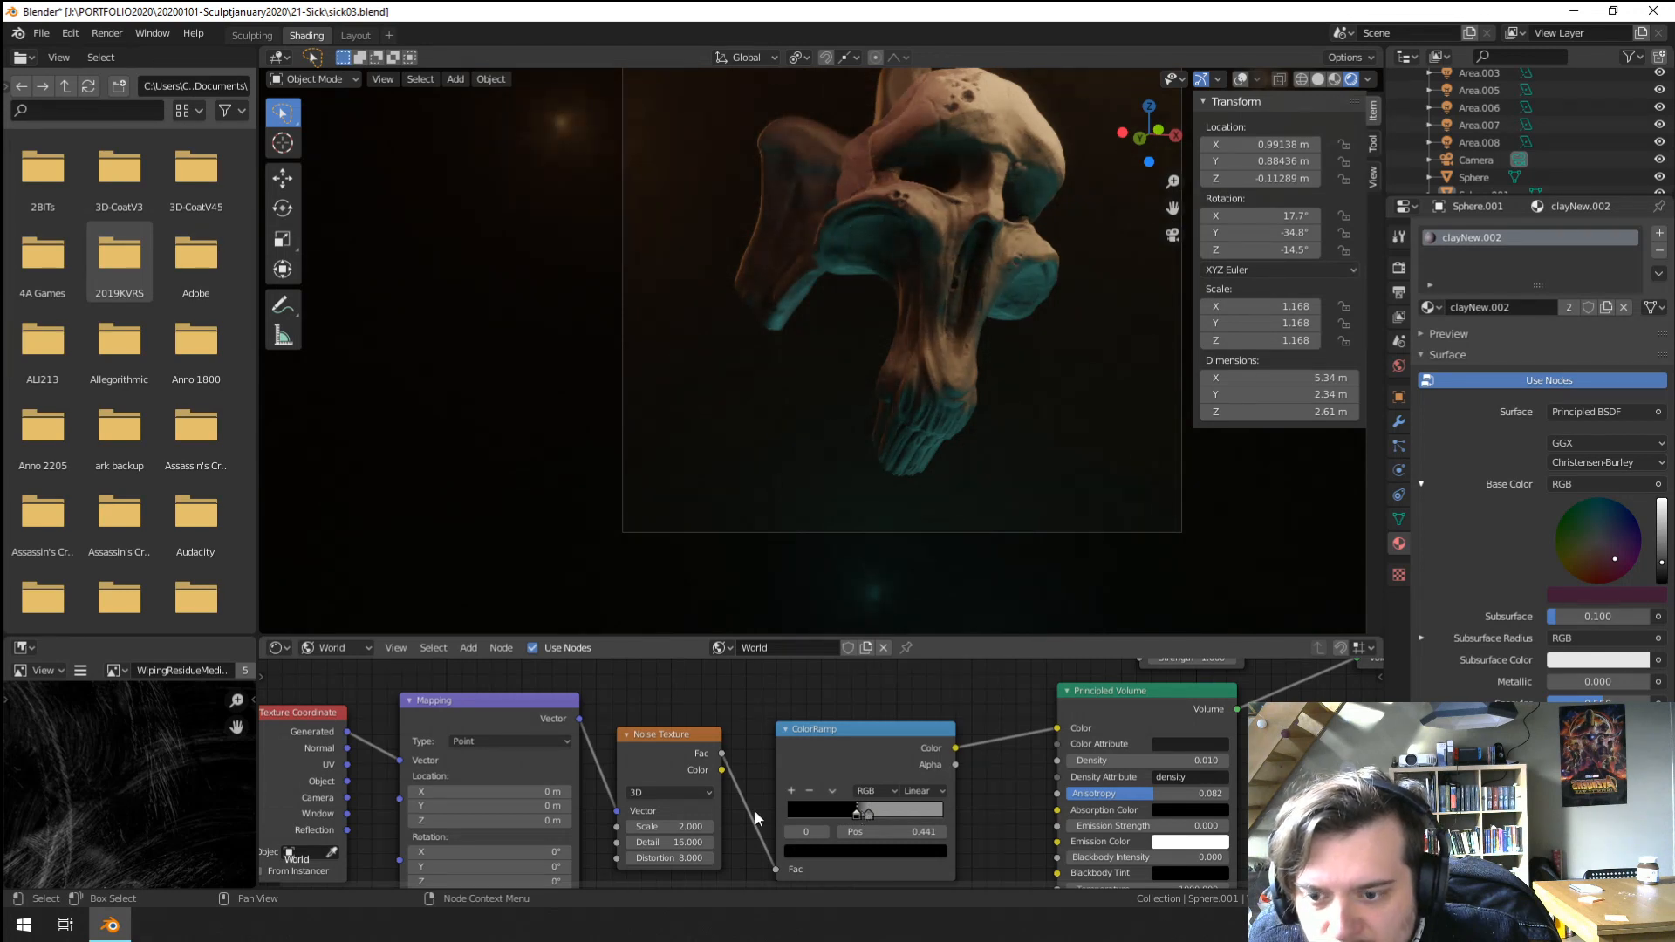
Set the Noise Texture's Scale to 1, try 13.6, and return it to 1.
click(656, 826)
text(2.0)
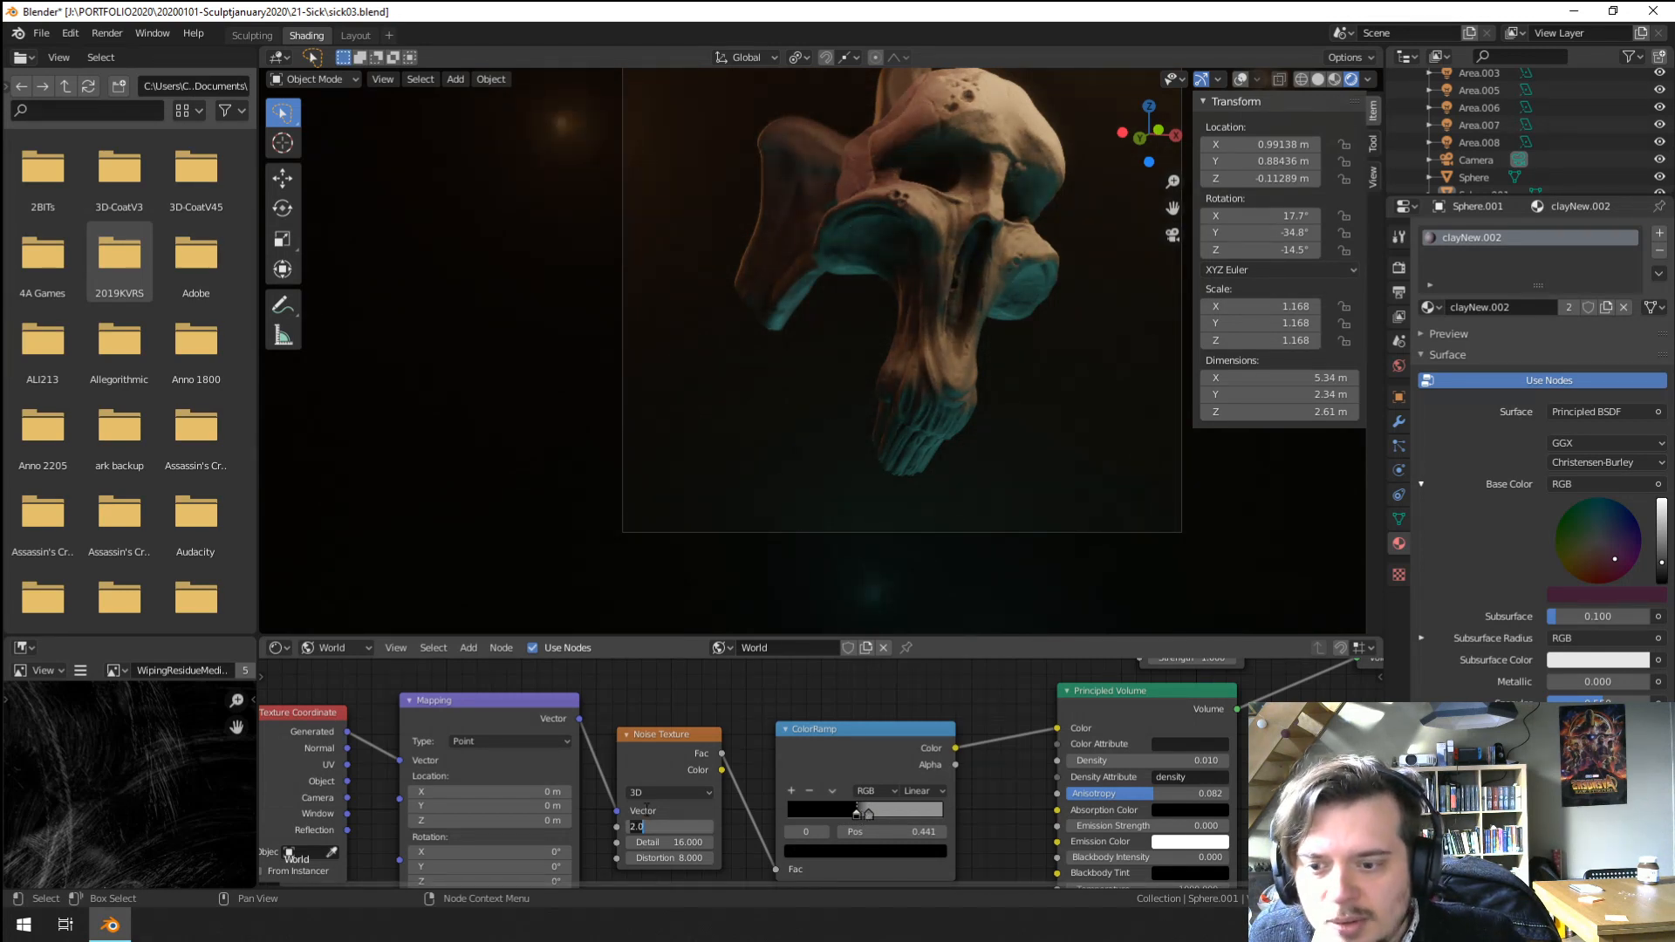
text(1)
key(Return)
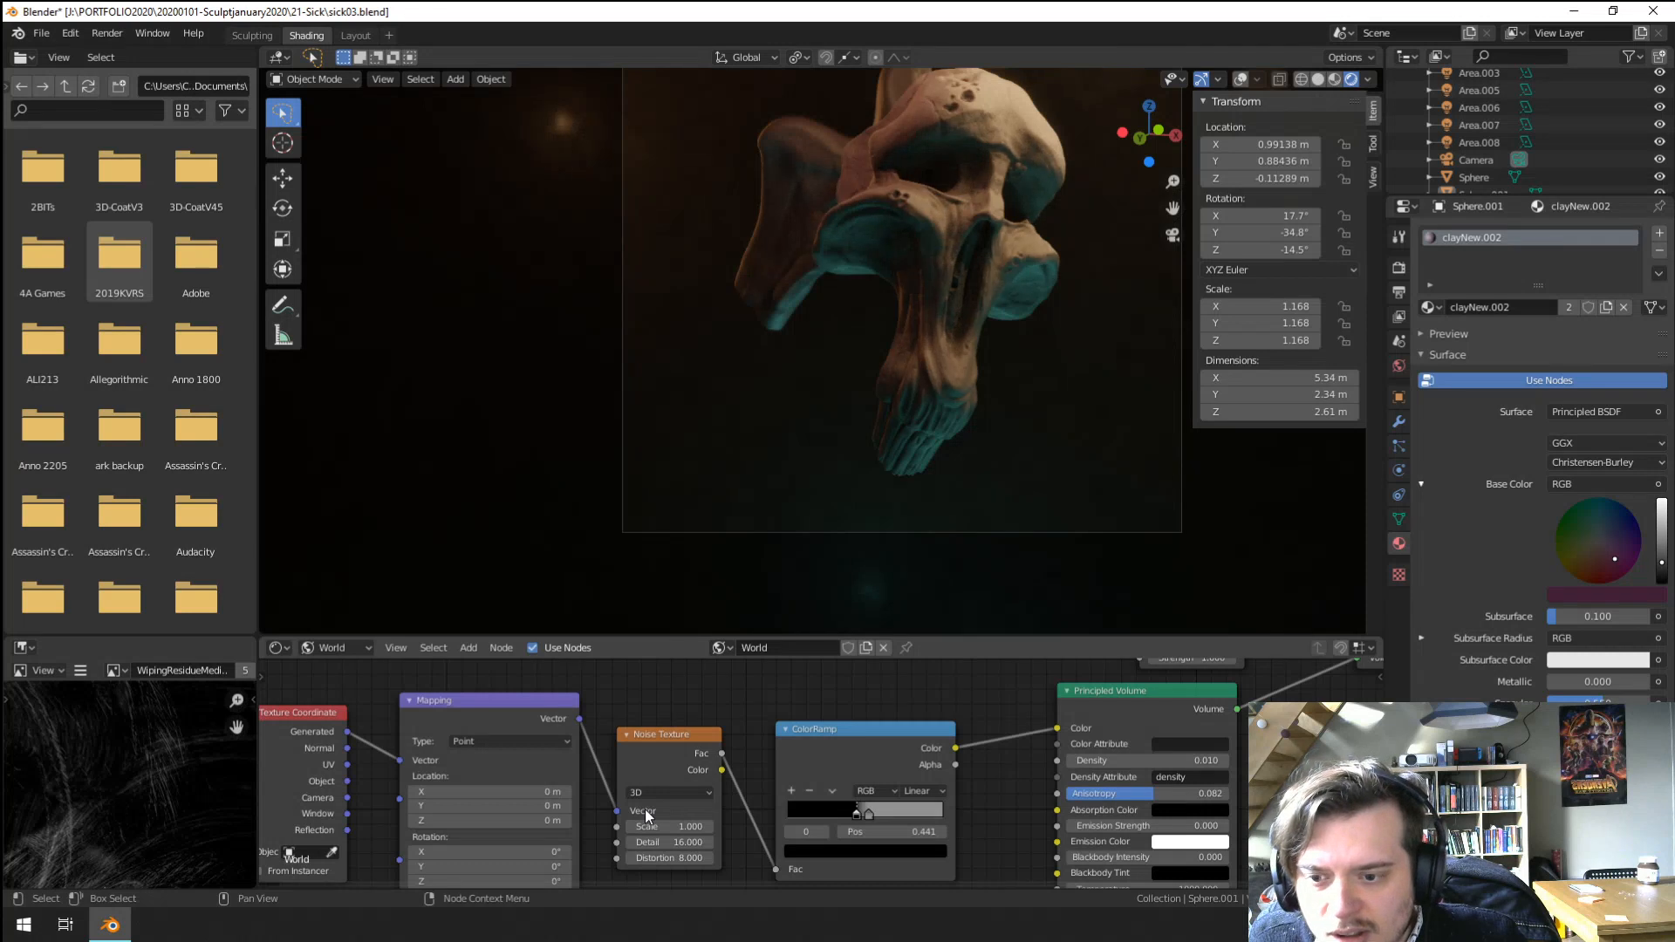
drag(652, 826, 724, 826)
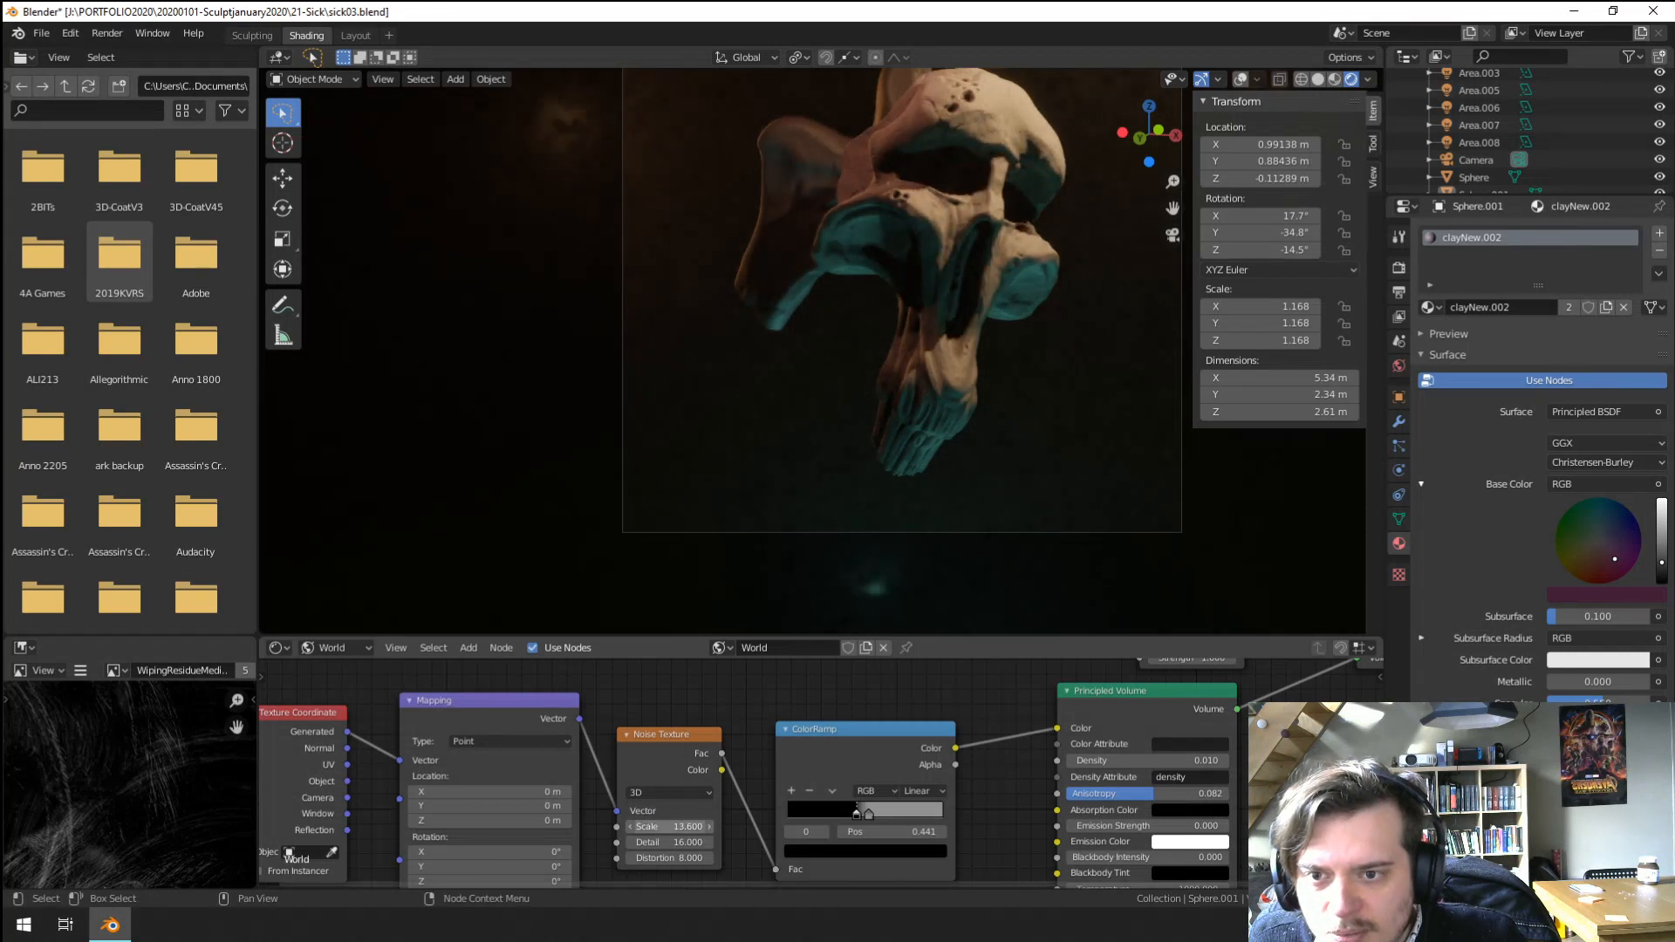
click(683, 826)
text(1)
key(Return)
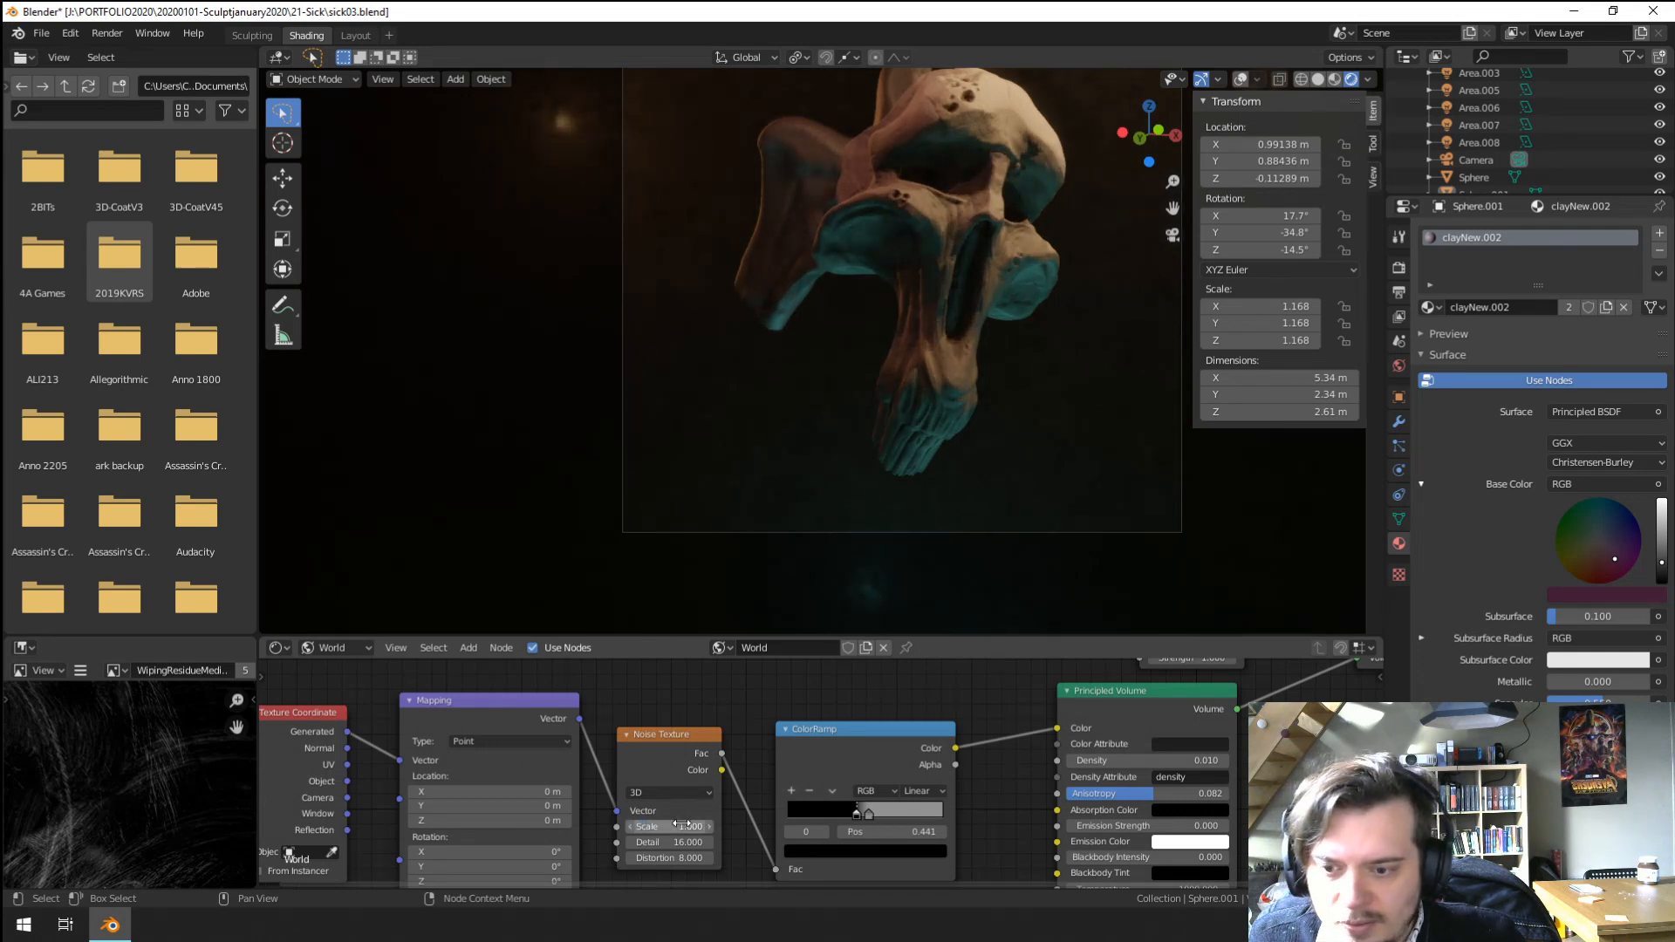
Brighten the ColorRamp's white stop to a value of about 0.874.
middle_drag(777, 774, 788, 751)
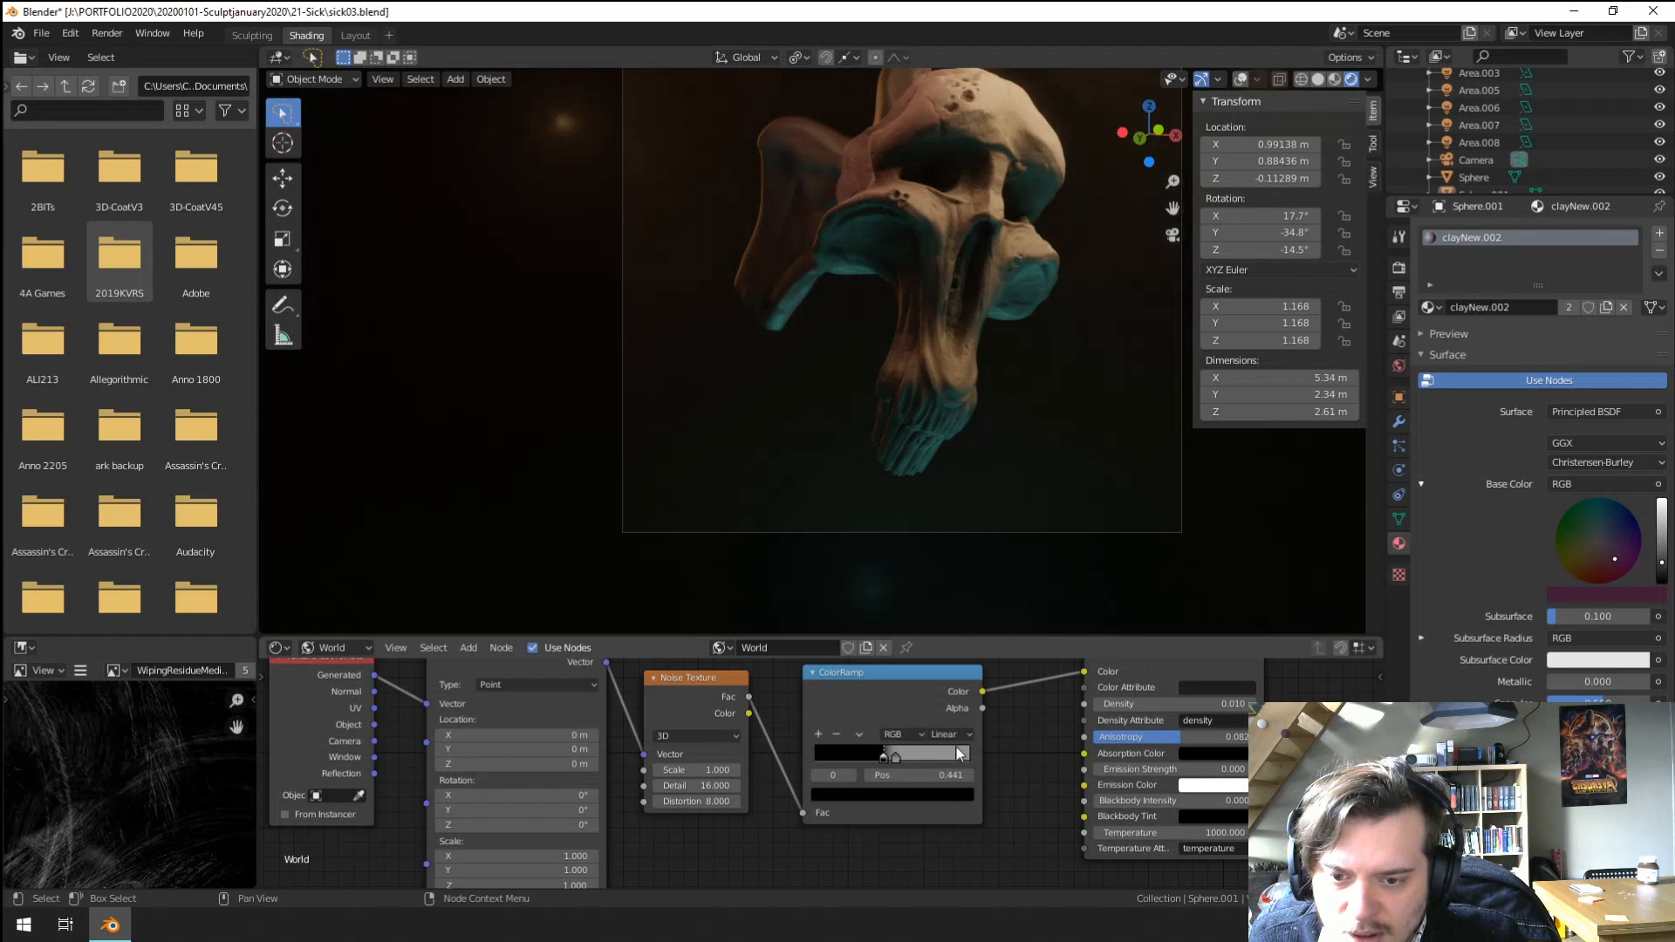
click(895, 757)
click(903, 793)
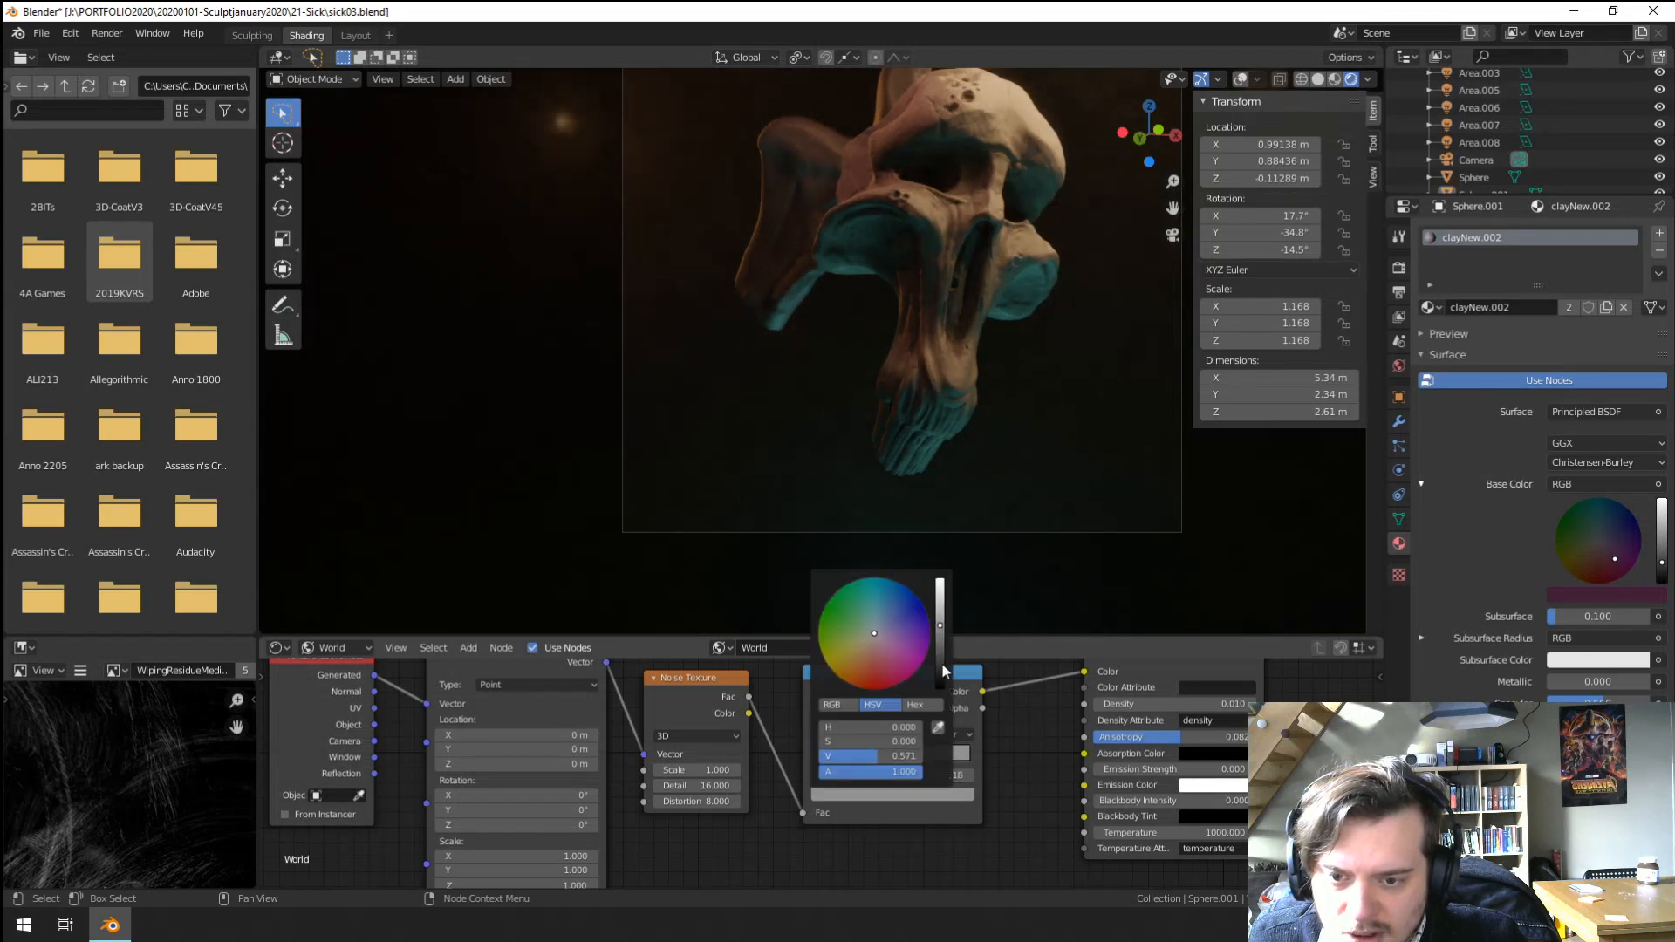
click(939, 612)
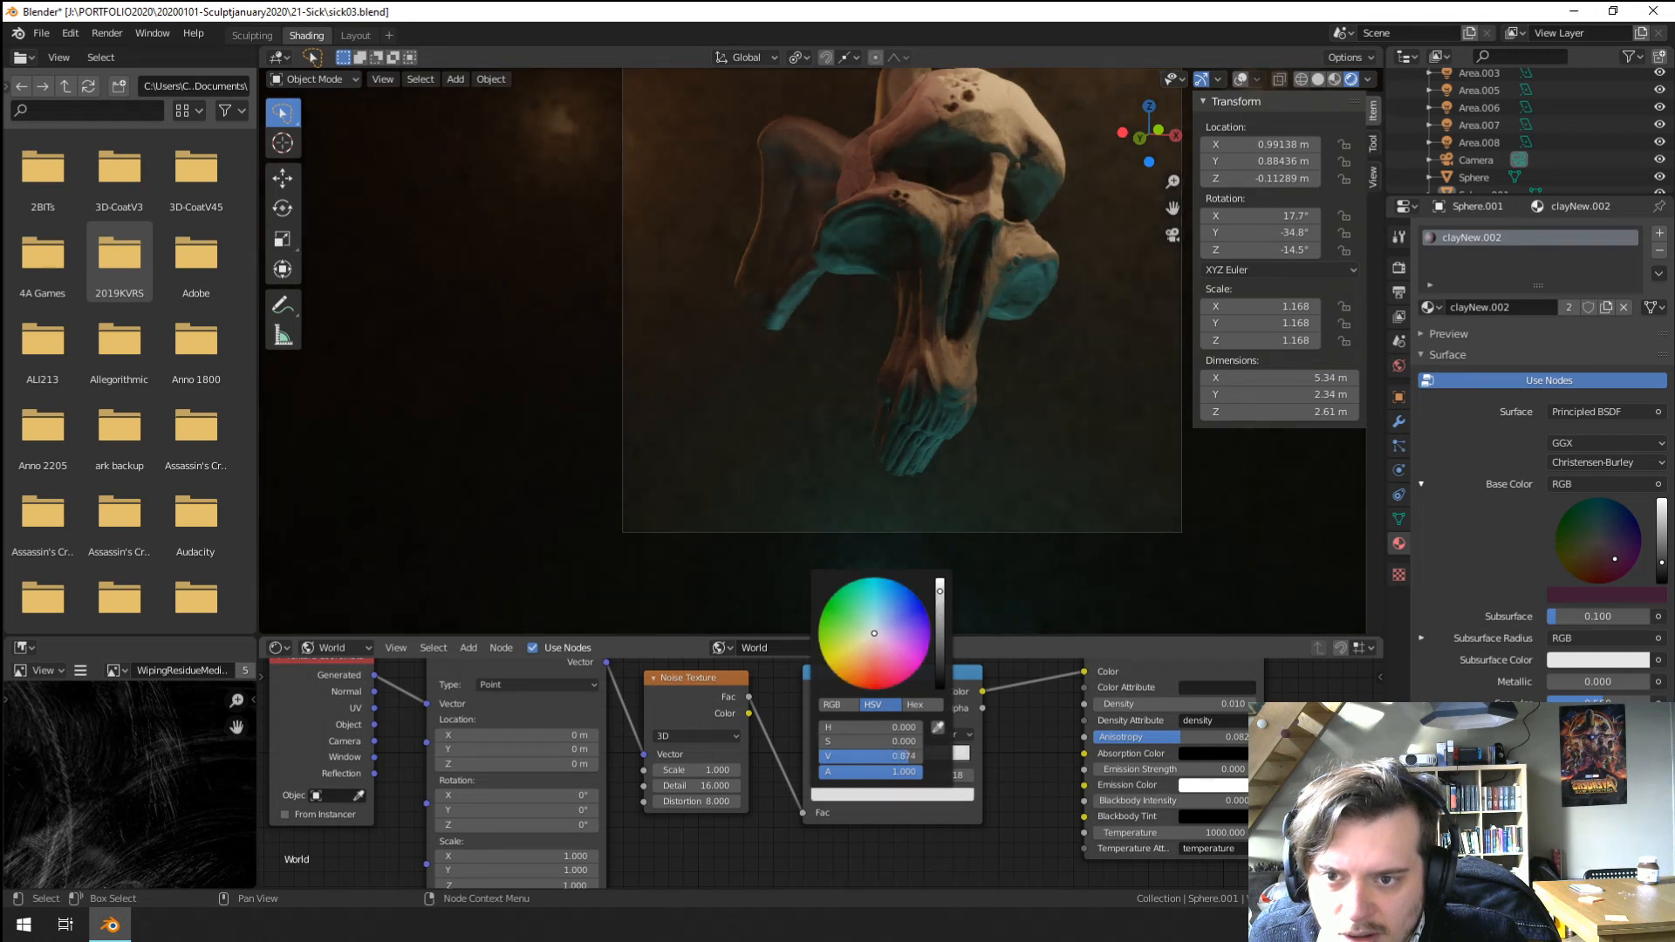
Try a Noise Texture Scale of 0.1 and settle on 0.2.
click(705, 769)
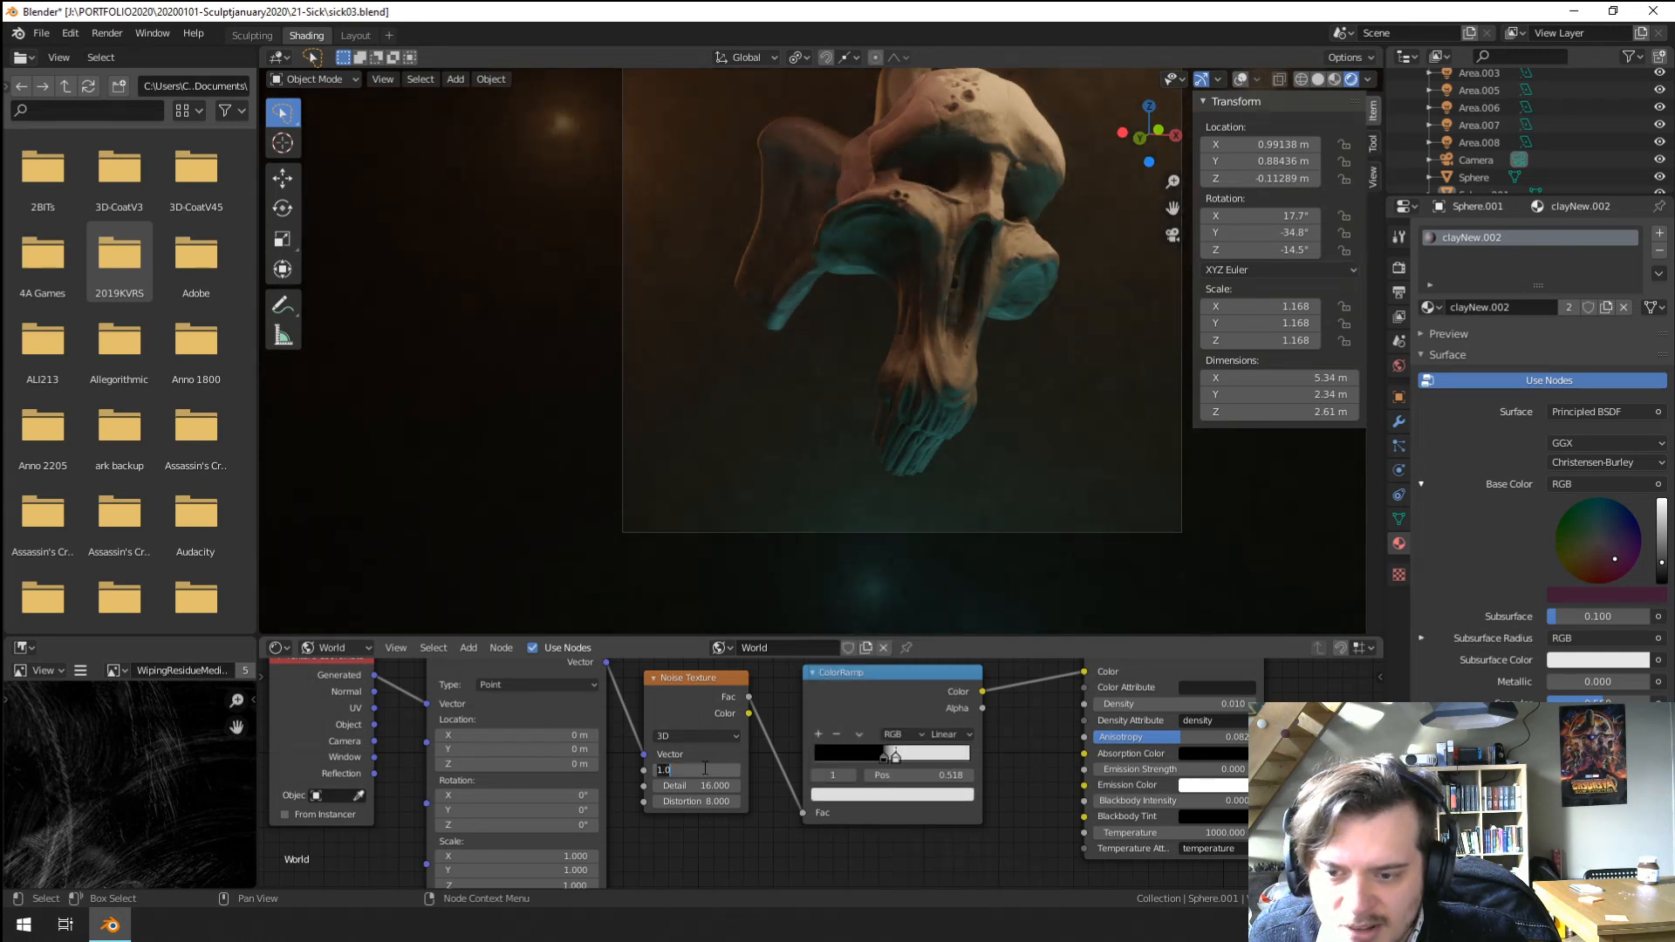
key(Return)
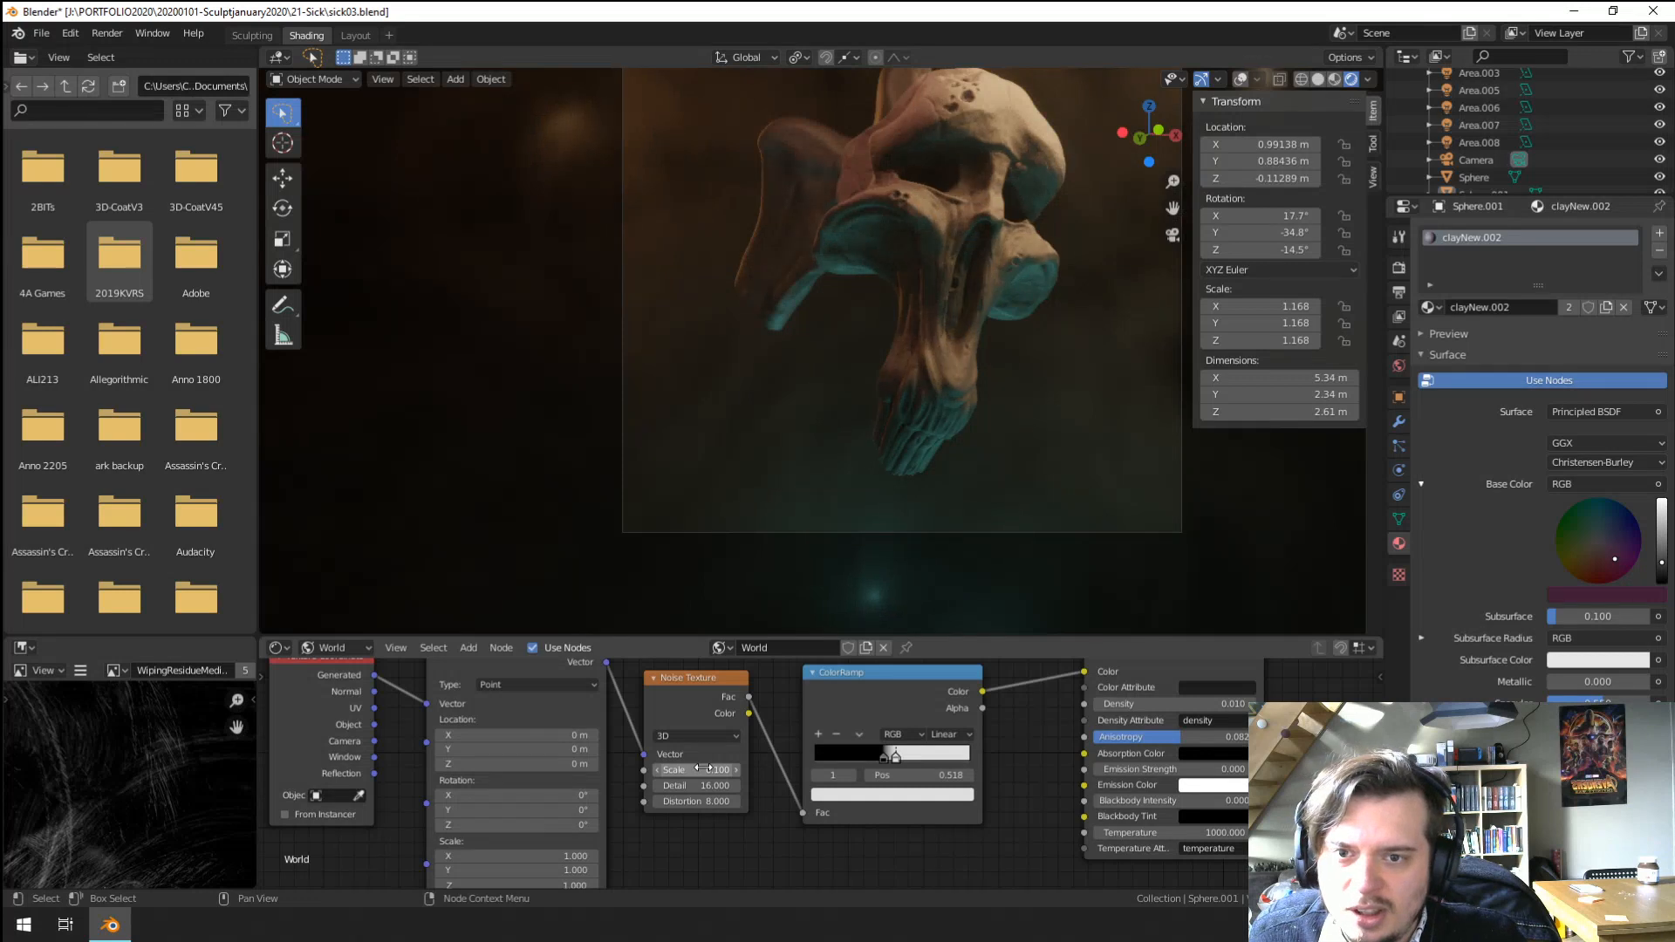
click(713, 770)
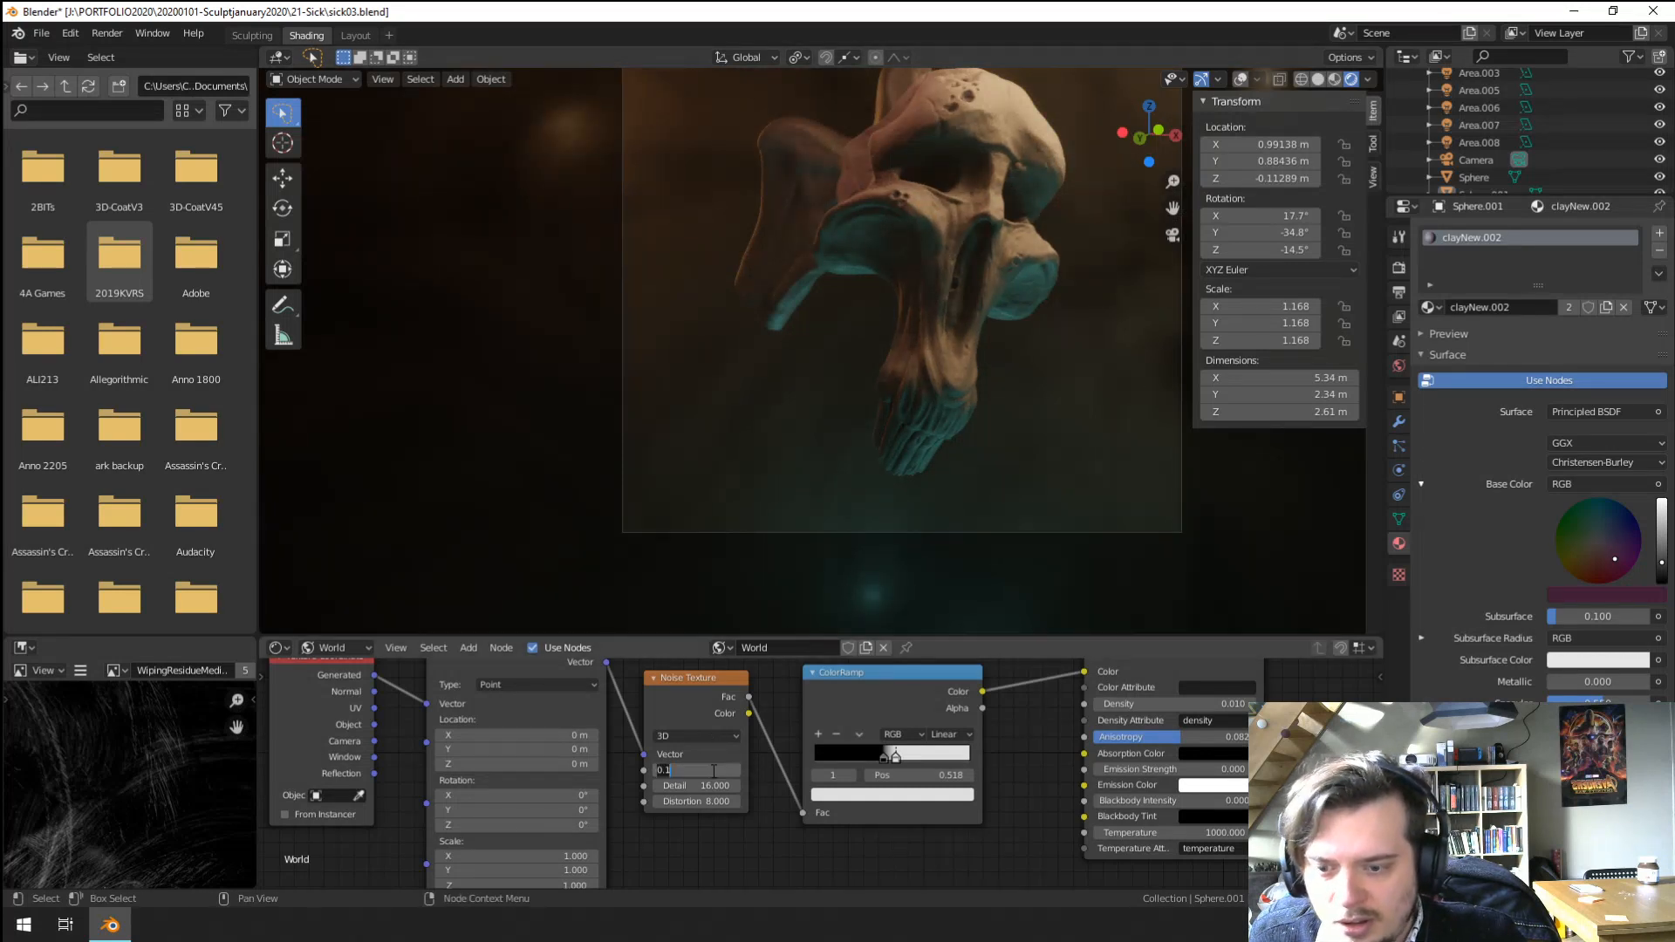
key(BackSpace)
key(Return)
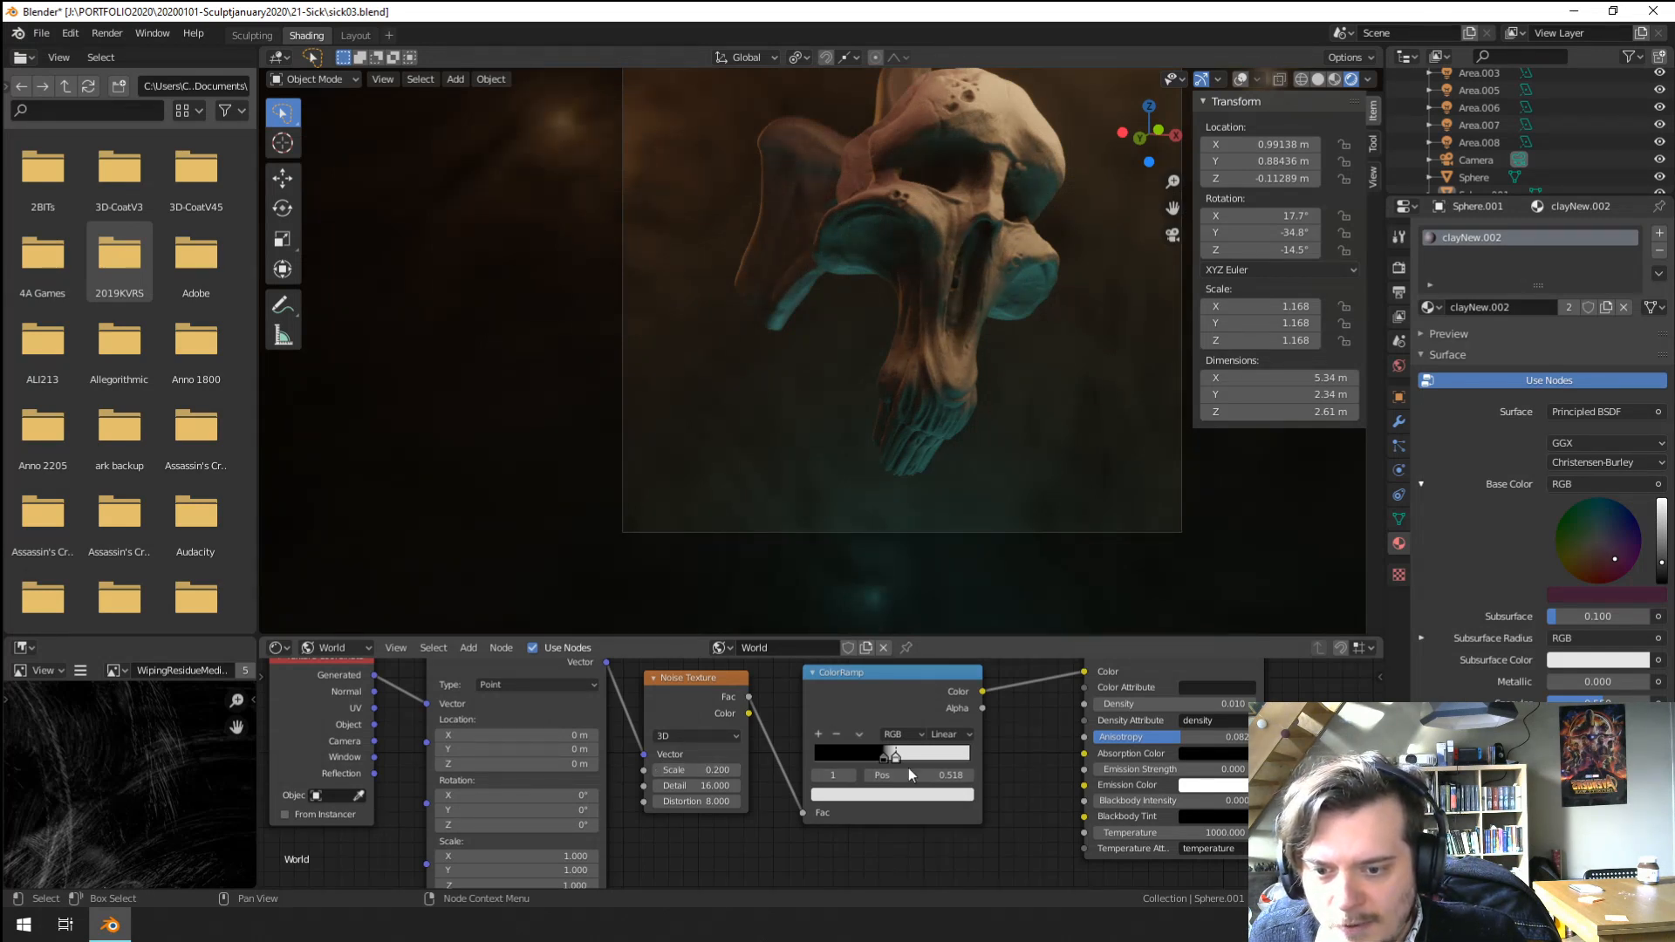
Lower the Noise Texture's Detail to 0 and widen the ColorRamp gradient, black stop at about 0.123 and white stop at 0.664.
drag(885, 757, 874, 757)
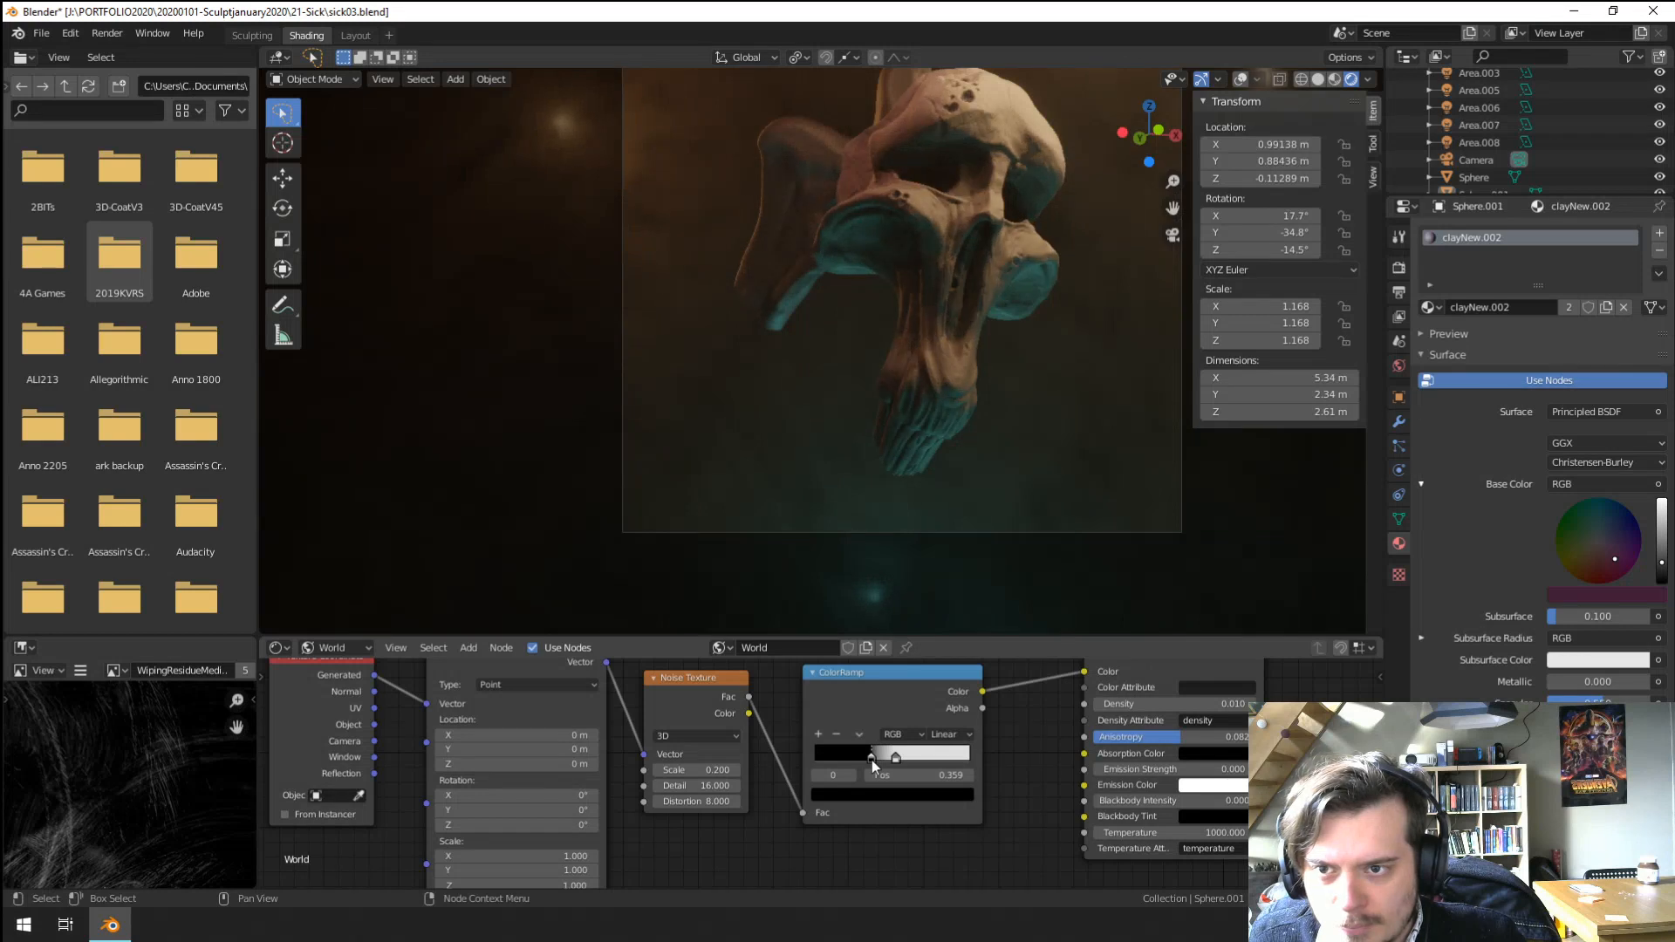
drag(871, 761, 882, 759)
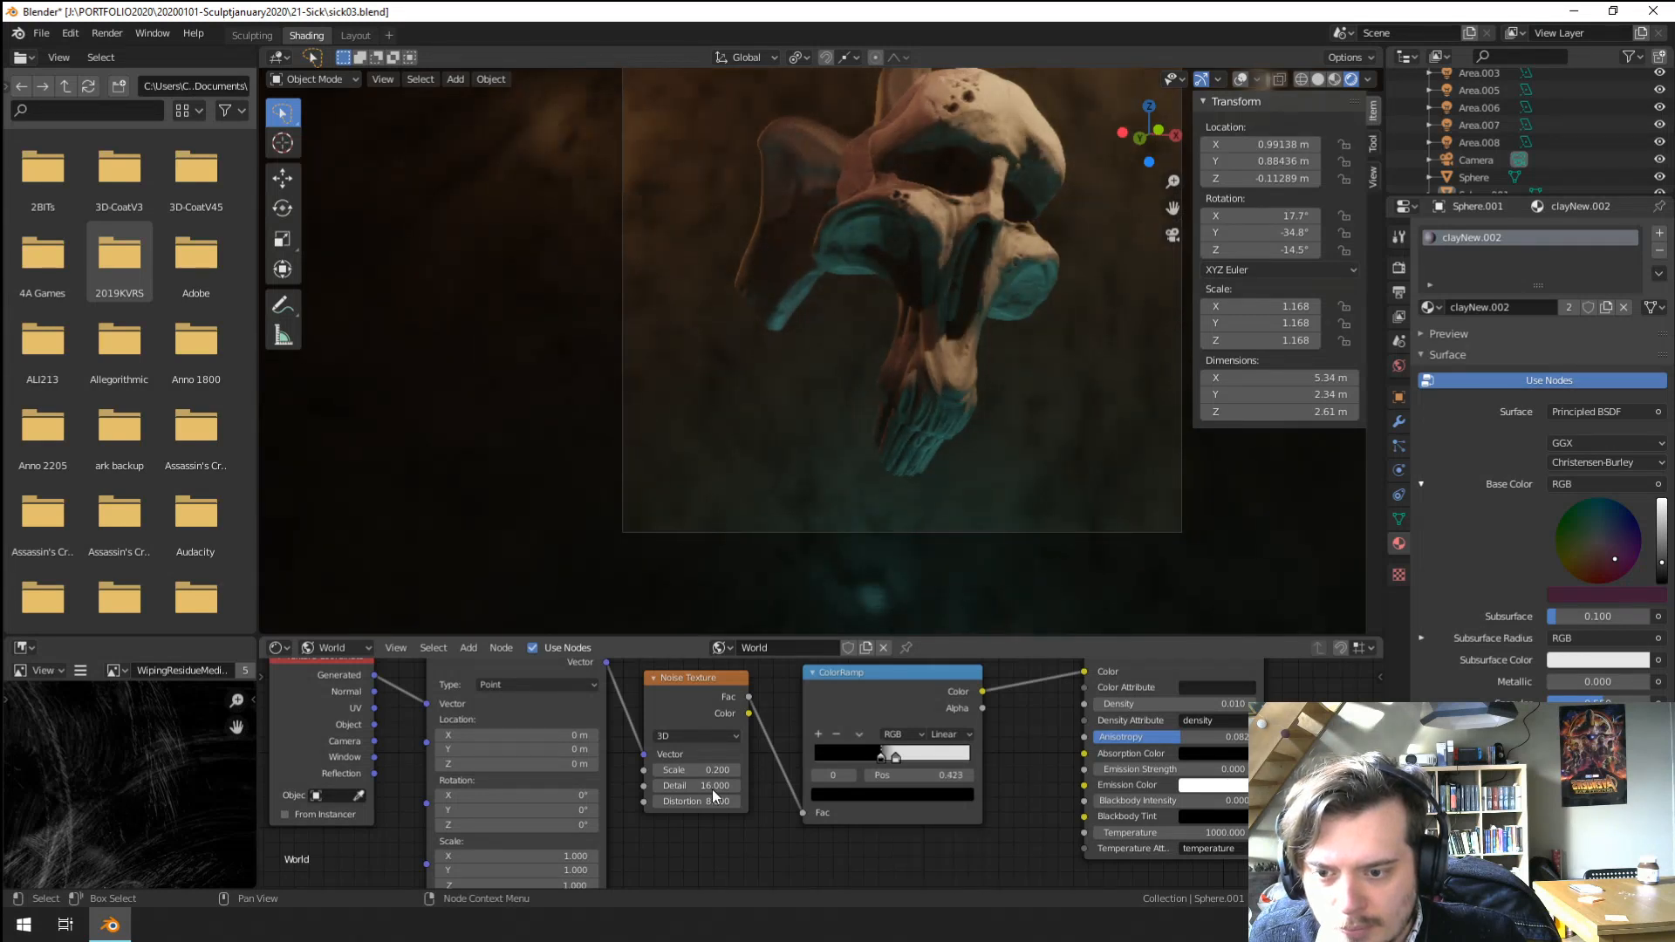
drag(712, 788, 572, 788)
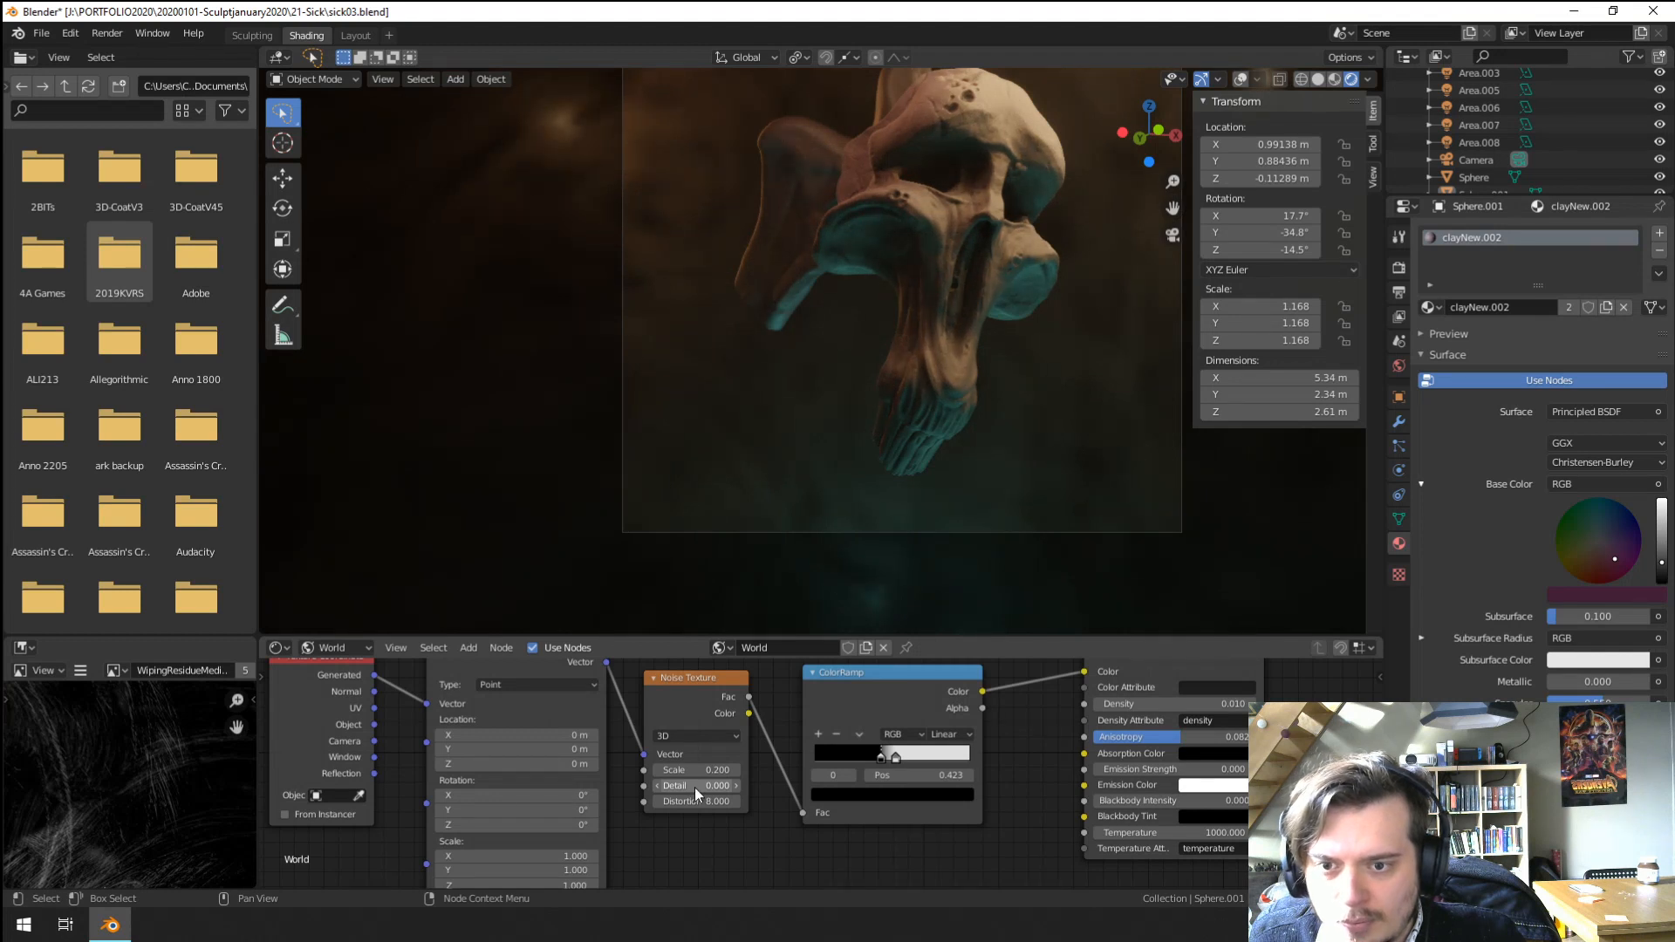
drag(899, 756, 919, 753)
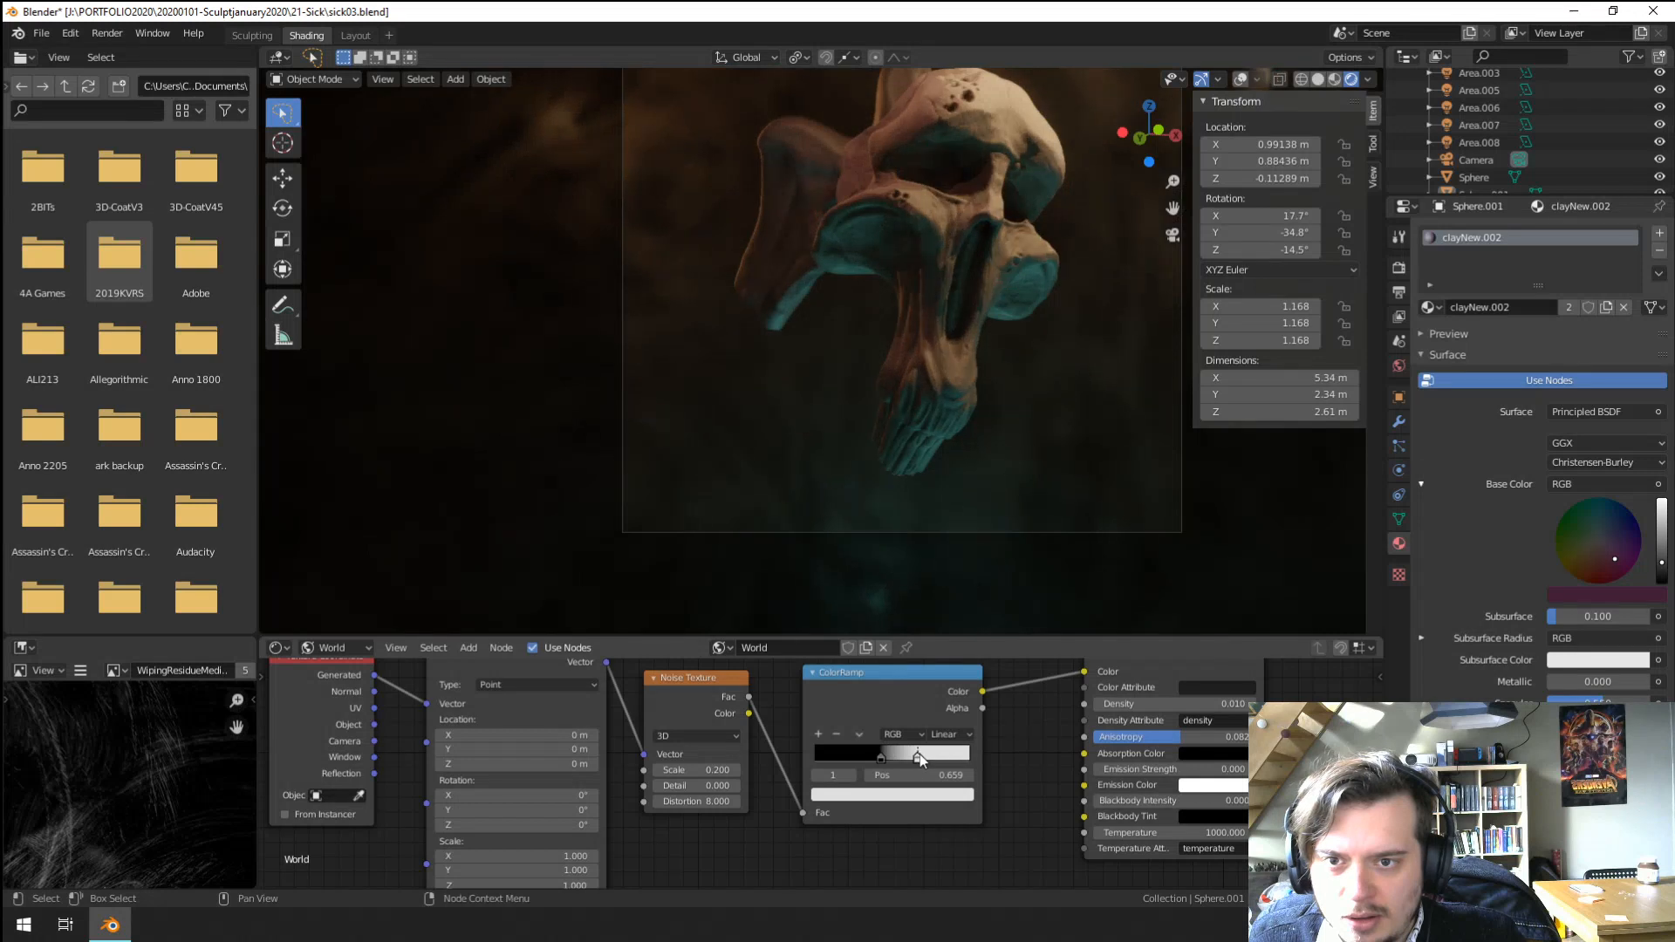
scroll(981, 531, down, 3)
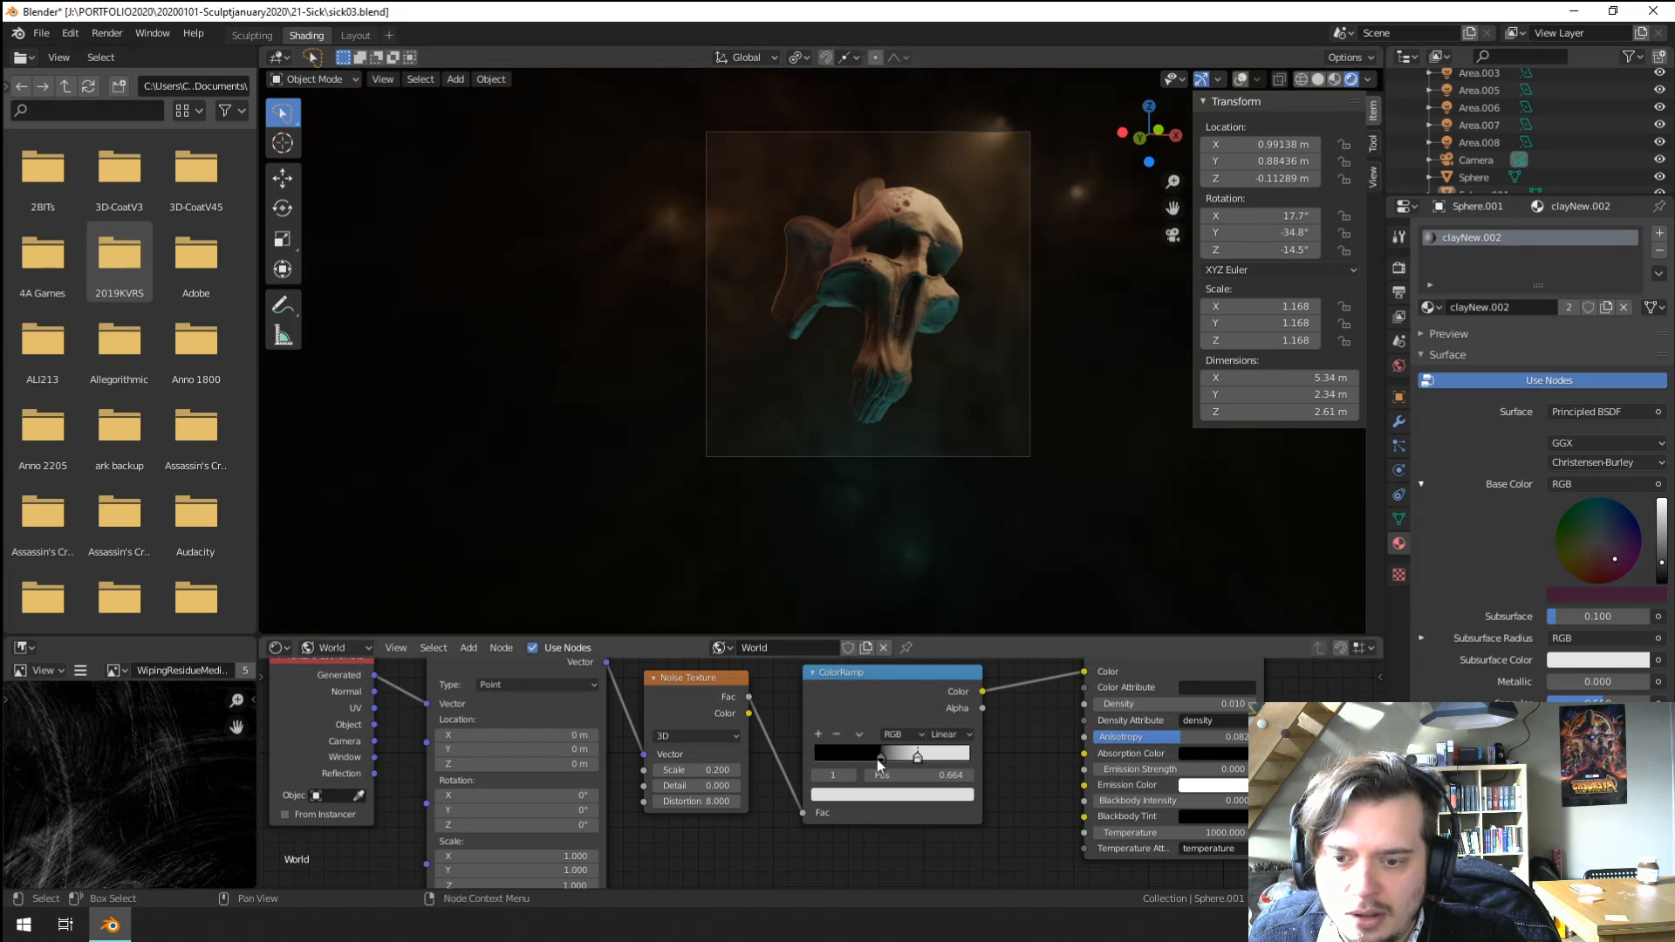
drag(877, 759, 835, 756)
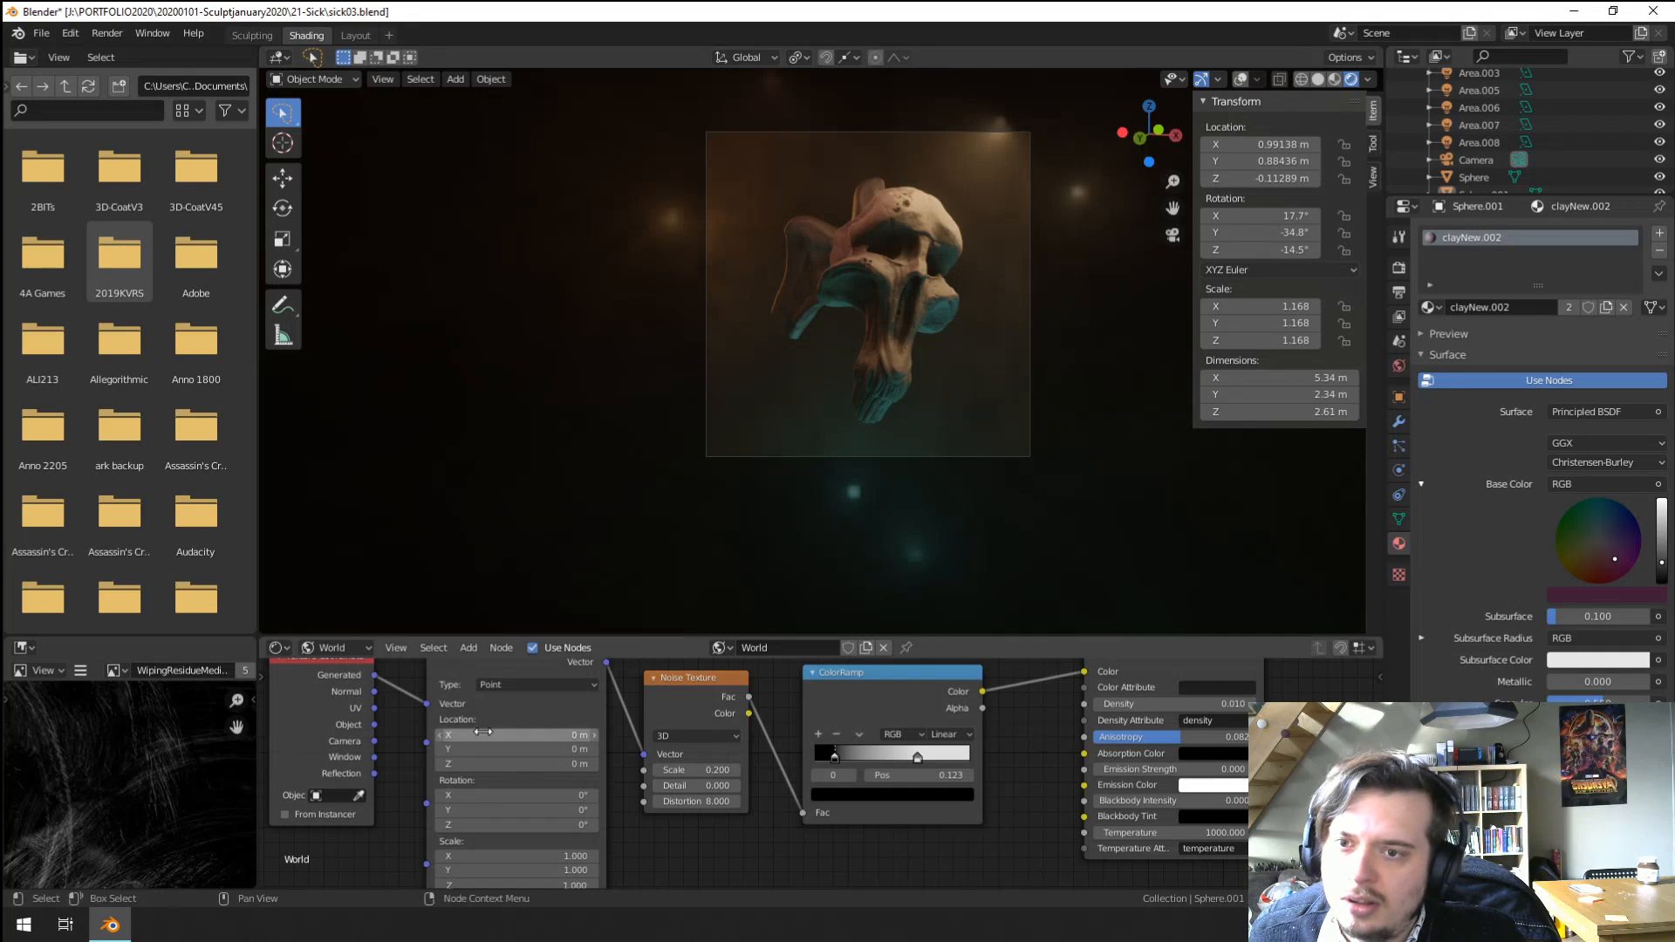
Inspect the fog around the skull, and darken the ColorRamp's white stop to a grey slightly below 0.735 in value.
scroll(851, 476, up, 6)
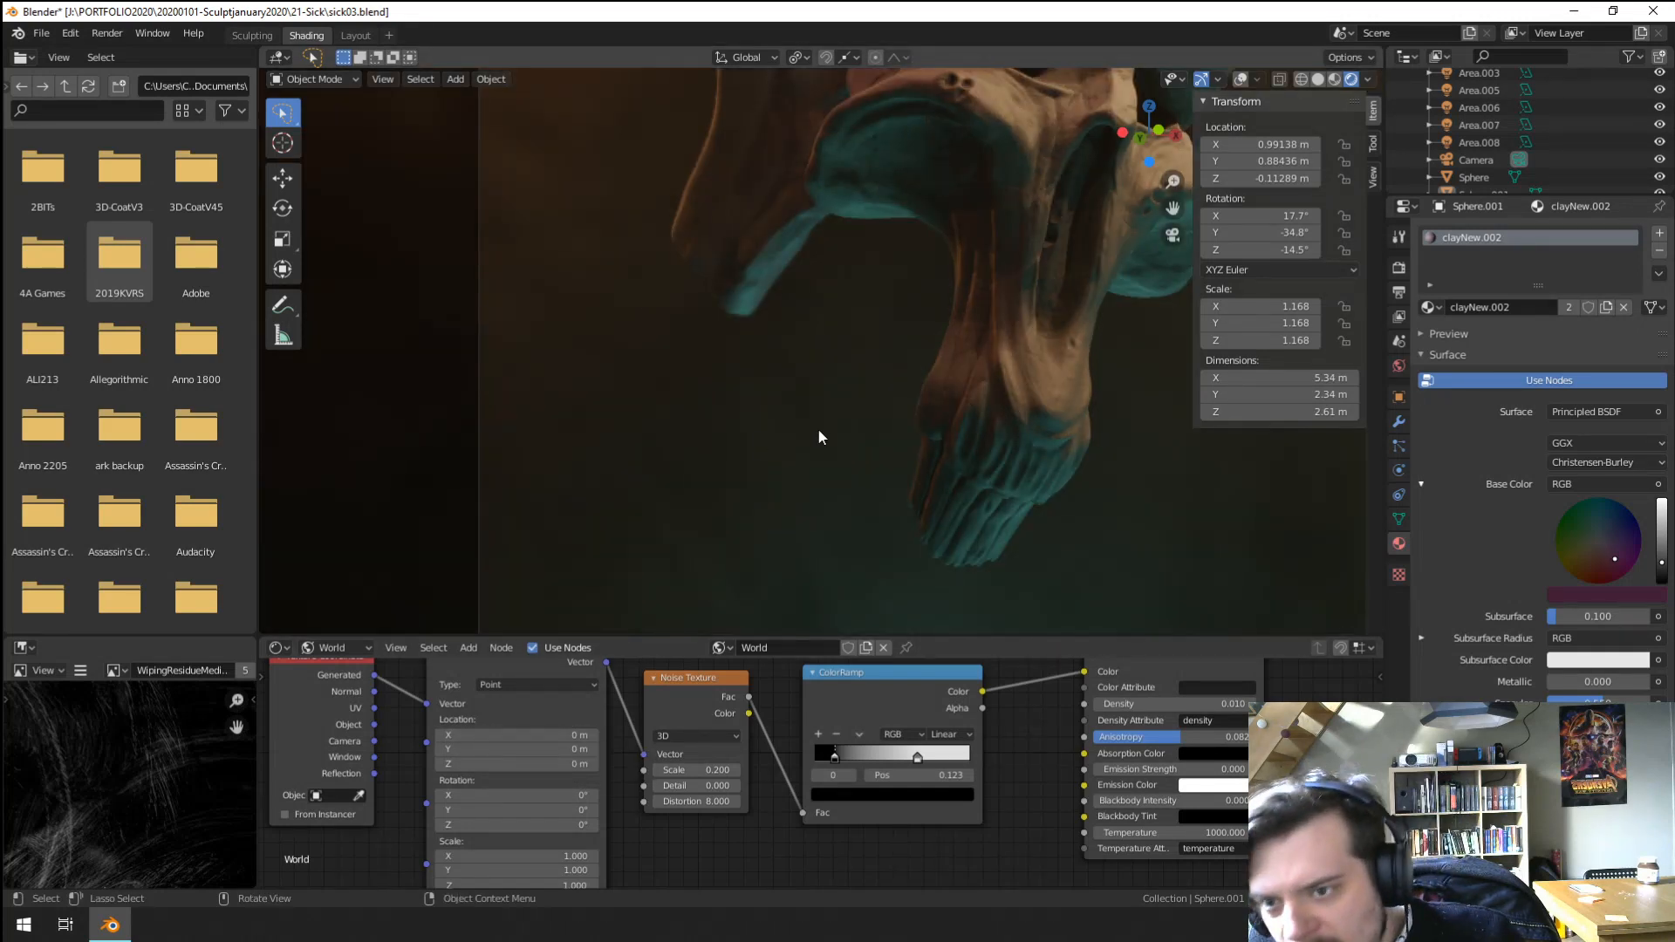
scroll(818, 427, down, 6)
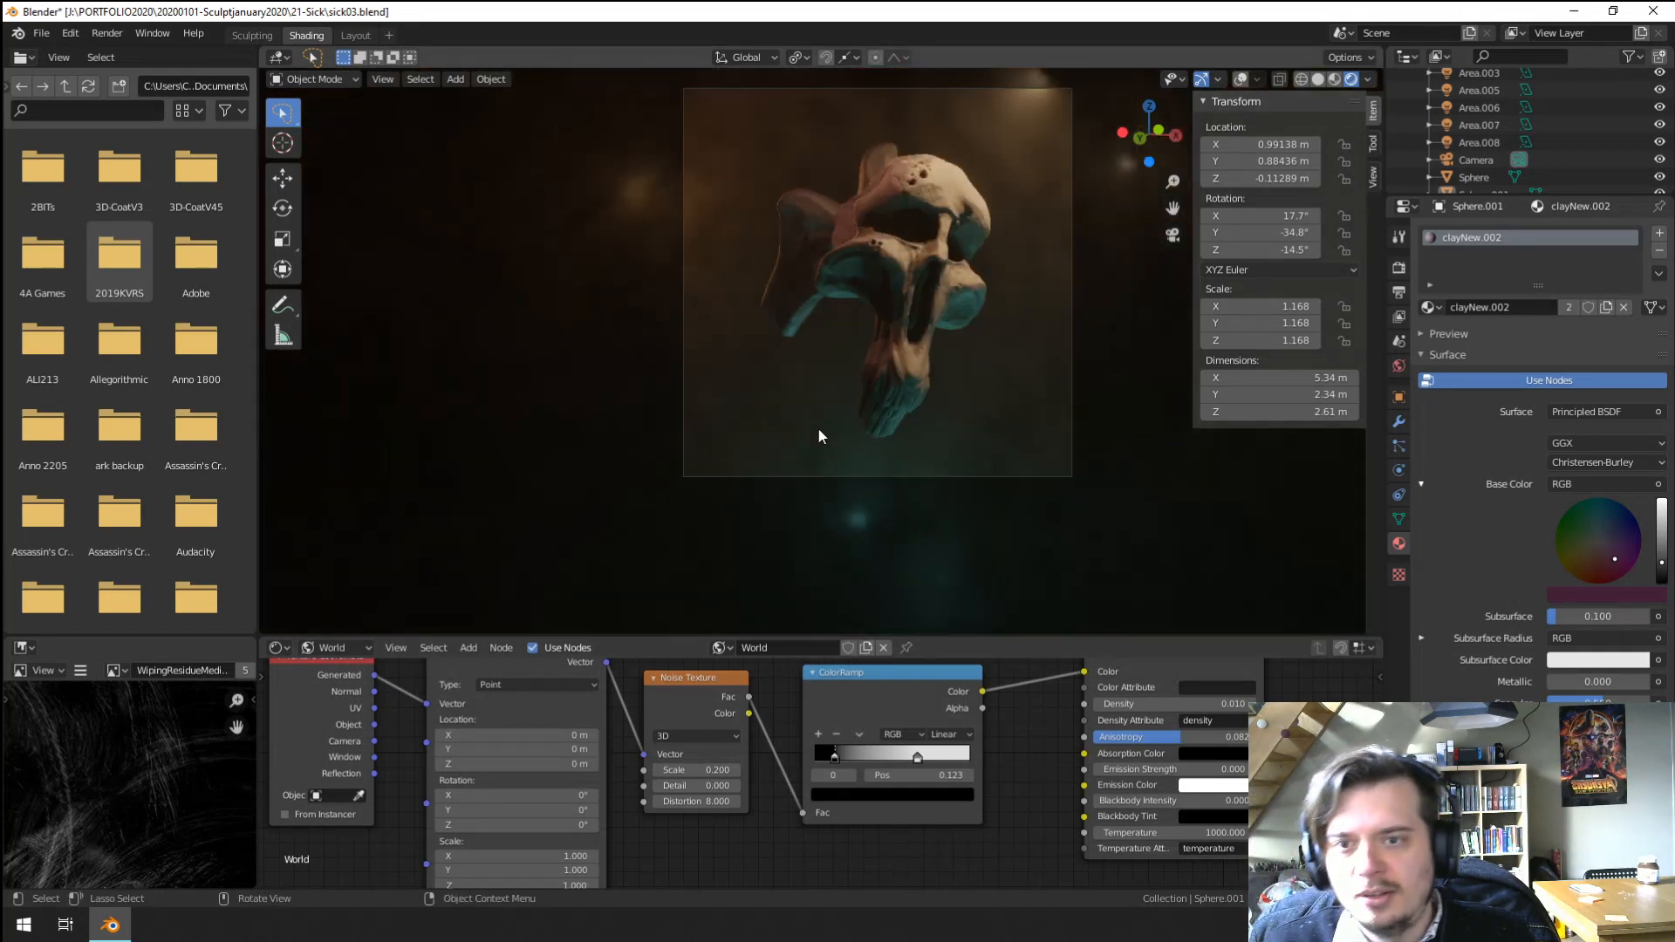
shift+middle_drag(981, 412, 937, 467)
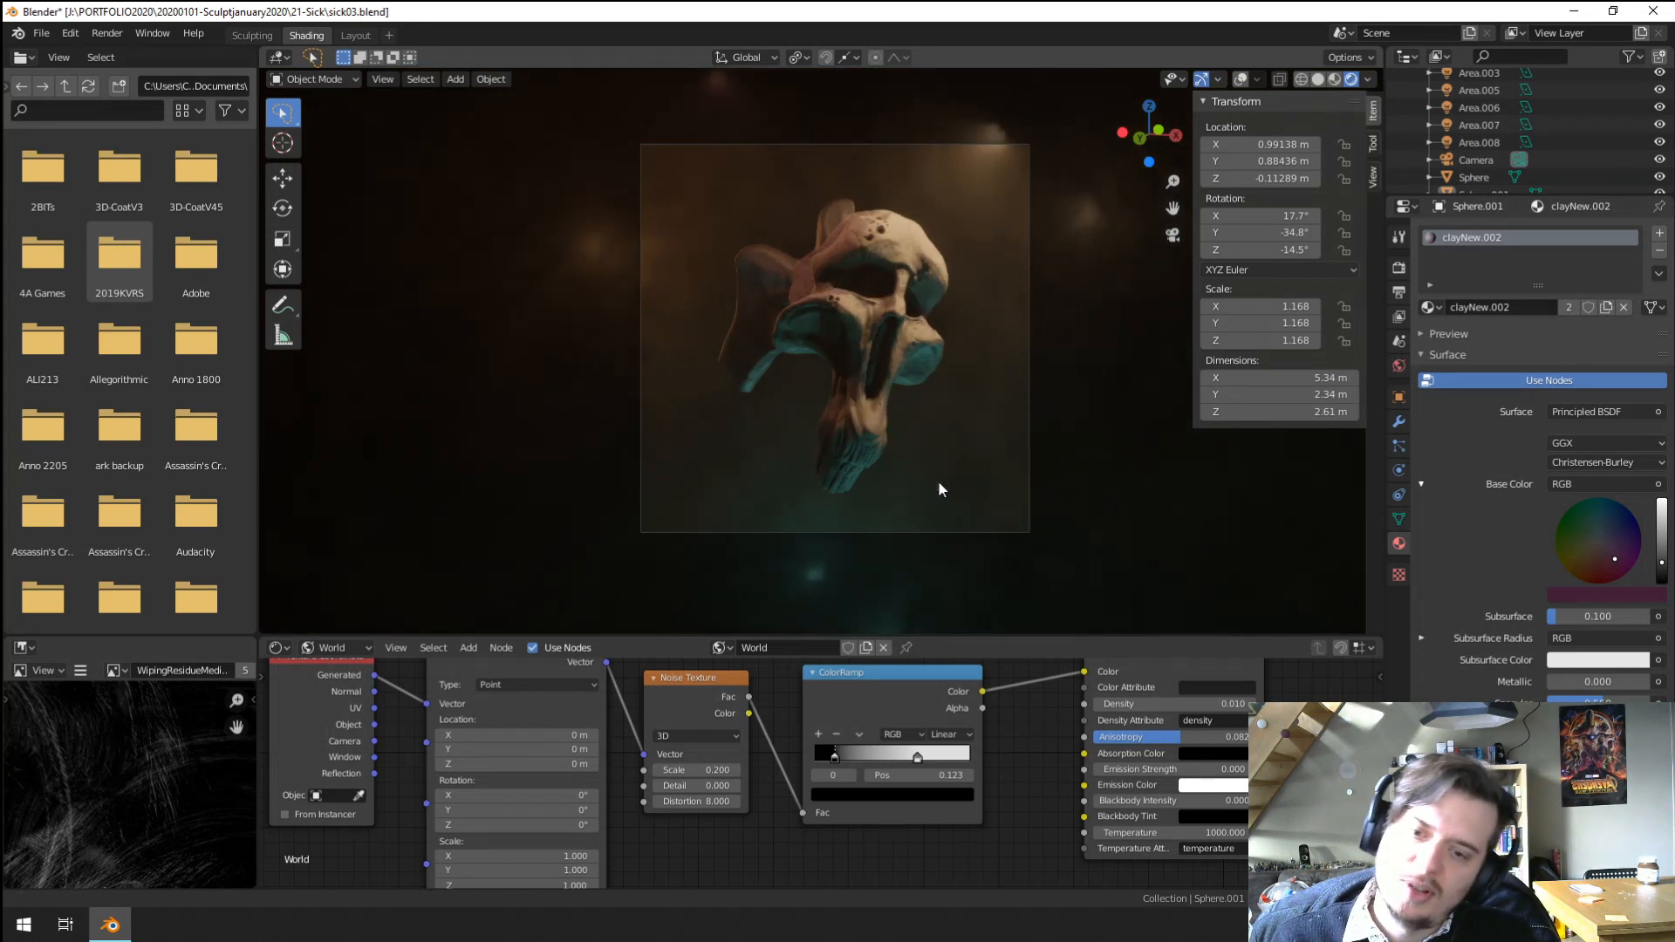
click(909, 795)
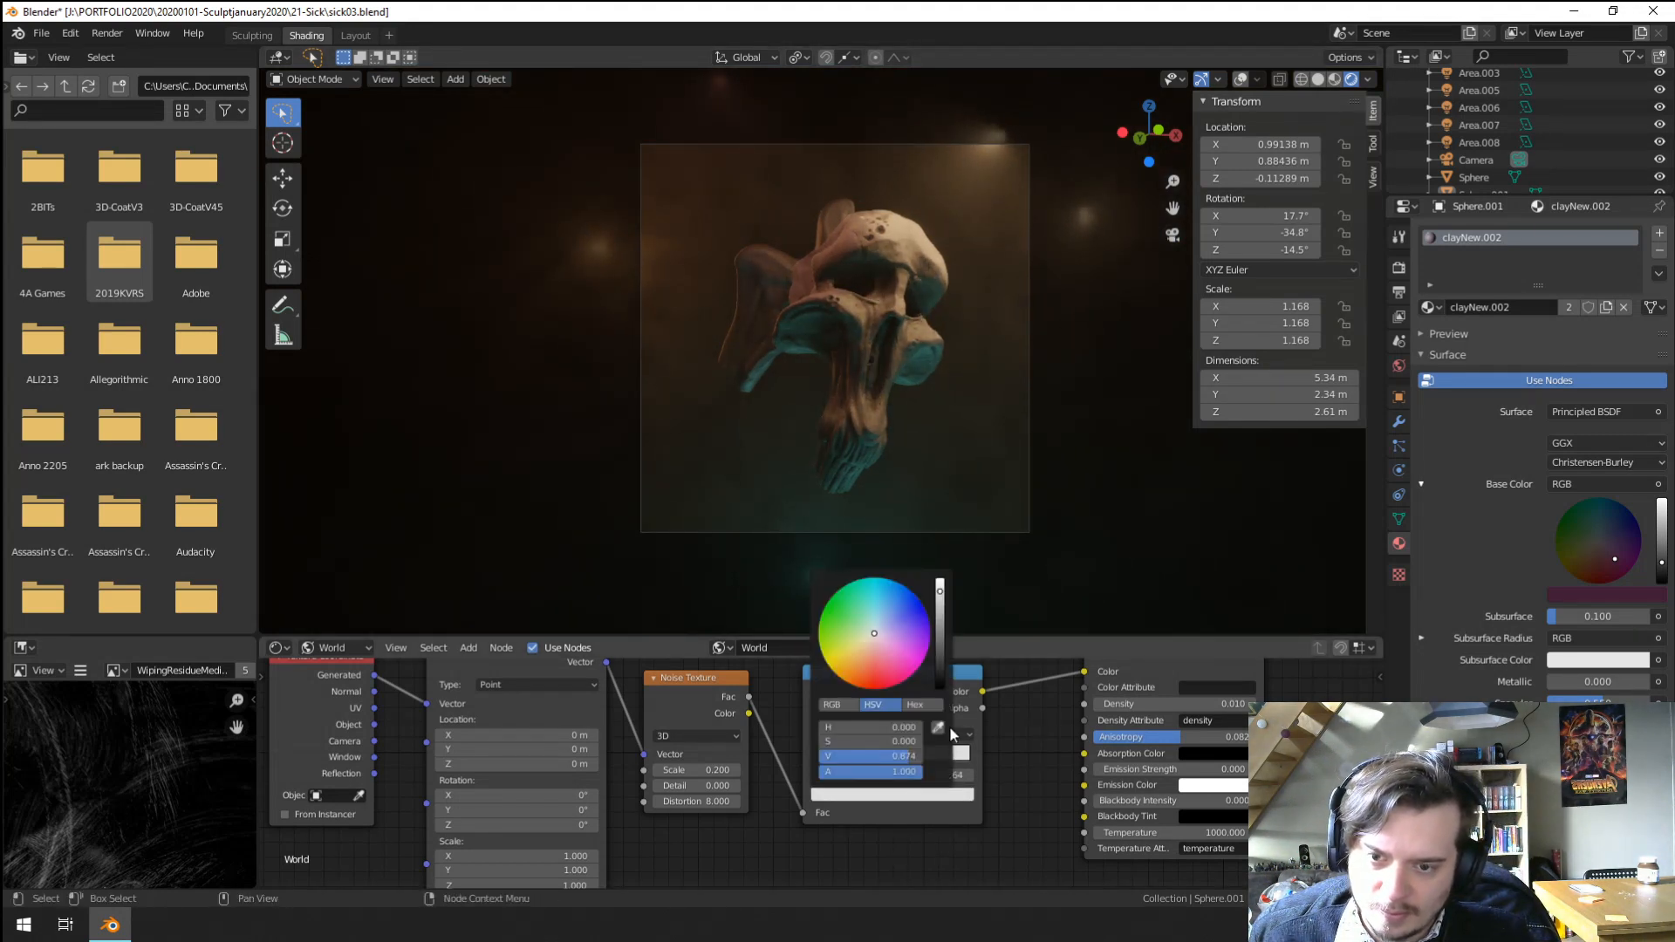
click(940, 610)
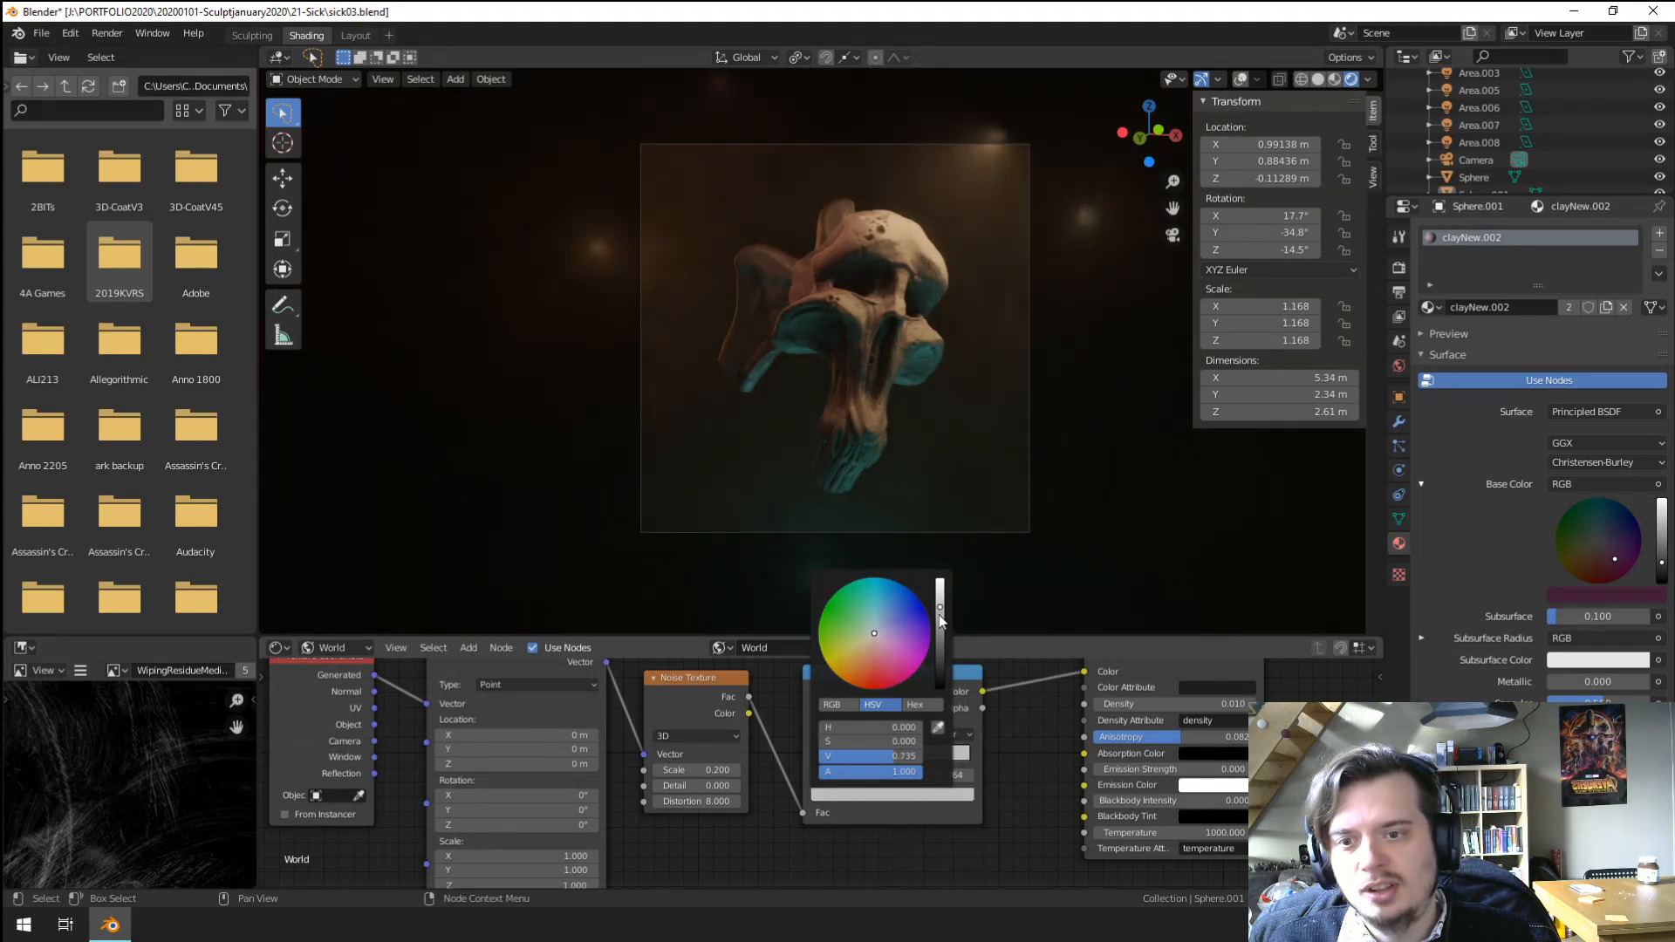
click(940, 618)
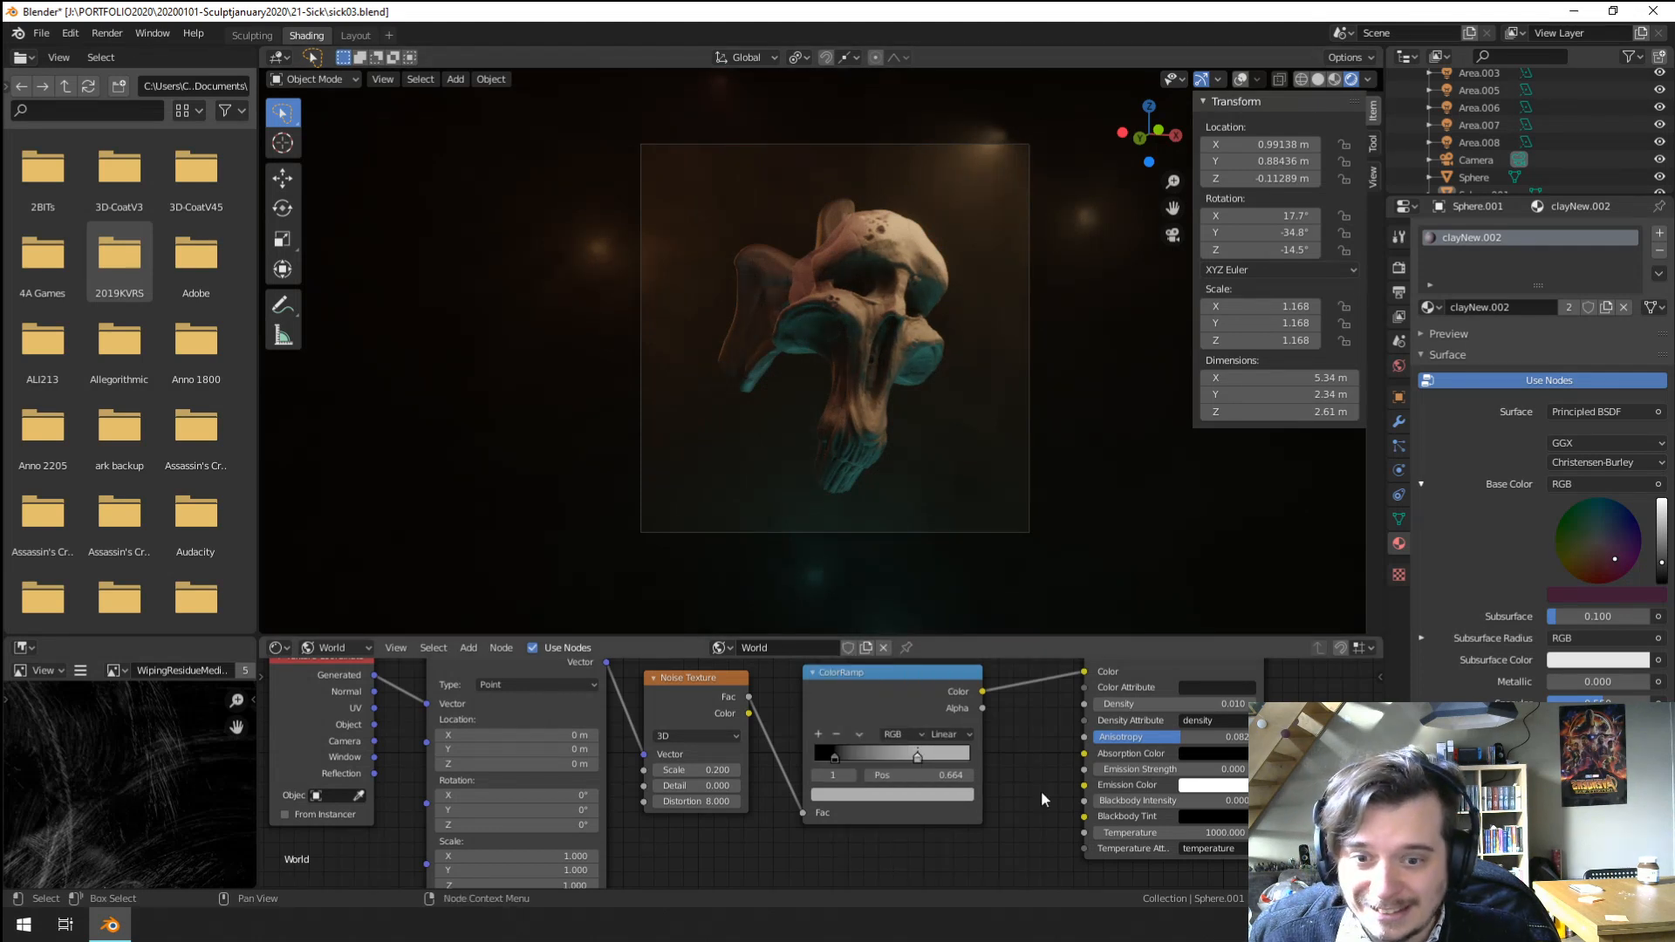
Disconnect the Principled Volume from the World Output's Volume input and view the skull from outside the camera.
middle_drag(1019, 759, 704, 833)
middle_drag(1101, 735, 1015, 781)
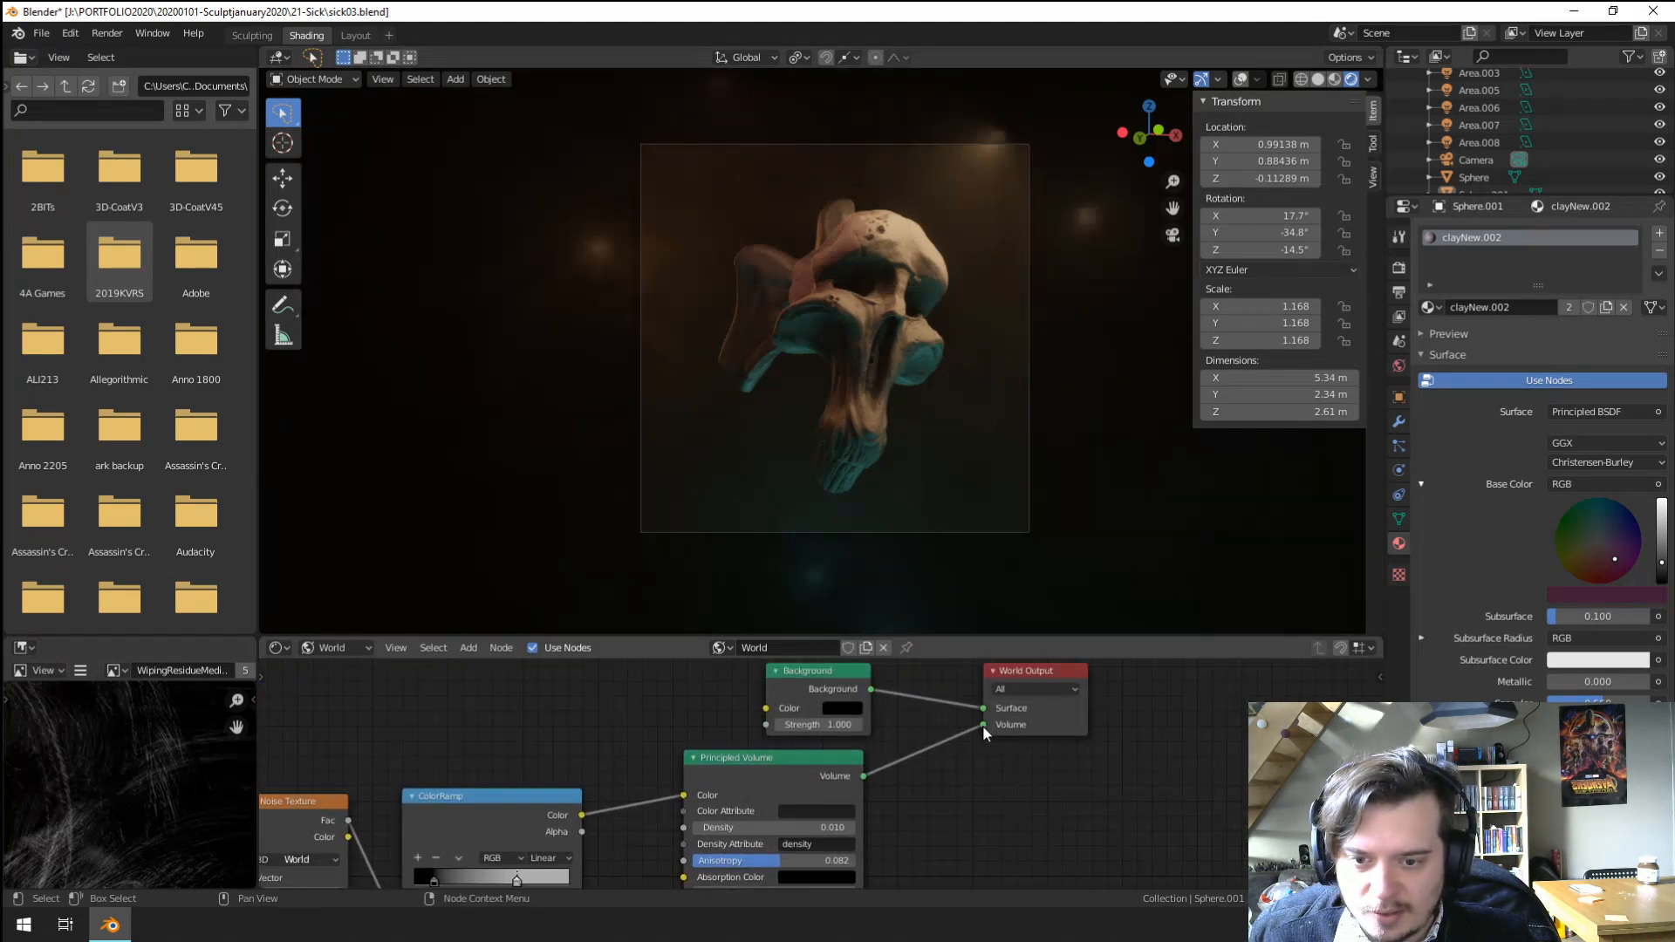
drag(983, 725, 963, 764)
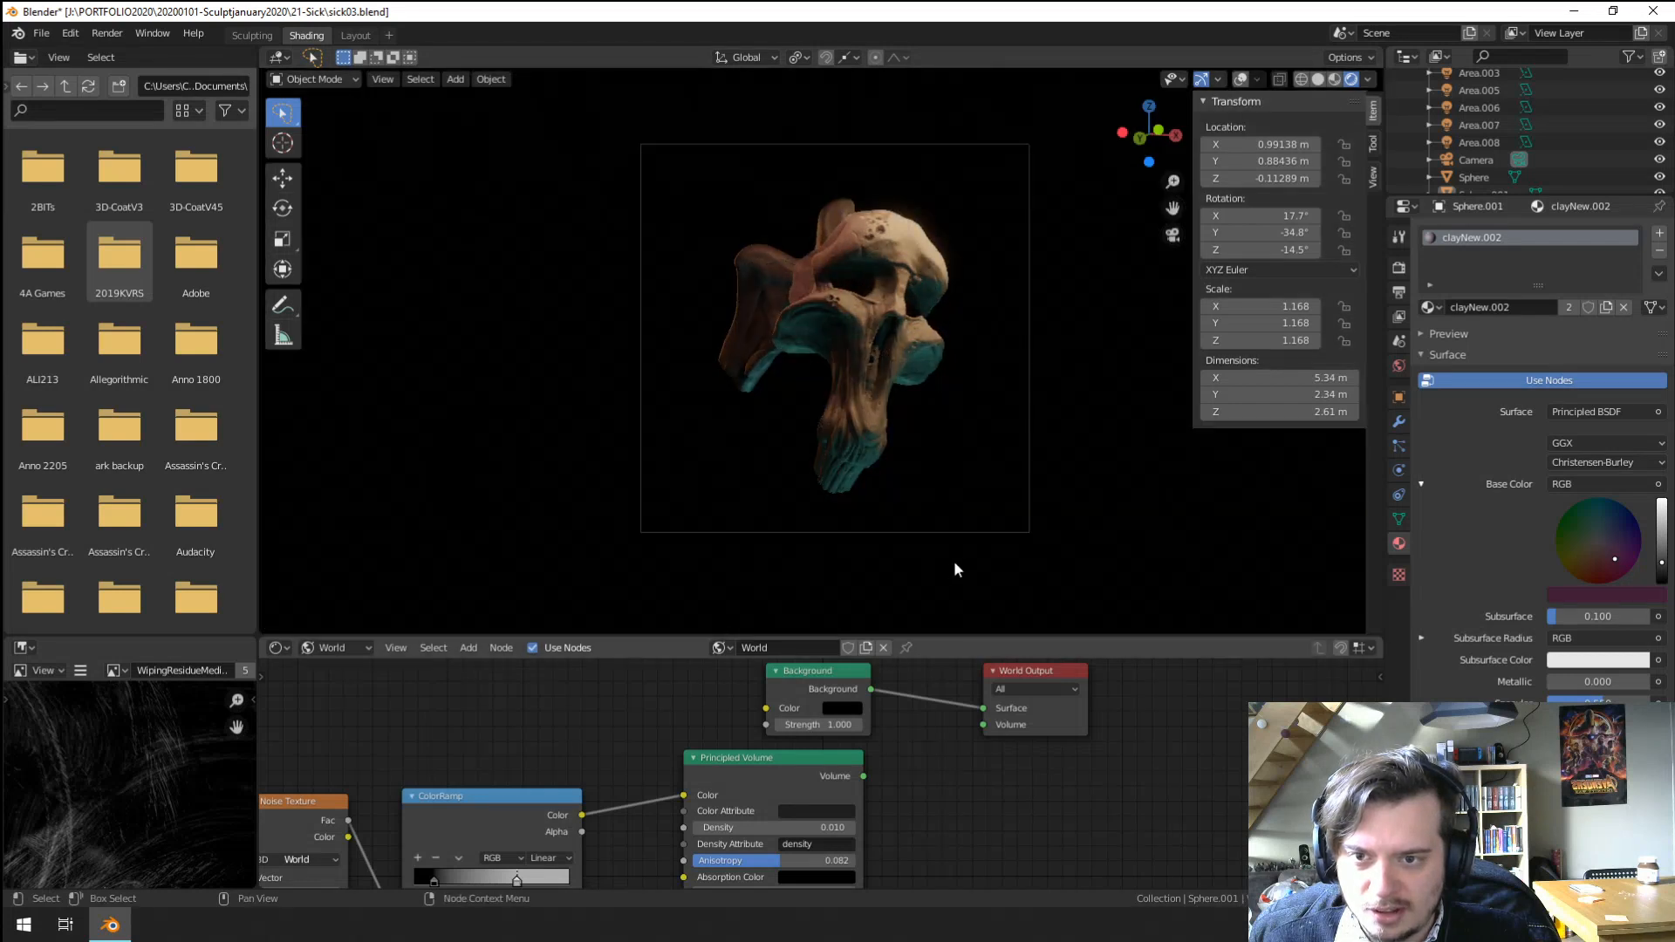
middle_drag(954, 560, 890, 511)
scroll(888, 497, down, 4)
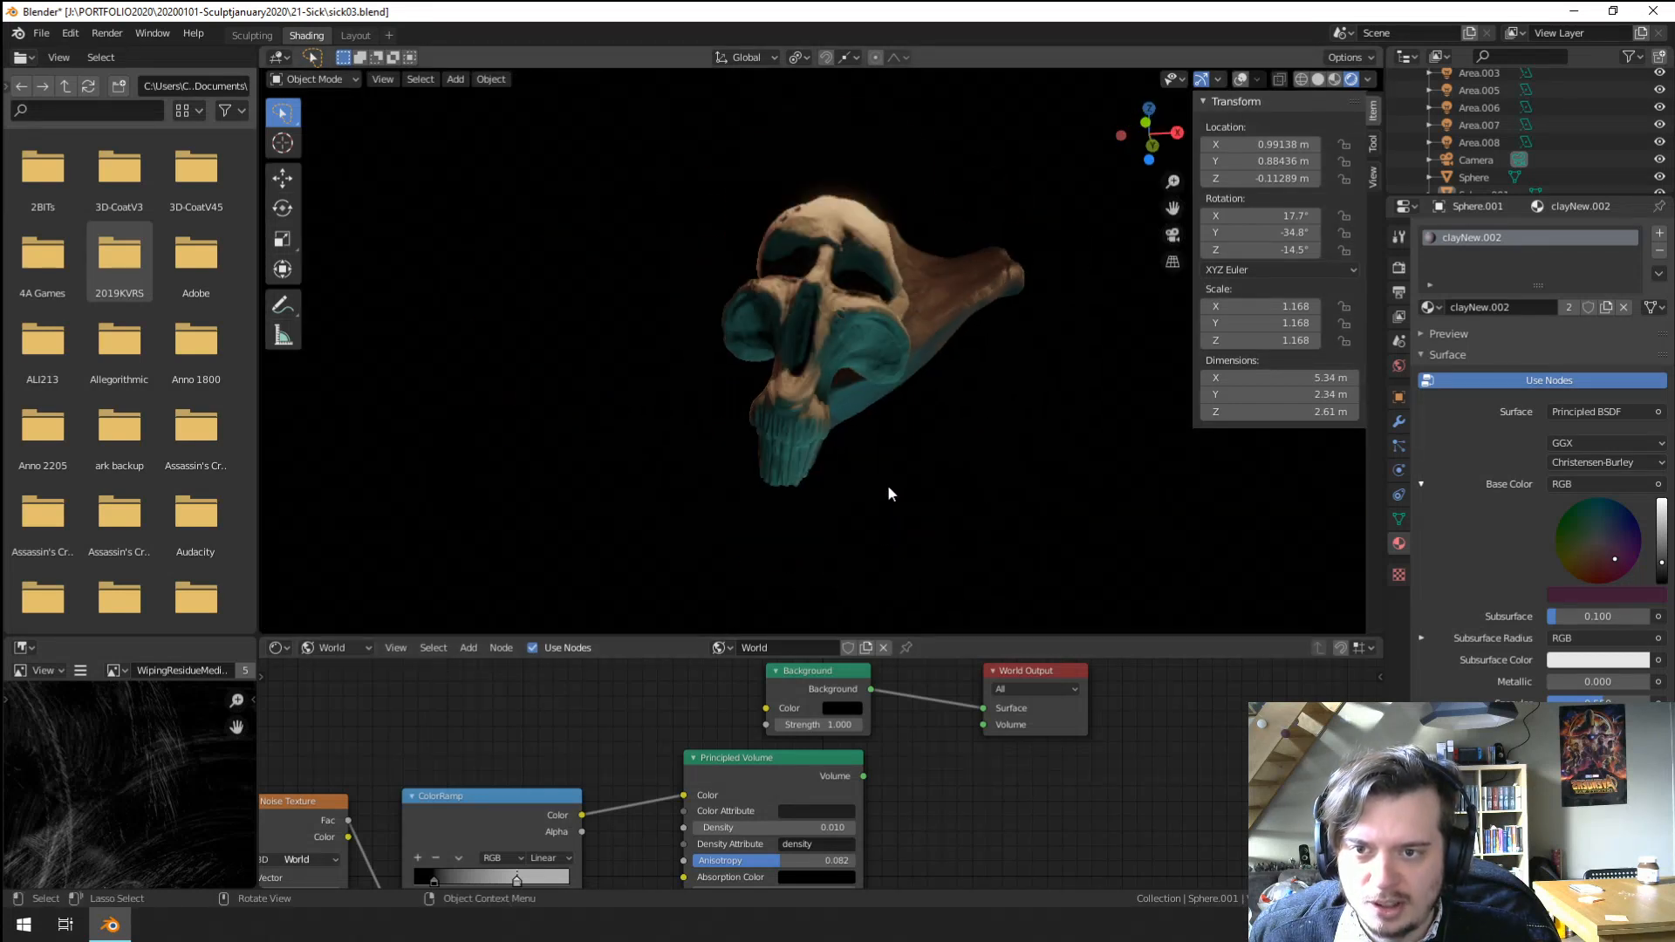
Go to the Layout workspace and examine the light settings of the large teal disk light beneath the skull.
click(356, 35)
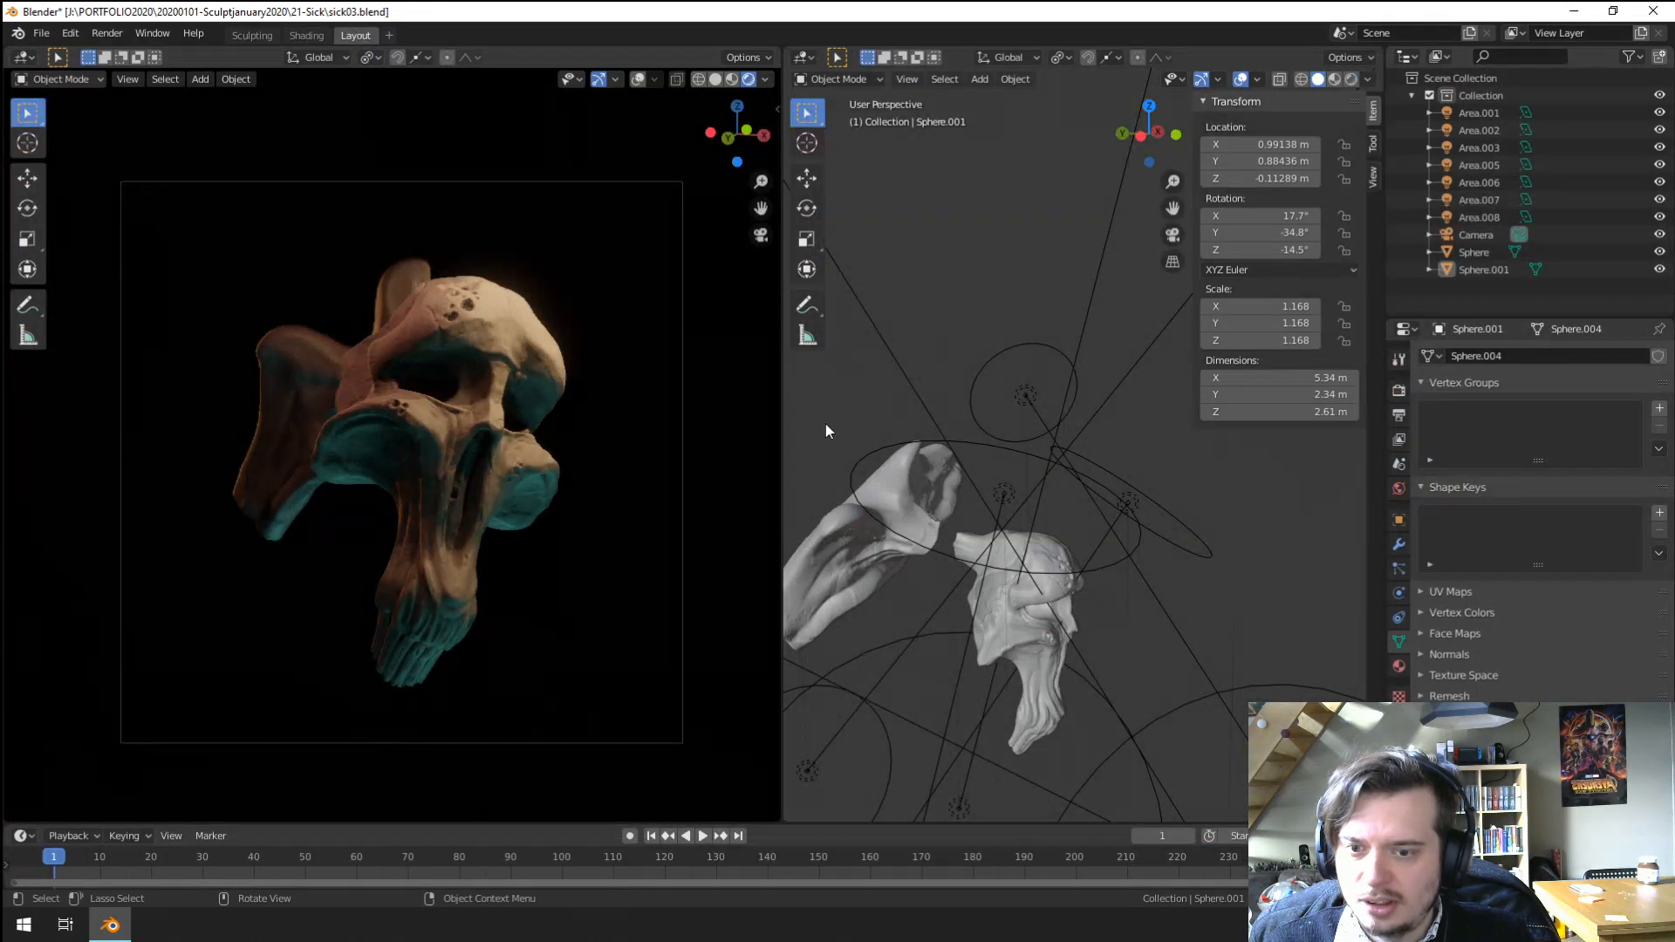
scroll(1090, 680, down, 4)
scroll(1060, 575, down, 1)
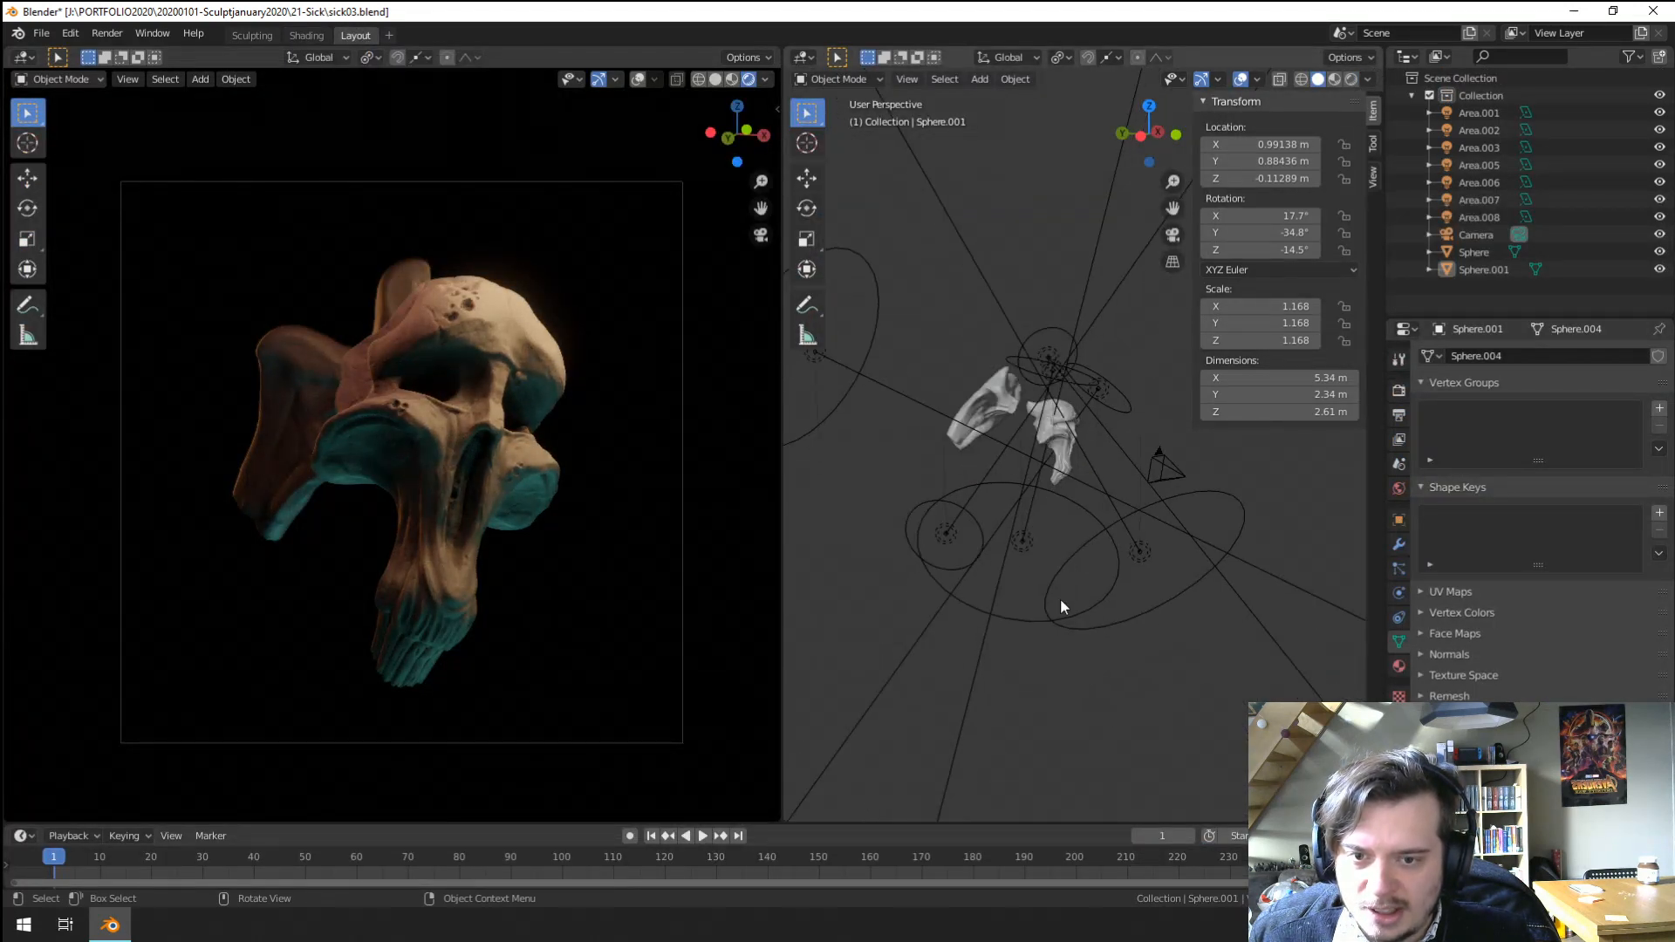
click(1018, 621)
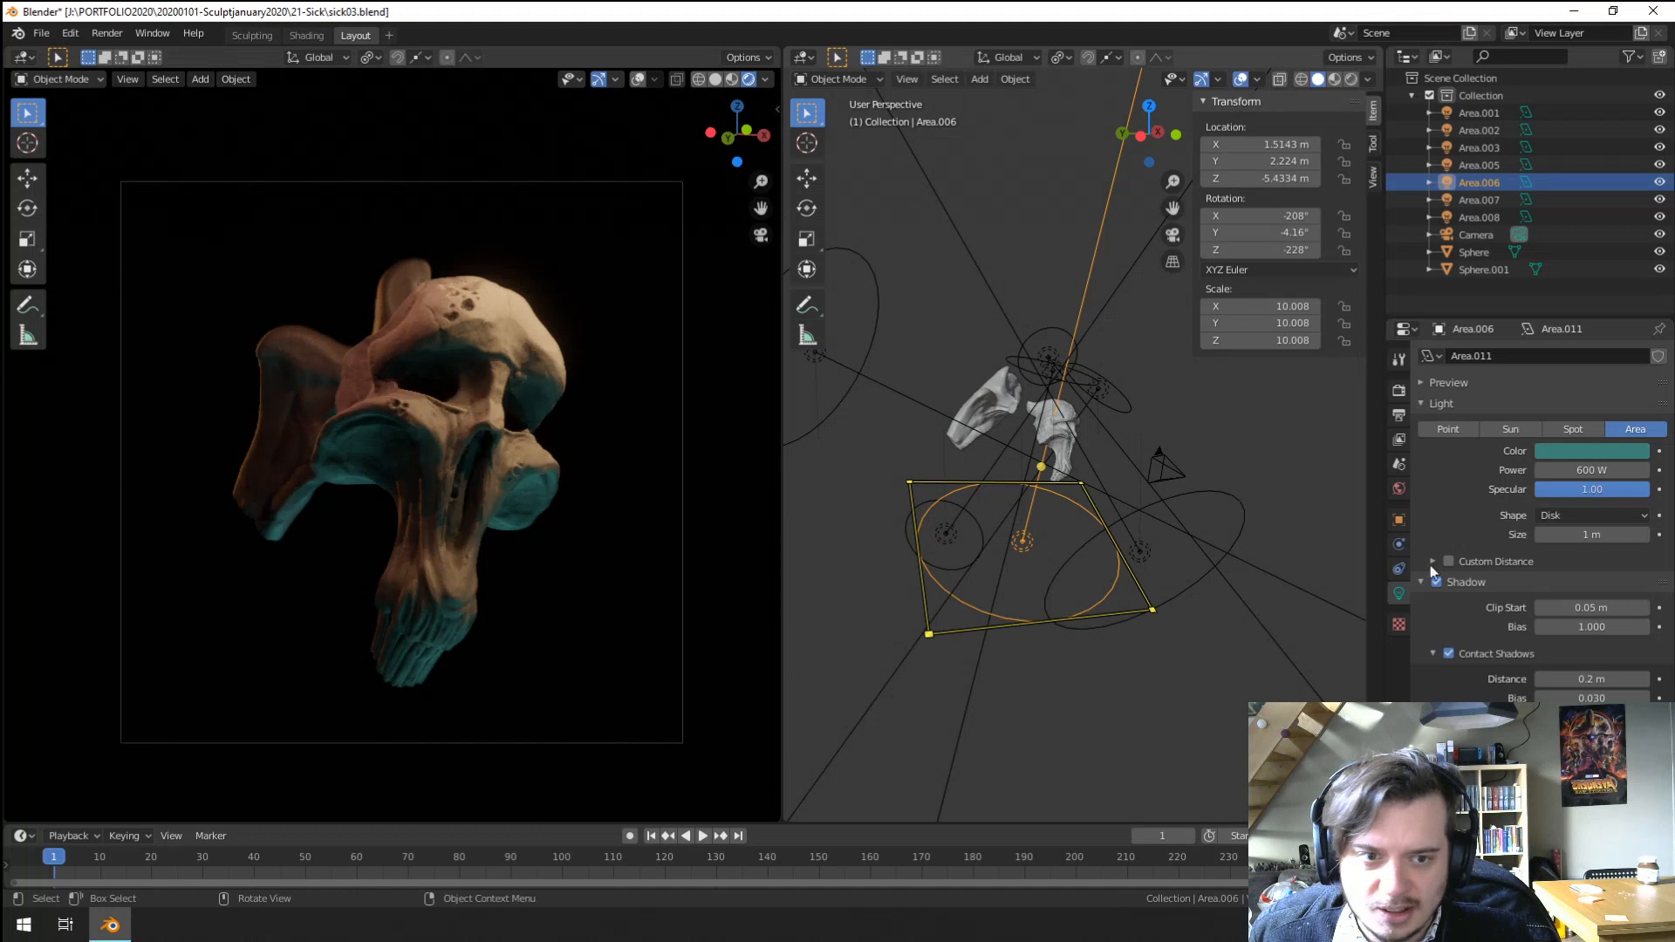
click(1657, 452)
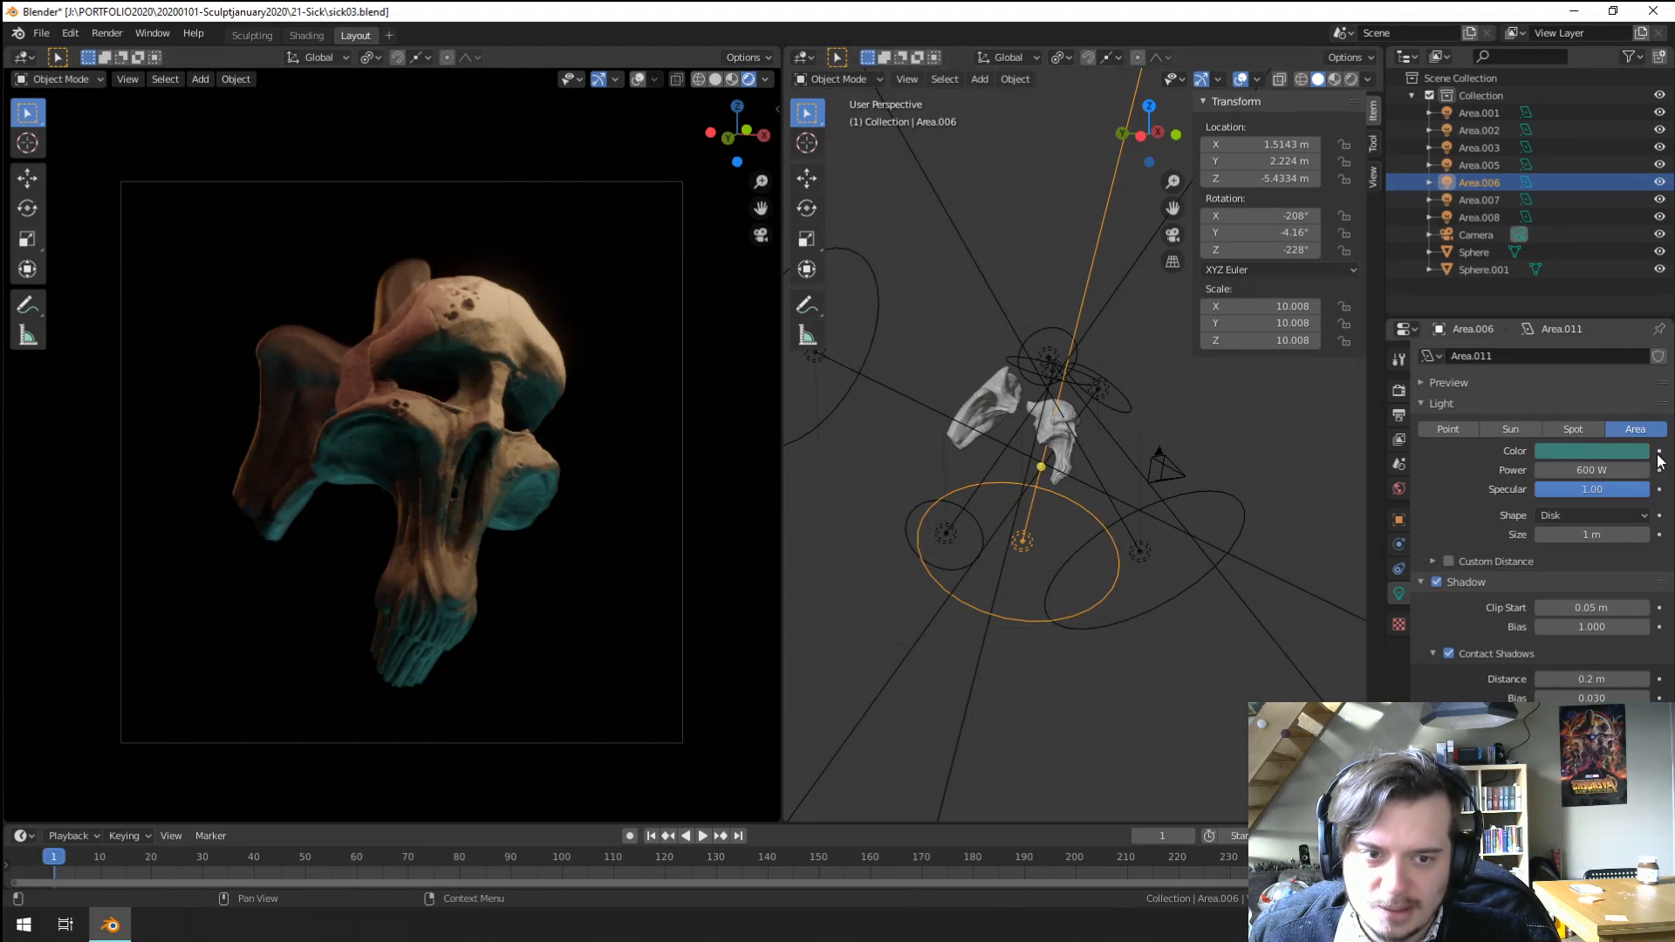
click(1658, 452)
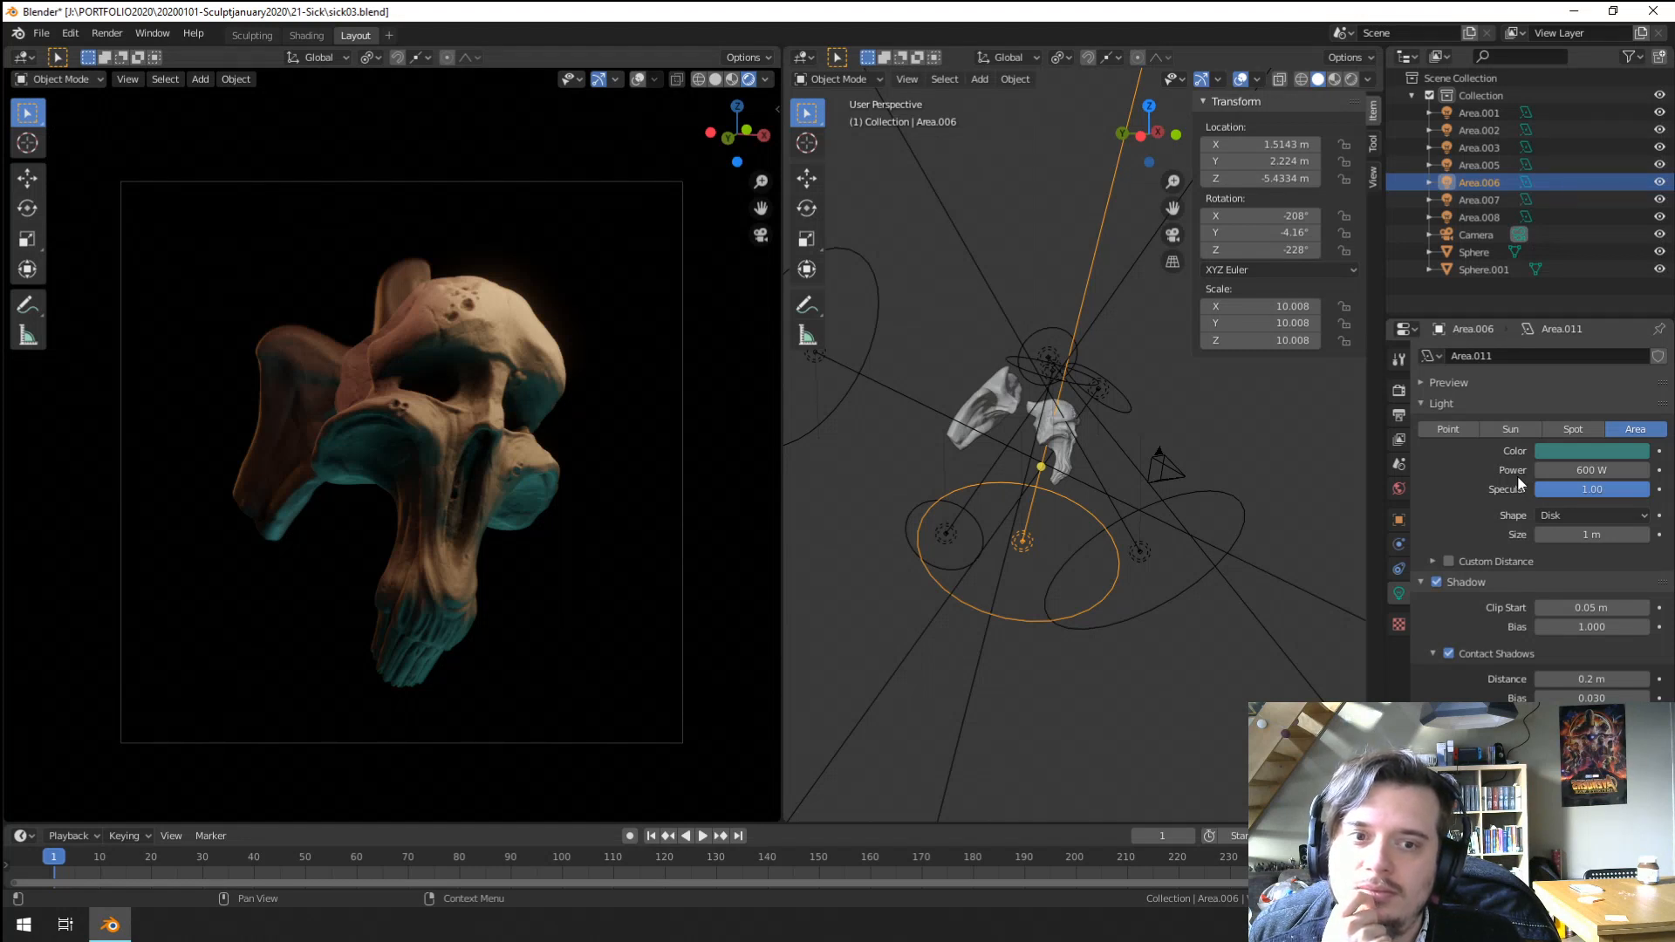
Brighten the color of the small teal disk light below the skull, trying a value of 0.720 and settling on 0.580.
click(956, 568)
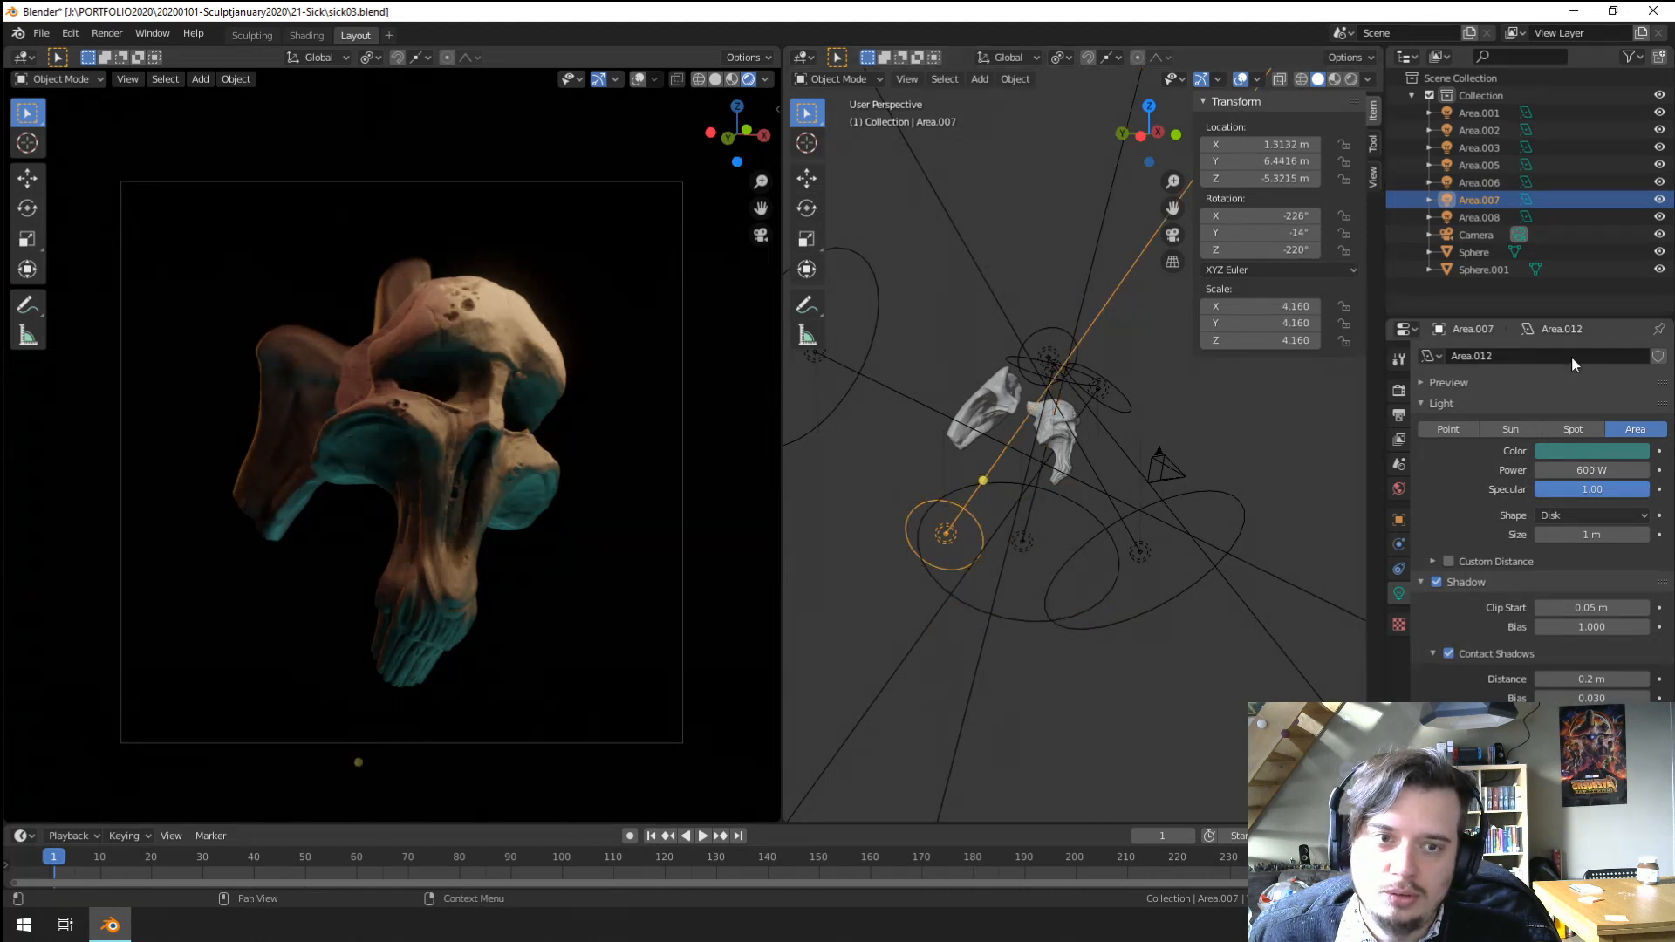
click(1584, 451)
click(1557, 246)
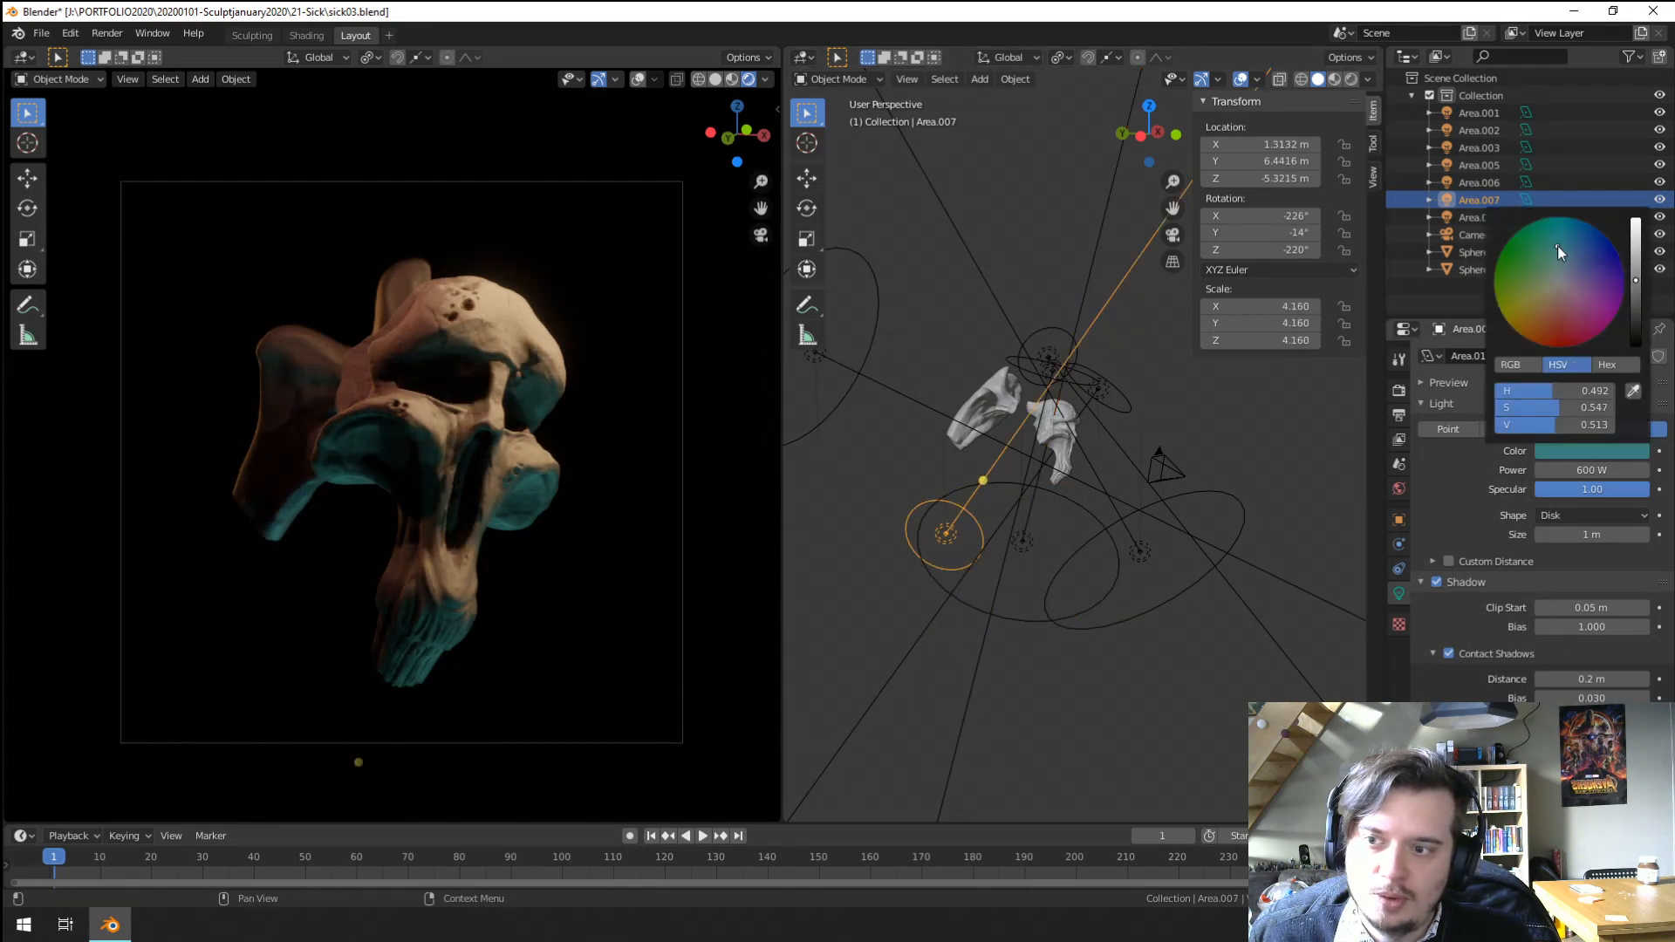
click(1589, 448)
click(1636, 256)
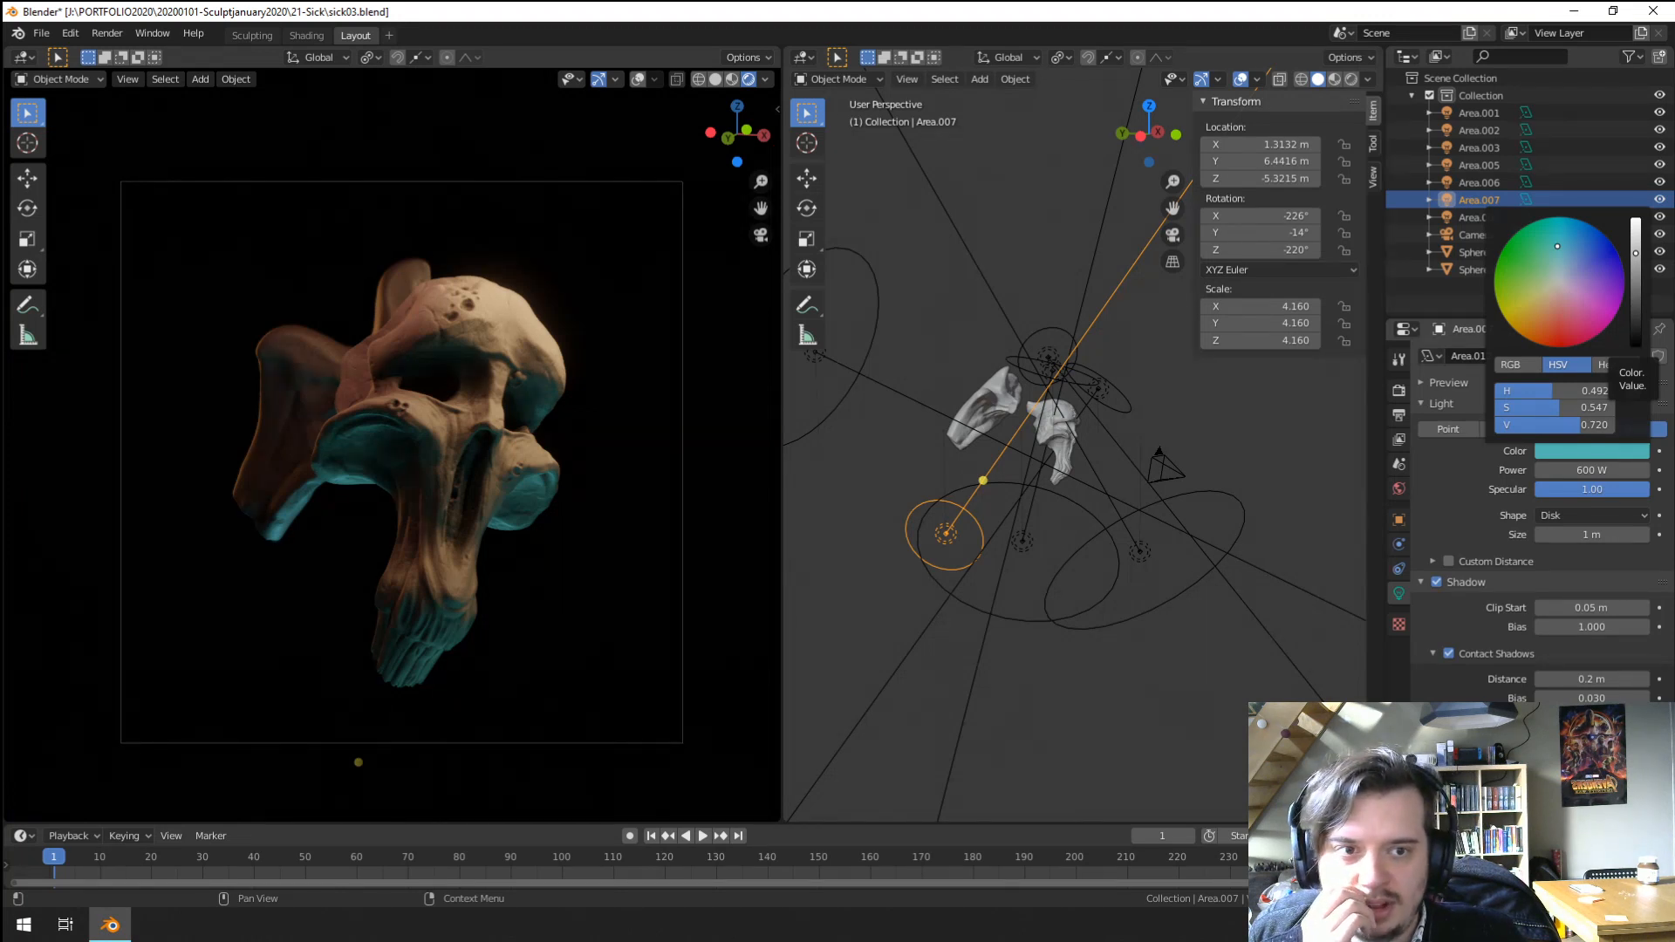
click(1635, 271)
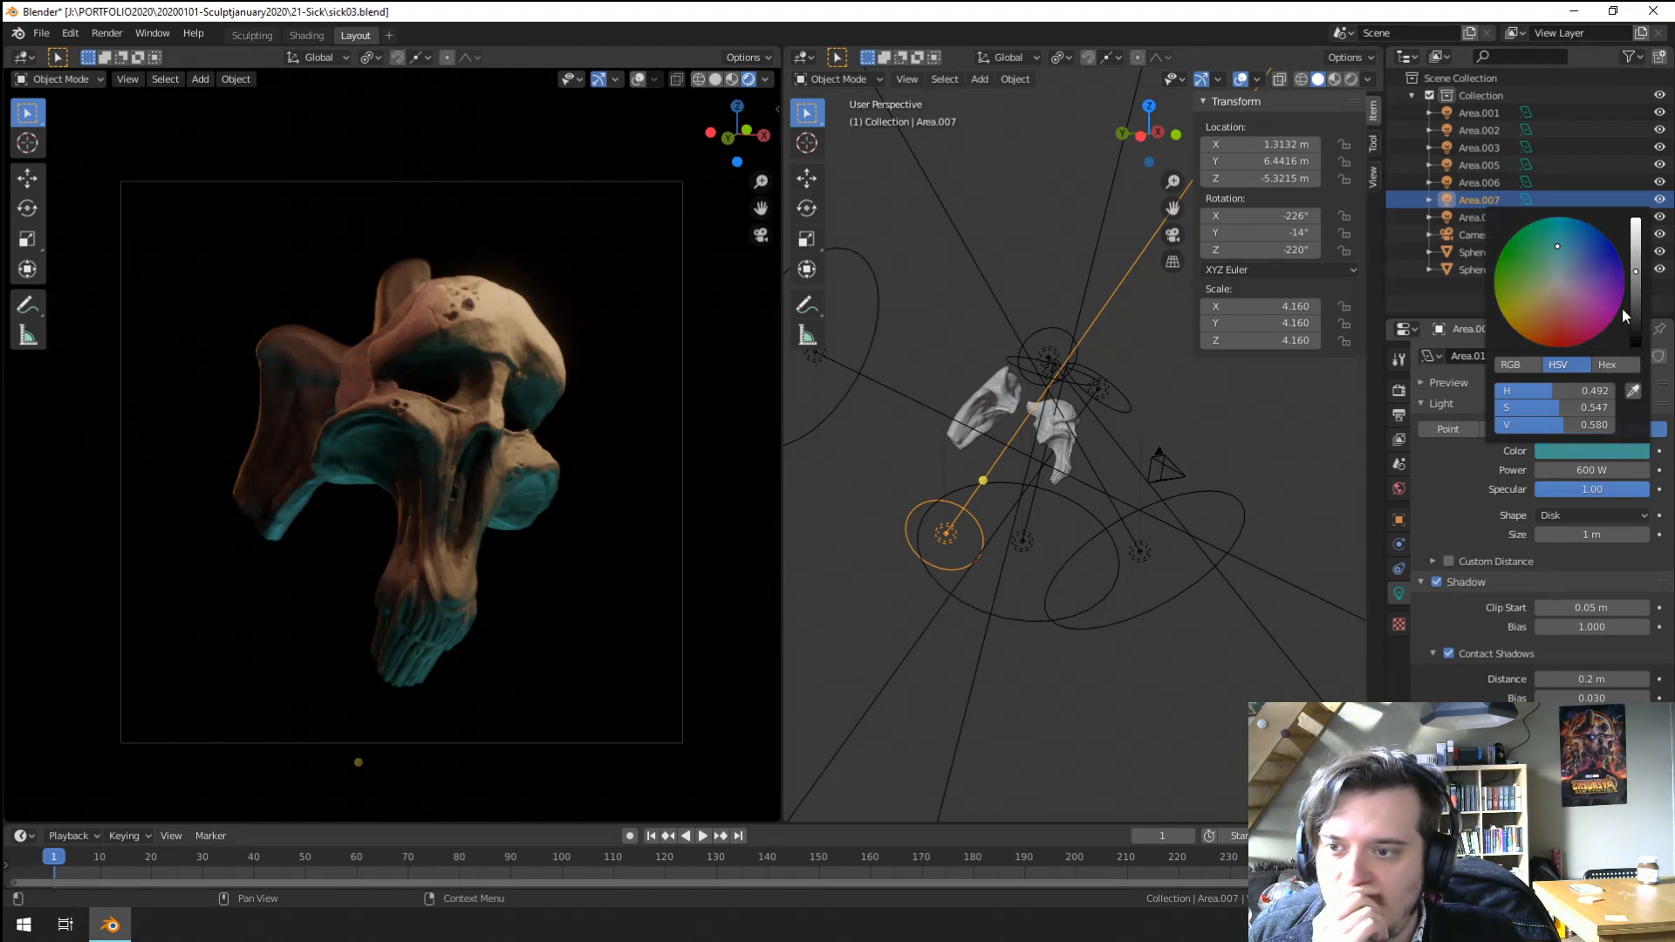
Reconnect the Principled Volume to the World Output's Volume input in the Shading workspace, and view the skull through the camera.
click(308, 36)
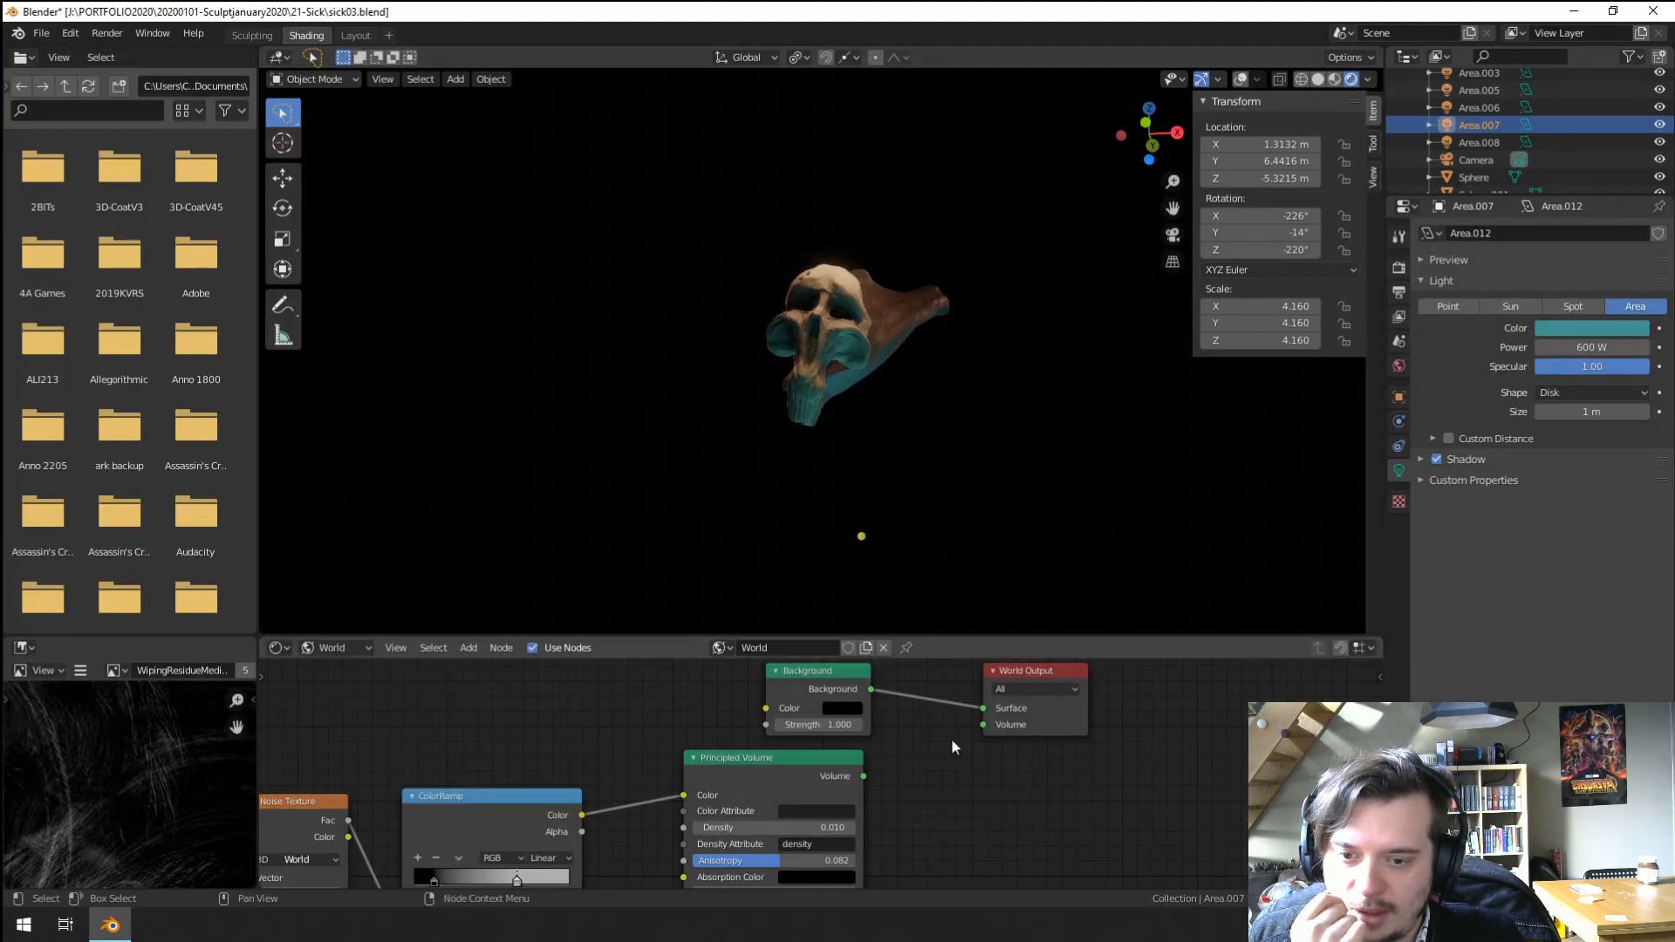
drag(863, 776, 984, 726)
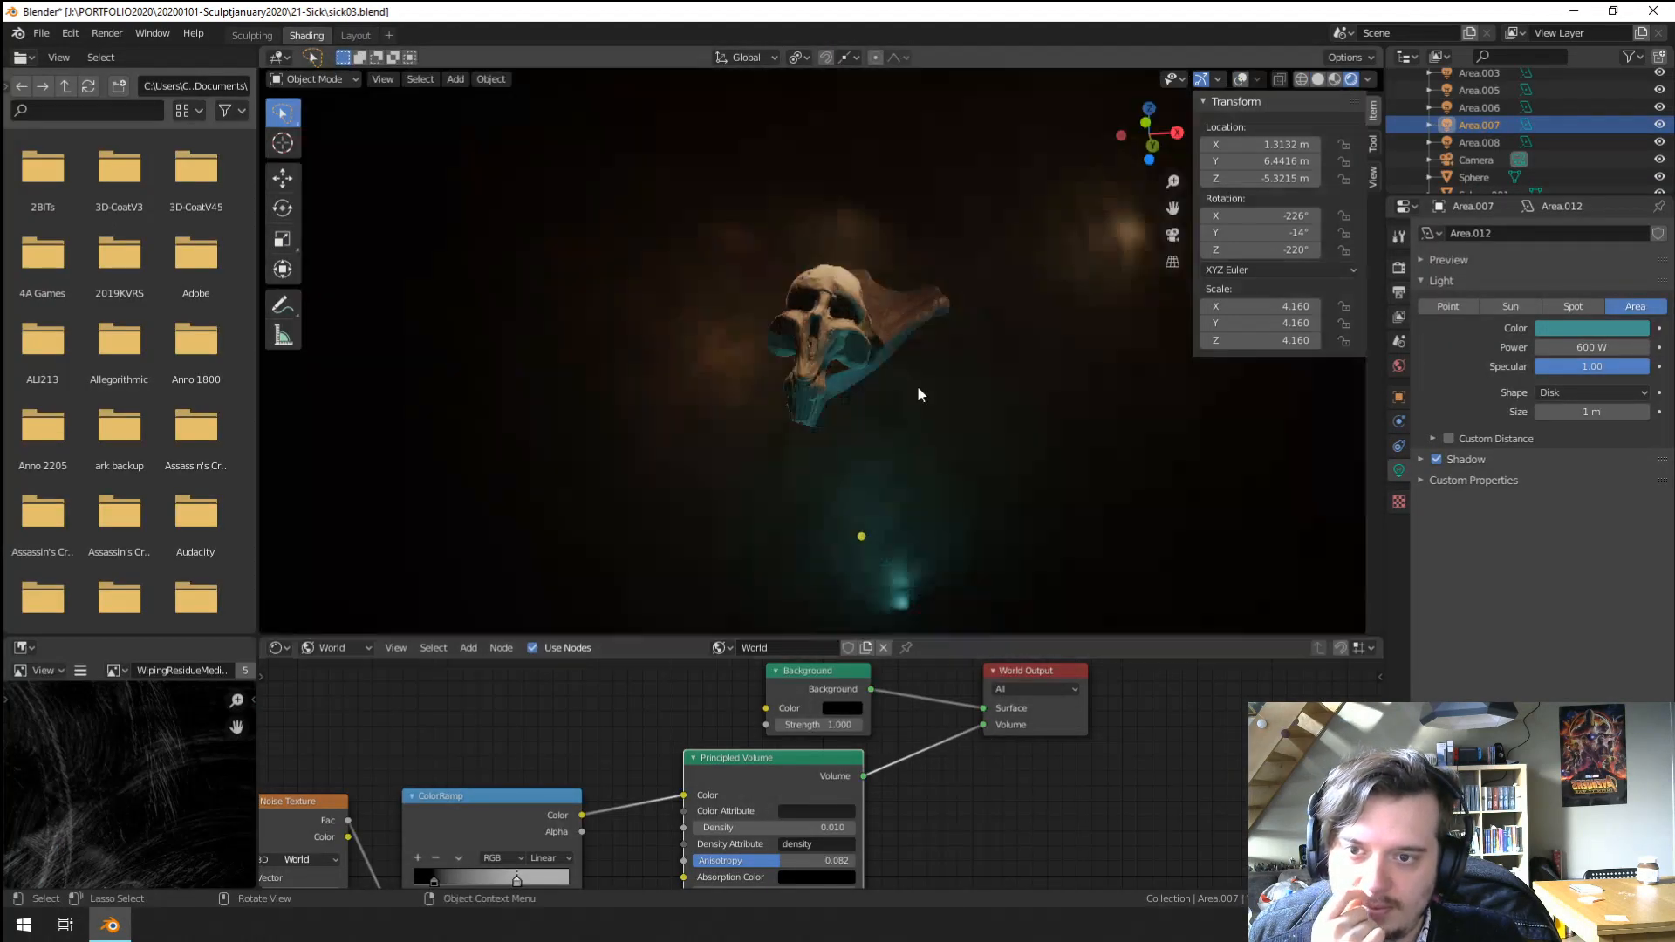
key(KP_0)
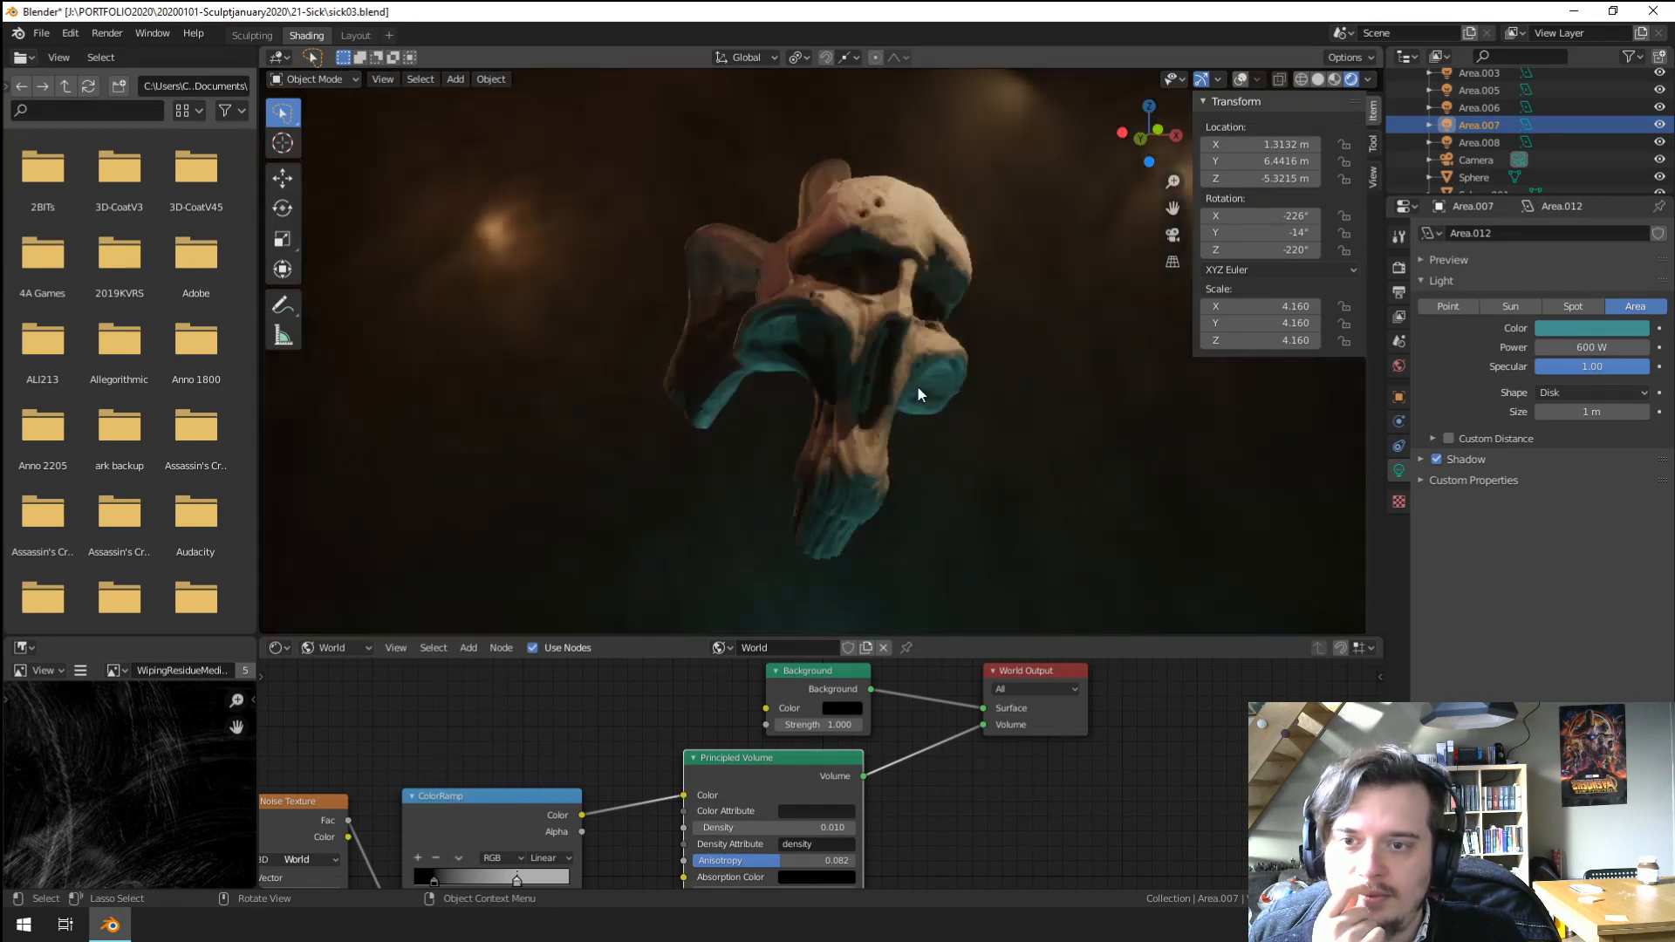
key(KP_0)
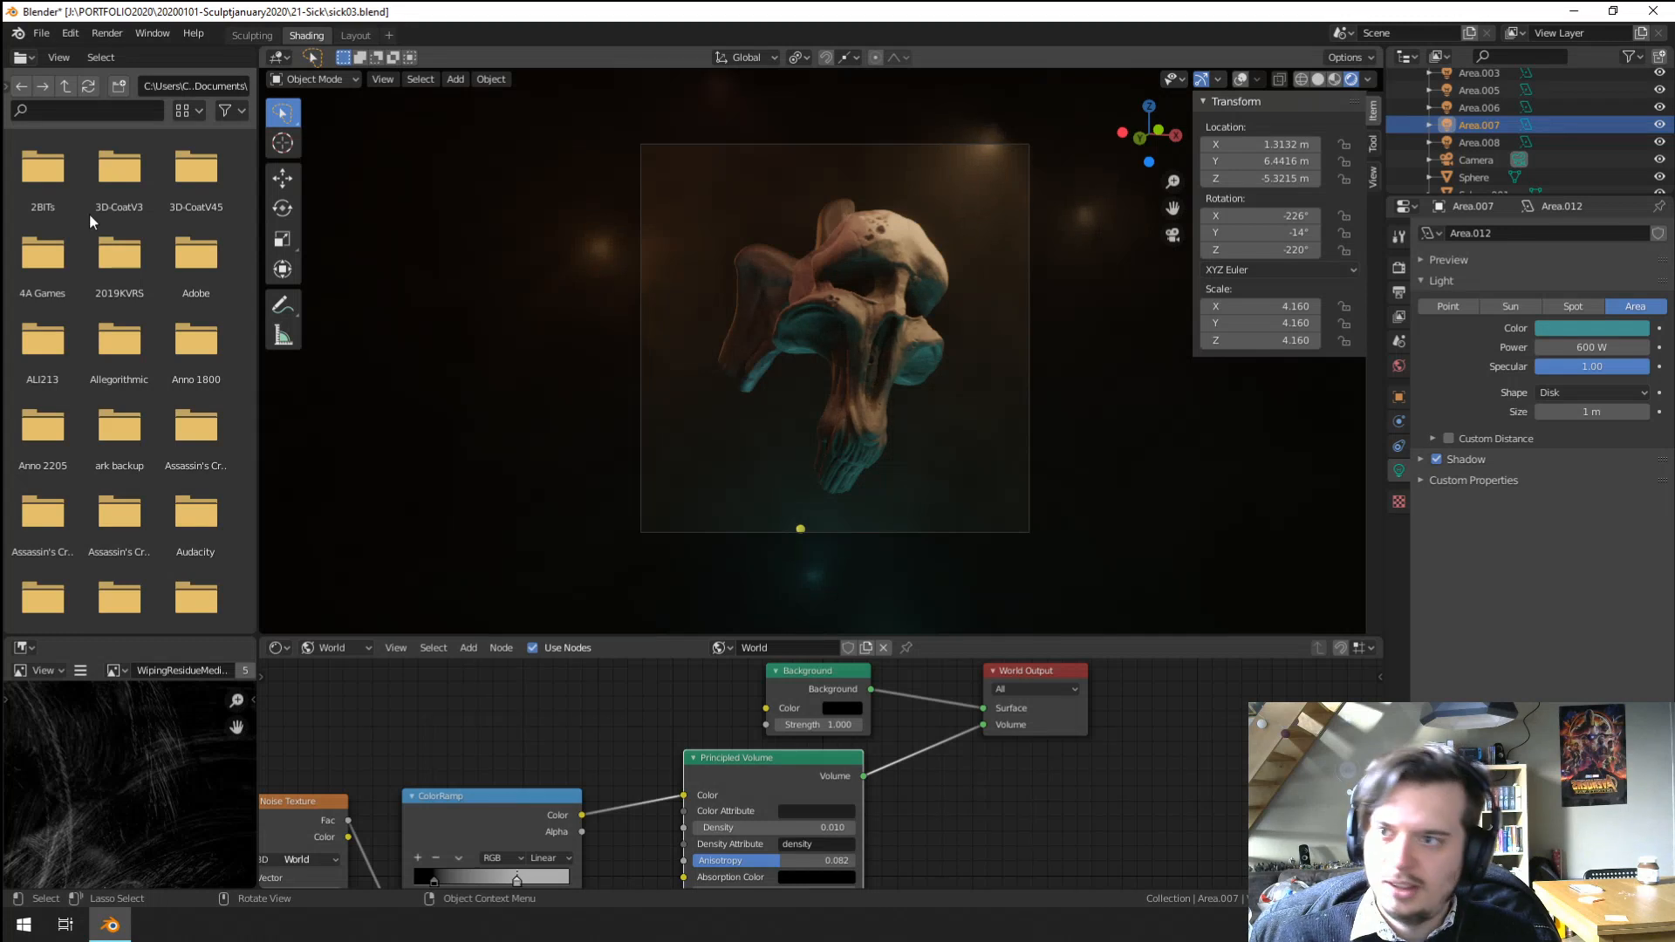
Render the skull with the volume fog from the camera view and bring up the render result.
click(159, 35)
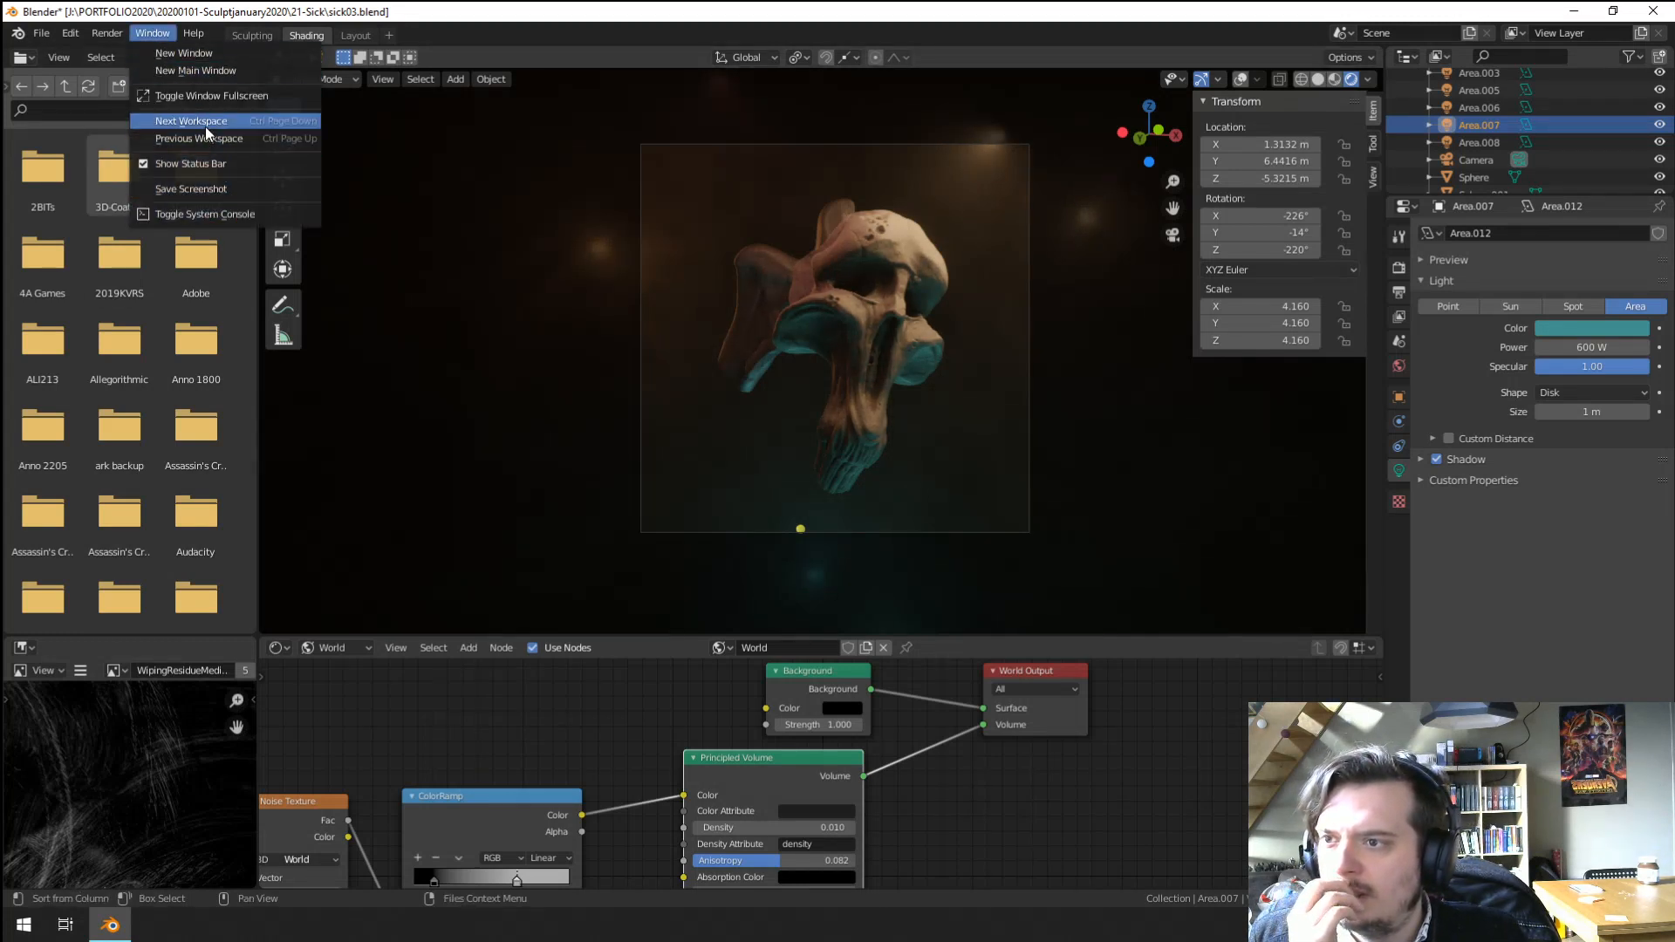
click(106, 35)
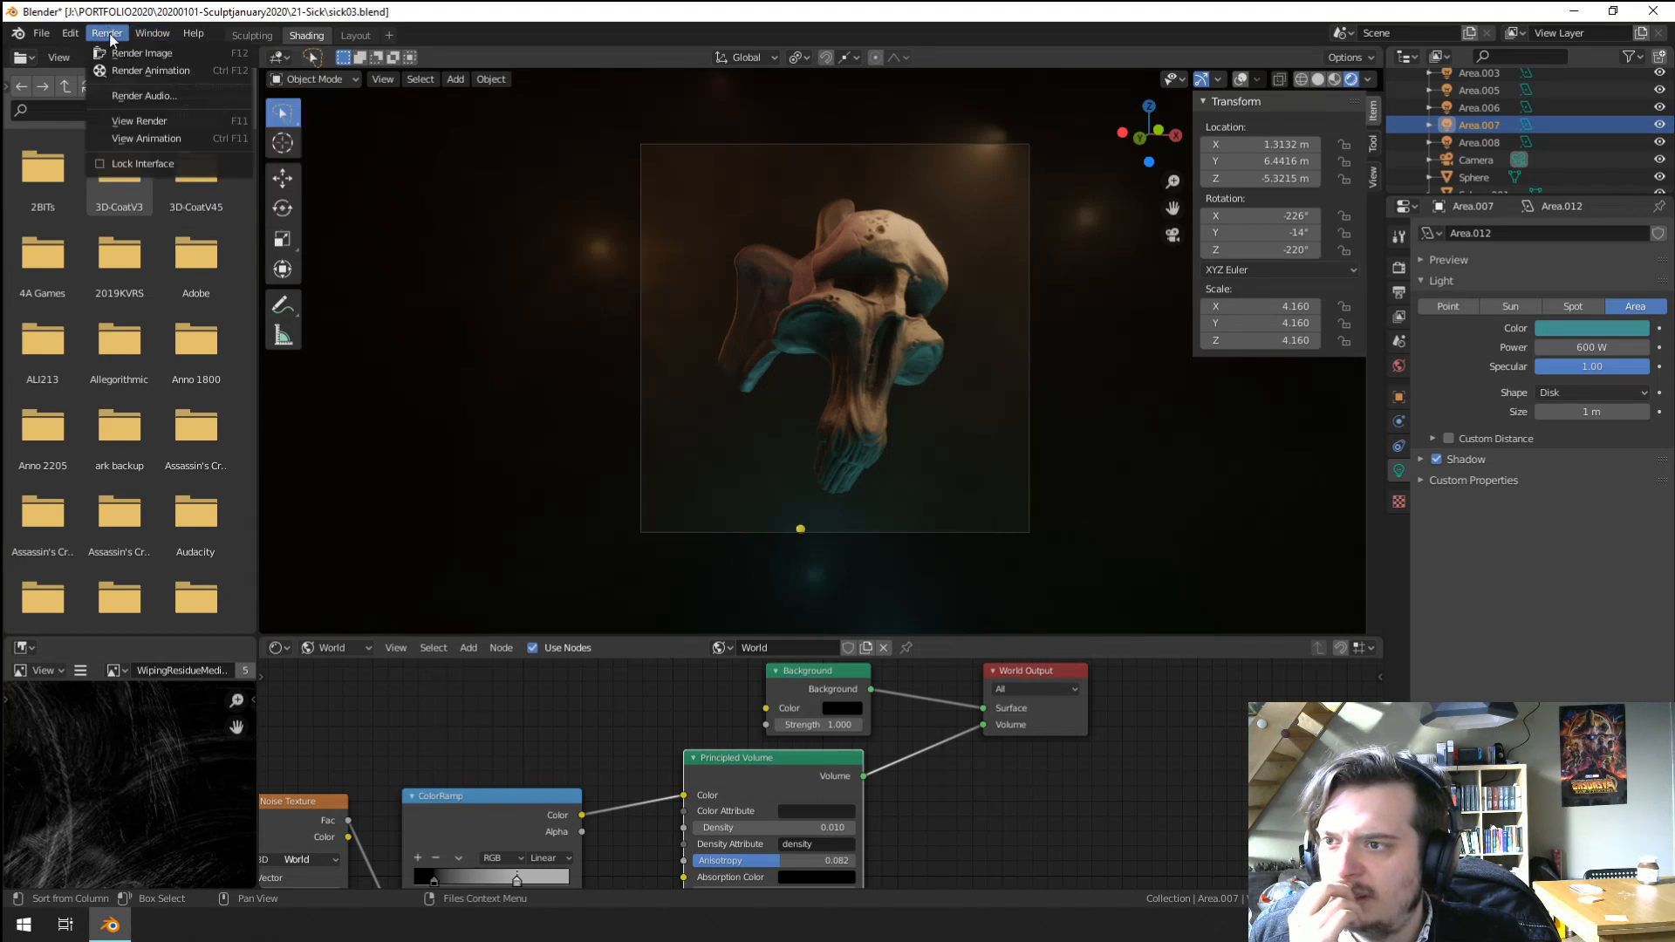
click(166, 124)
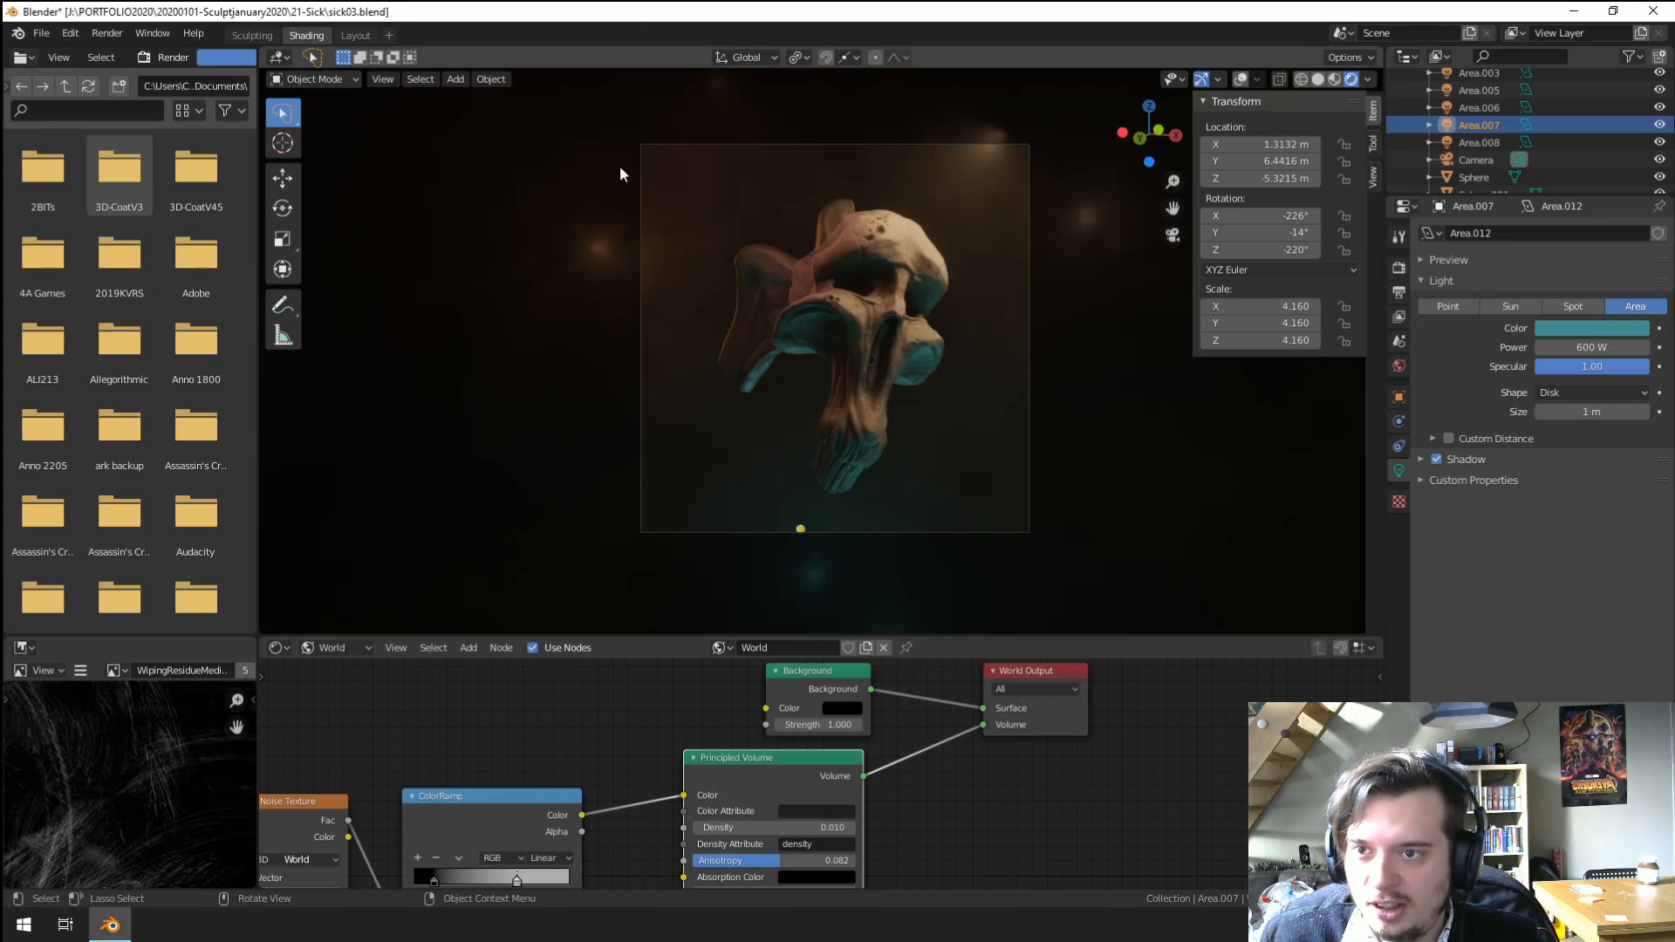
key(ctrl+b)
drag(635, 120, 1070, 583)
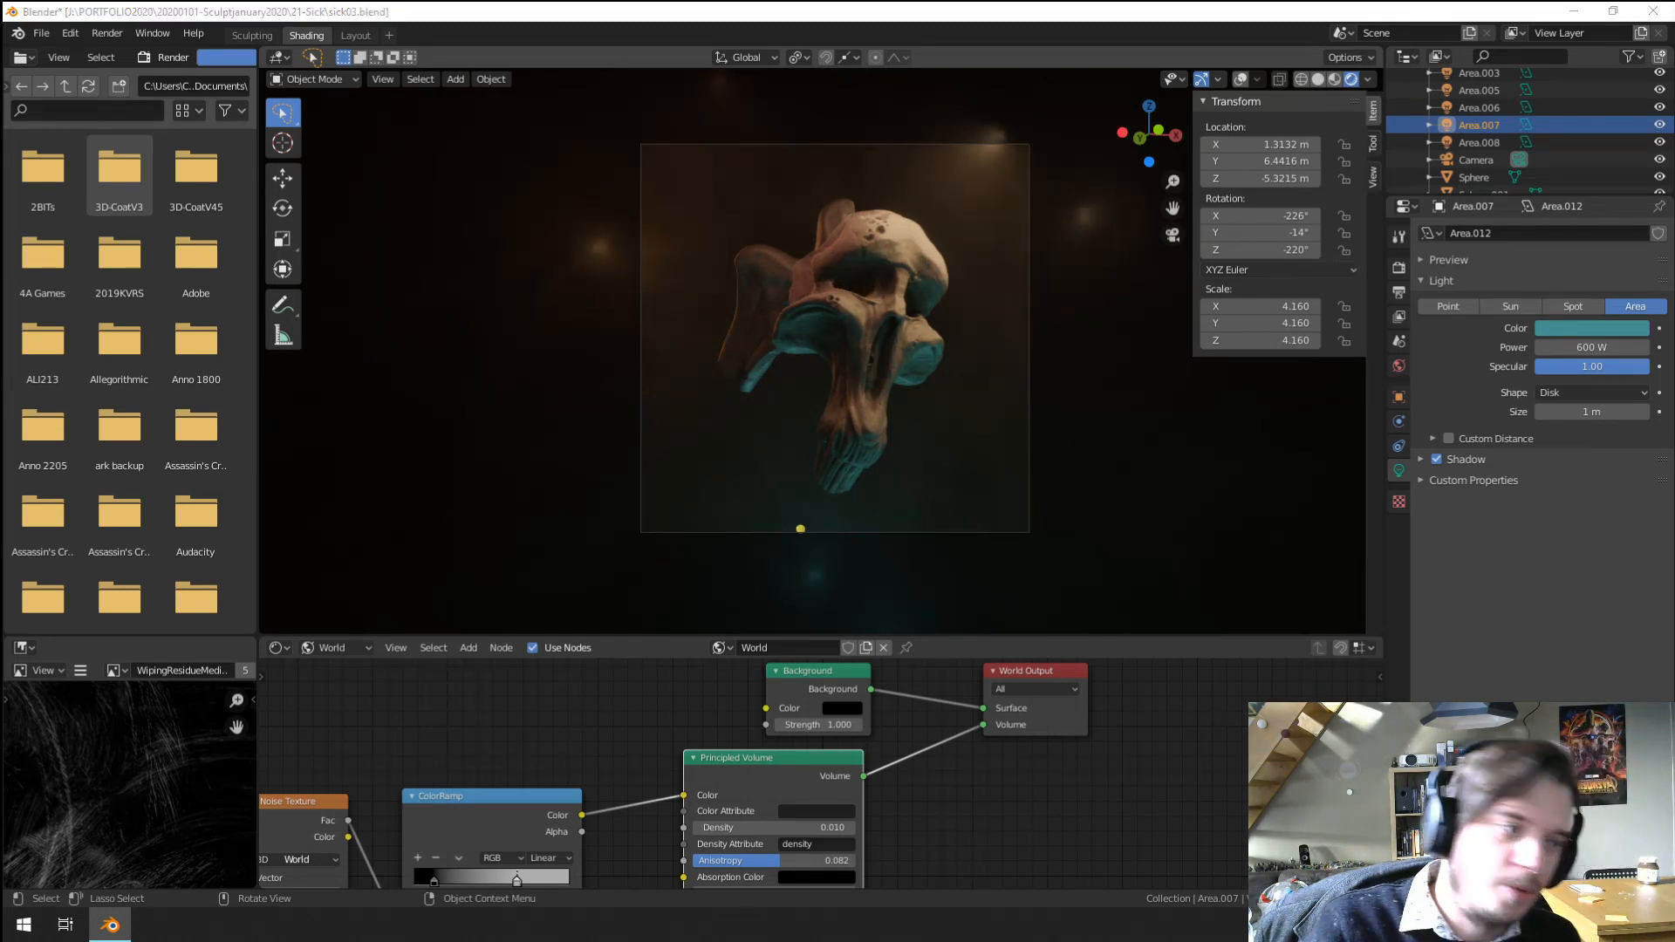
key(F12)
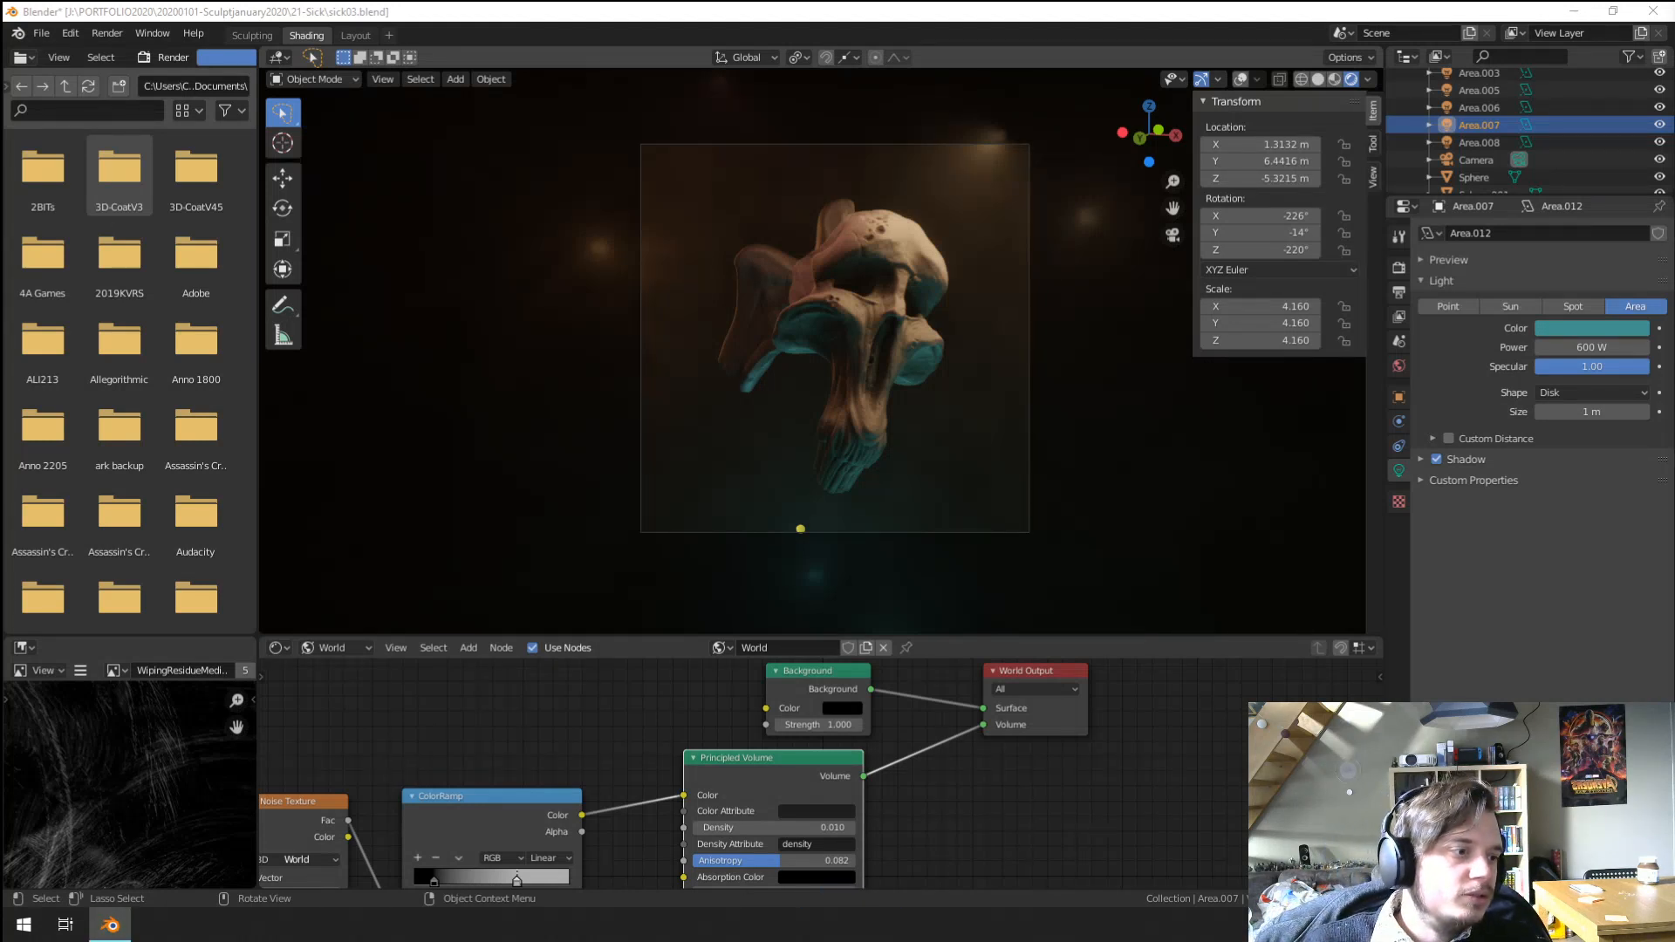
drag(1143, 941, 1041, 0)
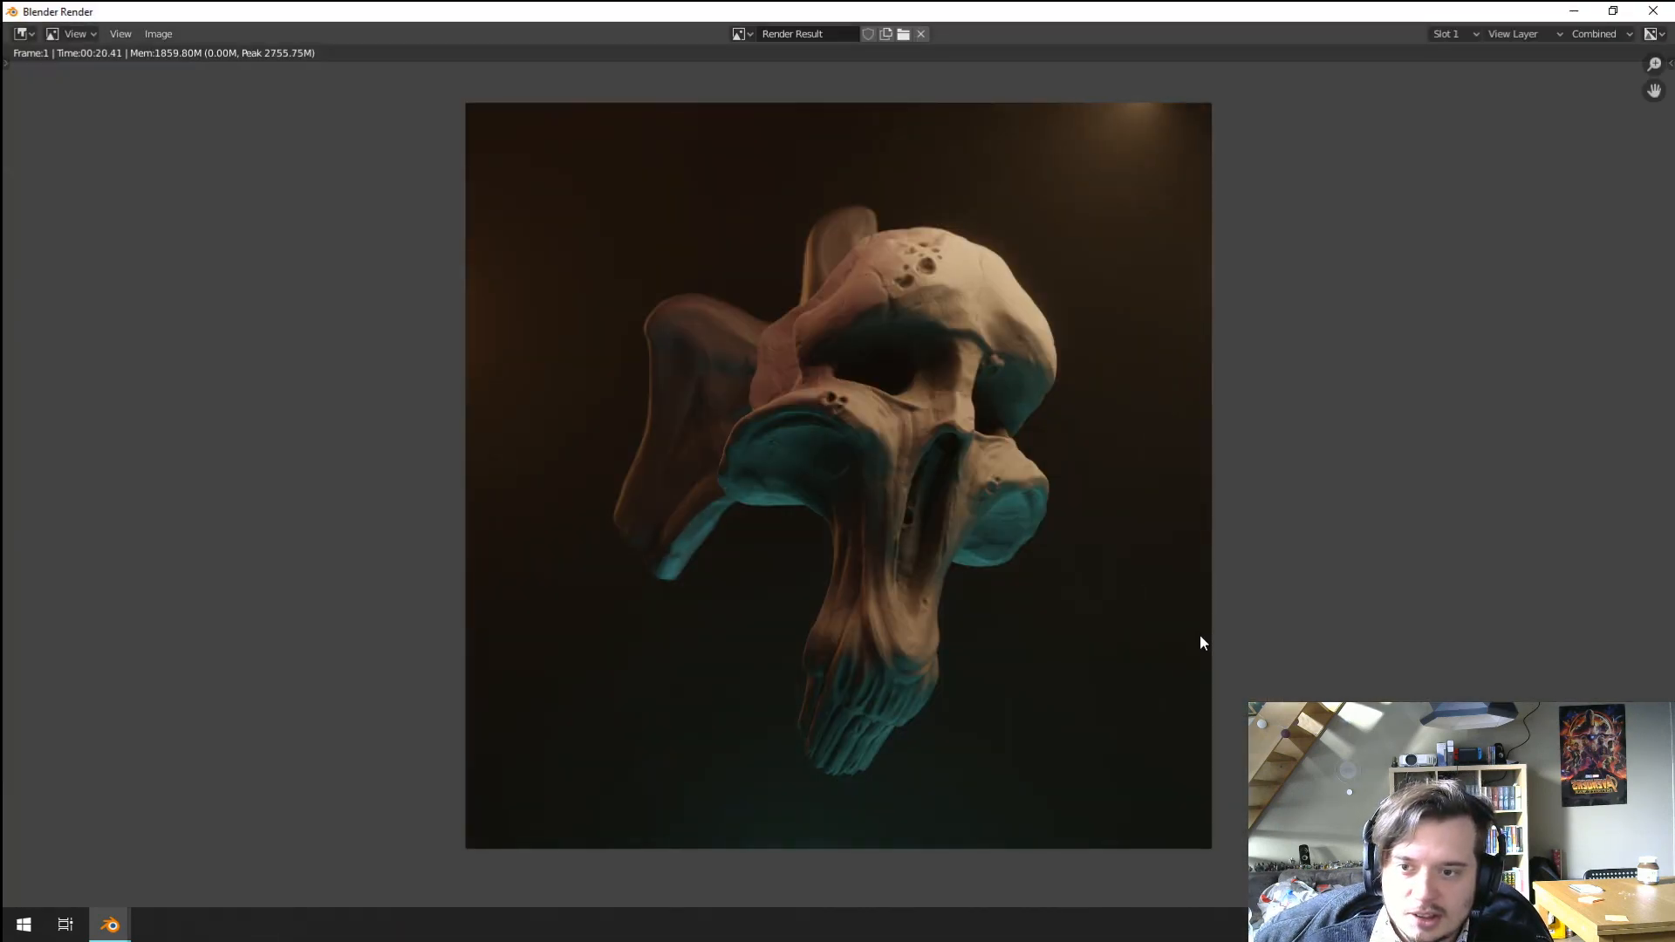
Compare the skull renders in Slot 1 and Slot 2 by switching back and forth between them.
key(j)
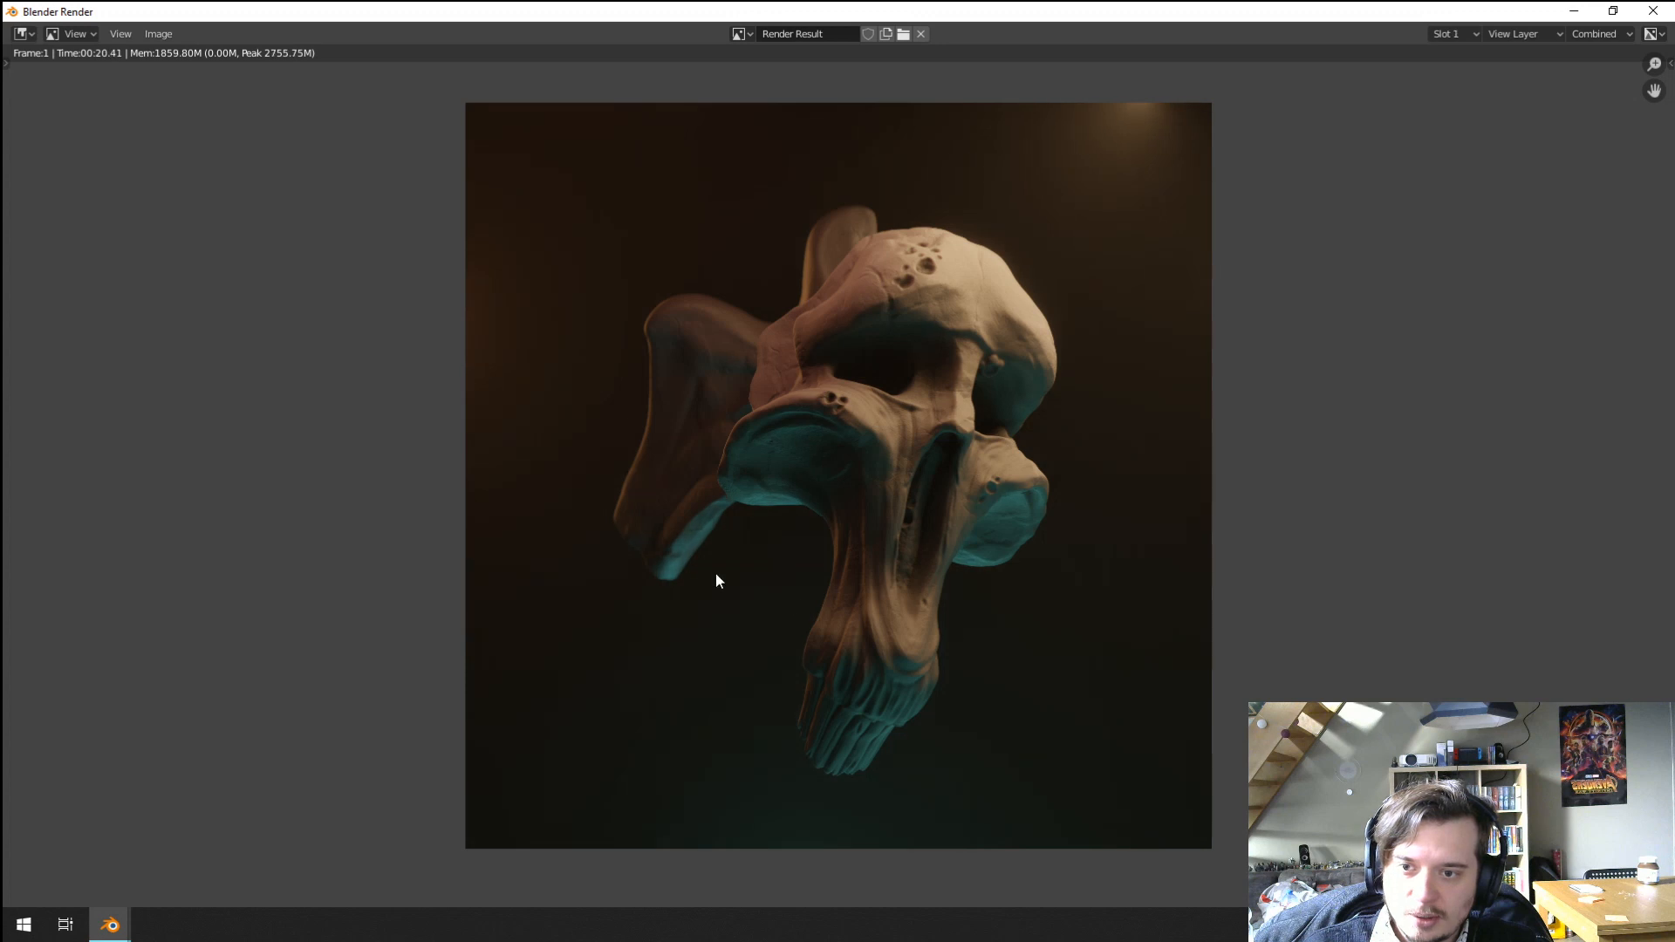
key(j)
key(j)
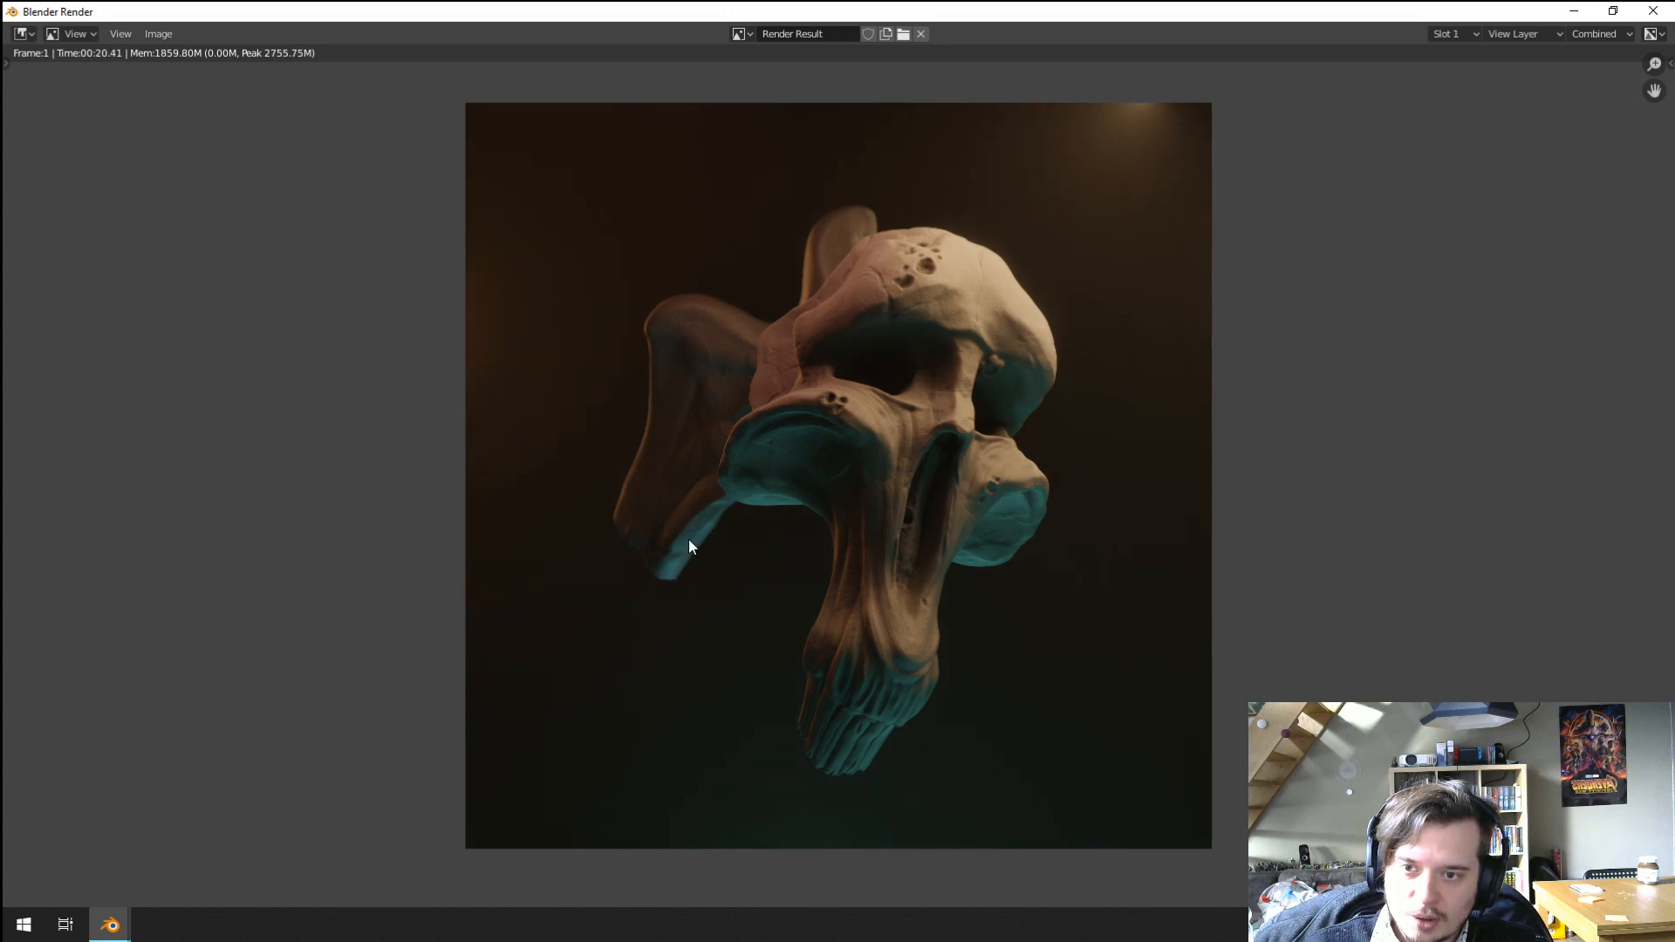
key(j)
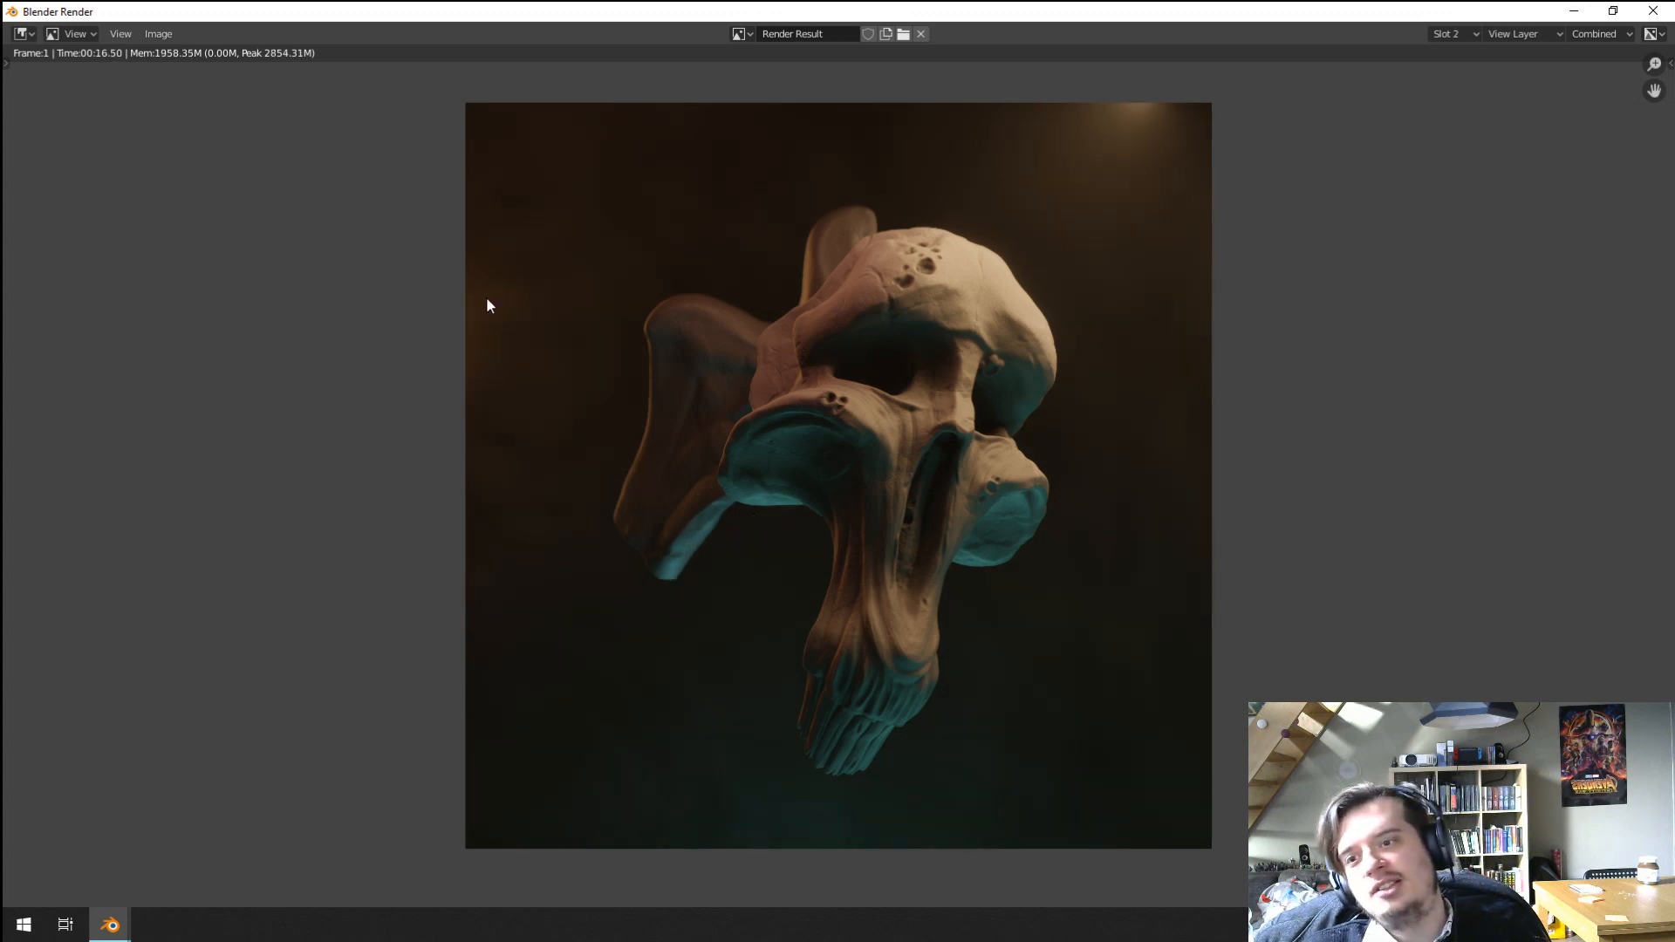
key(j)
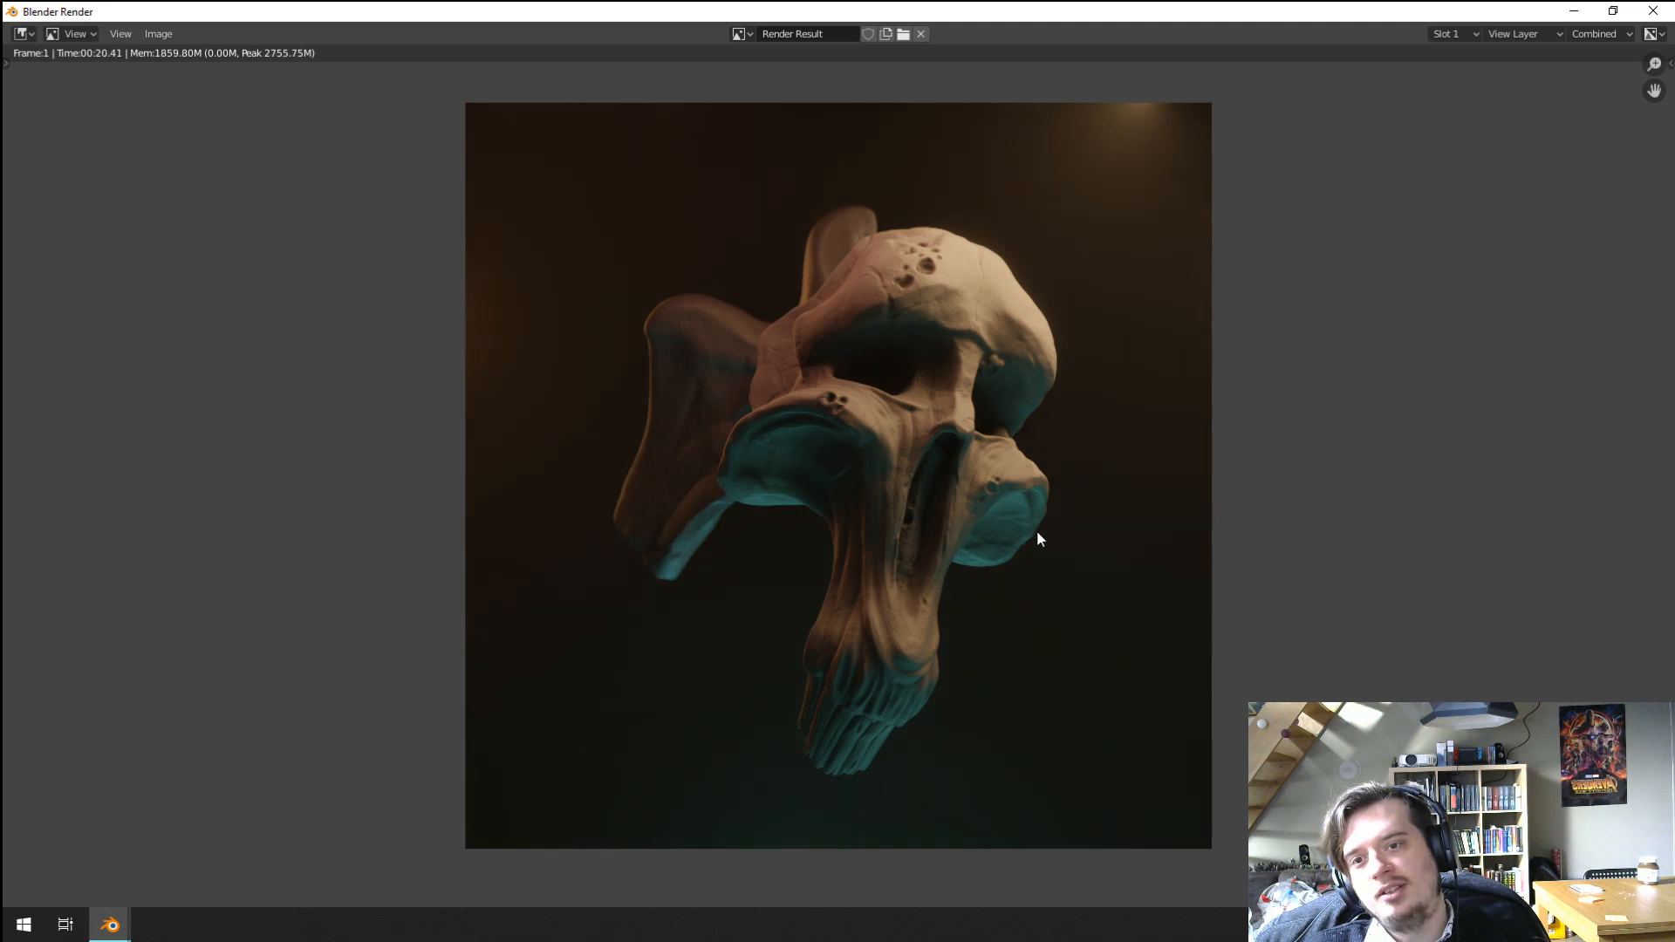
key(j)
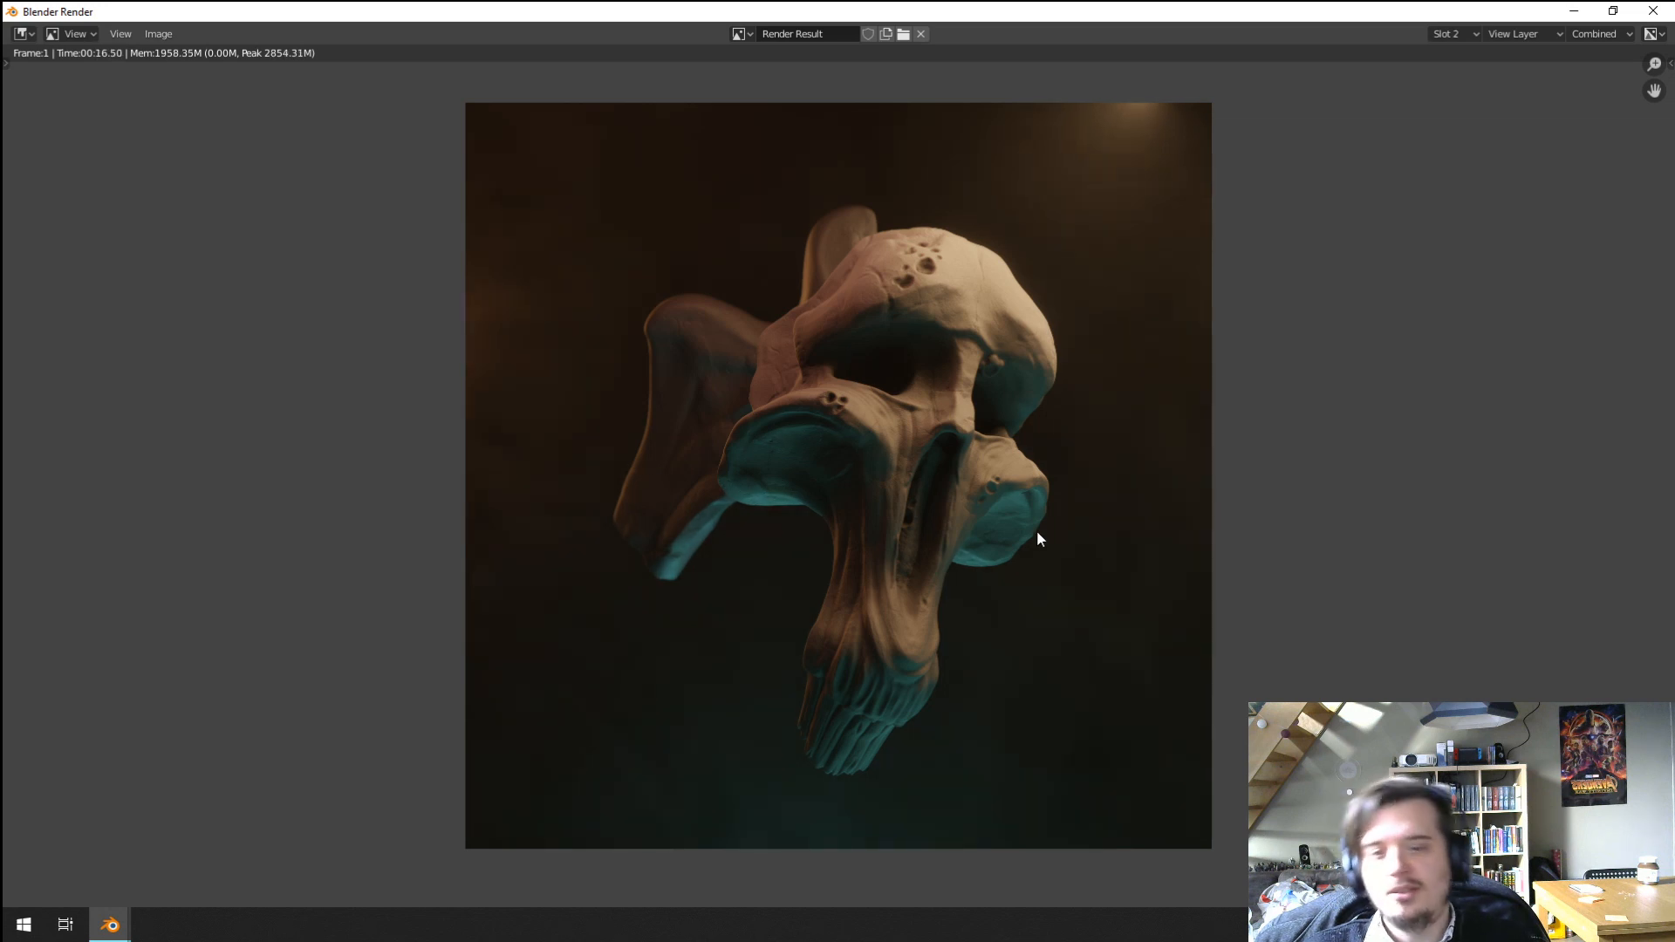